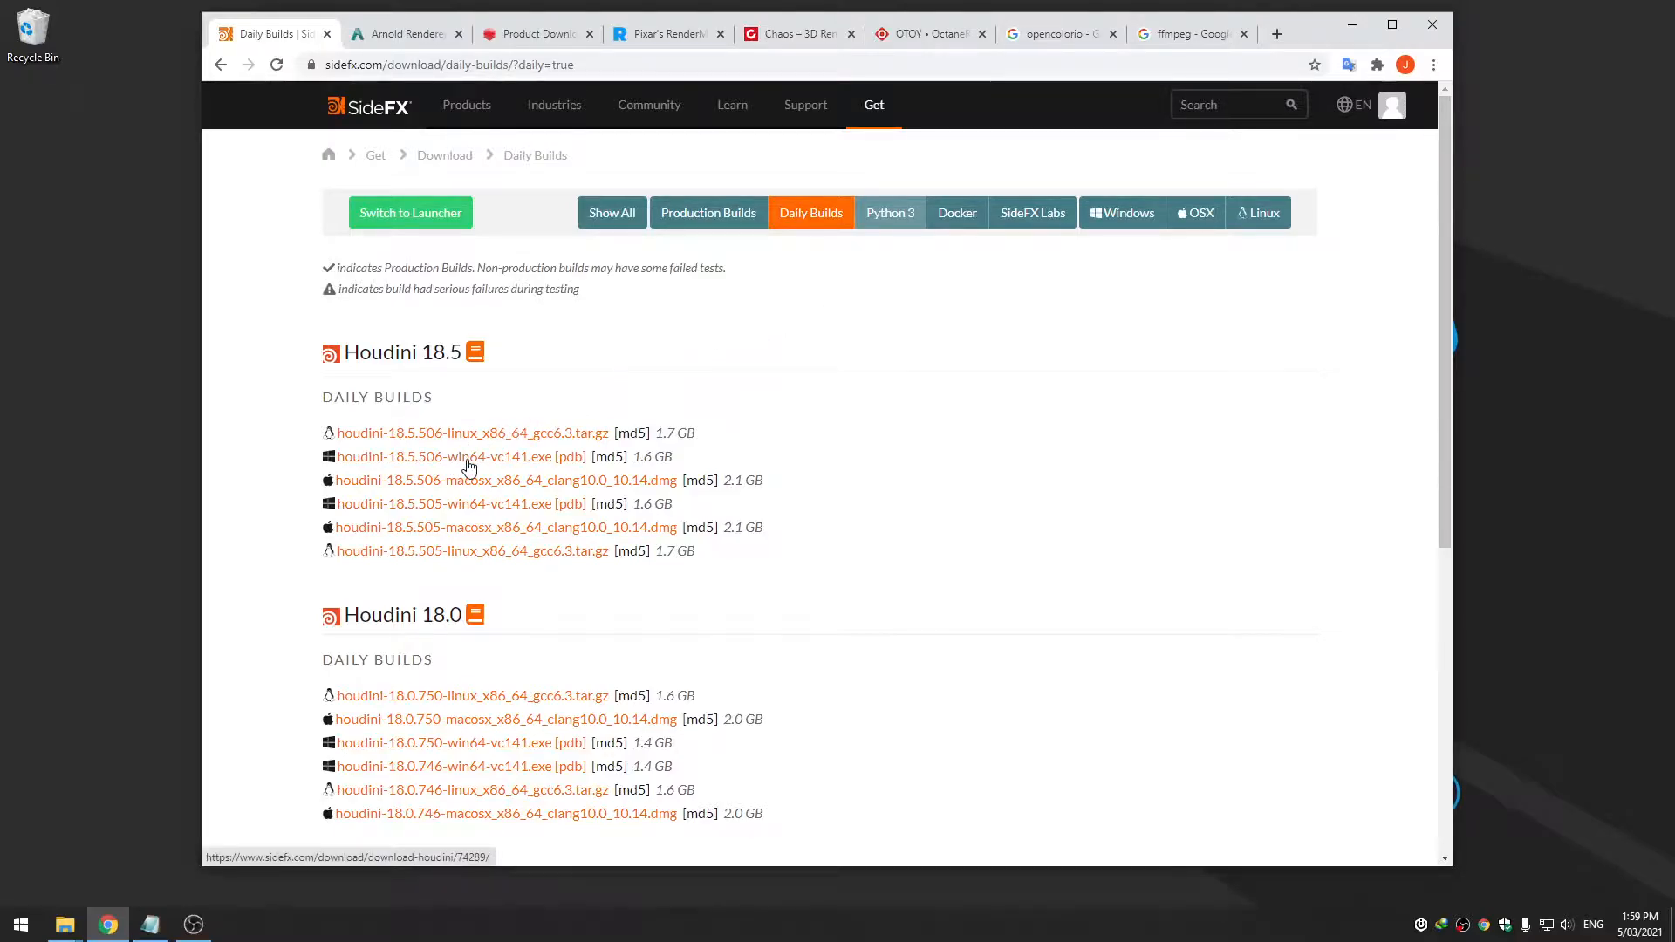
Download houdini-18.5.506-win64-vc141.exe from the Houdini 18.5 Daily Builds list
left_click(438, 465)
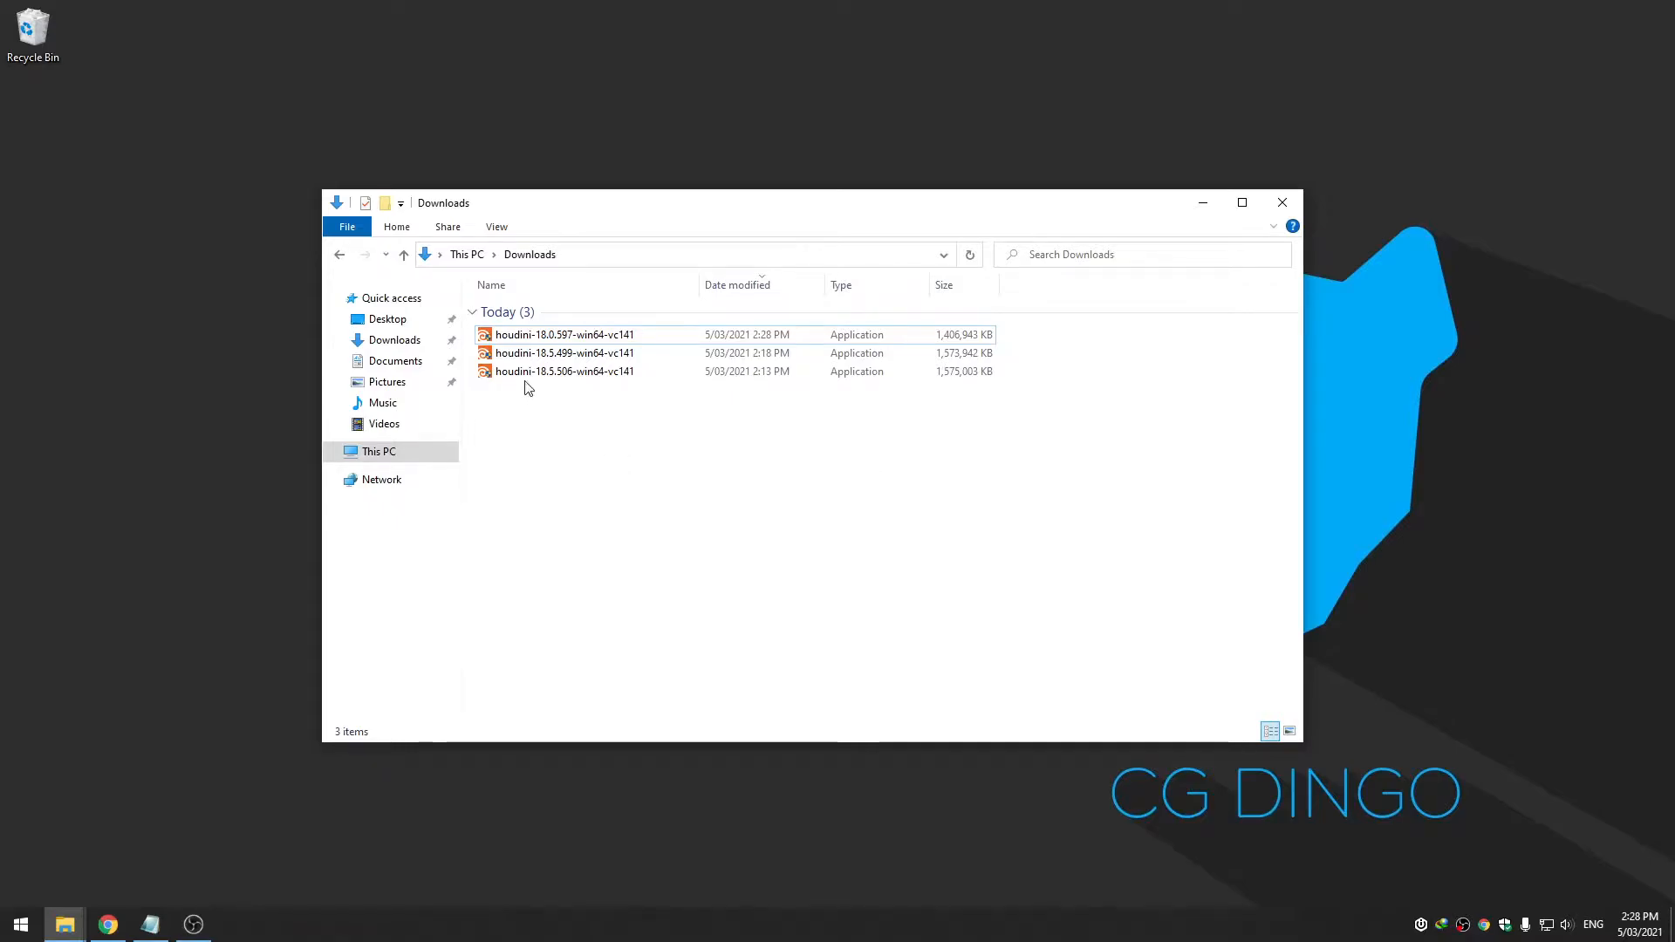
Compare the 18.0.597, 18.5.499 and 18.5.506 installers in Downloads, then run houdini-18.5.506-win64-vc141
left_click(602, 381)
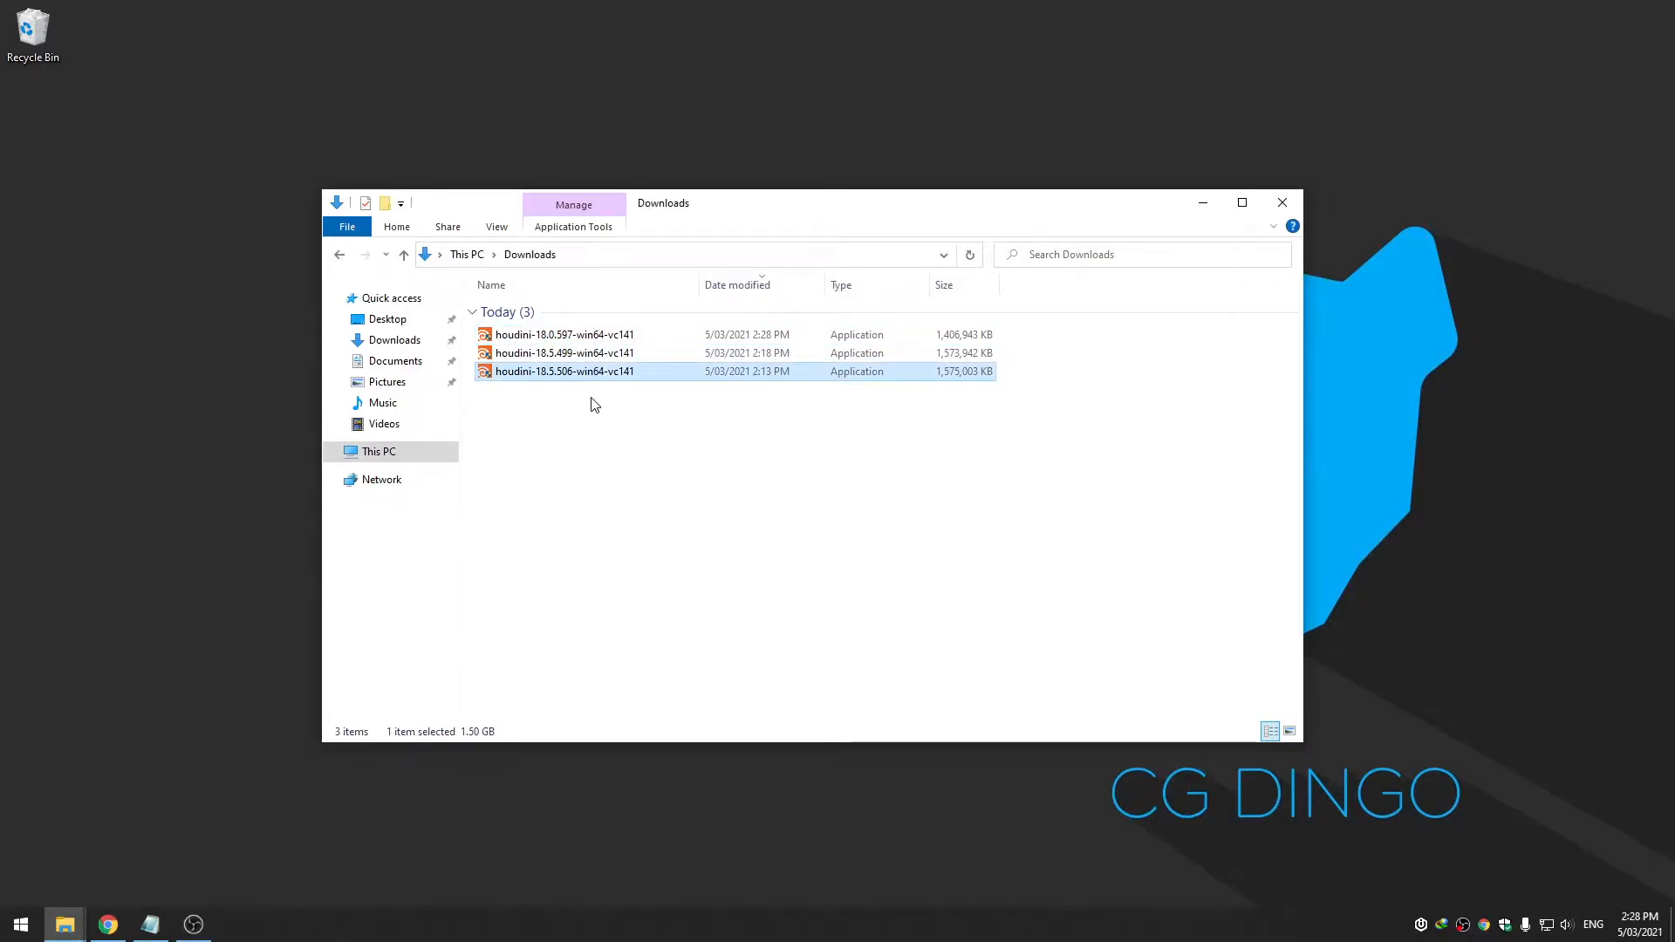
key("Up")
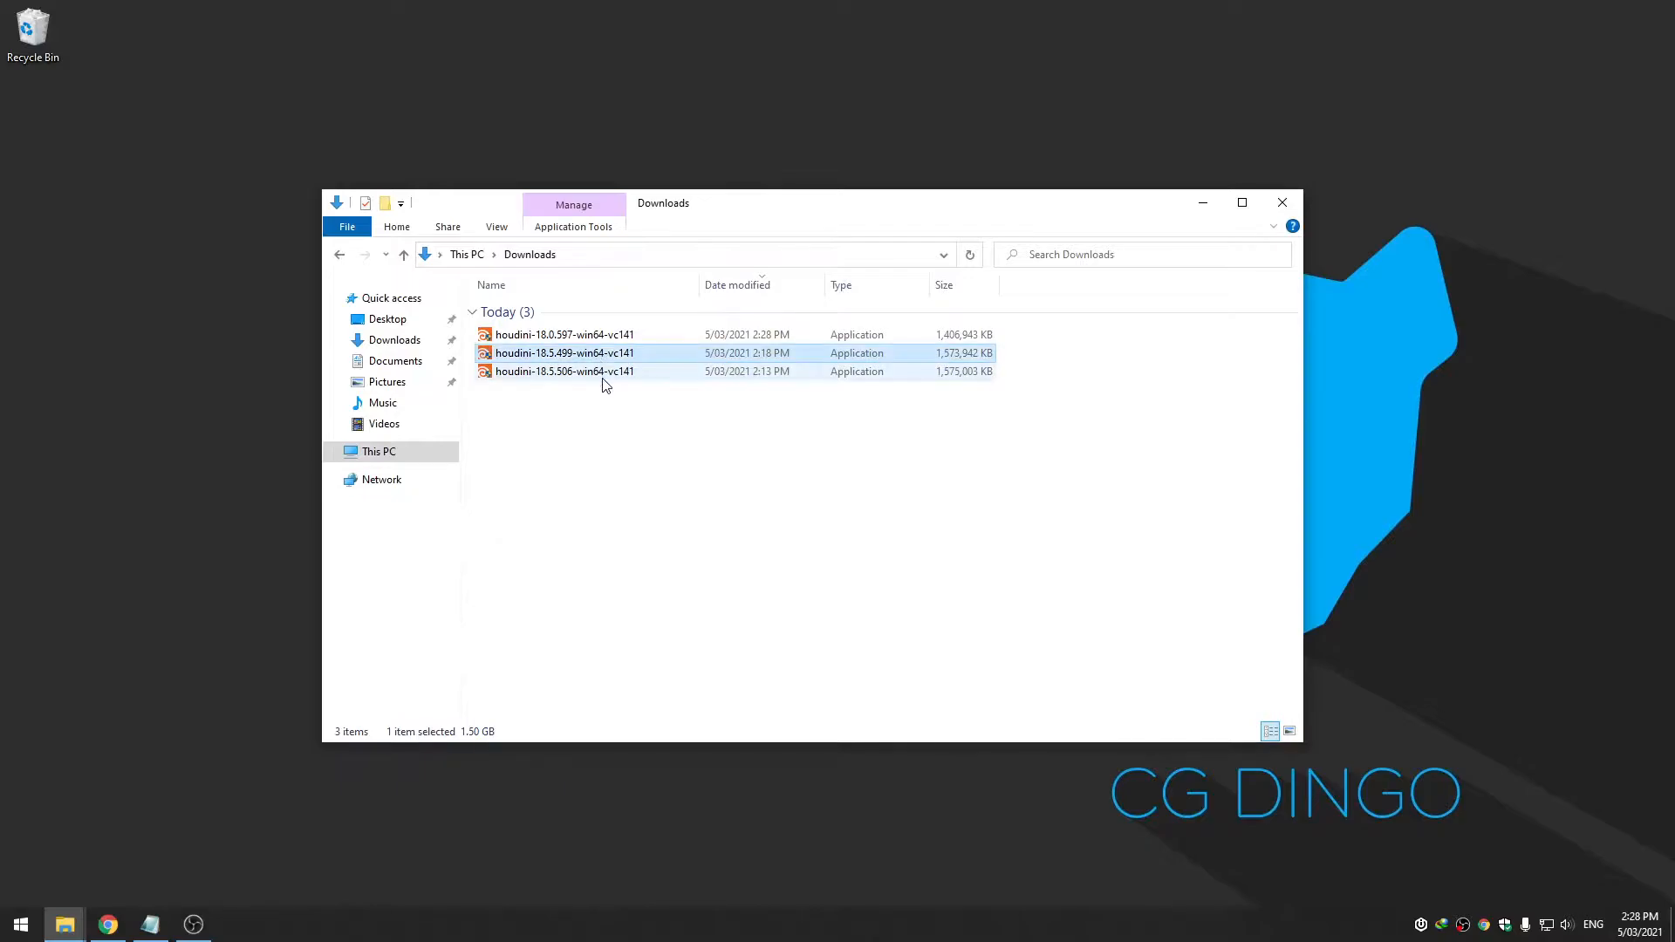
left_click(605, 339)
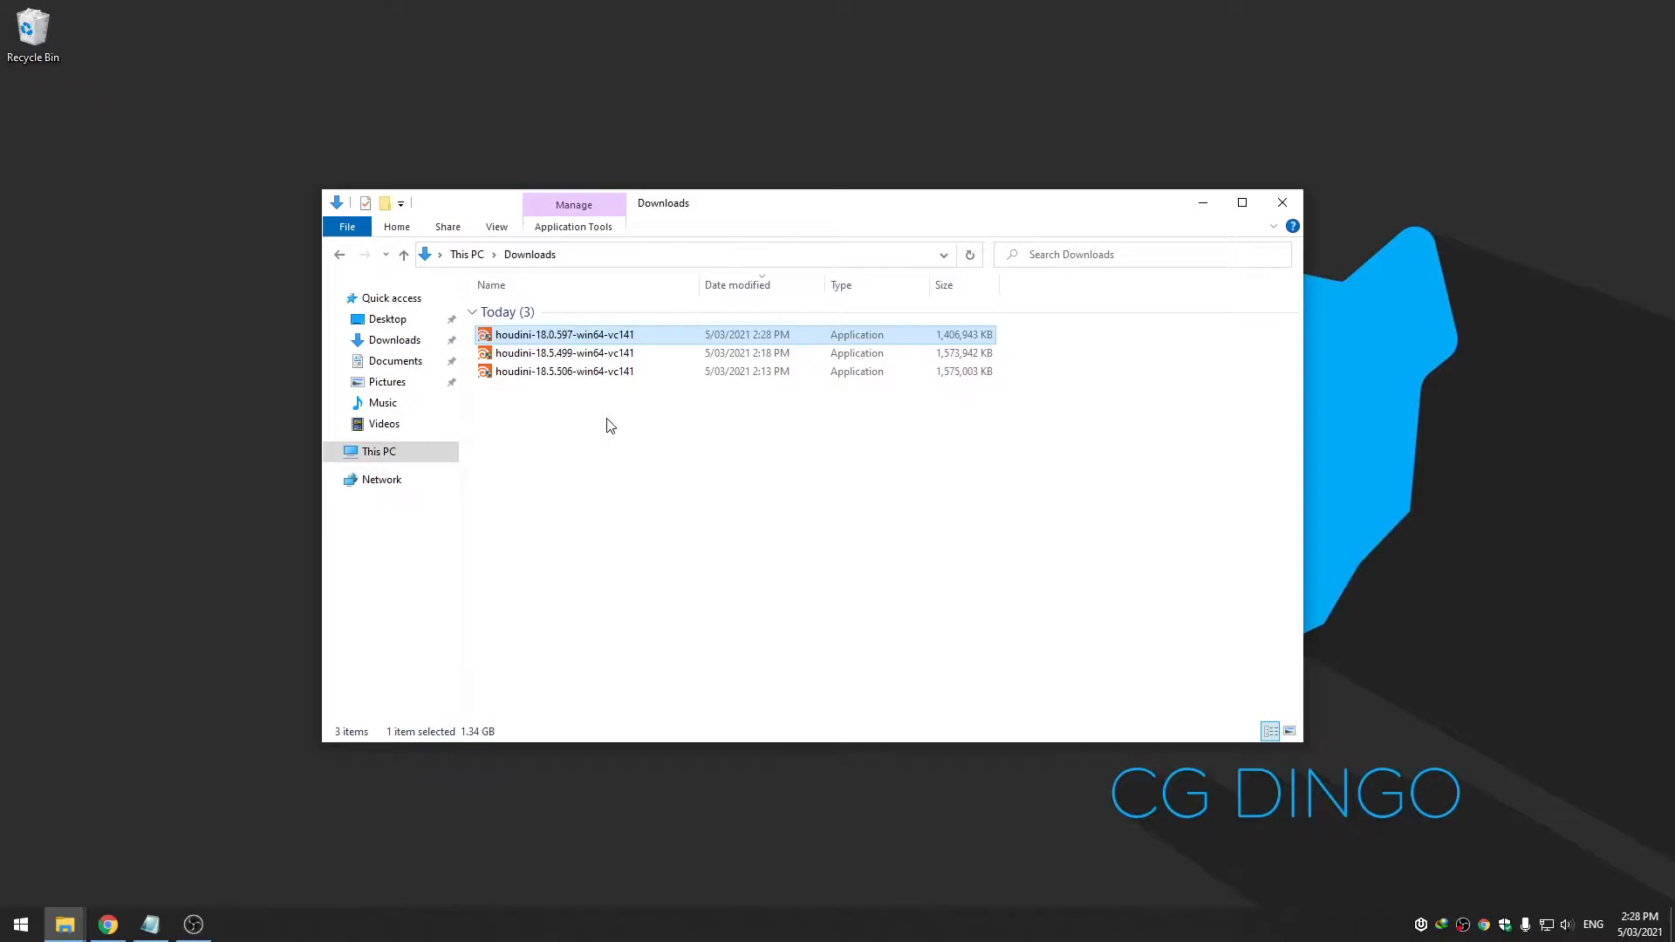
left_click(605, 380)
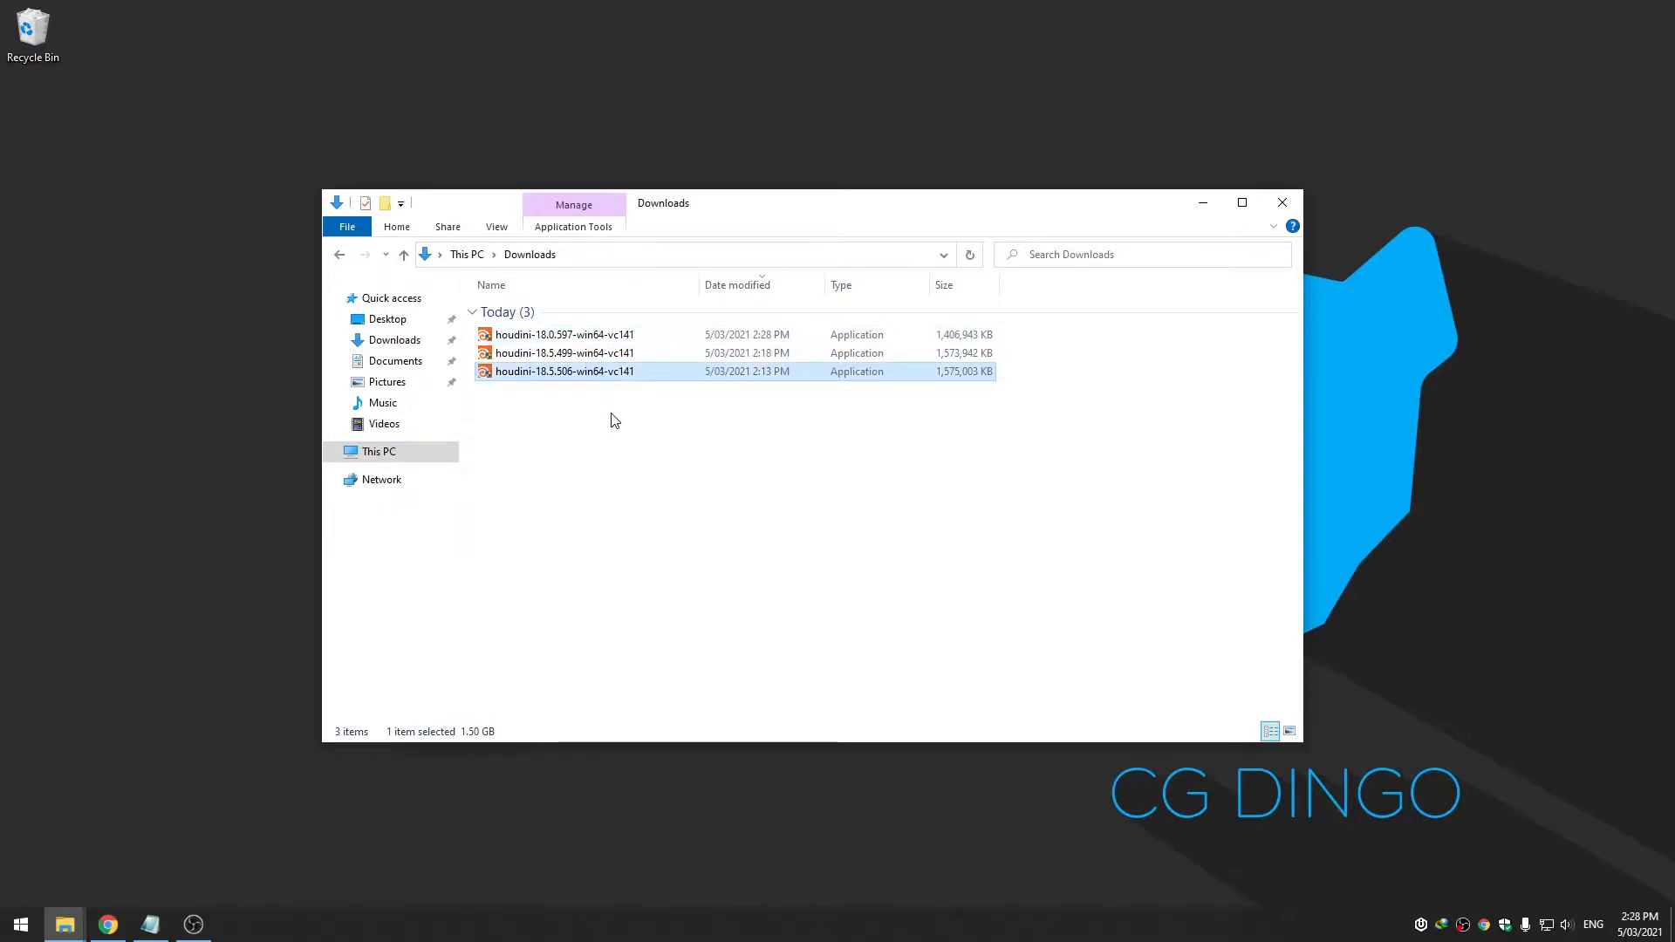
left_click_drag(1032, 358, 955, 333)
left_click(691, 416)
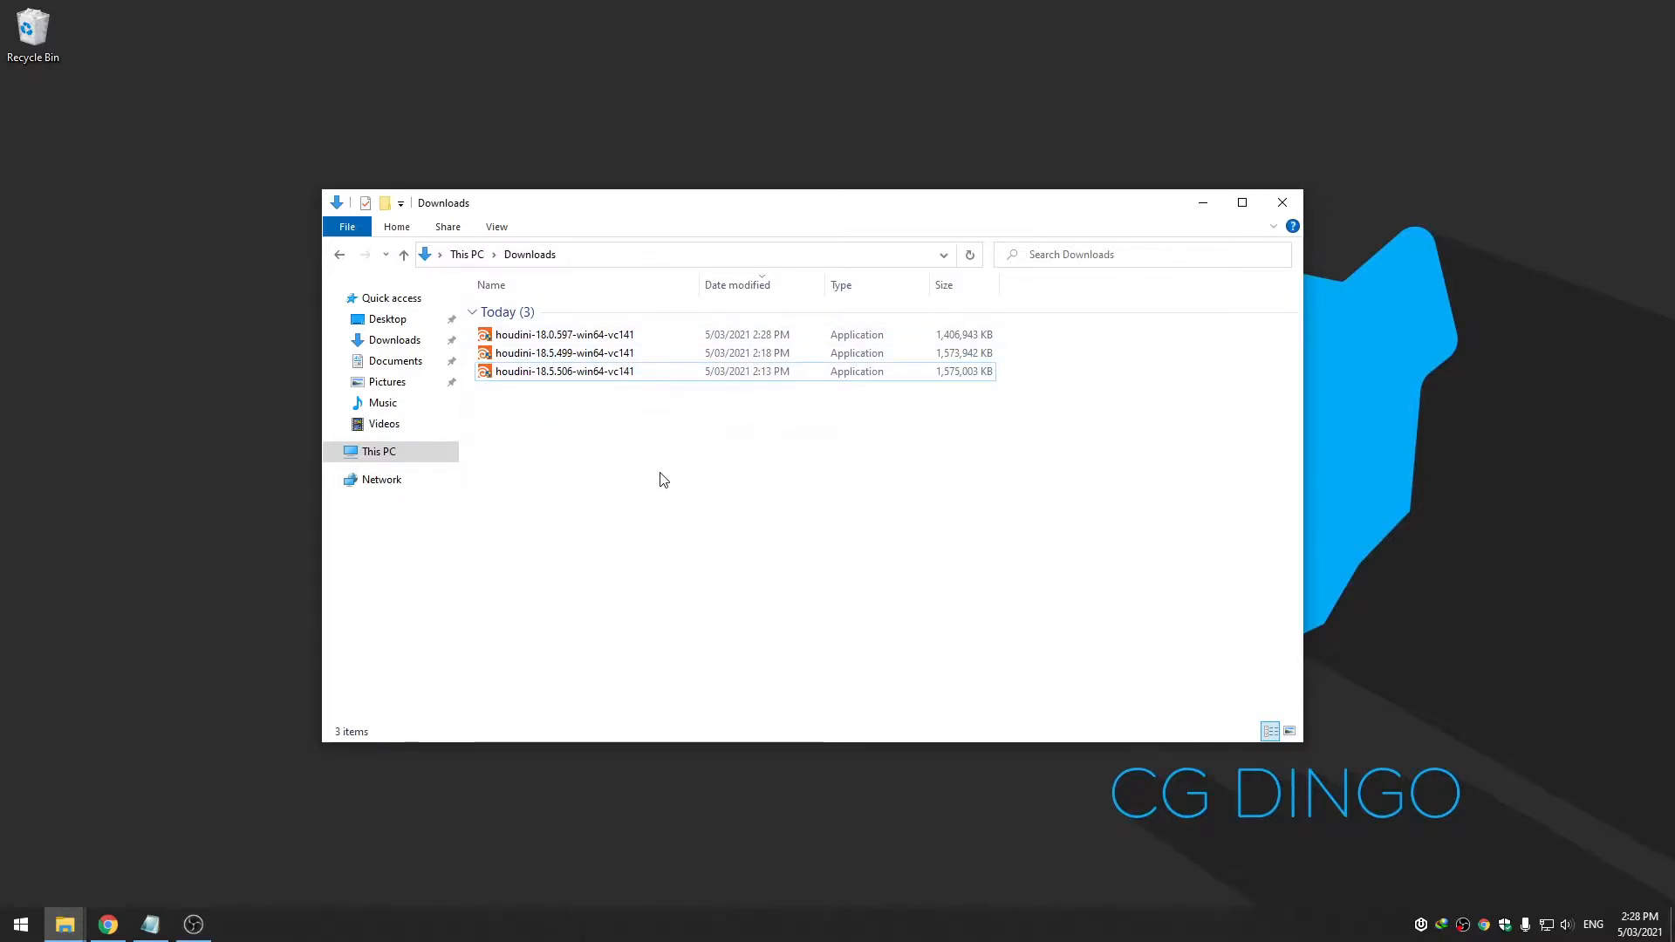
double_click(611, 374)
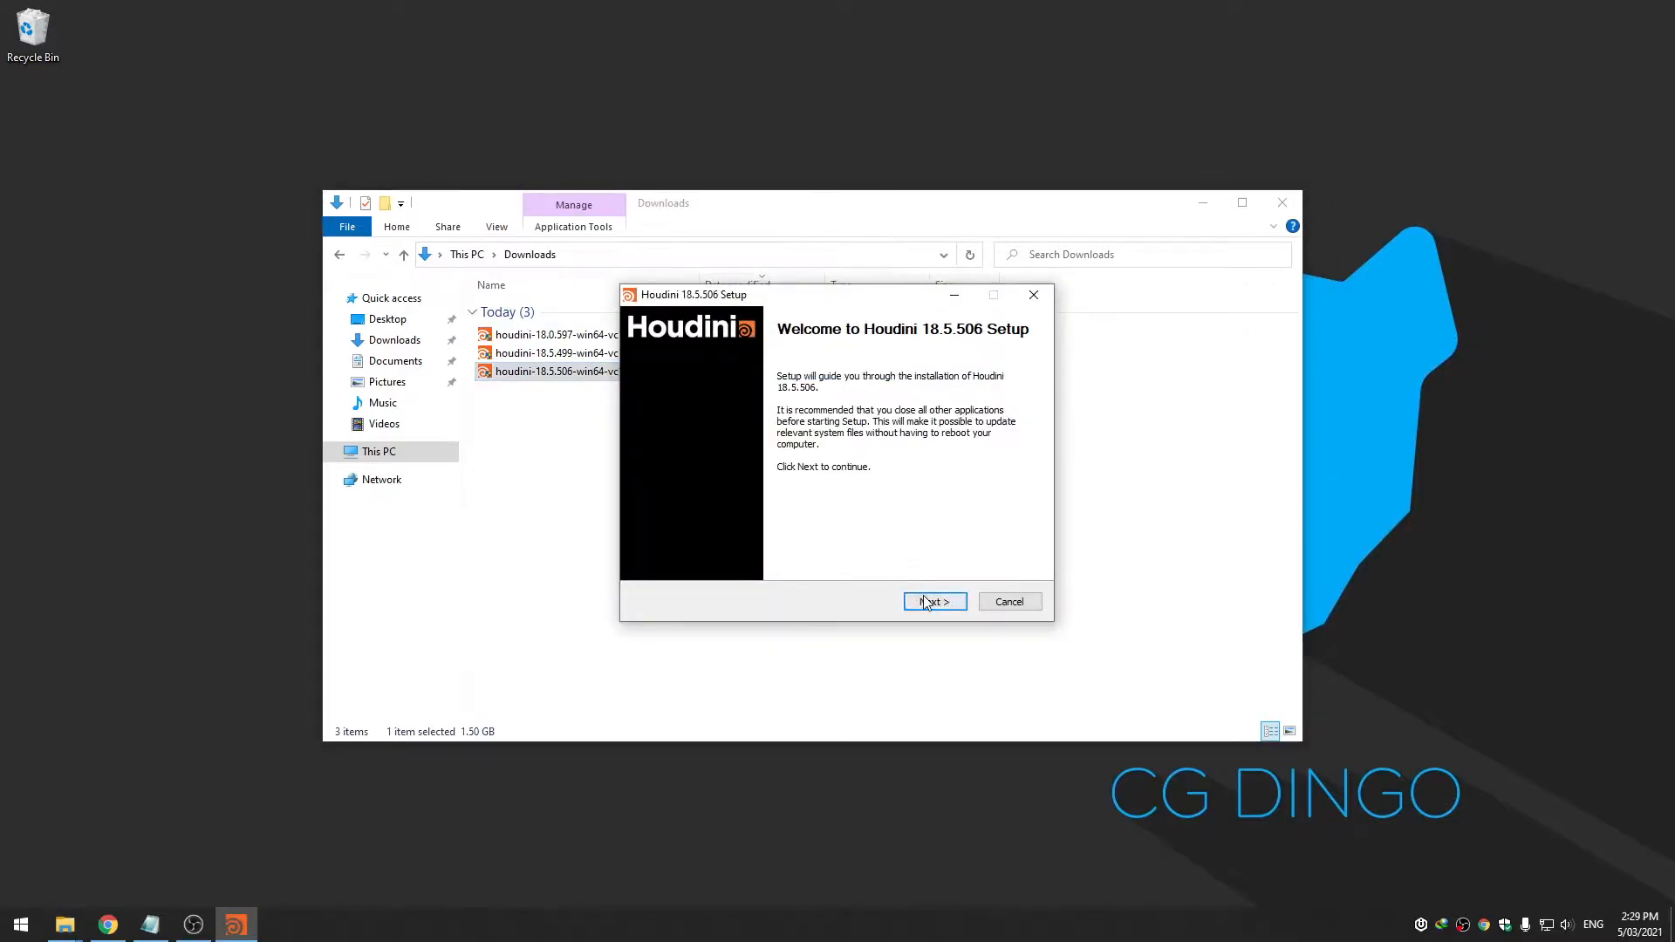
Accept the license agreement and add Industry File Associations and SideFX Labs to the install
left_click(931, 602)
left_click(931, 604)
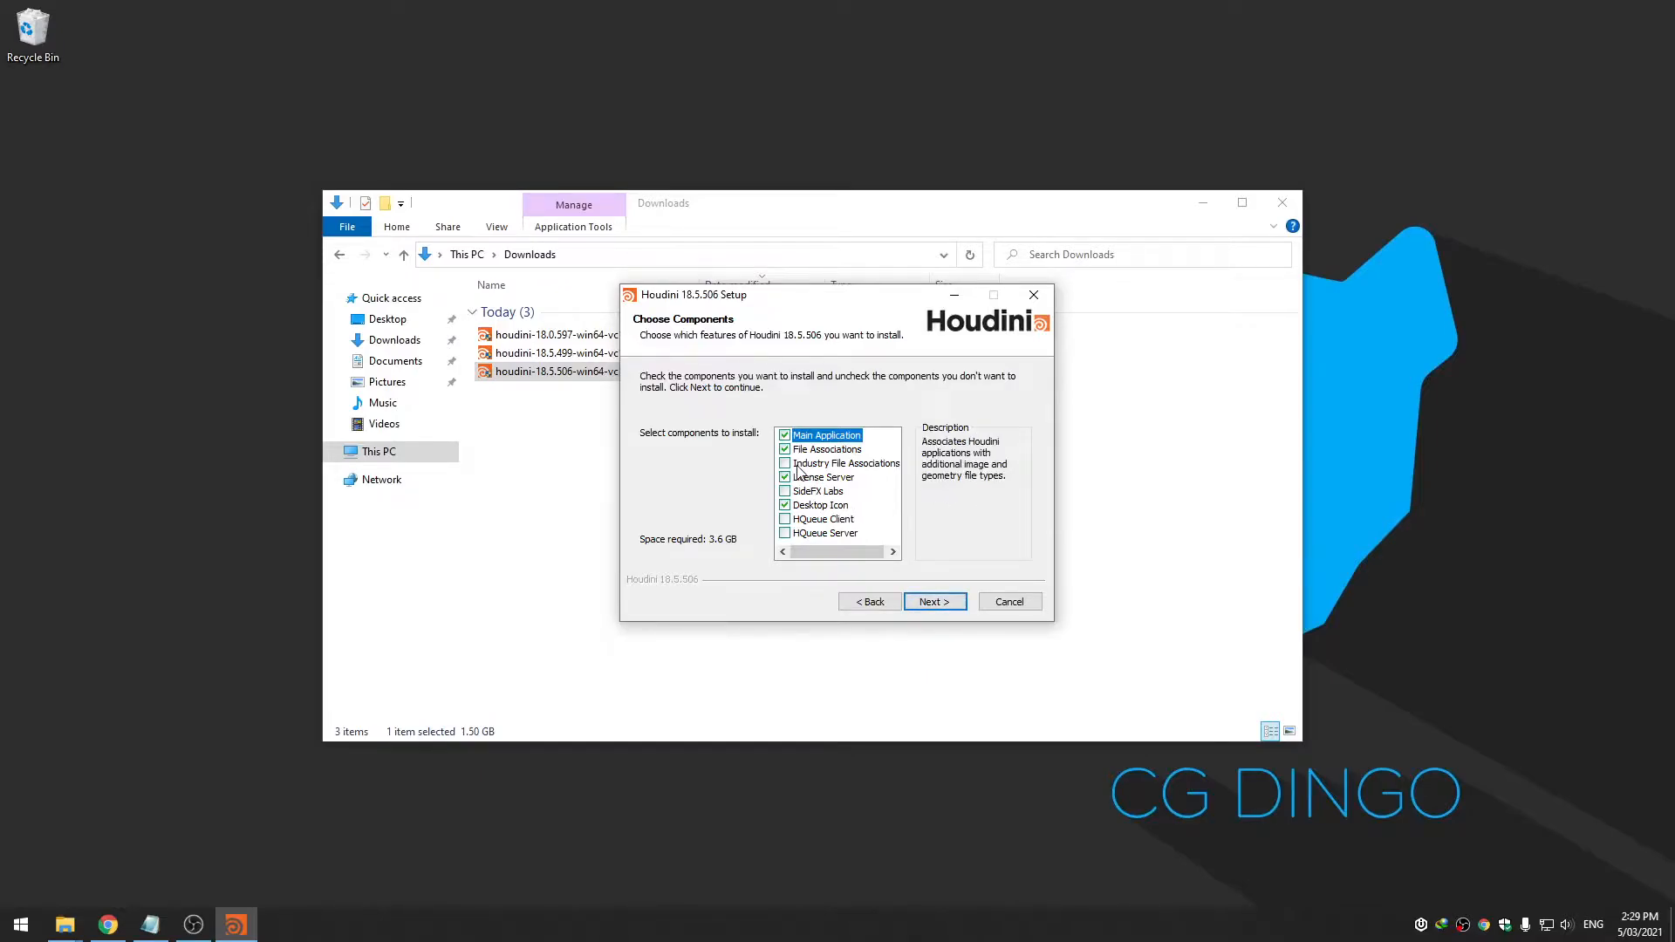
left_click(824, 465)
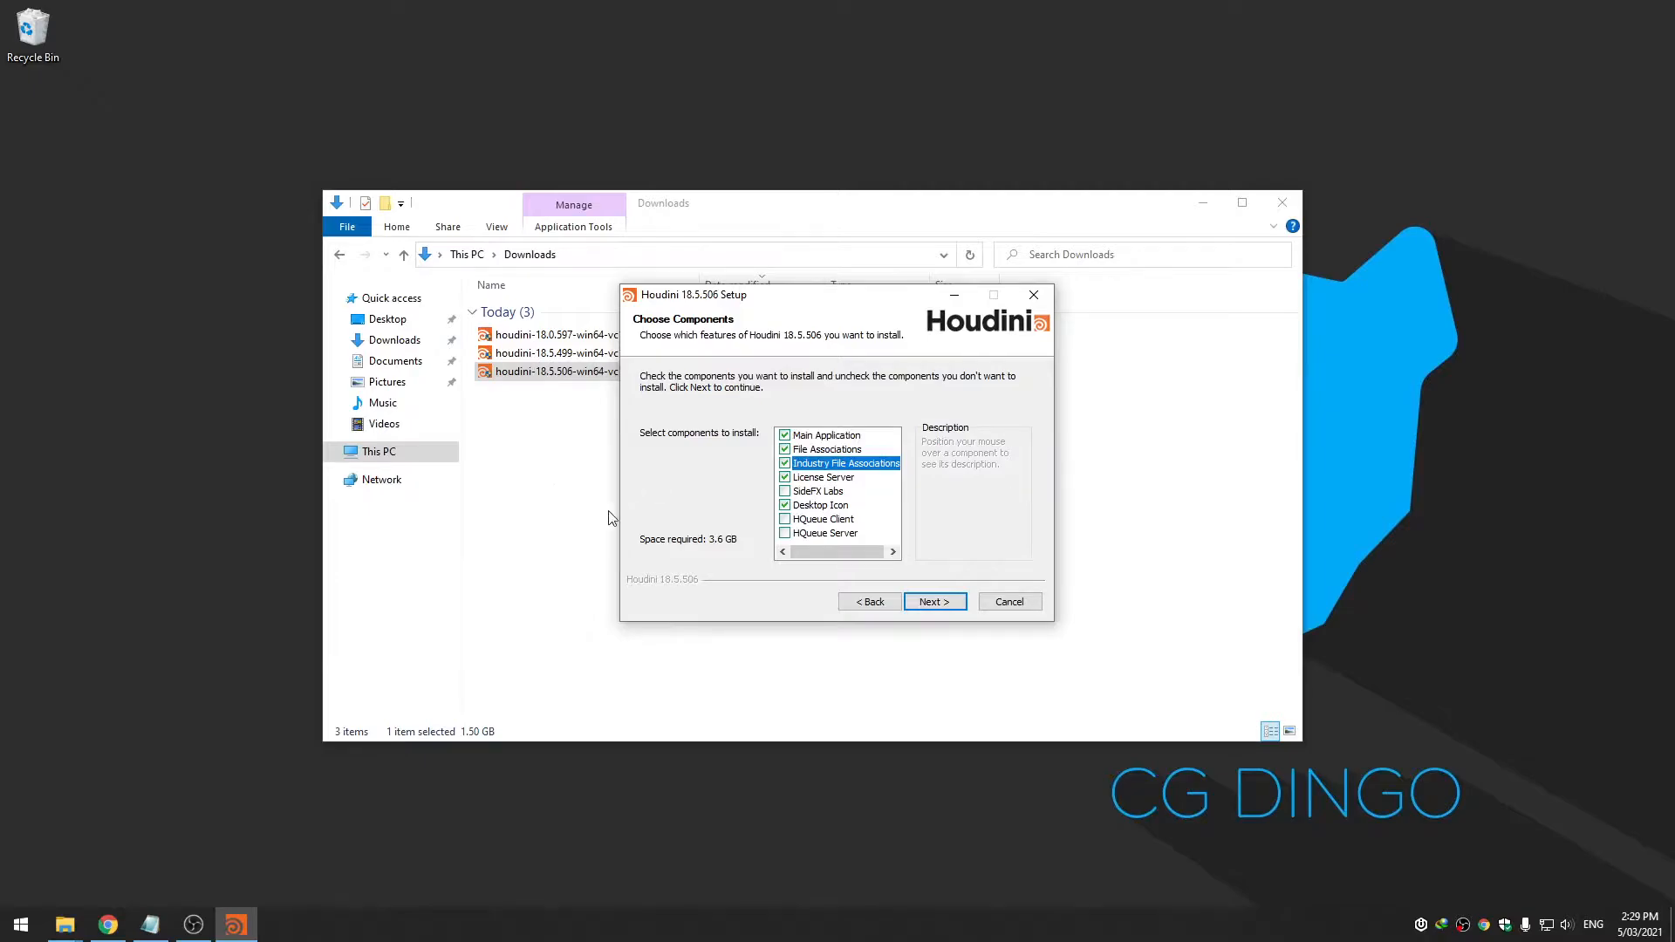
left_click(802, 491)
left_click_drag(839, 552, 821, 561)
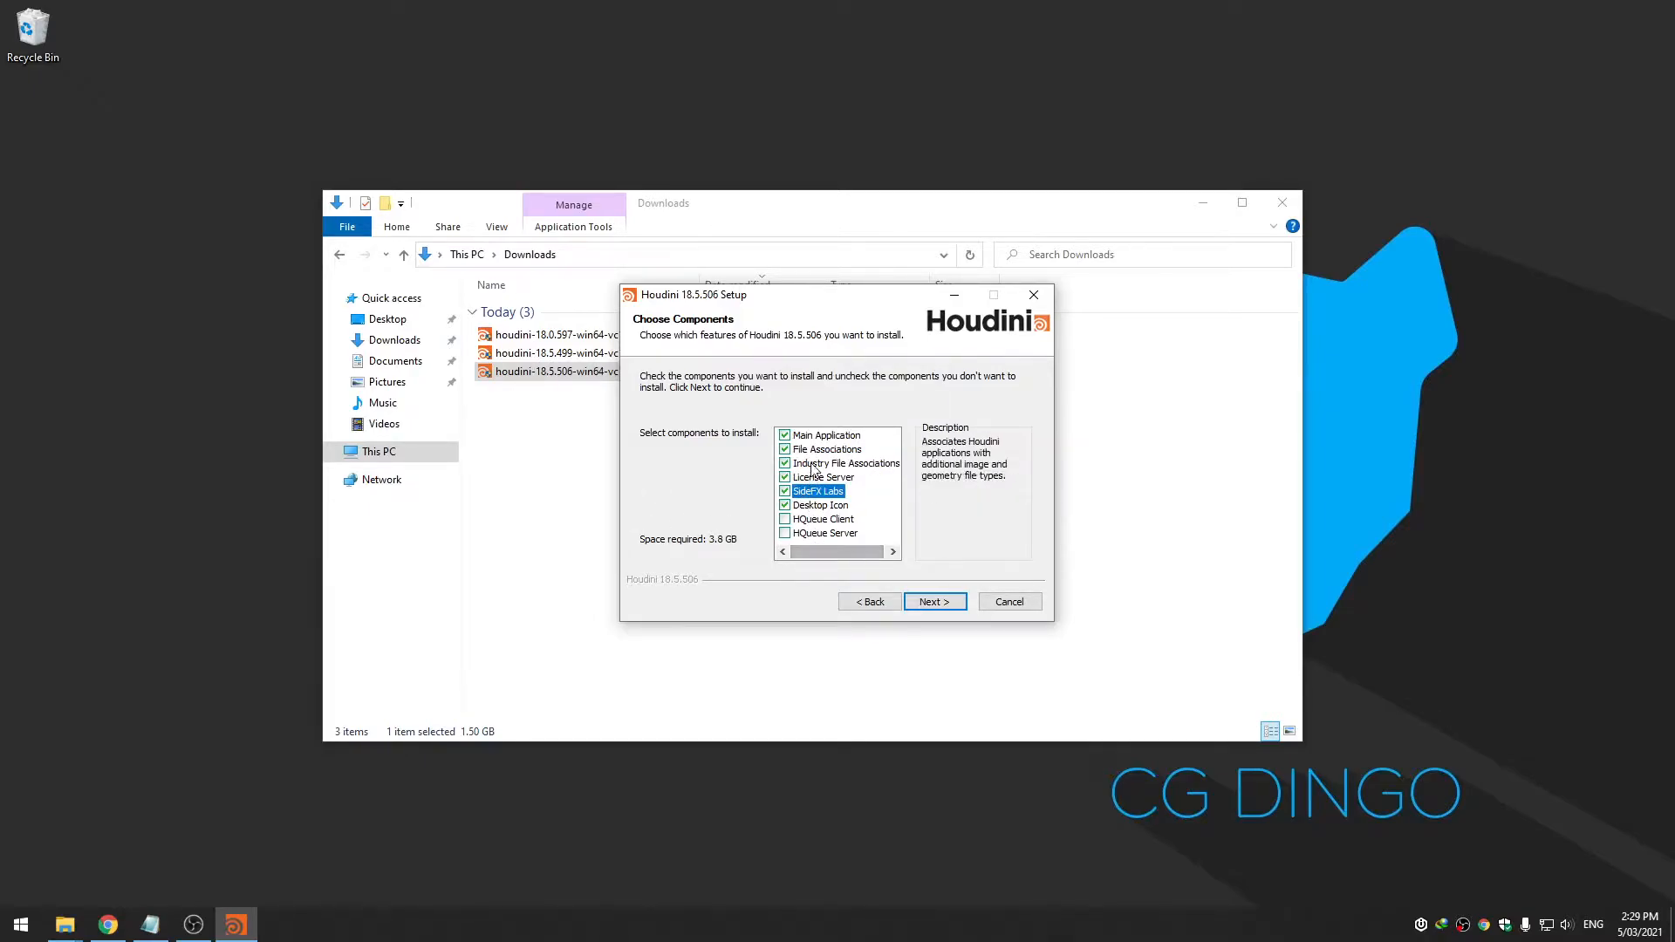
mouse_move(826, 496)
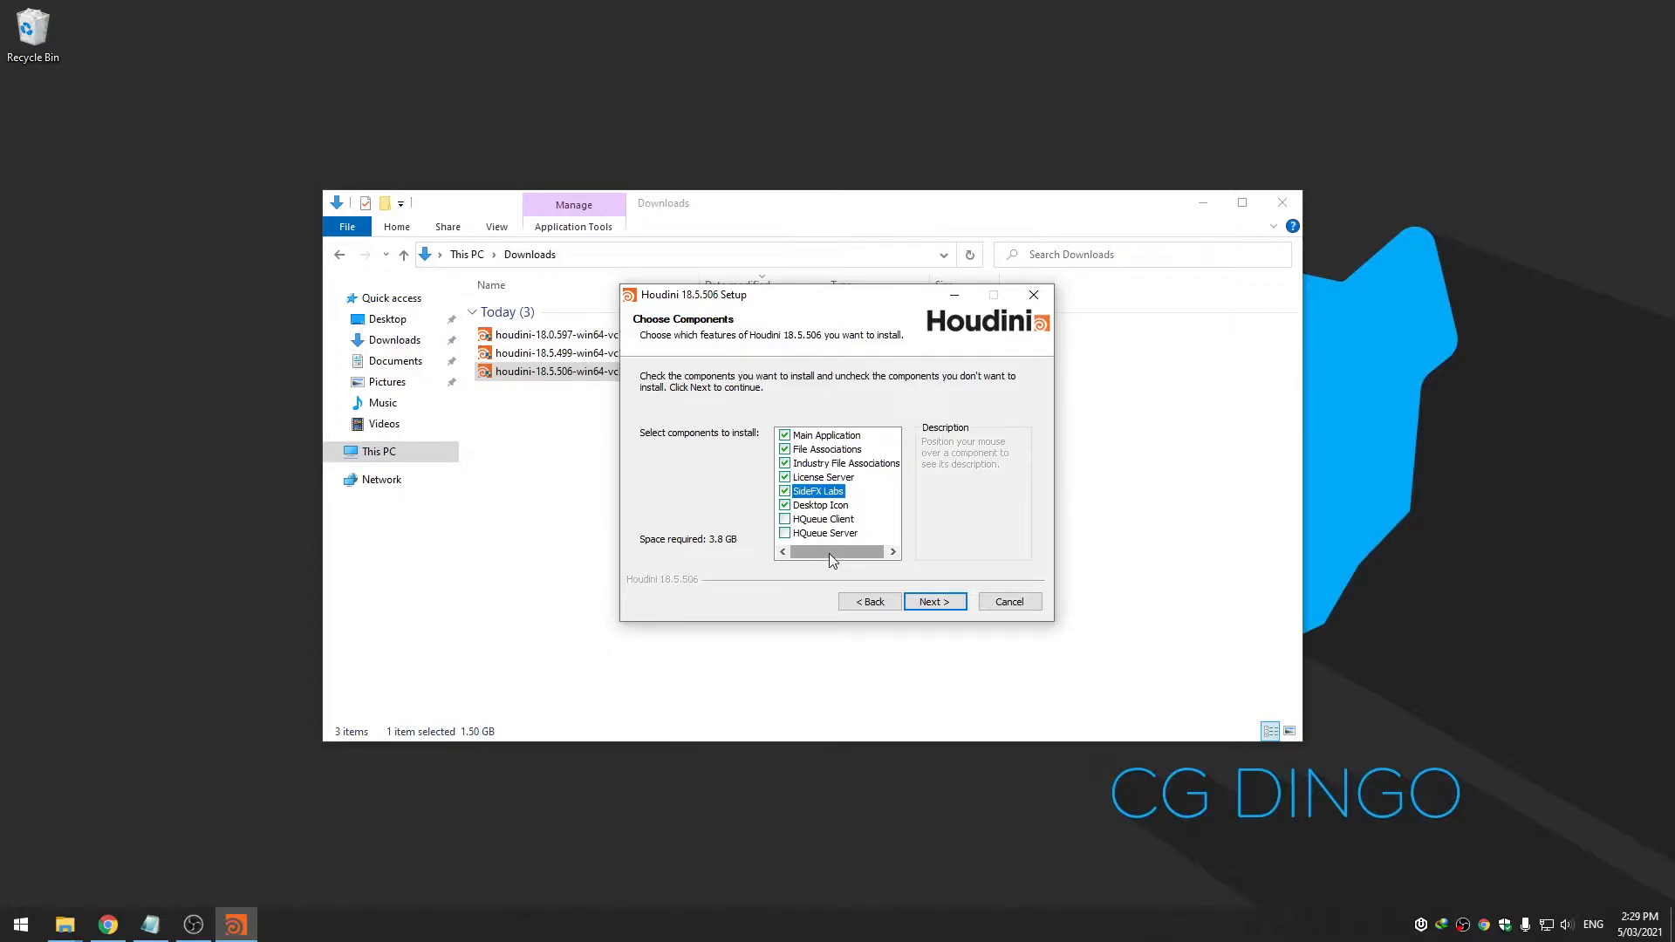
mouse_move(829, 553)
left_mouse_down()
mouse_move(848, 553)
mouse_move(816, 557)
left_mouse_up()
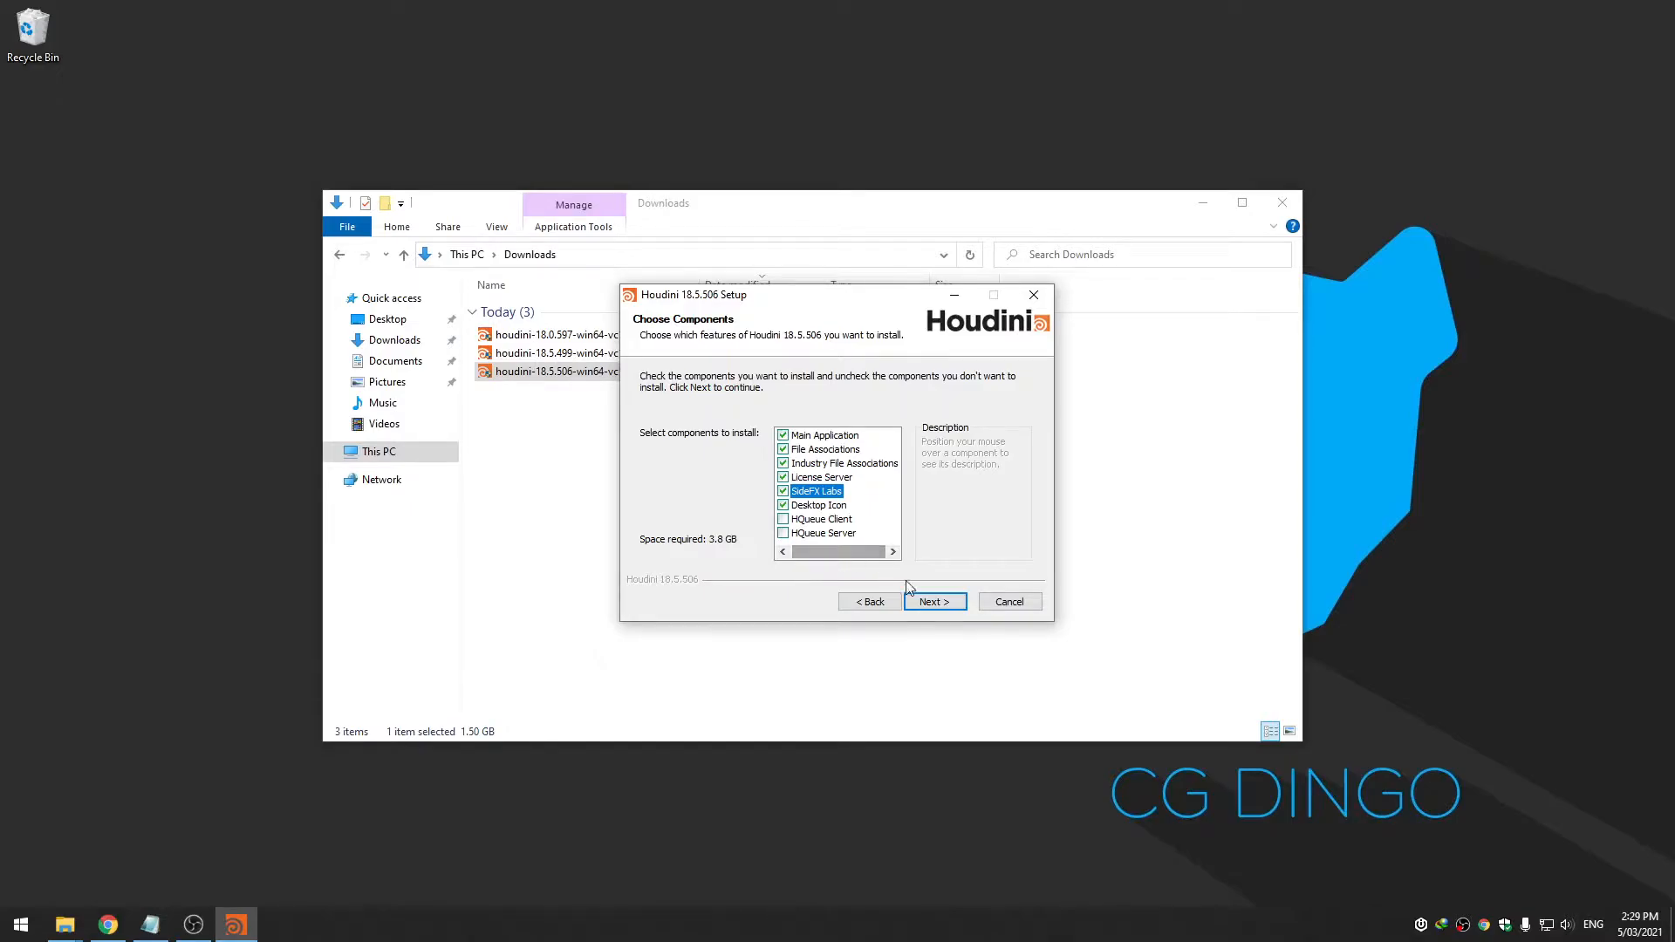
Enable all four Houdini Engine plug-ins, keep the default folders, install and finish setup
left_click(929, 605)
left_click(750, 494)
left_click(753, 473)
left_click(754, 451)
left_click(758, 429)
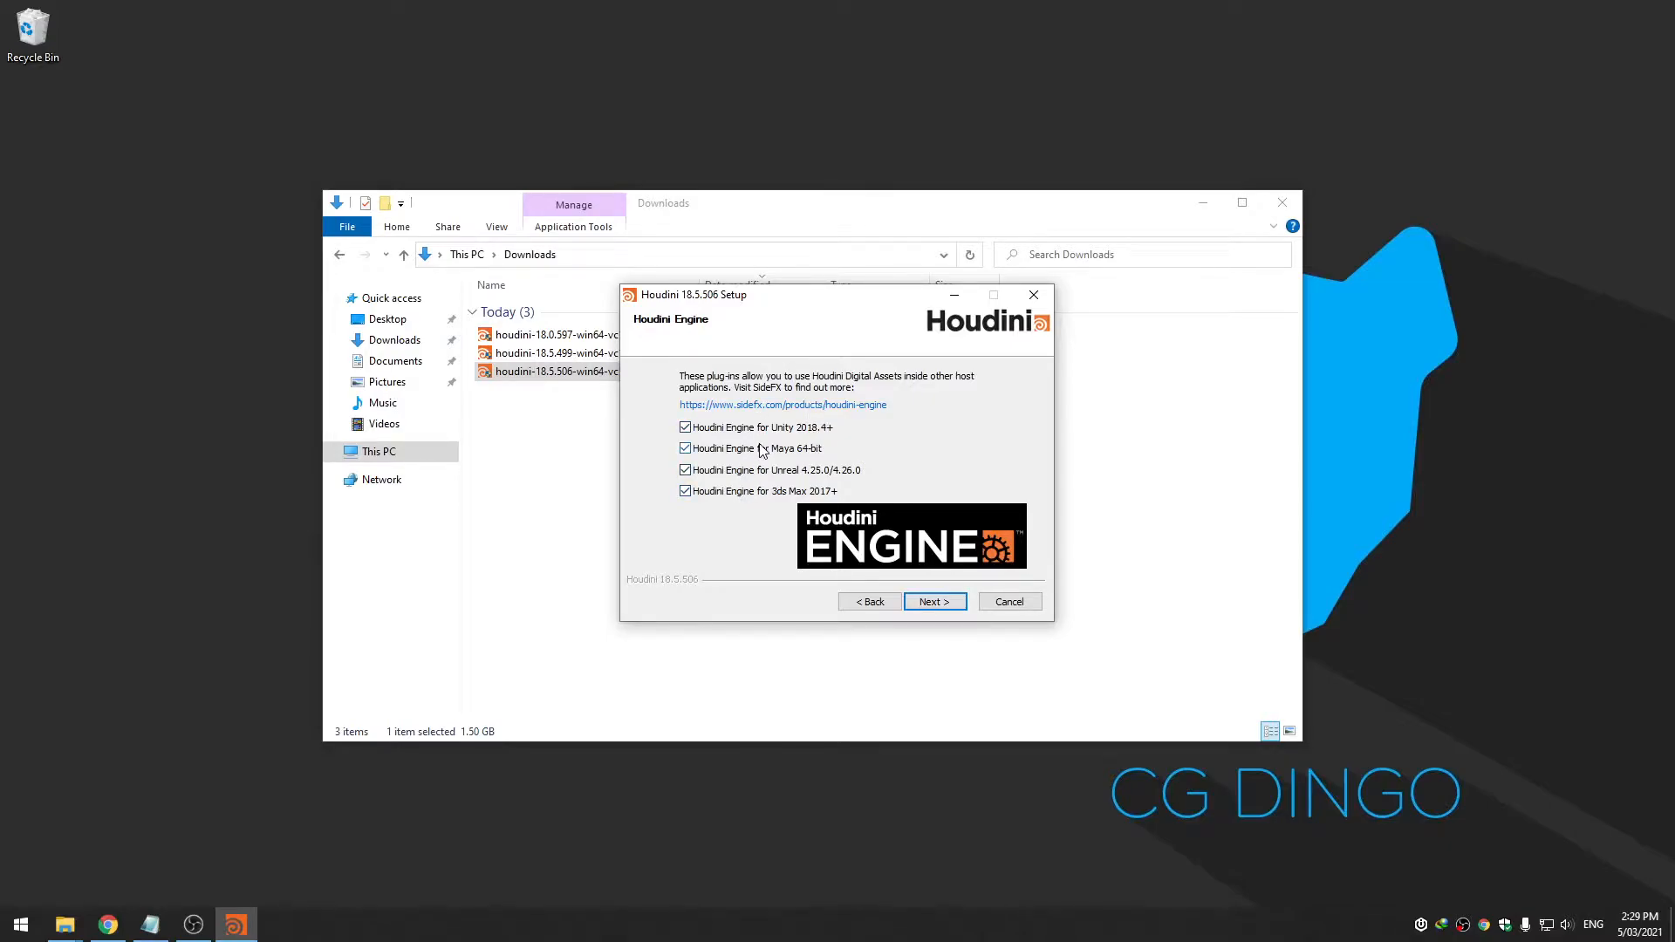
left_click(927, 604)
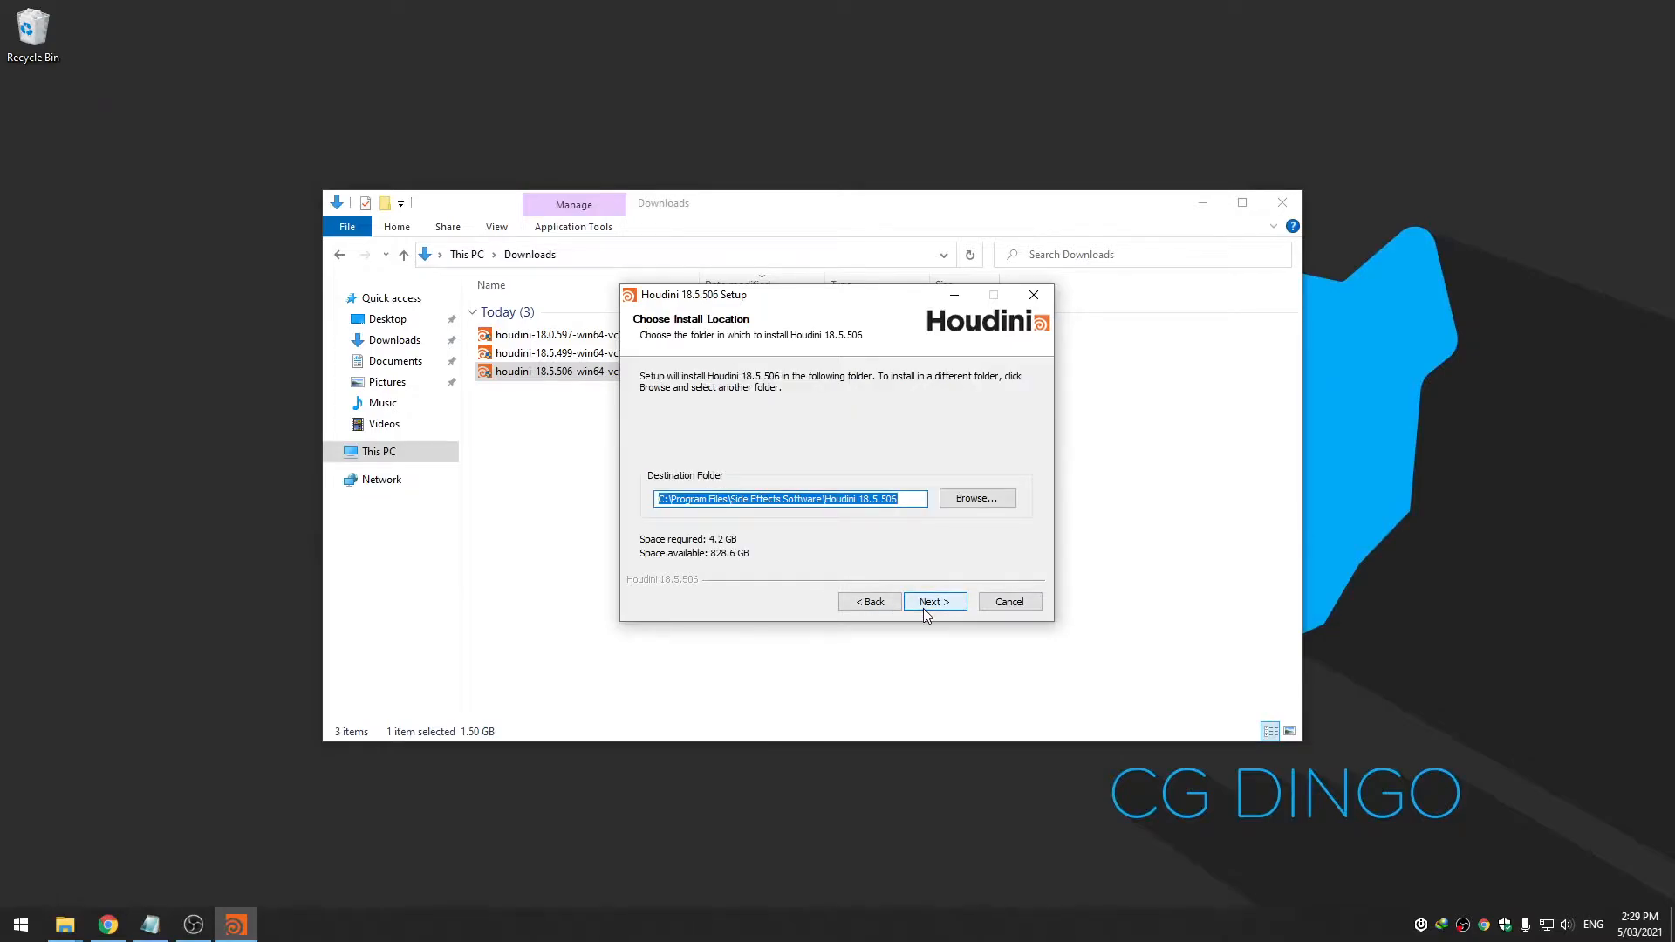
left_click(923, 609)
left_click(923, 609)
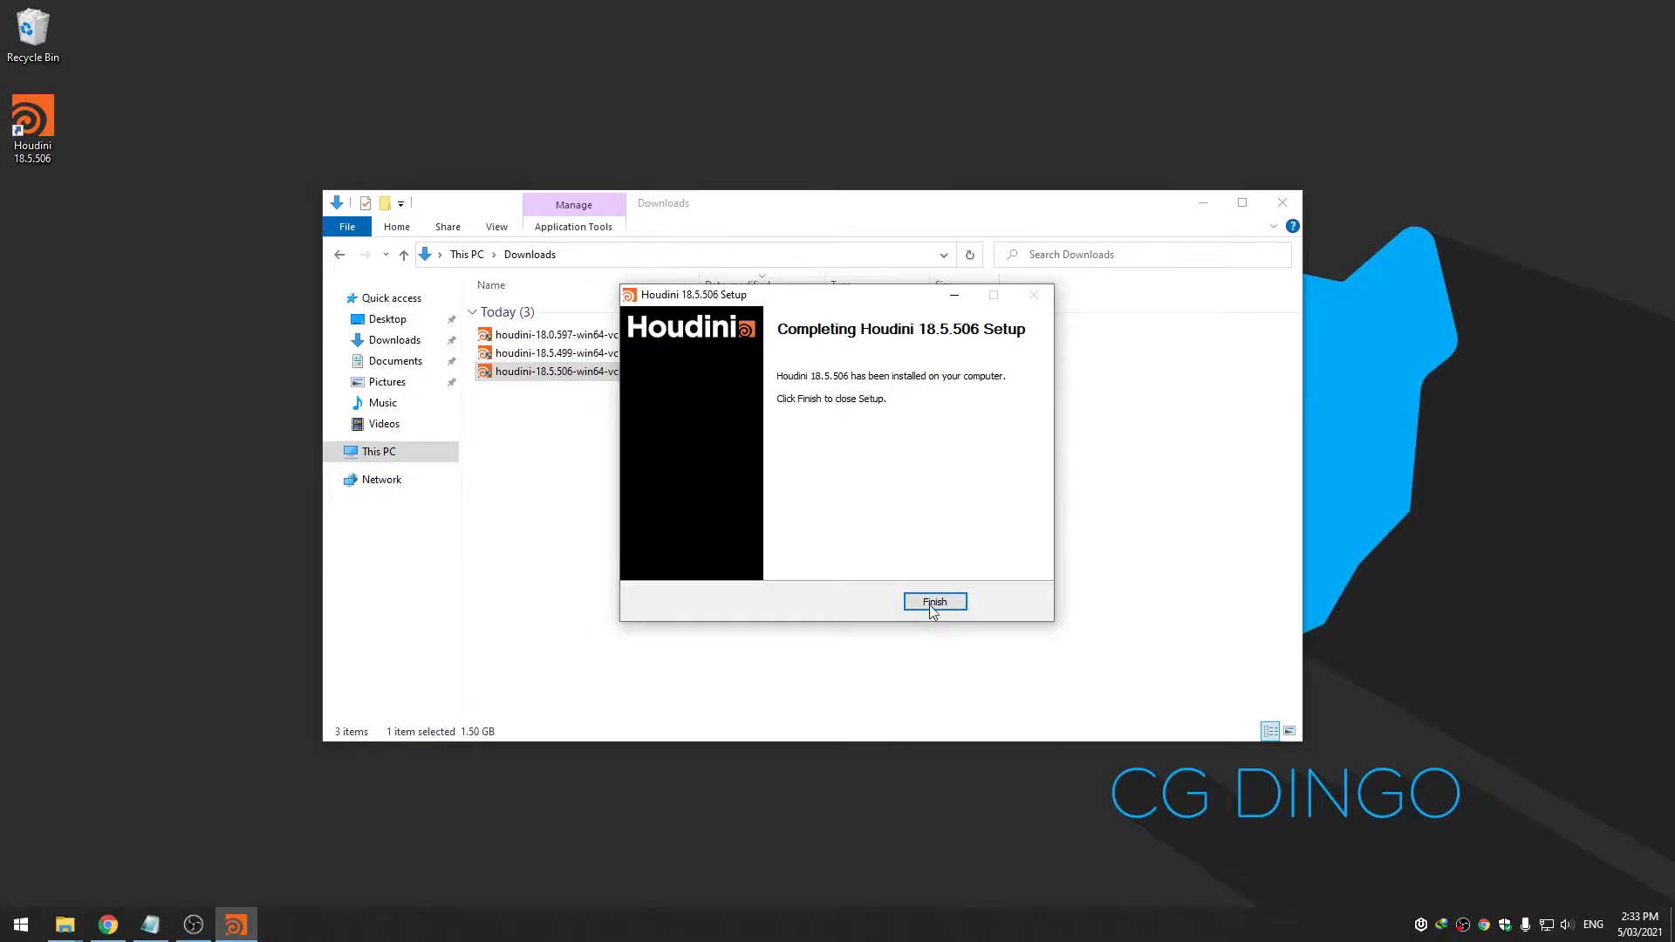
left_click(931, 604)
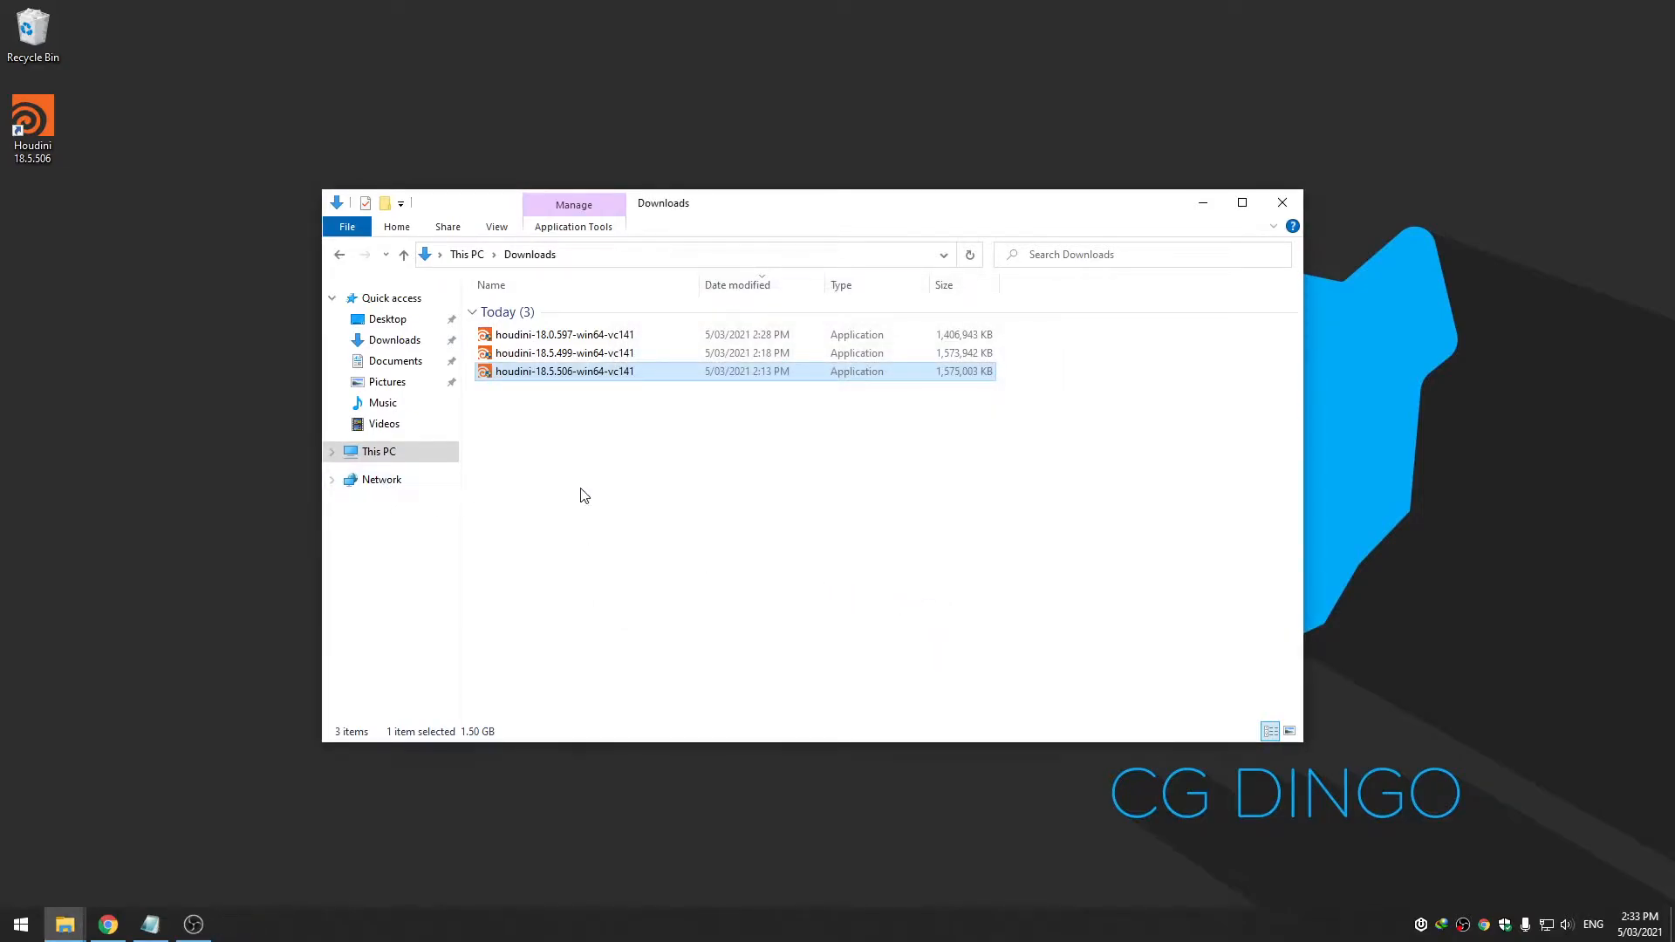
Navigate from This PC to C:\Program Files\Side Effects Software\Houdini 18.5.506
left_click(452, 462)
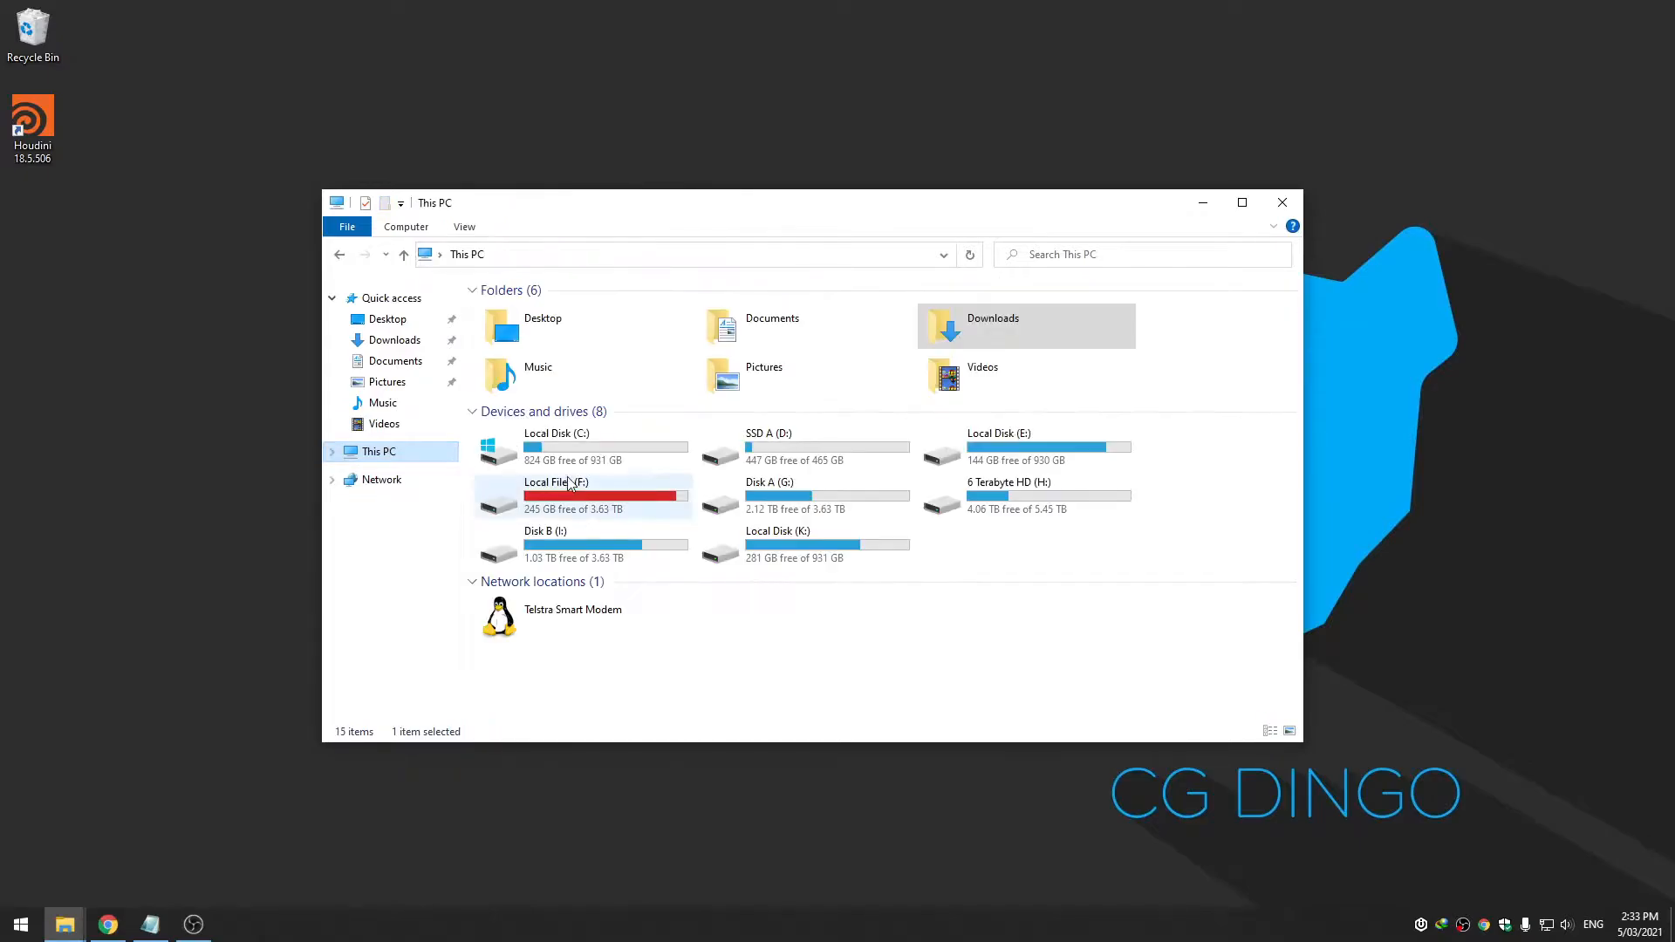
double_click(575, 463)
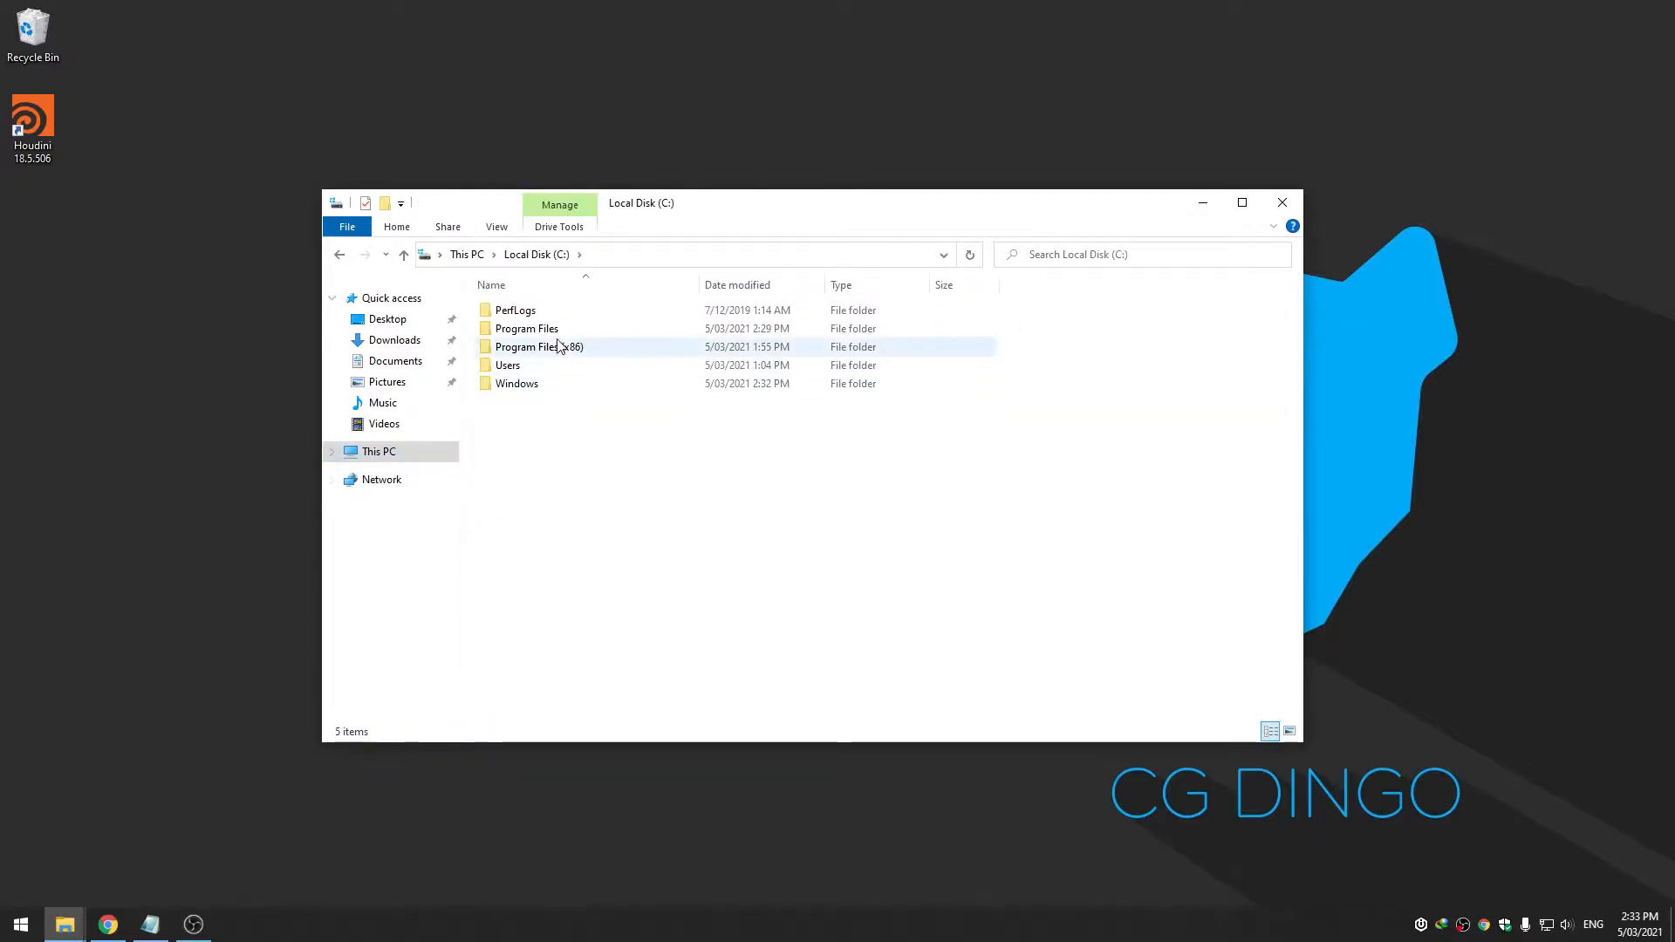
double_click(532, 329)
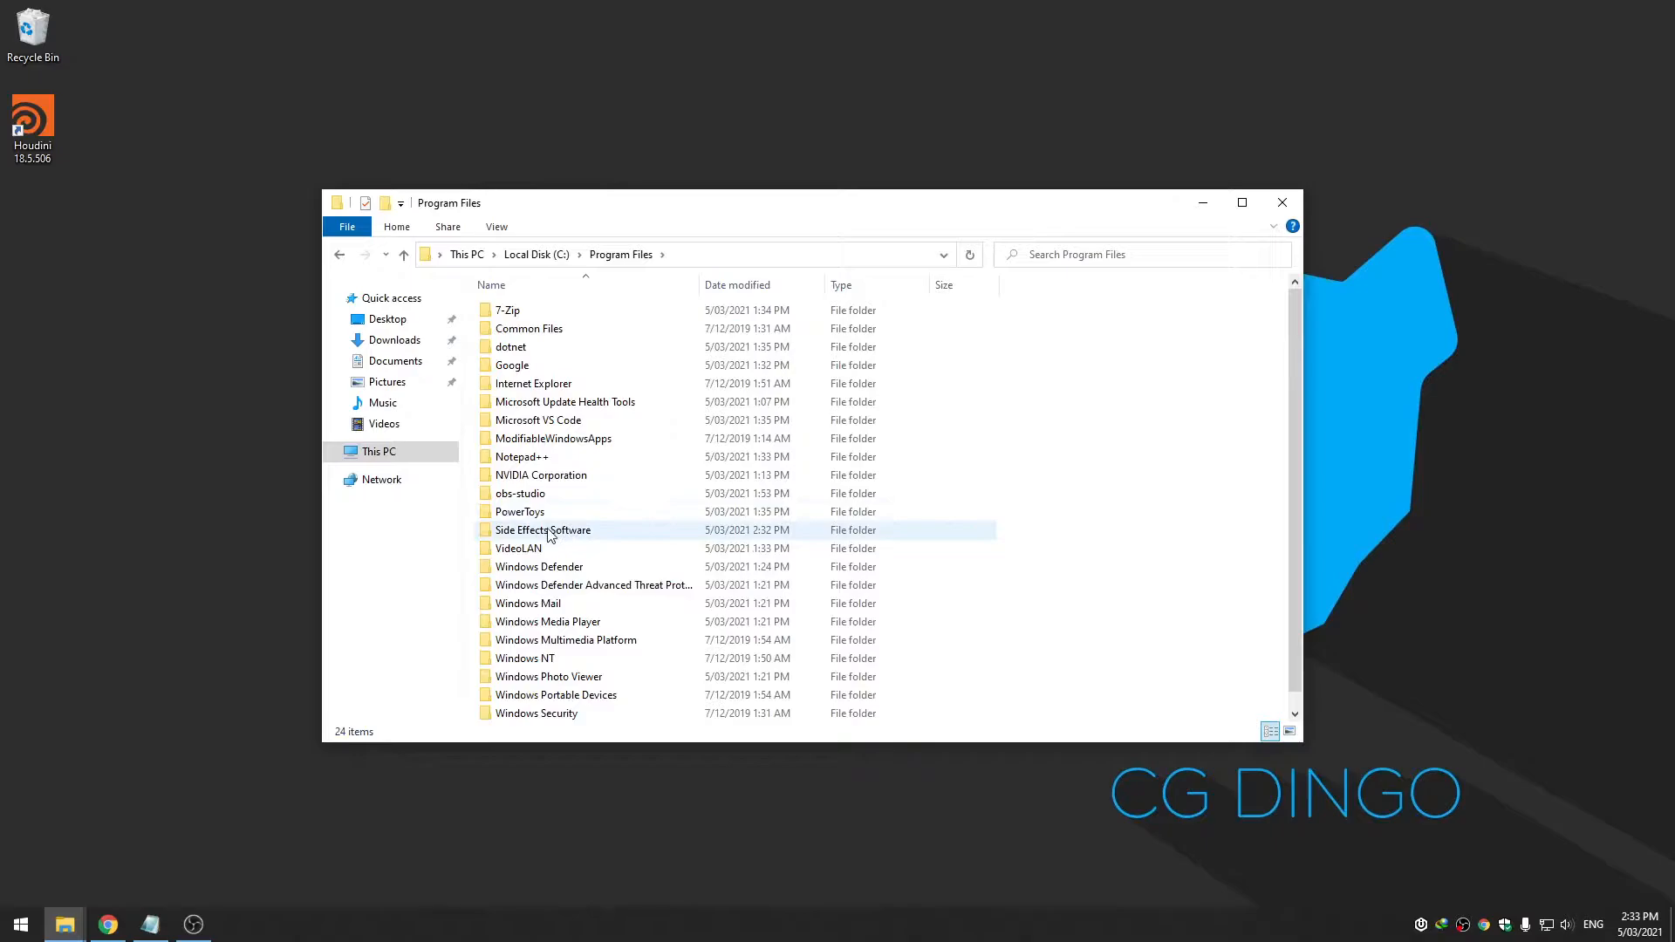
double_click(550, 530)
left_click_drag(724, 229, 735, 240)
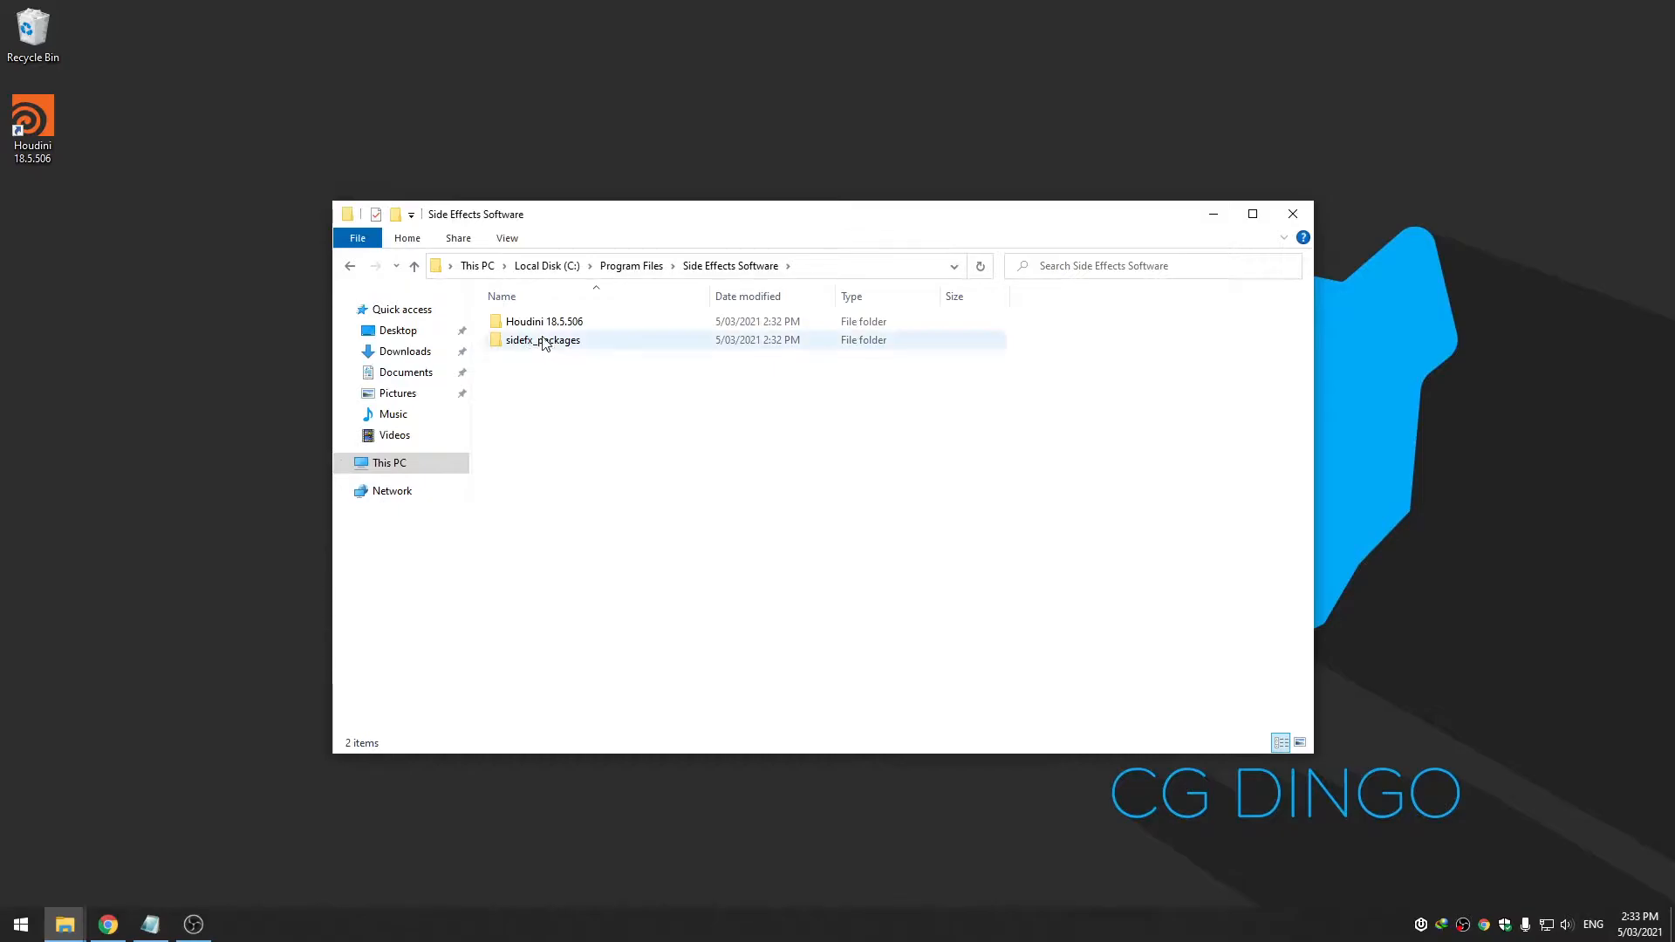
double_click(546, 324)
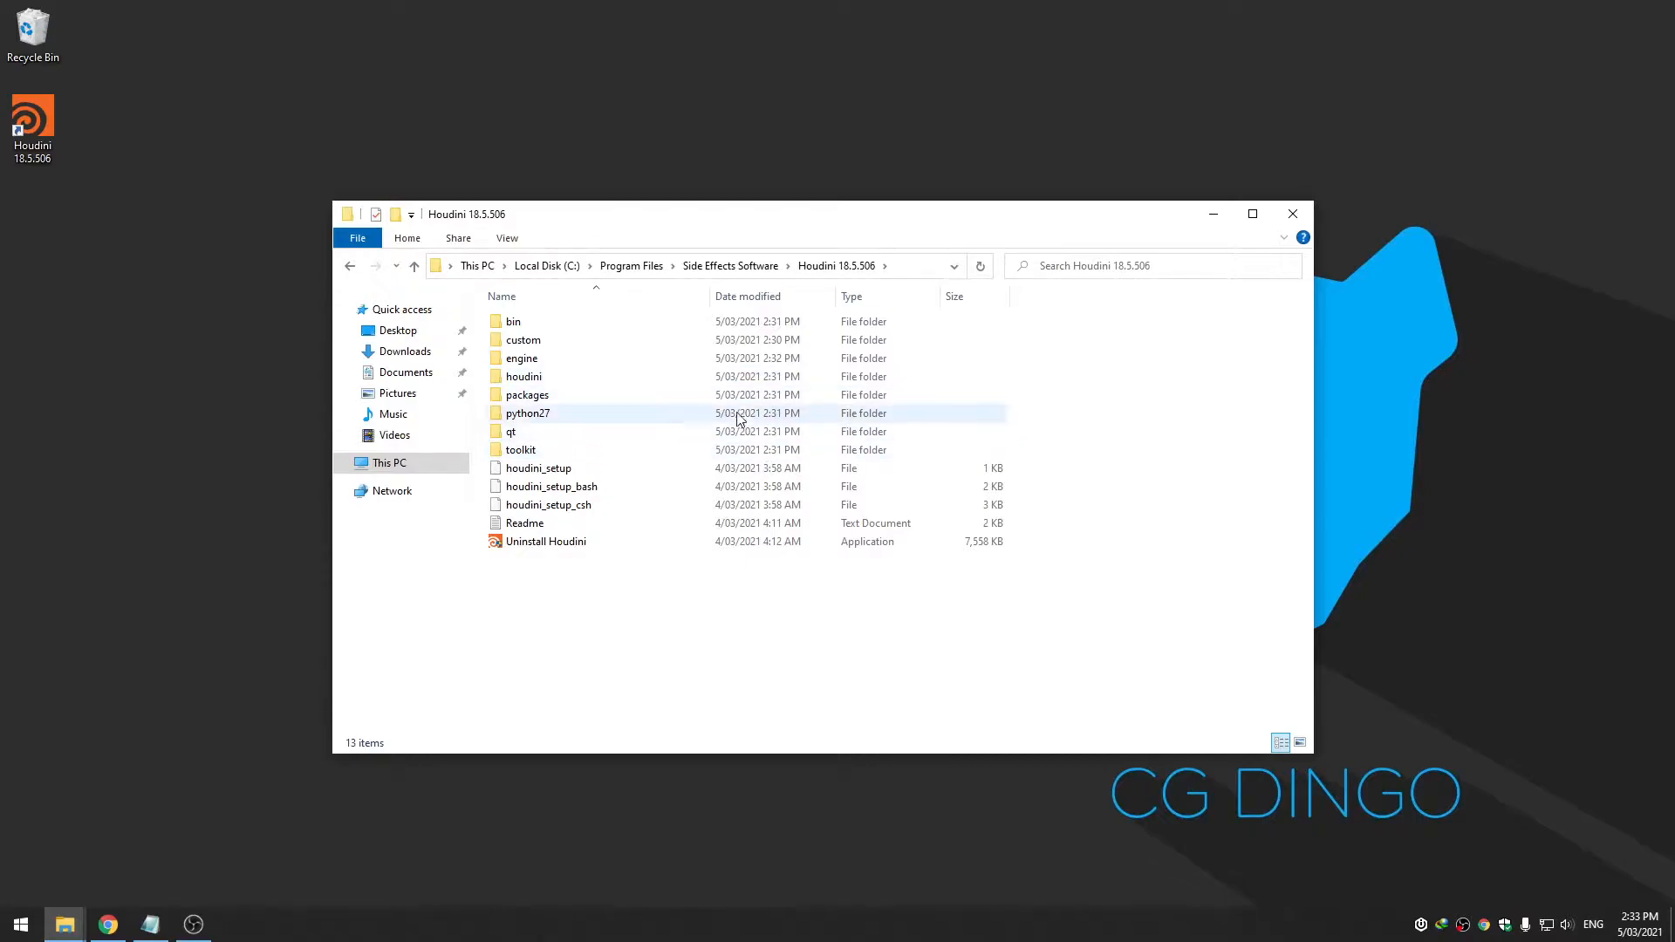
Look through the custom\houdini\dsolib library folder, then return to the Houdini 18.5.506 folder
left_click(579, 324)
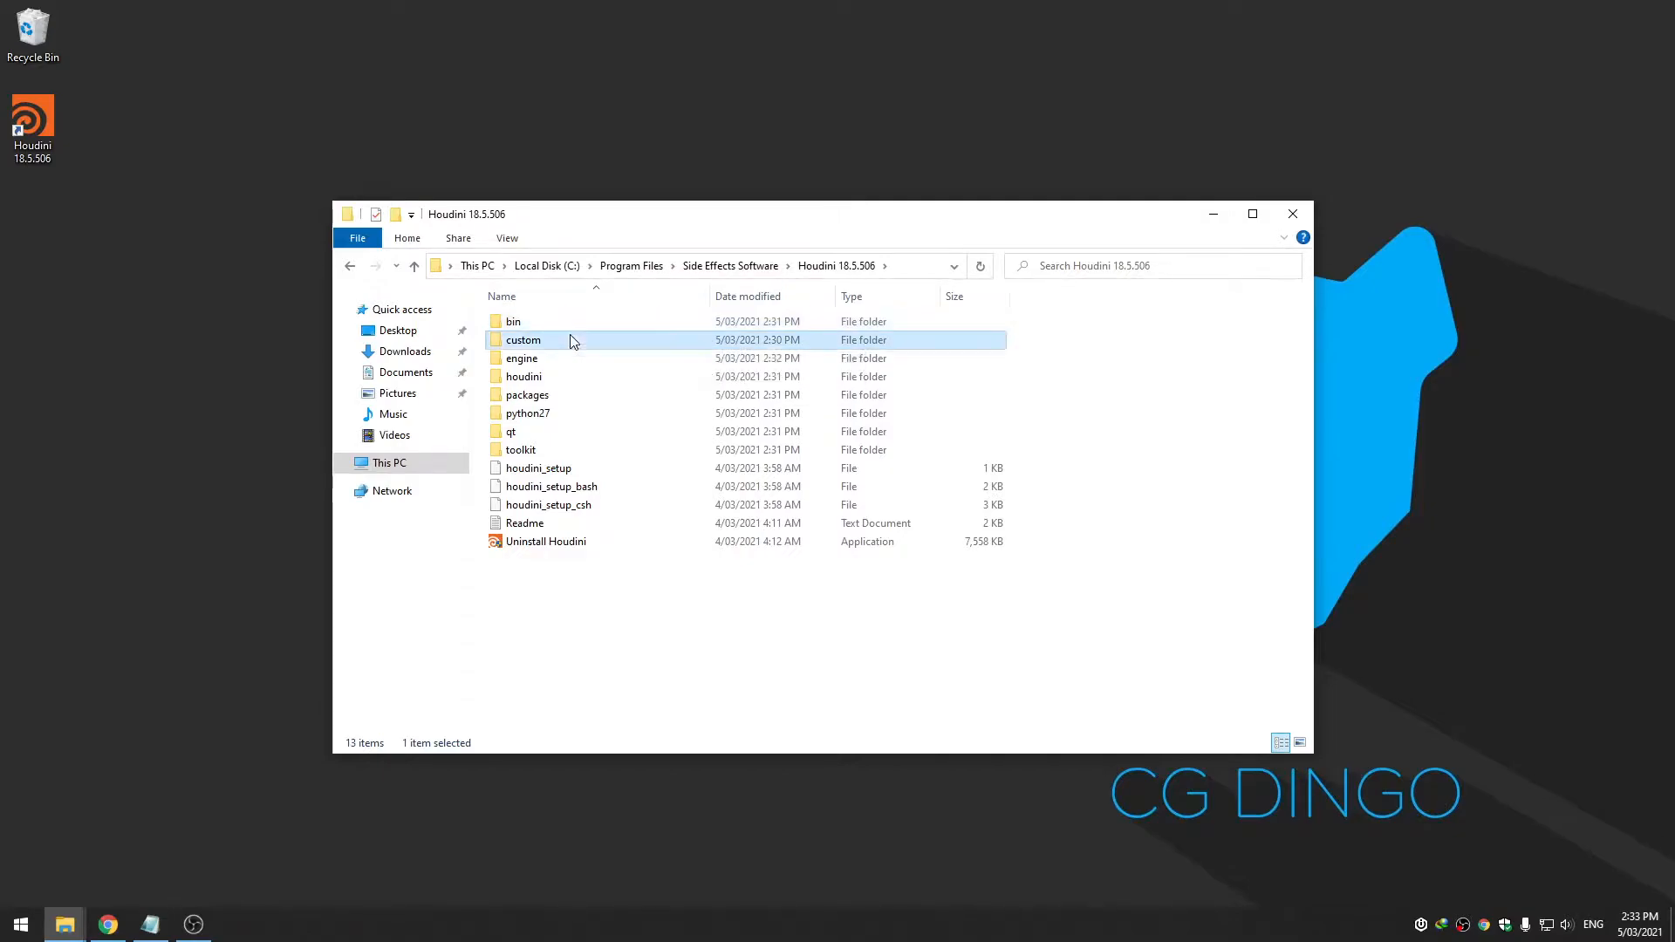
double_click(573, 339)
double_click(571, 326)
left_click(569, 329)
double_click(569, 329)
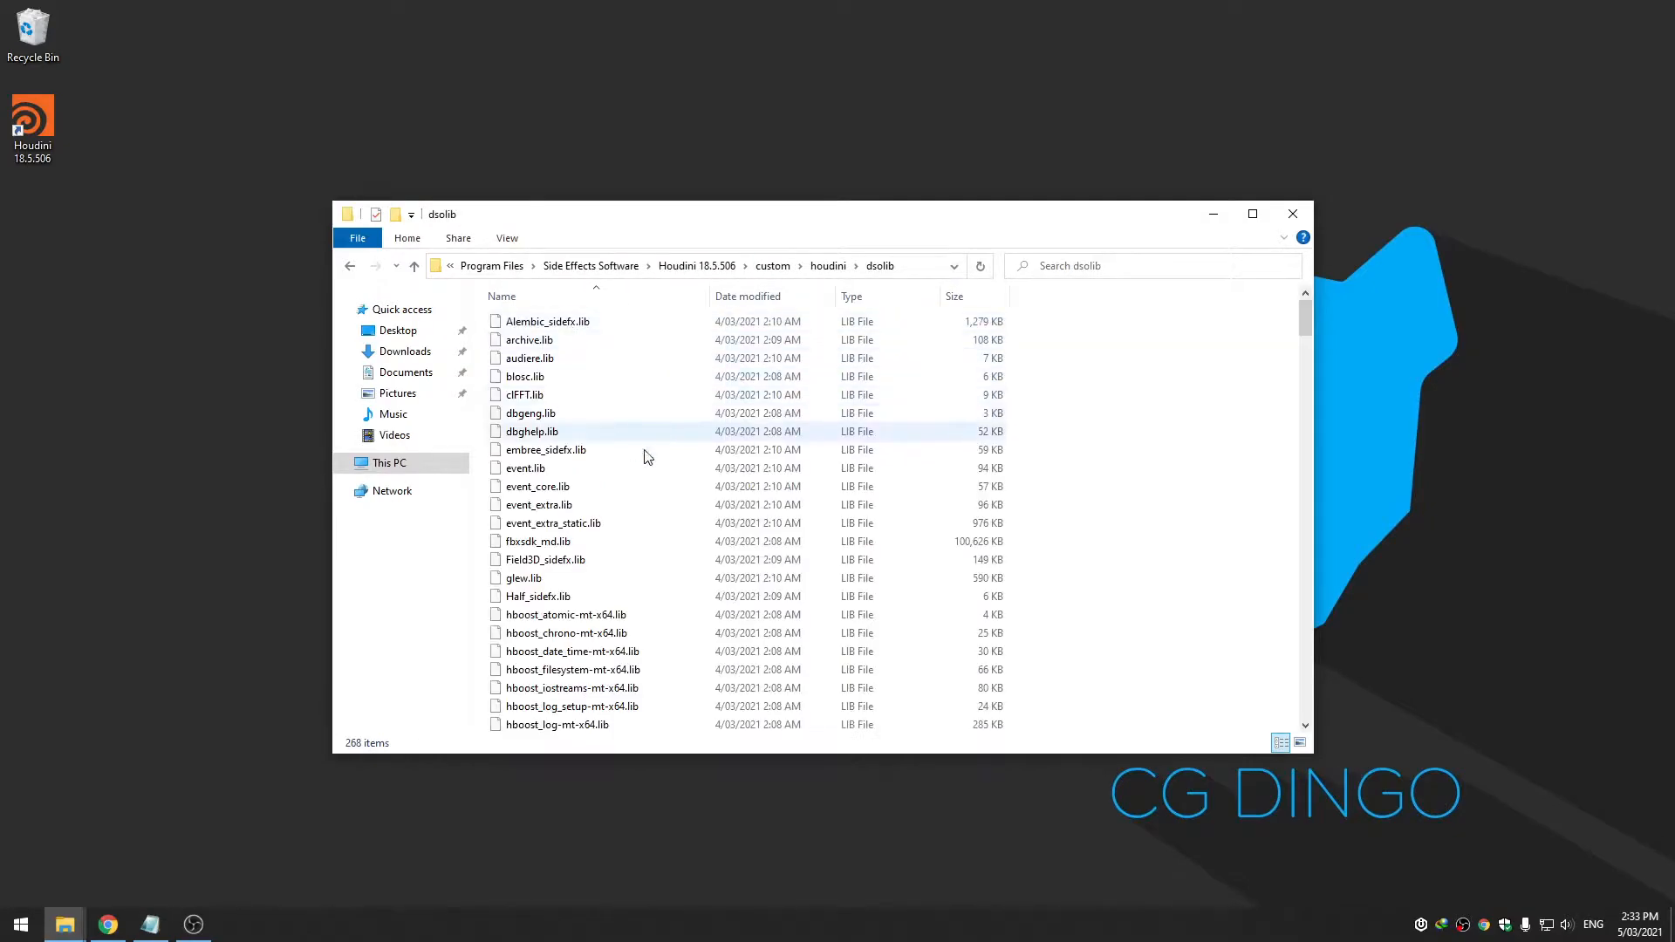
scroll(711, 546, "down", 3)
scroll(786, 550, "up", 3)
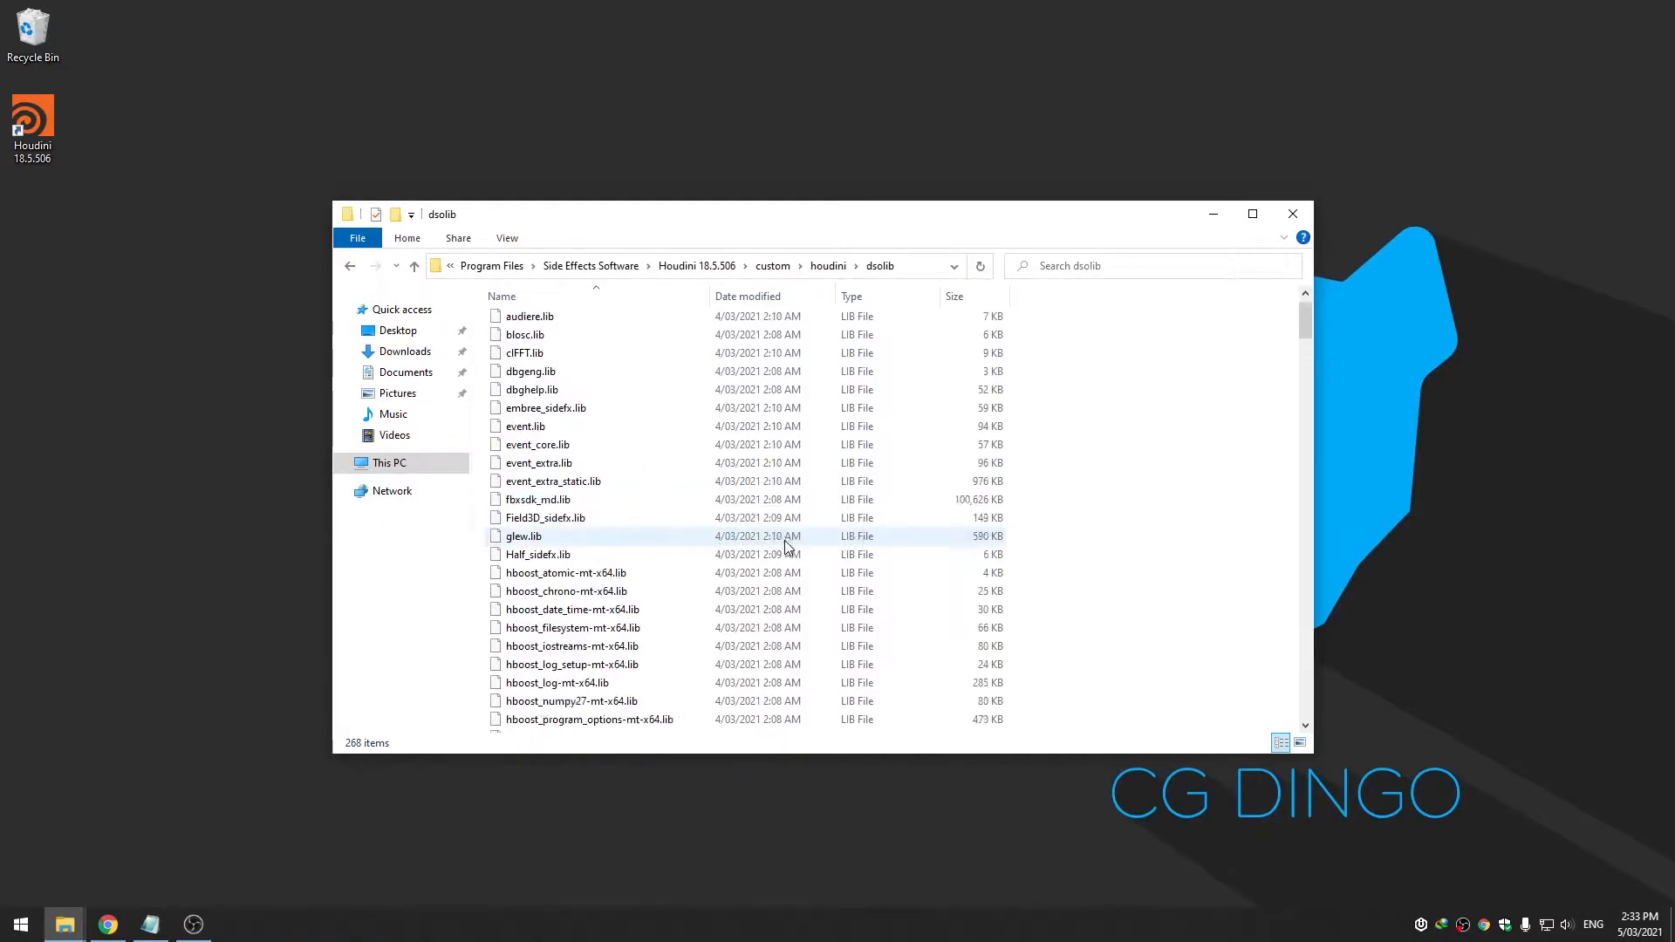
left_click(709, 265)
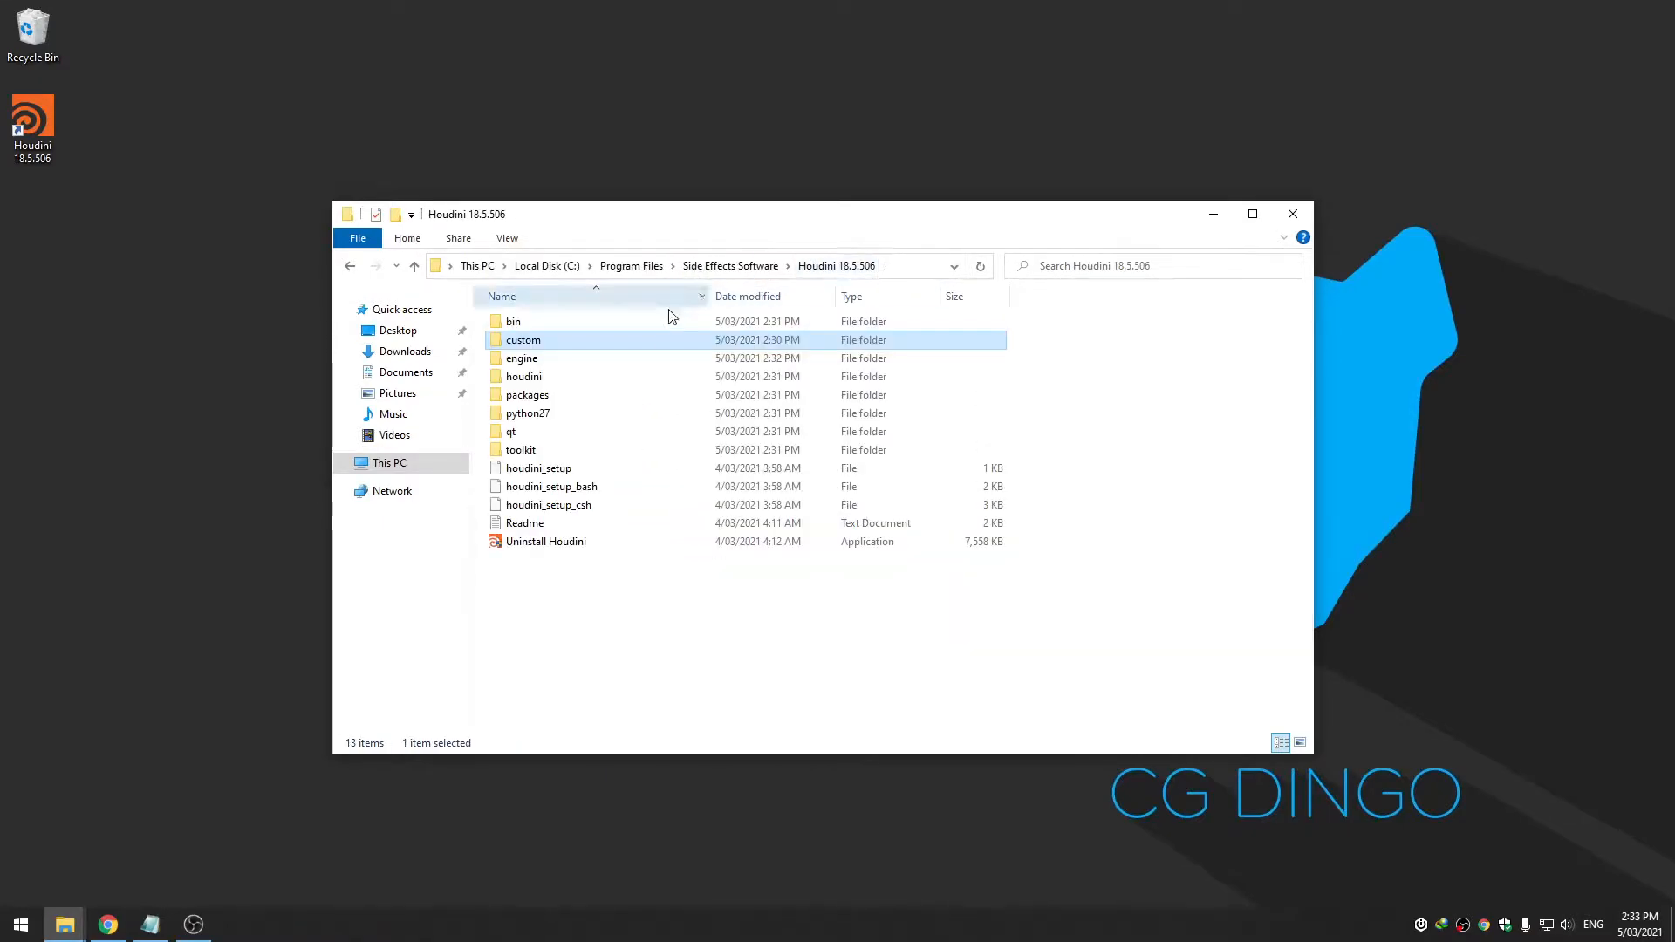
Inspect the qt\bin folder, then go into the python27 folder
double_click(540, 439)
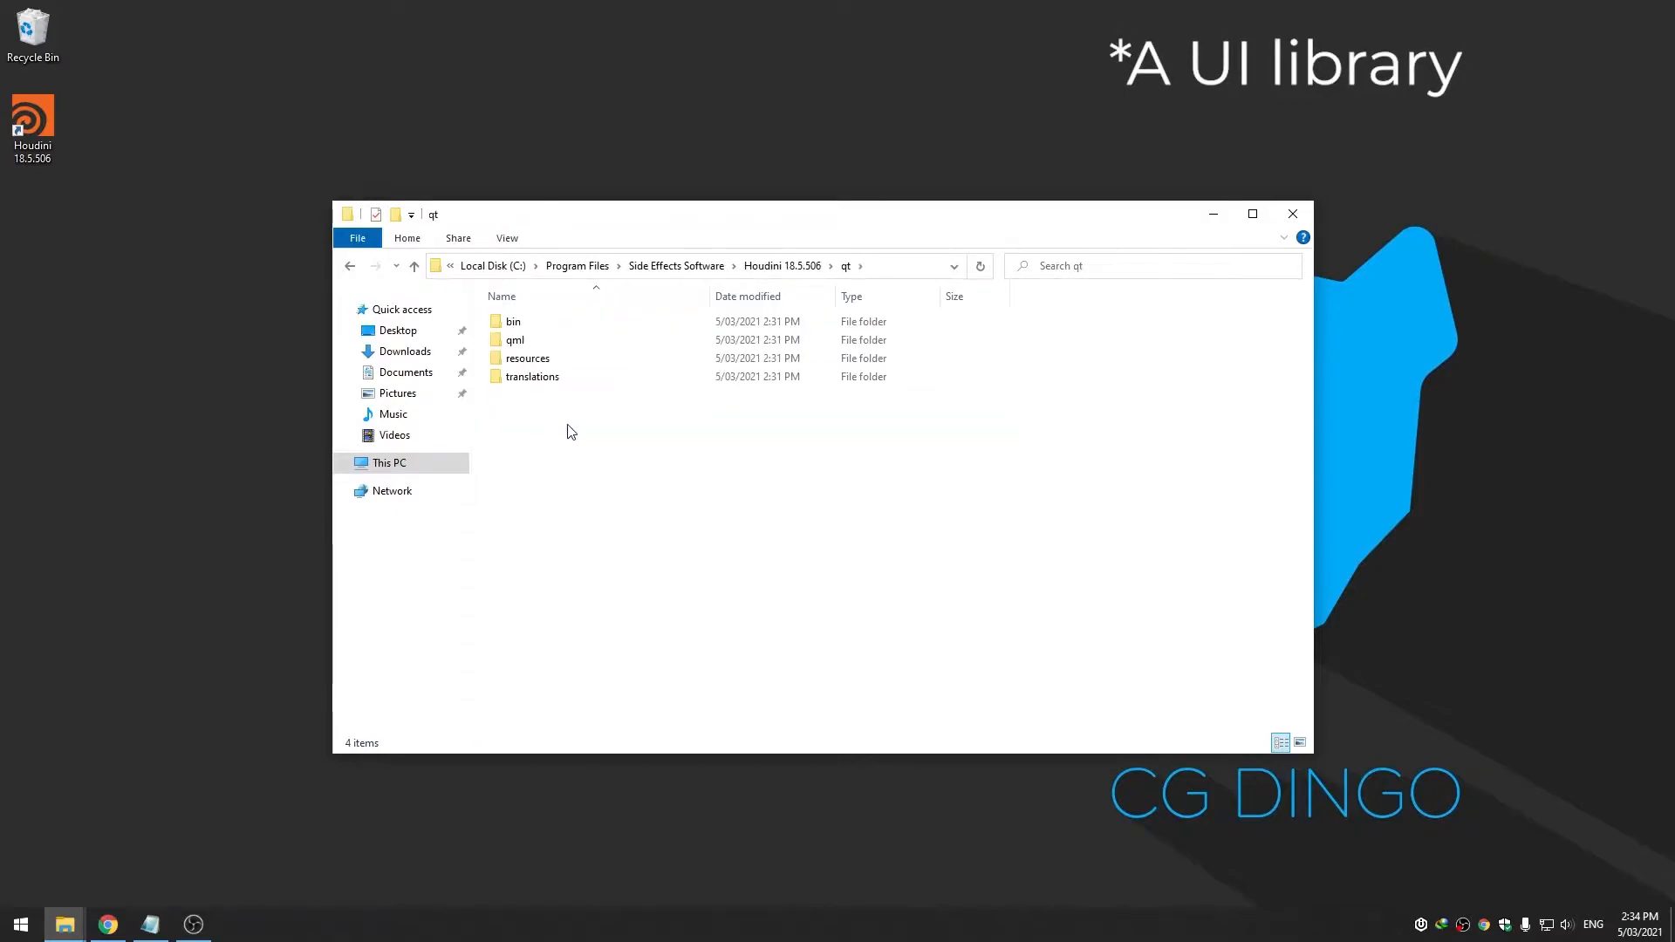
double_click(611, 331)
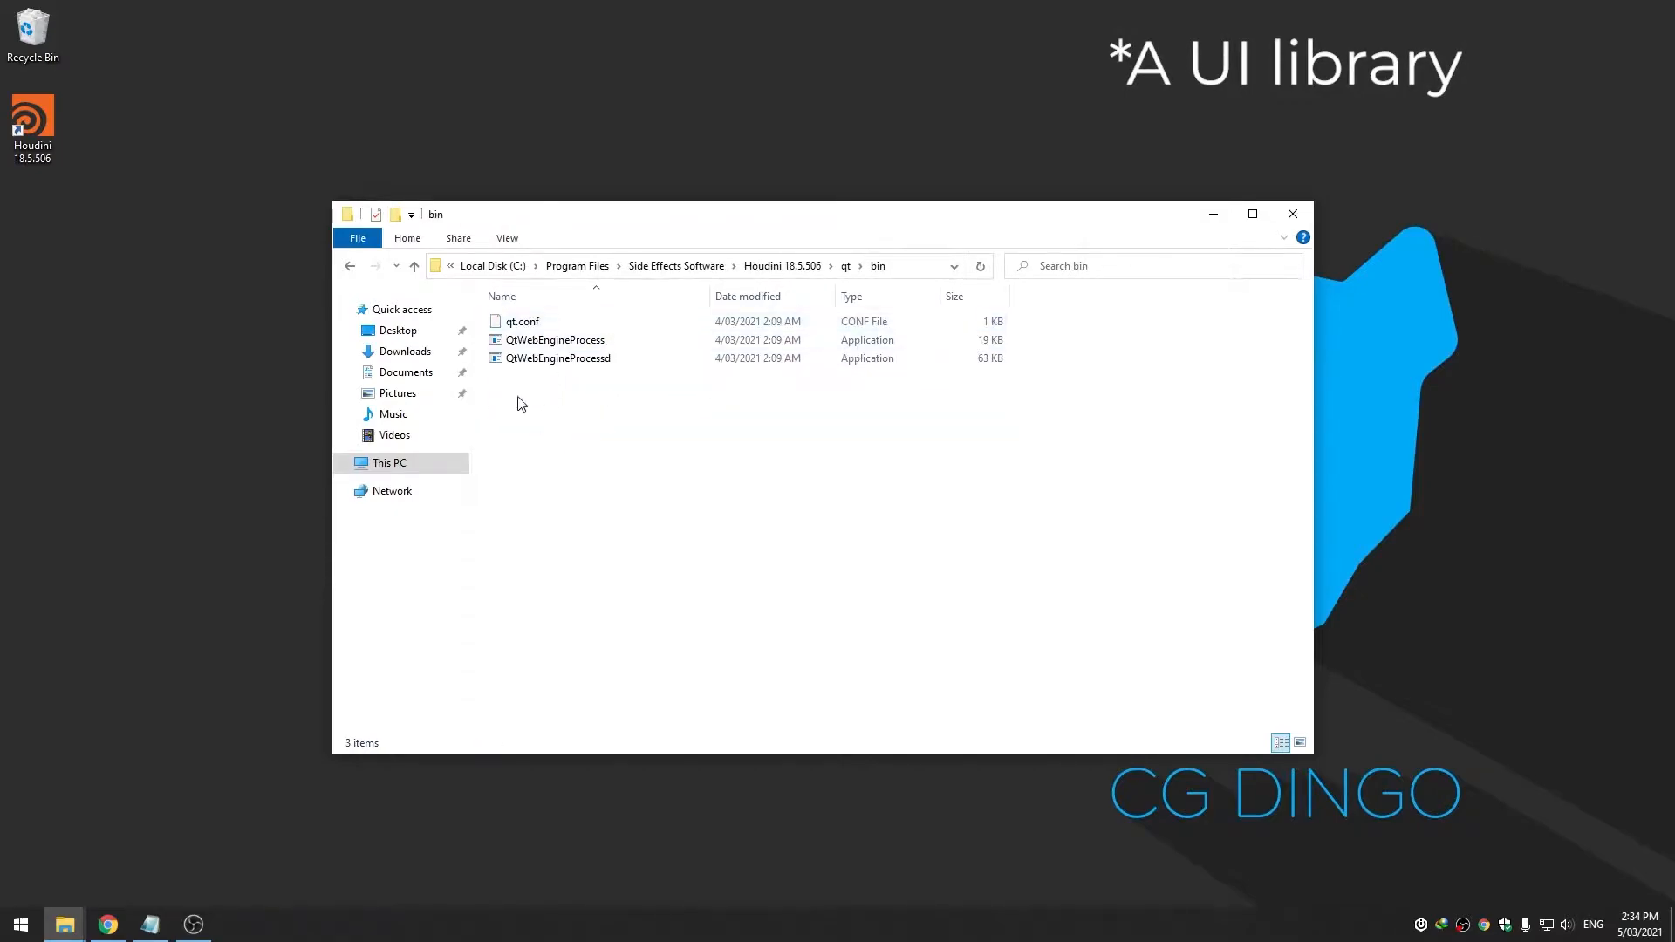
left_click(780, 266)
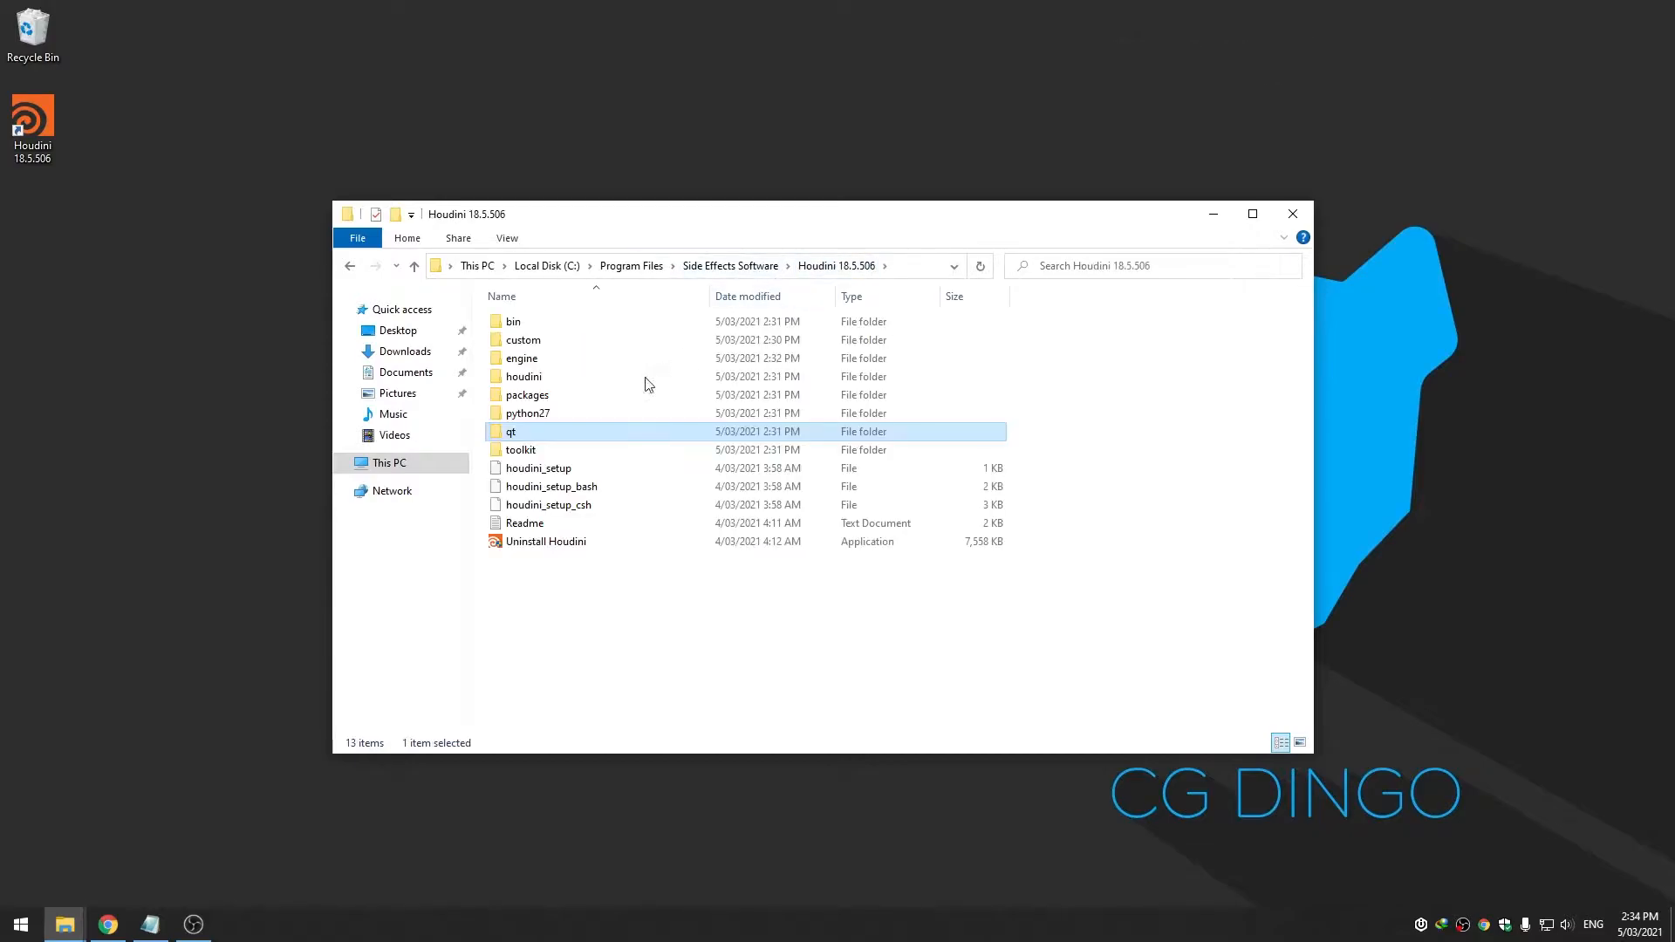
double_click(589, 415)
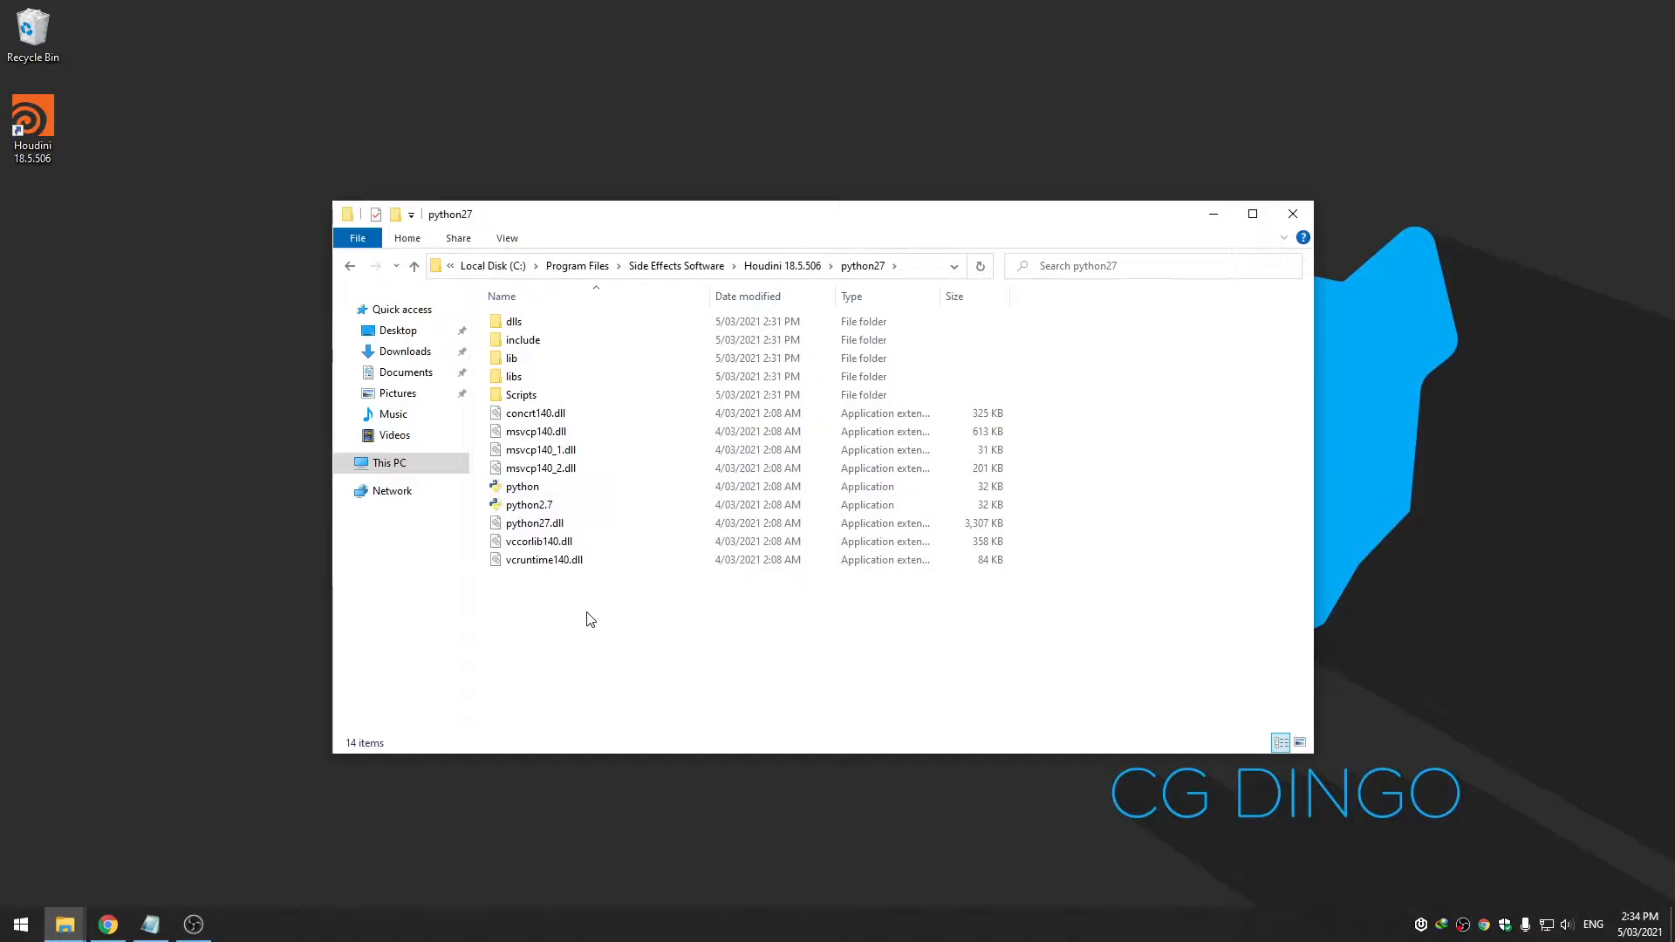
right_click(46, 131)
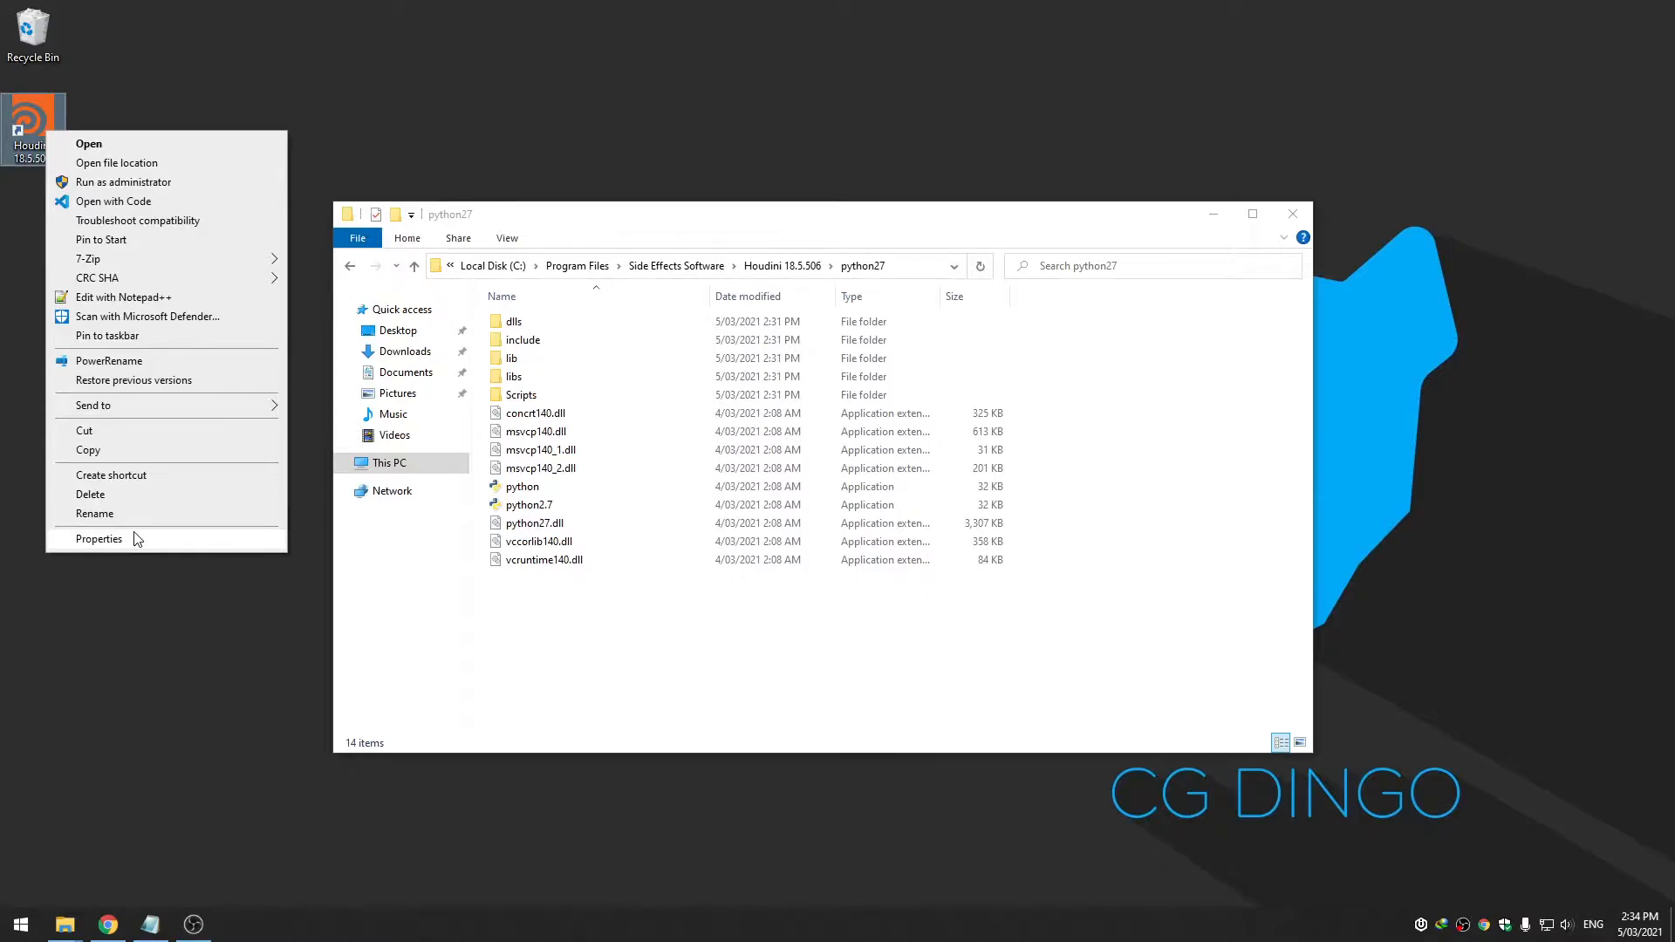
left_click(99, 538)
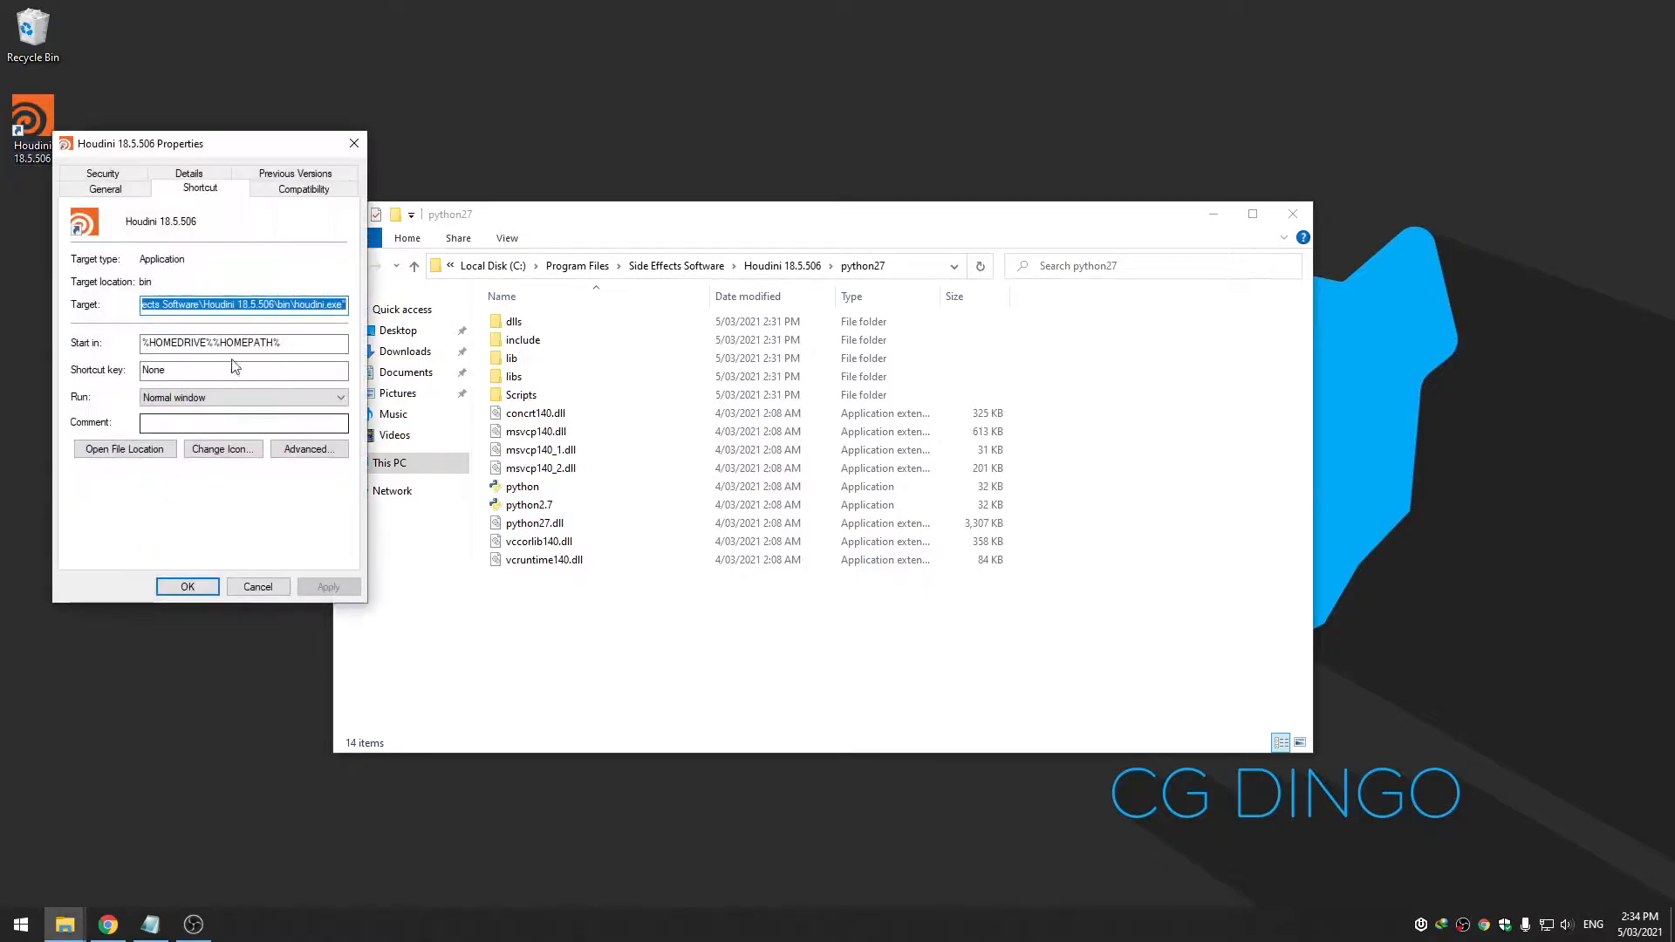
left_click_drag(264, 158, 381, 181)
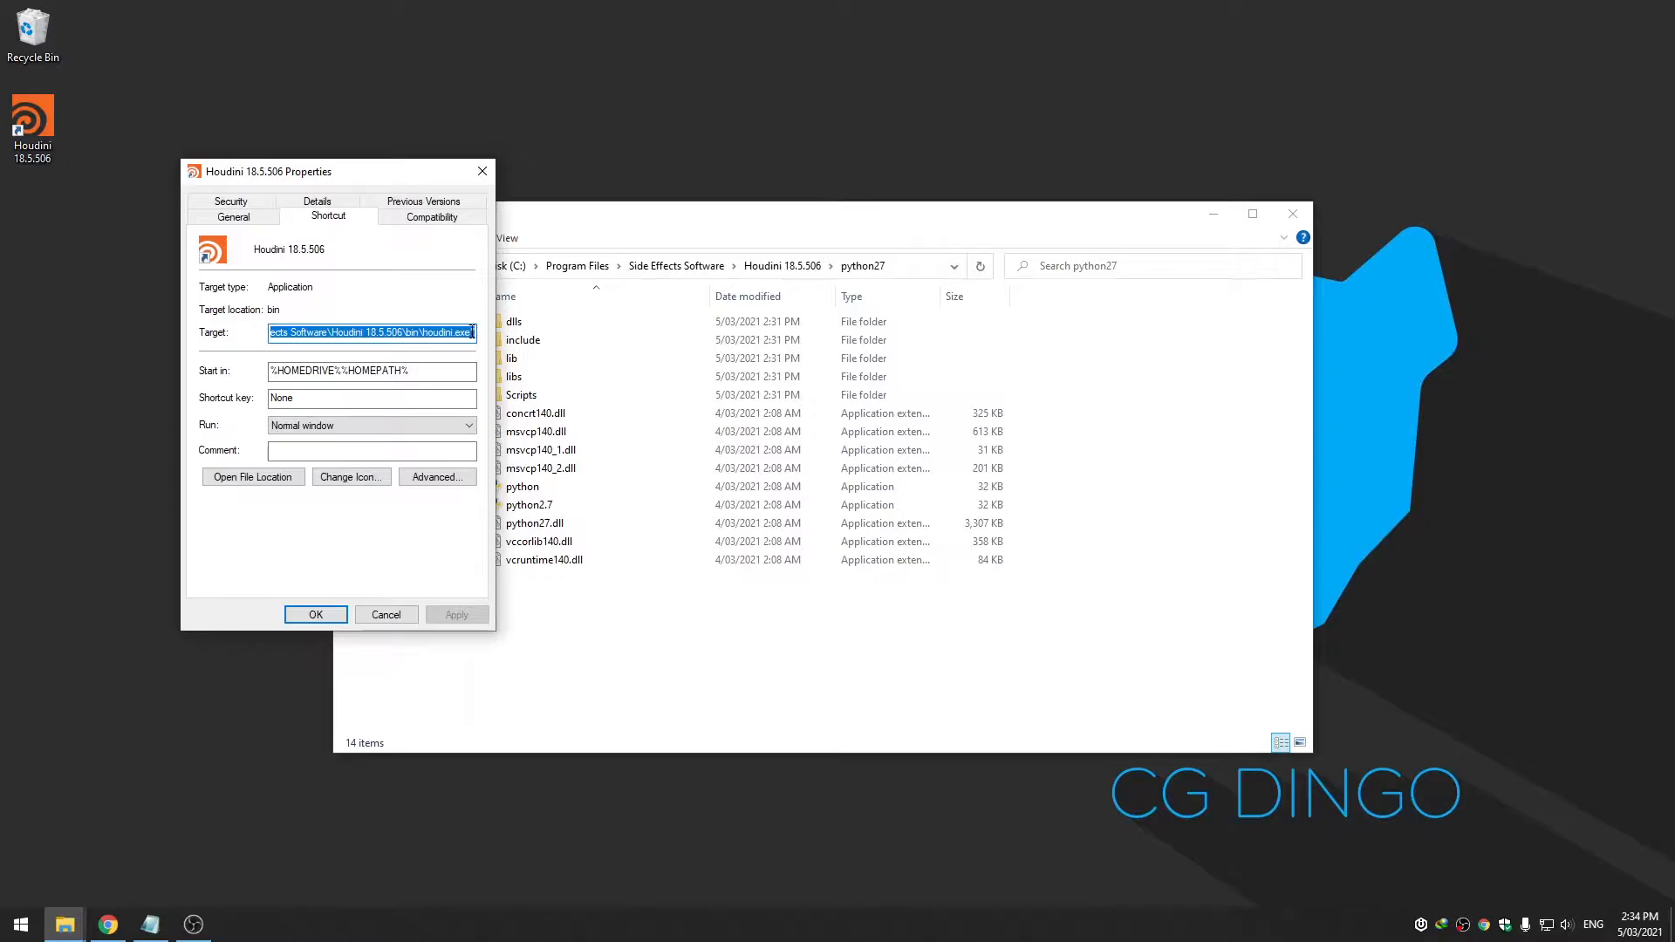
left_click(472, 332)
type("\"\"")
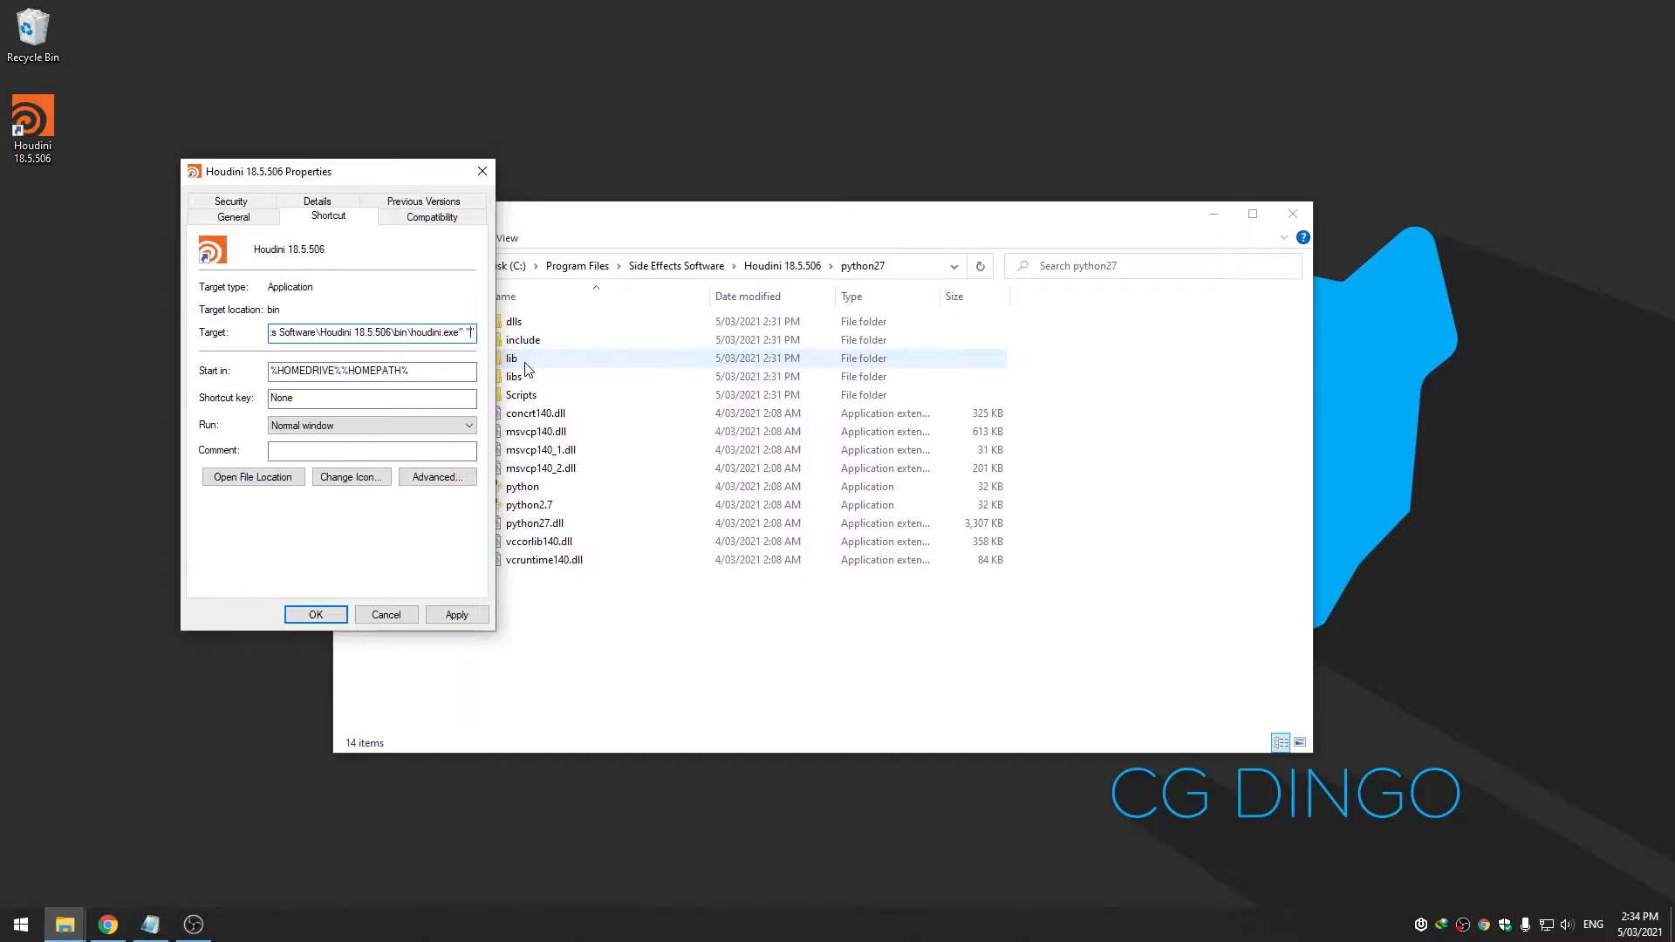
key("BackSpace")
key("BackSpace")
key("BackSpace")
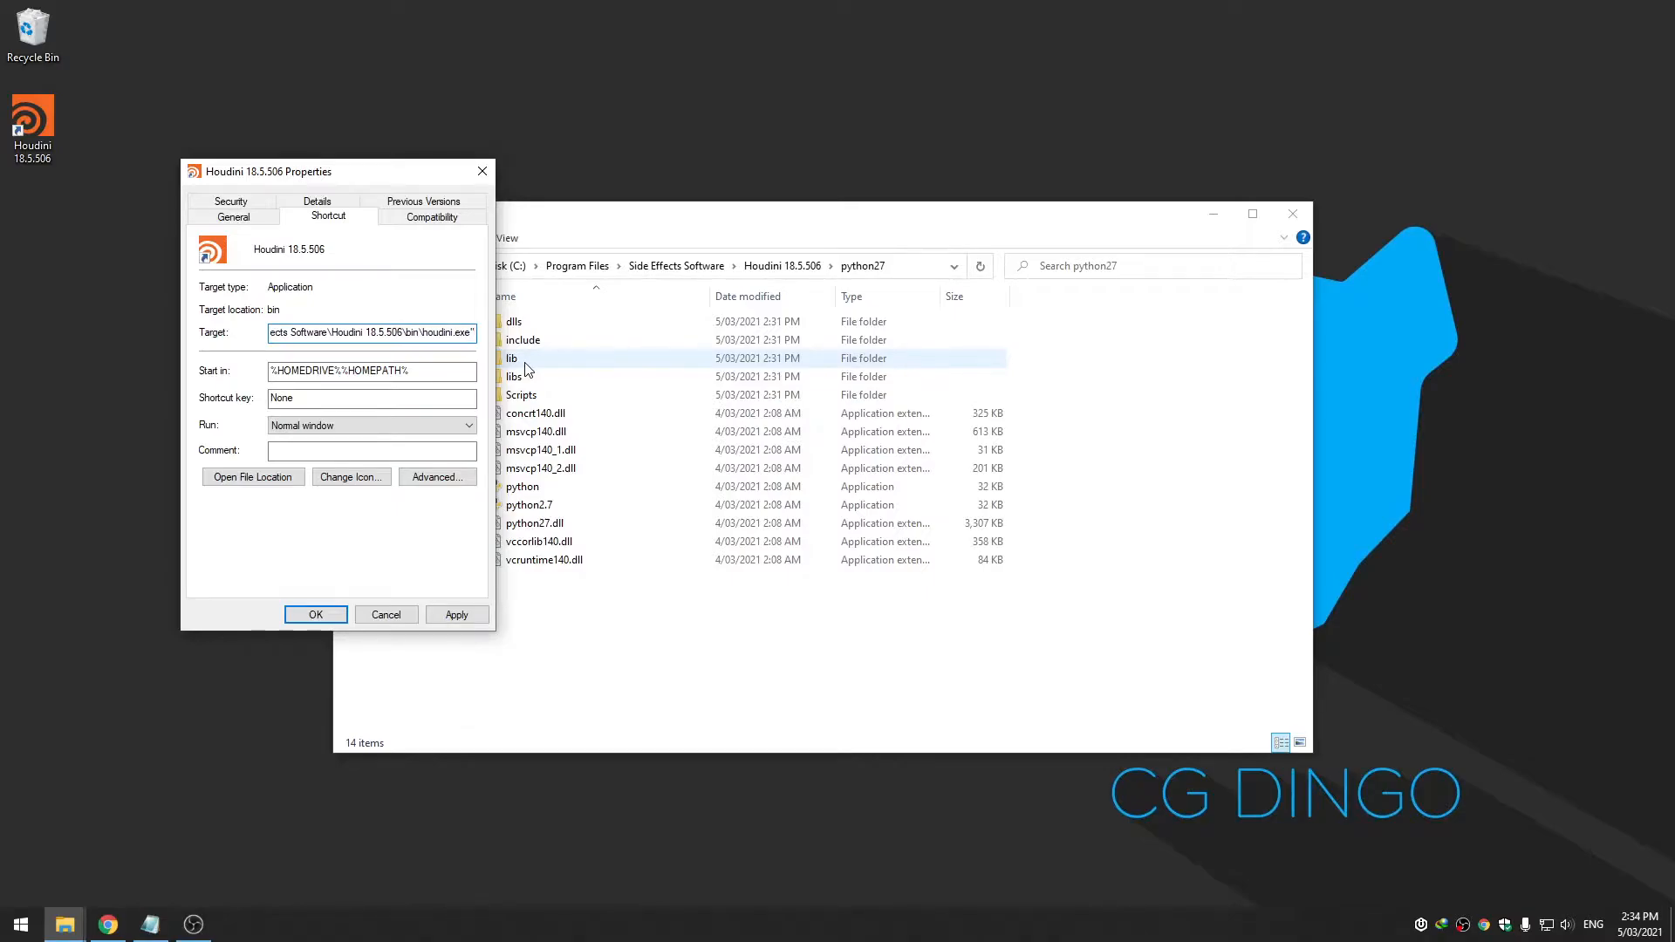
left_click(412, 615)
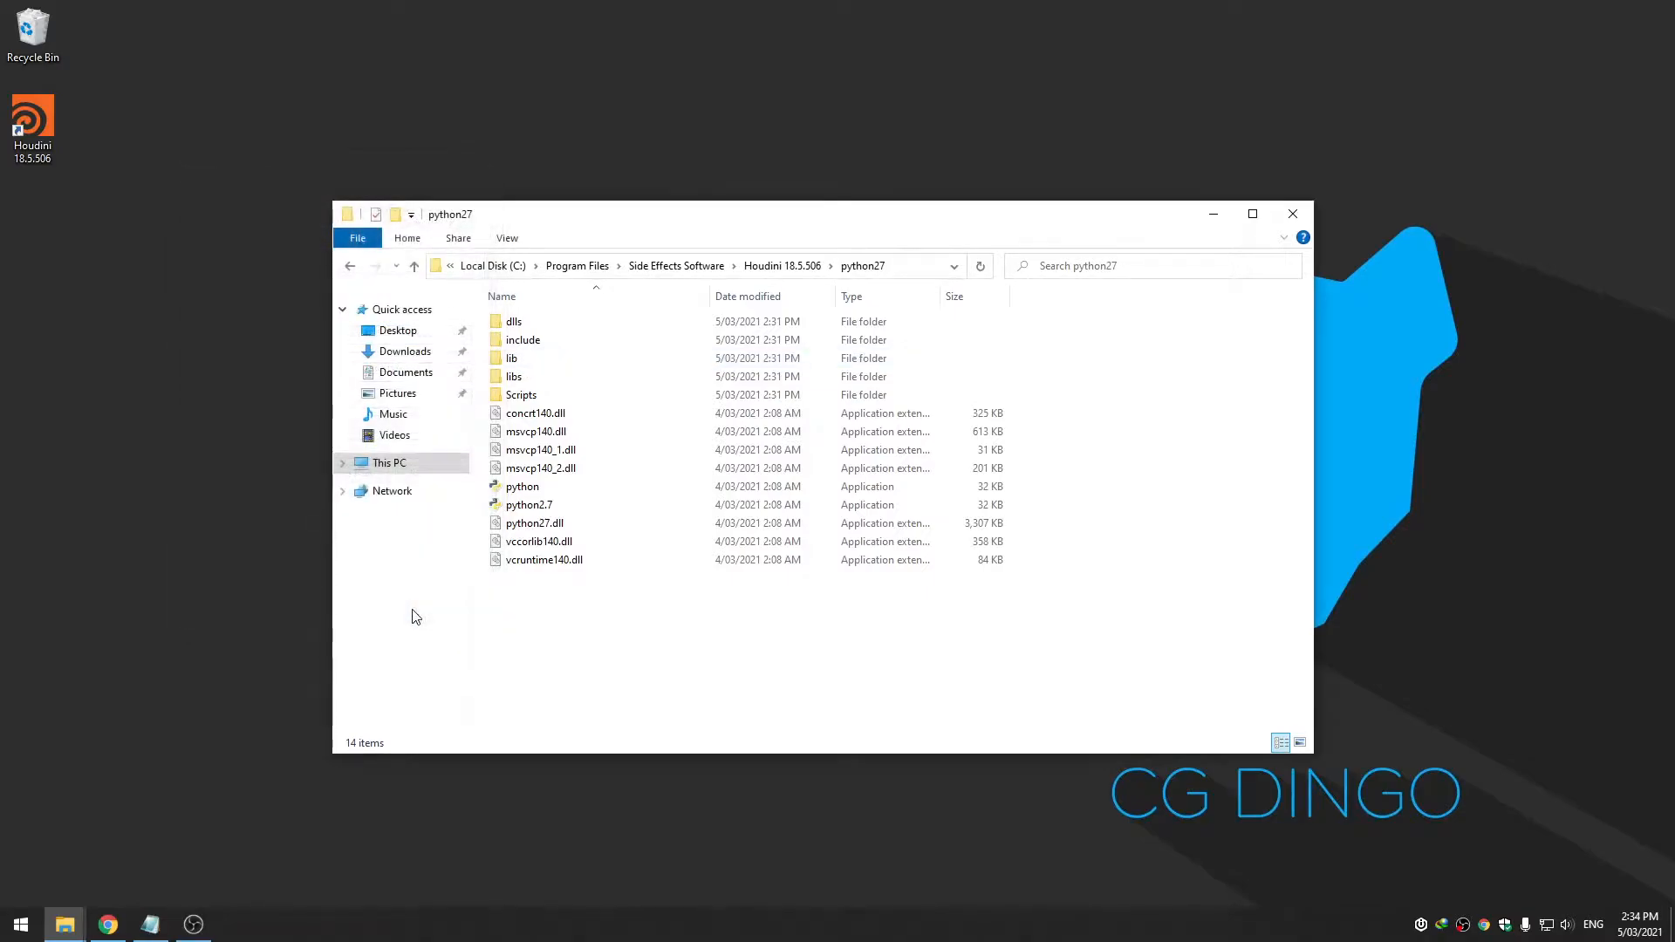
Go up to Houdini 18.5.506 and scroll through the contents of its houdini folder
left_click(774, 269)
double_click(665, 386)
scroll(733, 493, "down", 5)
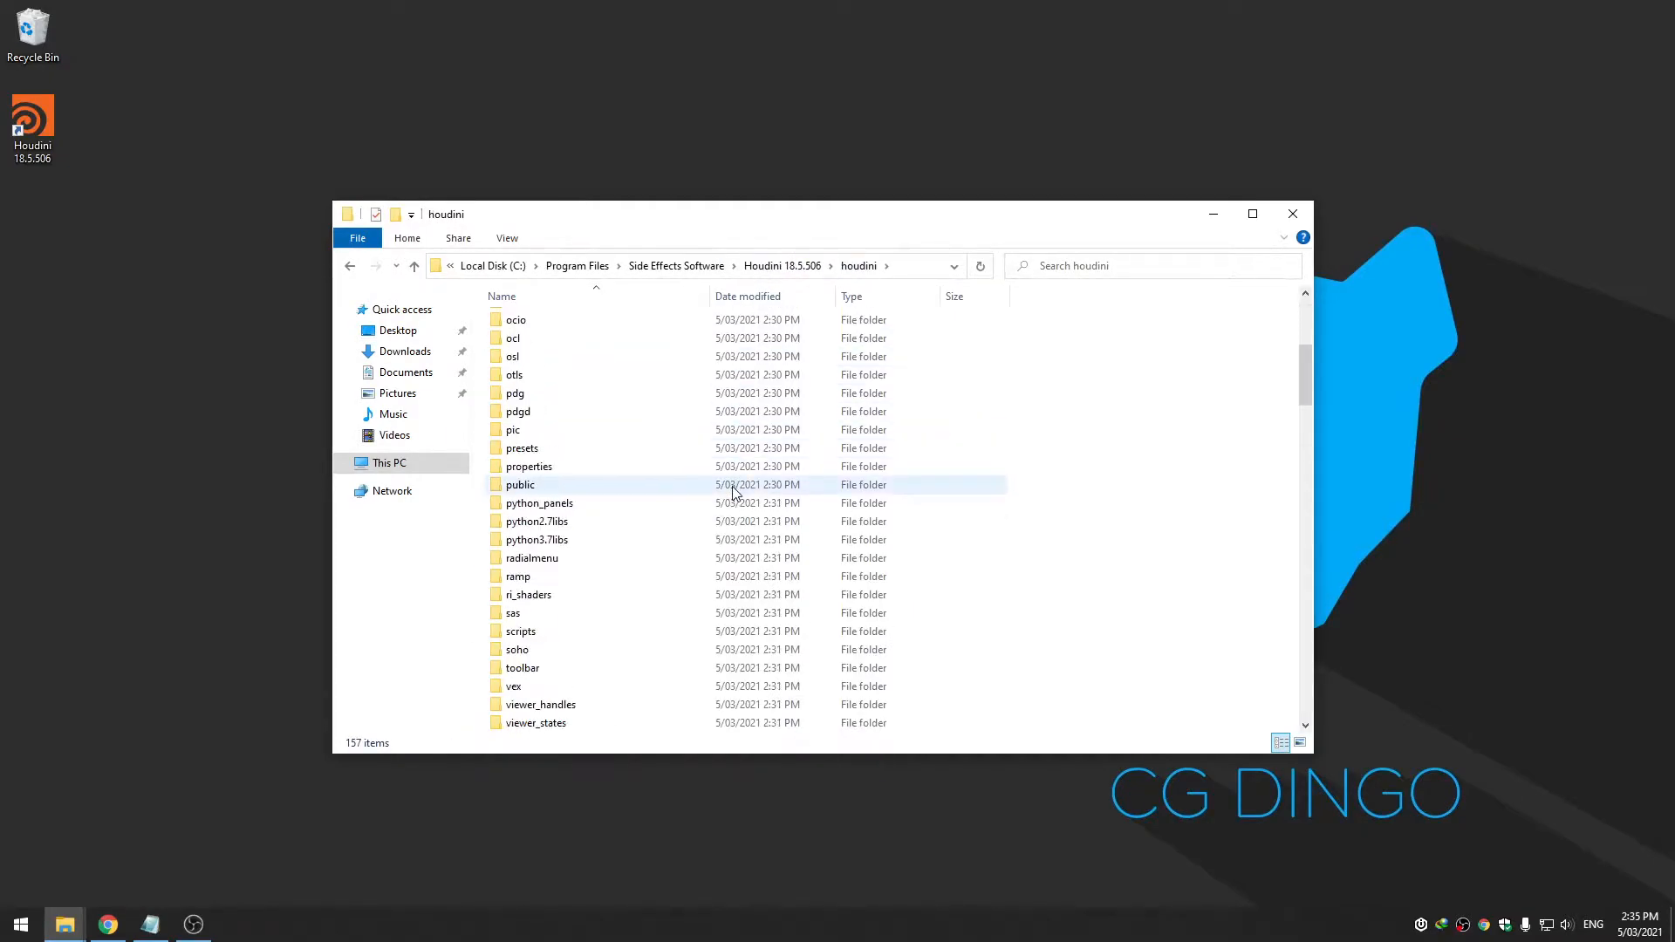
scroll(733, 493, "down", 3)
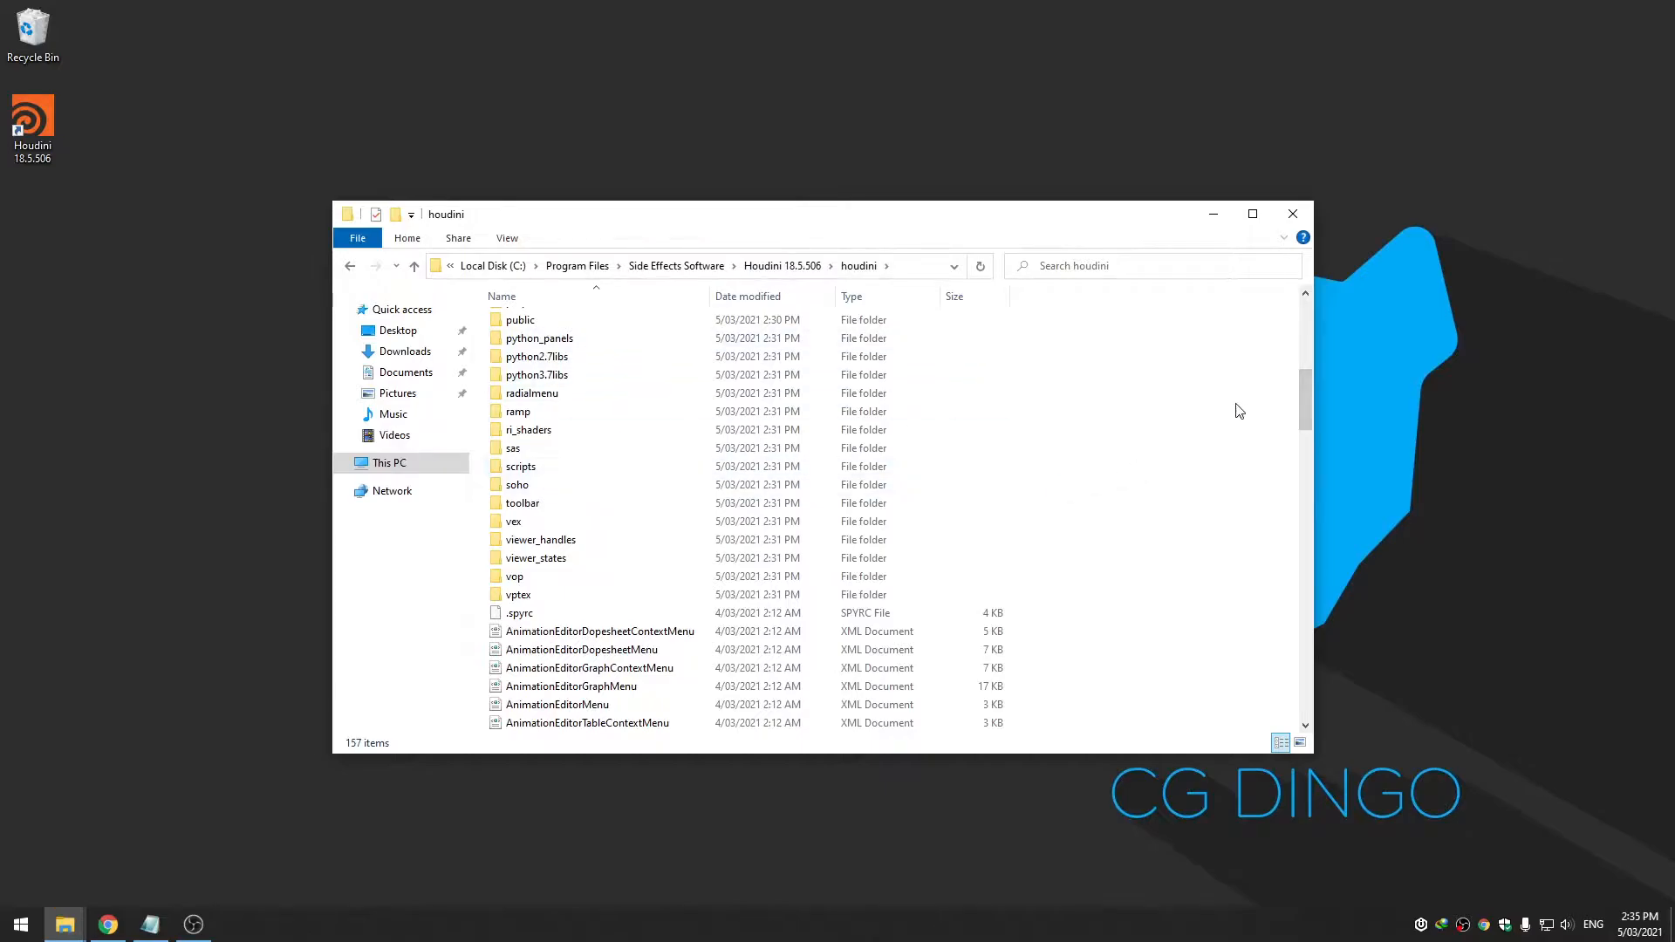
left_click_drag(1301, 400, 1296, 702)
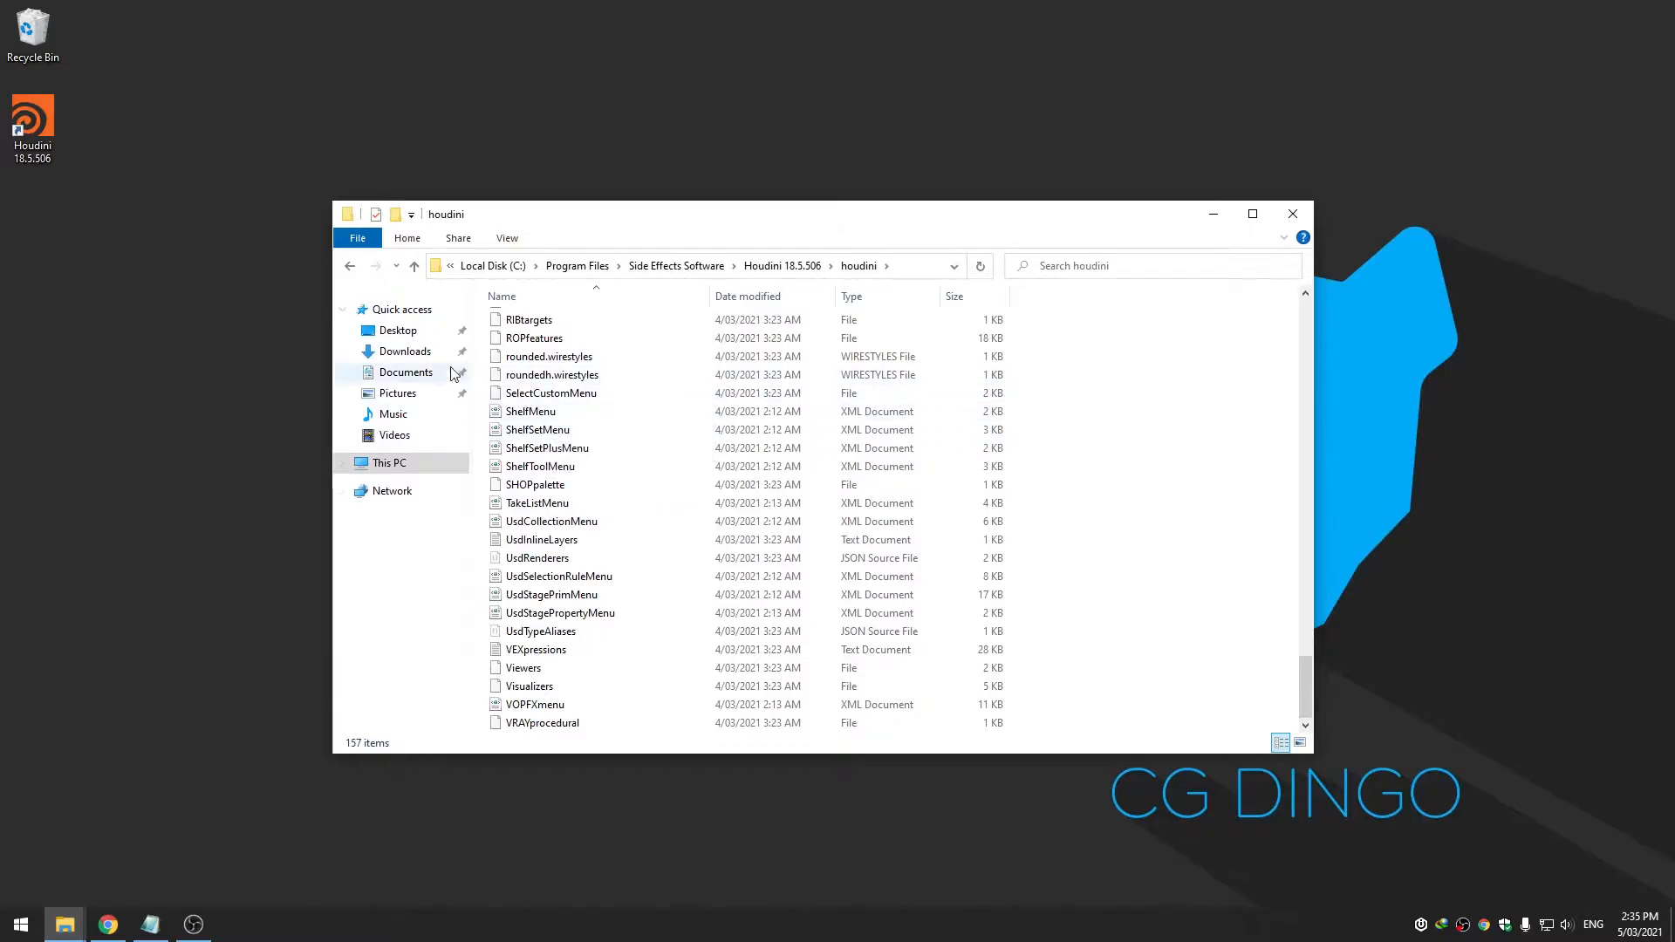
Launch Houdini from its desktop shortcut
right_click(31, 143)
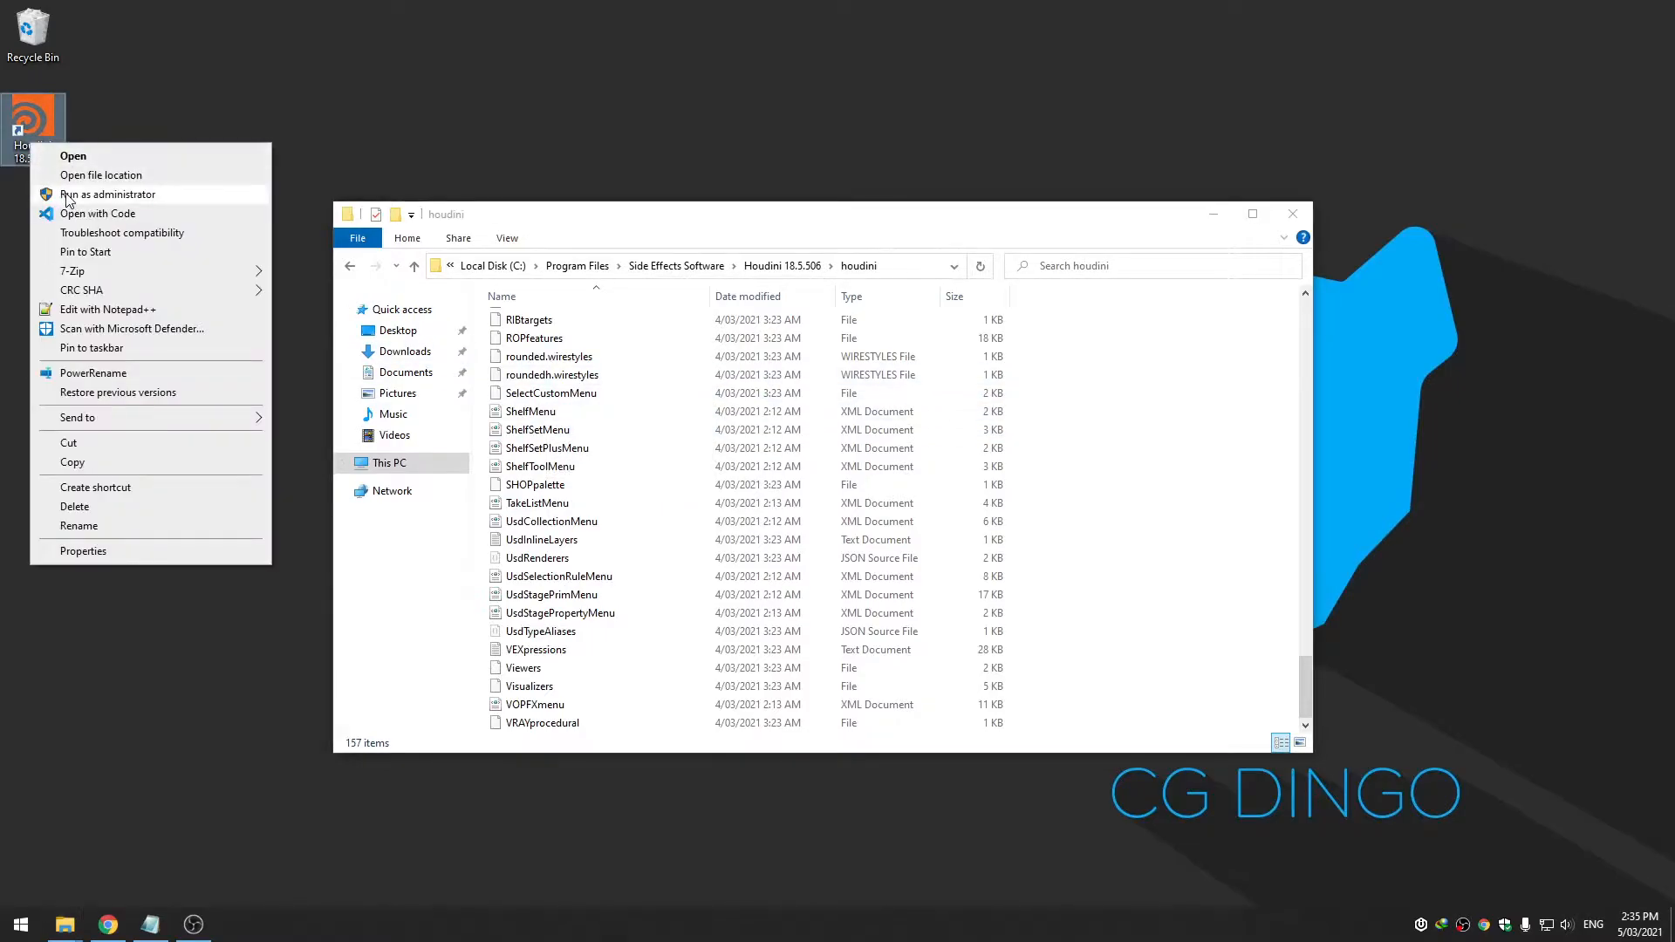
left_click(651, 157)
left_click_drag(1305, 689, 1306, 321)
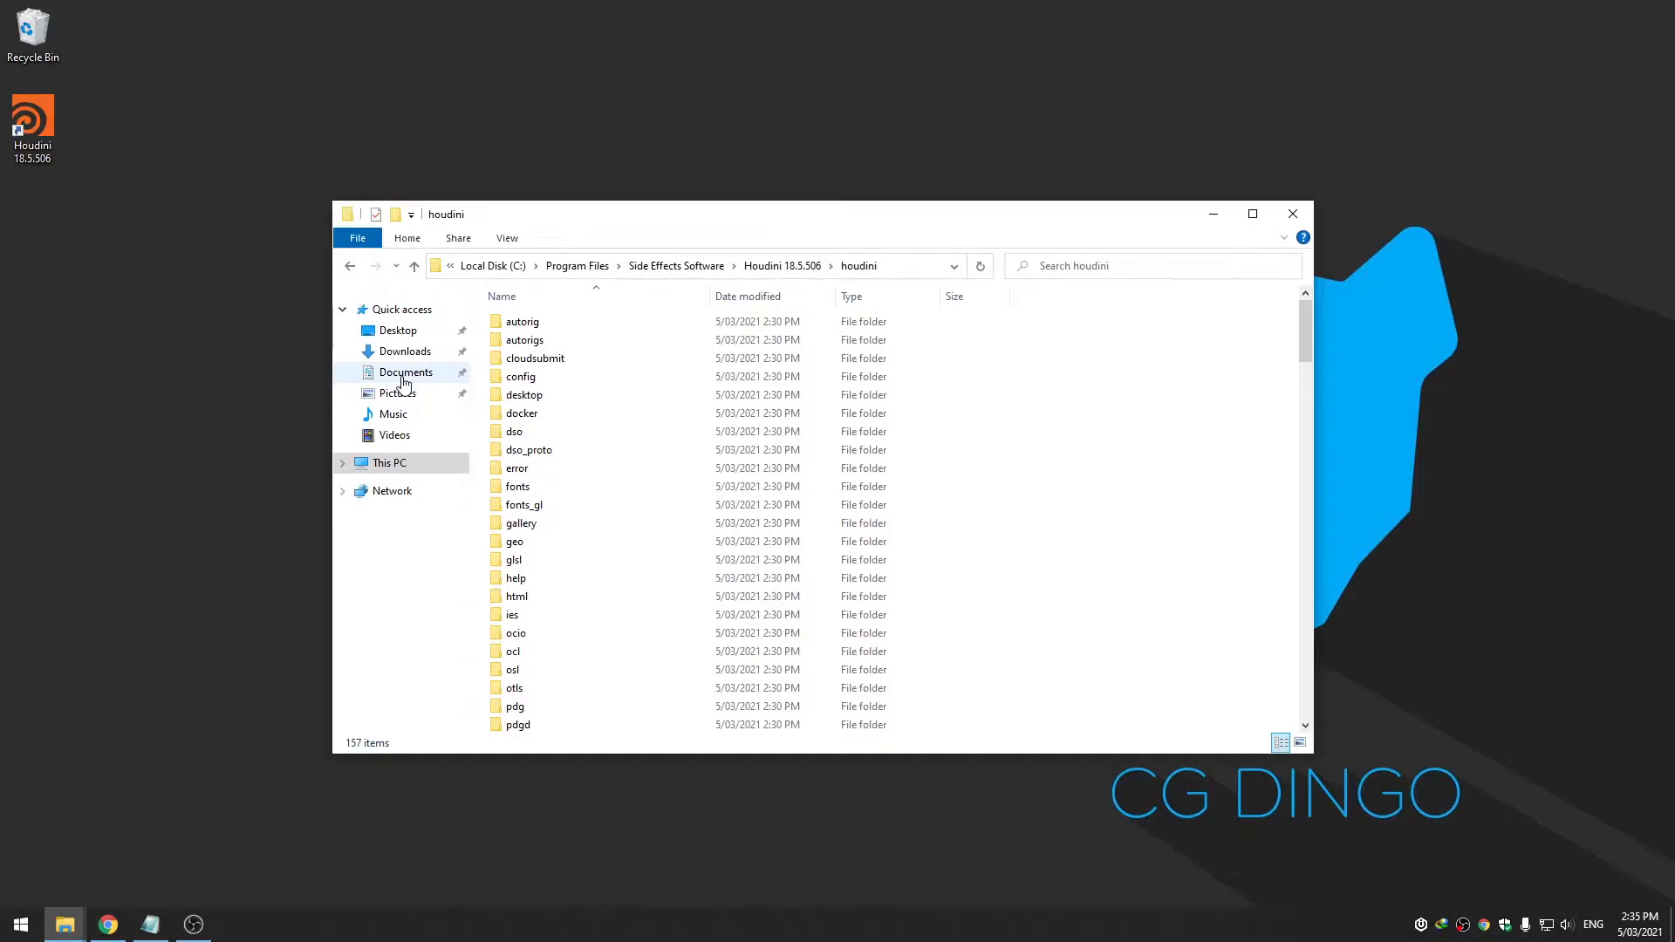
double_click(48, 133)
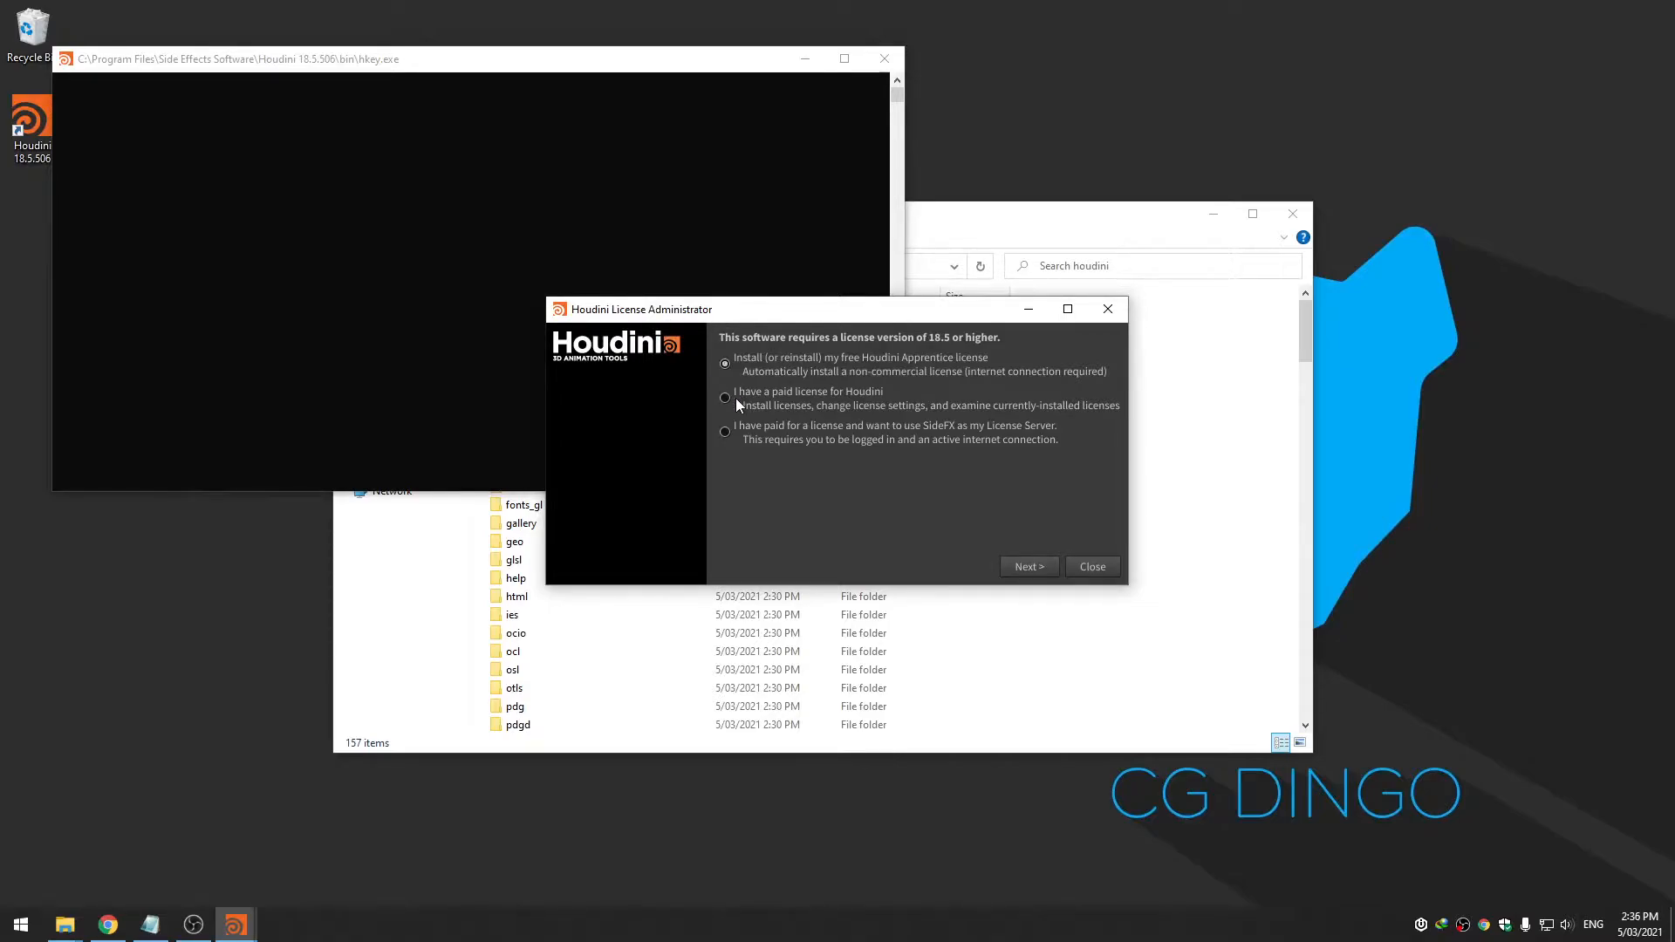
Choose 'I have a paid license', check Server Information showing no licenses installed, then close
left_click(777, 392)
left_click(1024, 567)
left_click(1007, 569)
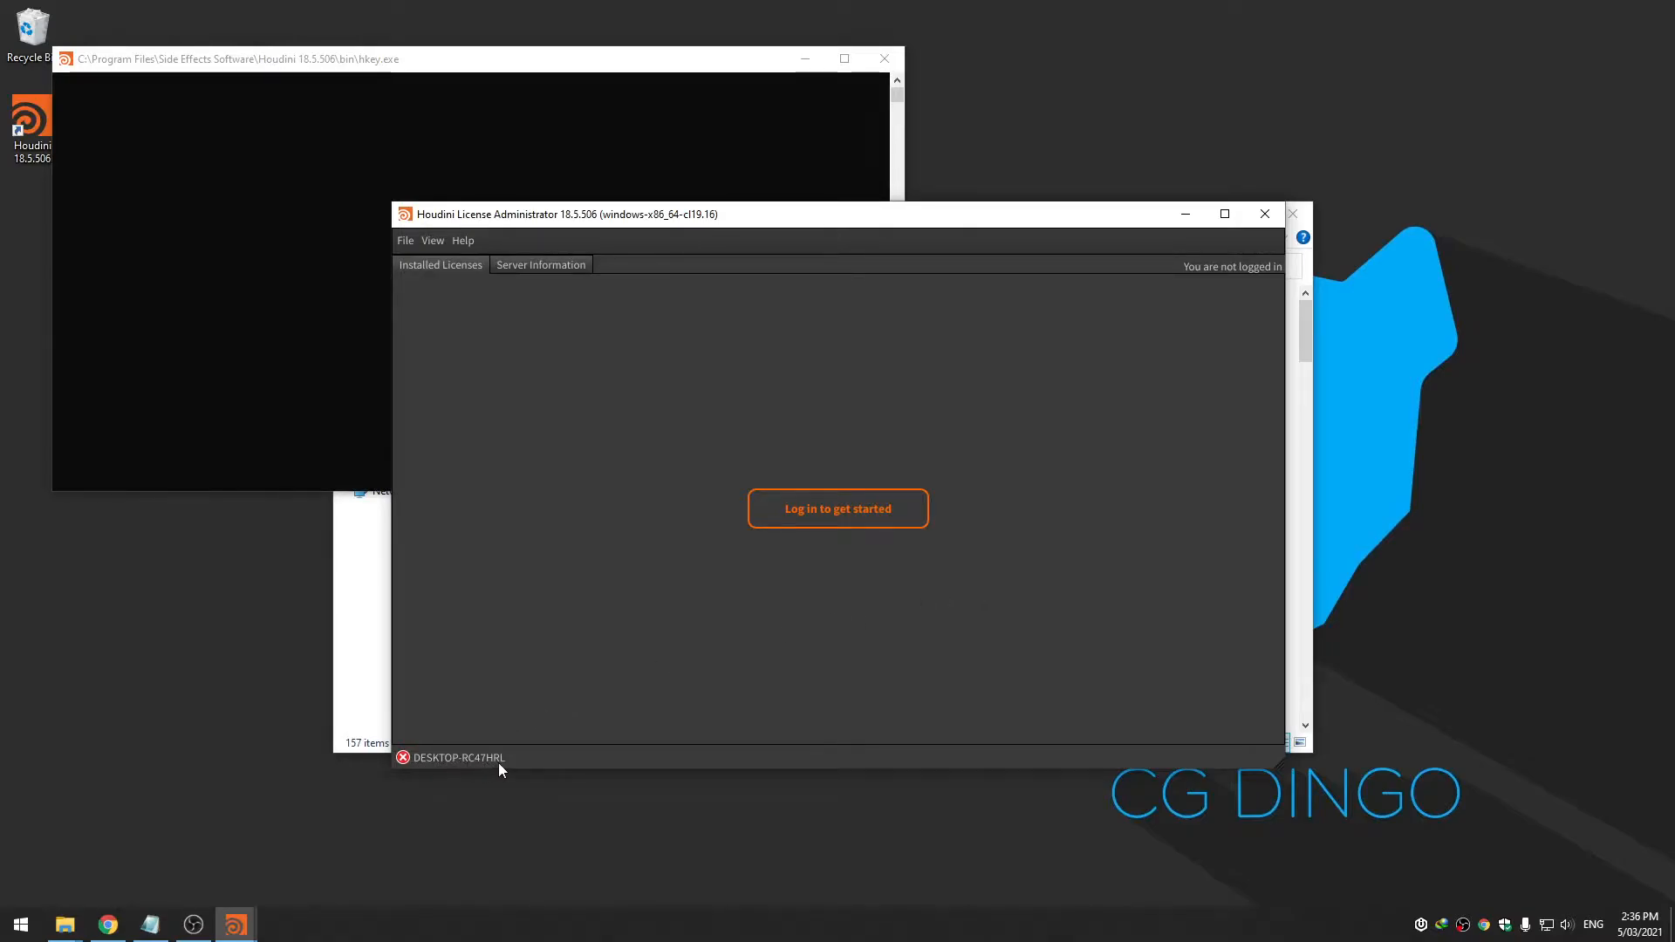
left_click(580, 267)
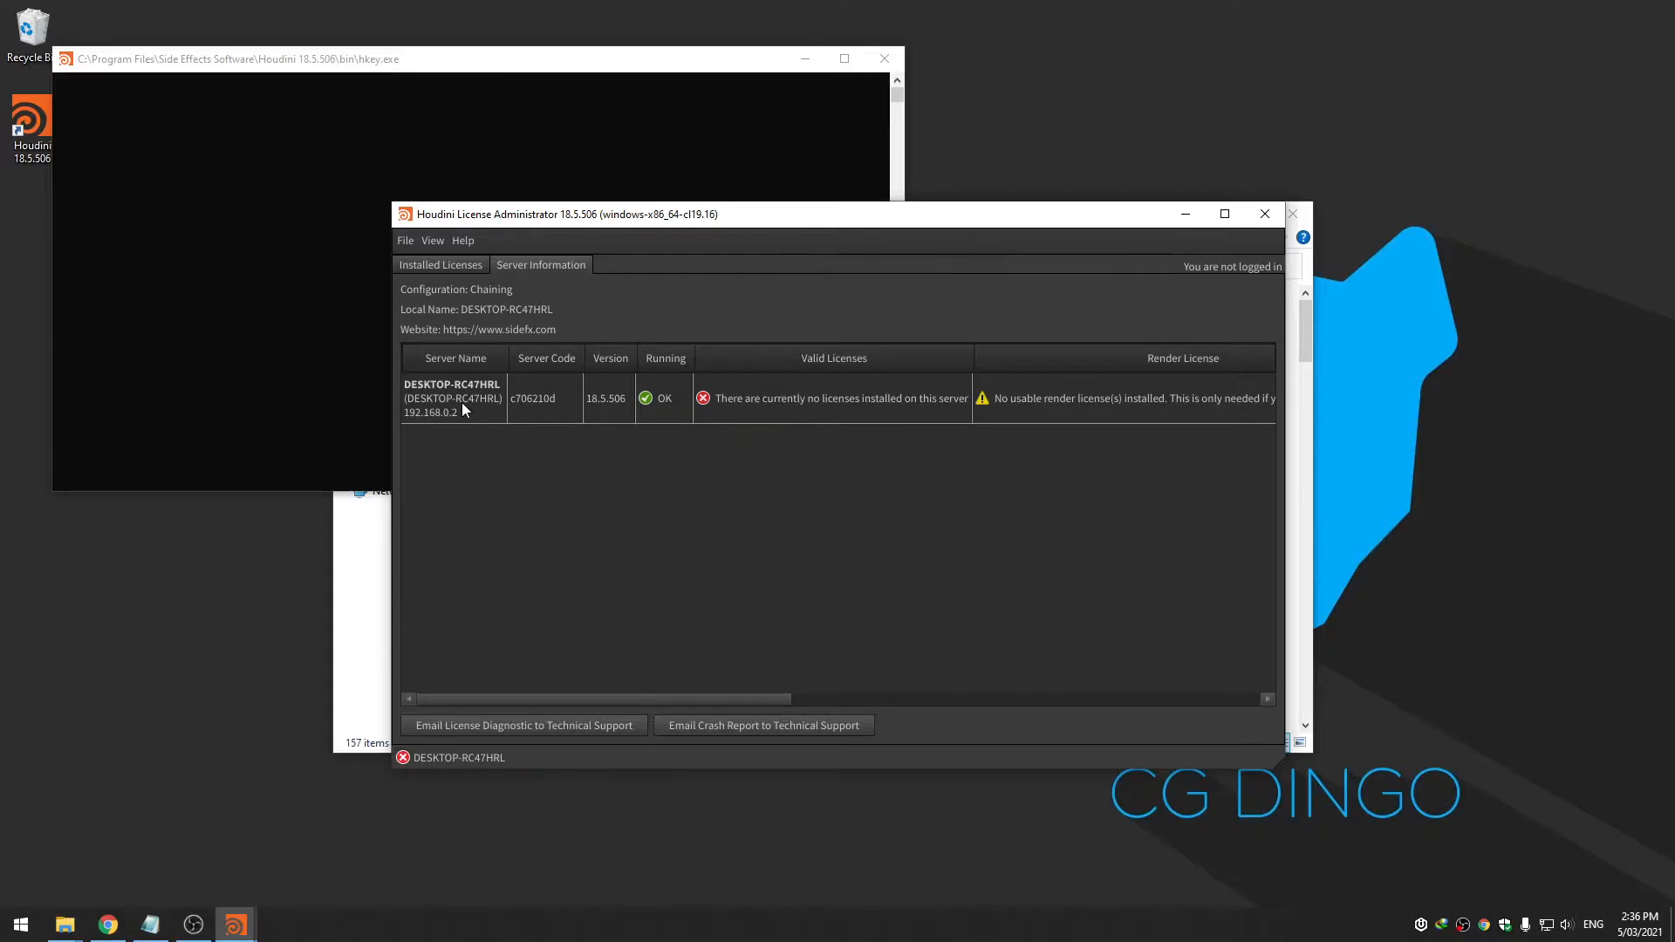
left_click(1264, 214)
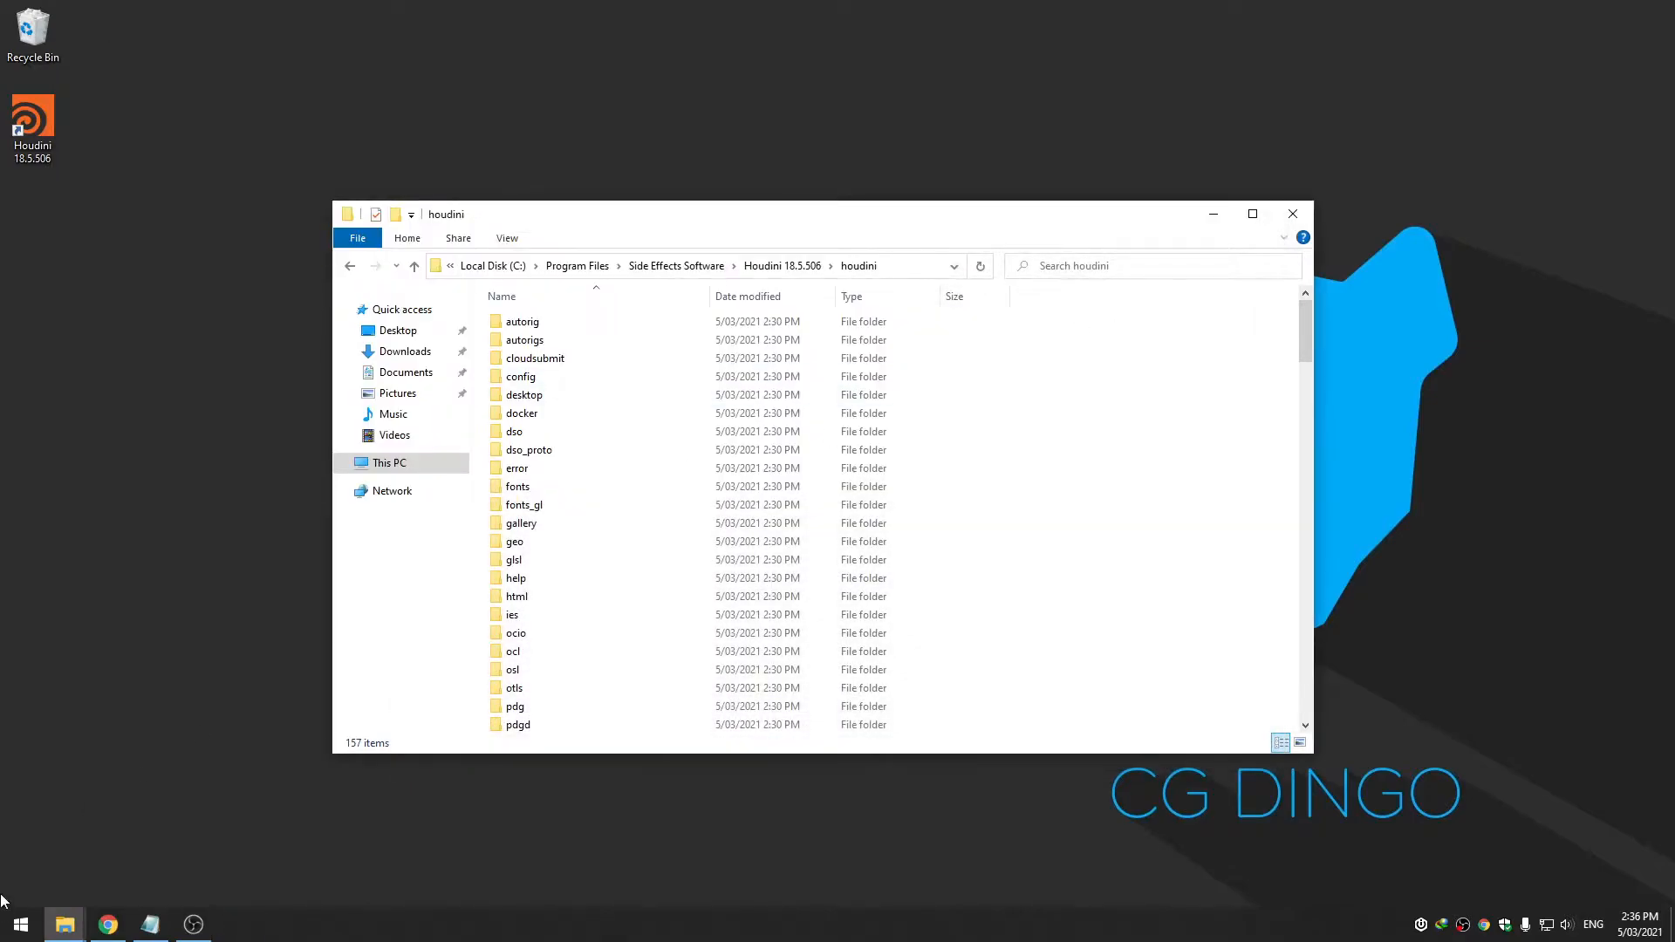
Open This PC's Properties to view the System page with computer name and Windows edition
left_click(390, 470)
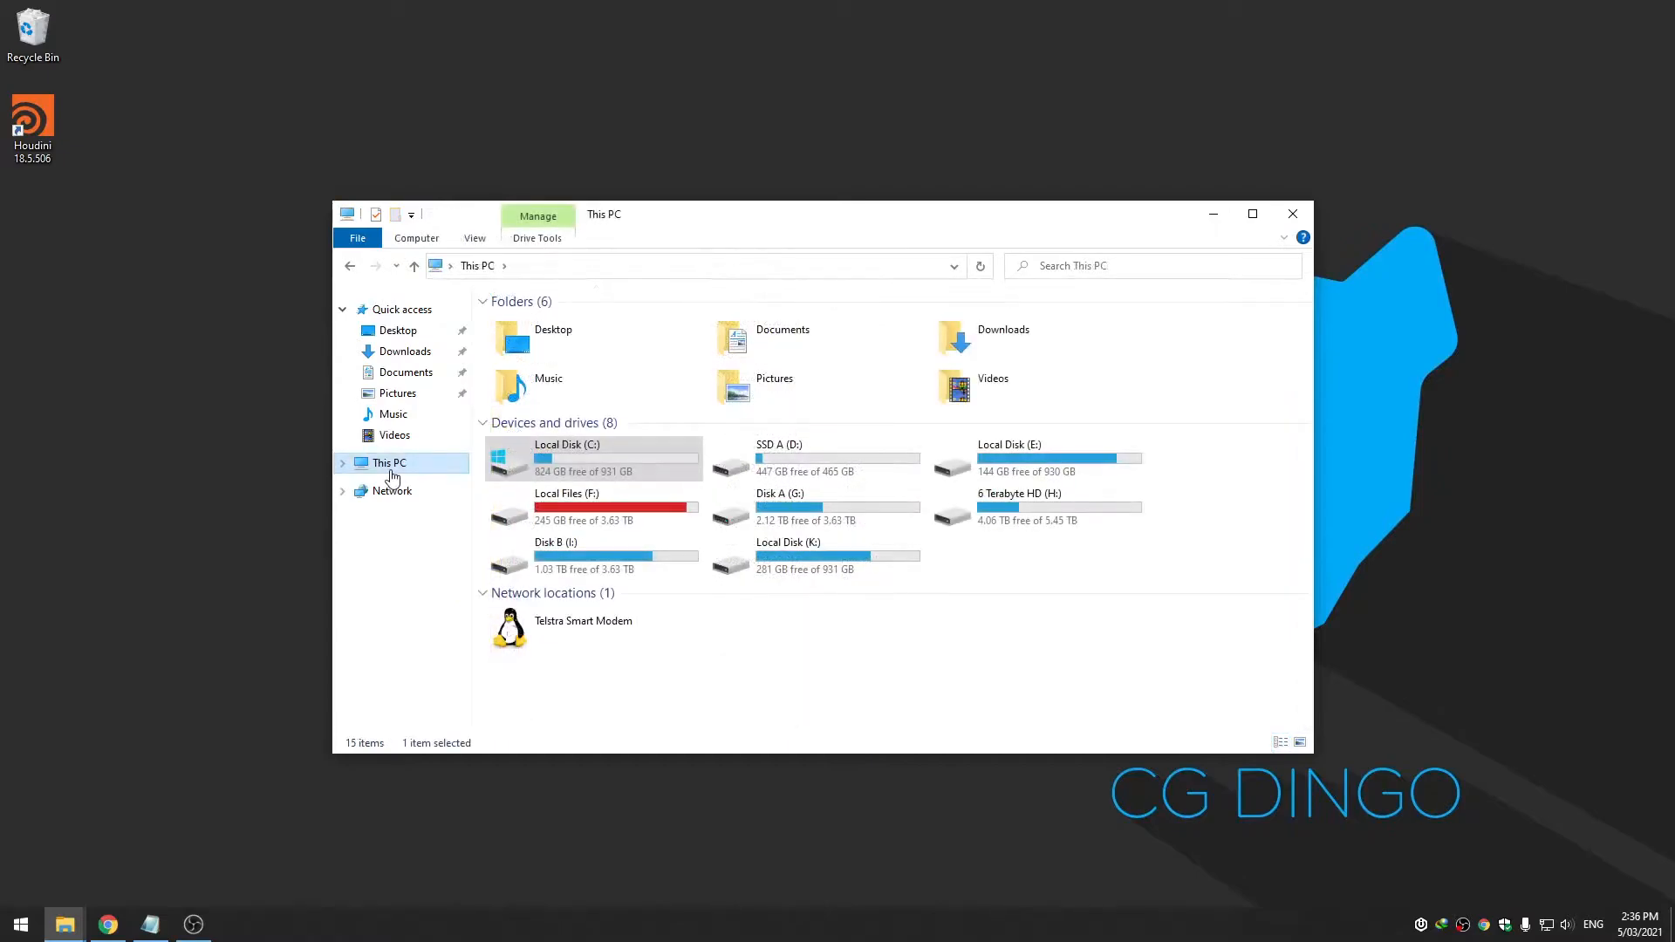
right_click(770, 645)
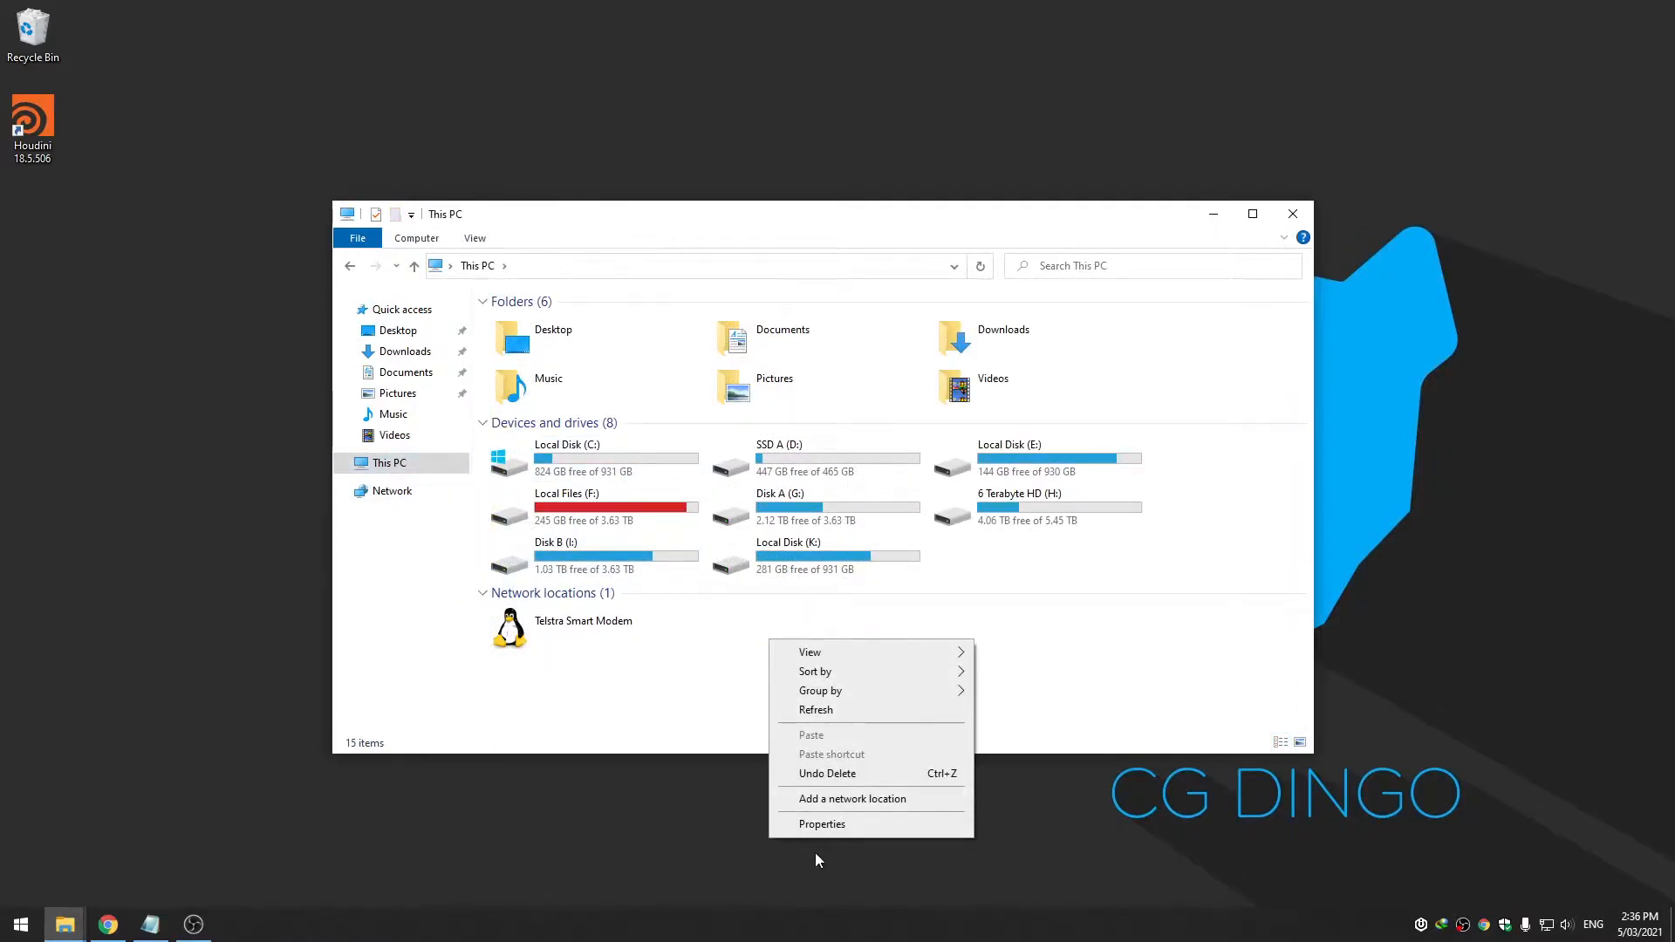
left_click(825, 827)
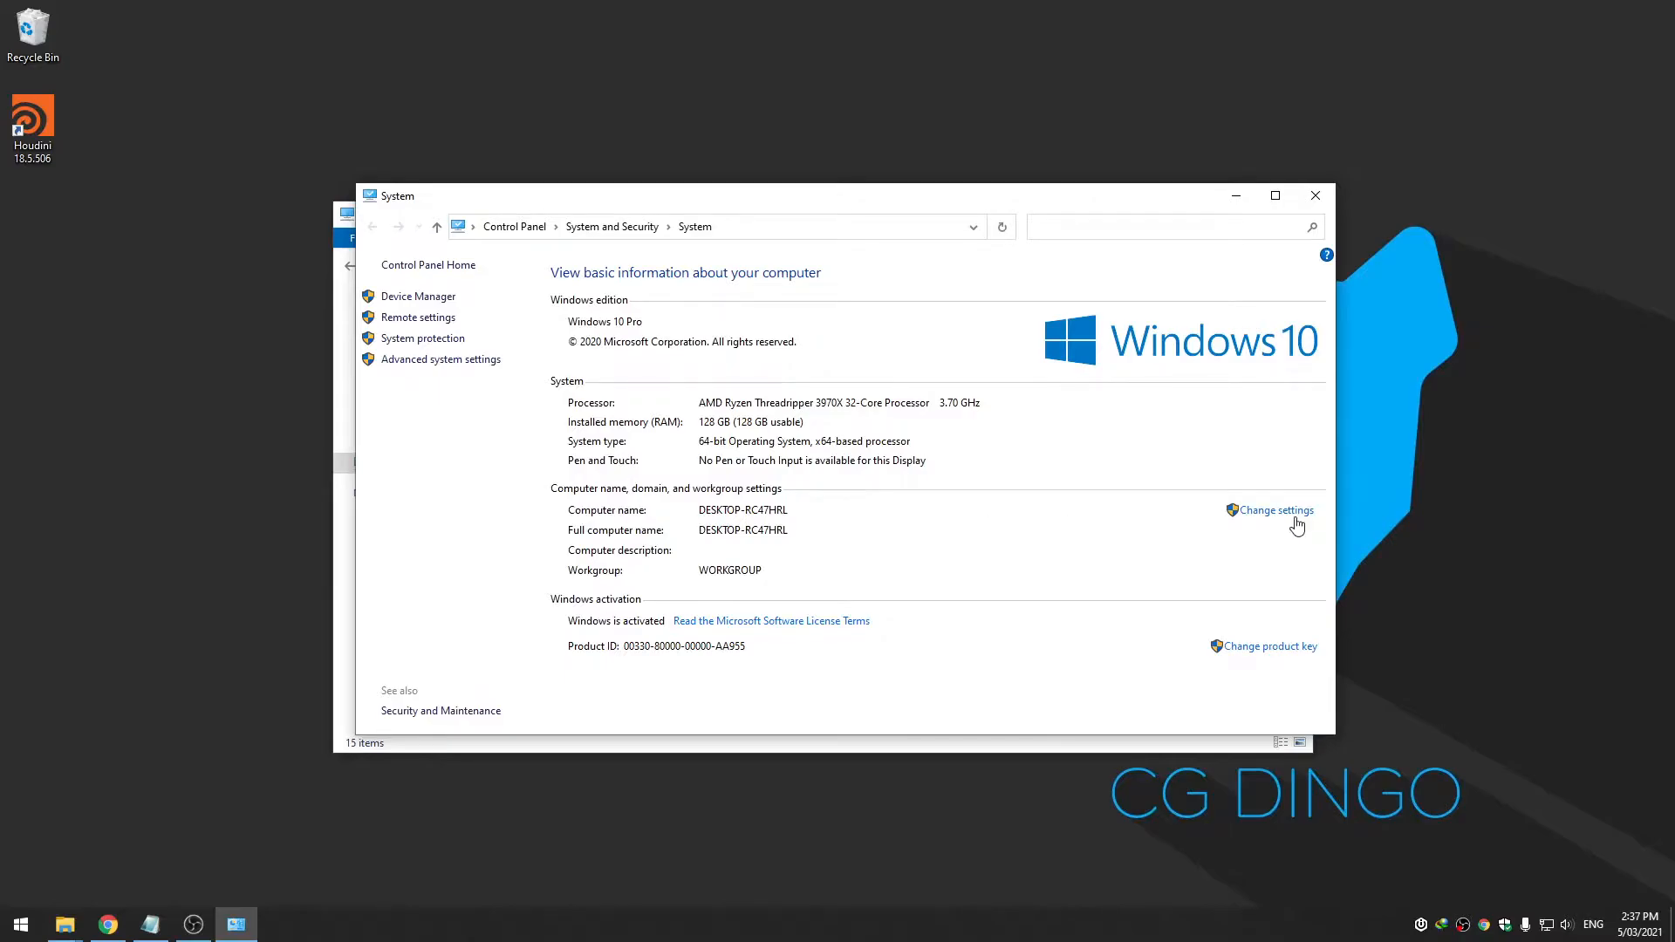
Change the computer name to WILD in System Properties and accept the restart prompt
left_click(1294, 522)
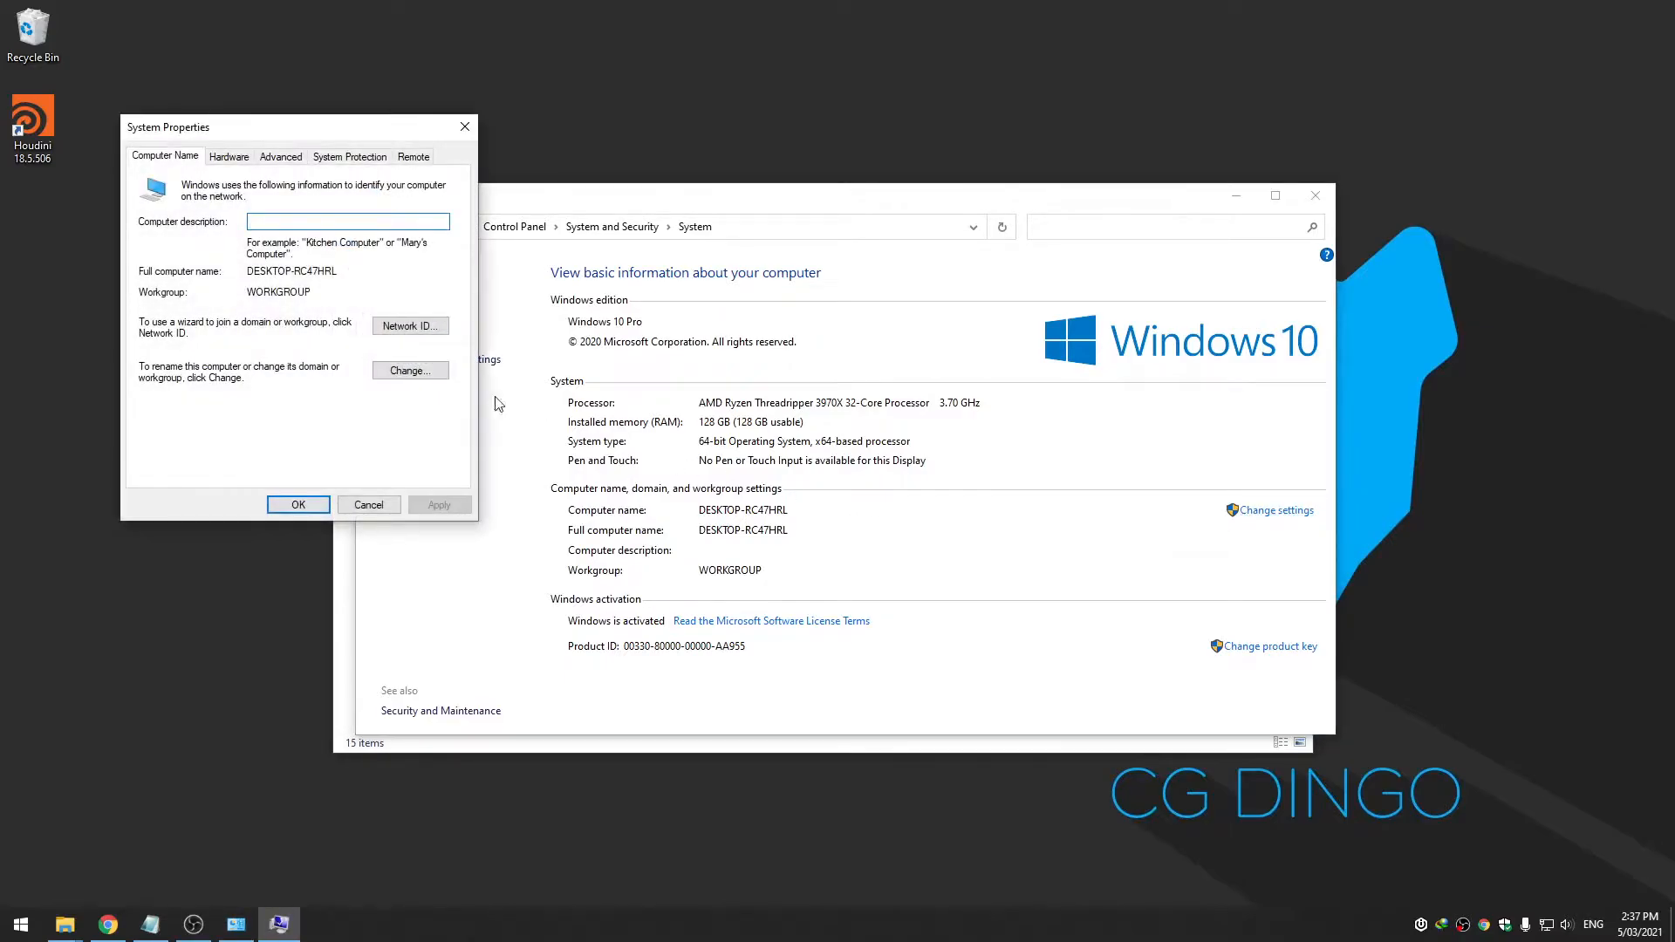
left_click(412, 378)
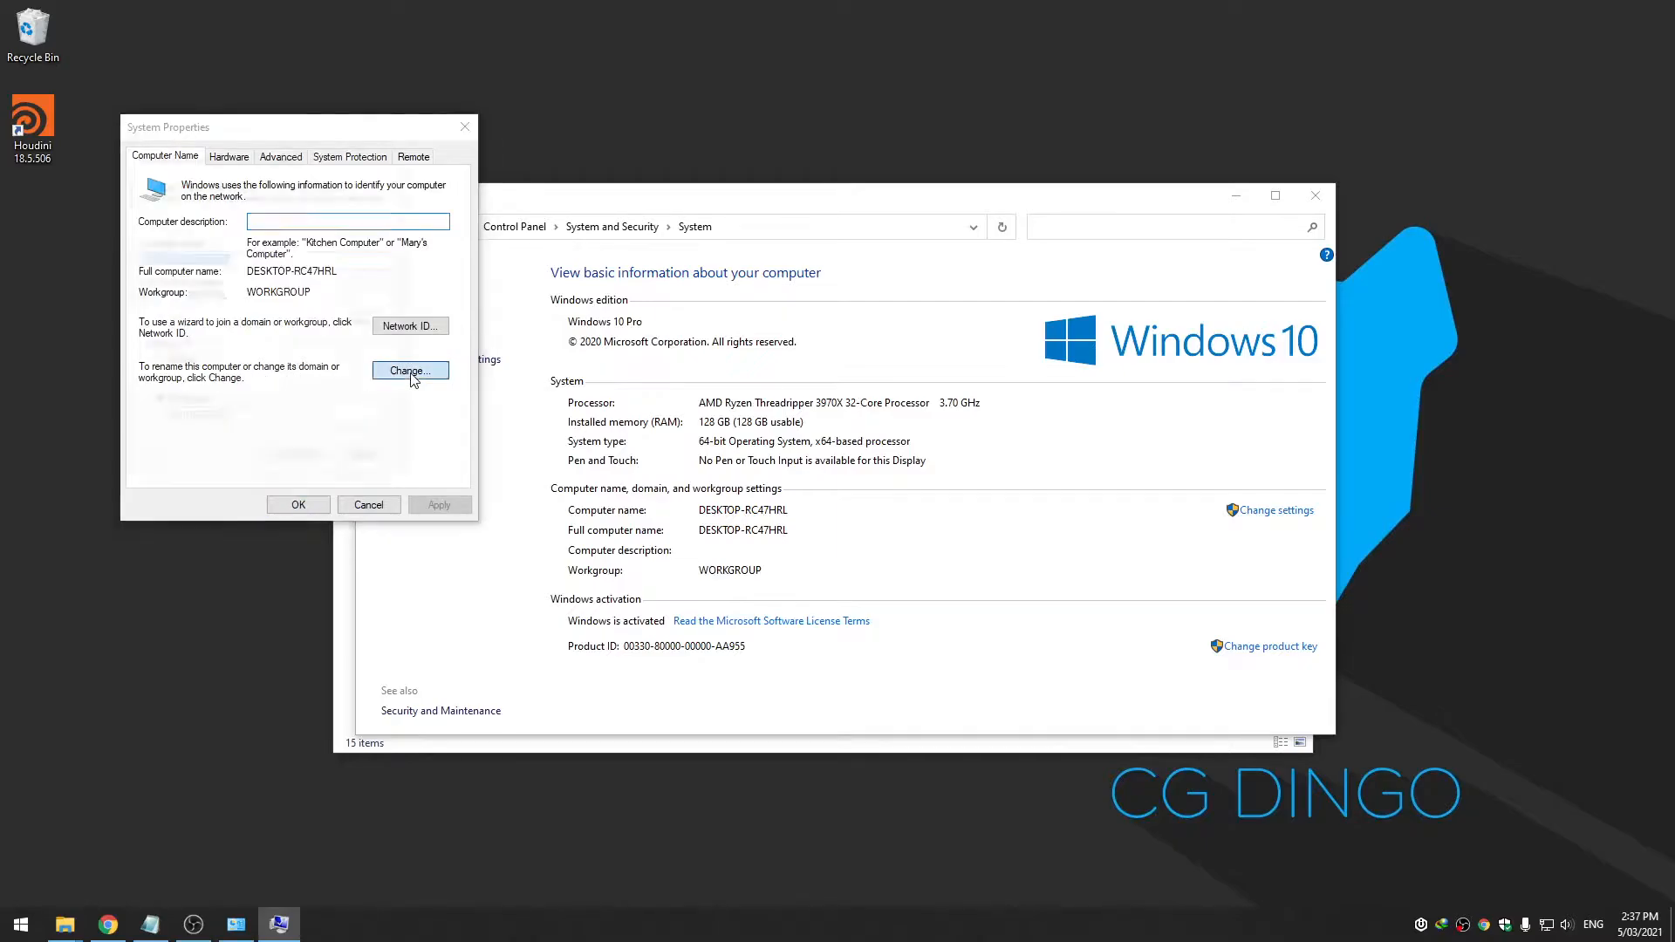
type("WILD")
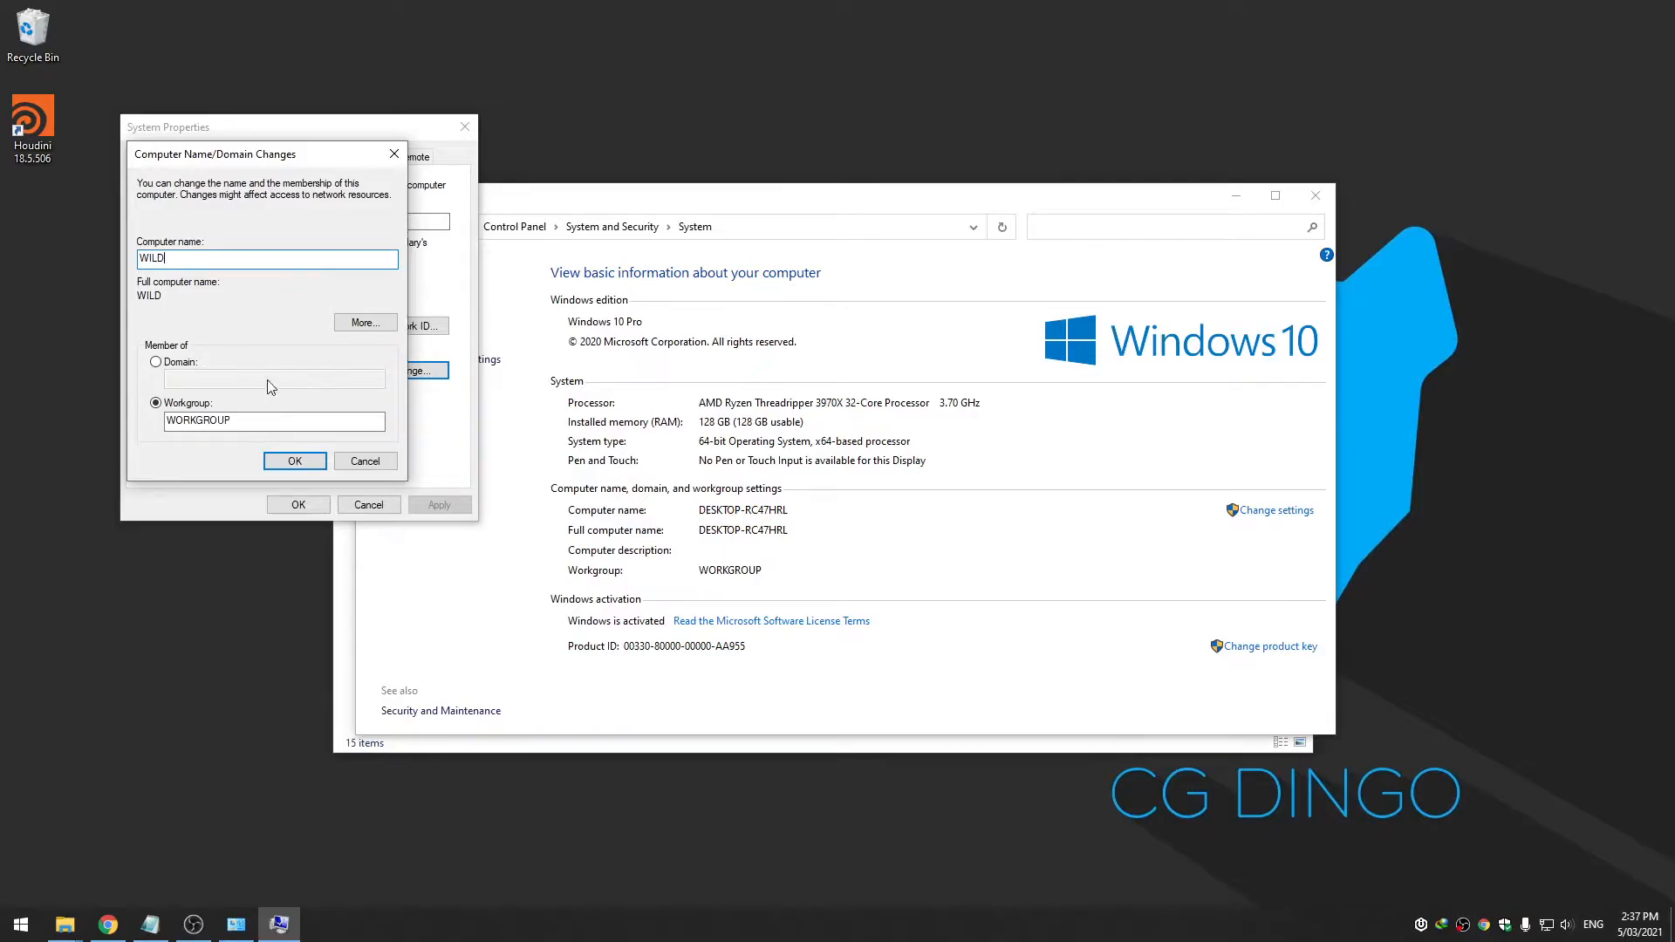
left_click(259, 424)
left_click(268, 457)
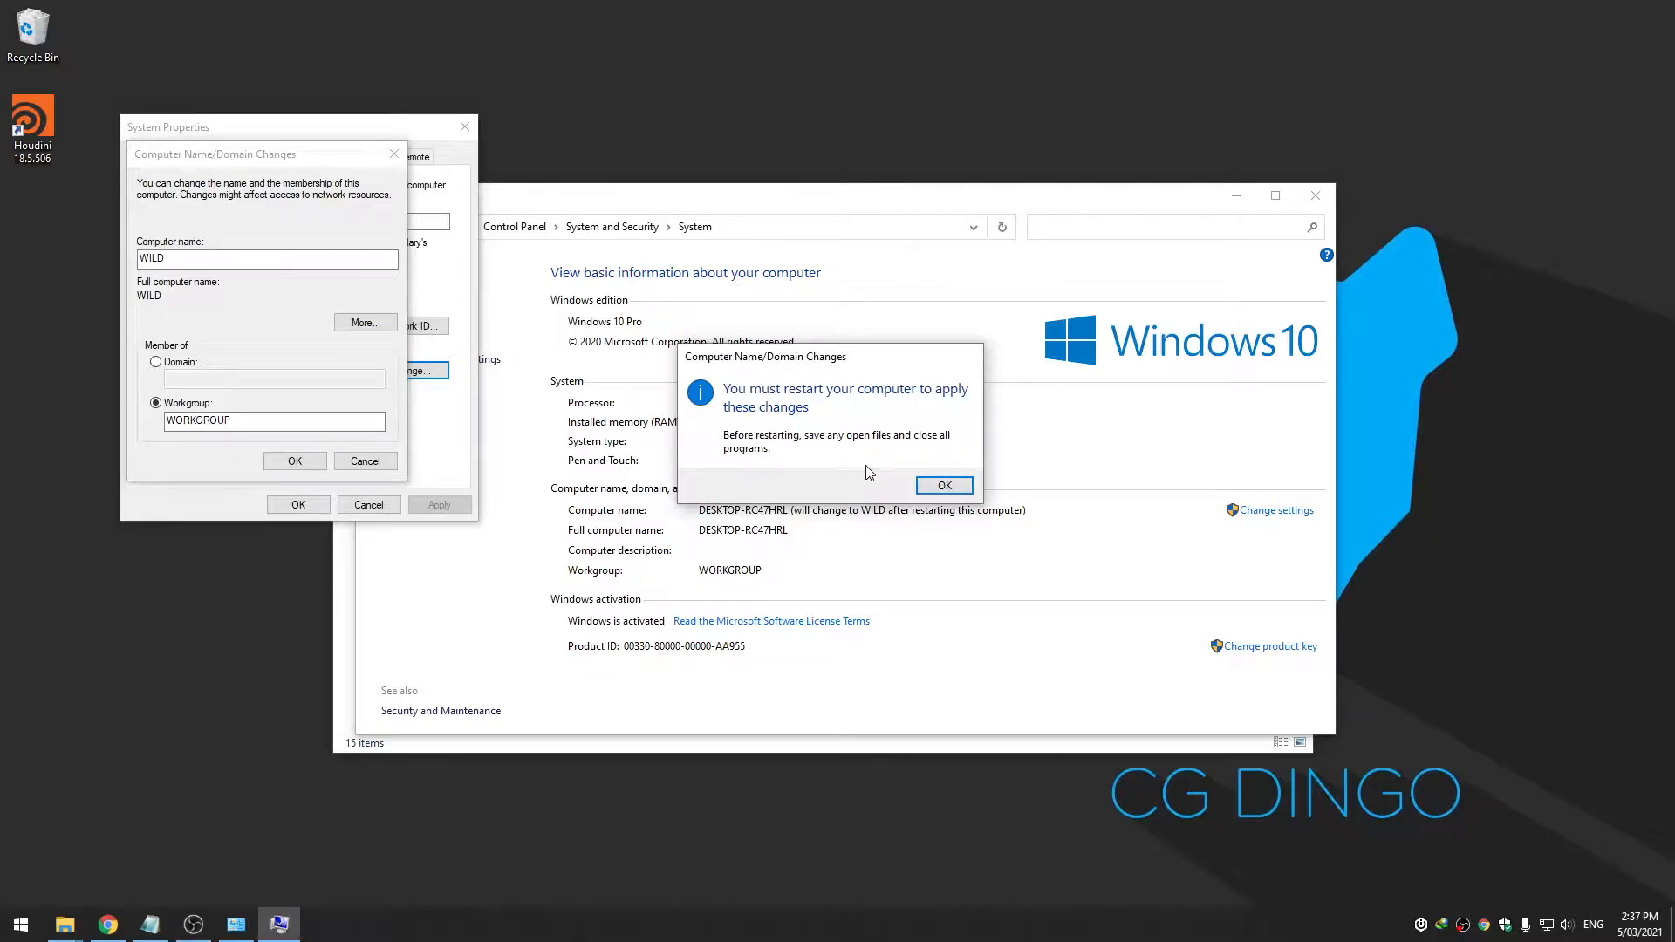
left_click(945, 487)
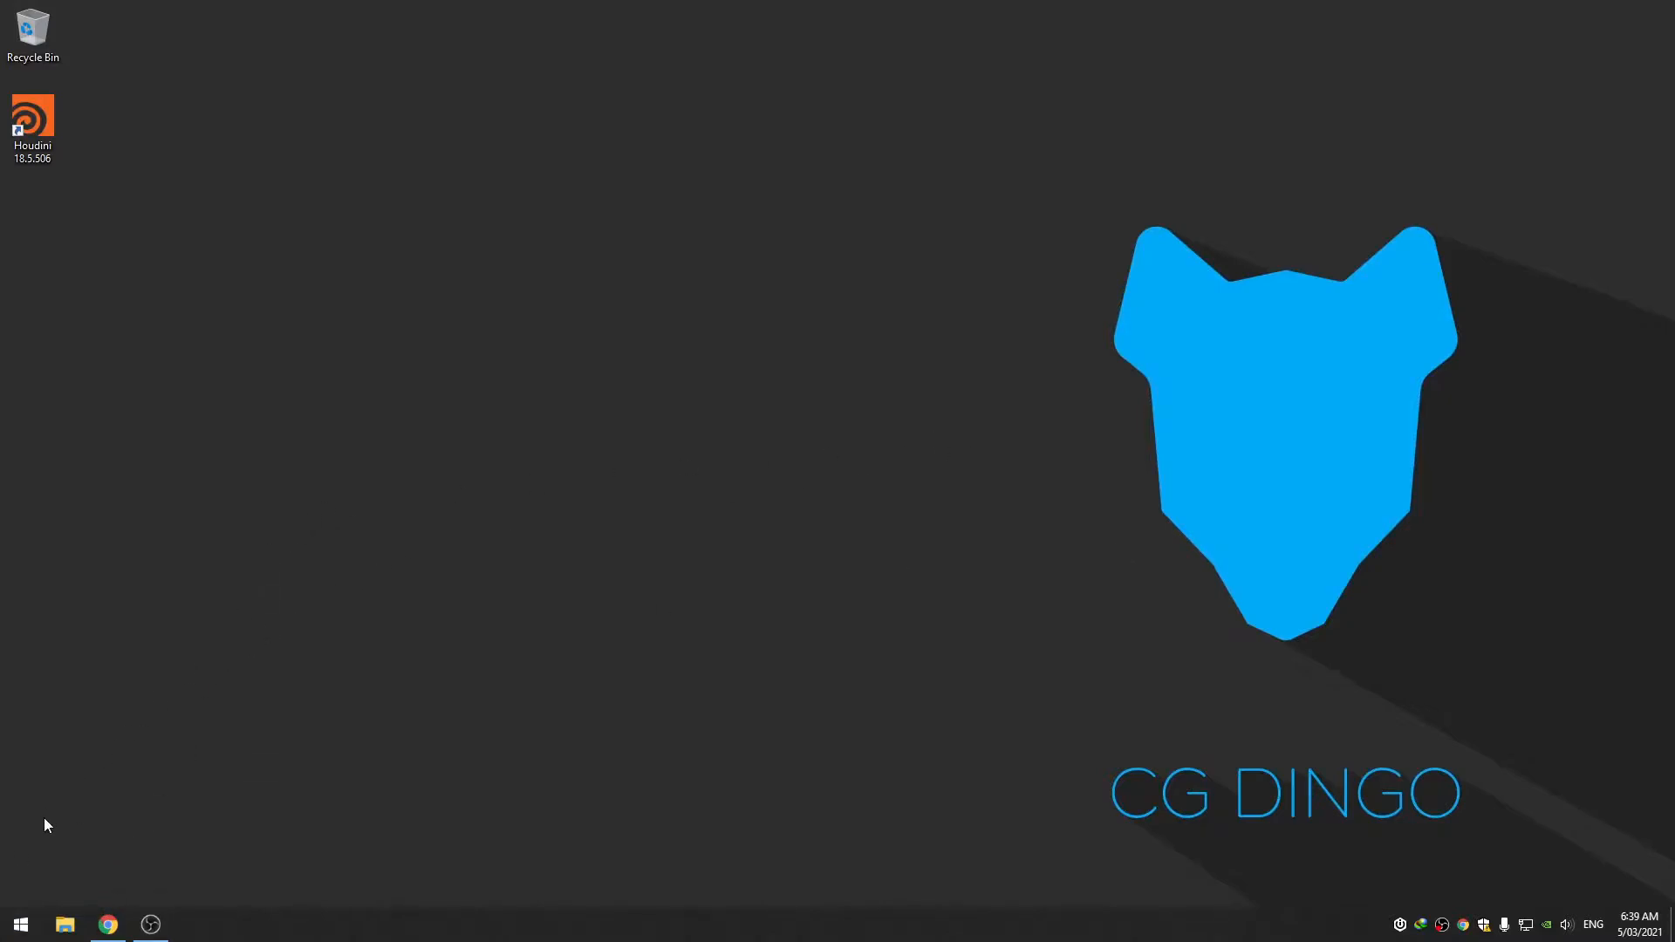
Relaunch Houdini and dismiss the License Administrator's 'Couldn't resolve host name' error
double_click(49, 131)
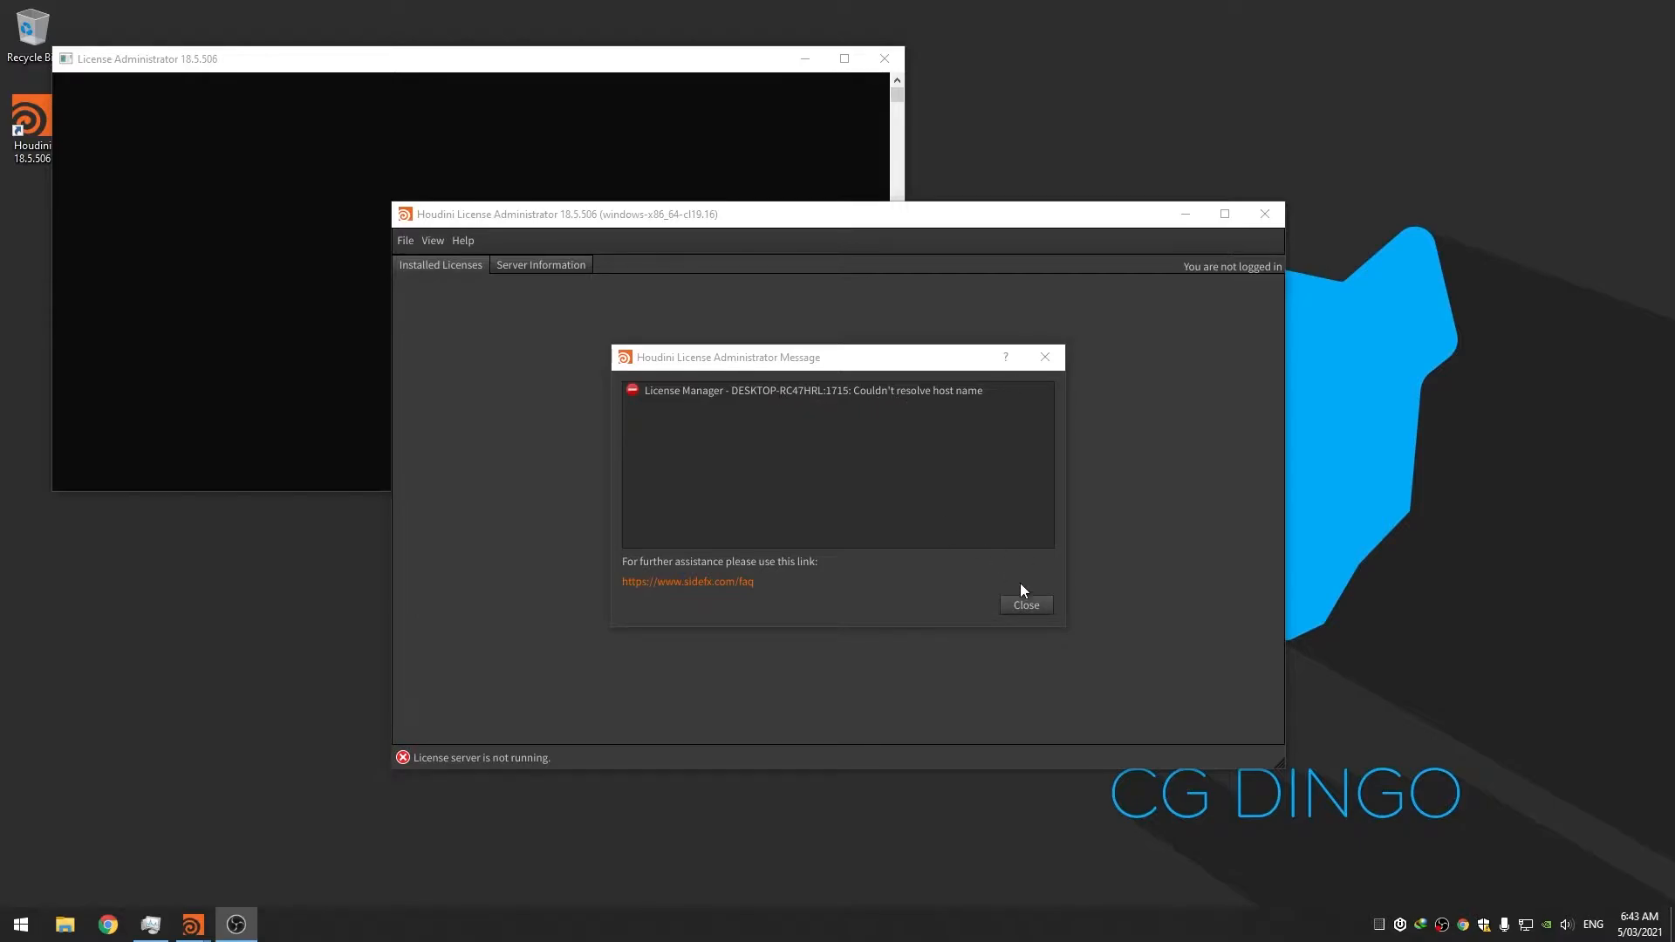
left_click(1031, 610)
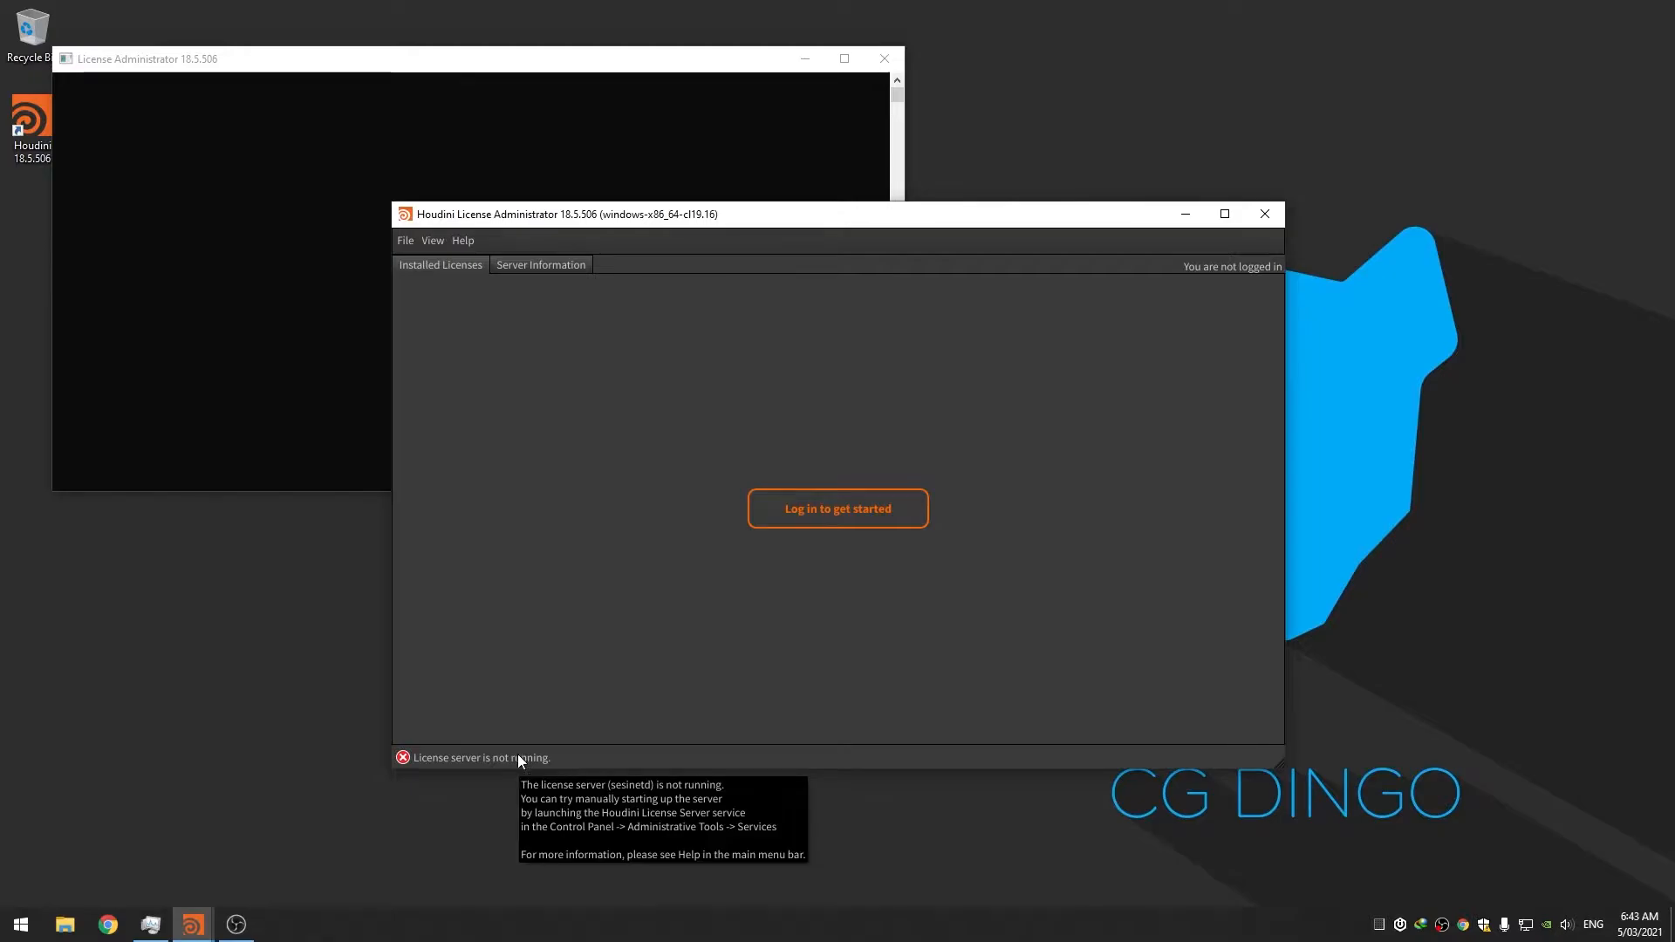
left_click(404, 247)
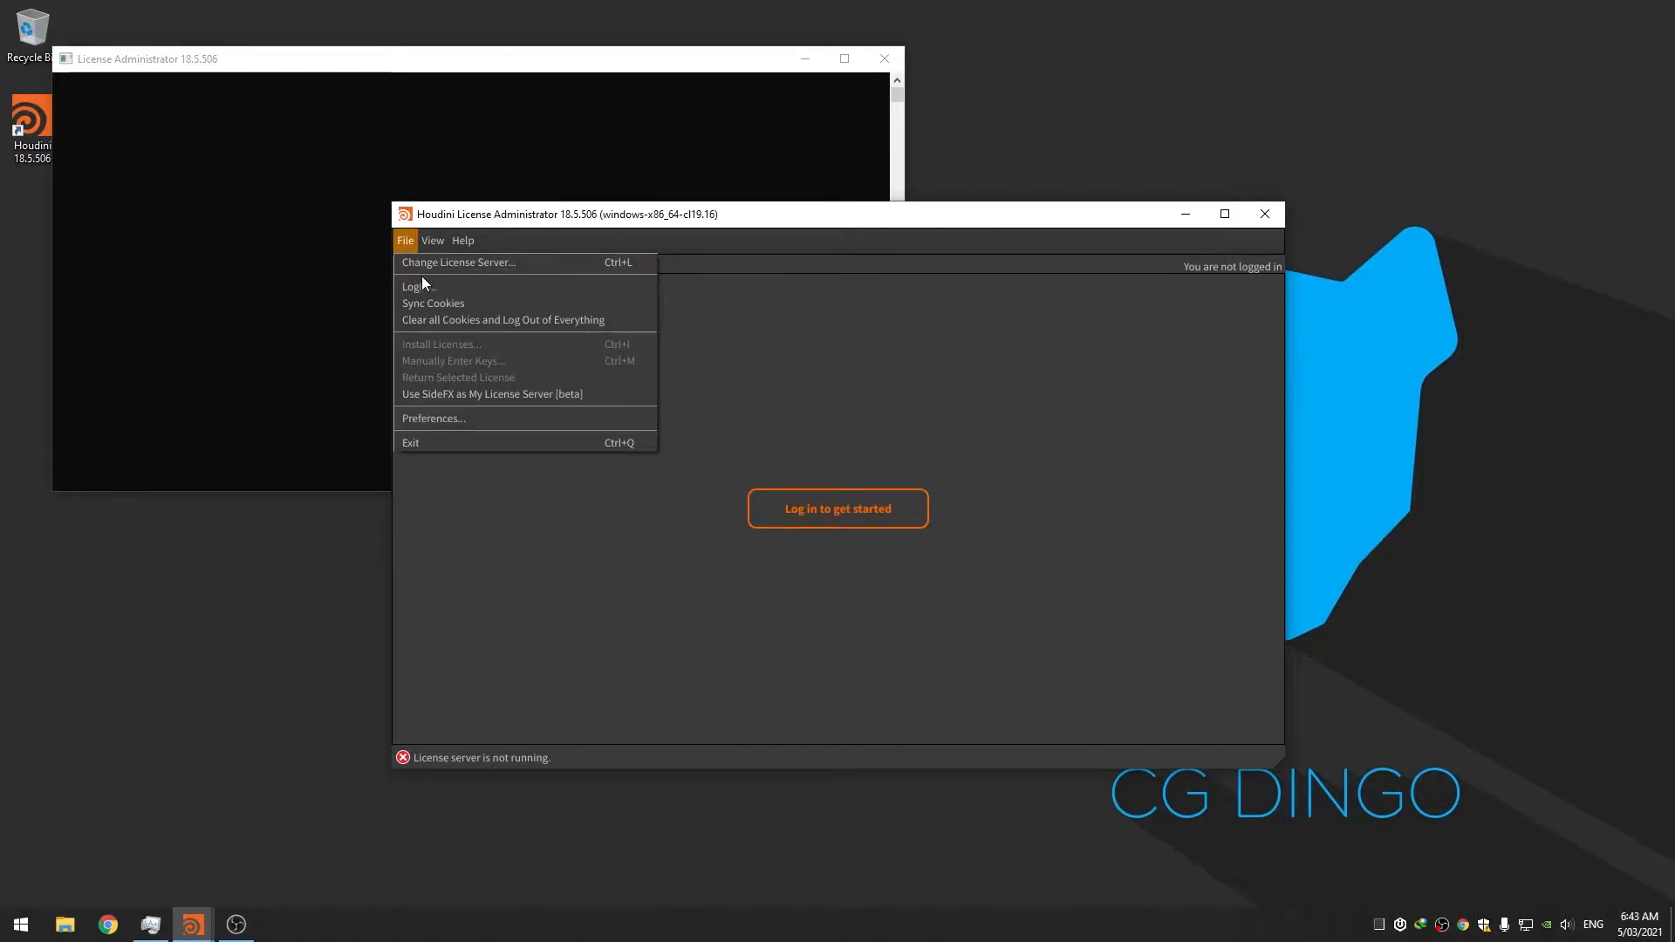
Change the license server to this machine, WILD, and check its server information
left_click(442, 265)
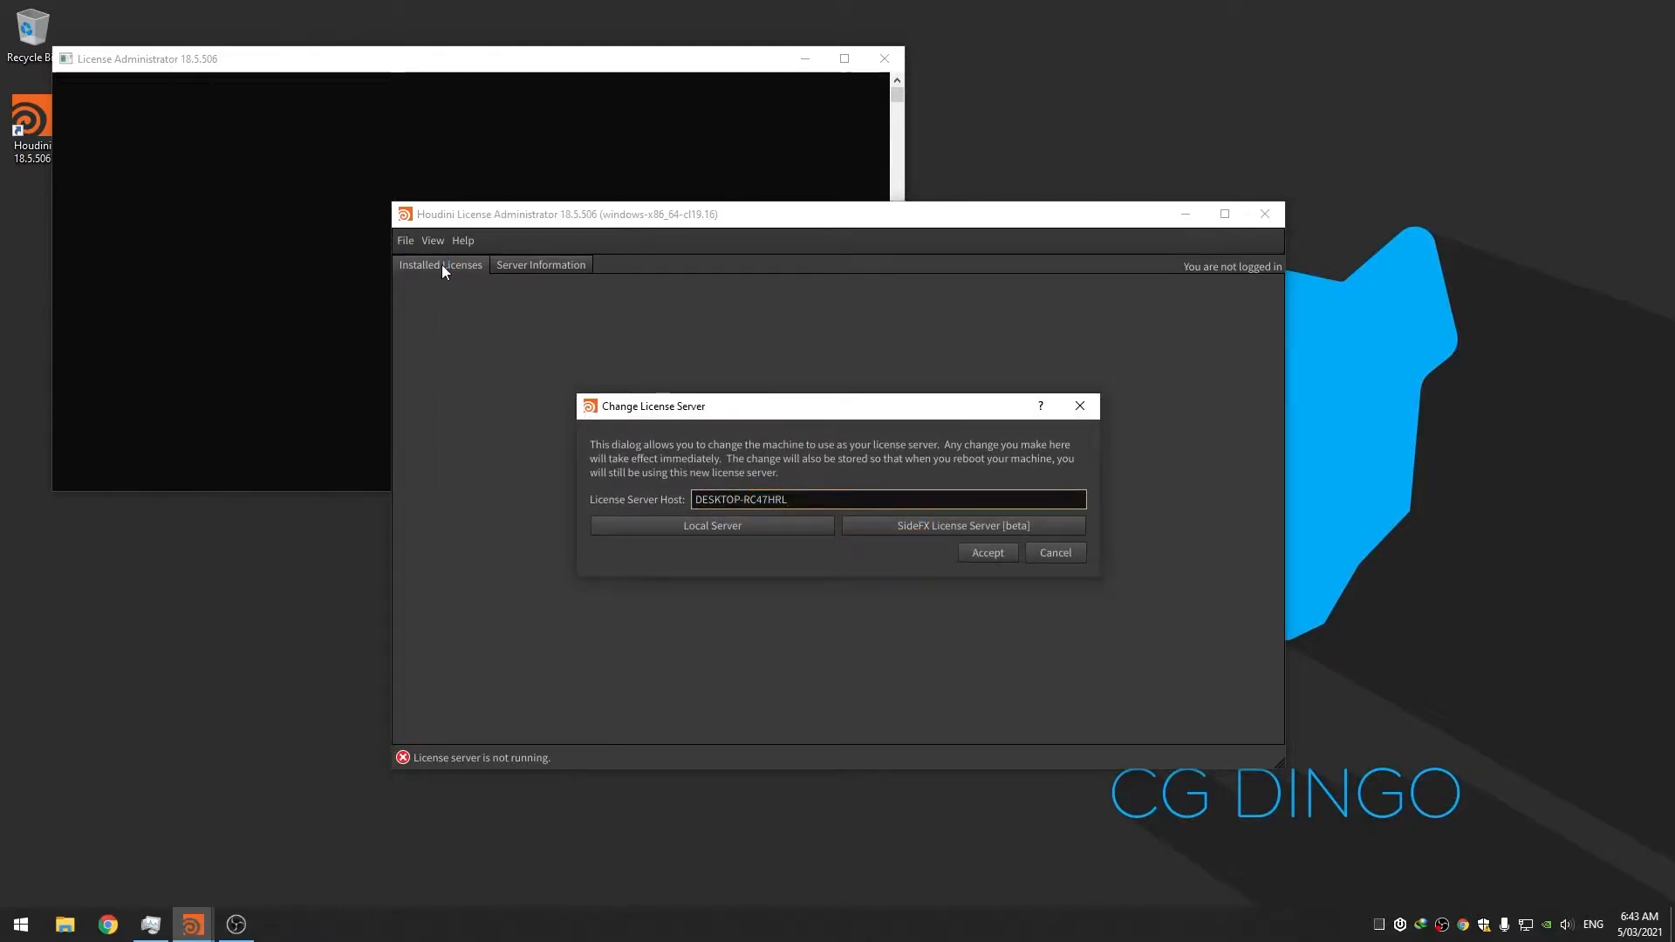
left_click(736, 528)
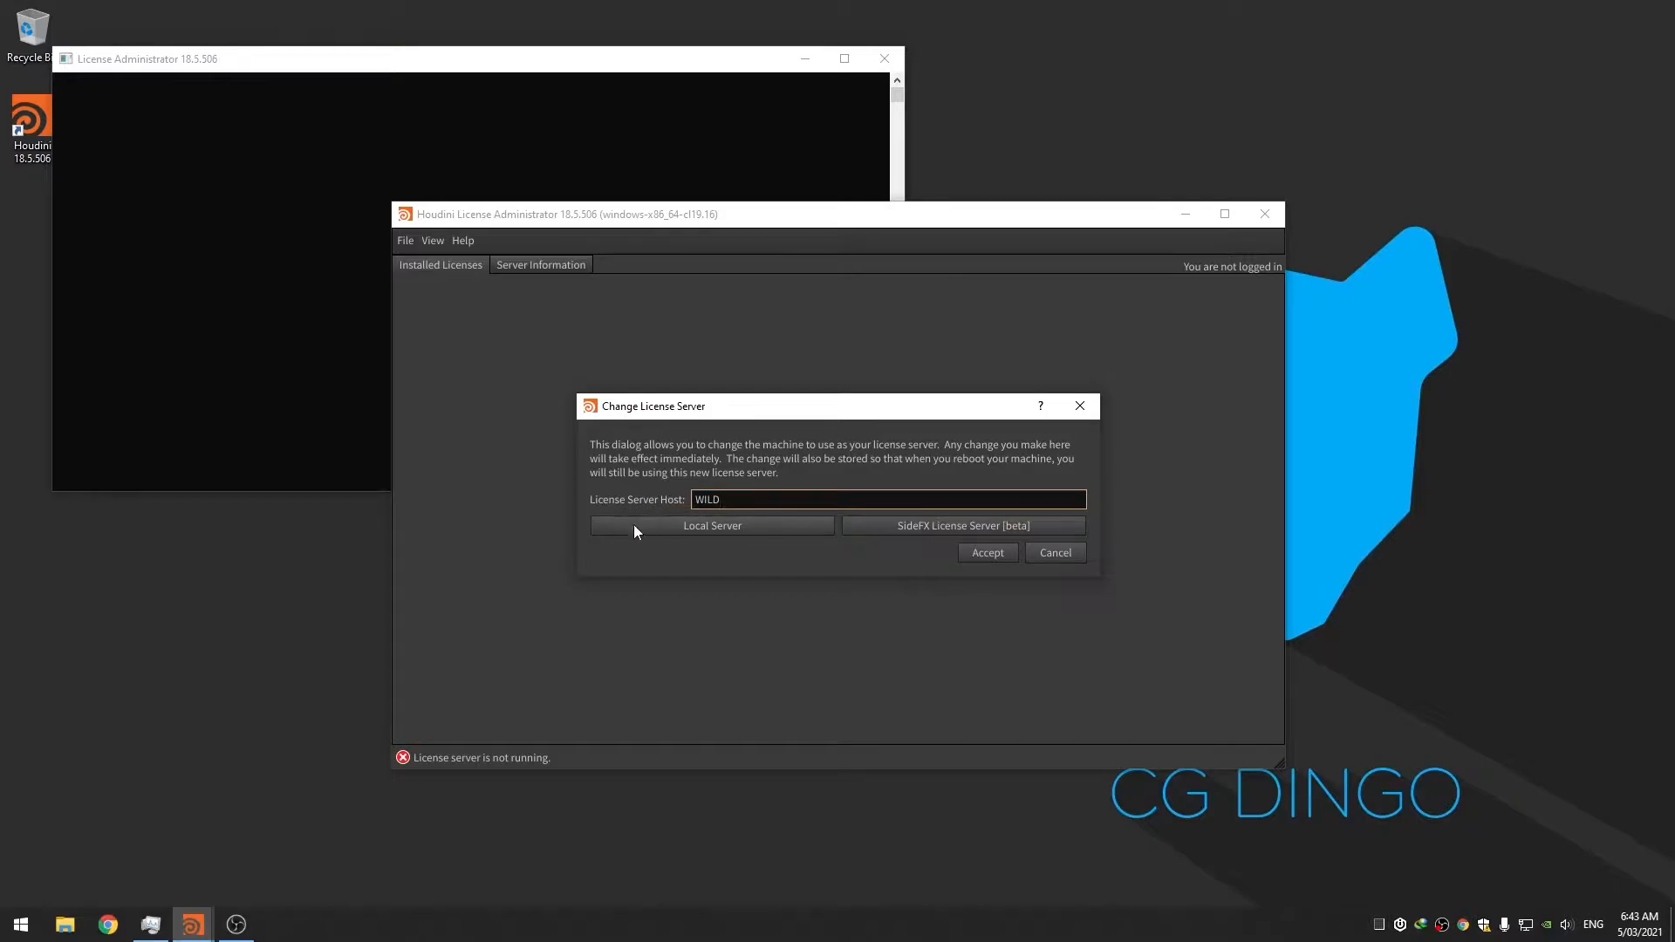
left_click(983, 555)
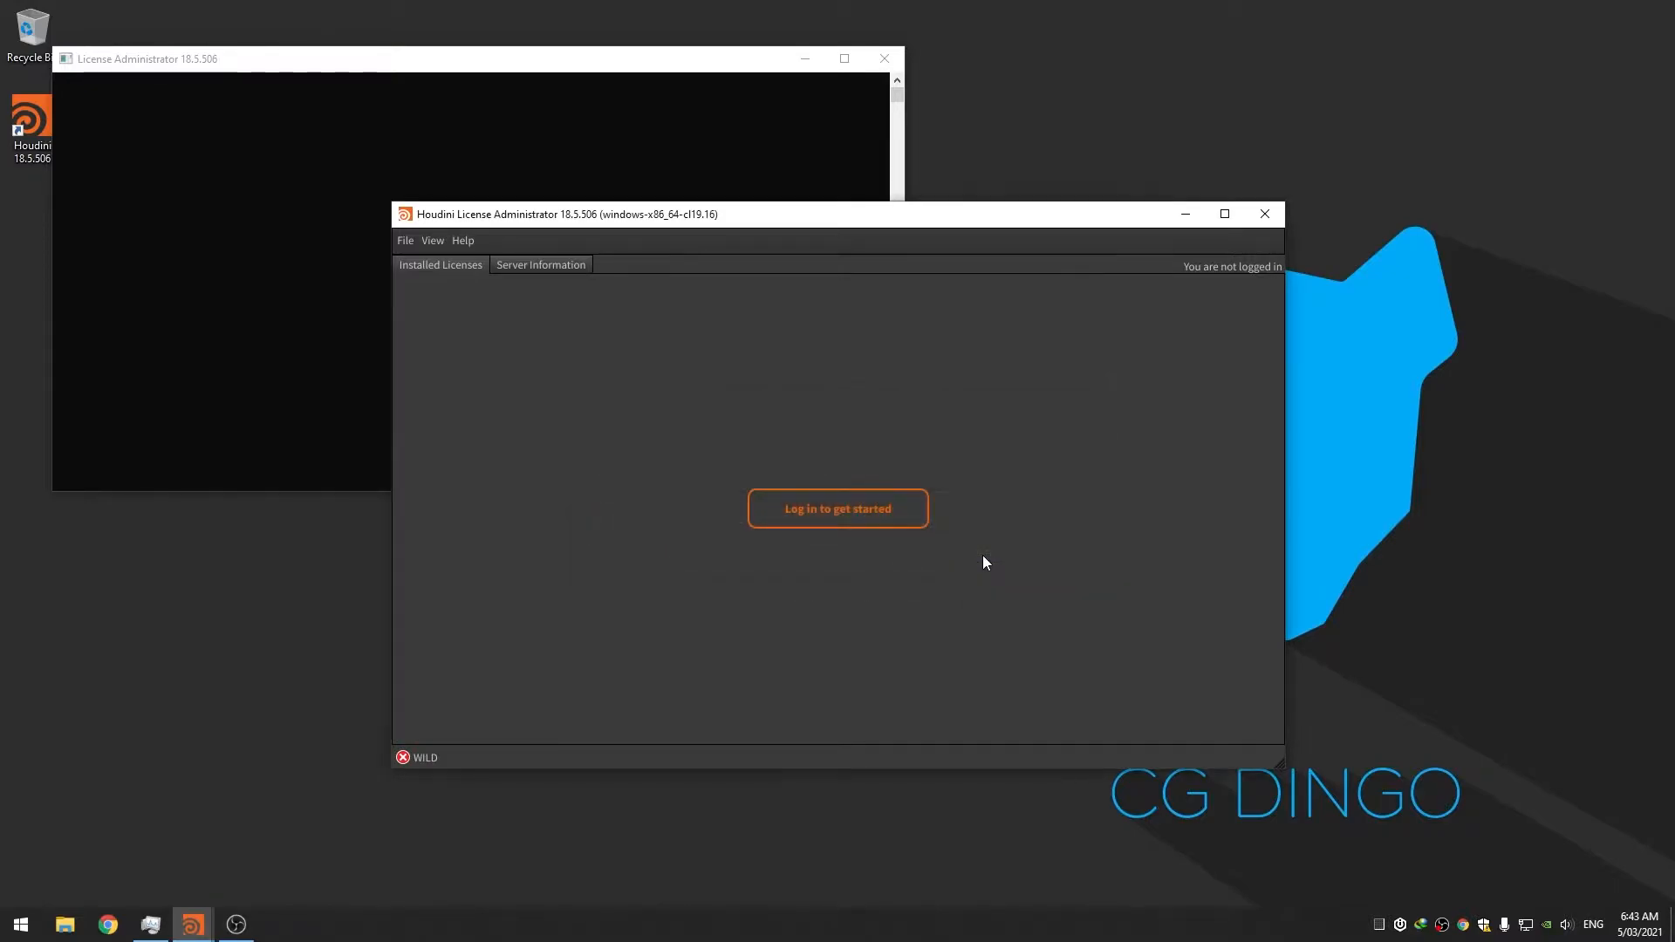
left_click(548, 265)
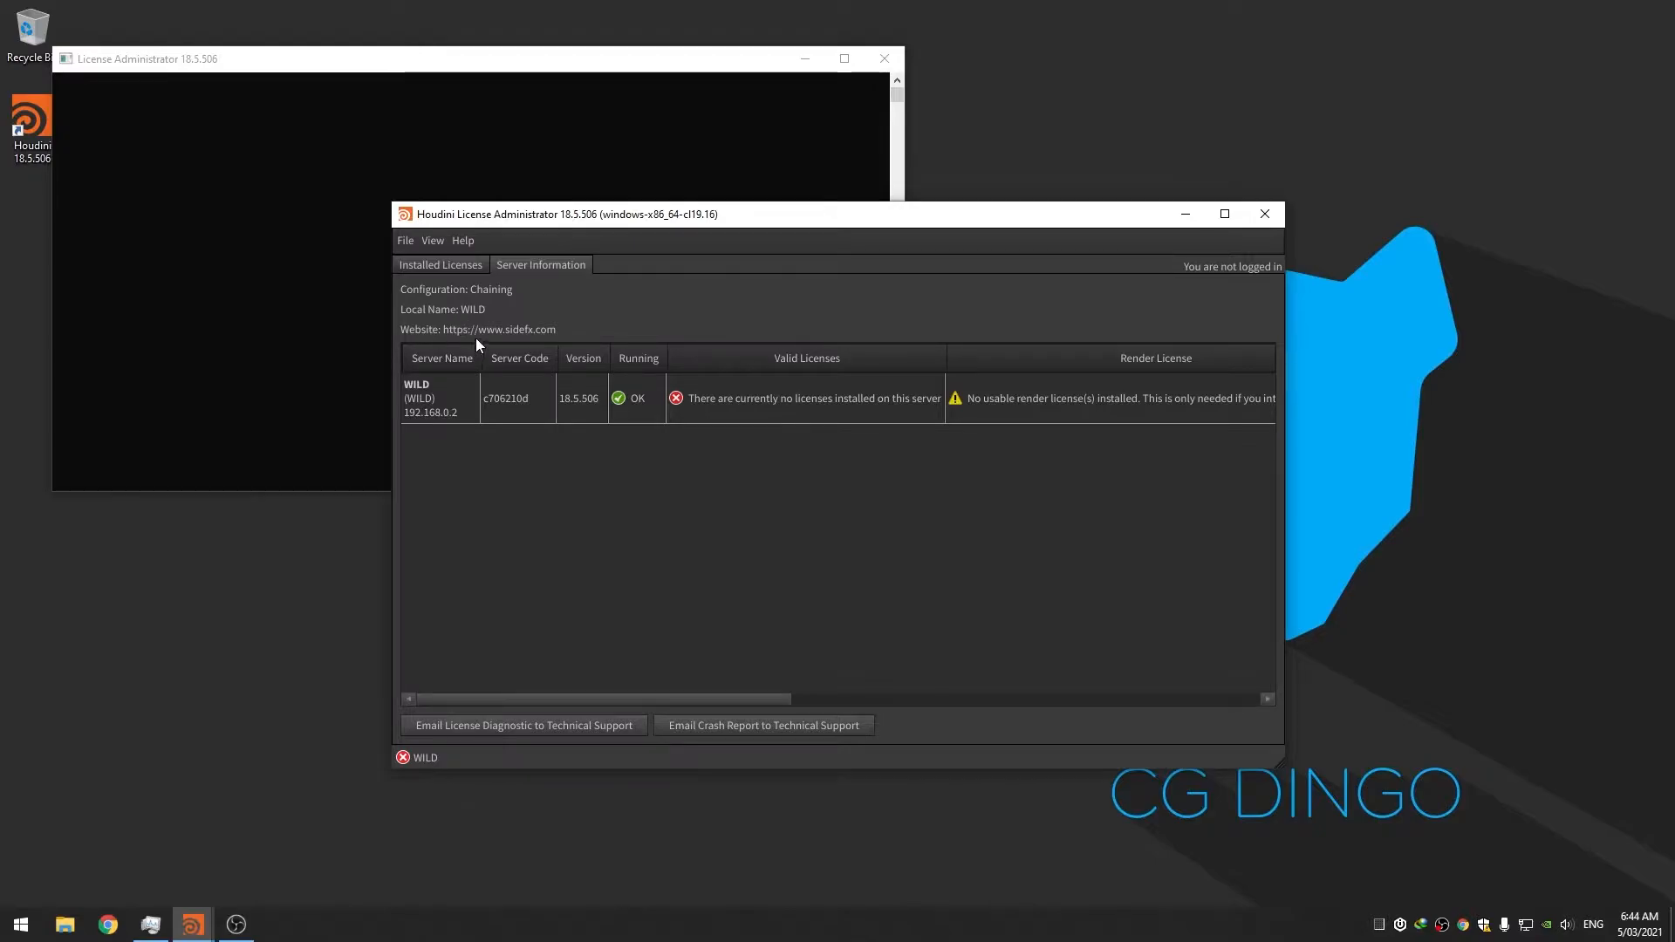
left_click(446, 270)
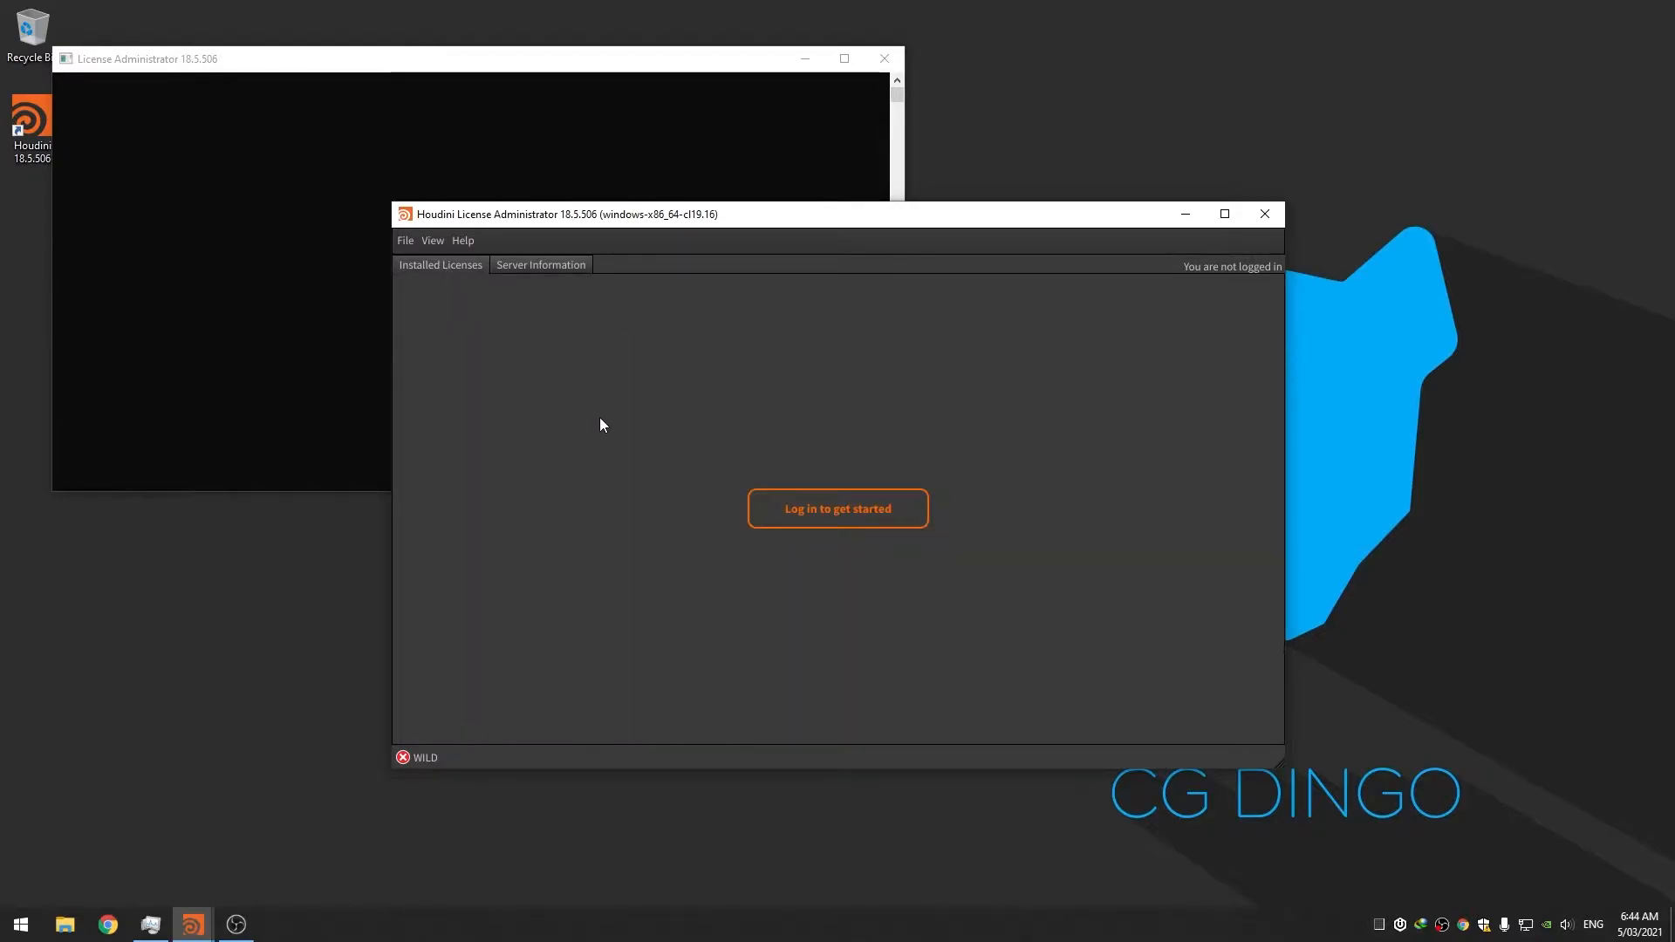
left_click(405, 241)
left_click(829, 464)
Sign in with the SideFX account e-mail and password, then open Manually Enter Keys
left_click(834, 499)
key("Return")
type("••••••••••")
key("Return")
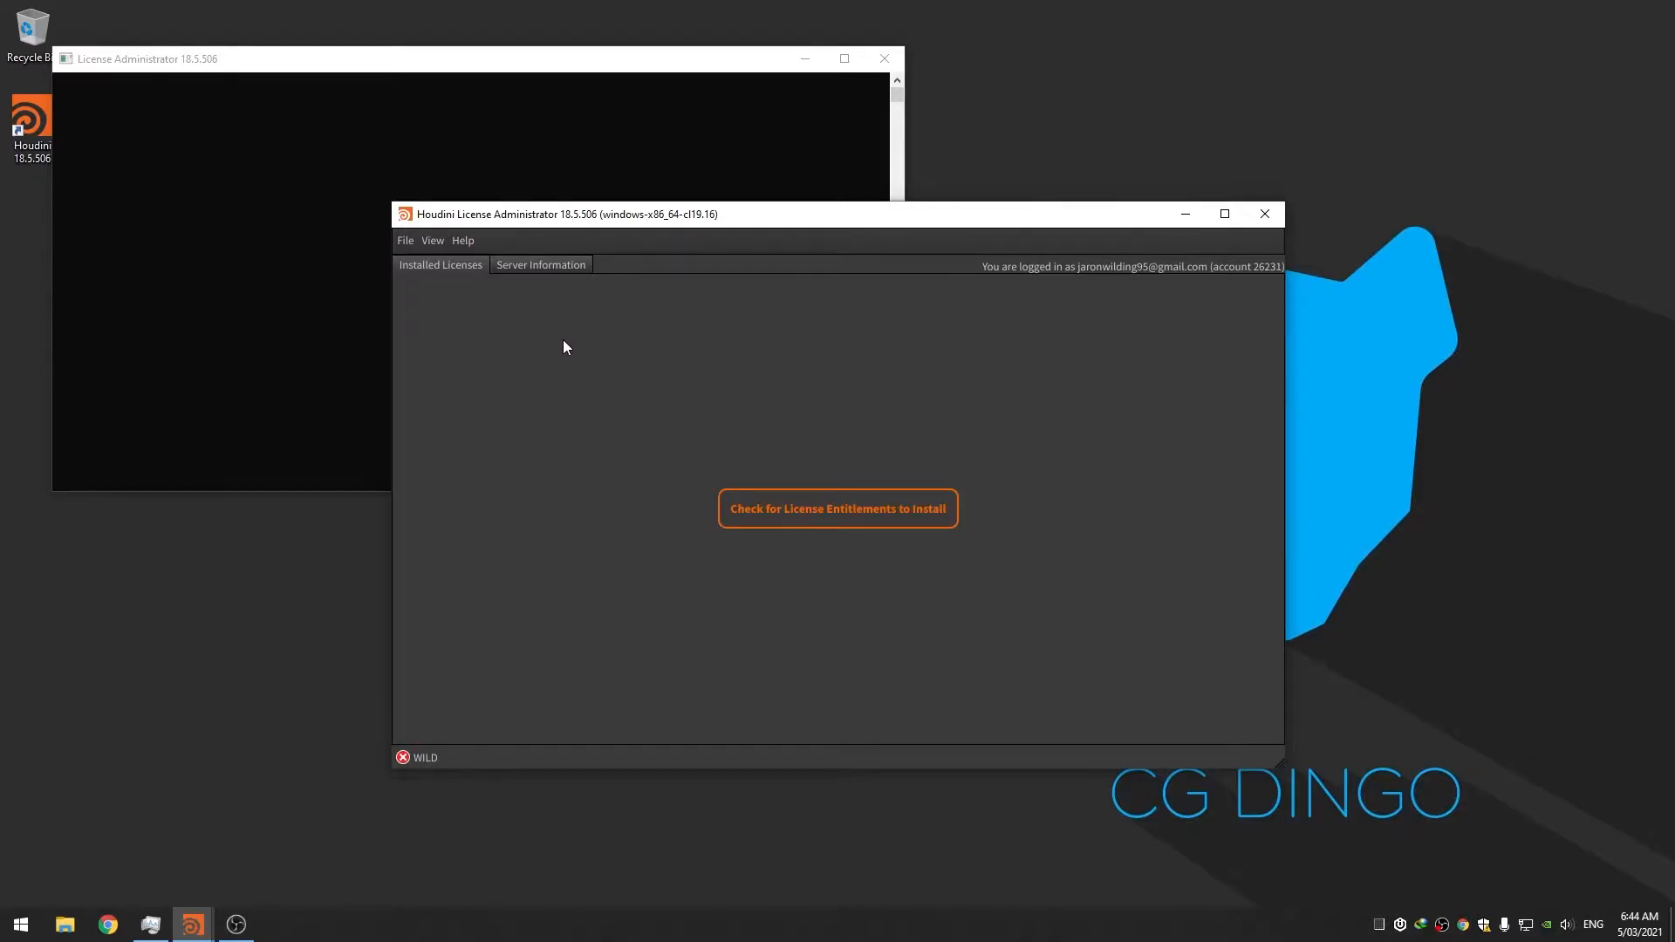
left_click(405, 243)
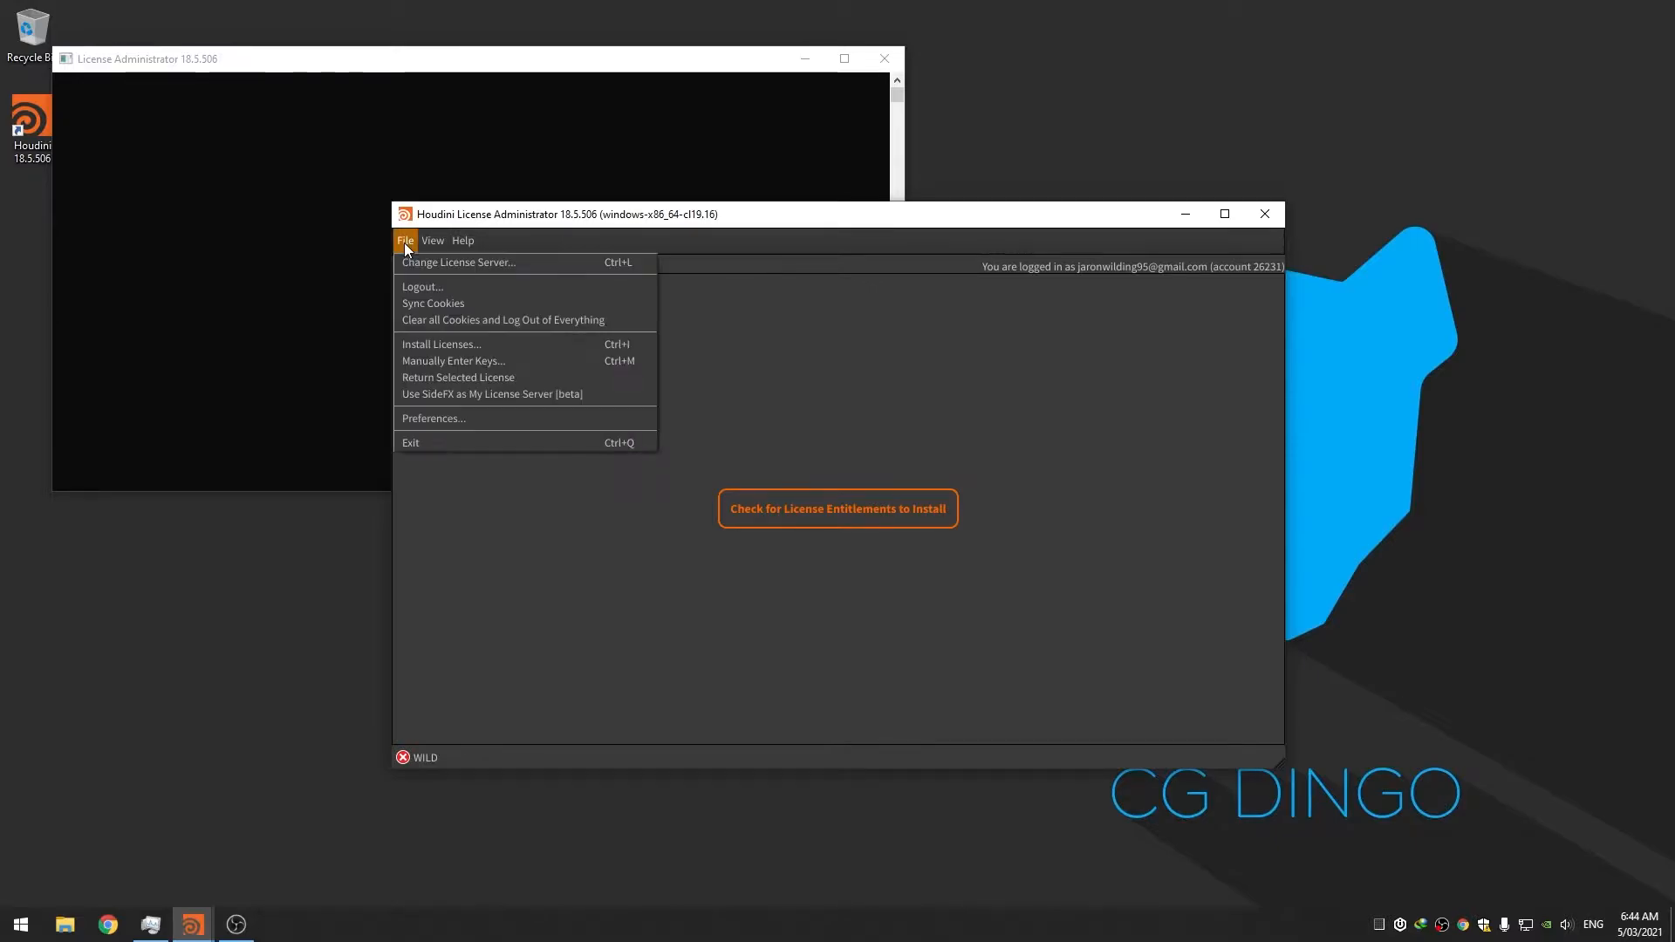
left_click(460, 355)
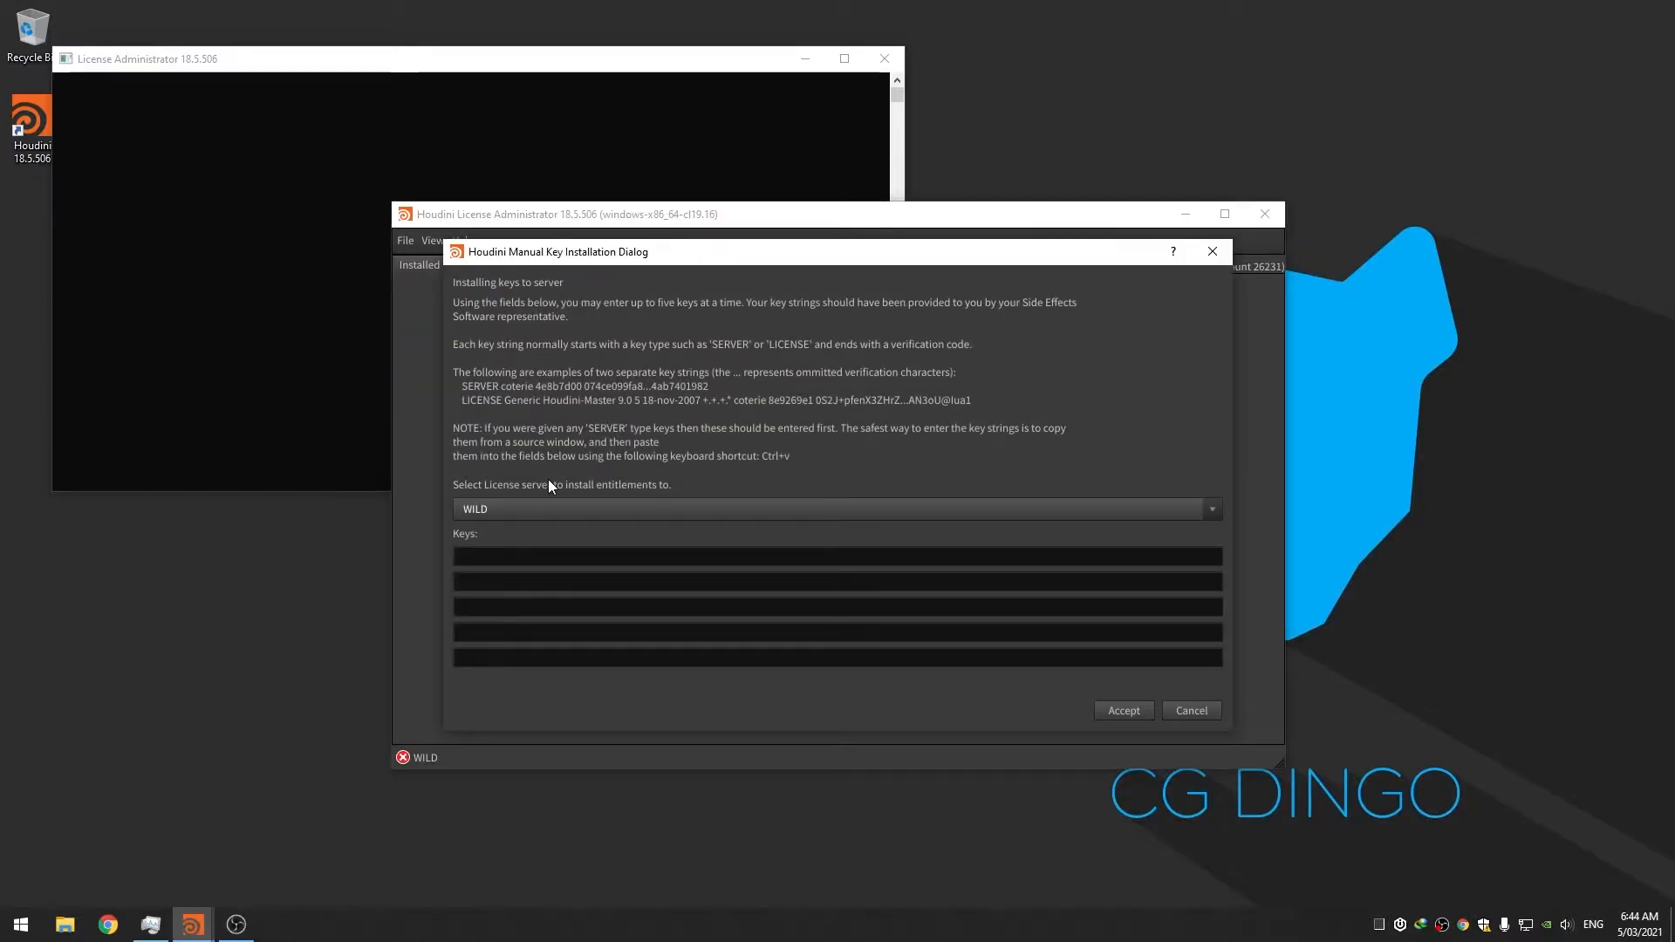
From the SideFX account's Services page, open the License Manager and show license #4007305a's keys
left_click(107, 925)
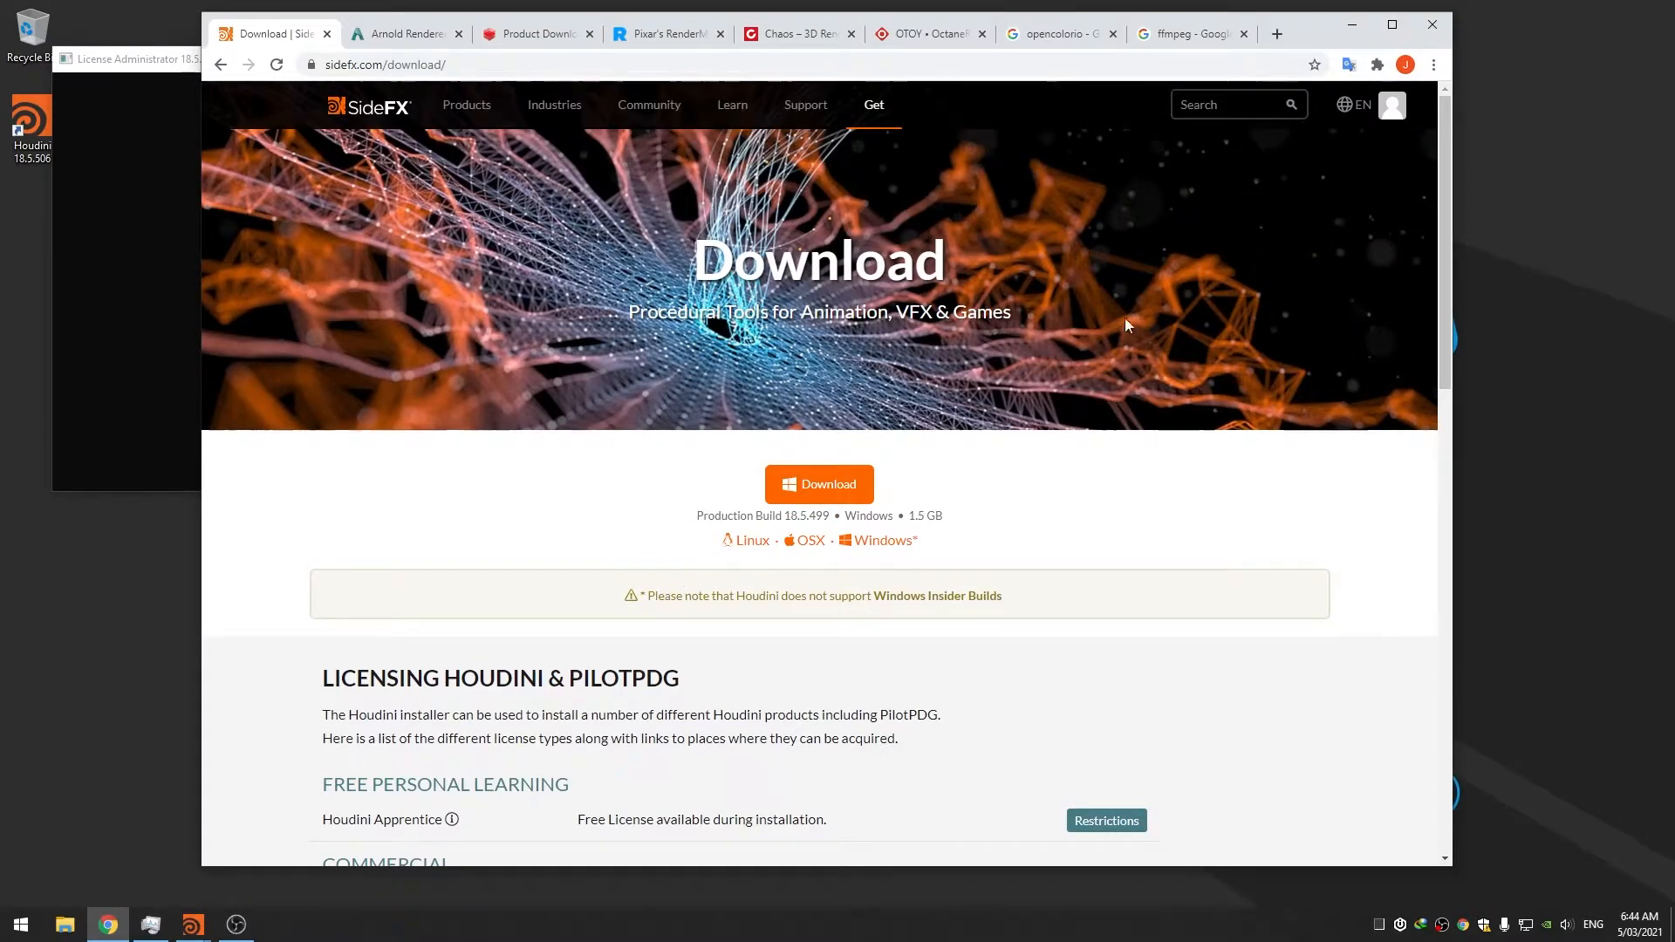
left_click(1396, 106)
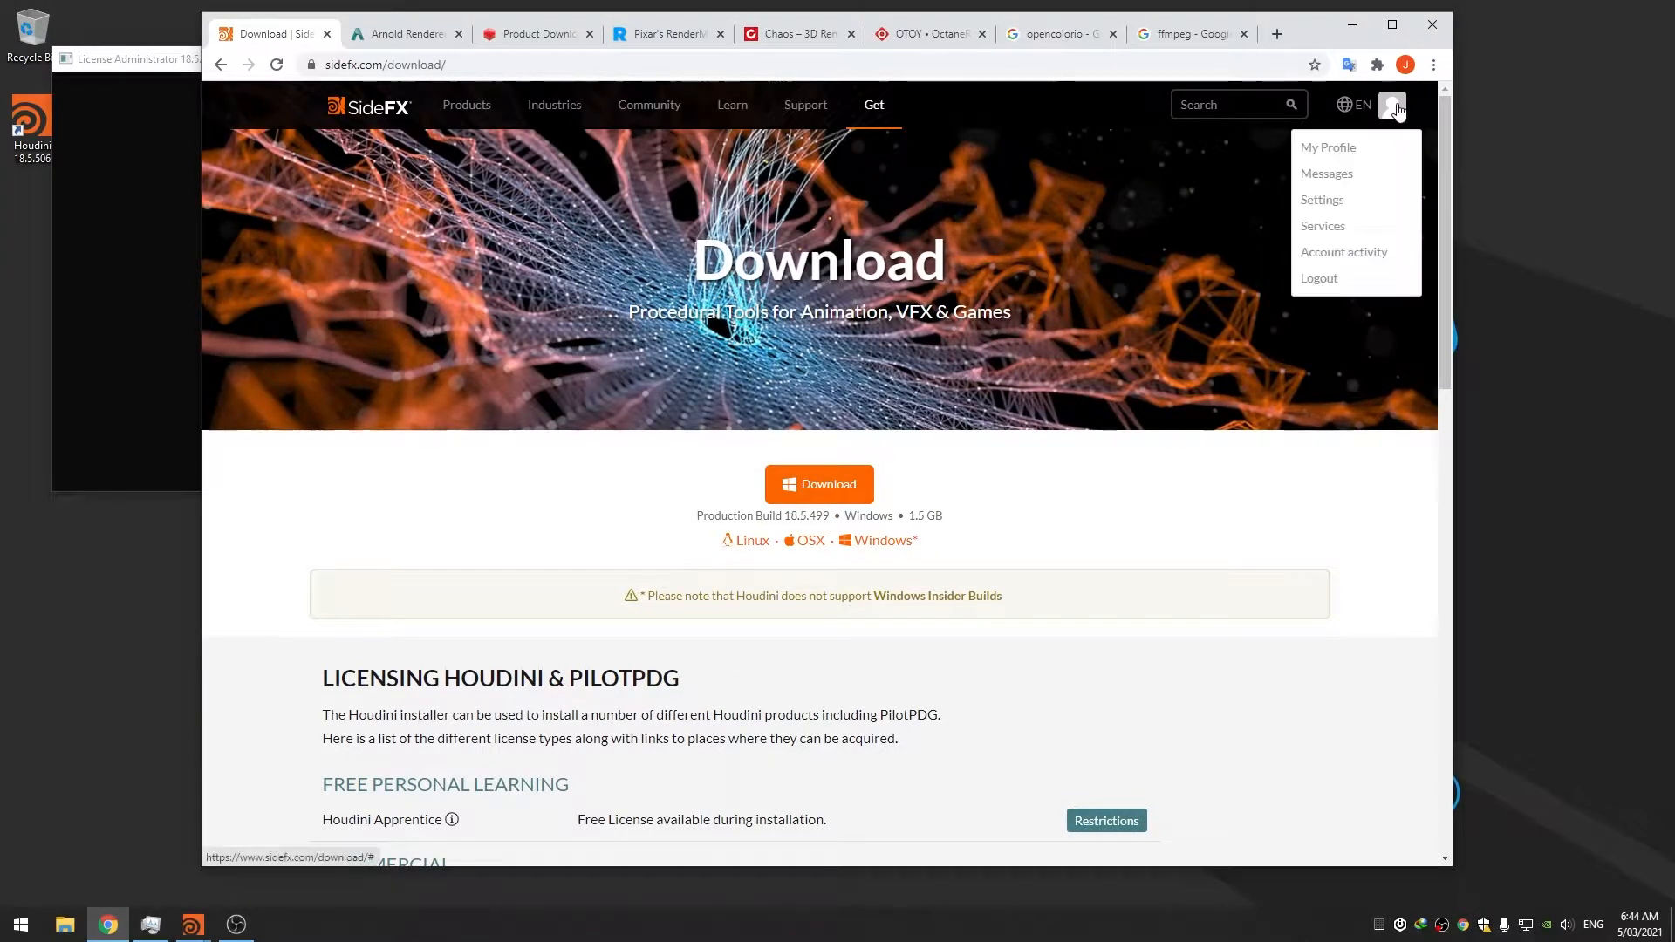
left_click(1370, 226)
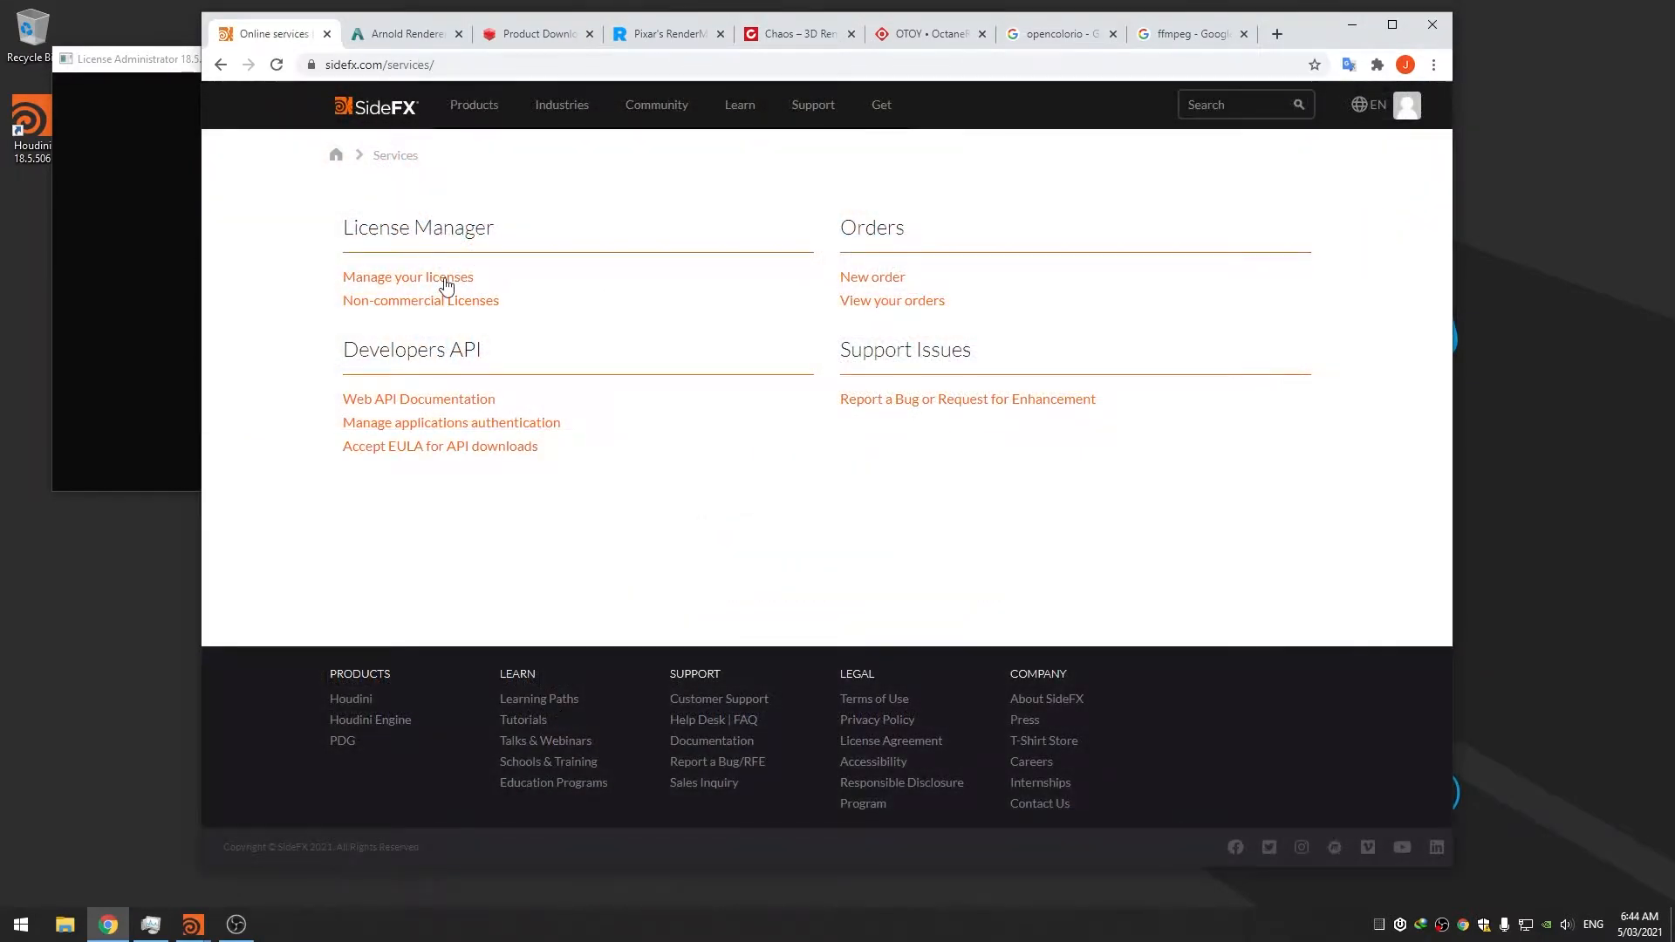
left_click(446, 281)
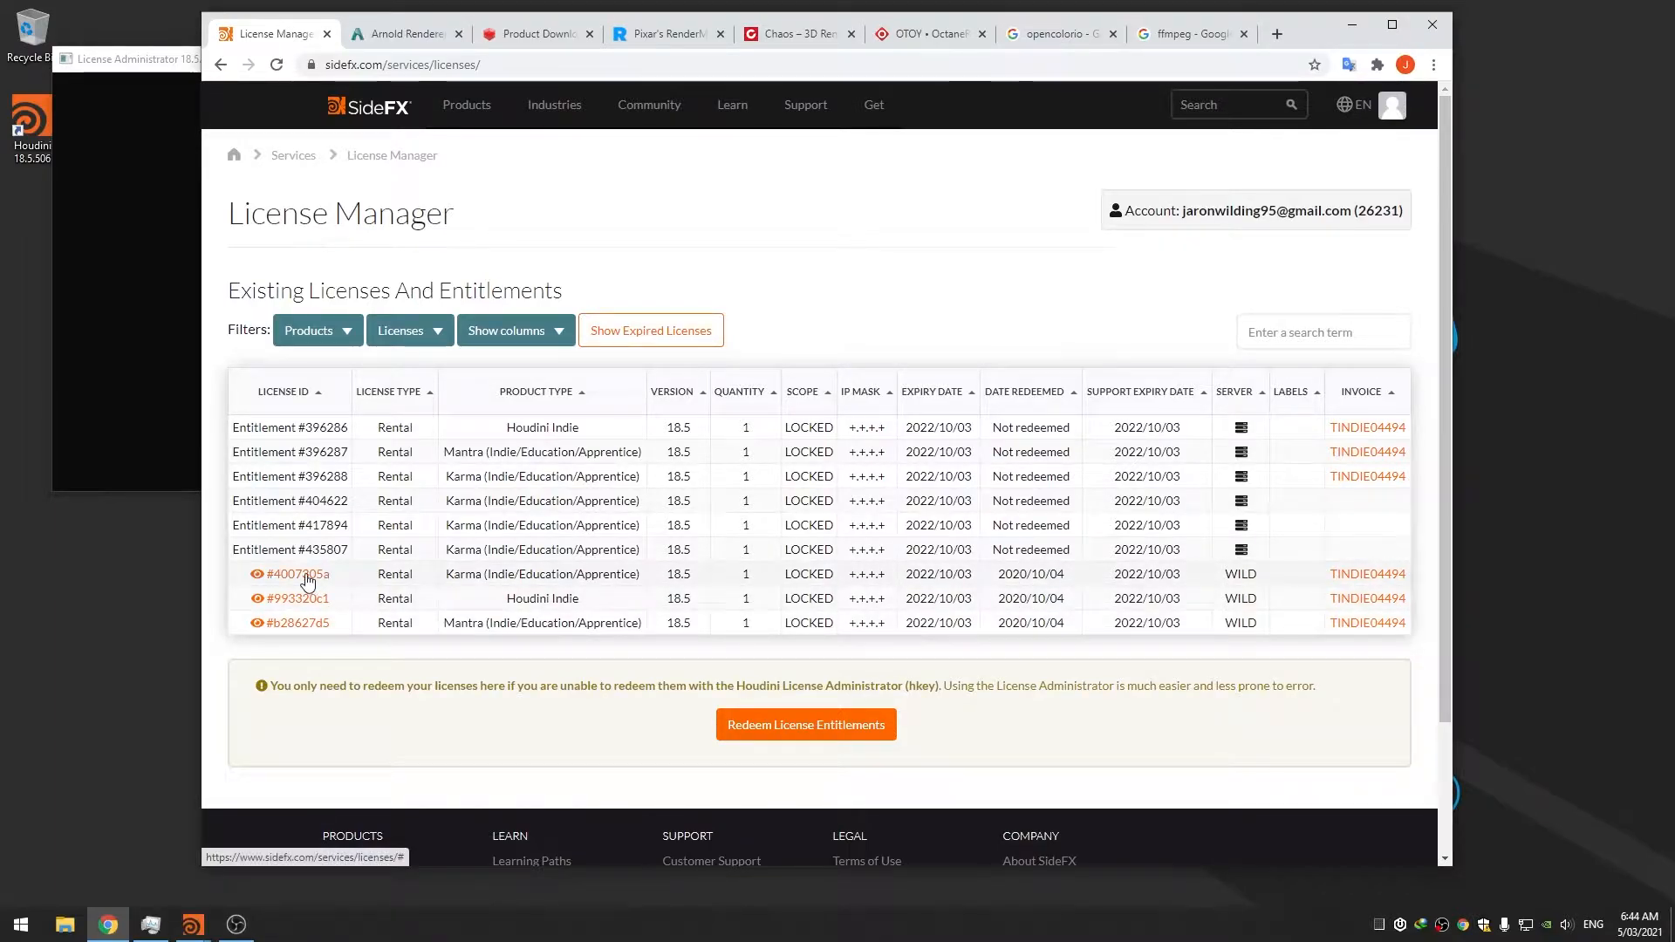
left_click(302, 574)
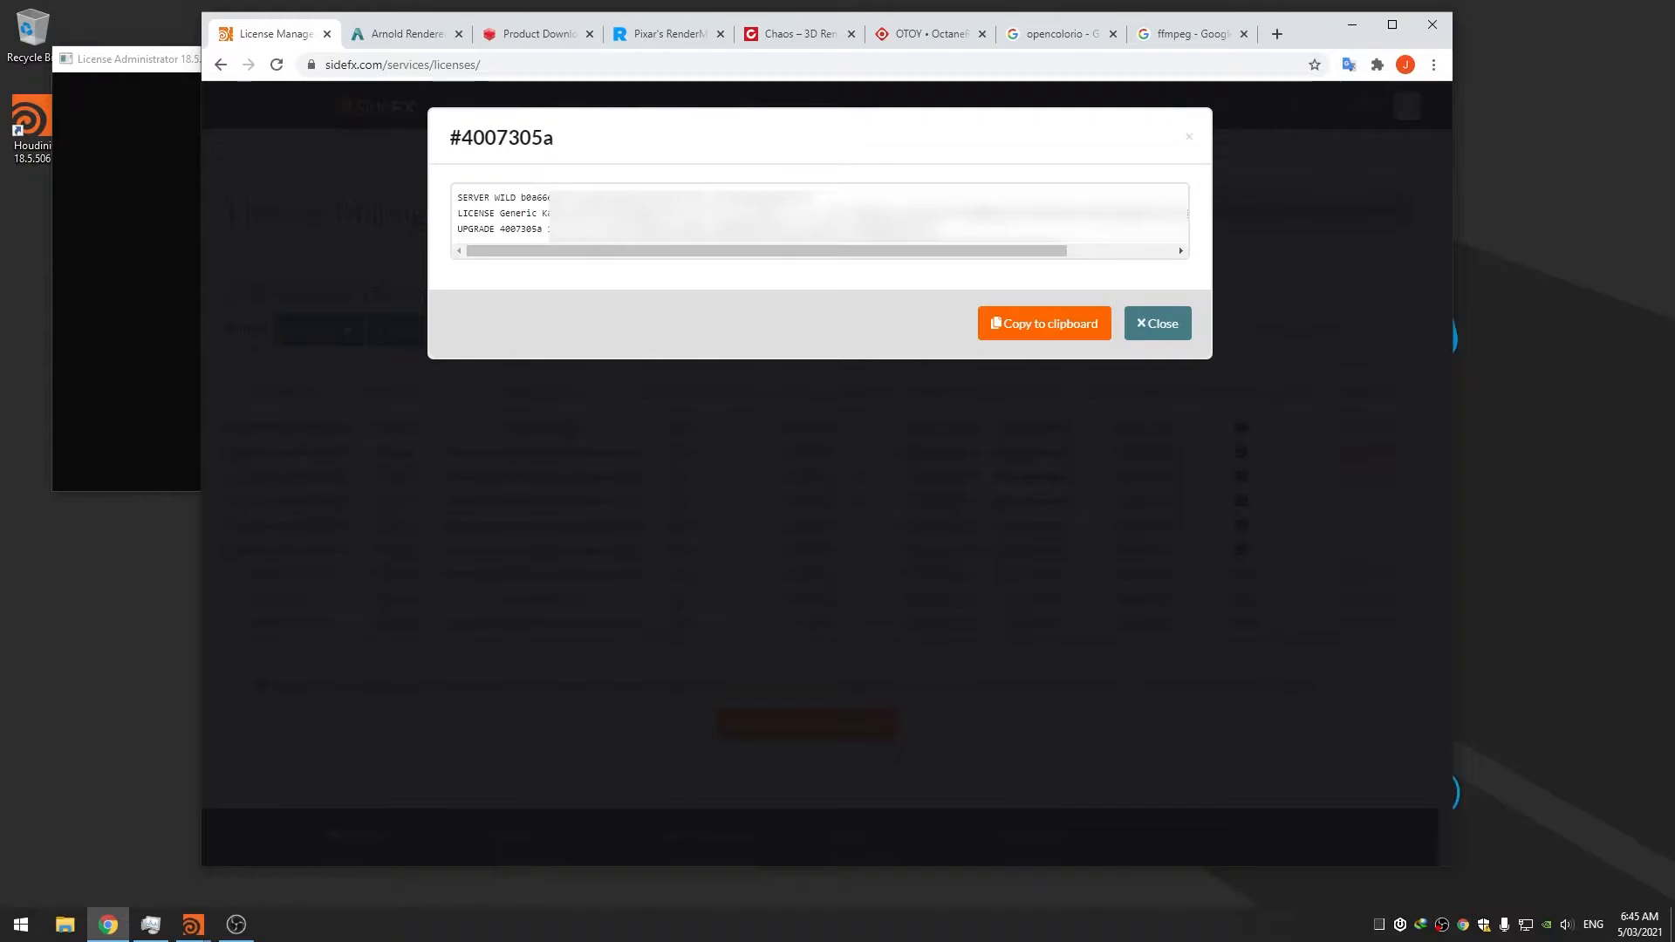
Install license #4007305a by pasting its SERVER, LICENSE and UPGRADE keys into the administrator
triple_click(660, 197)
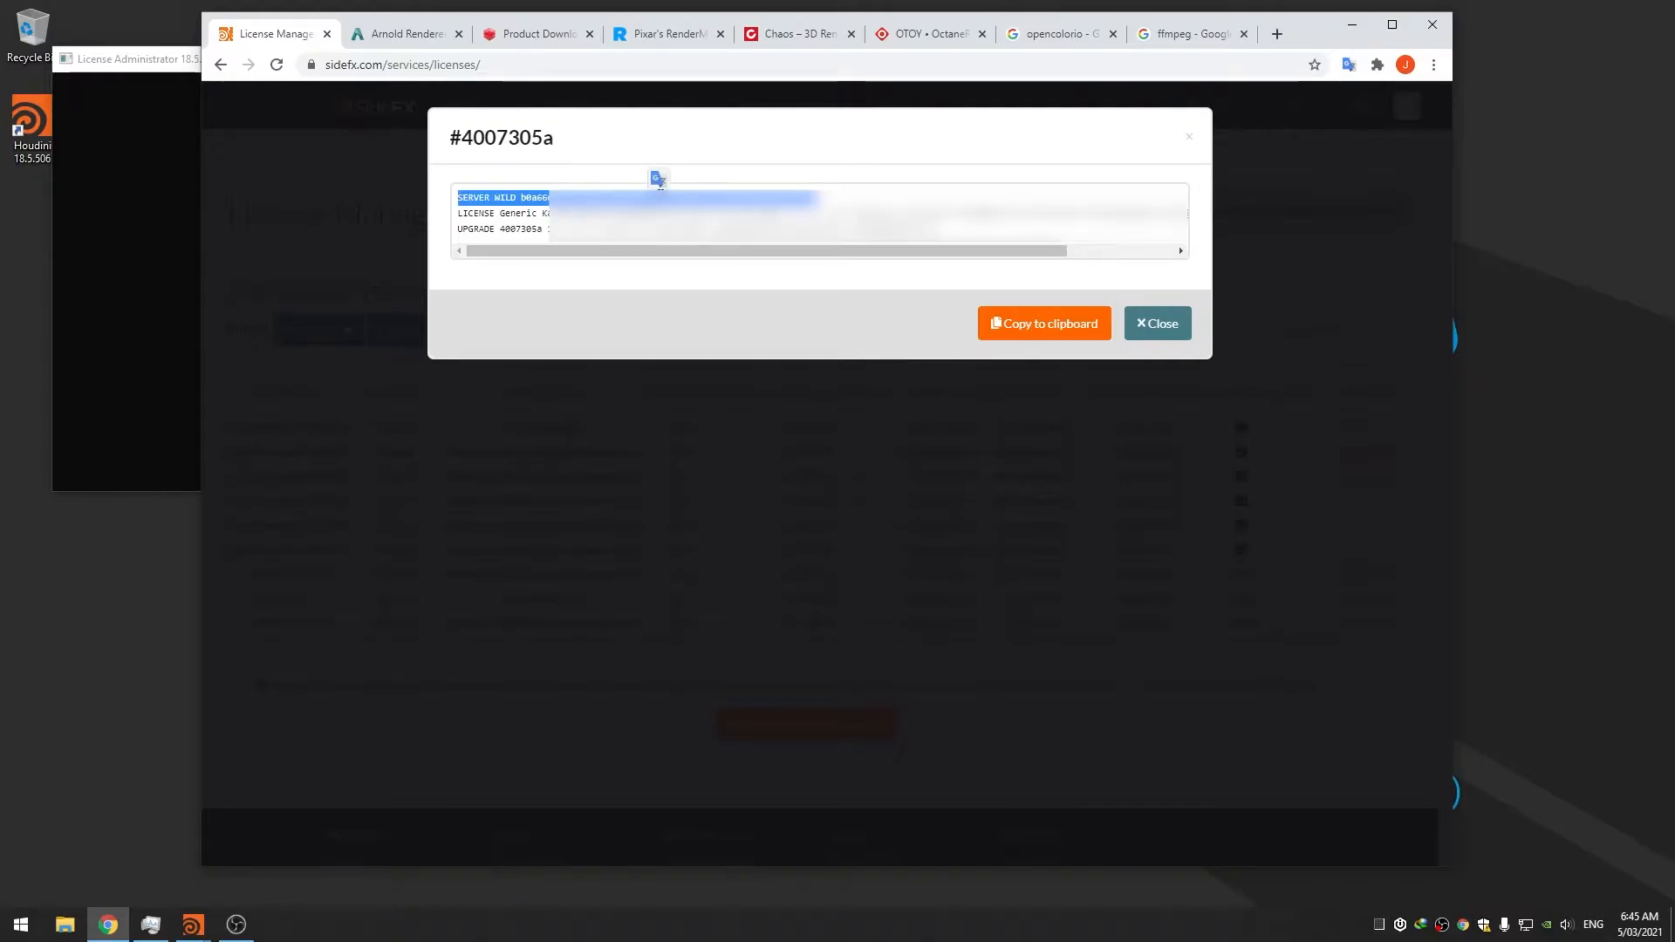
mouse_move(199, 929)
left_click(288, 837)
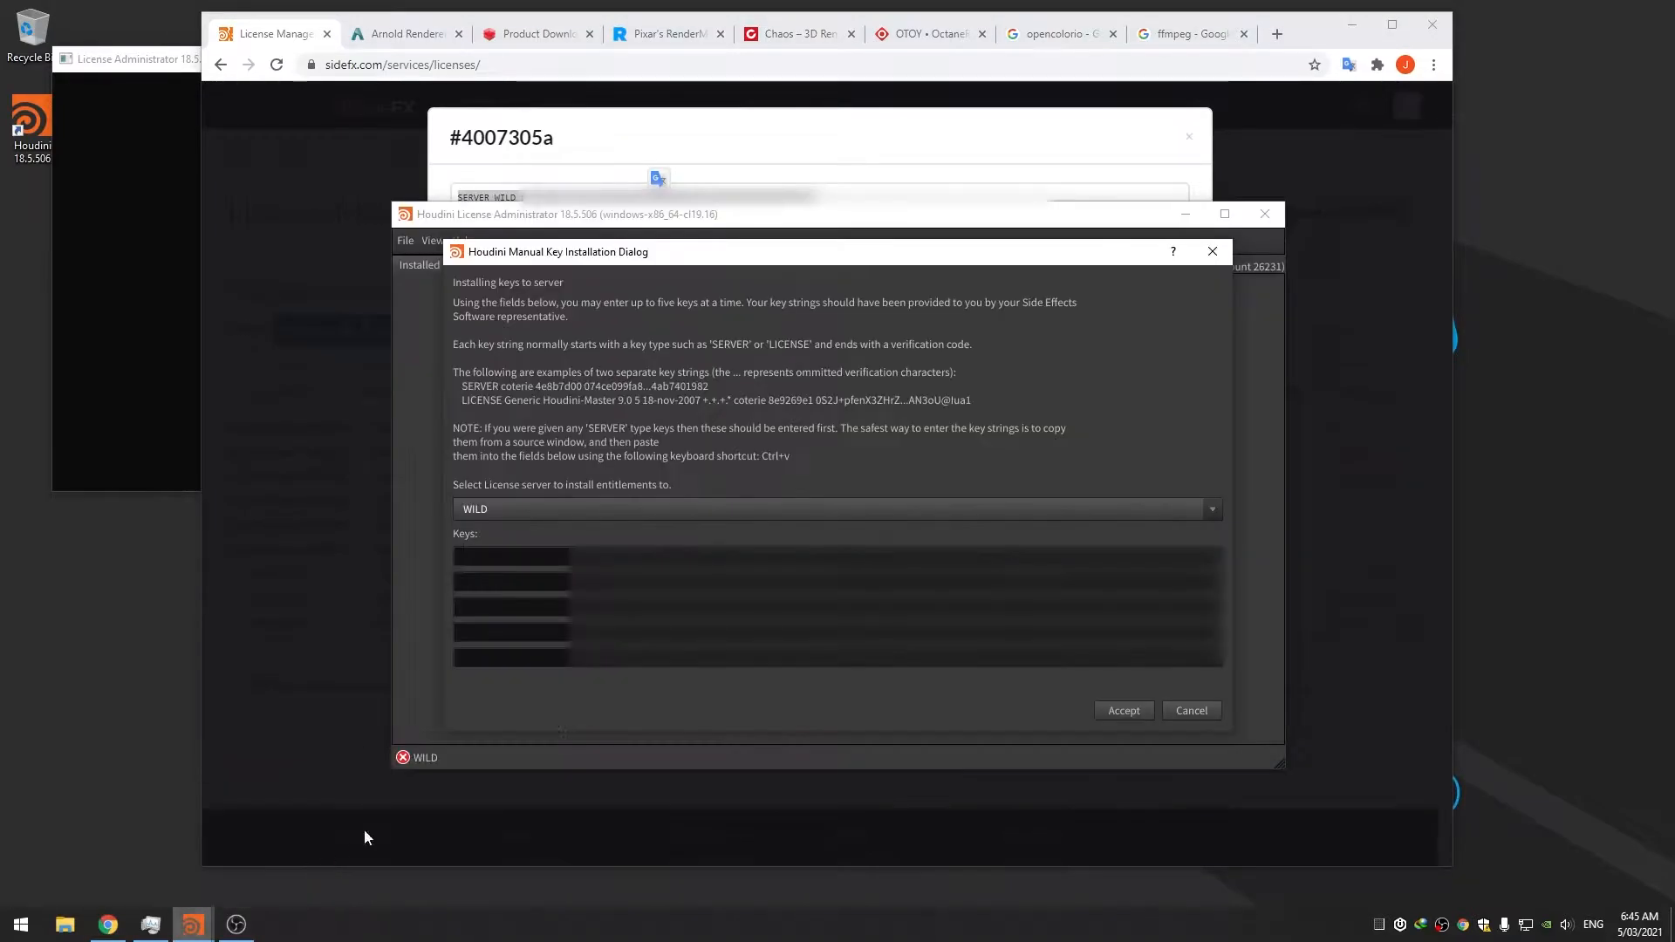
key("ctrl+v")
triple_click(647, 213)
left_click(273, 878)
left_click(699, 582)
key("ctrl+v")
triple_click(647, 227)
left_click(273, 878)
left_click(699, 608)
key("ctrl+v")
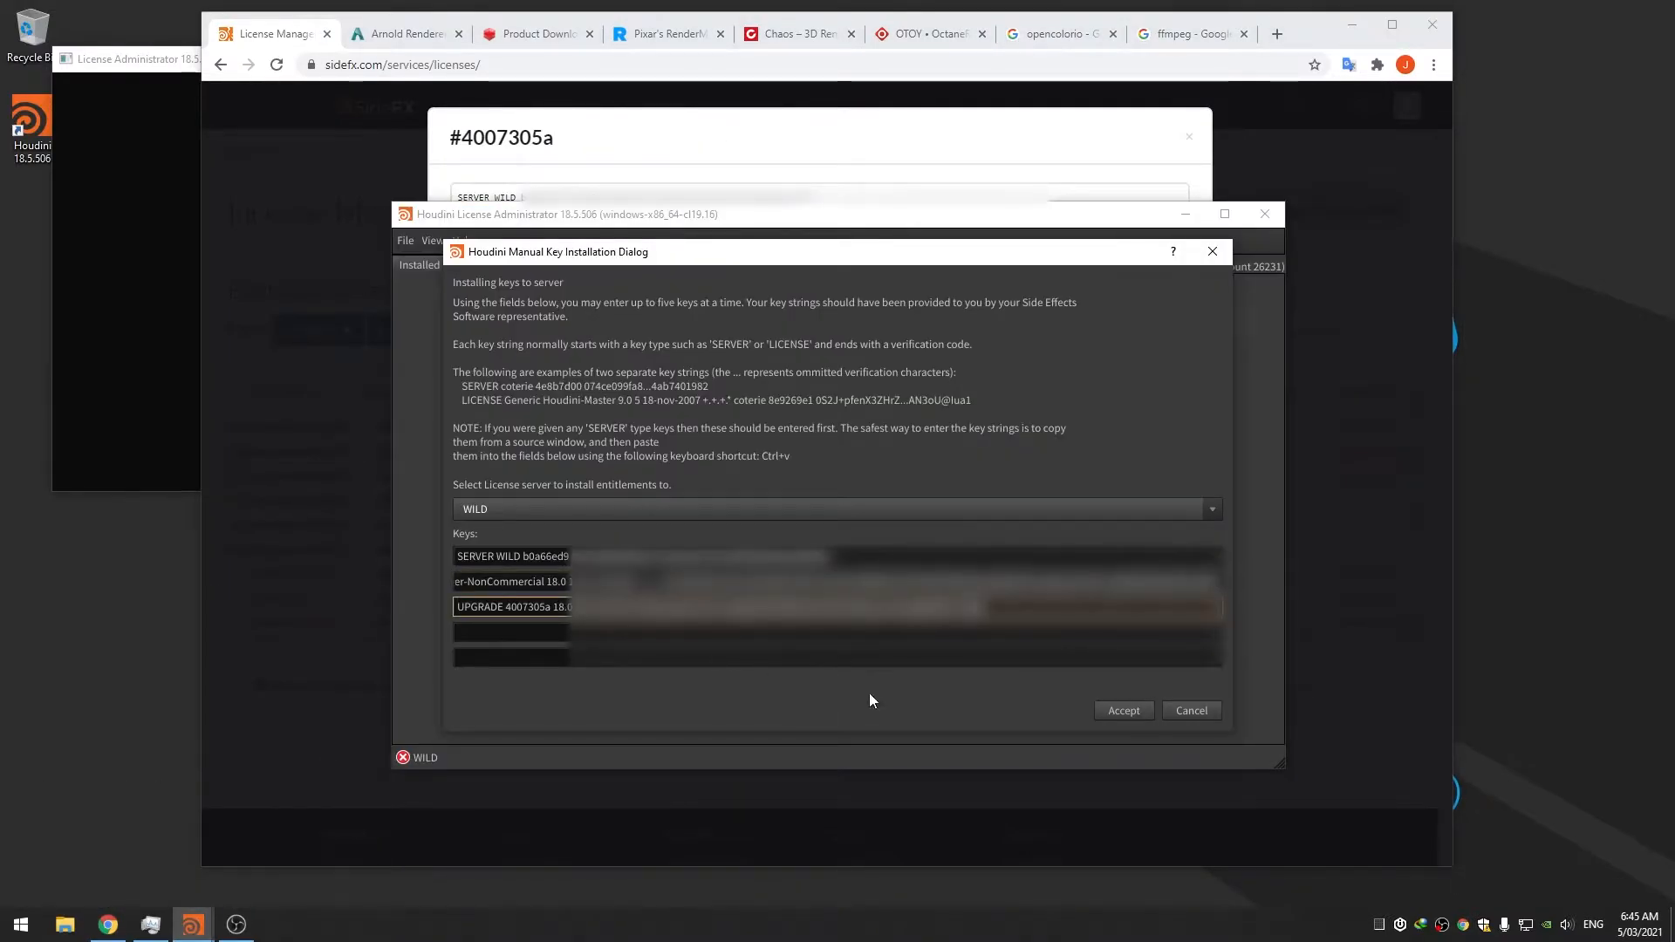
left_click(1106, 707)
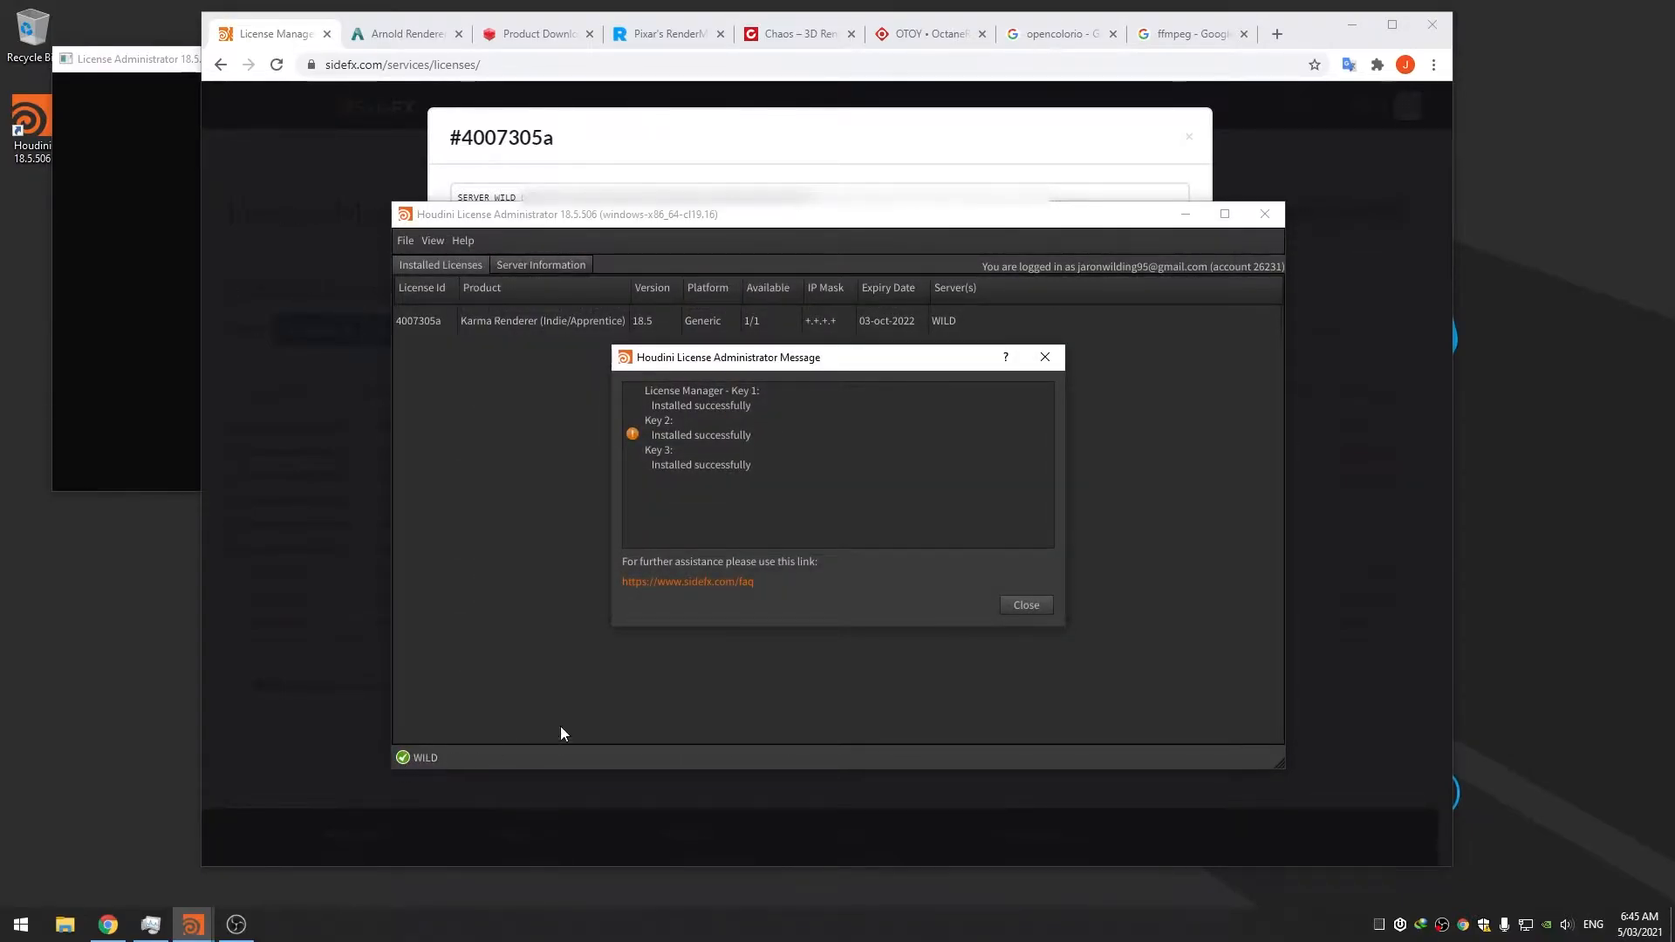
left_click(1023, 609)
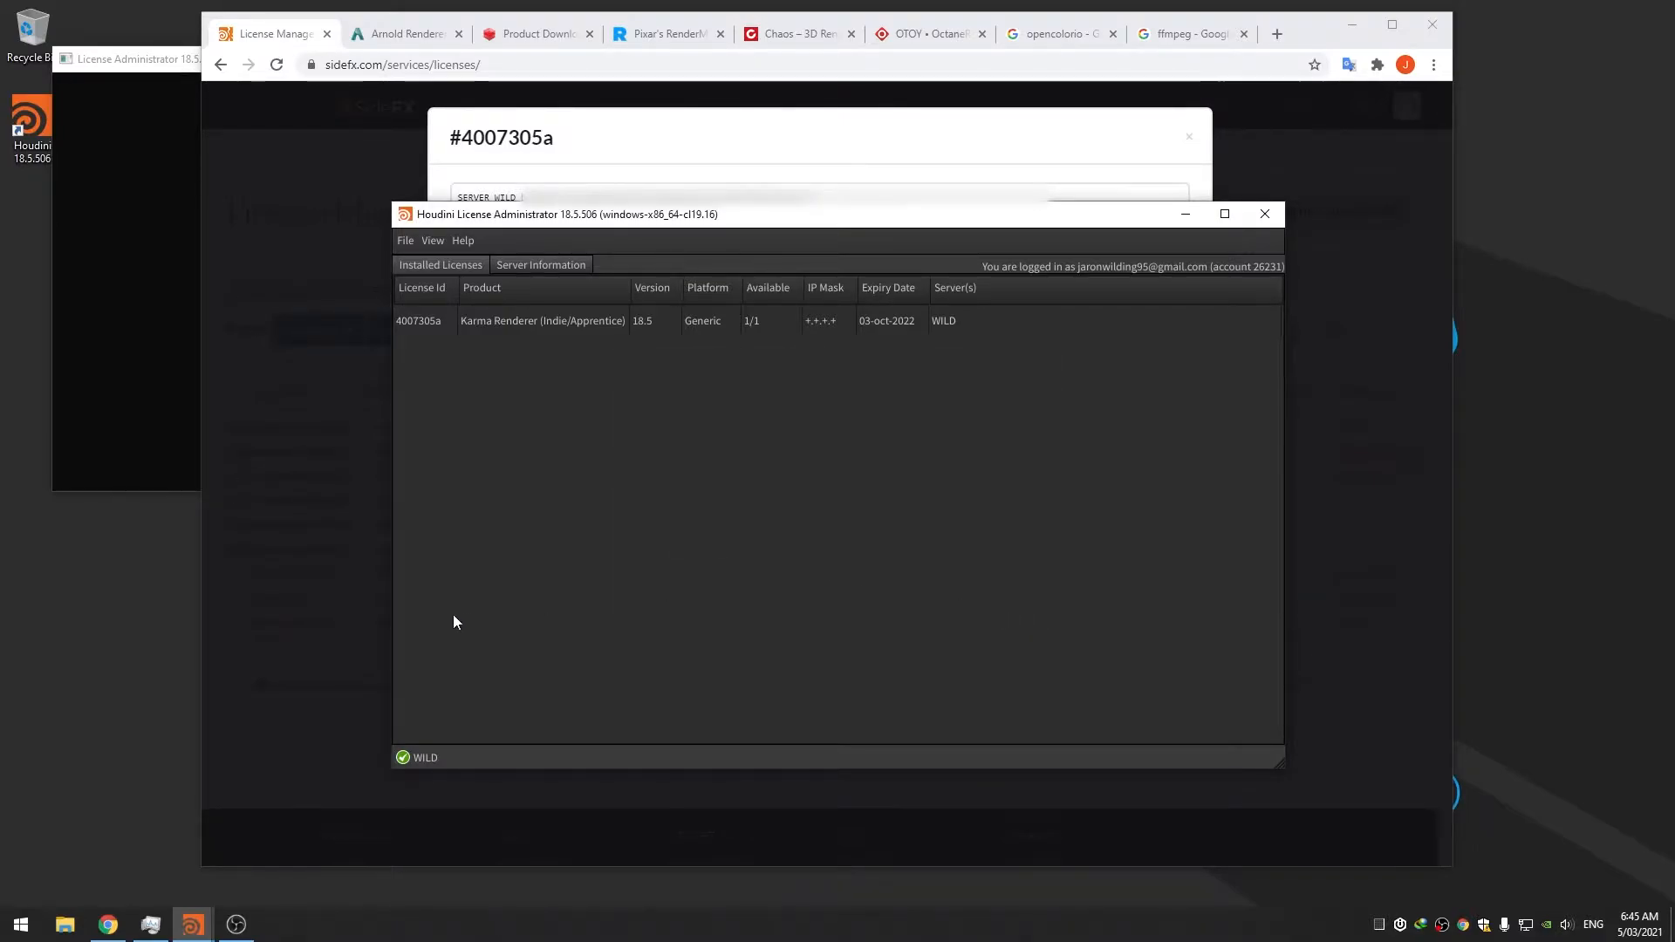
Close the #4007305a keys, show license #993320c1's key text and copy its LICENSE line
left_click(1307, 139)
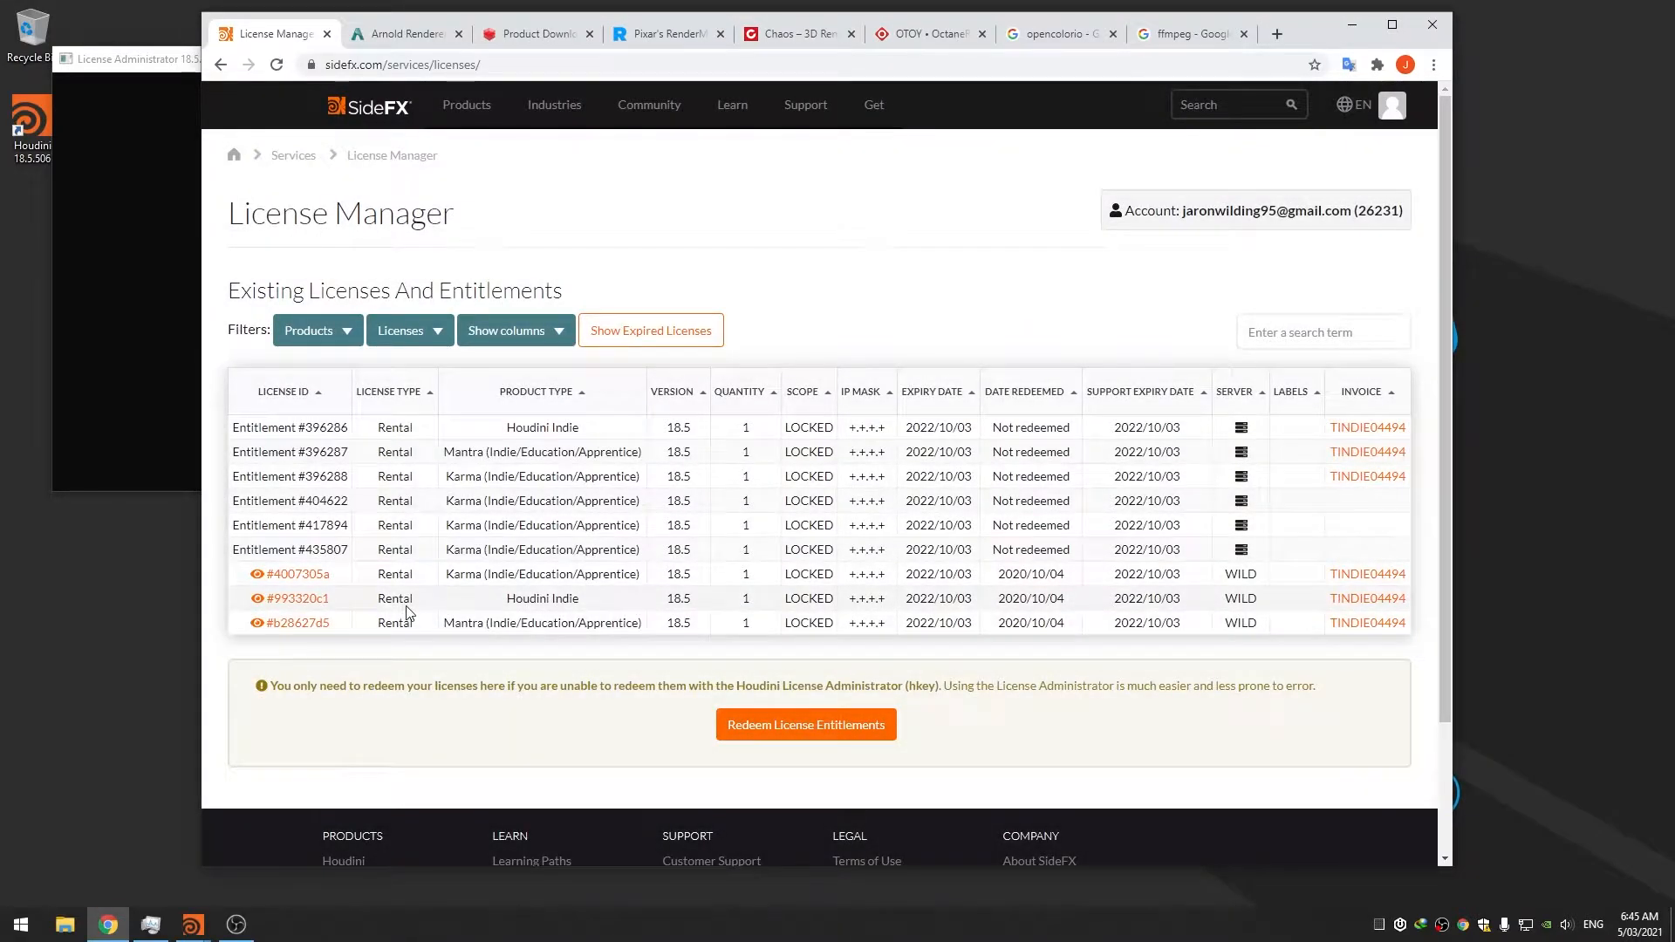
left_click(303, 600)
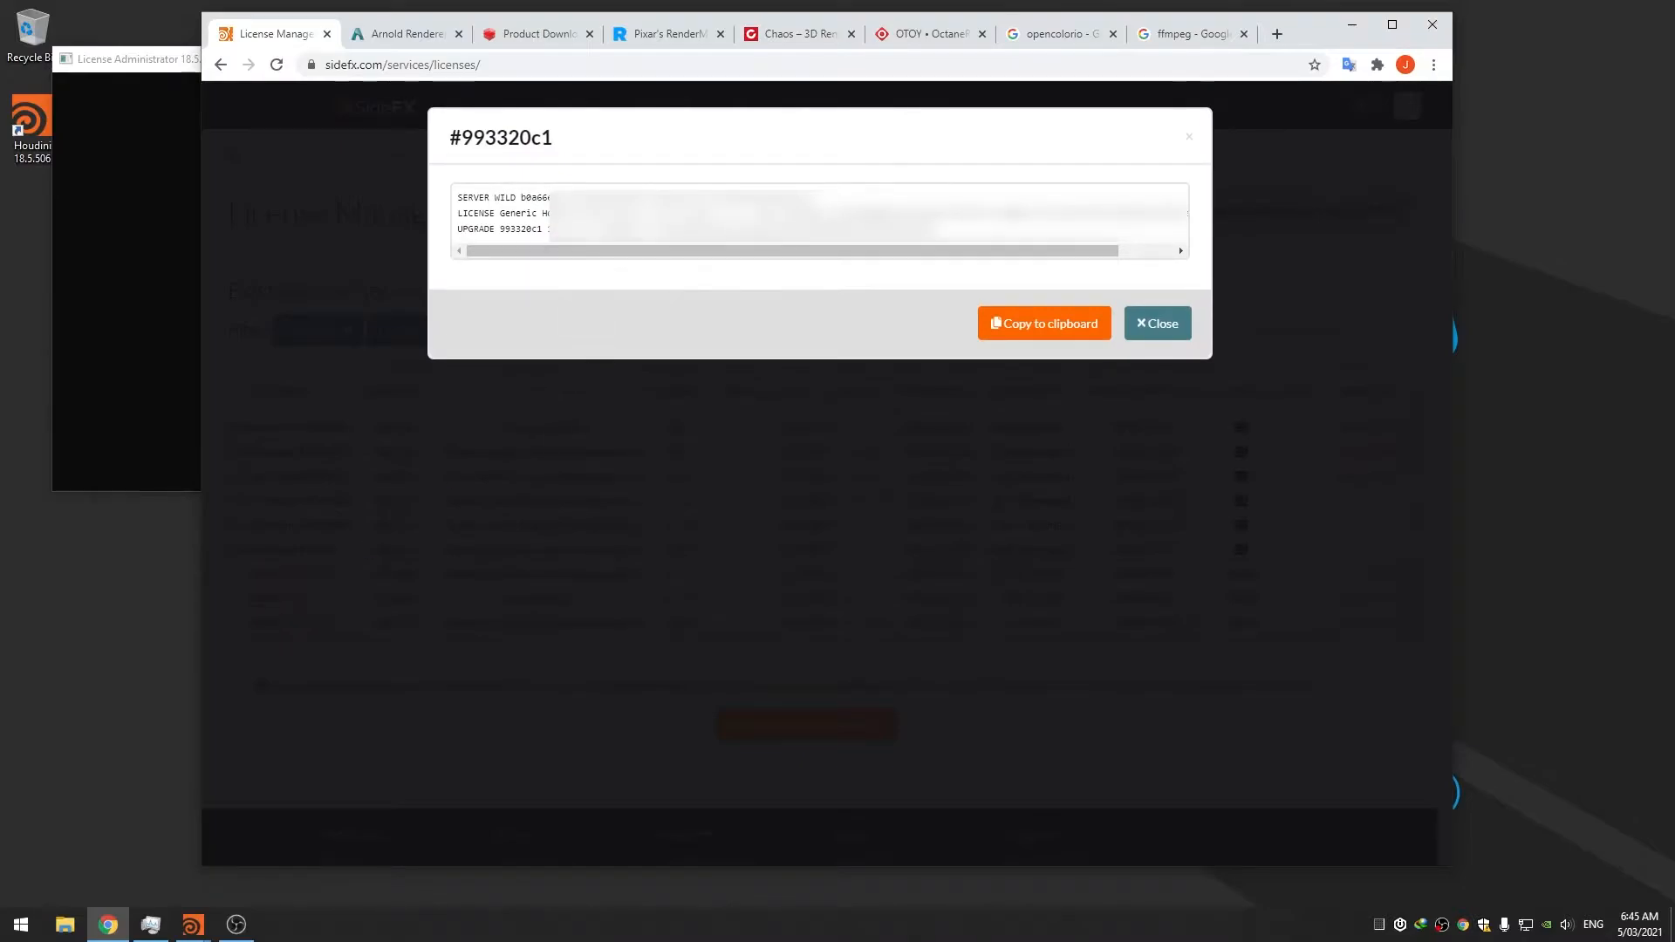
triple_click(617, 213)
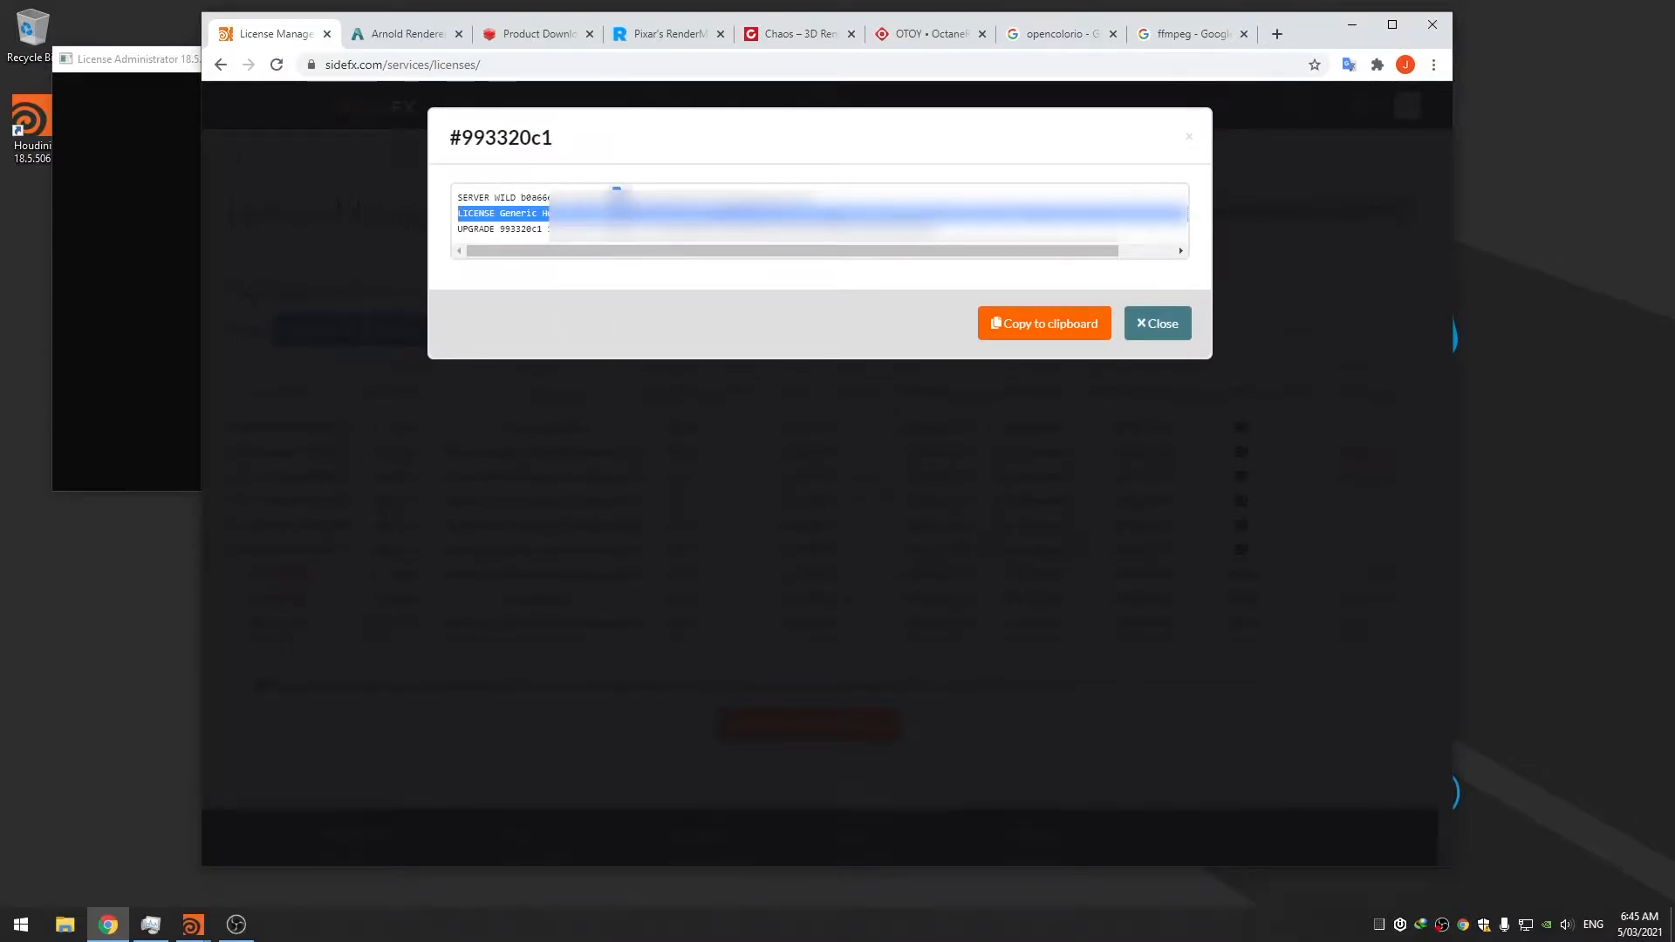
left_click(229, 932)
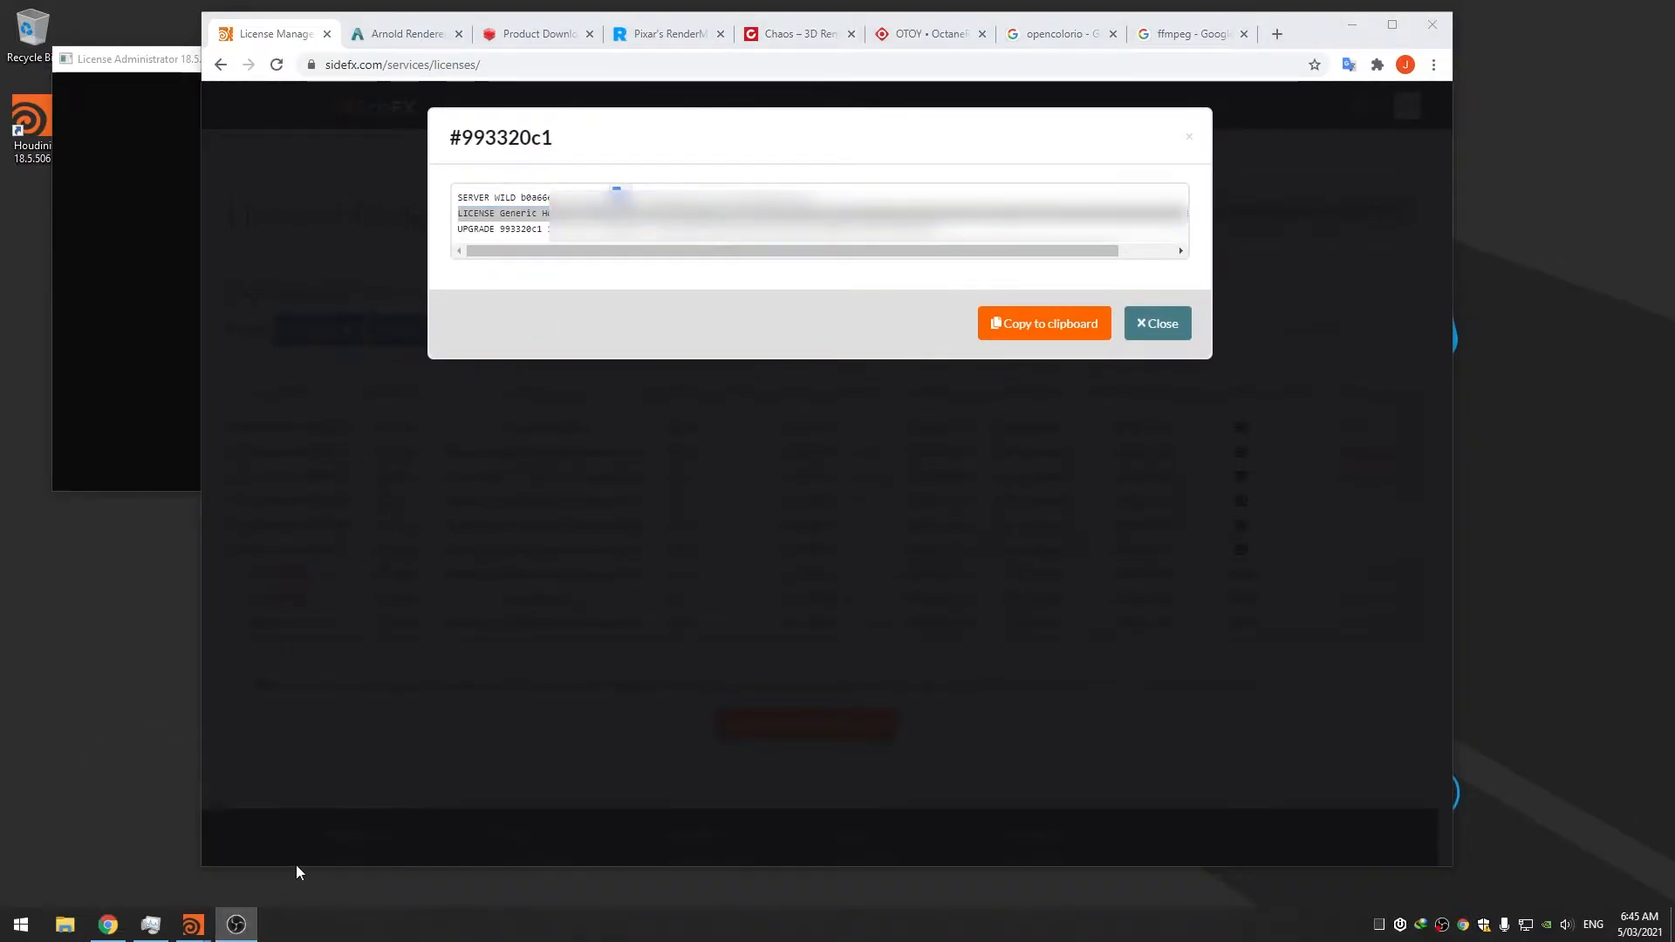
mouse_move(193, 925)
left_click(295, 840)
Paste and install license #993320c1's license and upgrade keys, then close the License Administrator
left_click(405, 240)
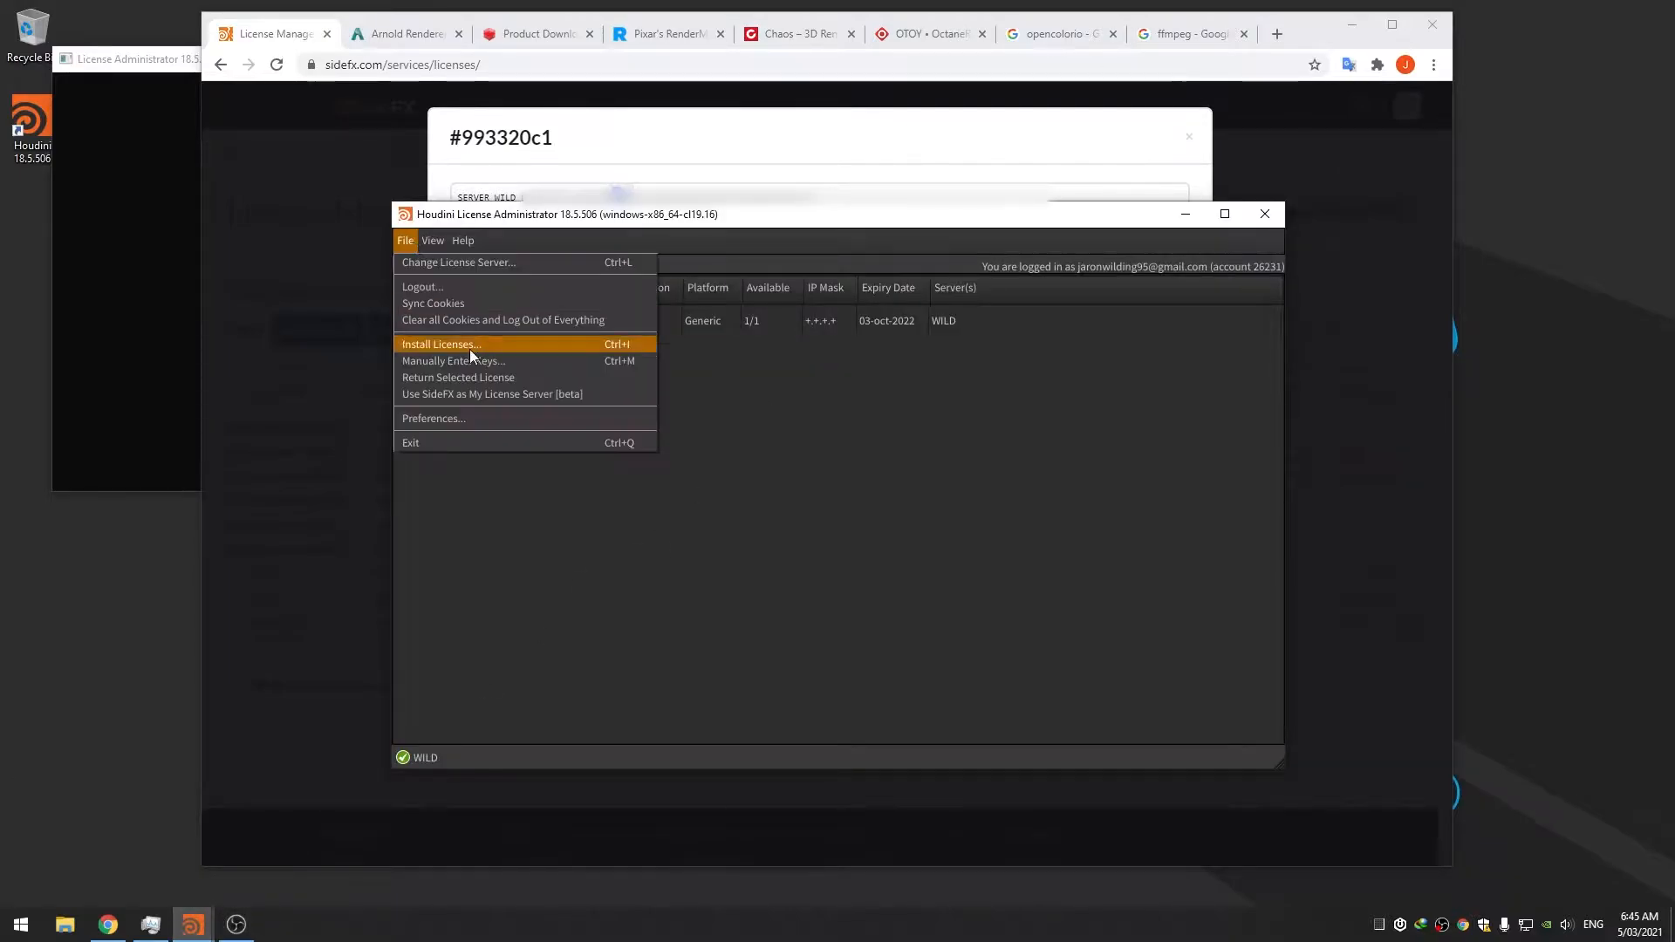
triple_click(721, 215)
left_click(295, 840)
key("ctrl+v")
left_click(295, 840)
key("ctrl+v")
left_click(1104, 708)
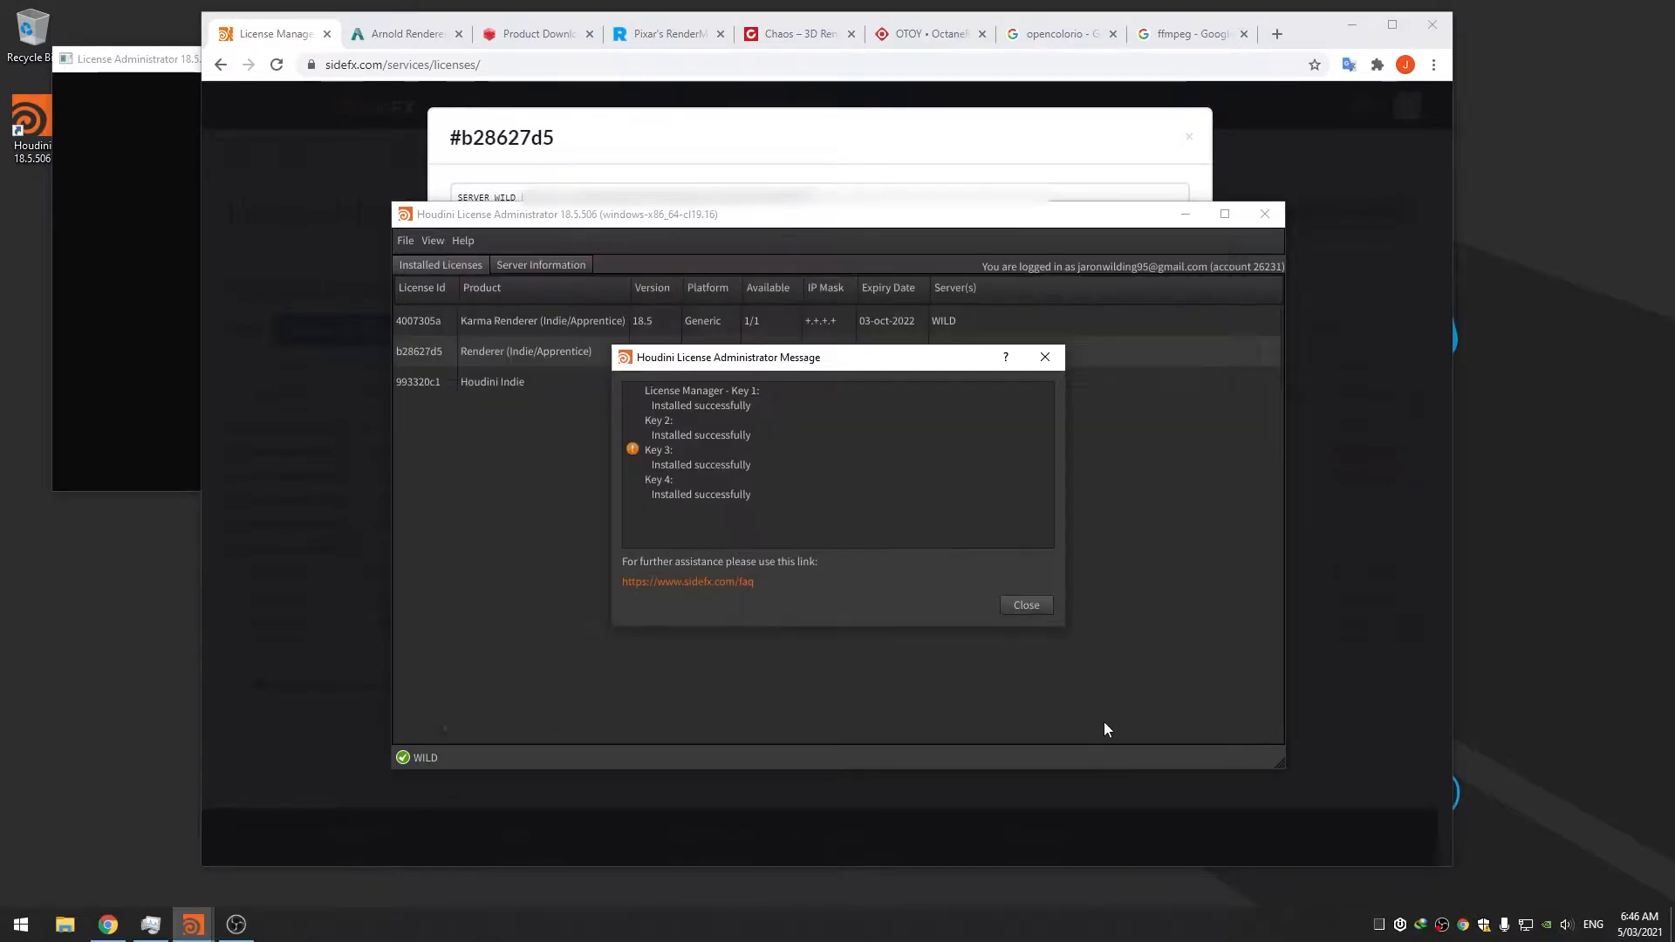
left_click(1034, 605)
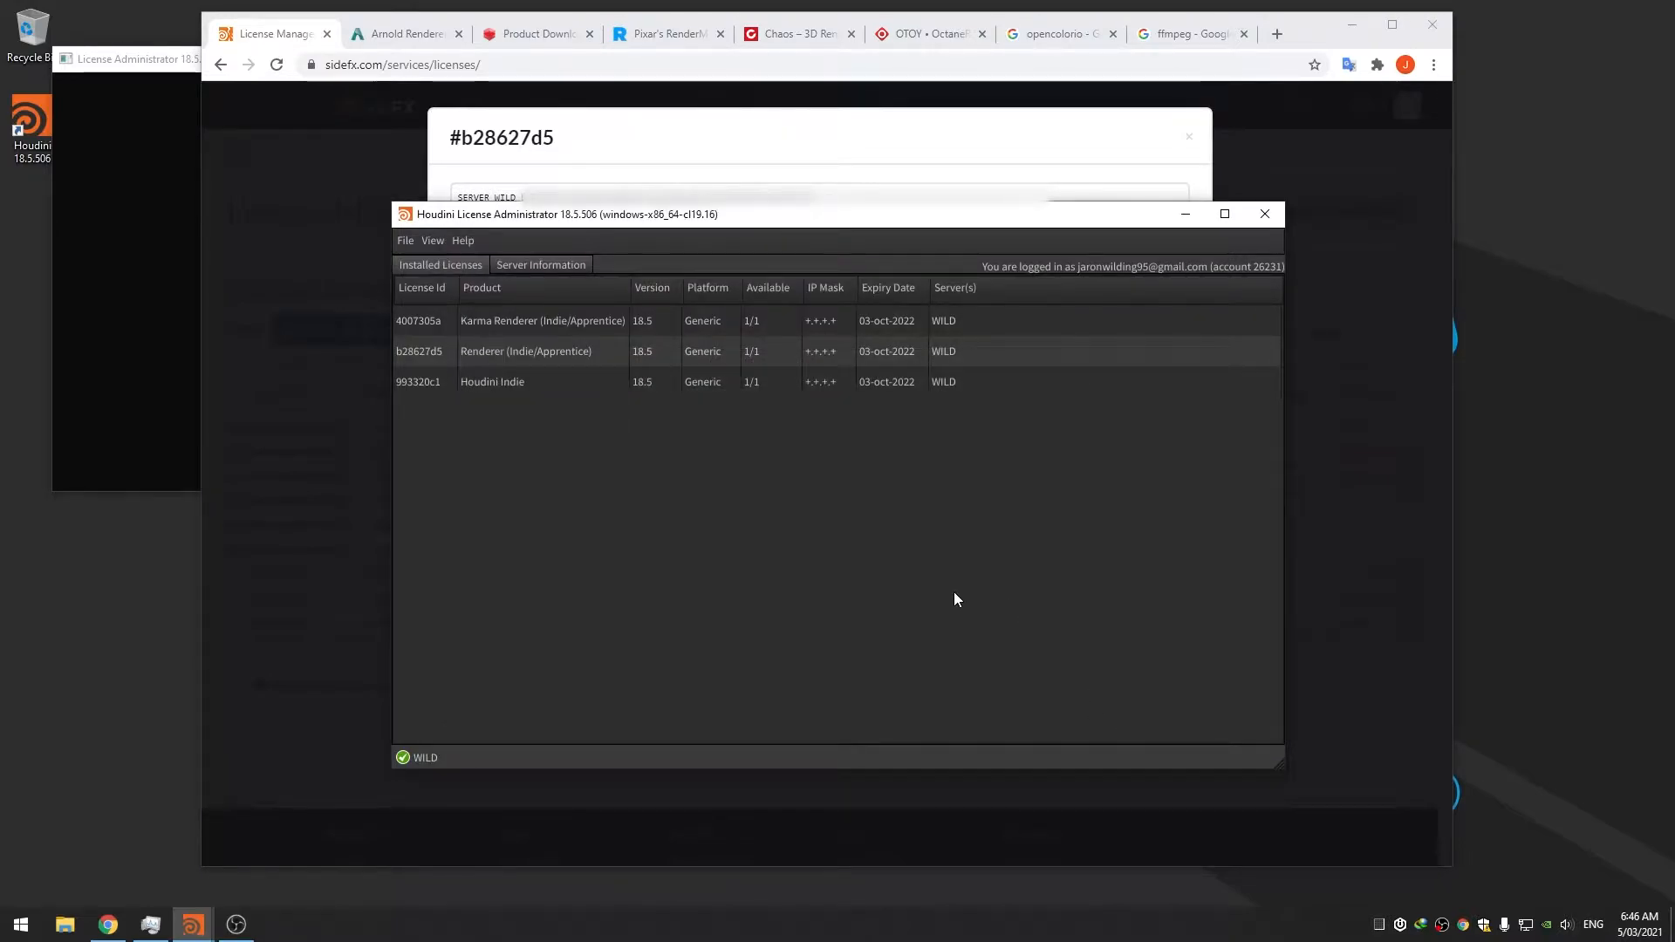
left_click(1265, 214)
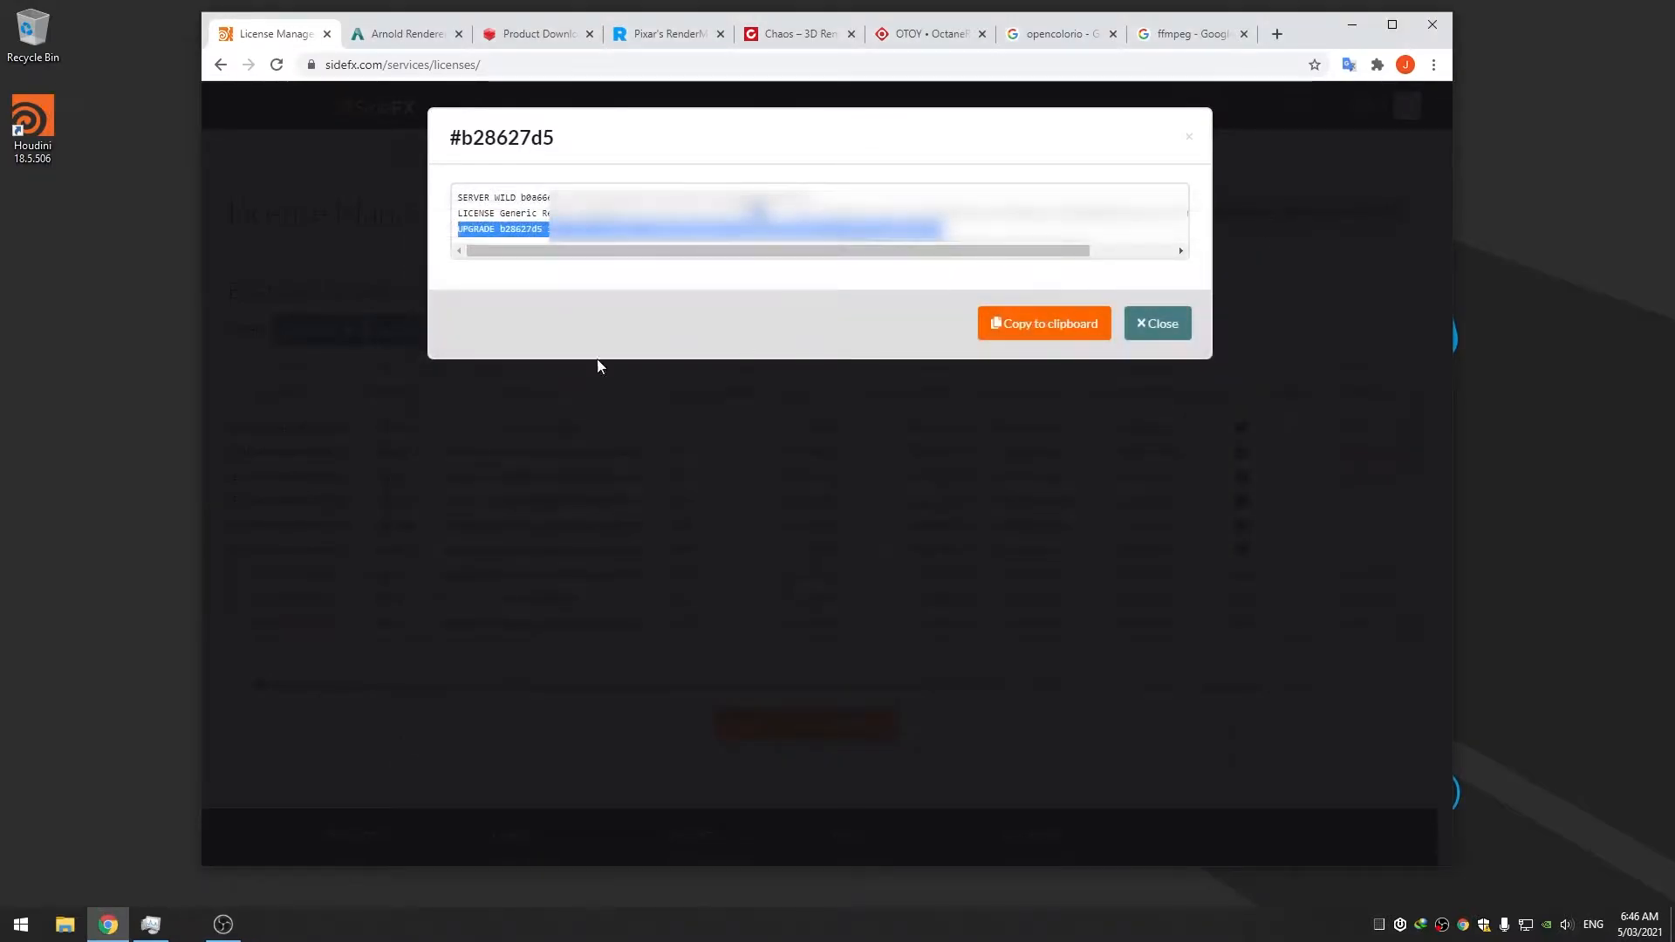
Launch Houdini 18.5.506 from the desktop, dismiss Usage Statistics, Start Here and Console, then quit
left_click(1352, 25)
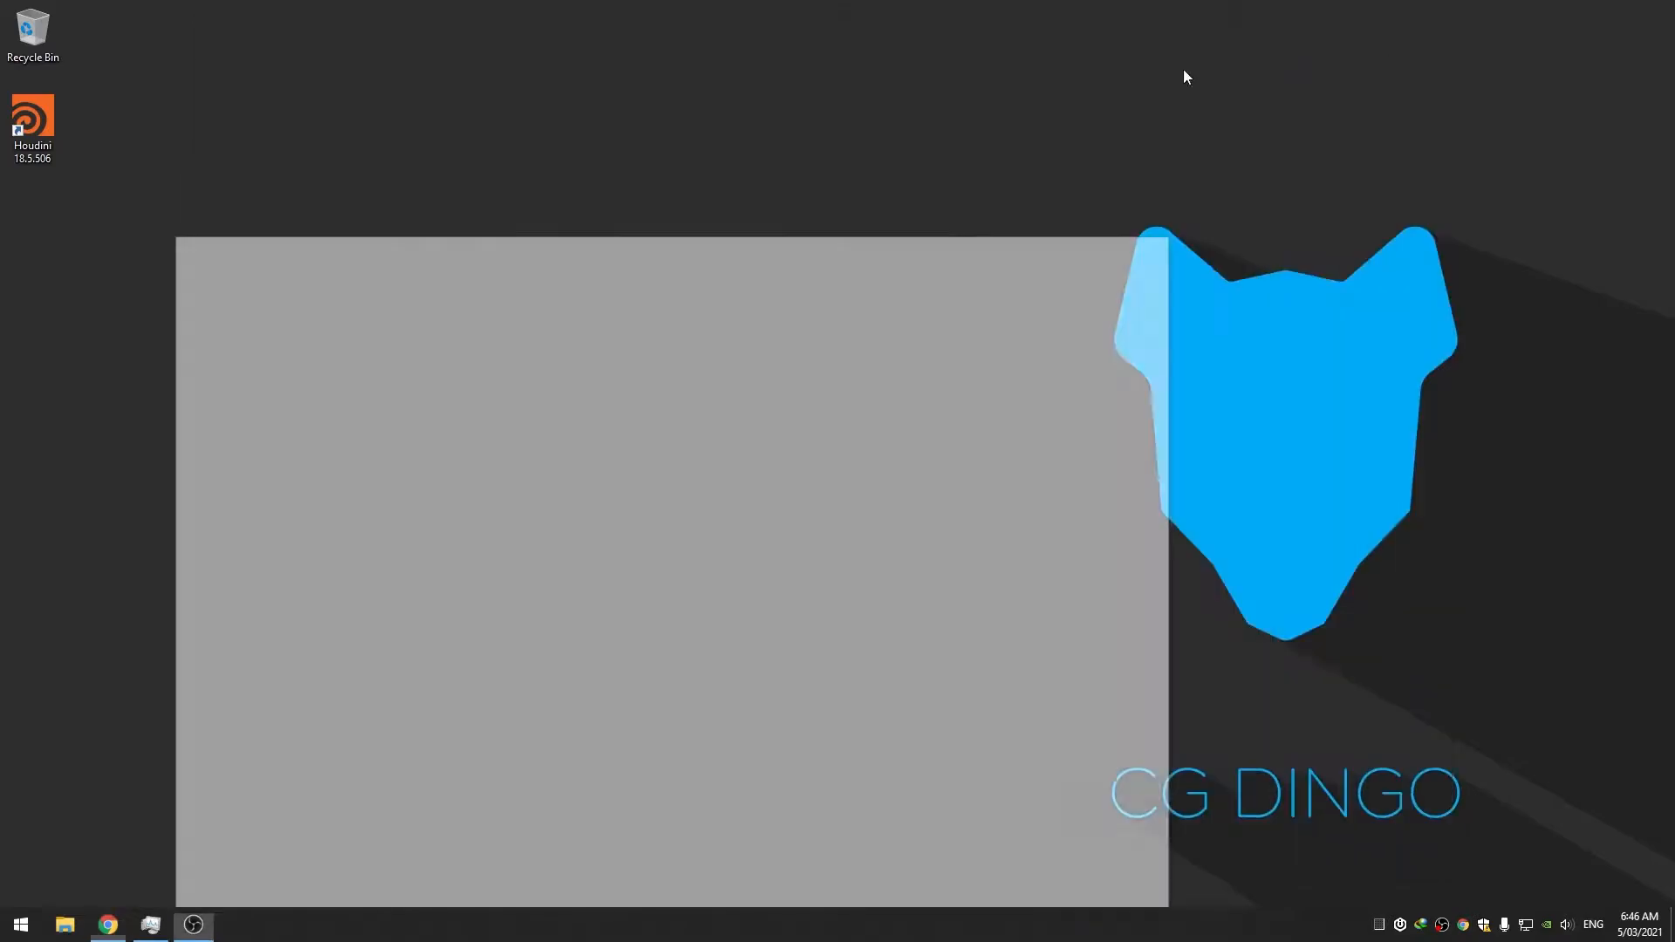
double_click(51, 121)
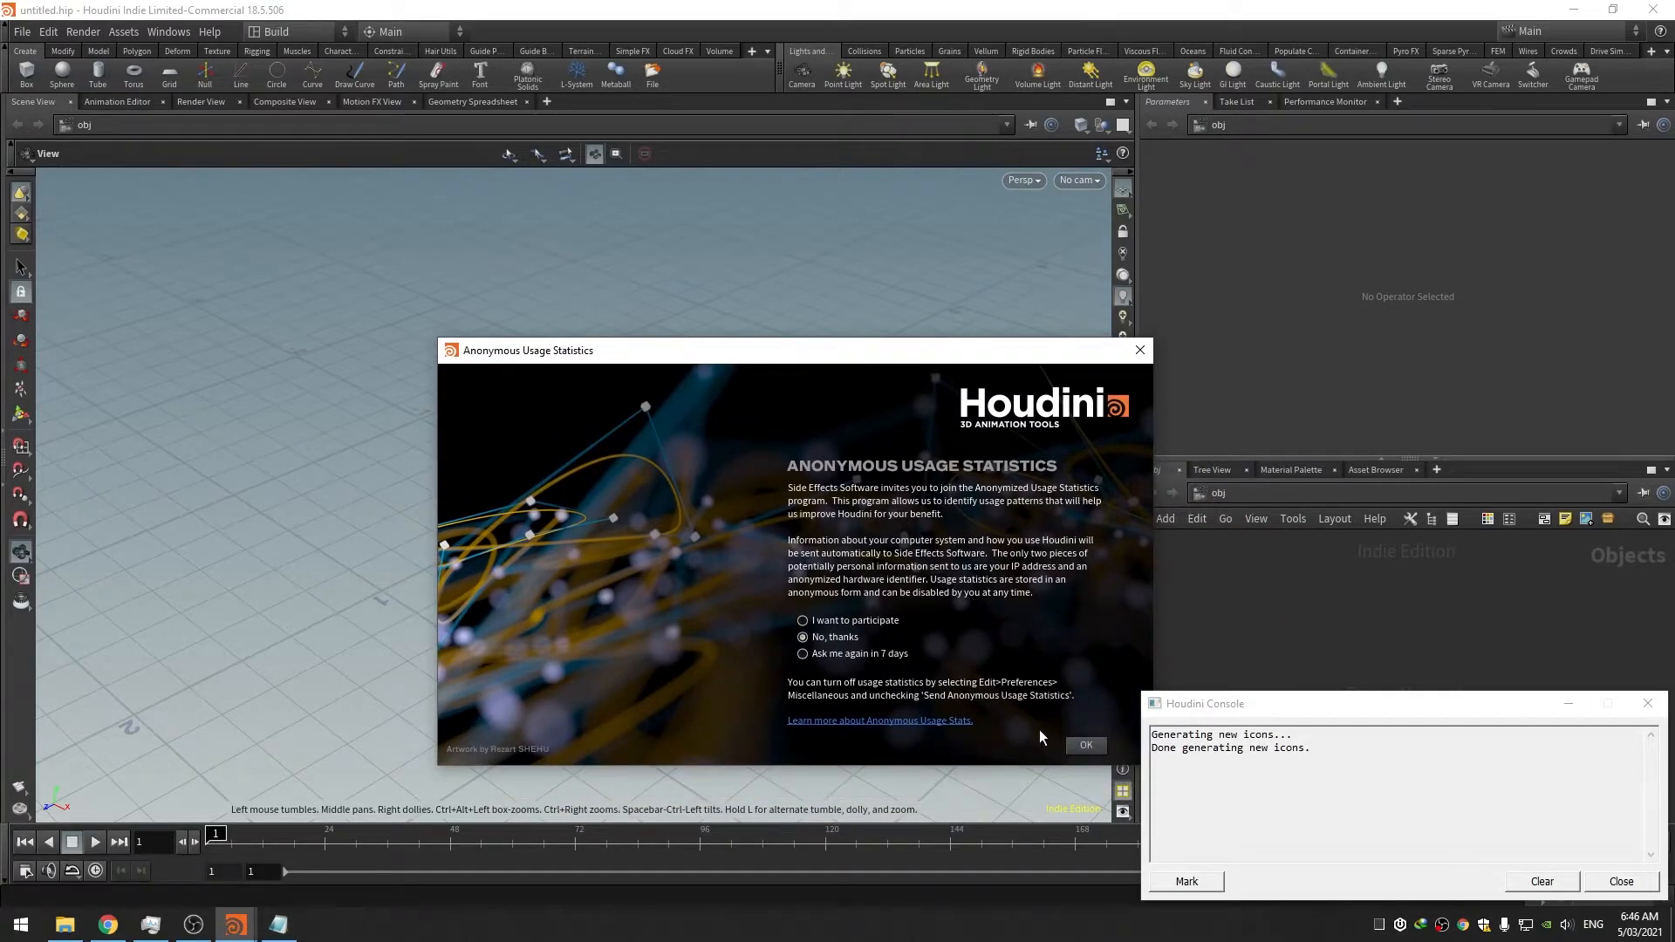
left_click(1087, 746)
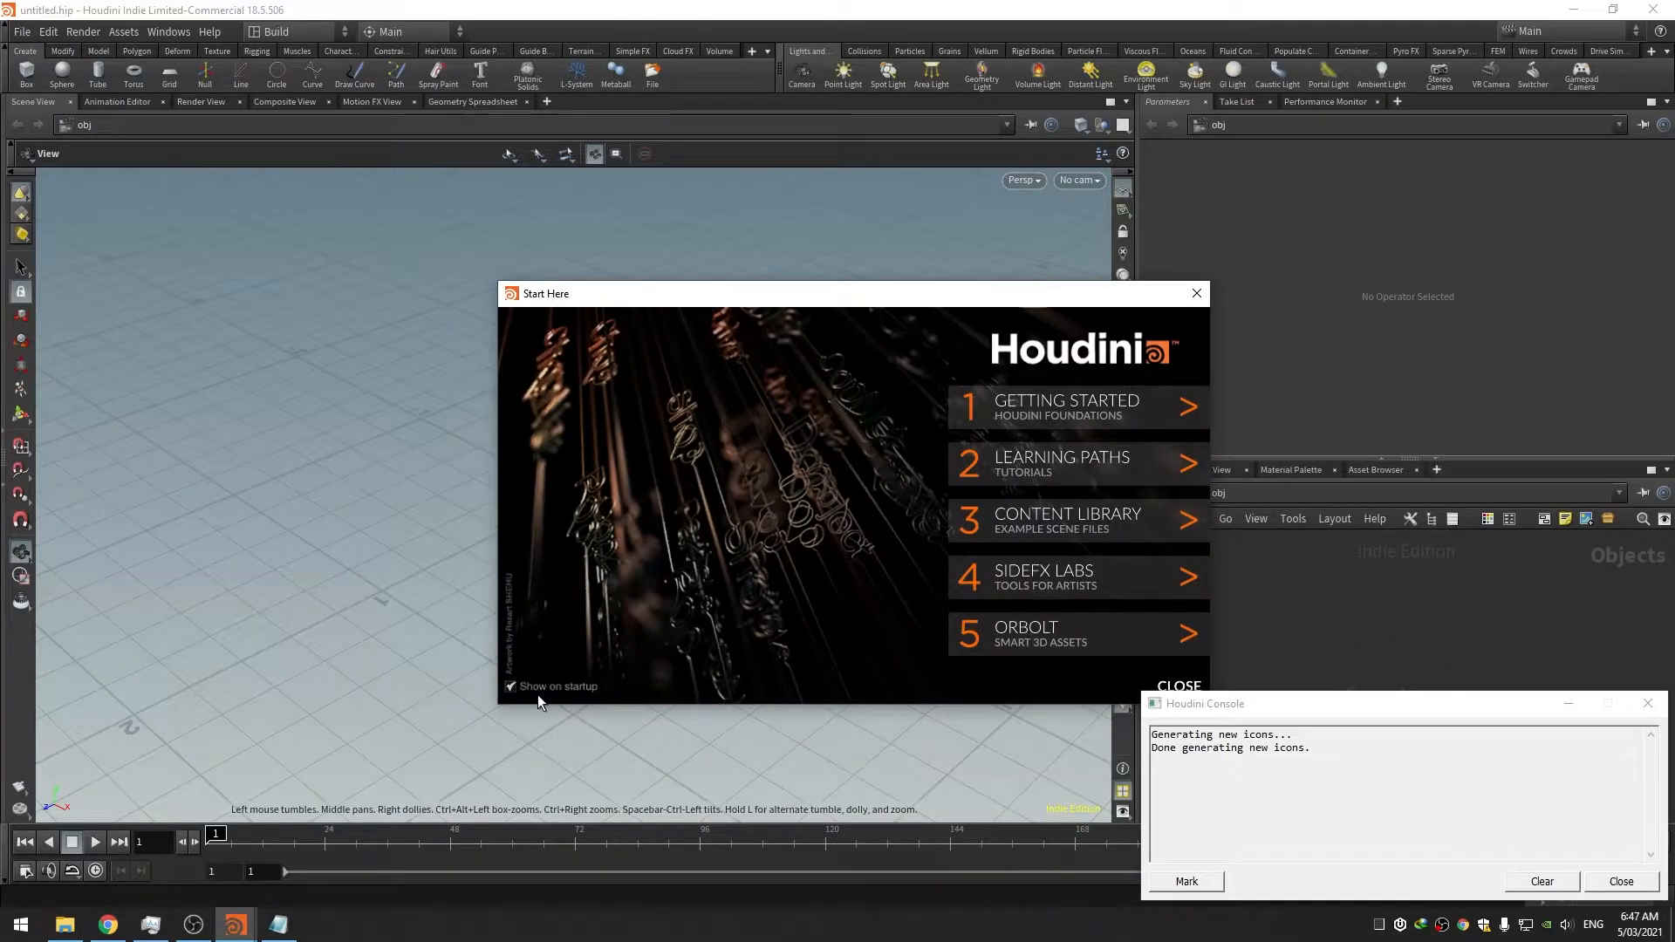
left_click(1177, 687)
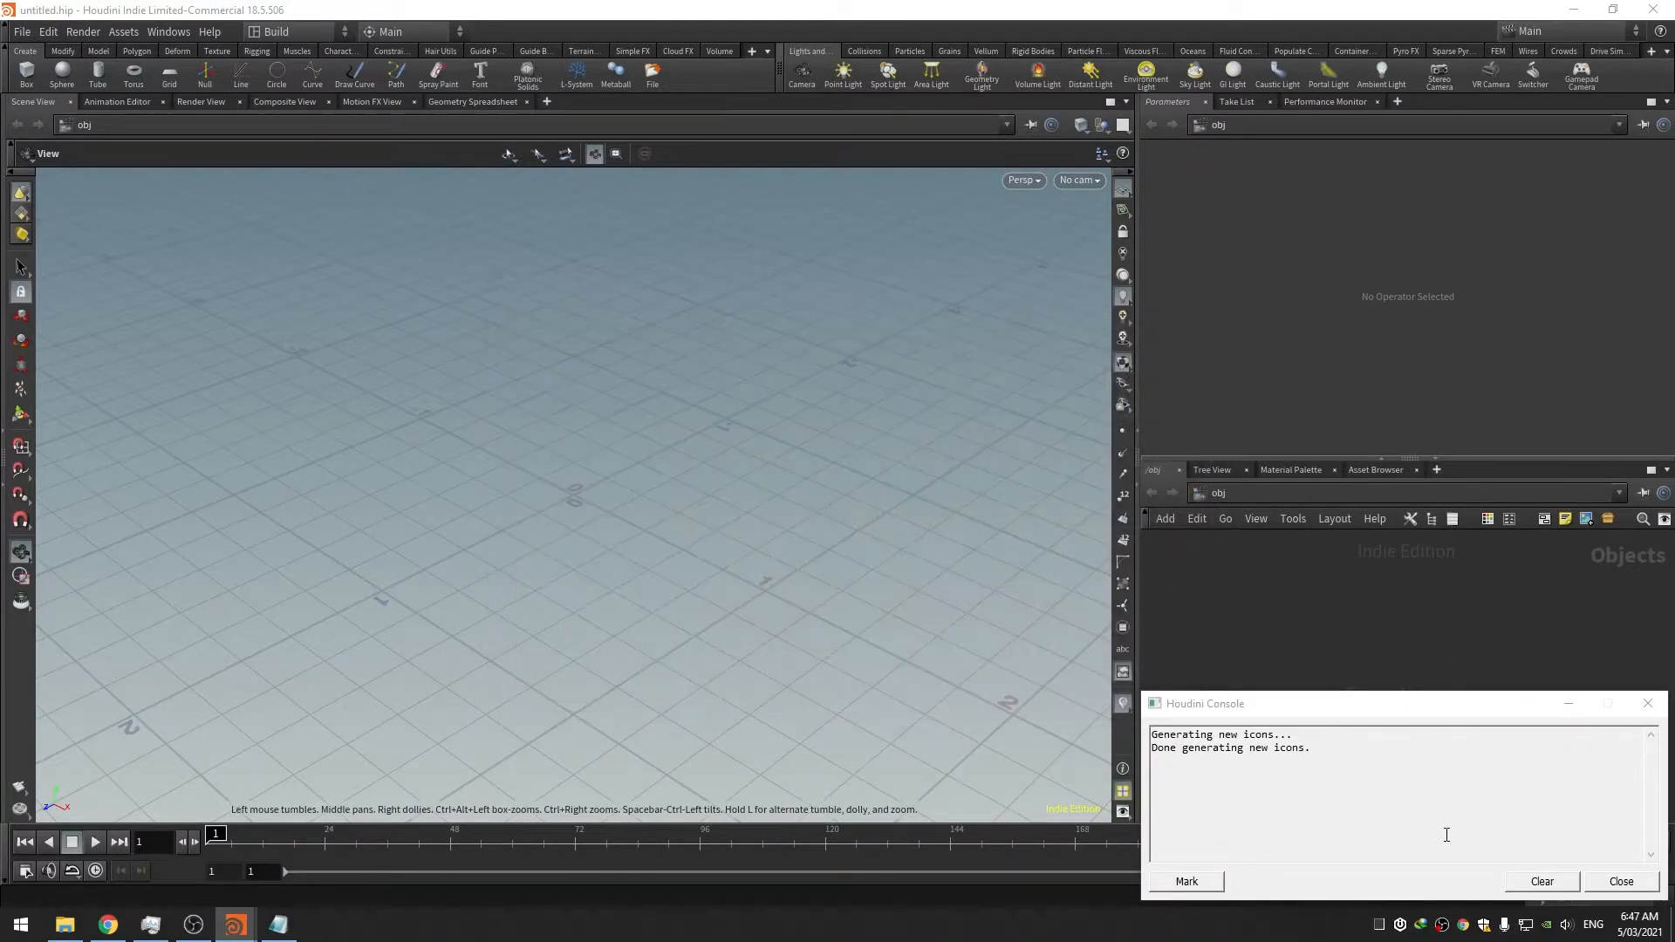
left_click(1614, 883)
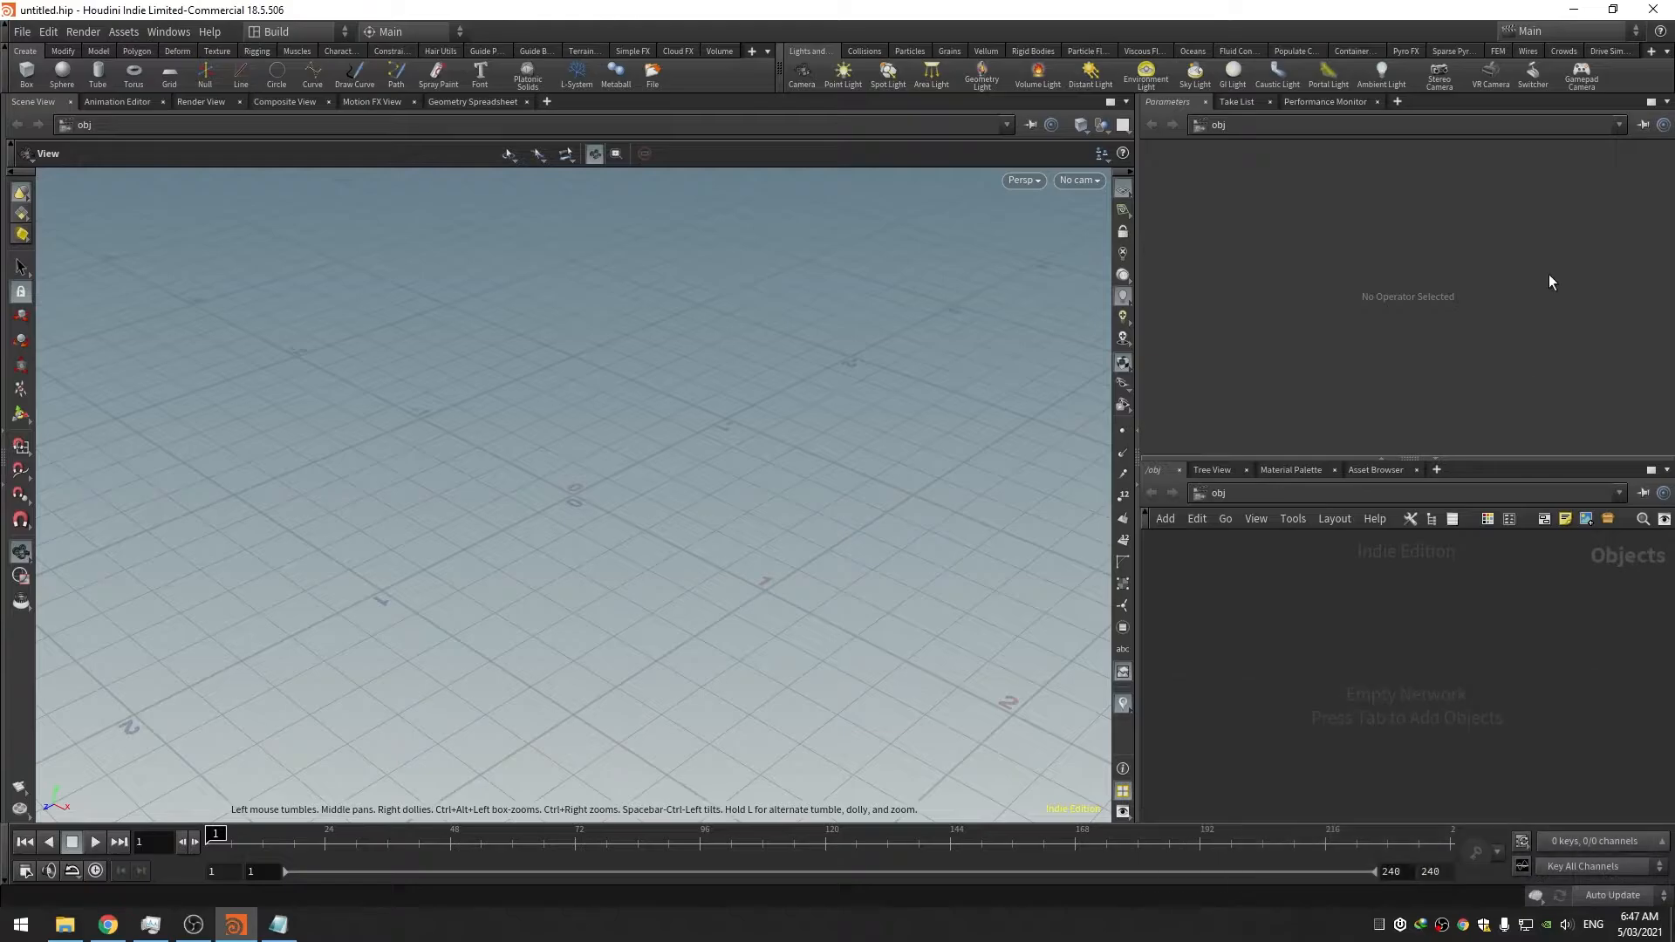
left_click(1643, 13)
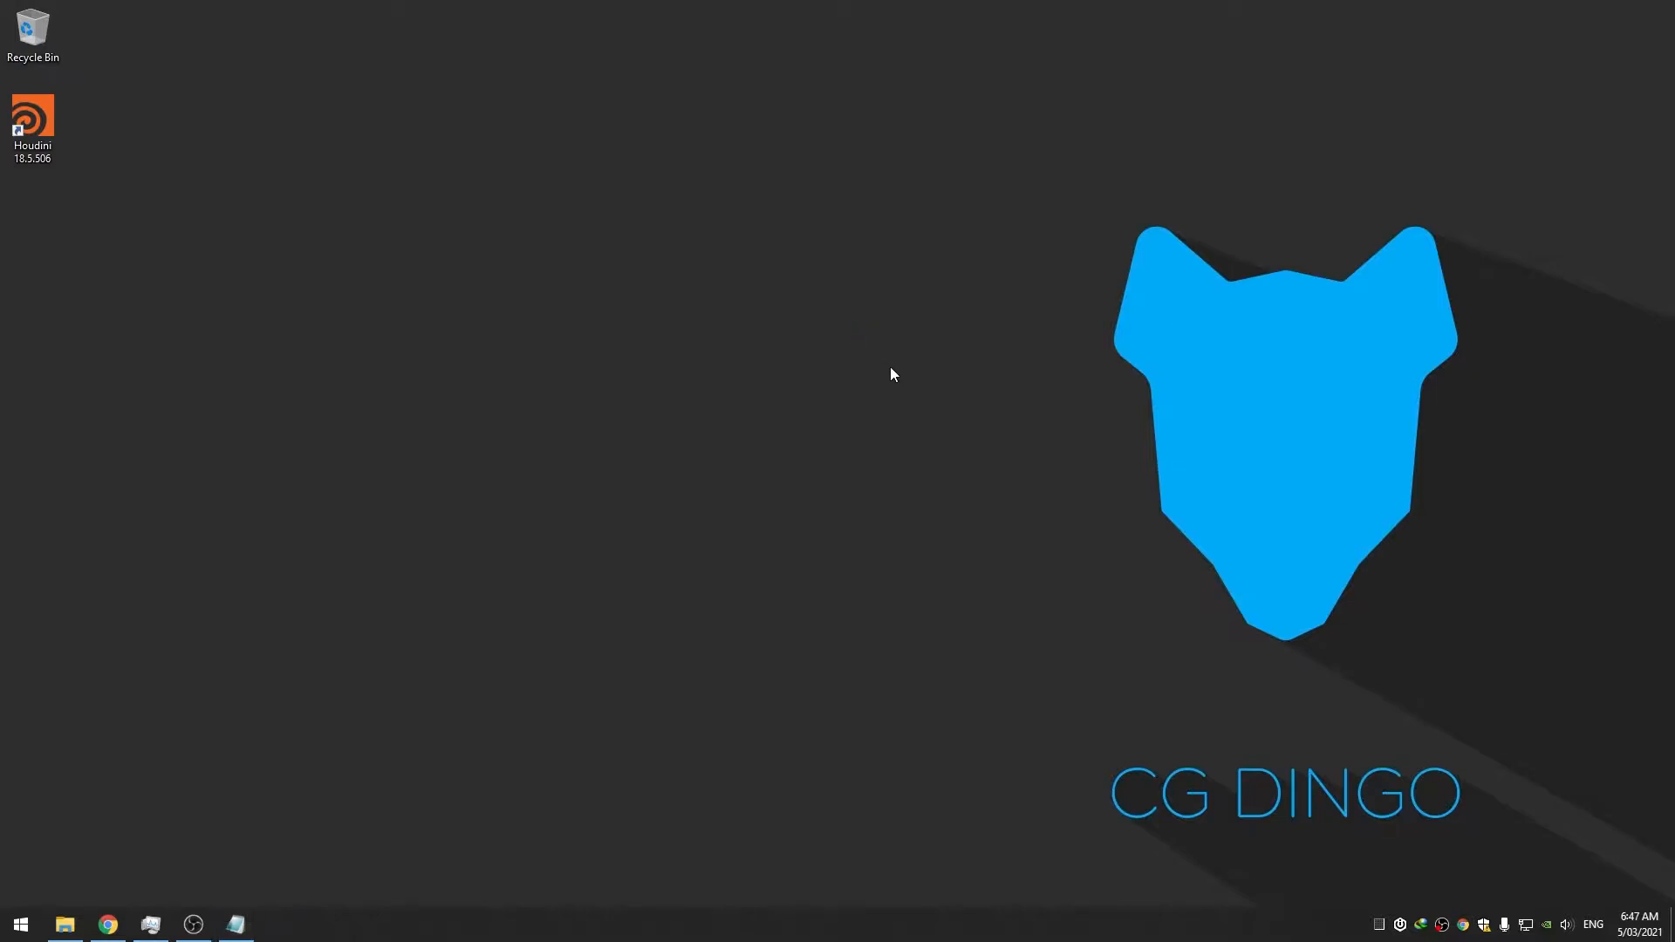
Browse in File Explorer from C: through Windows into System32 and select the sesinetd application
right_click(73, 920)
left_click(80, 832)
double_click(582, 482)
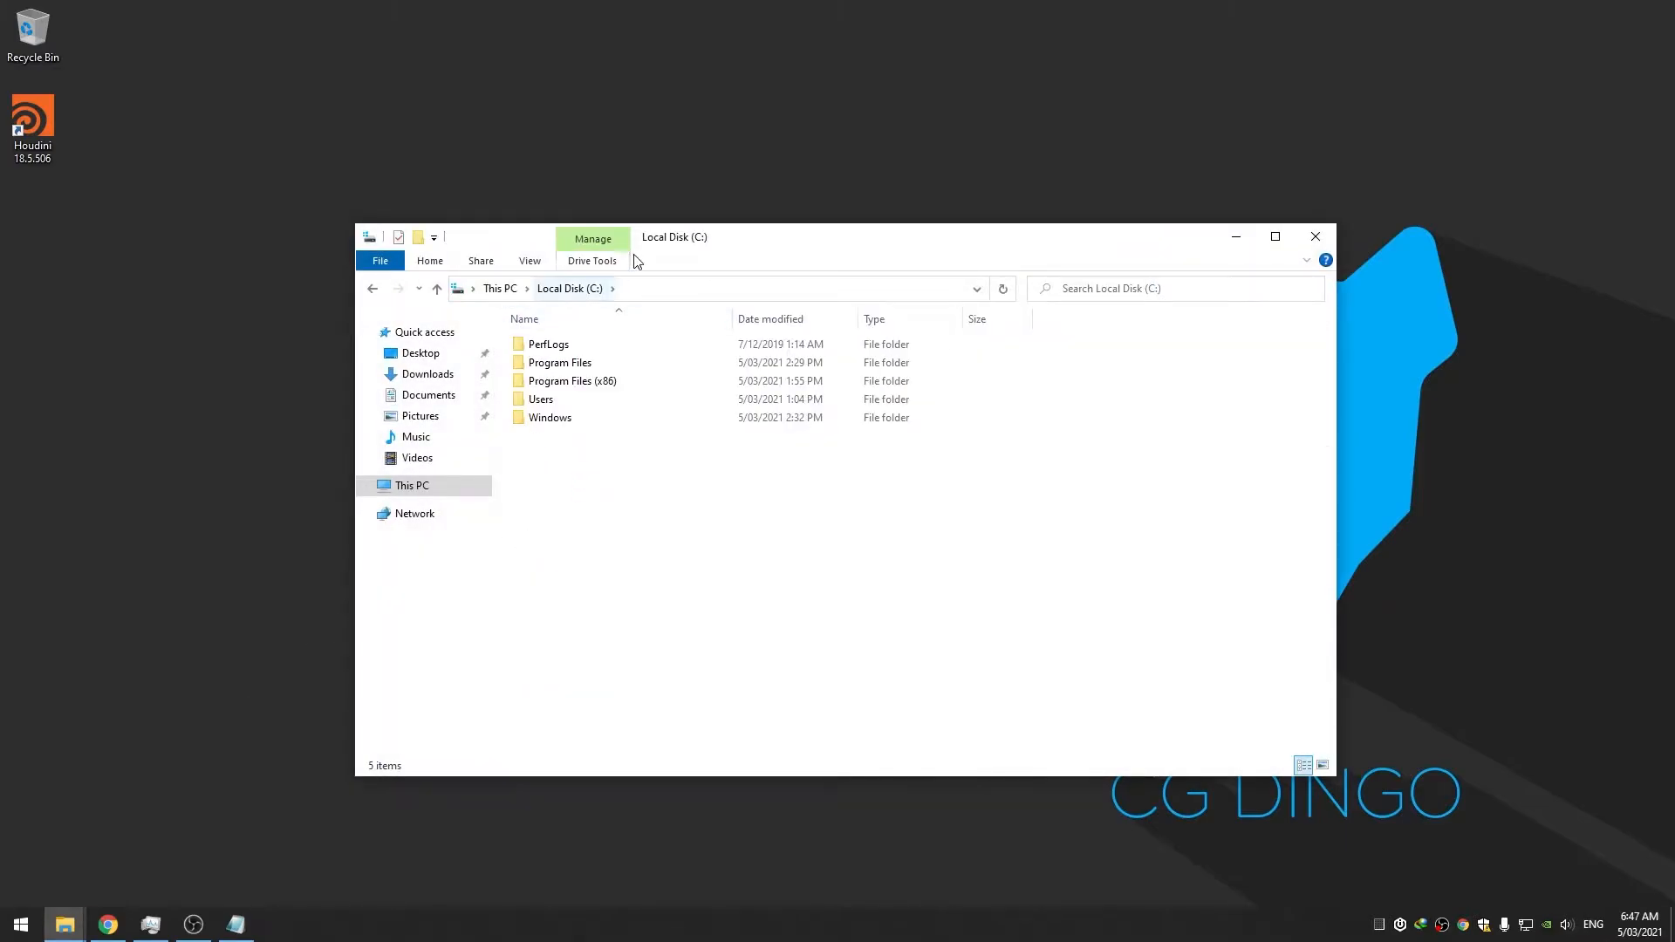
left_click_drag(653, 247, 673, 246)
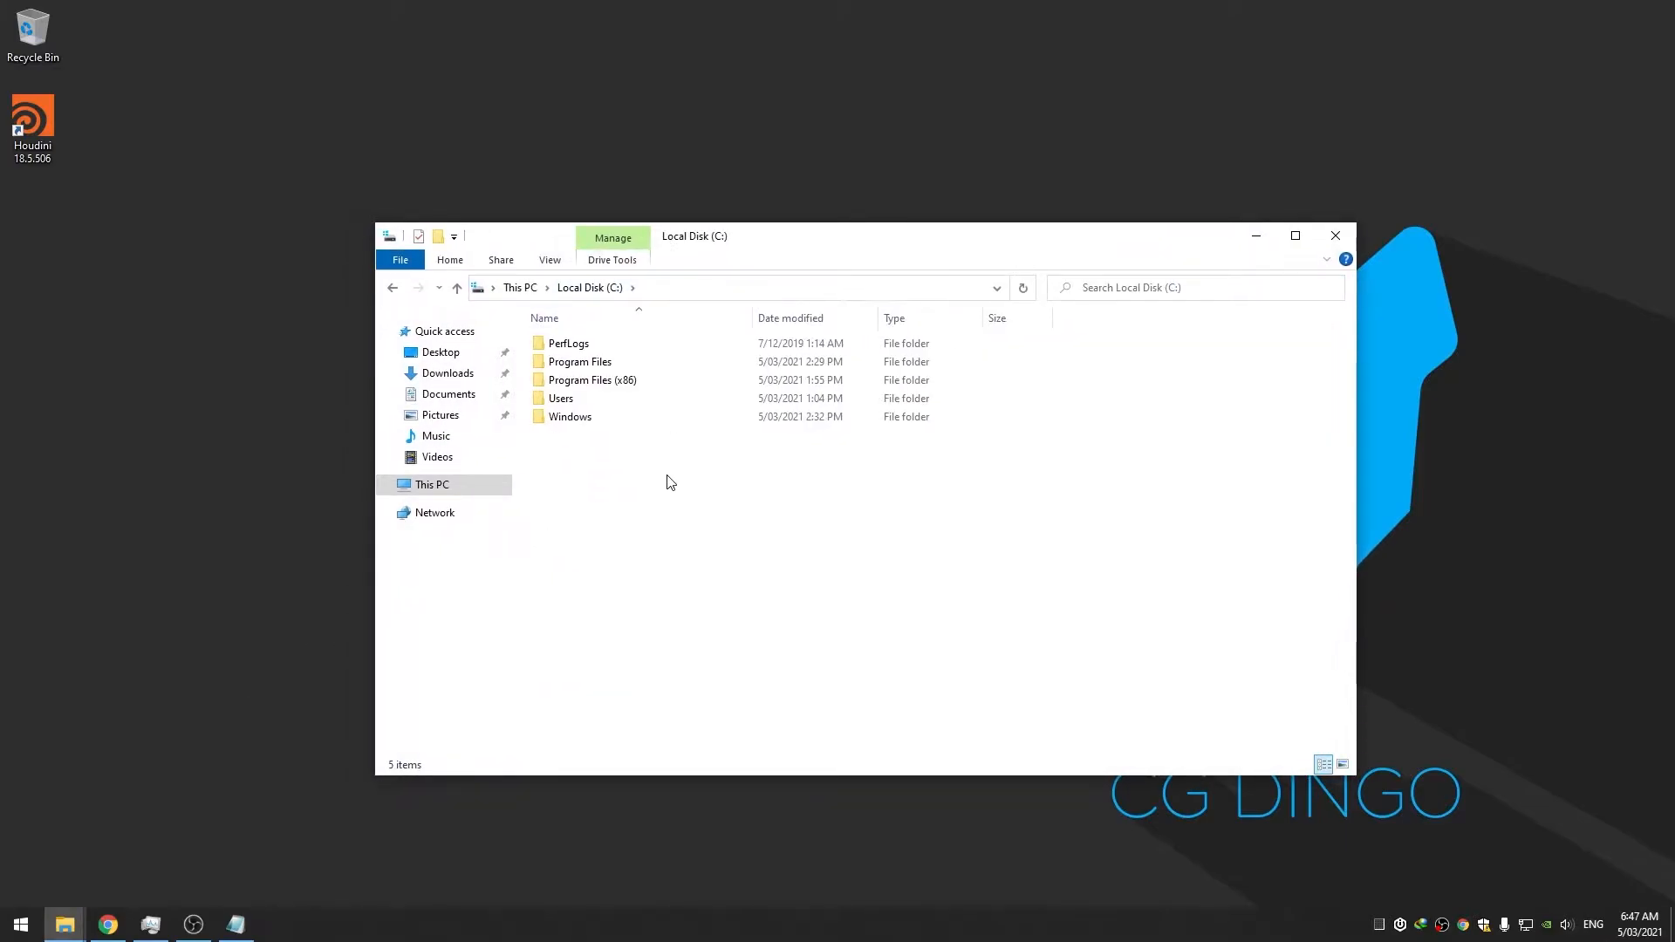
double_click(593, 422)
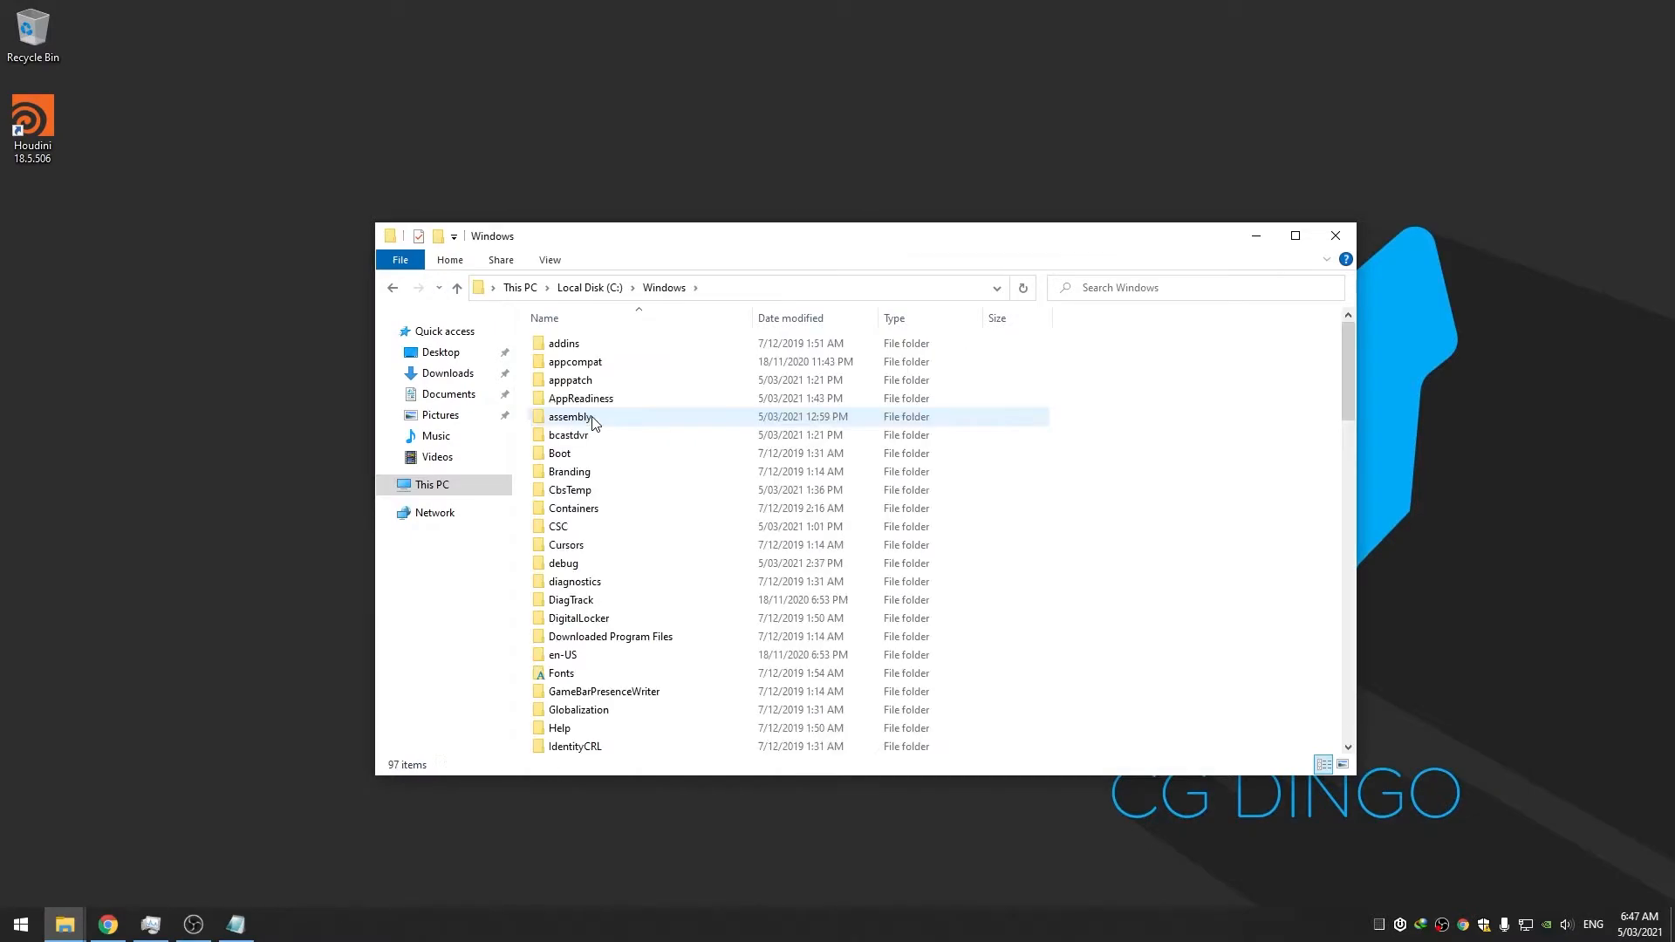
scroll(584, 427, "down", 20)
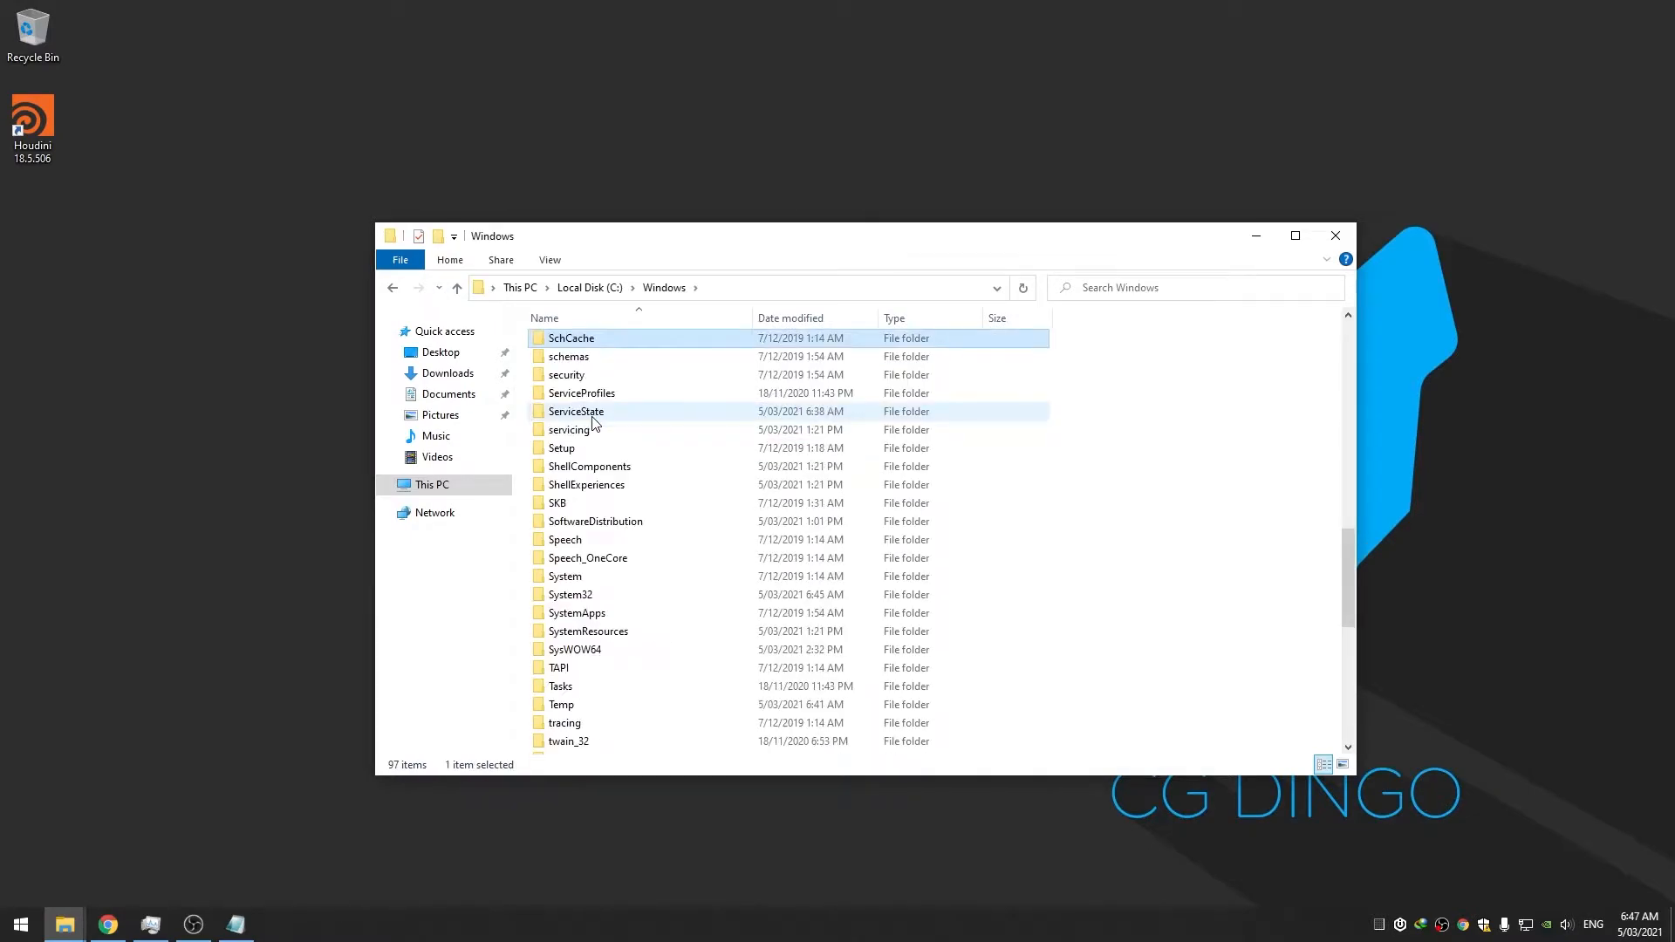
double_click(571, 595)
key("s")
key("Down")
key("Down")
key("Down")
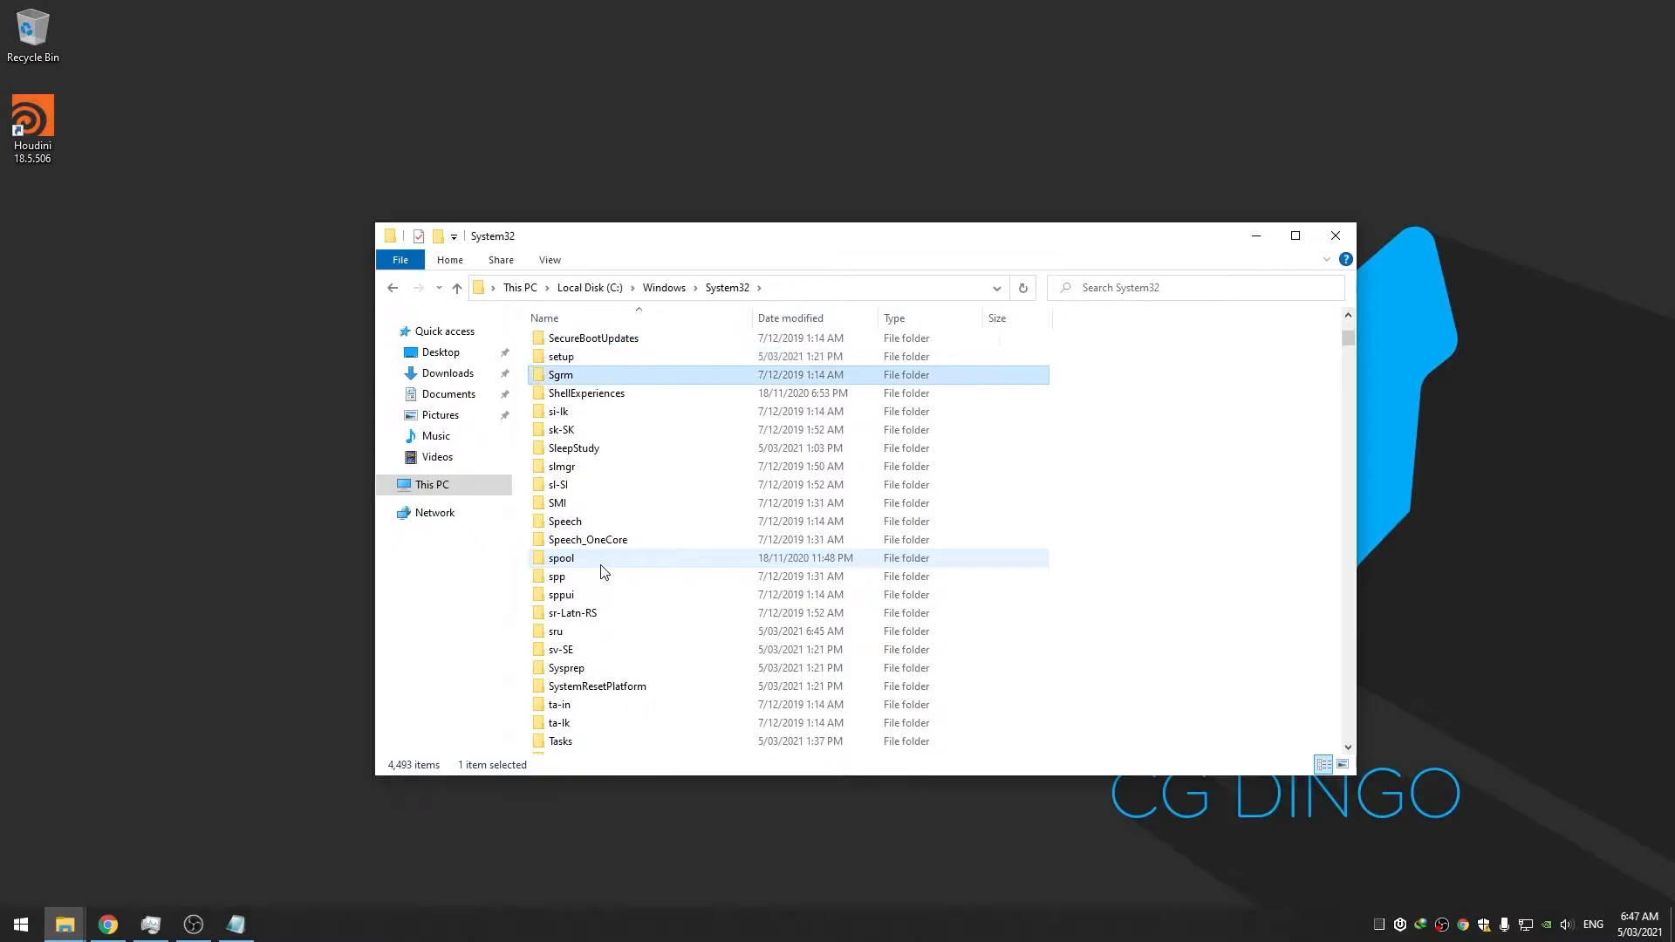
scroll(602, 576, "down", 15)
left_click(599, 618)
key("s")
scroll(600, 572, "down", 20)
left_click(603, 692)
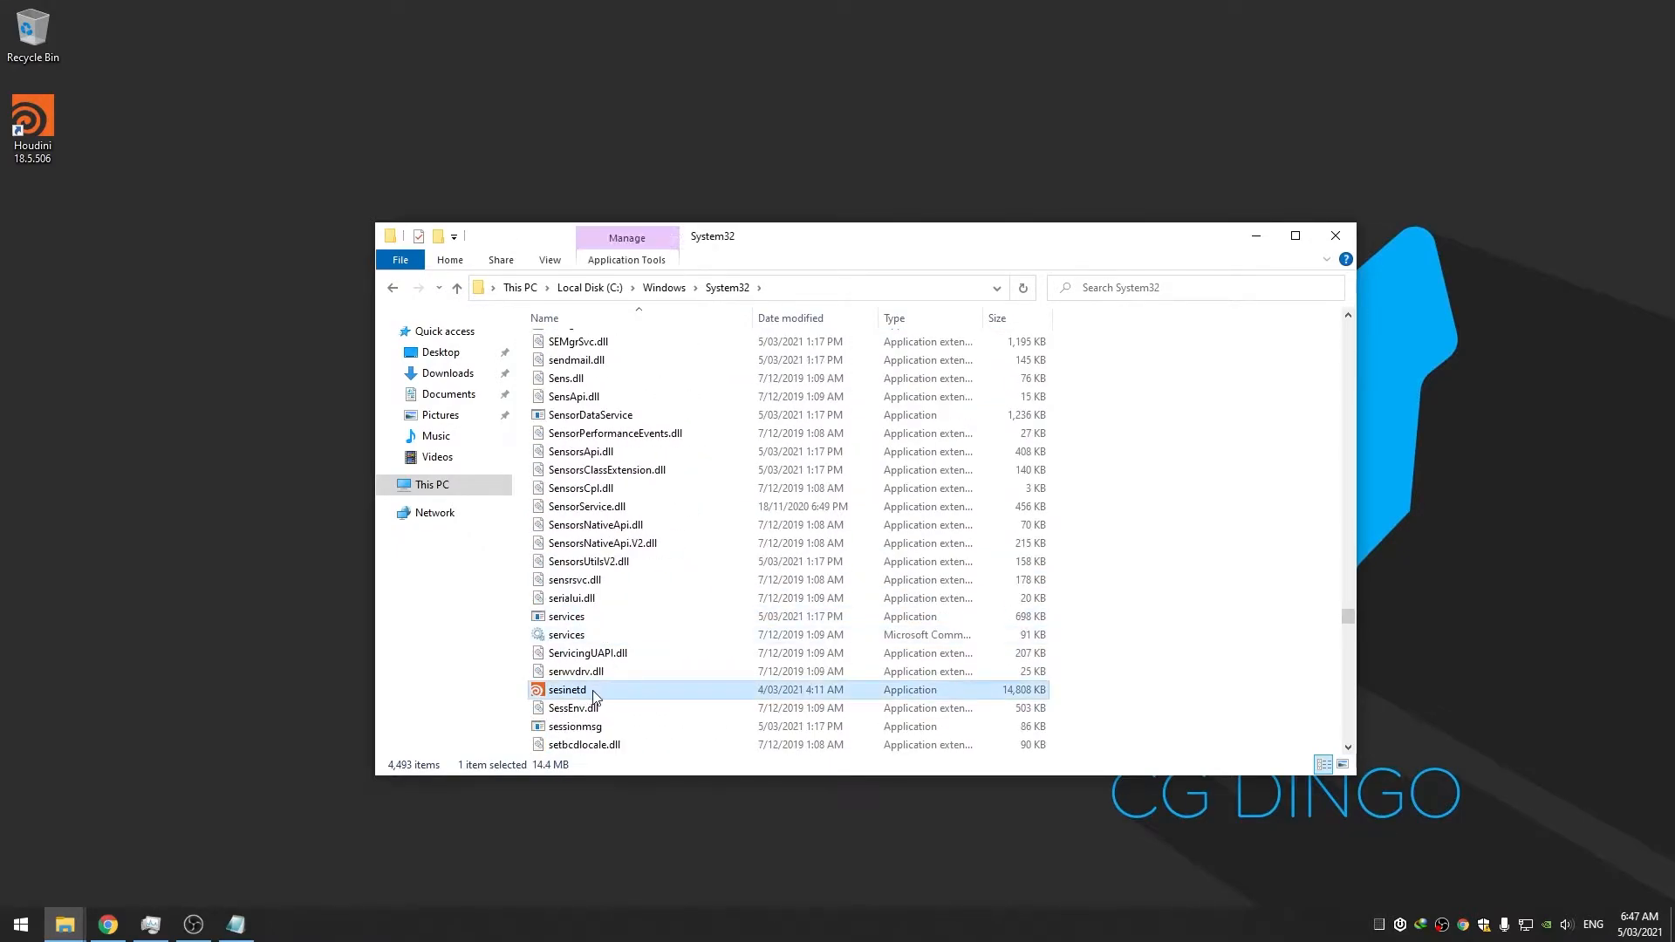
mouse_move(551, 695)
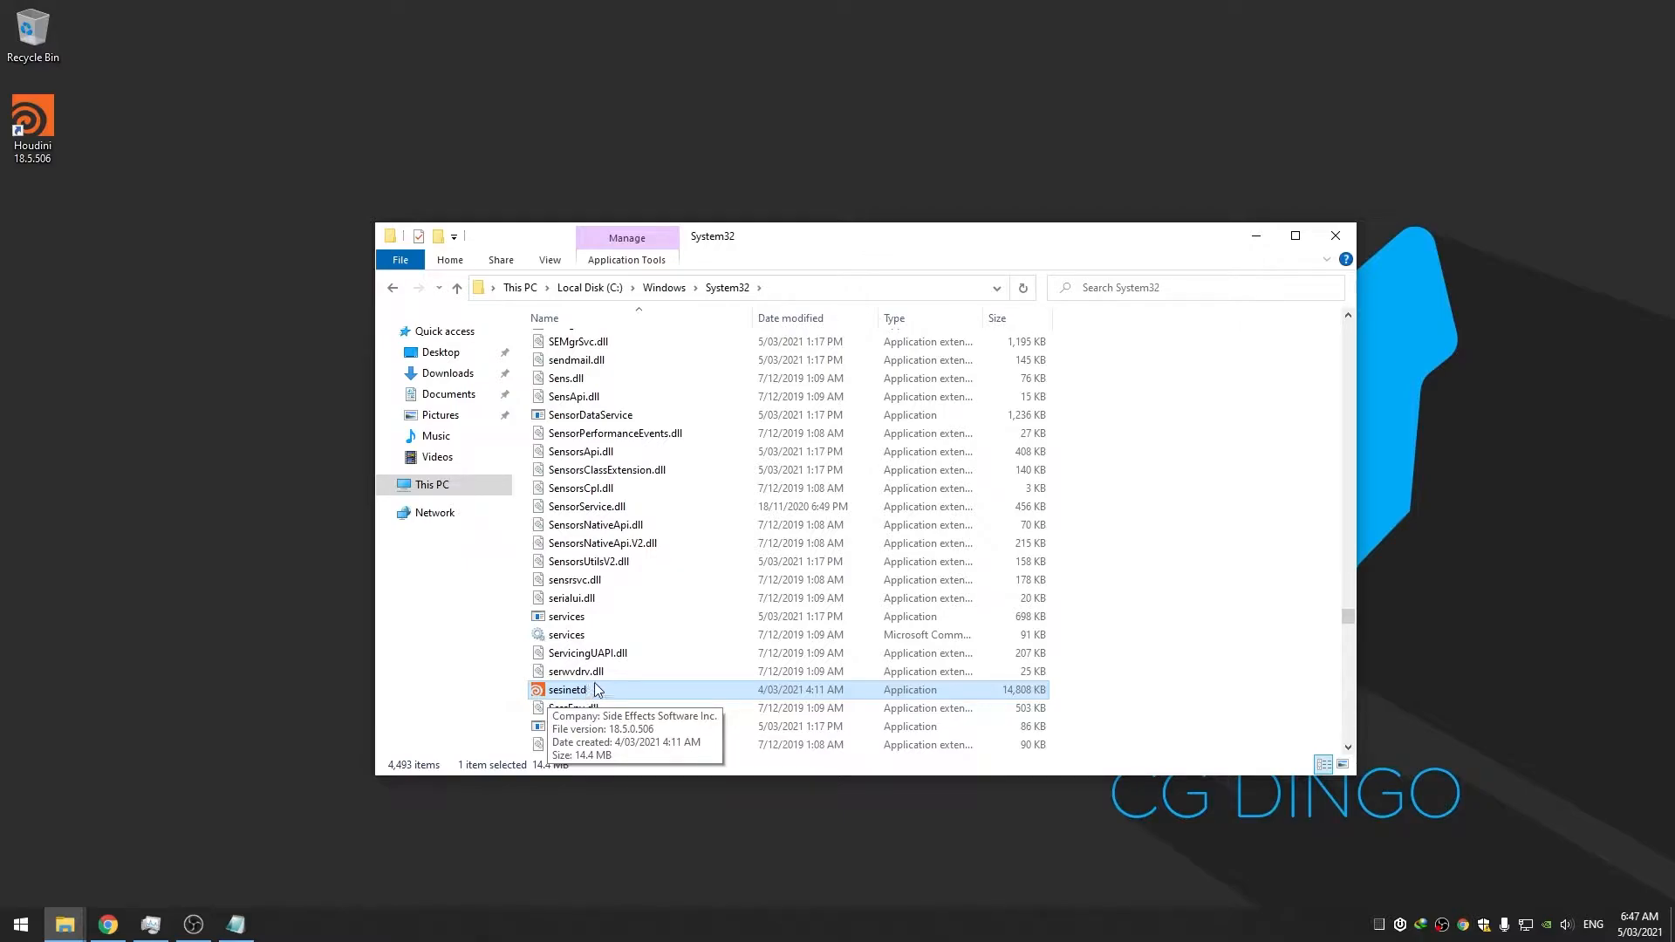
Go back to C:\Windows, open the keys folder and right-click the licenses file
left_click(663, 289)
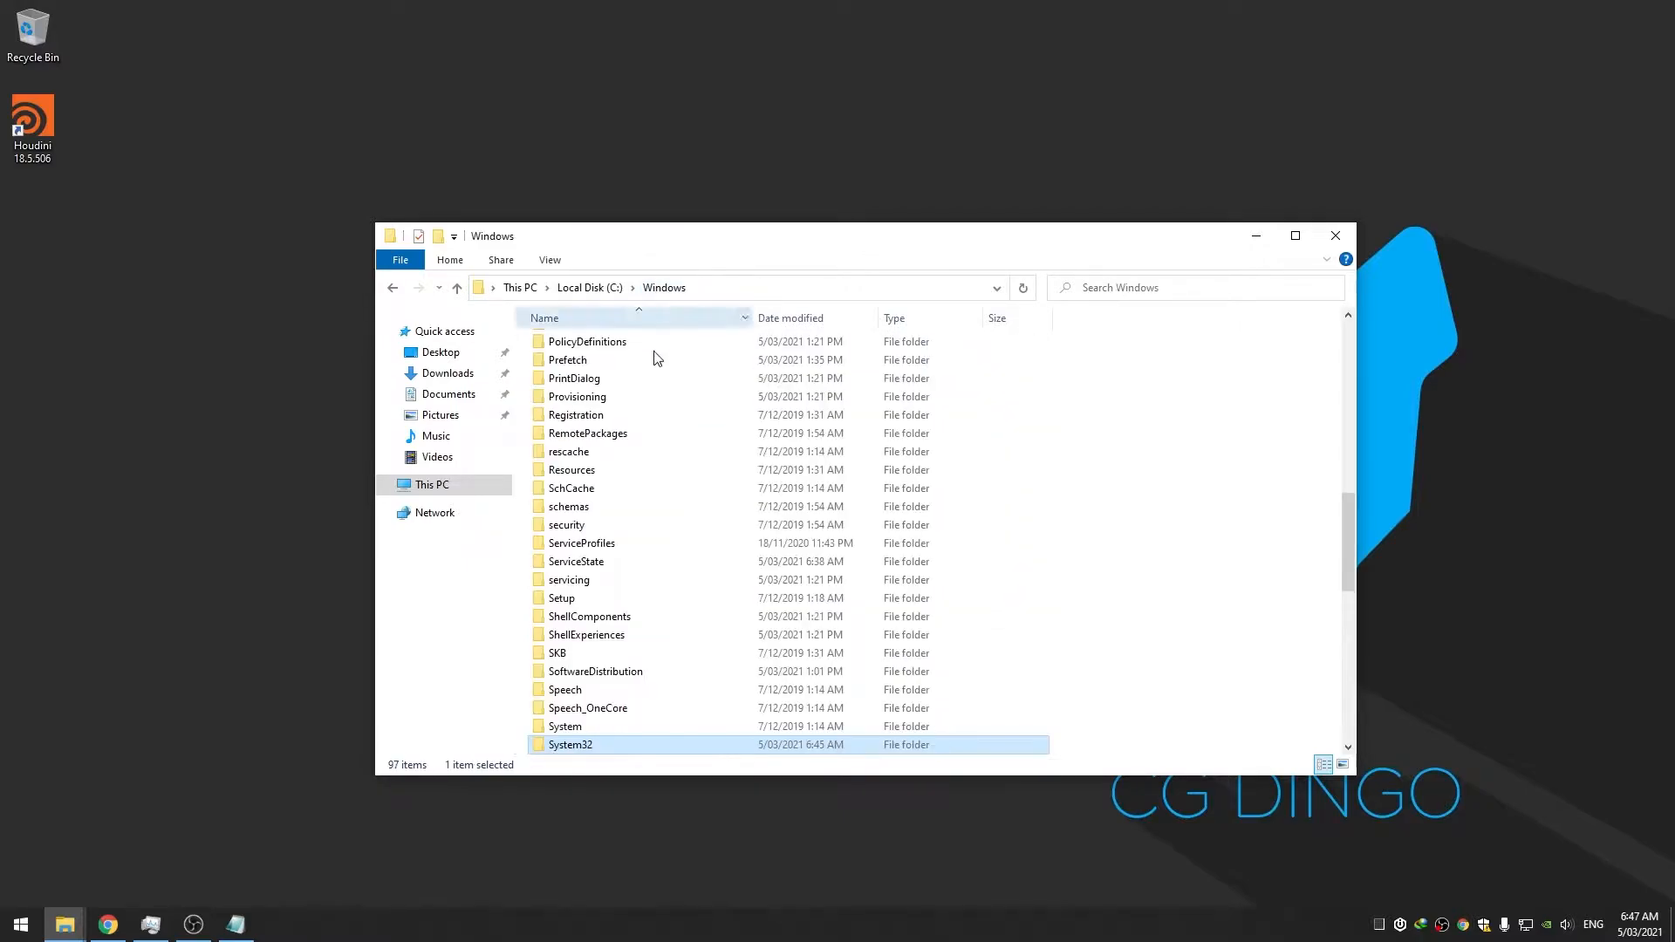
scroll(654, 393, "up", 15)
scroll(654, 428, "down", 9)
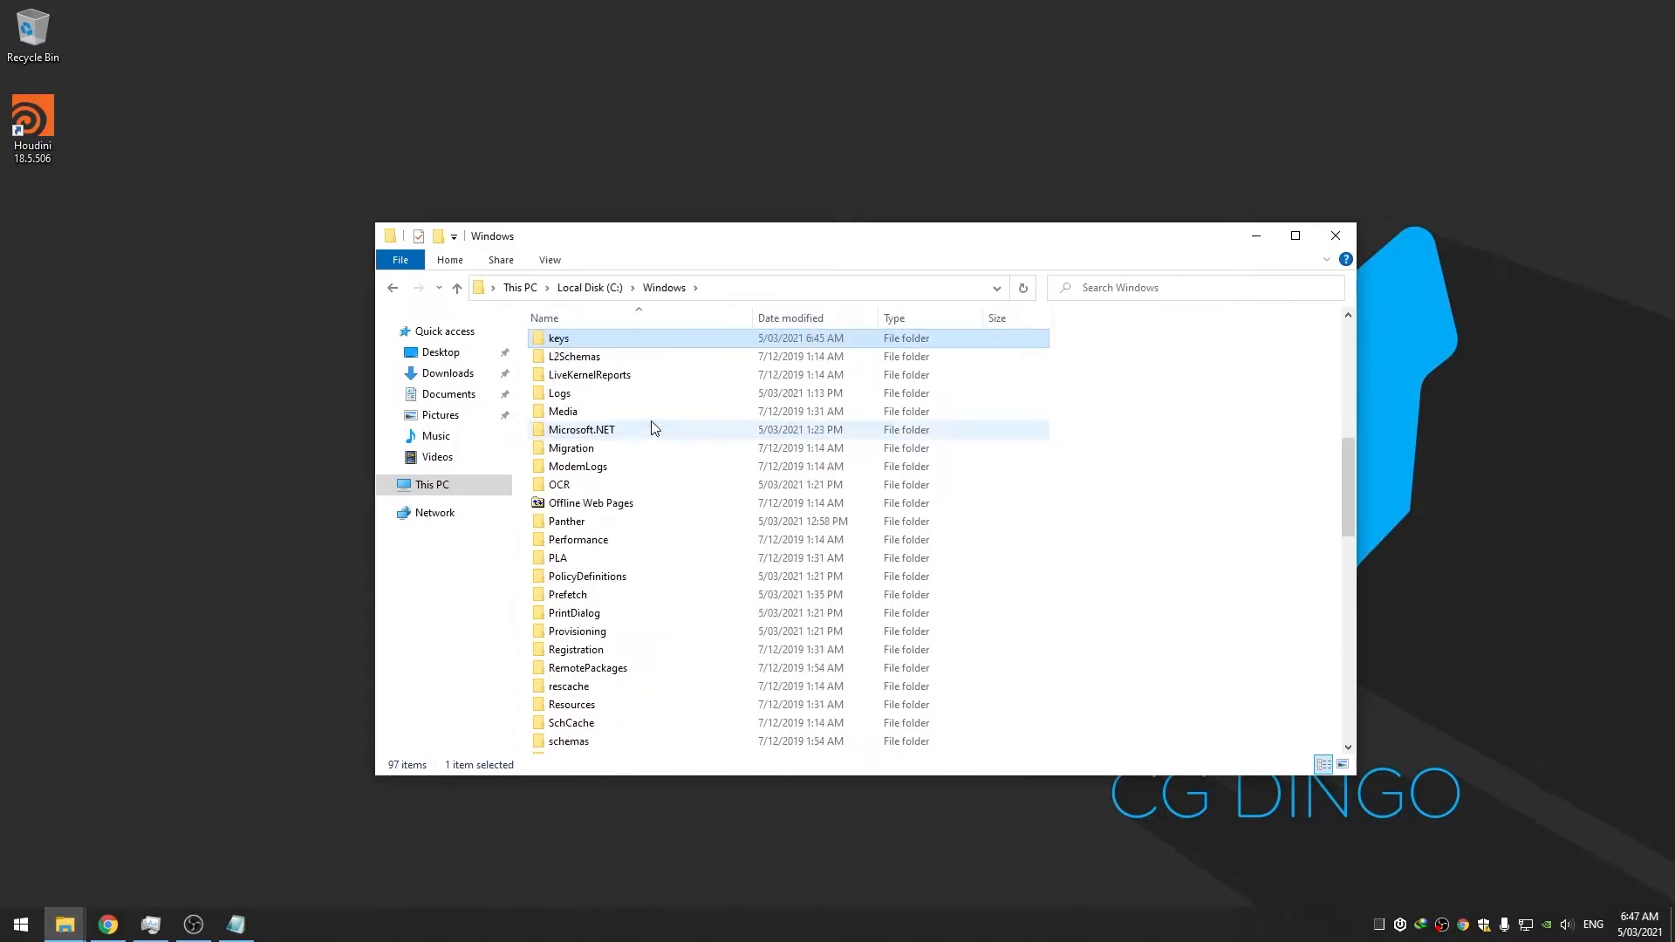
double_click(611, 346)
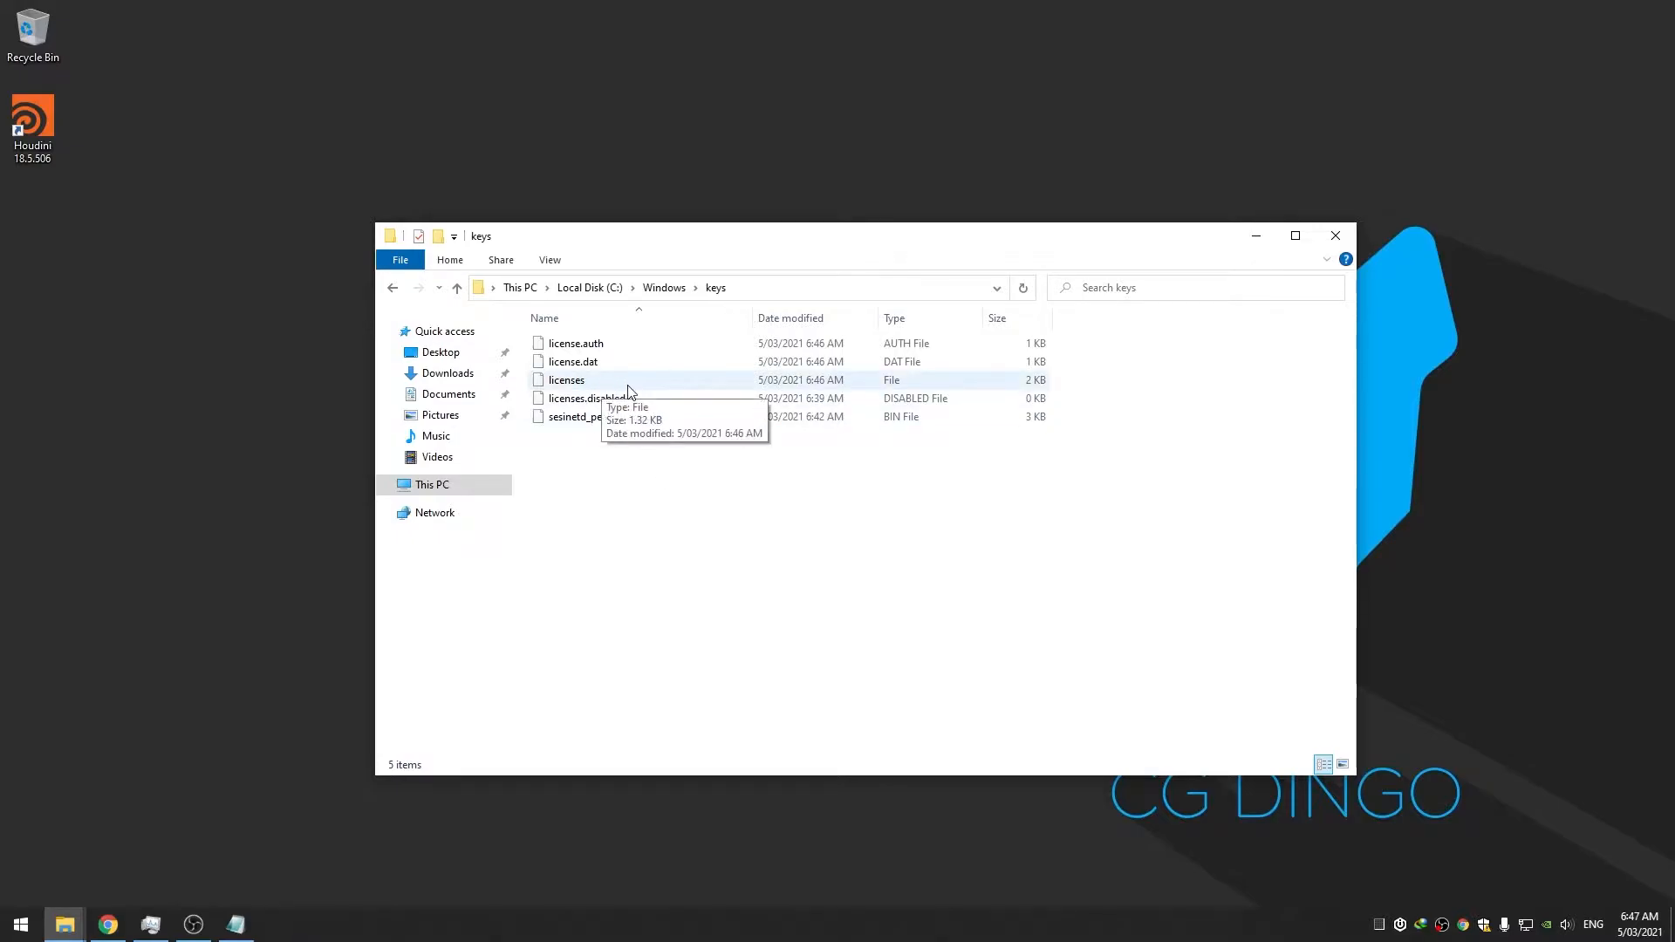
left_click(599, 389)
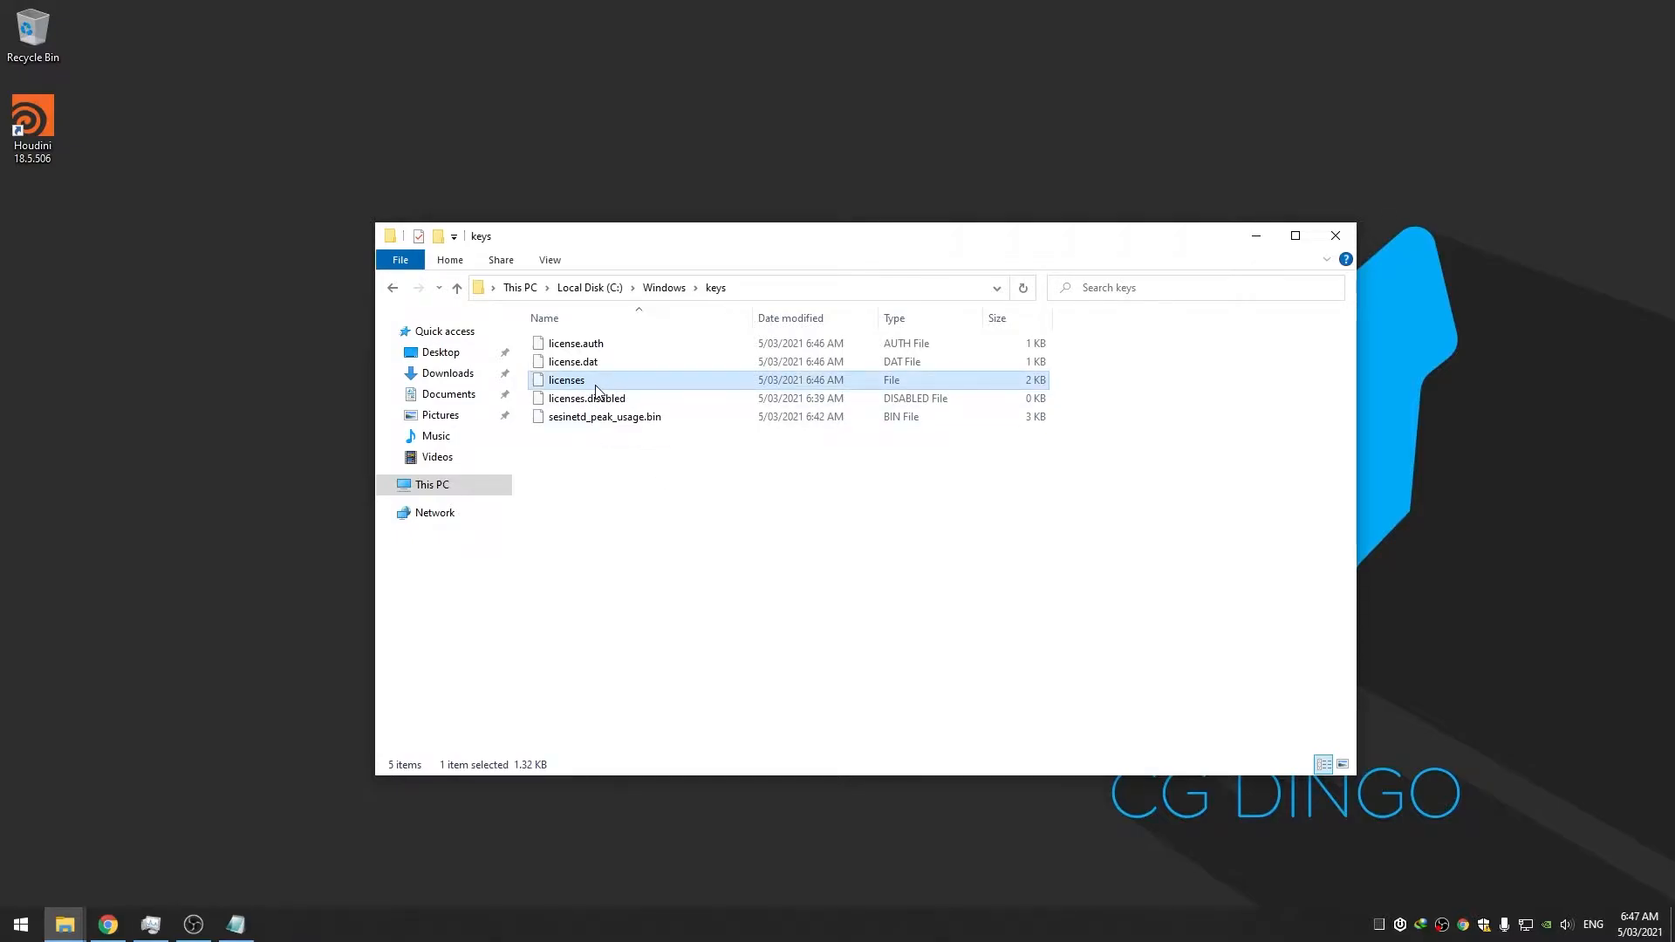
right_click(597, 389)
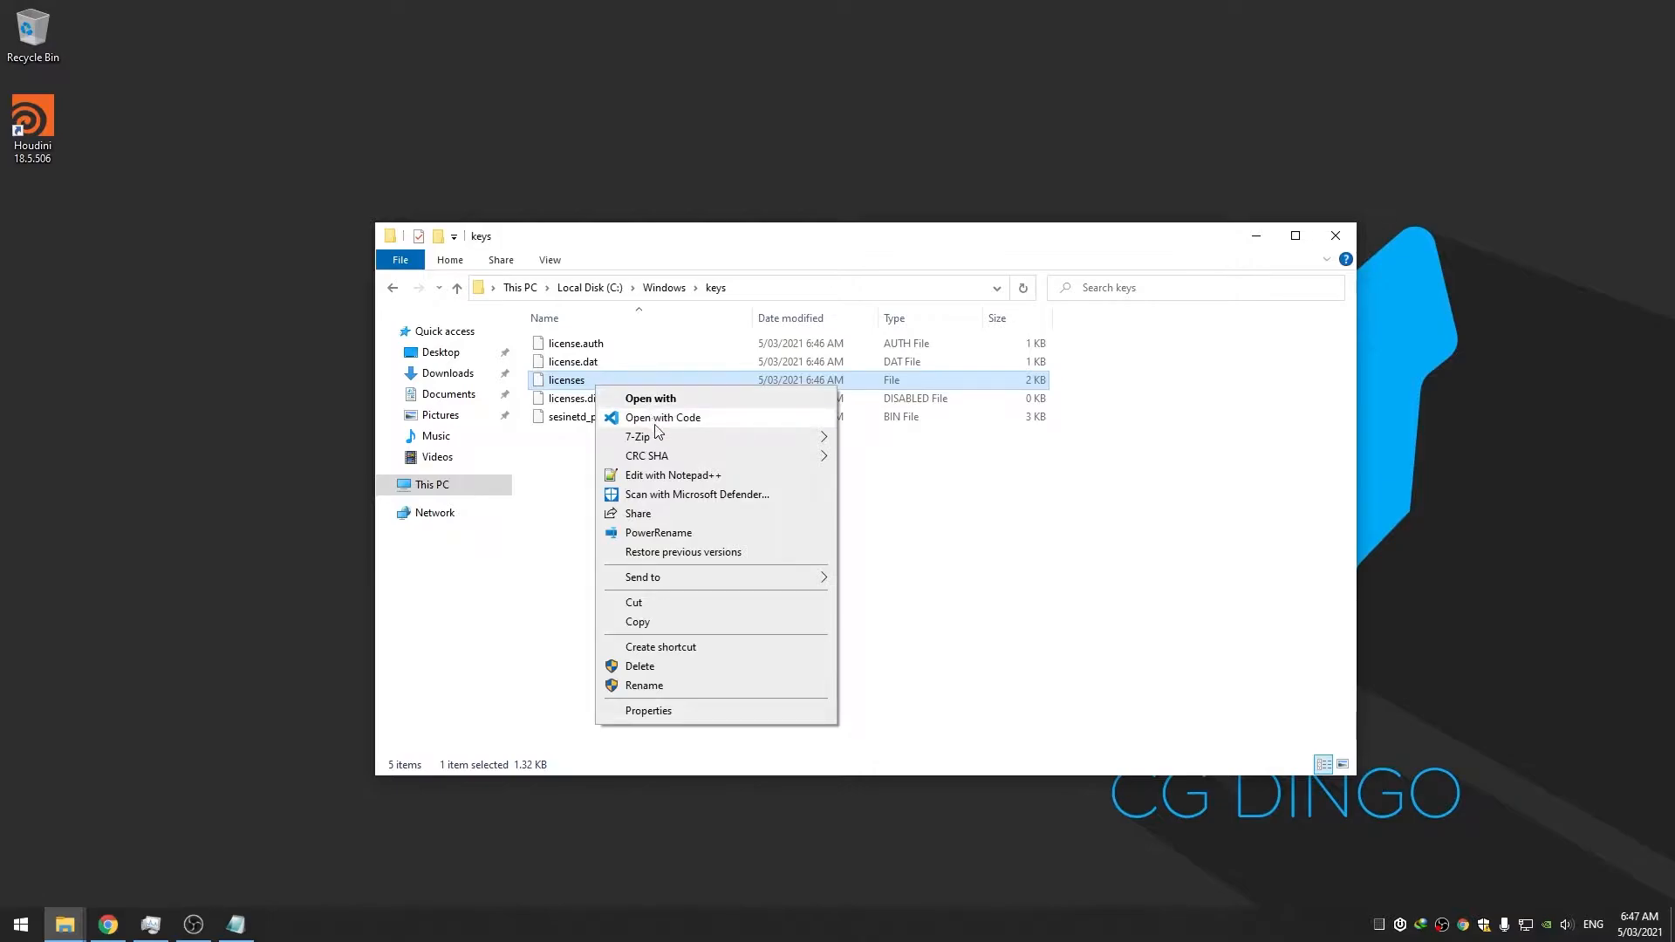
Open licenses in Notepad++, scroll through its SERVER and key lines, resize the window, then close it
left_click(726, 476)
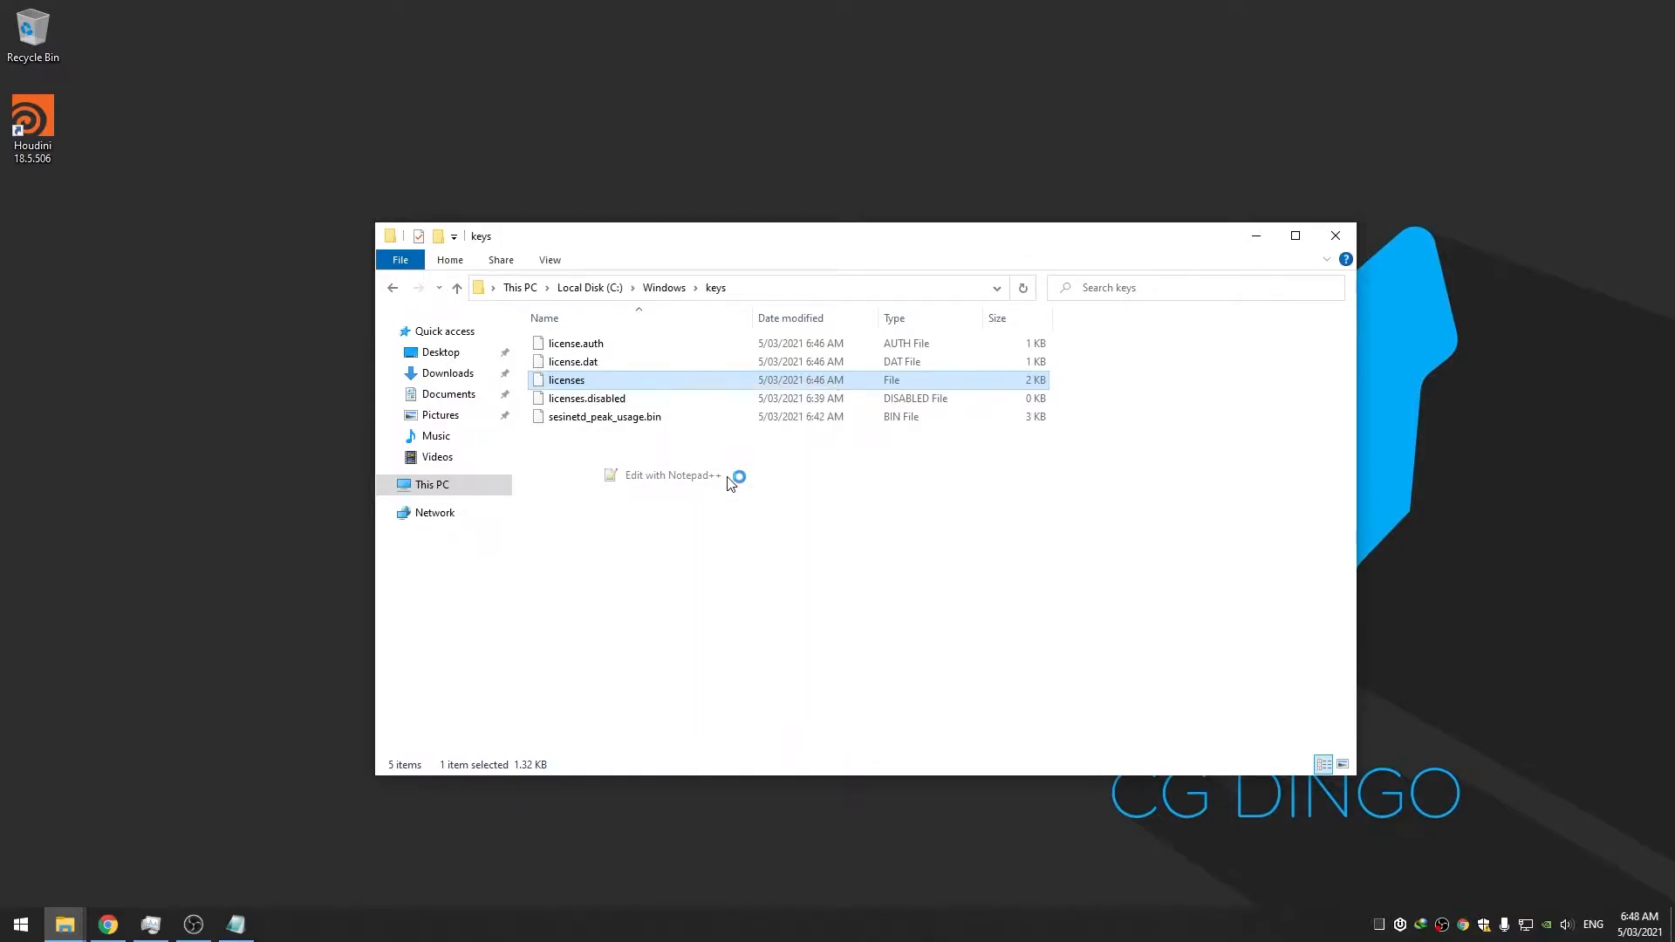
left_click_drag(553, 34, 1004, 139)
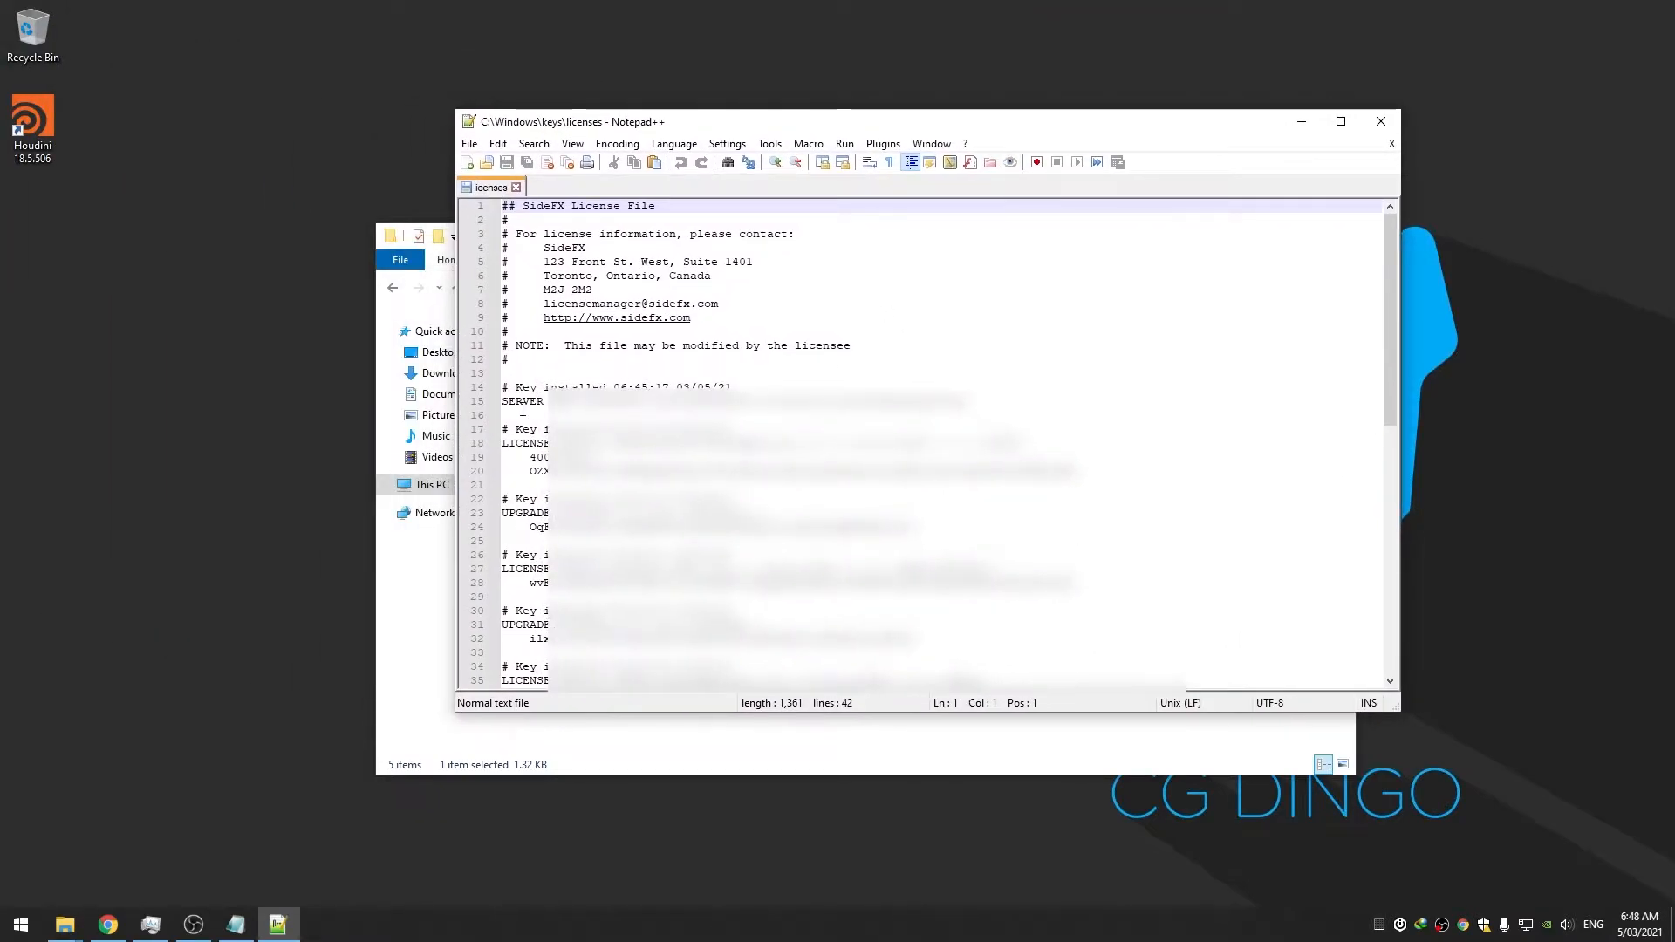
left_click(555, 403)
scroll(542, 458, "down", 4)
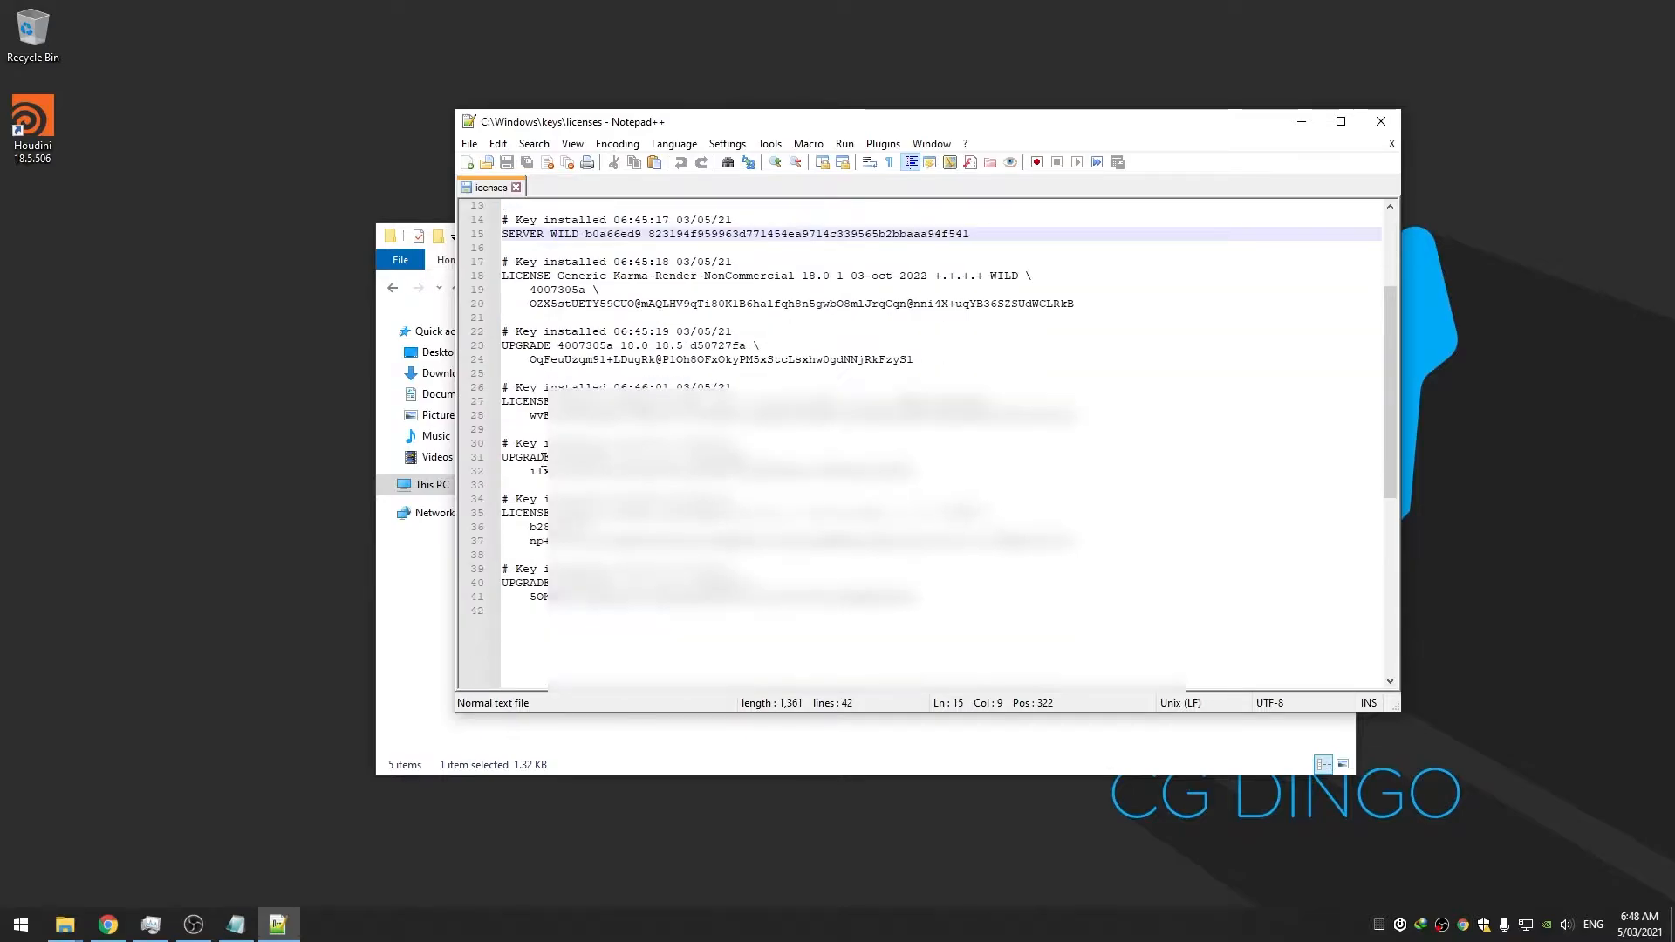
scroll(542, 458, "up", 4)
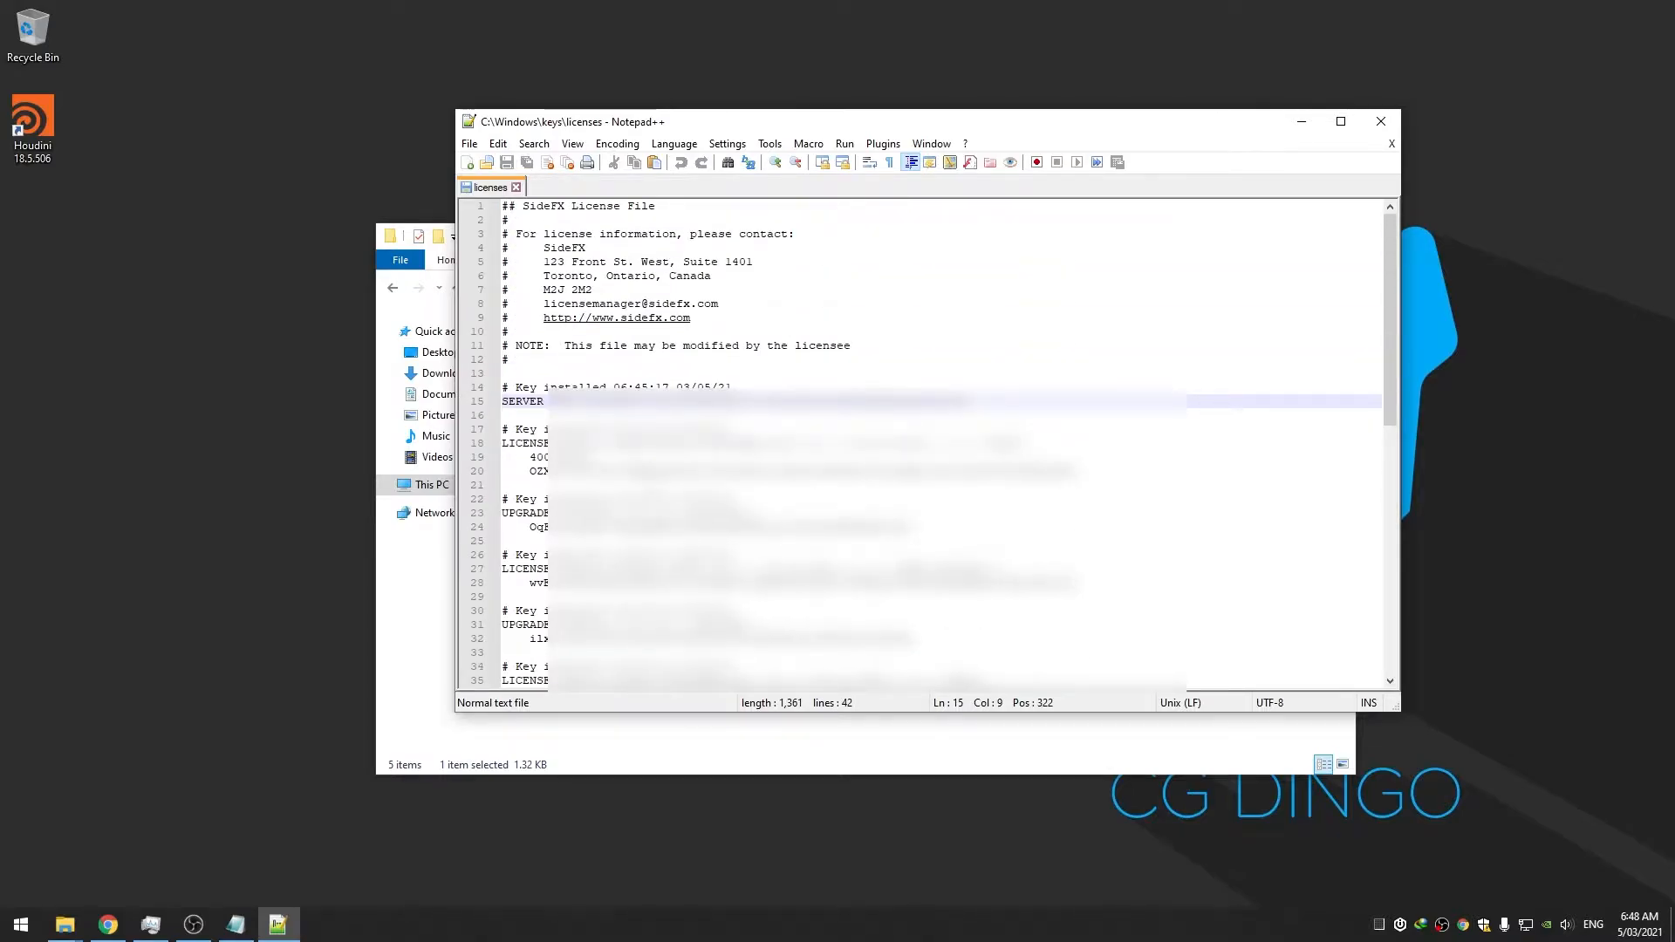
scroll(921, 443, "down", 3)
left_click_drag(825, 122, 1055, 107)
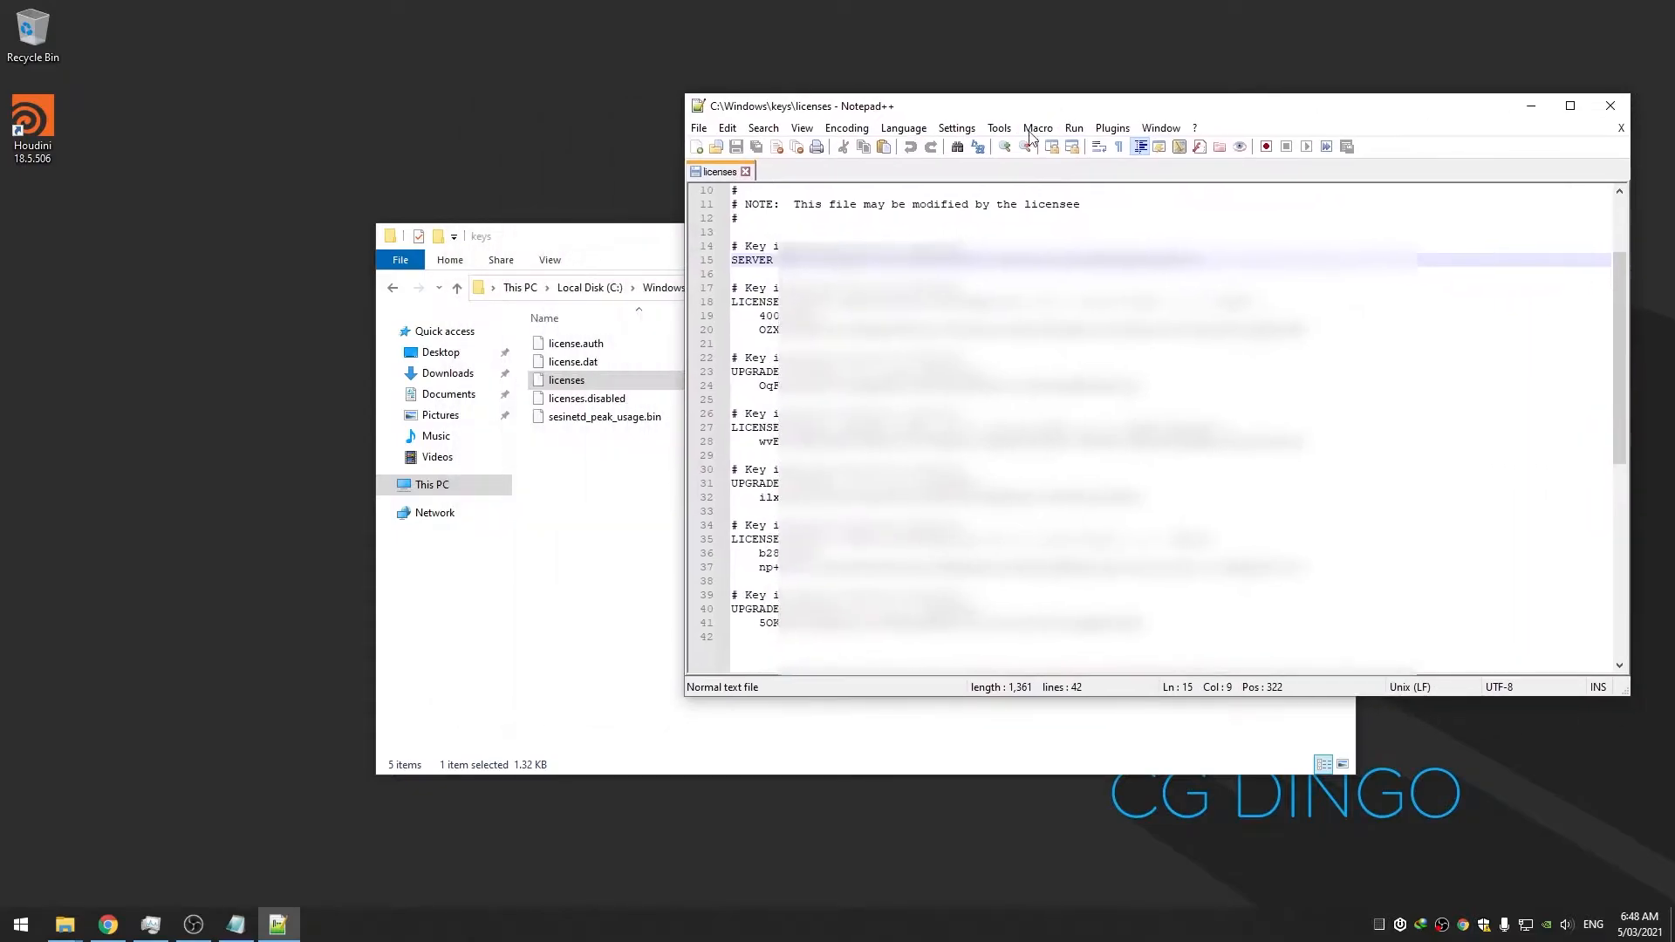
left_click_drag(923, 115, 731, 135)
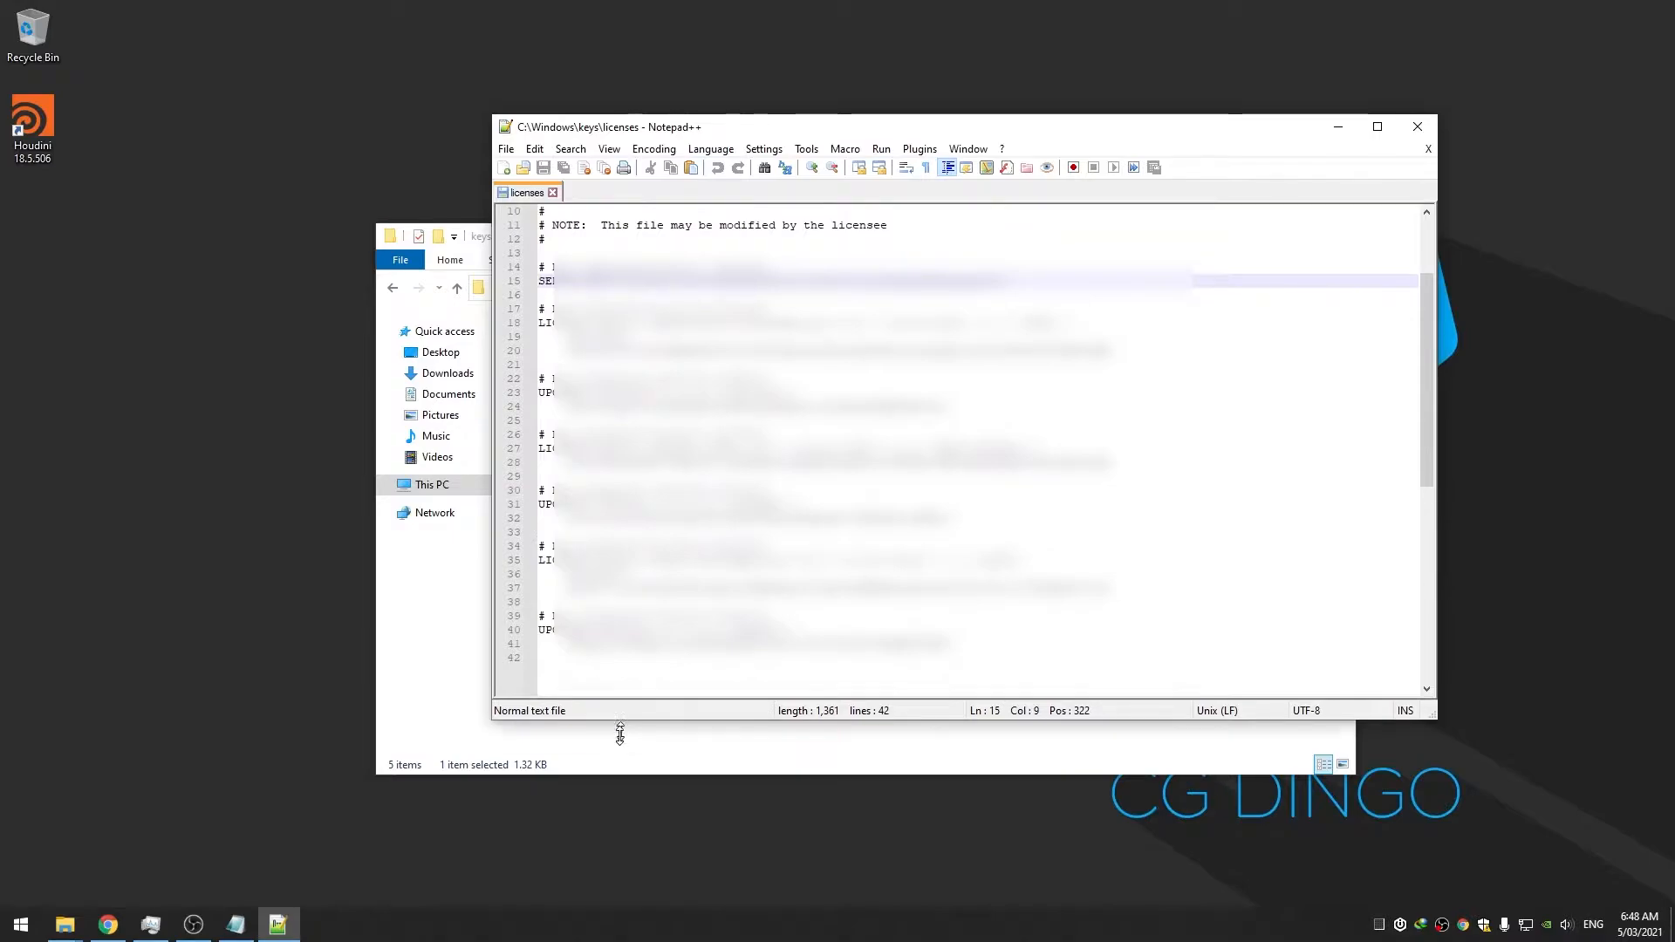
left_click_drag(623, 718, 621, 827)
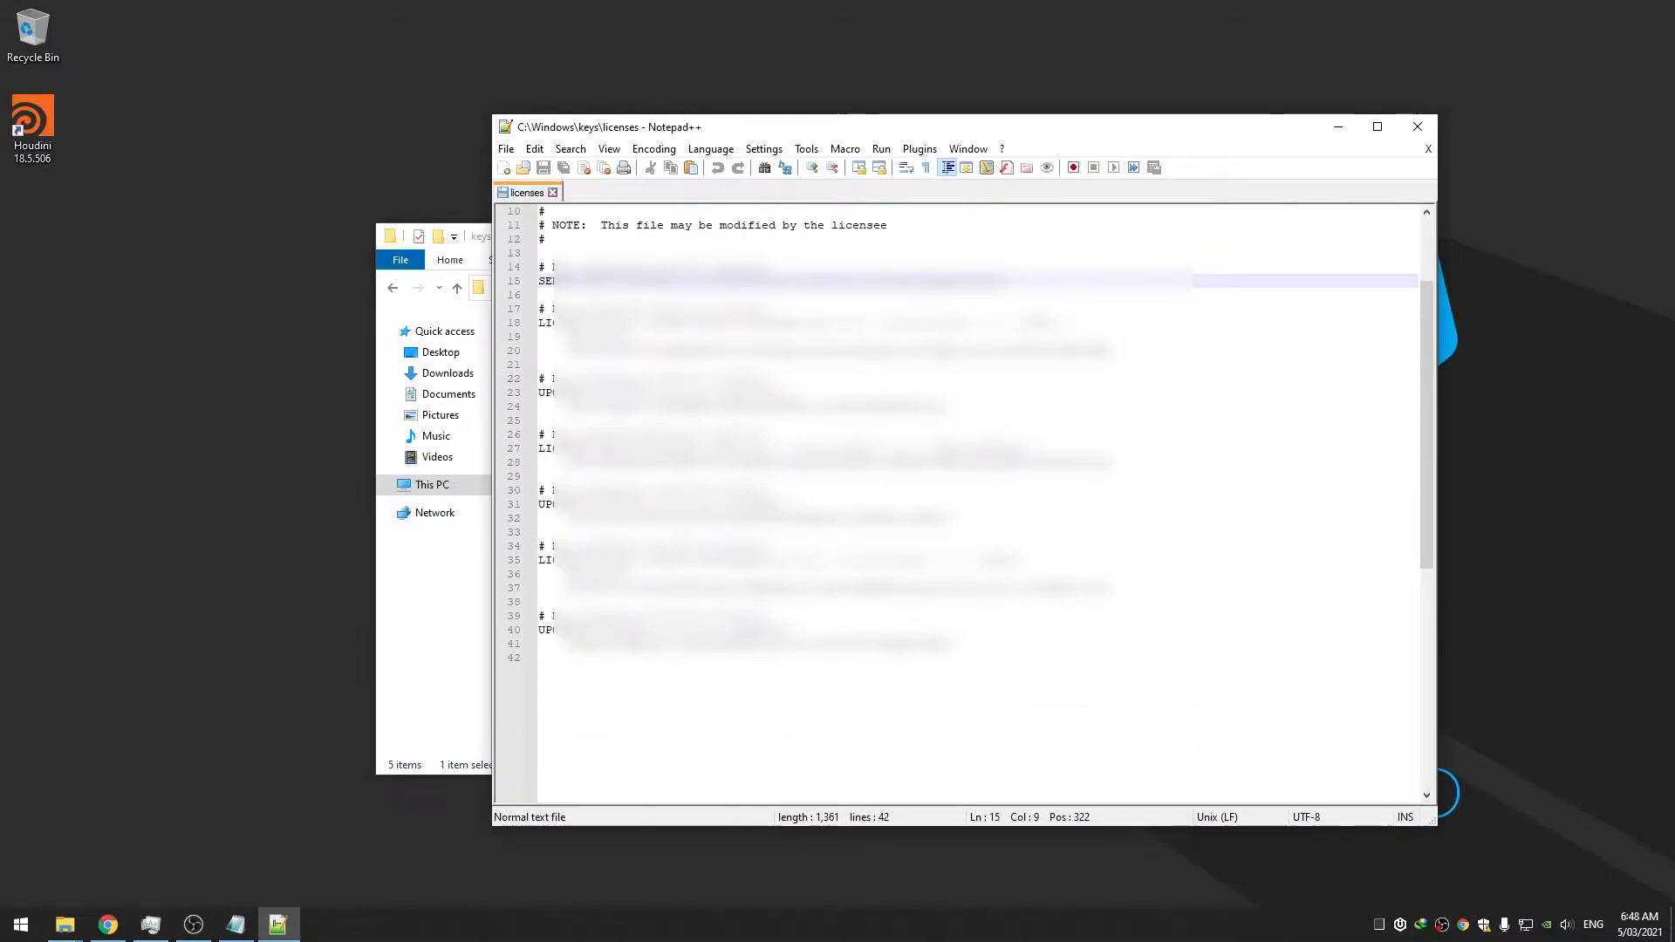
left_click(1417, 126)
Browse to C:\Program Files\Side Effects Software\Houdini 18.5.506\houdini and right-click Licensing.opt
left_click(696, 547)
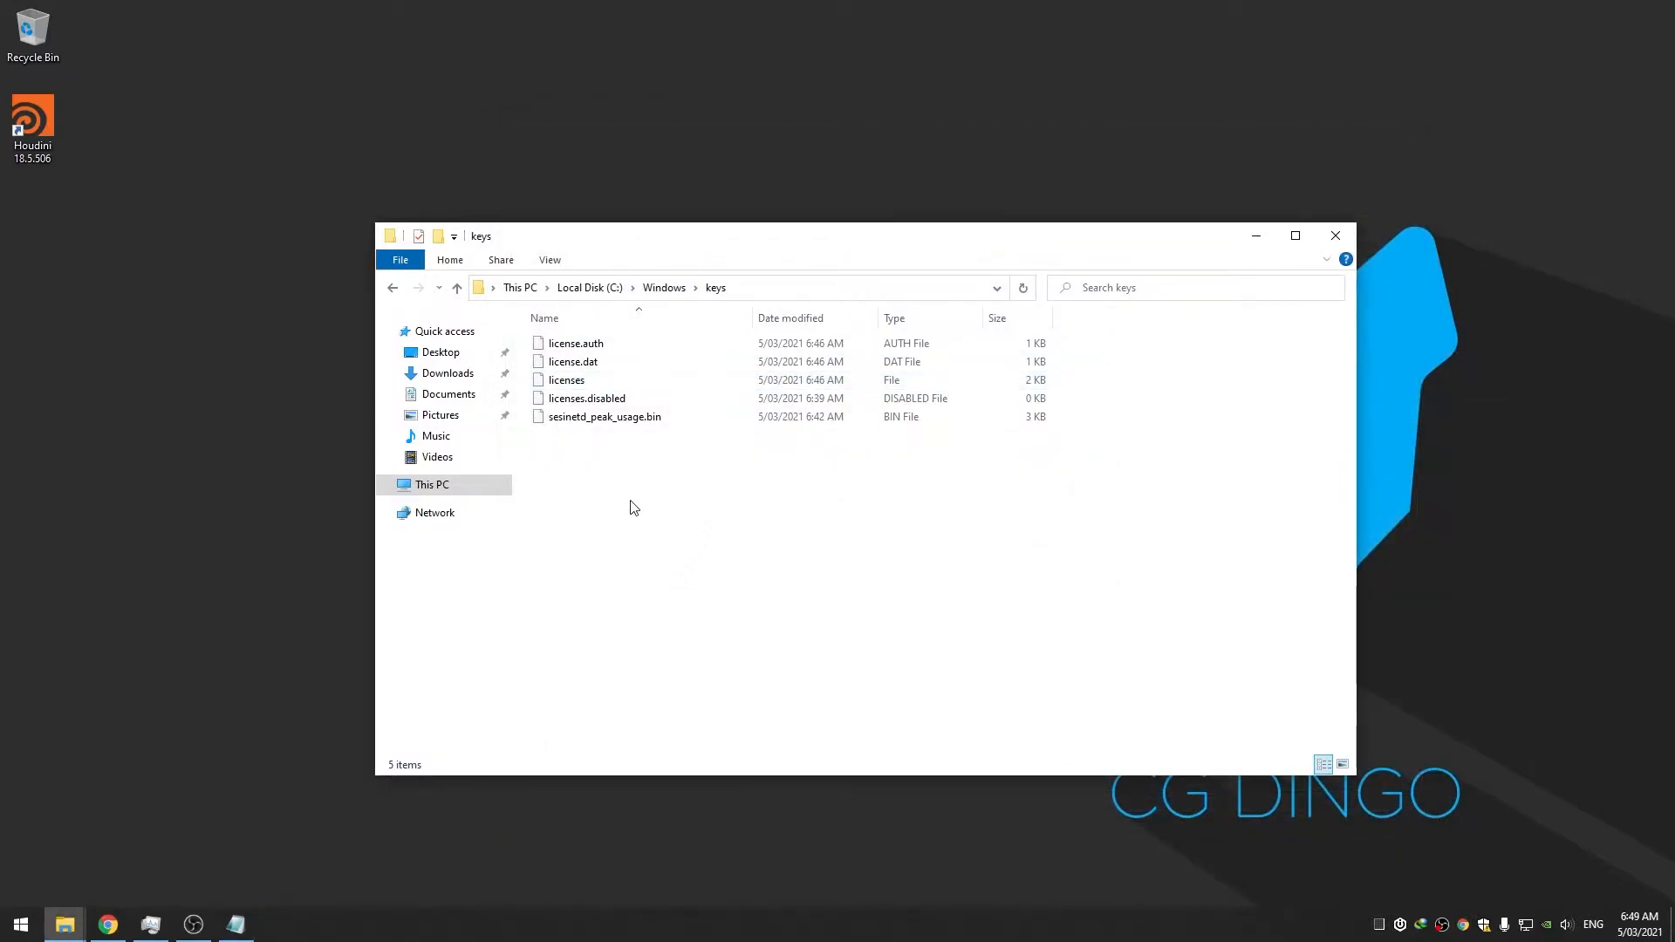
left_click(590, 288)
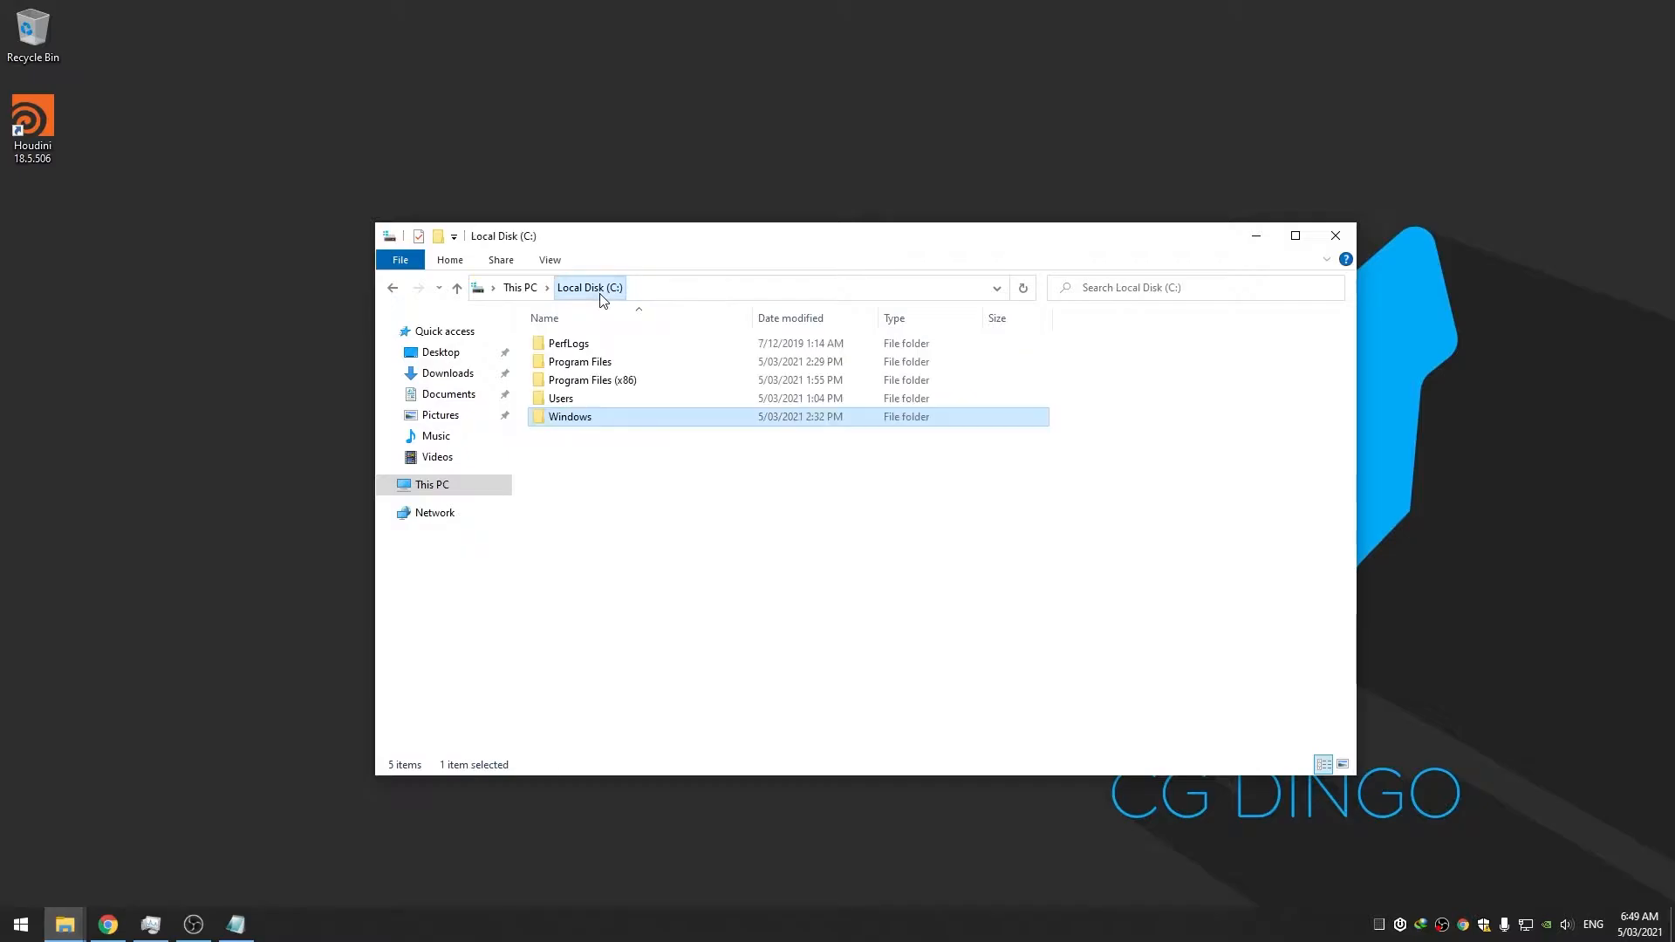
double_click(591, 367)
scroll(646, 568, "down", 1)
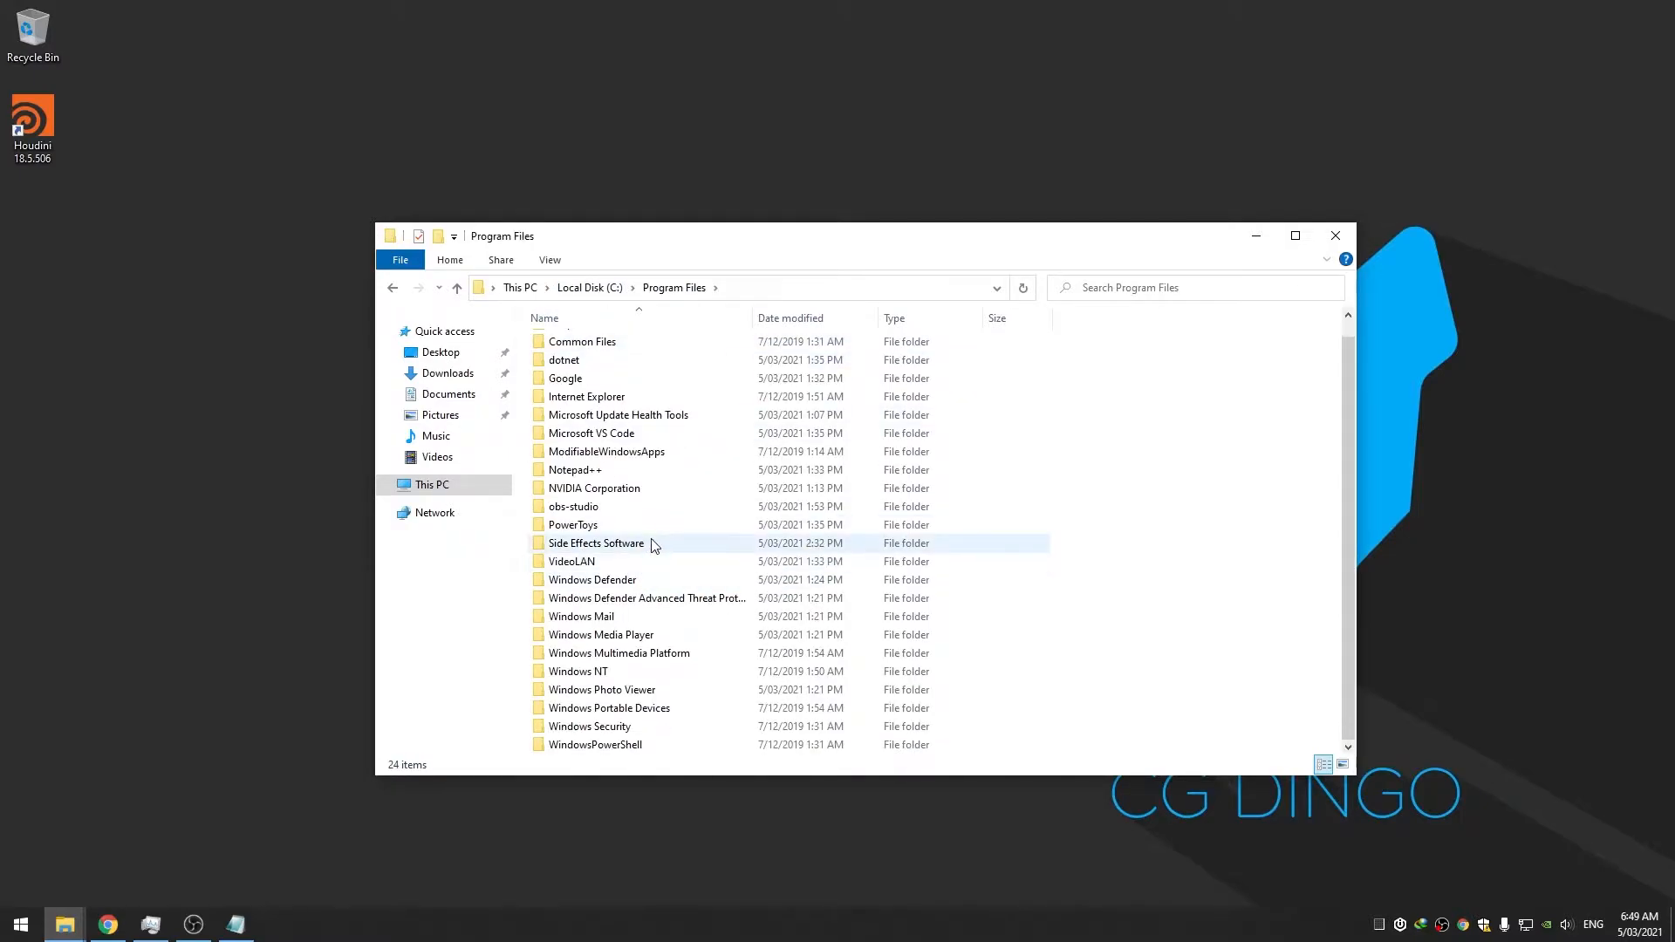
double_click(654, 546)
double_click(590, 344)
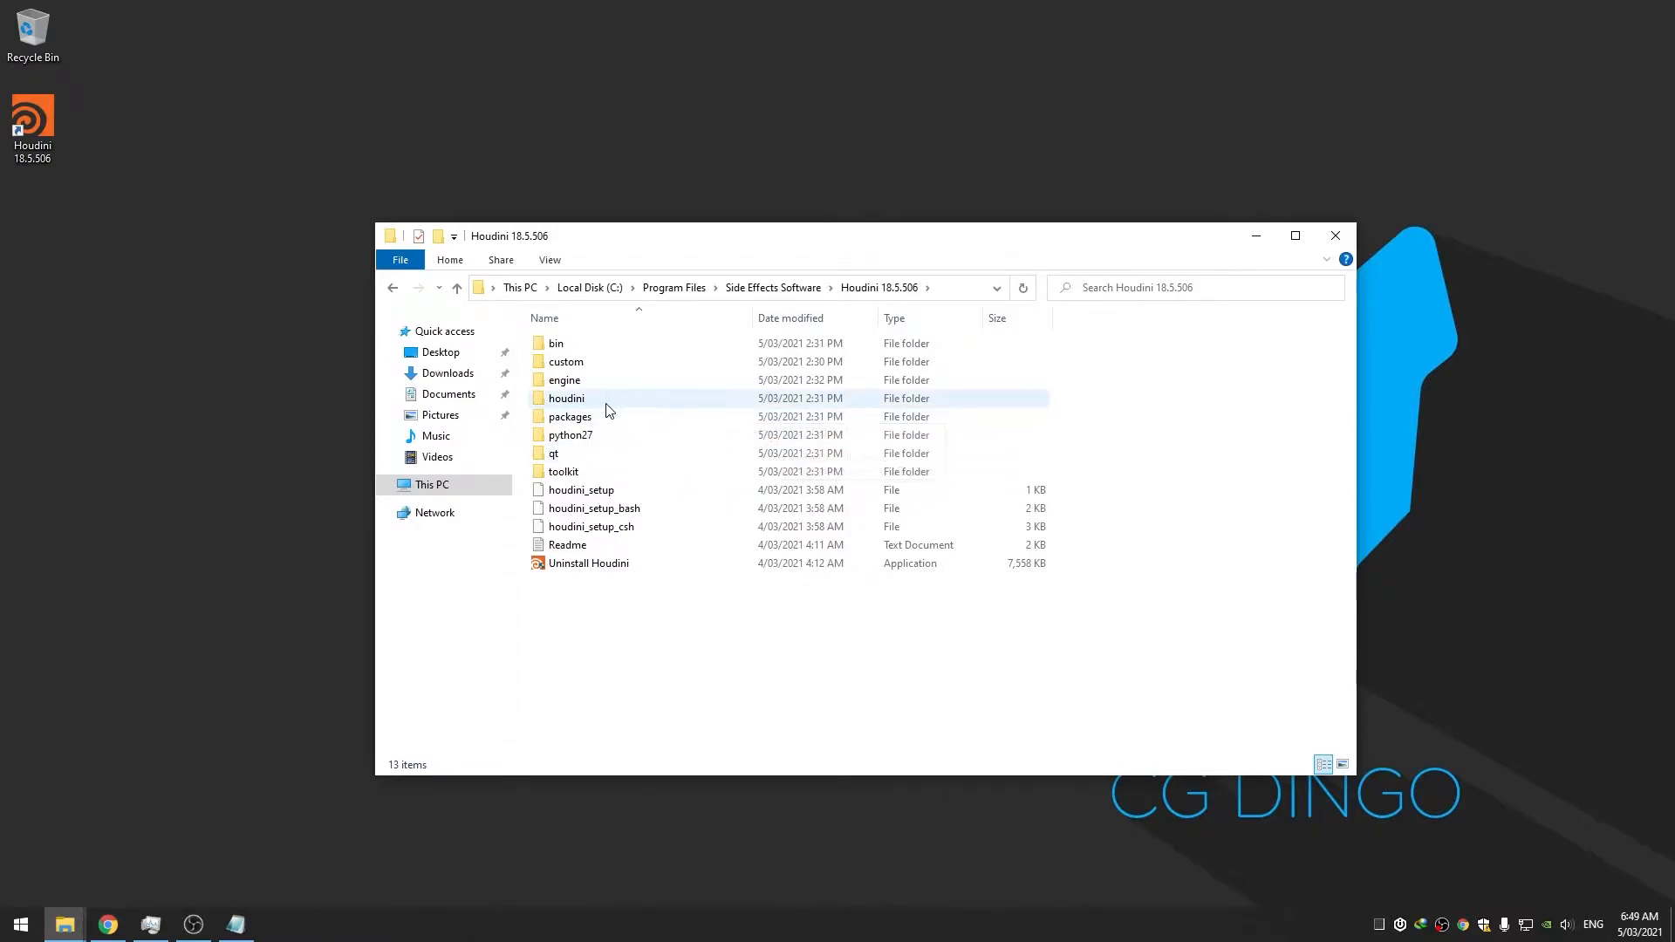
double_click(561, 402)
scroll(630, 532, "down", 10)
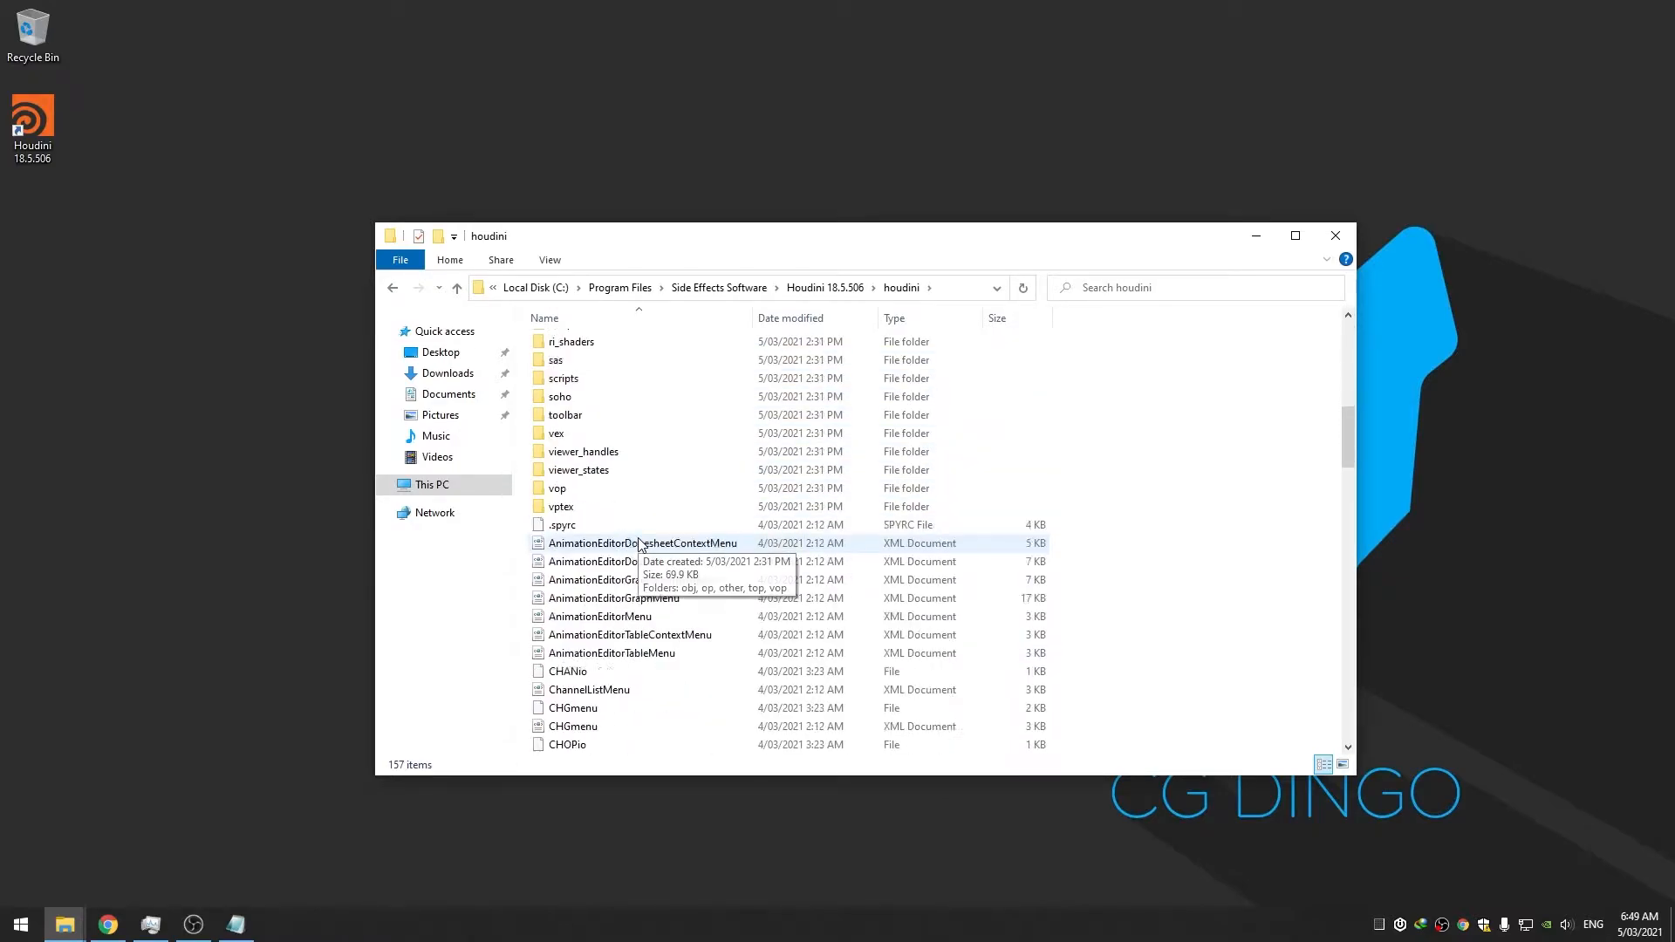
scroll(641, 545, "down", 8)
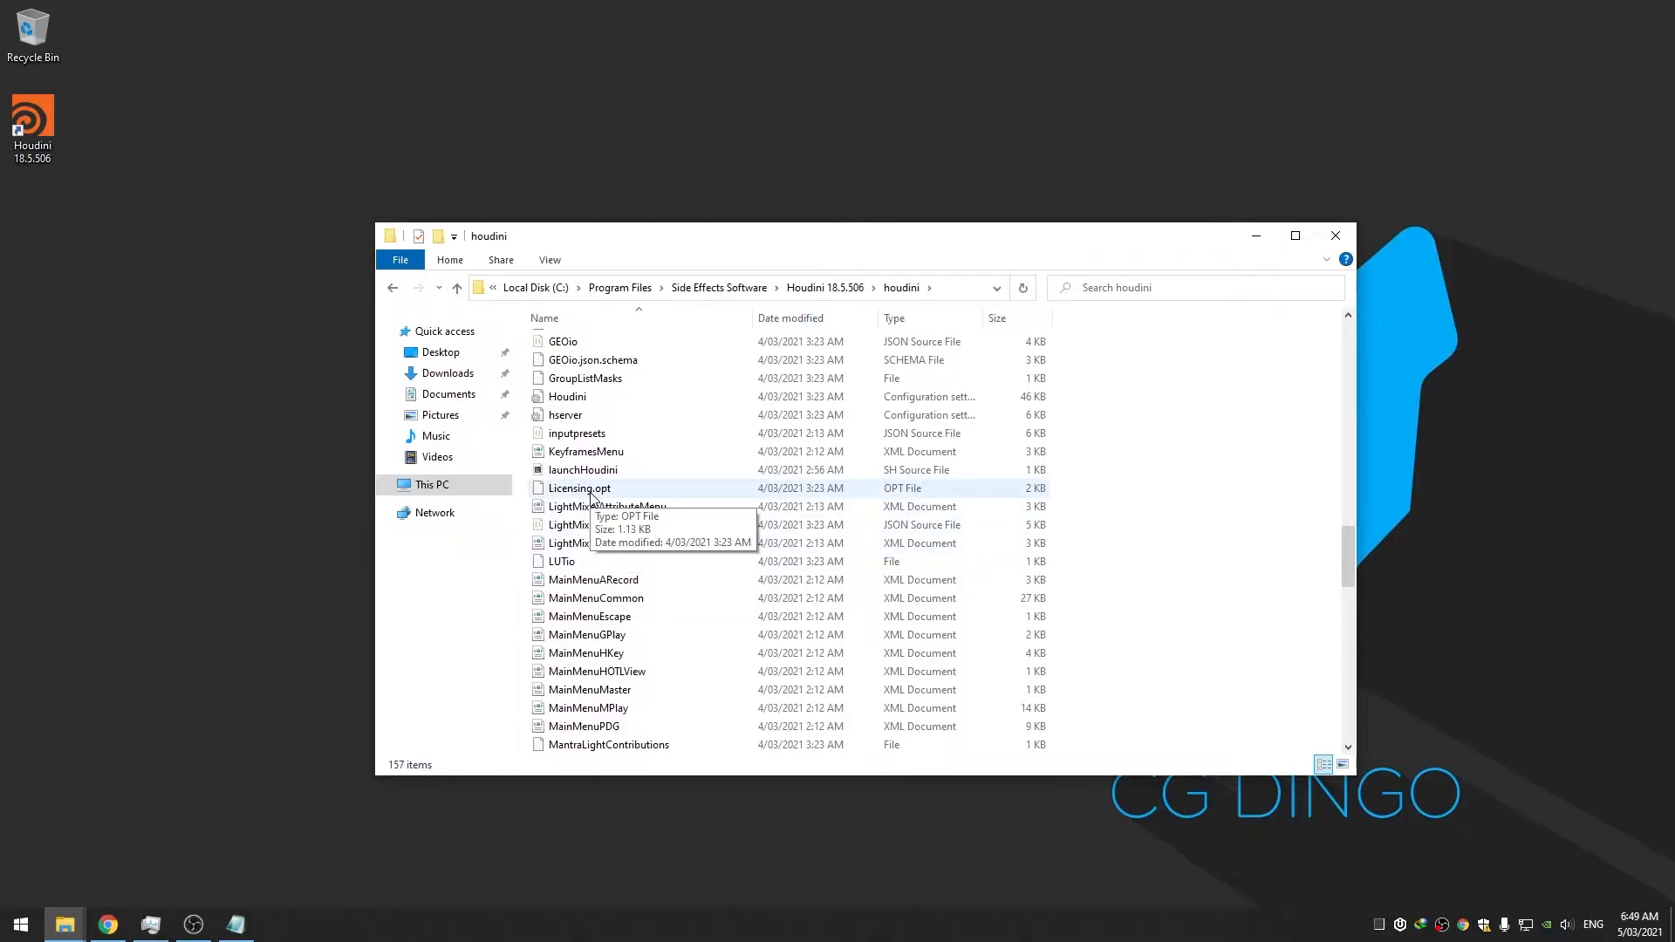
right_click(592, 494)
Open Licensing.opt in Notepad++ and adjust the editor window to read its licensing mode options
left_click(668, 584)
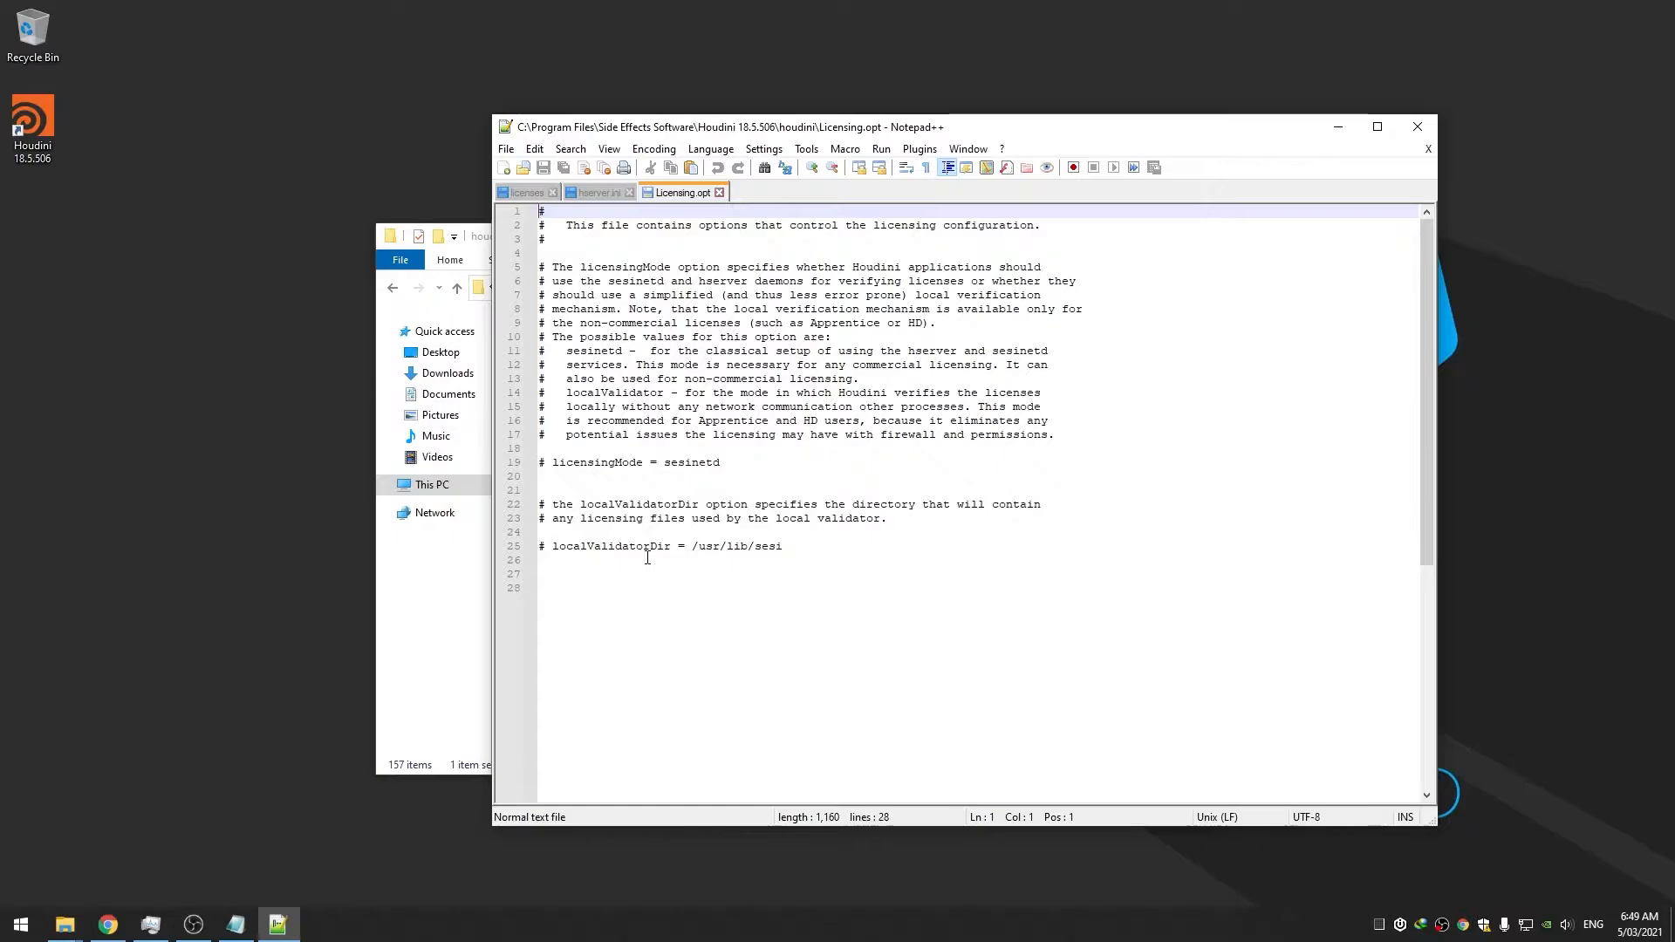
left_click_drag(779, 130, 789, 129)
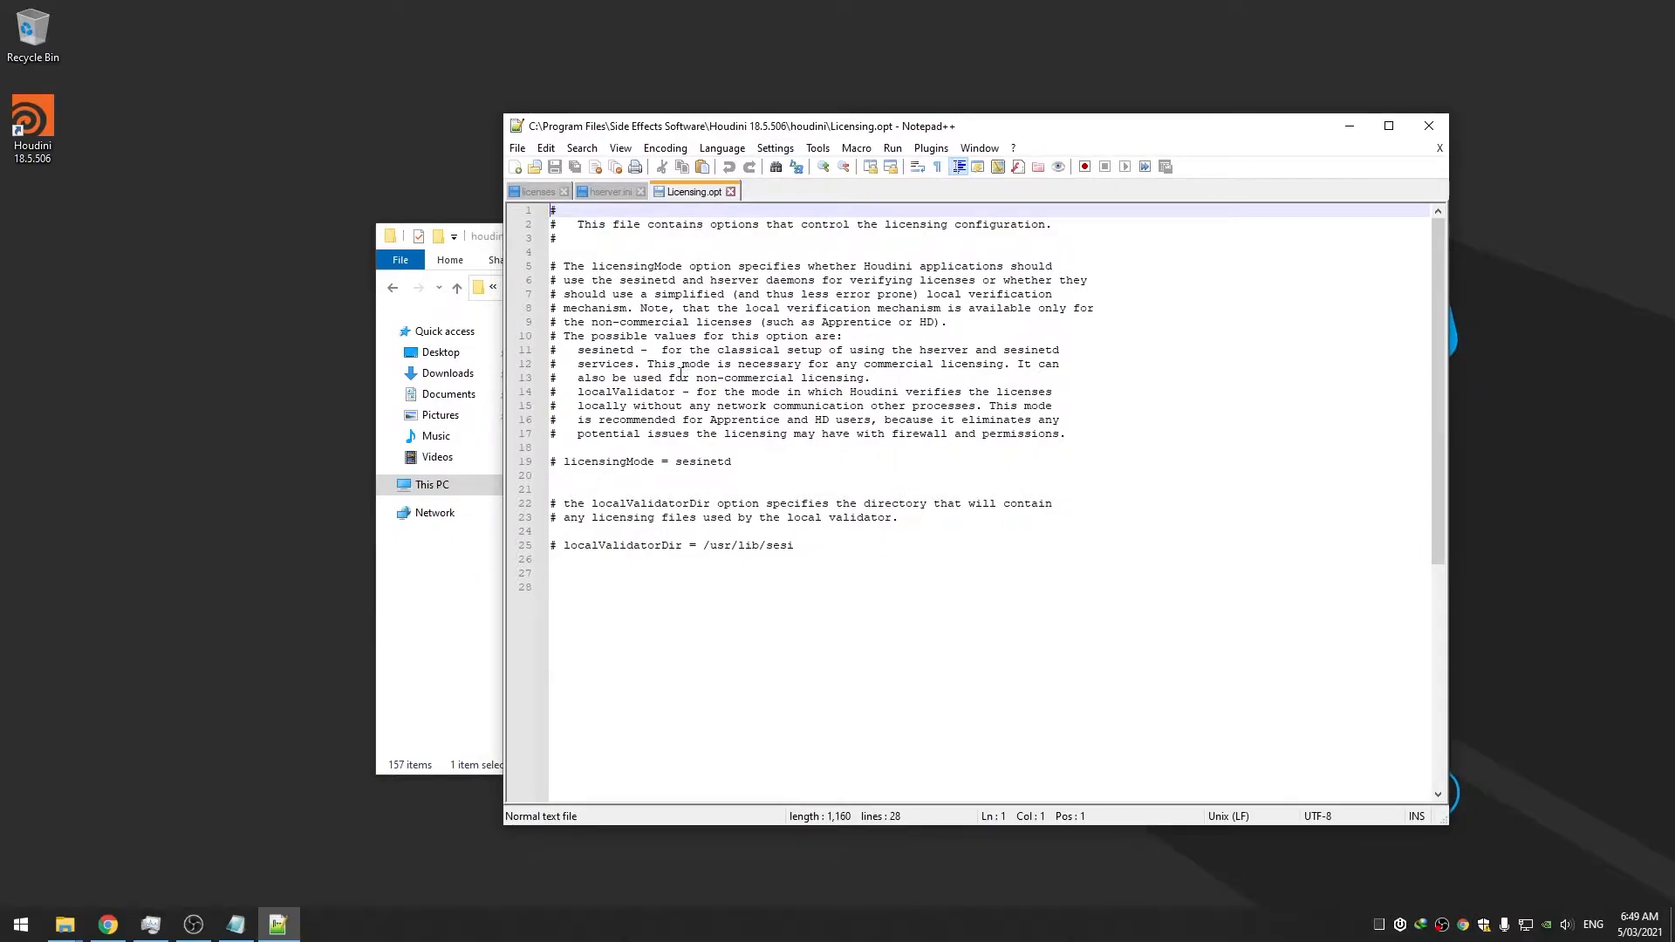
left_click_drag(498, 536, 531, 538)
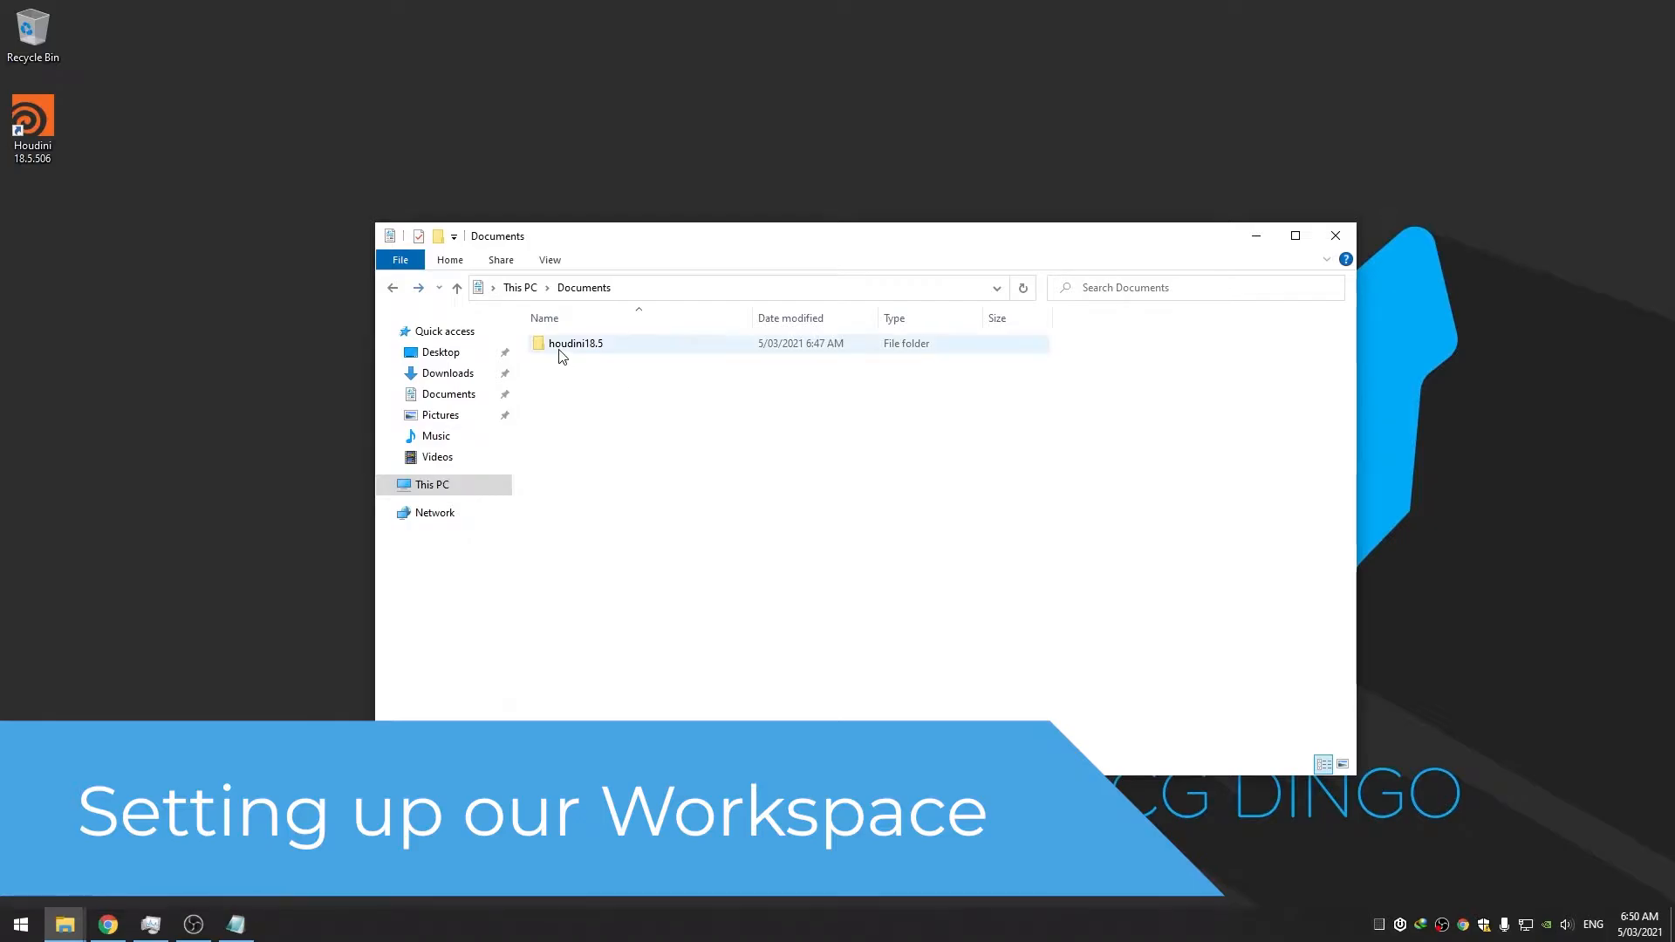
Open Documents\houdini18.5, box-select then deselect its preference files, and launch Houdini 18.5.506
double_click(611, 348)
left_click_drag(609, 731, 611, 419)
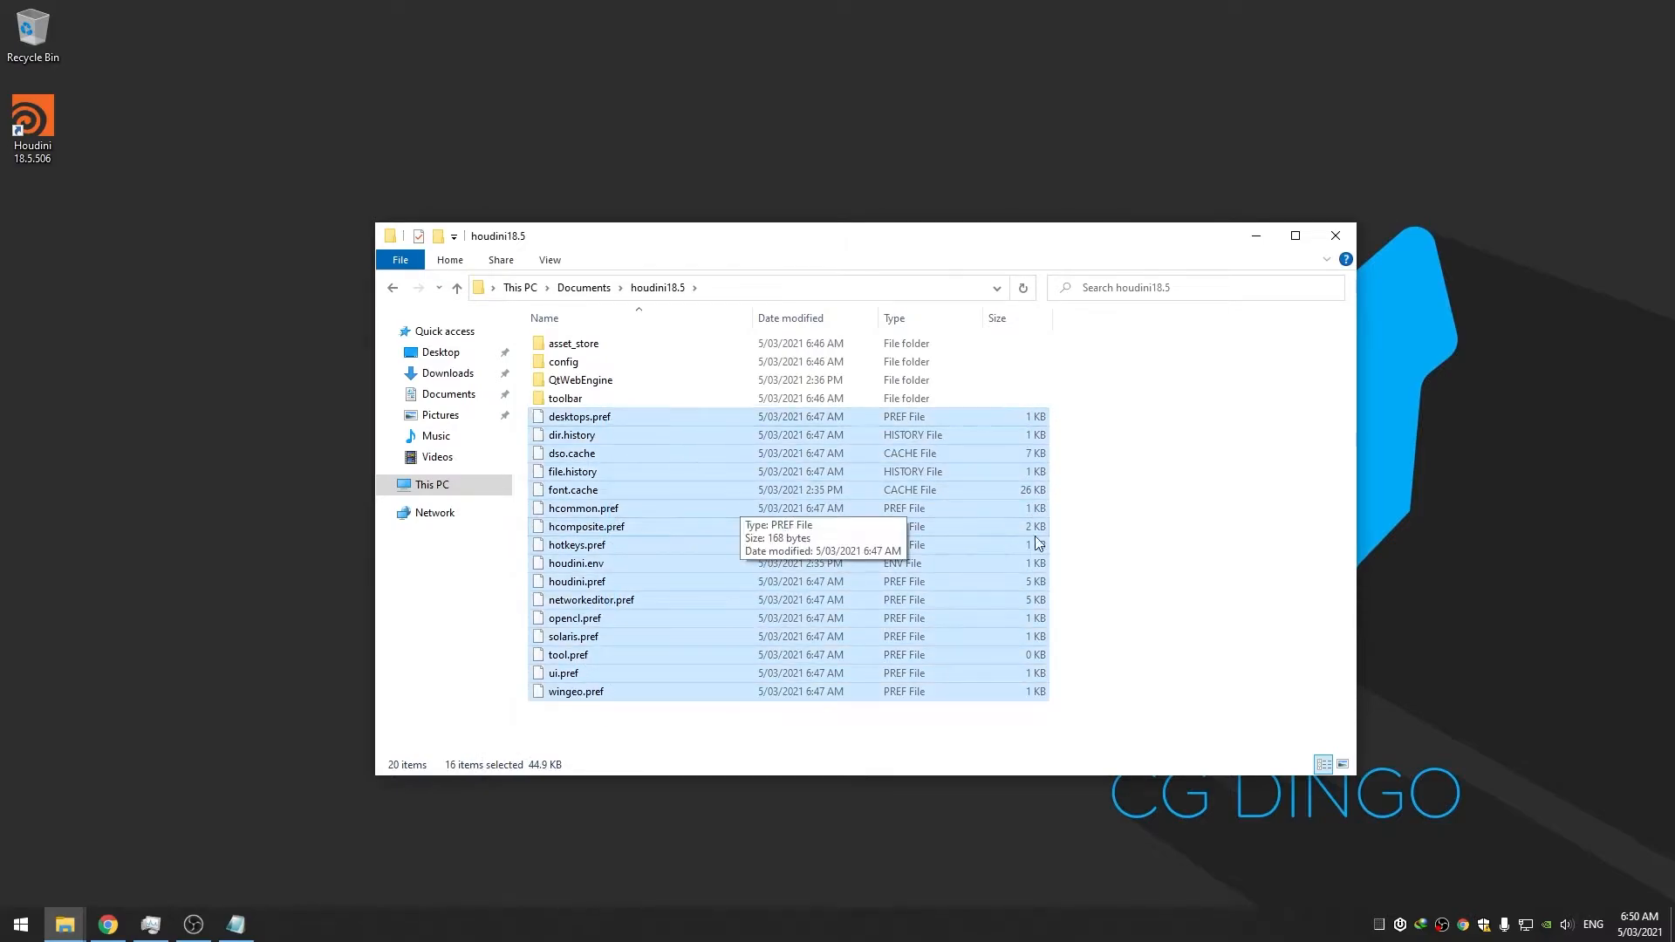
left_click(1119, 501)
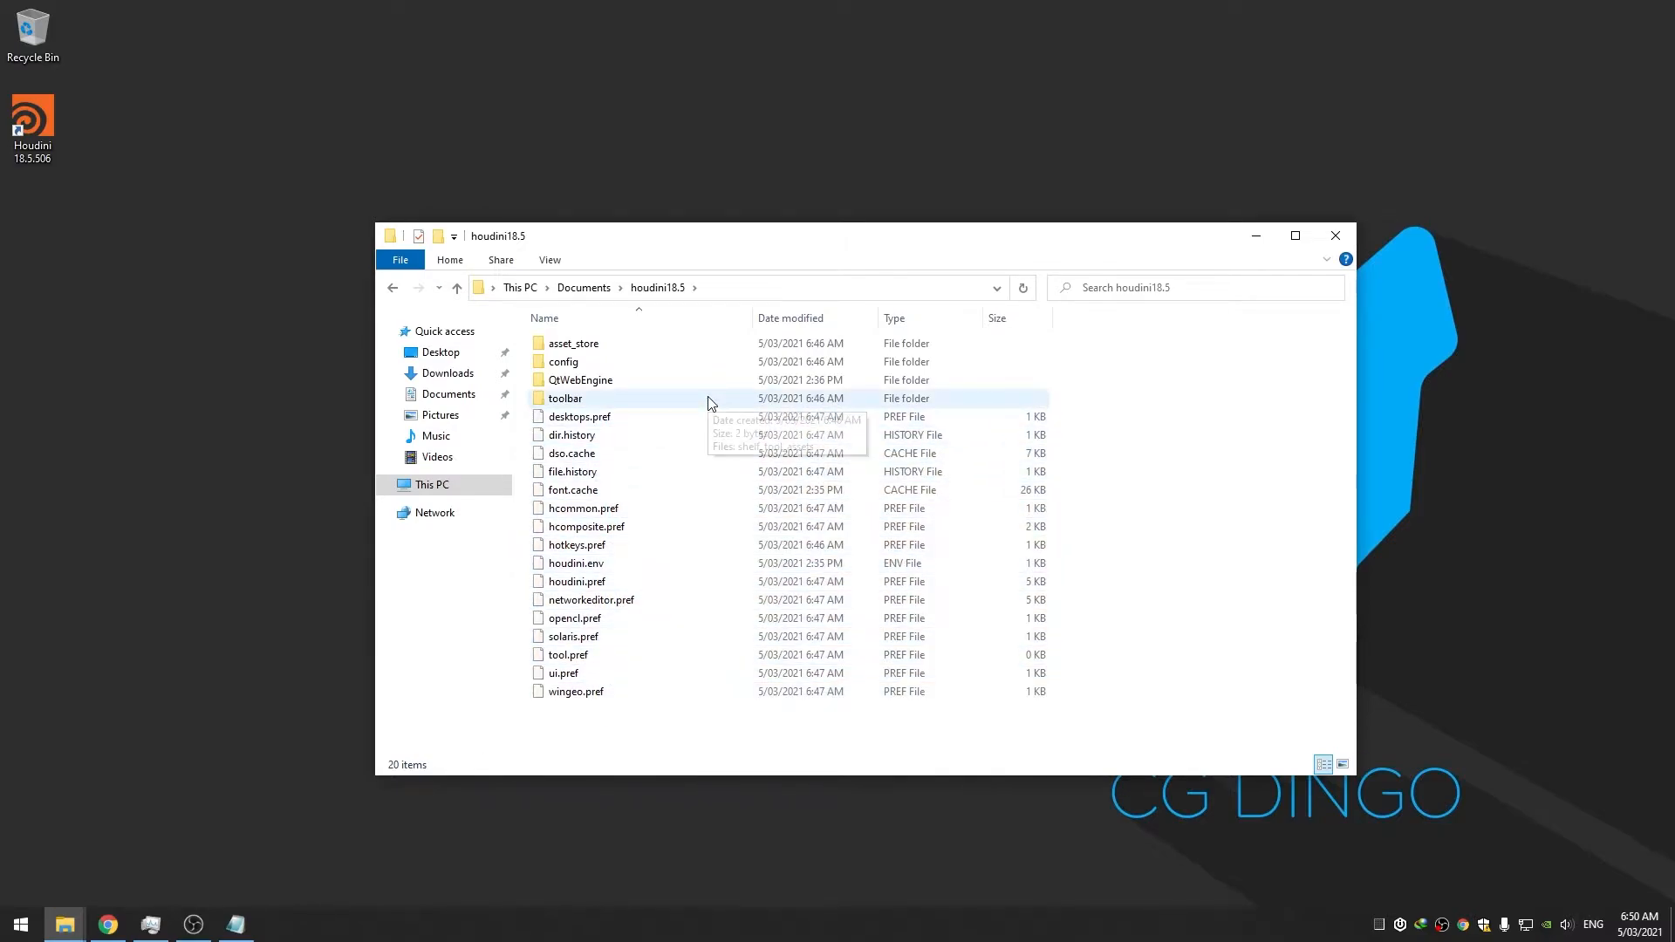
double_click(35, 142)
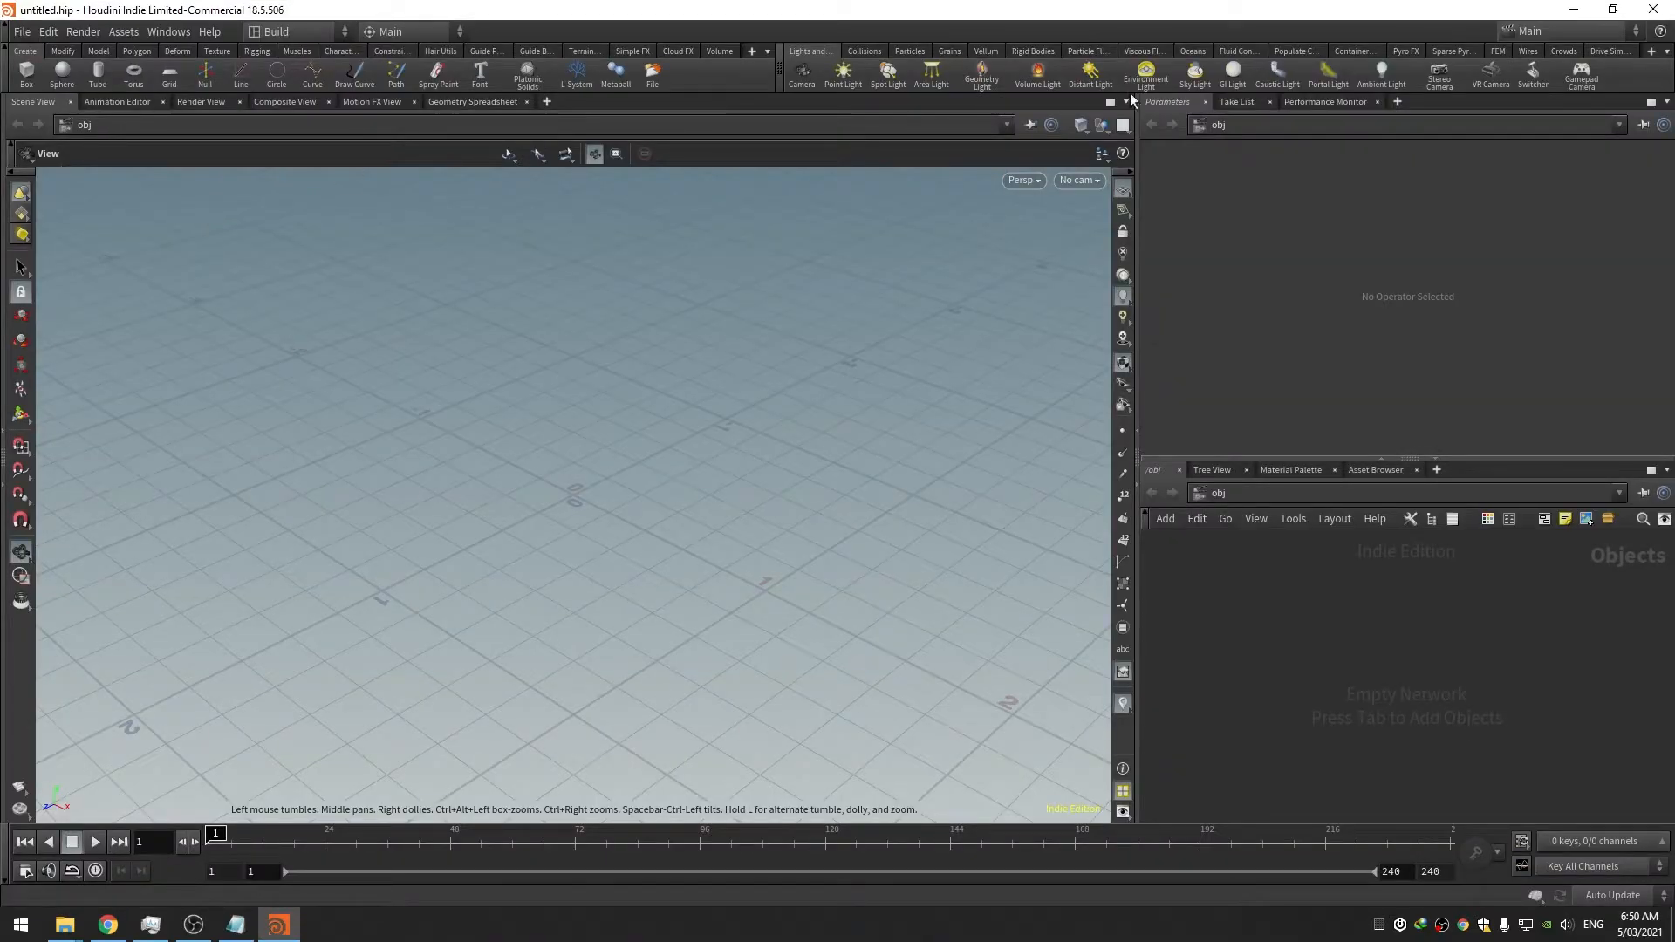
Remove the Lights, Camera, Action shelf set and add a second, widened shelf set dock
left_click(1667, 51)
mouse_move(1632, 162)
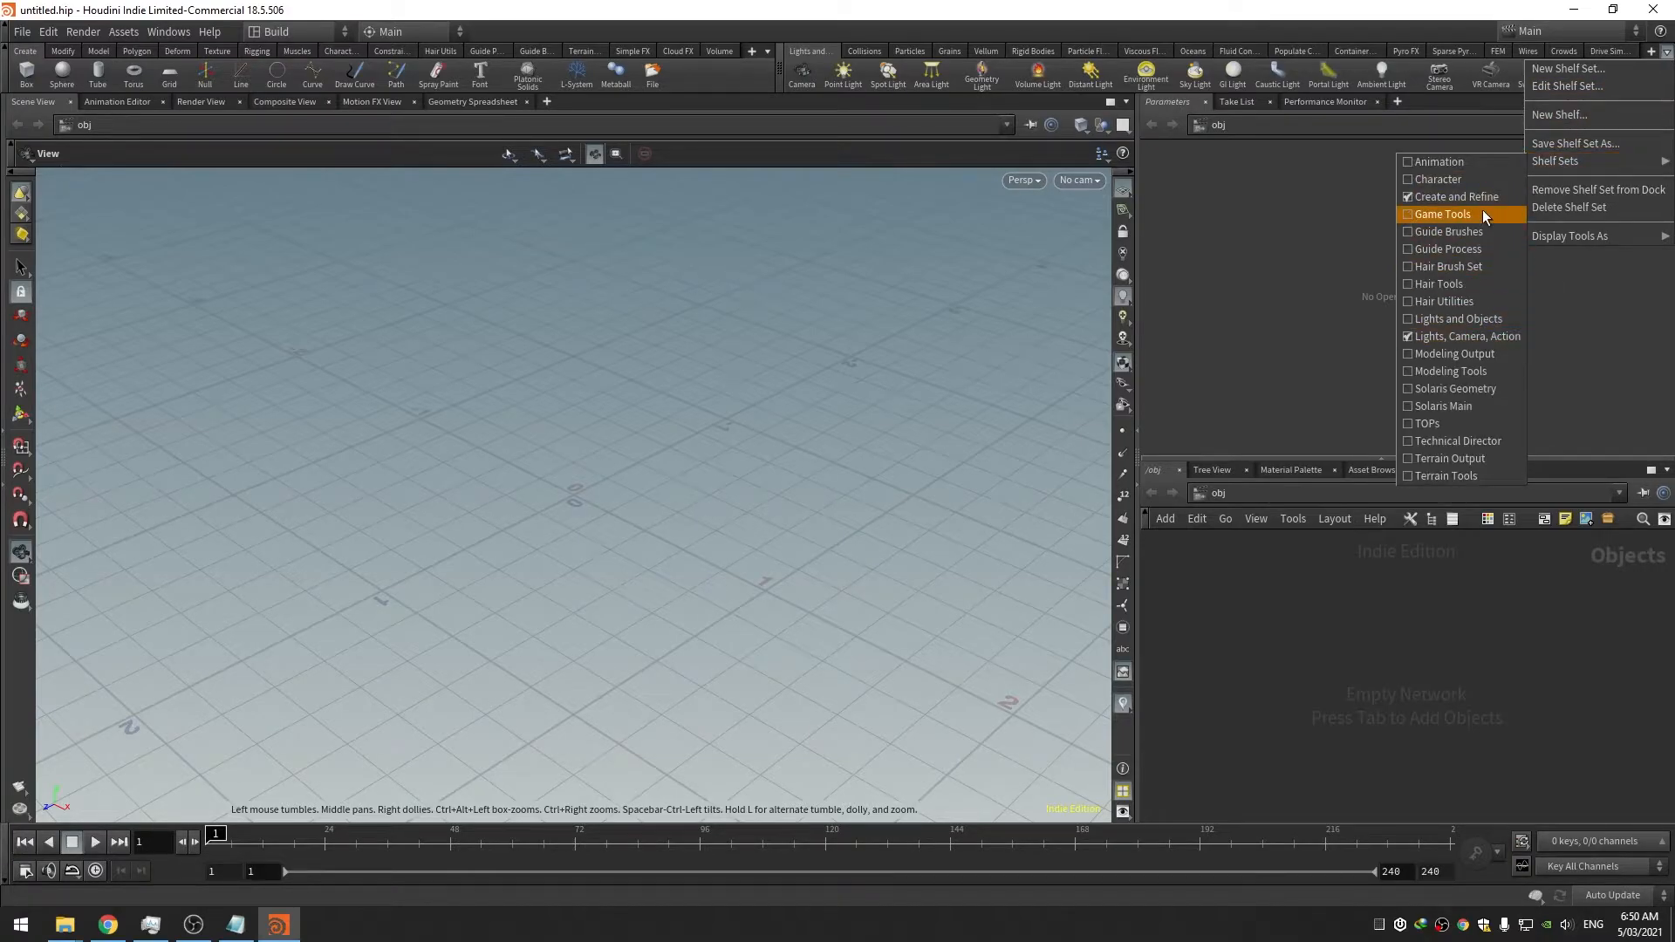
left_click(1477, 336)
left_click(1666, 51)
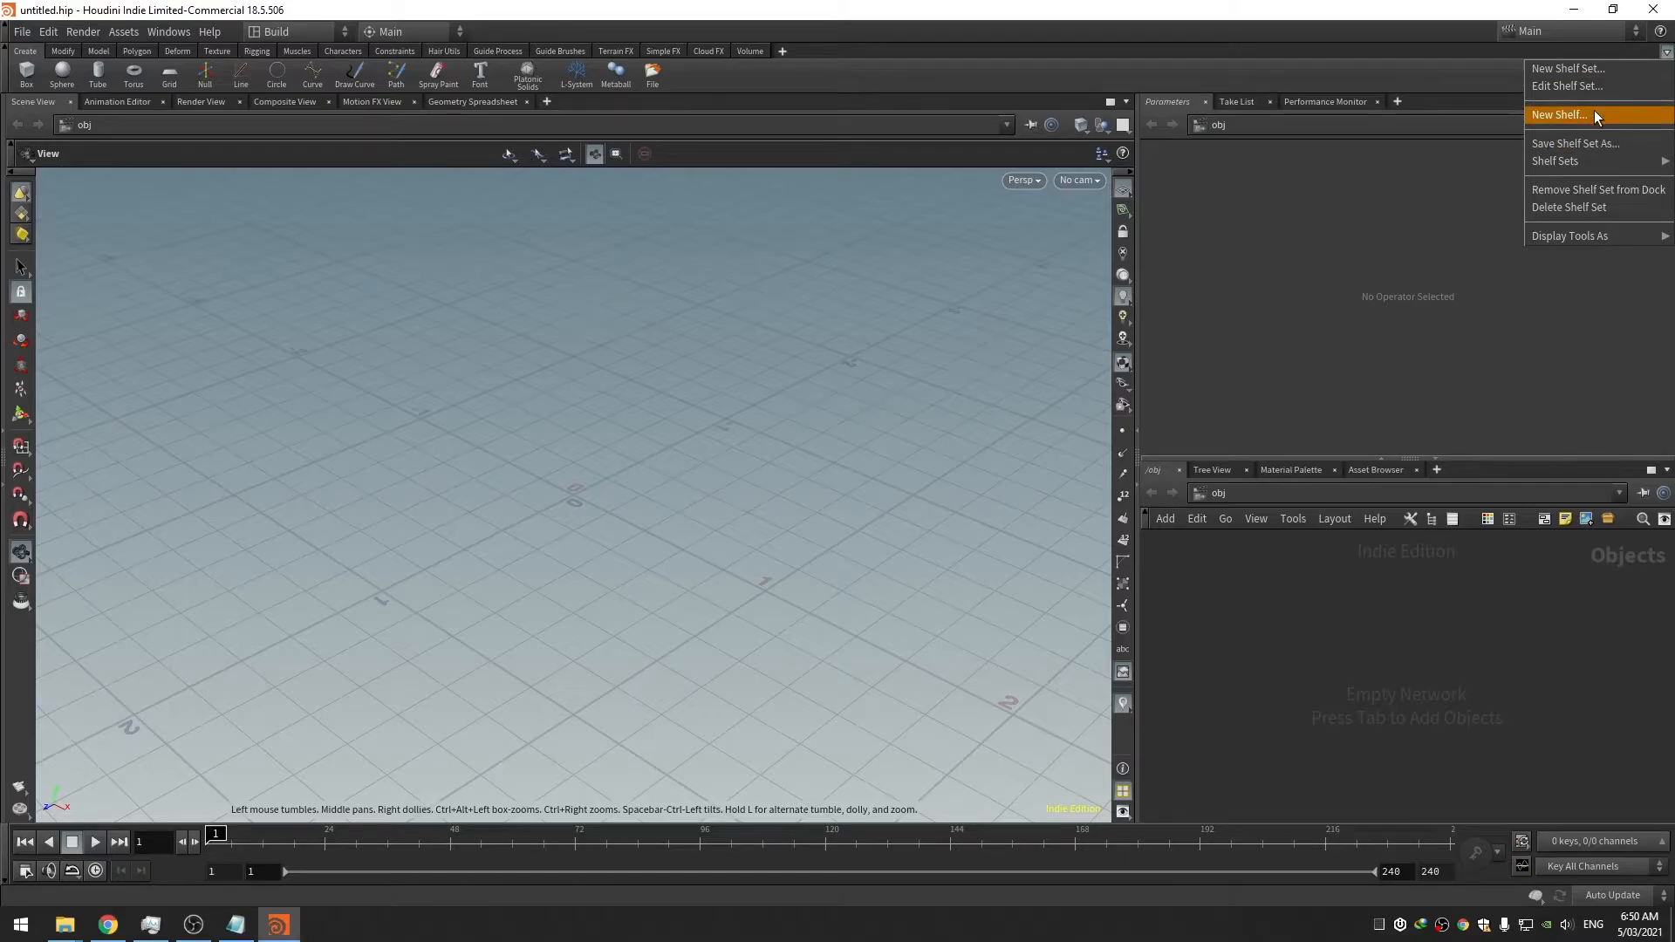
left_click(1594, 114)
left_click(1611, 331)
left_click(1667, 52)
left_click(1625, 72)
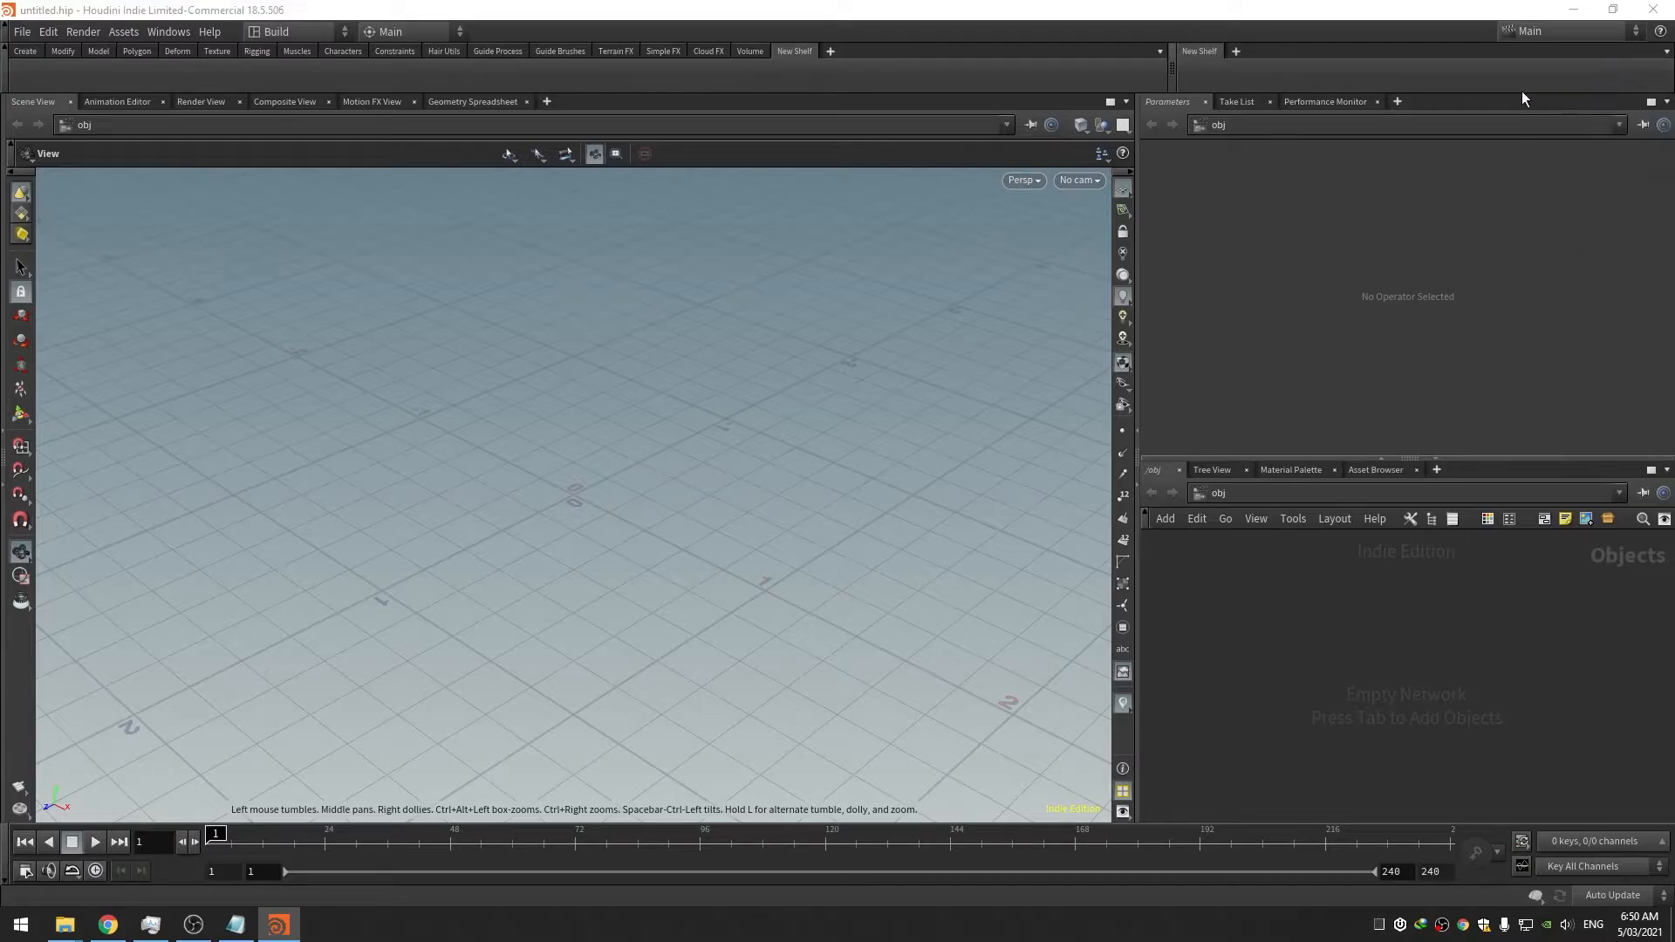
left_click_drag(1171, 77, 957, 75)
left_click(1021, 52)
left_click(1084, 110)
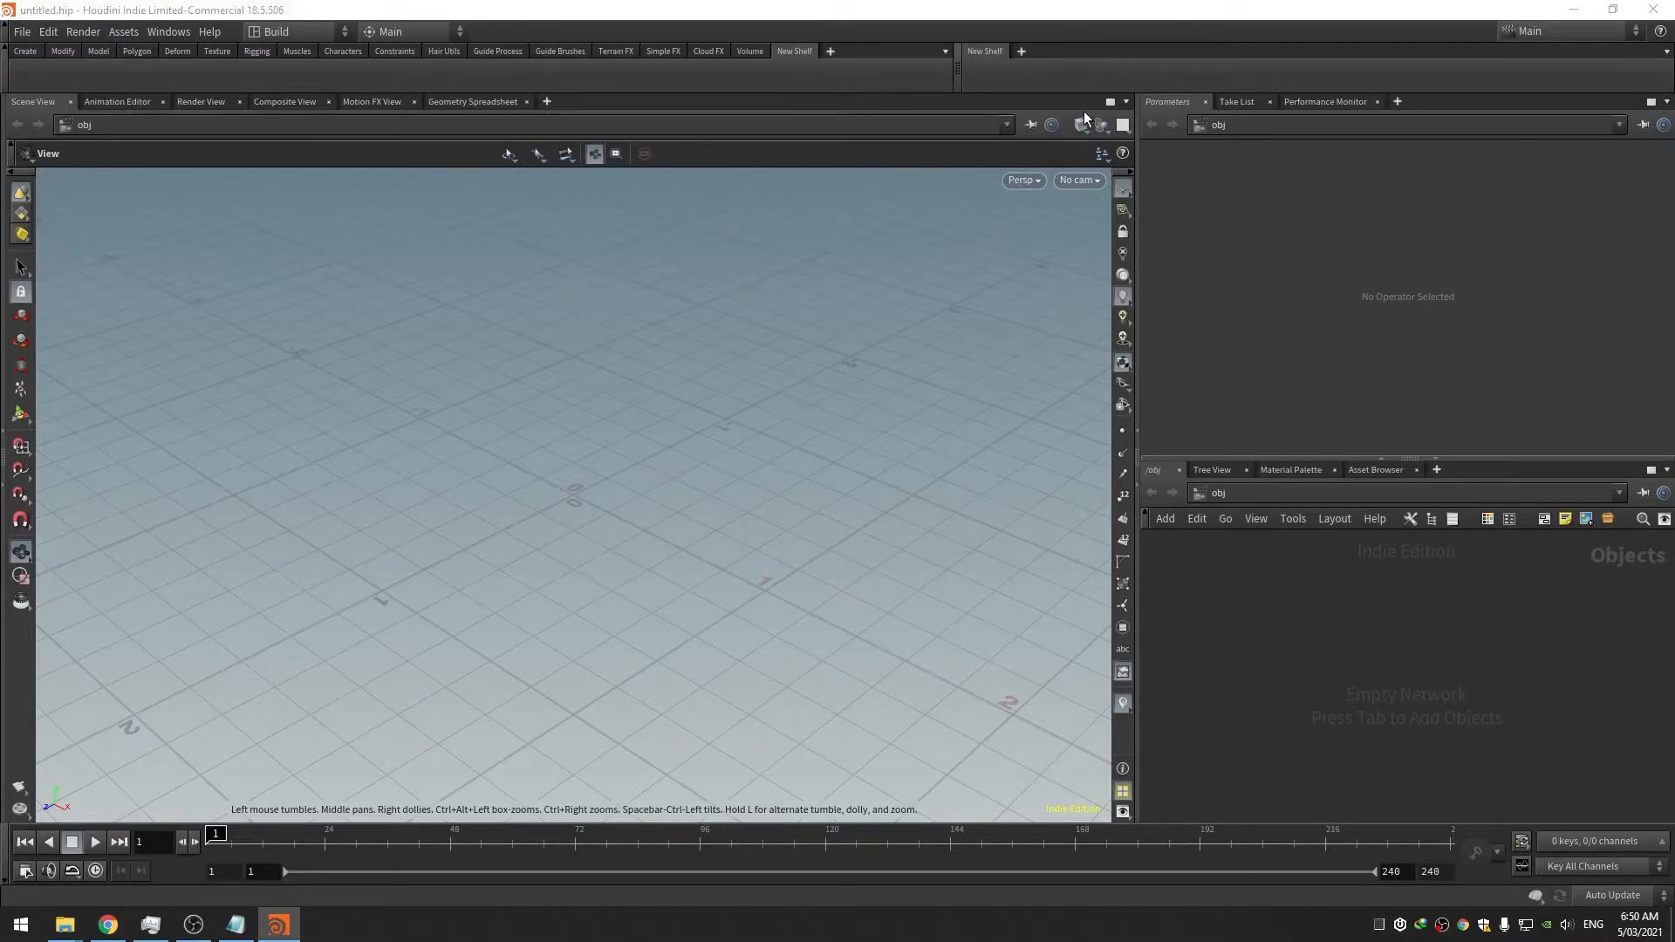
Add the SideFX Labs, Lights and Cameras and Container Tools shelves, then remove the New Shelf tab
left_click(1023, 51)
mouse_move(1050, 118)
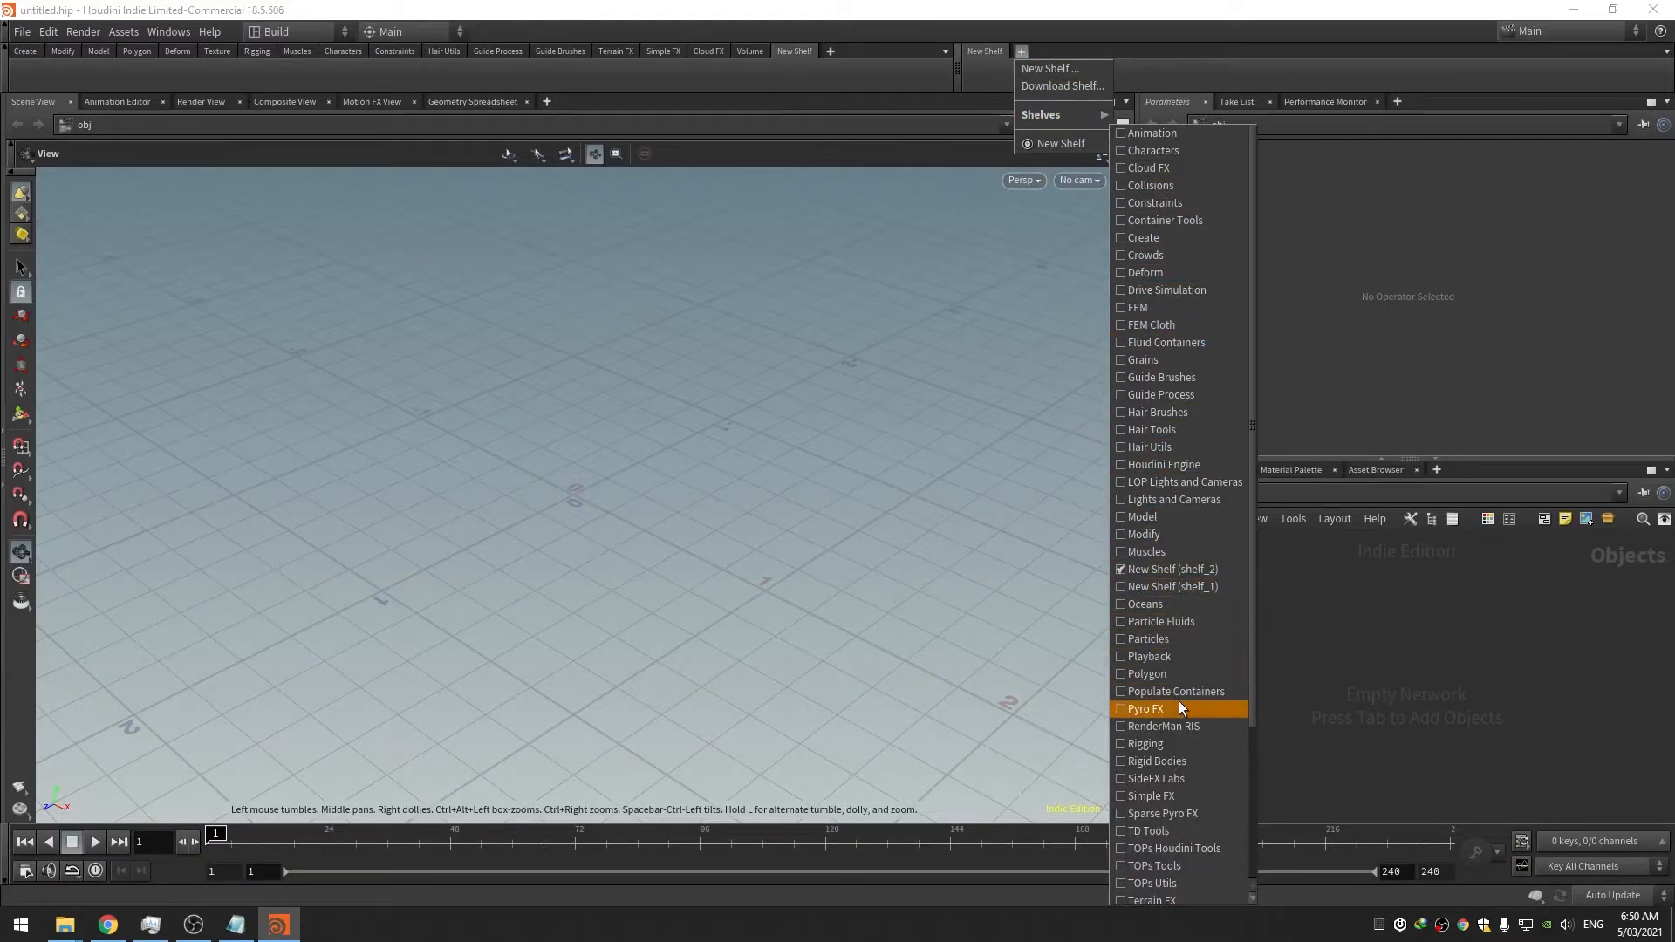
scroll(1180, 696, "down", 1)
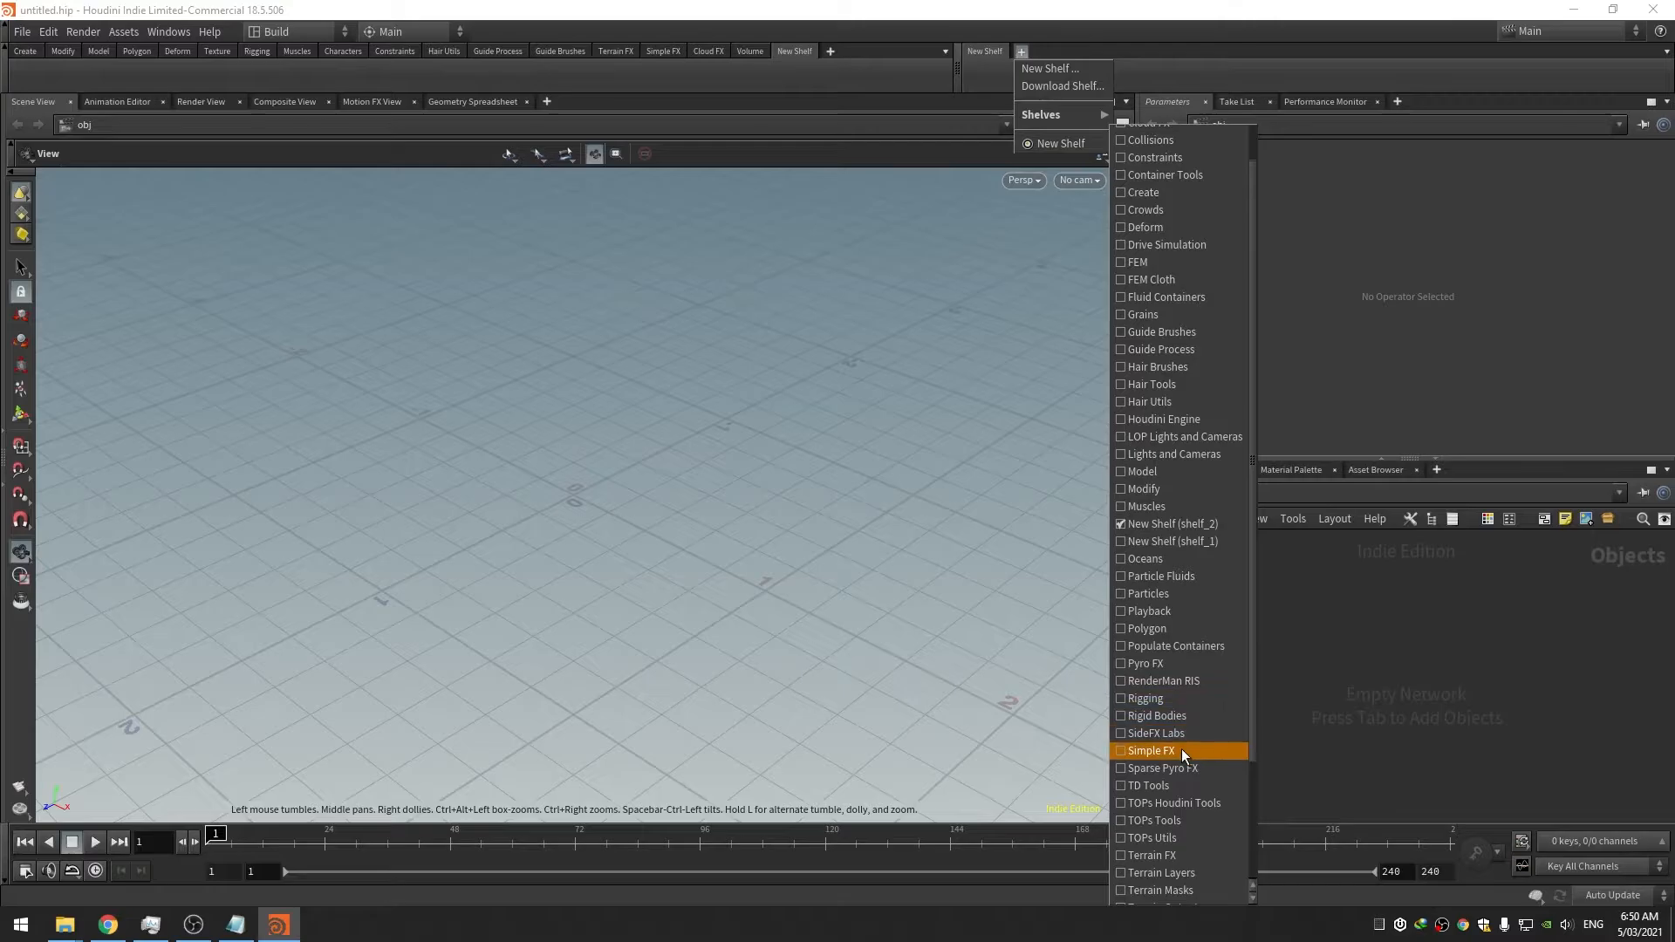
left_click(1185, 738)
left_click(1076, 52)
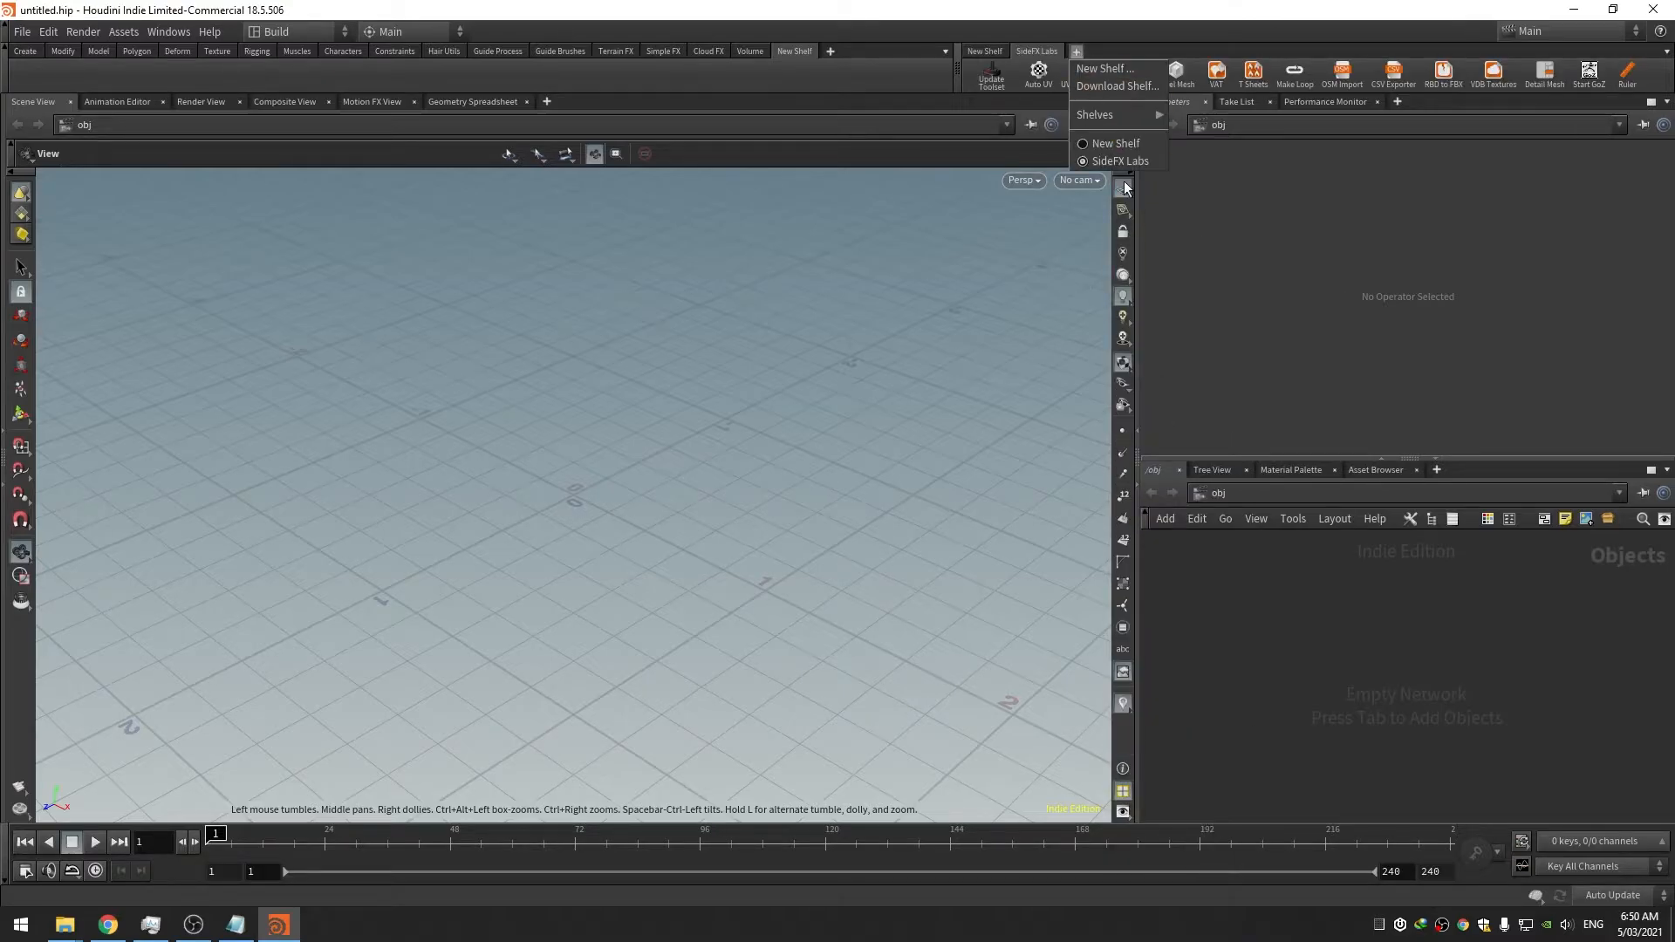
mouse_move(1117, 117)
scroll(1258, 515, "down", 2)
scroll(1256, 559, "down", 5)
scroll(1275, 499, "up", 4)
left_click(1259, 441)
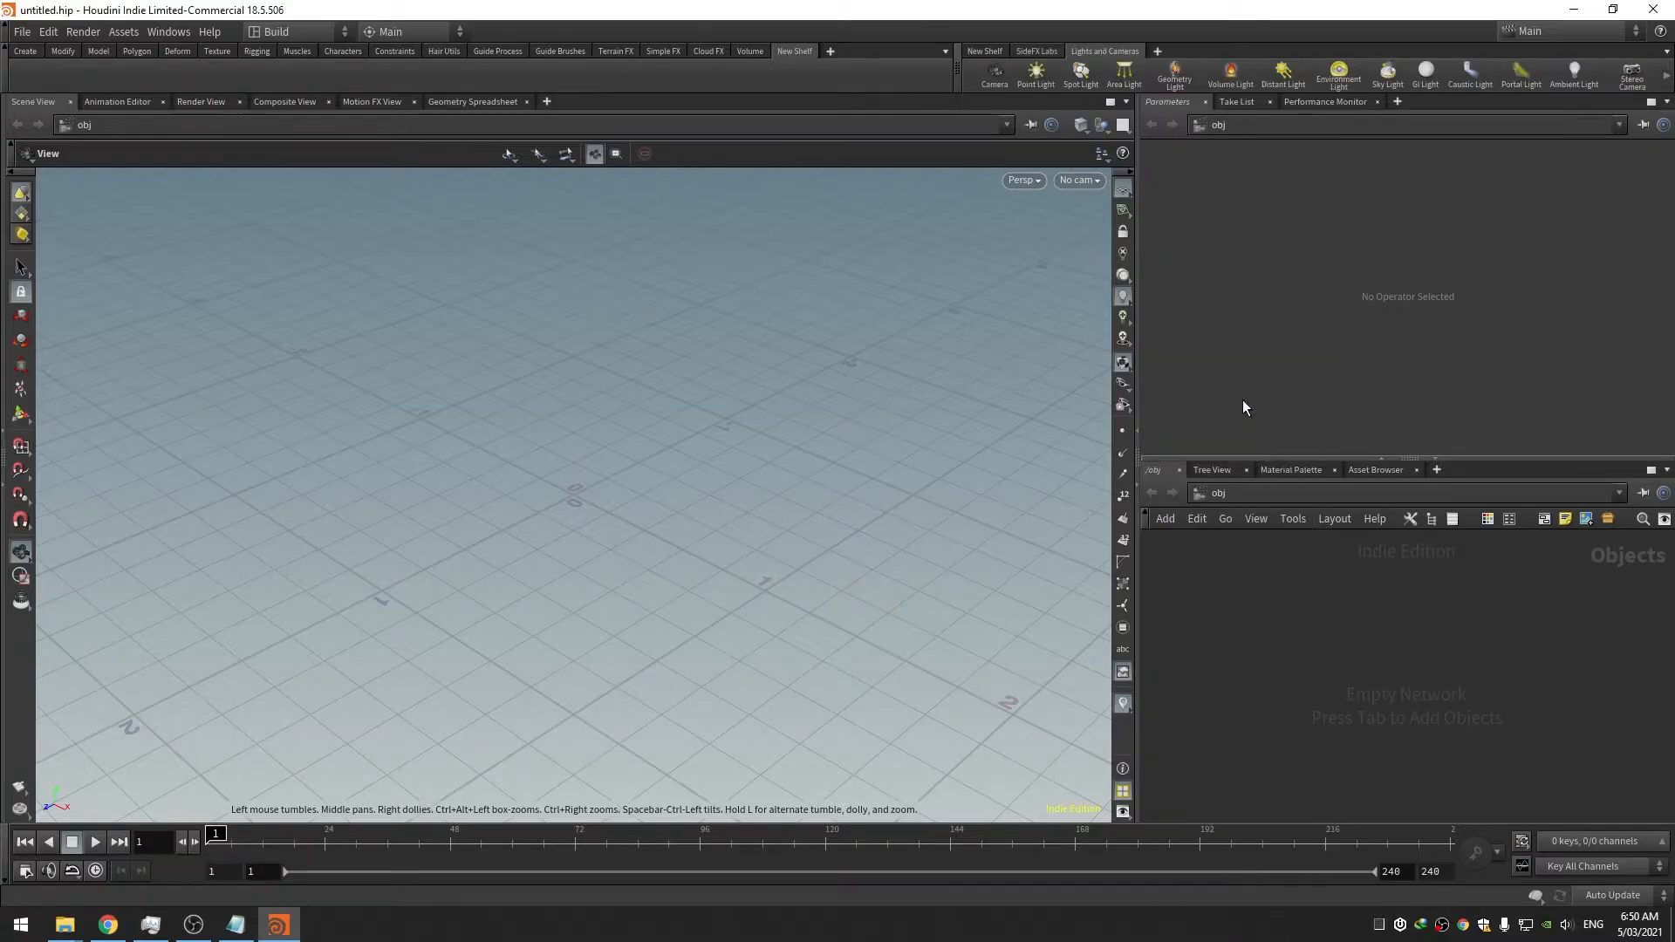
left_click(1158, 51)
mouse_move(1177, 115)
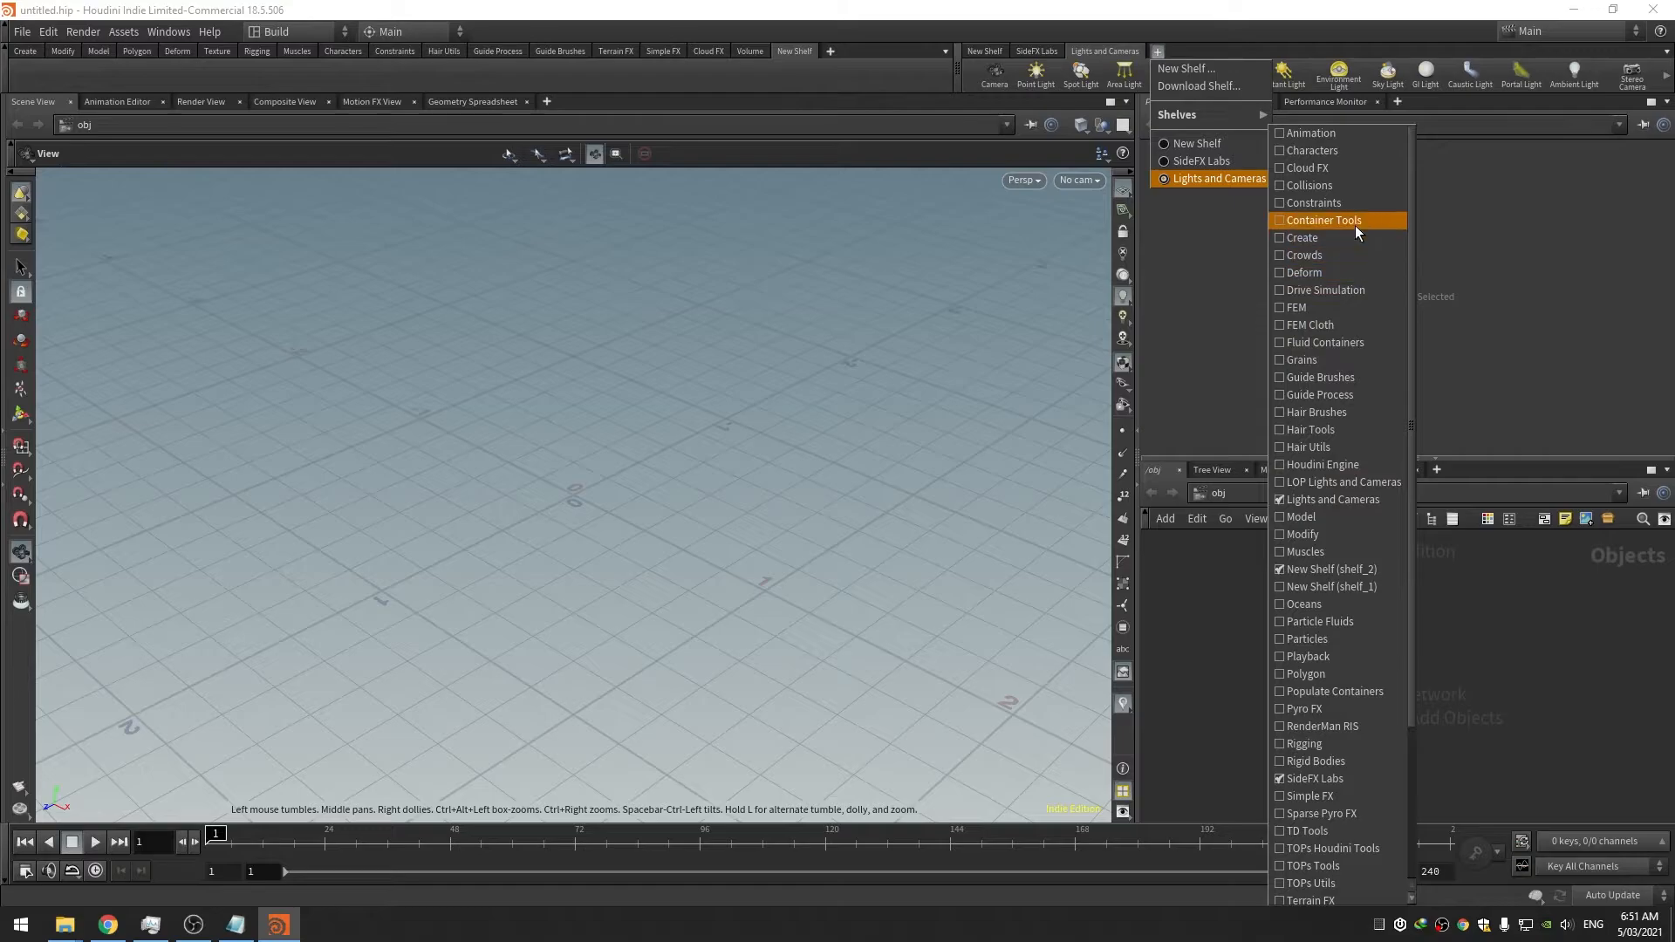
left_click(1356, 232)
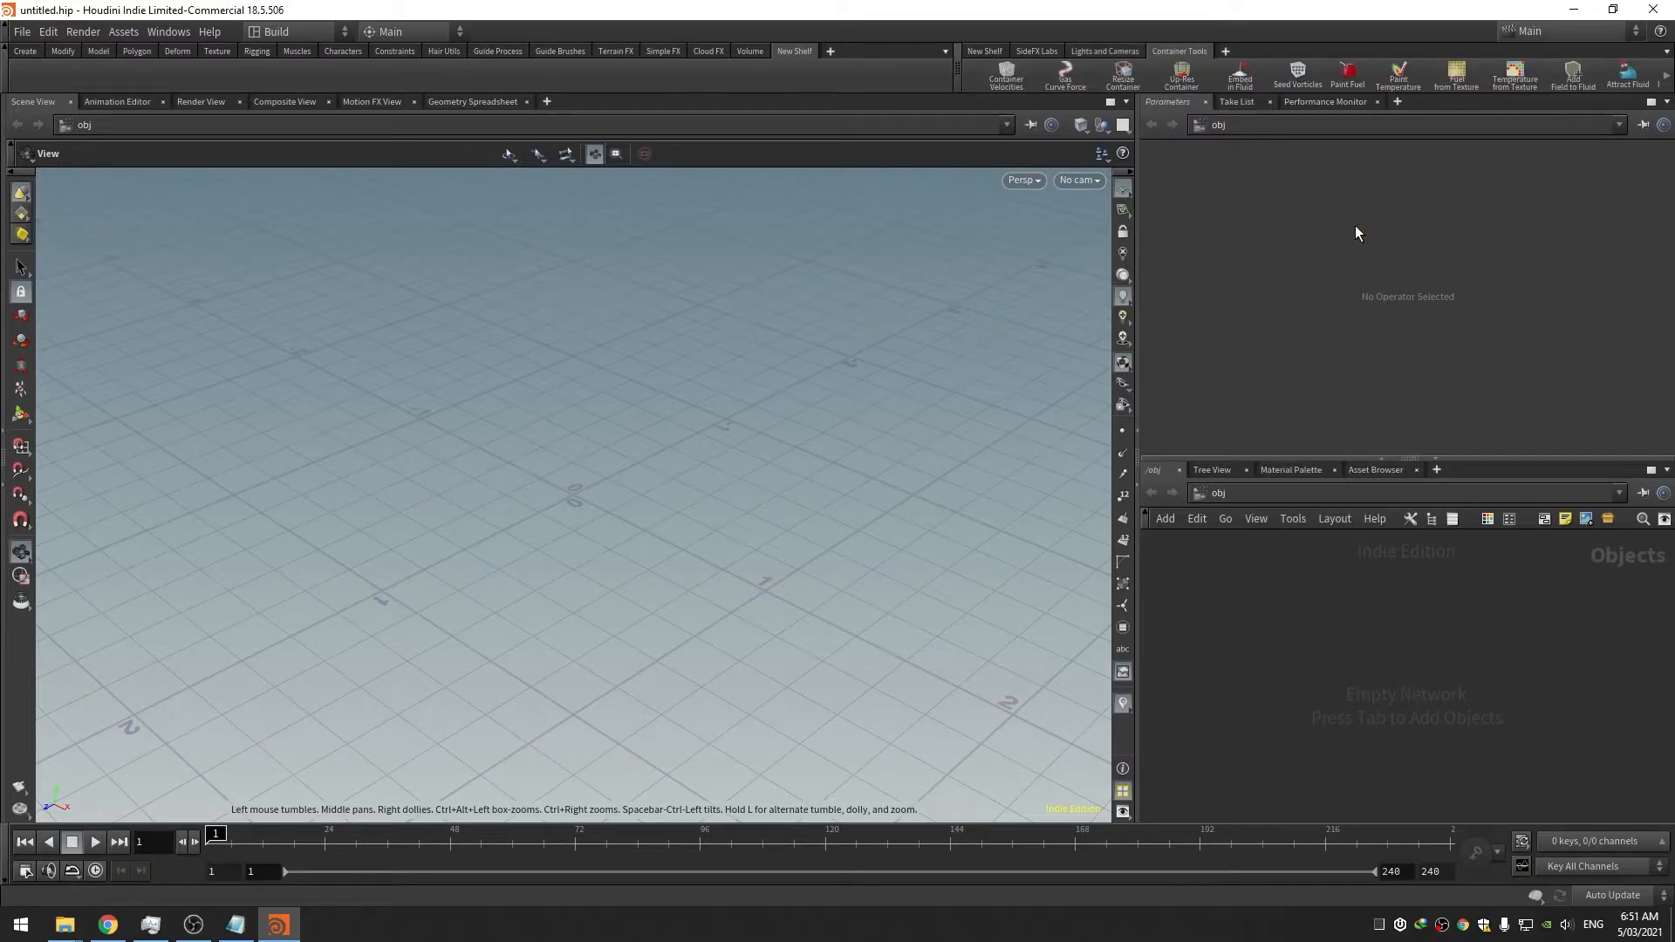
right_click(998, 49)
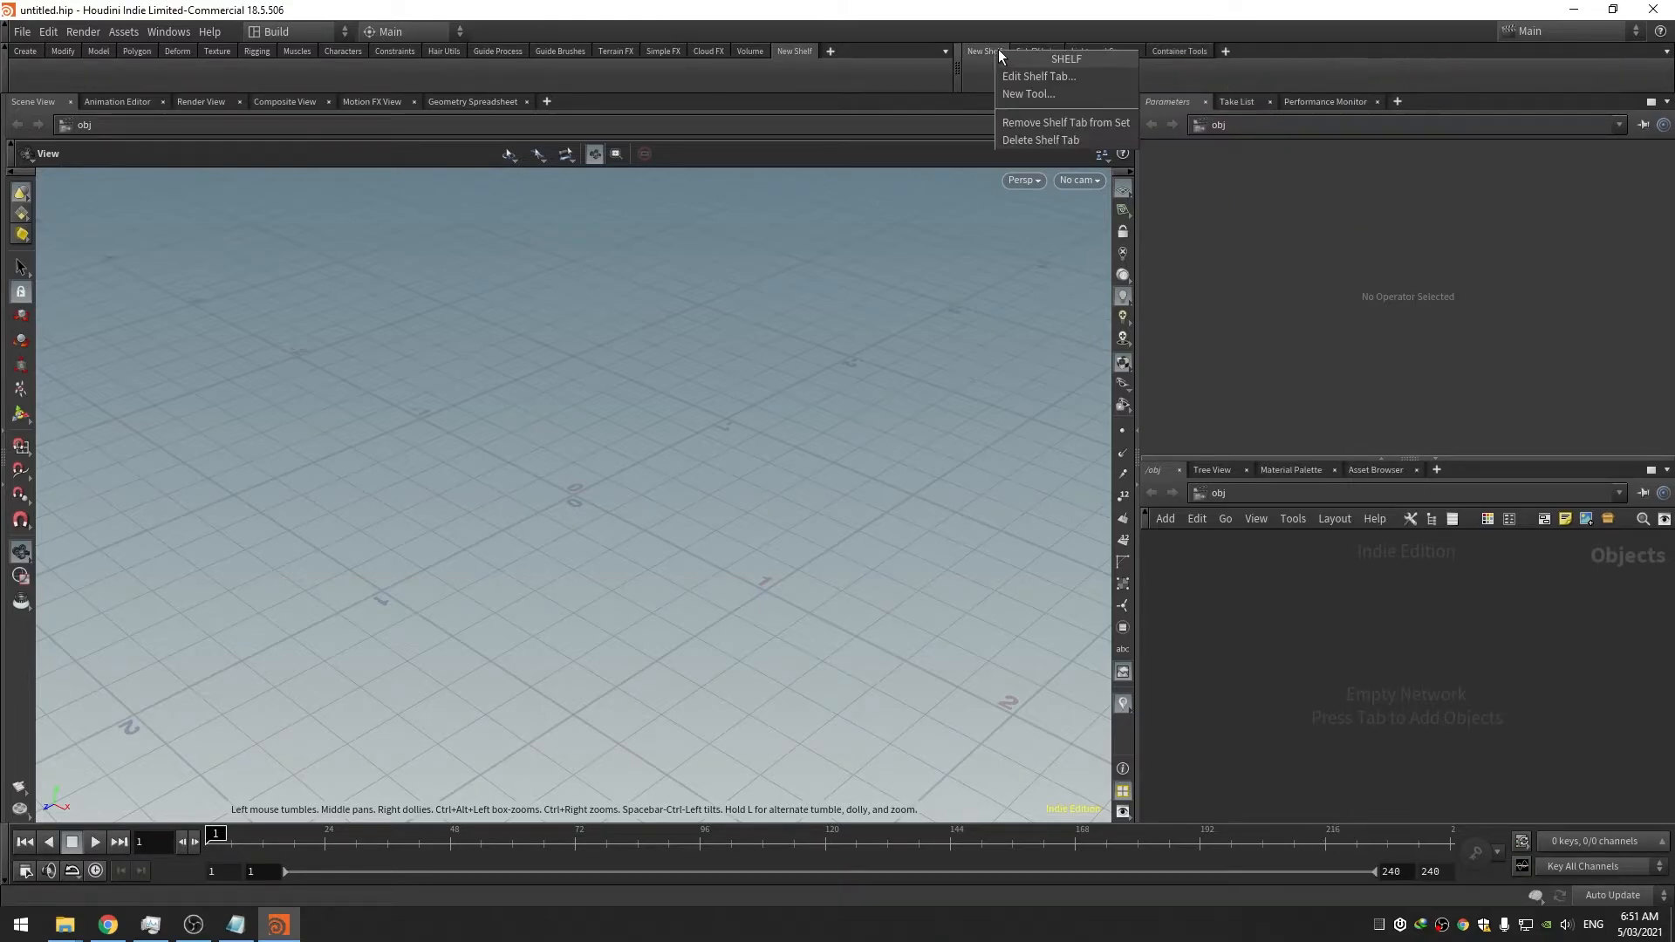
left_click(1075, 124)
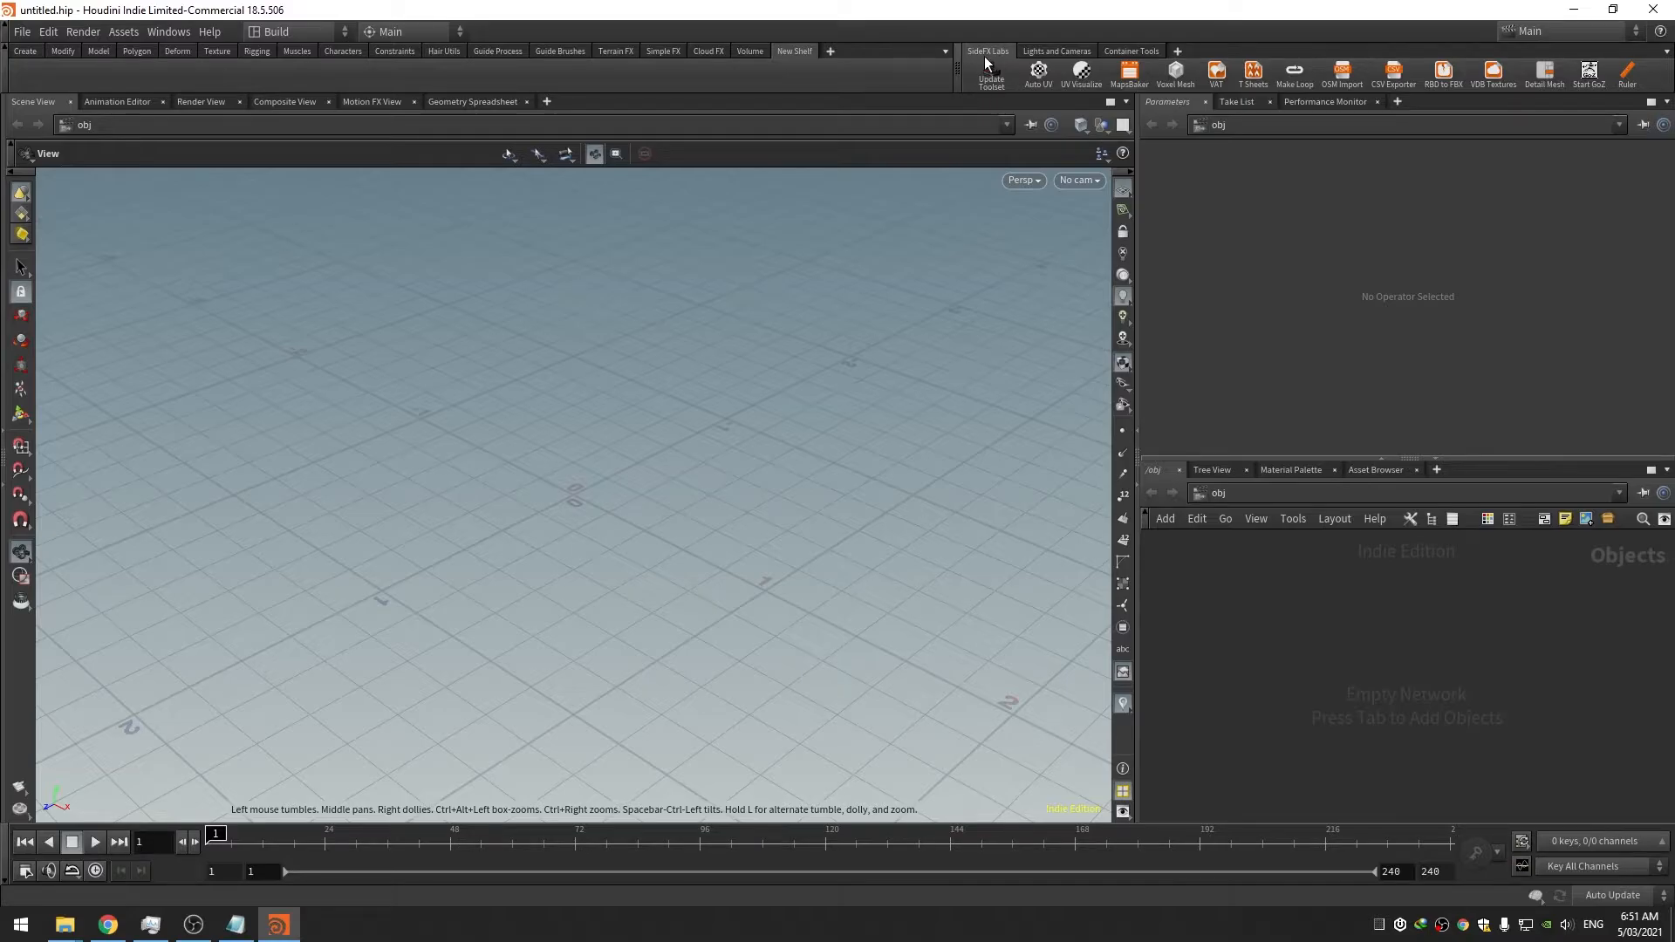
Rename the shelf set to primary_shelf_set with the label 'Primary Shelf'
left_click(1666, 53)
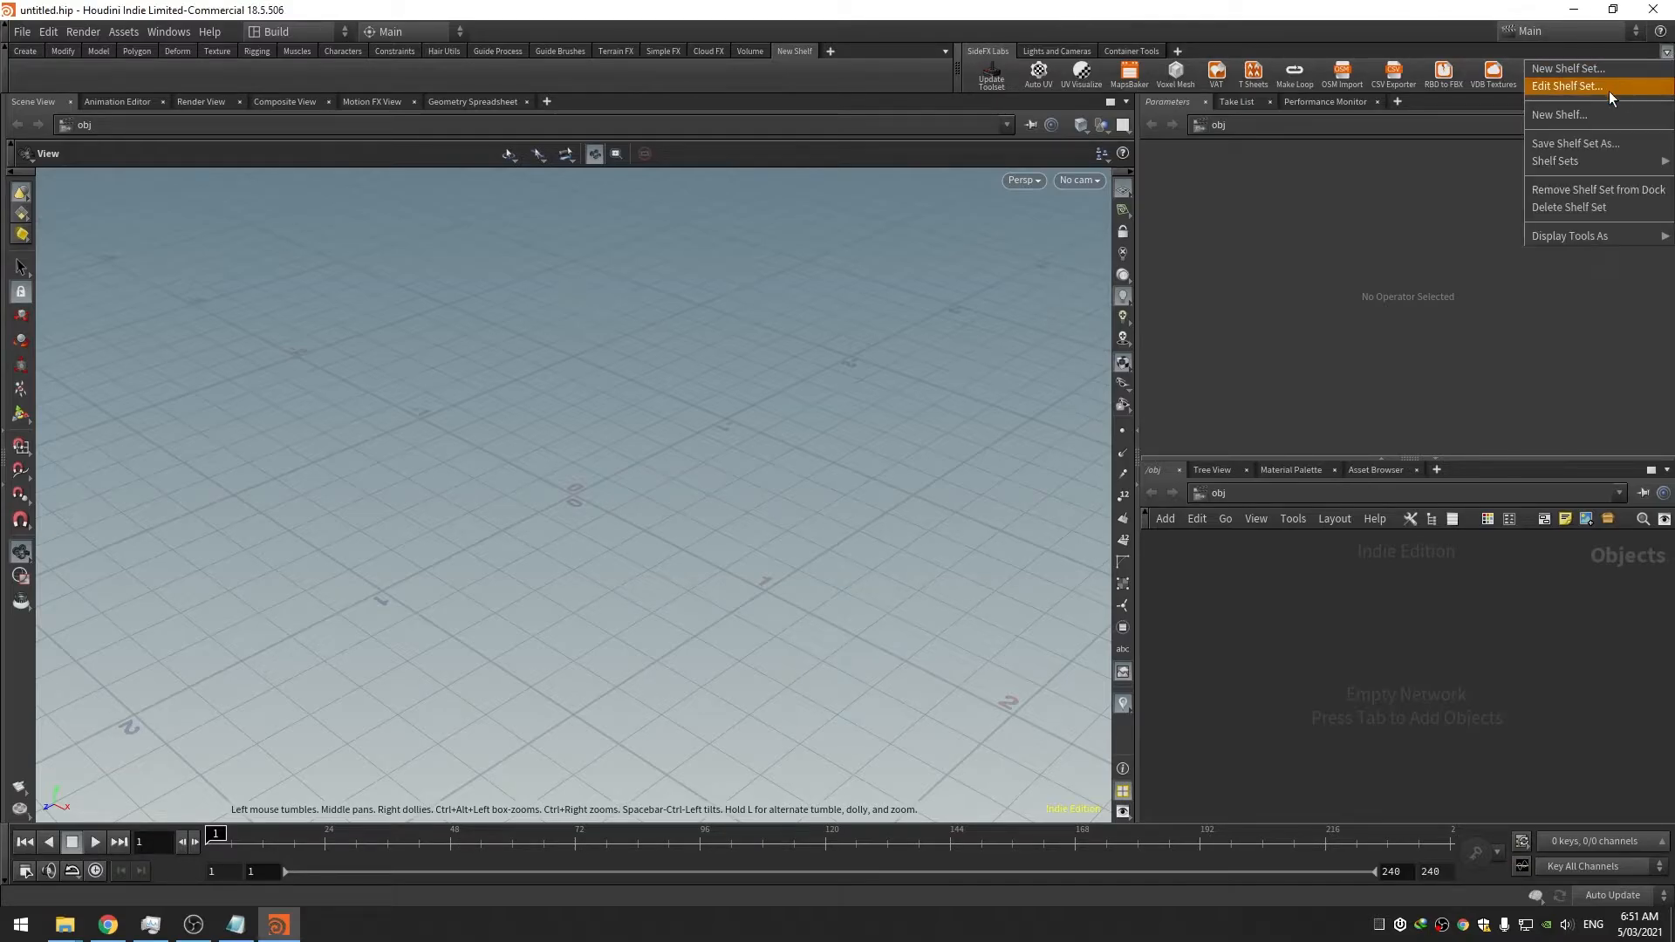
left_click(1597, 87)
left_click_drag(1201, 33, 1231, 161)
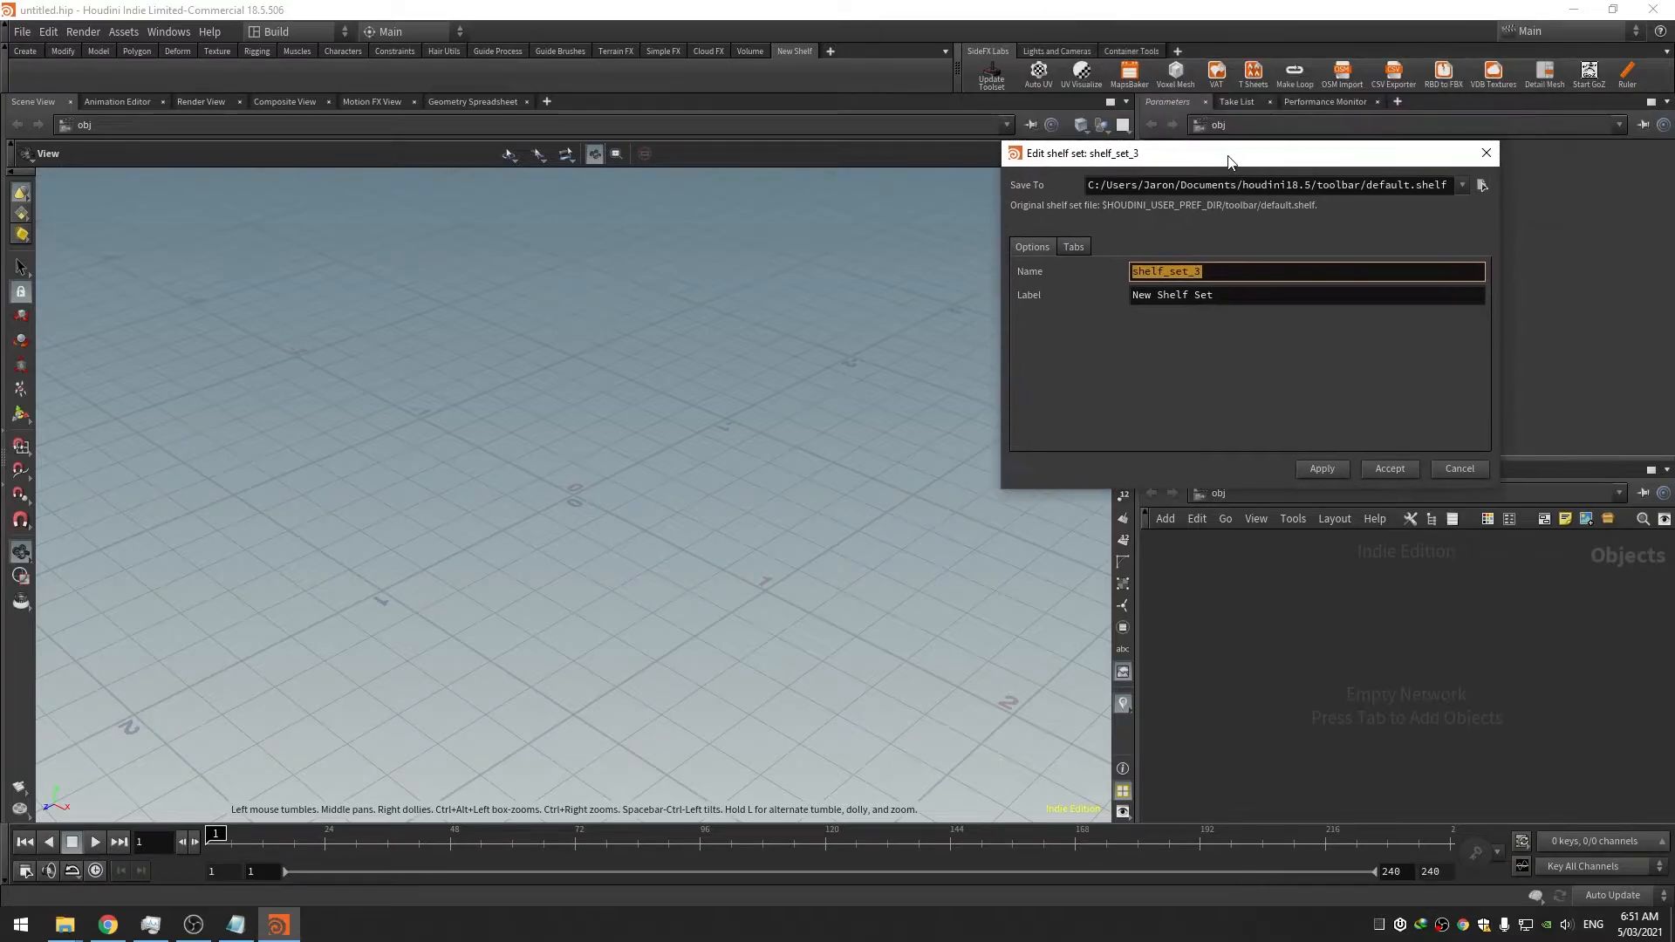
type("primary_shelf_set")
key("Tab")
type("Primary Shelf")
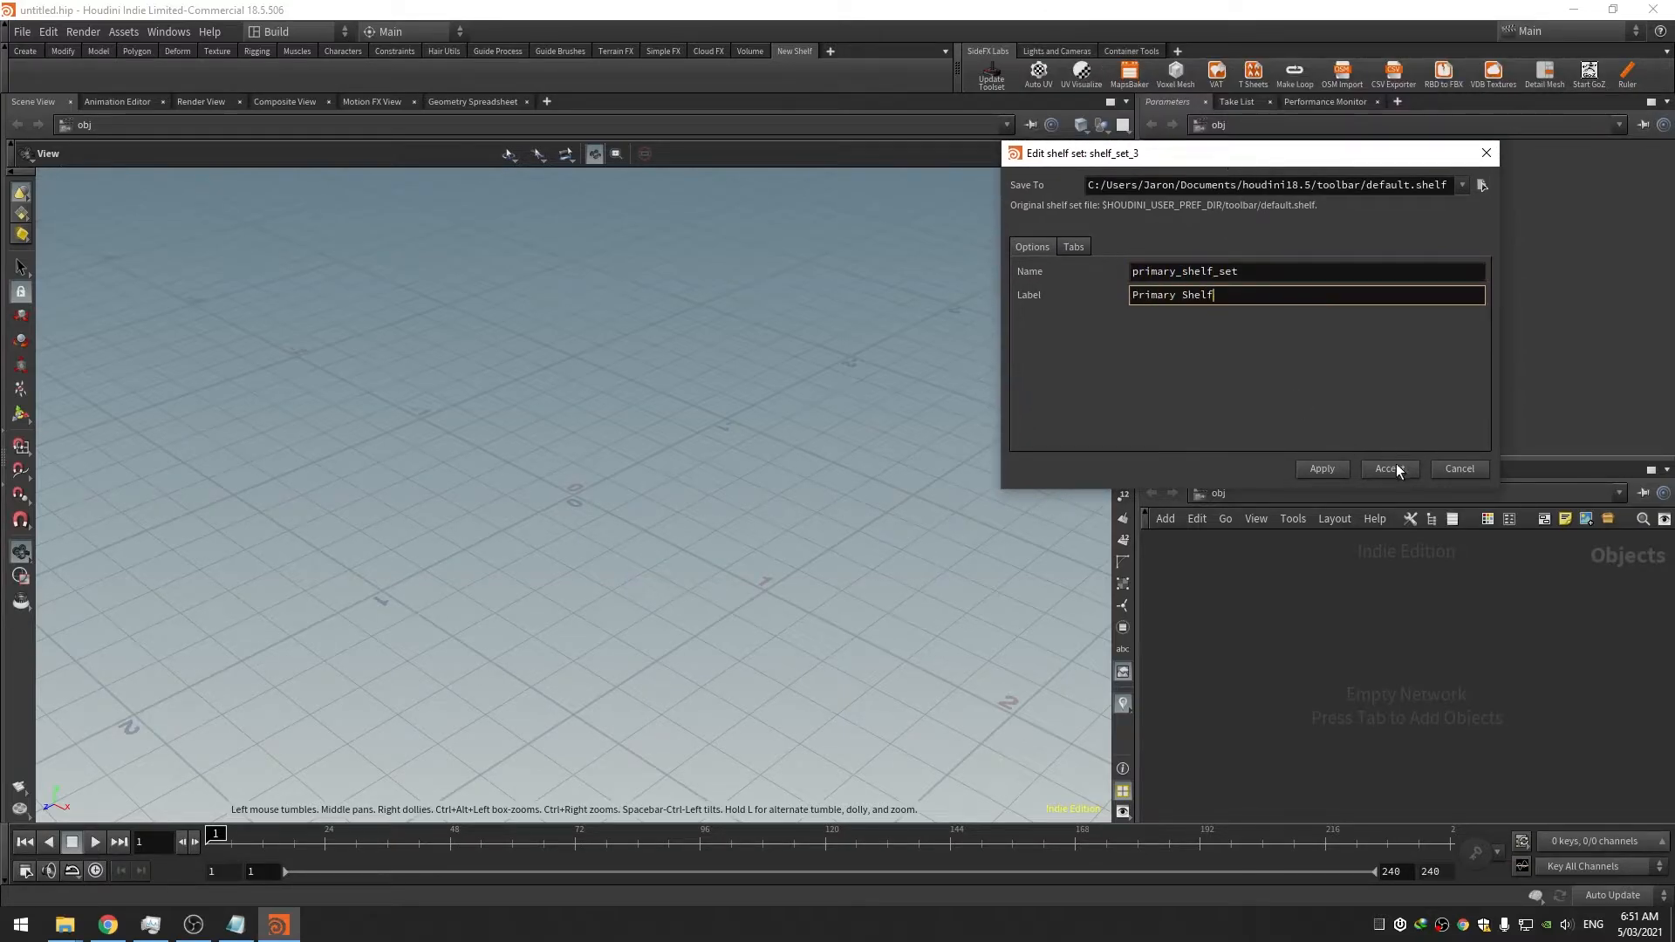
left_click(1397, 472)
Take the Create and Refine shelf set off the dock
left_click(1662, 54)
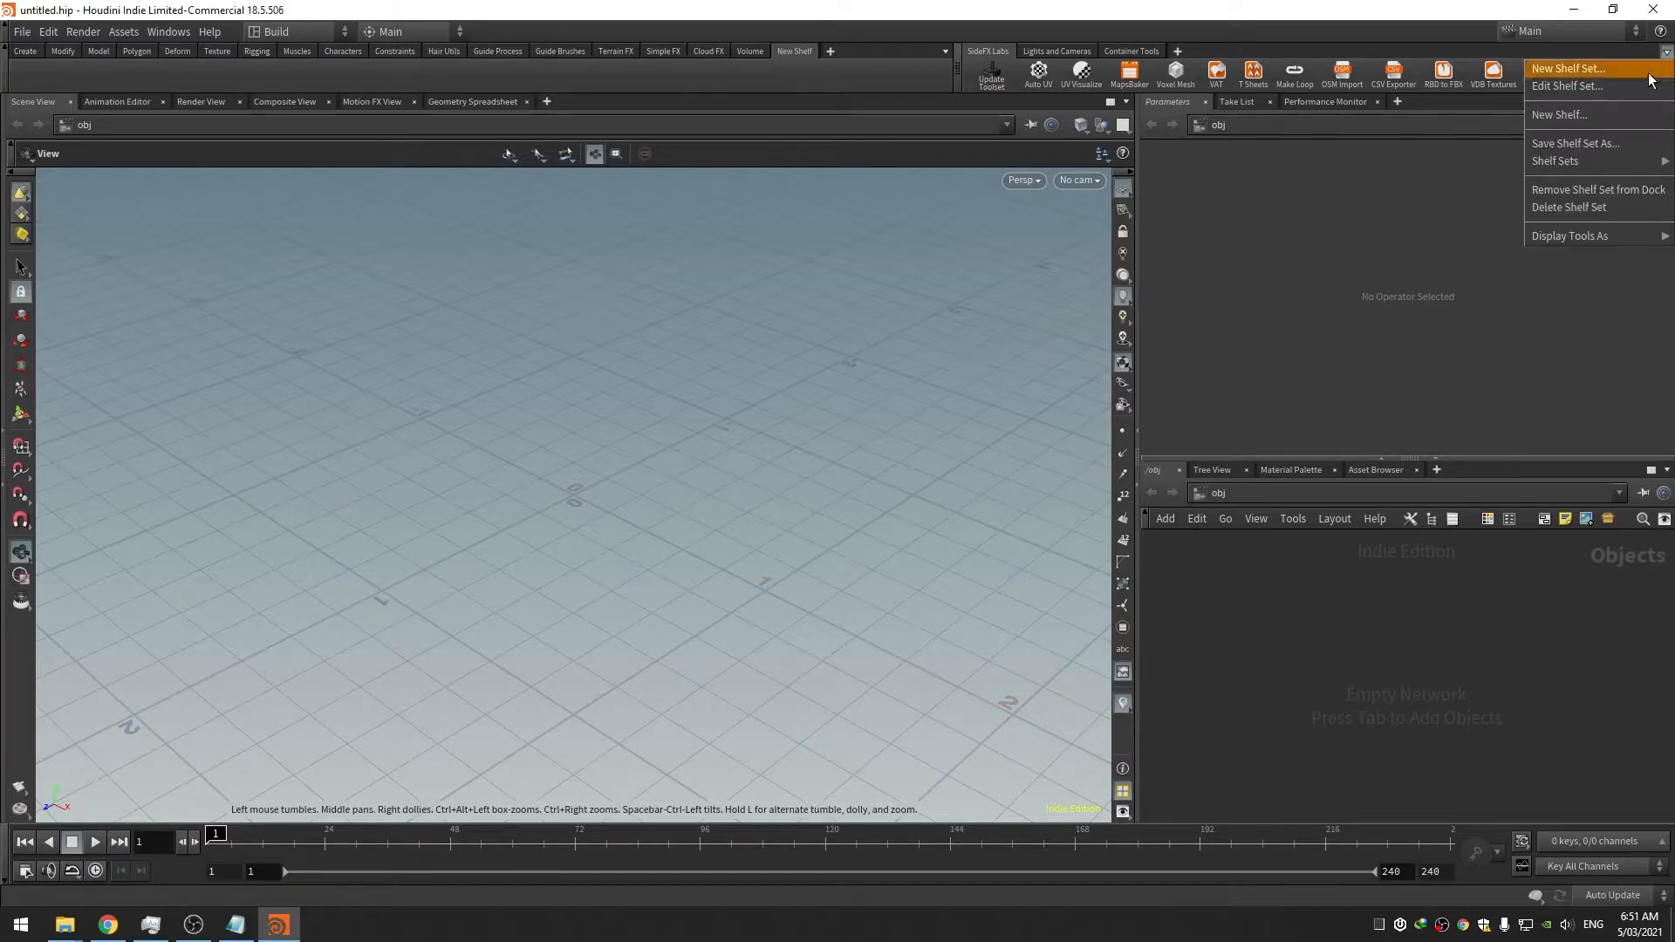
mouse_move(1611, 164)
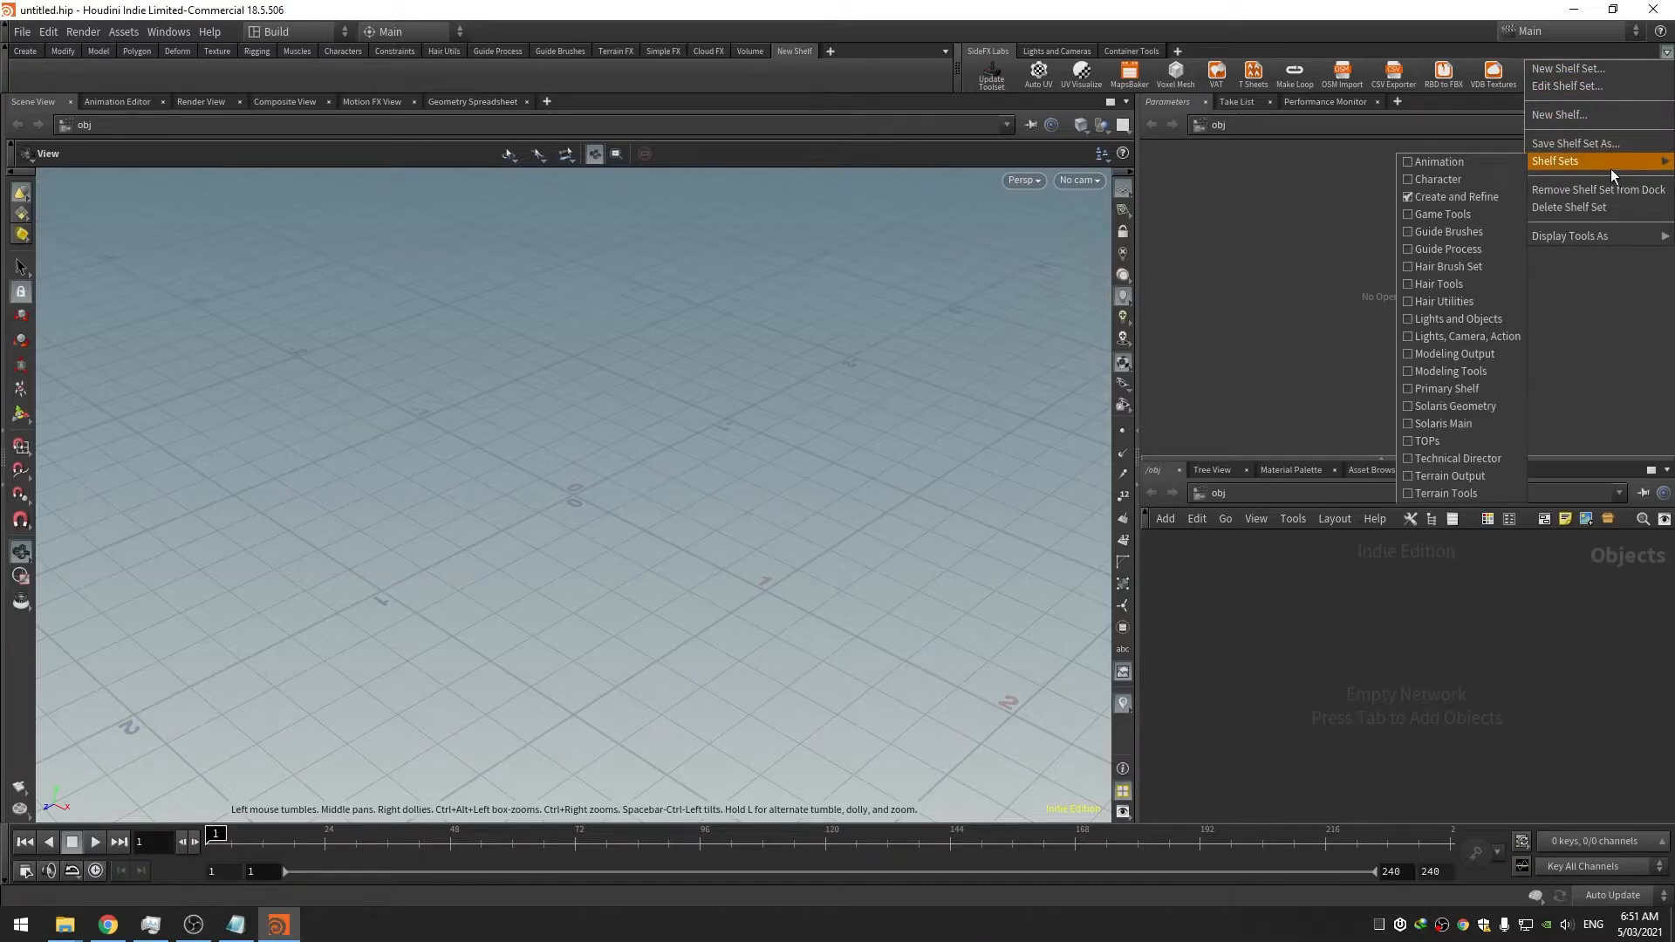
left_click(1470, 201)
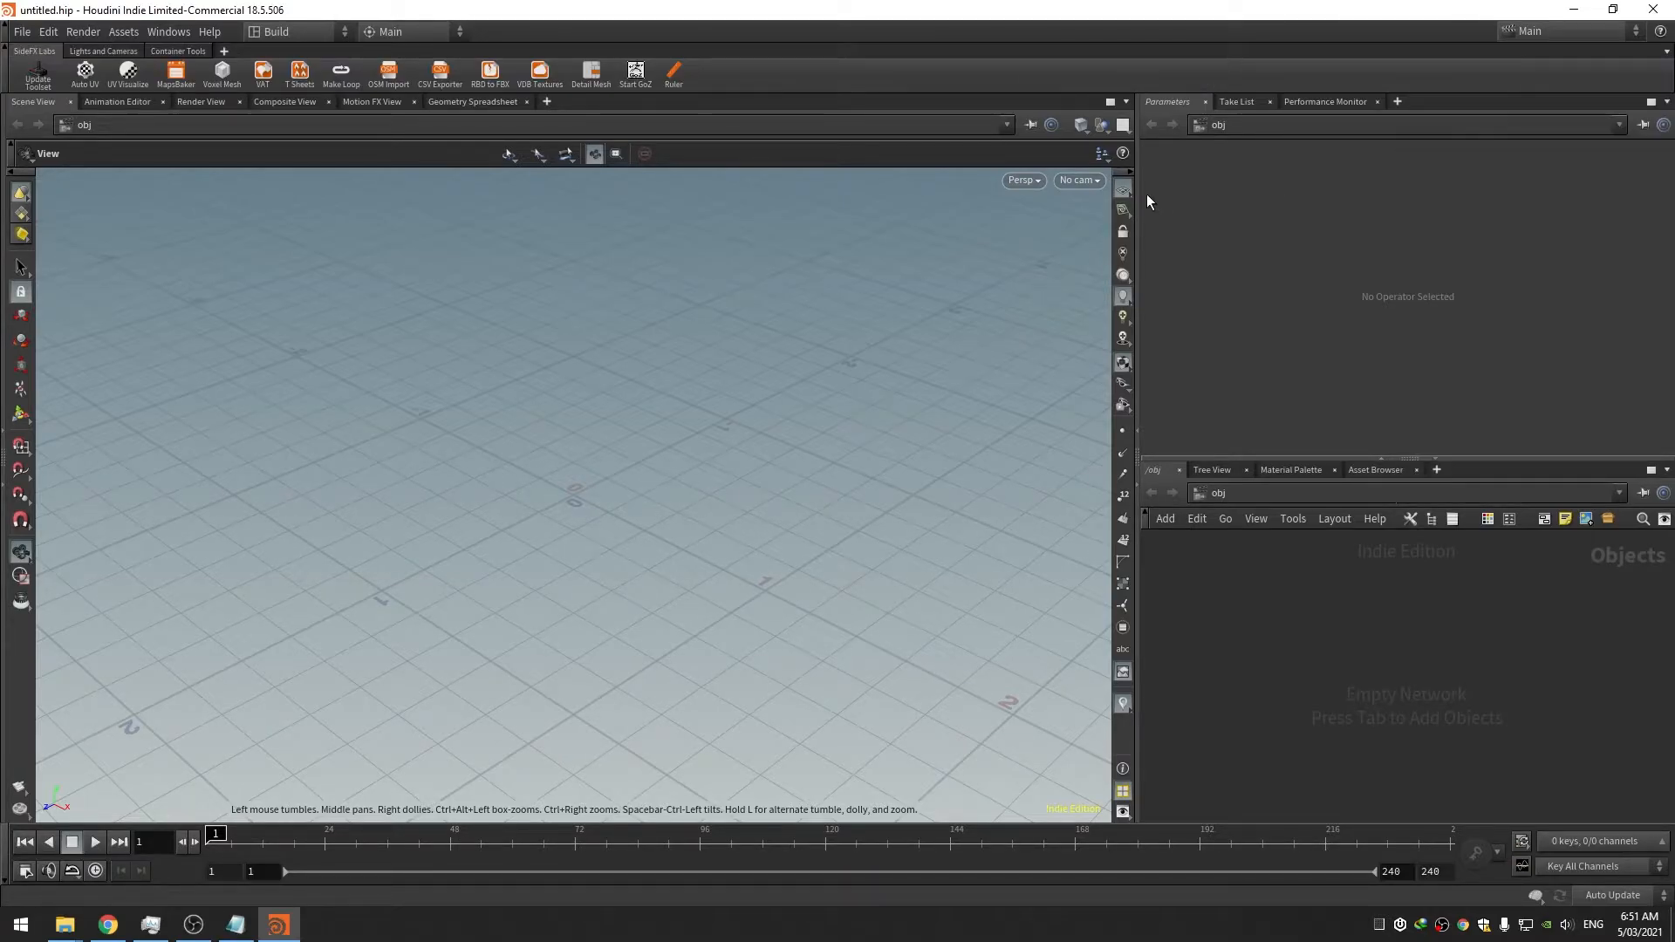
Narrow the viewport and close the Parameters, Take List, Performance Monitor, Tree View, Material Palette and Asset Browser tabs
left_click_drag(1139, 192, 830, 215)
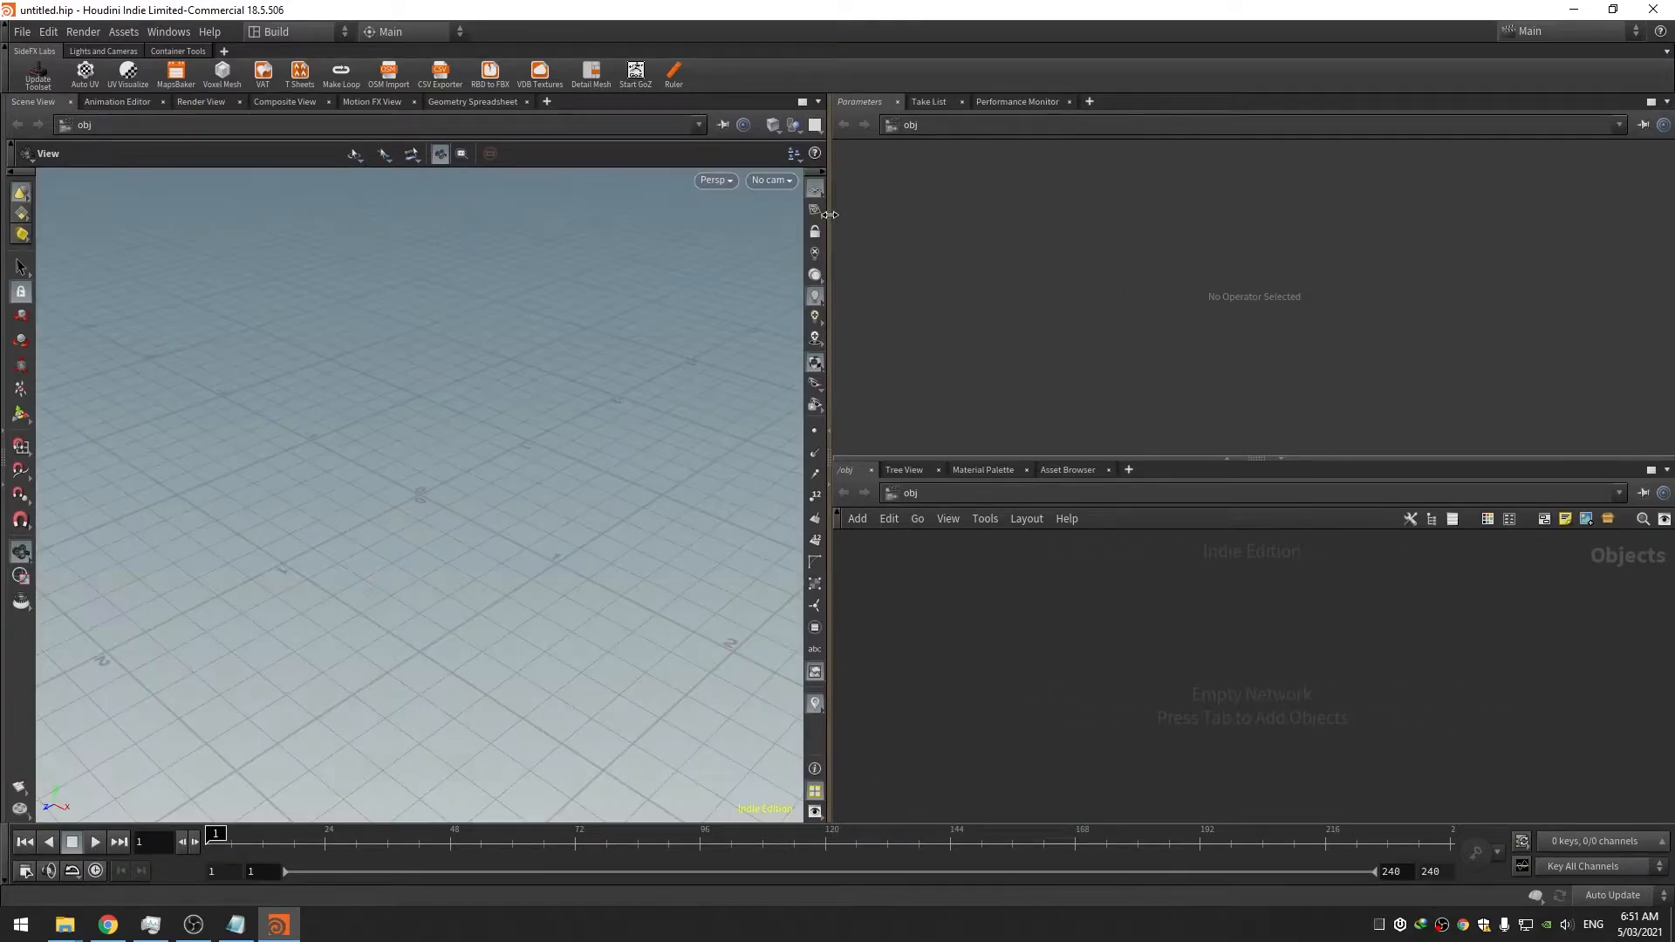
left_click(899, 103)
left_click(888, 103)
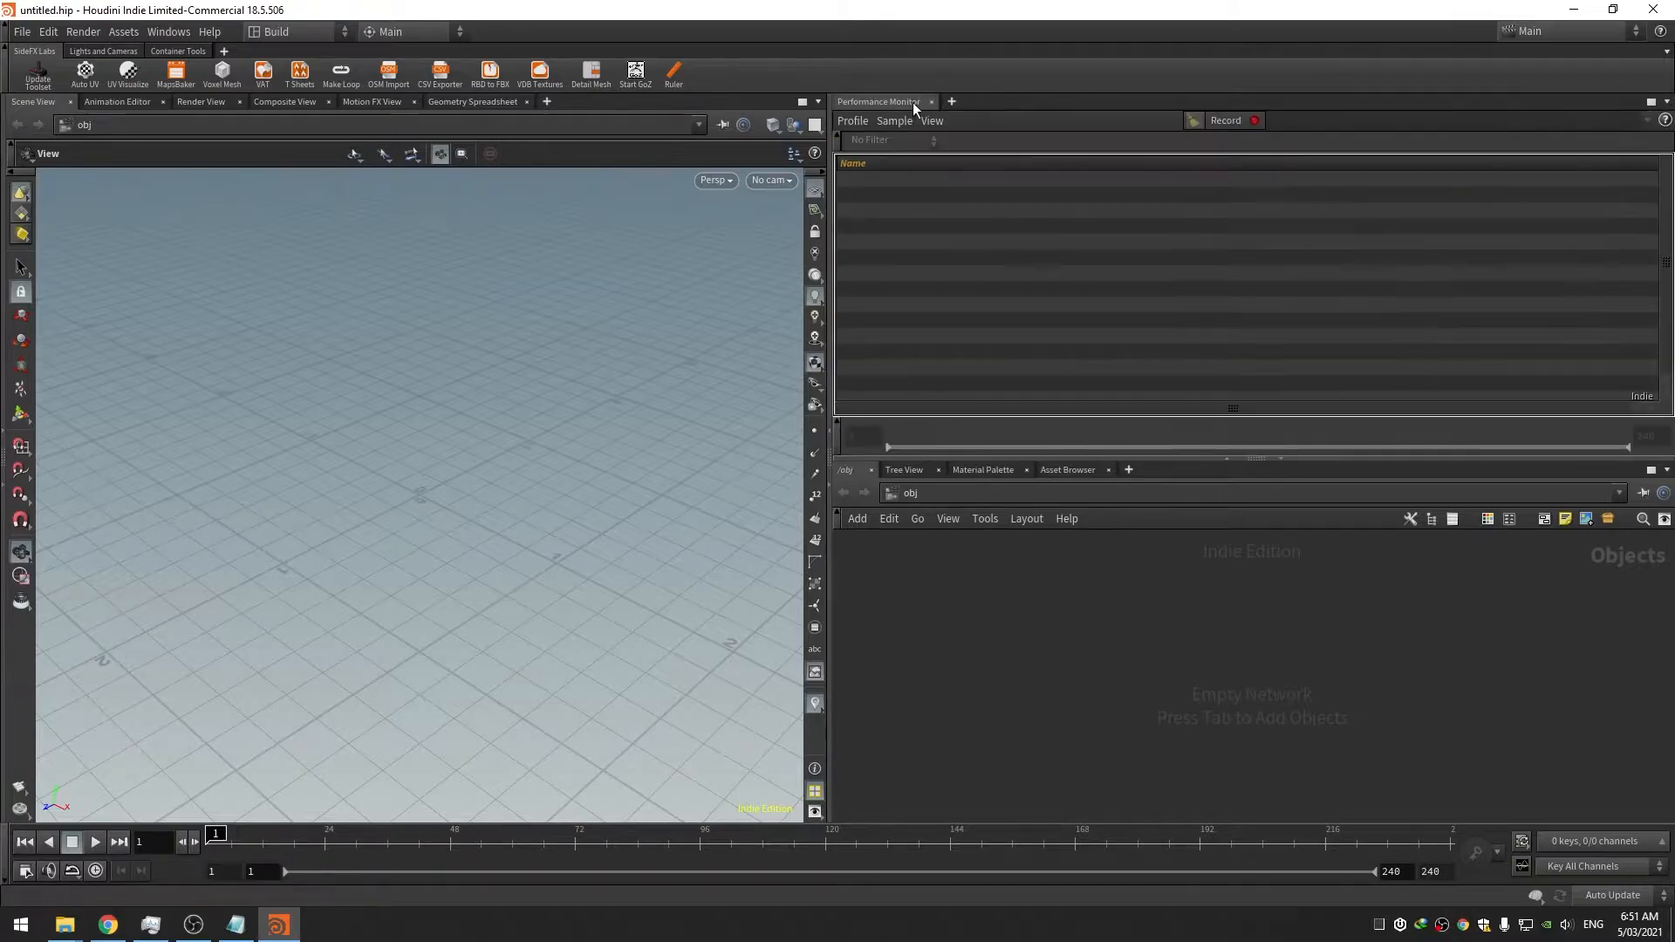
left_click(931, 103)
left_click(998, 102)
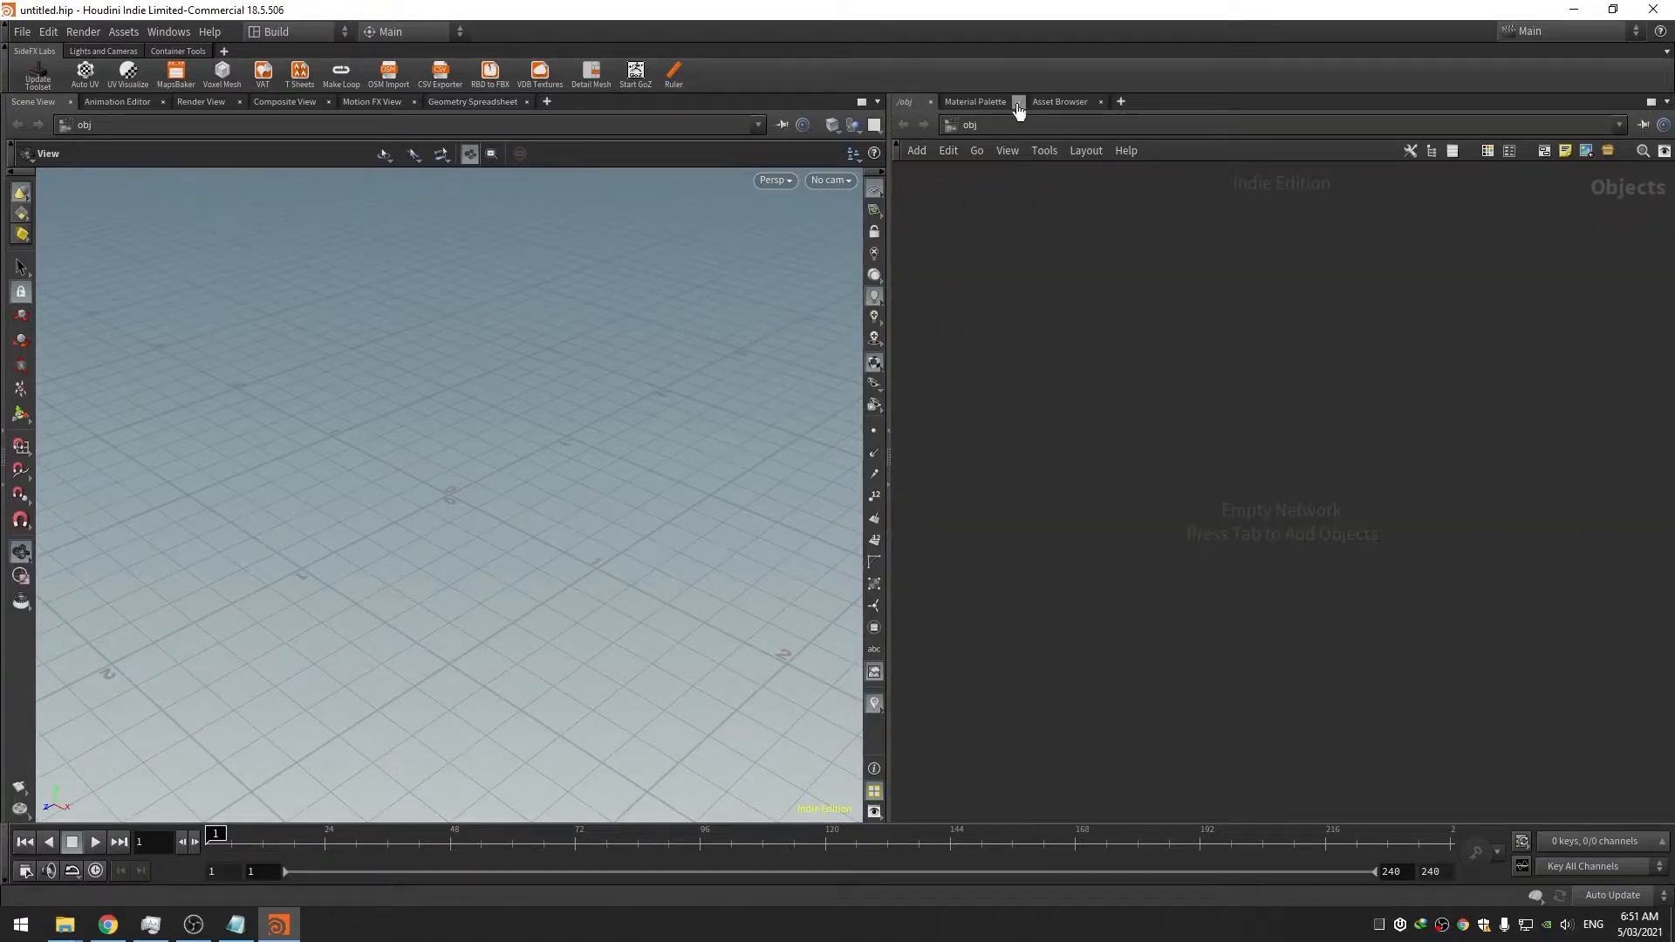
left_click(1019, 102)
left_click(1112, 102)
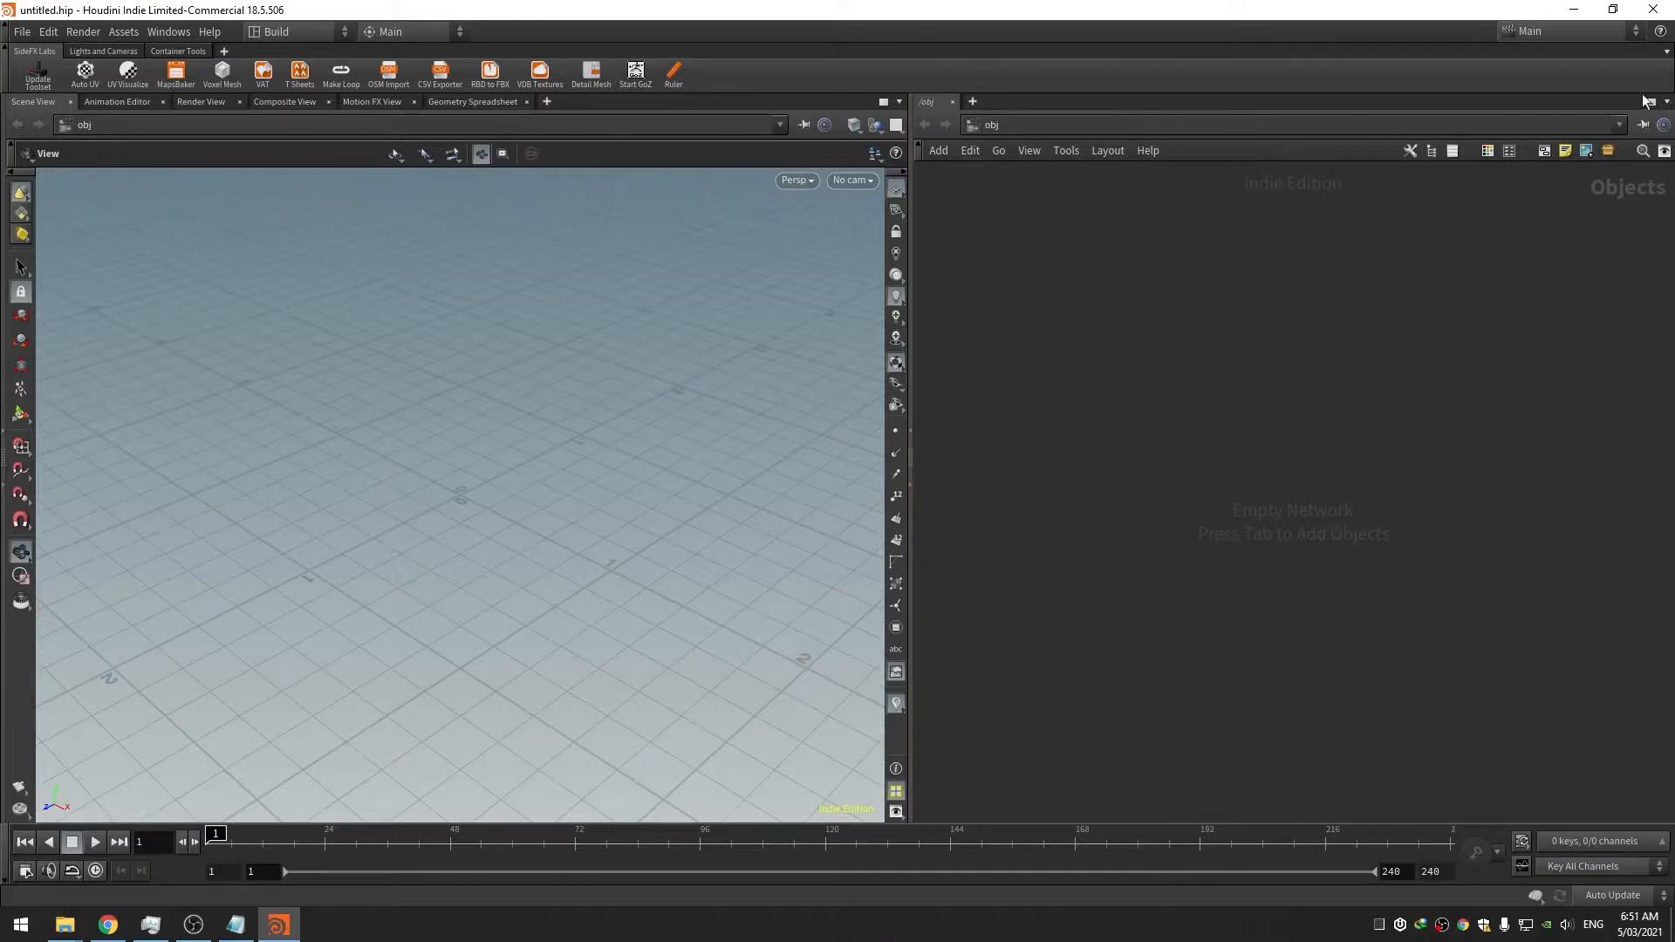
Split the network pane left/right and make the new right pane a Parameters panel
left_click(1667, 101)
left_click(1483, 326)
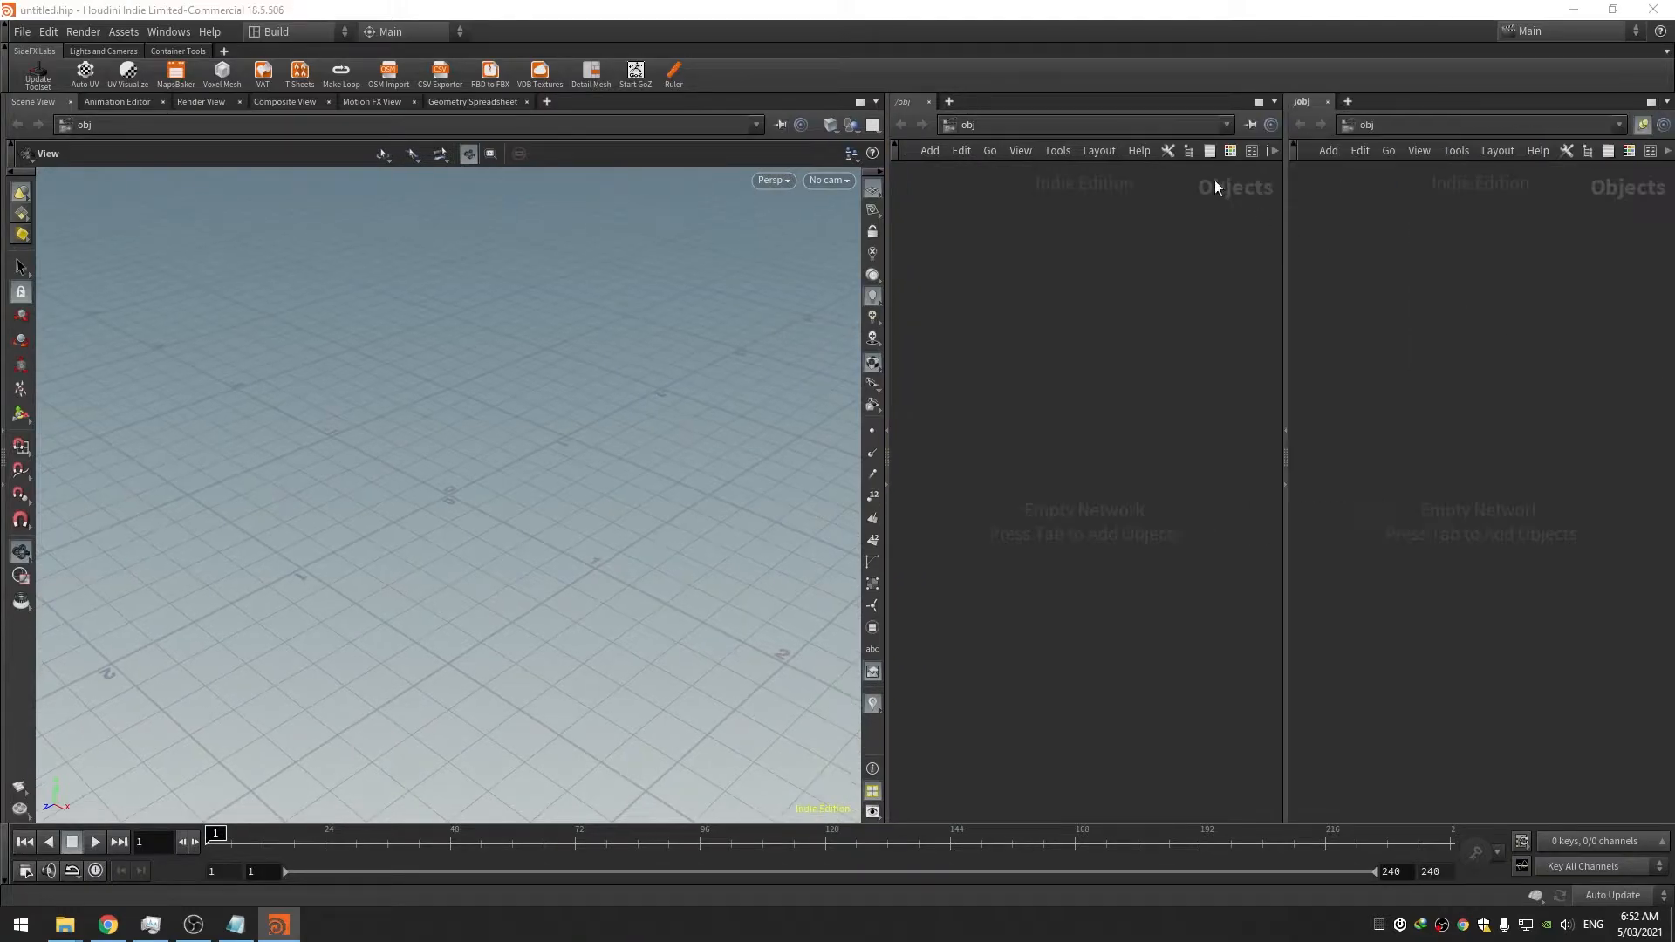
left_click(1343, 102)
left_click(1361, 126)
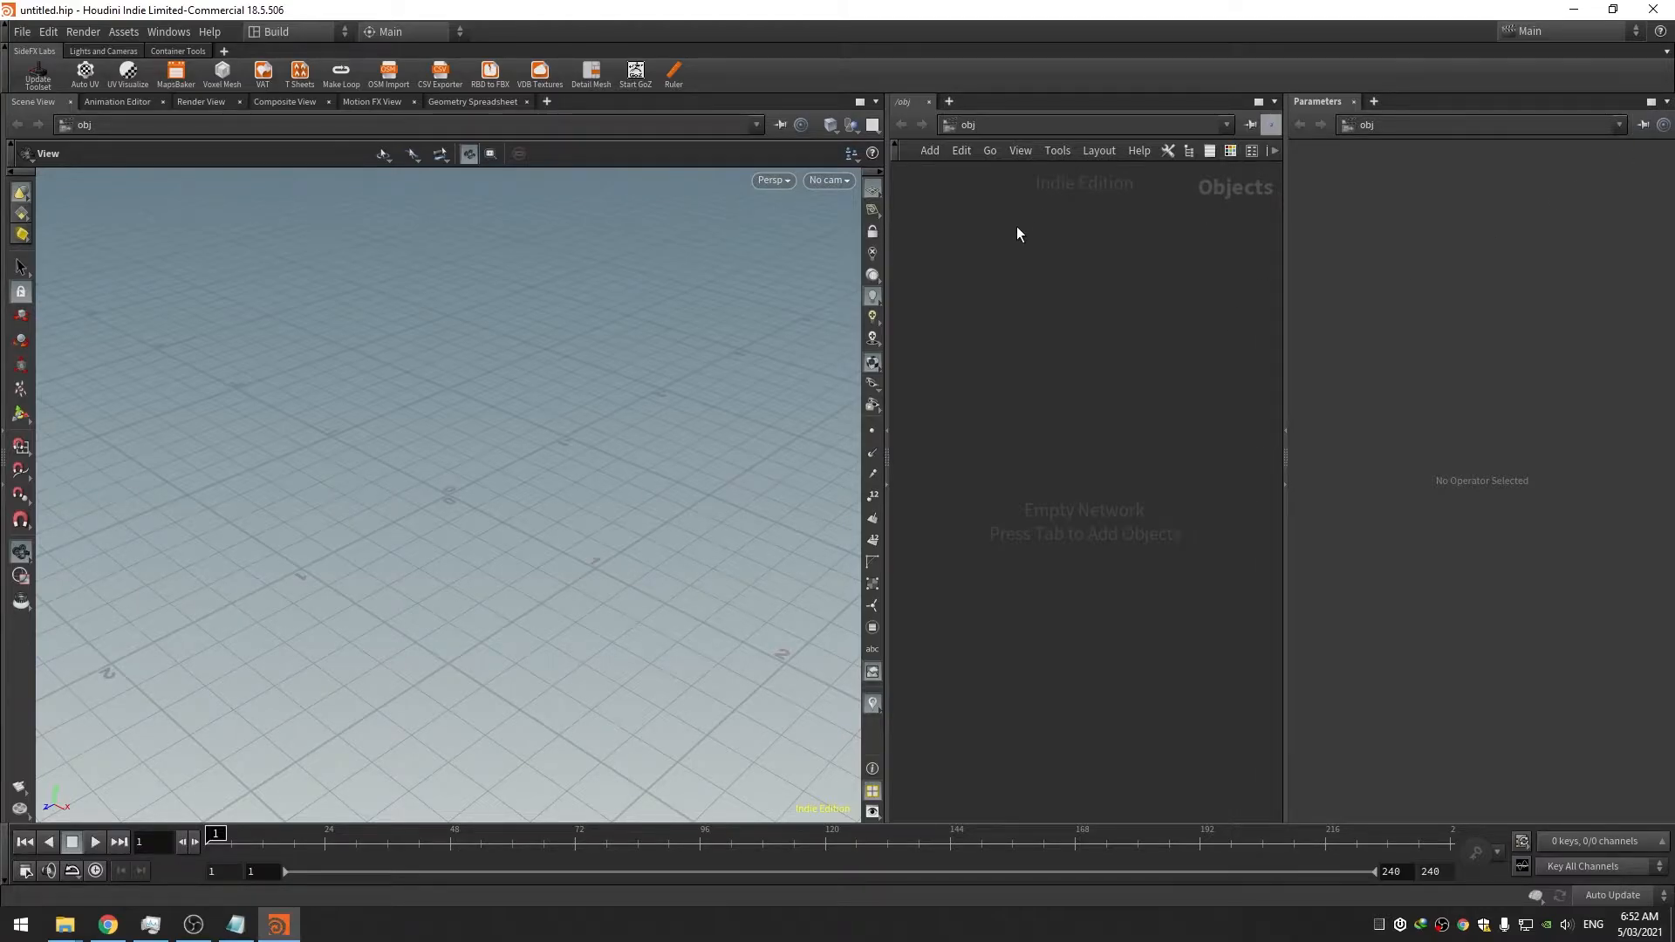
key("Tab")
Create a geo1 geometry node and place a box1 node inside it
key("Return")
key("Return")
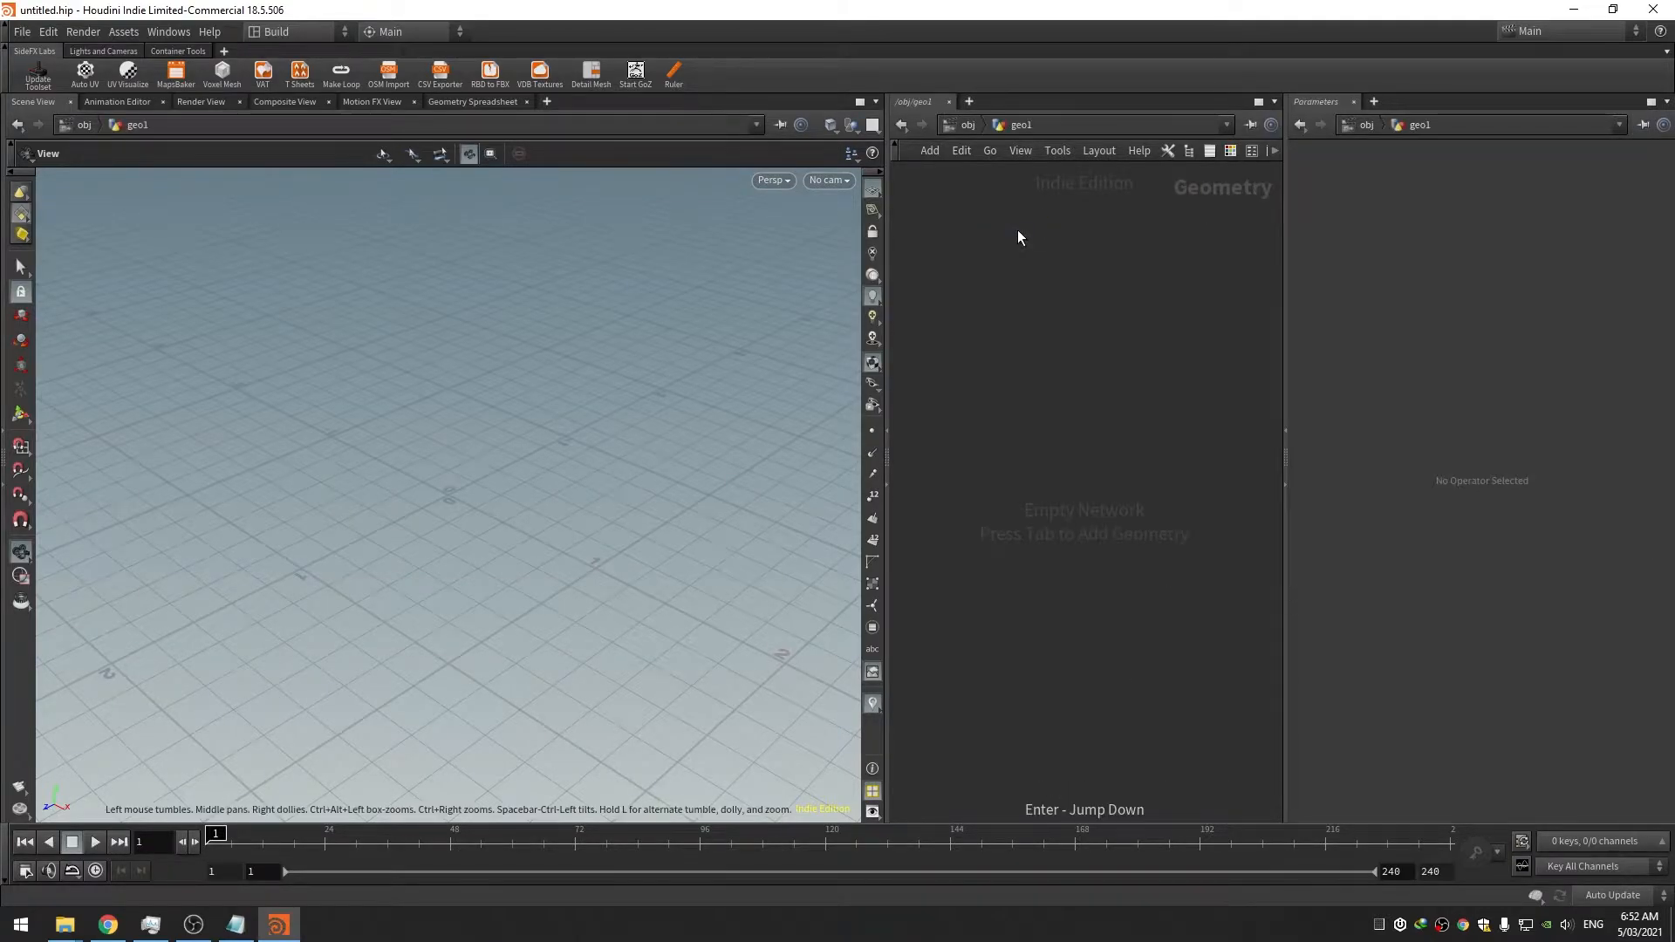
key("Tab")
type("box")
key("Return")
key("Return")
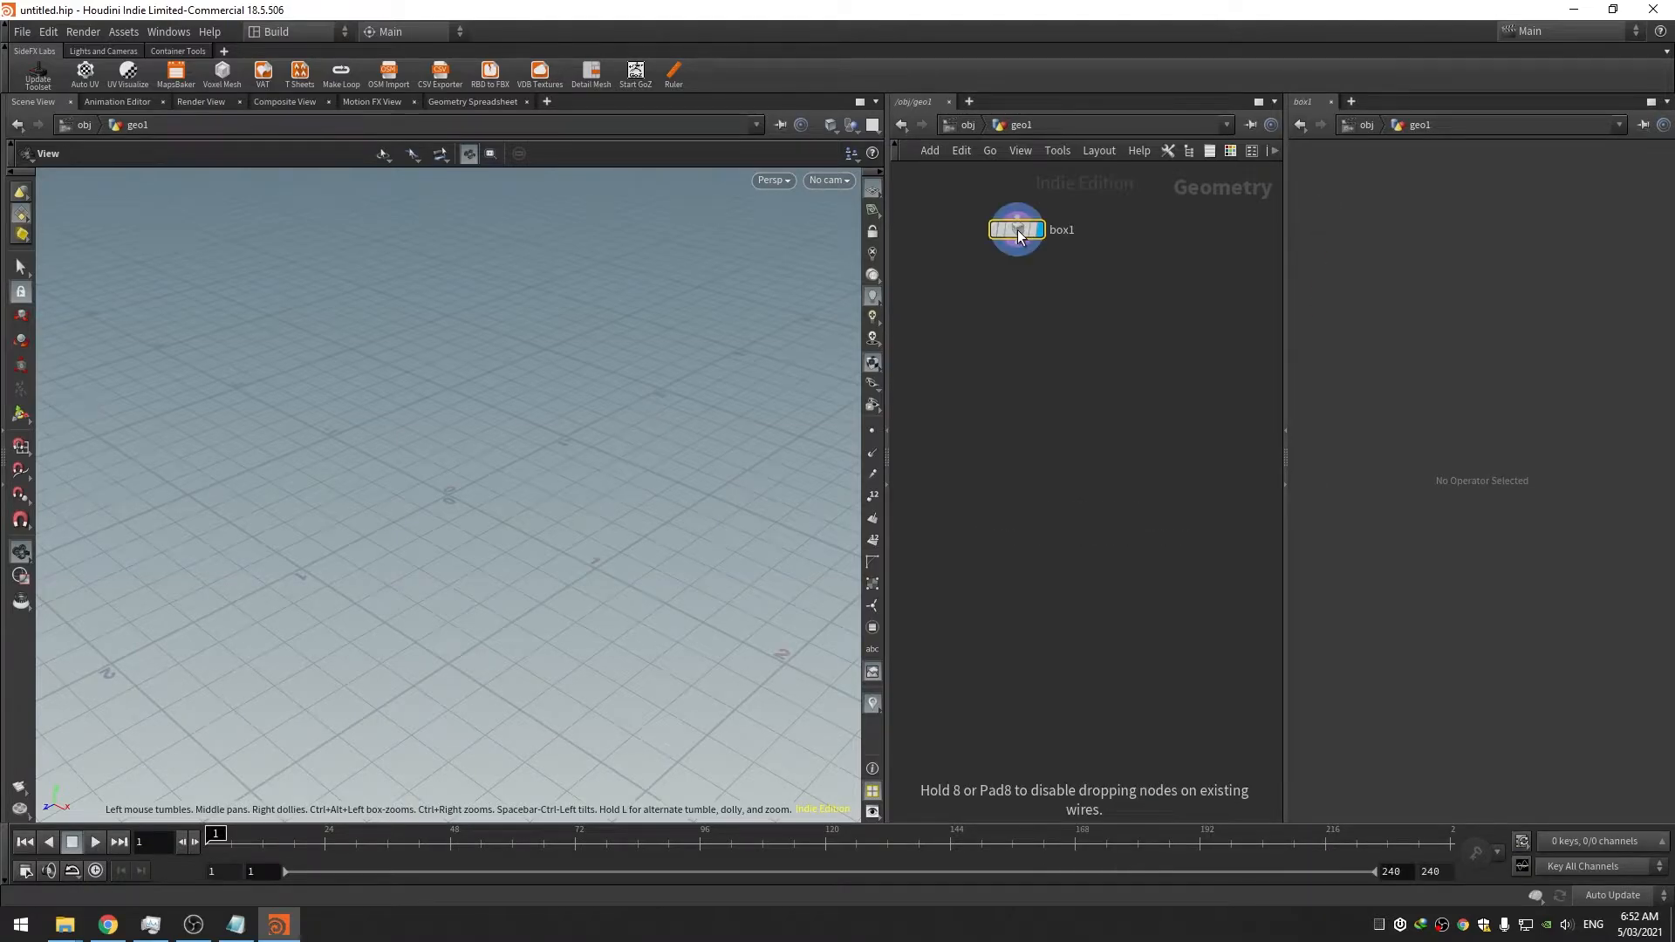
left_click(1018, 235)
Return to the object level and delete the test geo1 node
left_click(1020, 154)
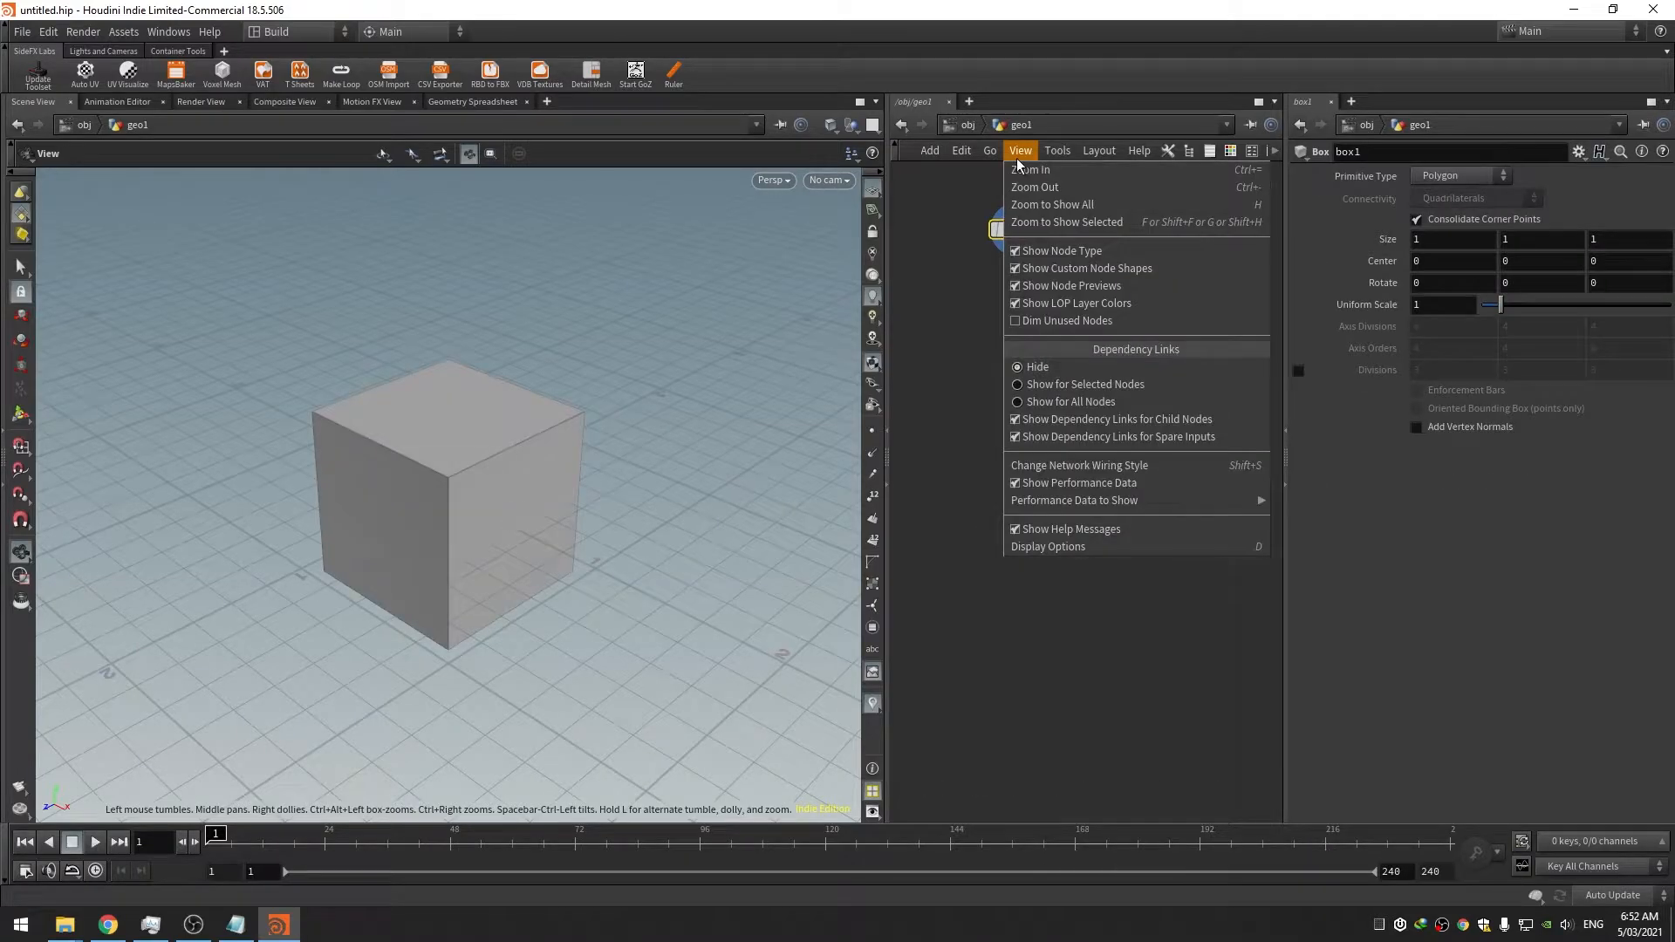
left_click(1044, 322)
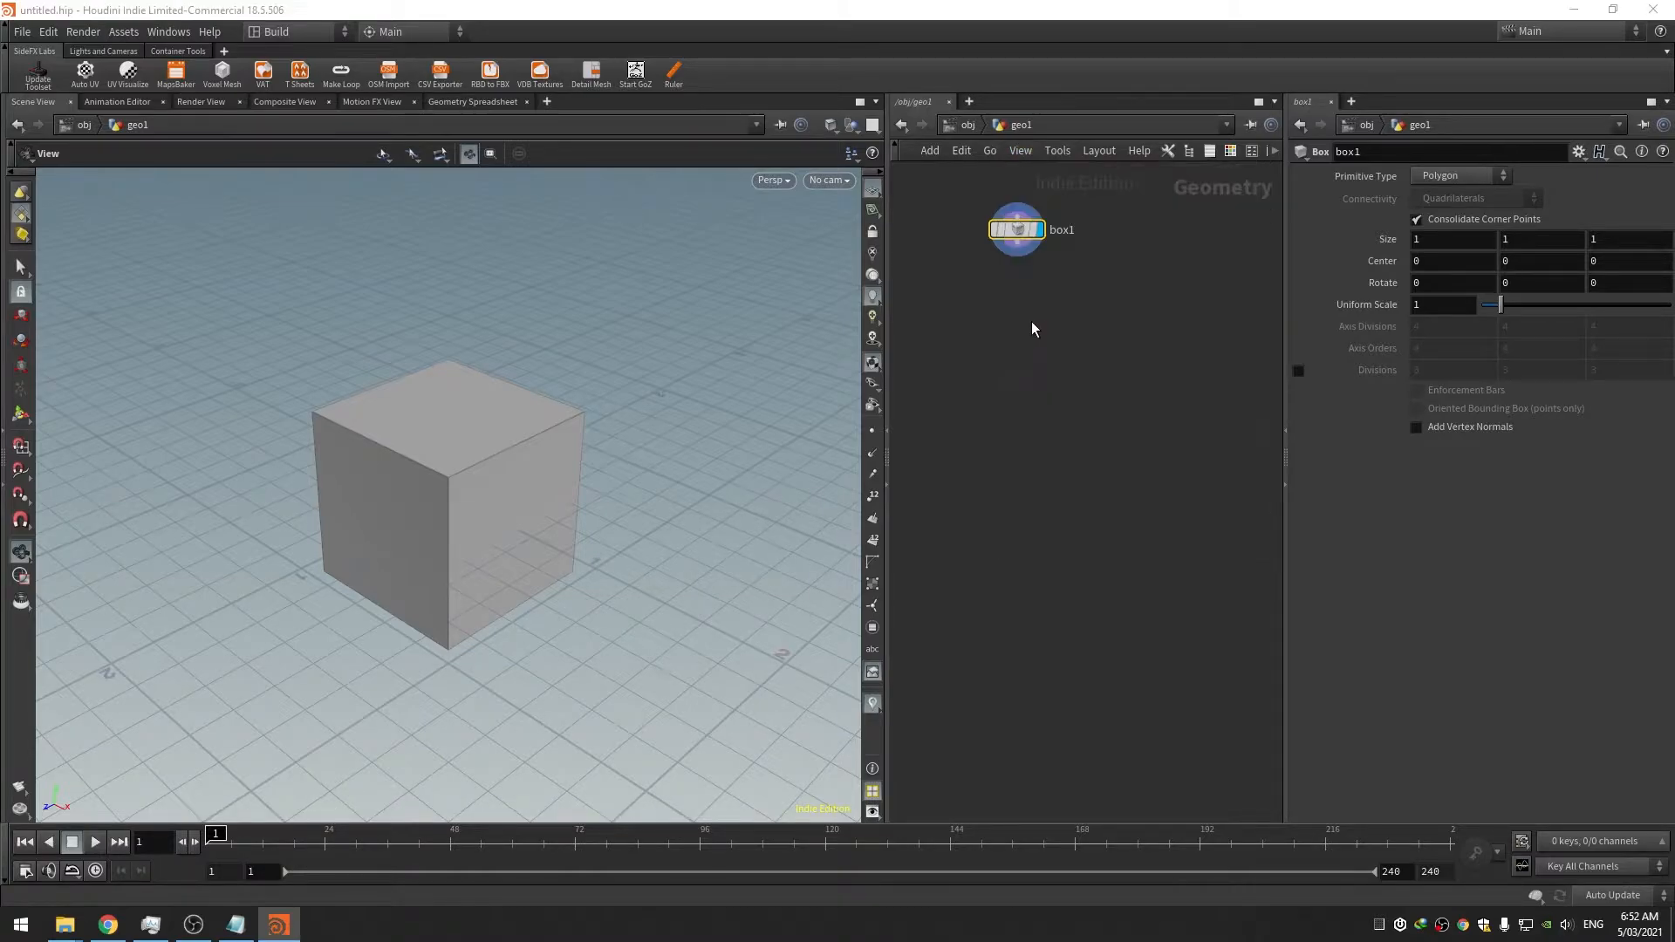
left_click(970, 127)
left_click_drag(985, 213, 1066, 281)
key("Delete")
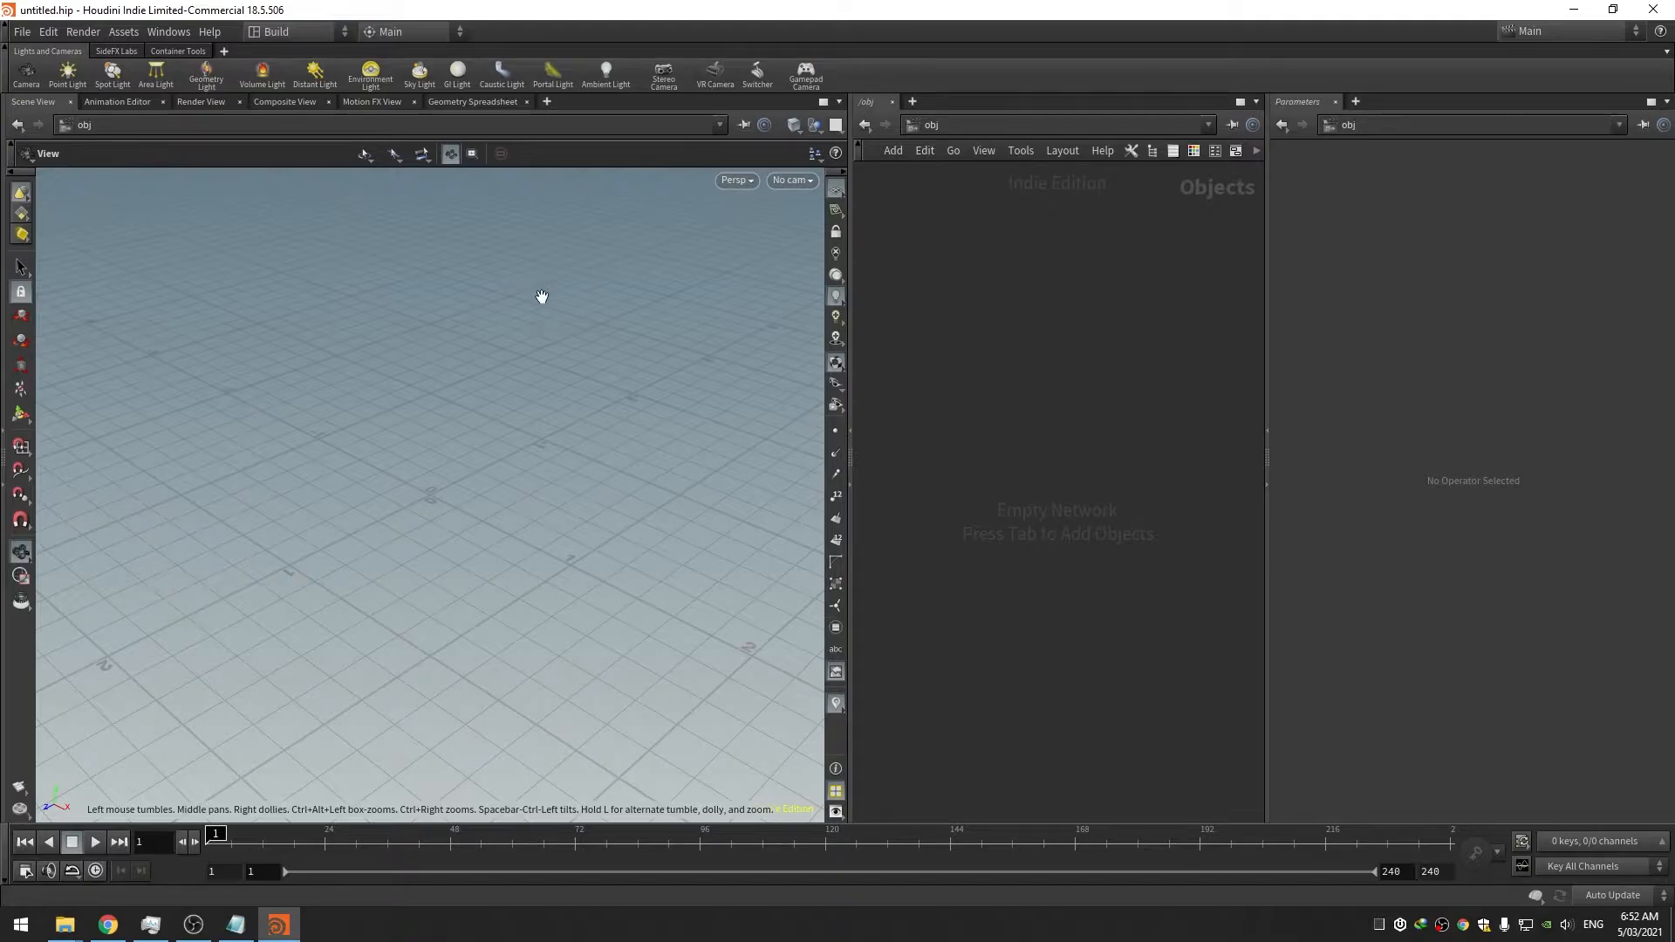
Open the viewport display options and set the geometry volume quality to High
key("d")
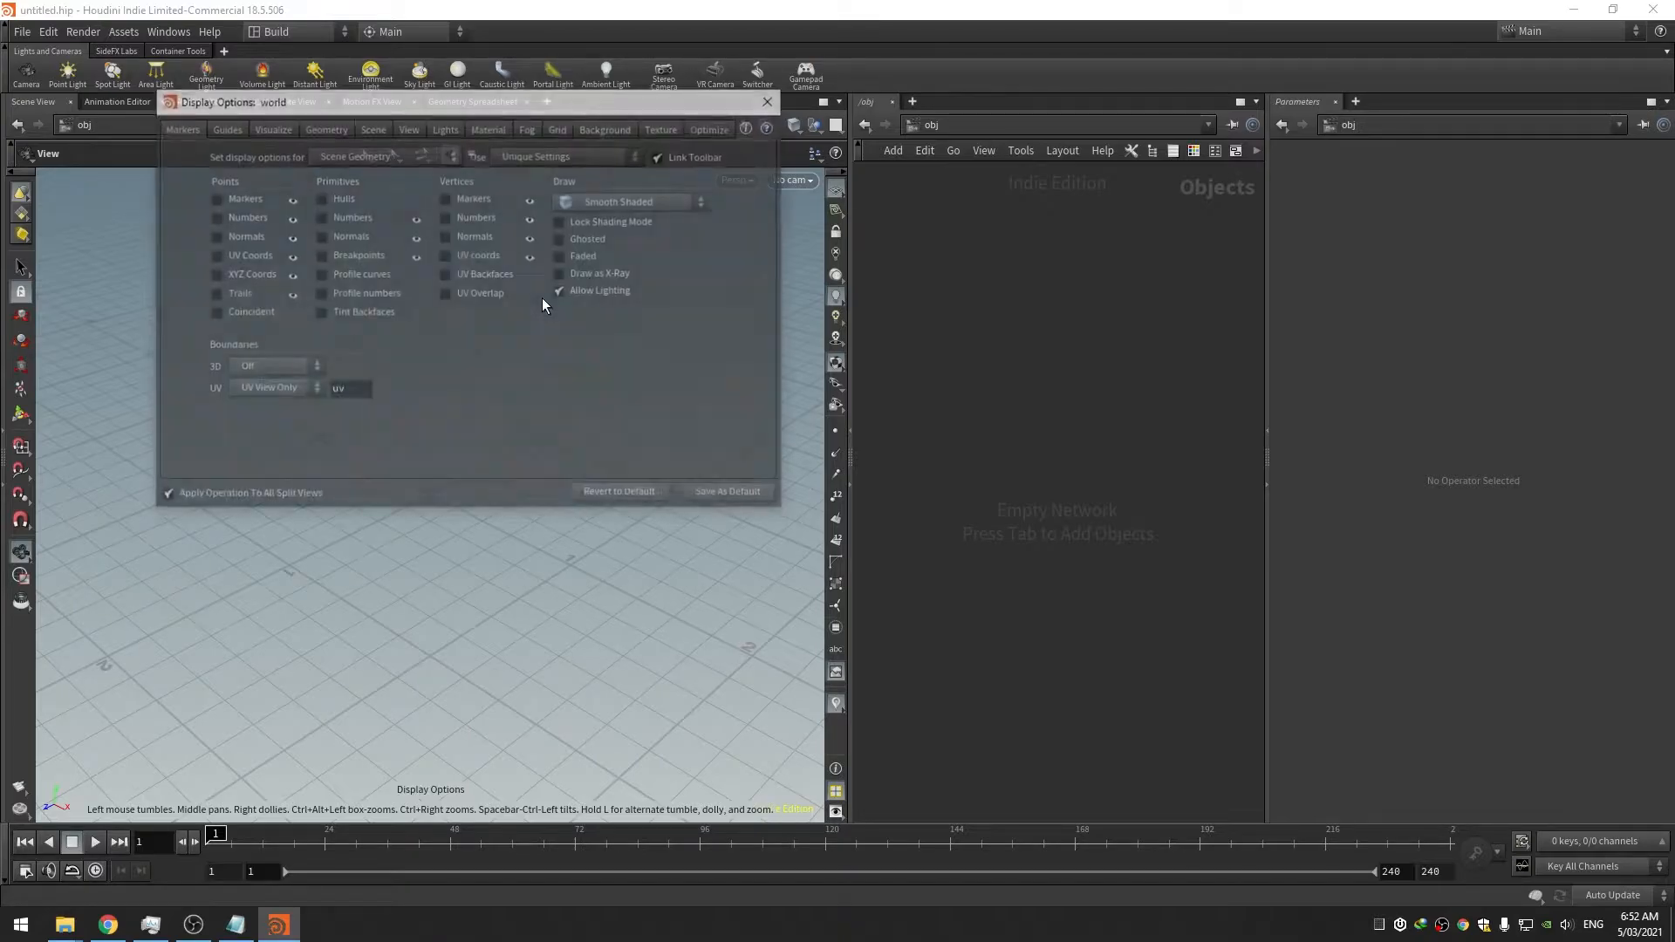
left_click_drag(412, 106, 511, 271)
left_click(472, 261)
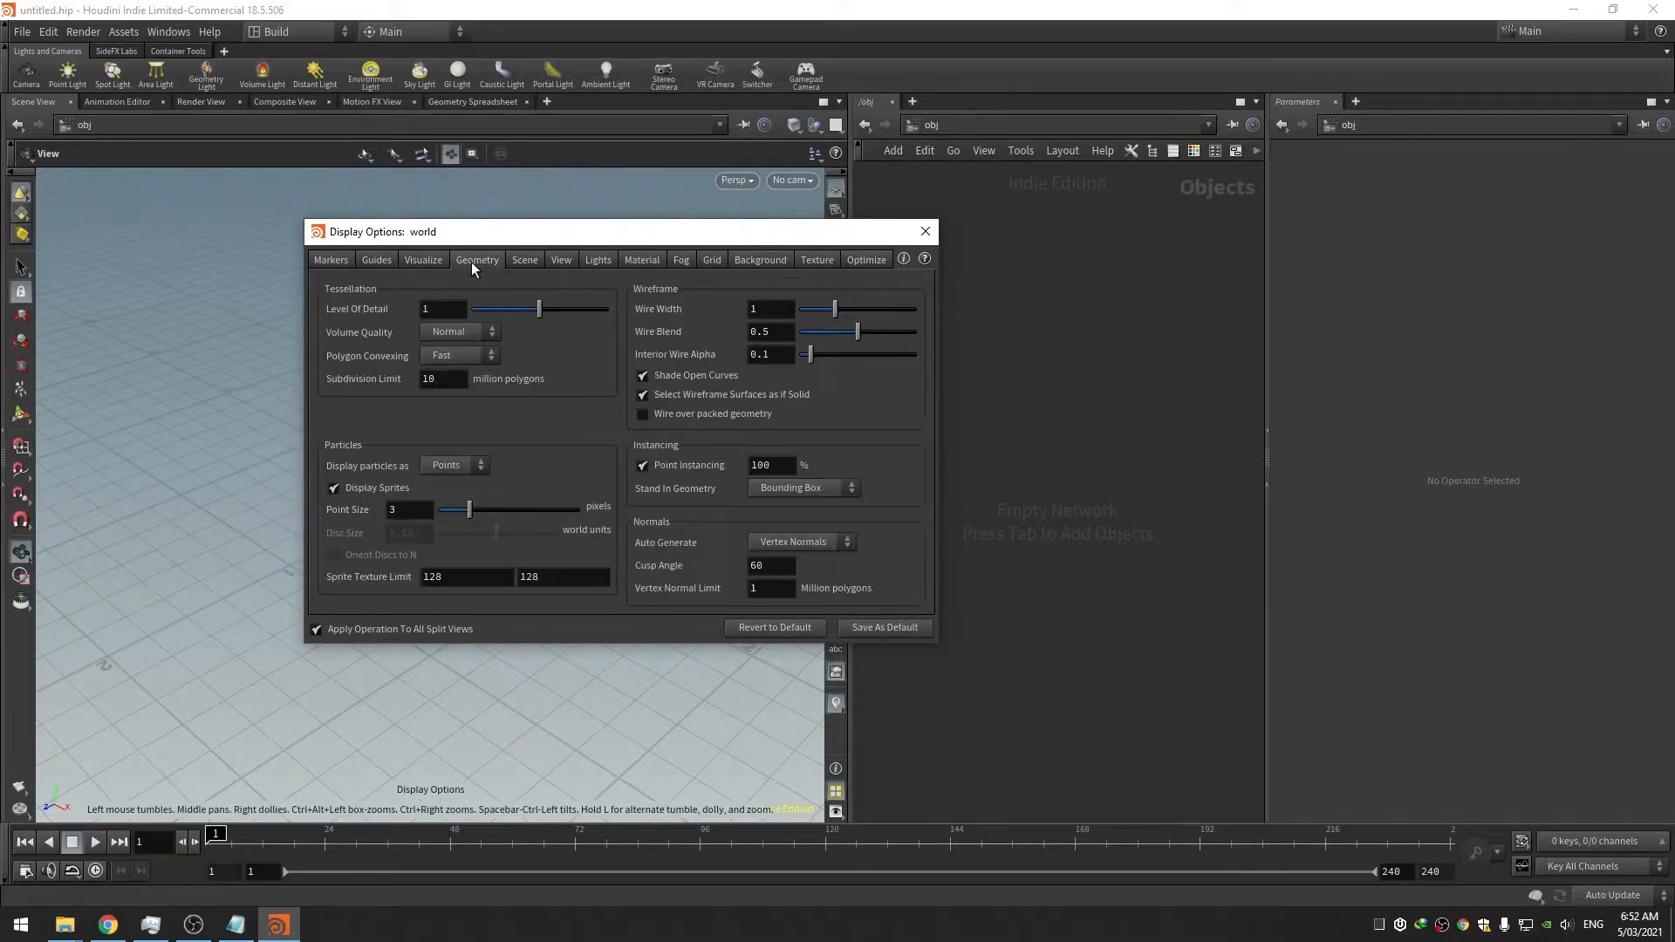
left_click(460, 332)
left_click(462, 403)
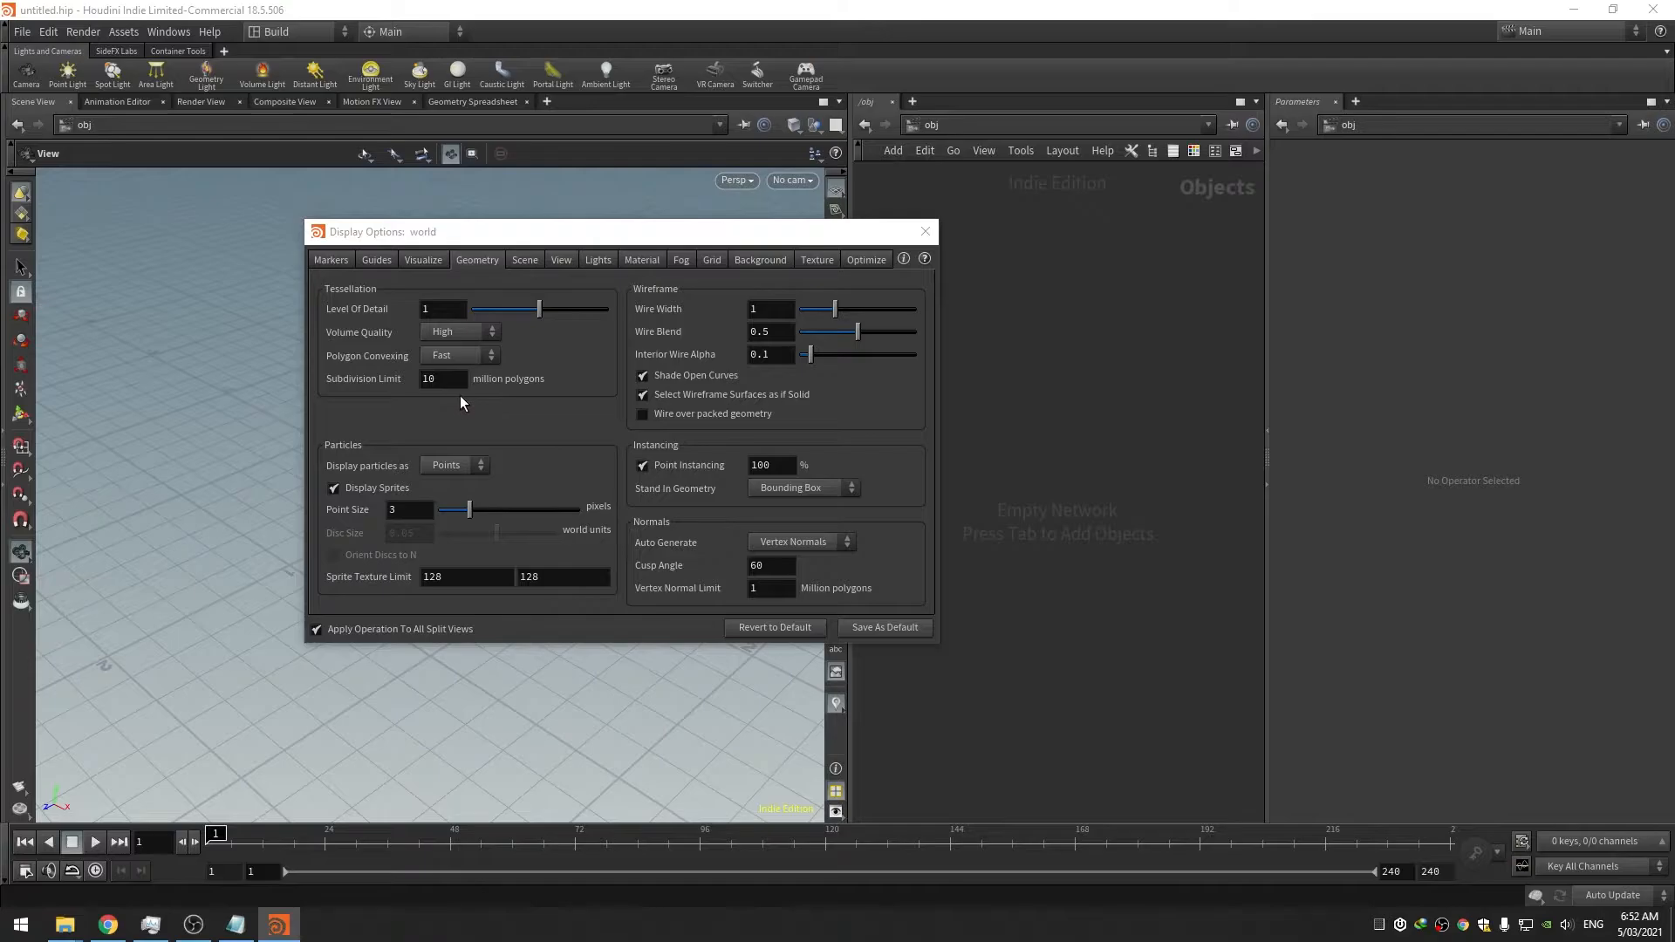
Raise the scene antialias samples from 8x to 16x
left_click(524, 260)
left_click_drag(453, 320, 513, 320)
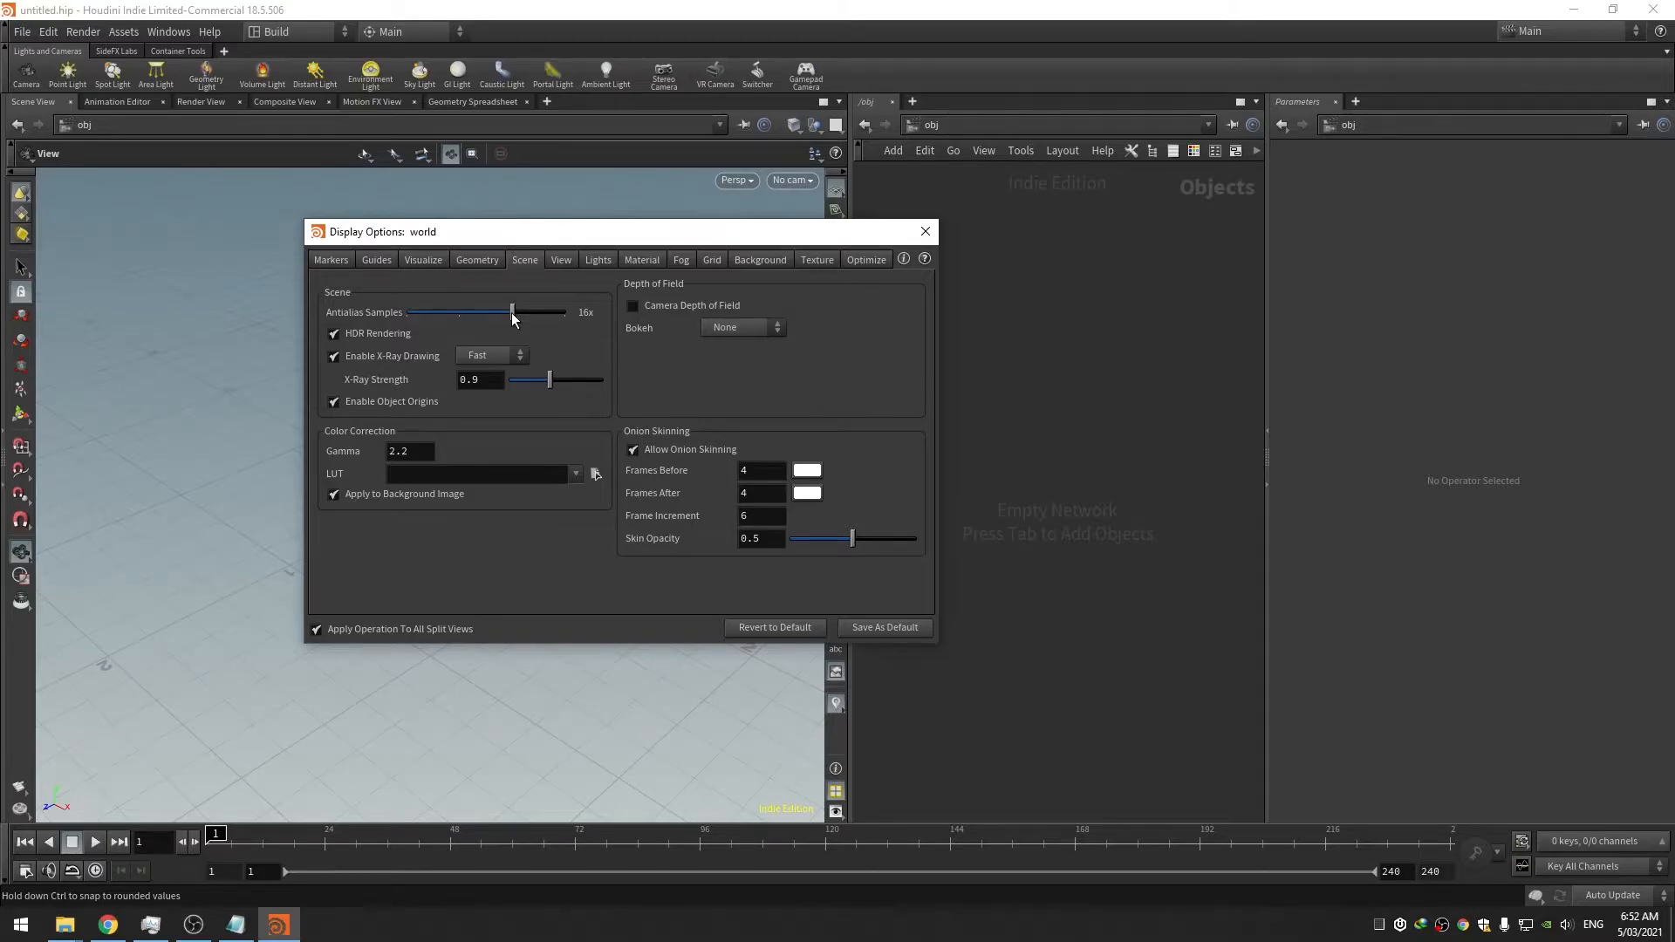
left_click(563, 260)
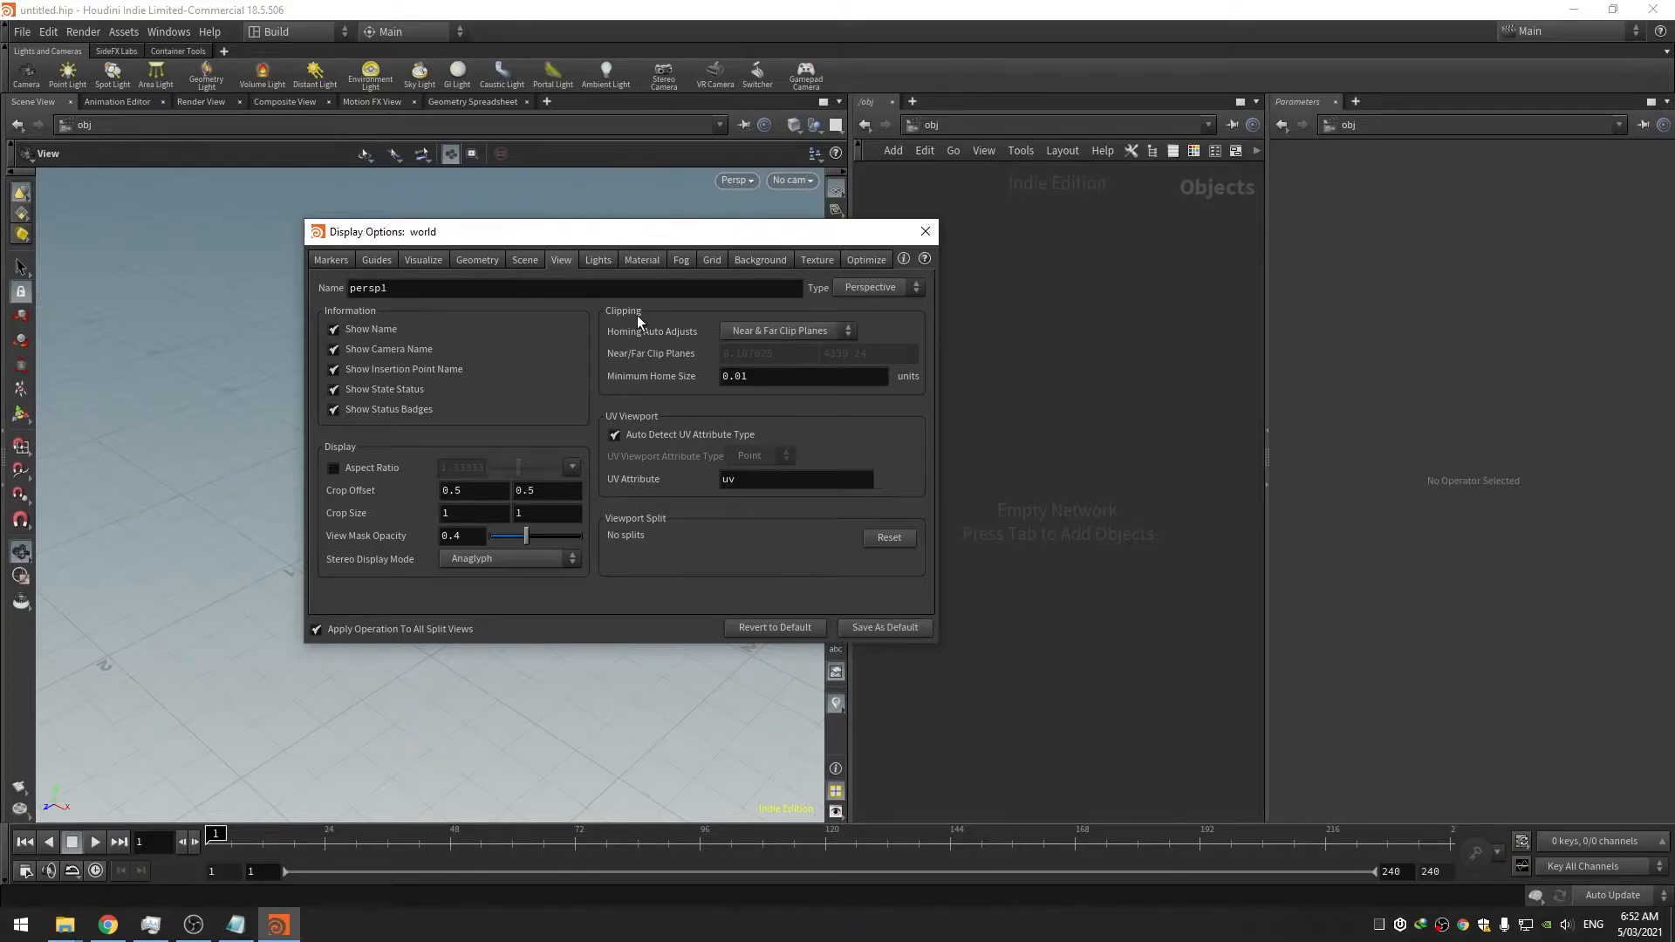
left_click_drag(655, 234, 675, 242)
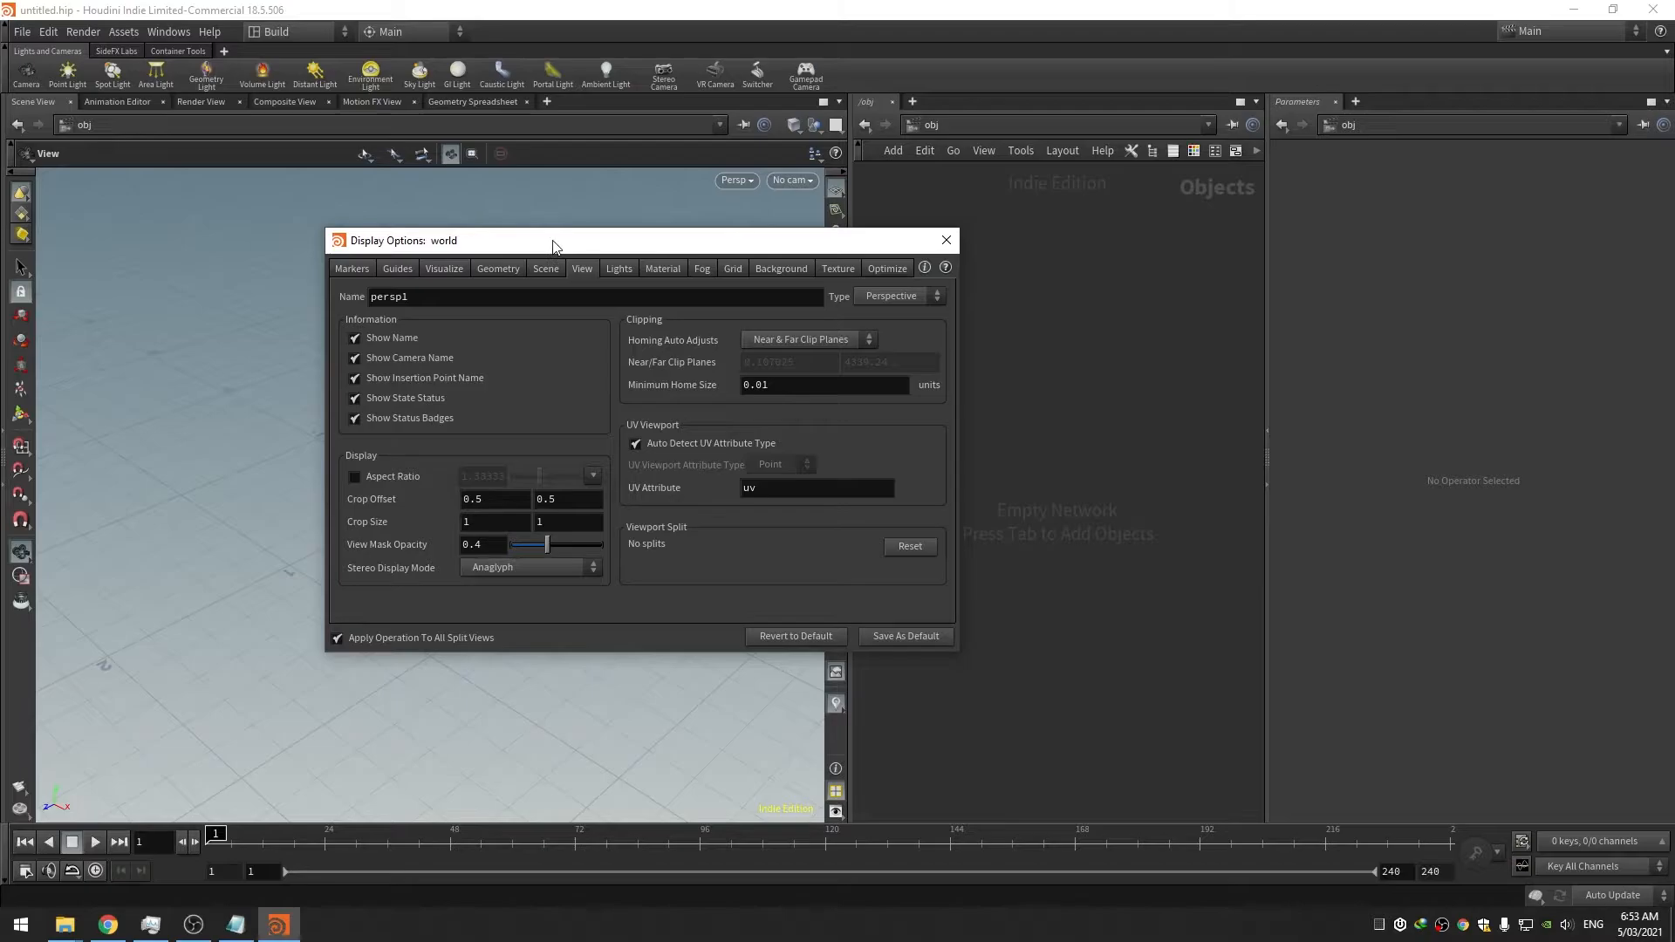
left_click_drag(553, 246, 696, 257)
Set homing auto-adjust to Neither Clip Plane and lower the near clip value to 0.0001
left_click(953, 353)
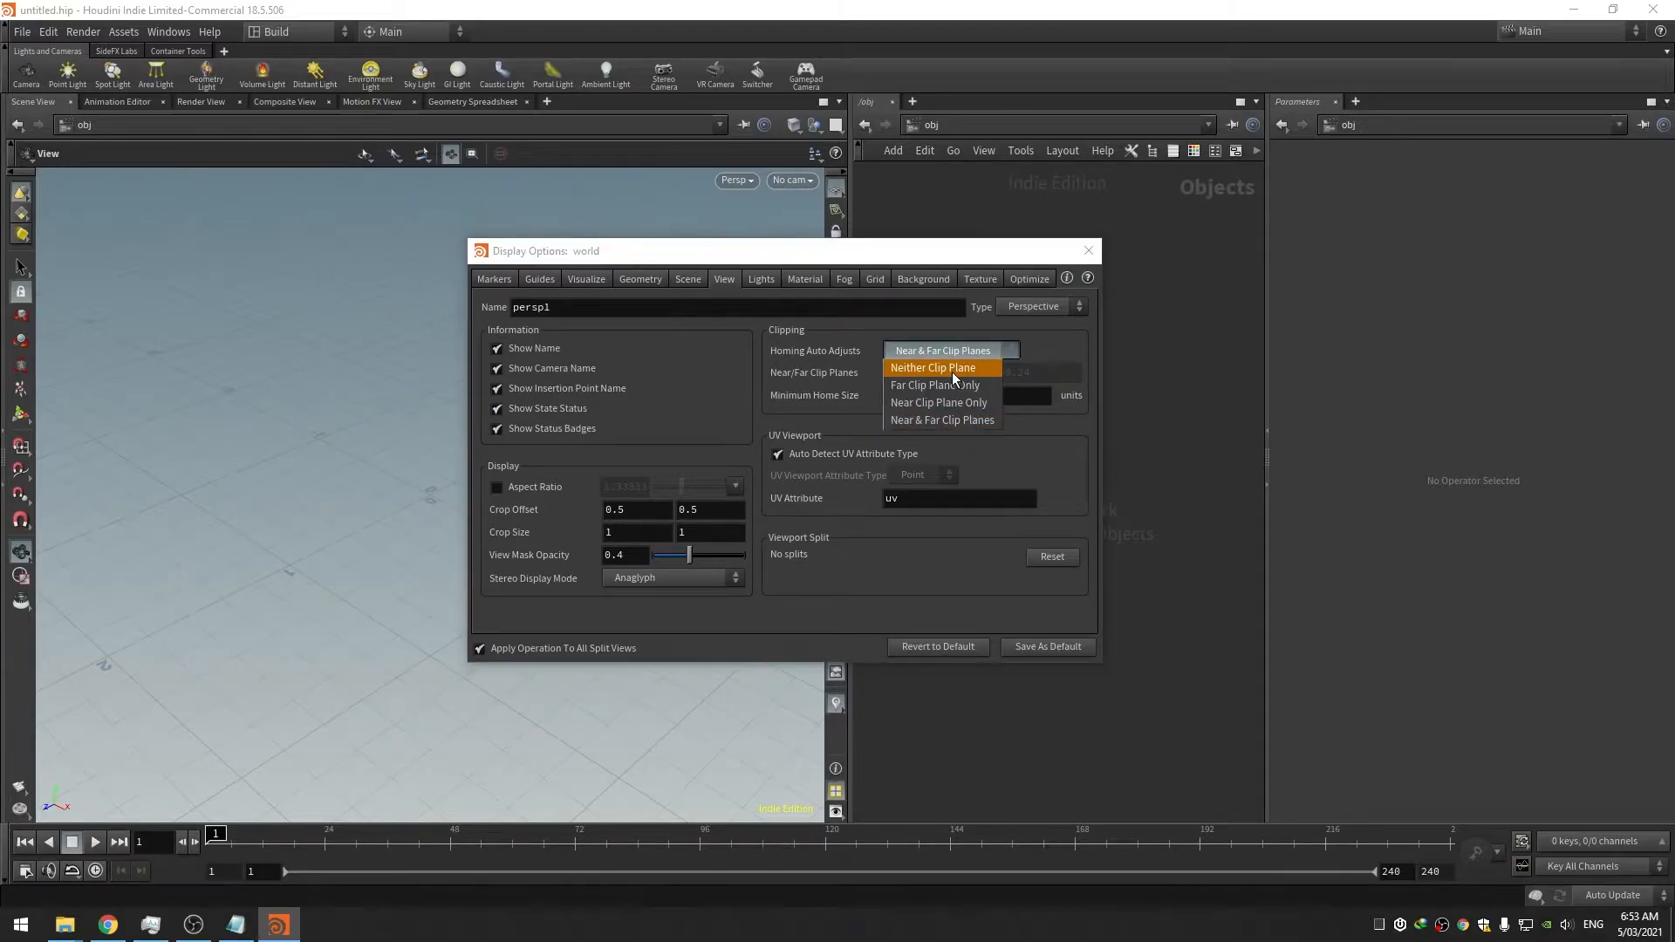
left_click(951, 372)
double_click(915, 373)
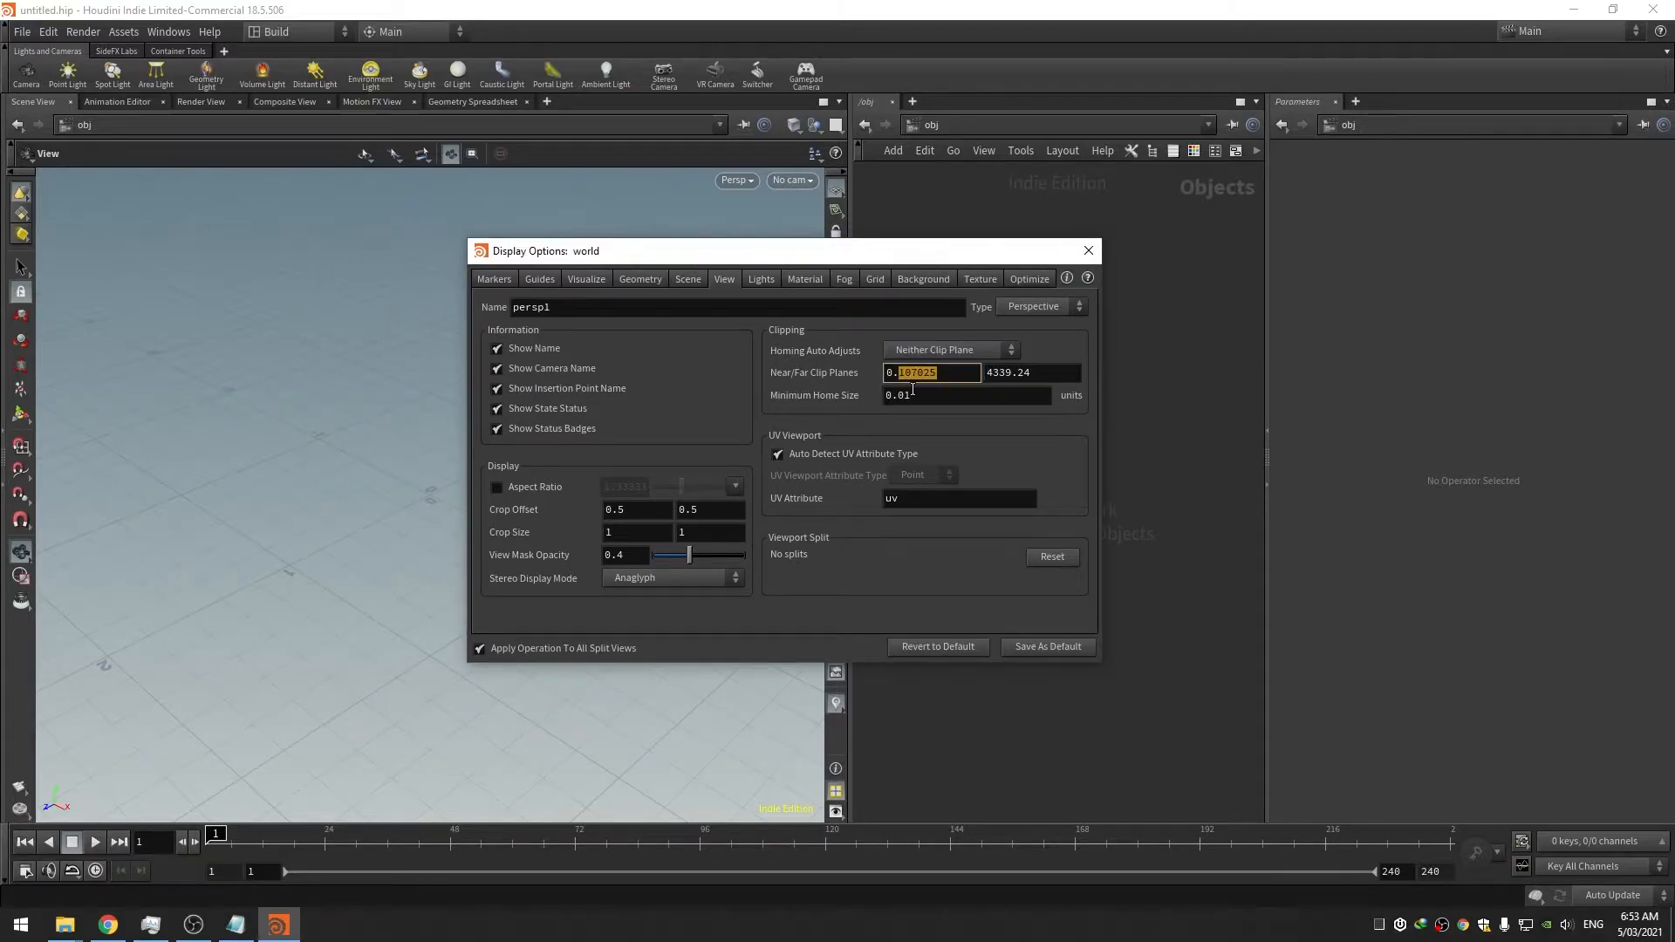
key("Tab")
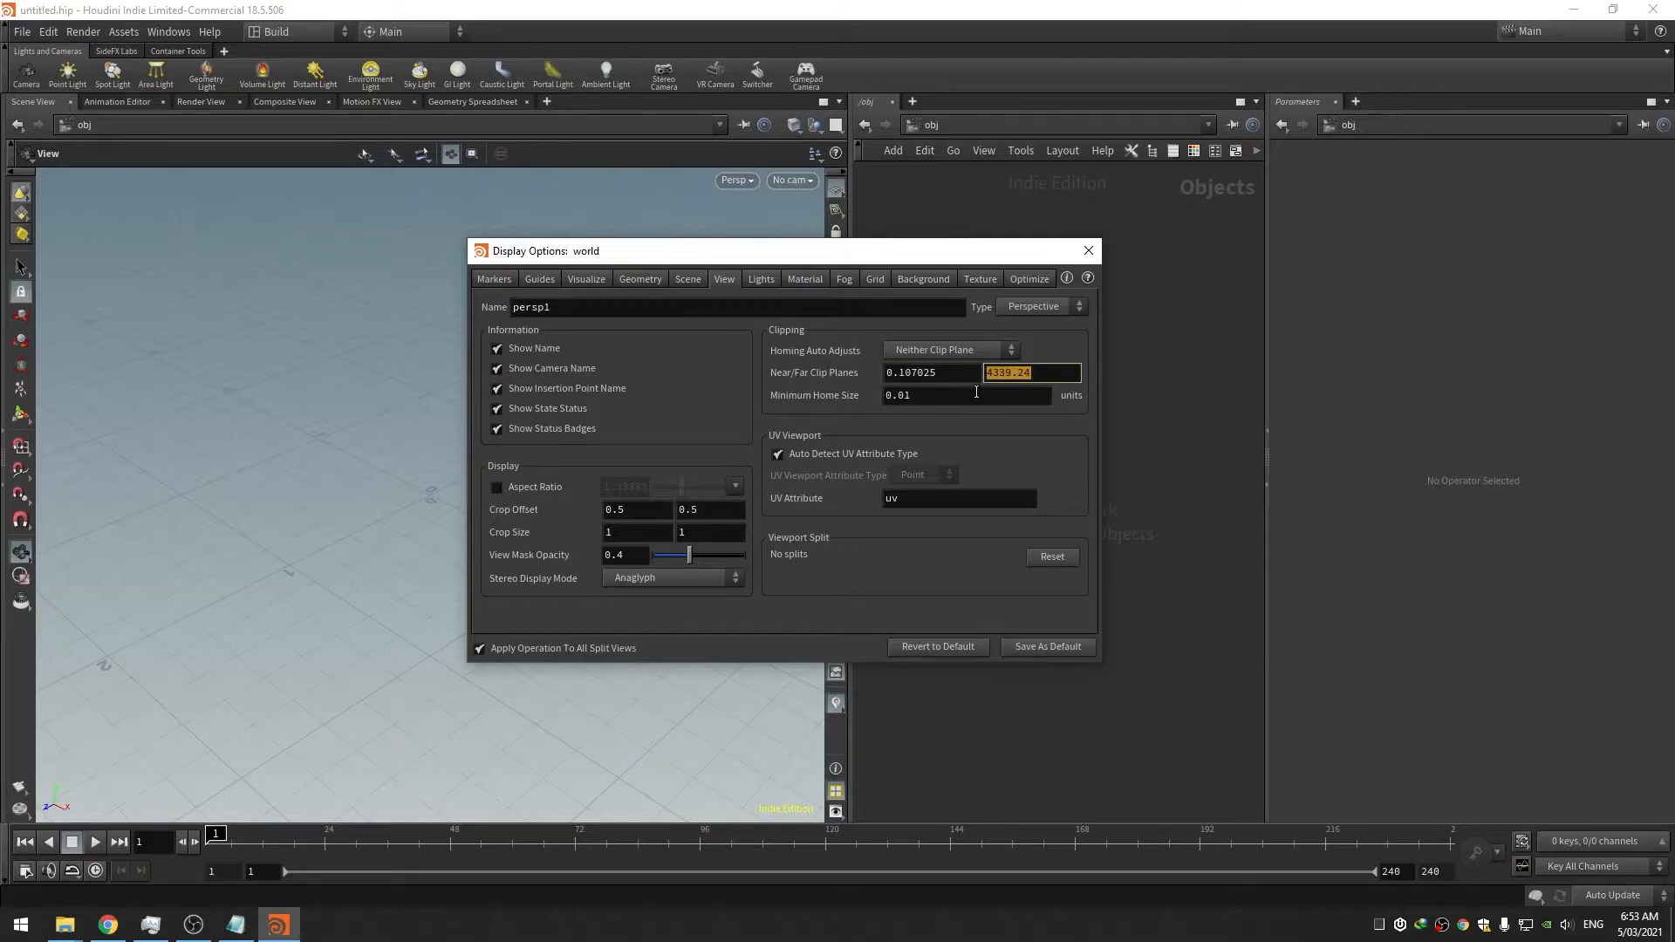
left_click_drag(944, 373, 897, 374)
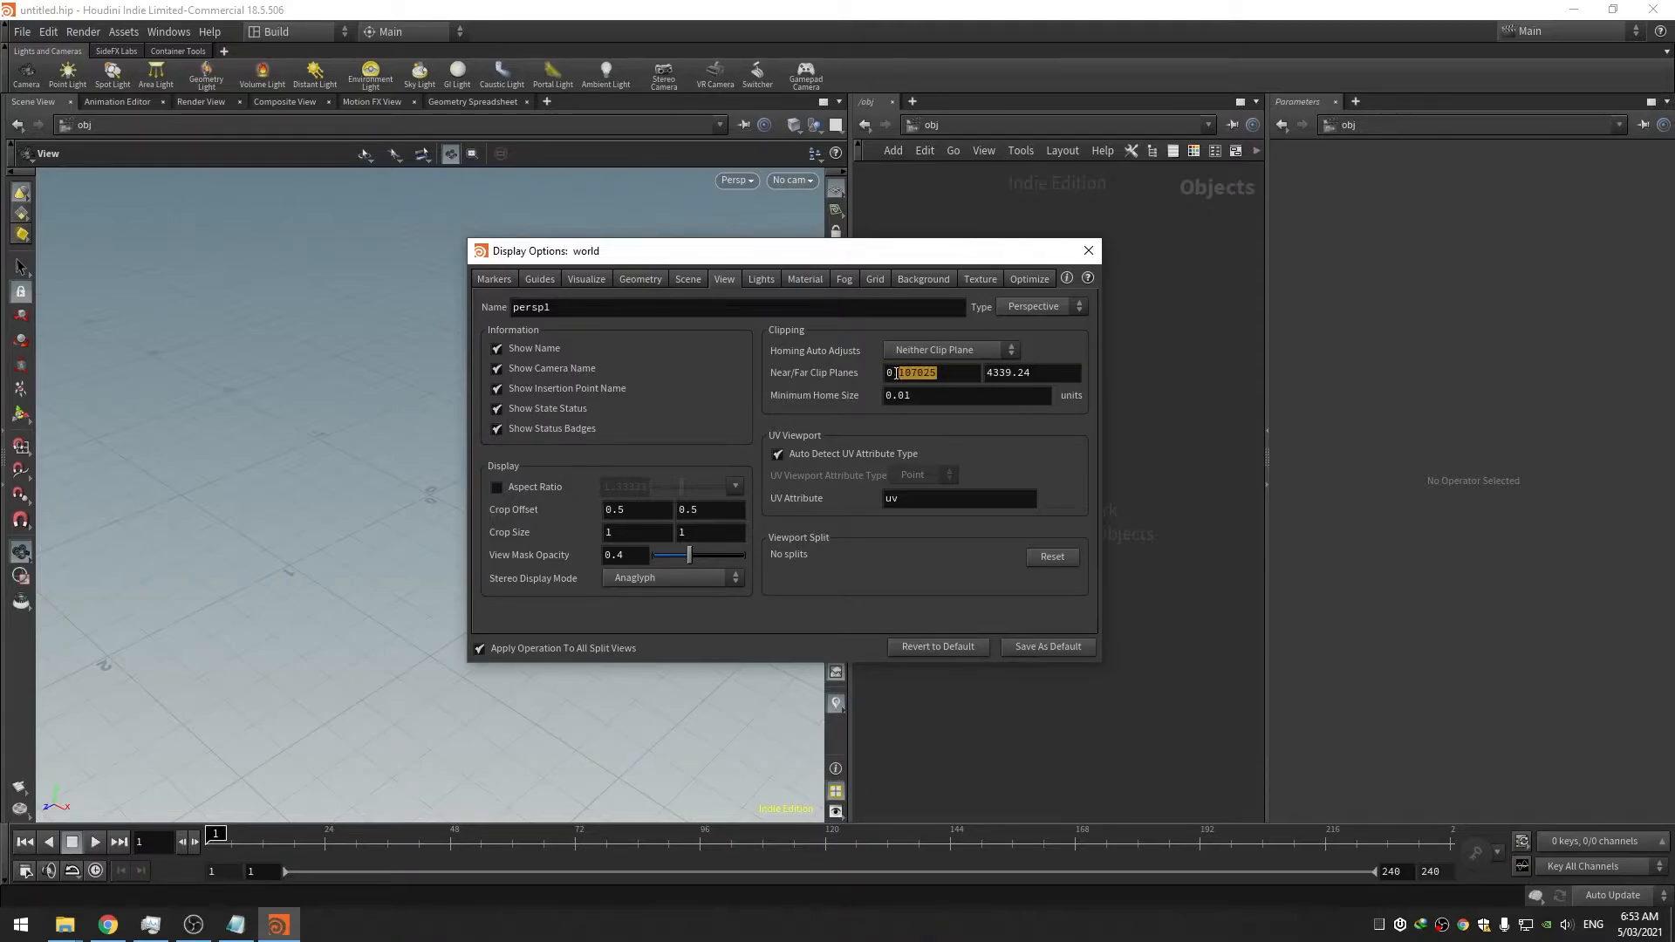
key("Tab")
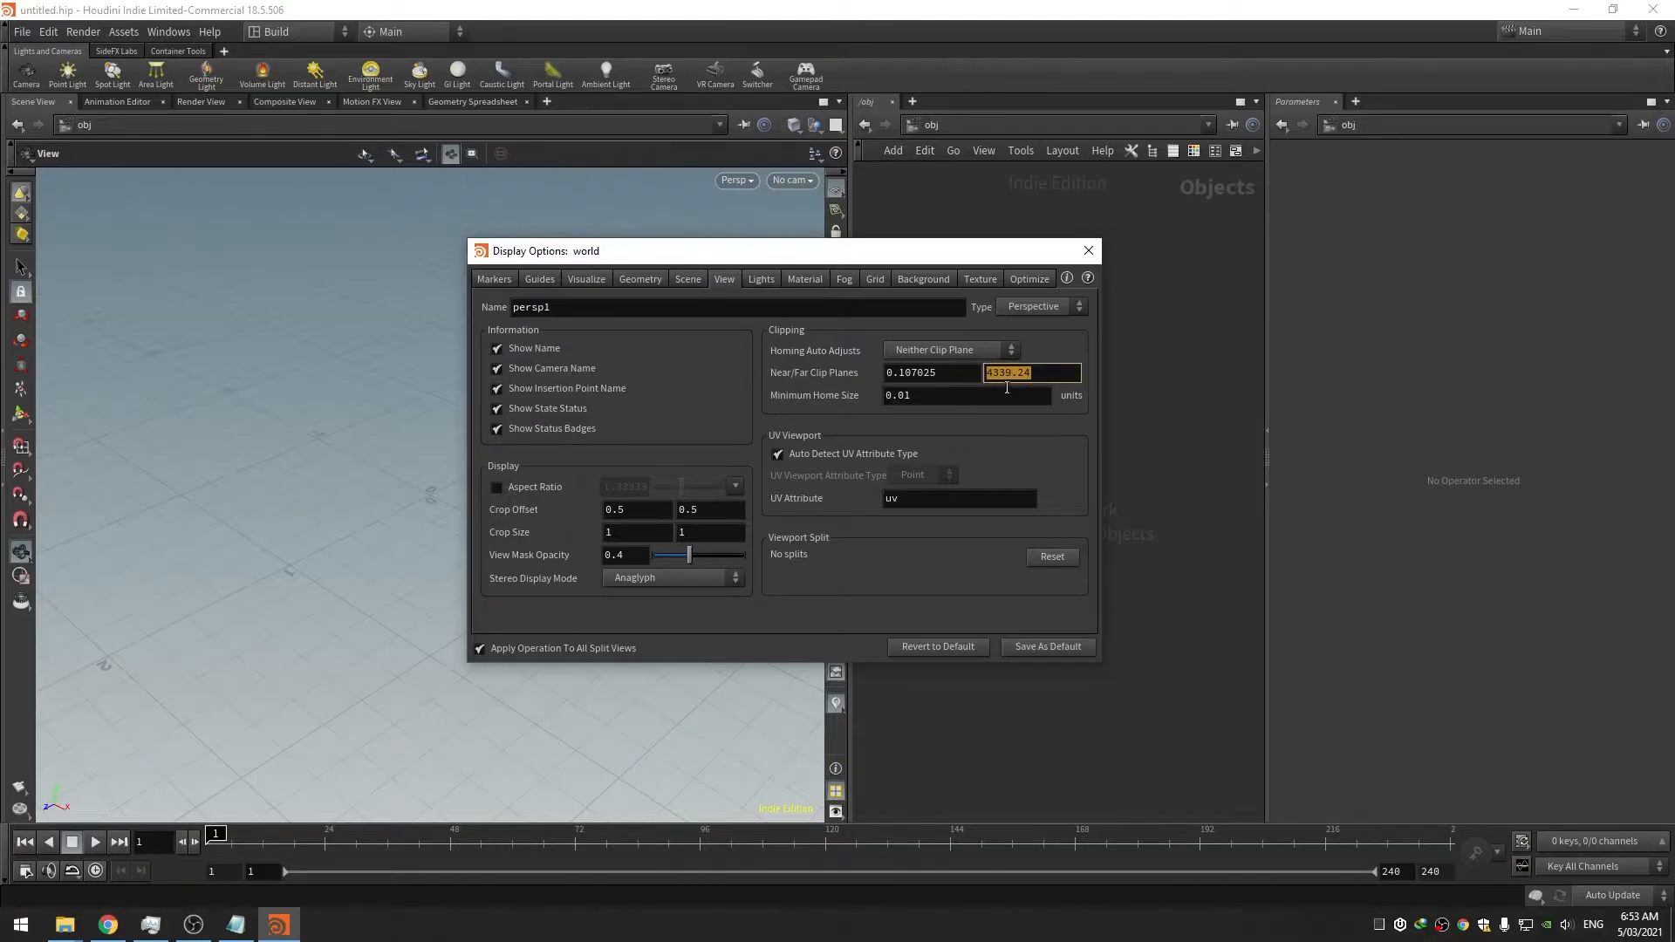
double_click(939, 373)
type("0001")
left_click(955, 397)
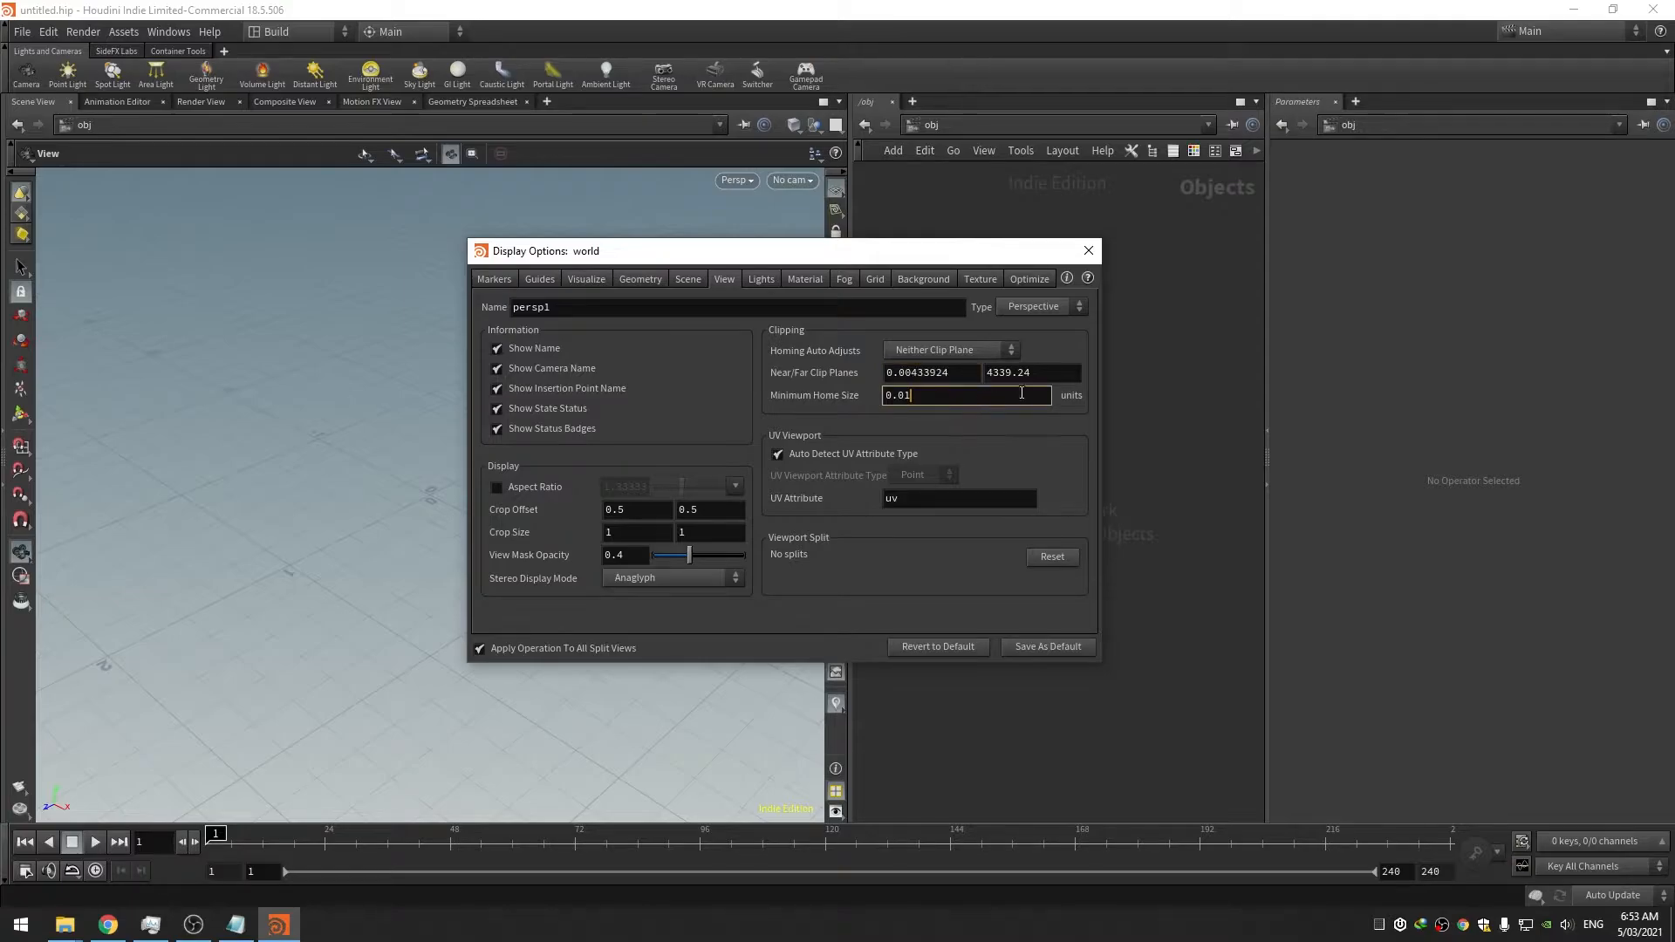
Set the far clip to 1500 and have homing adjust both near and far clip planes
double_click(986, 375)
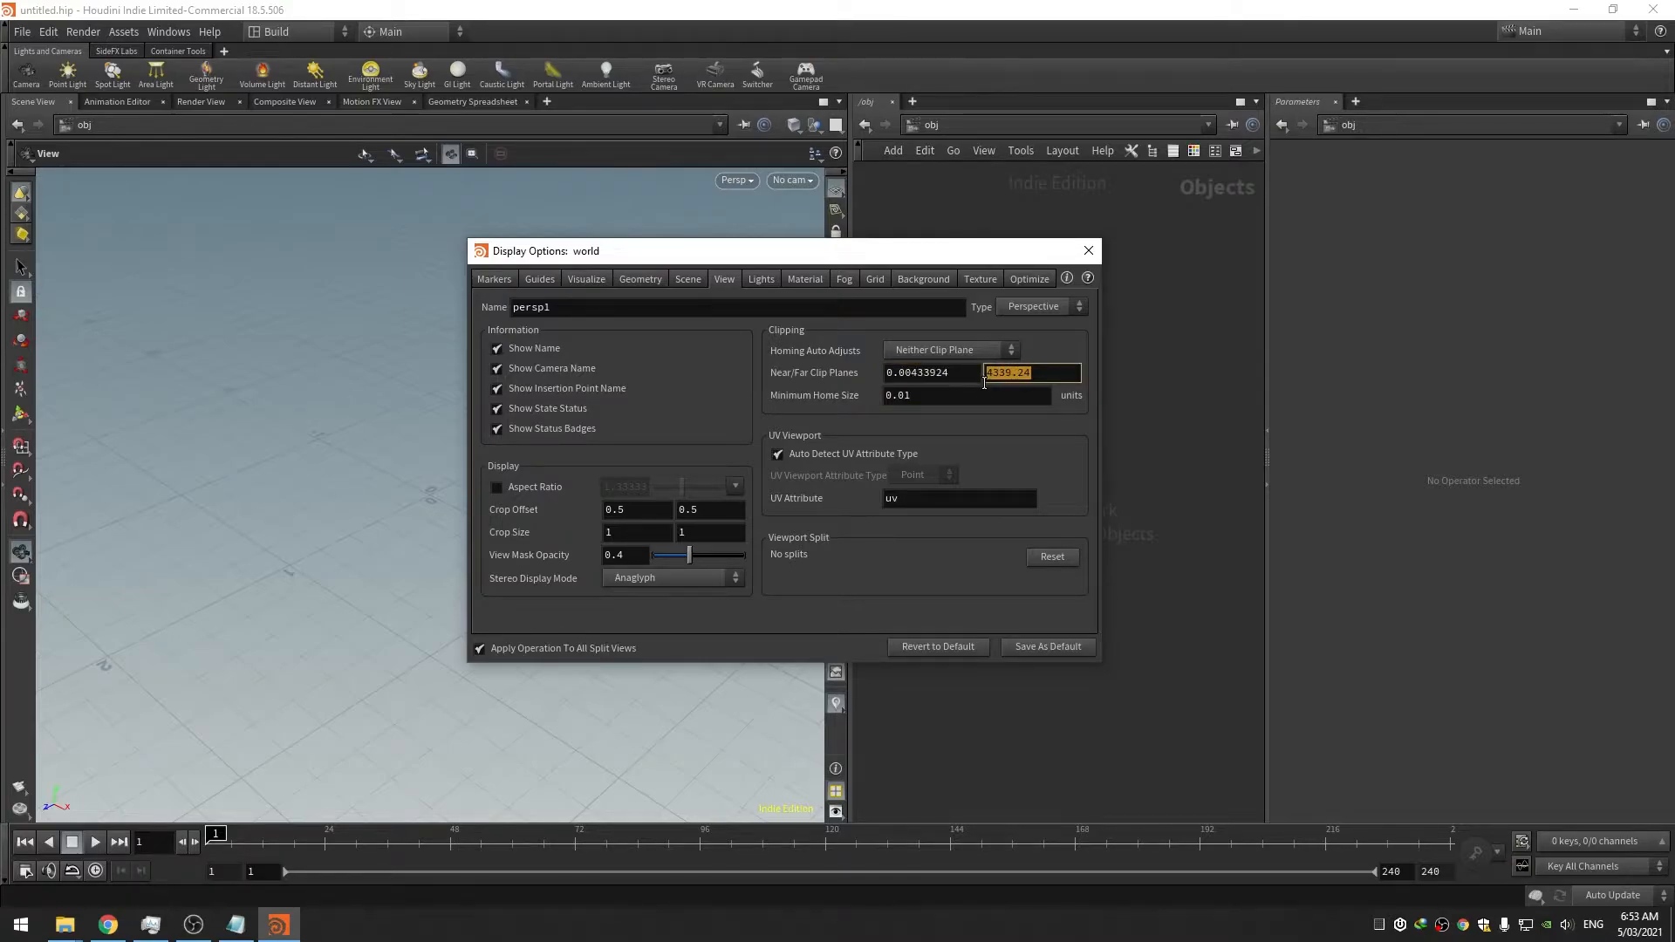
type("1500")
left_click(998, 402)
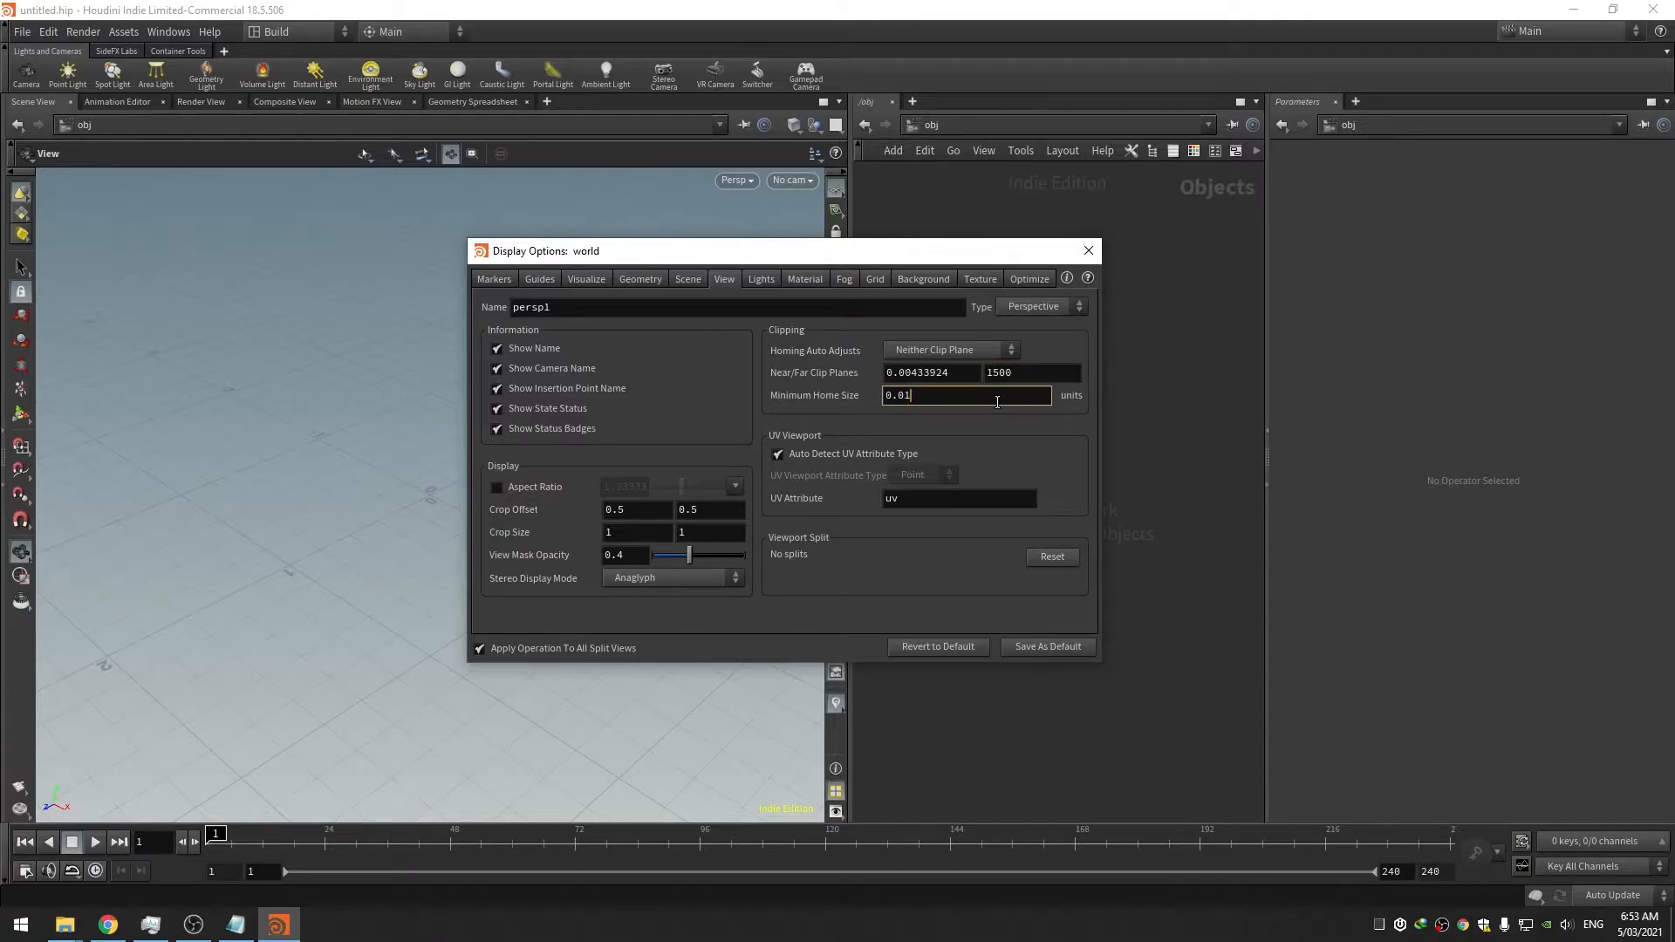
left_click_drag(900, 259, 933, 255)
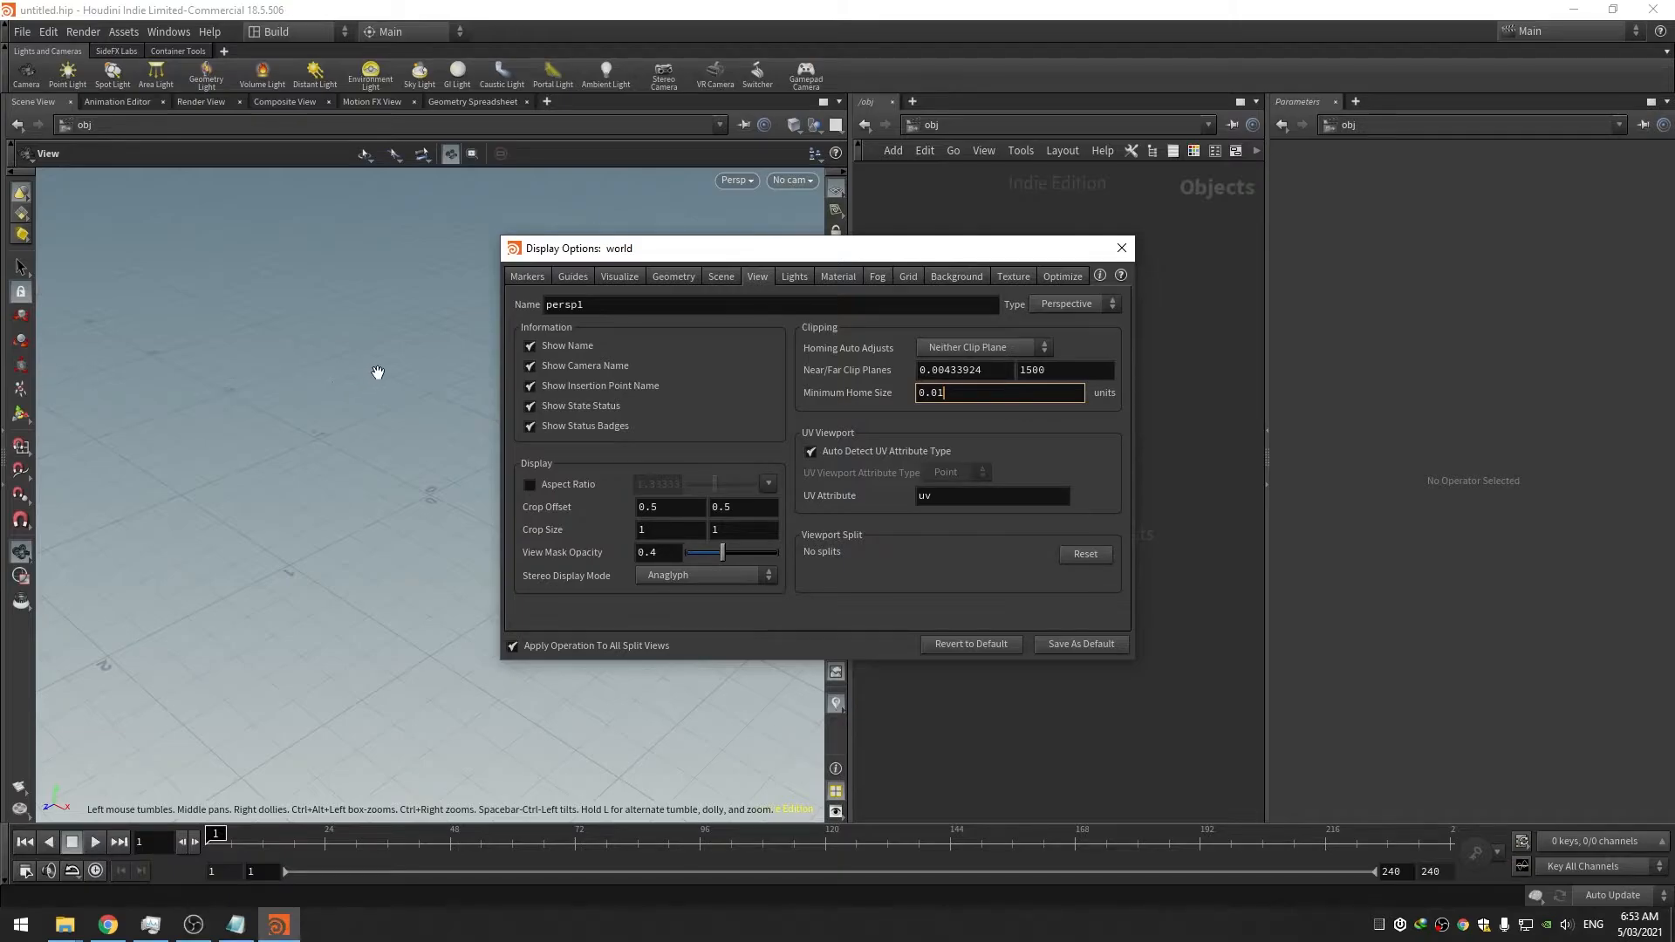
left_click(965, 353)
left_click(974, 405)
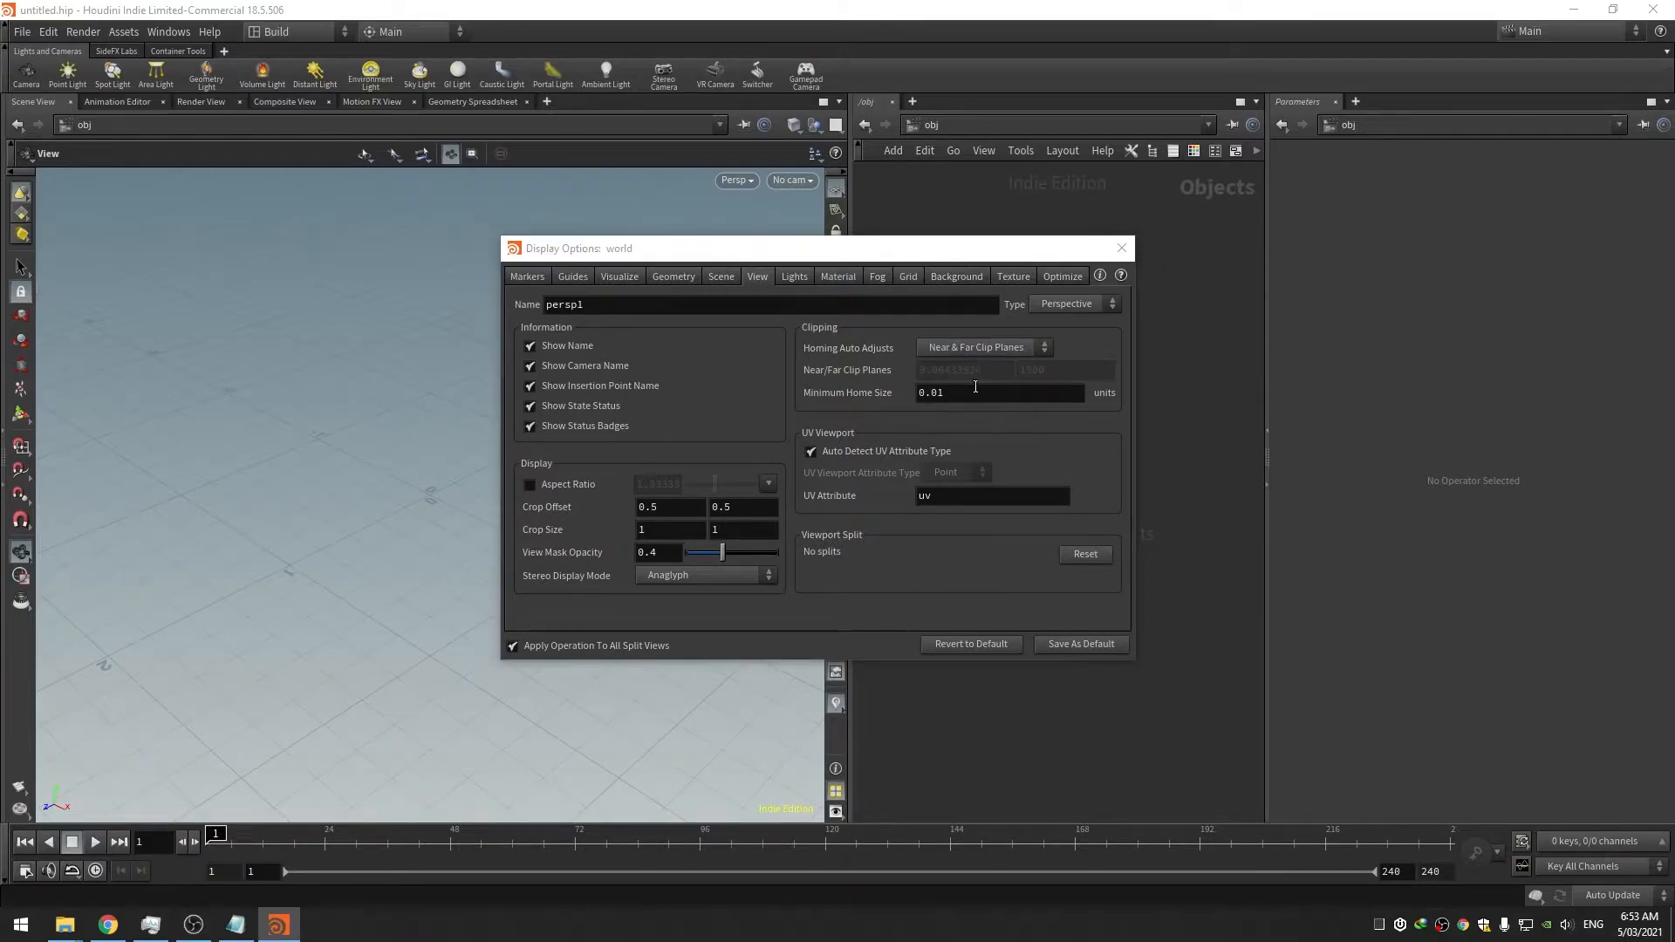
Set the viewport background colour scheme to Grey
left_click(791, 276)
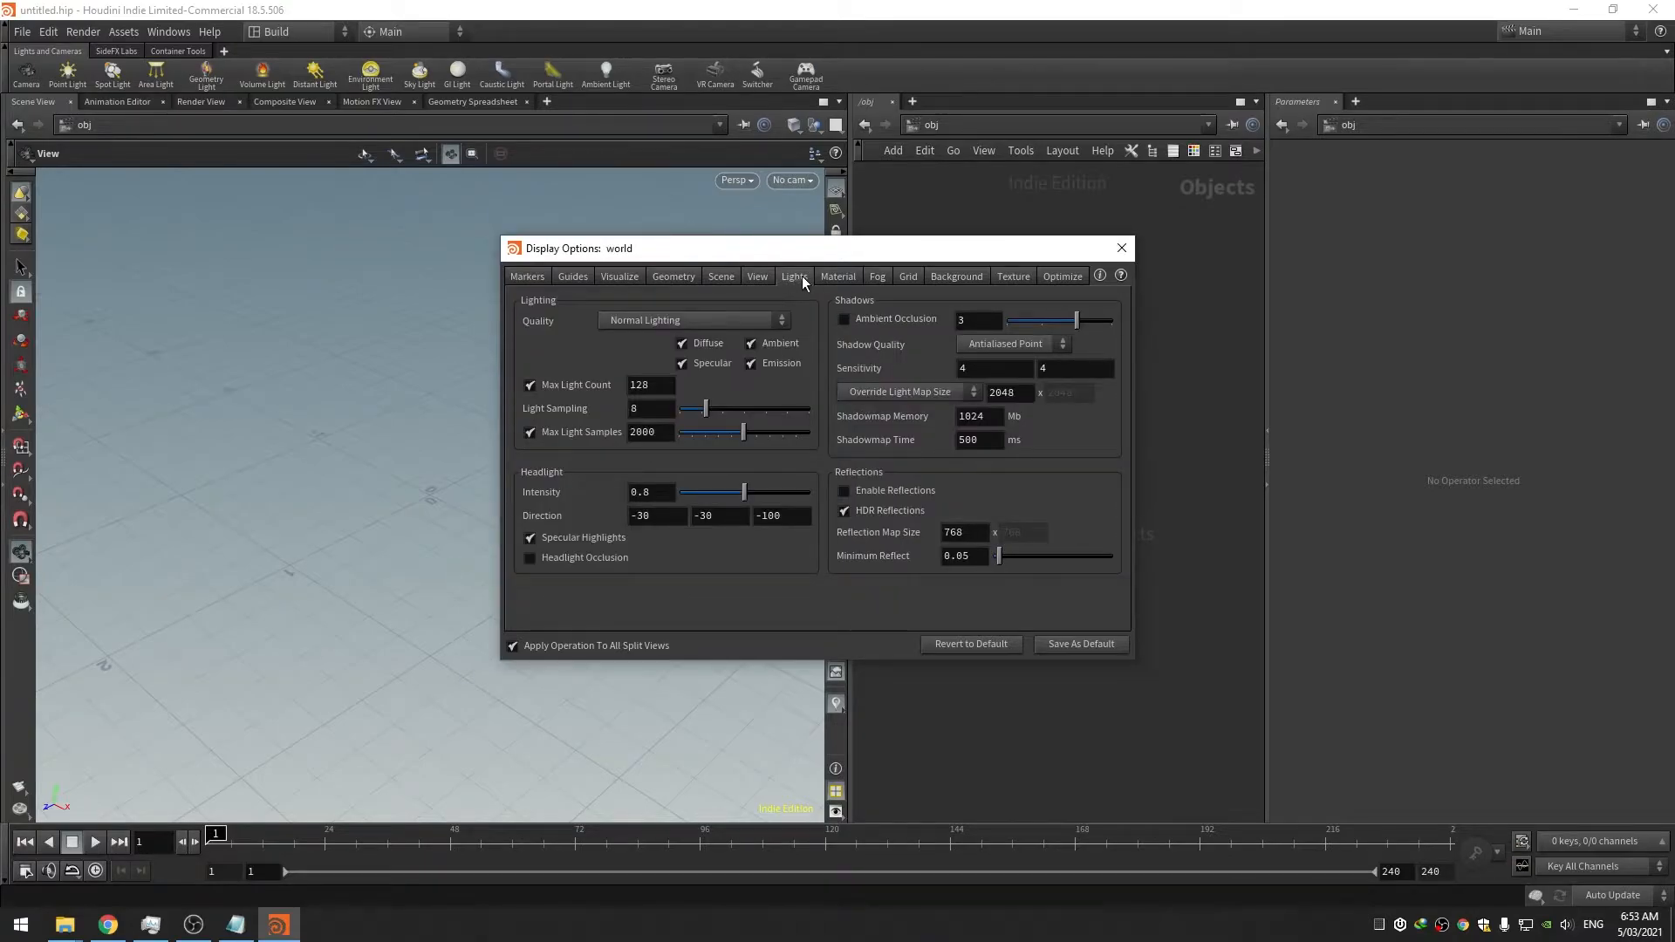
left_click(840, 277)
left_click(949, 276)
left_click(637, 303)
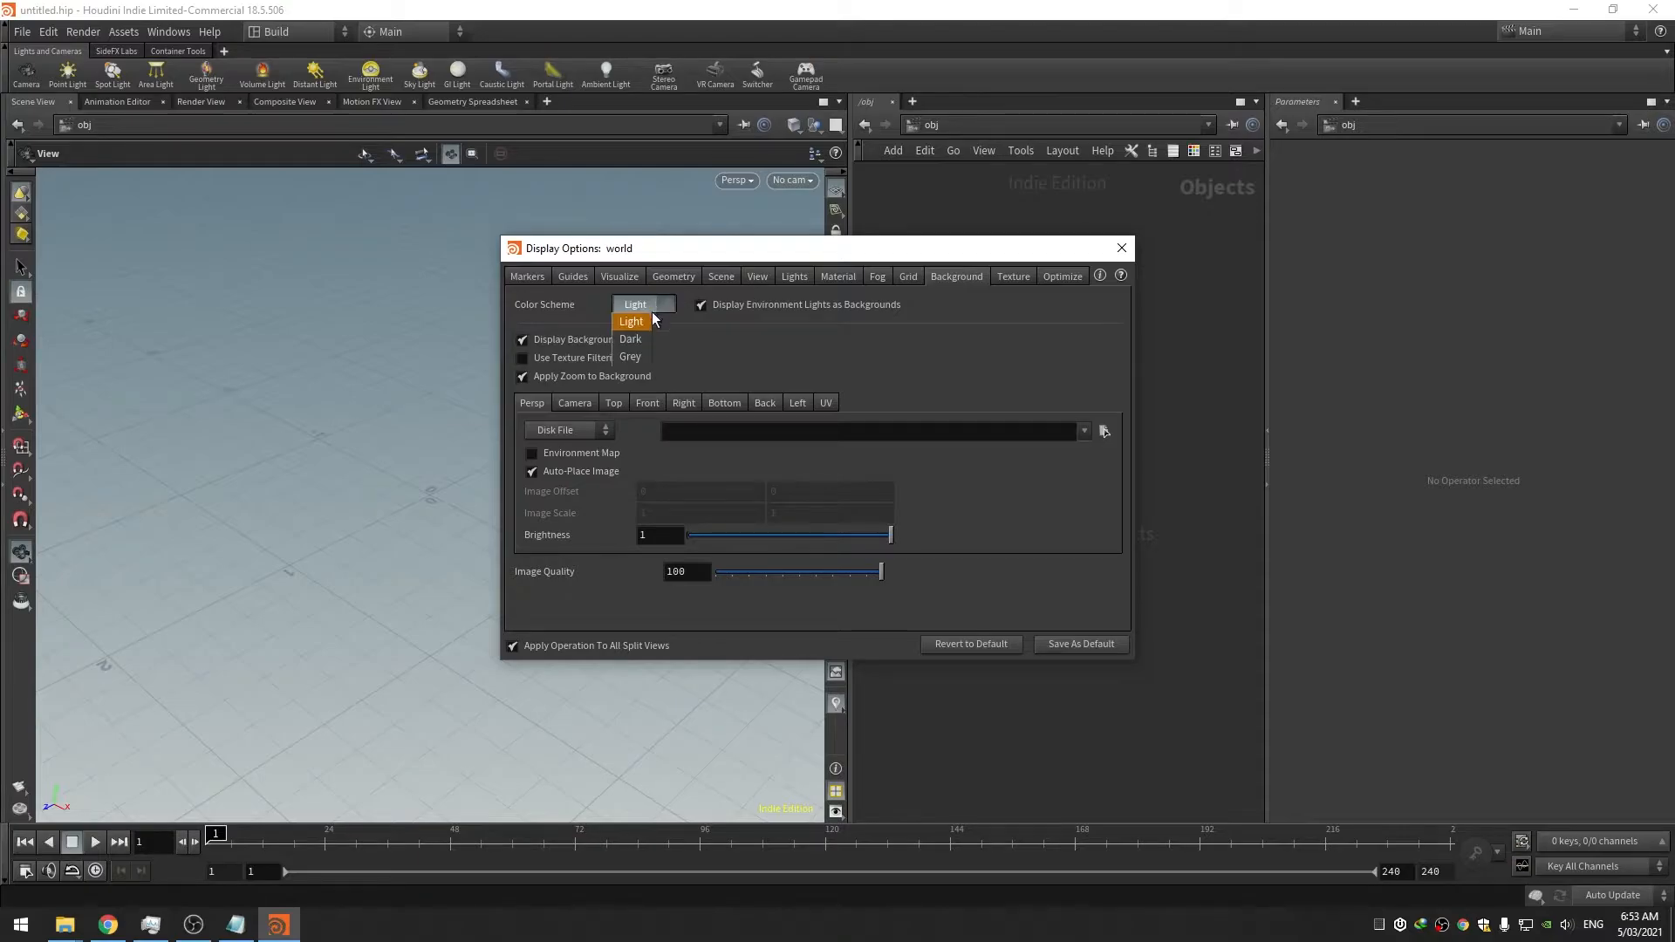
left_click(634, 357)
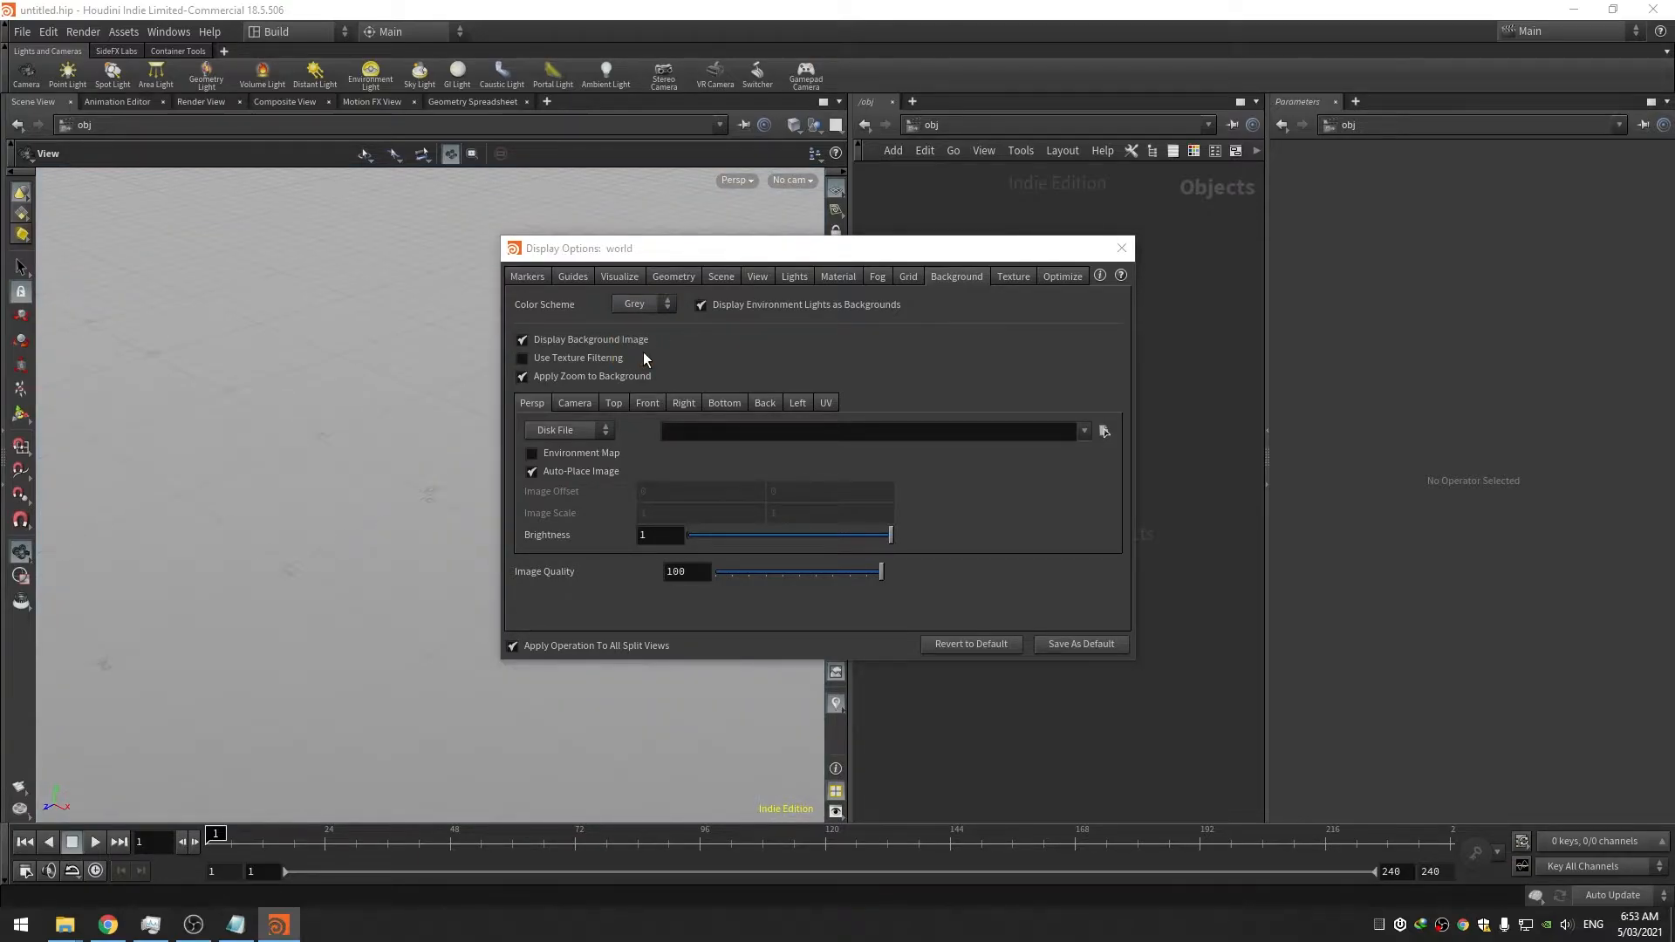
Use Full HDR for both 3D and 2D textures
left_click(1014, 277)
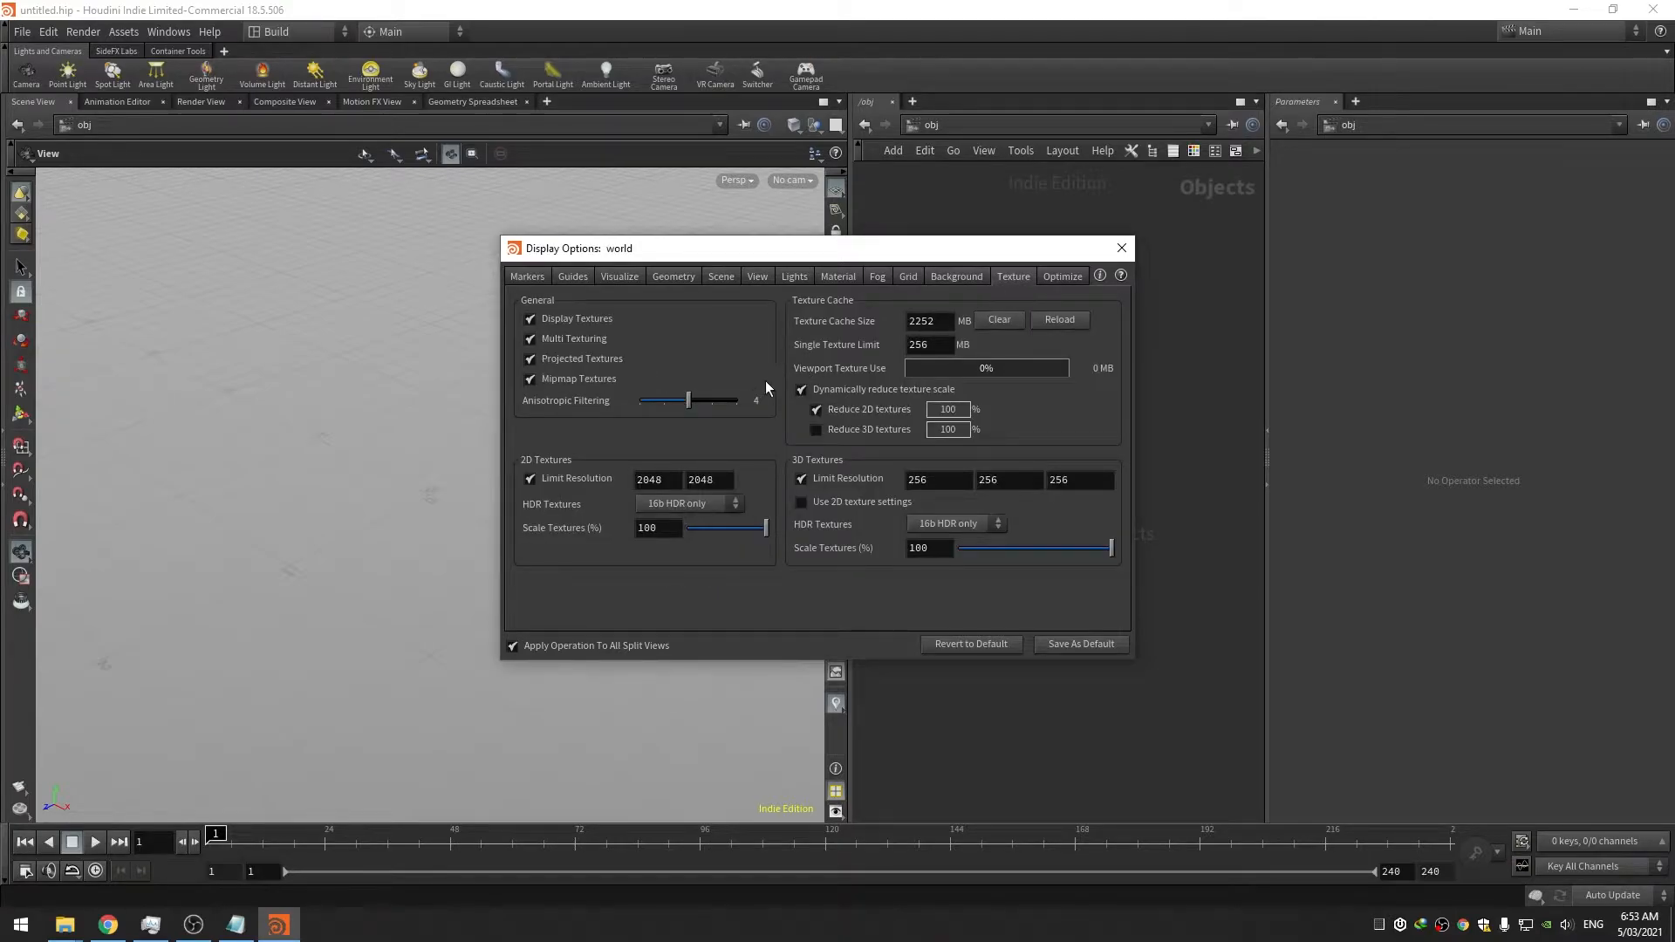
left_click(941, 528)
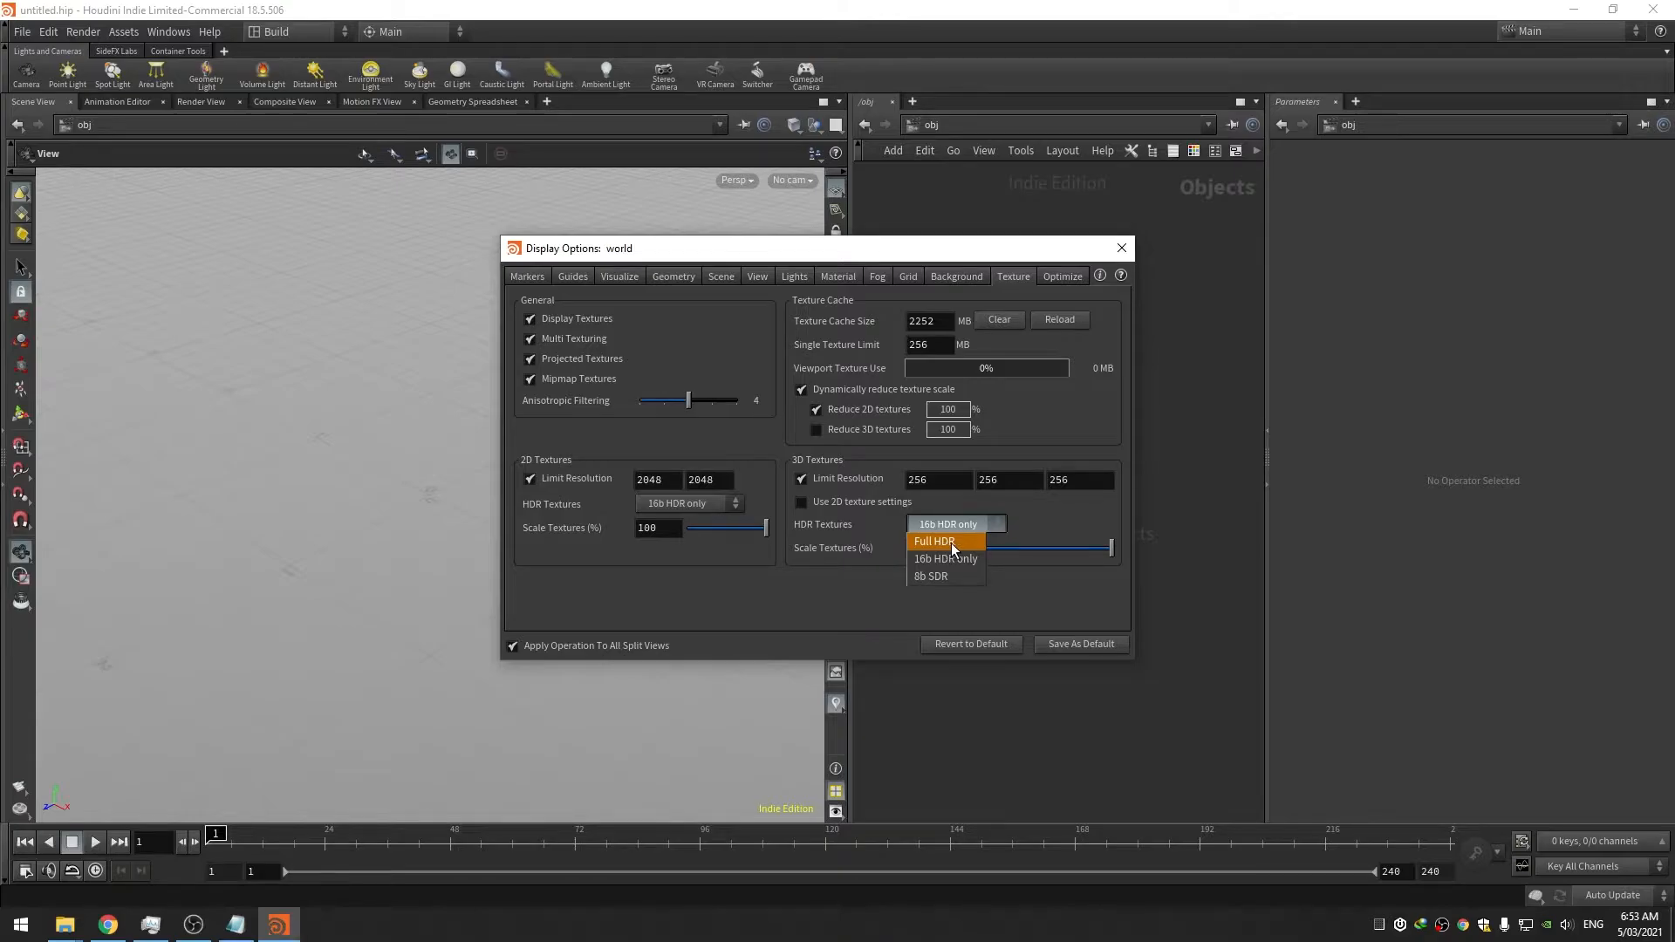
left_click(949, 542)
left_click(690, 504)
left_click(694, 520)
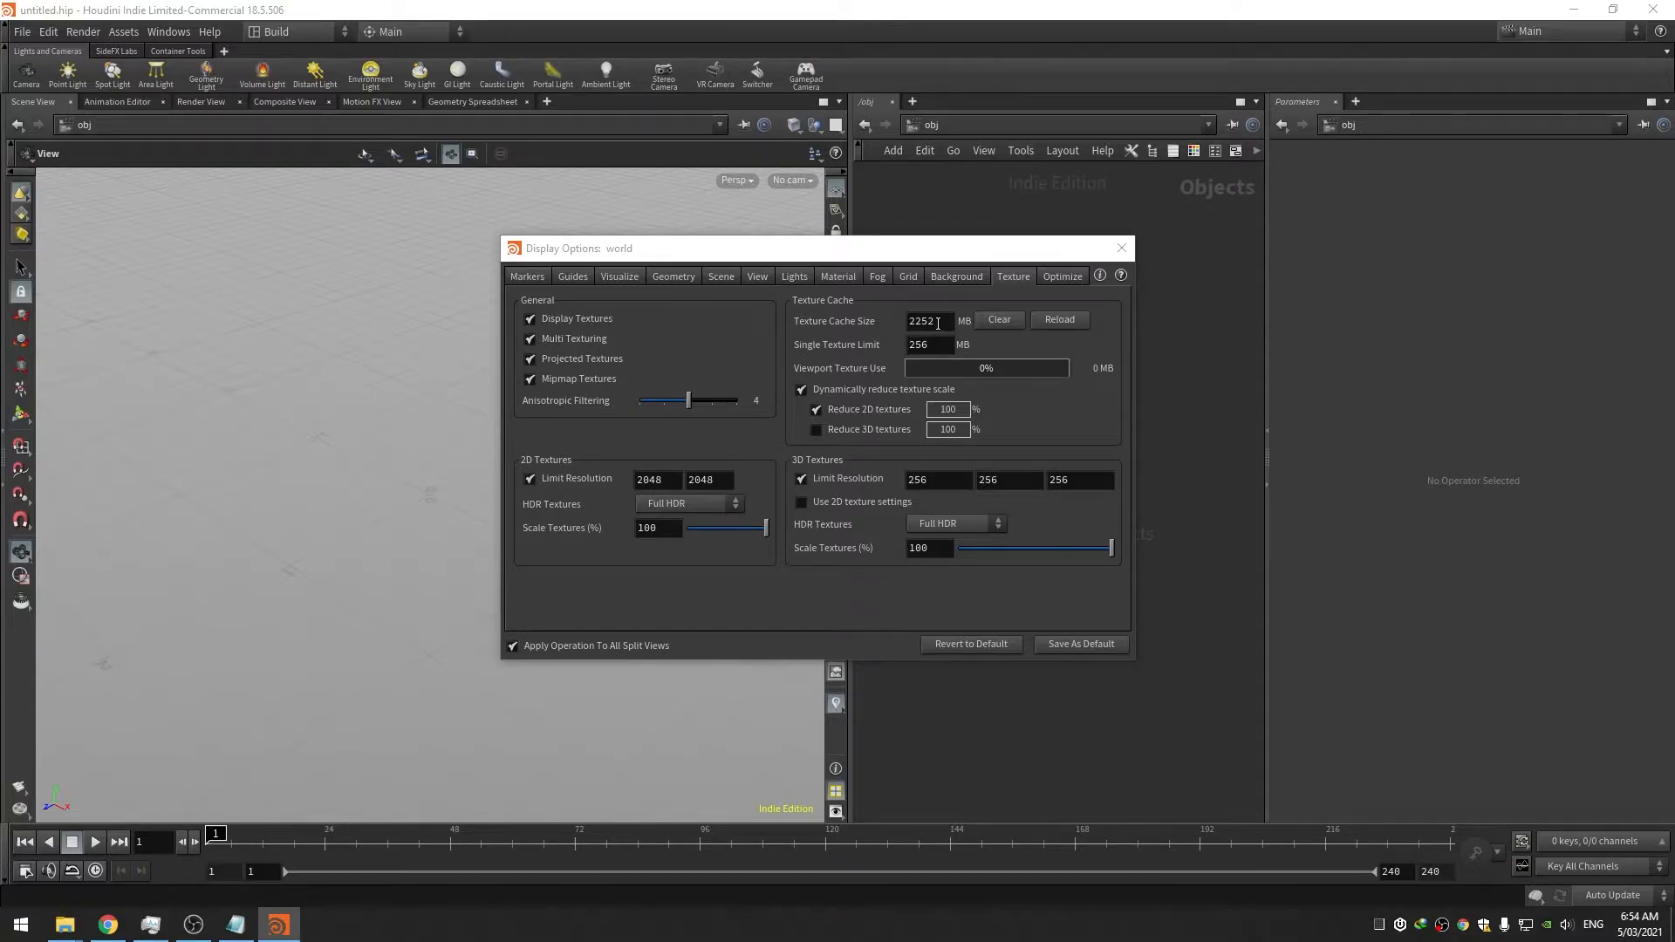
Save the display options as the defaults and close the dialog
left_click(1053, 280)
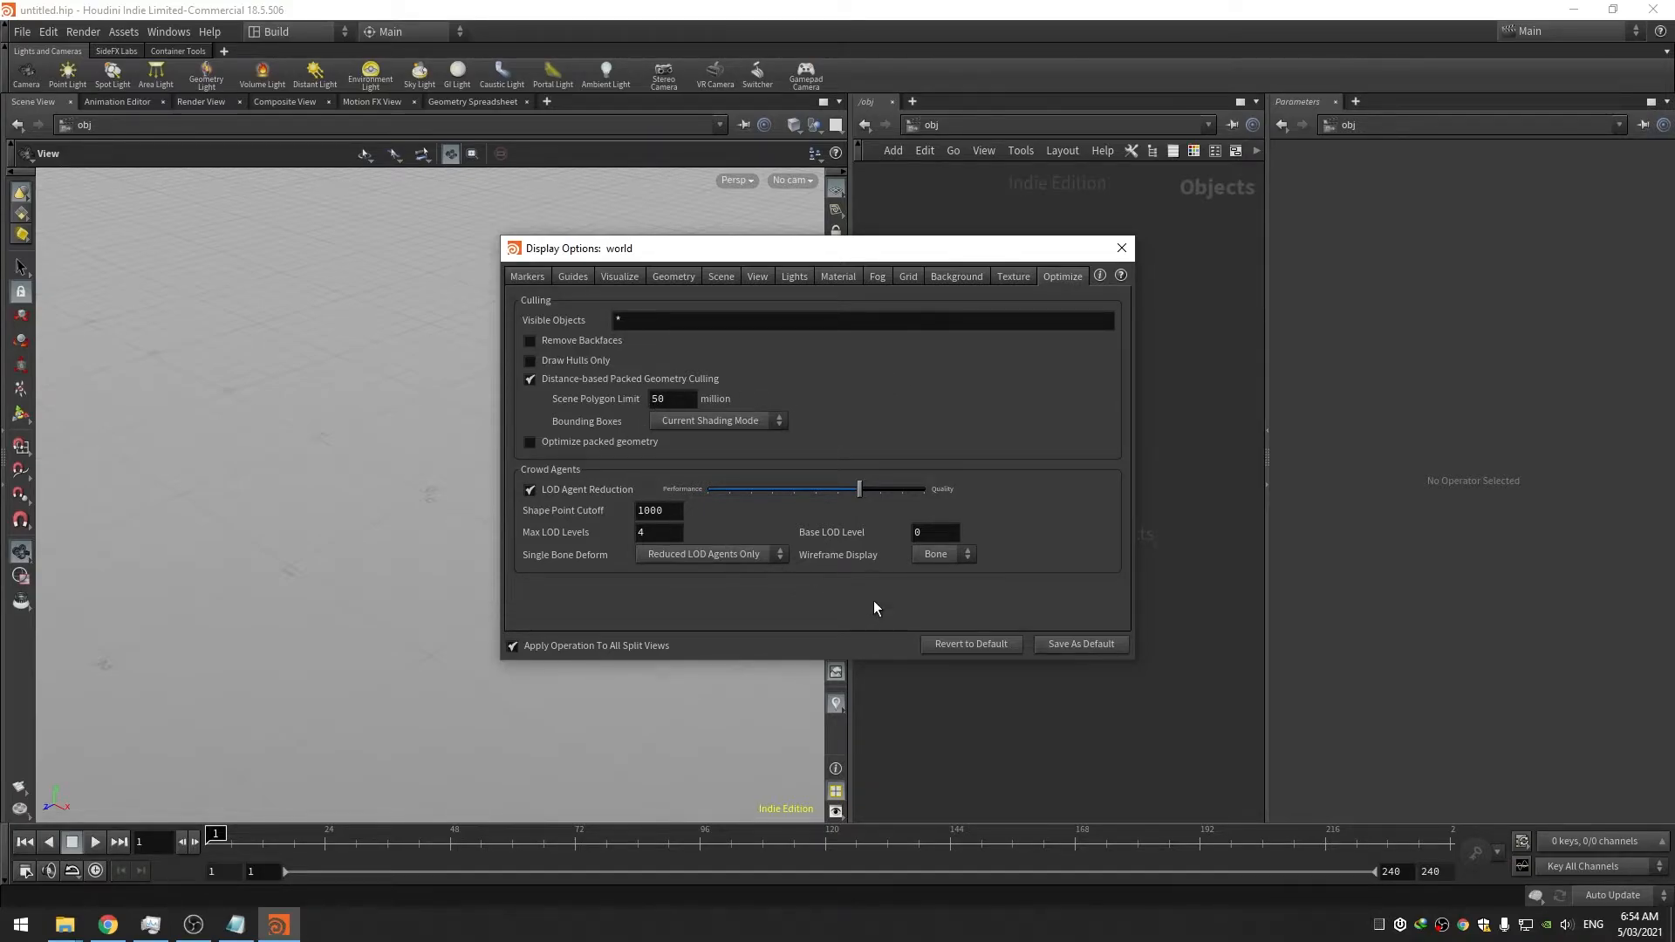
left_click(1113, 644)
key("Return")
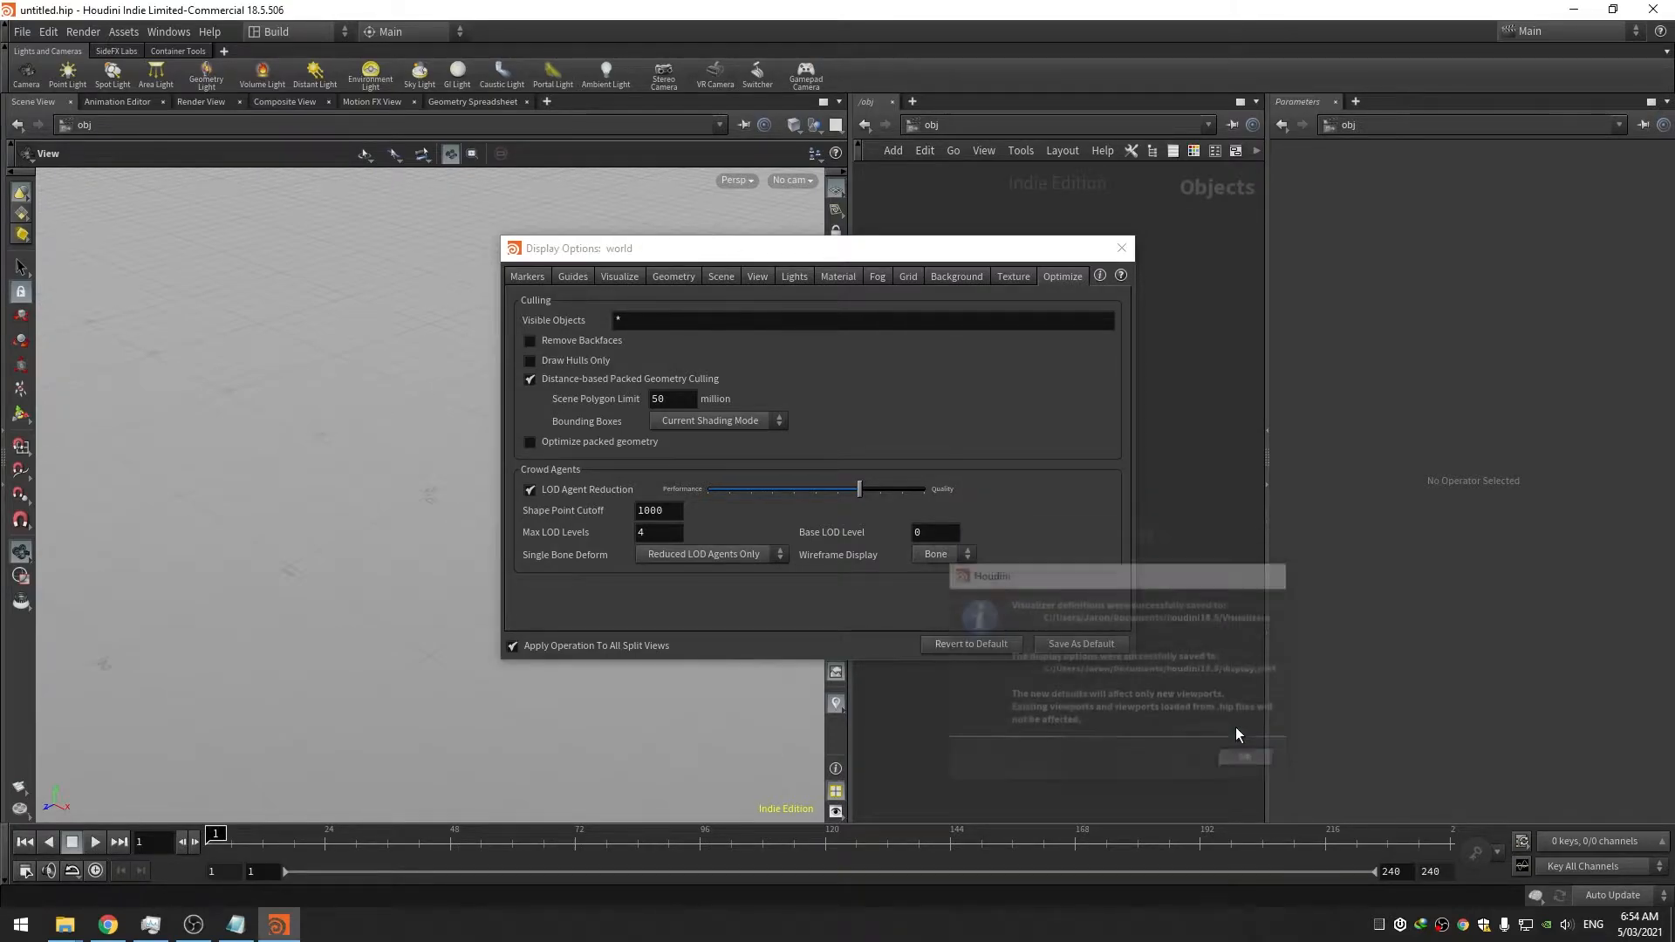
left_click(1121, 248)
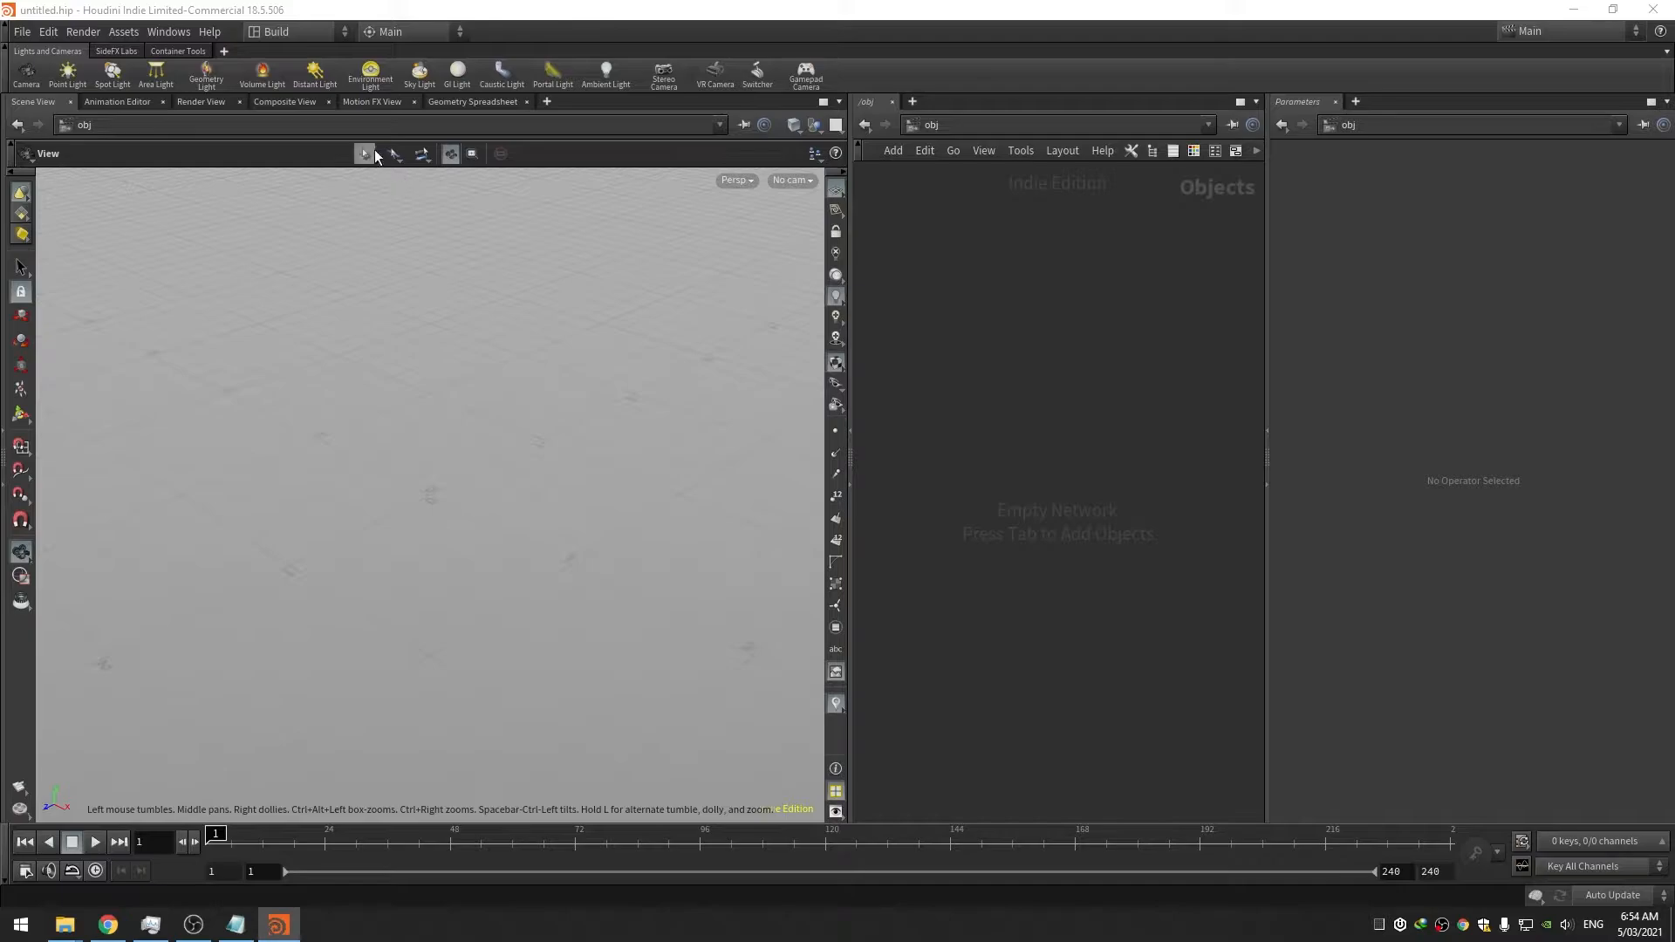
Close the Composite View and Motion FX View panes and save the layout as desktop 'Primary'
left_click(329, 103)
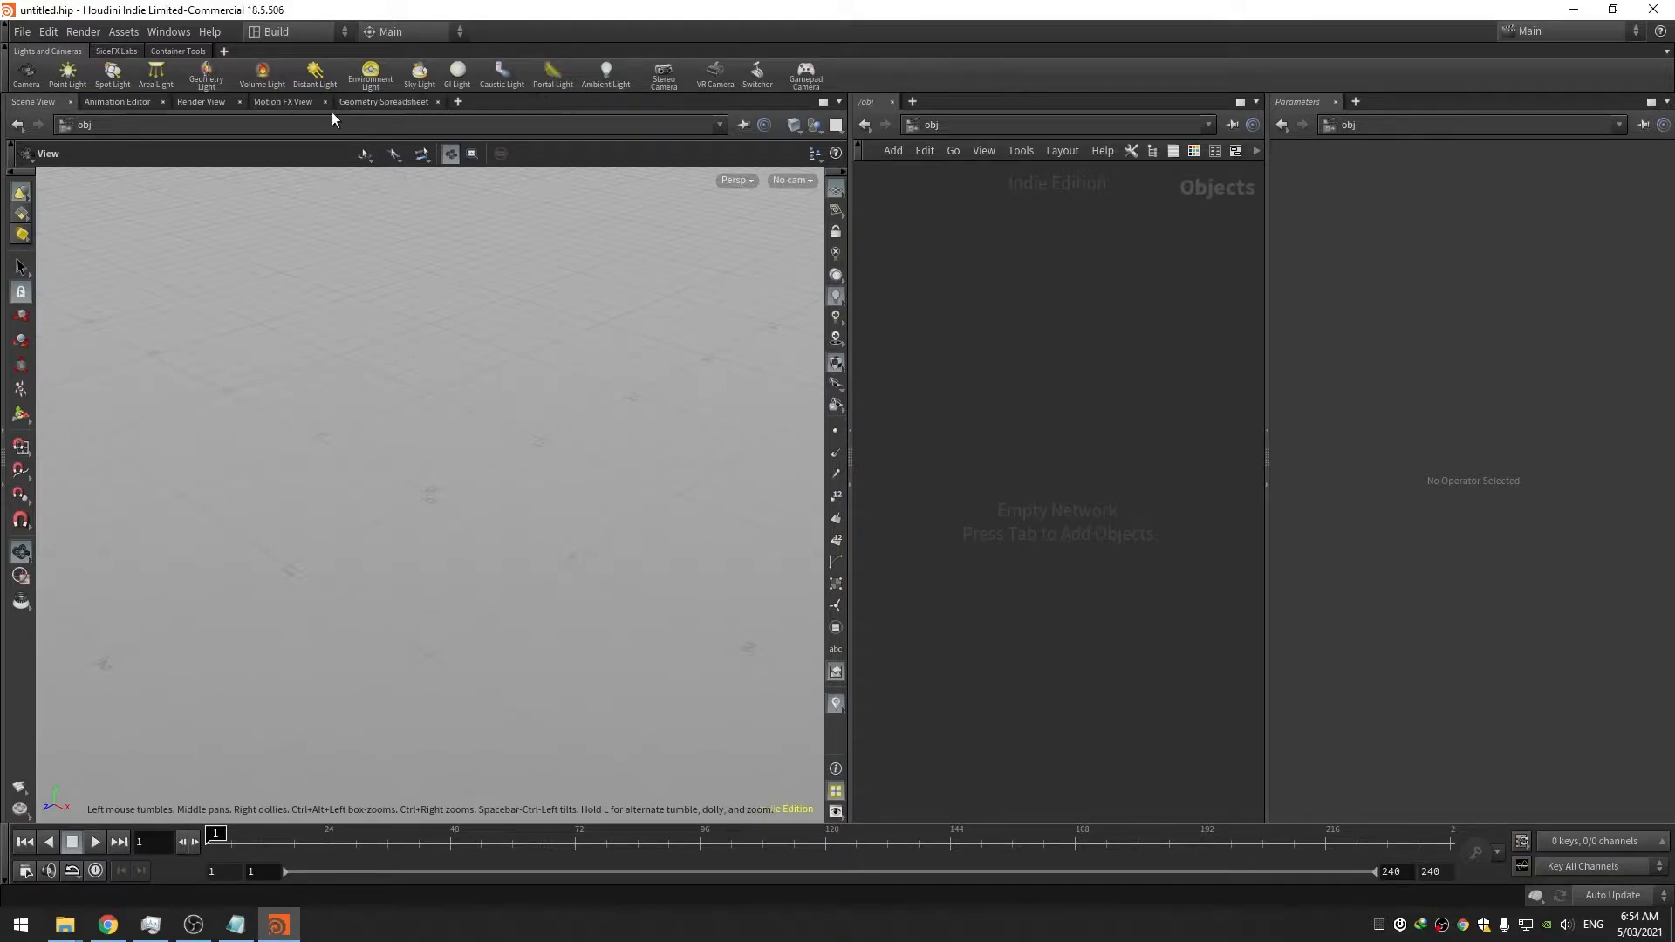
left_click(327, 103)
left_click(293, 32)
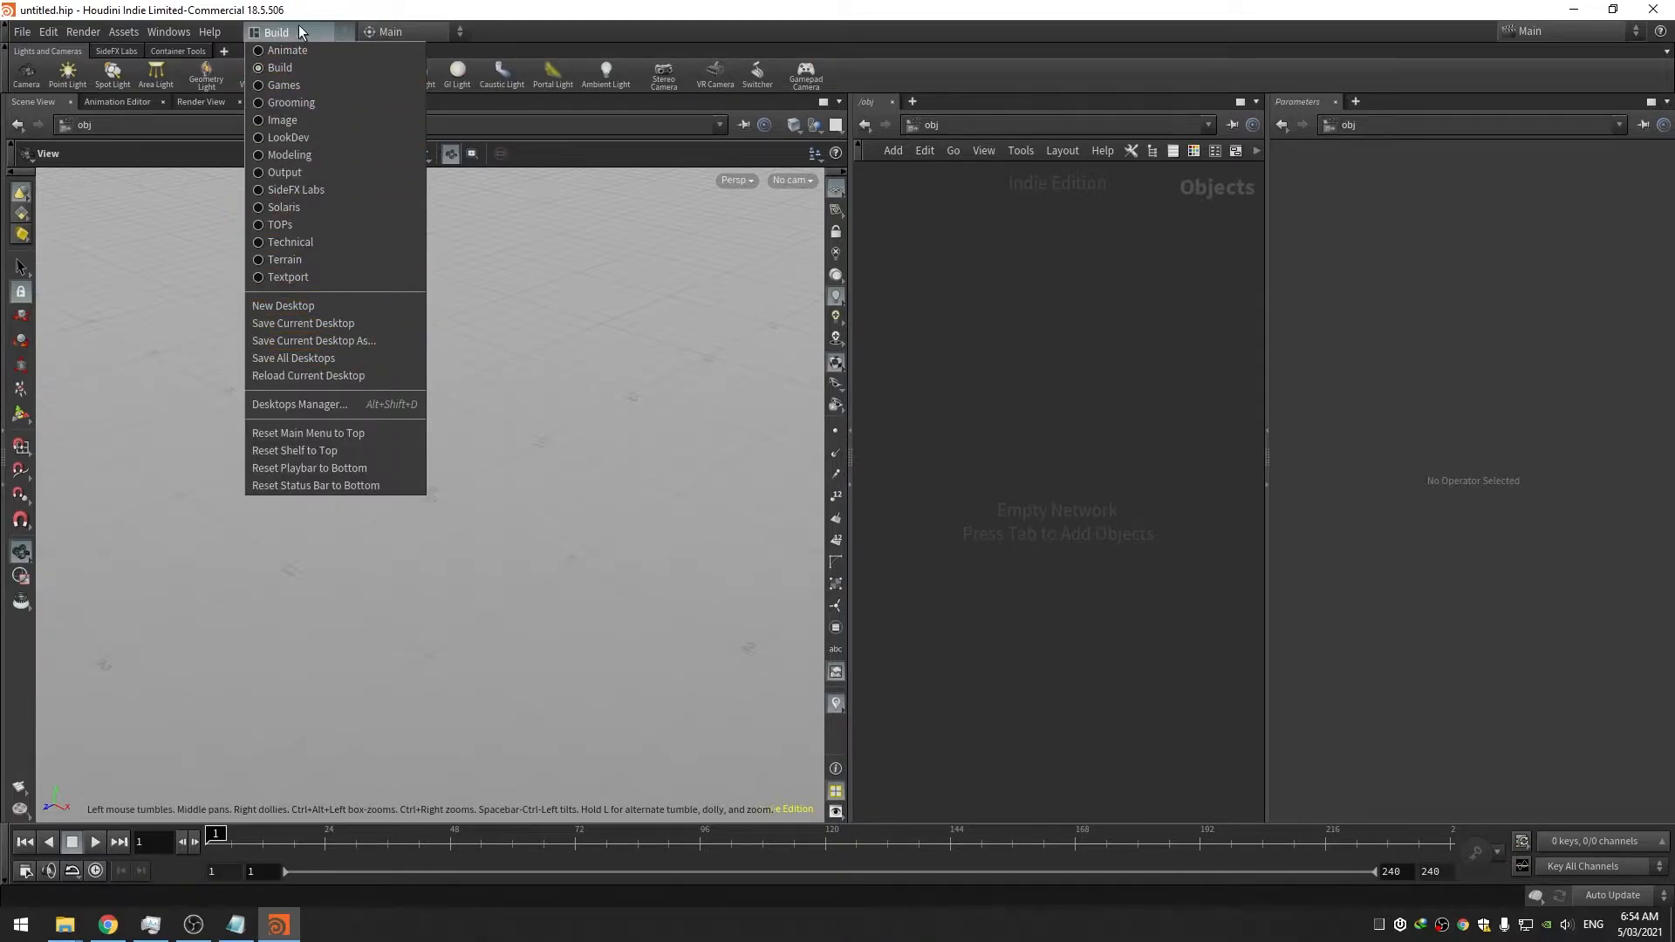
left_click(362, 340)
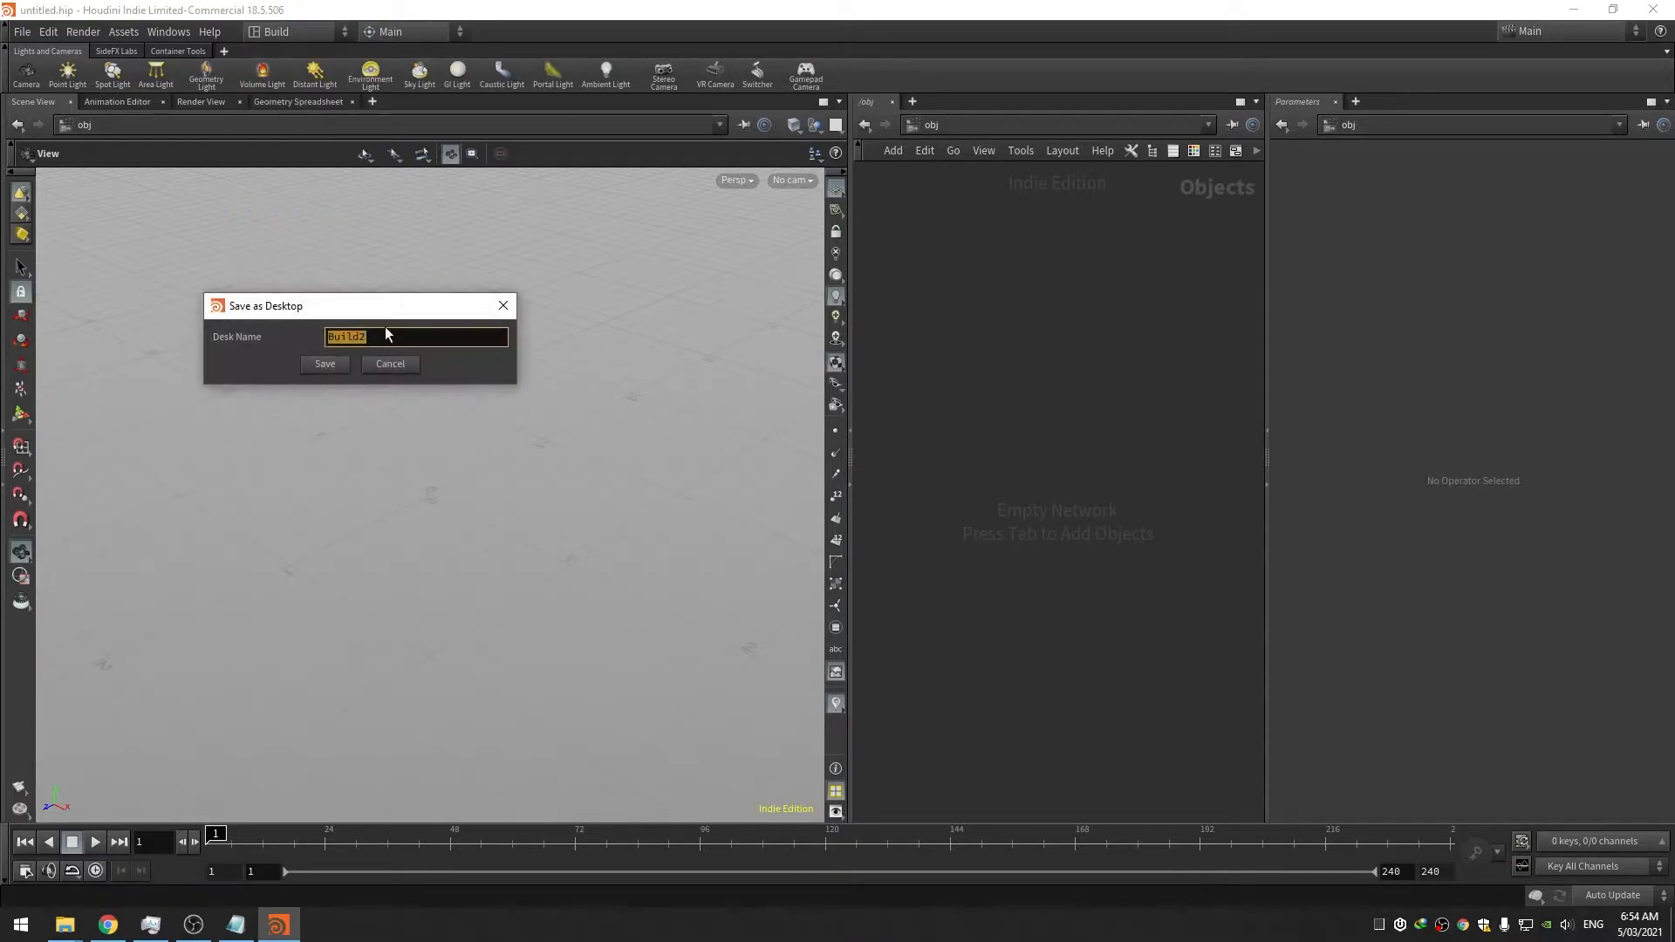
type("P")
left_click(332, 366)
left_click(456, 419)
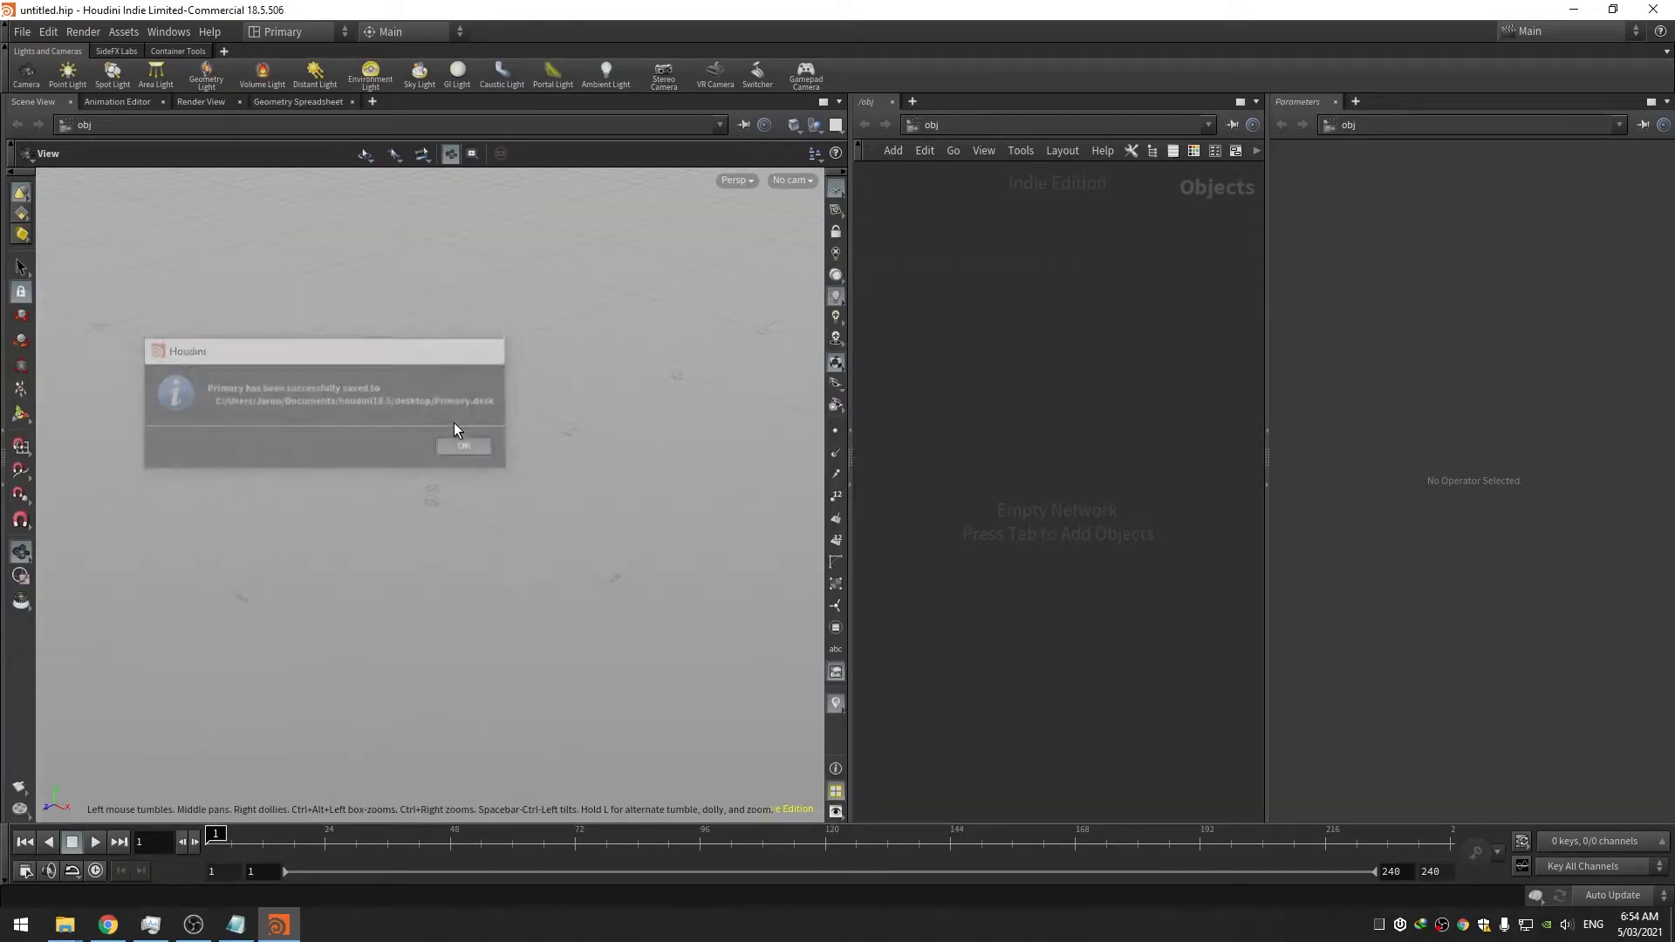
Set Primary as the startup desktop in Preferences and accept
left_click(42, 35)
mouse_move(103, 175)
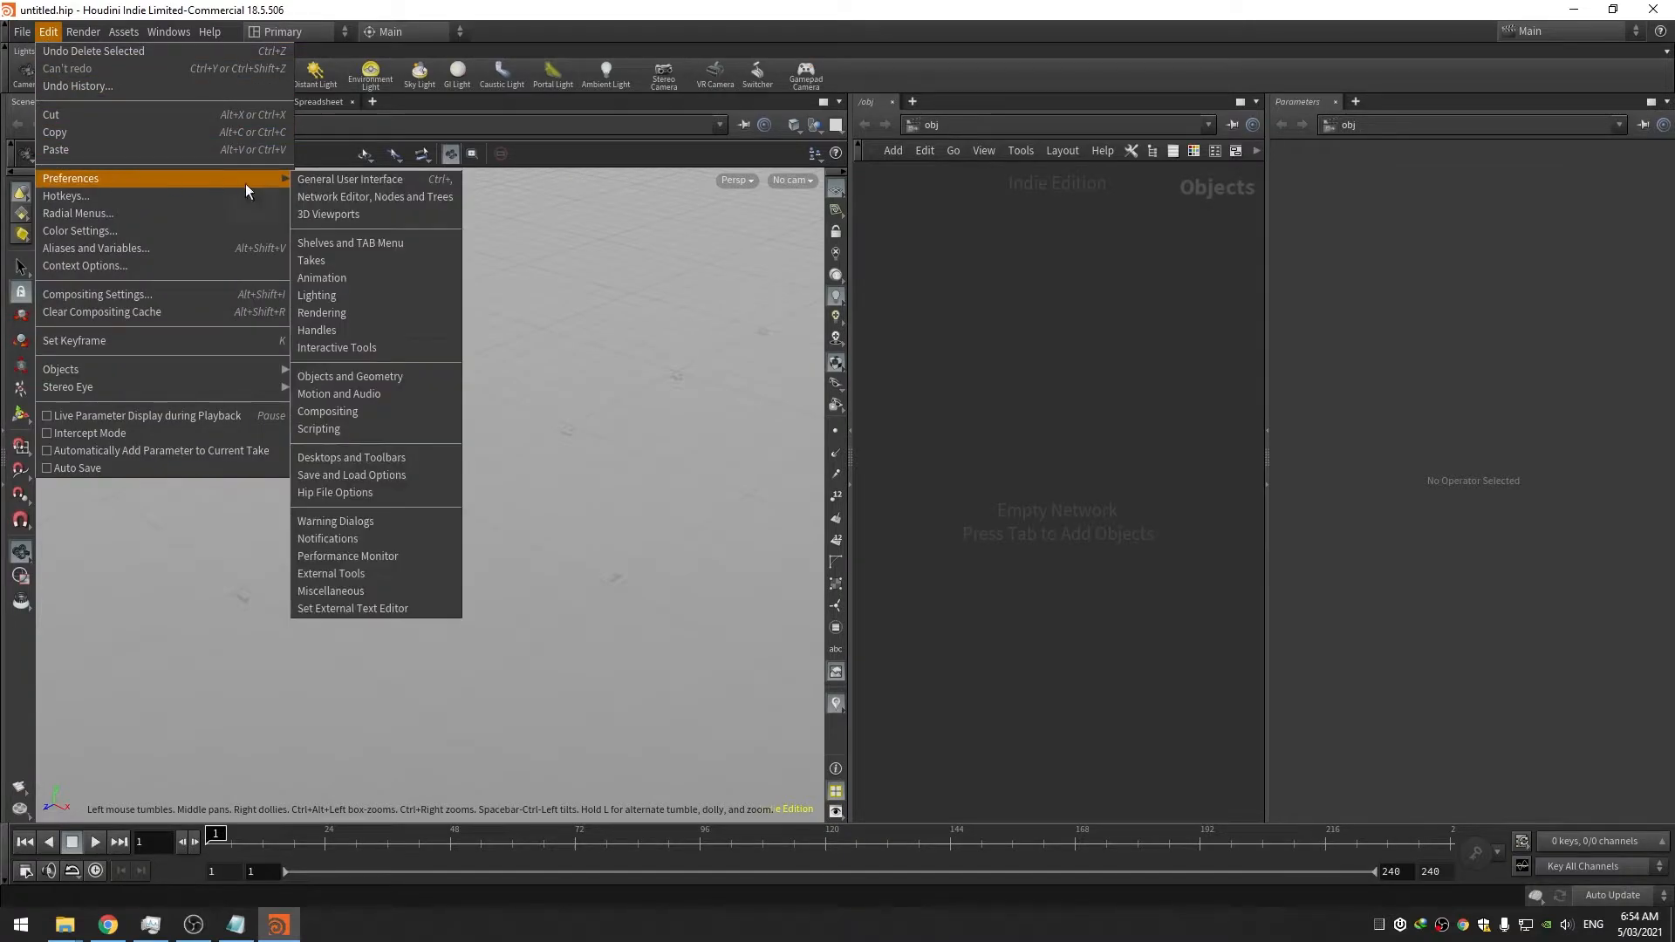
left_click(333, 185)
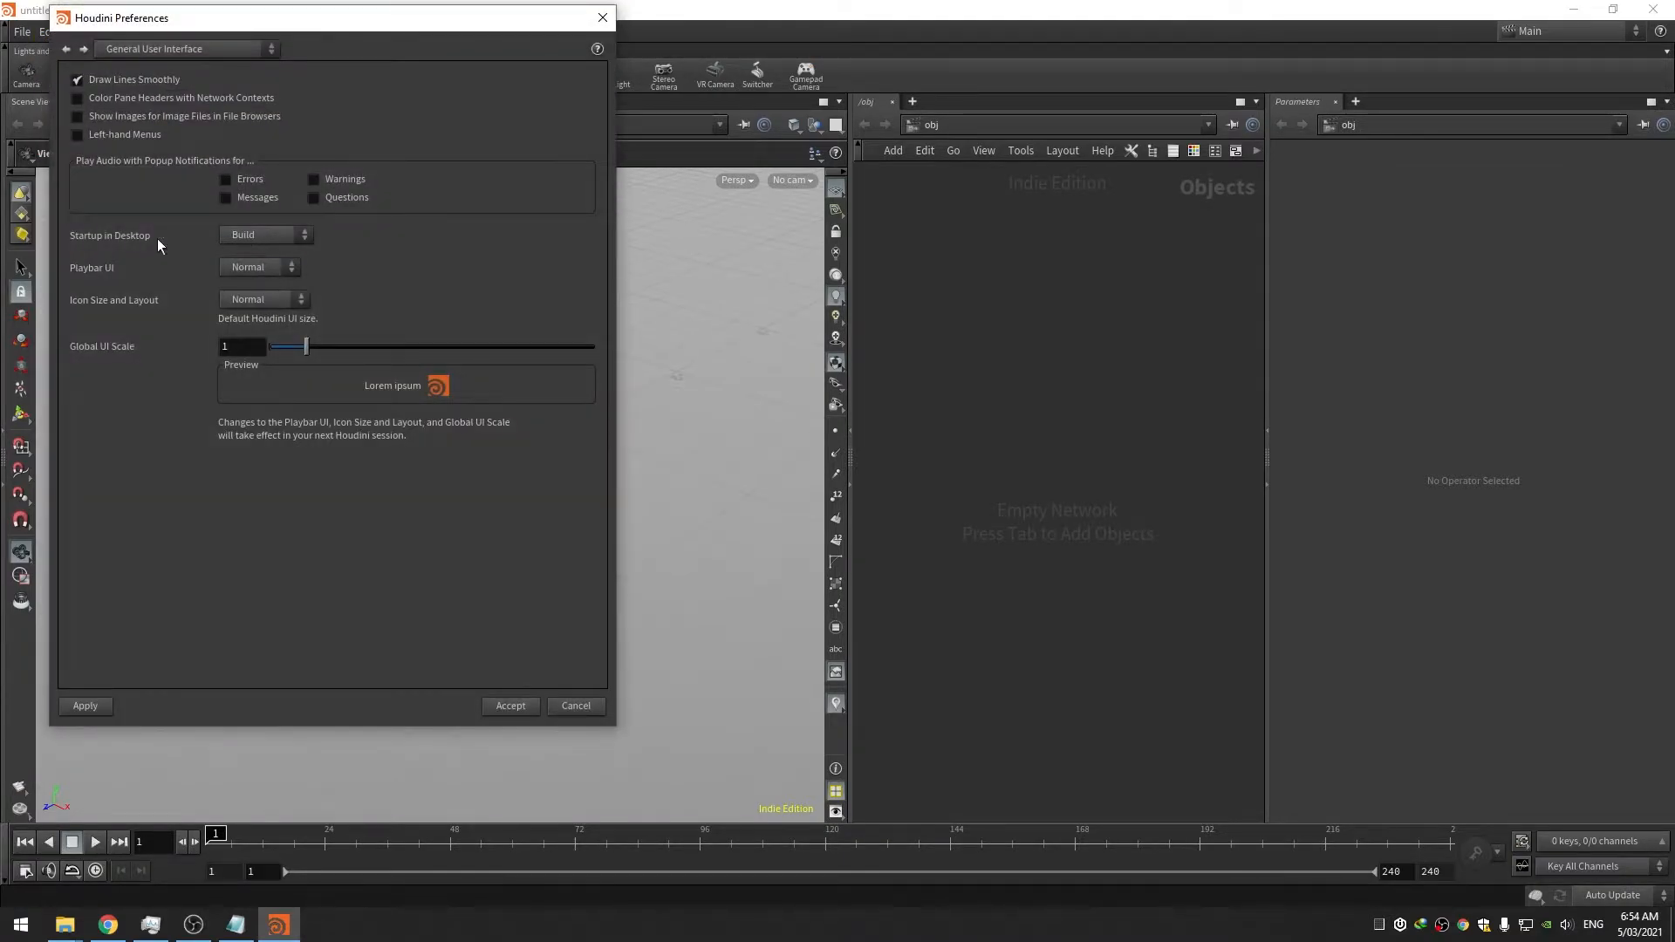
left_click(251, 236)
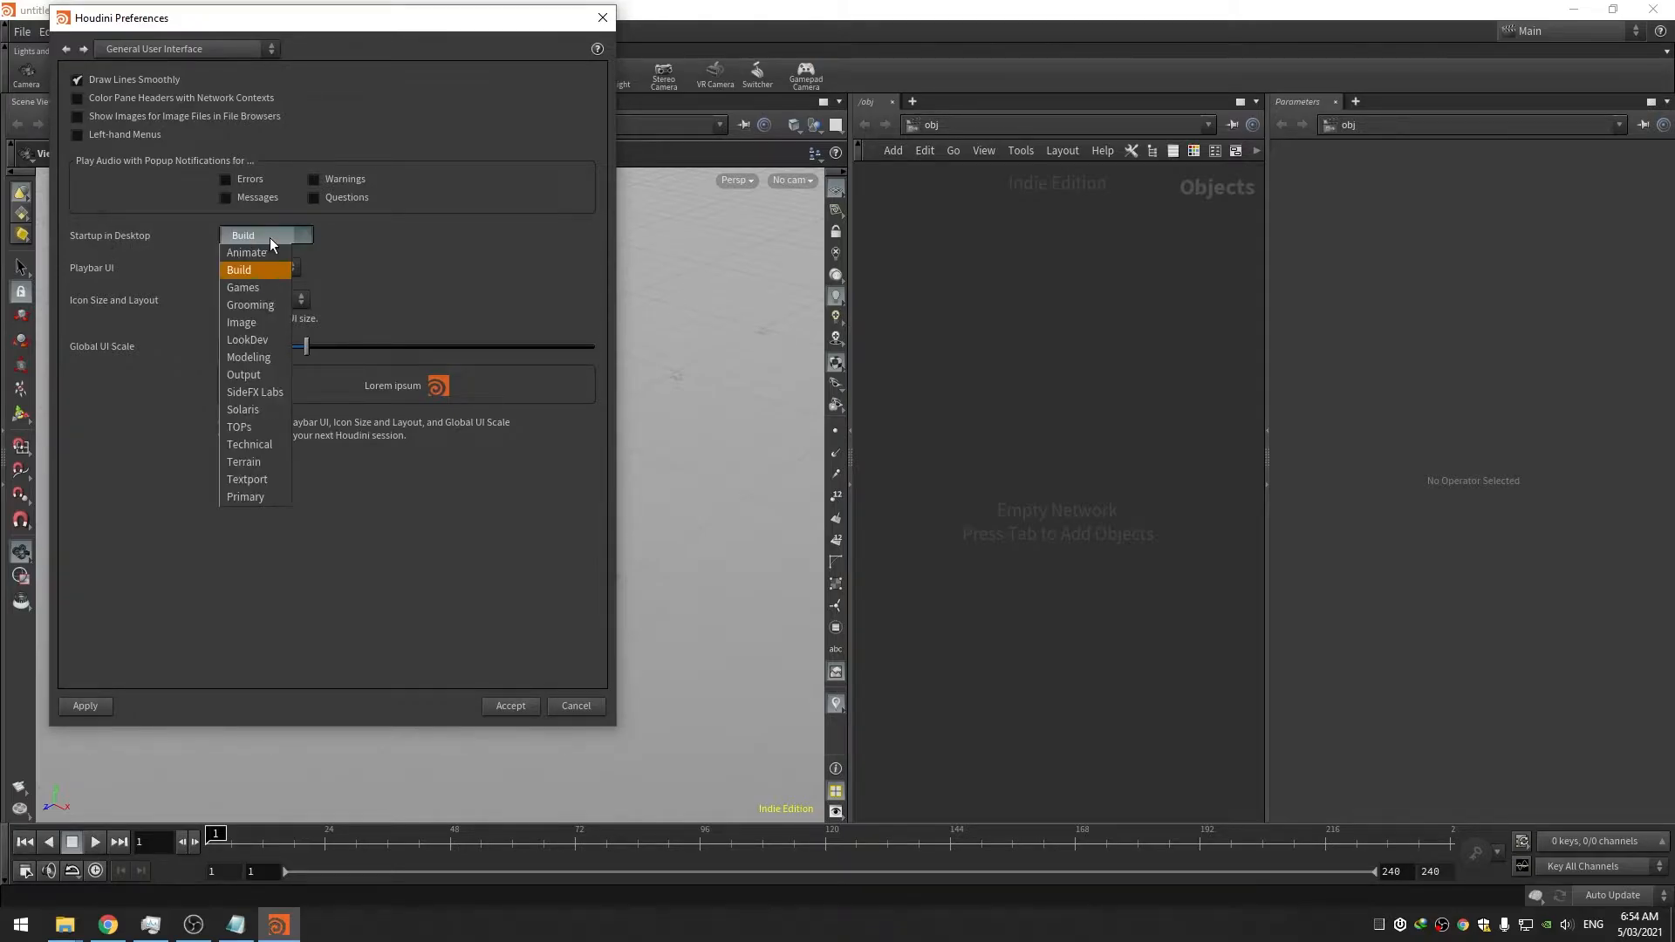
left_click(261, 497)
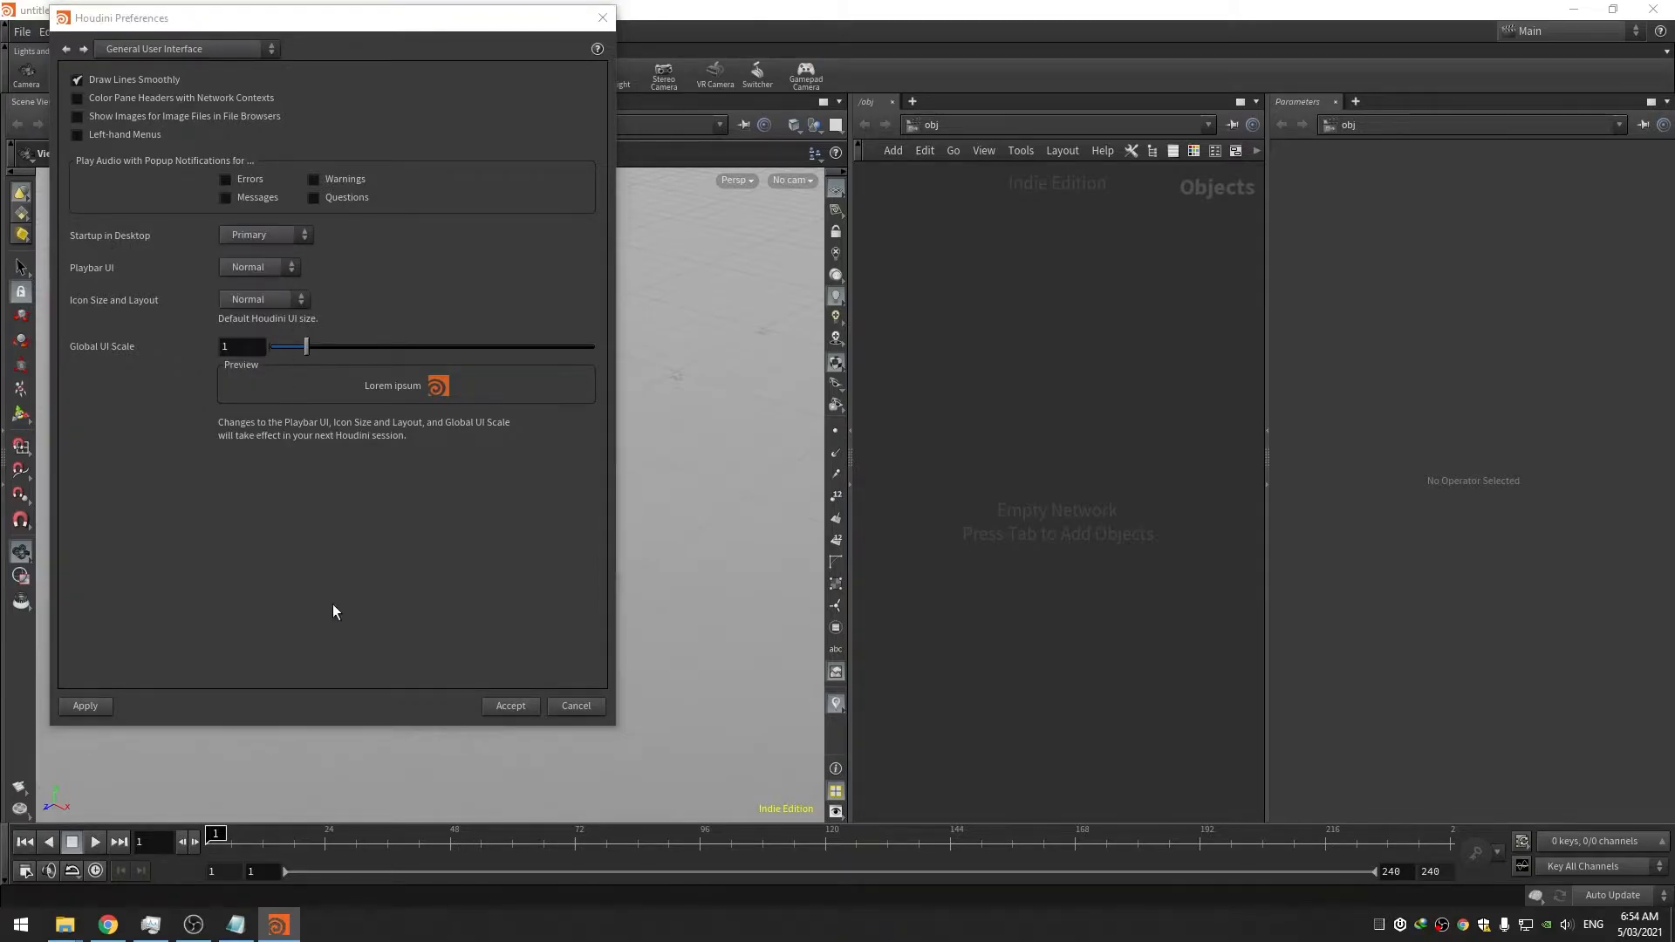
left_click(509, 706)
Quit Houdini without saving, relaunch it, and enlarge the houdini18.5 folder window to show all files
left_click(1652, 10)
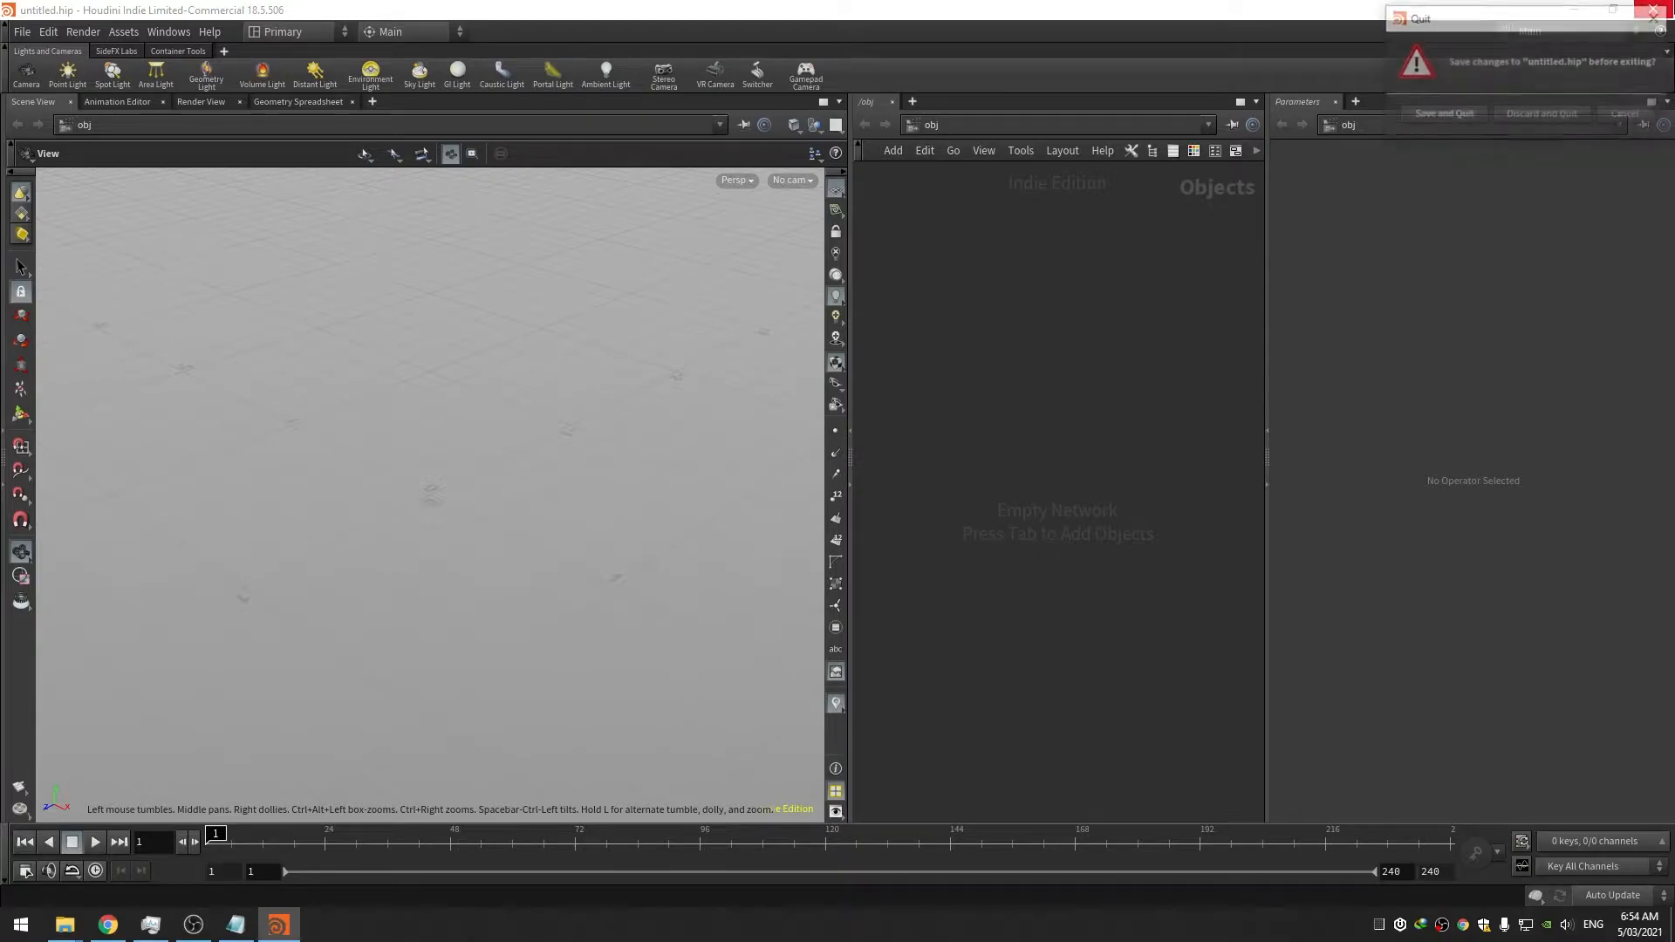
left_click(1524, 114)
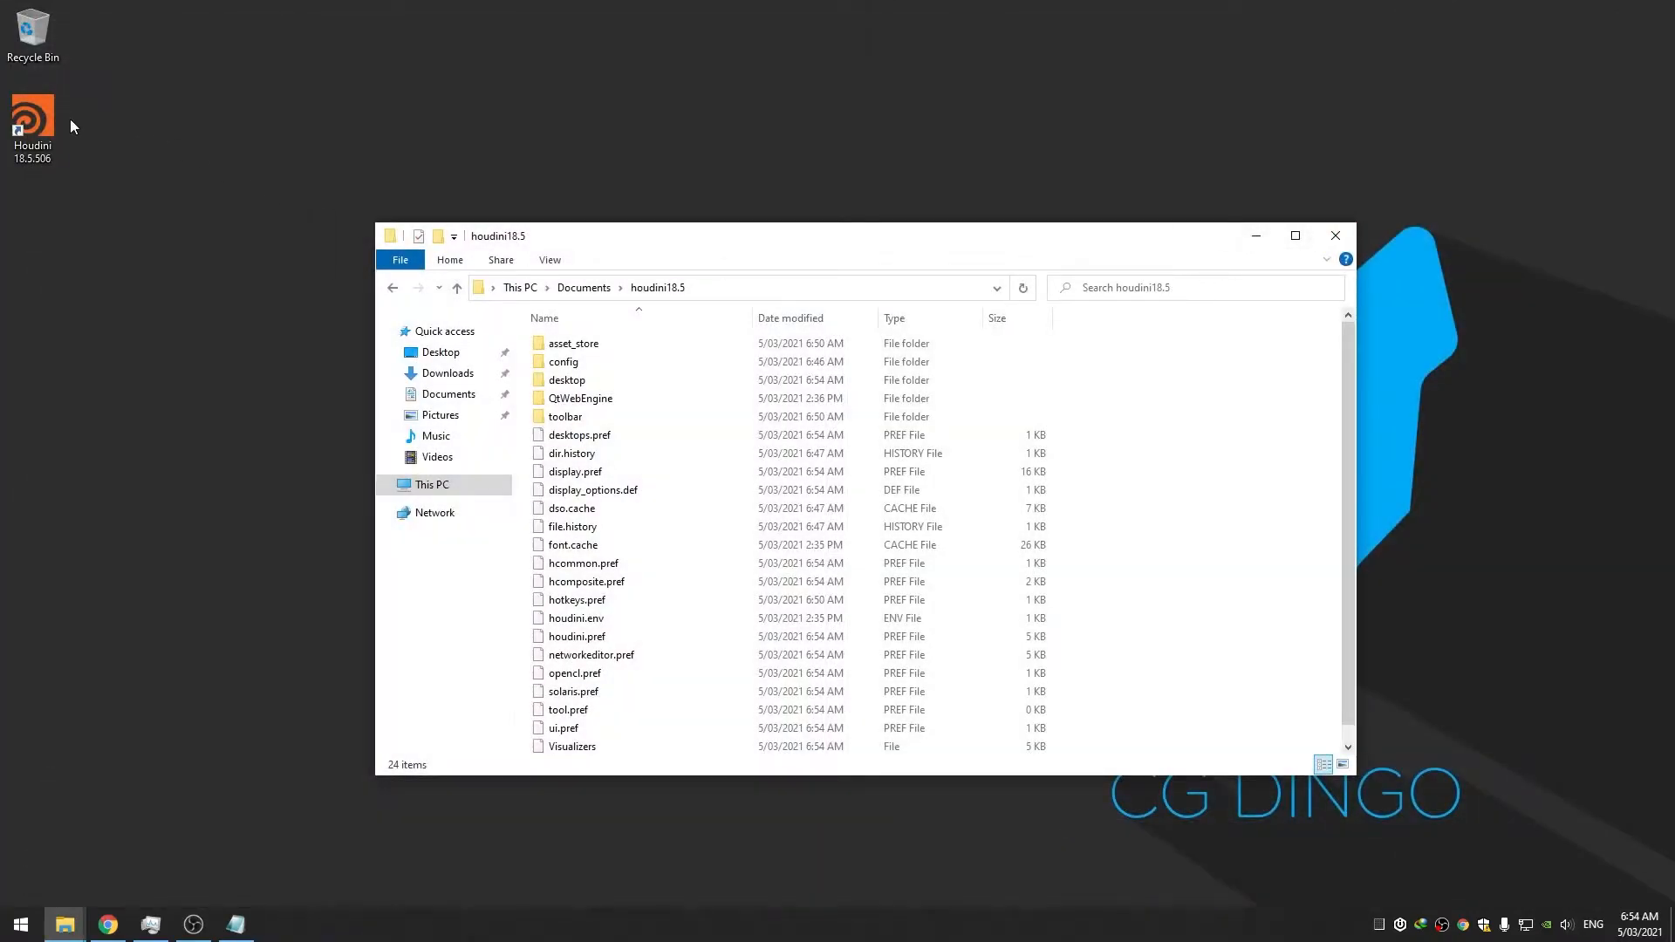
double_click(39, 121)
left_click_drag(692, 243, 433, 114)
left_click_drag(921, 647, 931, 809)
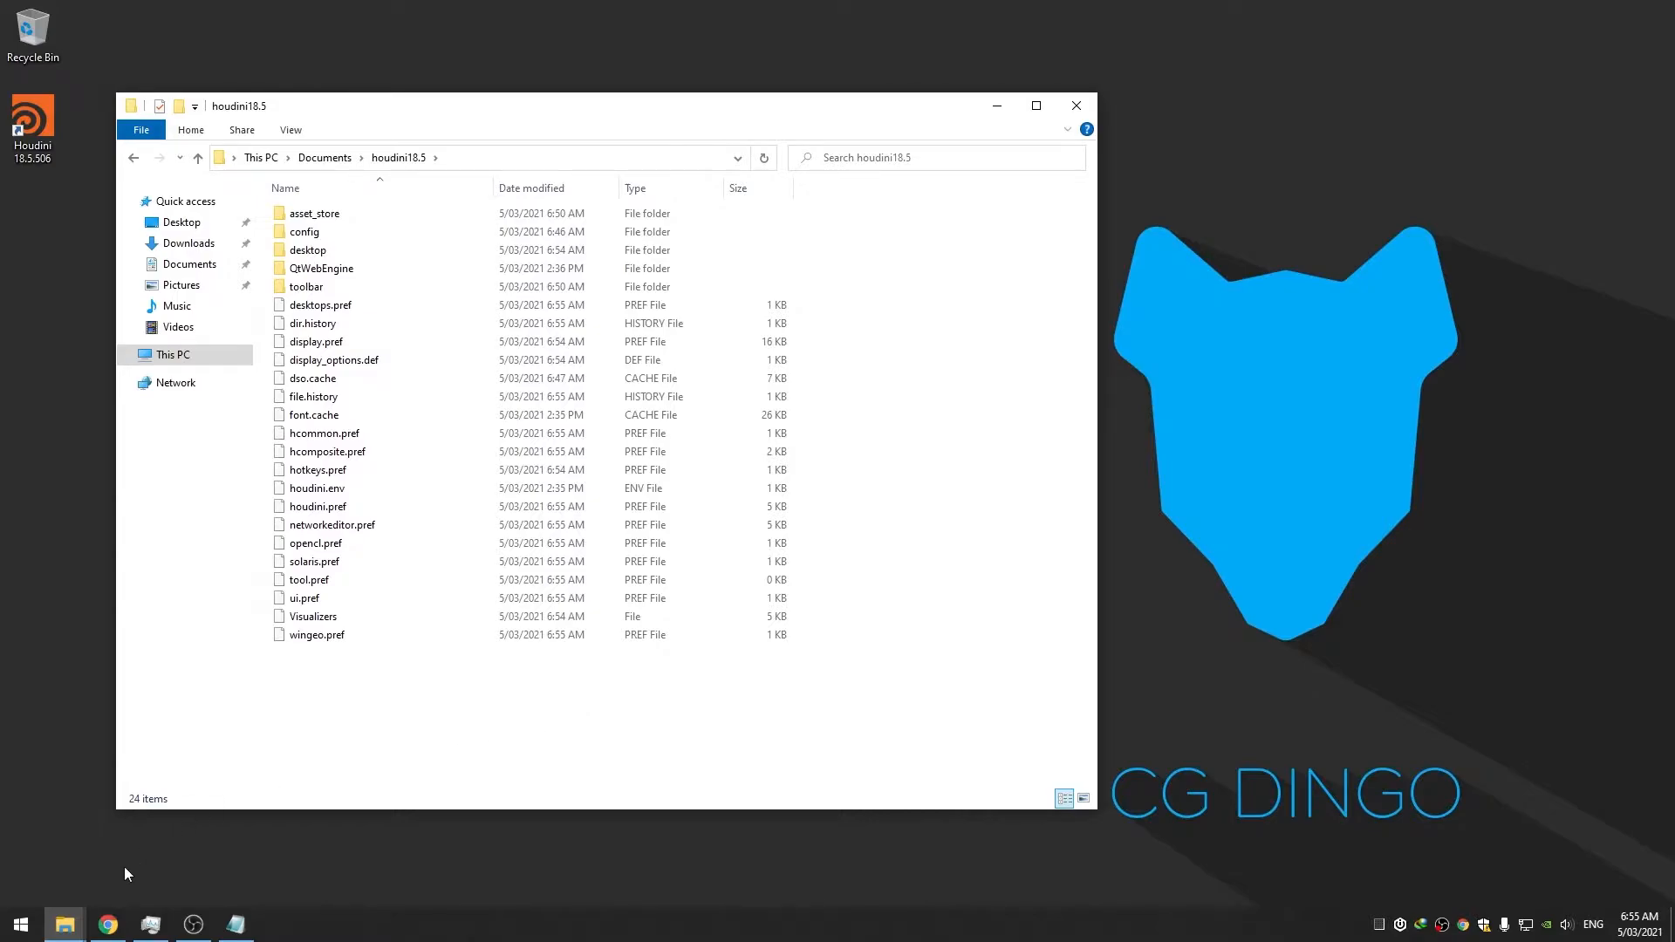
In a new Explorer window, go to C:\Program Files\Side Effects Software\Houdini 18.5.506\houdini\config
right_click(66, 925)
left_click(63, 831)
double_click(434, 397)
left_click_drag(606, 132, 1223, 135)
double_click(960, 257)
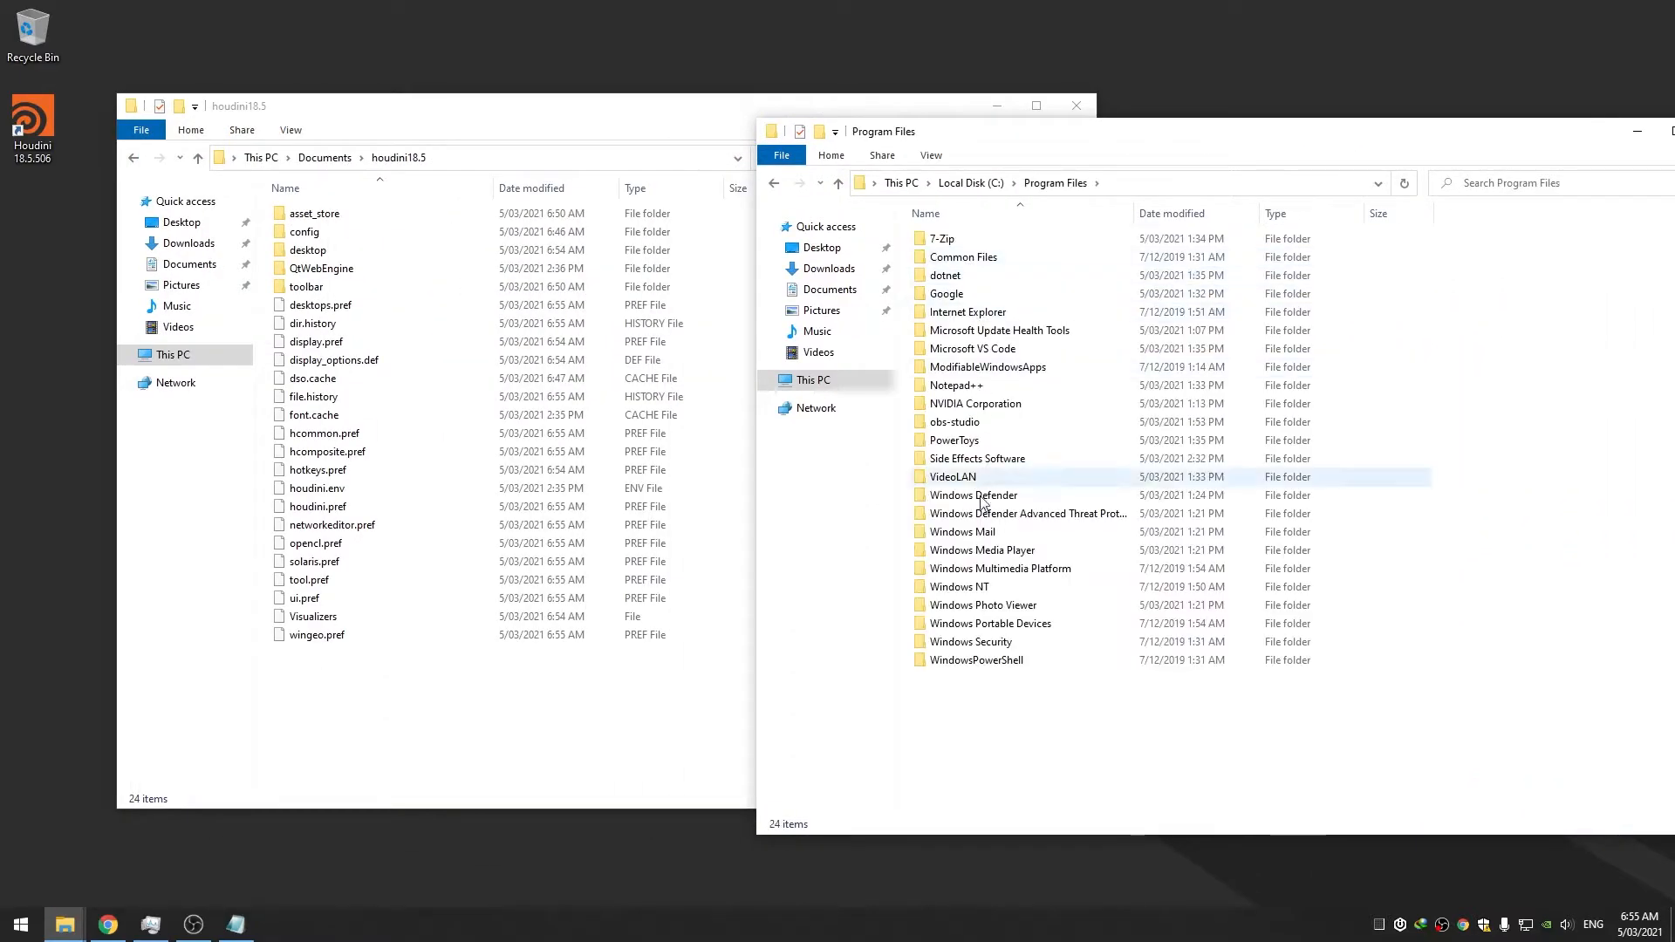
double_click(978, 458)
double_click(980, 242)
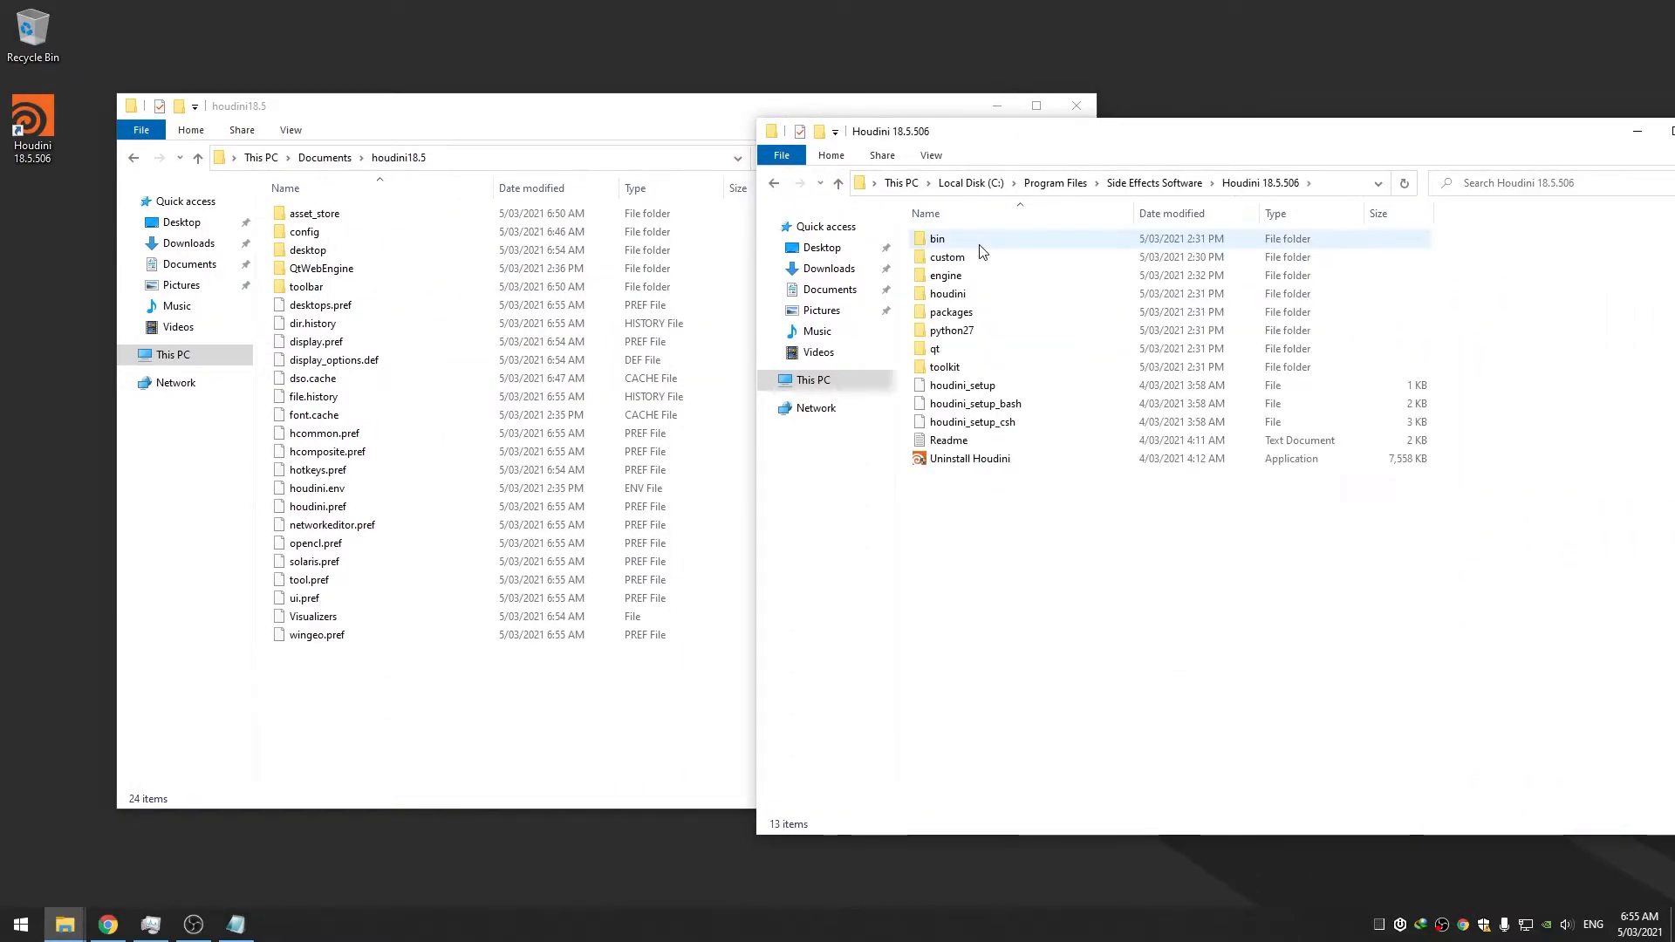
double_click(977, 293)
scroll(997, 403, "down", 3)
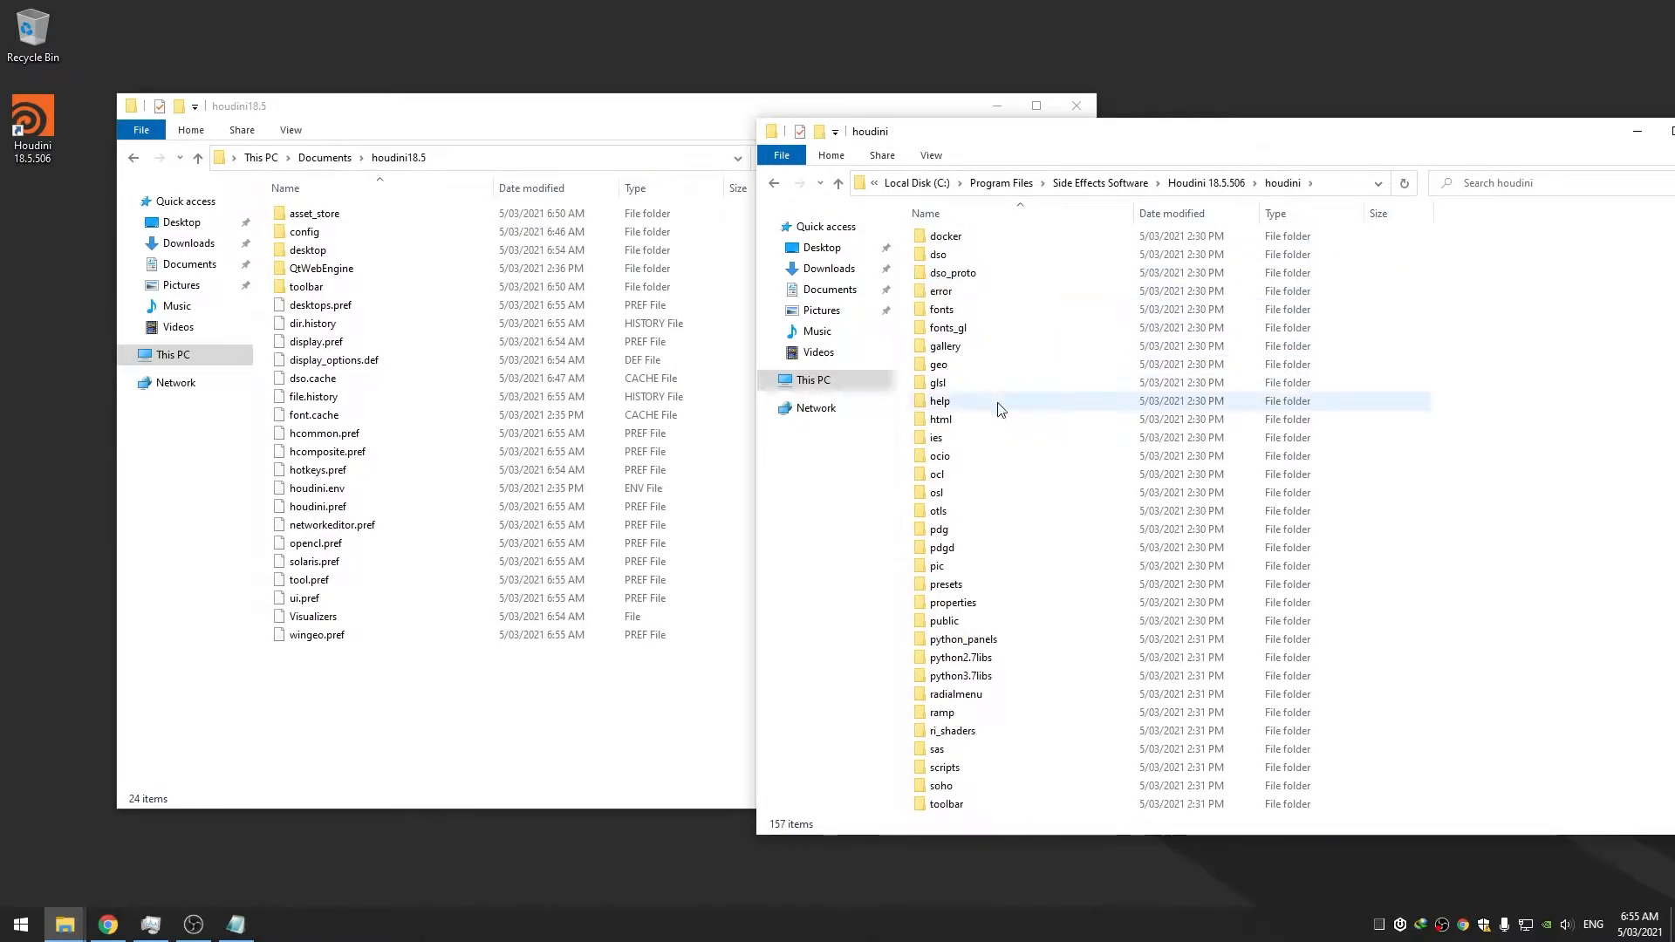
scroll(995, 393, "up", 2)
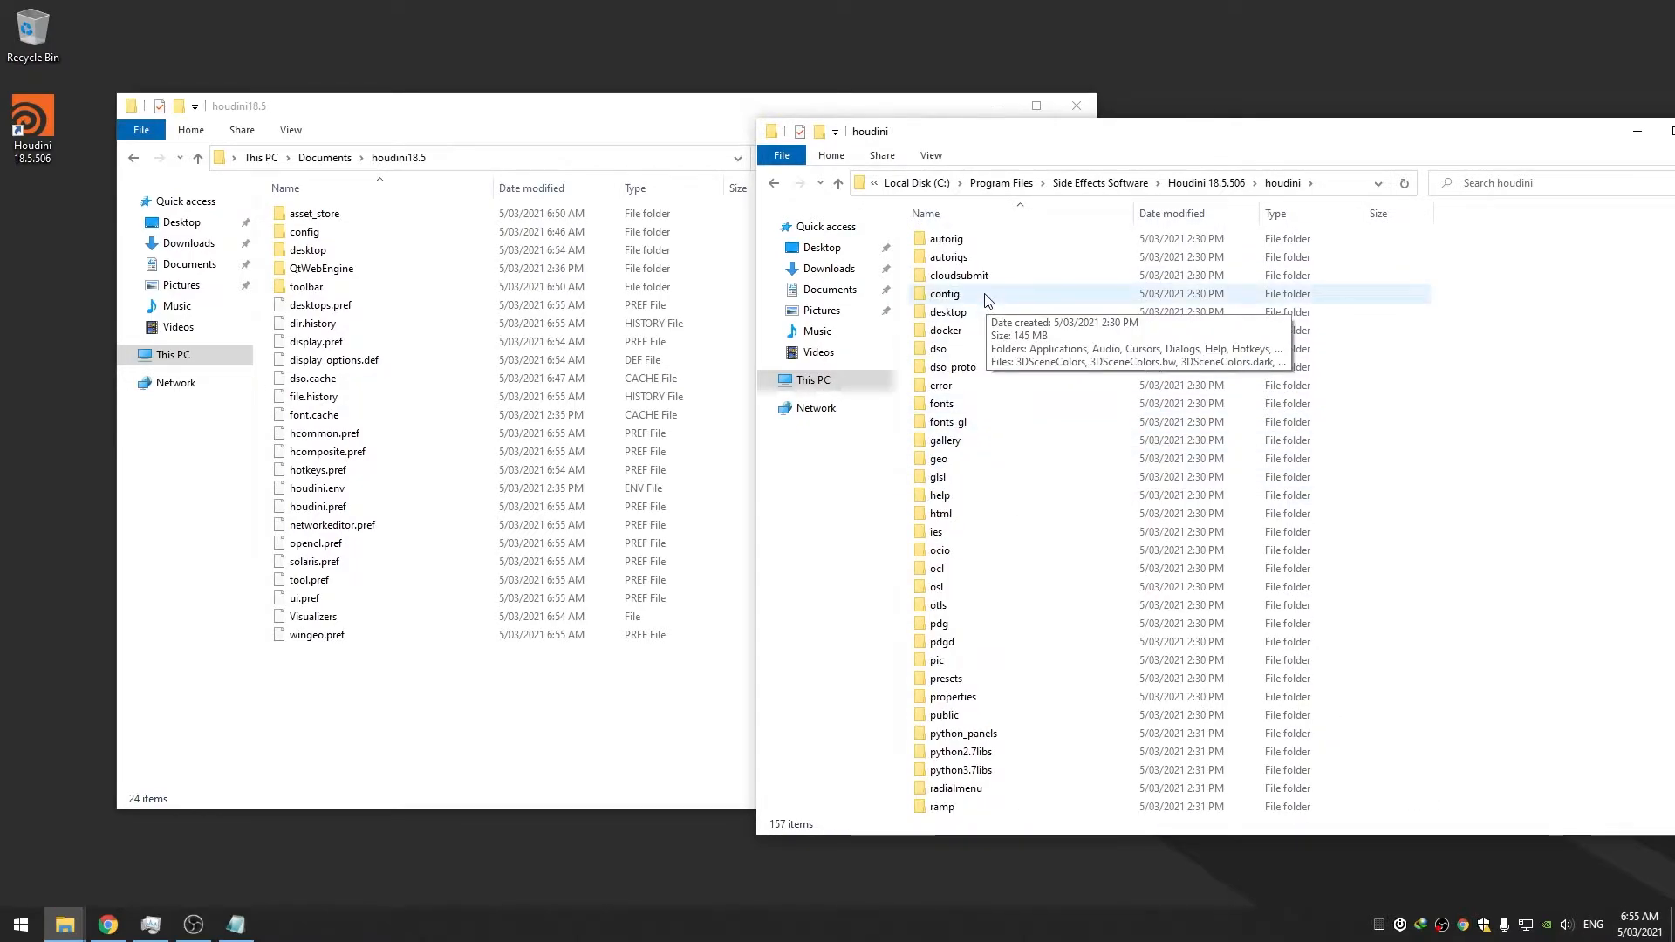
double_click(987, 299)
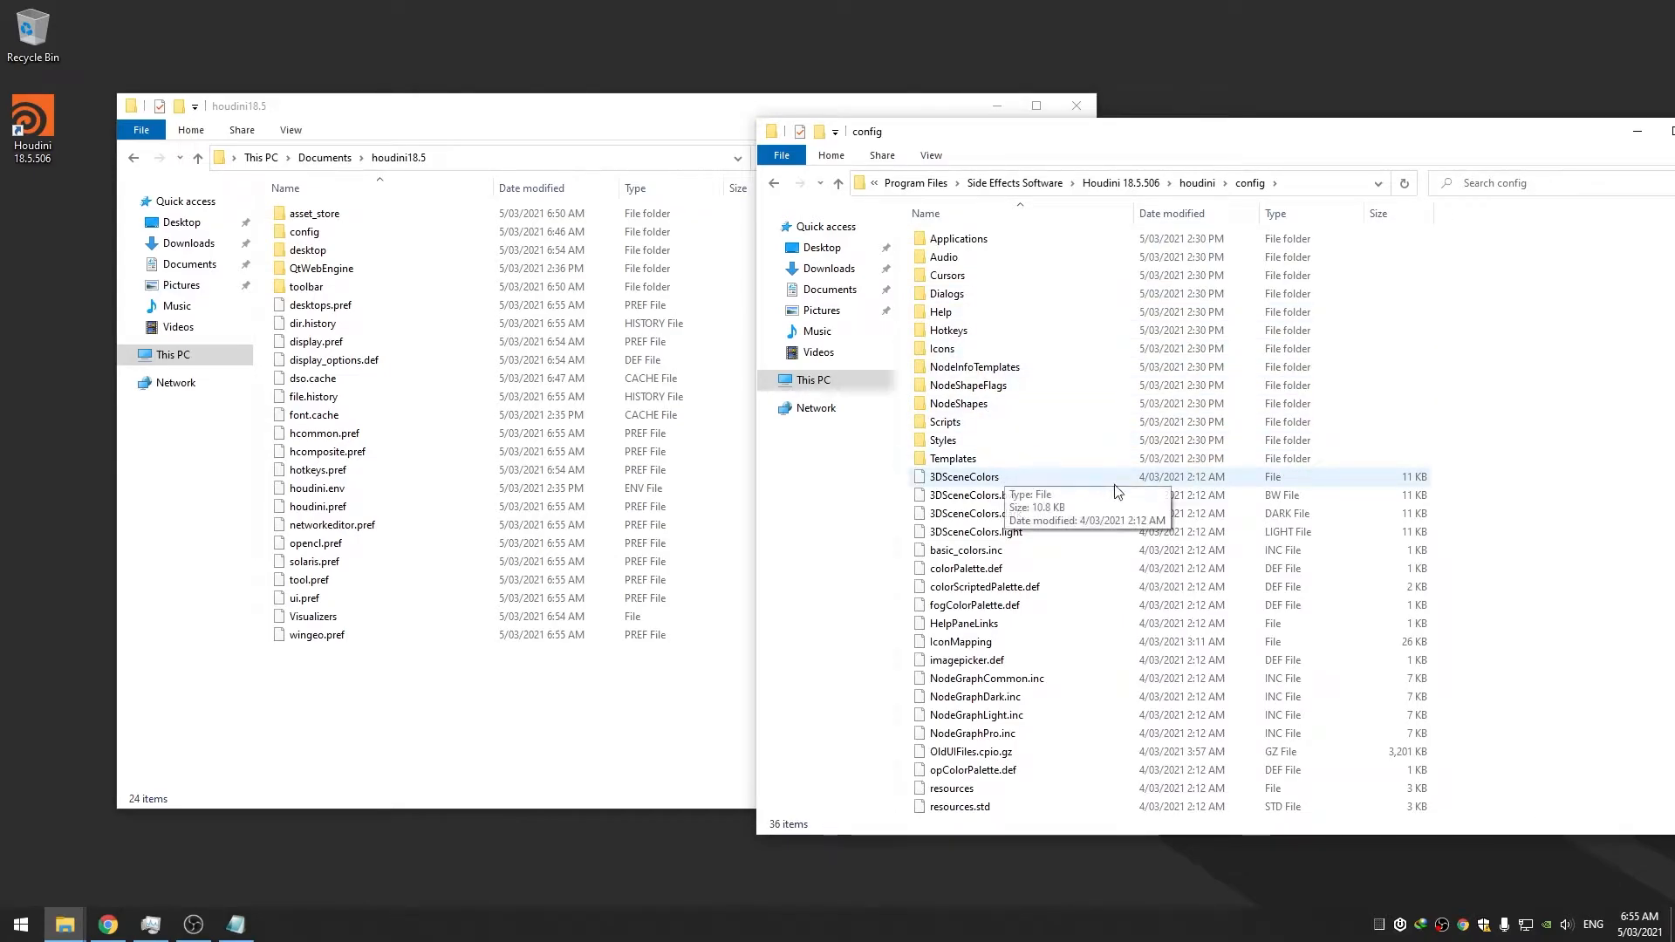
Copy 3DSceneColors.bw into the user's Documents\houdini18.5\config folder
left_click_drag(1454, 479, 1449, 537)
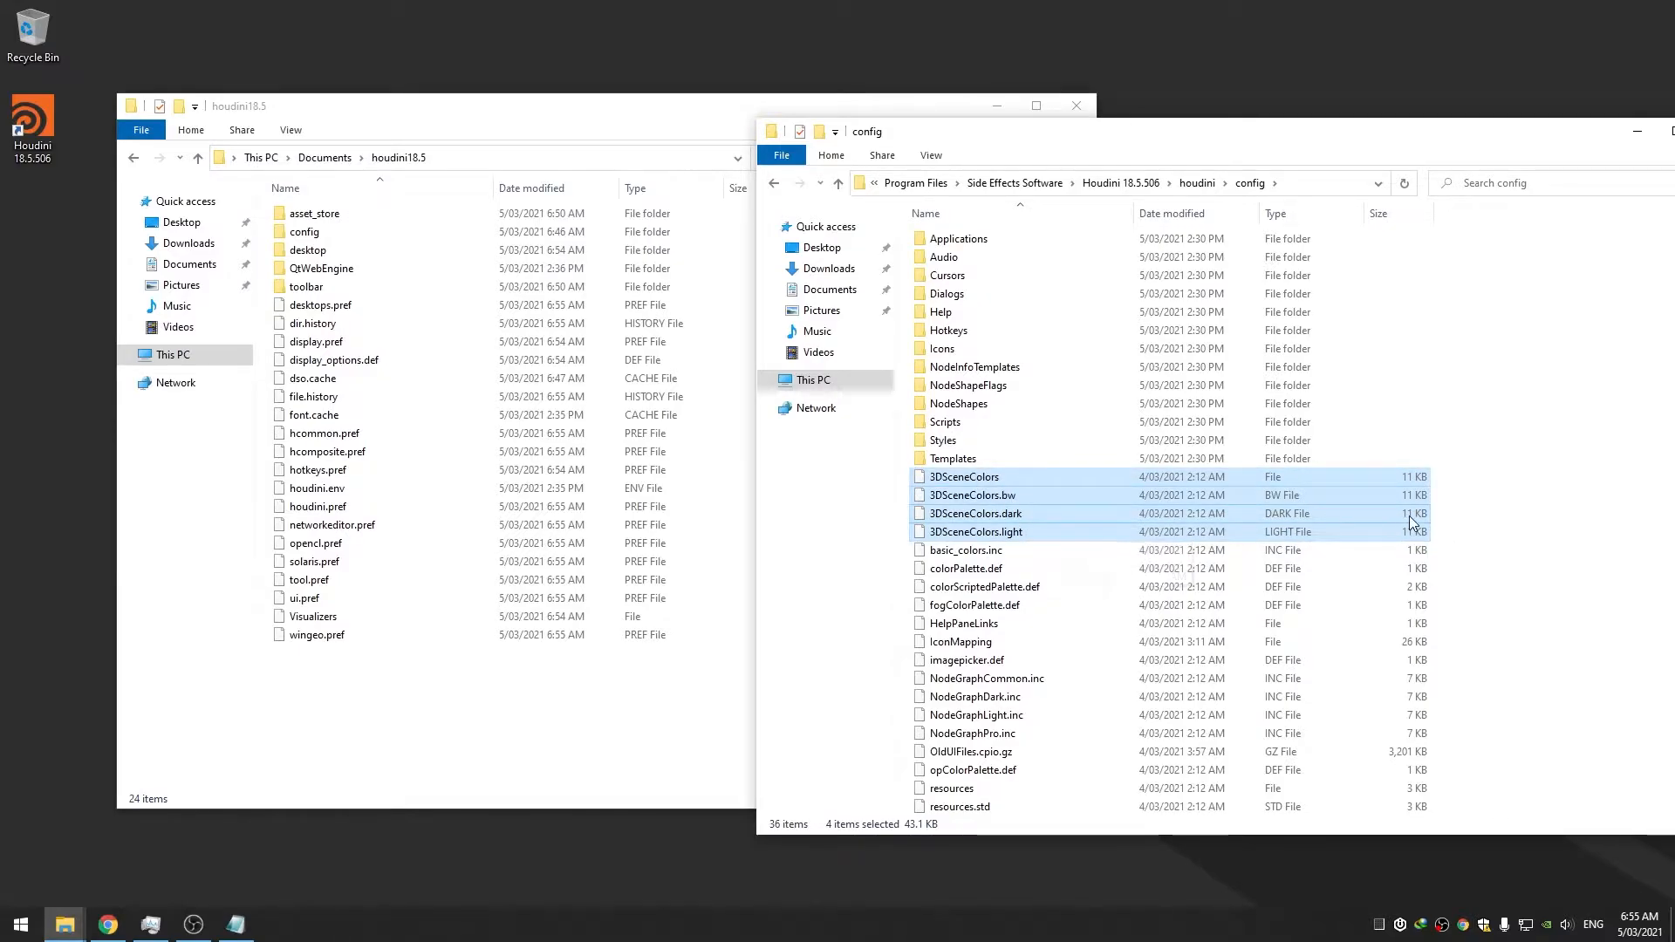
left_click_drag(1456, 498, 1326, 501)
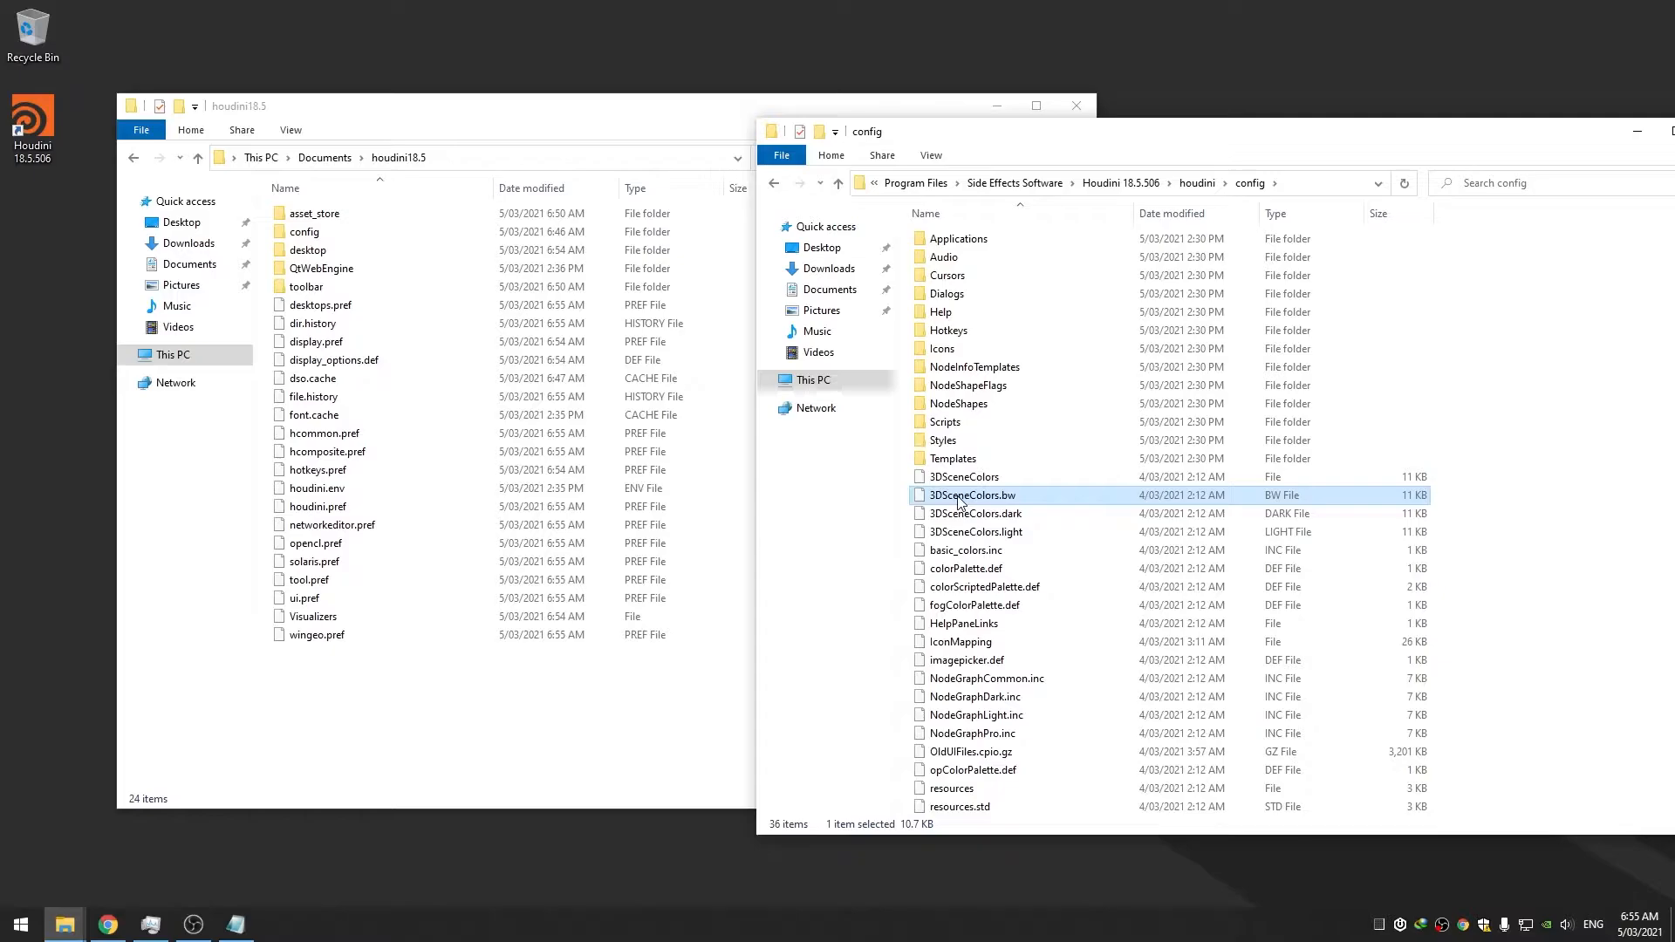
left_click(458, 122)
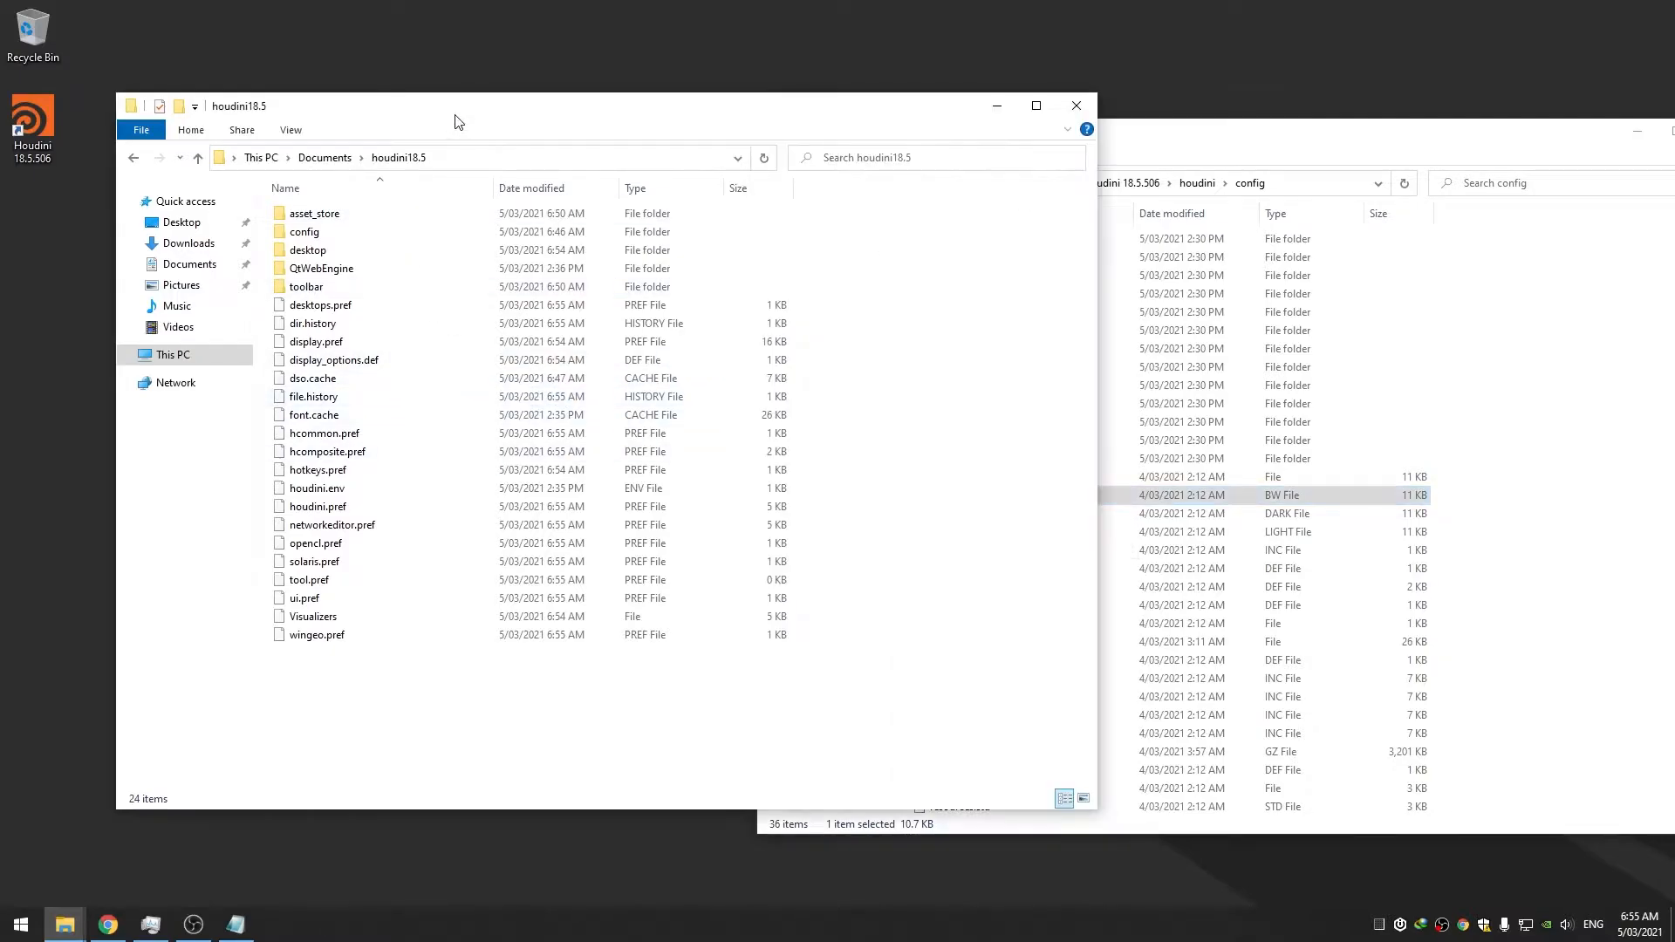
double_click(319, 234)
key("ctrl+v")
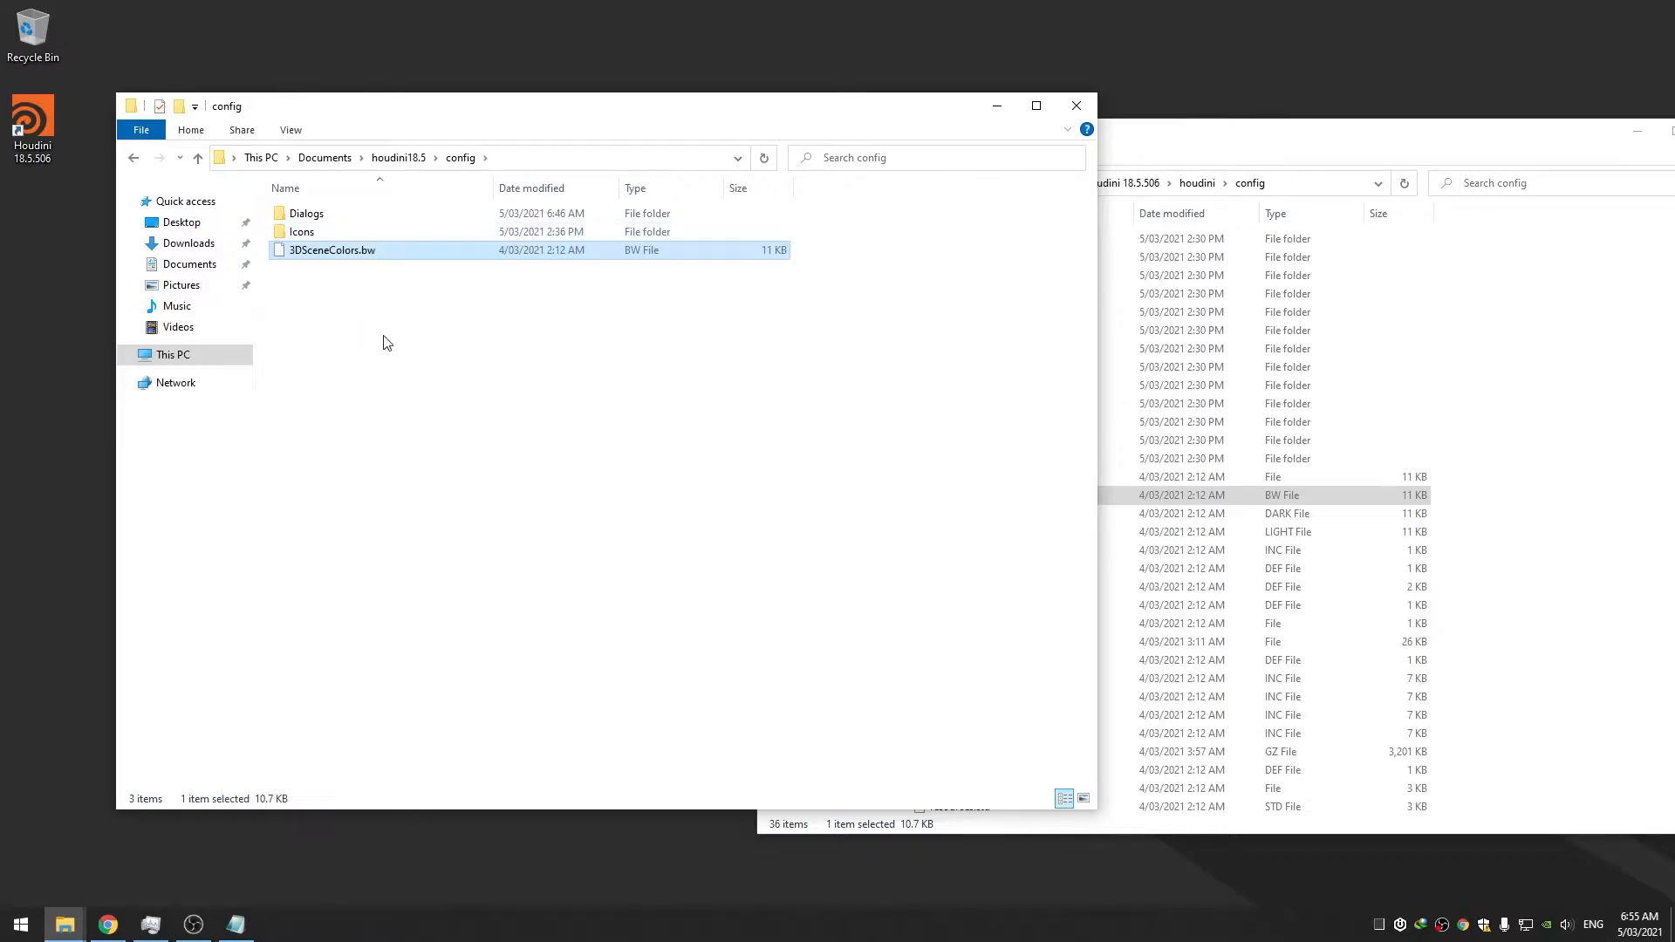
Open the copied 3DSceneColors.bw in Notepad++
left_click(387, 344)
left_click(321, 251)
right_click(319, 251)
left_click(377, 341)
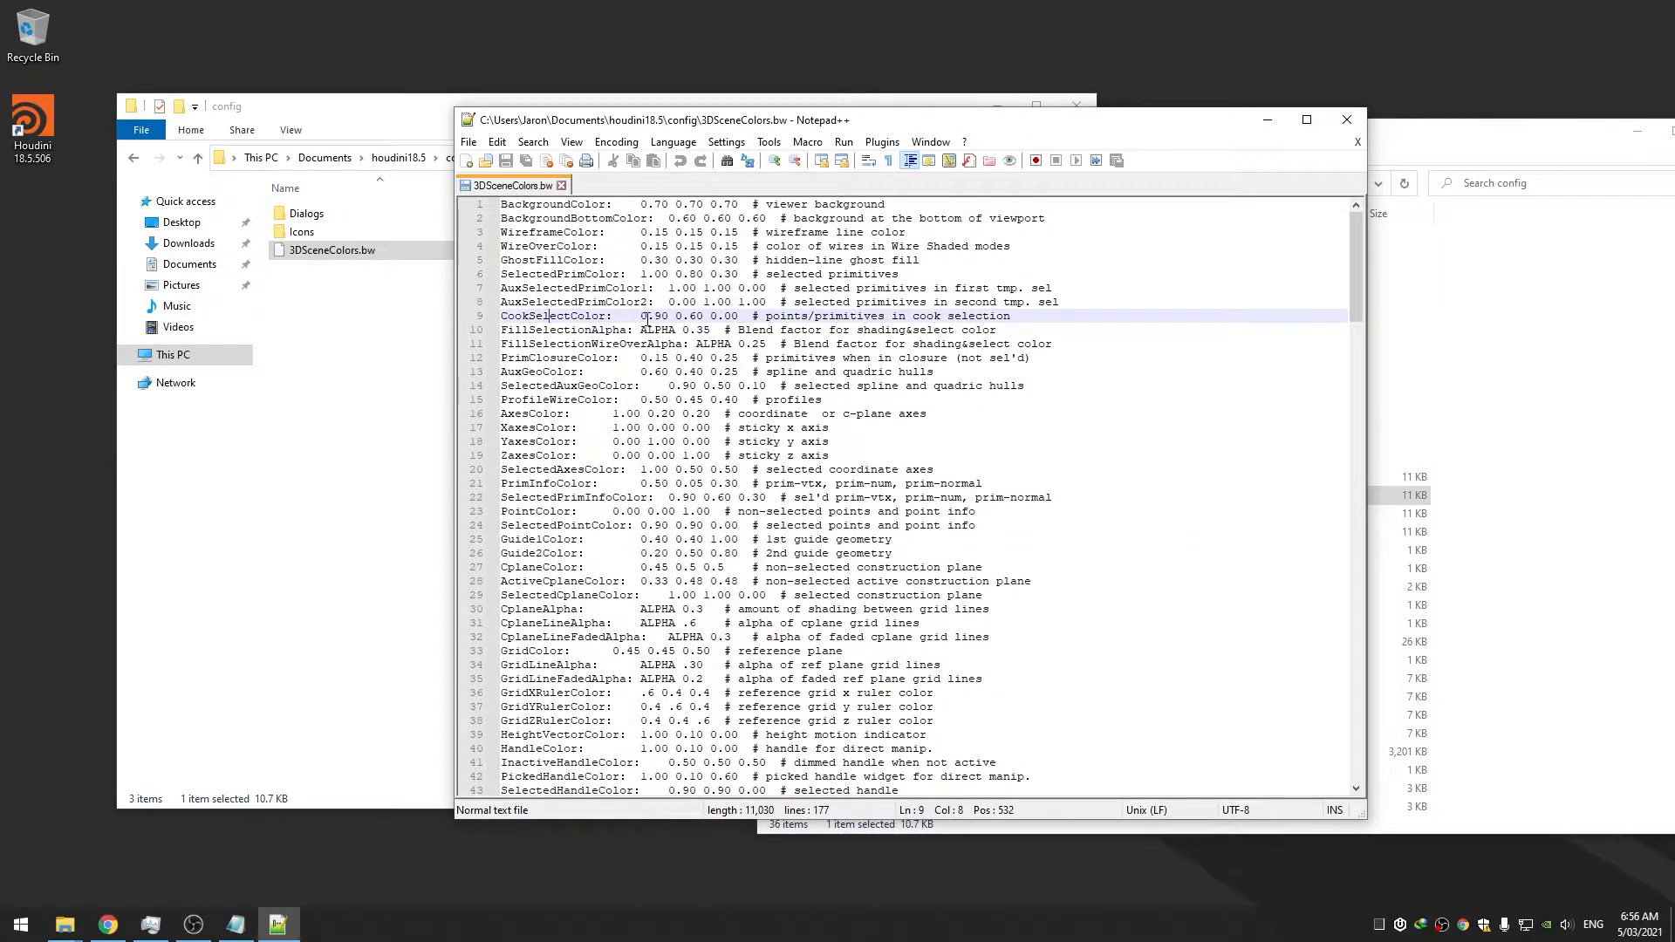
Replace BackgroundColor and BackgroundBottomColor with 0.565038 0.657017 0.826 and 0.168756 0.1945 0.246, then save
double_click(541, 219)
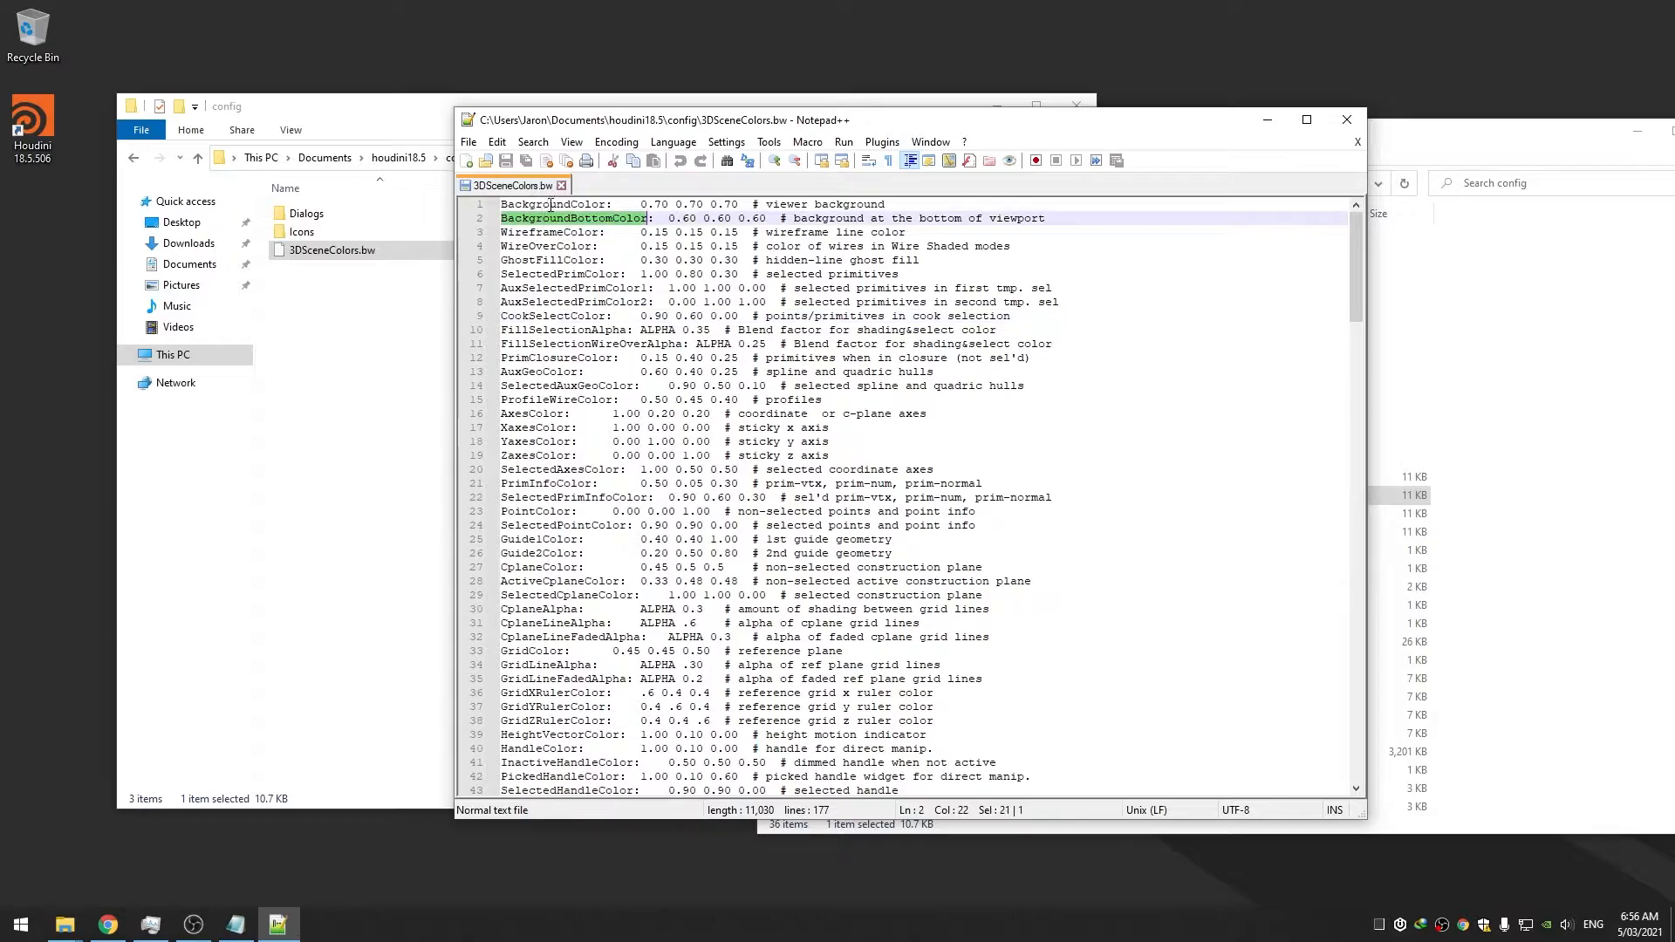
double_click(551, 204)
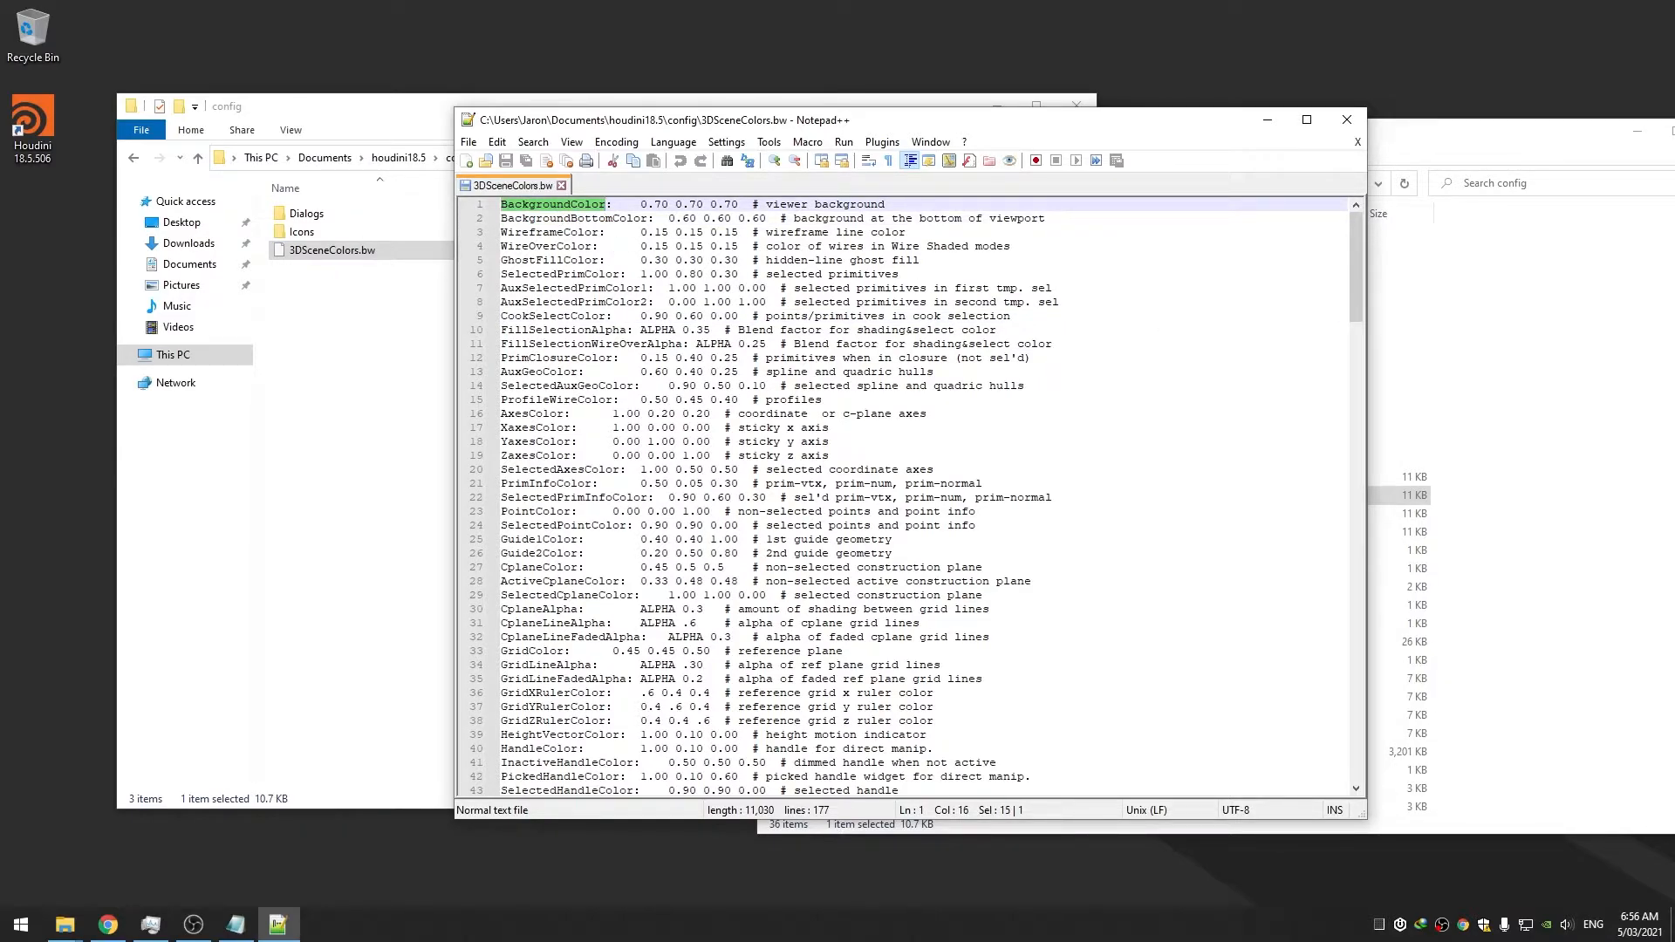
key("alt+Tab")
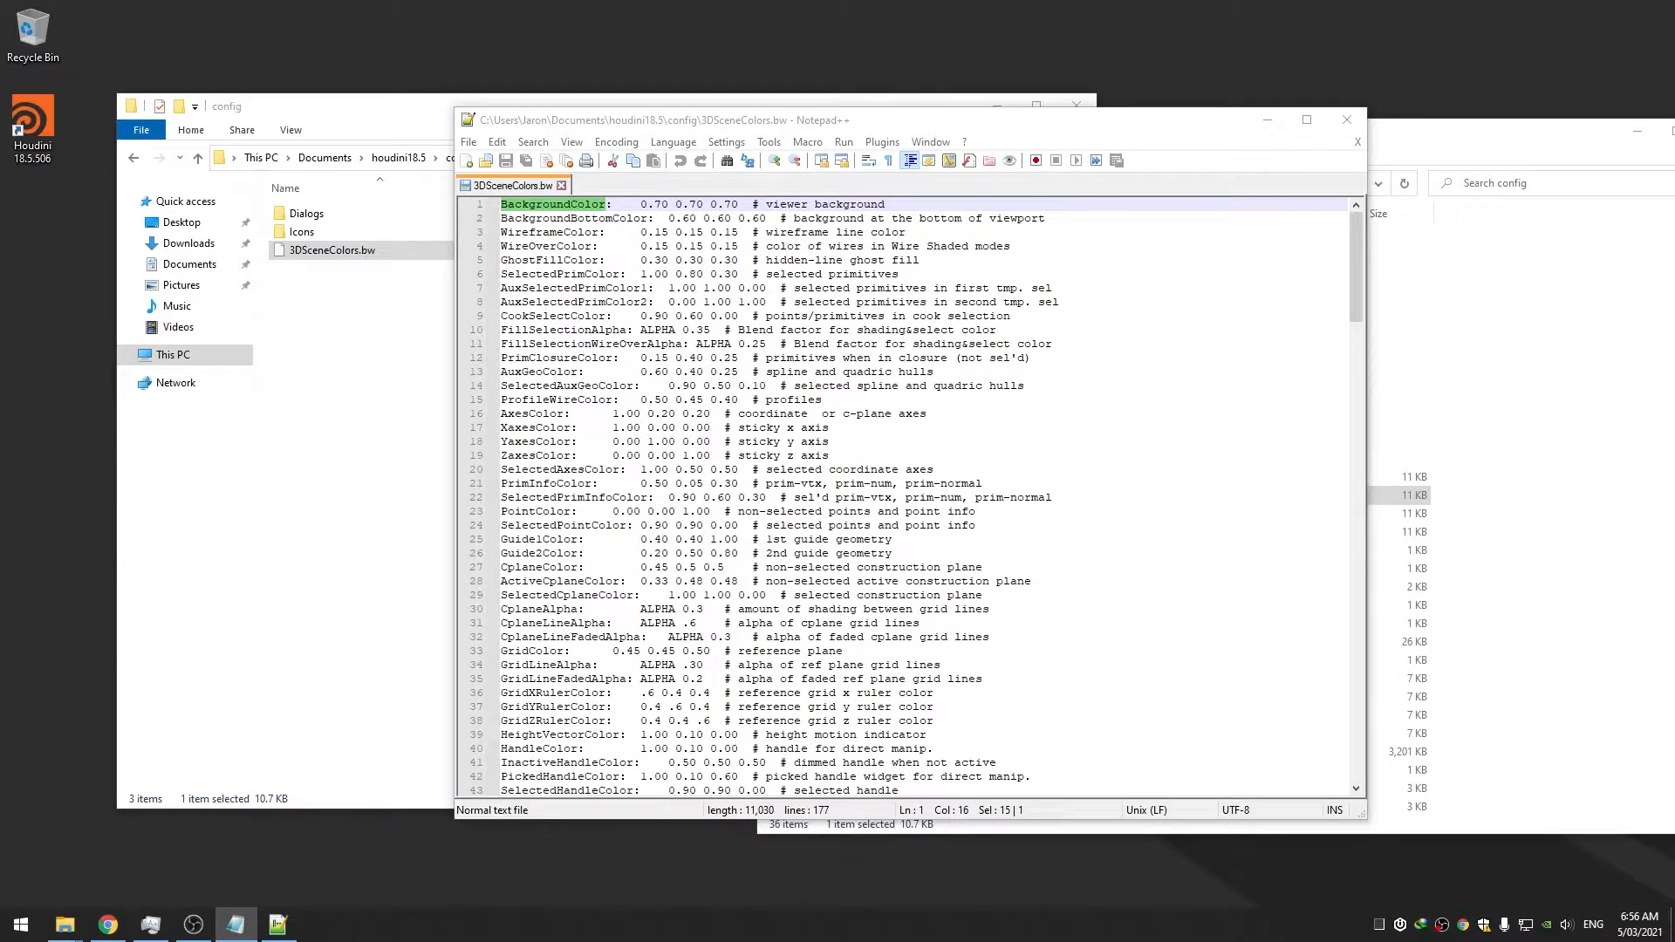
left_click_drag(1045, 218, 475, 211)
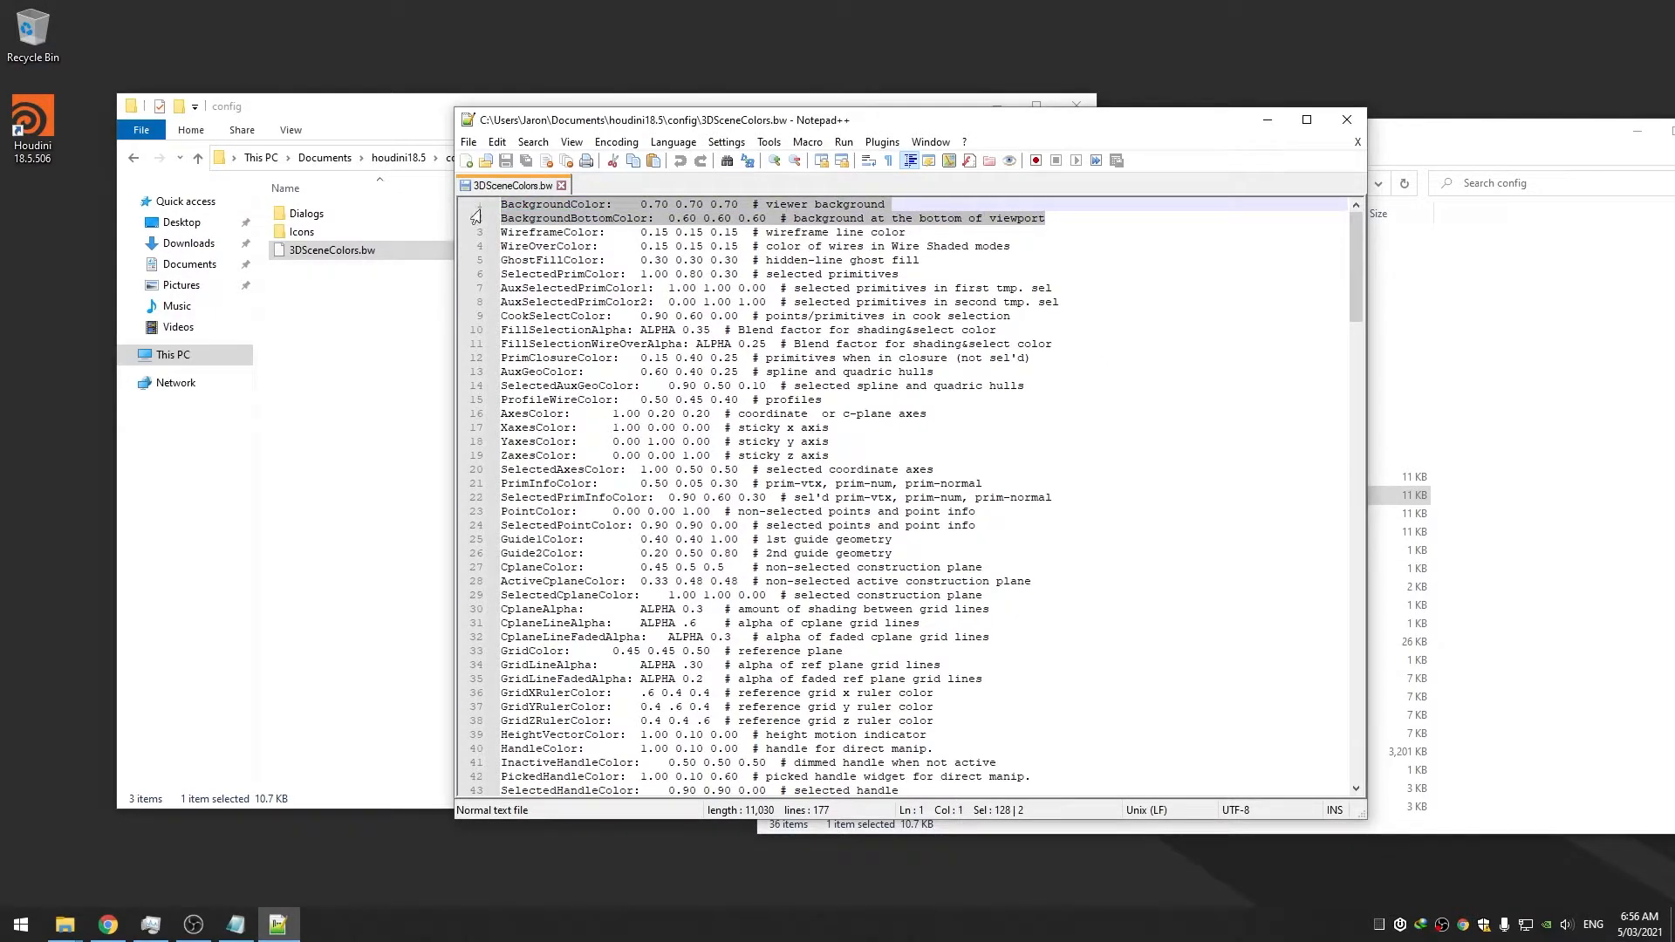
type("BackgroundColor:    0.565038 0.657017 0.826     # viewer background BackgroundBottomColor:    0.168756 0.1945 0.246    # background at the bottom of viewport")
key("ctrl+s")
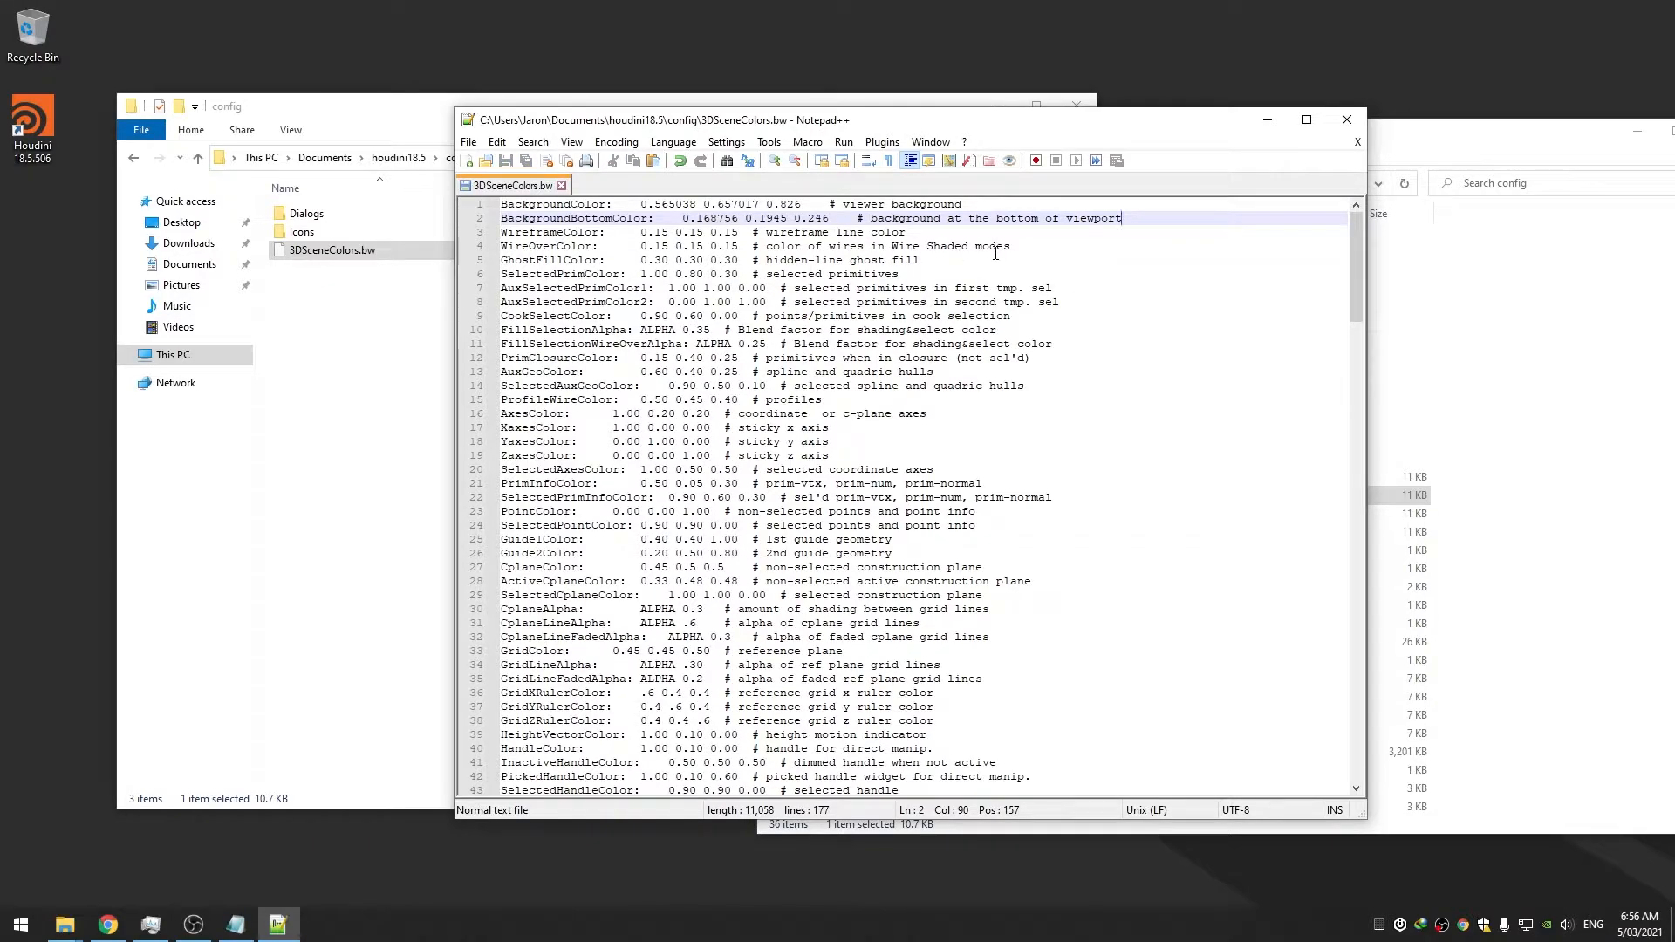
Launch Houdini from its desktop shortcut to check the new background
left_click(35, 137)
double_click(35, 137)
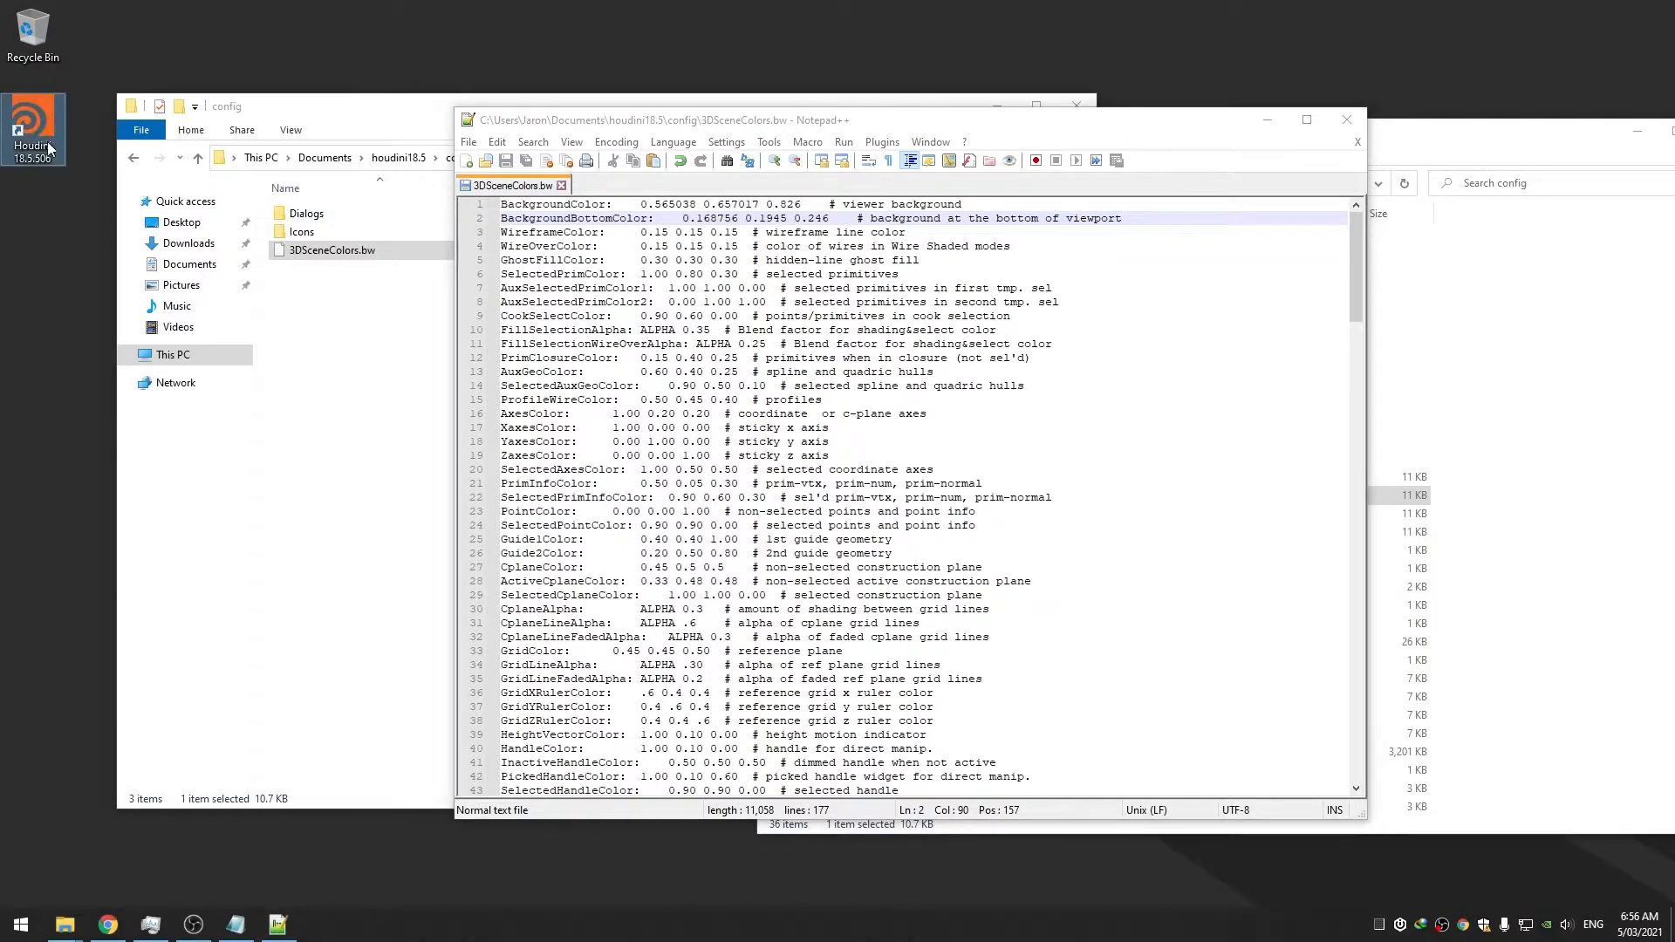
left_click(380, 315)
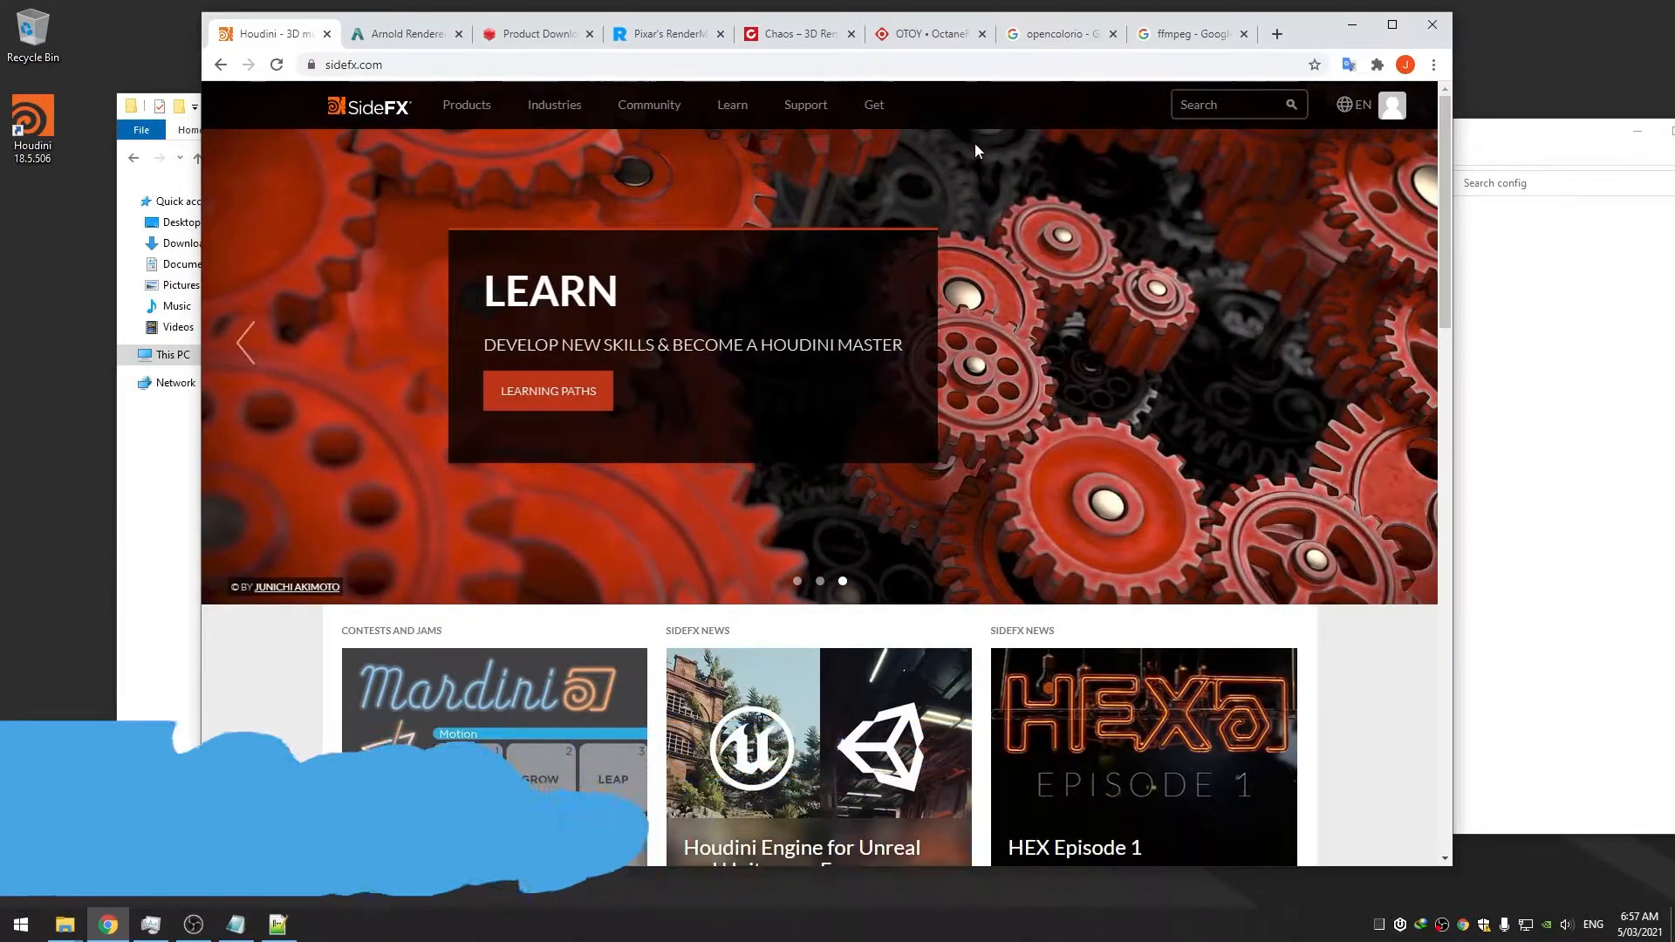
Open the imageworks/OpenColorIO-Configs GitHub repository from the search results and download it as a ZIP
left_click(1043, 33)
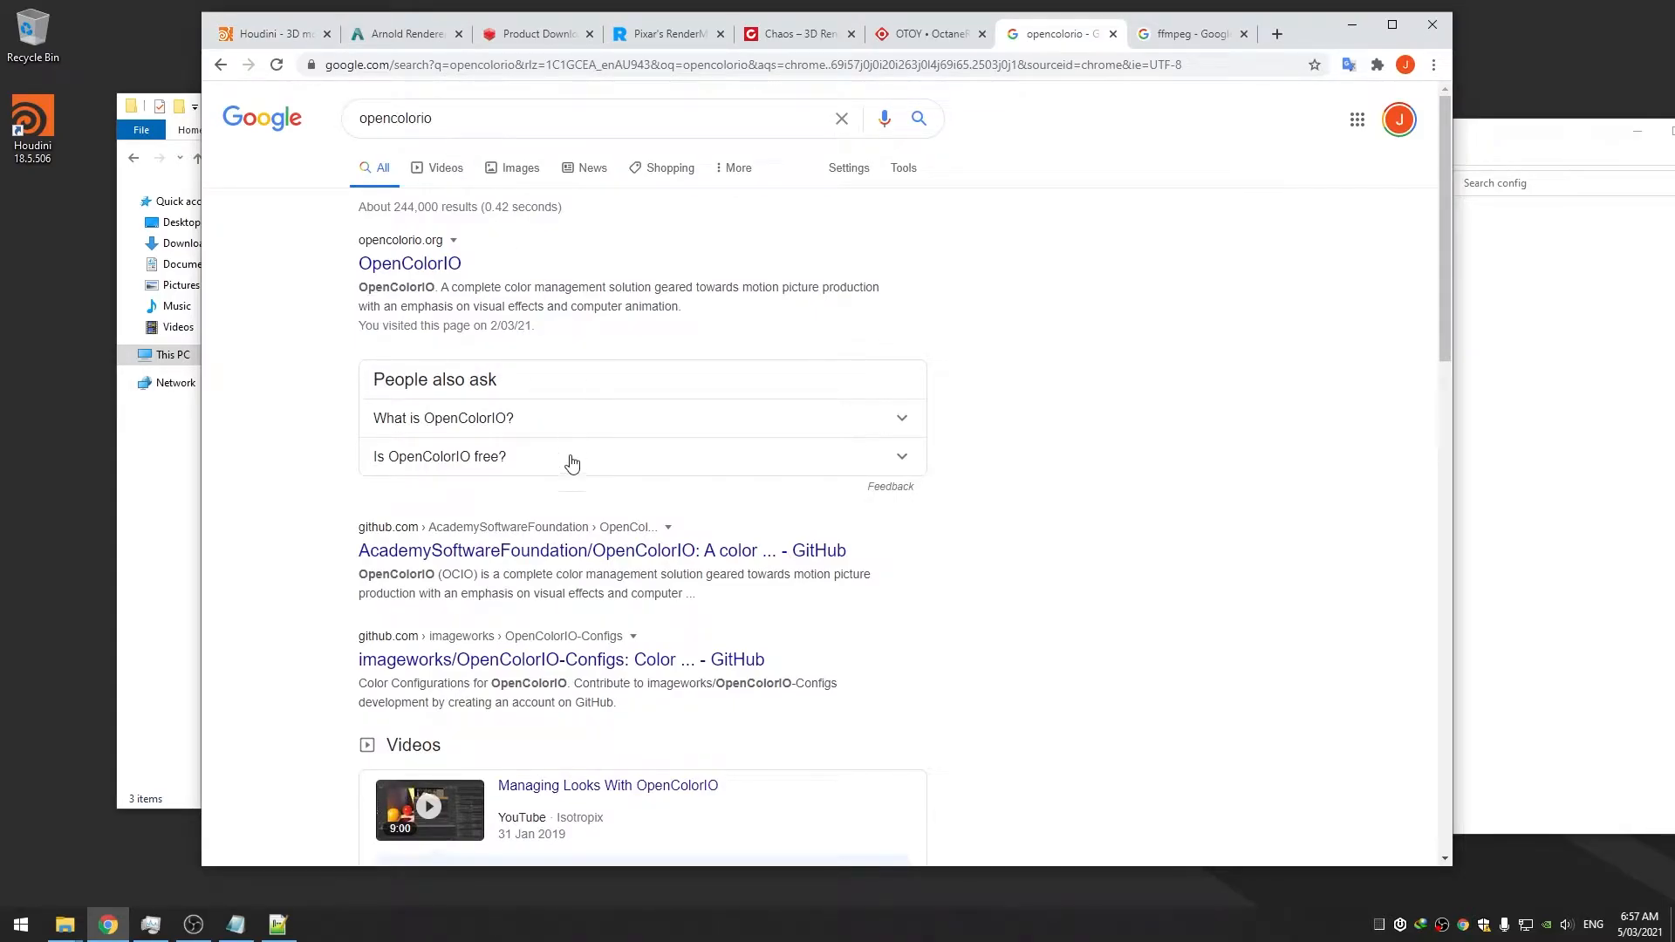
left_click(616, 661)
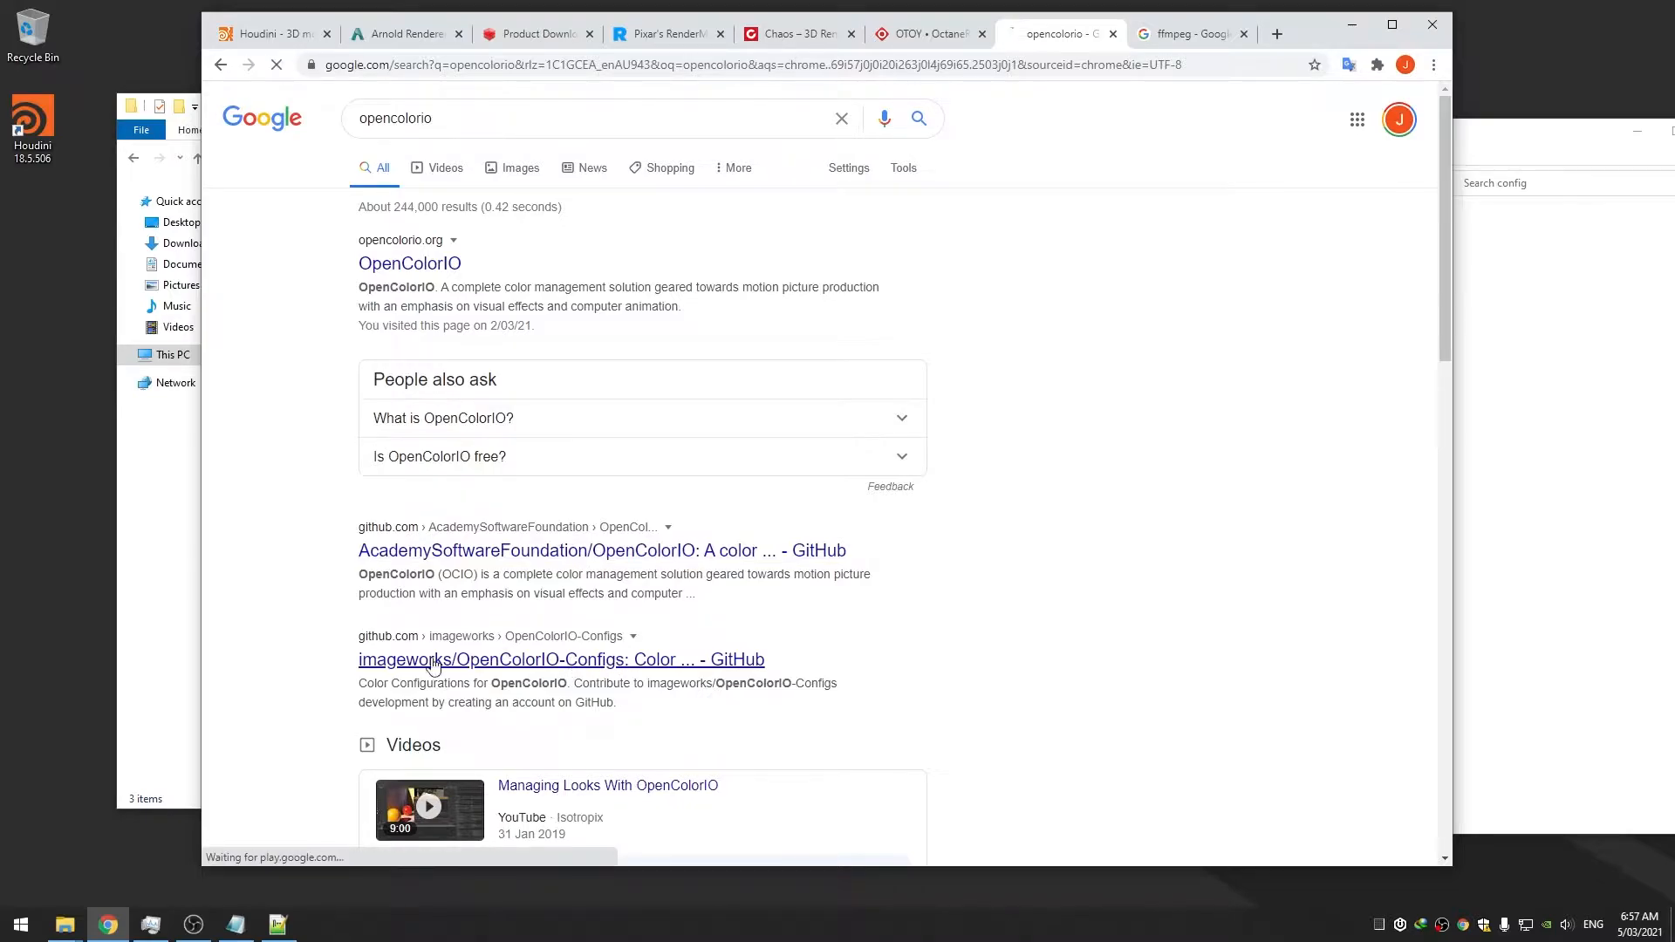
left_click(1011, 294)
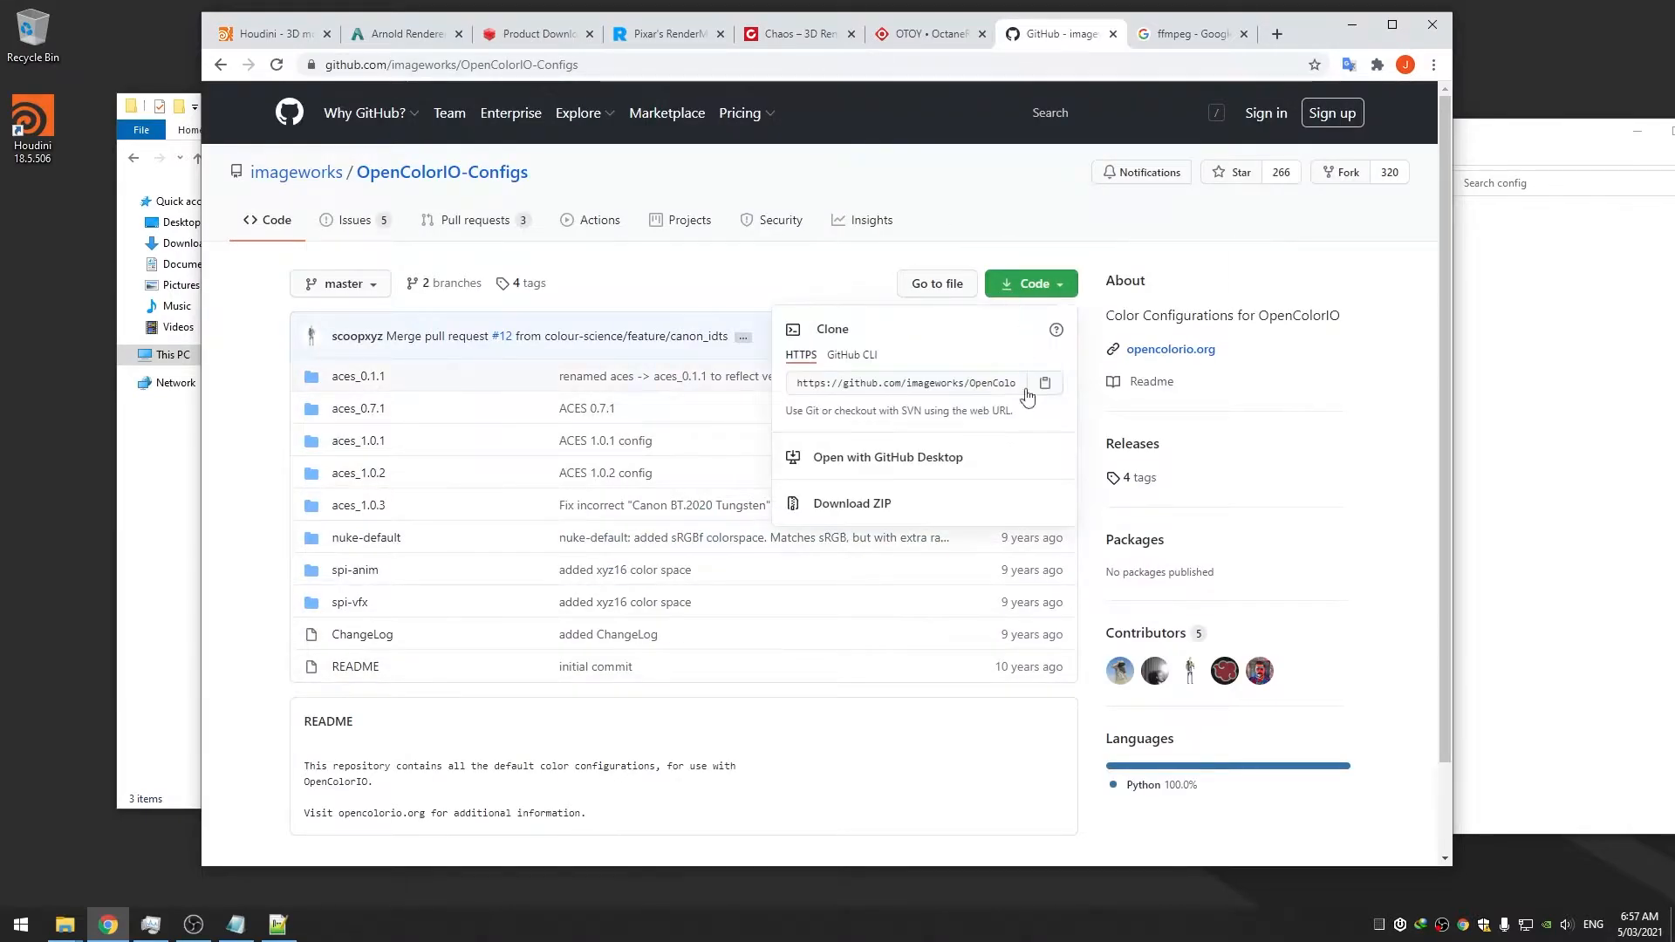
left_click(890, 514)
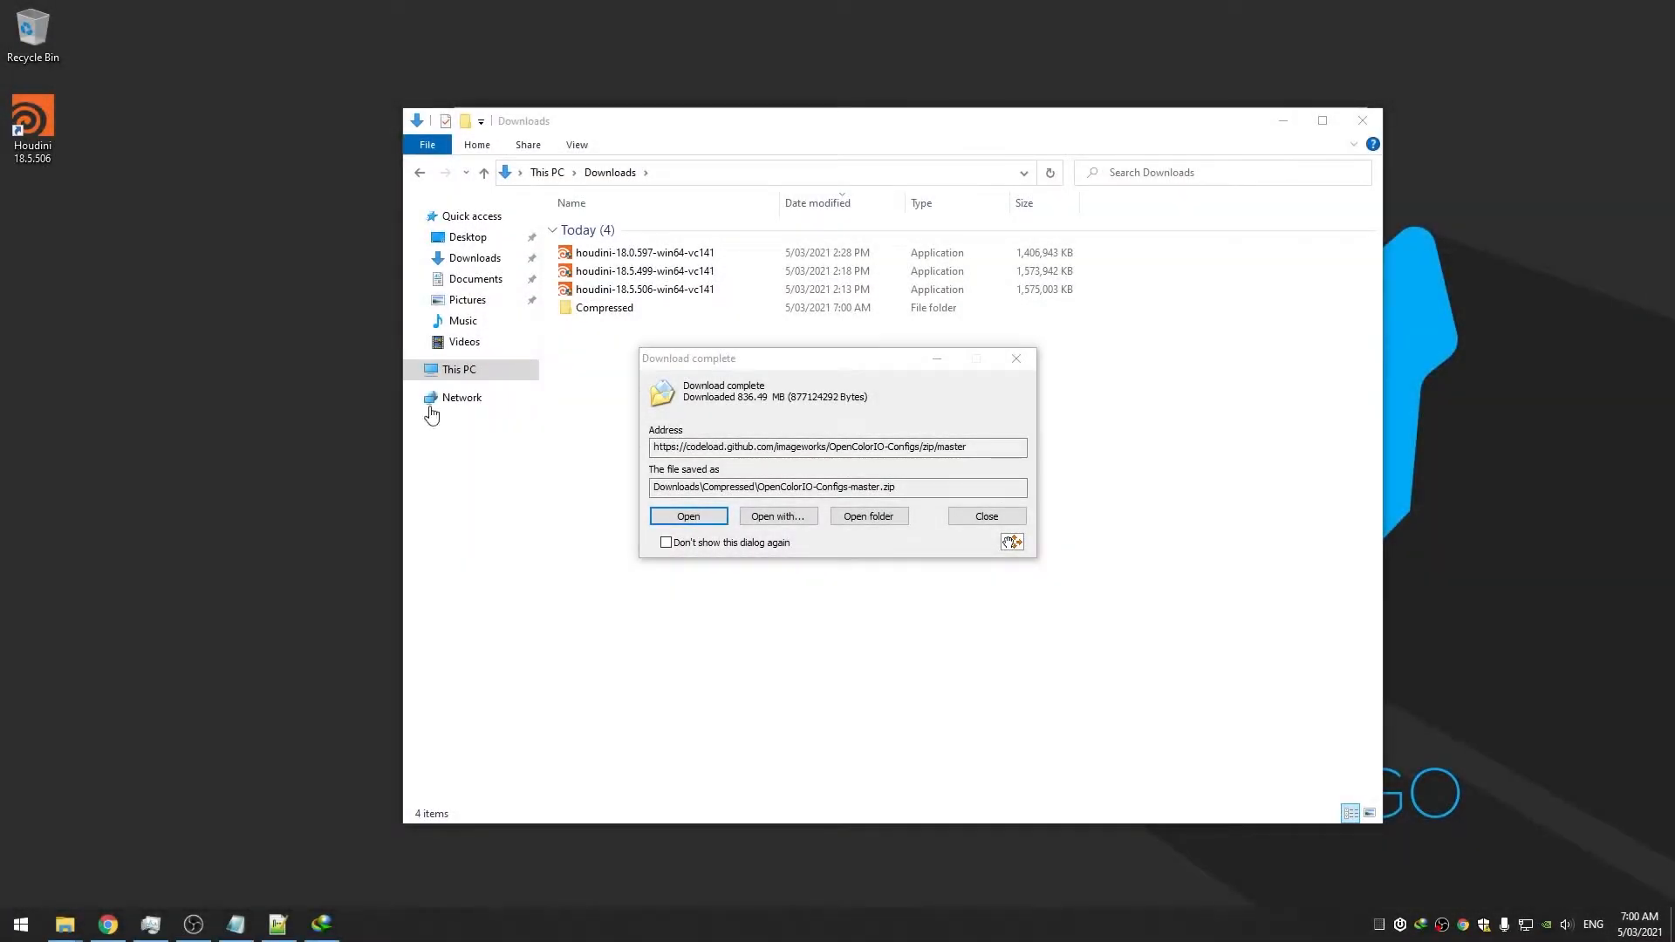
Open OpenColorIO-Configs-master.zip in WinRAR, always using WinRAR for zips, and widen the Name column
left_click(711, 517)
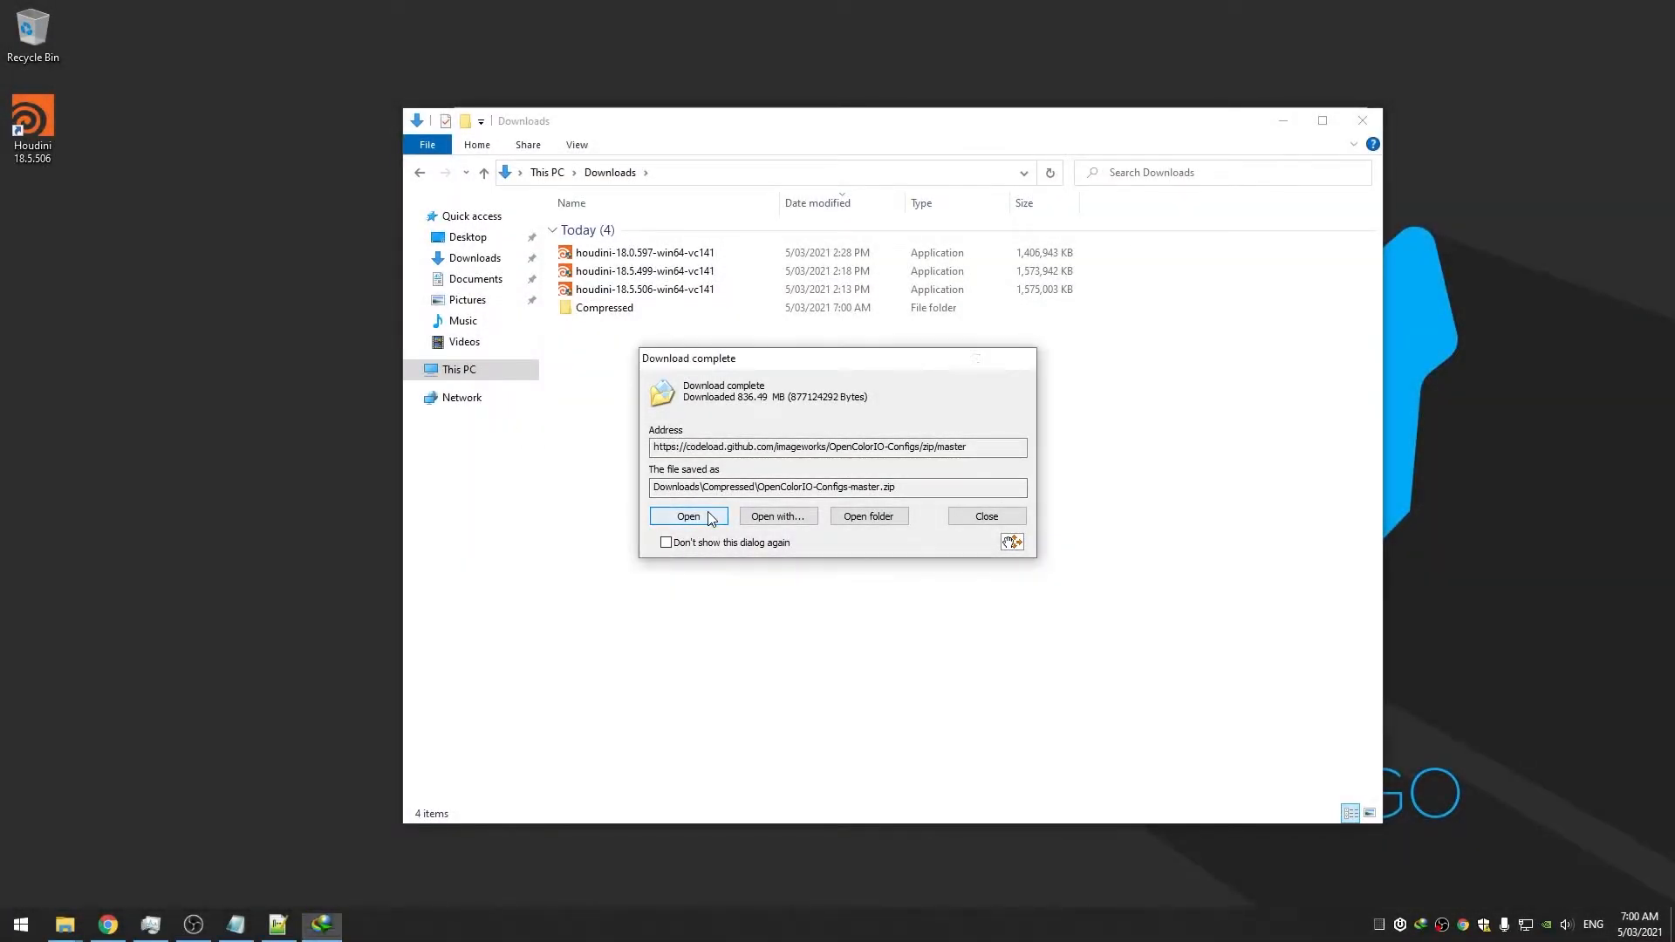
left_click(711, 518)
left_click(694, 582)
left_click(883, 630)
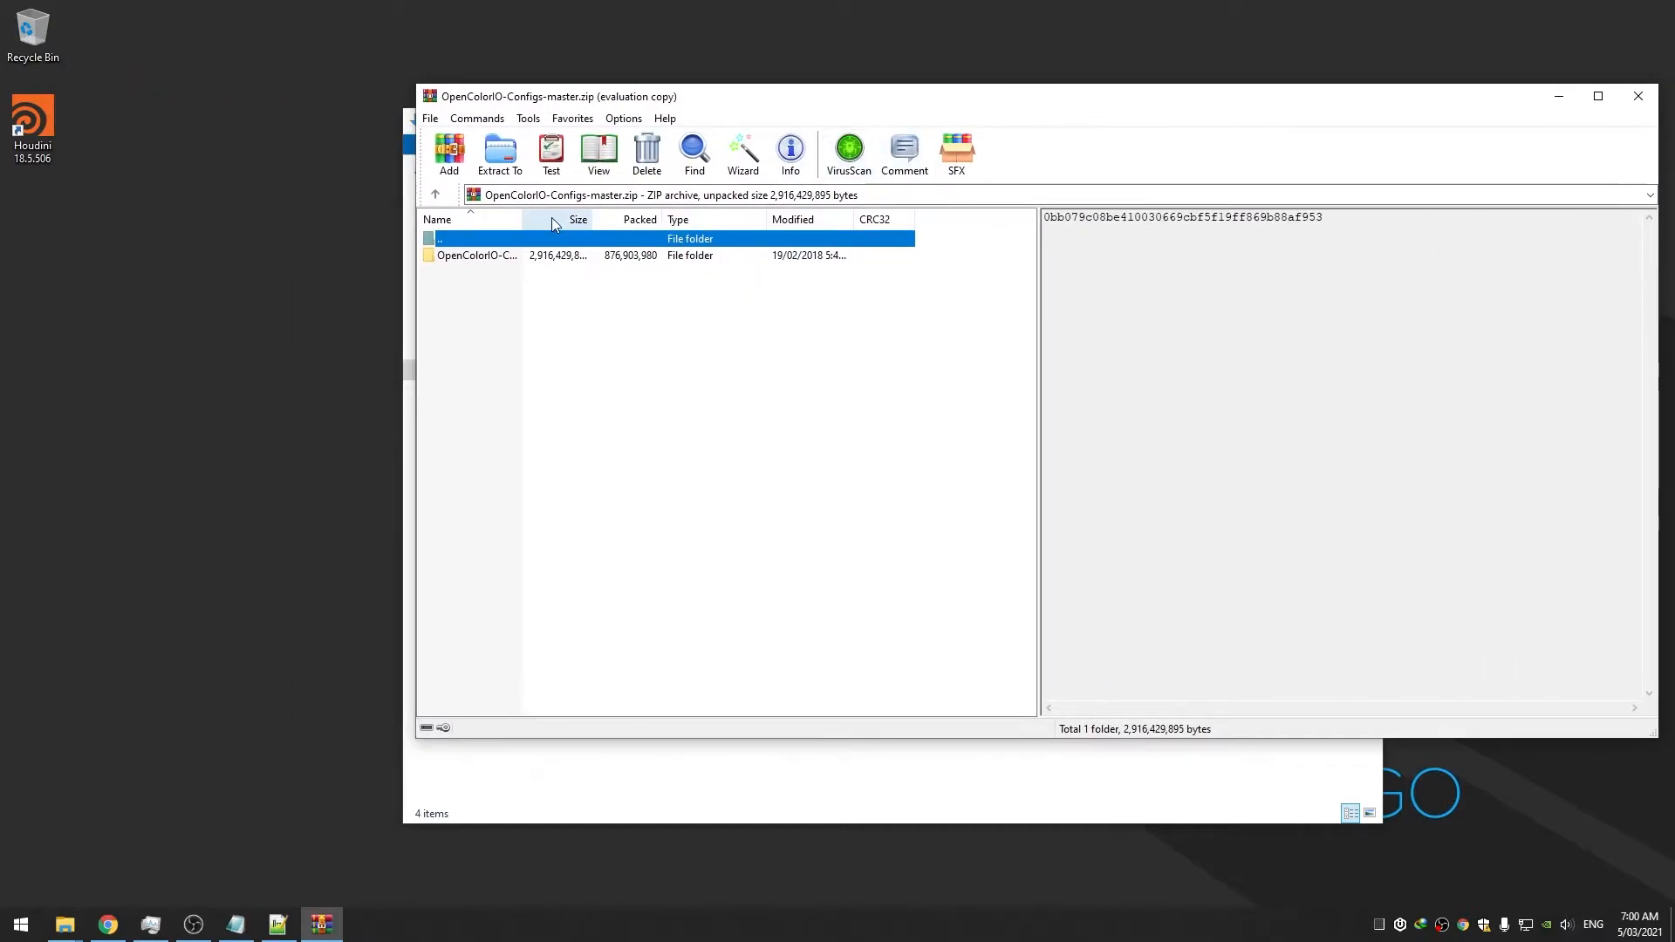
left_click_drag(521, 219, 593, 219)
left_click(681, 794)
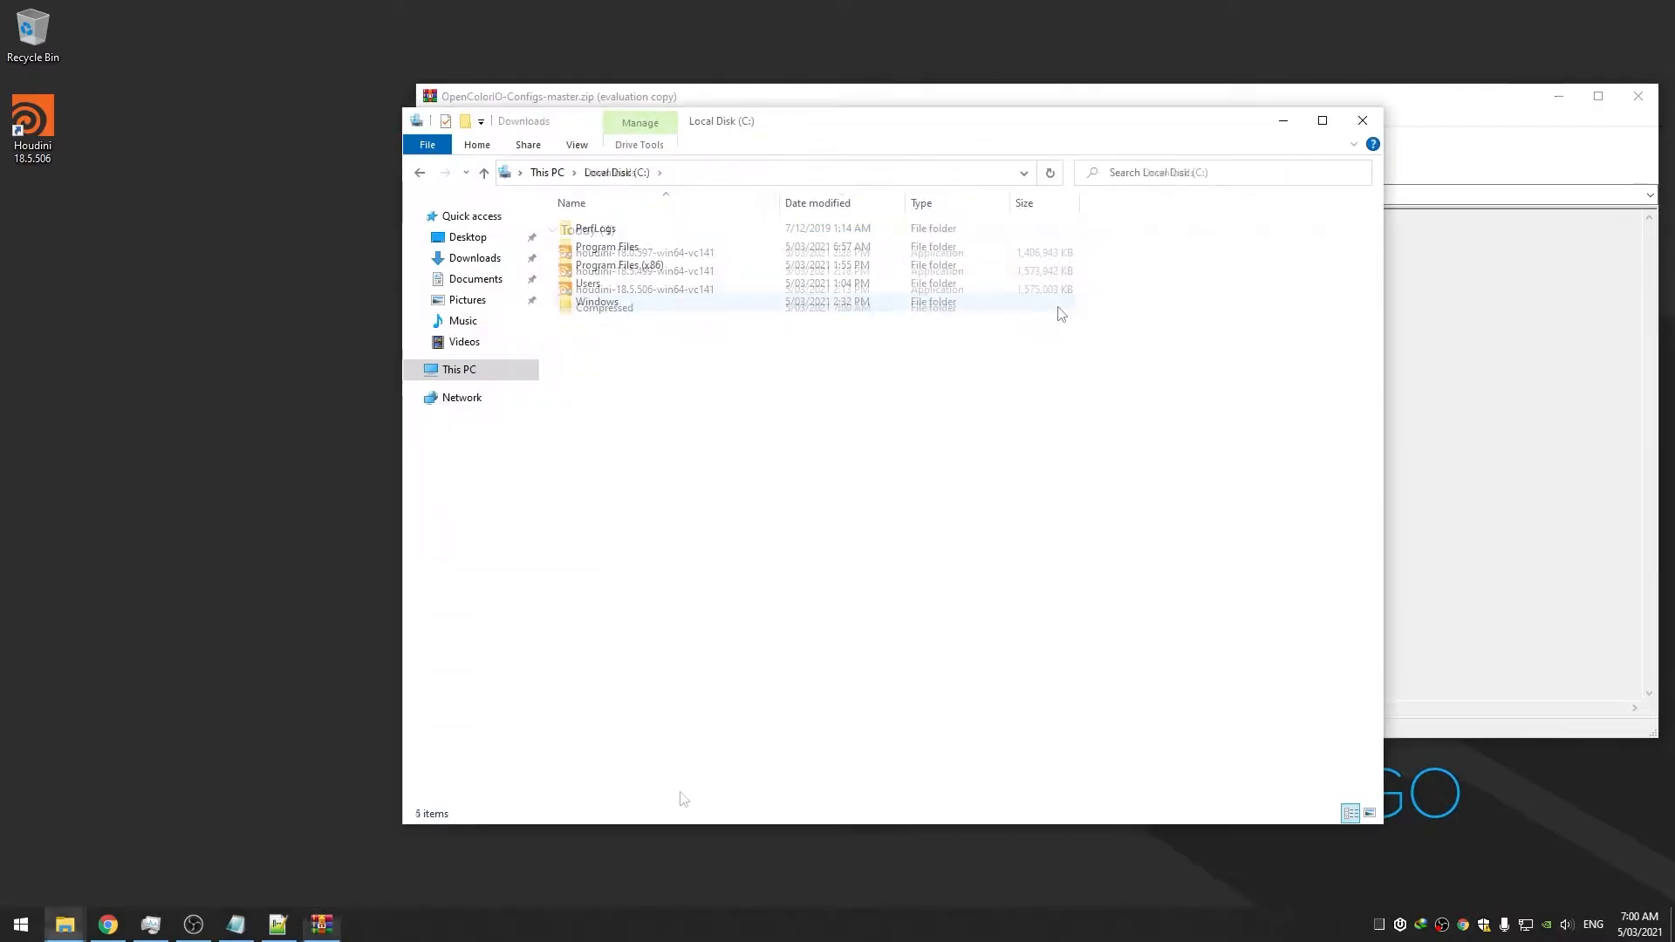
Create a new folder named Custom on the C: drive
left_click(1354, 144)
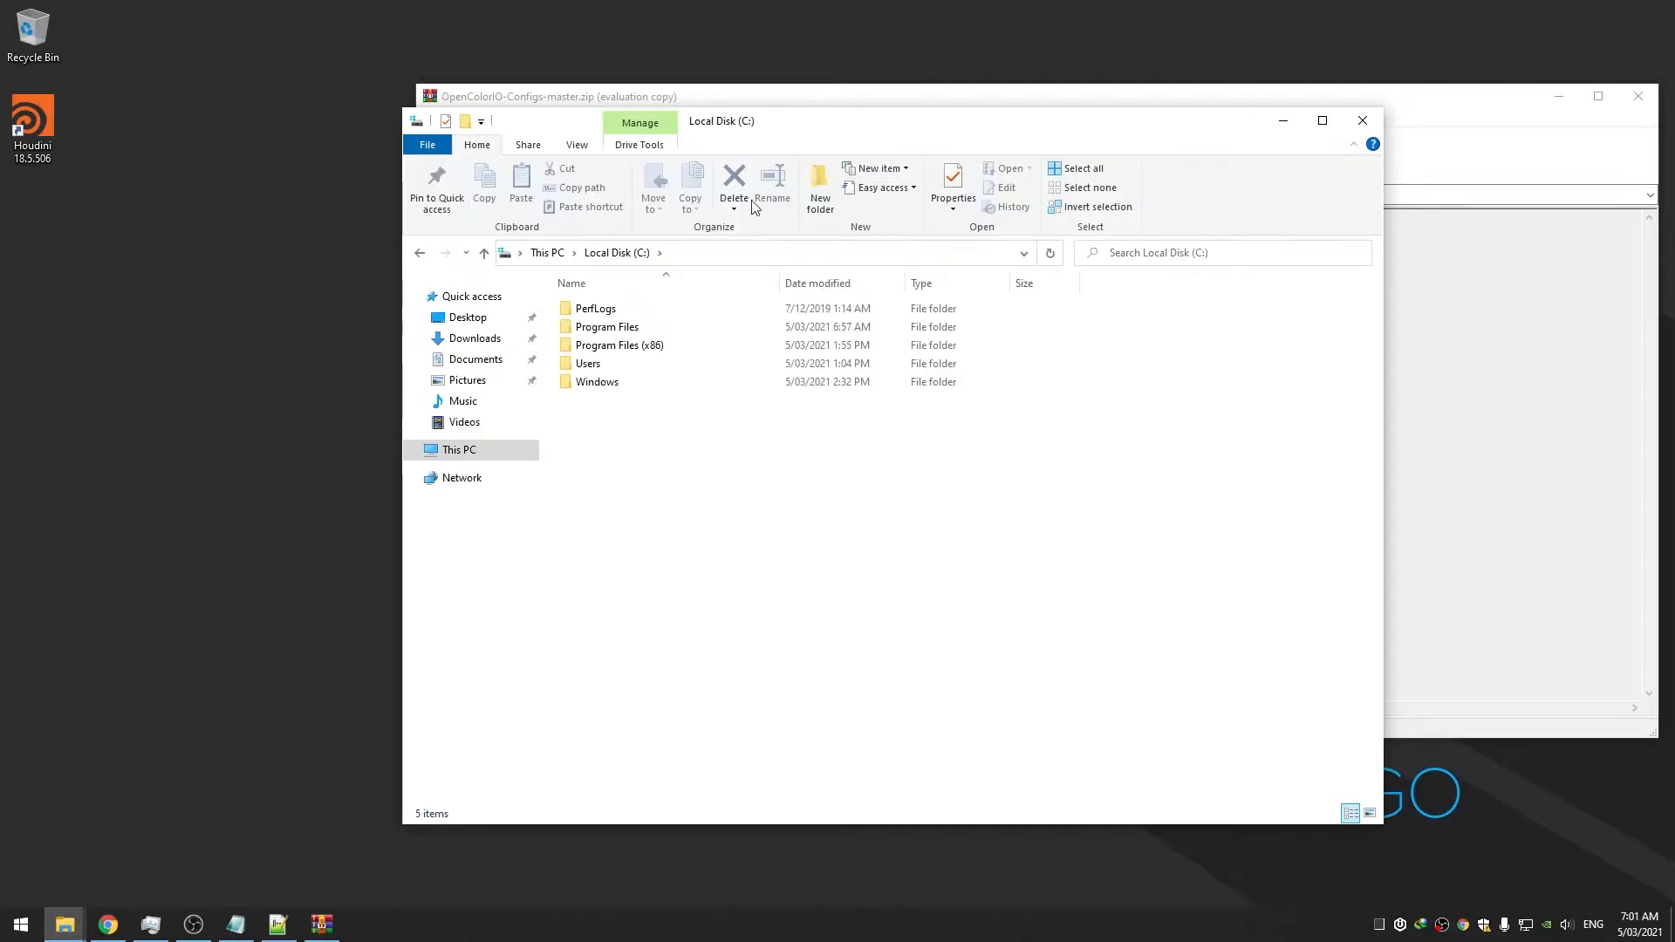
left_click(816, 190)
type("Custom")
key("Return")
key("Return")
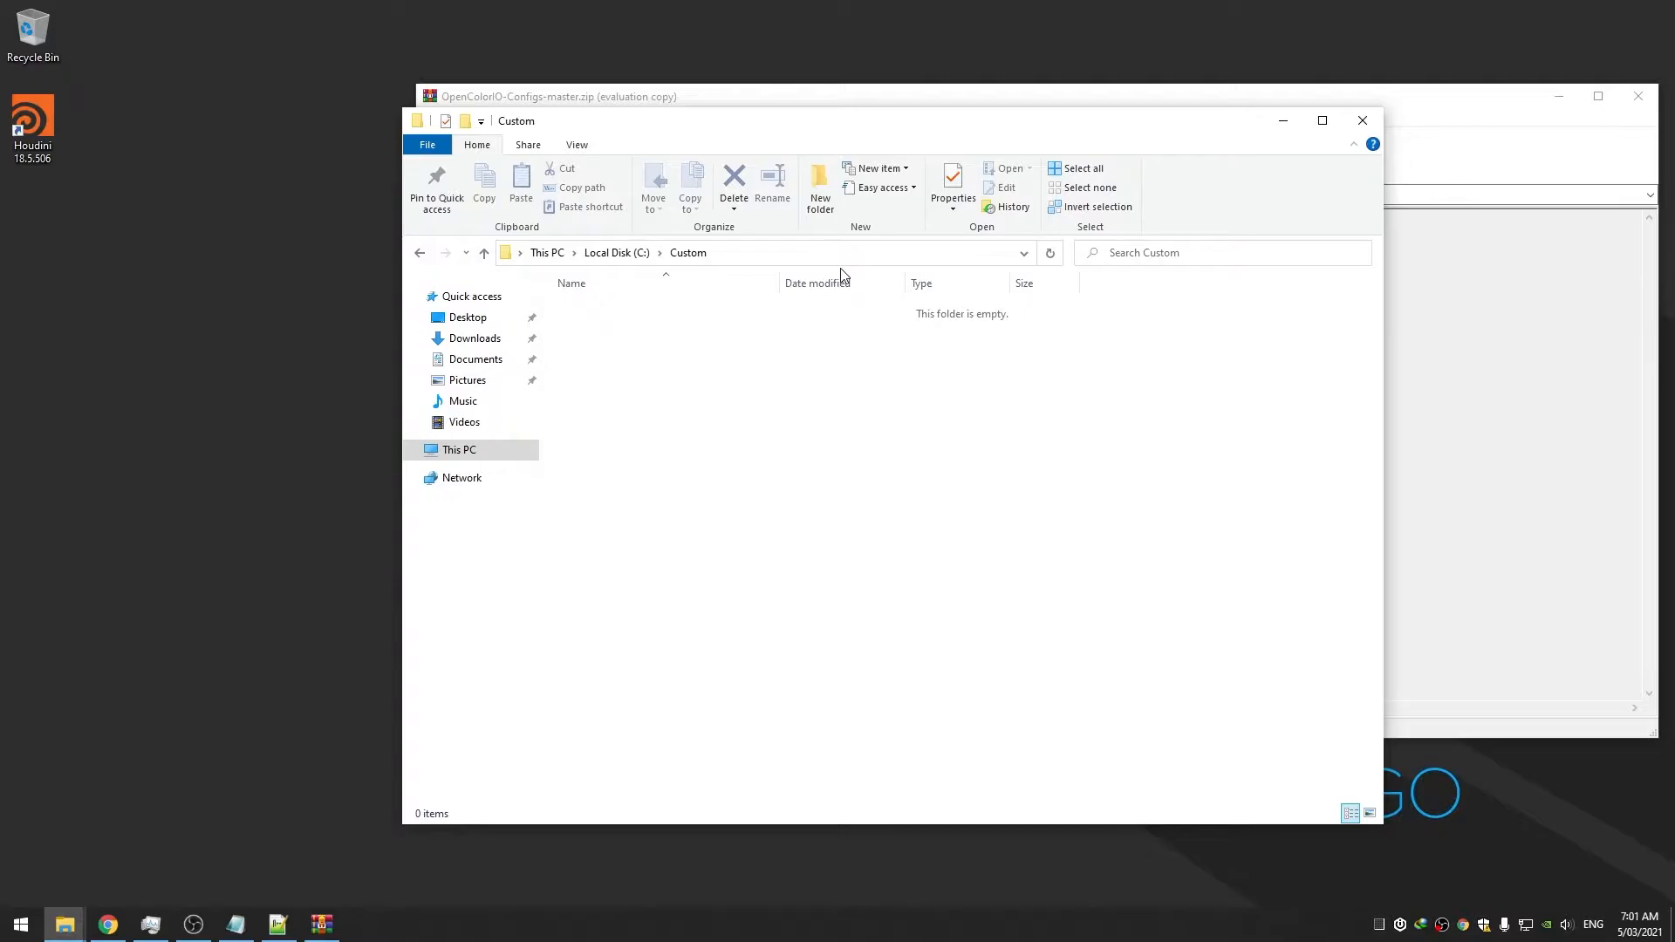
Add OCIO, Plugins and FFMpeg subfolders inside Custom, then open the OCIO folder
left_click(821, 187)
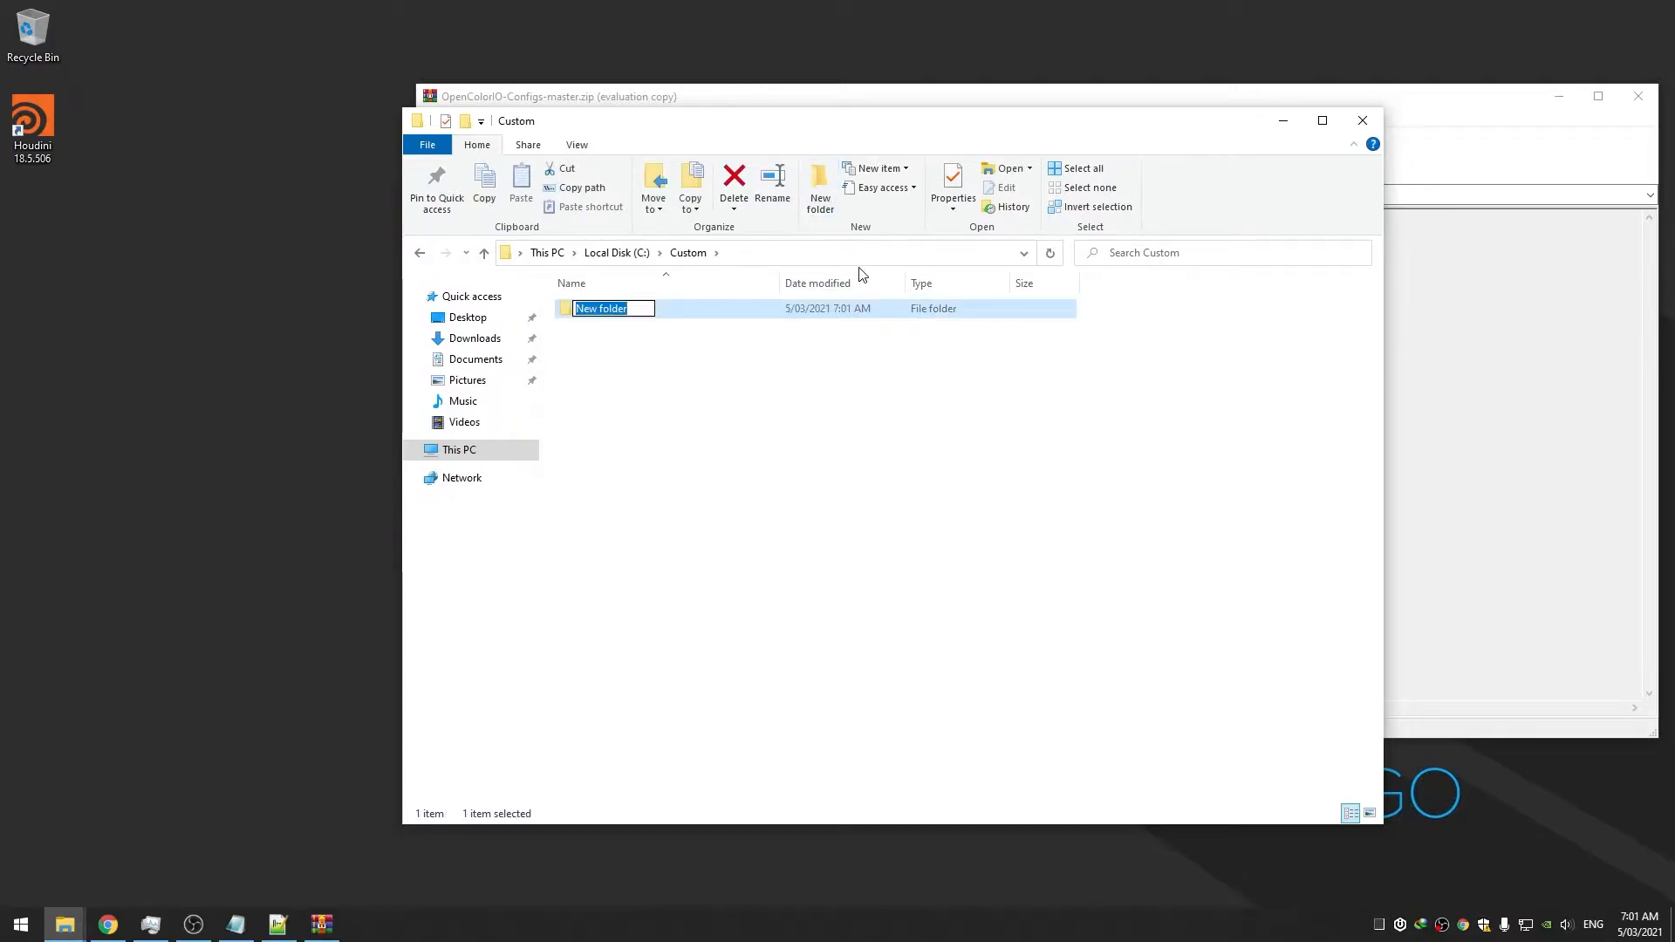
type("OCIO")
key("Return")
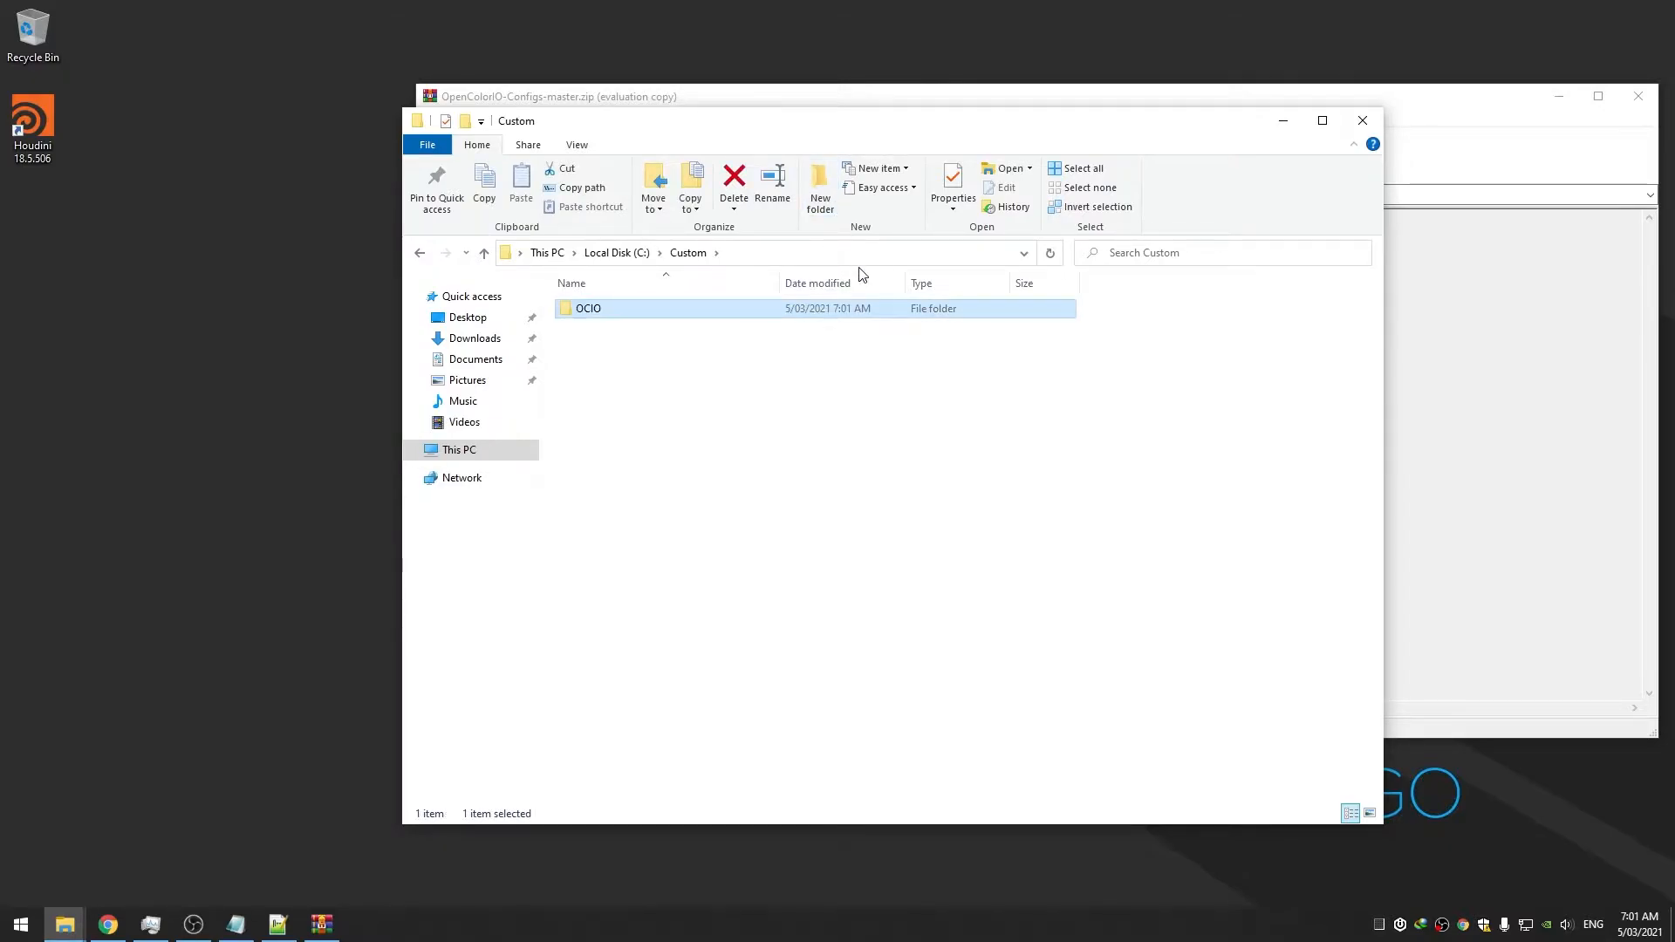
left_click(689, 408)
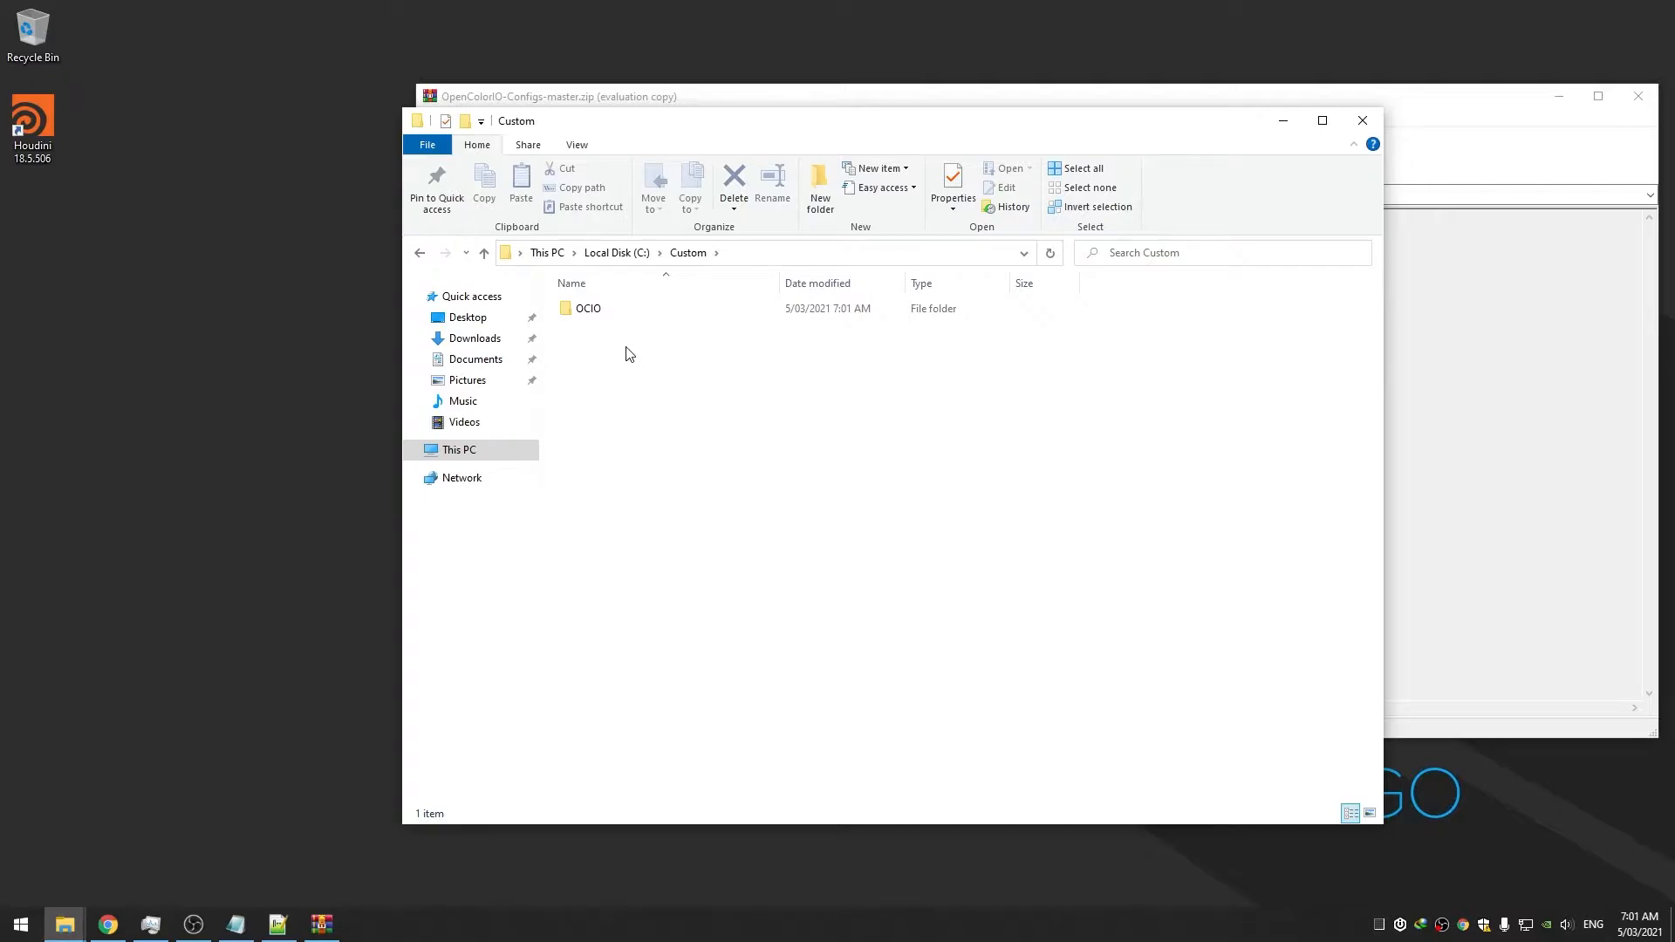
left_click(819, 199)
type("Plugins")
key("Return")
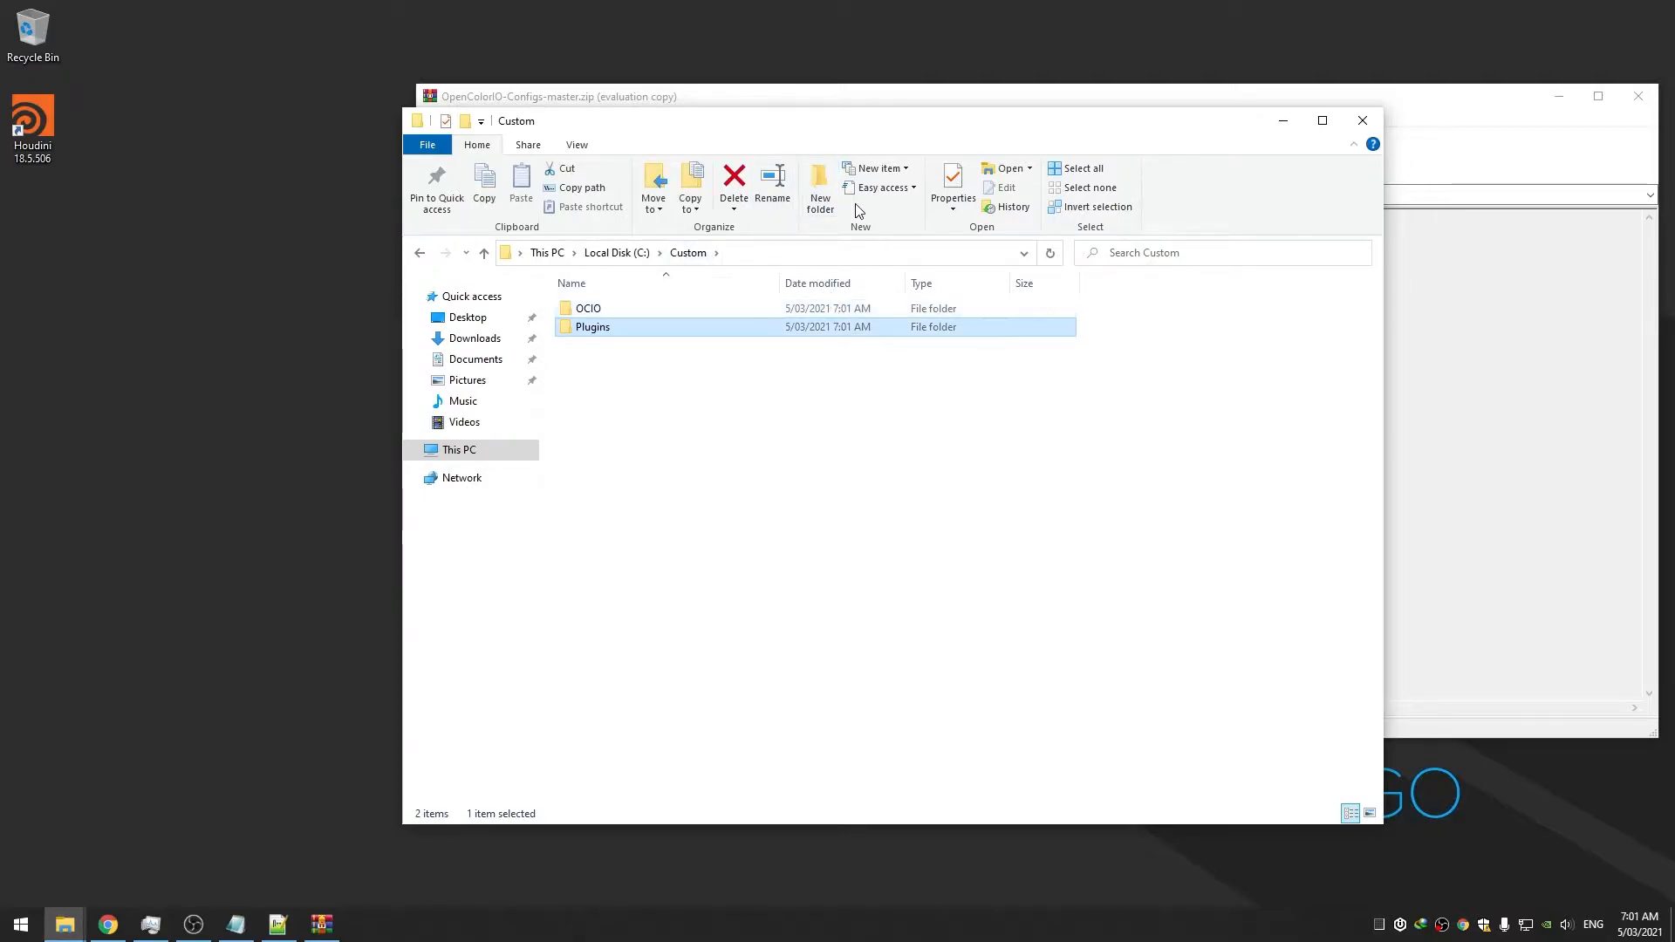
left_click(815, 208)
type("FFMpeg")
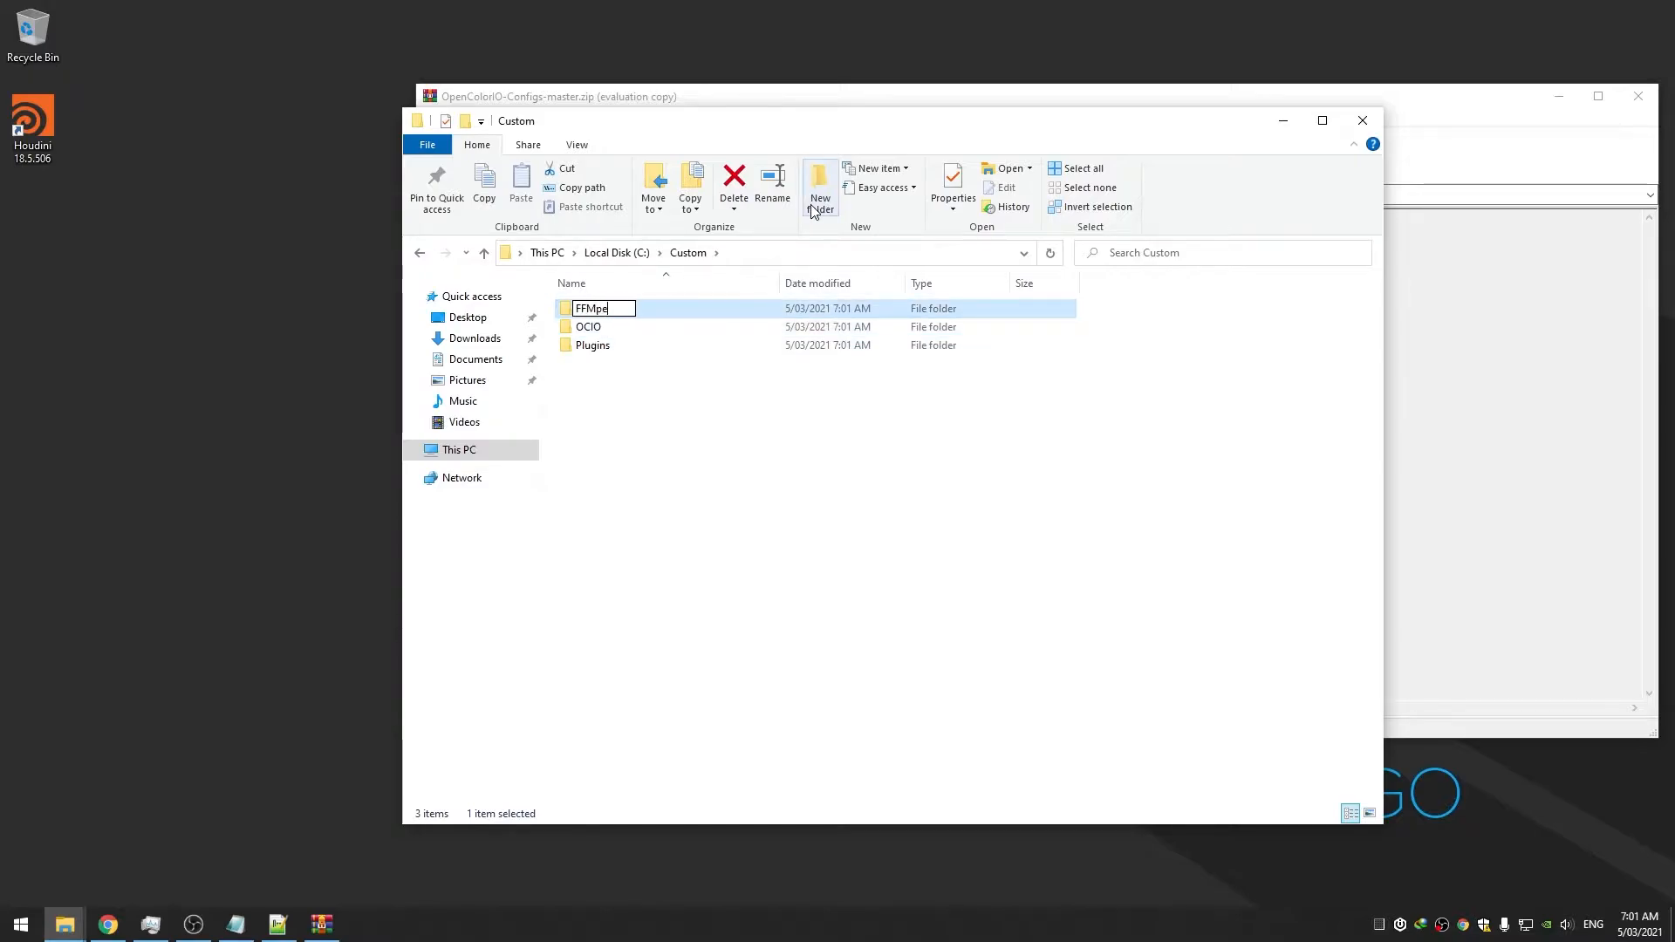
left_click(626, 356)
double_click(618, 331)
left_click(1503, 430)
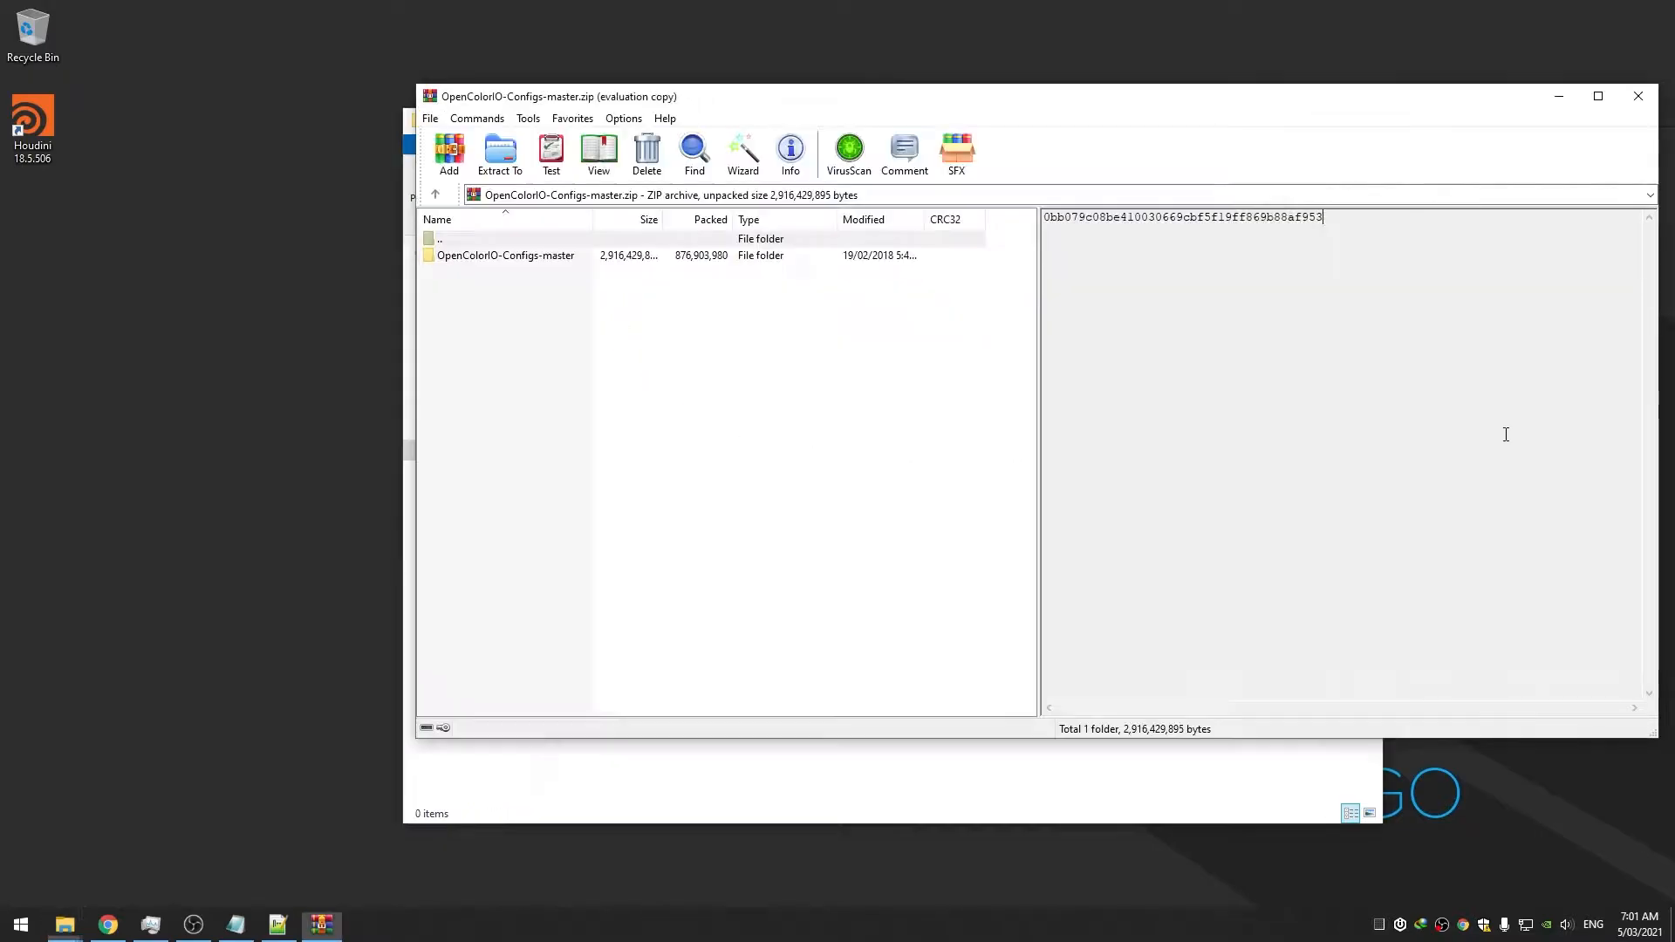
Extract the OpenColorIO-Configs-master config folders and files into C:\Custom\OCIO, then close WinRAR
double_click(606, 260)
left_click_drag(711, 108, 985, 137)
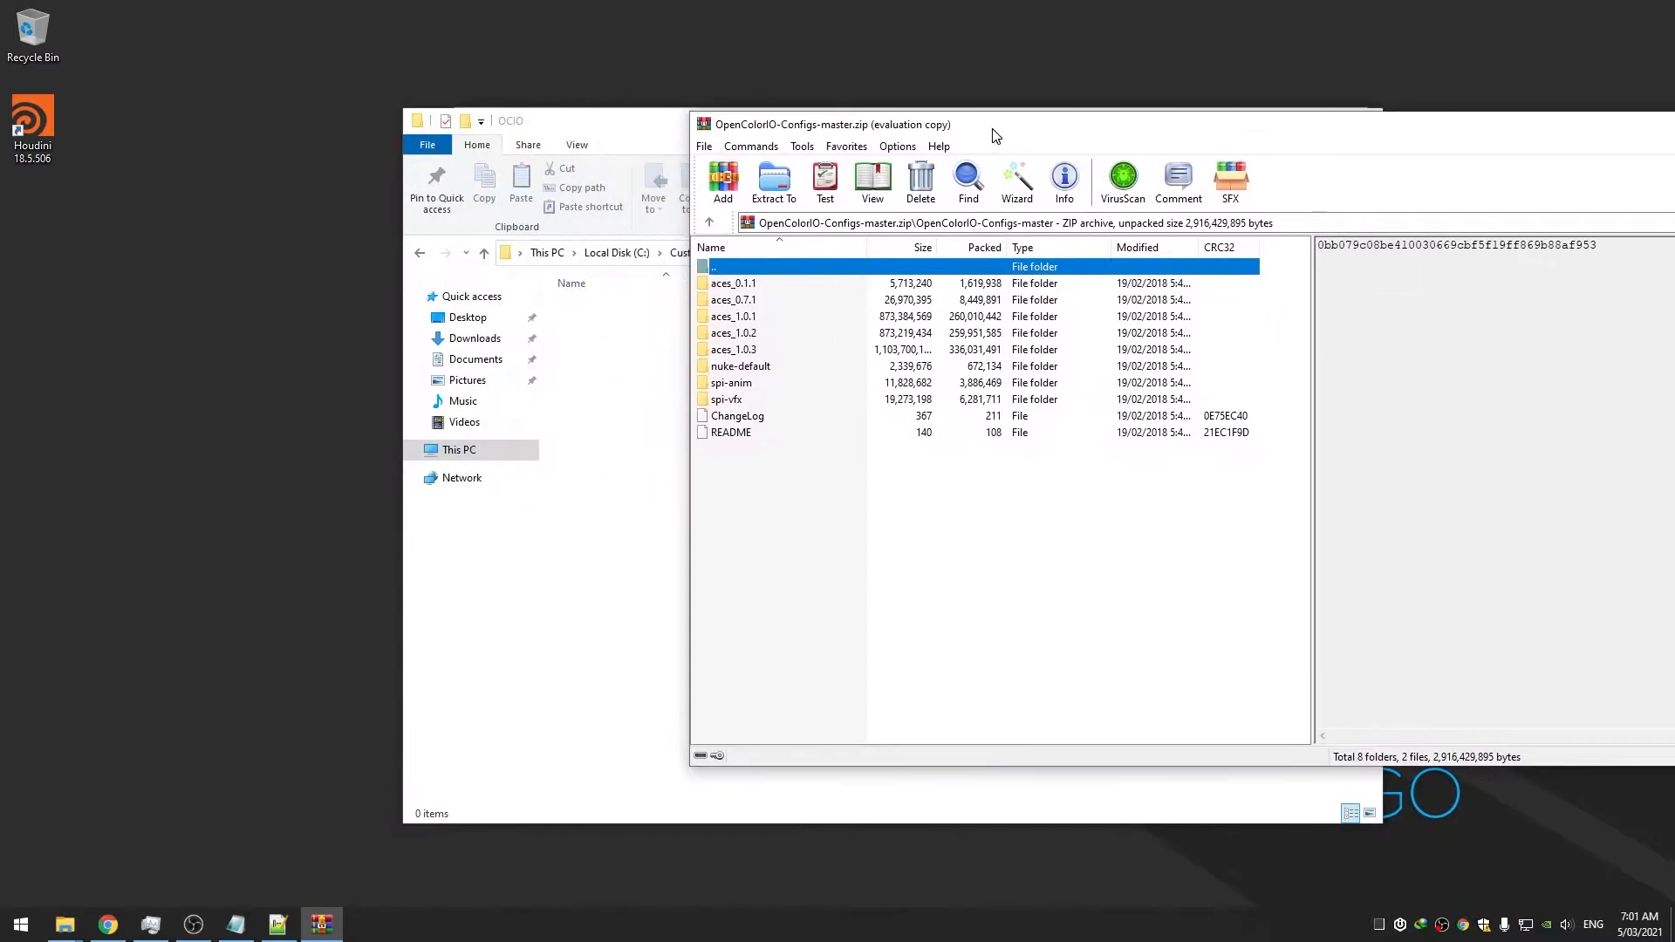
left_click_drag(778, 467, 615, 361)
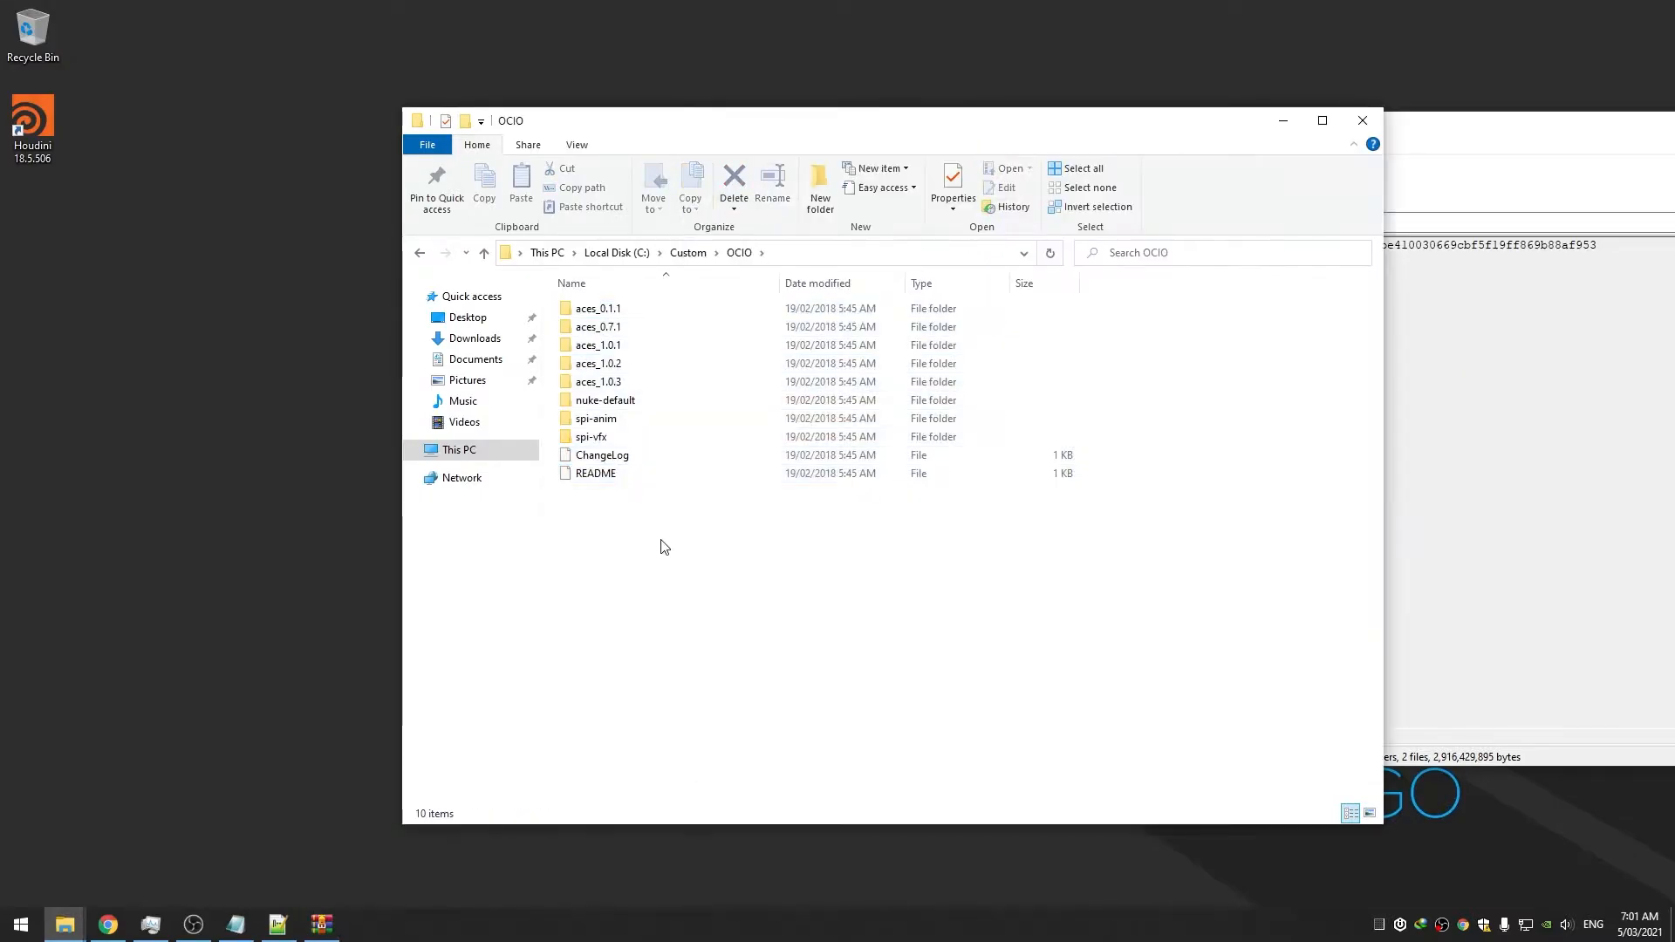
left_click(1674, 123)
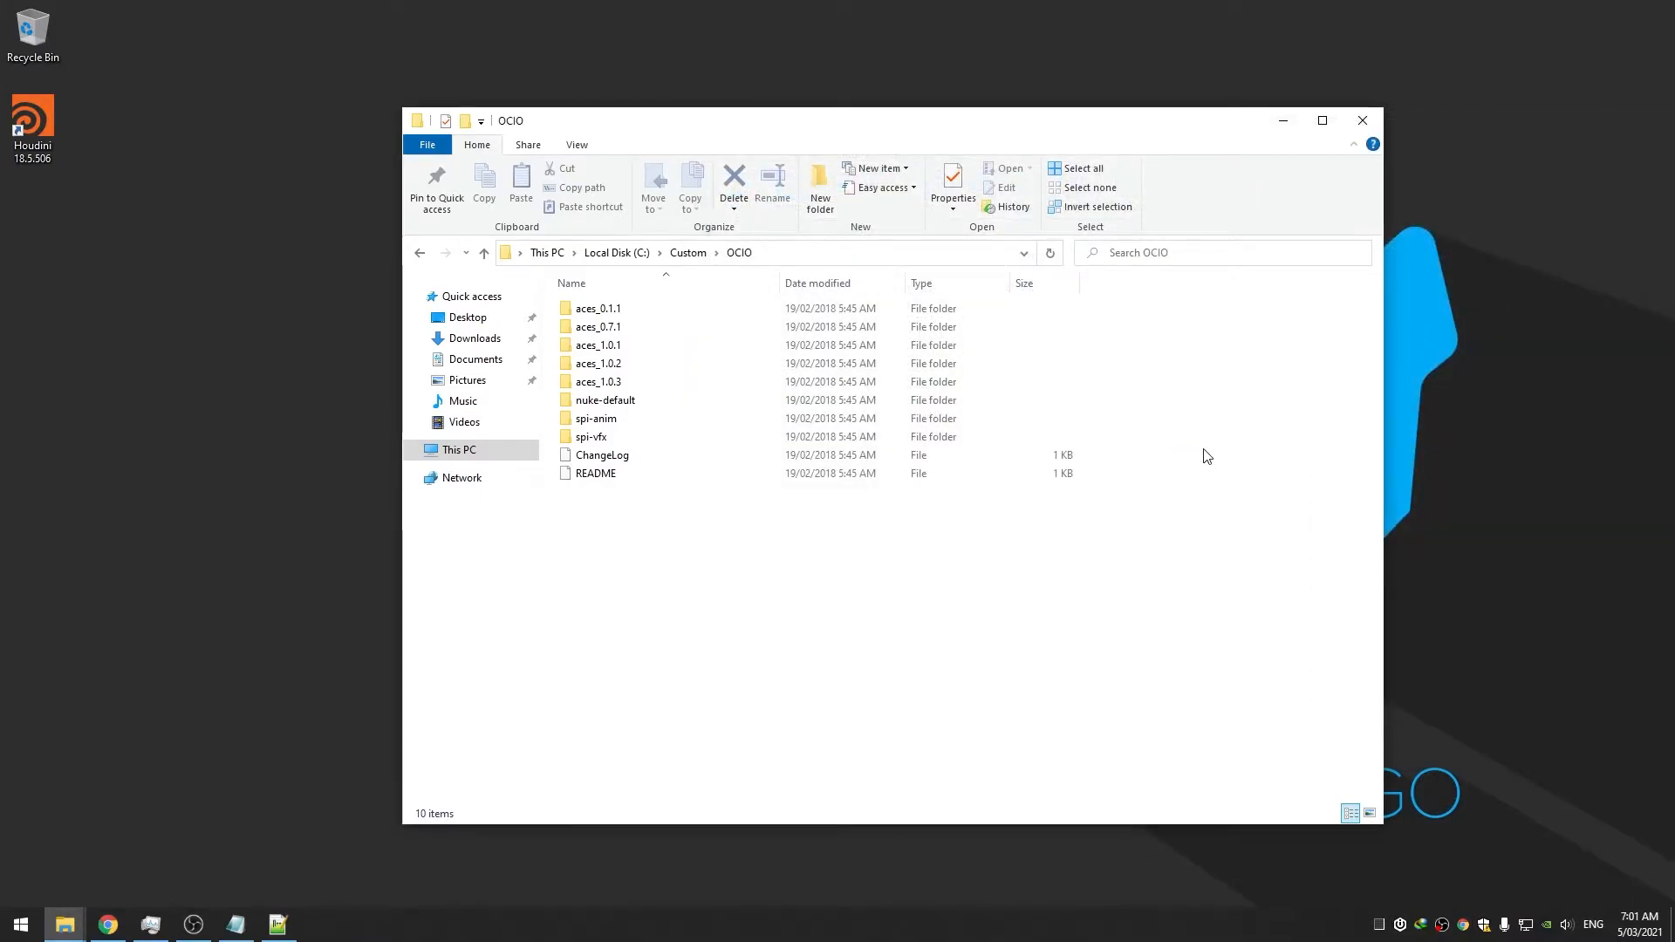
Find the system environment variables settings with an 'env' search and open the Environment Variables dialog
left_click(21, 925)
type("env")
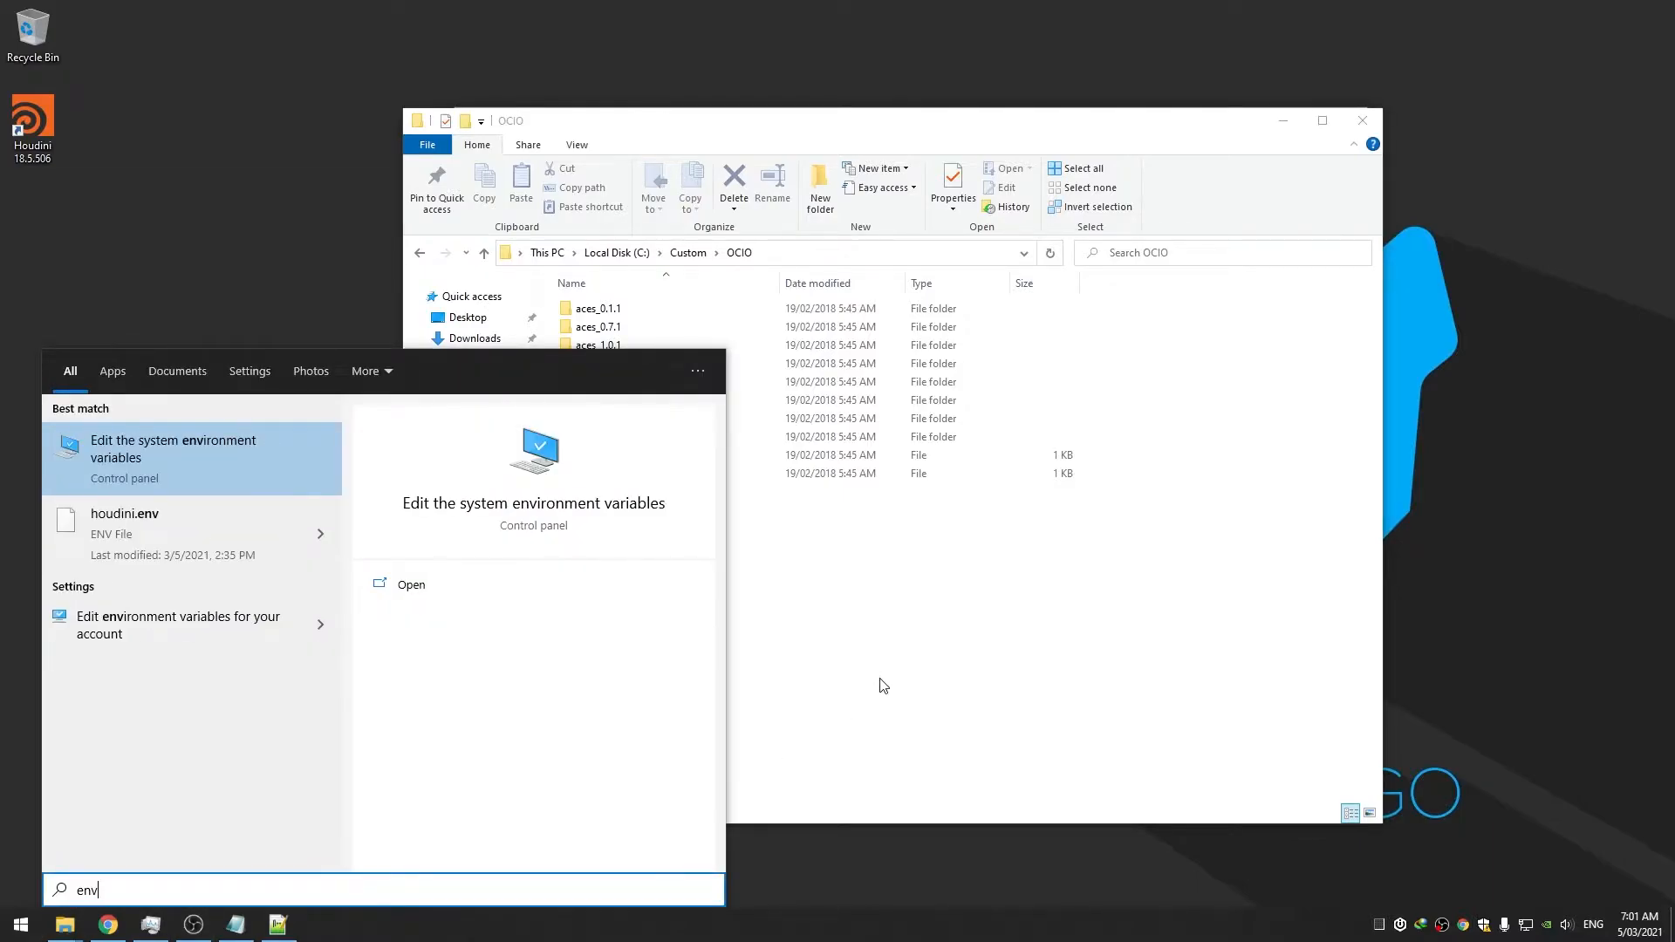
left_click(297, 461)
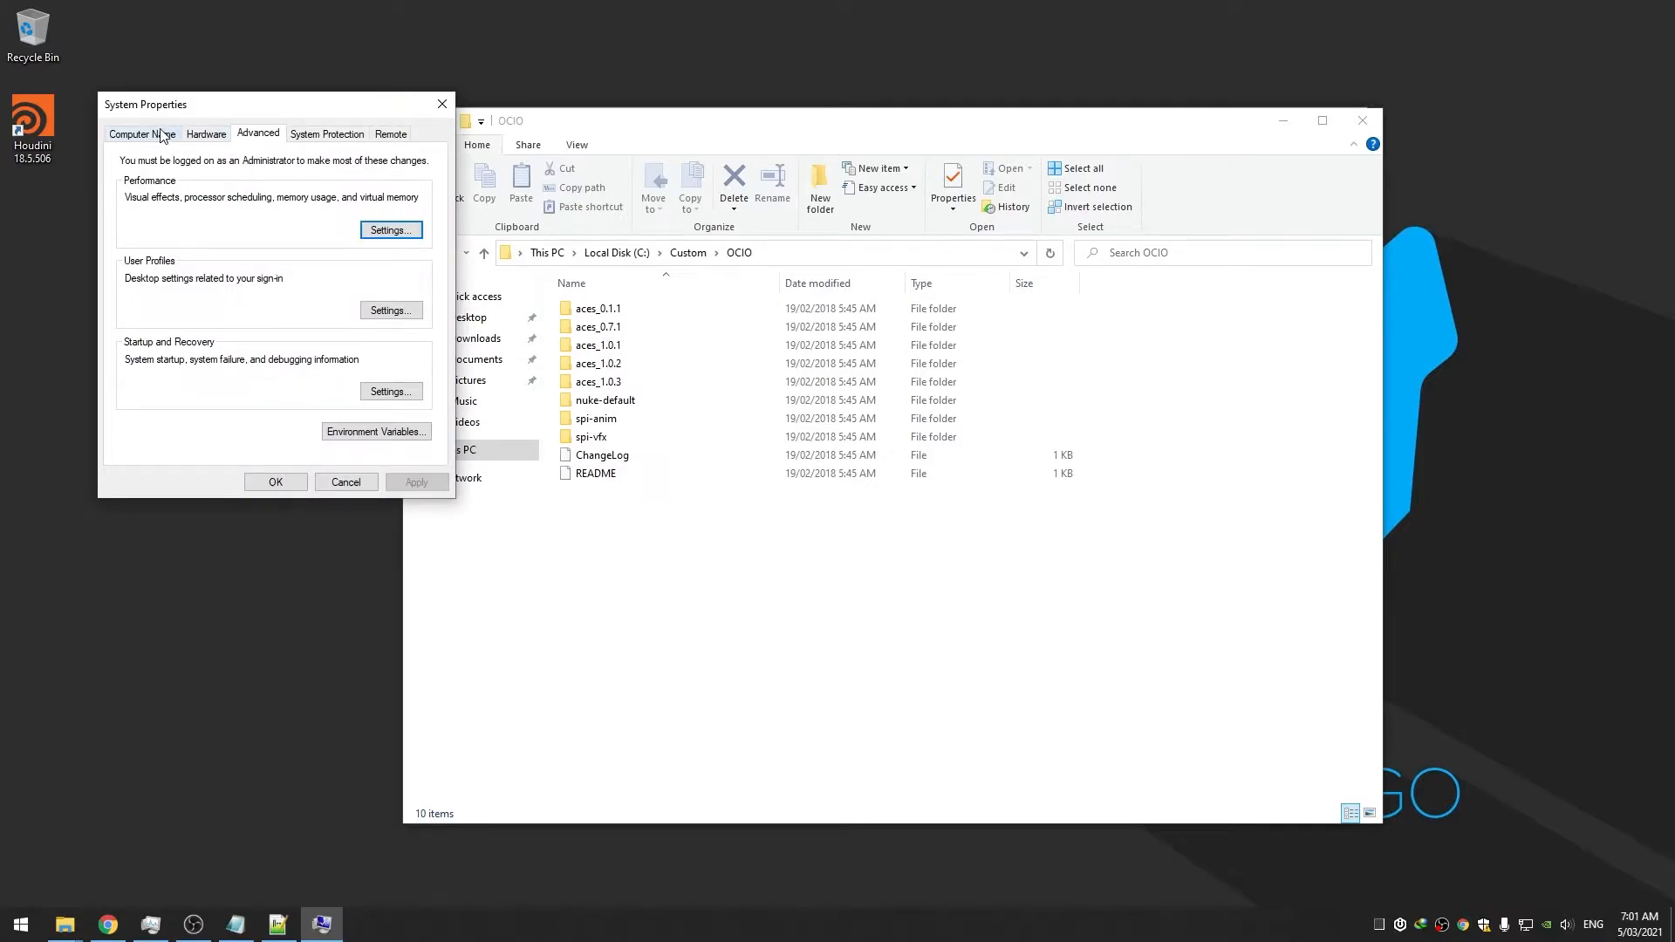
left_click(374, 432)
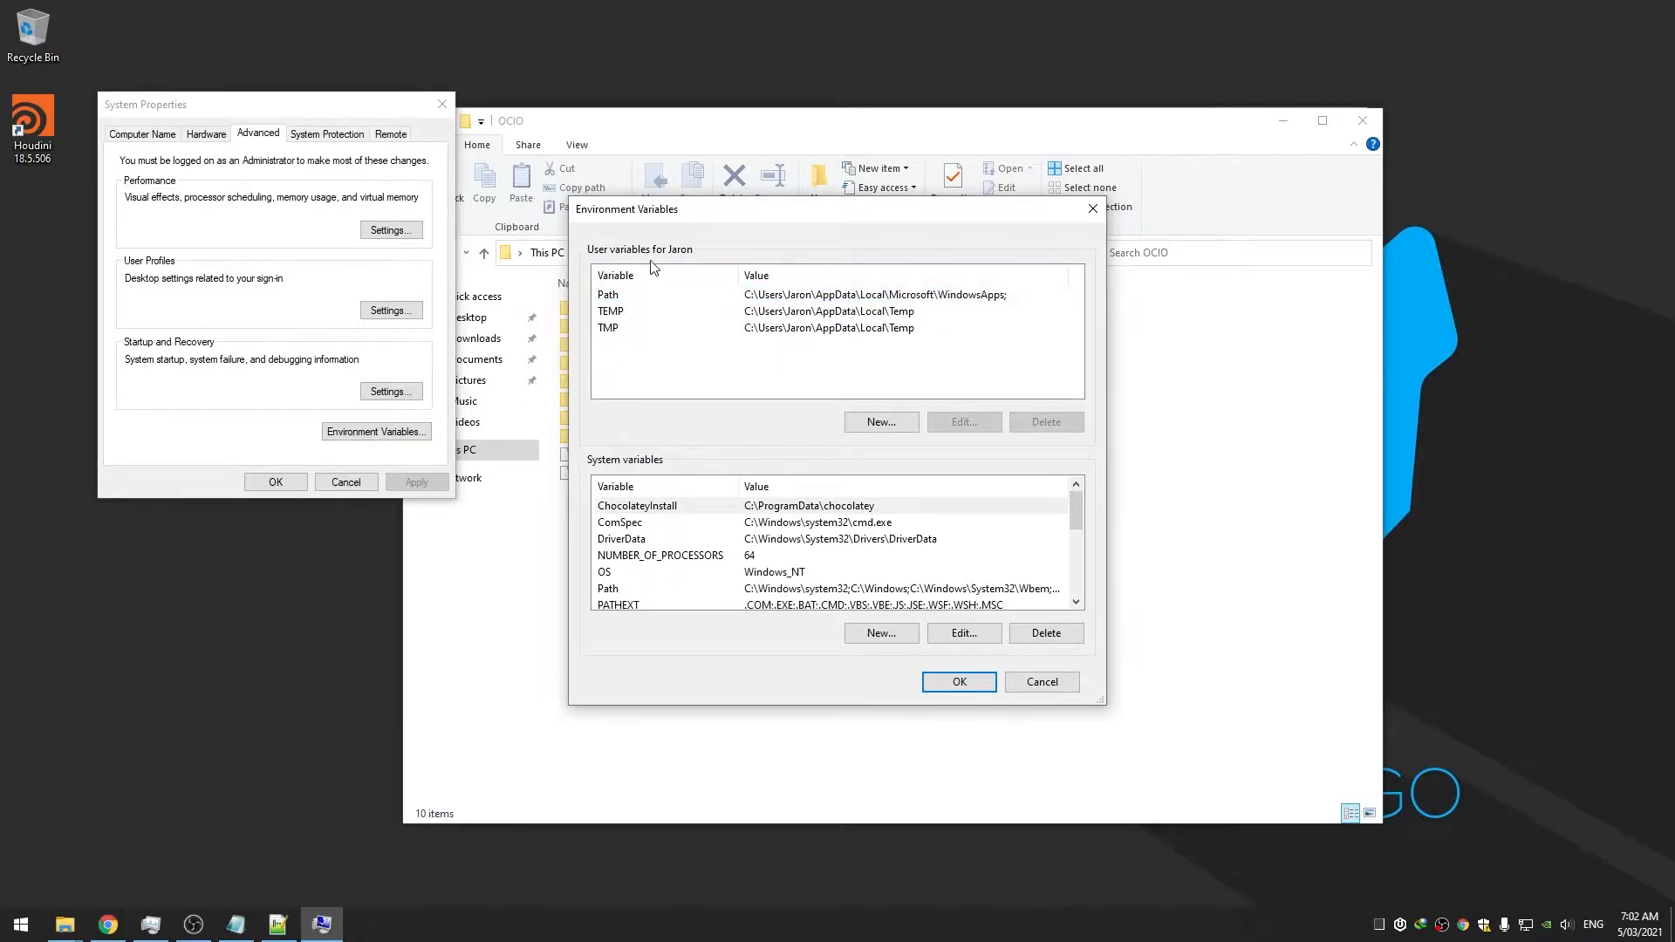
mouse_move(1079, 521)
left_mouse_down()
mouse_move(1084, 600)
mouse_move(1076, 505)
left_mouse_up()
double_click(835, 597)
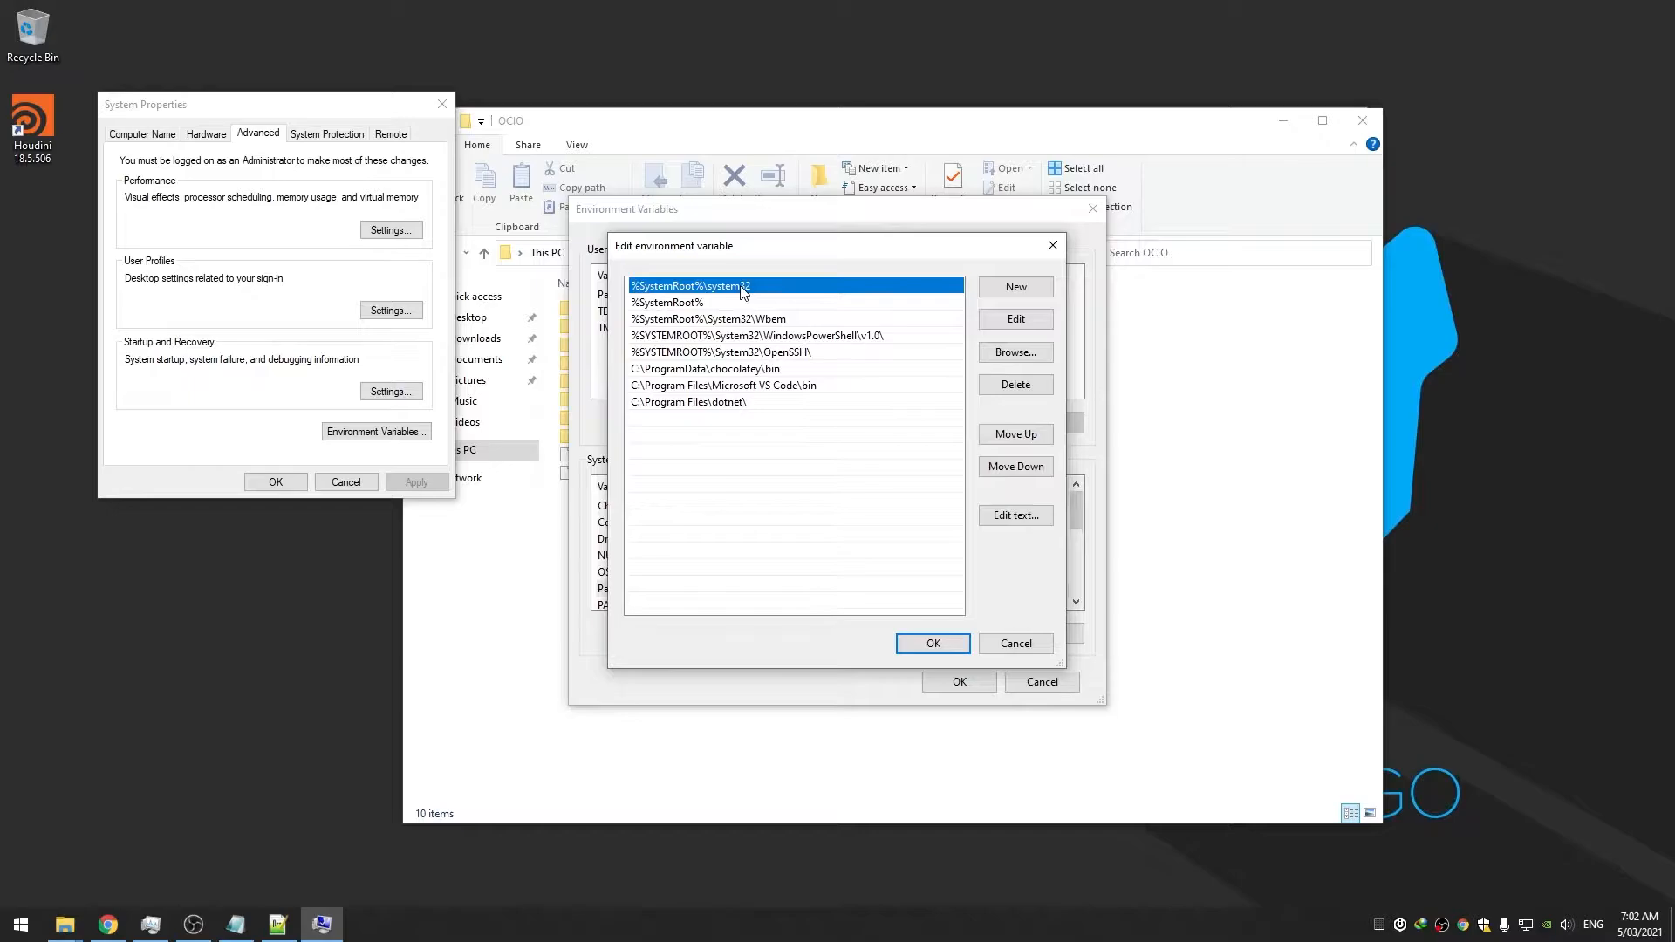
left_click_drag(762, 258, 762, 263)
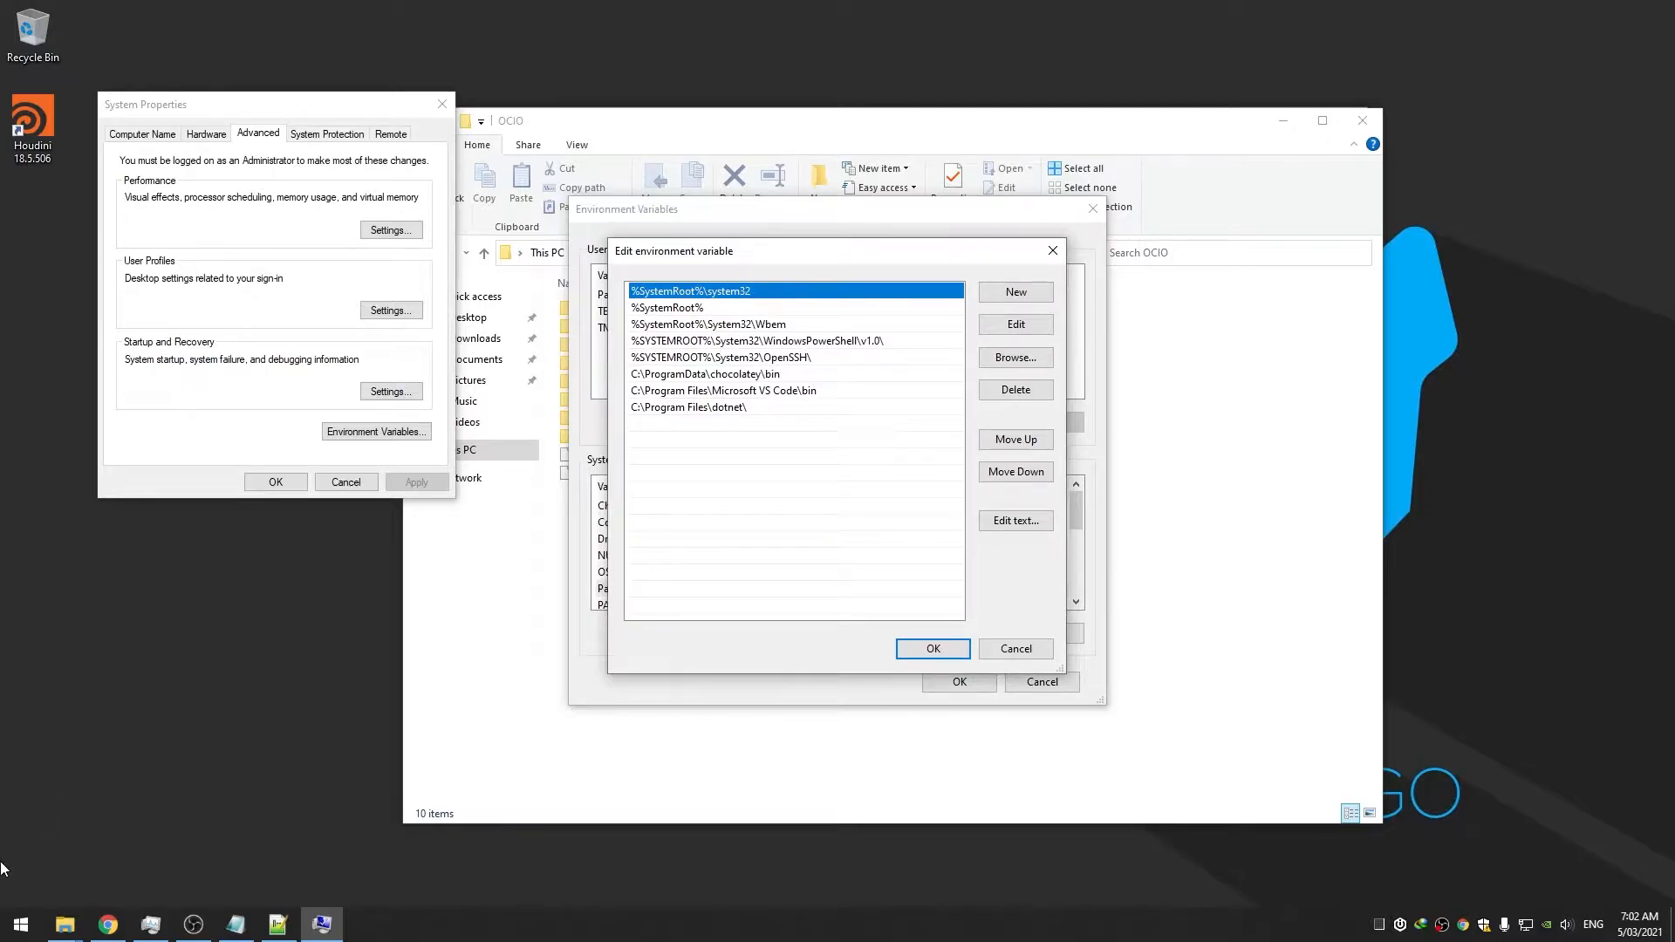
left_click(5, 927)
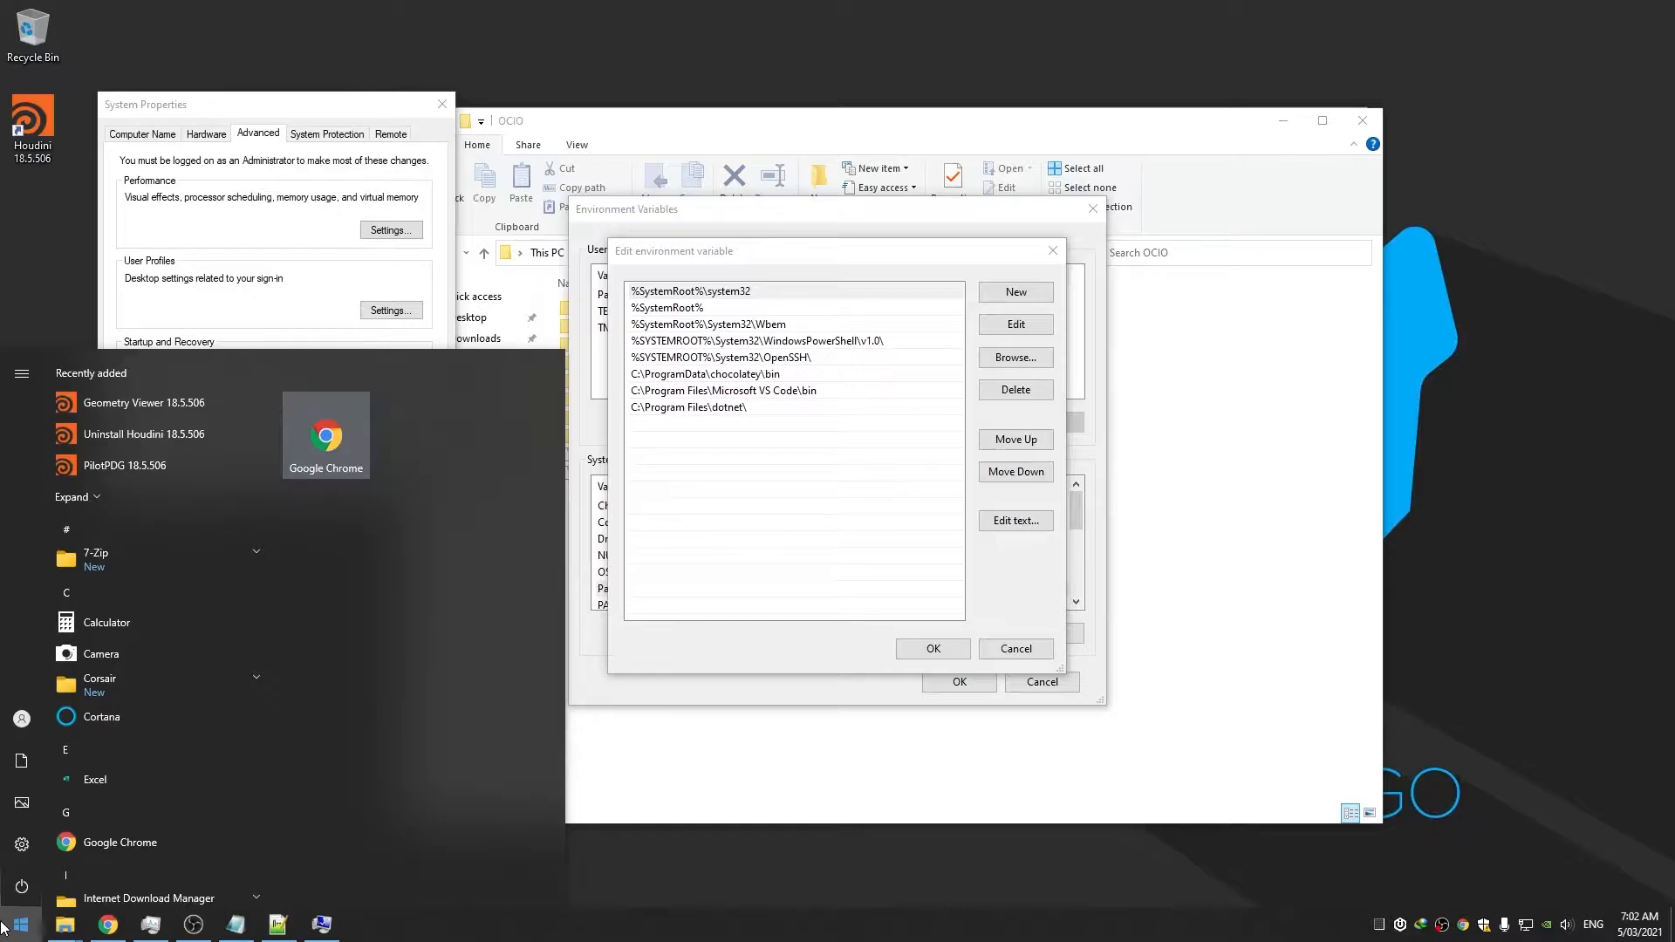
type("%syst")
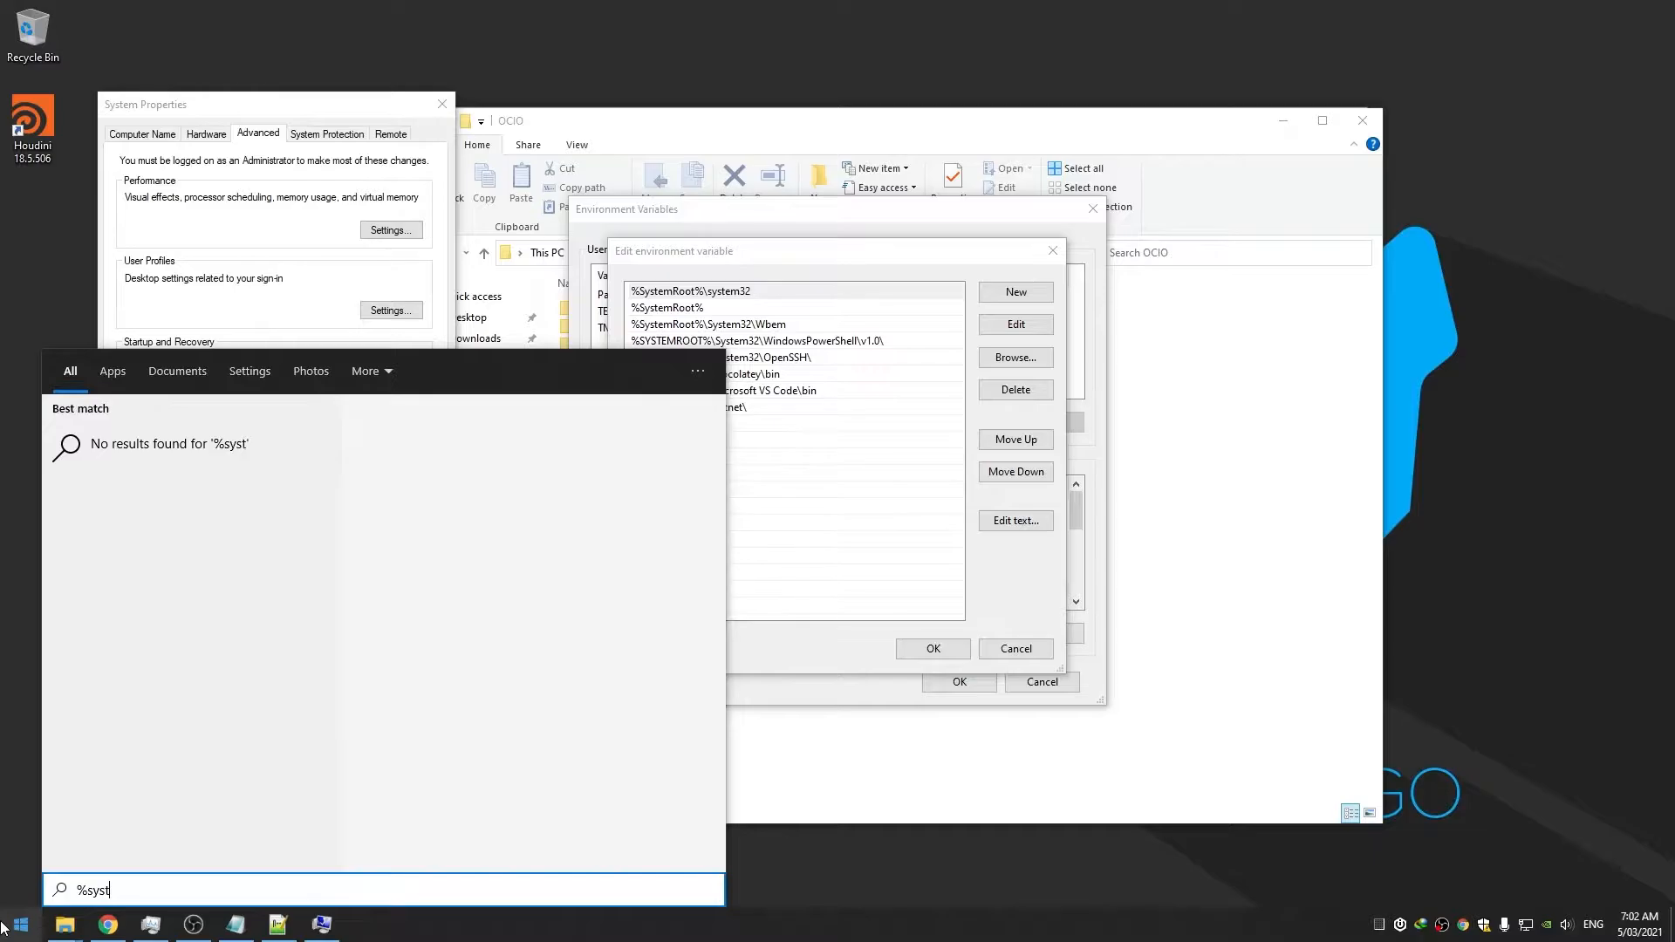
type("emroot%")
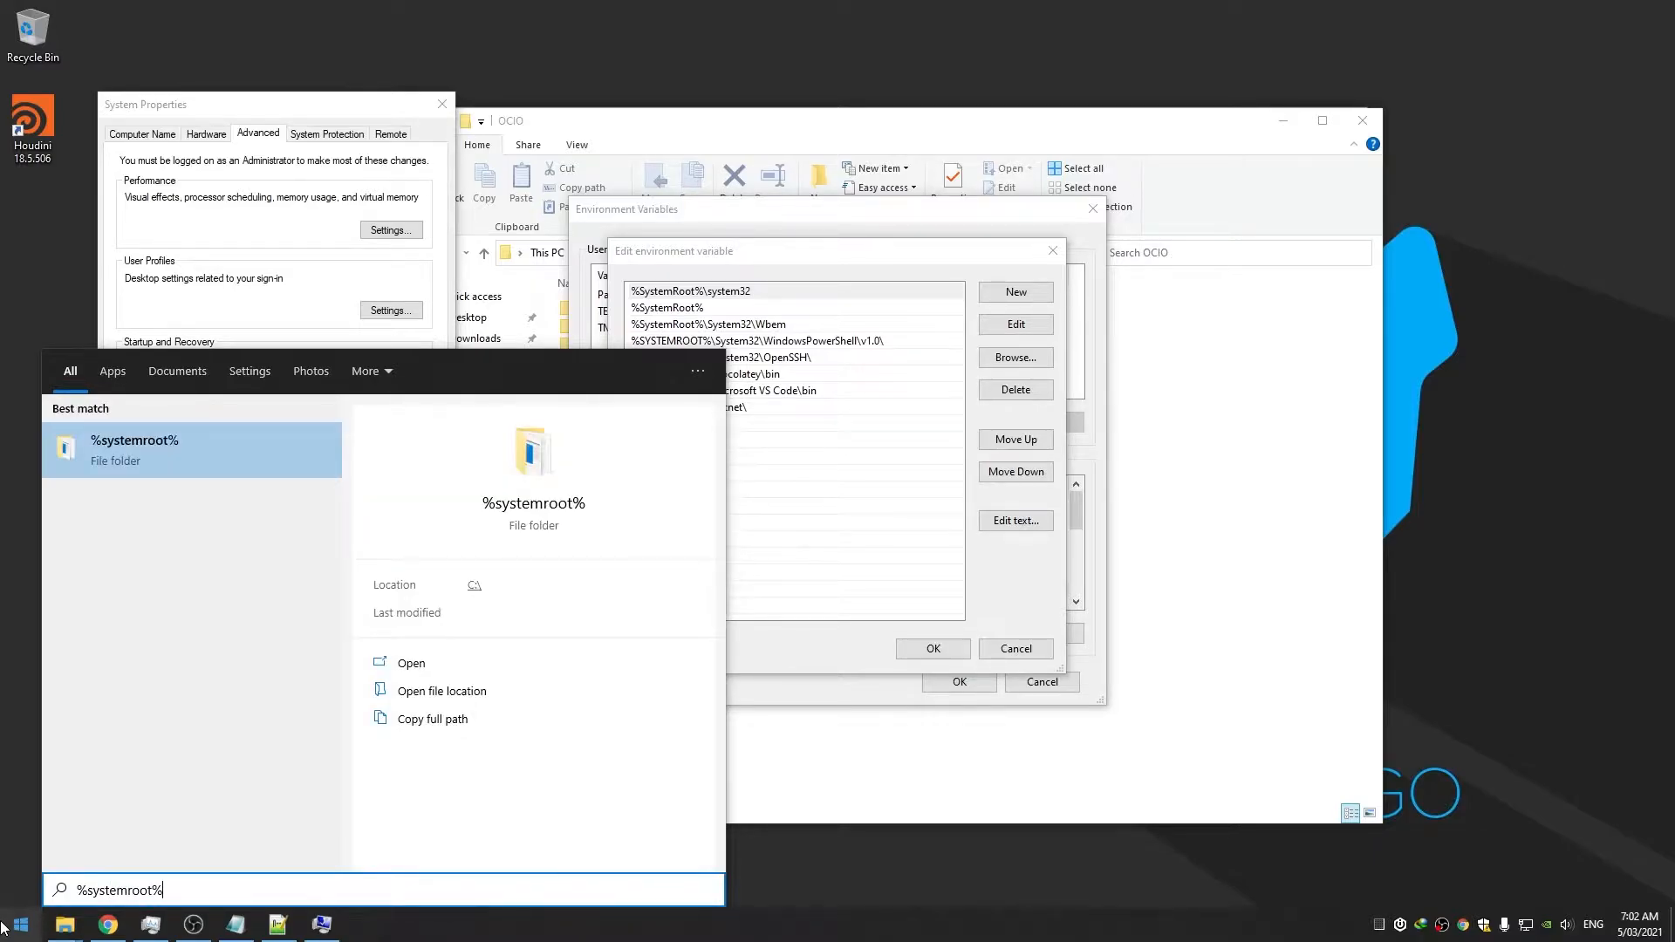
key("Return")
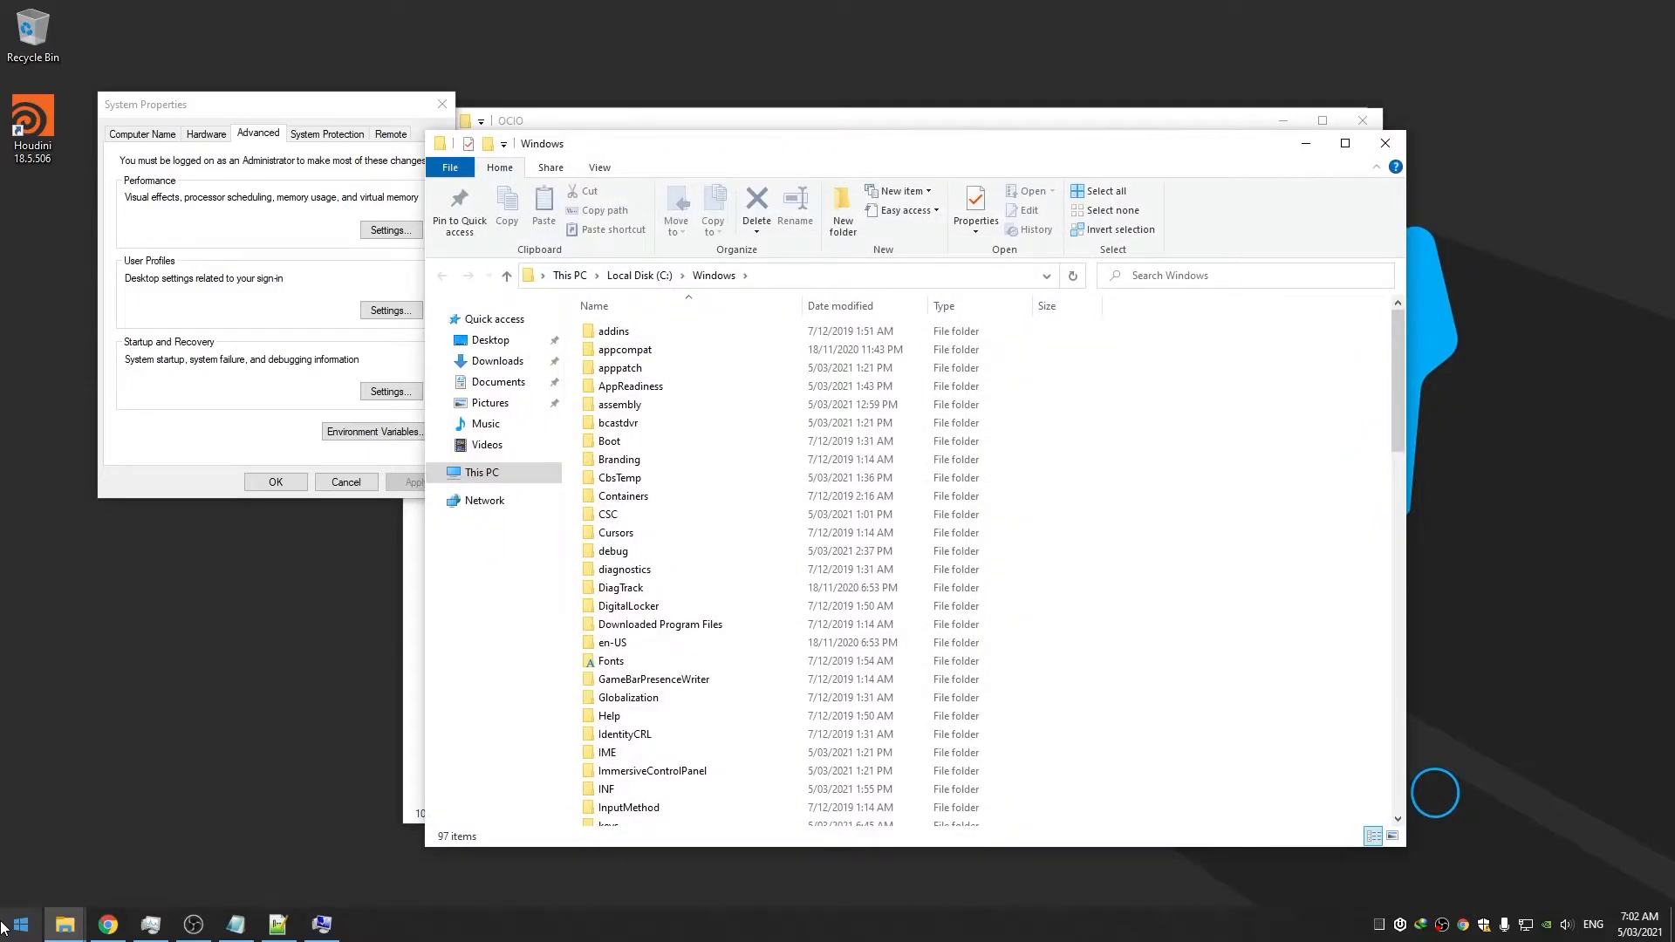
left_click(1384, 144)
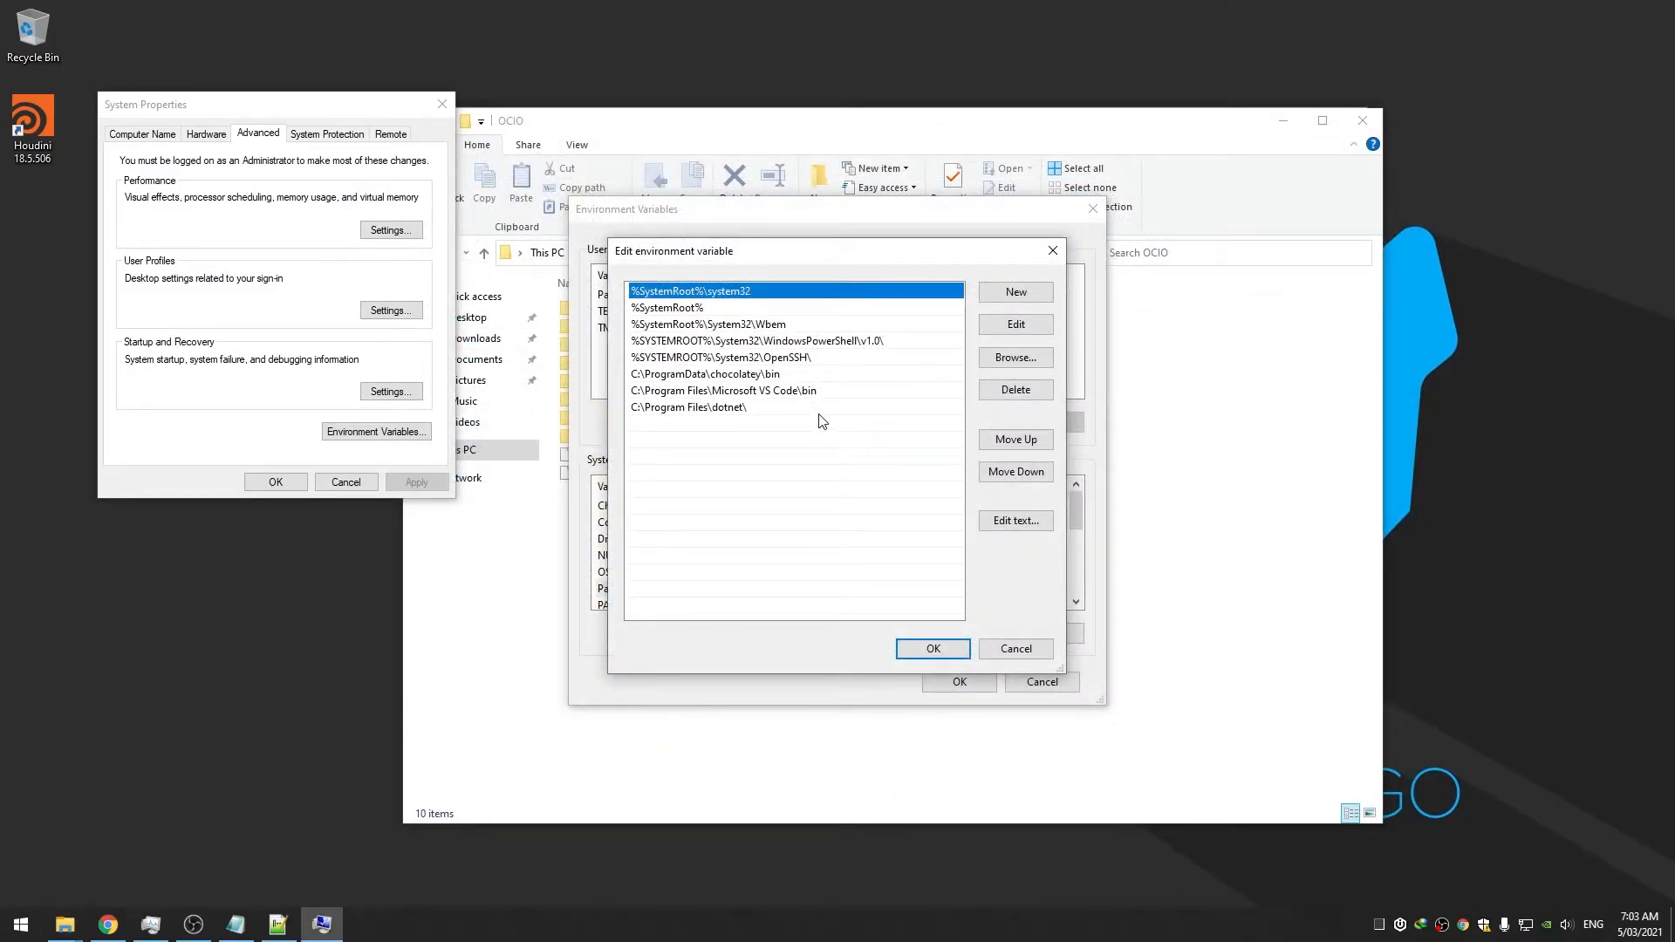
left_click(1053, 251)
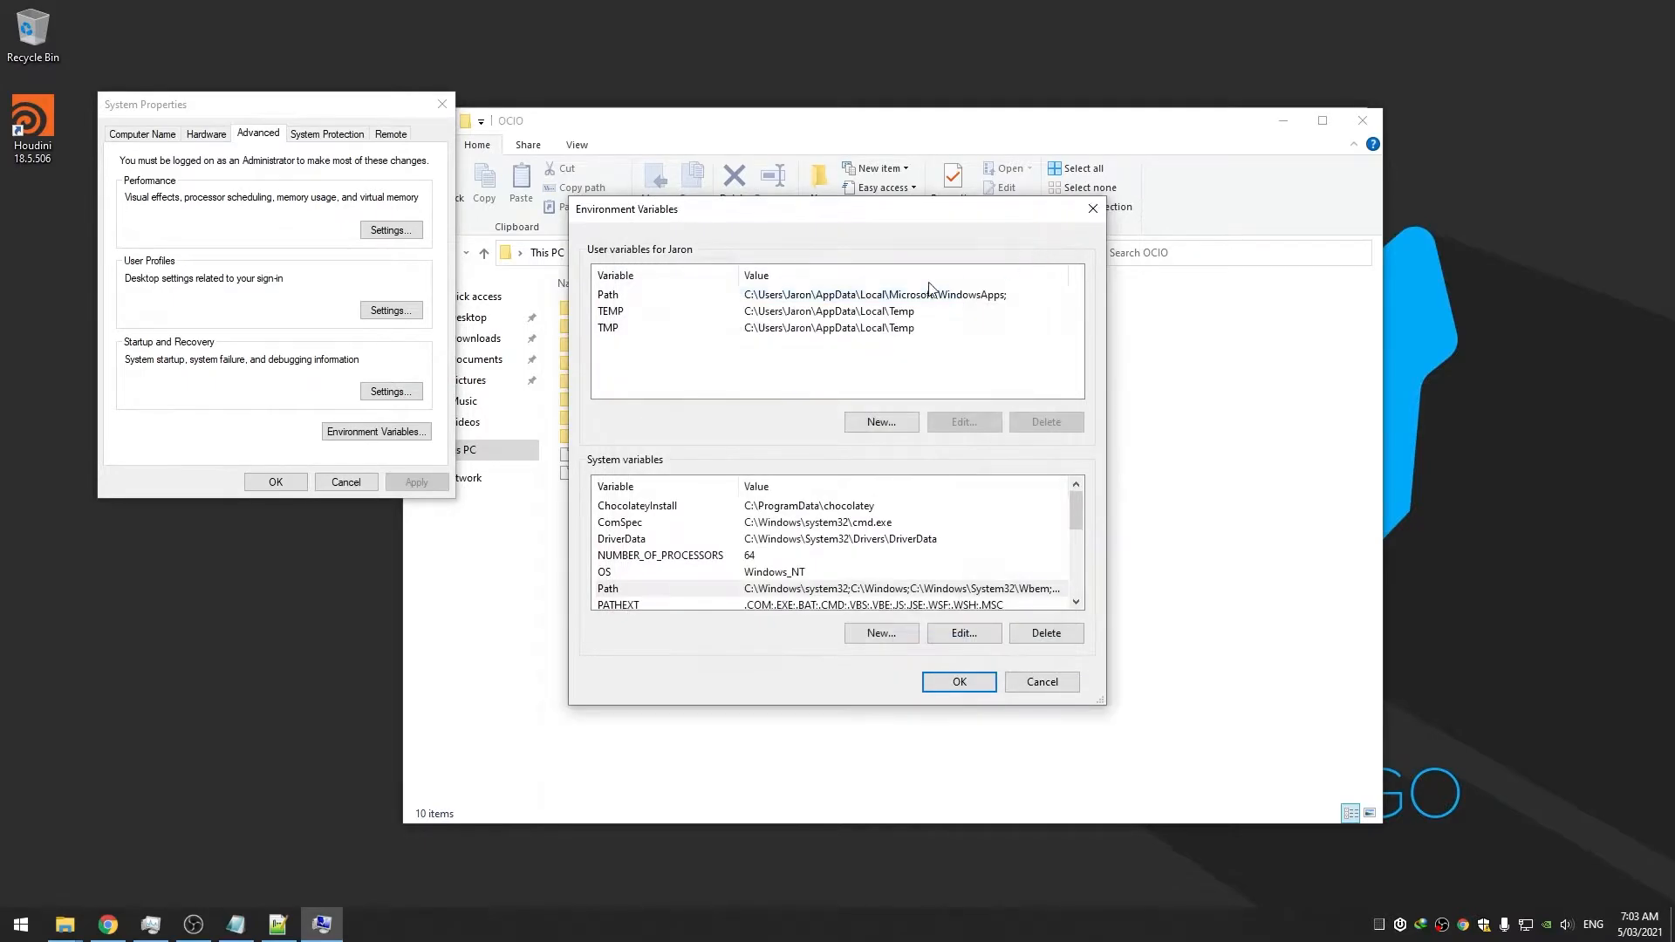
left_click(8, 934)
type("cmd")
key("Return")
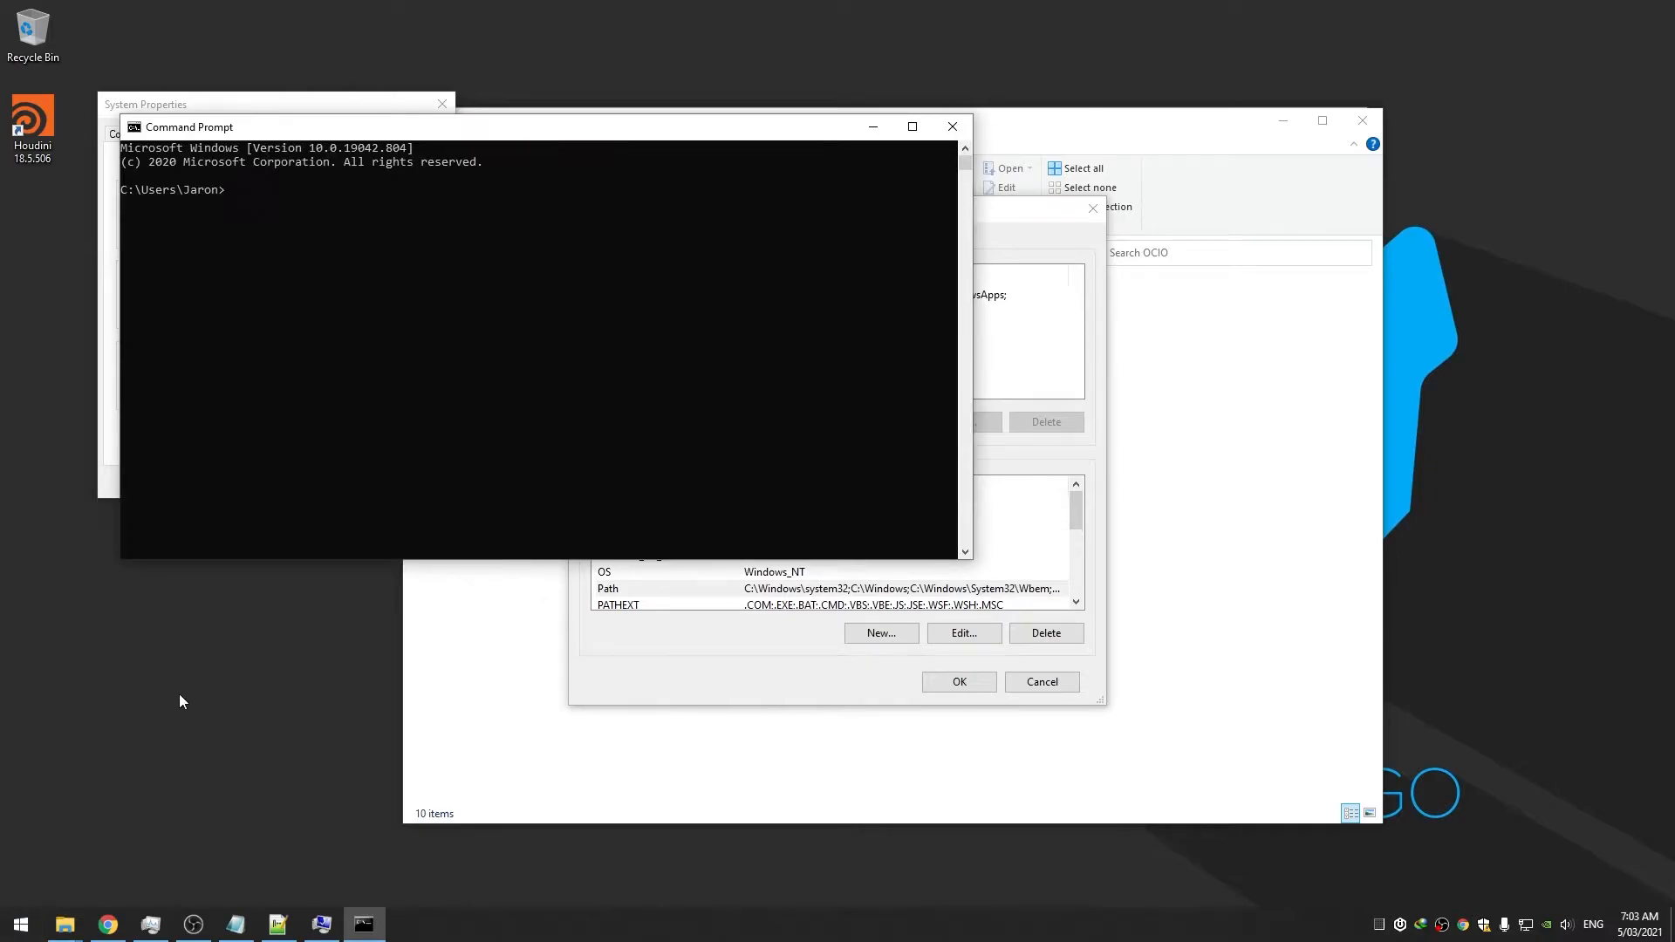
type("path")
key("Return")
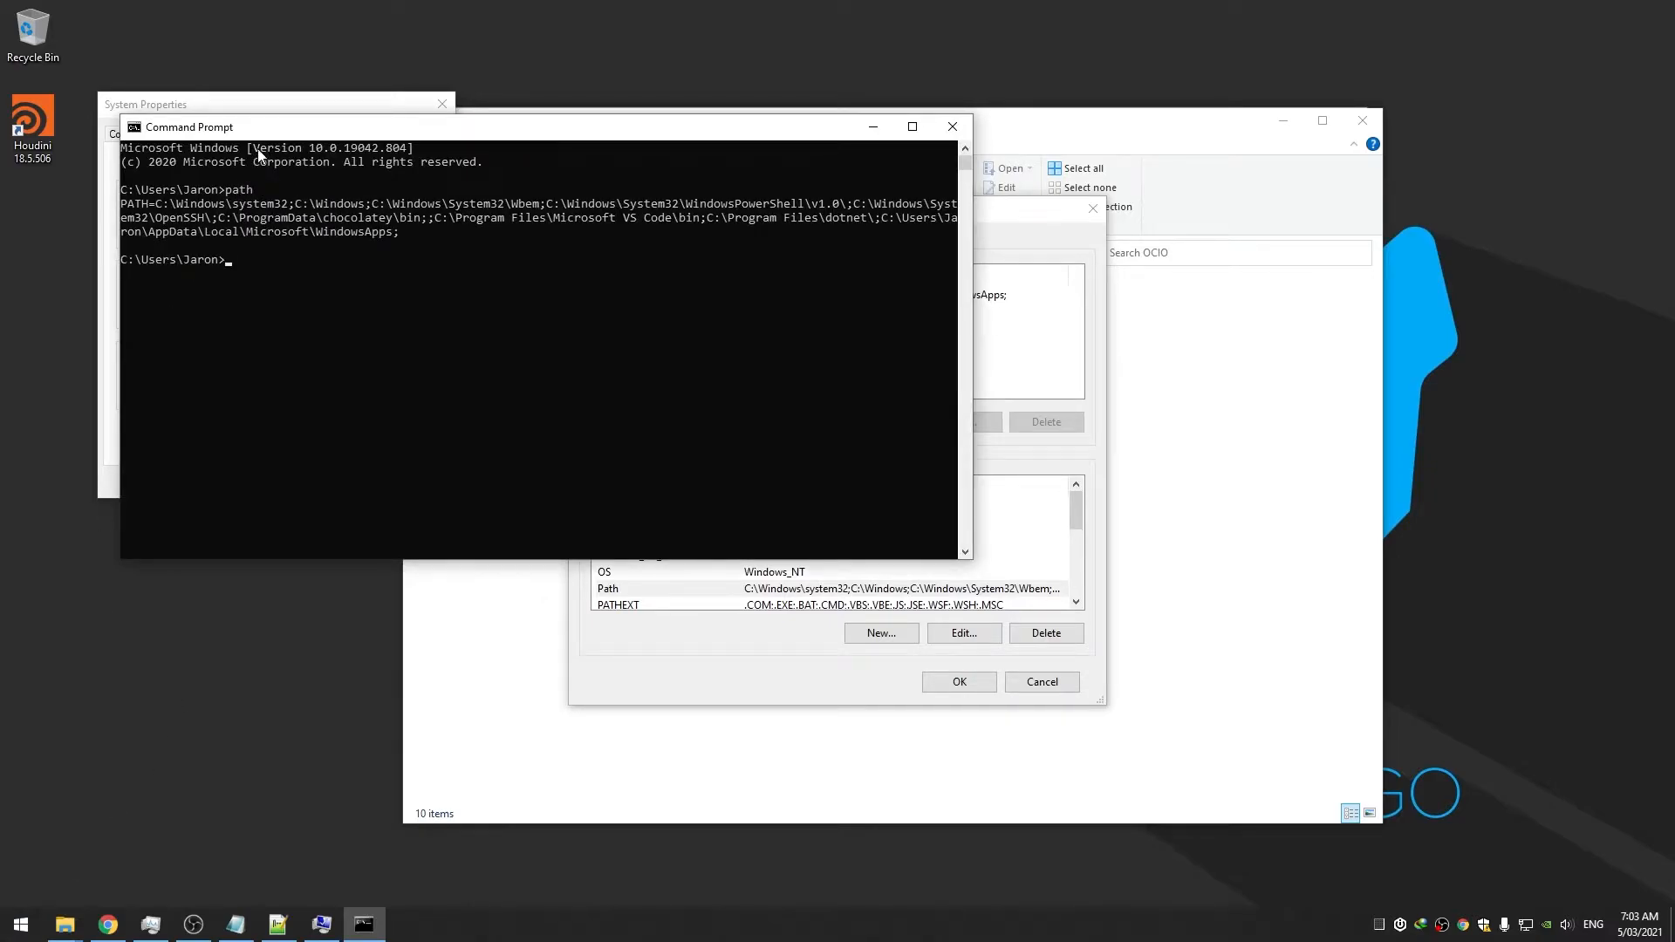
left_click_drag(262, 136, 243, 332)
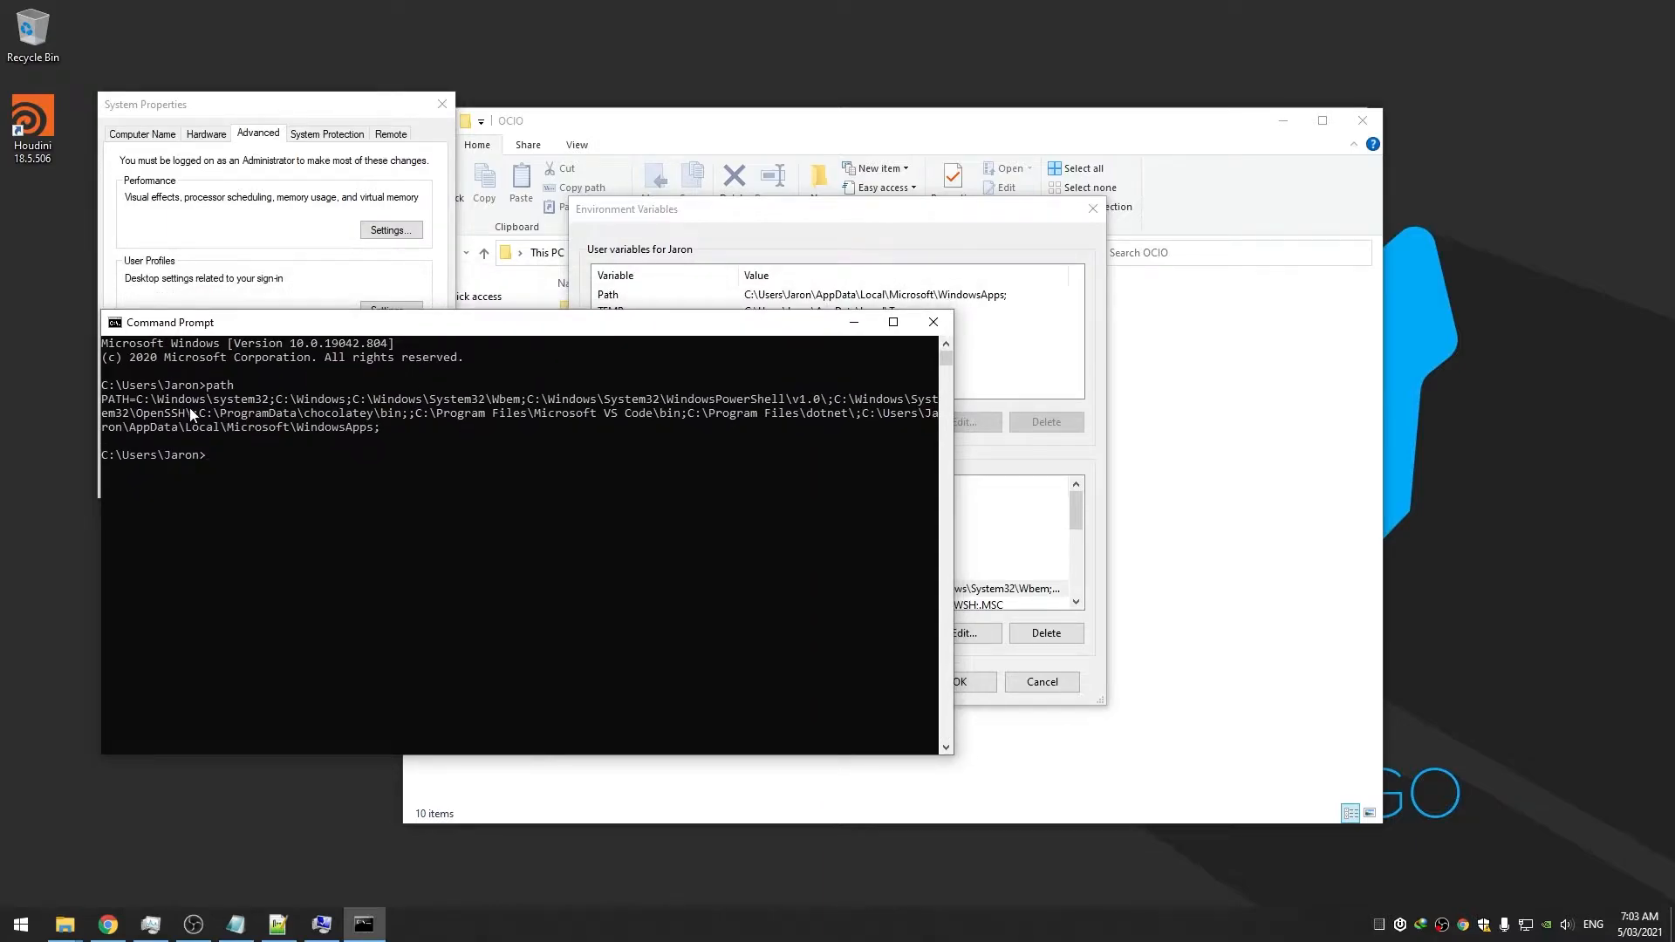
left_click_drag(133, 404, 264, 402)
left_click_drag(394, 402, 696, 425)
left_click(697, 417)
left_click_drag(870, 418, 911, 417)
left_click(871, 413)
left_click(785, 209)
left_click_drag(895, 213, 1115, 211)
left_click(716, 339)
left_click_drag(890, 415, 368, 431)
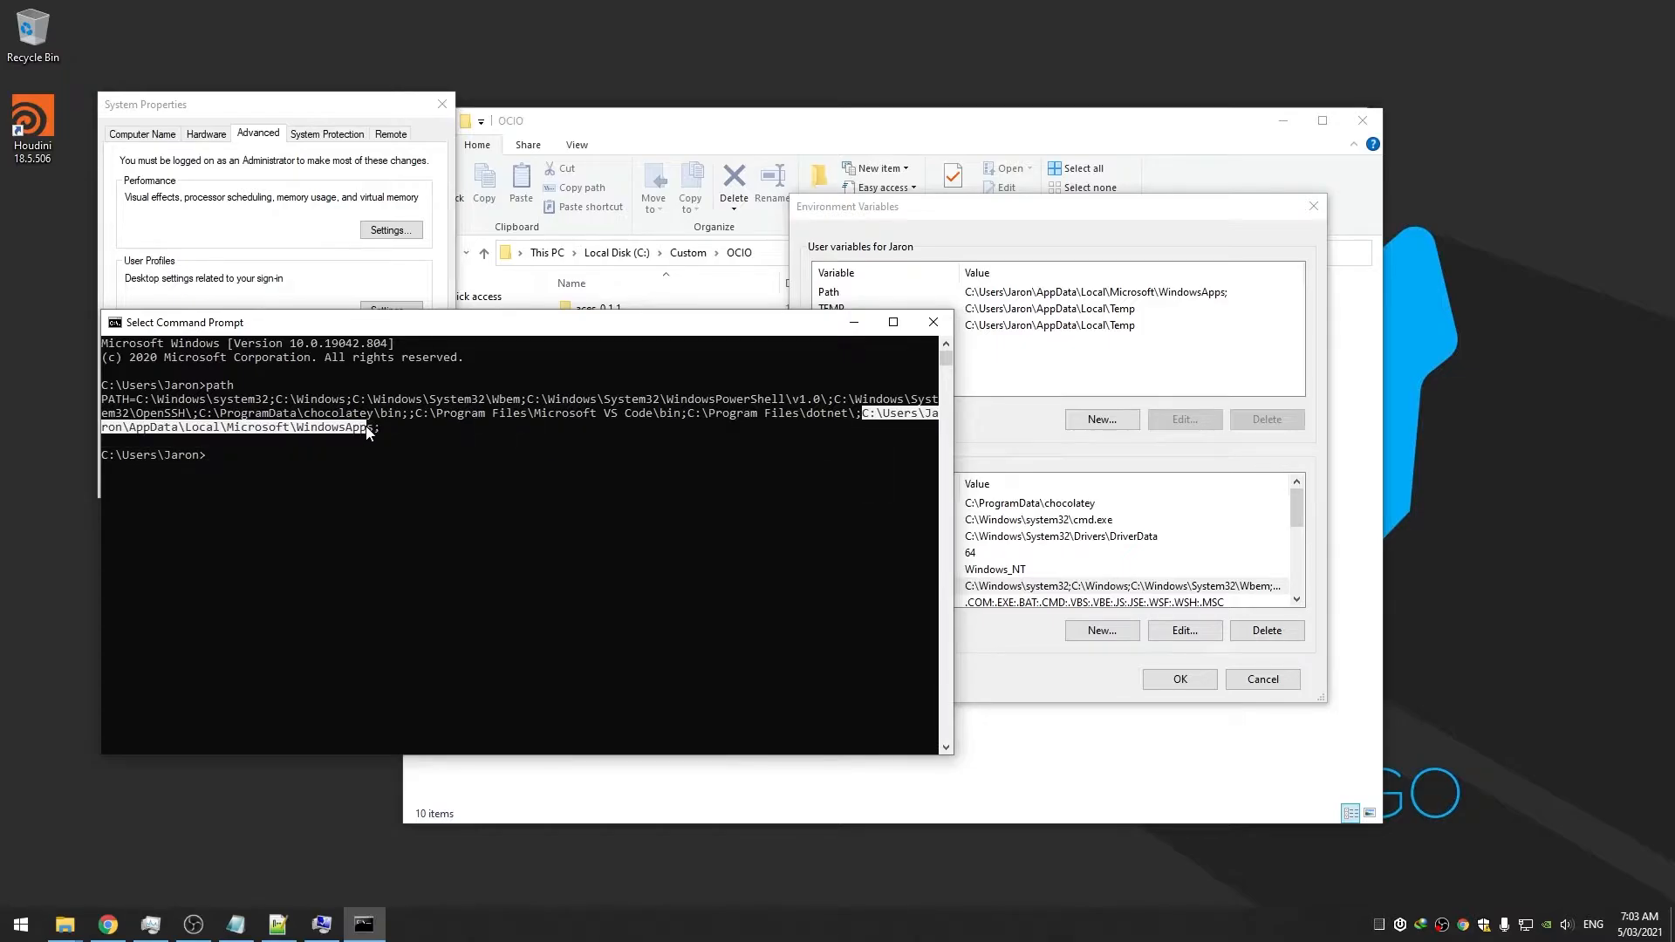
left_click(1021, 371)
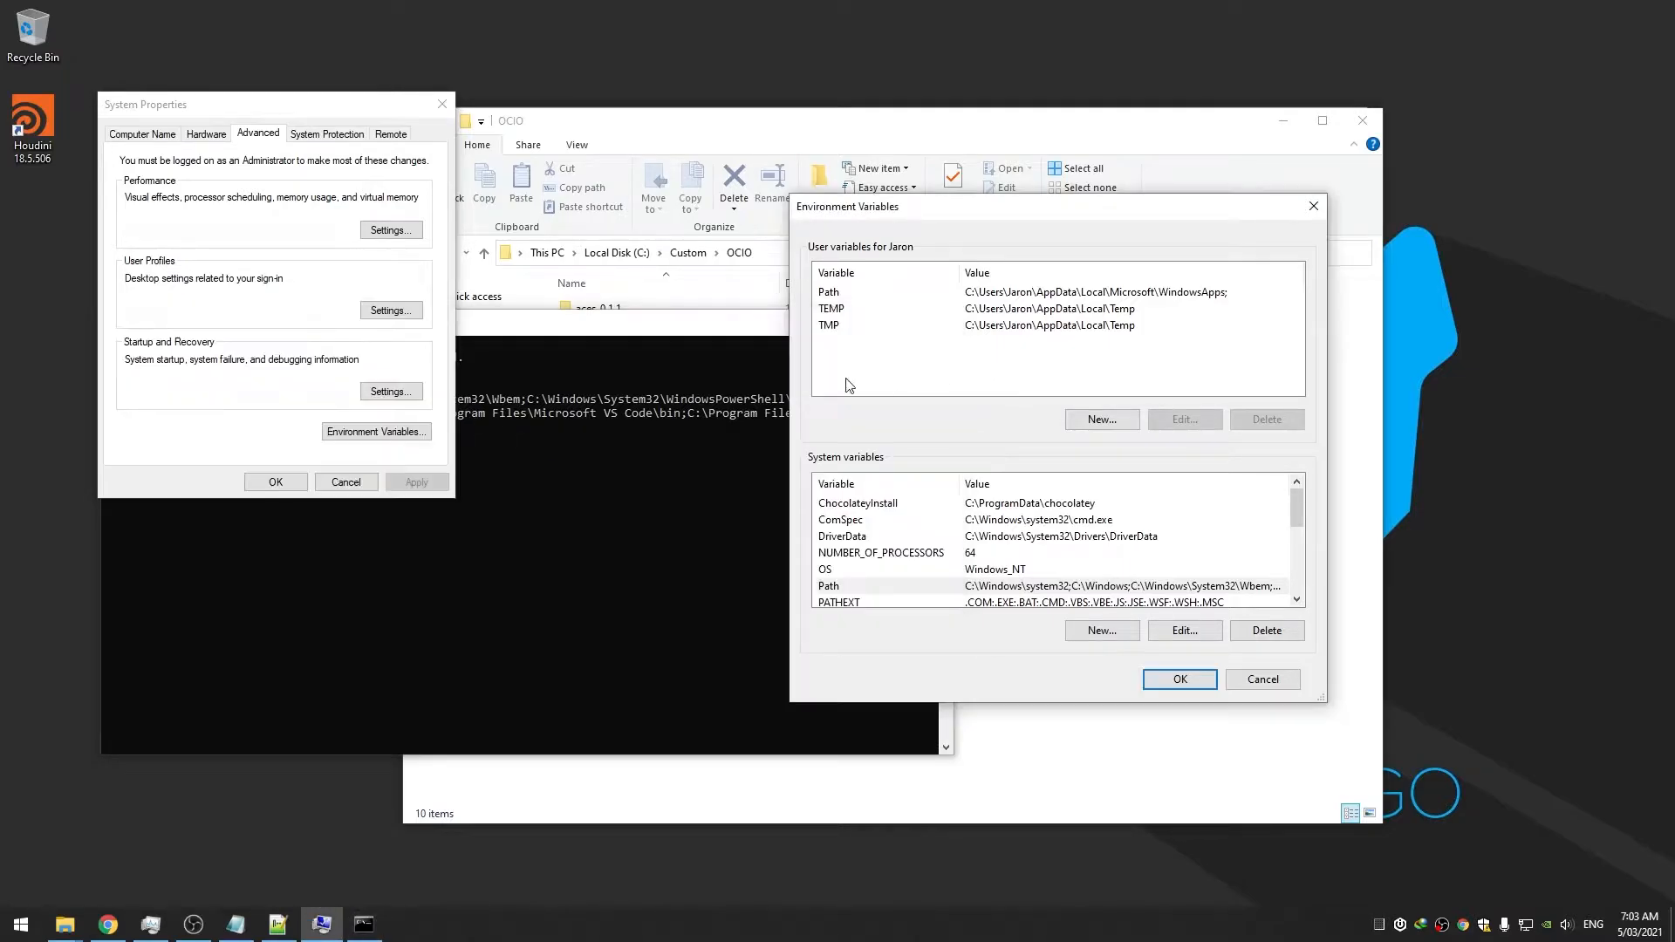
left_click(658, 342)
left_click(933, 325)
left_click_drag(956, 212, 677, 254)
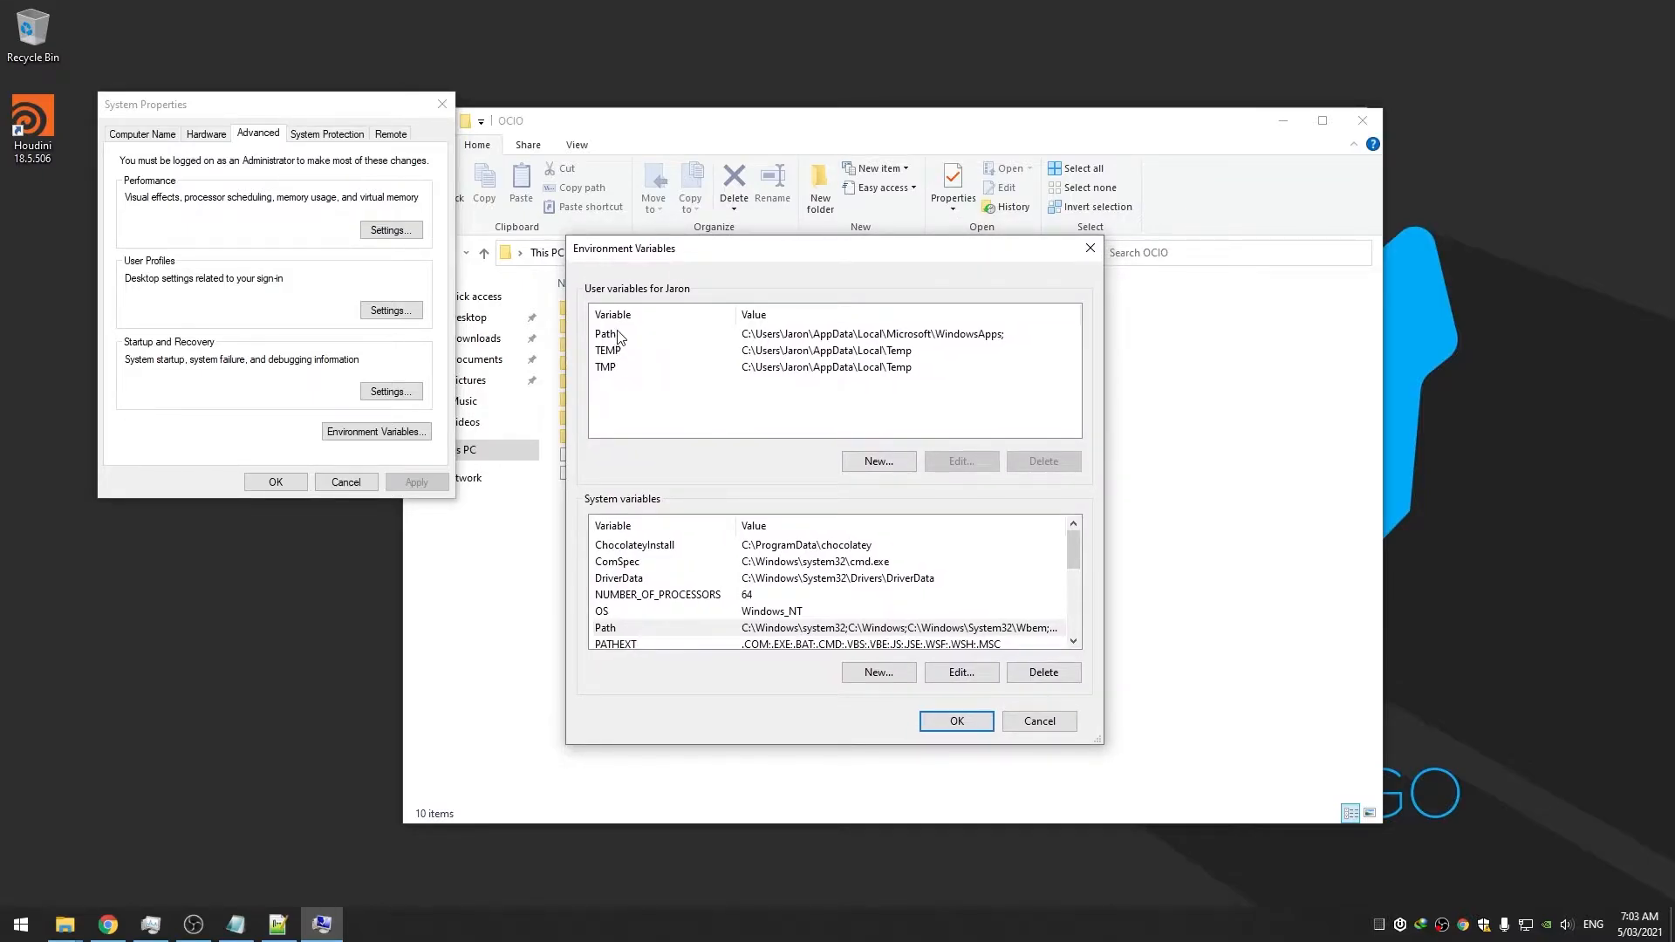
Create a user variable OCIO pointing to C:\Custom\OCIO\aces_1.0.3\config.ocio
left_click(878, 463)
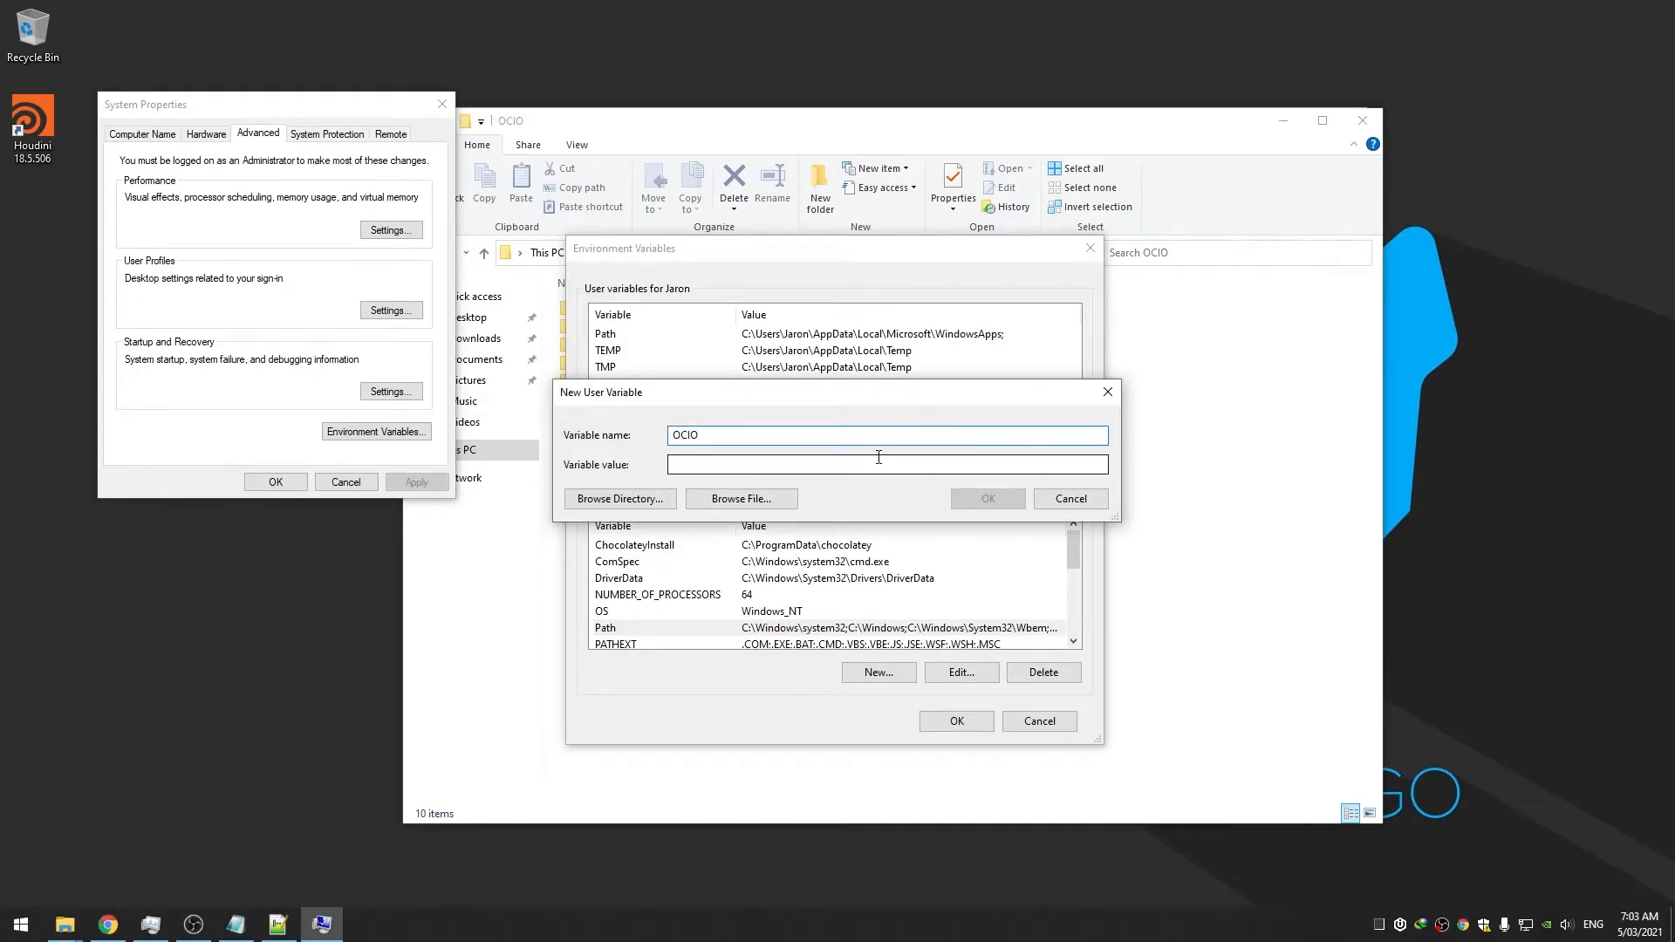
left_click(768, 500)
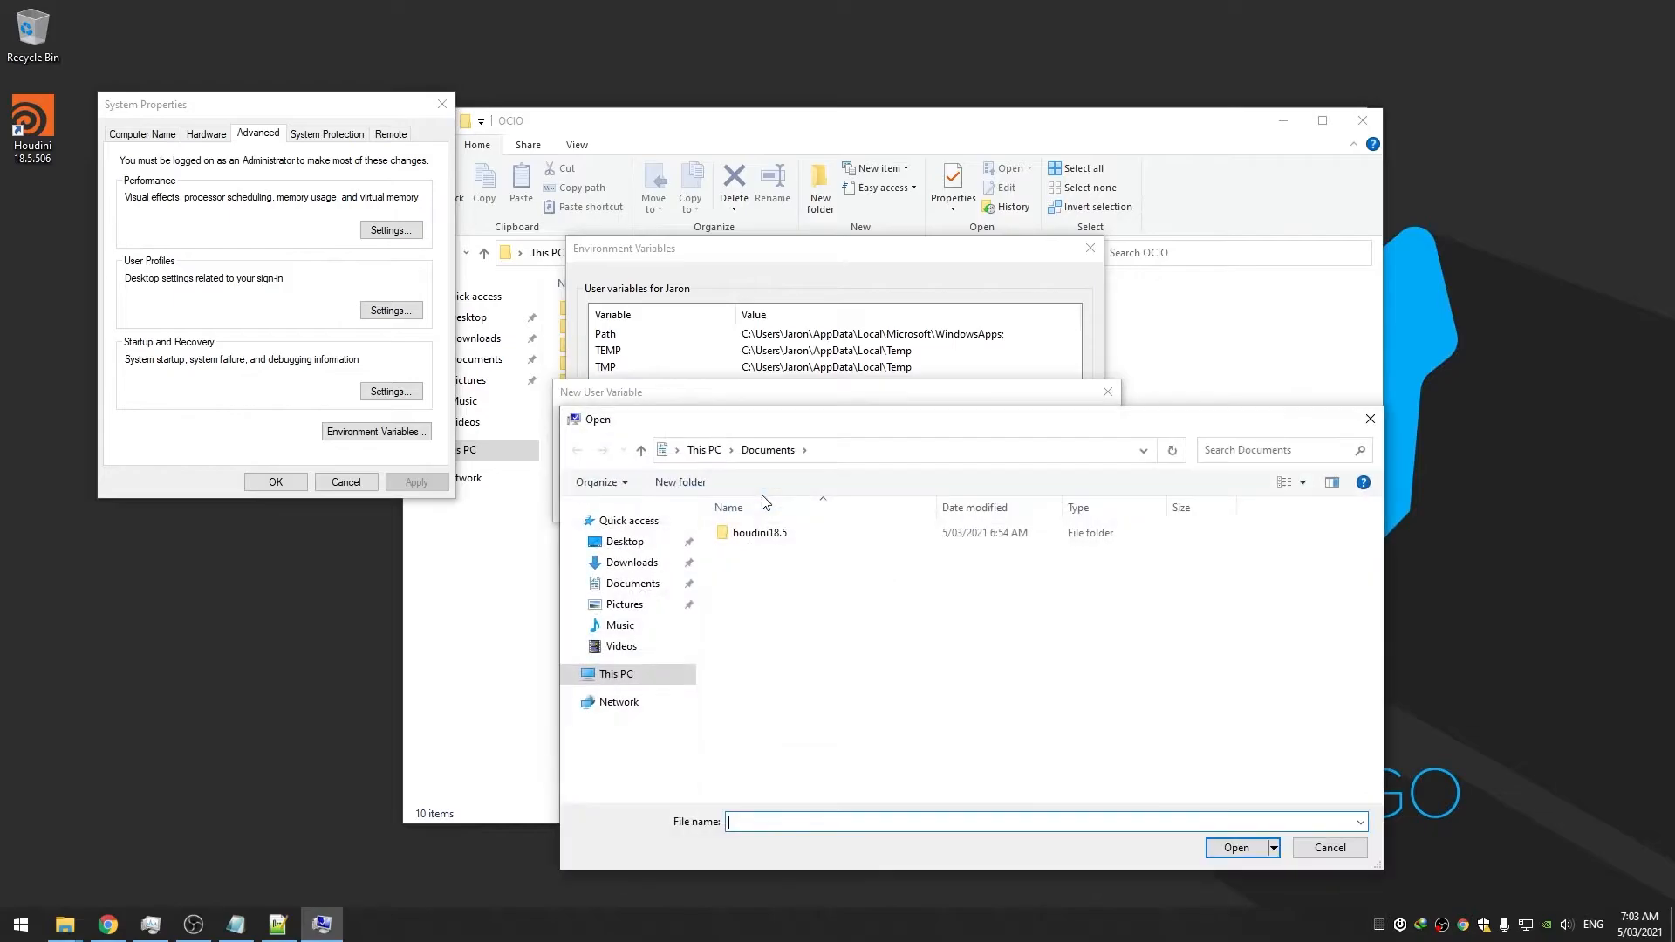
left_click(630, 677)
double_click(825, 710)
double_click(766, 538)
double_click(765, 551)
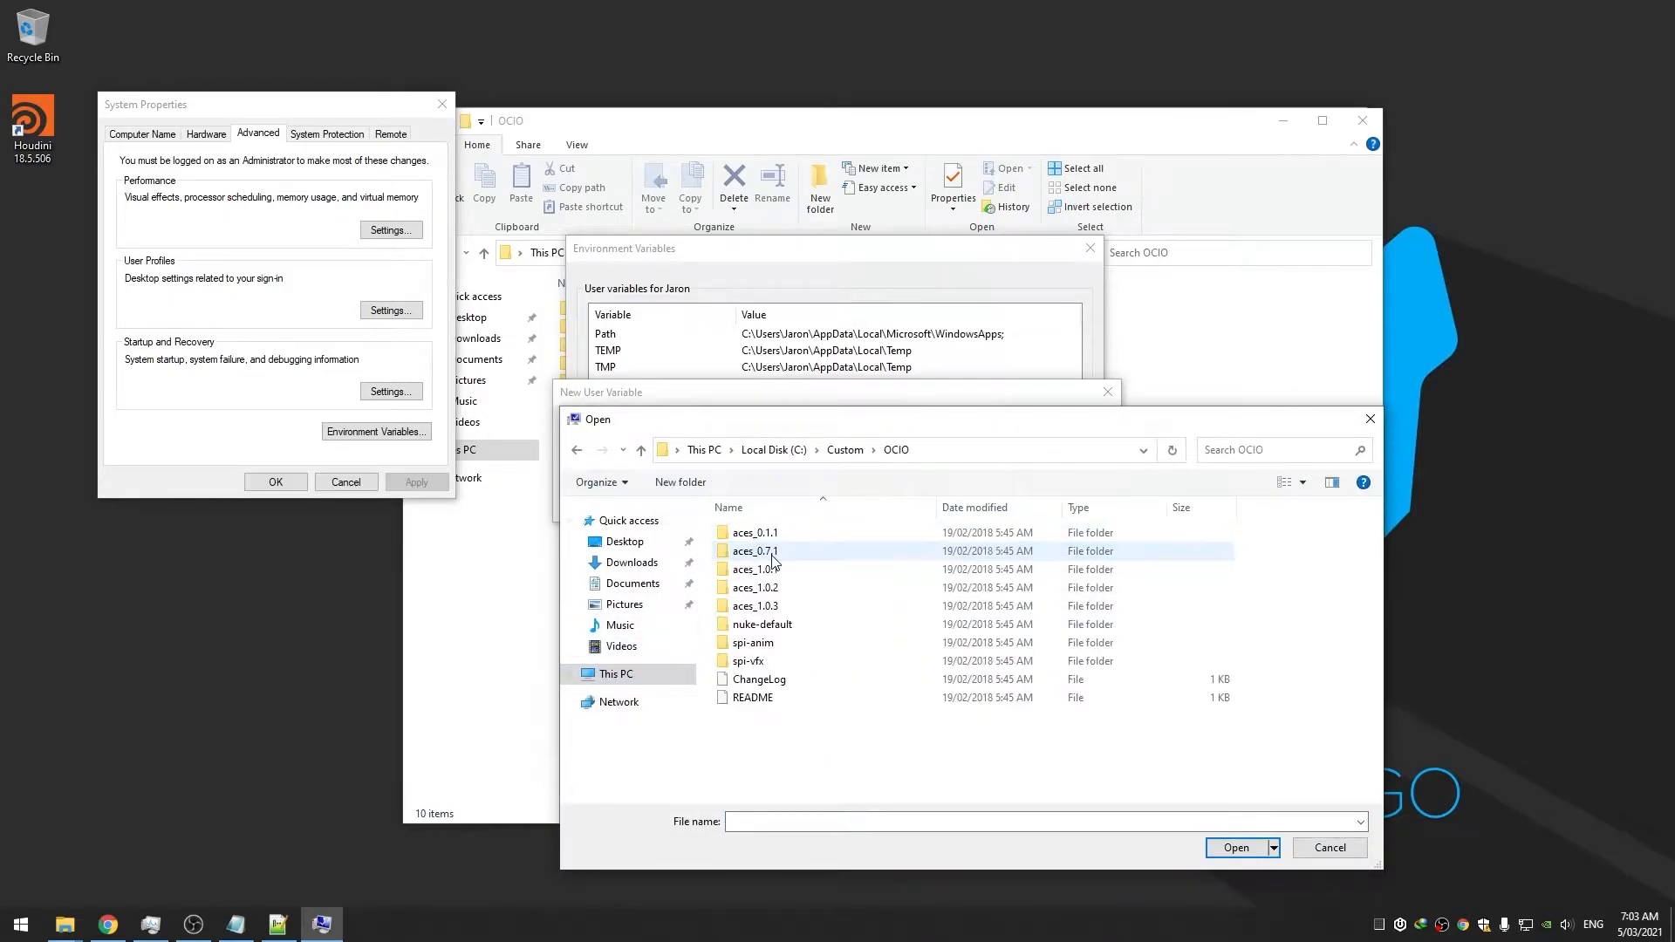
double_click(792, 610)
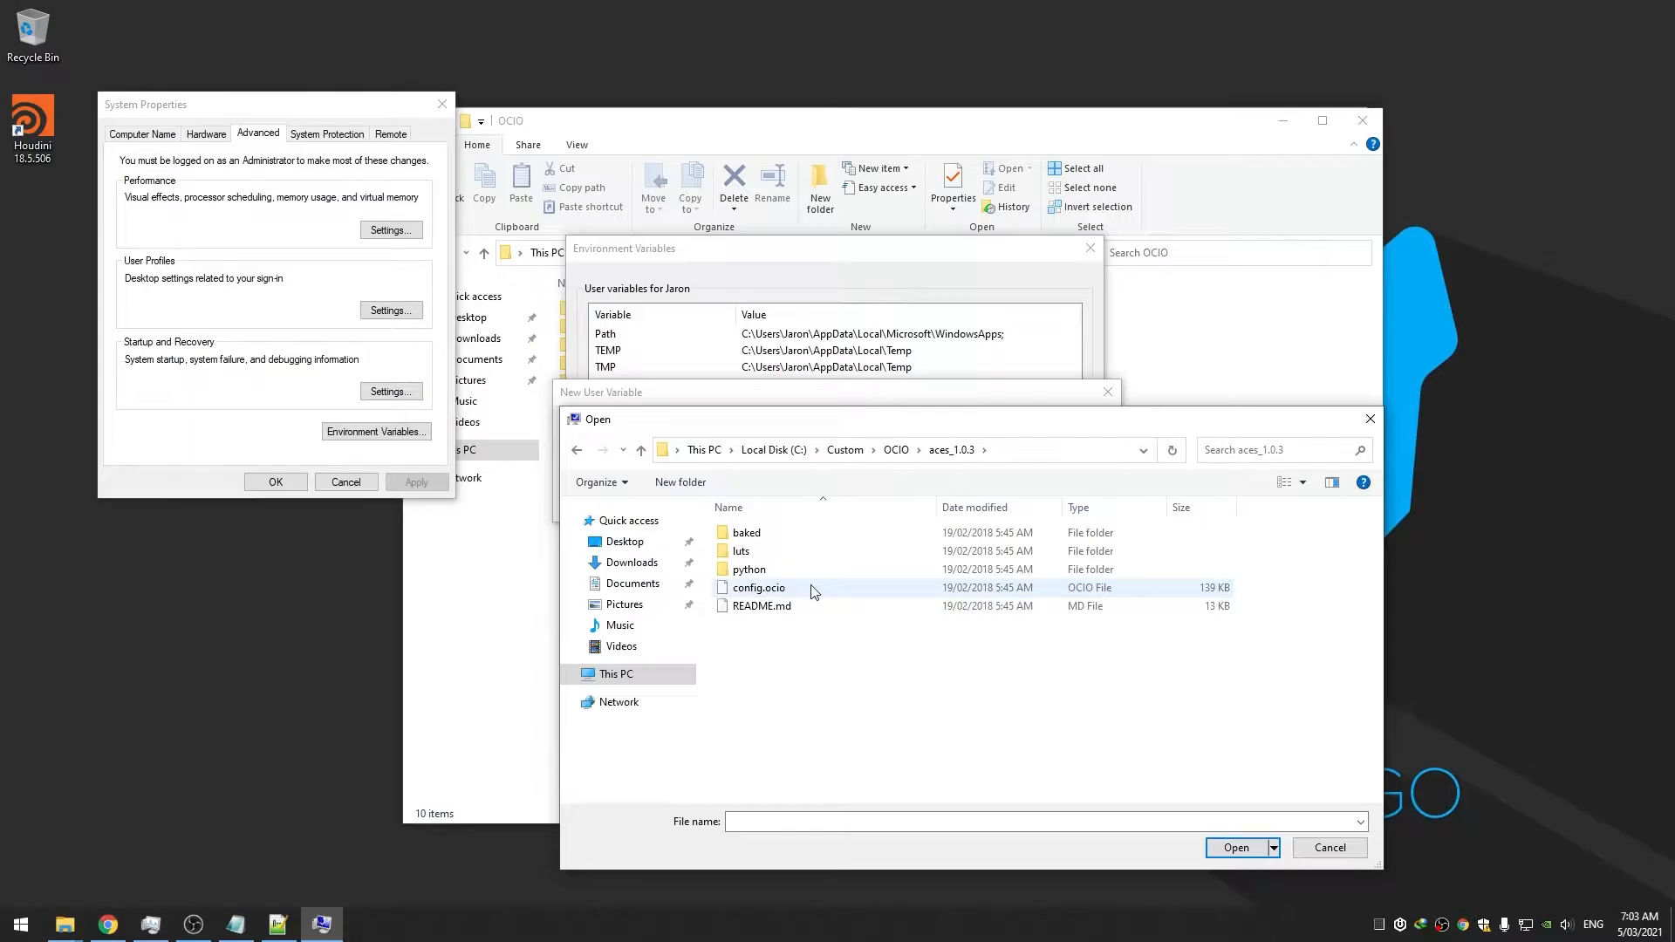
double_click(812, 591)
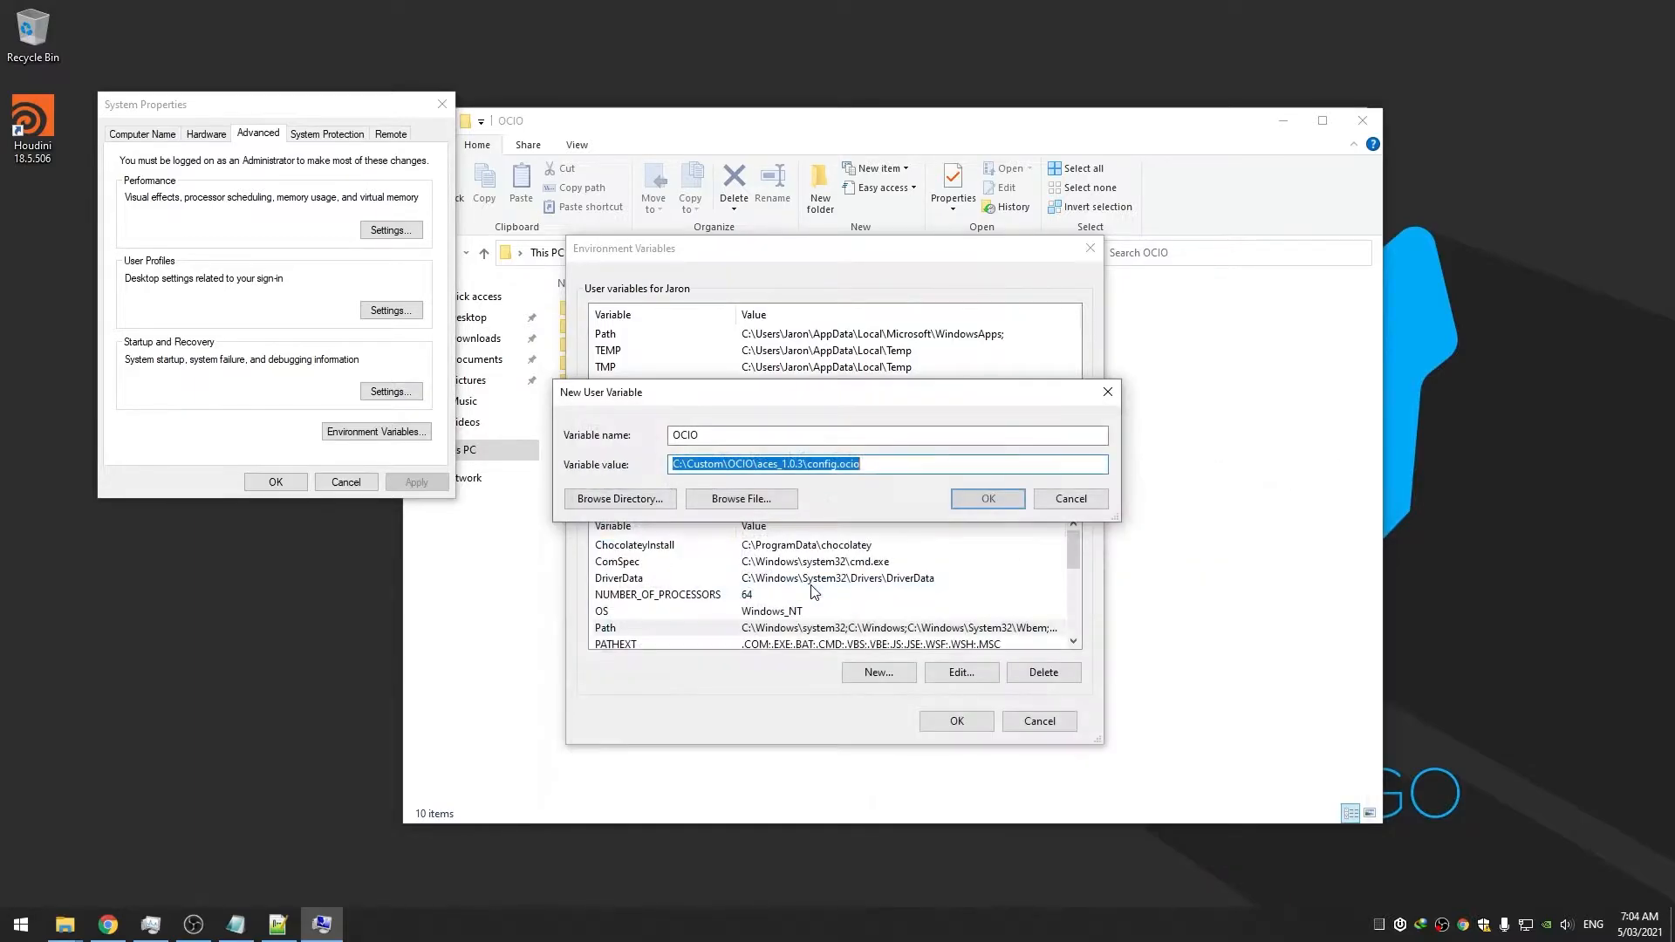
left_click(971, 499)
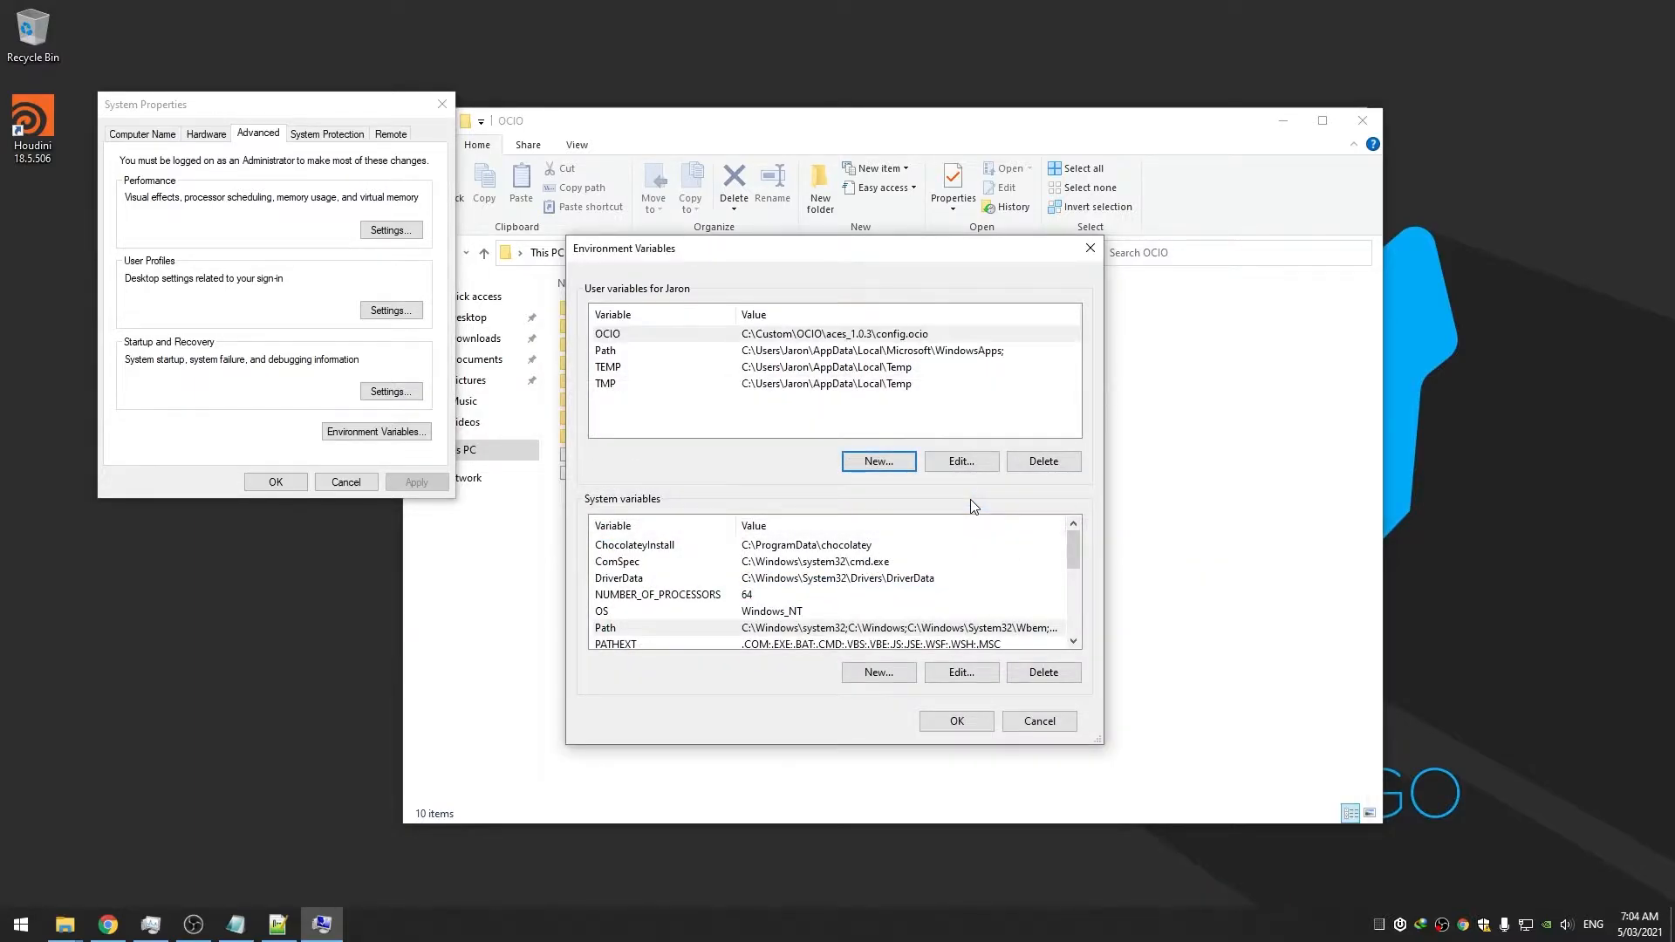
Save the environment changes, close System Properties and relaunch Houdini
left_click(953, 724)
left_click(302, 488)
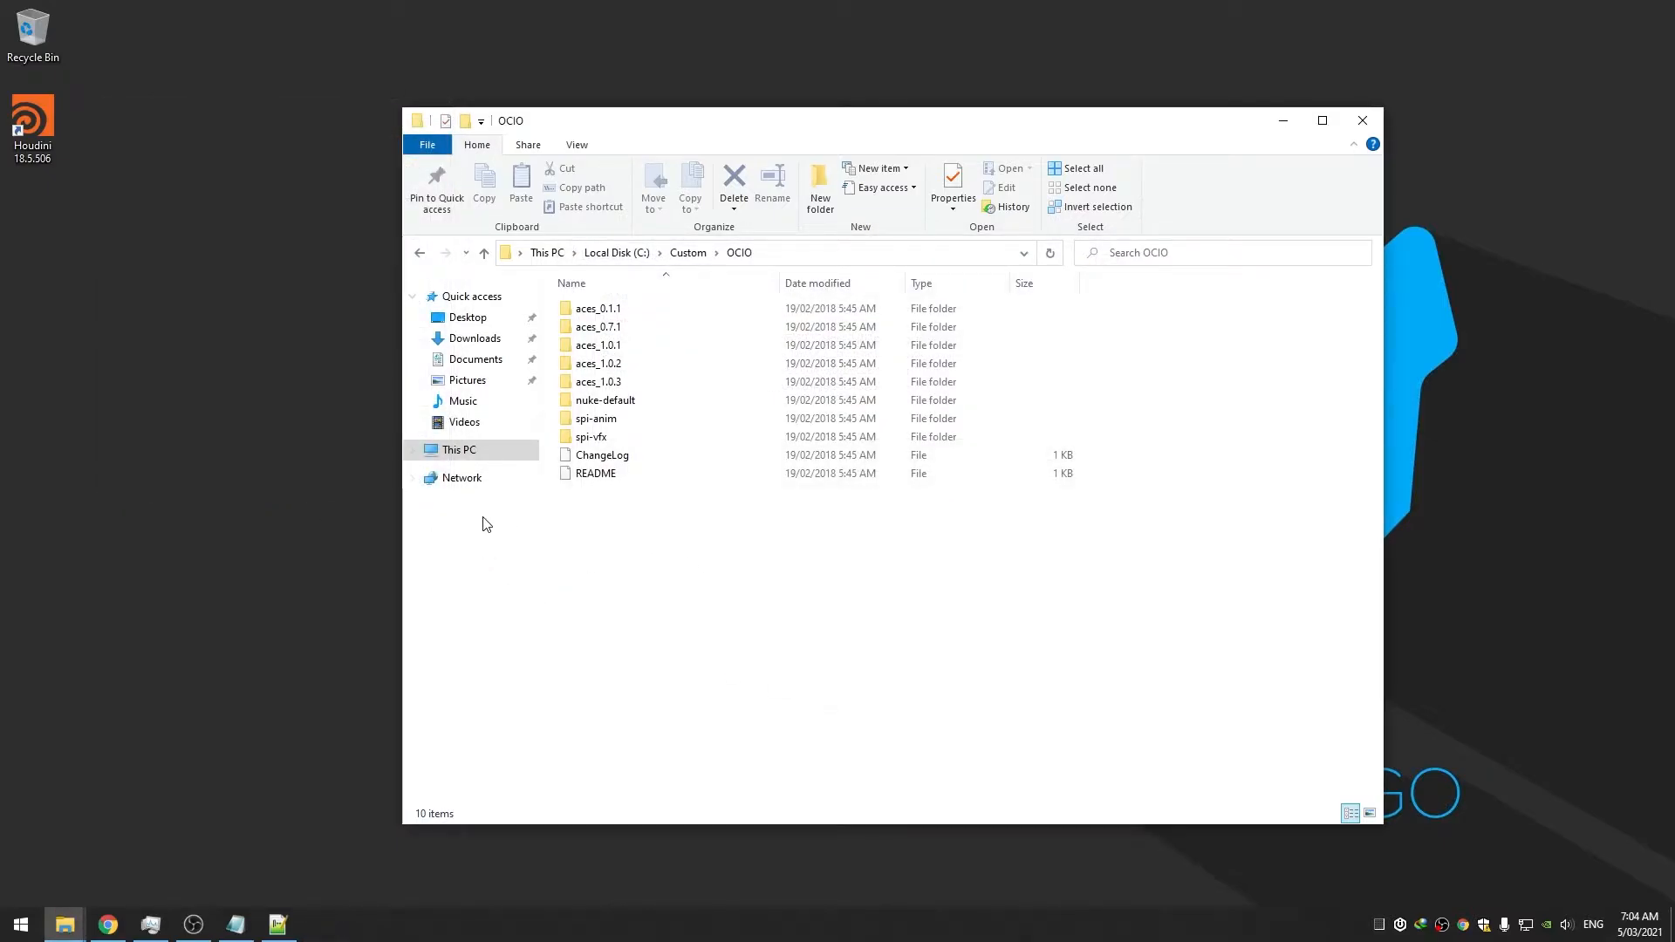
double_click(35, 126)
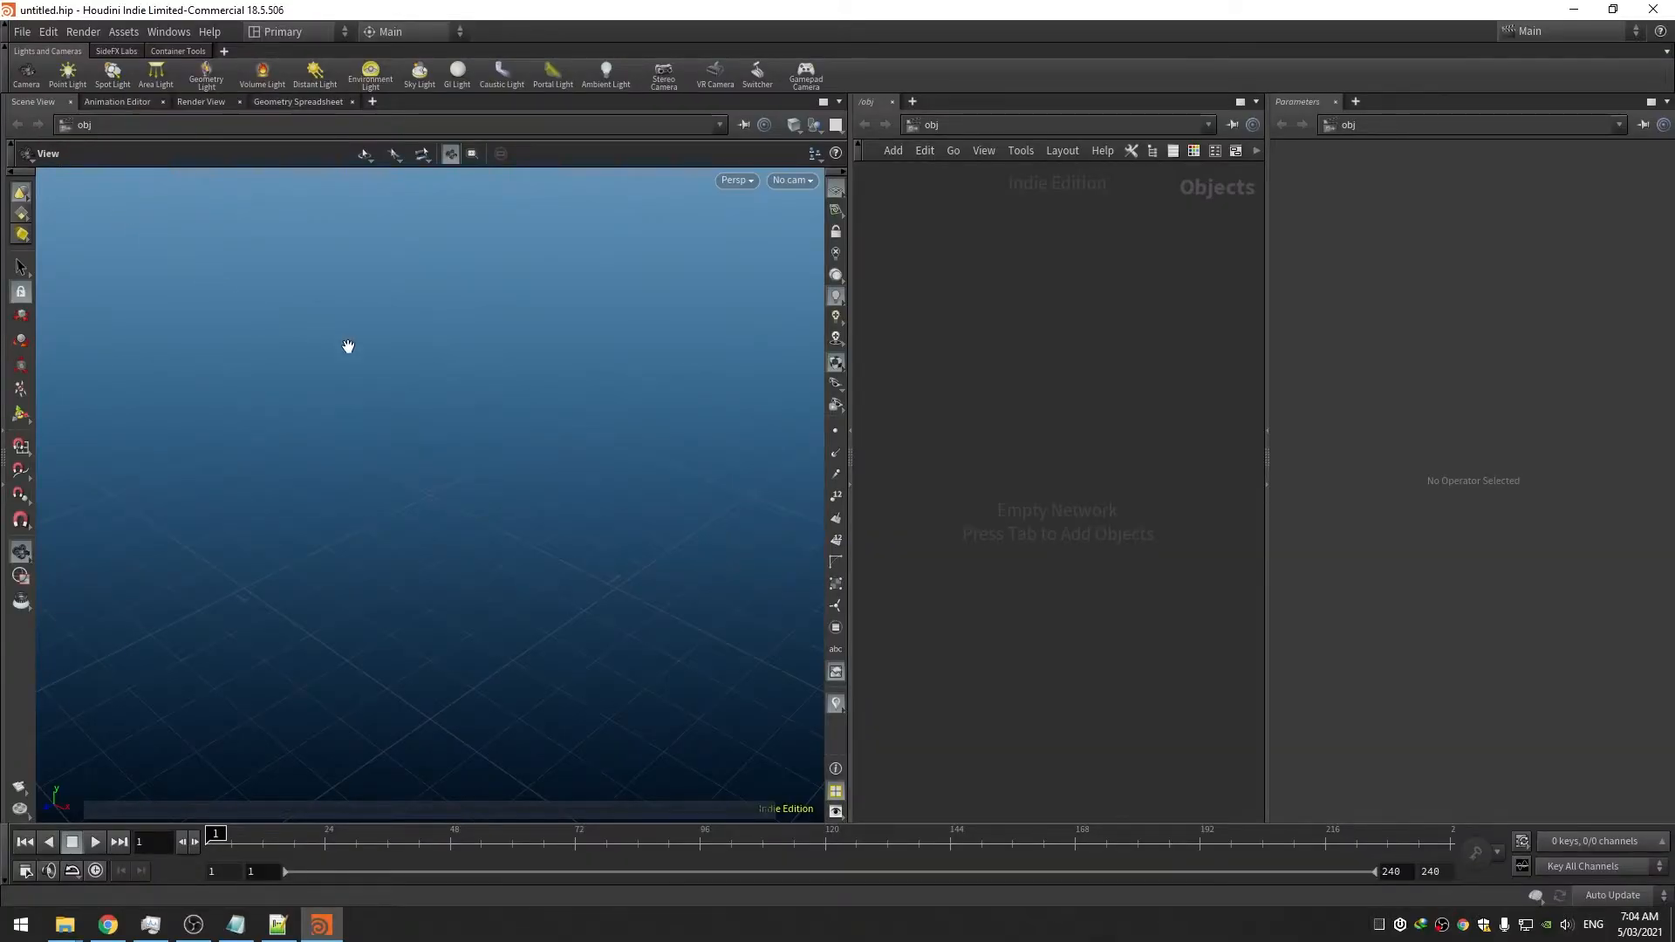
In the Render View, show the colour correction bar and open the ACES display colour space list
left_click(206, 105)
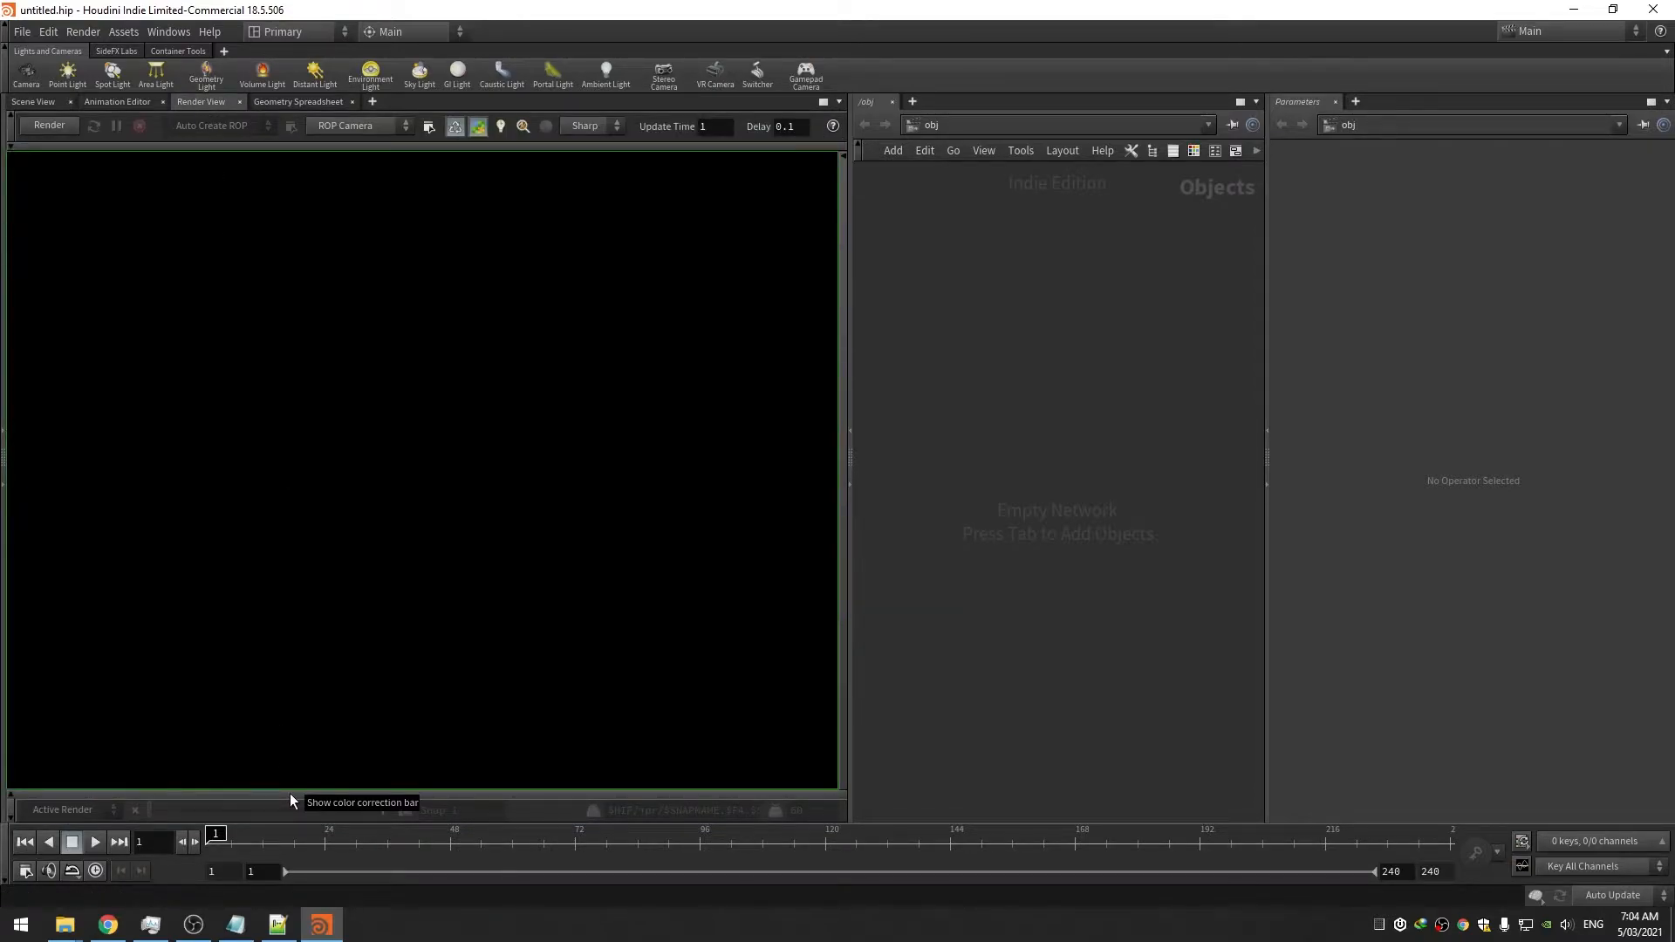
left_click(289, 793)
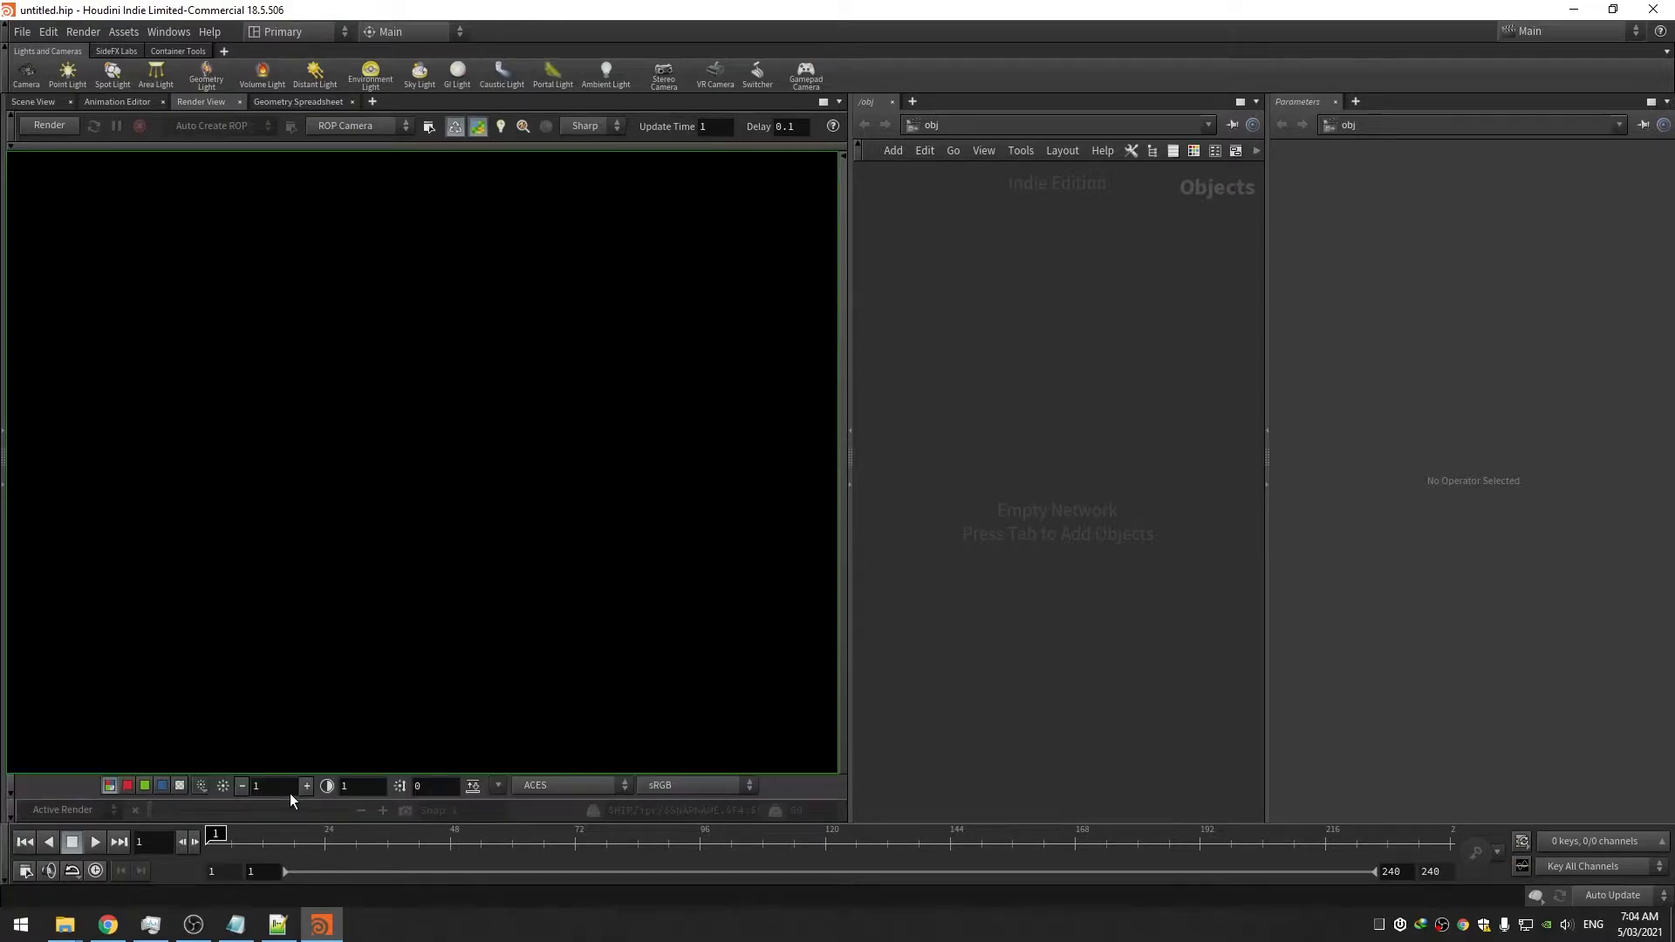
left_click(565, 788)
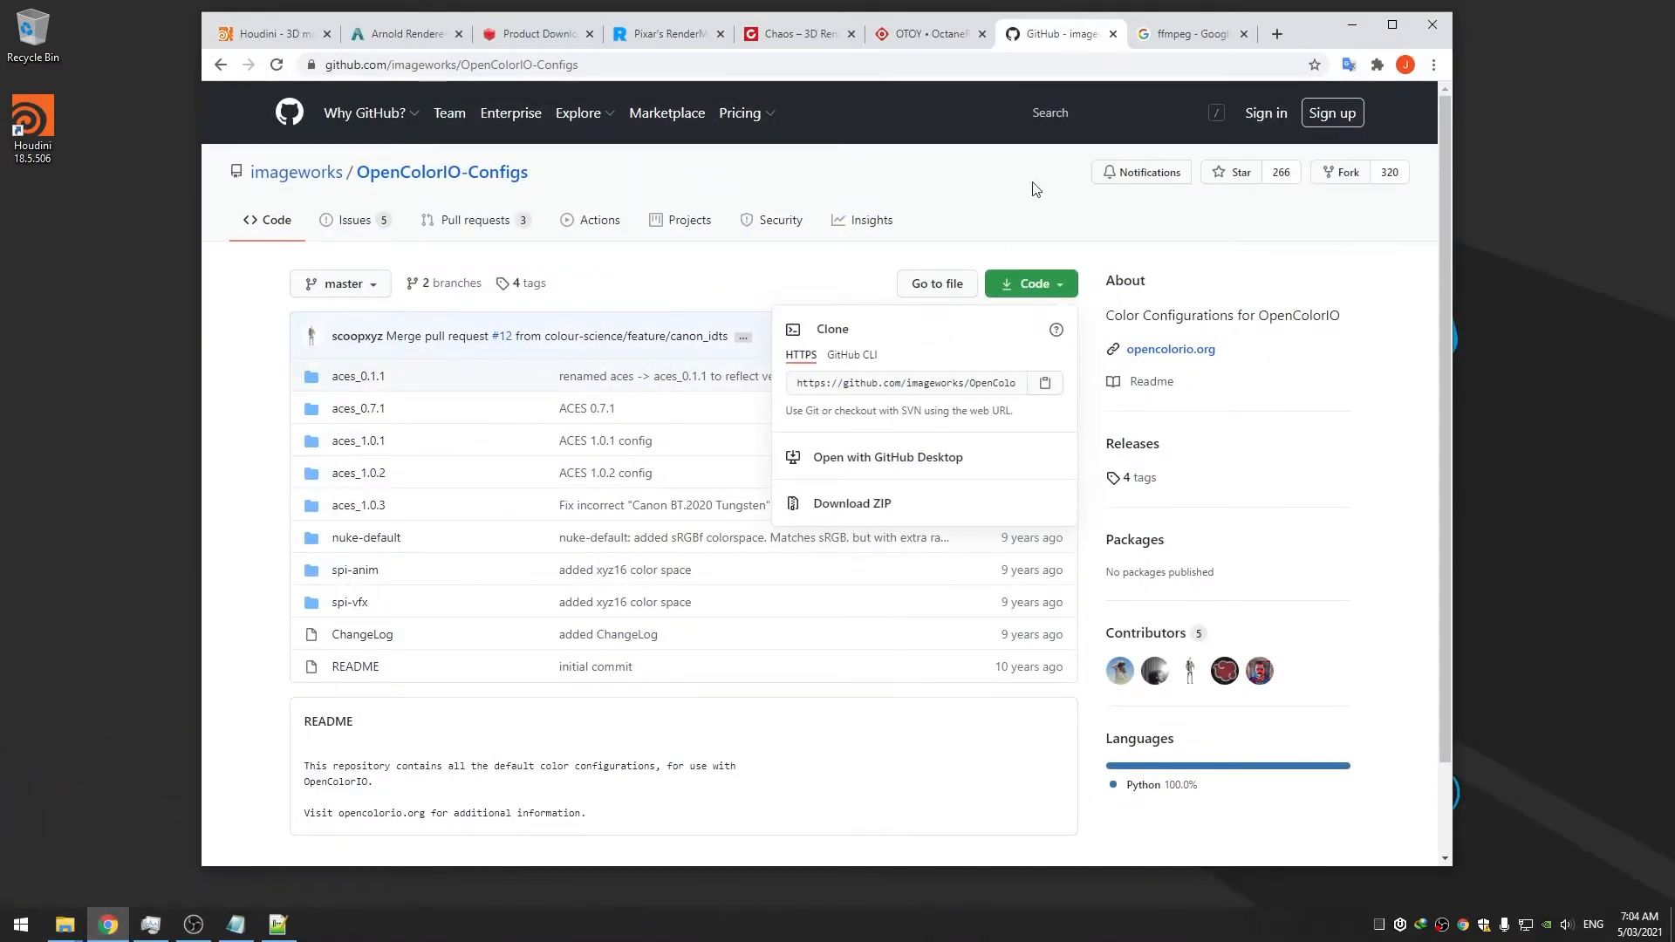
Go from the ffmpeg search results to the gyan.dev Windows builds page and scroll through the builds
left_click(1174, 35)
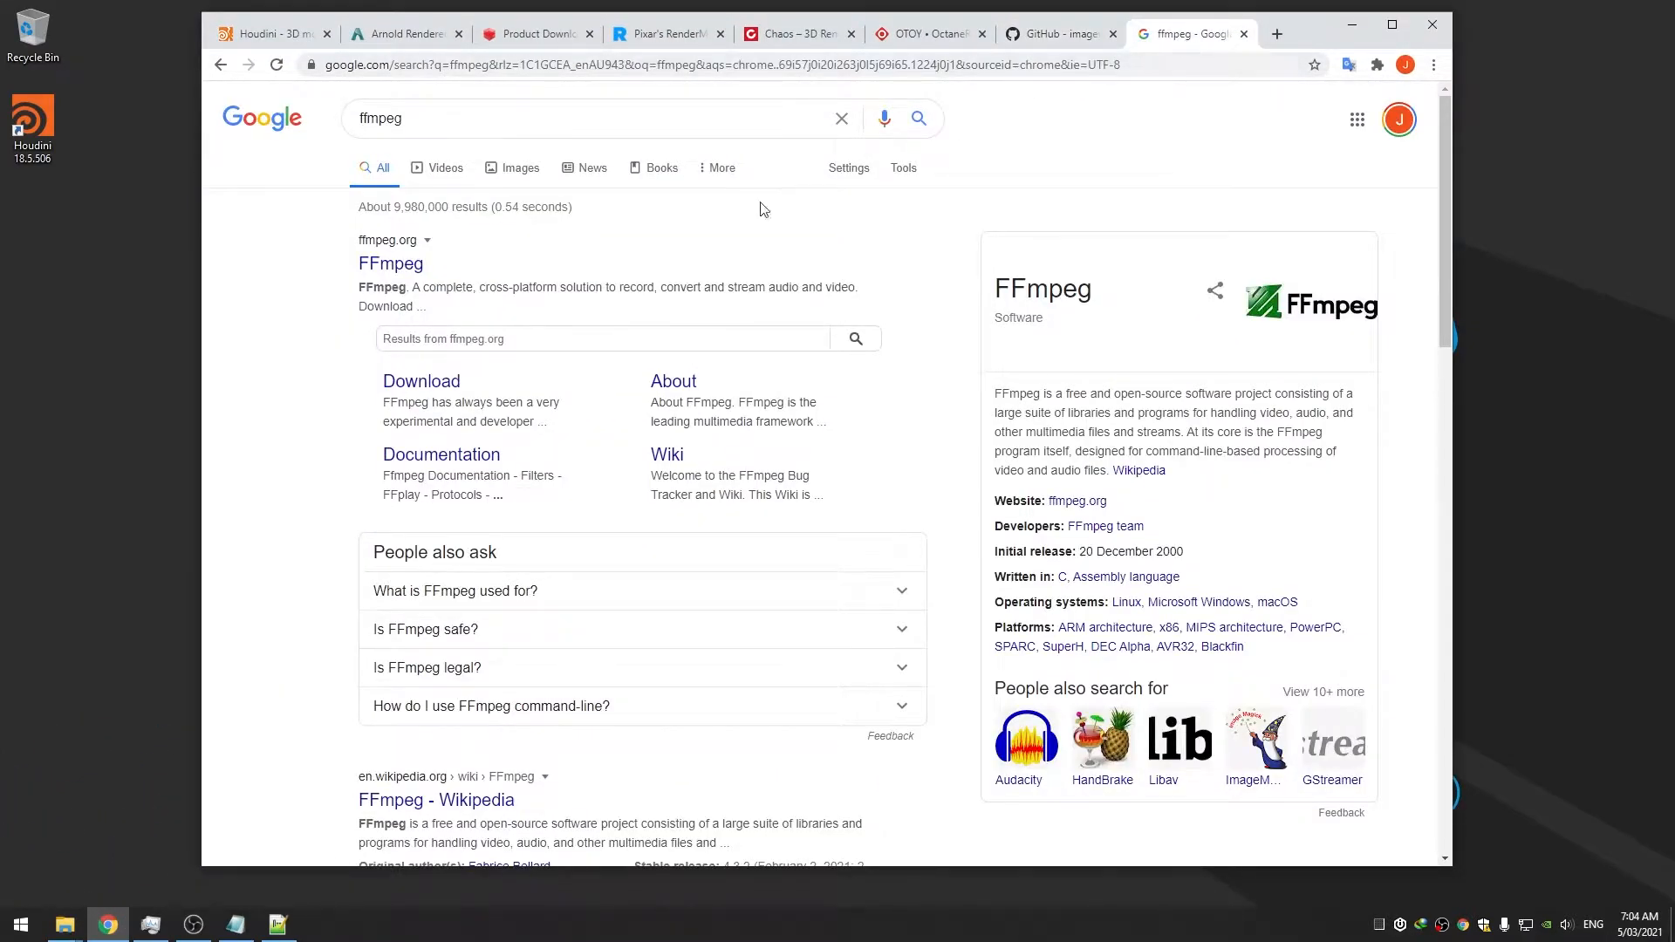
left_click(422, 382)
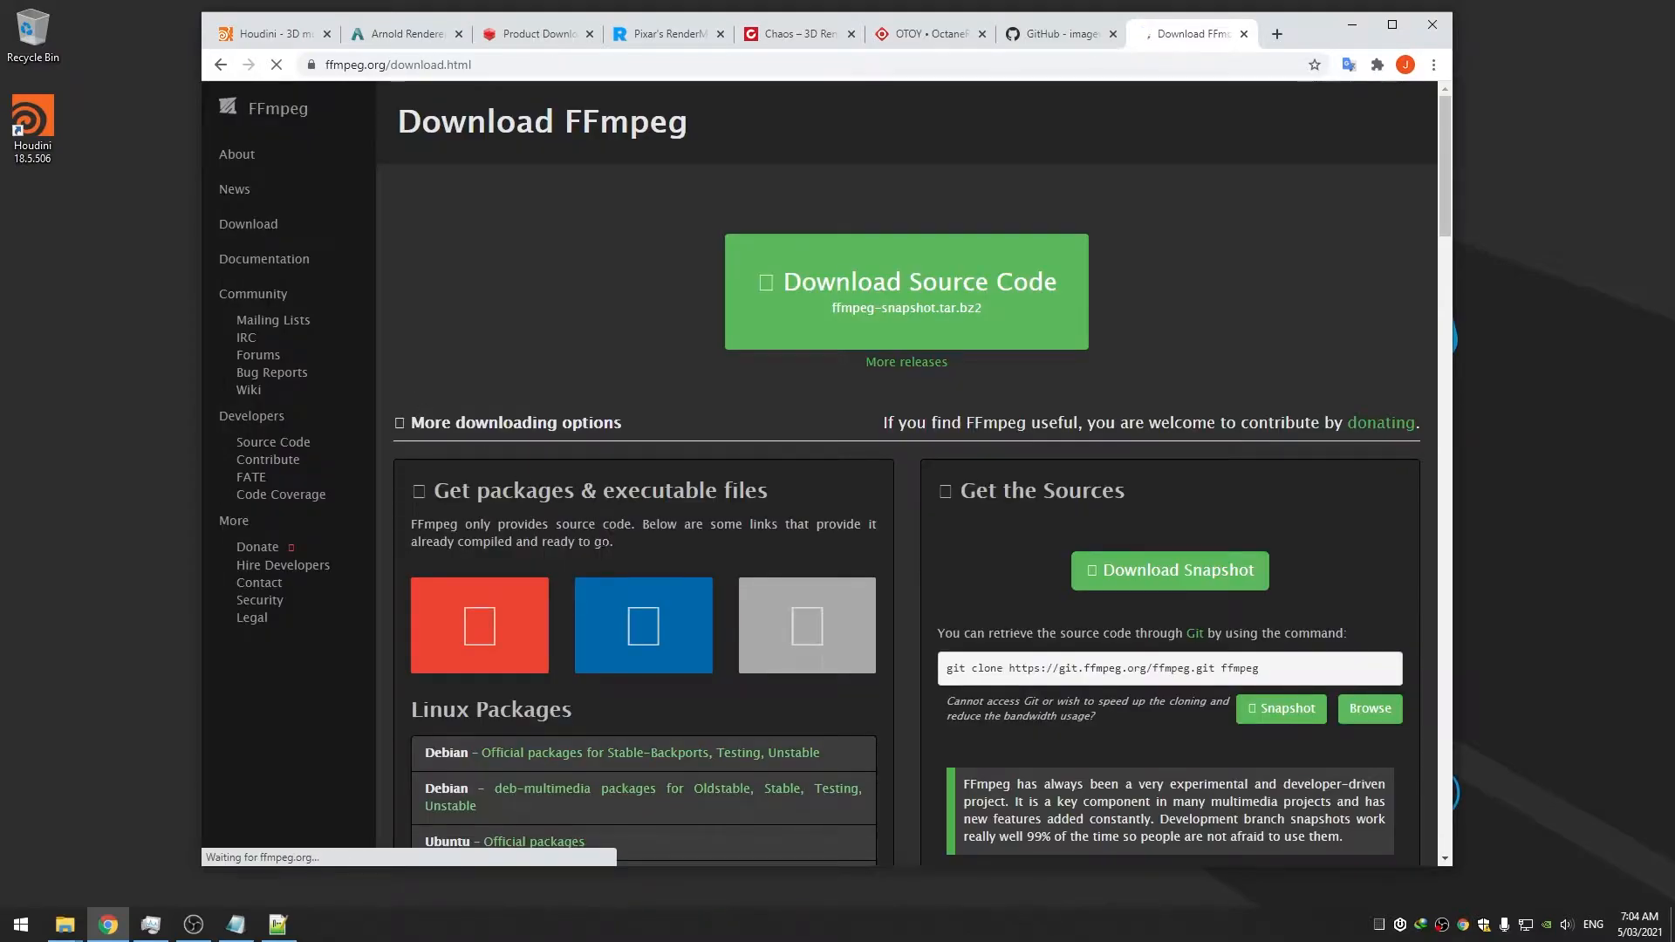
mouse_move(653, 647)
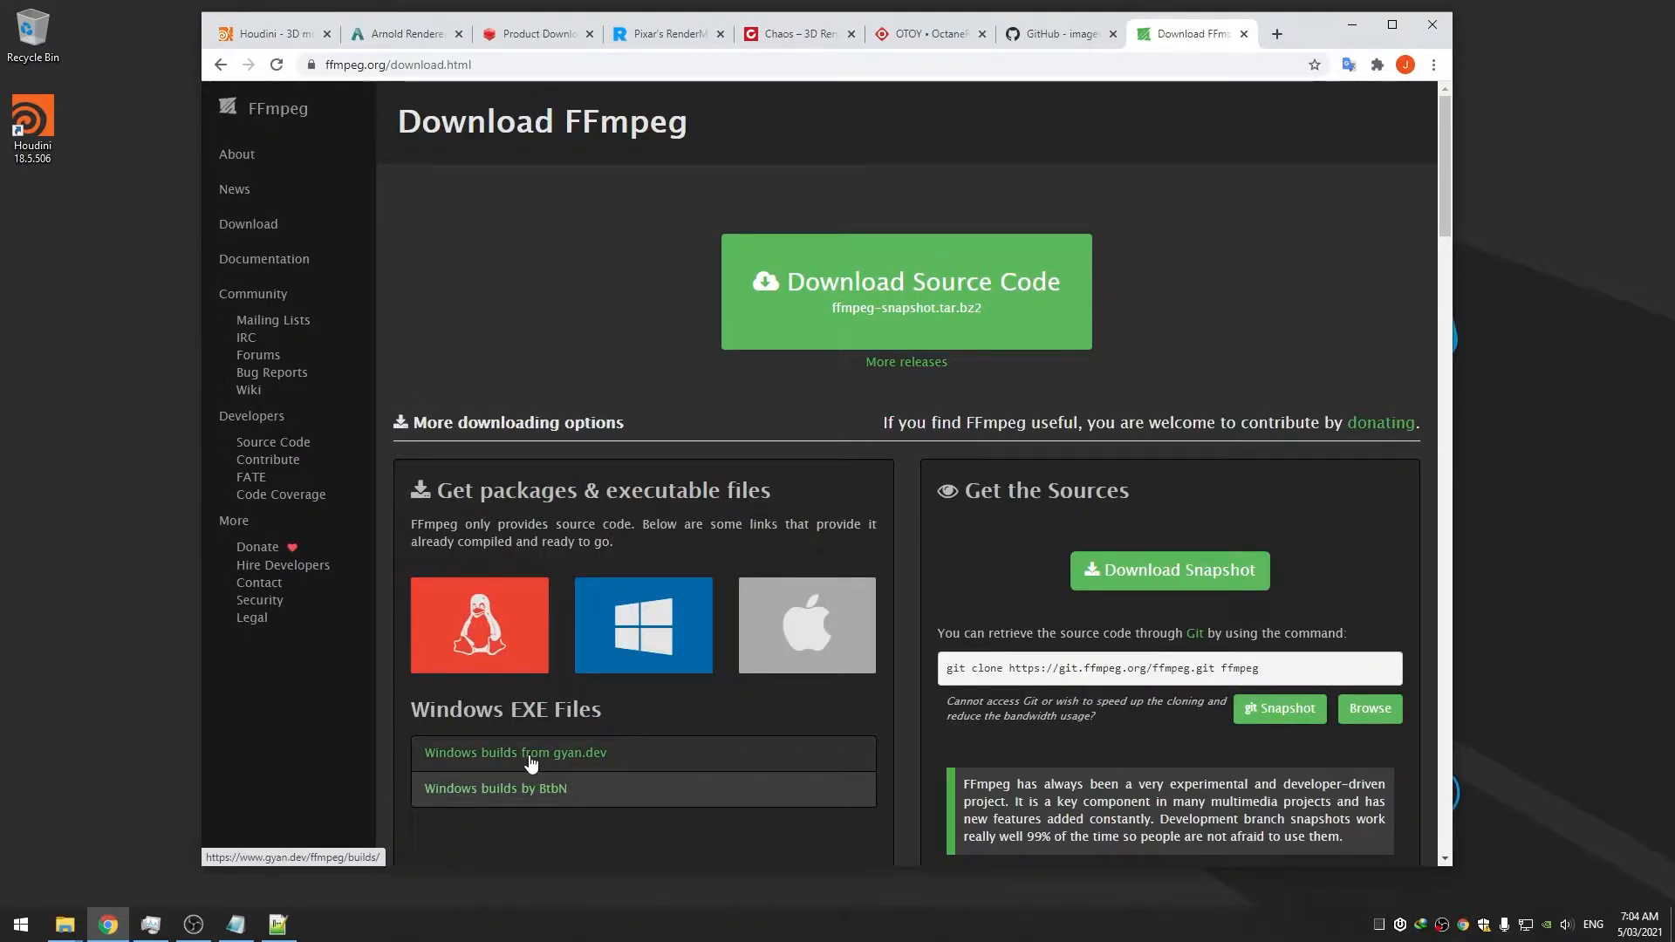
left_click(584, 754)
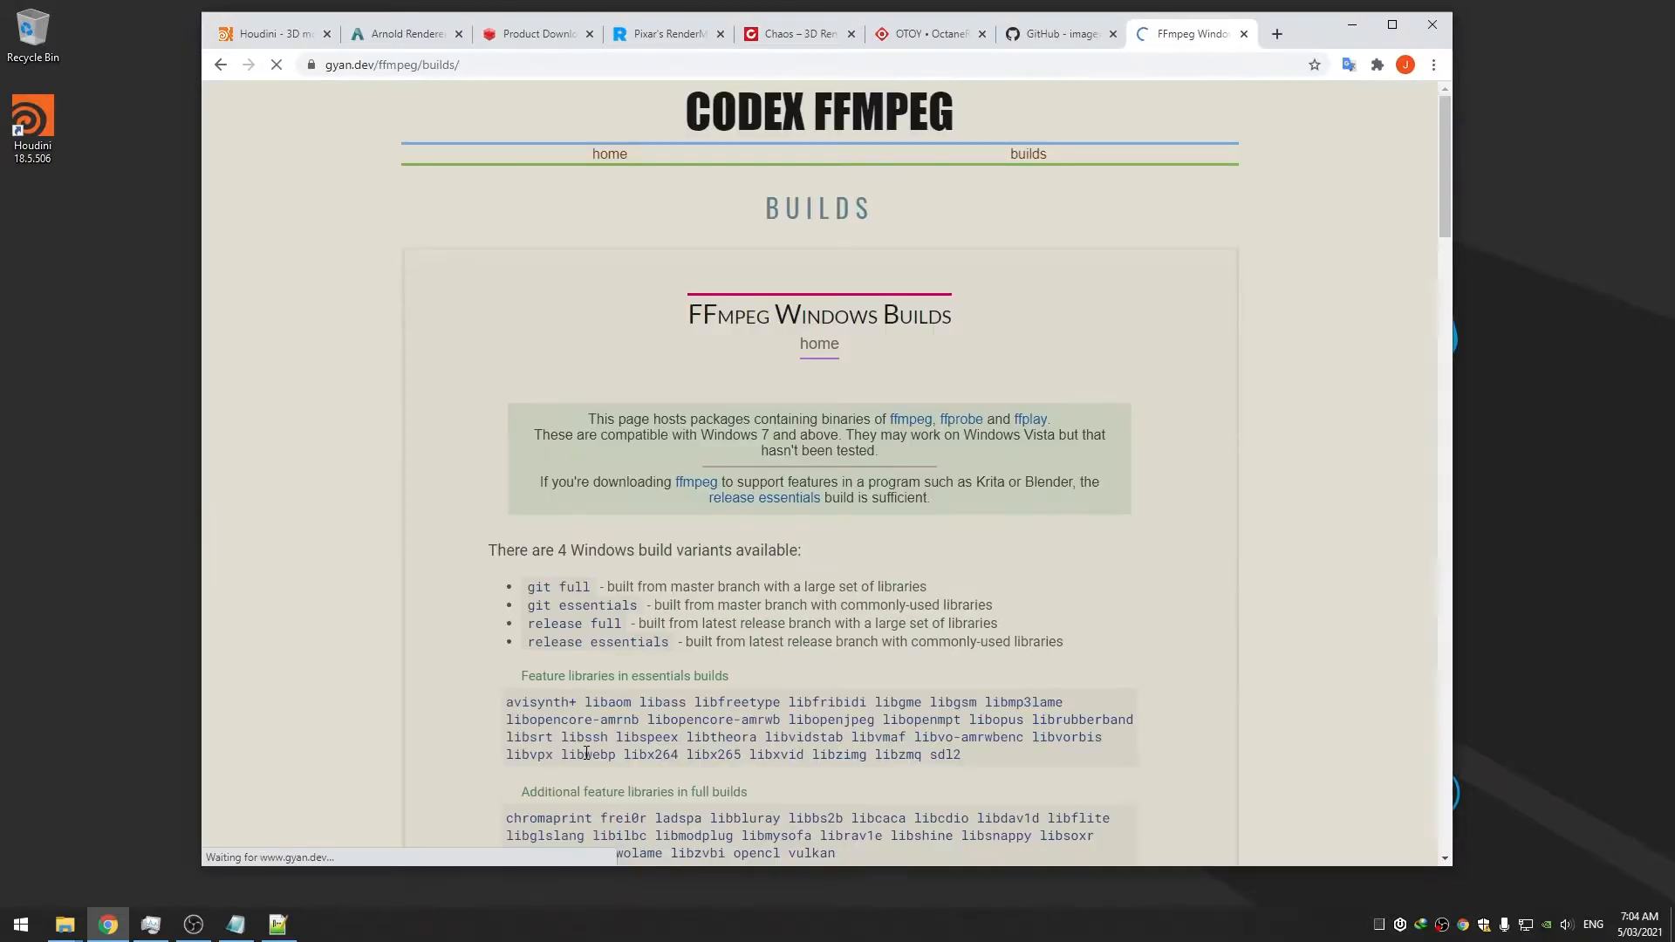
scroll(813, 625, "down", 15)
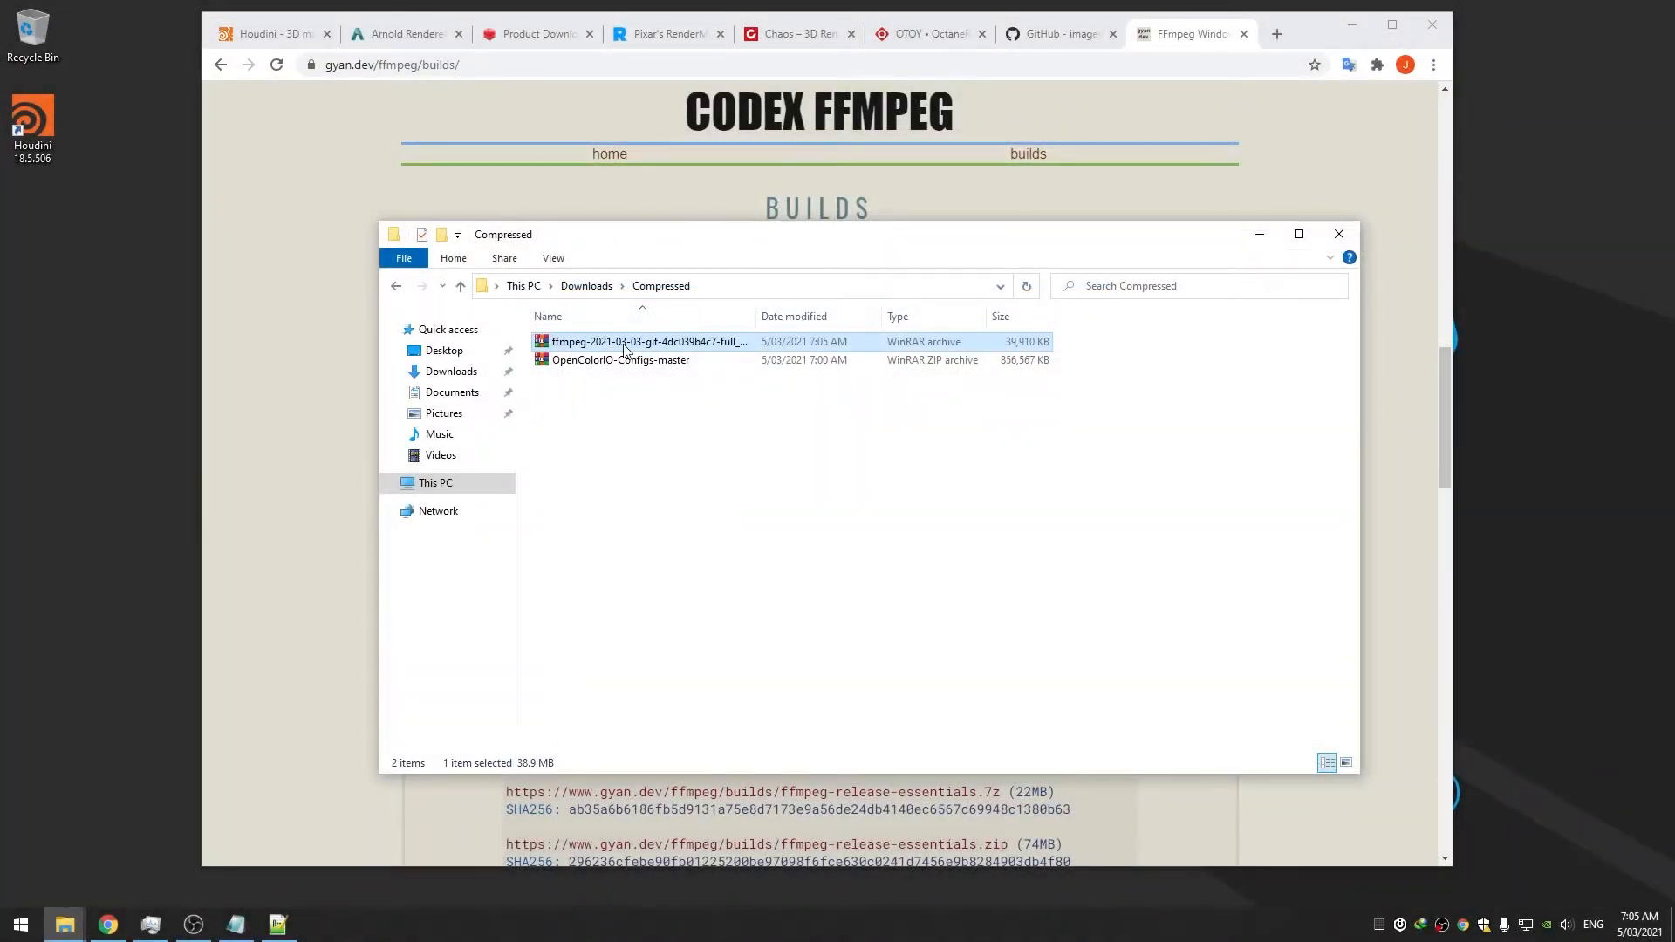
Browse the ffmpeg archive to its bin folder and select ffmpeg, ffplay and ffprobe
double_click(626, 348)
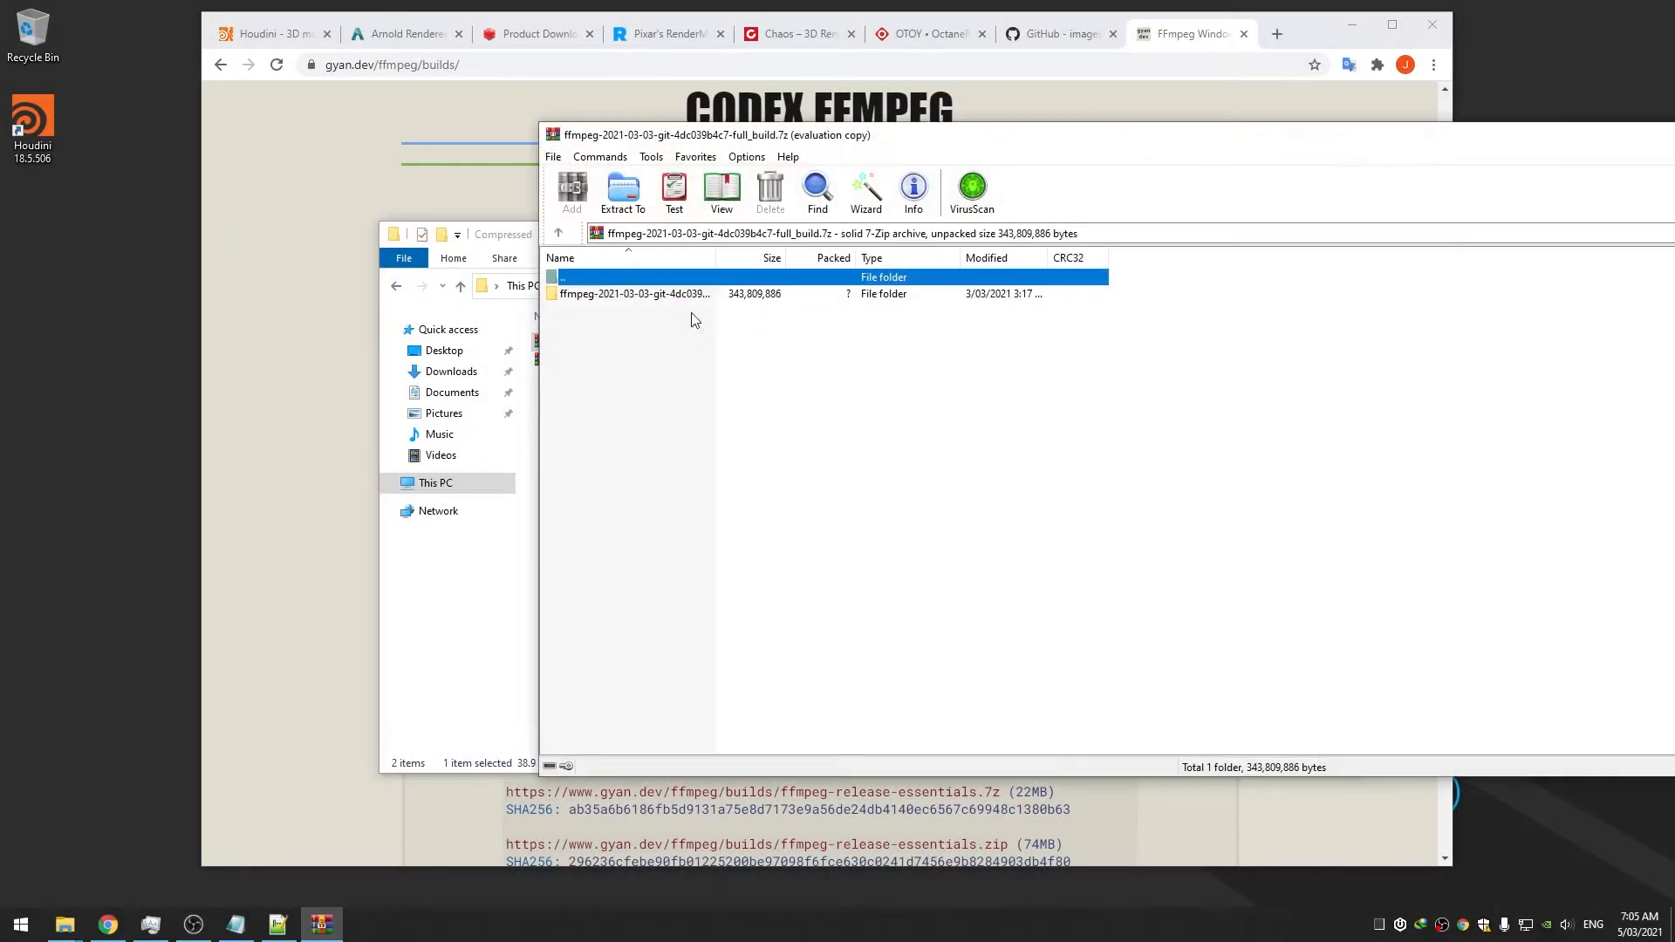
double_click(632, 323)
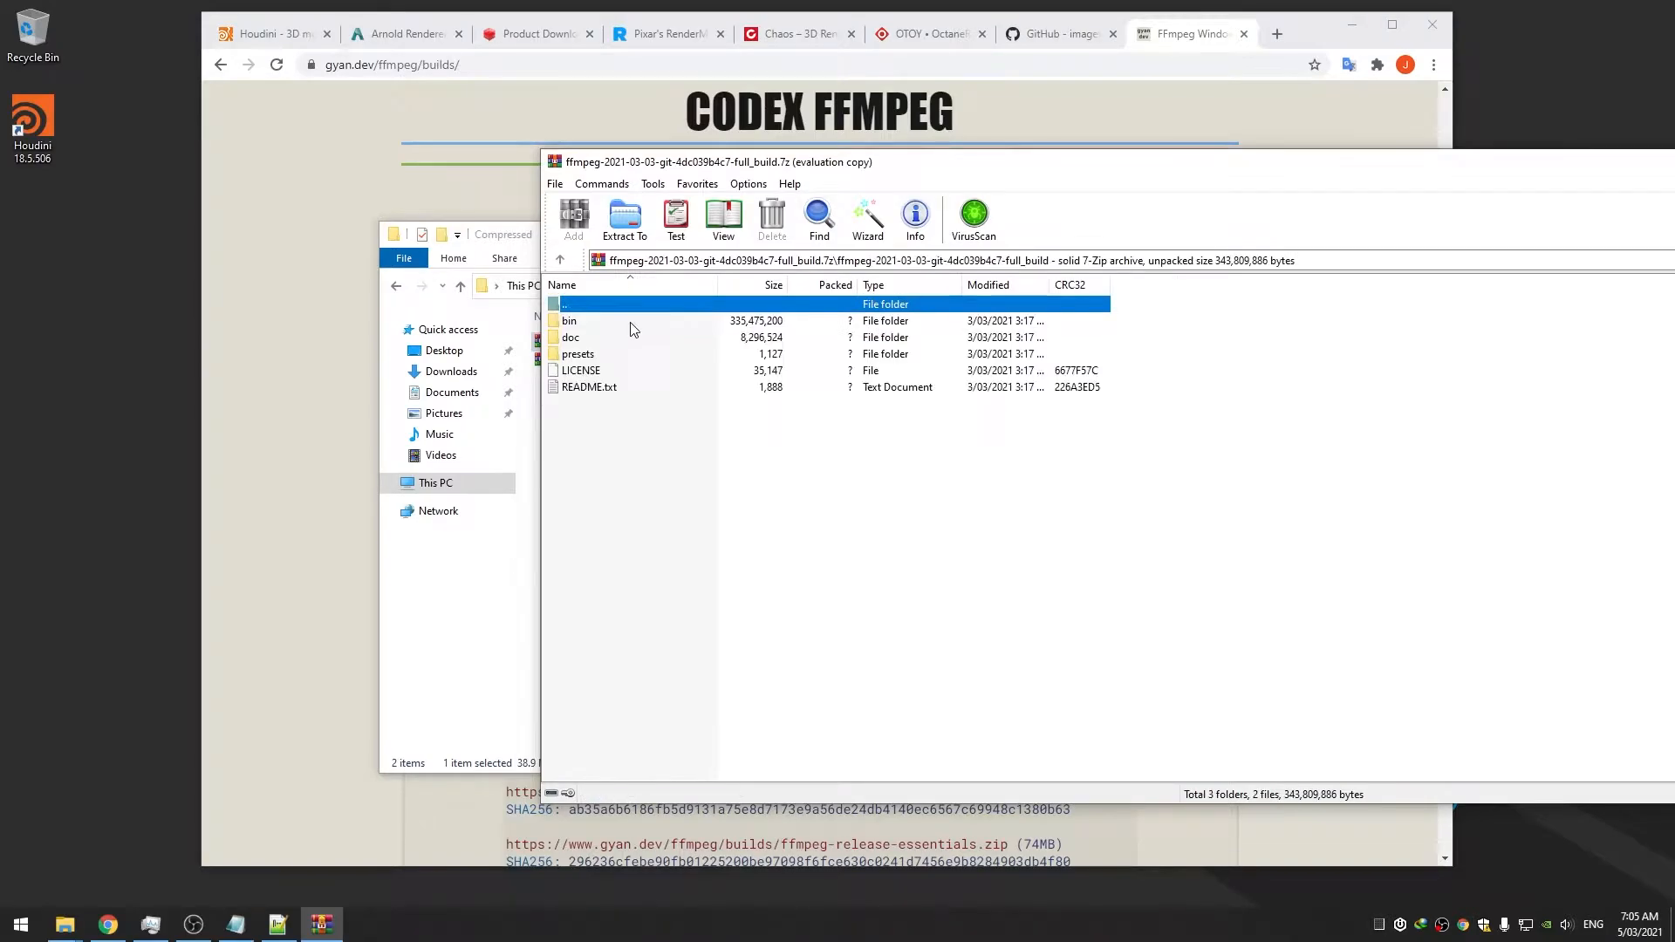
left_click_drag(717, 286, 767, 286)
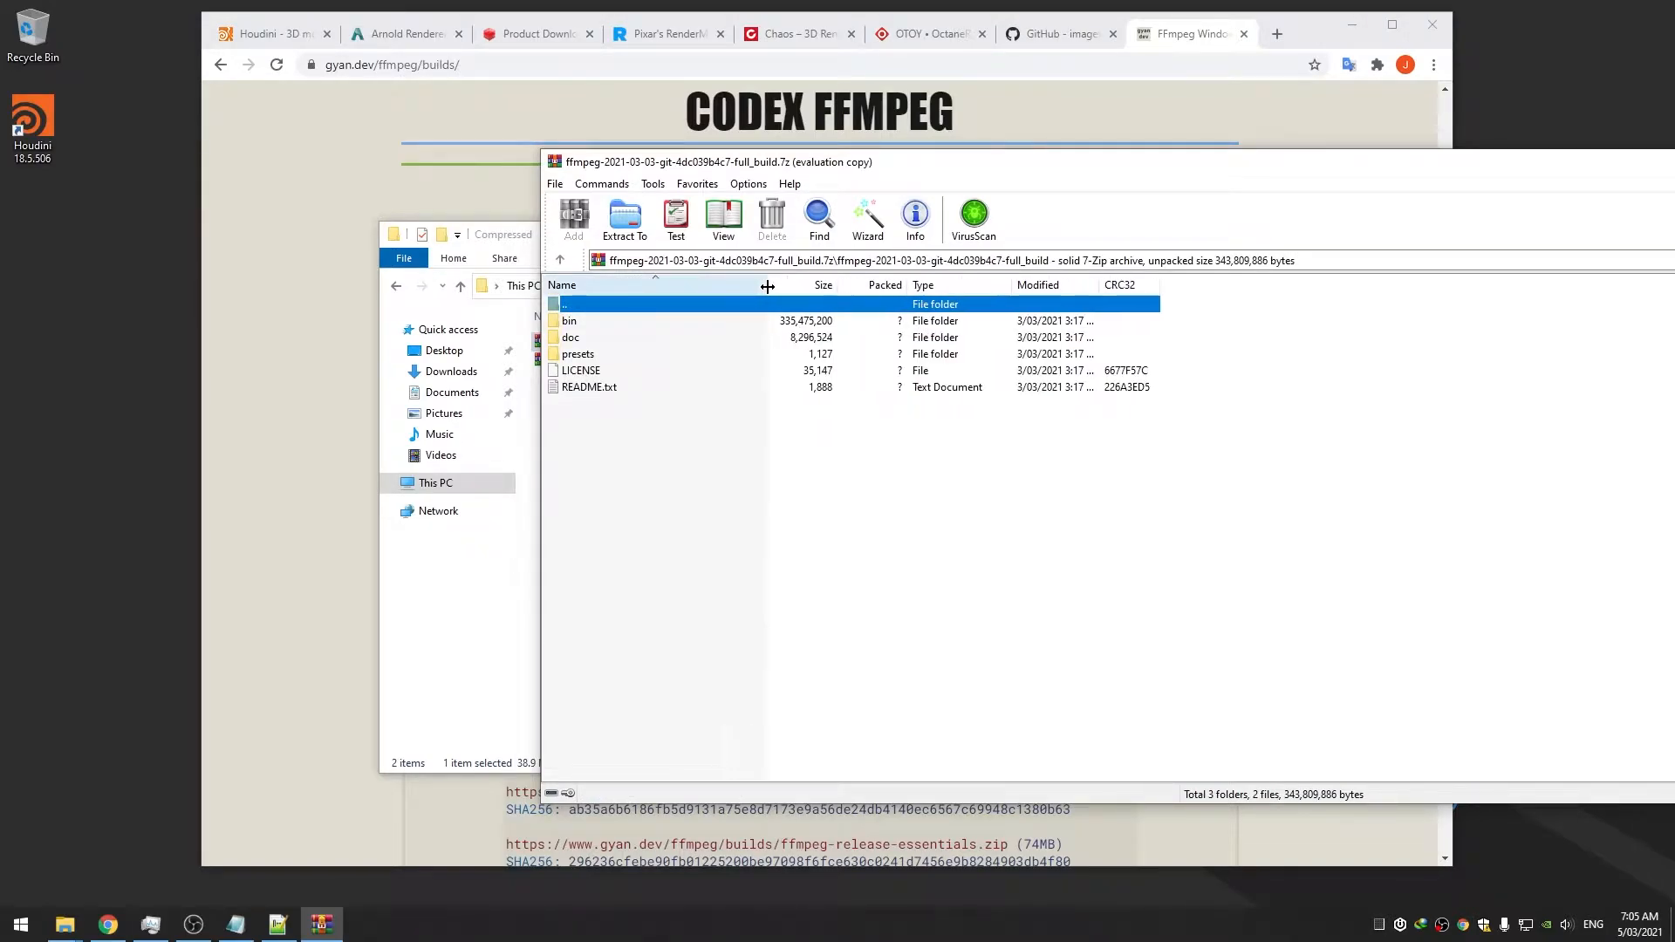
double_click(611, 355)
double_click(611, 307)
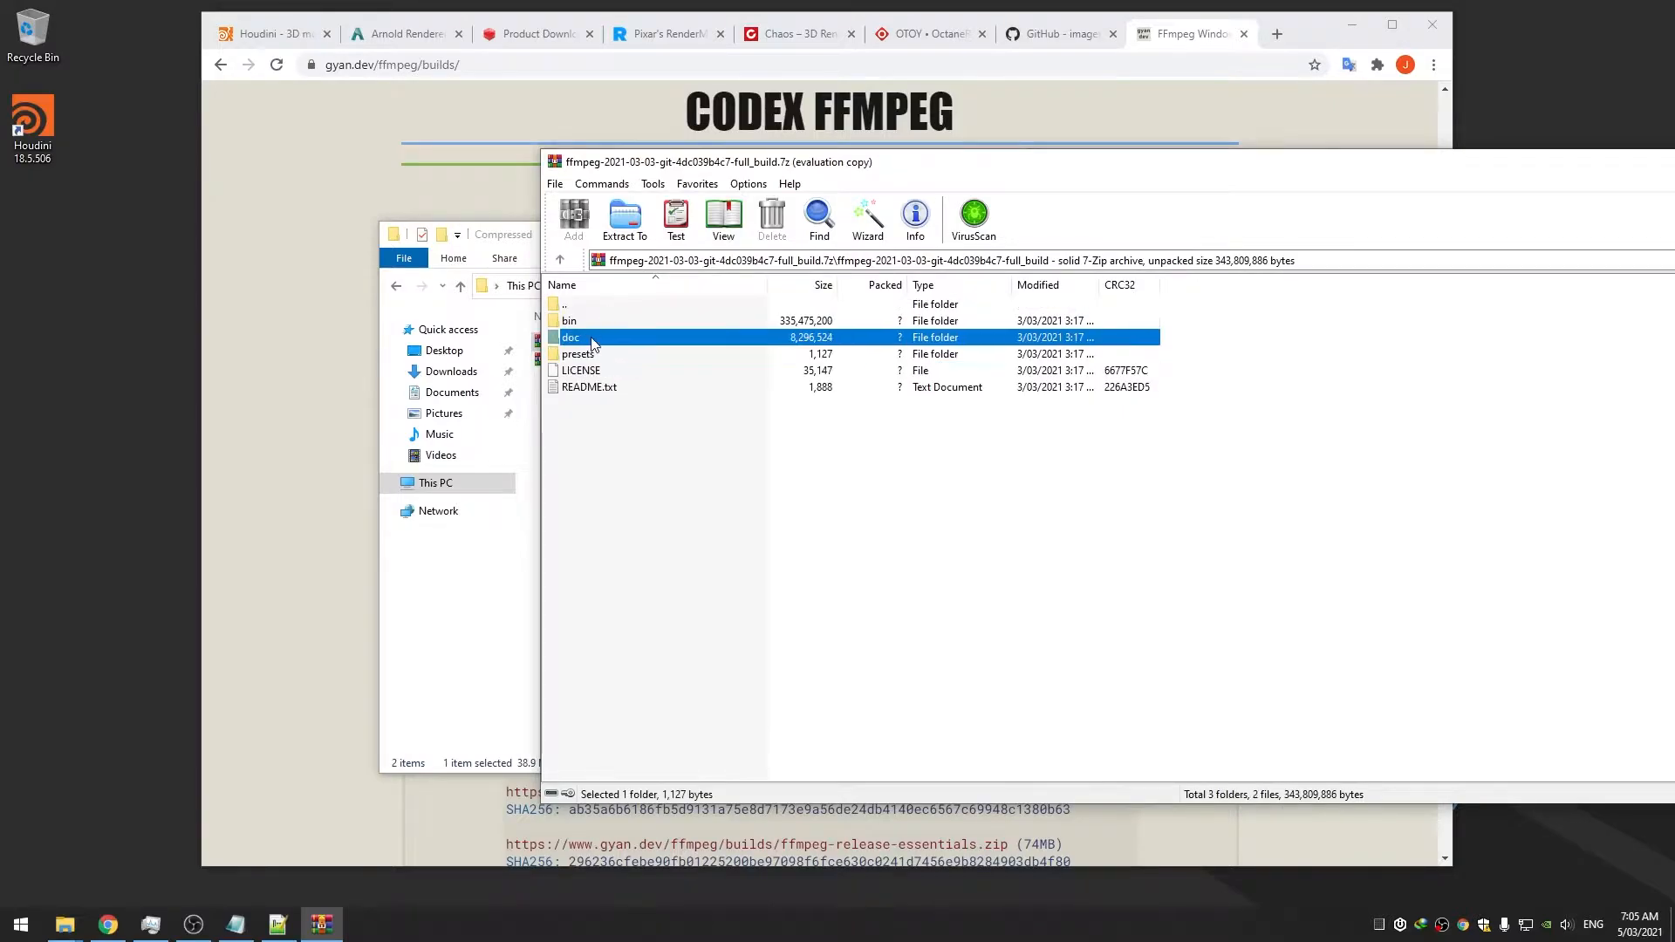
double_click(601, 337)
double_click(604, 304)
double_click(590, 321)
left_click_drag(599, 380, 598, 336)
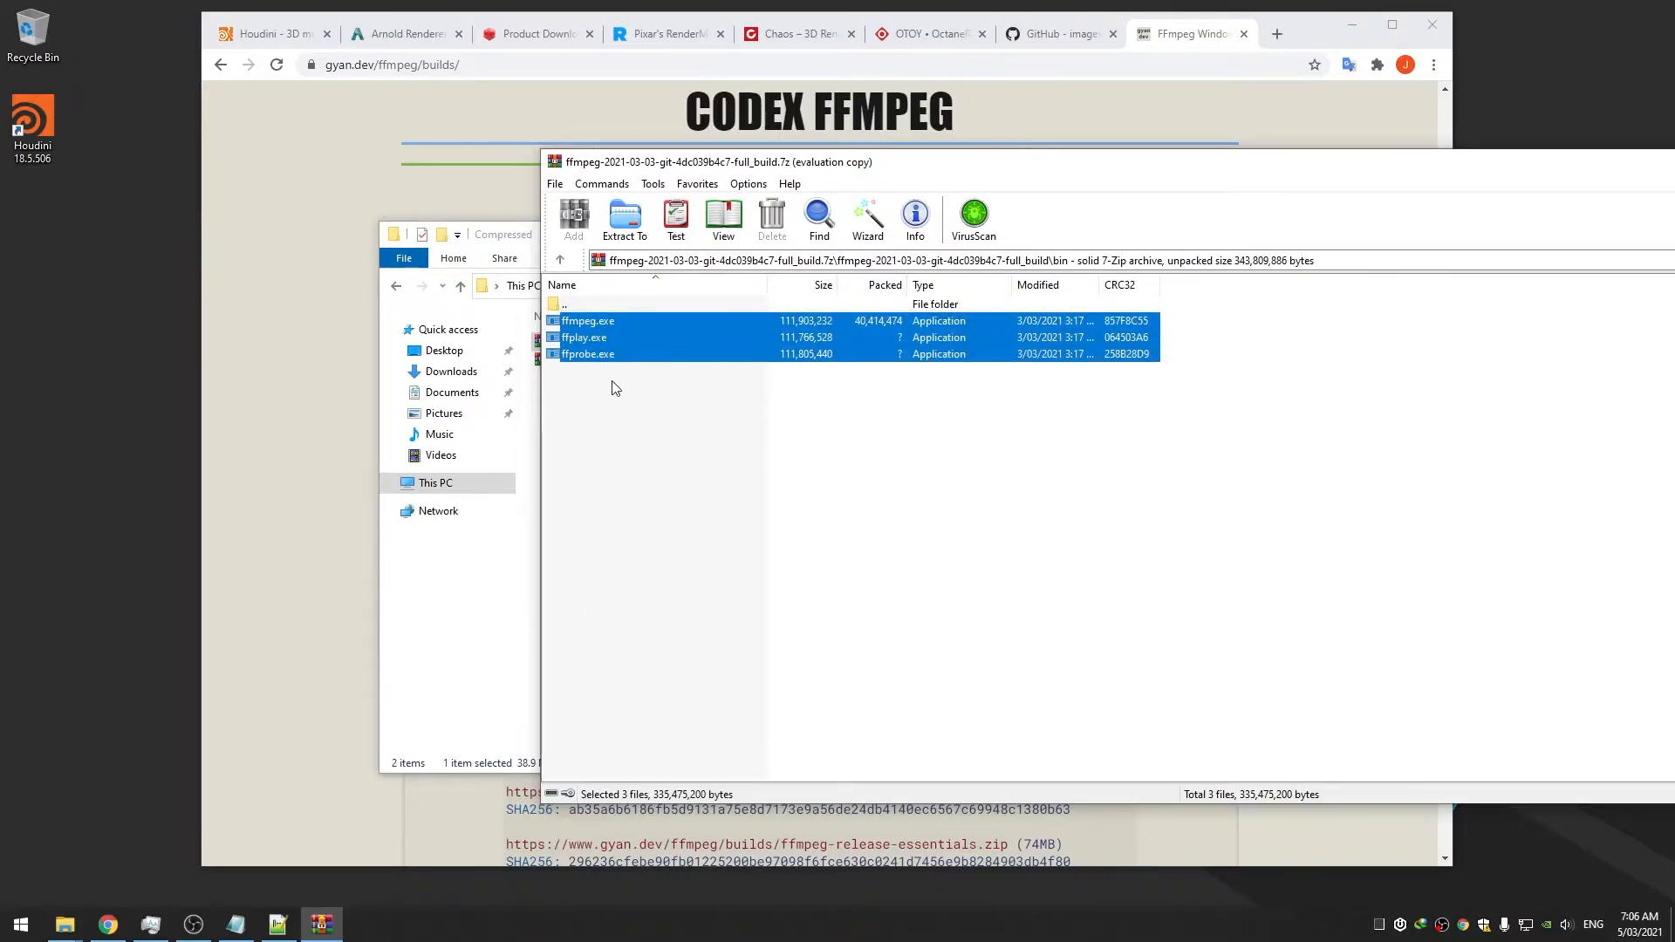
Extract the three executables into C:\Custom\FFMpeg and close the archive
left_click(65, 925)
left_click(253, 862)
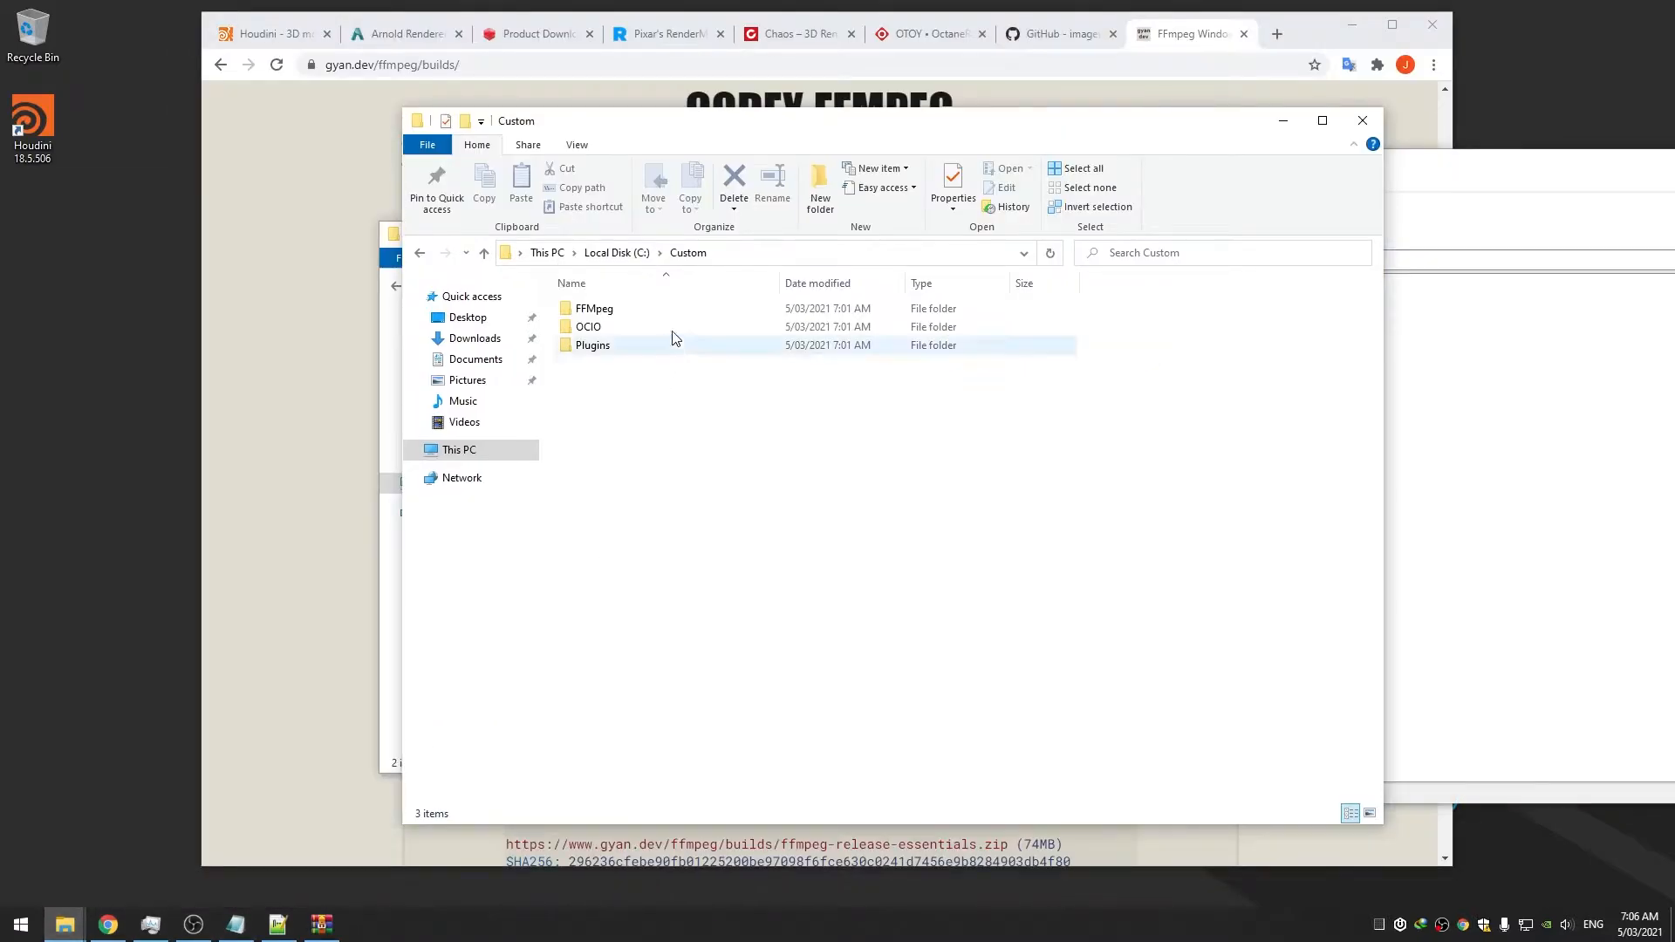
double_click(602, 308)
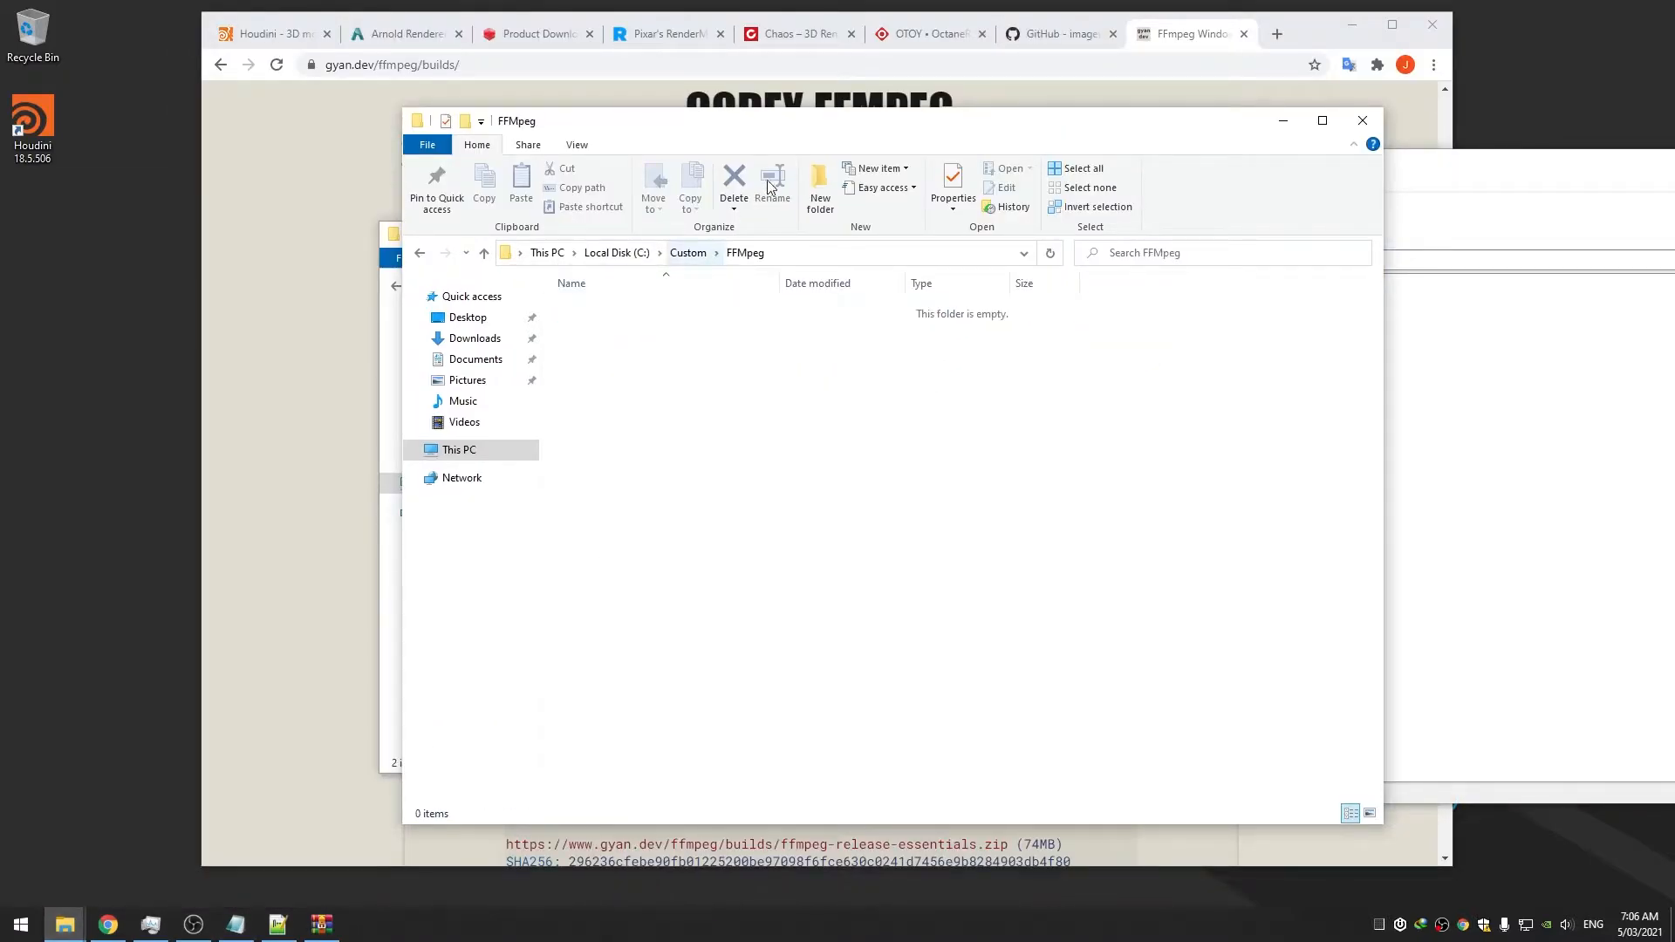
left_click_drag(820, 123, 587, 174)
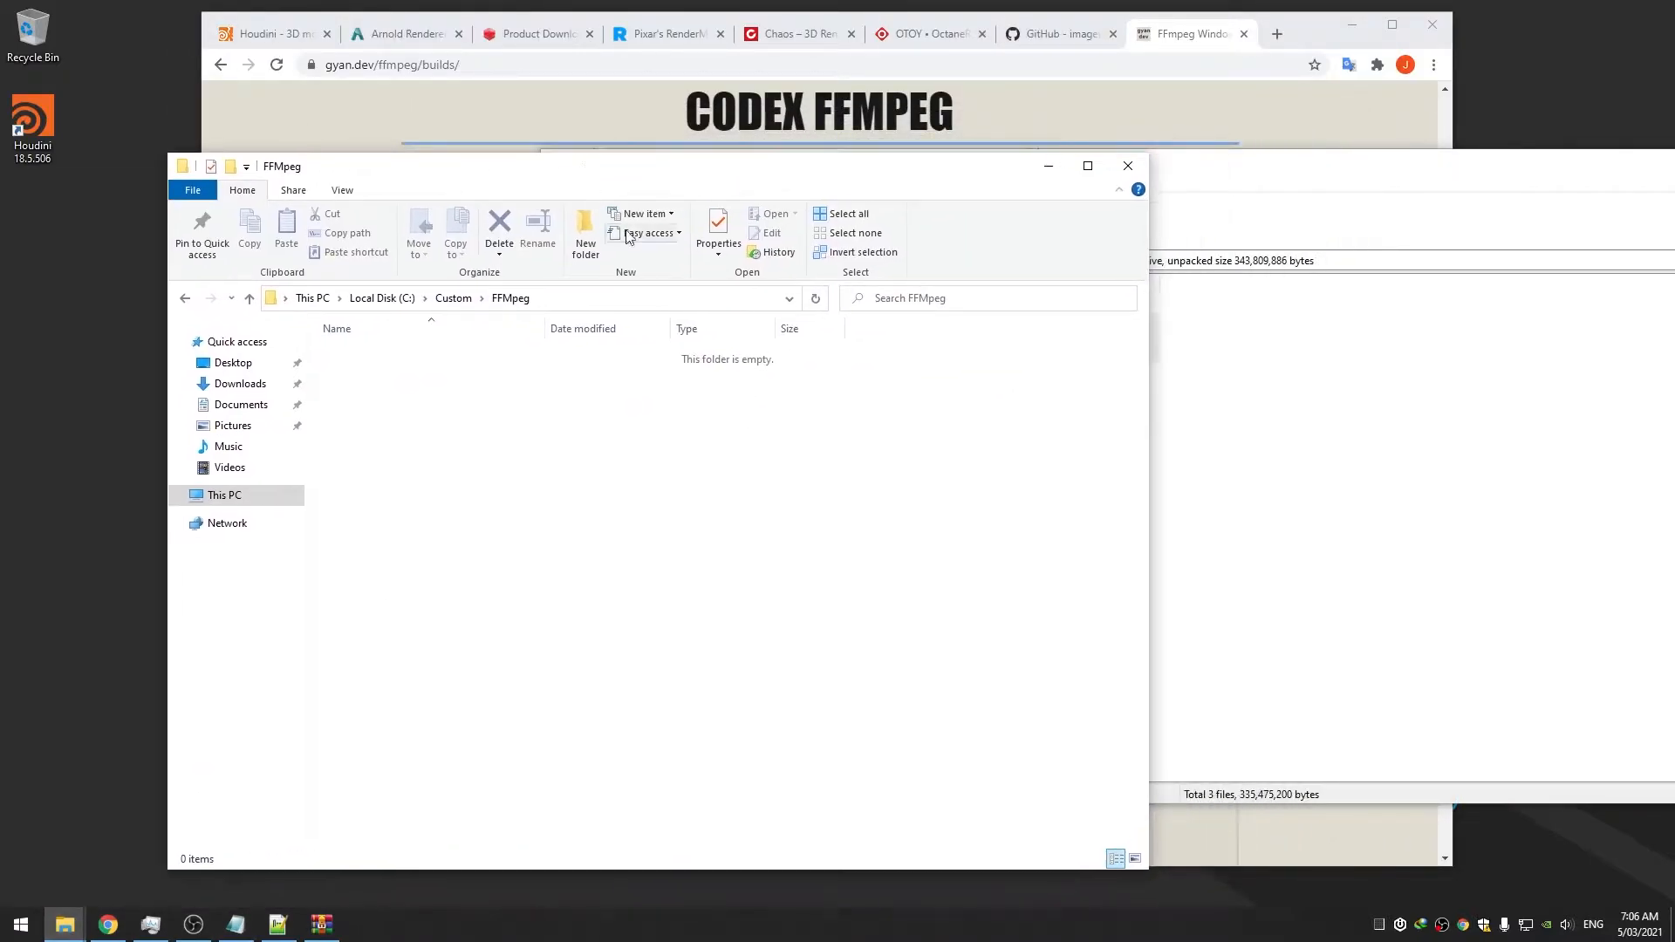
left_click(1221, 177)
left_click_drag(1222, 177, 1249, 177)
left_click_drag(634, 358, 458, 478)
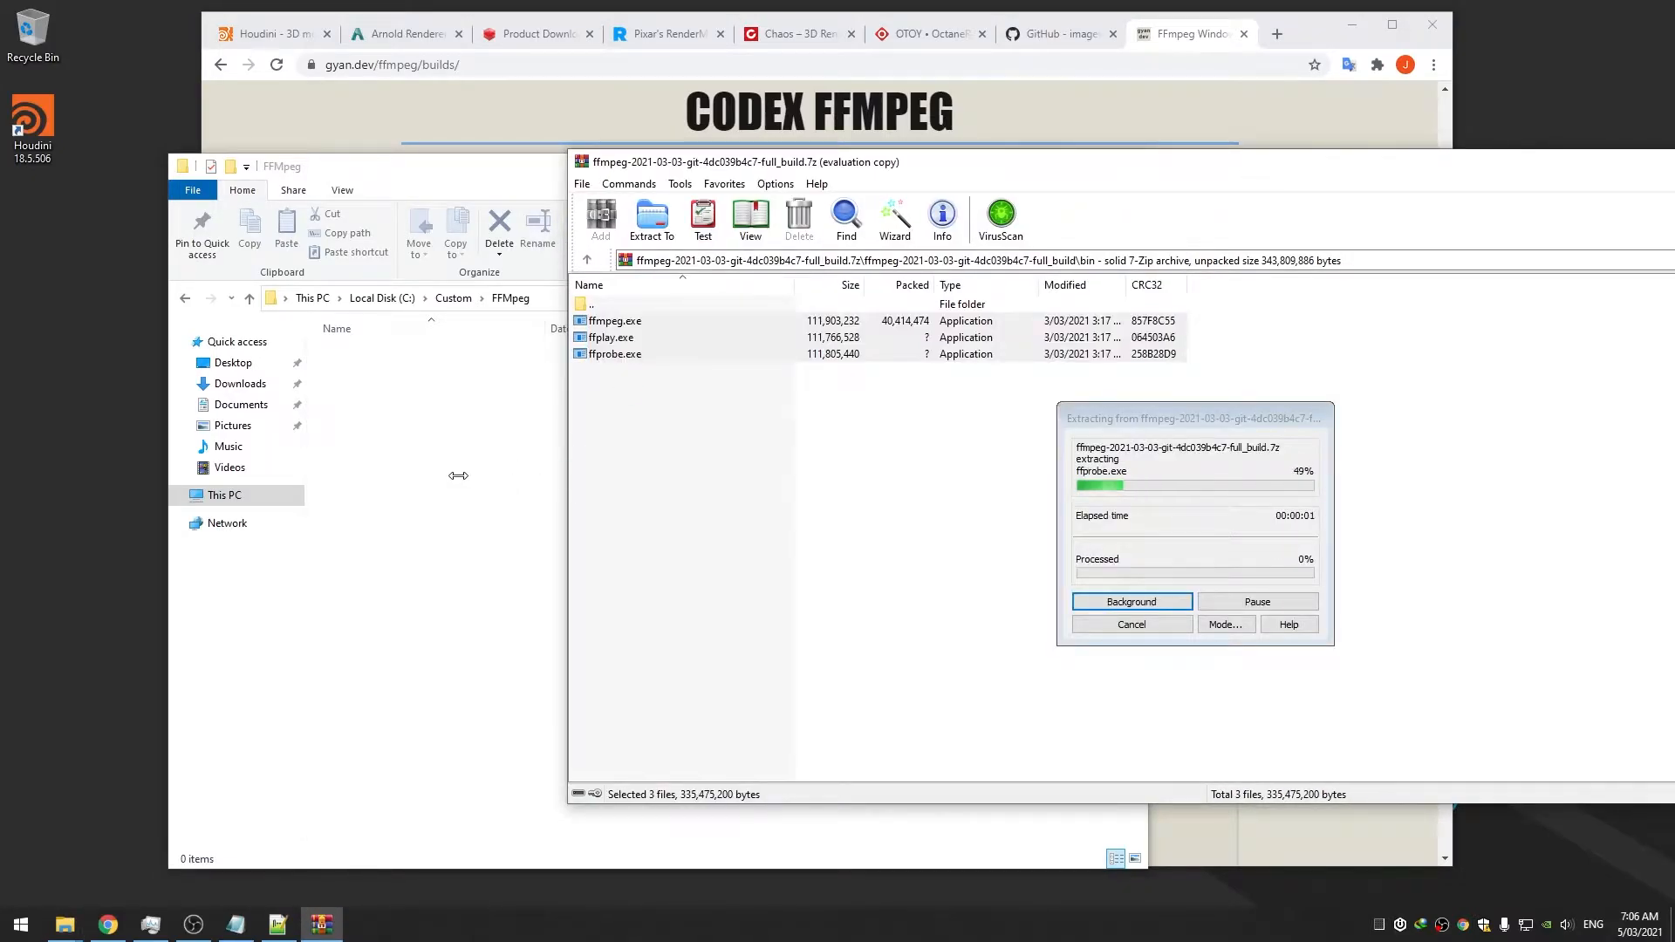
left_click(1259, 446)
left_click(1260, 446)
key("Escape")
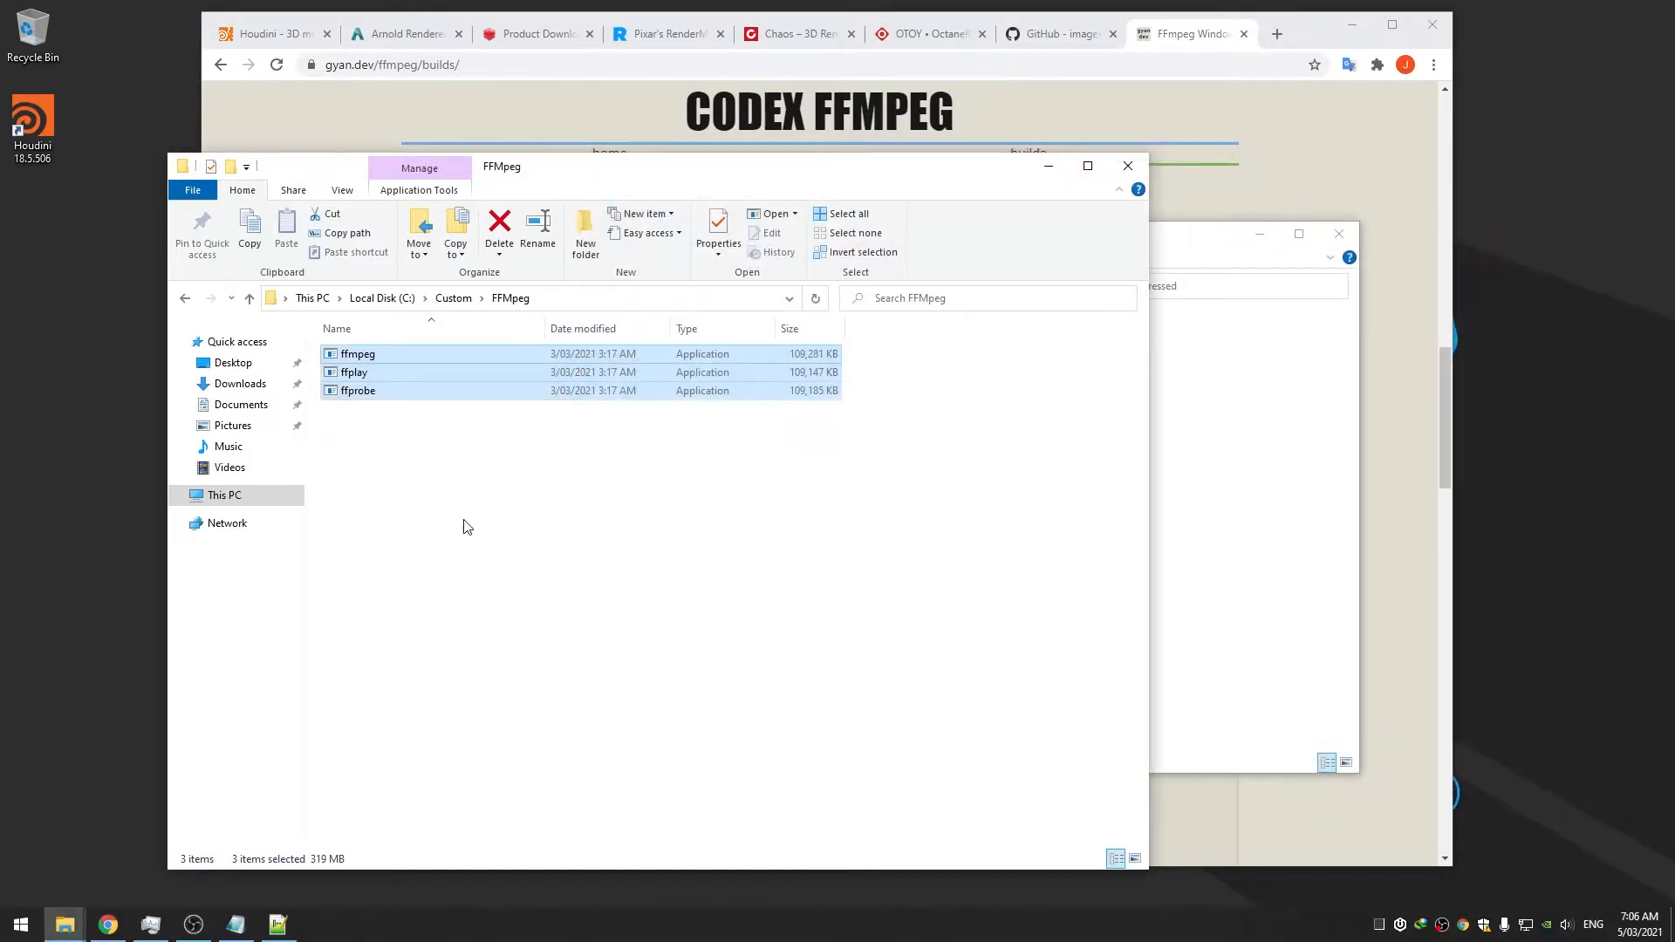
left_click(468, 526)
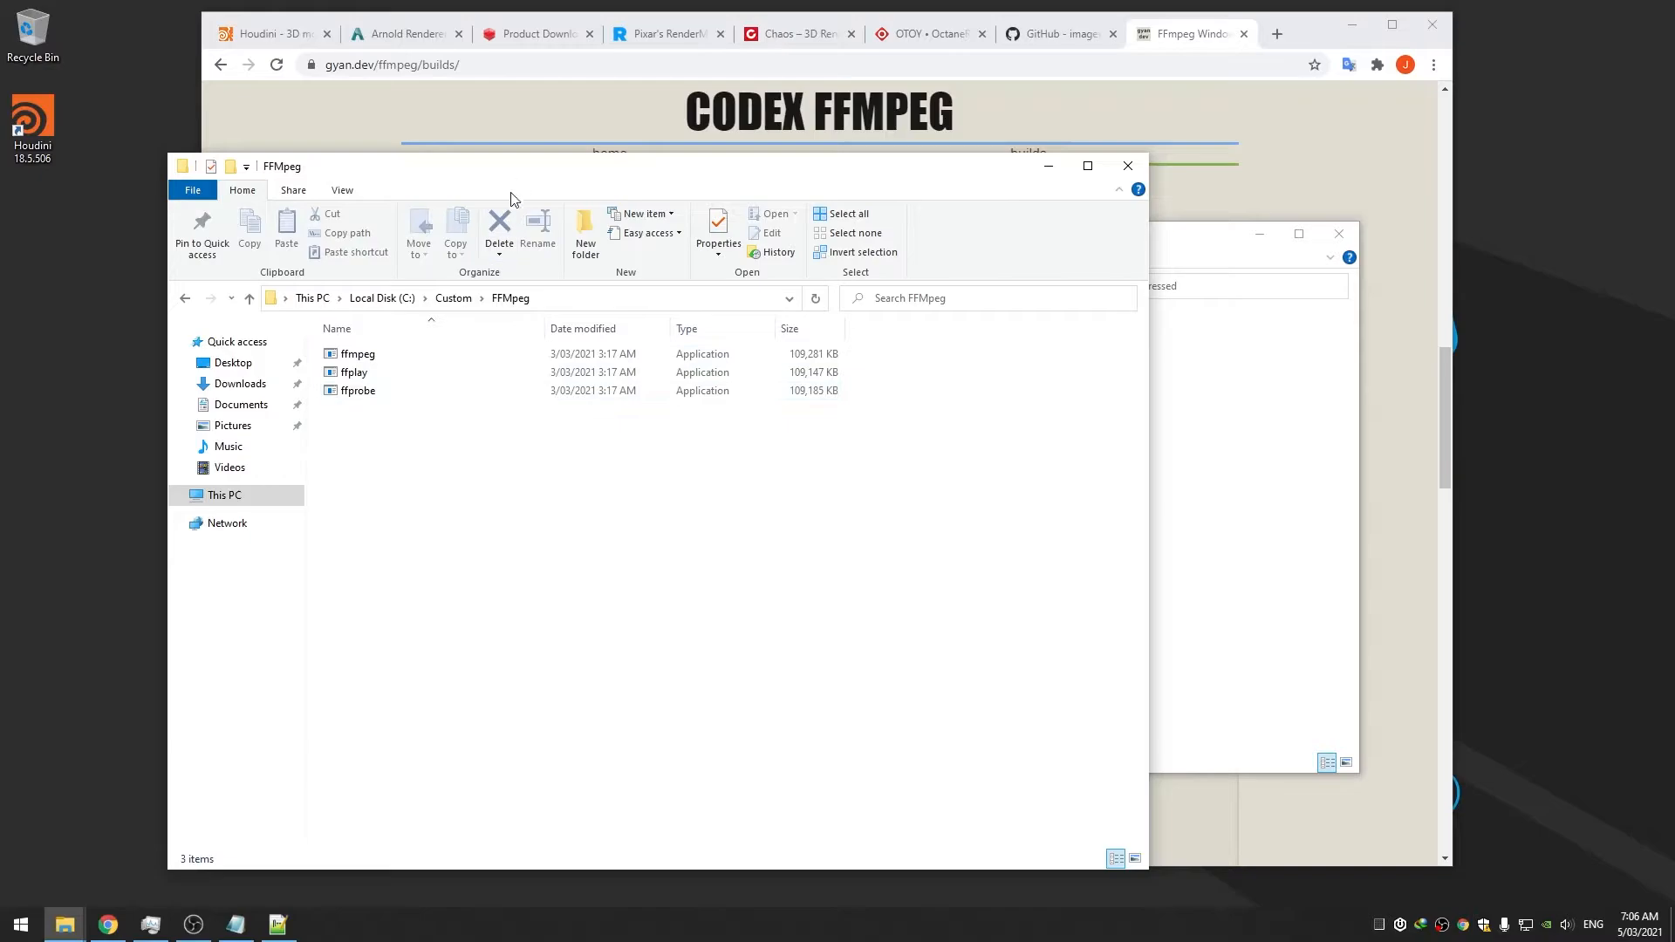
left_click_drag(515, 176, 573, 165)
Run ffmpeg in a new Command Prompt to test whether it's recognized
key("super")
type("cmd")
key("Return")
type("ffmpeg")
key("Return")
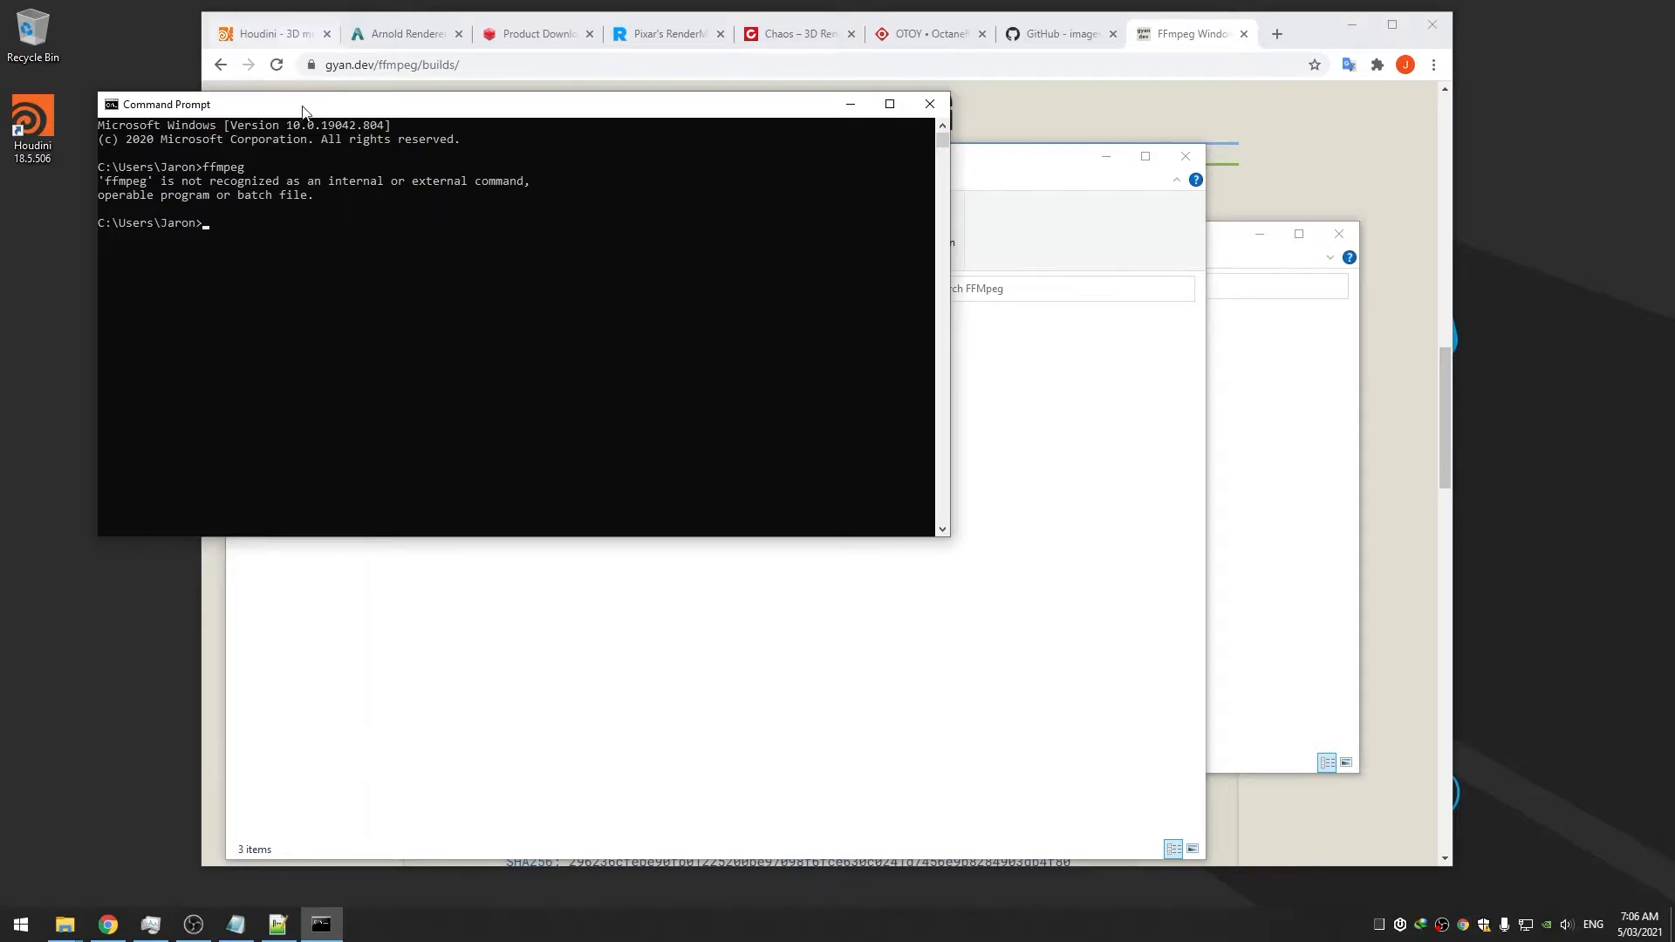
Close Command Prompt and open the Environment Variables dialog from an 'env' search
left_click_drag(312, 116, 750, 167)
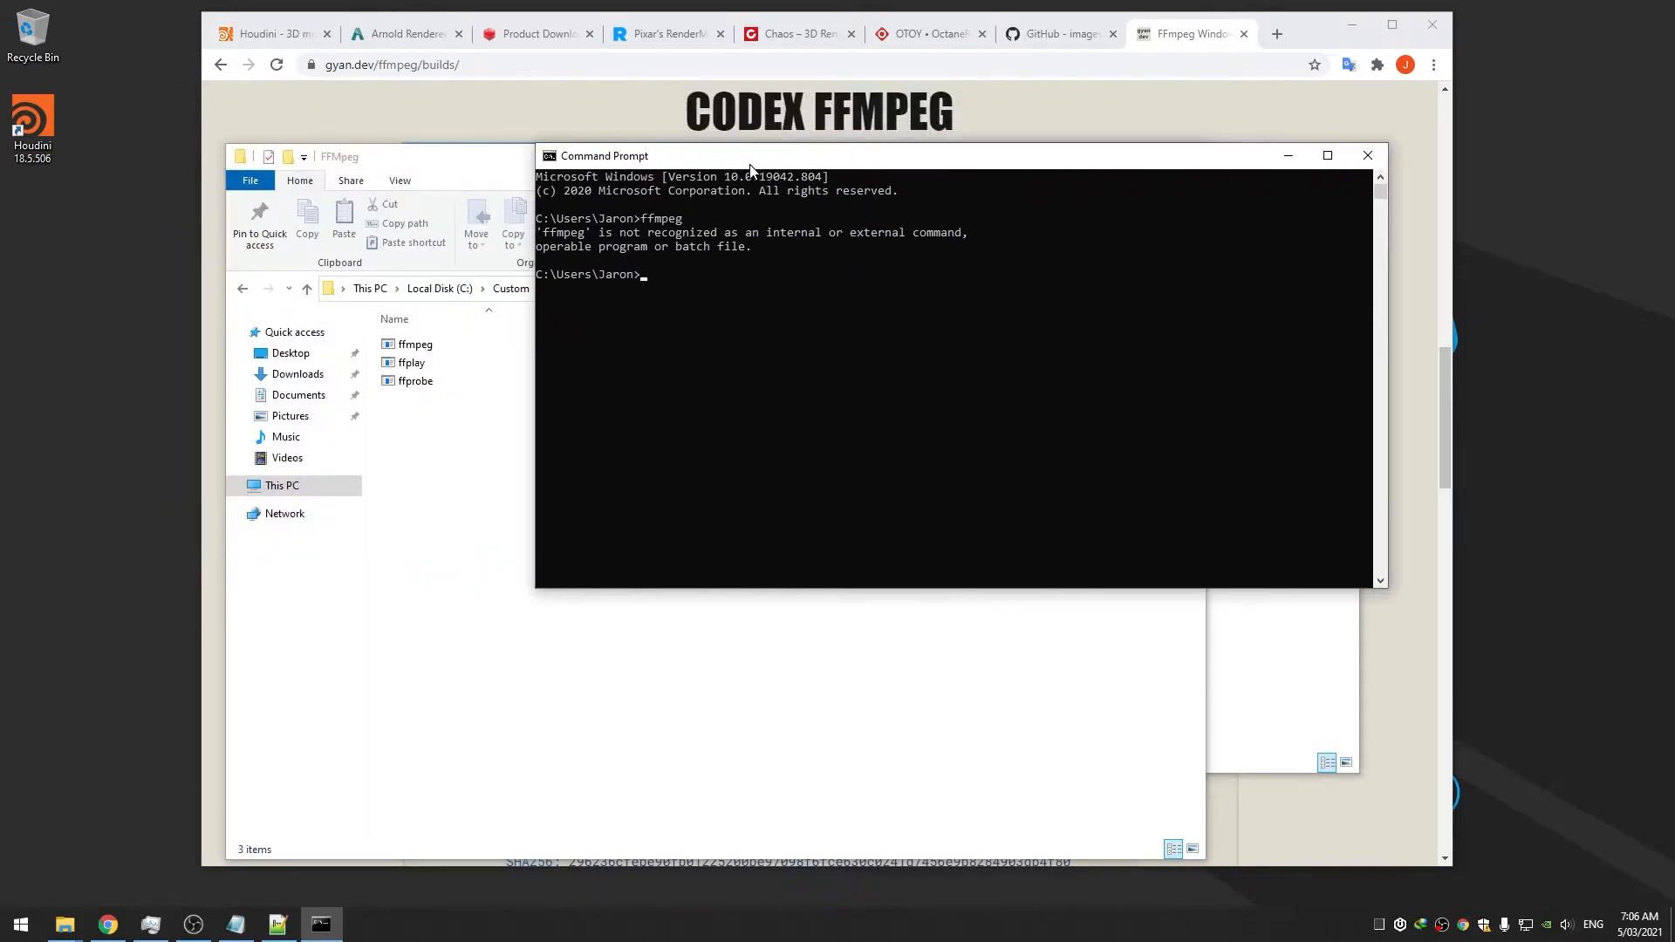
left_click(1368, 157)
left_click(21, 925)
type("env")
key("Return")
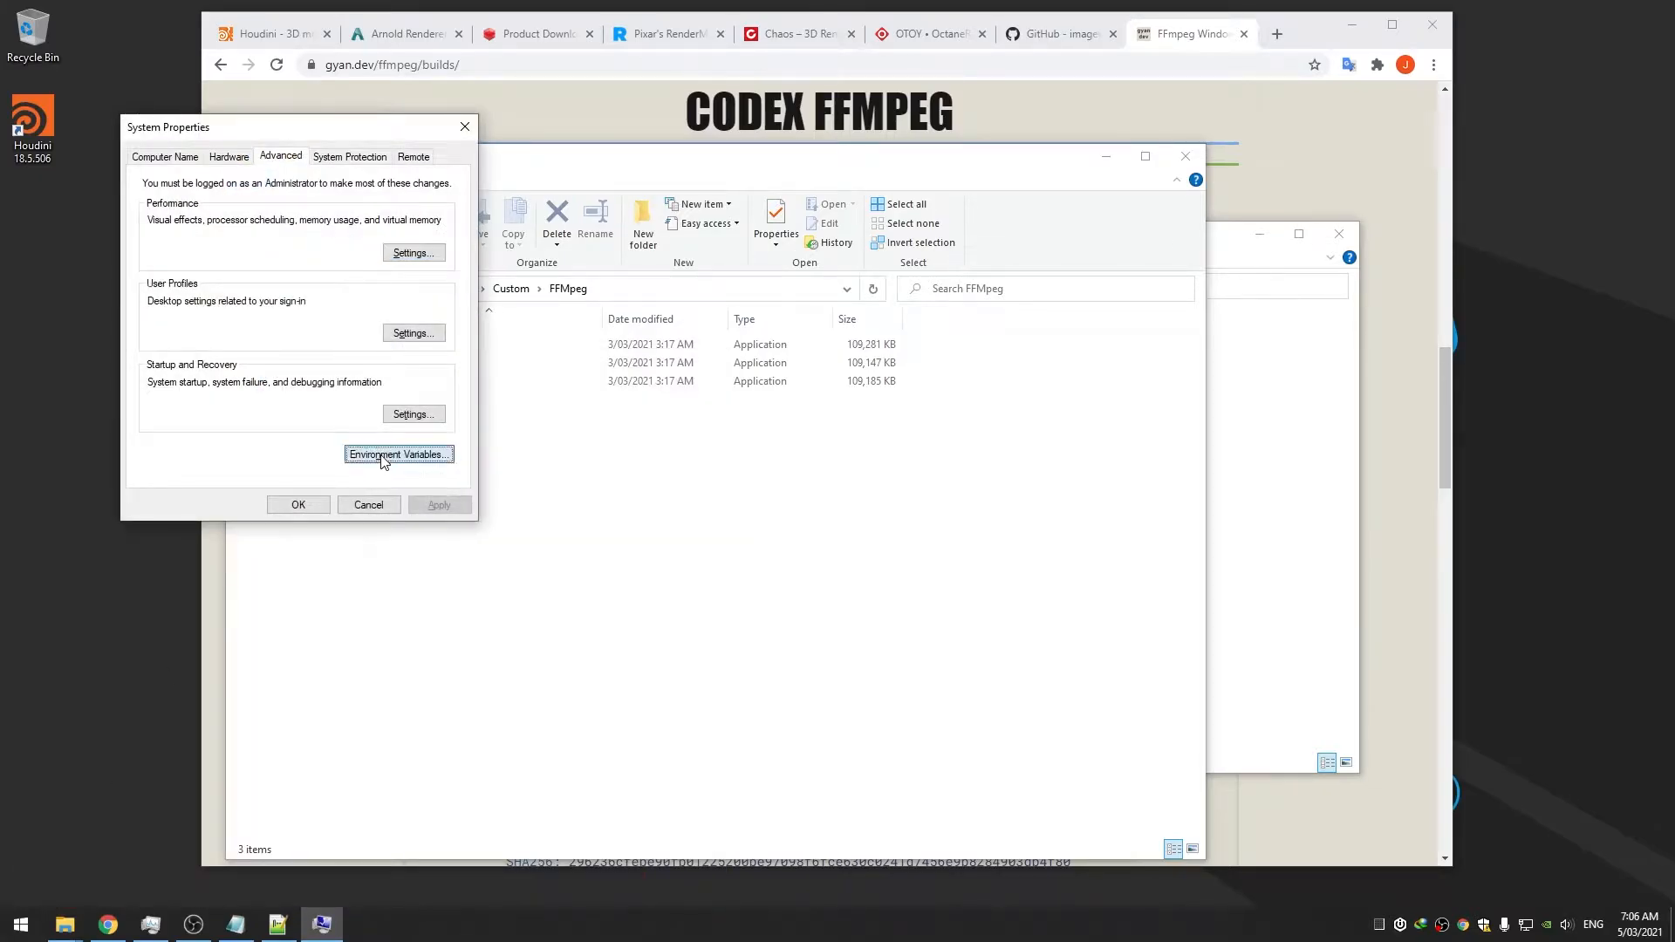
left_click(383, 456)
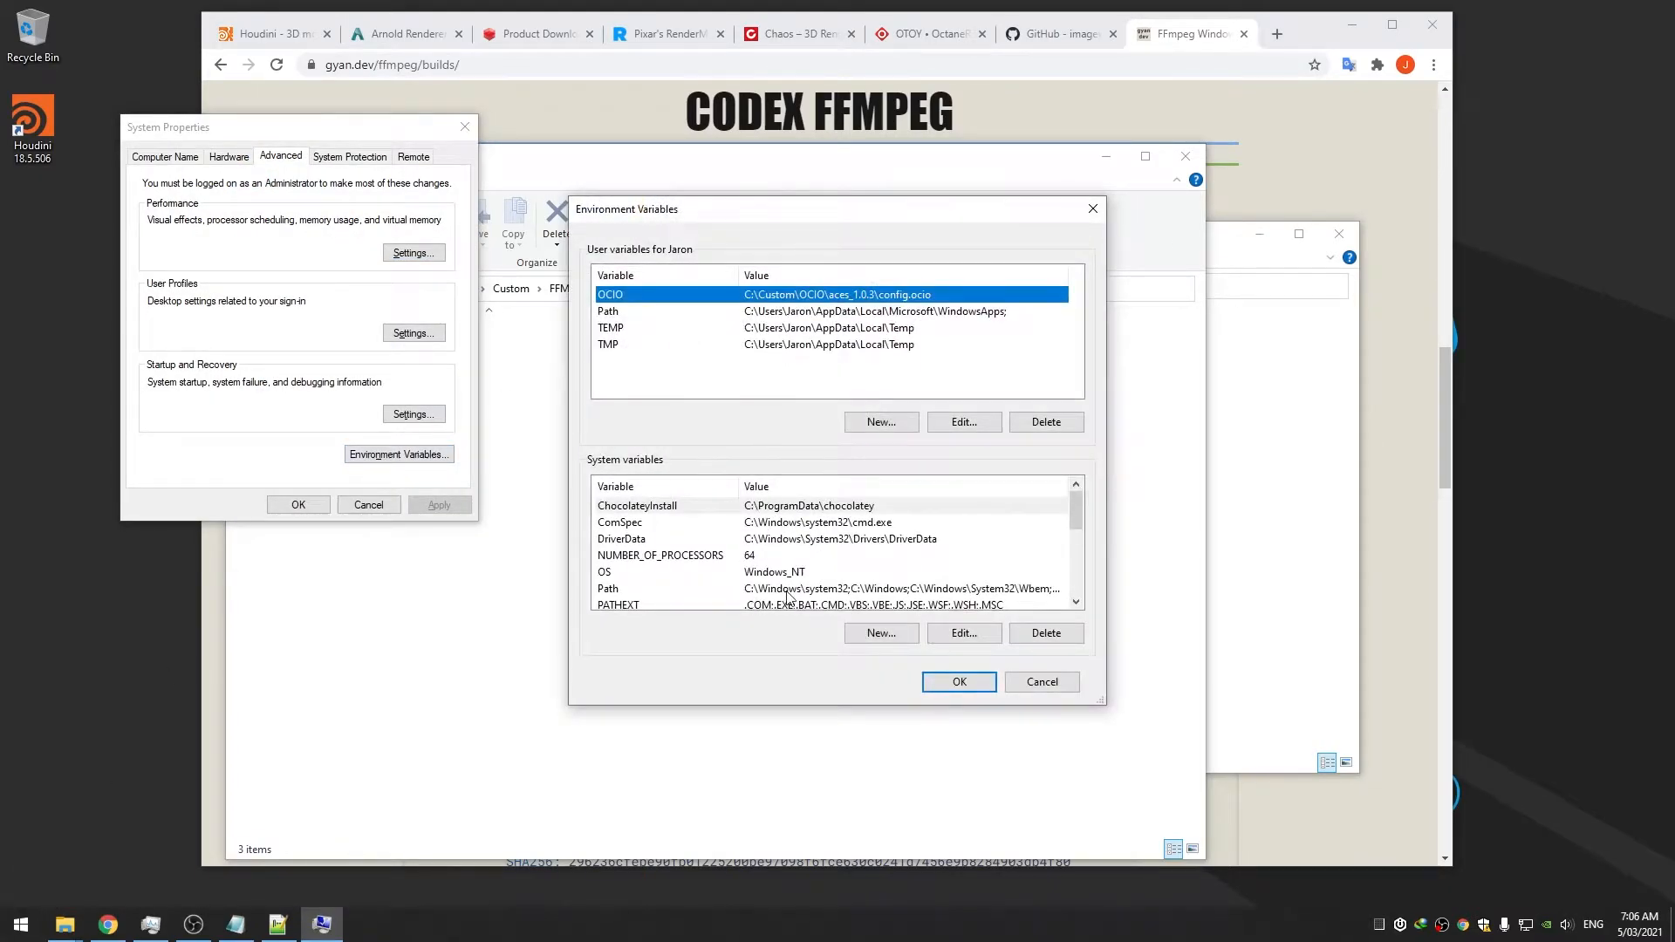
Add C:\Custom\FFMpeg as a new entry in the user Path variable
double_click(815, 316)
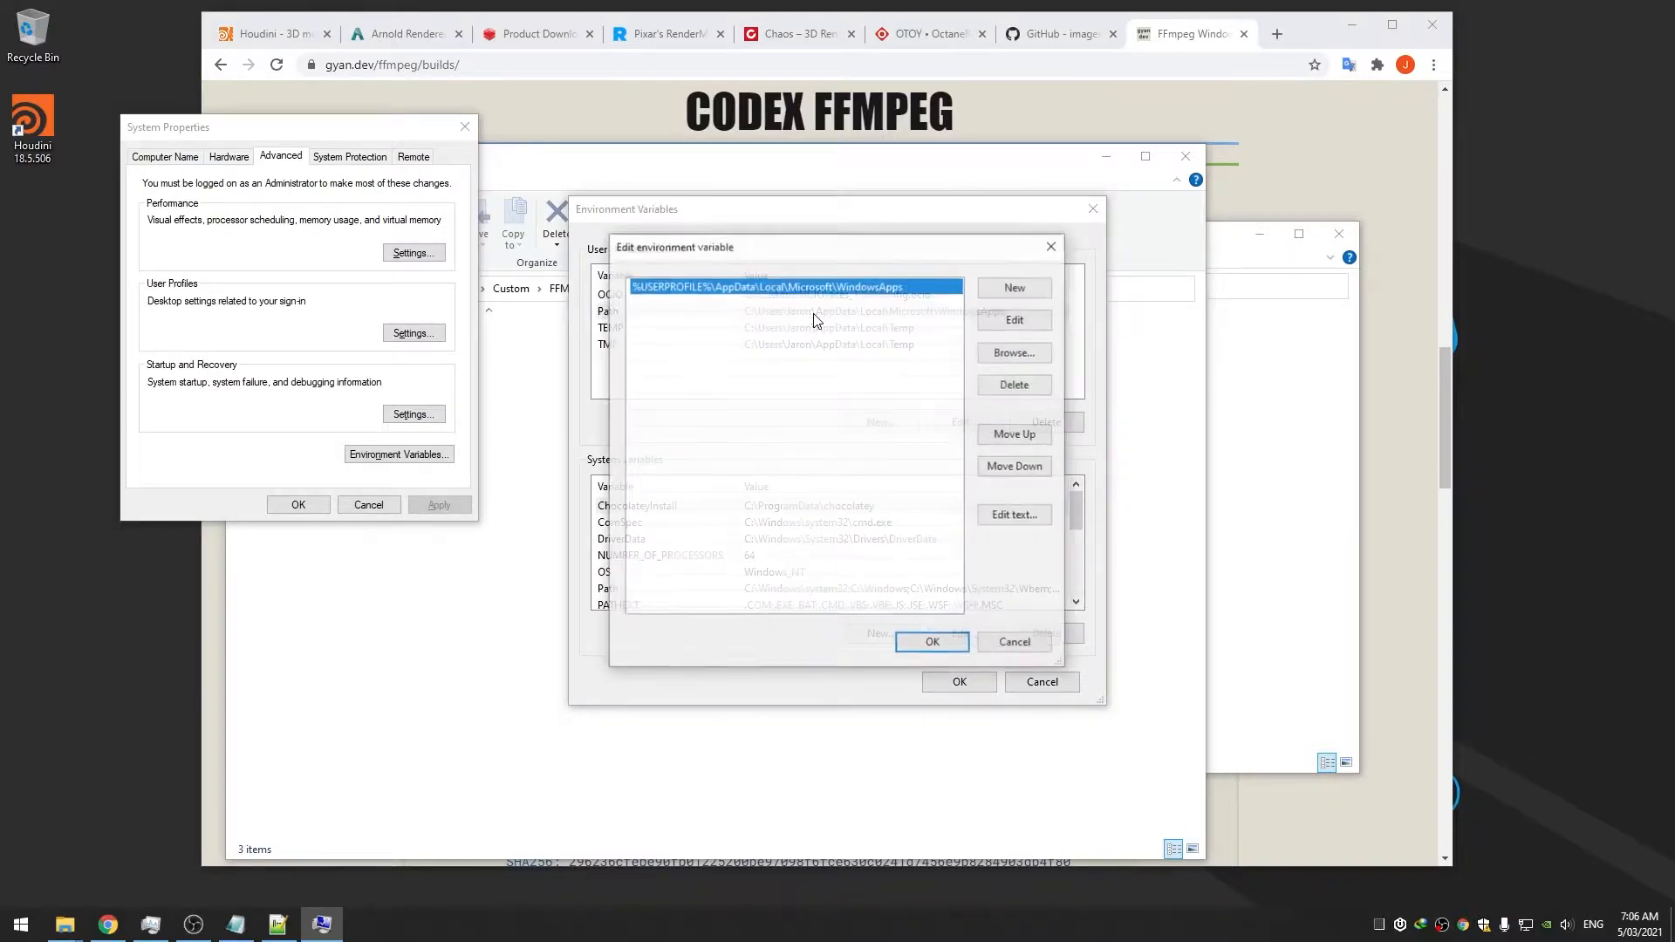
left_click(1001, 291)
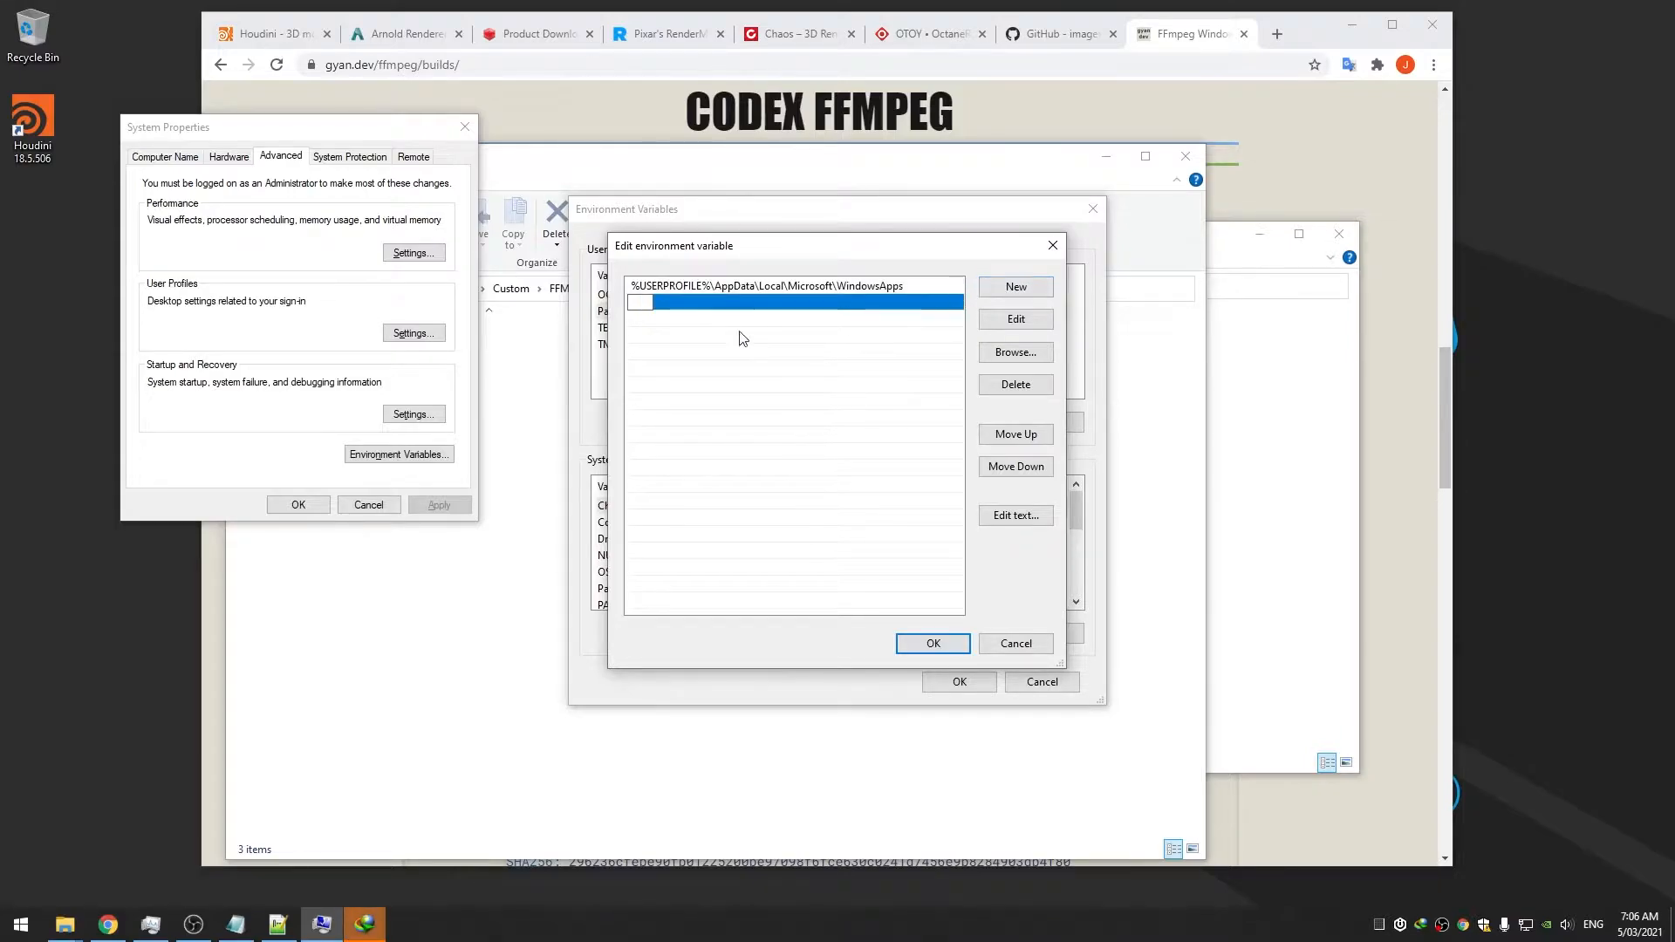
left_click(1027, 357)
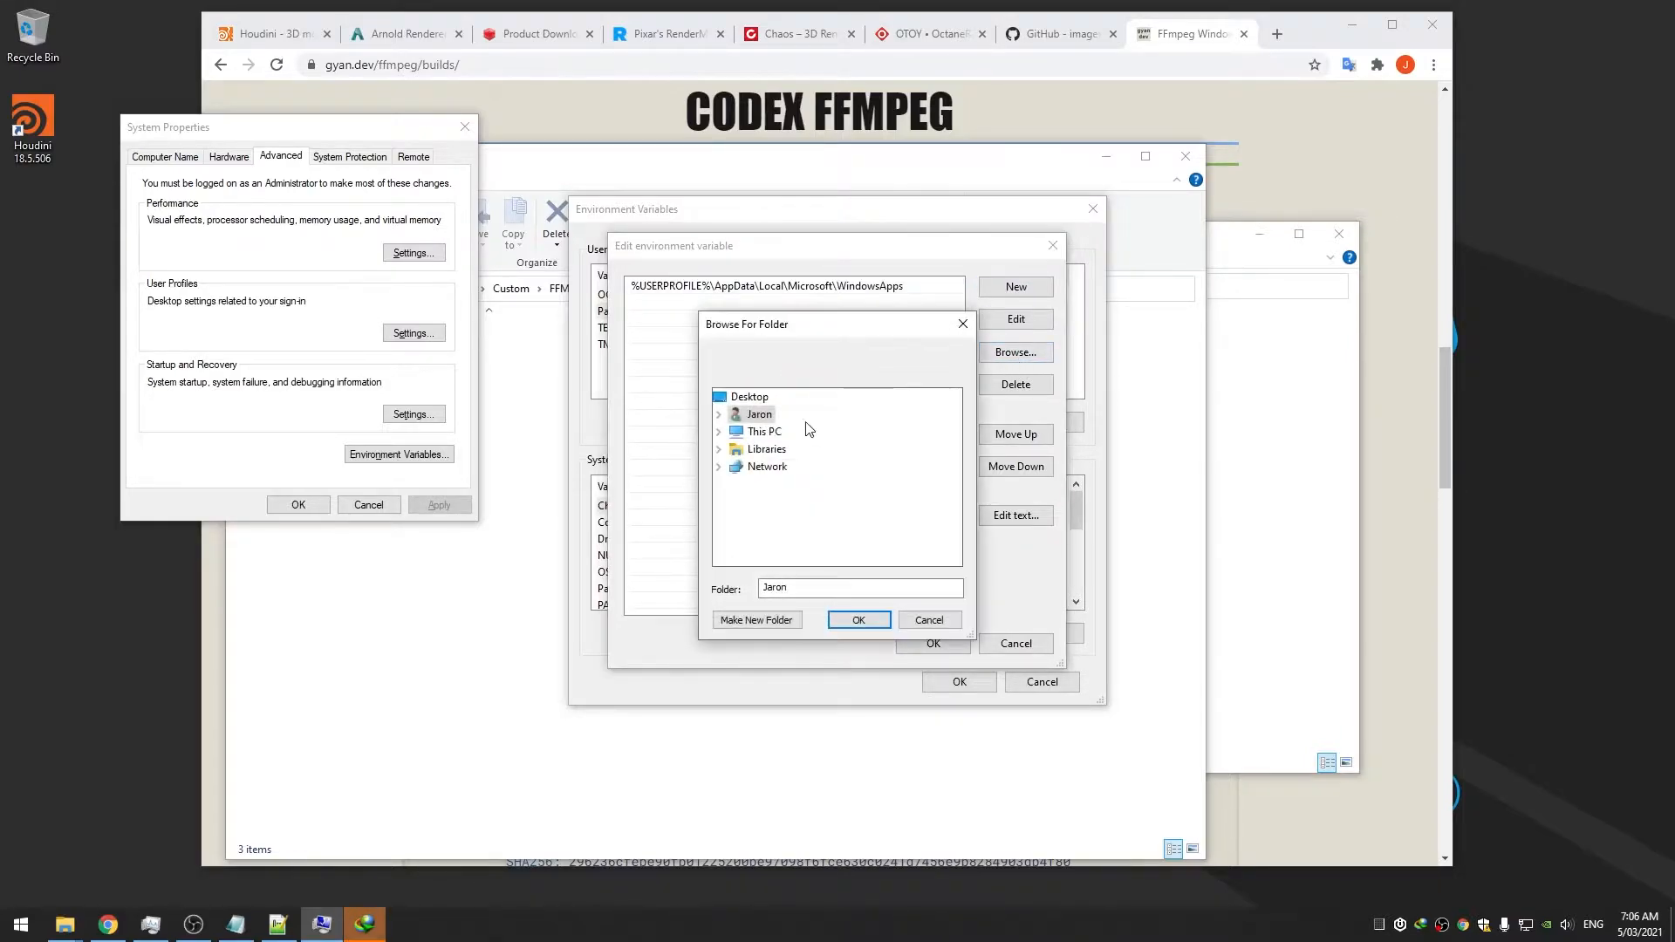
left_click(719, 432)
left_click(735, 521)
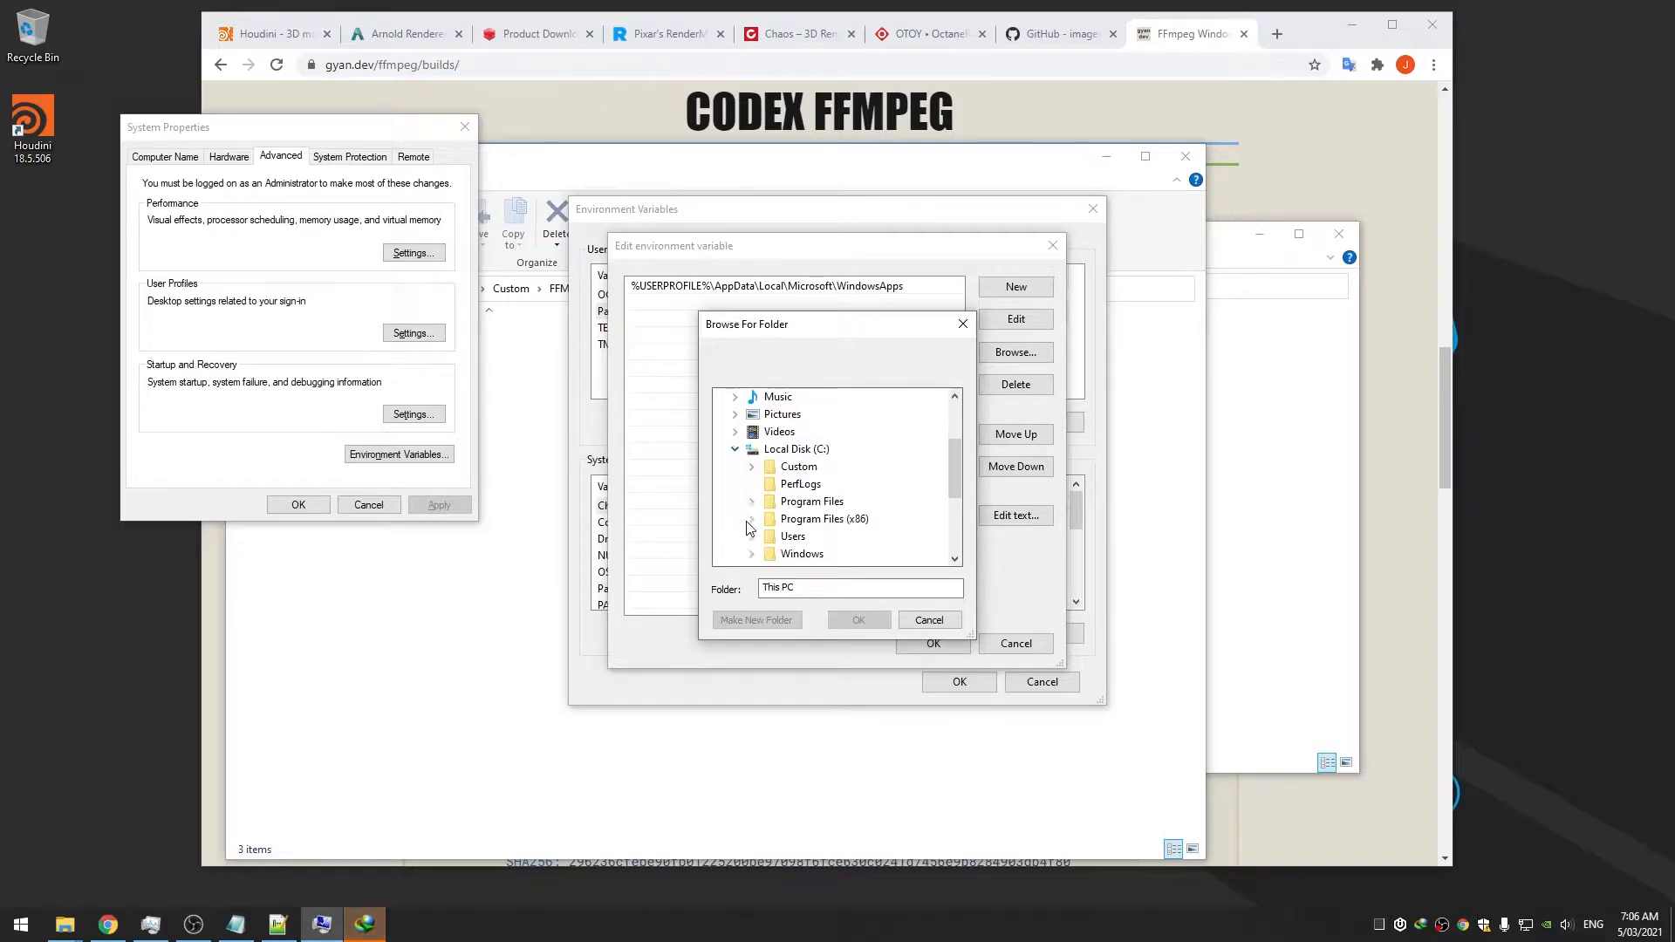
left_click(751, 467)
left_click(815, 484)
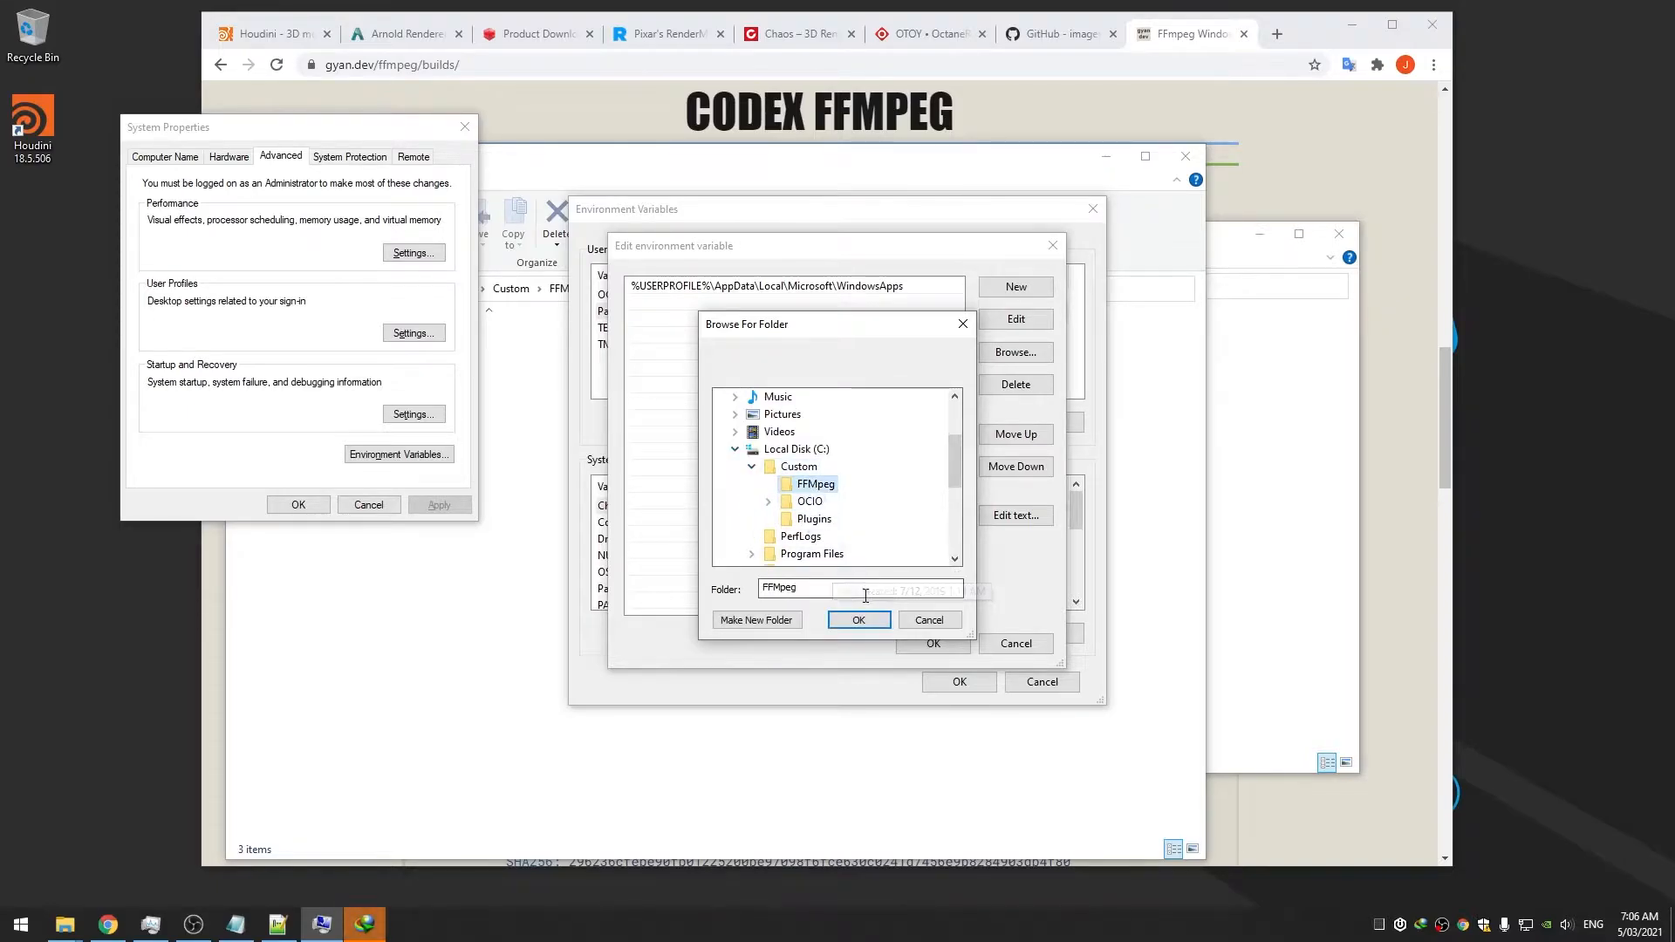
left_click(859, 620)
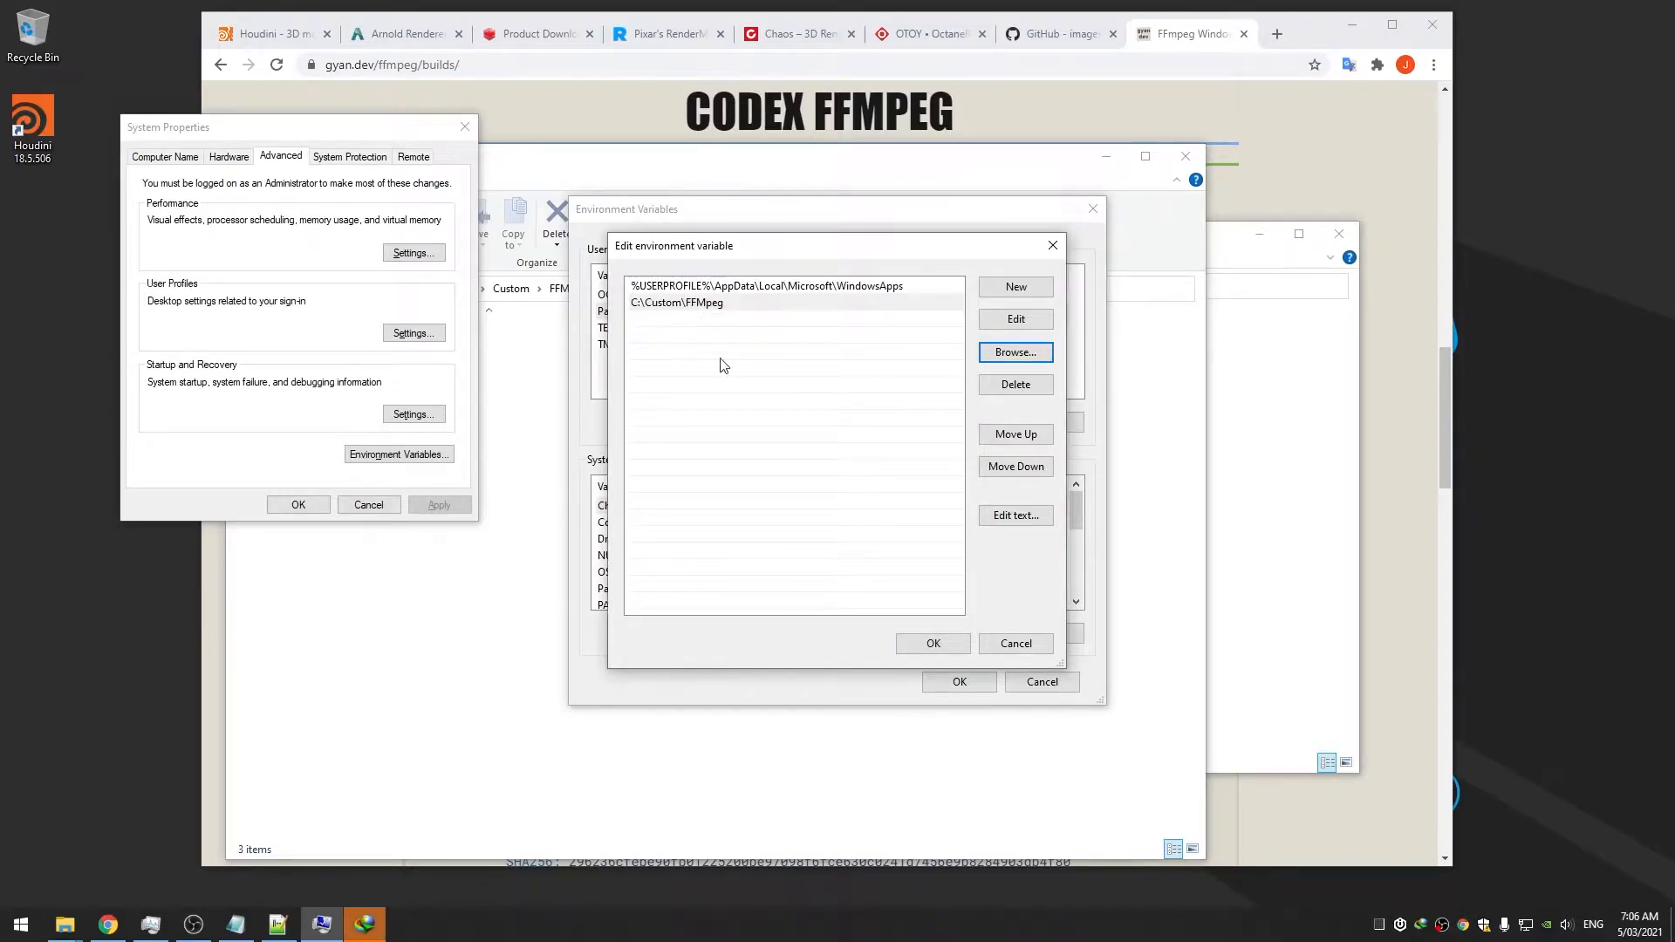
Save the Path change, close System Properties and dismiss the download manager prompt
left_click(916, 643)
left_click(939, 679)
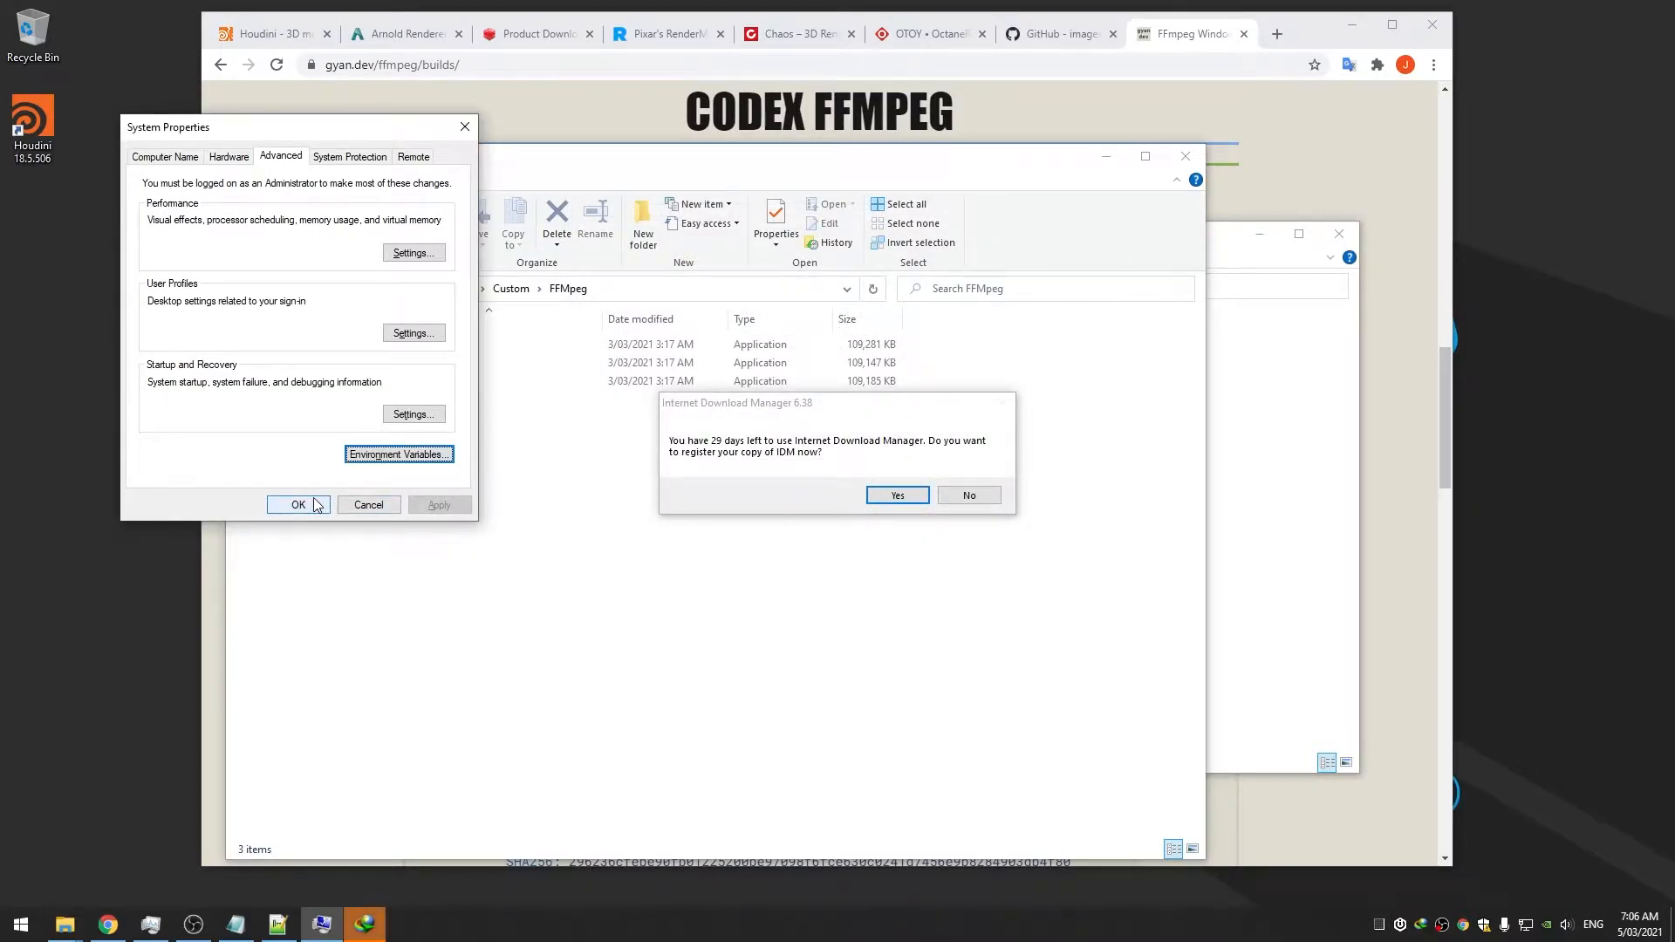
left_click(316, 505)
left_click(977, 495)
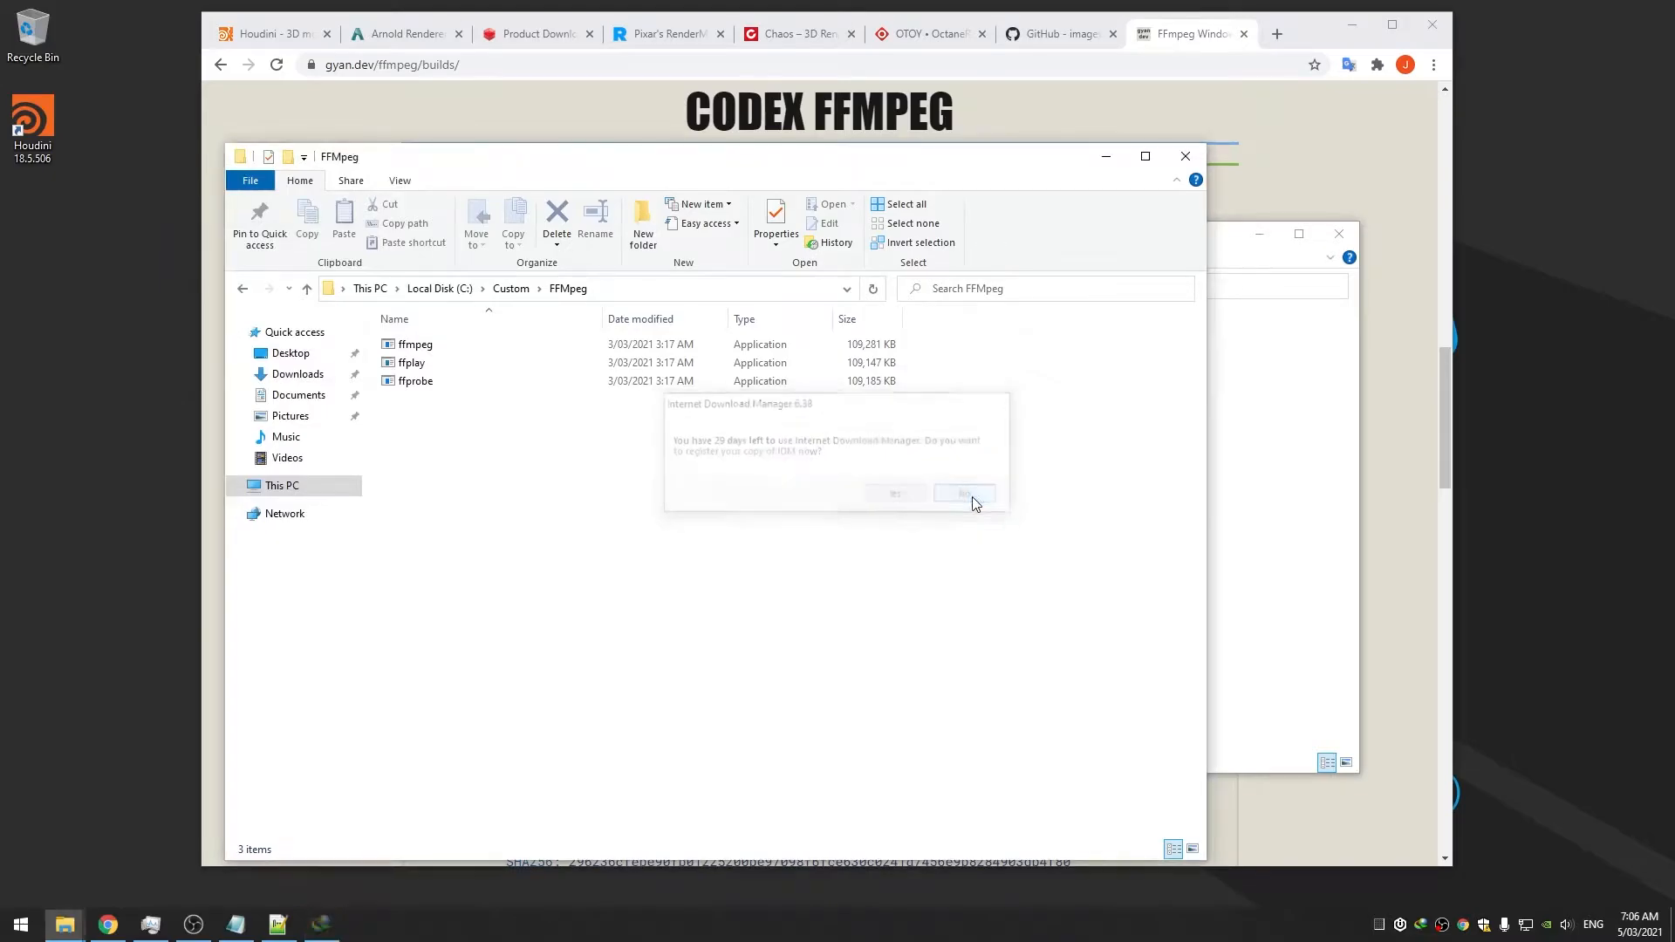
key("super")
Run ffmpeg in a fresh Command Prompt and confirm it reports version 2021-03-03
type("cmd")
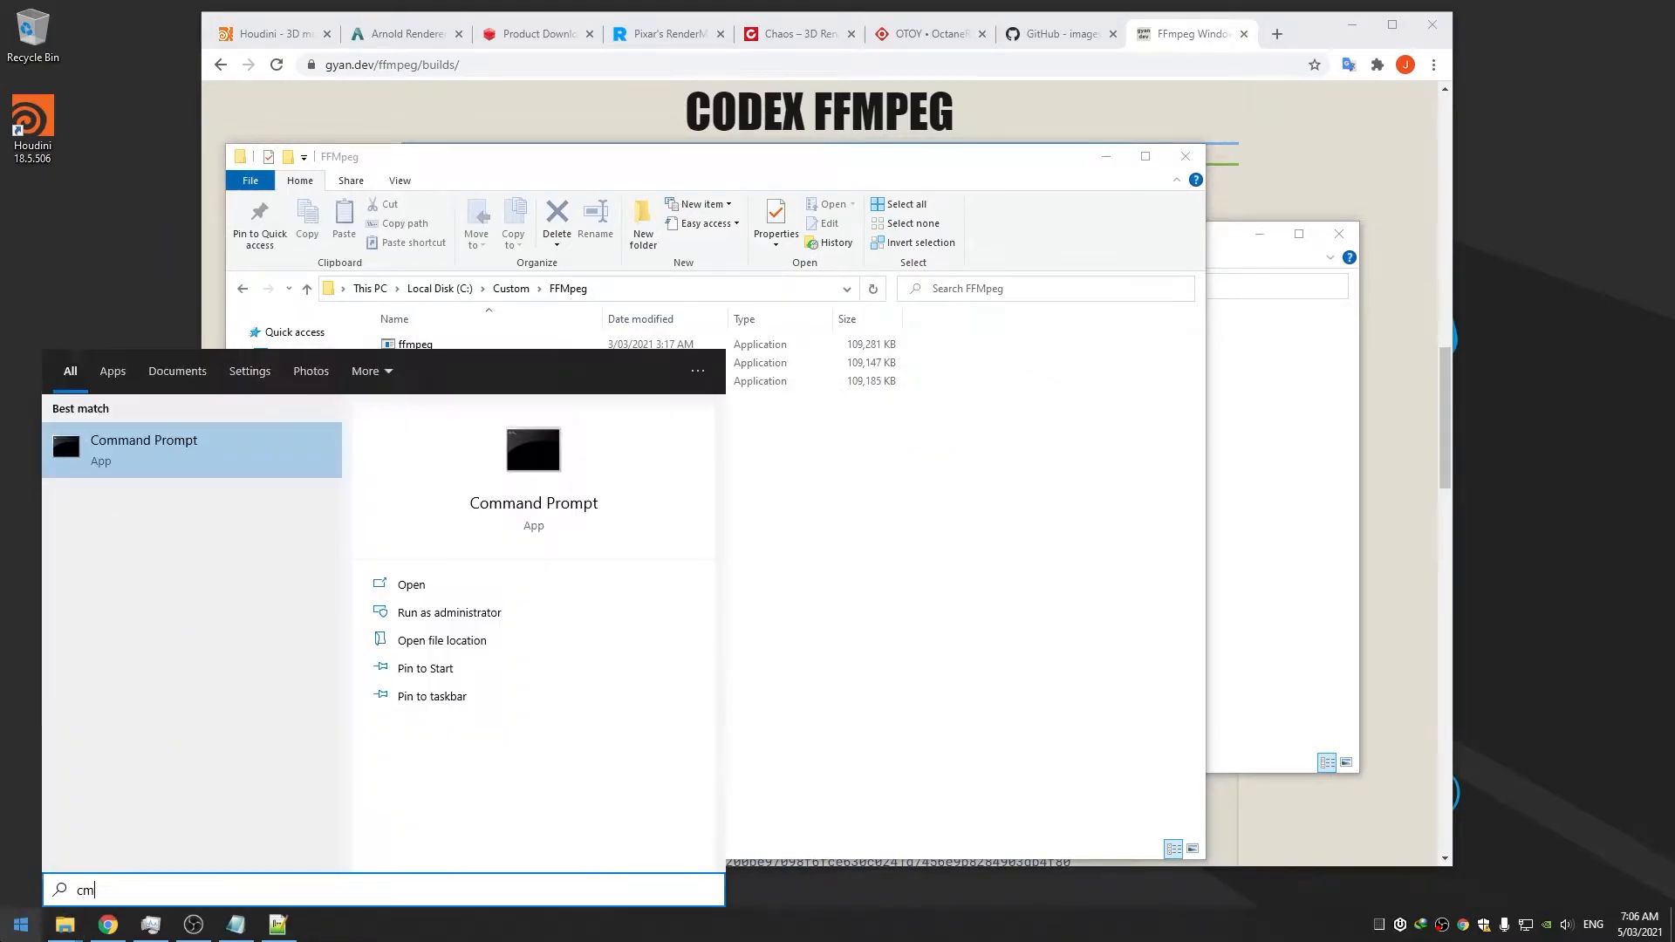
key("Return")
type("ffmp")
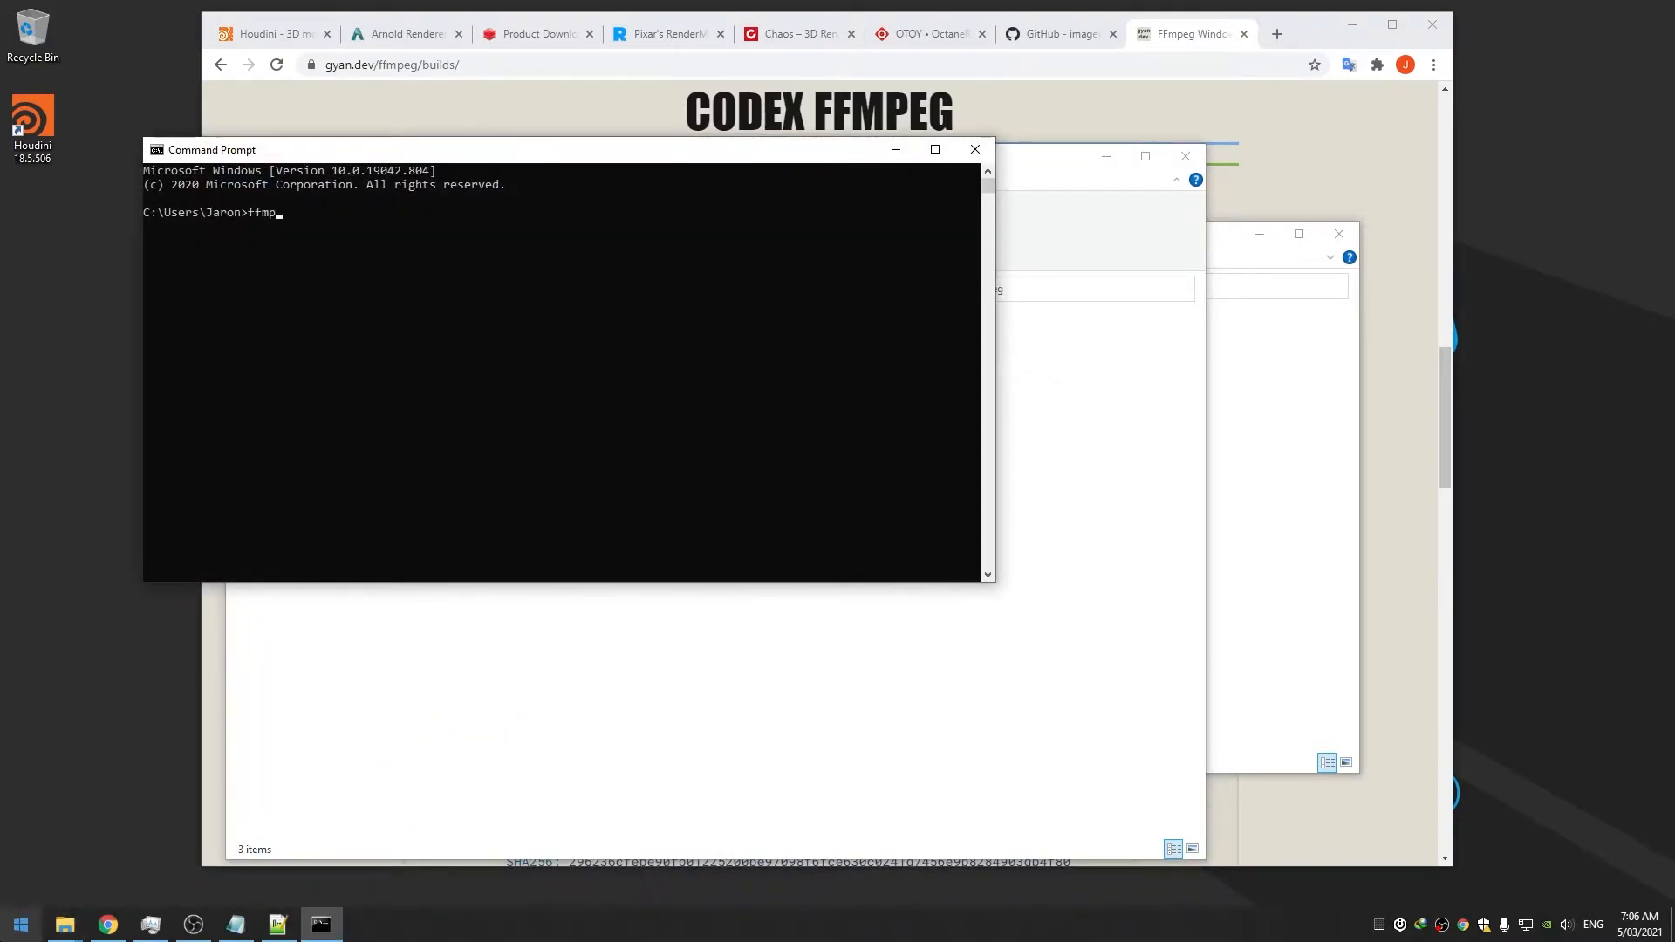
type("eg")
key("Return")
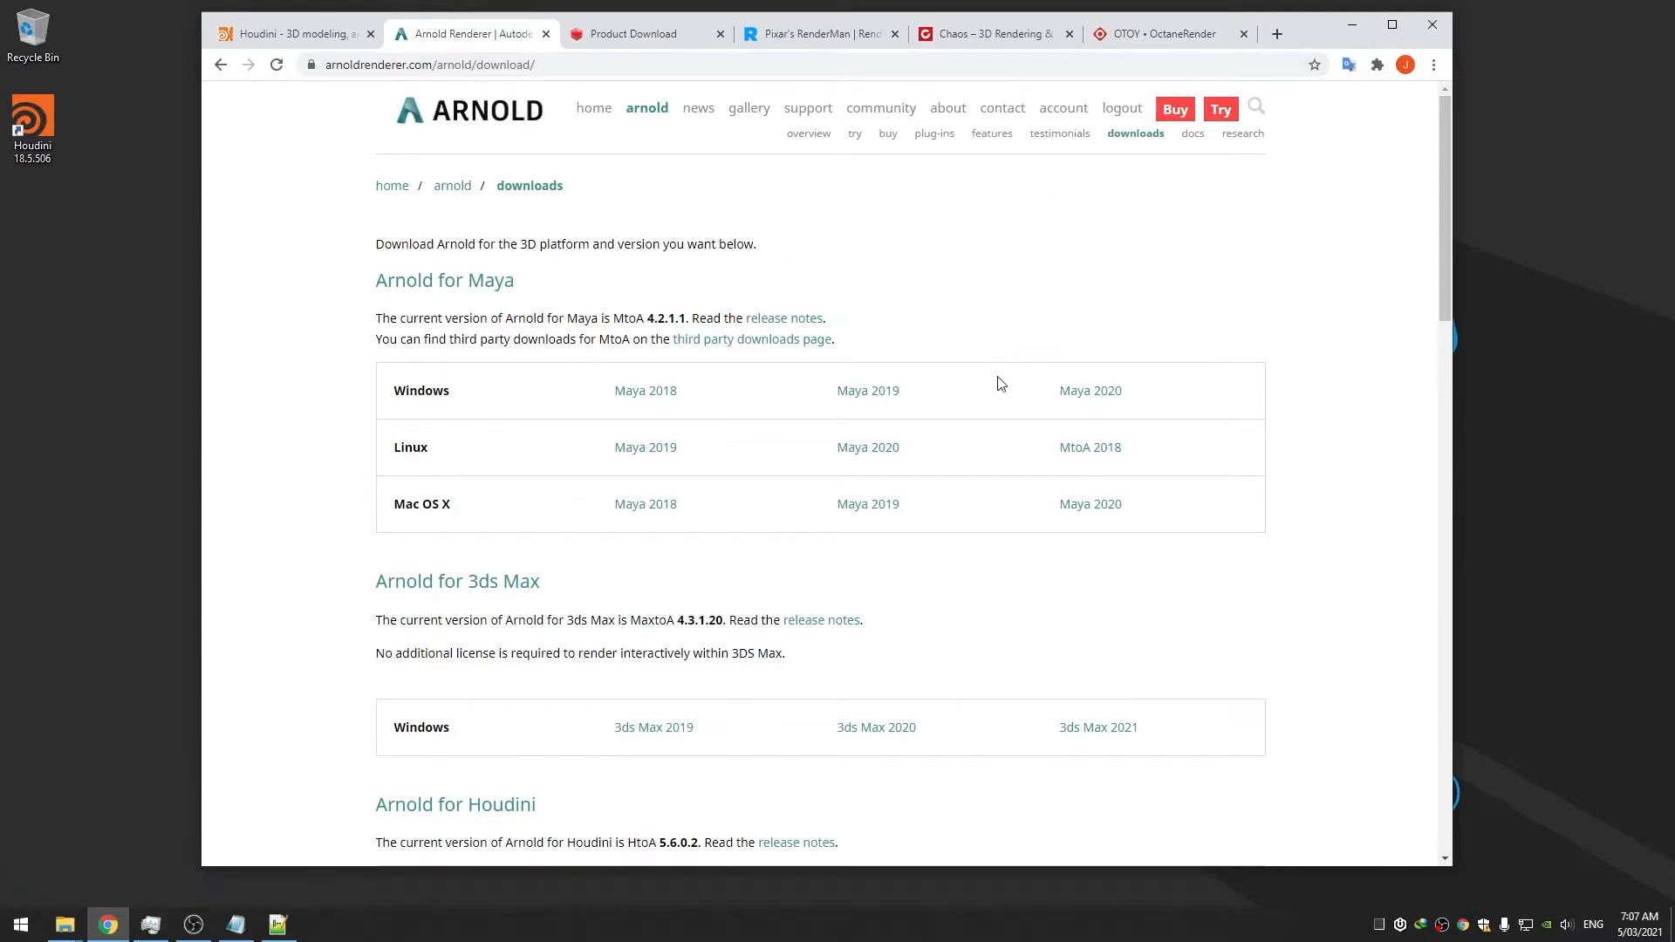
Scroll the Arnold downloads page down to the Arnold for Houdini (HtoA 5.6.0.2) table
scroll(1002, 379, "down", 5)
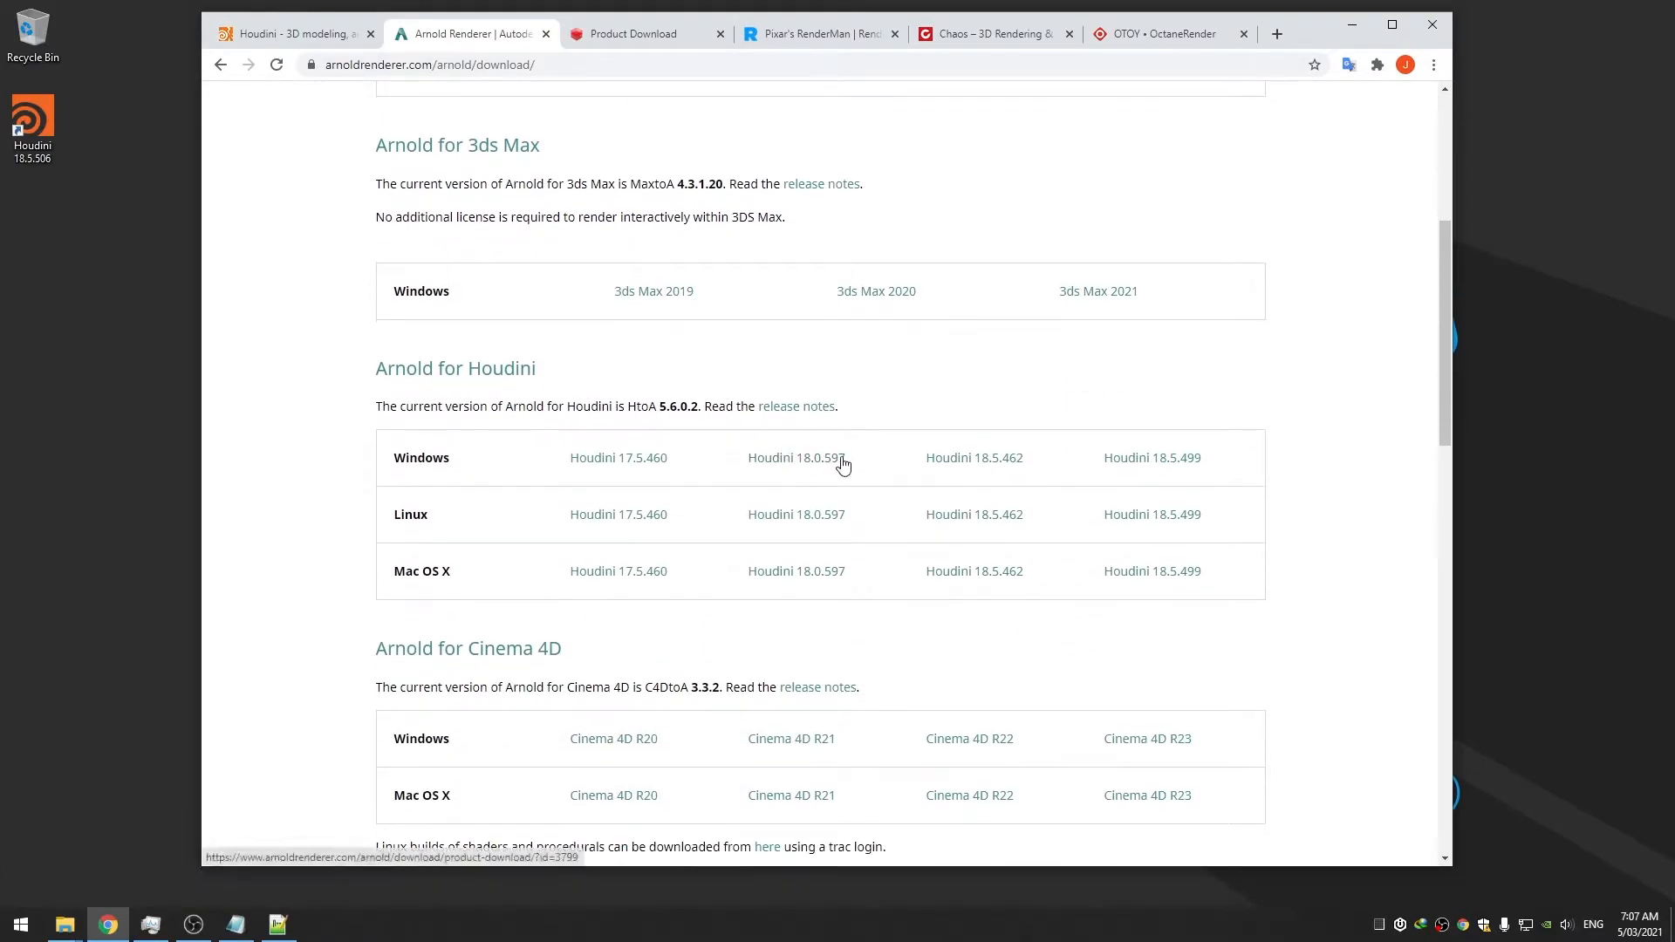
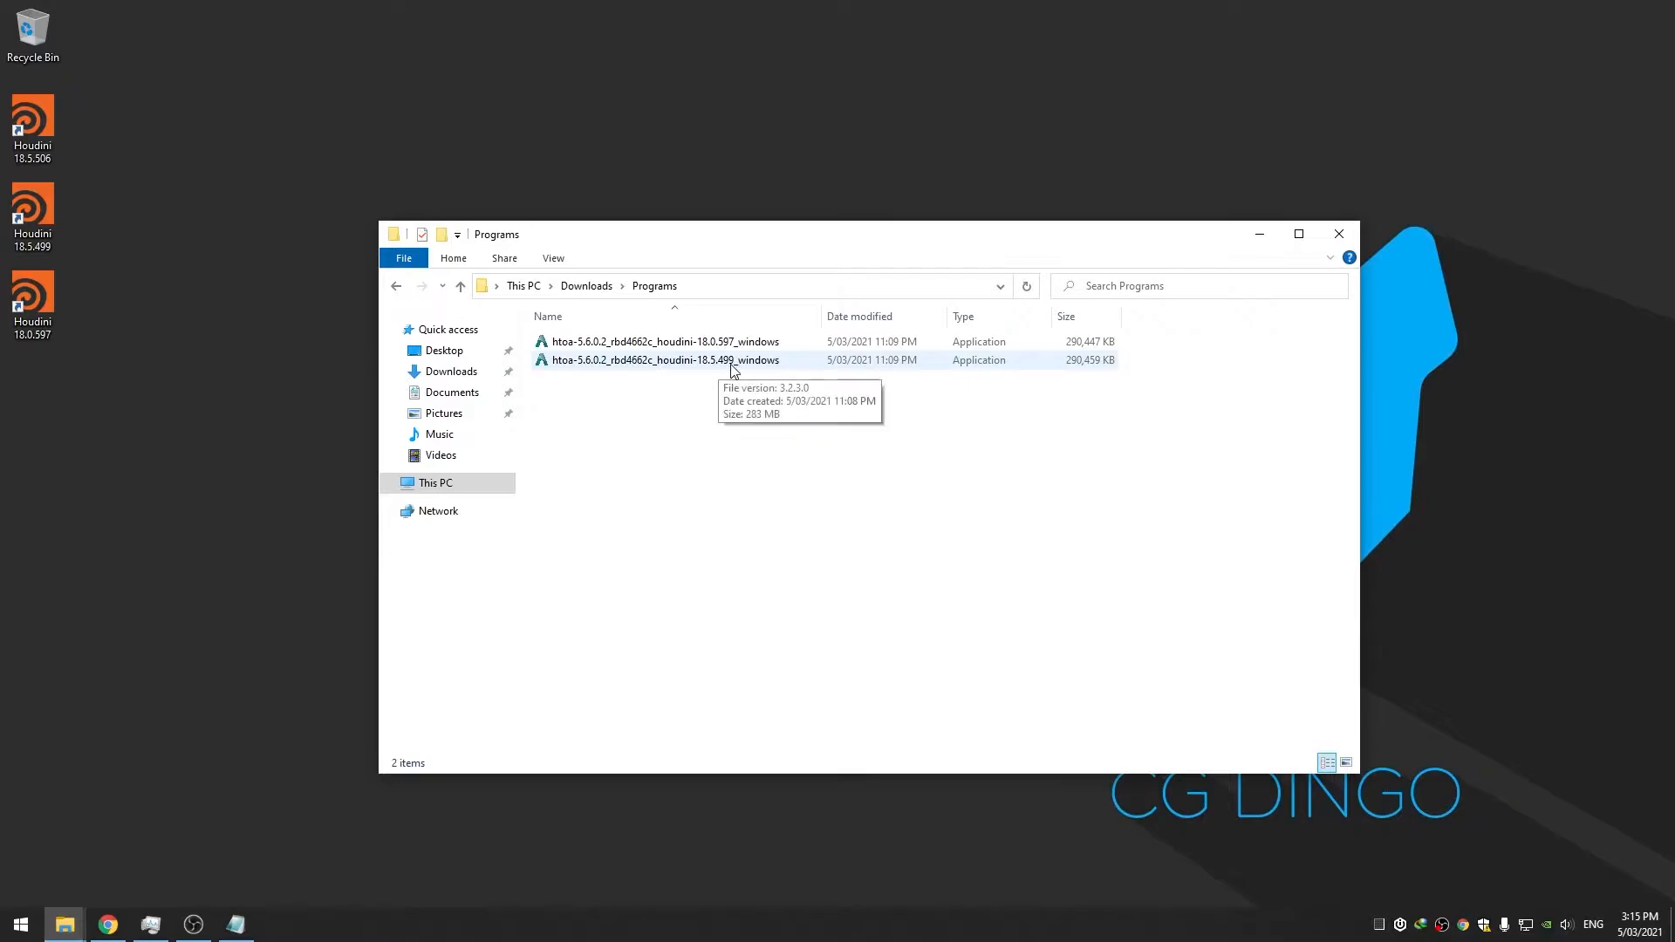
Run the HtoA 18.5.499 installer set to extract contents only into C:\Custom\Plugins
double_click(690, 366)
left_click(1032, 706)
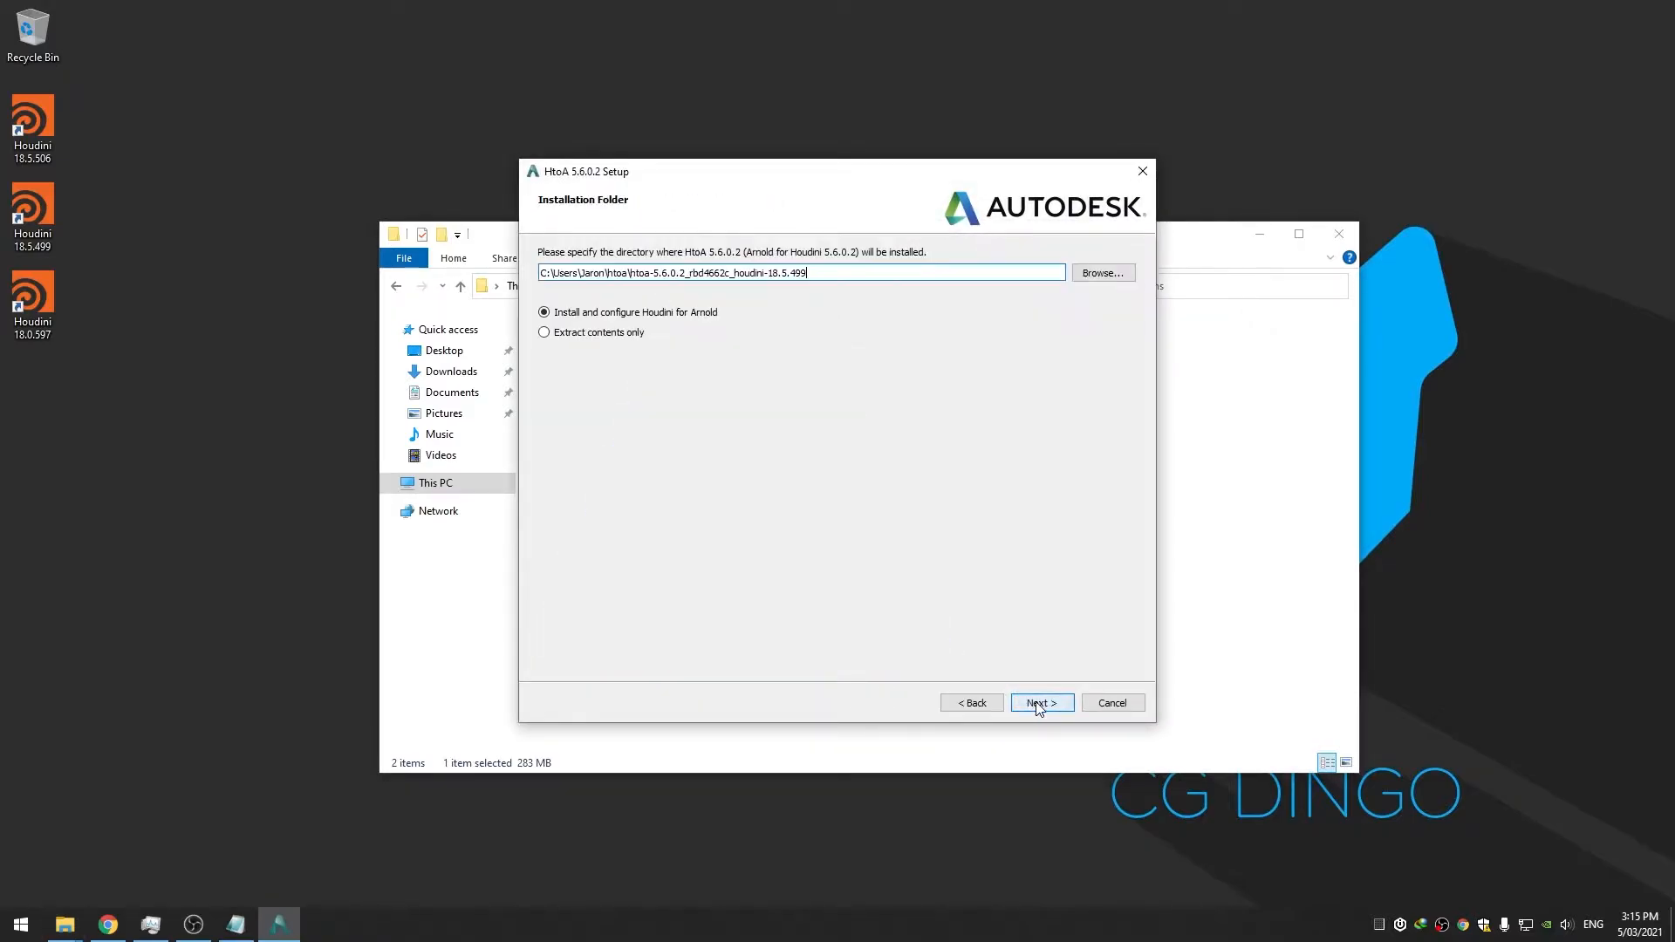
left_click(585, 334)
left_click(1081, 276)
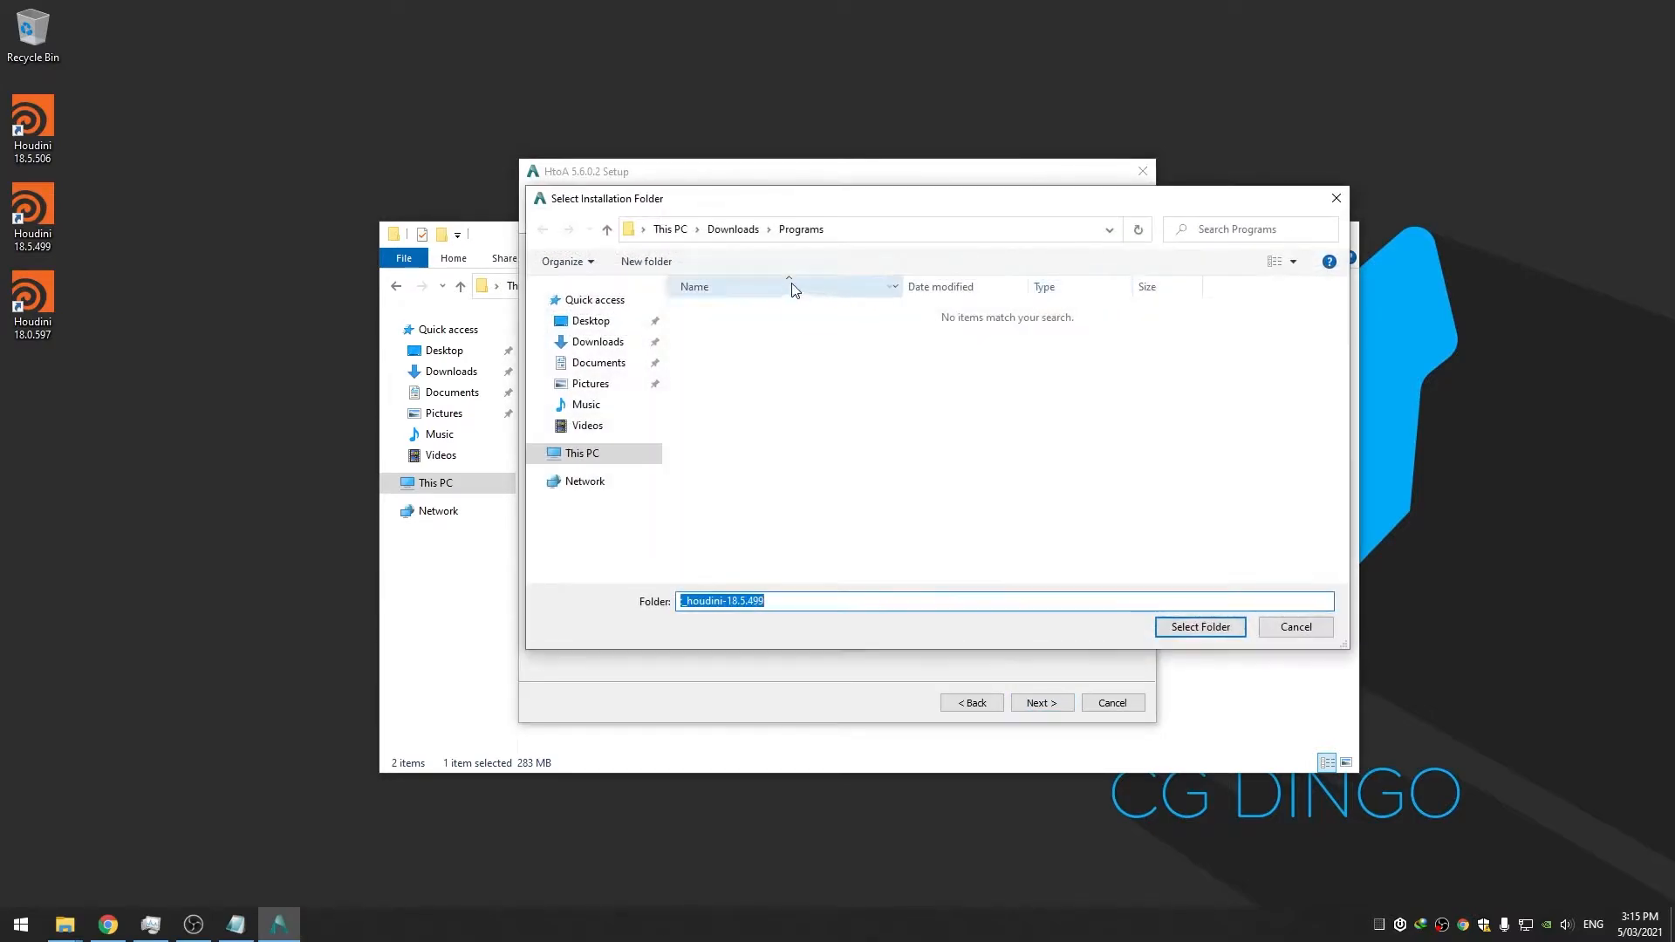
left_click(577, 454)
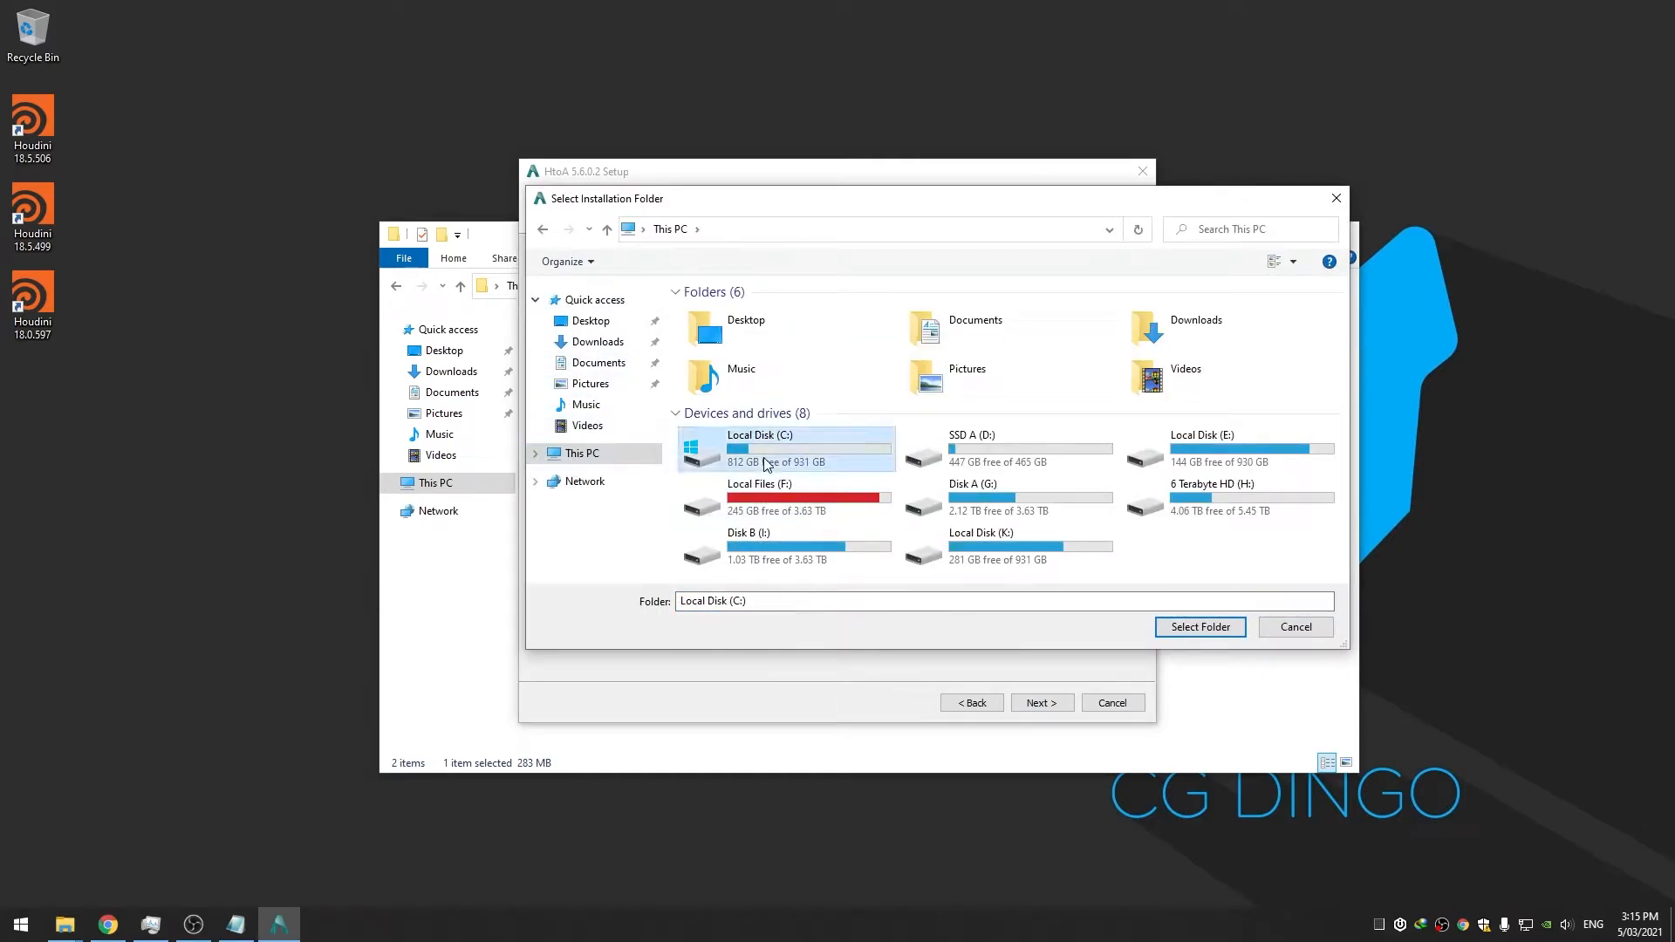
double_click(760, 461)
double_click(747, 316)
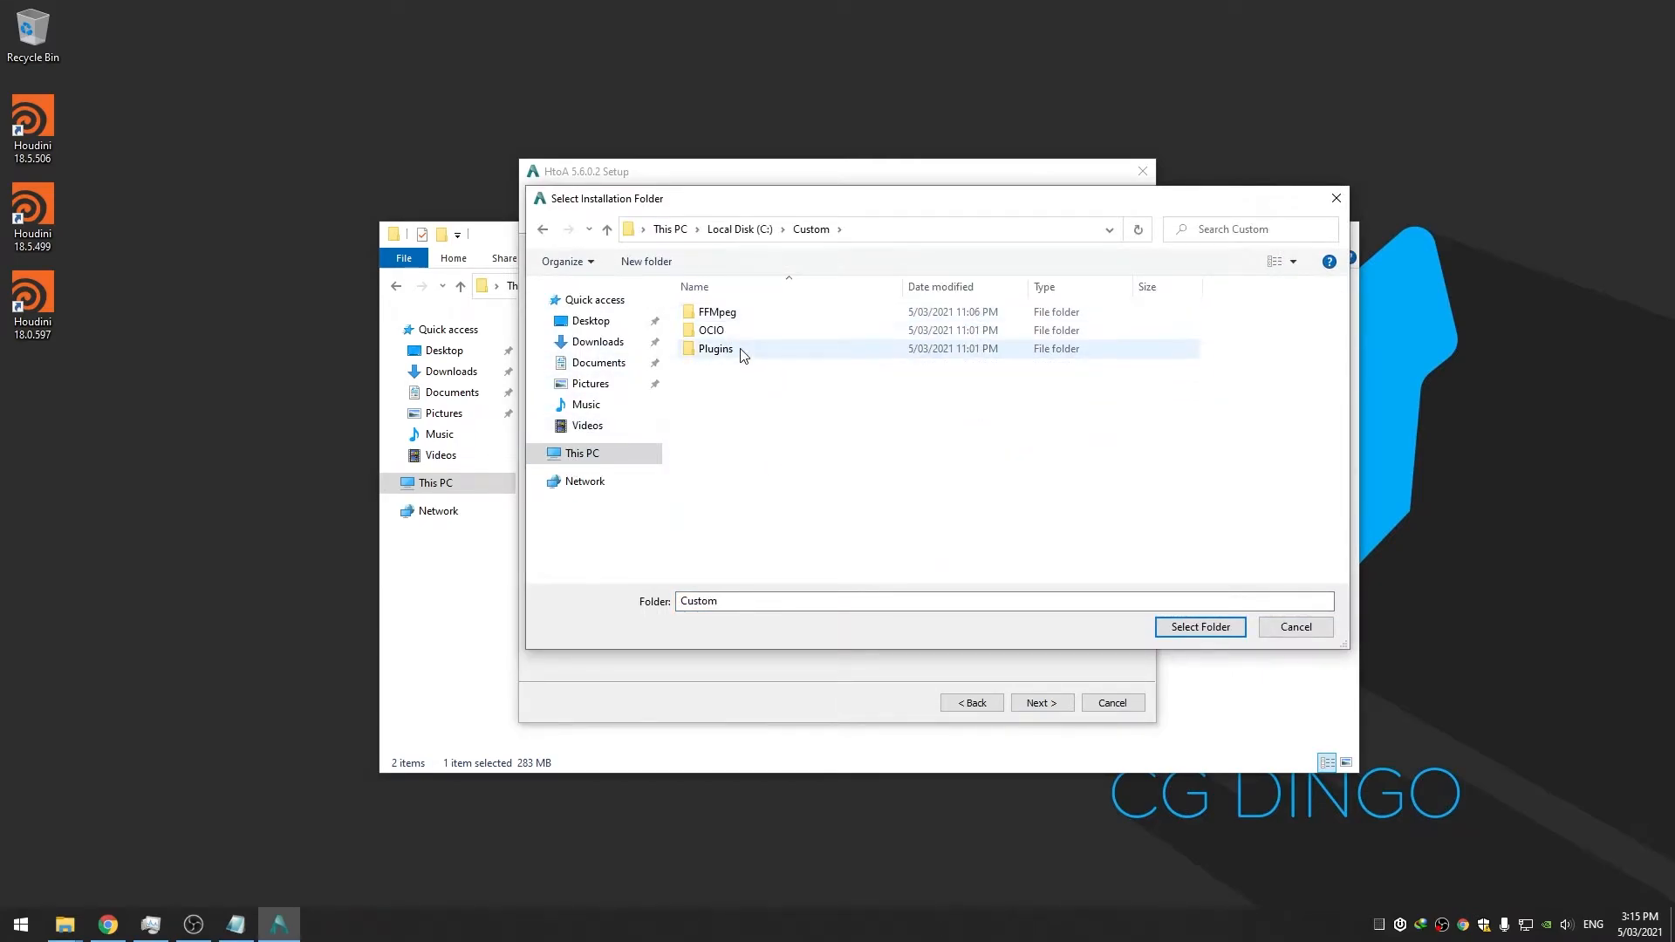
double_click(742, 350)
left_click_drag(849, 207, 1062, 367)
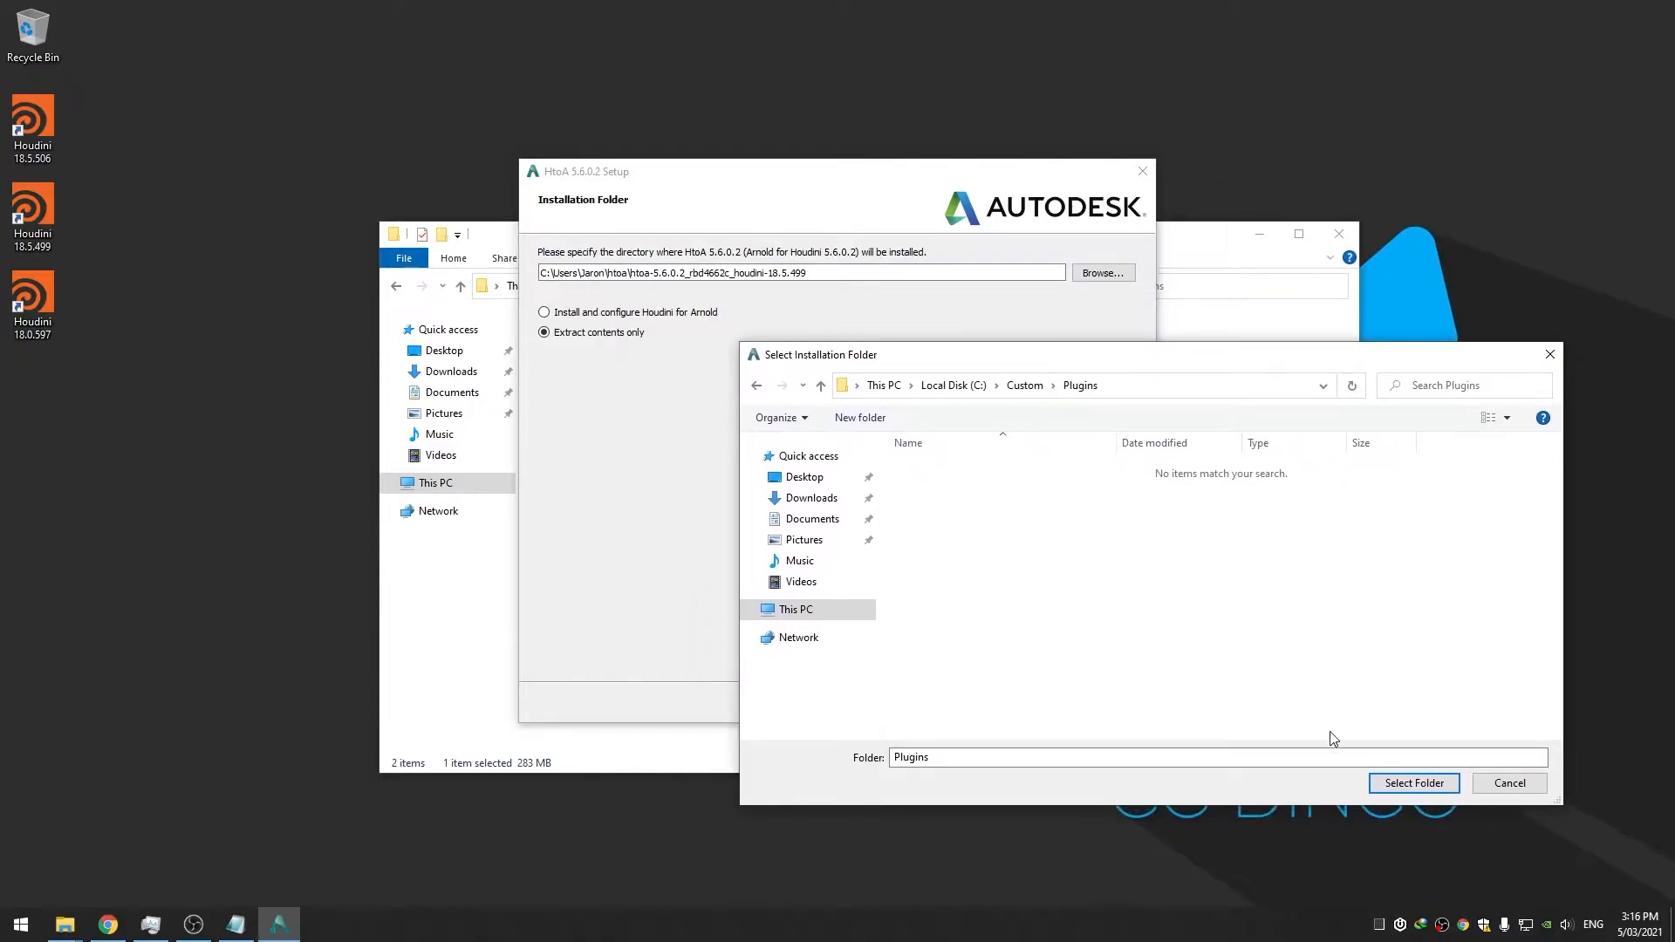
left_click(1405, 784)
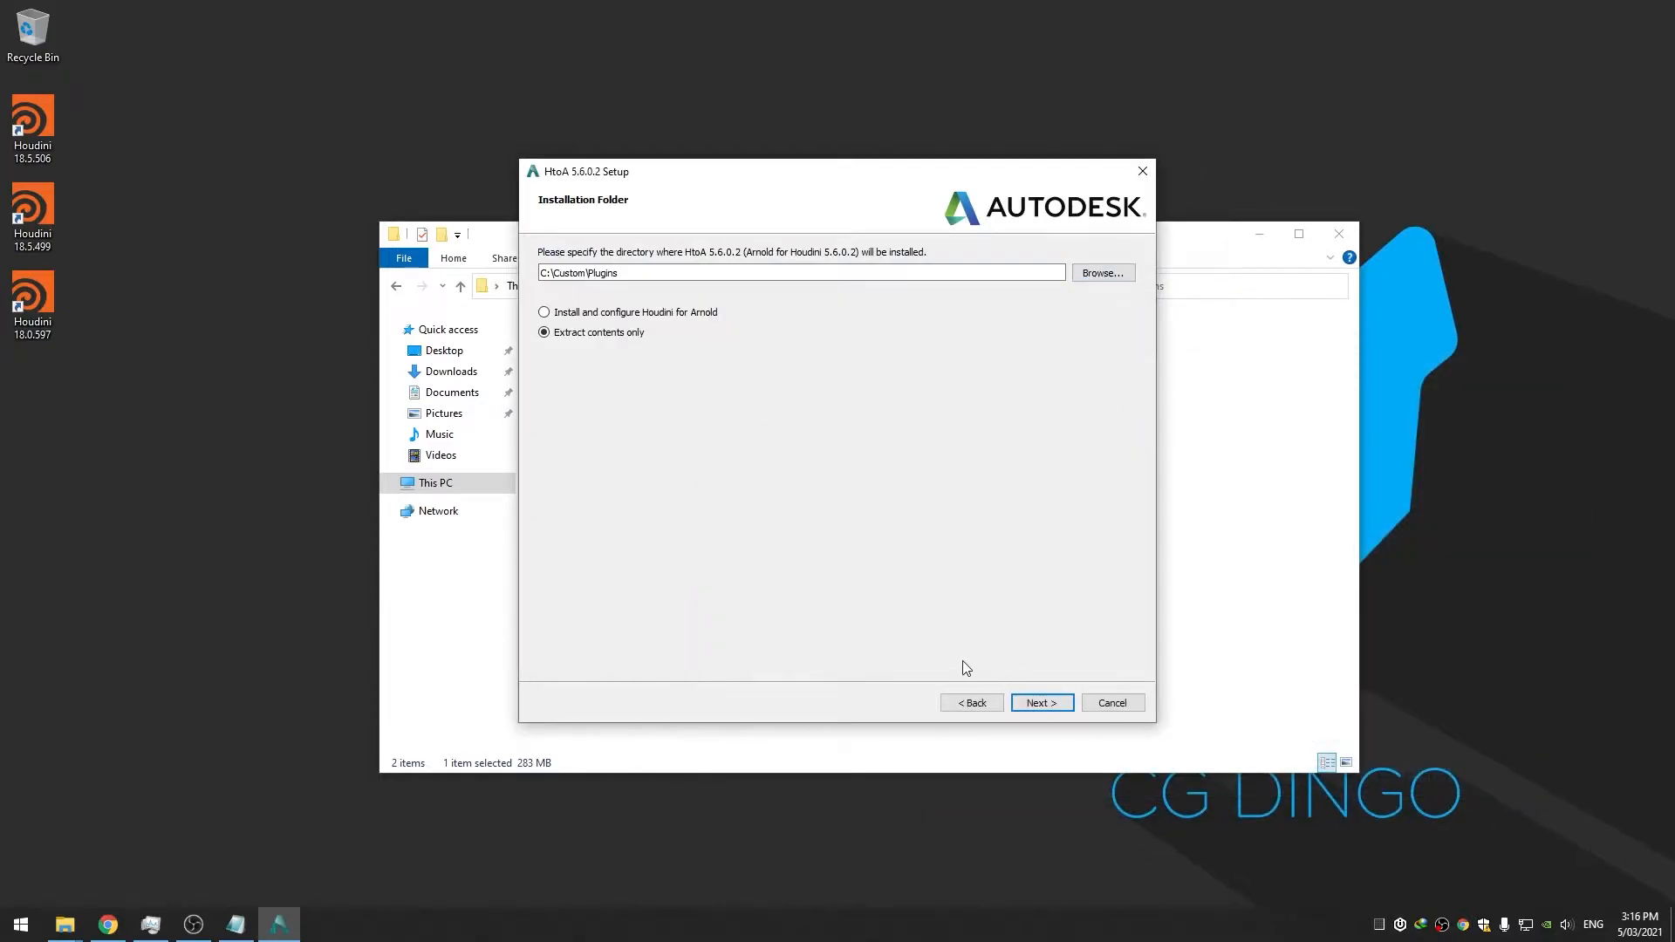
Accept the license, install, and finish the HtoA setup wizard
left_click(1052, 705)
left_click(604, 650)
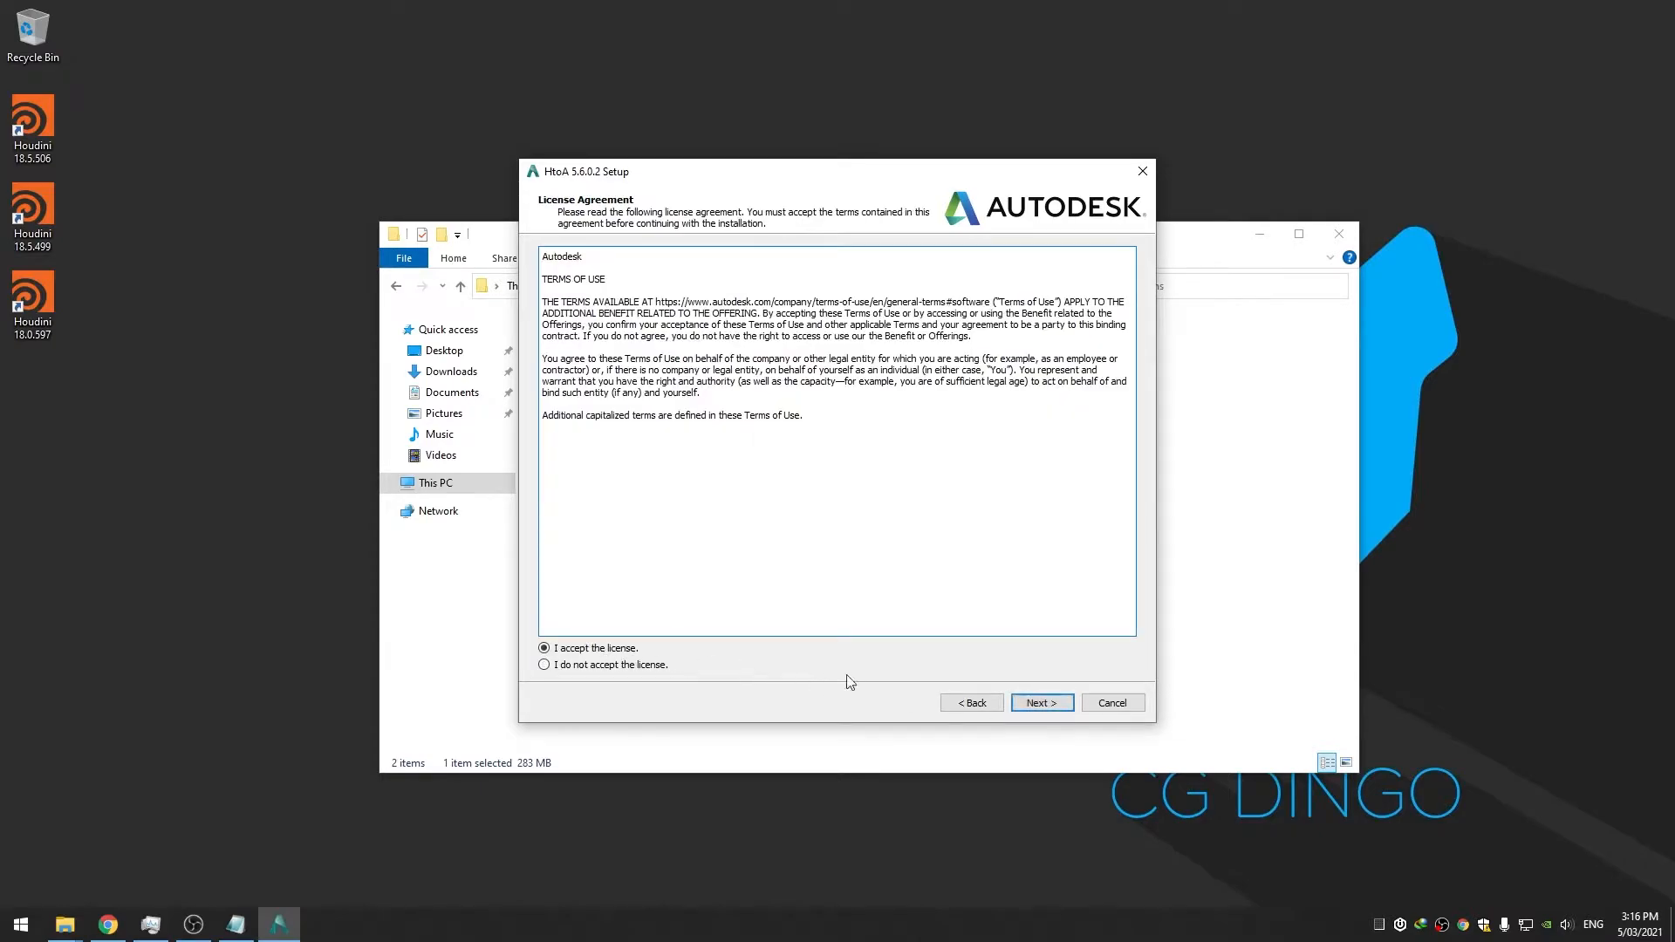
left_click(1032, 702)
left_click(1041, 706)
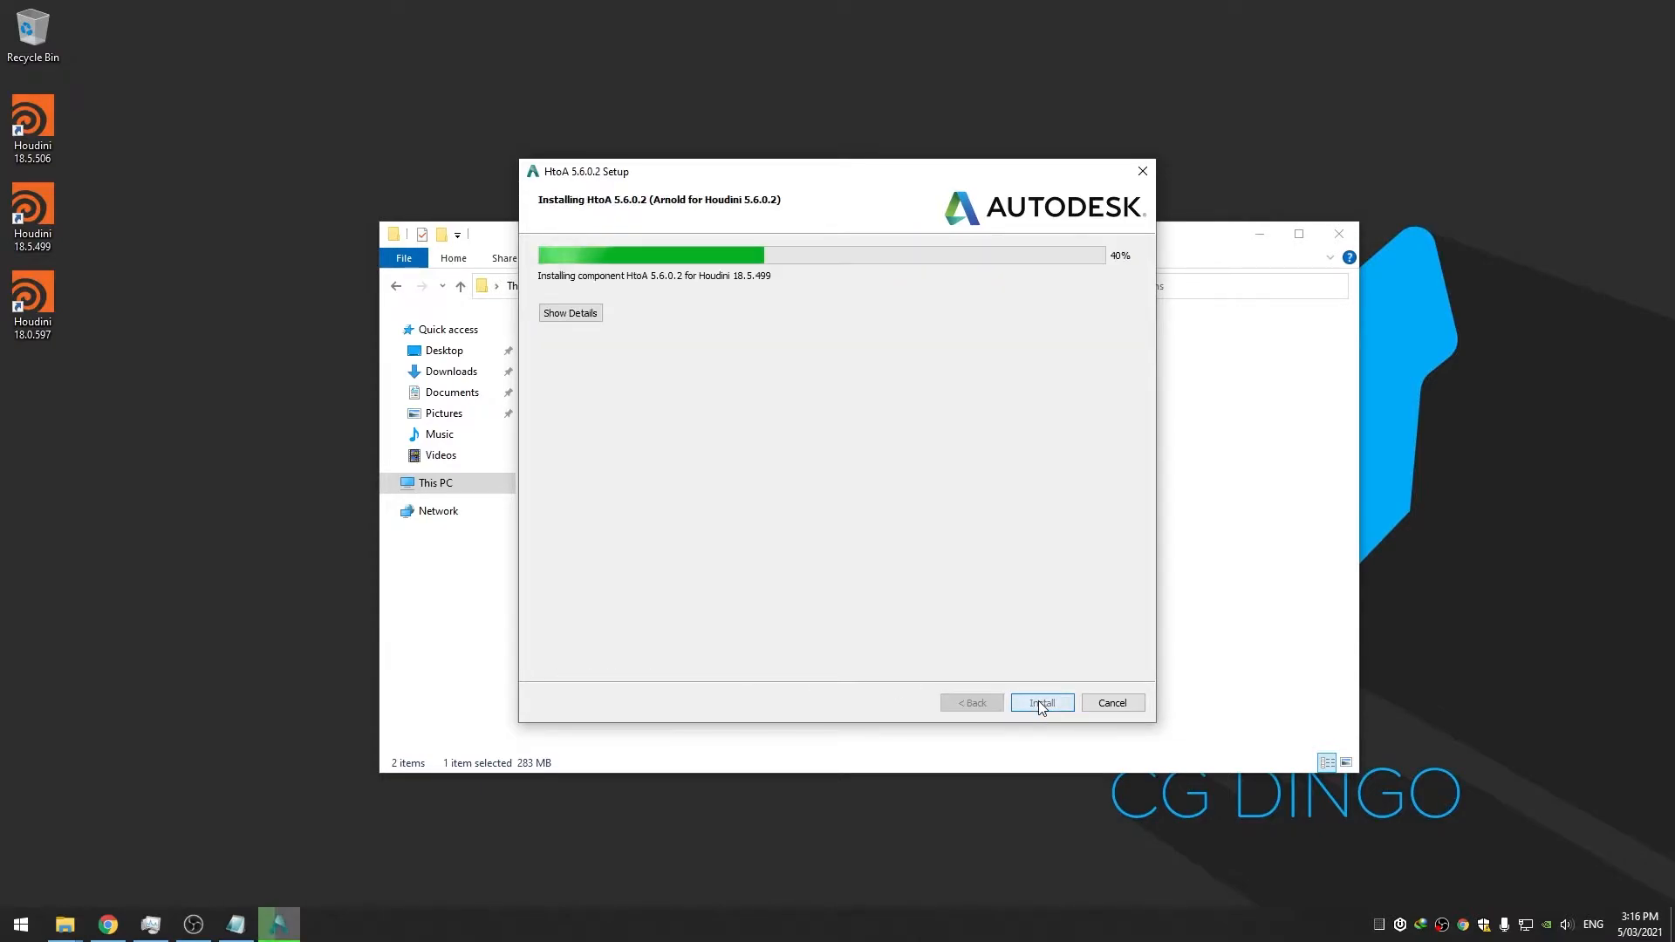
left_click(1101, 698)
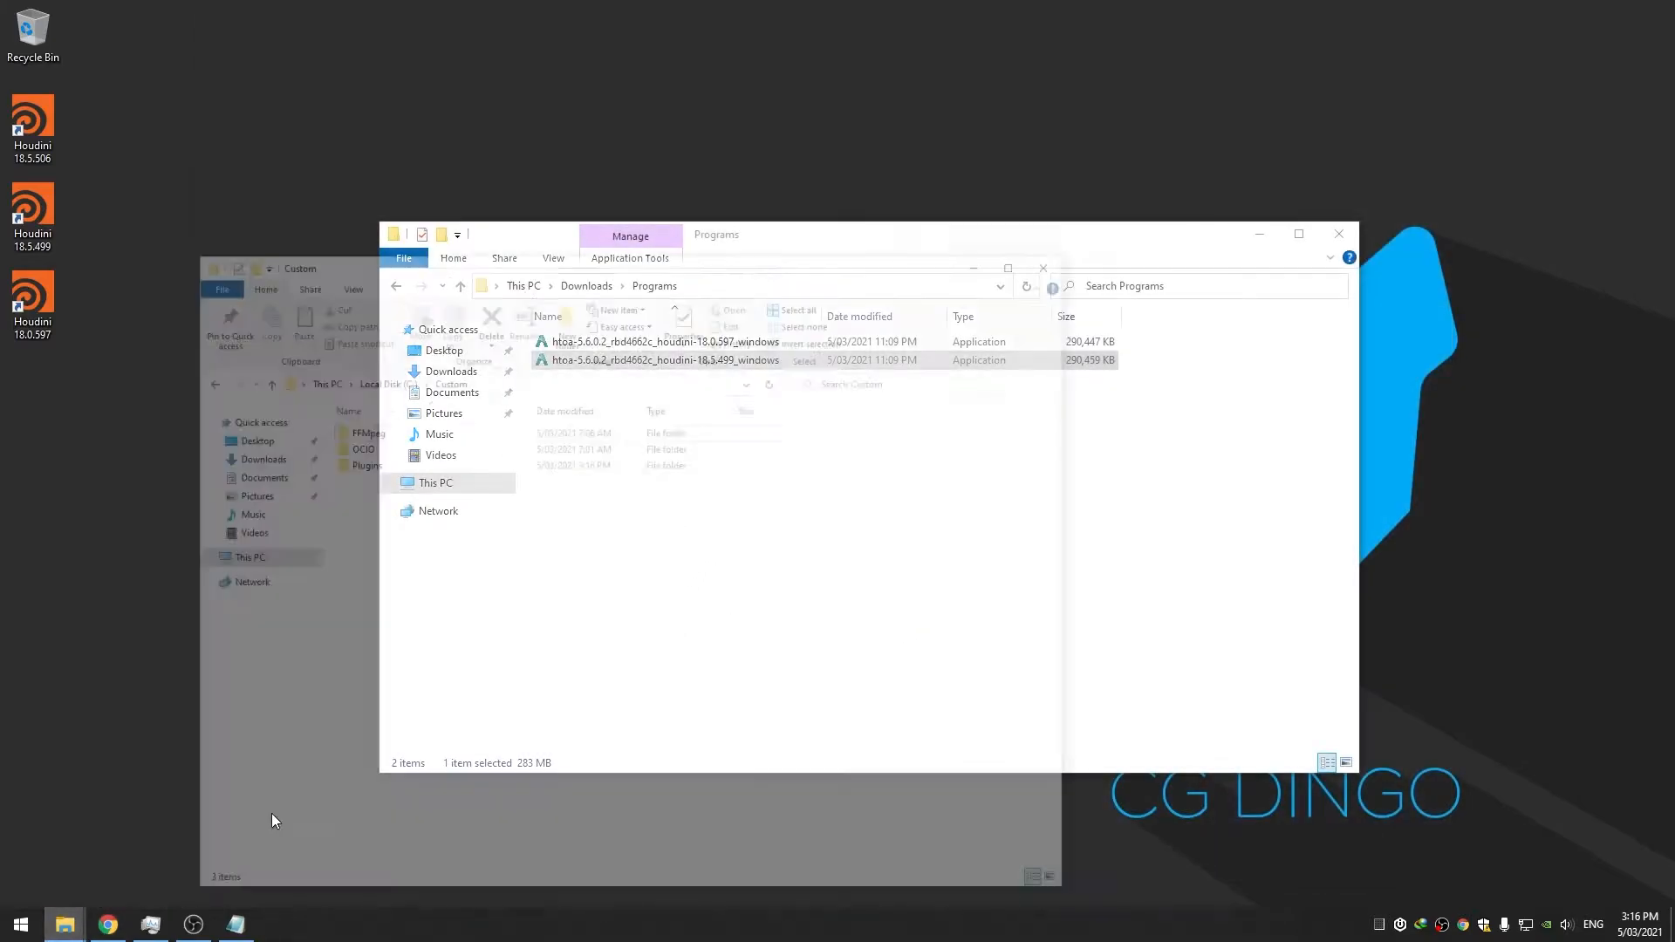
Open C:\Custom\Plugins and check the extracted htoa folder's contents
left_click(273, 815)
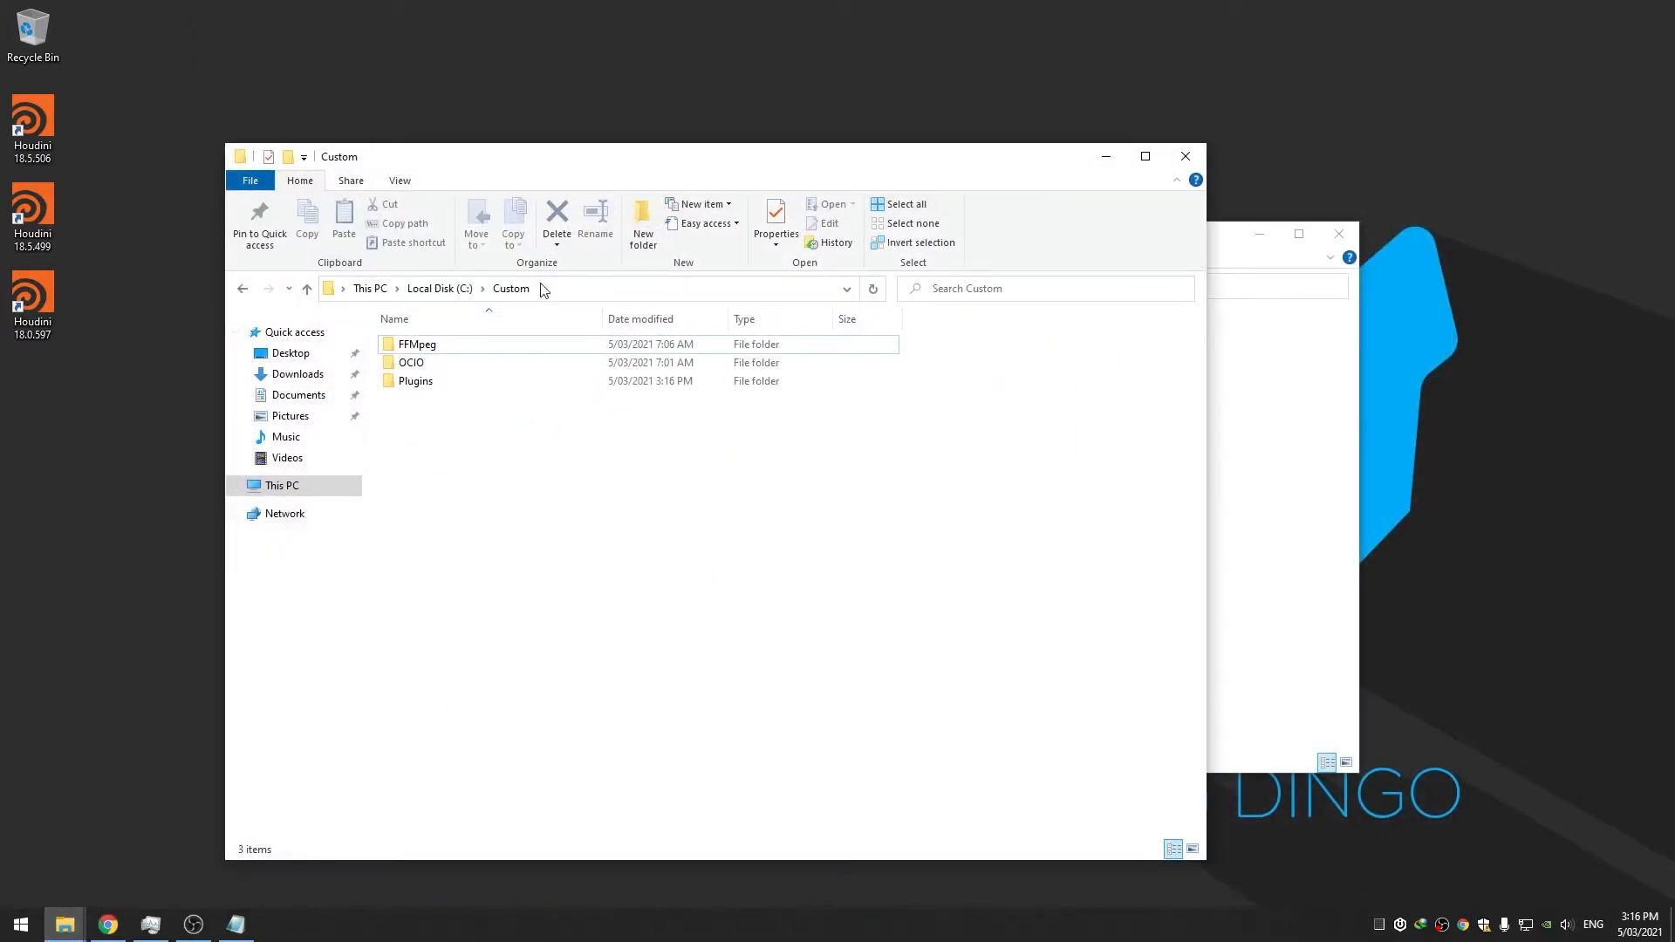
left_click_drag(620, 150, 620, 146)
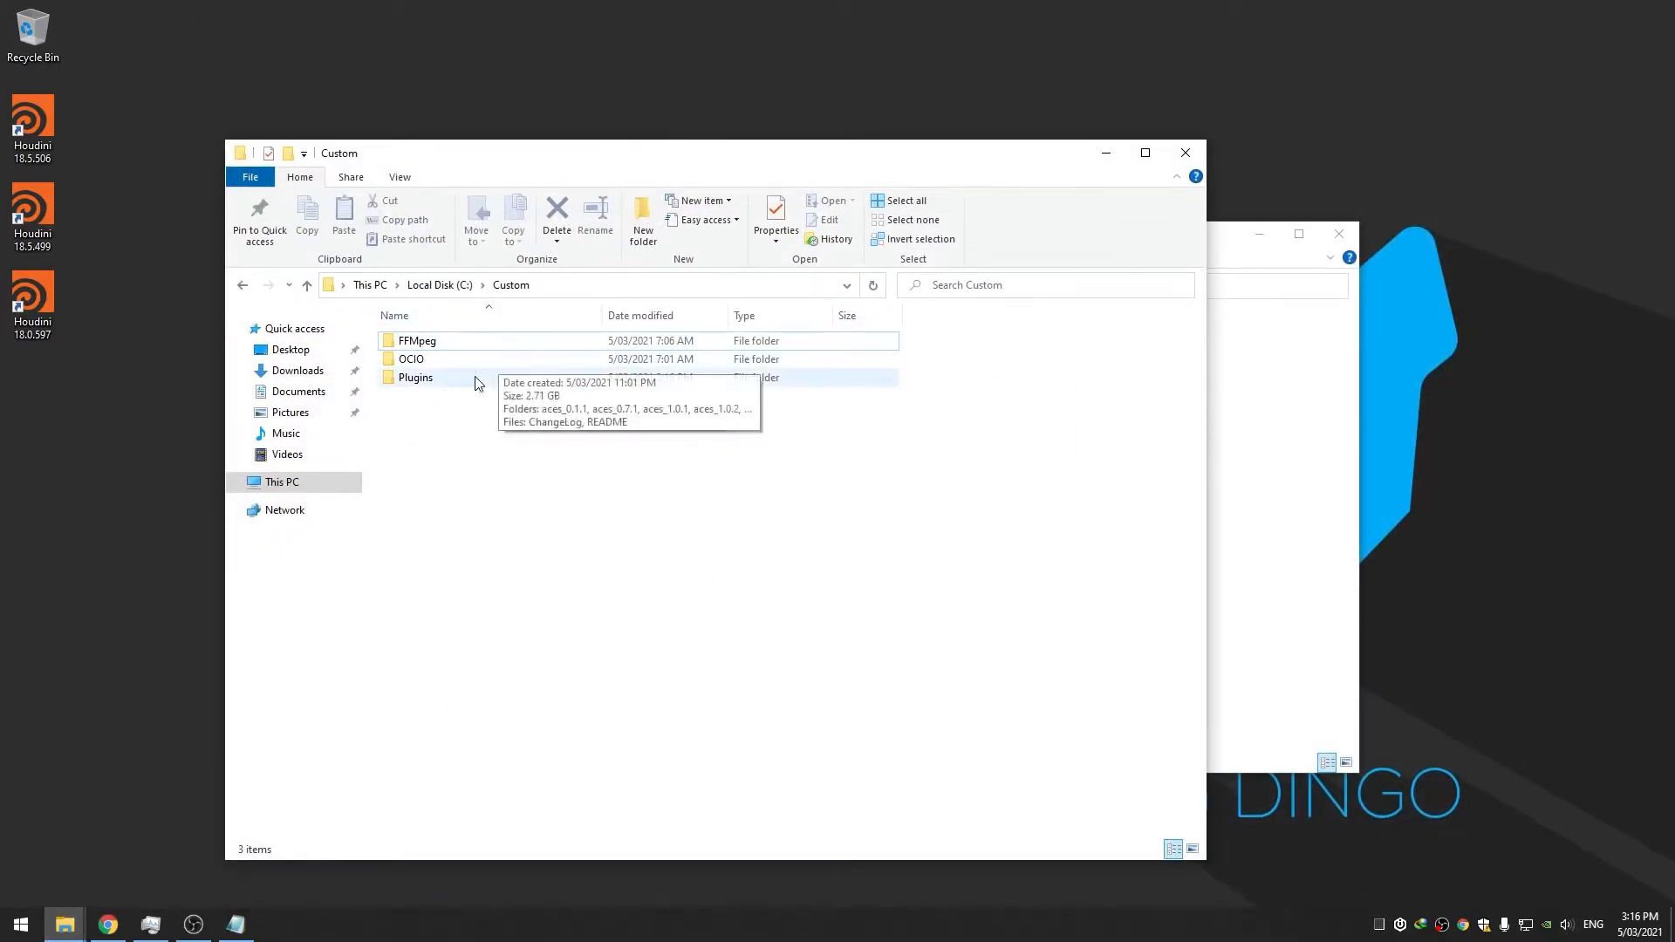
double_click(427, 378)
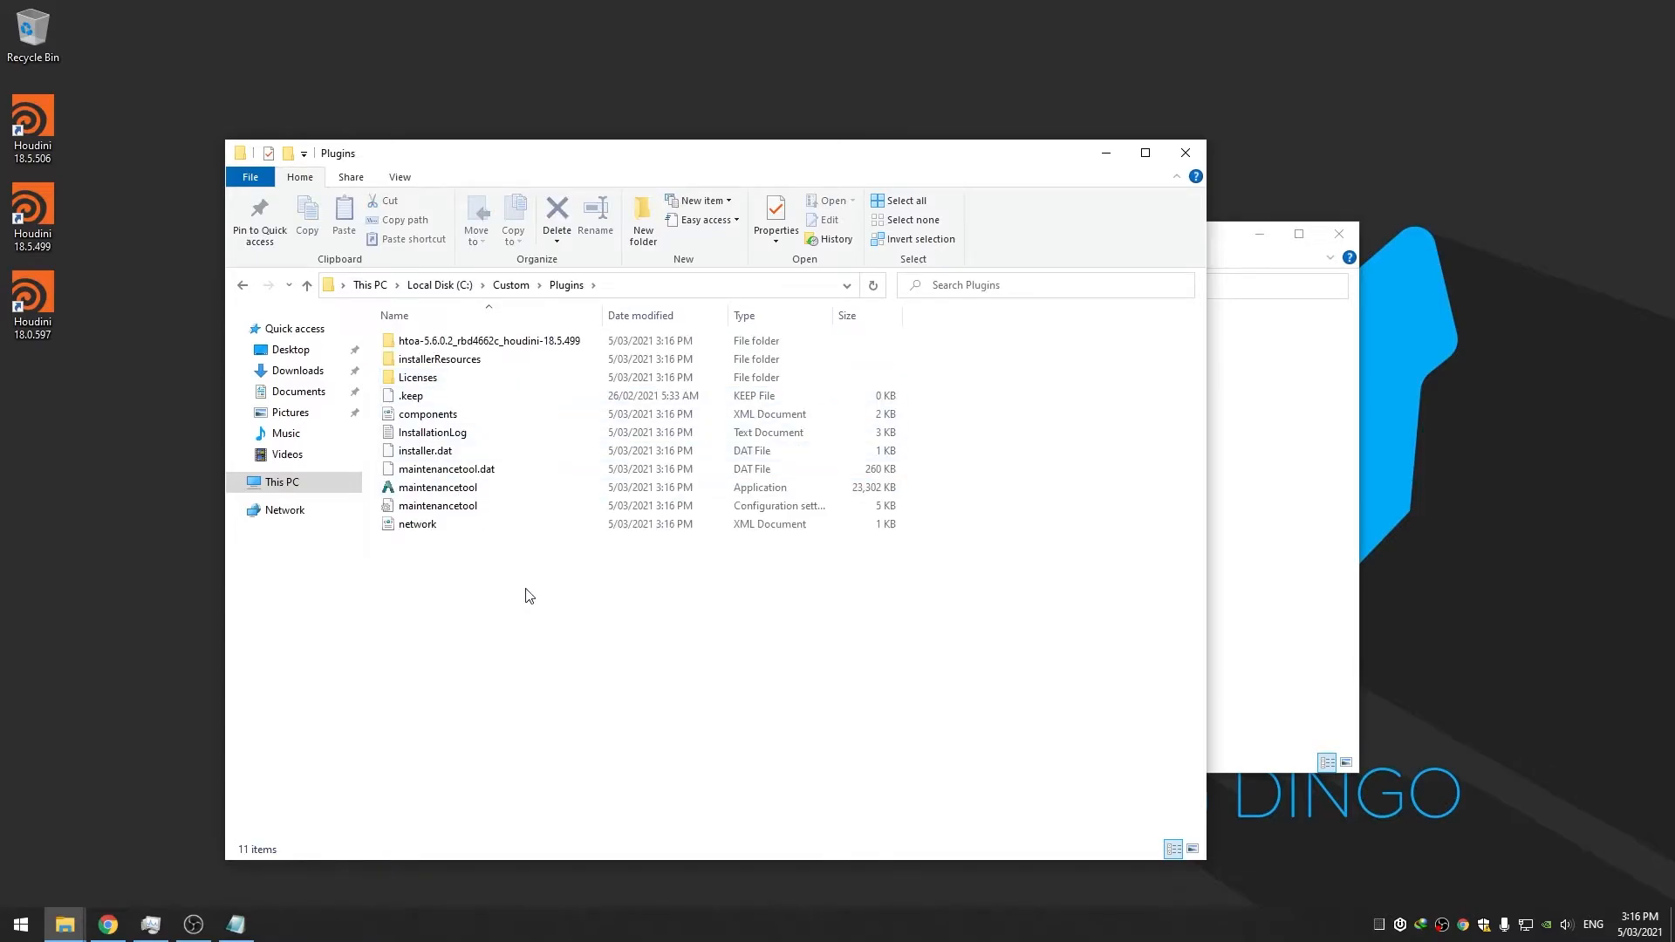
left_click_drag(600, 157, 706, 161)
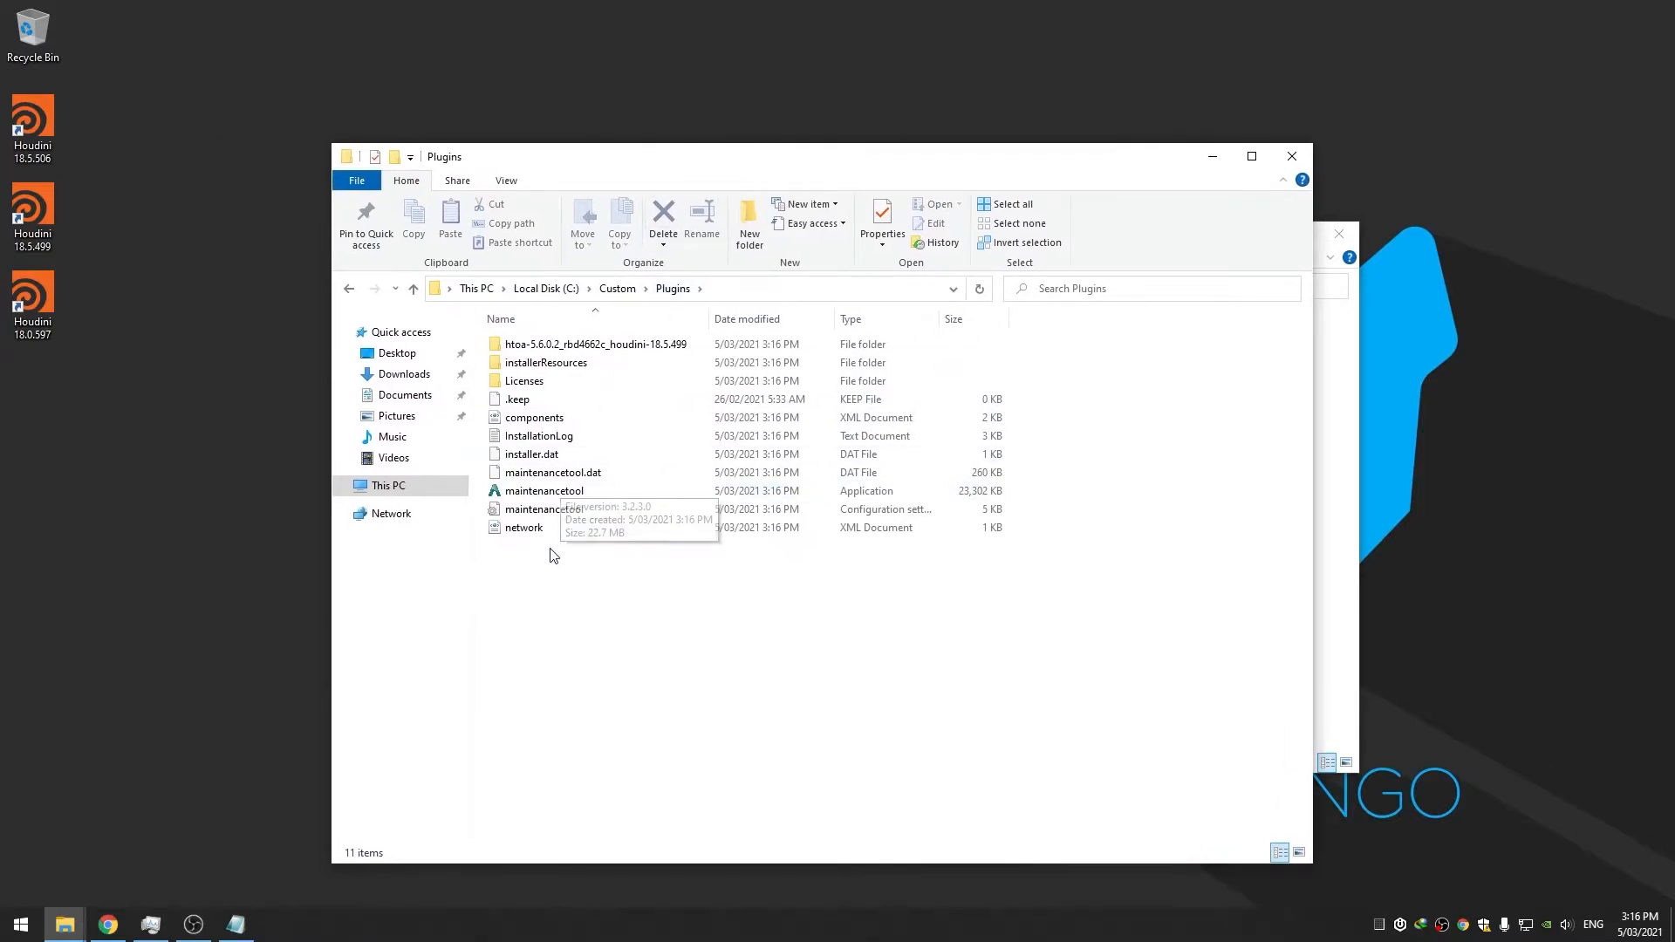
double_click(563, 348)
left_click(679, 289)
Rename the htoa folder to Arnold_185 and delete the remaining installer files
left_click(545, 346)
type("Arnold")
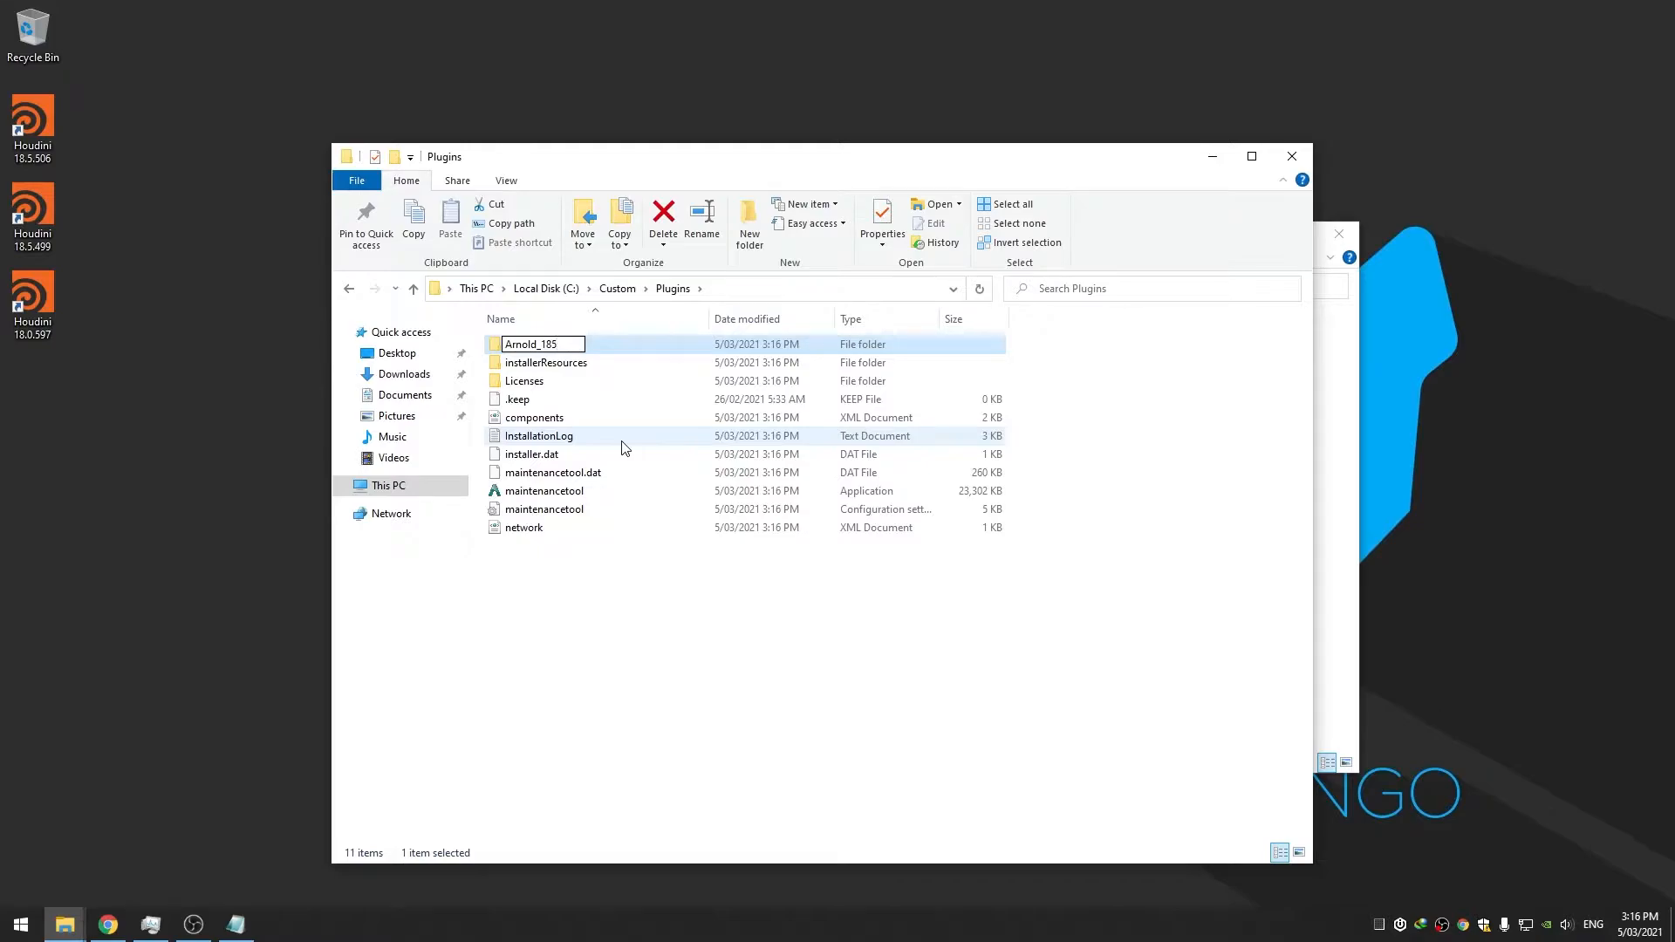
type("_185")
left_click(527, 583)
left_click_drag(553, 568, 571, 367)
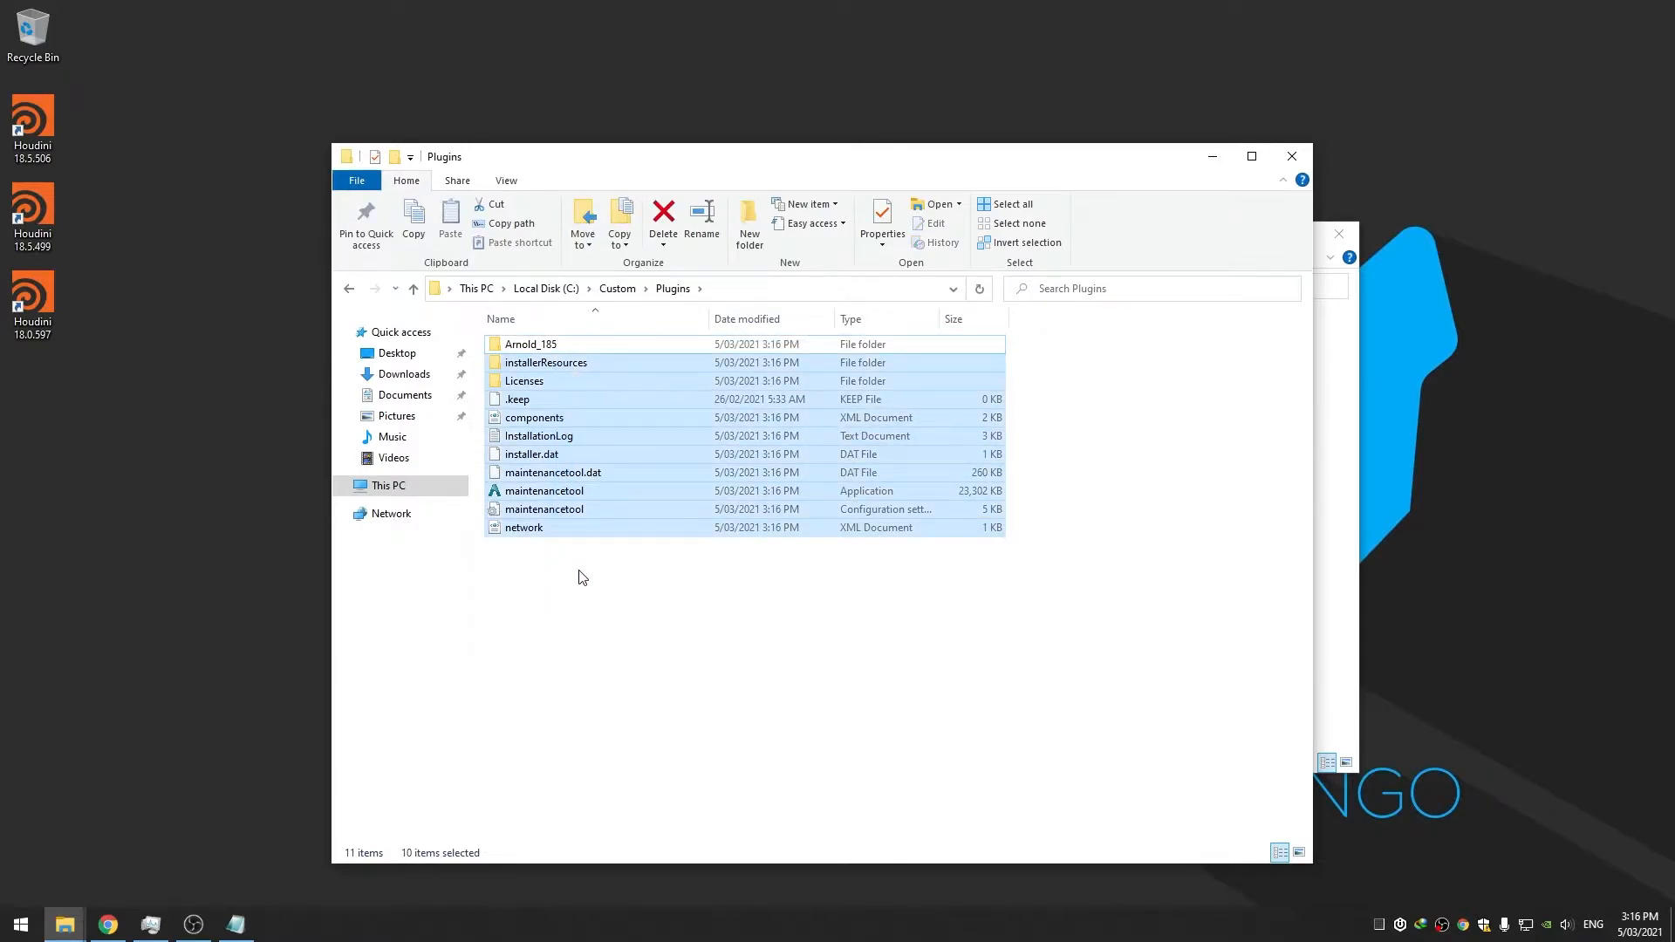
key("Delete")
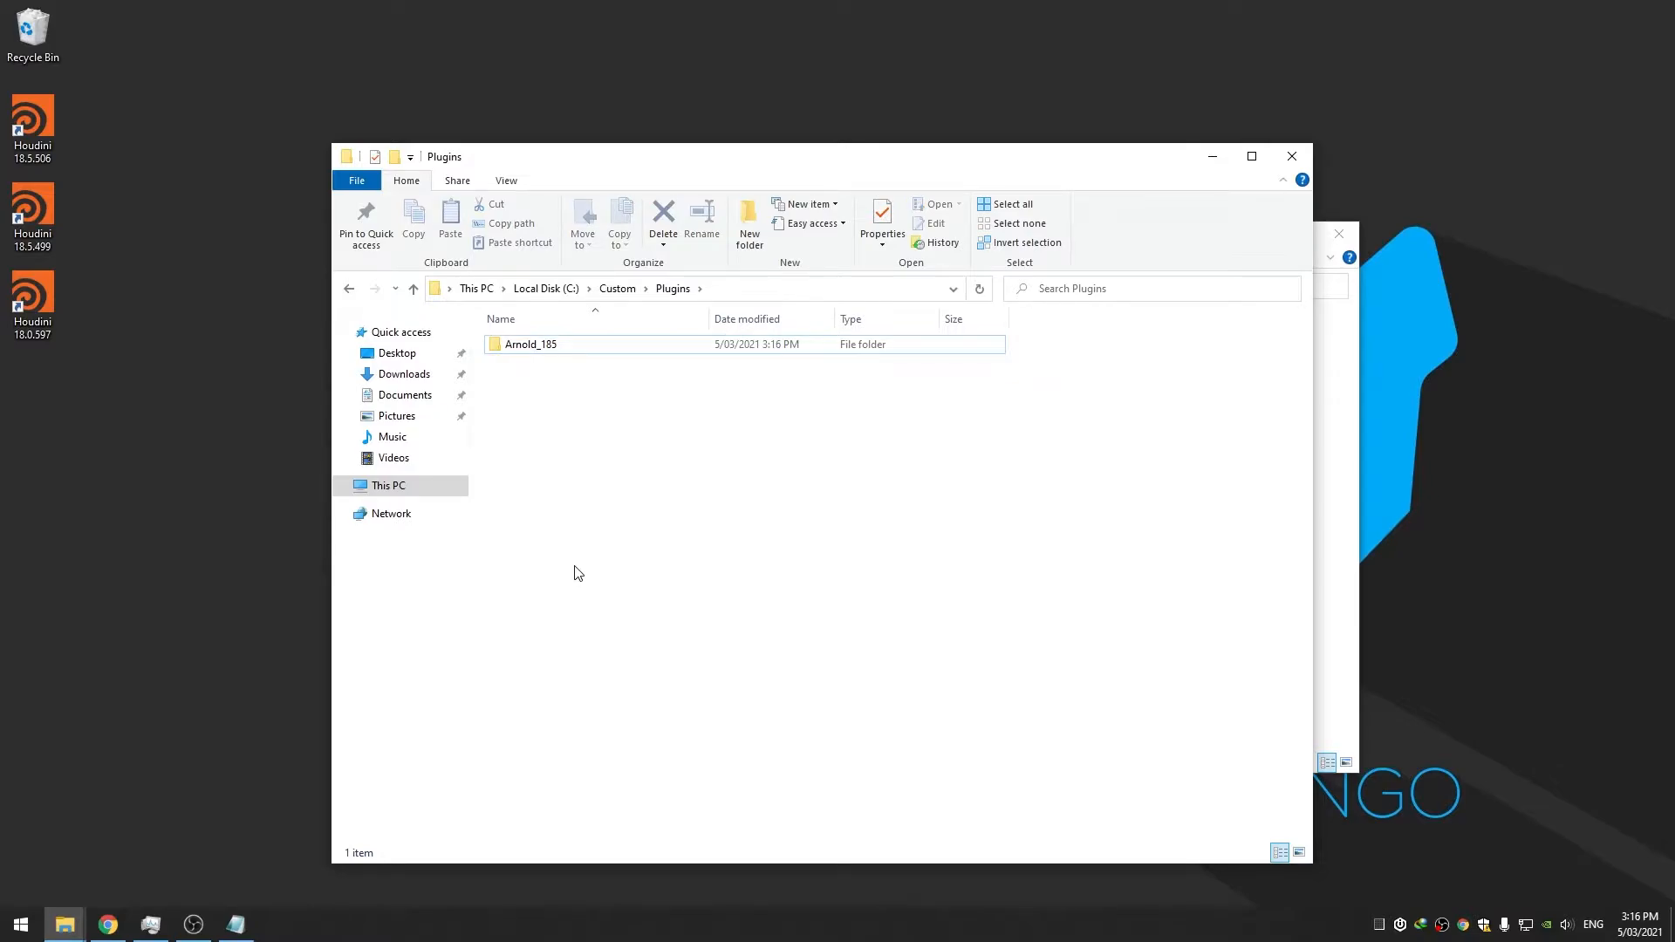
left_click(1321, 401)
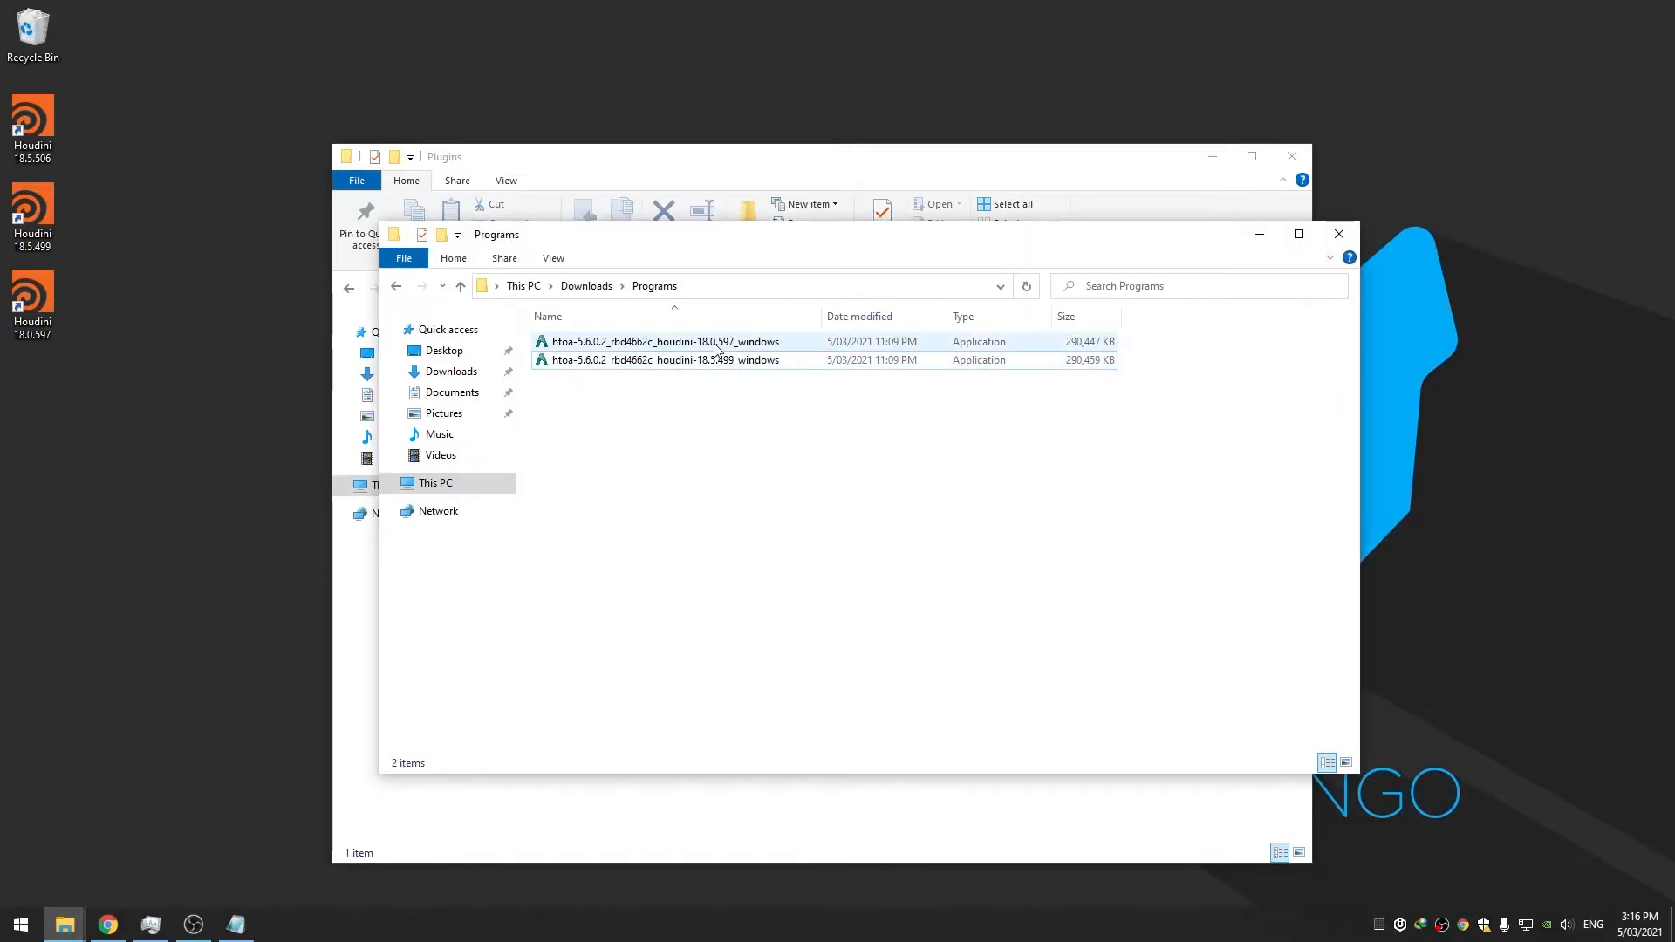
Extract the HtoA build for Houdini 18.0.597 into C:\Custom\Plugins and hide the release notes
double_click(752, 349)
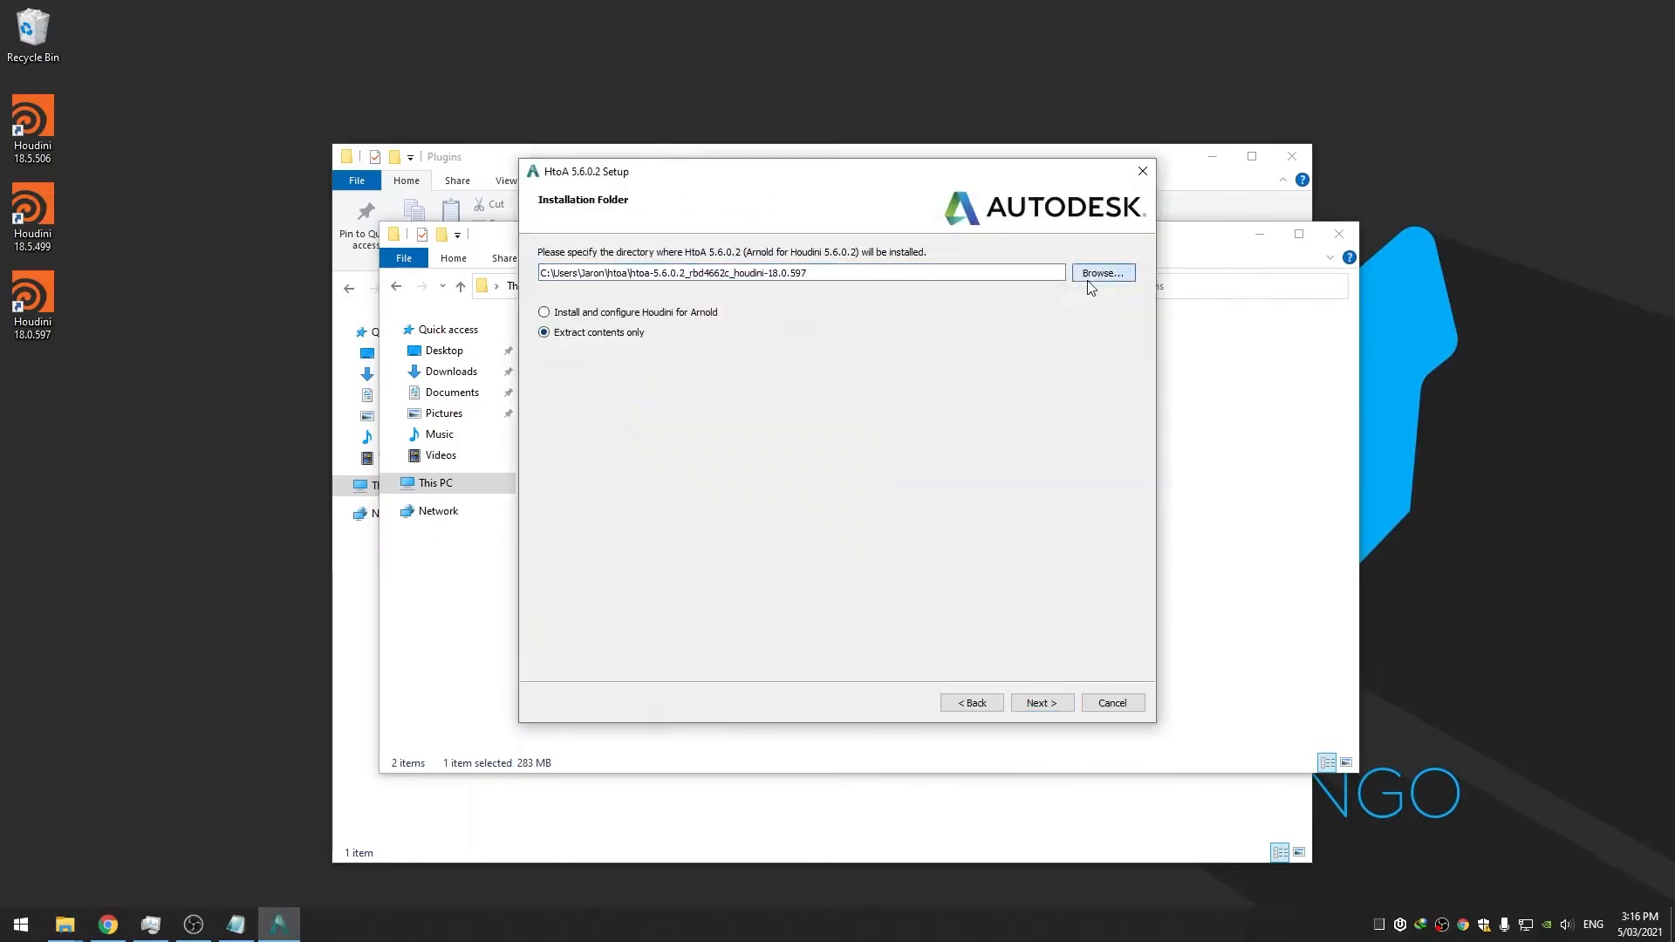
left_click(1089, 272)
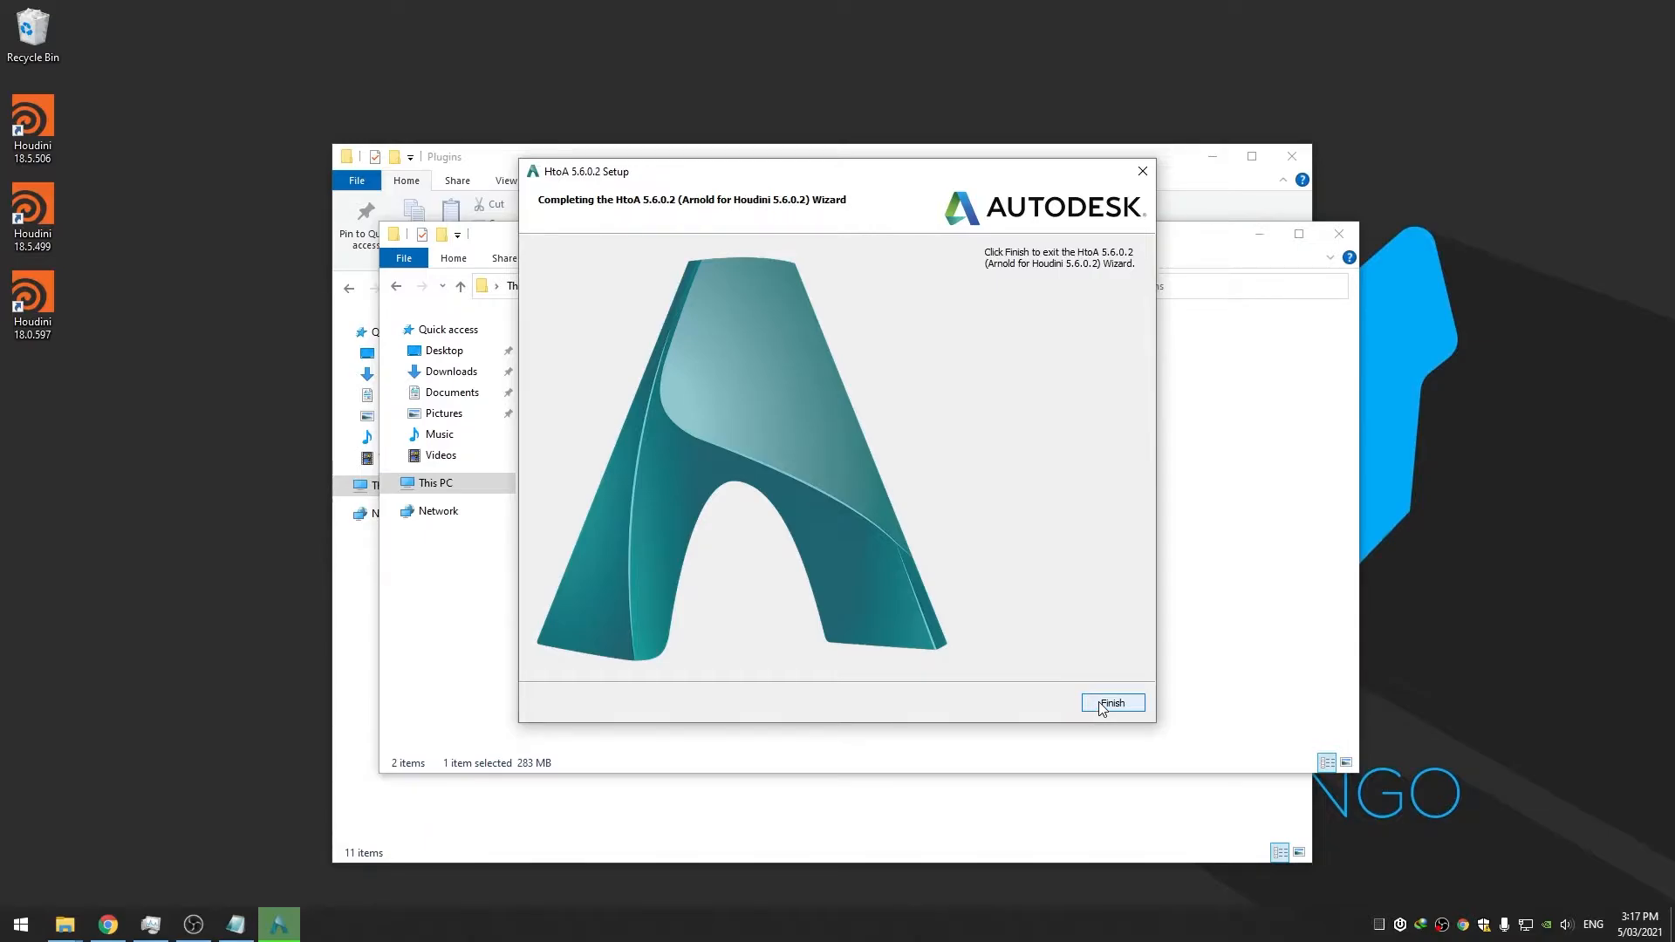
left_click(1100, 705)
left_click(1351, 31)
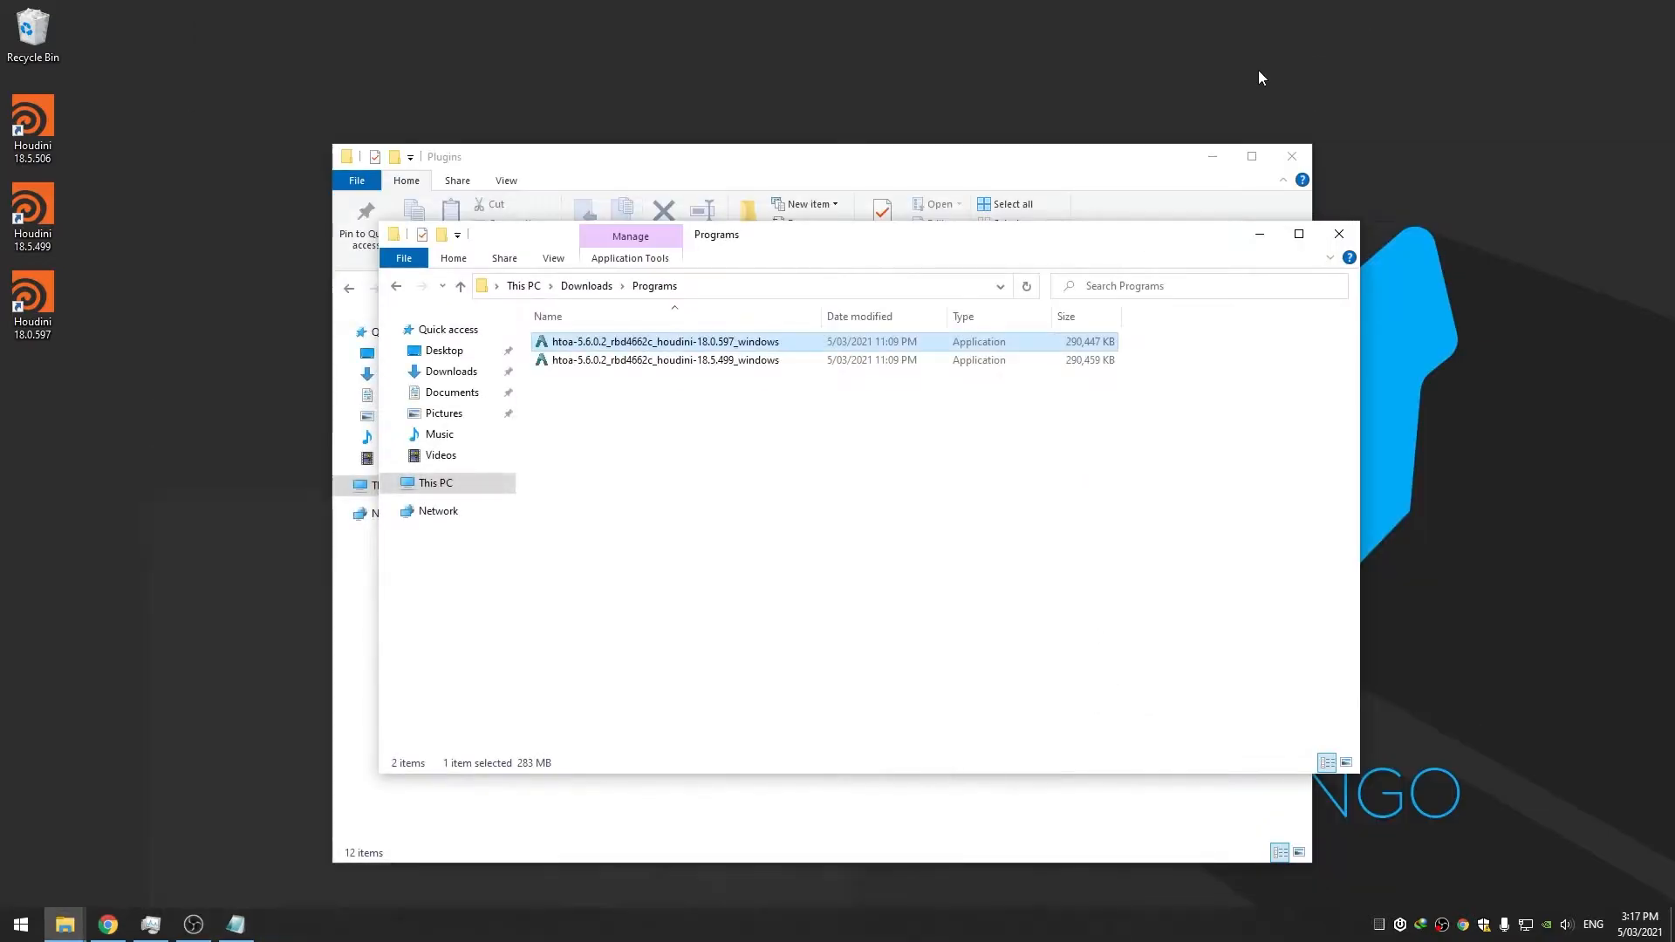
Delete the ten leftover installer items from the Plugins folder
left_click(687, 473)
left_click(634, 163)
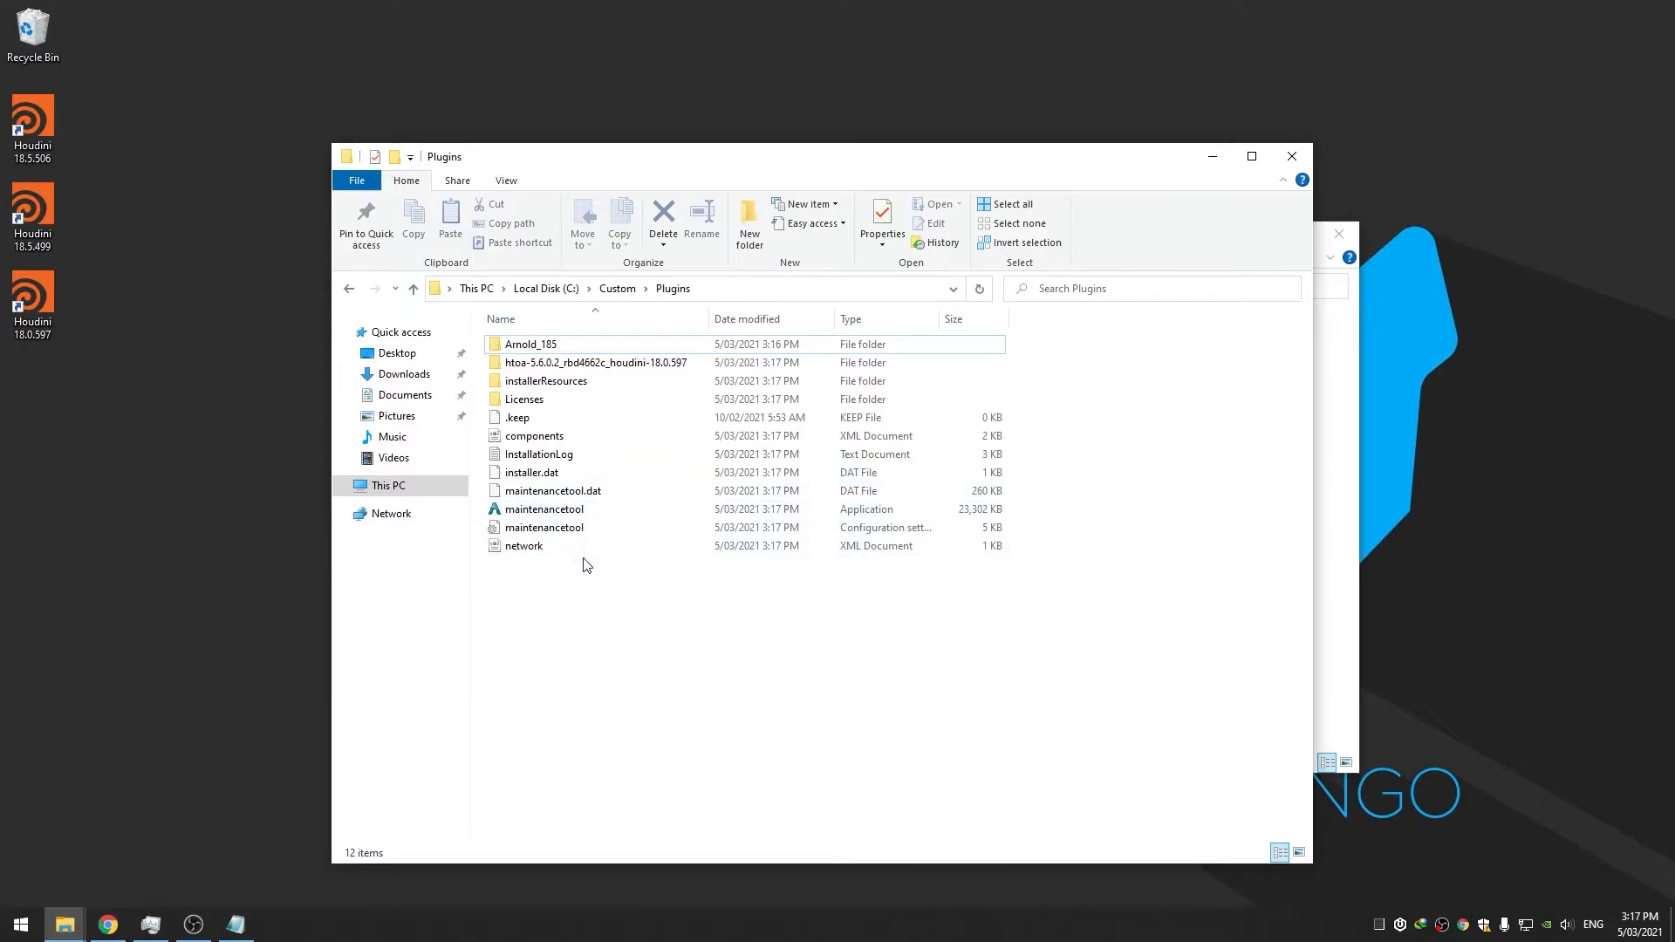
left_click_drag(599, 594, 585, 384)
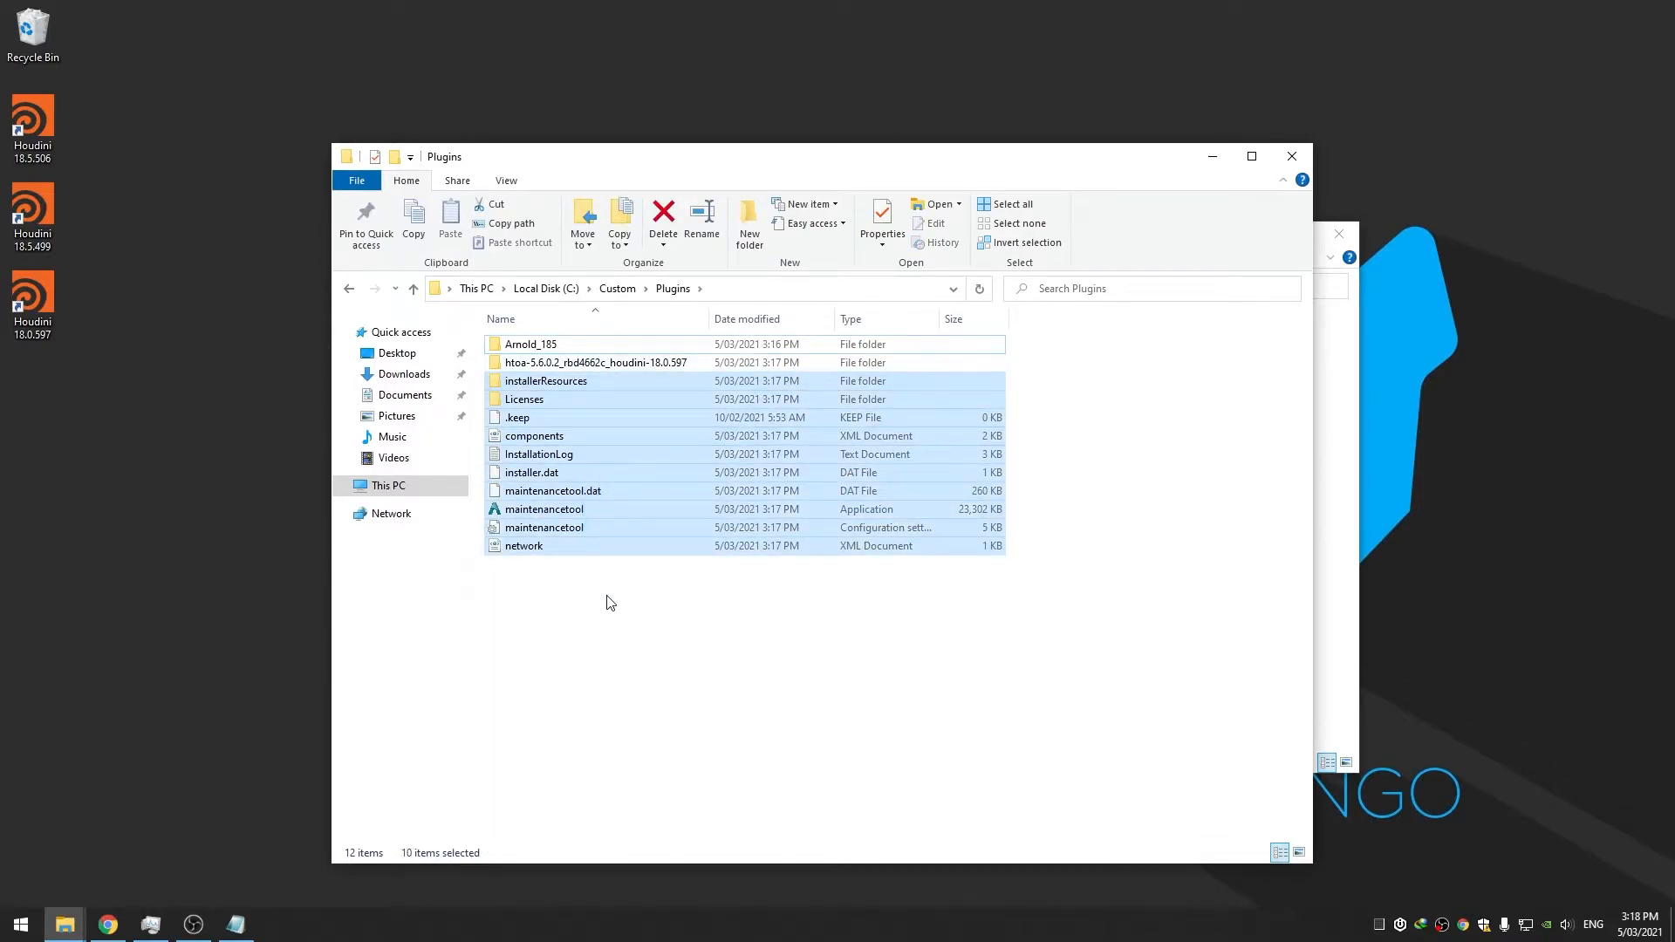
key("Delete")
Rename the htoa 18.0.597 folder to Arnold_180
left_click(541, 346)
left_click(538, 366)
key("F2")
type("Arnold_185")
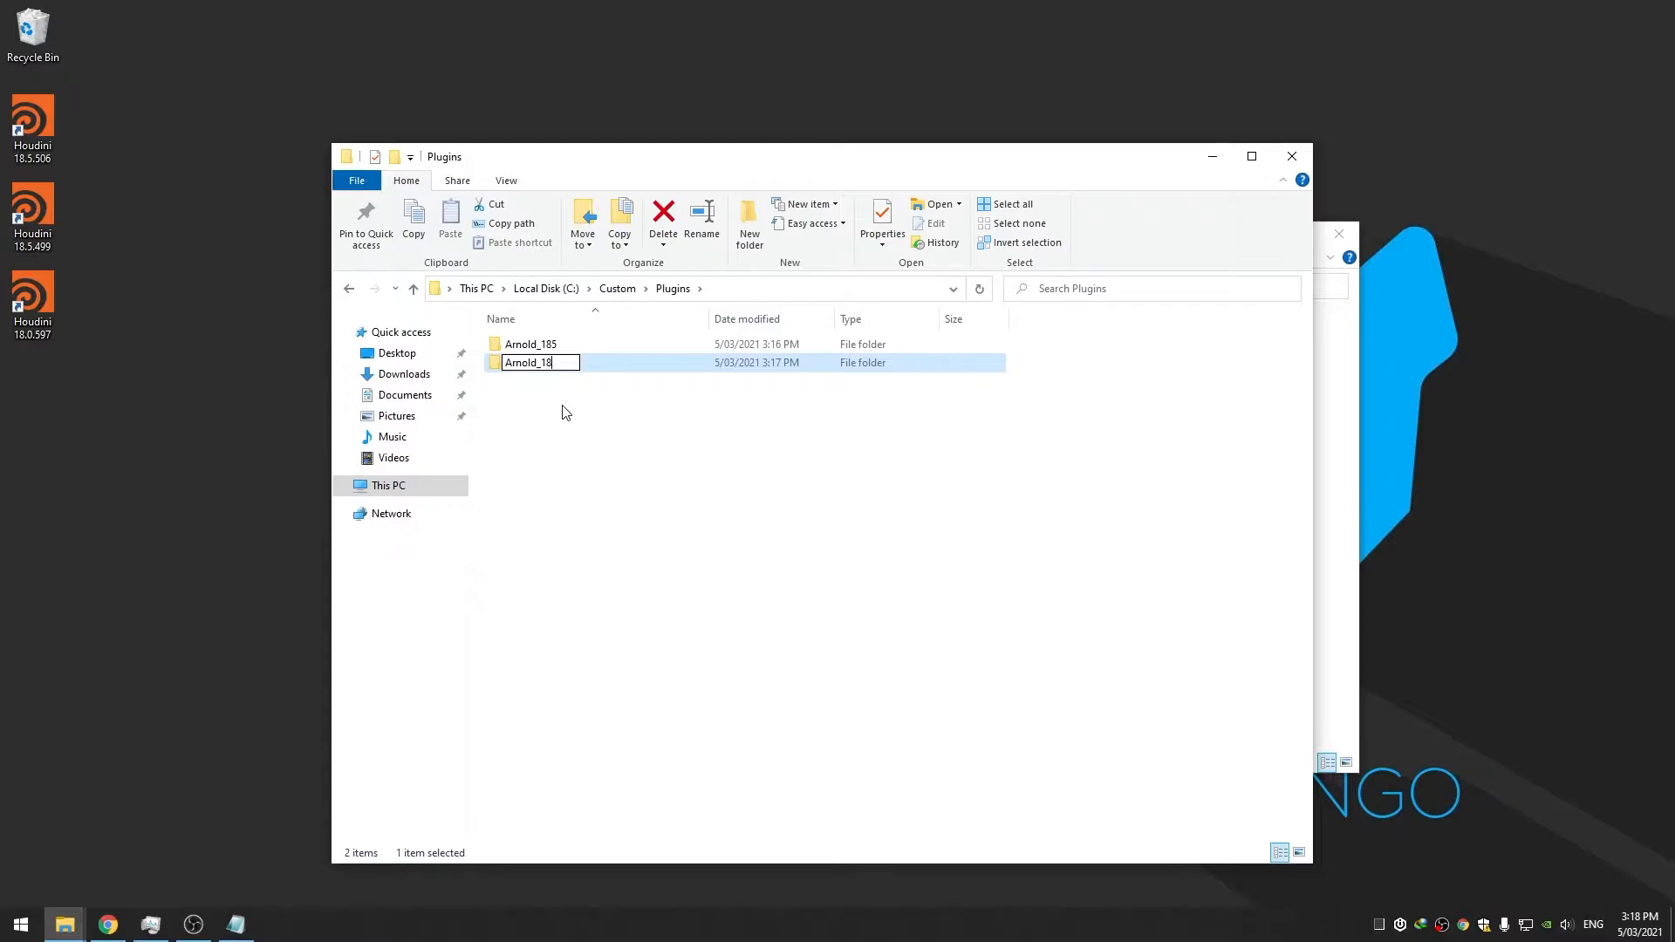
type("0")
key("Return")
Inspect Arnold_180, then return to Plugins and open Arnold_185
double_click(571, 346)
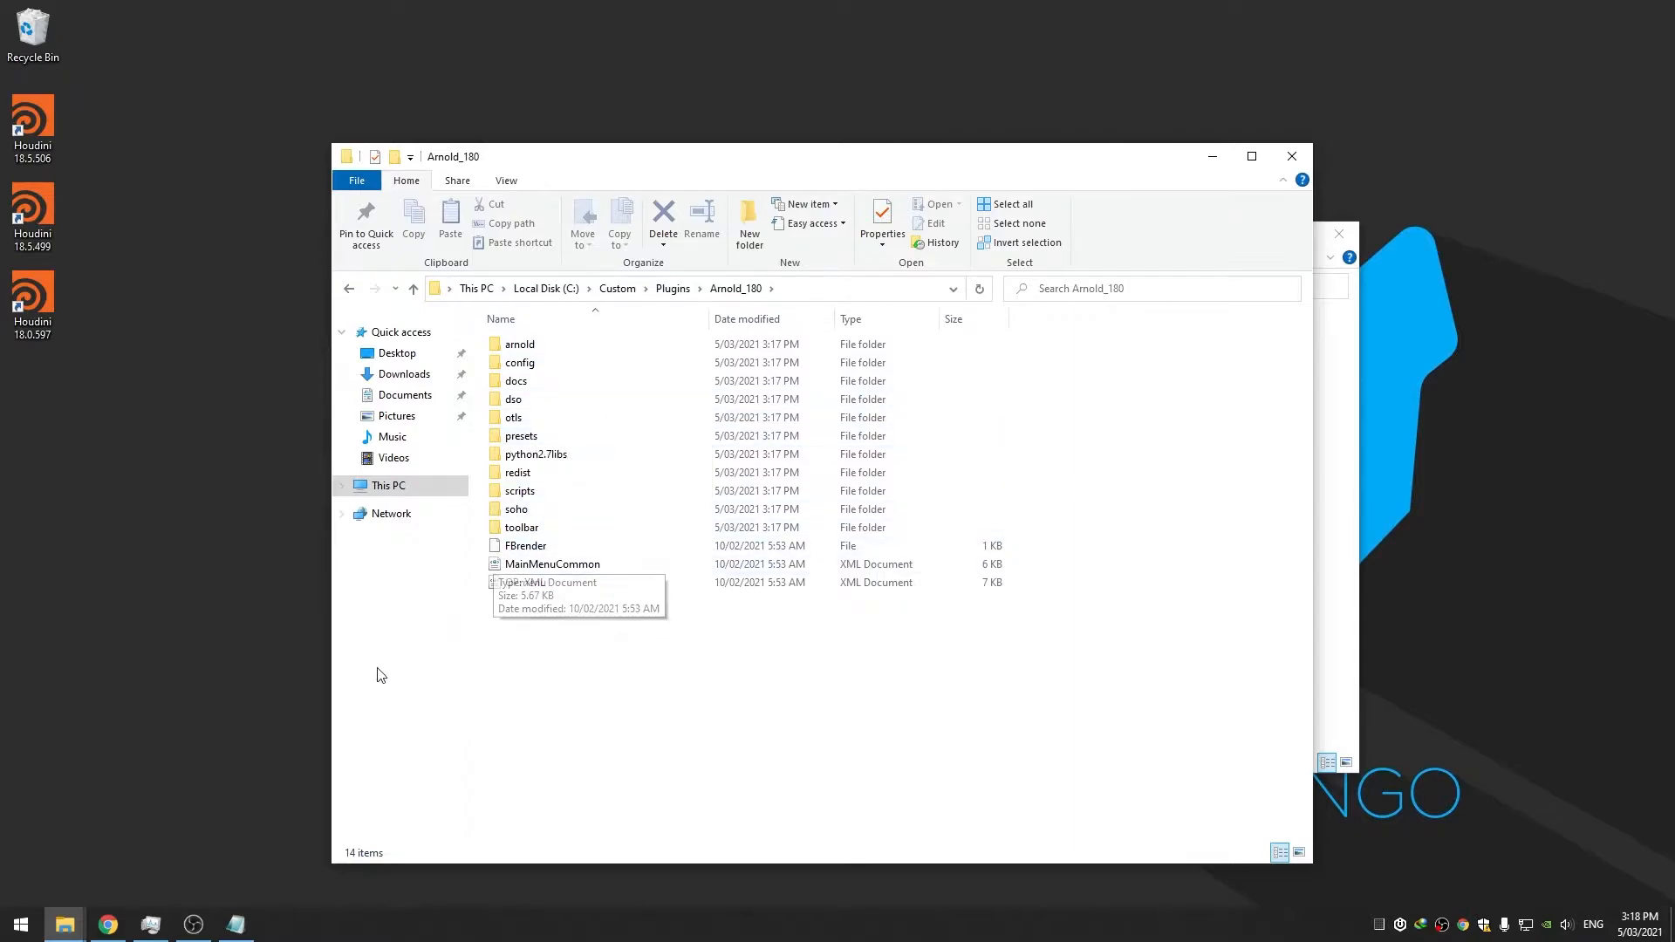
left_click(392, 401)
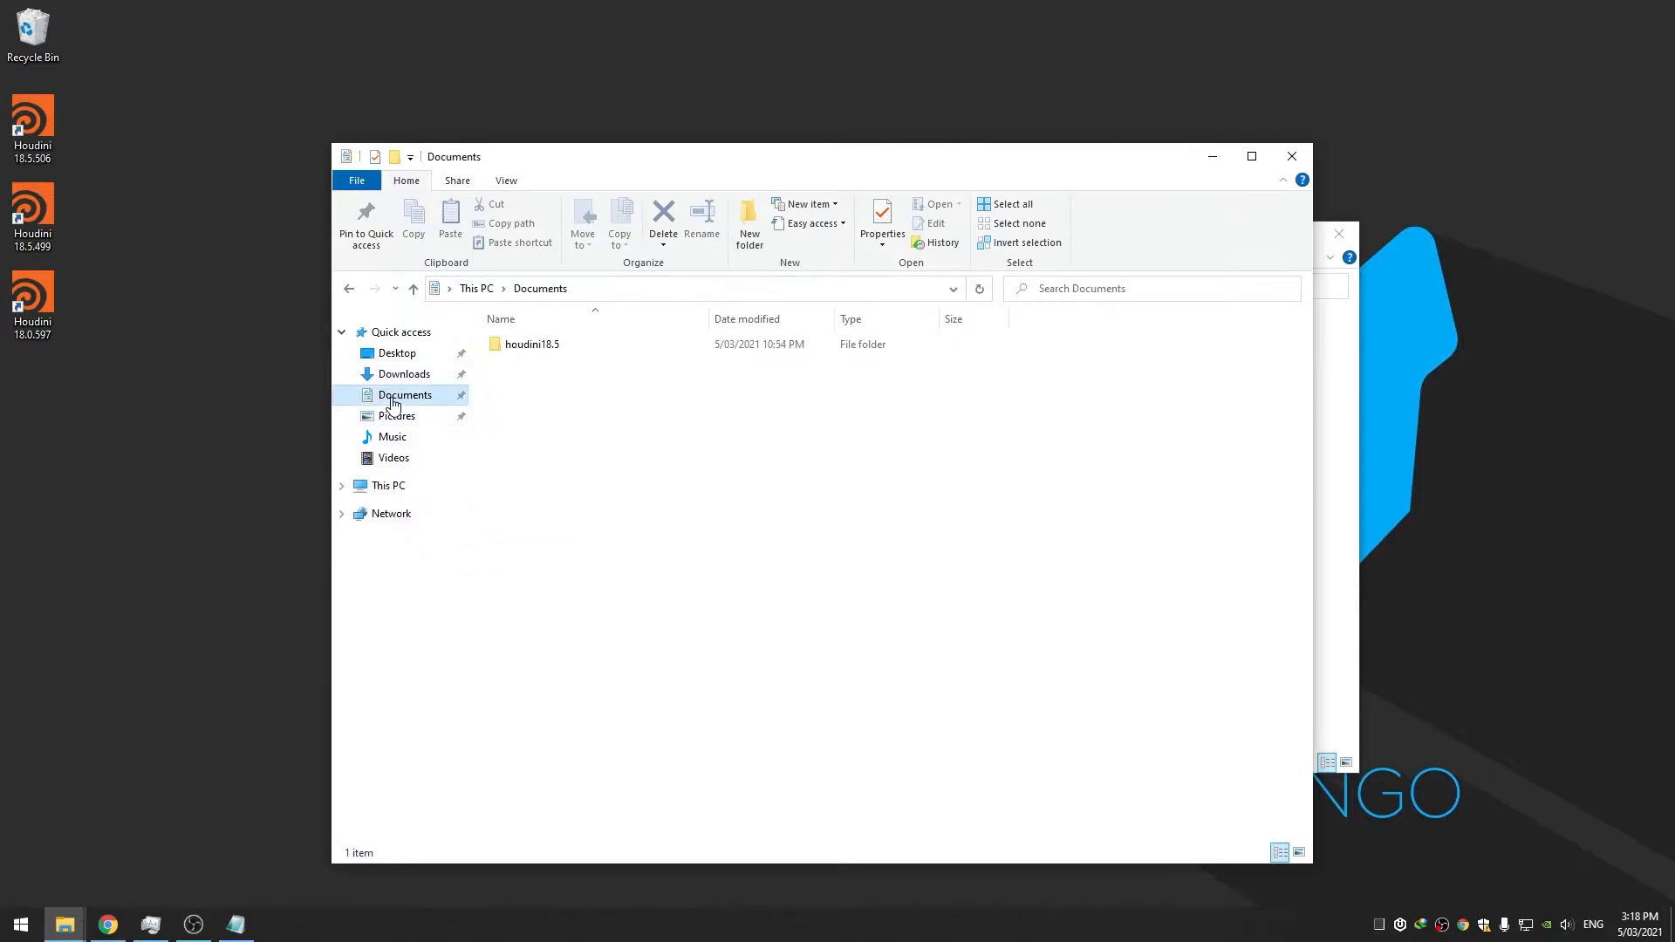
left_click(350, 291)
left_click(672, 289)
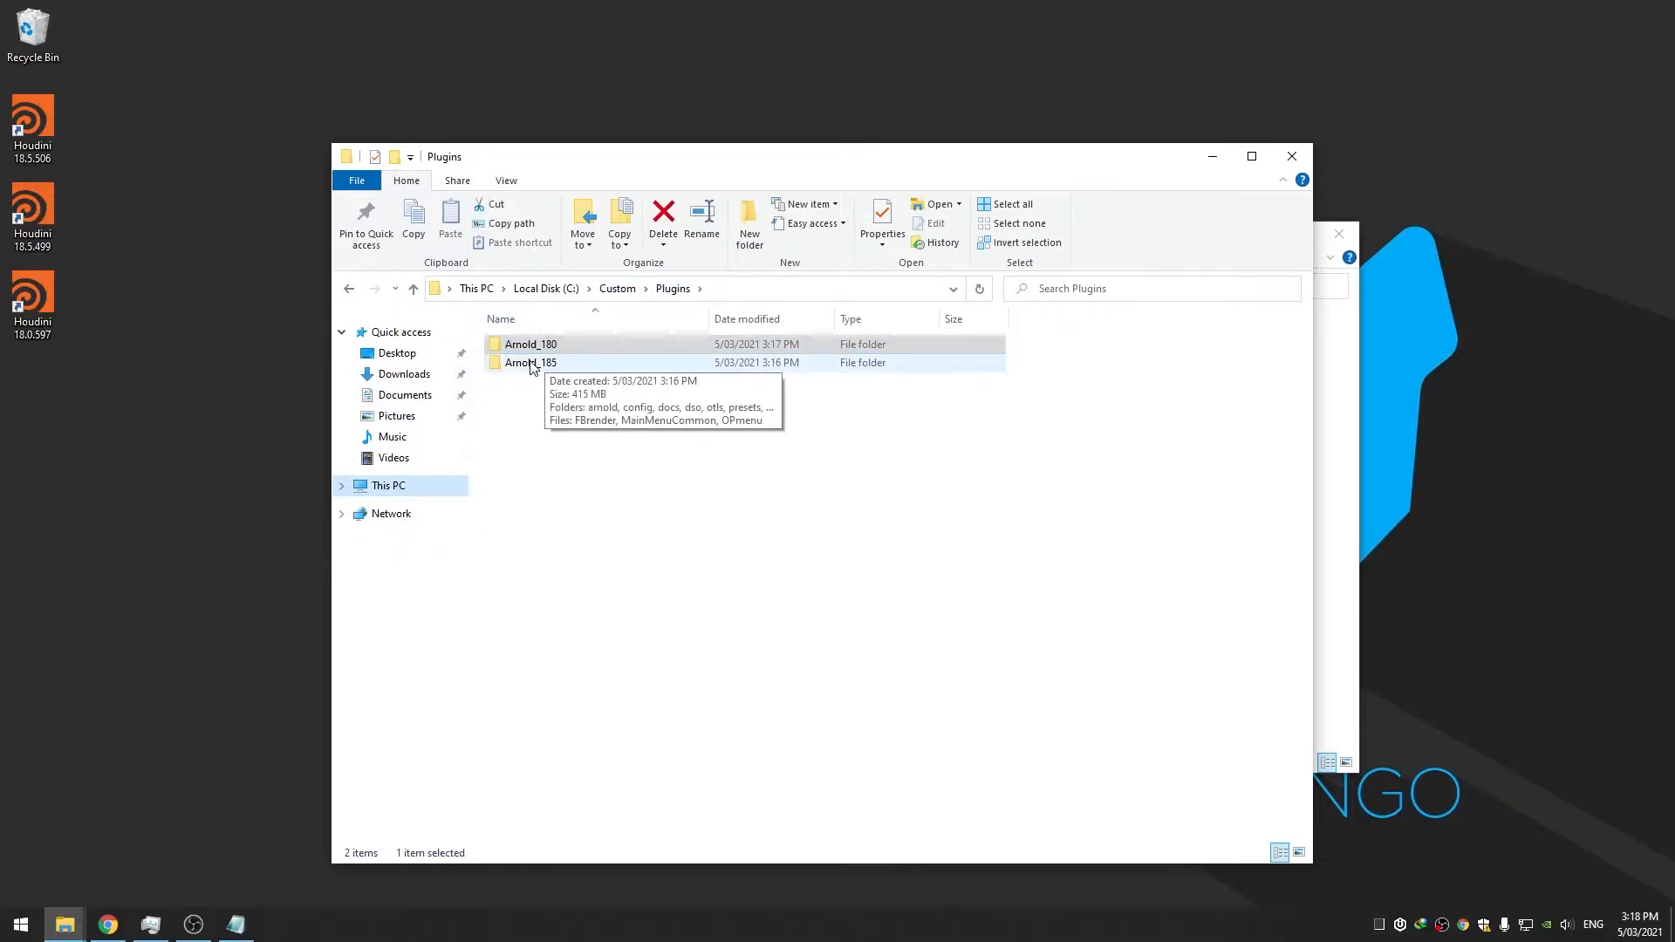
double_click(532, 363)
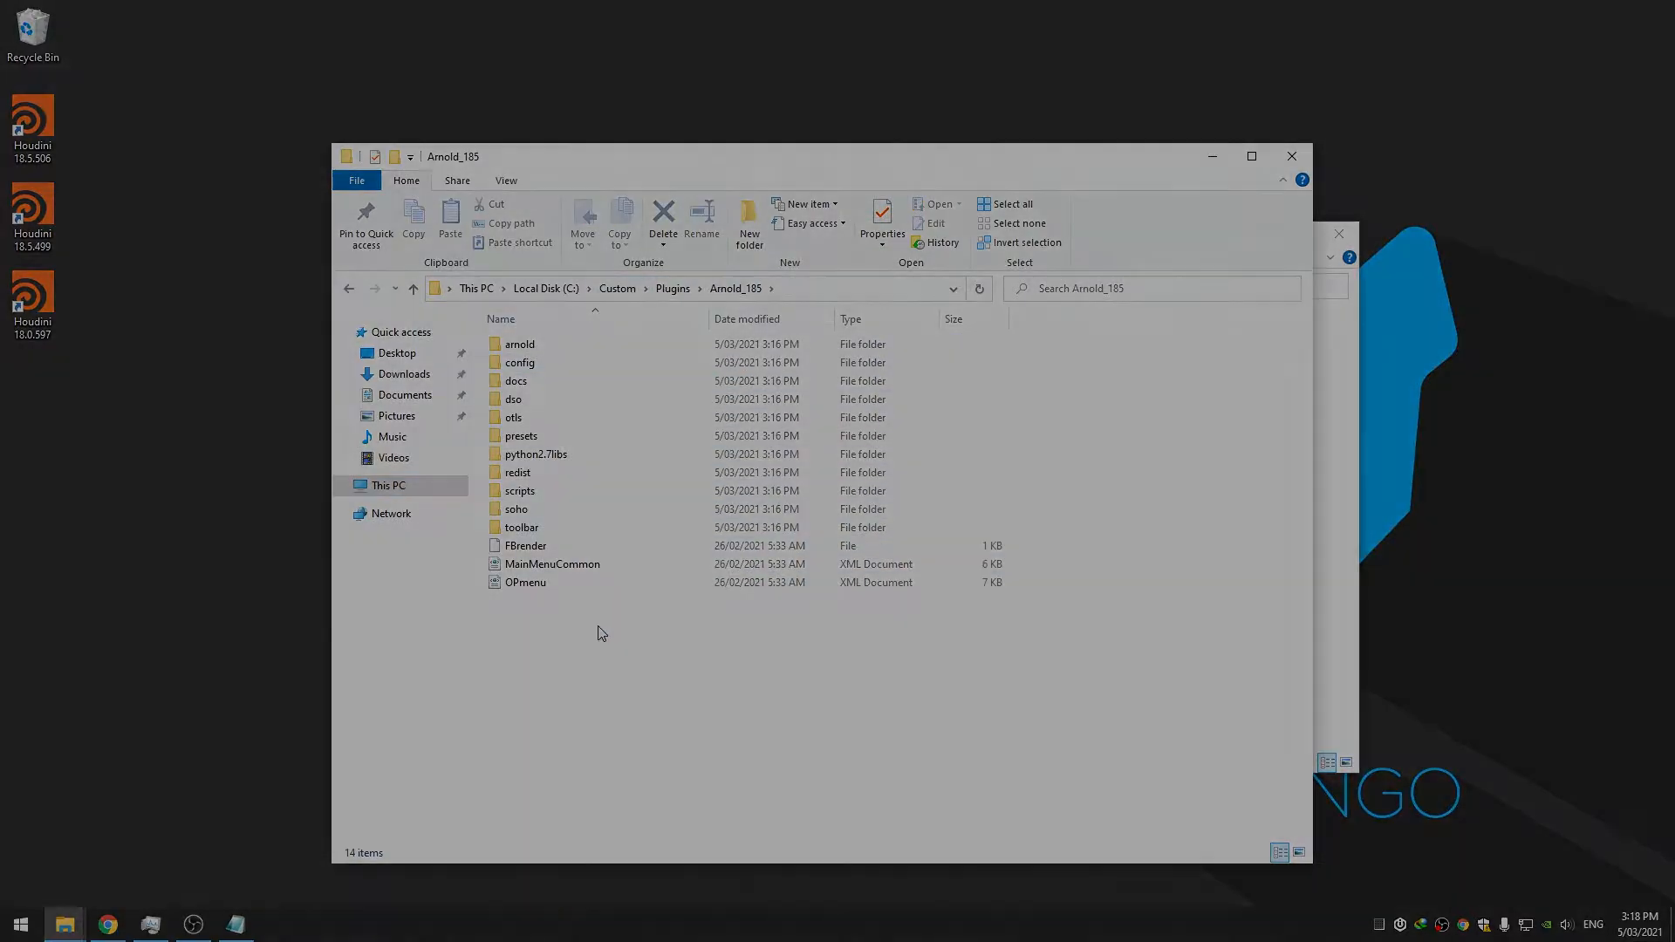
Copy the Arnold_185 folder path from the Explorer address bar
left_click(785, 289)
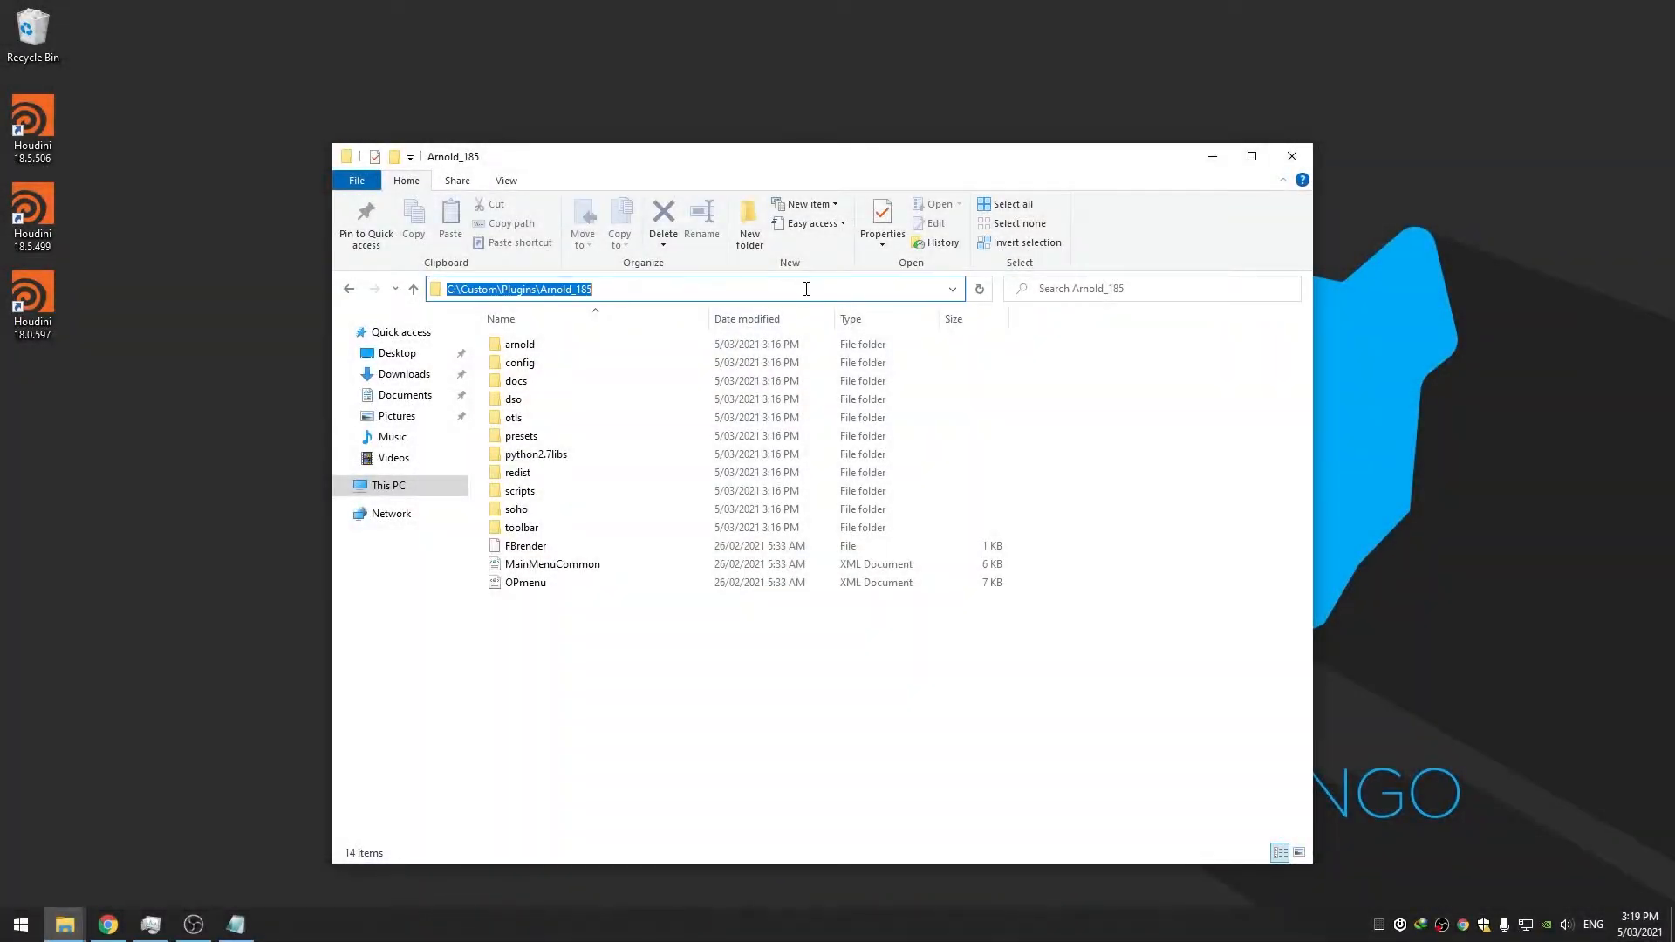
right_click(786, 289)
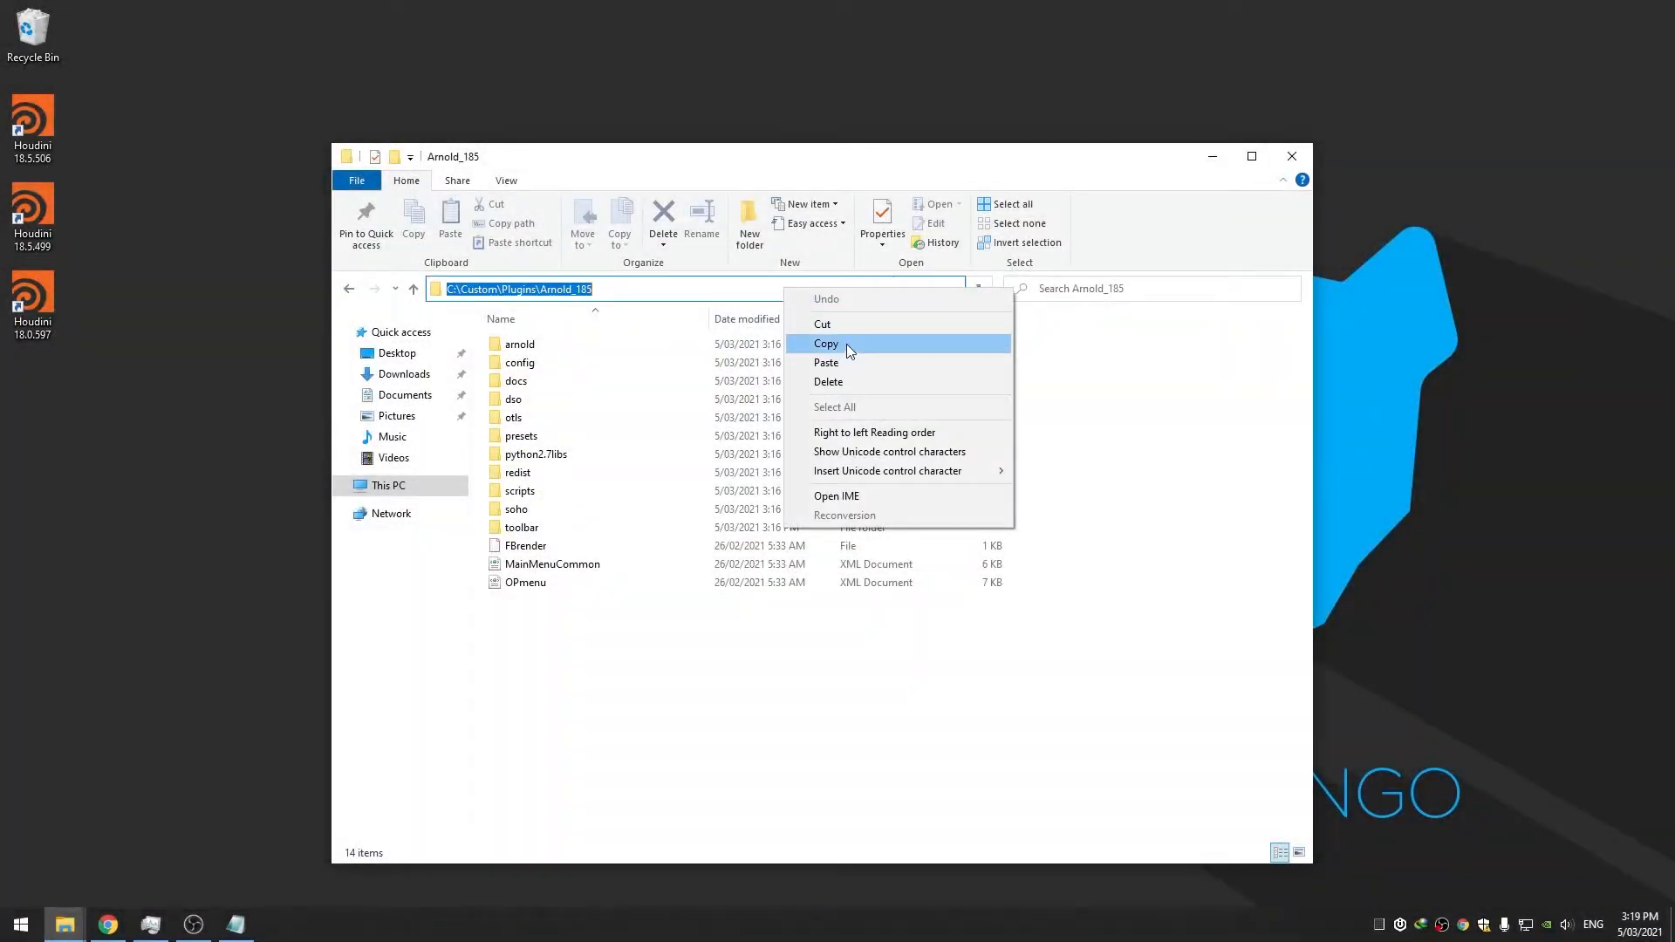
left_click(847, 344)
left_click(1124, 392)
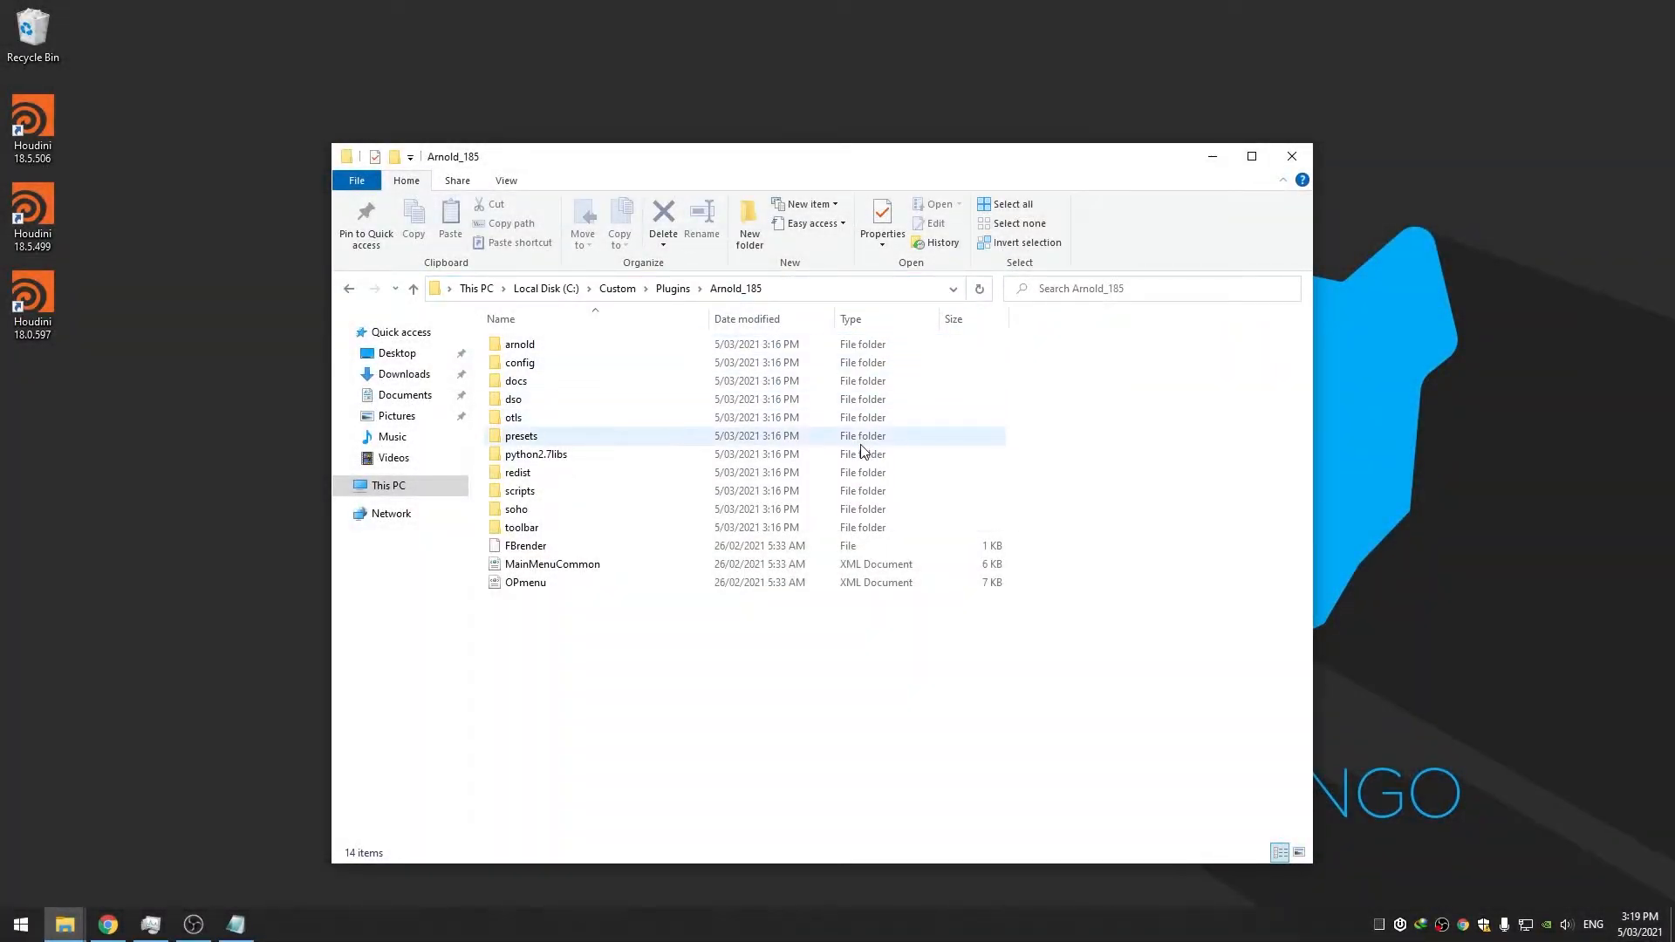
Open the Environment Variables dialog via an 'env' Start search
left_click(13, 920)
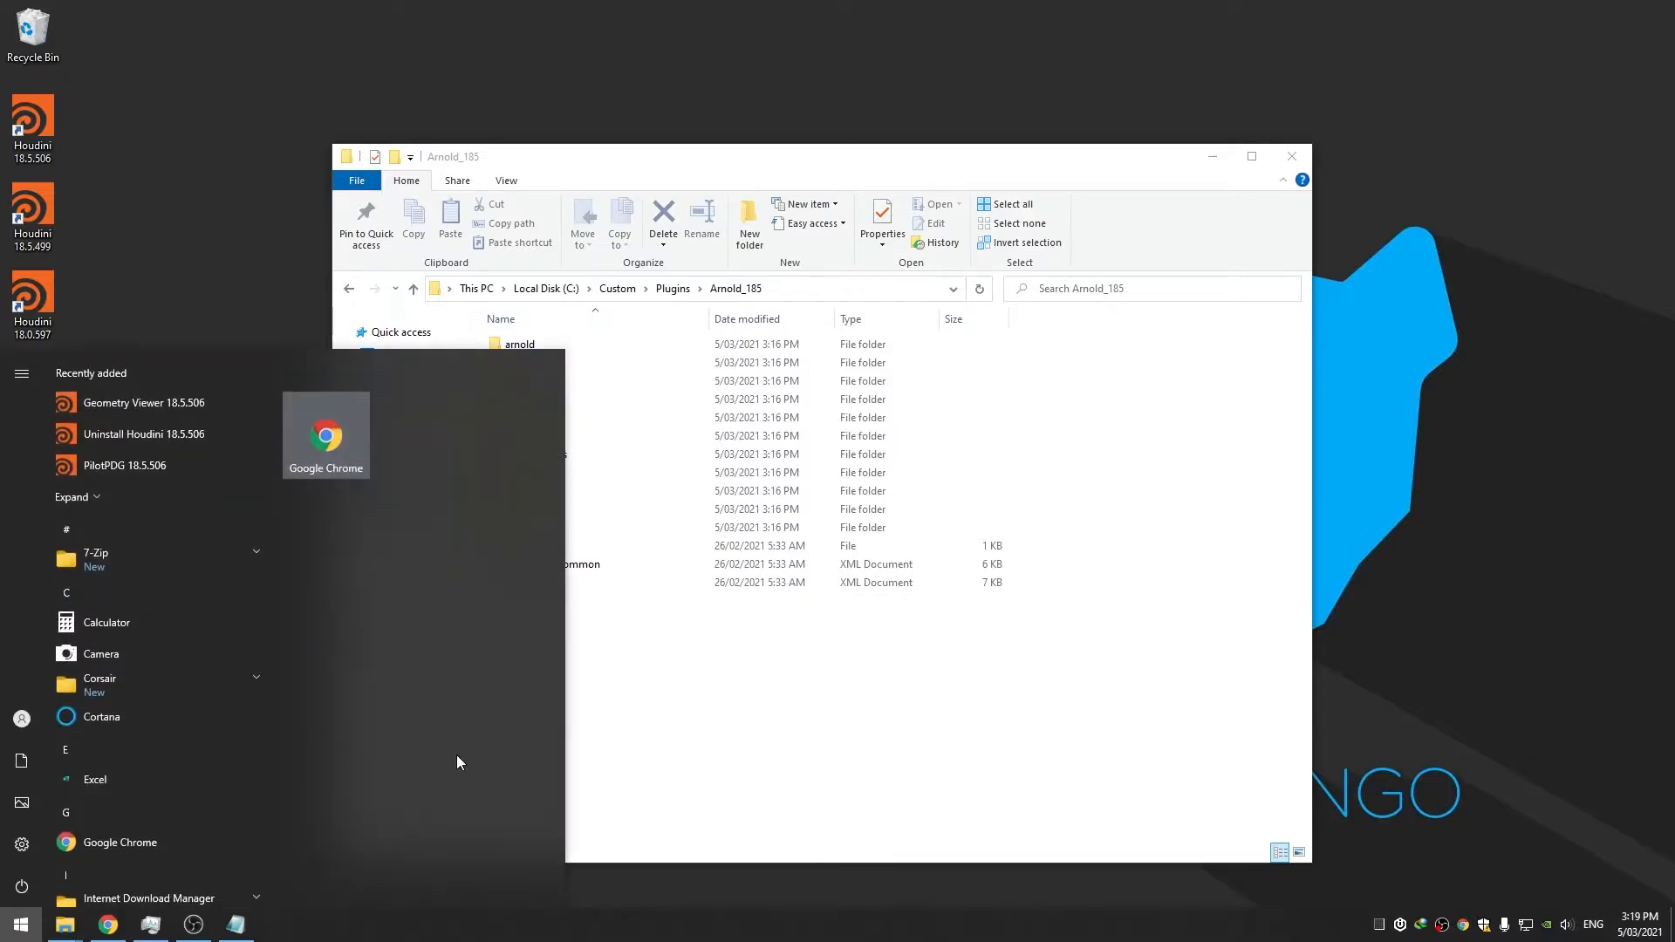
type("env")
key("Return")
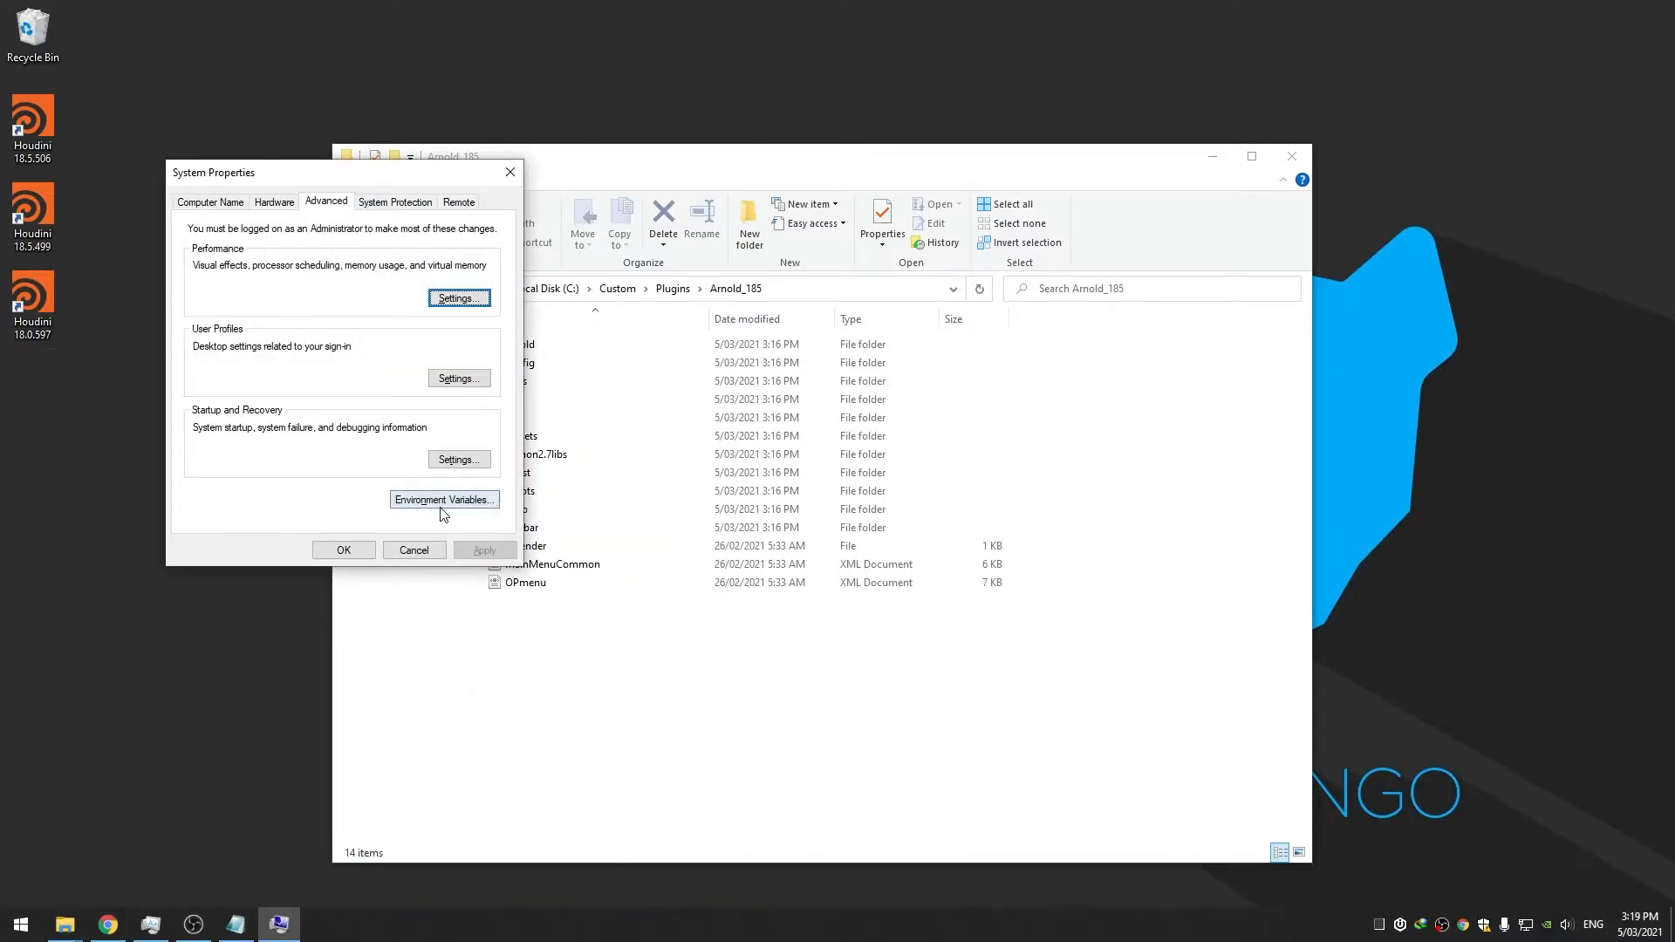
left_click(440, 509)
left_click_drag(776, 212, 919, 214)
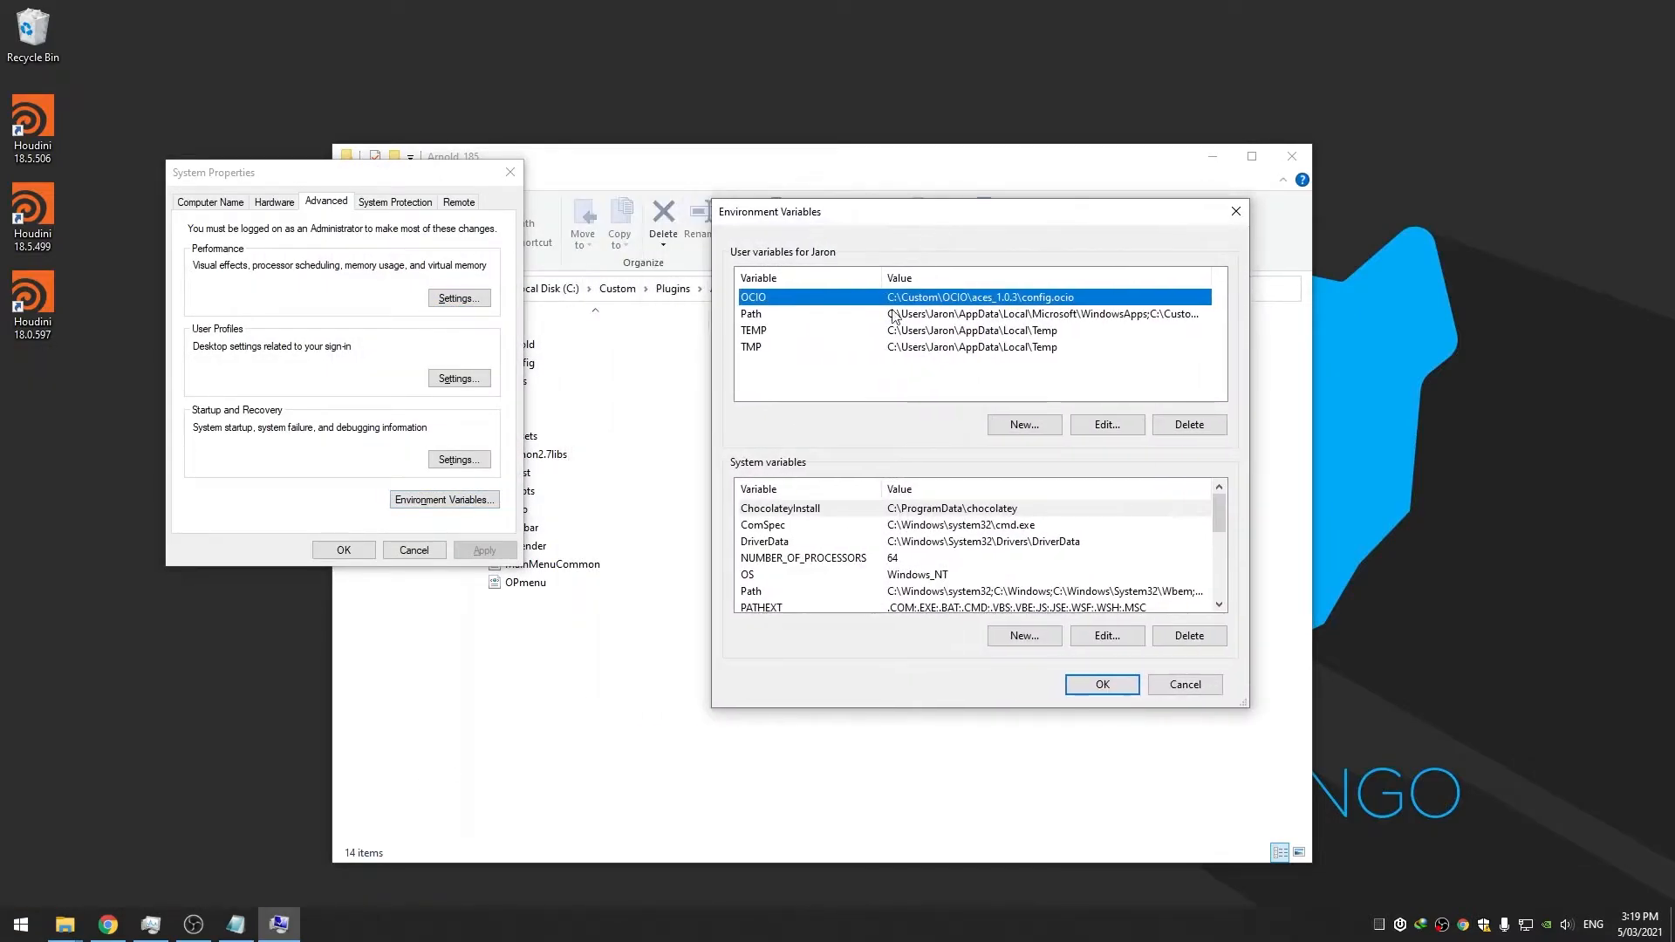
Add user variable houdini_arnold_185 pointing to C:\Custom\Plugins\Arnold_185
left_click(1003, 426)
left_click(755, 464)
key("ctrl+v")
left_click(777, 435)
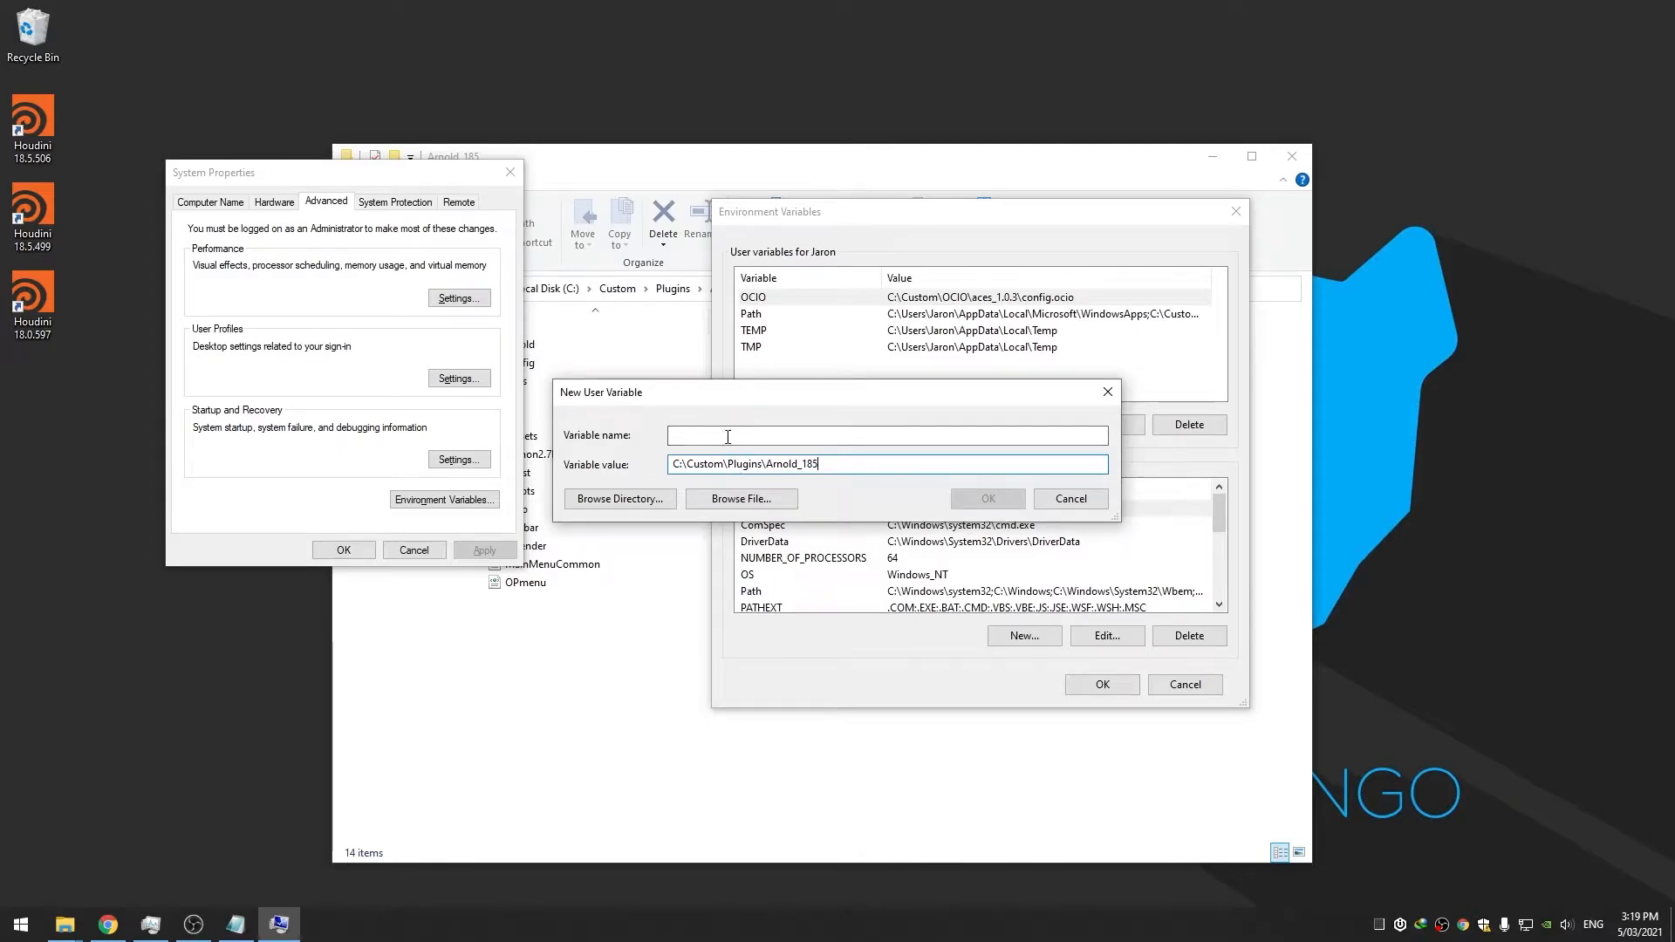
type("houdini_arnold_185")
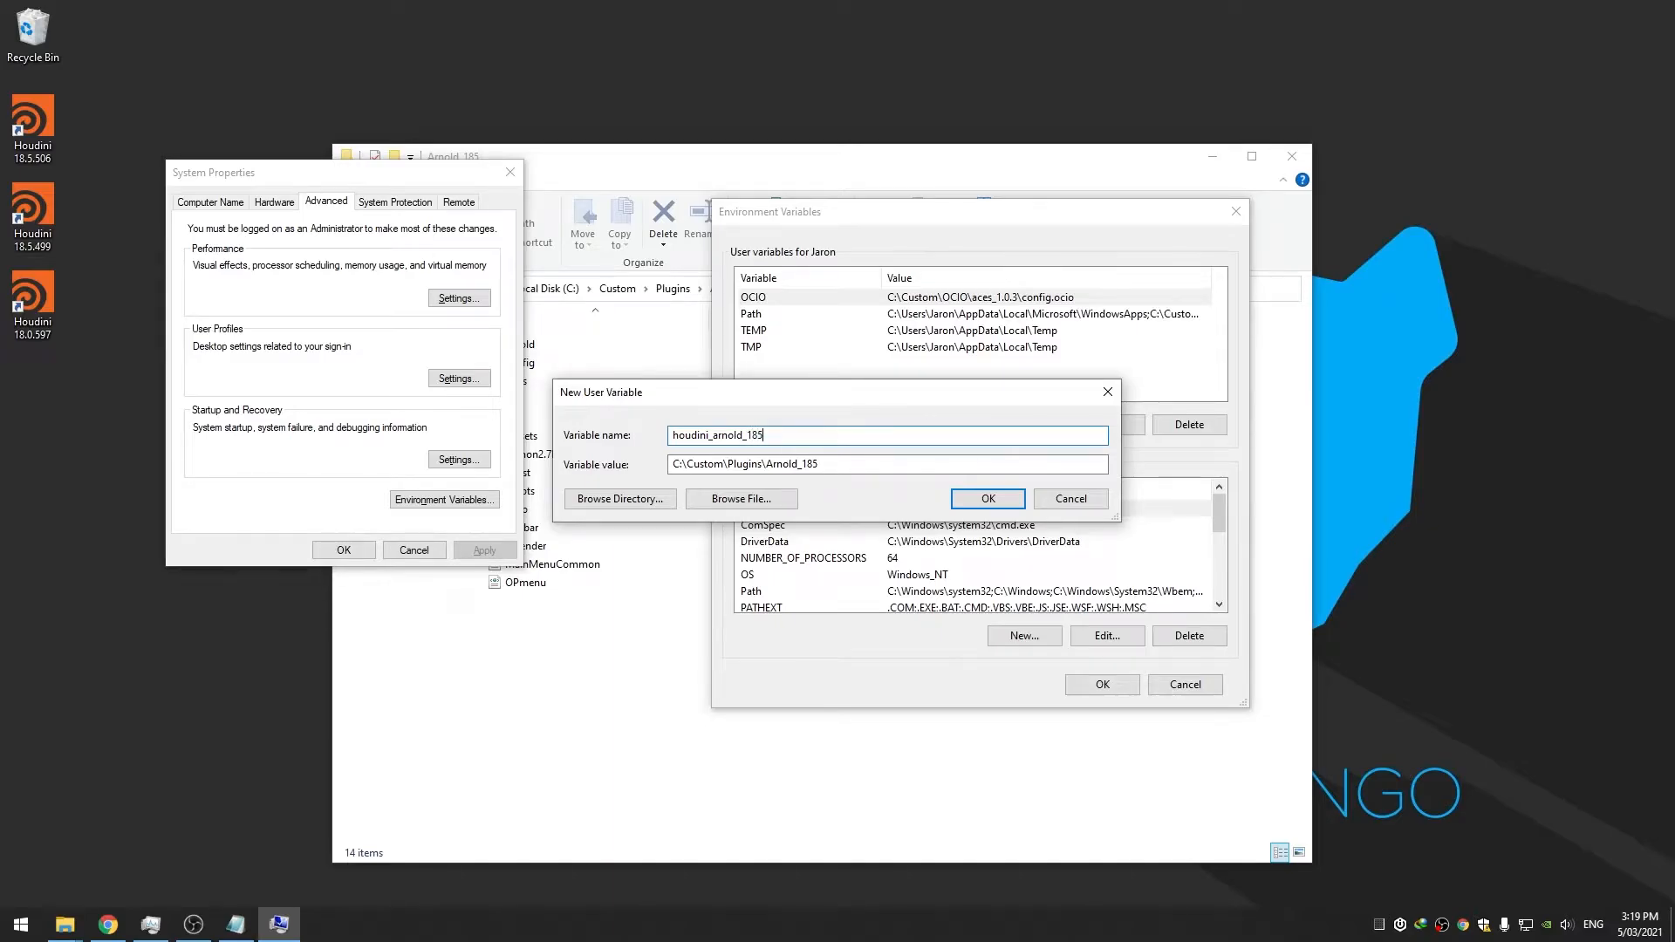
left_click(971, 497)
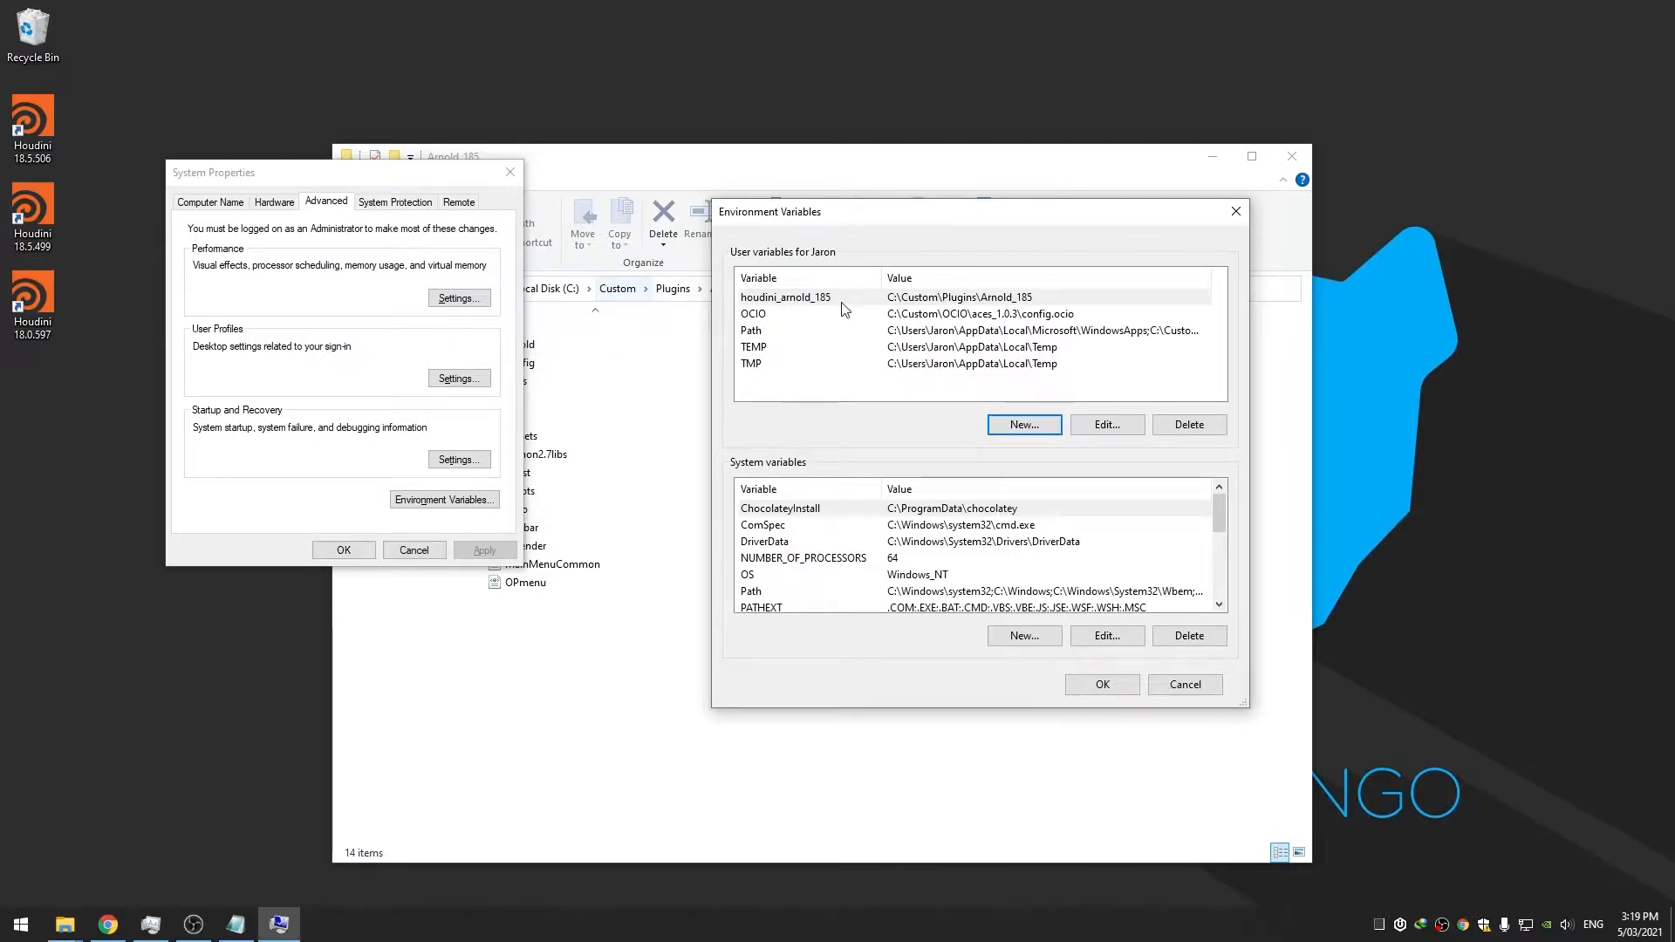
Add user variable houdini_arnold_180 pointing to C:\Custom\Plugins\Arnold_180
left_click(1017, 424)
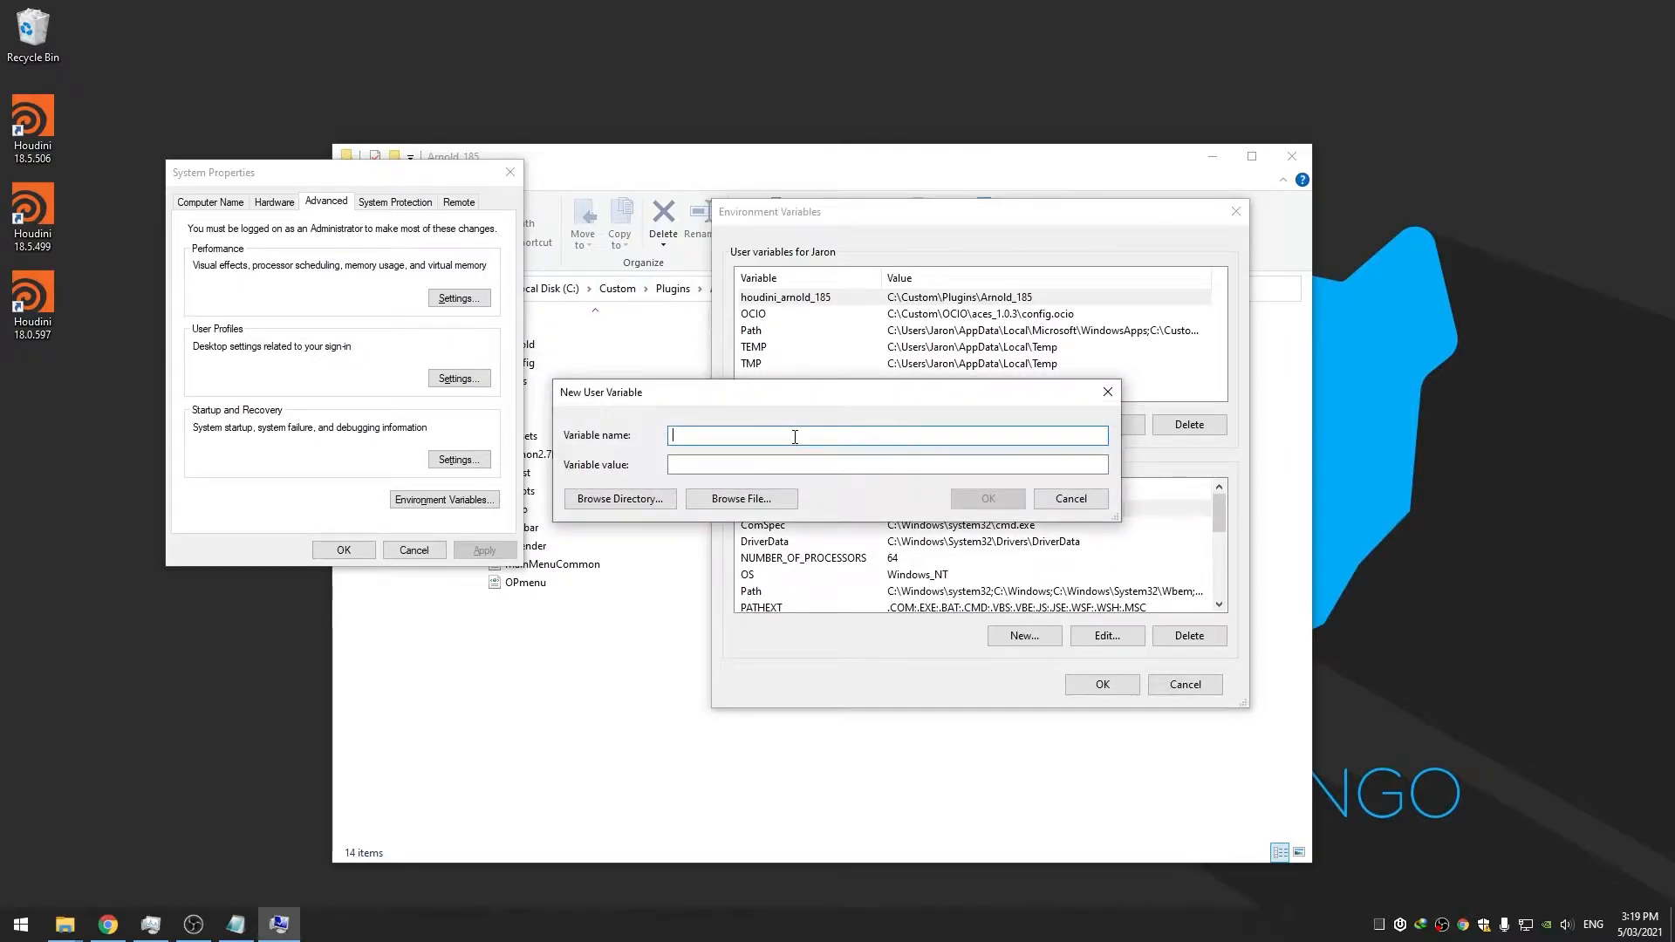
type("houdini_arnold_180")
left_click(854, 472)
key("ctrl+v")
key("BackSpace")
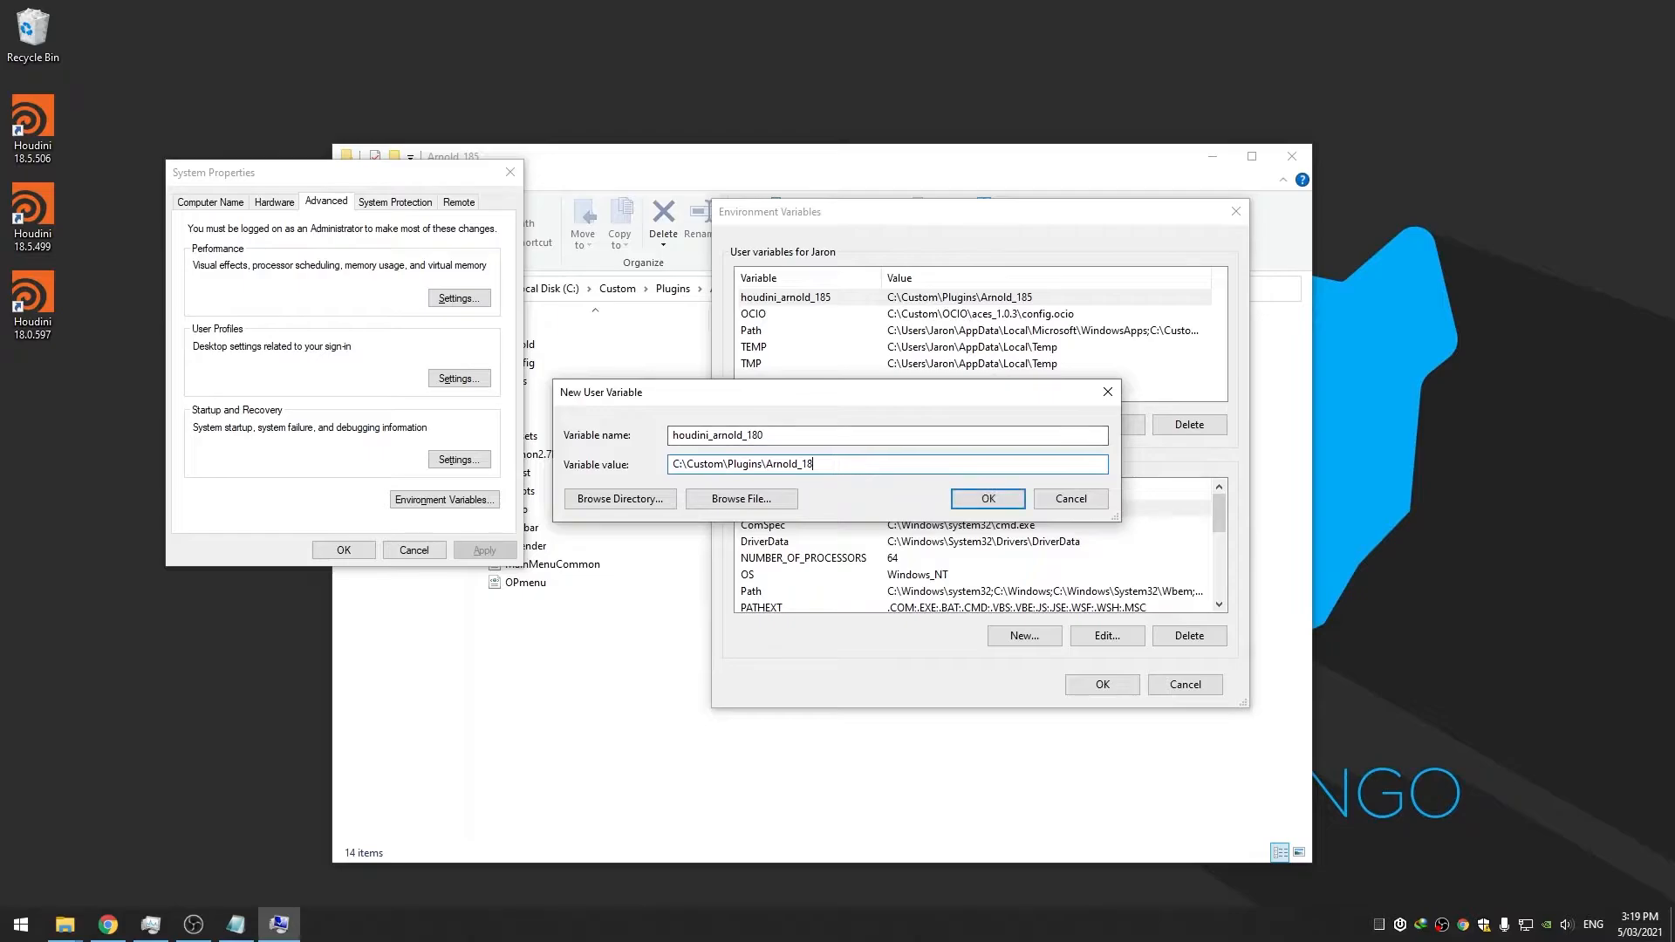
left_click(987, 498)
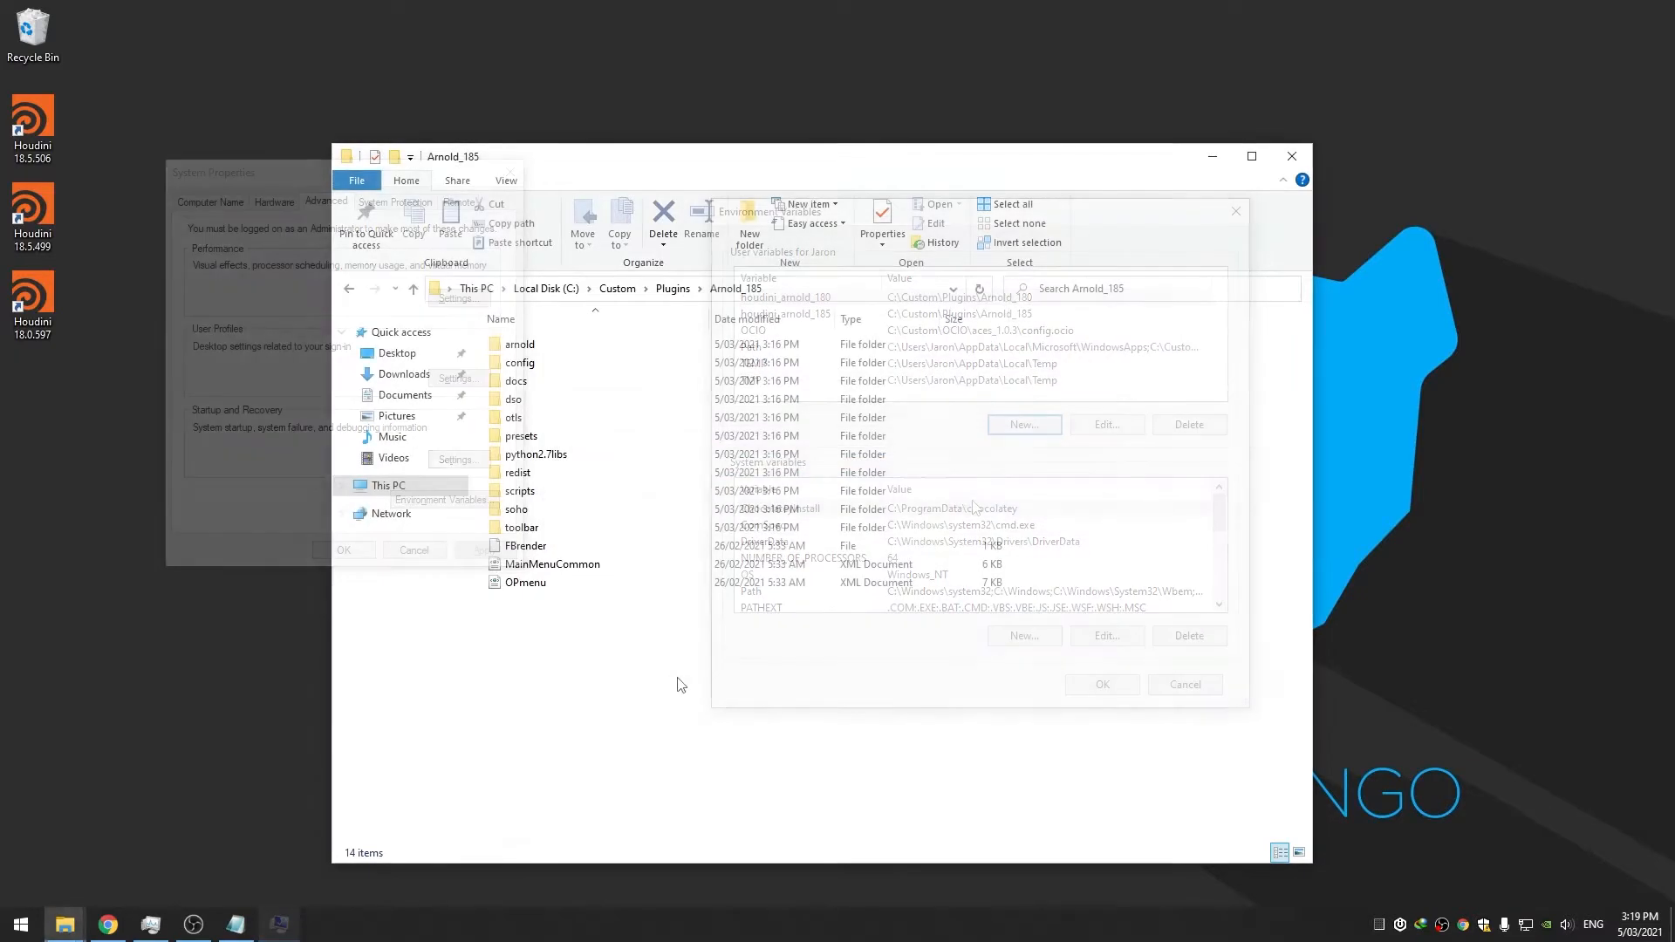
Create a new folder named packages inside Documents\houdini18.5
left_click(434, 396)
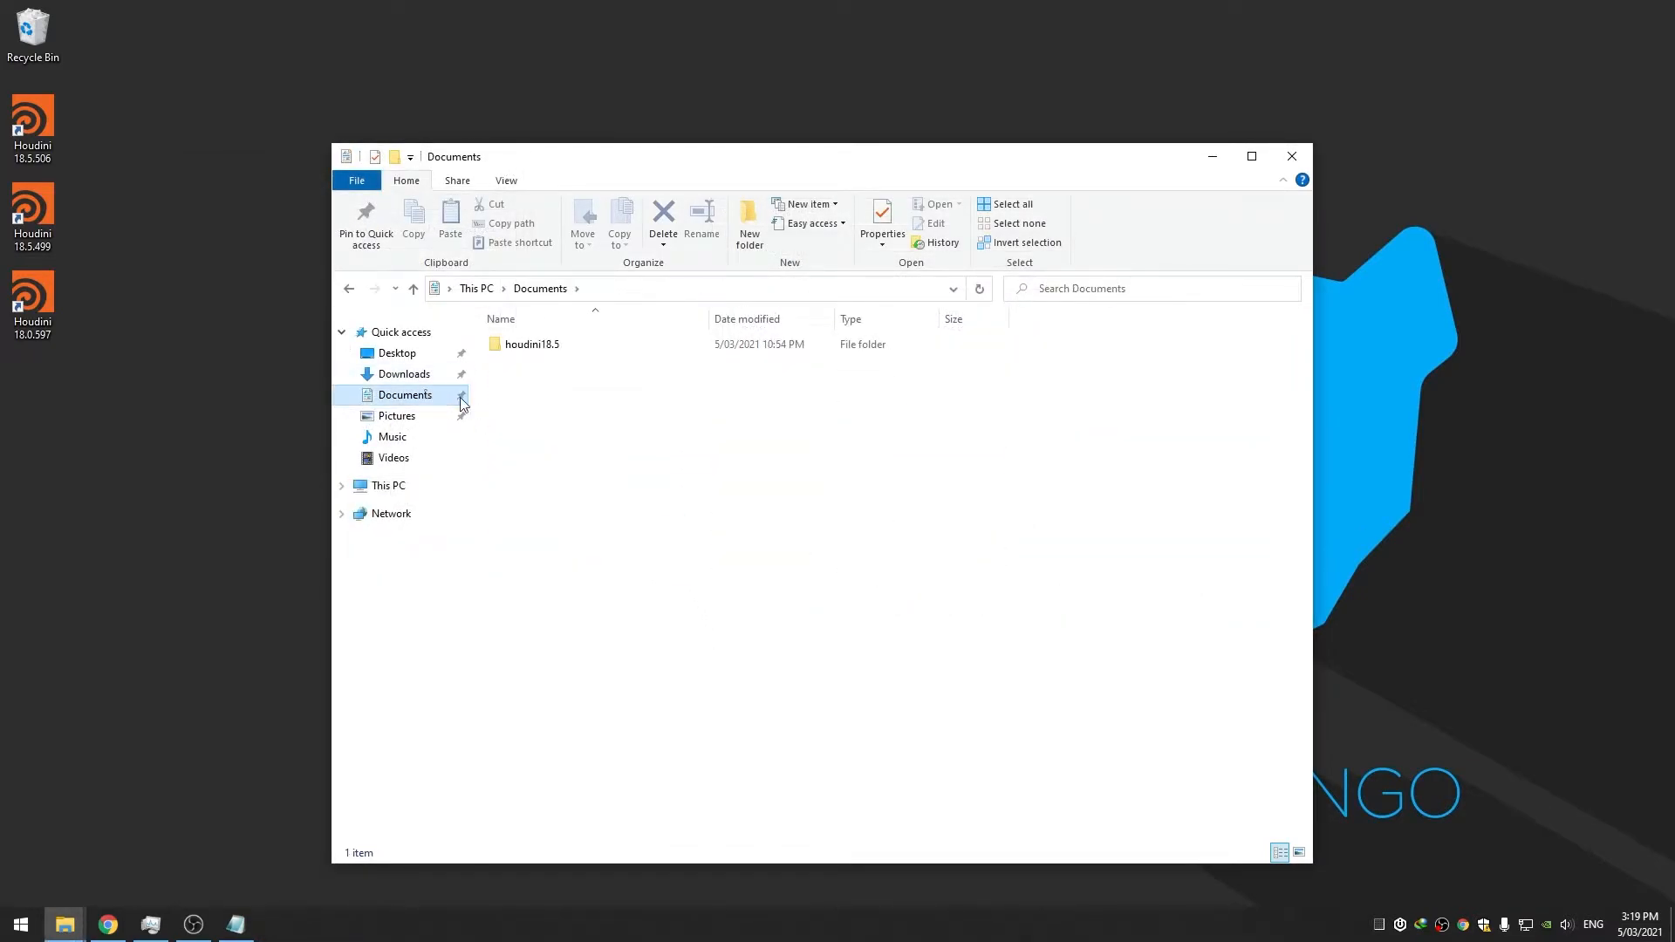
double_click(537, 348)
left_click_drag(845, 161, 870, 118)
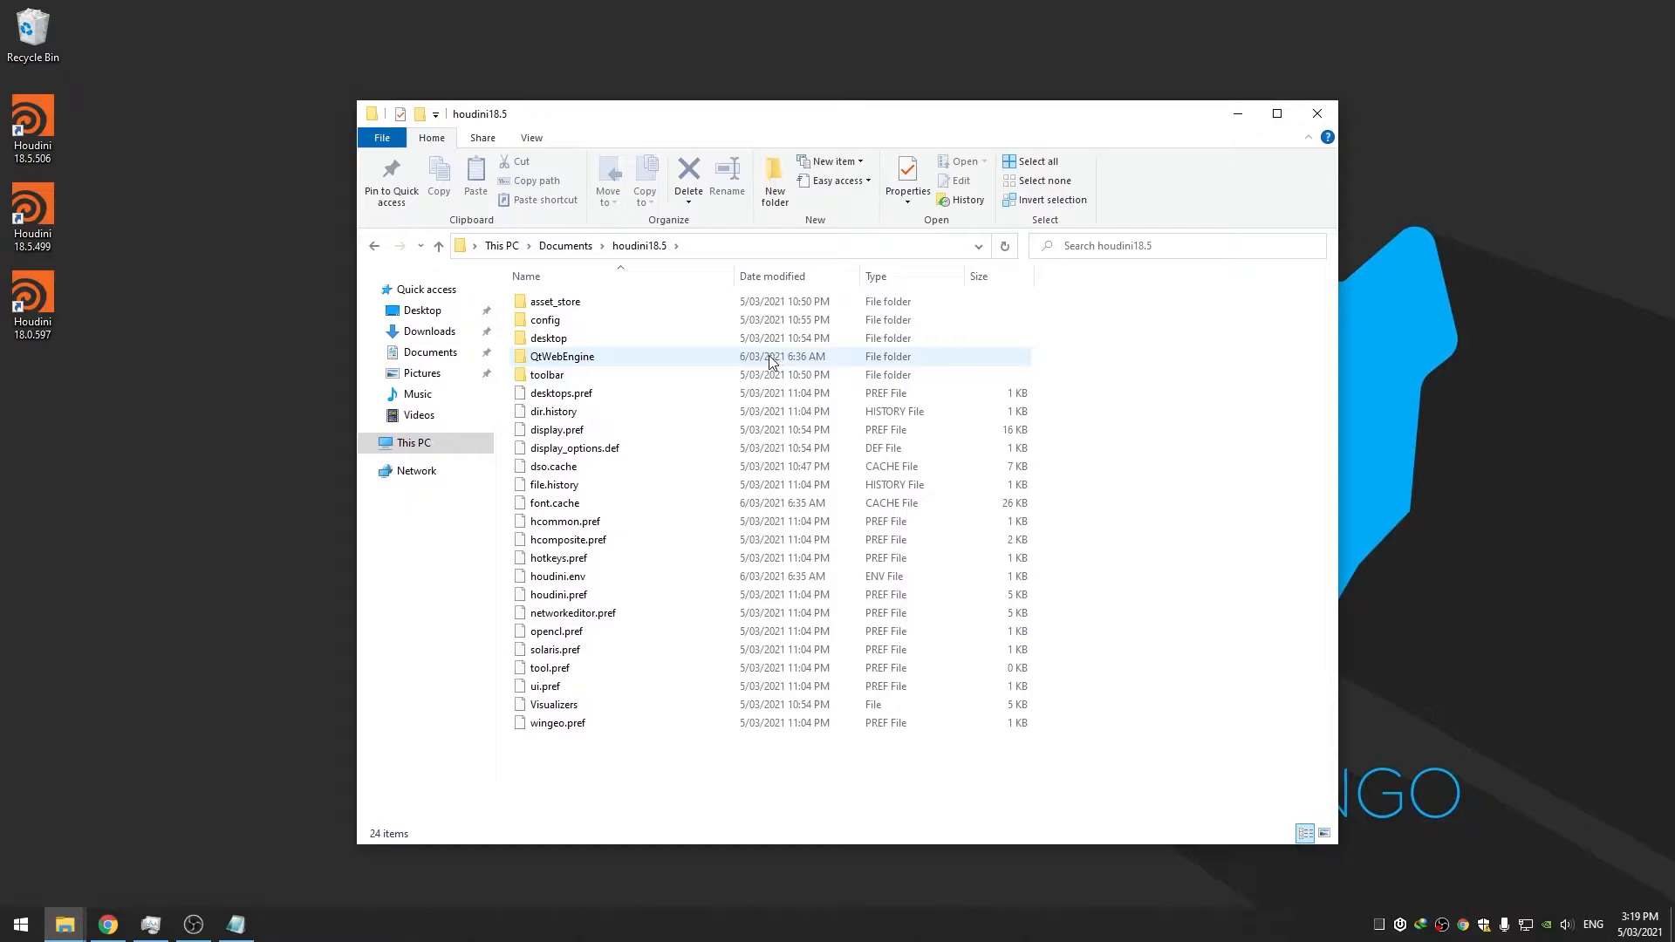
left_click(766, 196)
type("packages")
key("Return")
key("Return")
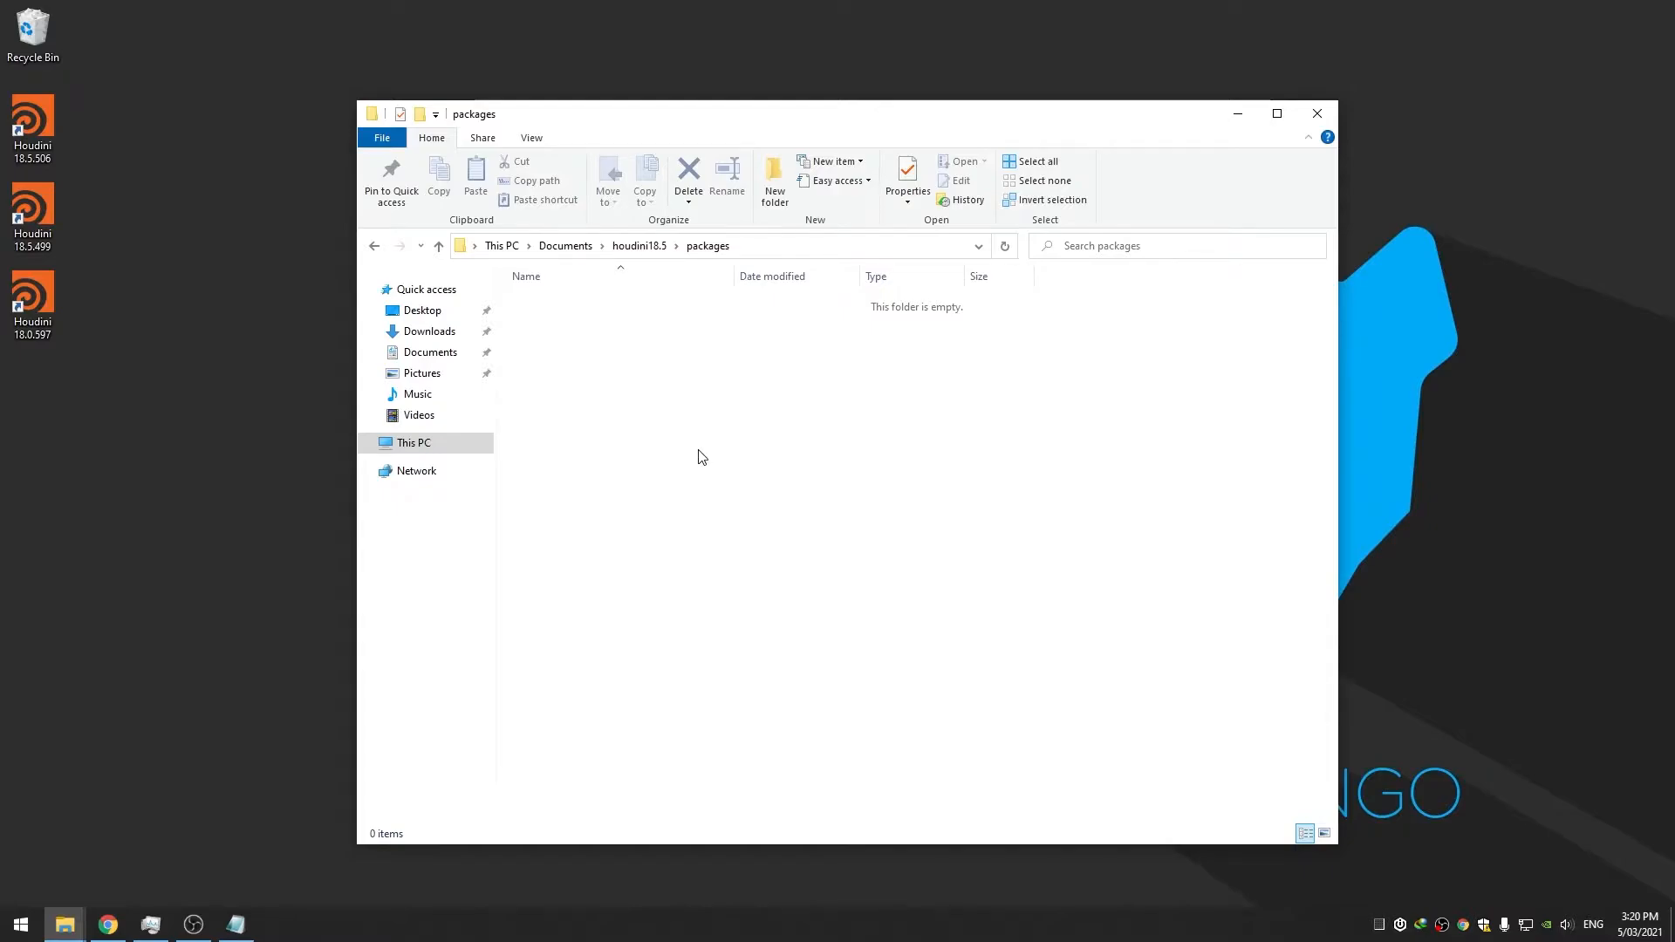
Launch Visual Studio Code from the Start menu
left_click(4, 934)
type("visu")
key("Return")
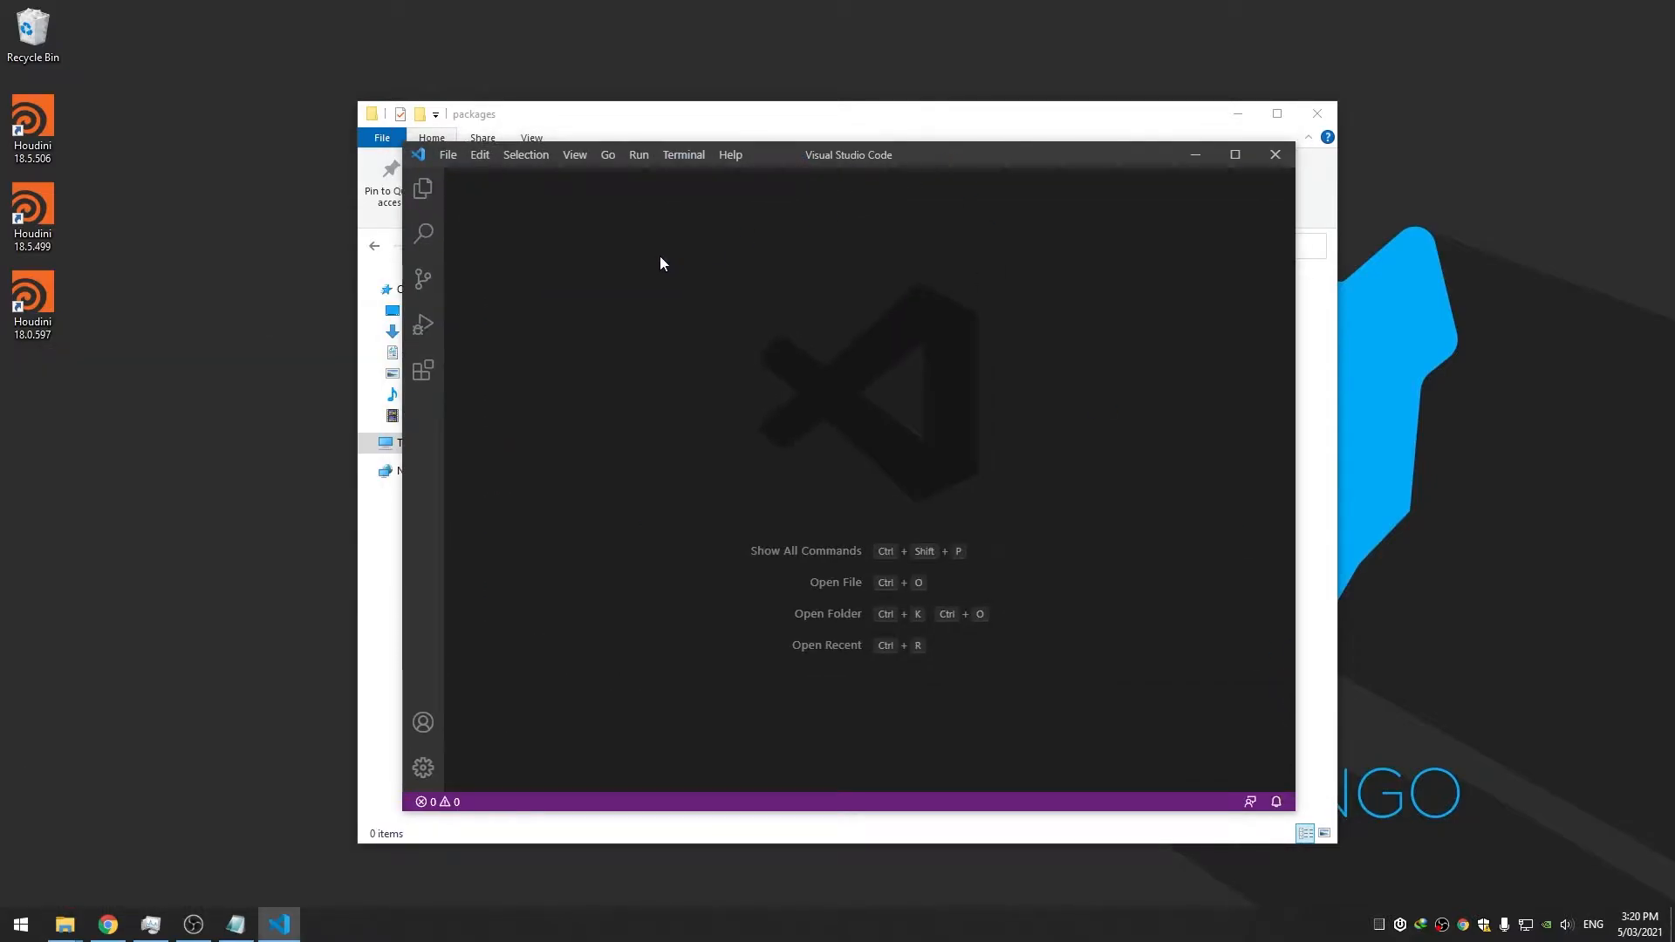
left_click(32, 123)
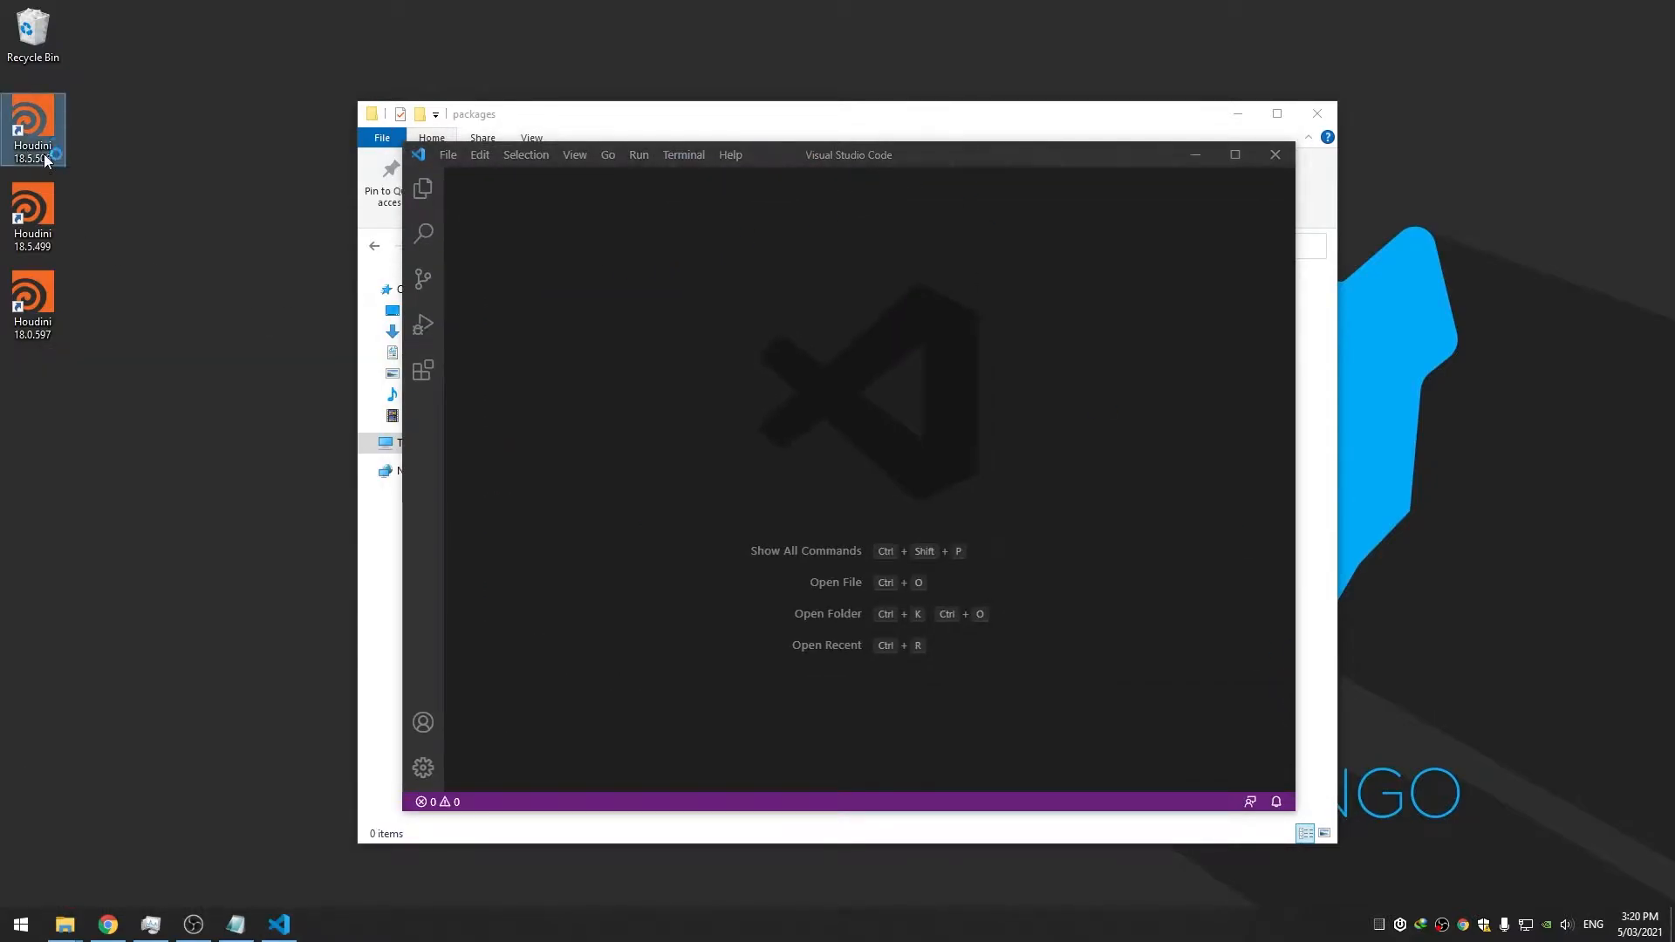
key("Return")
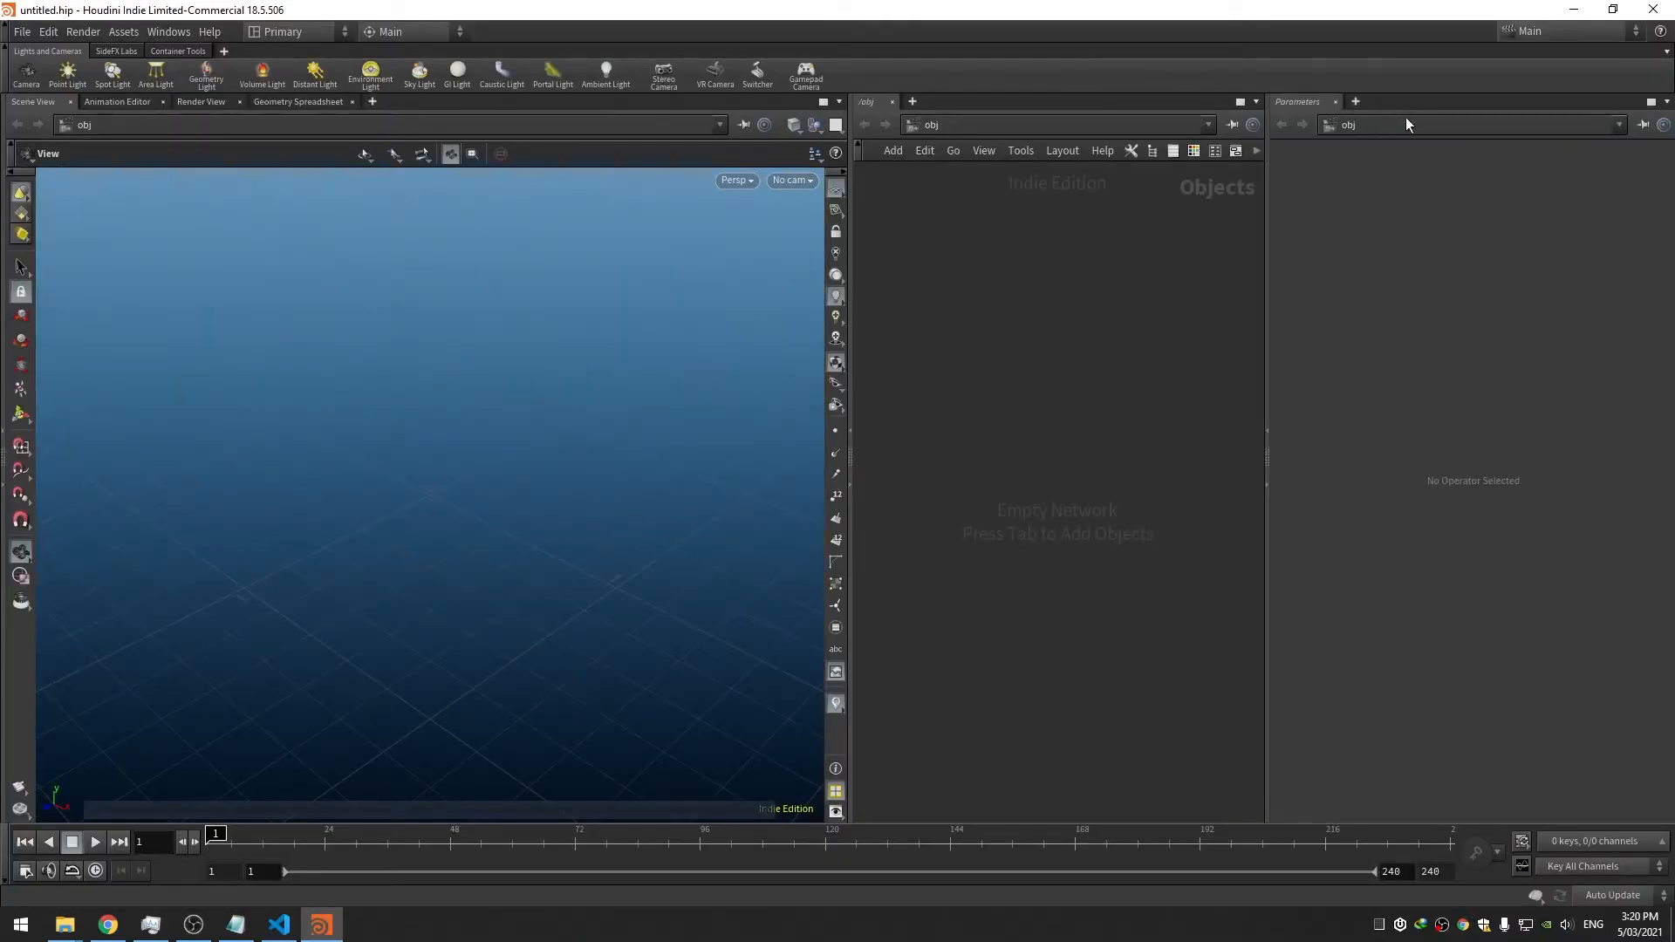
Close Houdini and start a new VS Code file containing an empty pair of braces
left_click(1649, 11)
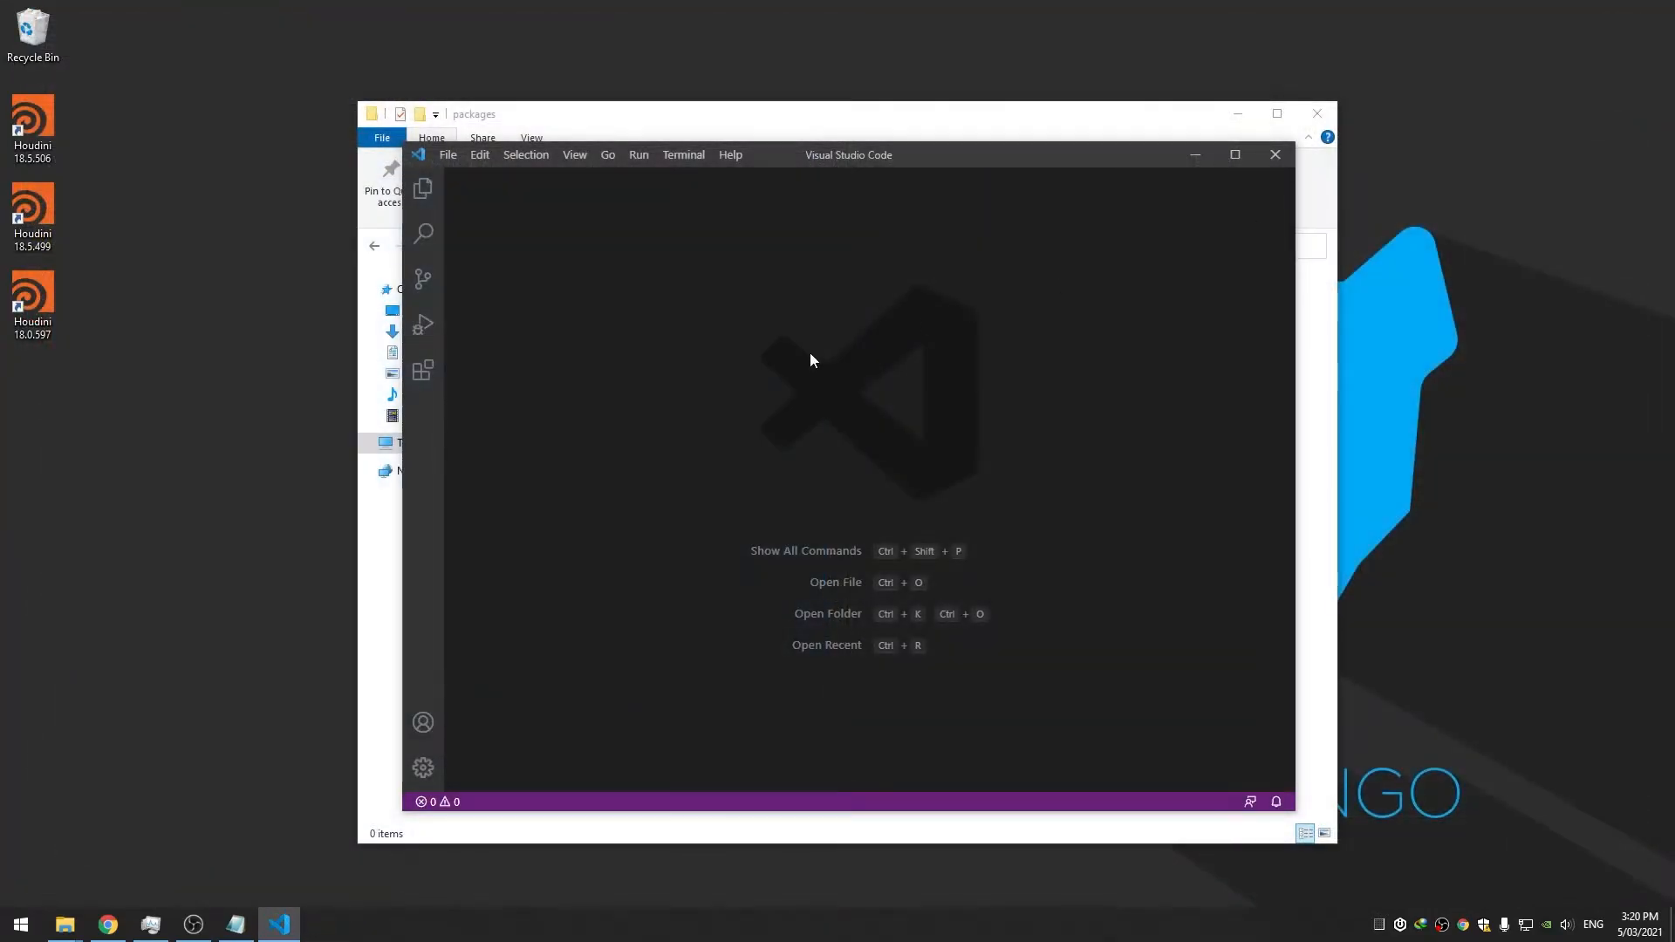
left_click(450, 158)
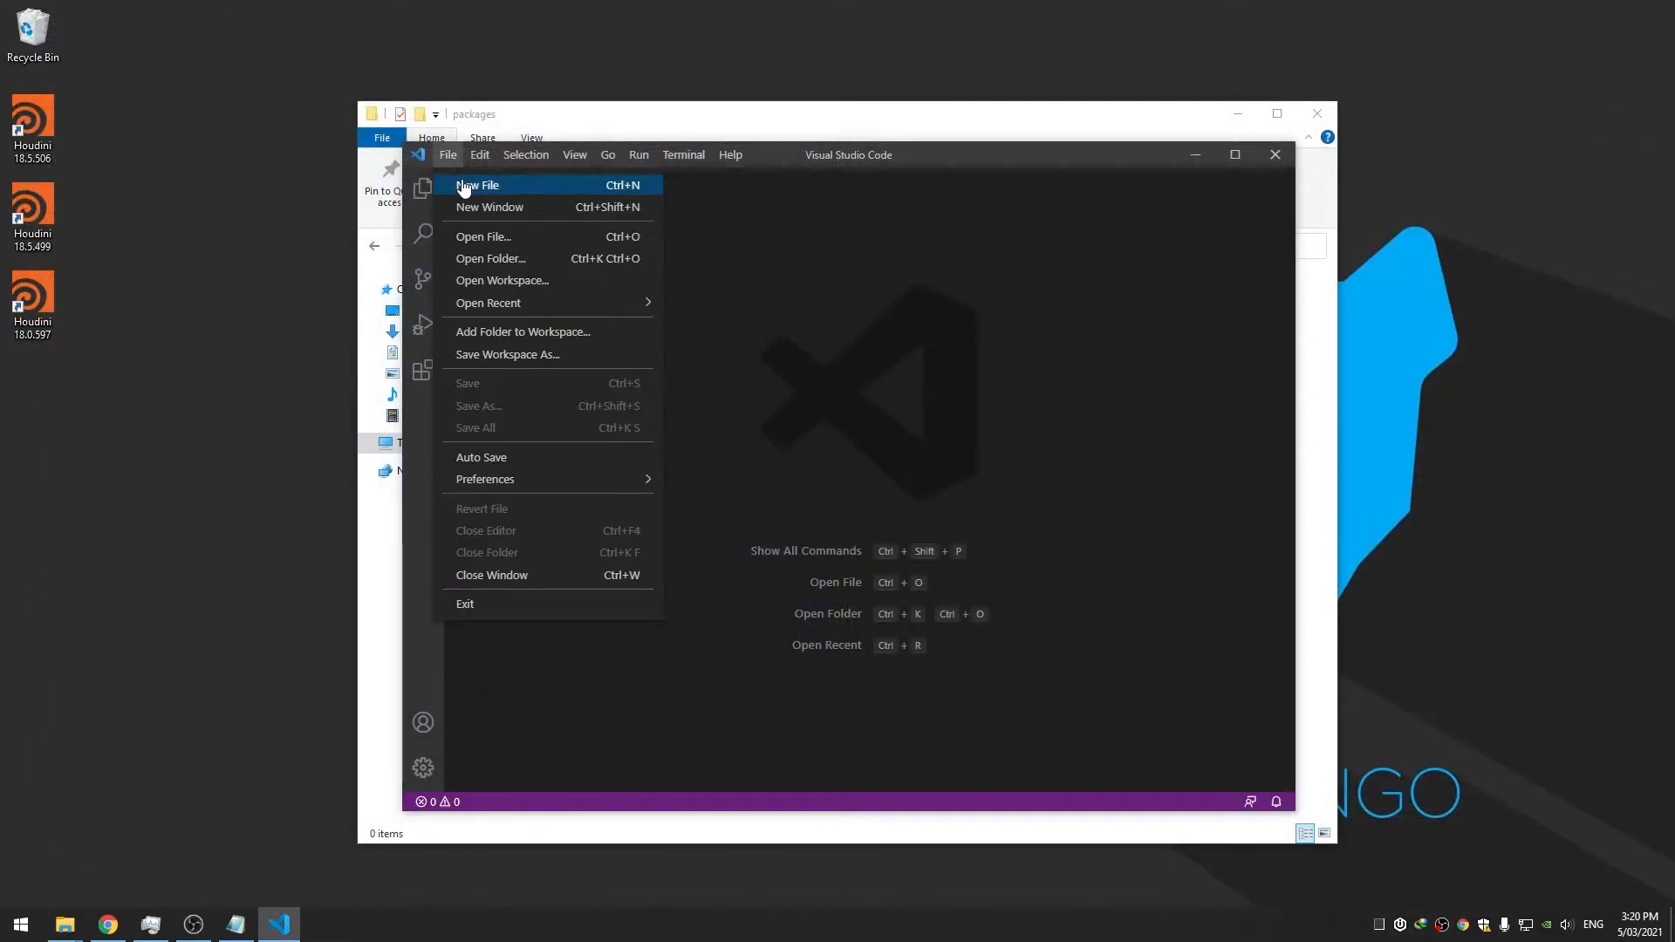
left_click(471, 185)
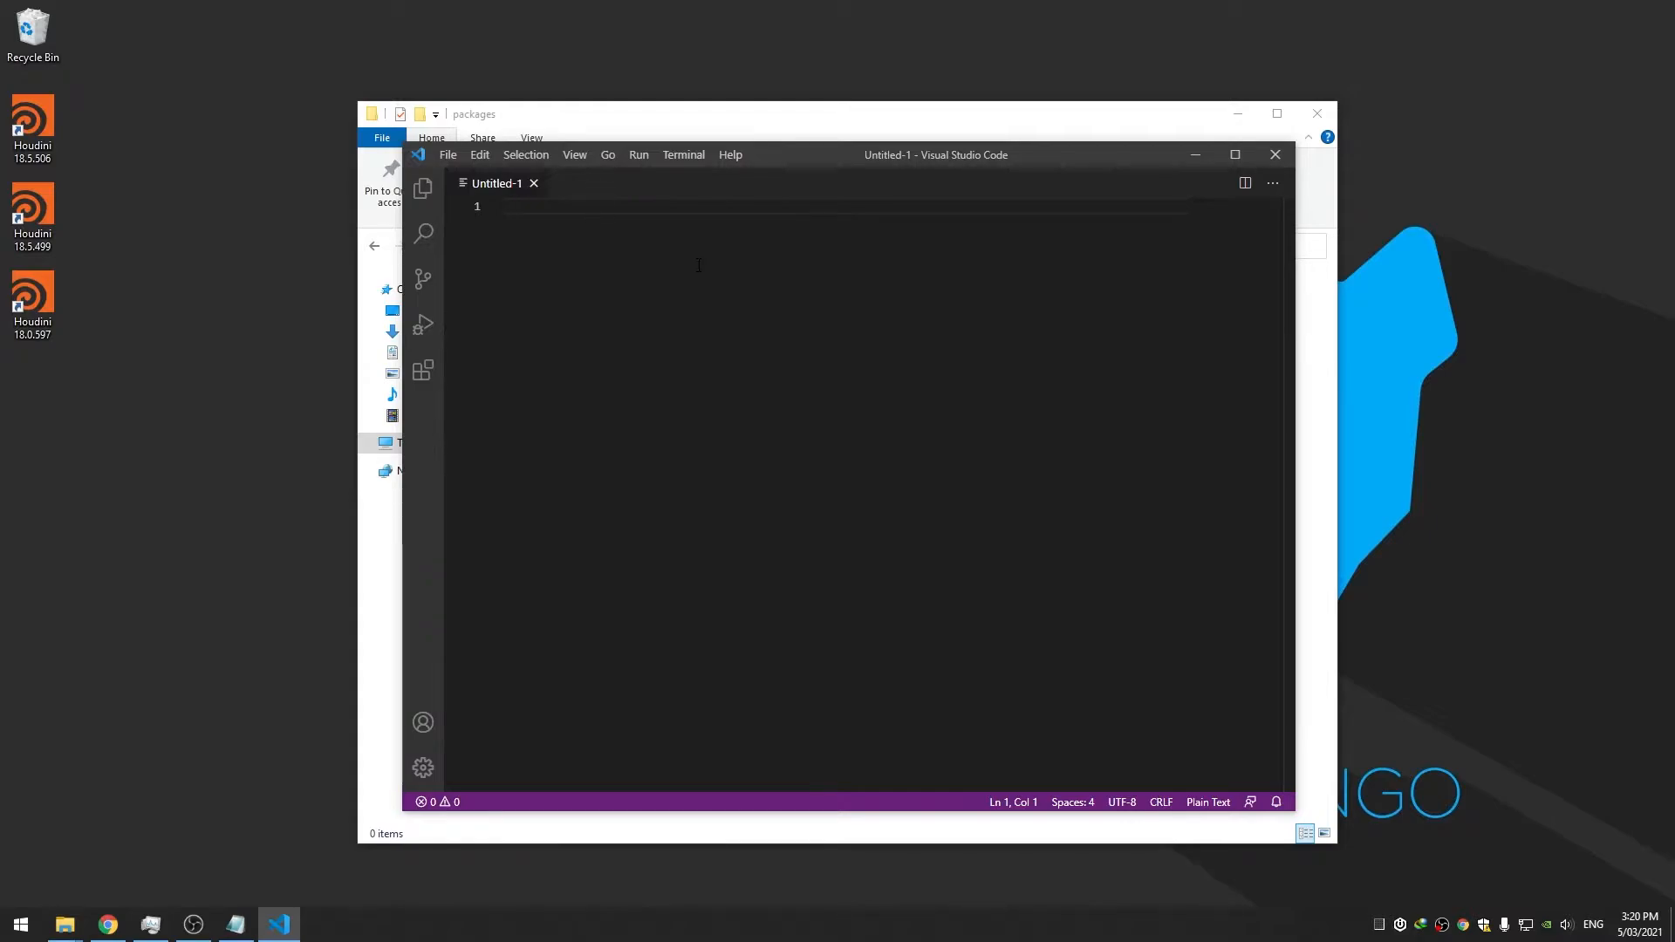
type("{")
key("Return")
key("Return")
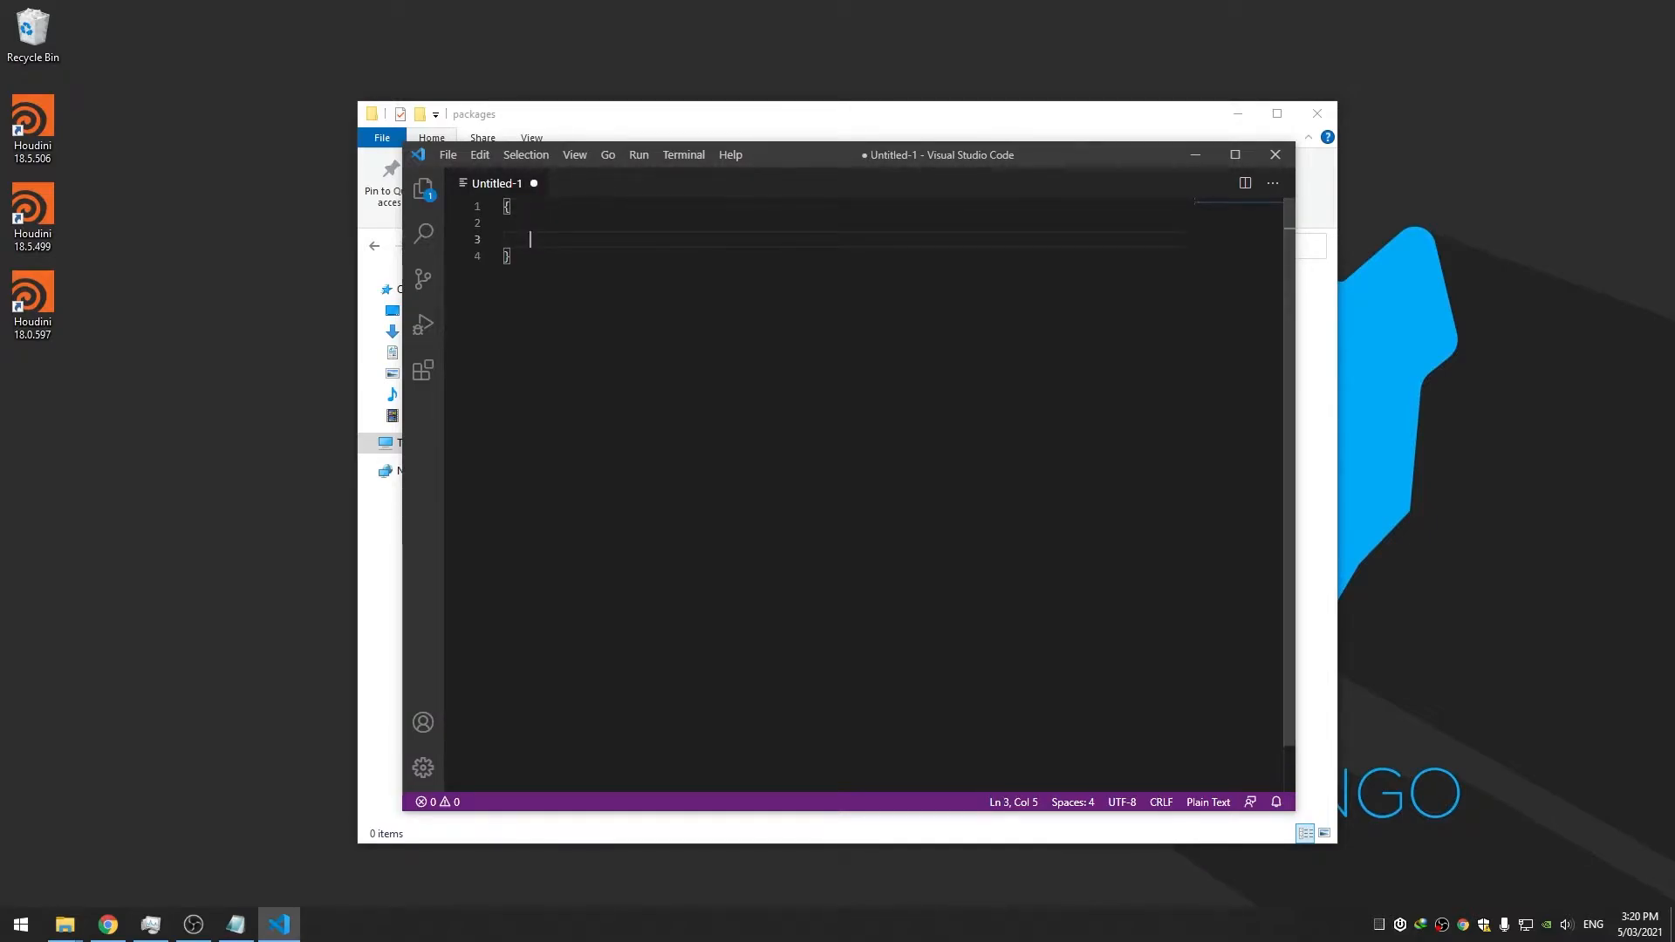
left_click_drag(808, 159, 821, 157)
left_click(755, 225)
Save the file as Arnold.json in Documents\houdini18.5\packages
key("ctrl+s")
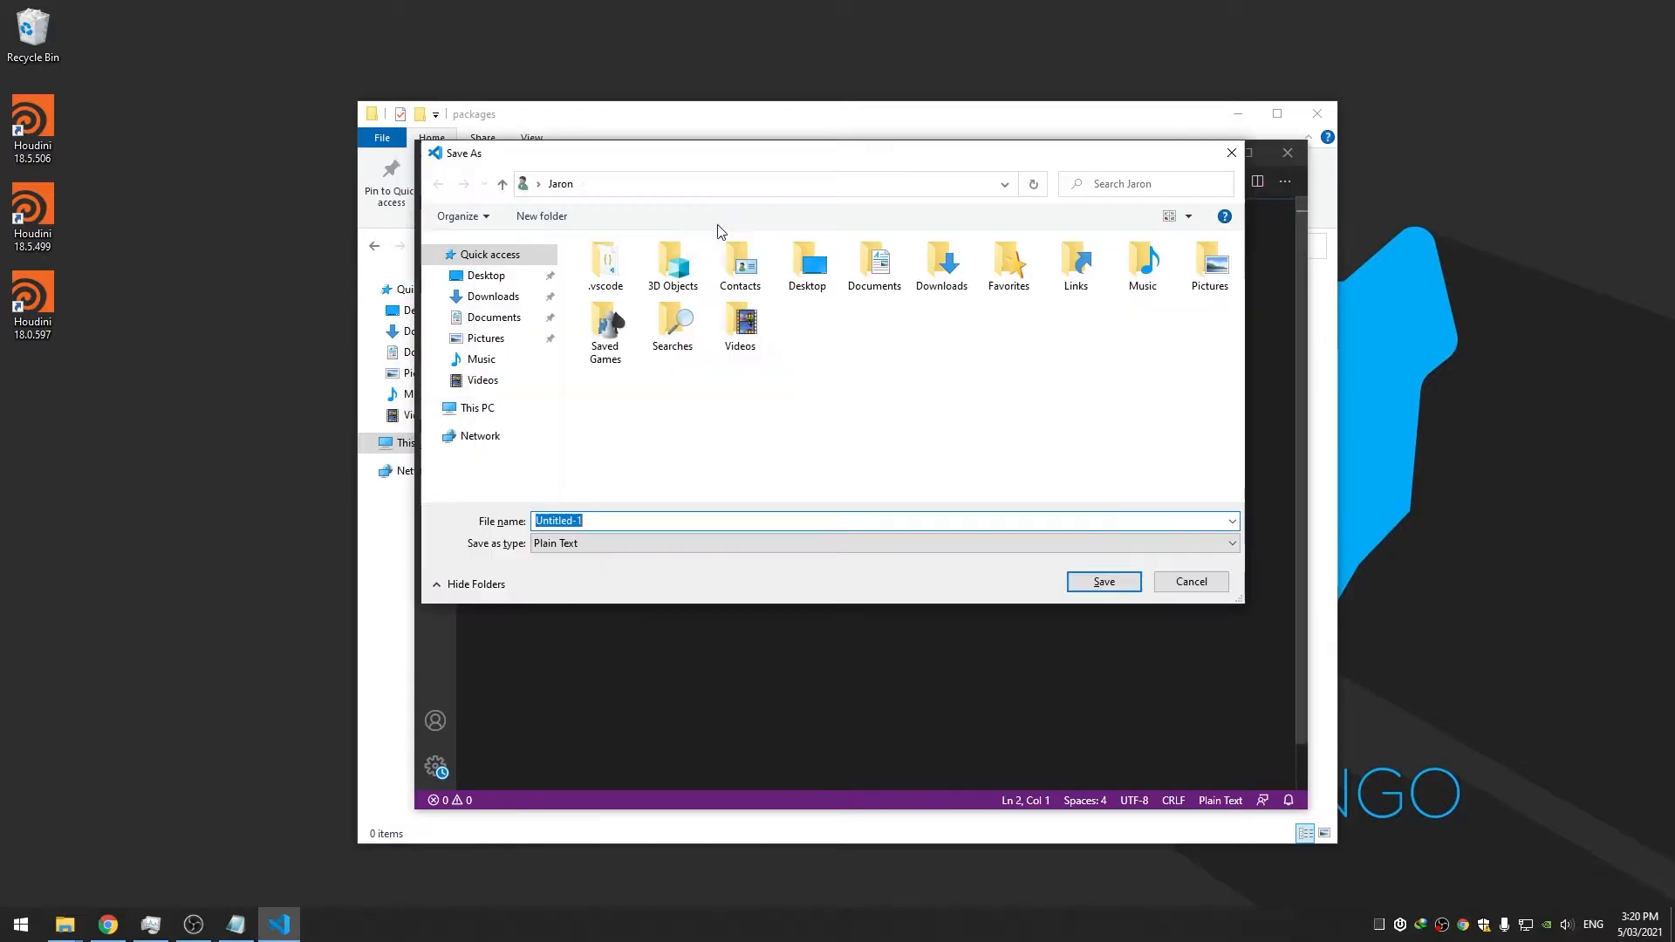
double_click(904, 260)
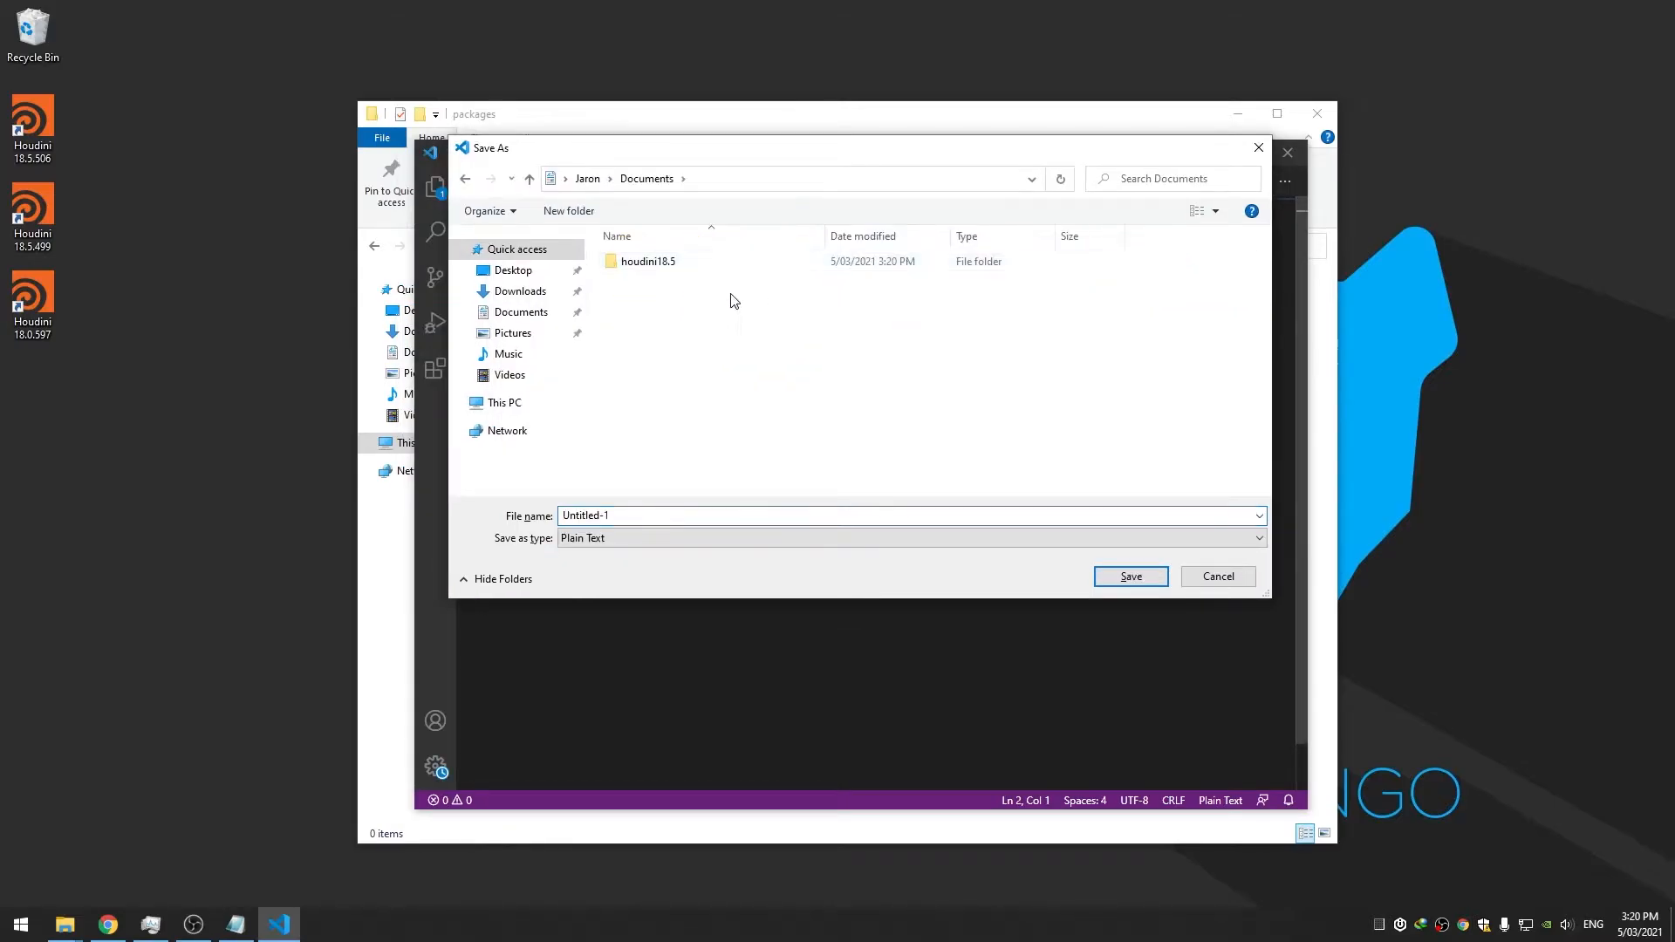
double_click(663, 264)
double_click(672, 318)
left_click(630, 515)
type("A")
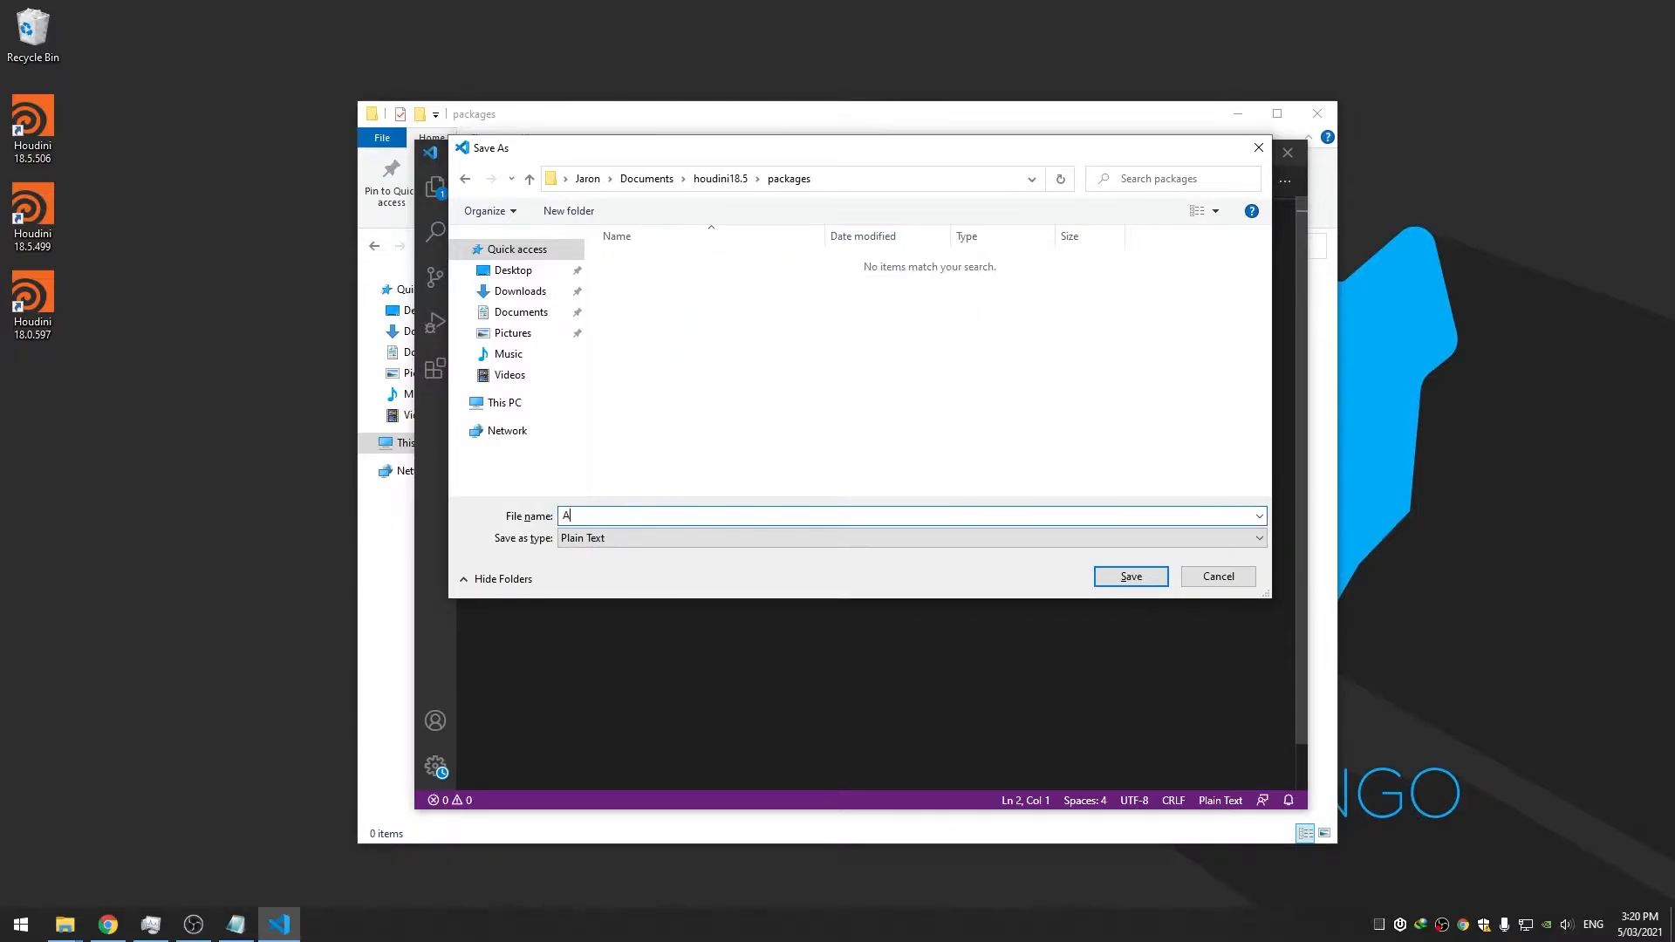
type("rnold.json")
key("Return")
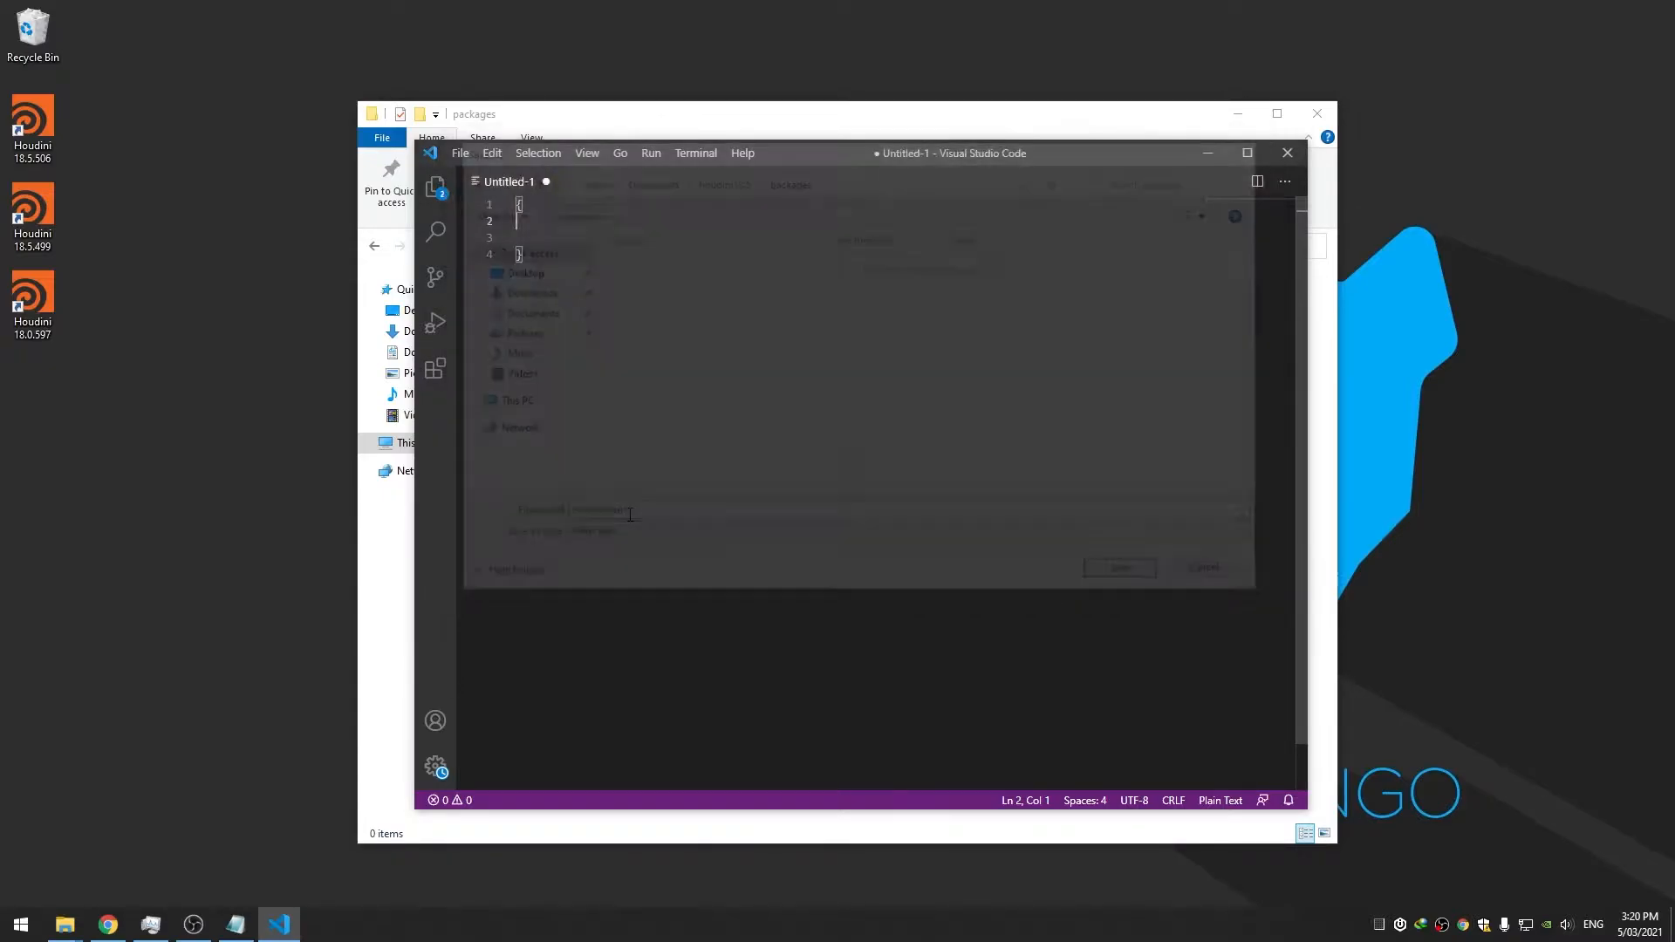
left_click_drag(792, 156, 844, 158)
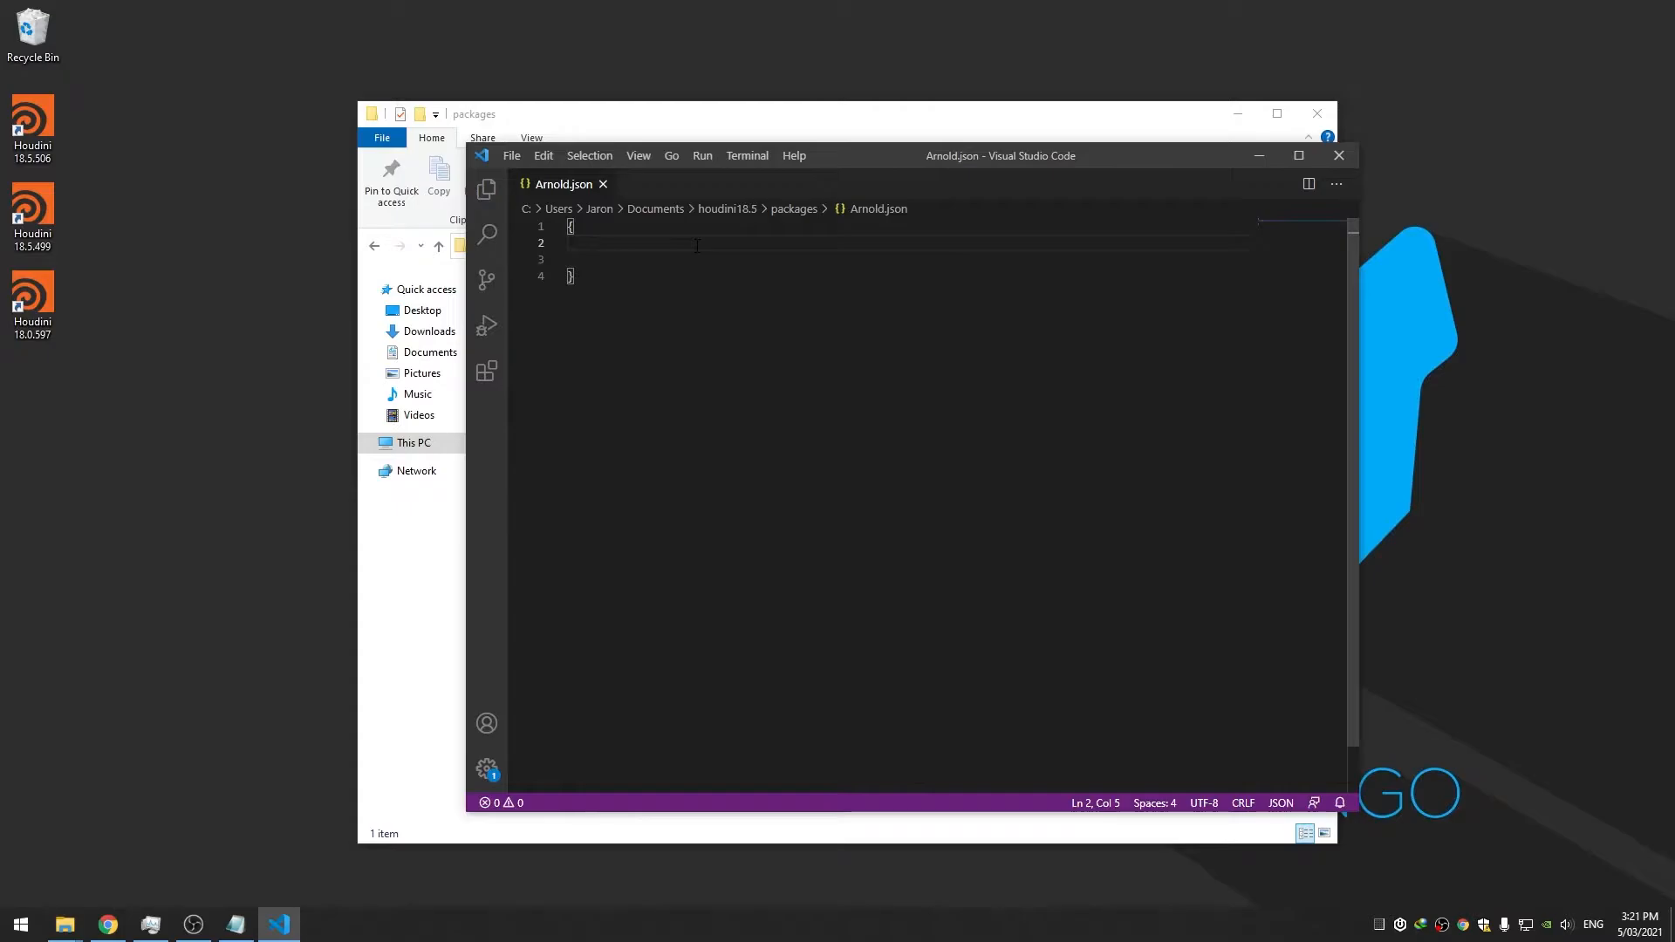
Add an empty "path" : "" entry inside the braces of Arnold.json
left_click(375, 551)
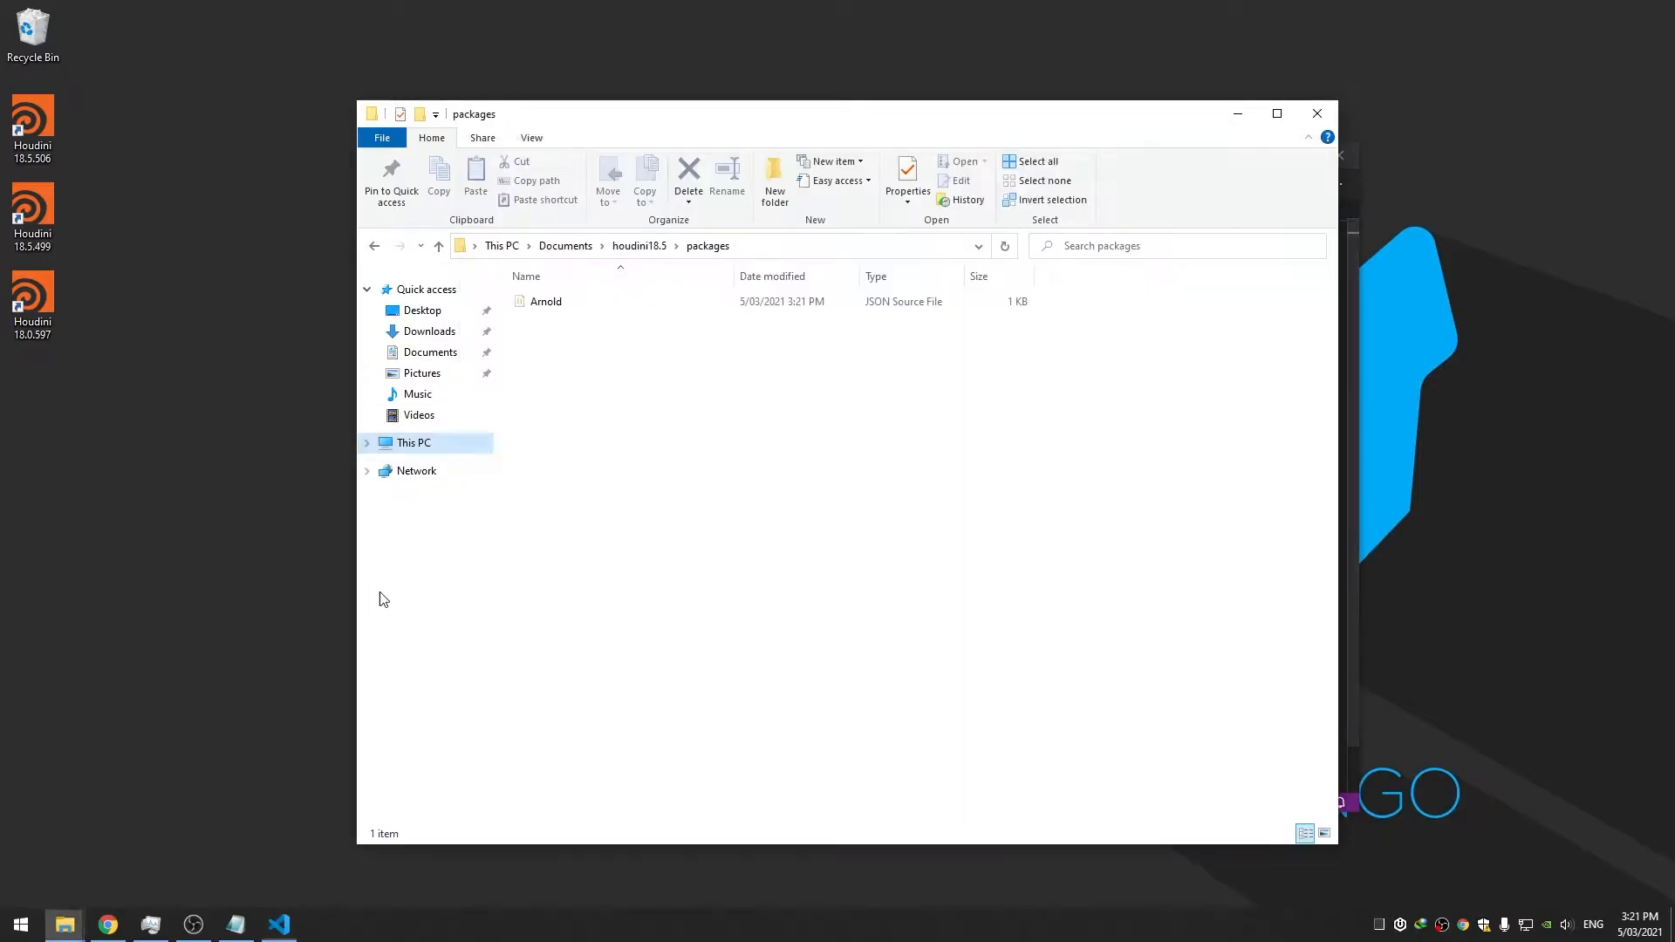
left_click(633, 246)
left_click_drag(1150, 308, 1290, 535)
left_click(1352, 500)
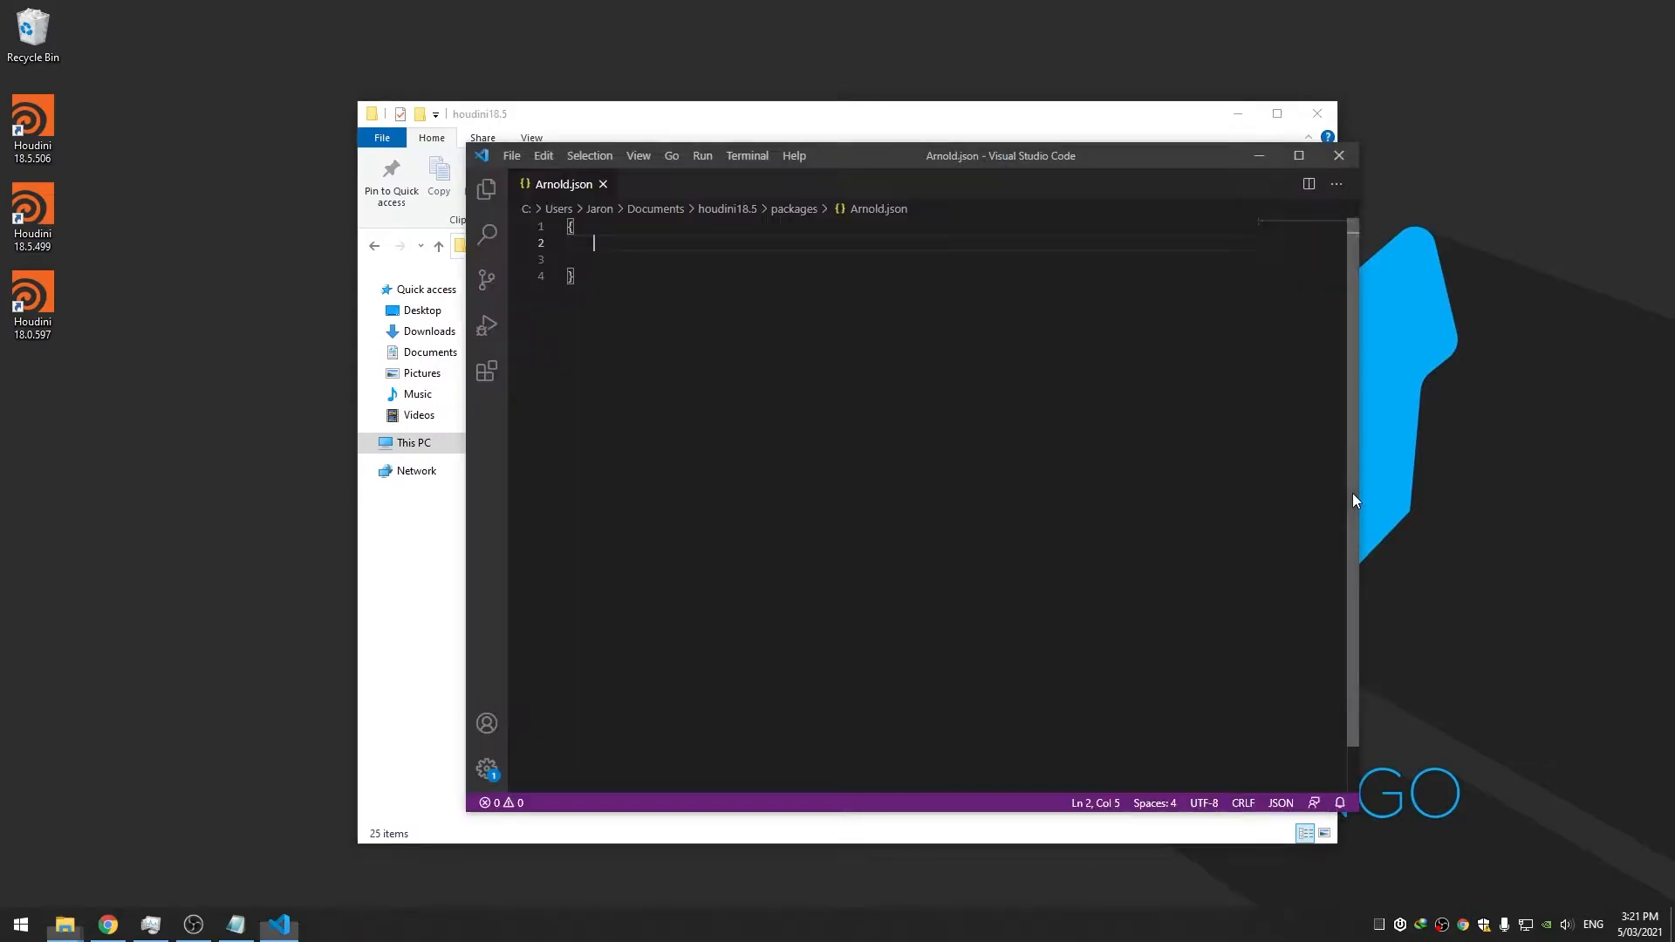
left_click_drag(853, 162, 1079, 144)
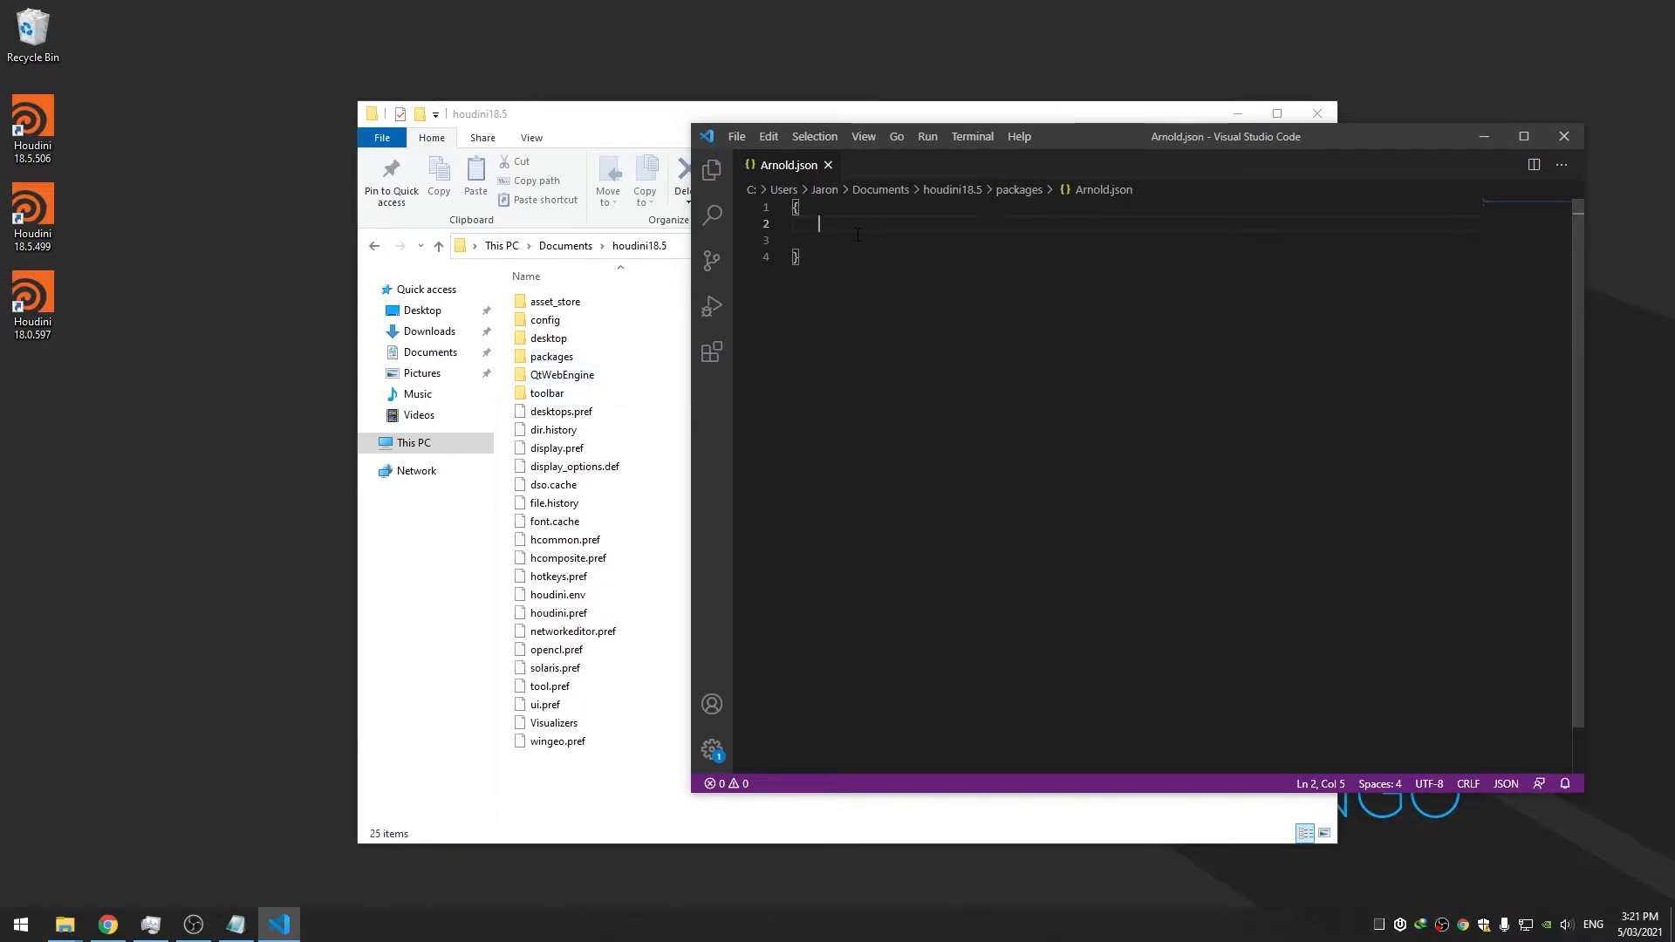
type("\"path")
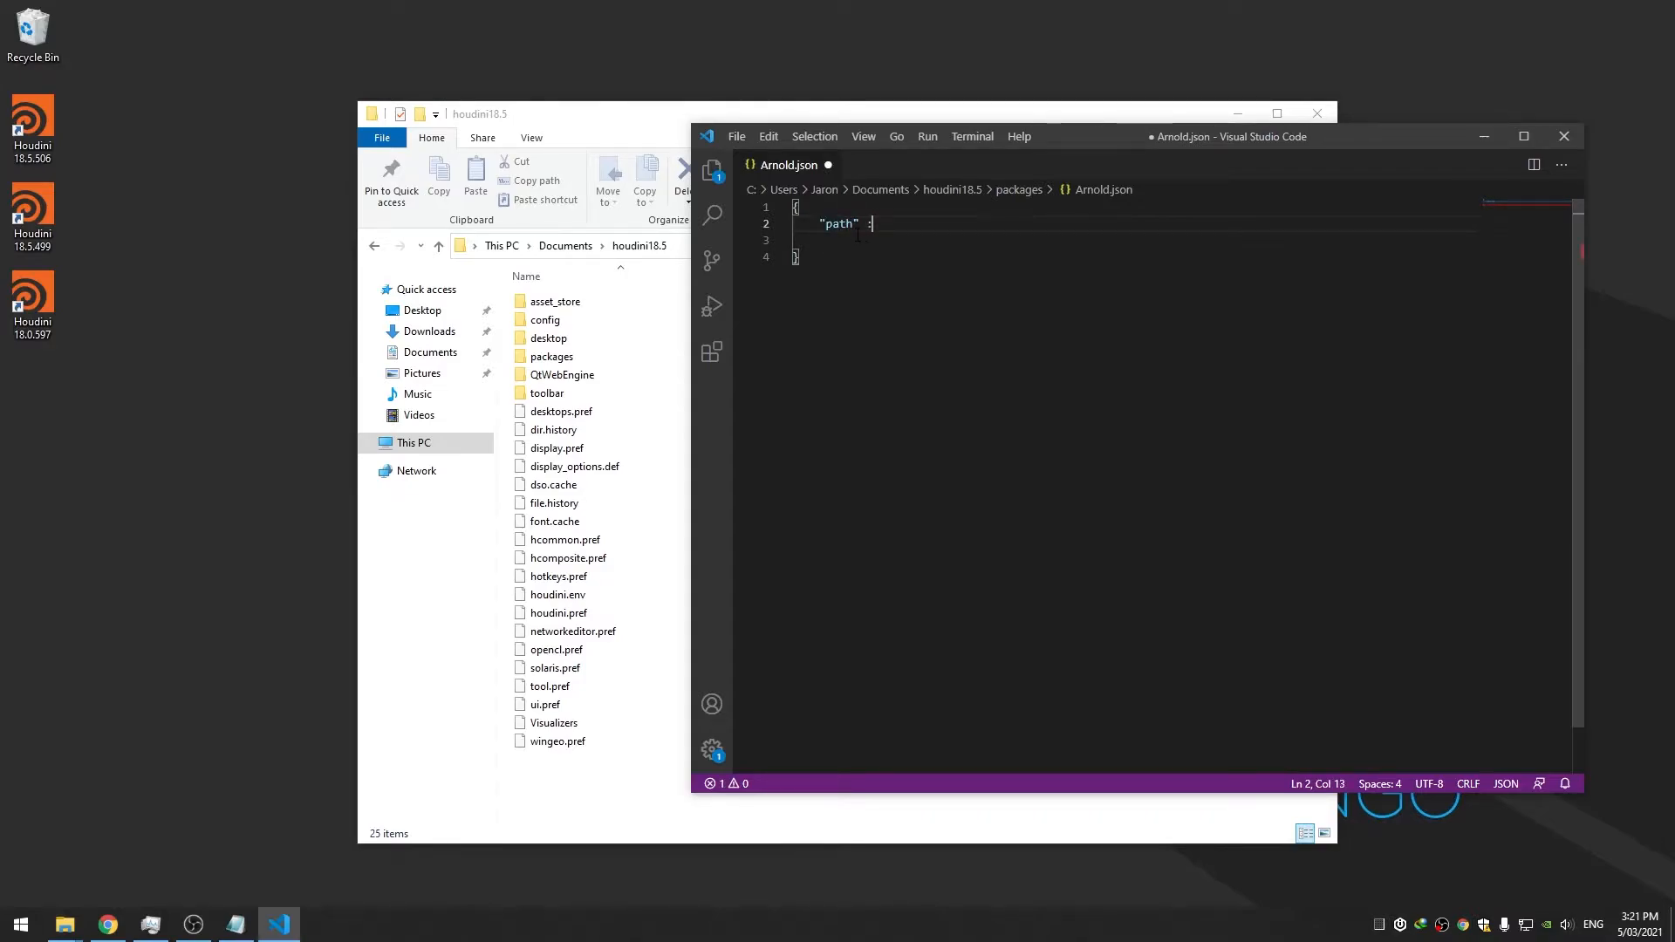
type("\" : \"")
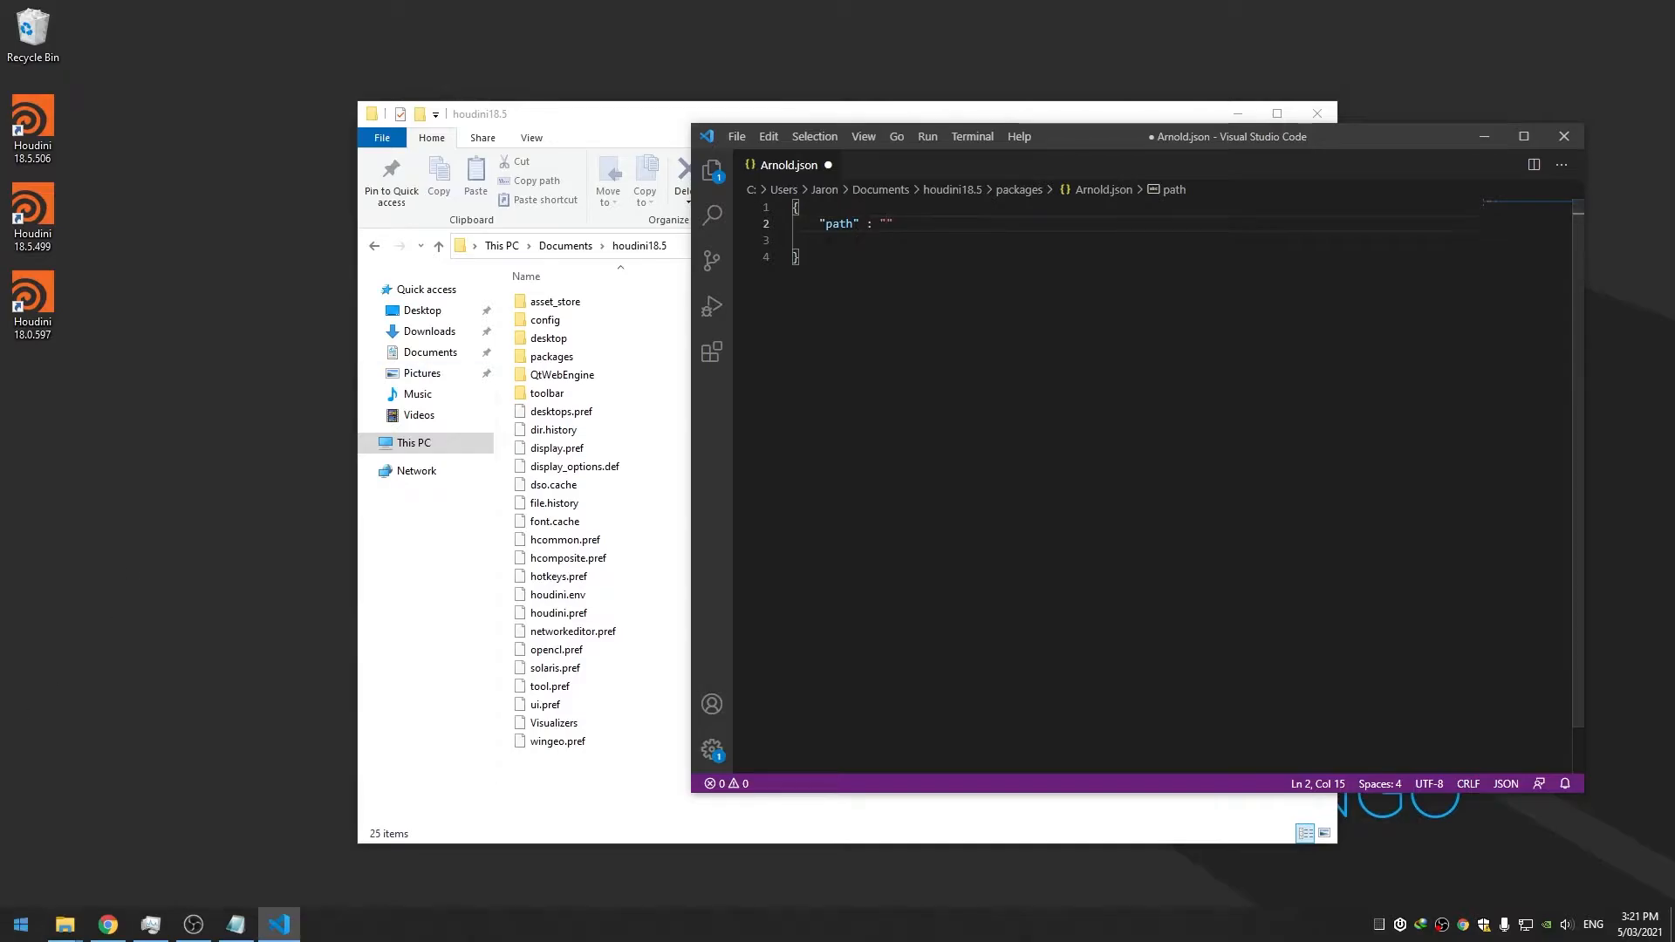
Bring up System Properties through an 'env' Start search
key("super")
type("env")
key("Return")
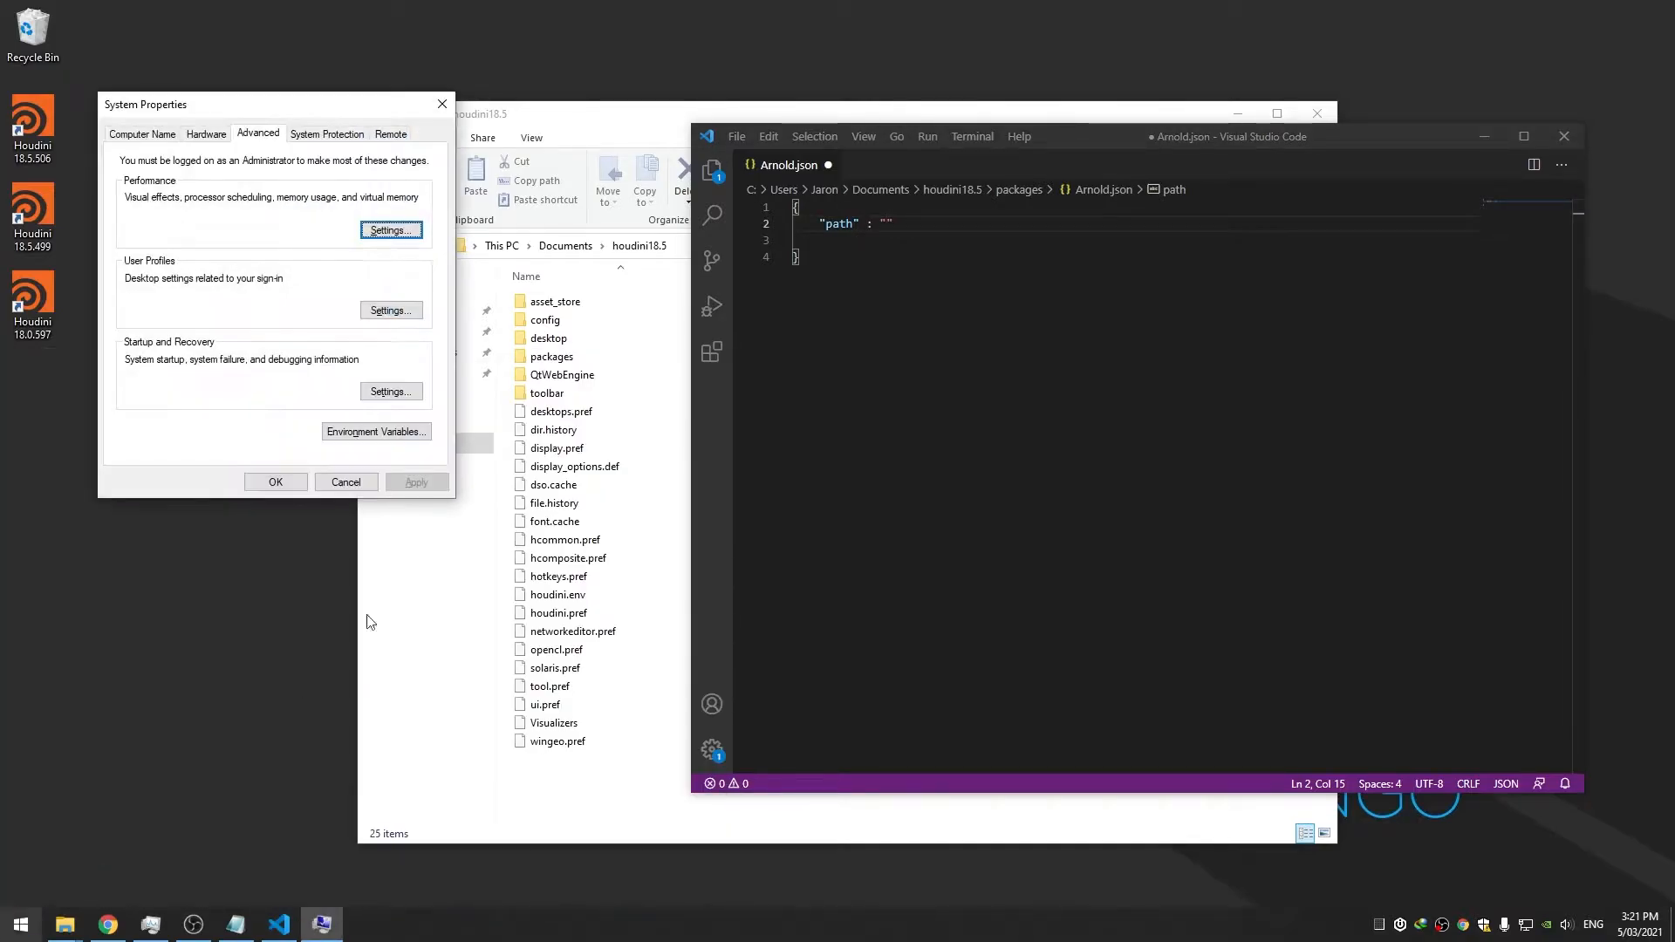
Grab the houdini_arnold_185 variable name from Environment Variables, then close the dialogs
left_click(419, 432)
double_click(759, 313)
key("ctrl+c")
left_click(980, 503)
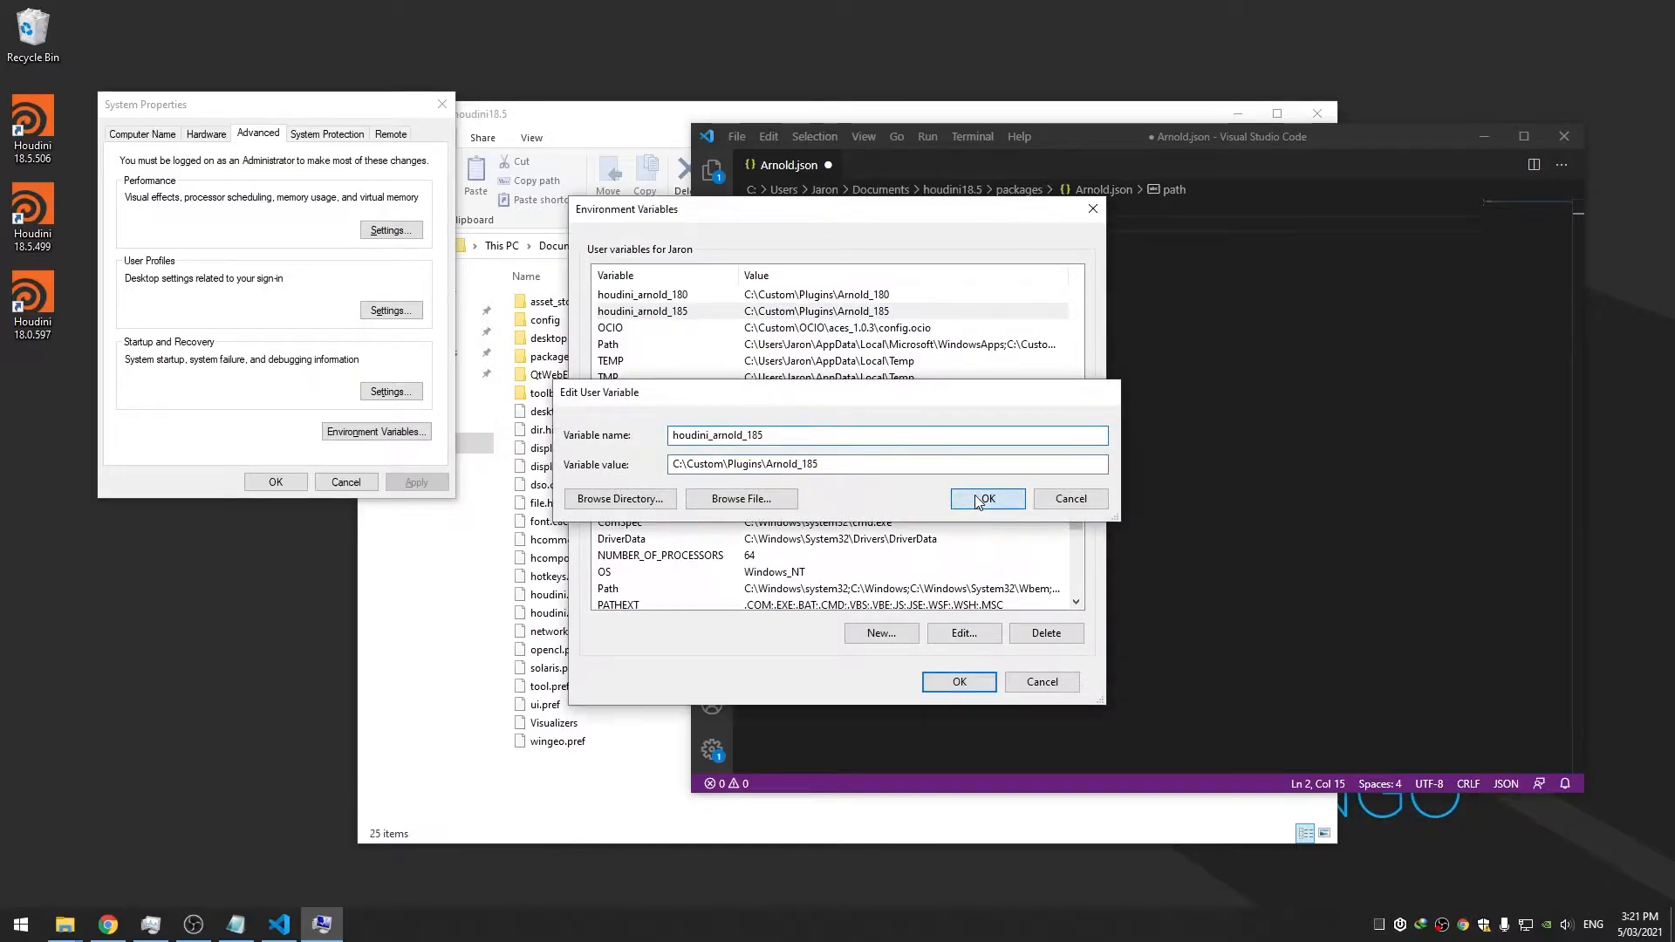
left_click(950, 685)
Set the path value to "$houdini_arnold_185" and save Arnold.json
left_click(889, 226)
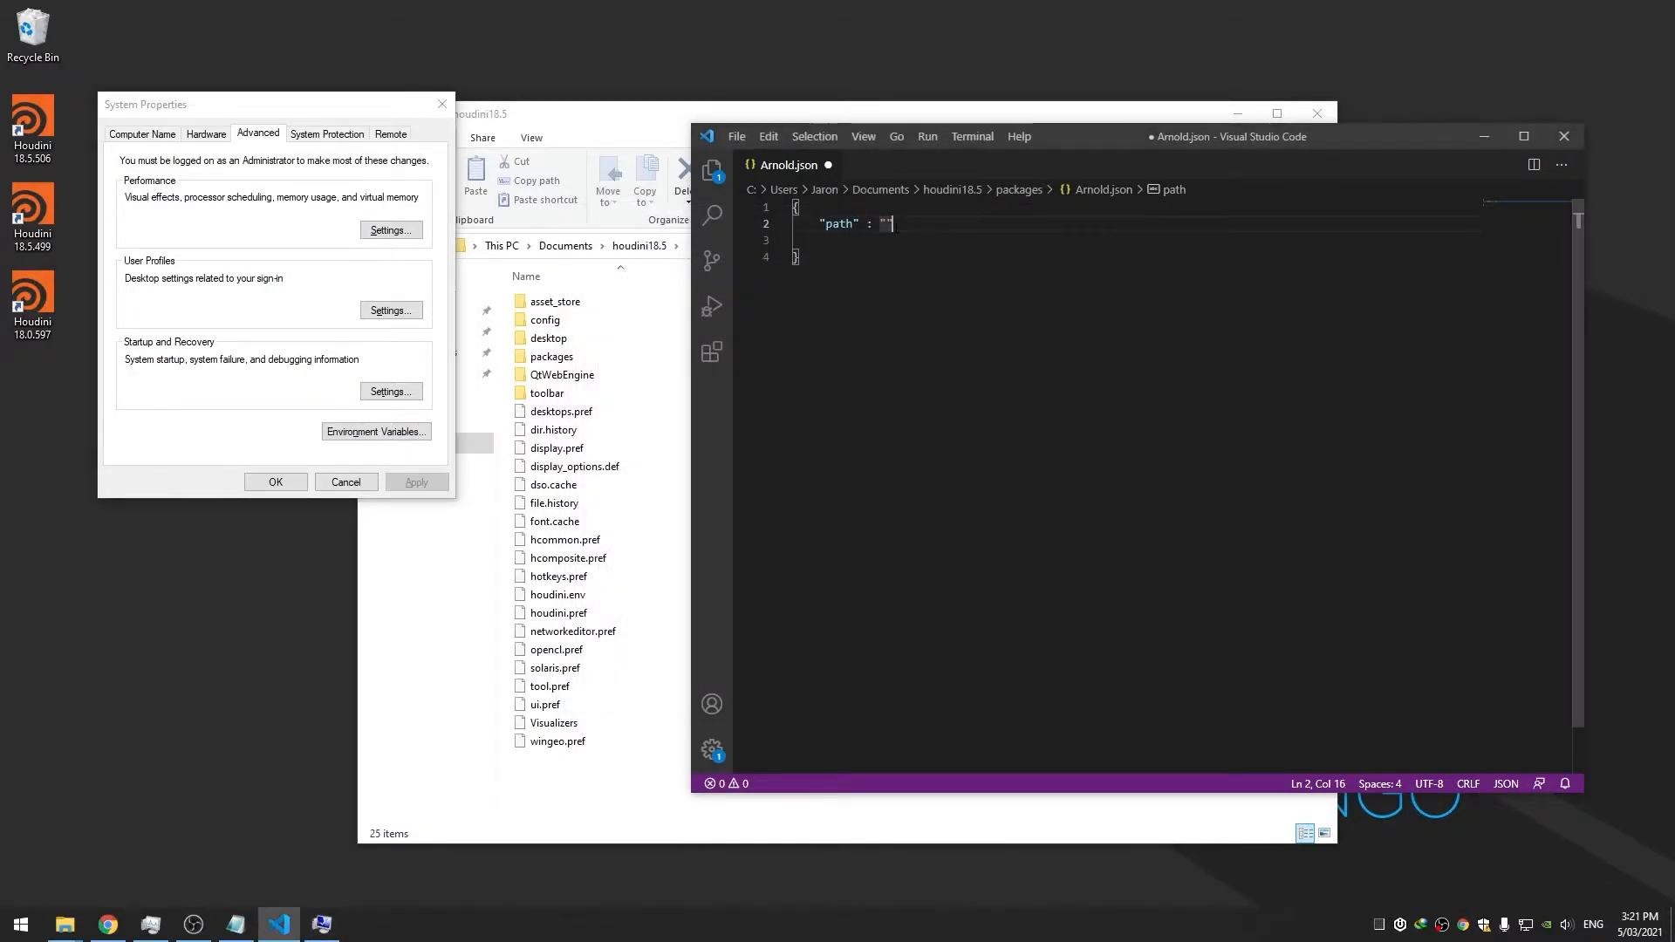
key("ctrl+v")
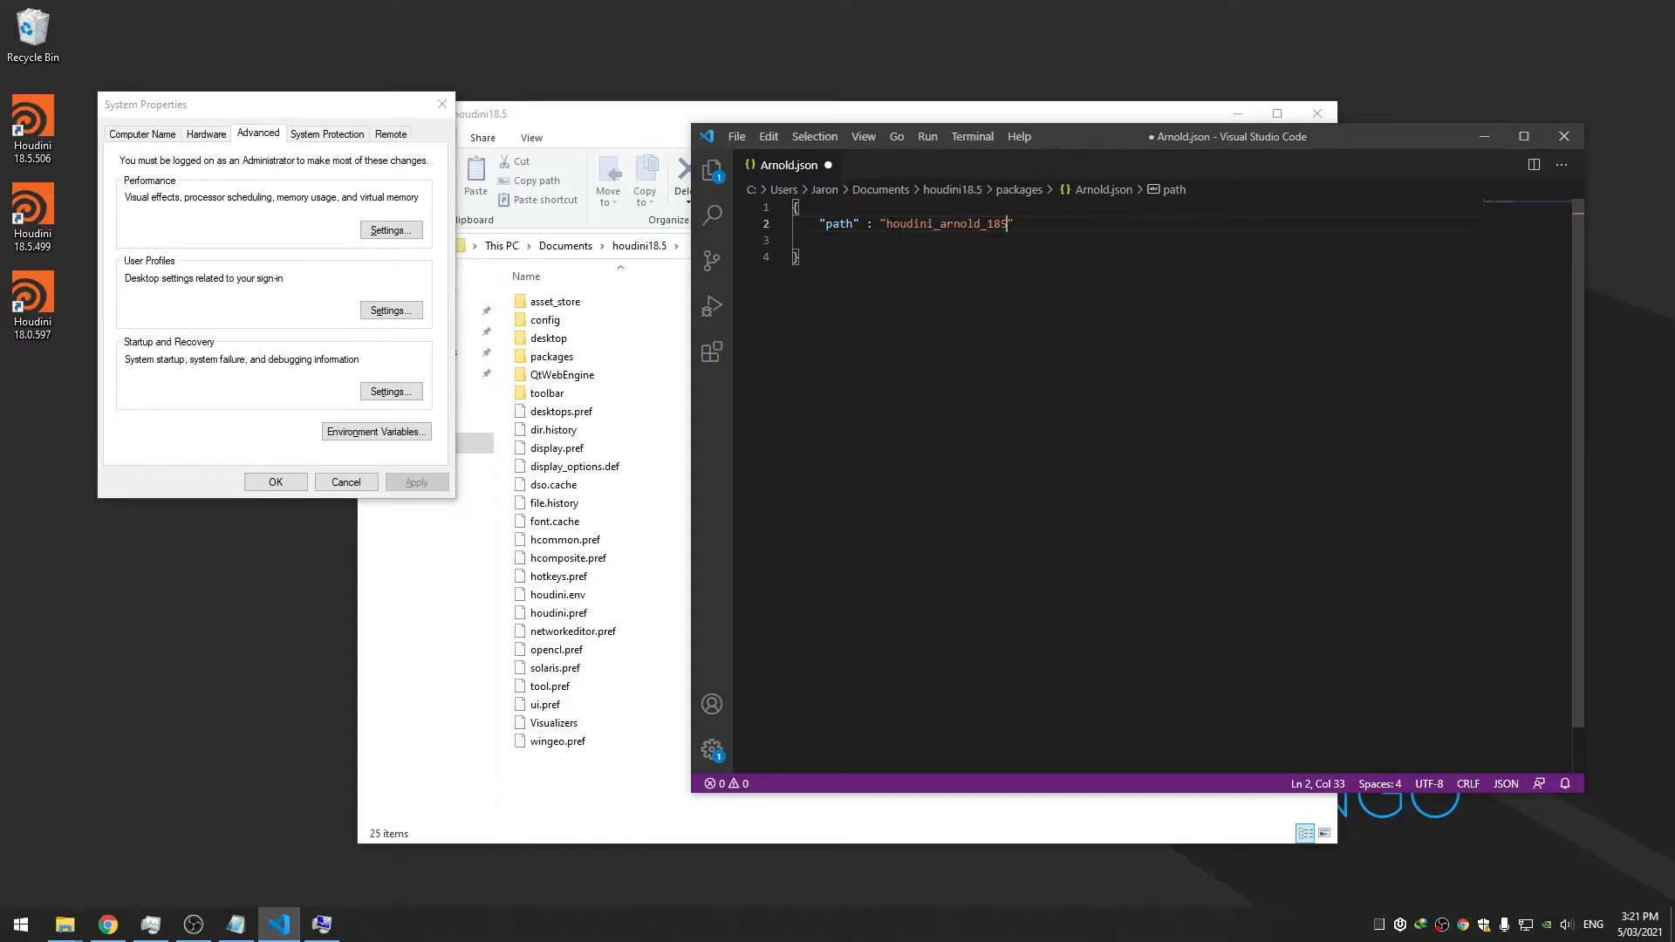
left_click(888, 223)
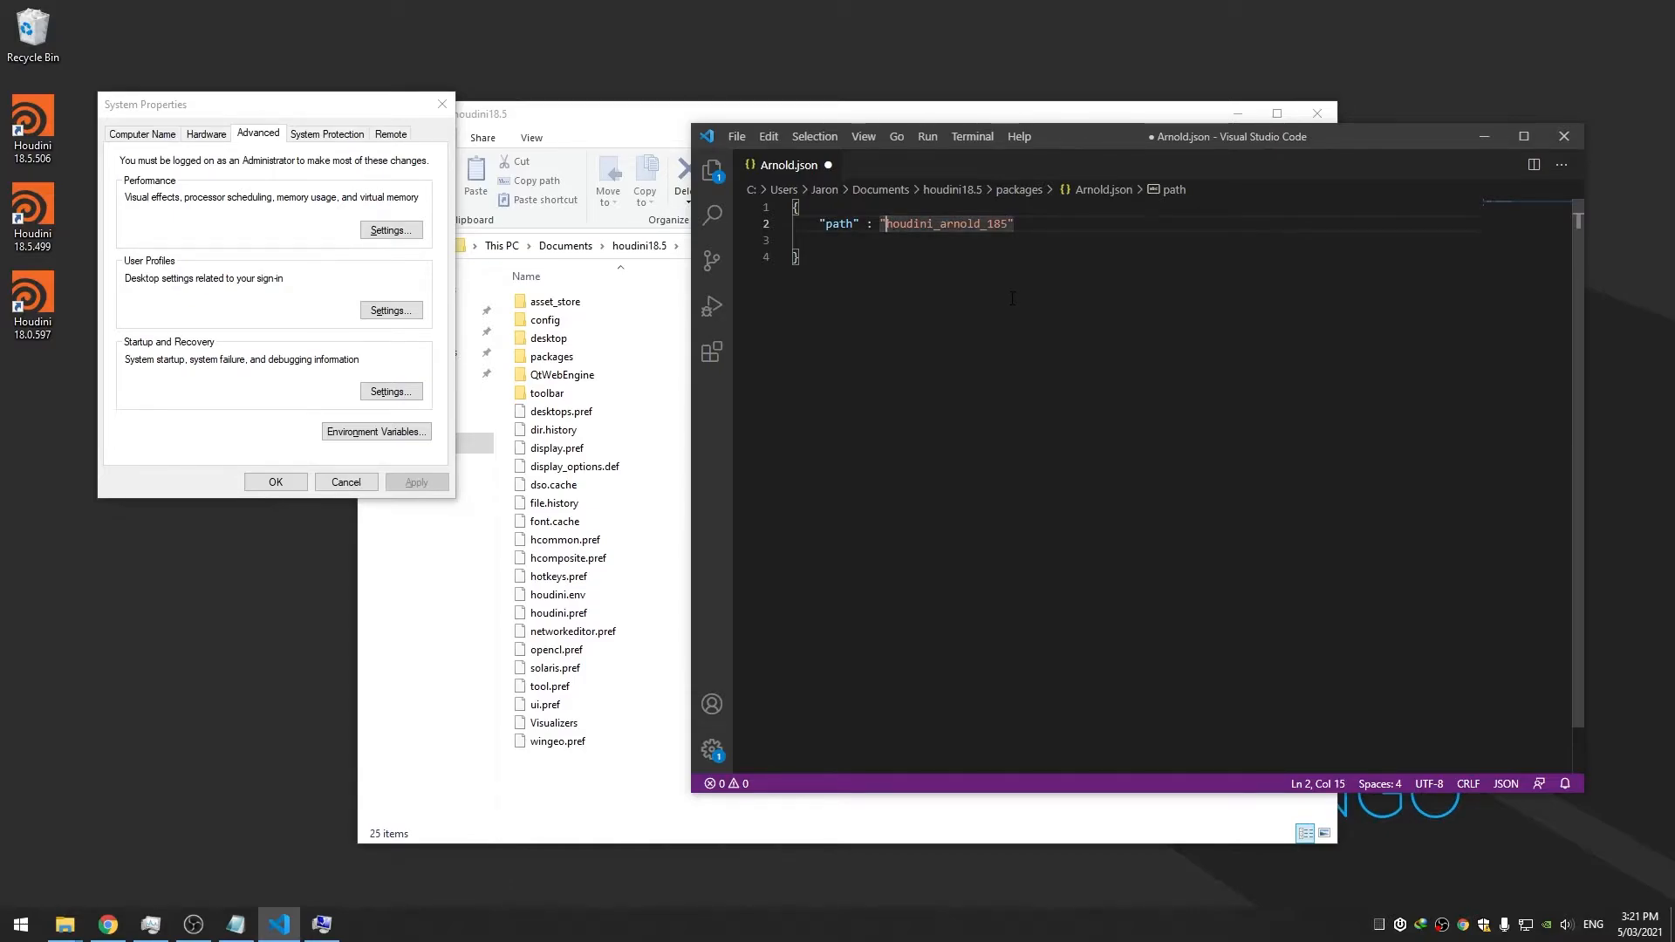
type("$")
left_click(986, 241)
double_click(986, 225)
left_click(1007, 251)
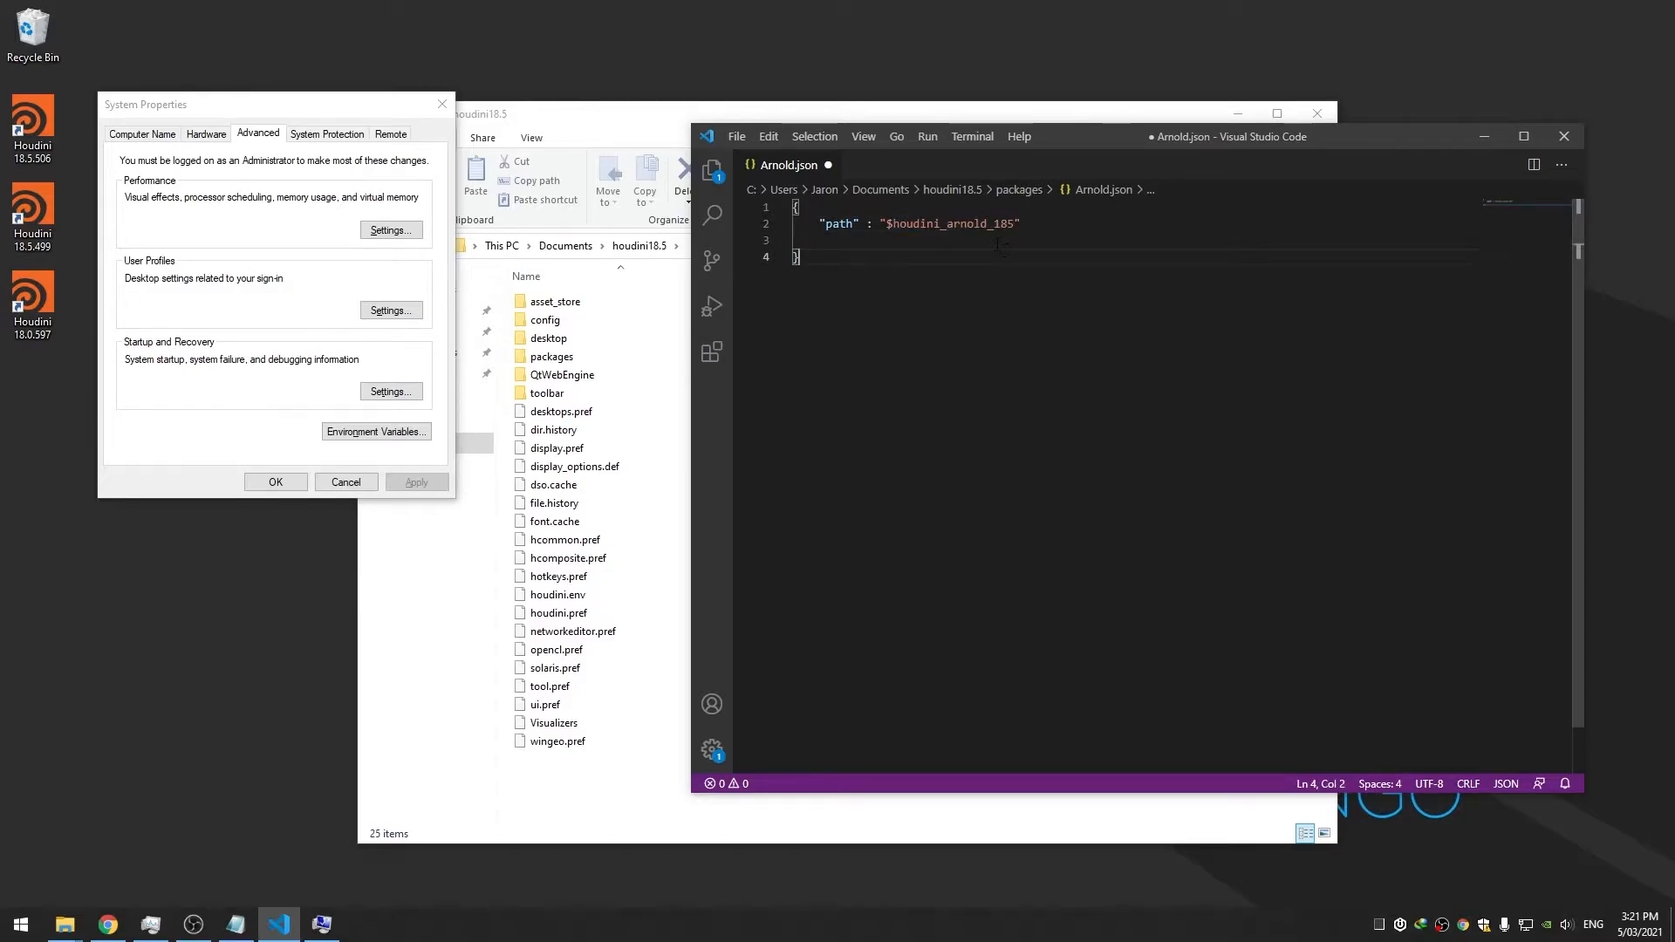
key("ctrl+s")
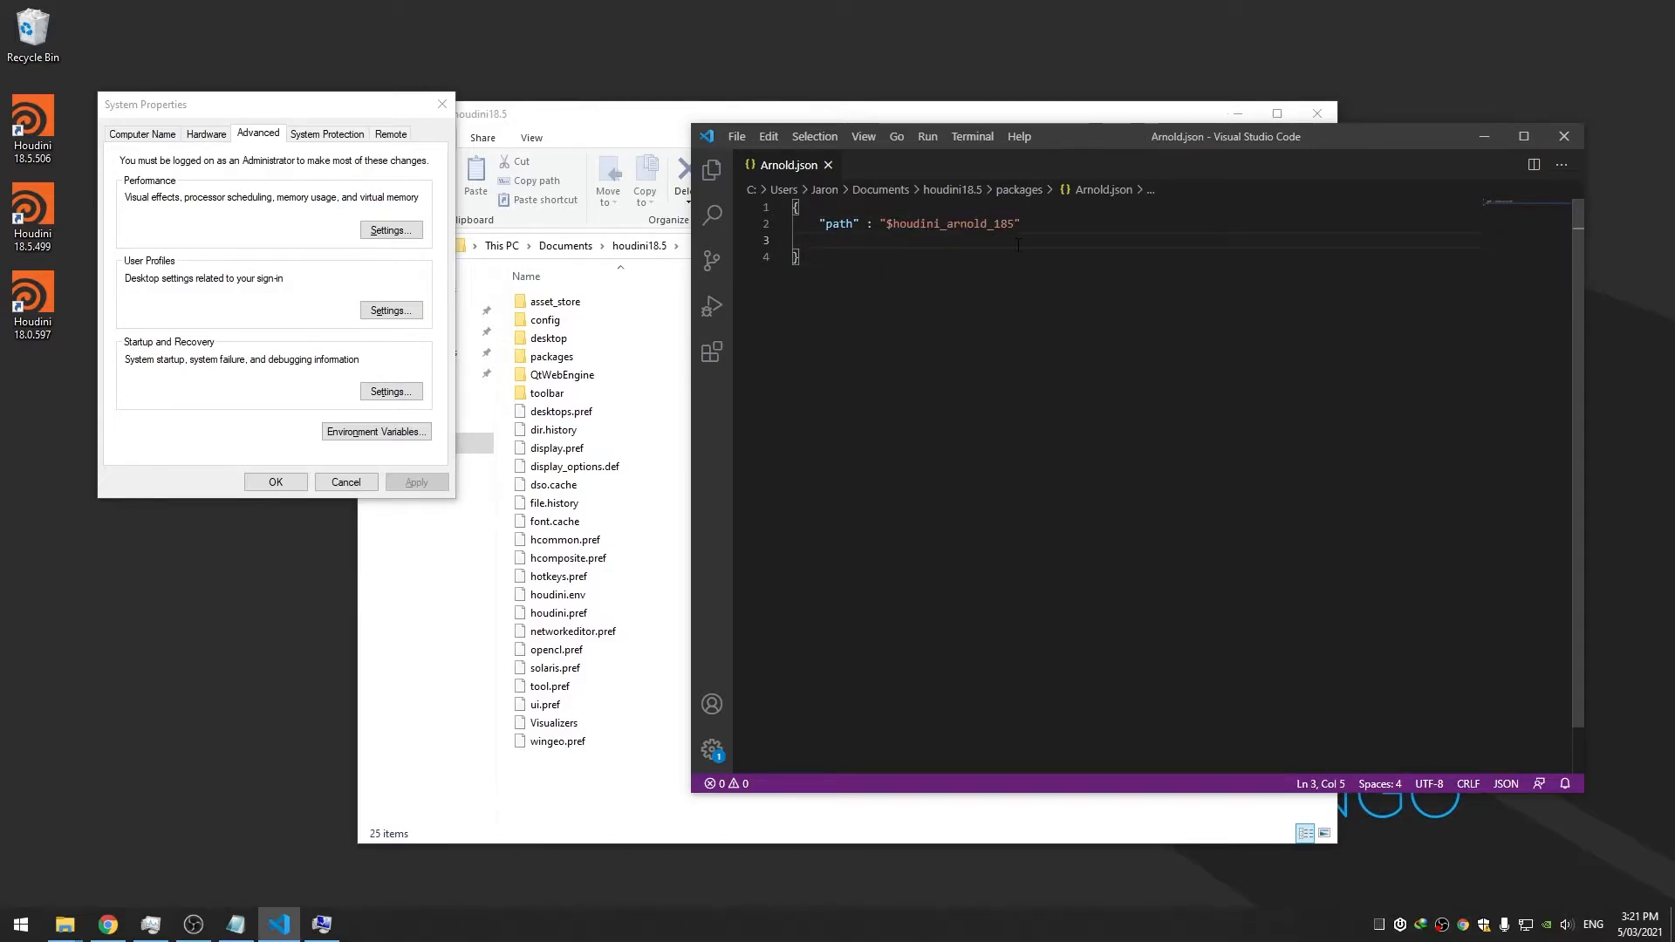
Add an "env" array after the path entry in Arnold.json
left_click(1057, 230)
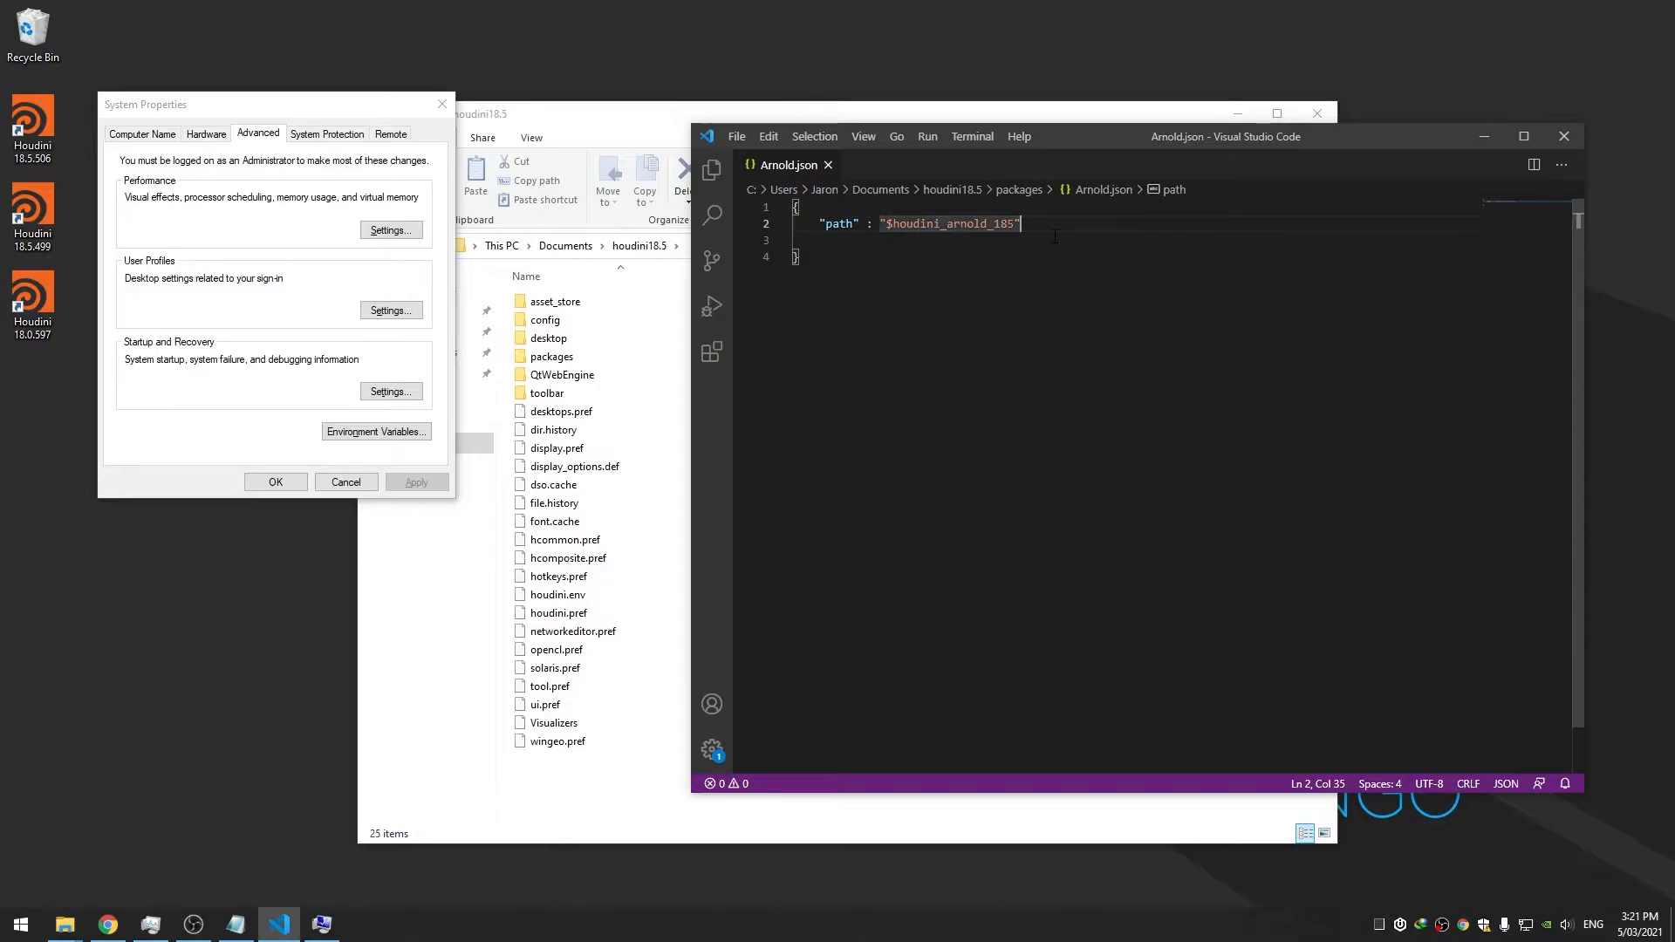
type(",")
key("Return")
type("\"")
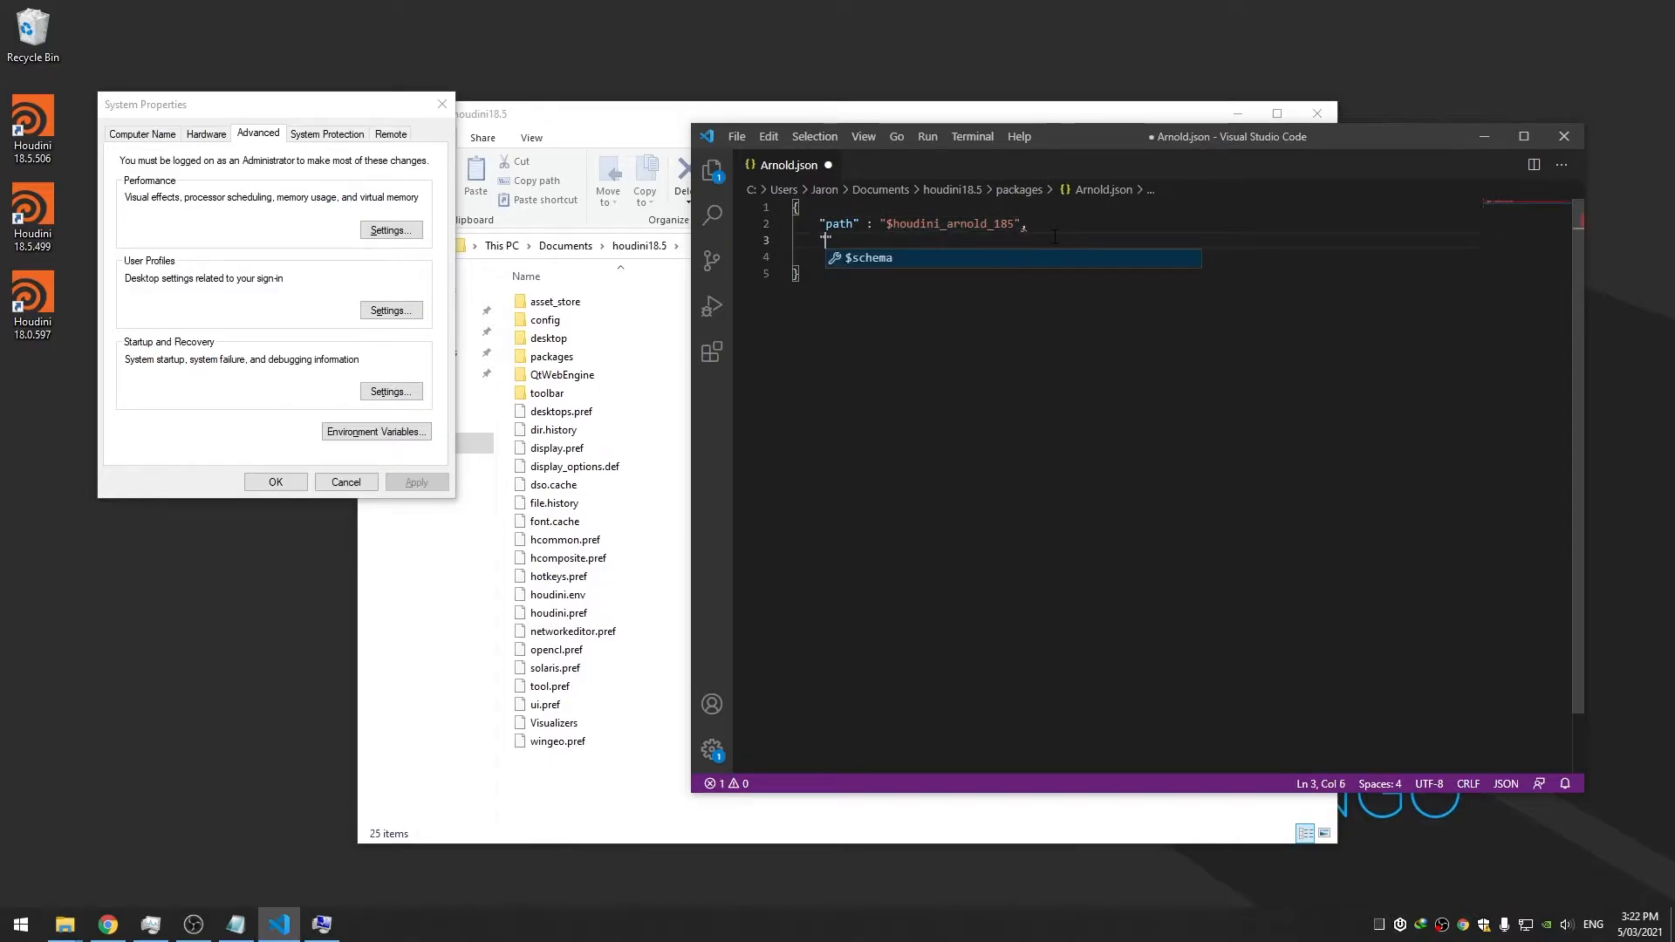
type("env\" : [")
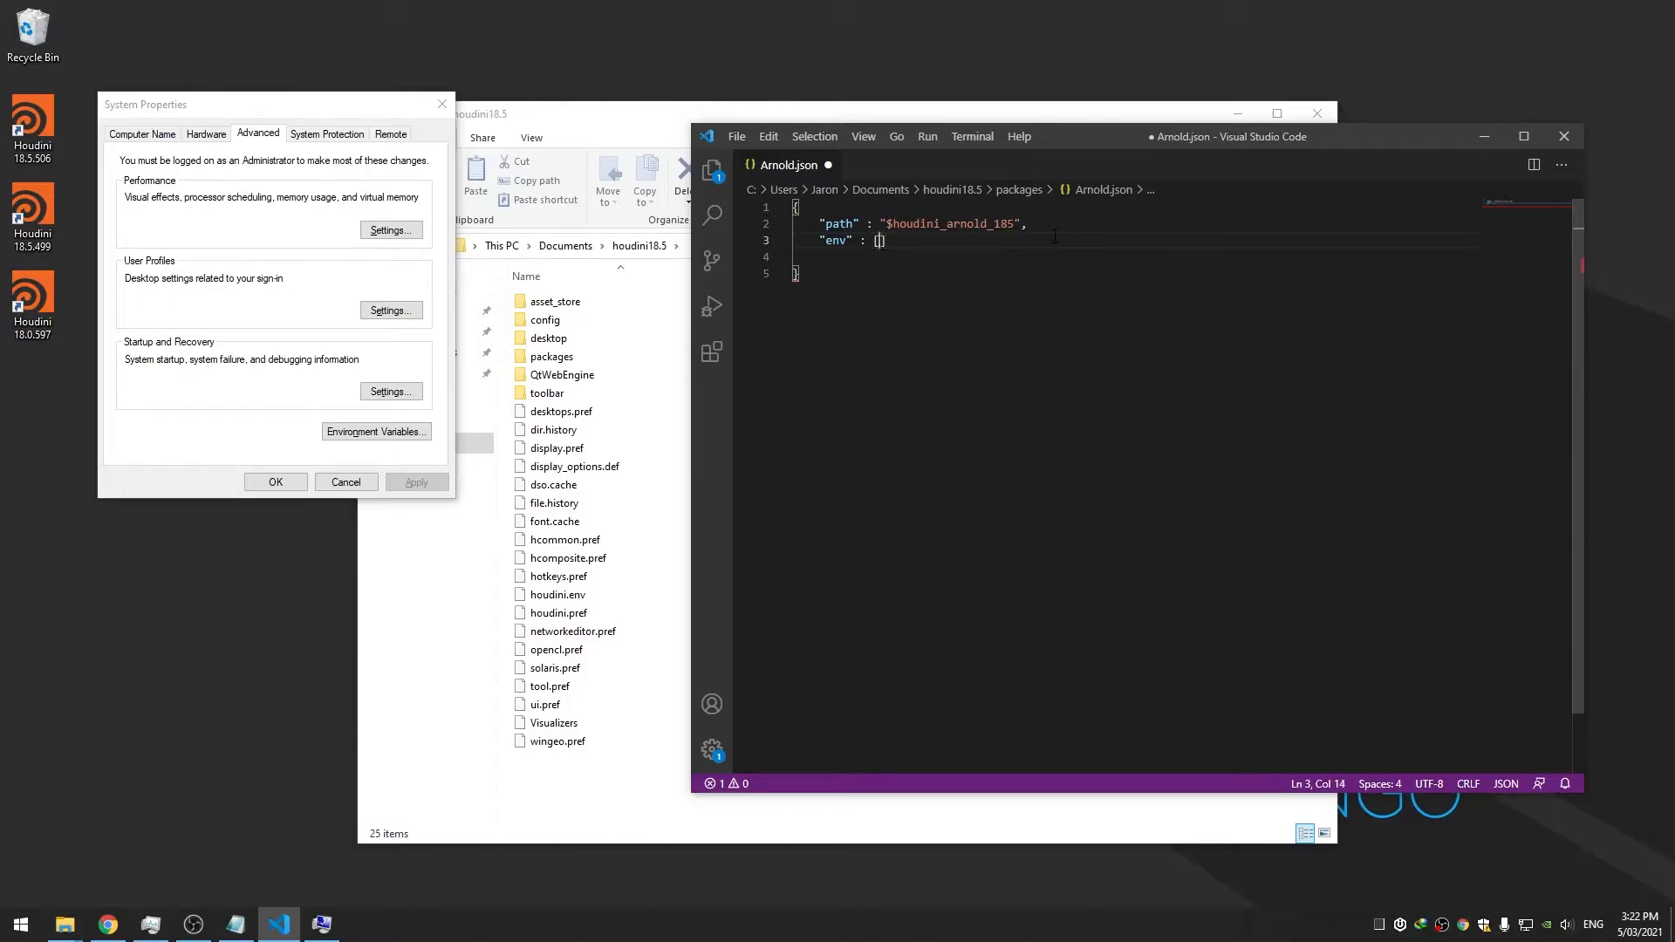
key("Return")
key("ctrl+s")
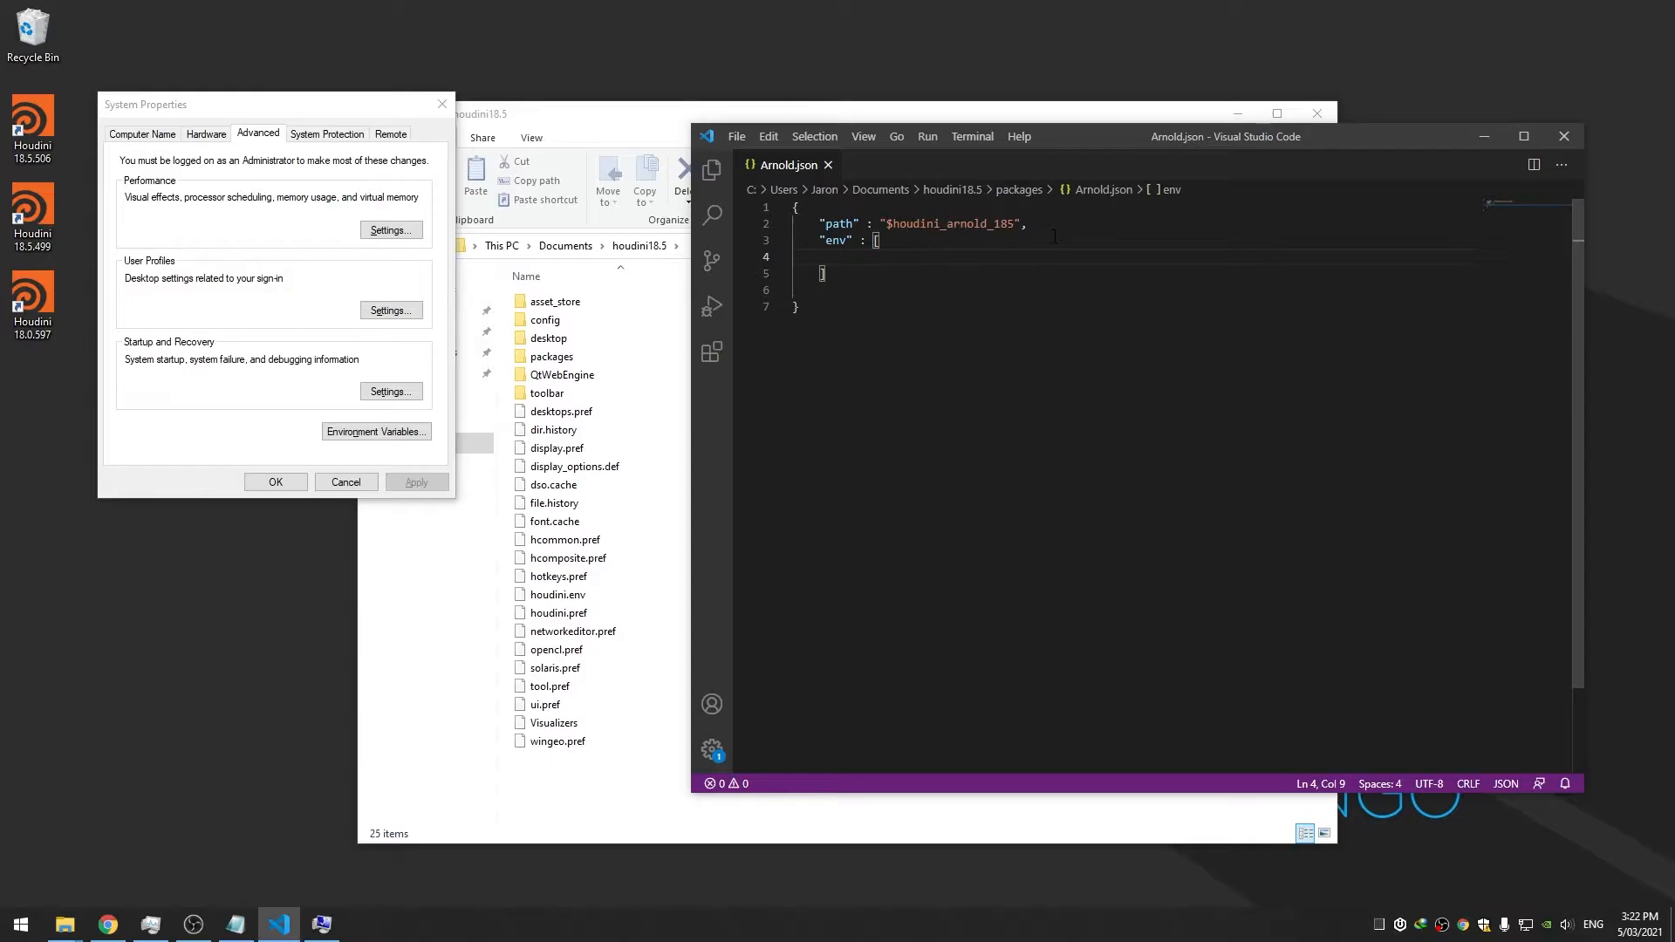
Inside env, add an object with a "PATH" list holding an empty object
type("{")
key("Return")
type("\"PATH\" : [")
key("Return")
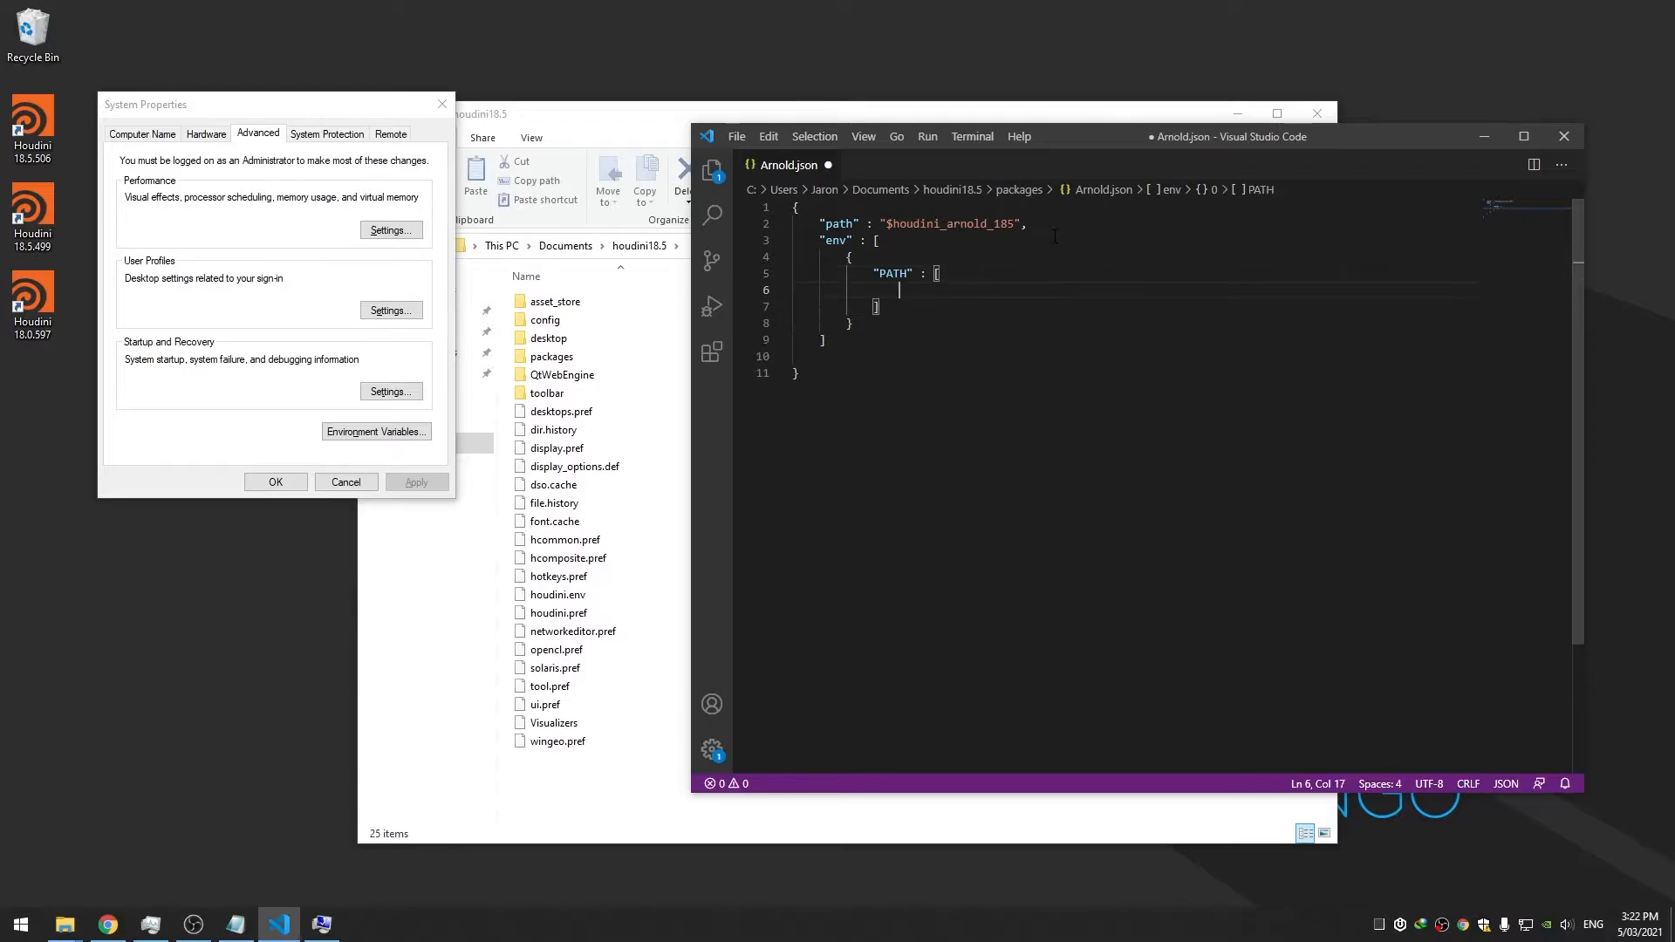
type("{")
key("Return")
key("ctrl+s")
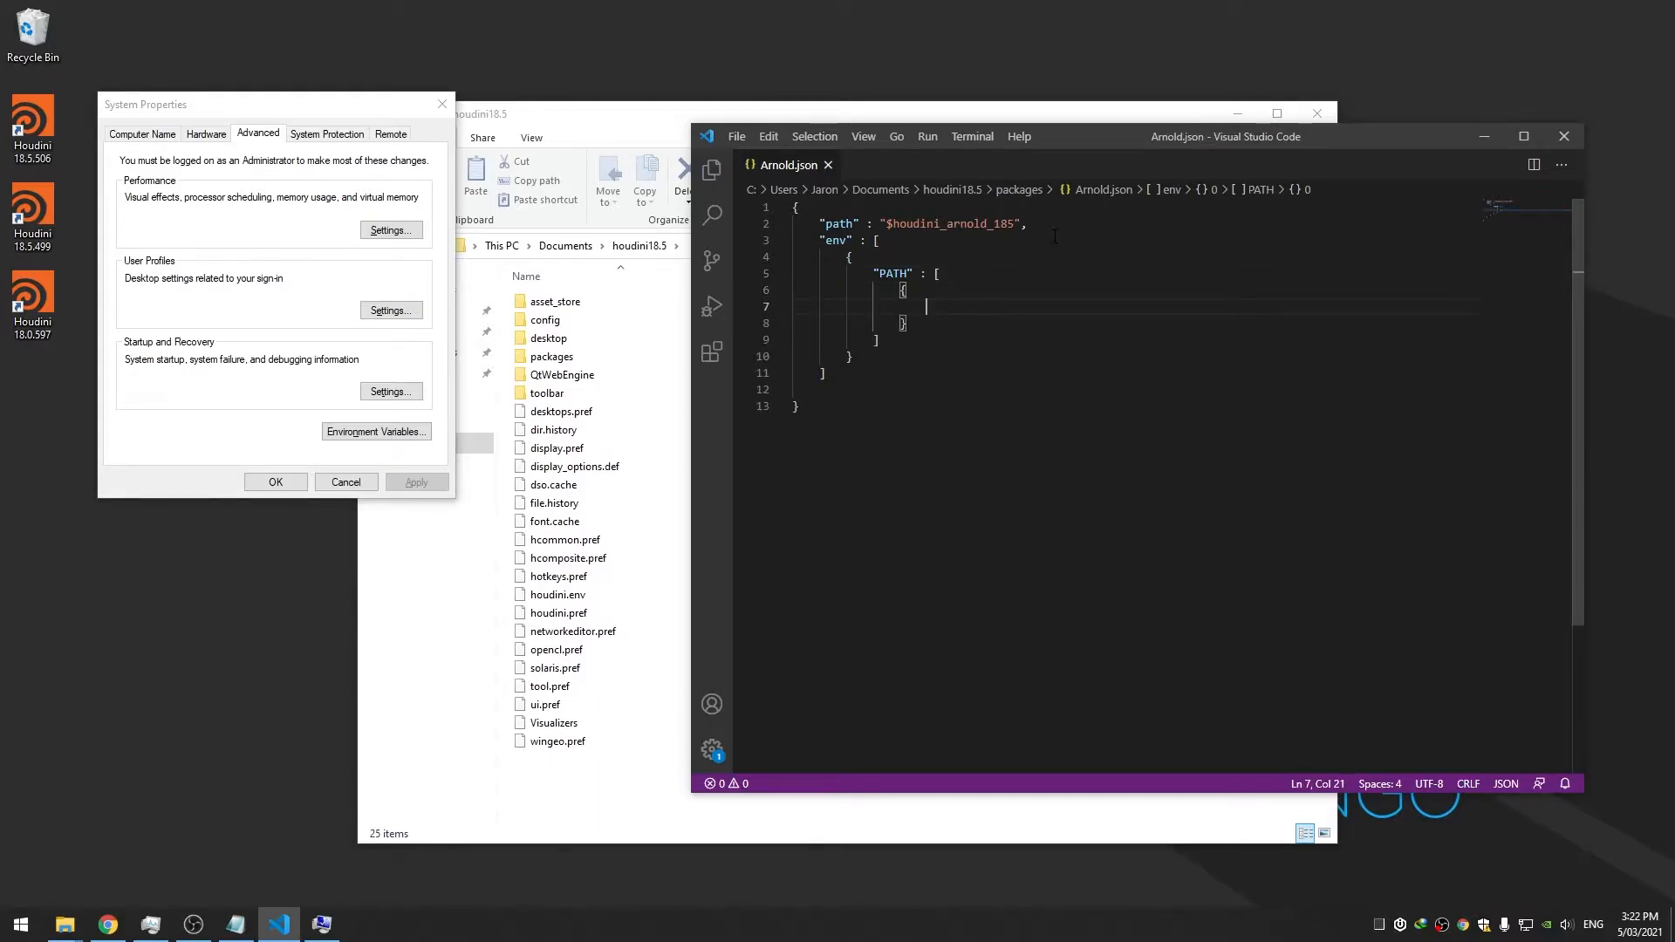
Set method "prepend" and value "$houdini_arnold_185/scripts/bin", save, and launch Houdini 18.5.506
type("\"")
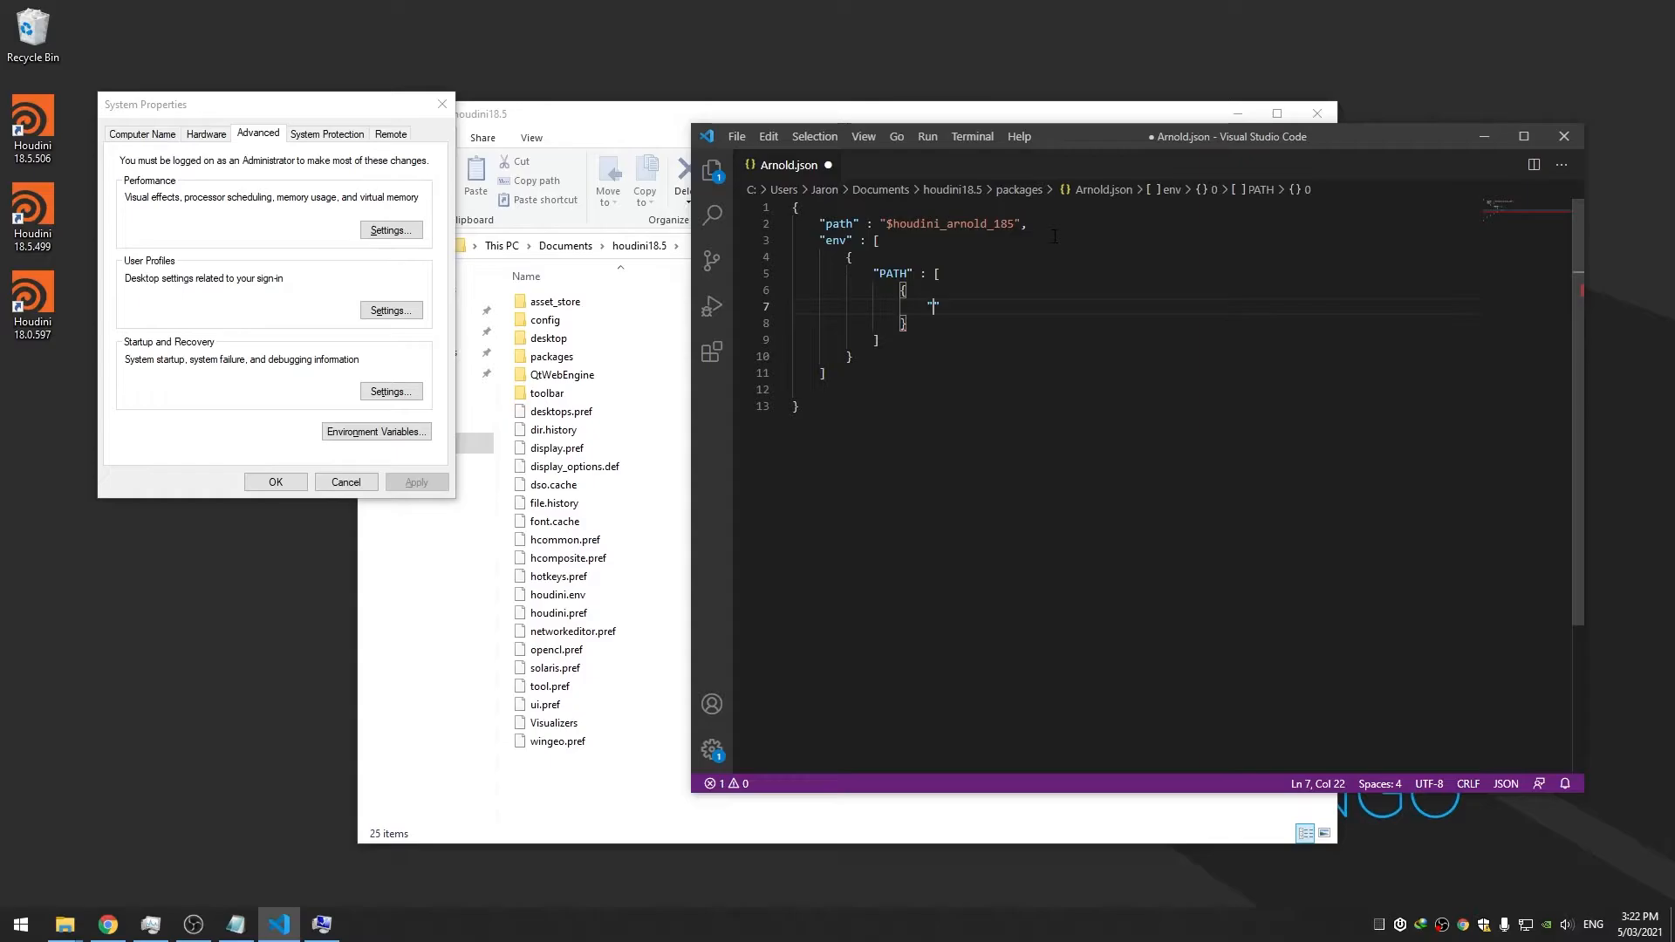
type("method")
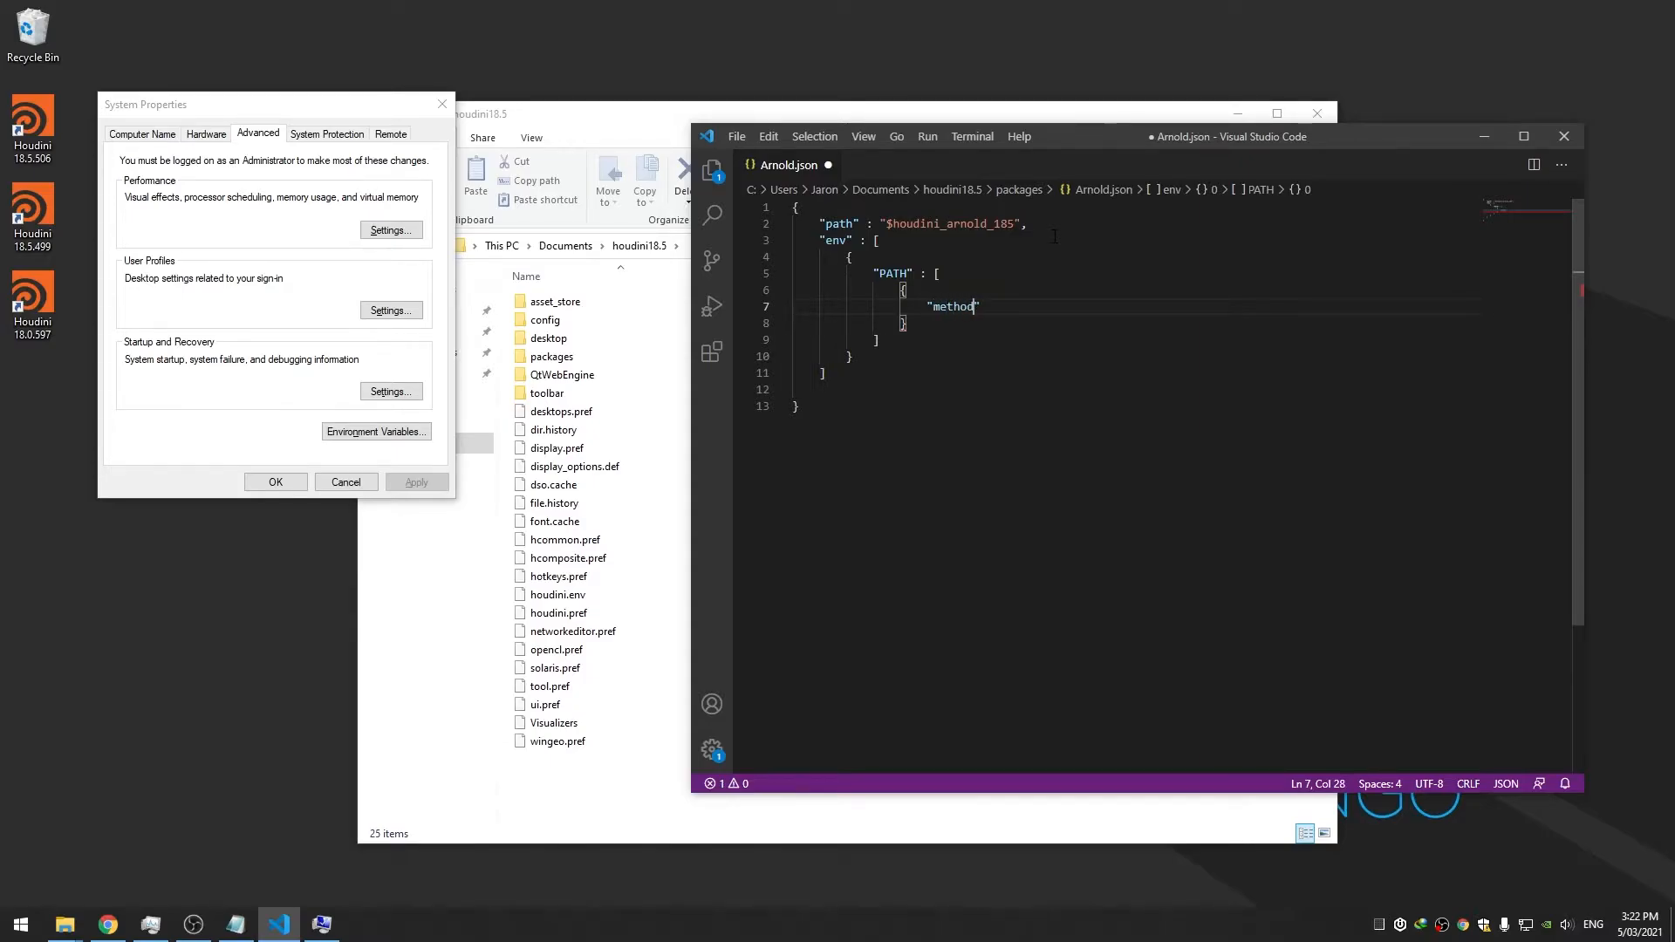
type("\" : \"prepend")
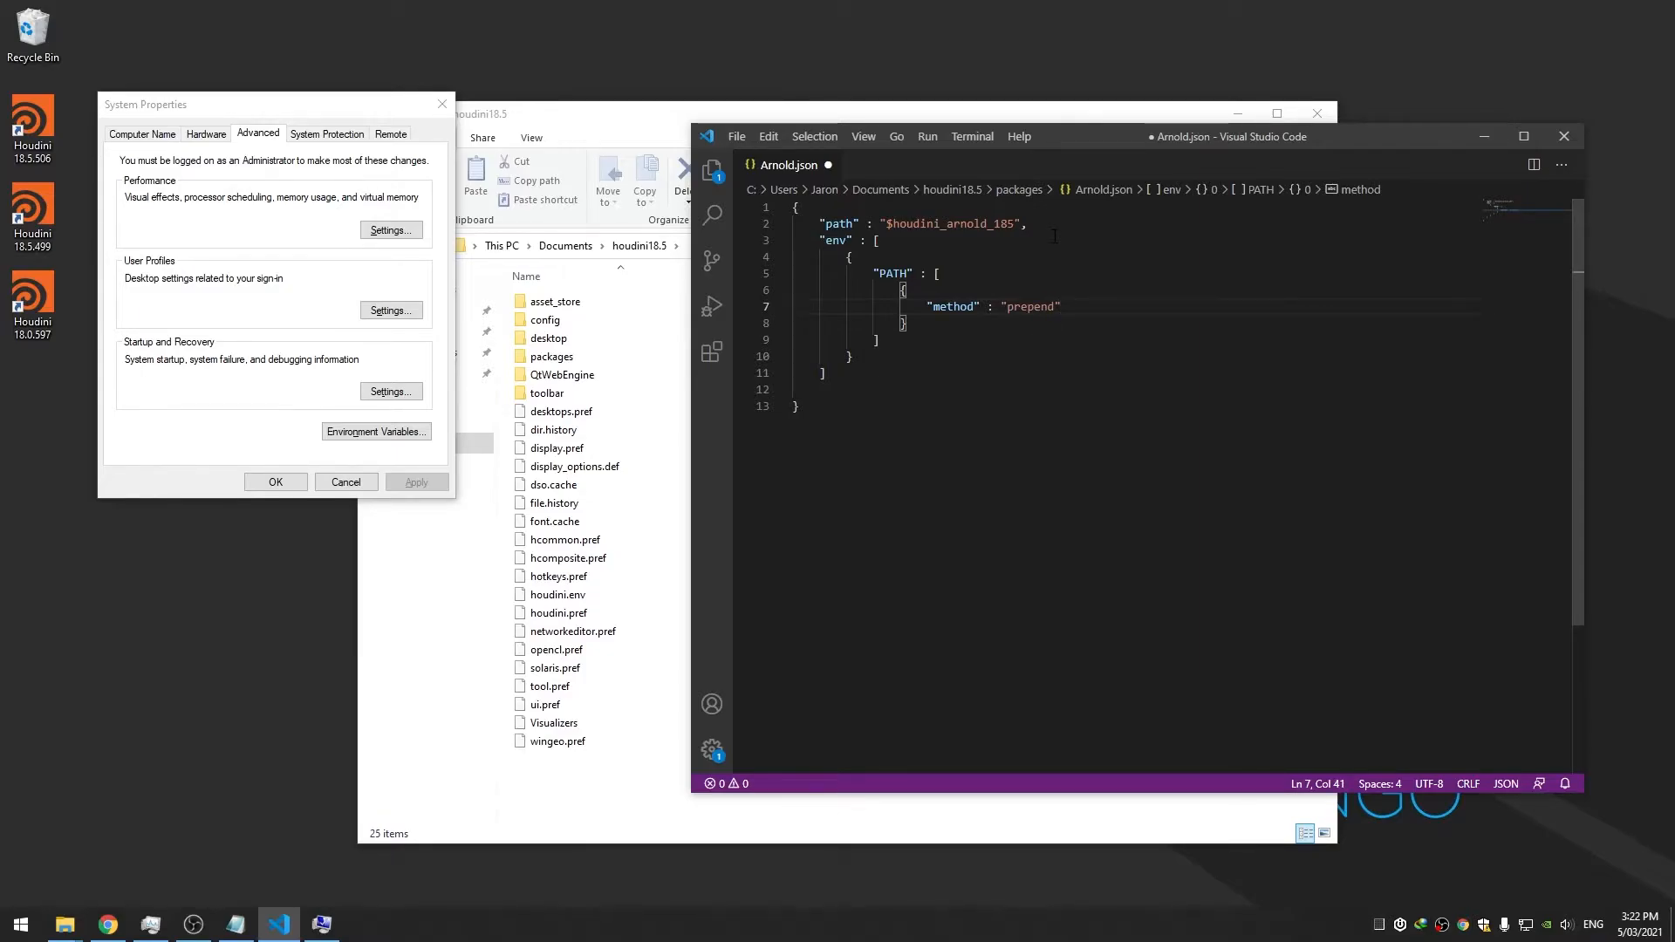
type("\",")
key("Return")
type("\"")
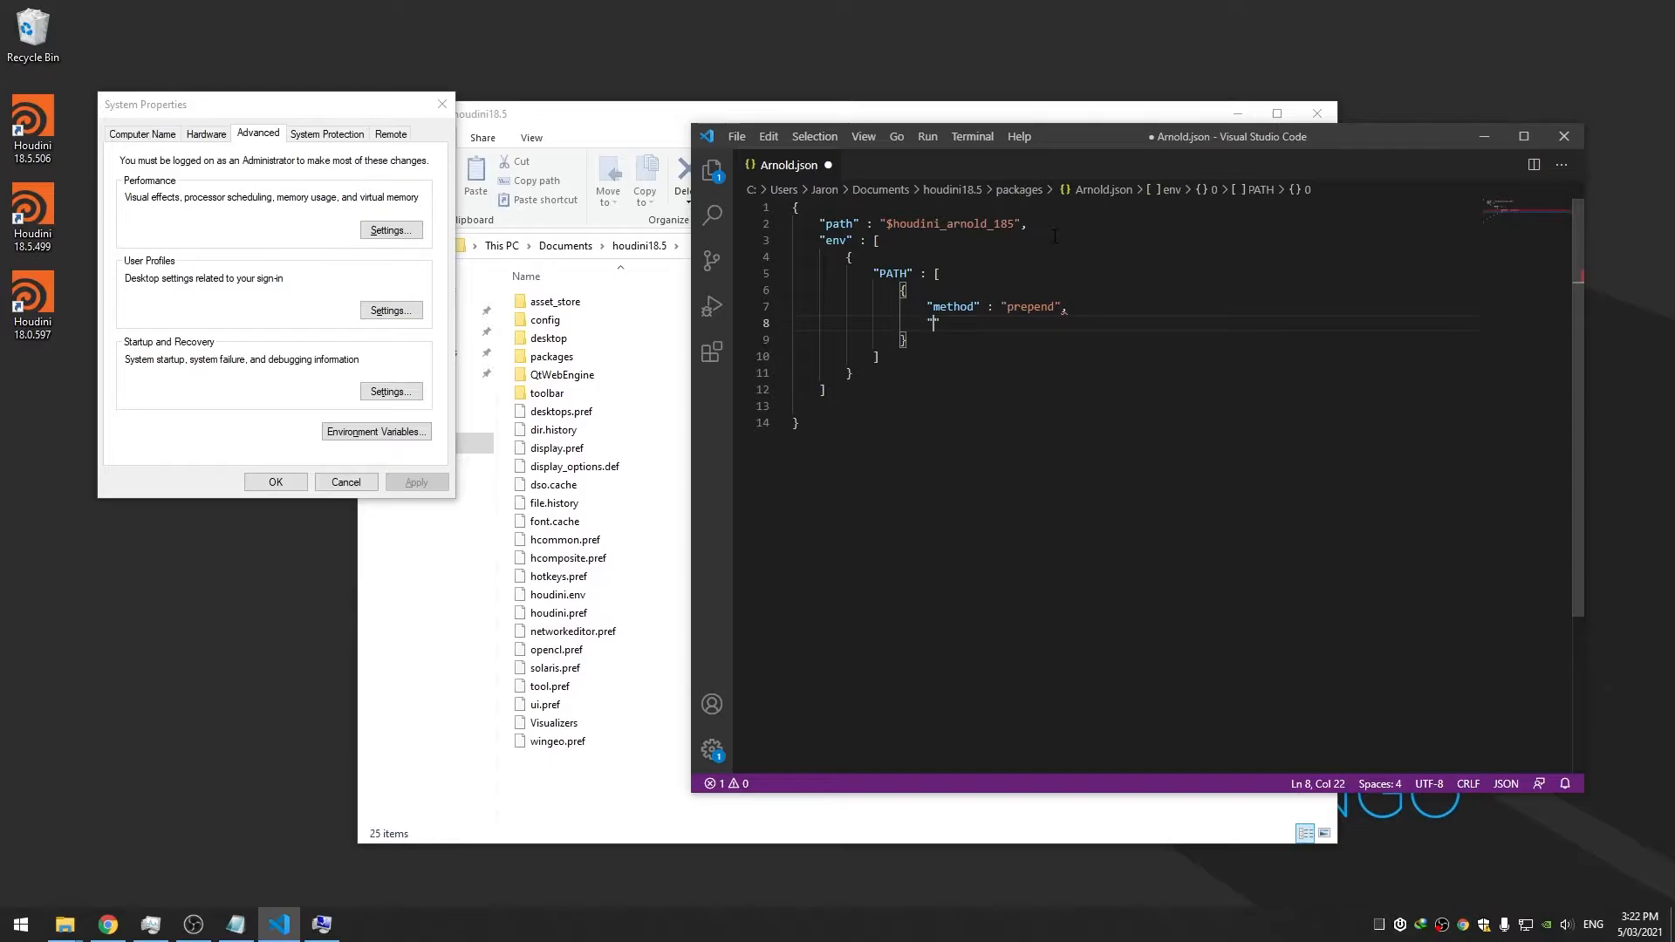
type("value\" : \"$houdini_arnold_18")
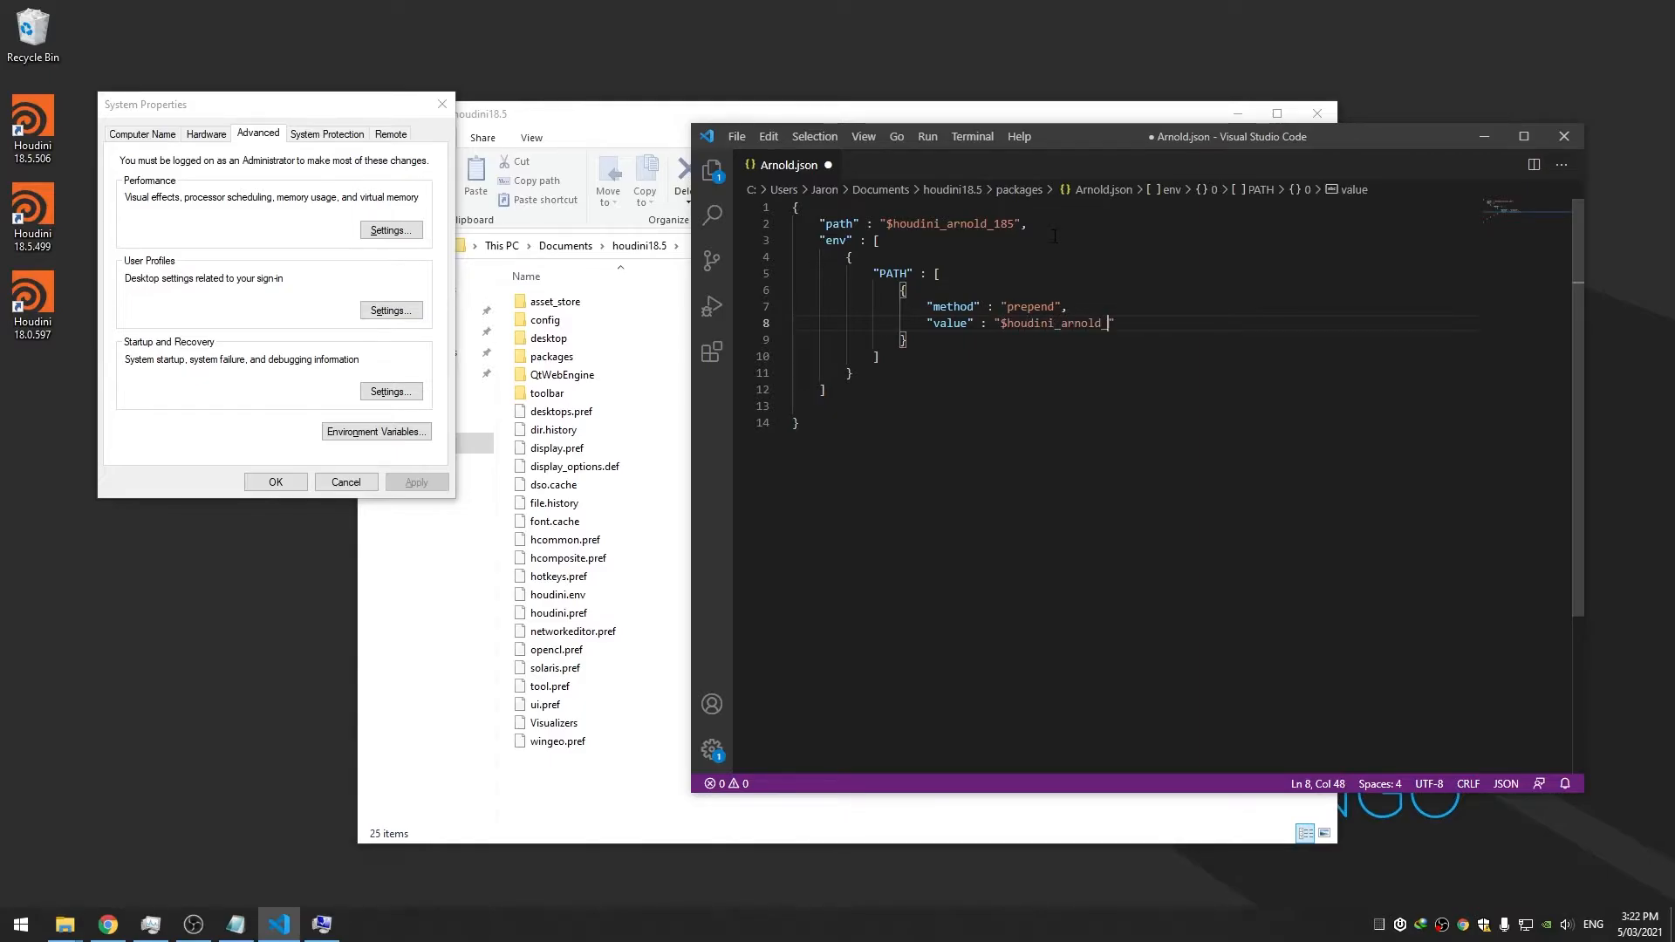
type("5/scripts/bin")
key("ctrl+s")
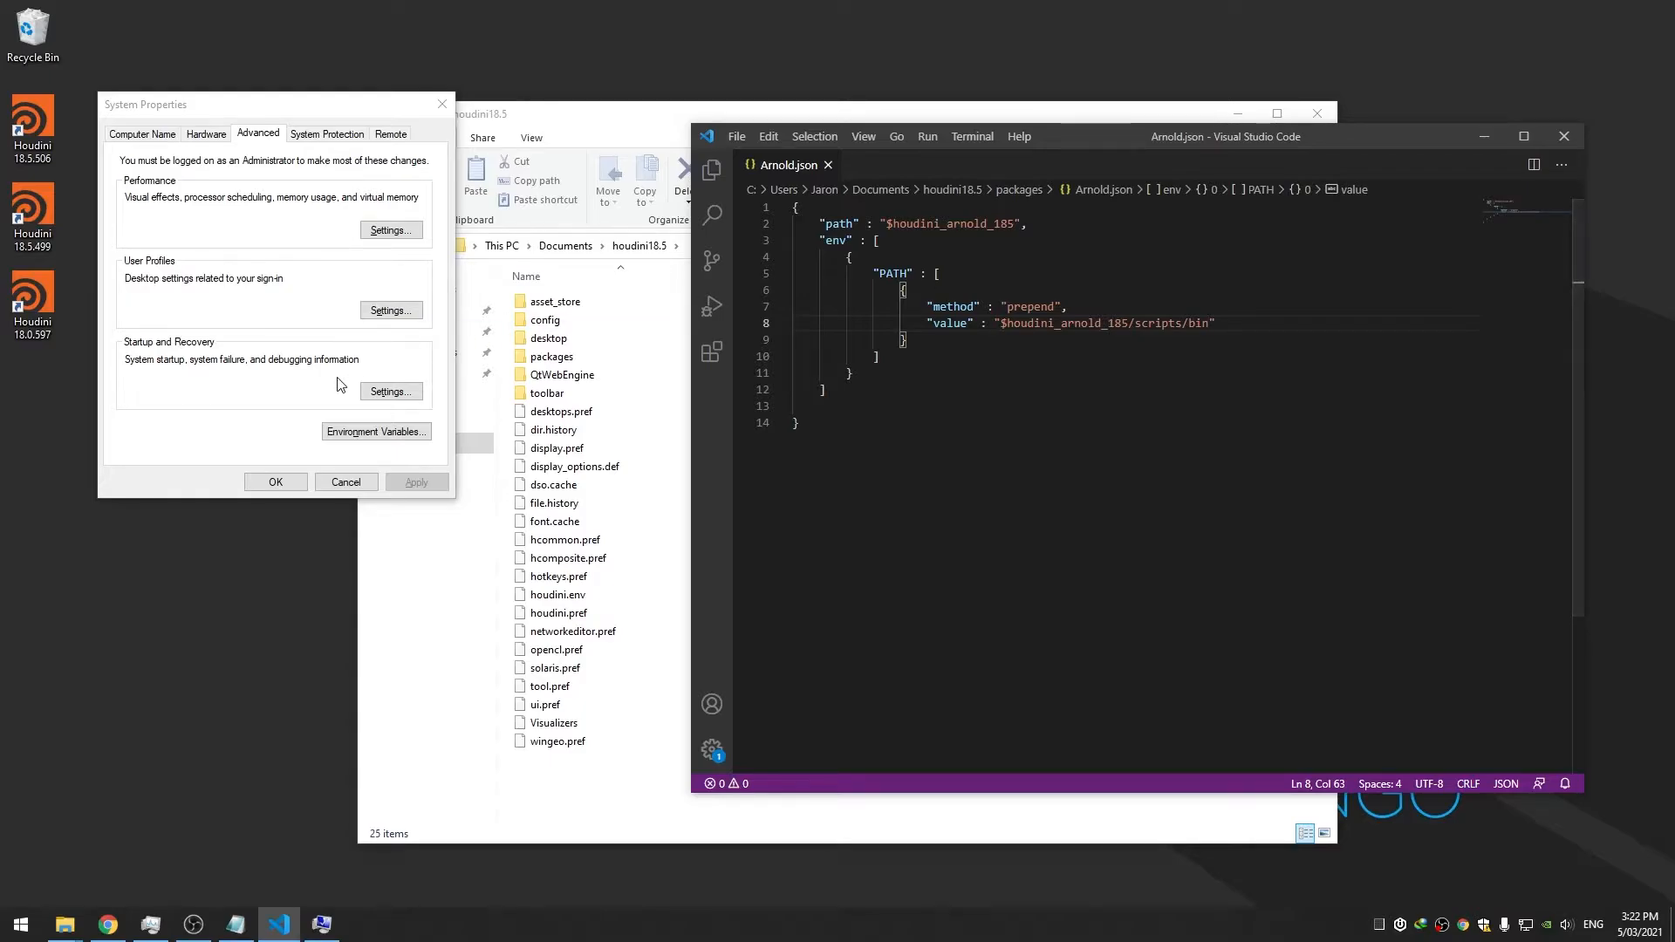
double_click(39, 131)
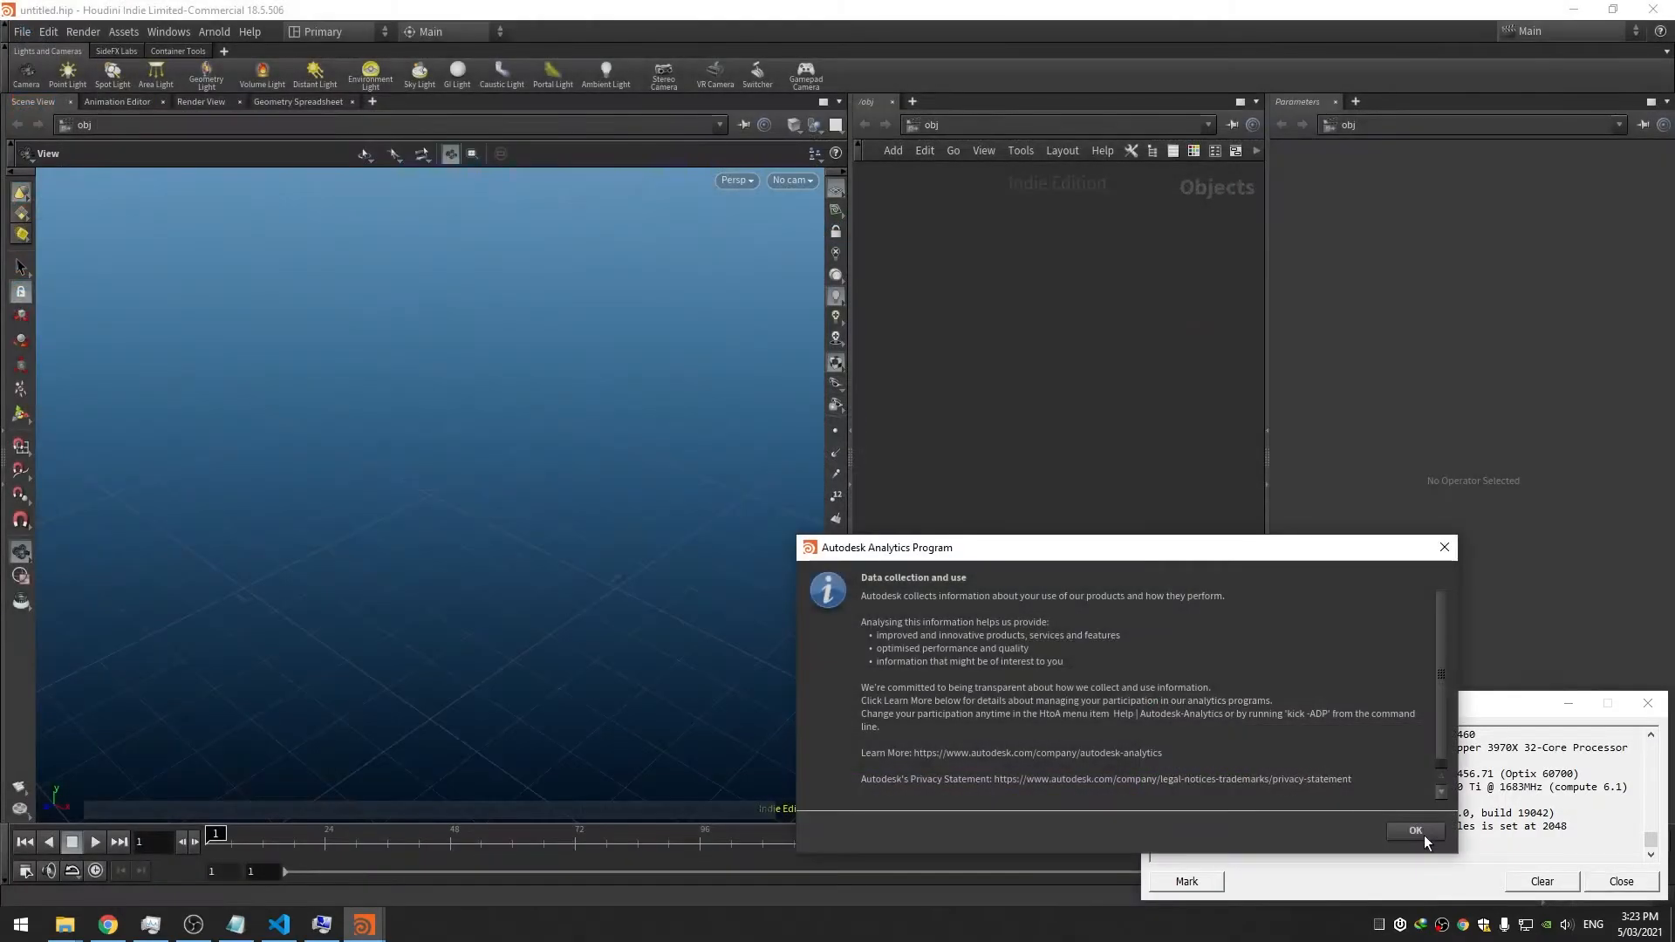
Dismiss the Autodesk Analytics prompt, confirm the Arnold menu loaded, and quit Houdini
left_click(1424, 835)
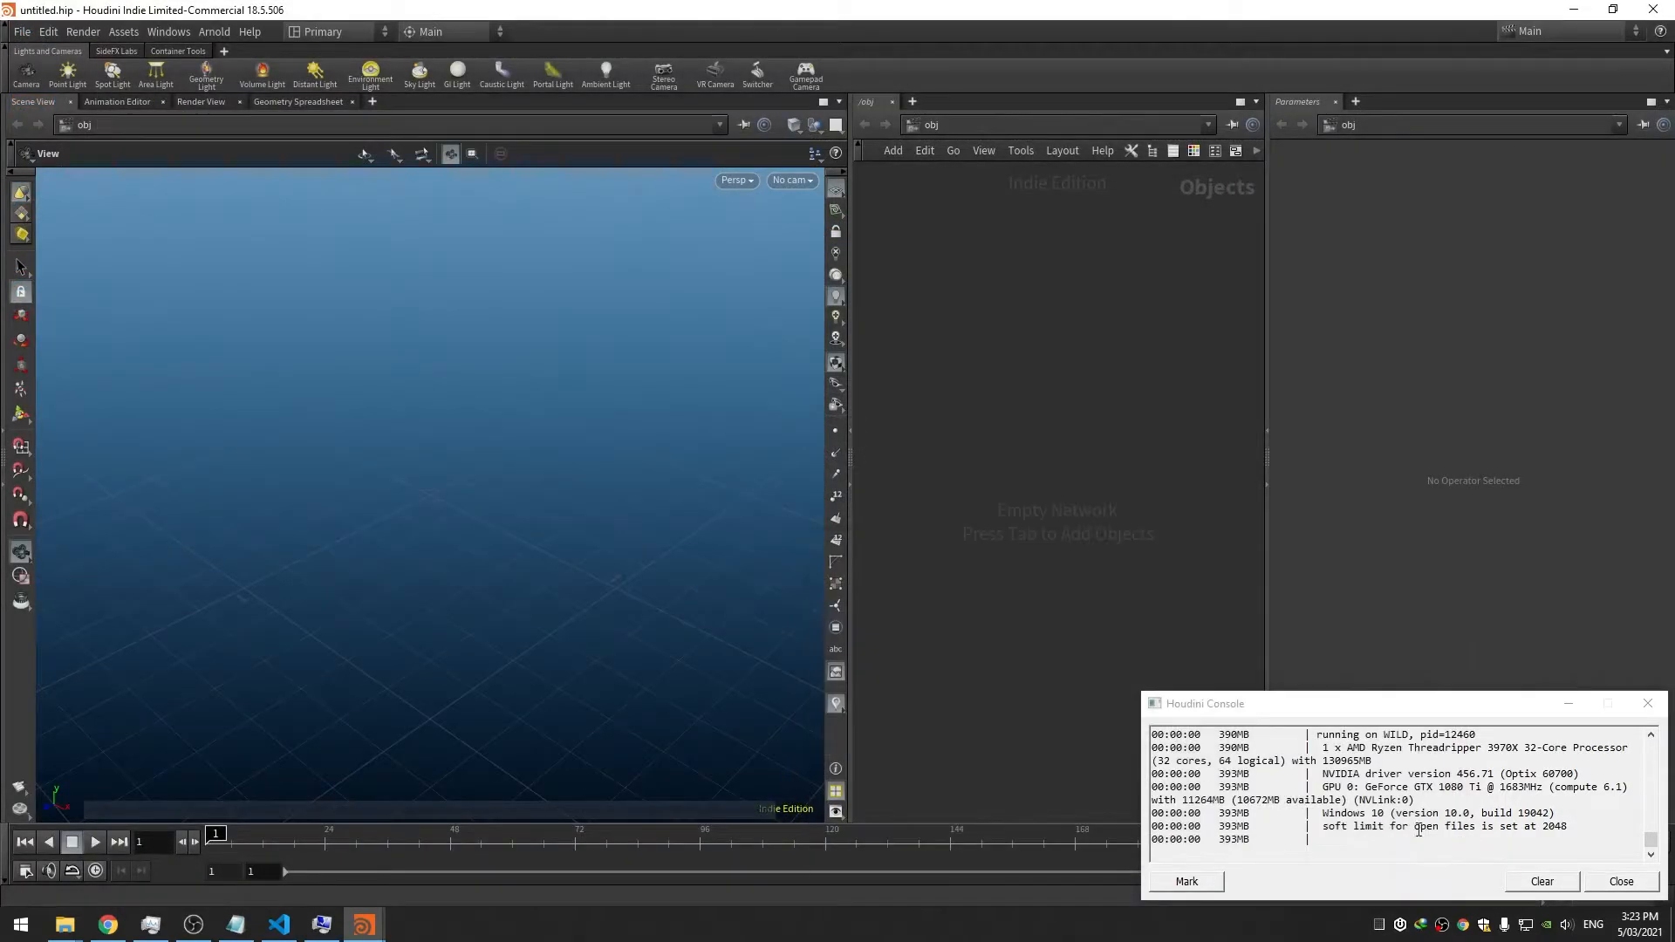
left_click(215, 32)
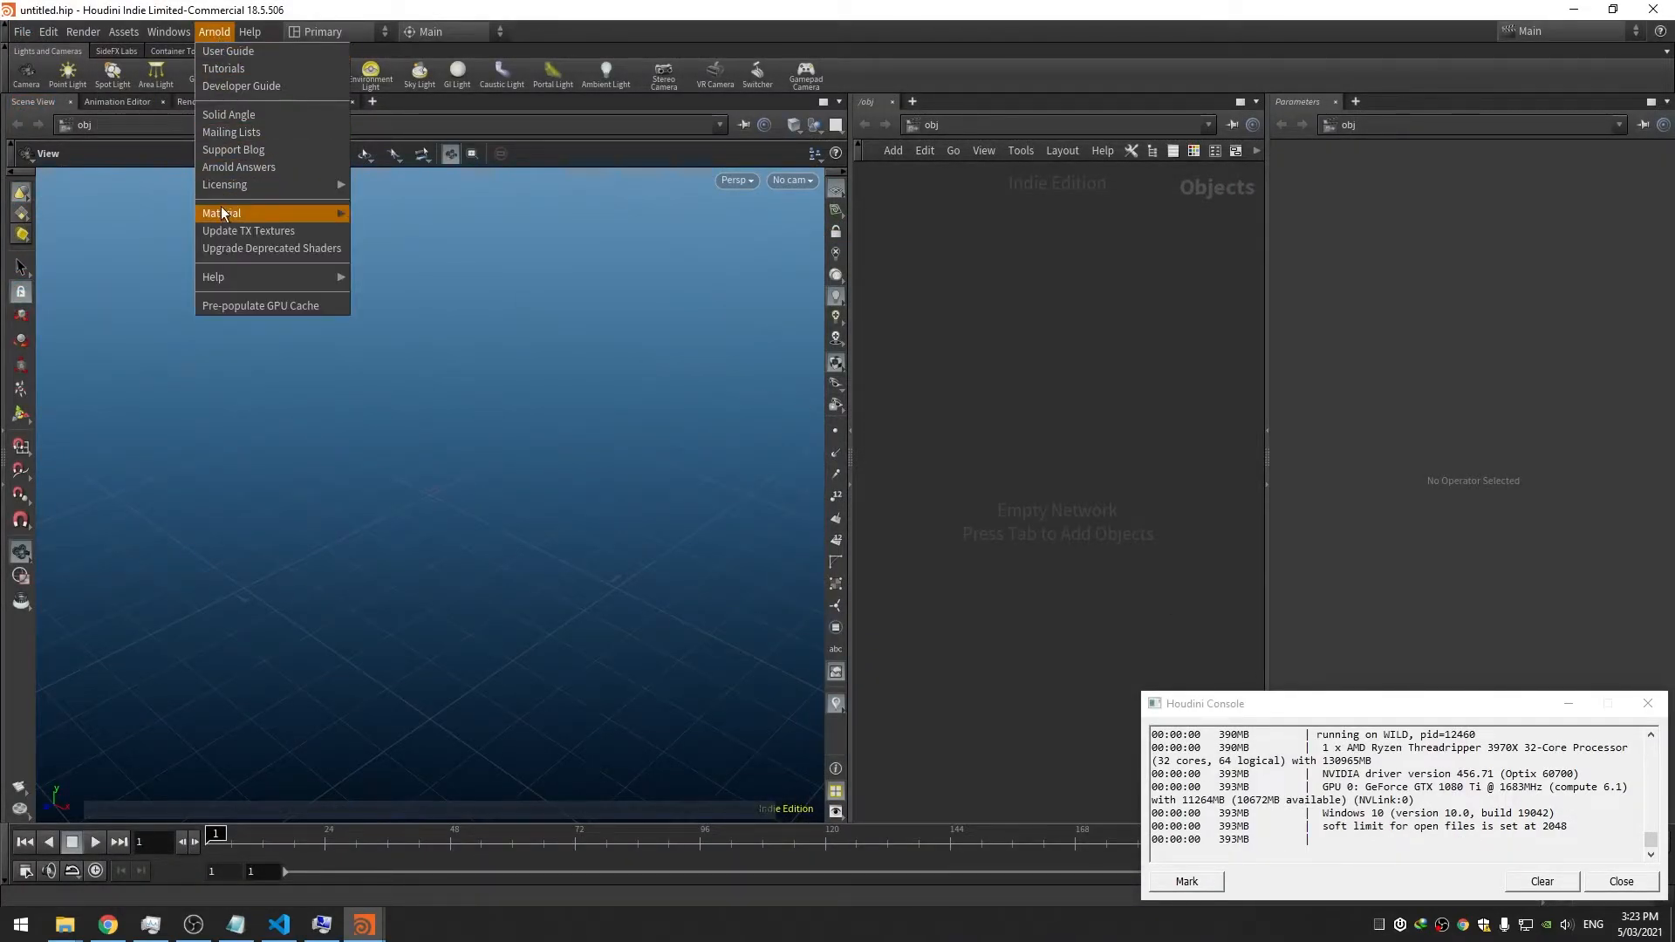
left_click(1323, 230)
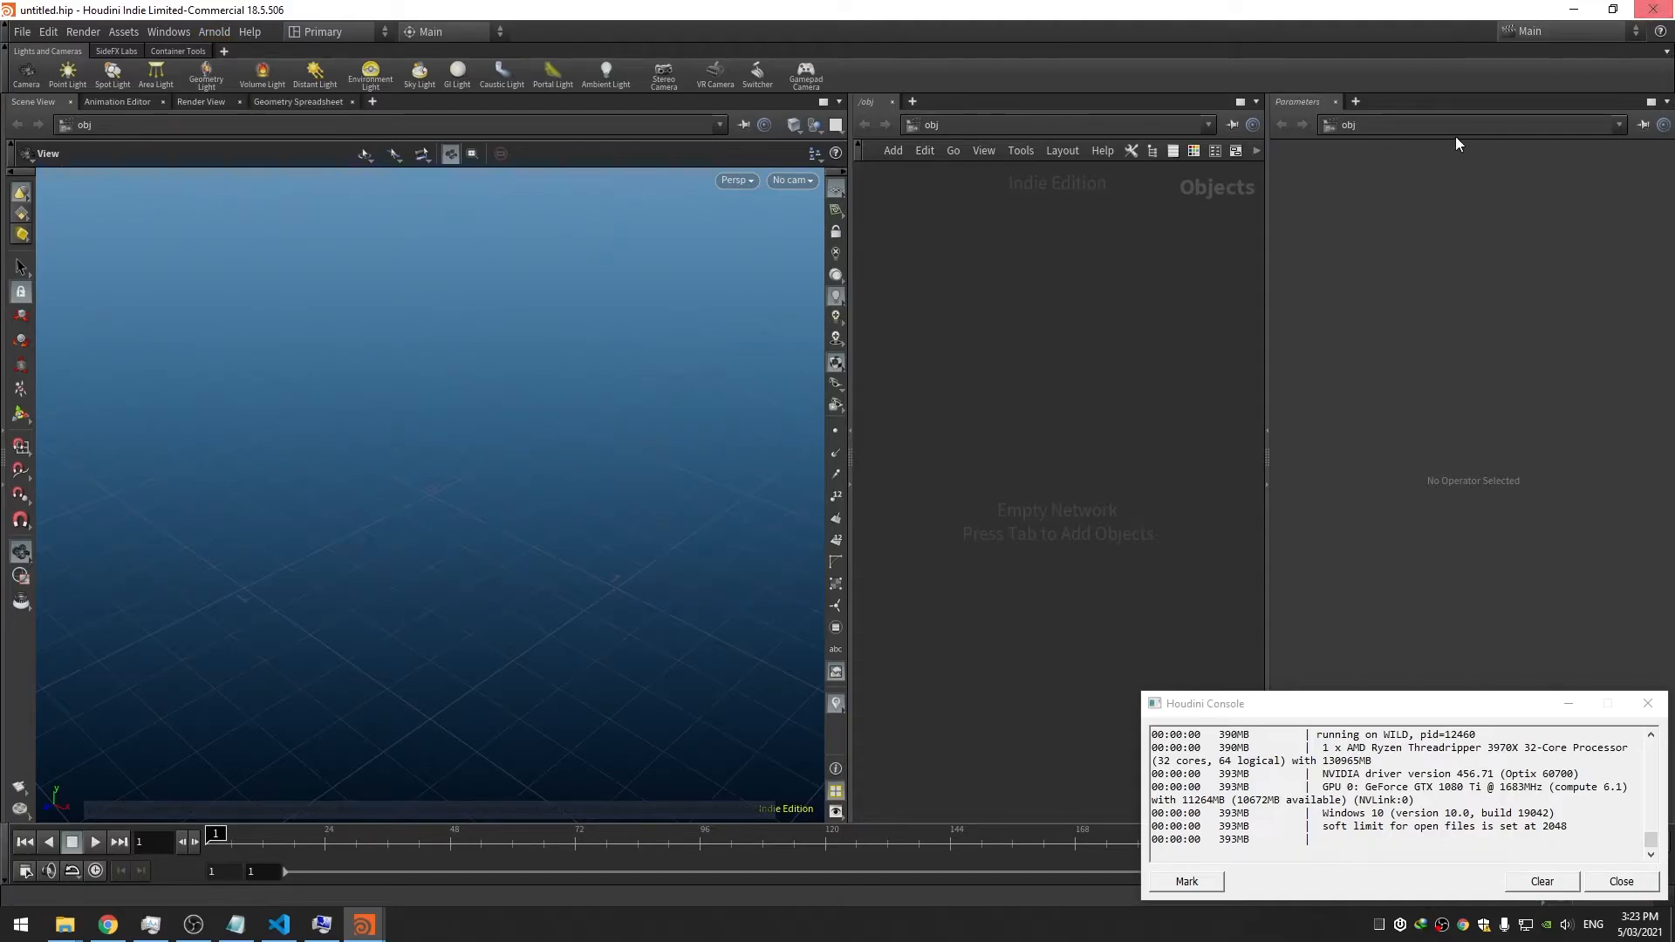
left_click(1653, 8)
left_click(976, 208)
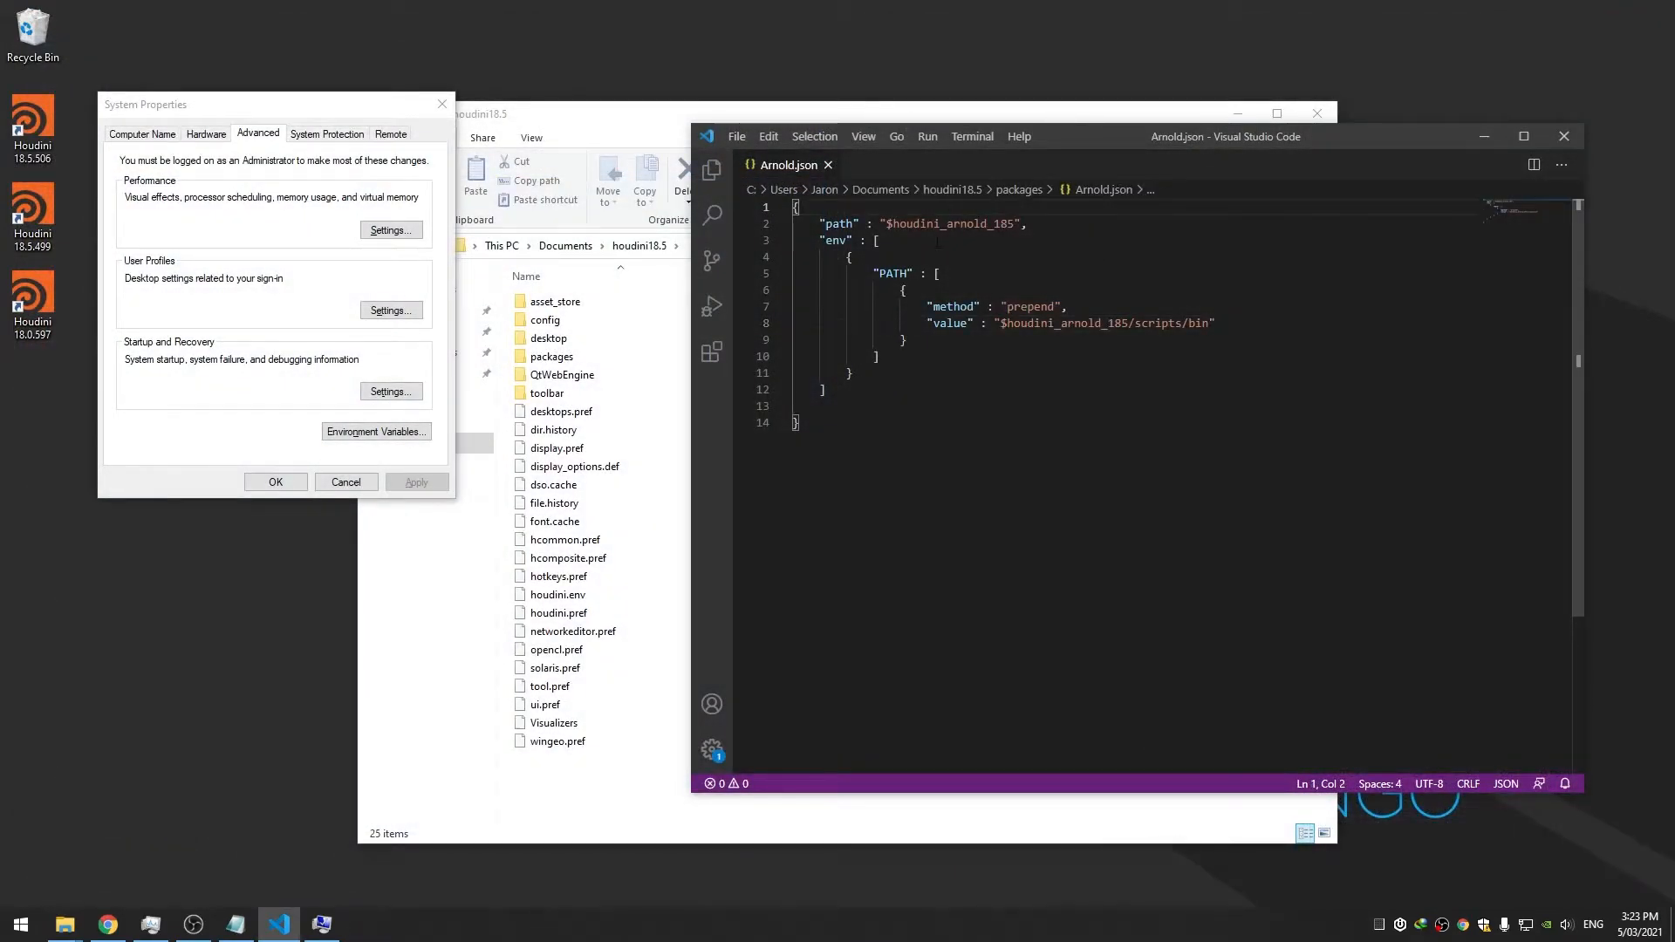
Add "enable" : false to the top of Arnold.json, save it, and relaunch Houdini 18.5.506
key("Return")
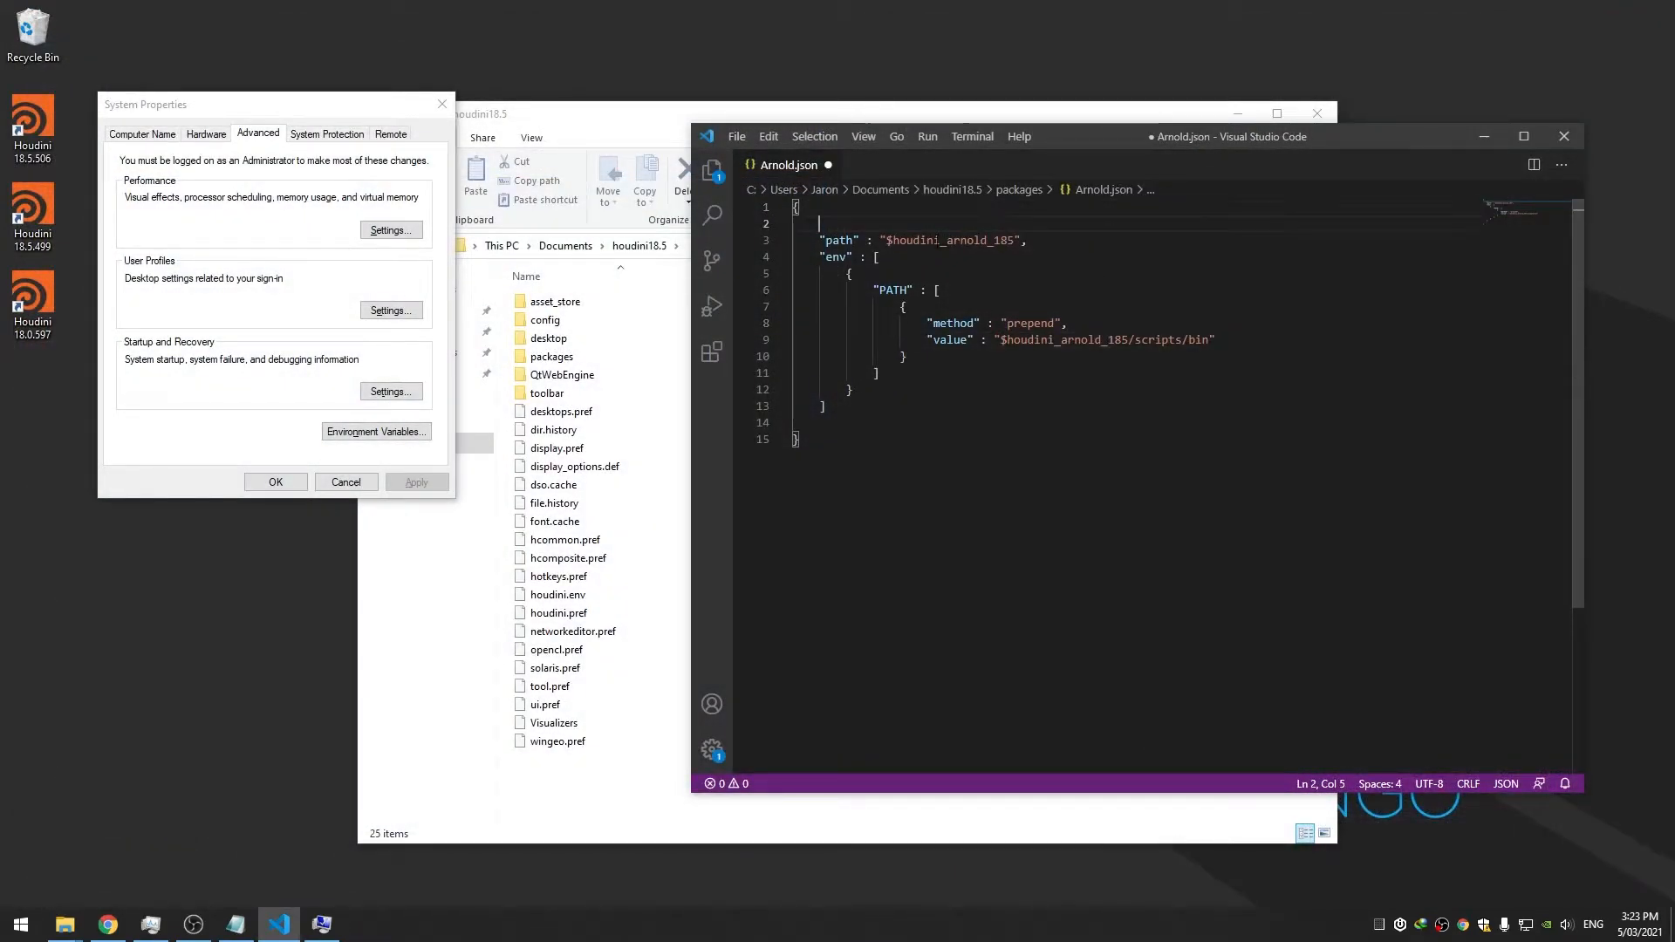
type("\"enable")
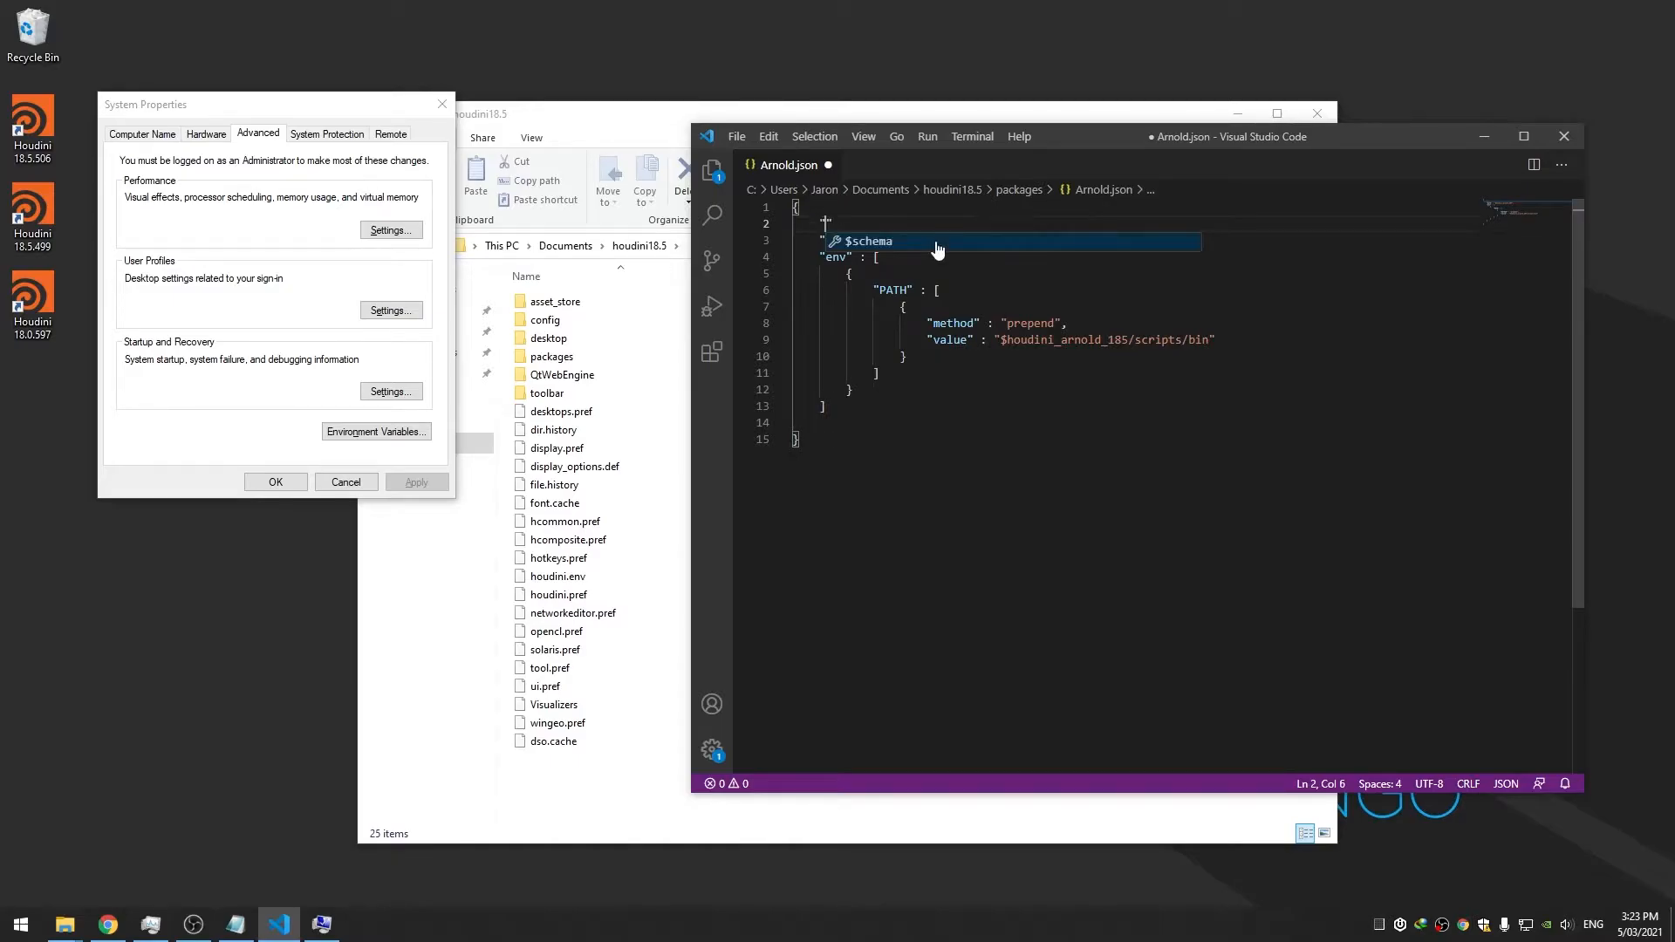
type("\" : false,")
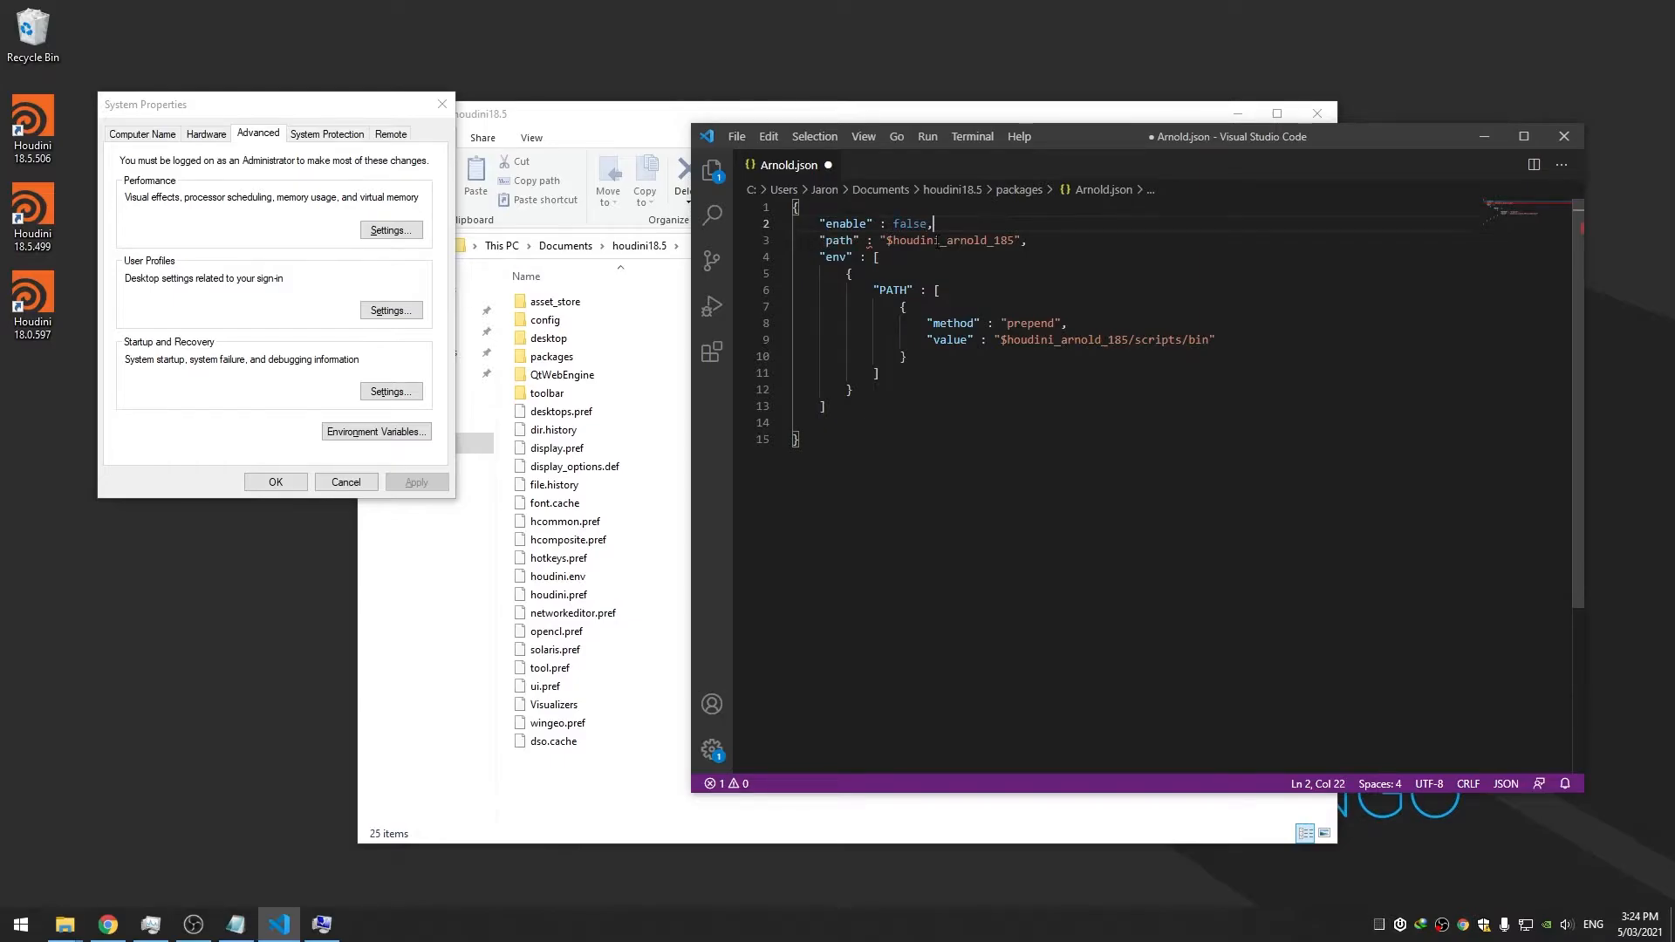
key("ctrl+s")
left_click(48, 129)
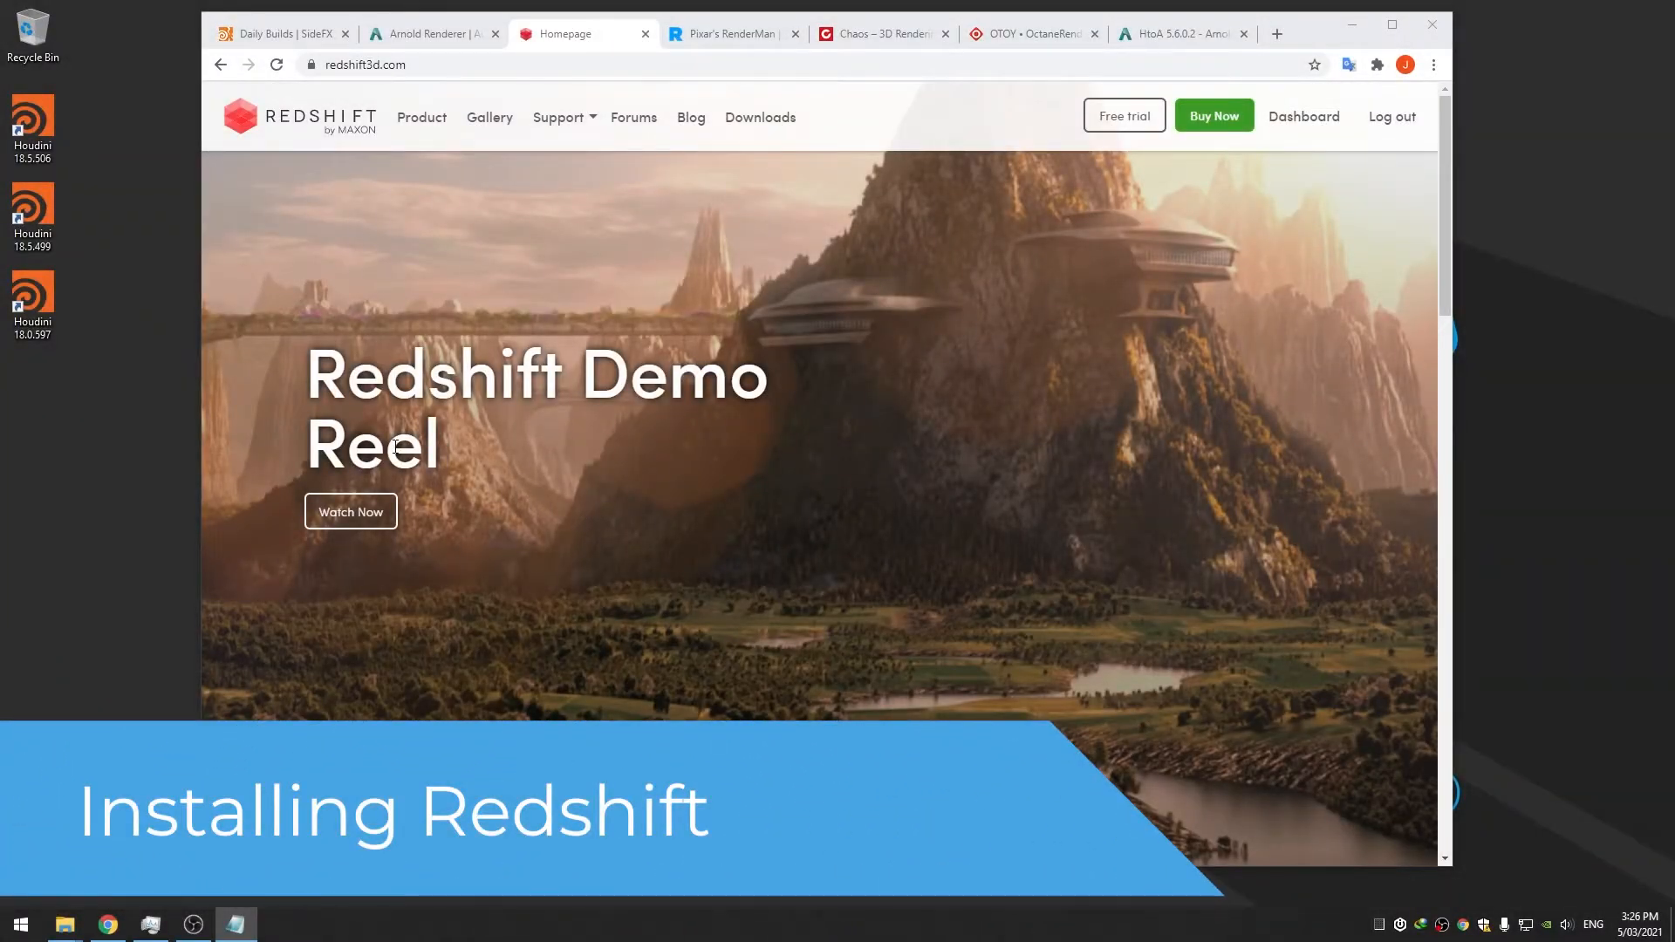
Run the downloaded redshift_v3.0.39_setup installer and accept its license agreement
left_click(760, 117)
scroll(781, 366, "down", 5)
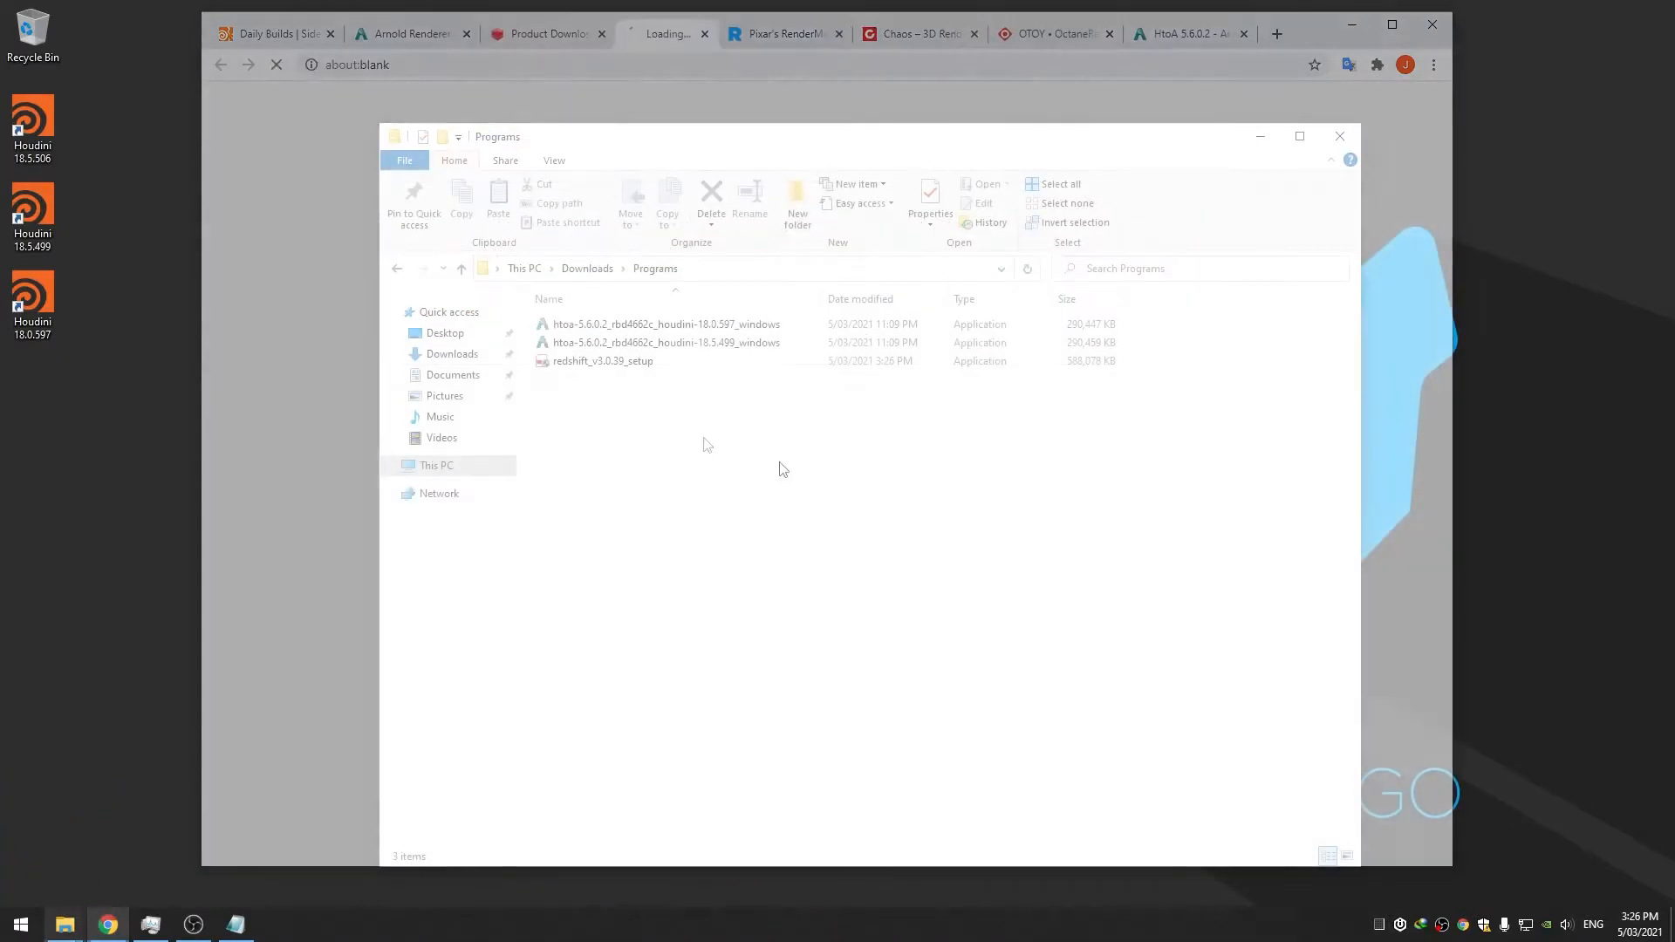
left_click(612, 366)
double_click(613, 368)
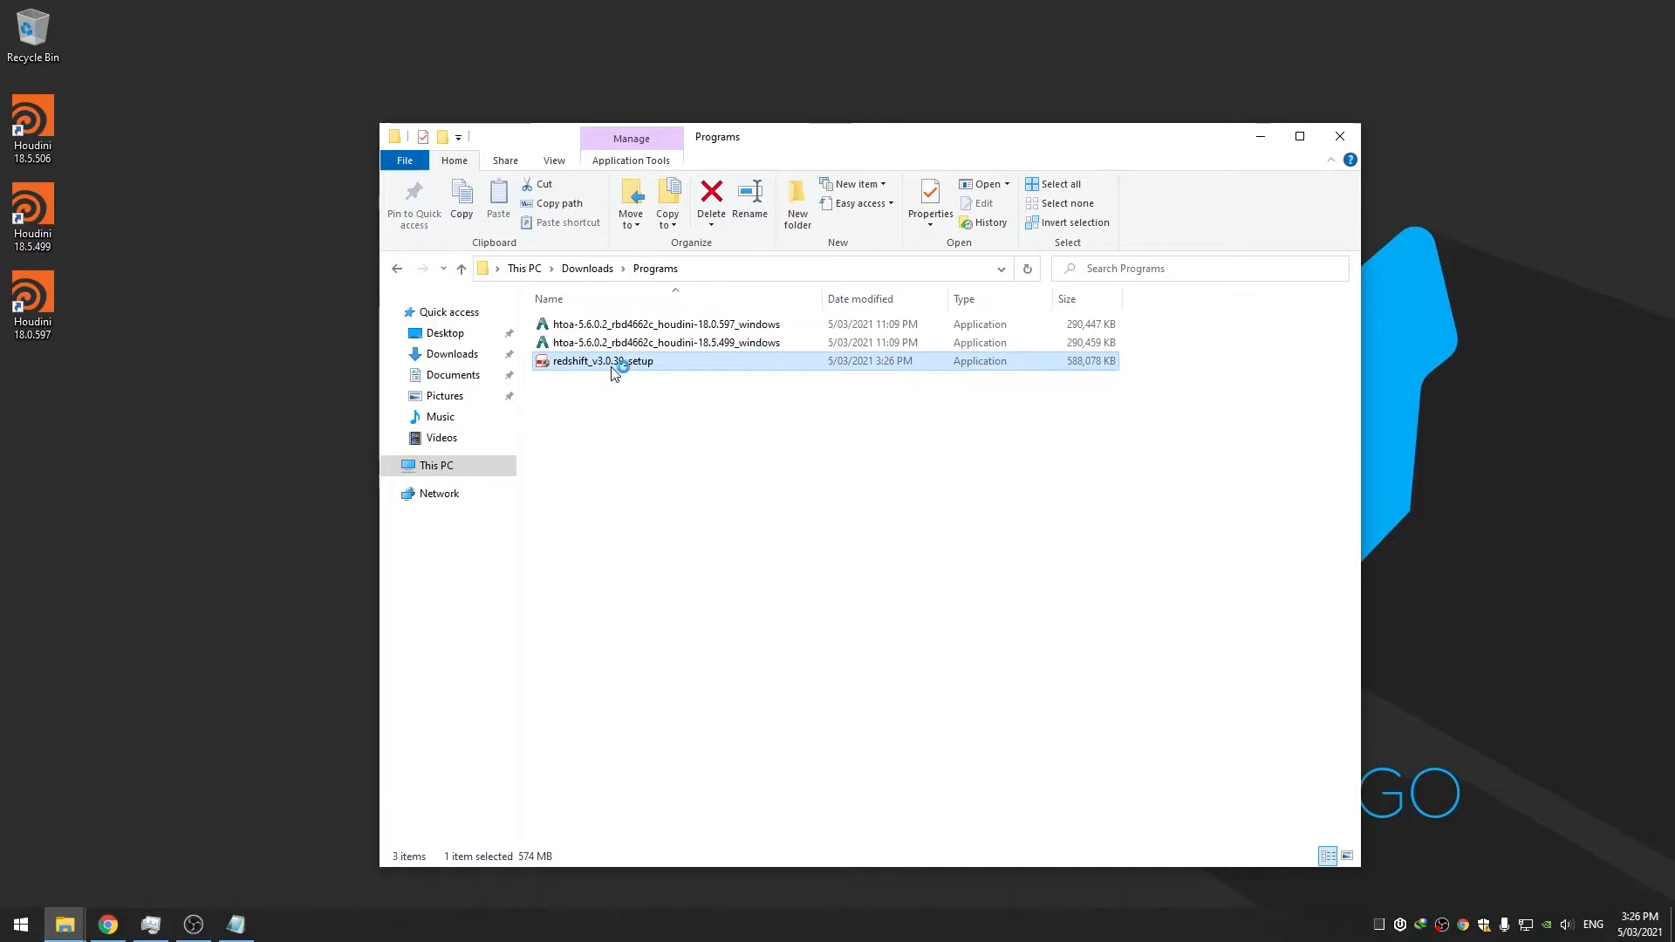
left_click(935, 602)
left_click(937, 607)
Accept the licence and collapse the Maya, 3ds Max, Softimage, Cinema 4D, Houdini, Hydra and Katana plugin lists
left_click(927, 605)
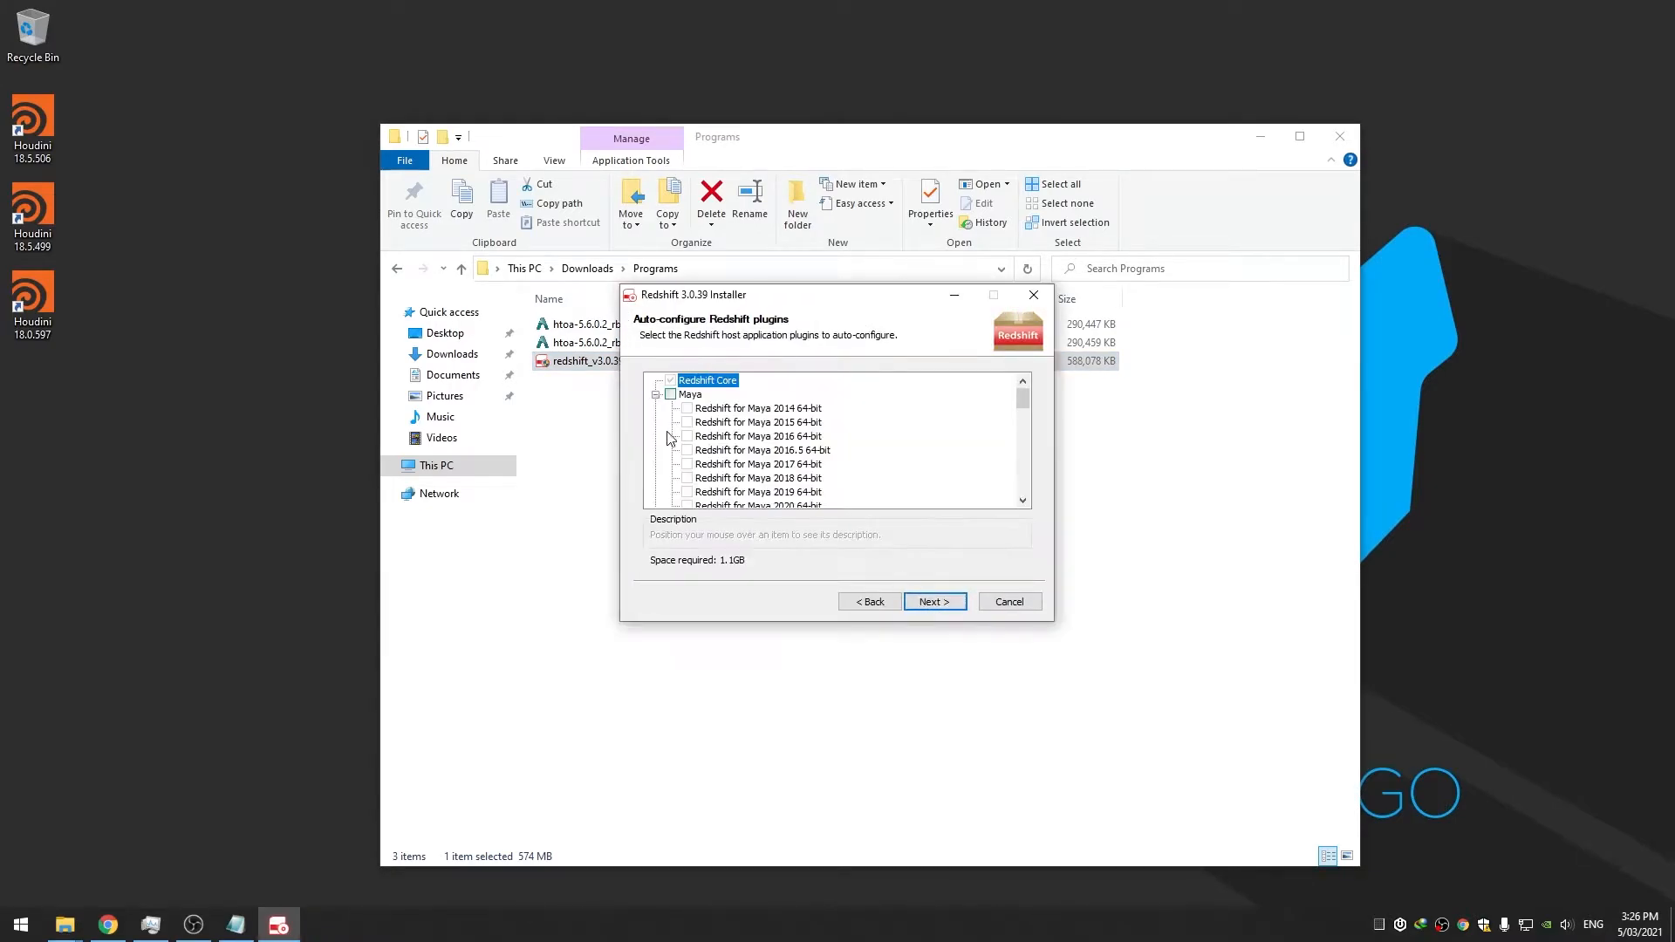
left_click(656, 395)
left_click(656, 409)
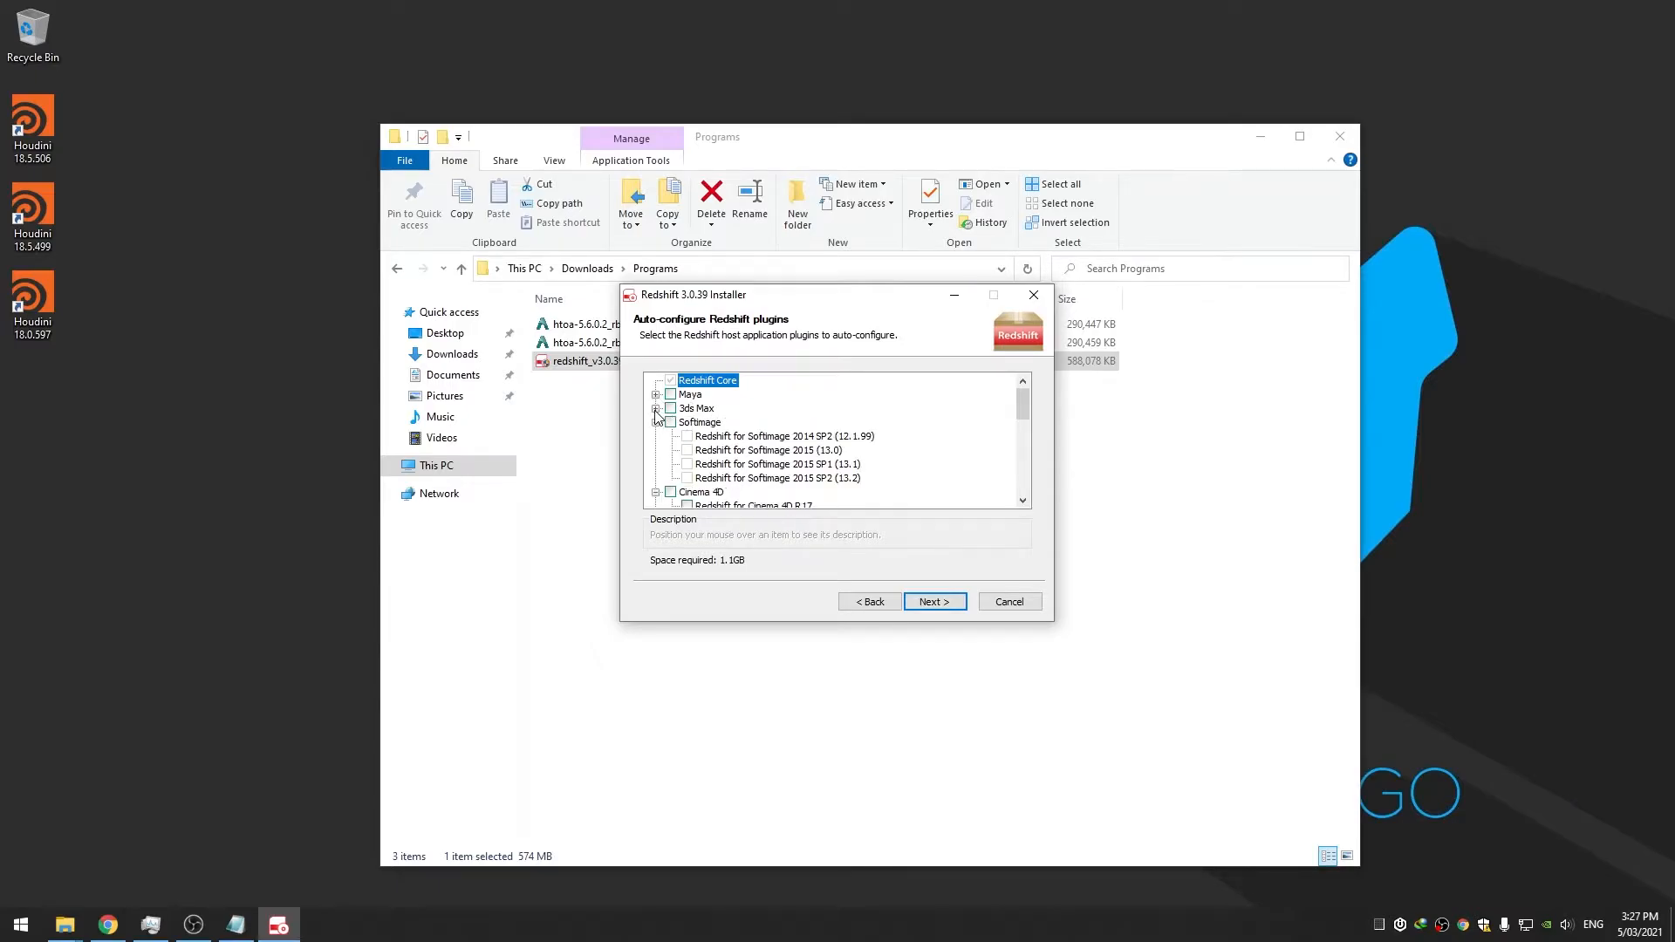
left_click(656, 422)
left_click(656, 436)
left_click(656, 451)
left_click(656, 464)
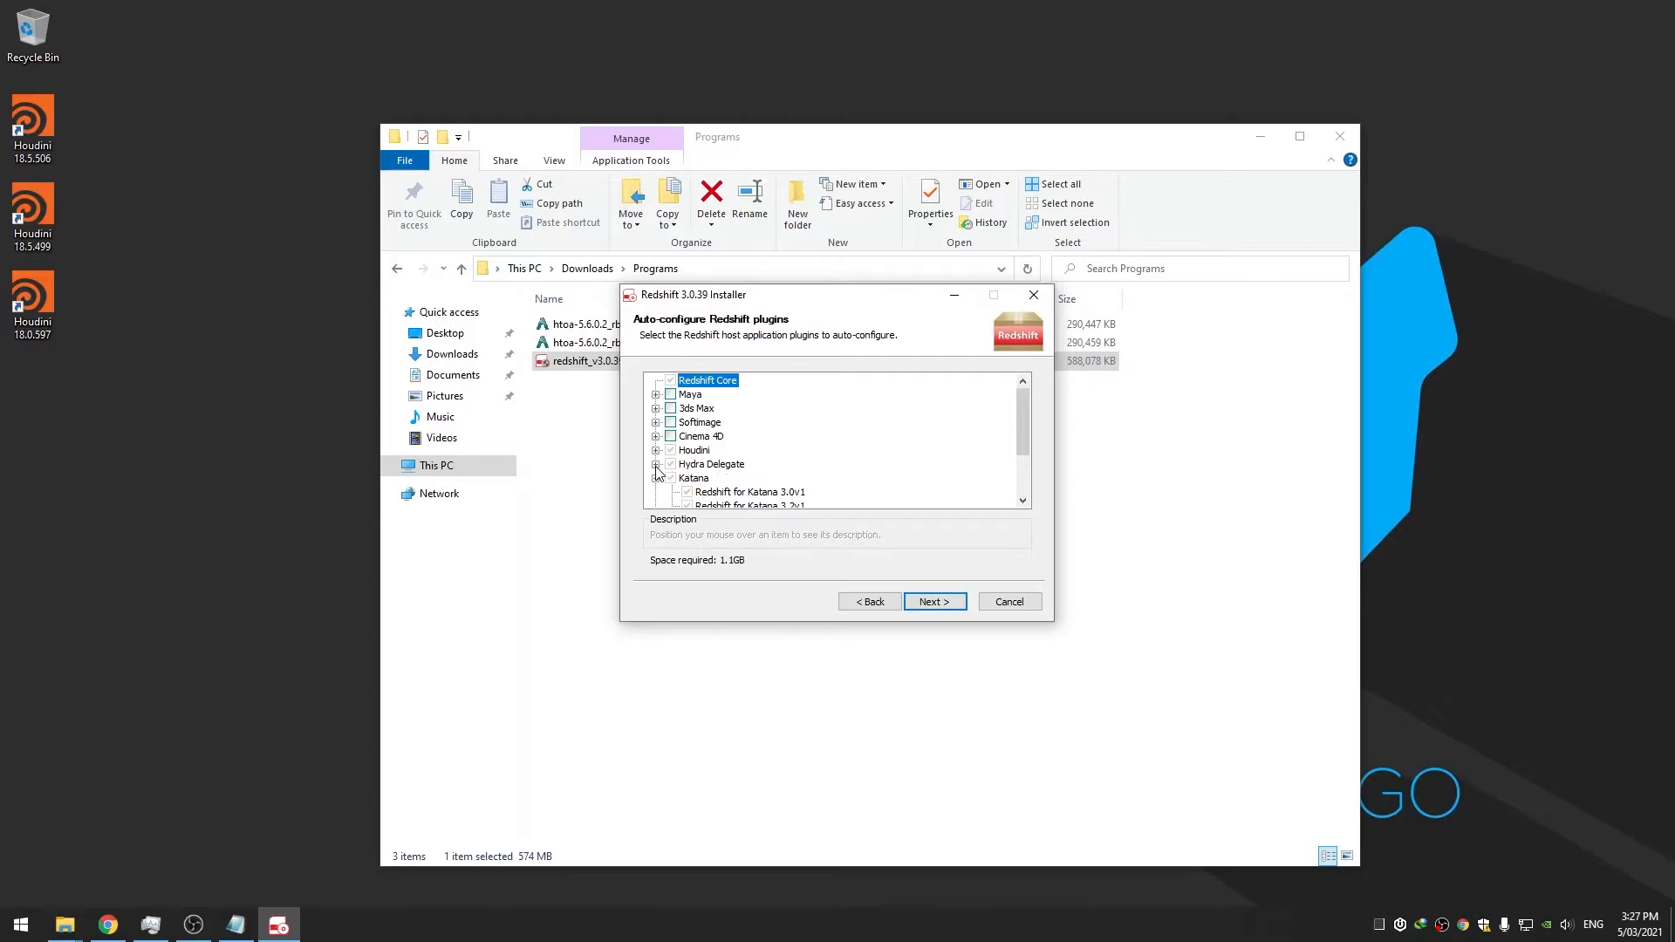
left_click(656, 478)
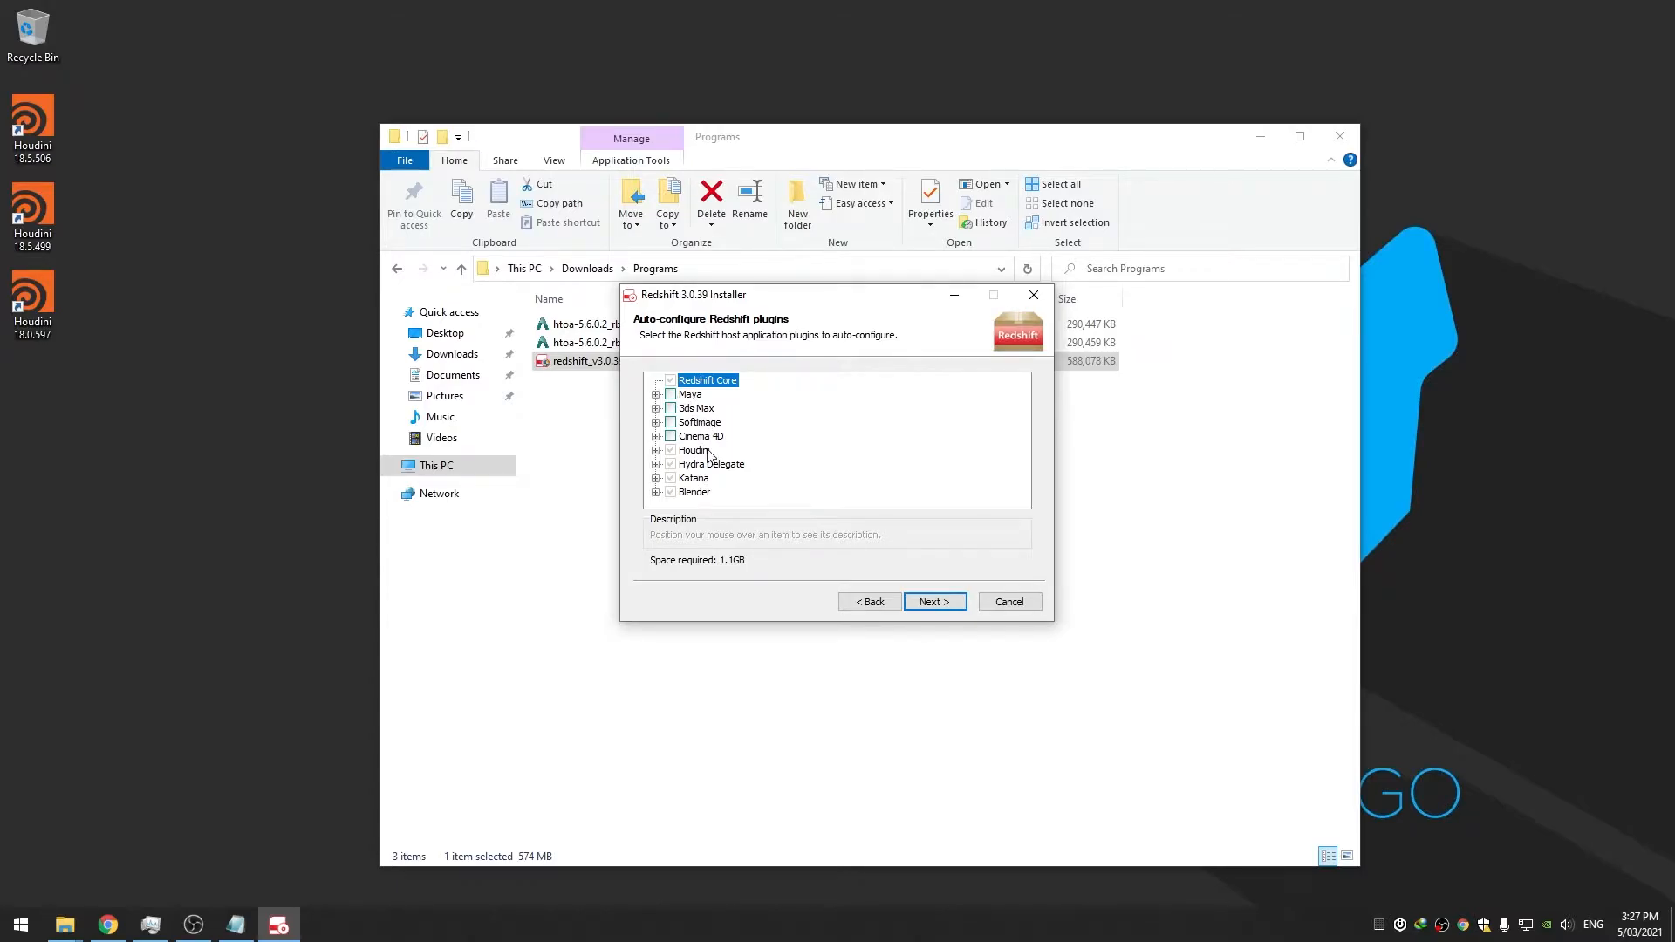
Confirm the node-locked warning with 'yes', keep the TDR settings, and enable running the Licensing Tool
left_click(935, 602)
type("yes")
left_click(932, 602)
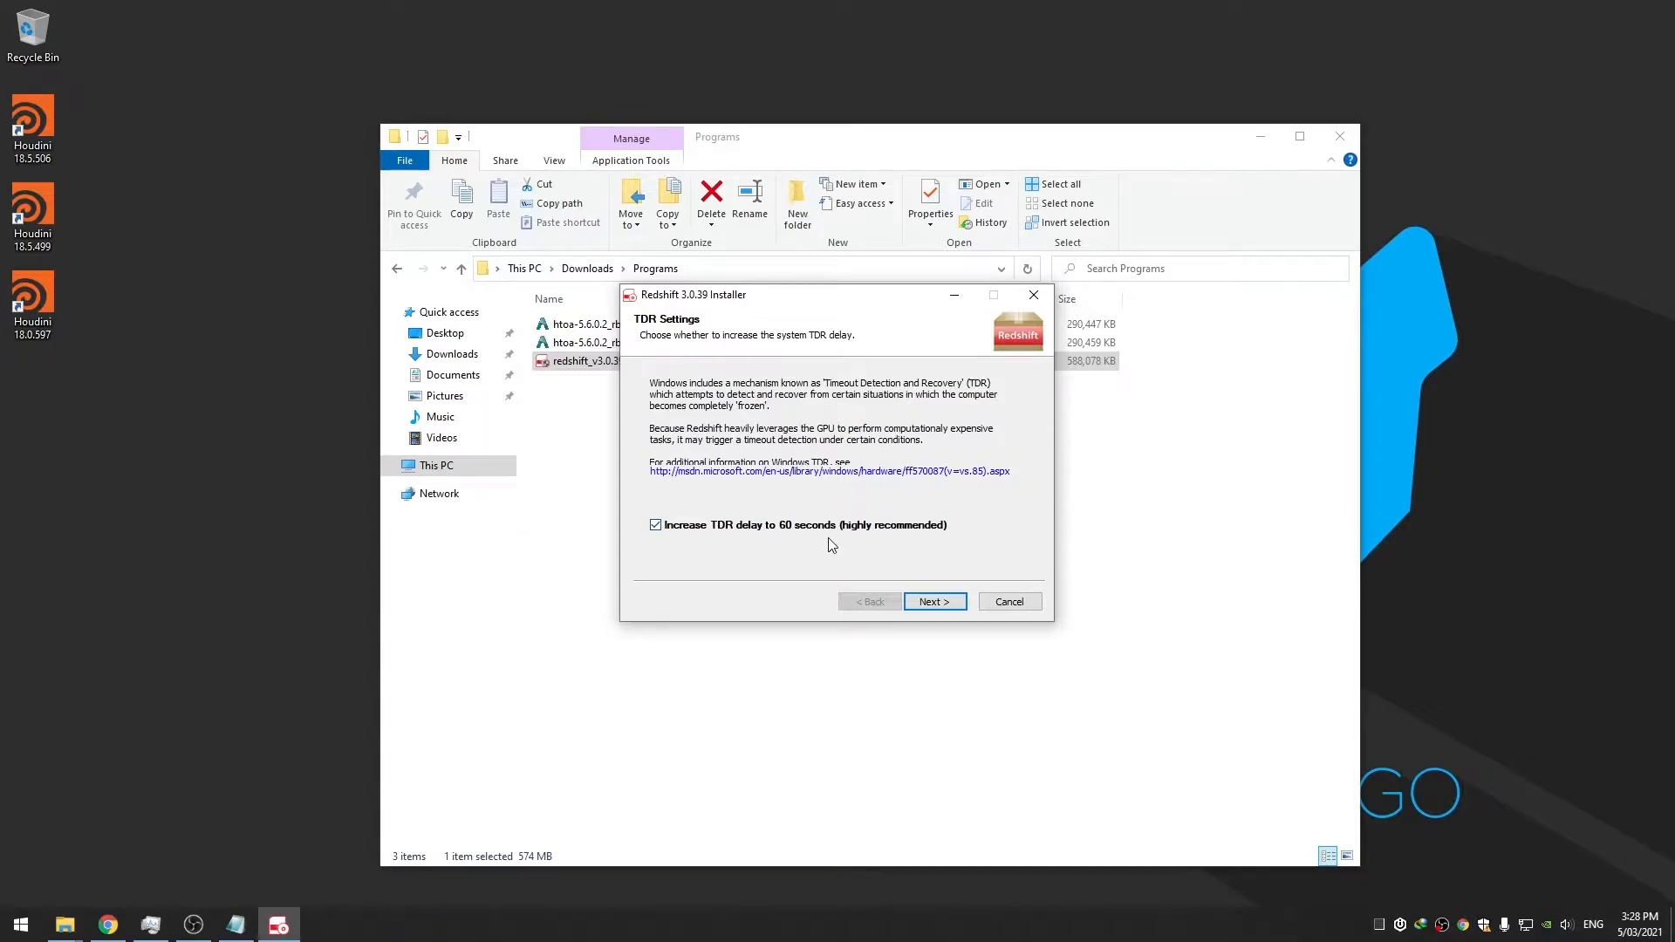
left_click(939, 603)
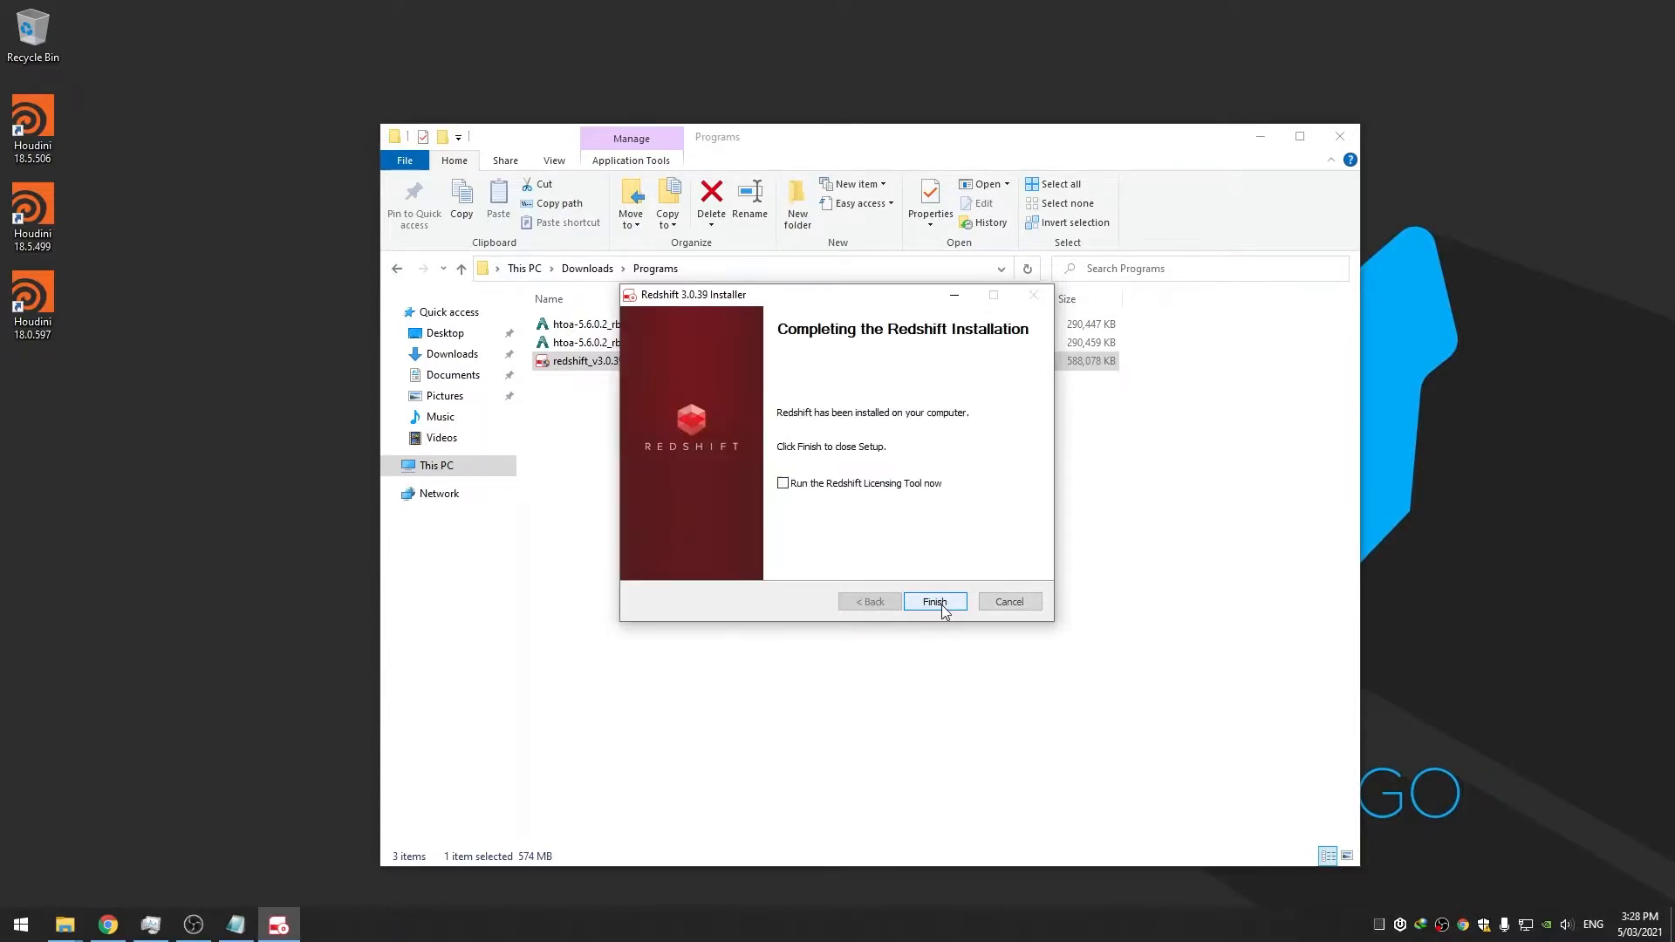
left_click(846, 485)
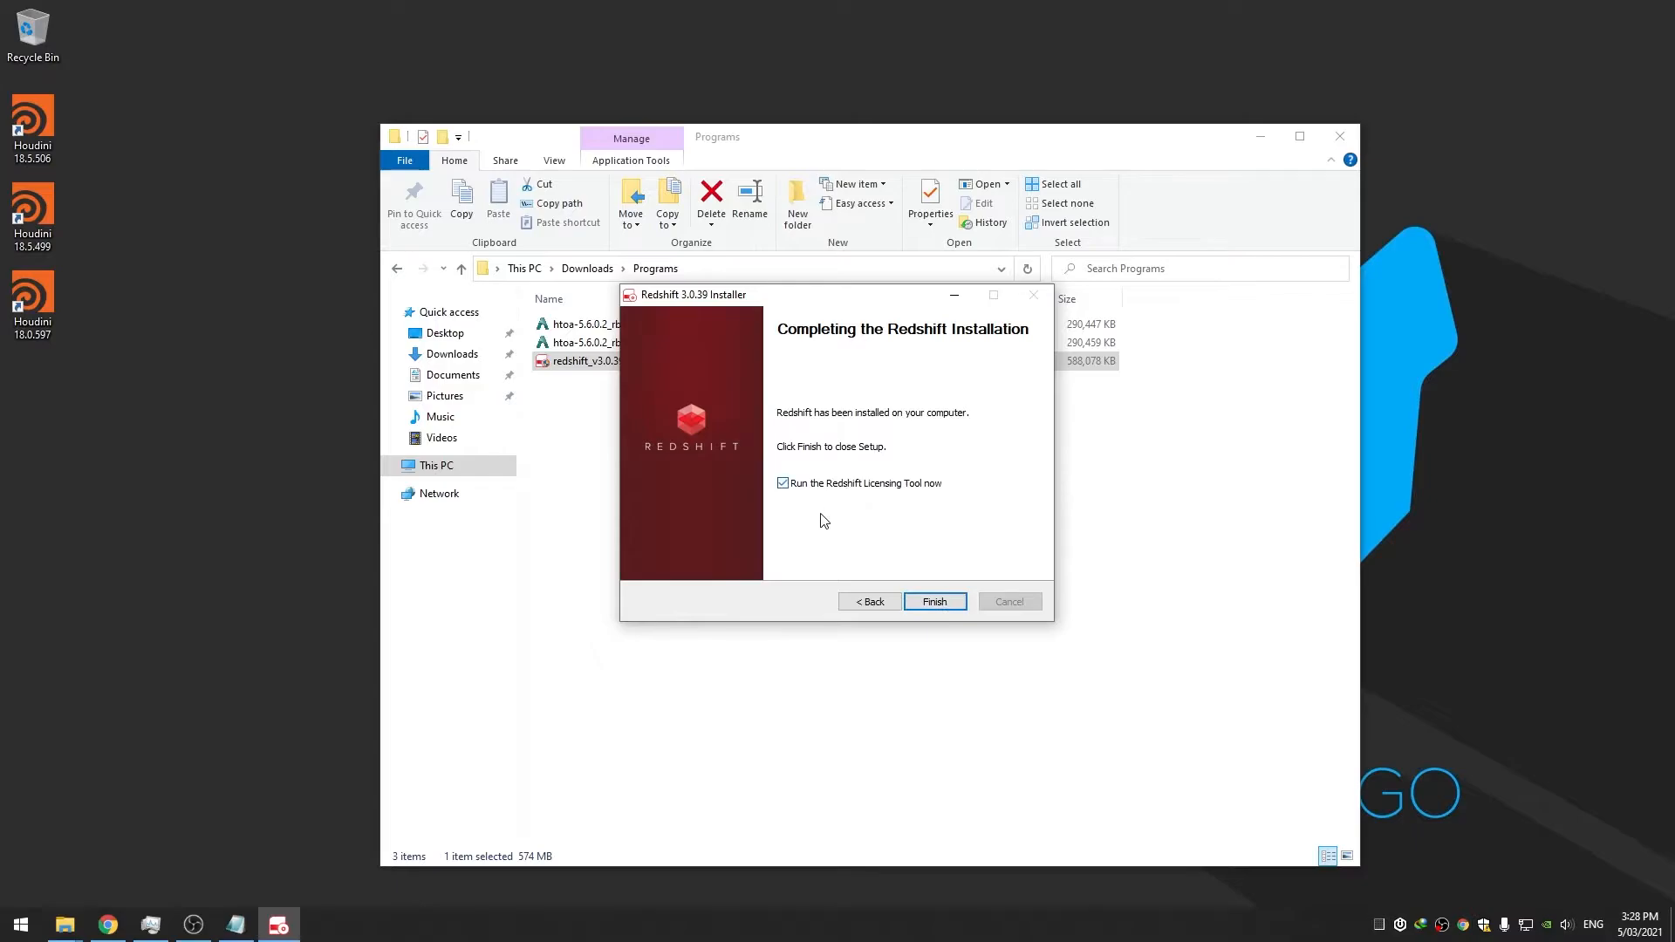
Close the installer, start licence activation, and copy the activation key from the Redshift dashboard's Licenses list
left_click(935, 604)
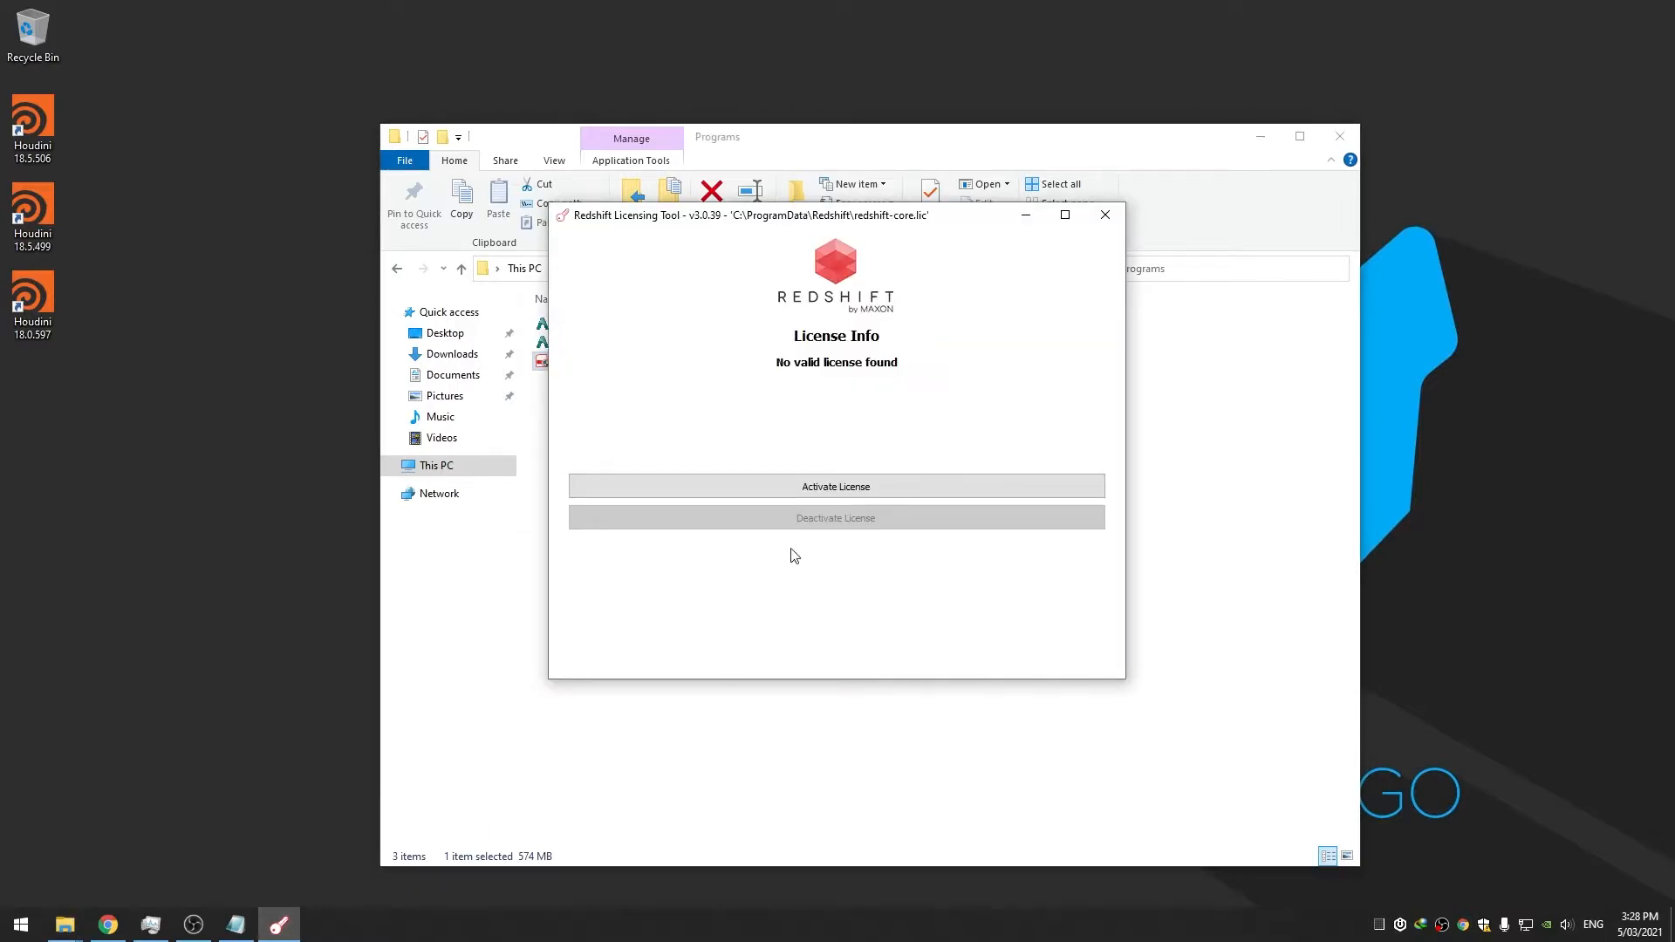
left_click(808, 491)
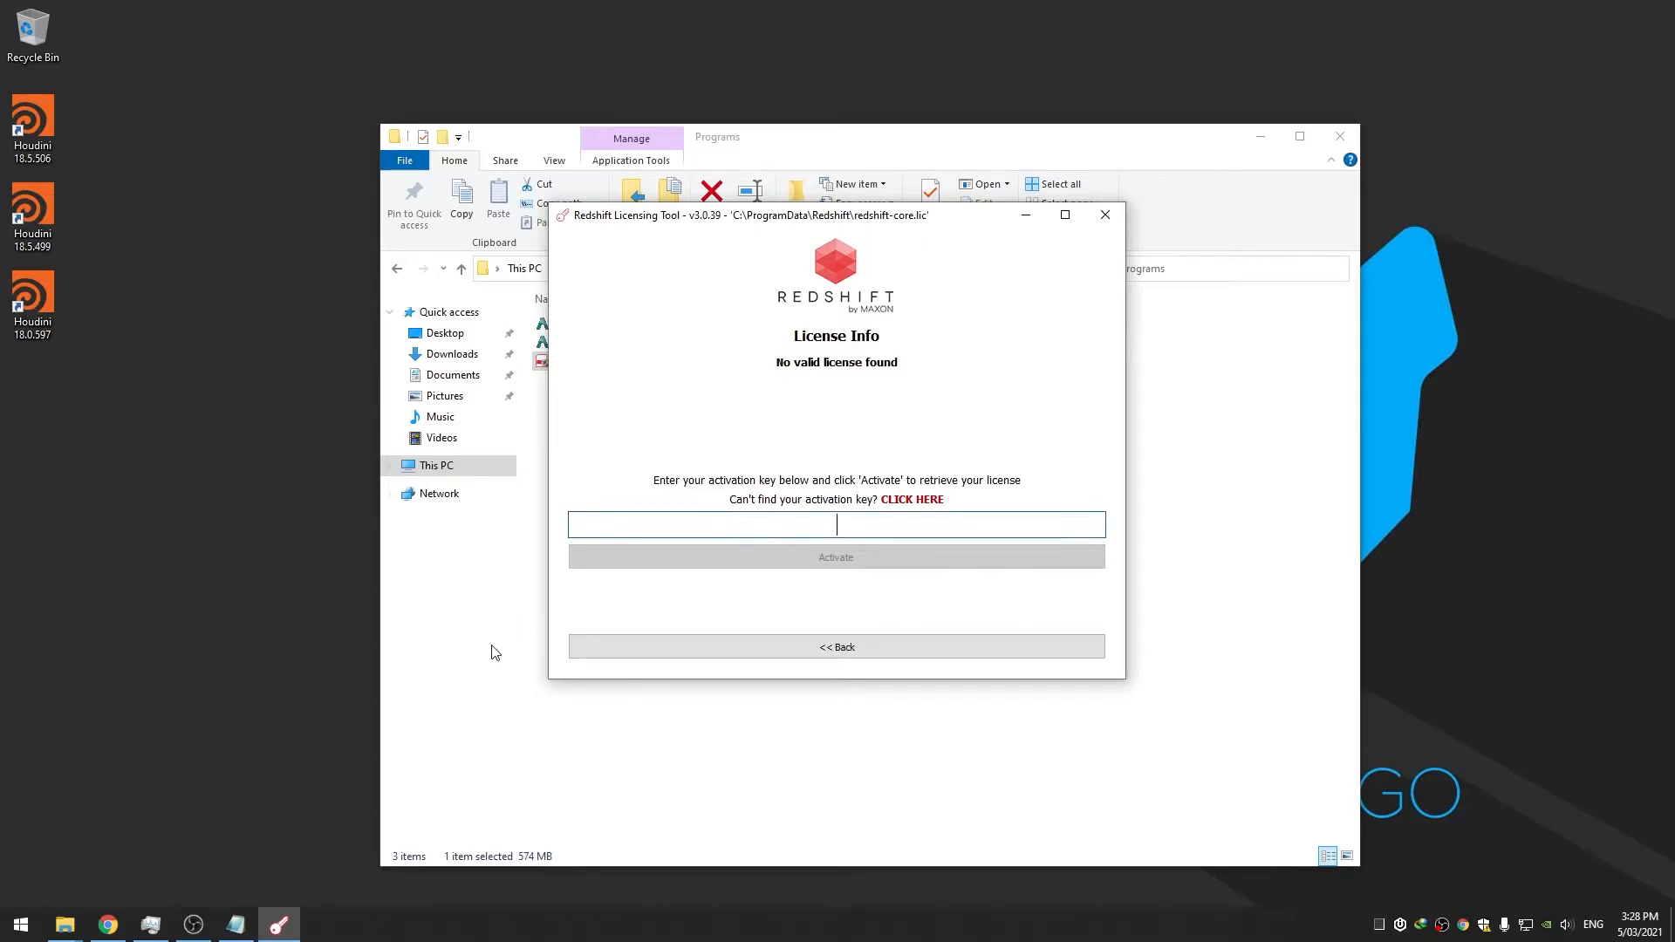
left_click(108, 924)
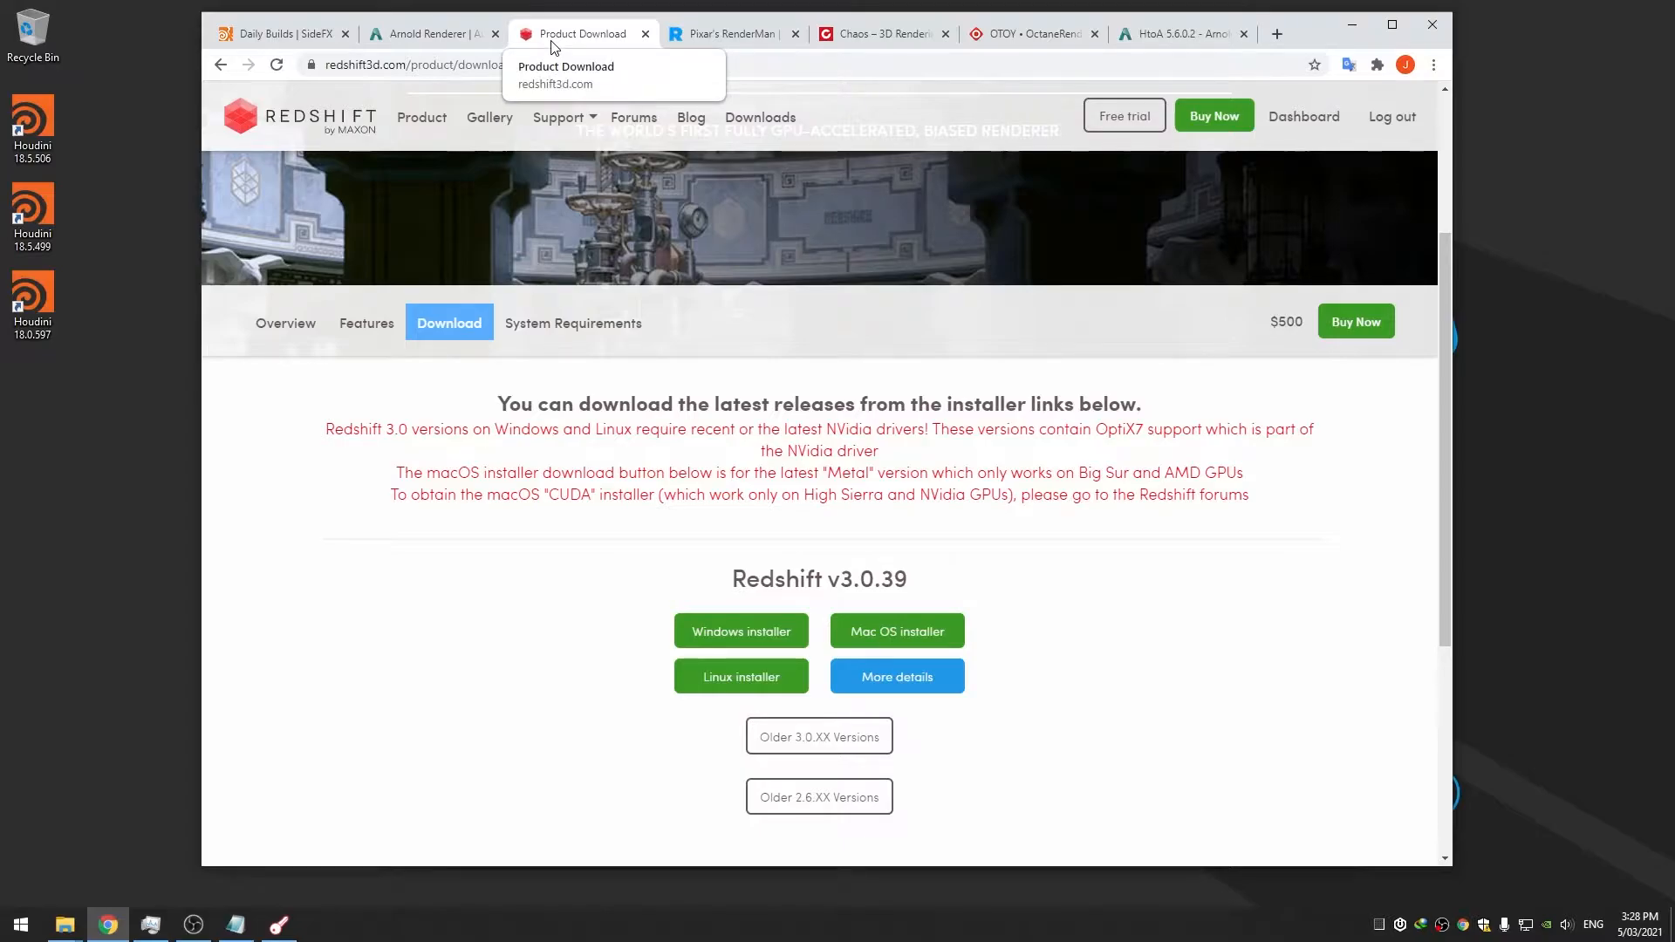
left_click(1295, 122)
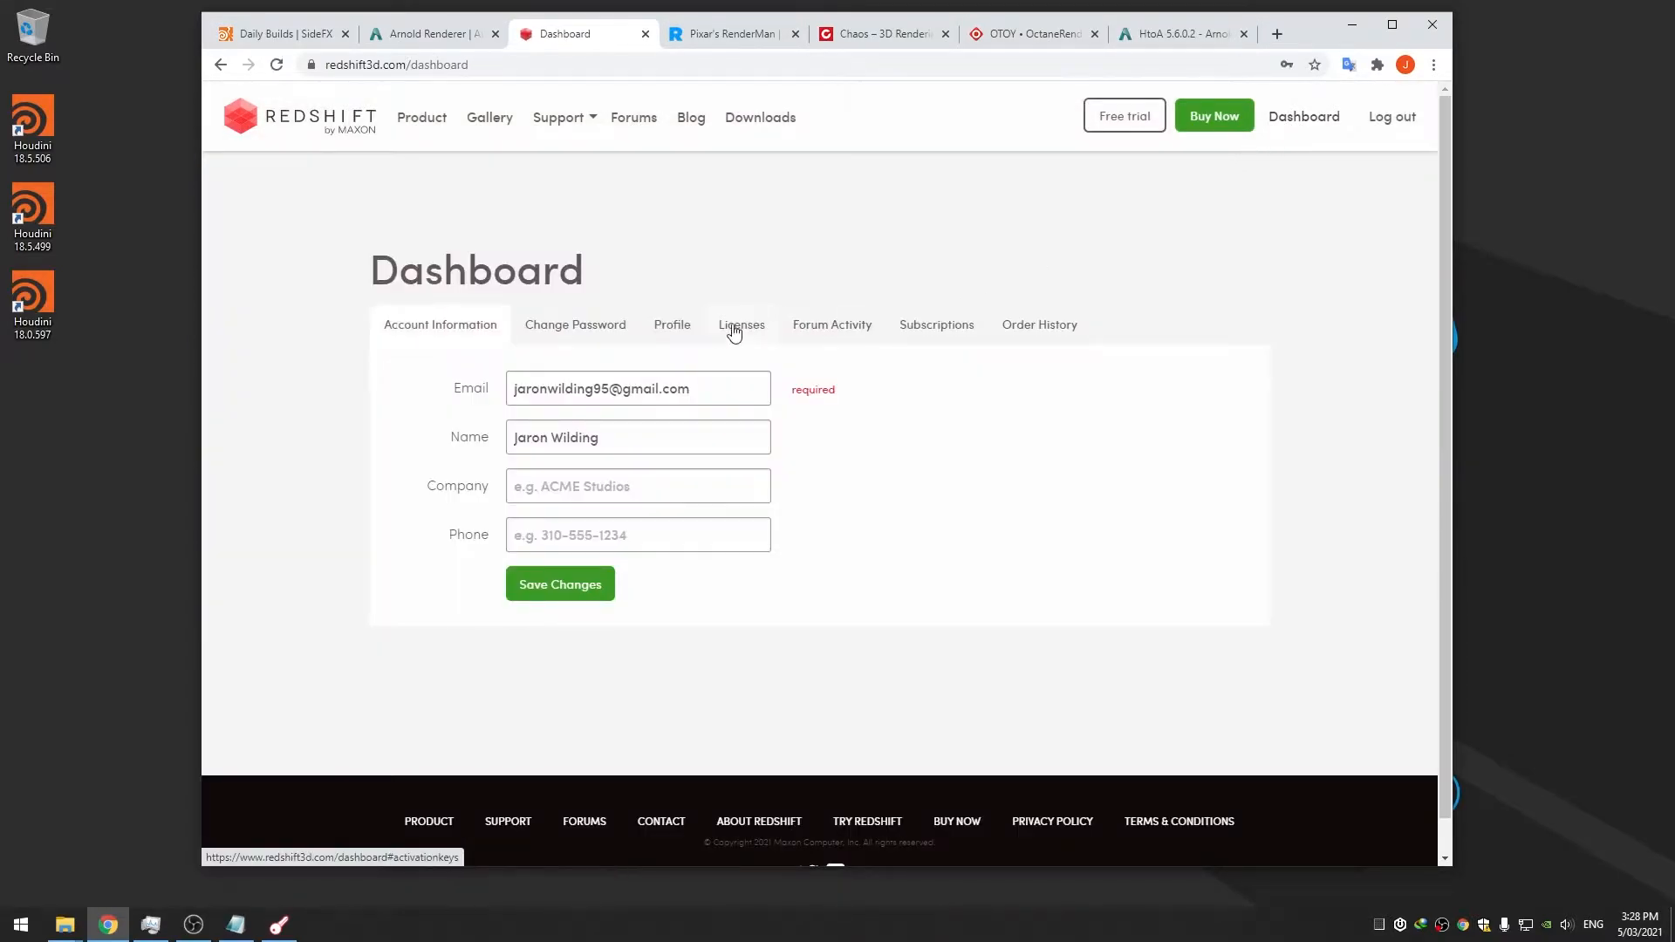
left_click(739, 331)
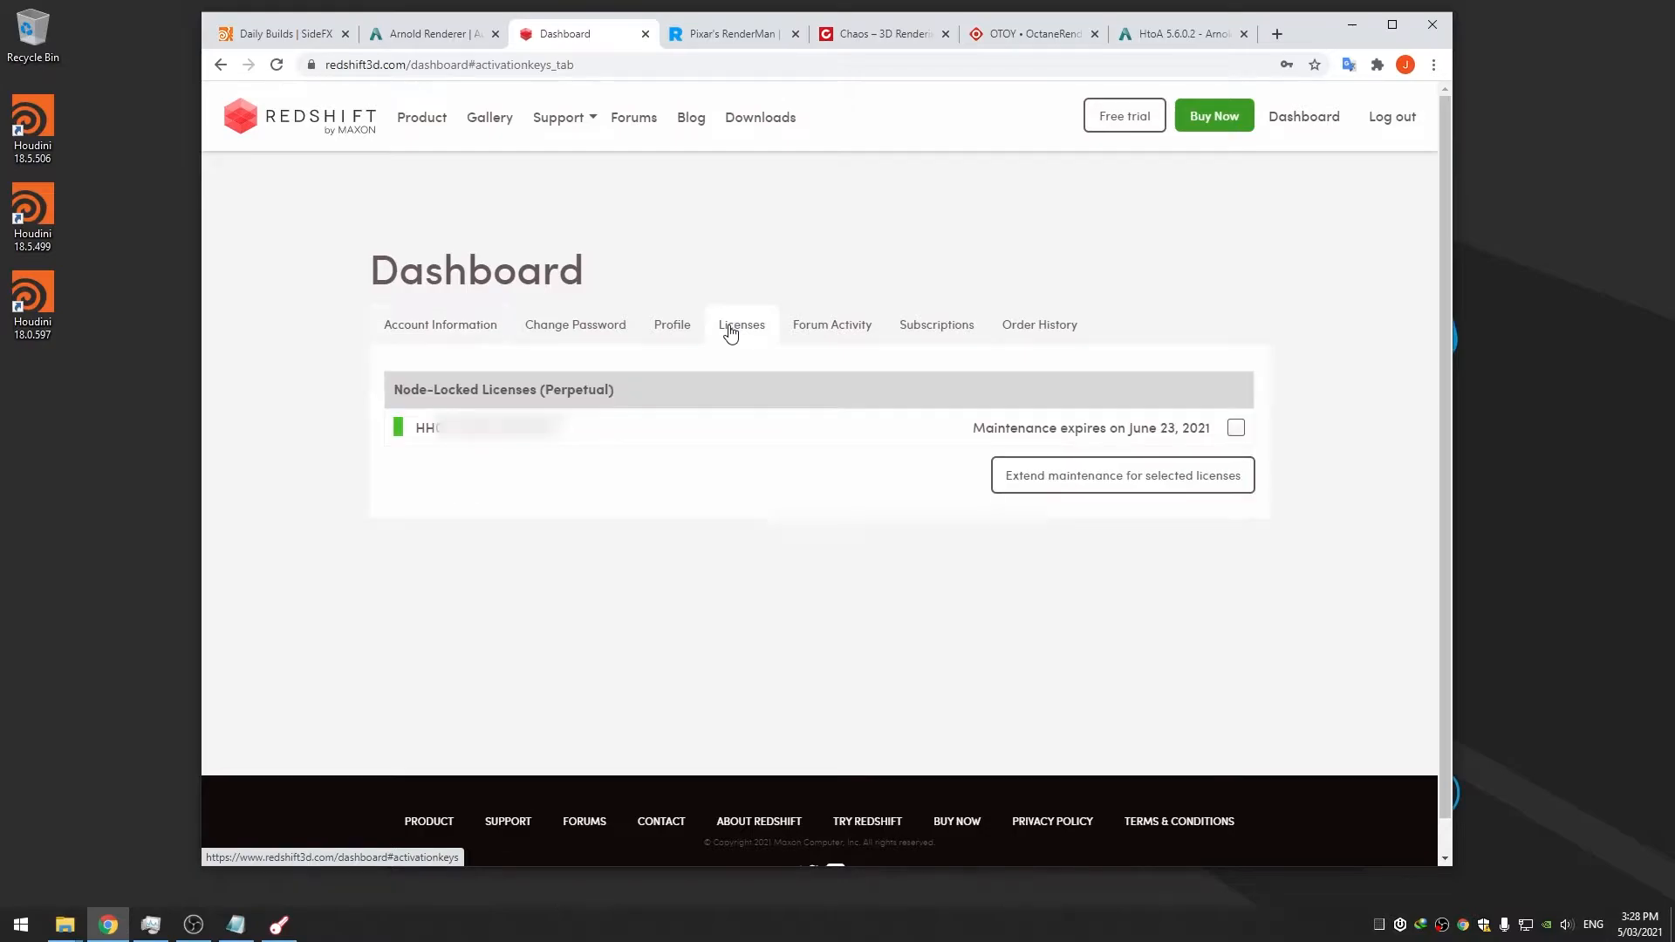
triple_click(513, 425)
right_click(513, 425)
left_click(513, 427)
left_click_drag(560, 429, 417, 427)
Paste the key to activate the redshift-core licence, then close the licensing tool and minimize the browser
left_click(279, 925)
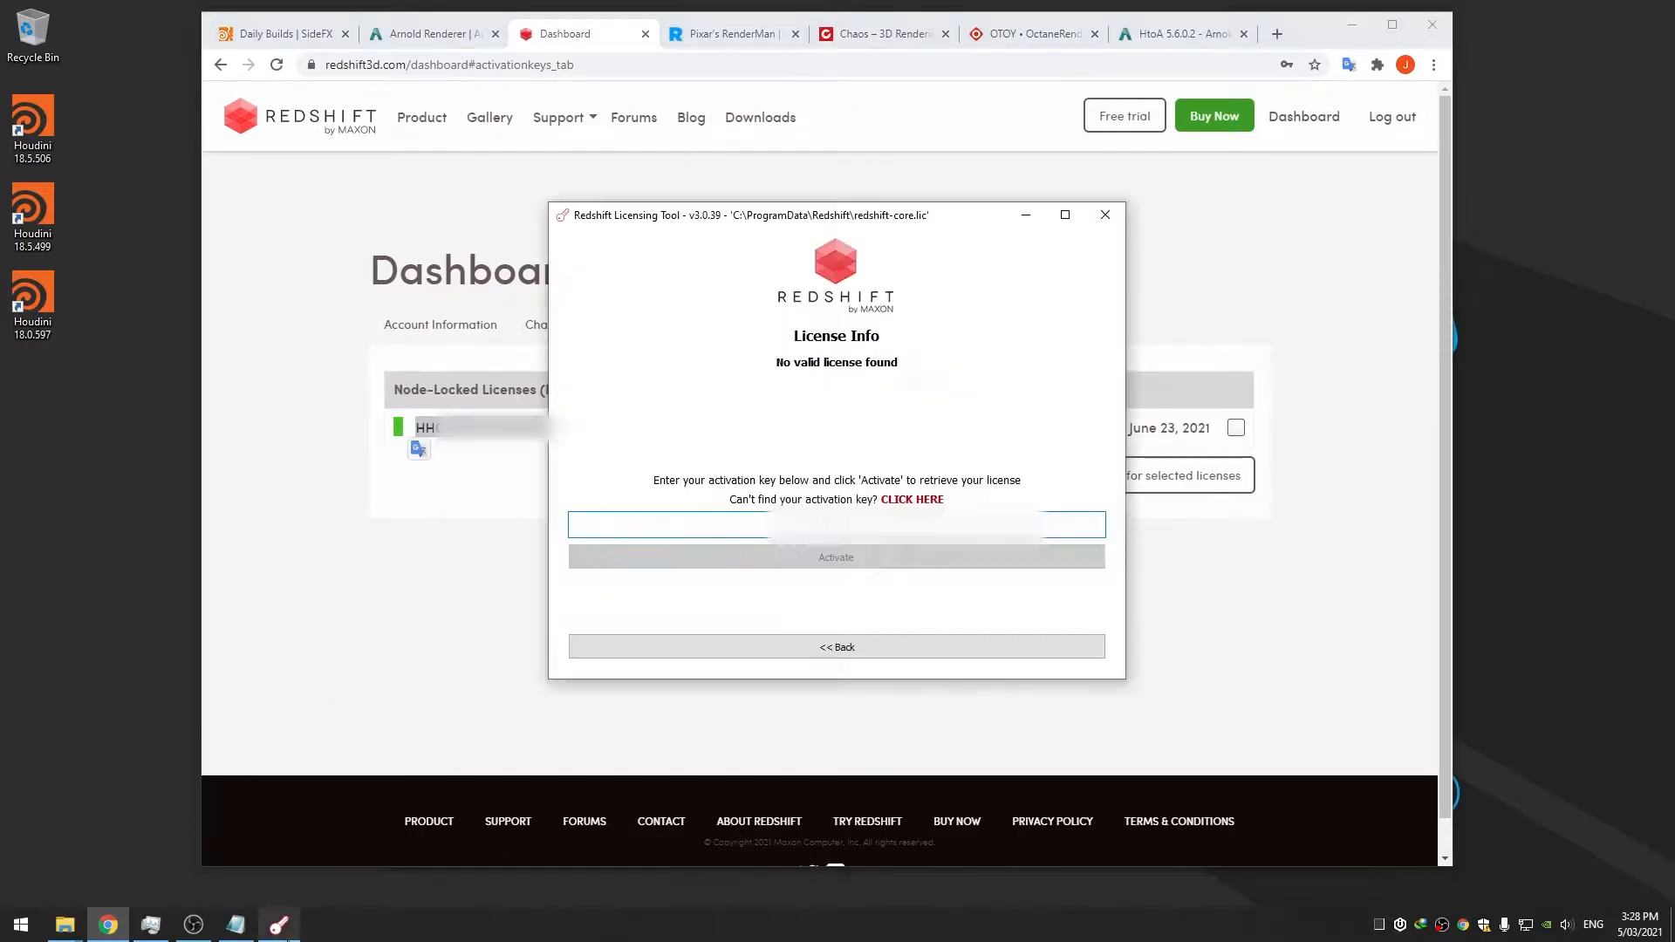
key("ctrl+v")
left_click(859, 555)
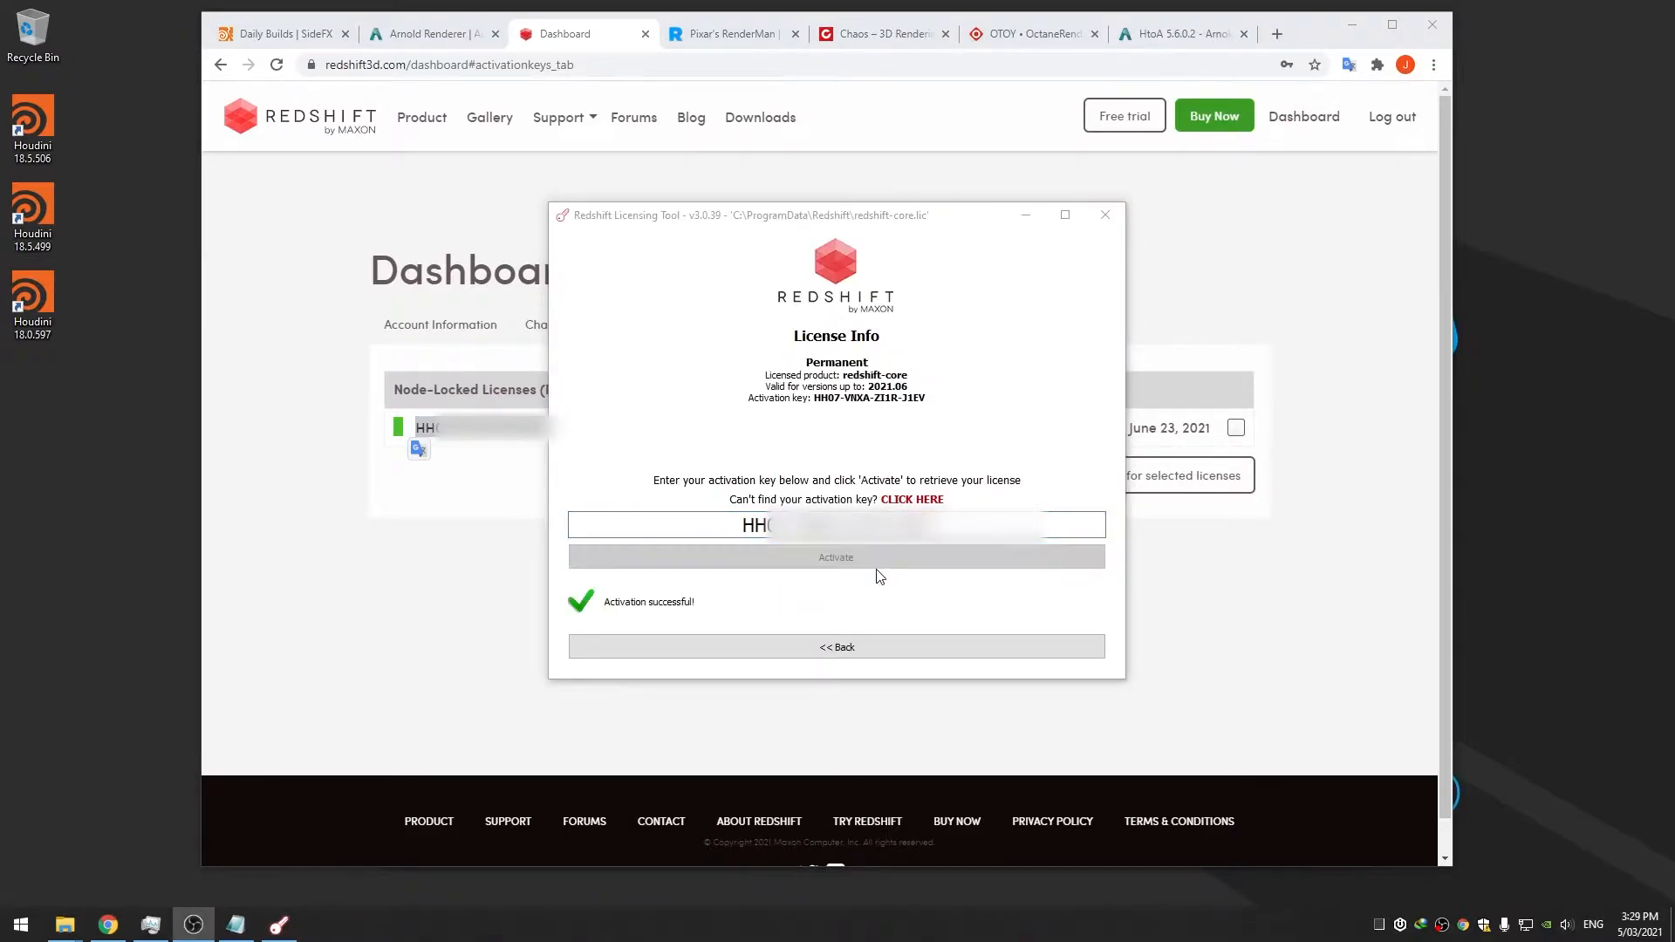
left_click(811, 655)
left_click(1104, 216)
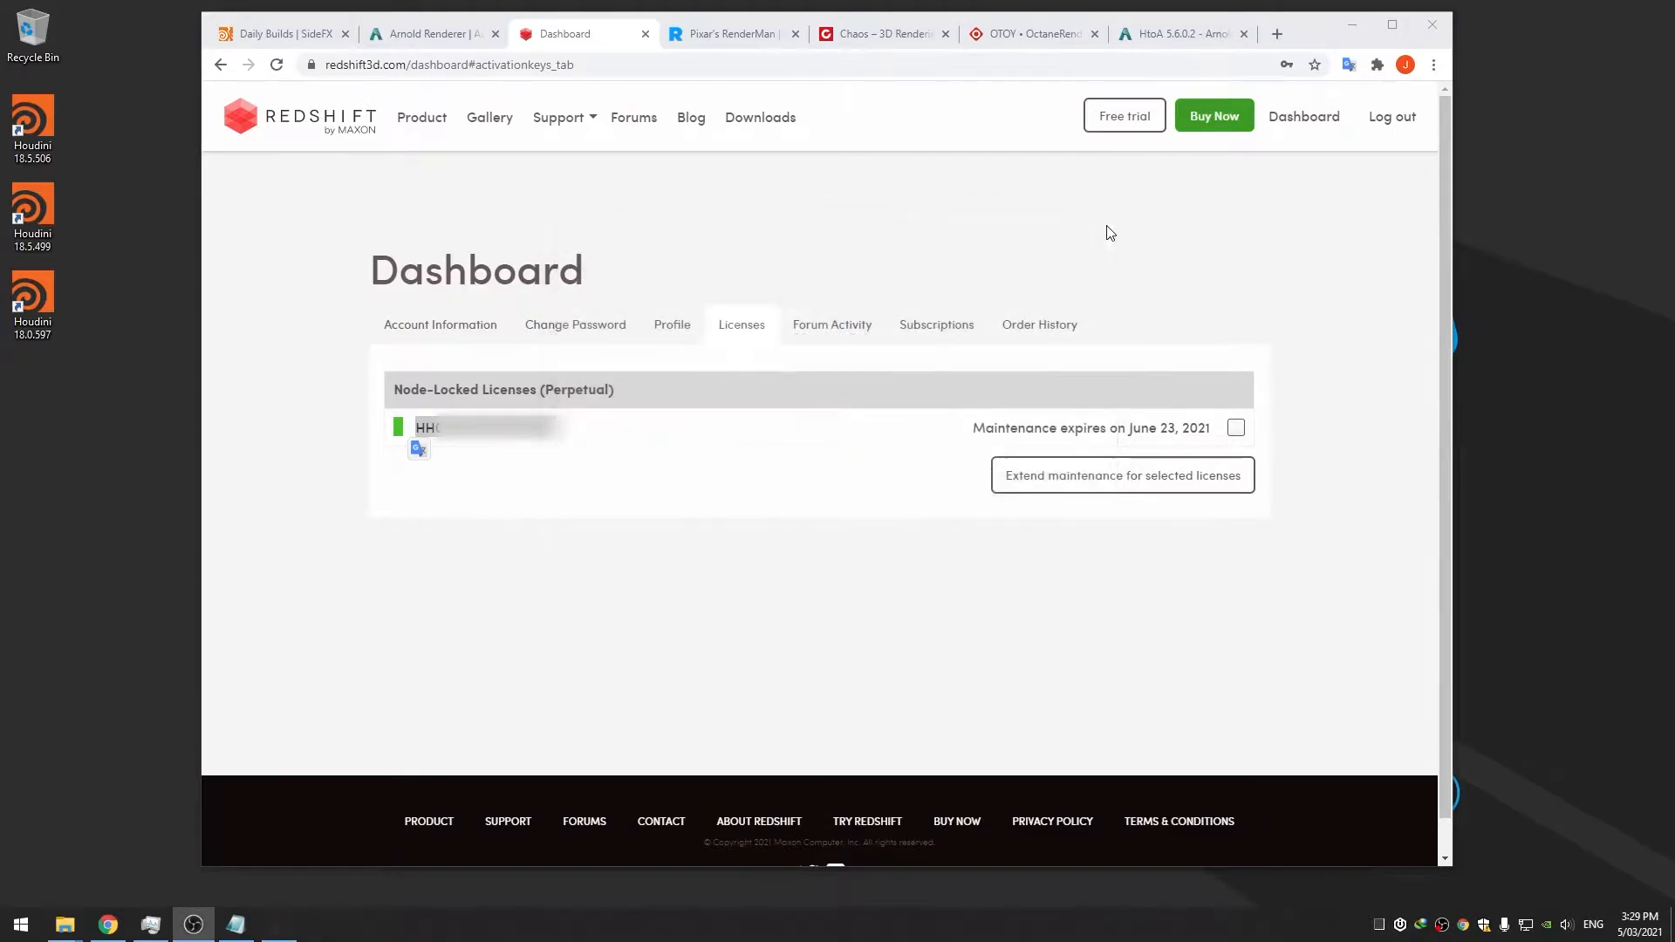
left_click(1354, 28)
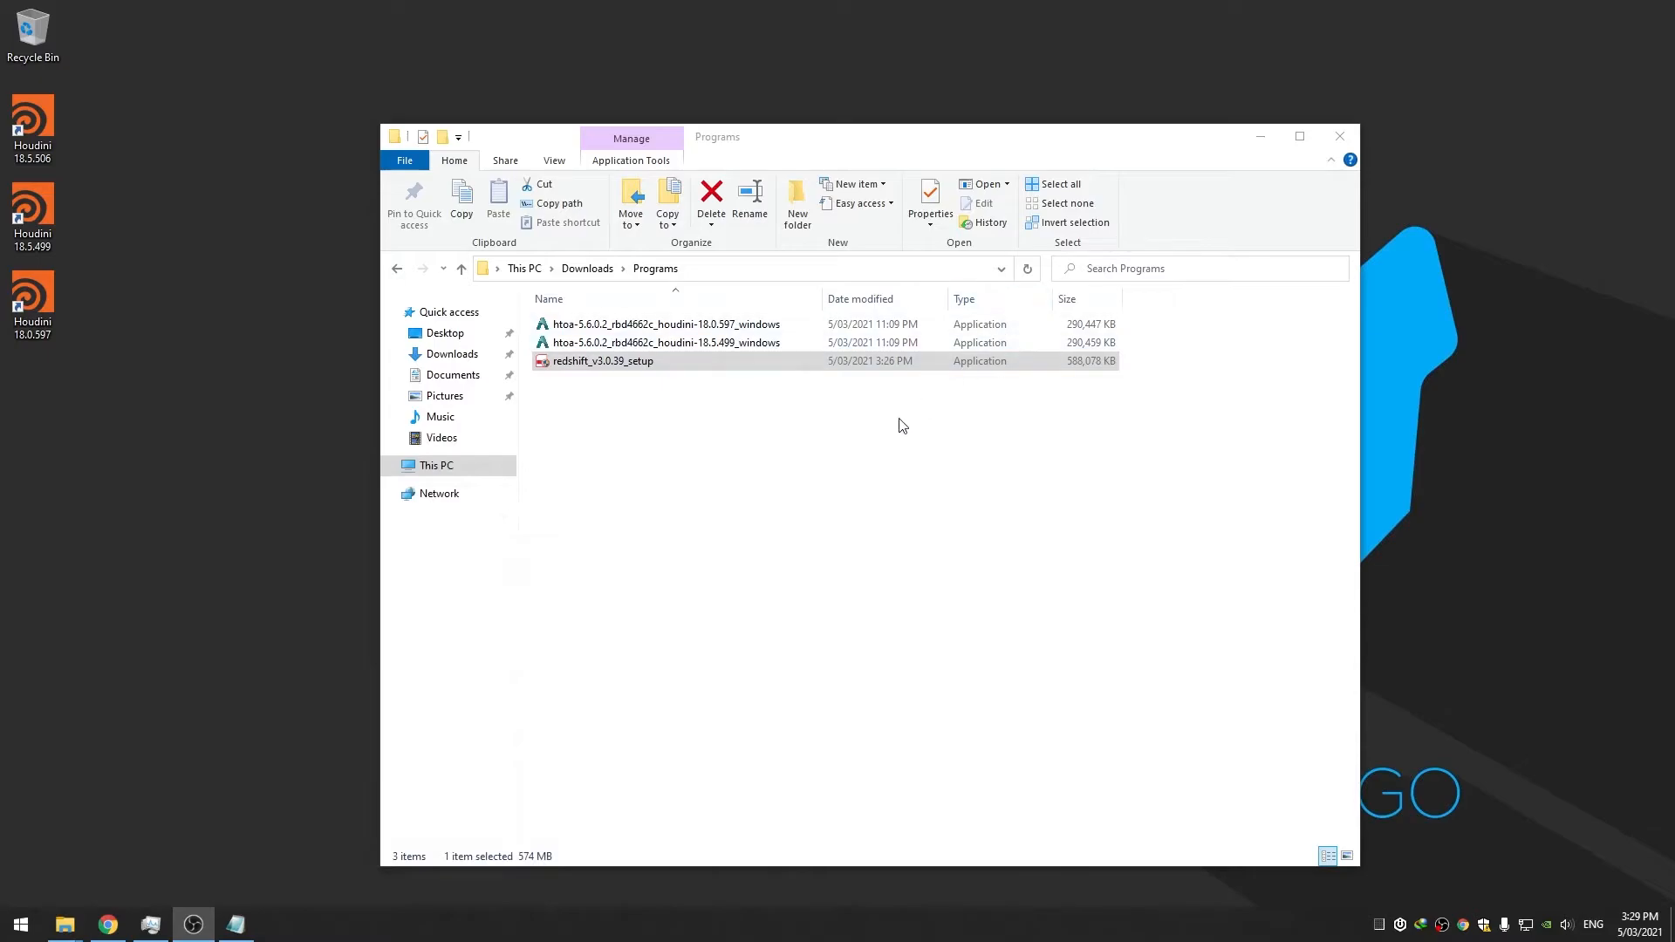
Open the packages folder inside Documents\houdini18.5
left_click(901, 425)
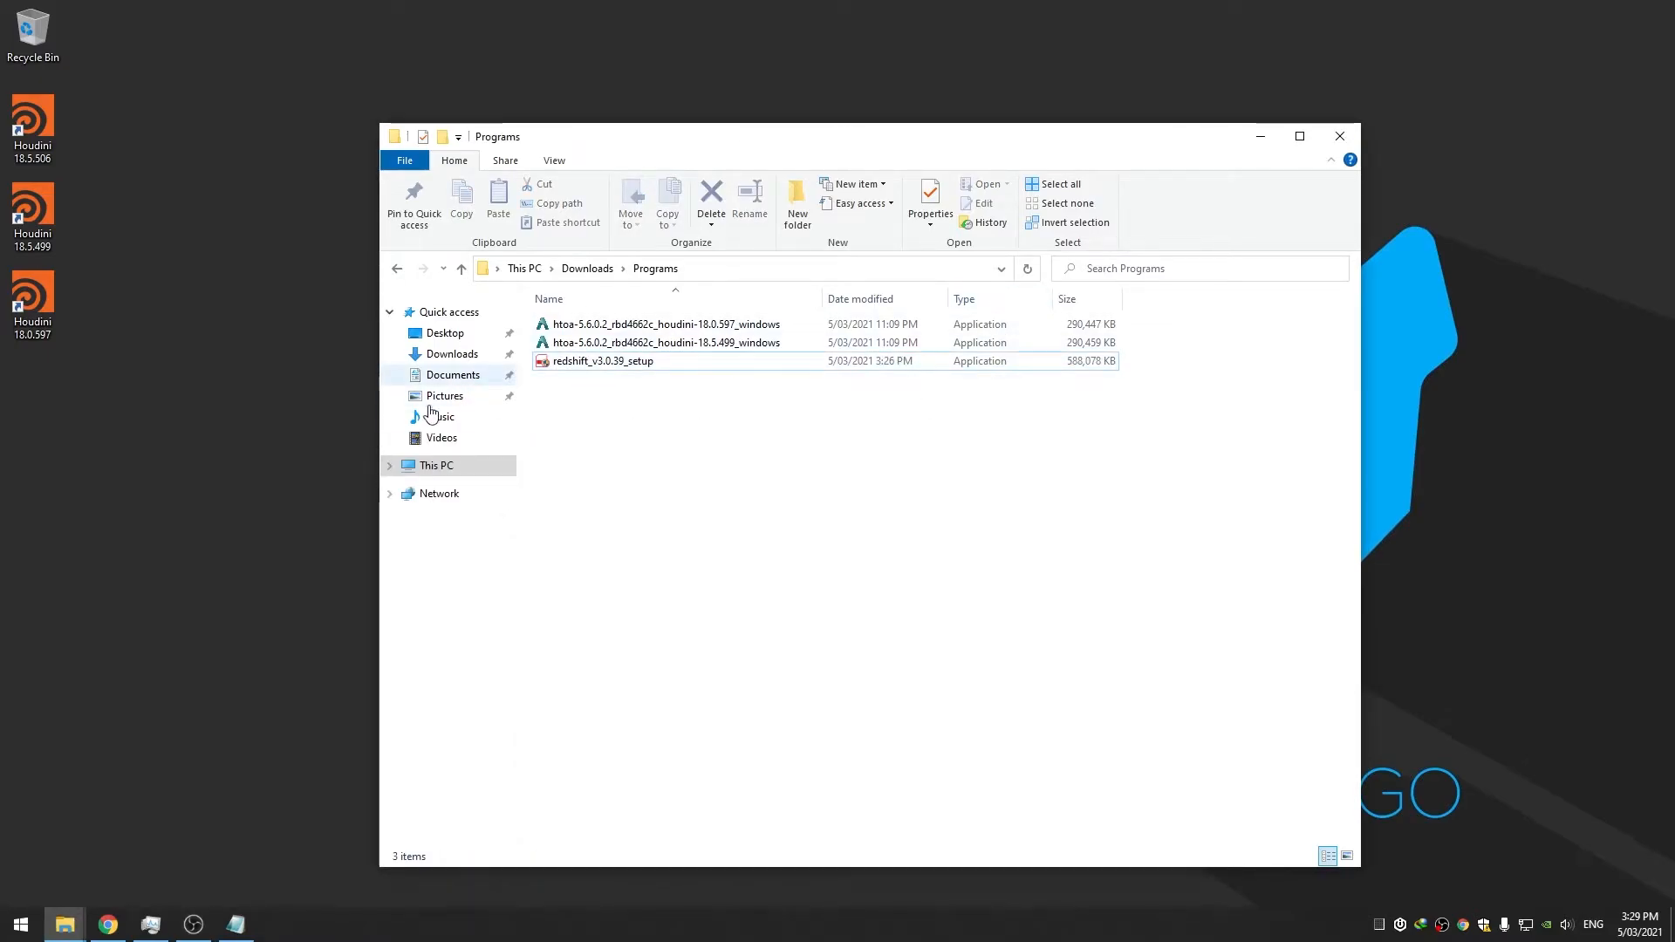
left_click(64, 924)
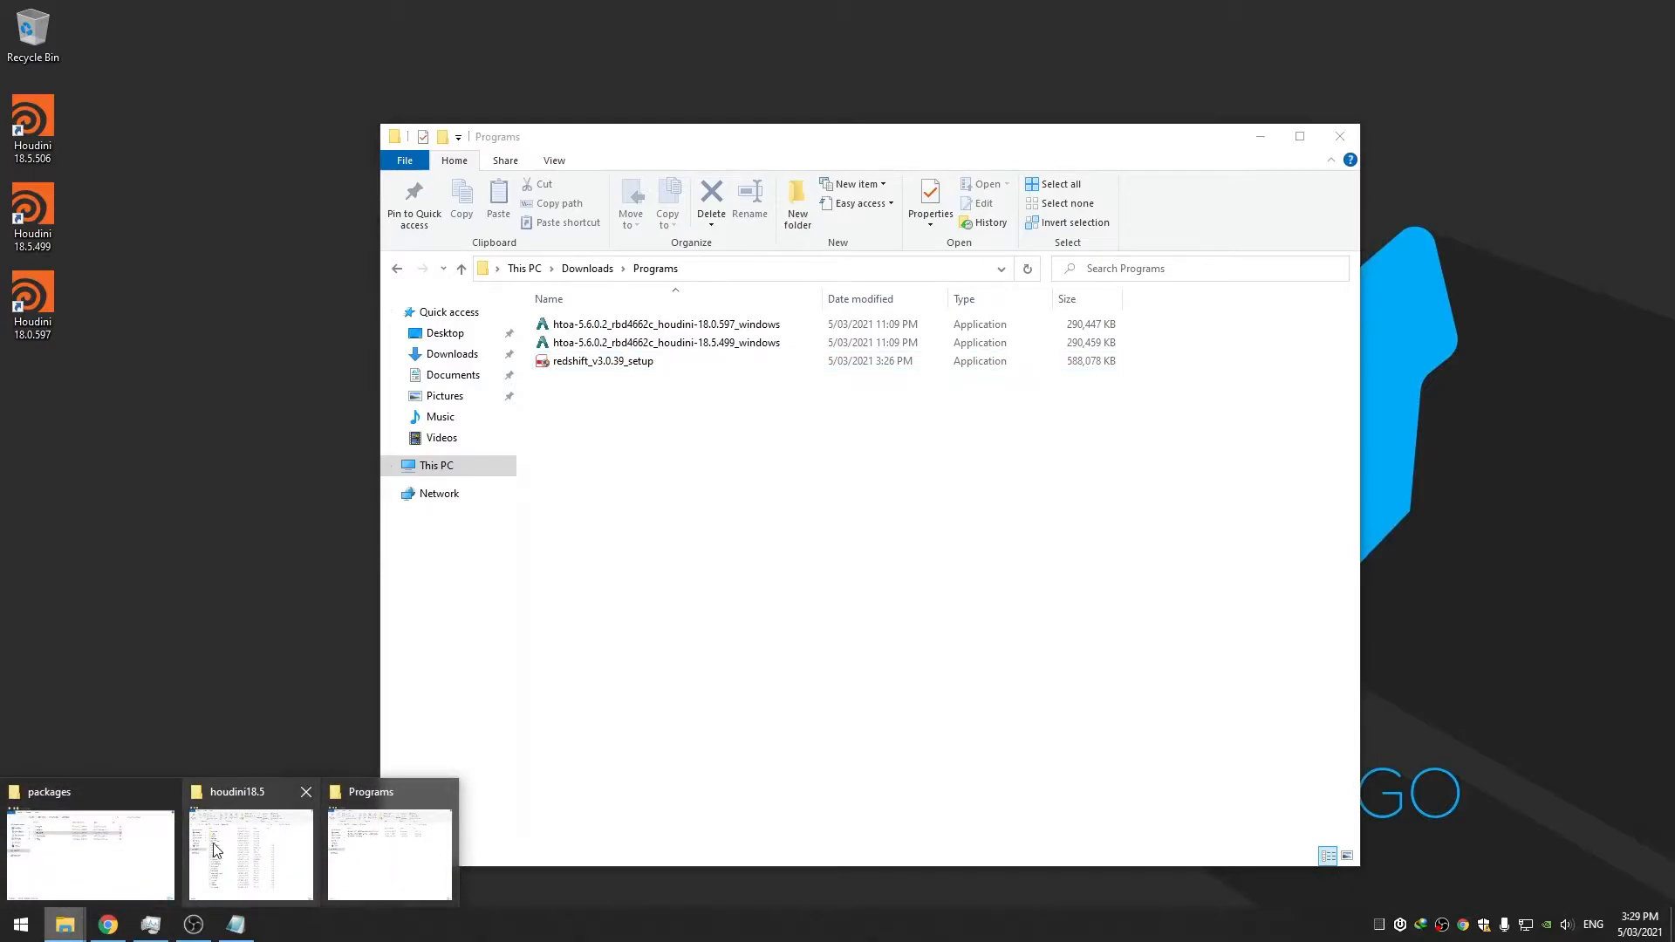
left_click(65, 924)
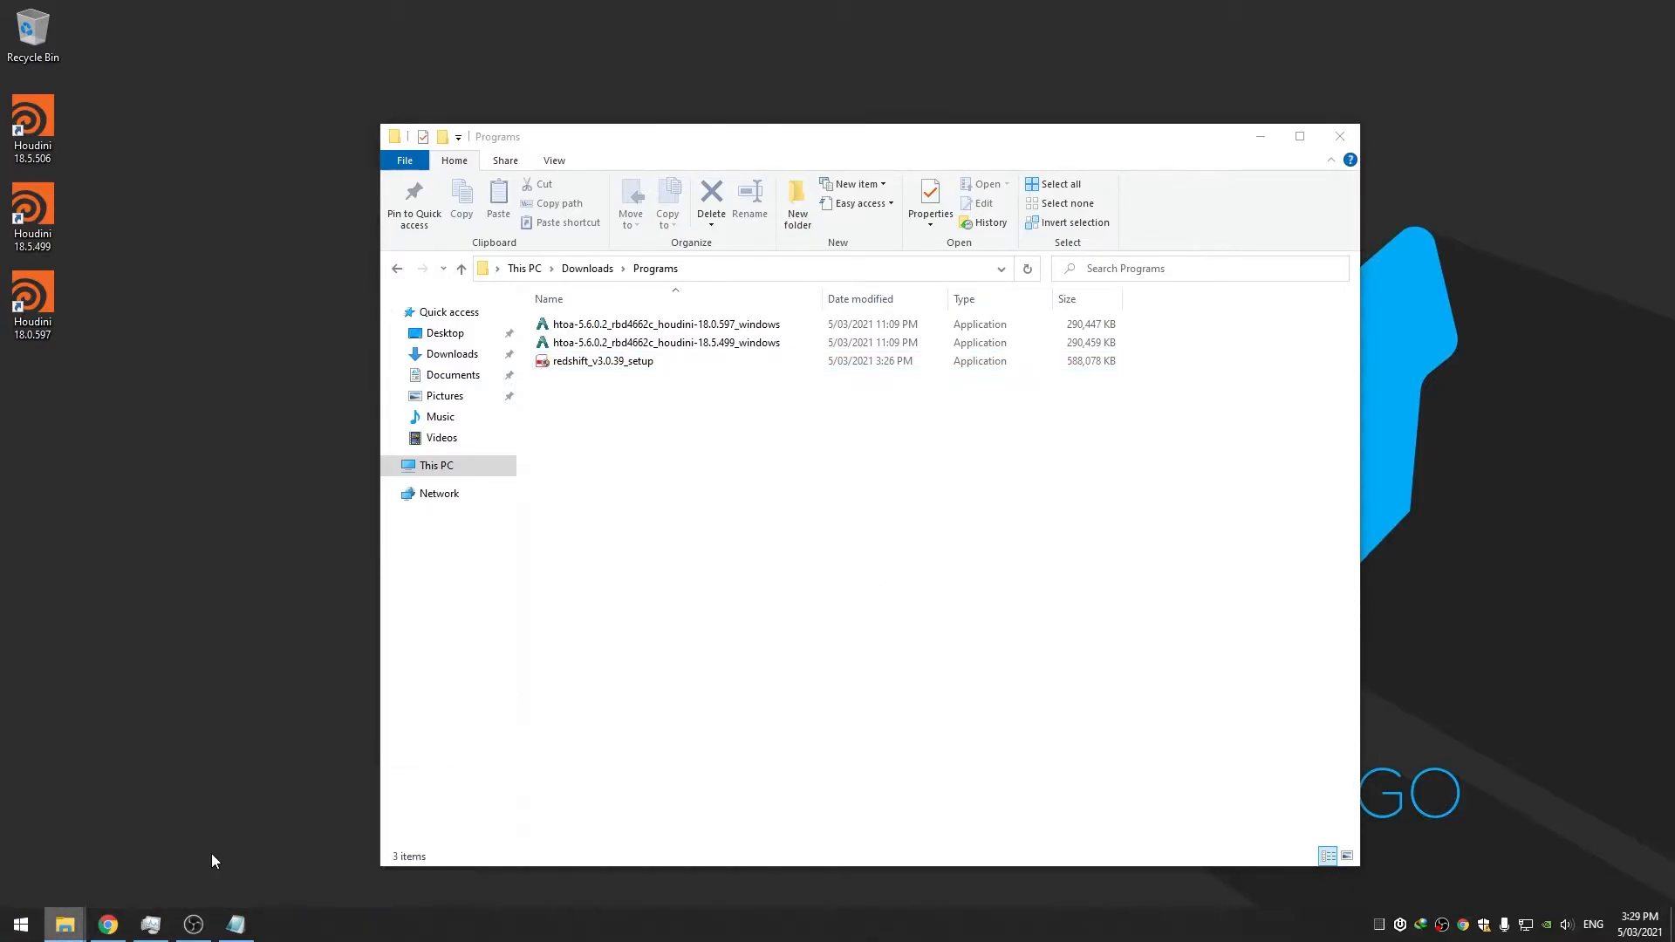
left_click(246, 838)
double_click(600, 360)
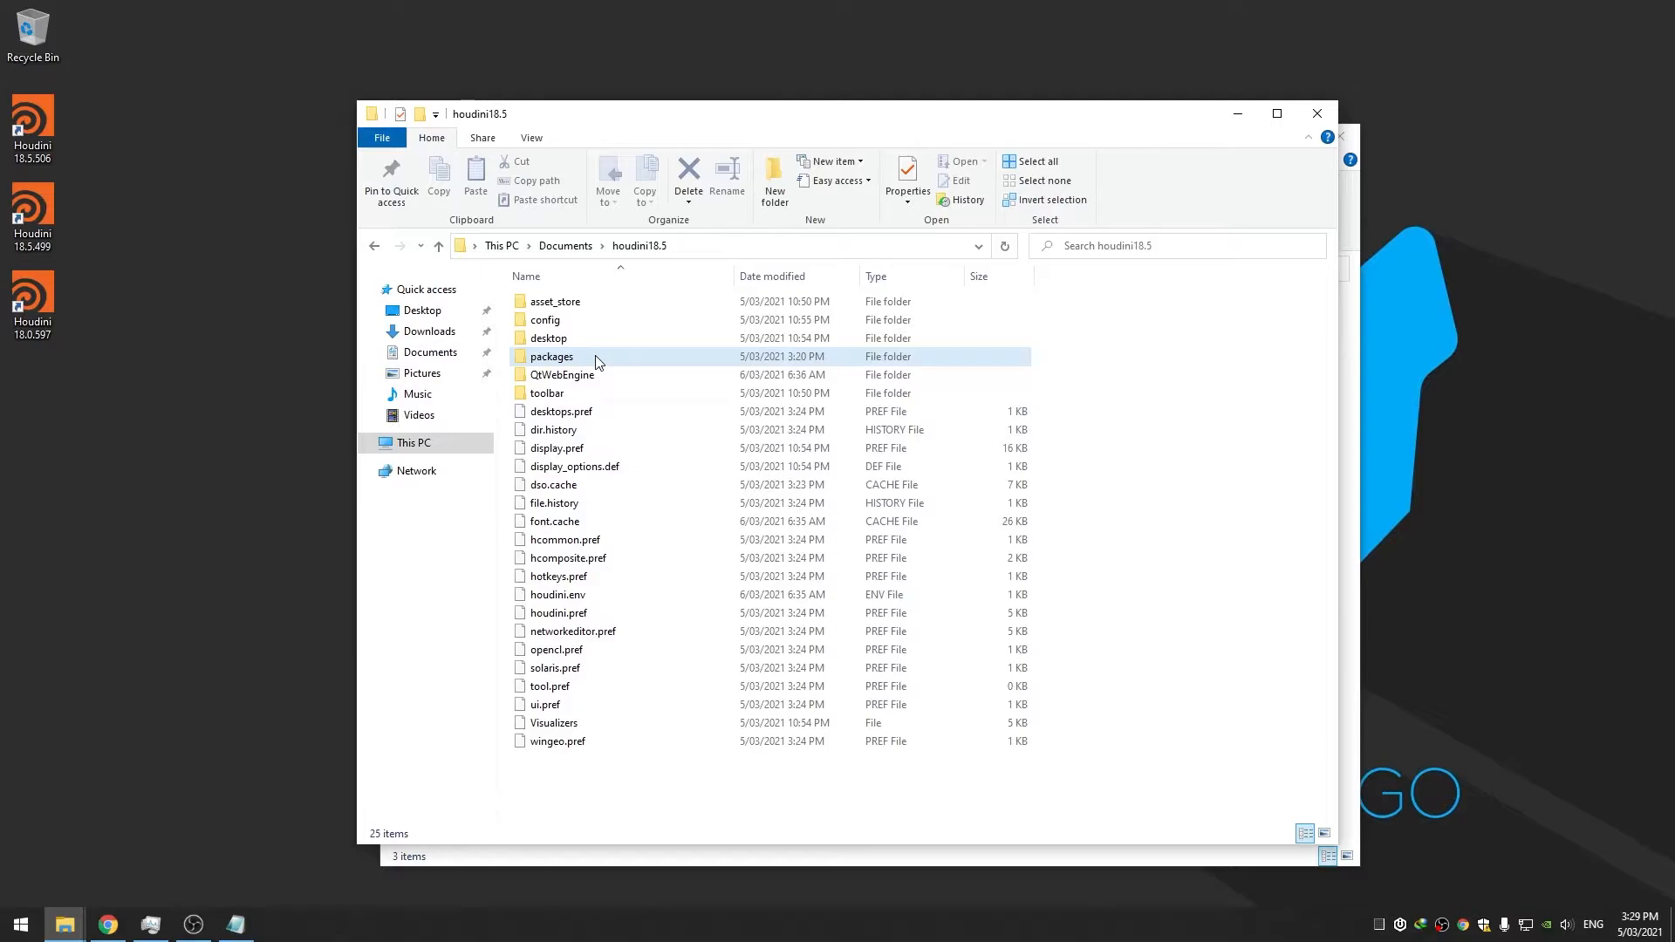
Duplicate Arnold.json in the packages folder with copy and paste
left_click(569, 303)
left_click(591, 351)
left_click(587, 306)
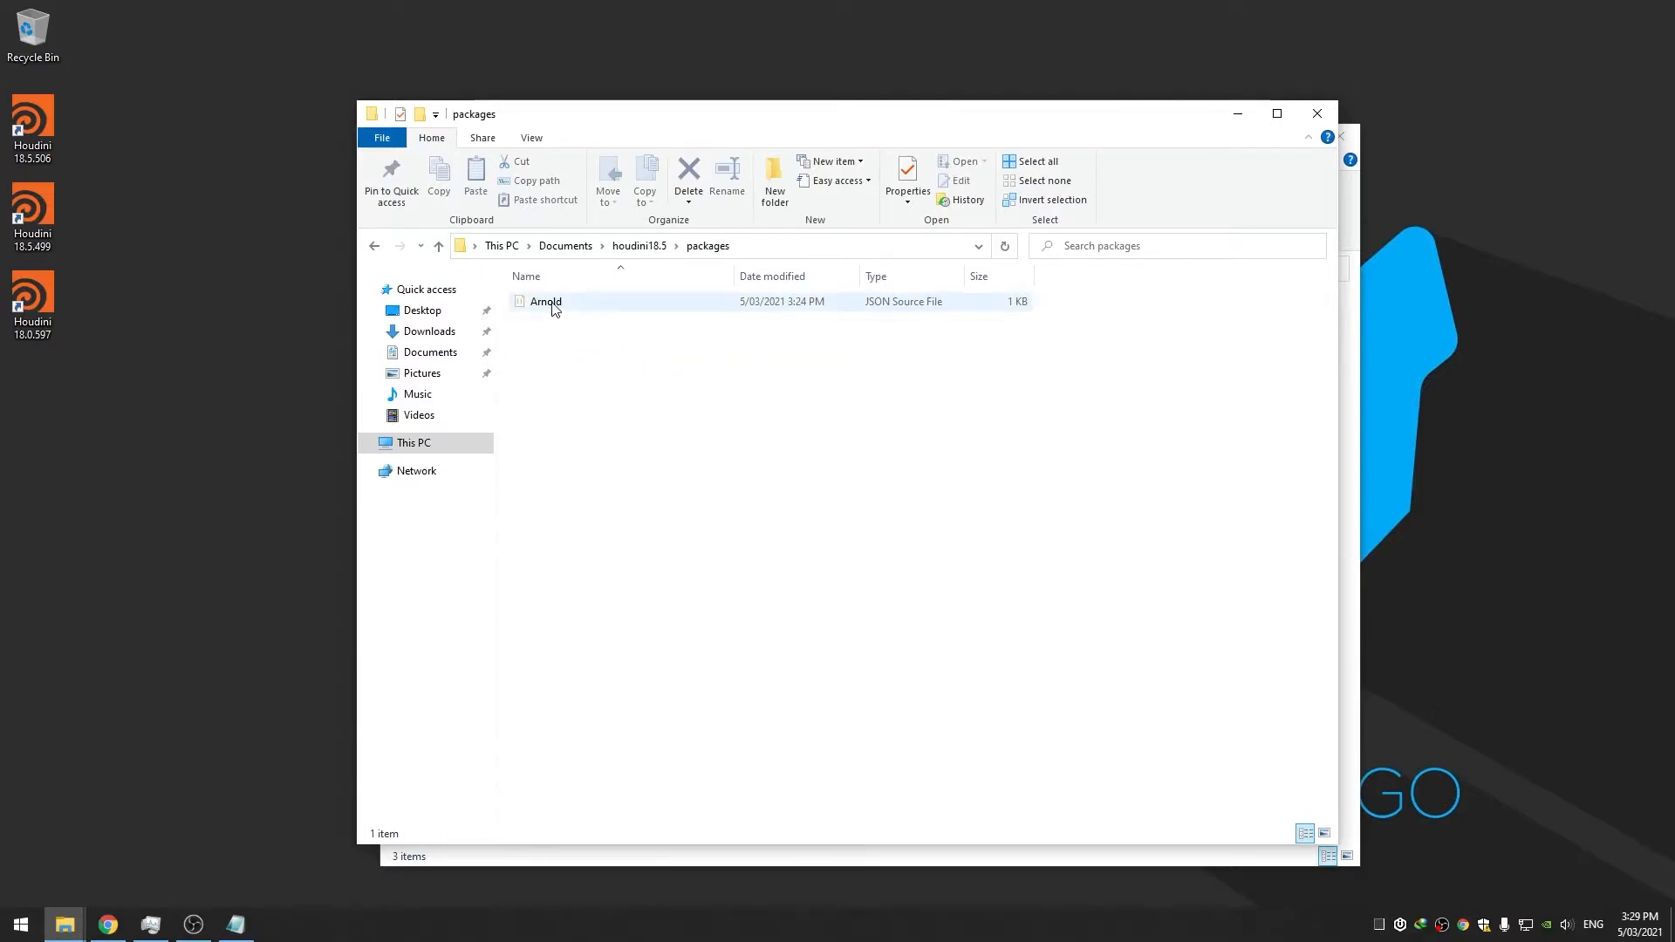
left_click(611, 329)
key("ctrl+a")
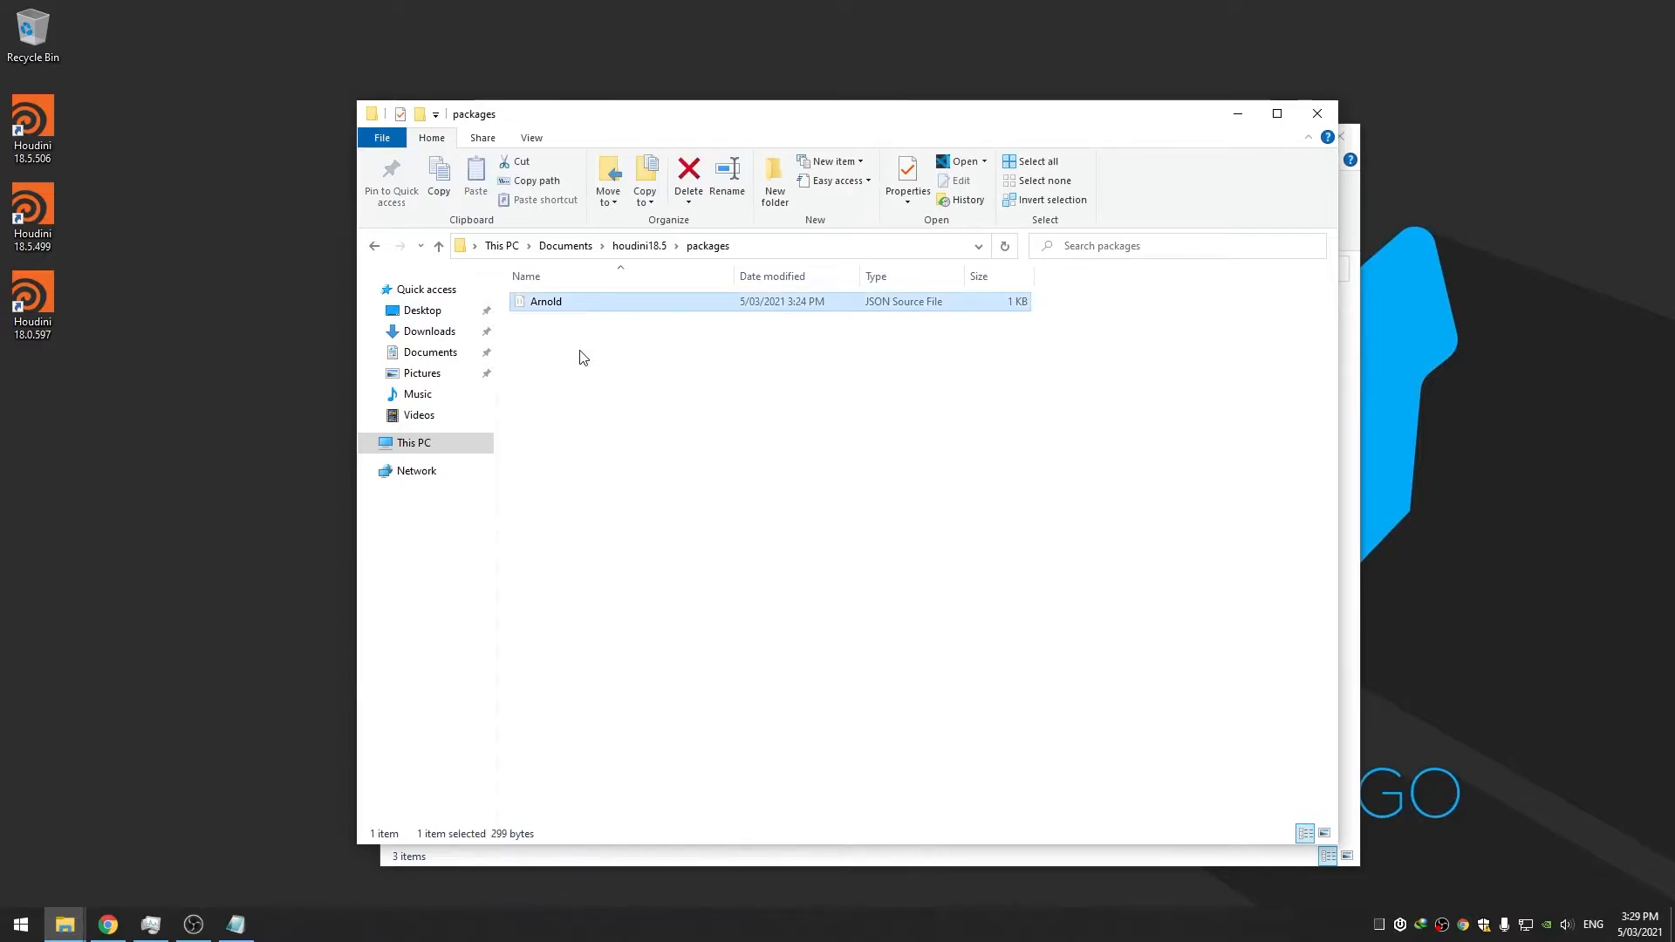
key("ctrl+c")
left_click(598, 375)
key("ctrl+v")
Rename the copy to Redshift.json and open it in Visual Studio Code
left_click(576, 303)
type("Redshift")
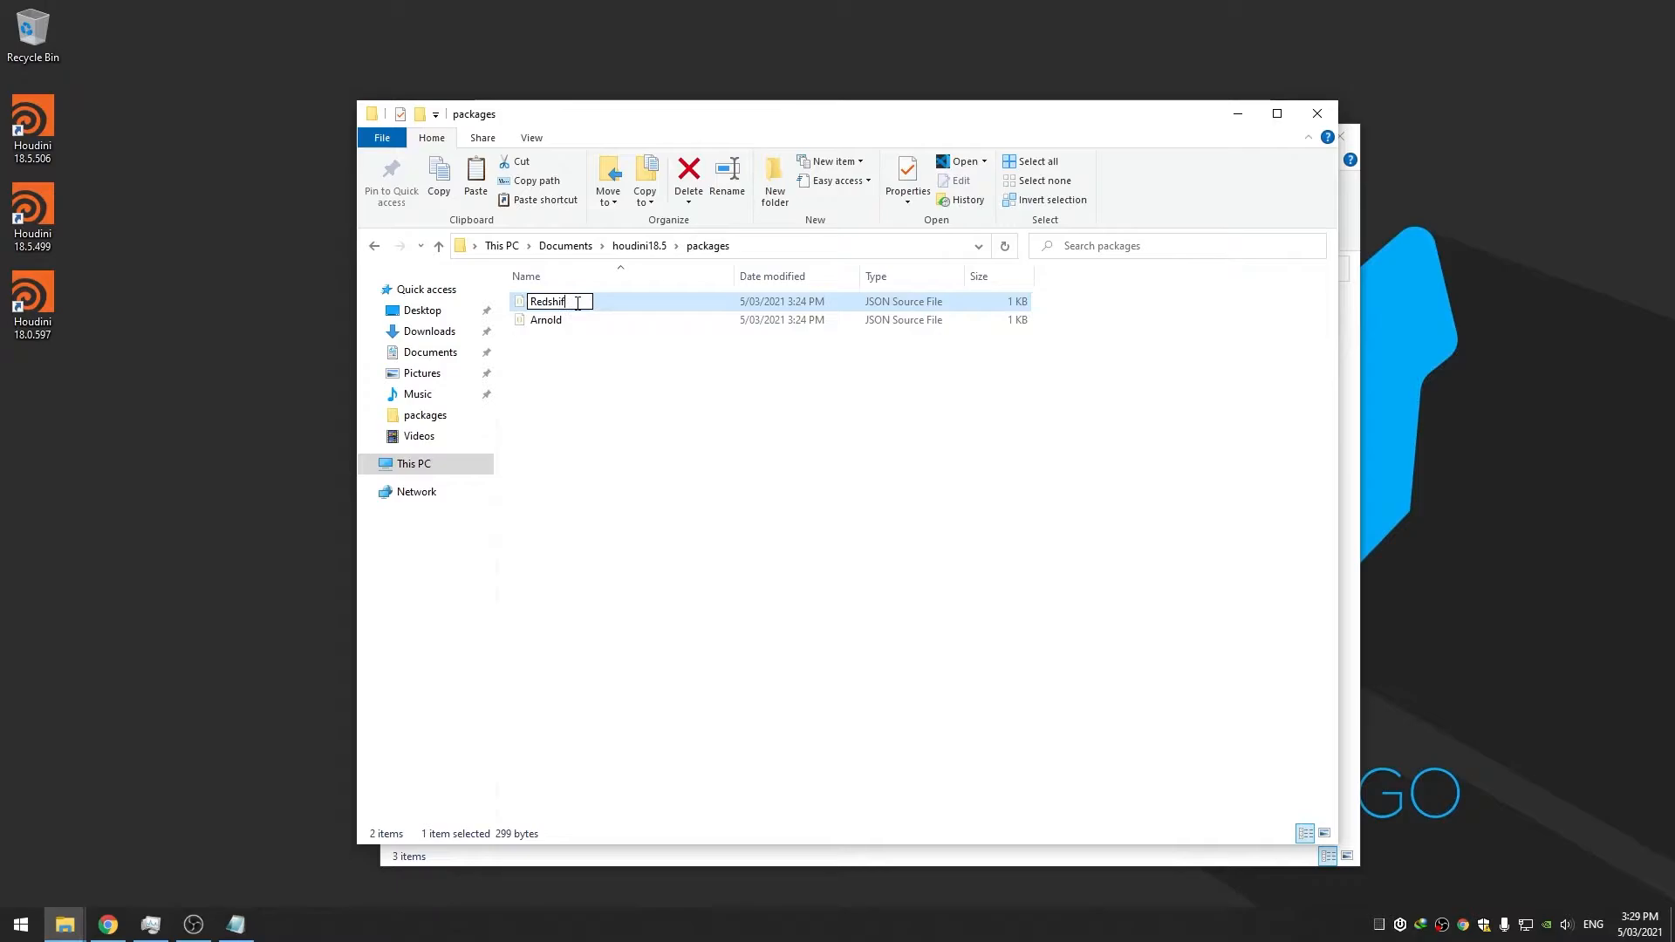
key("Return")
right_click(576, 319)
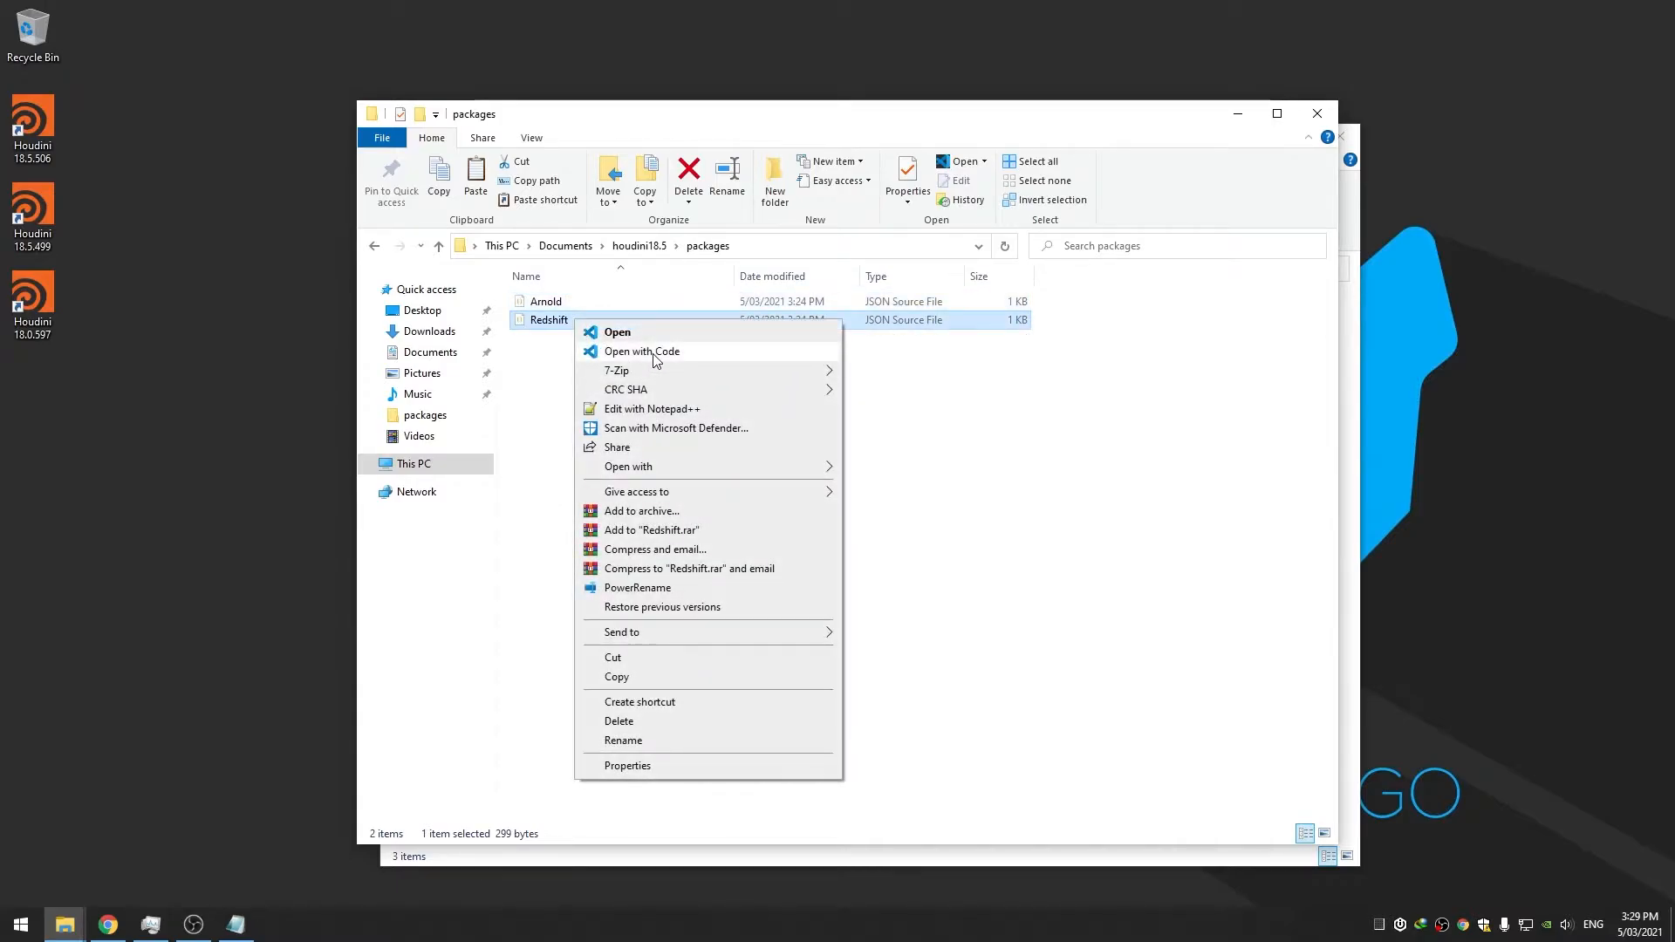
left_click(657, 355)
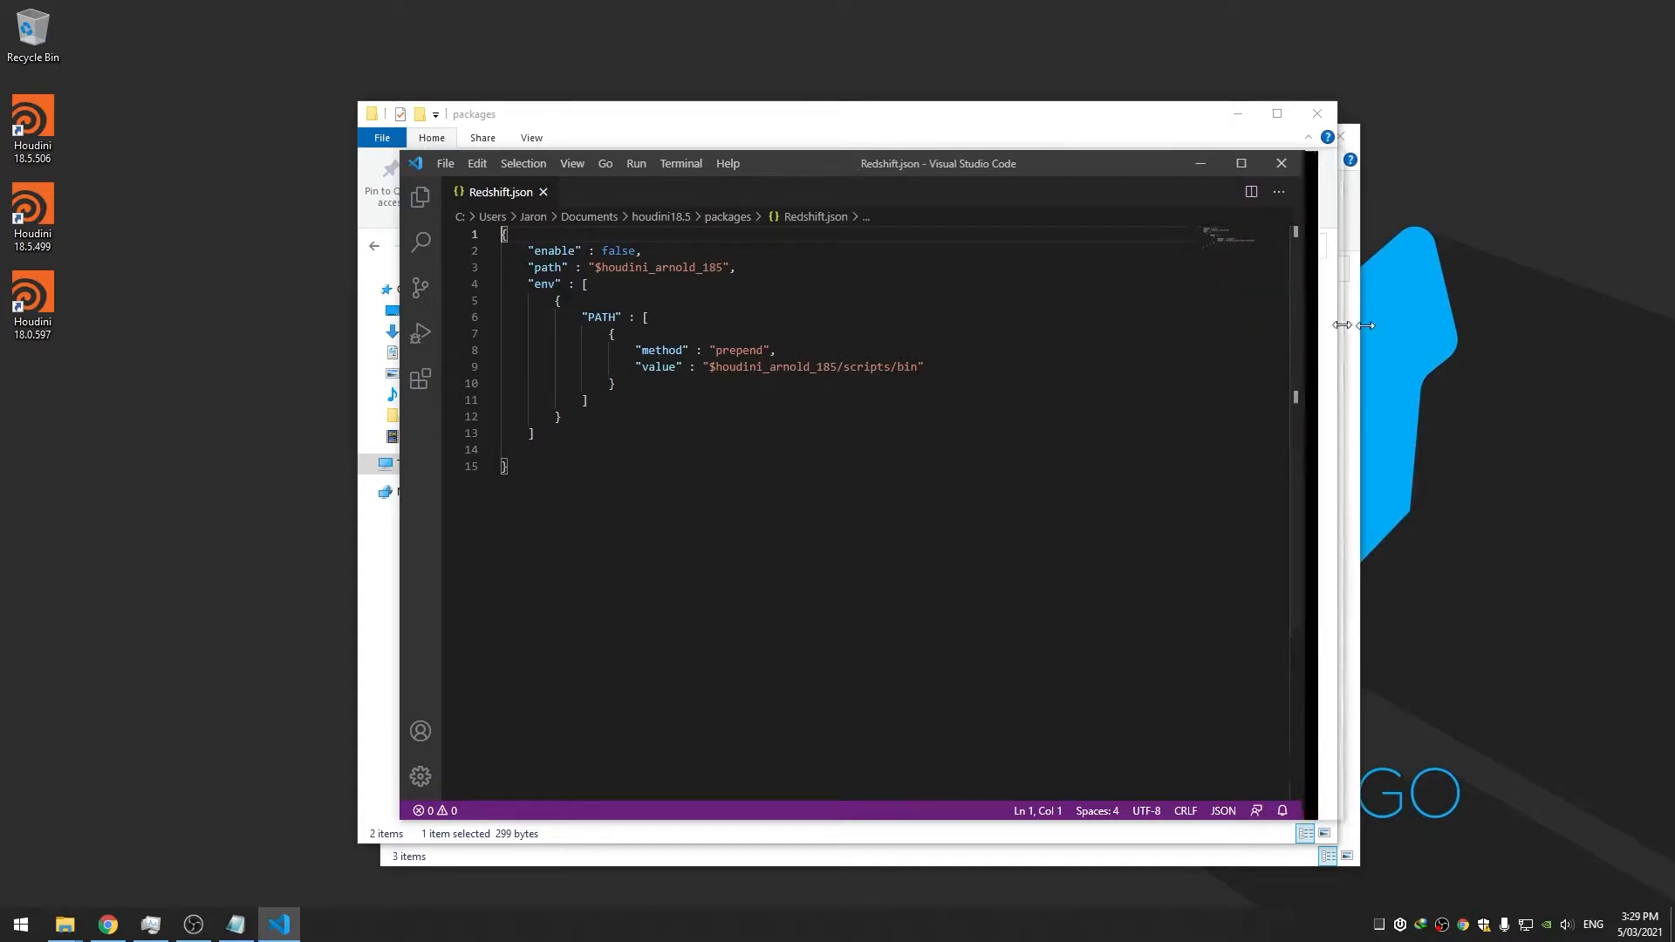
Change the "enable" value on line 2 of Redshift.json from false to true
left_click_drag(1292, 332, 1419, 349)
double_click(663, 267)
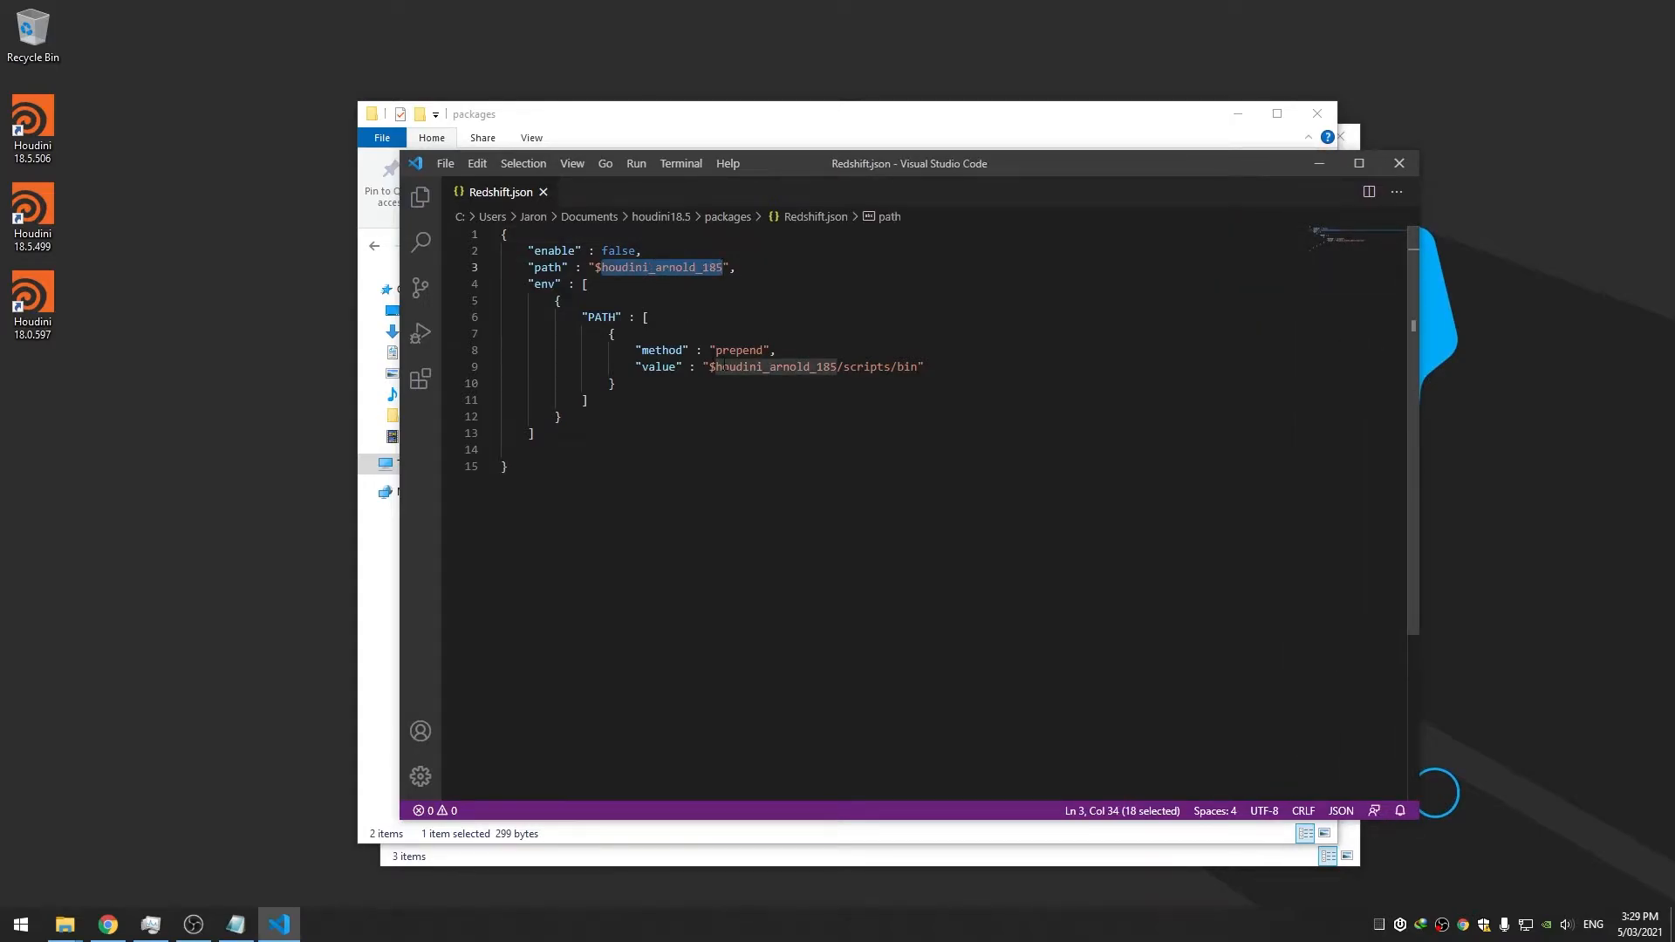
left_click_drag(795, 169, 810, 184)
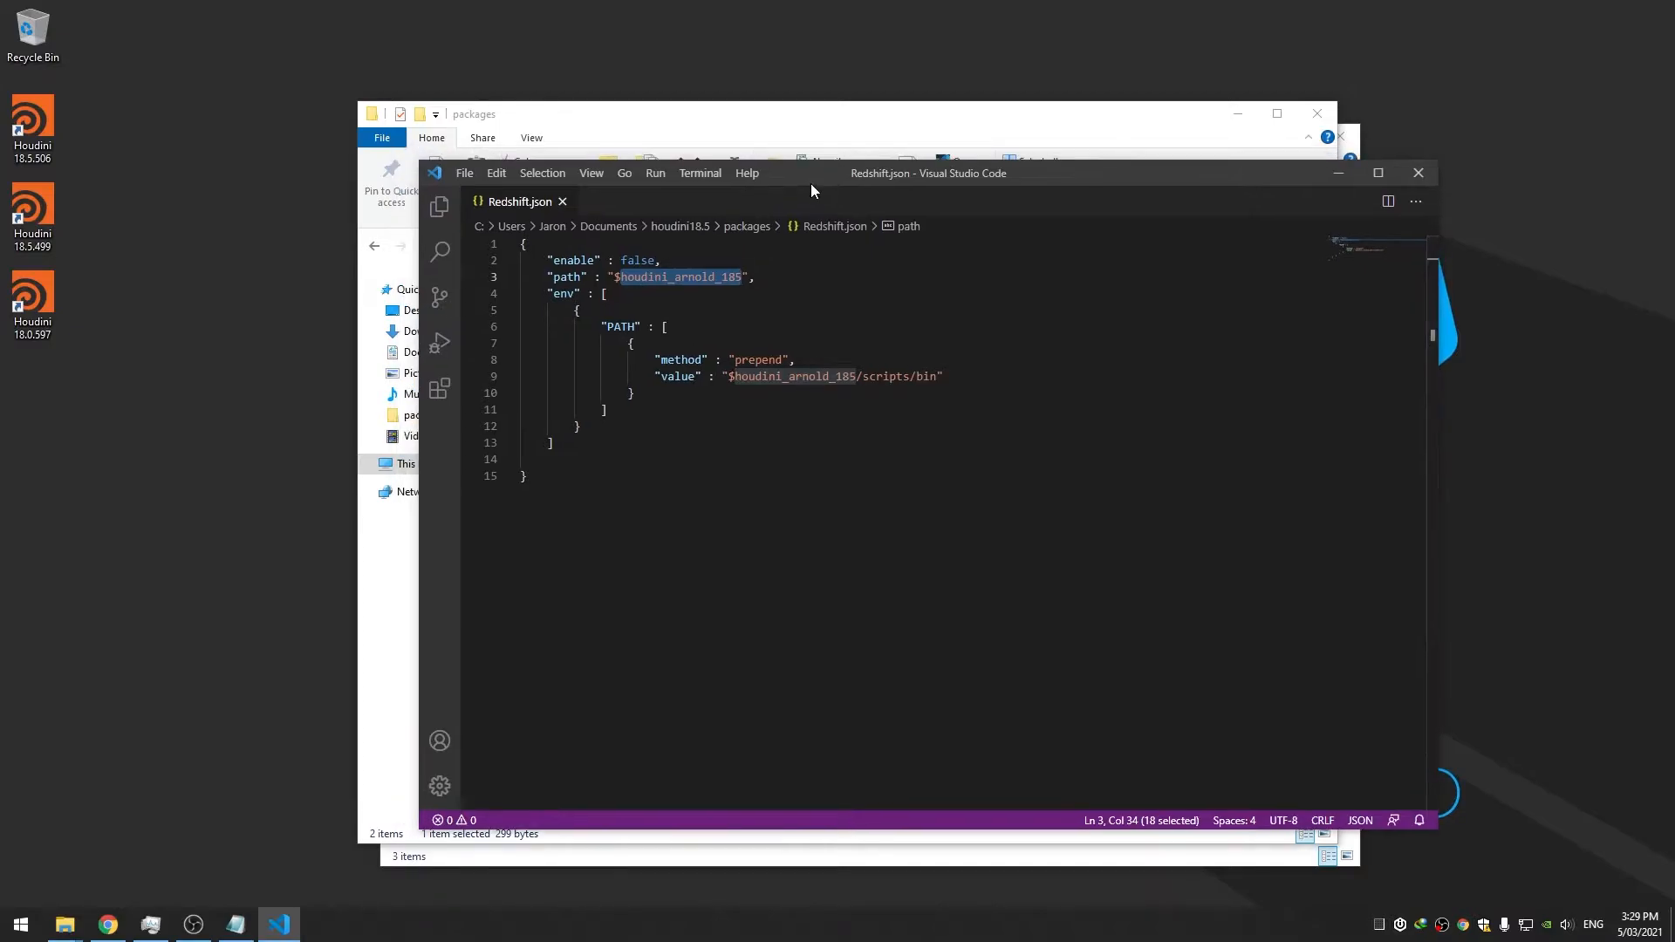
double_click(633, 265)
type("true")
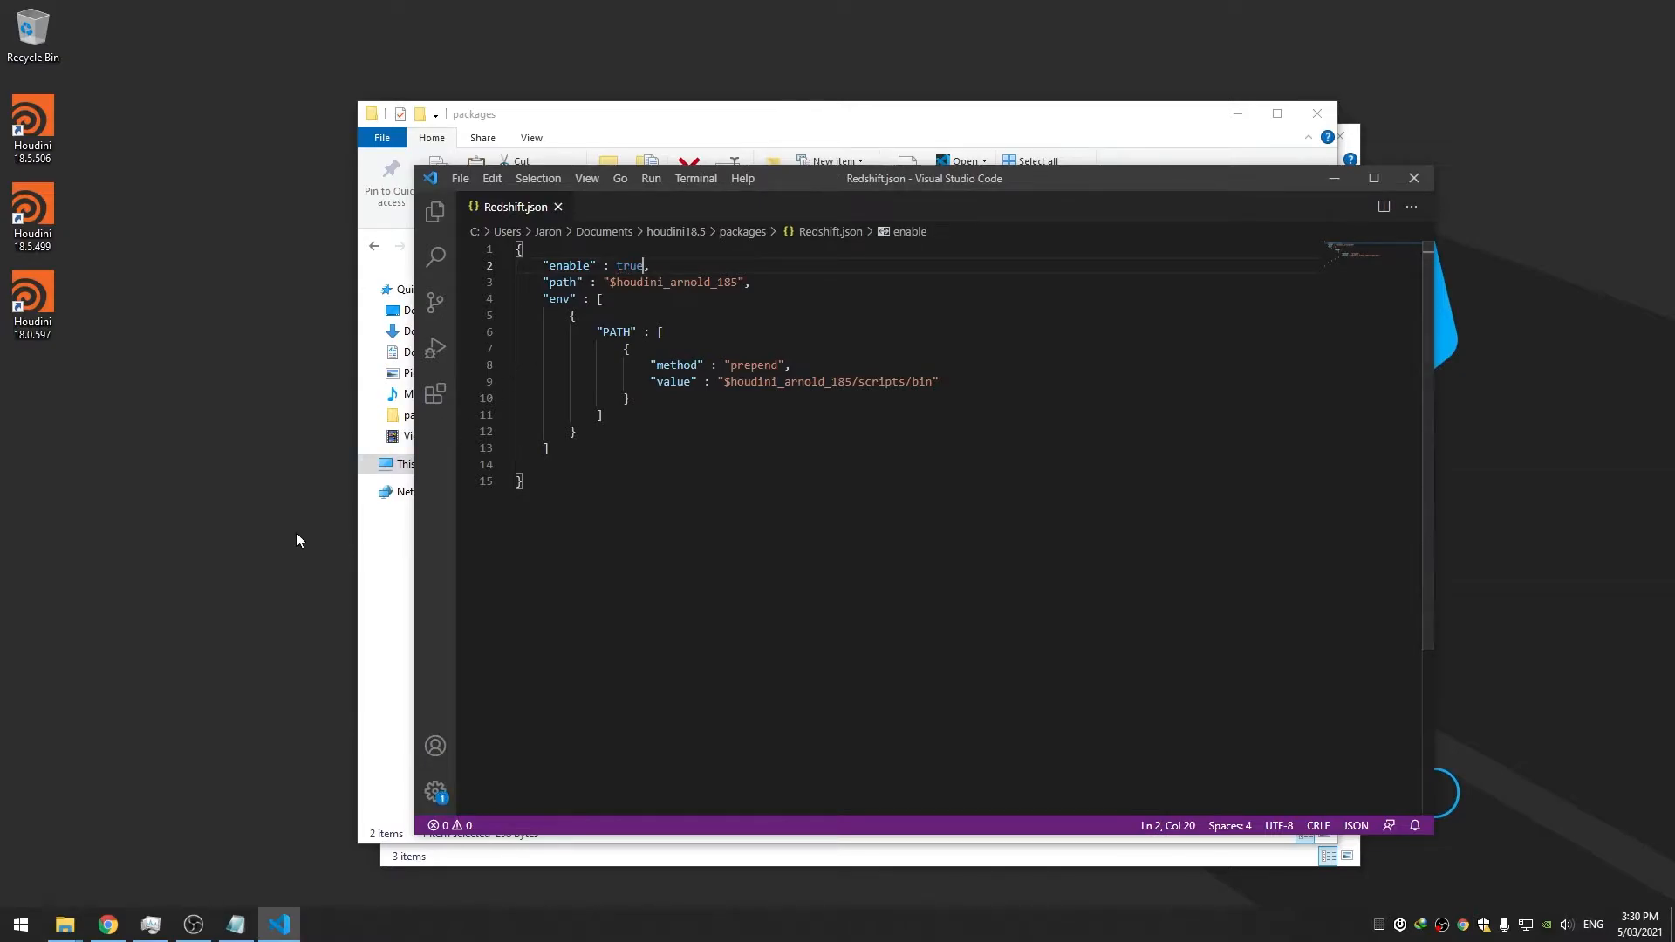
right_click(64, 924)
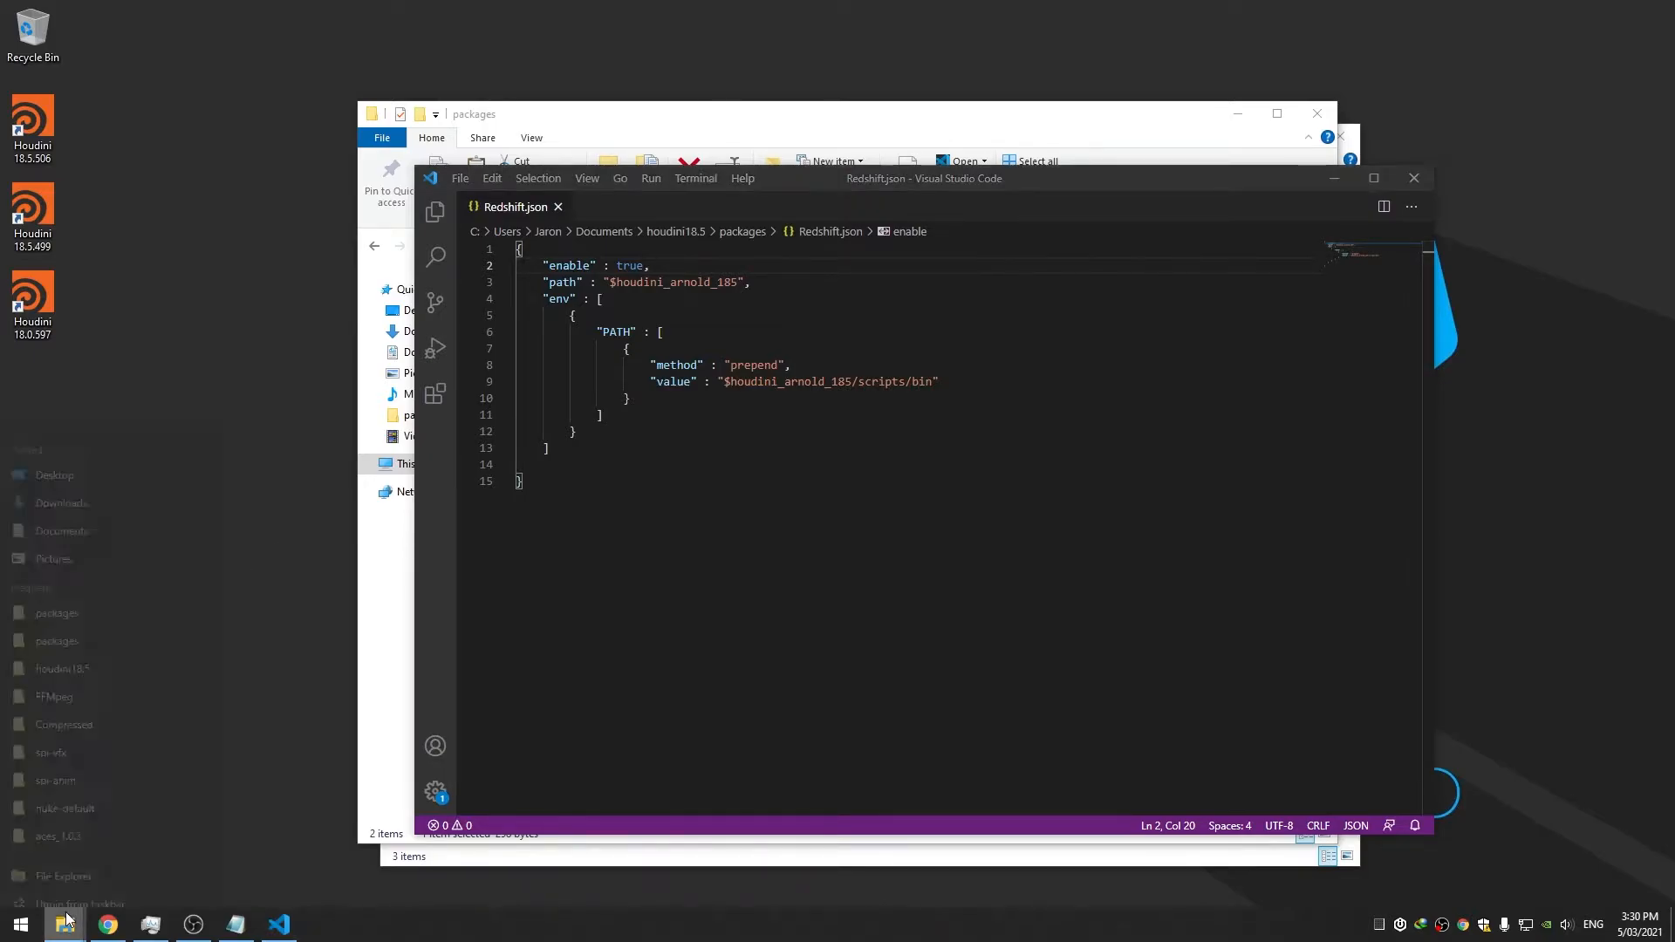
Browse to C:\ProgramData\Redshift in a new This PC window and move it aside
left_click(91, 830)
double_click(658, 494)
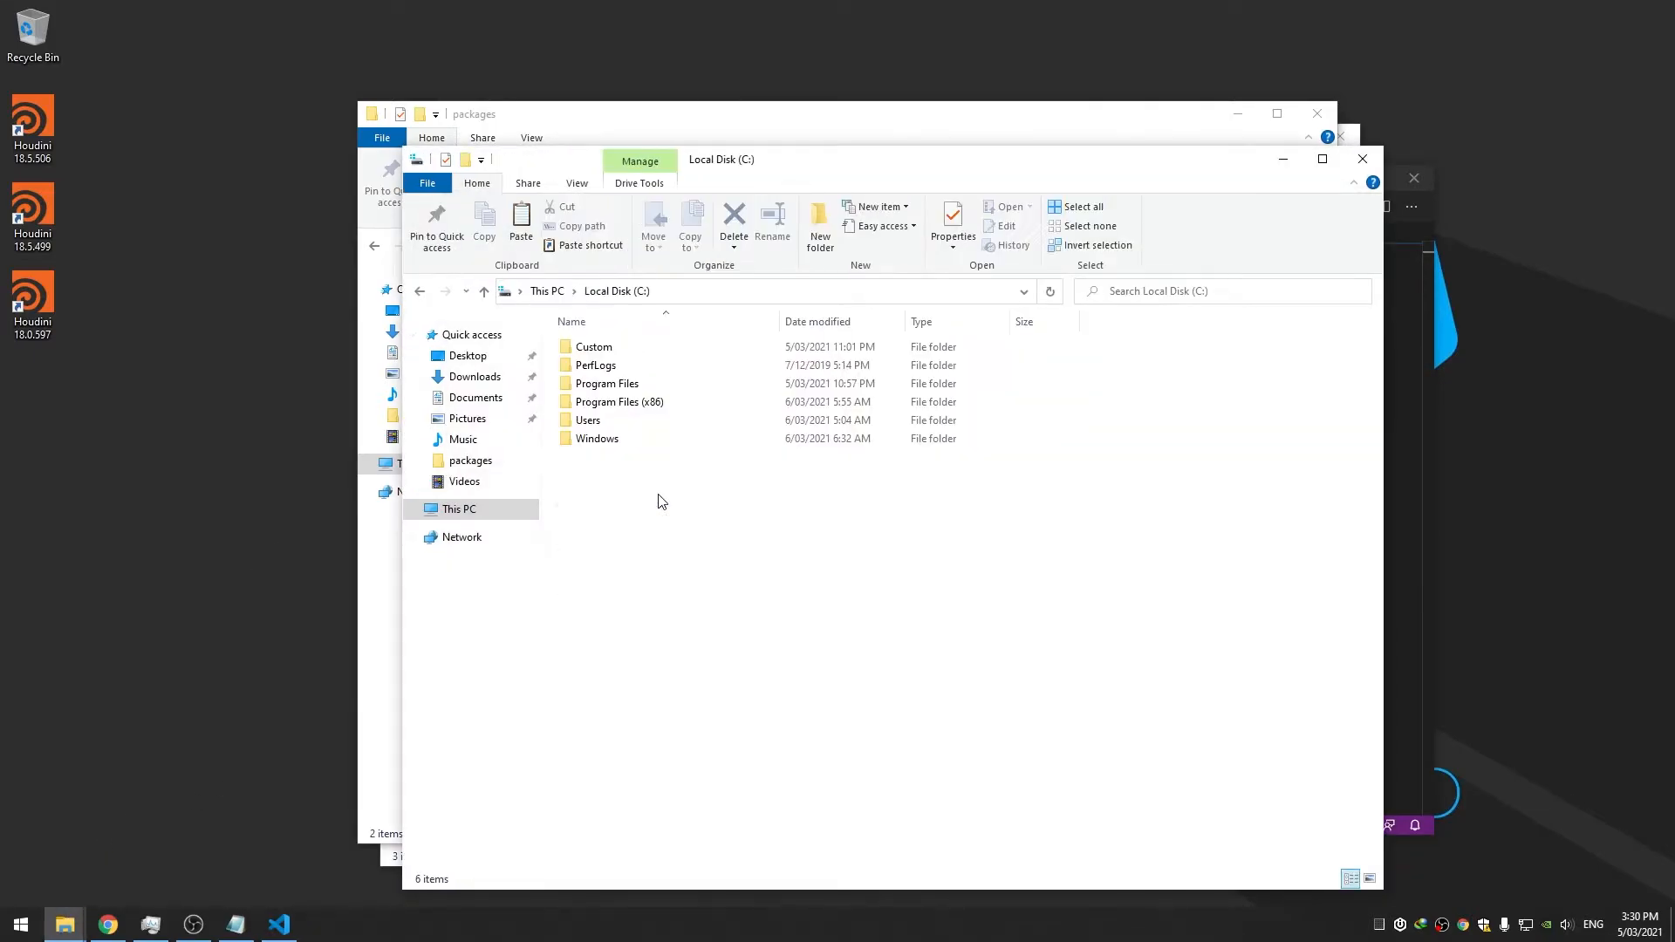
left_click(696, 291)
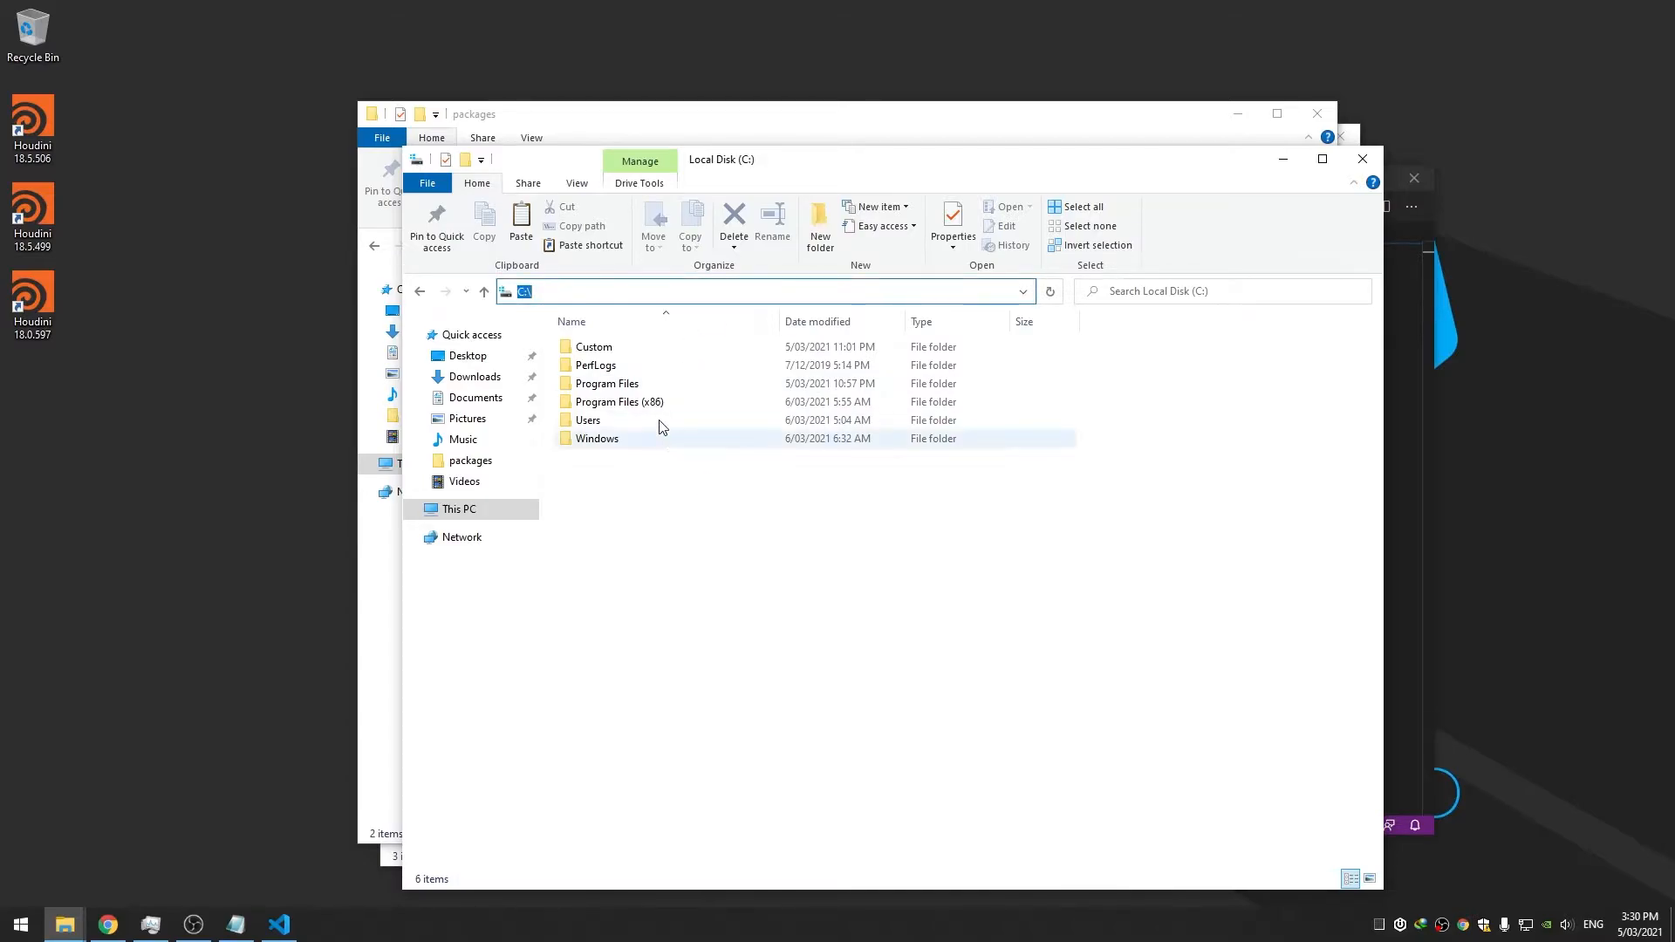
type("programda")
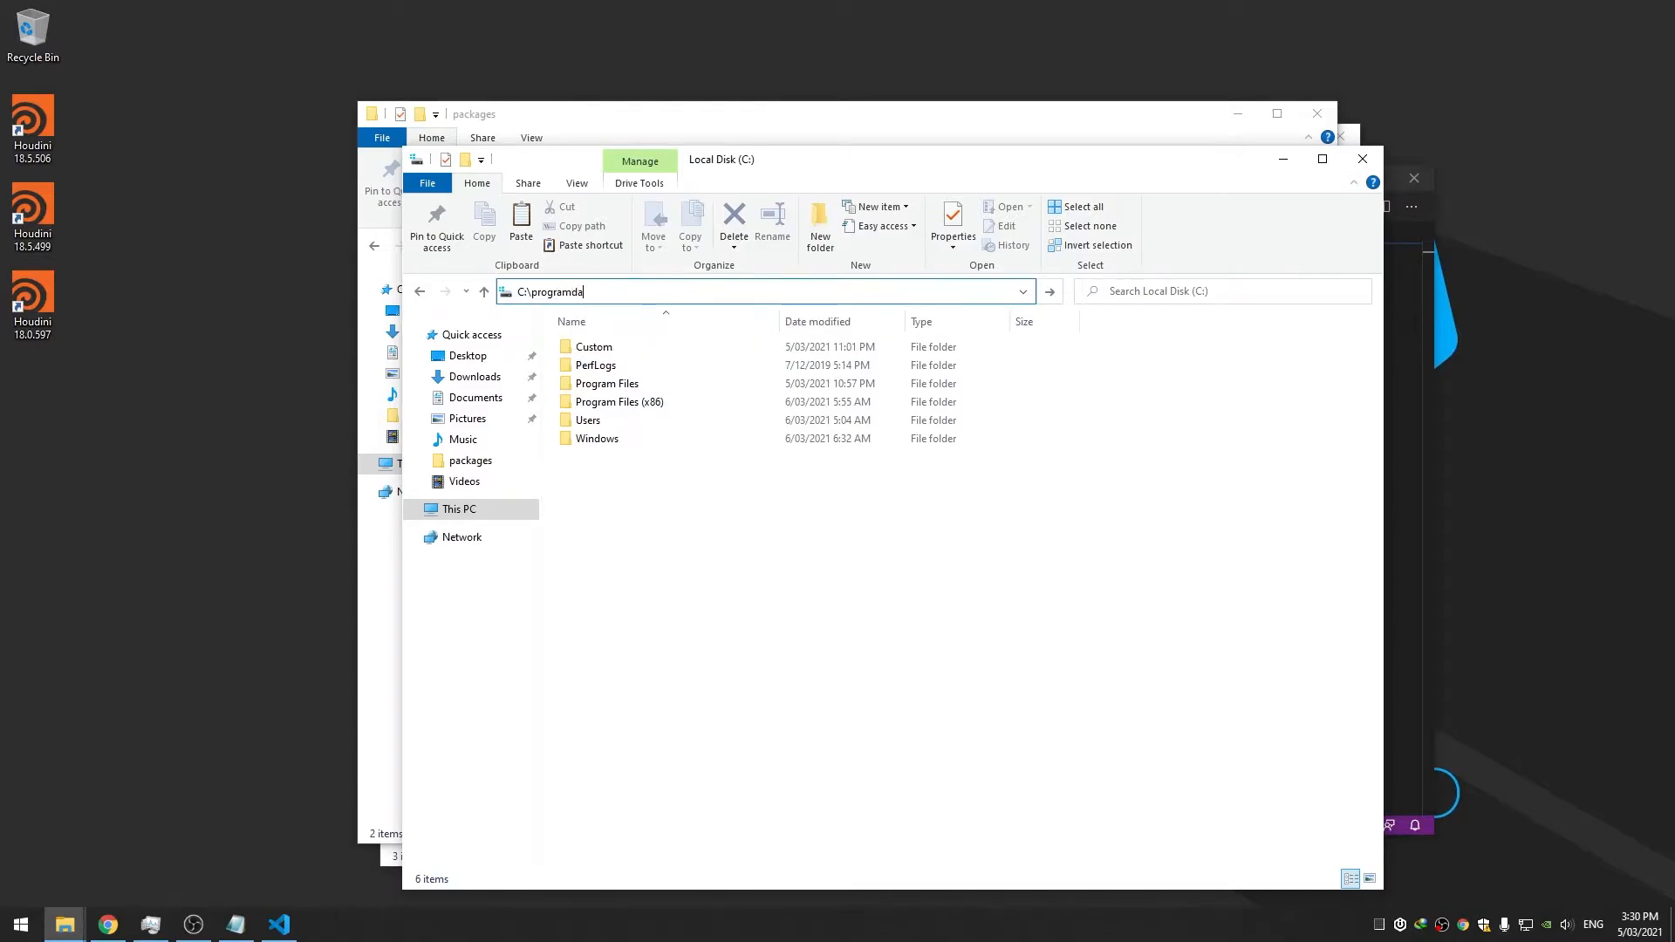
type("ta")
key("Return")
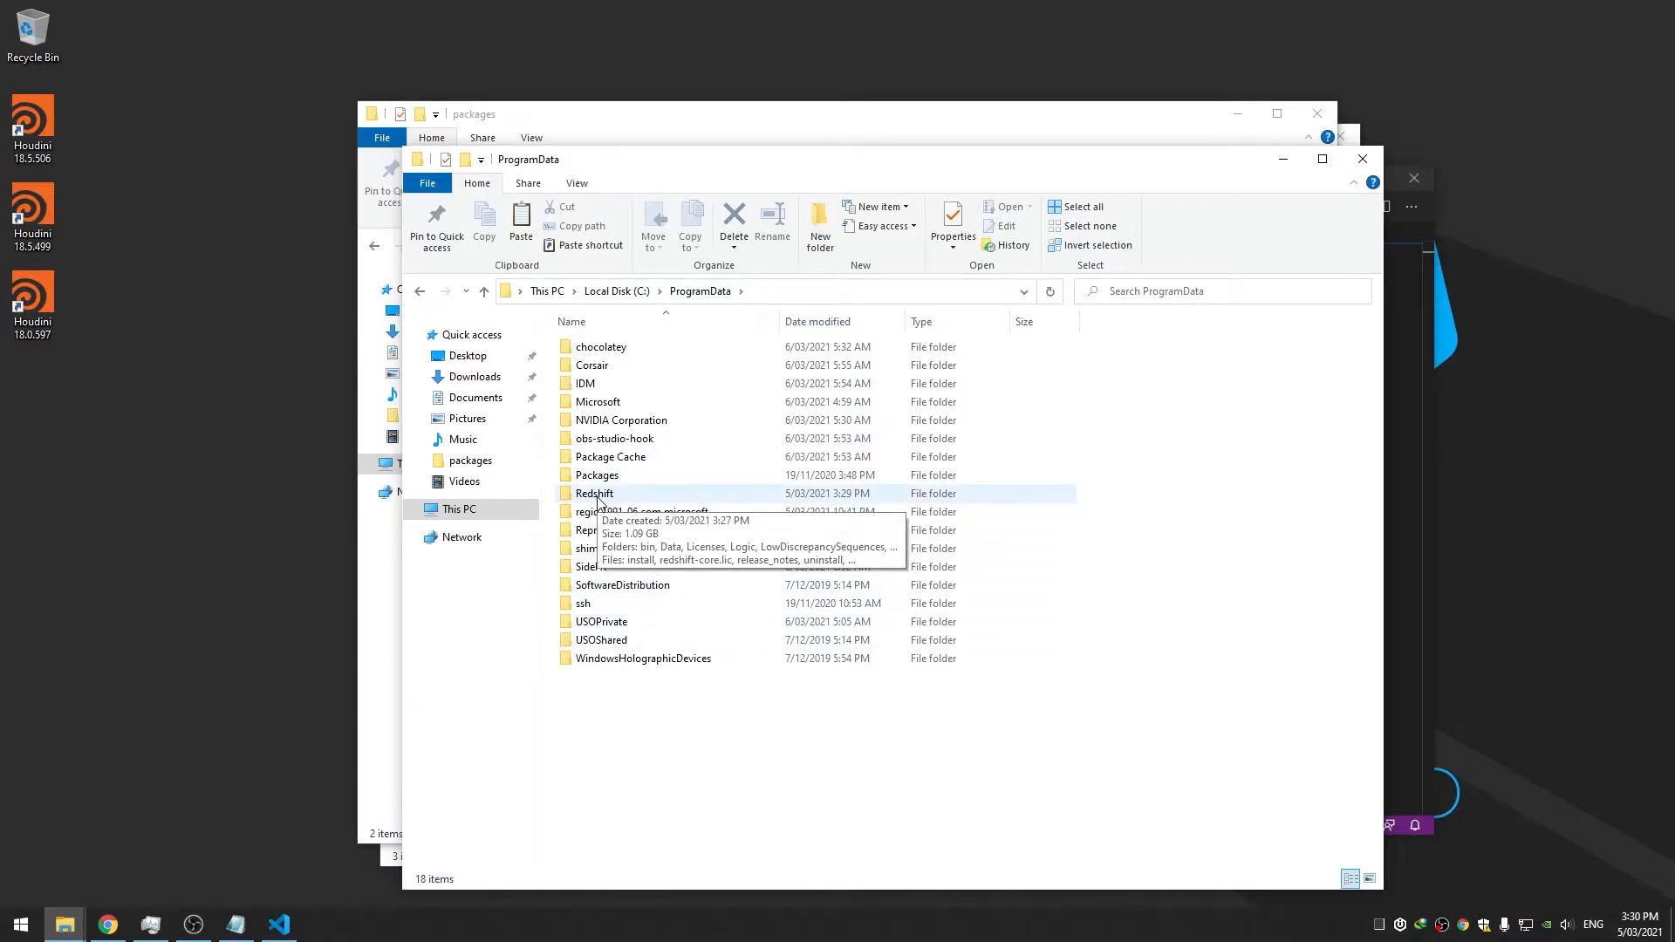
double_click(598, 499)
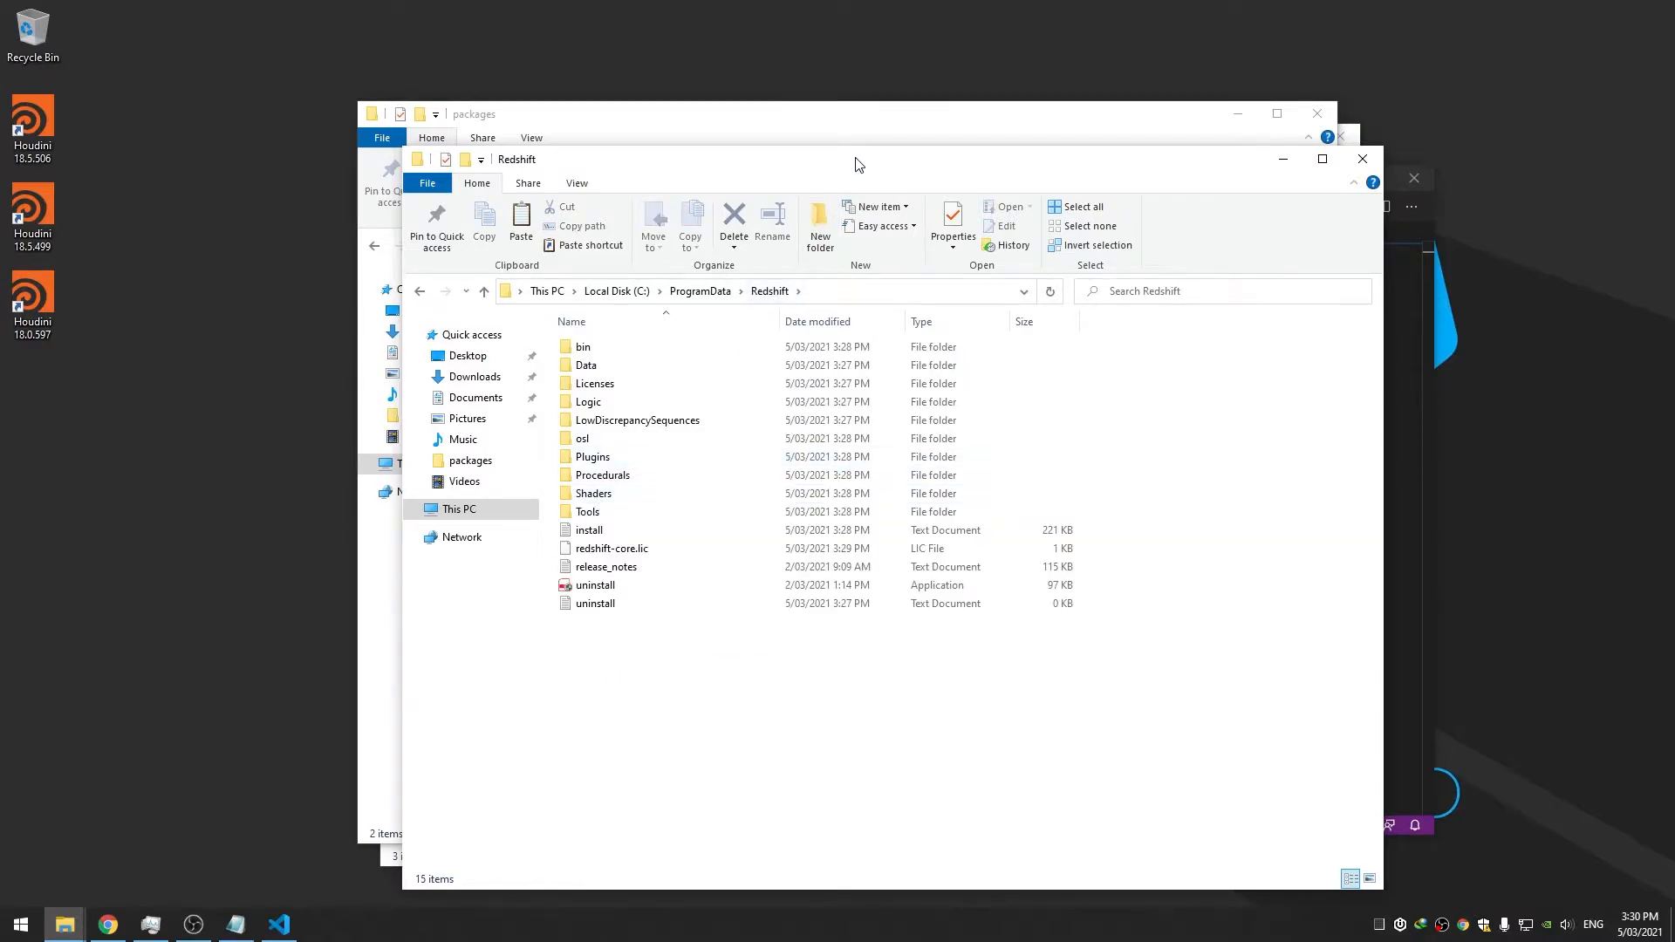
left_click_drag(859, 164, 974, 136)
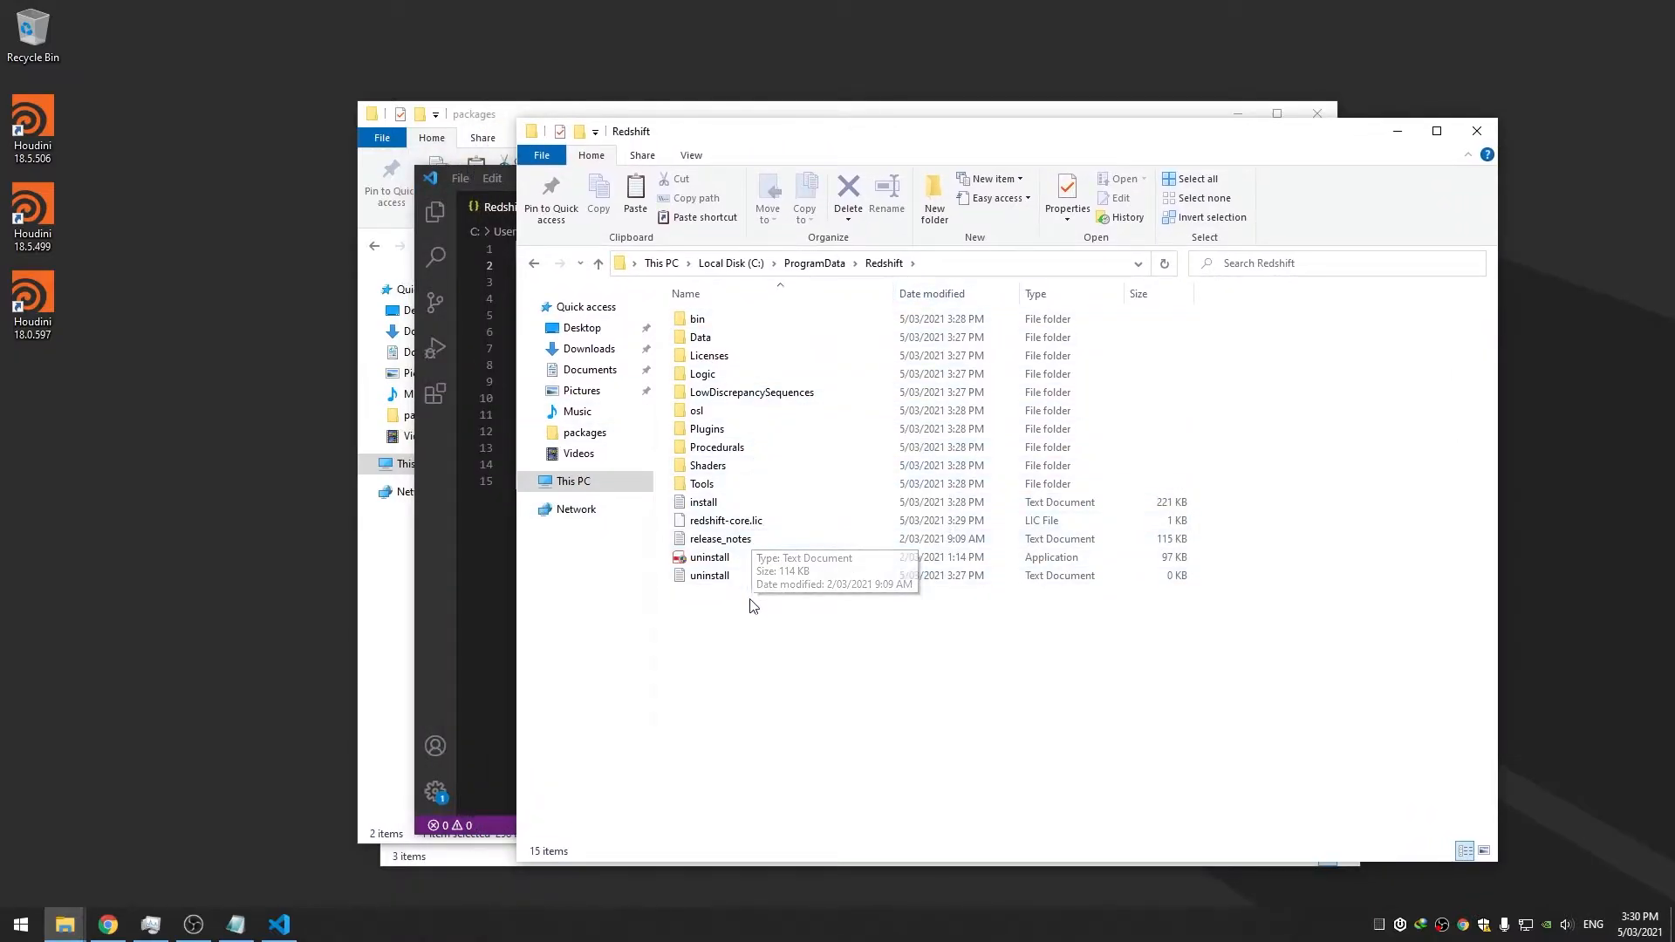
key("super")
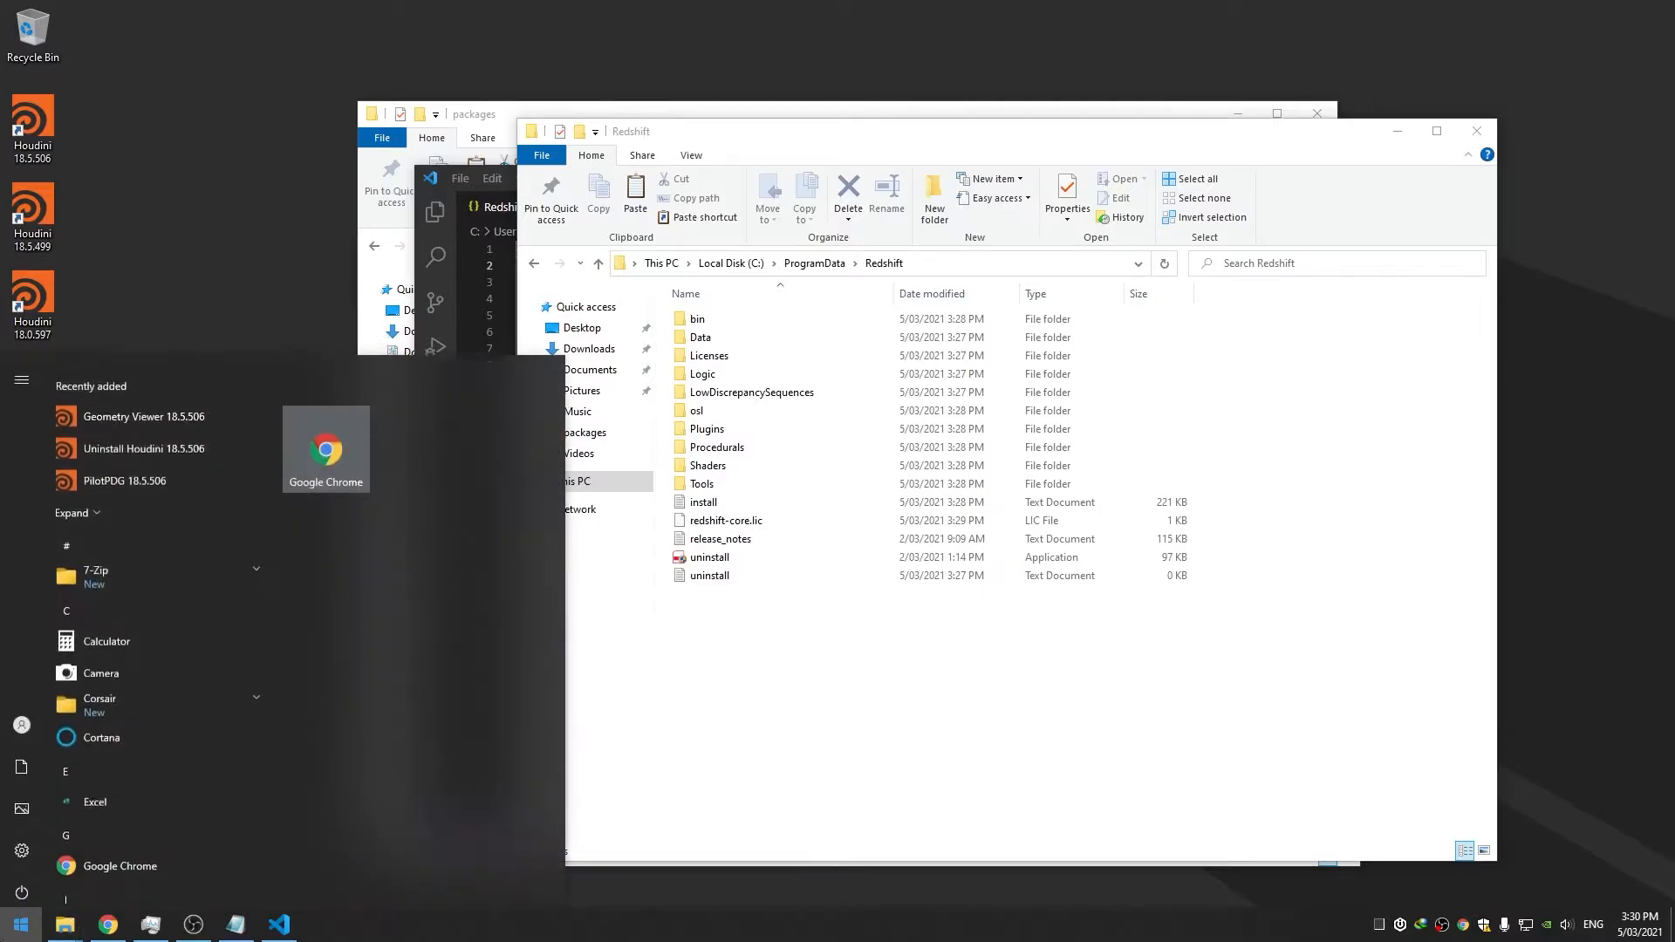
Open Environment Variables via 'env' and start a new user variable named RedshiftInstall
type("env")
key("Return")
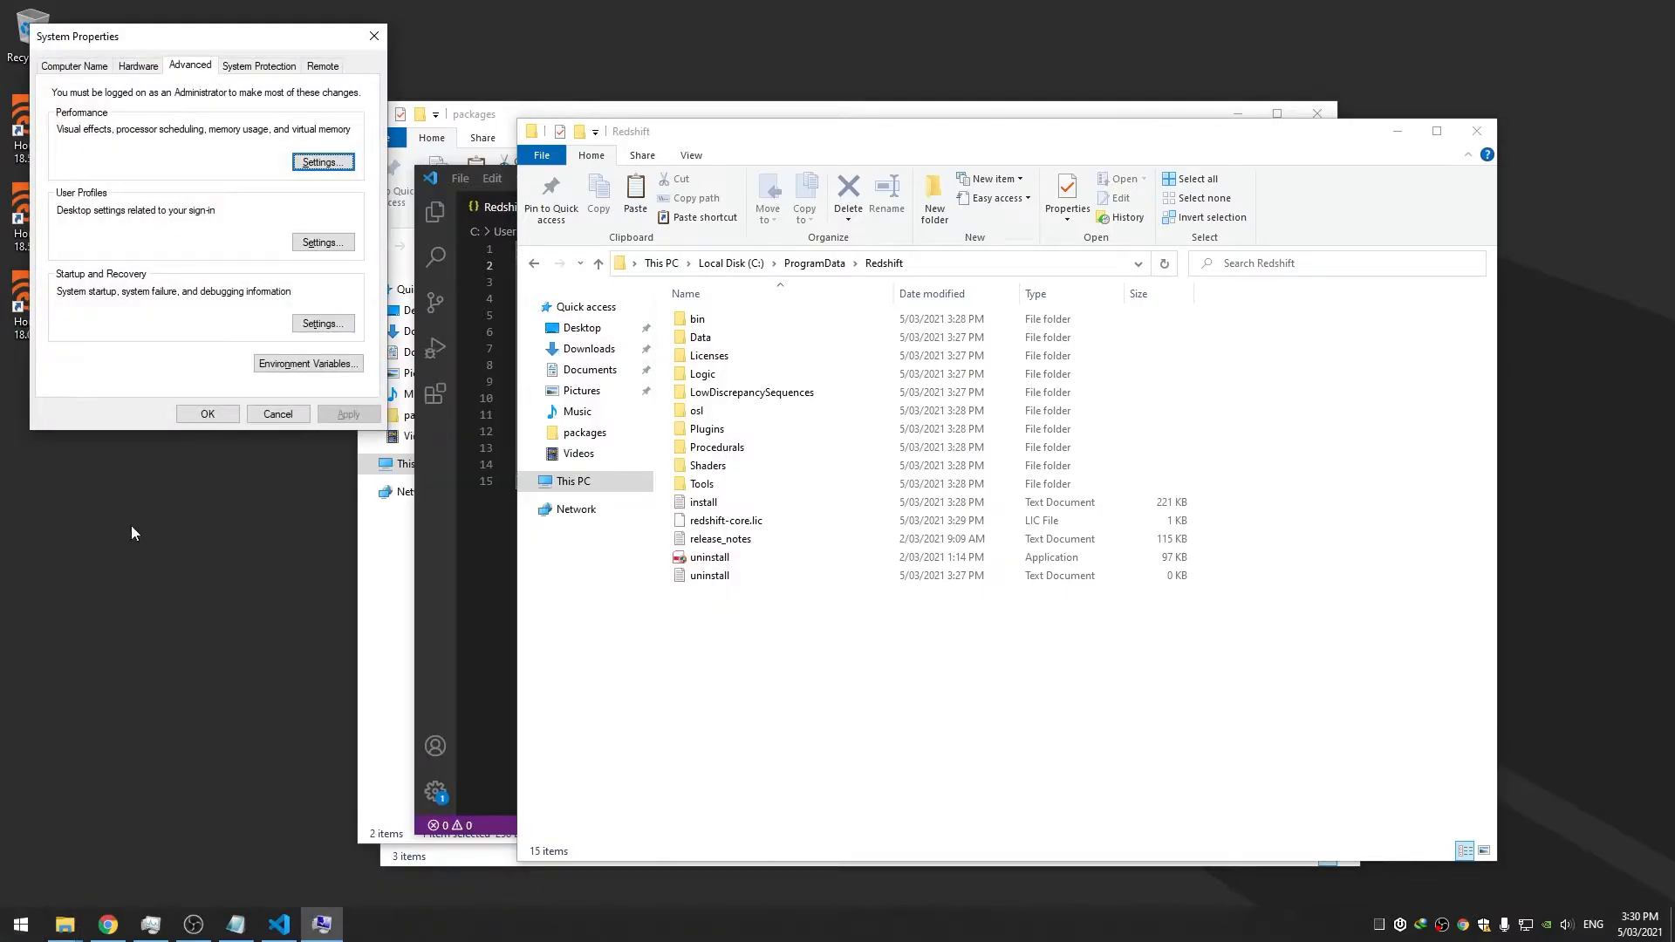
left_click(336, 365)
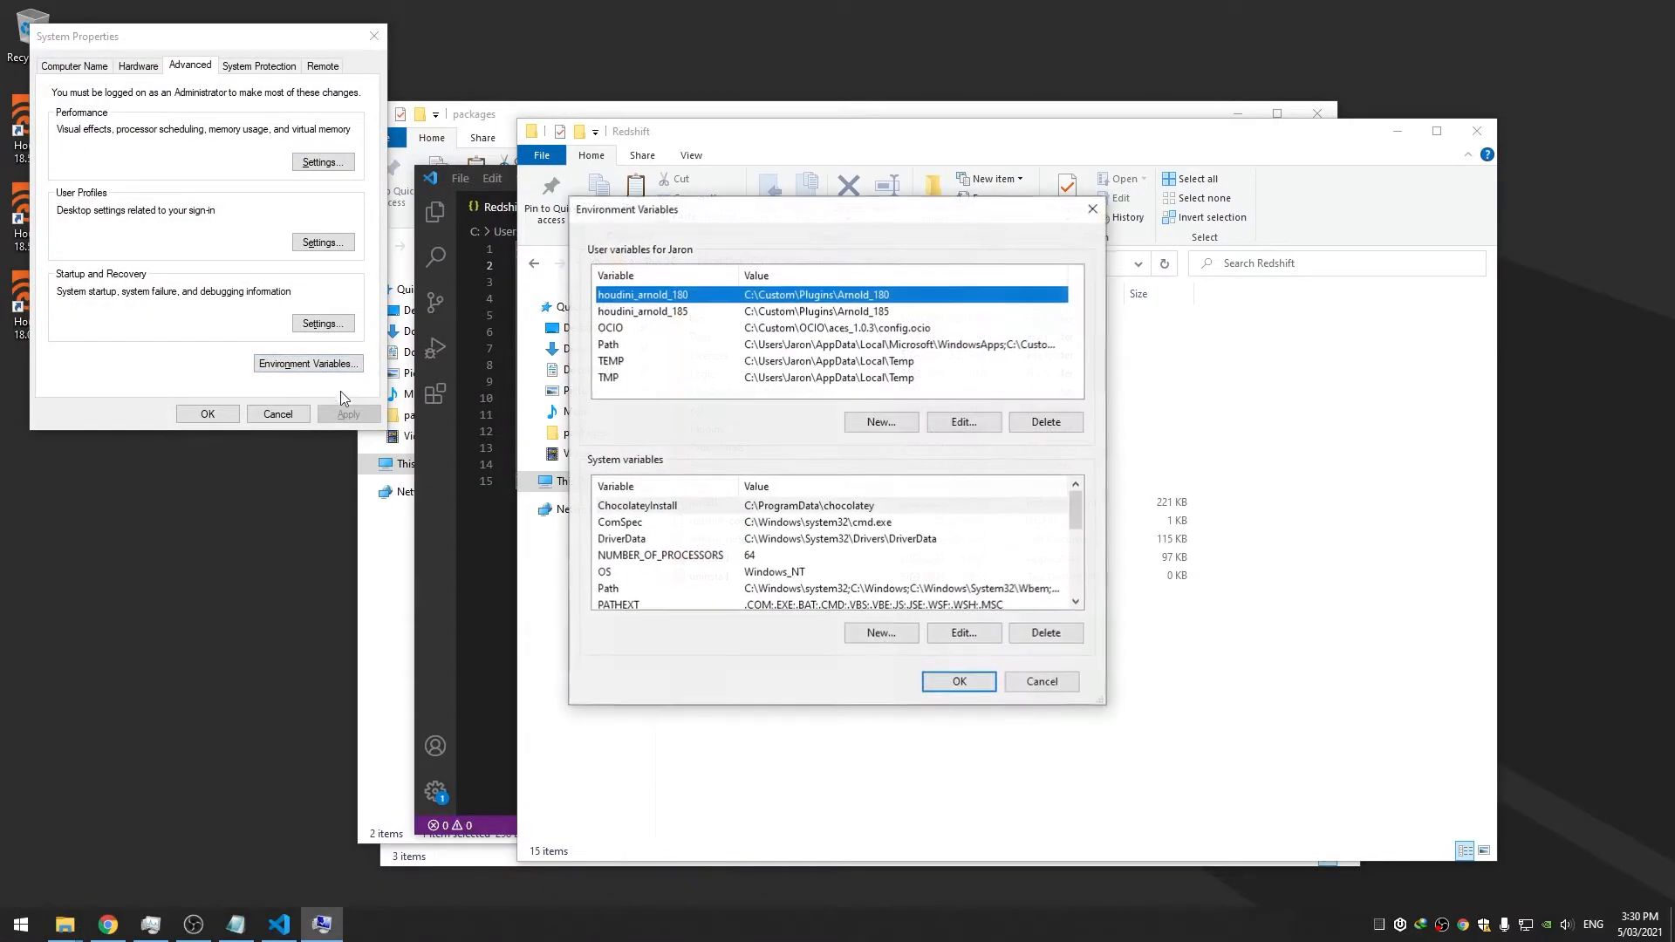
left_click(877, 423)
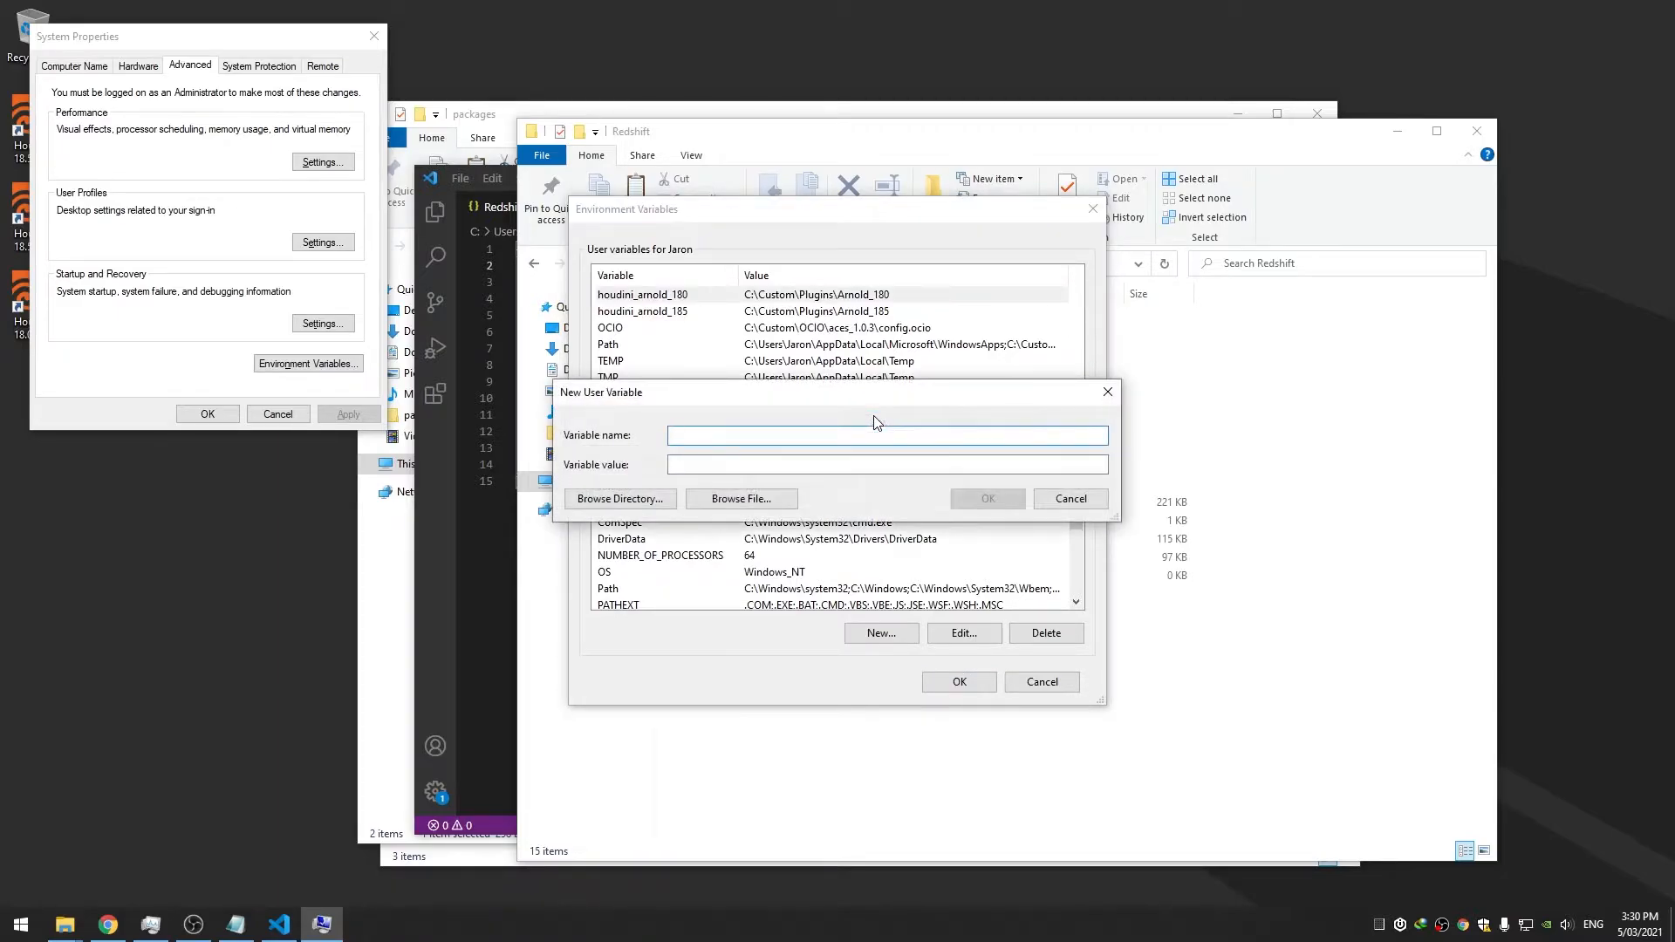
type("Redsh")
Copy the C:\ProgramData\Redshift path from Explorer and save it as the variable's value
left_click(620, 498)
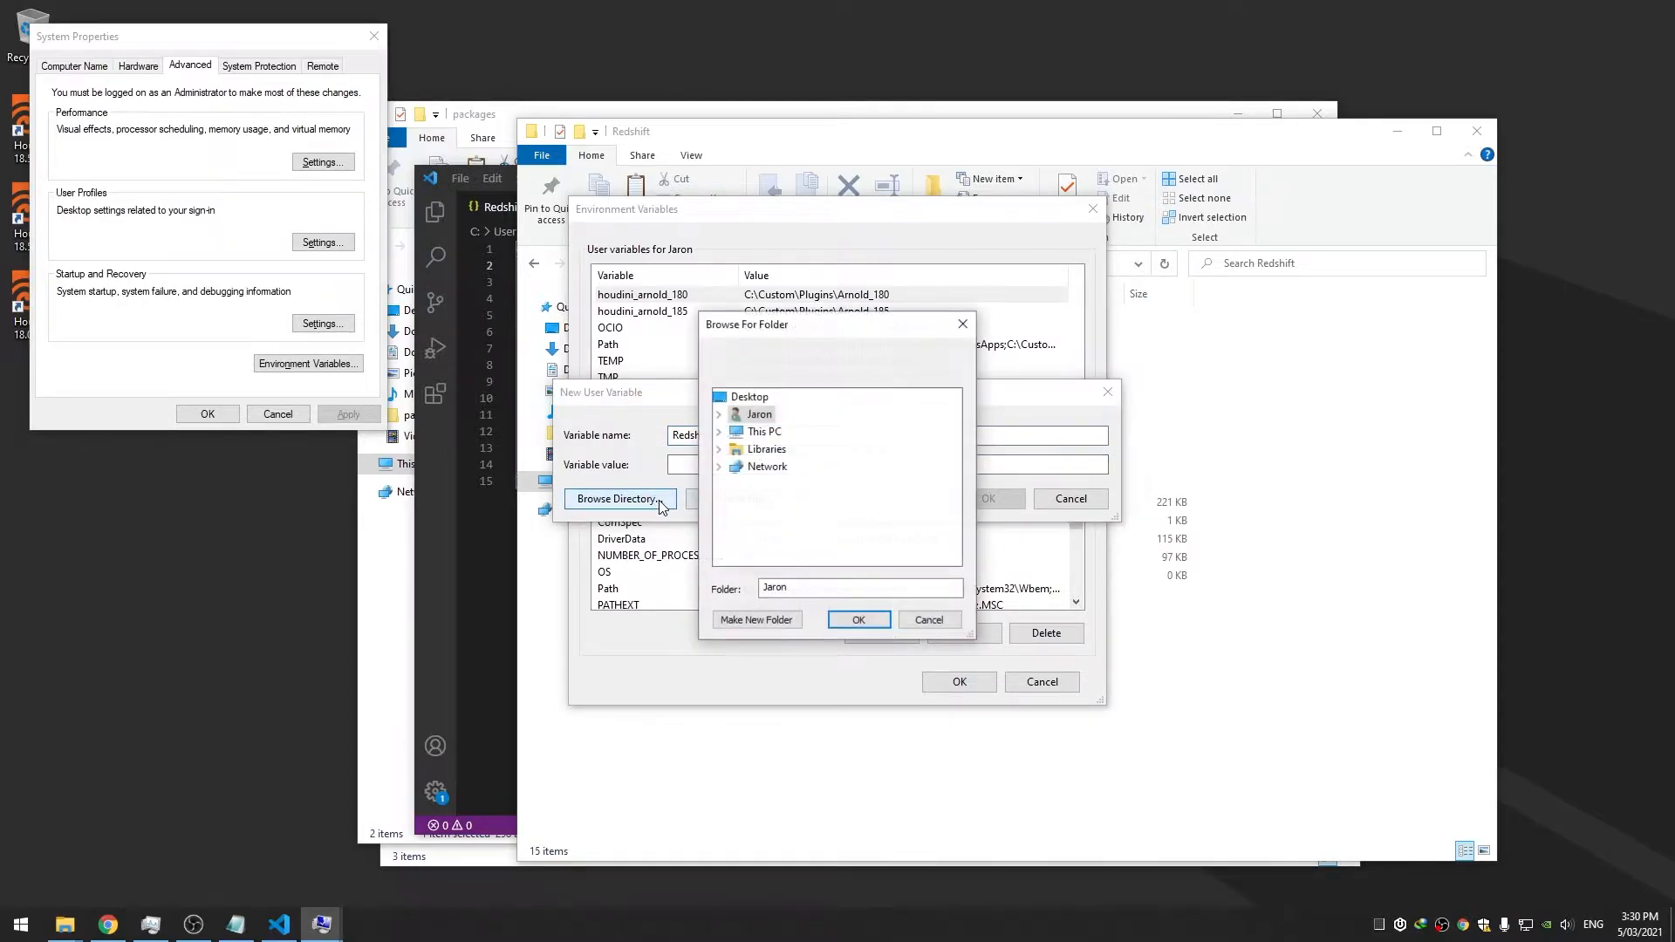
left_click(909, 625)
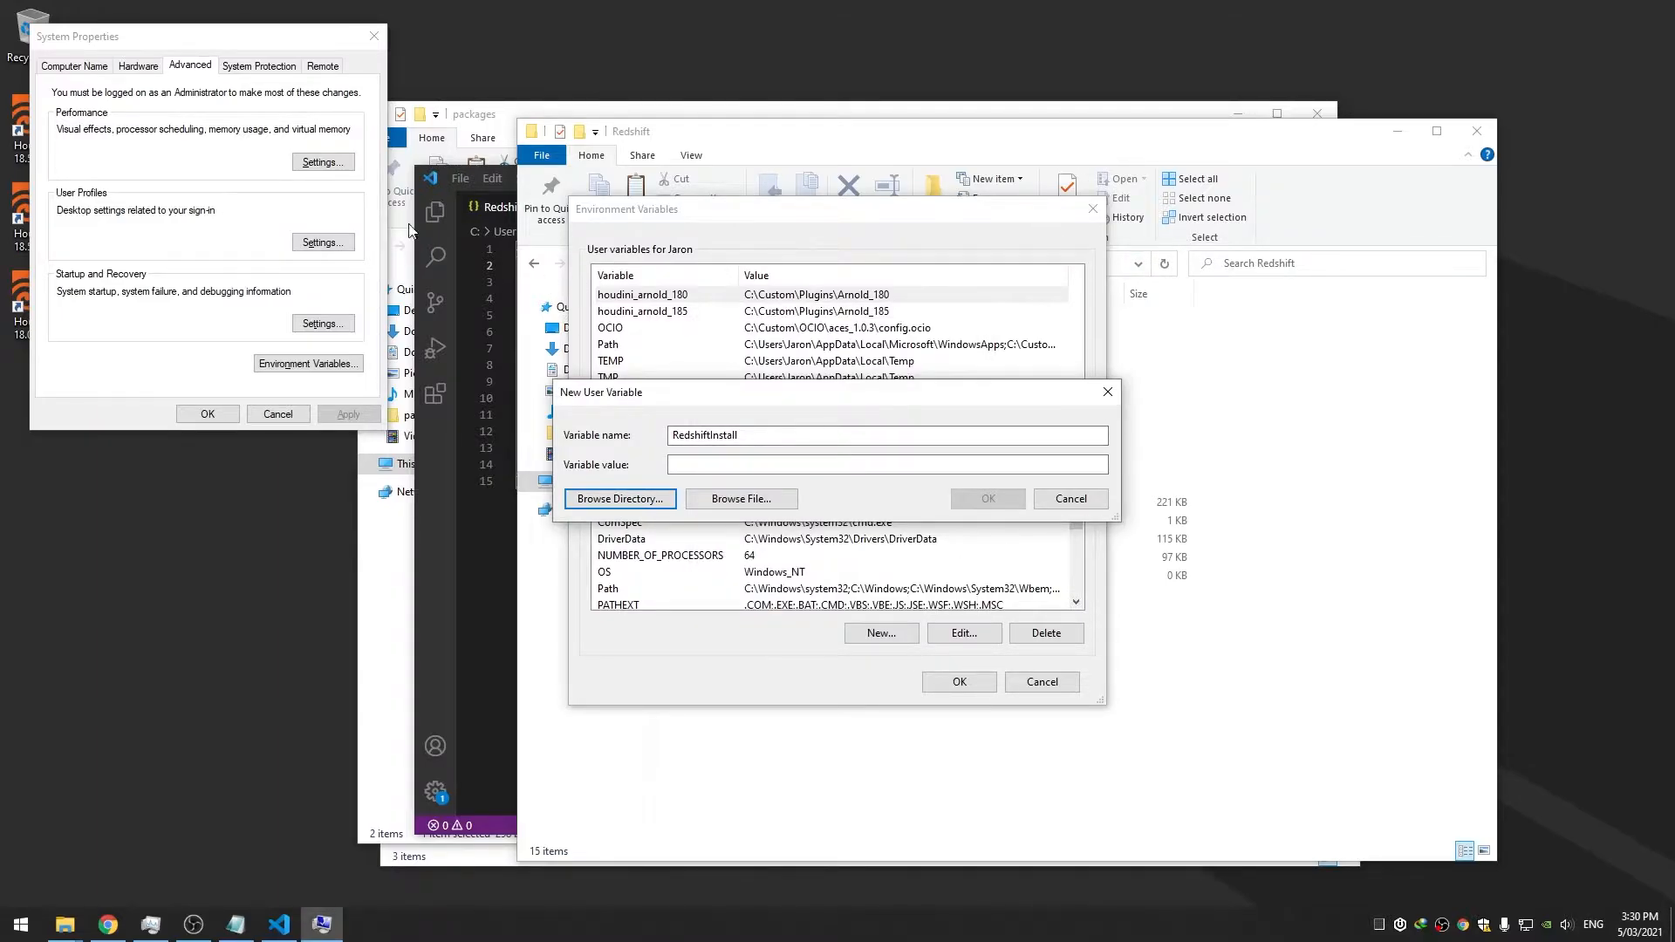
left_click(1072, 165)
left_click(947, 269)
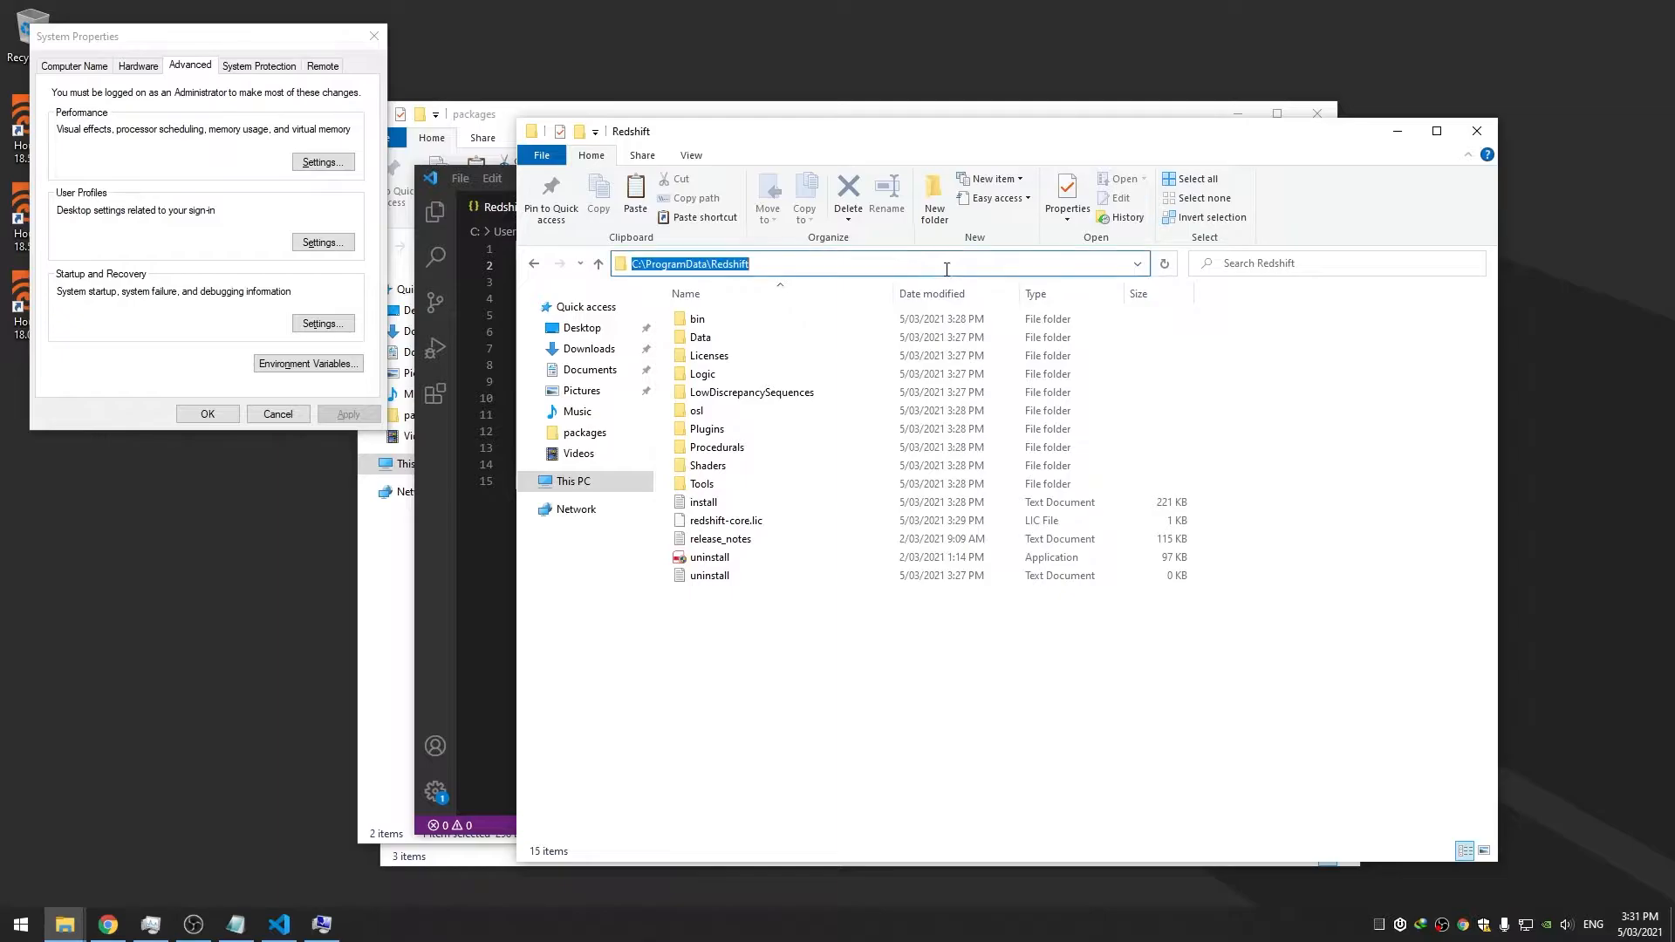
key("ctrl+c")
left_click(322, 924)
left_click(772, 465)
key("ctrl+v")
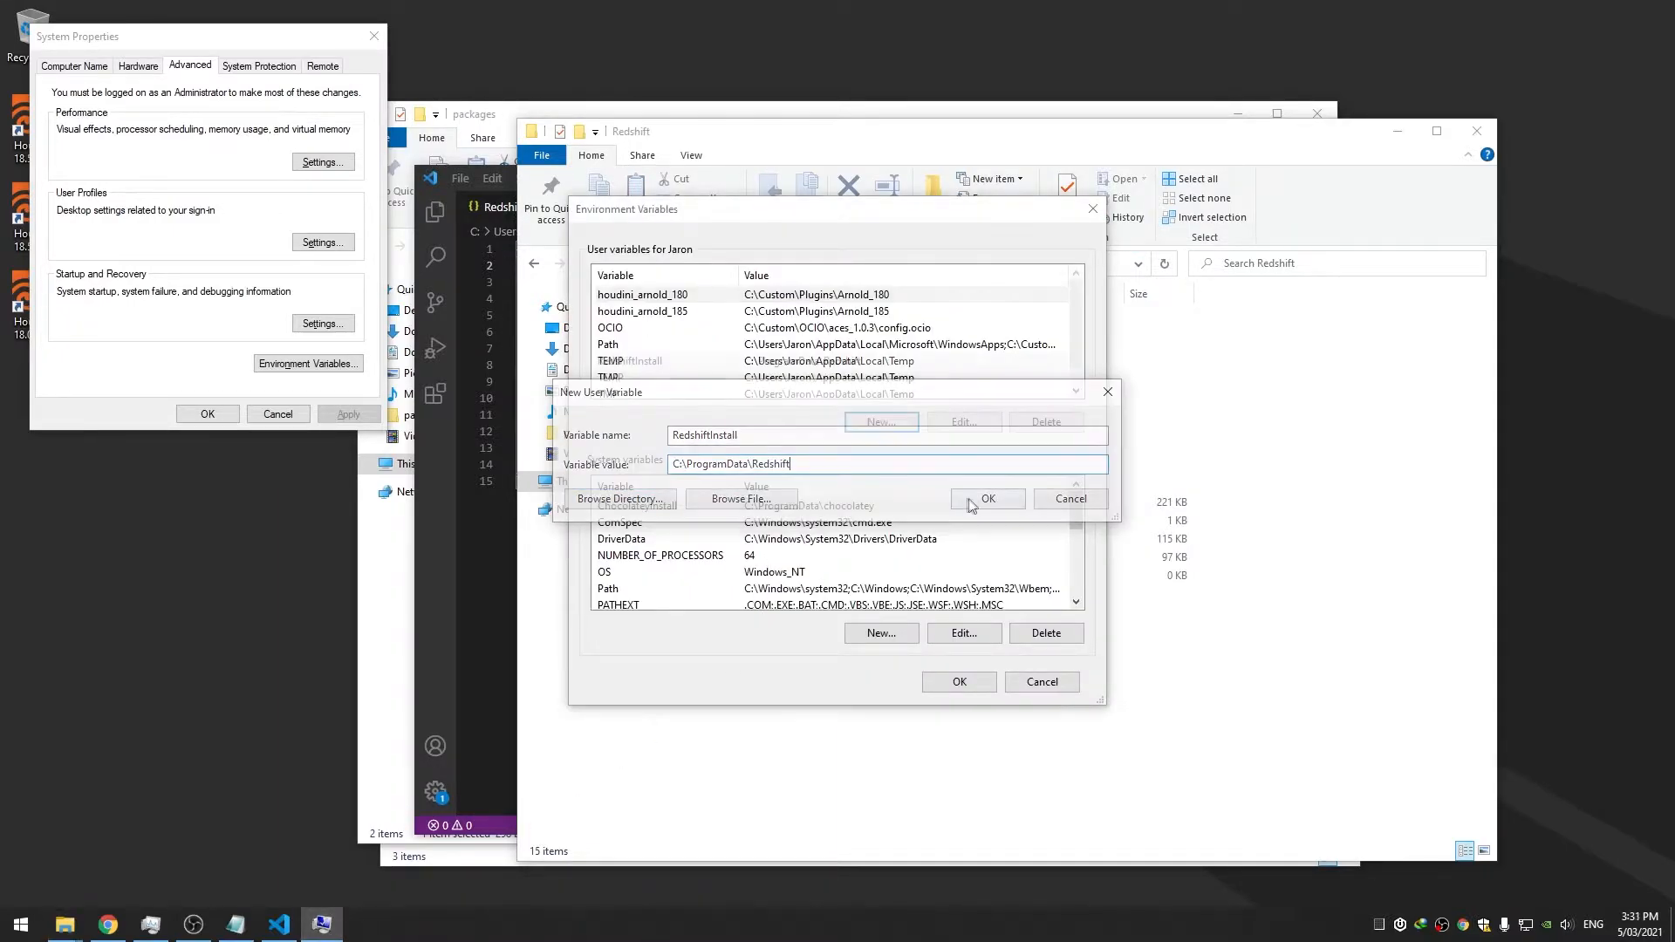
left_click(978, 500)
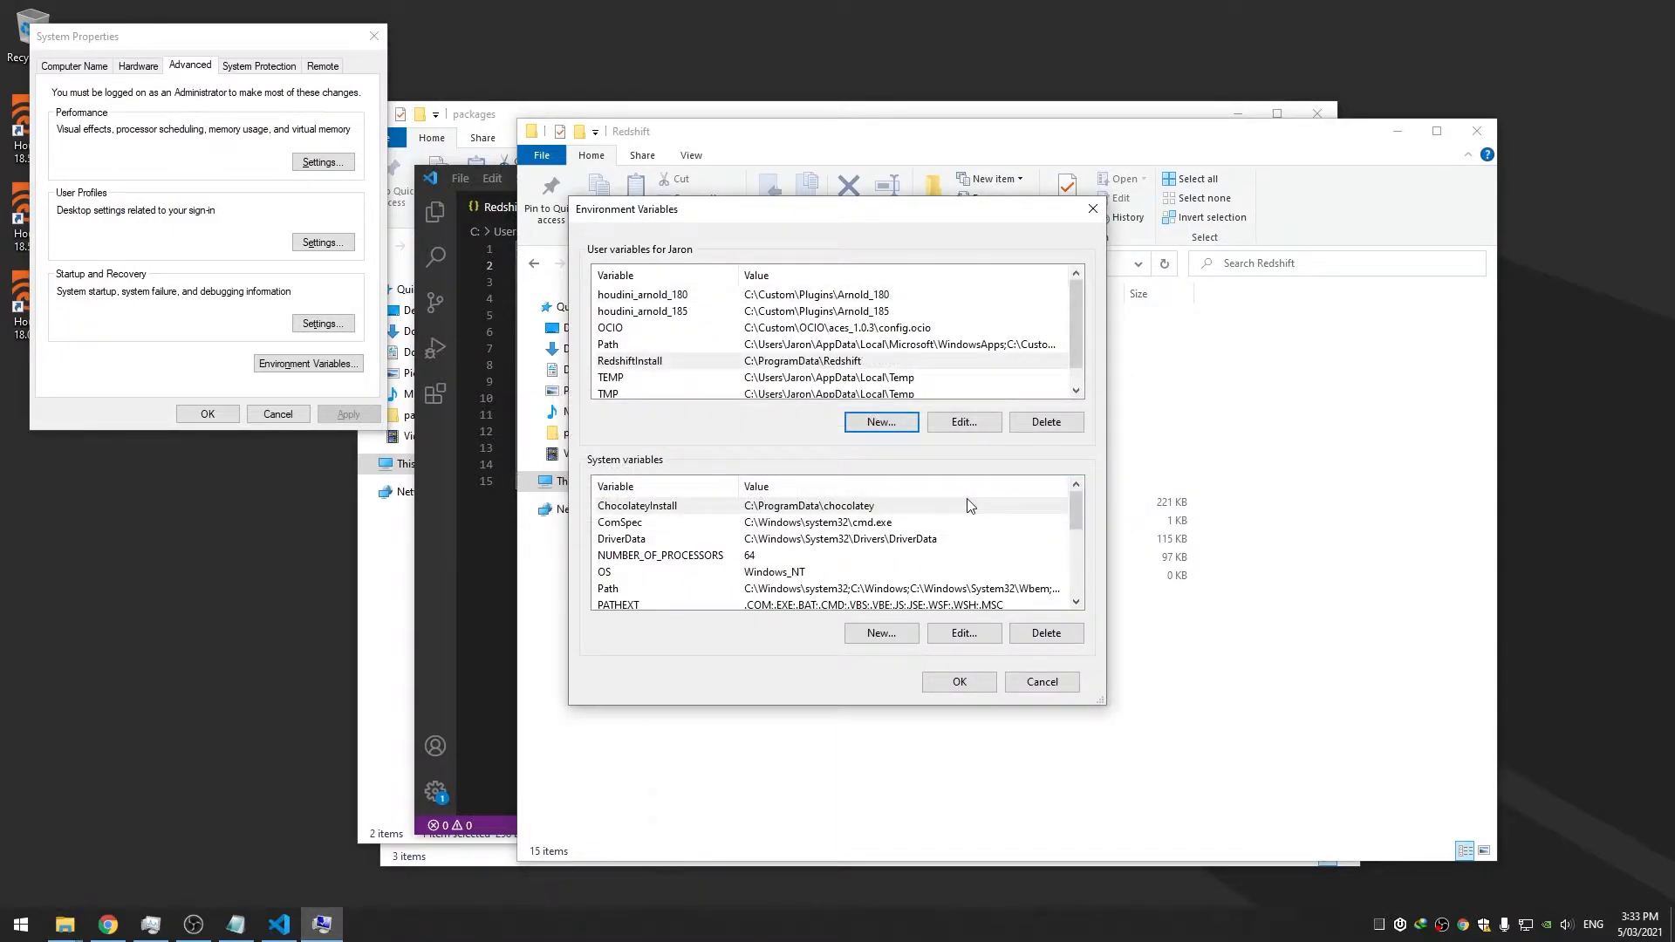
Verify RedshiftInstall's value, then apply and close the environment variable dialogs
double_click(664, 364)
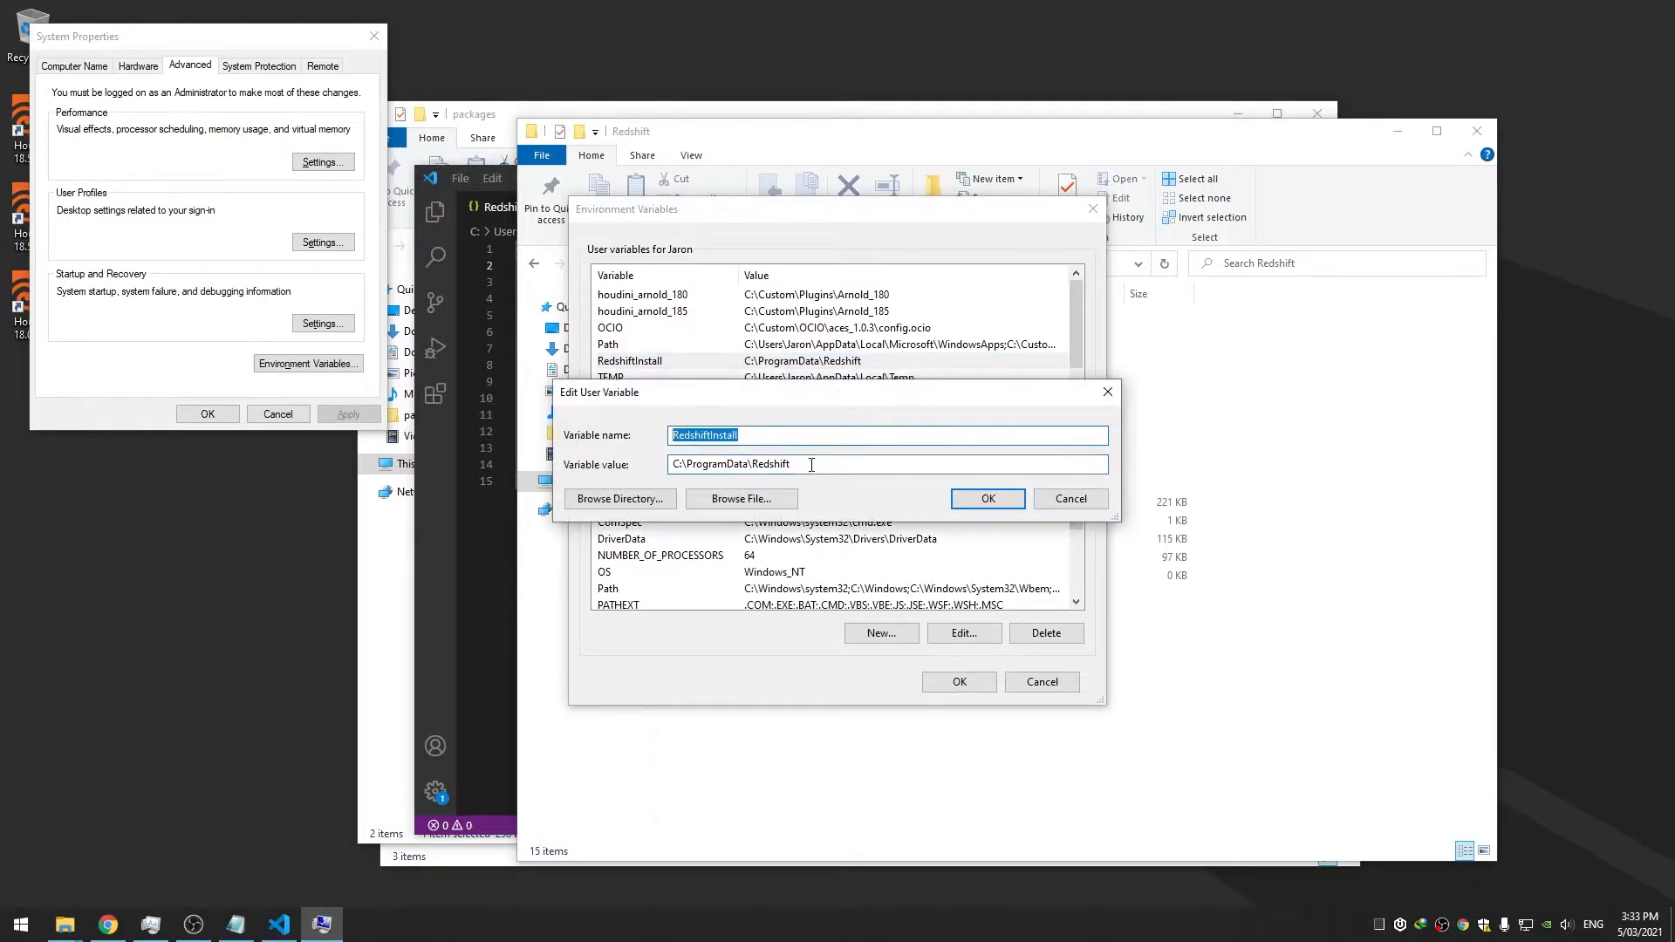
left_click(975, 503)
left_click(973, 682)
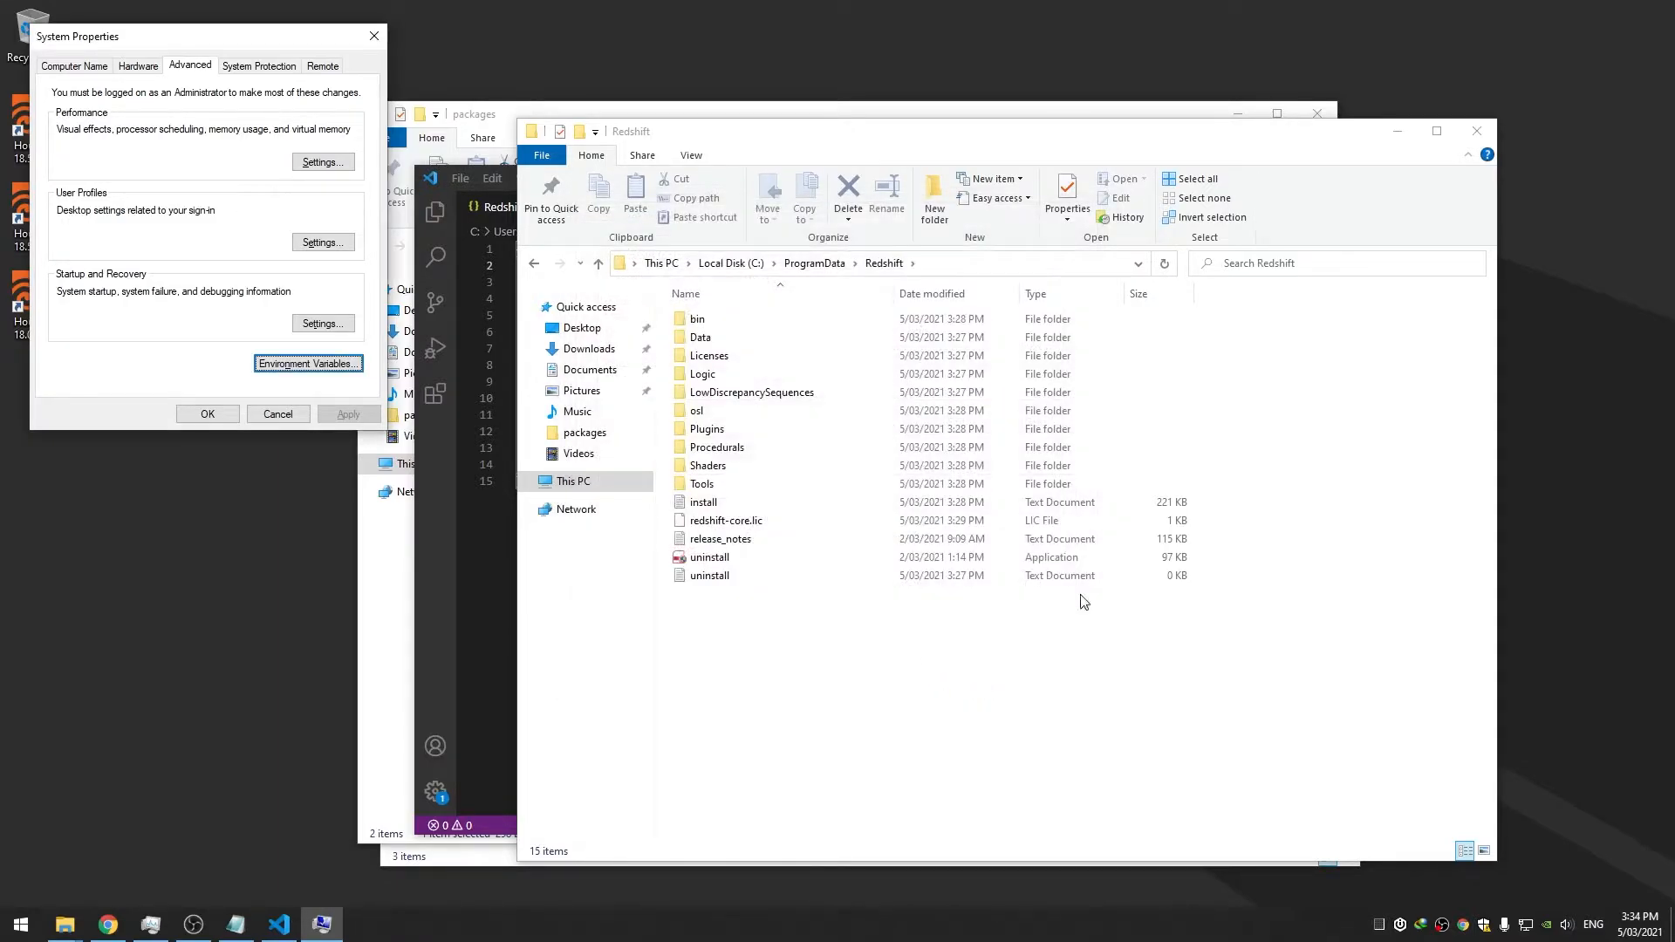
left_click(510, 384)
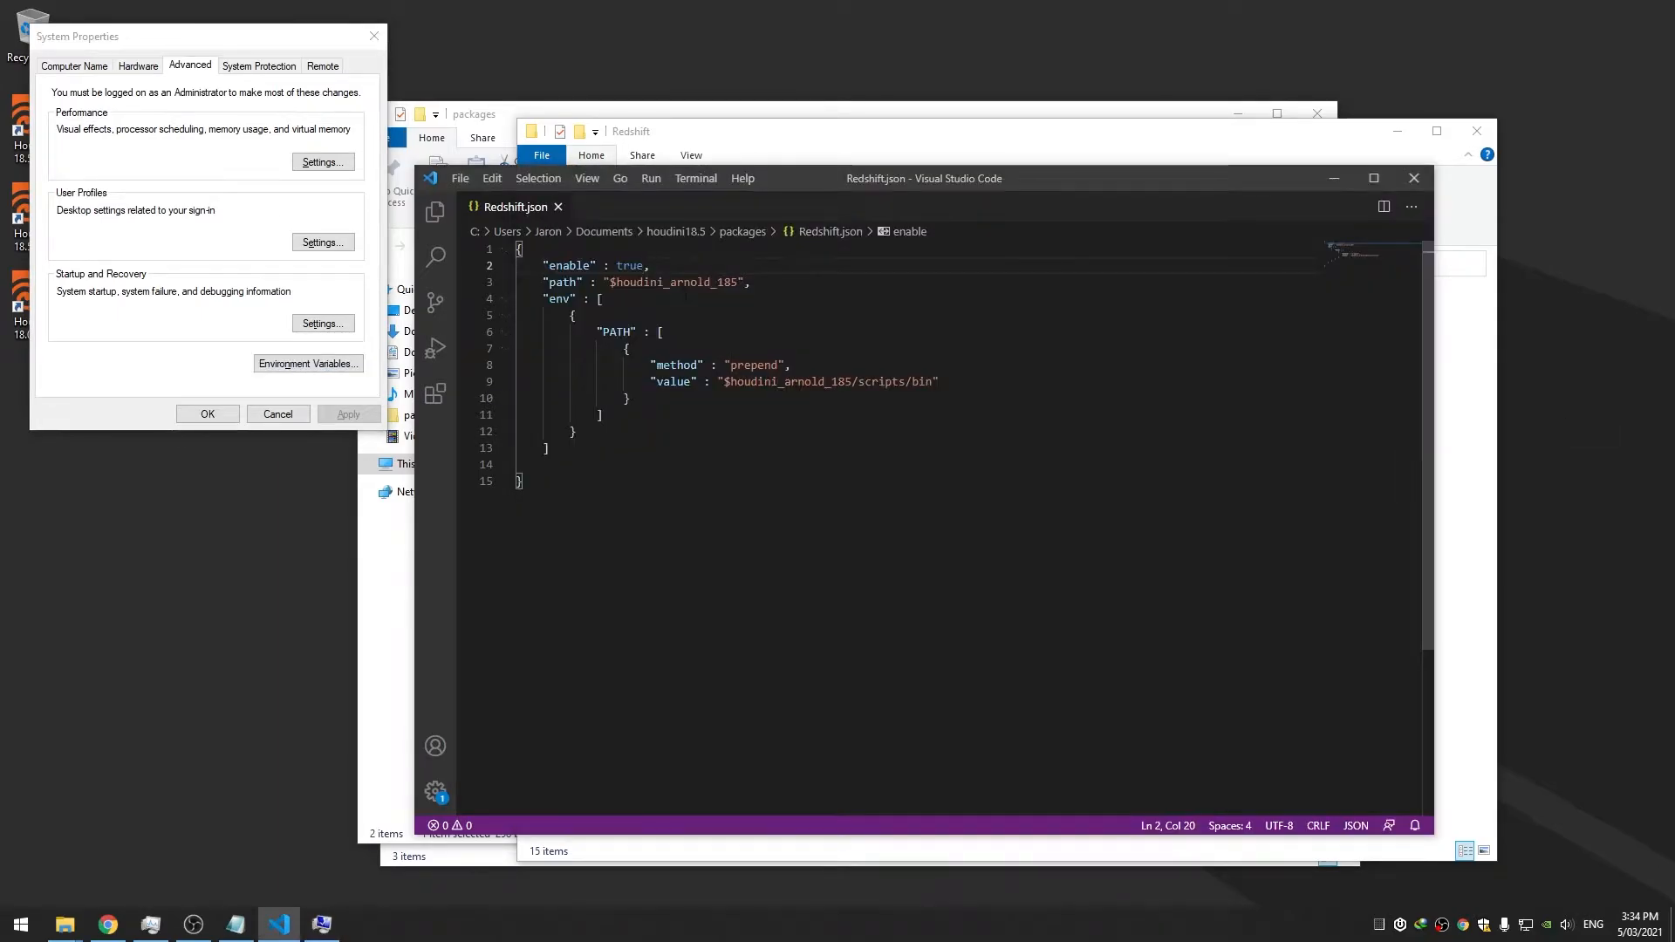
Replace houdini_arnold_185 with RedshiftInstall in both path entries of Redshift.json and save
double_click(680, 285)
key("ctrl+v")
double_click(789, 382)
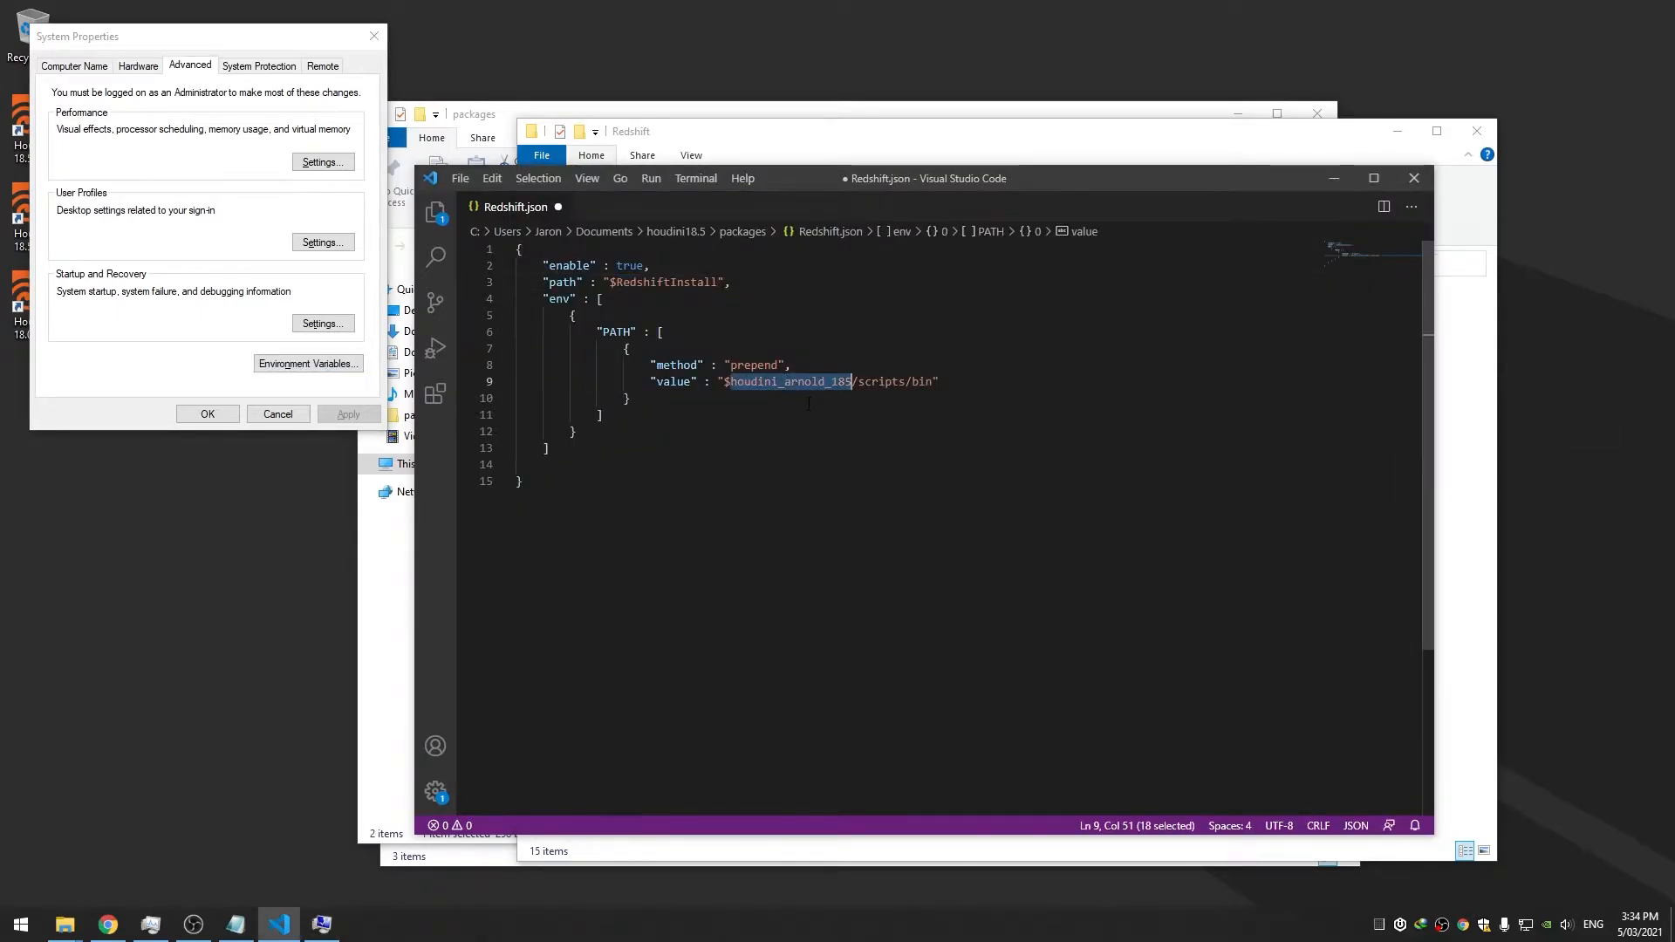
key("ctrl+v")
key("ctrl+s")
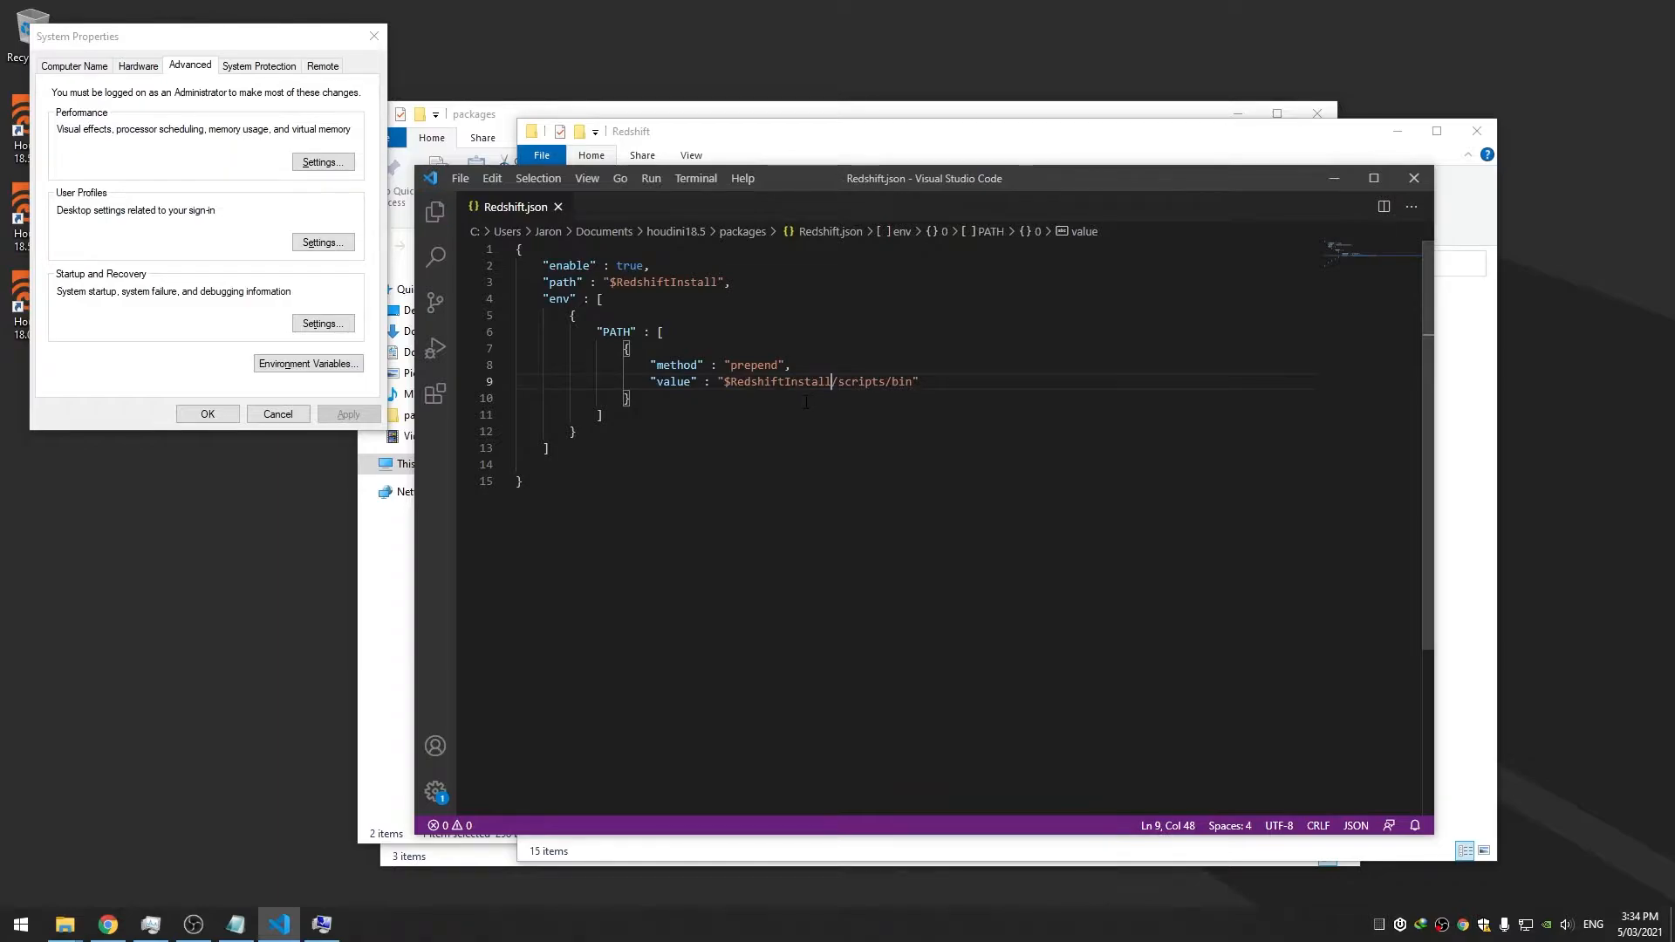
Change the method from prepend to append and drop scripts from the PATH value, saving Redshift.json
double_click(756, 365)
type("app")
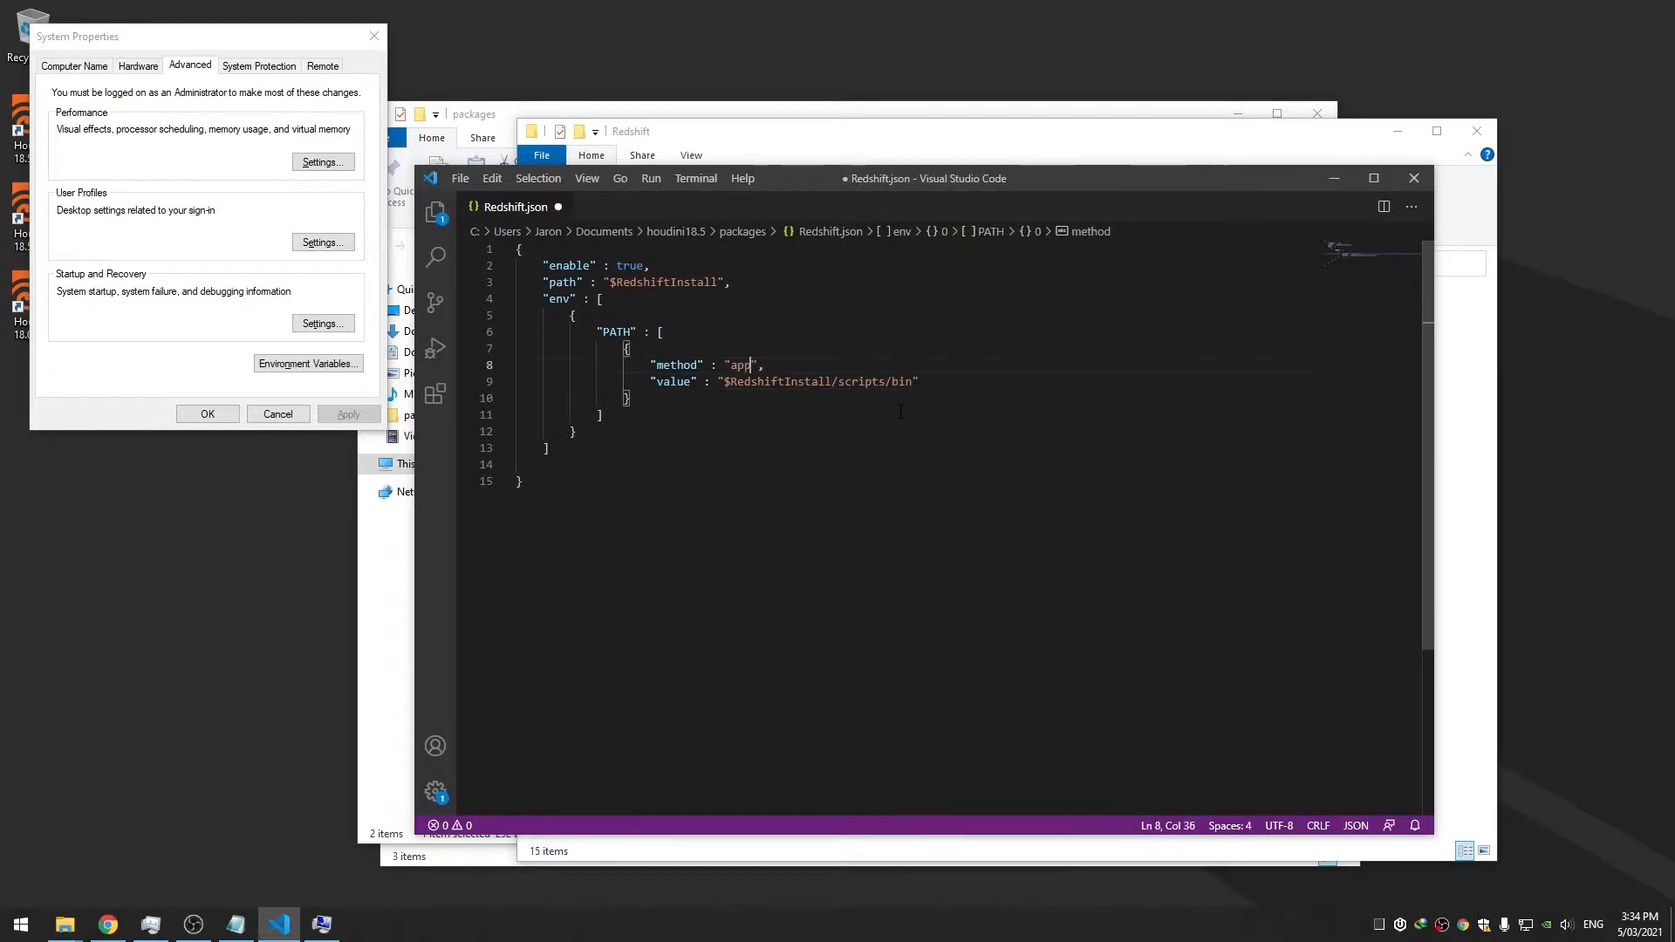
key("ctrl+s")
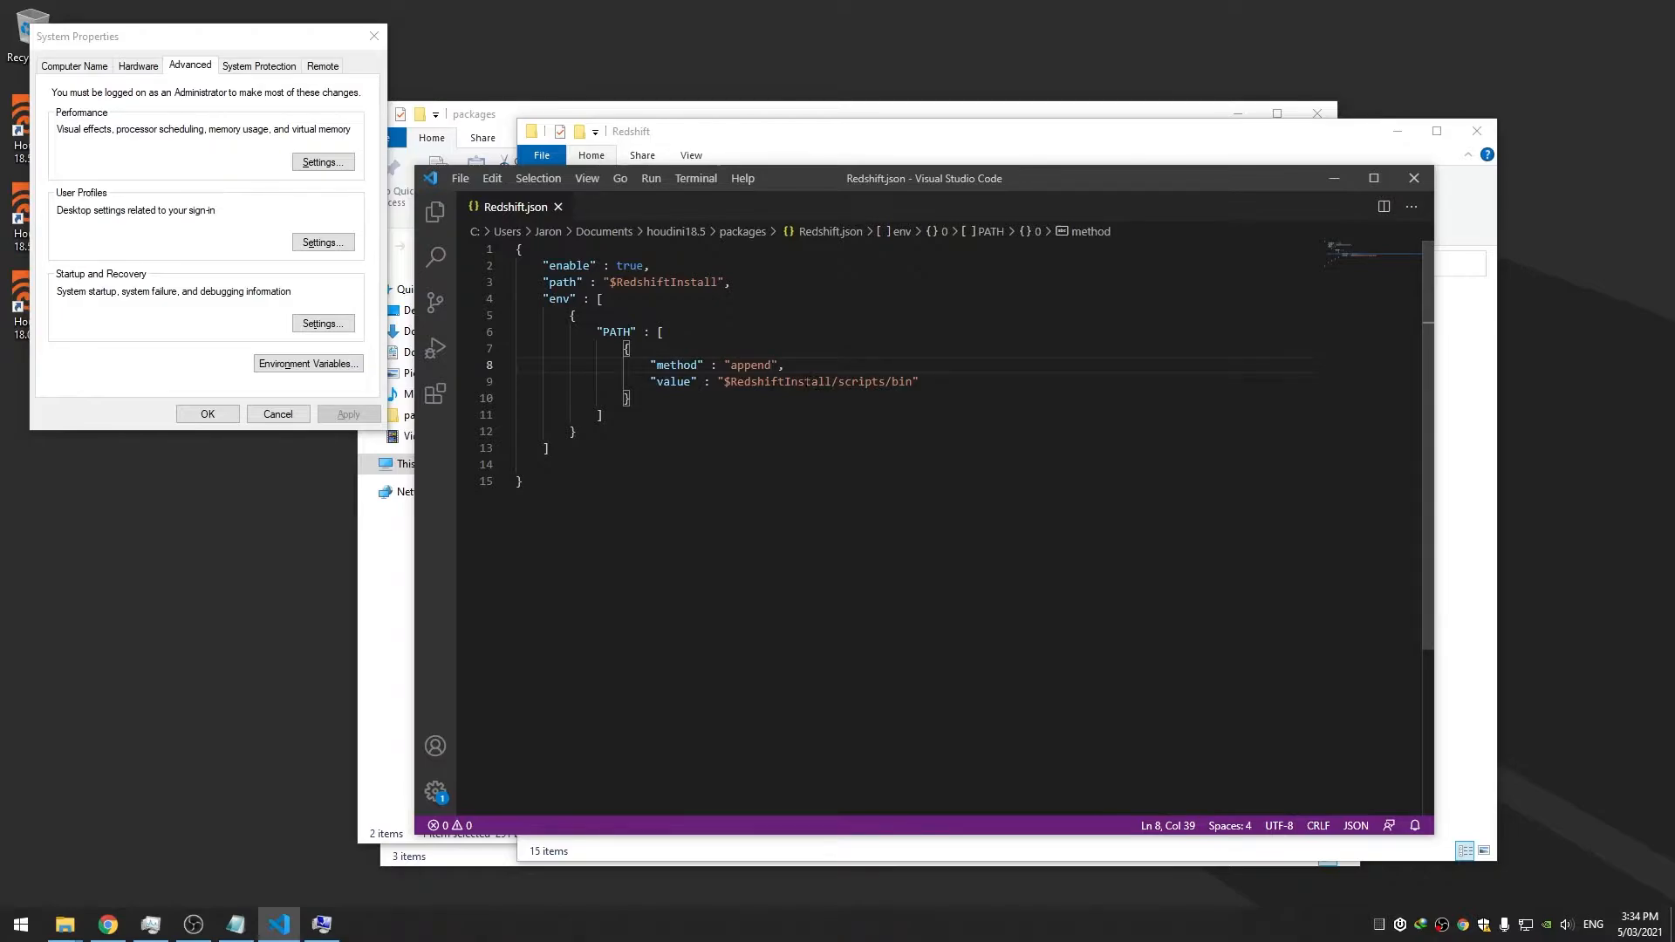
double_click(861, 381)
key("Delete")
key("Delete")
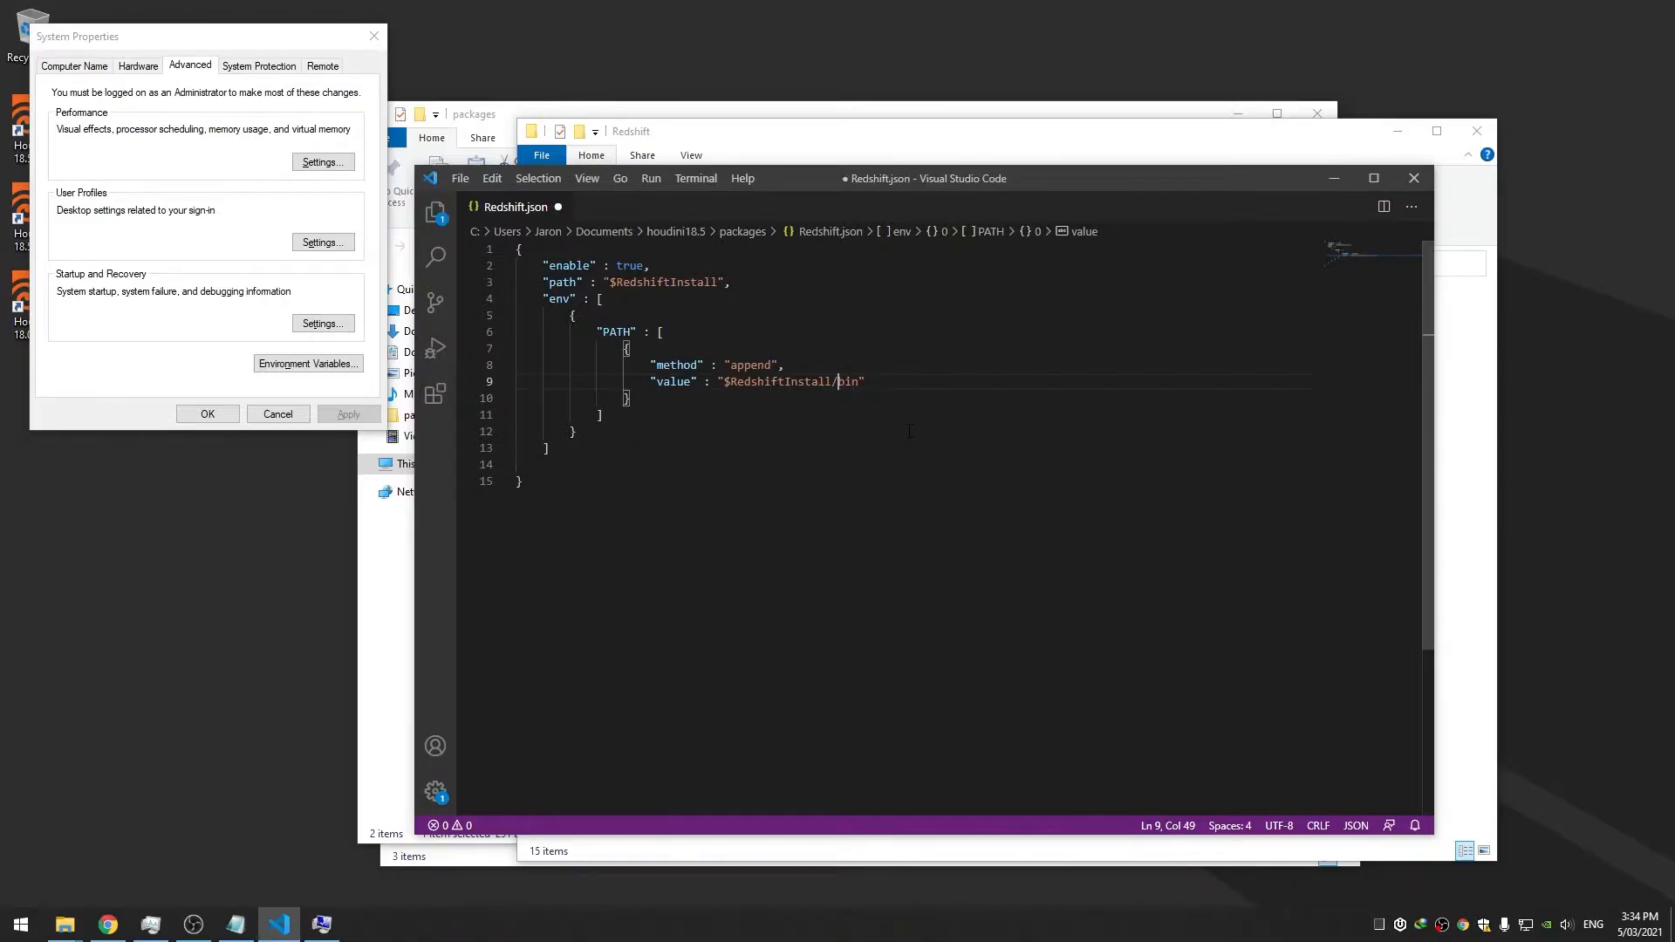
key("ctrl+s")
left_click(876, 382)
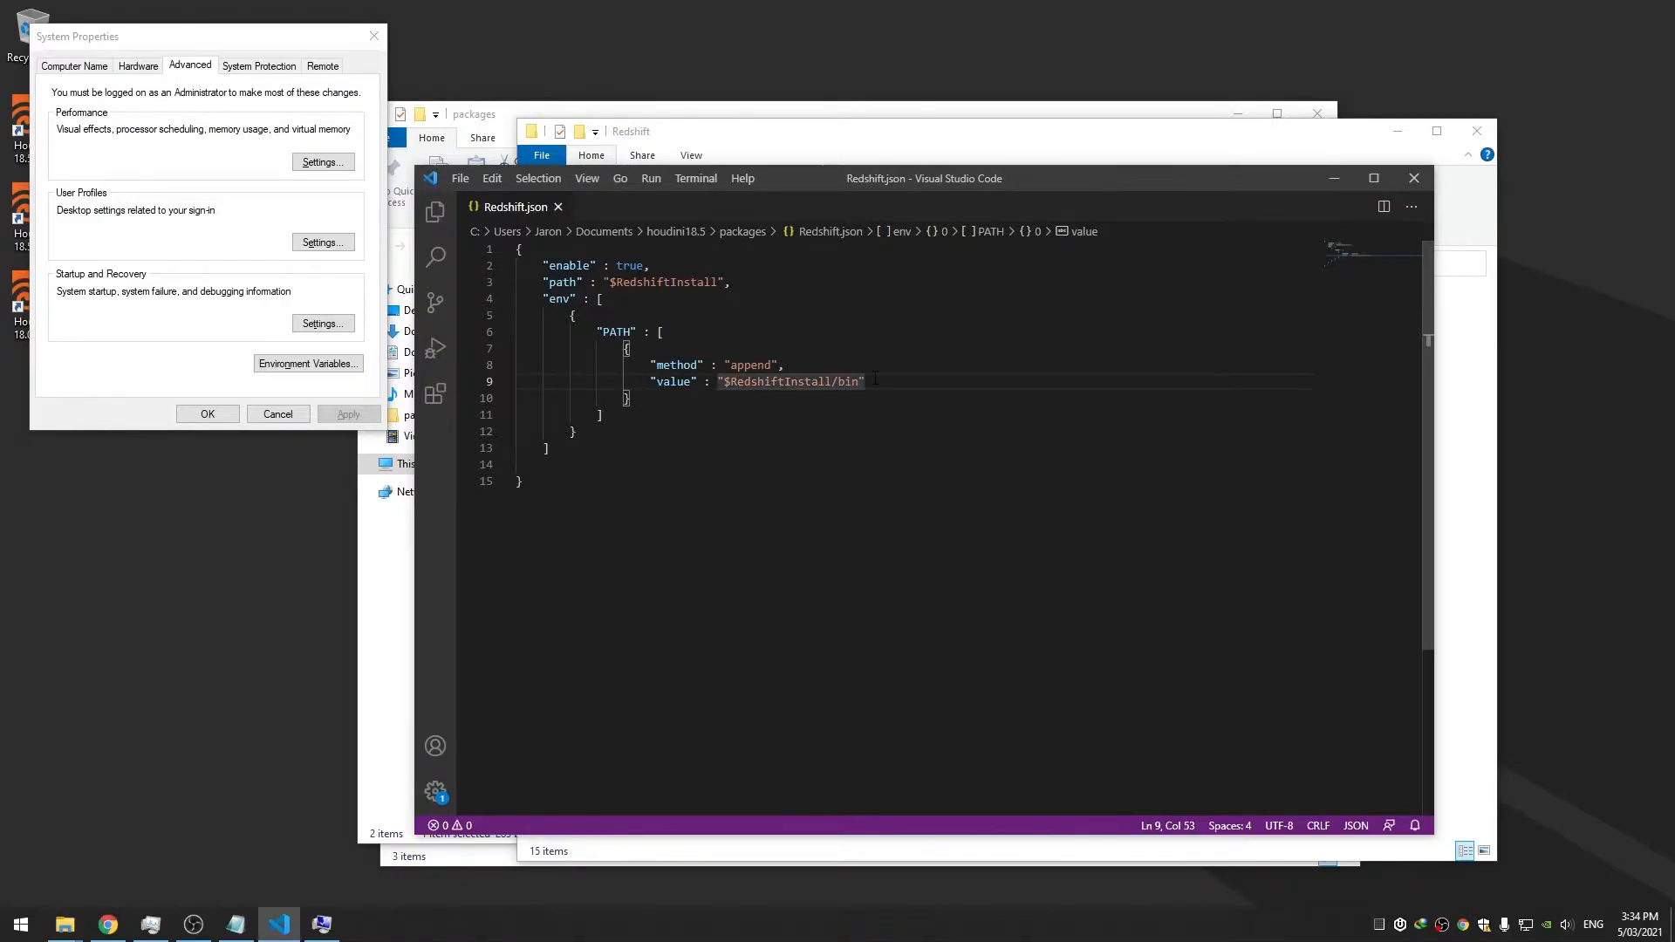
left_click(886, 148)
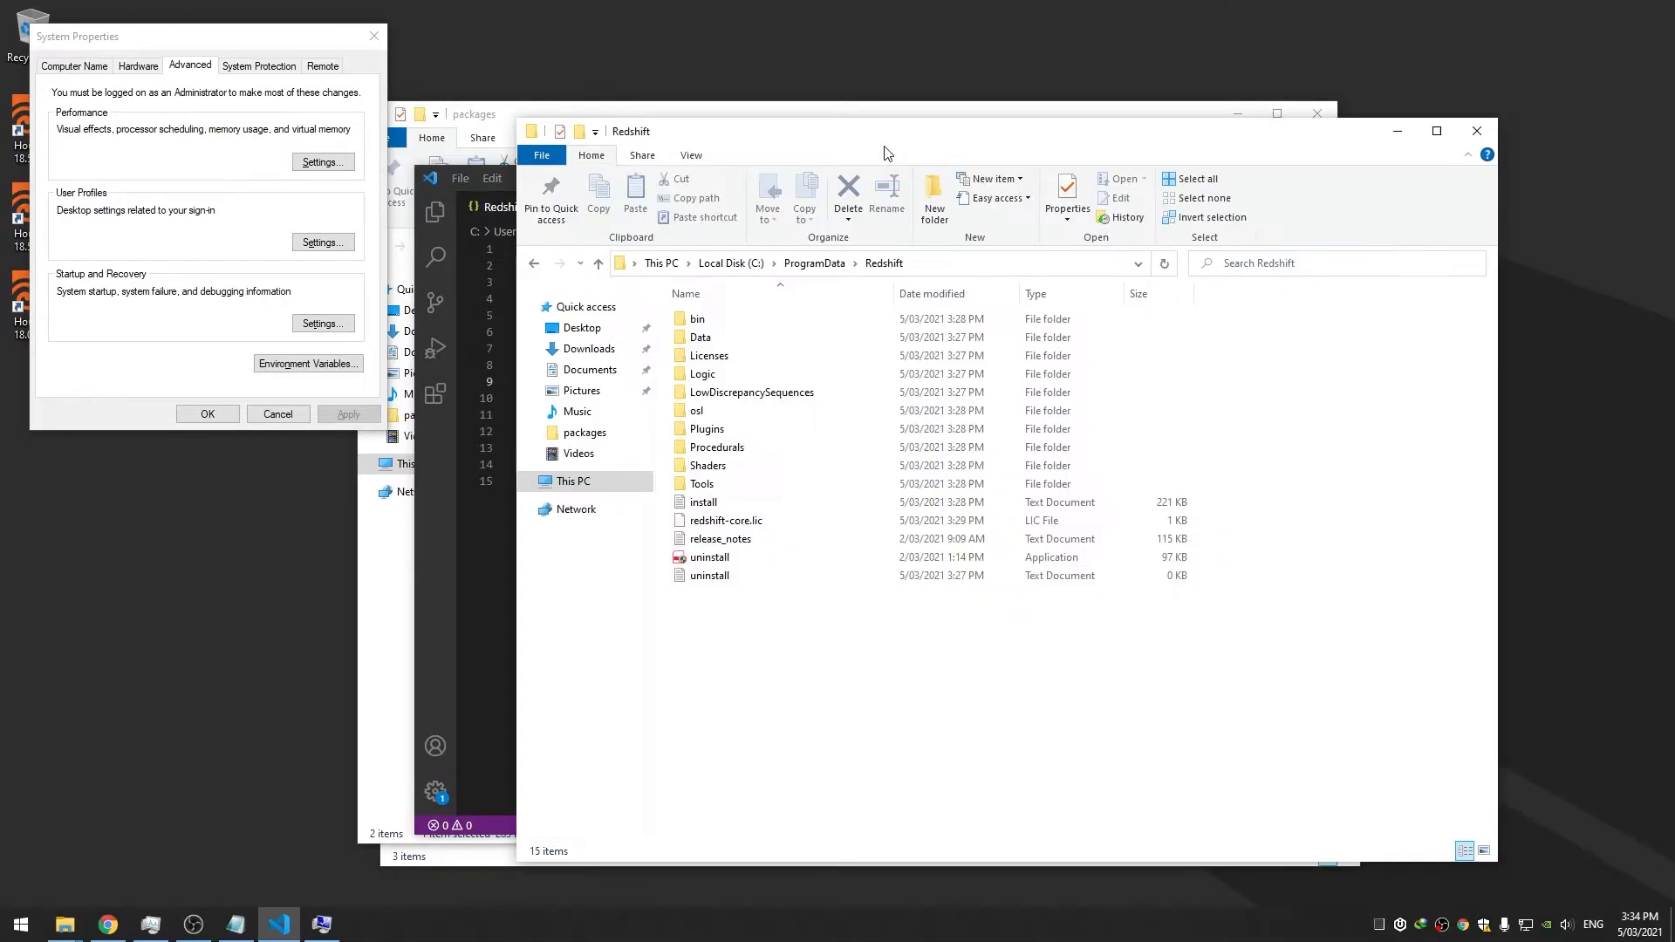
Open Redshift's Plugins\Houdini folder to see its eight supported Houdini version folders
double_click(744, 430)
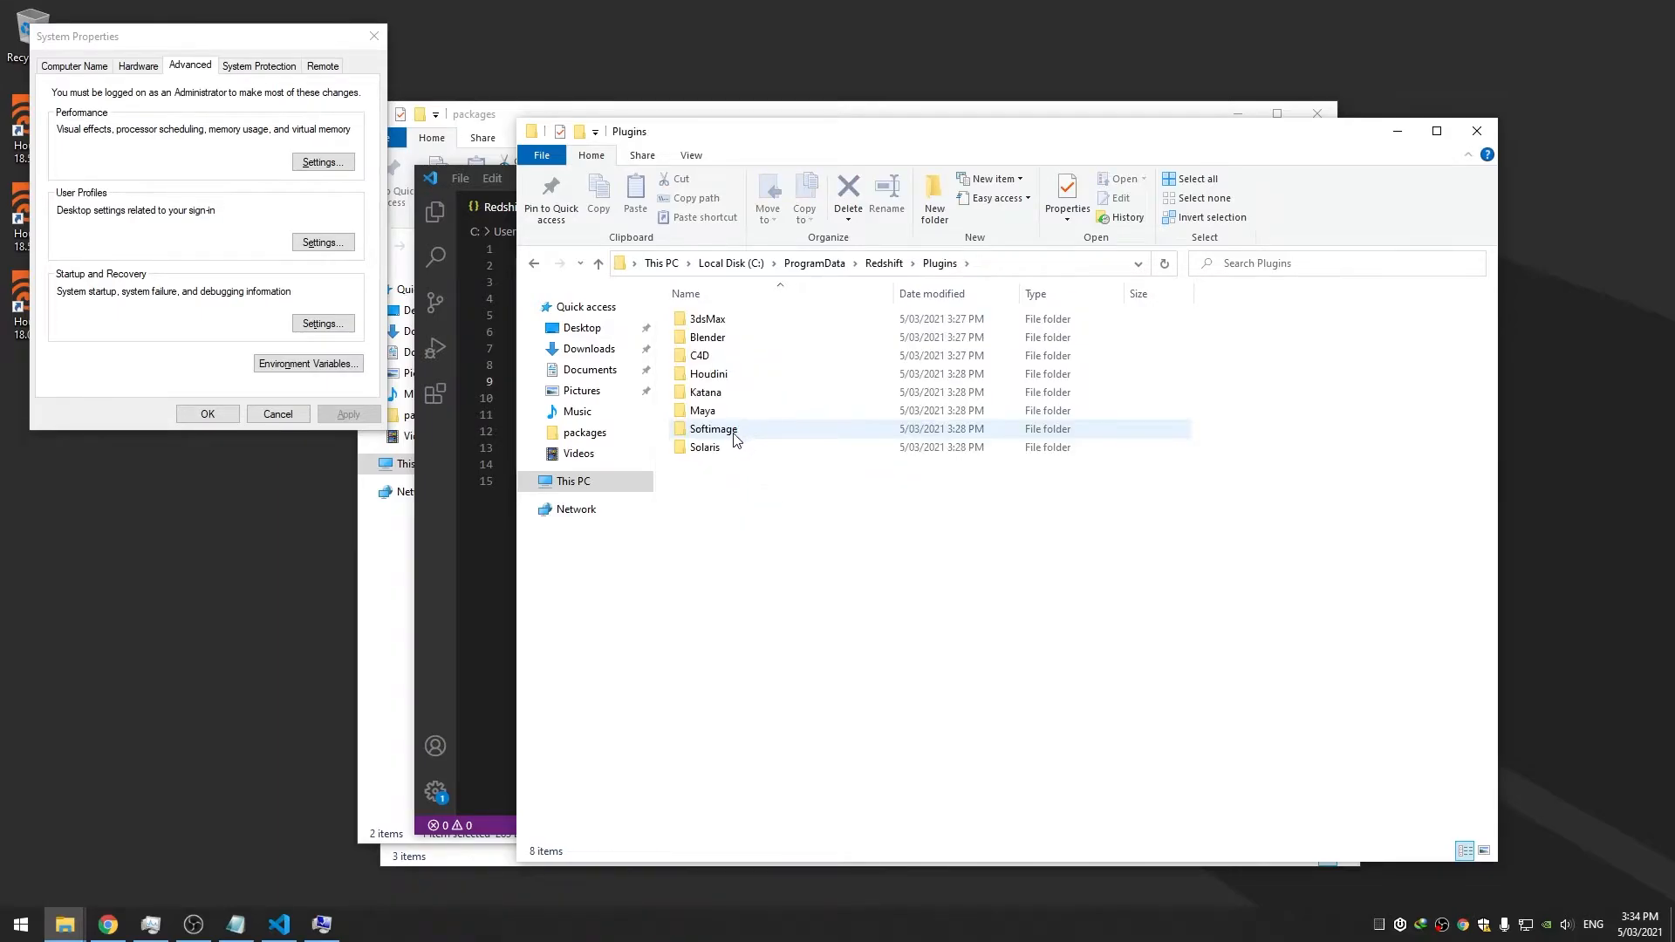
double_click(709, 375)
left_click_drag(747, 489, 752, 300)
left_click(794, 547)
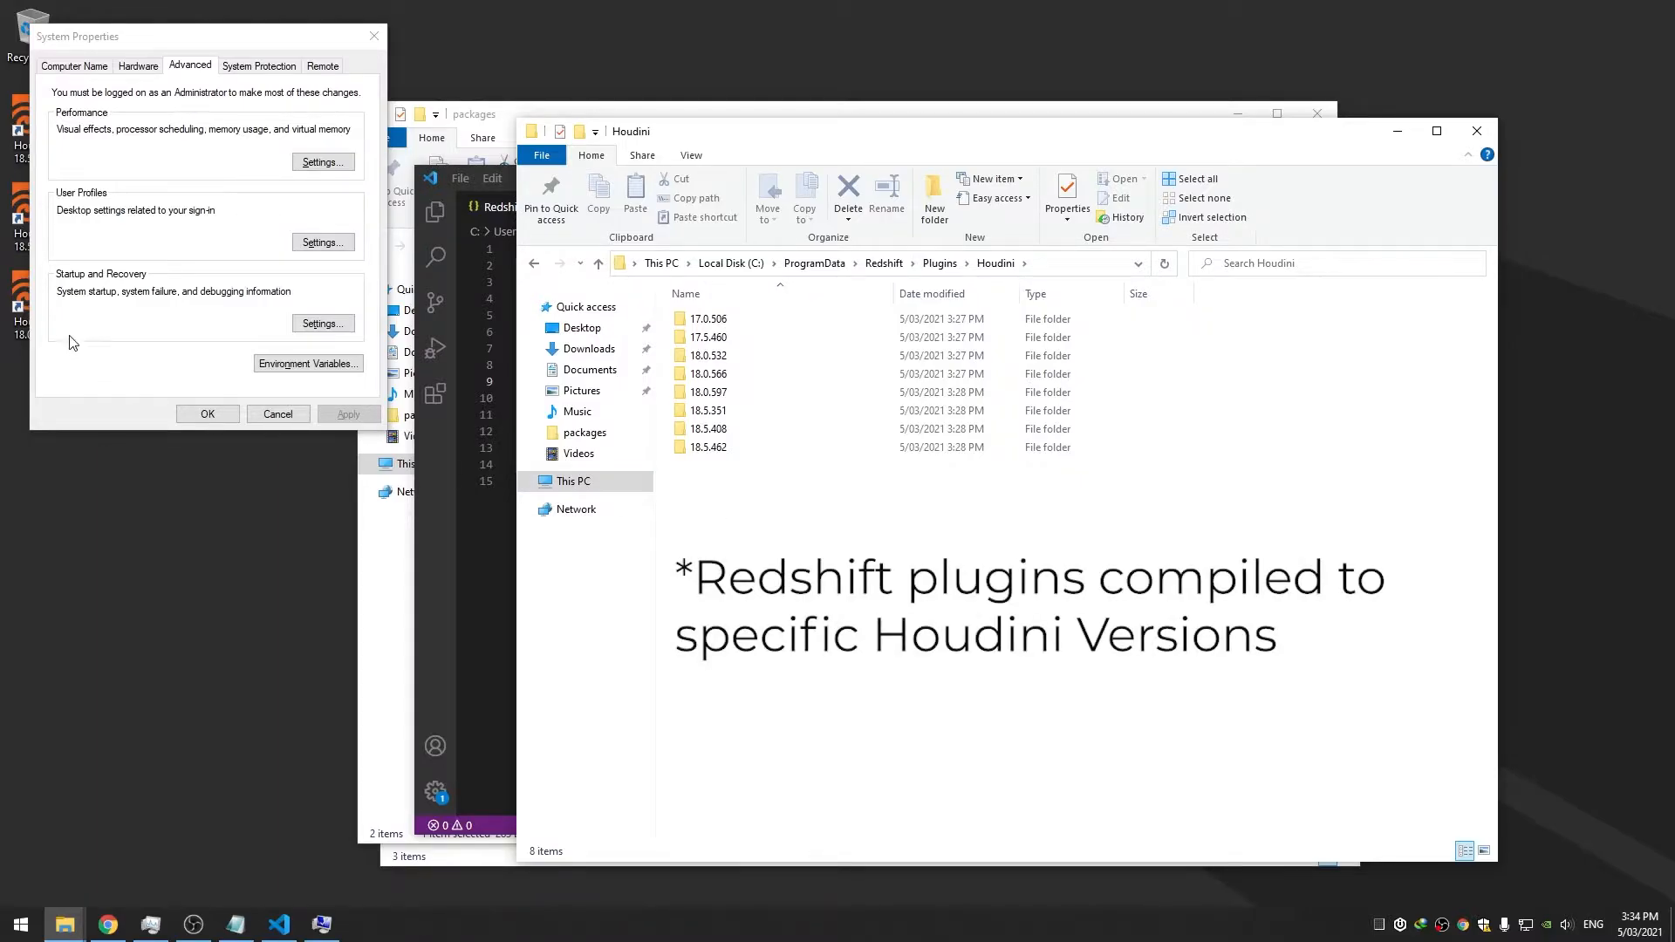
Close System Properties, select the Houdini 18.0.597 desktop shortcut, and bring up the Redshift dashboard
left_click(207, 414)
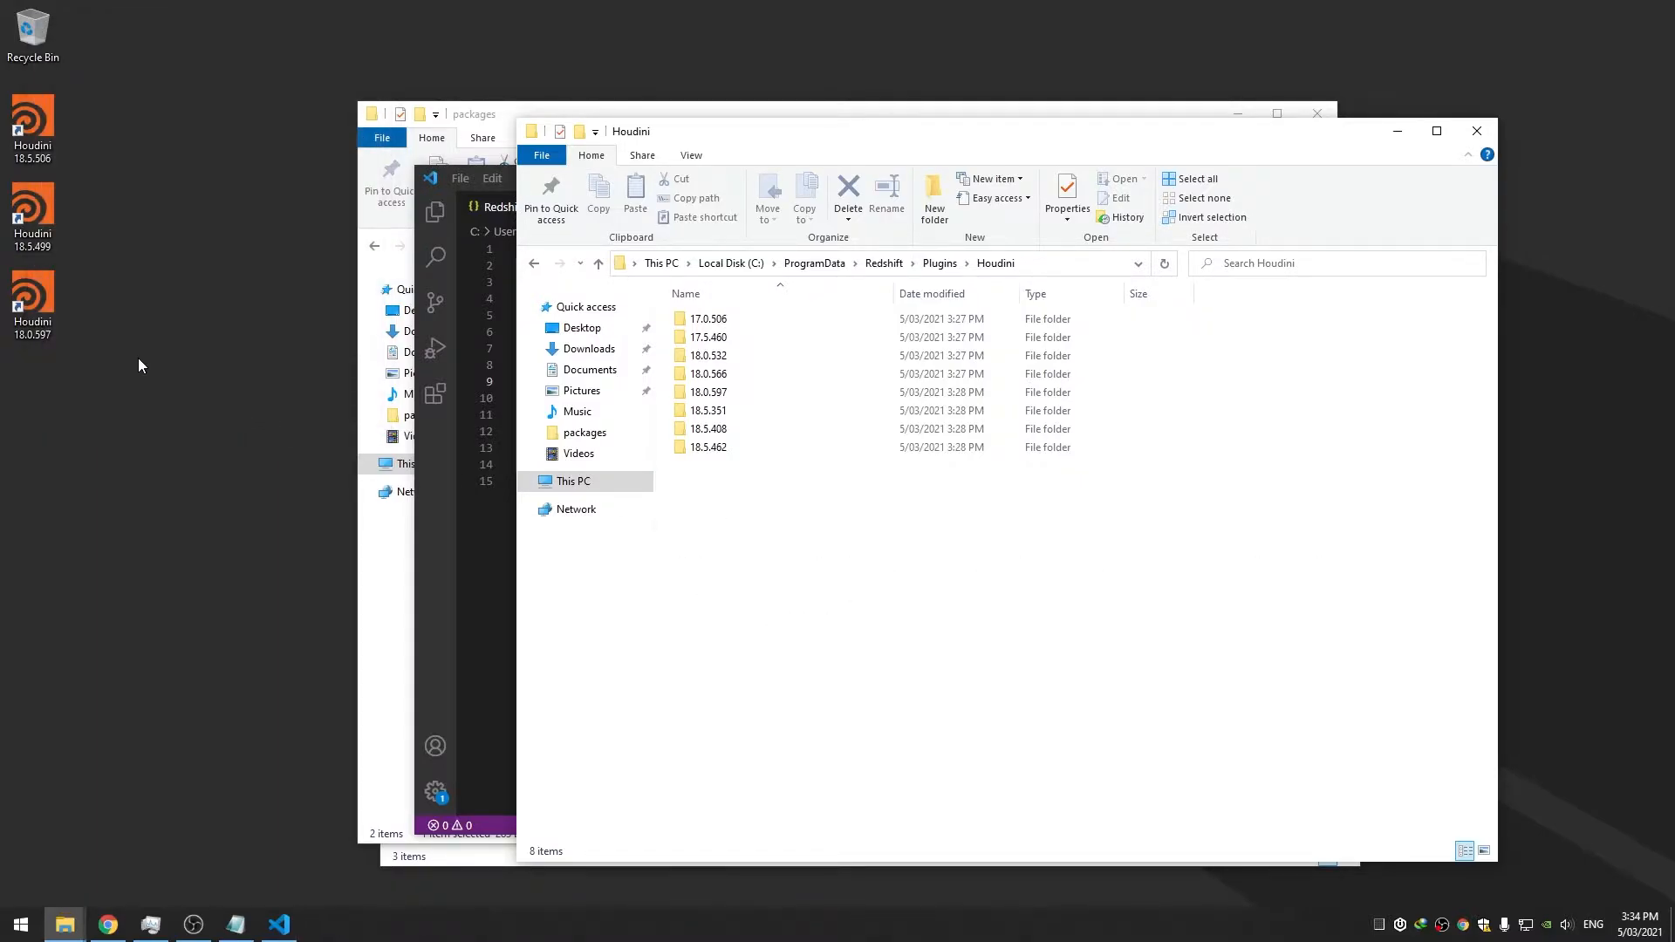
left_click(45, 334)
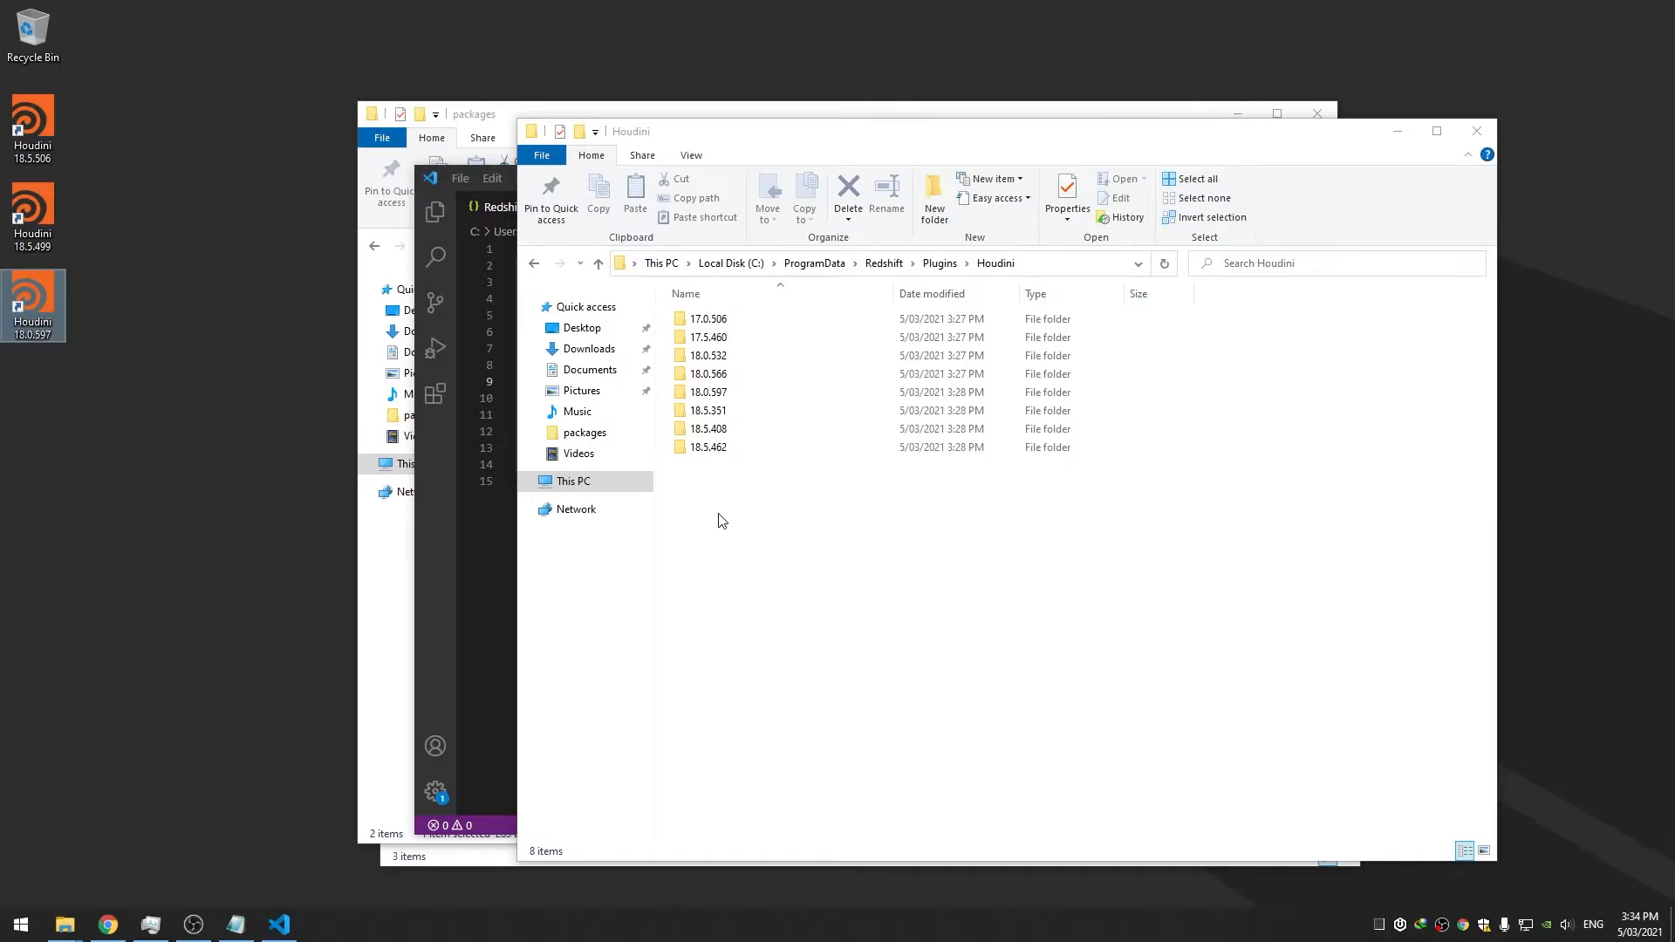
left_click(108, 925)
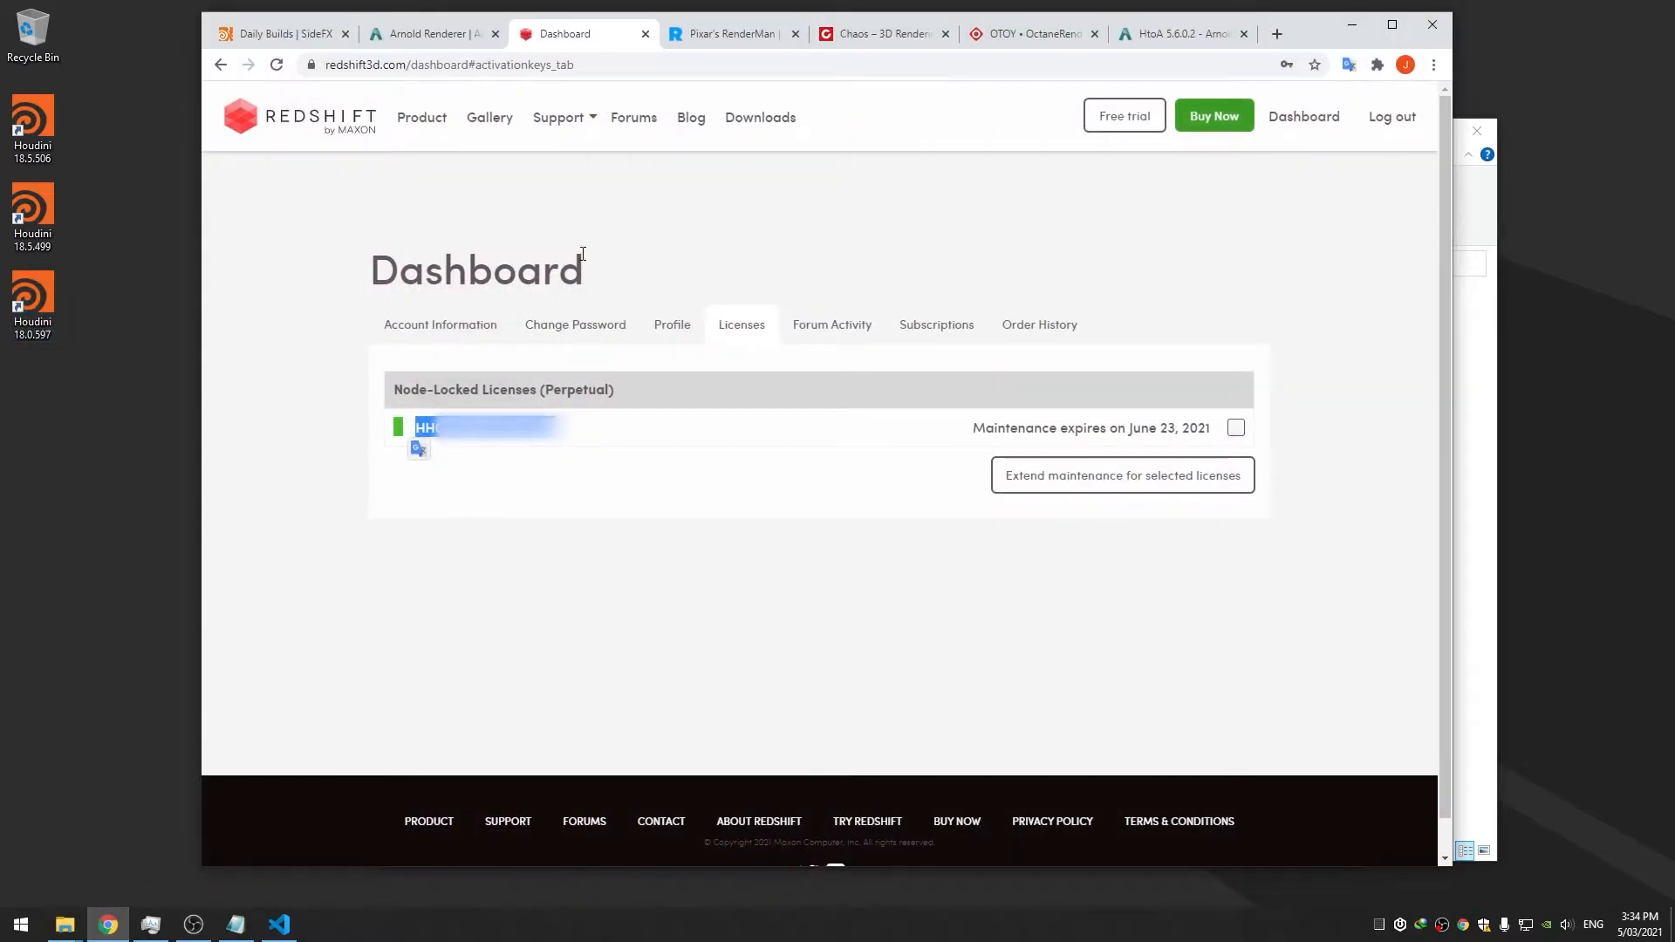
From the Redshift 3.0.39 release announcement, follow the link to the Houdini/Solaris custom builds thread
left_click(626, 131)
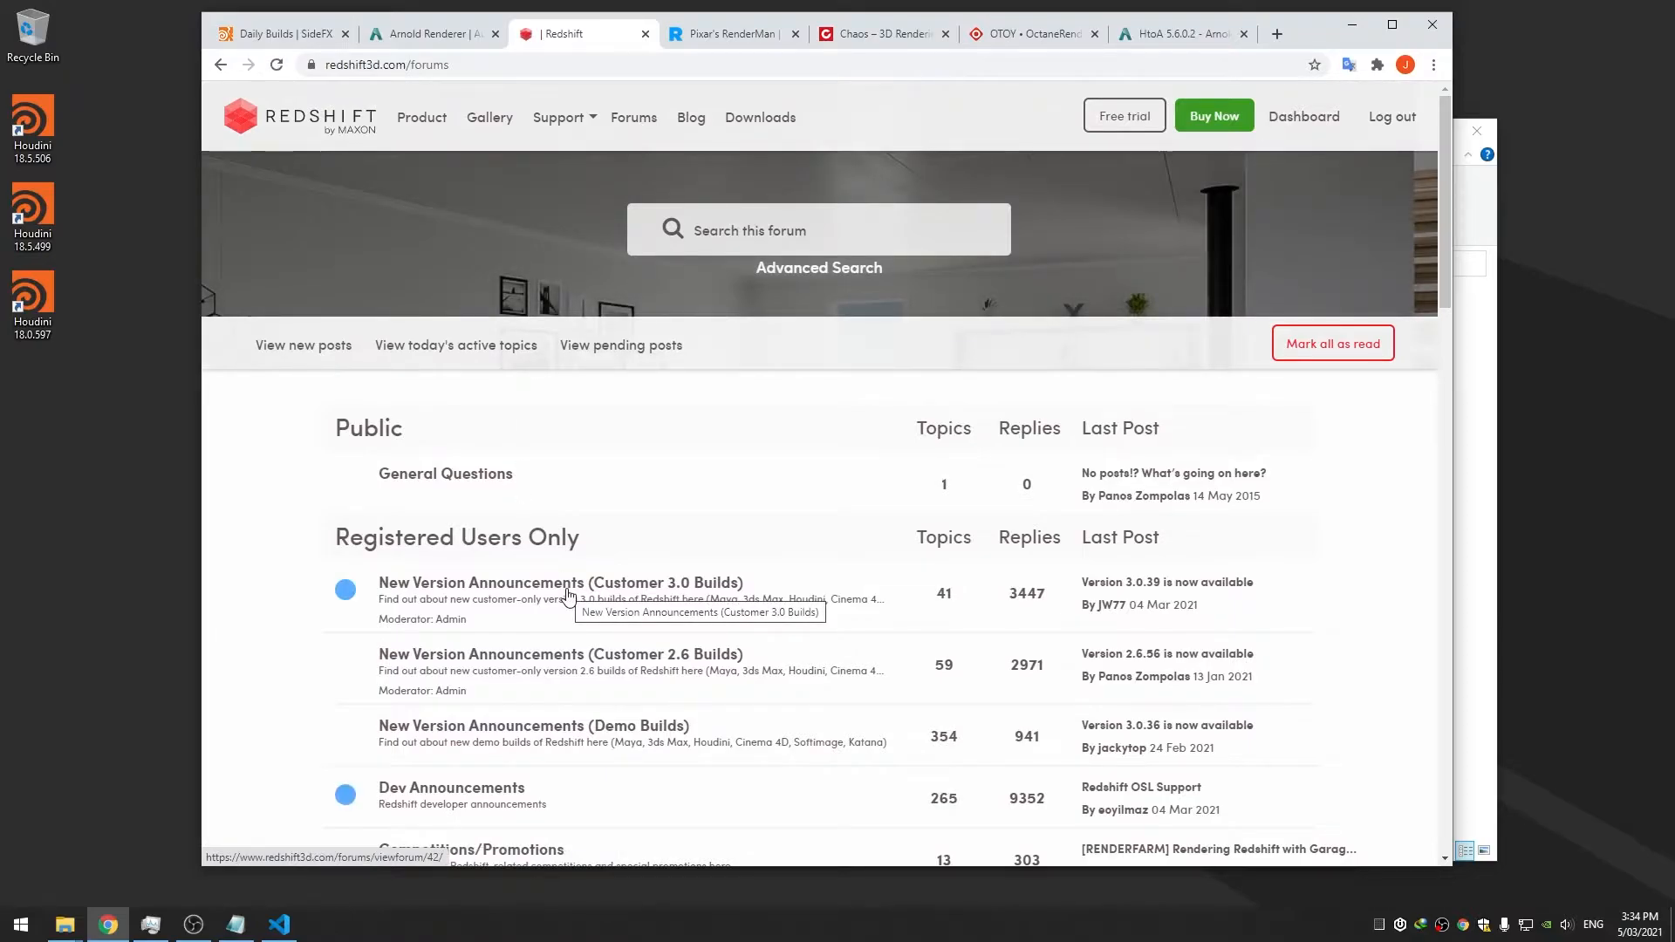
left_click(528, 584)
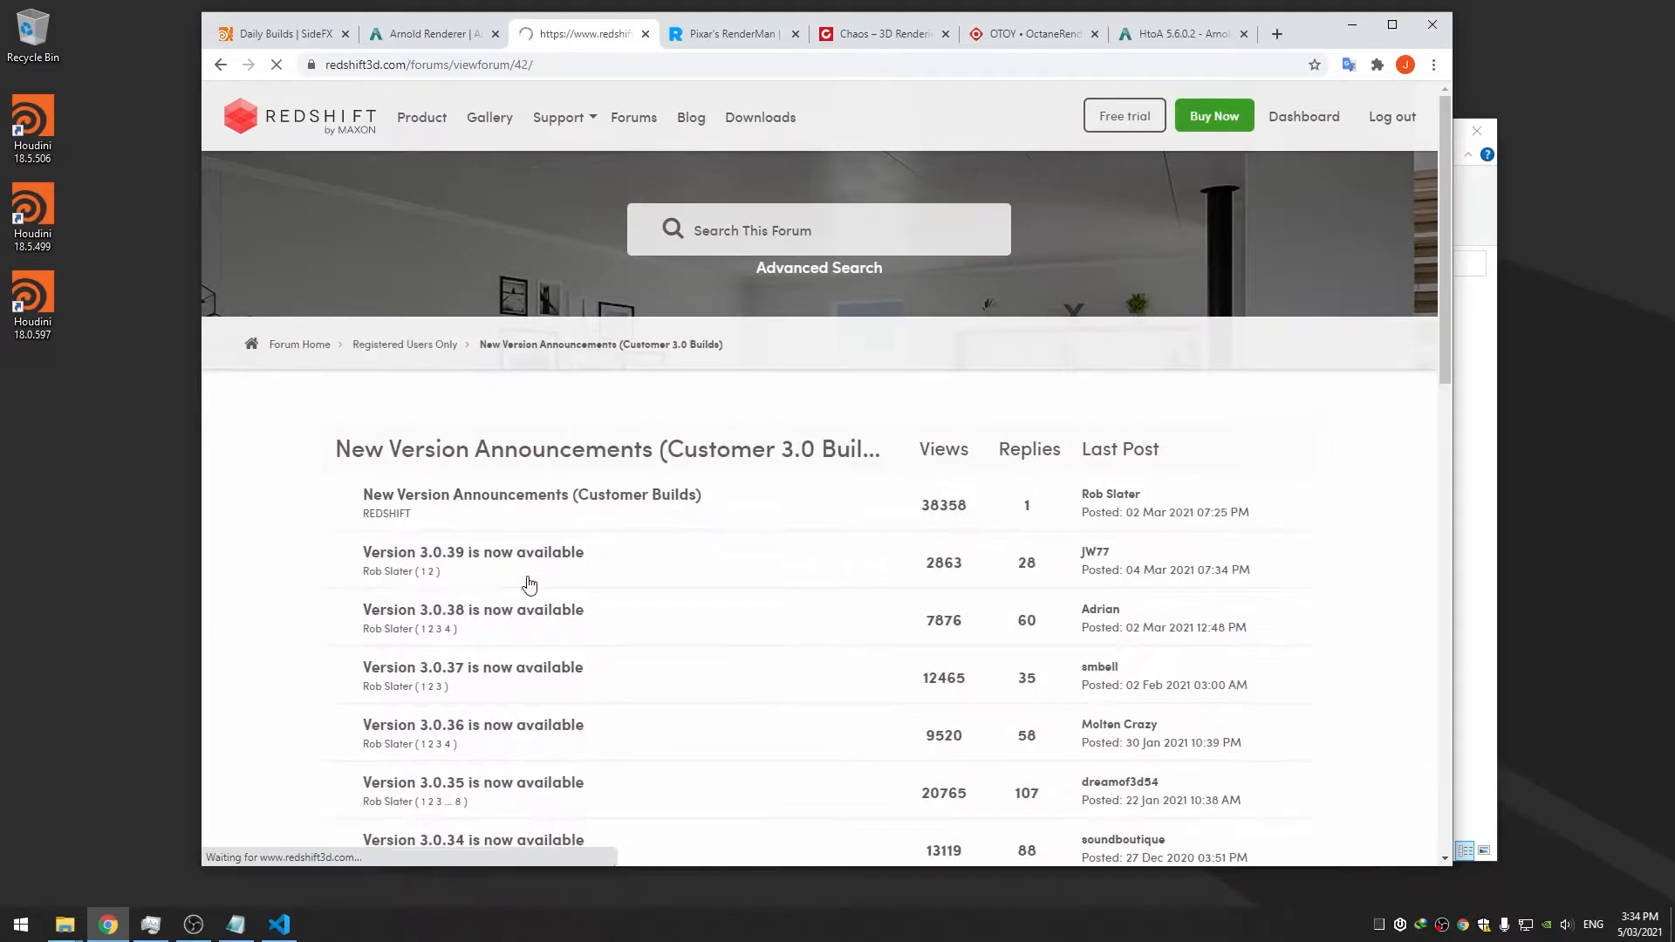
left_click(497, 557)
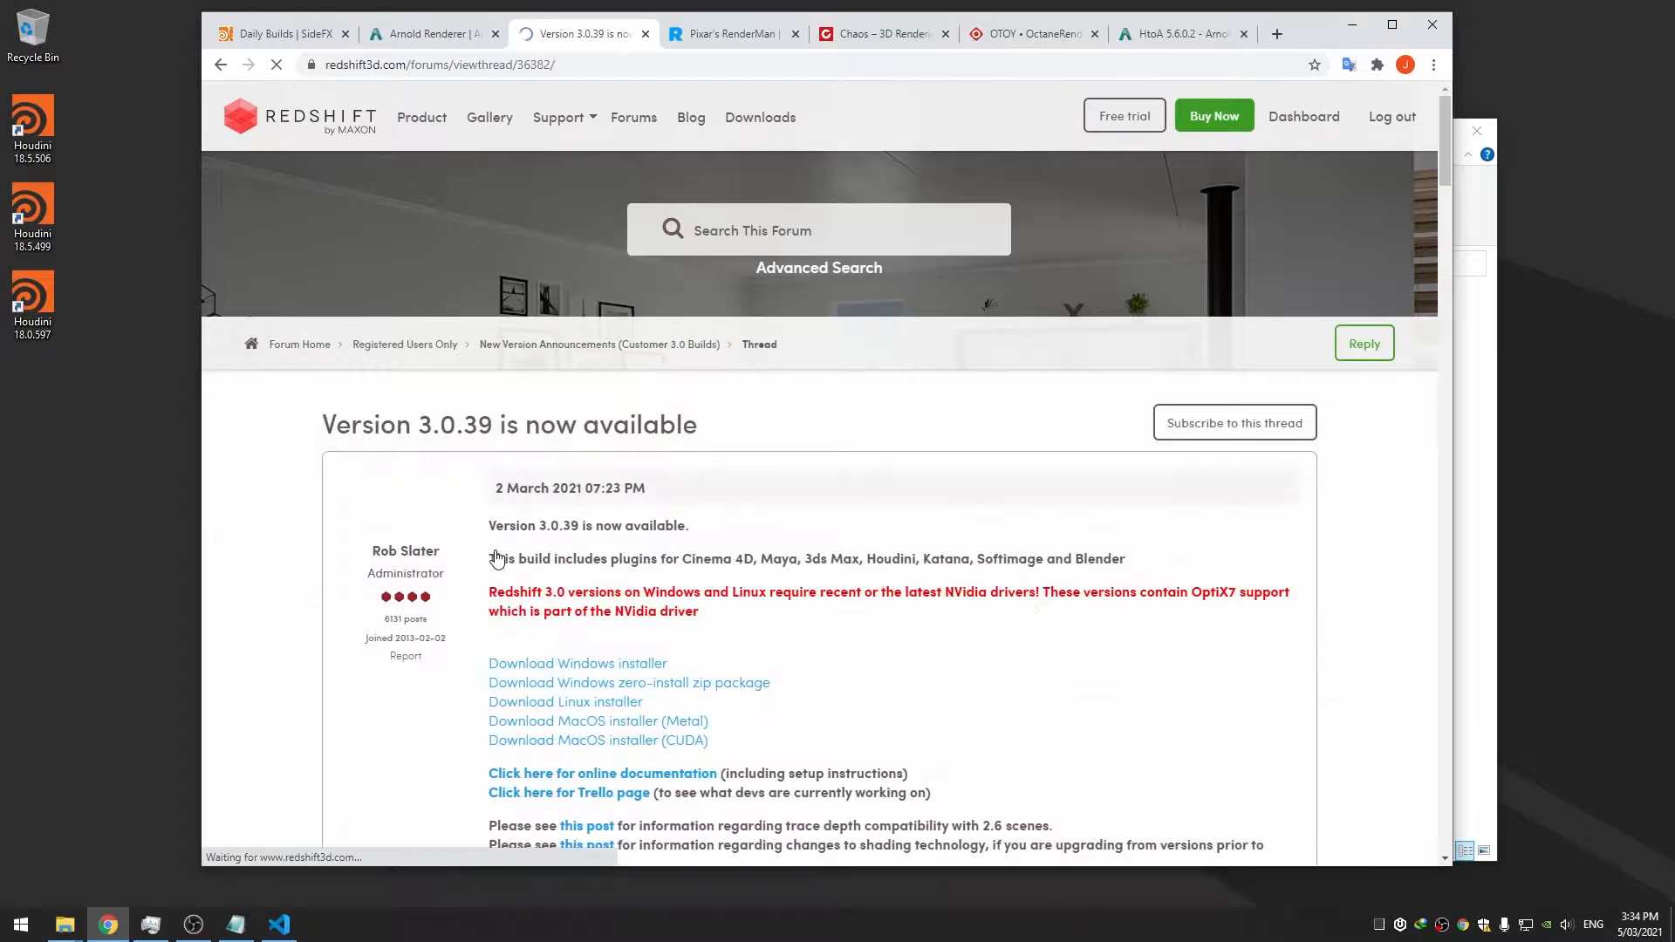
scroll(515, 557, "down", 15)
scroll(521, 555, "down", 9)
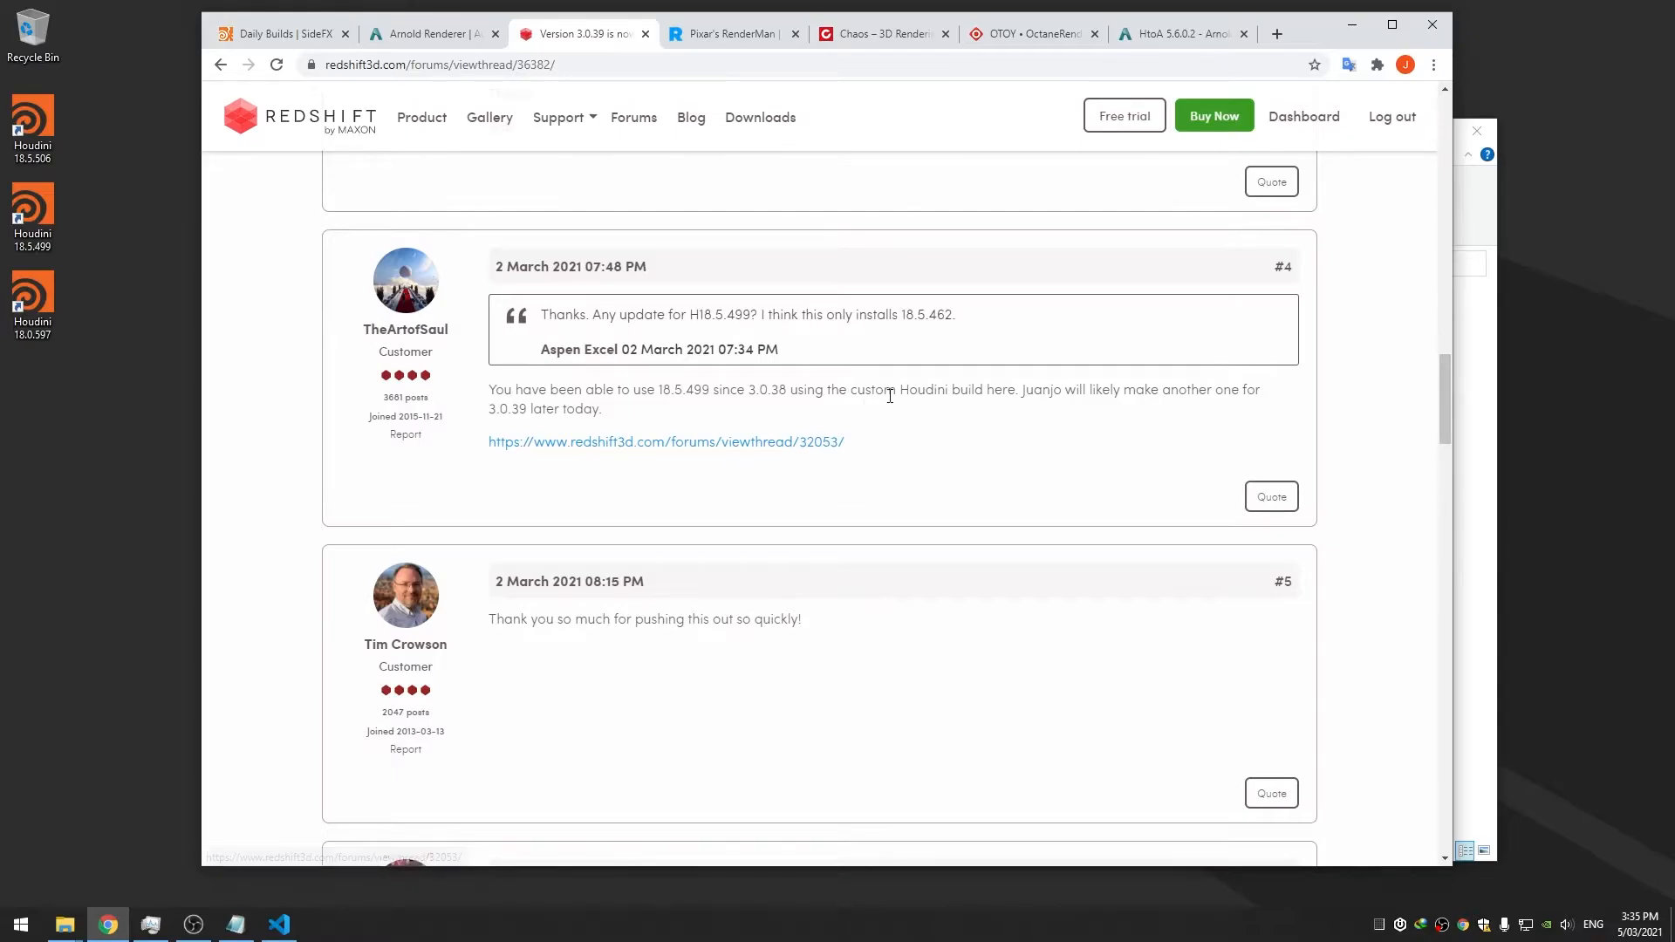
left_click(794, 443)
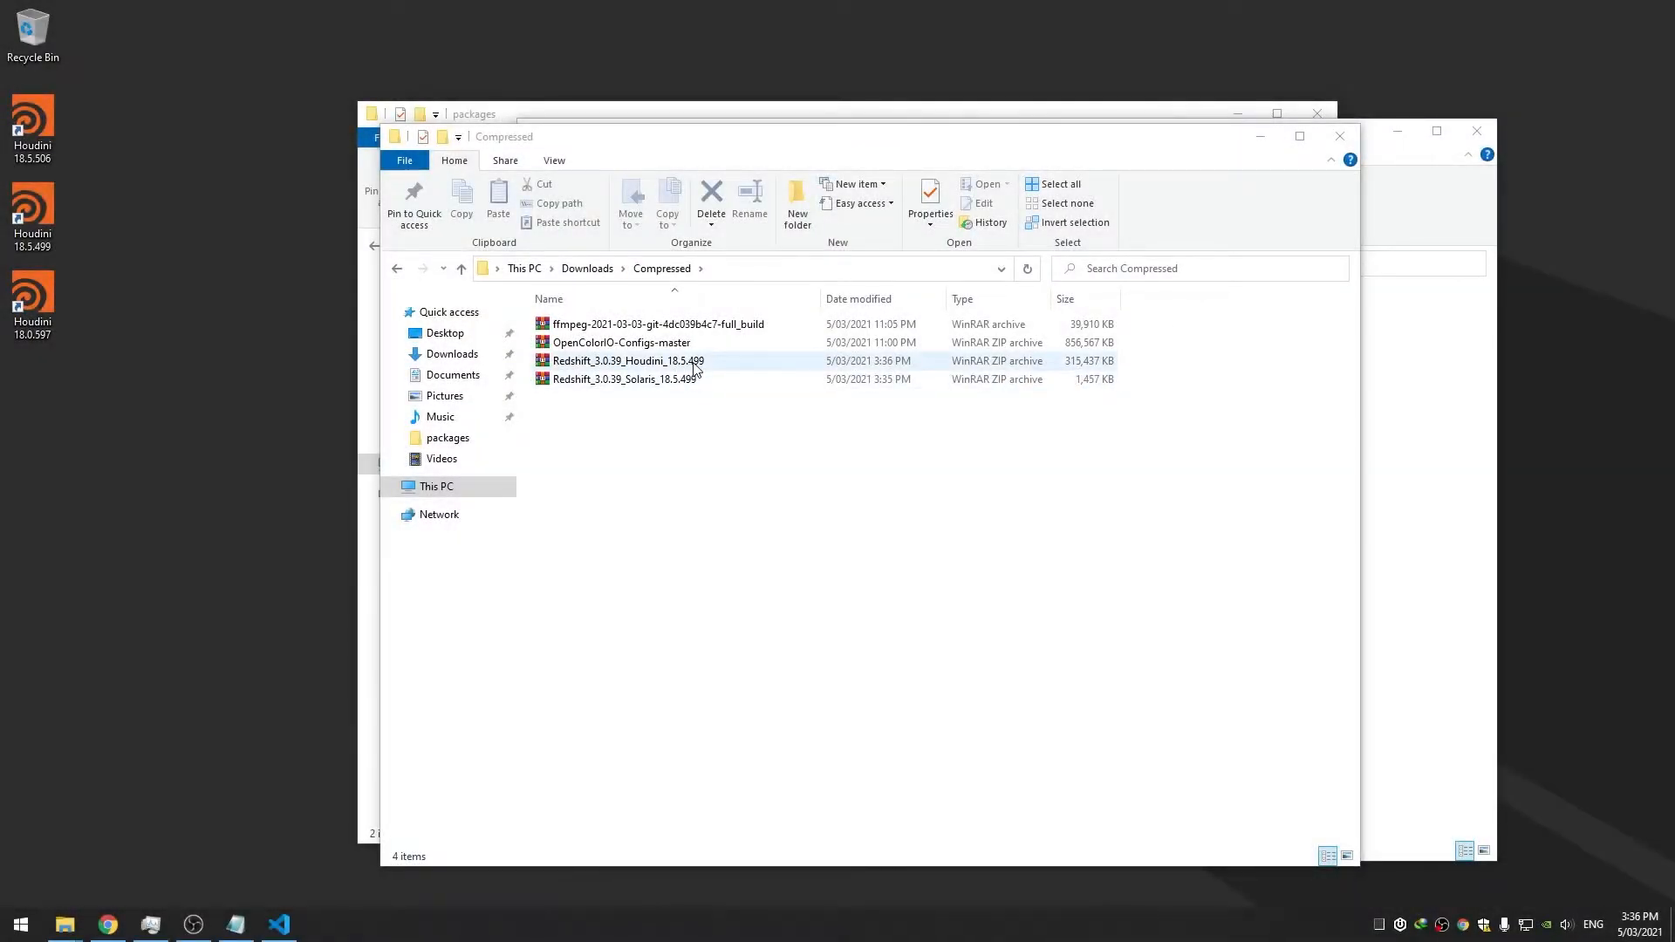
Extract the Solaris folder from the Redshift 3.0.39 Solaris archive into ProgramData\Redshift\Plugins
double_click(637, 380)
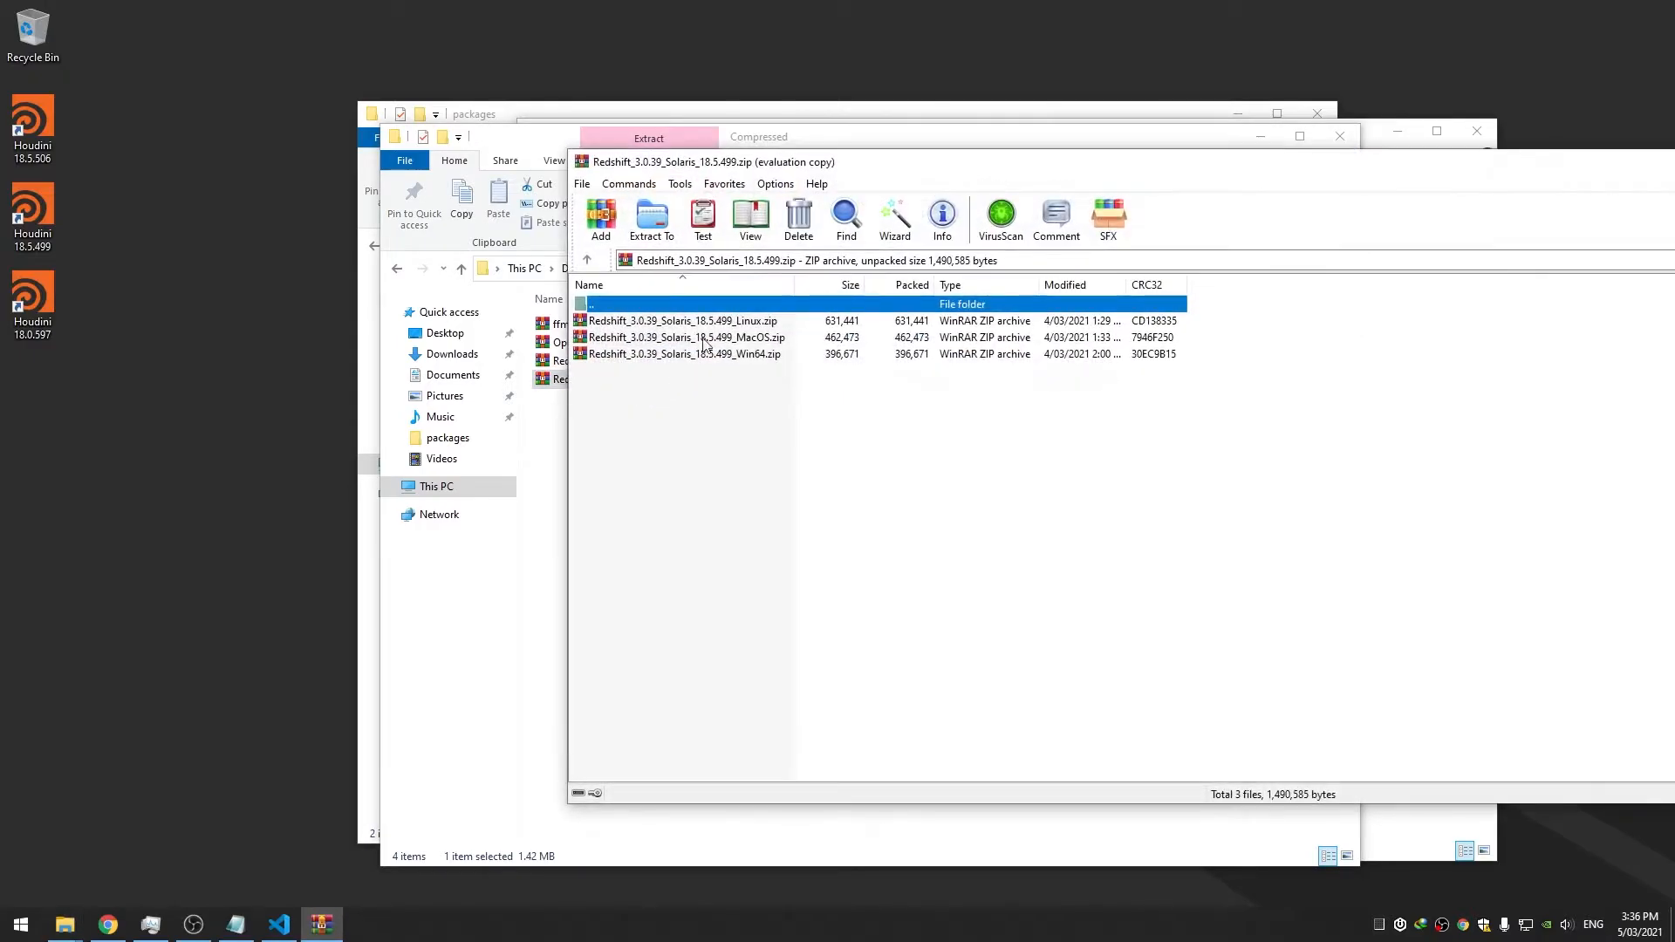
double_click(760, 354)
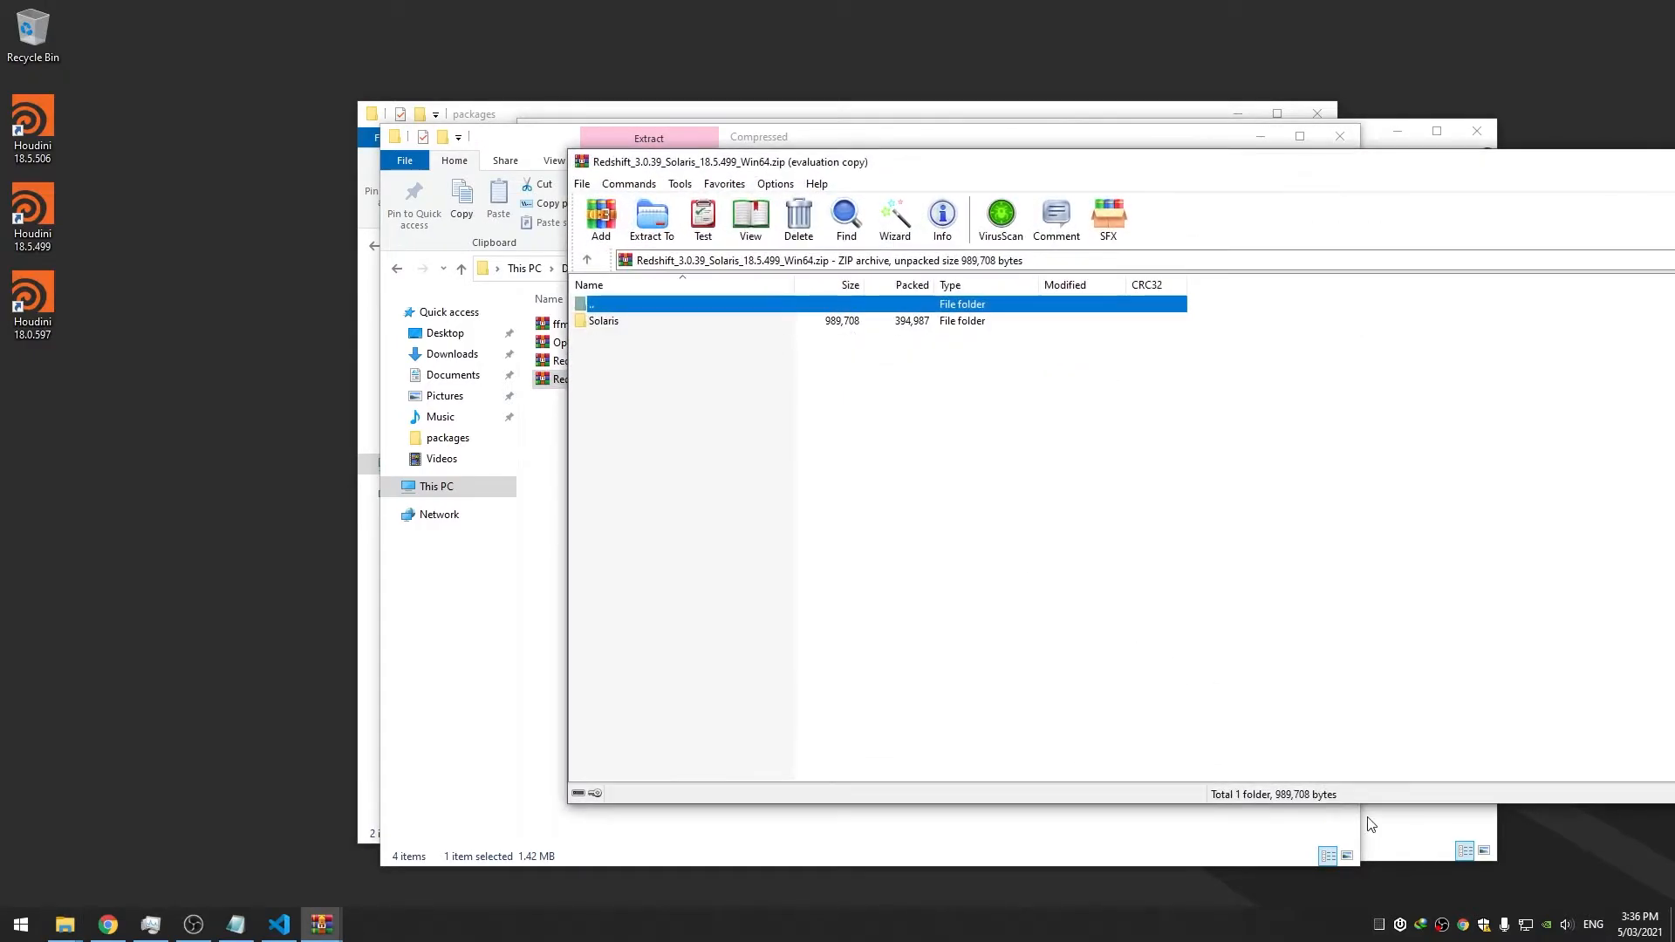
left_click(1412, 832)
left_click(938, 264)
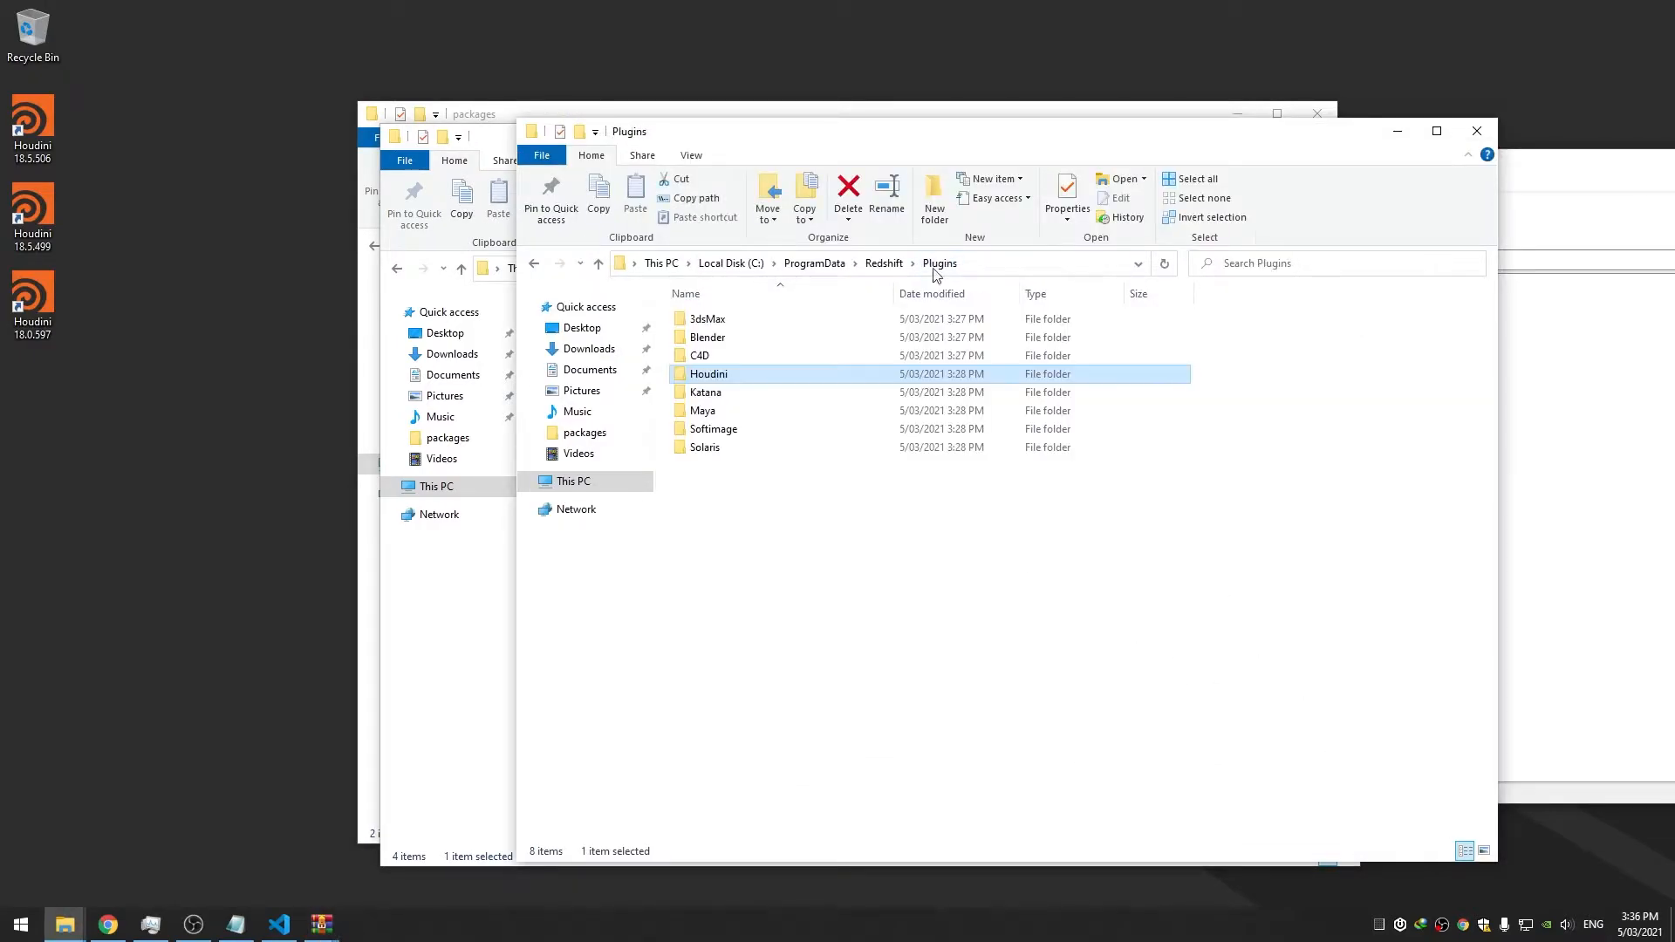
left_click(1514, 434)
left_click_drag(624, 321, 738, 824)
left_click(1562, 401)
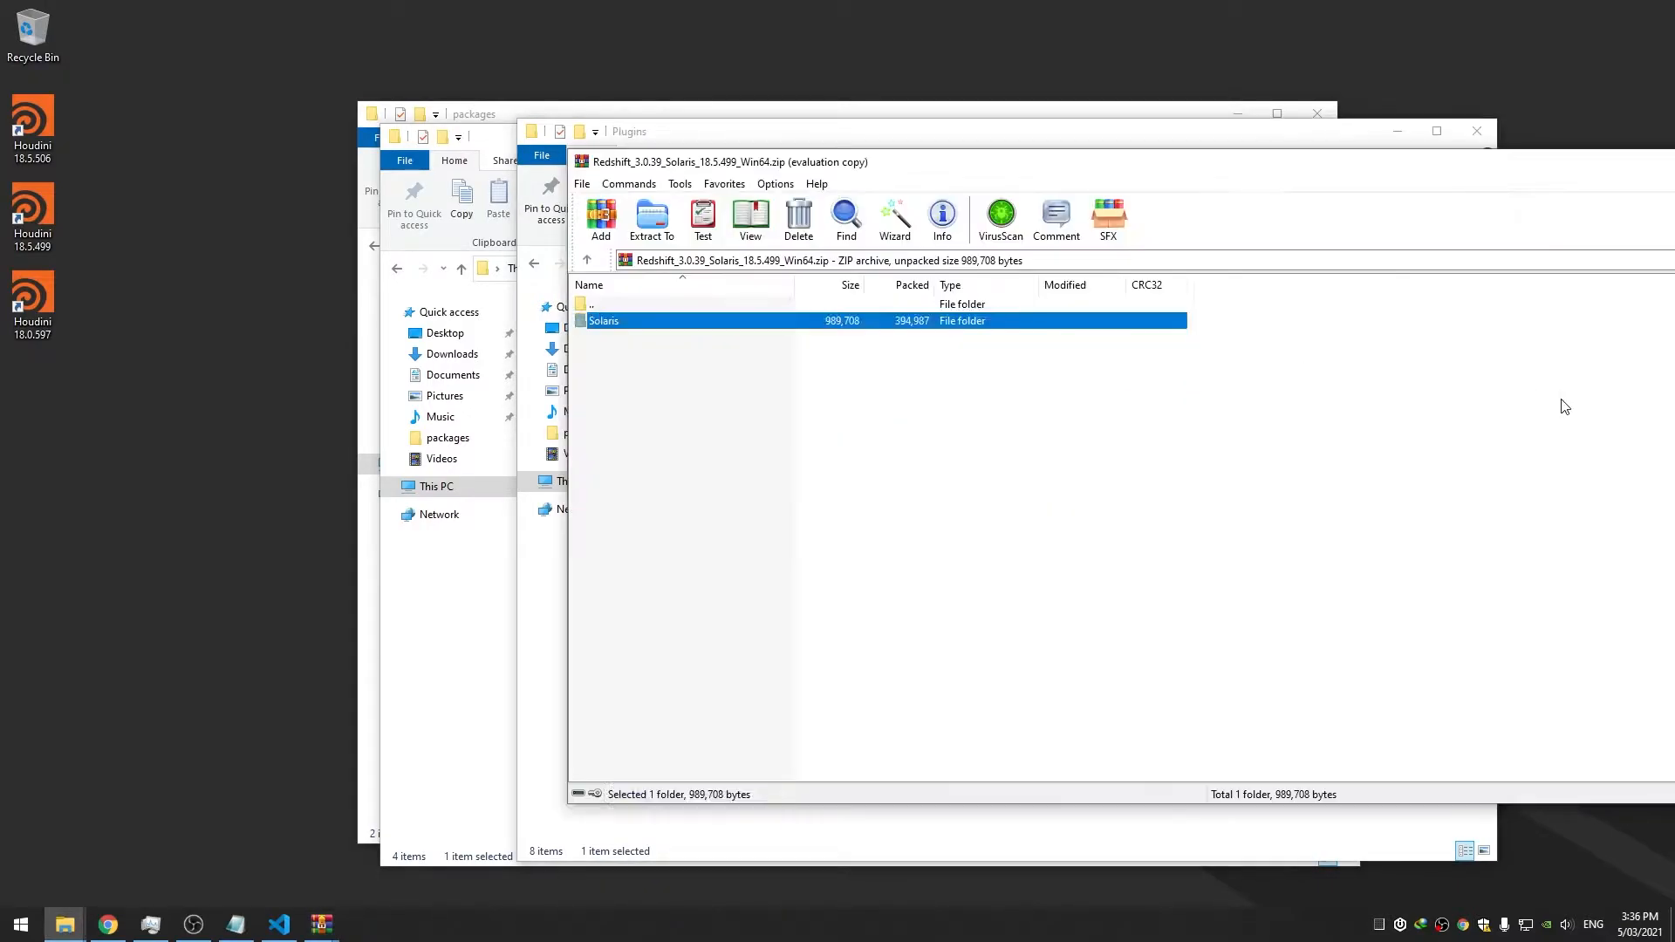
left_click(1255, 135)
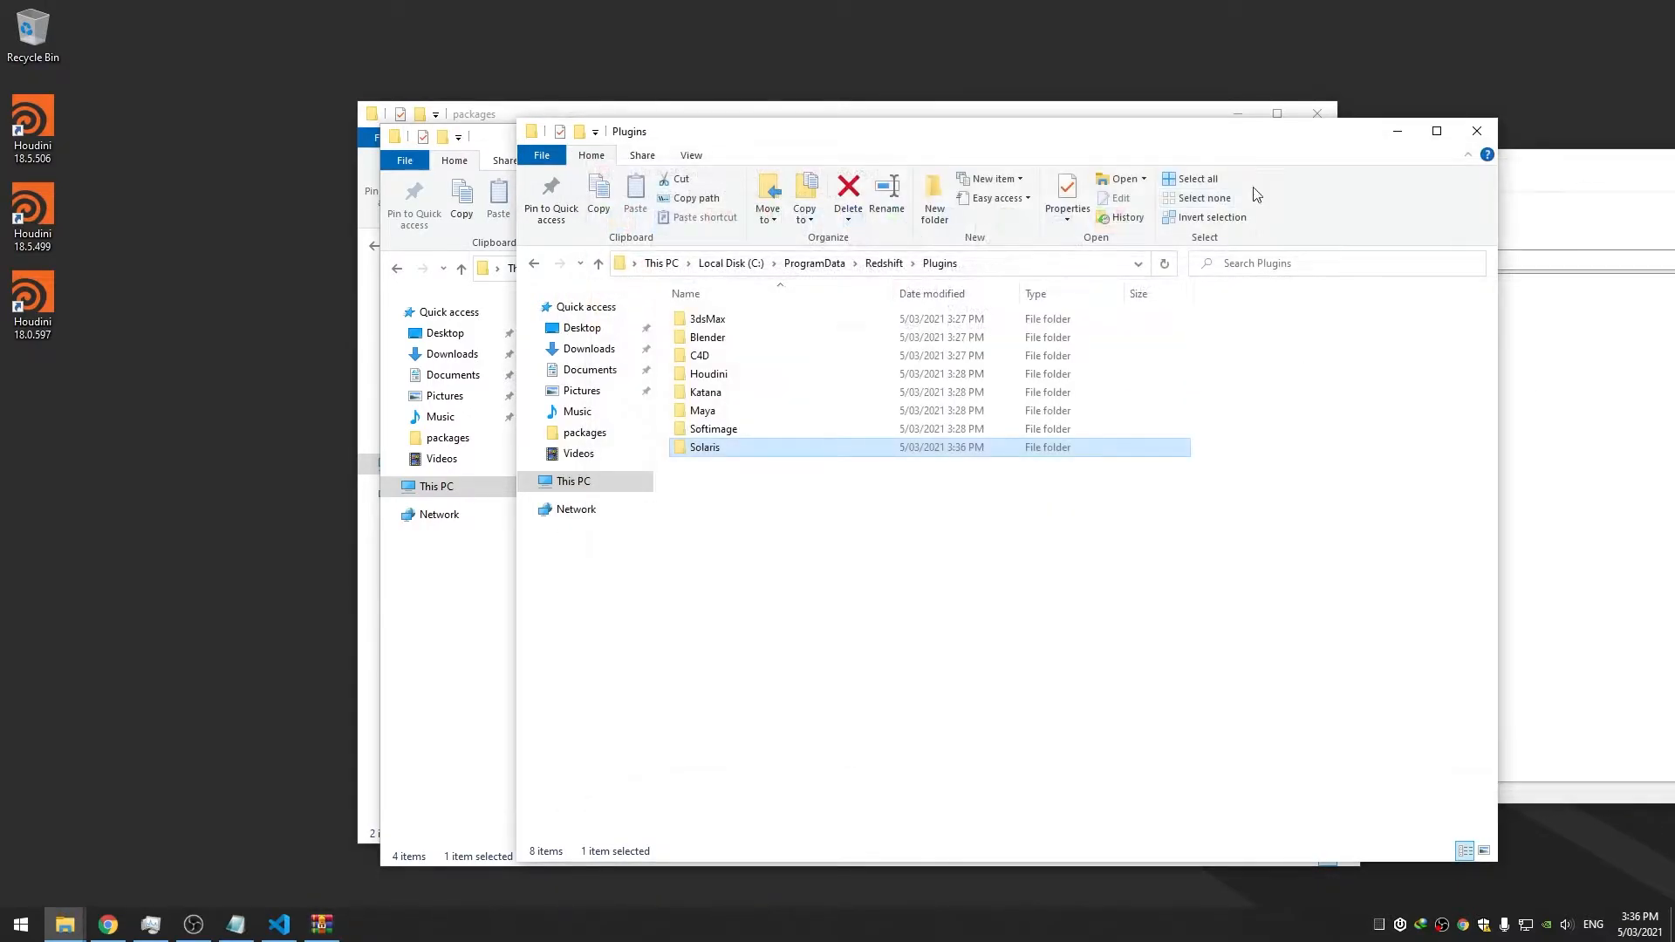
left_click(1511, 317)
key("alt+F4")
Open the Redshift 3.0.39 Houdini 18.5.499 archive alongside Redshift's Plugins\Houdini folder
left_click_drag(629, 137, 770, 132)
left_click(580, 155)
double_click(657, 365)
left_click_drag(1440, 129, 931, 103)
left_click(815, 342)
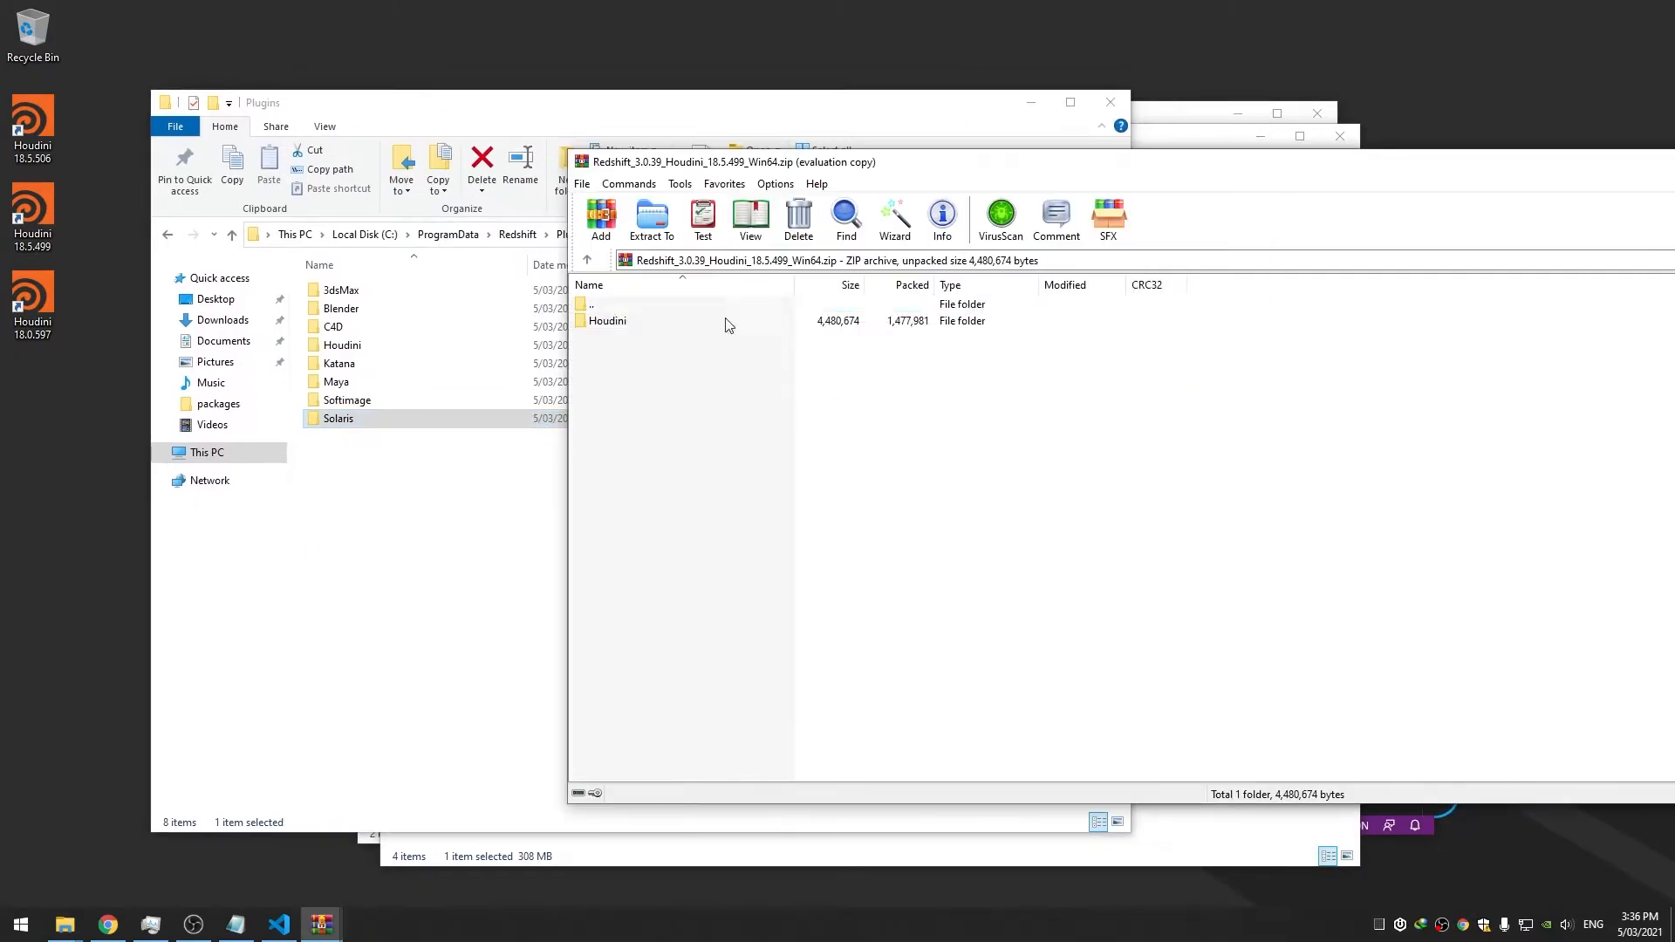
left_click(419, 356)
double_click(406, 348)
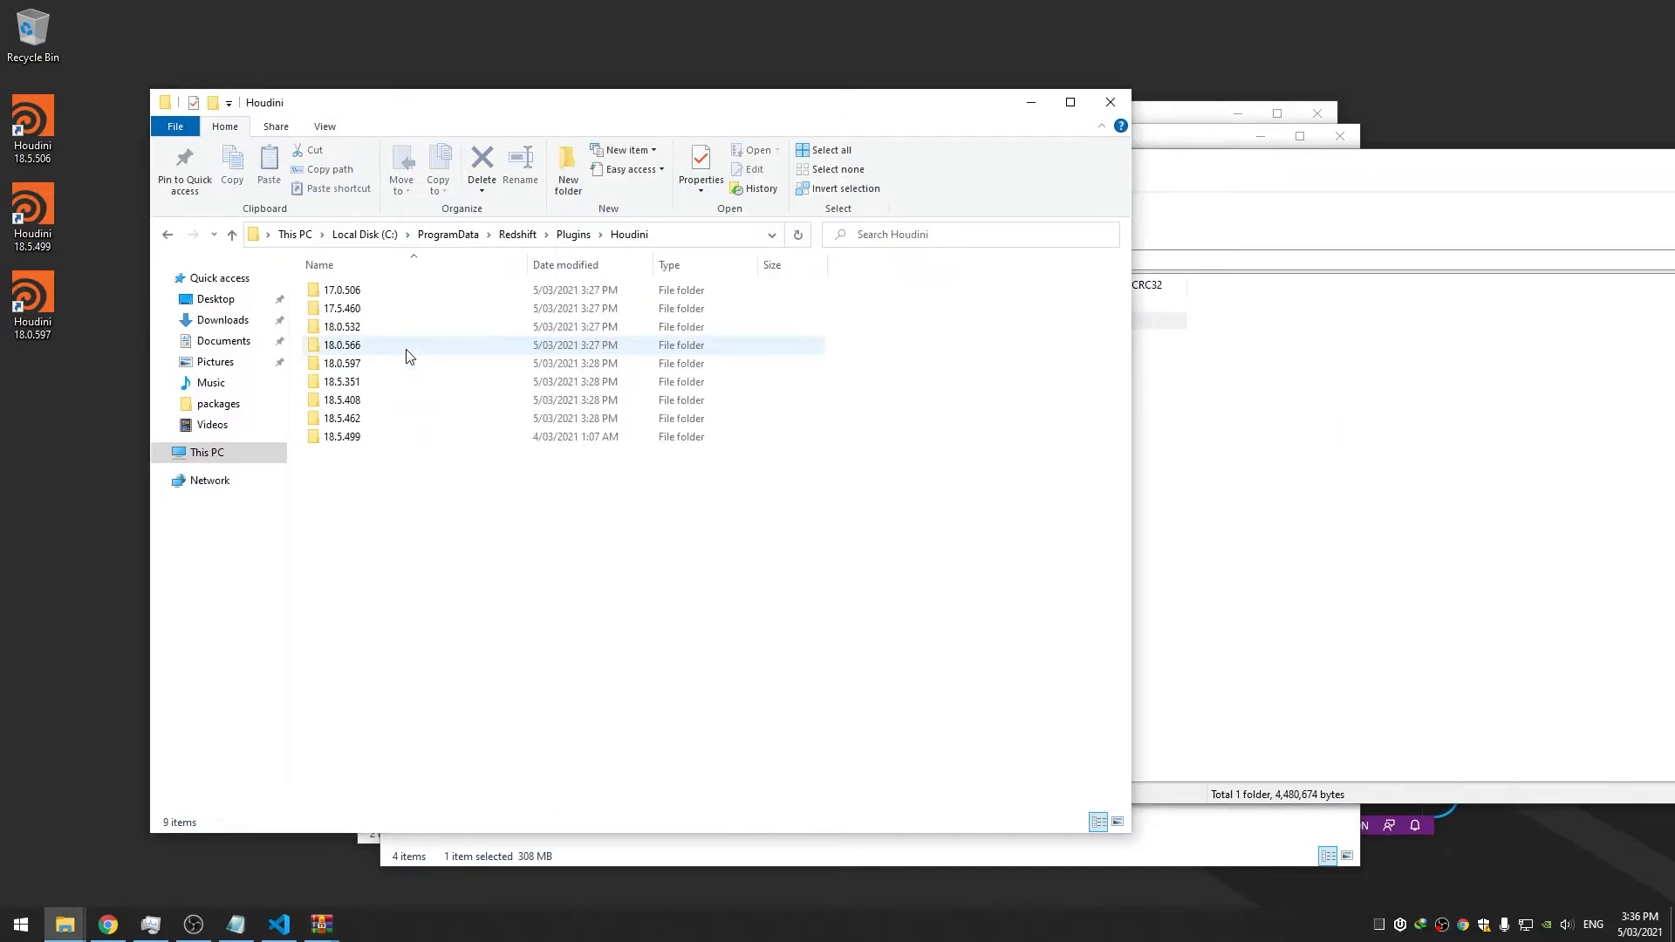
Duplicate the 18.5.499 plugin folder and rename the copy to 18.5.506
left_click(355, 447)
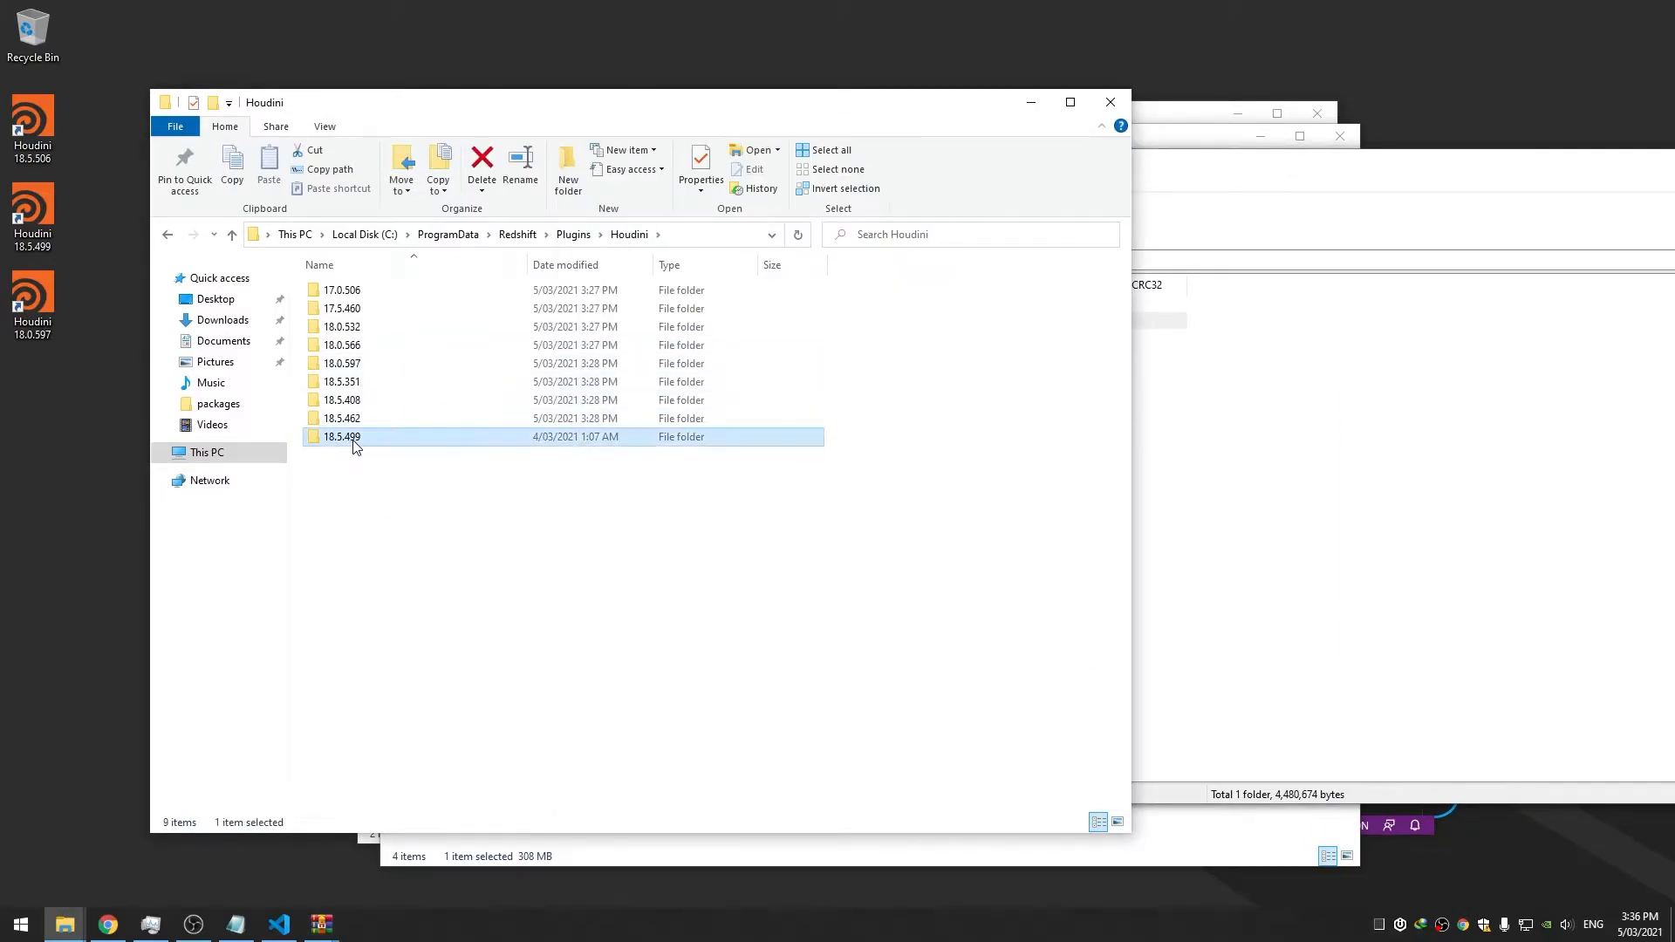
key("ctrl+c")
left_click(480, 499)
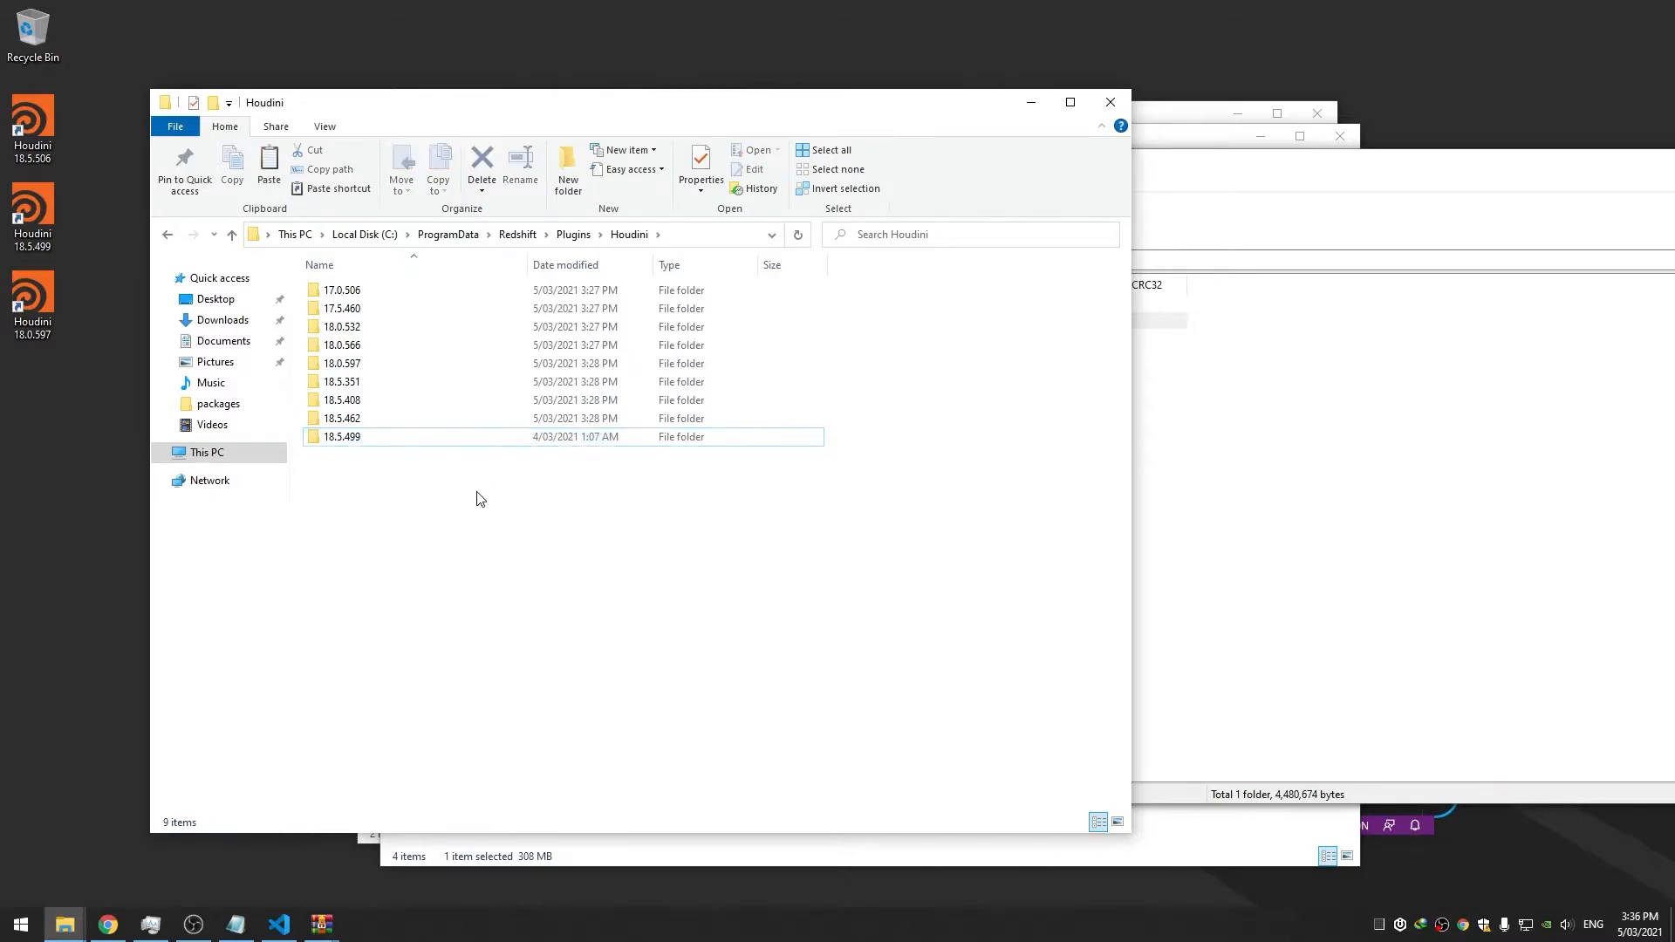
key("ctrl+v")
left_click(364, 461)
left_click_drag(350, 455, 560, 473)
key("BackSpace")
key("BackSpace")
type("506")
key("Return")
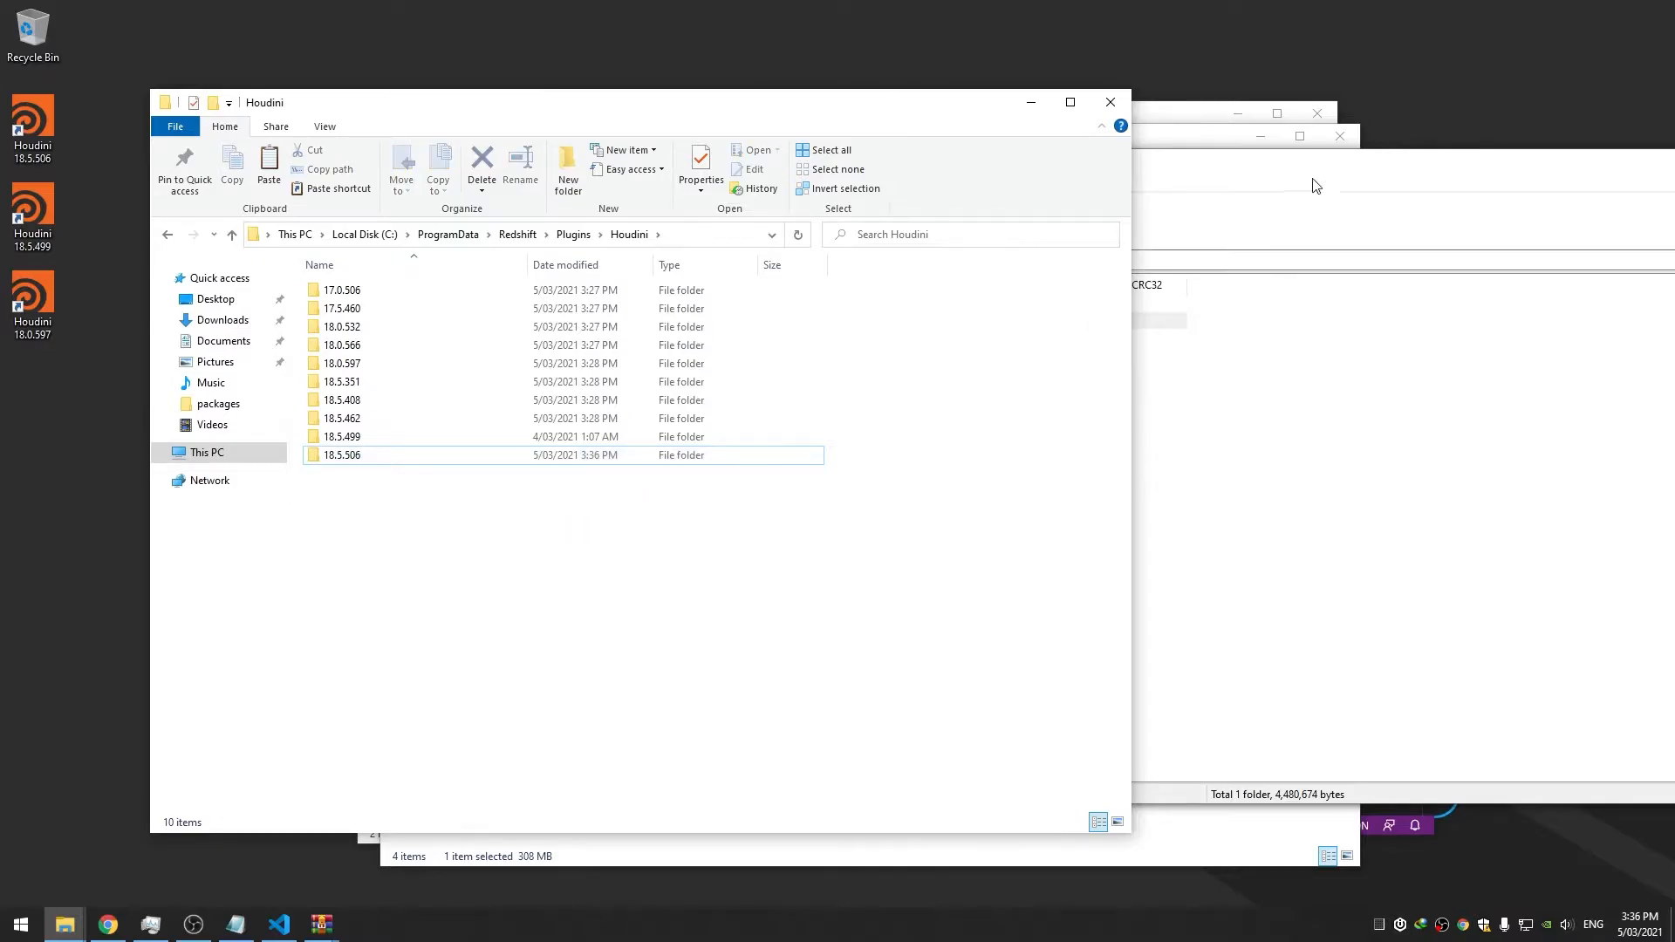
Close the Houdini 18.5.499 archive and bring back the Redshift.json package file
left_click_drag(1313, 178, 770, 172)
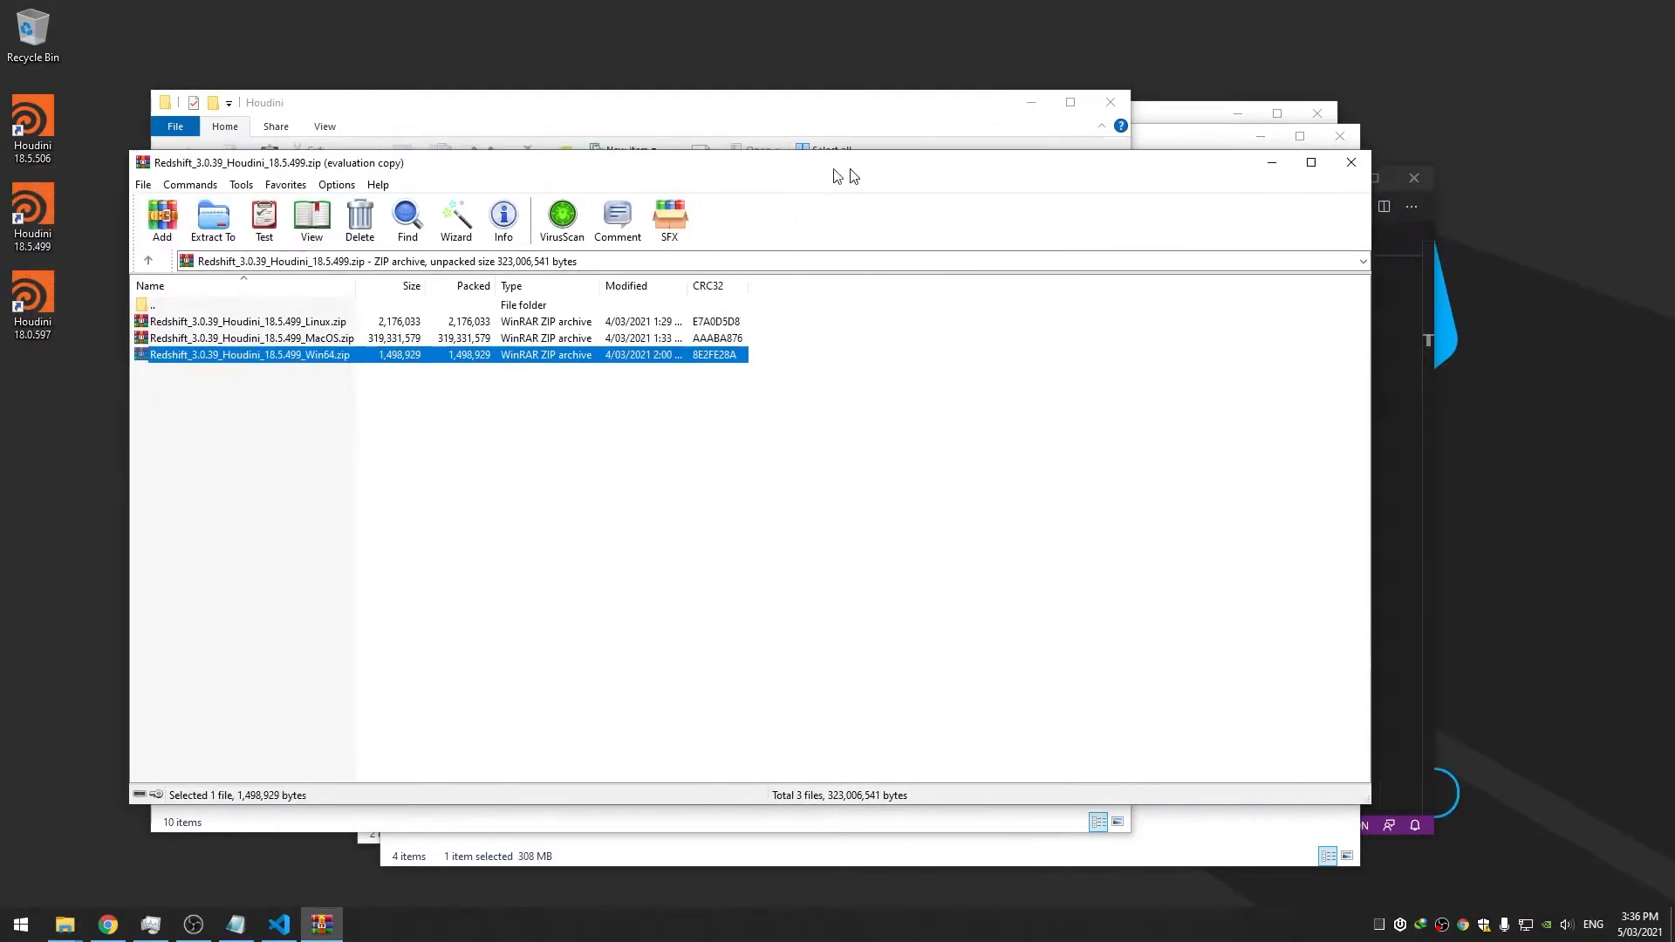
left_click_drag(845, 172, 801, 172)
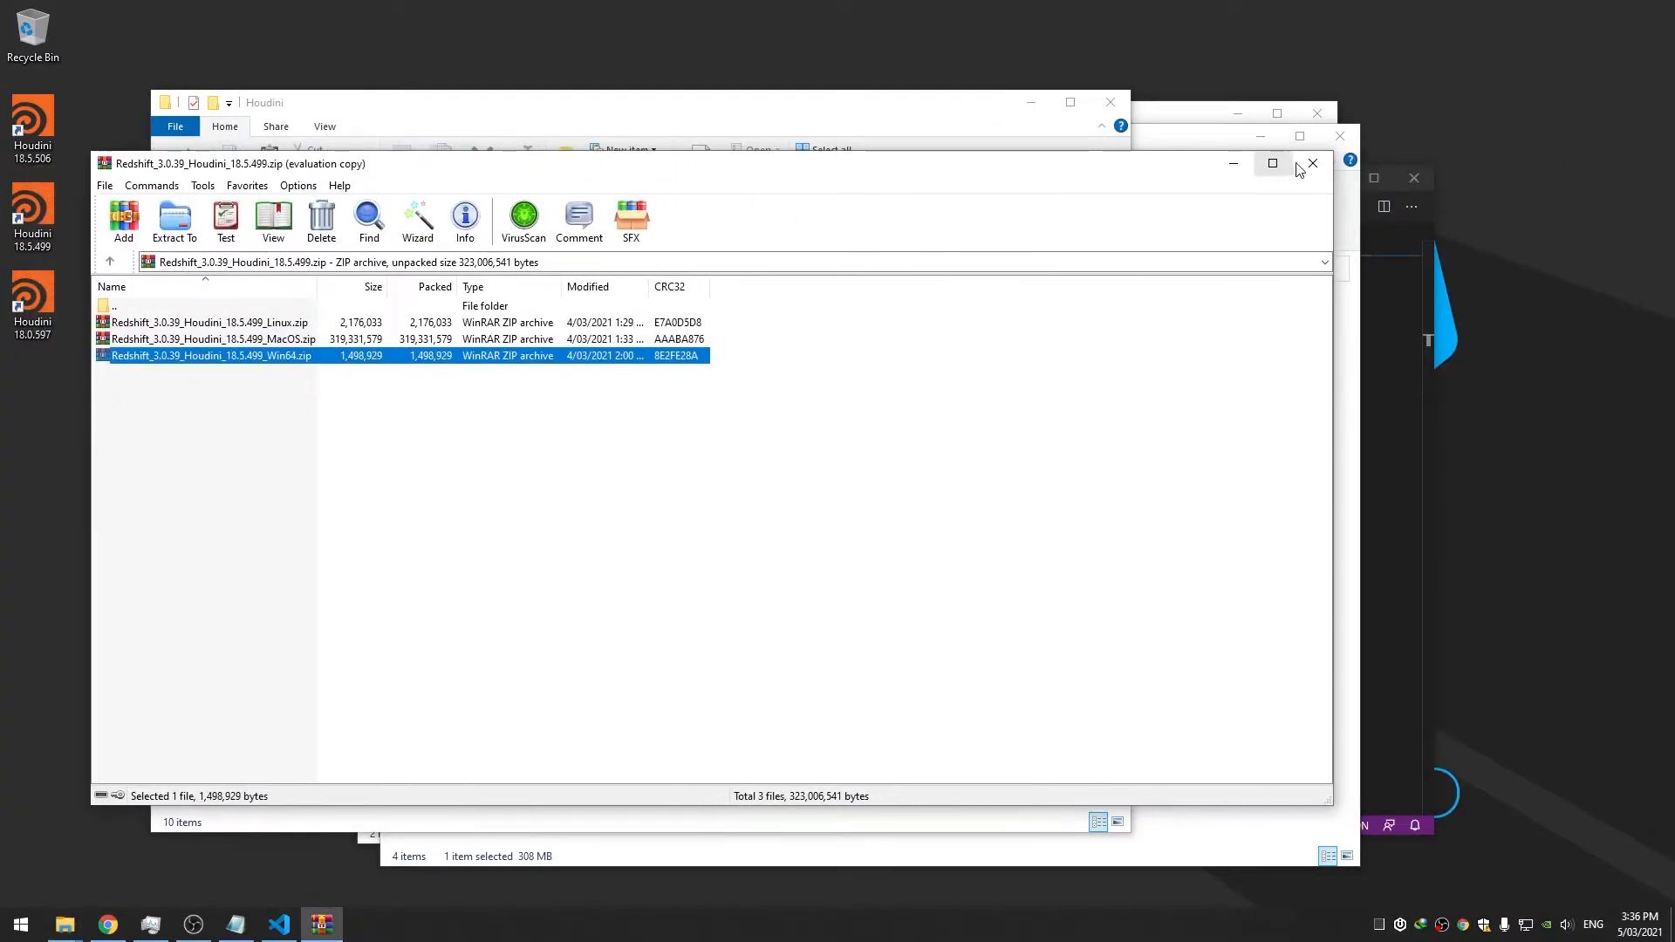
left_click(1422, 160)
left_click(1184, 449)
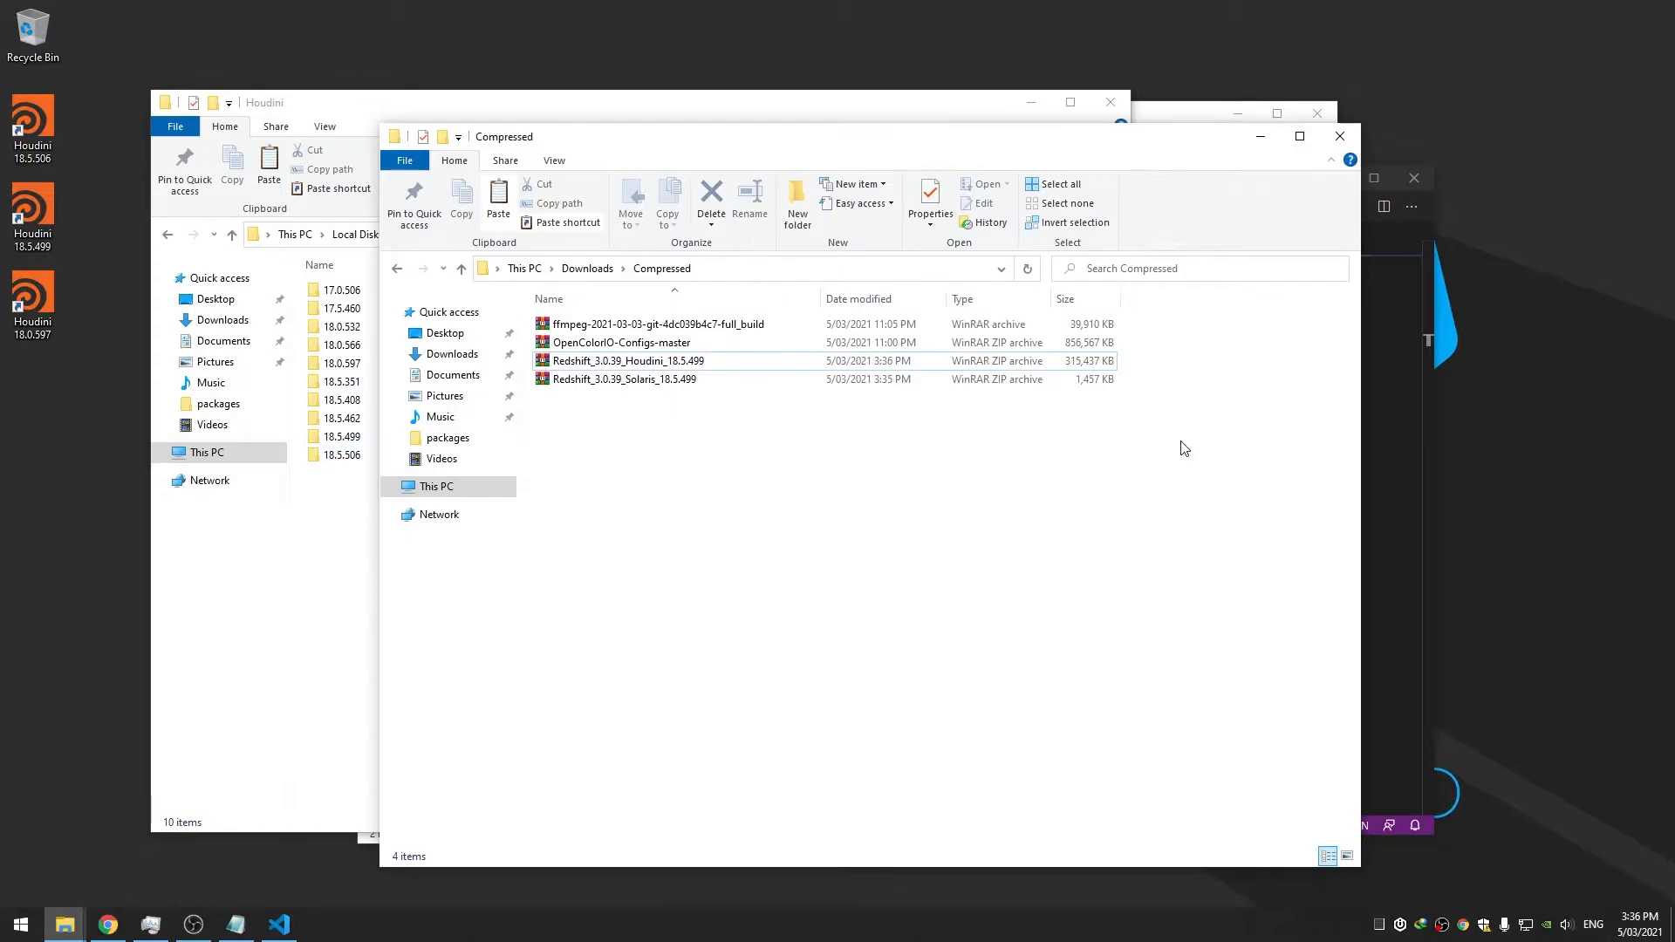
left_click(1375, 467)
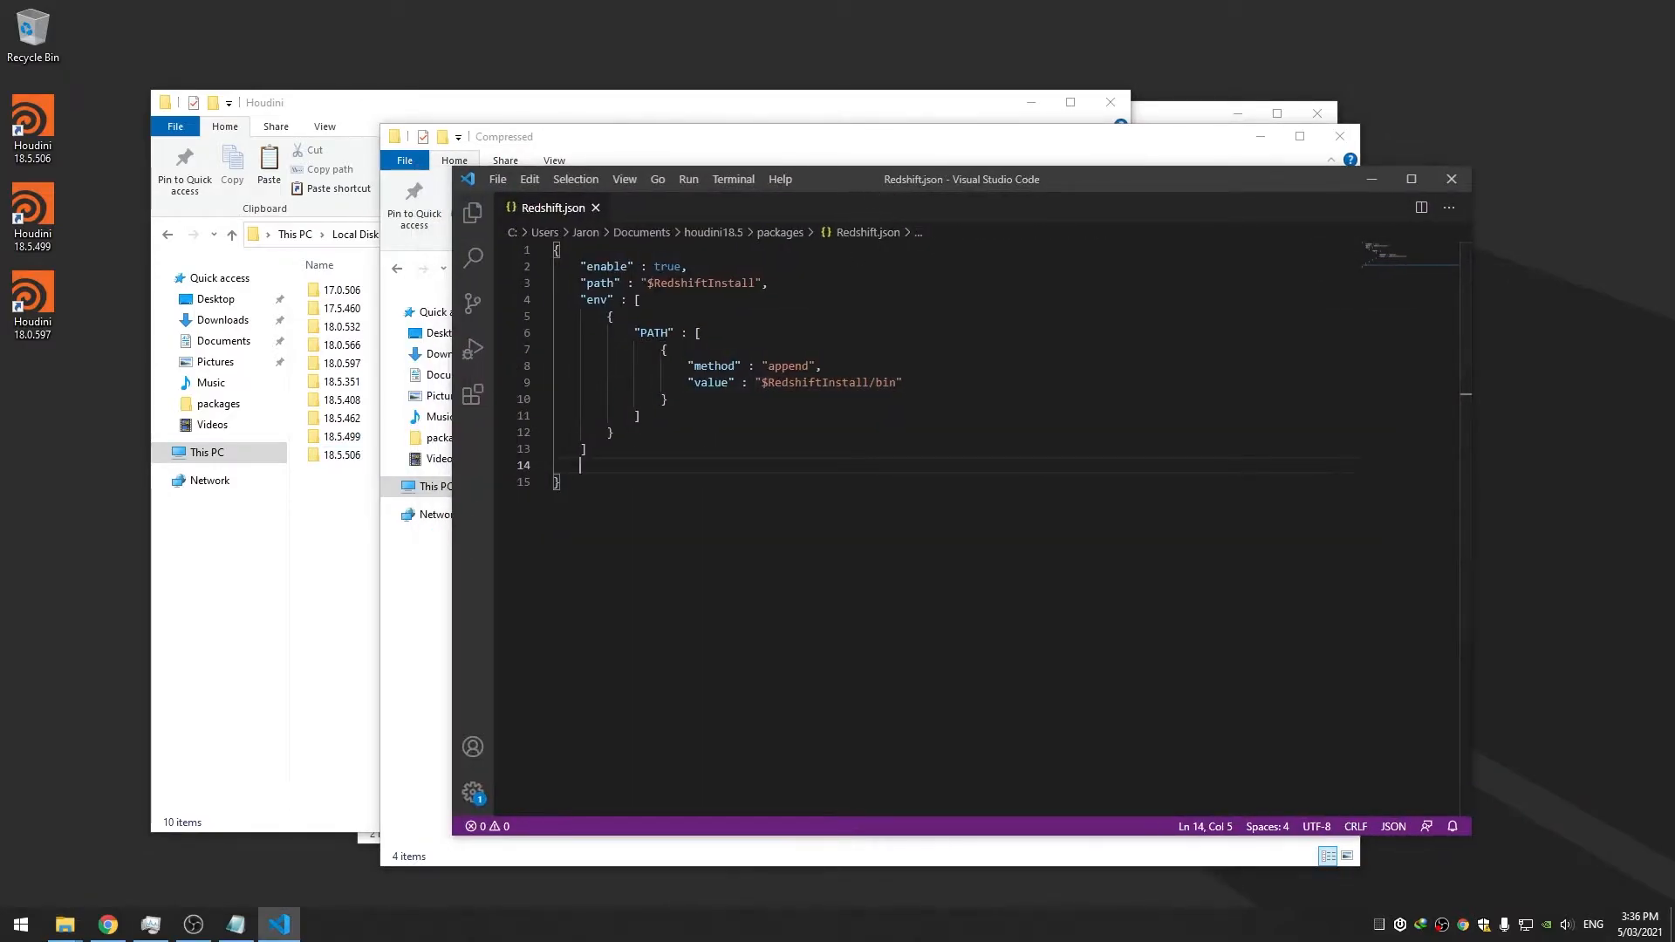
Compare the 18.5.499 and 18.5.506 version folders in Plugins\Houdini
left_click_drag(848, 181, 852, 193)
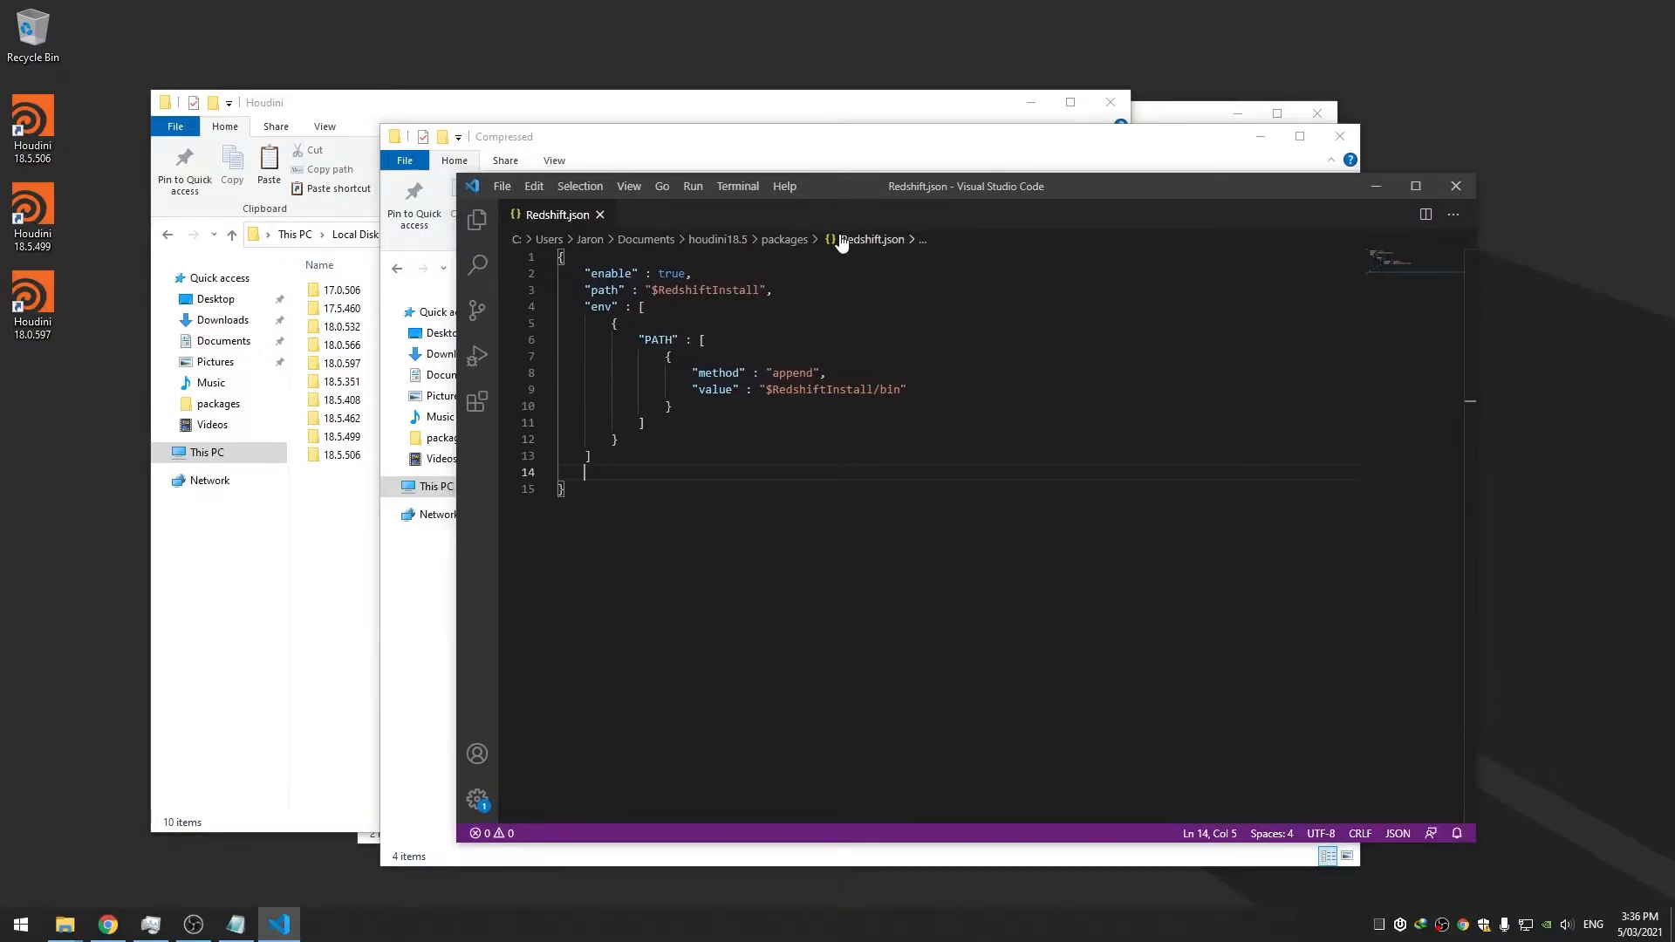
left_click_drag(868, 186, 955, 188)
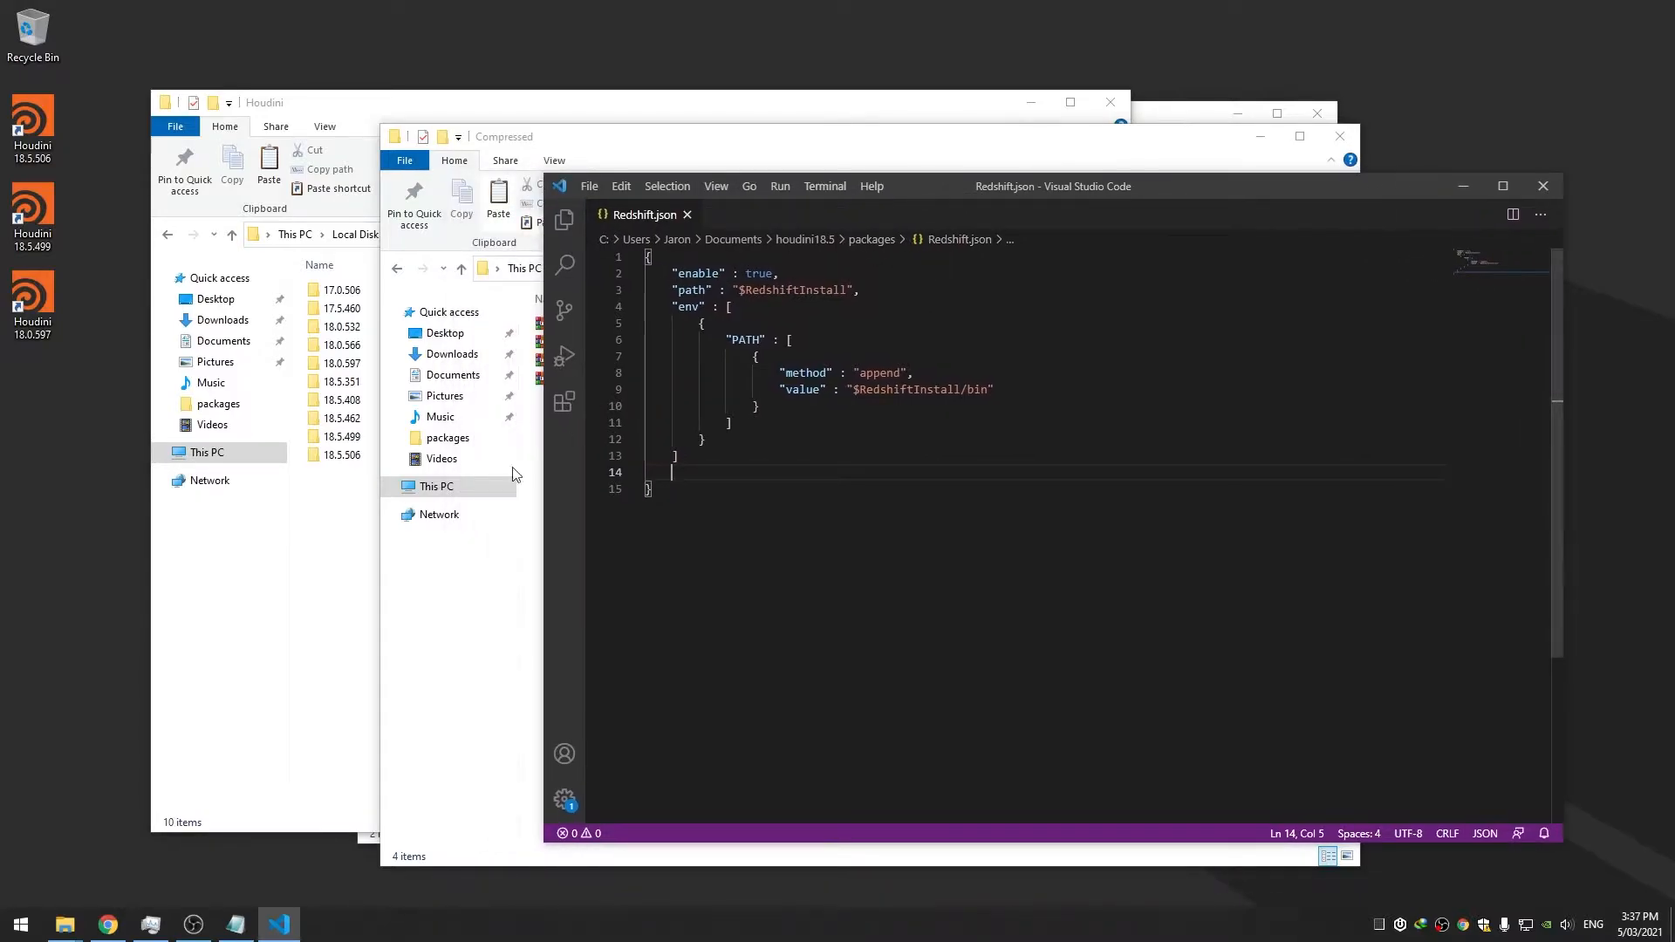
left_click(349, 459)
key("shift+Up")
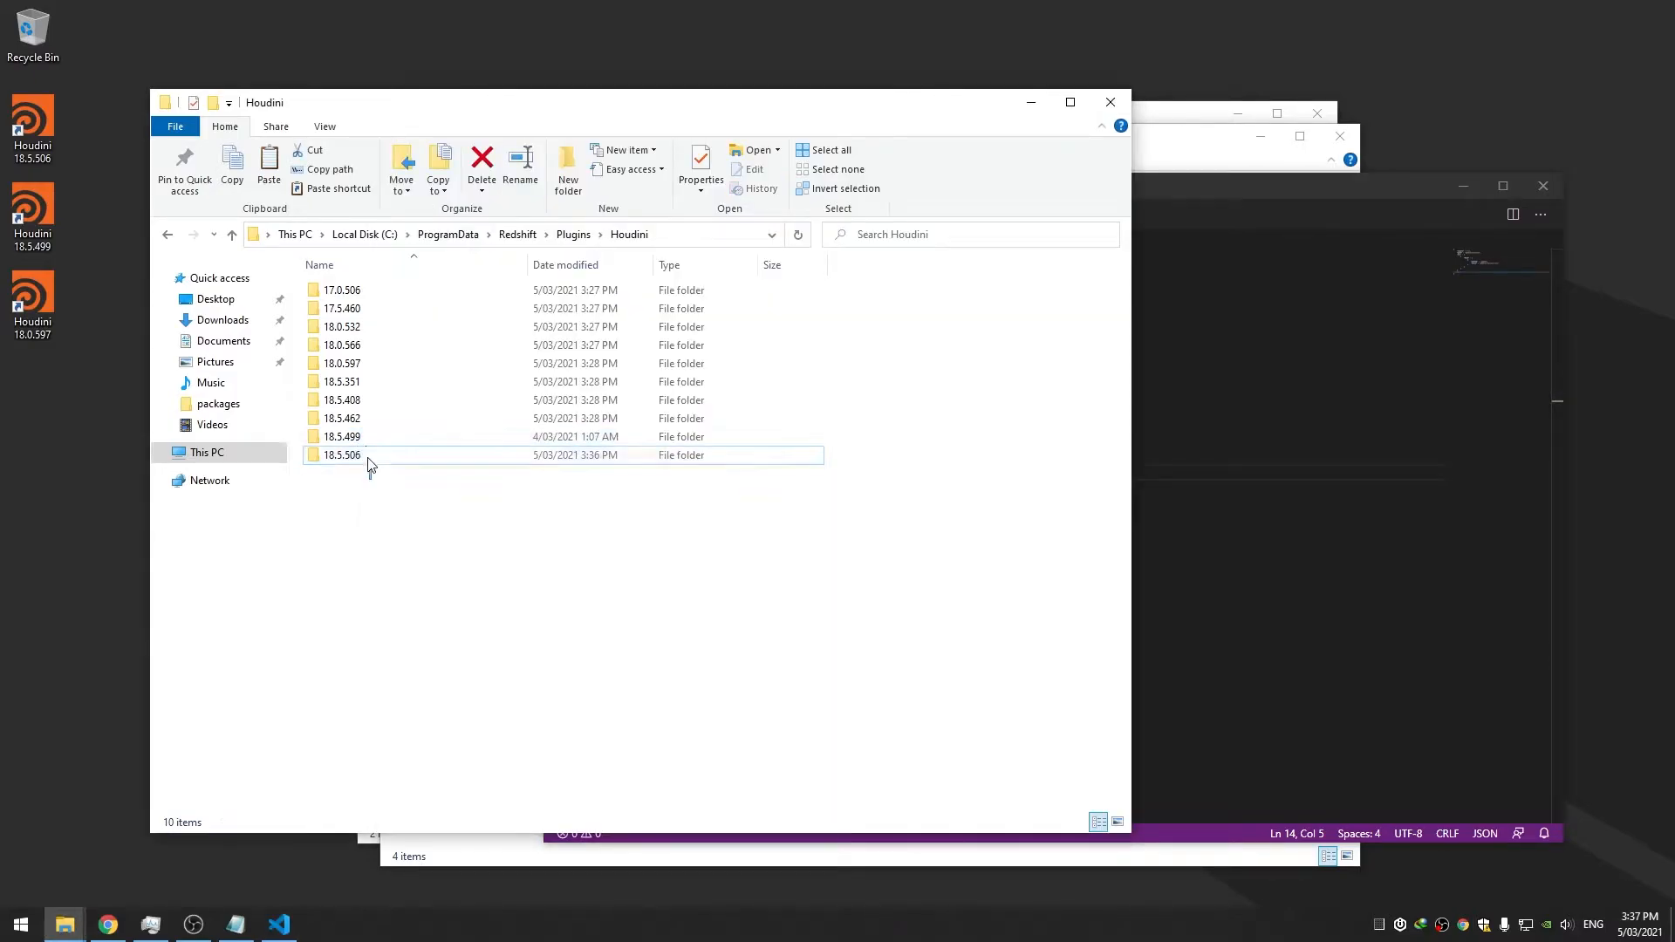
left_click(368, 455, "ctrl")
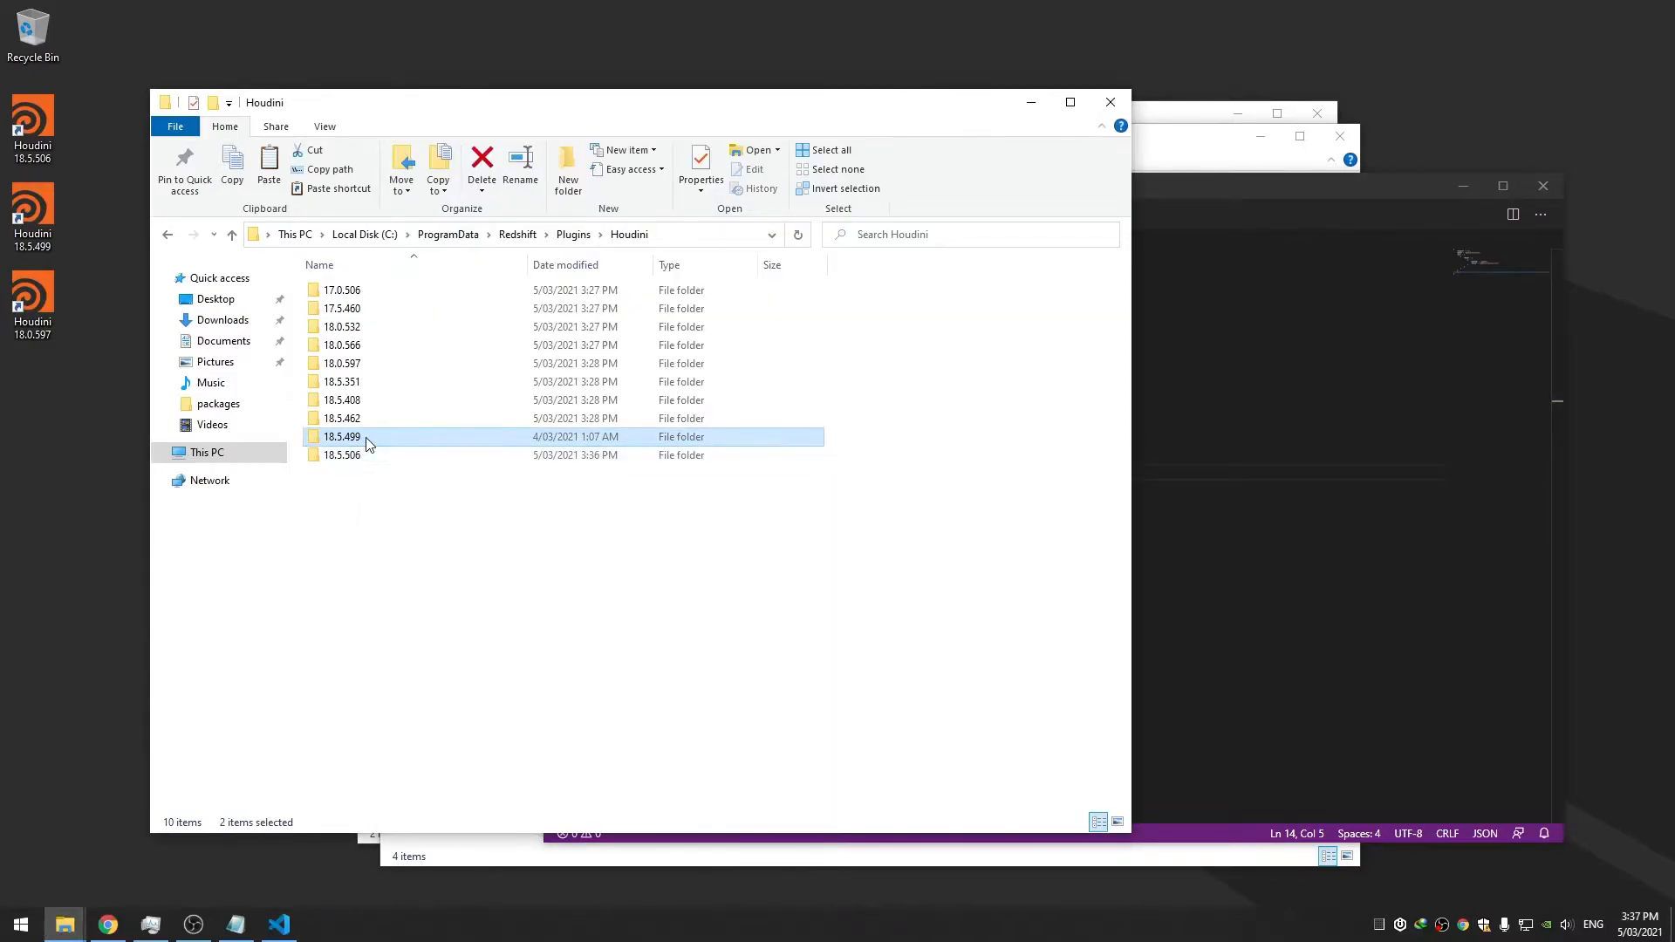
left_click(365, 457)
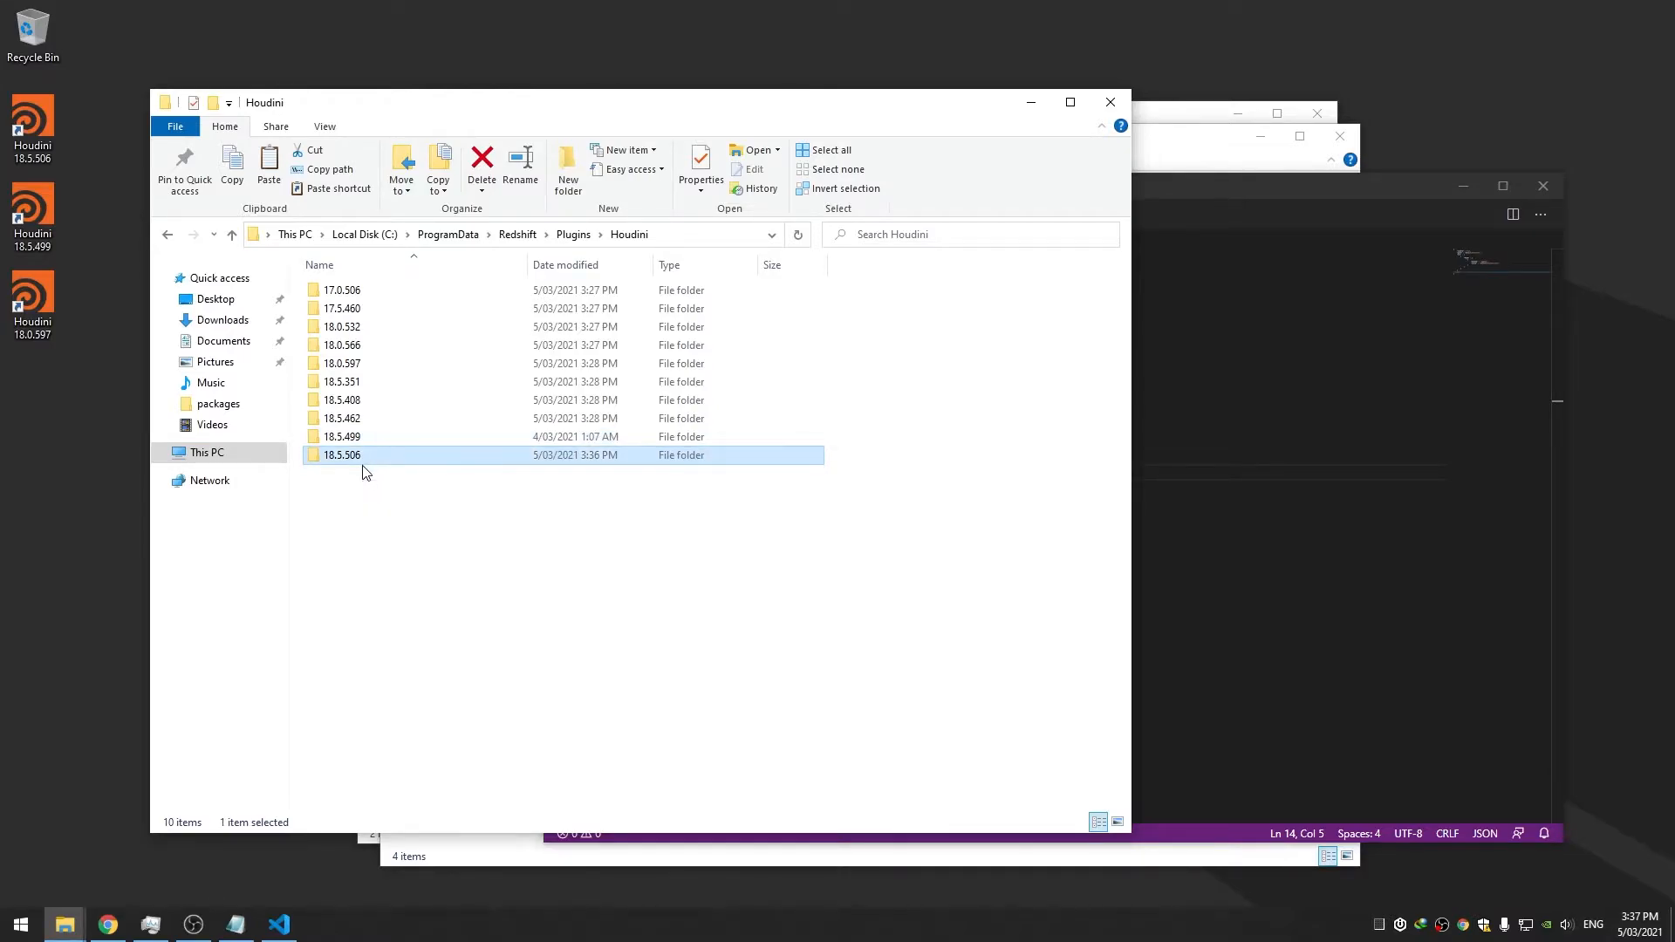
left_click(366, 483)
Change the Redshift.json path to $RedshiftInstall/Plugins/Houdini/$houdini_version and save
left_click(1208, 357)
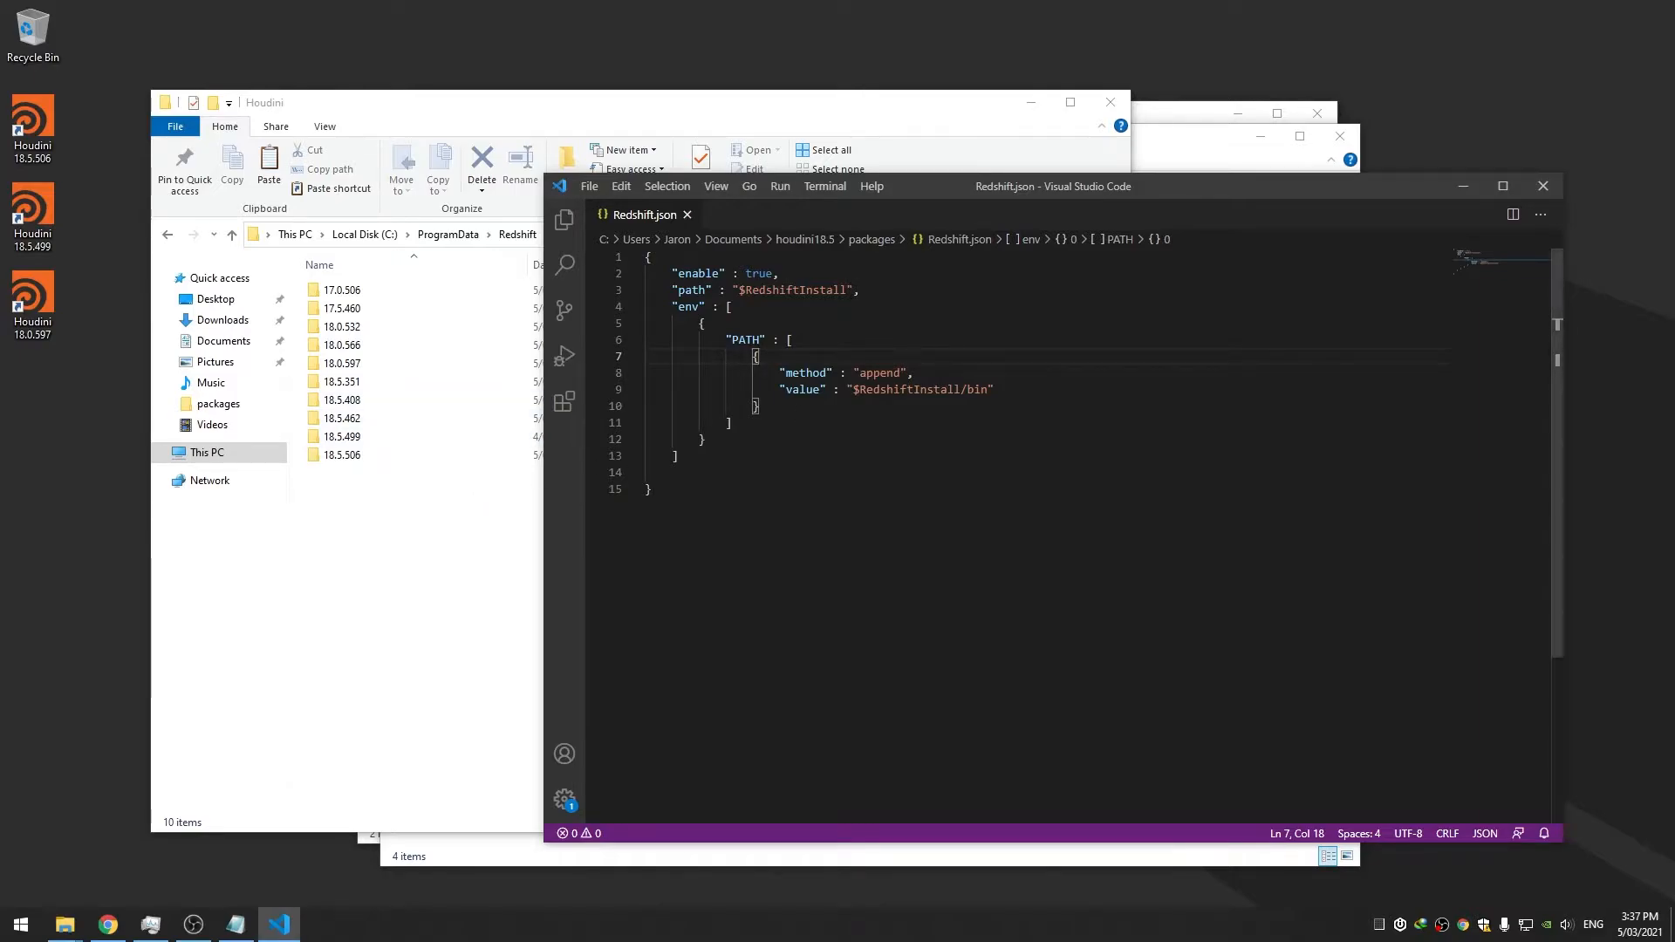
left_click(850, 291)
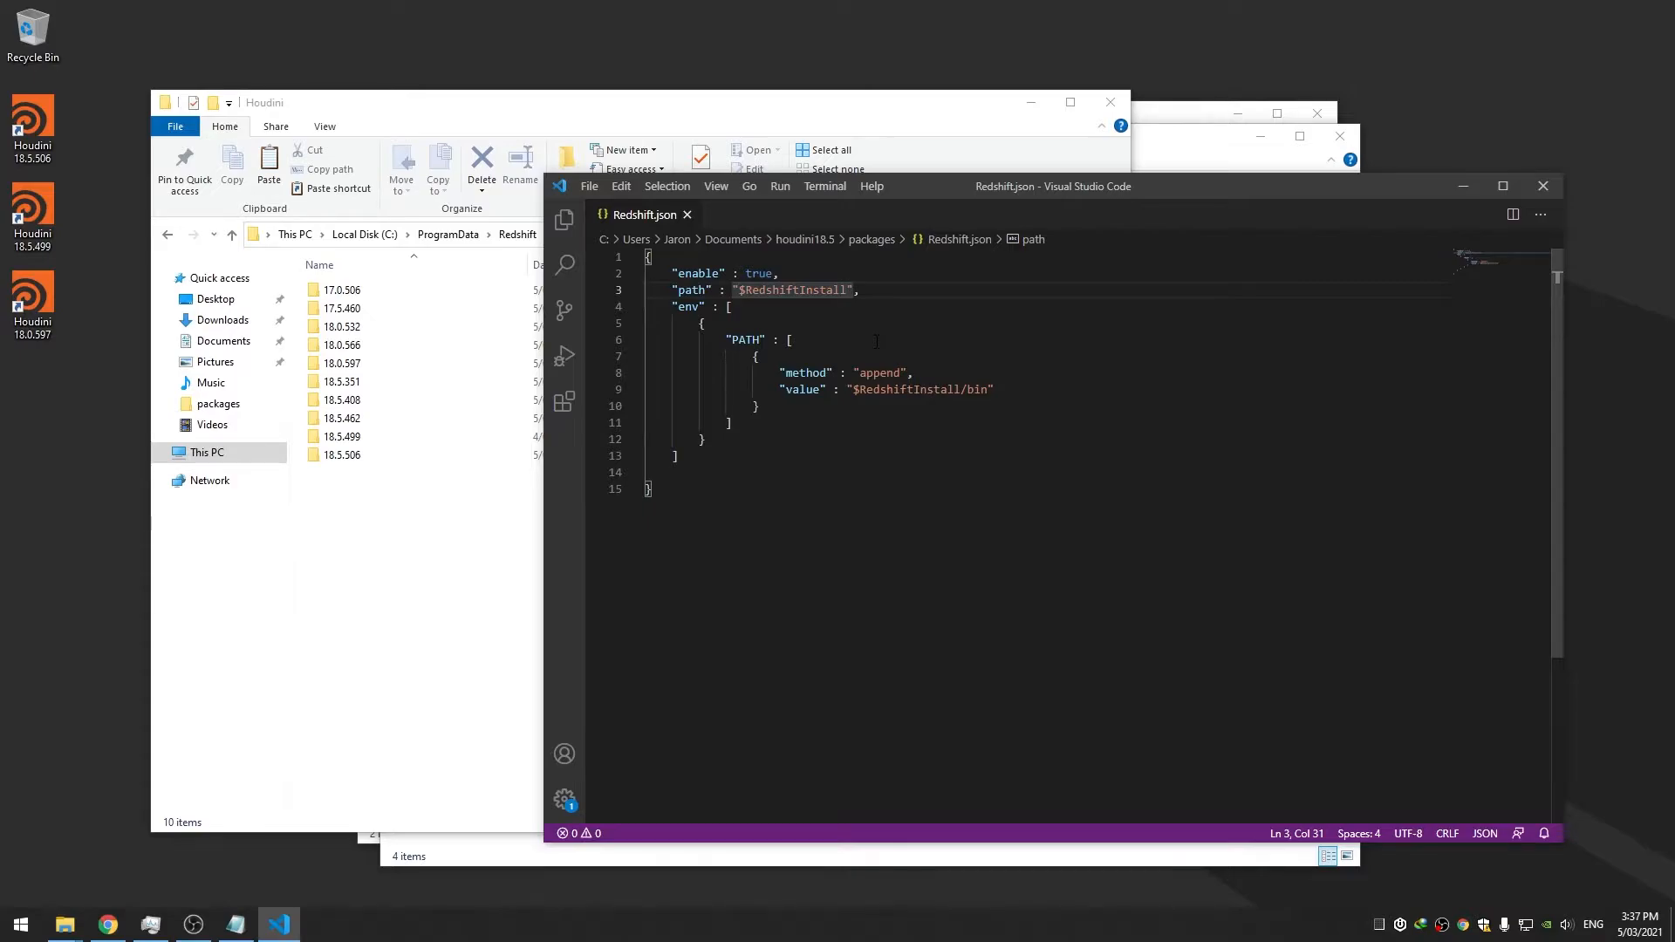
type("/")
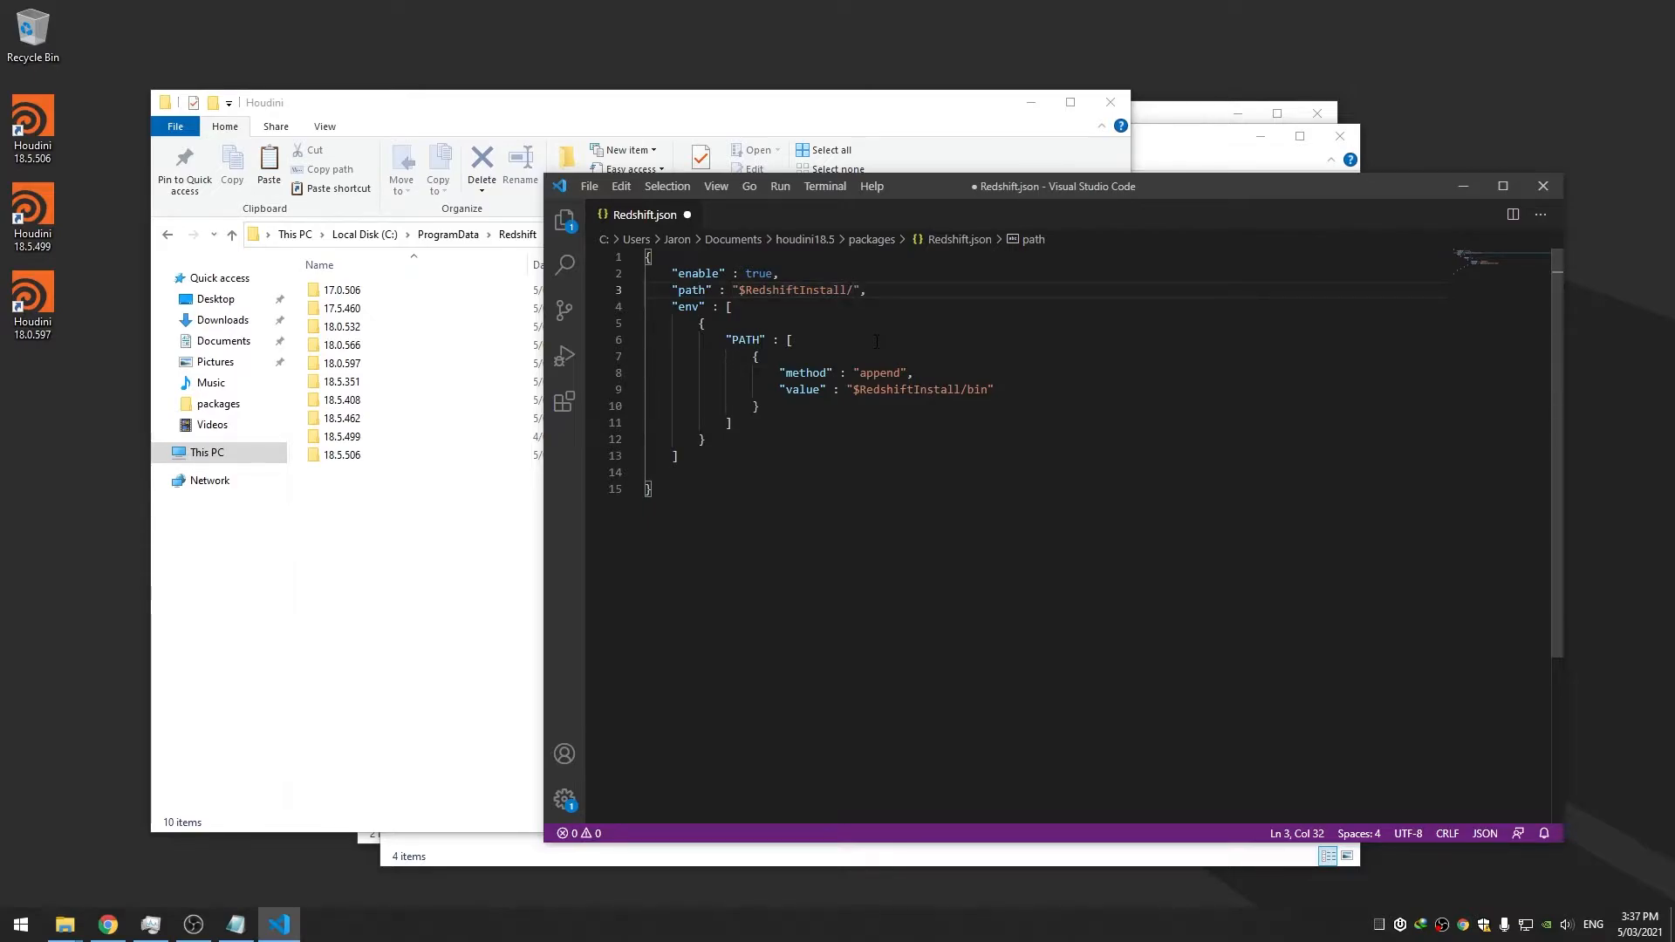
type("$houdini_version")
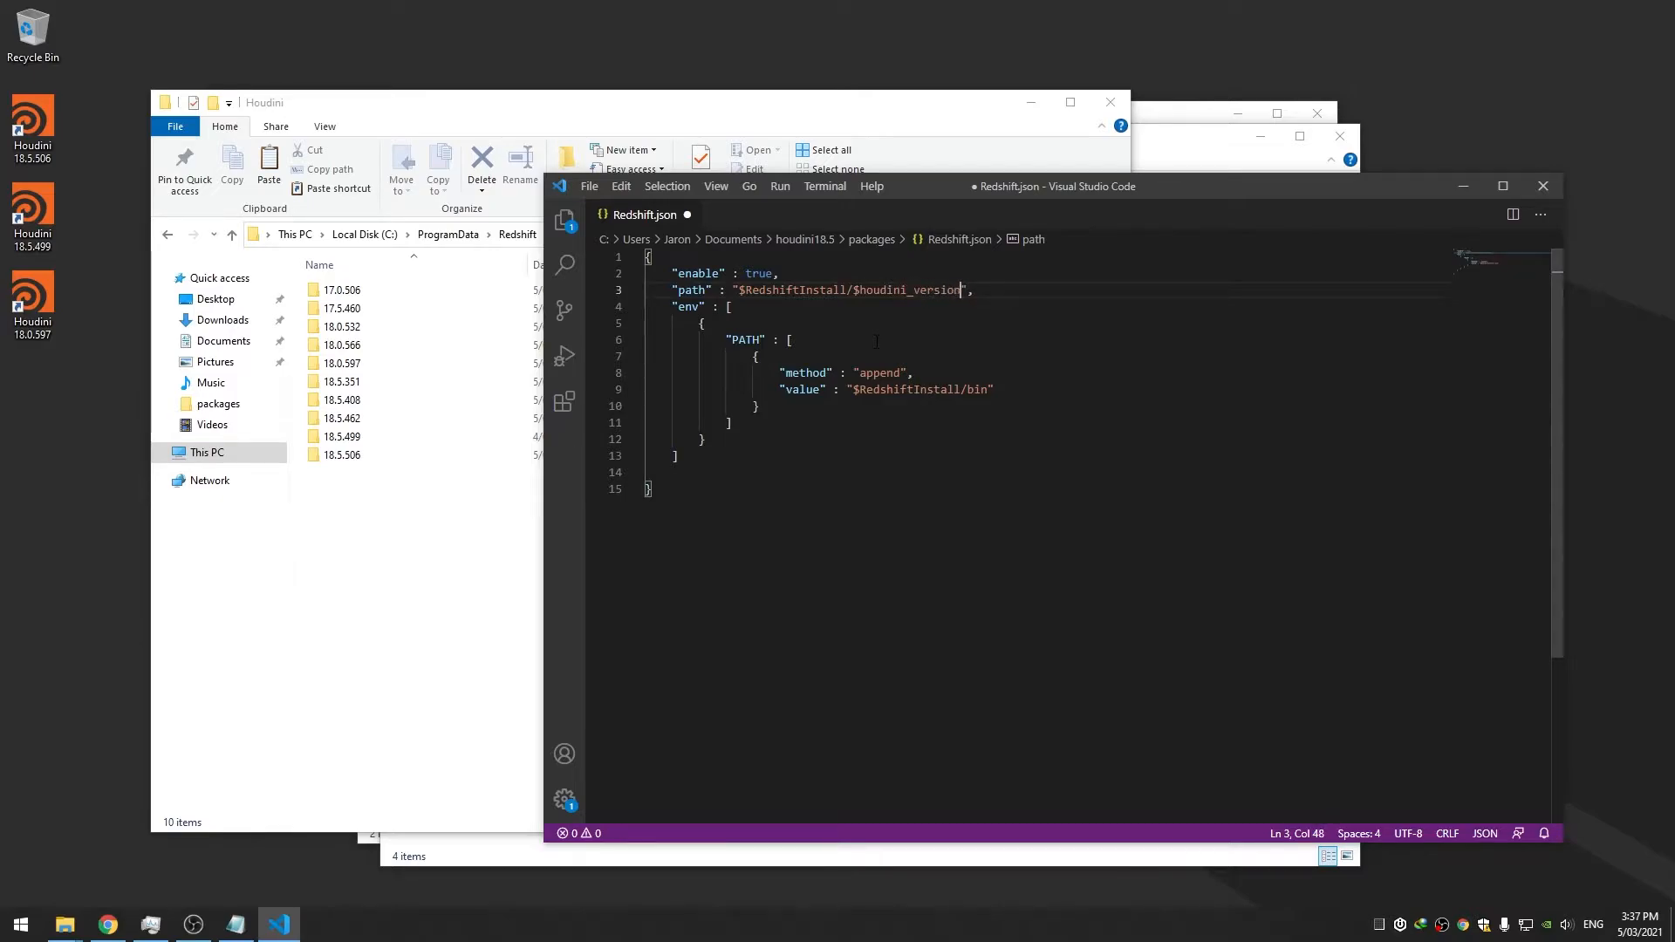
key("Left")
key("Left")
key("Left")
key("Left")
key("Left")
key("Left")
key("Left")
key("Left")
key("Left")
key("Left")
key("Left")
key("Left")
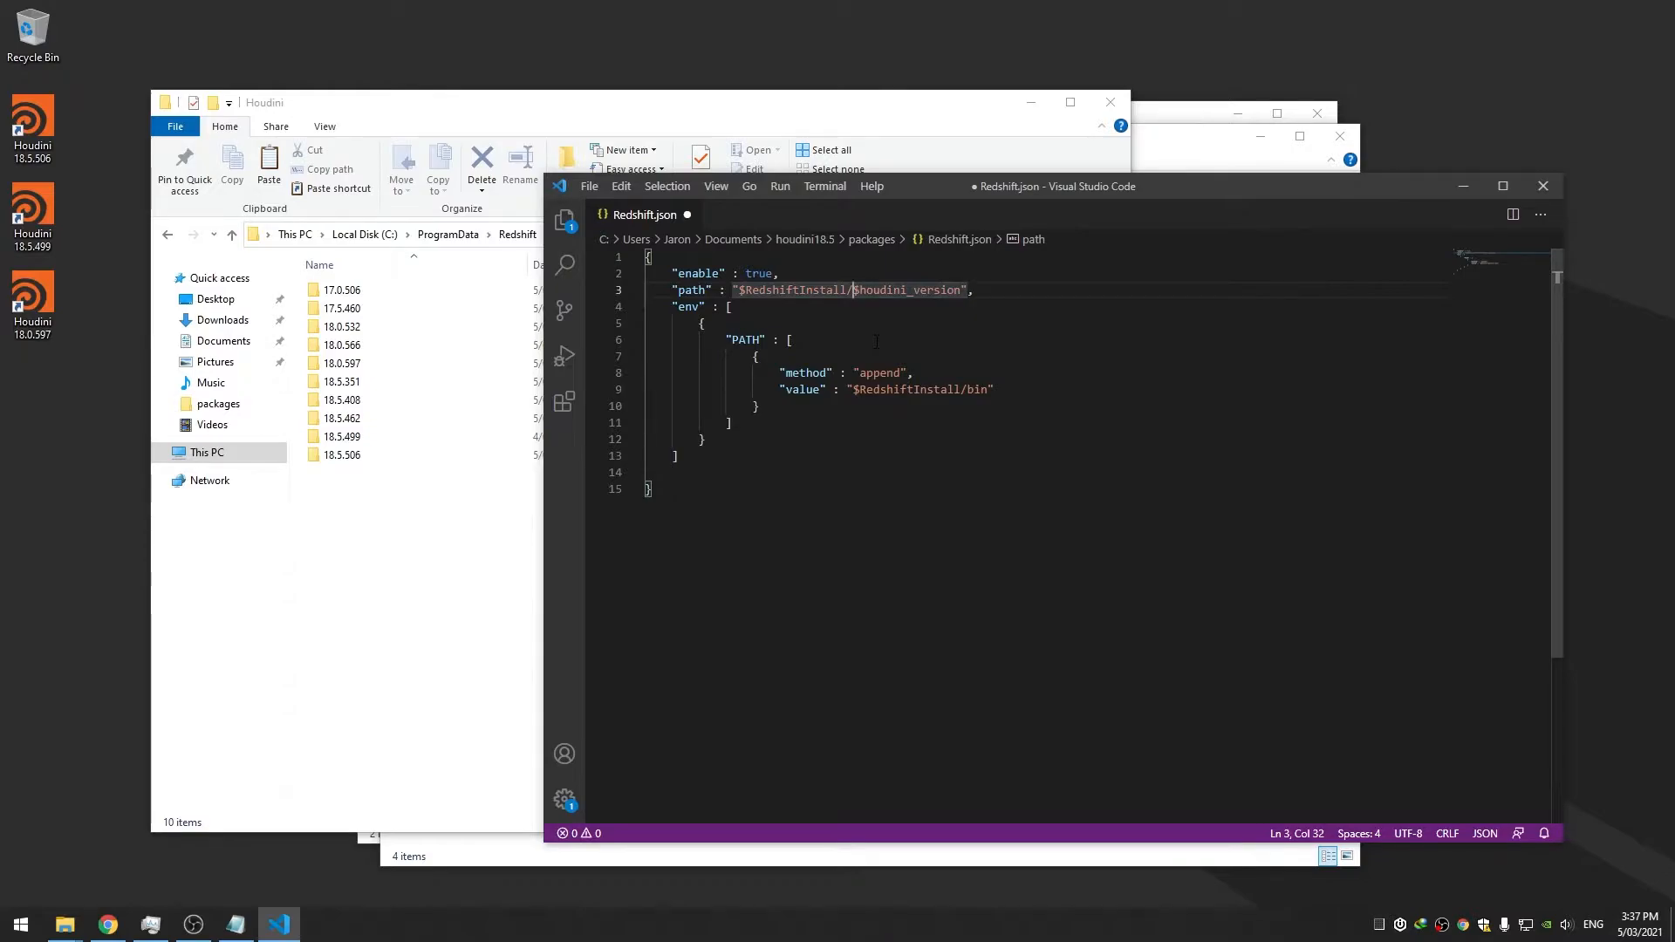
type("Plugins/Houdini/")
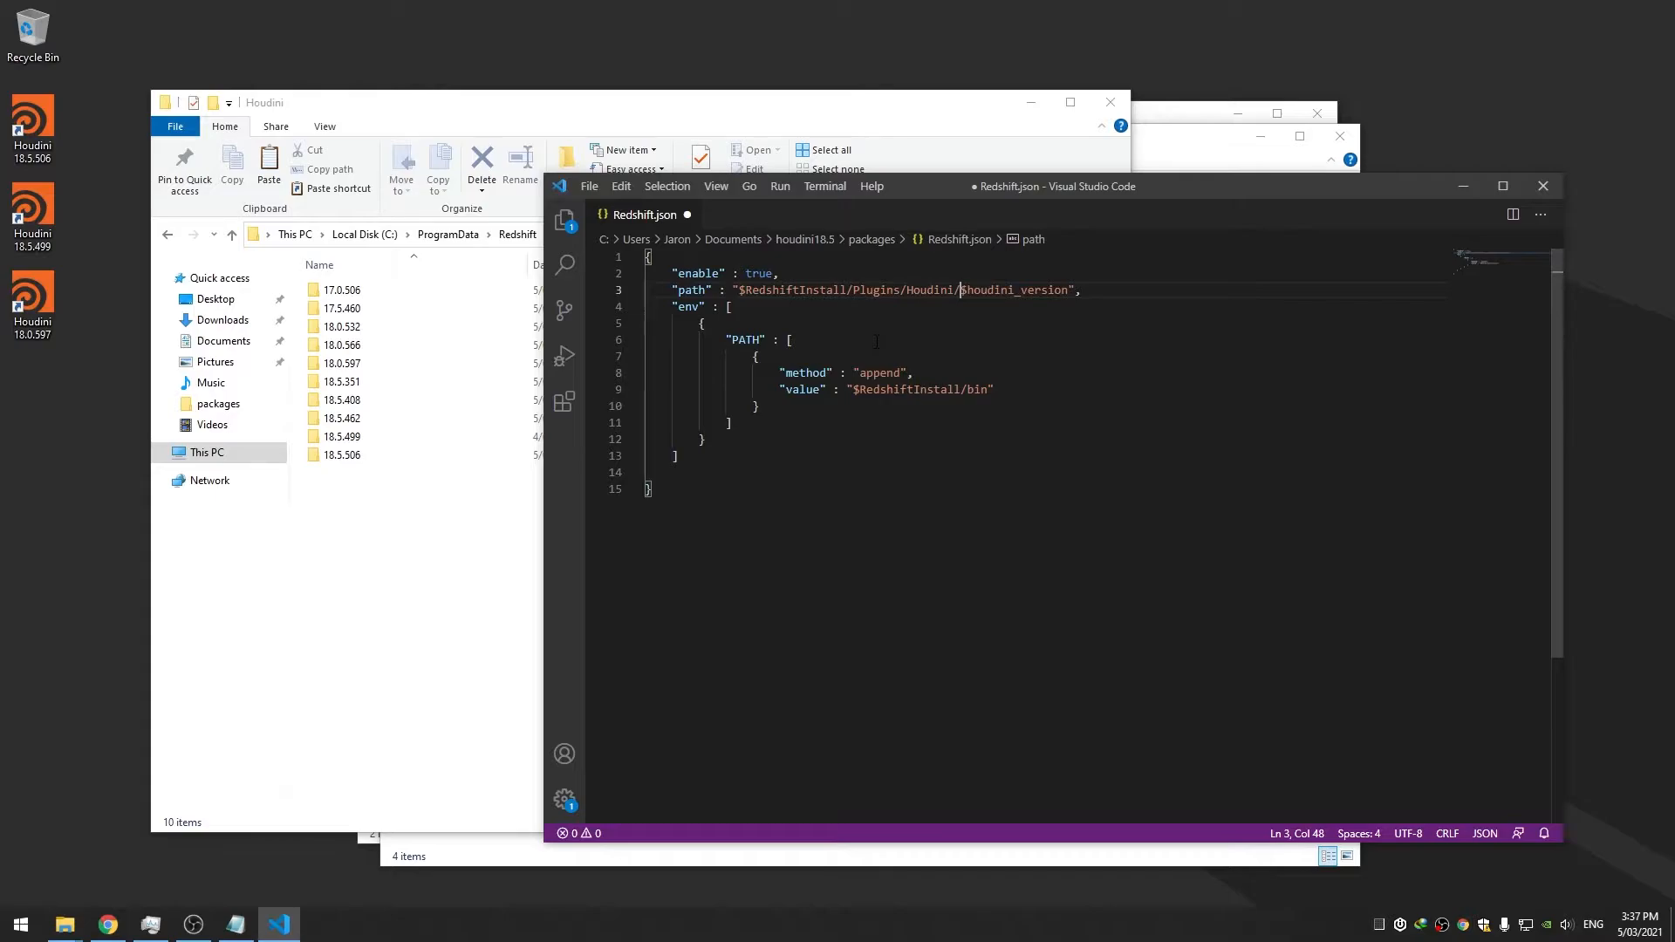
left_click(860, 325)
key("ctrl+s")
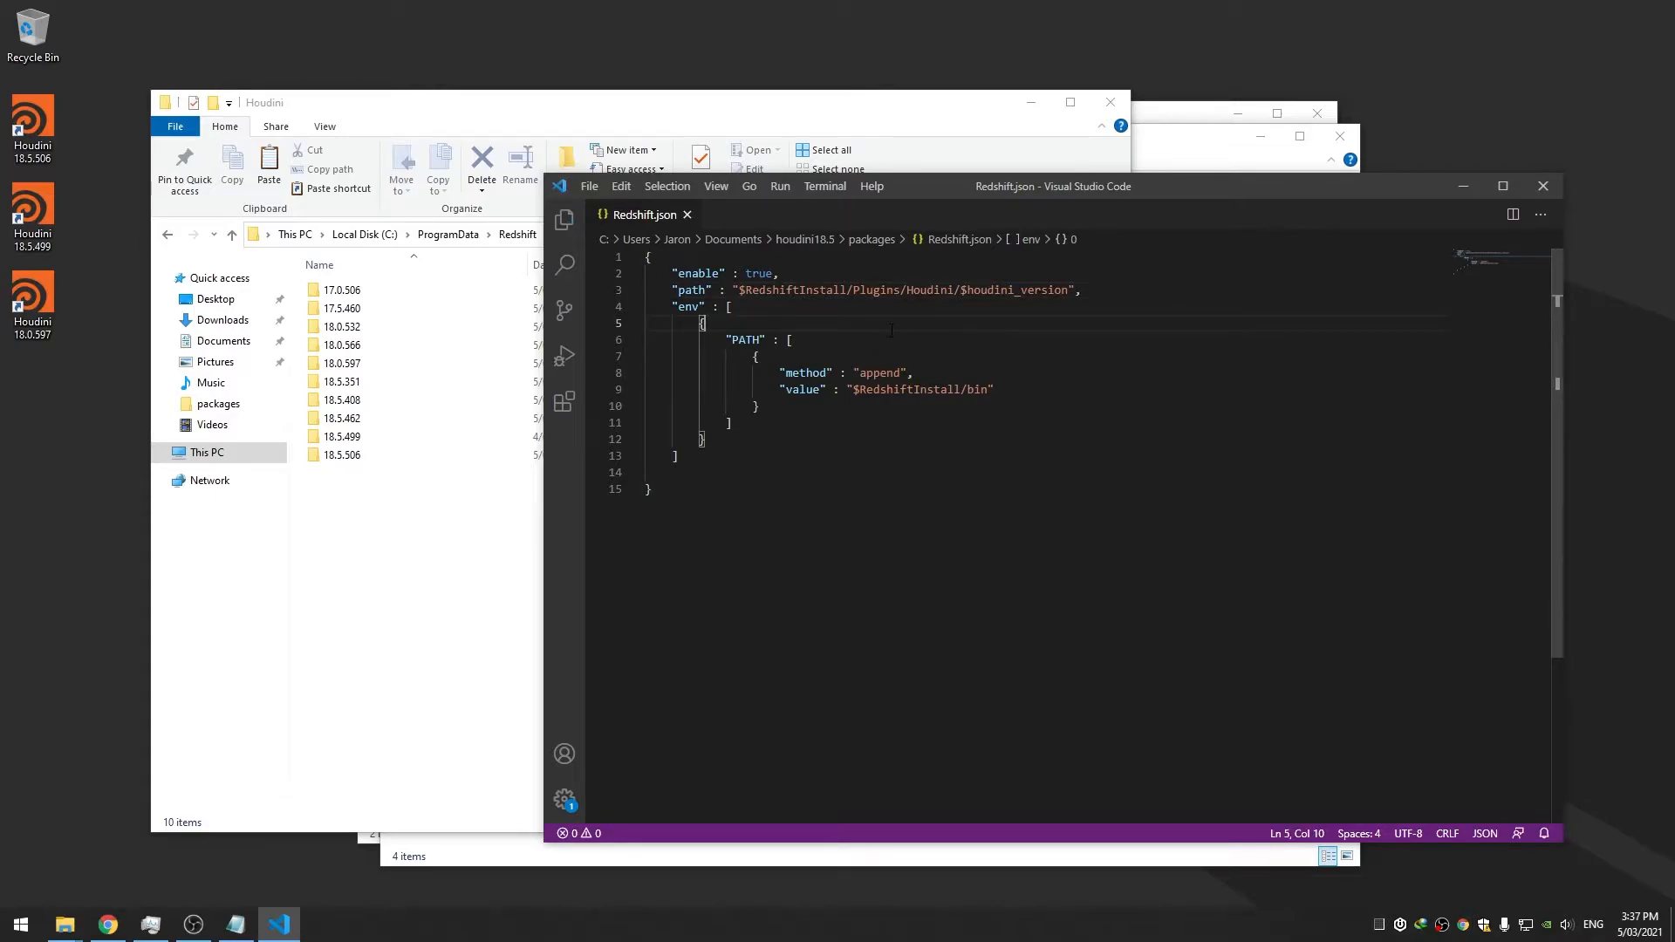
Launch Houdini 18.5.506, confirm the Redshift menu appears, then close Houdini
double_click(23, 140)
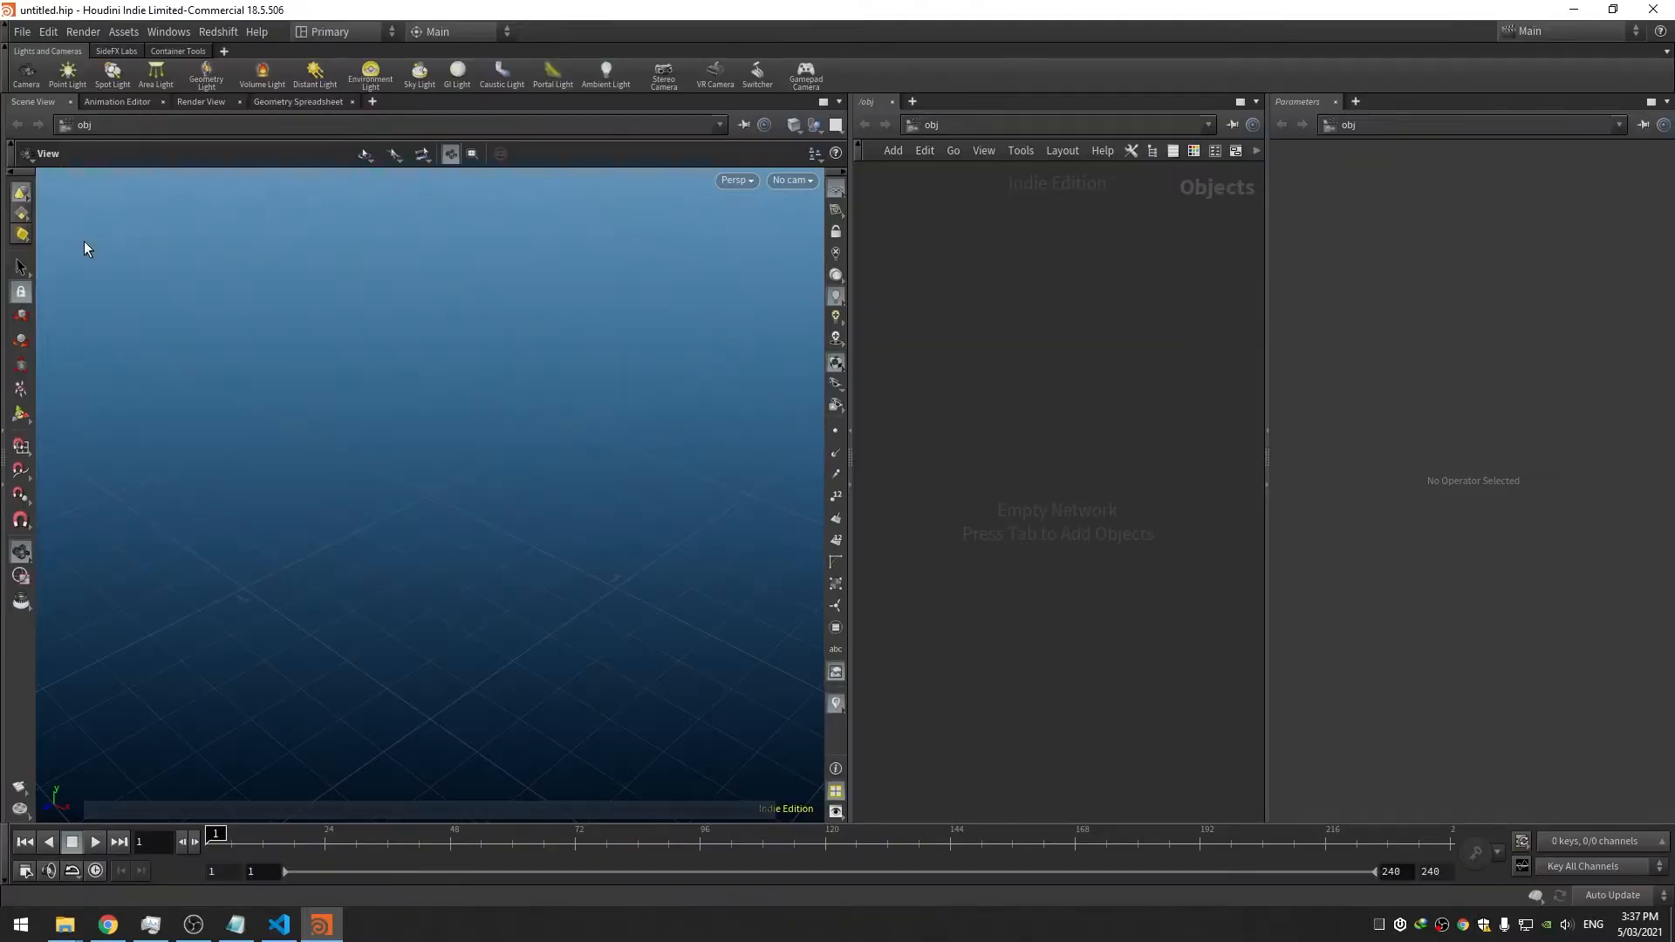
left_click(217, 34)
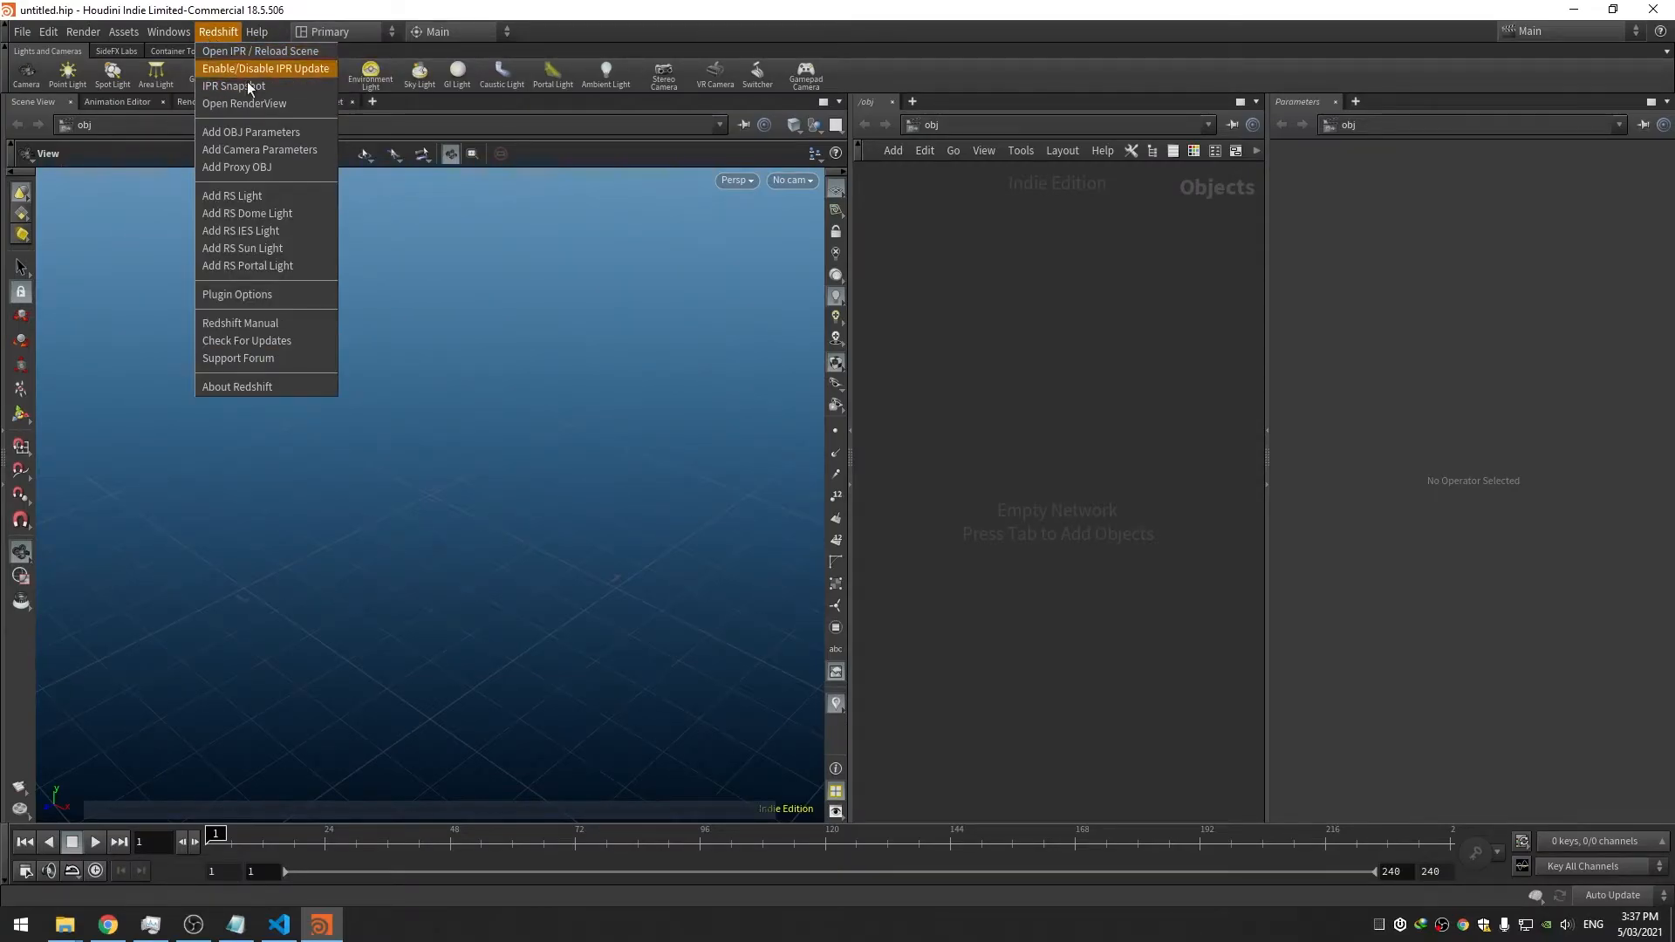
left_click(1099, 301)
left_click(1653, 9)
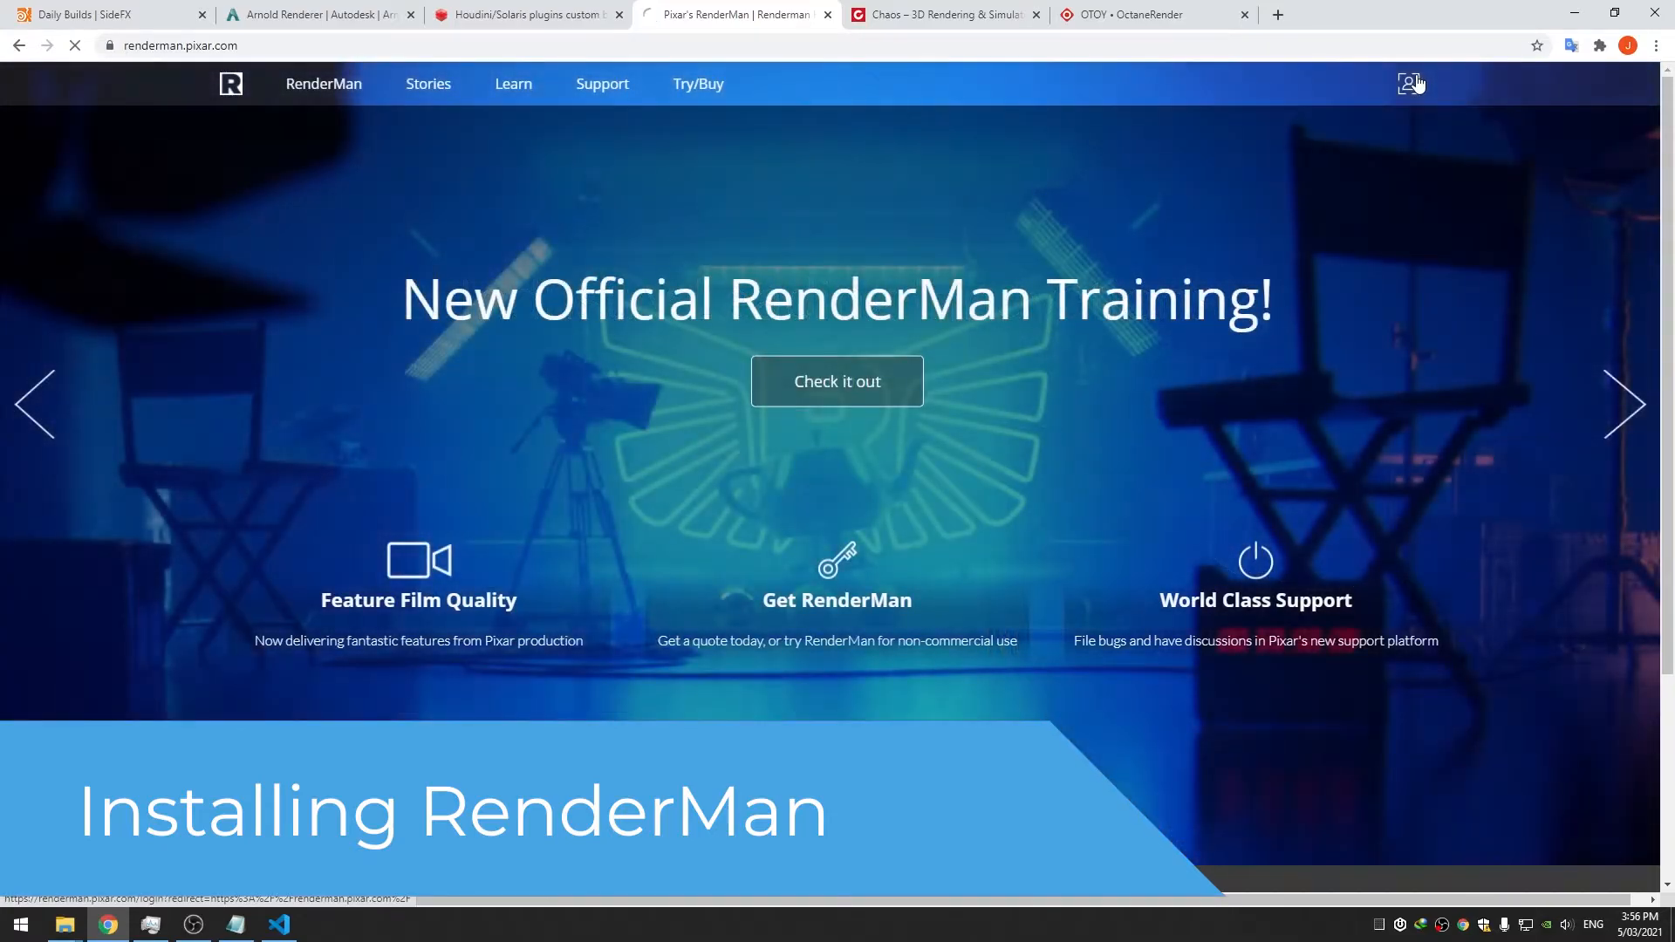
Log in to the RenderMan forum, register for the free Non-Commercial version, and download the 23.5.0 installer
left_click(1409, 82)
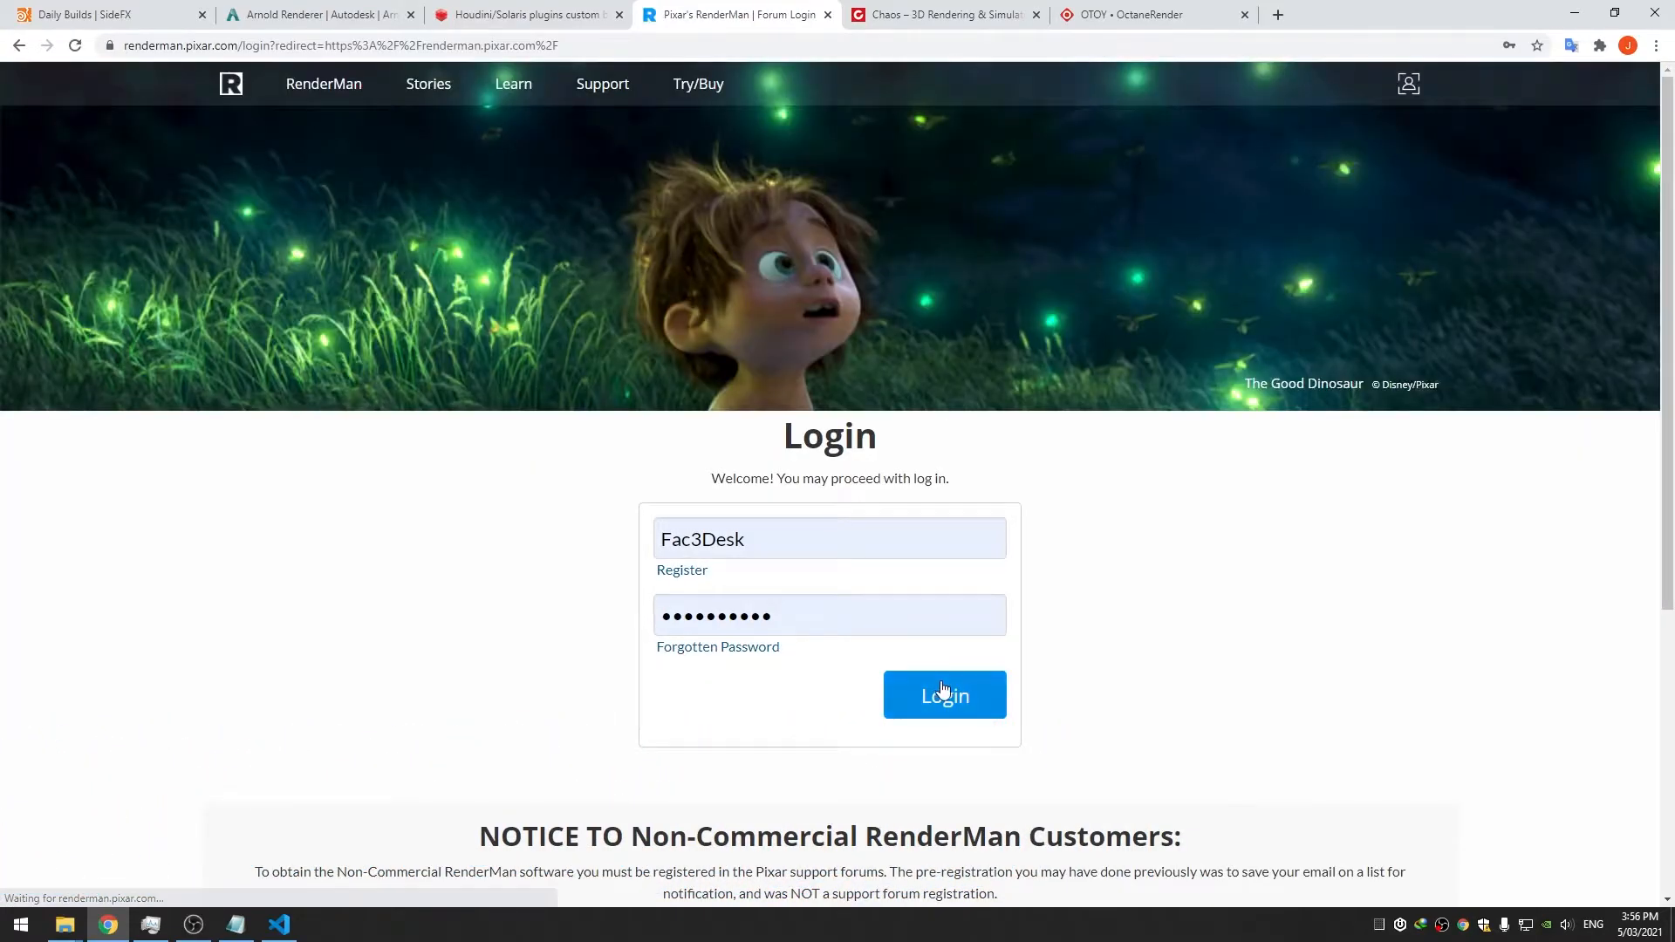
left_click(942, 695)
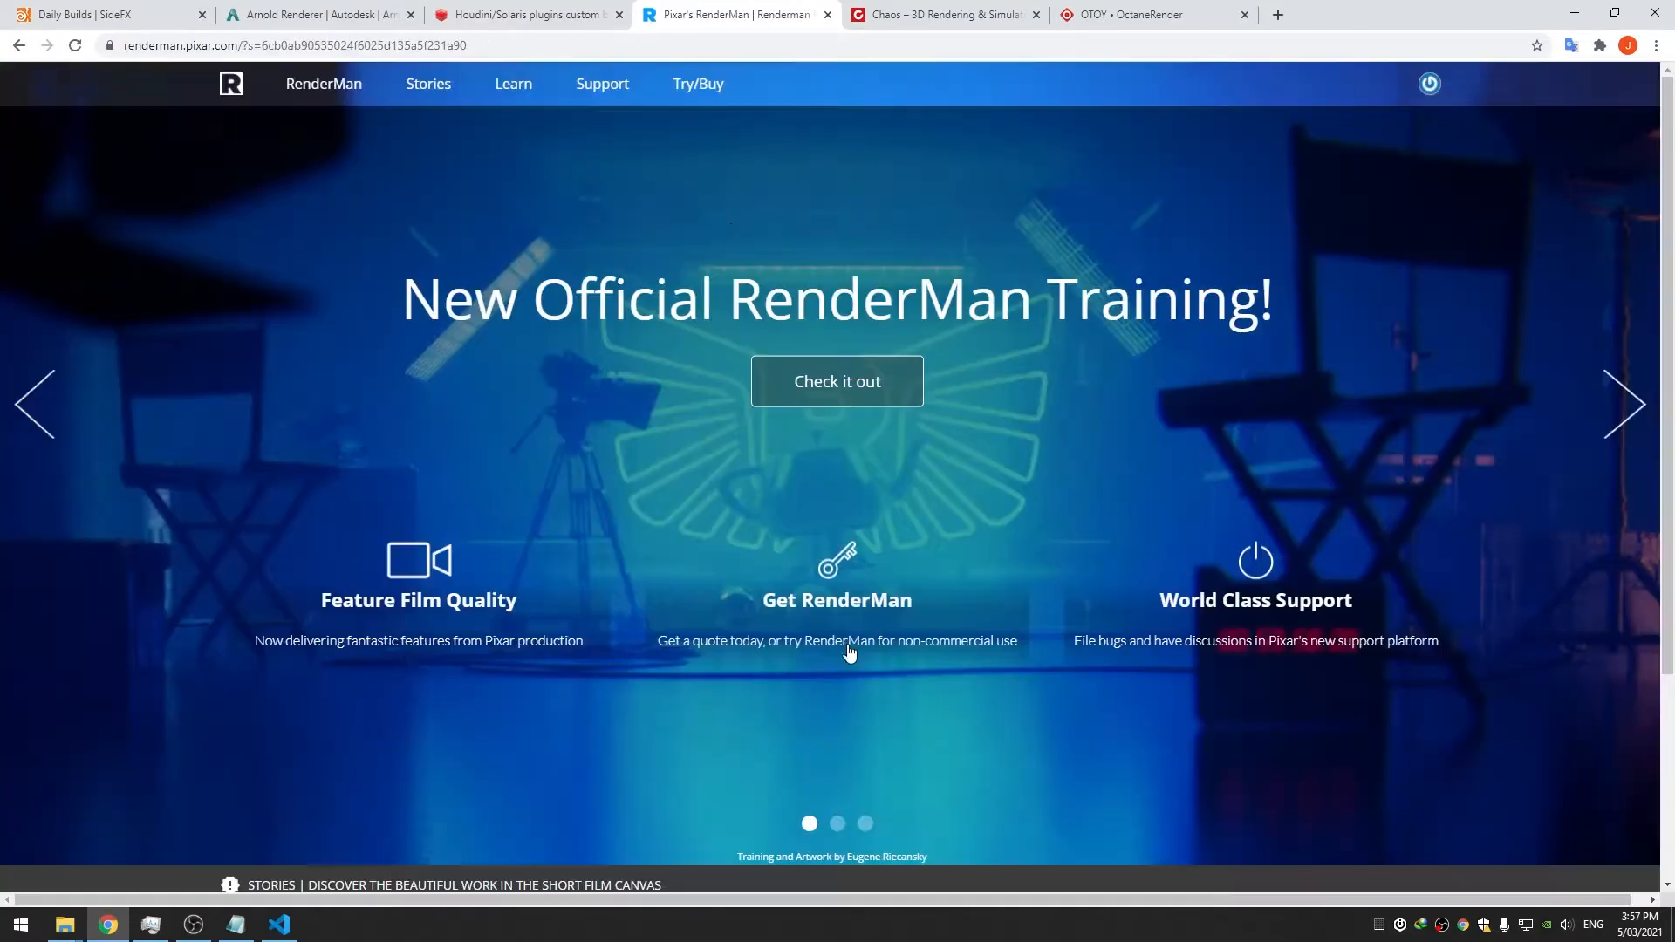
left_click(681, 88)
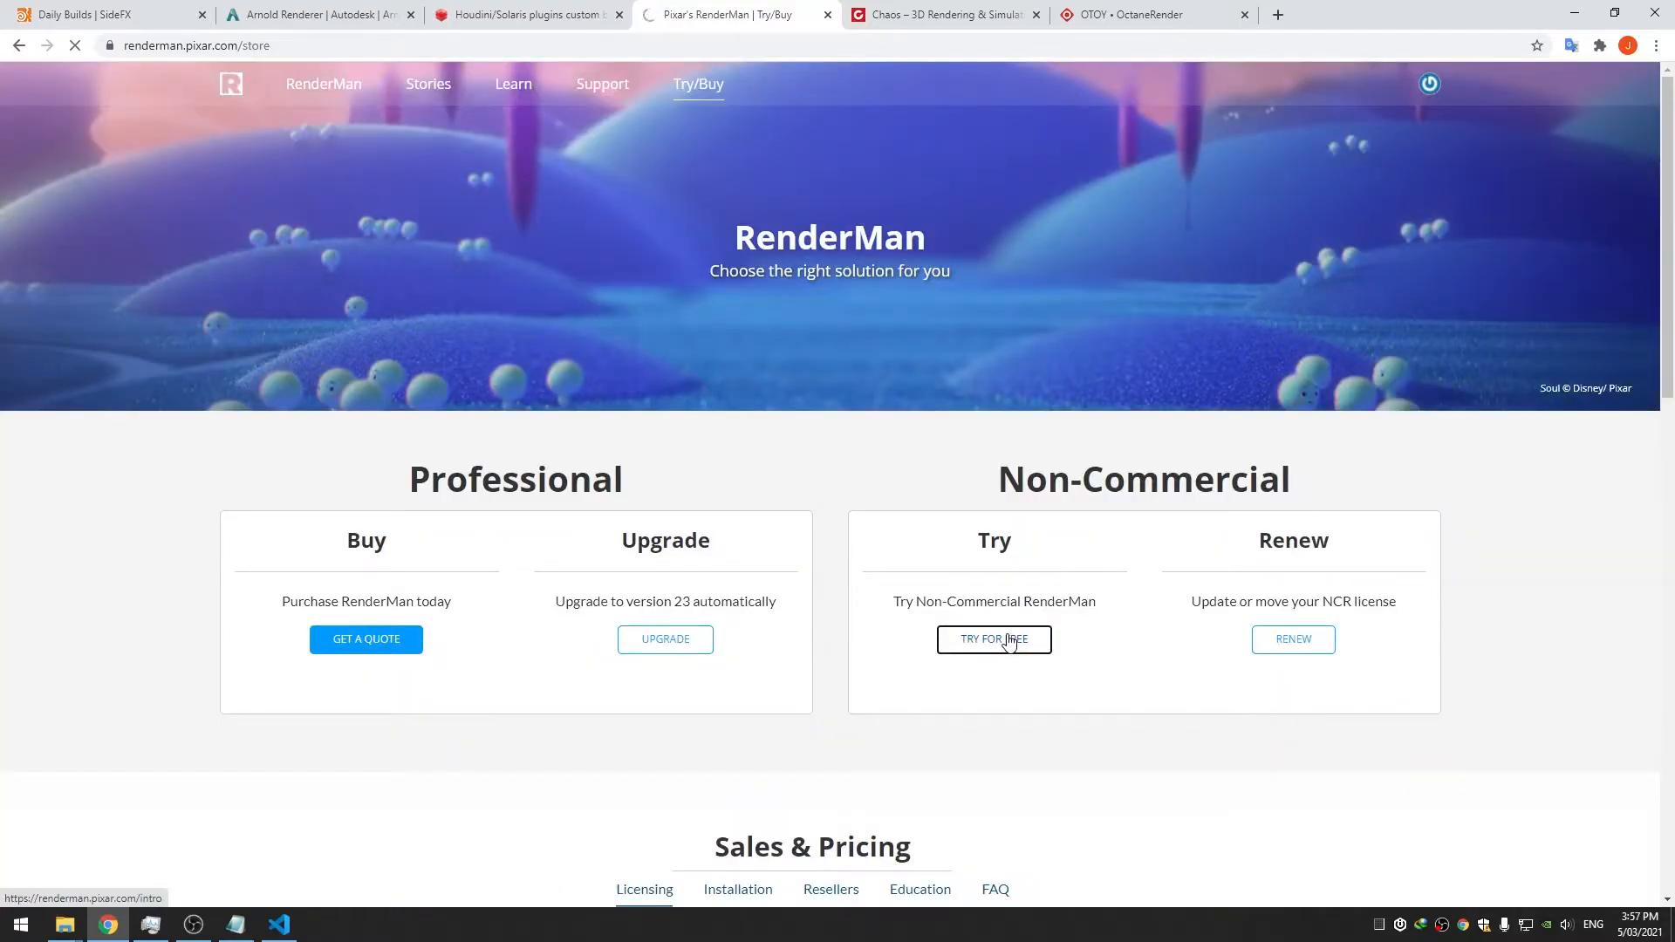
left_click(1009, 643)
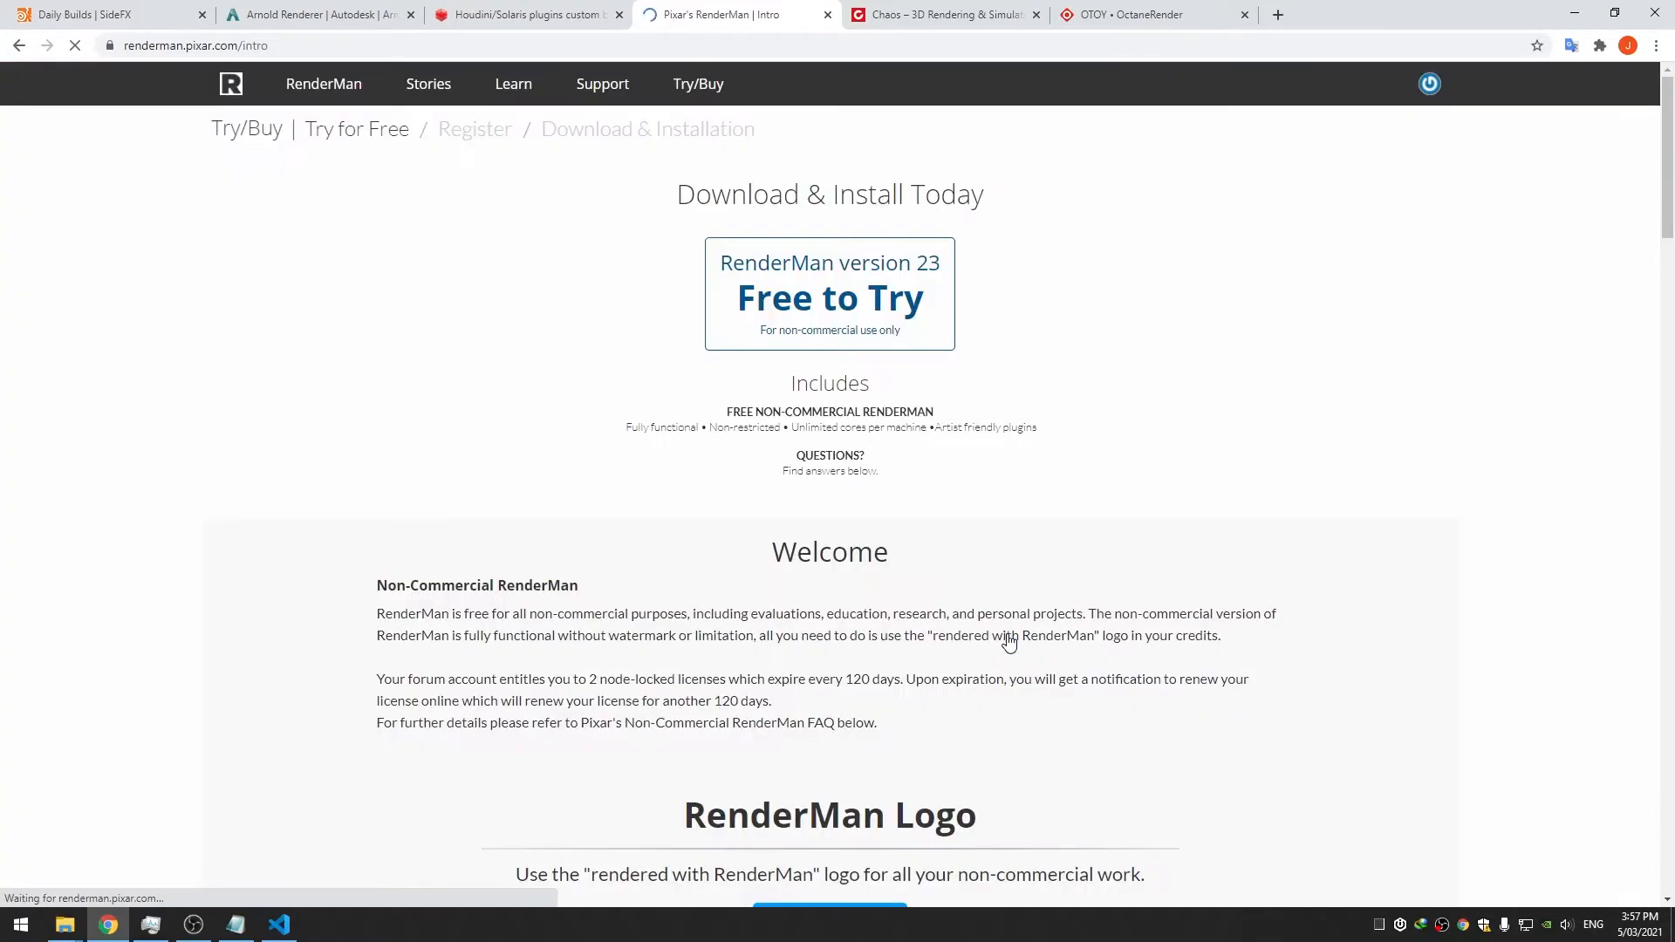
left_click(837, 329)
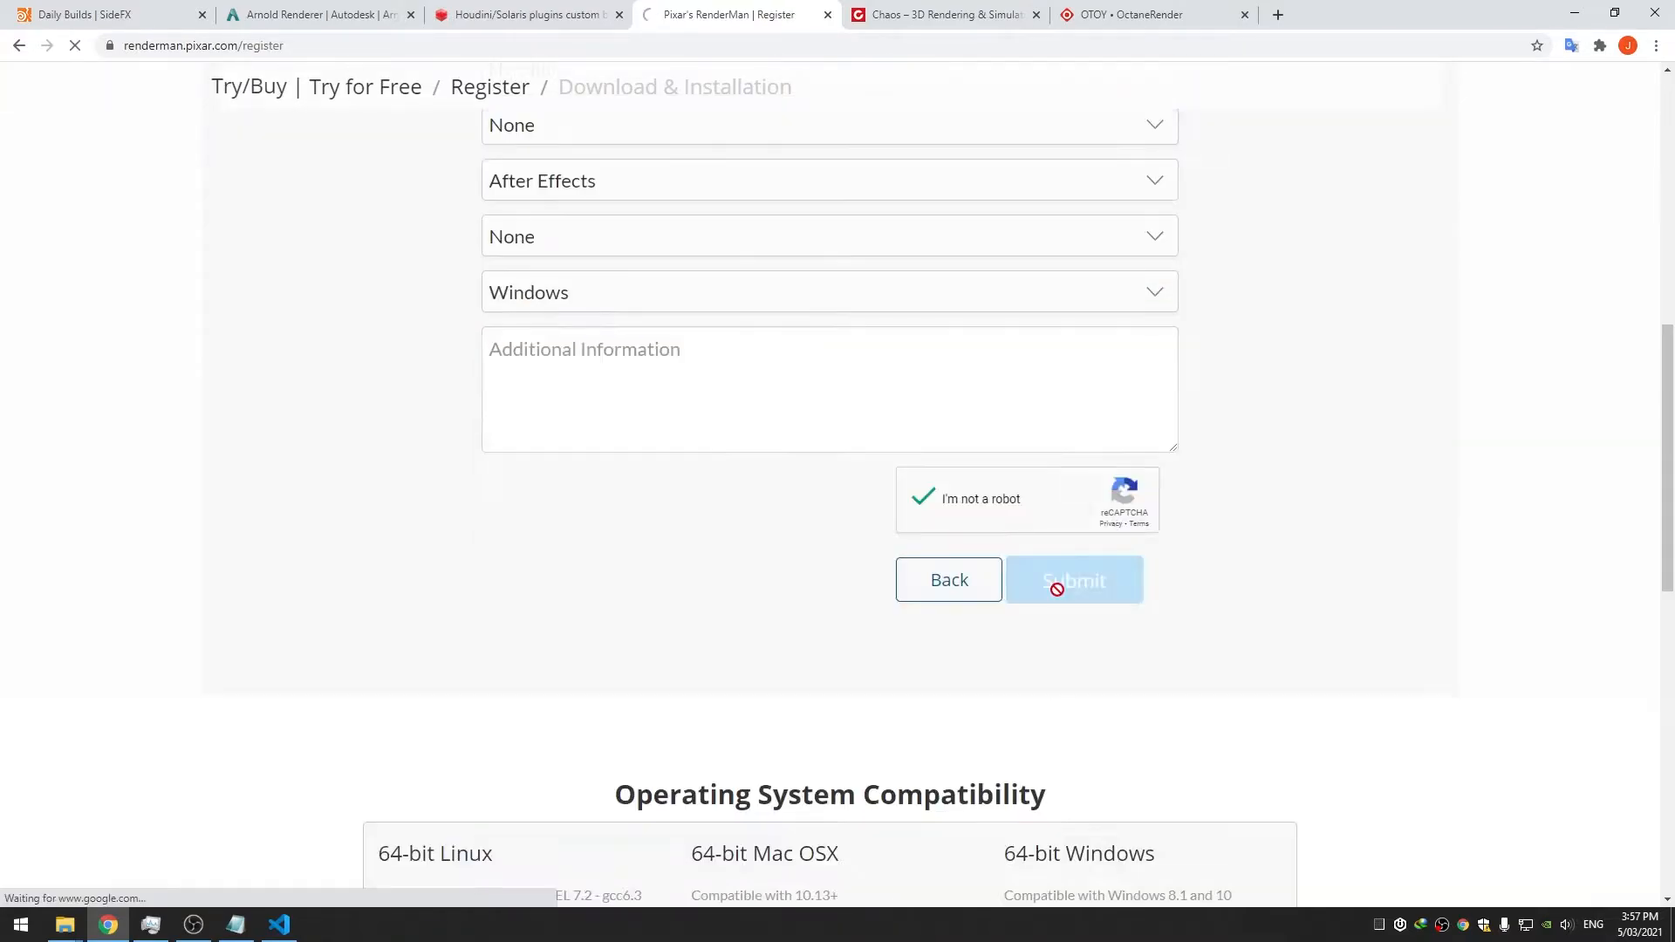
left_click(1060, 590)
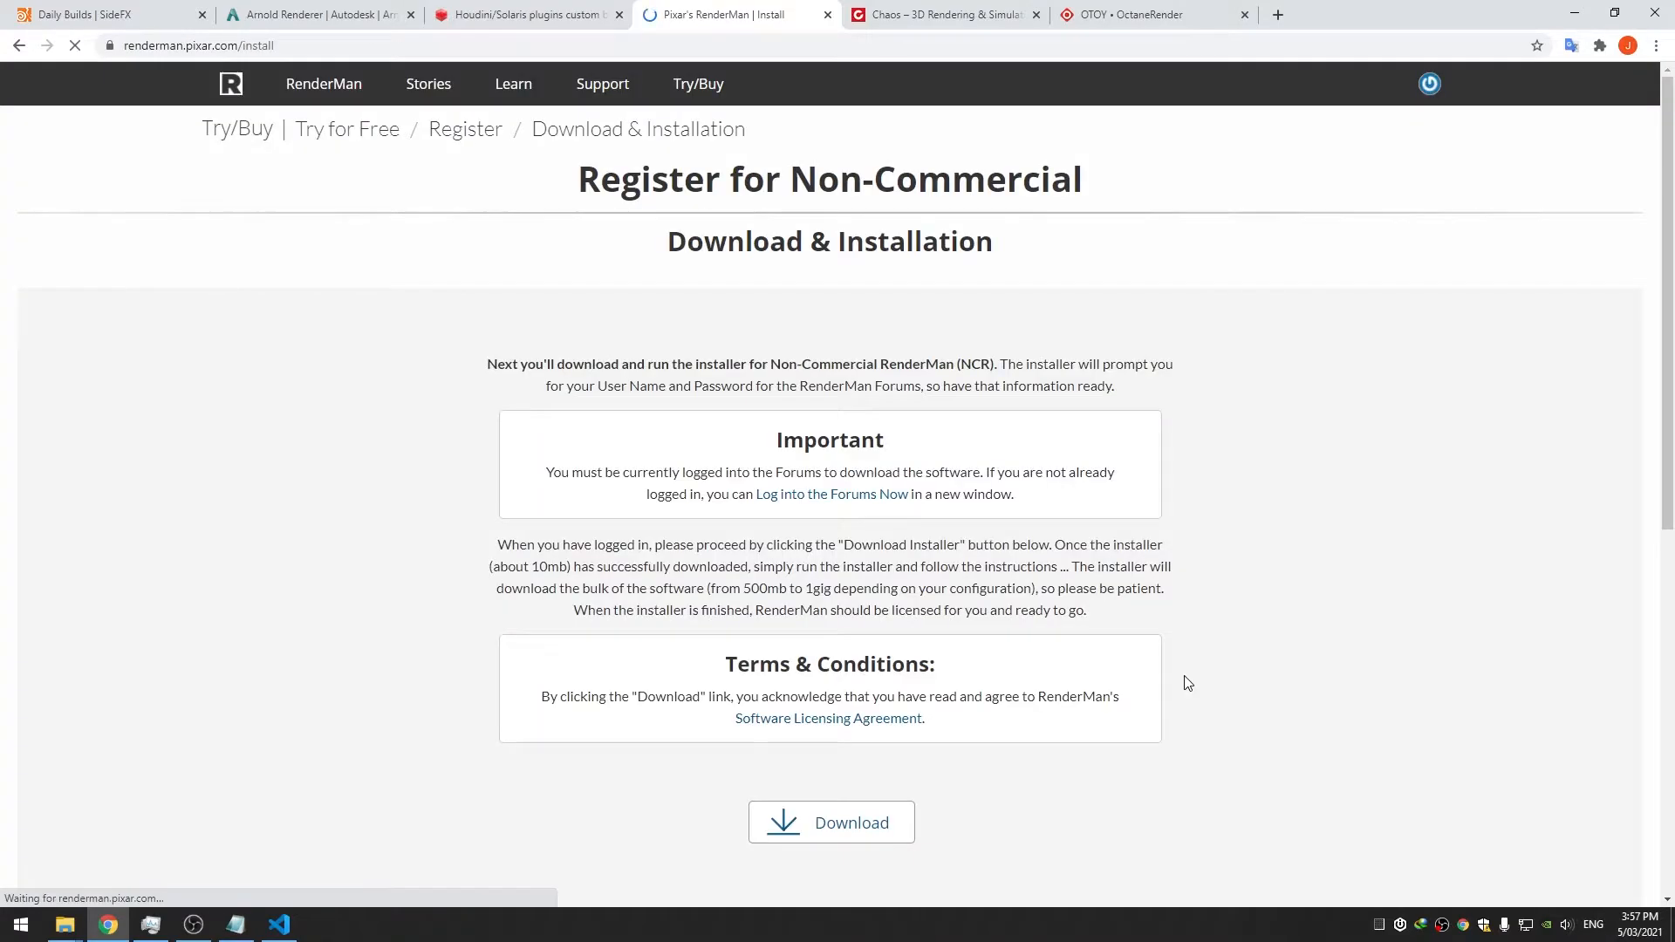
left_click(856, 836)
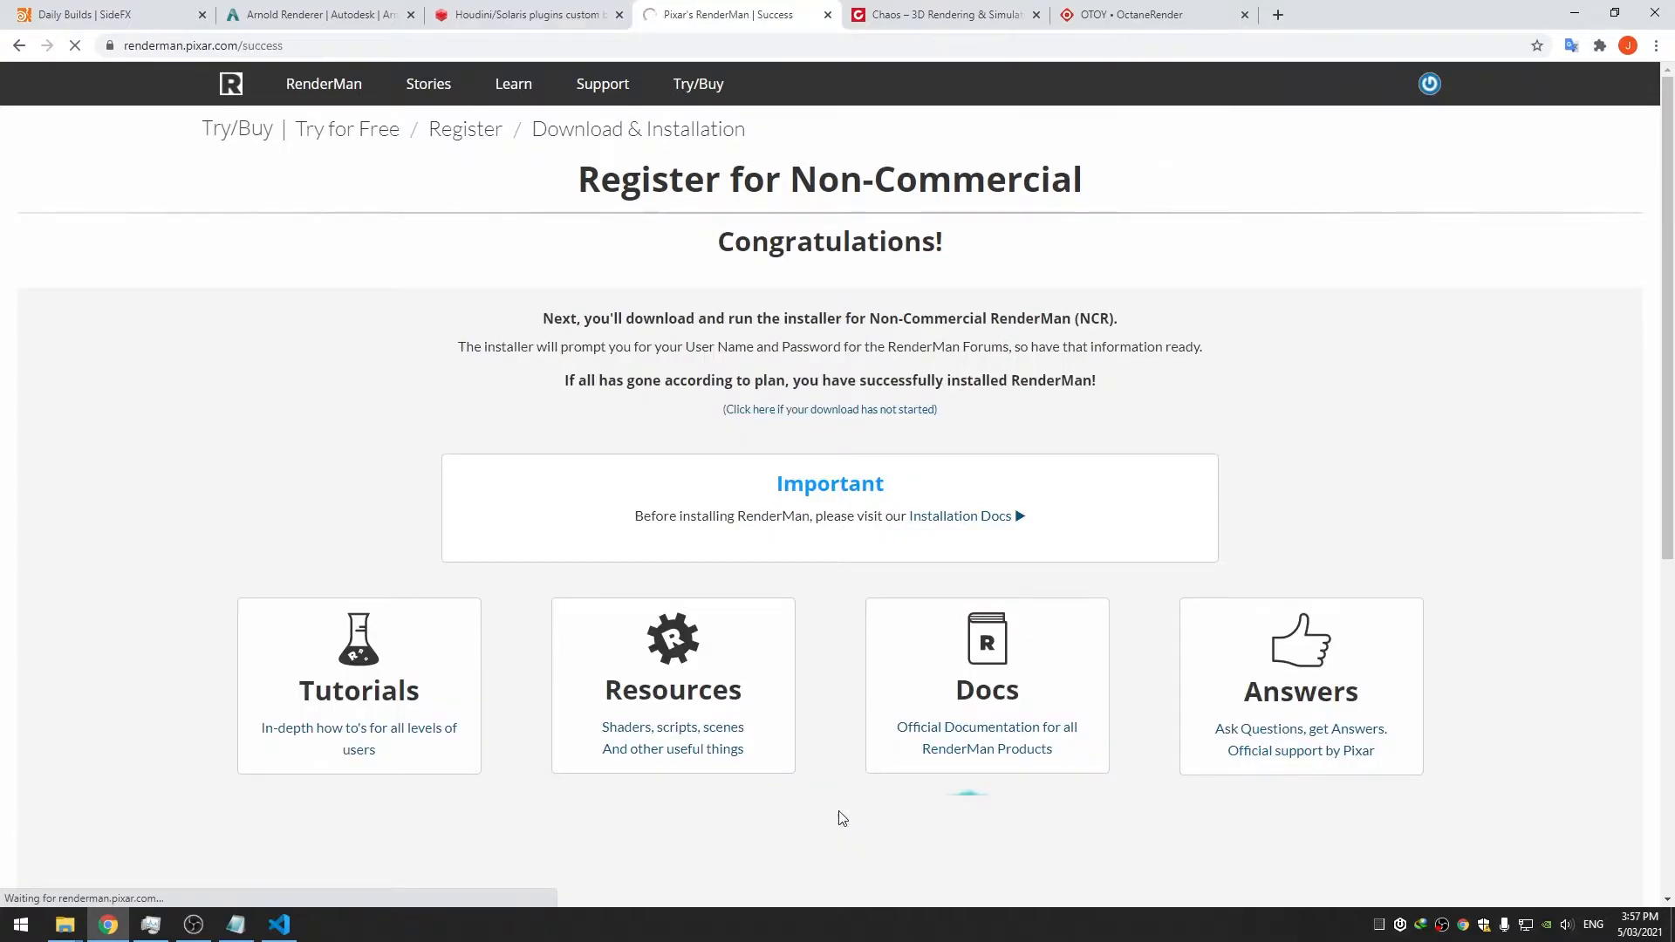
left_click(830, 540)
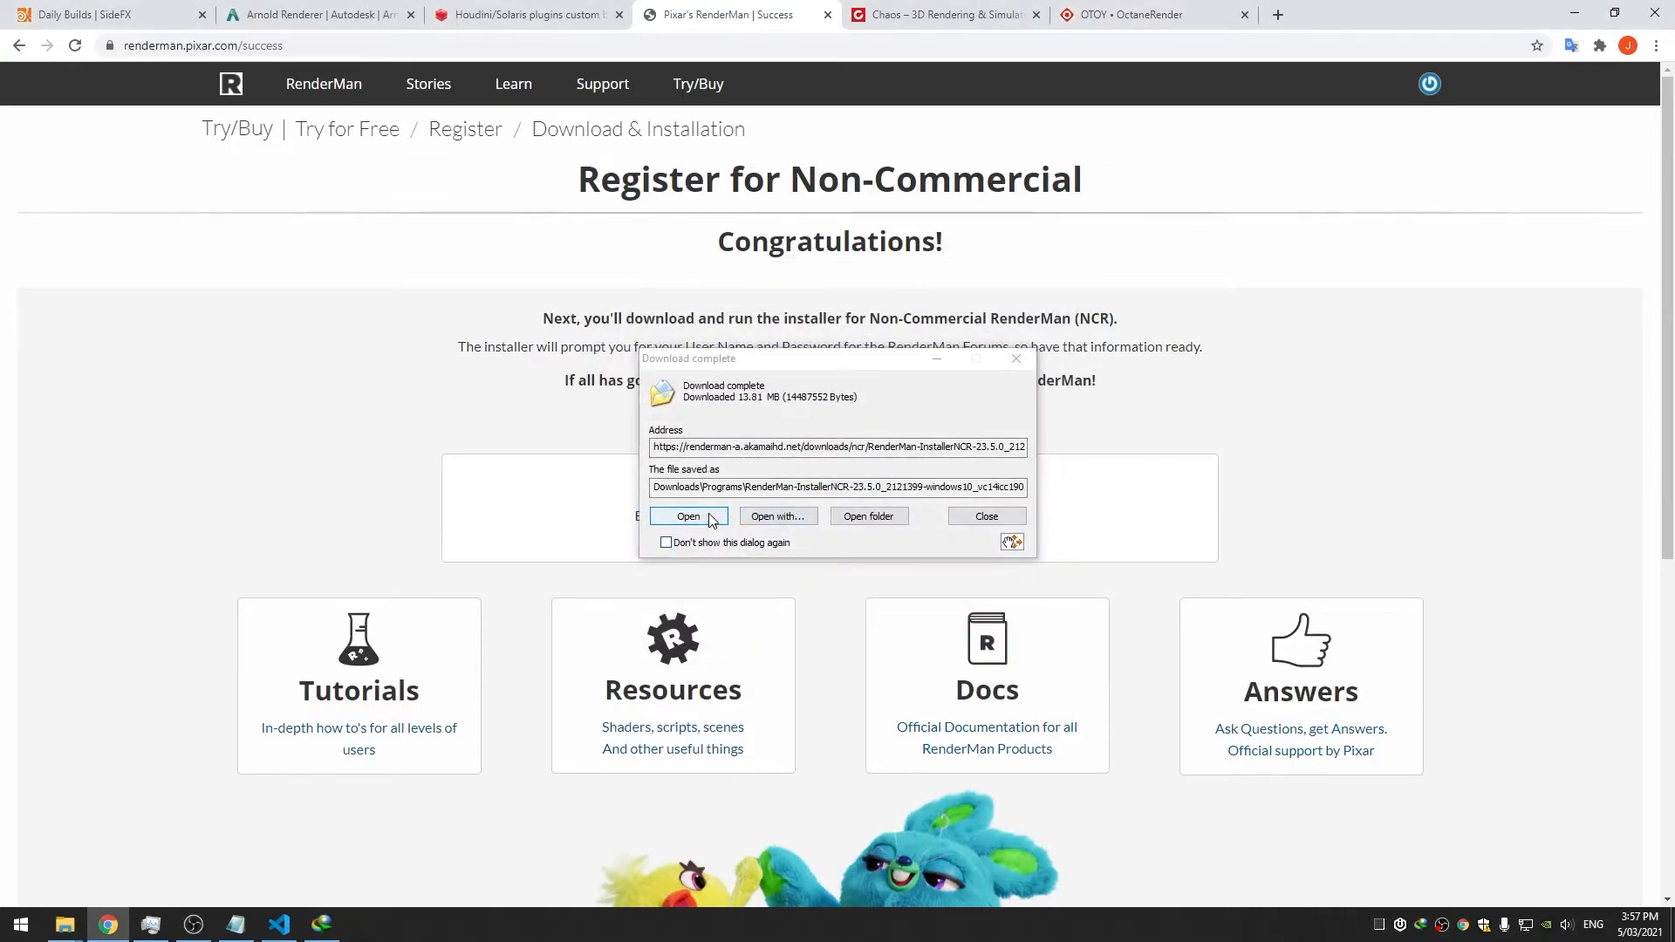
Run the RenderMan installer setup, accepting the licence and keeping the default install folder
left_click(711, 518)
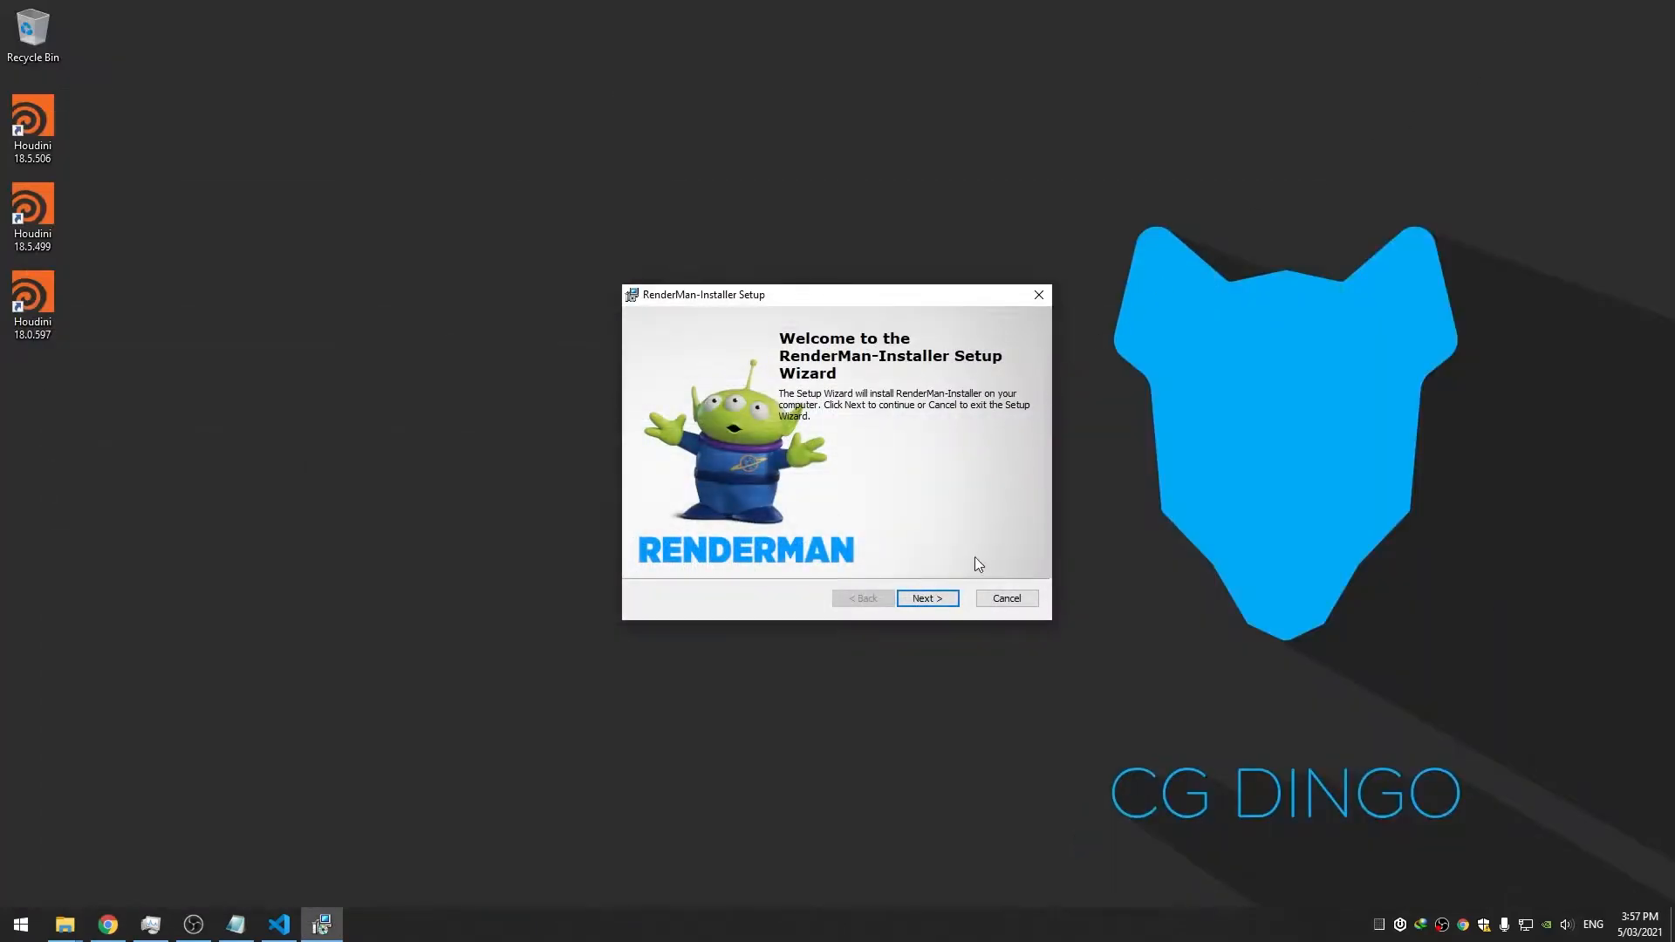
left_click(941, 597)
left_click(790, 541)
left_click(918, 602)
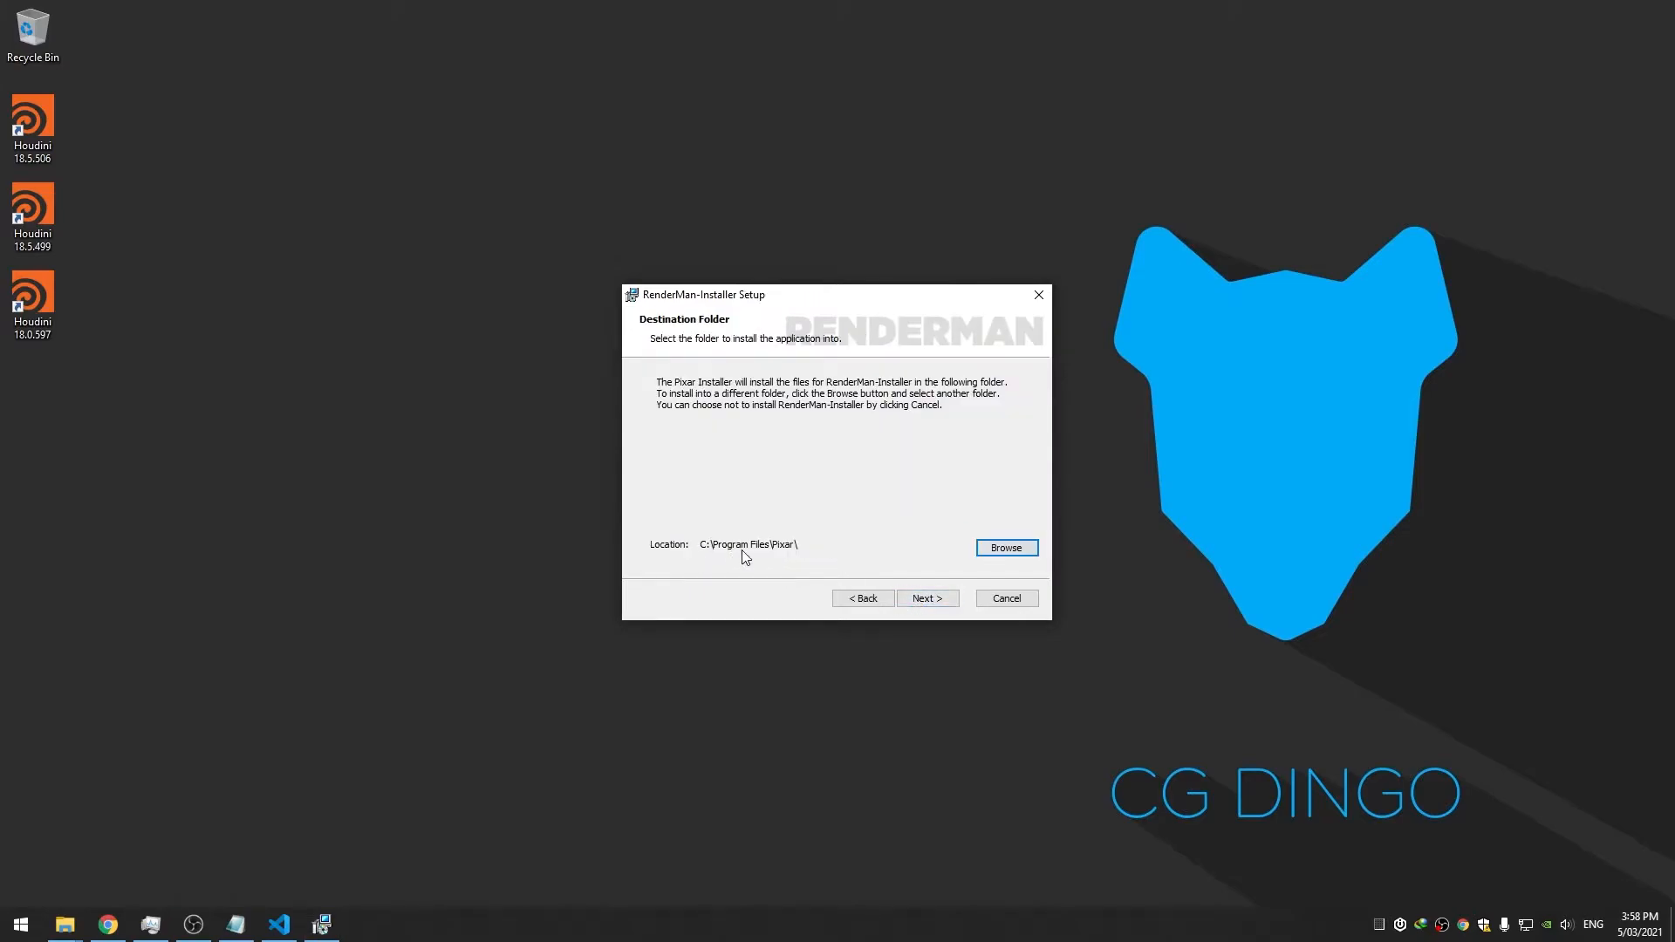
left_click(927, 597)
left_click(928, 597)
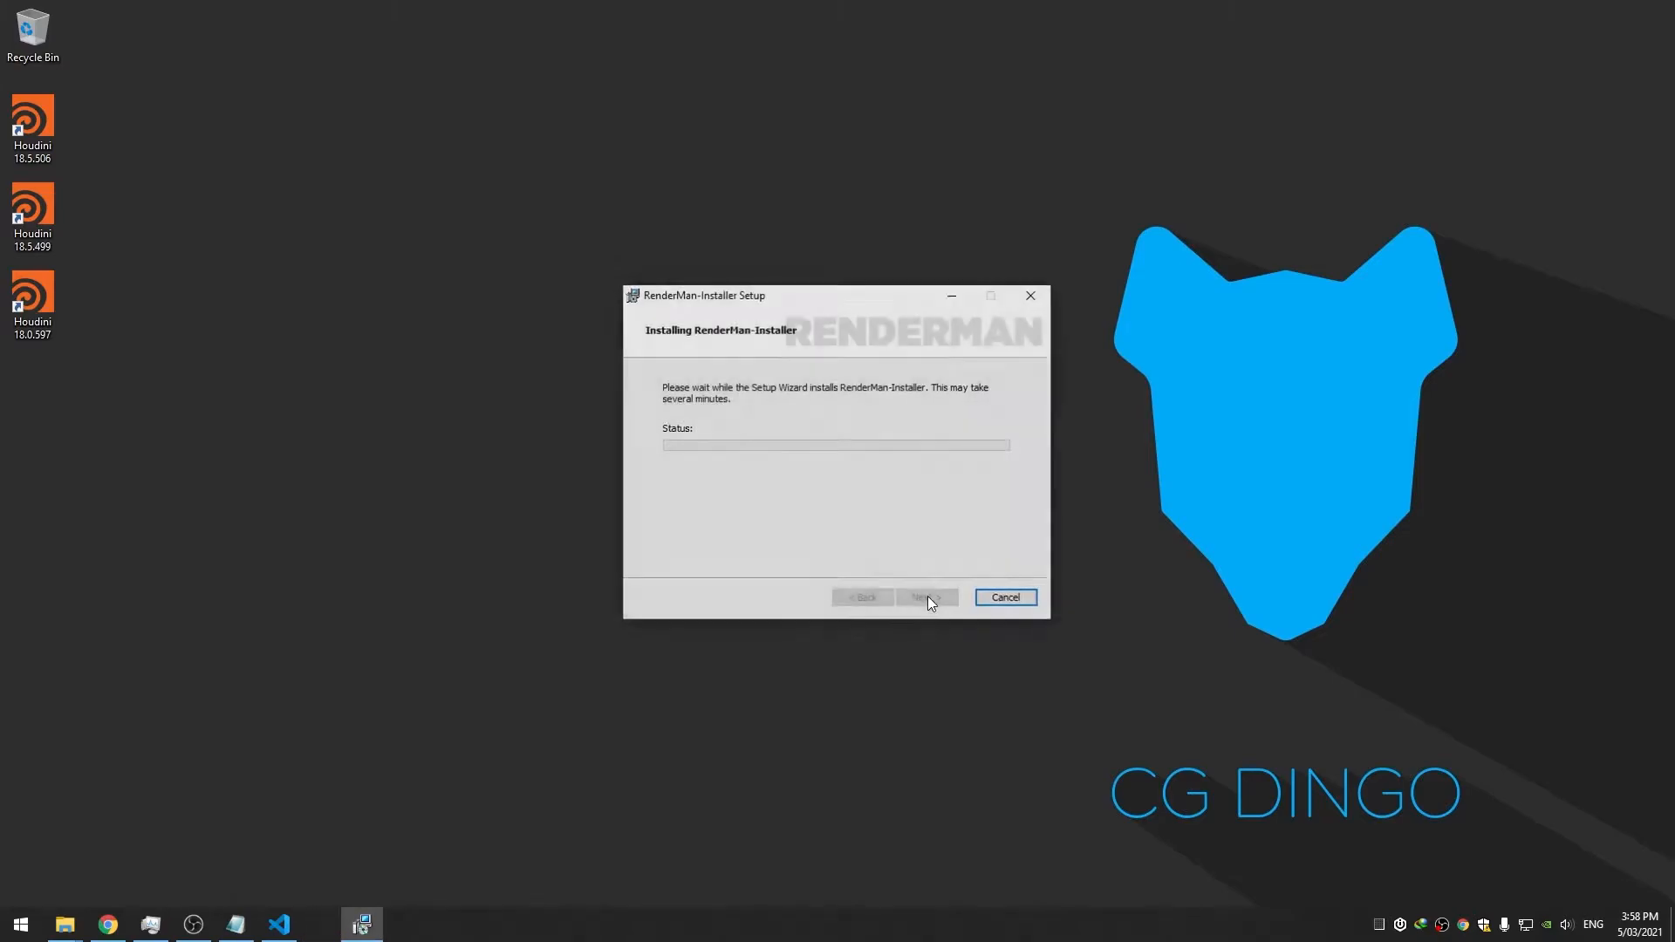
left_click(928, 598)
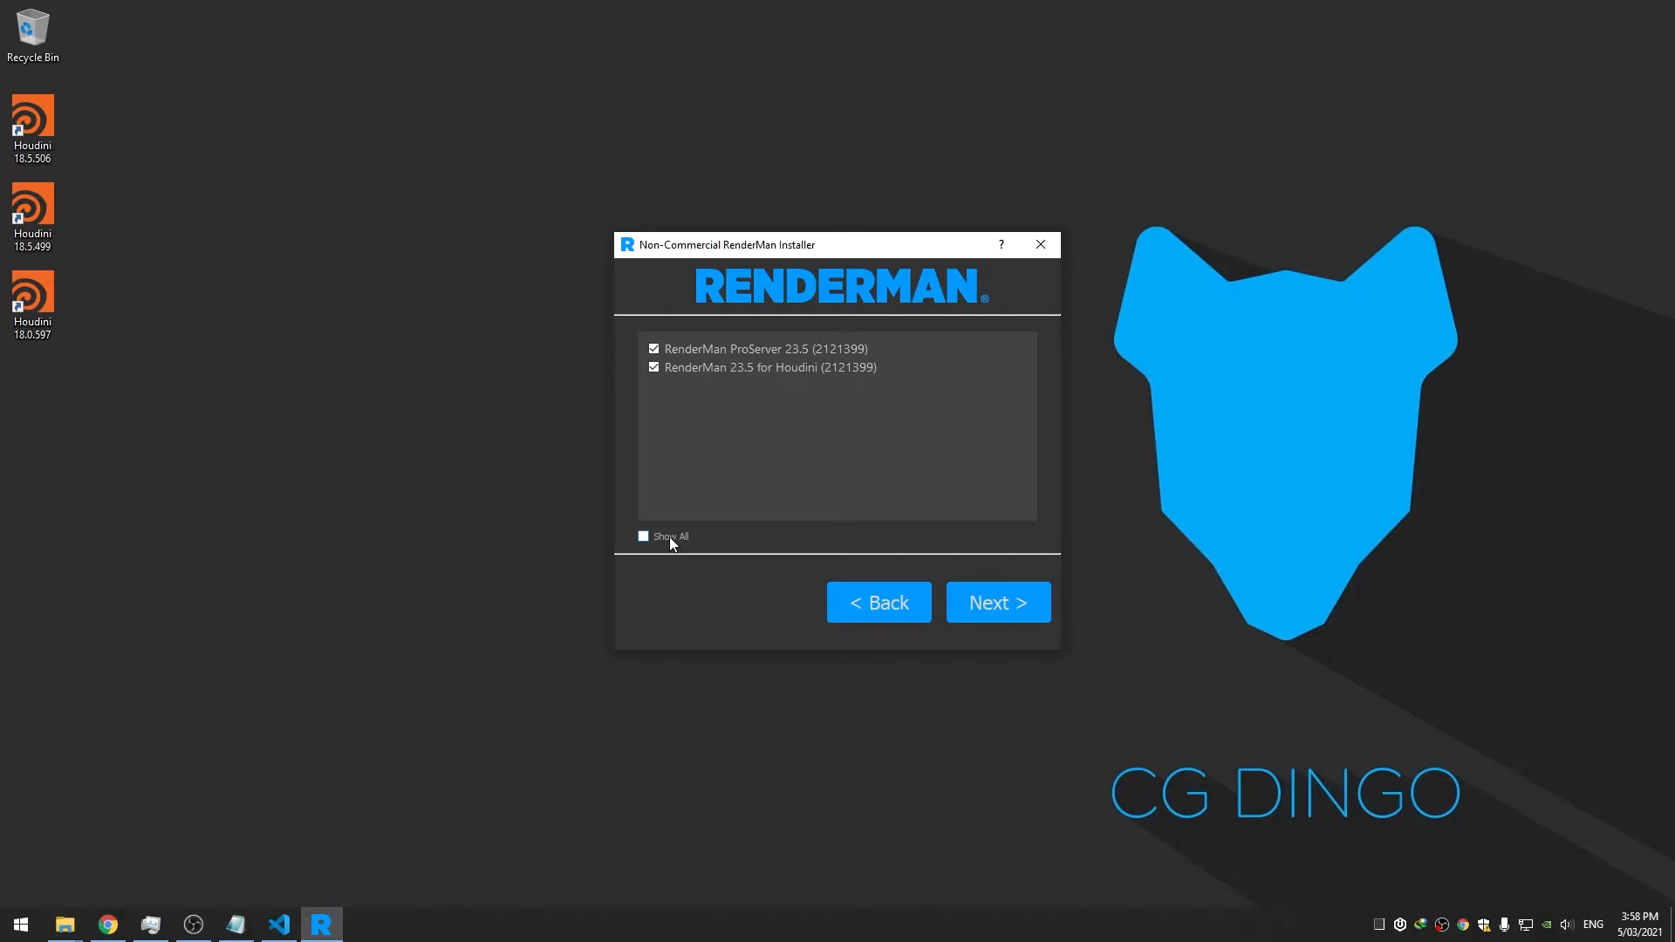
Install RenderMan ProServer 23.5 and RenderMan 23.5 for Houdini, then close the installer
left_click(644, 534)
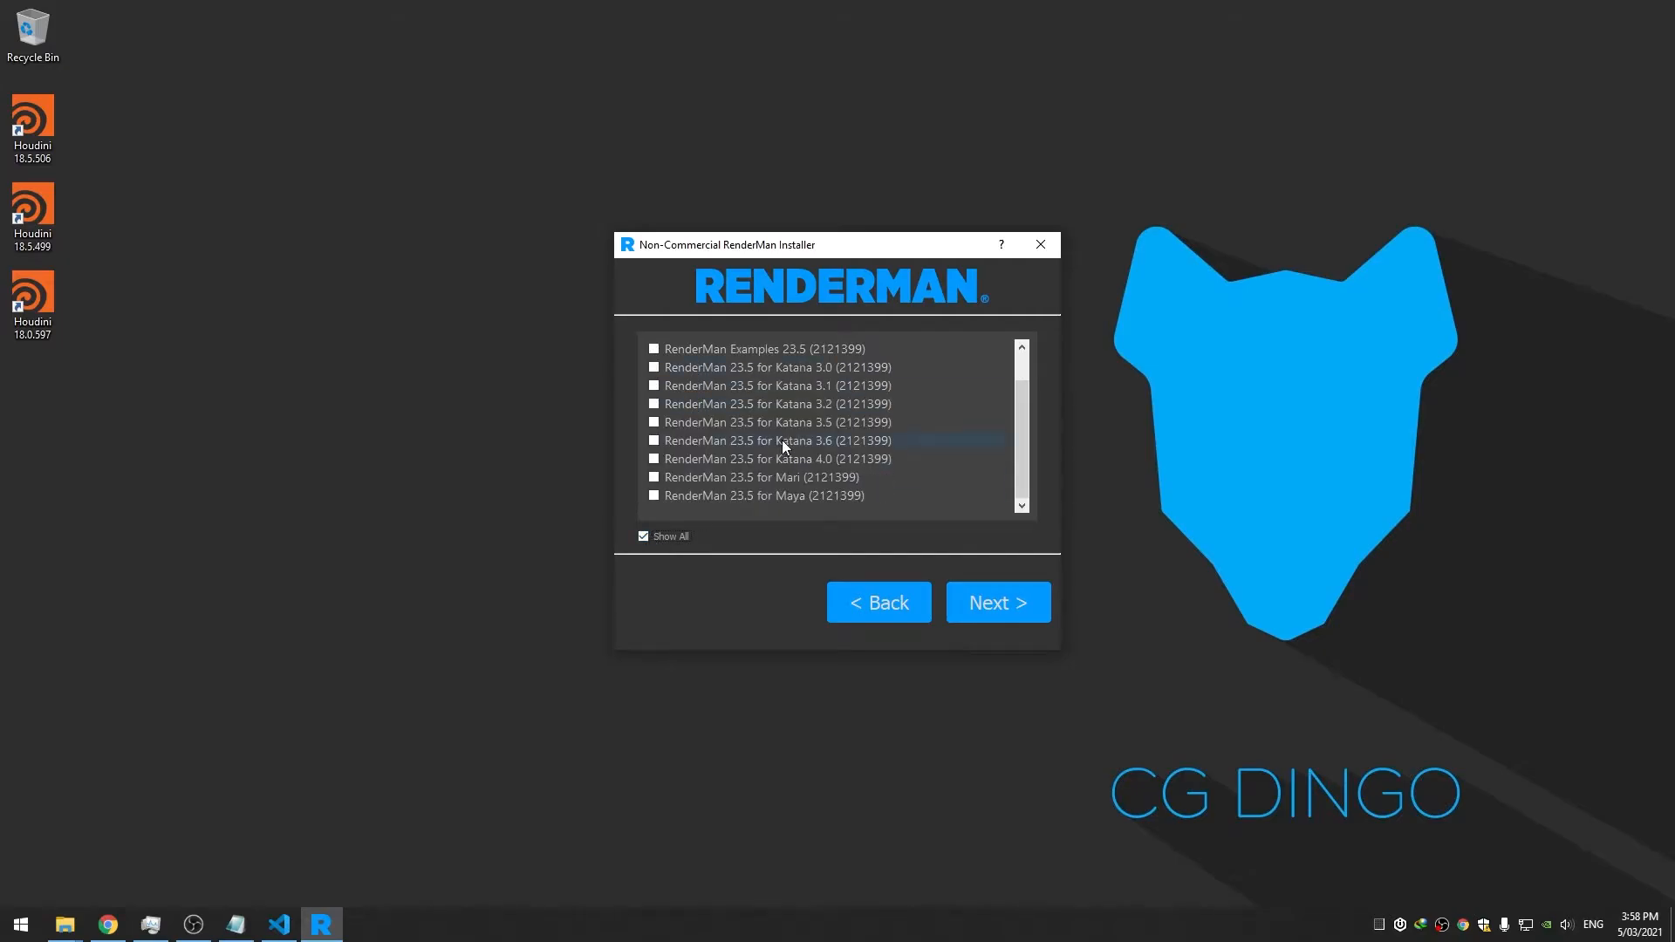
left_click(670, 538)
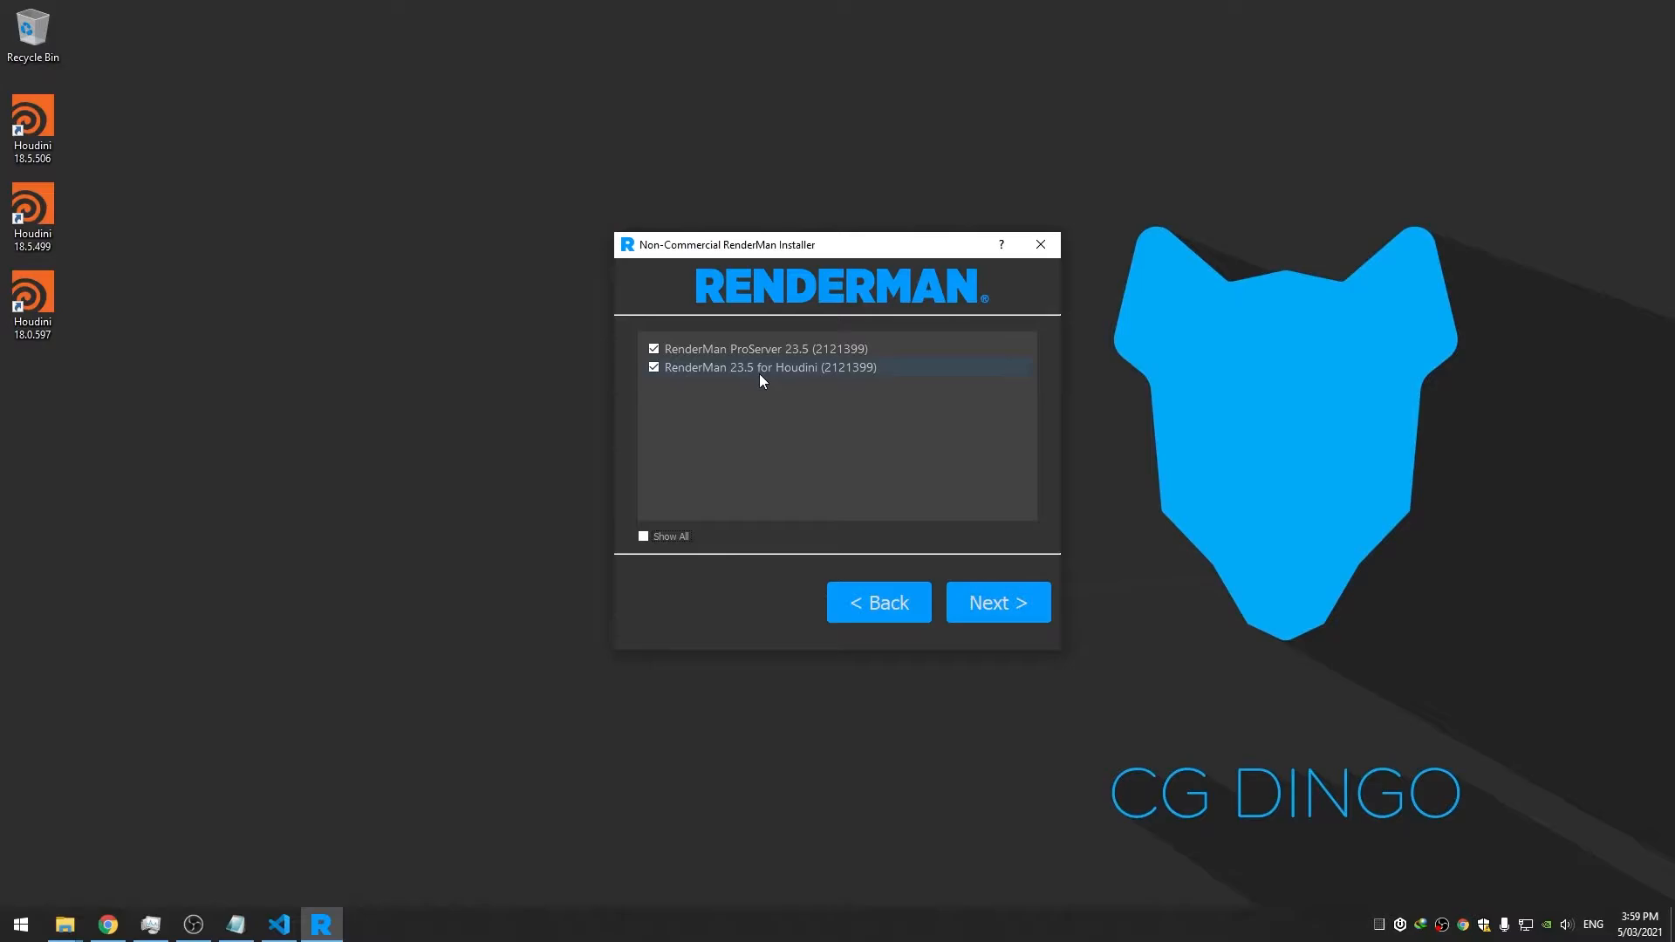
left_click(1005, 599)
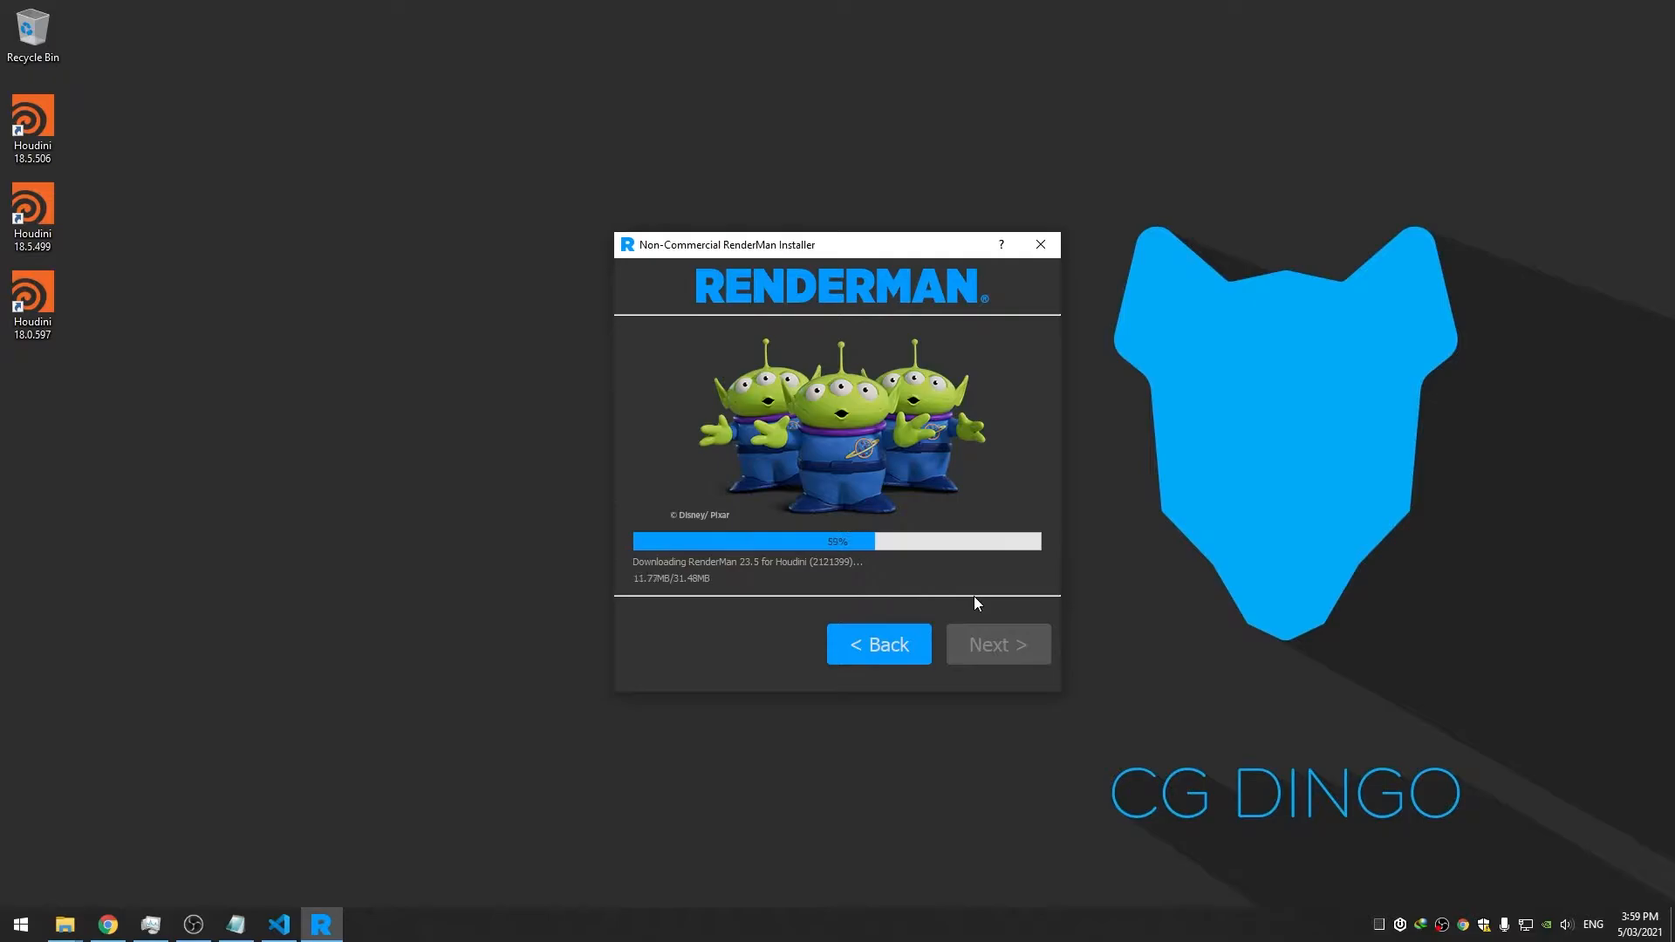
left_click(999, 645)
left_click(433, 423)
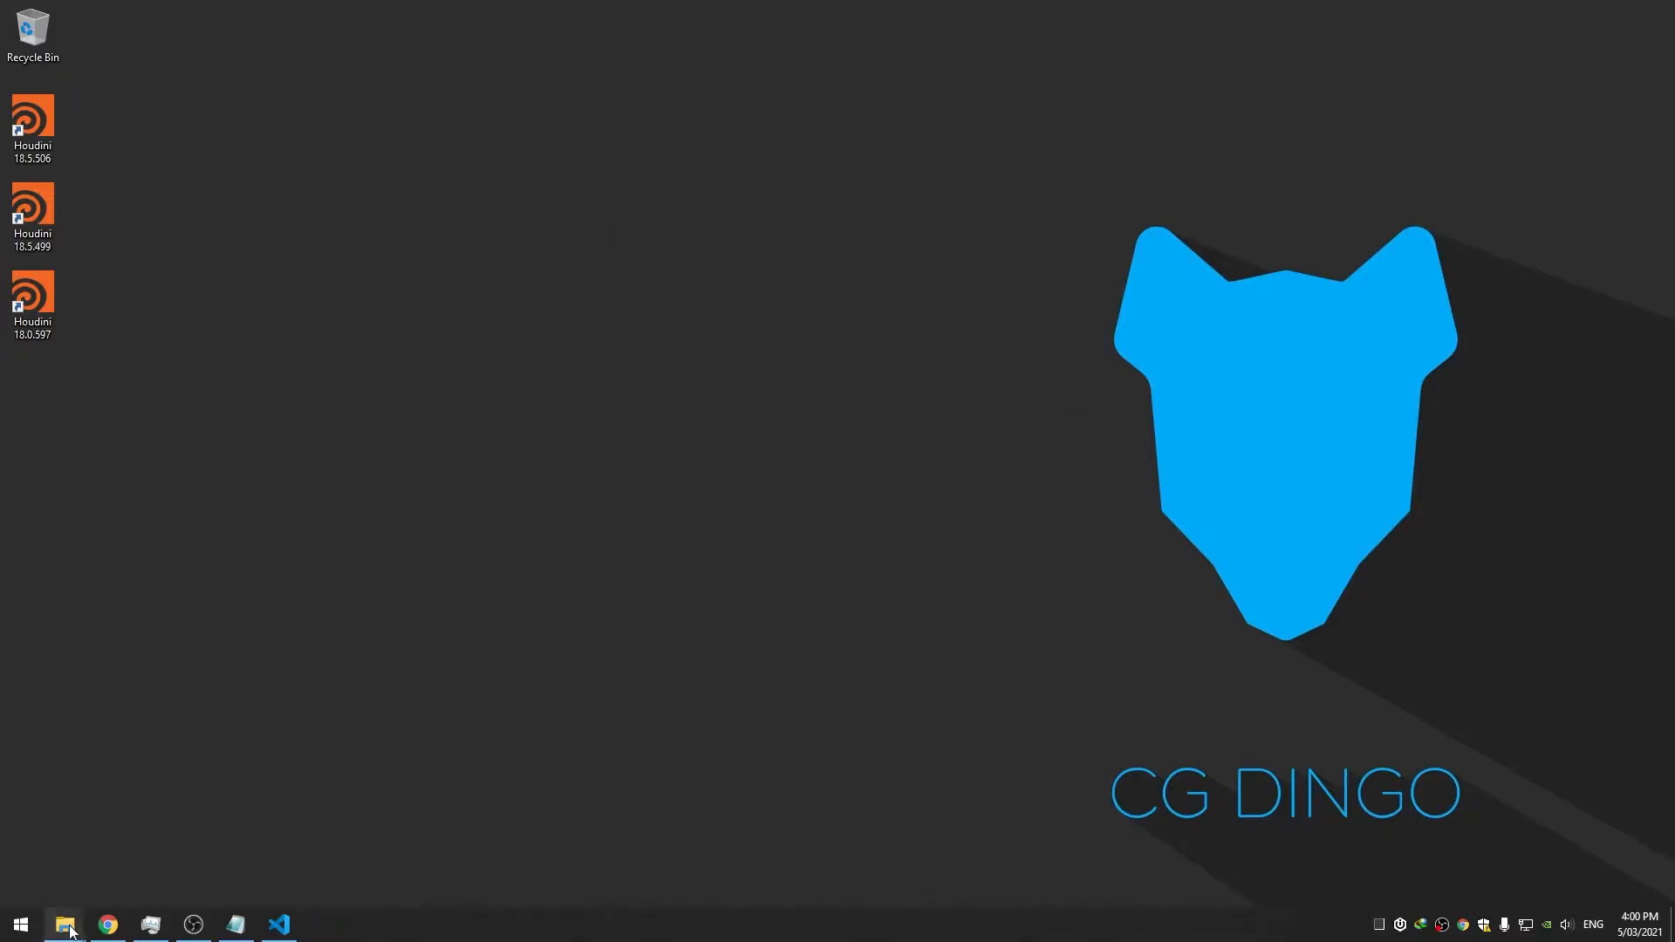
Close the Arnold folder window and go to Documents\houdini18.5\packages
mouse_move(63, 933)
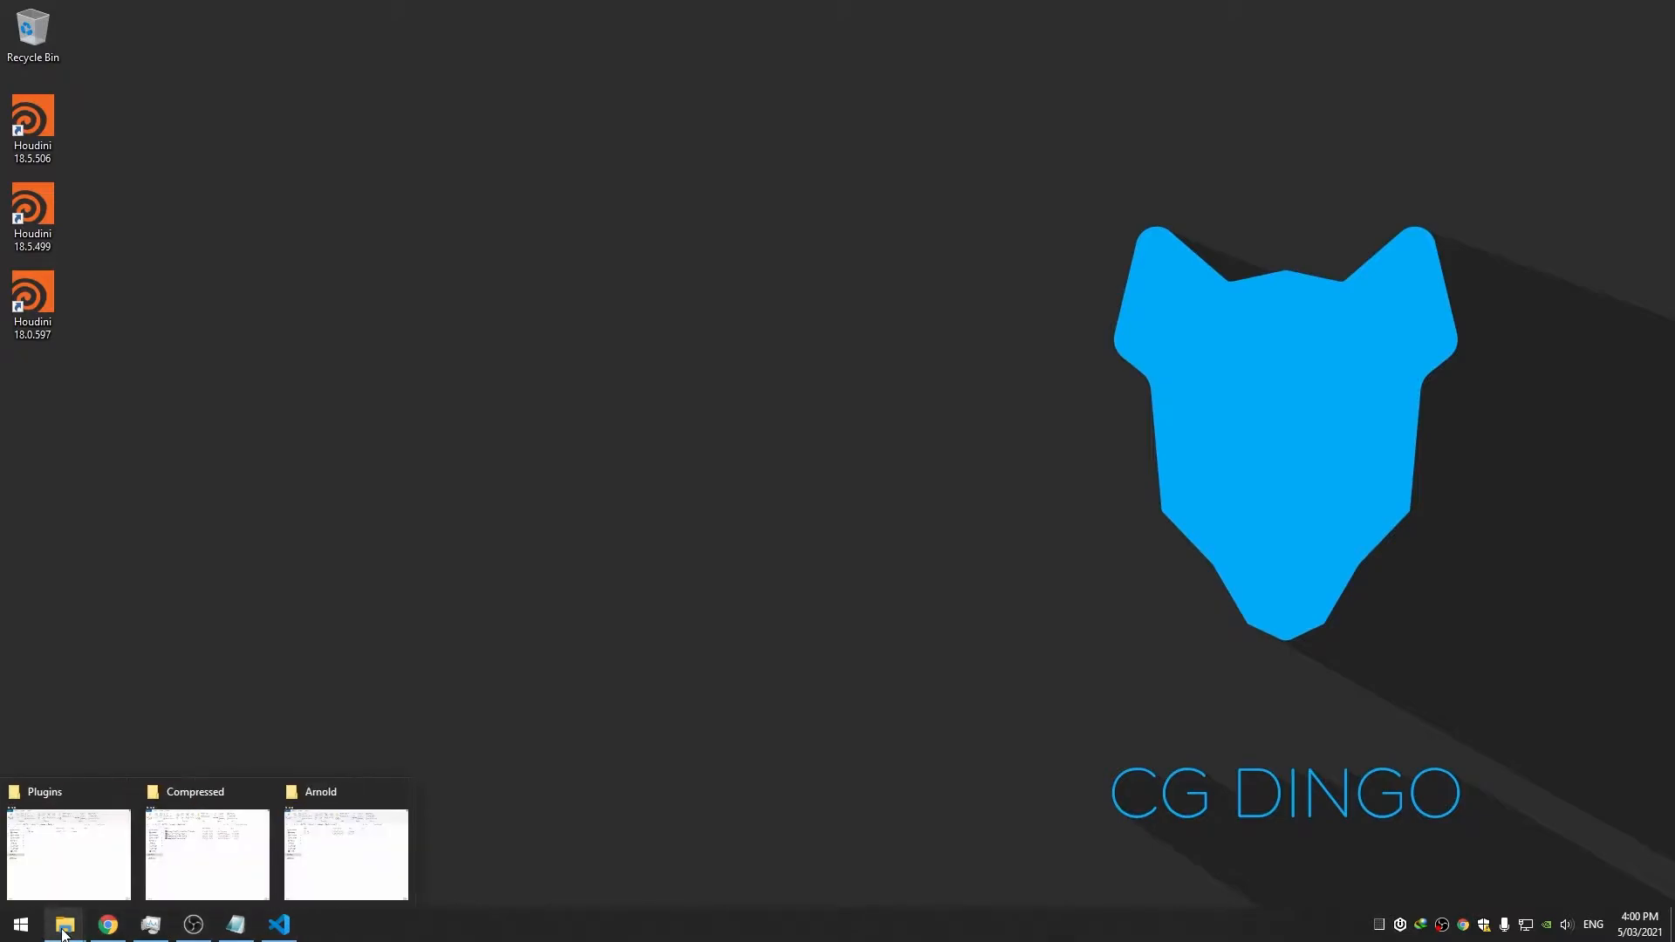
left_click(105, 859)
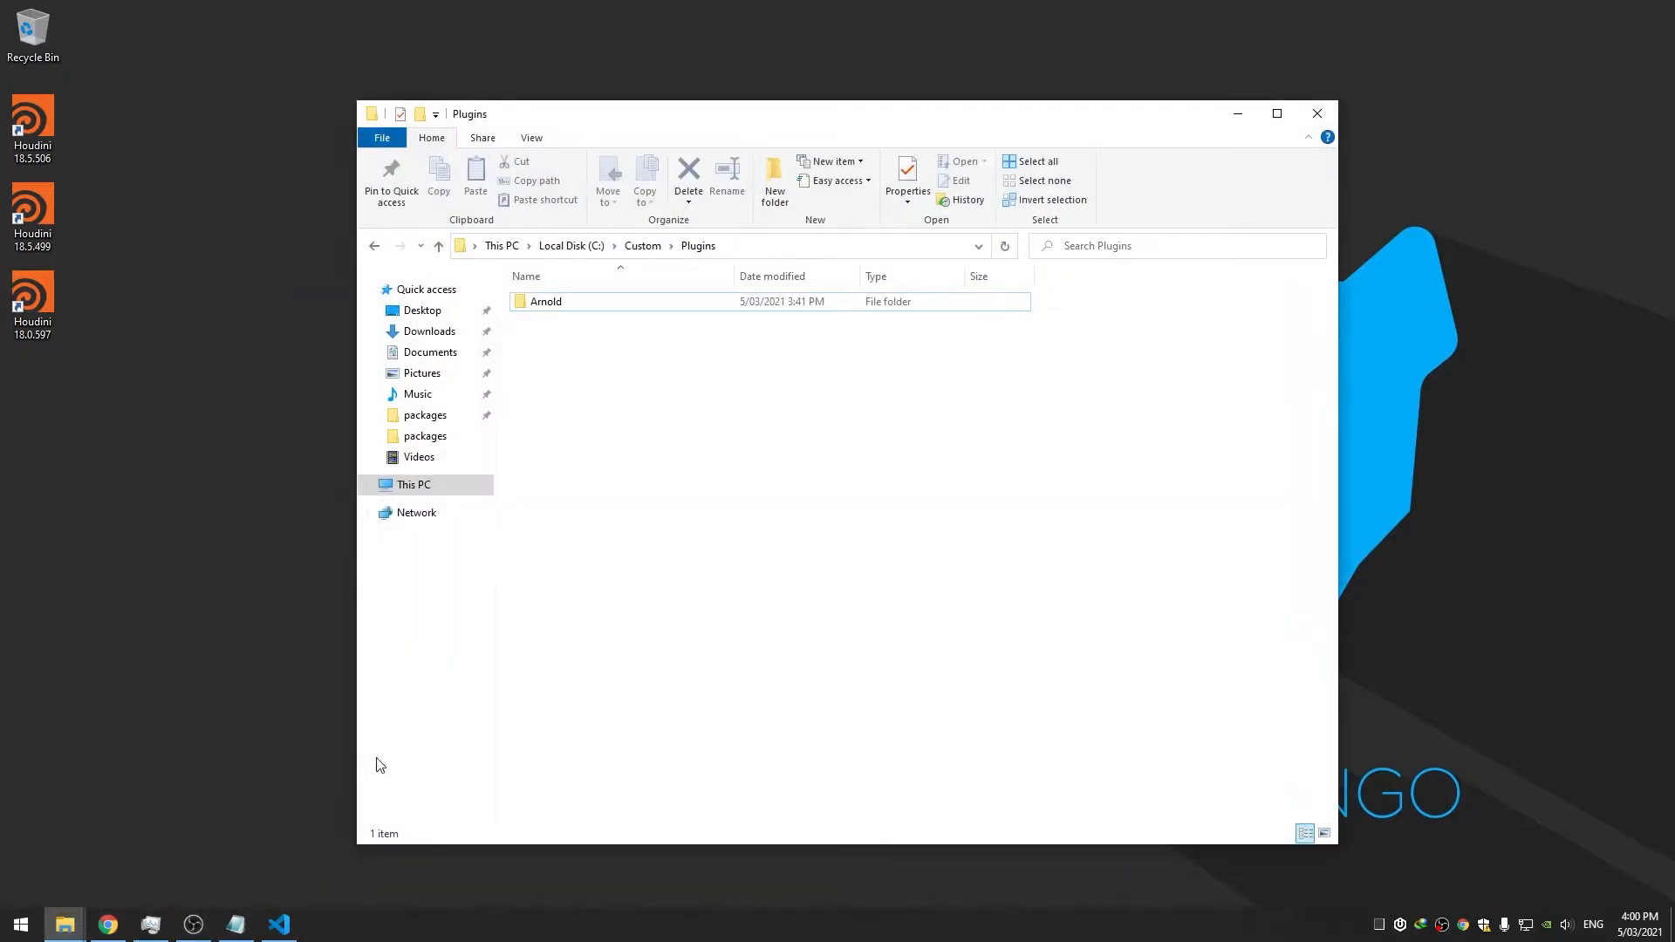
mouse_move(64, 926)
left_click(342, 850)
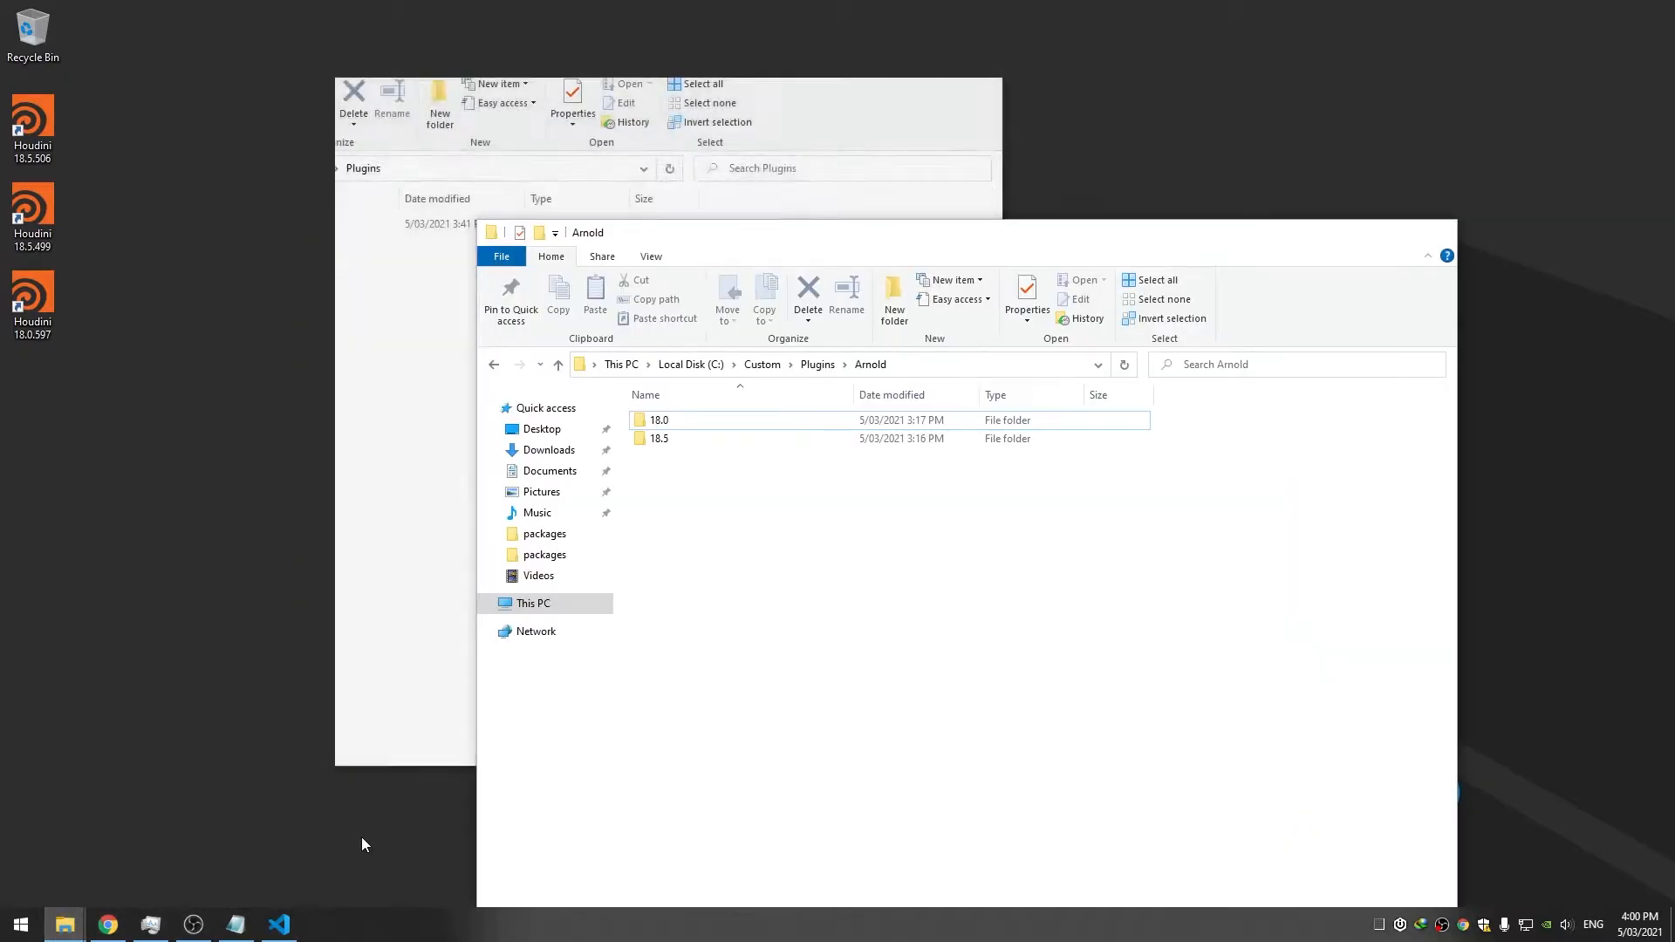
left_click(1437, 232)
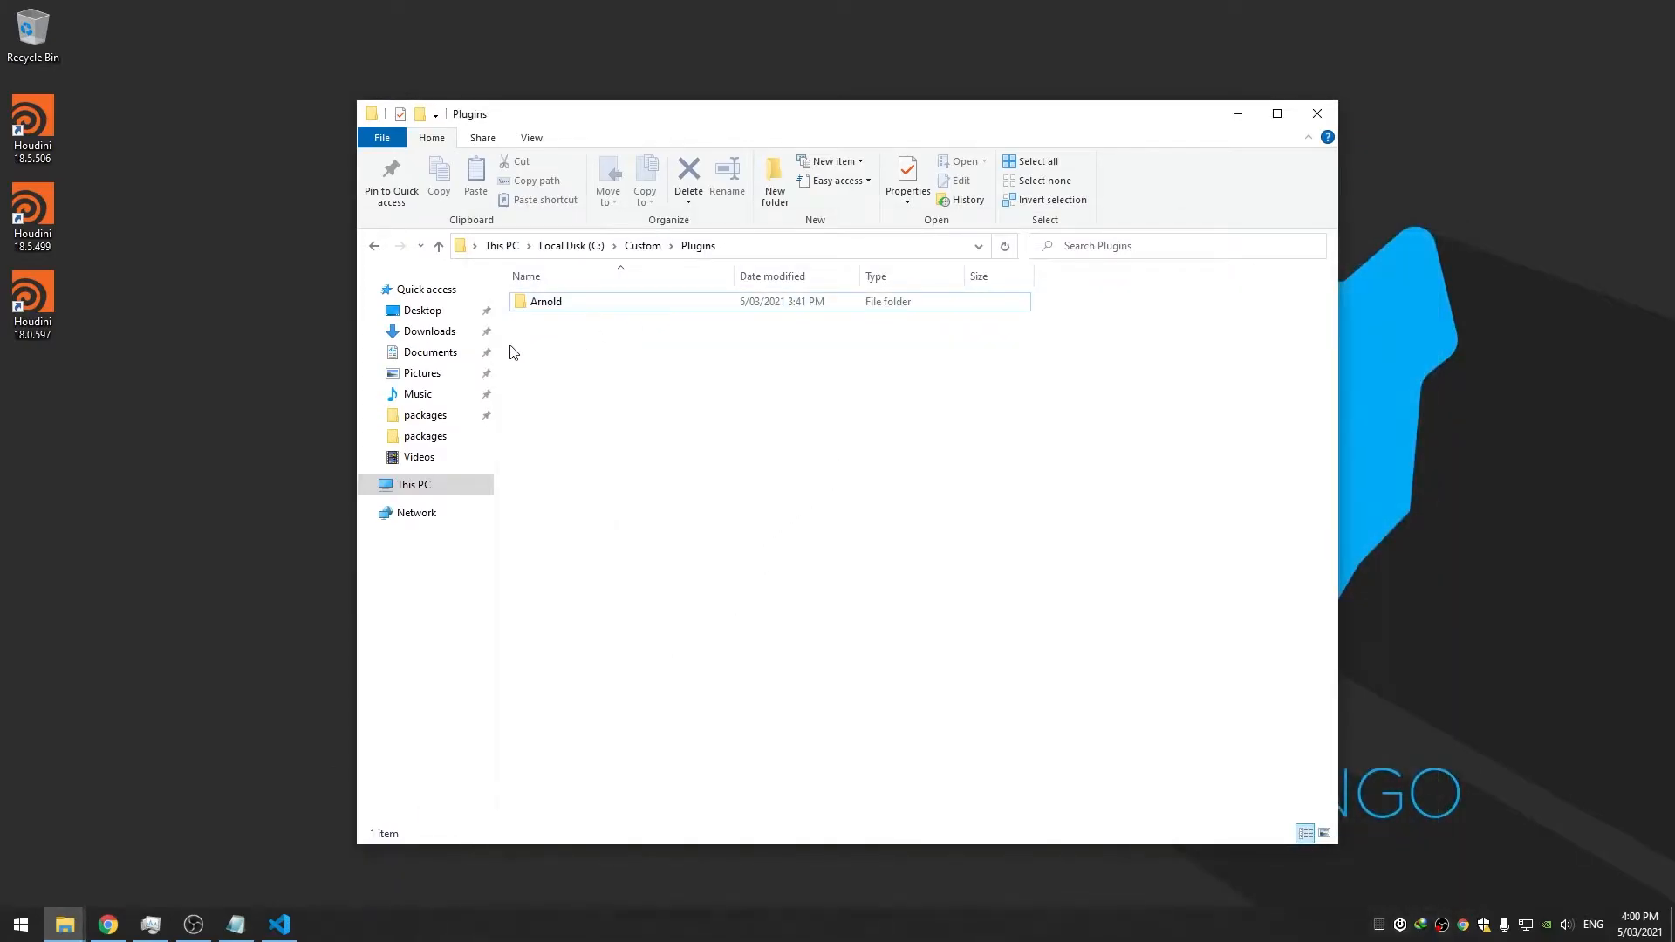
left_click(428, 352)
double_click(543, 319)
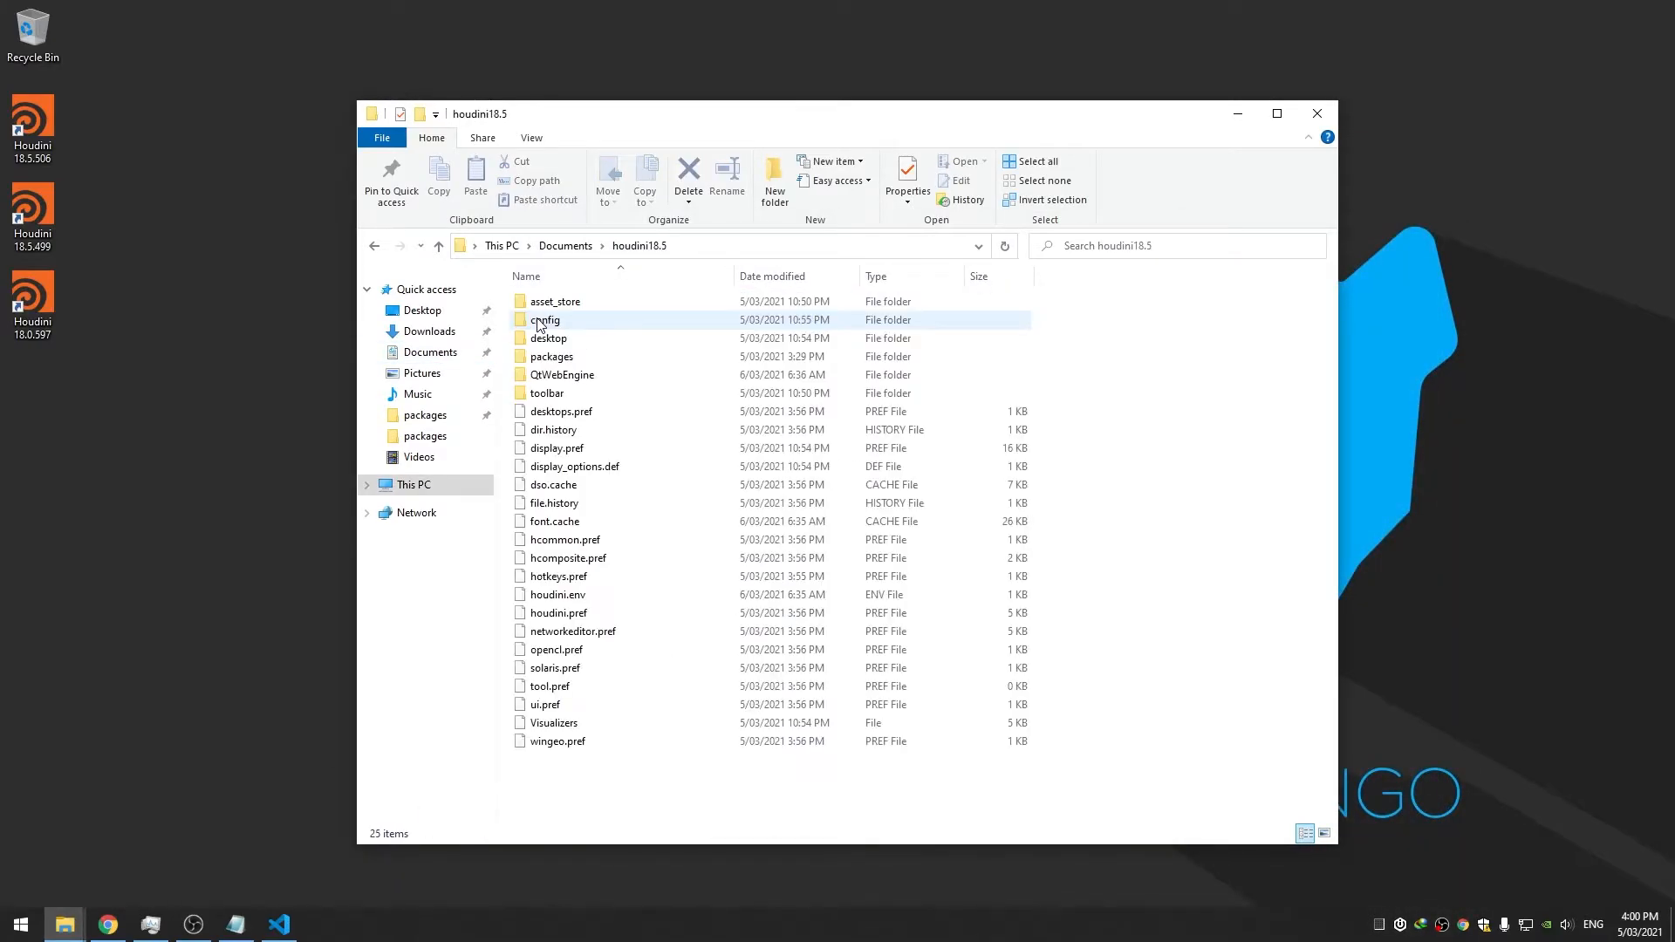
double_click(552, 356)
Copy Redshift.json as Renderman.json and open it in Visual Studio Code
left_click(571, 327)
key("ctrl+c")
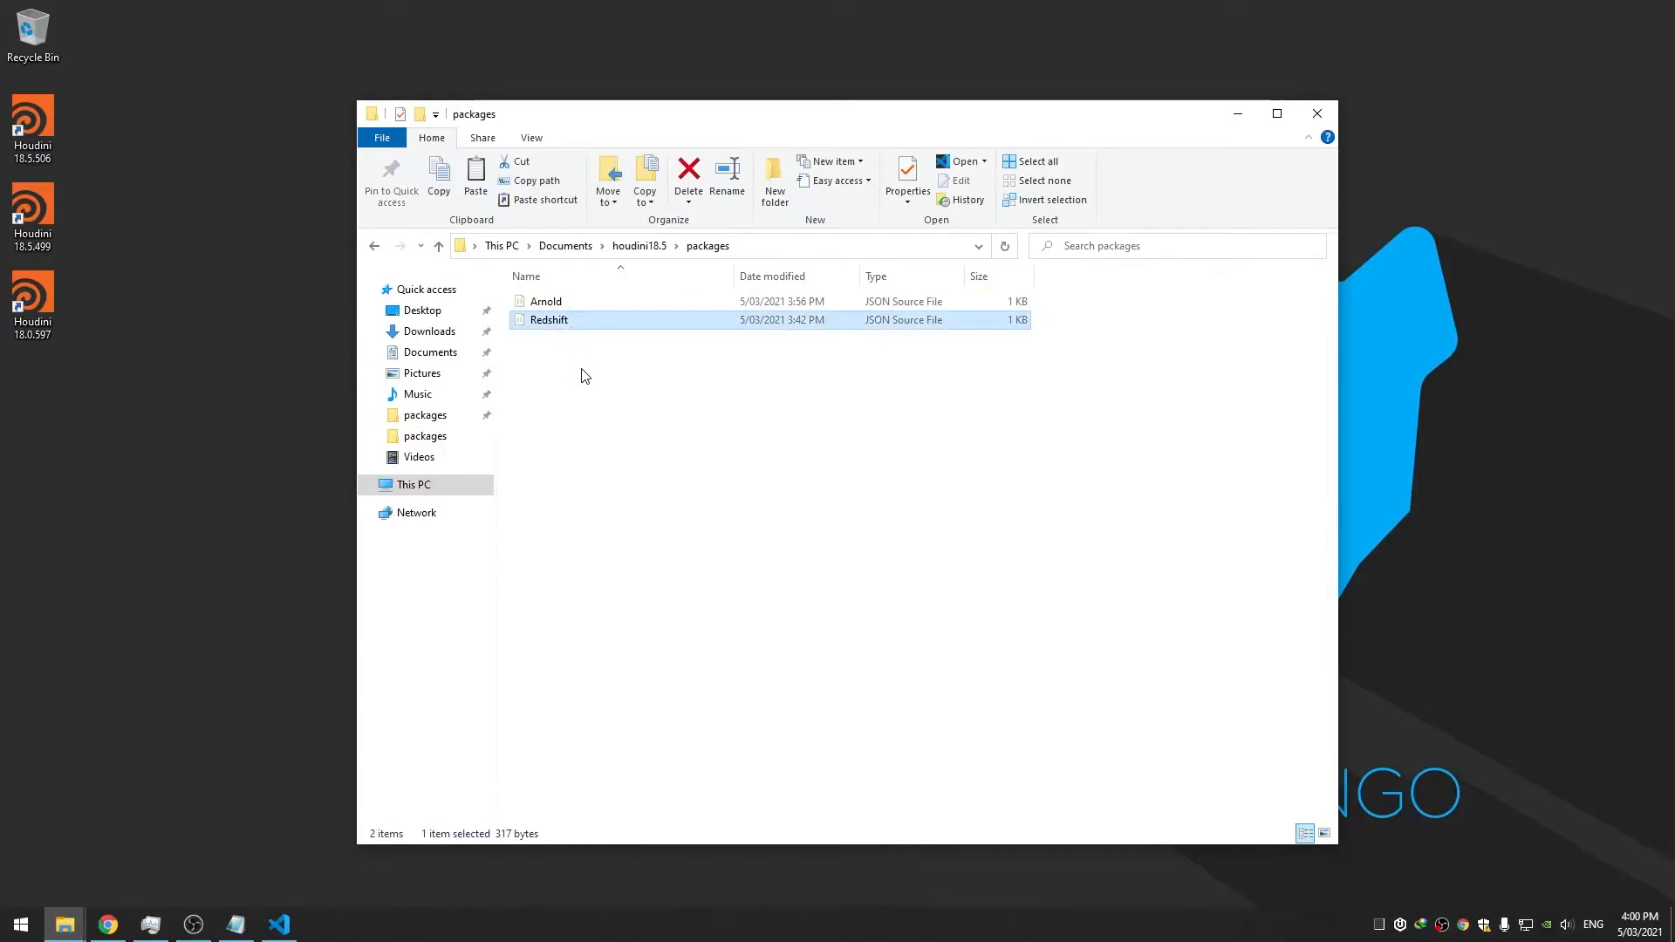
key("ctrl+v")
key("F2")
type("Renderman")
key("Return")
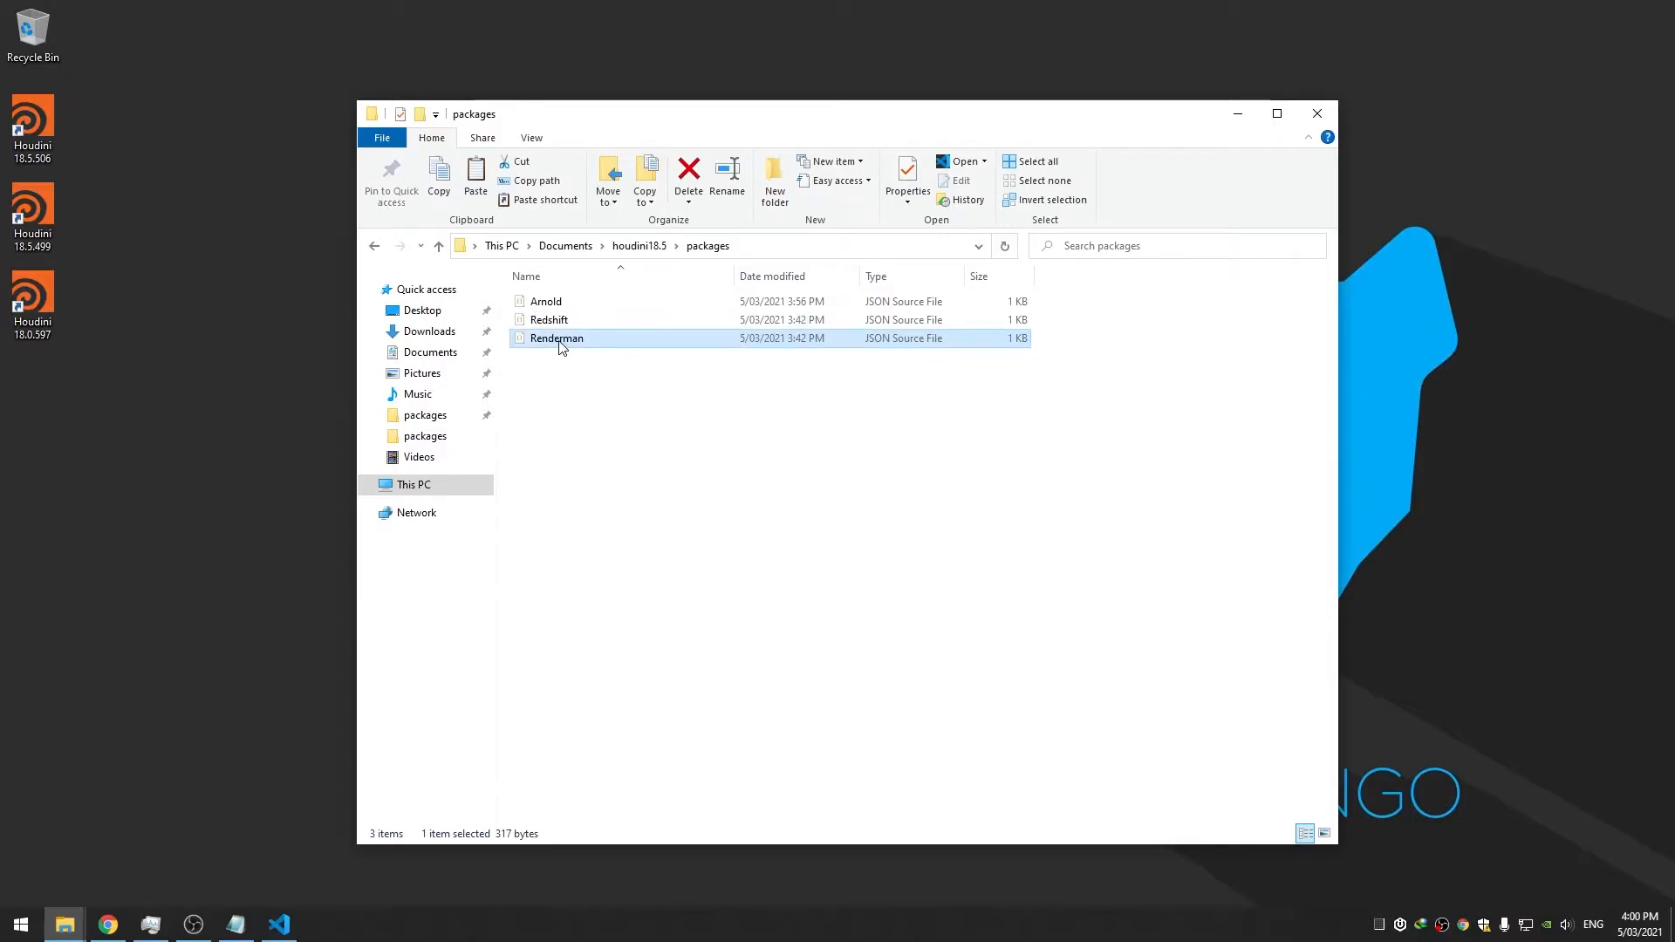
right_click(562, 347)
left_click(591, 374)
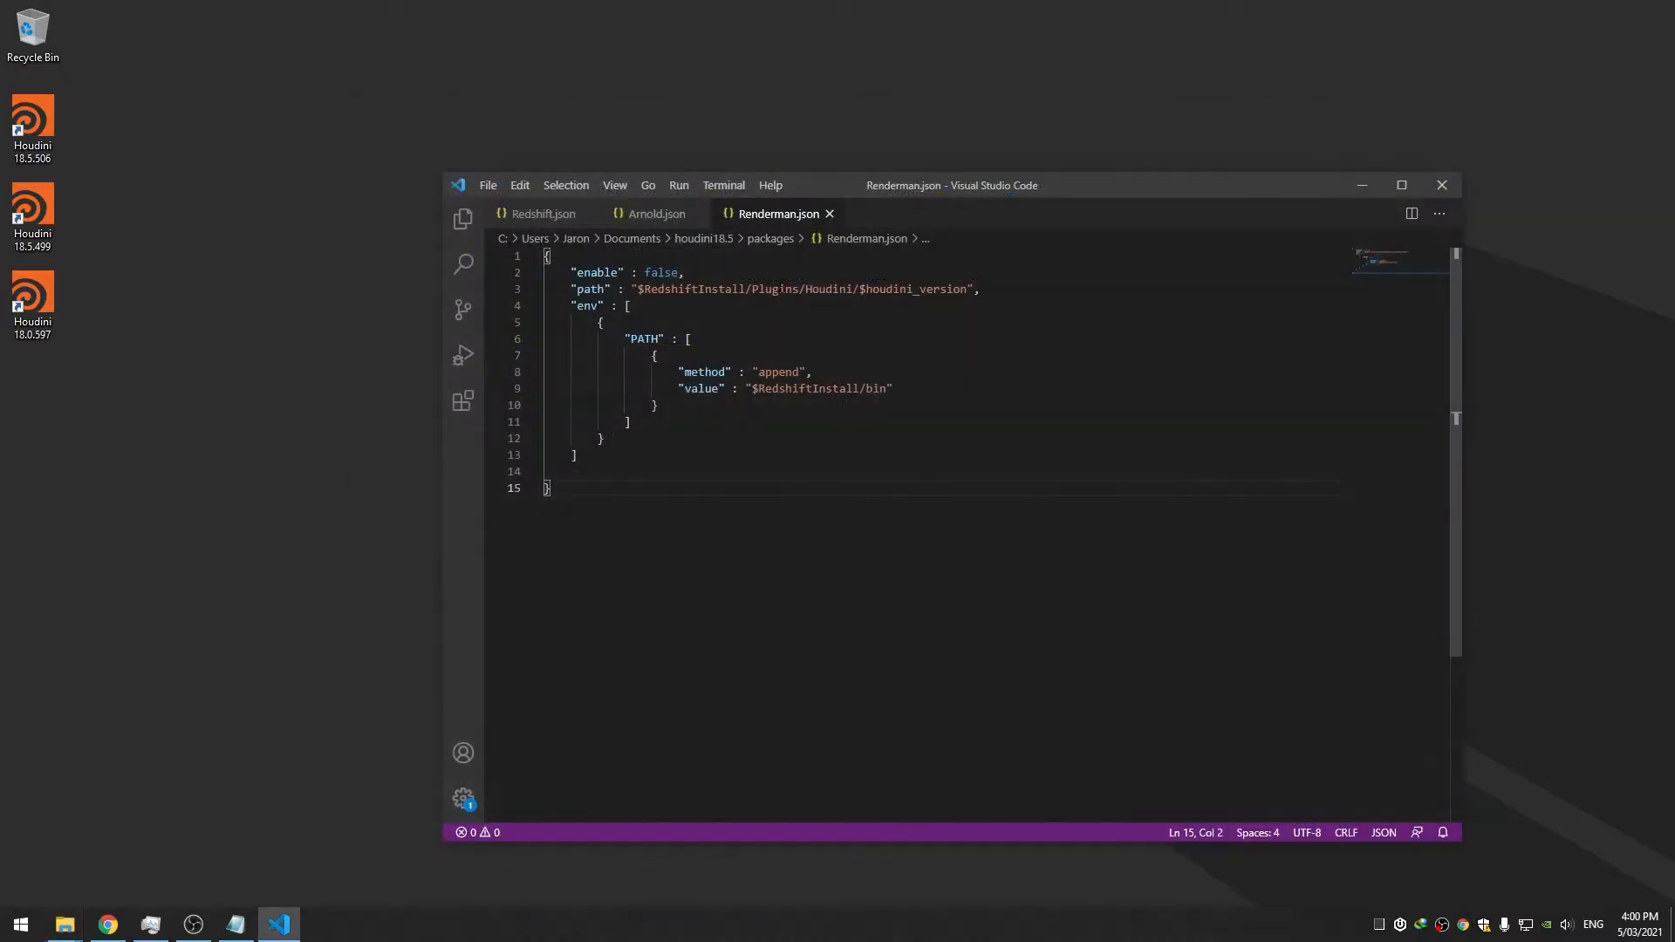
Compare the Arnold, Redshift and Renderman package files, looking over the PATH block
left_click(656, 225)
left_click(557, 222)
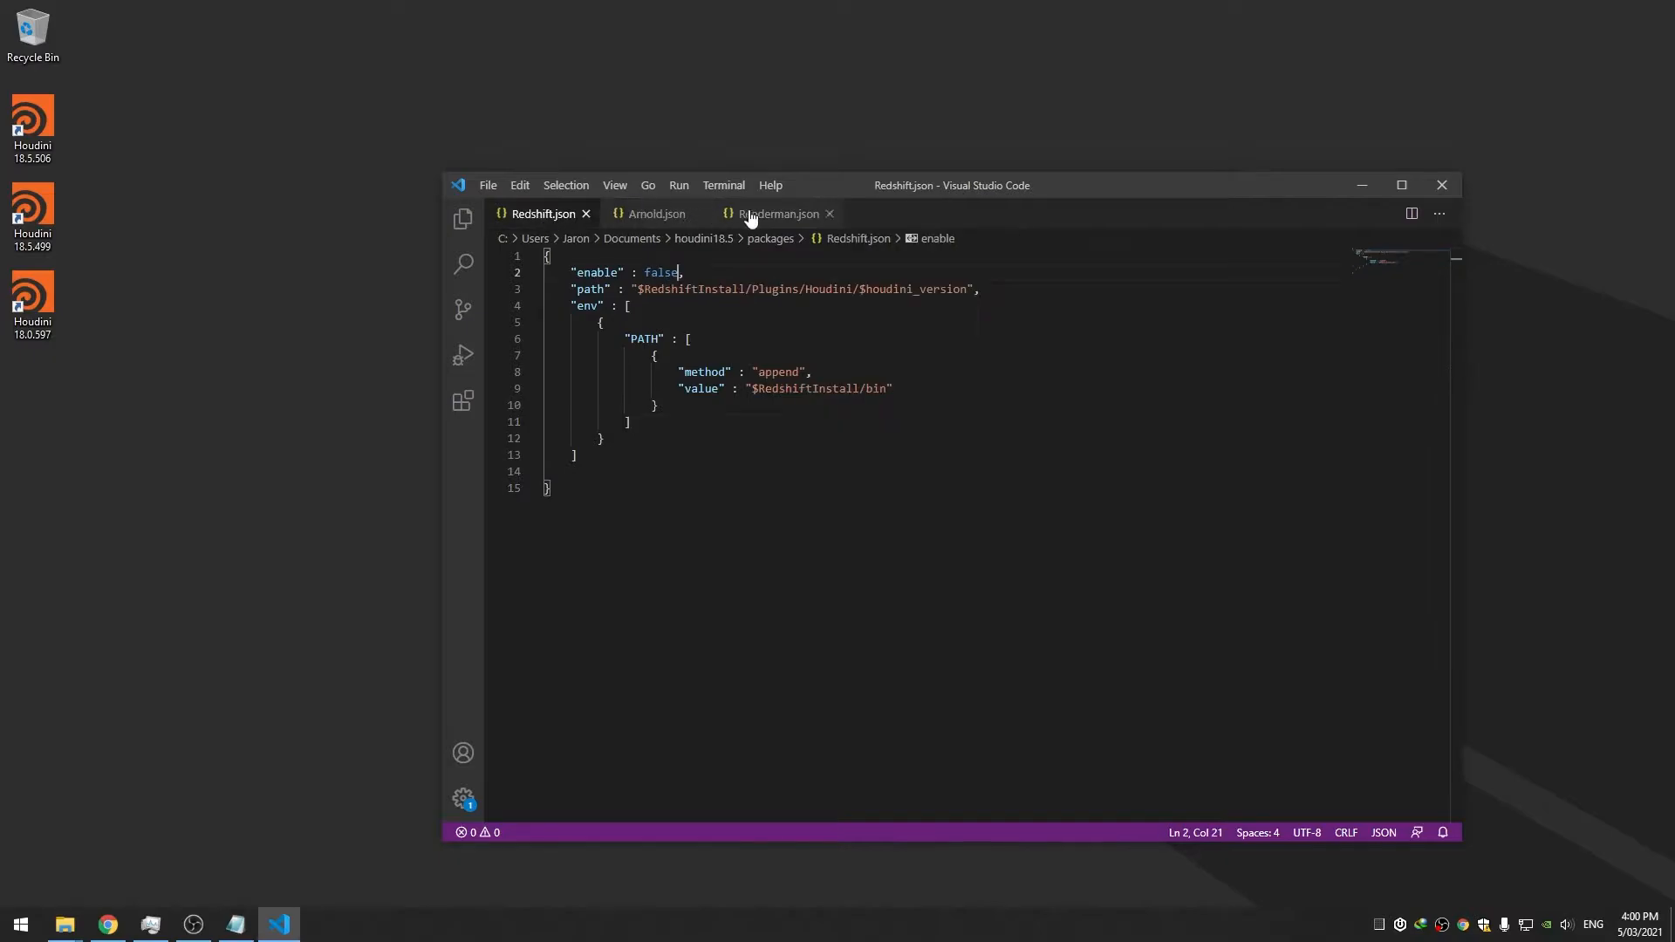
left_click(746, 223)
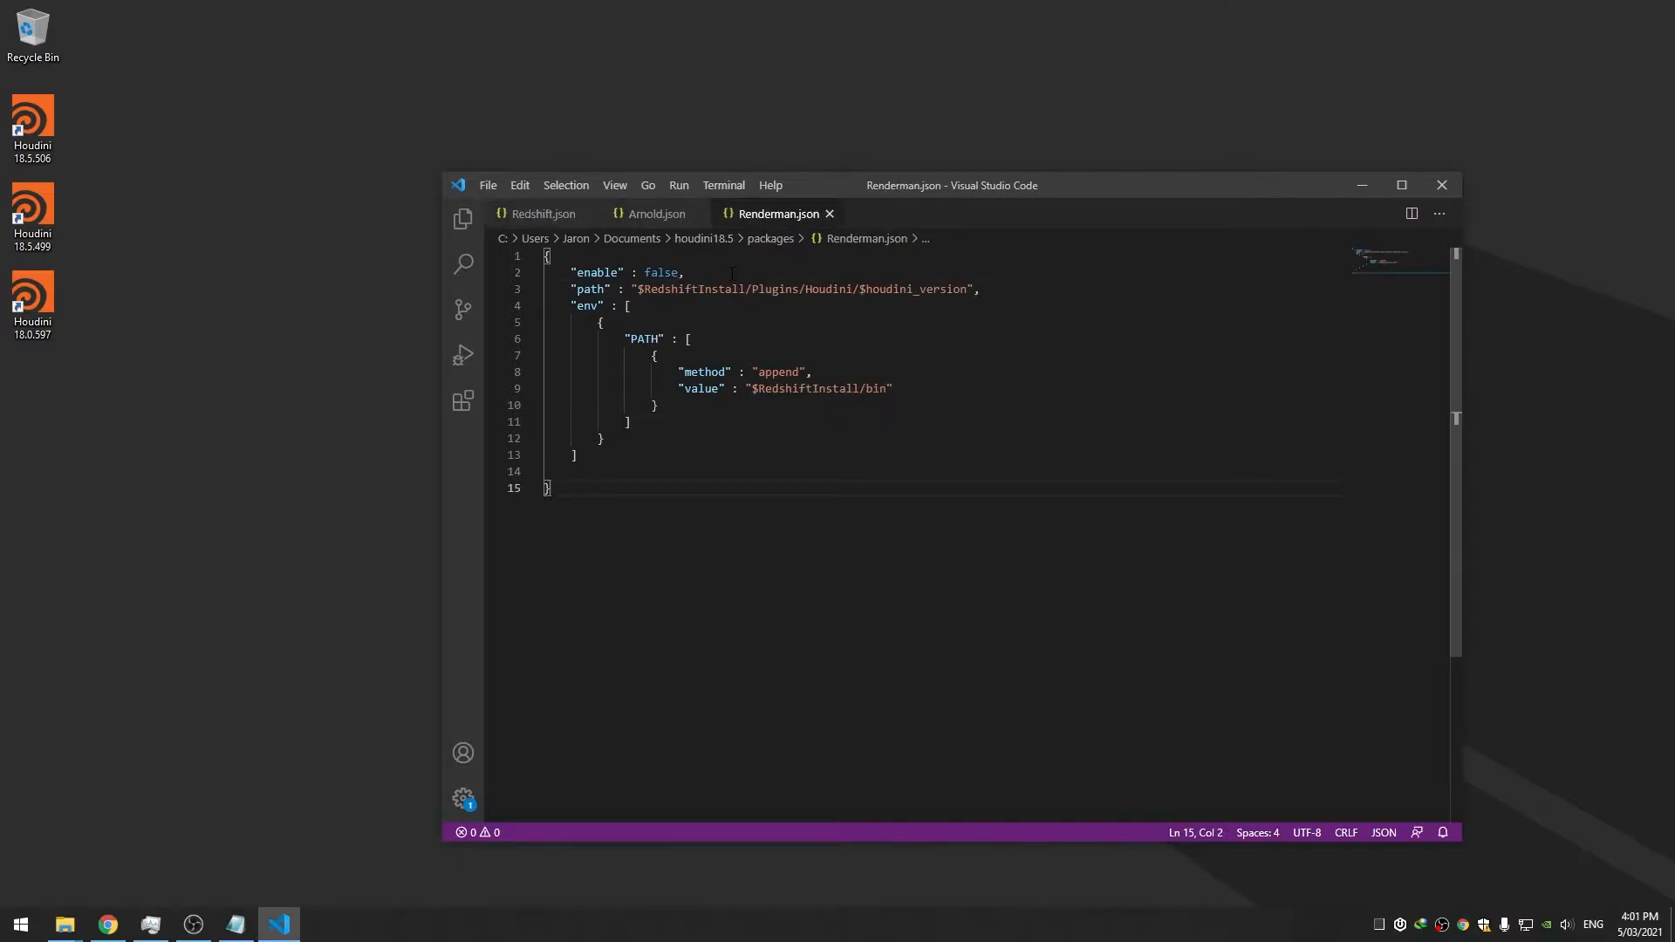
left_click_drag(625, 340, 632, 424)
left_click(632, 425)
Move the path line in Renderman.json below the env block, add a trailing comma, and save
double_click(591, 289)
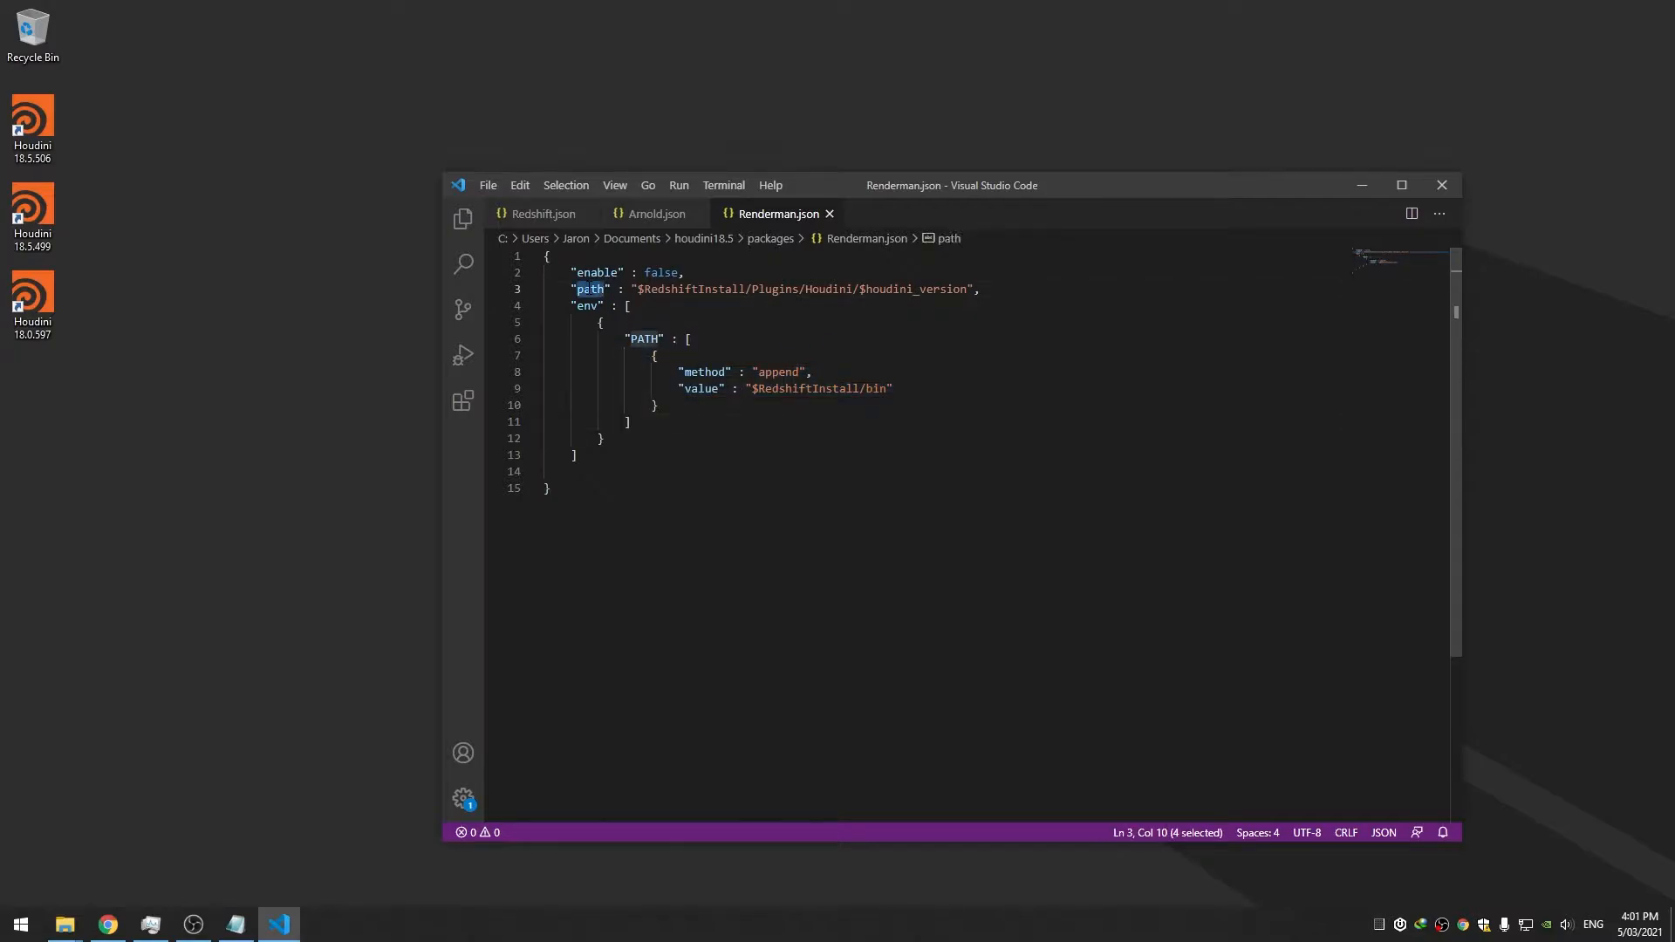
left_click_drag(980, 289, 570, 289)
key("BackSpace")
left_click(604, 455)
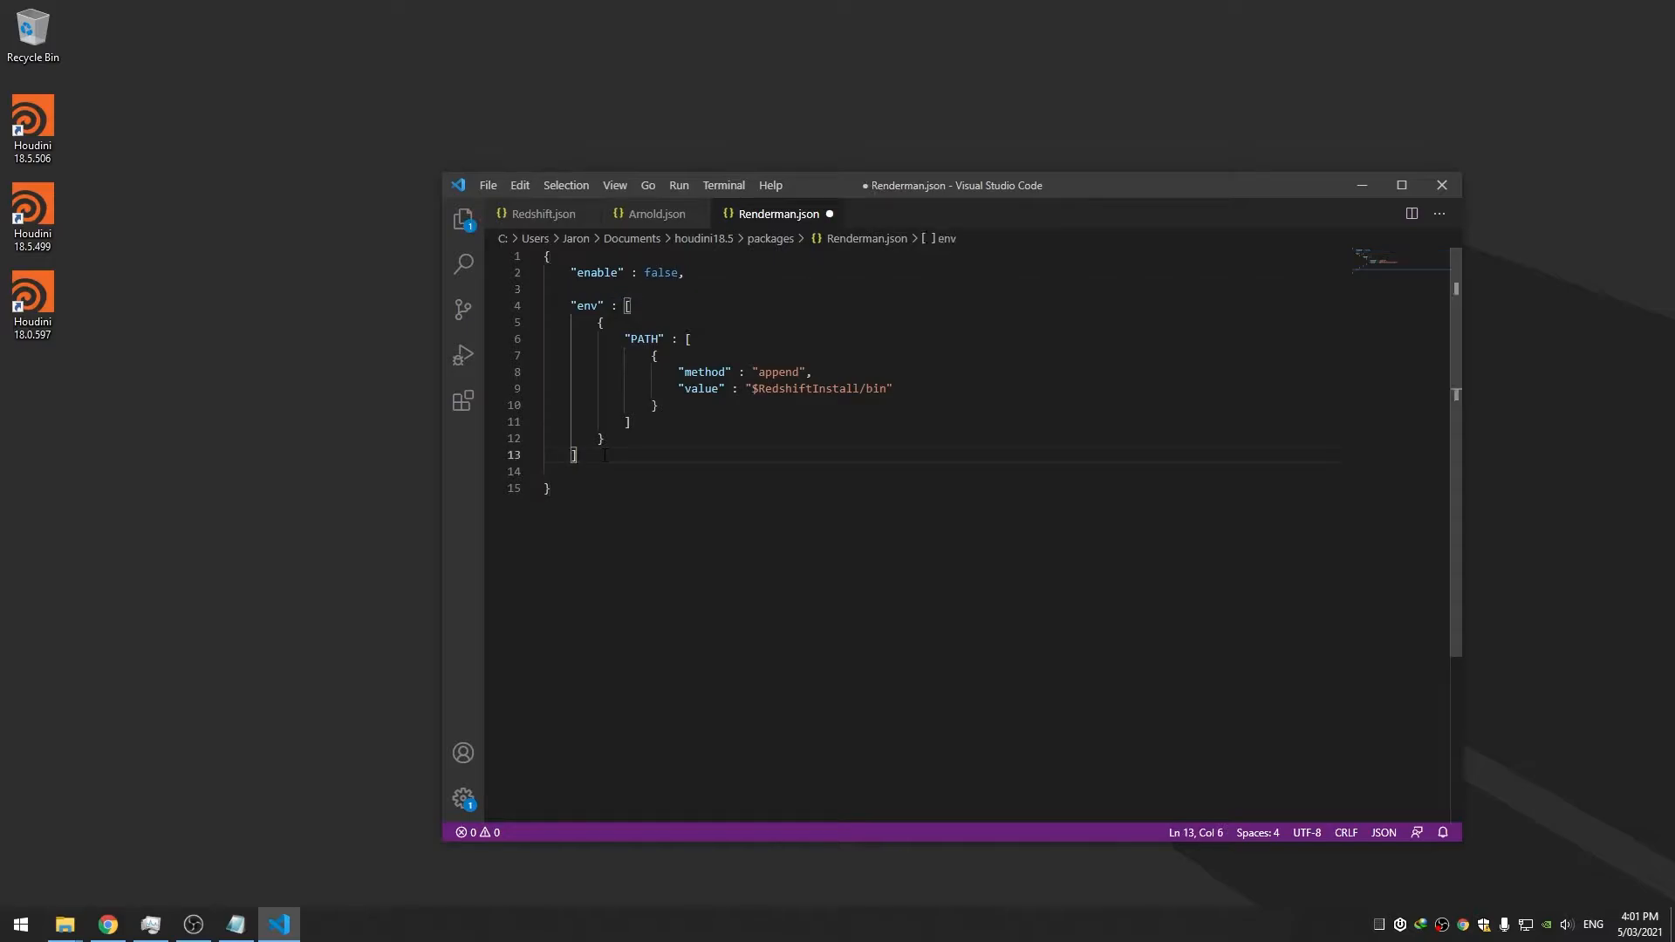
key("Return")
key("ctrl+v")
key("ctrl+s")
left_click(605, 455)
type(",")
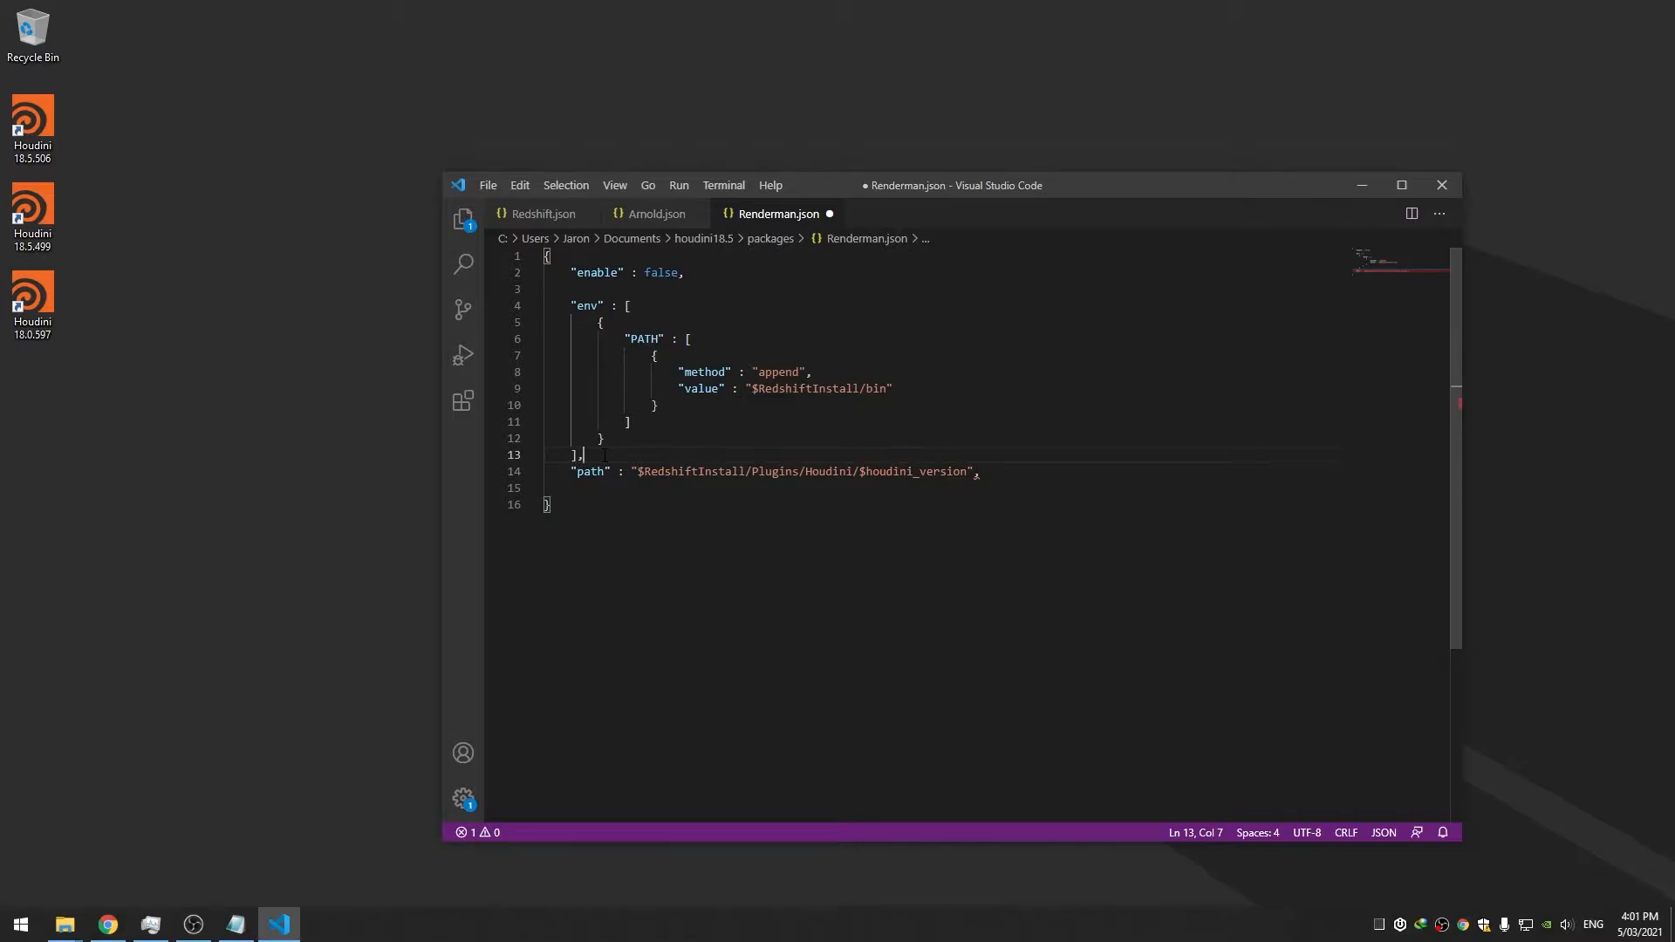
Insert indented blank lines after the env entry's opening brace and save Renderman.json
double_click(781, 372)
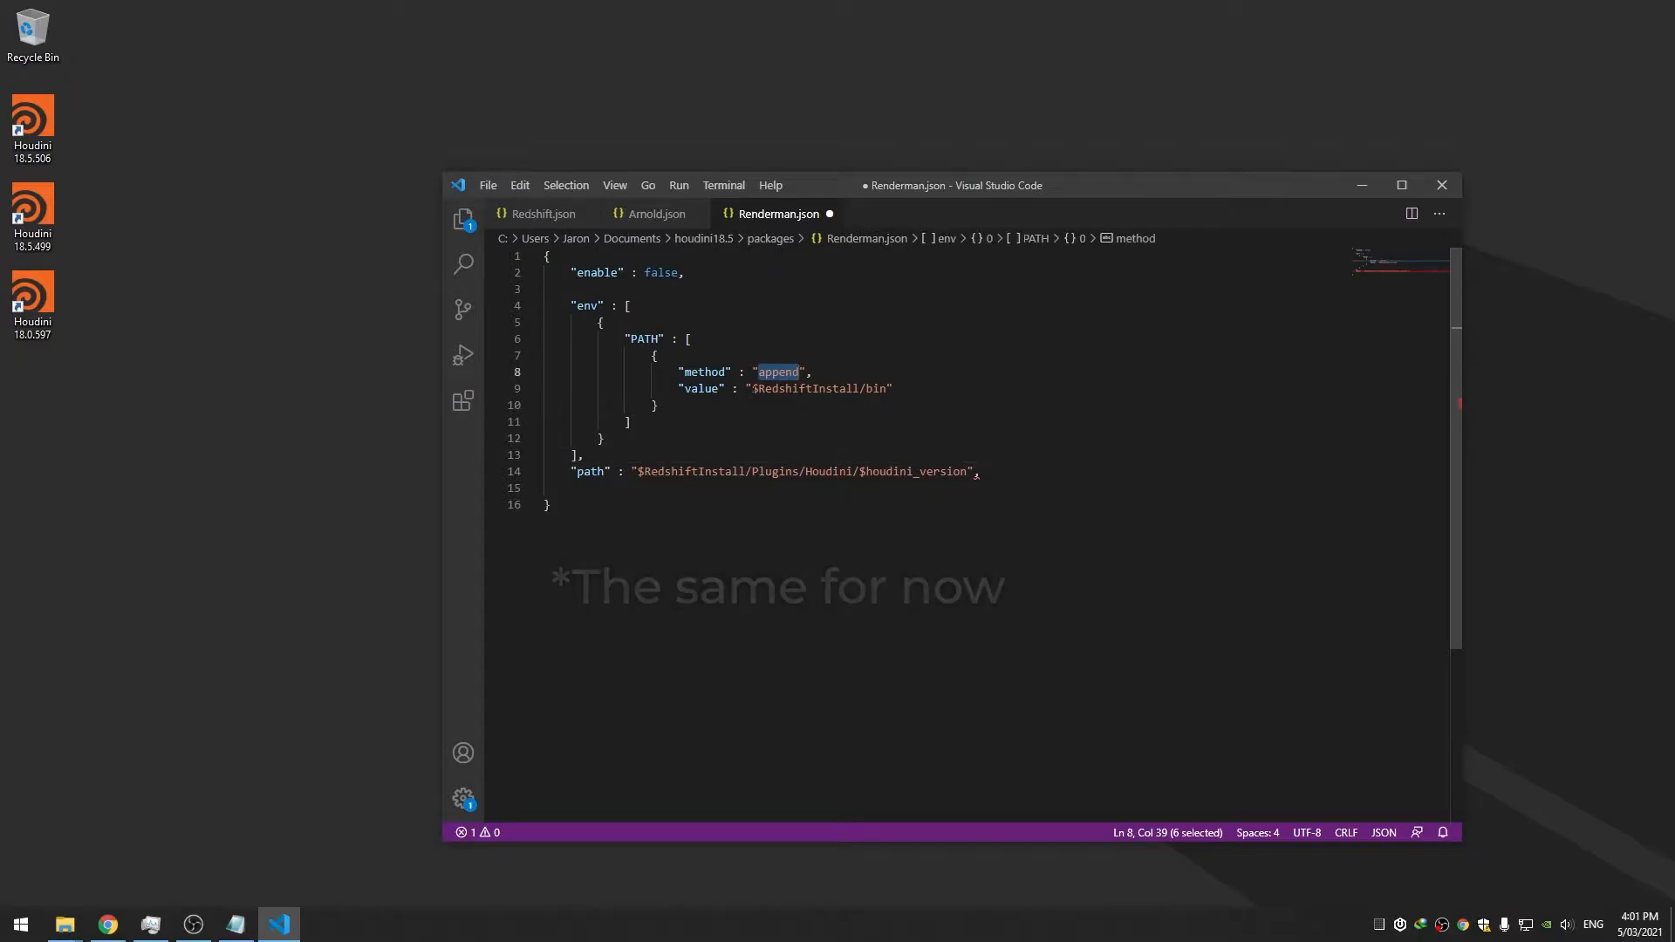
double_click(813, 390)
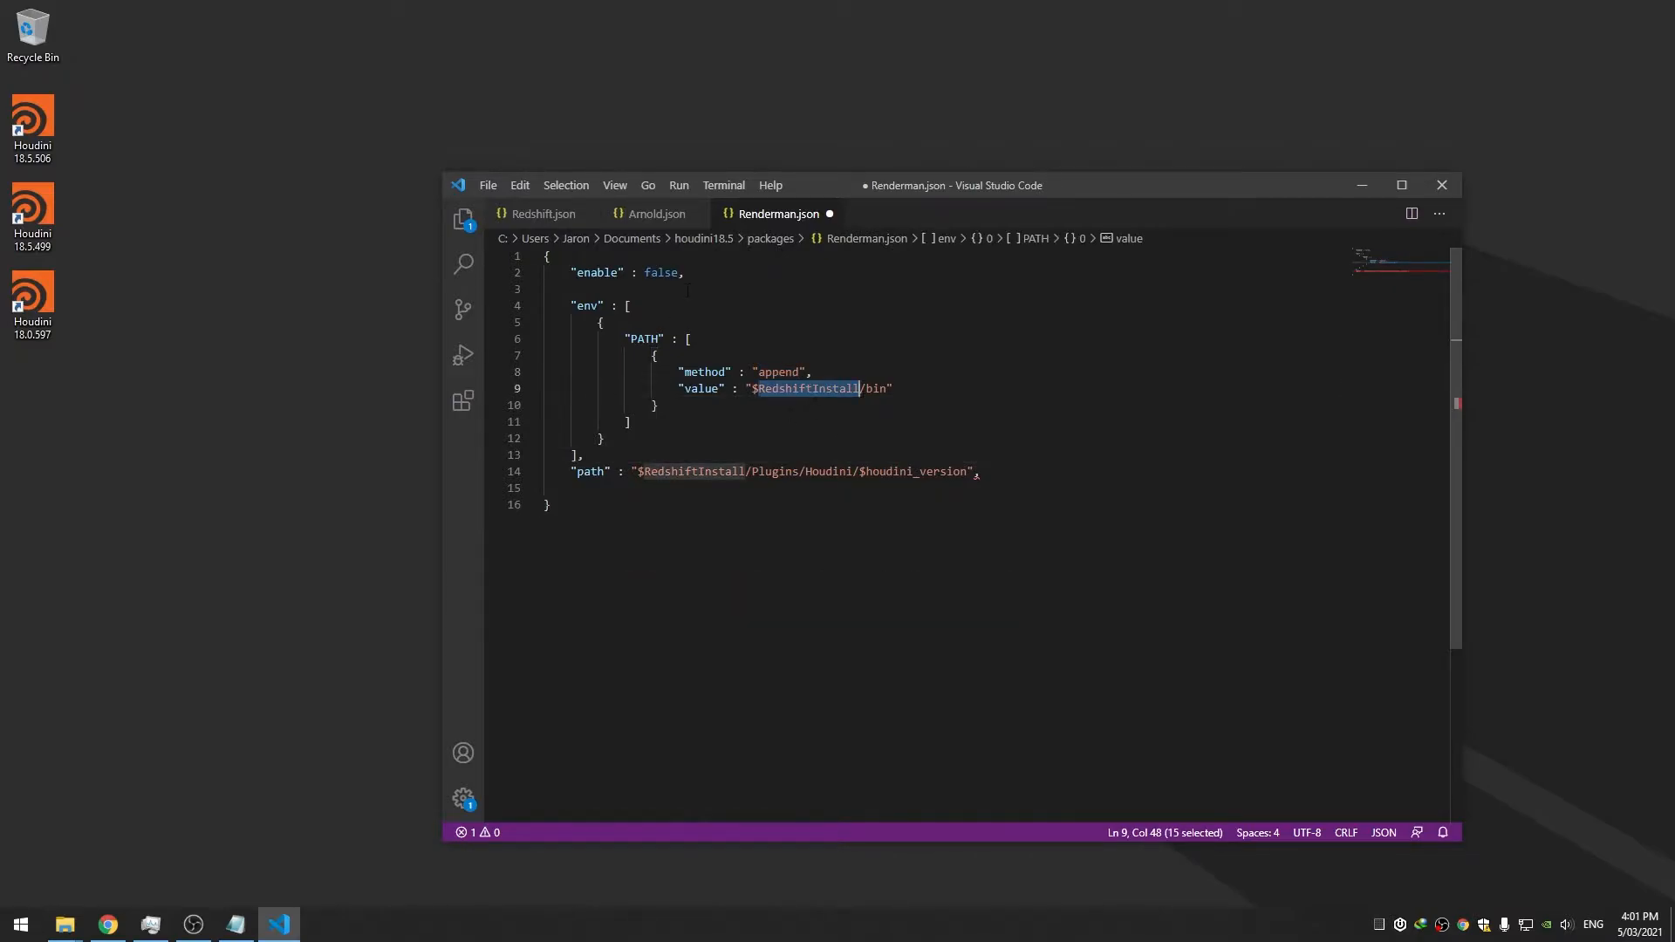
left_click(689, 323)
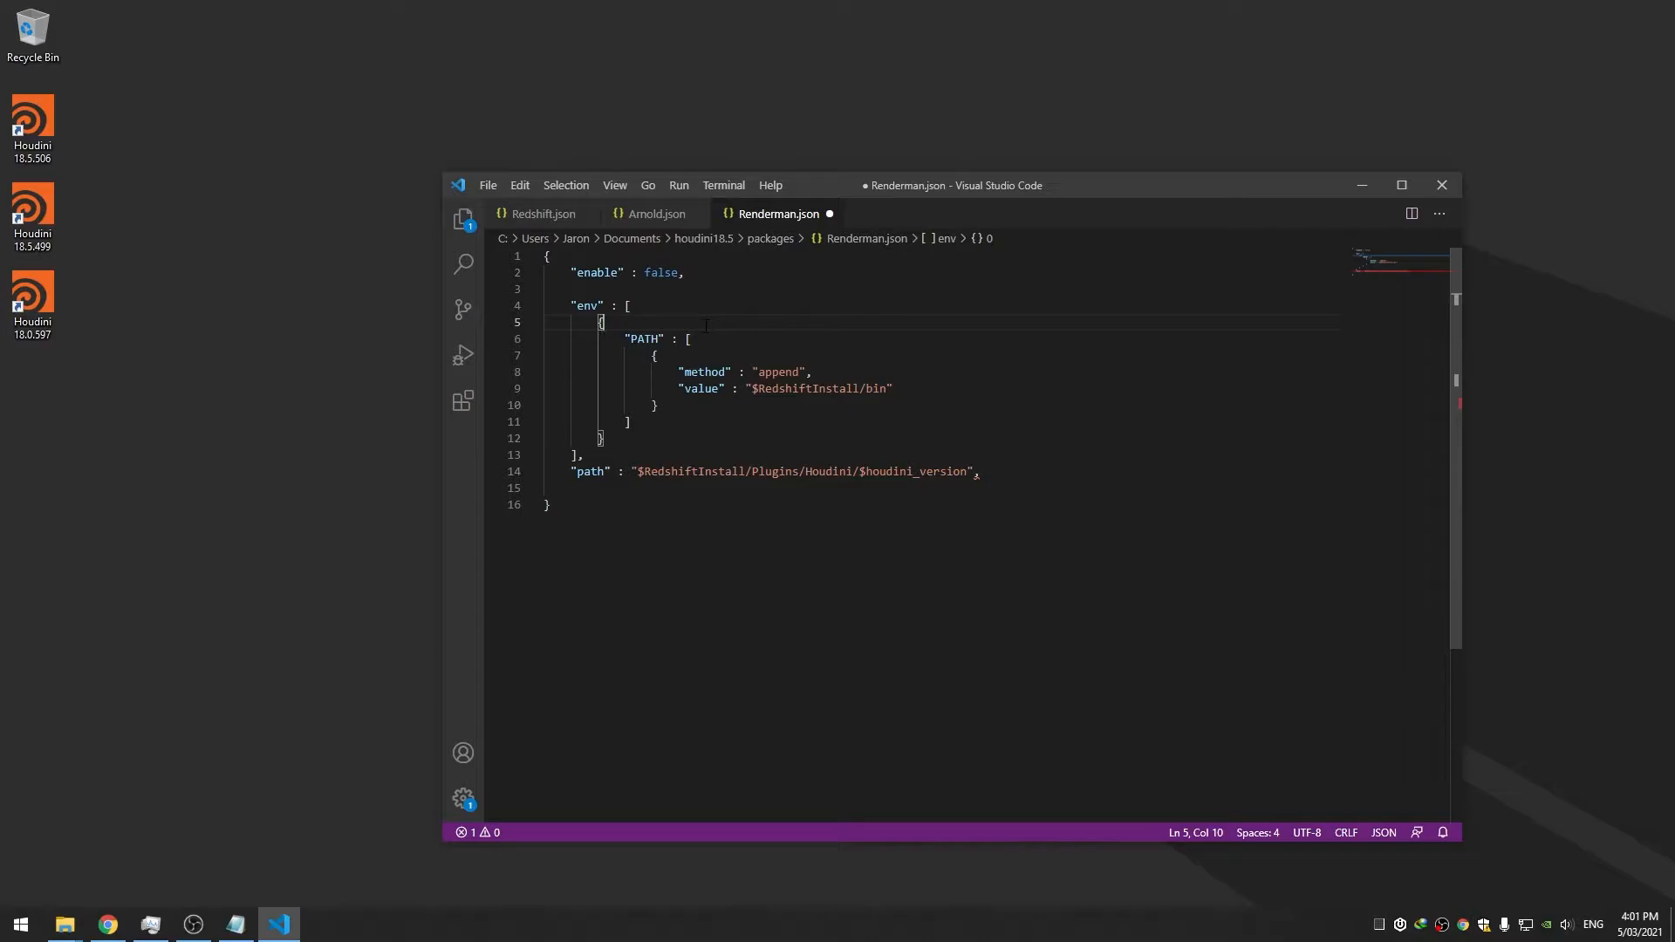
key("Return")
key("Return")
key("Up")
key("Tab")
key("ctrl+s")
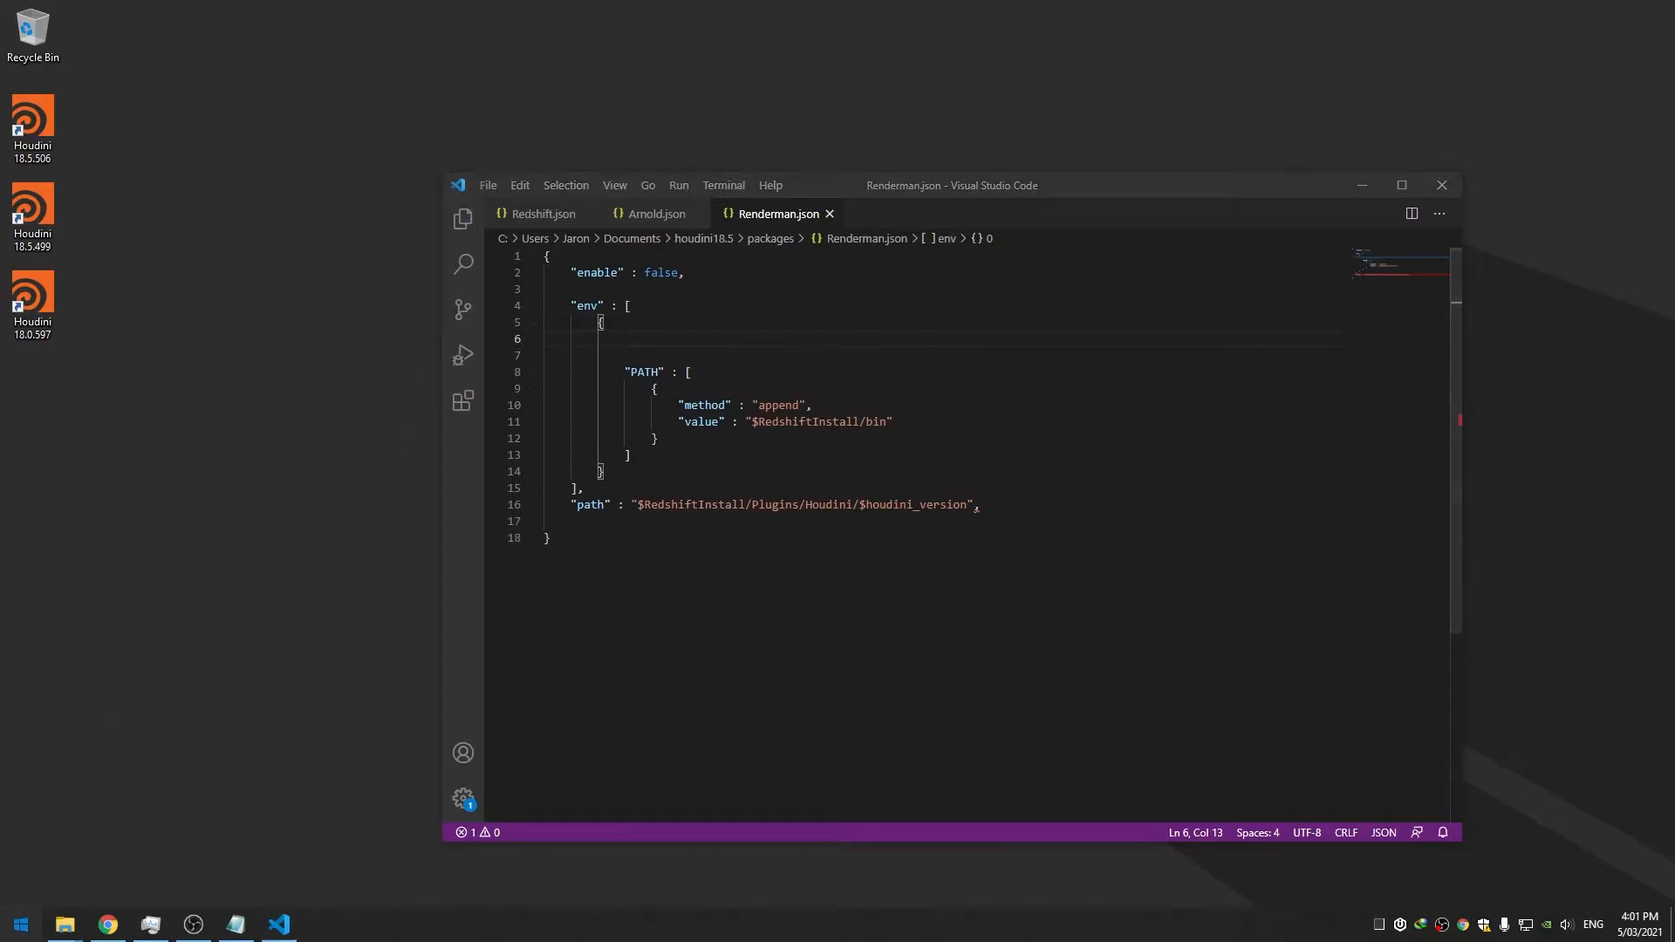
Launch Command Prompt by searching 'cmd' in the Start menu
key("super")
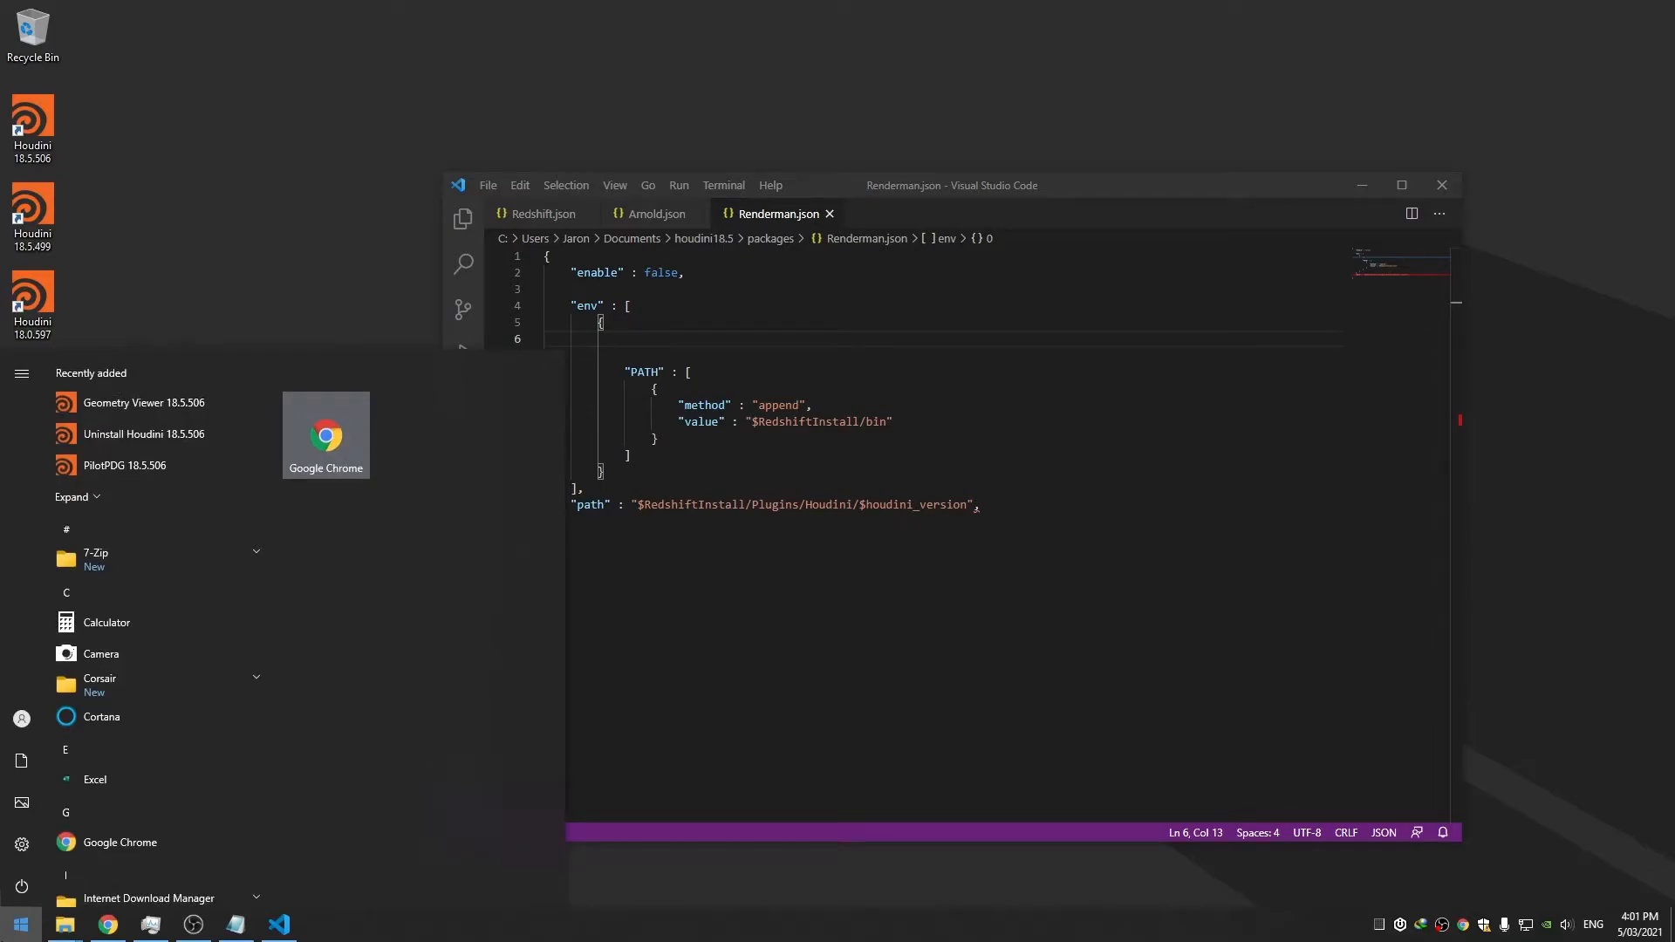
type("cmd")
key("Return")
Run the ocio and ffmpeg commands to test the command line
type("ocio")
key("Return")
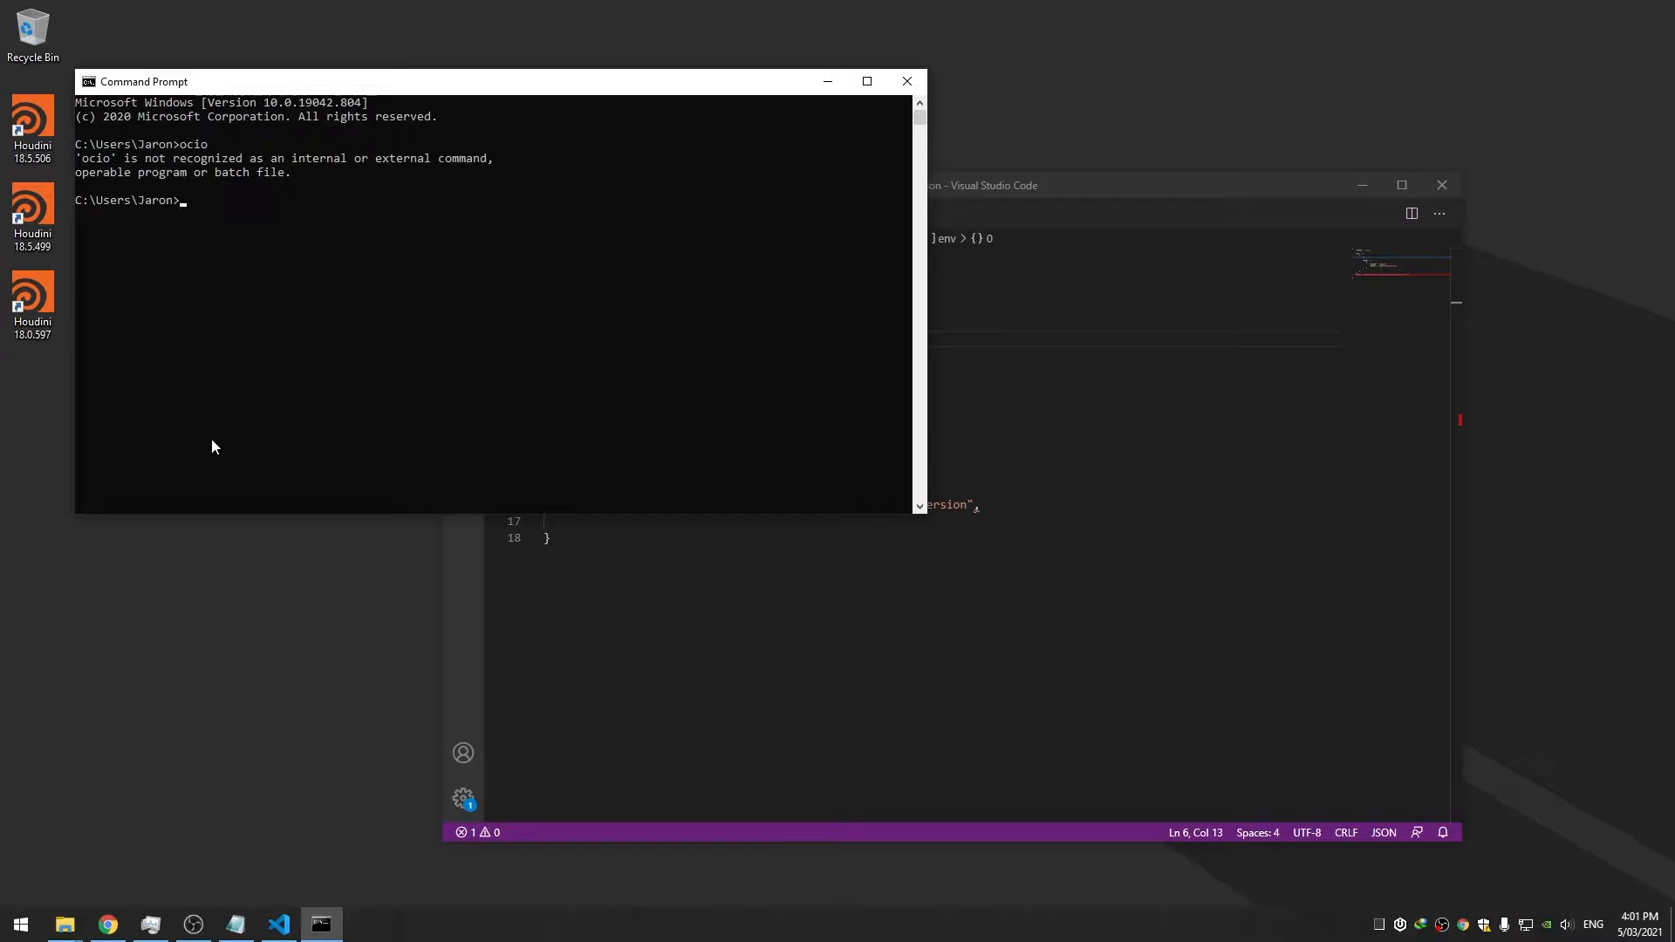
type("ffmpeg")
key("Return")
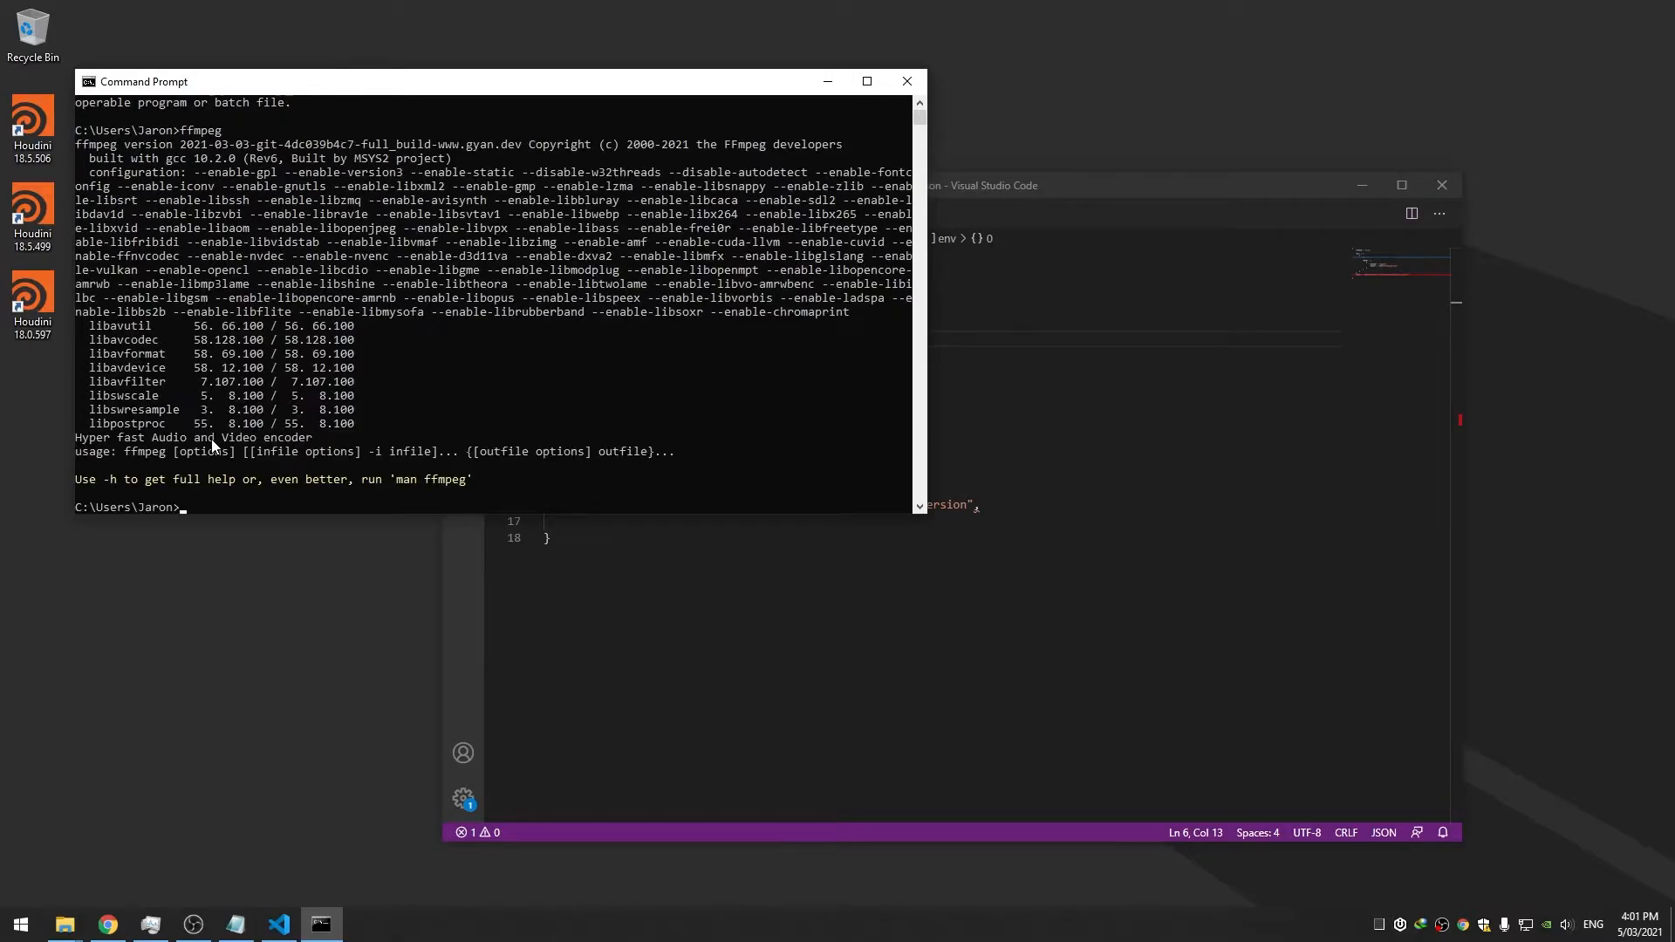
left_click_drag(269, 83, 296, 175)
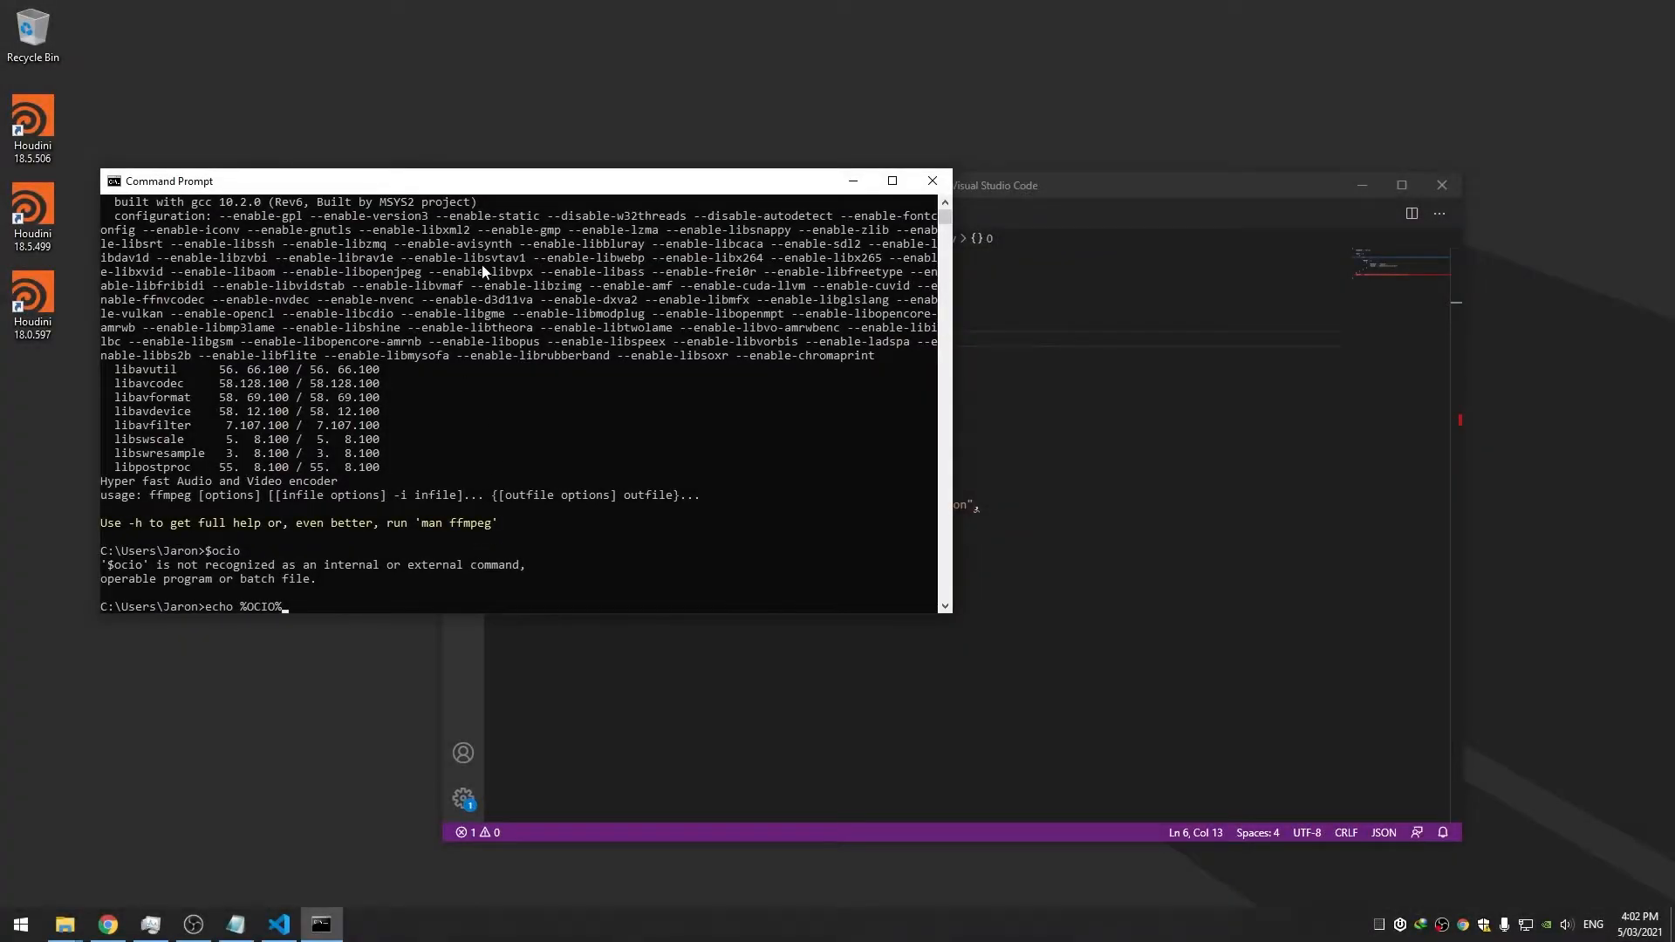
left_click_drag(462, 185, 445, 188)
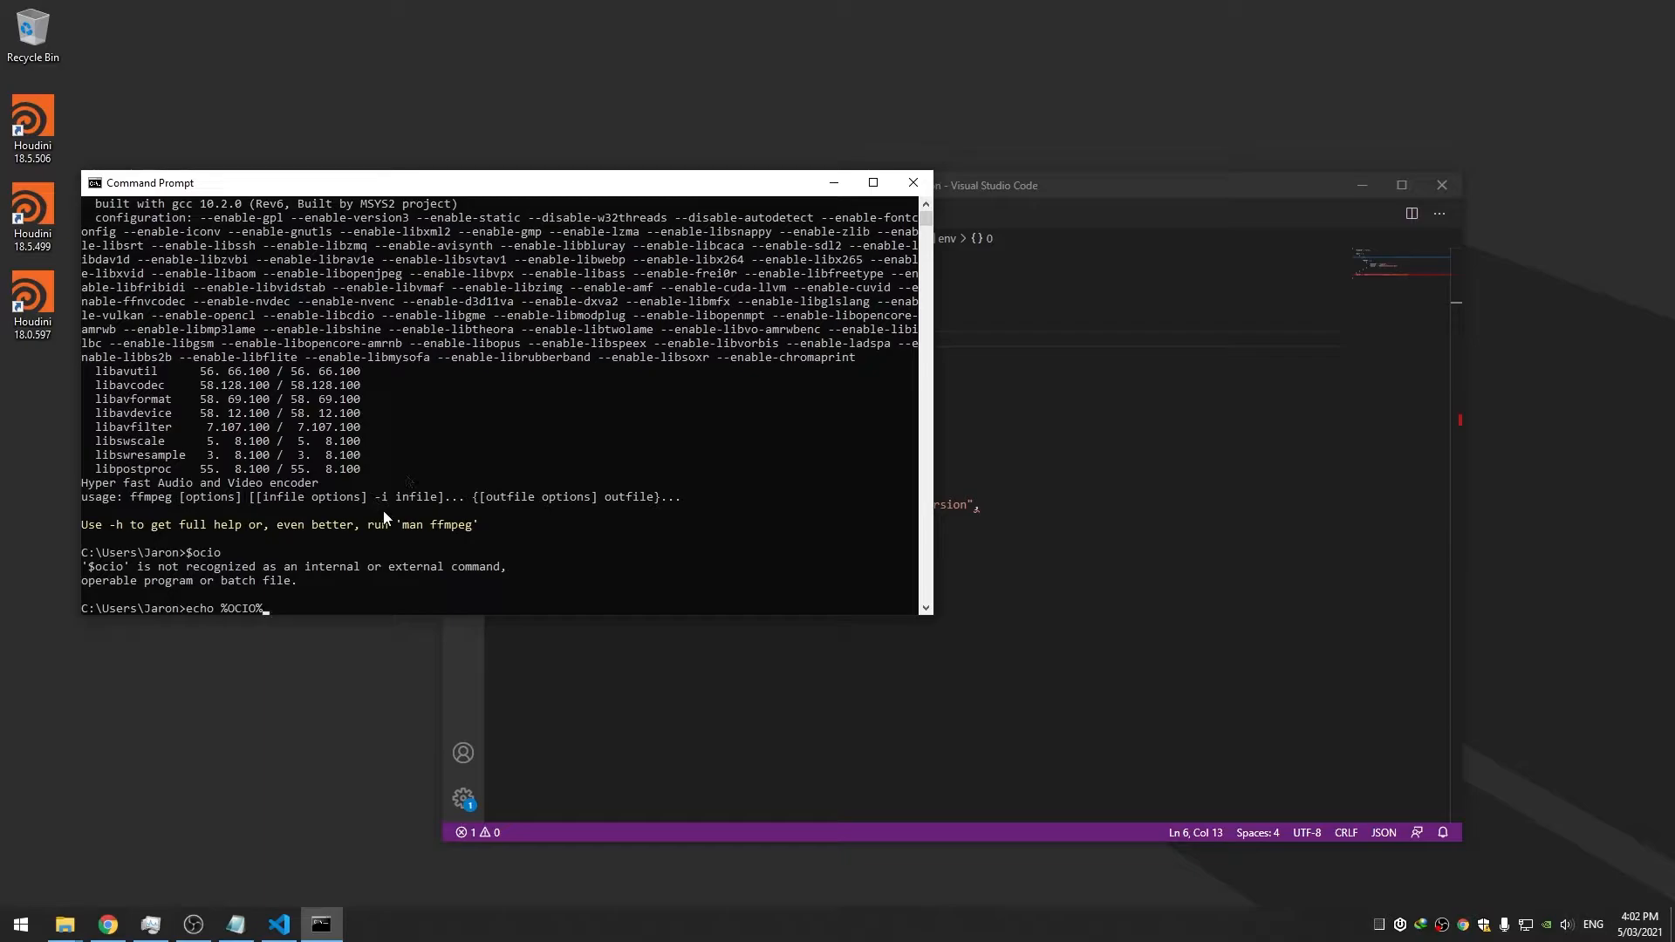
Print %OCIO%, confirm it points to C:\Custom\OCIO\aces_1.0.3\config.ocio, and close Command Prompt
key("Return")
left_click_drag(84, 580, 336, 584)
left_click(350, 594)
left_click_drag(193, 567, 250, 569)
double_click(252, 569)
left_click(1012, 489)
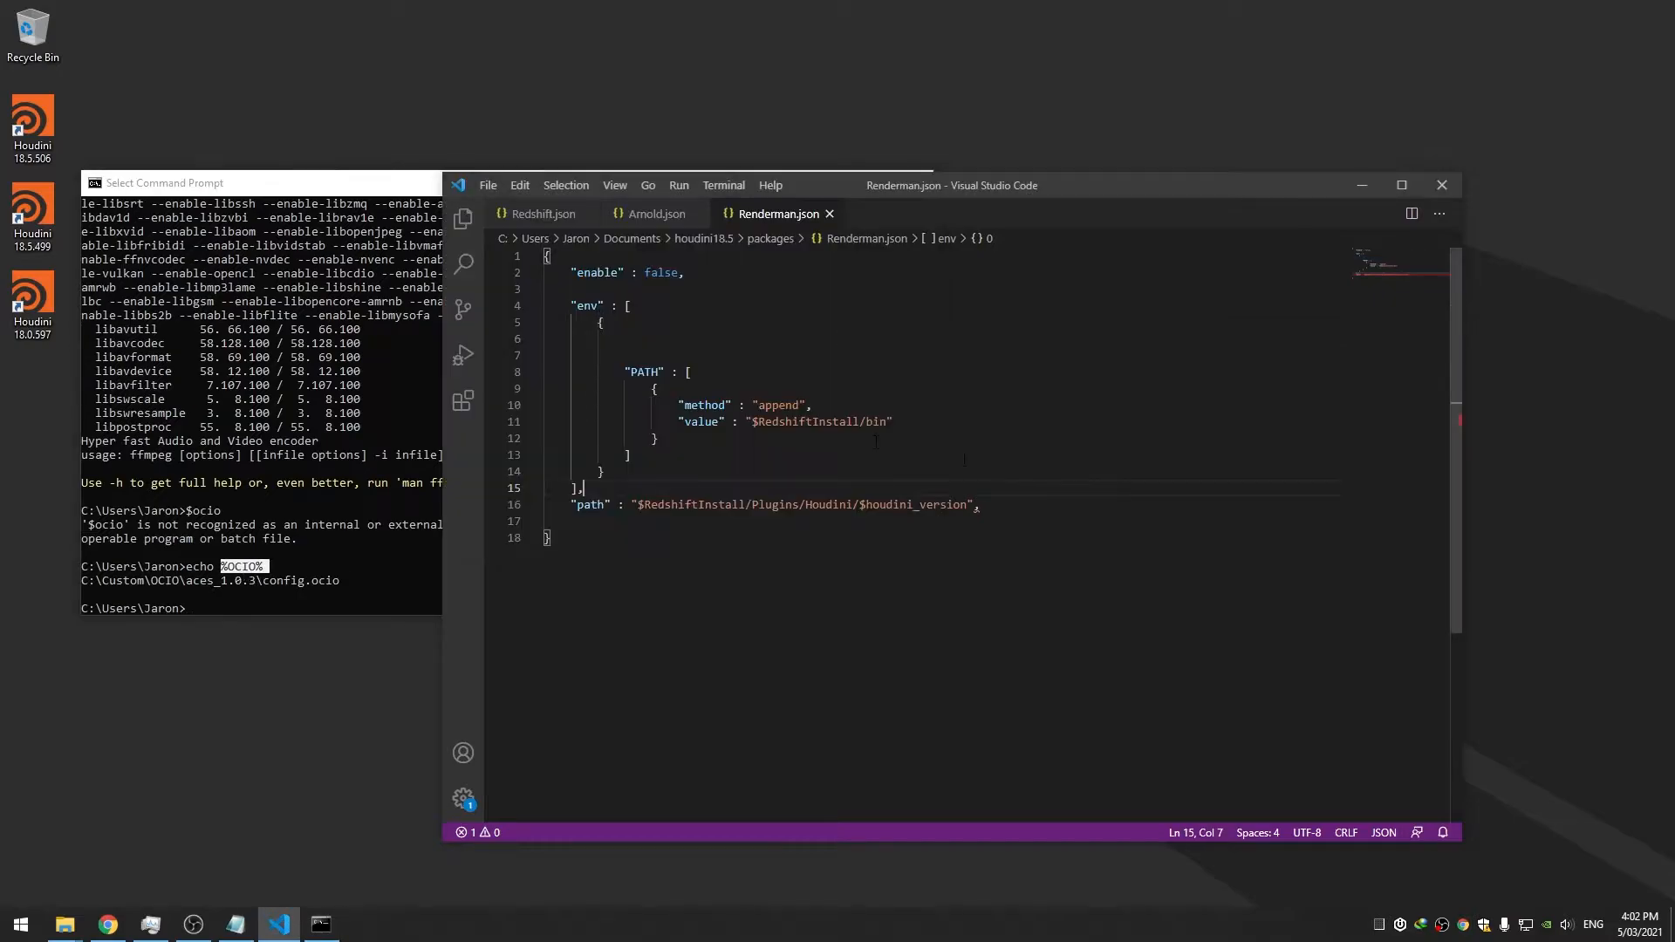
left_click(336, 199)
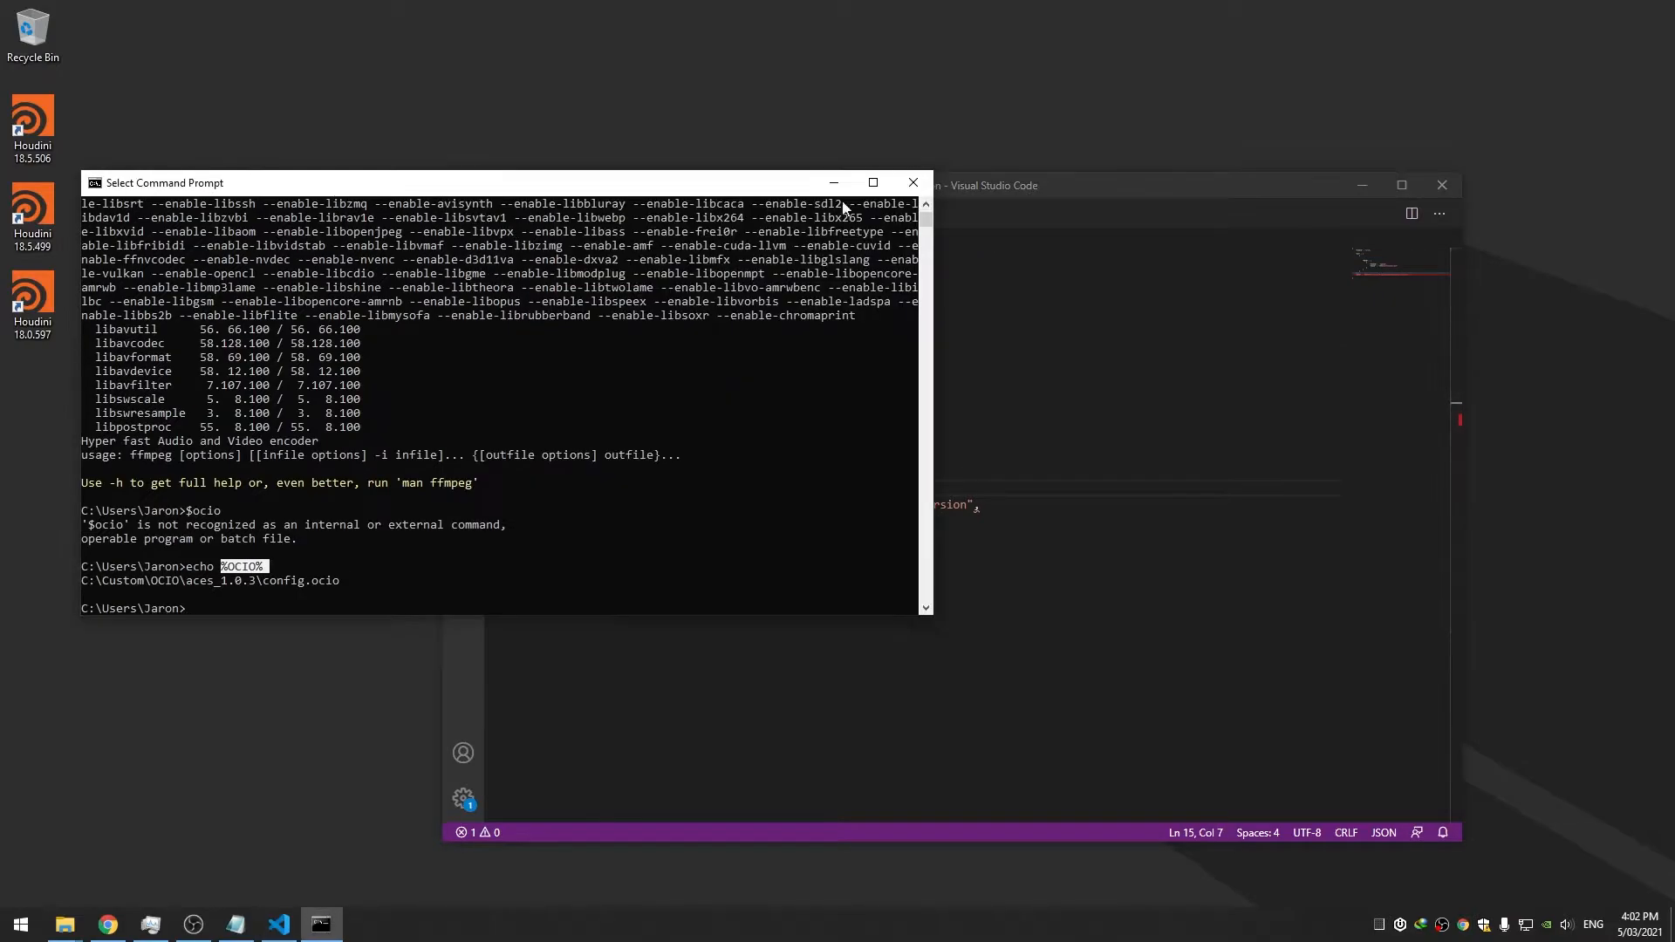
left_click(917, 186)
left_click_drag(959, 184, 940, 181)
left_click(805, 320)
Add two empty {} entries to the env list and move them above the PATH entry
left_click(789, 328)
key("Tab")
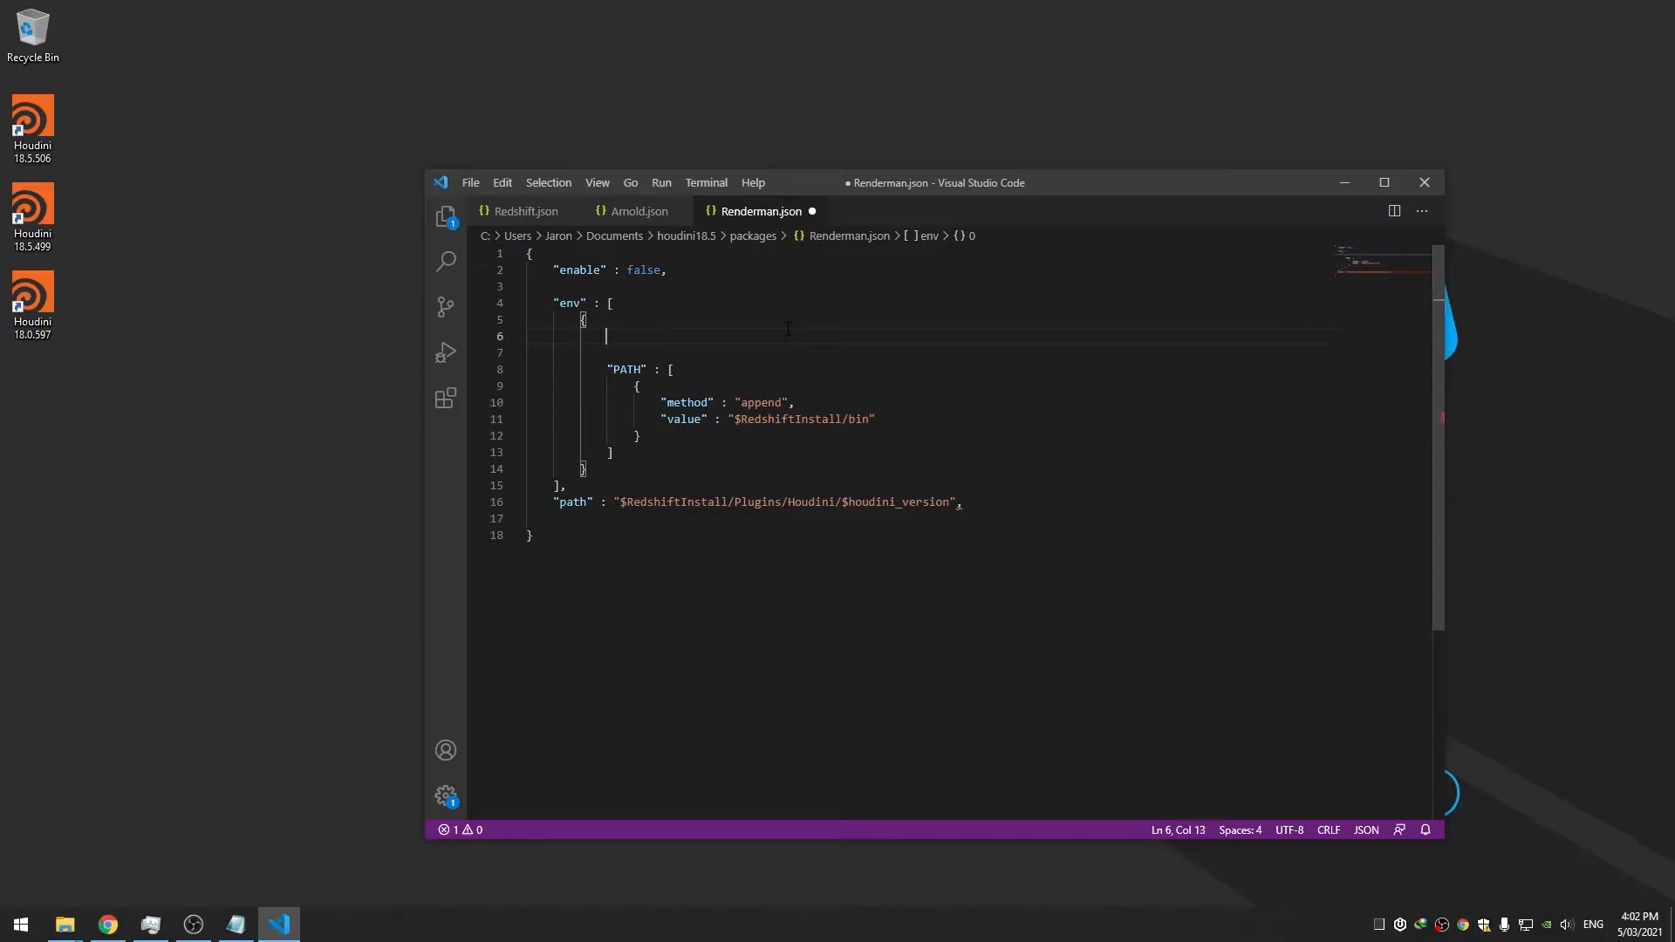
type("{},")
key("Return")
type("{}")
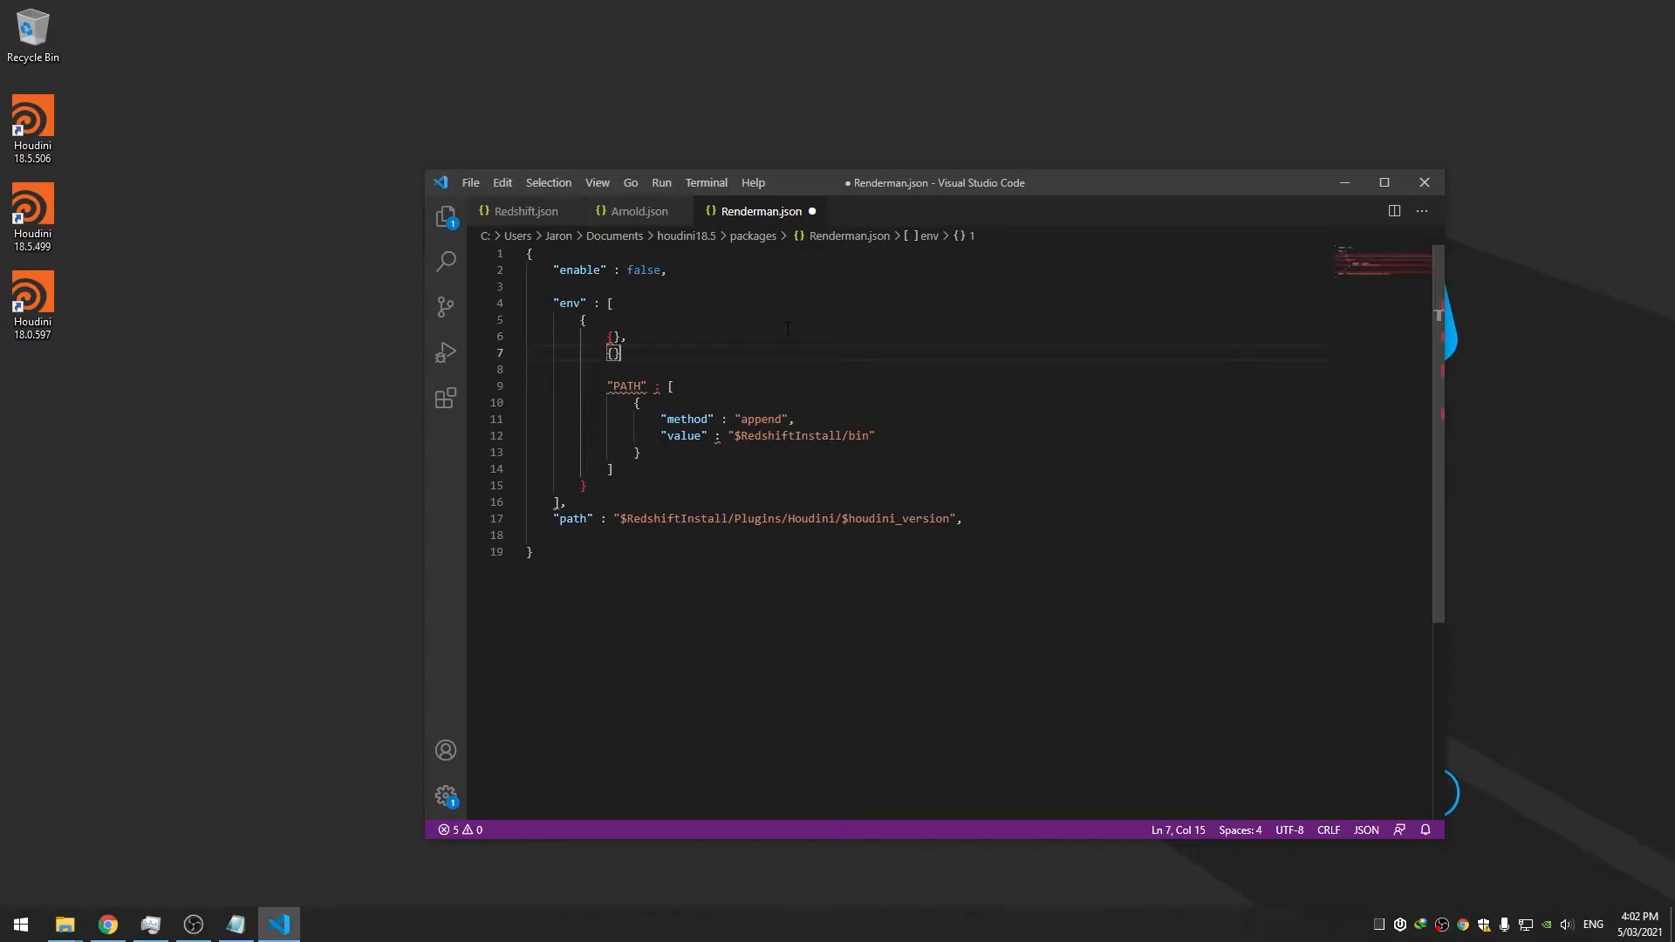
type(",")
key("shift+Up")
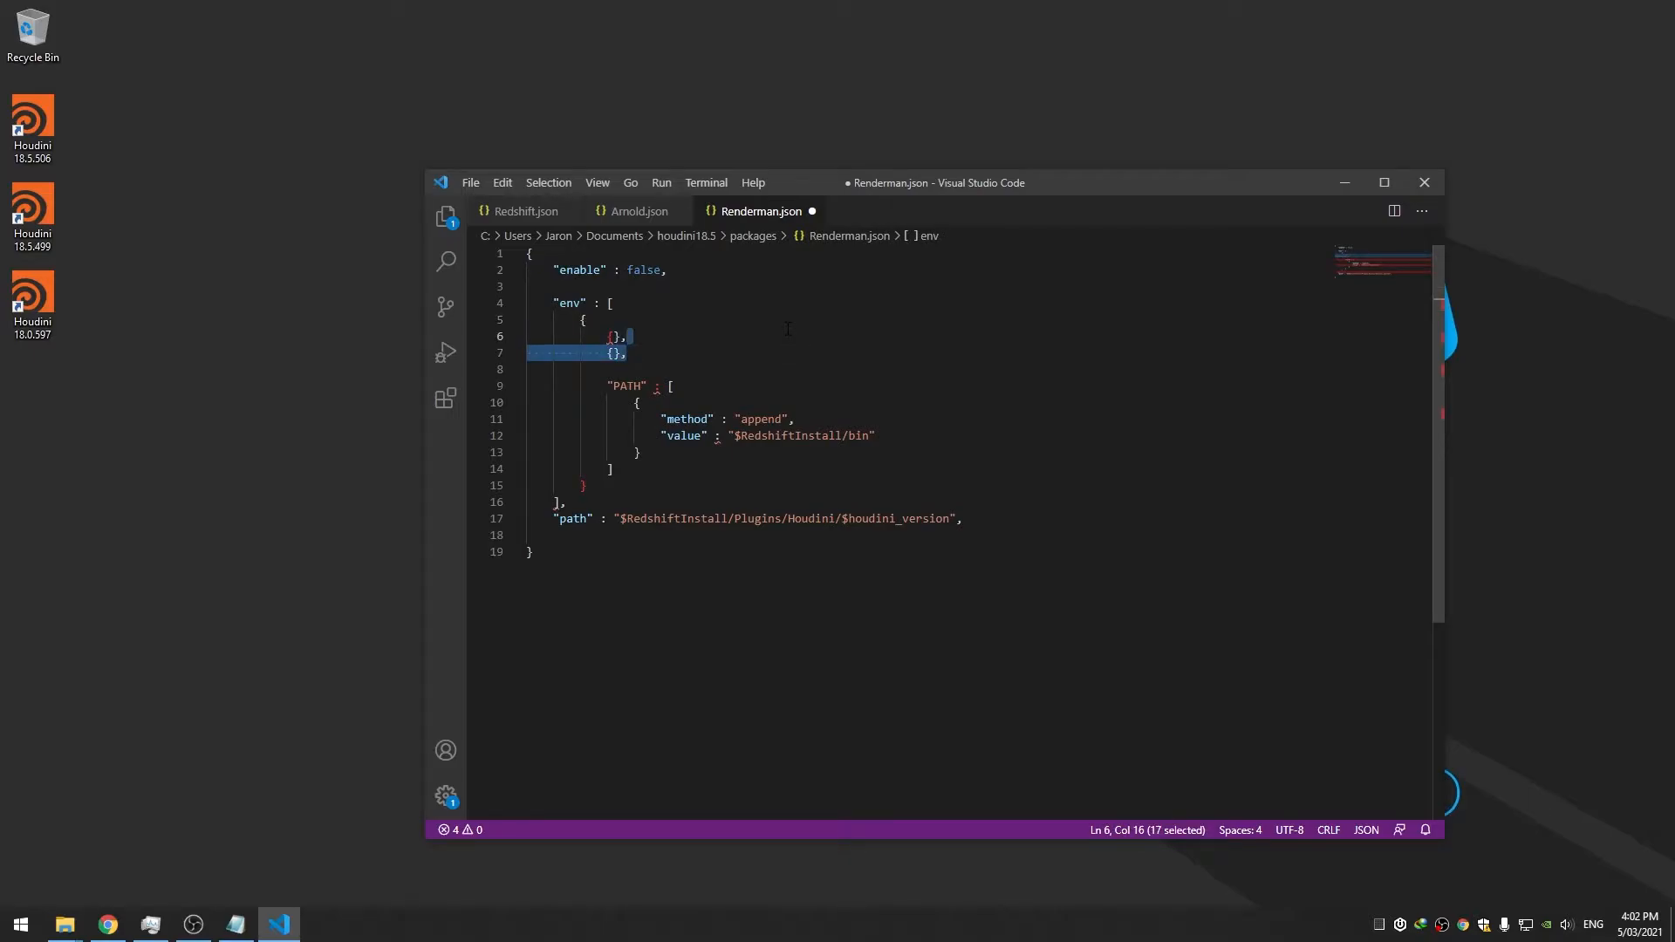
key("alt+Up")
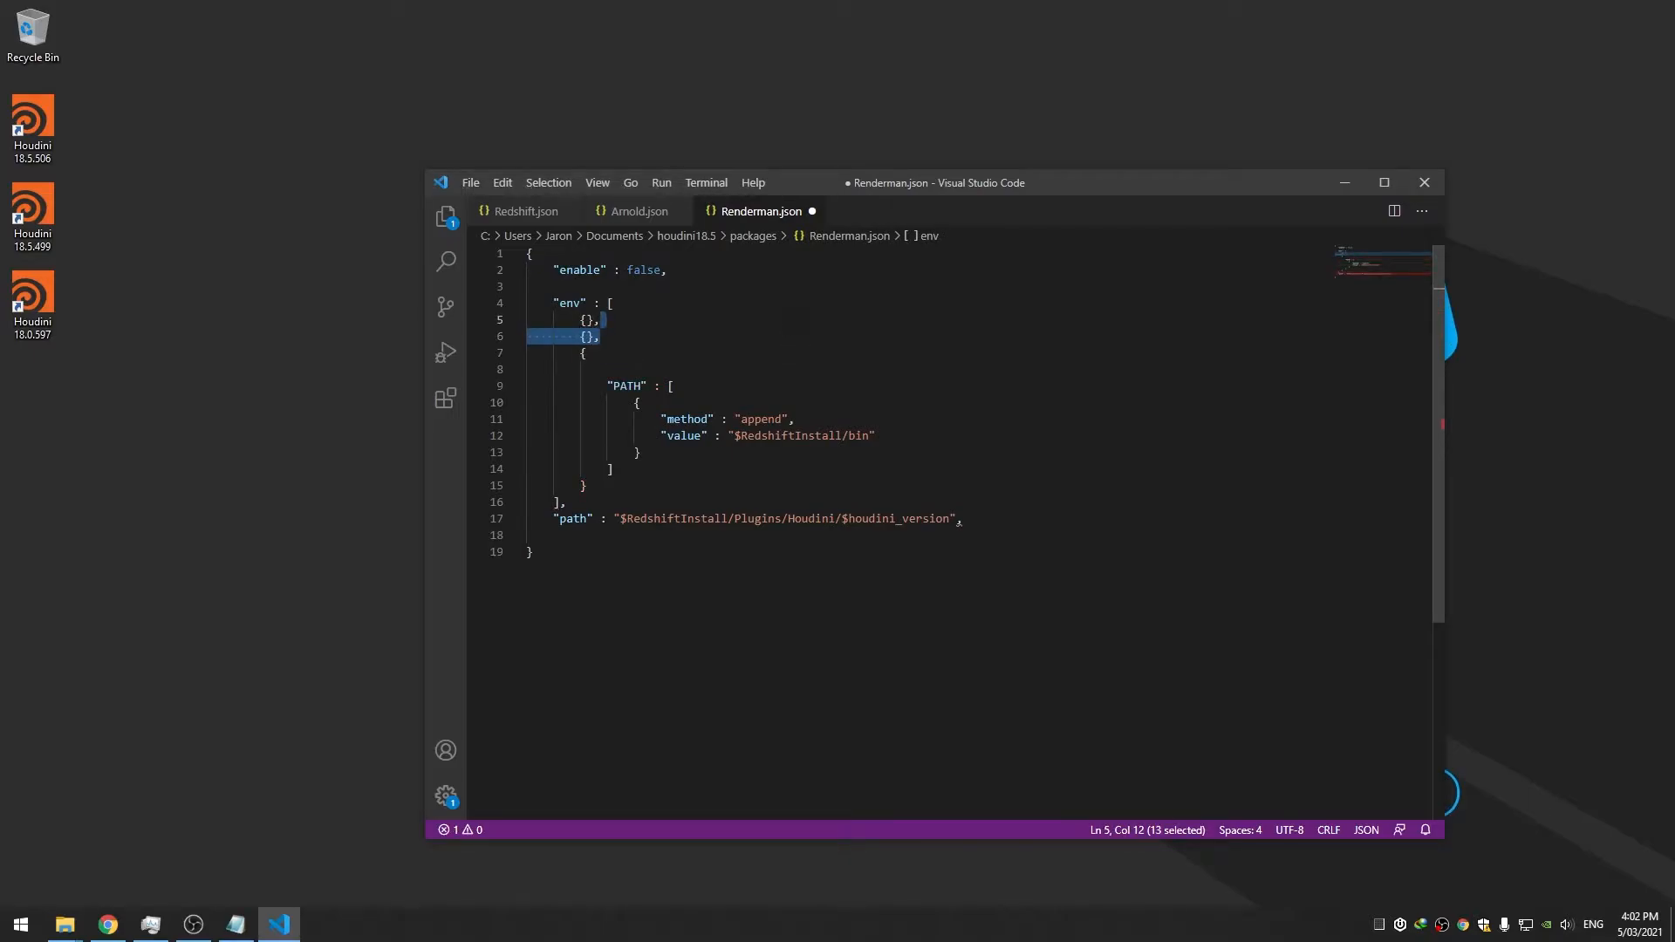
Fill the entries with "RMANTREE" : "" and "RFHTREE" : "" and save
left_click(600, 372)
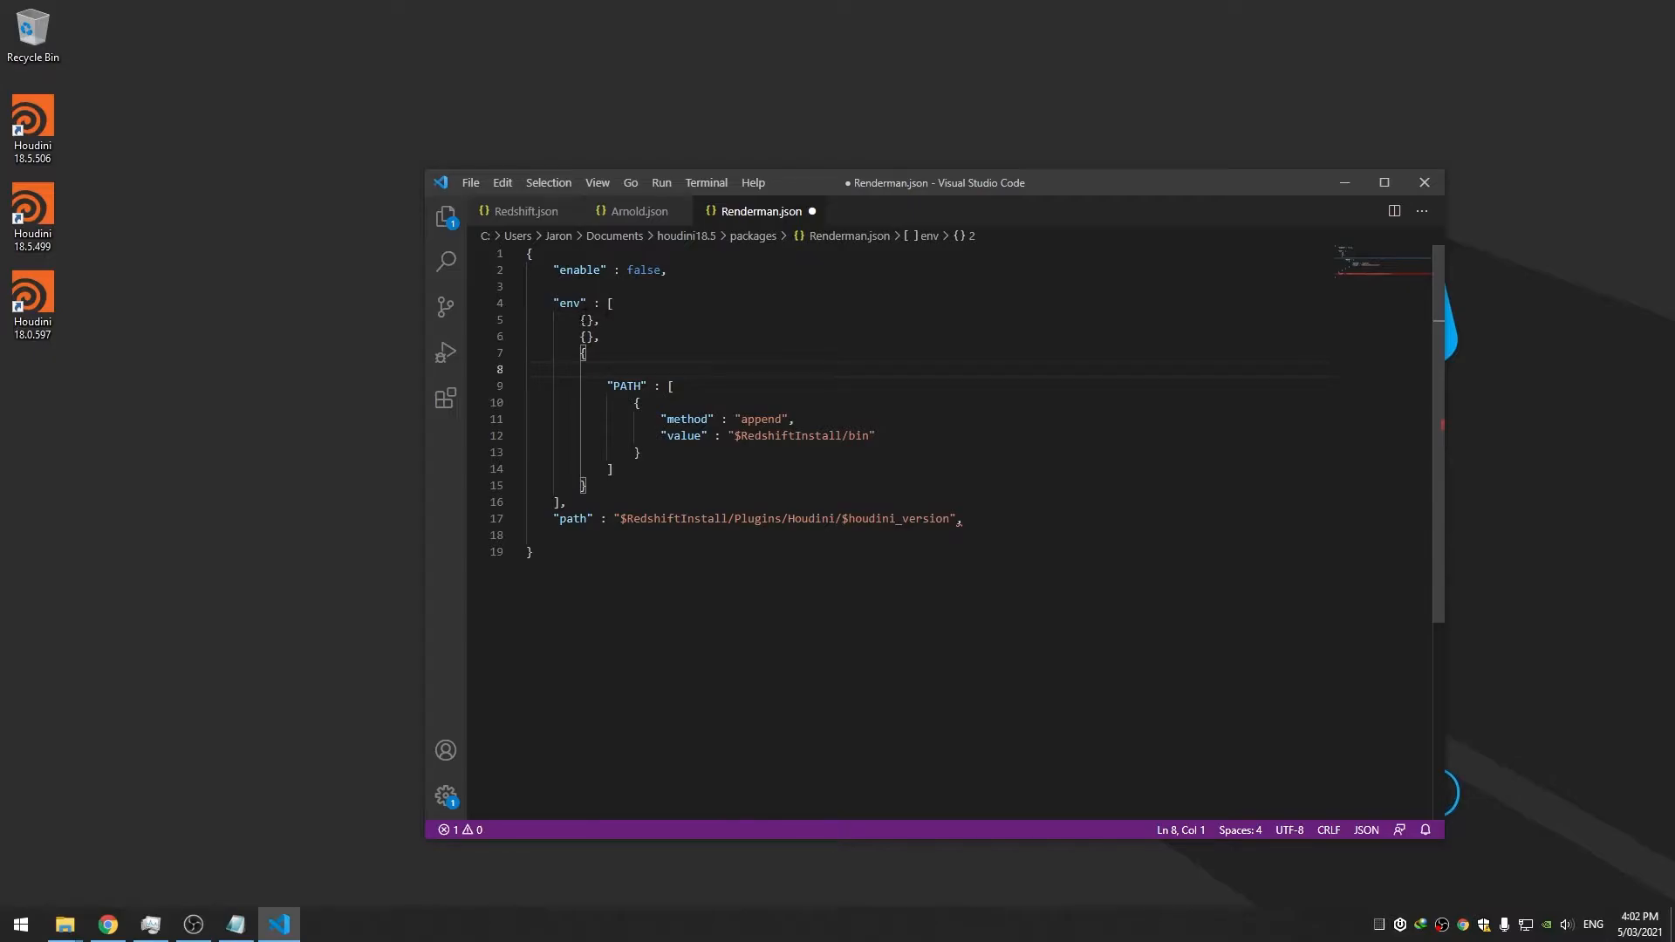
left_click(588, 321)
key("Left")
type("\"")
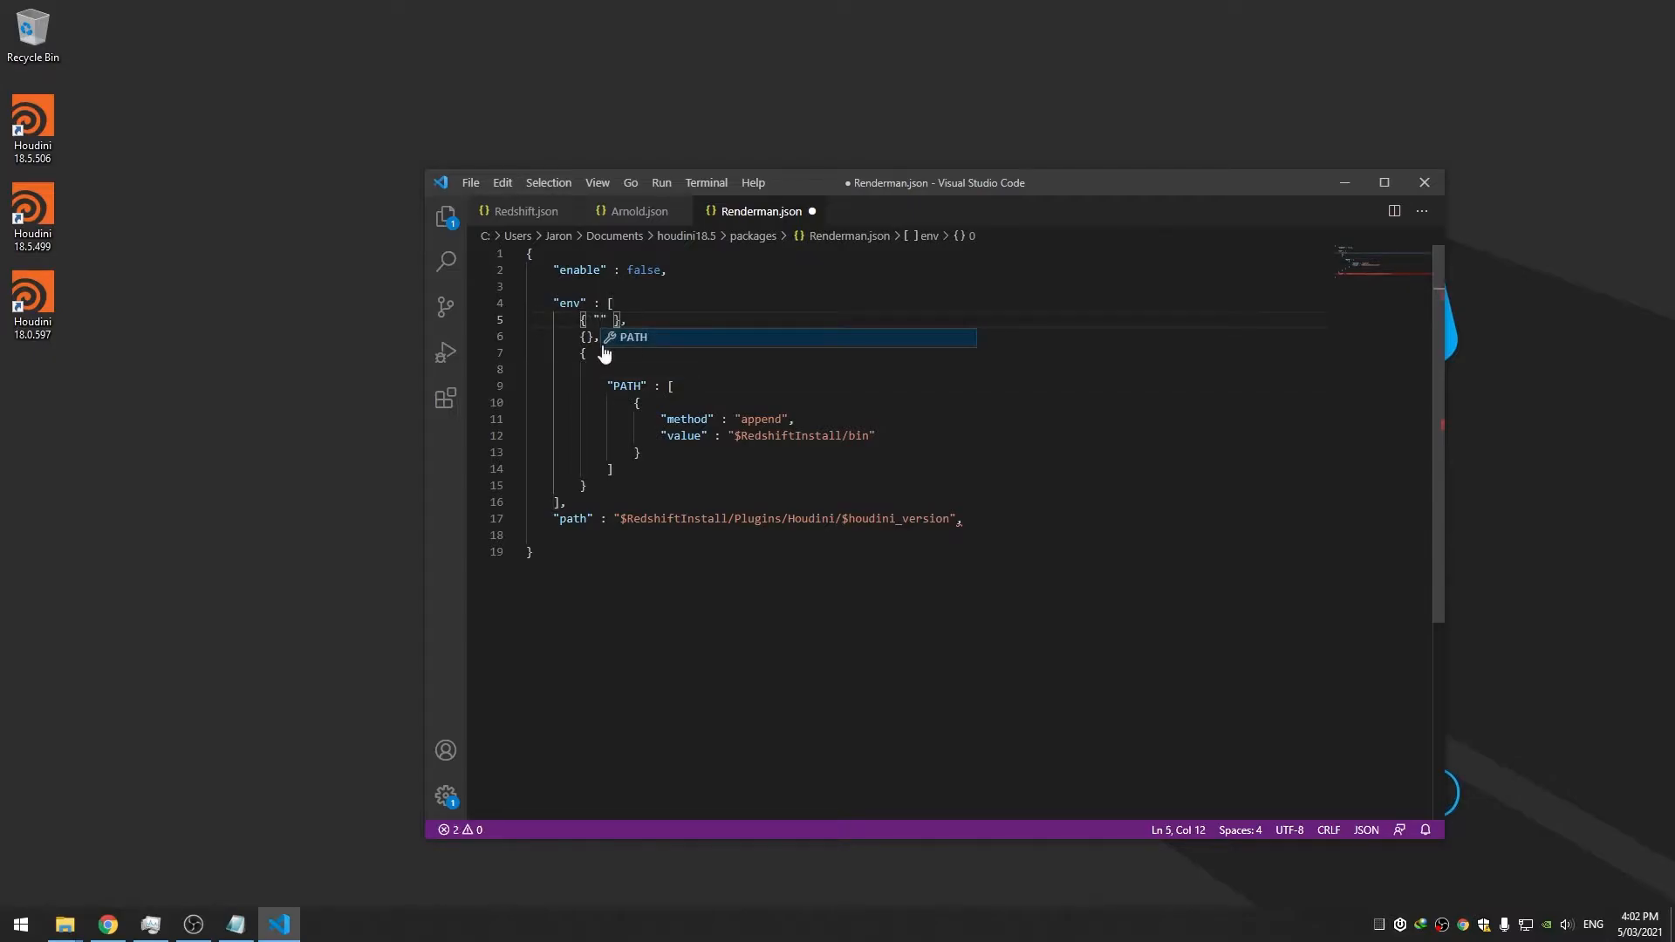
type("RMANTREE")
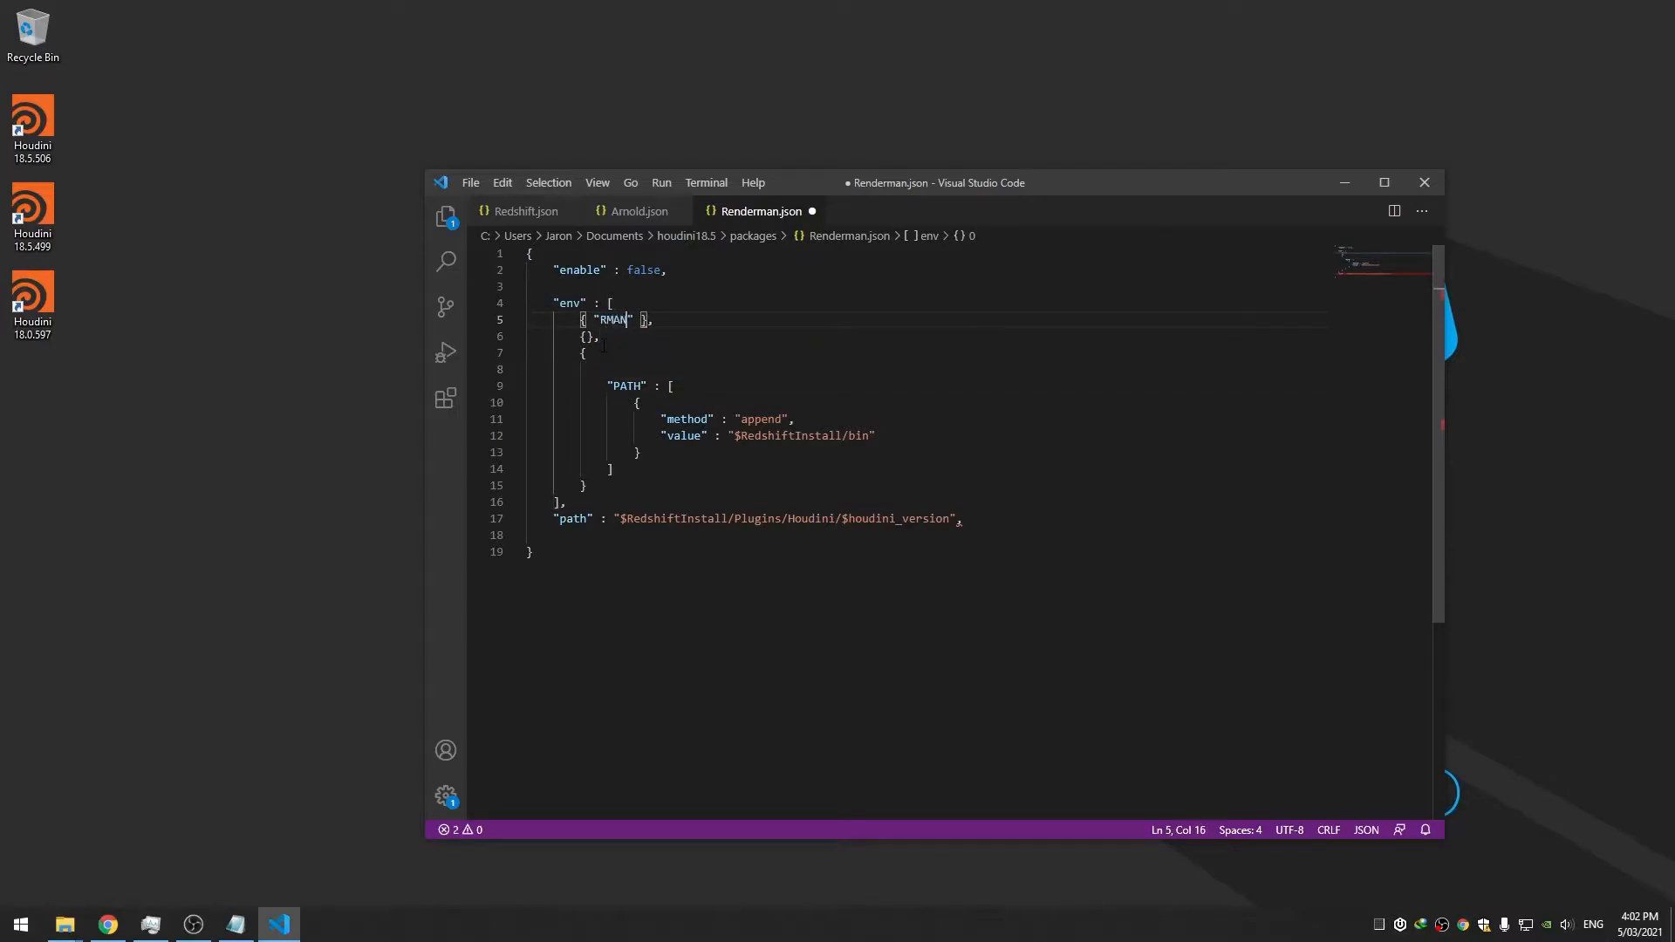
key("Right")
type(": \"")
key("ctrl+s")
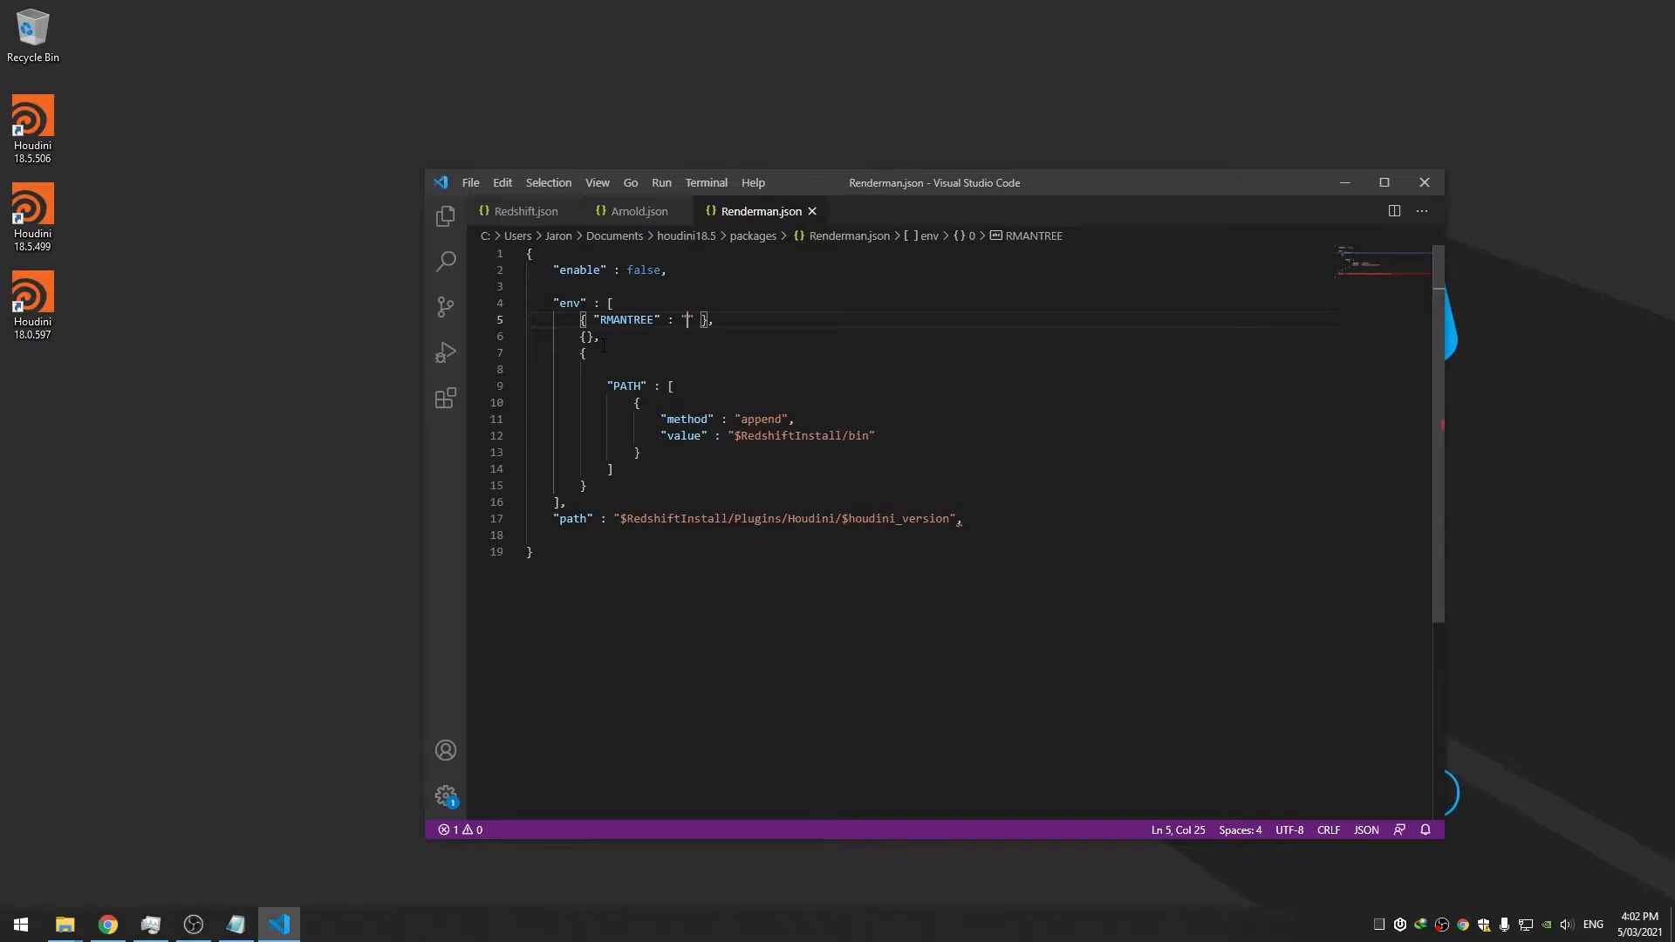
left_click(588, 337)
type("\"")
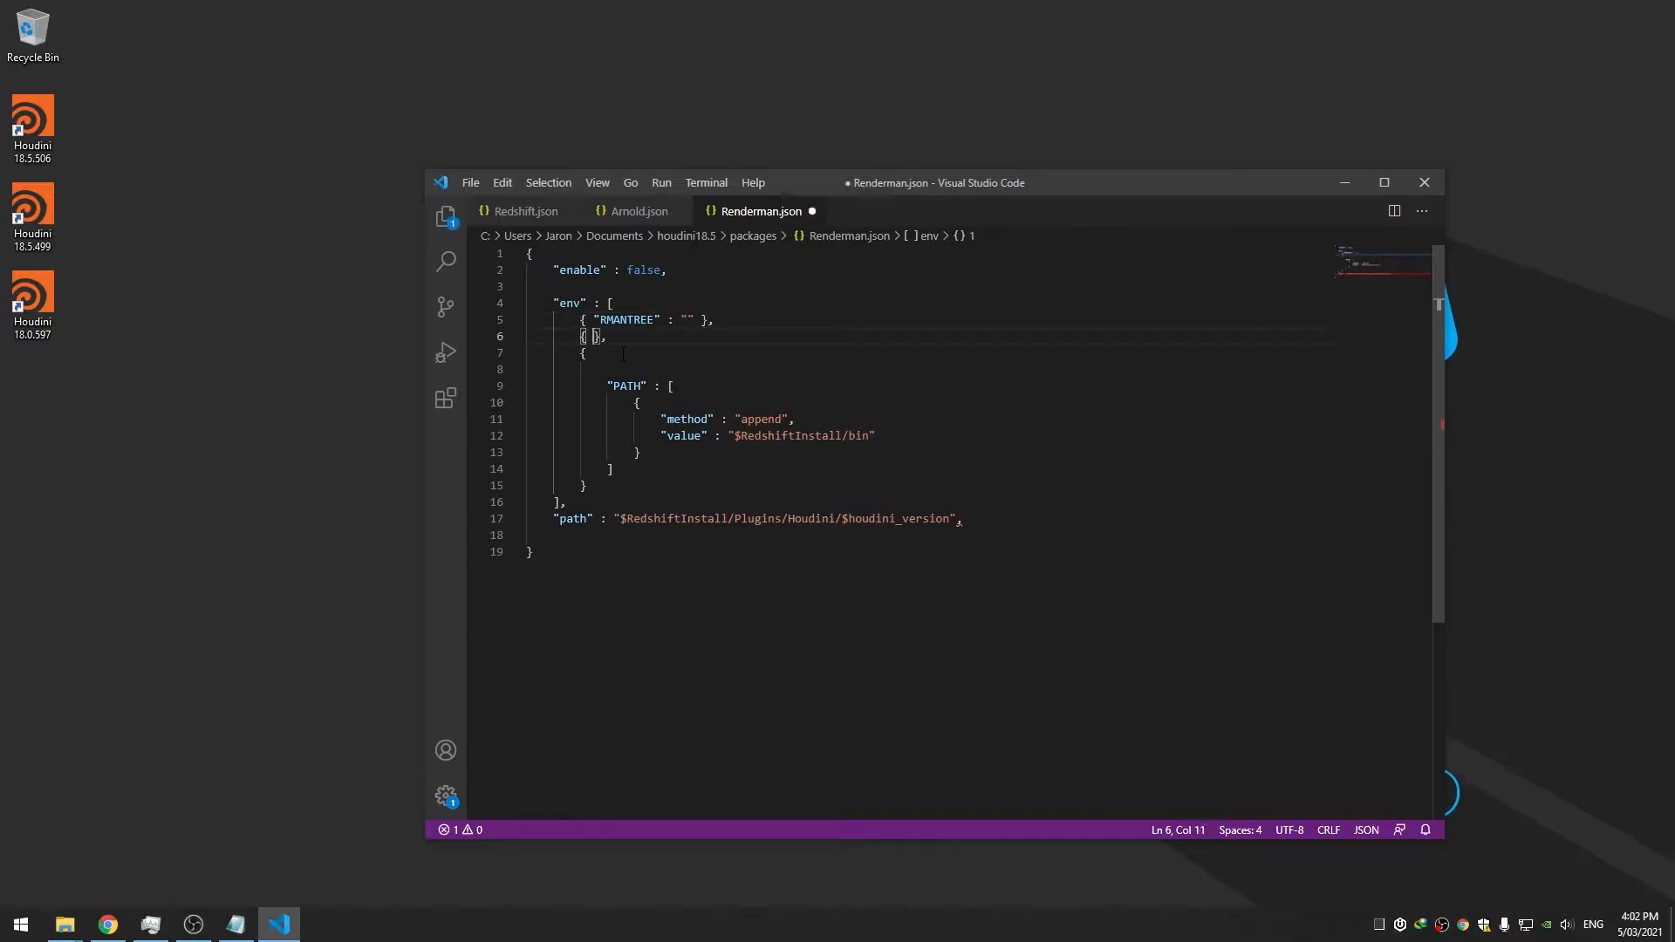
type("R")
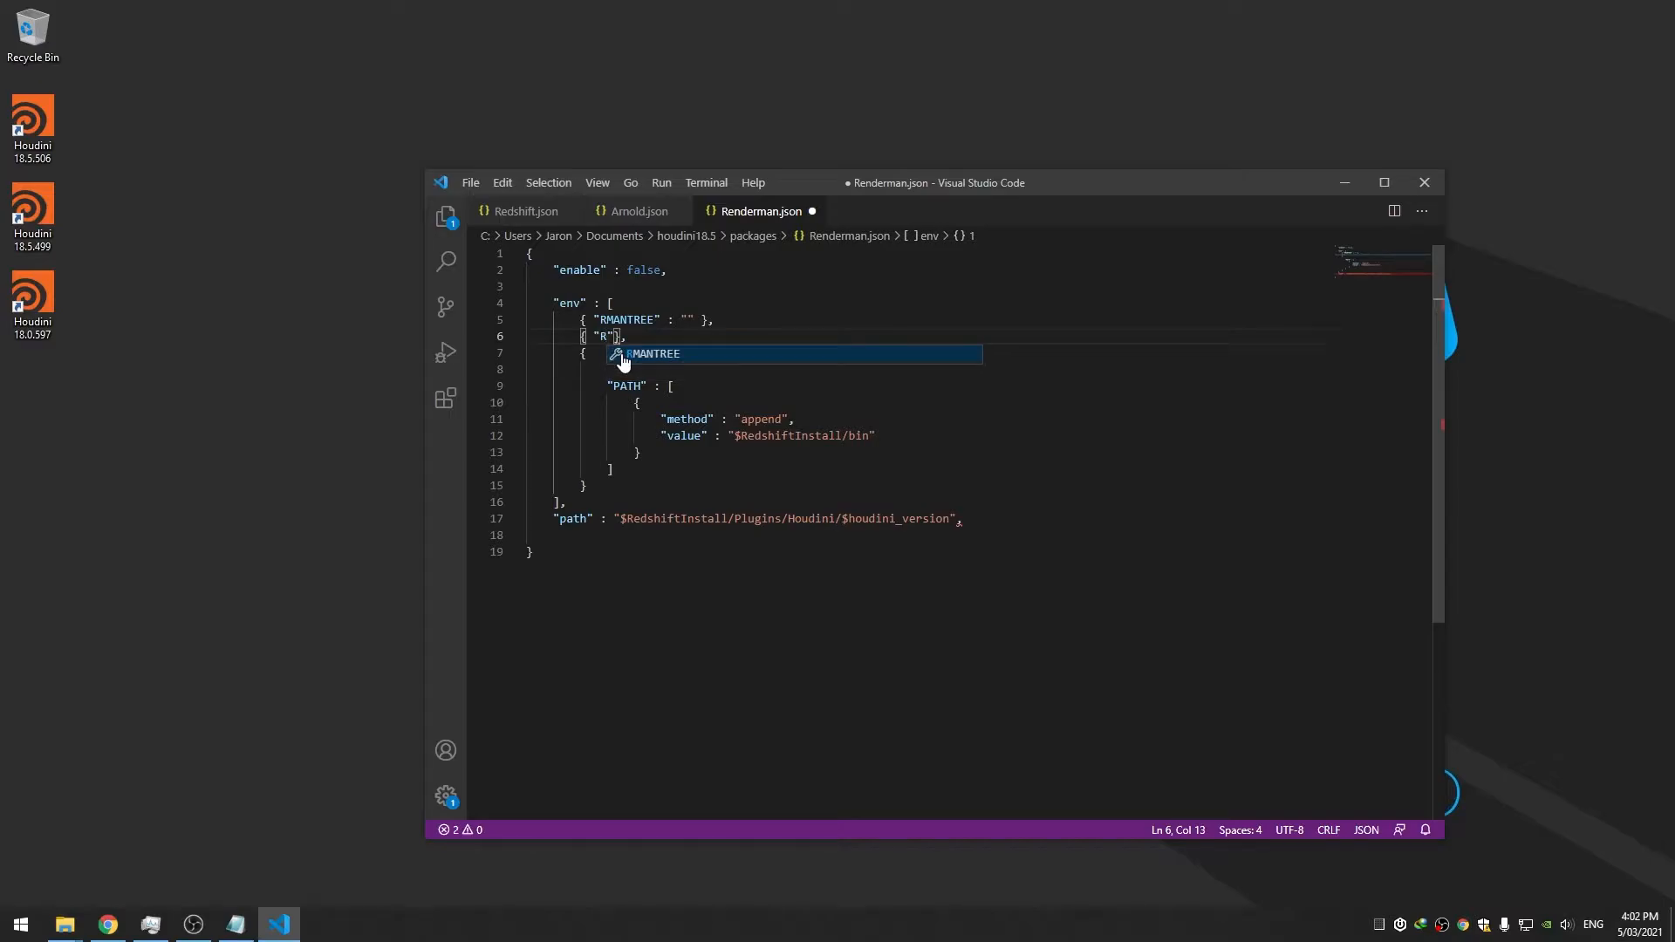
type("FHTREE\"")
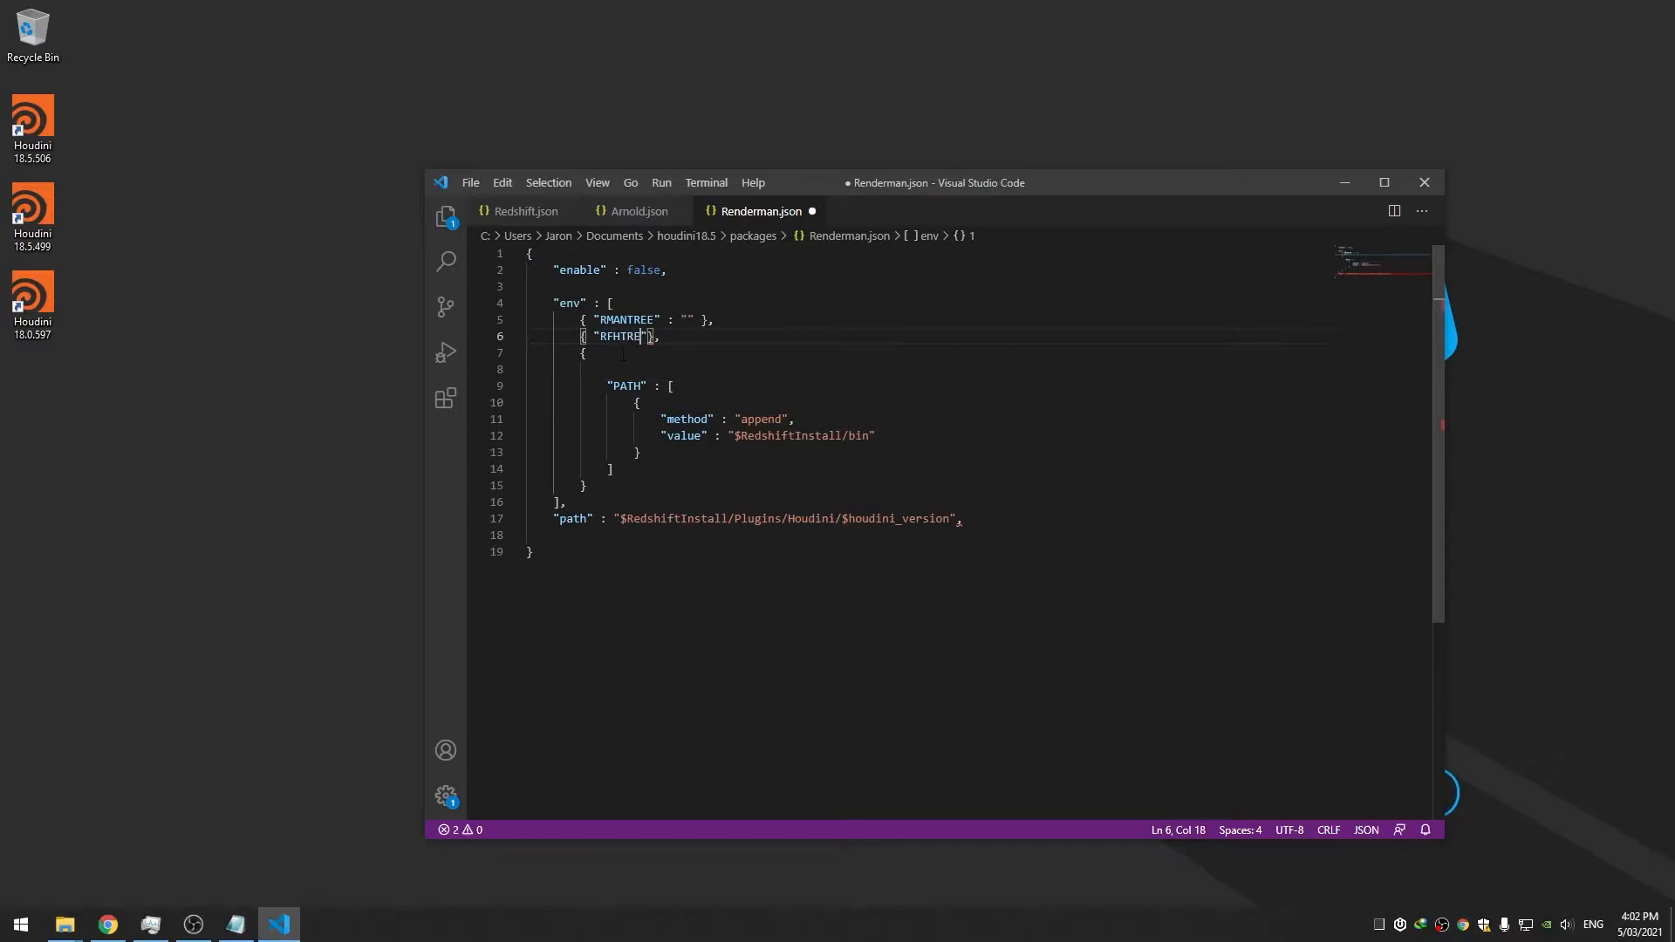
type(" : \"\"")
key("ctrl+s")
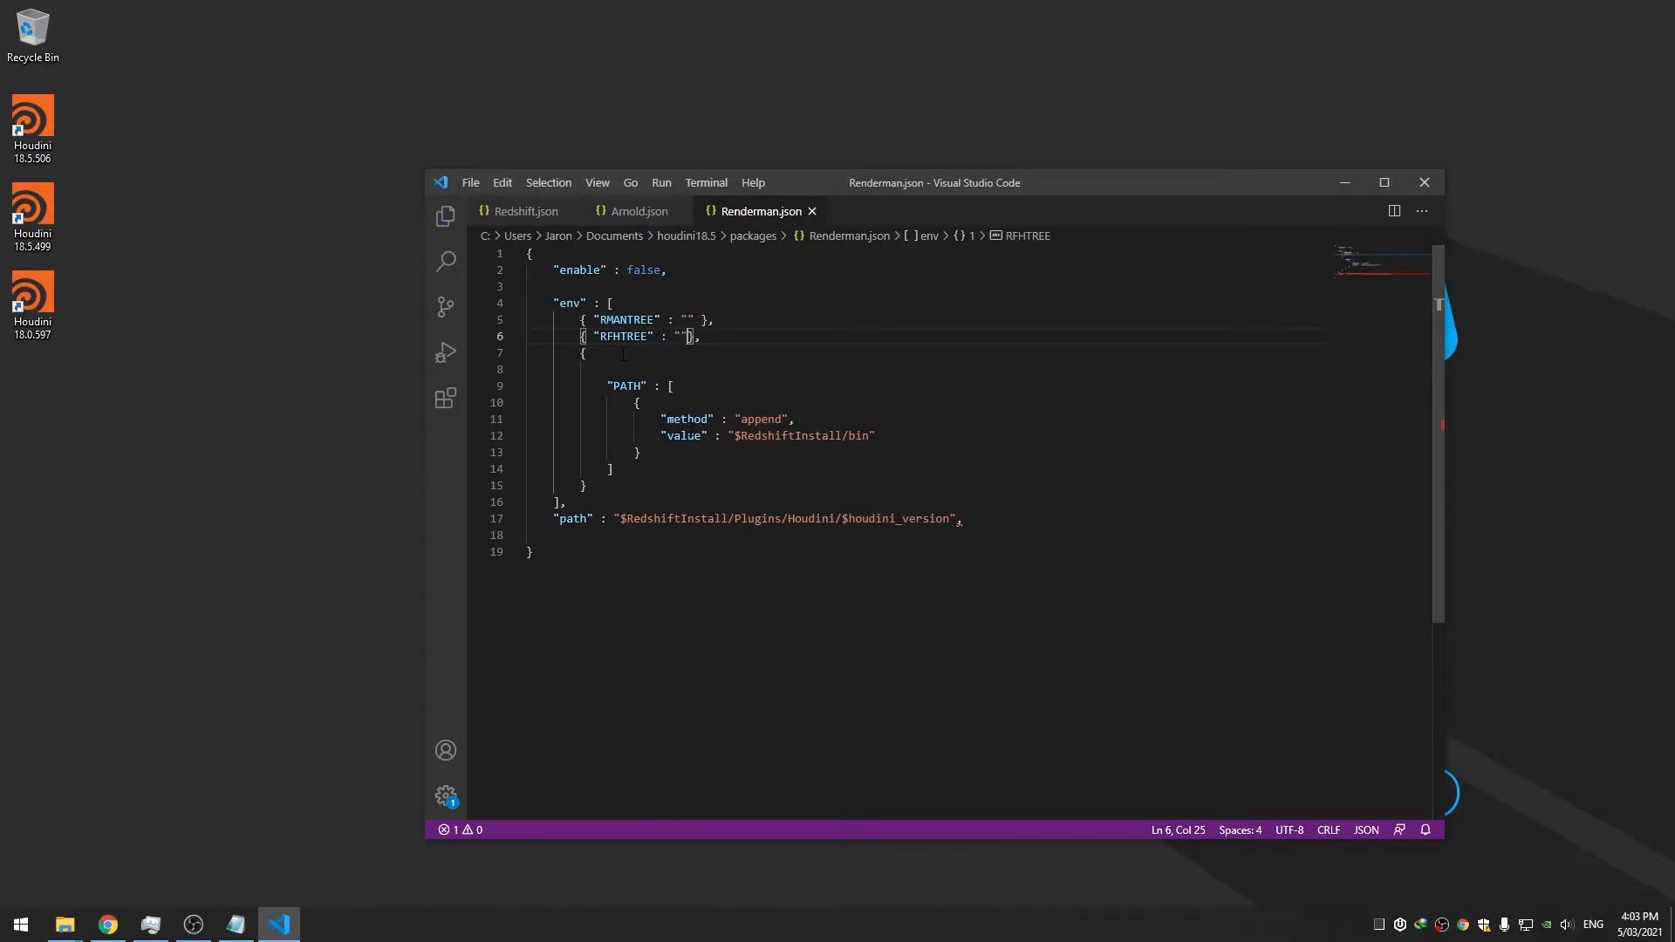
Replace RedshiftInstall in the PATH value with ${RMANTREE} and save
double_click(804, 434)
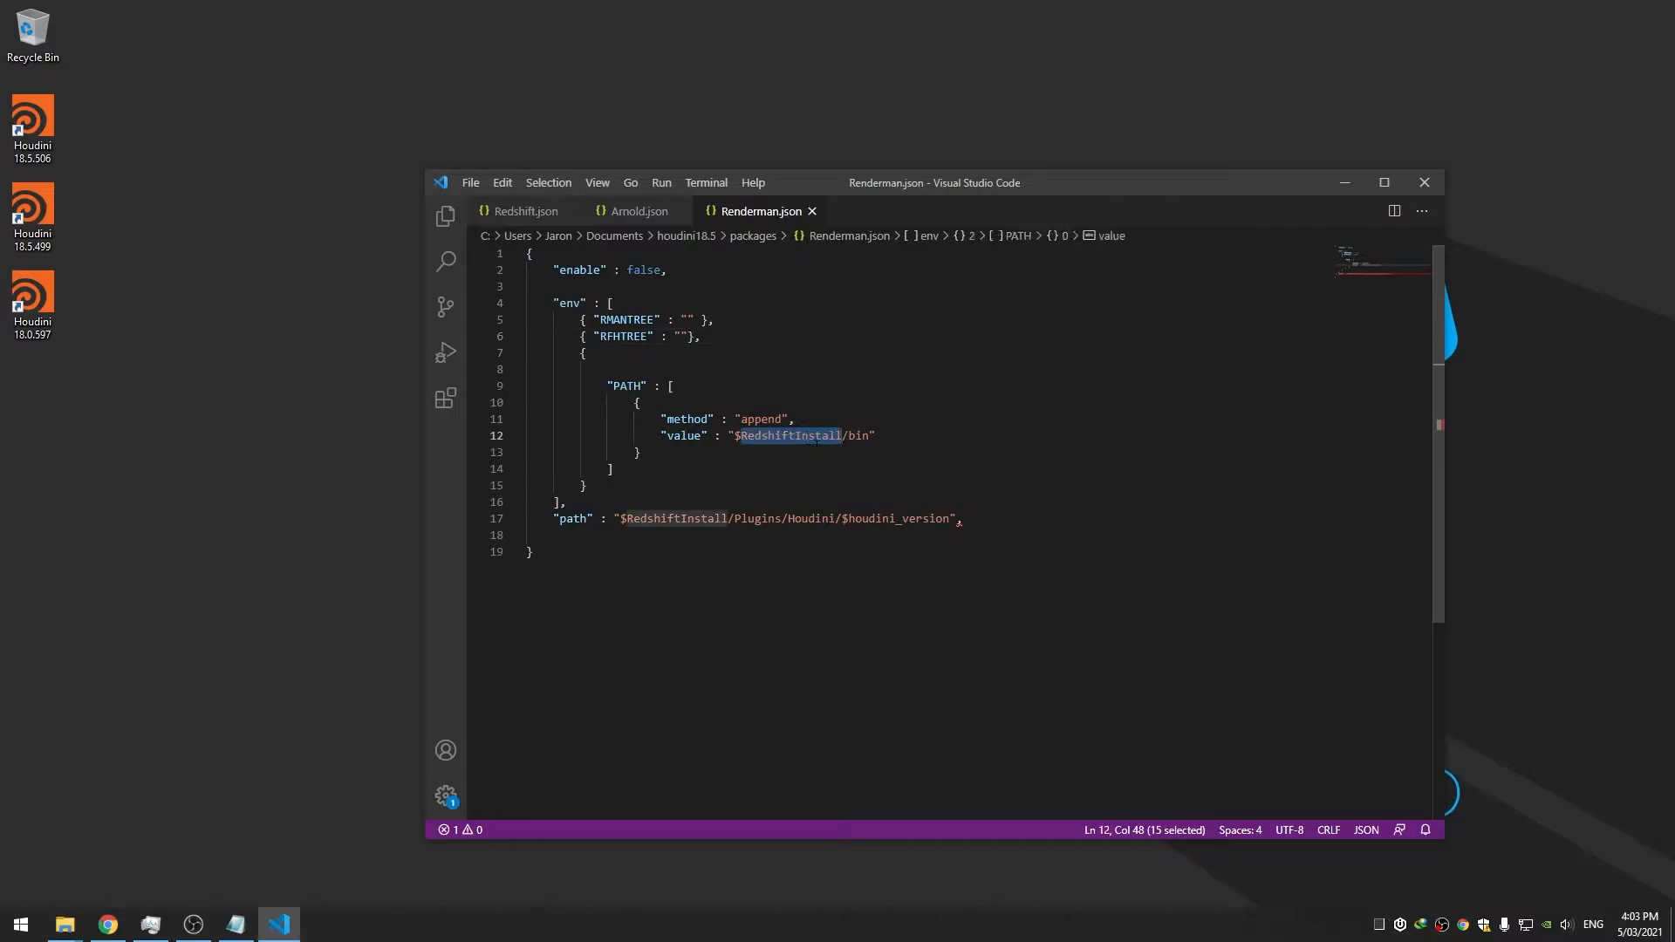
key("BackSpace")
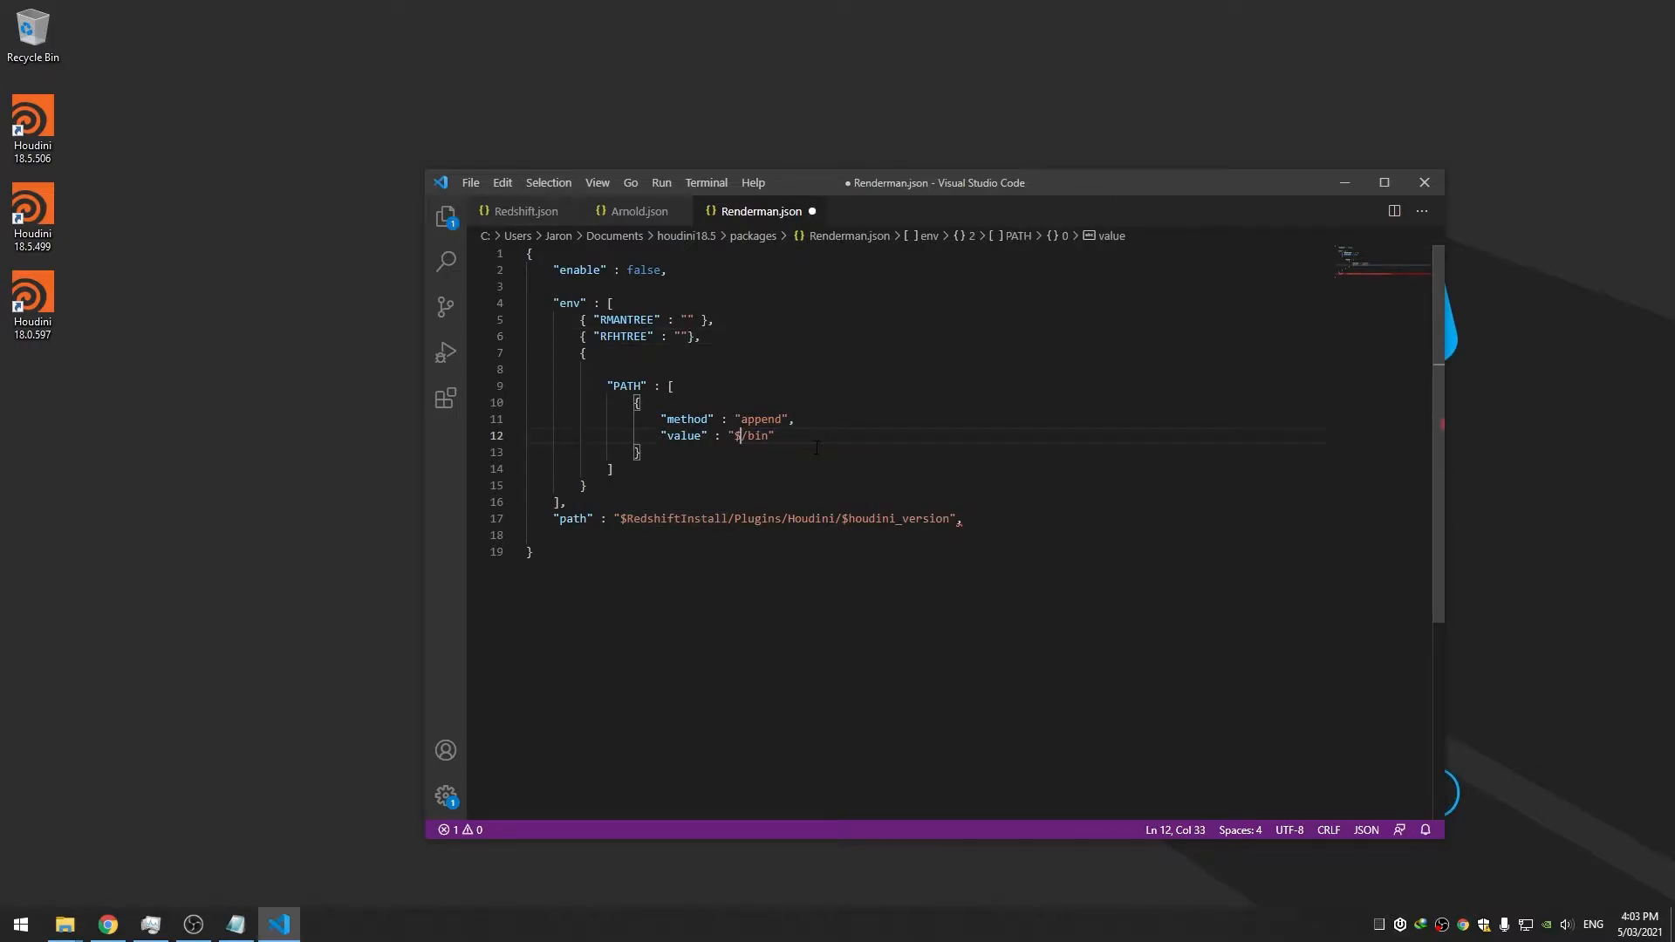
type("[]")
key("BackSpace")
key("BackSpace")
type("{}")
type("RMANTRE")
type("E")
key("ctrl+s")
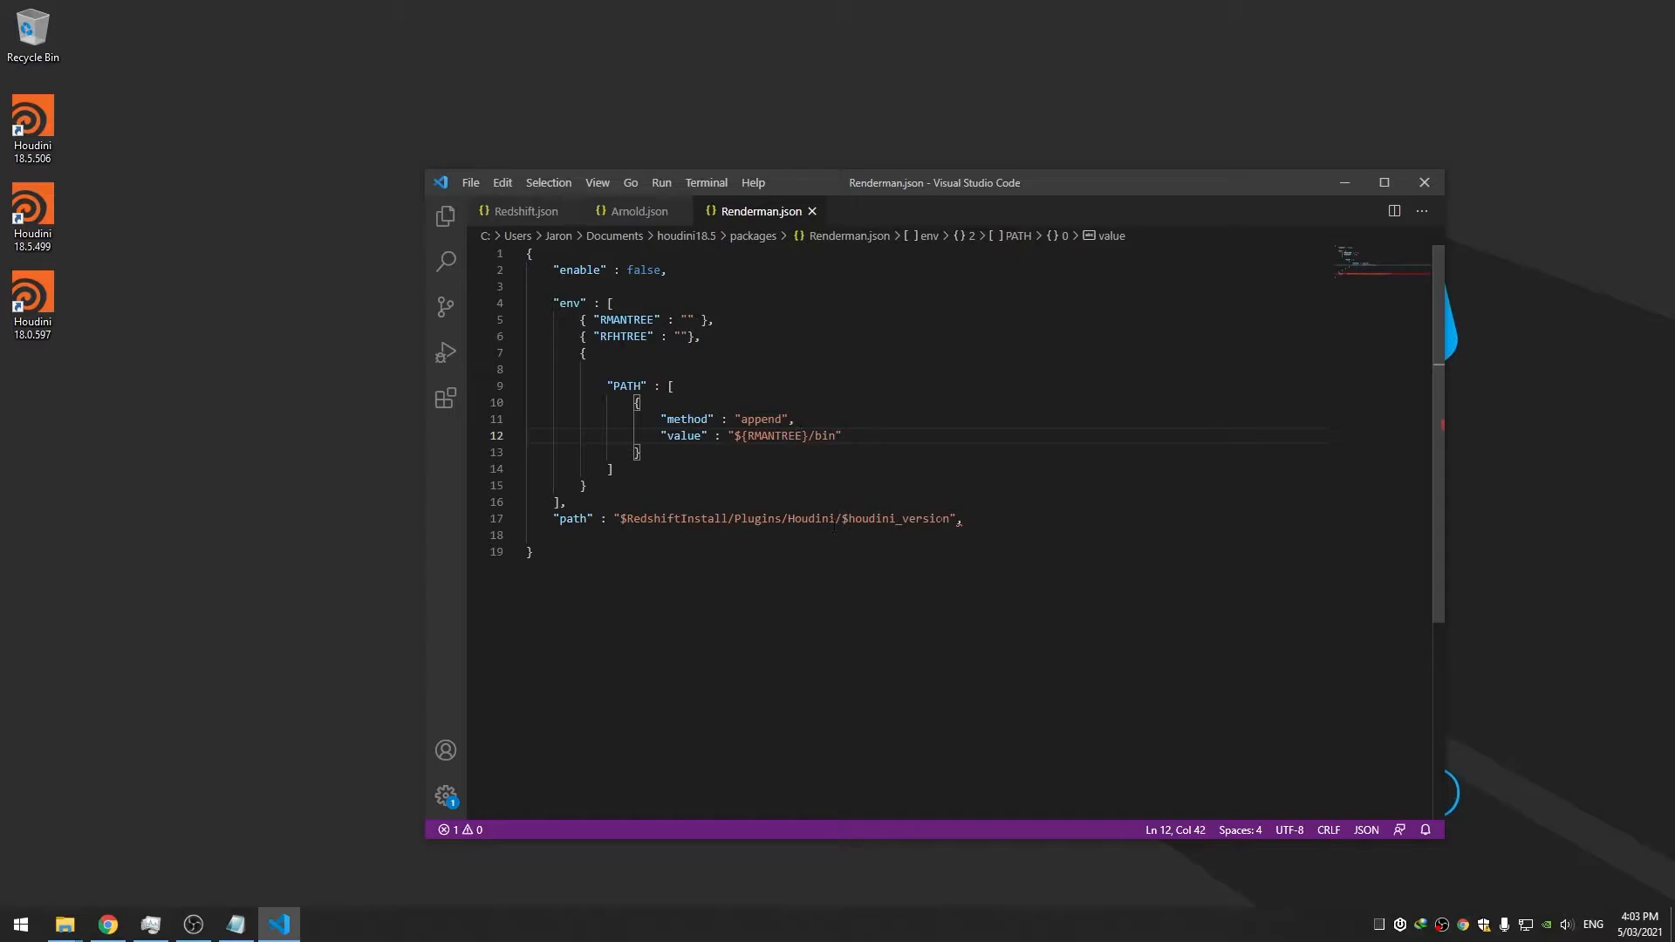
Replace the old Redshift plugin path with "${RFHTREE}/"
left_click_drag(950, 518, 624, 519)
type("{")
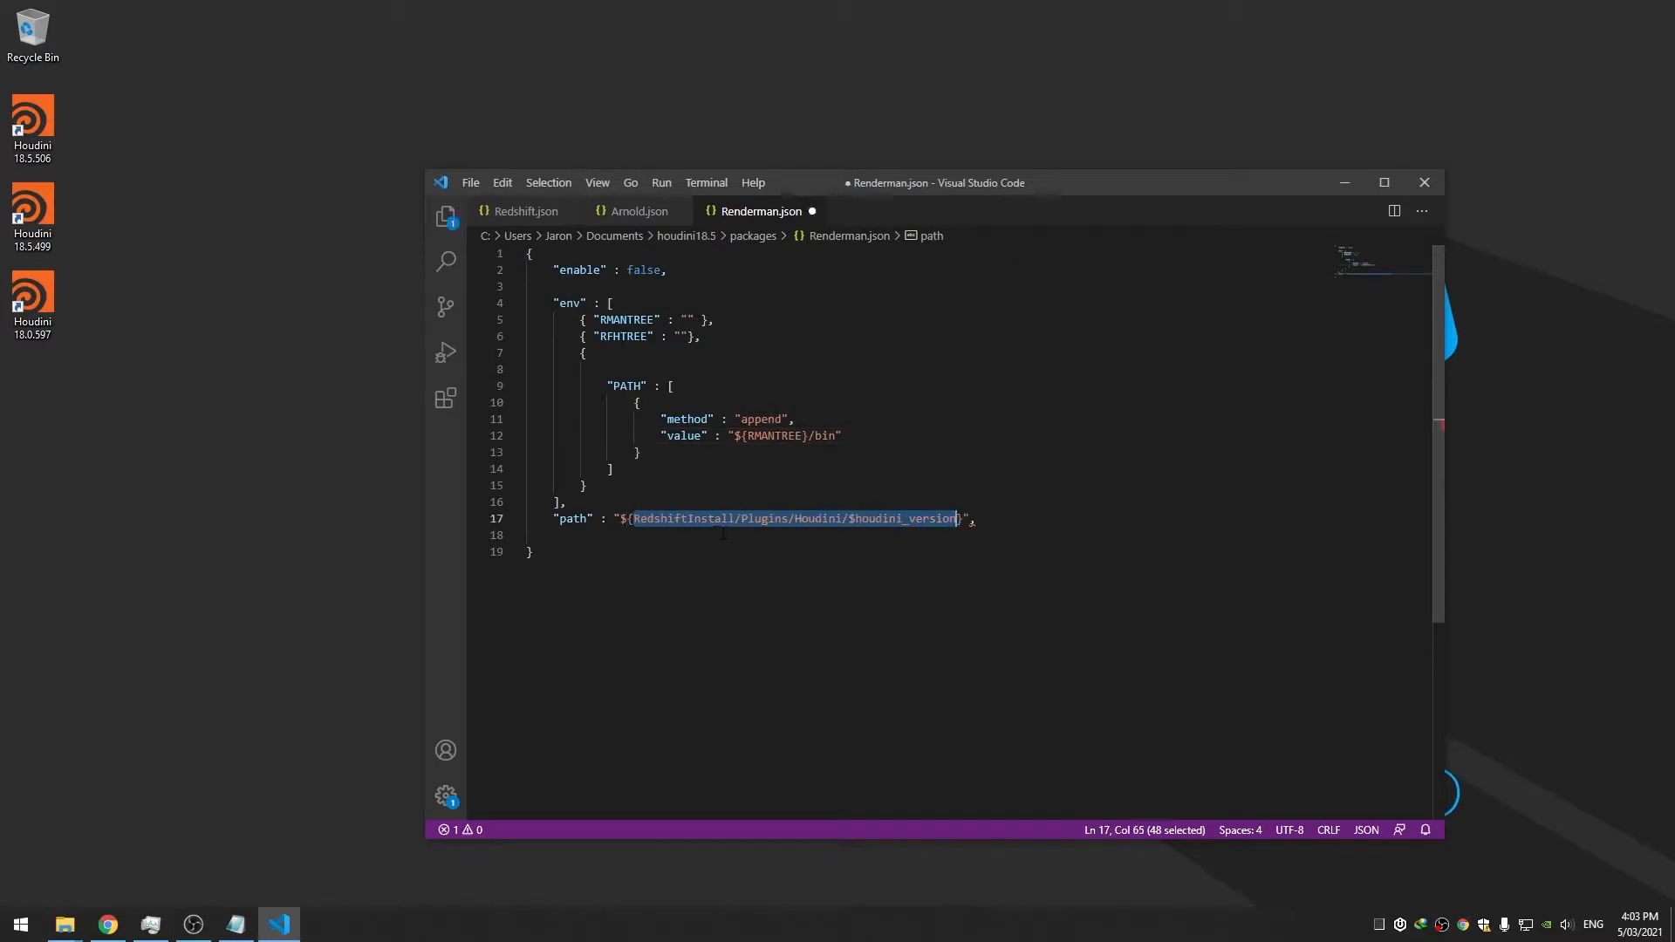
key("BackSpace")
type("RFH")
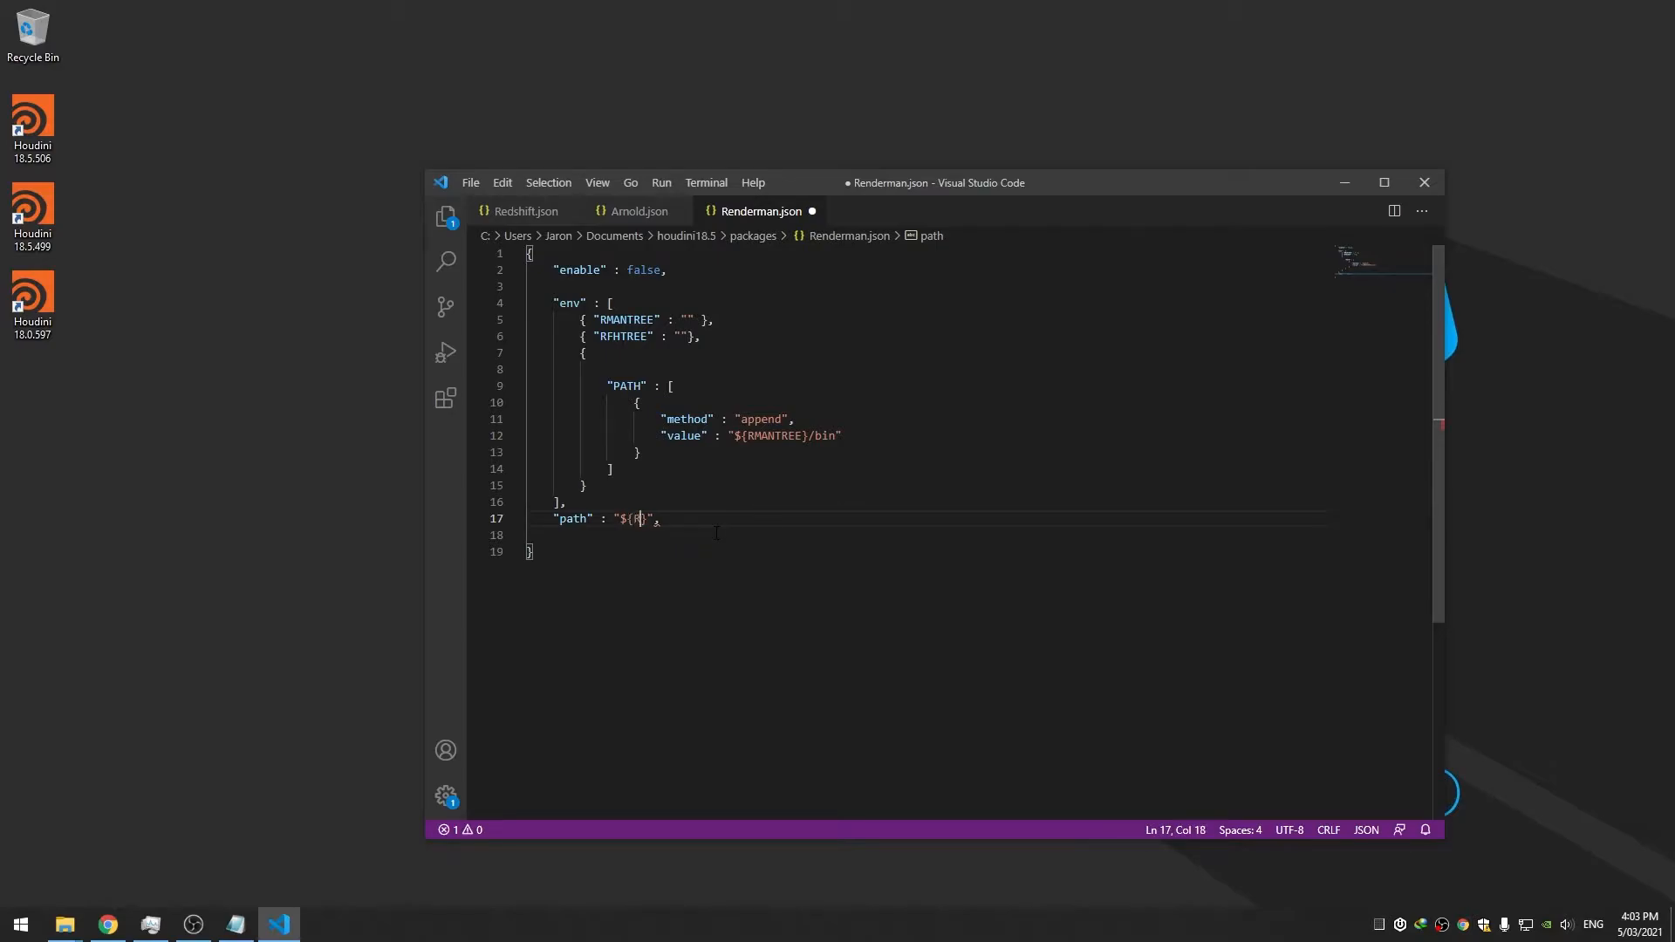
type("TREE}")
key("BackSpace")
key("Right")
type("/")
Check Arnold.json for reference, delete the blank line after the path entry, and save
left_click(653, 212)
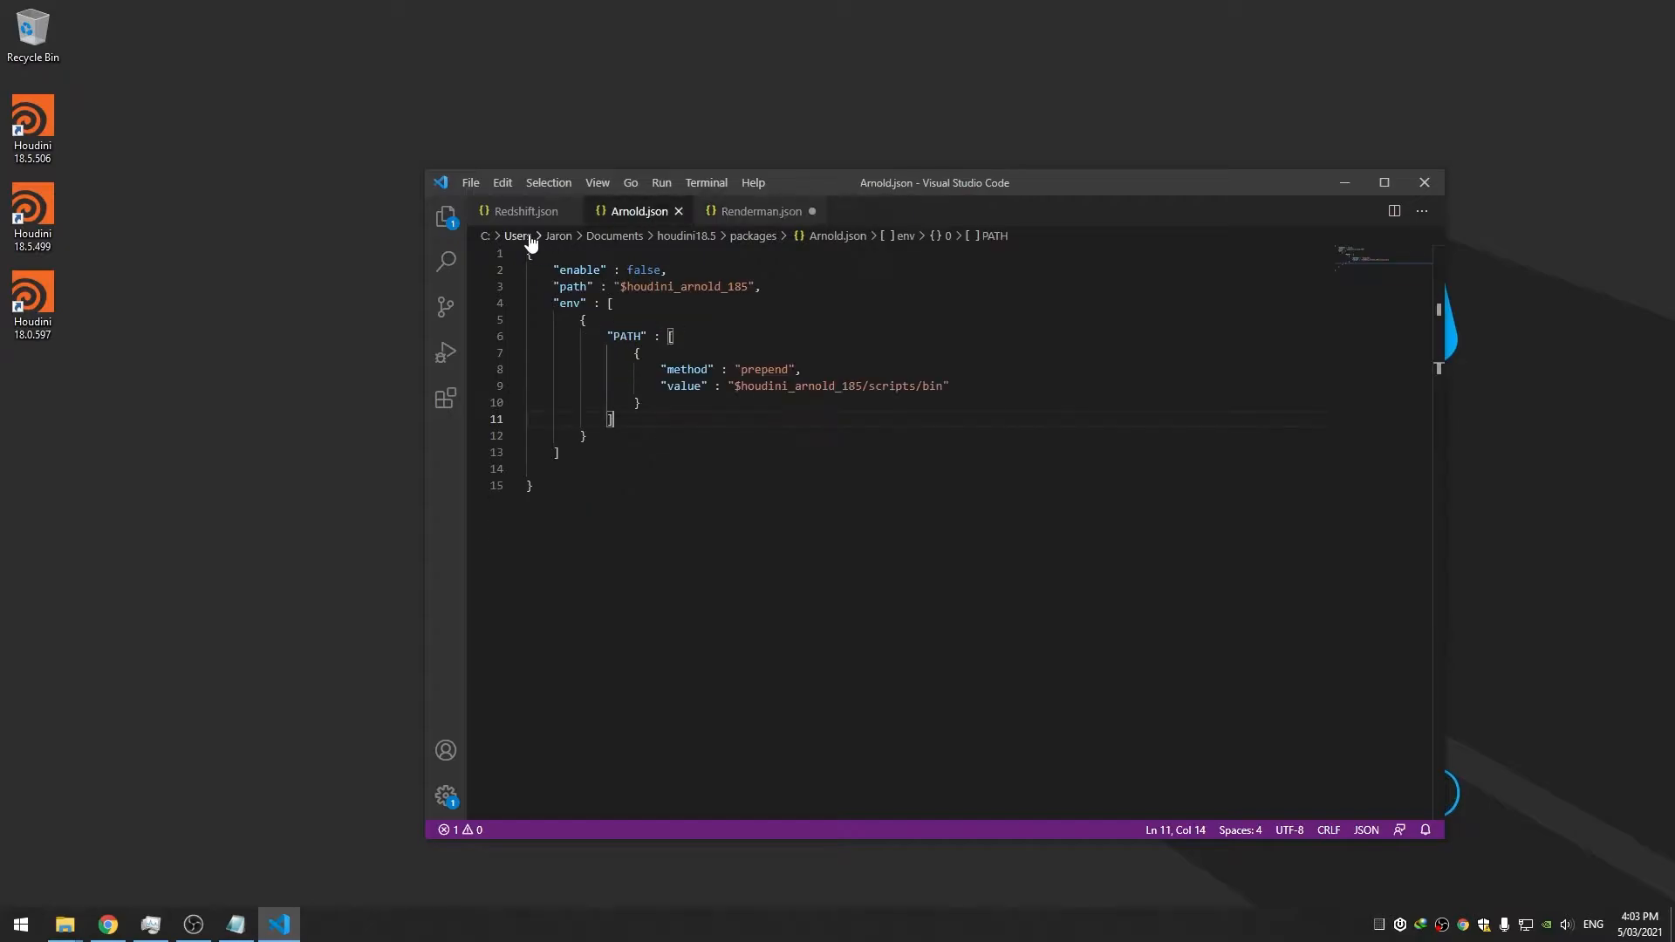
left_click(779, 218)
key("ctrl+s")
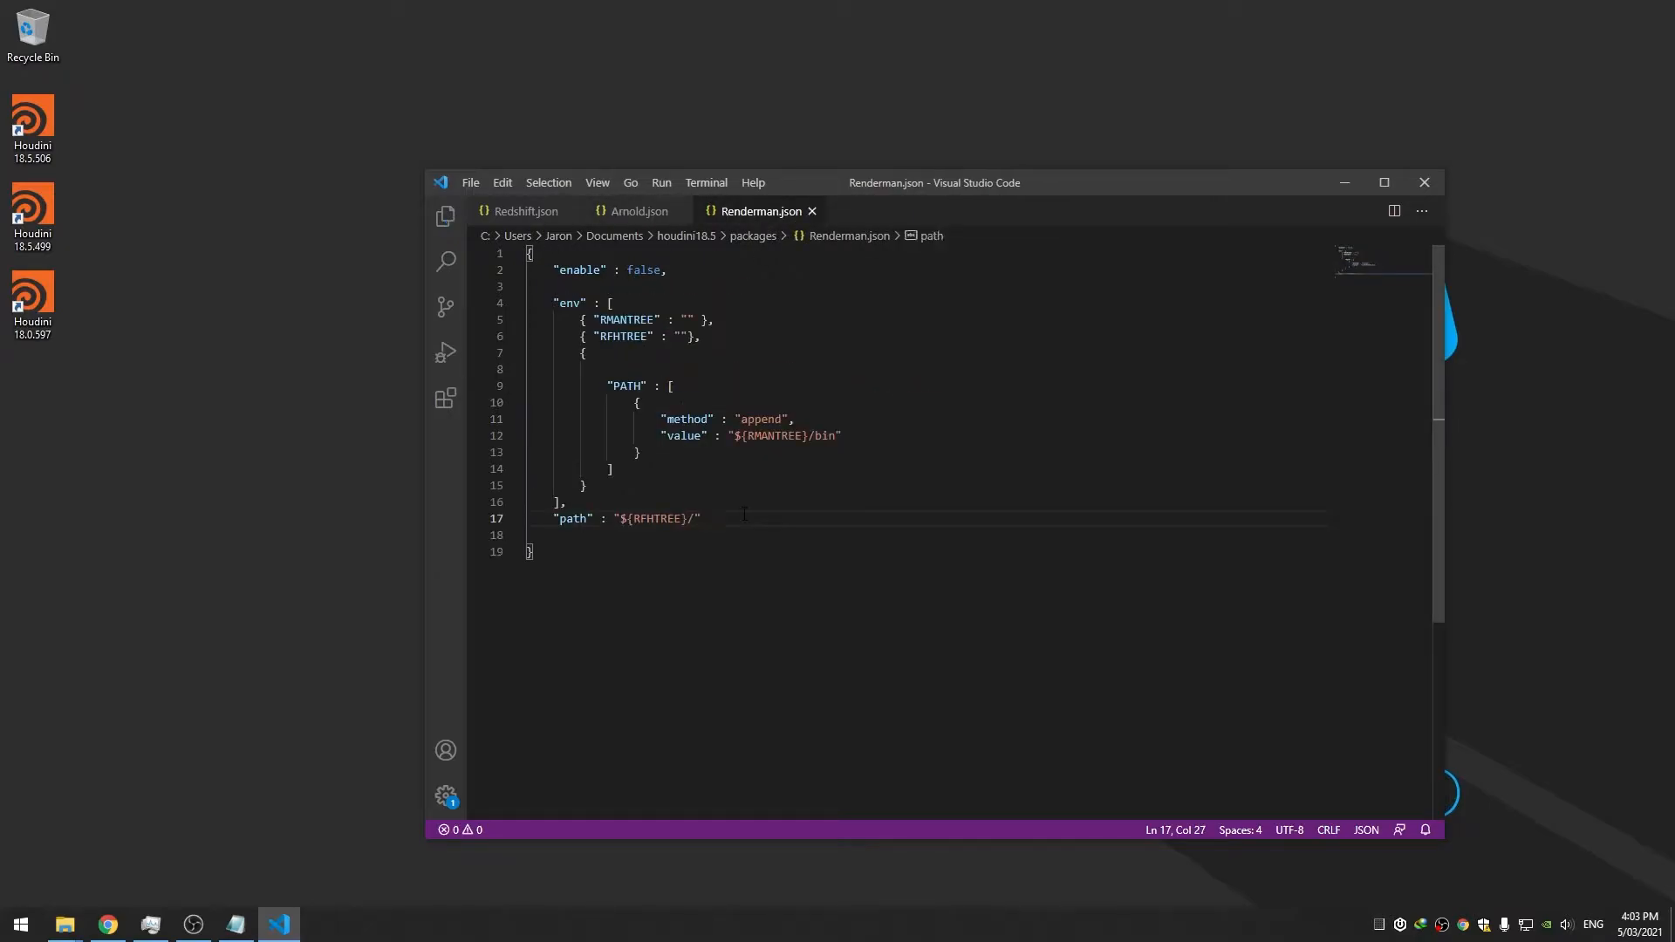
key("Down")
key("BackSpace")
key("ctrl+s")
mouse_move(66, 923)
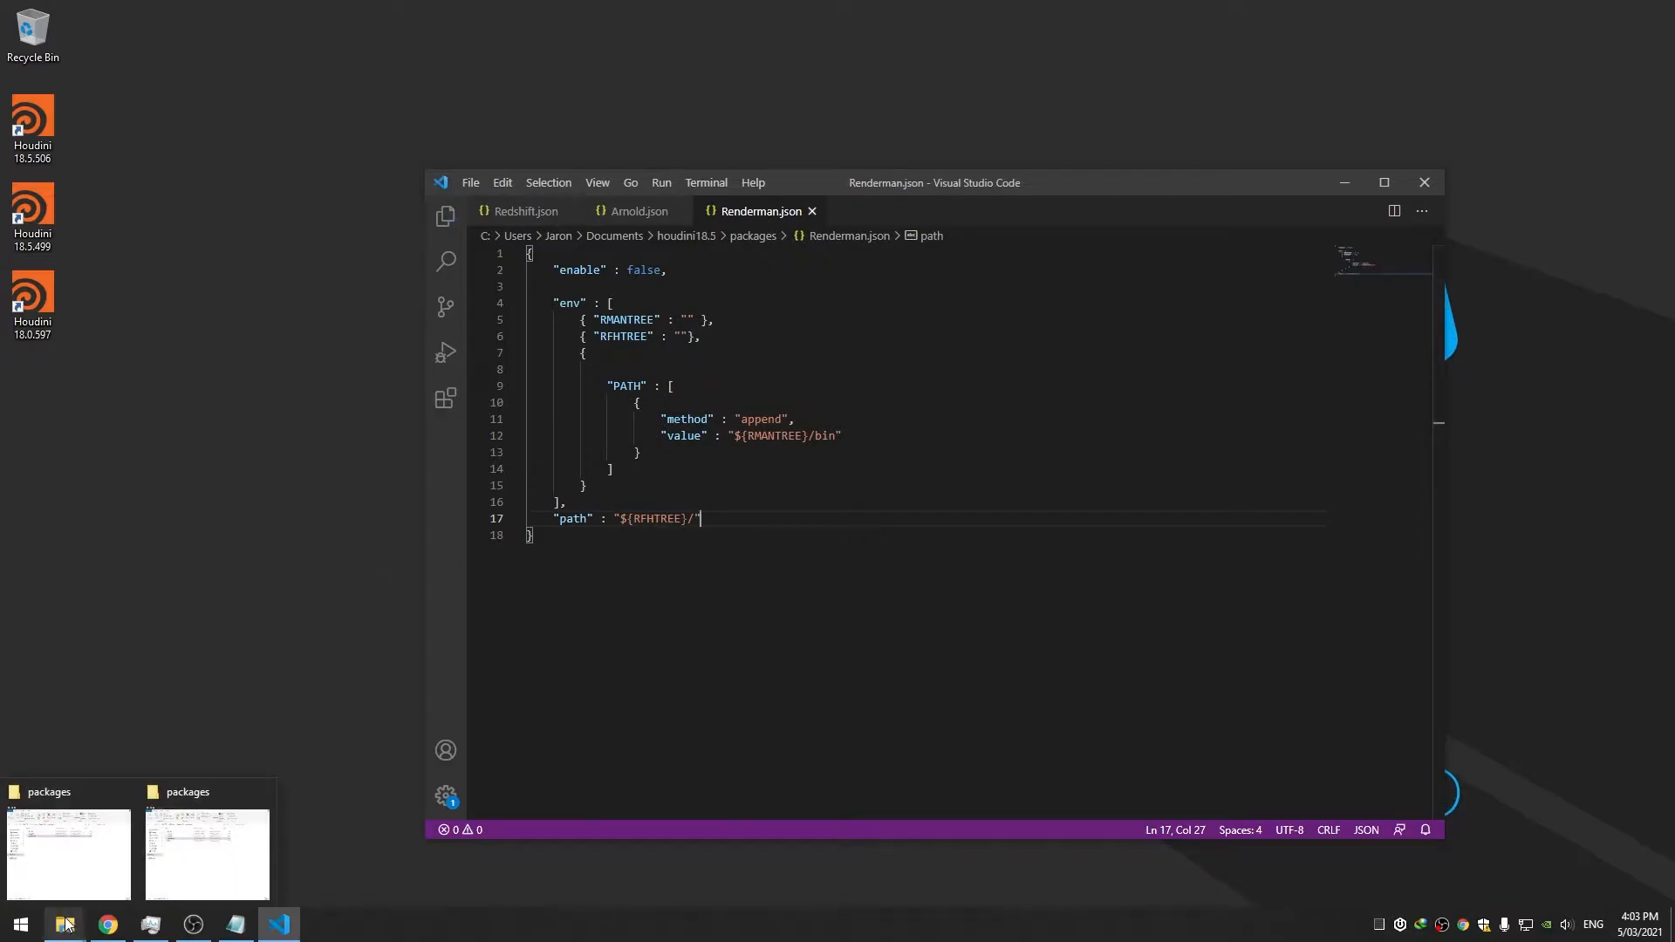
right_click(66, 923)
Browse a new File Explorer window to C:\Program Files\Pixar\RenderManProServer-23.5 and select its address path
left_click(74, 835)
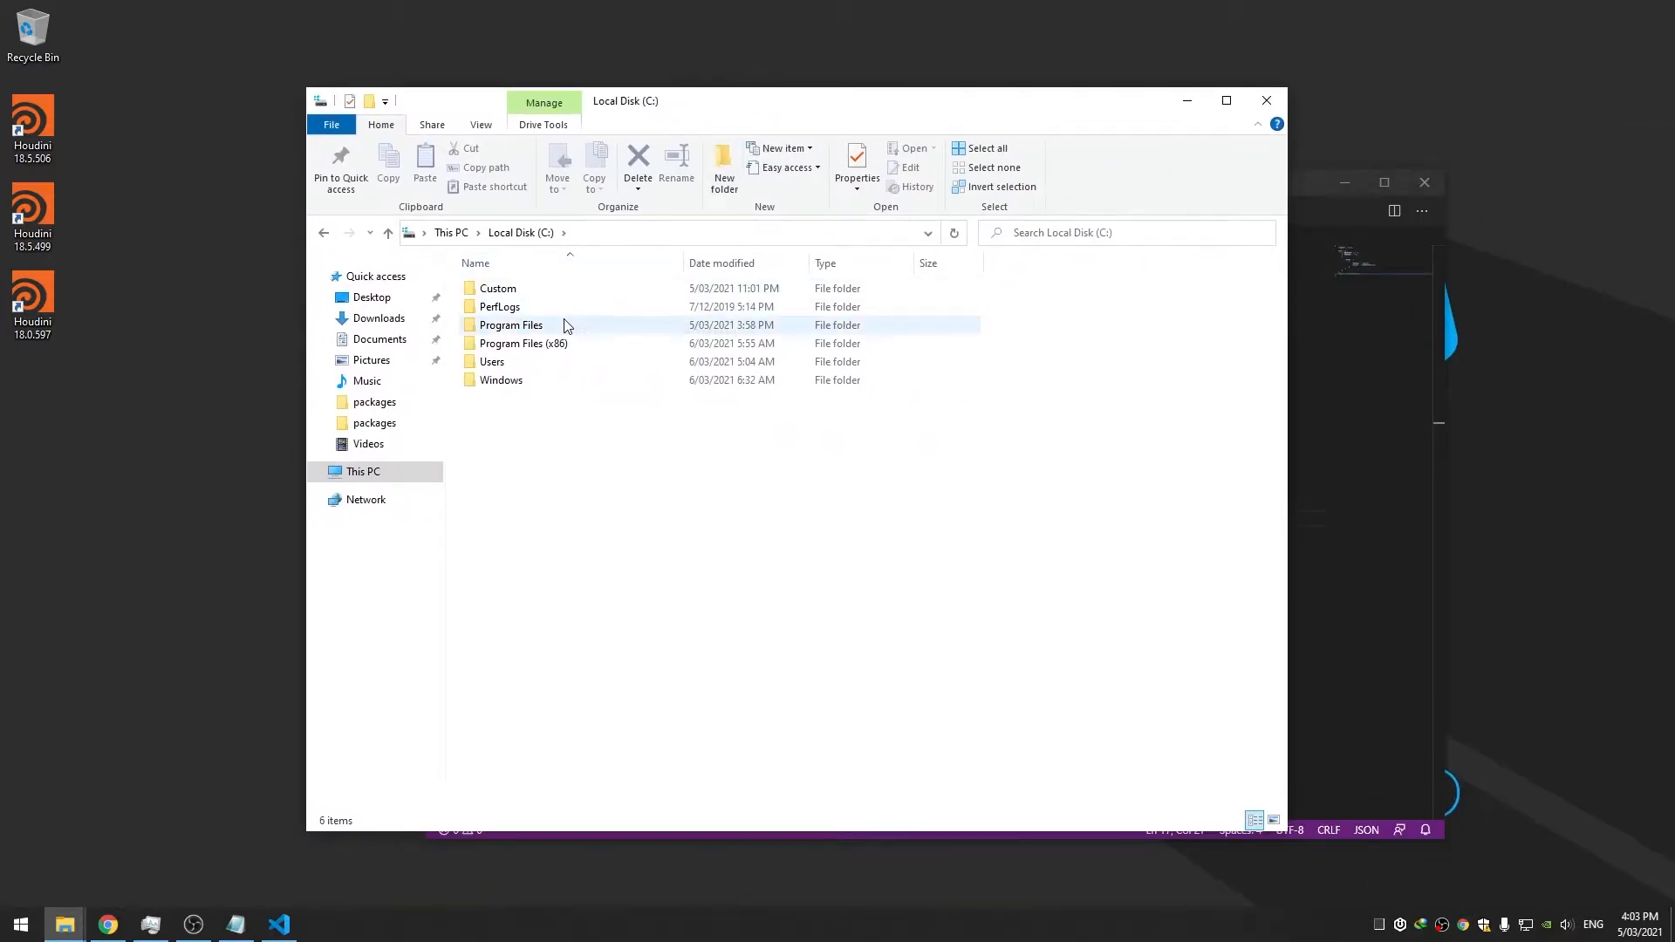
double_click(565, 325)
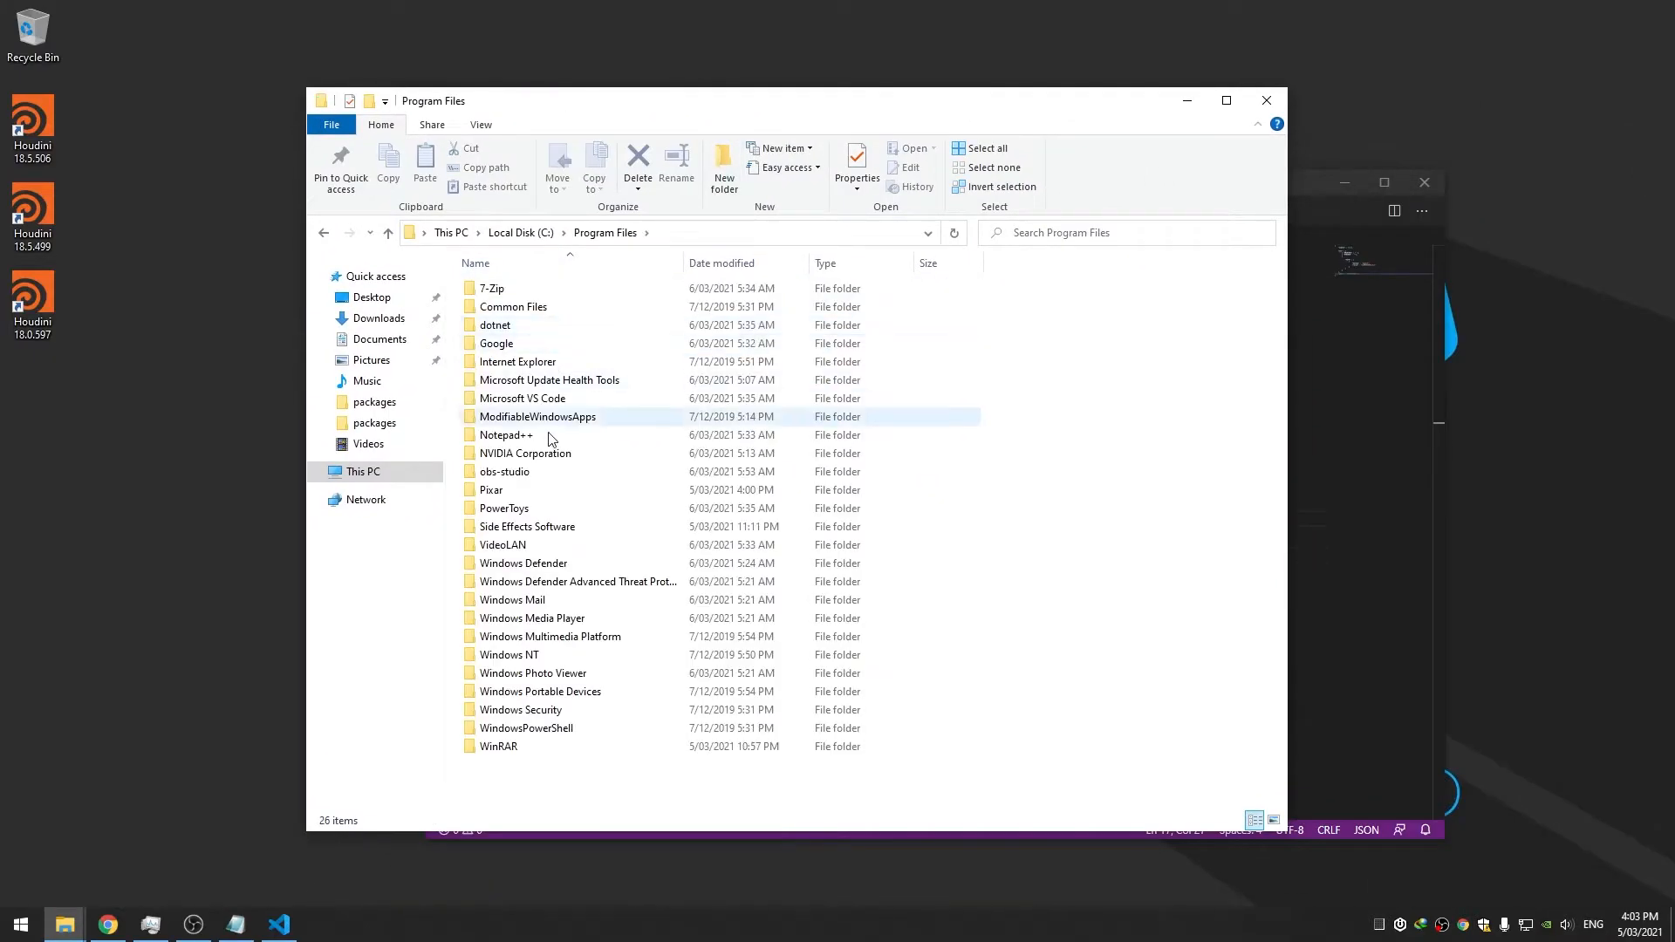
double_click(549, 490)
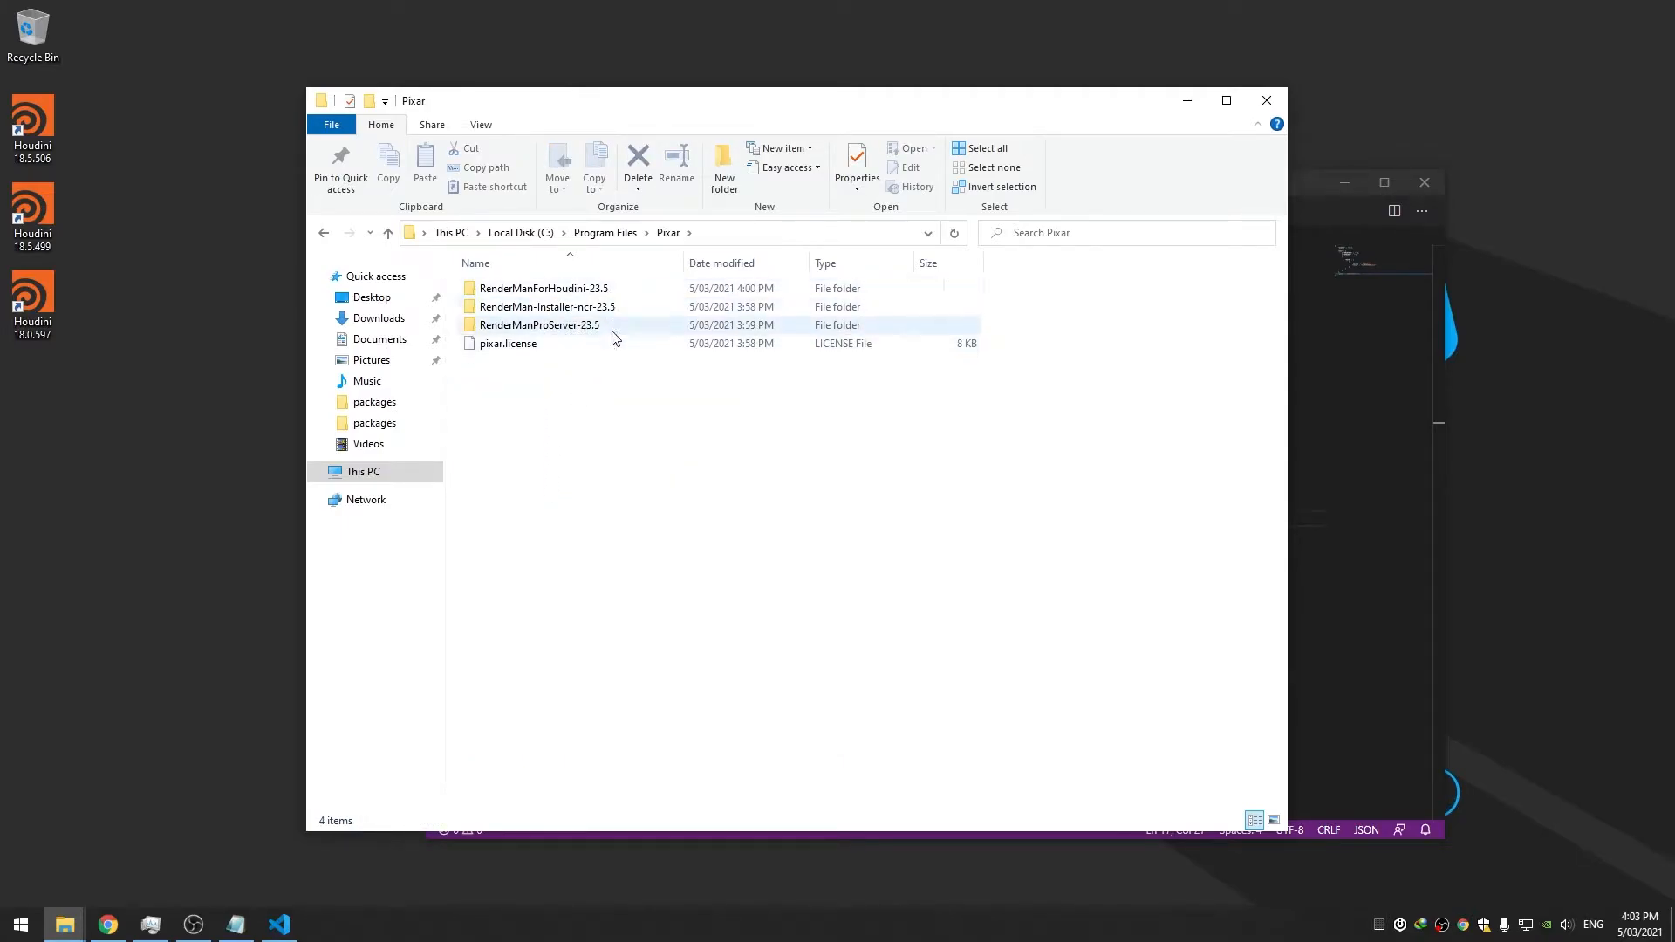
left_click_drag(740, 120, 642, 149)
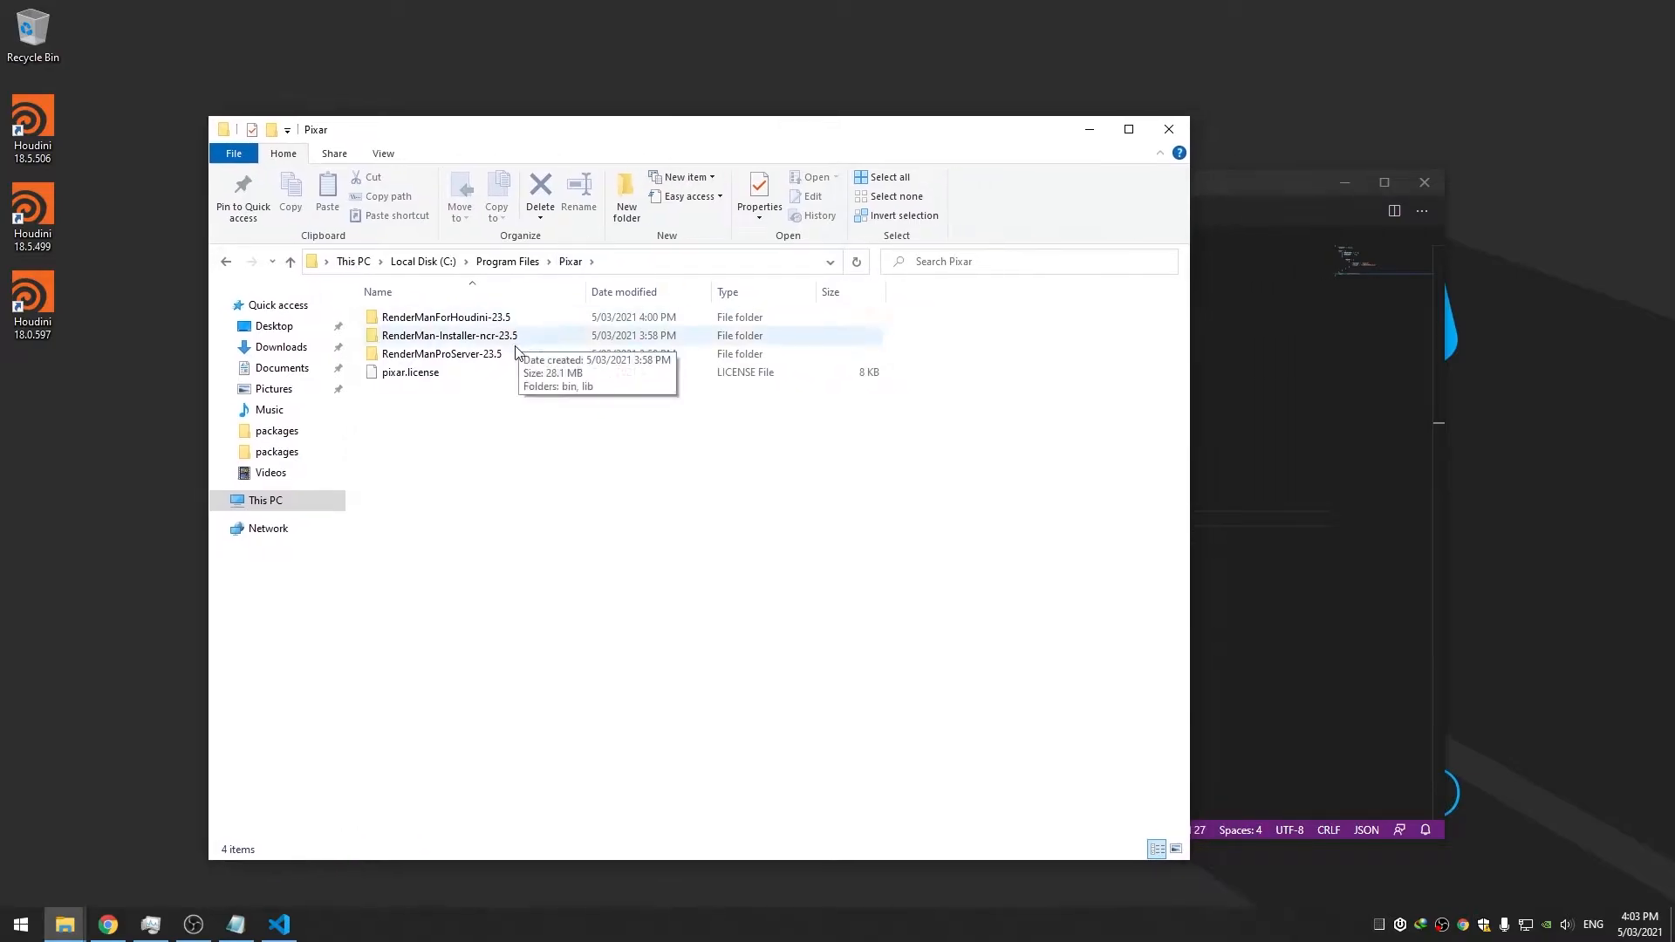
left_click(483, 352)
left_click(494, 319)
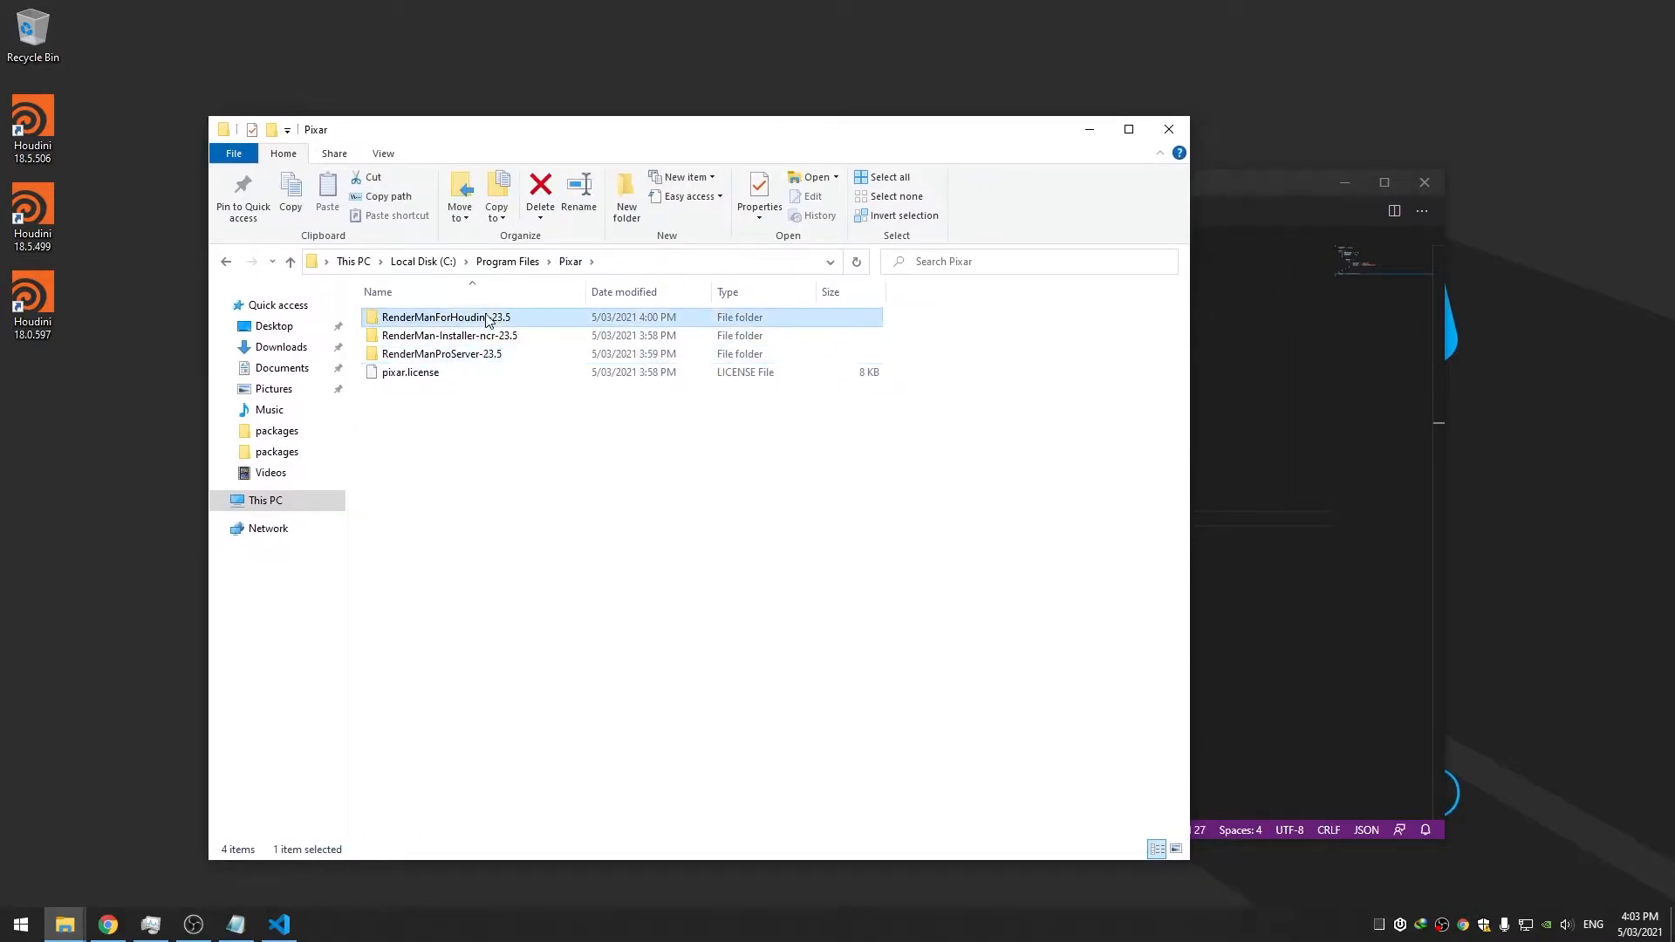
double_click(488, 354)
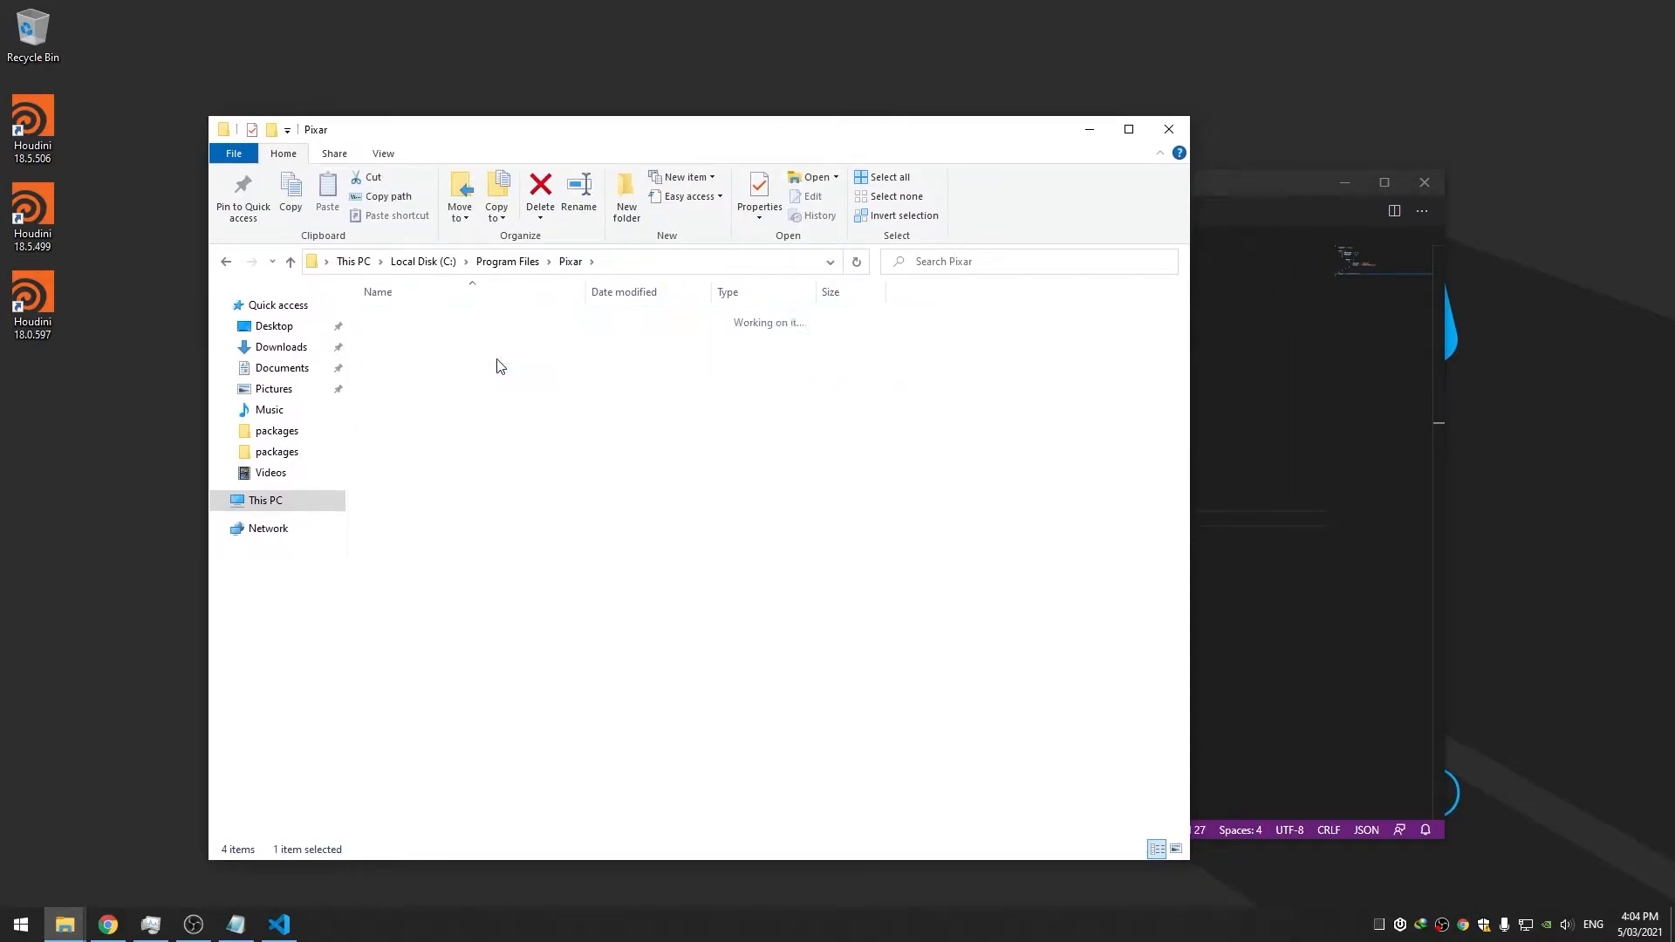
left_click(748, 262)
key("ctrl+c")
left_click(993, 437)
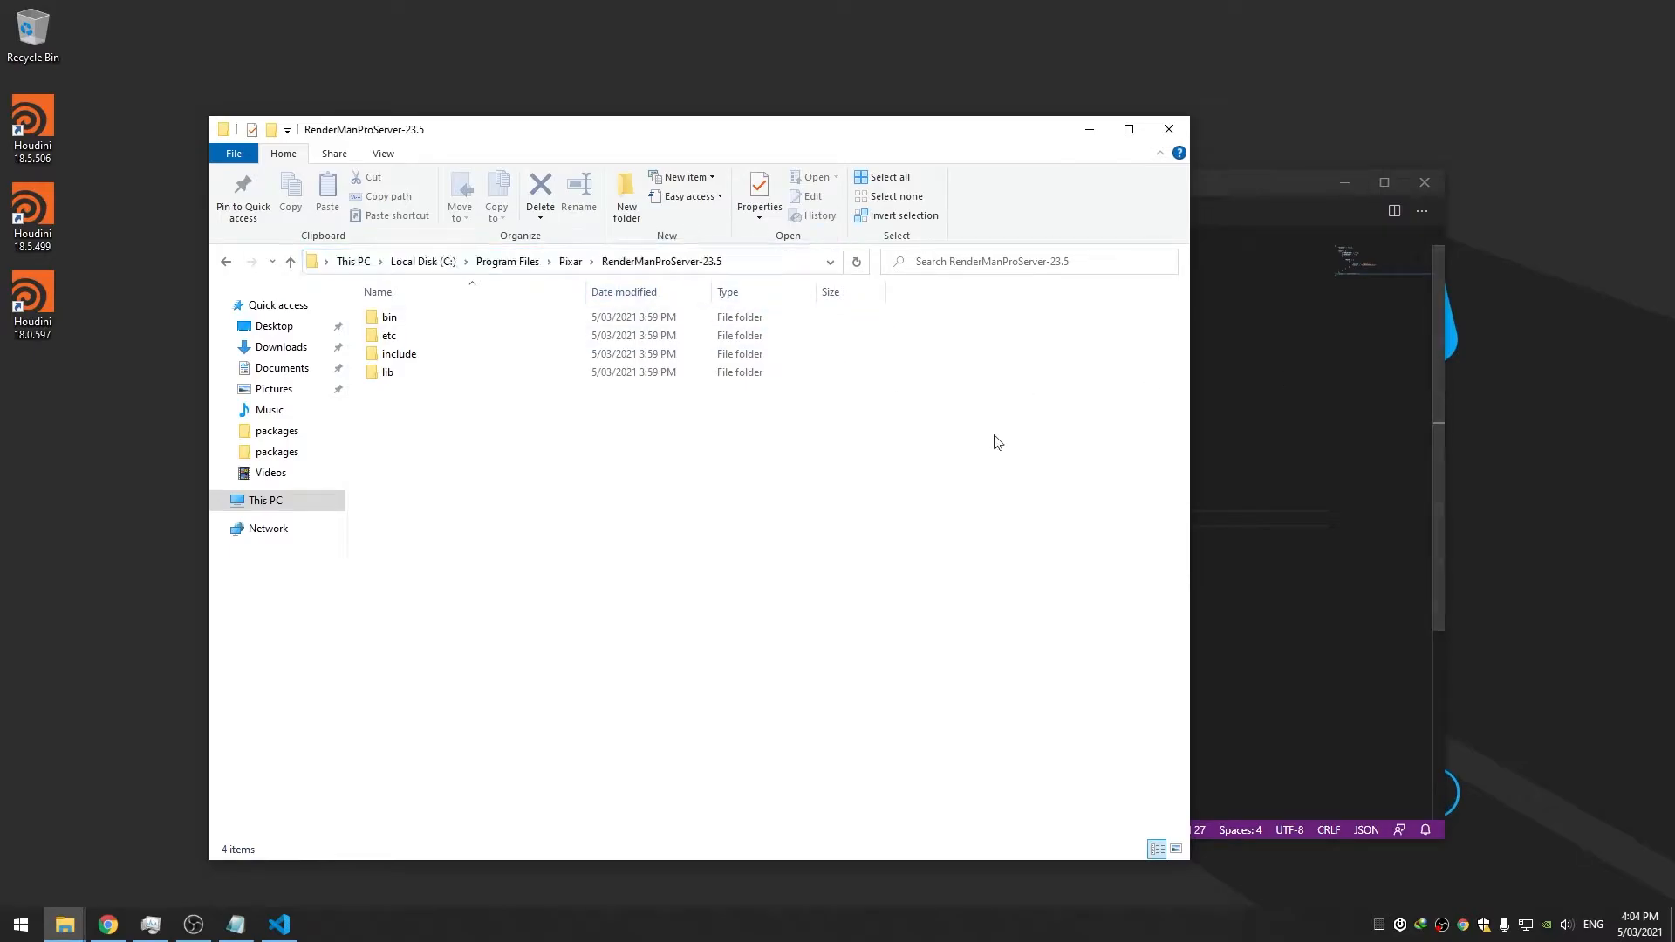
left_click(1256, 387)
Paste the RenderManProServer-23.5 path into RMANTREE with forward slashes and save
left_click(686, 321)
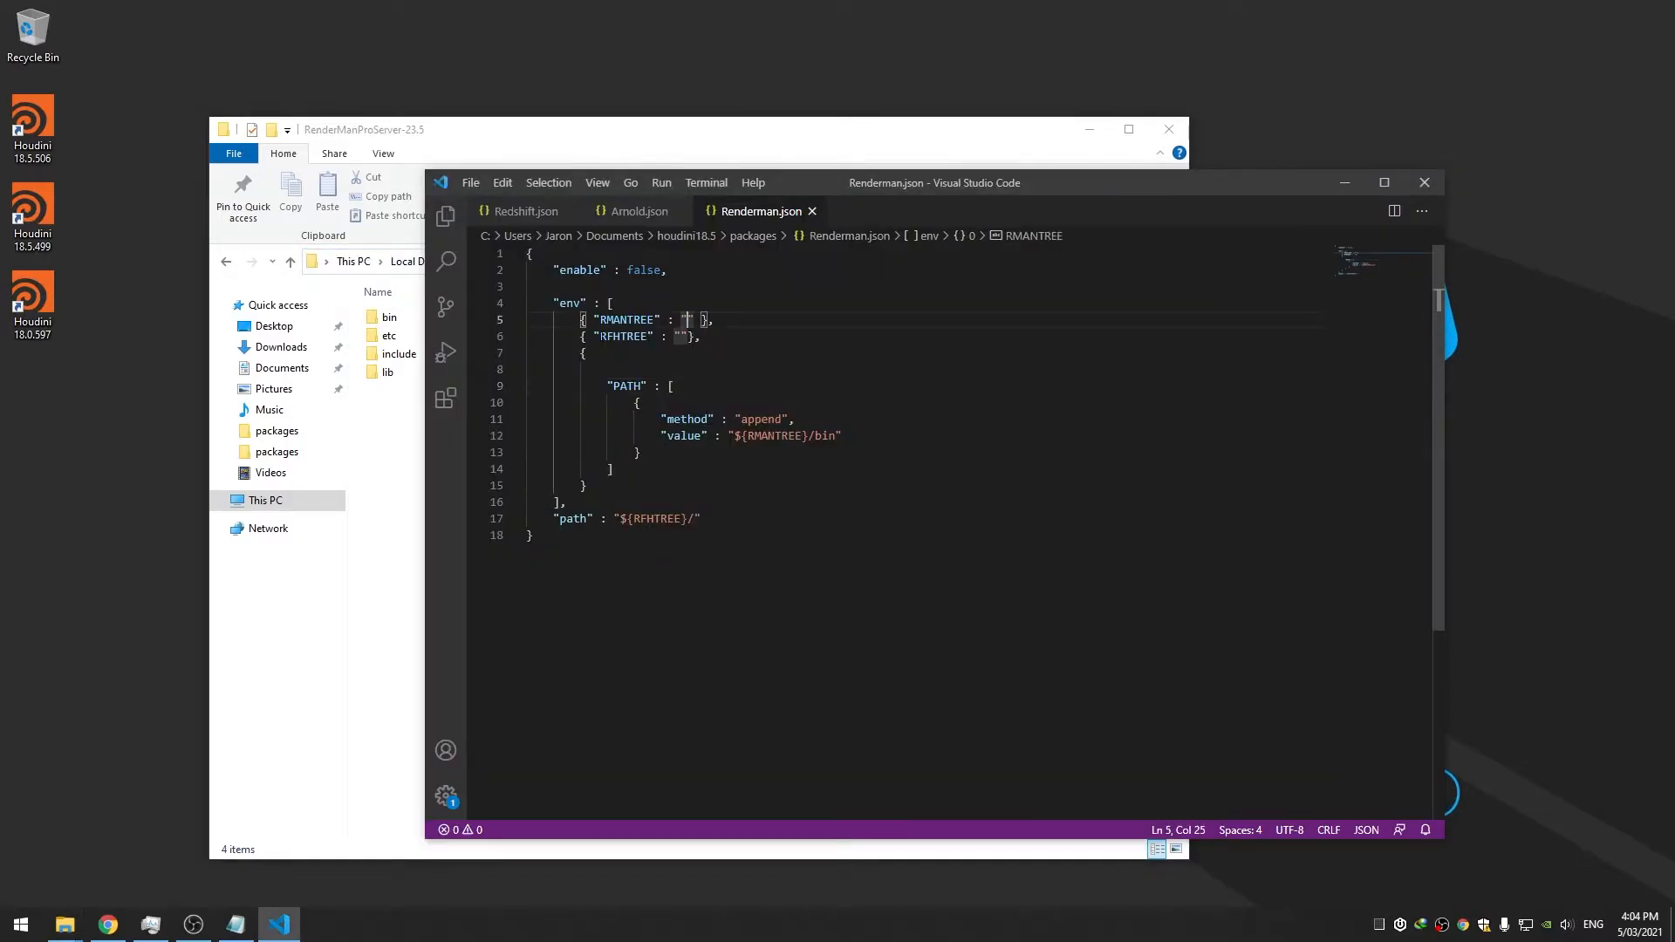
key("ctrl+v")
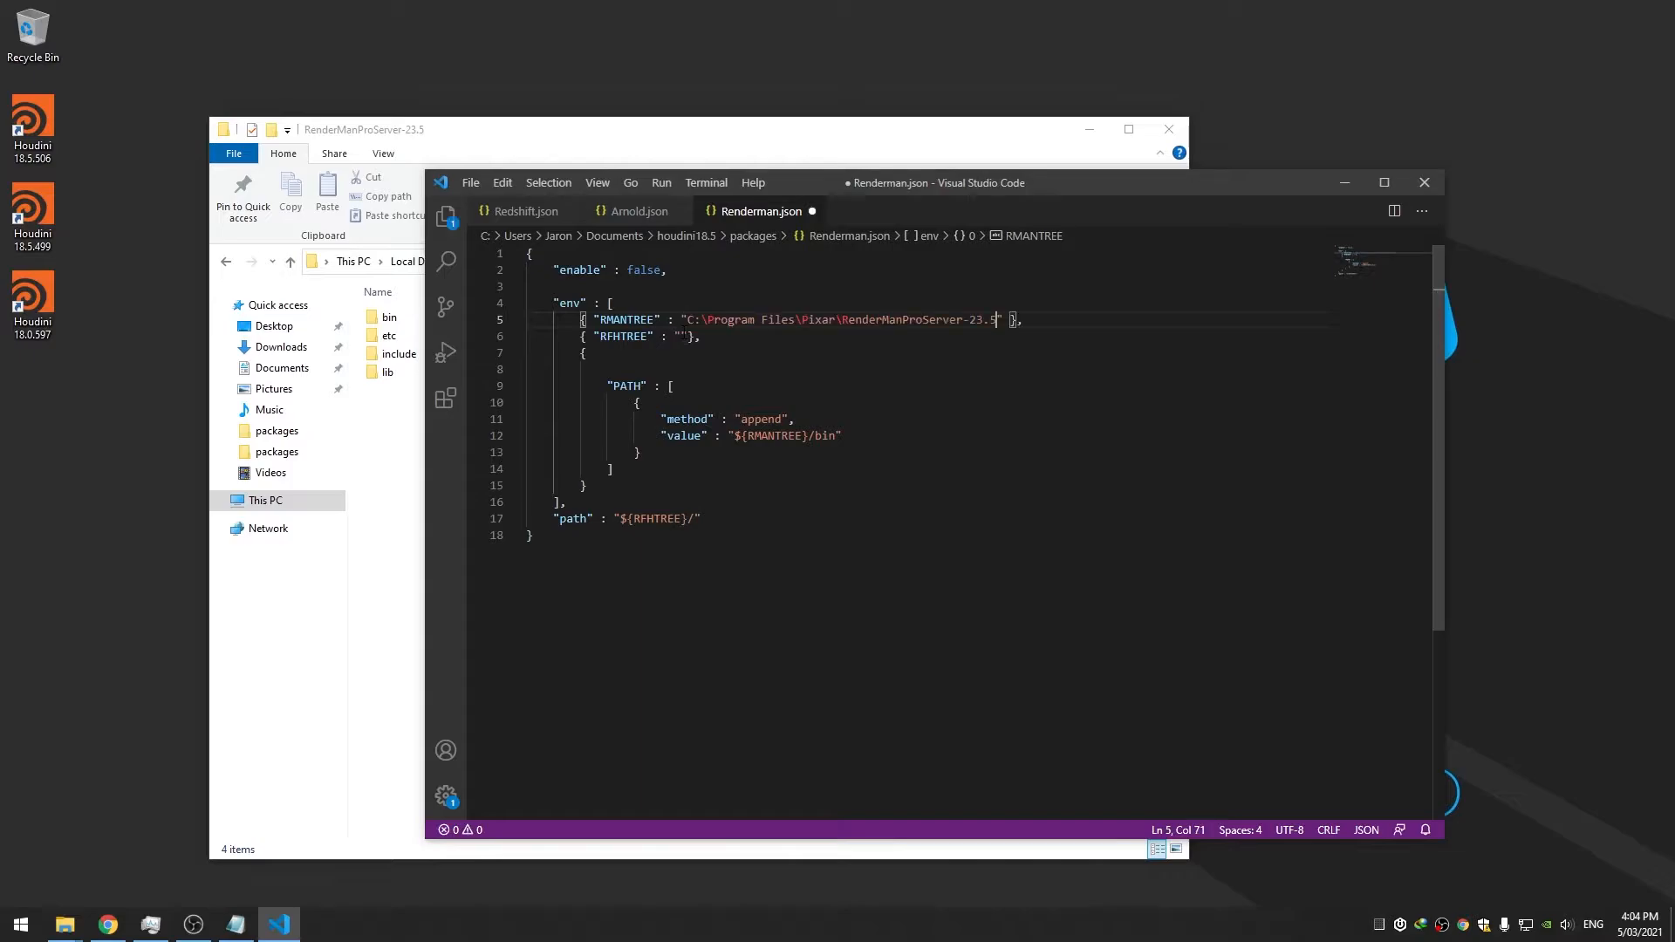
left_click(842, 320)
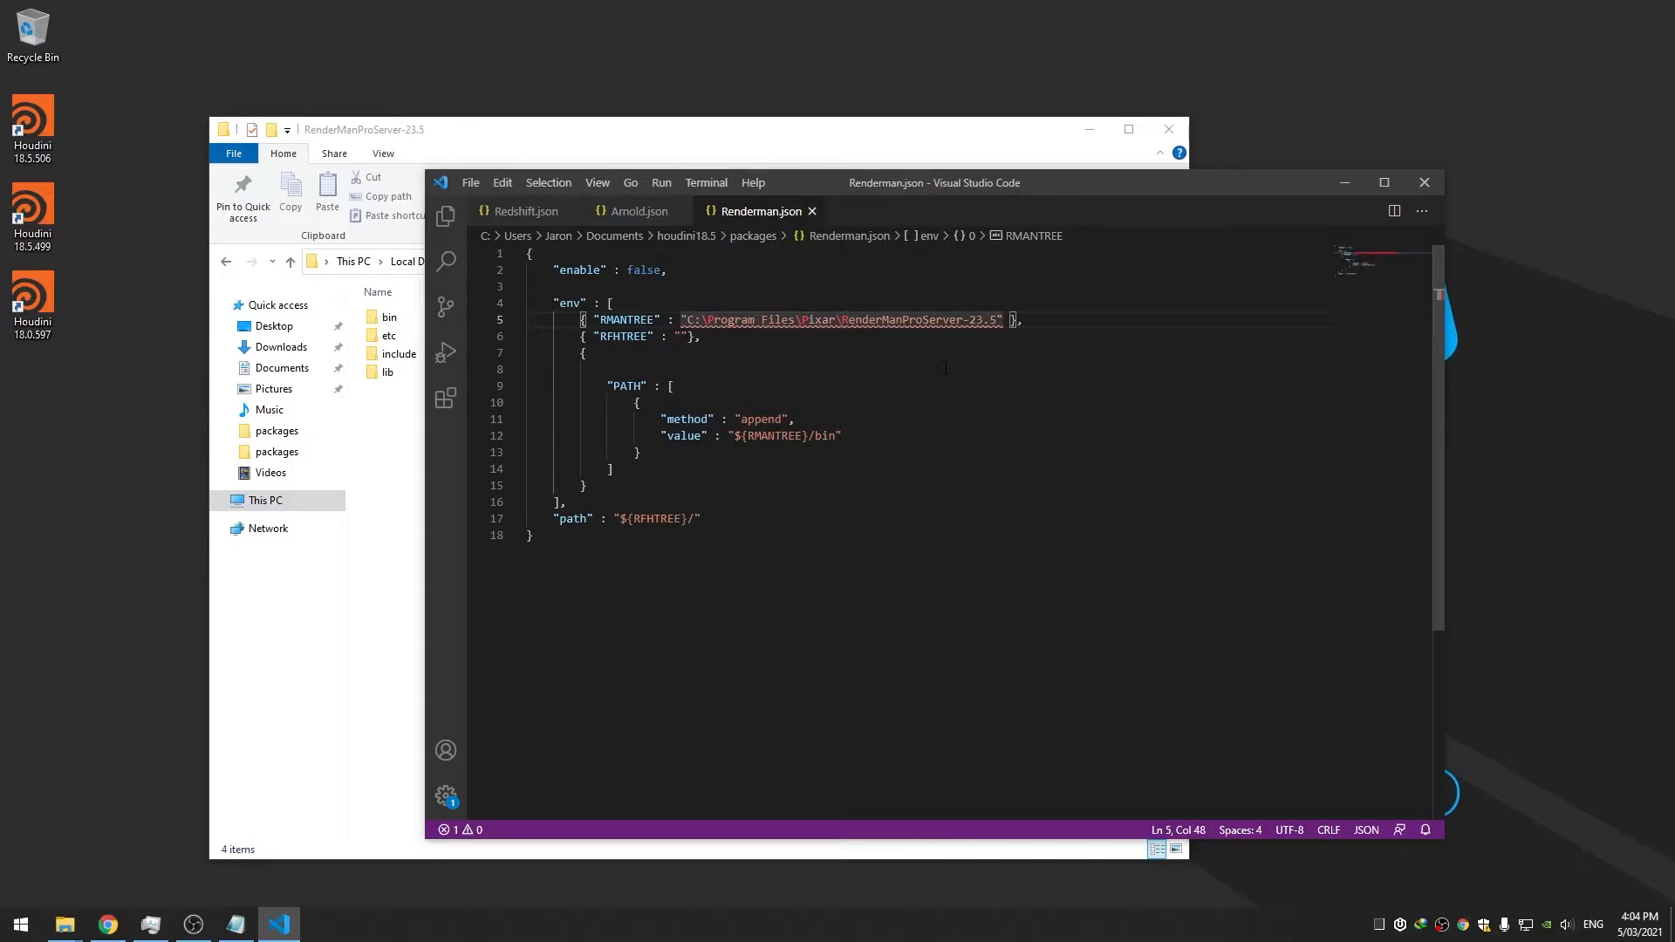
key("BackSpace")
type("/")
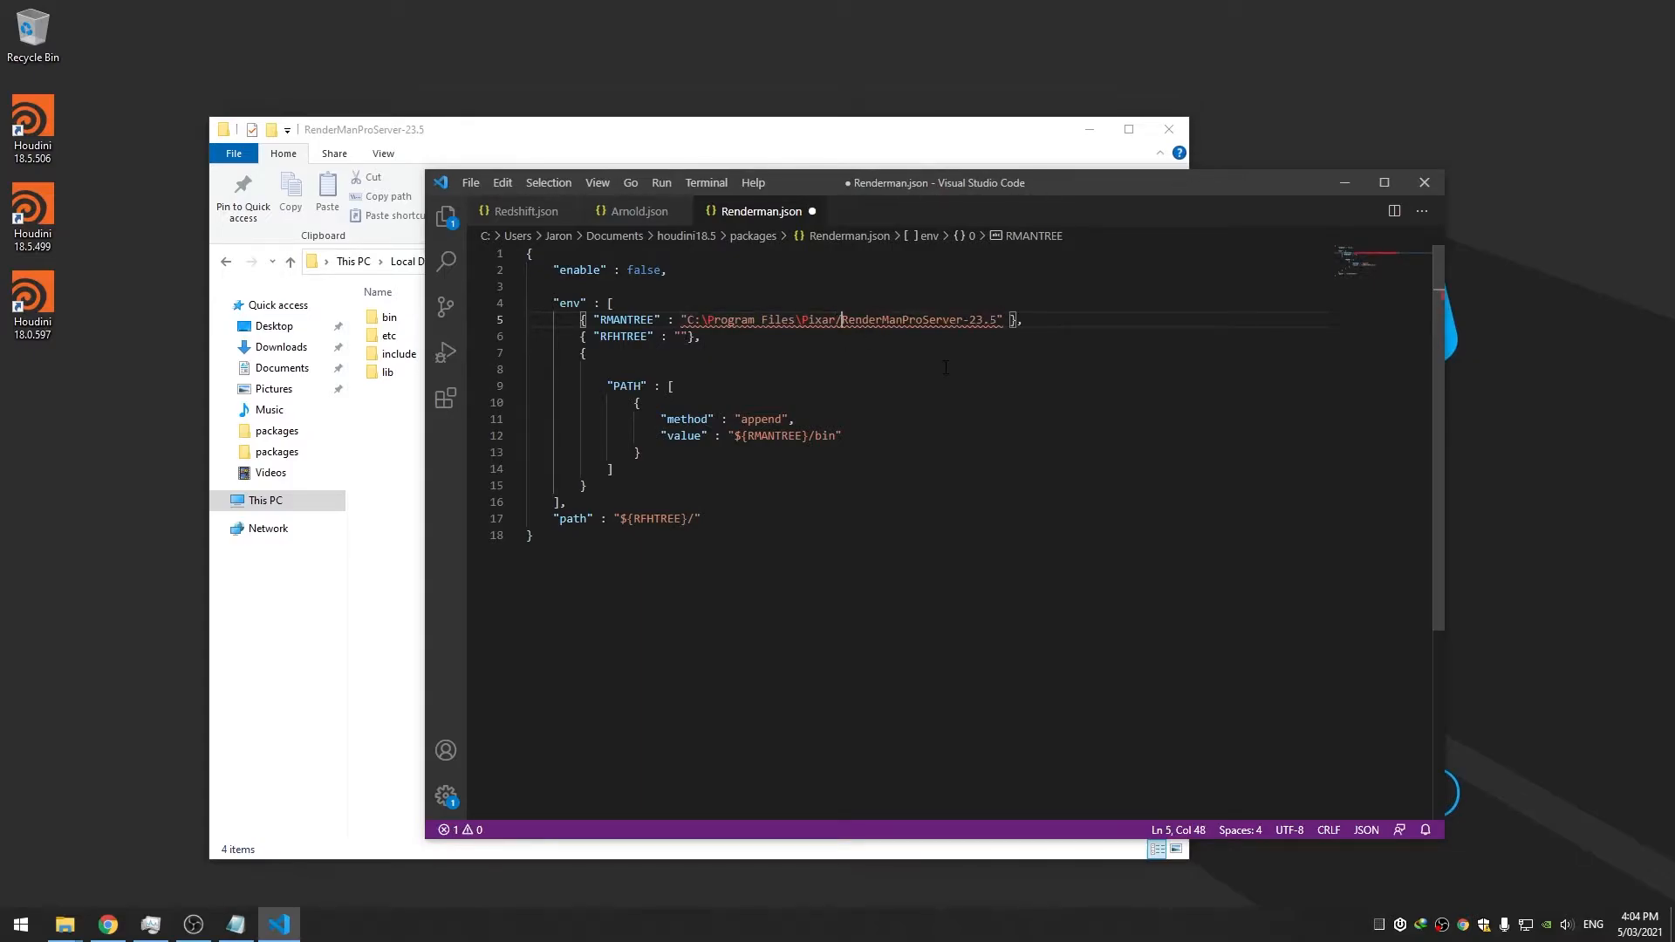
key("BackSpace")
type("/")
key("ctrl+Left")
key("BackSpace")
type("/")
key("ctrl+s")
Copy the C:/Program Files/Pixar/ base path into RFHTREE and save
key("Down")
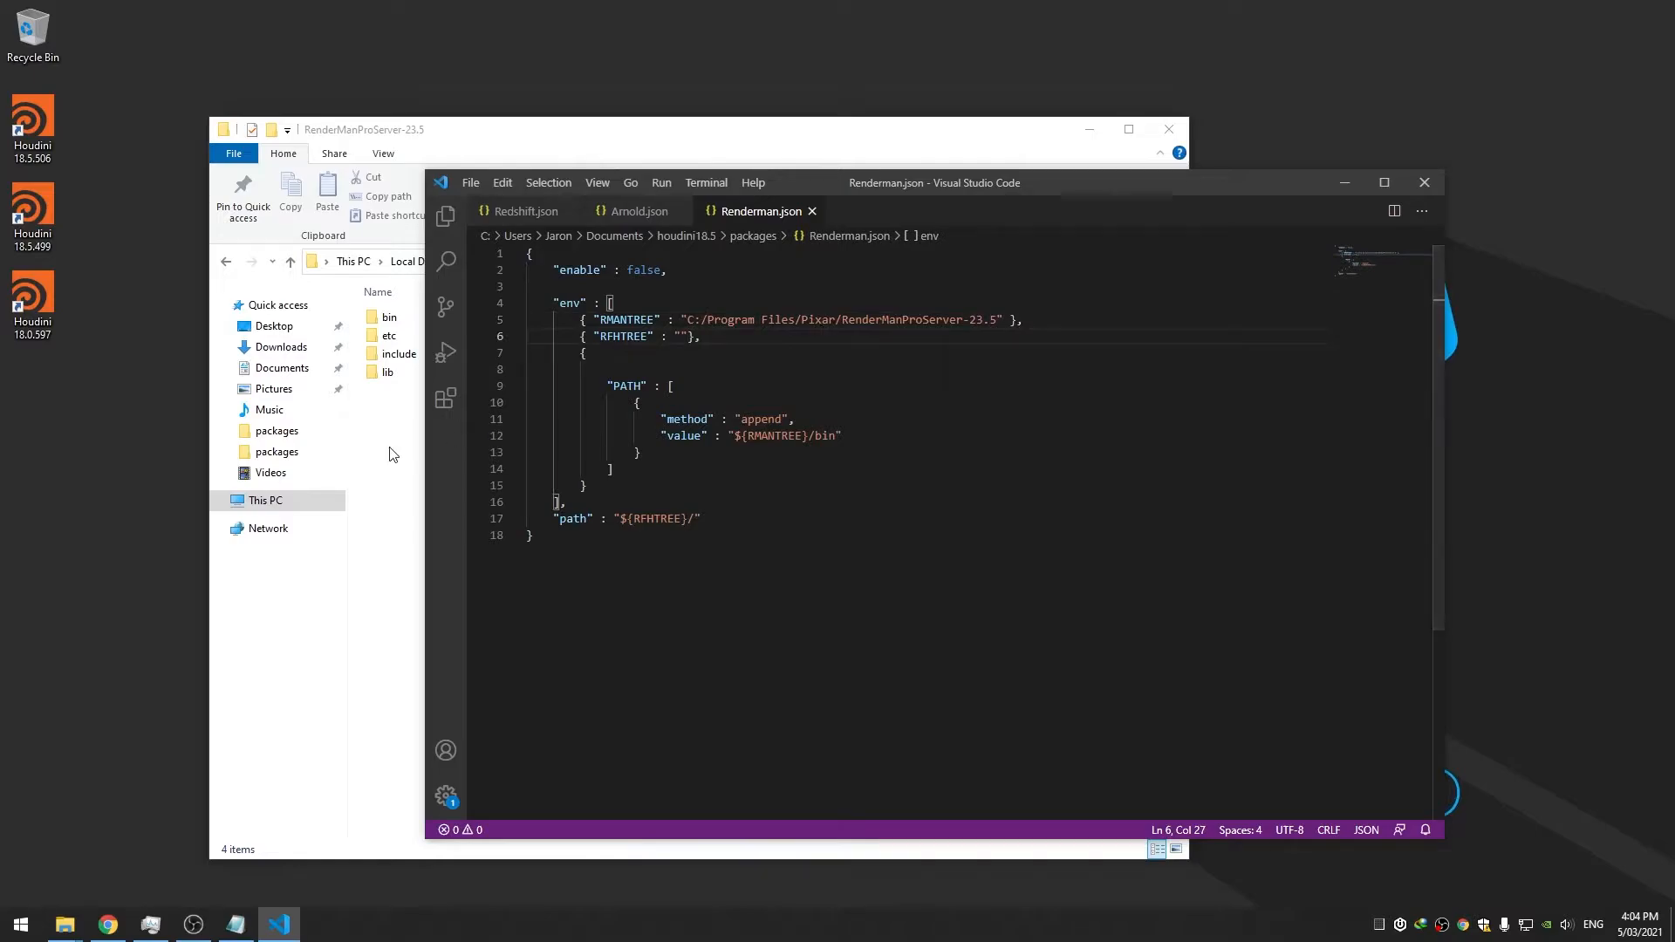
left_click_drag(841, 319, 687, 320)
key("ctrl+c")
left_click(682, 336)
key("ctrl+v")
key("ctrl+s")
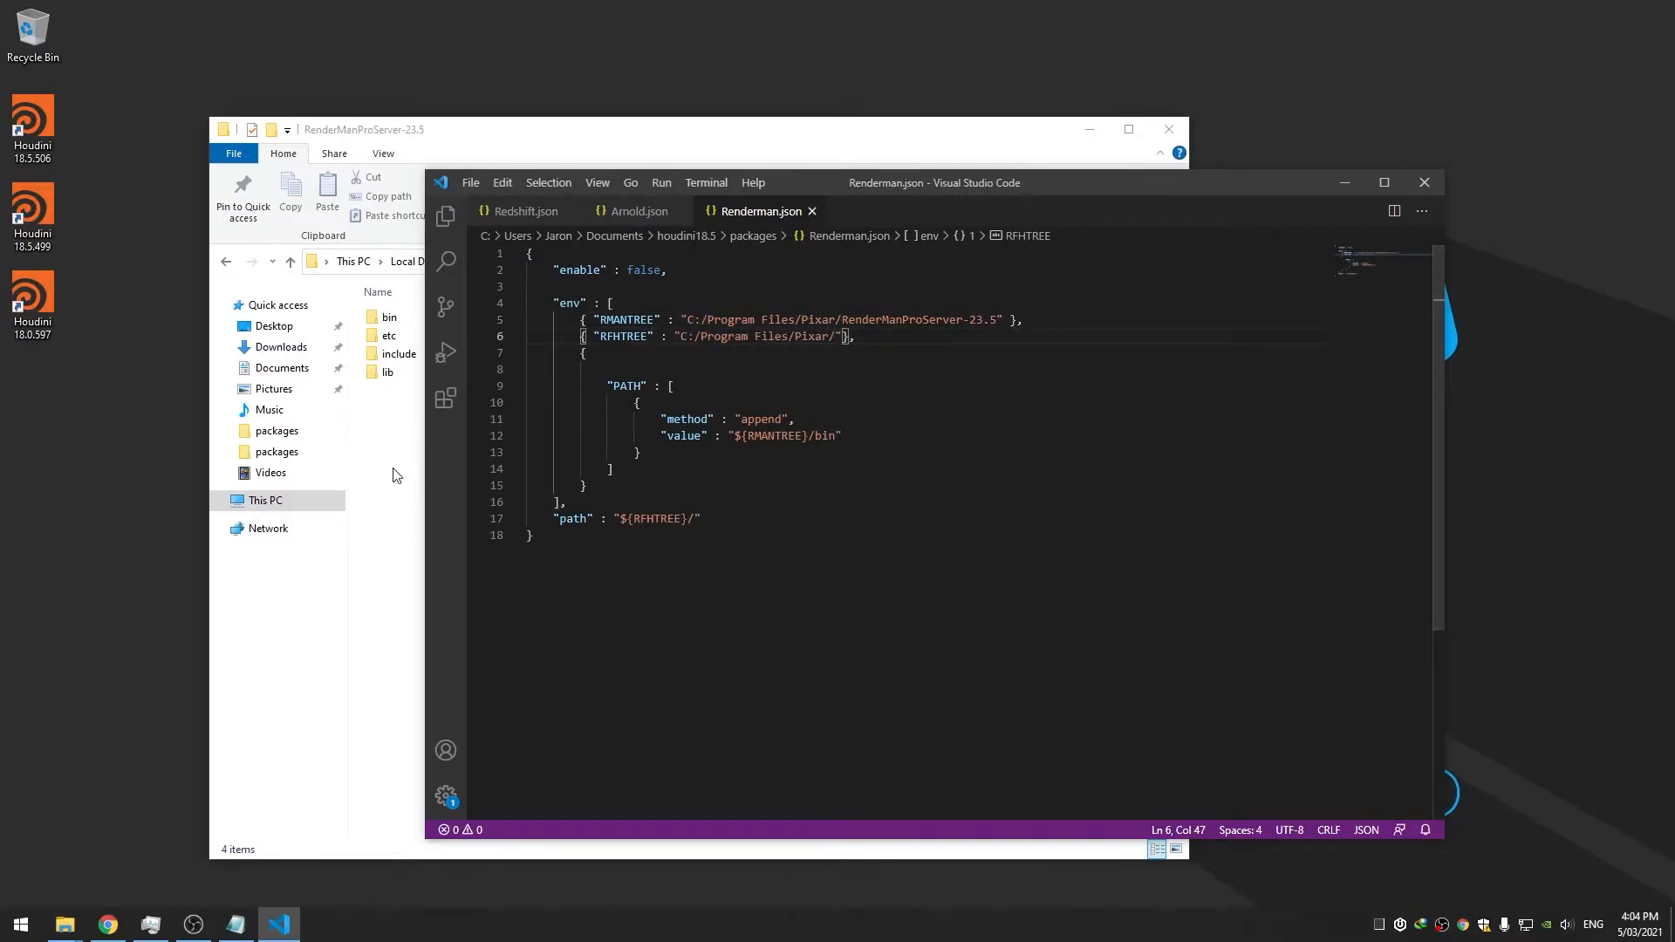
Append the RenderManForHoudini-23.5 folder name to the RFHTREE path
key("alt+Tab")
left_click(569, 262)
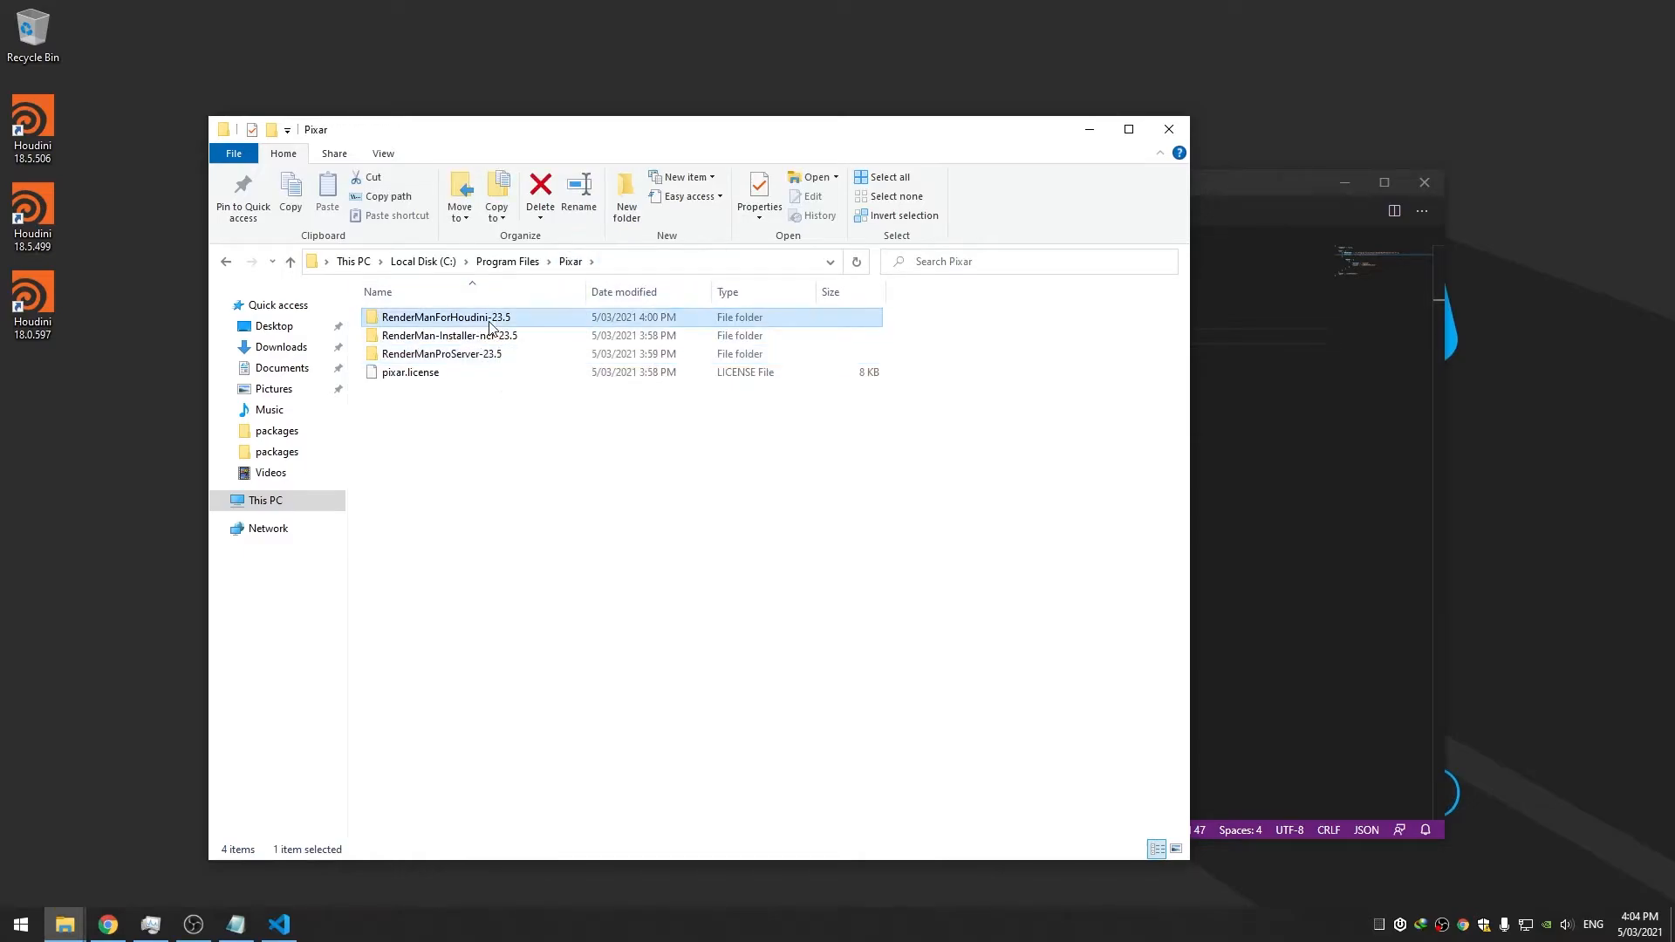
left_click(467, 319)
left_click(467, 320)
key("ctrl+c")
key("Escape")
key("alt+Tab")
left_click(842, 338)
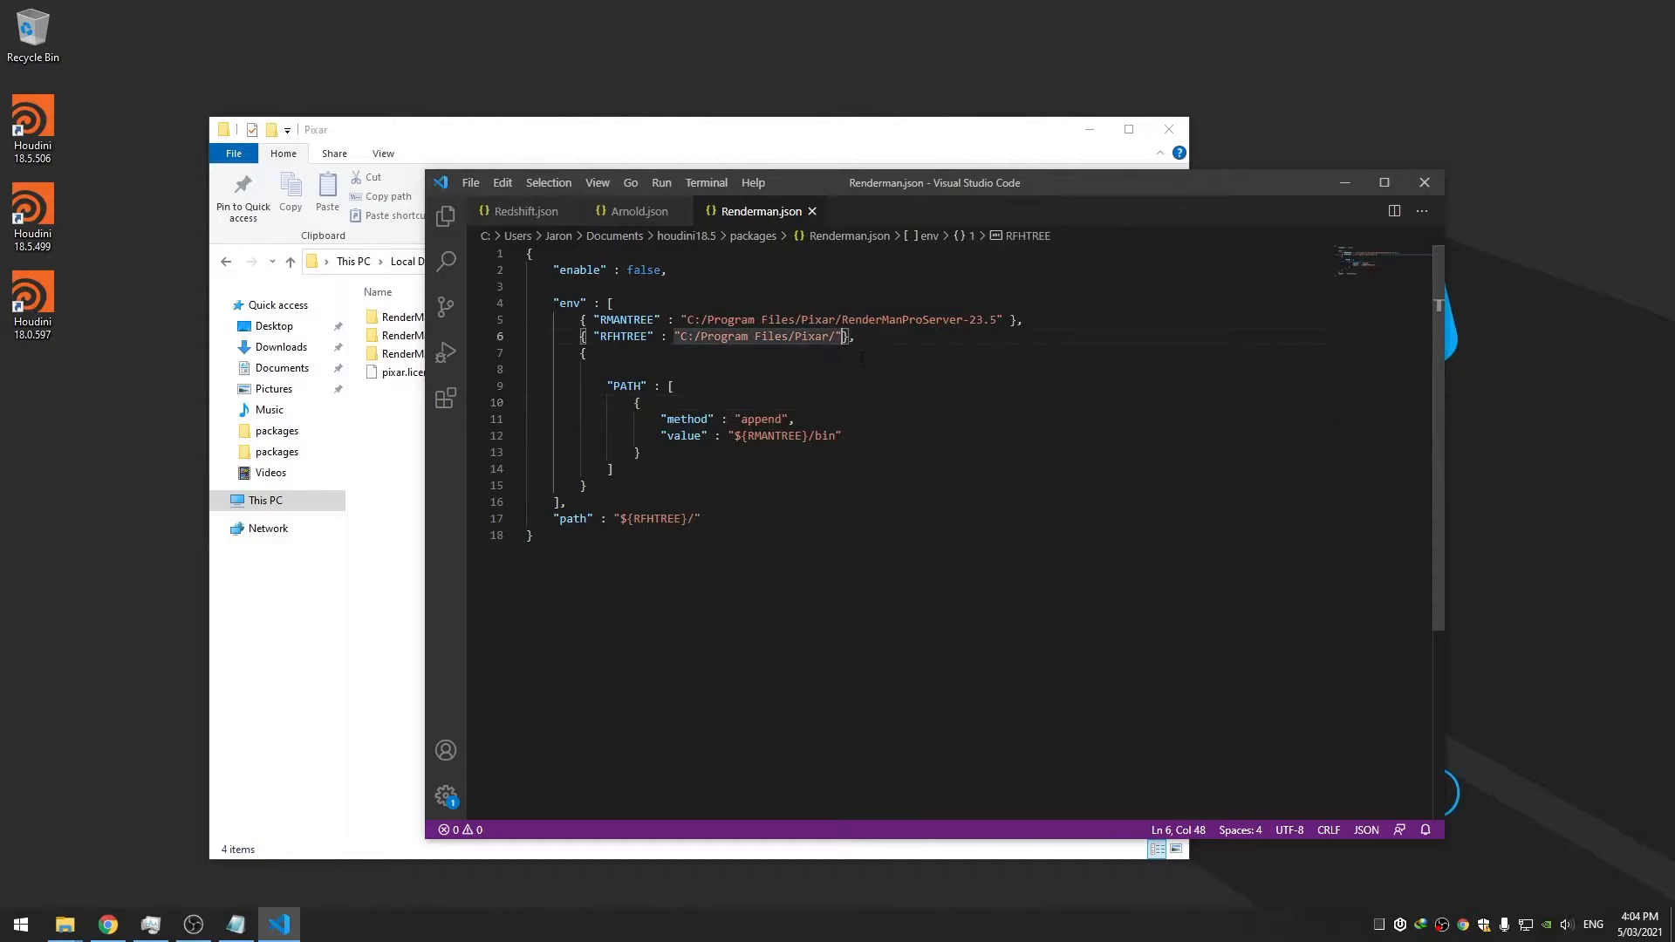
key("Left")
key("ctrl+v")
left_click(885, 363)
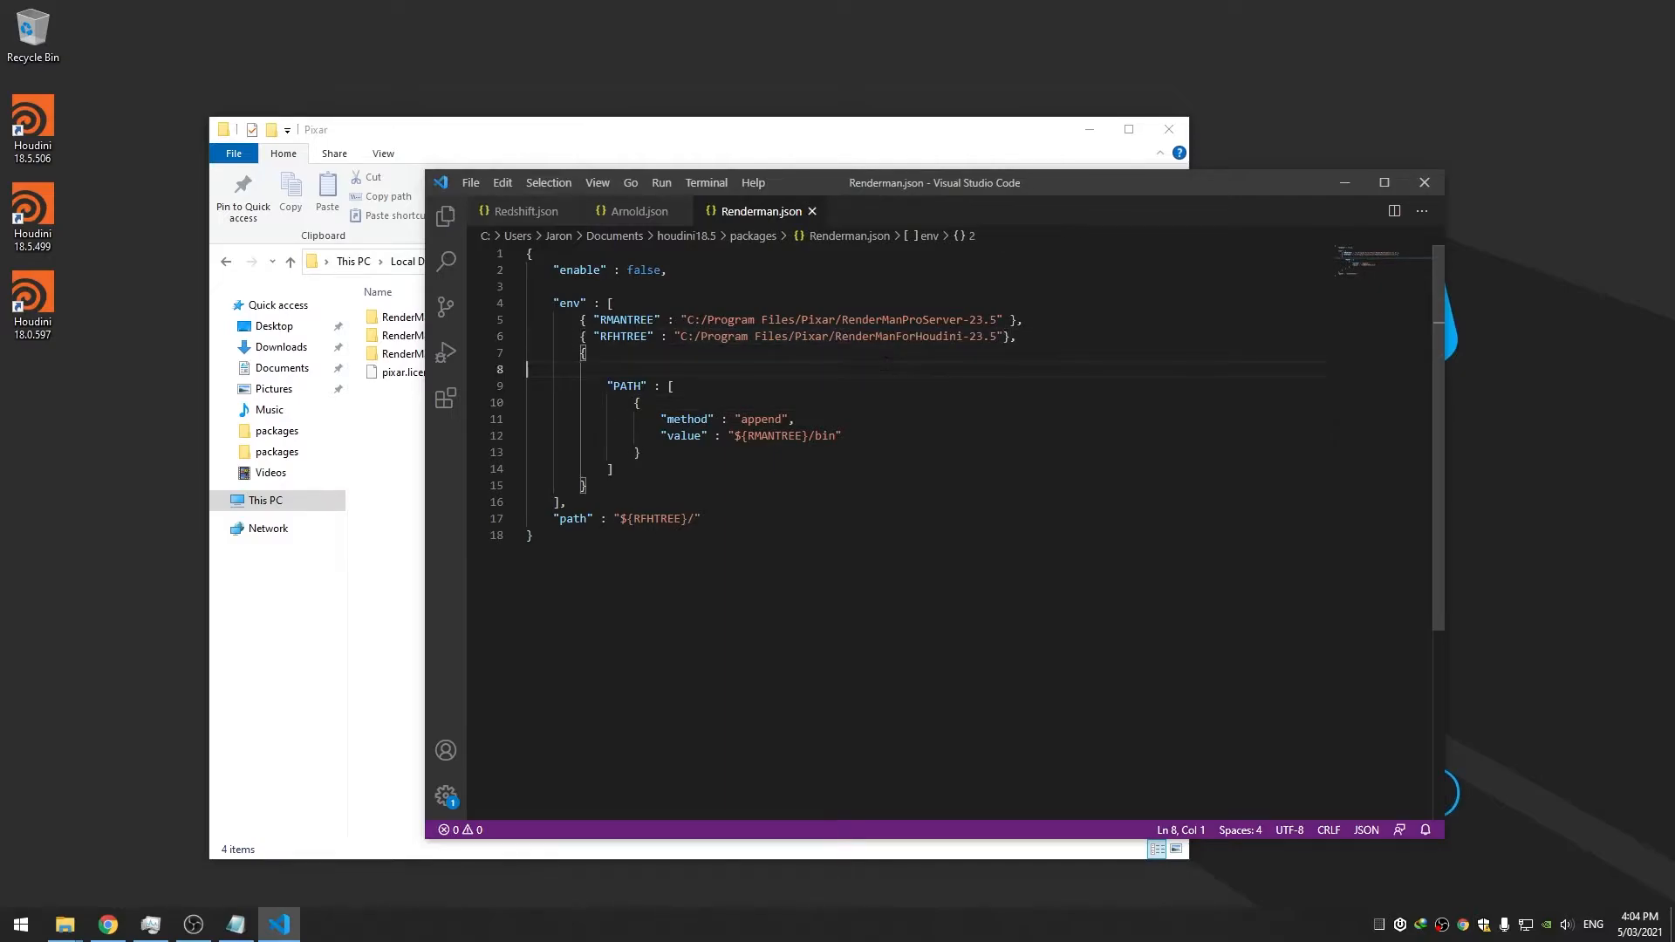
Append the 18.5.351 version folder name to the path value
left_click(416, 469)
double_click(448, 320)
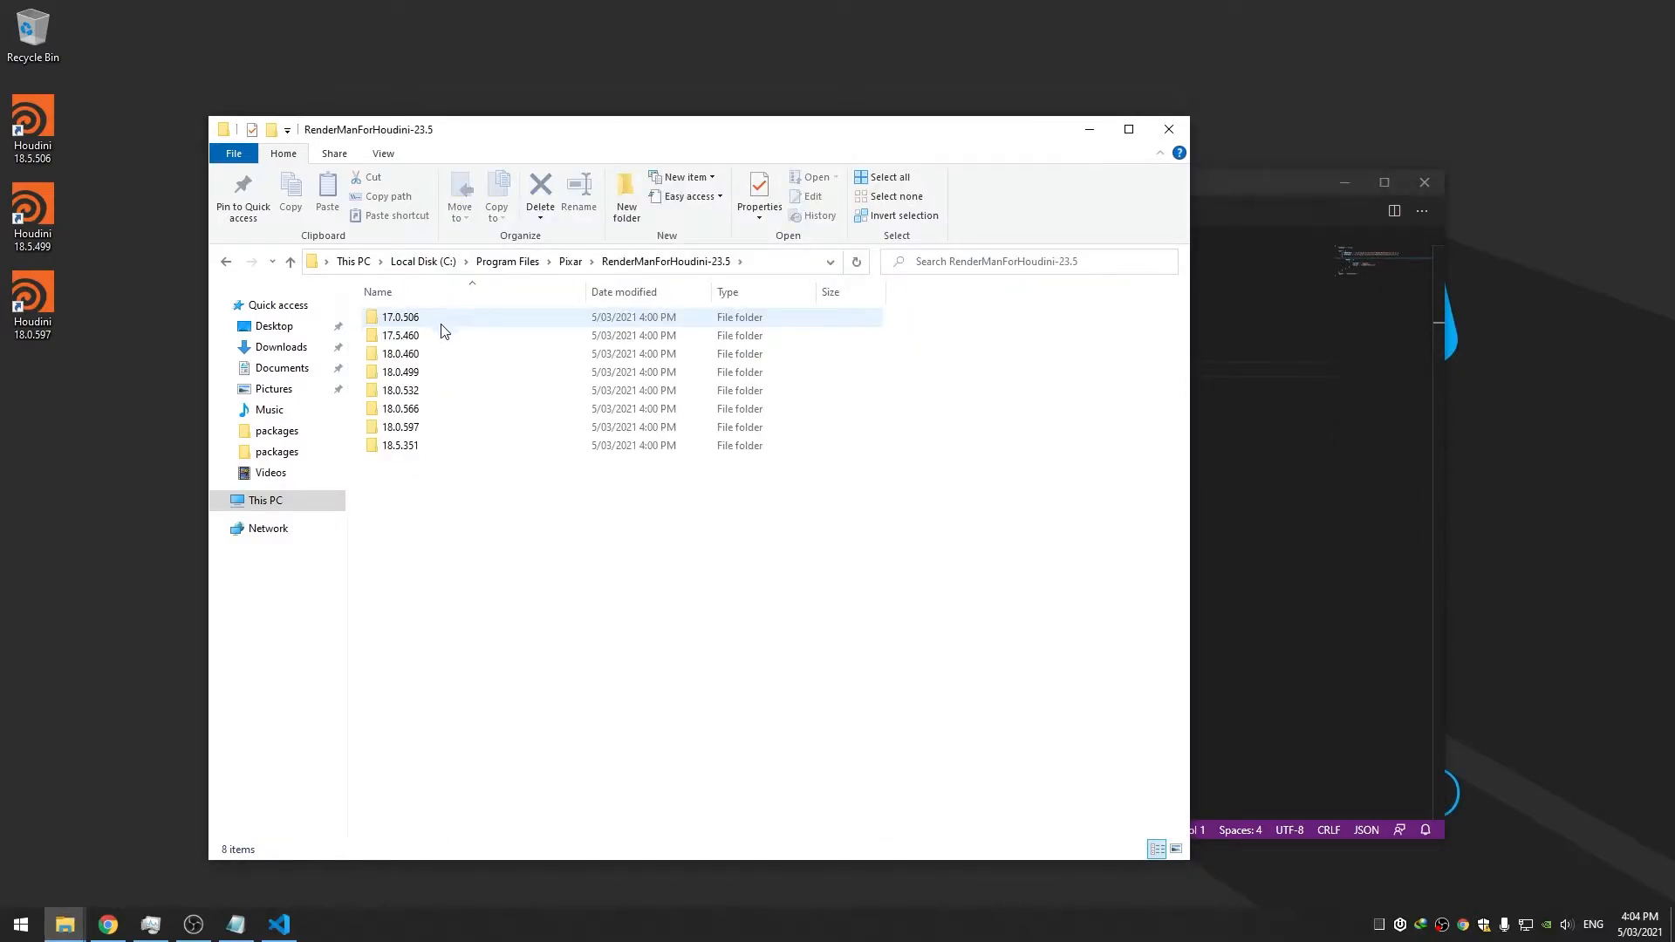
left_click(397, 446)
left_click(1087, 437)
left_click(1266, 403)
left_click(697, 518)
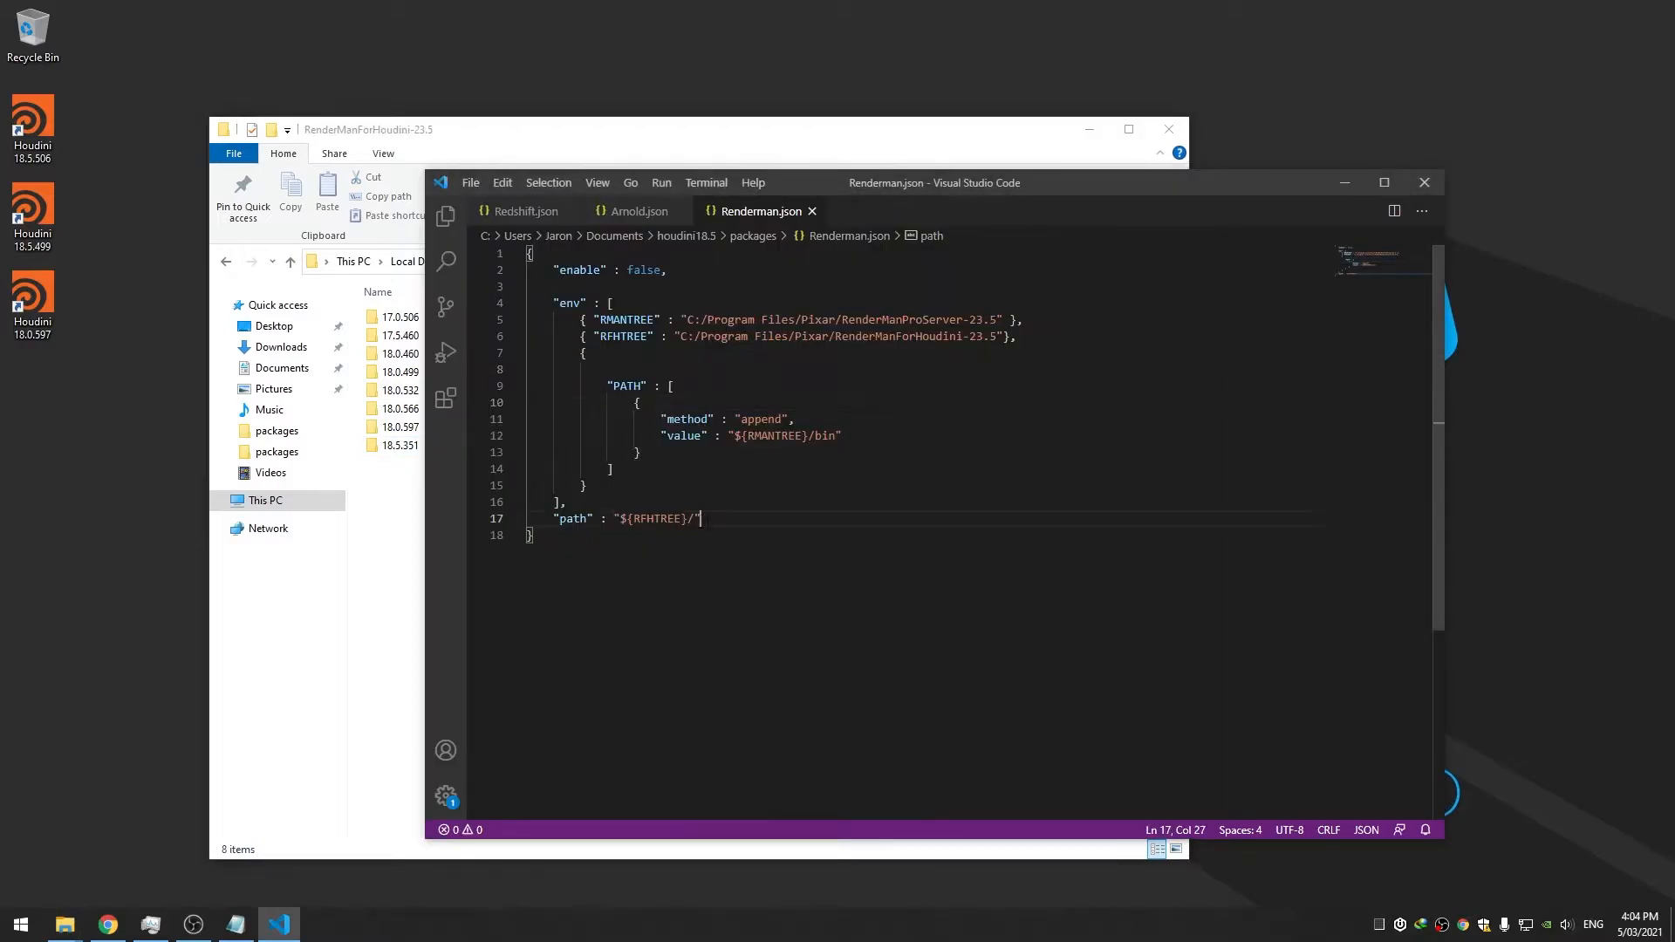
type("18.5.351")
left_click(819, 502)
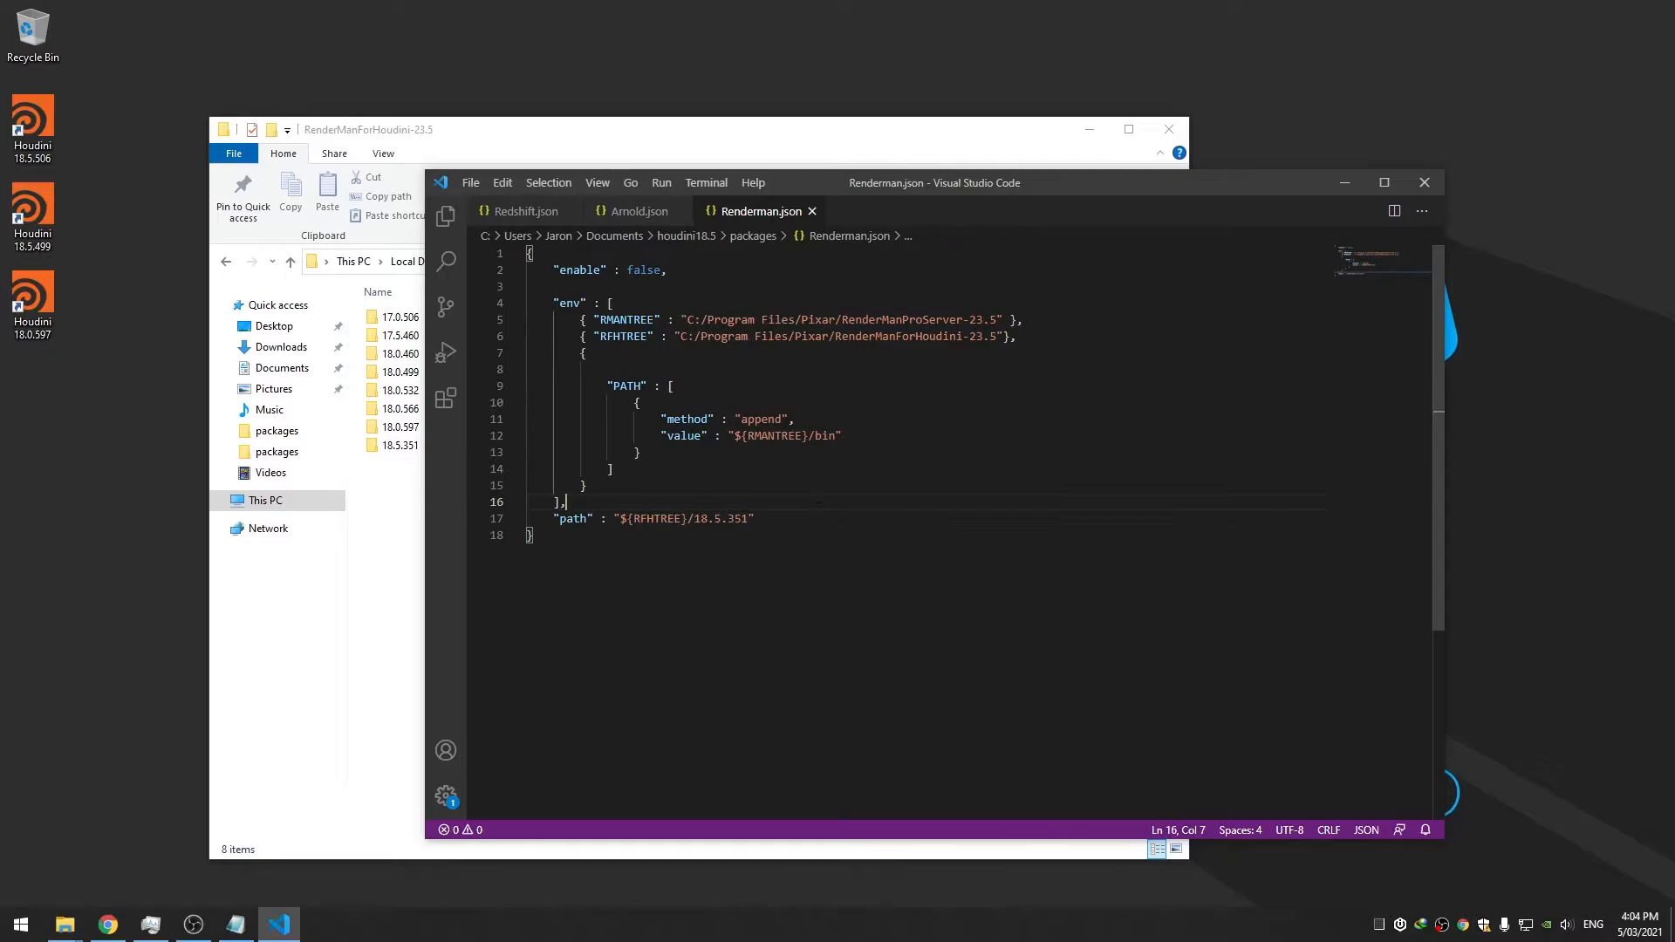
Set enable to true, save, and compare against the Arnold and Redshift package files
double_click(643, 270)
type("tru")
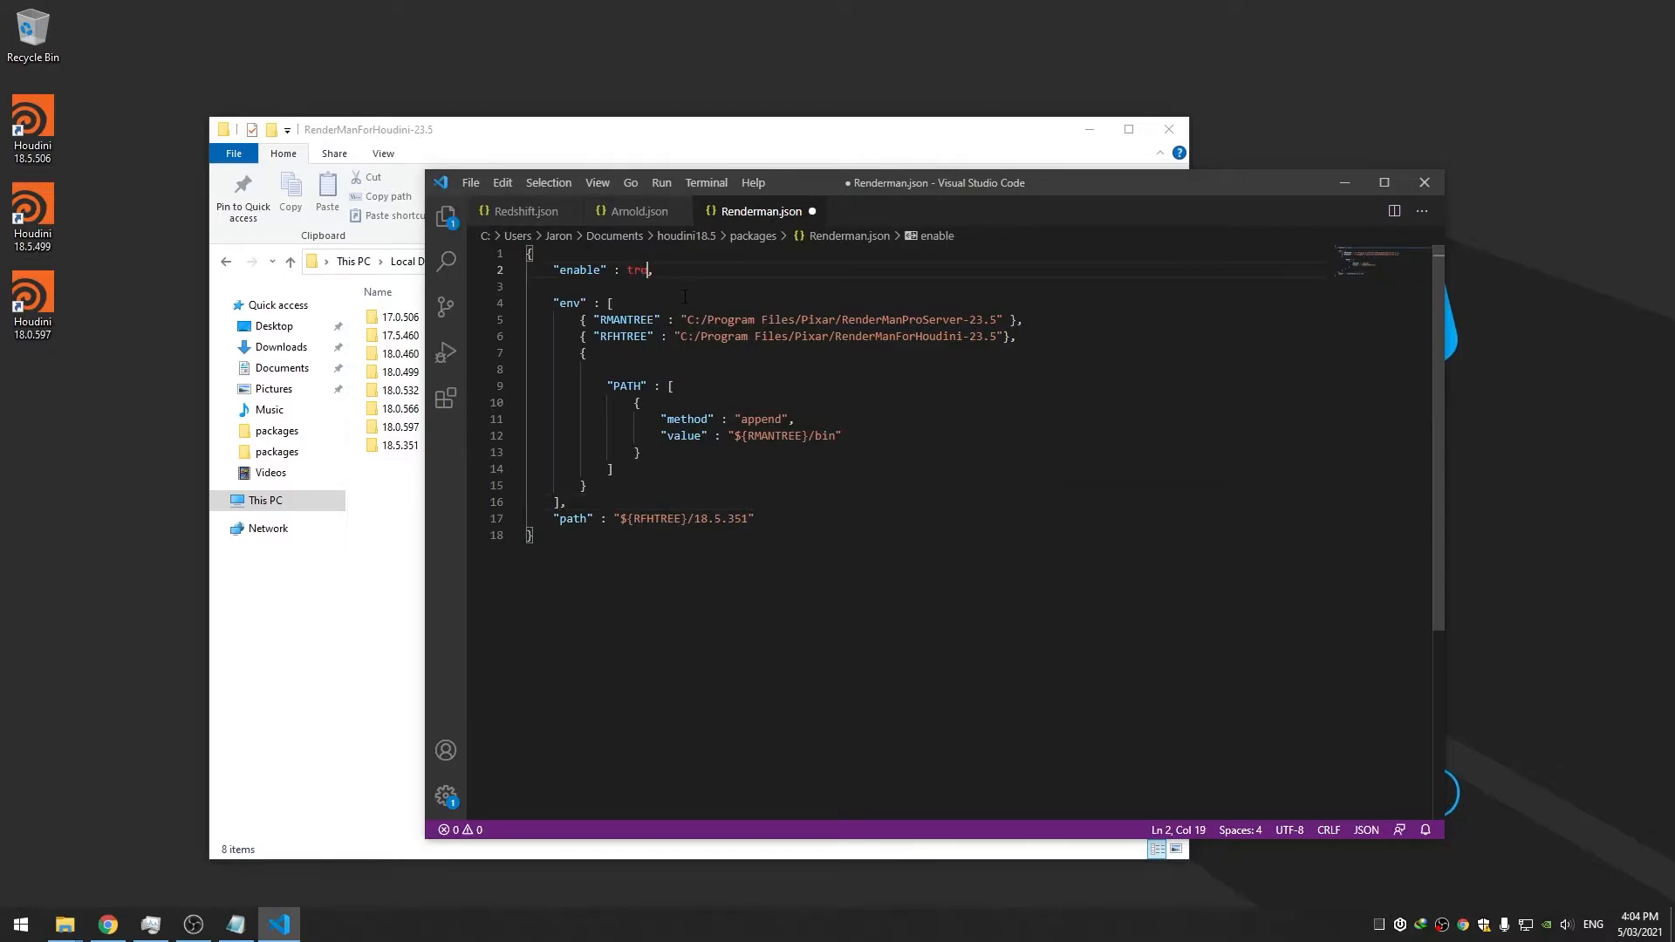
key("ctrl+s")
left_click(645, 212)
left_click(521, 212)
left_click(740, 213)
Launch Houdini 18.5.506 and close it, then start 18.5.499 and select the rfh_ipr.dll load error
double_click(43, 147)
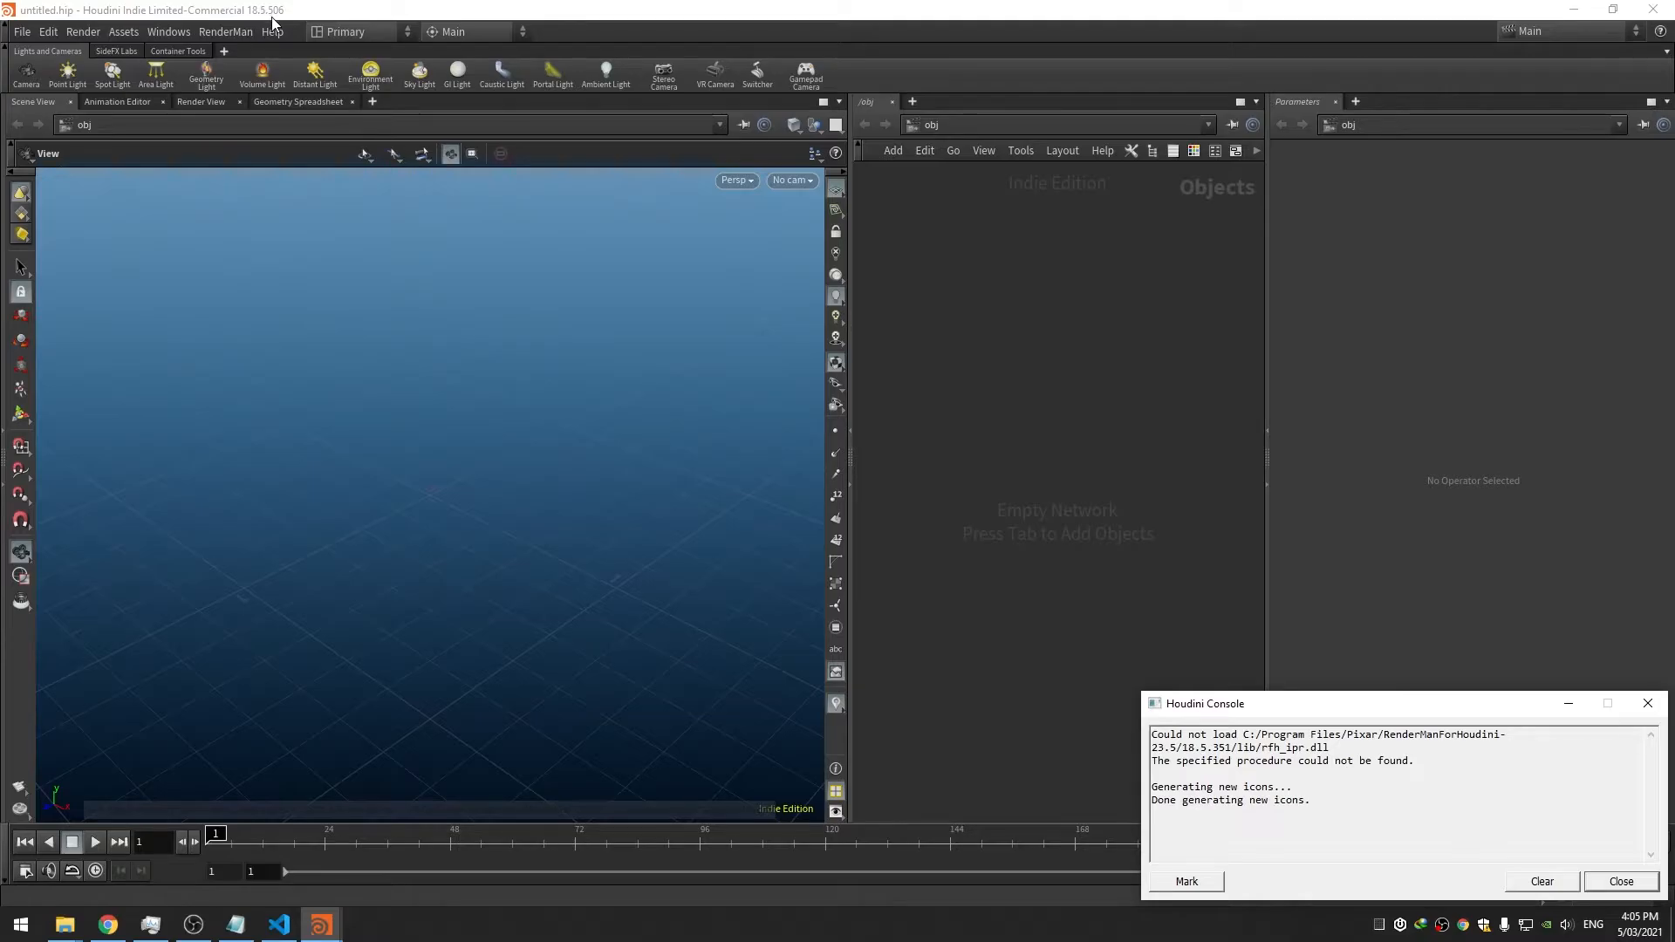
left_click(1653, 10)
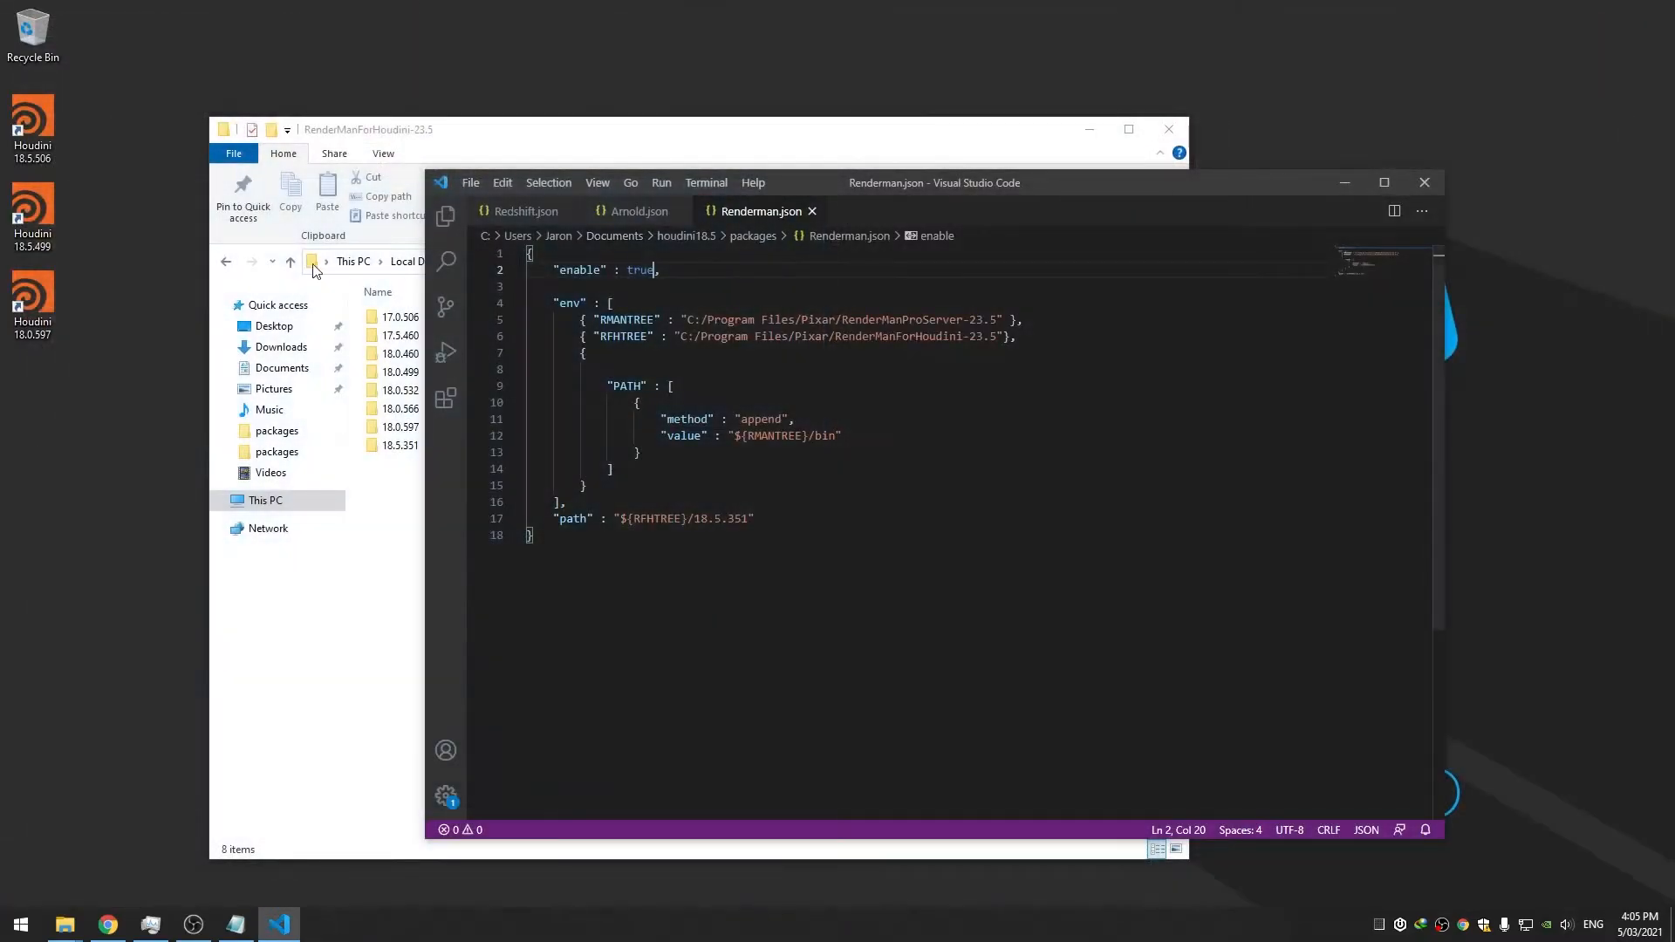
double_click(39, 218)
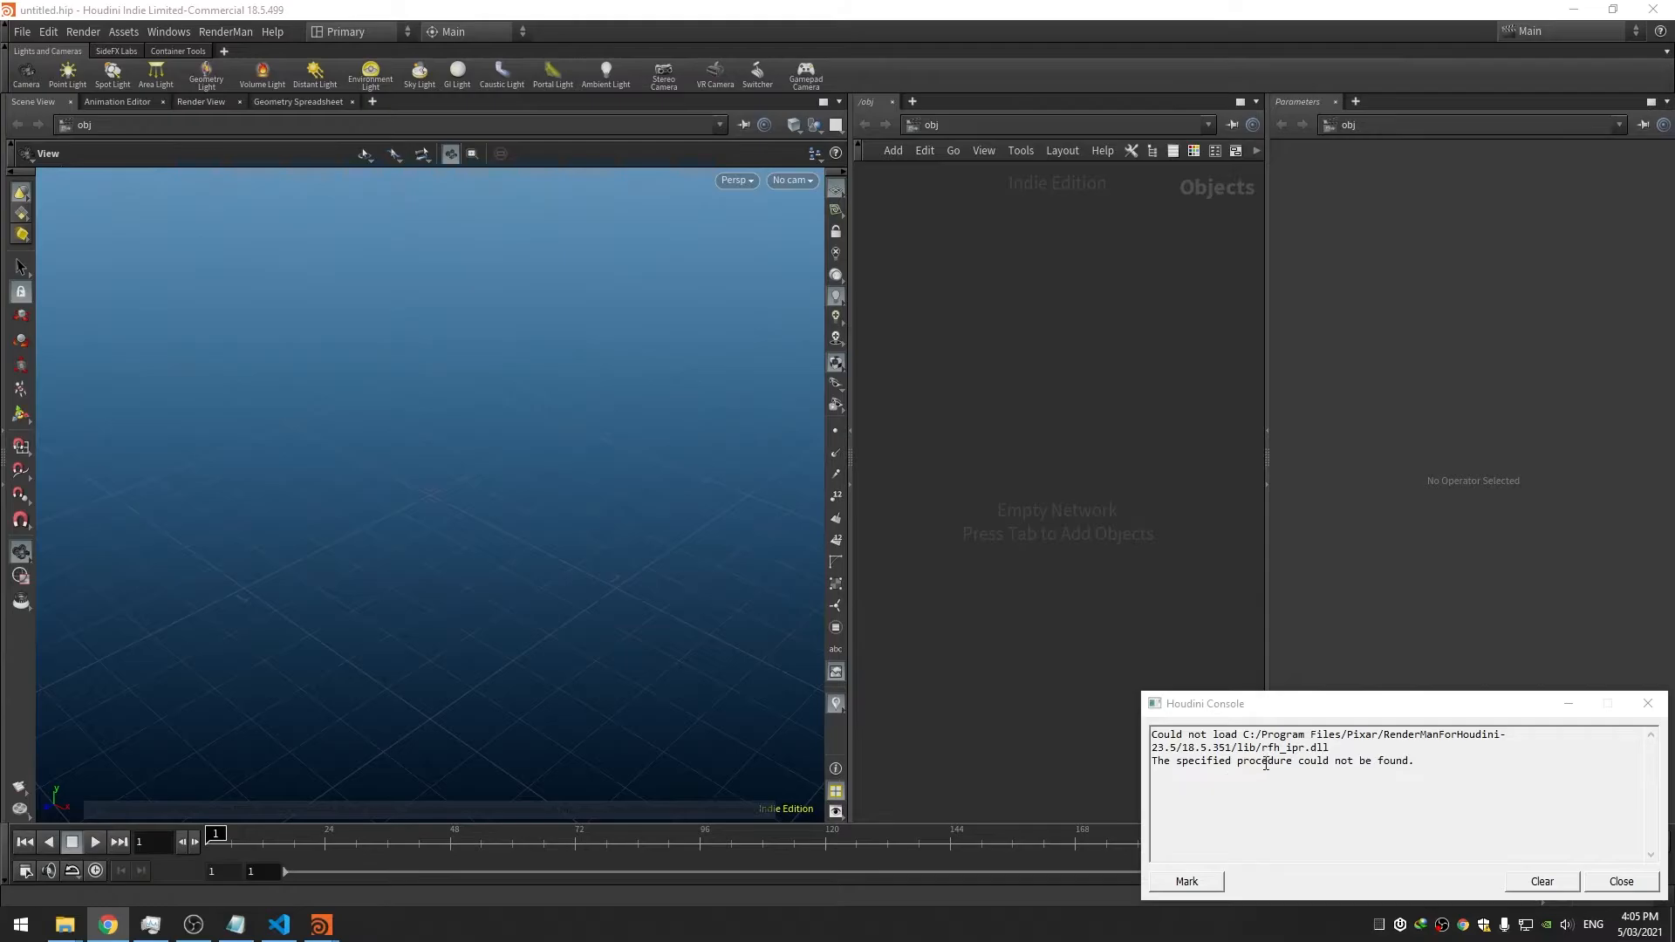
left_click_drag(1415, 764, 1152, 736)
double_click(1267, 749)
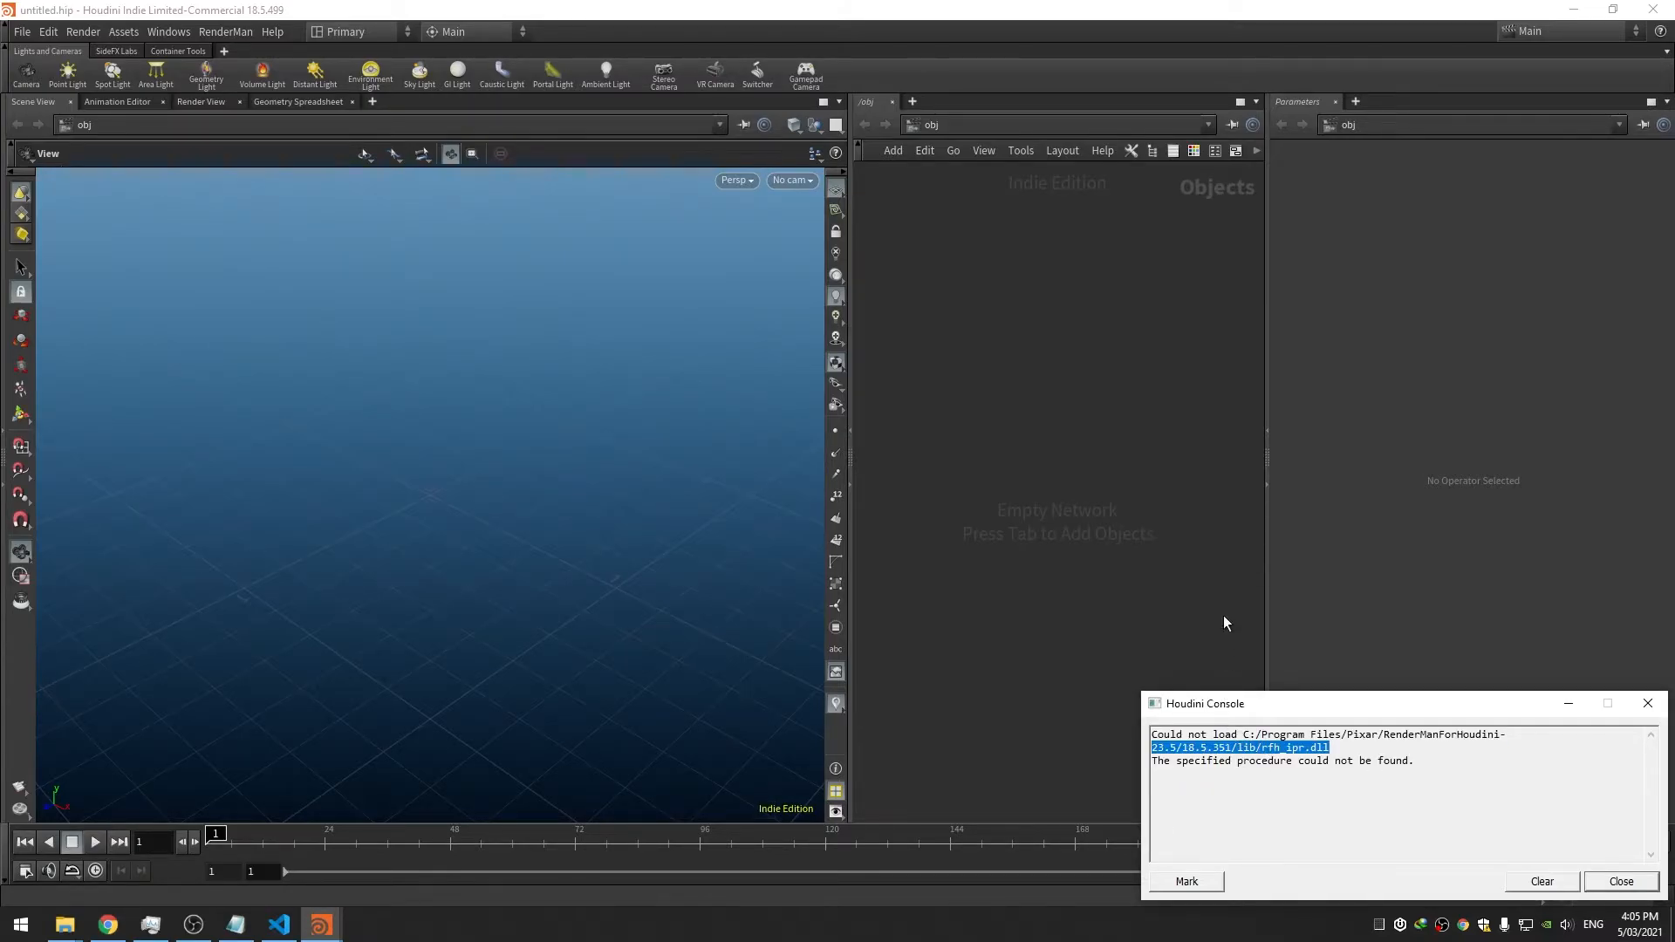
key("alt+Tab")
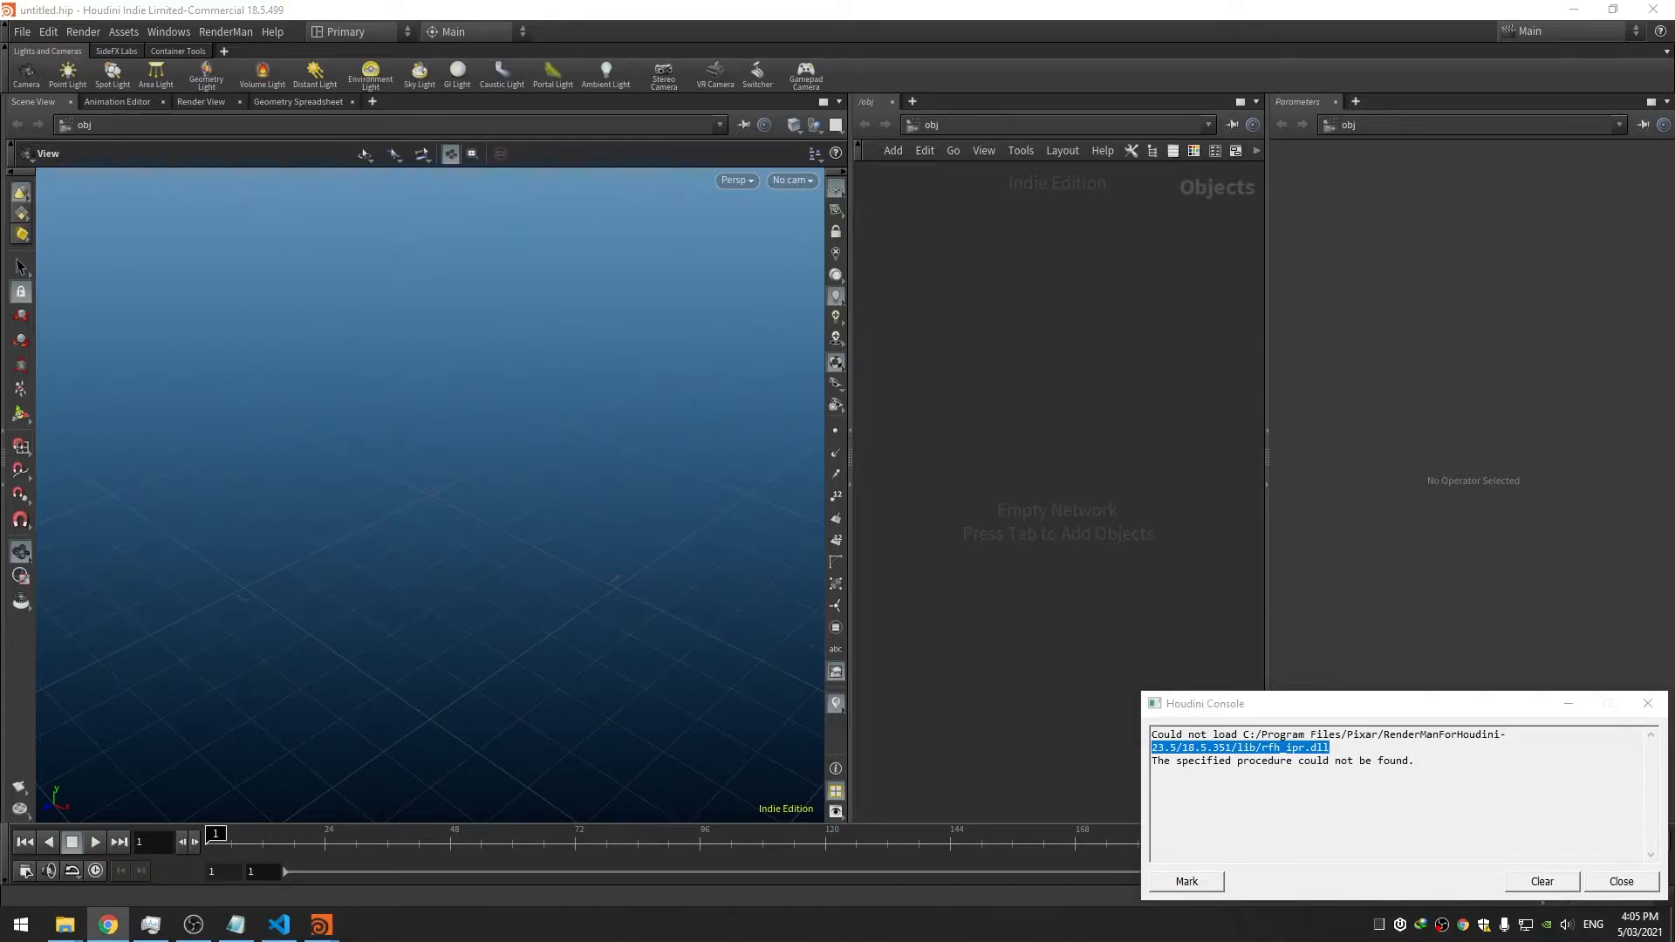
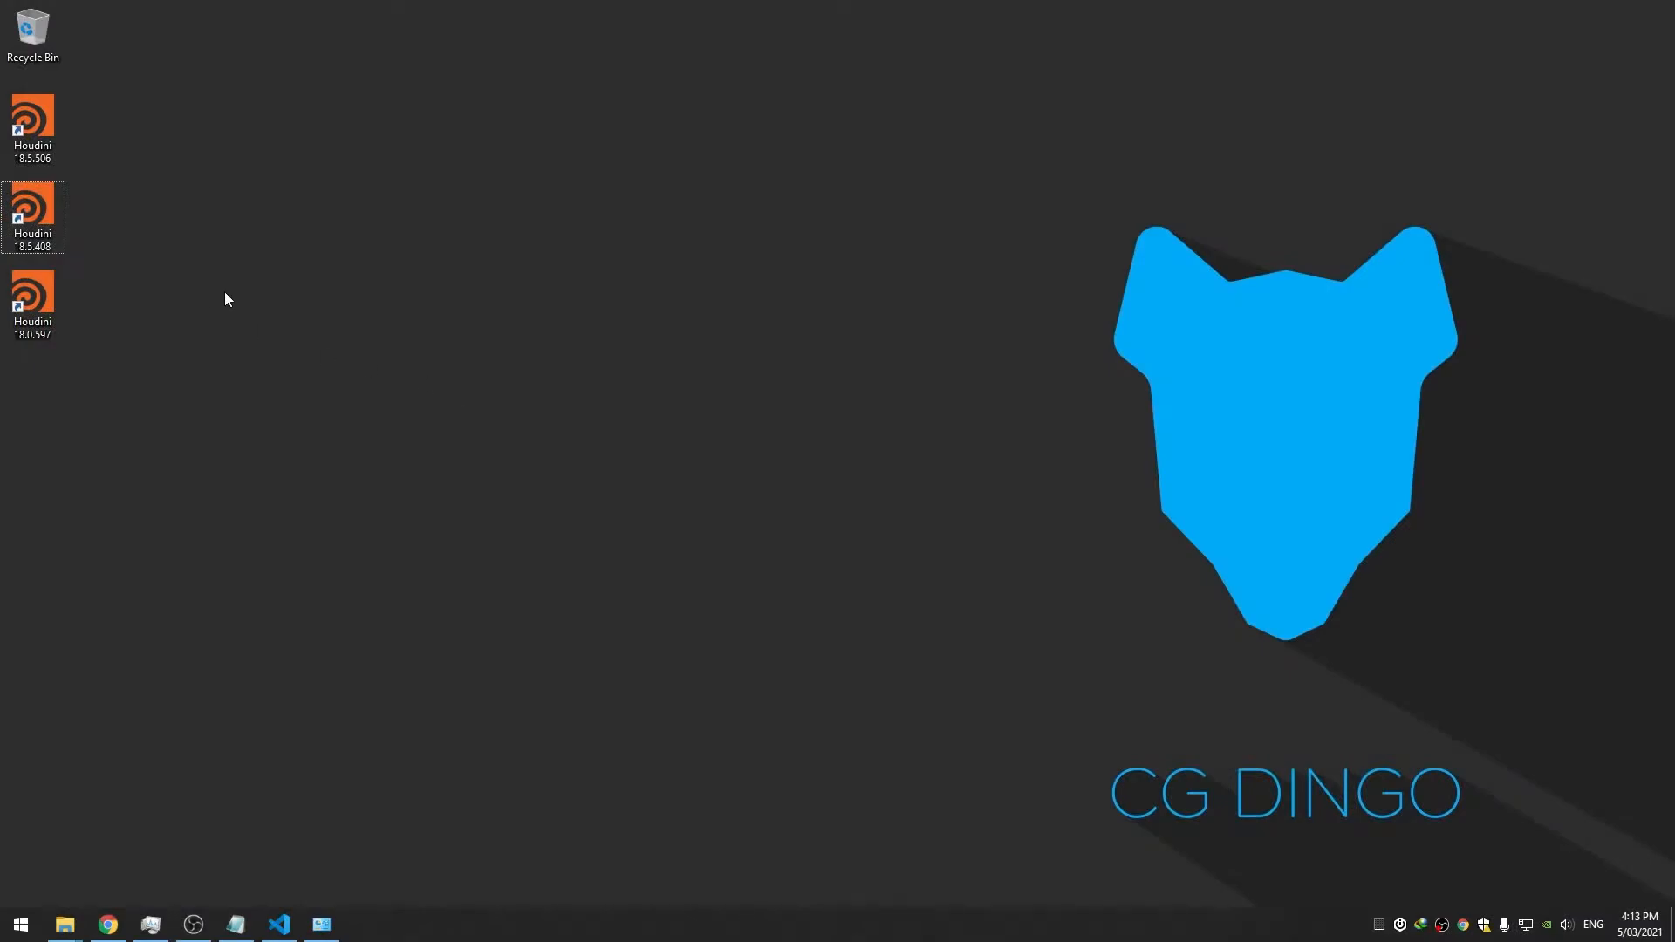
Launch Houdini 18.5.408, run a RenderMan test render in Render View, then quit discarding changes
left_click(40, 215)
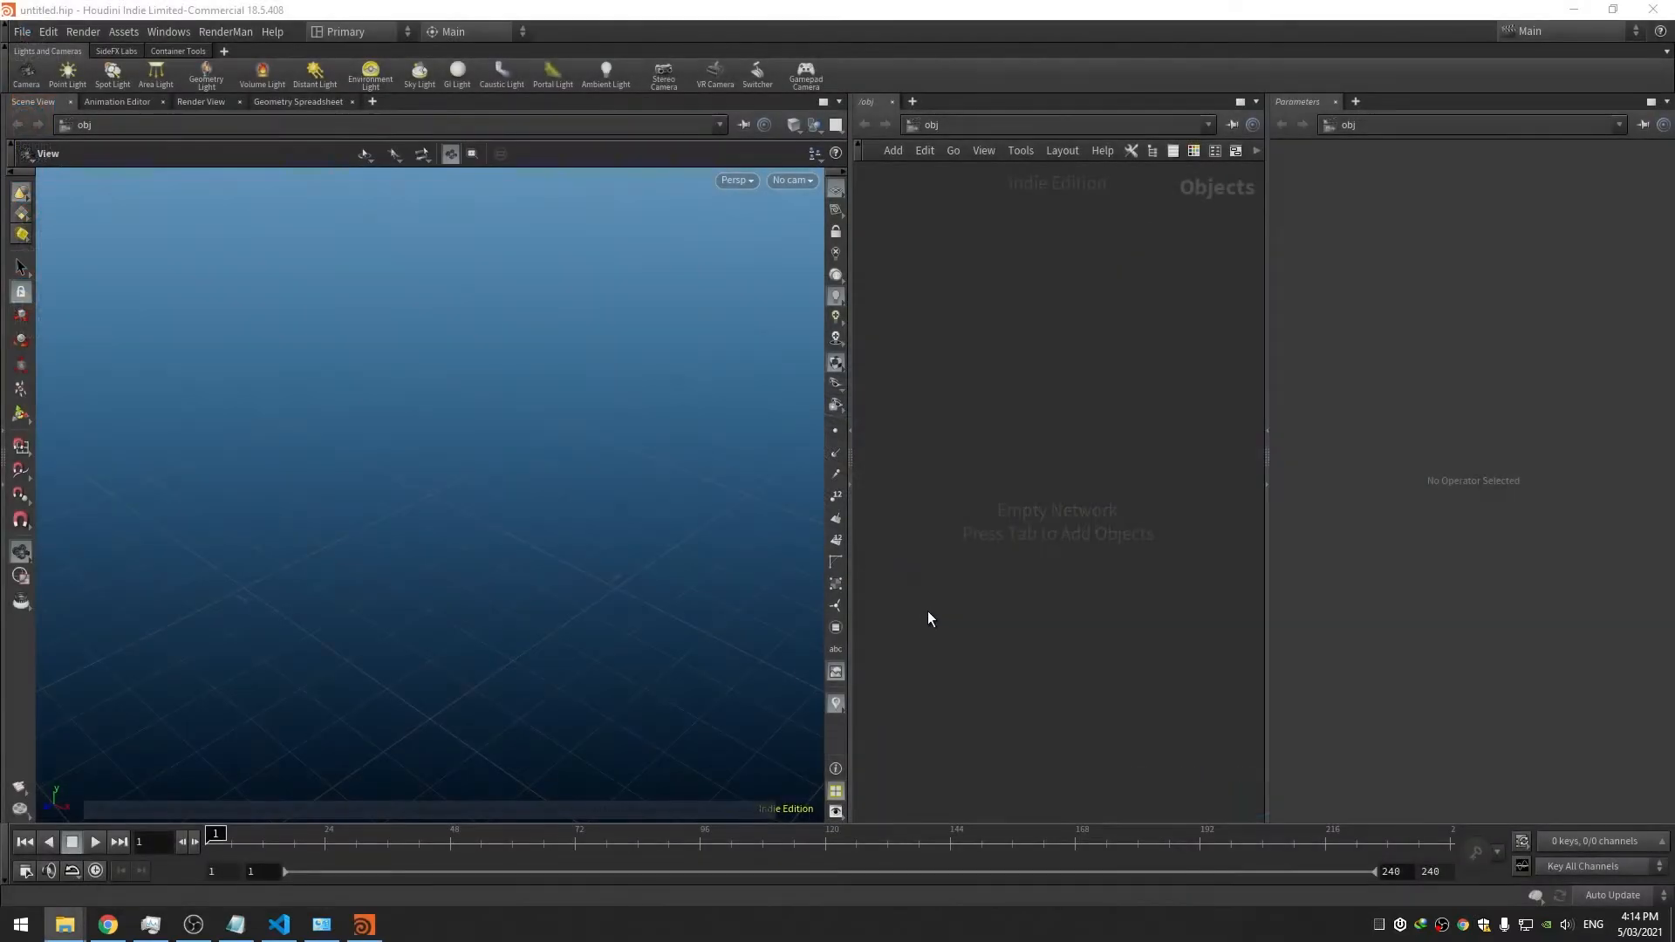
left_click(242, 35)
mouse_move(250, 58)
left_click(350, 56)
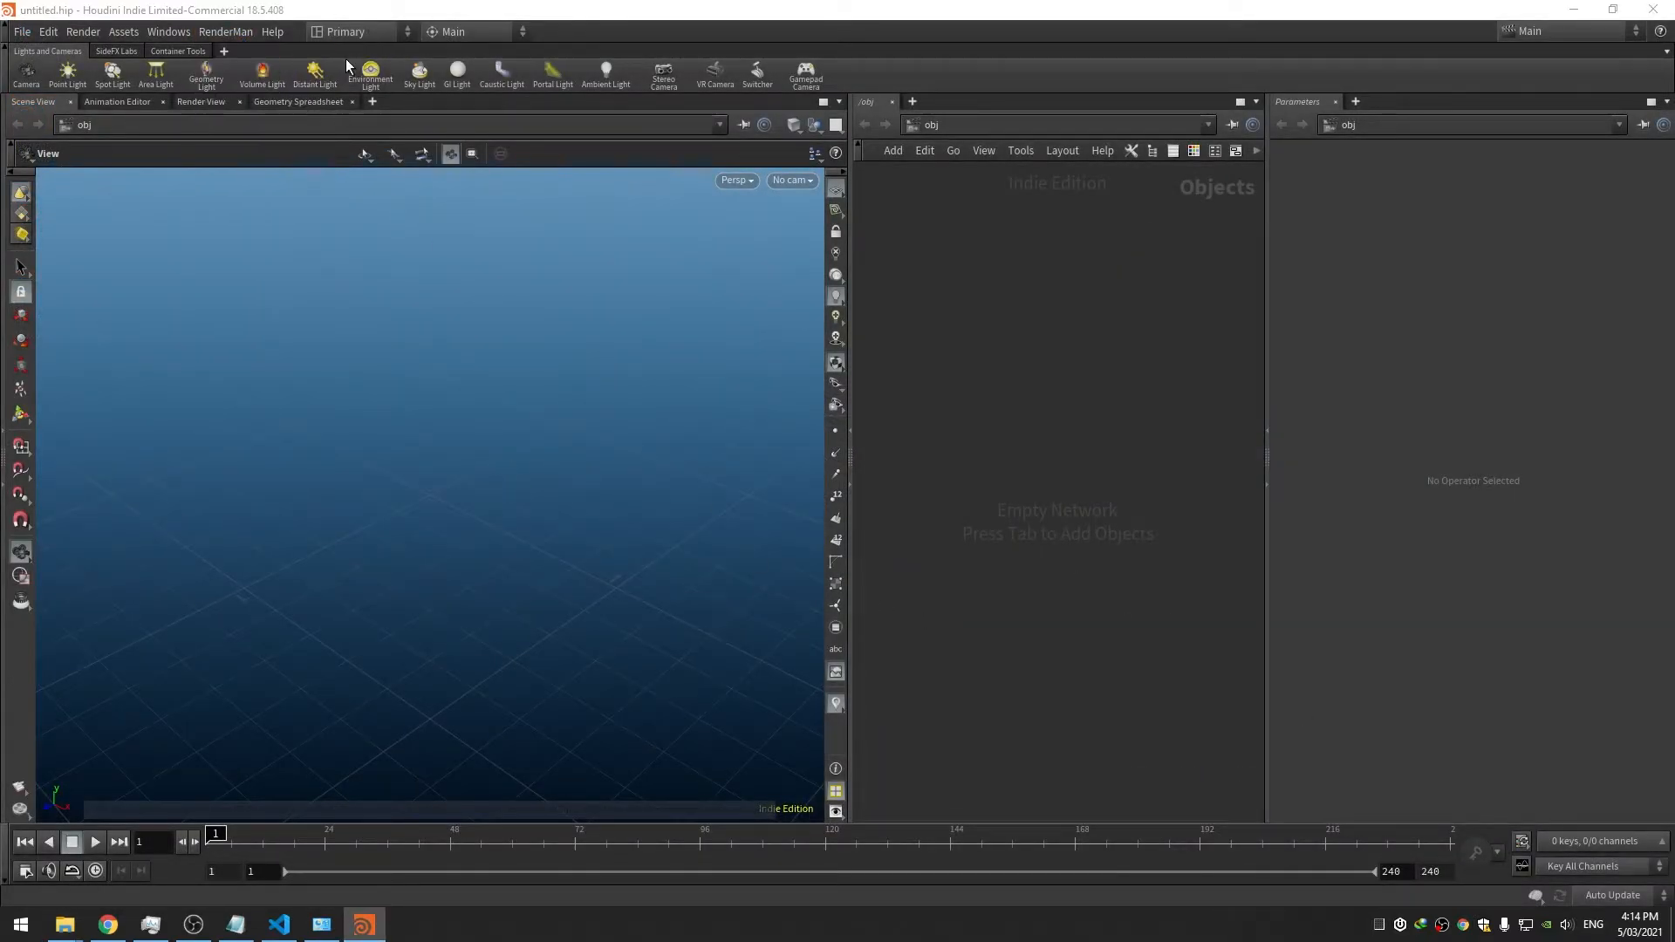
left_click(195, 101)
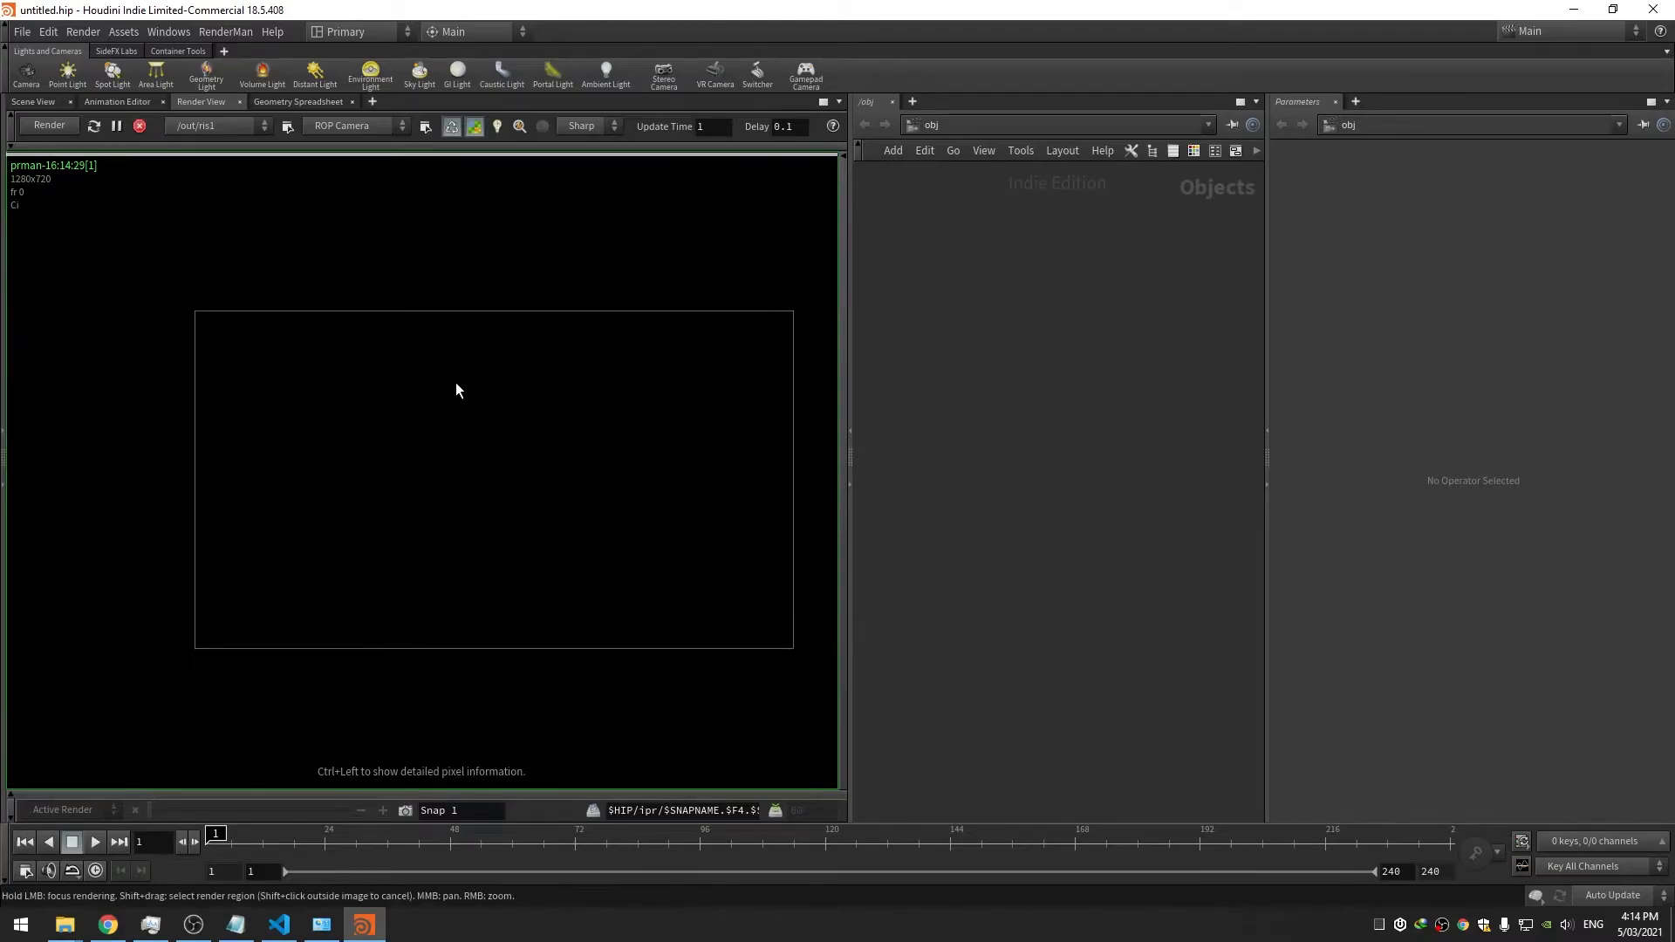
left_click(1645, 9)
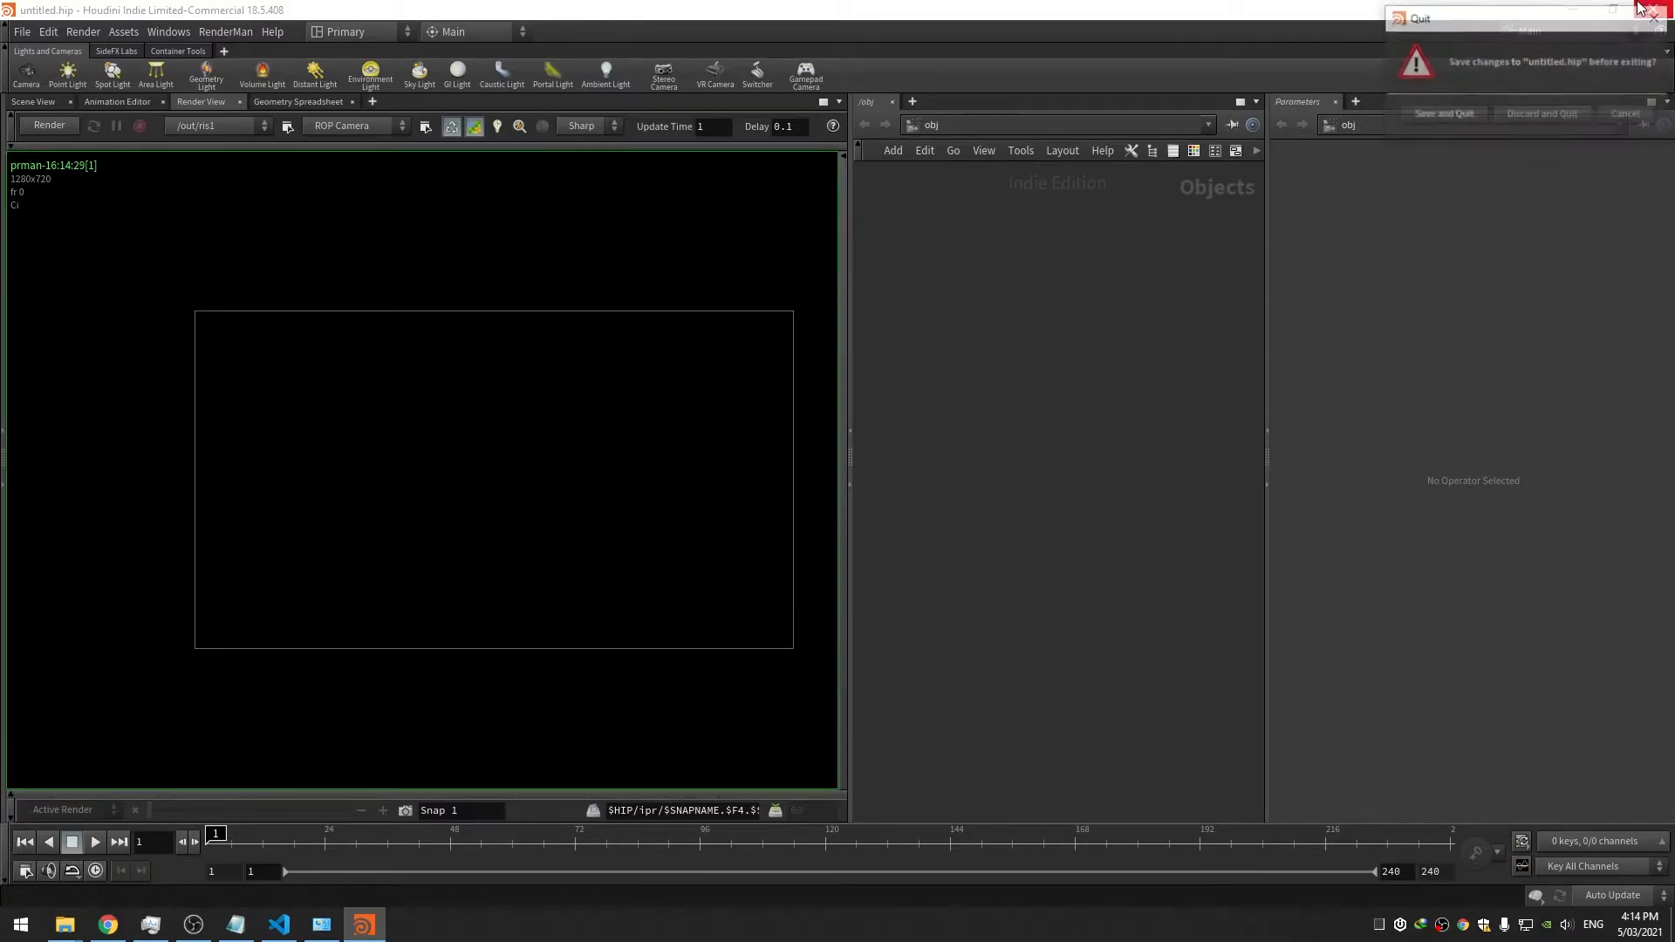
left_click(1542, 113)
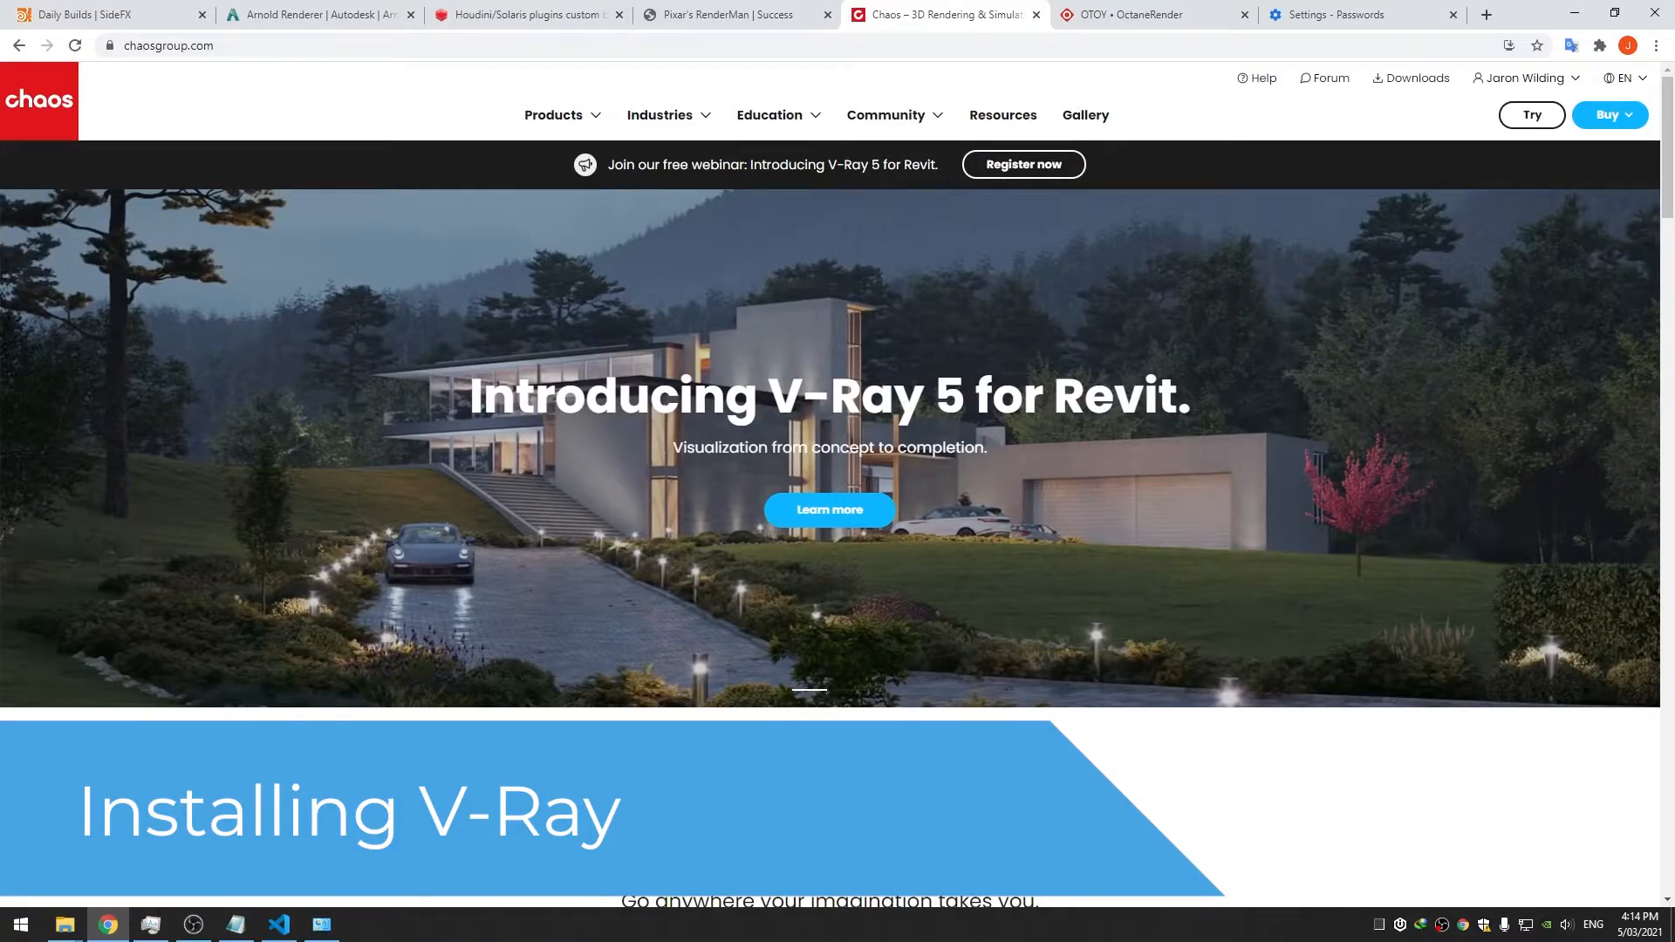
Download and install Chaos License Server 5.5.2 and confirm online licensing is active
left_click(1414, 82)
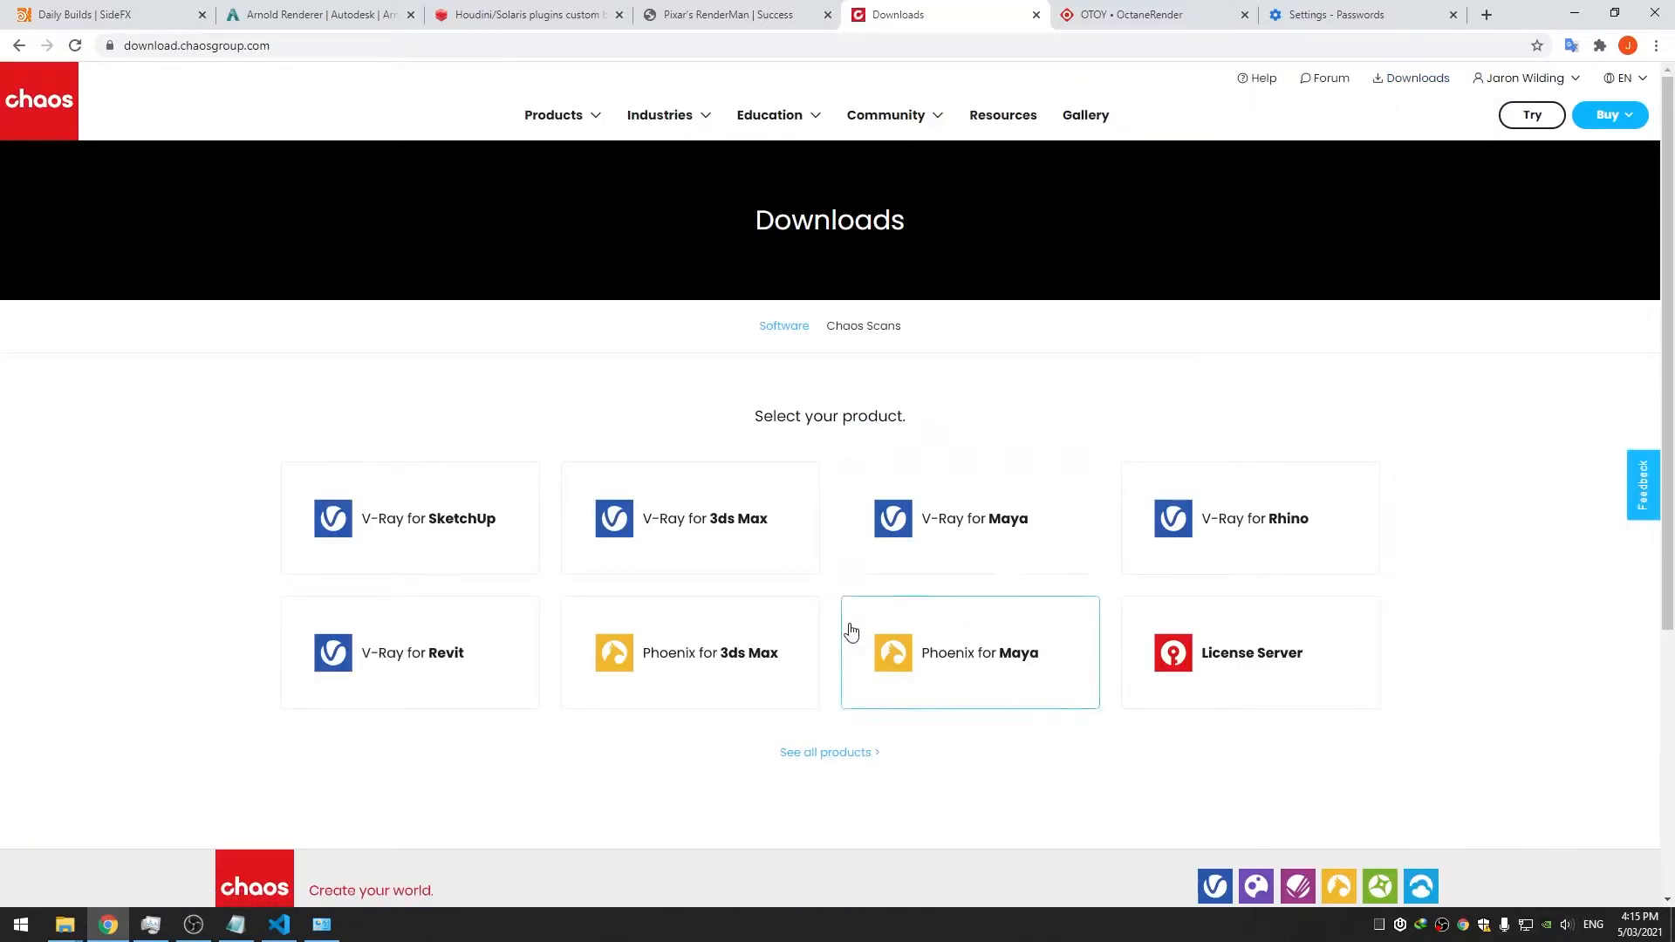
left_click(1198, 651)
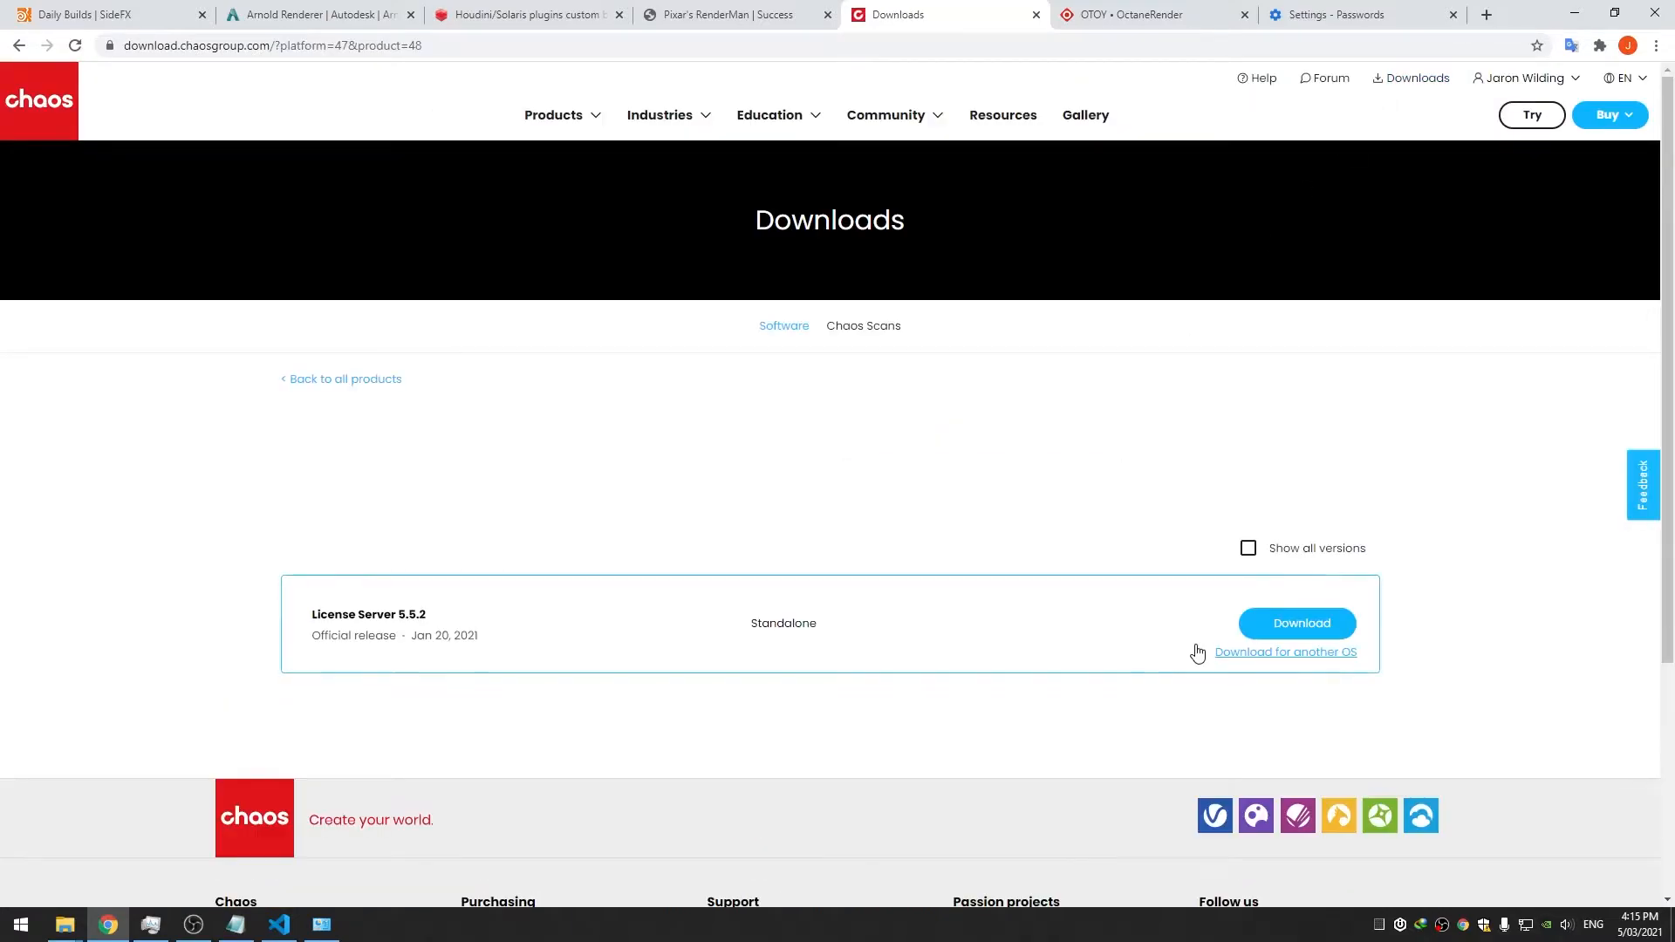
left_click(1279, 627)
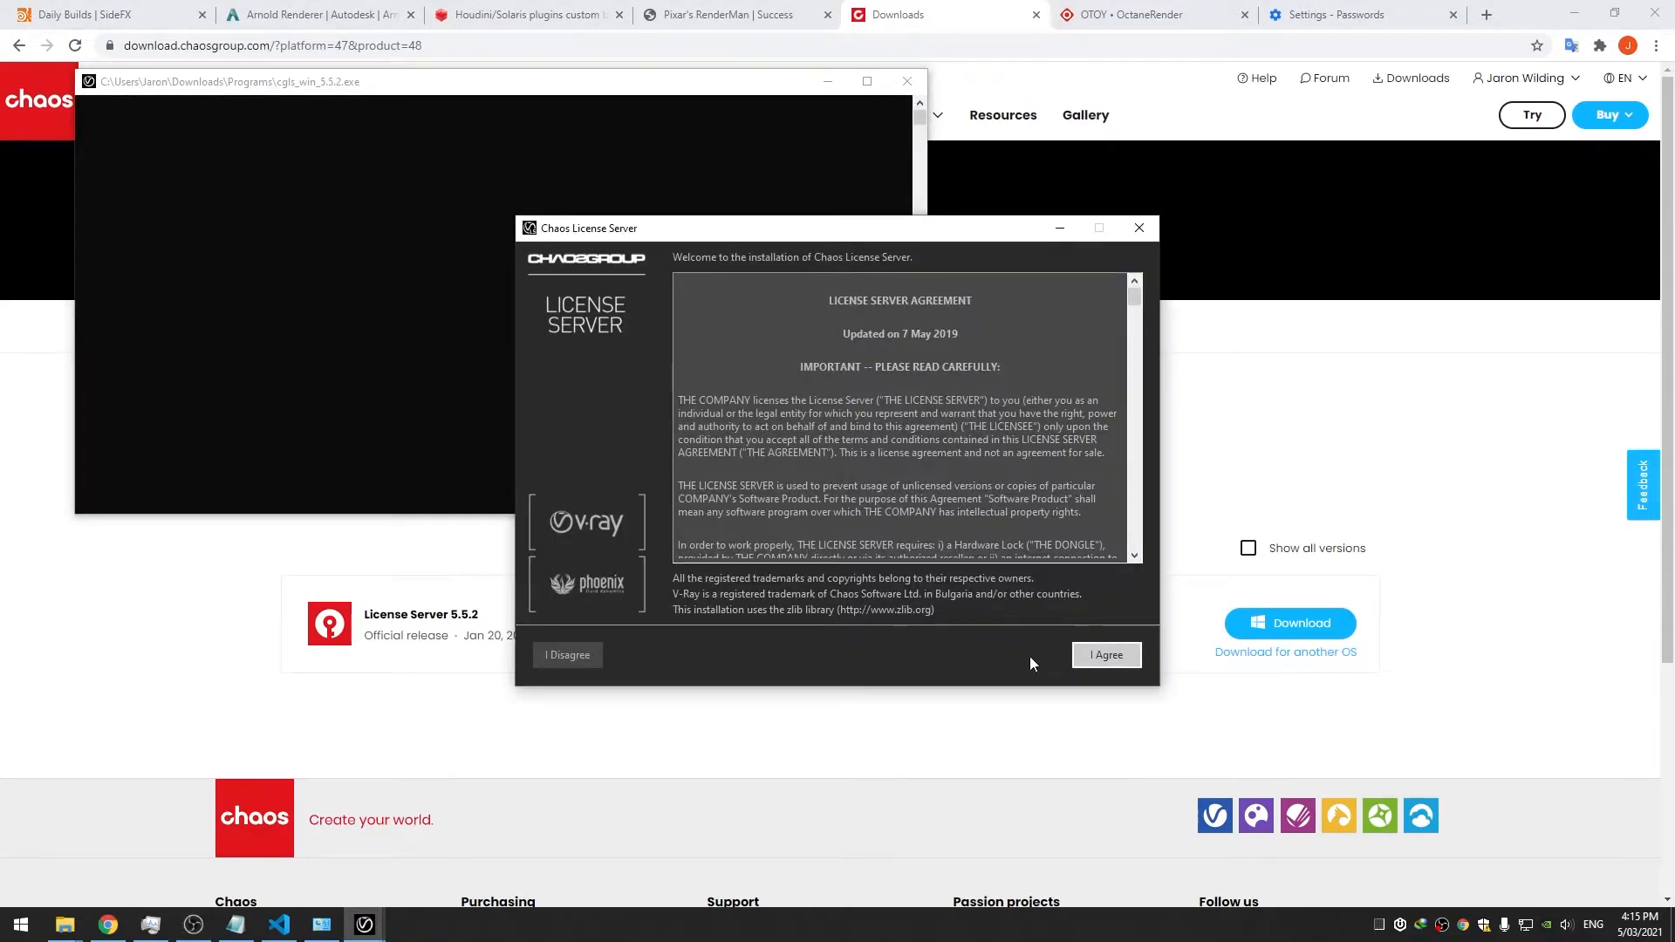
left_click(1102, 655)
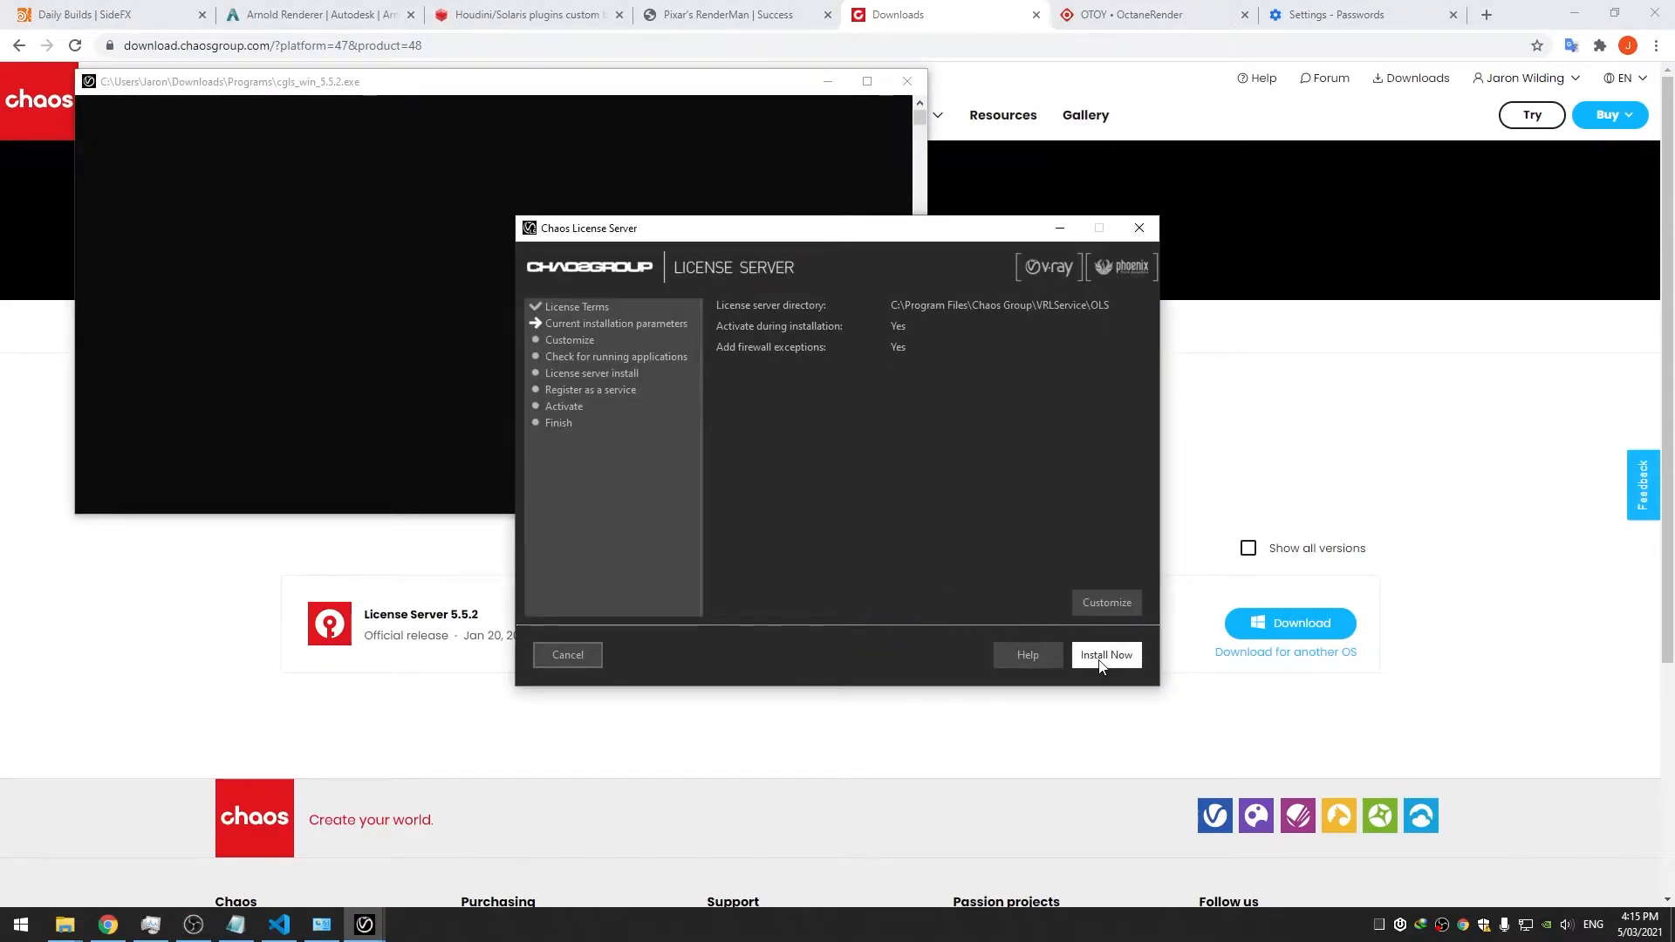
left_click(1103, 656)
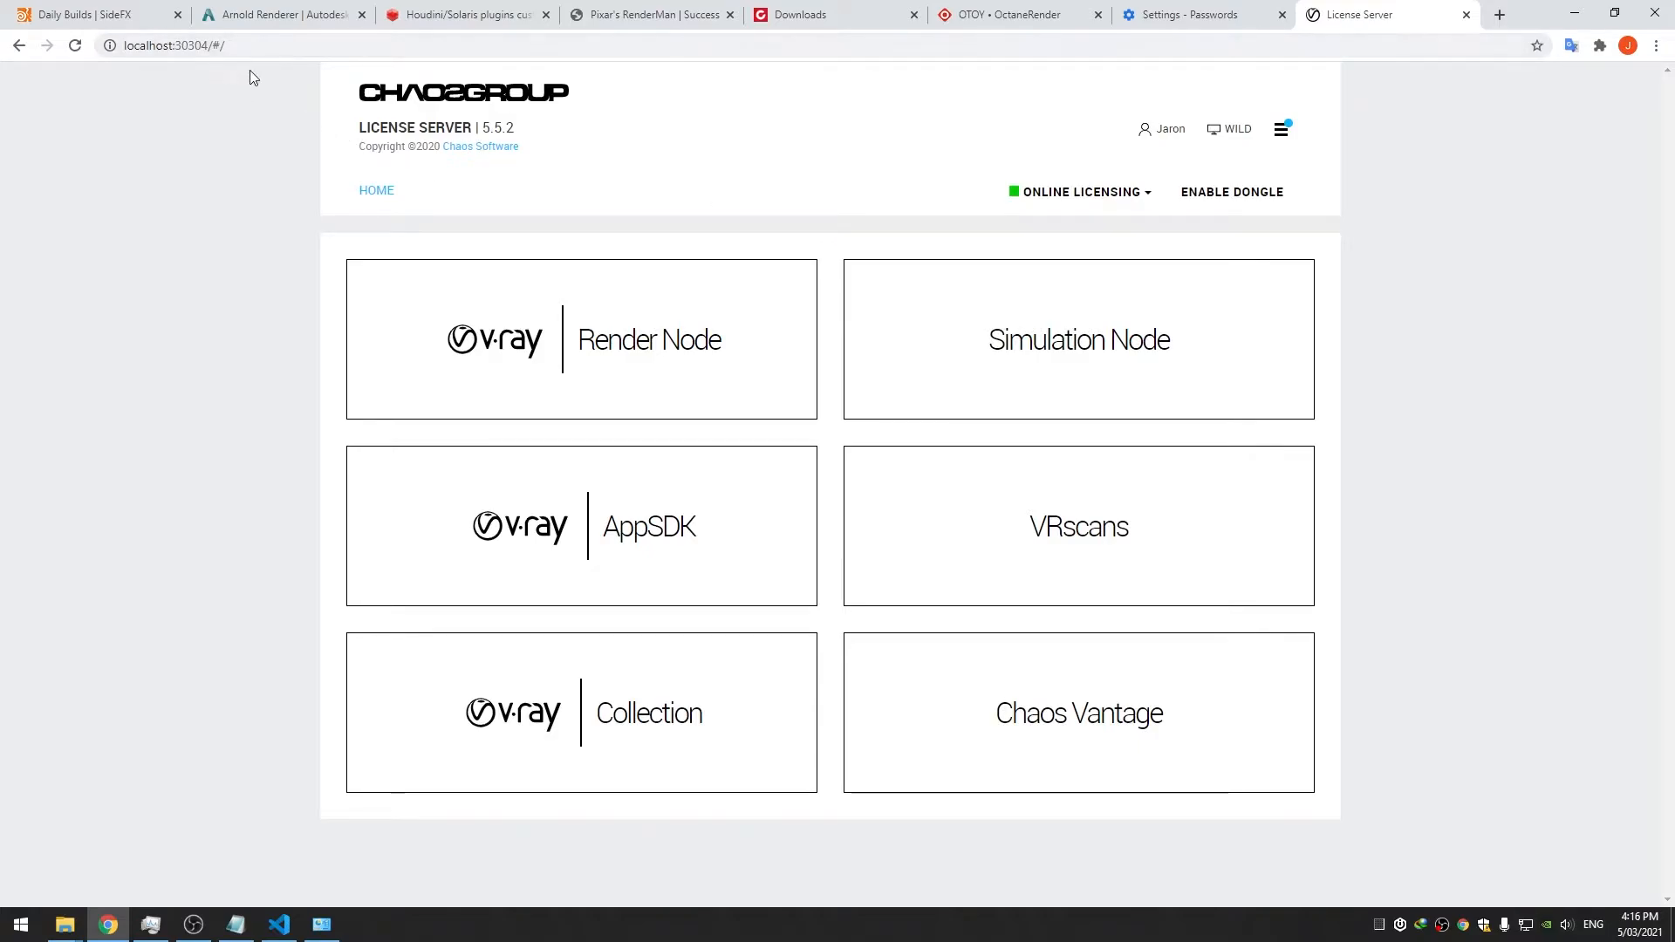
left_click(1063, 208)
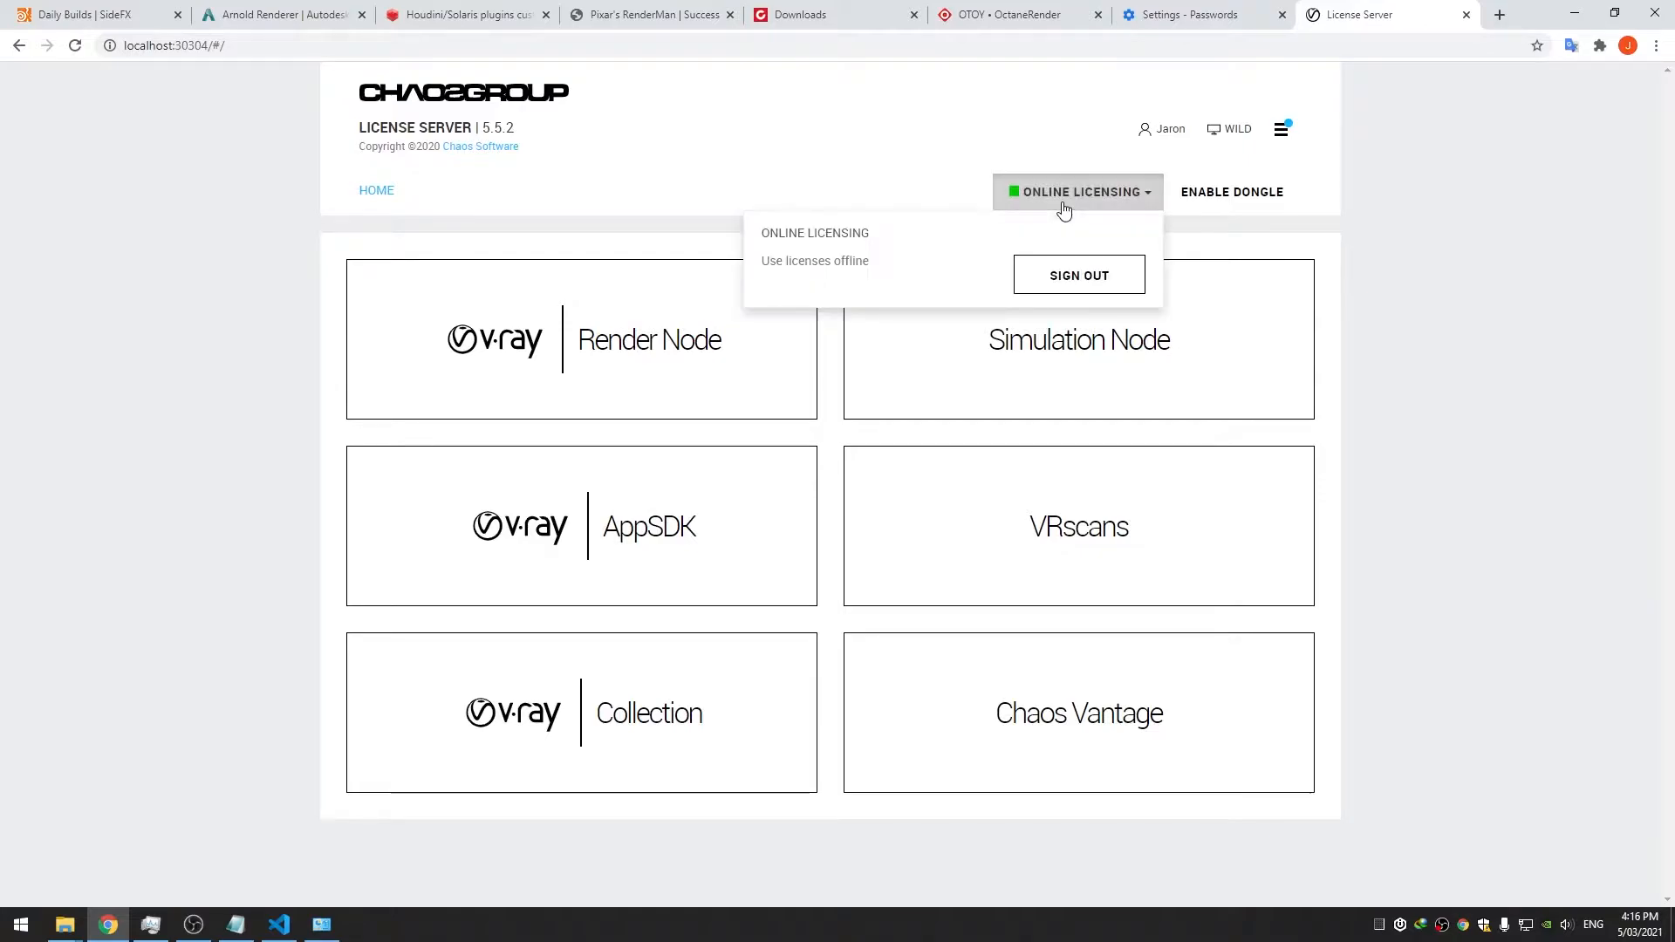
left_click(1095, 205)
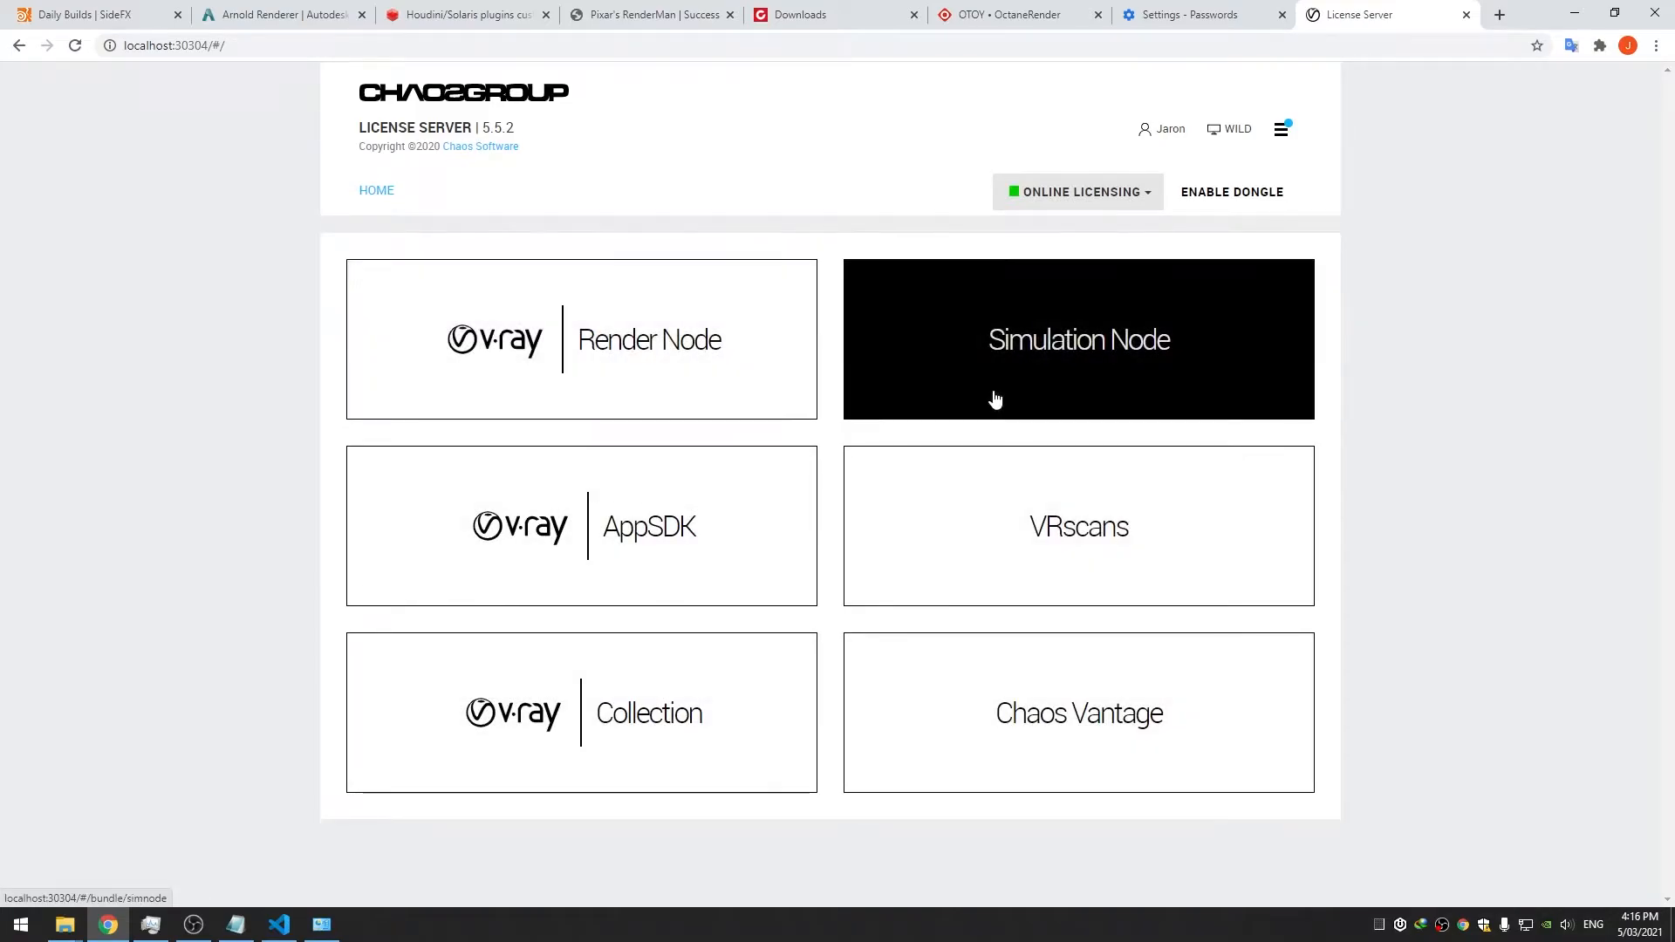
left_click(803, 9)
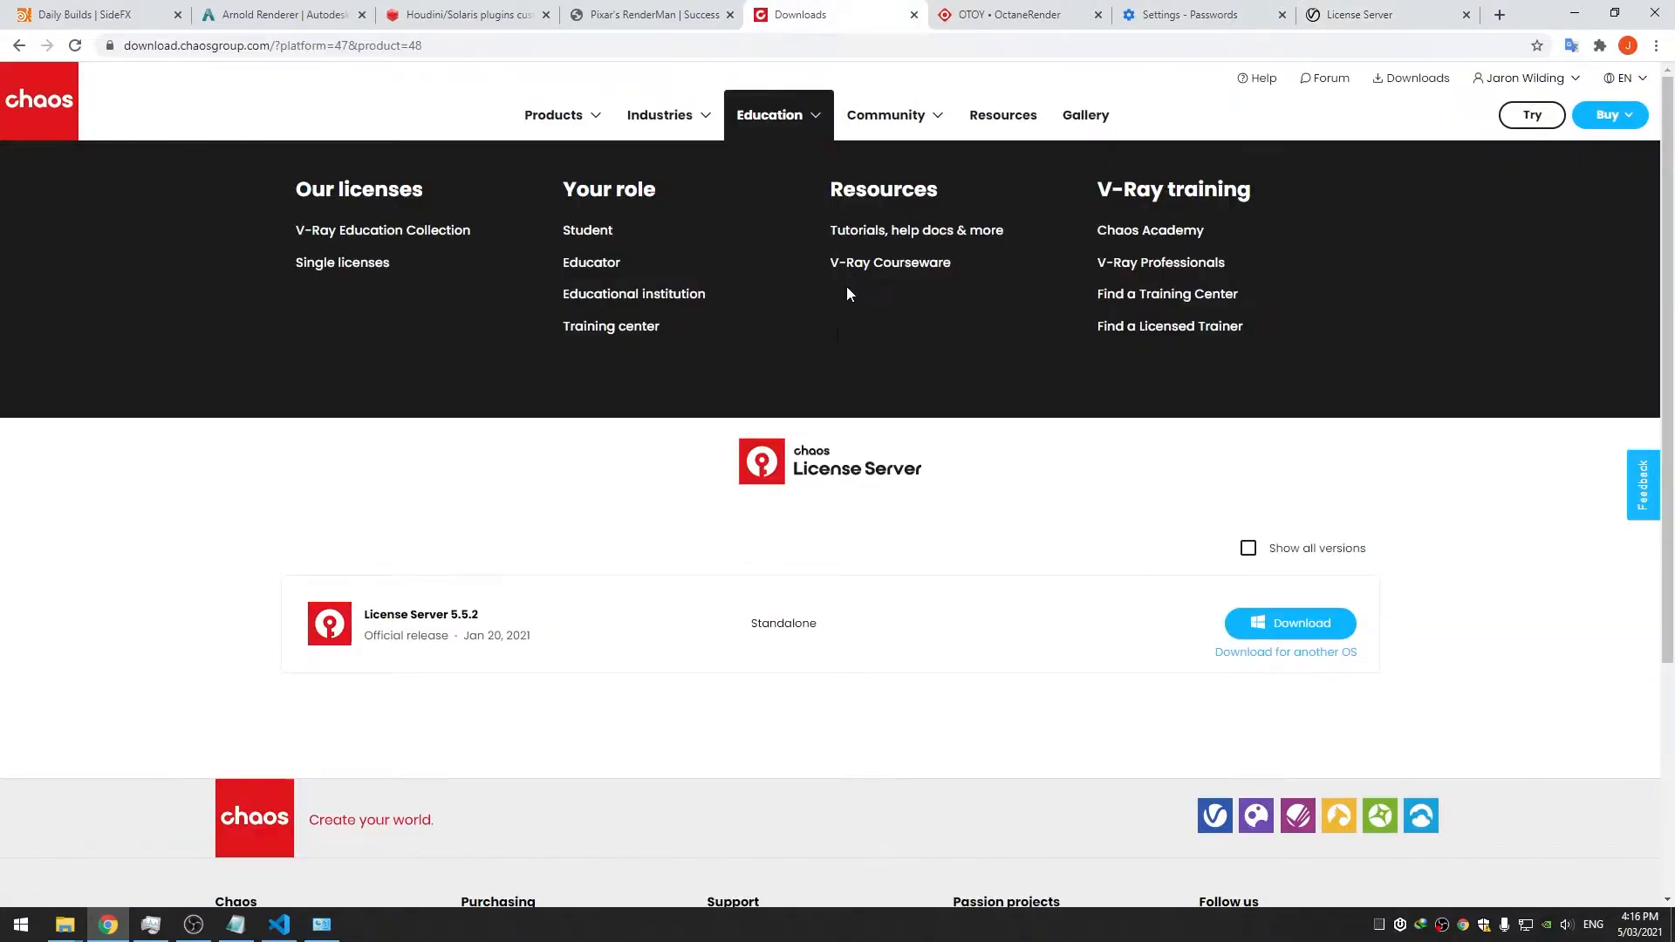
Go from the Chaos downloads overview to the V-Ray for Houdini downloads via all products
left_click(772, 328)
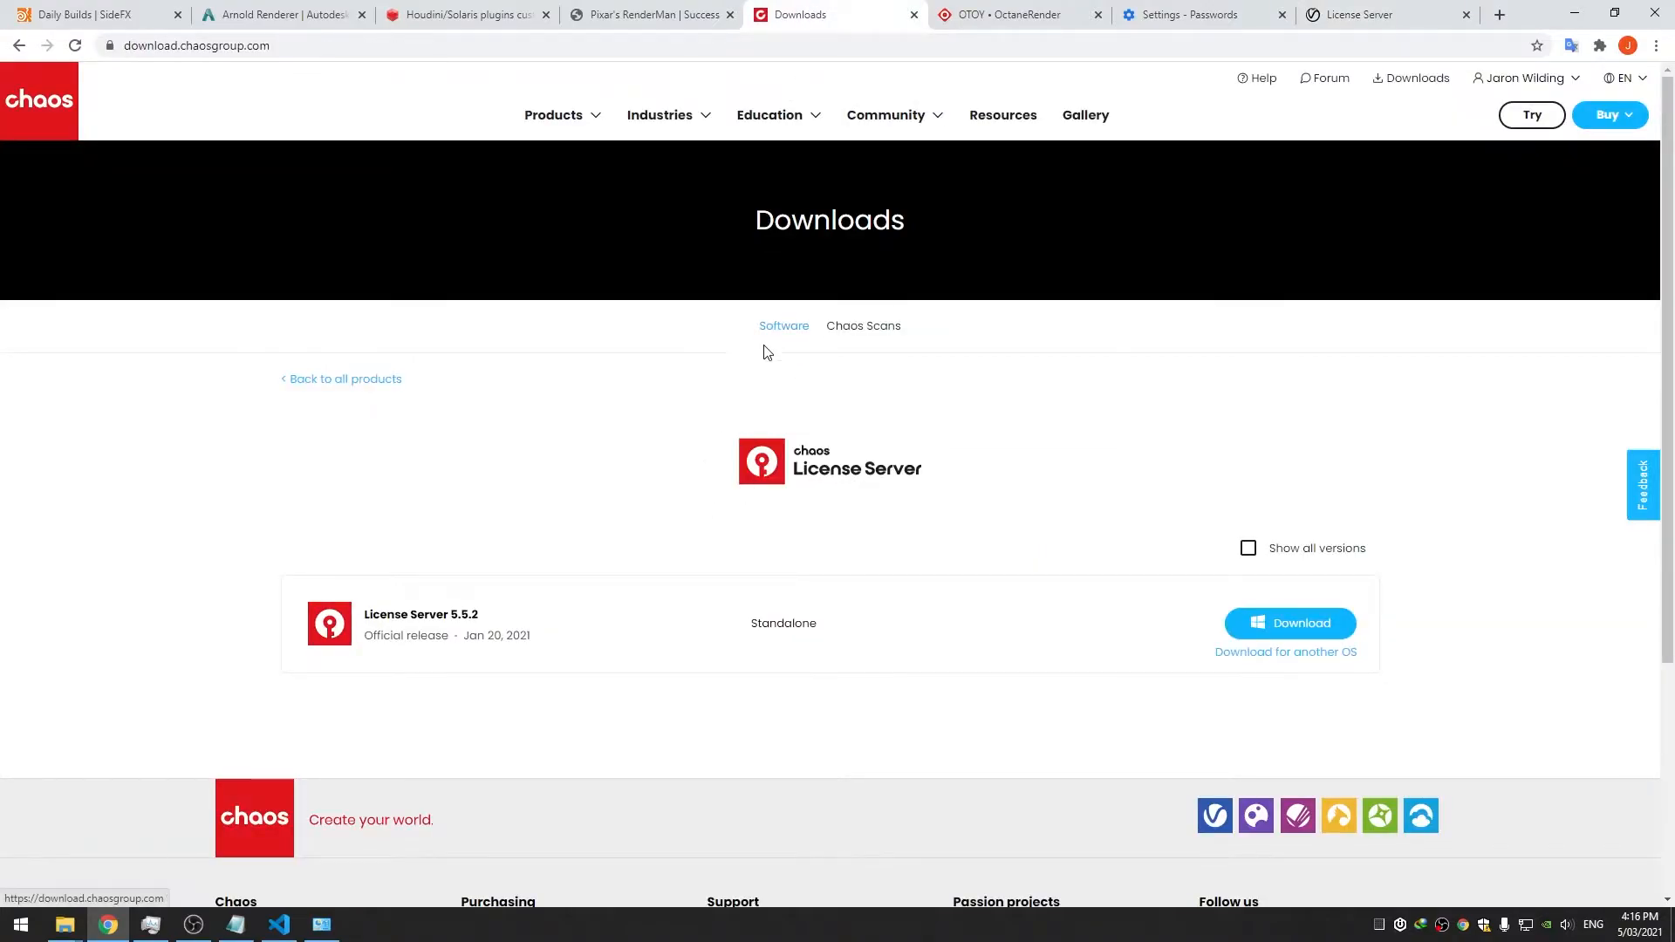
left_click(397, 380)
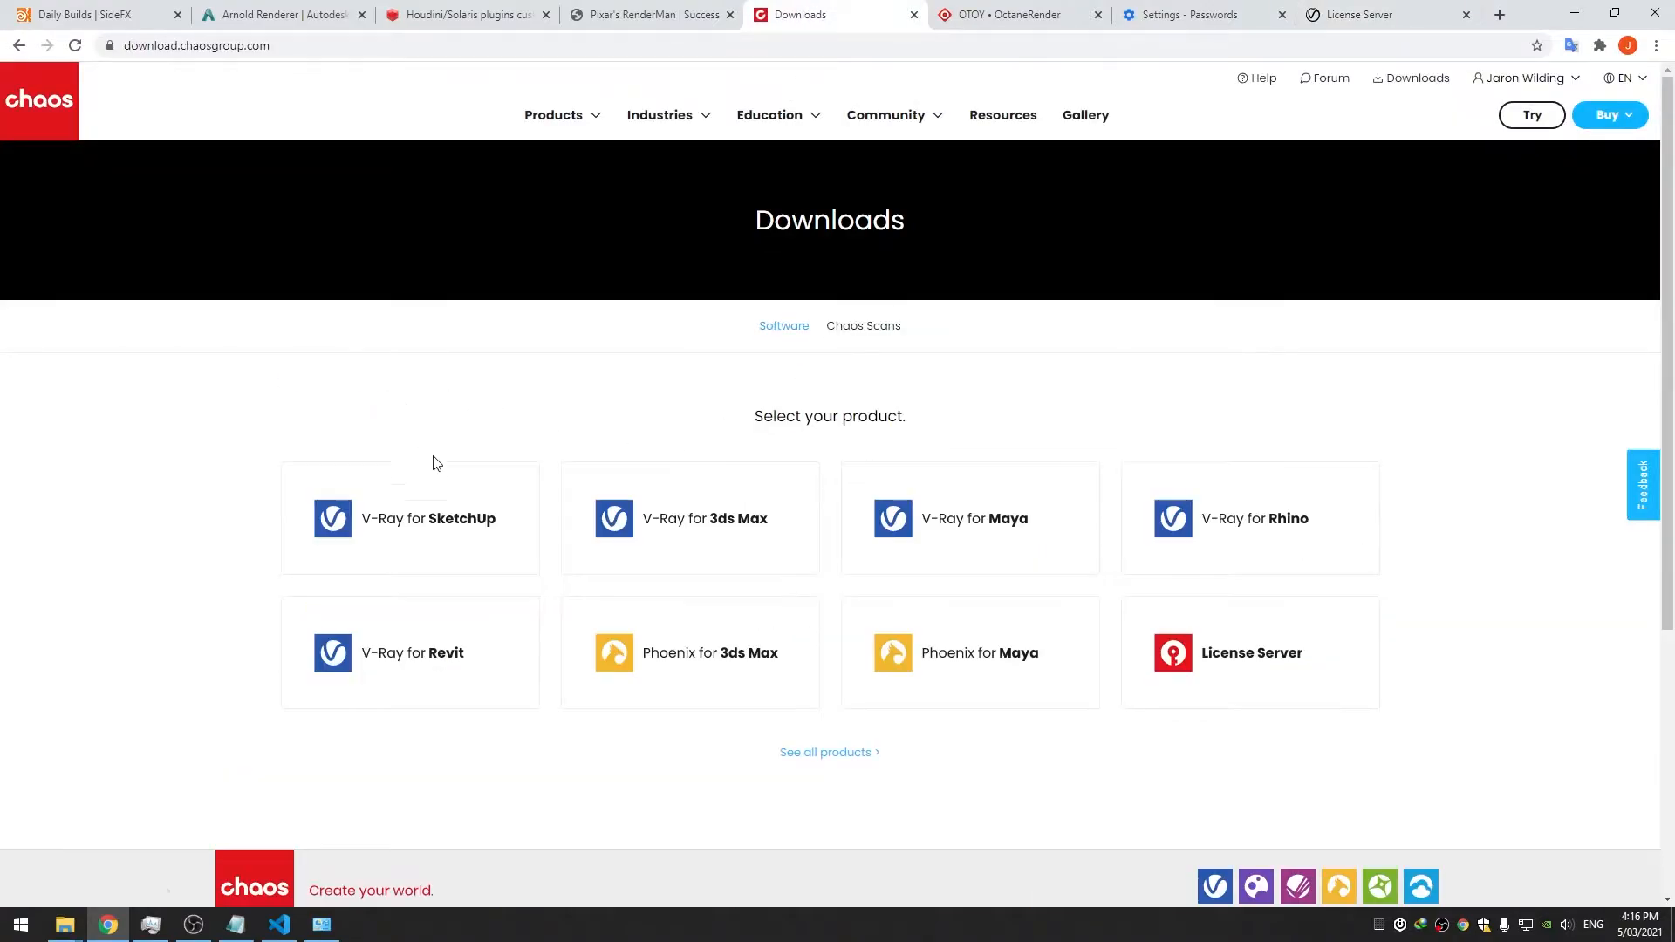
scroll(538, 631, "down", 1)
left_click(801, 669)
scroll(801, 669, "down", 3)
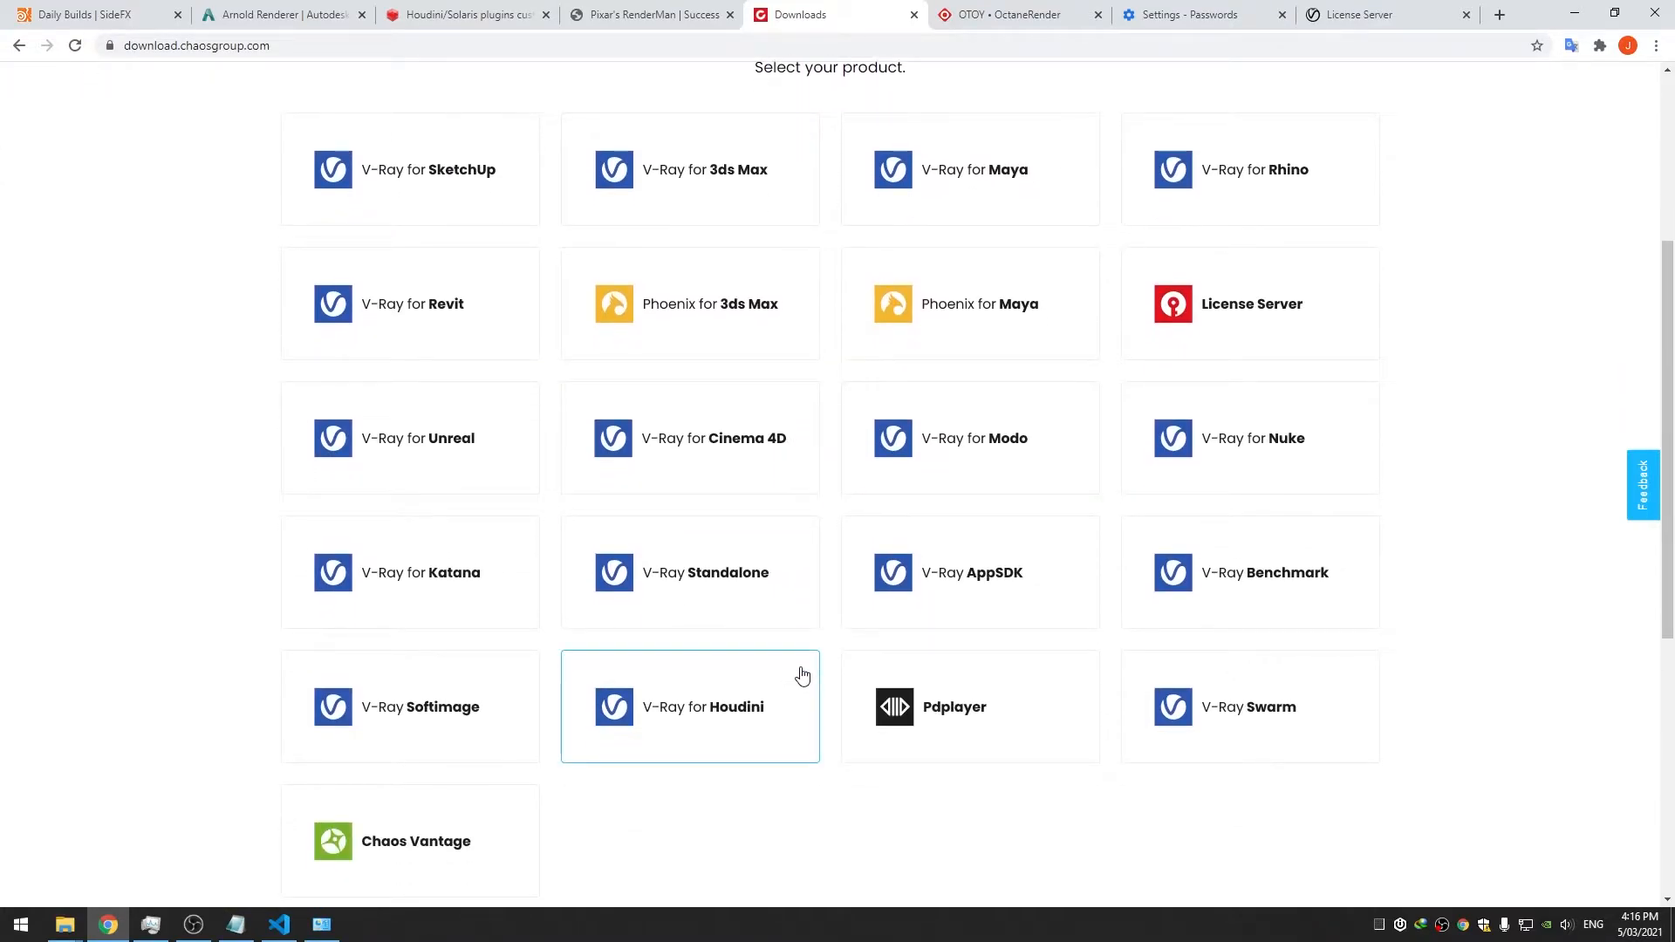
left_click(707, 683)
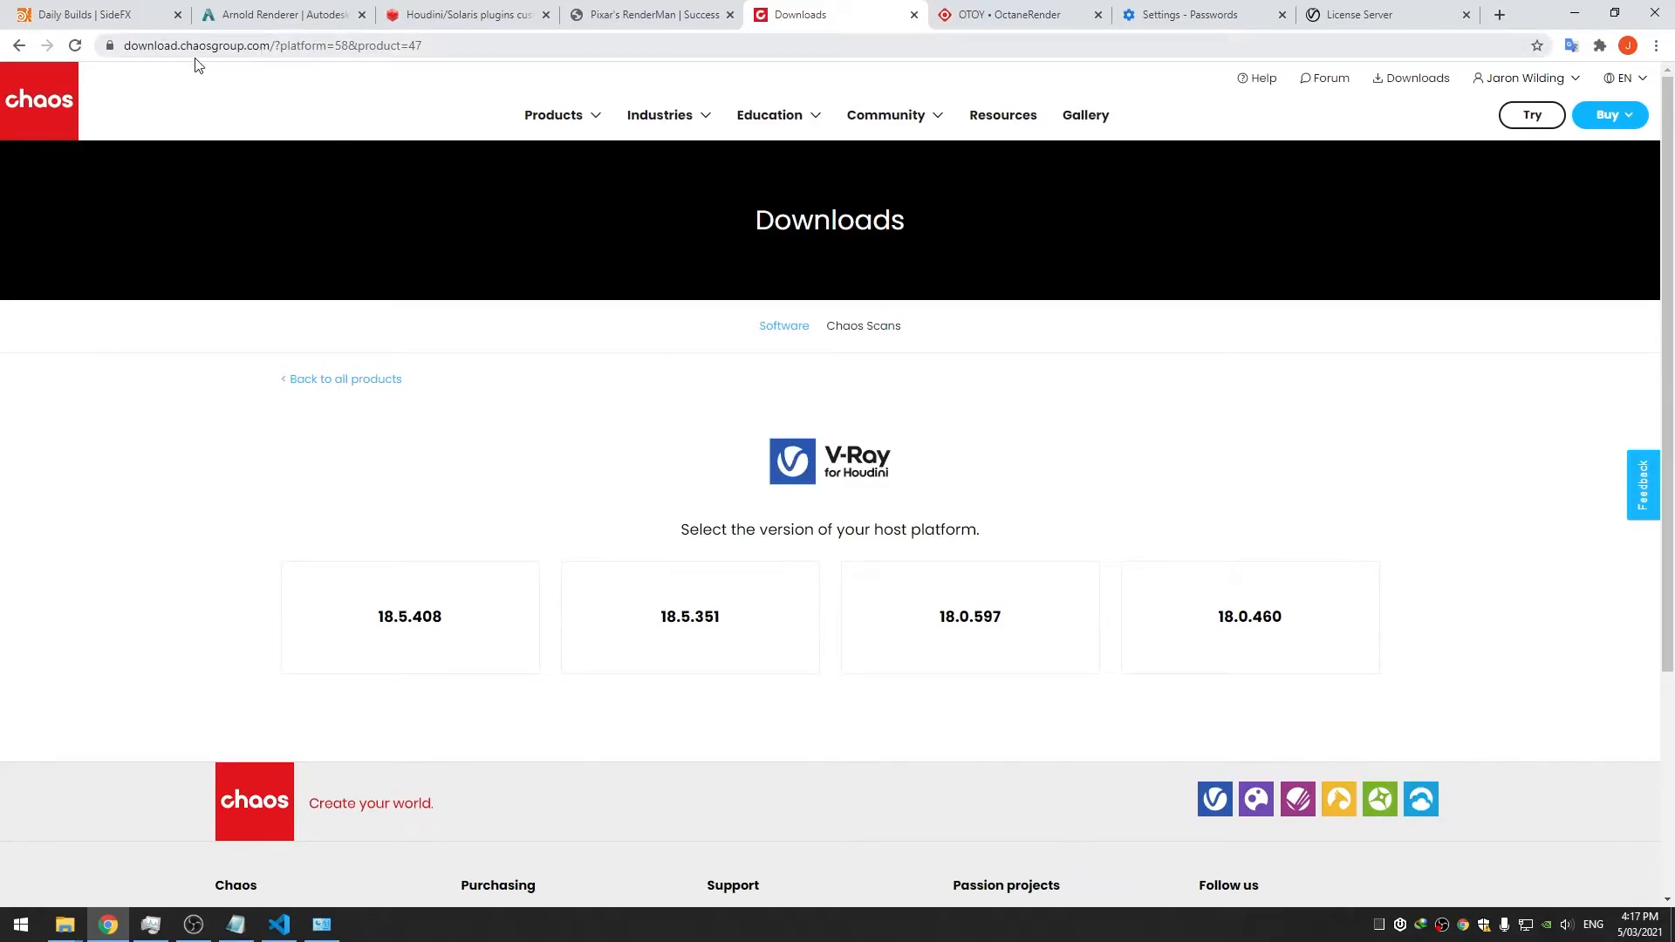
Change the downloads address to the Chaos nightlies site and sign in there
left_click_drag(272, 45, 124, 45)
key("ctrl+c")
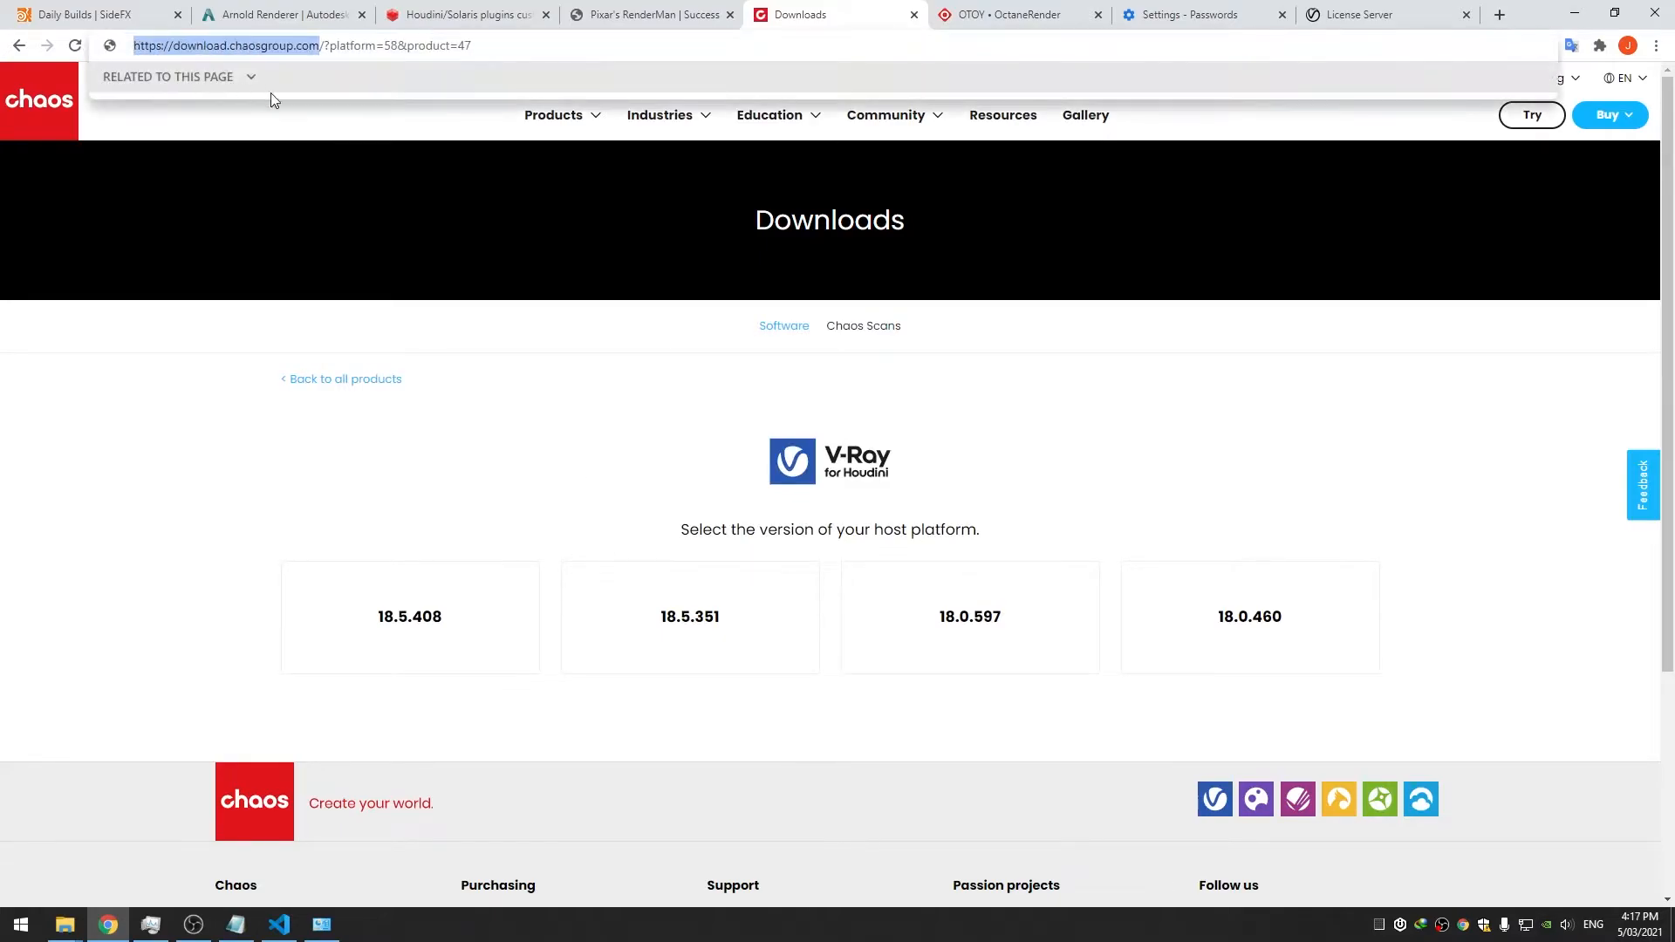
mouse_move(942, 119)
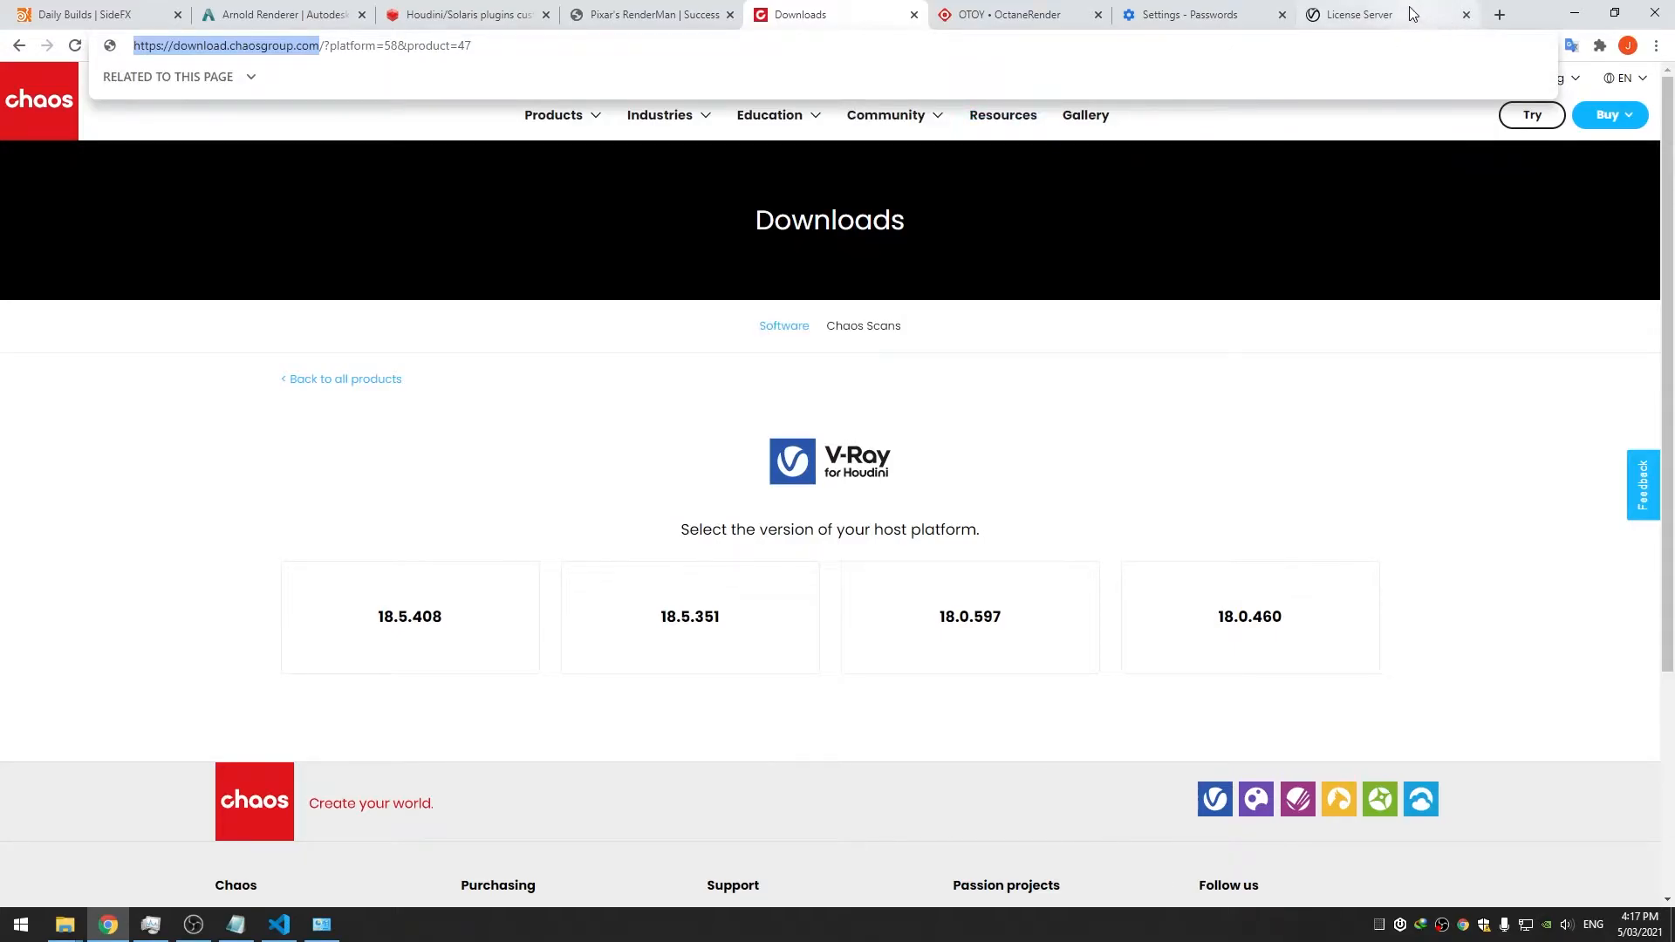
left_click(1378, 15)
key("ctrl+v")
left_click_drag(228, 45, 177, 45)
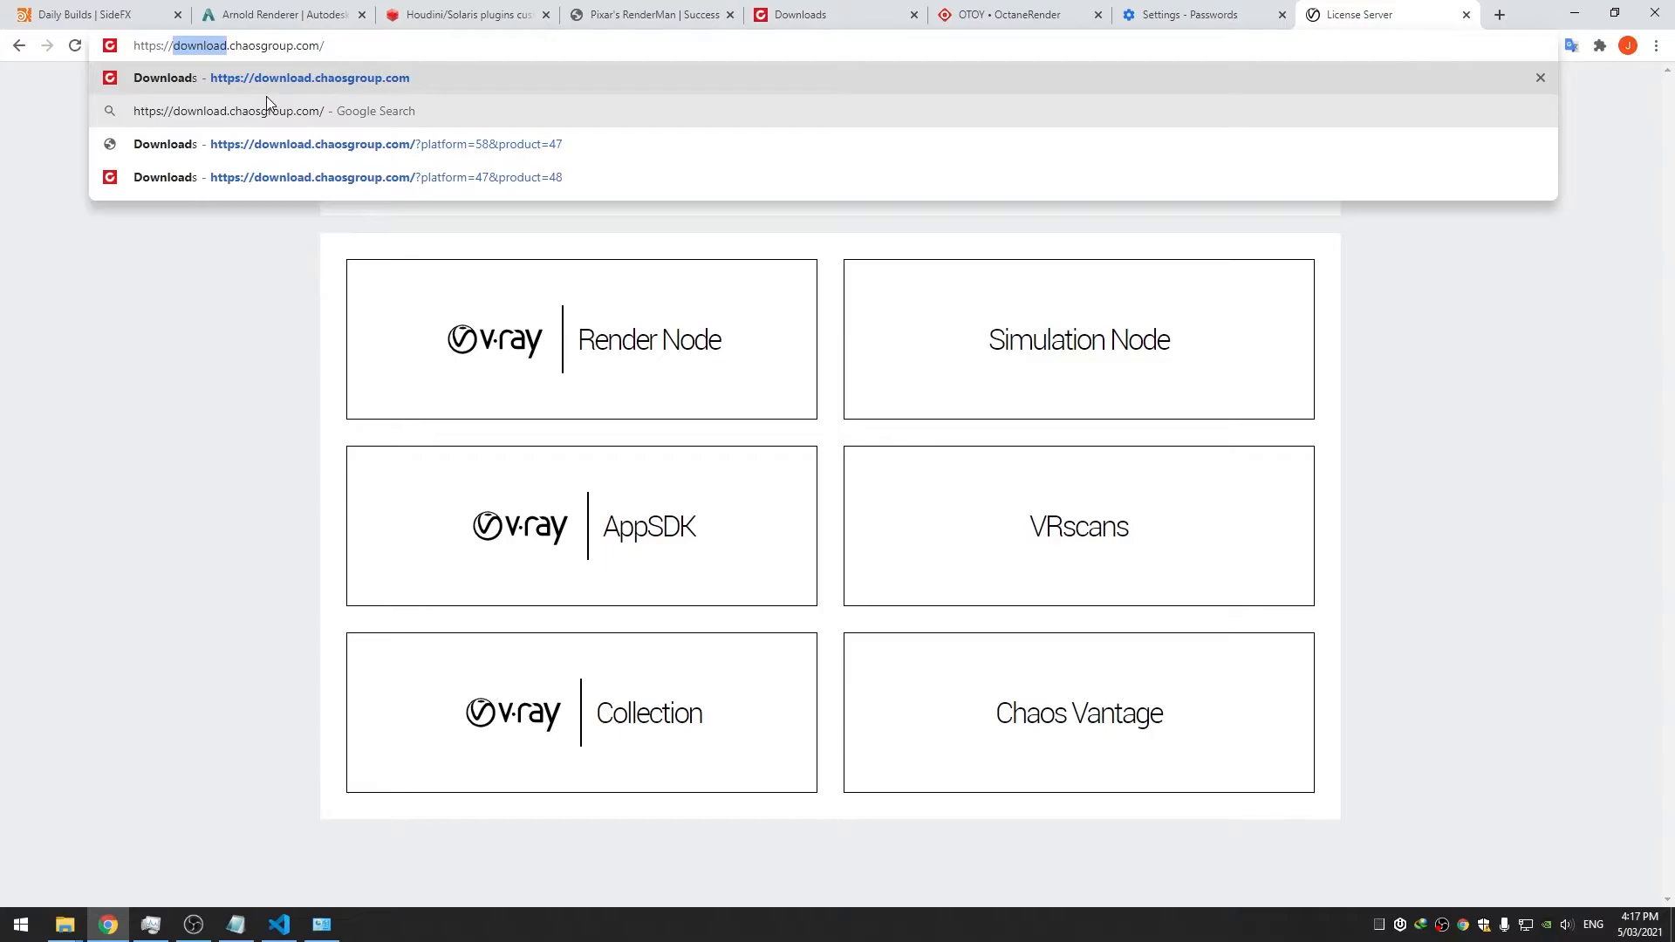
type("nightlies")
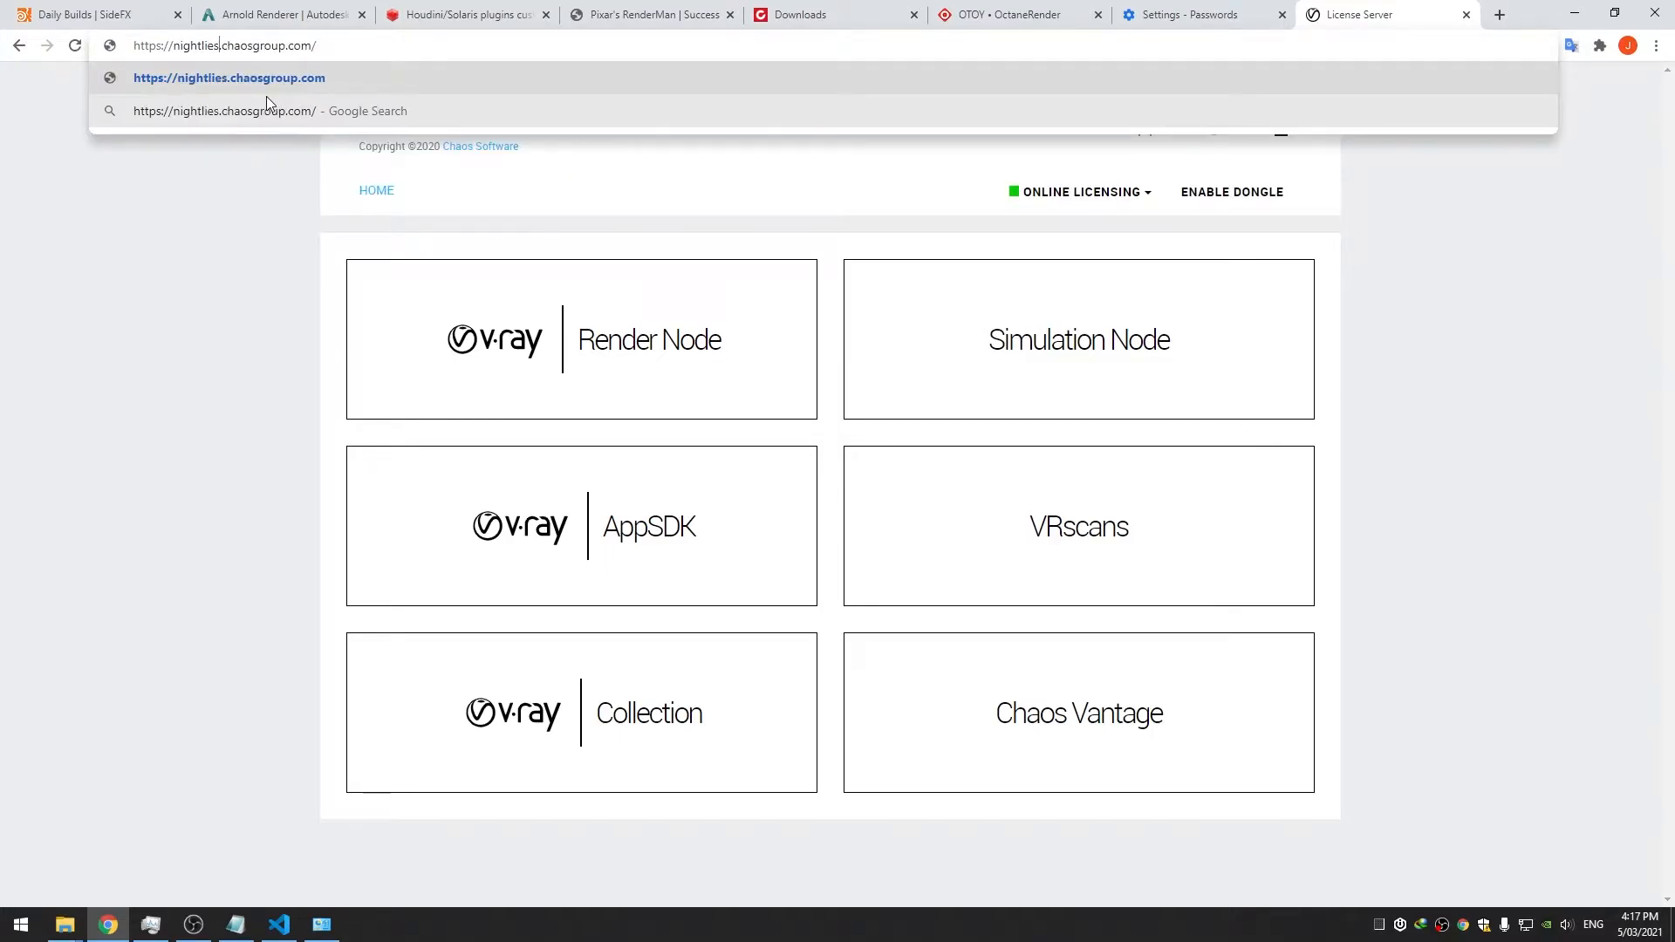
key("Return")
left_click(1167, 505)
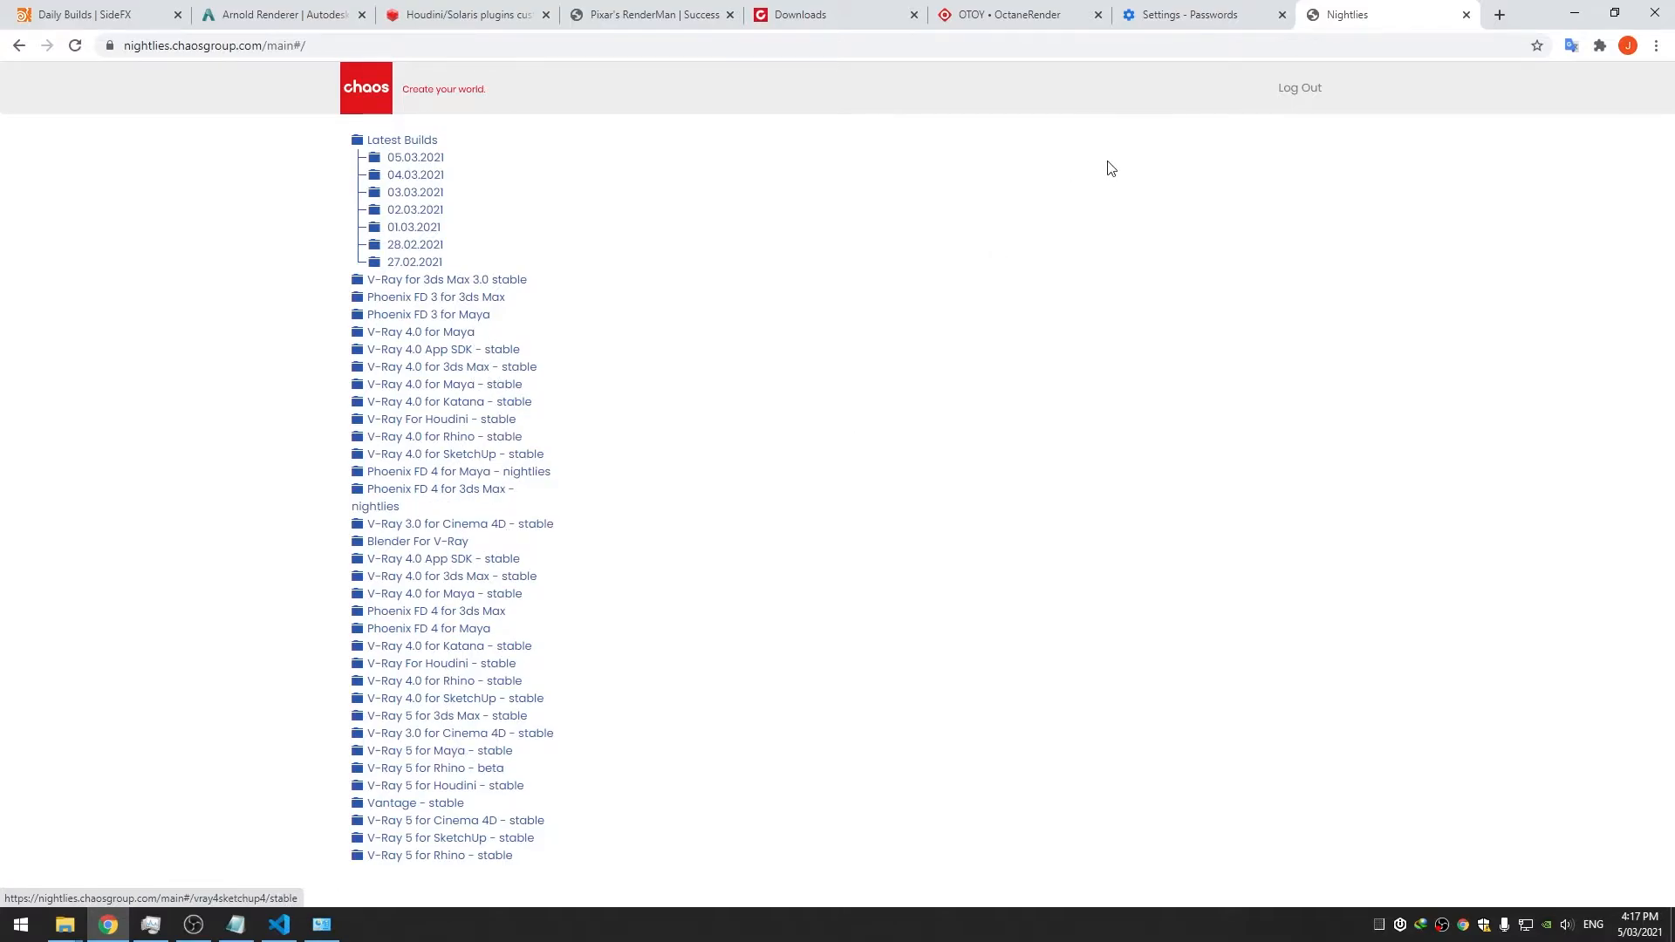
Pick the Houdini 18.5.408 build and download the V-Ray 5 for Houdini zip
left_click(837, 14)
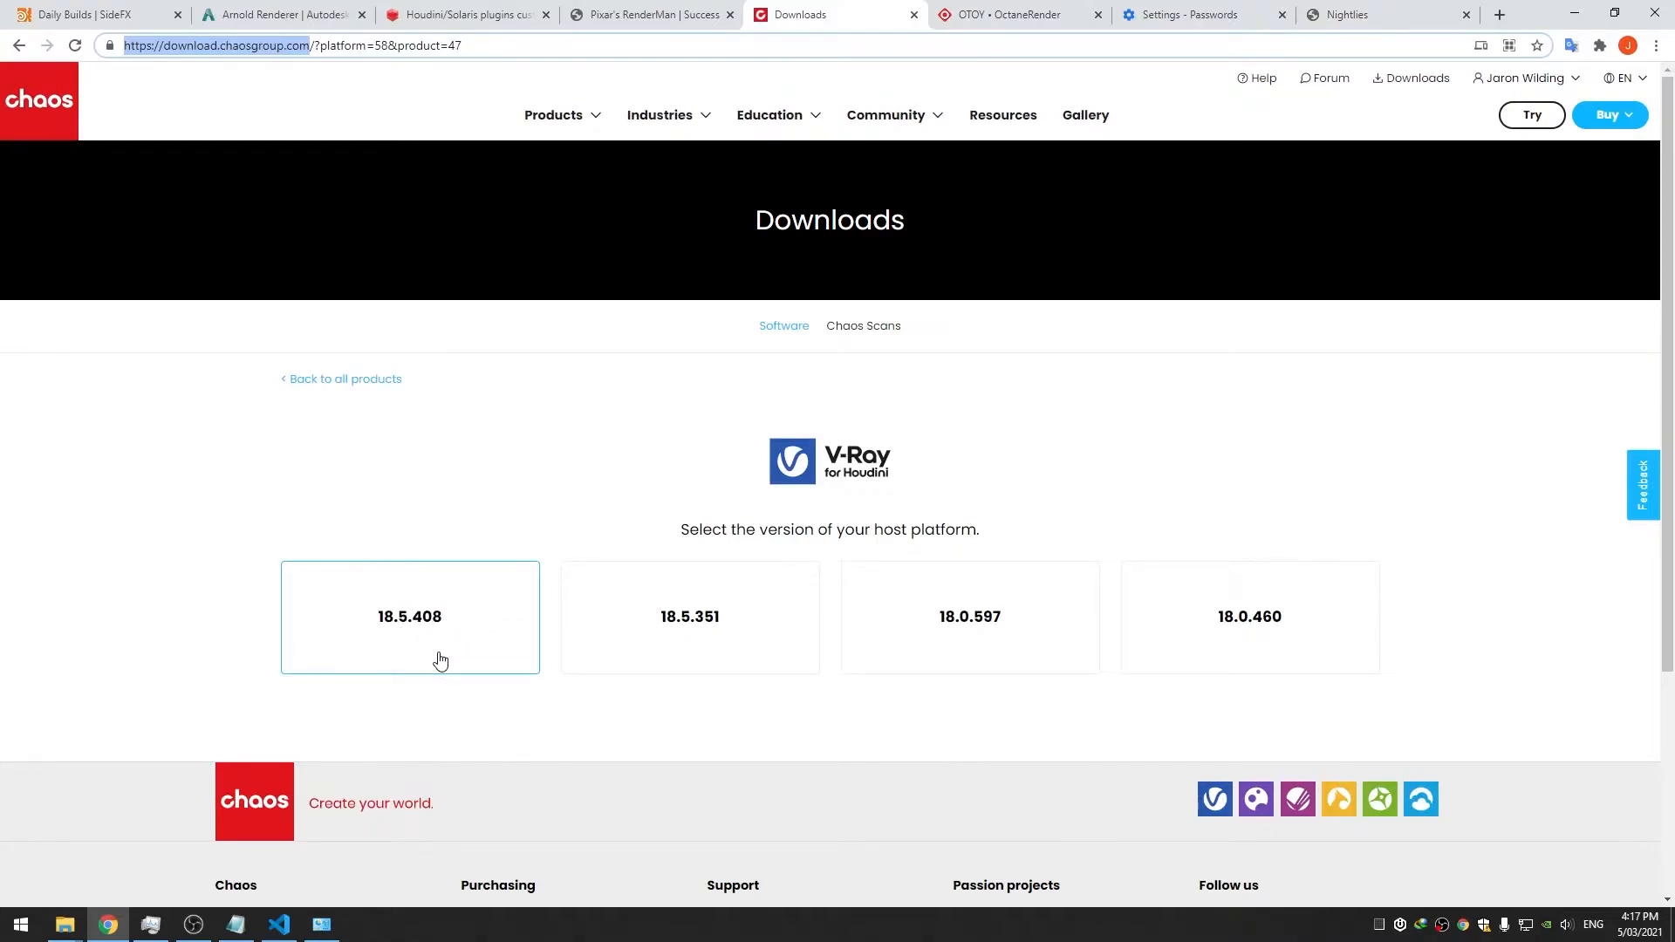
left_click(436, 638)
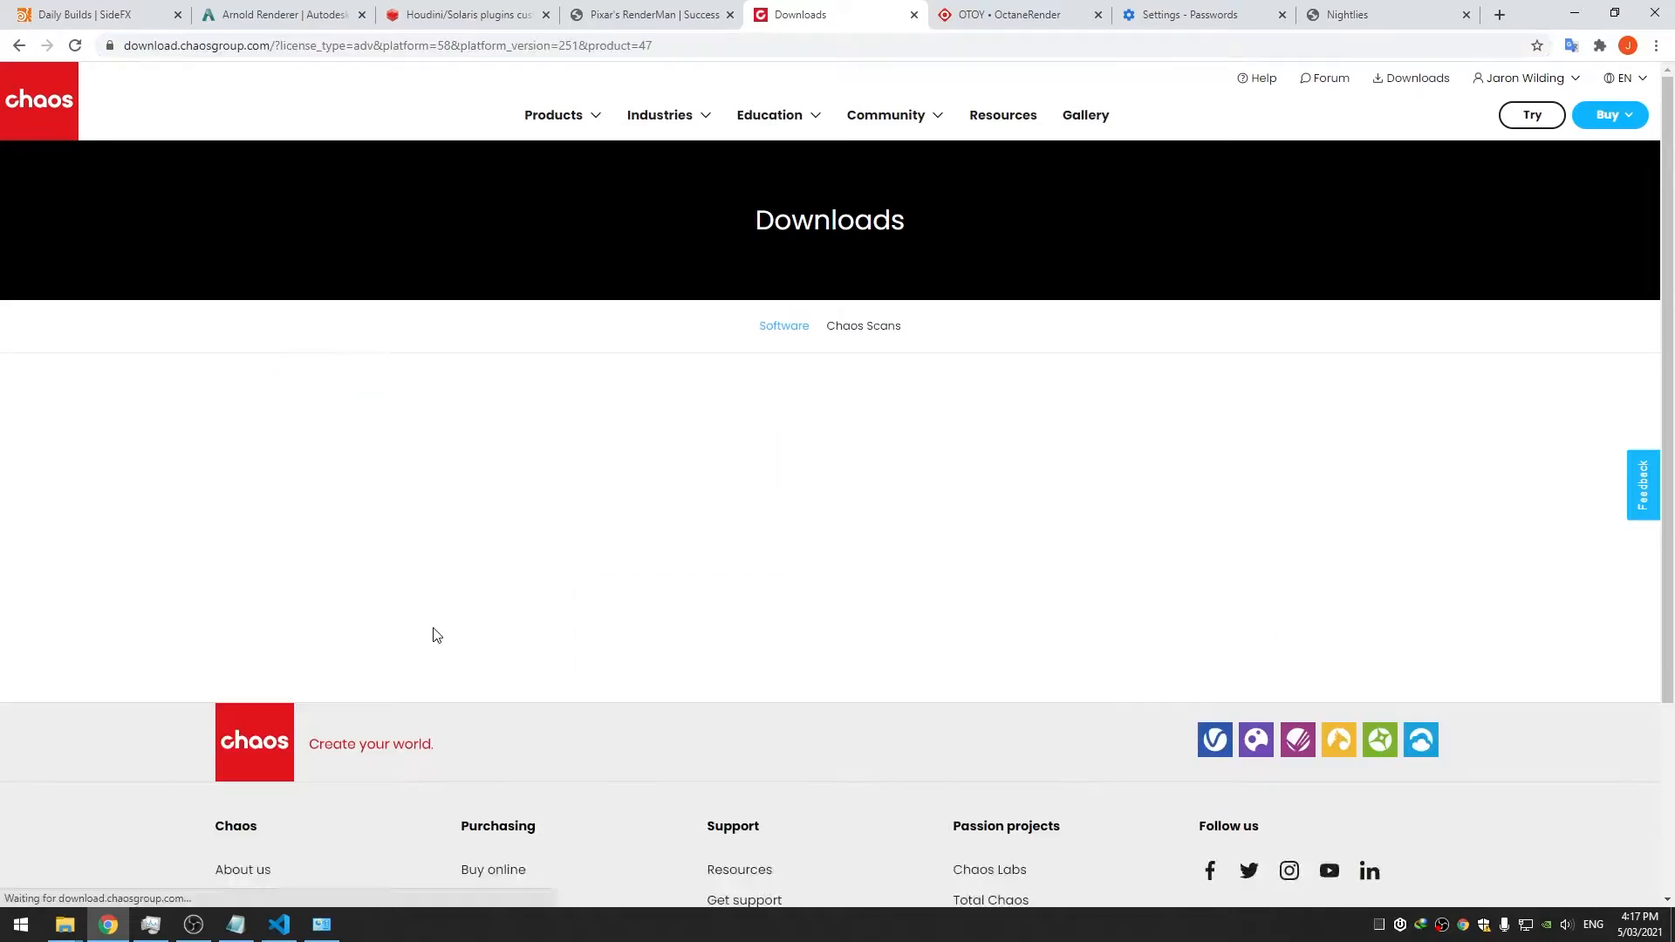
scroll(539, 709, "down", 1)
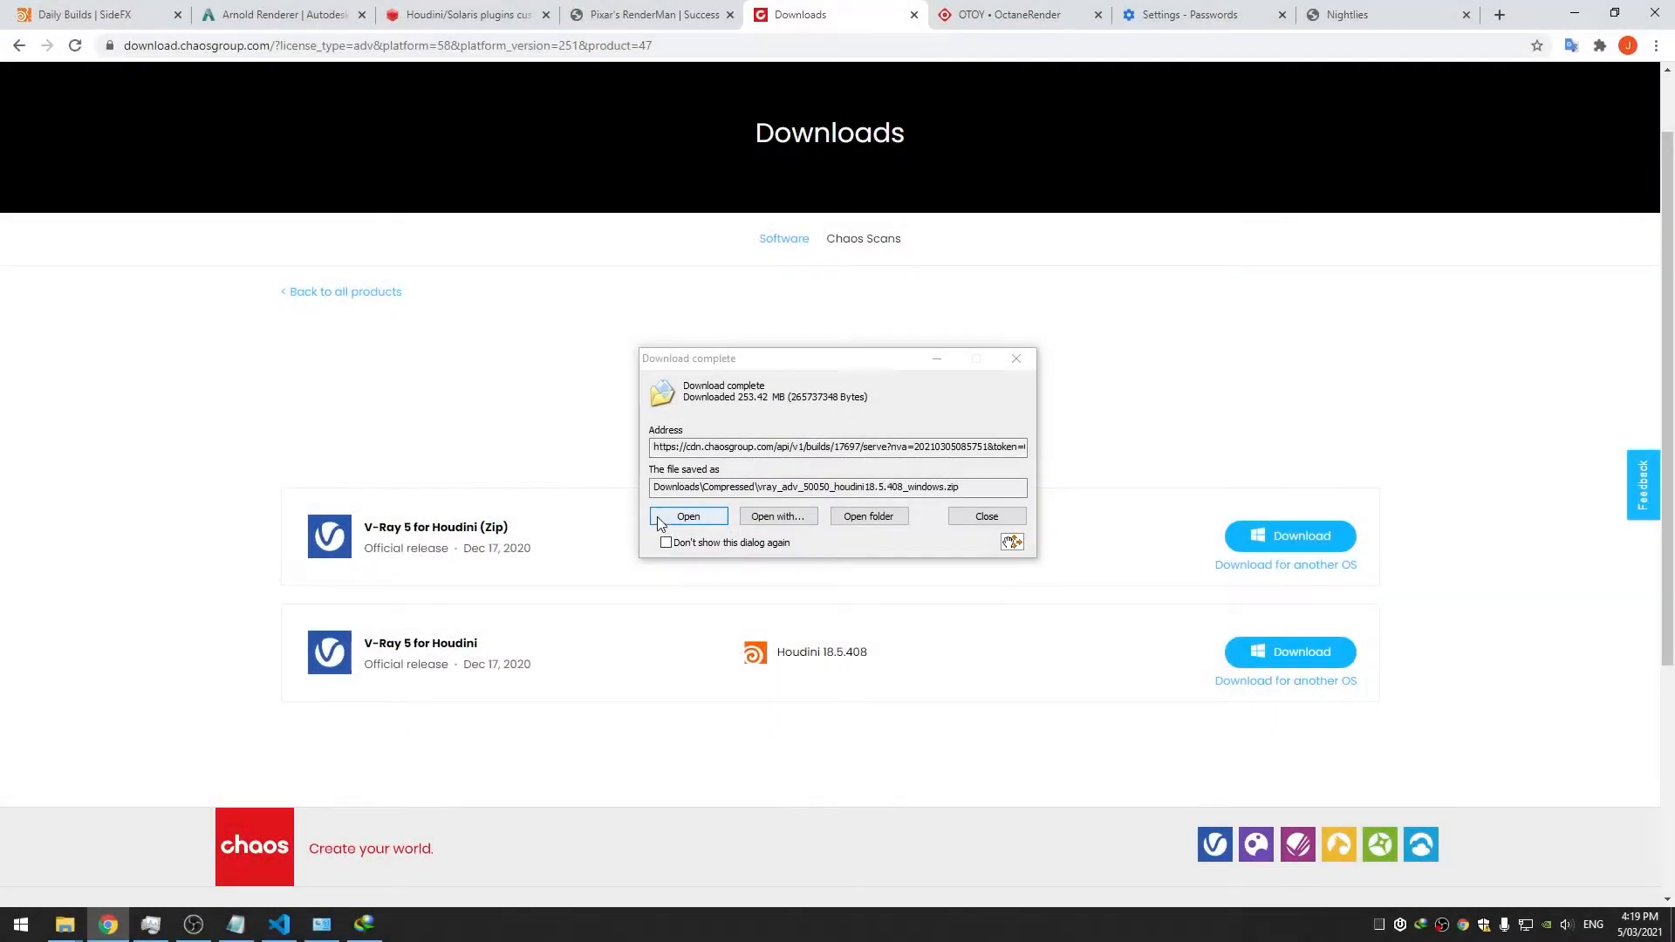
left_click(659, 522)
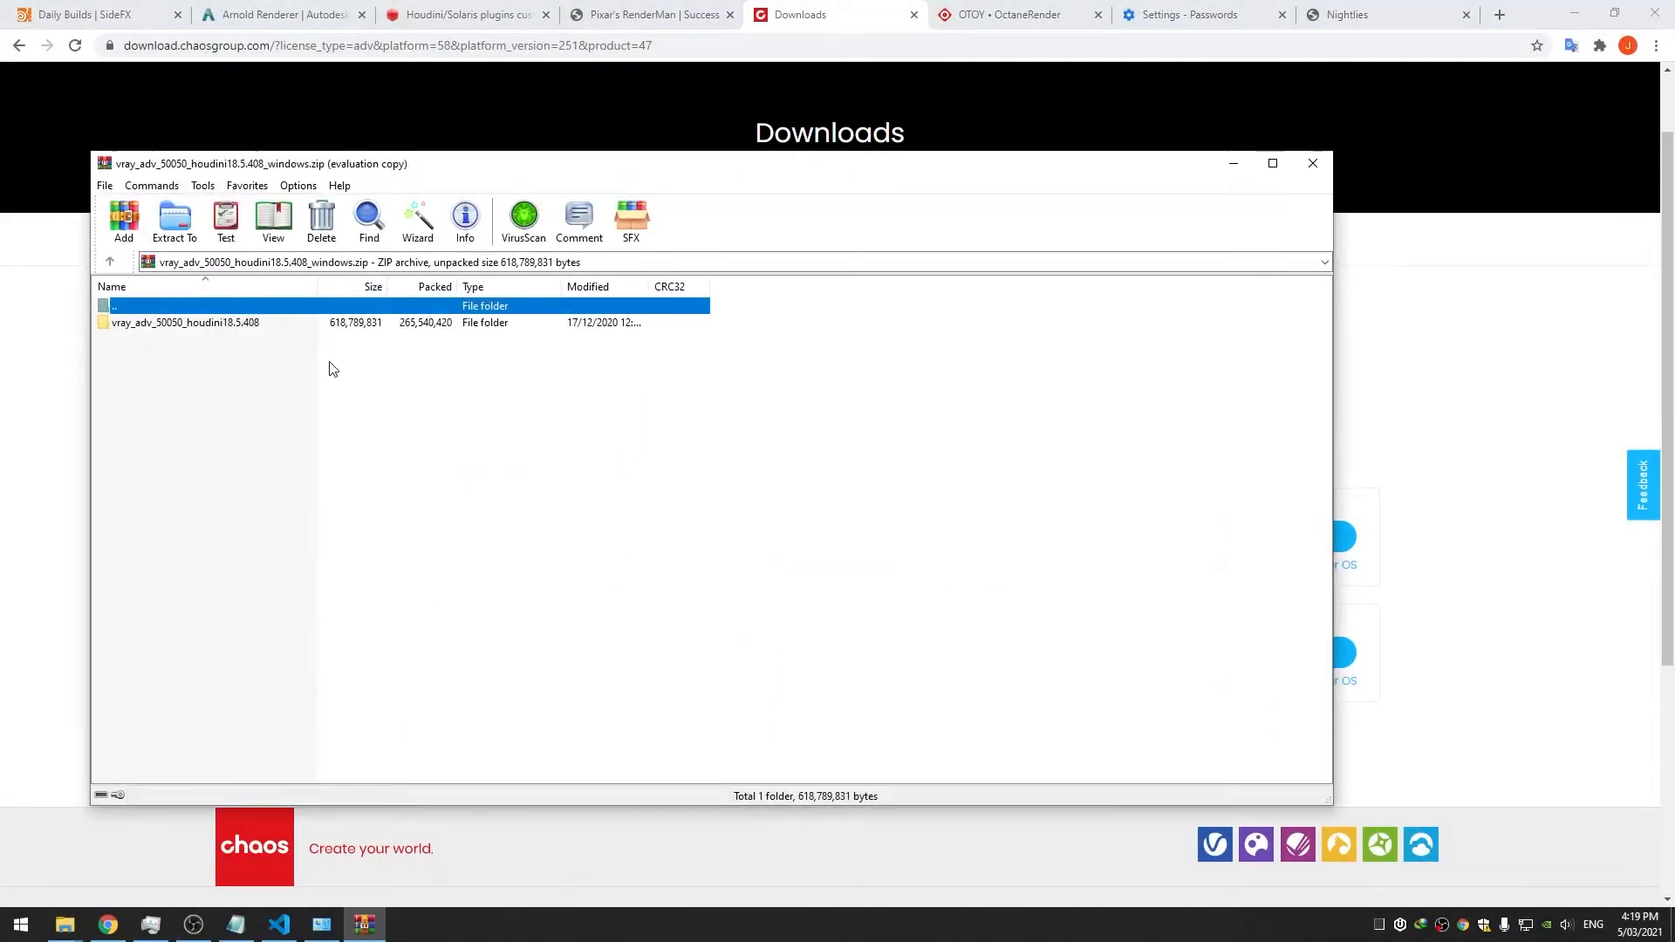
Open the V-Ray archive in WinRAR and arrange it beside the Explorer window
double_click(280, 322)
left_click_drag(288, 163, 669, 181)
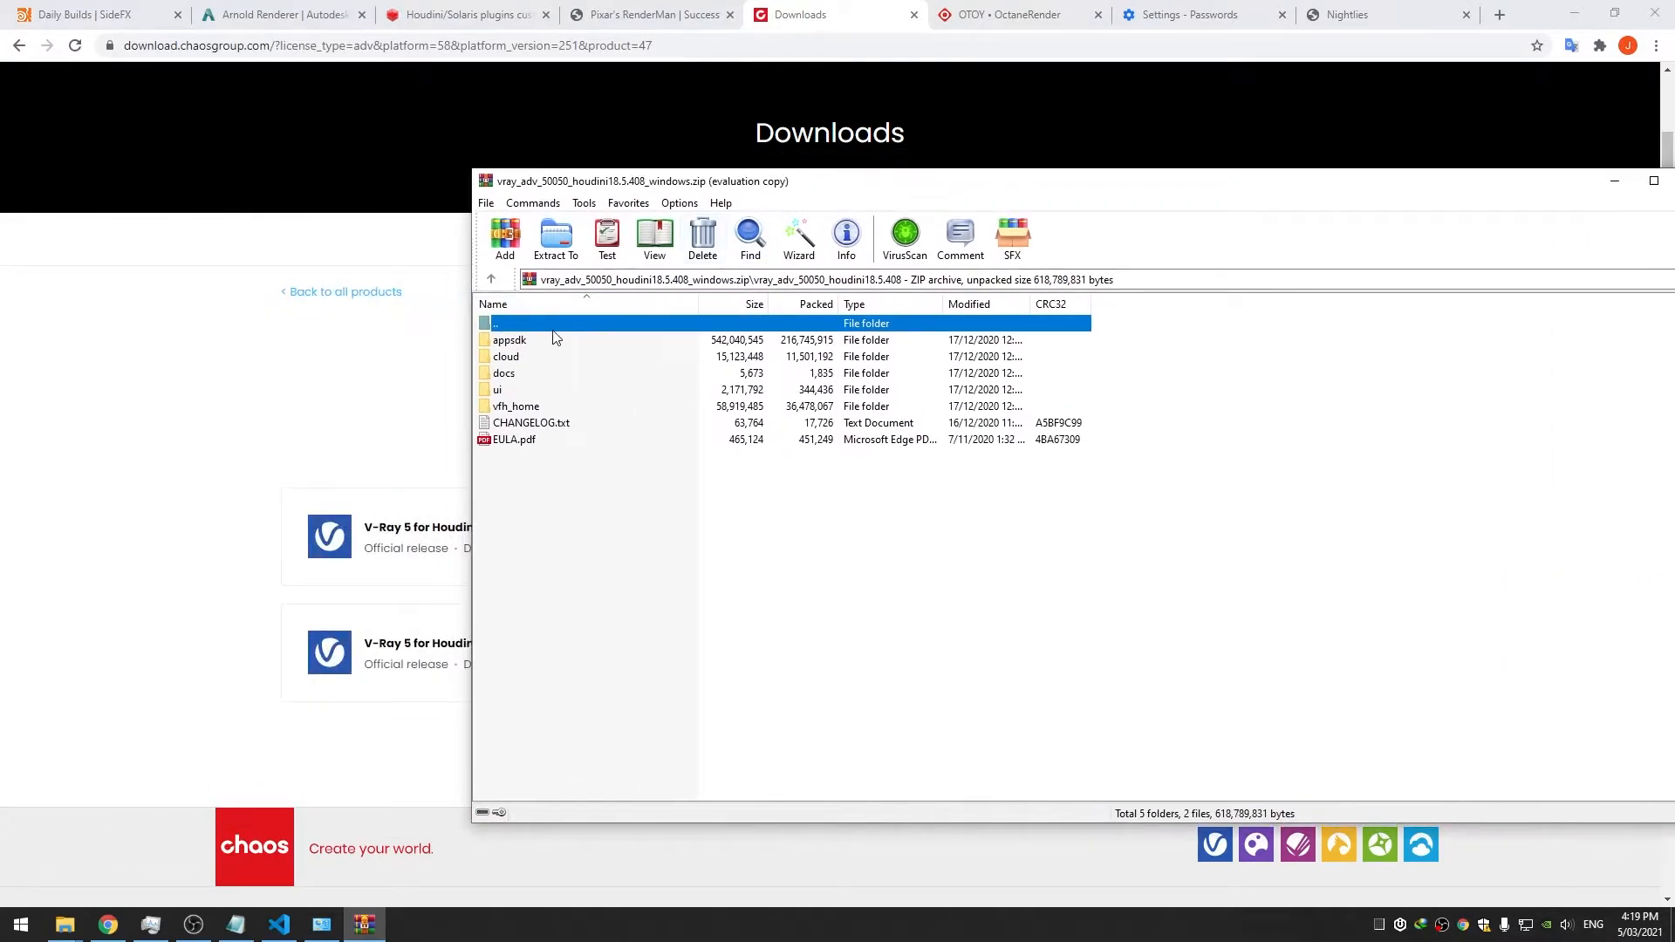
double_click(552, 326)
mouse_move(79, 934)
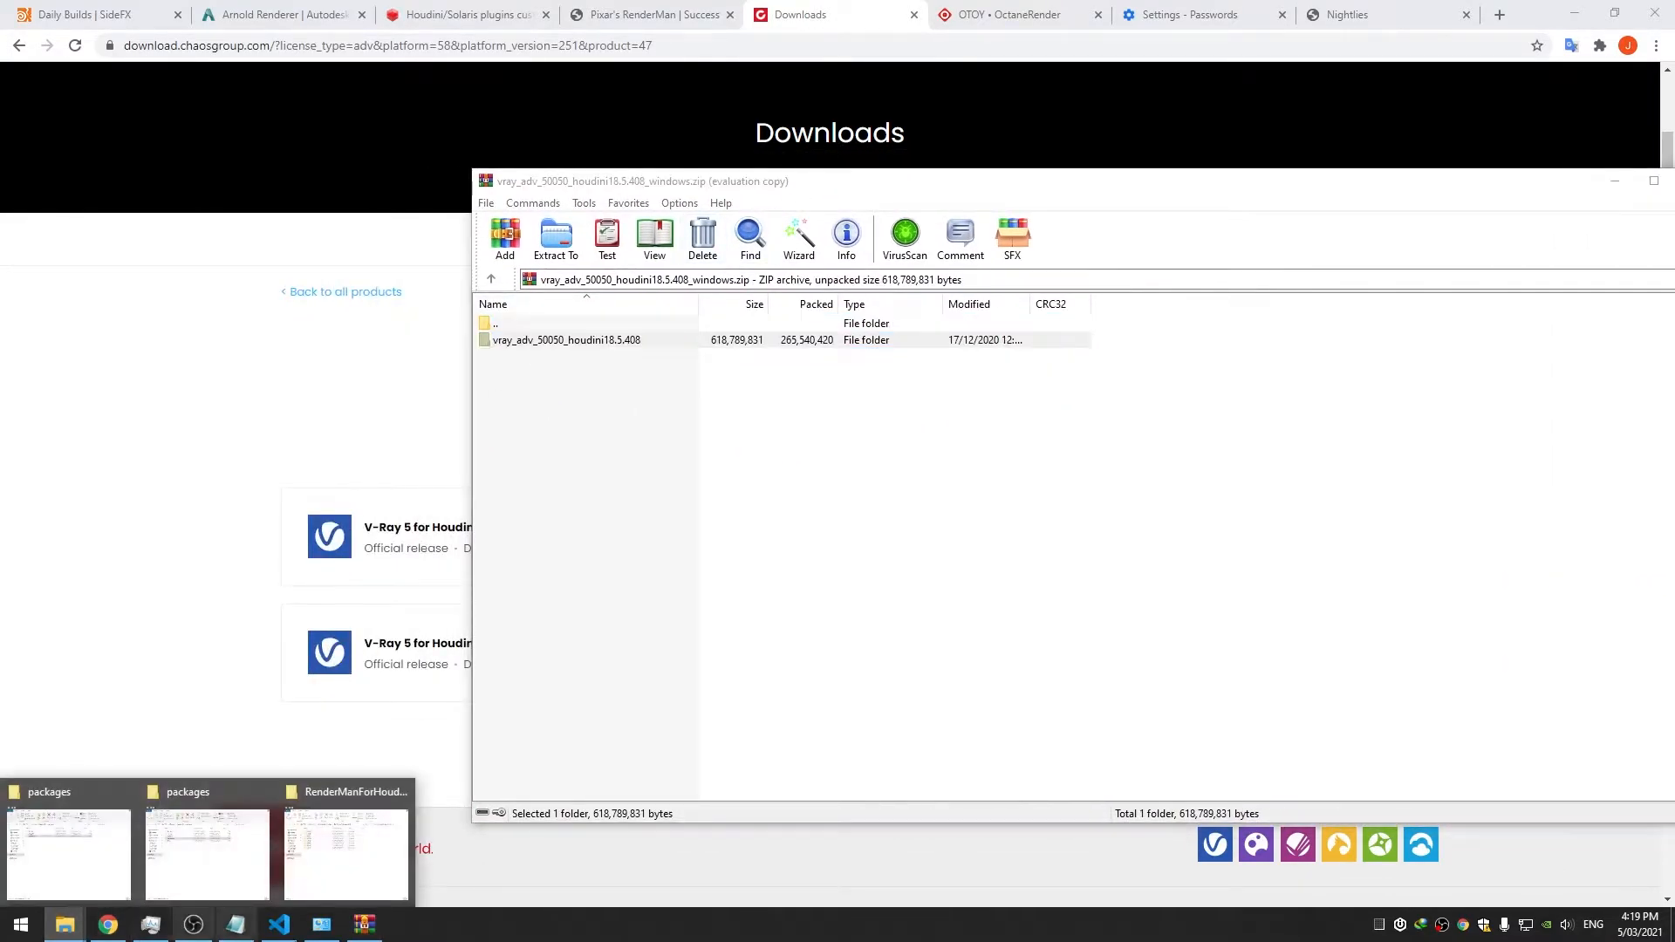
left_click(392, 837)
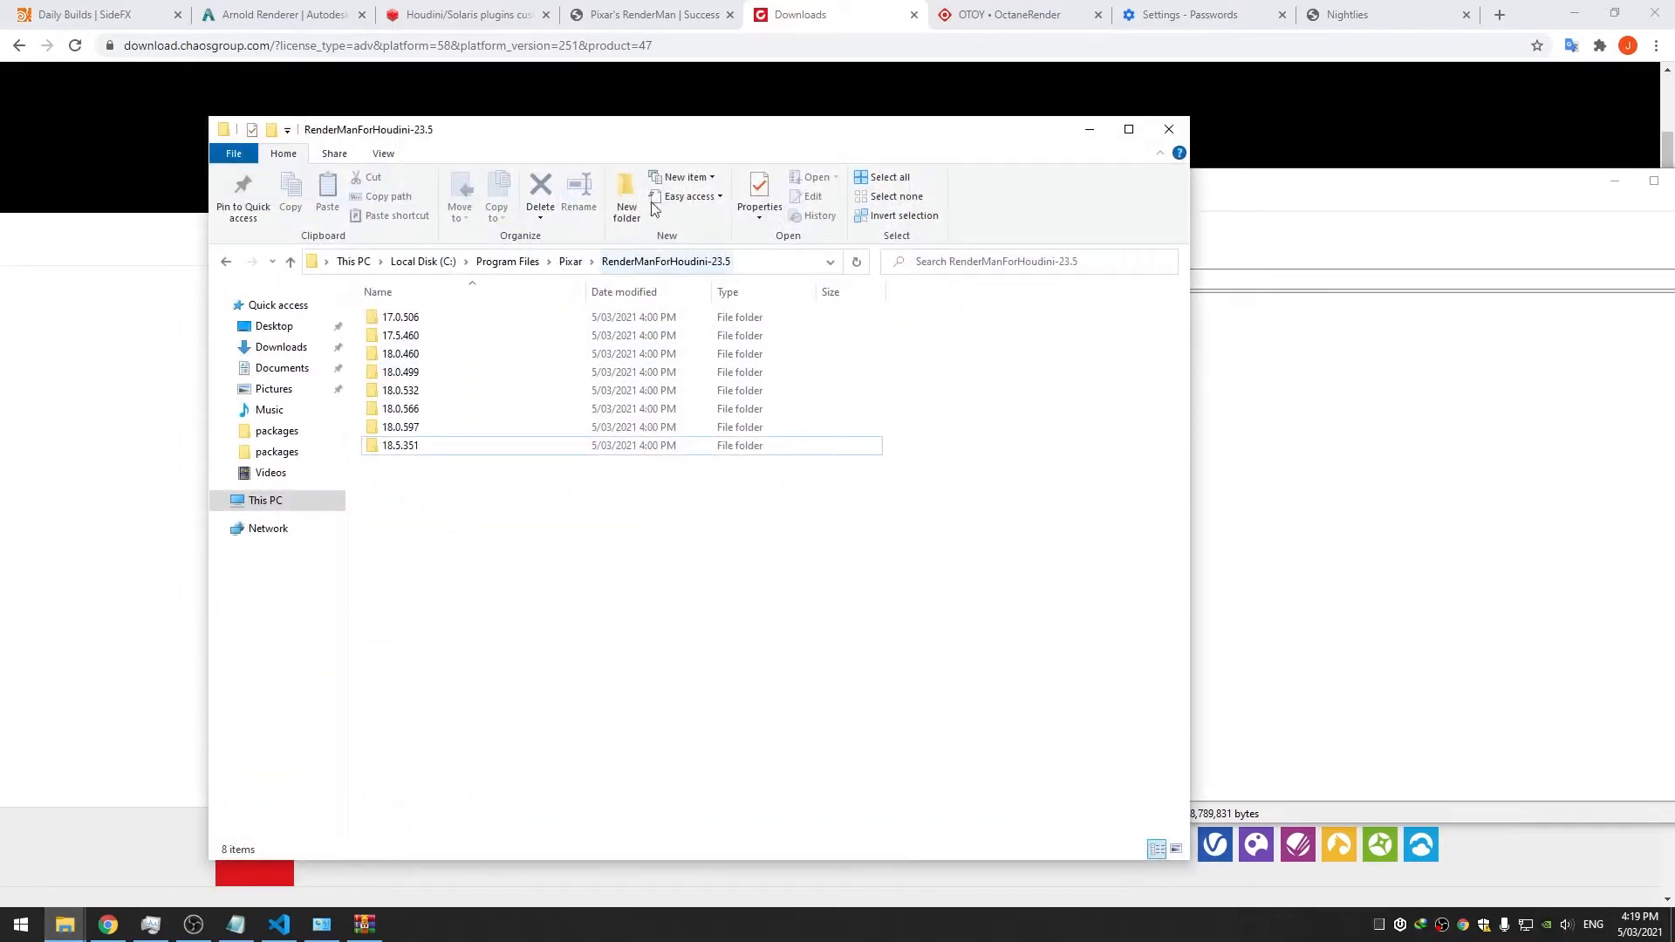
left_click_drag(680, 150, 786, 138)
Create a new empty VRay folder in C:\Custom\Plugins
left_click(397, 493)
double_click(572, 458)
double_click(536, 316)
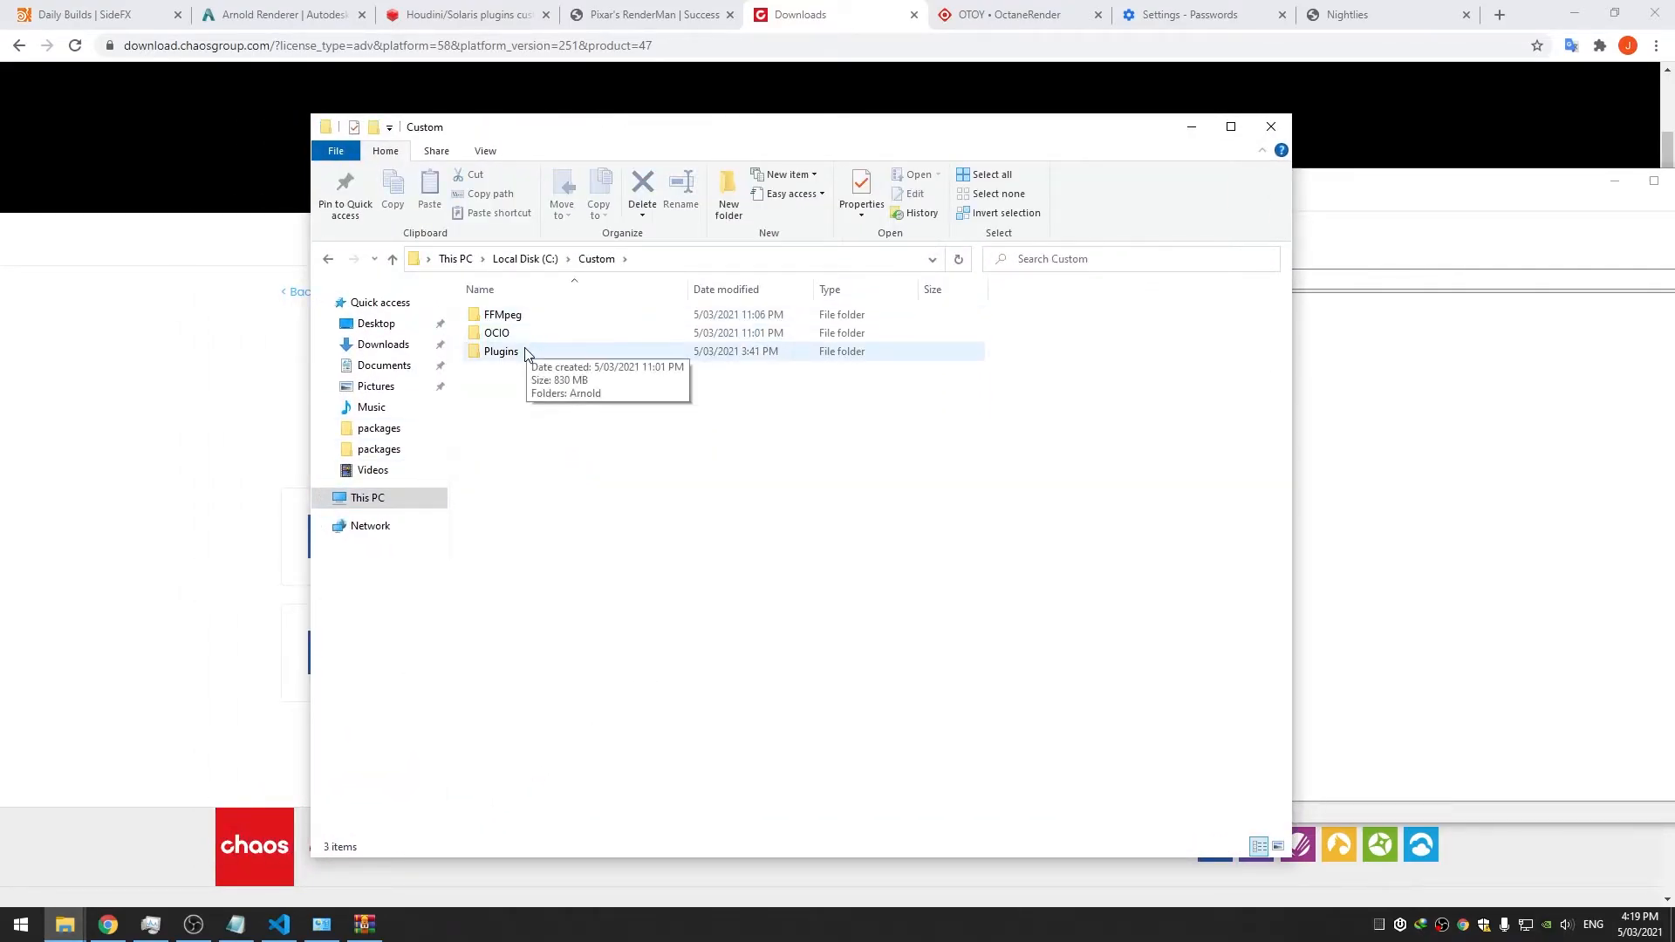
double_click(509, 351)
left_click(733, 214)
type("VRay")
key("Return")
key("Return")
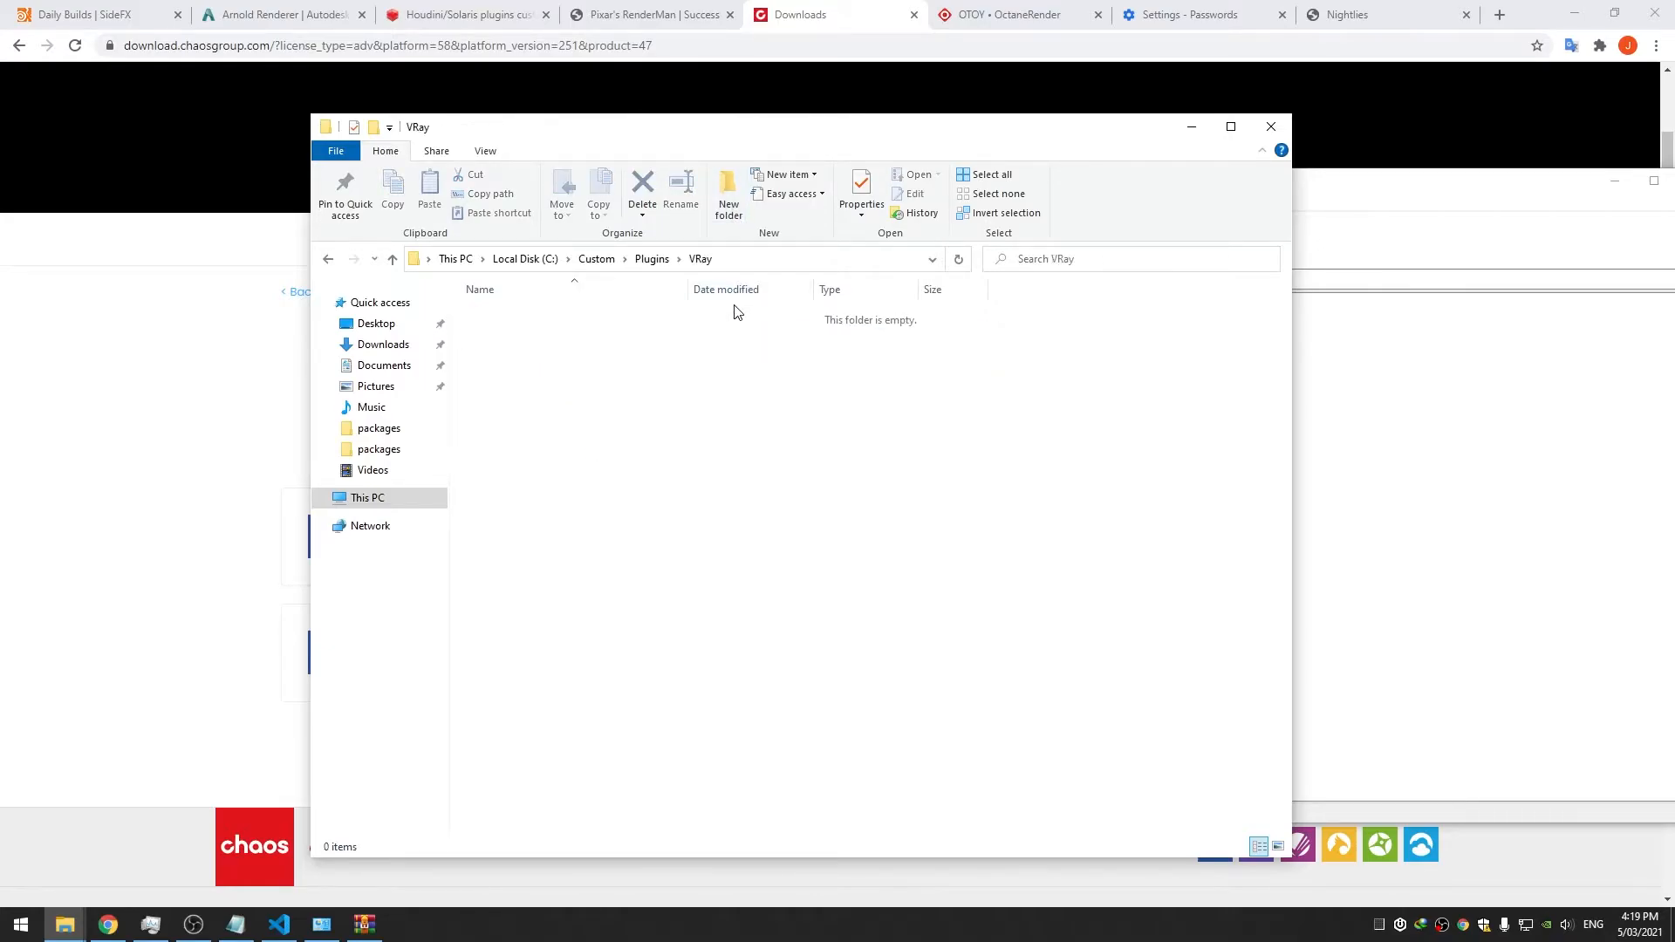
Extract all entries from the archive's top folder into the VRay folder
key("alt+Tab")
double_click(727, 346)
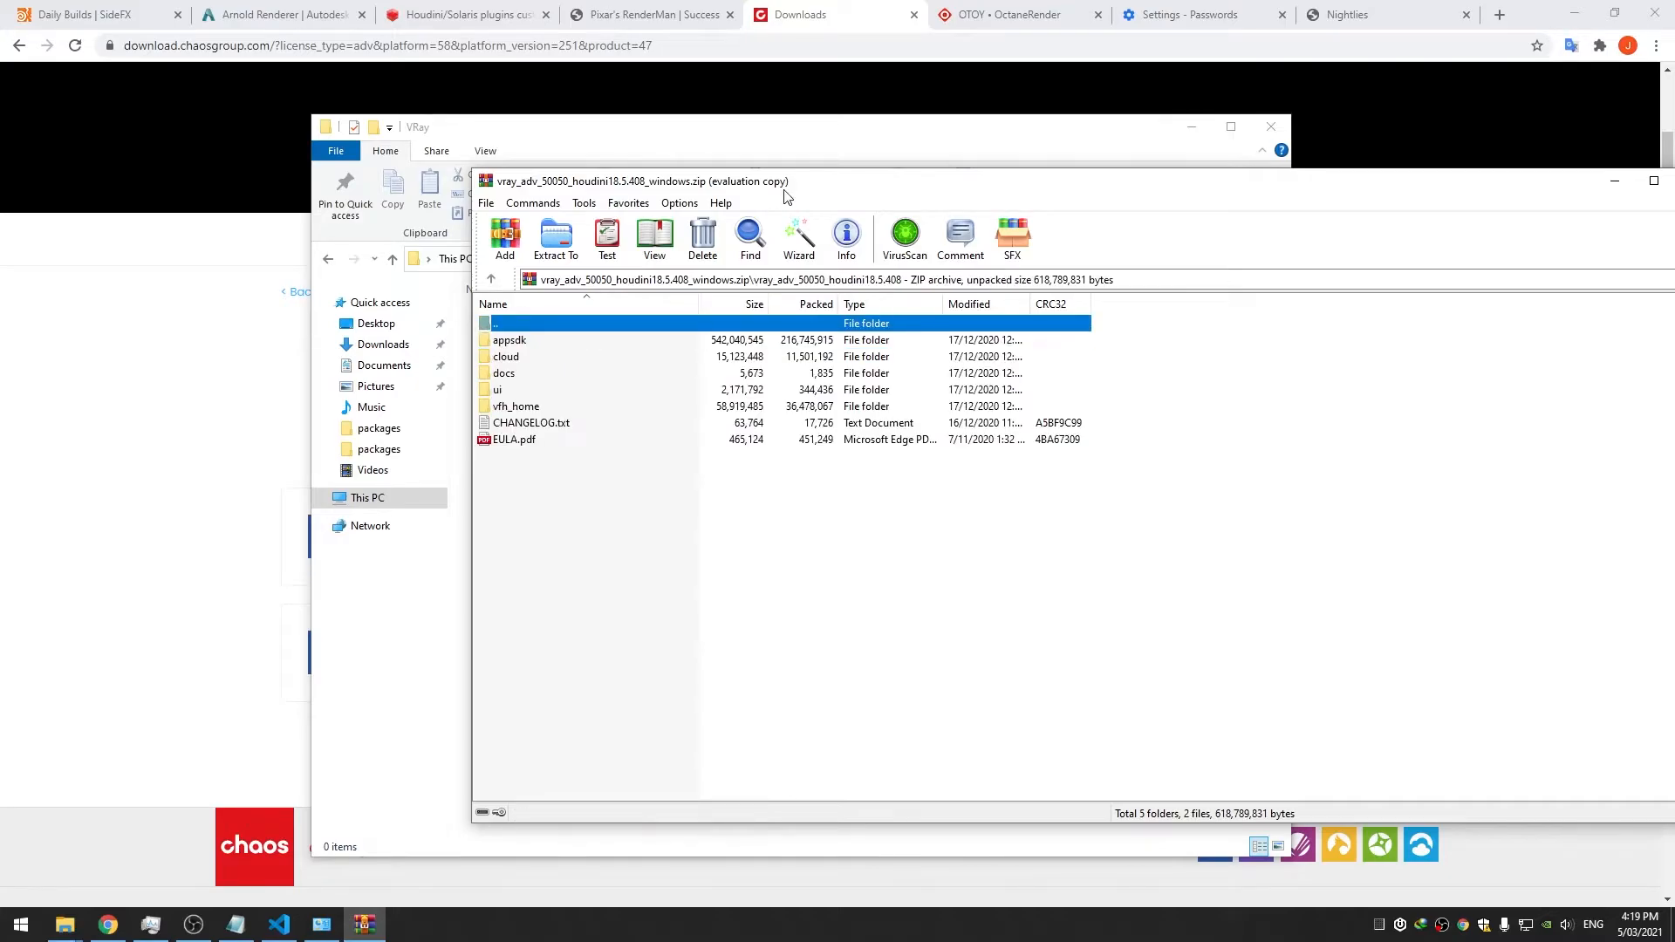
left_click_drag(784, 190, 1053, 178)
left_click_drag(912, 456, 634, 421)
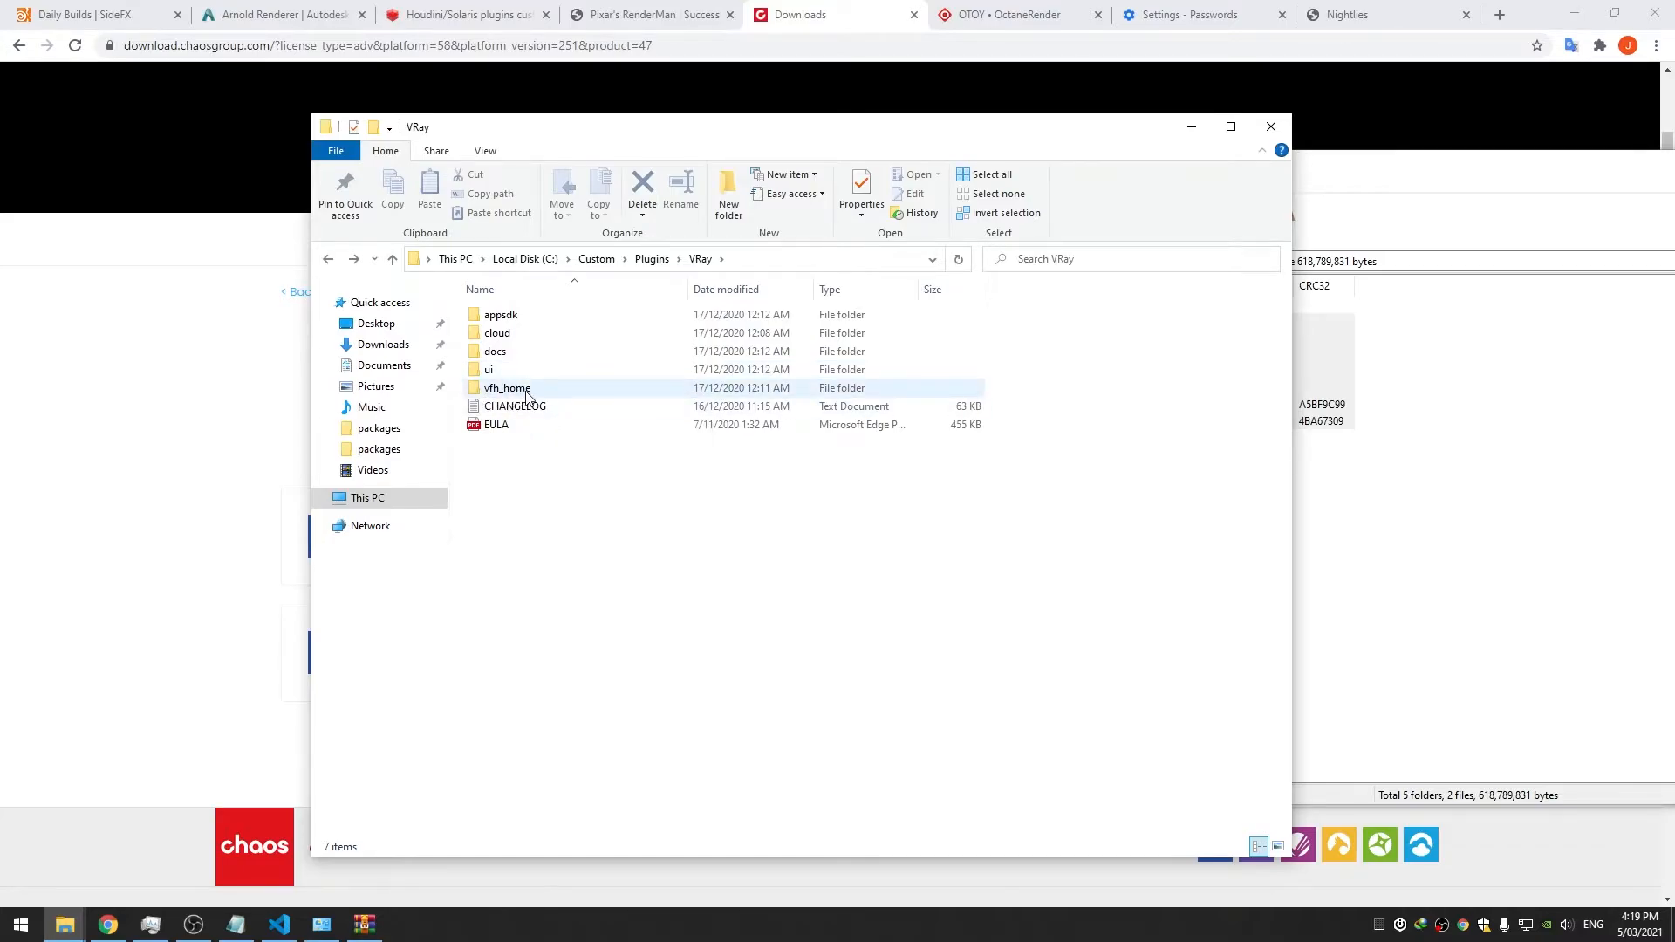
Check the vray_for_houdini package file in the extracted docs\packages folder
double_click(506, 352)
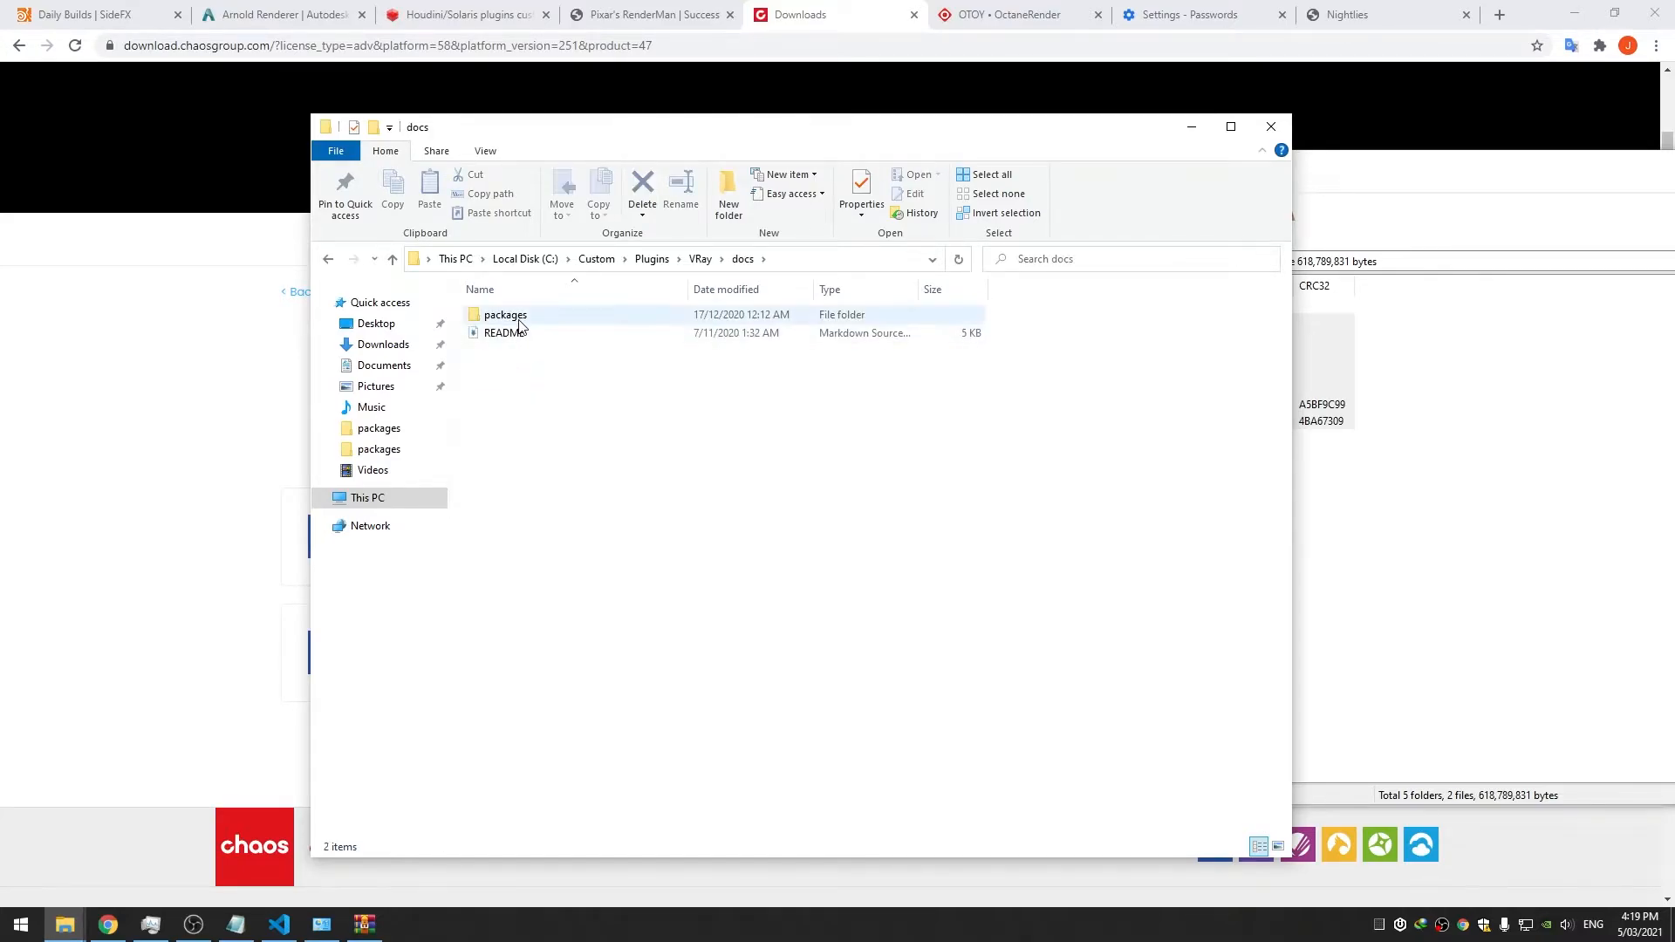
double_click(515, 316)
left_click(520, 323)
left_click(554, 366)
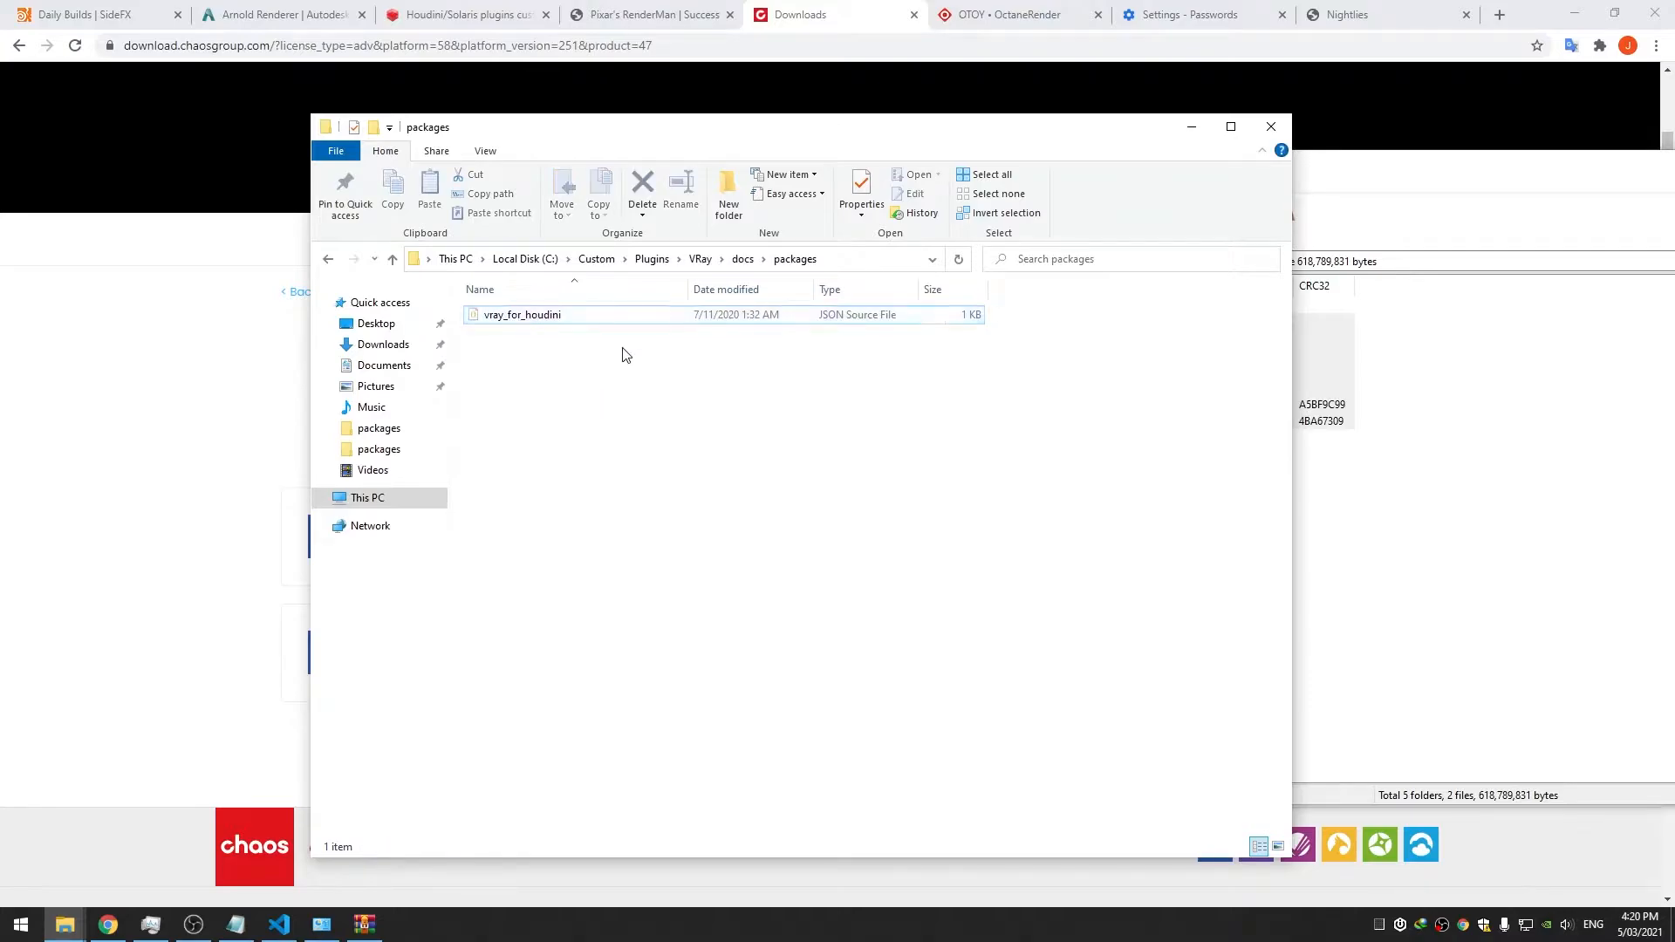
left_click(652, 259)
left_click(575, 436)
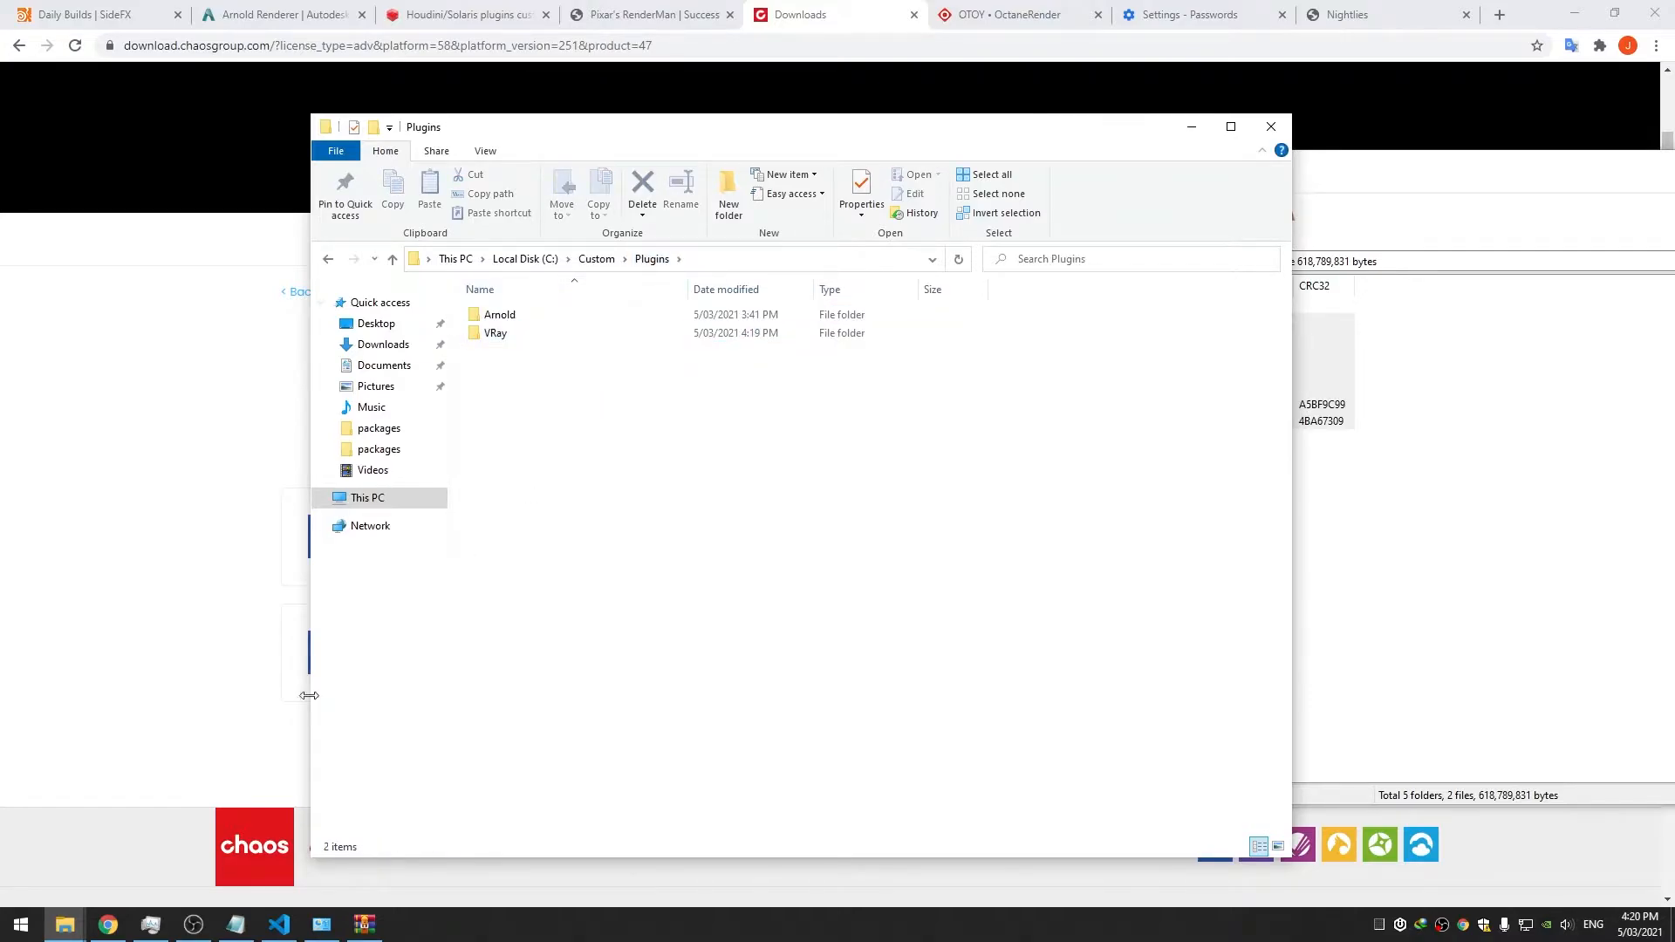
Duplicate the Renderman package file in the houdini18.5 packages folder
mouse_move(64, 924)
left_click(91, 860)
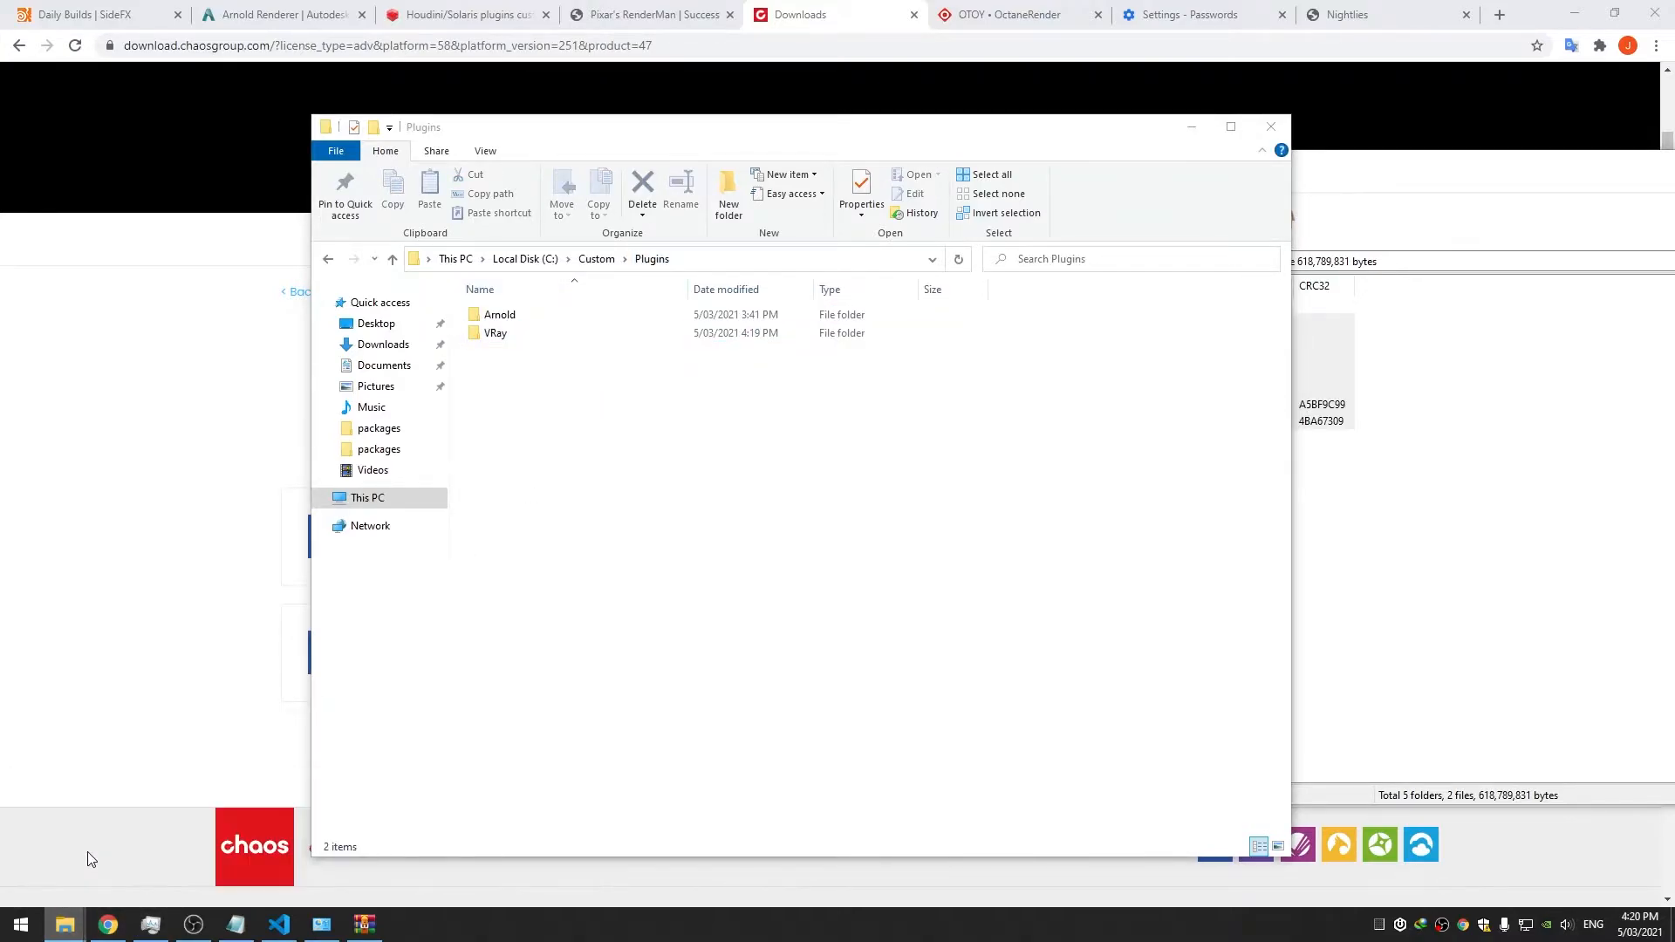
left_click(617, 473)
left_click_drag(617, 397, 603, 339)
key("ctrl+c")
key("ctrl+v")
Rename the Renderman copy to VRay.json and open it in Visual Studio Code
right_click(563, 345)
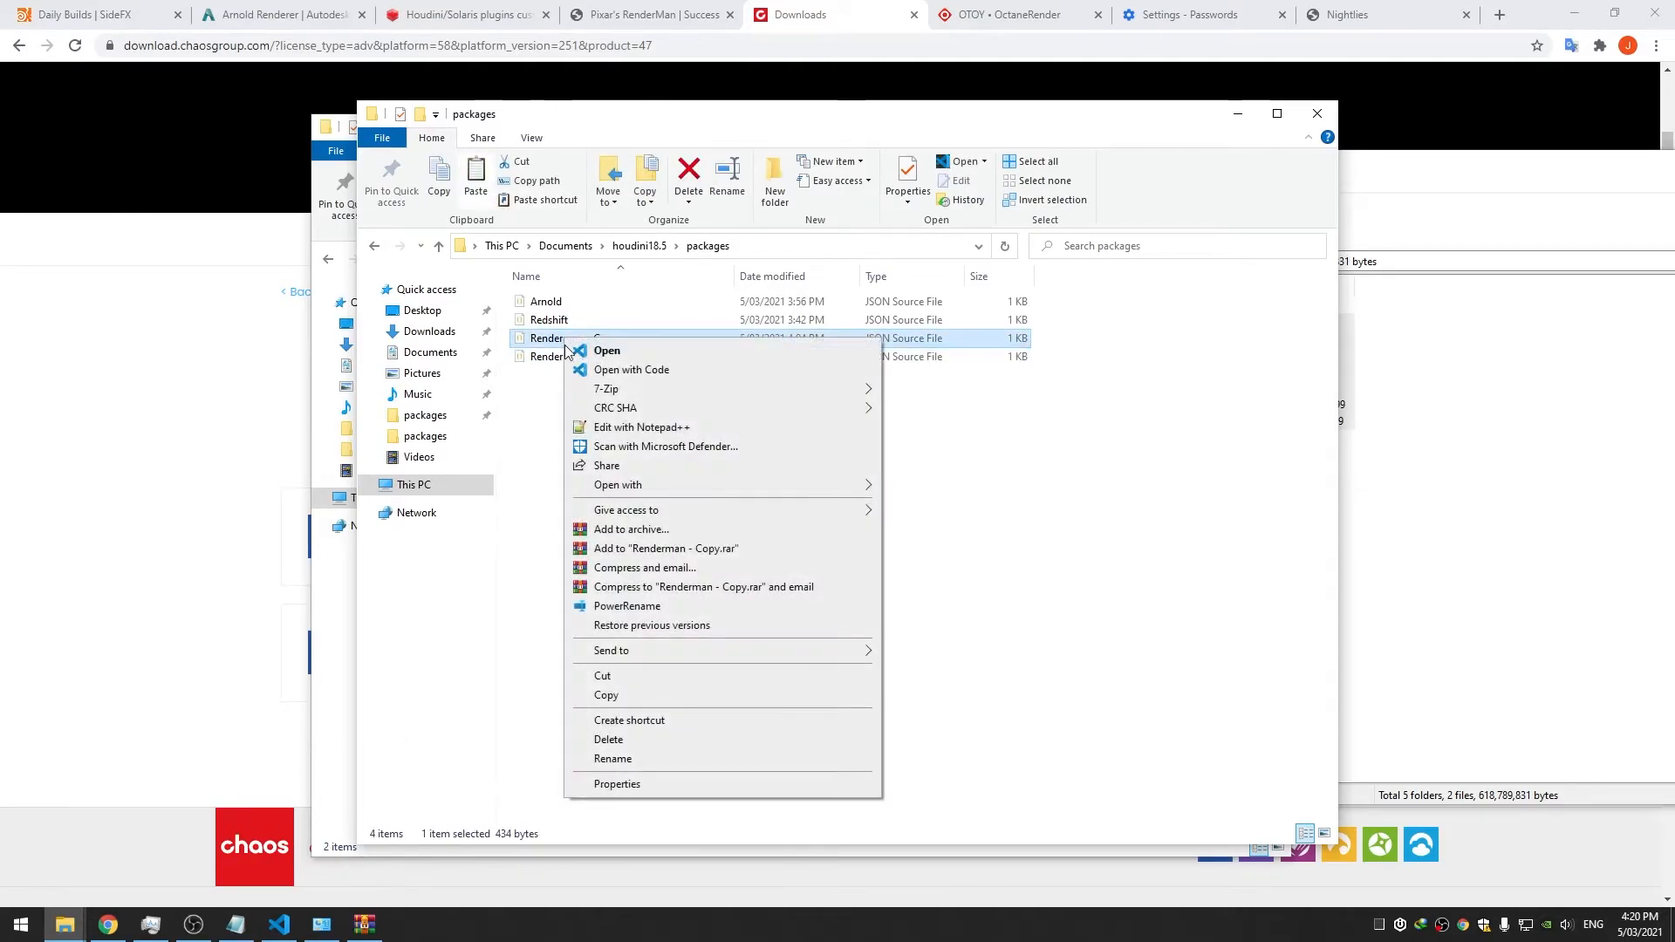
left_click(649, 763)
type("VR")
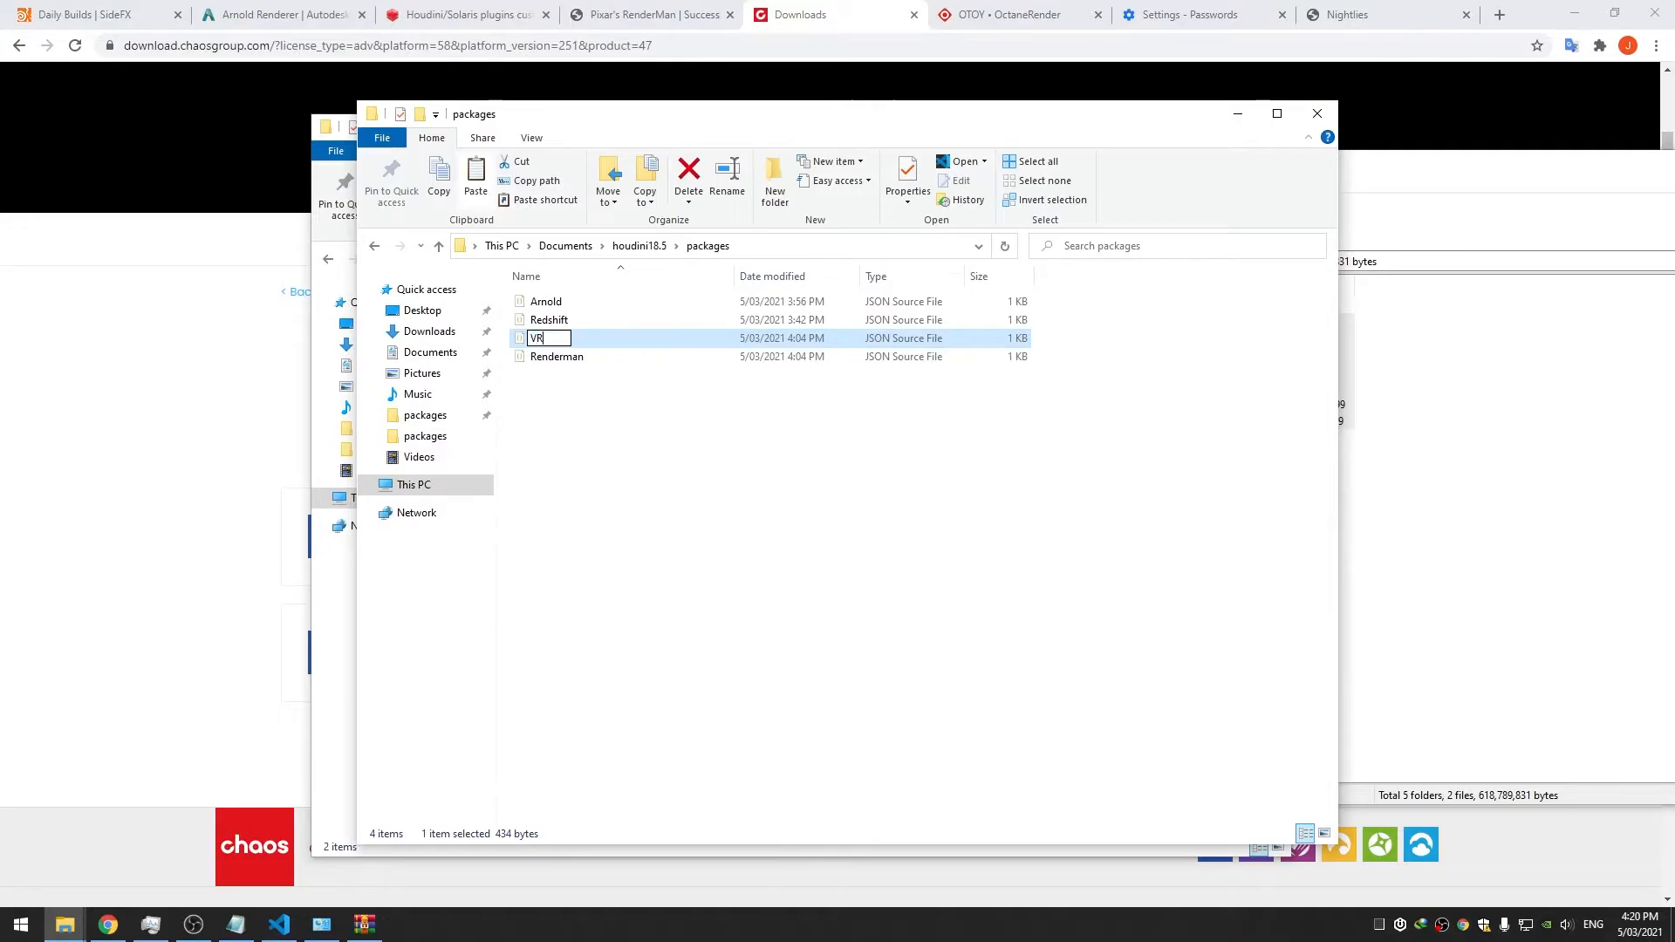
type("ay")
key("Return")
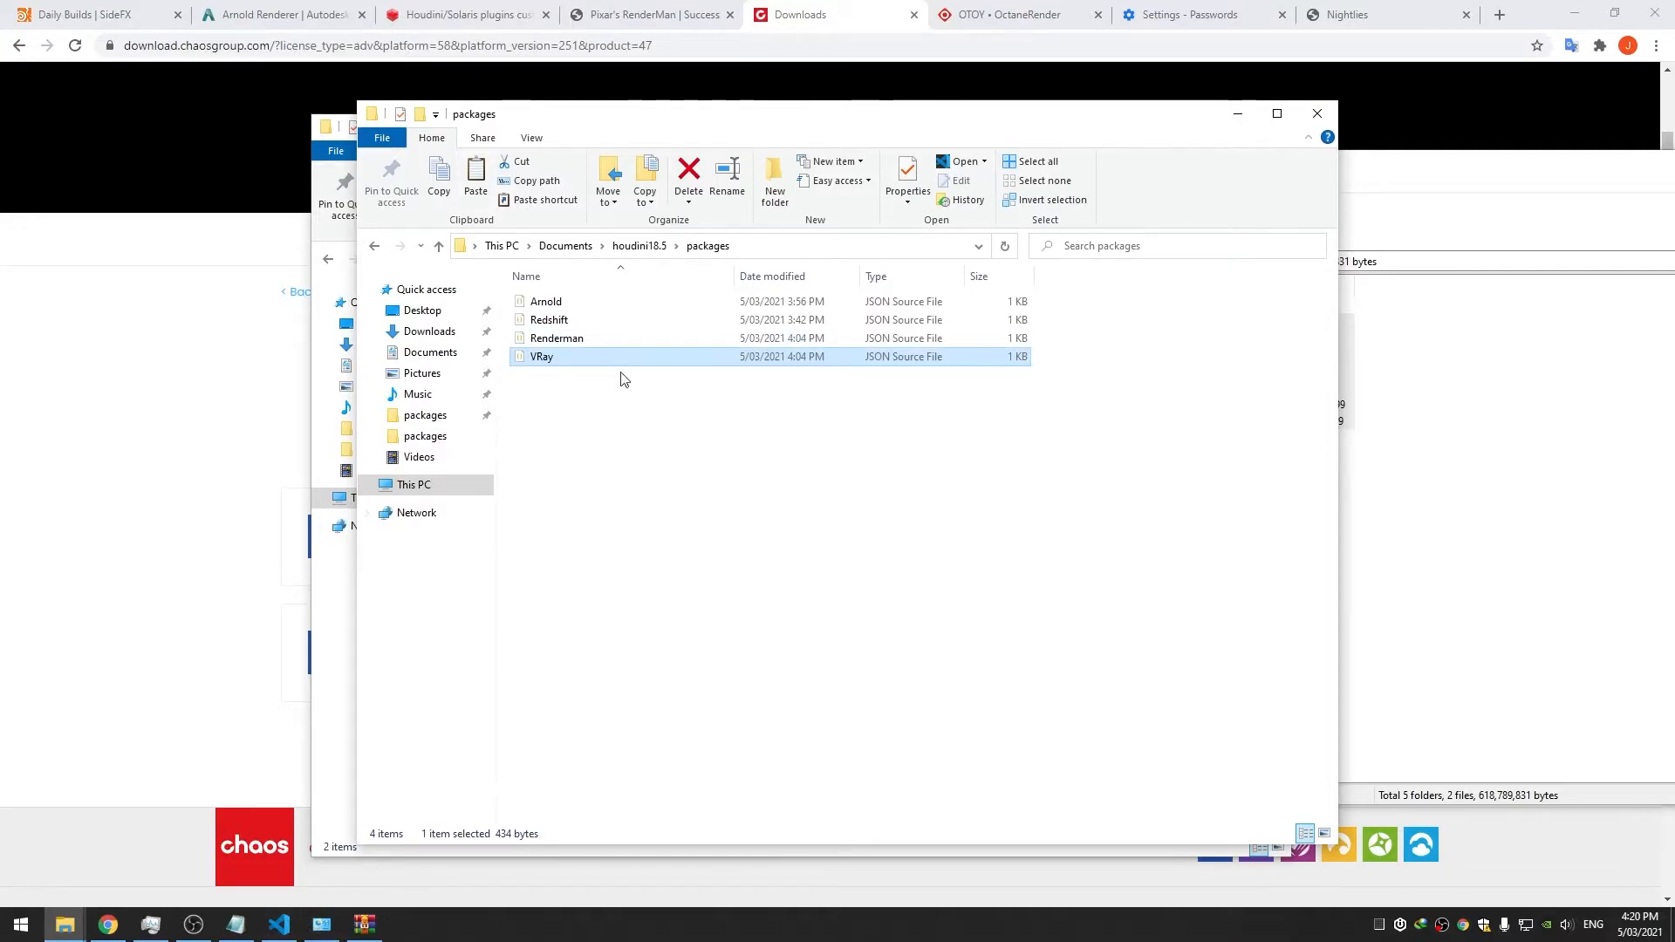
right_click(595, 368)
left_click(636, 373)
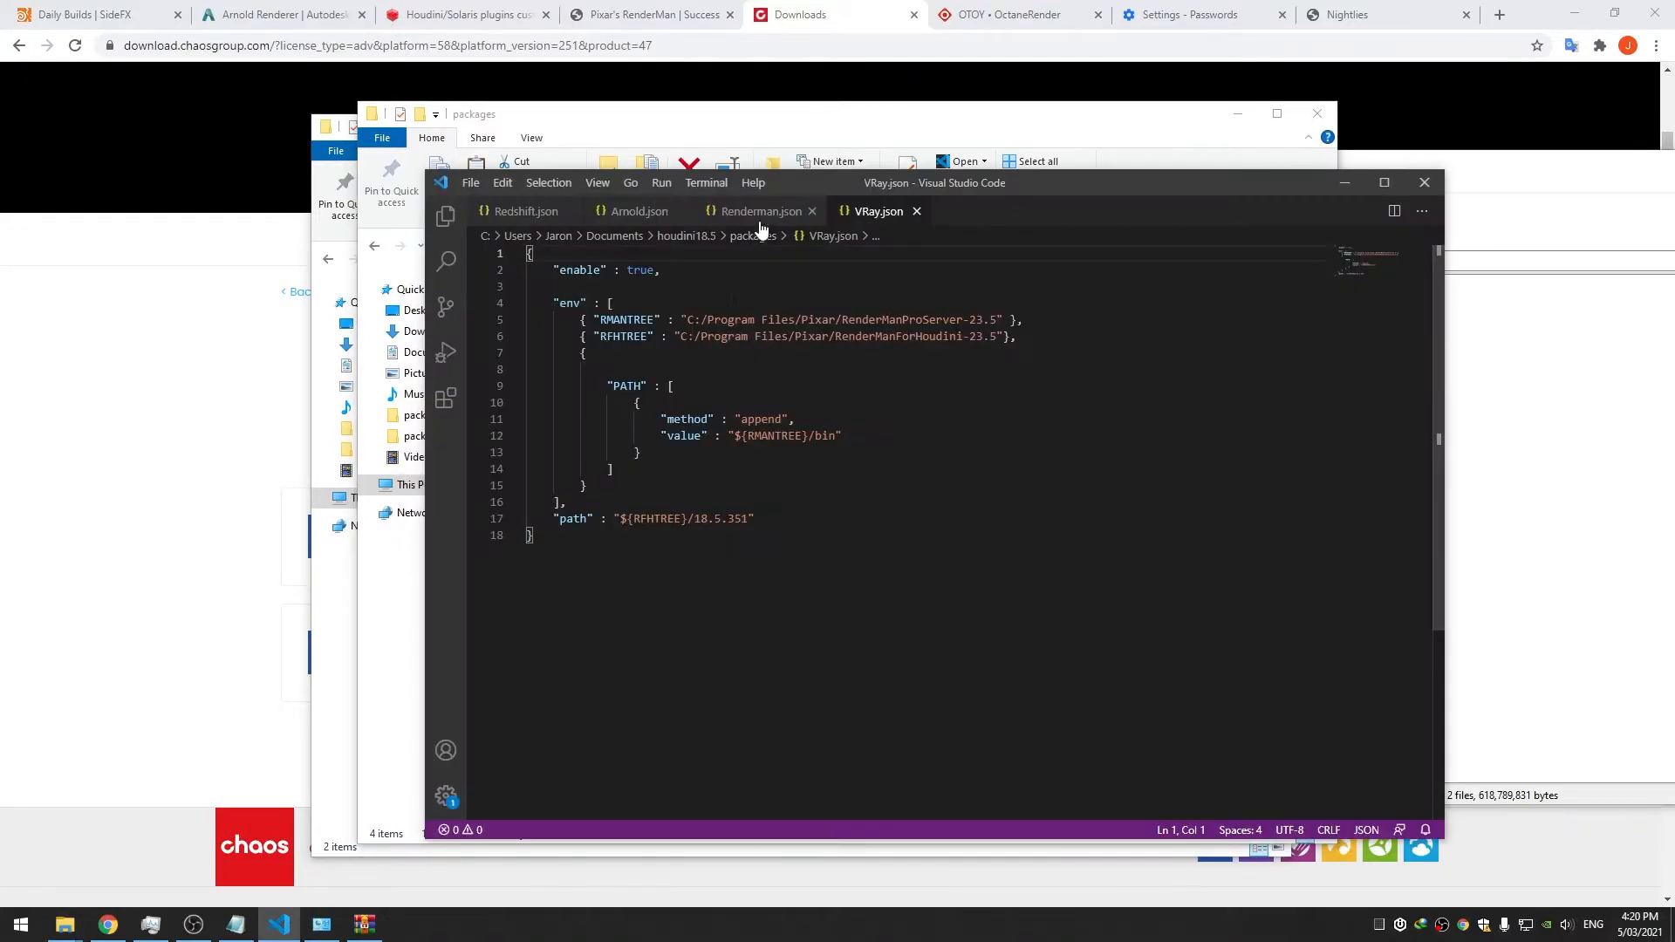
Set Renderman.json's enable to false and save, then move to VRay.json's env list
double_click(640, 271)
type("false")
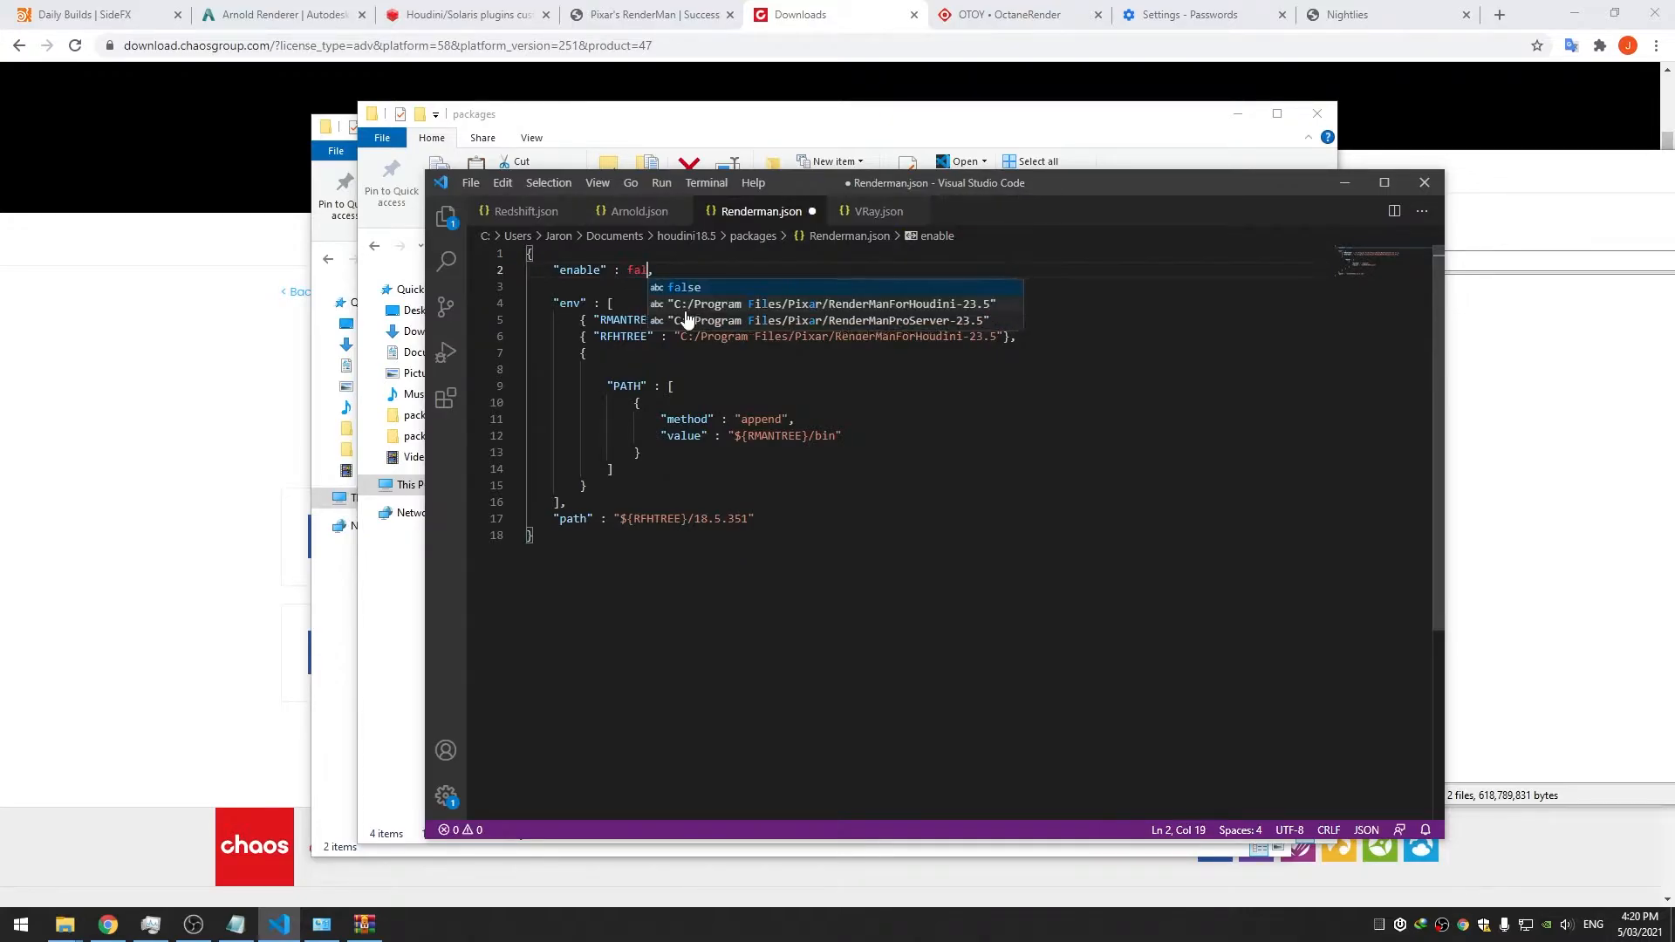
key("ctrl+s")
left_click(878, 213)
double_click(641, 270)
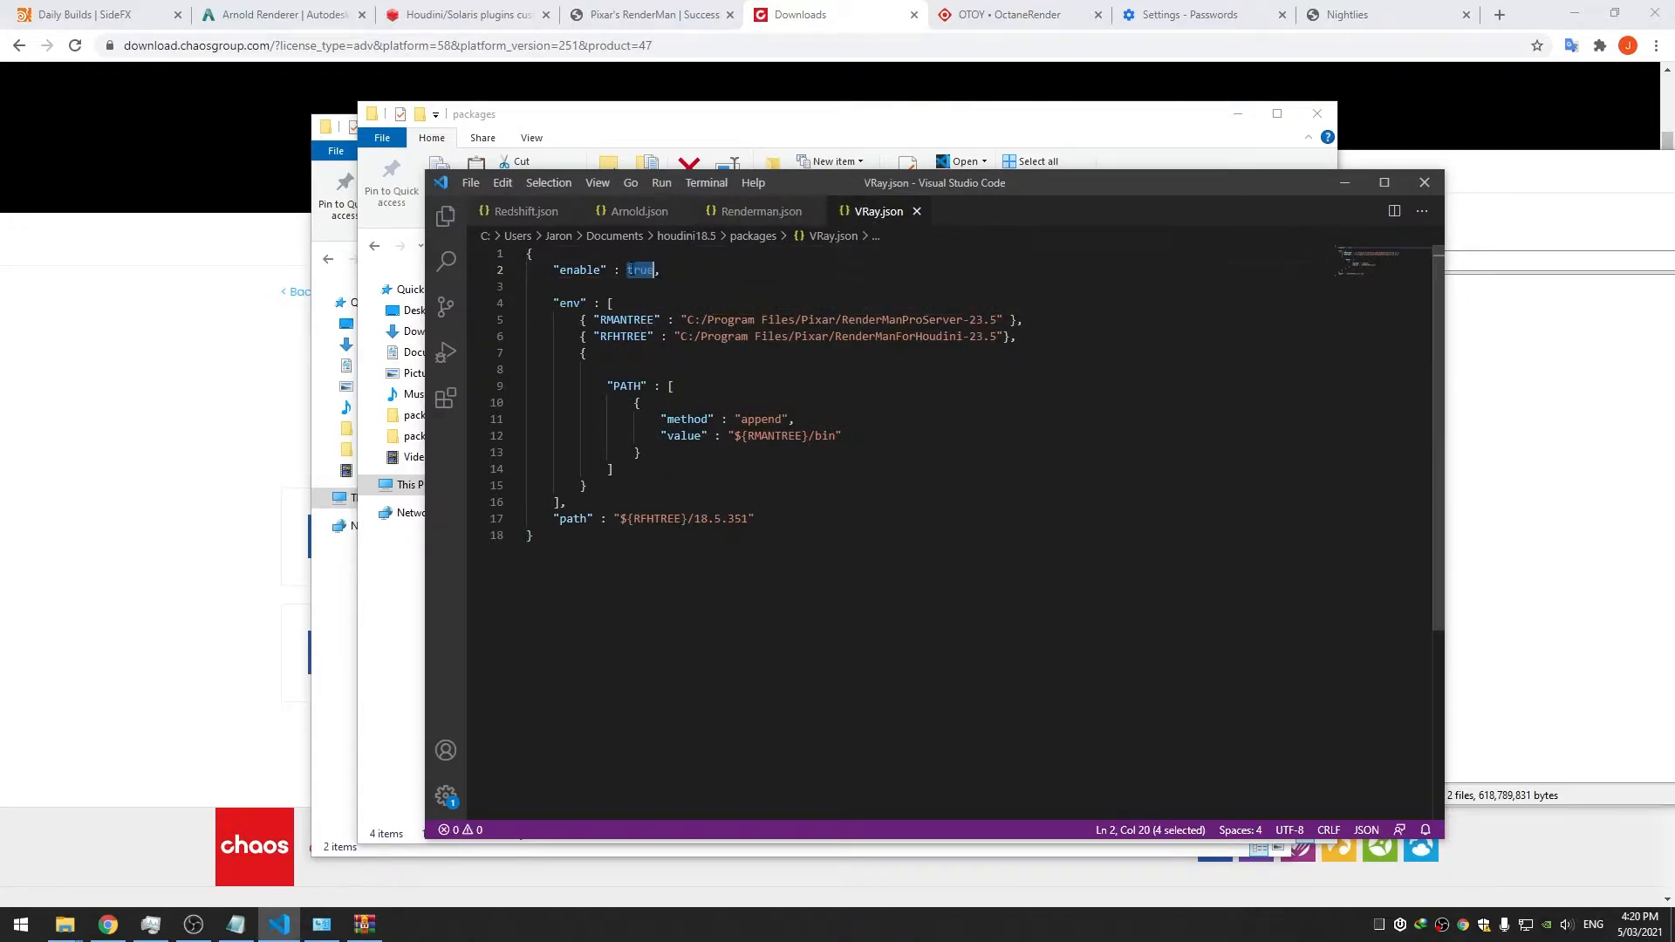
left_click(995, 305)
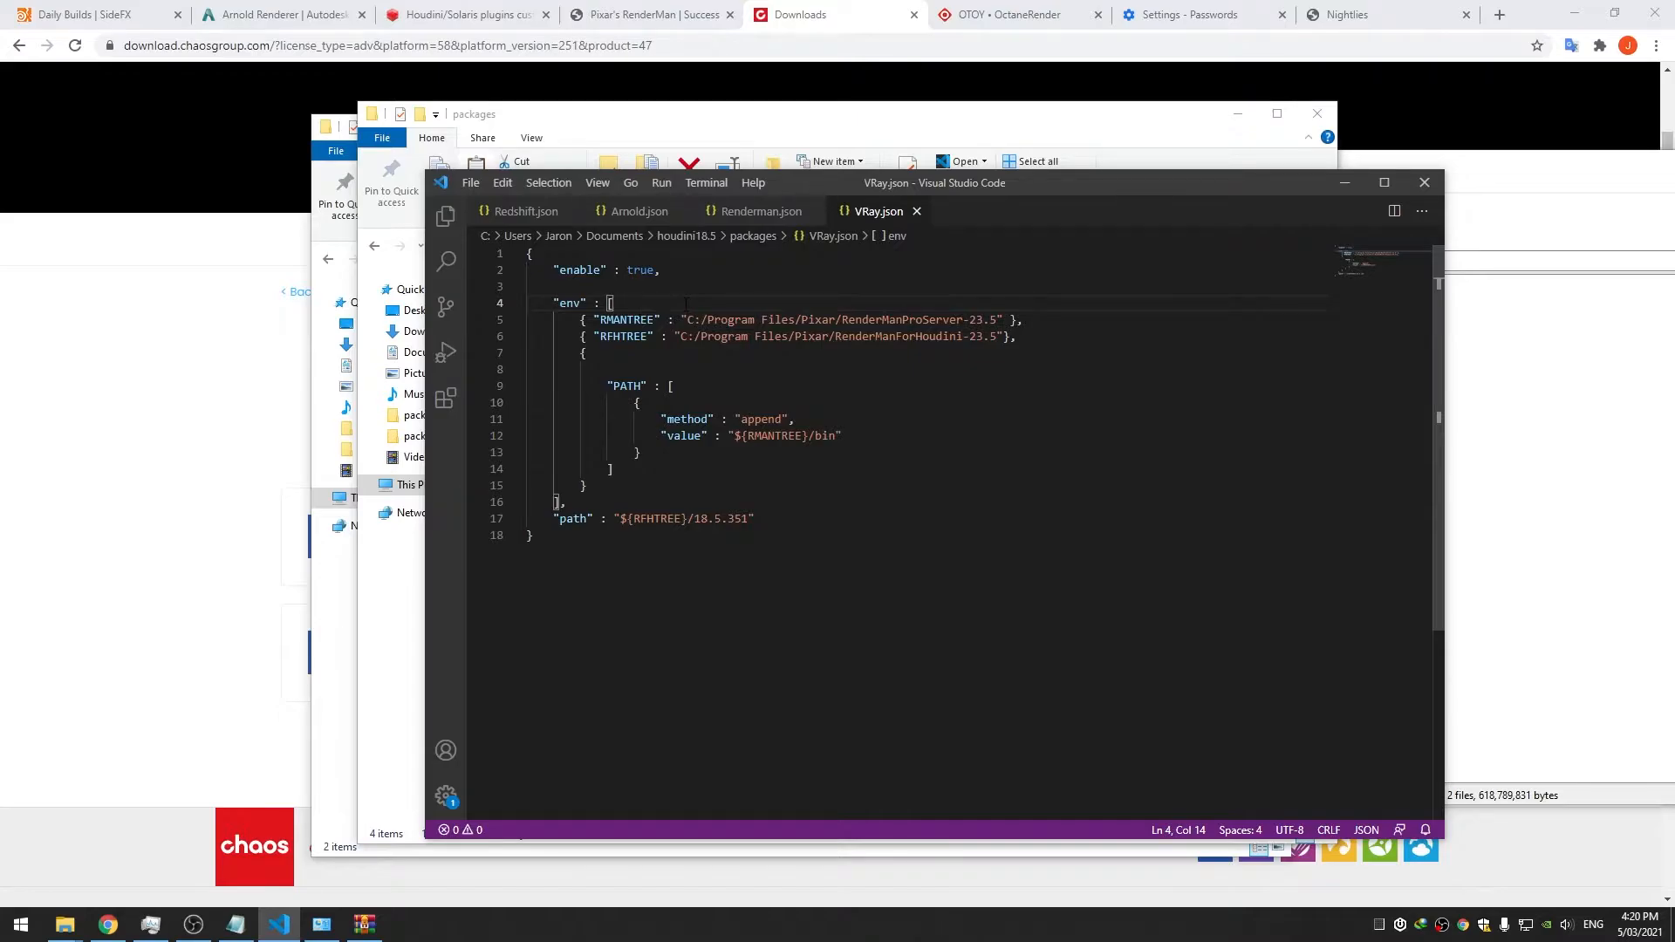
Add an empty INSTALL_ROOT entry at the top of VRay.json's env list and save
key("Return")
key("Return")
key("Up")
key("Return")
type("{")
type(" \"INSTALL")
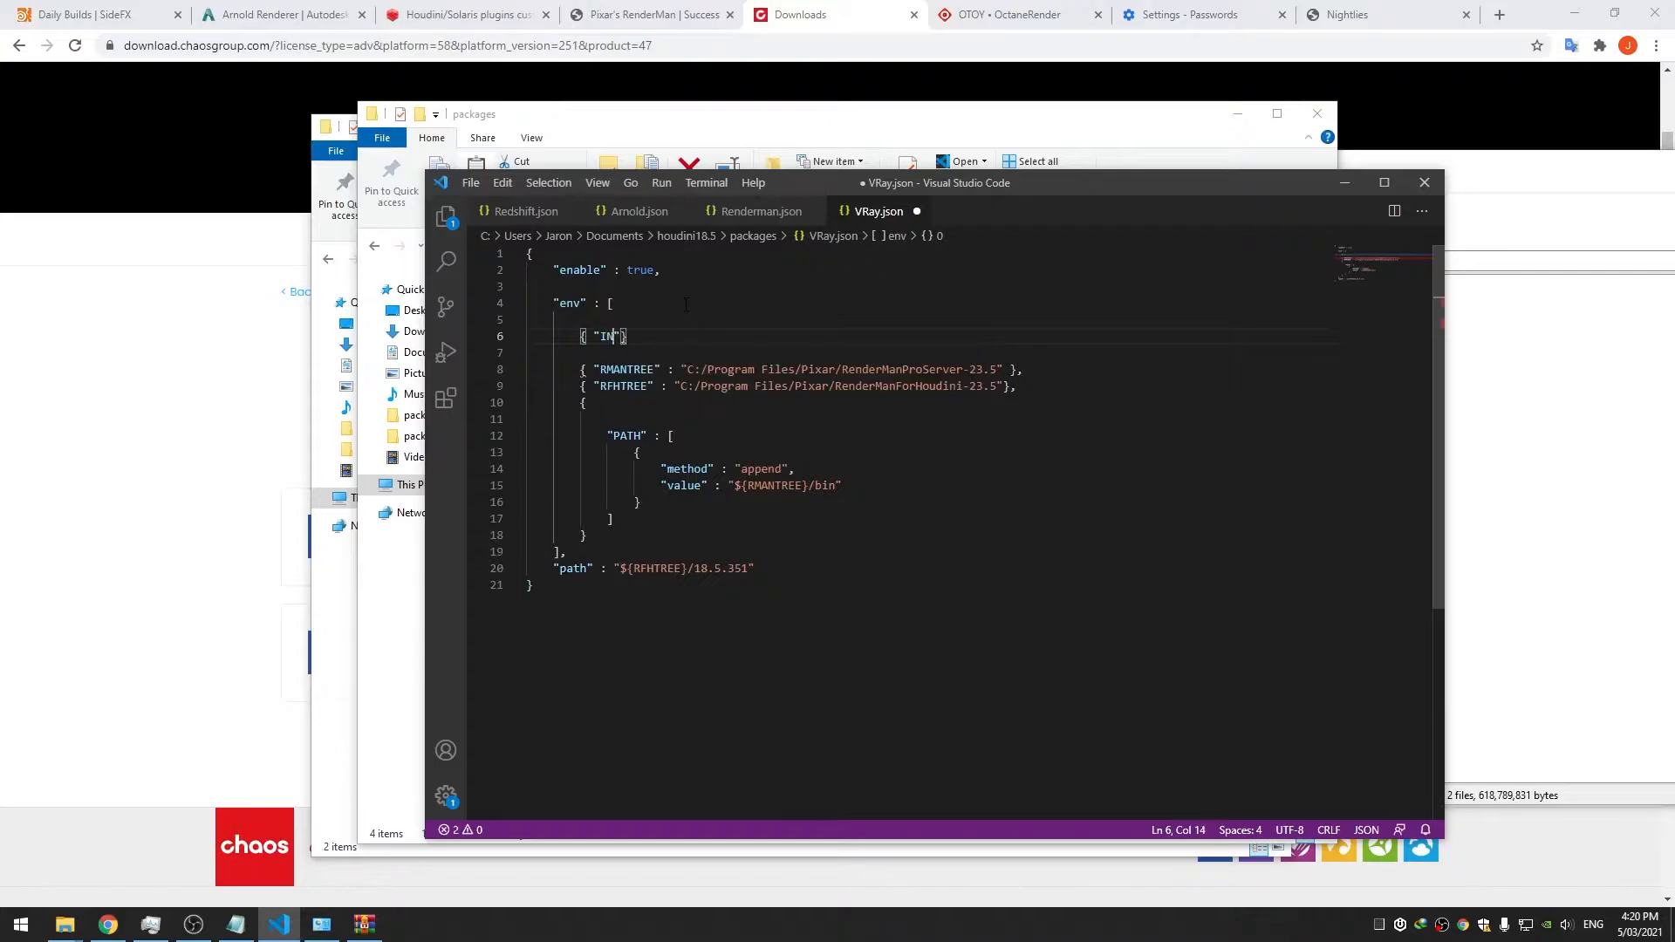
type("_ROOT\" : \"")
key("ctrl+s")
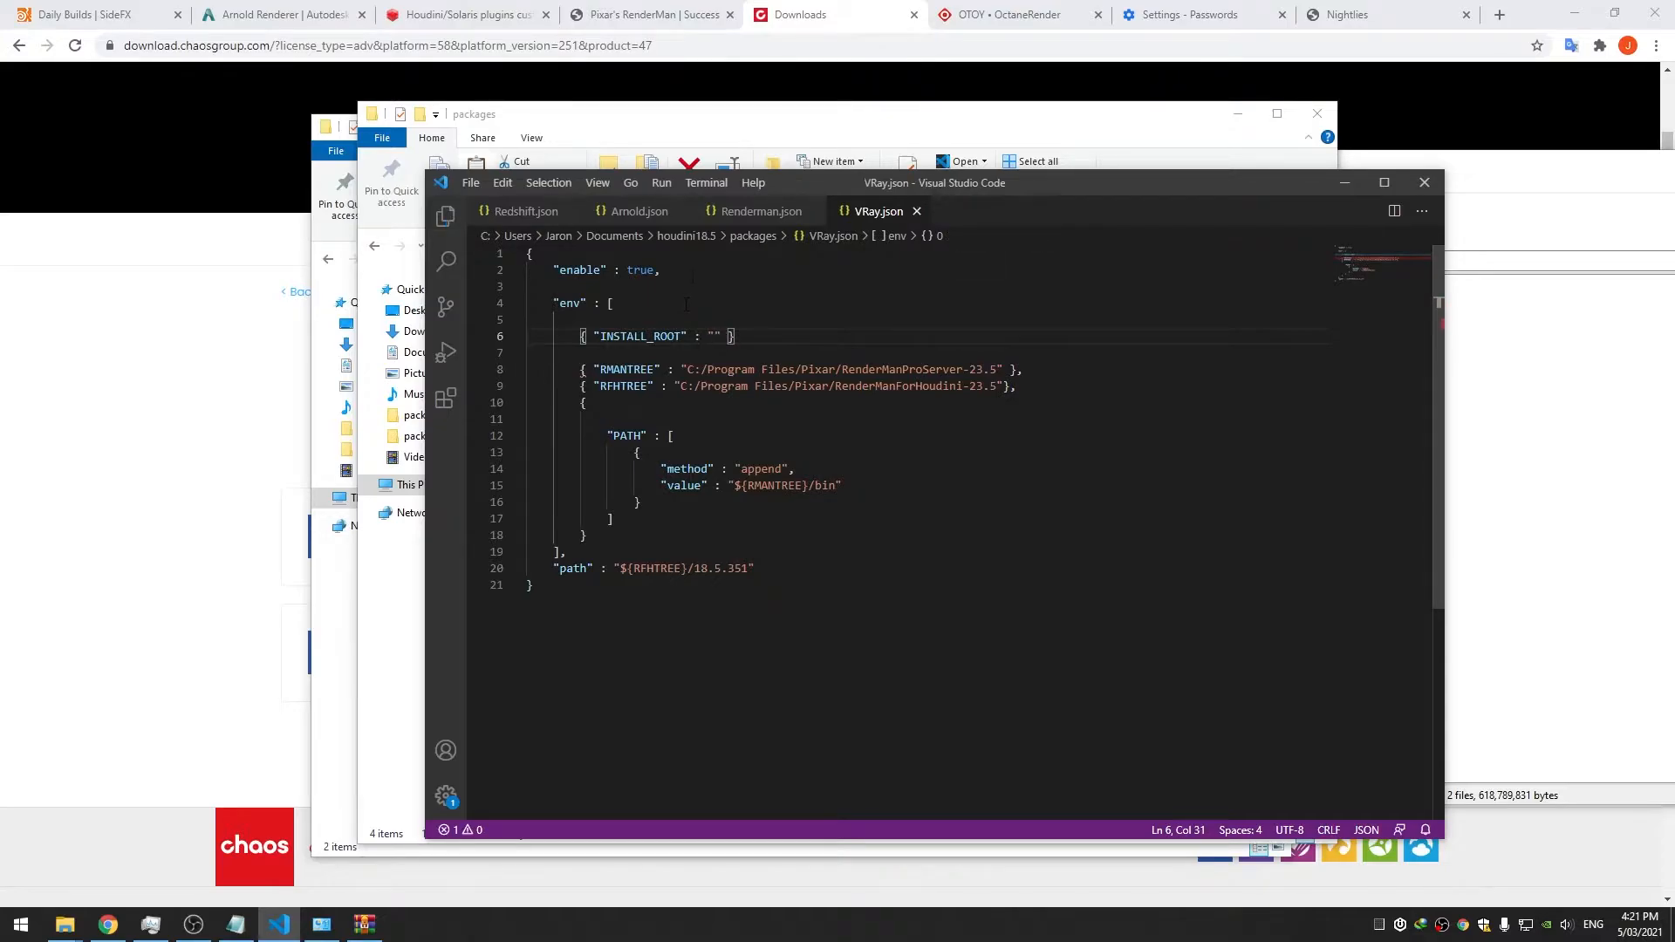
Paste the C:\Custom\Plugins\VRay folder path as the INSTALL_ROOT value
left_click(666, 142)
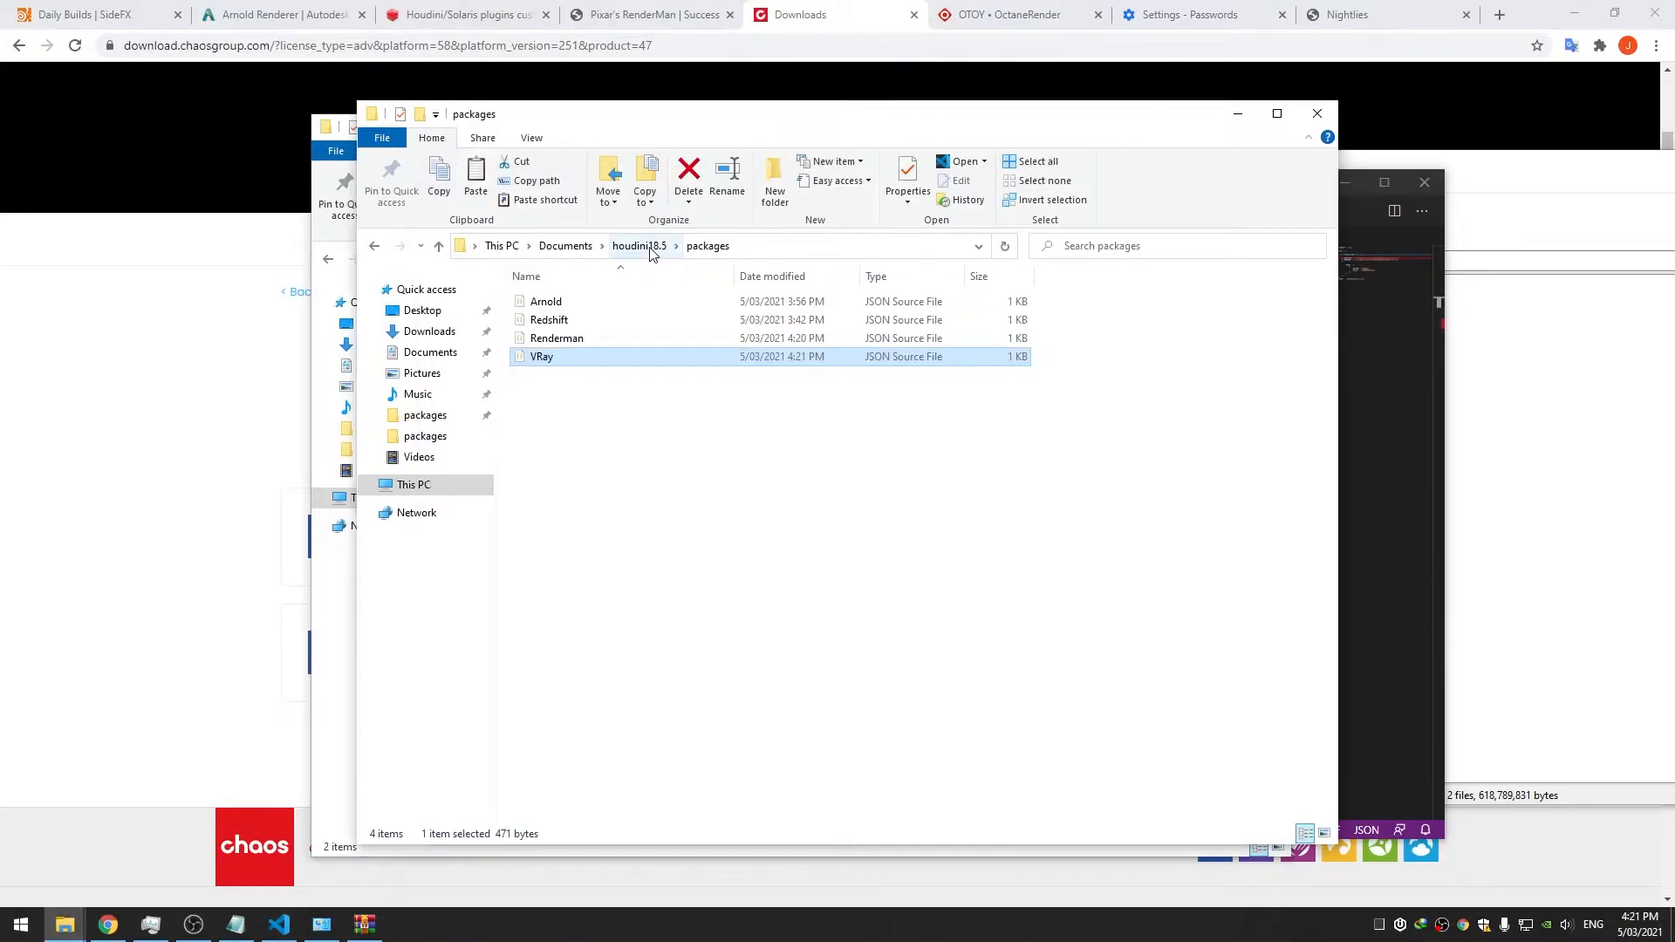
left_click(327, 611)
double_click(608, 339)
left_click(746, 259)
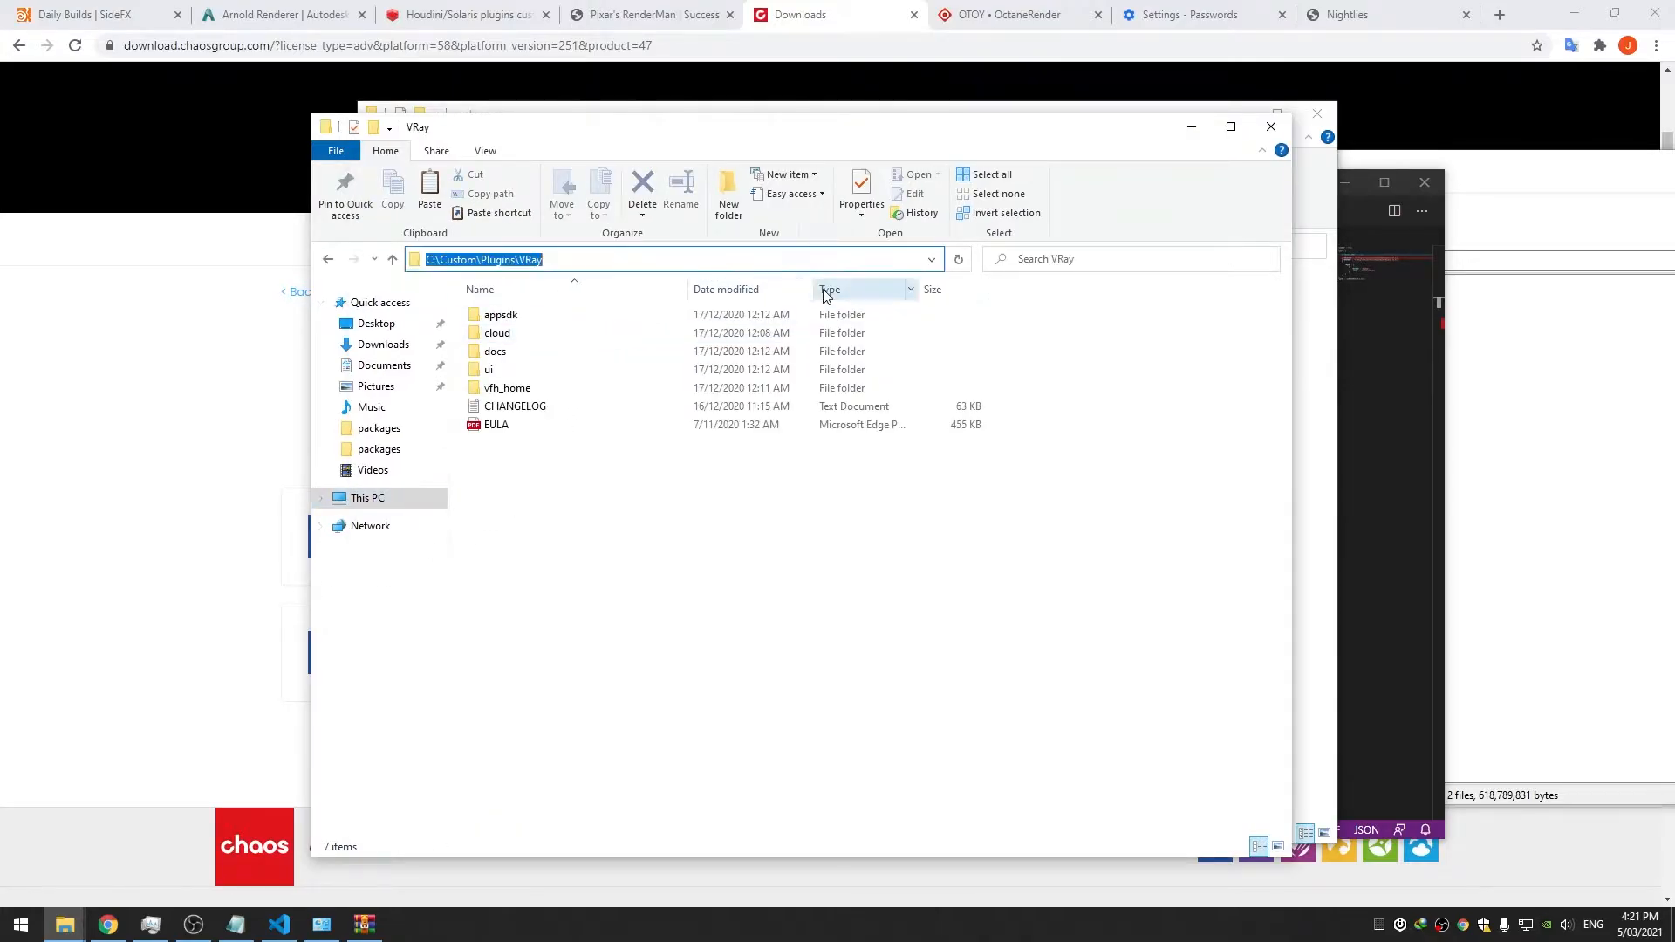
left_click(1341, 399)
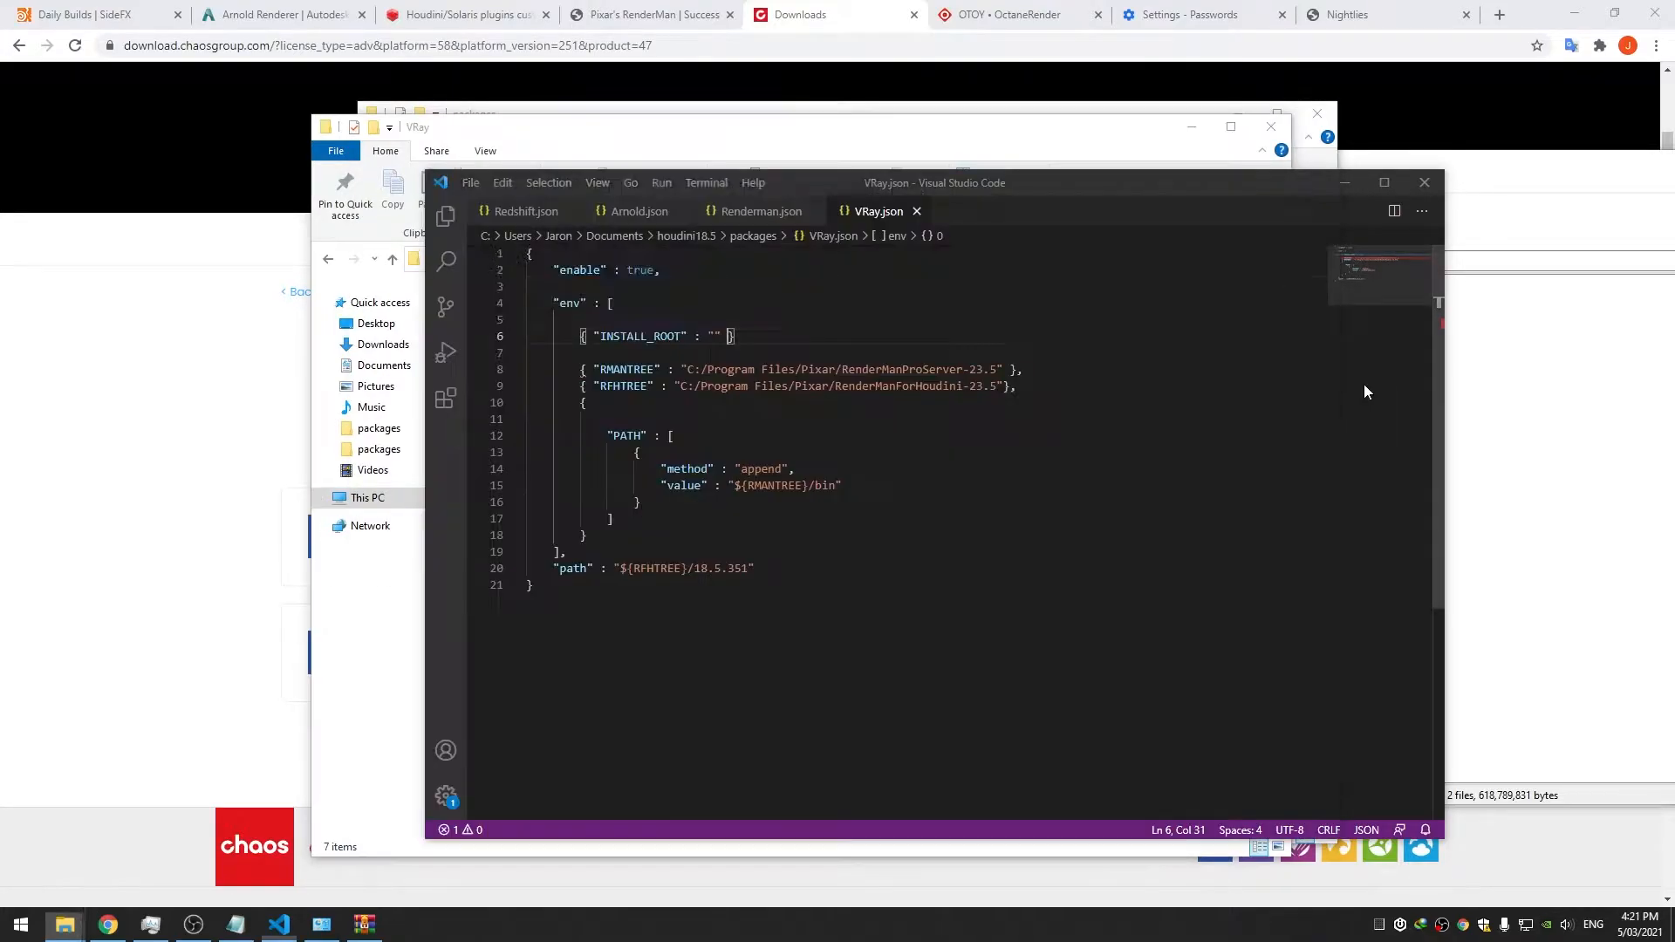
scroll(724, 297, "down", 1)
left_click(716, 284)
key("ctrl+v")
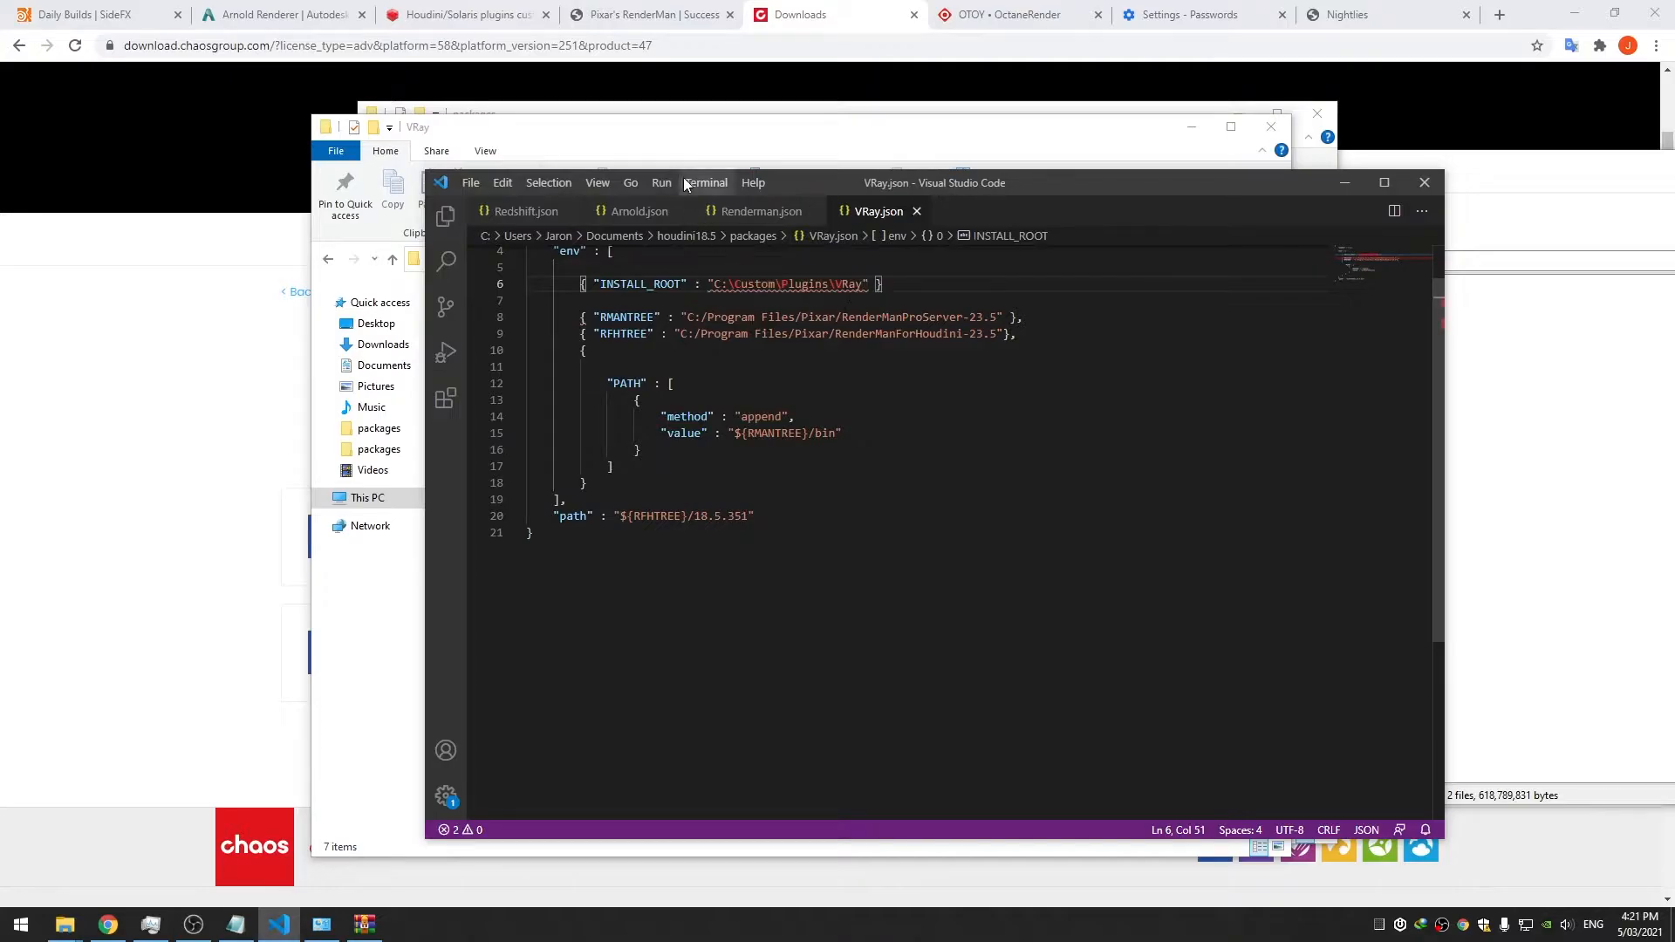
Rename the VRay folder to VRayForHoudini and update the path's last part to match
left_click(668, 138)
left_click(752, 261)
left_click(662, 435)
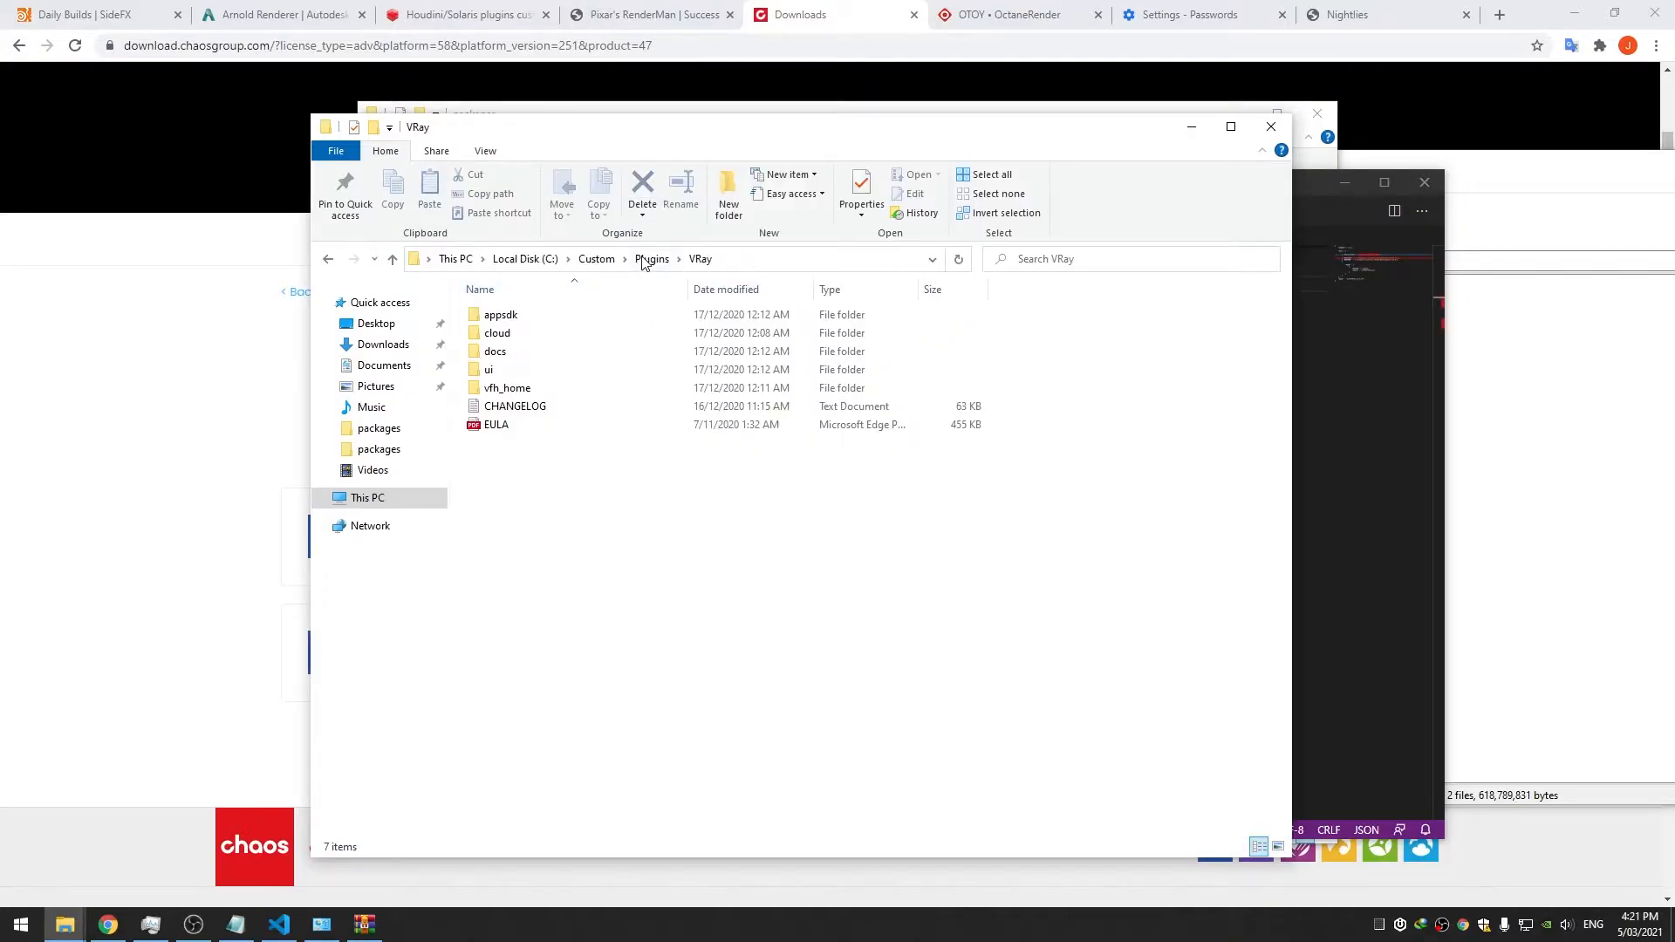
left_click(643, 259)
key("ctrl+z")
key("F2")
key("ctrl+c")
key("alt+Tab")
double_click(848, 284)
key("ctrl+v")
Replace the backslashes in the INSTALL_ROOT path with forward slashes and save
key("ctrl+Left")
key("BackSpace")
type("/")
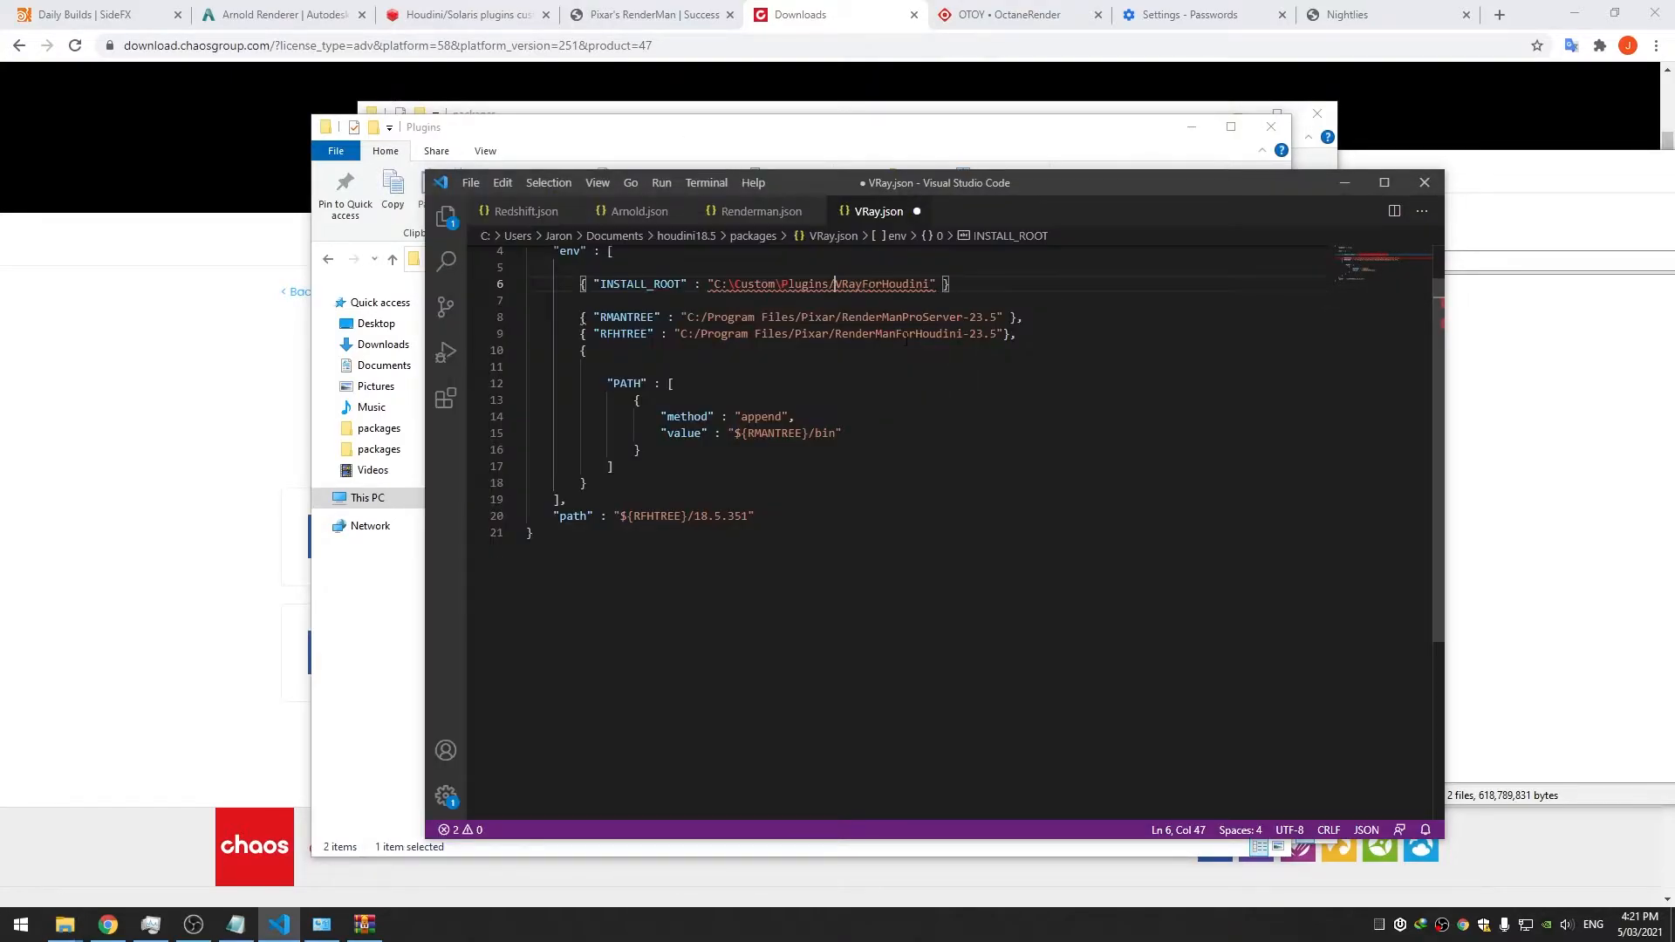
key("Left")
key("Left")
key("BackSpace")
type("/")
key("Left")
key("Left")
key("Left")
key("Left")
key("Left")
key("Left")
key("Left")
key("BackSpace")
type("/")
key("ctrl+s")
left_click(1061, 335)
Delete the RMANTREE and RFHTREE entries and add a comma after INSTALL_ROOT
left_click(585, 318, "shift")
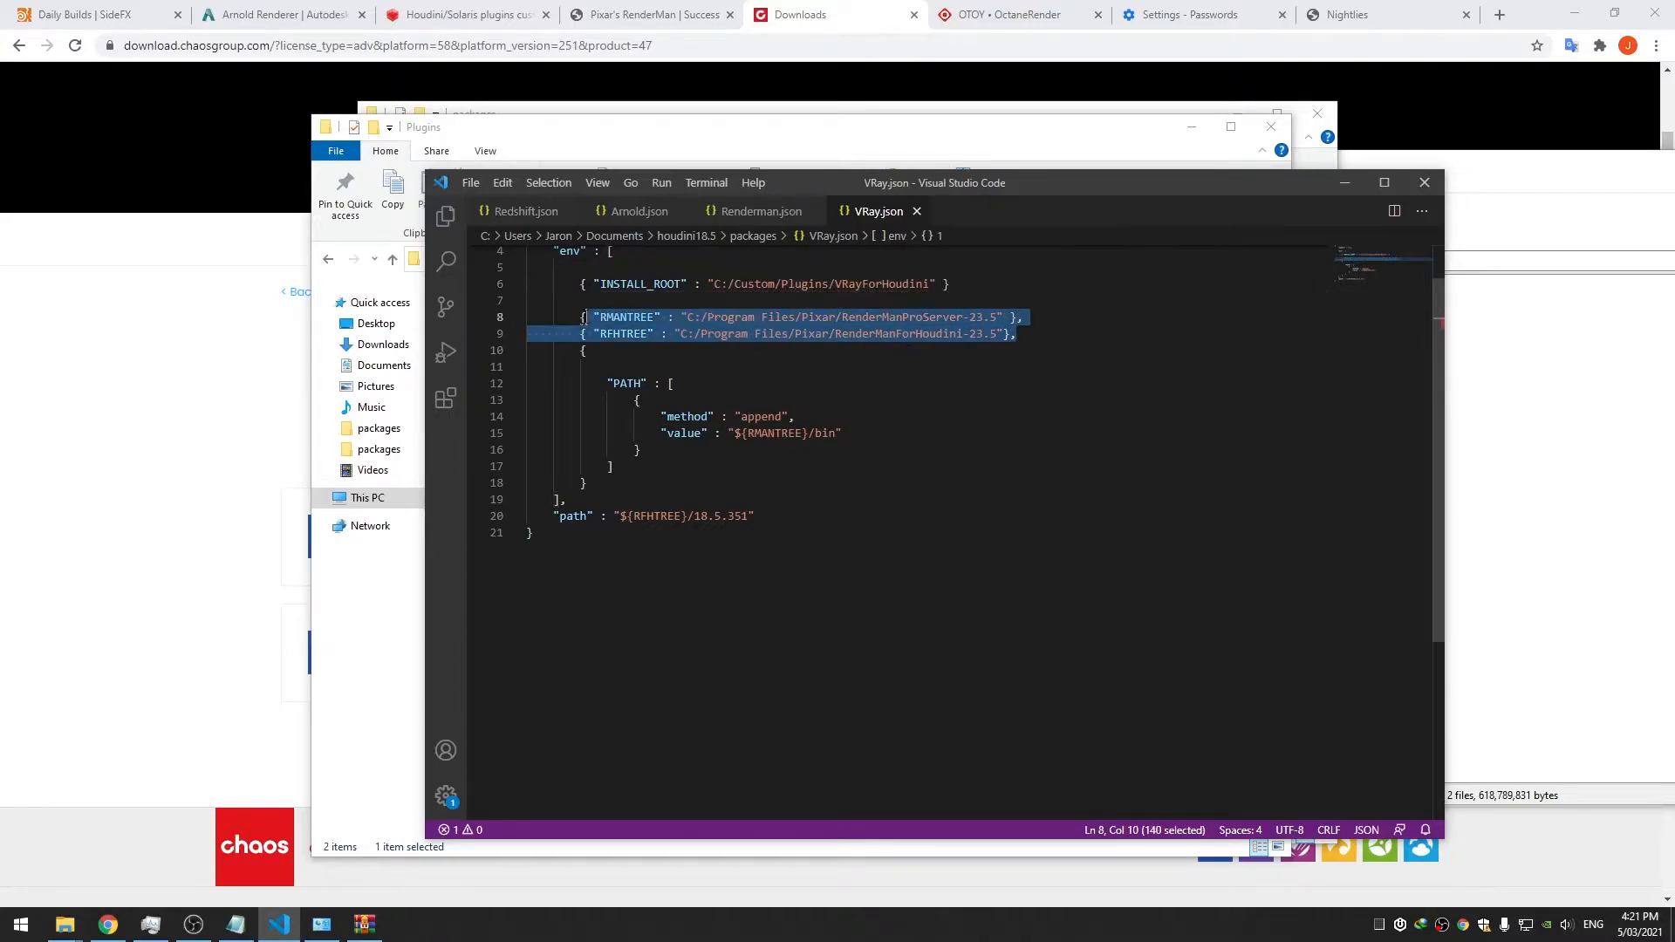
key("BackSpace")
key("BackSpace")
left_click(987, 286)
type(",")
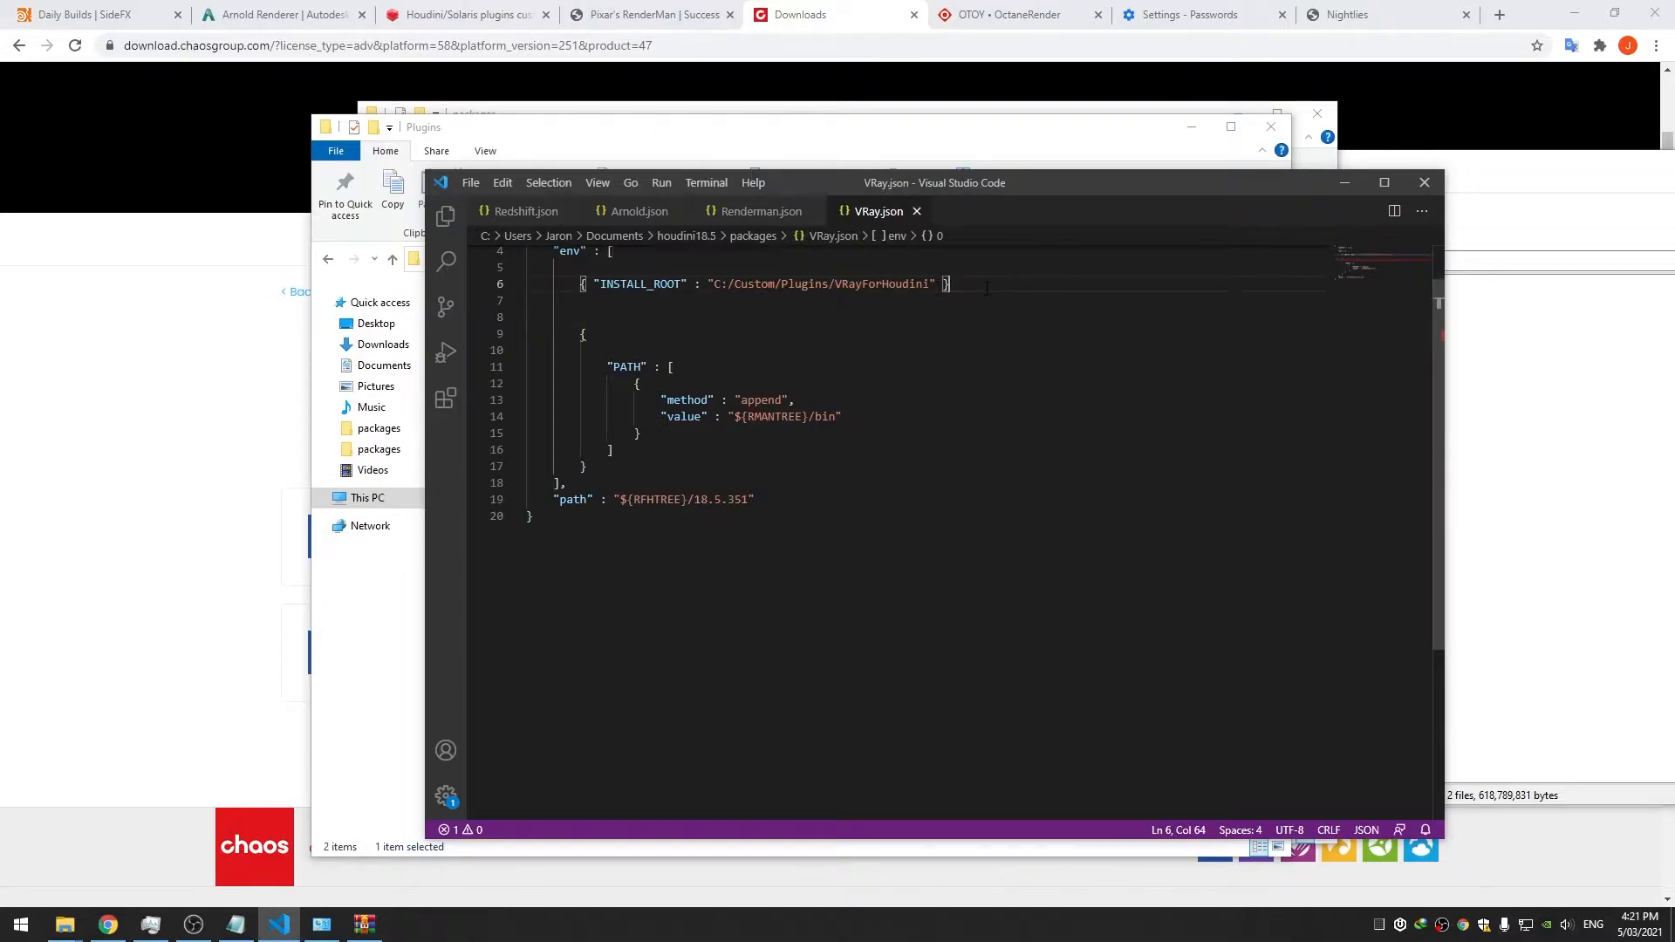
key("Return")
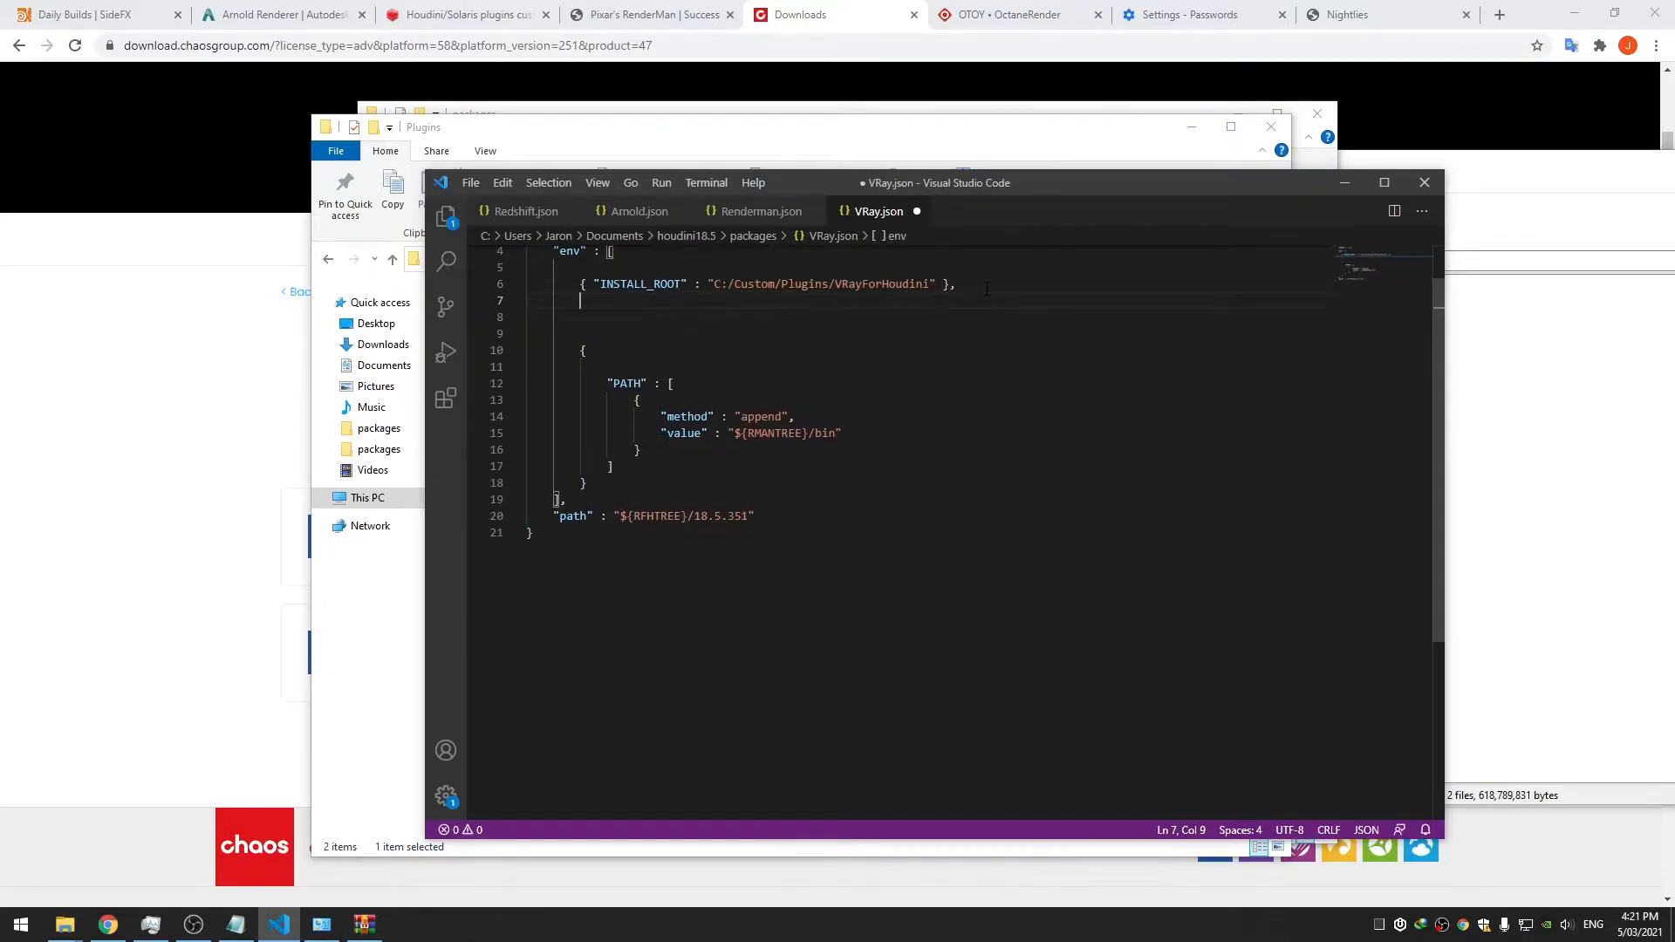
Add a VRAY_APPSDK entry pointing to ${INSTALL_ROOT}/appsdk and save VRay.json
key("Return")
type("{")
type(" \"VRAY_")
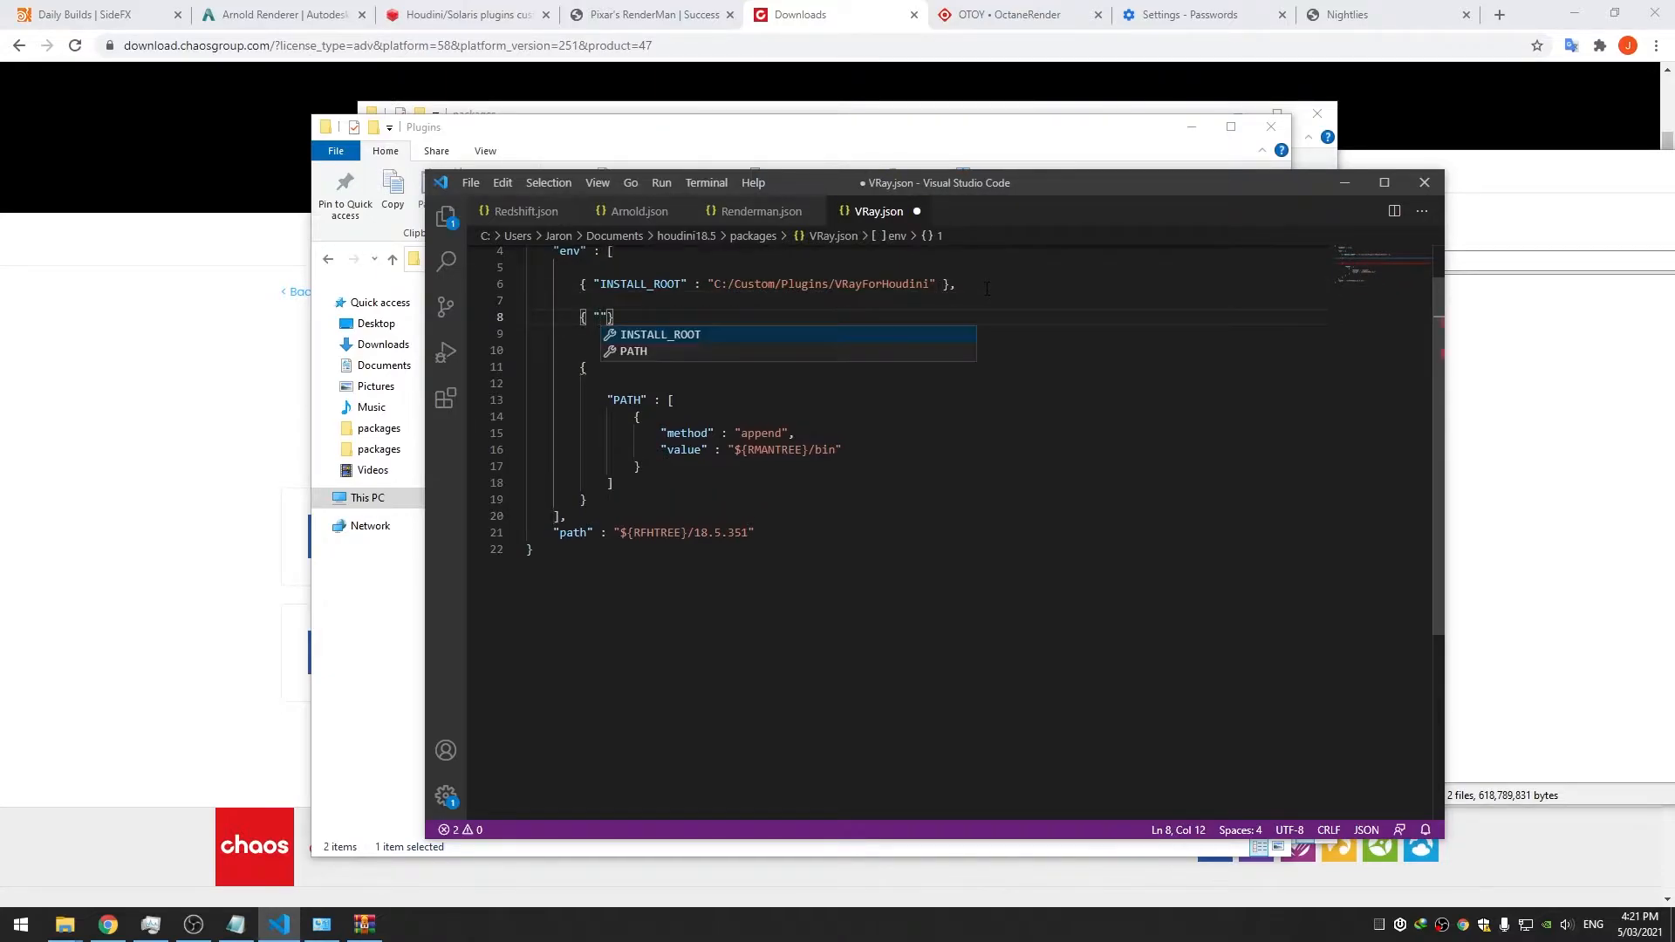
type("APPSK")
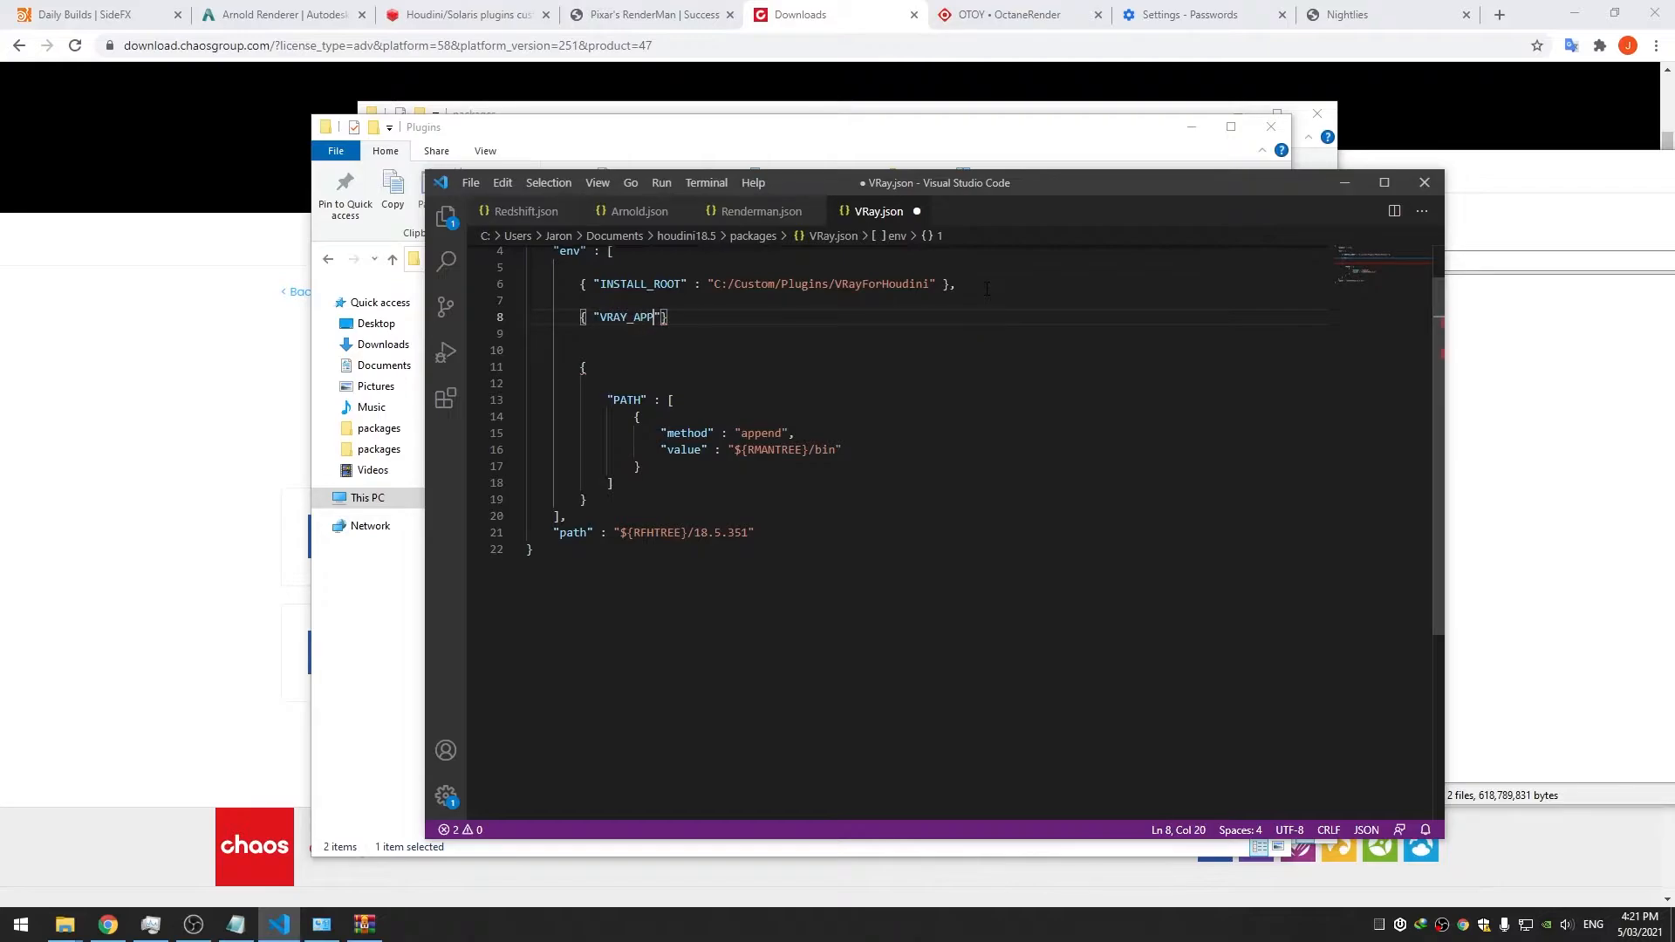
type("K")
type("\" : \"")
type("${}")
type("INSTALL_RO")
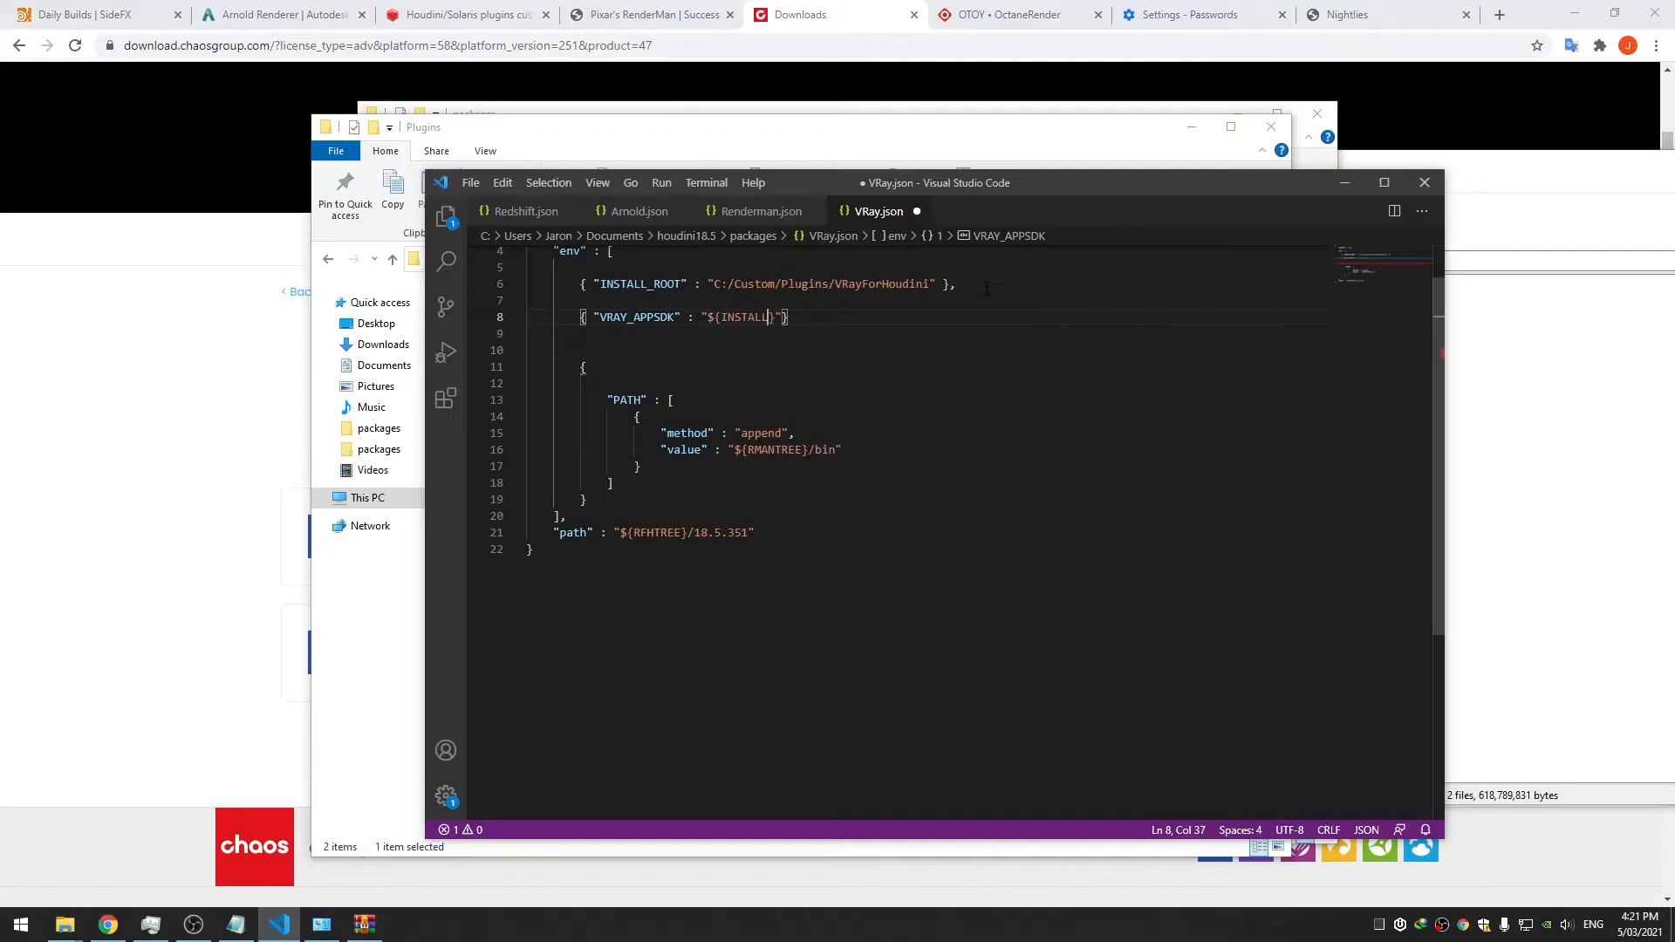
type("OT")
type("/appsdk")
key("Right")
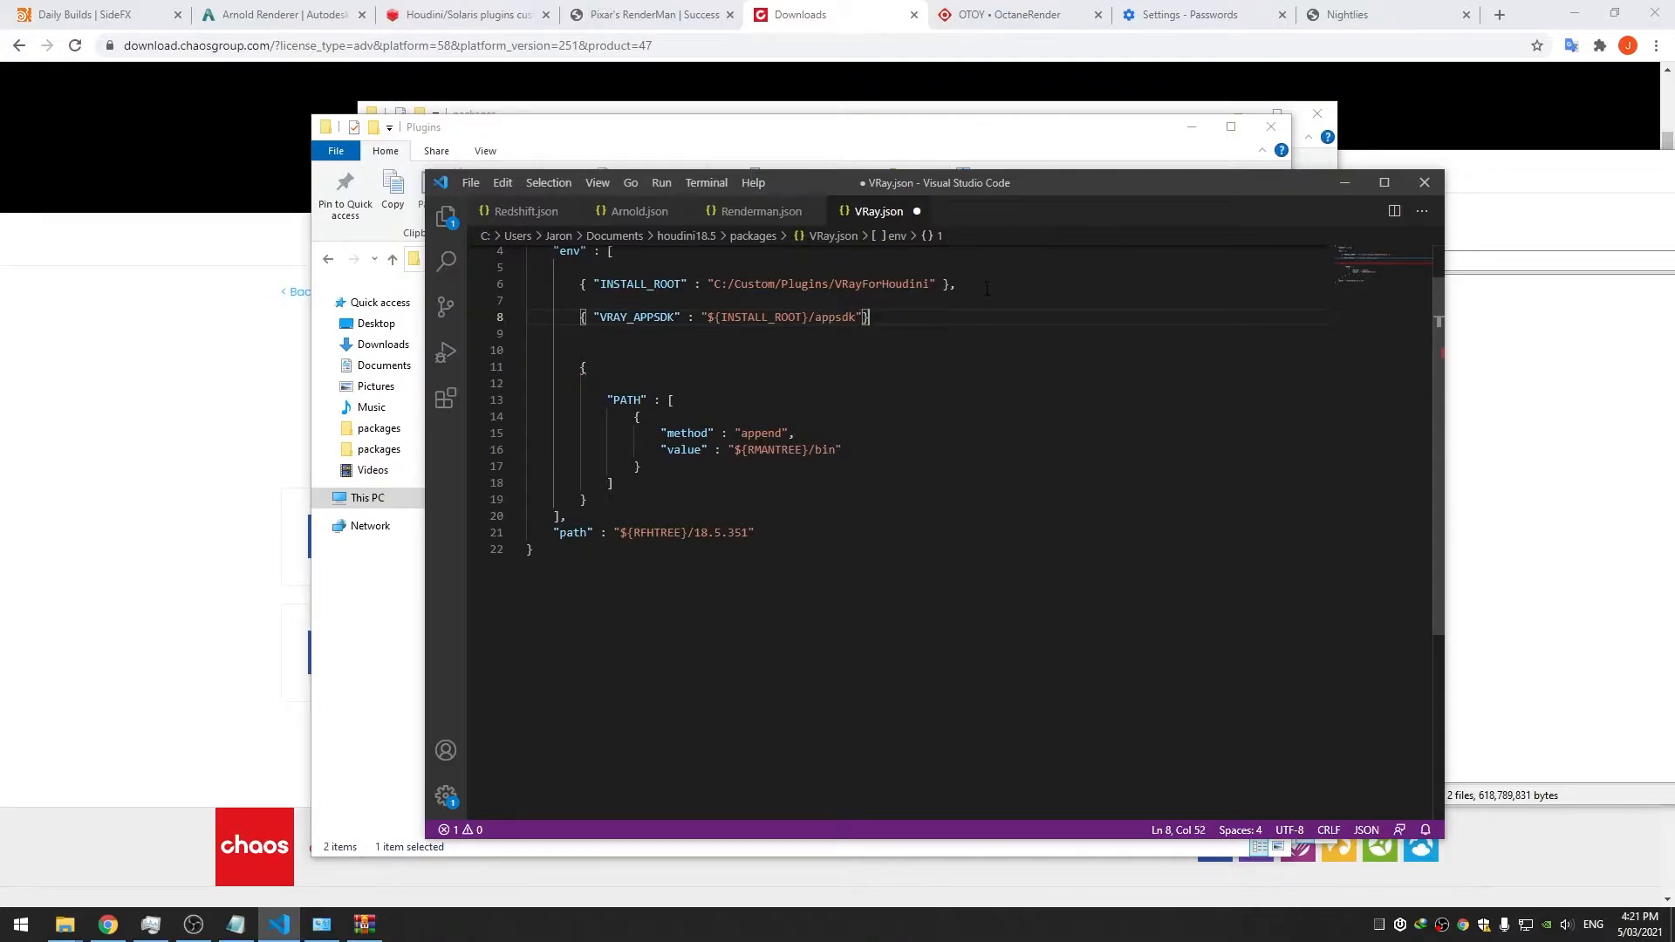
type(",")
key("ctrl+s")
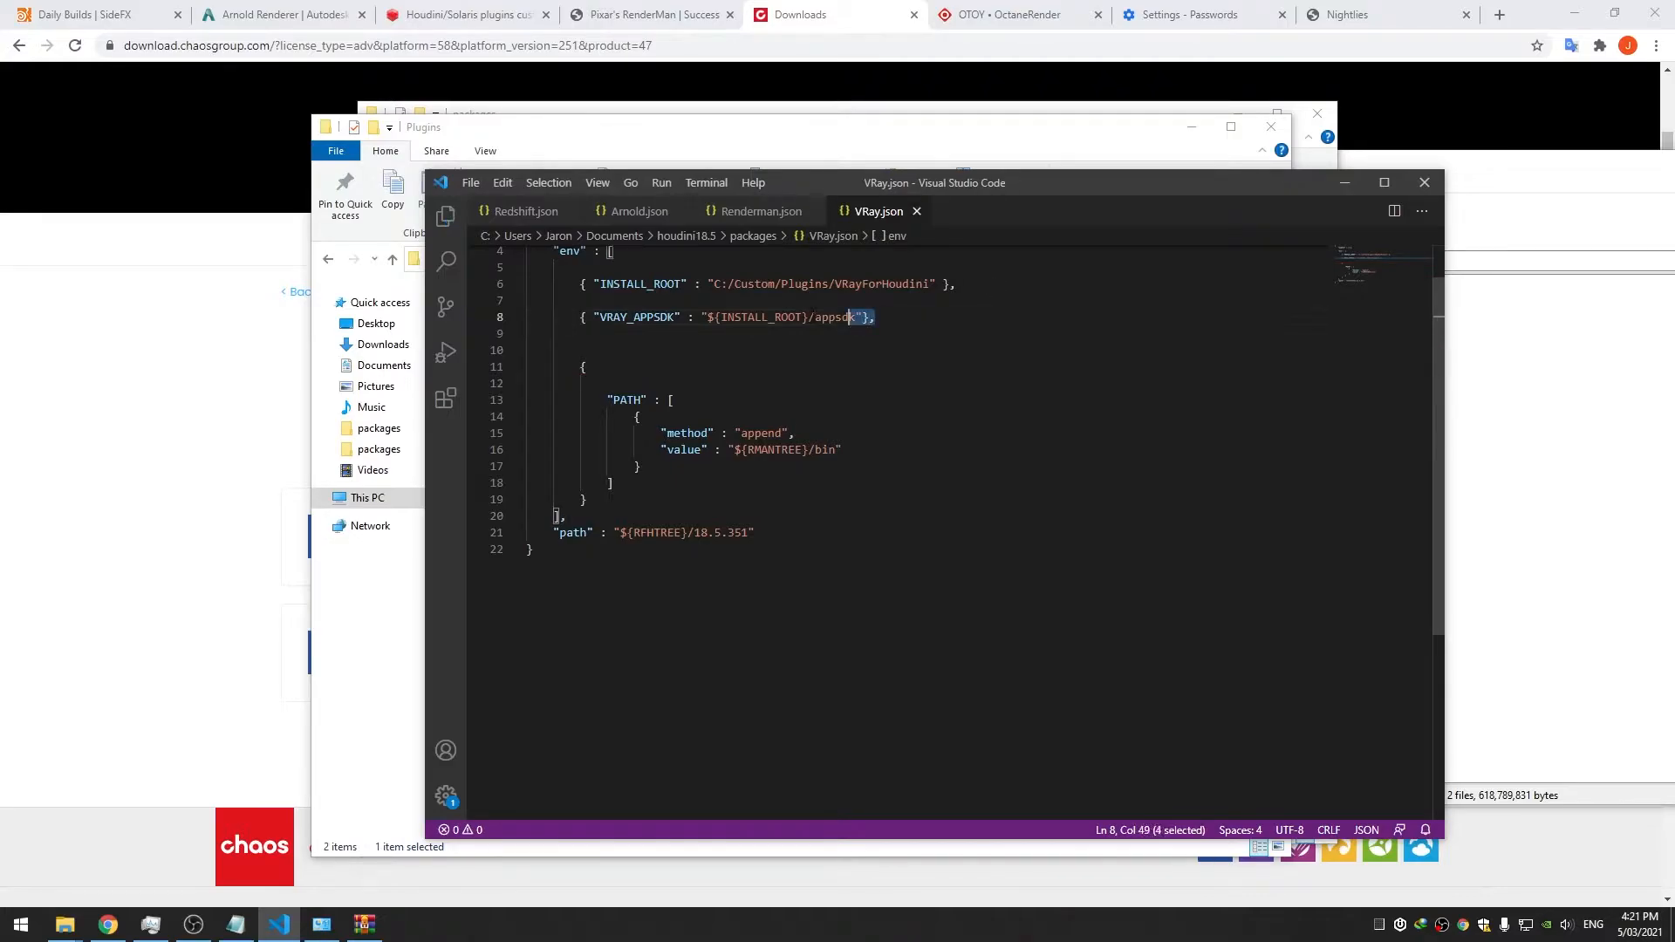
Duplicate the VRAY_APPSDK line three times below itself and save
key("shift+Home")
key("ctrl+c")
key("End")
key("Return")
key("ctrl+v")
key("Return")
key("ctrl+v")
key("Return")
key("ctrl+v")
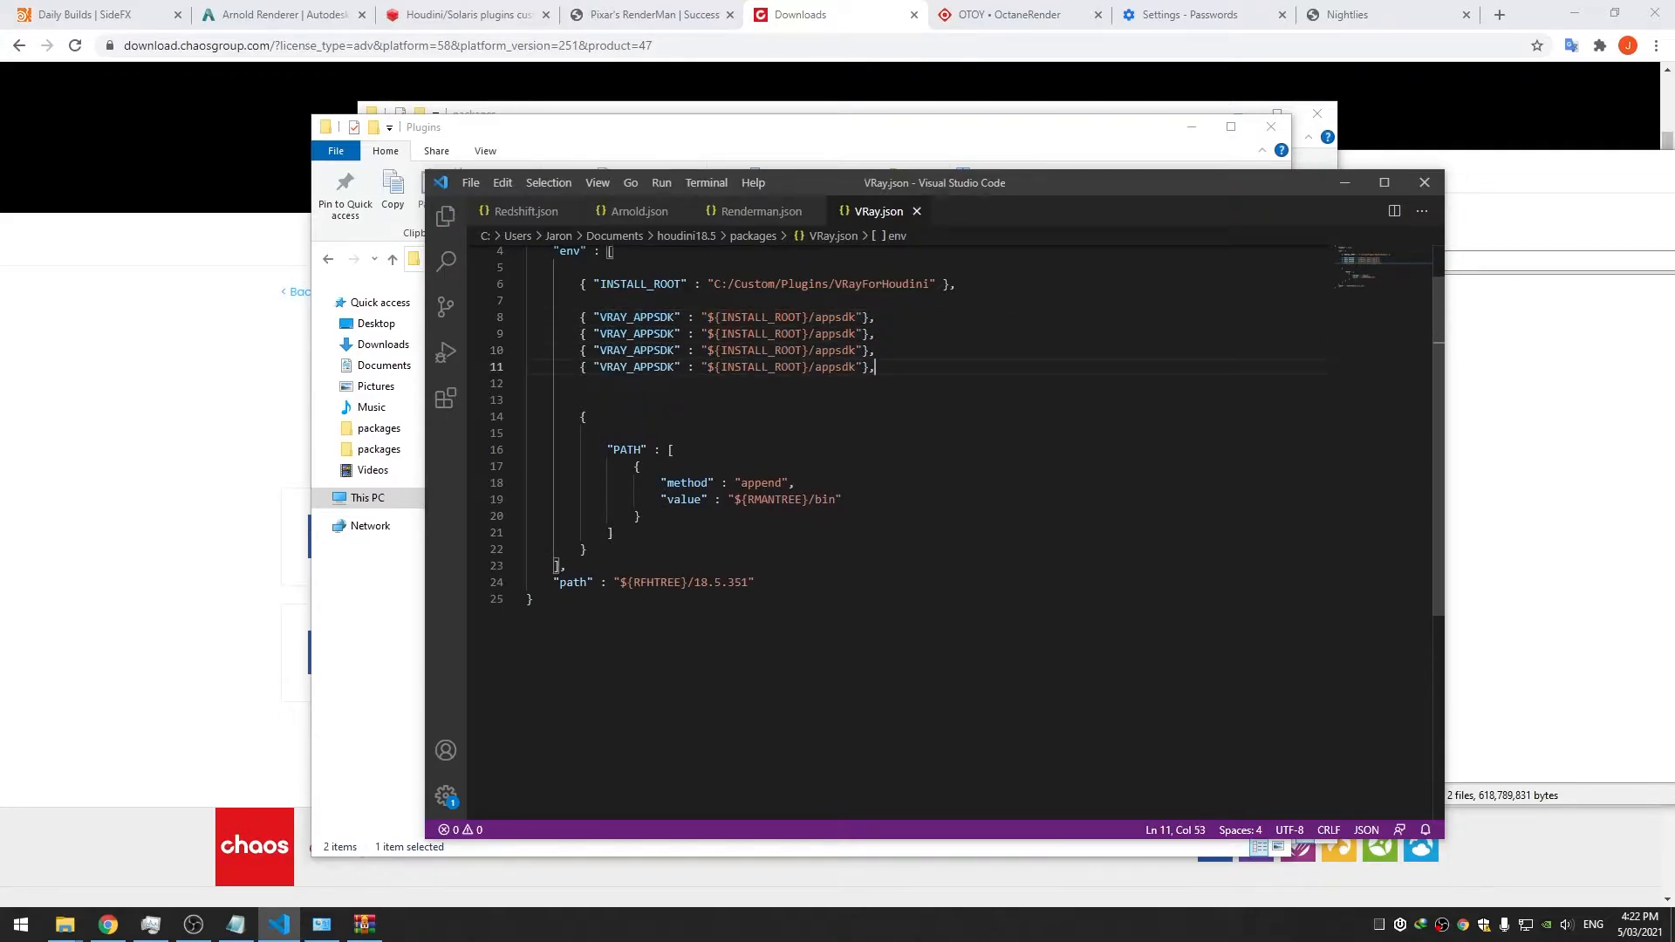
key("ctrl+s")
Rename the first two copies to VRAY_OSL_PATH and VRAY_UI_DS_PATH
double_click(637, 333)
key("Left")
key("Left")
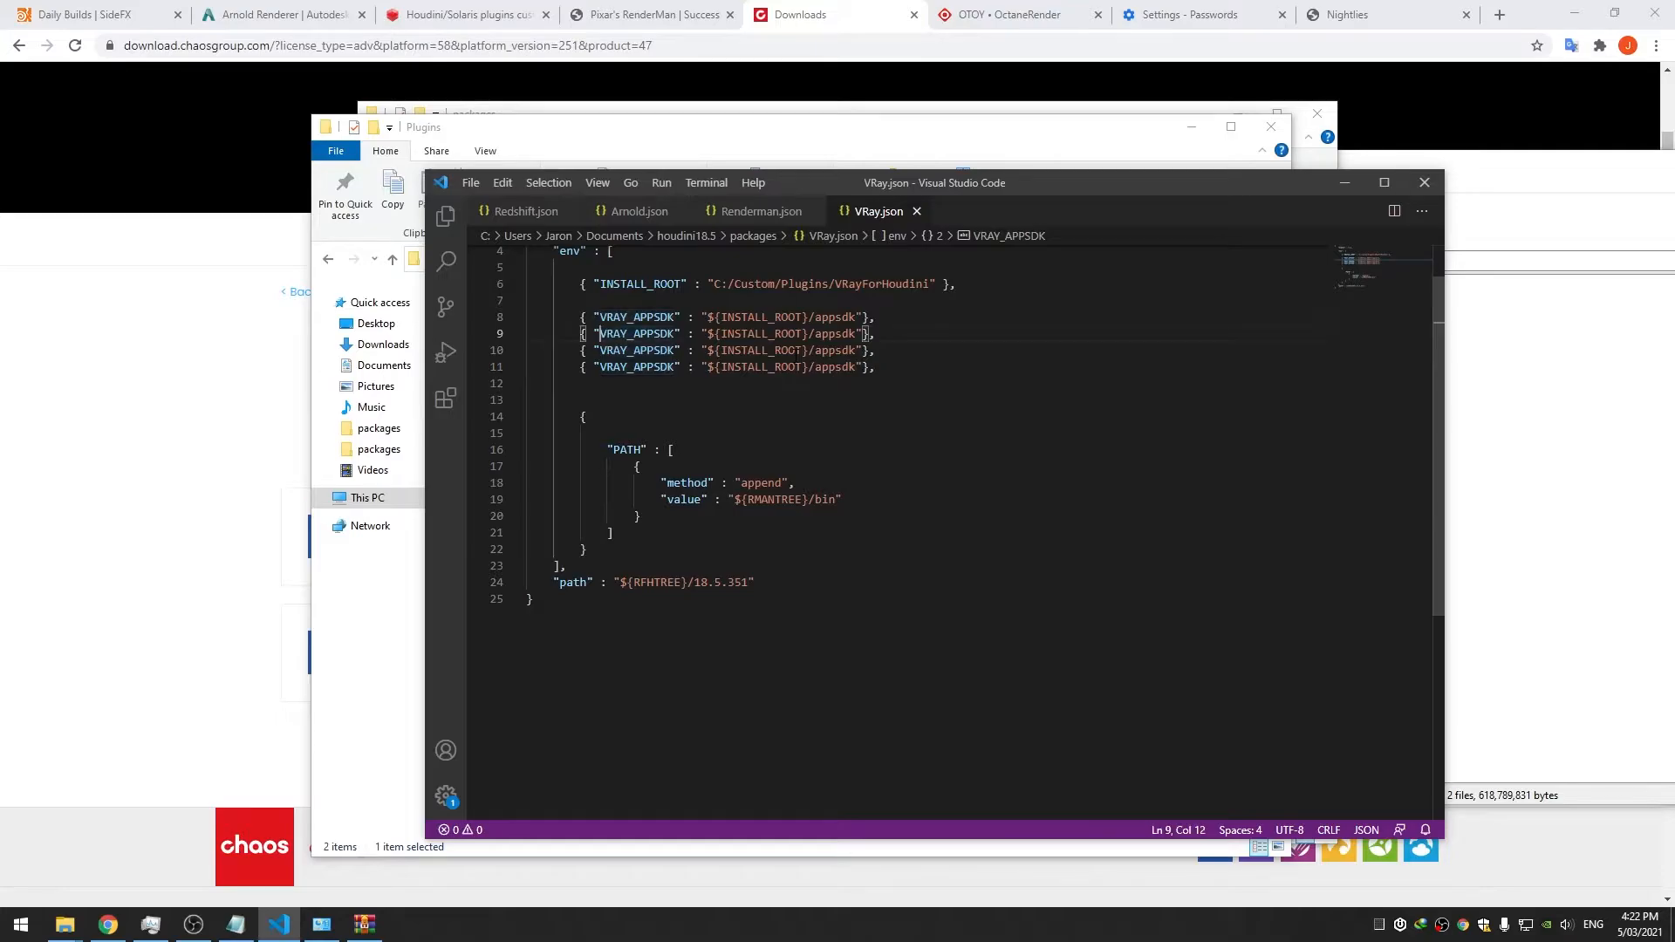
key("Delete")
key("Delete")
key("Delete")
key("Delete")
key("Delete")
key("Delete")
key("Delete")
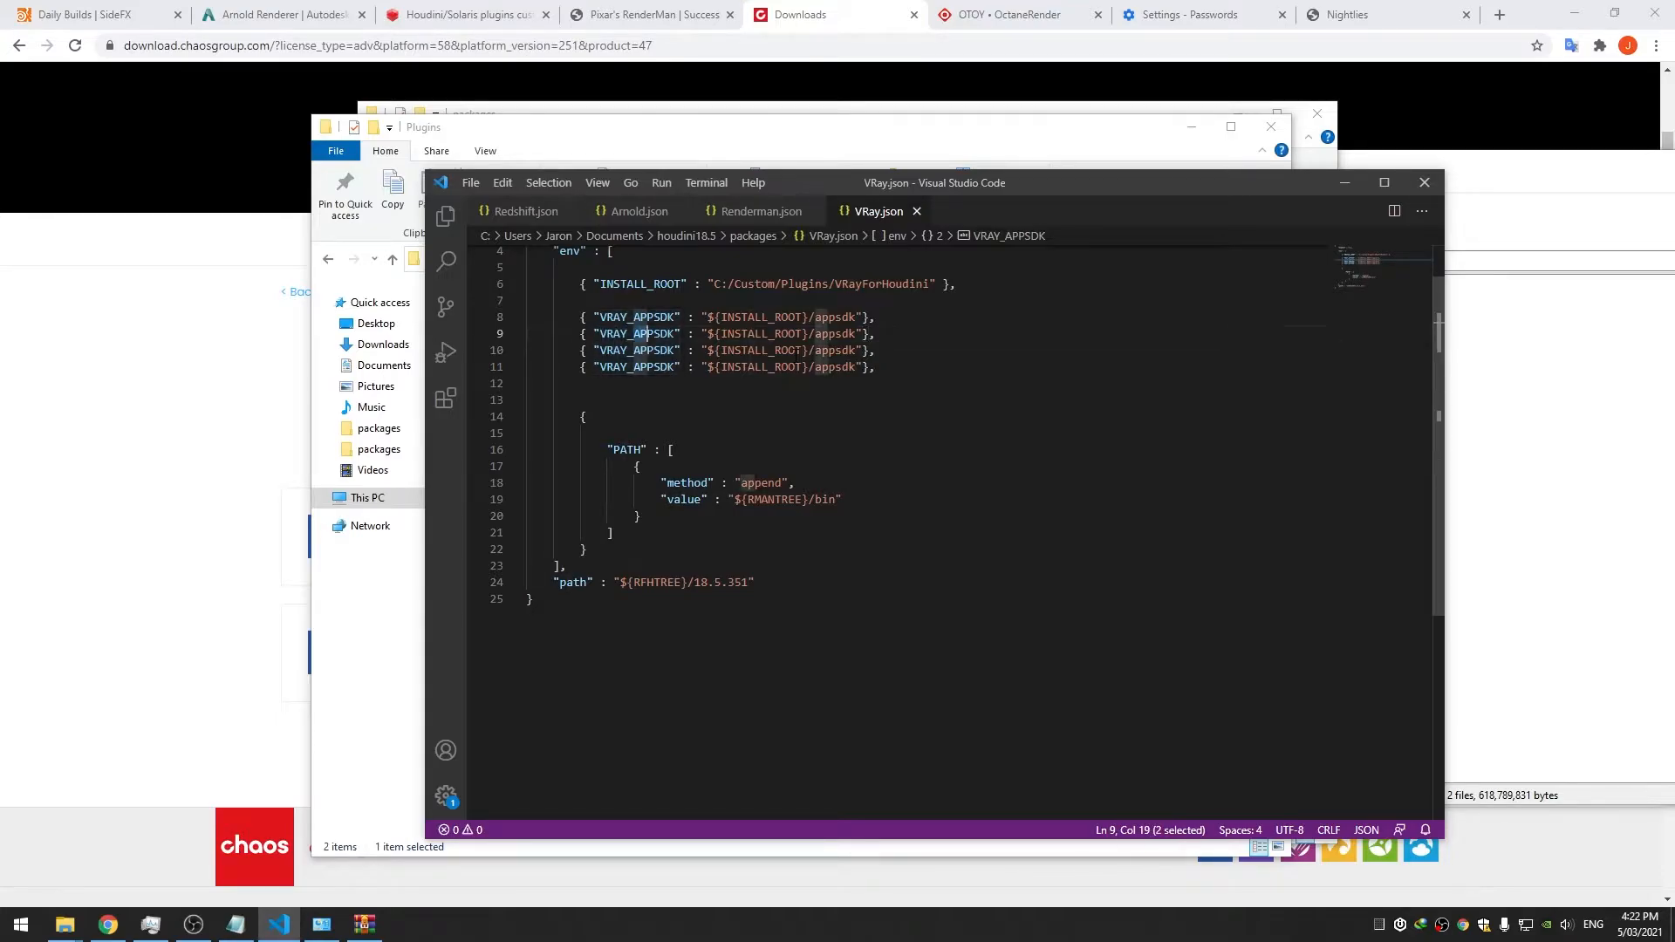
type("_OSL_PATHH")
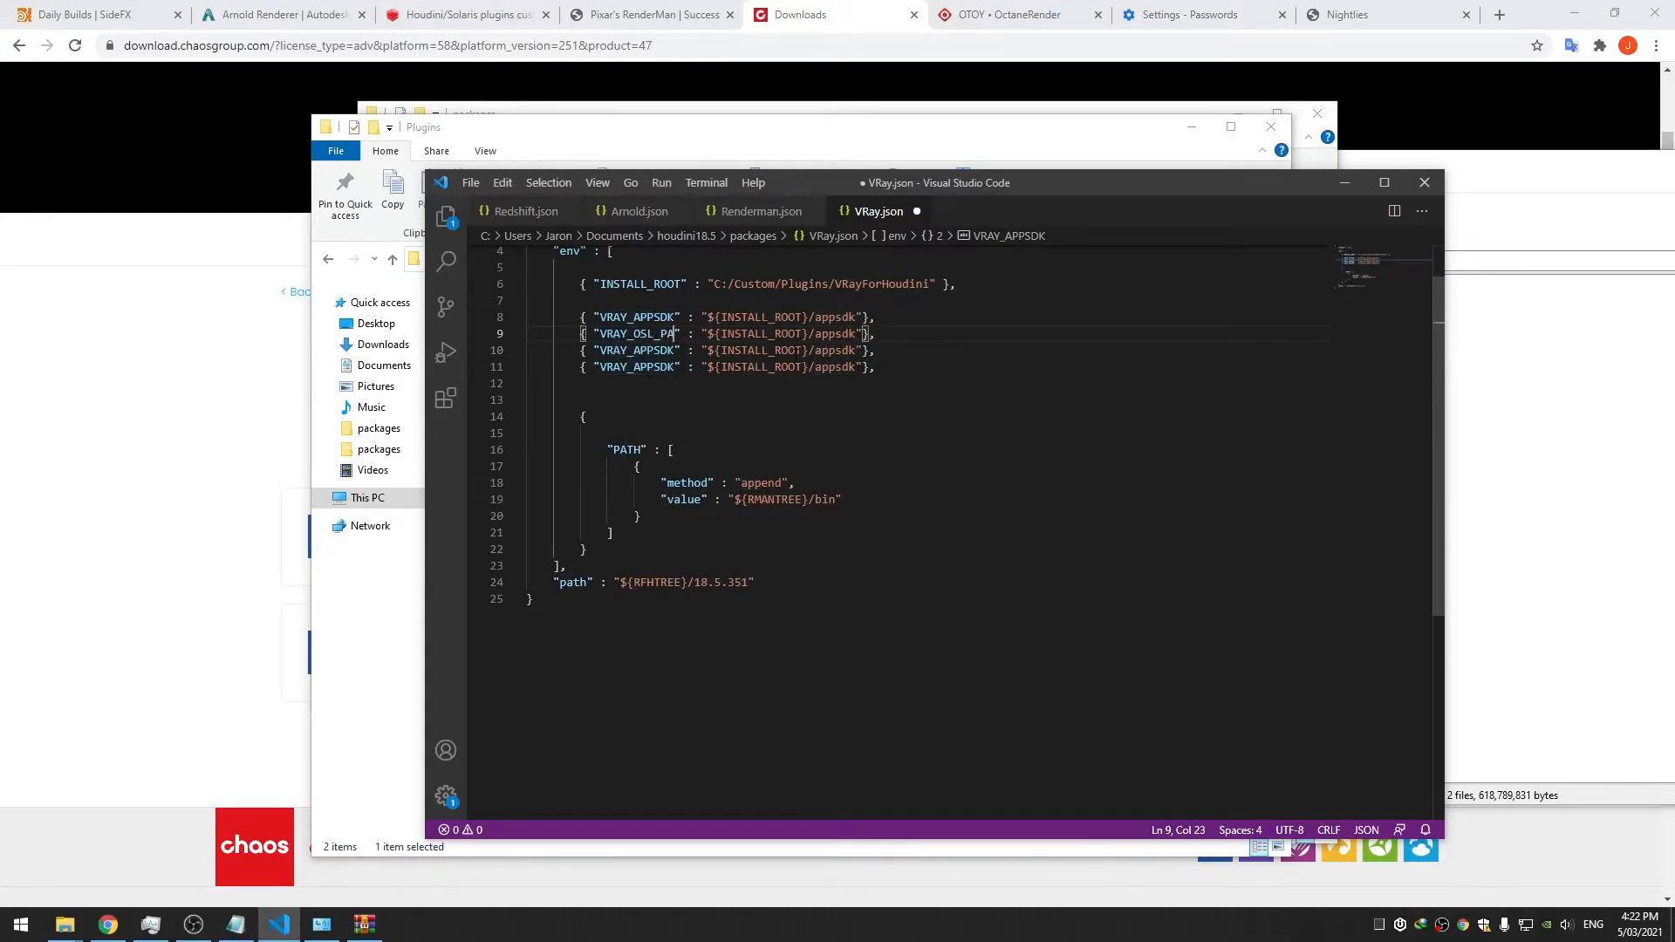
key("Down")
key("Left")
key("Left")
key("Left")
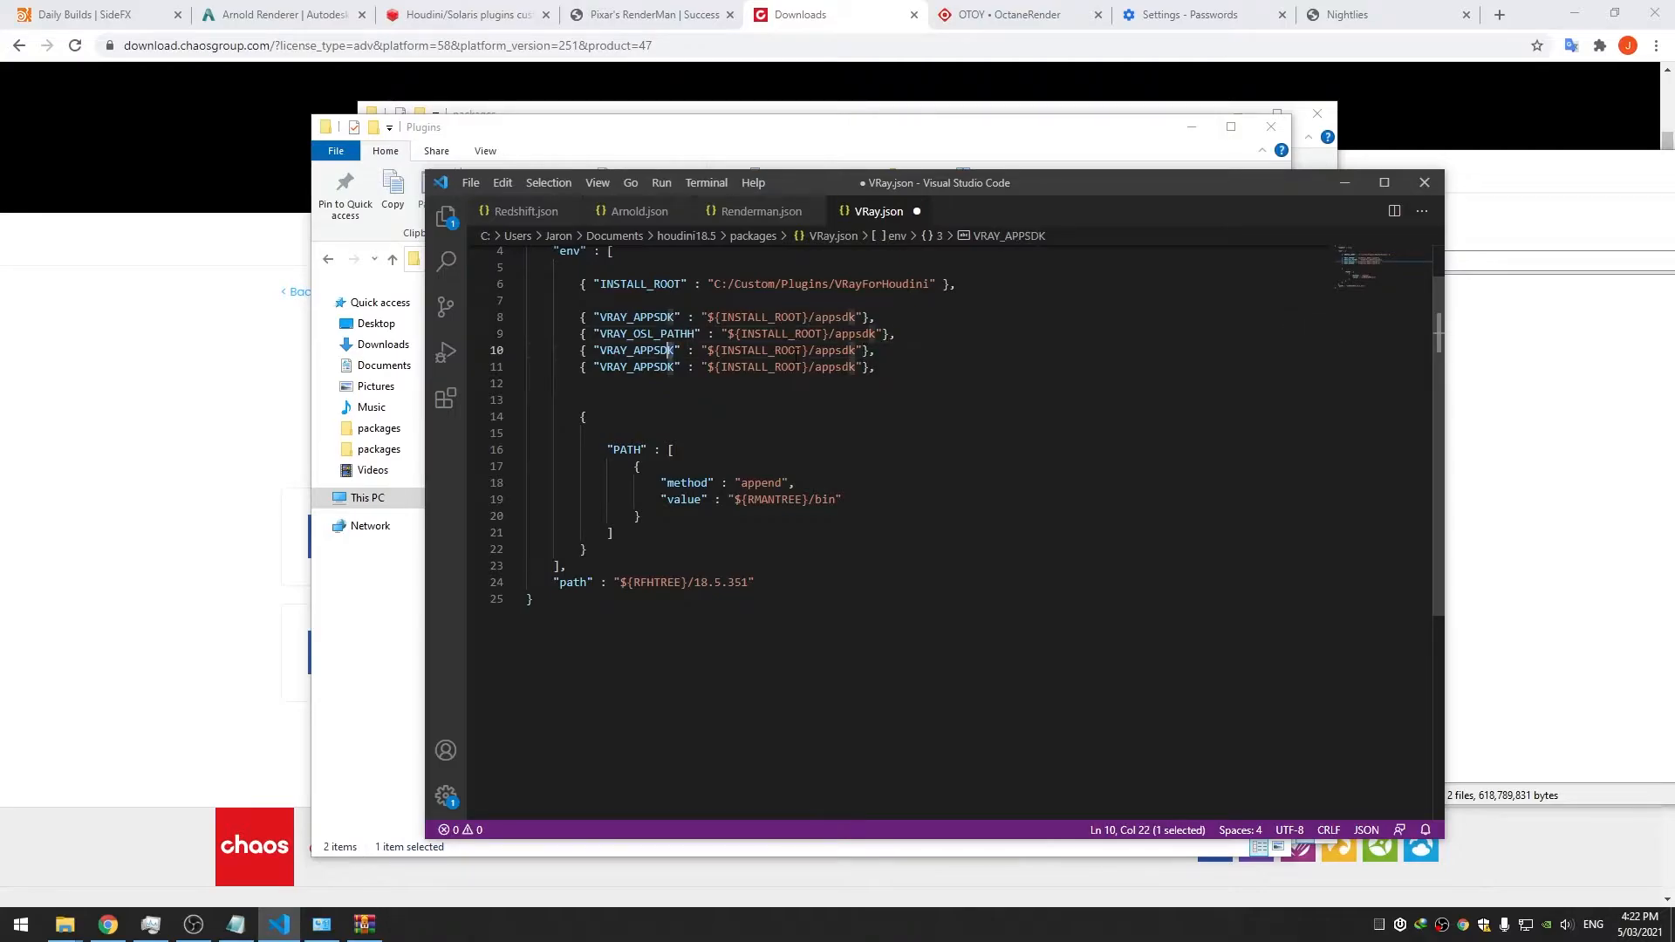
key("shift+Left")
key("shift+Left")
key("shift+Left")
key("shift+Left")
key("shift+Left")
key("shift+Left")
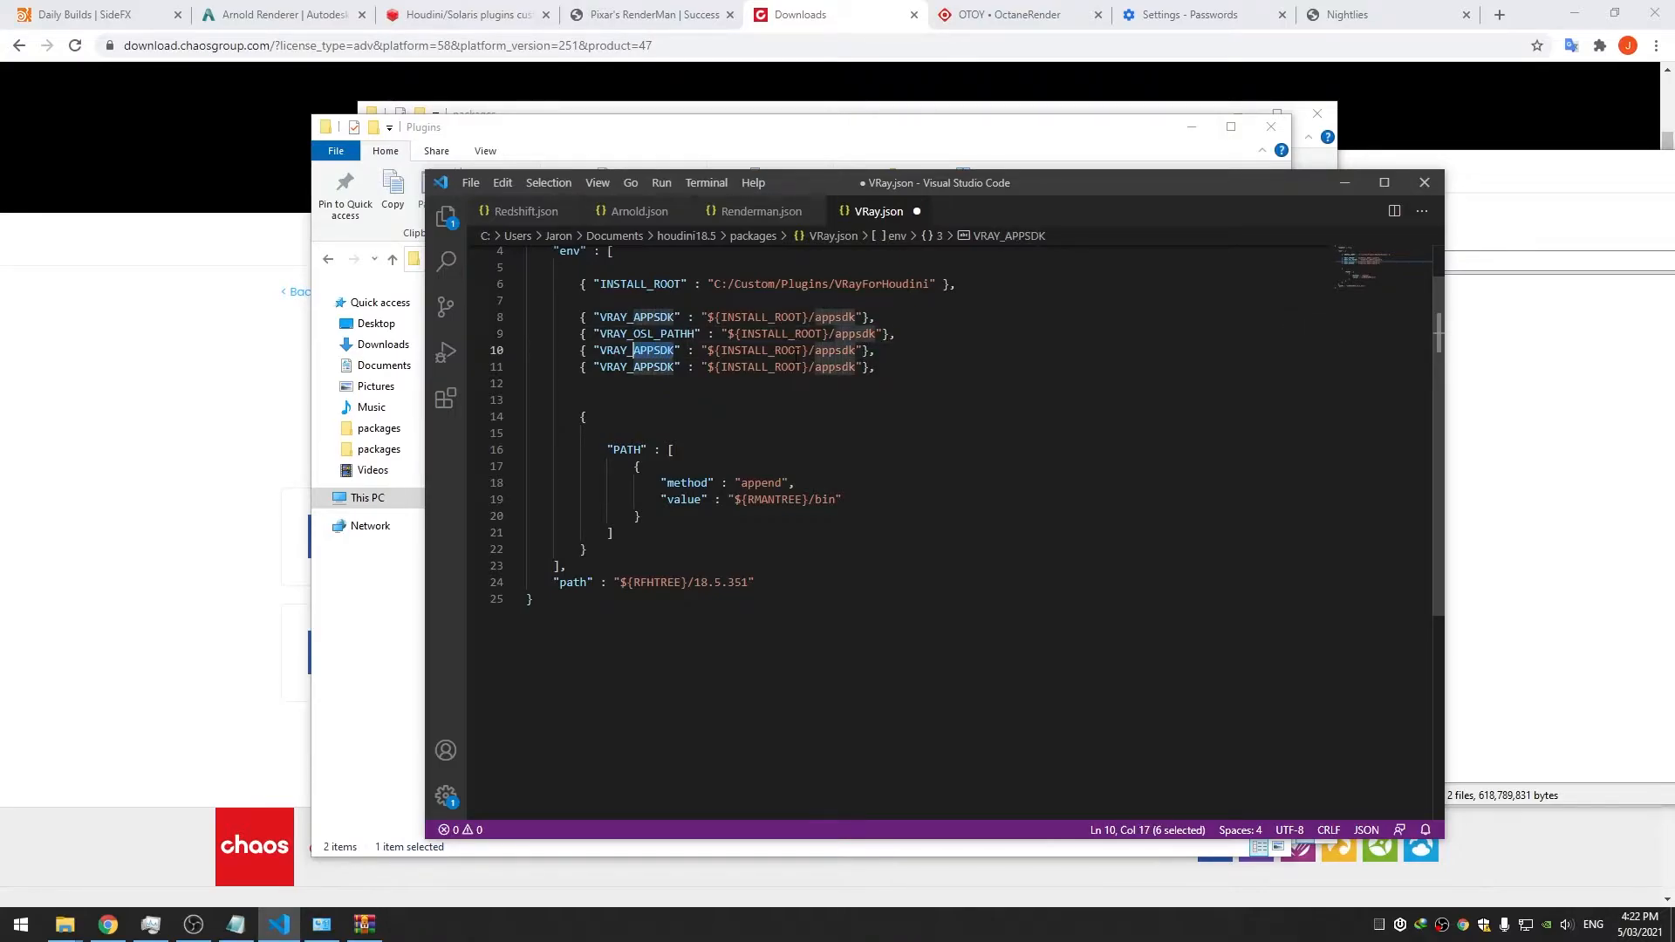
type("UI_DS_PATH")
key("Up")
key("Left")
key("BackSpace")
key("ctrl+s")
Rename the last copy to VFH_HOME and save
key("Down")
key("Down")
key("Left")
key("Left")
key("shift+Left")
key("shift+Left")
key("shift+Left")
key("shift+Left")
key("shift+Left")
key("shift+Left")
key("shift+Left")
key("shift+Left")
key("shift+Left")
key("shift+Left")
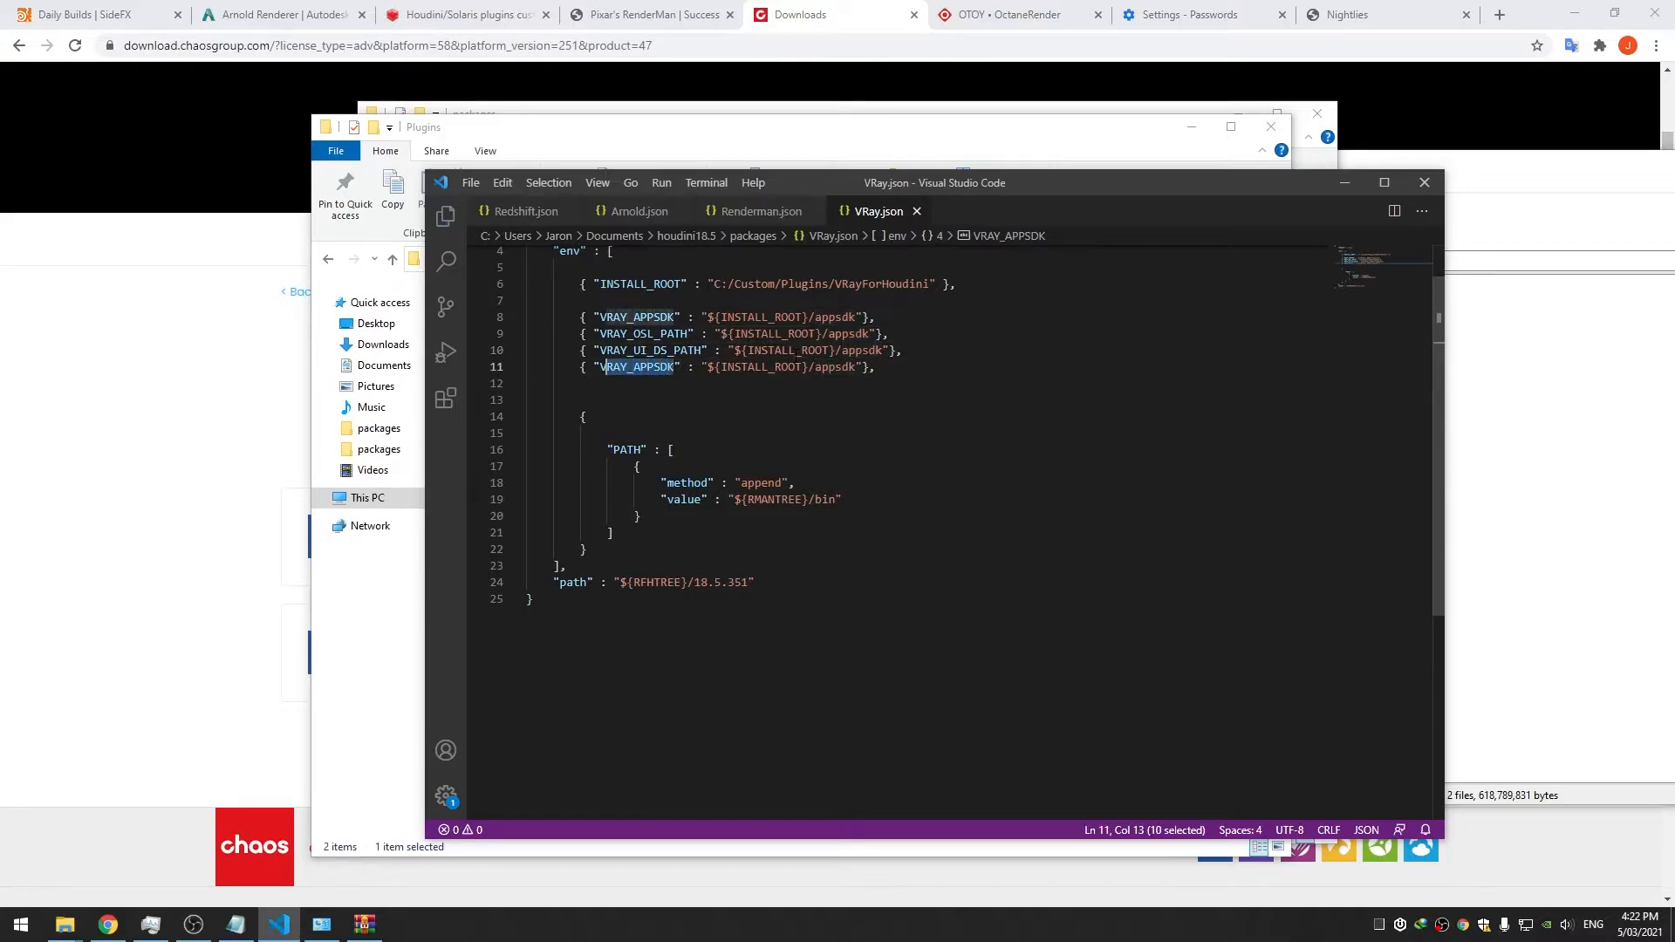
type("FH")
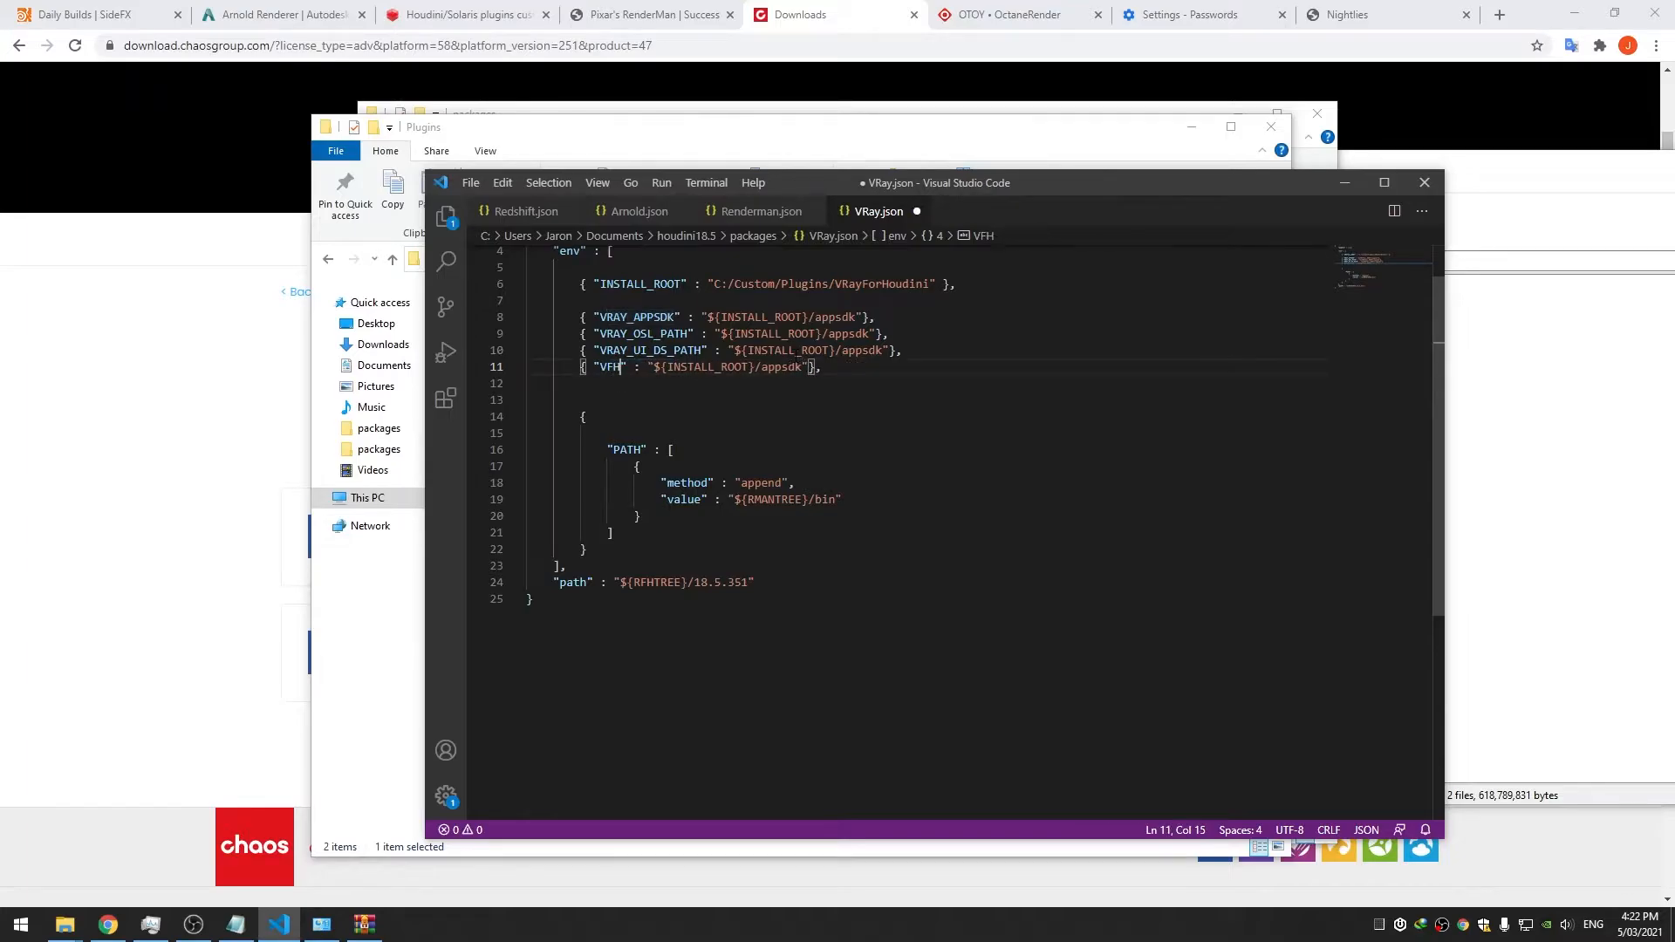
type("_HOME")
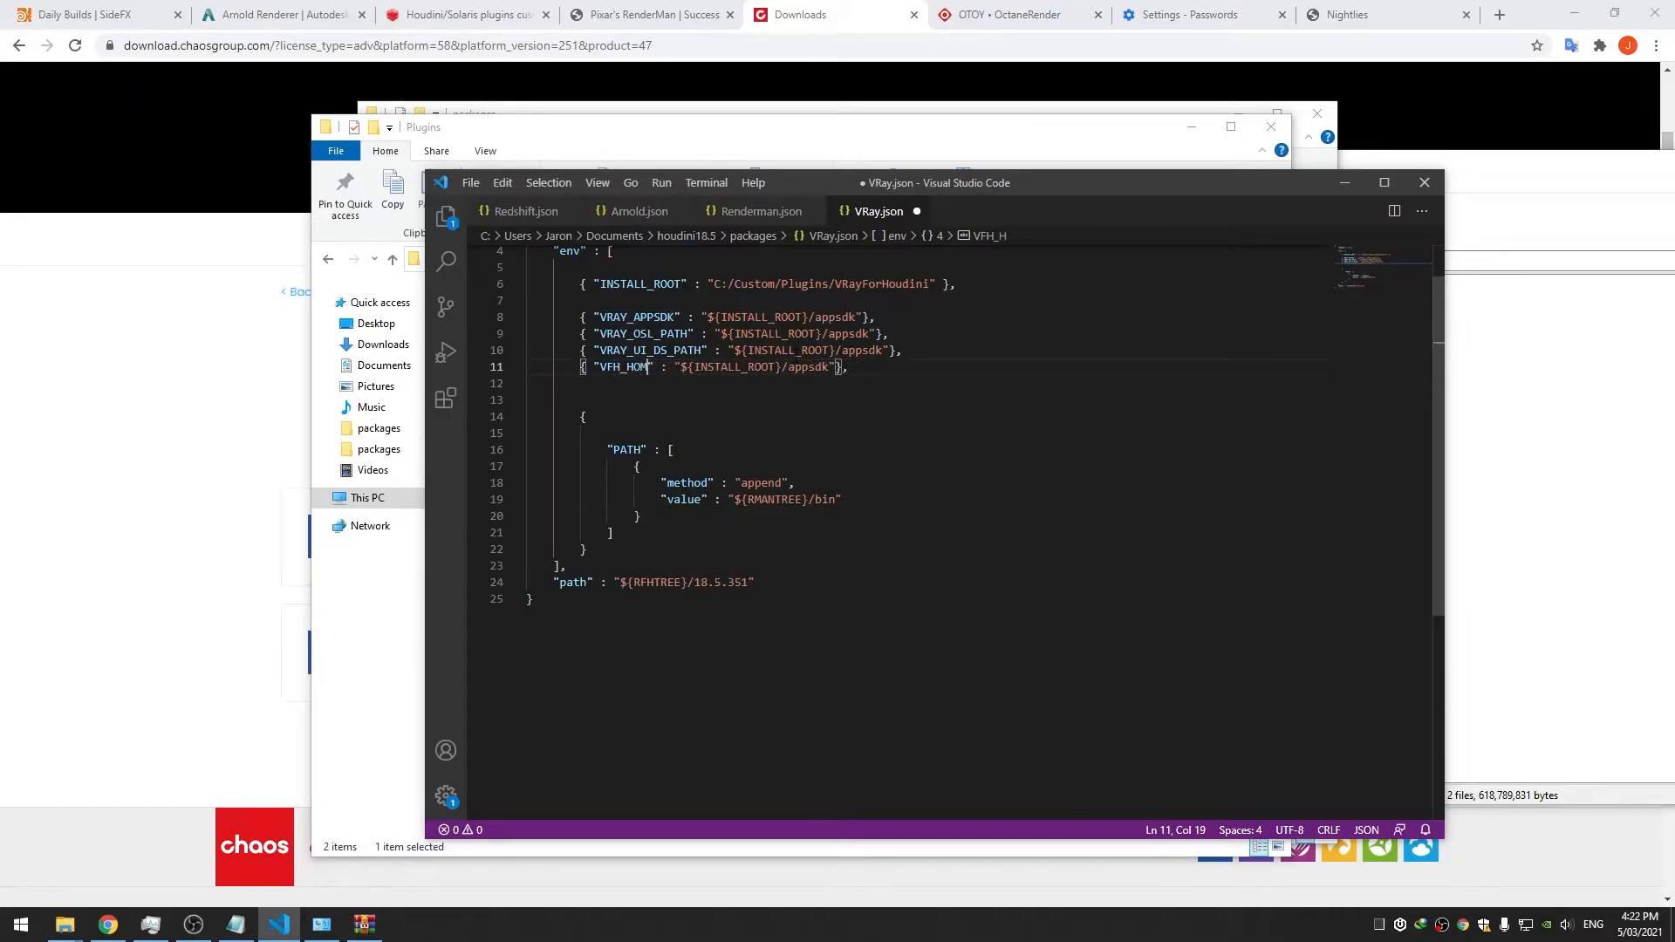
key("ctrl+s")
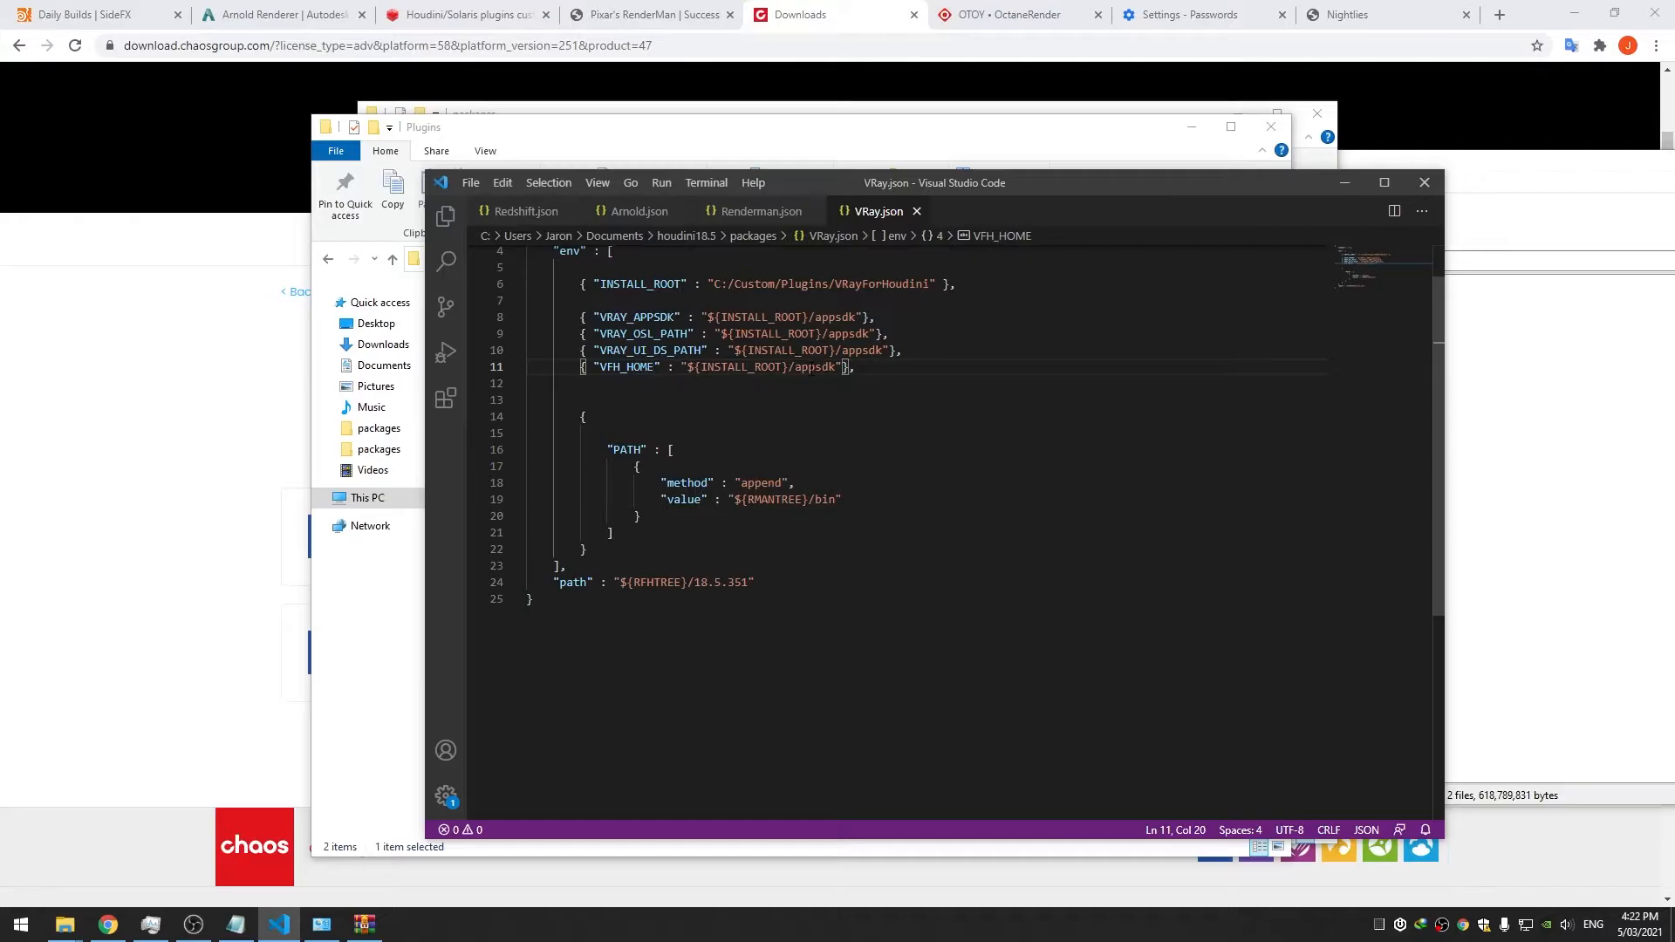
Point the paths at vfh_home, ui and appsdk/bin respectively, and save
double_click(812, 367)
type("vfh")
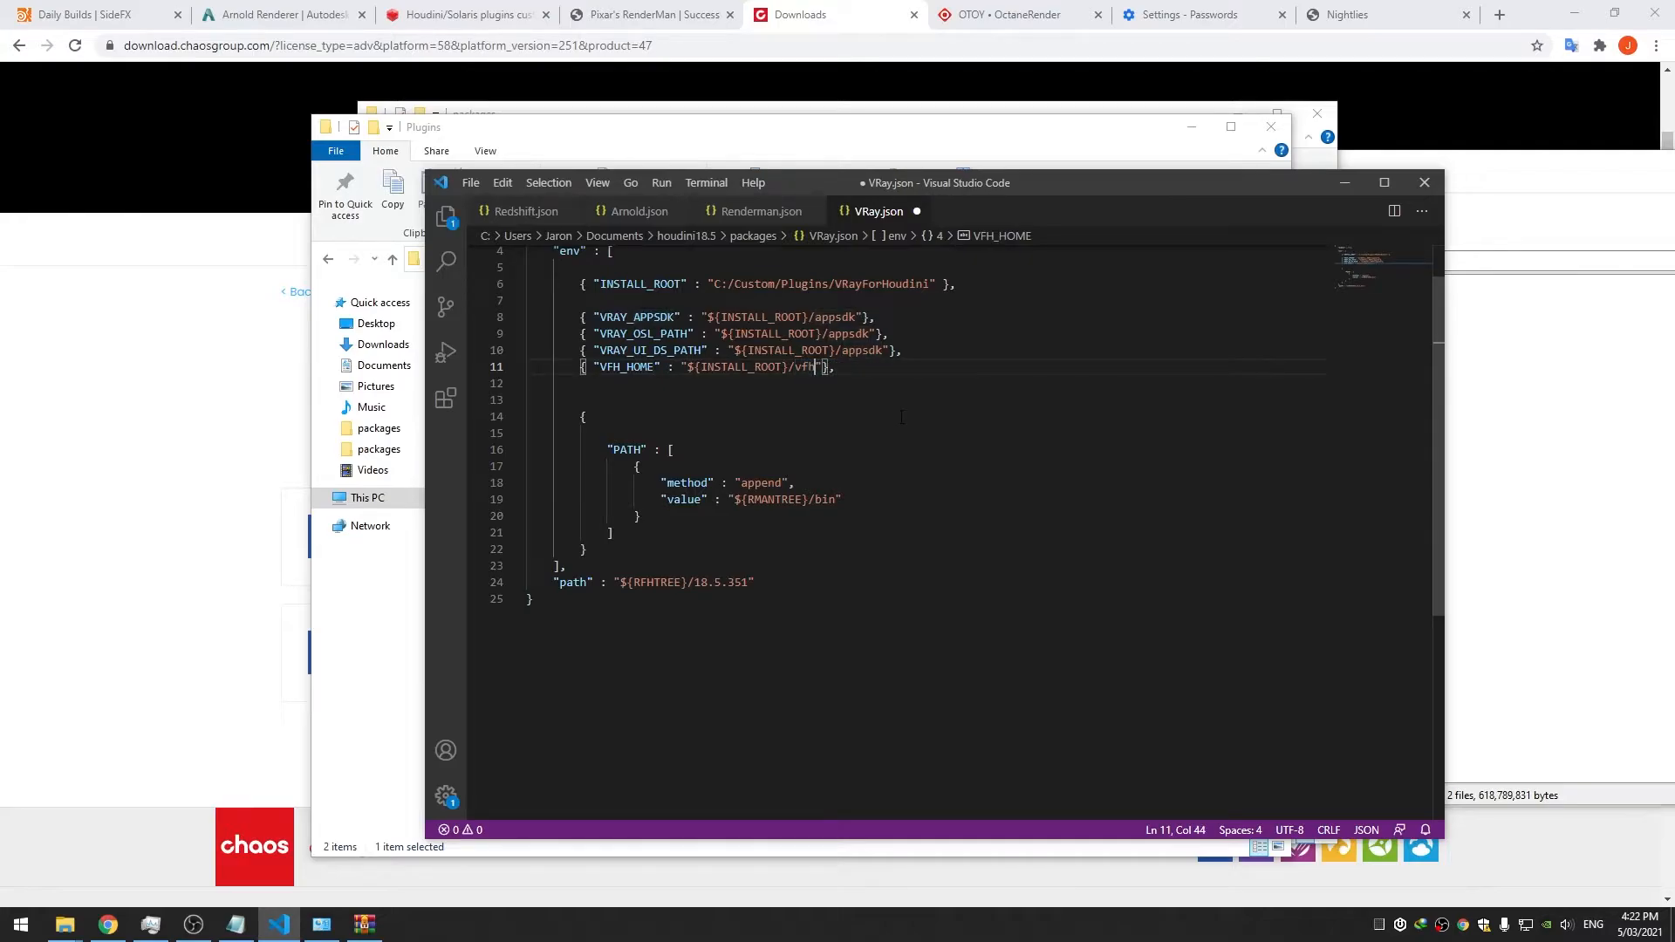
type("_home")
double_click(840, 350)
type("ui")
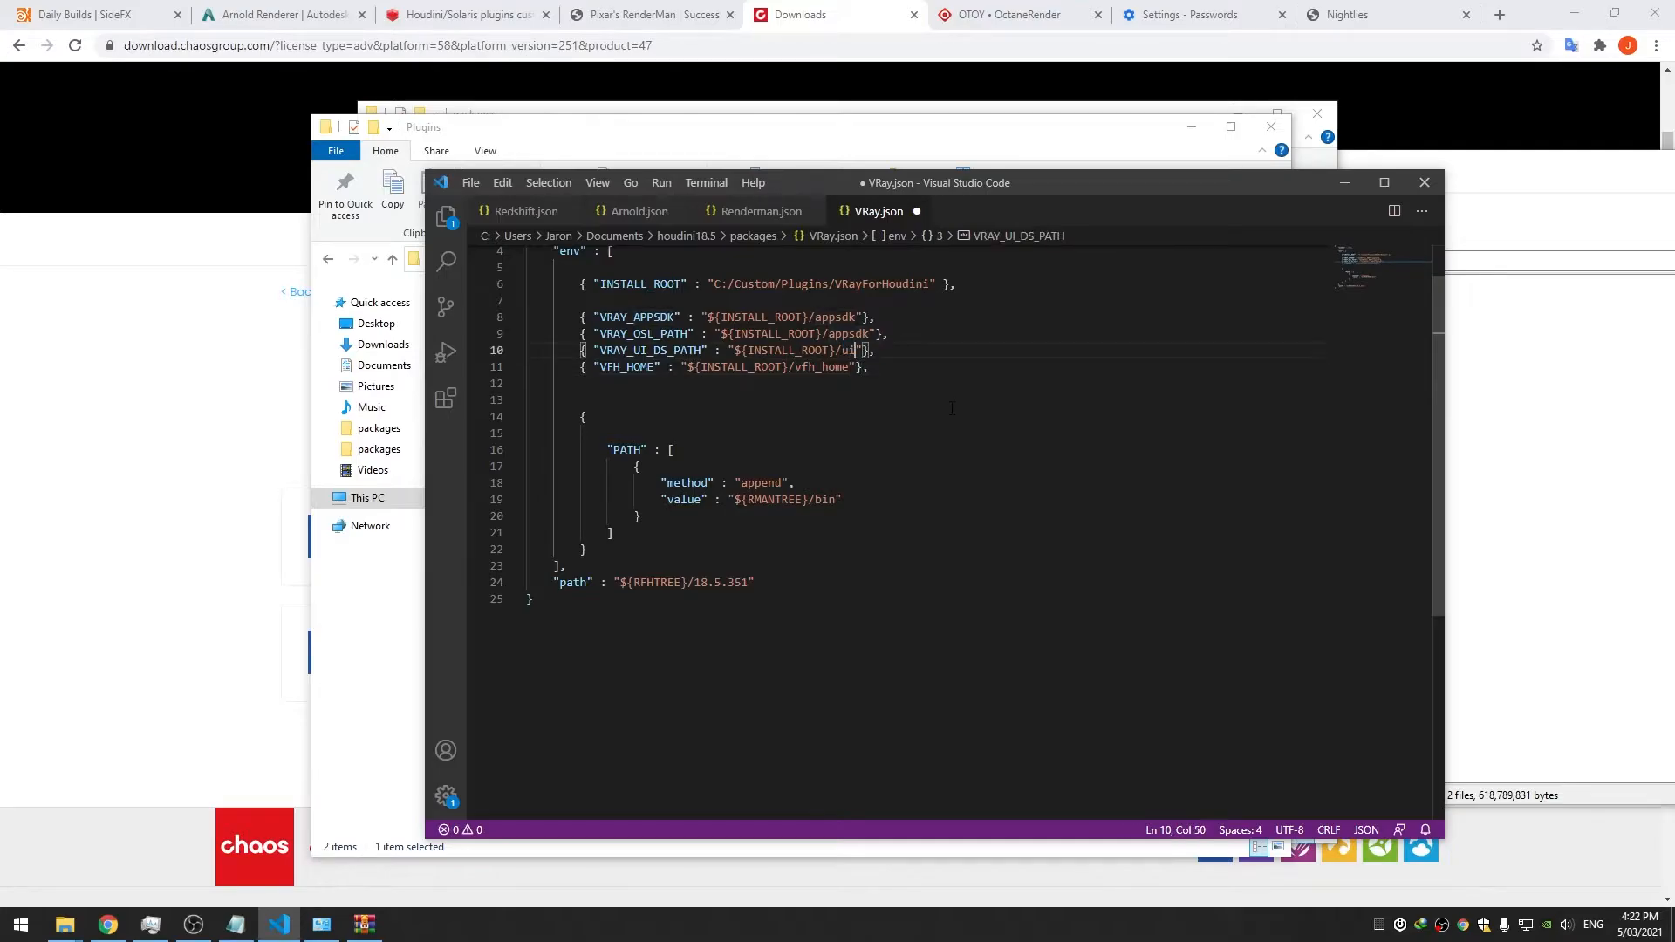
left_click(876, 333)
type("/bin")
key("ctrl+s")
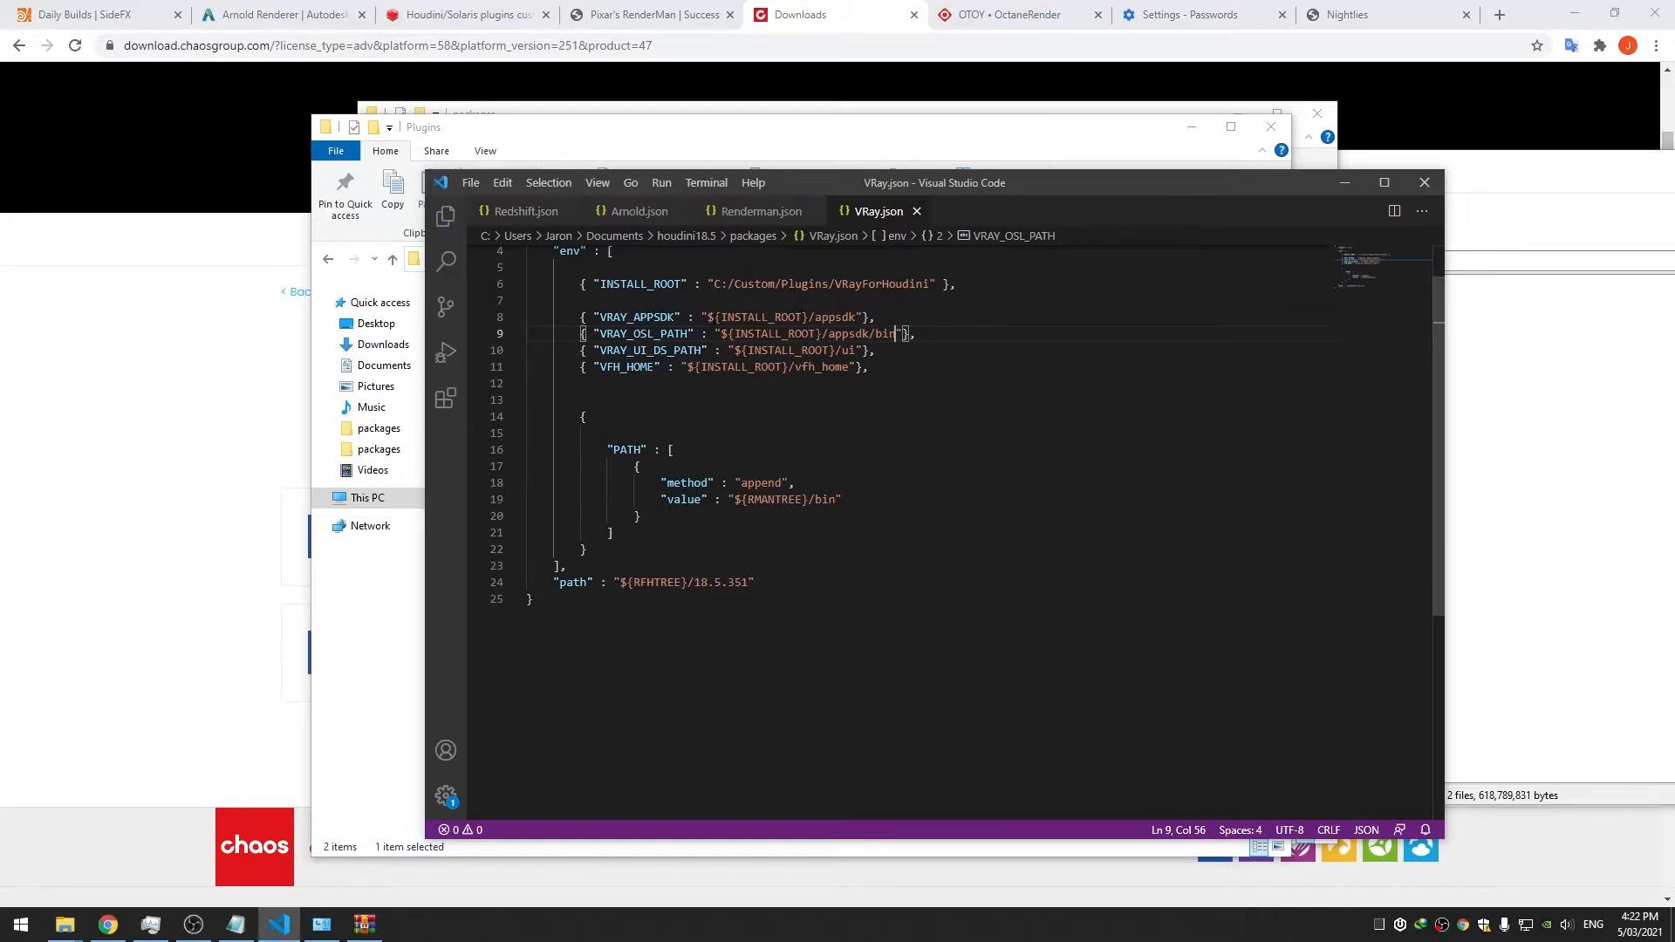
double_click(756, 317)
double_click(848, 334)
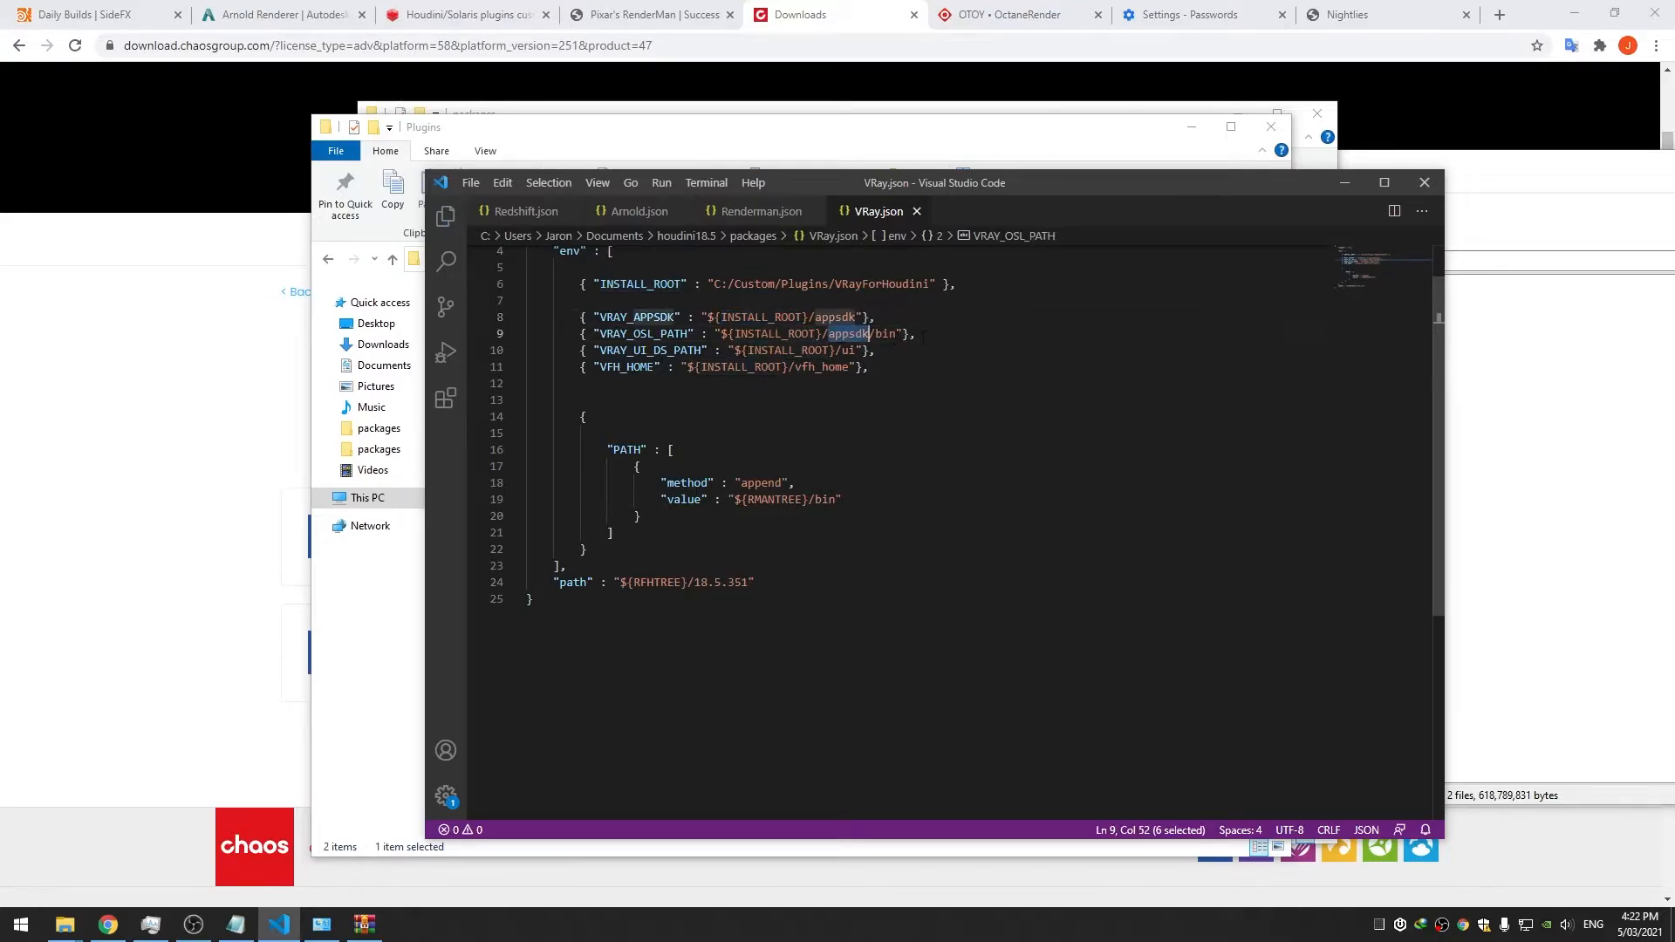
Check the subfolders of VRayForHoudini's appsdk folder in File Explorer
left_click_drag(967, 189, 1077, 265)
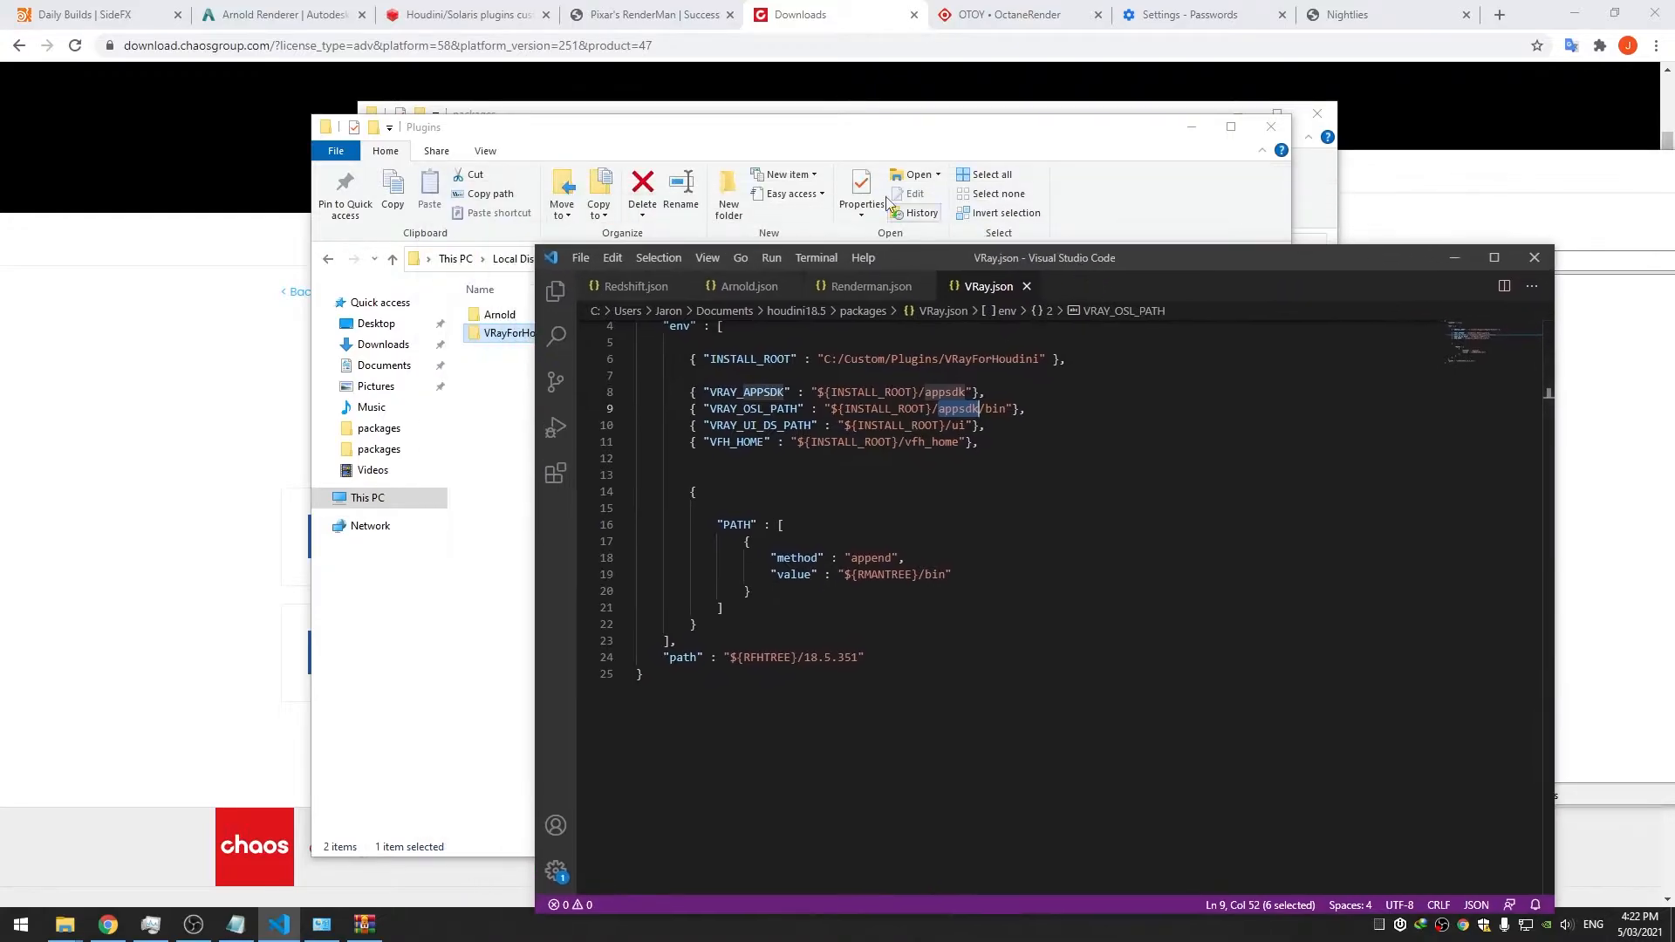
left_click(876, 141)
double_click(602, 335)
double_click(521, 316)
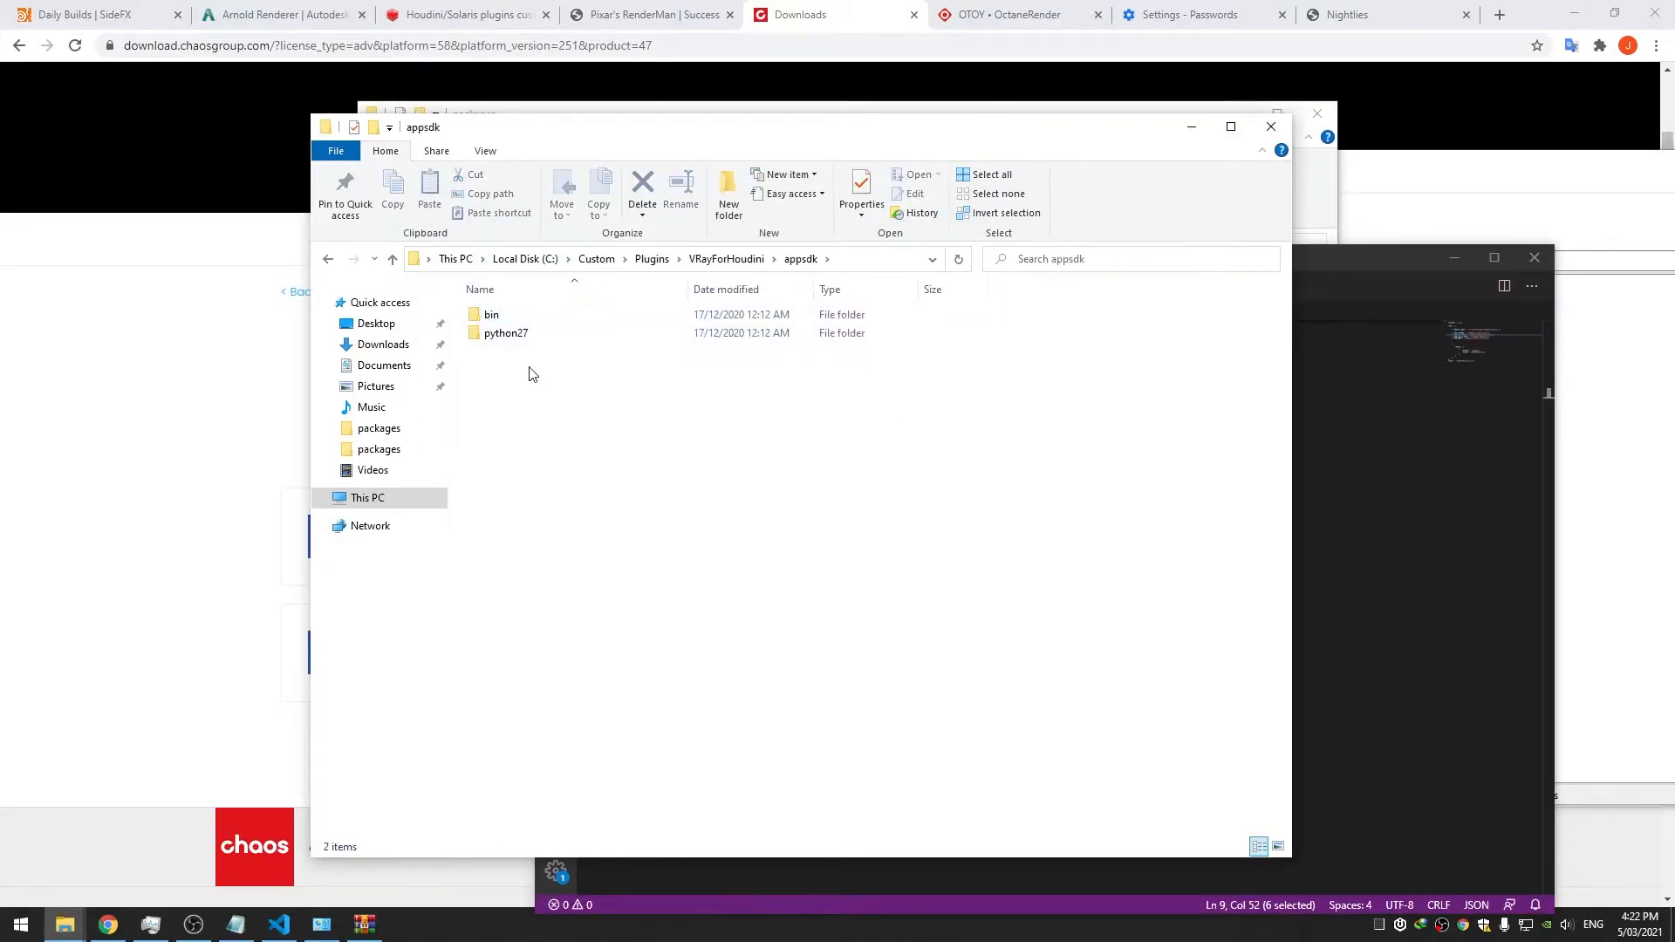
left_click(724, 260)
left_click_drag(1317, 262, 1283, 179)
left_click(1205, 339)
Start a PYTHONPATH entry at ${INSTALL_ROOT}/appsdk/python, confirming the python folder name
left_click(993, 358)
key("Return")
key("Return")
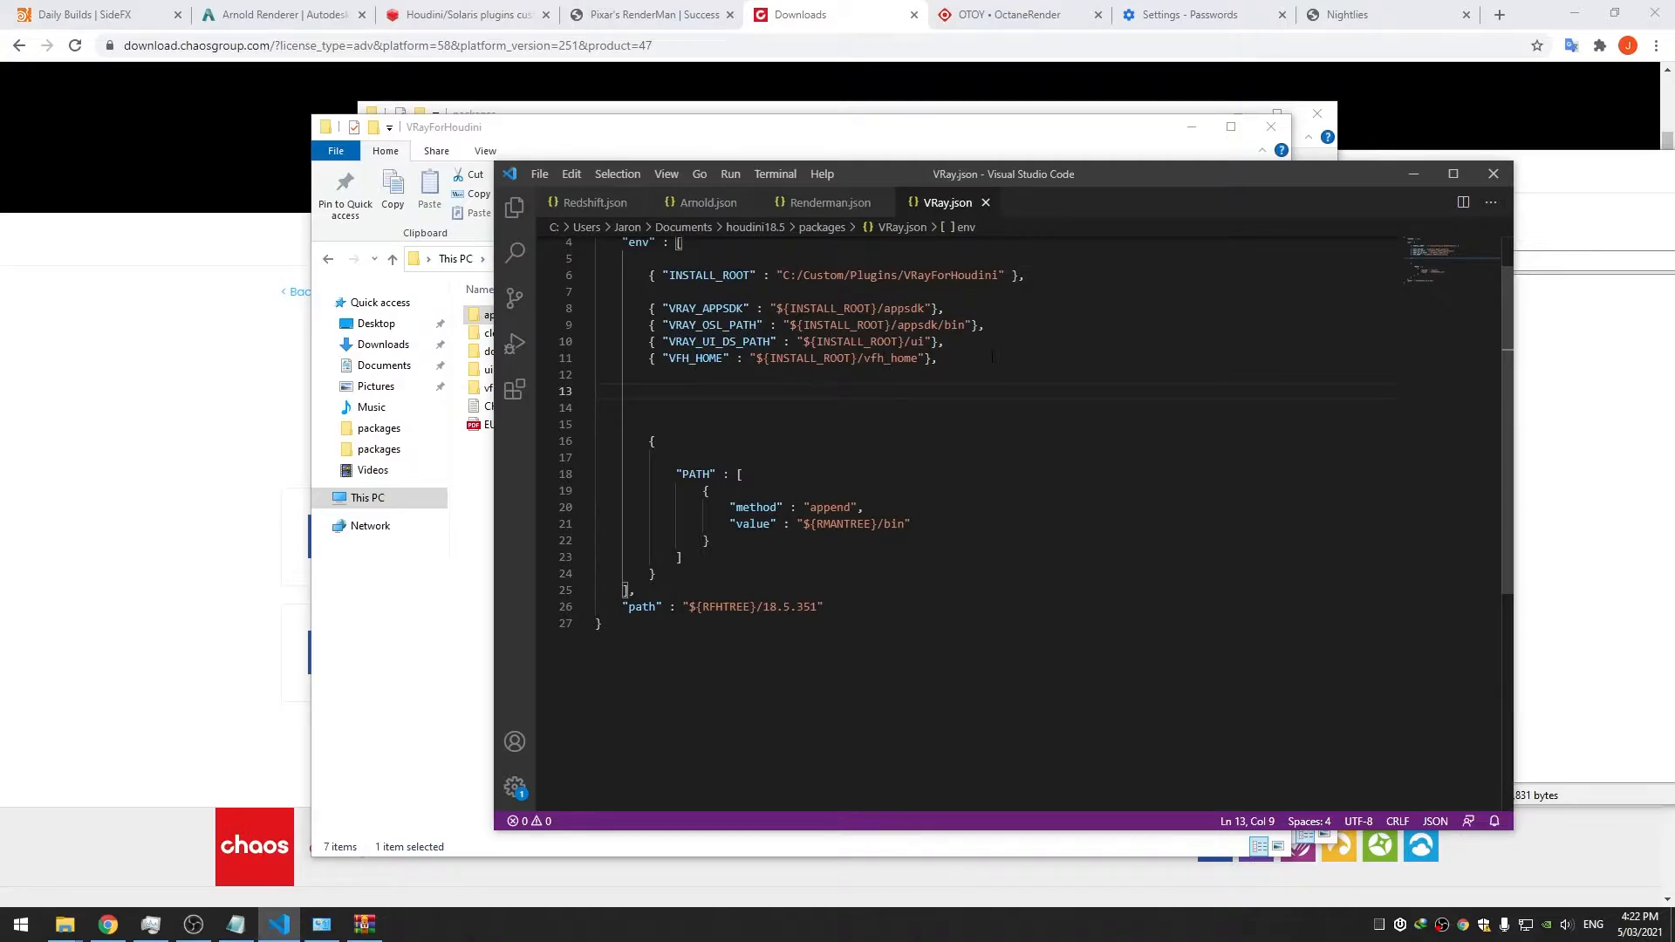
type("{ \"PYTHONPATH")
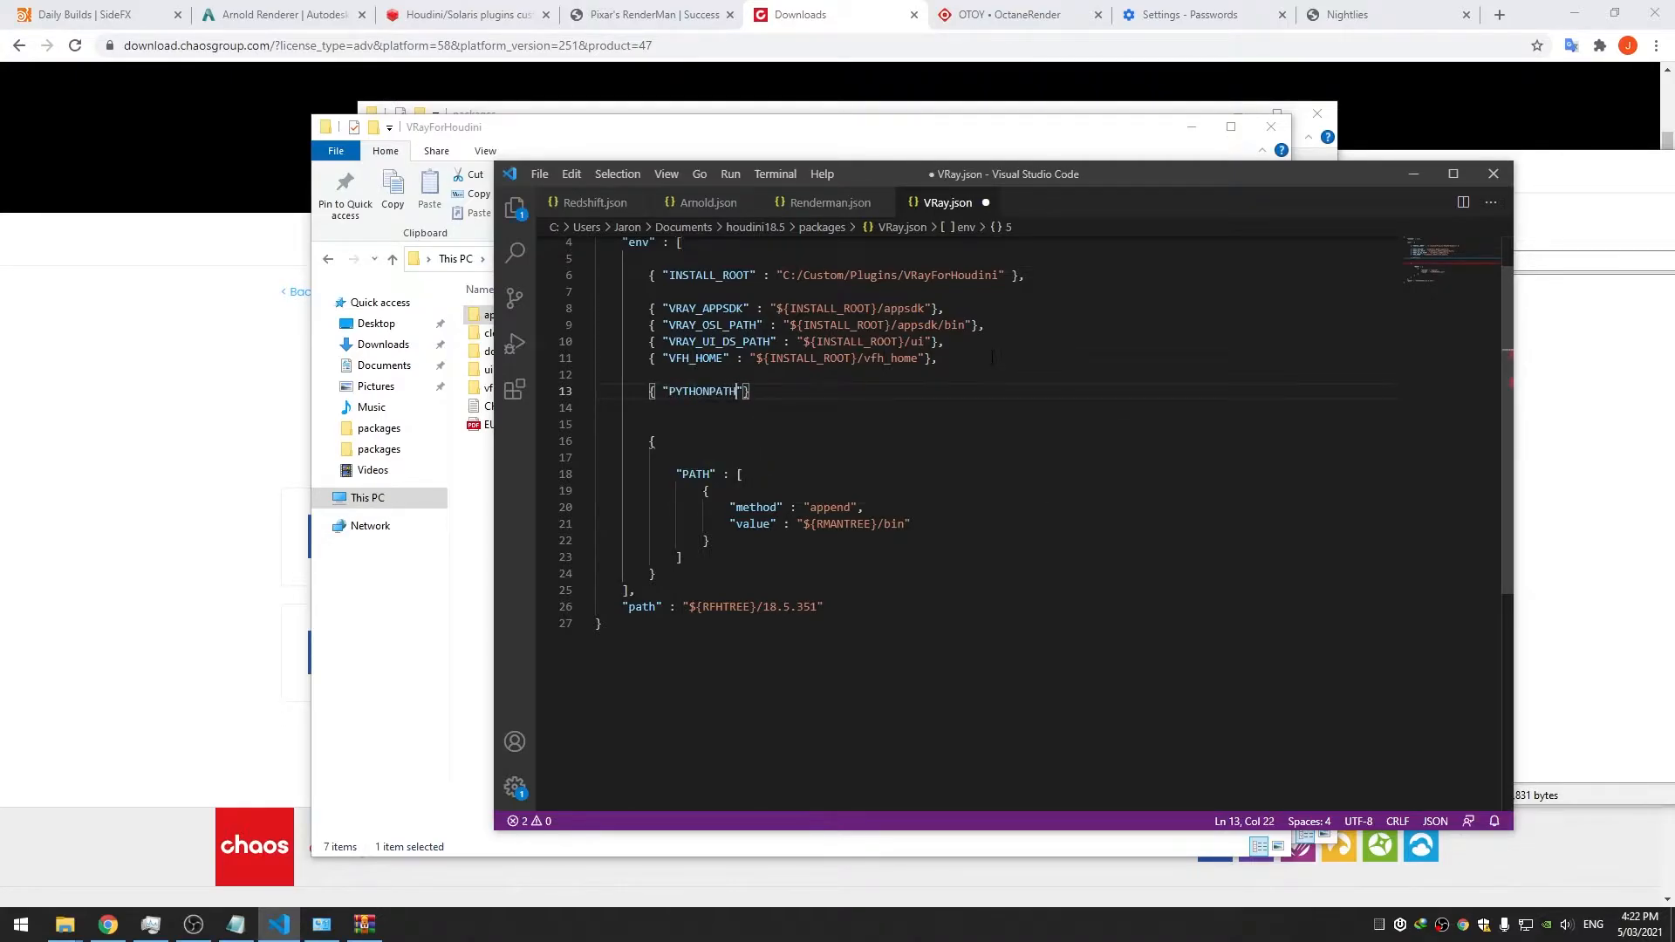
type("\" : ")
type("\"")
type("${")
type("INSTALL_R")
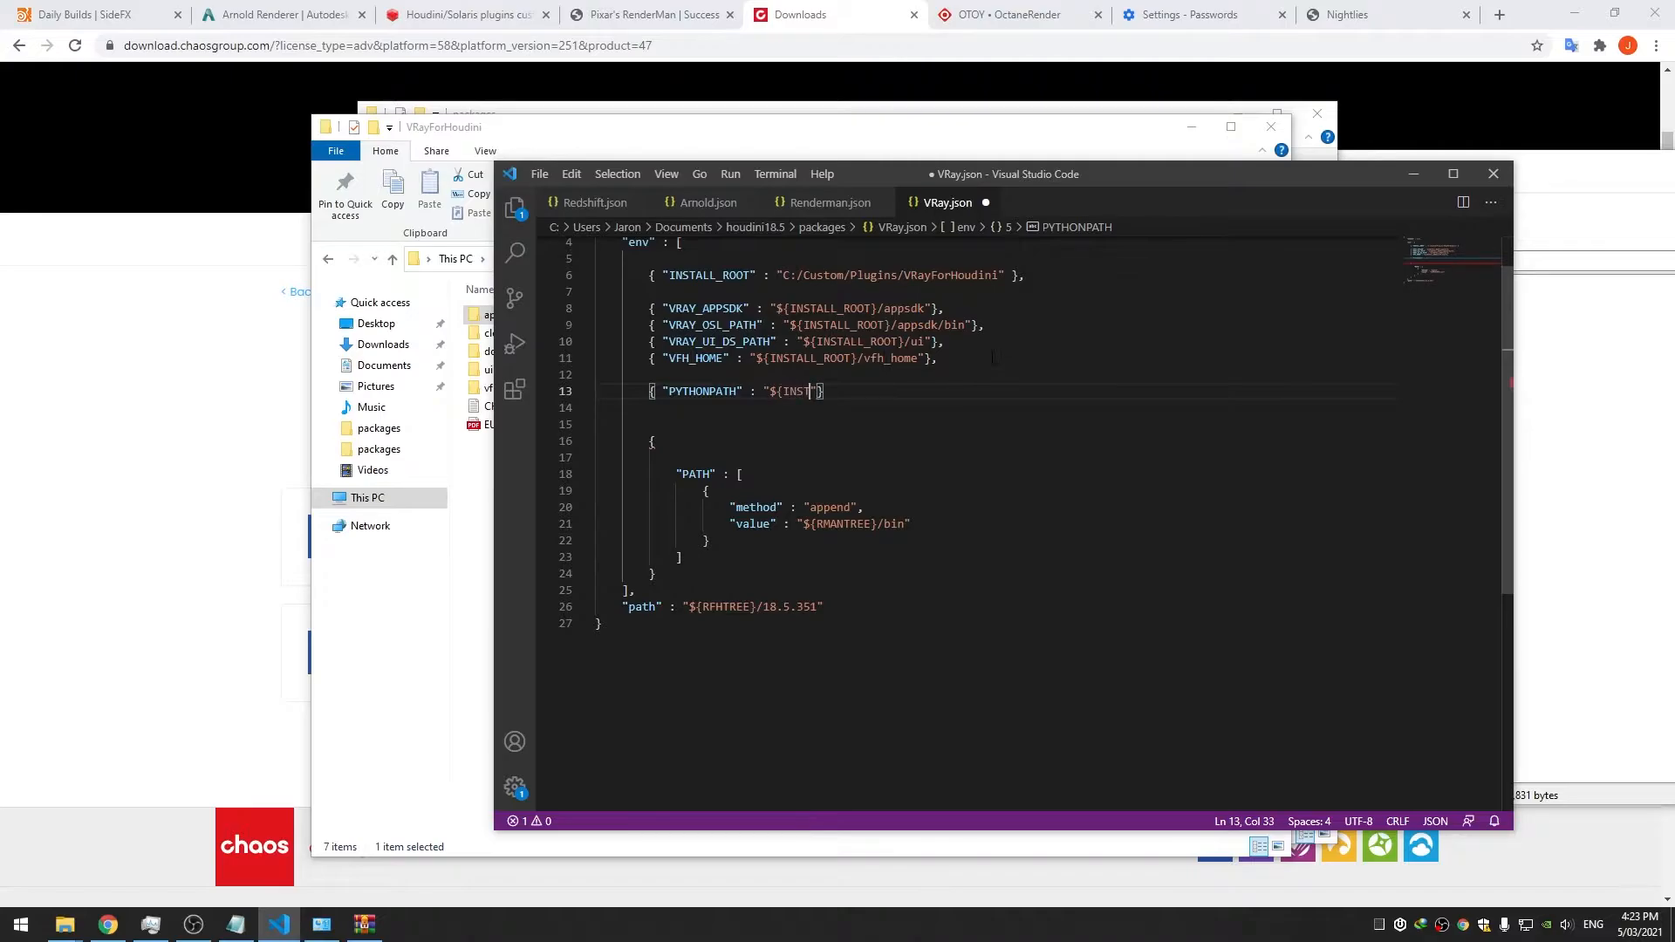
type("OOT}")
type("/appdsk")
type("/p")
type("ython")
key("alt+Tab")
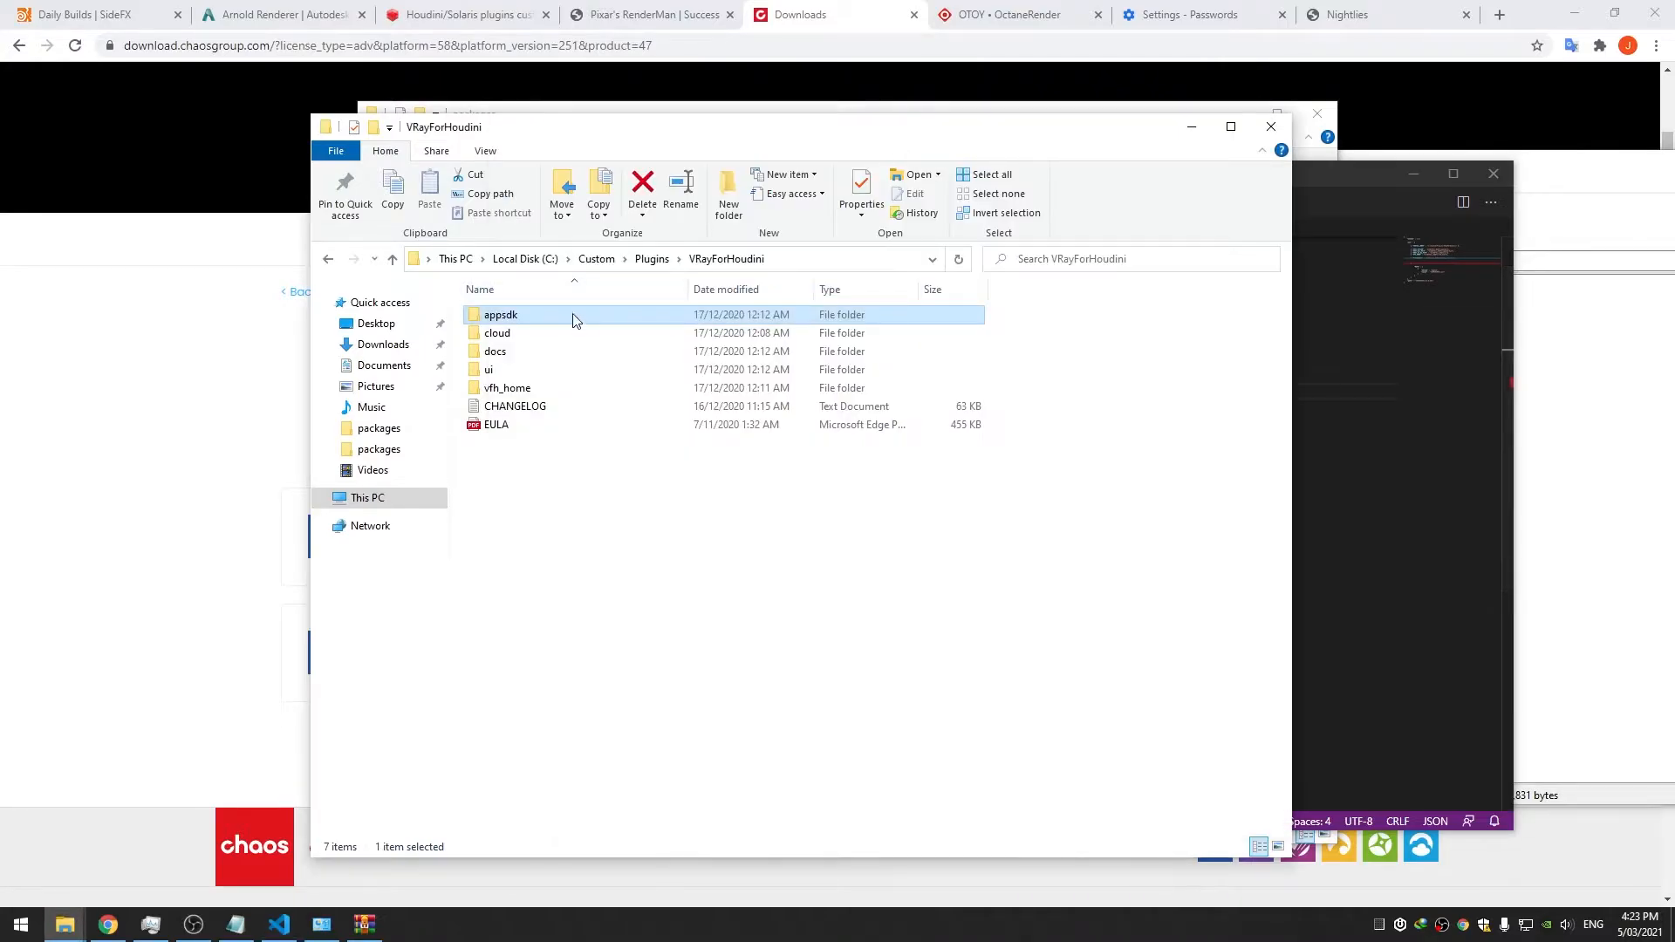
double_click(553, 320)
key("alt+Tab")
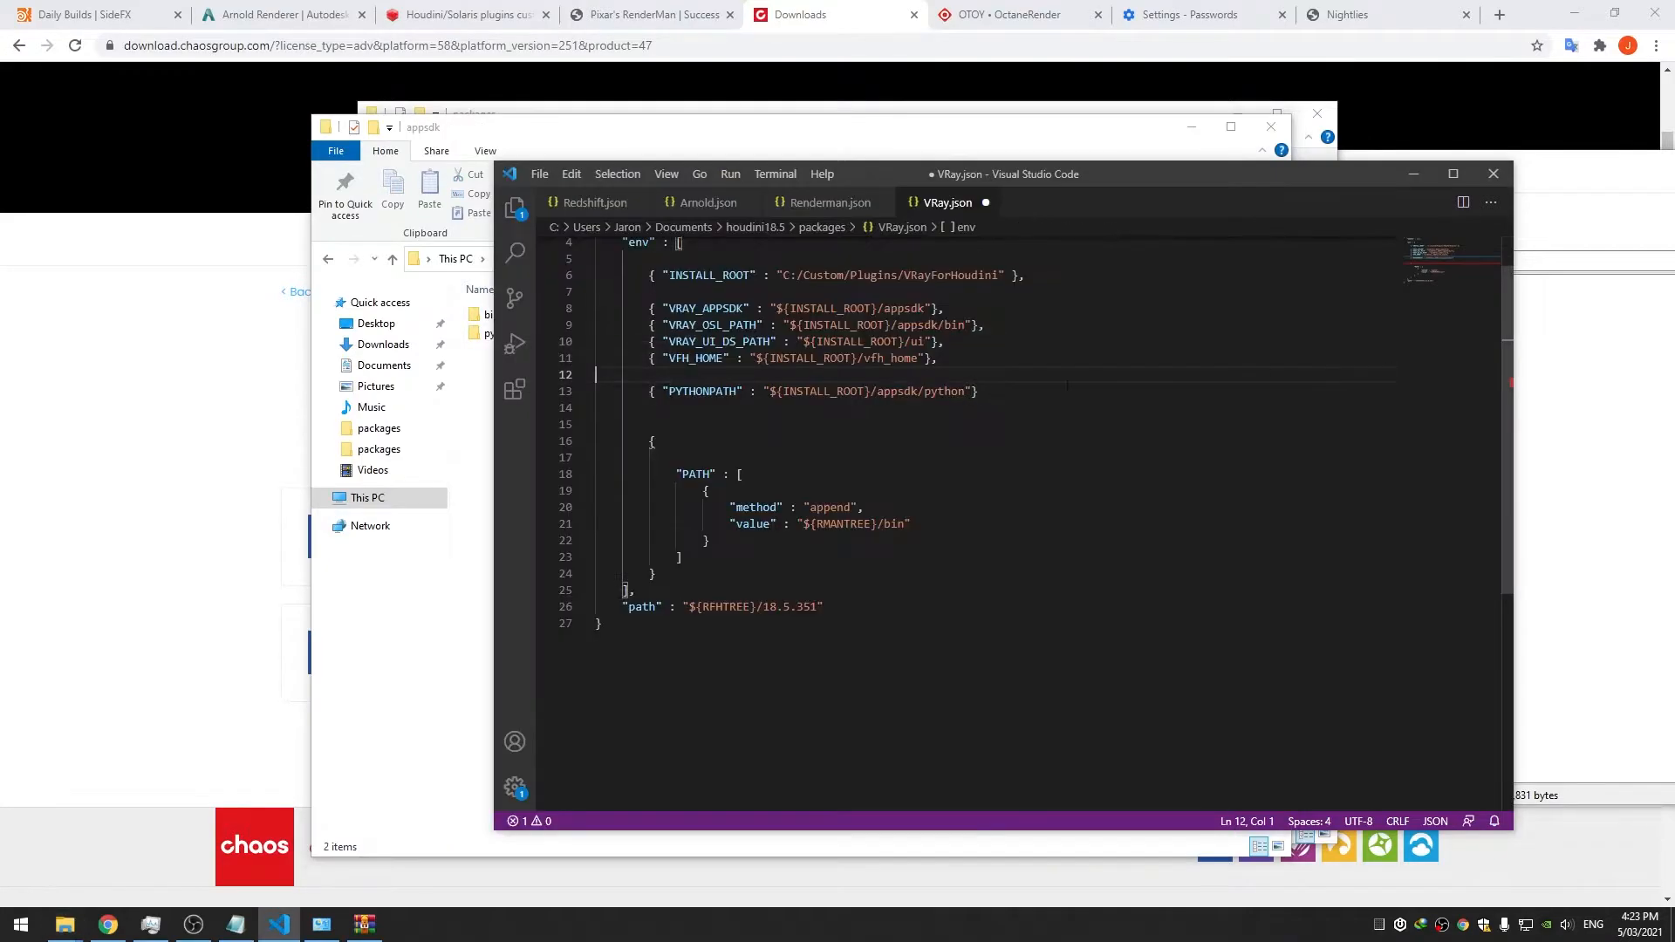
Append [INSTALLER_PYTHON_VERSION][INSTALLER_PYTHON_MINOR_VERSION] to PYTHONPATH, save, and delete the blank line
left_click(966, 392)
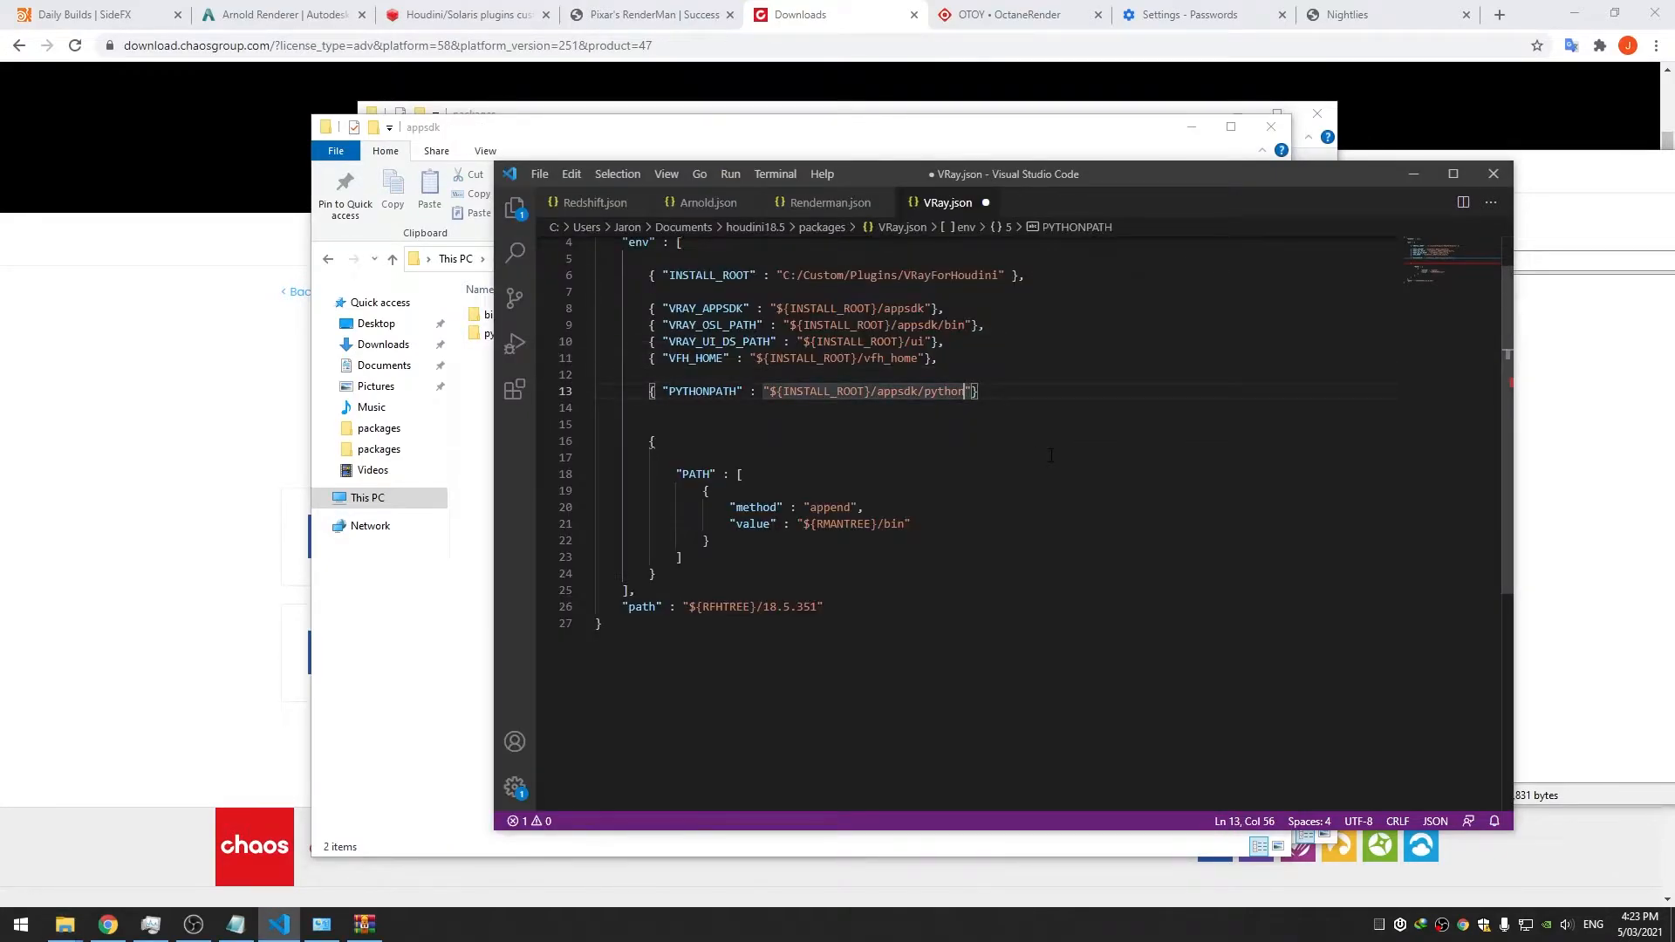
type("[]")
type("INSTALLER_PYTHO")
type("N_VERSION")
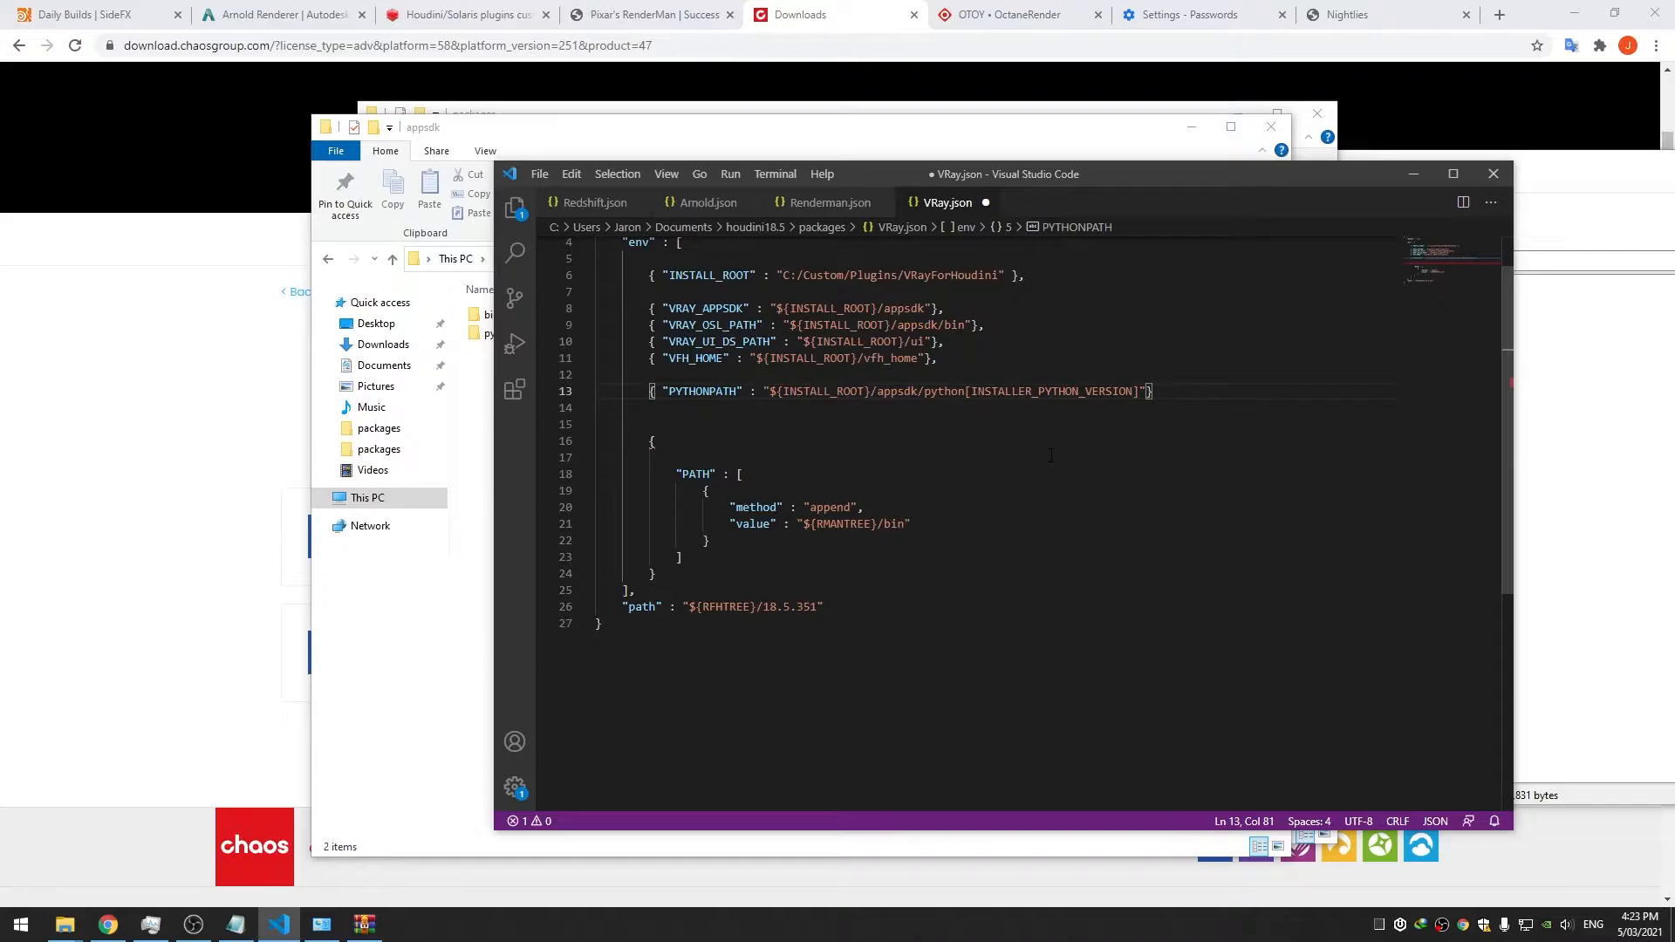
type("][]")
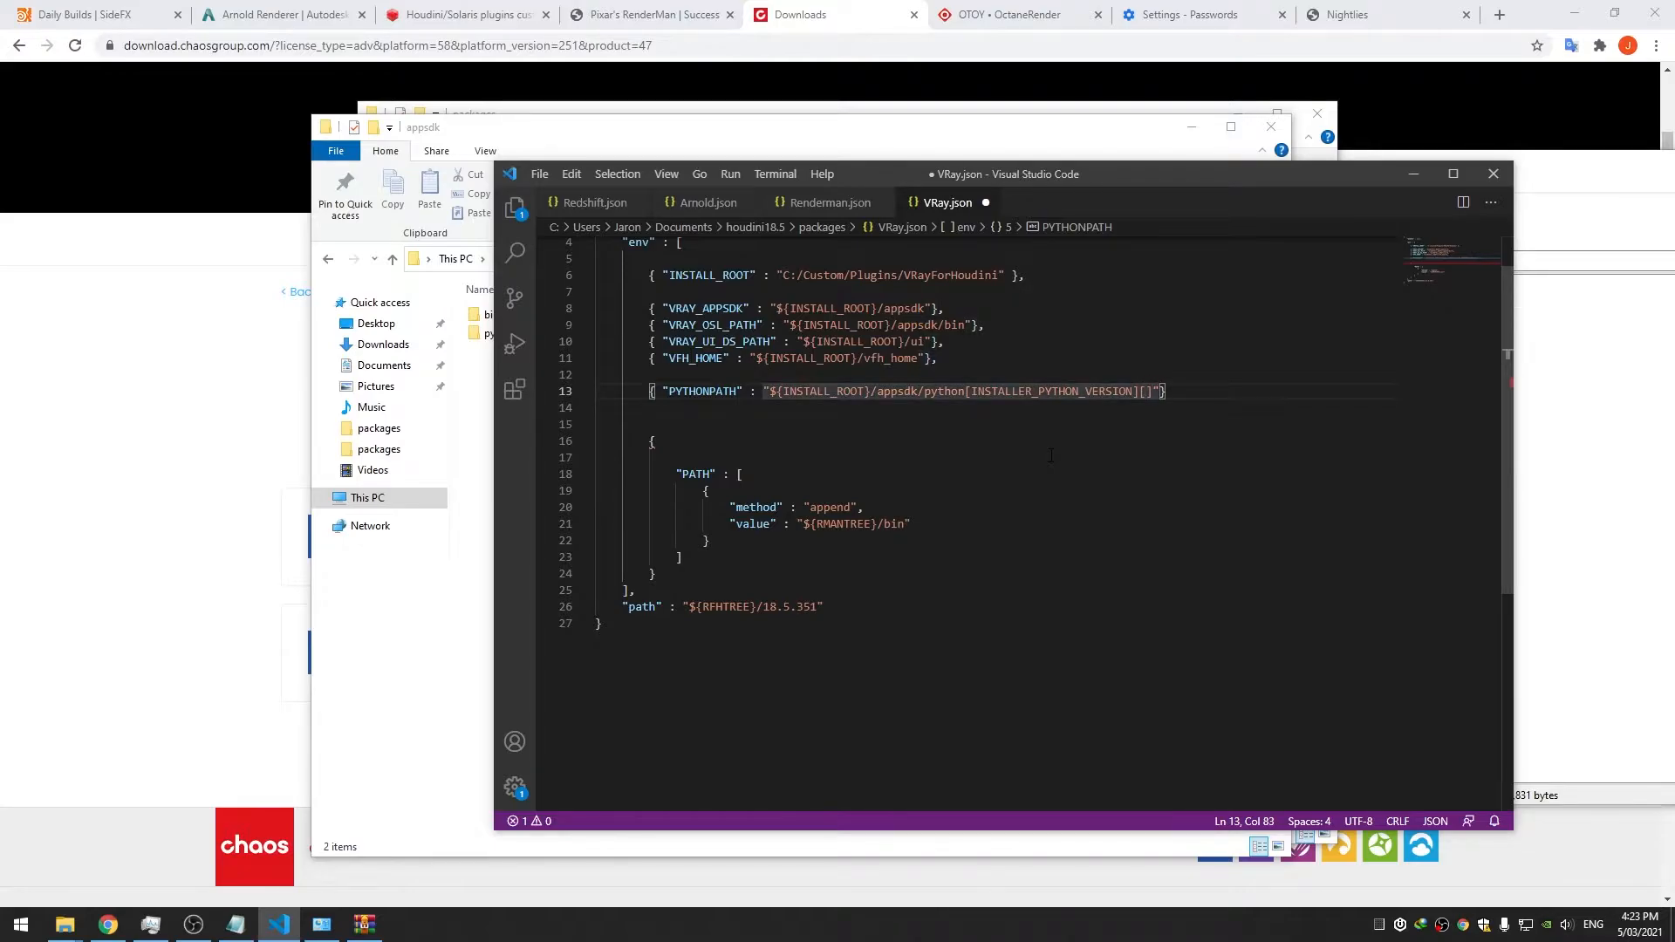
type("INSTALLER_")
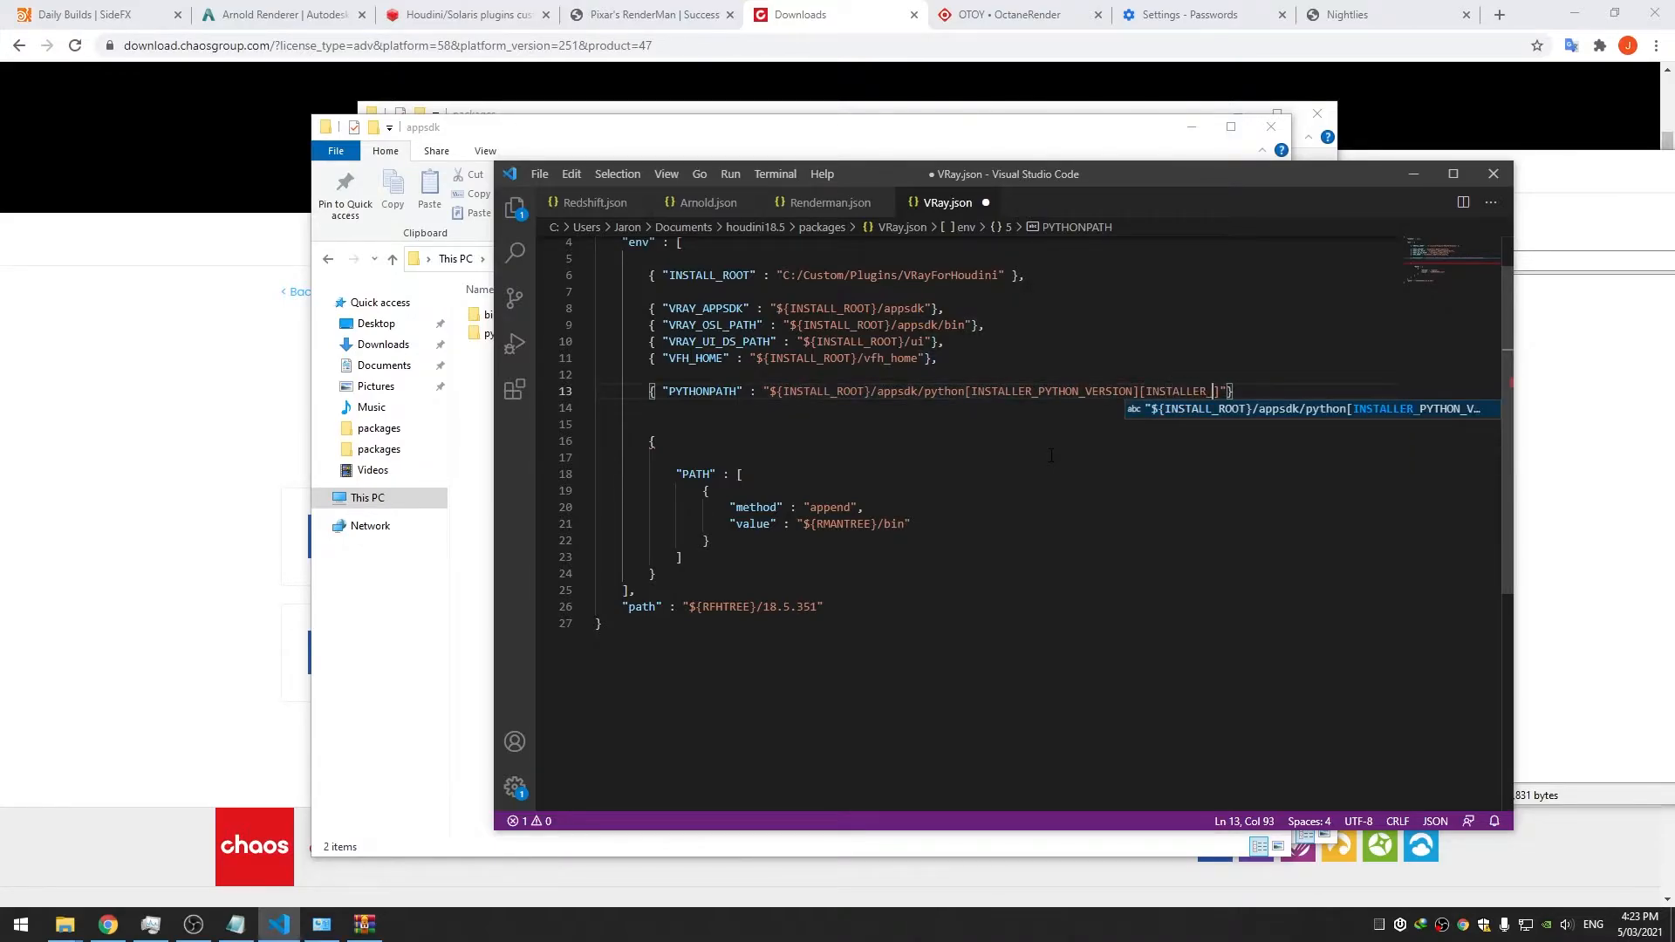
type("PYT")
type("HON_MINOR_")
type("VERSION")
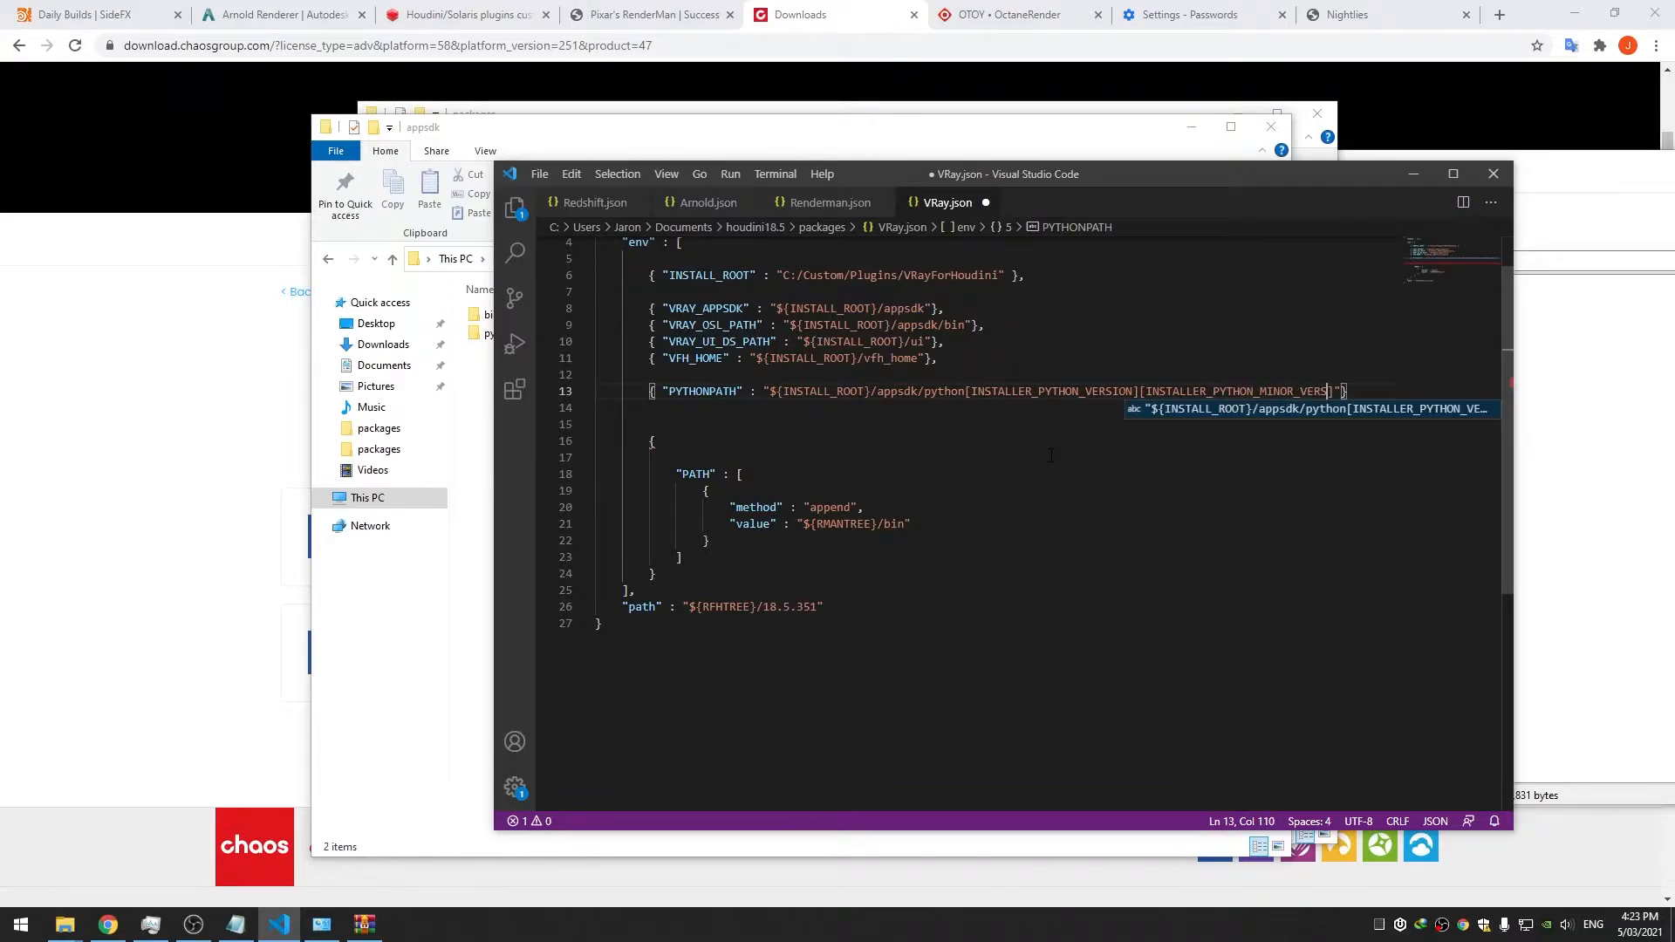
key("End")
type(",")
key("Left")
key("Left")
key("ctrl+s")
key("End")
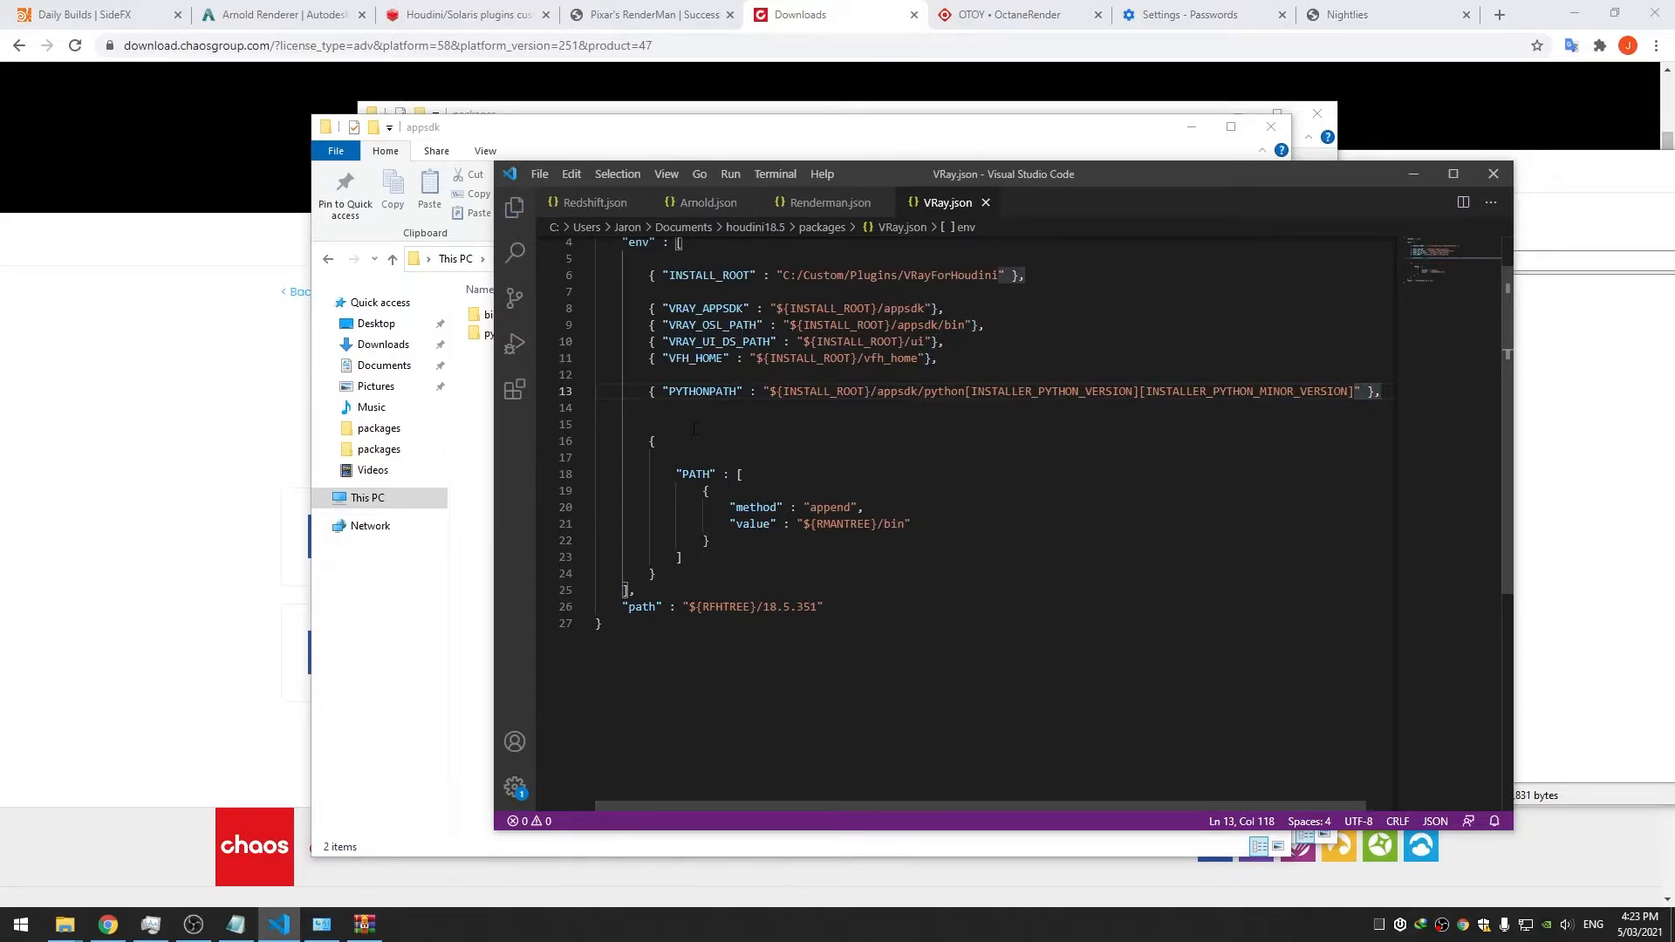
left_click(568, 414)
key("BackSpace")
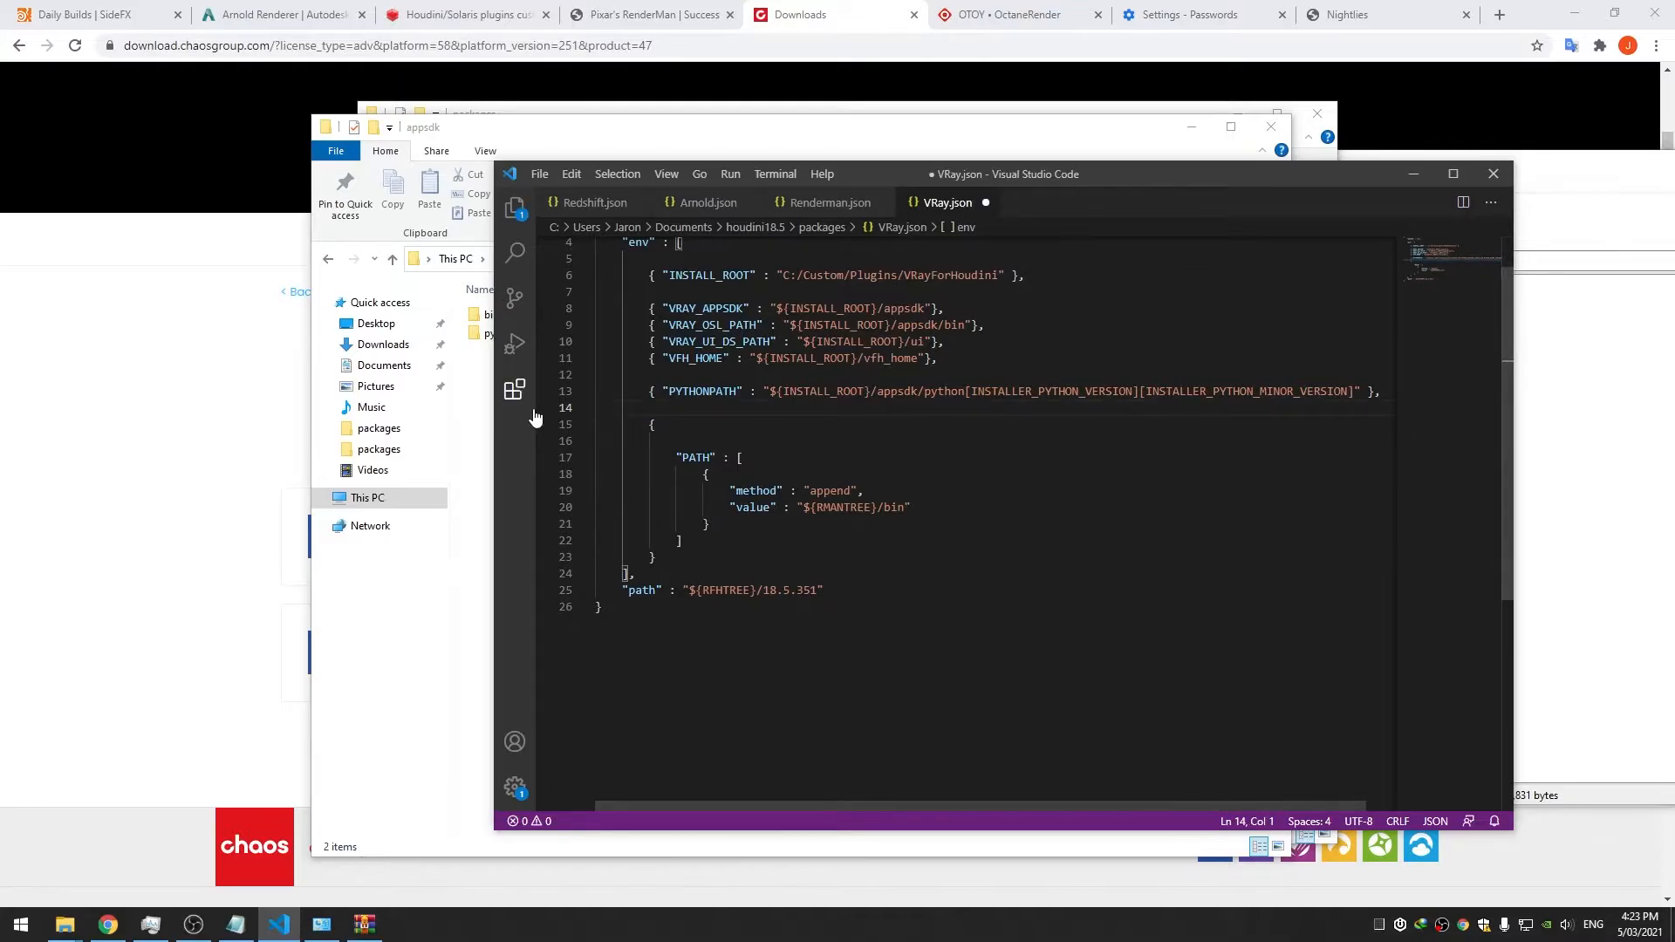
Delete the old RMANTREE value line from the PATH entry and save
key("BackSpace")
key("ctrl+s")
left_click(710, 458)
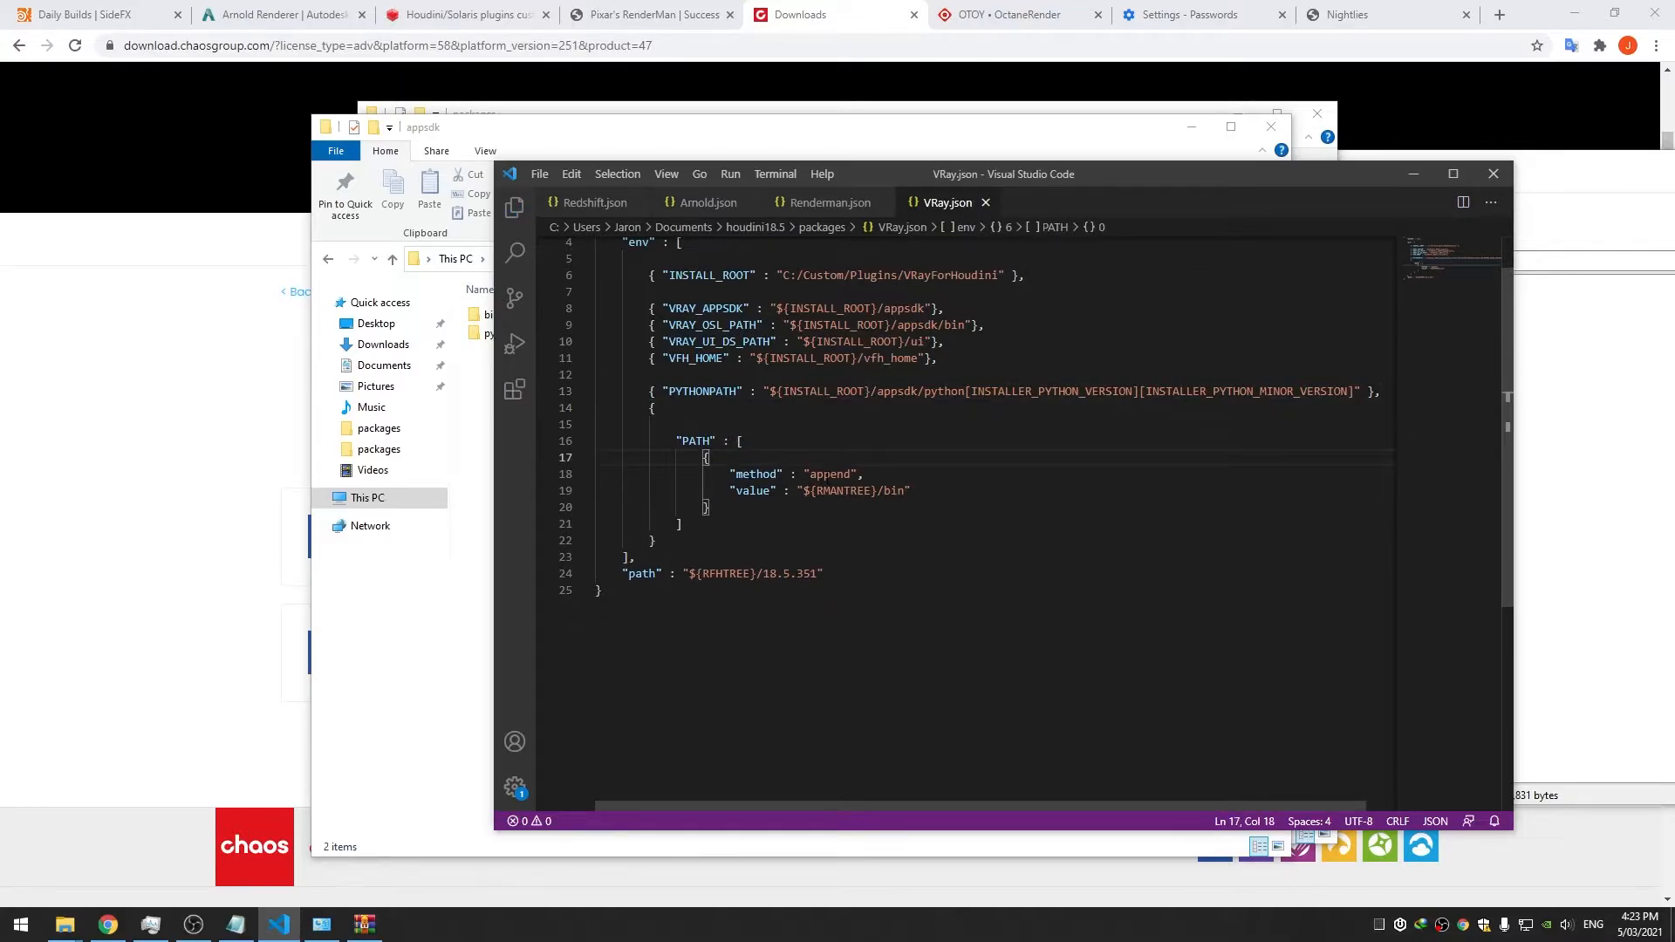
left_click(844, 474)
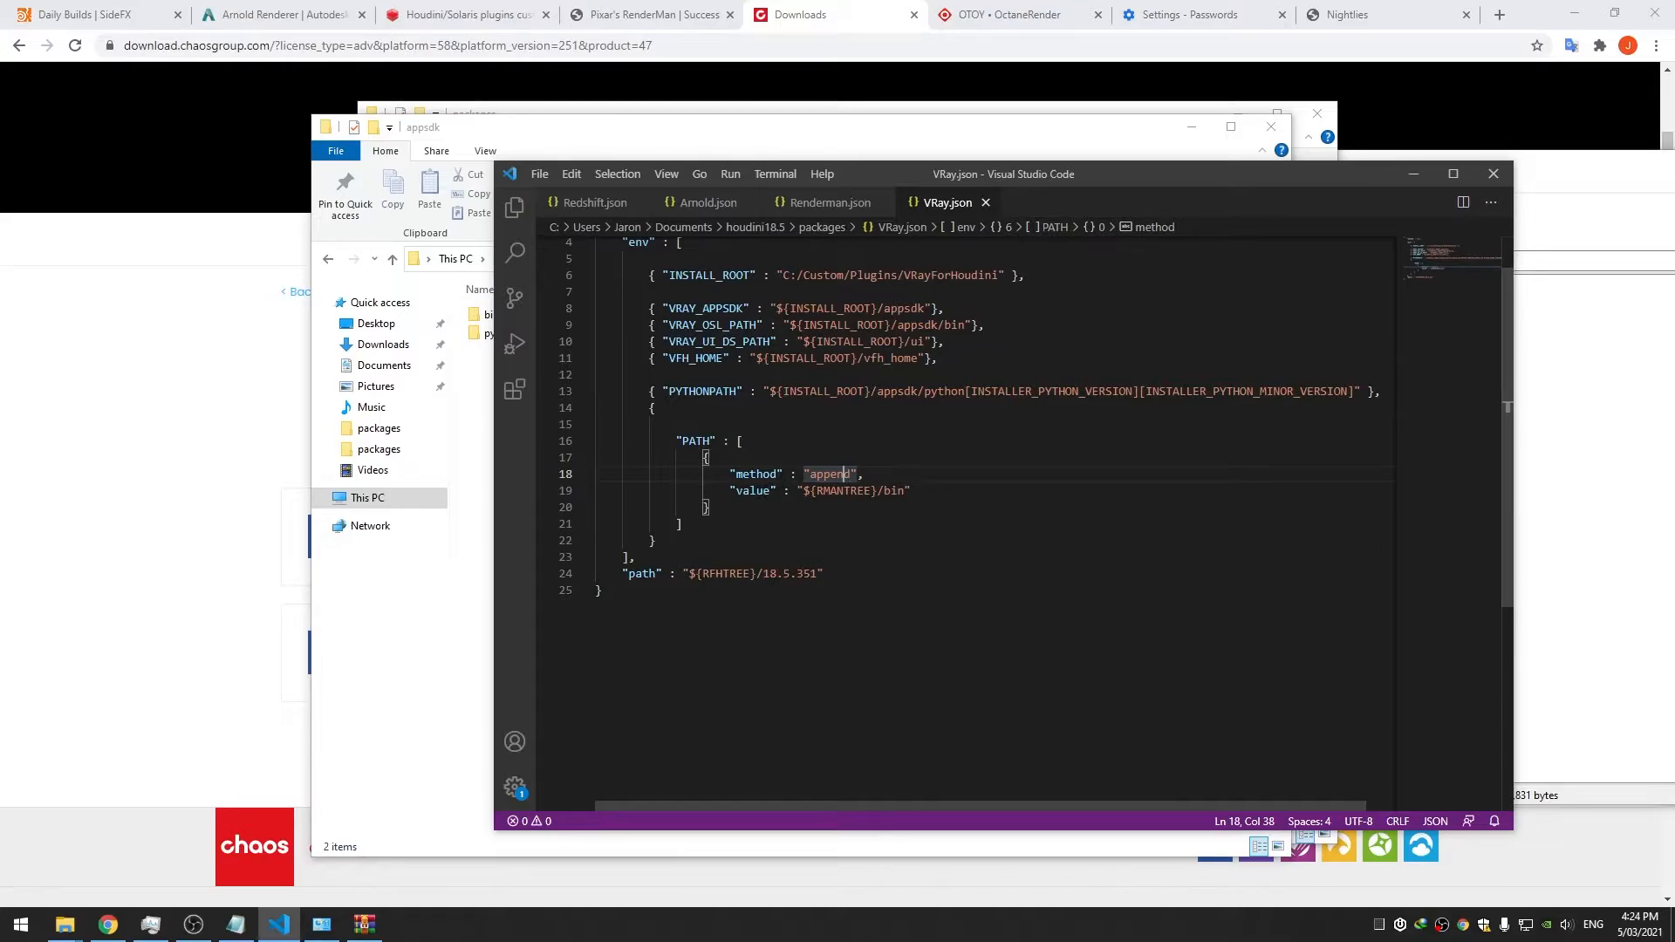
left_click_drag(730, 475, 805, 489)
left_click(754, 510)
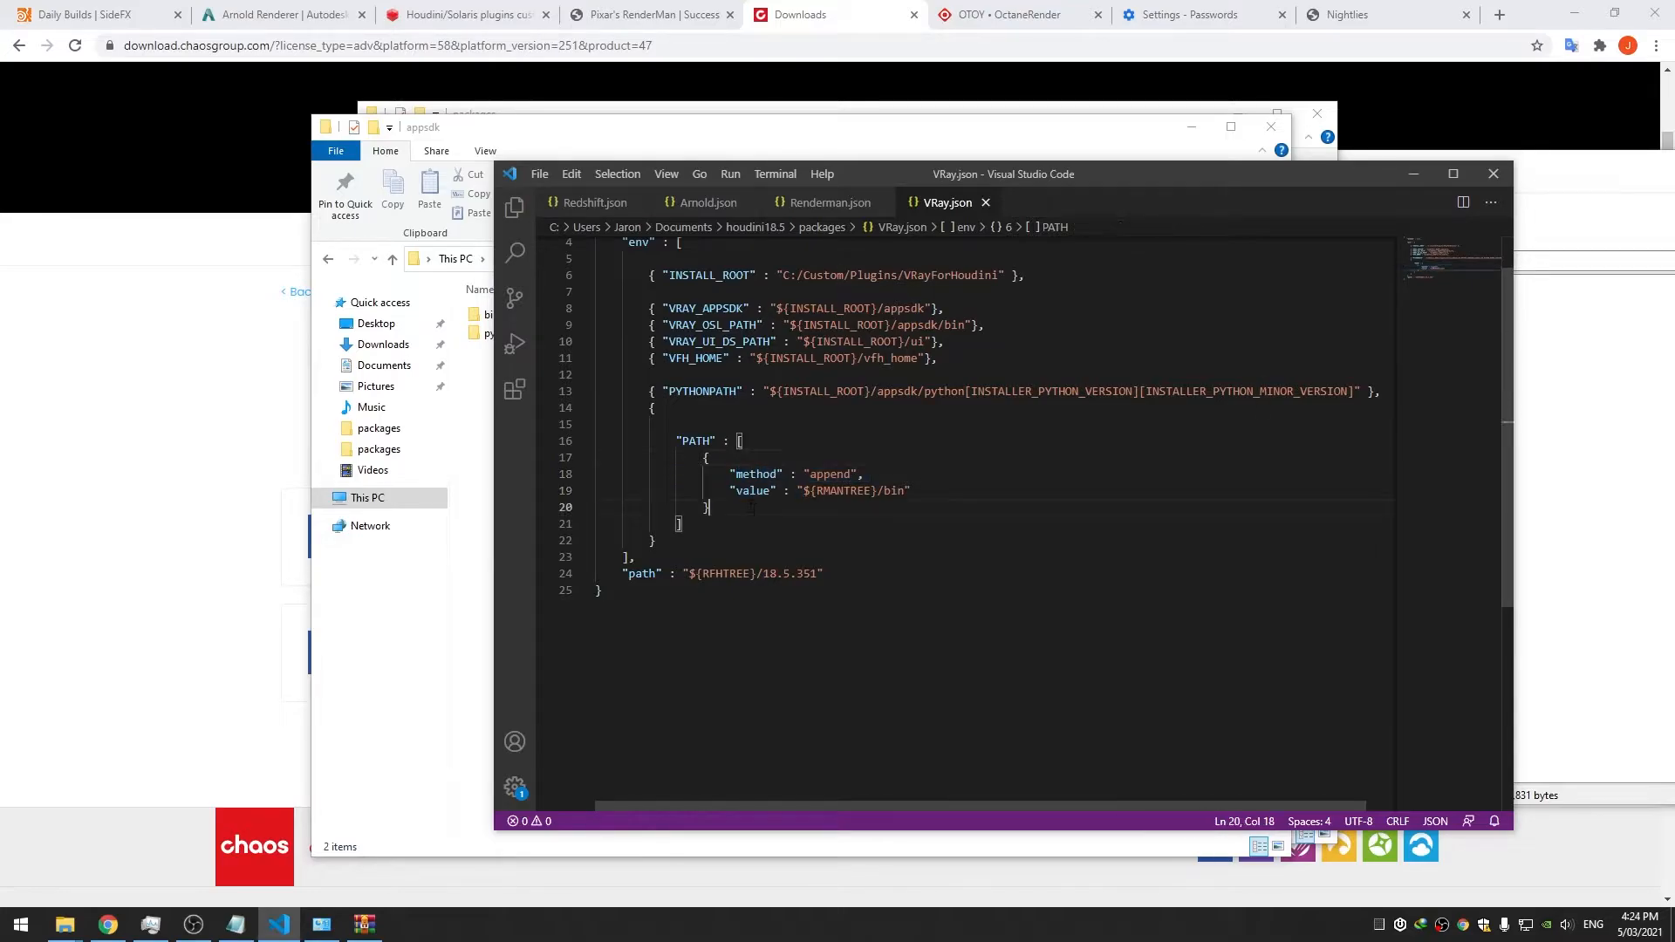
left_click_drag(922, 491, 858, 474)
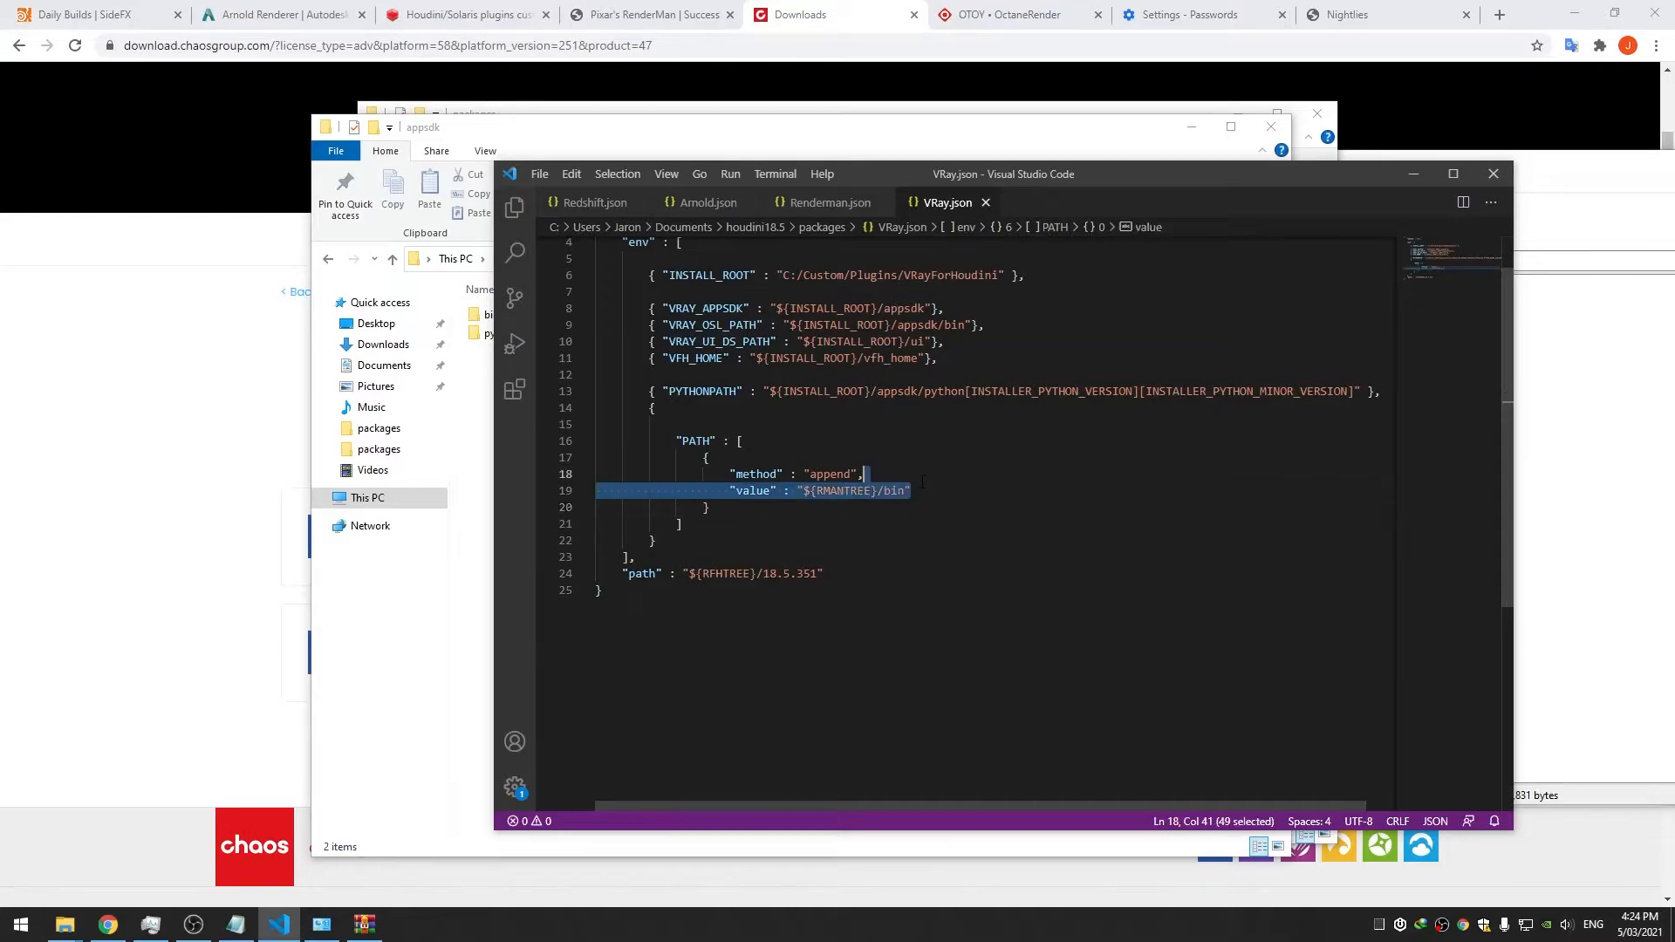
key("BackSpace")
key("ctrl+s")
Add the PATH value $HFS/bin;${VRAY_APPSDK}/bin after the method block and save
key("Down")
key("Return")
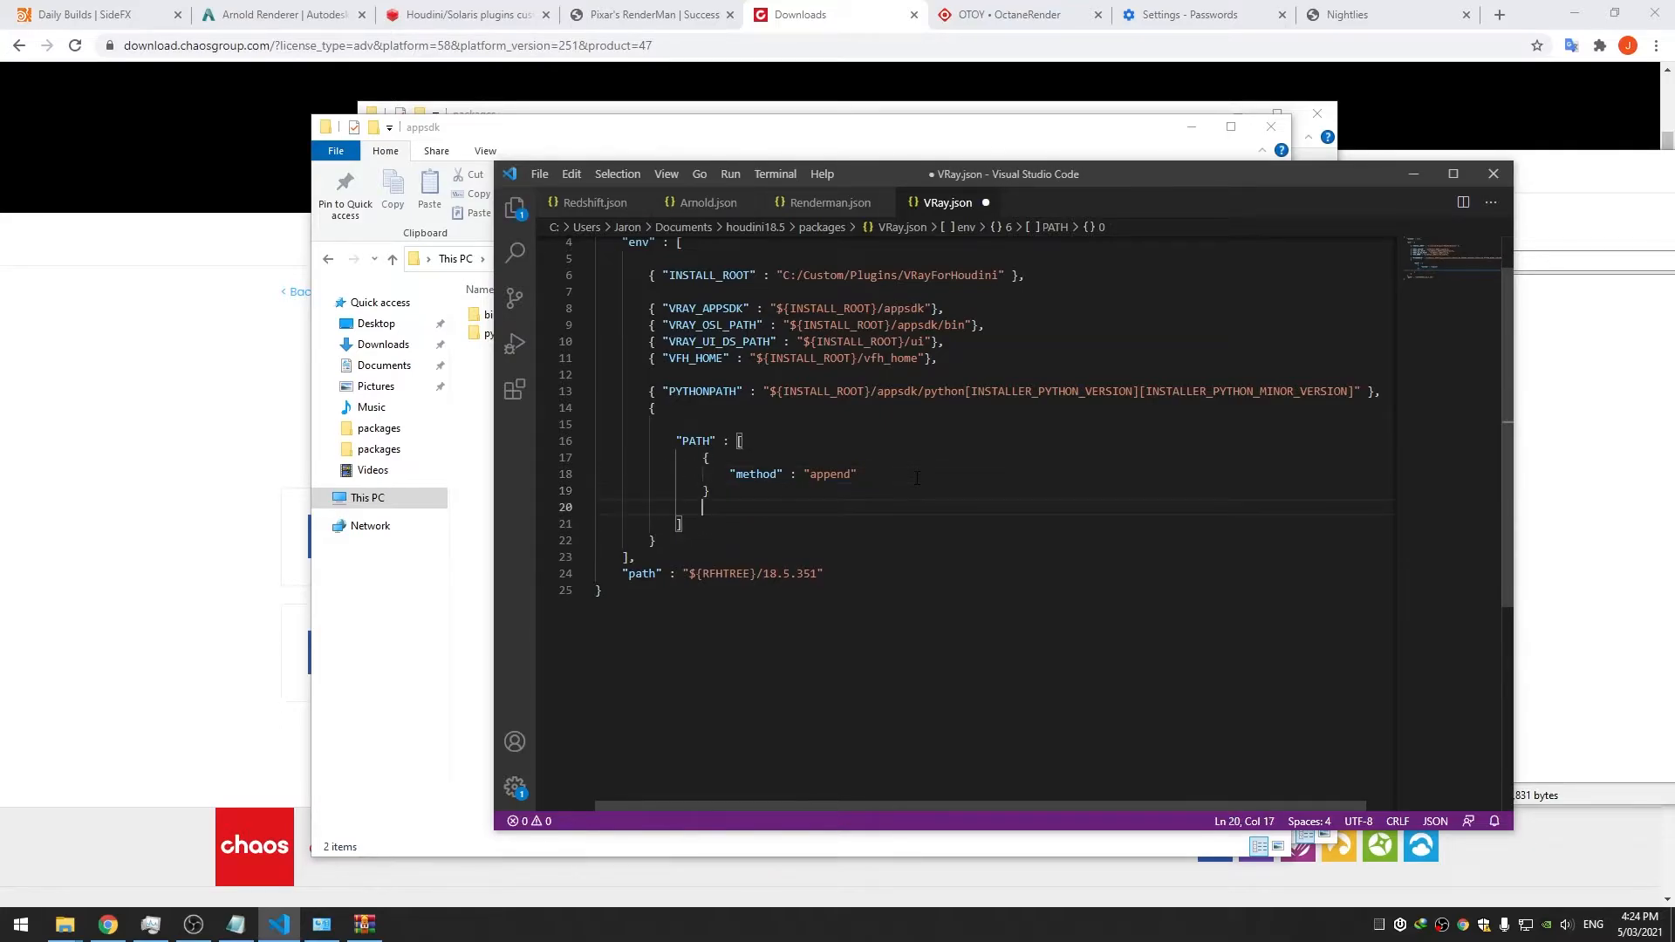
type("\"$HFS/bin;${VRAY_}AP")
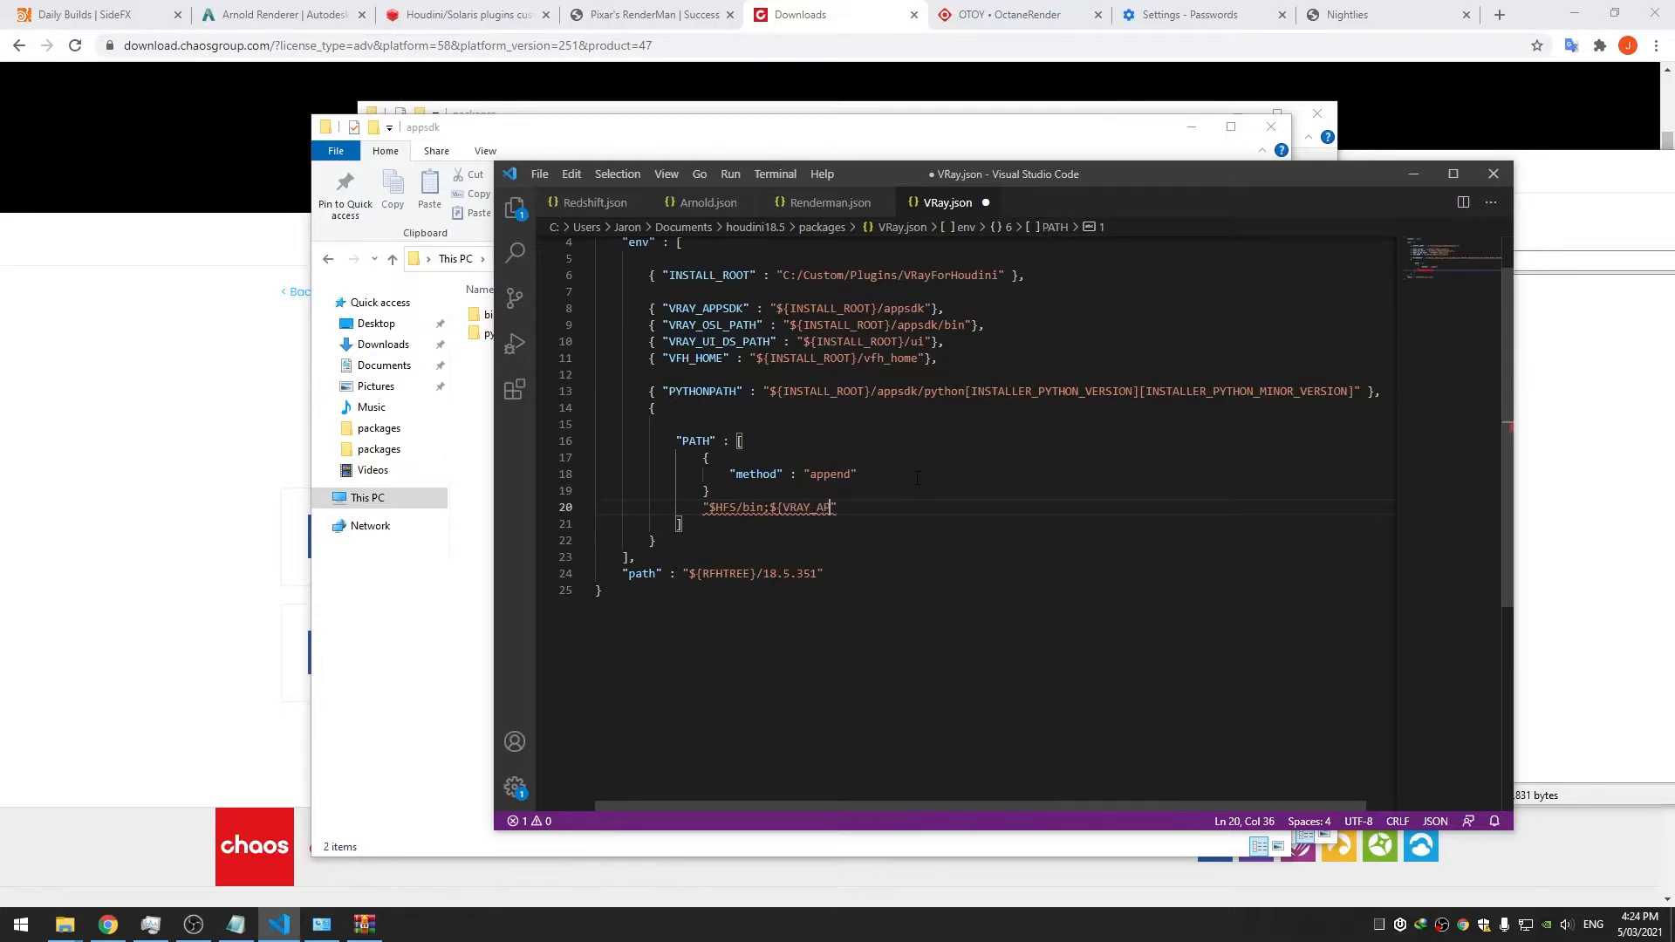
type("SDK}/bin")
key("Up")
type(",")
key("ctrl+s")
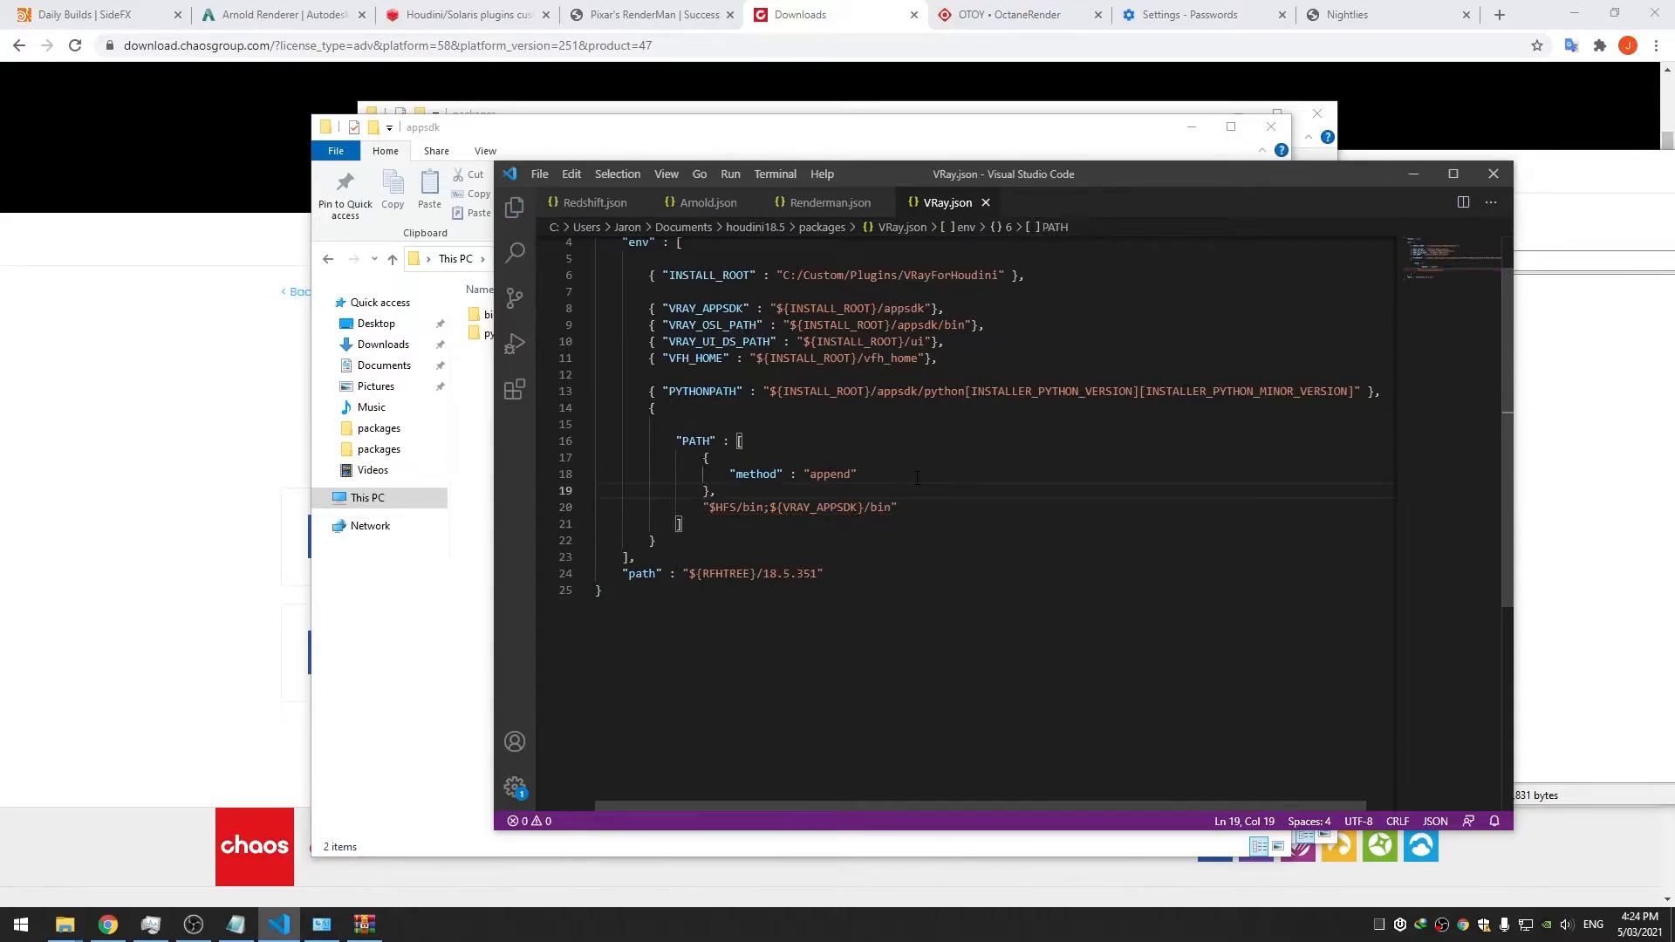
Begin a second PATH entry and change $HFS to ${HFS} in the first
key("Down")
key("Home")
key("shift+End")
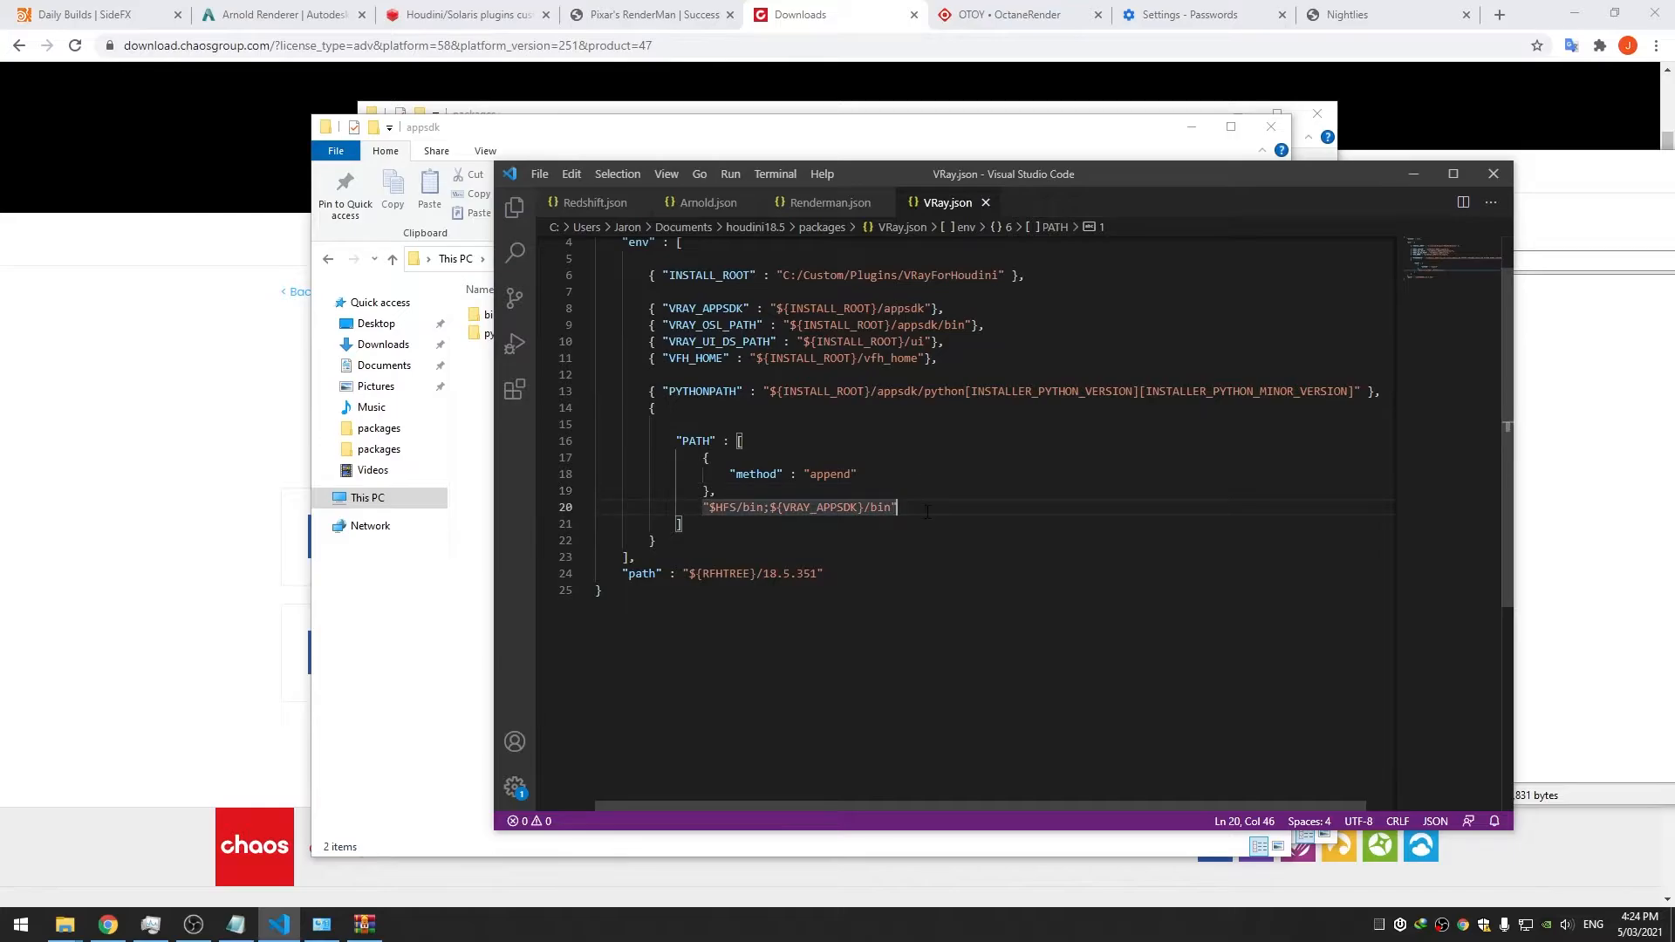
key("End")
type(",")
key("Return")
type("\"${")
key("End")
key("Up")
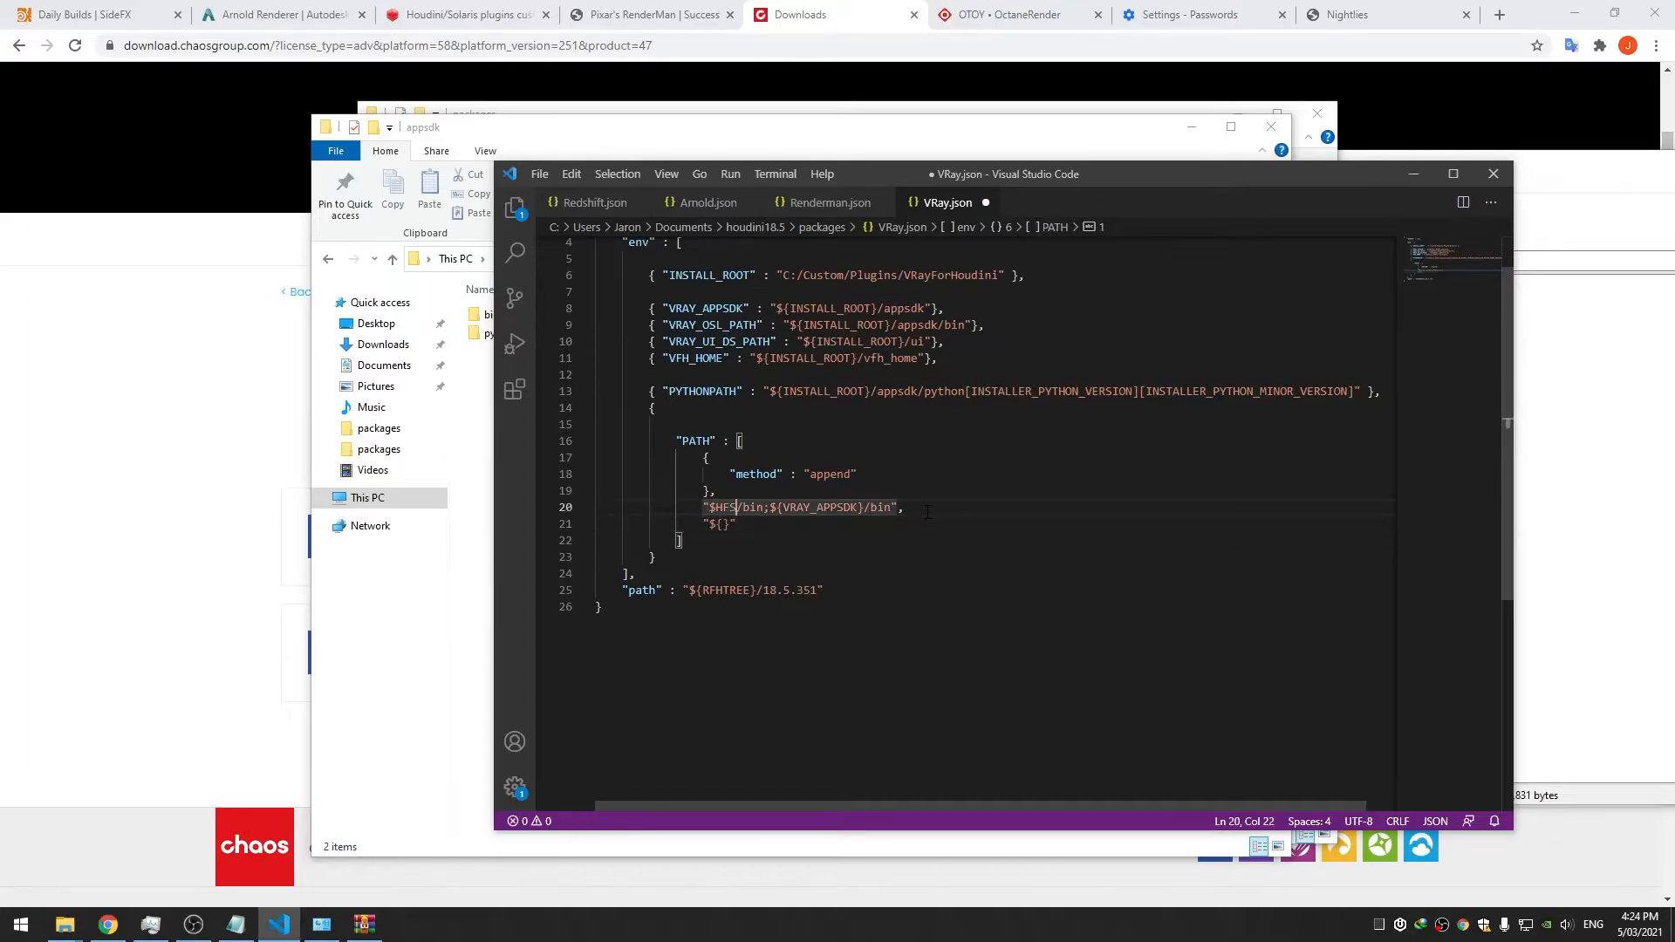
key("ctrl+d")
type("{}")
key("BackSpace")
type("HFS")
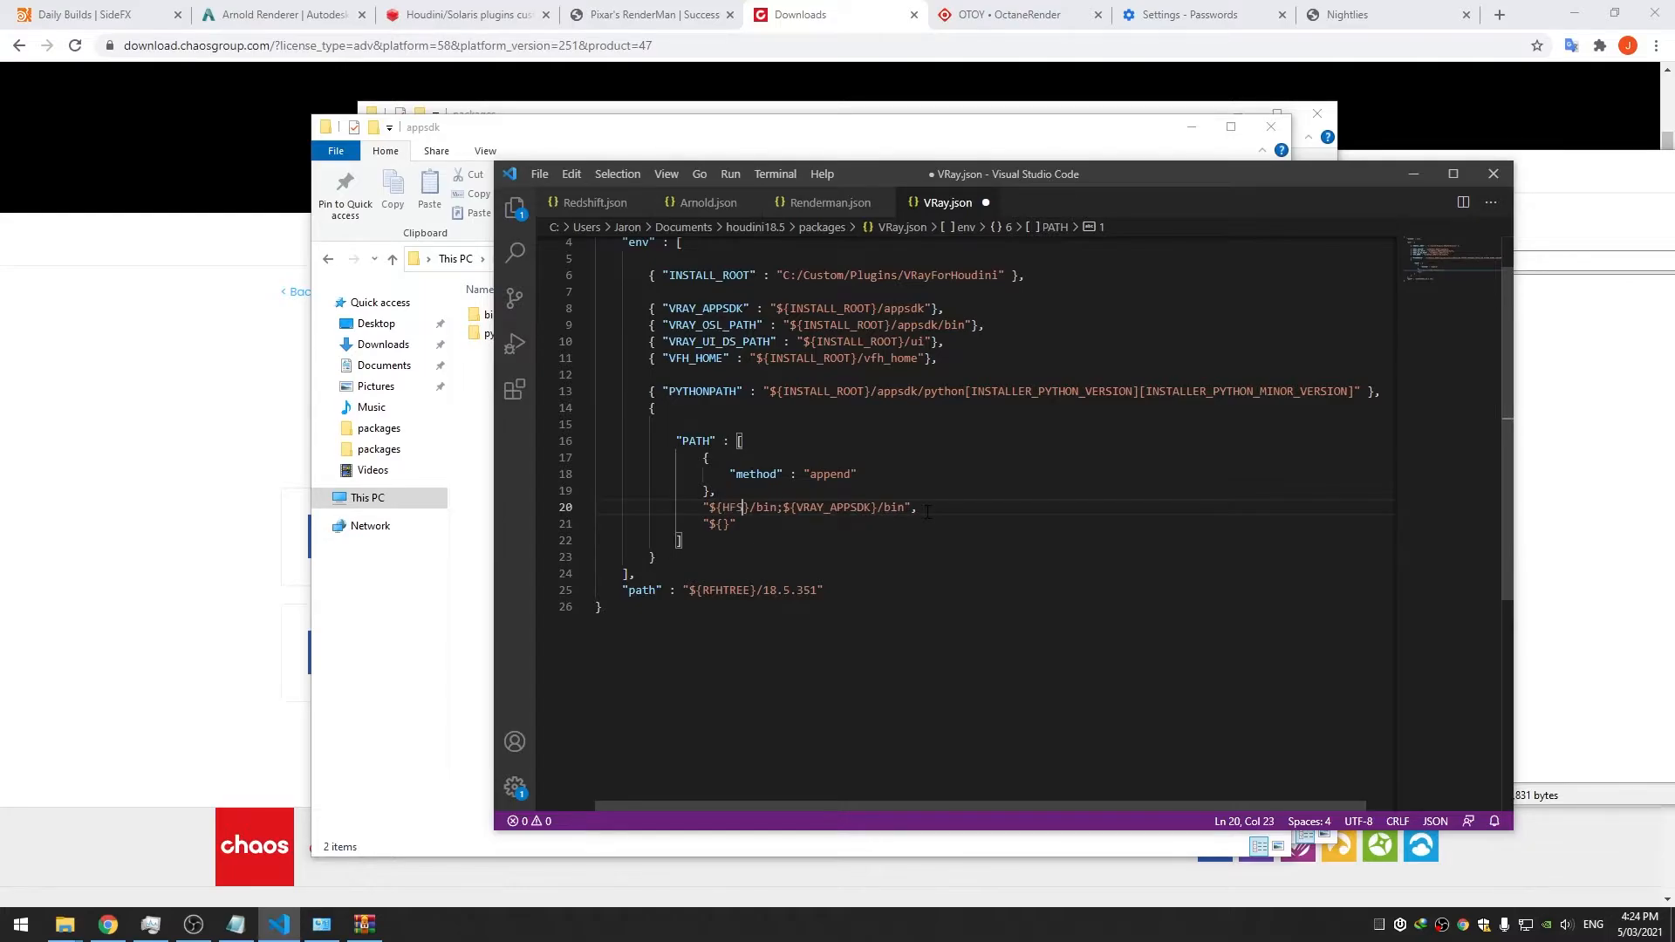
Complete the second PATH entry as ${VFH_HOME}/bin and save VRay.json
key("Down")
key("Left")
key("Left")
type("VFX_HOME")
key("Right")
type("/bin")
key("BackSpace")
type("H")
key("ctrl+s")
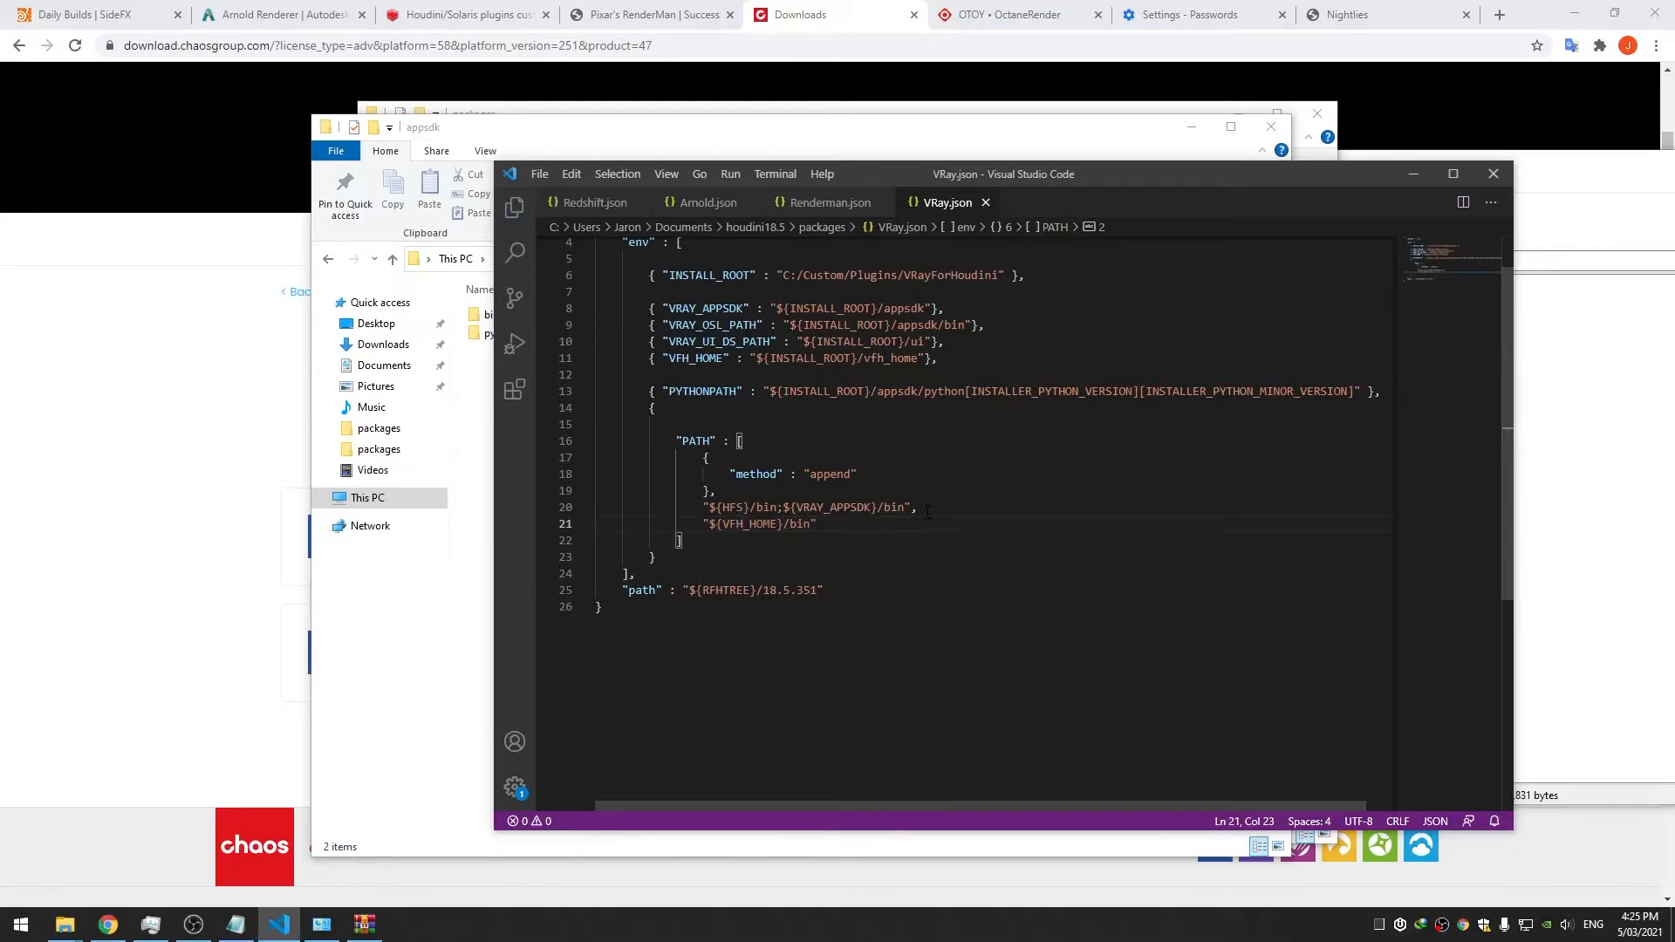
left_click(729, 556)
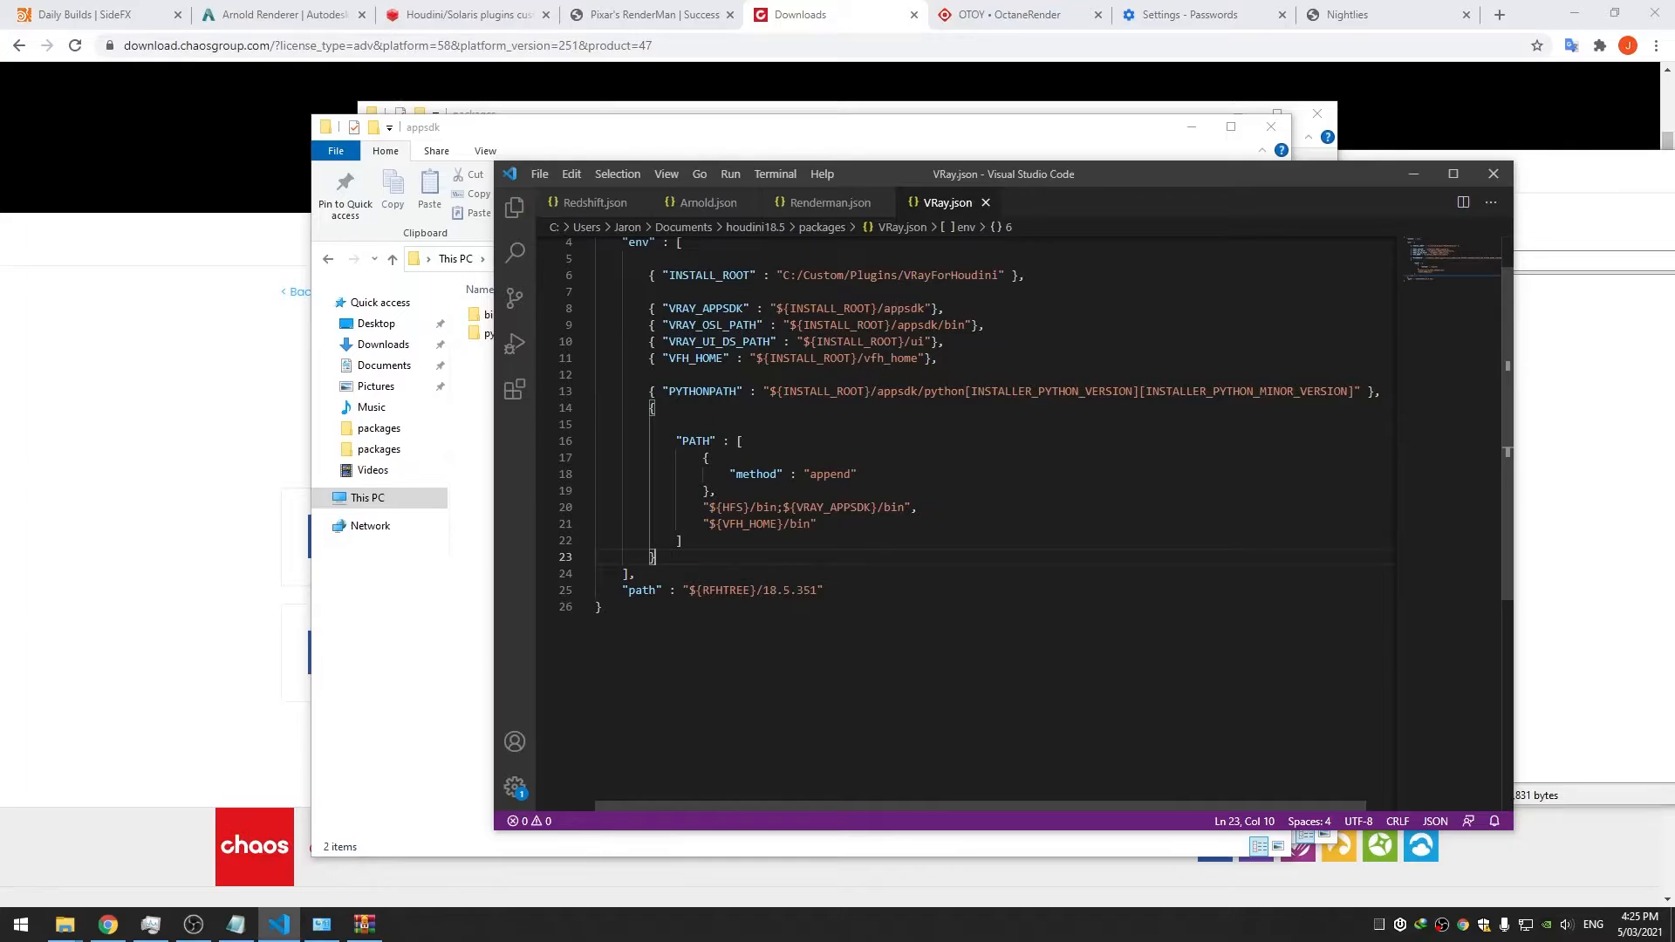
Add HOUDINI13_VOLUME_COMPATIBILITY set to 1 after the PATH block and save
type(",")
key("Return")
key("Return")
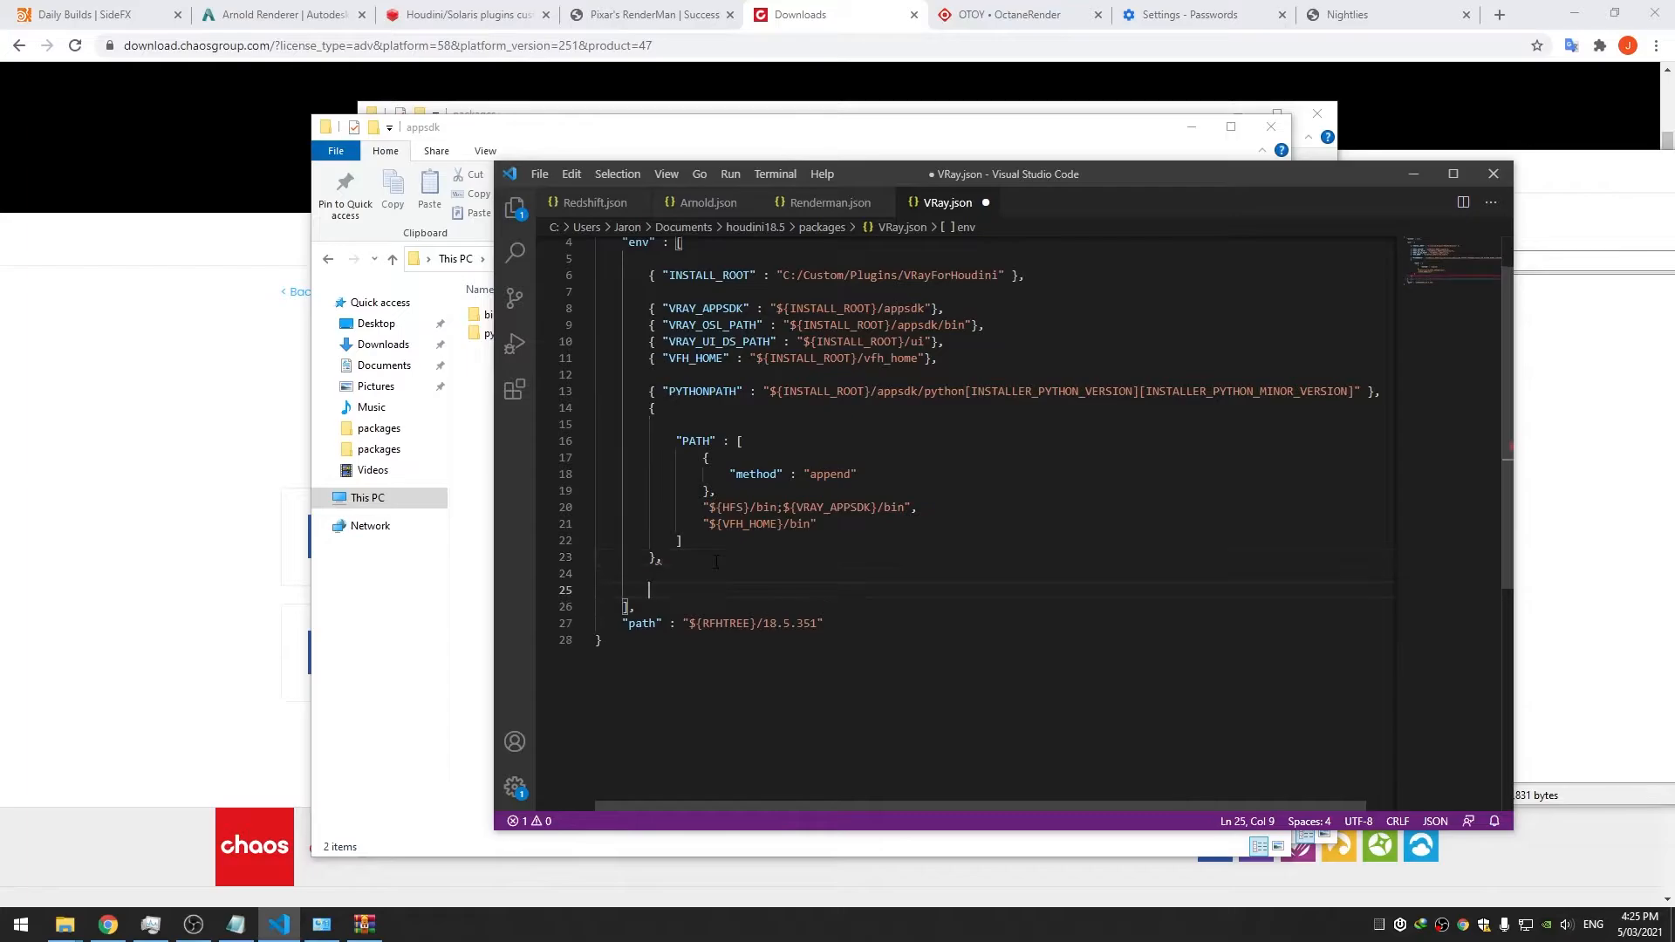
key("Up")
key("Tab")
key("Tab")
key("Return")
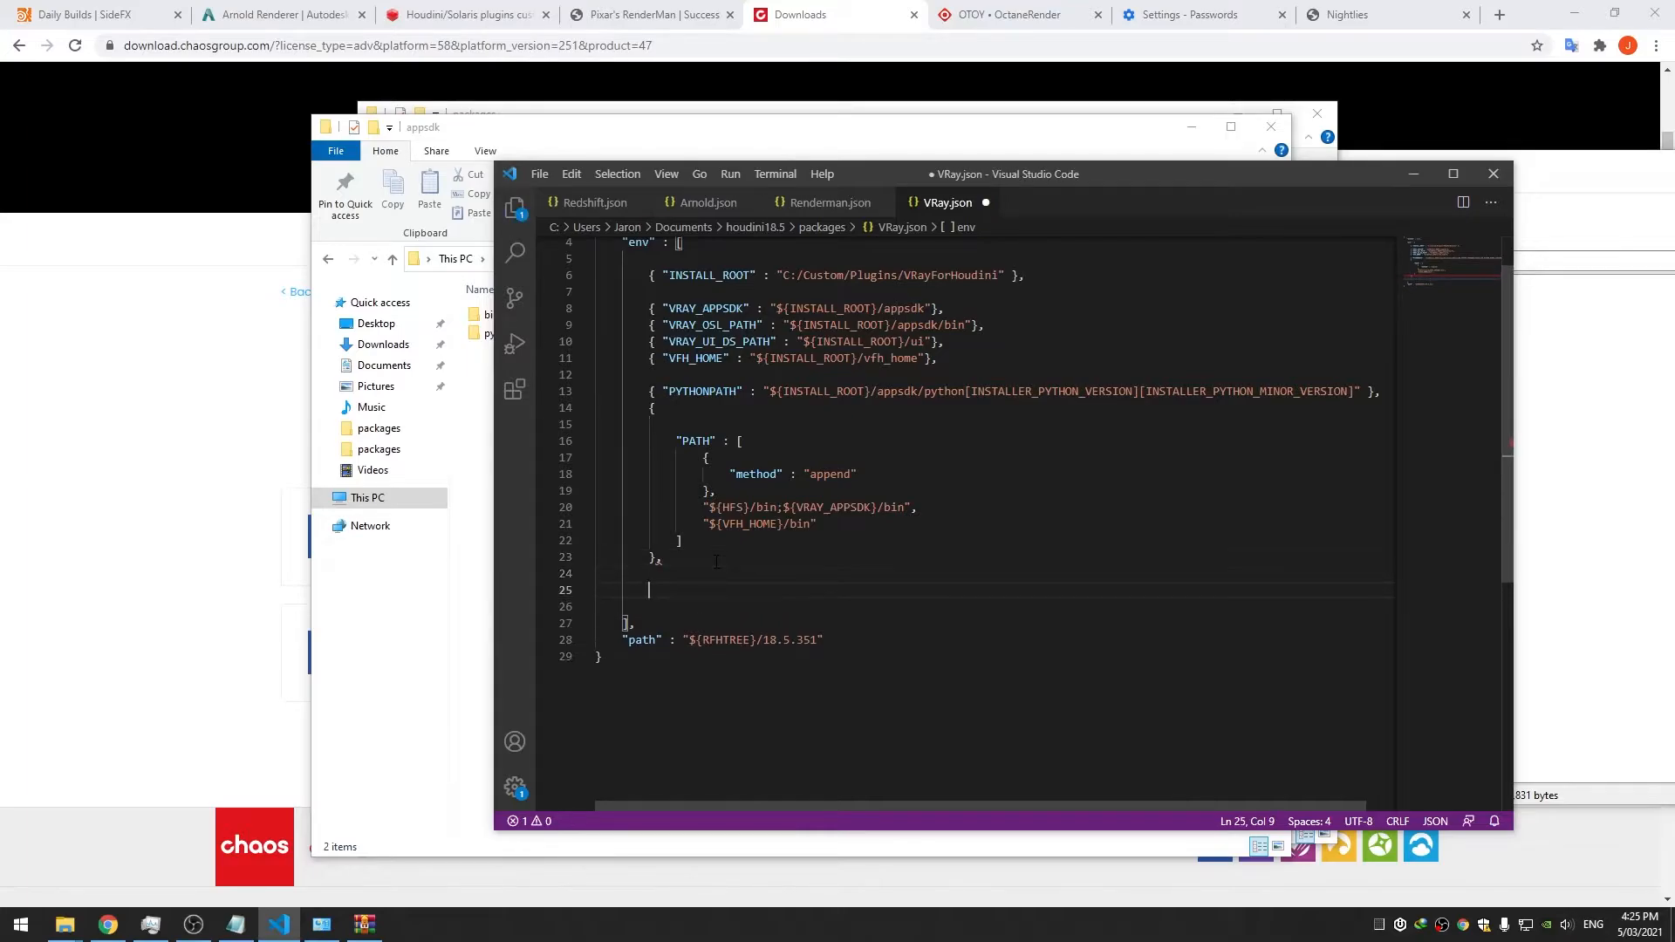
type("{")
type(" \"HOUDINI134")
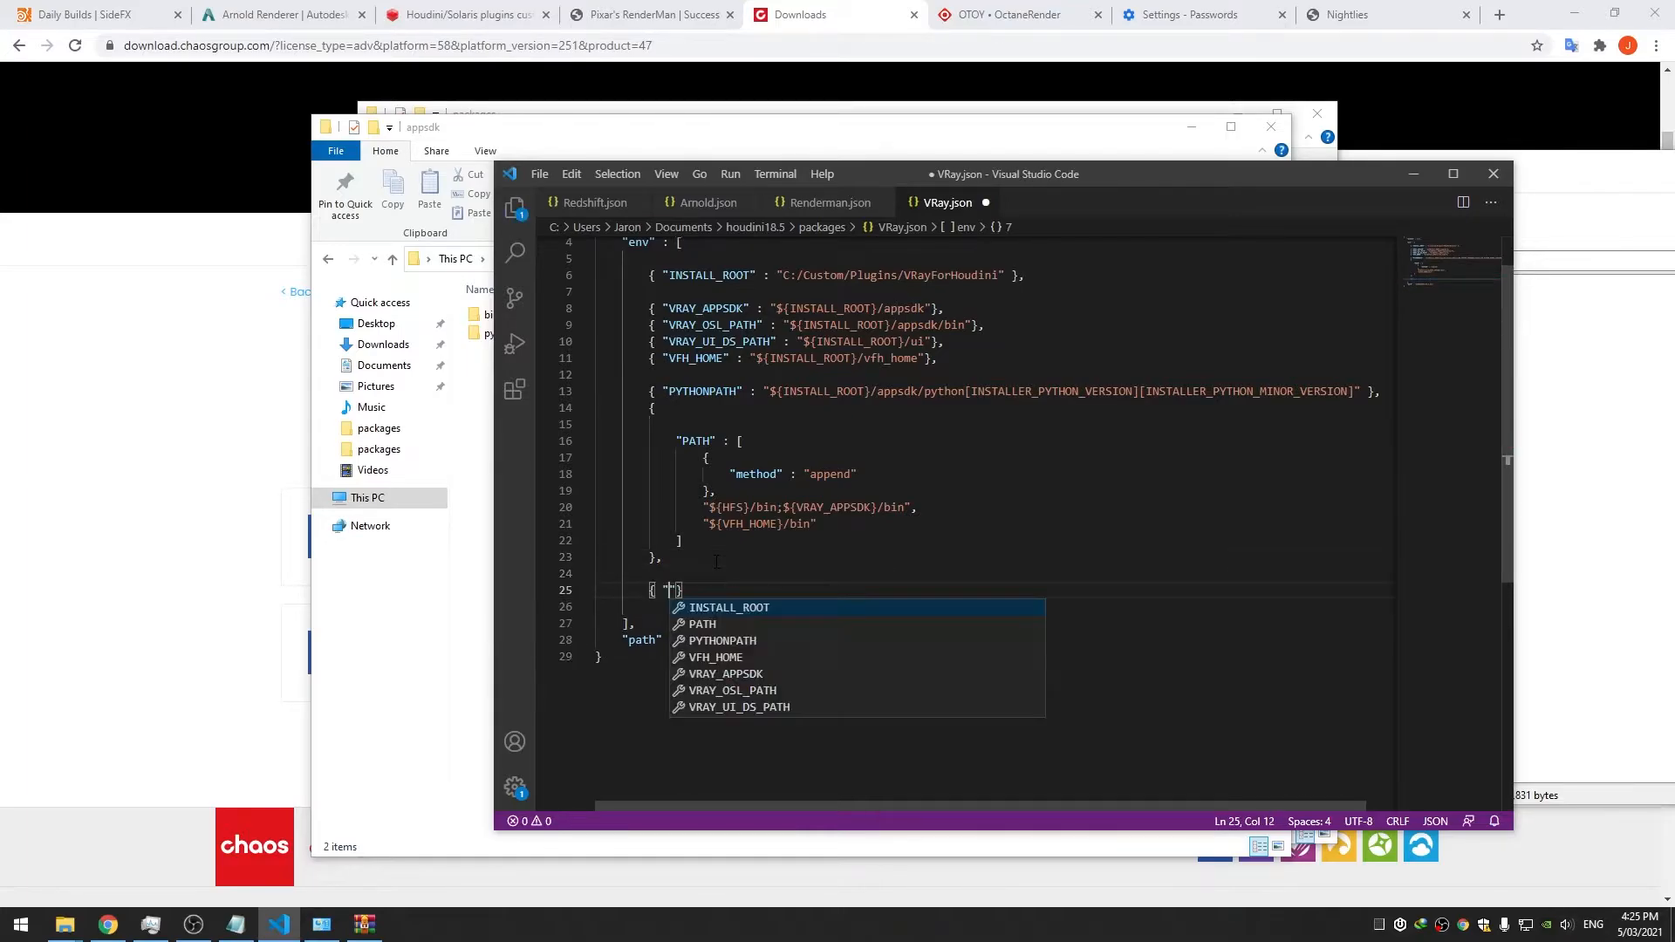
key("BackSpace")
type("_VOLUME_COM")
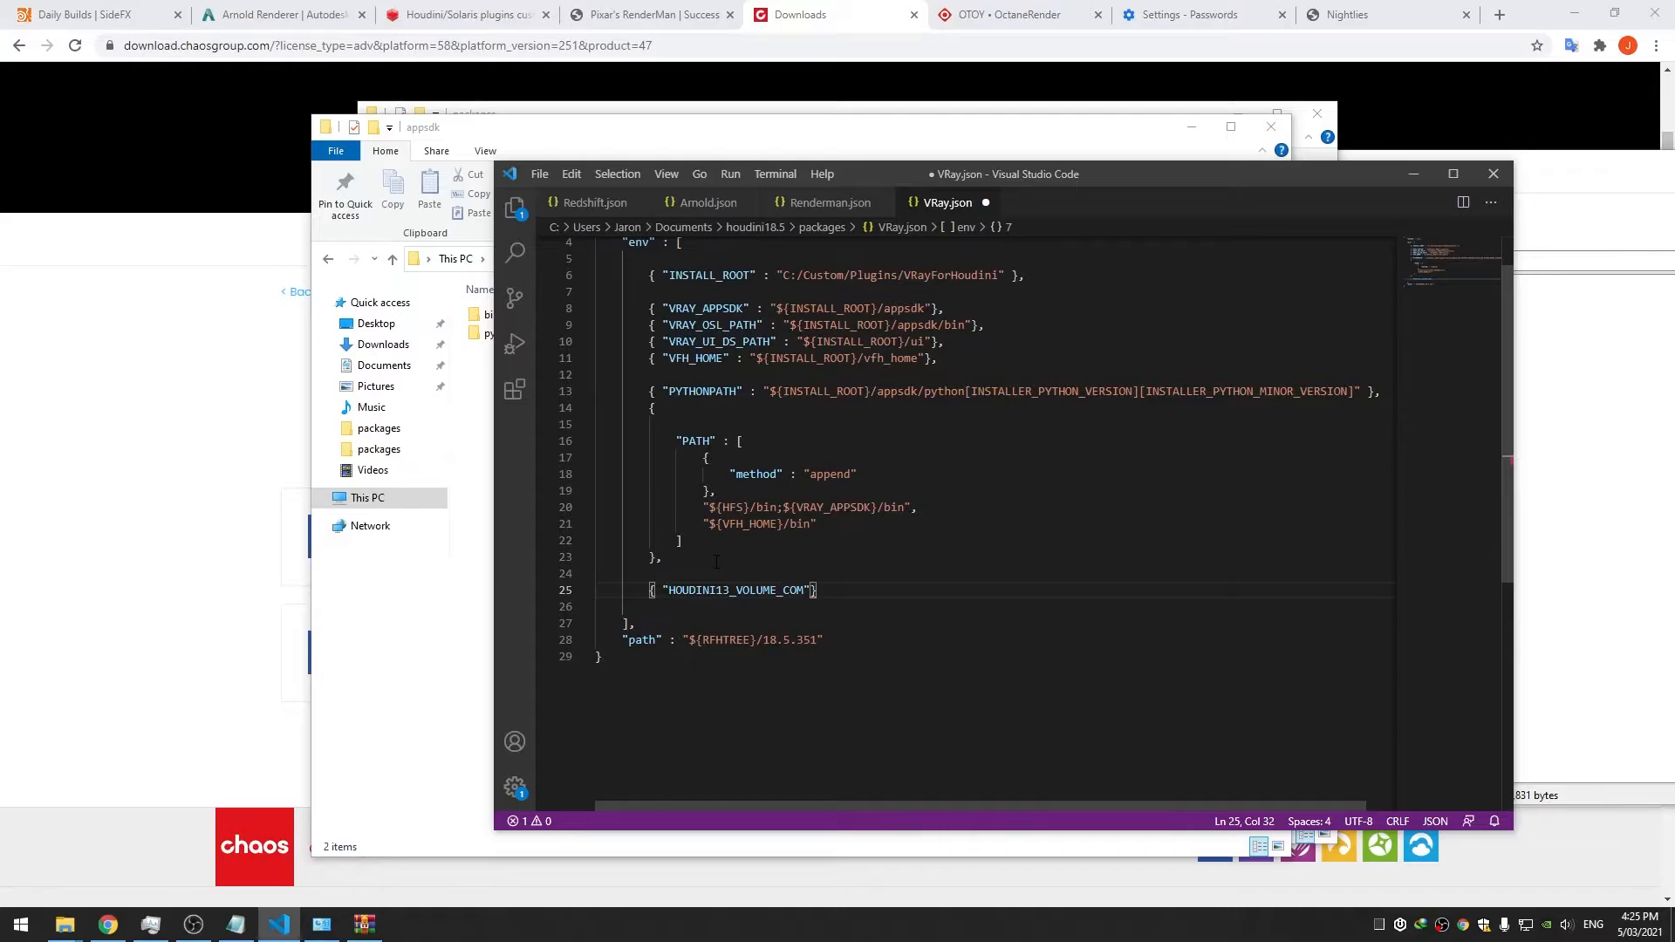
type("PATIBILITY\" : 1},")
key("Return")
key("ctrl+s")
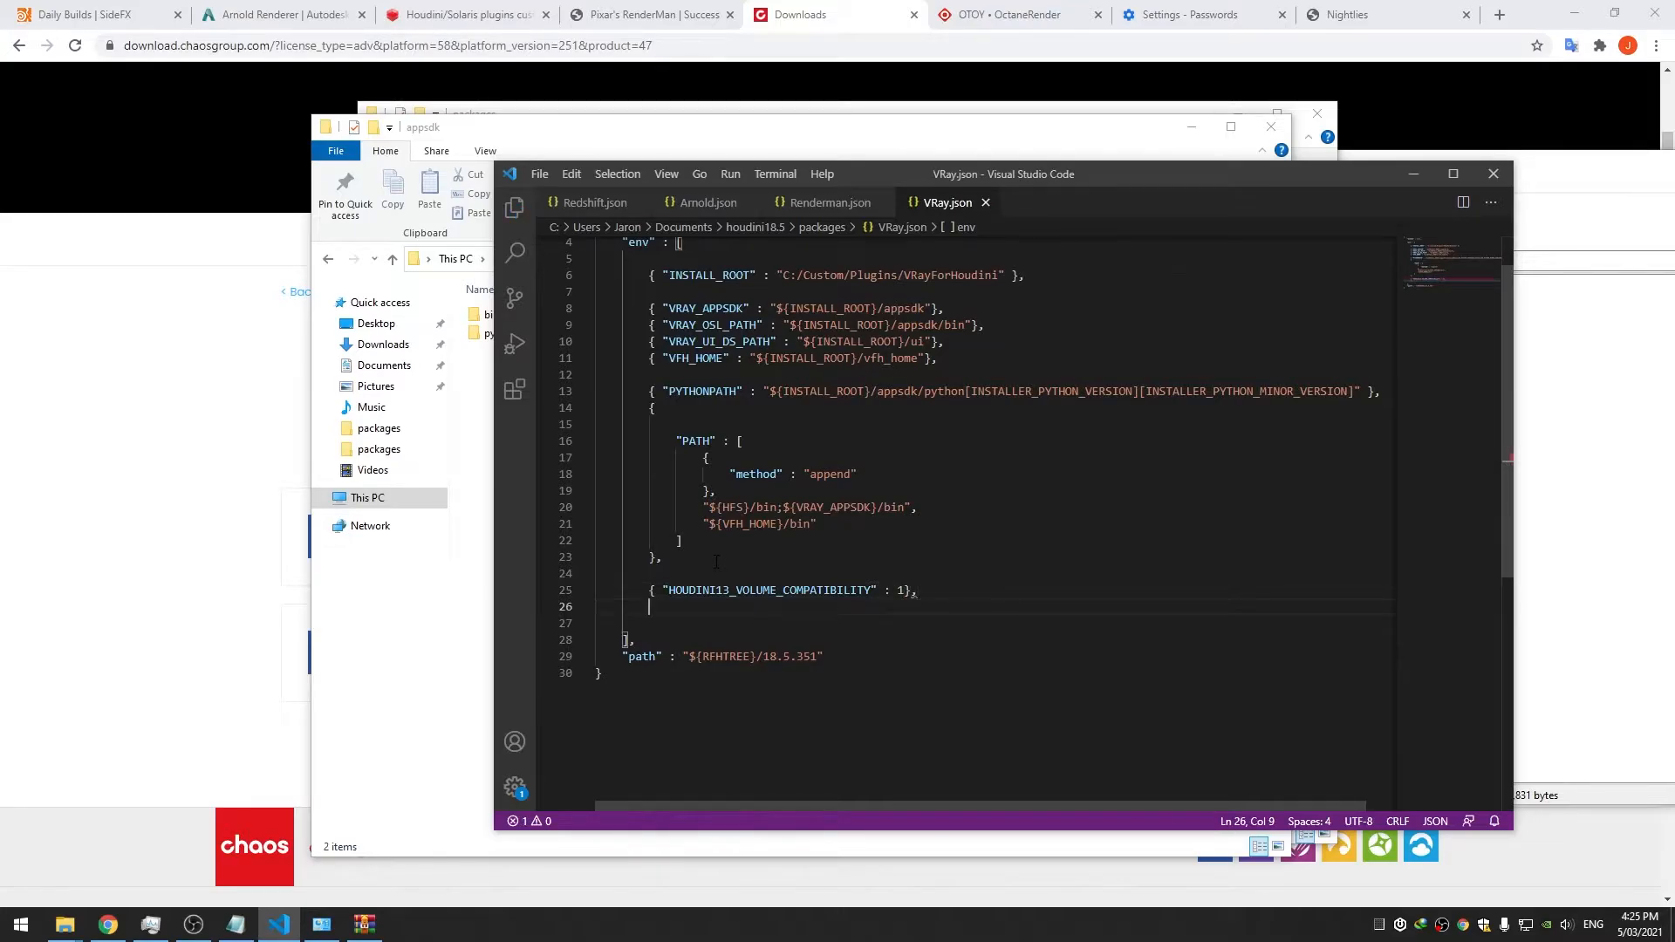
Add HDF5_DISABLE_VERSION_CHECK : 1 and start HOUDINI_GALLERY_PATH as ${HOUDINI_GALLERY_PATH};${VFH_HOME}
type("{ \"")
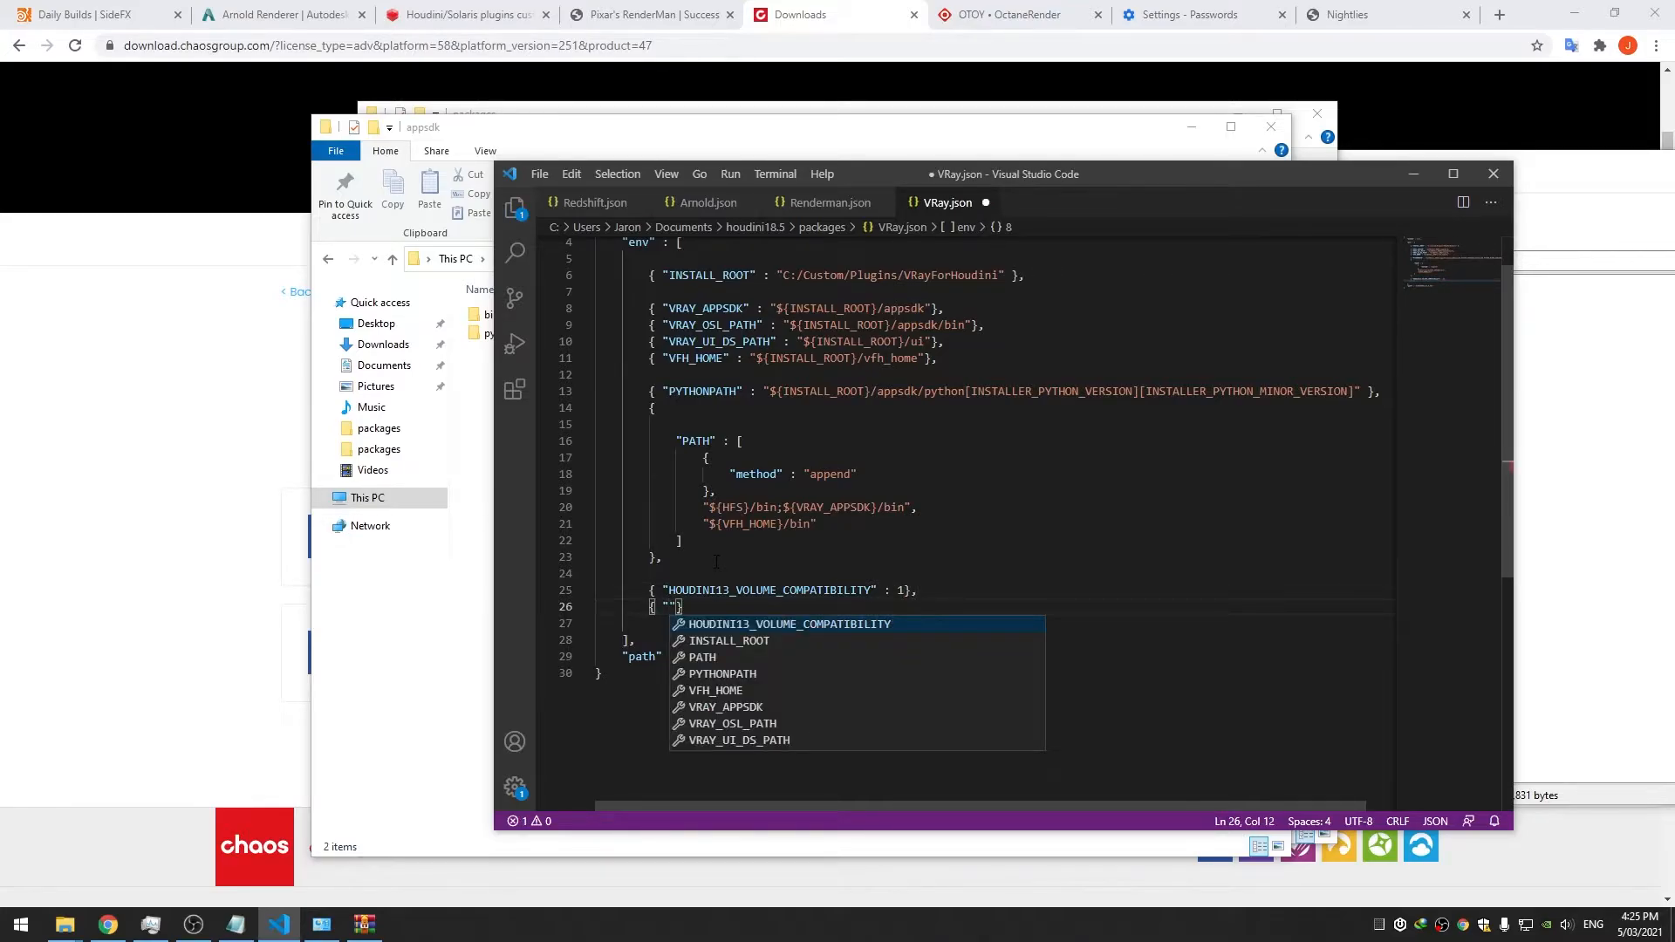
type("HDF5")
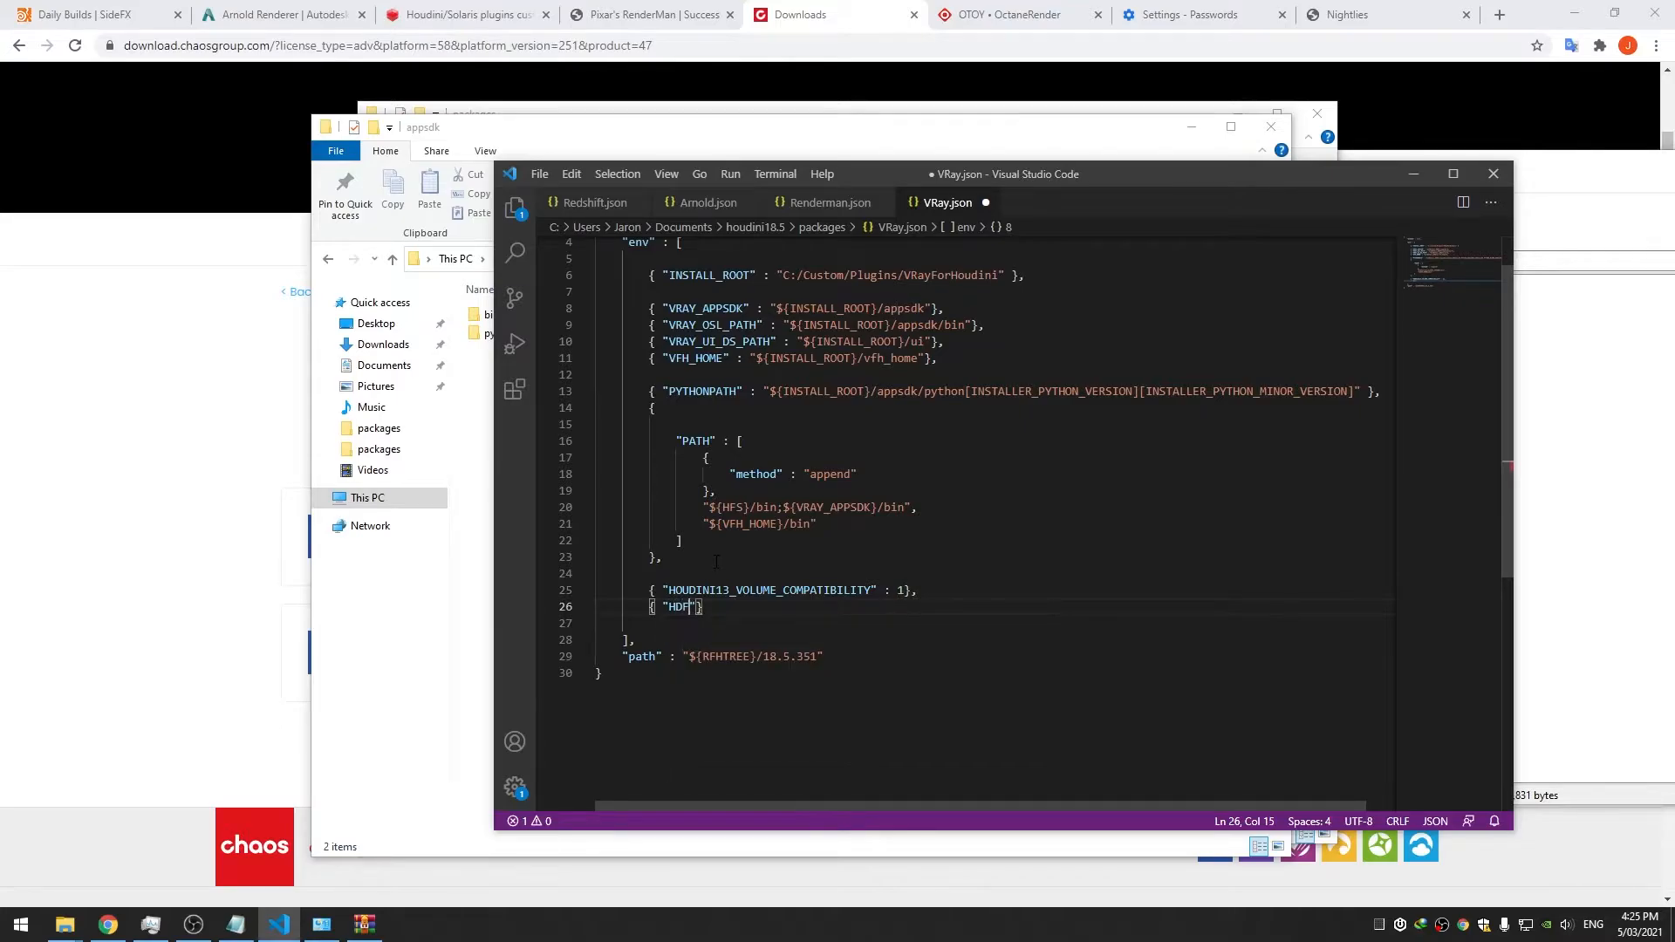
type("_DISABLE_VERSION_CHECK\"")
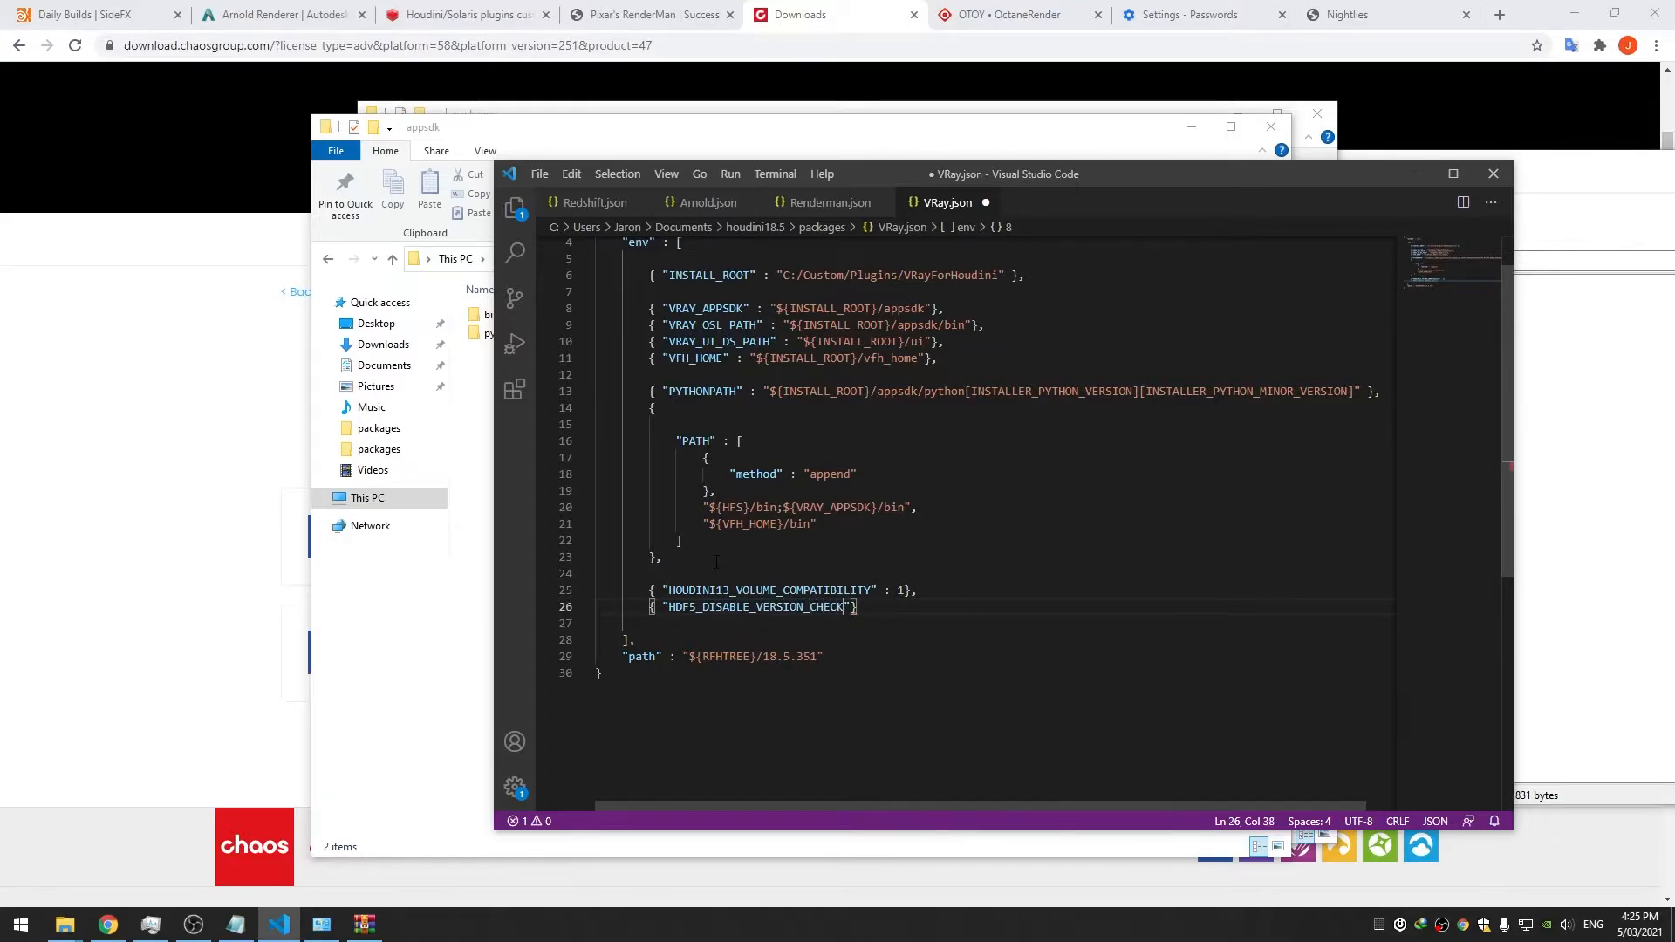
type(" : 1}")
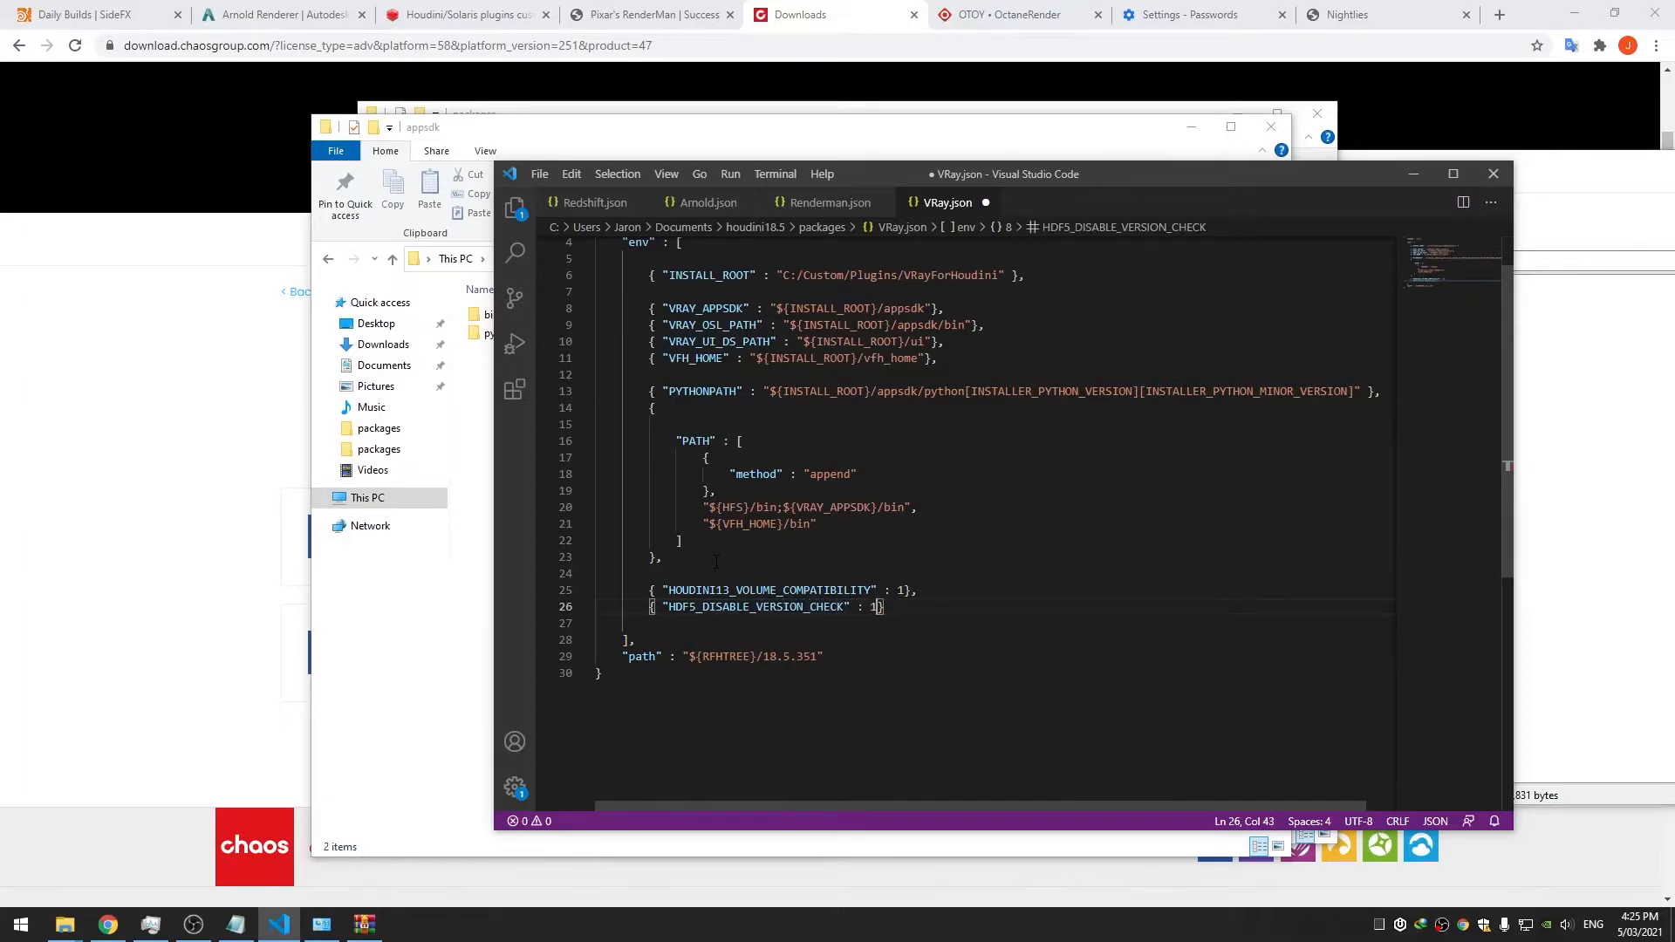
type(",")
key("Return")
type("{ \"H")
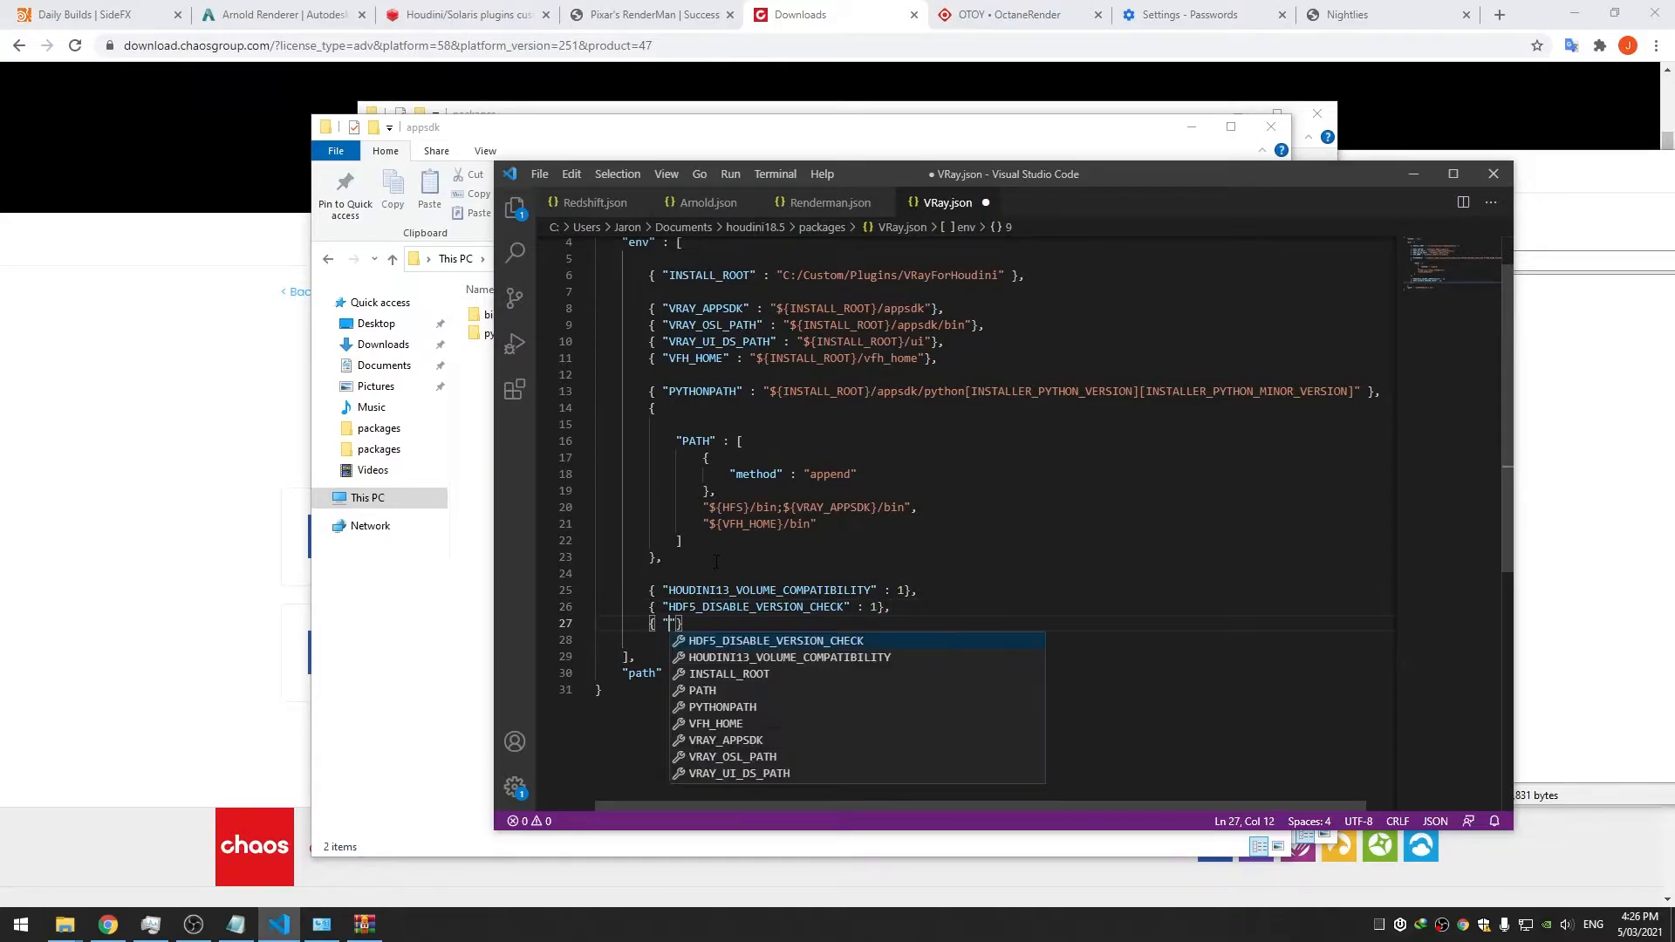
type("OUDINI_GALLERY")
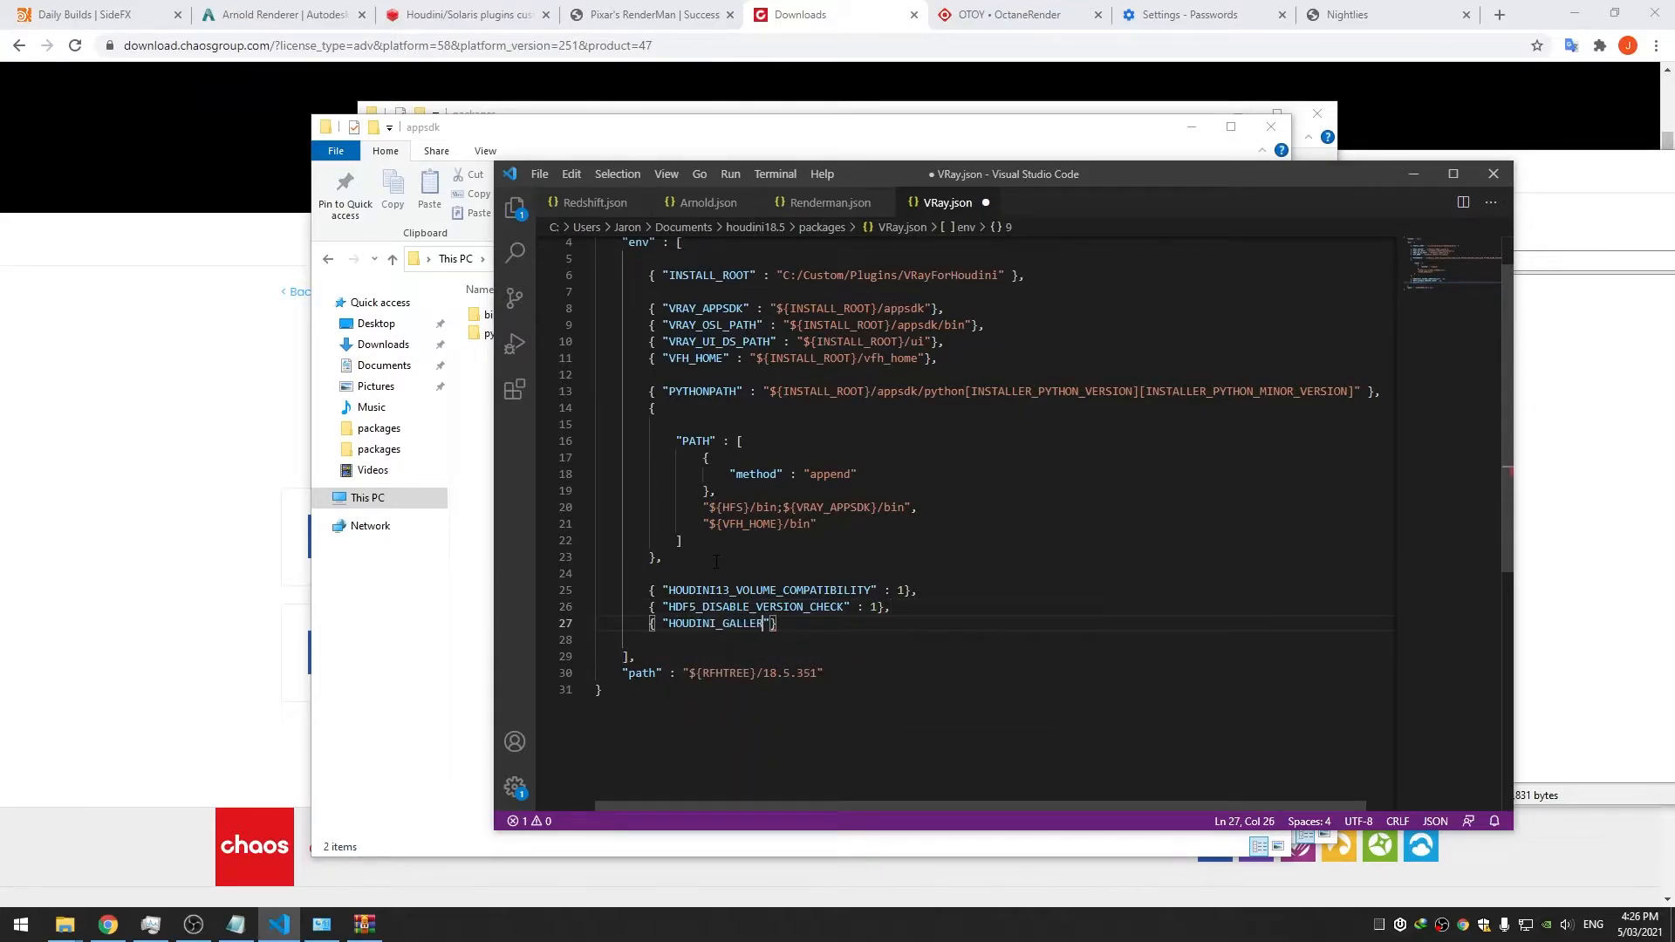
type("_PATH\":")
key("BackSpace")
type(": \"${")
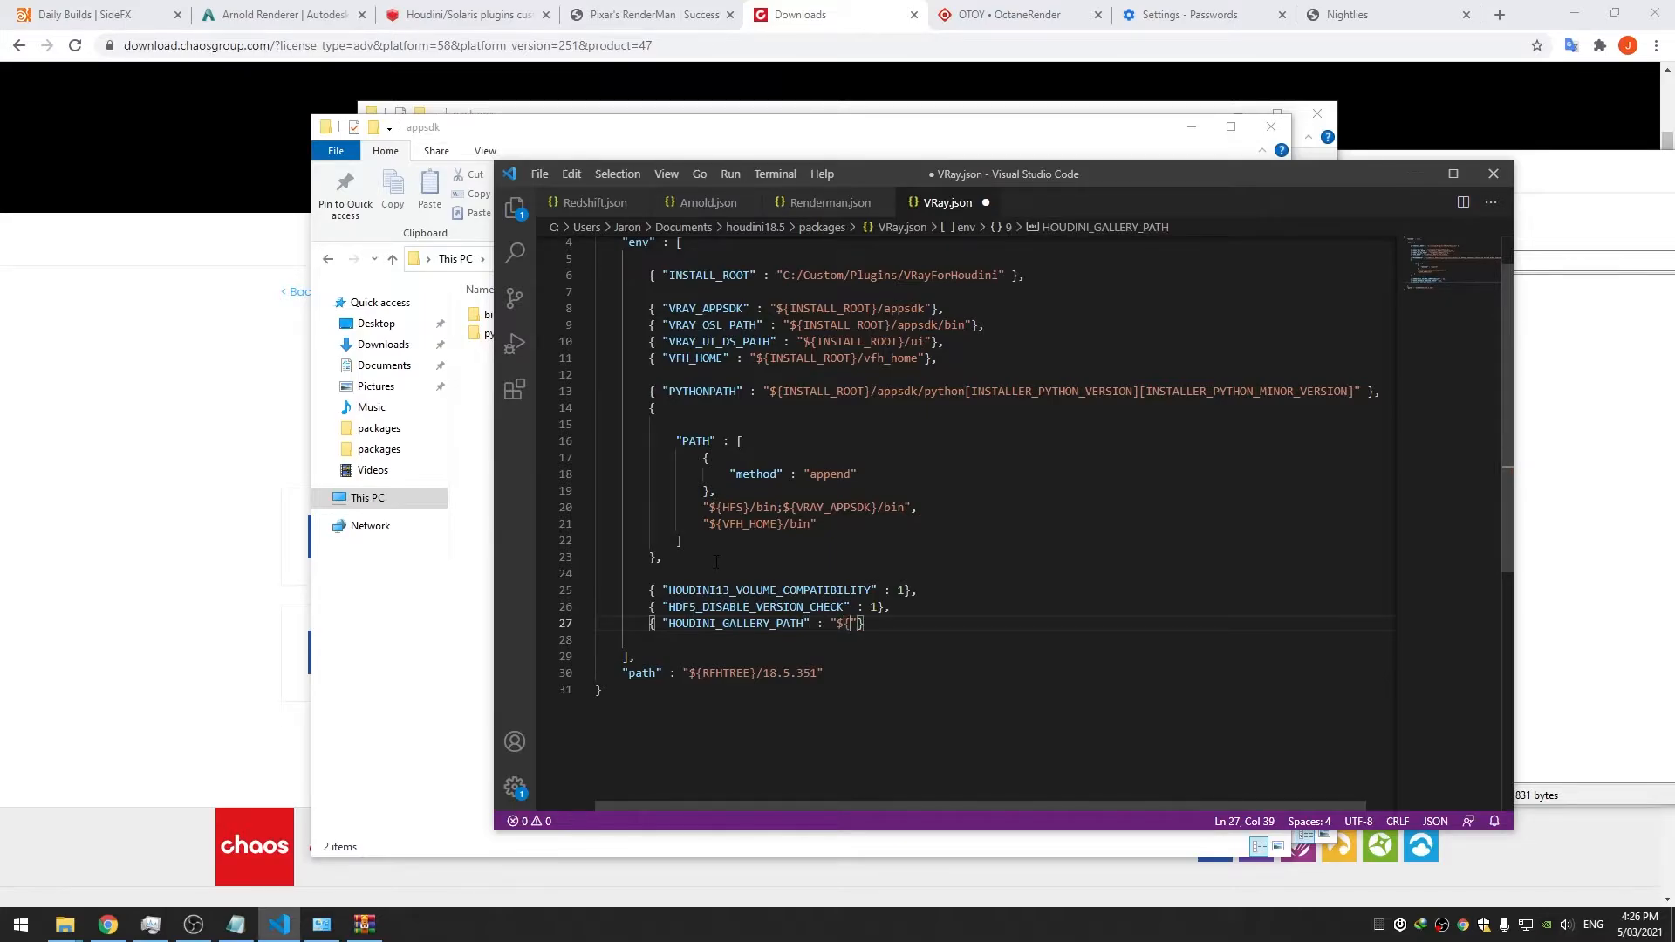
type("HOUDINI_G")
type("ALLERY_PATH")
type("};")
type("${")
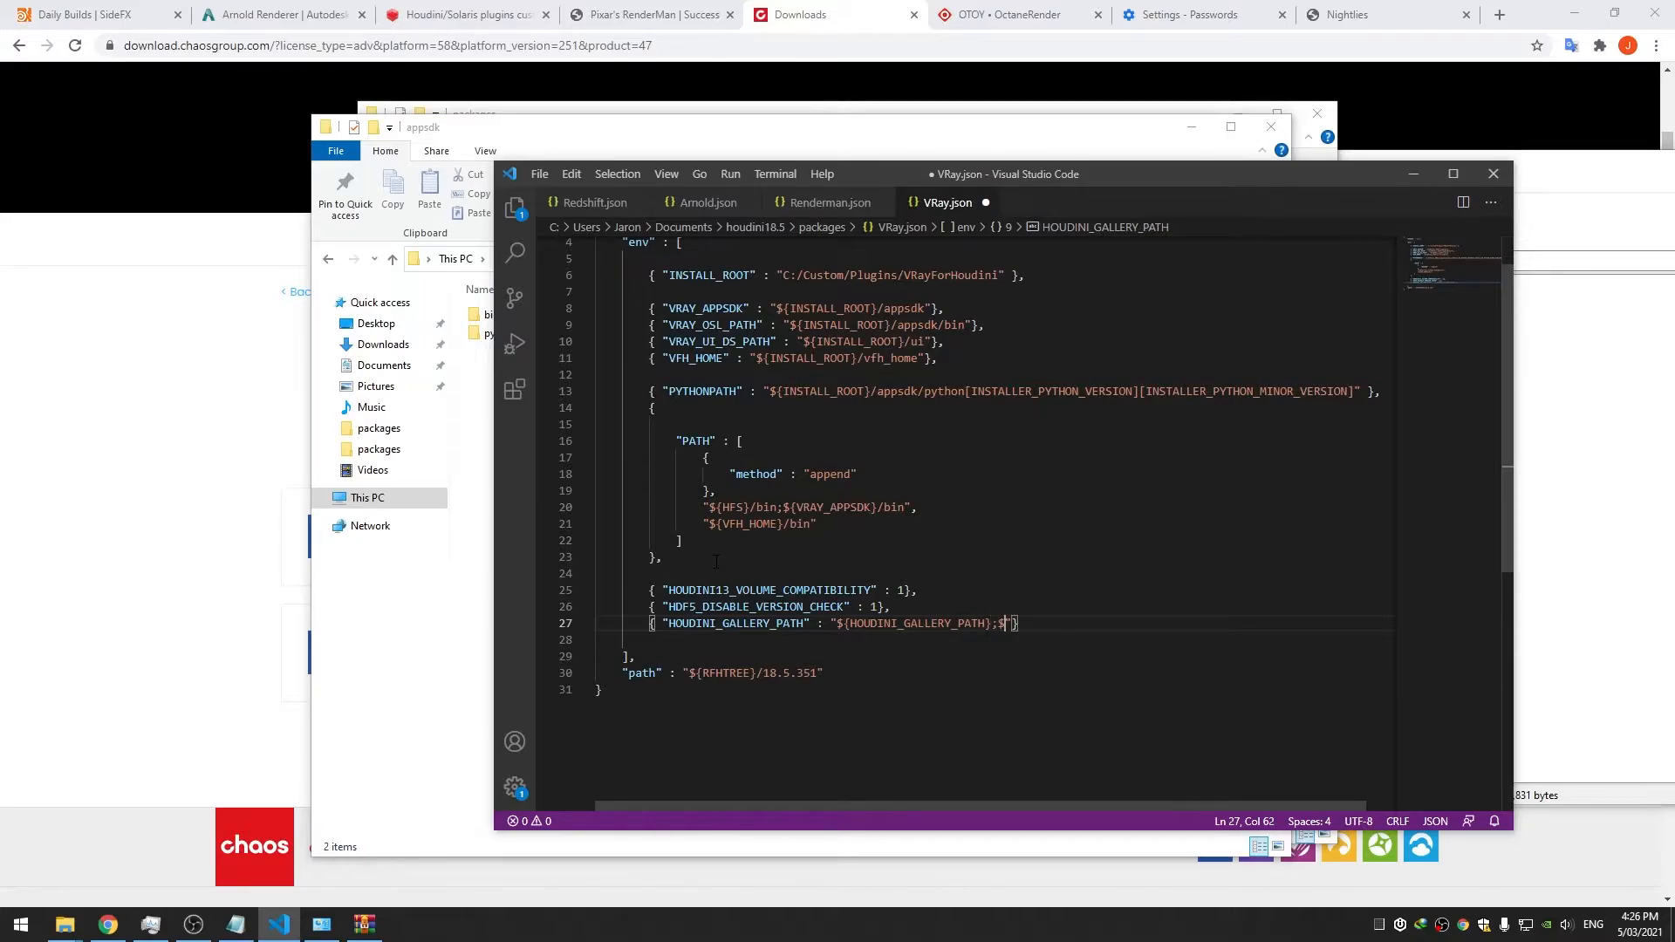
type("VFX_HOME}")
key("Left")
key("Left")
key("BackSpace")
type("H")
key("Right")
key("Right")
key("Right")
Finish HOUDINI_GALLERY_PATH with /gallery and close the entry
left_click_drag(991, 623, 999, 623)
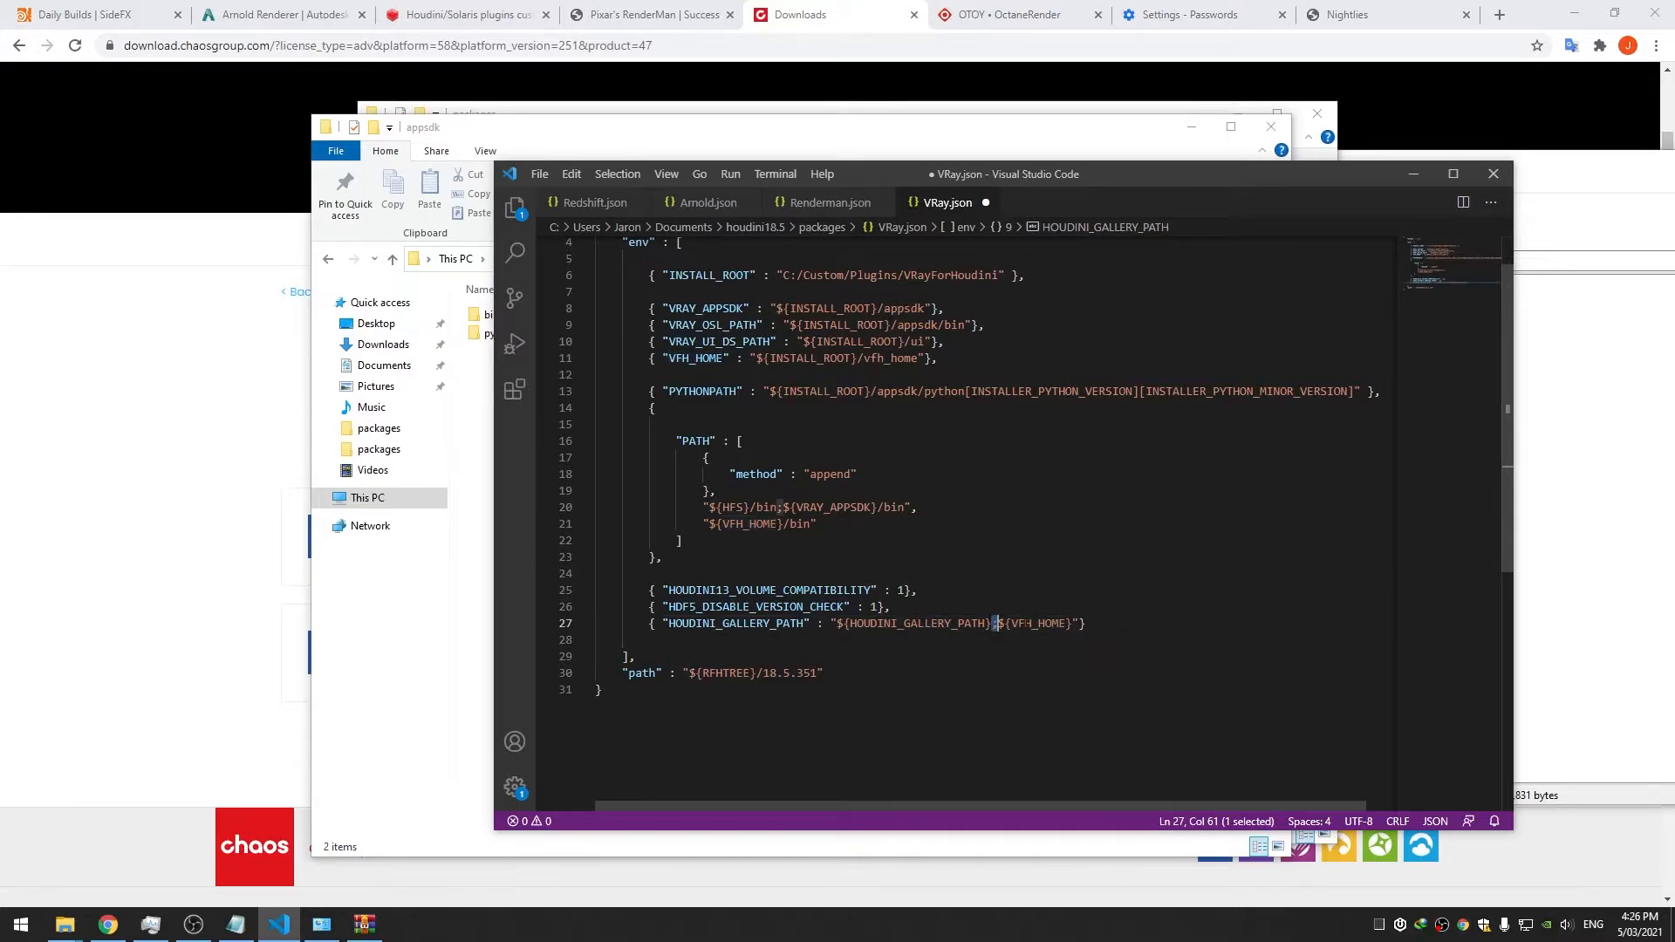
left_click(1072, 624)
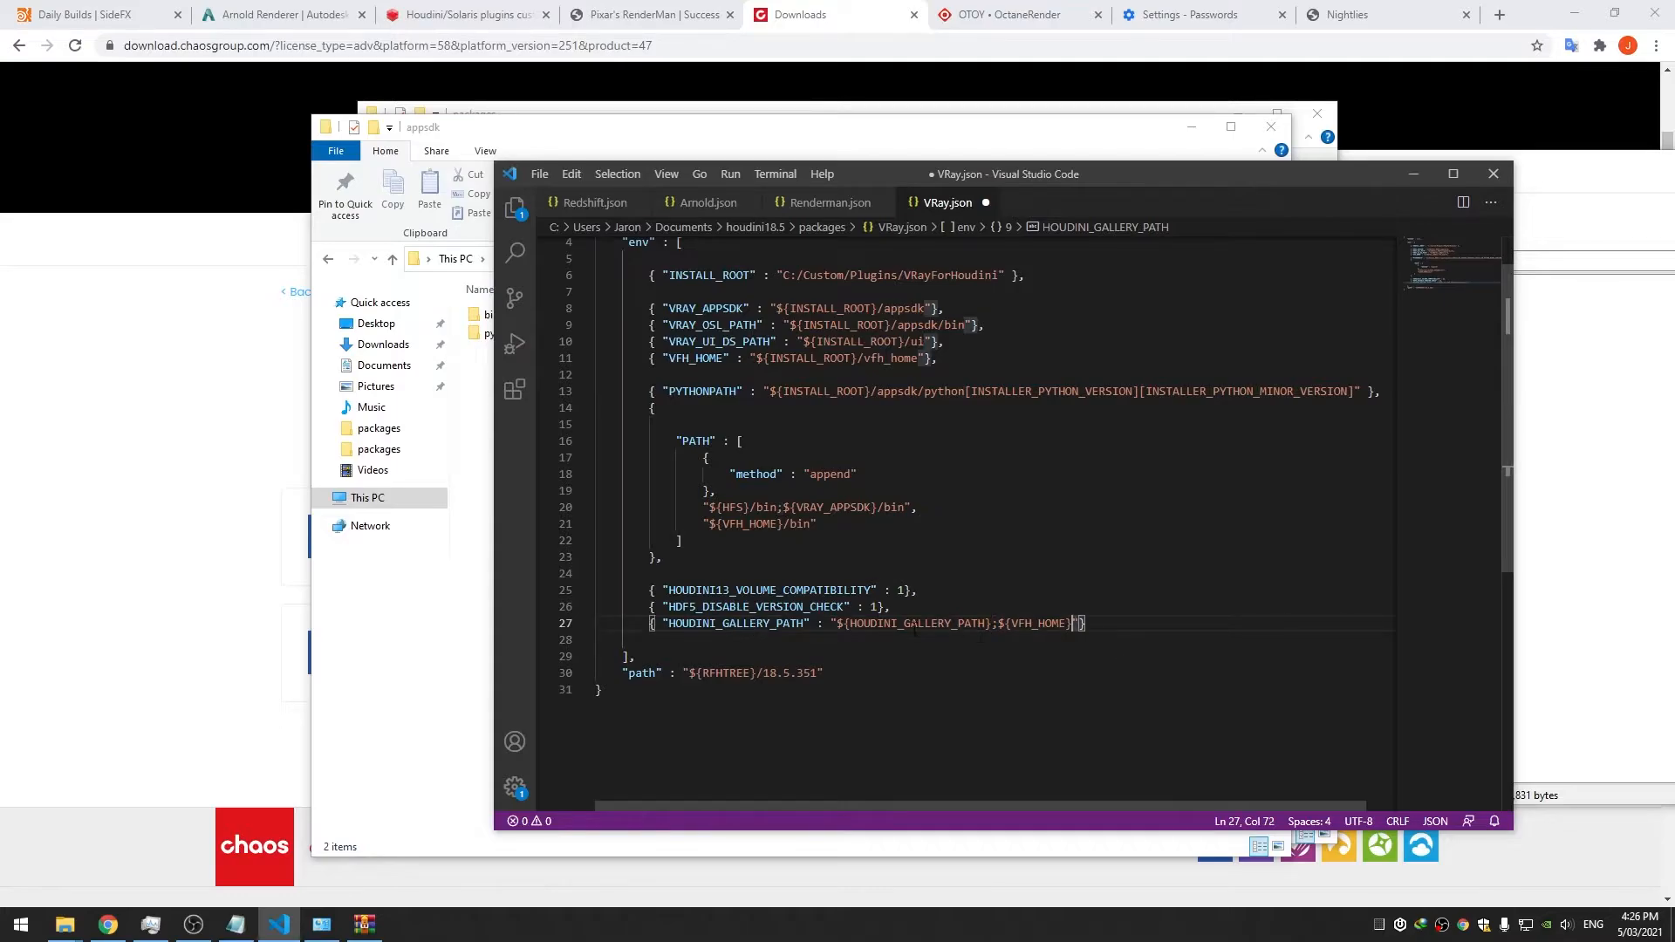
double_click(733, 507)
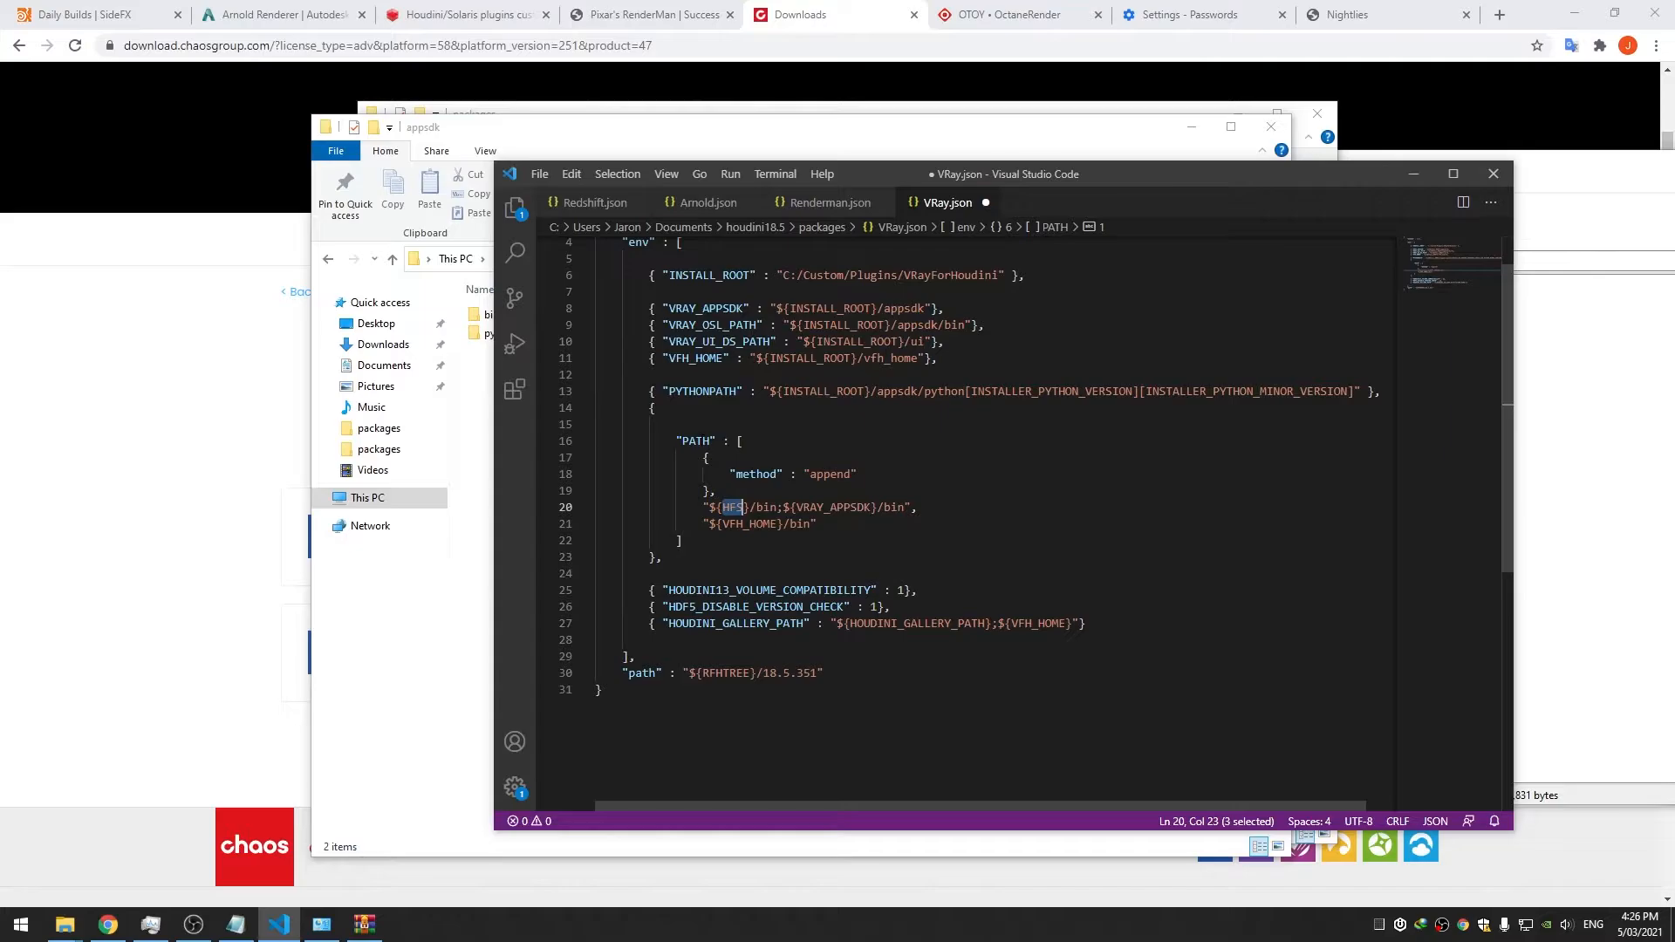
left_click(1073, 624)
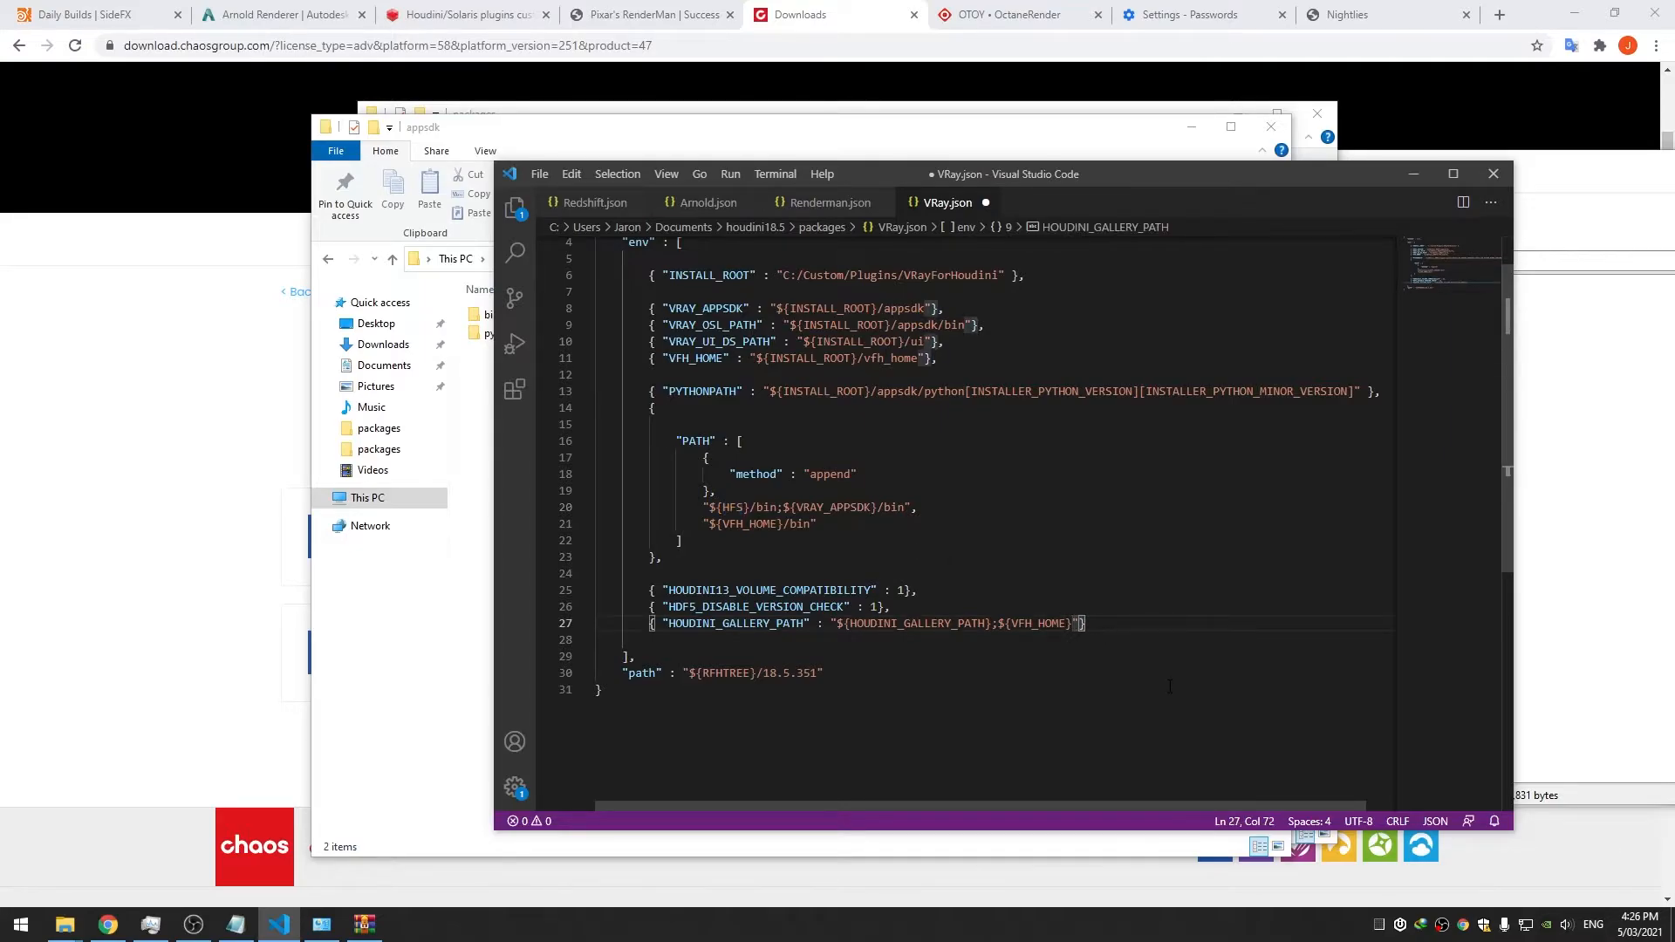
type("/gallery\"},")
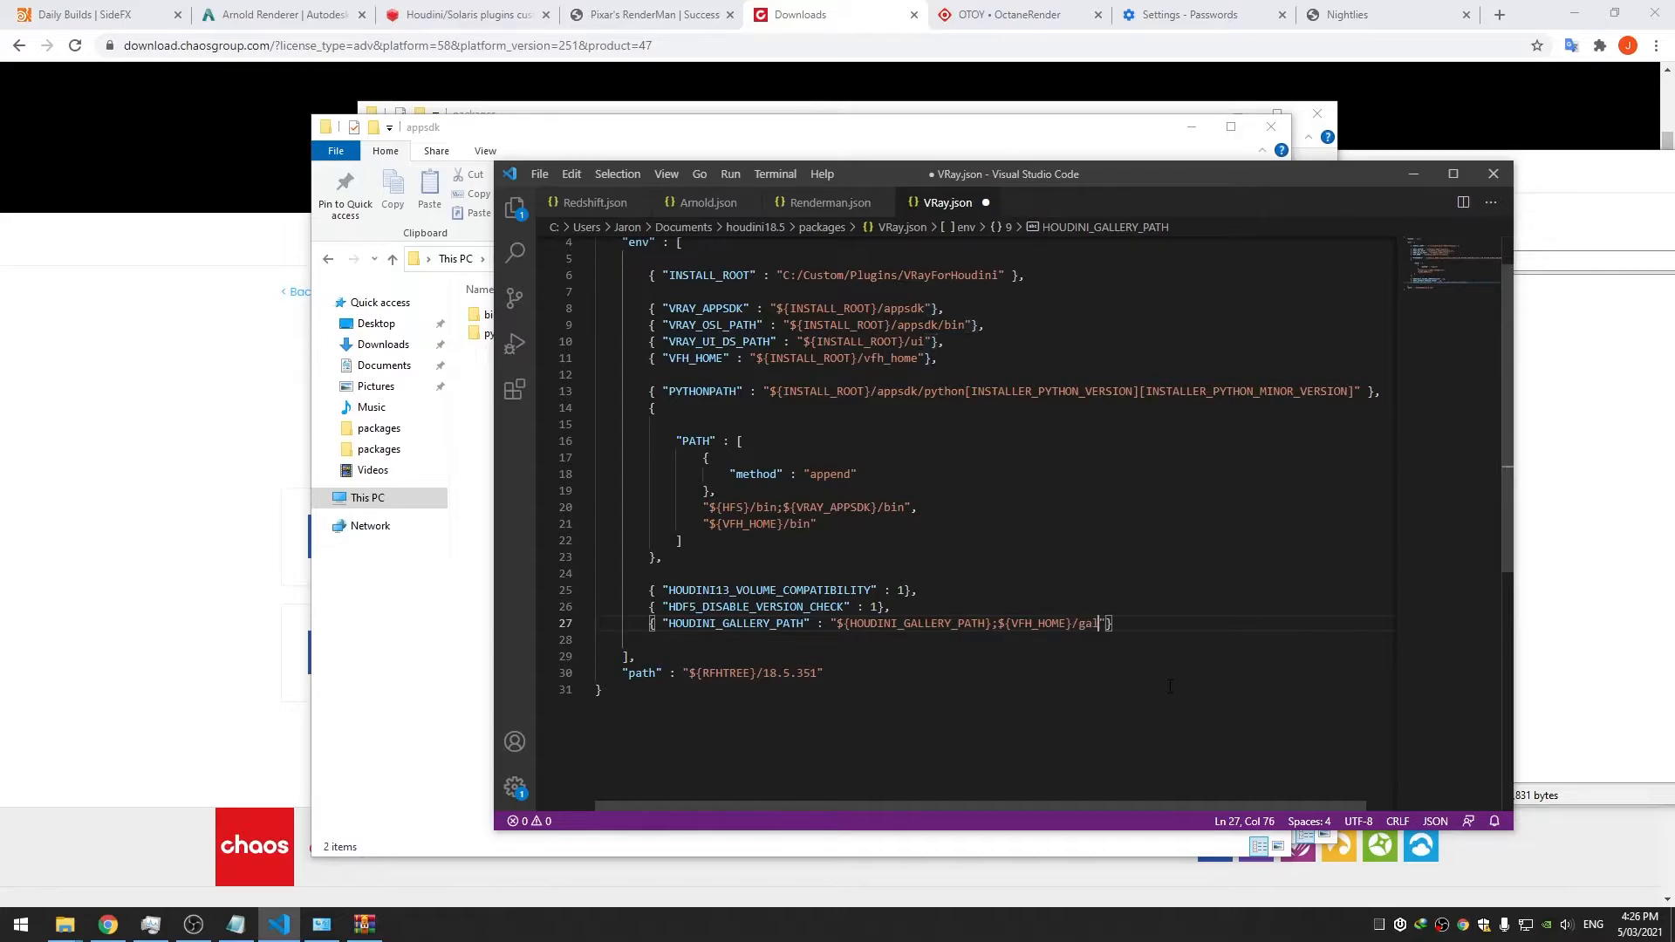
key("Return")
Add "VFH_ASSET_PATH" : "[MTLLIB_DOWNLOAD_DIR]/assets" to VRay.json and save
type("{")
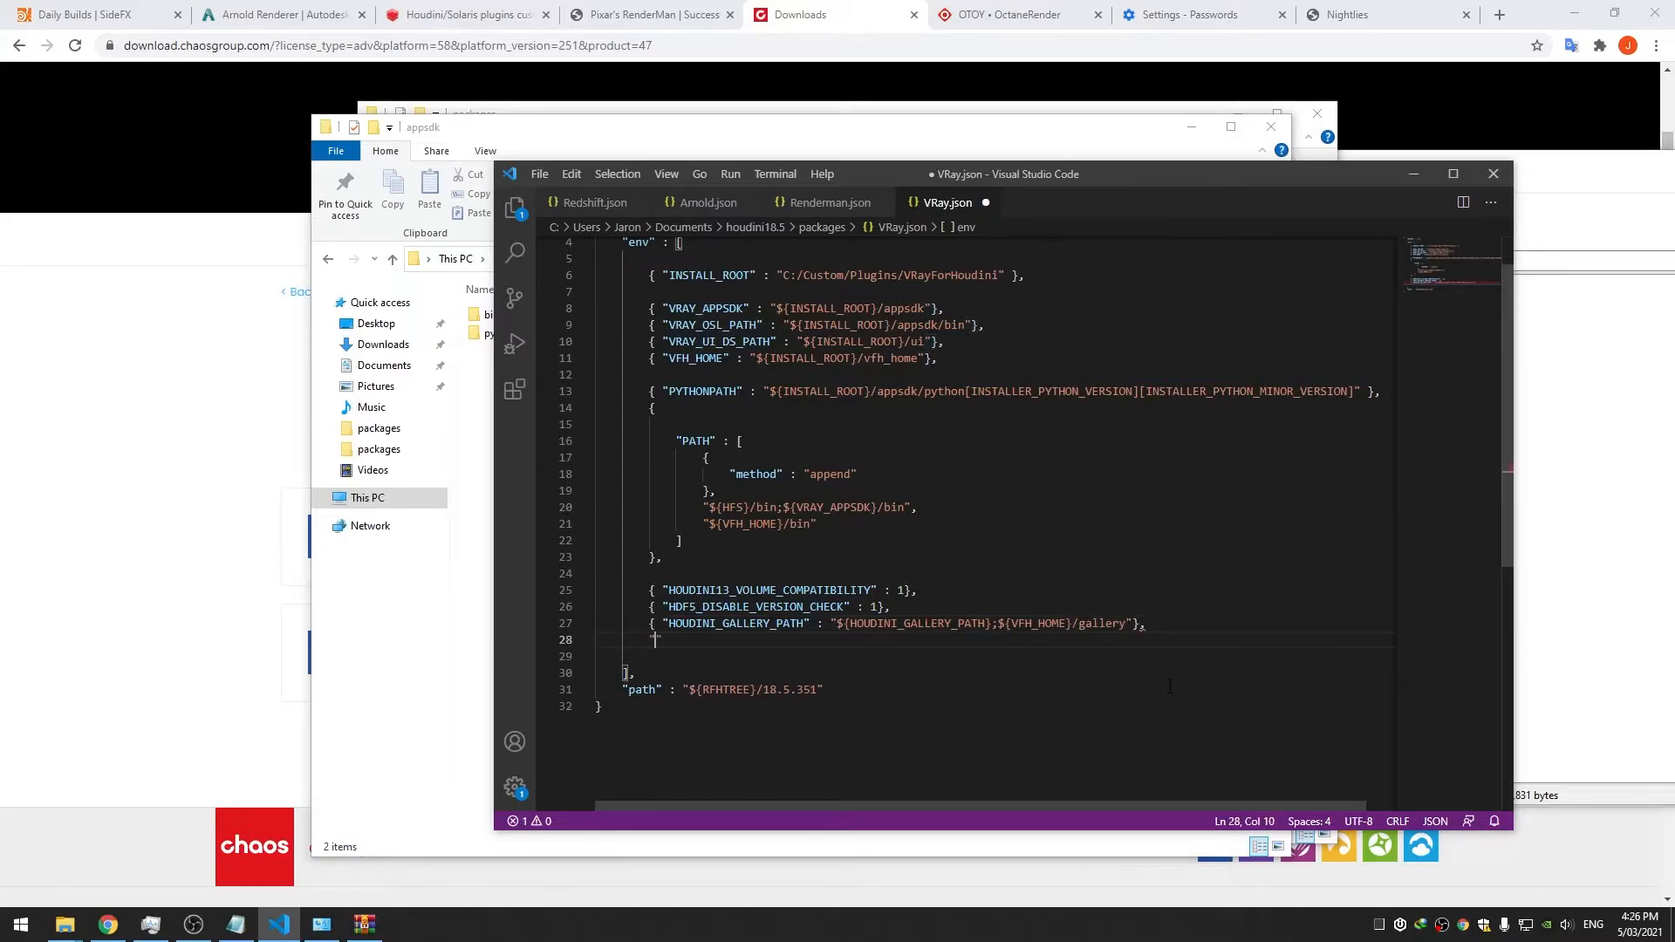
type(" \"")
key("BackSpace")
type("VFH_ASSET_PATH\" : \"\"")
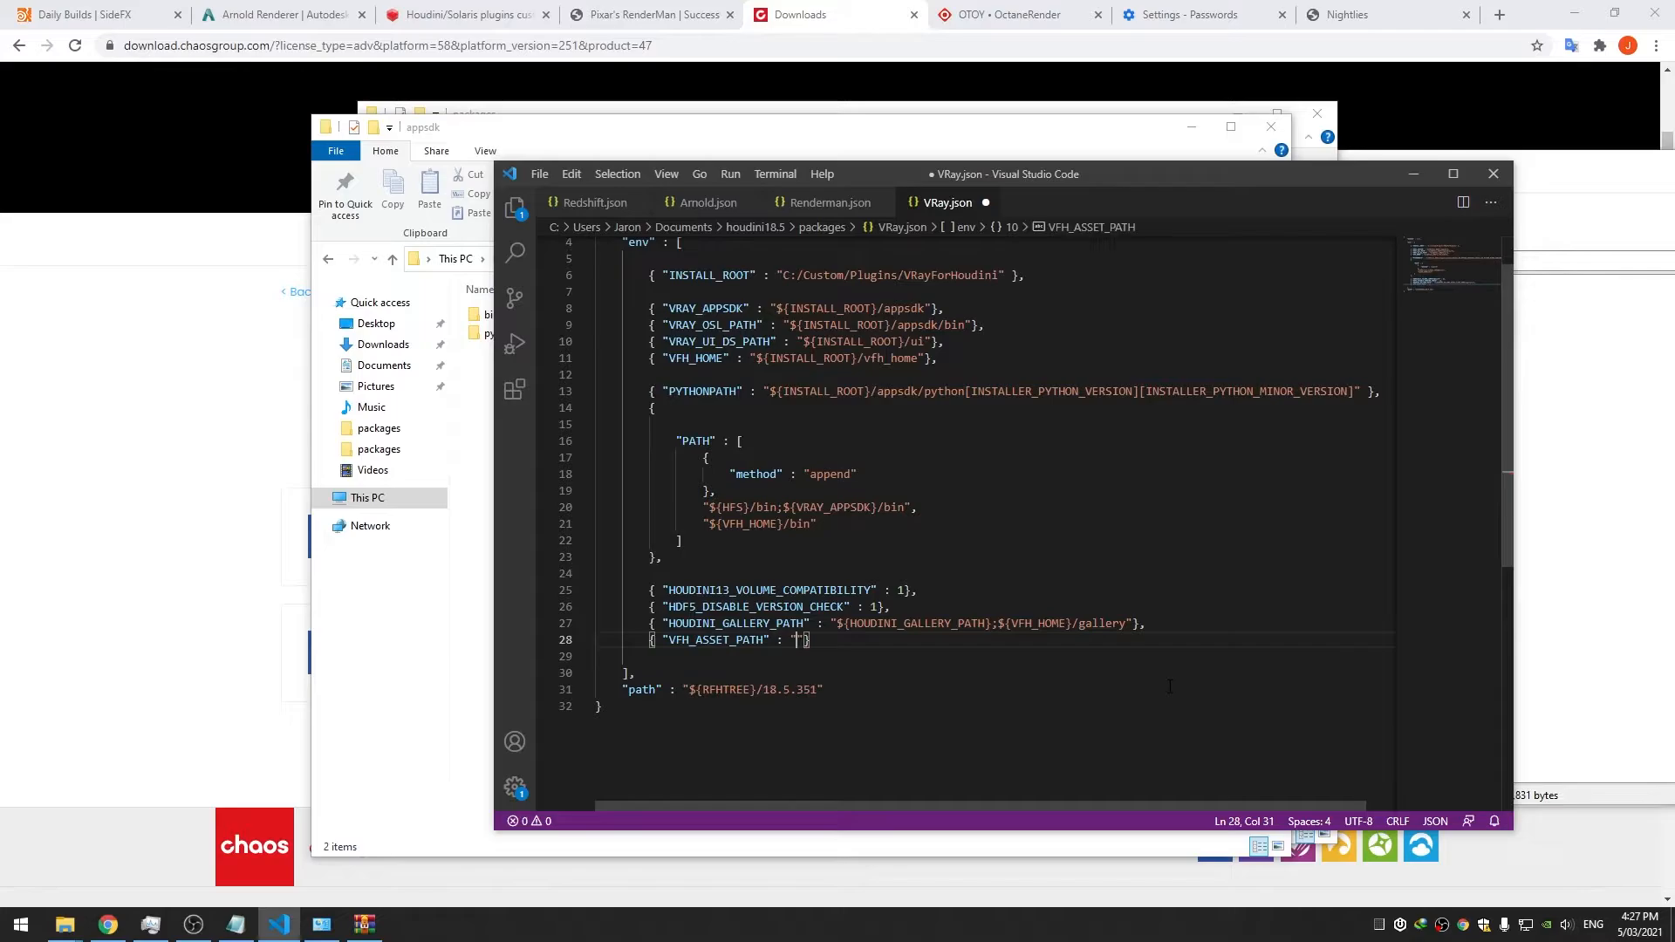
key("ctrl+s")
key("Left")
key("Left")
type("[]")
type("MTLLIB")
type("_DOWNLOAD_DIR")
type("/assets")
key("ctrl+s")
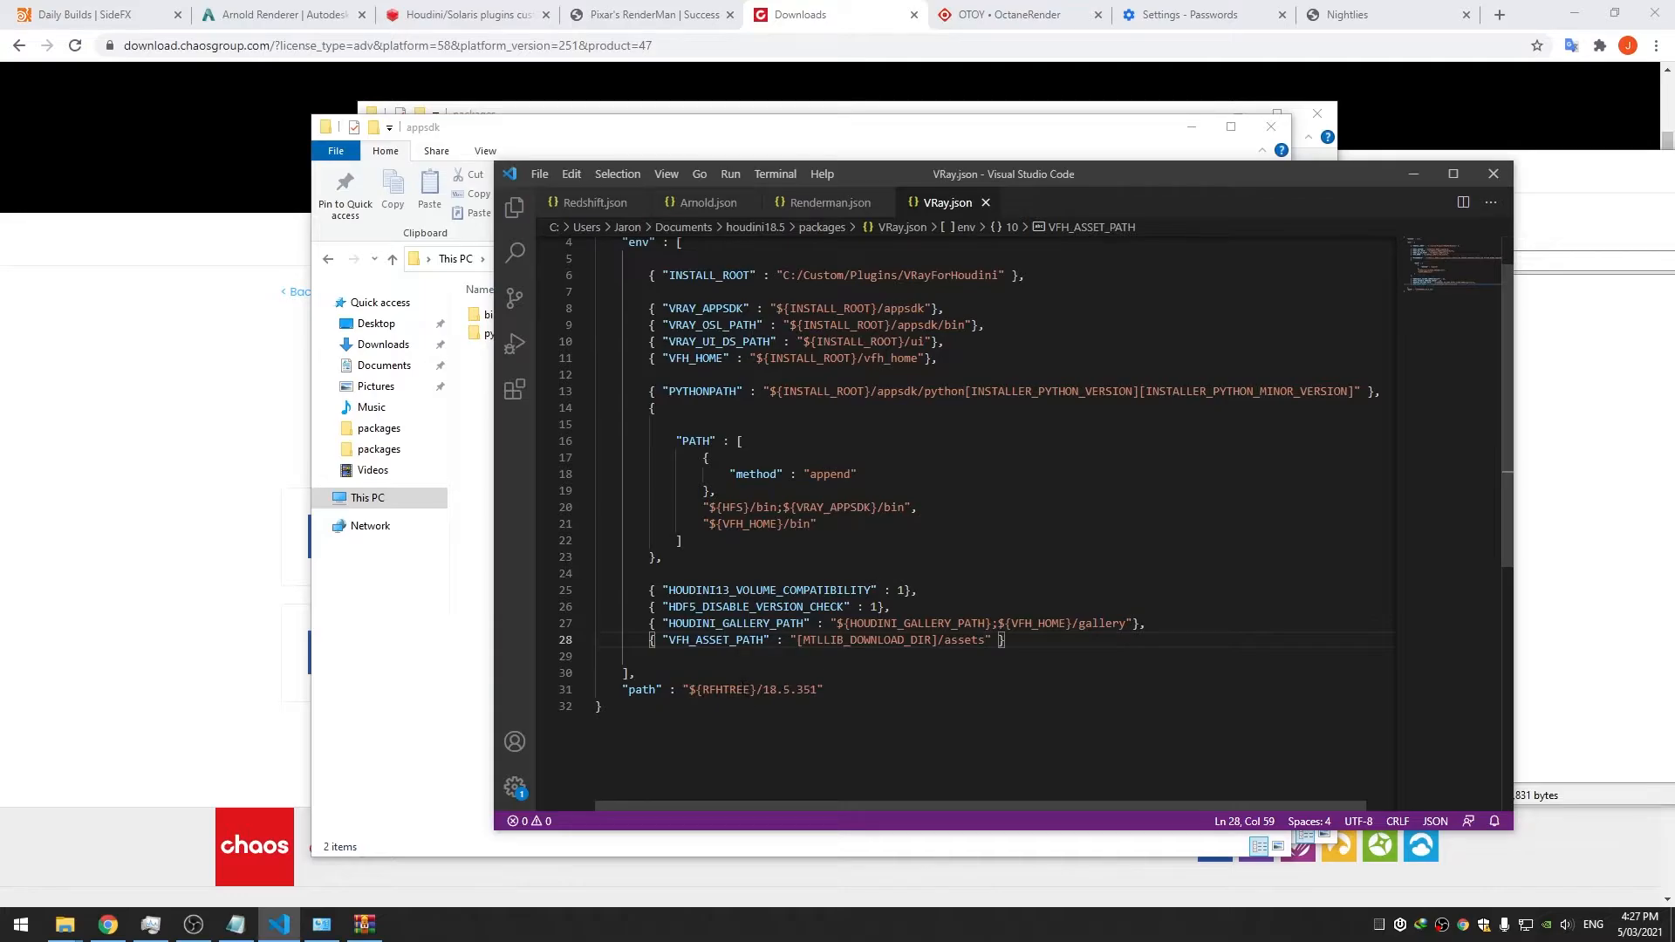
Wrap the package "path" value in square brackets to make it a list, and save
left_click(705, 690)
key("Left")
key("Left")
key("Left")
key("Left")
key("Left")
key("Left")
key("Left")
key("Left")
key("Left")
key("Left")
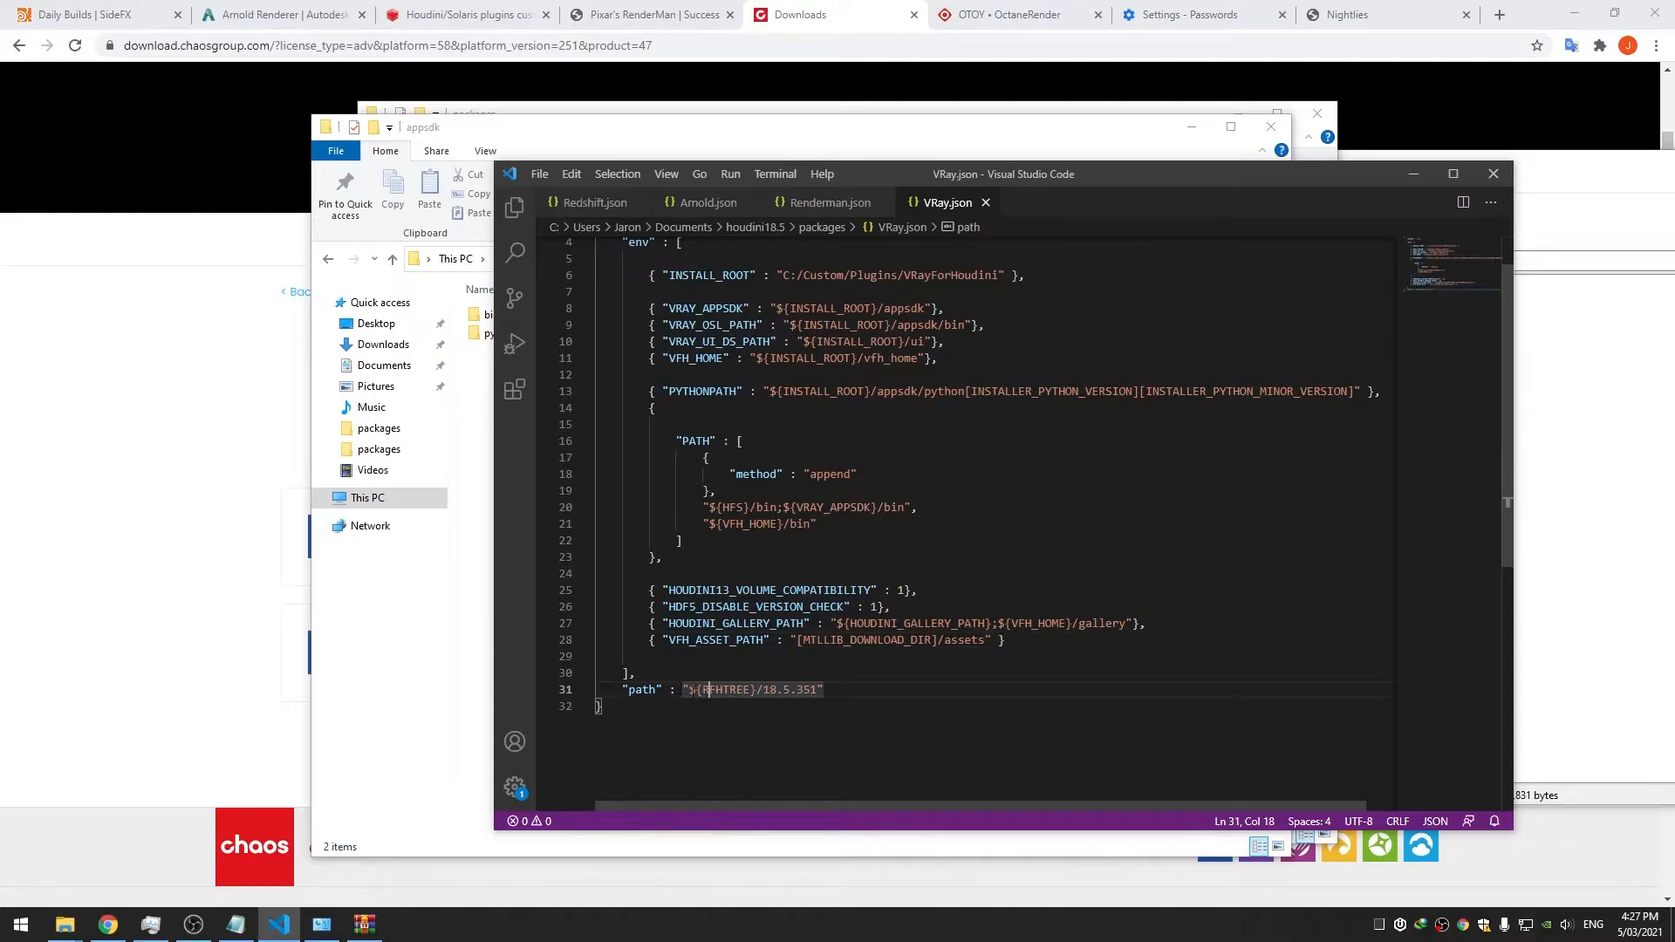
type("[")
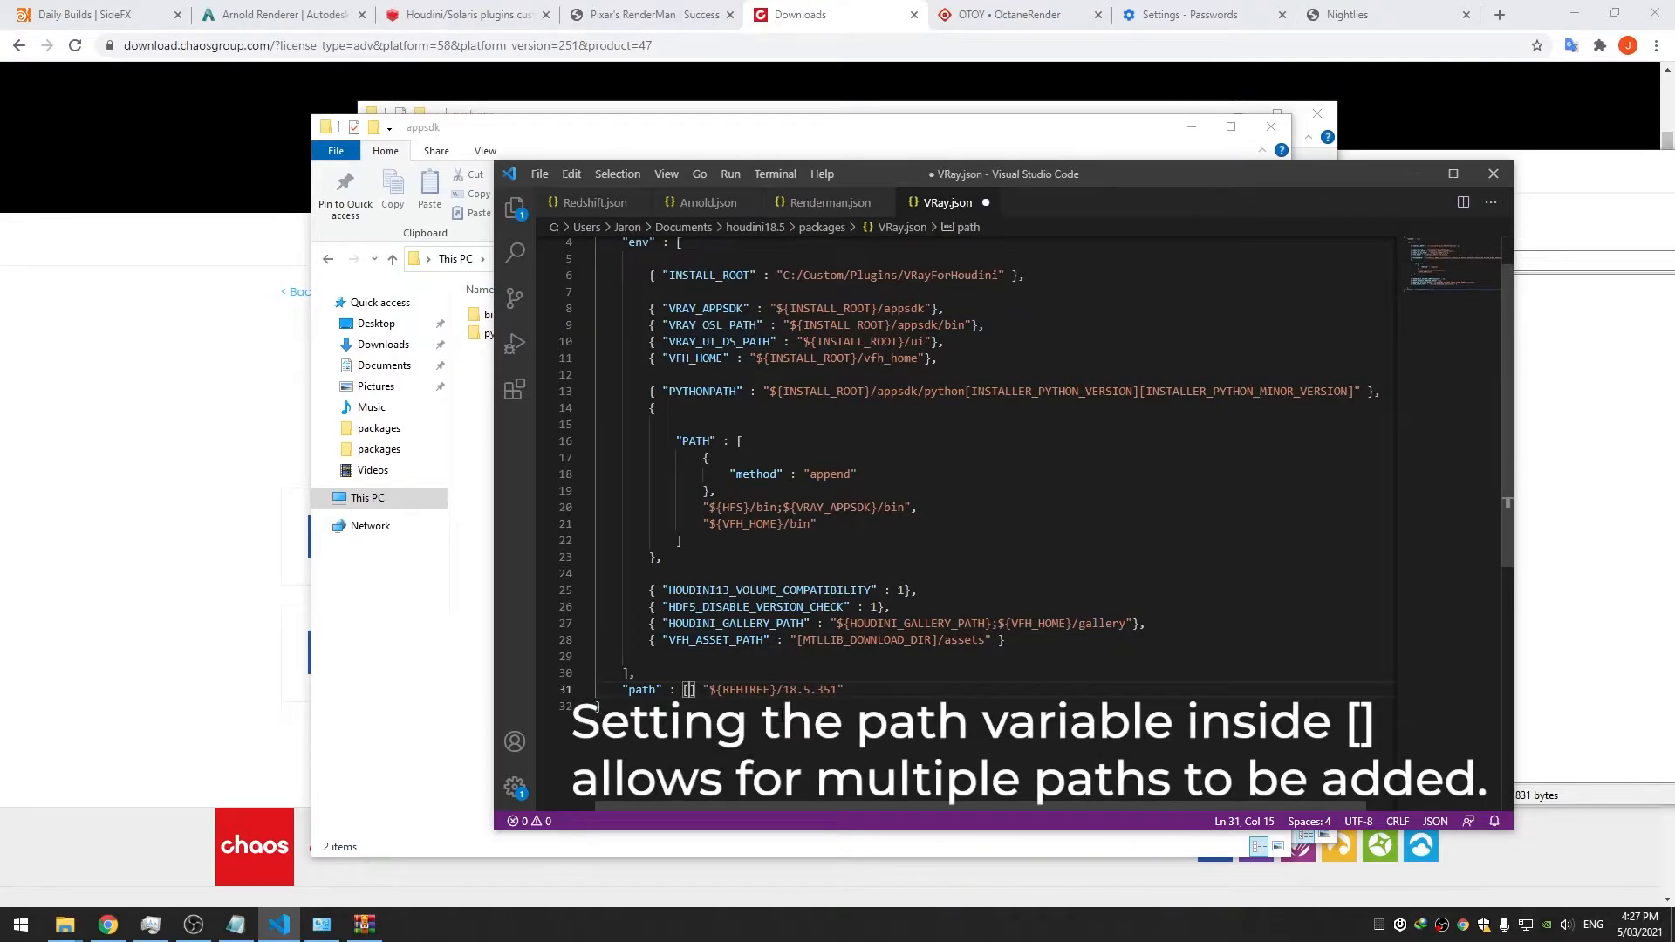
left_click(848, 690)
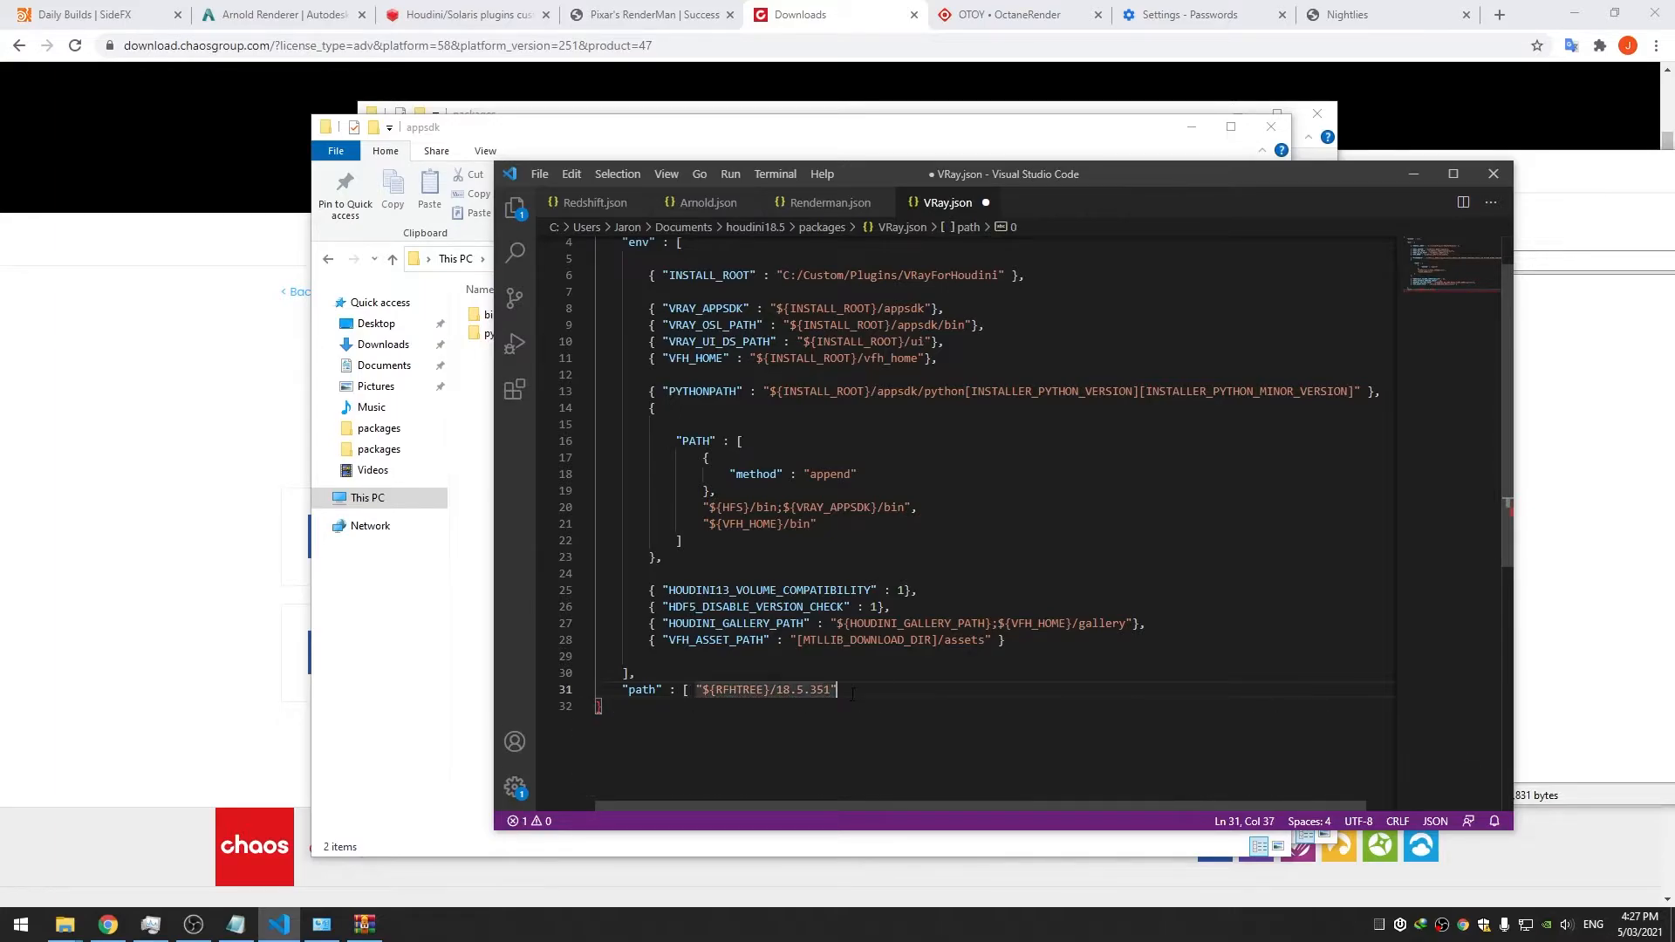
type("]")
key("ctrl+s")
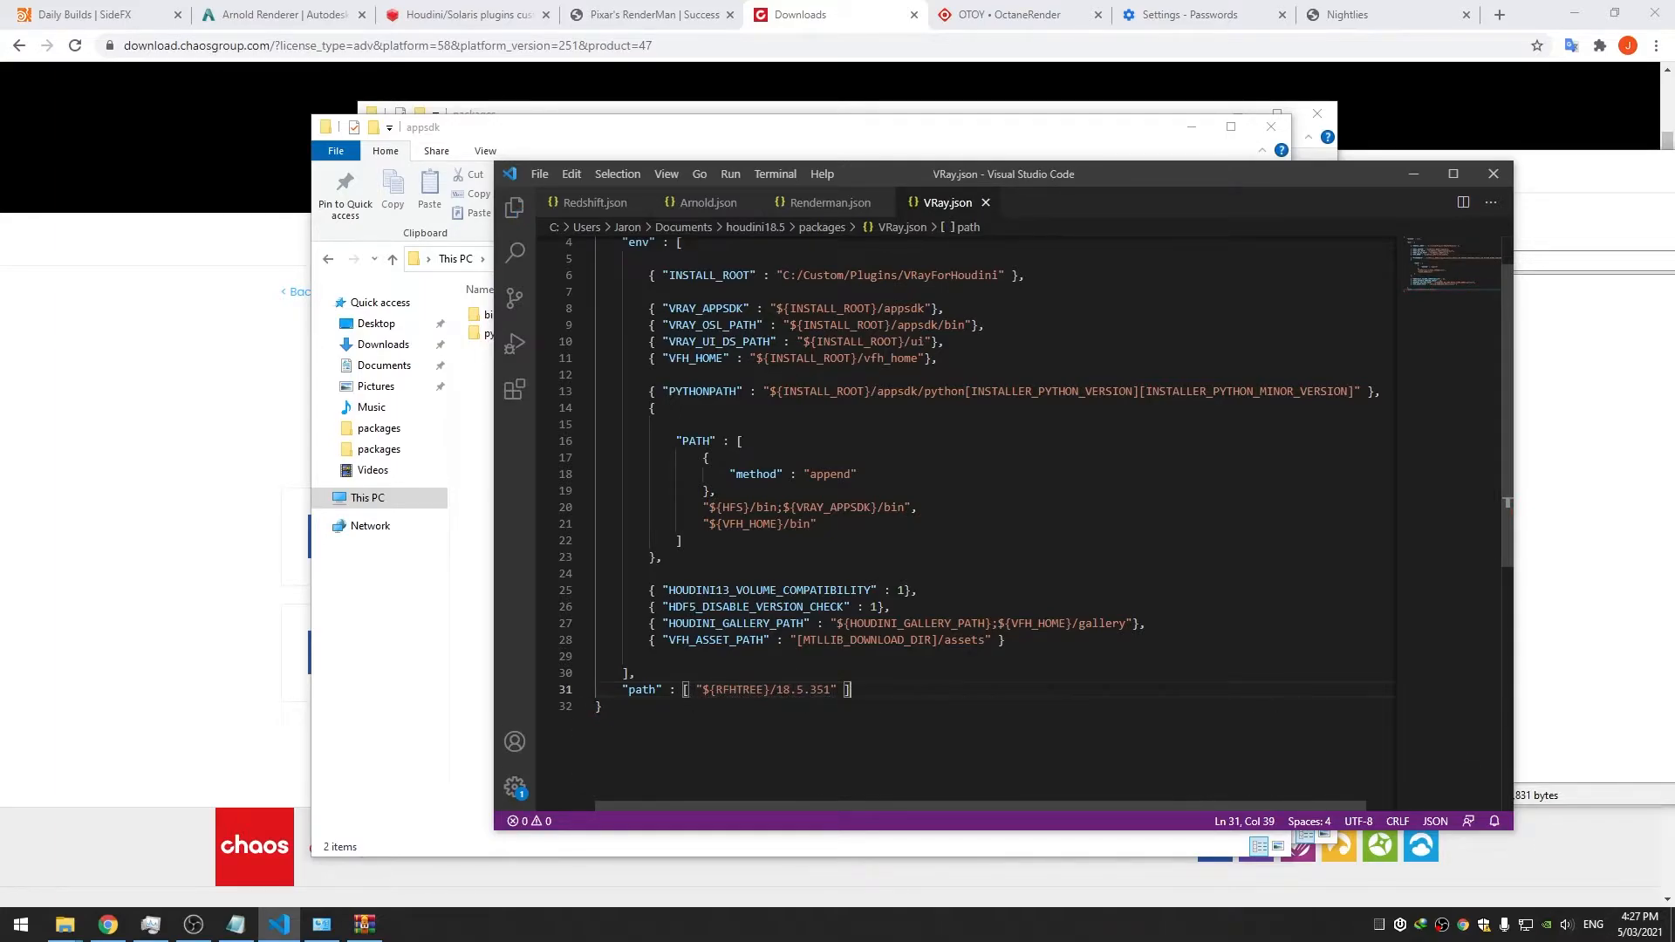
Replace RFHTREE/18.5.351 in the path with the copied VFH_HOME variable and save VRay.json
scroll(1508, 502, "up", 1)
double_click(696, 410)
key("ctrl+c")
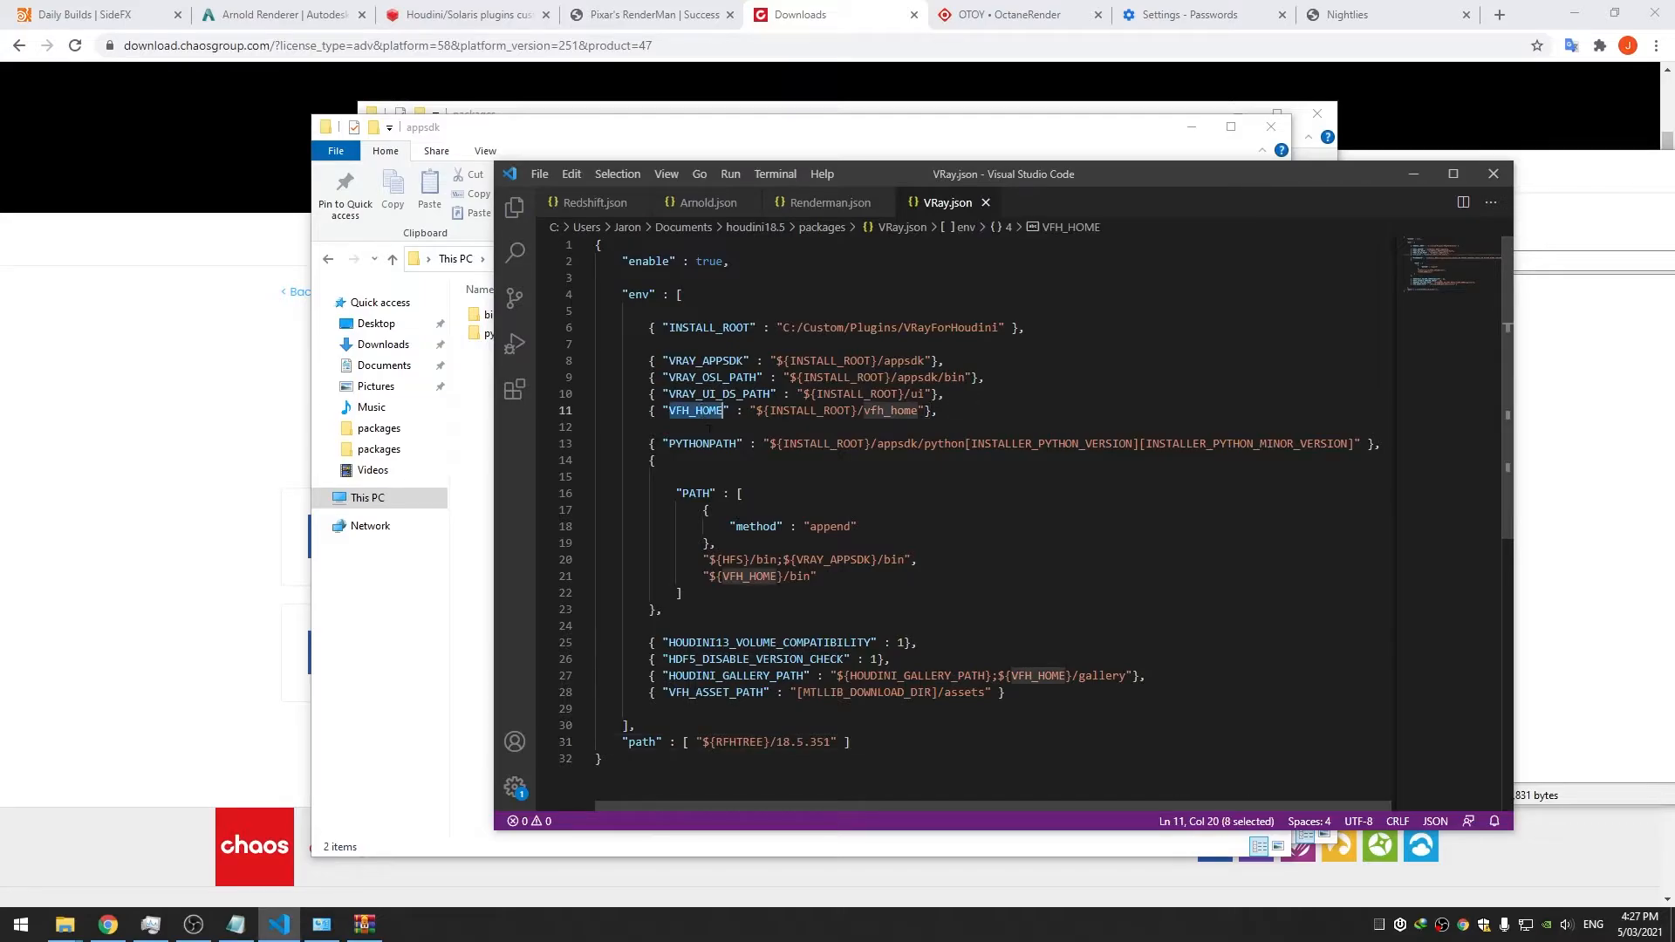
left_click(844, 510)
scroll(845, 512, "down", 4)
left_click(772, 514)
double_click(743, 525)
key("ctrl+v")
left_click_drag(834, 525, 776, 524)
key("BackSpace")
key("ctrl+s")
left_click(1549, 9)
Launch Houdini 18.5.408, attempt a V-Ray render, dismiss the camera error, and add a Camera node
left_click(1568, 10)
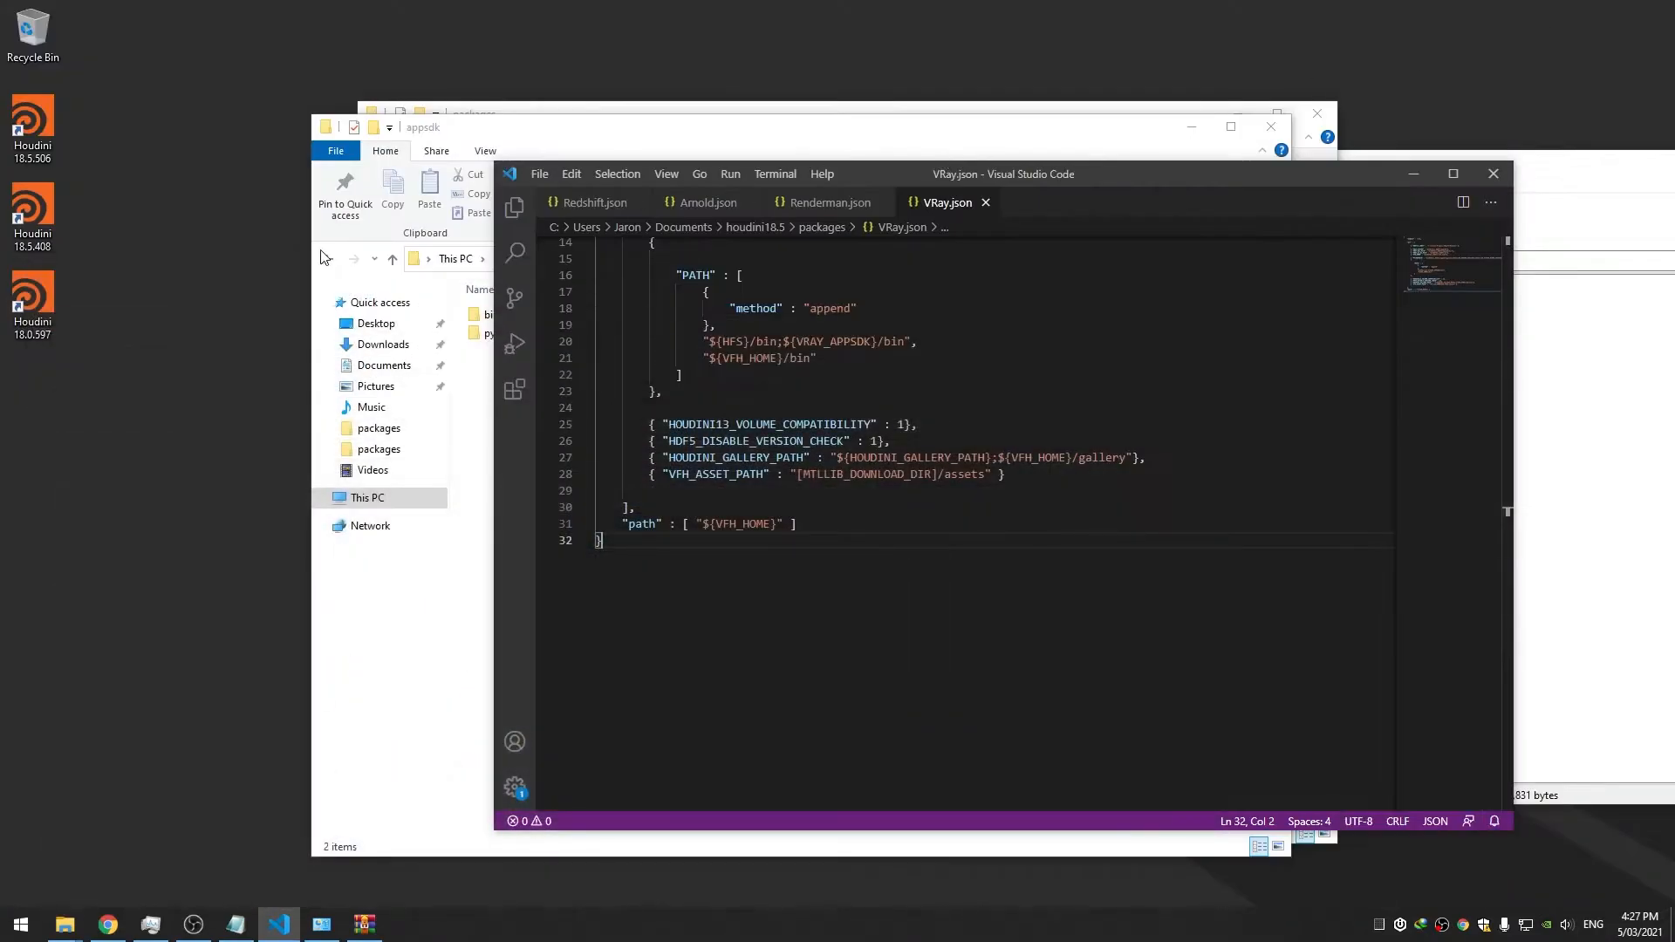
double_click(33, 213)
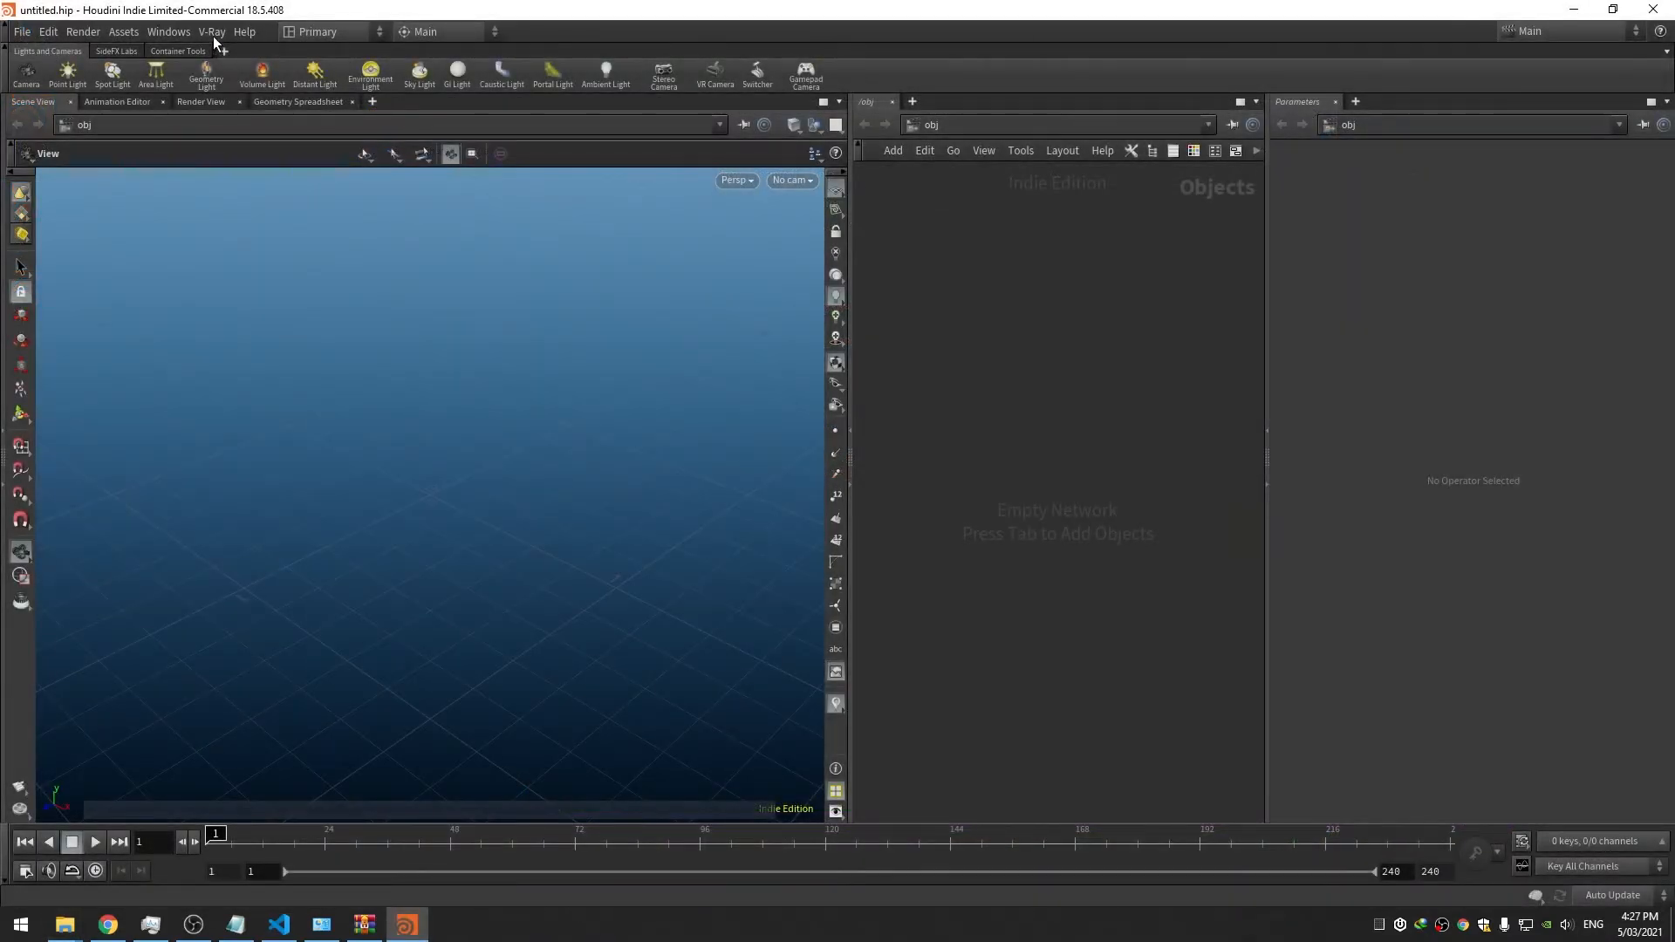
left_click(212, 32)
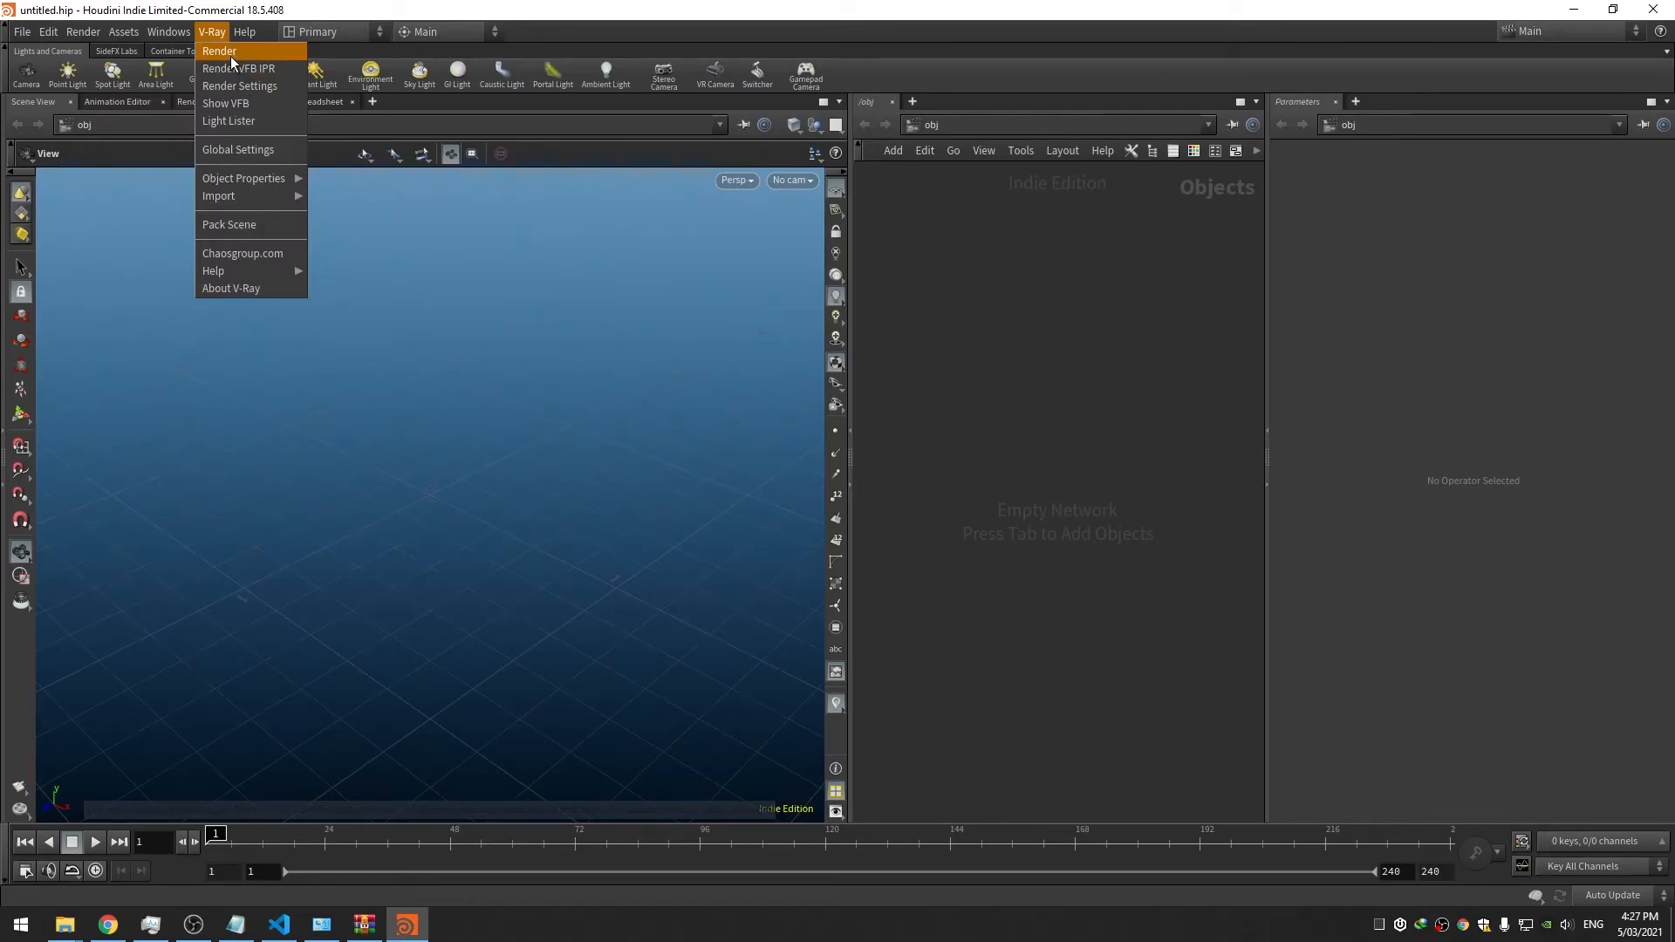
left_click(230, 57)
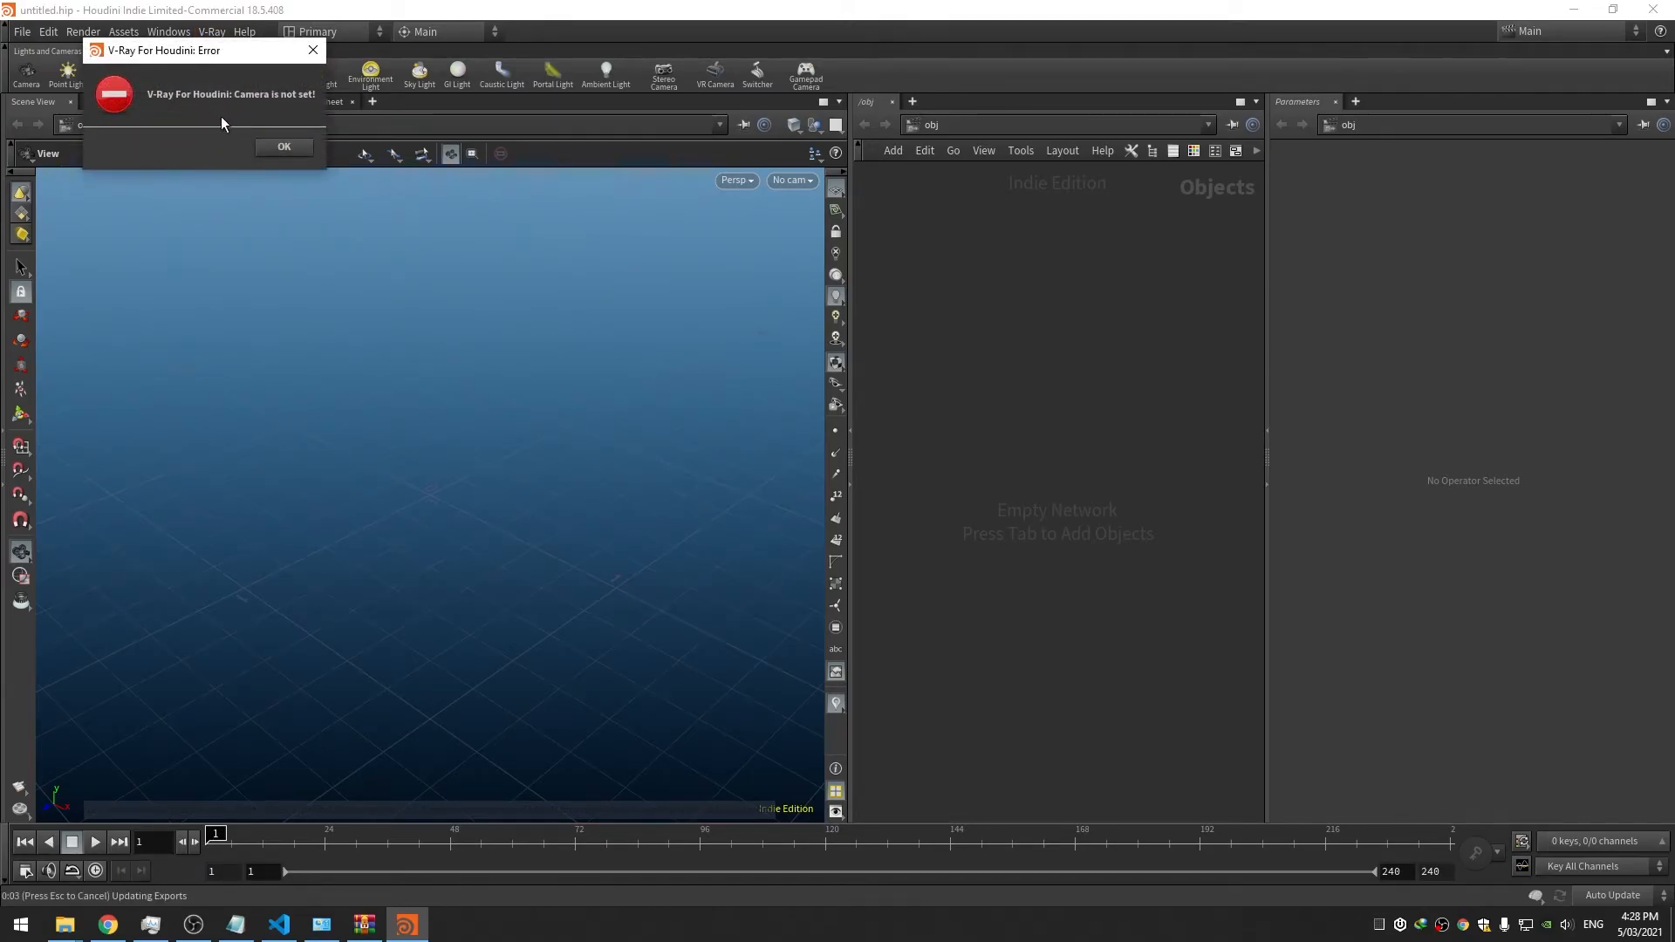
left_click(285, 148)
key("Tab")
type("cam")
key("Return")
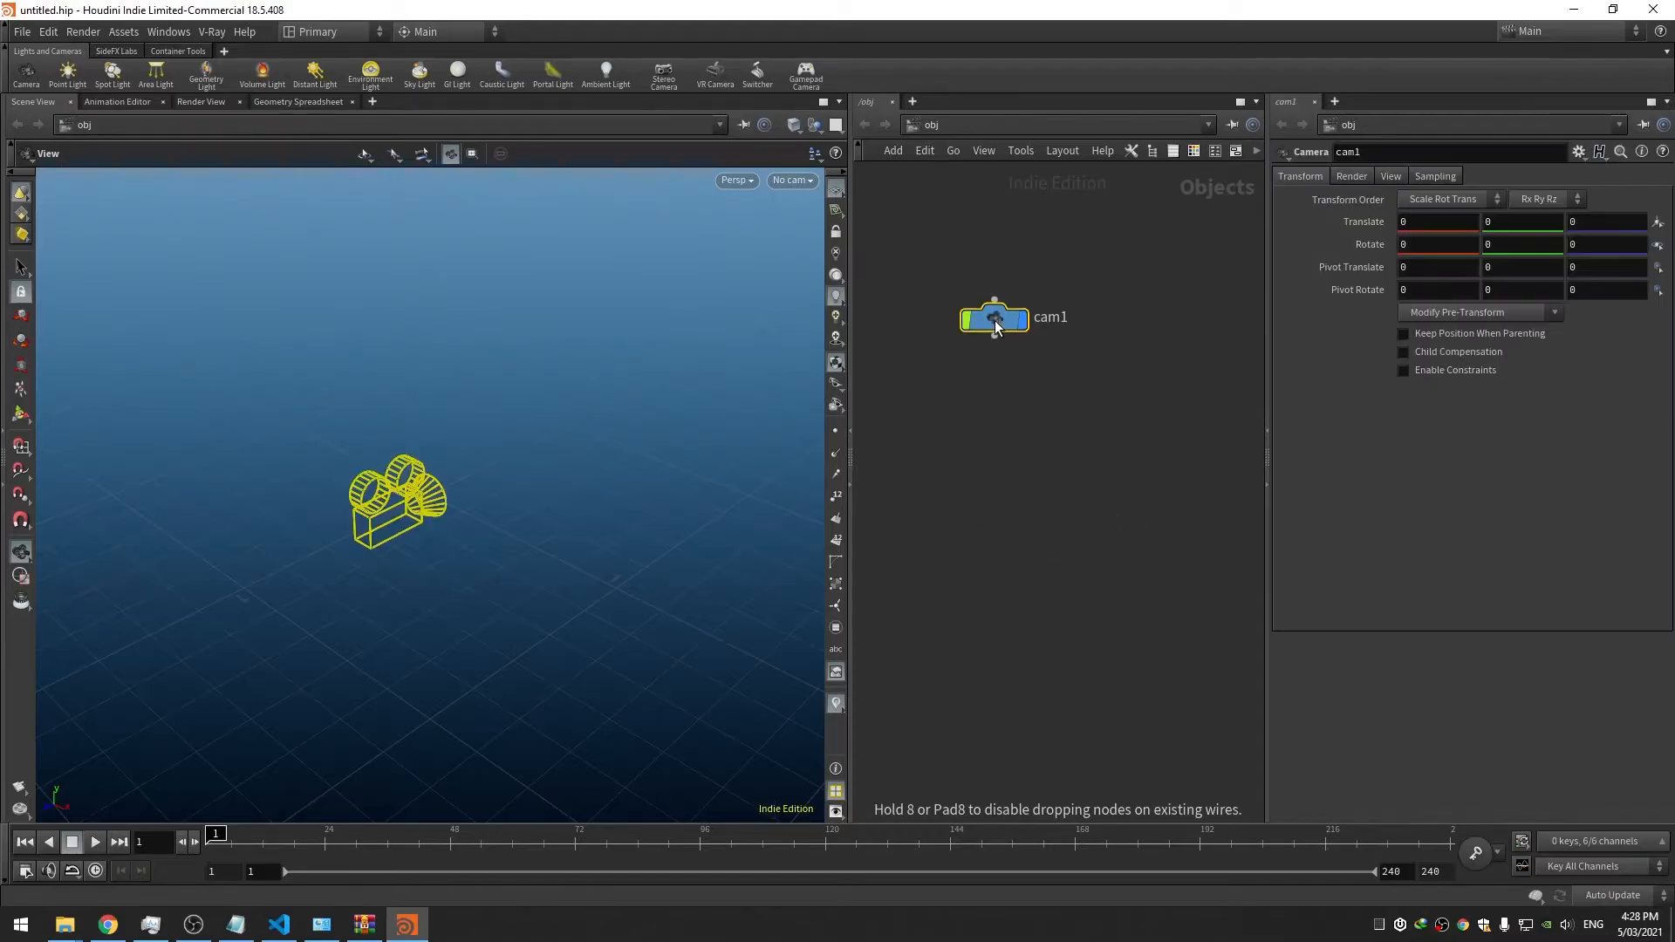
Render the scene in Render View using the vray_ipr render node
left_click(201, 101)
left_click(185, 130)
left_click(186, 142)
left_click(56, 126)
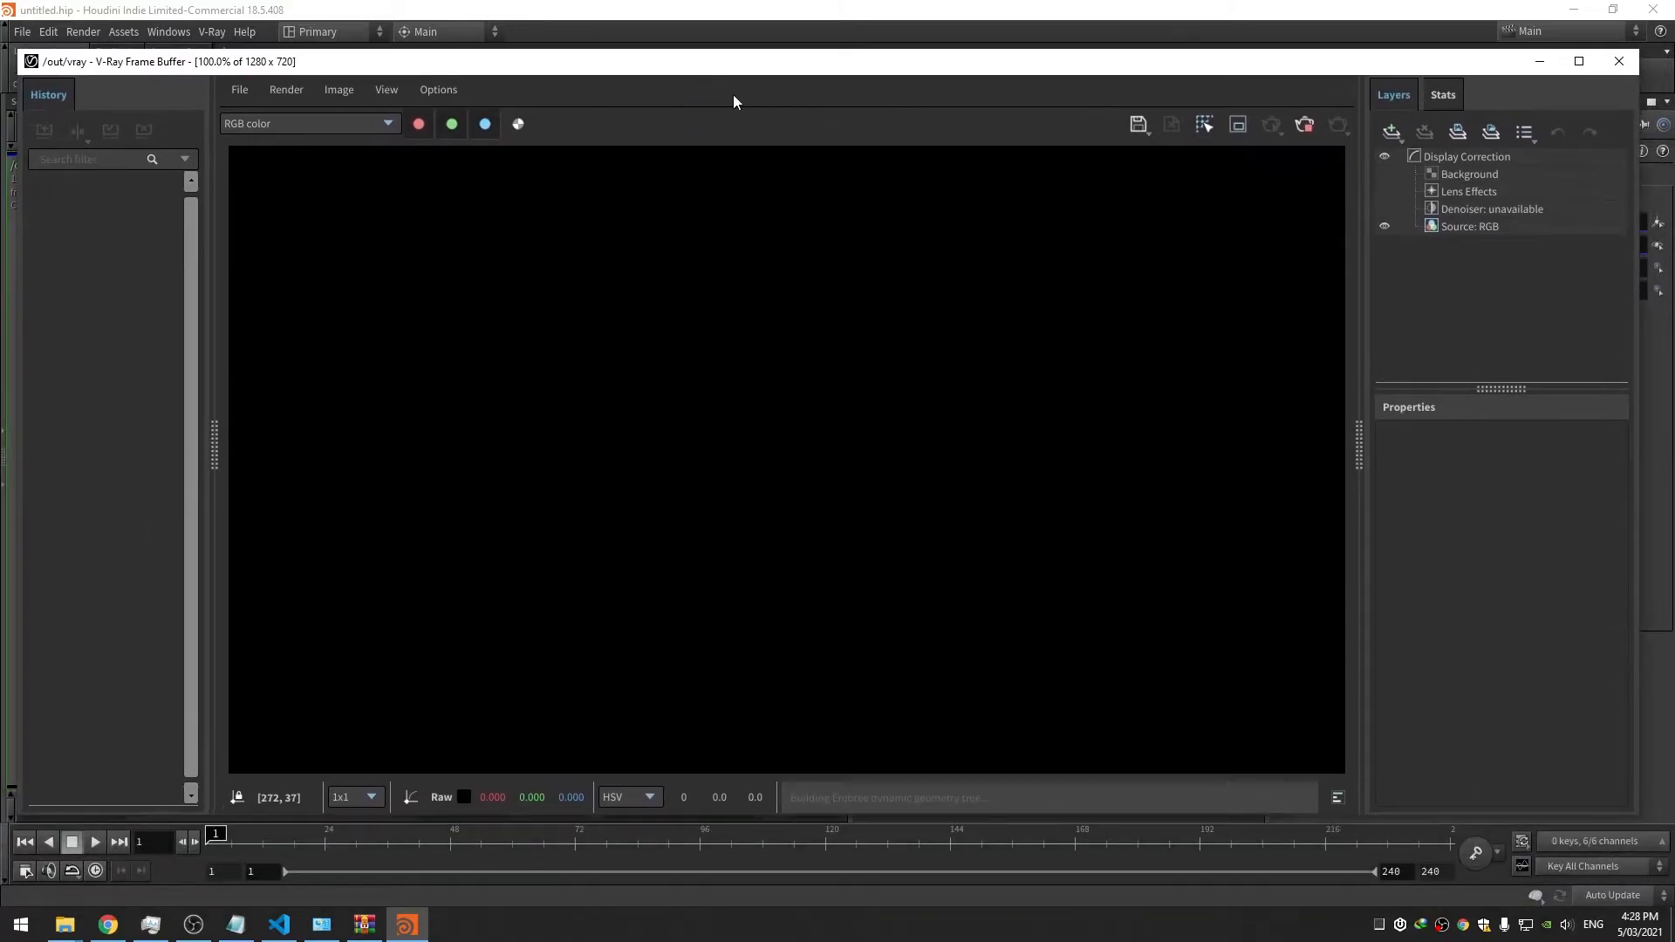
Close the V-Ray frame buffer and log, quit Houdini discarding changes, and launch Houdini 18.5.506
left_click(1610, 70)
left_click(1222, 123)
left_click(1653, 9)
left_click(1543, 114)
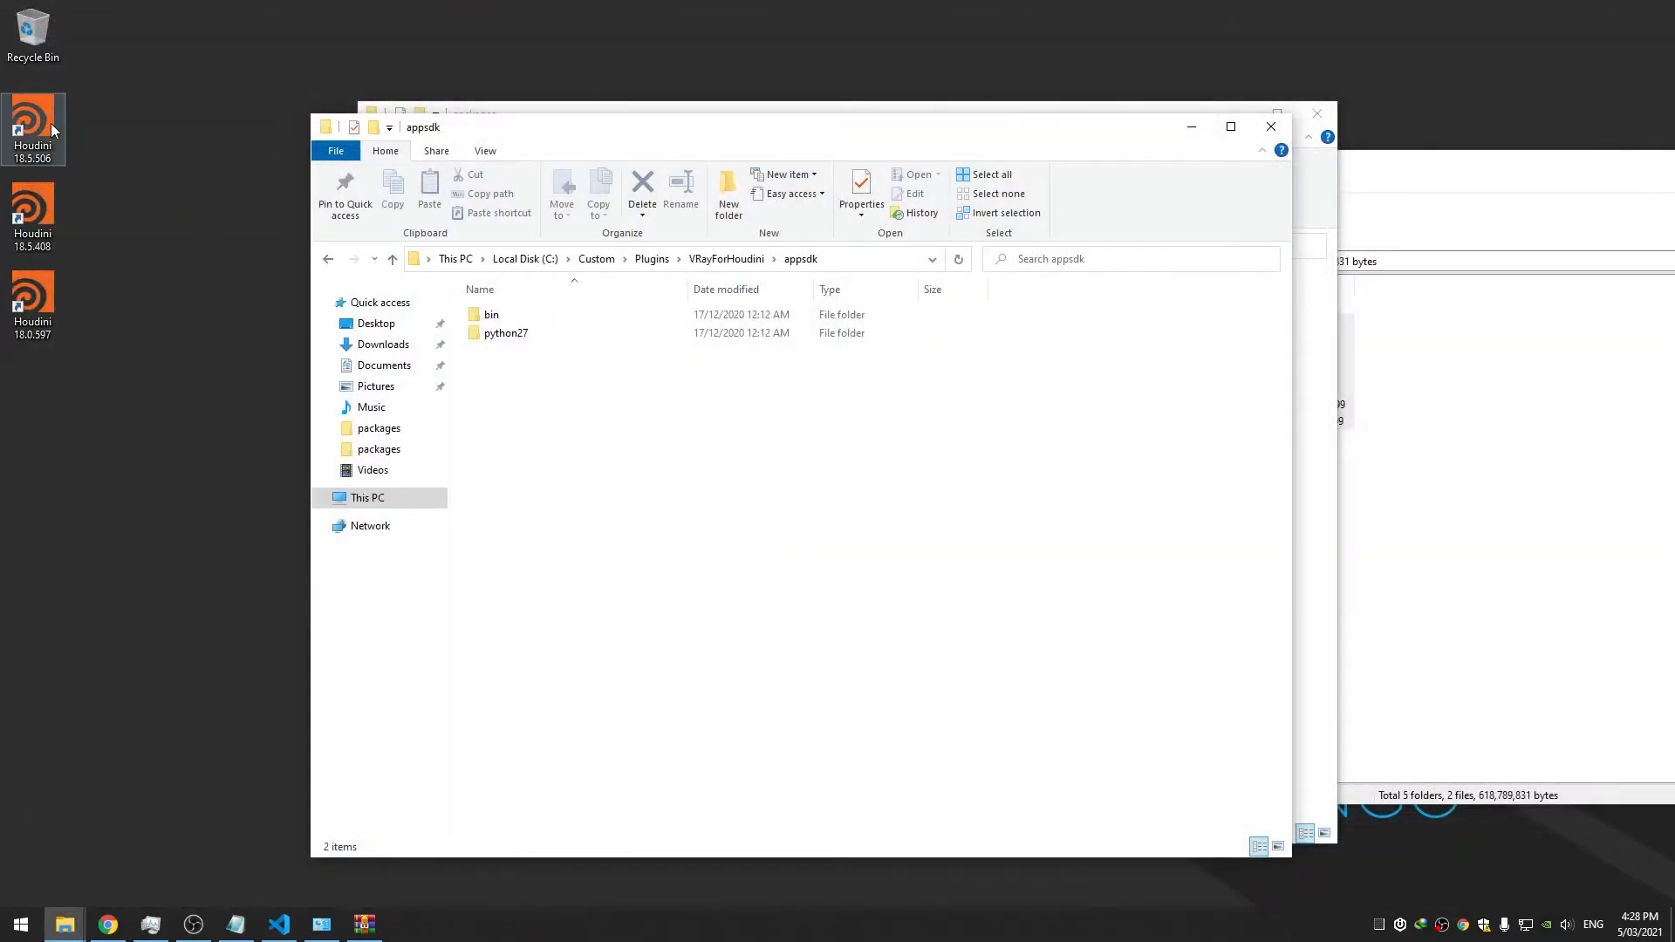
double_click(50, 123)
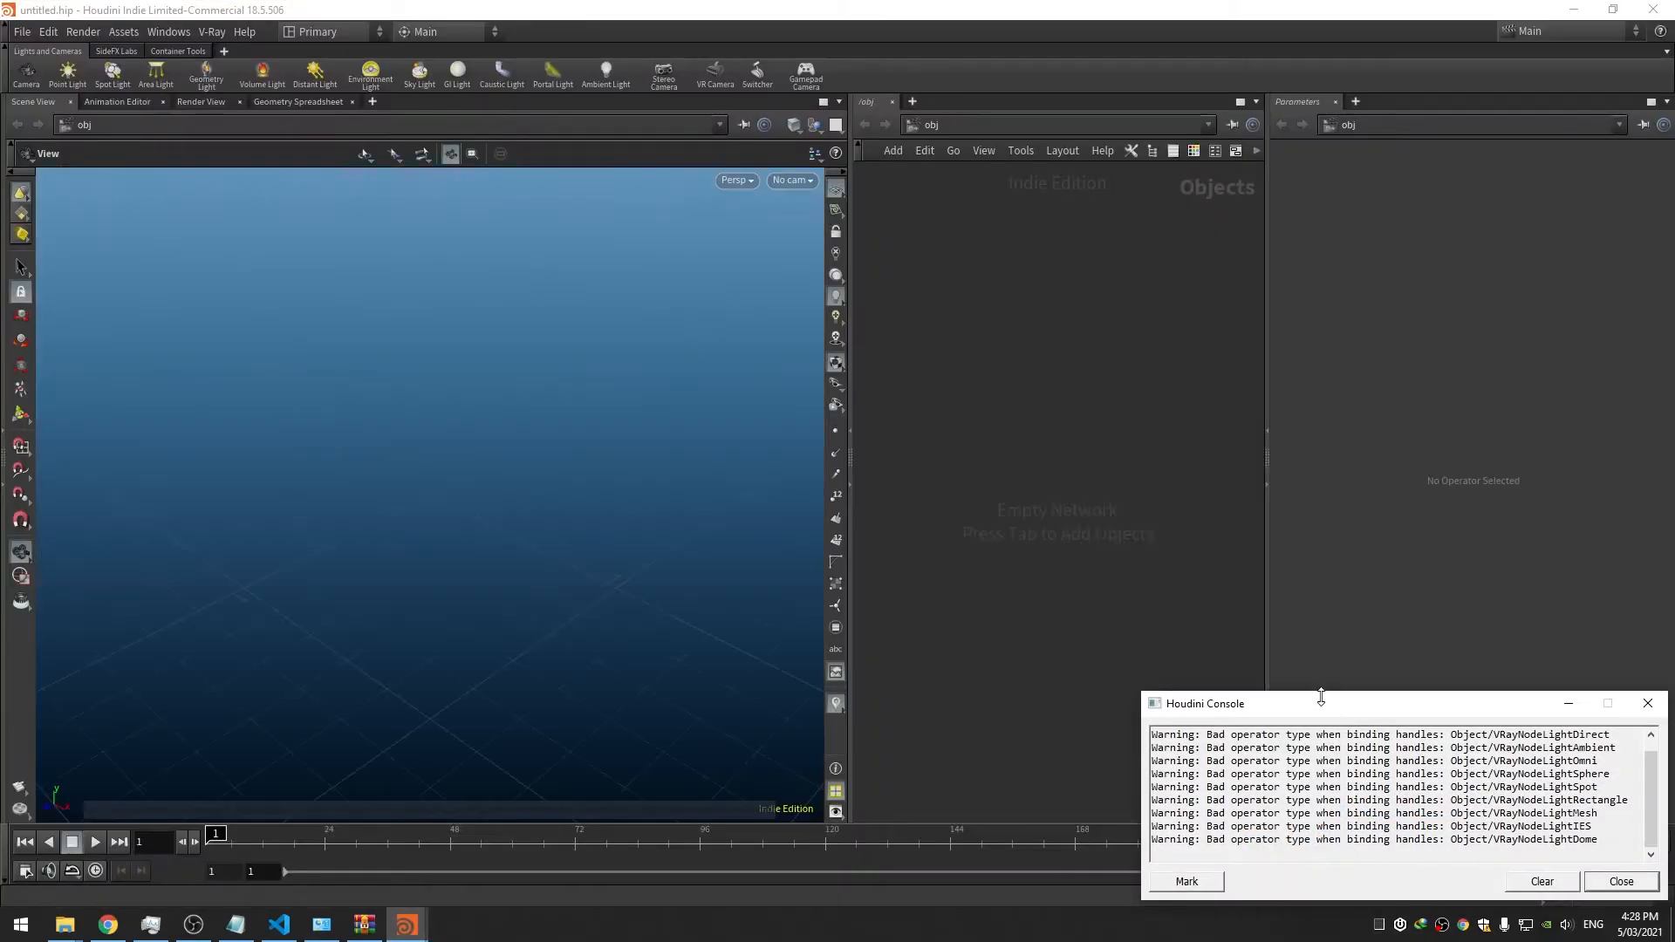
left_click_drag(1318, 674, 1262, 288)
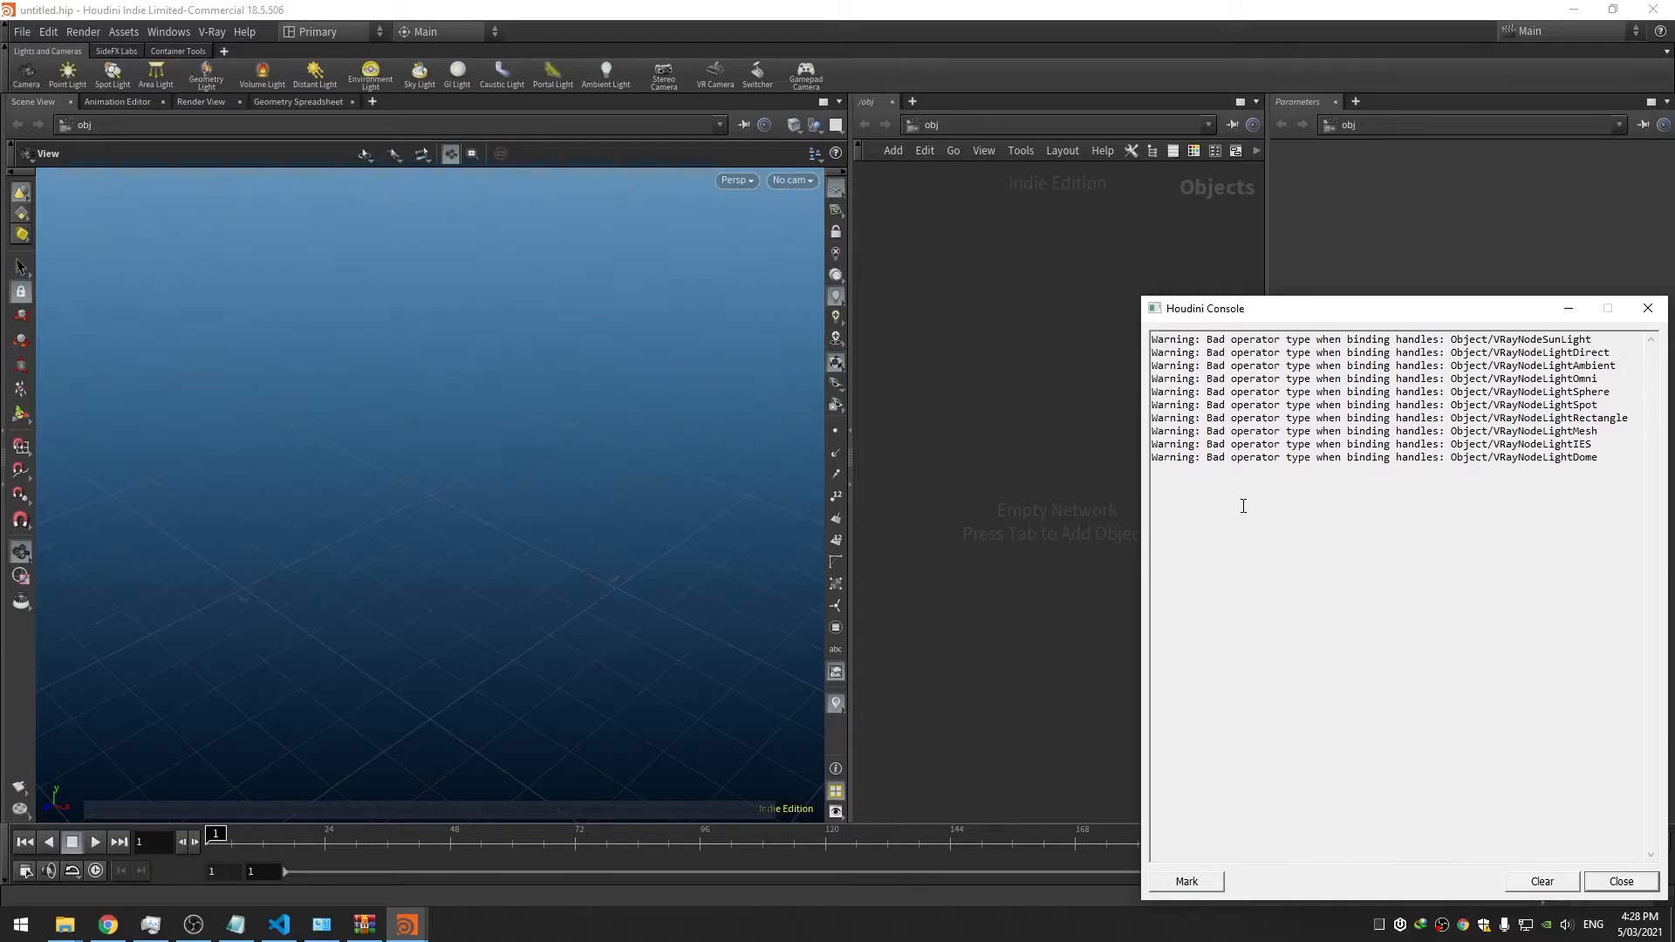
left_click(1654, 9)
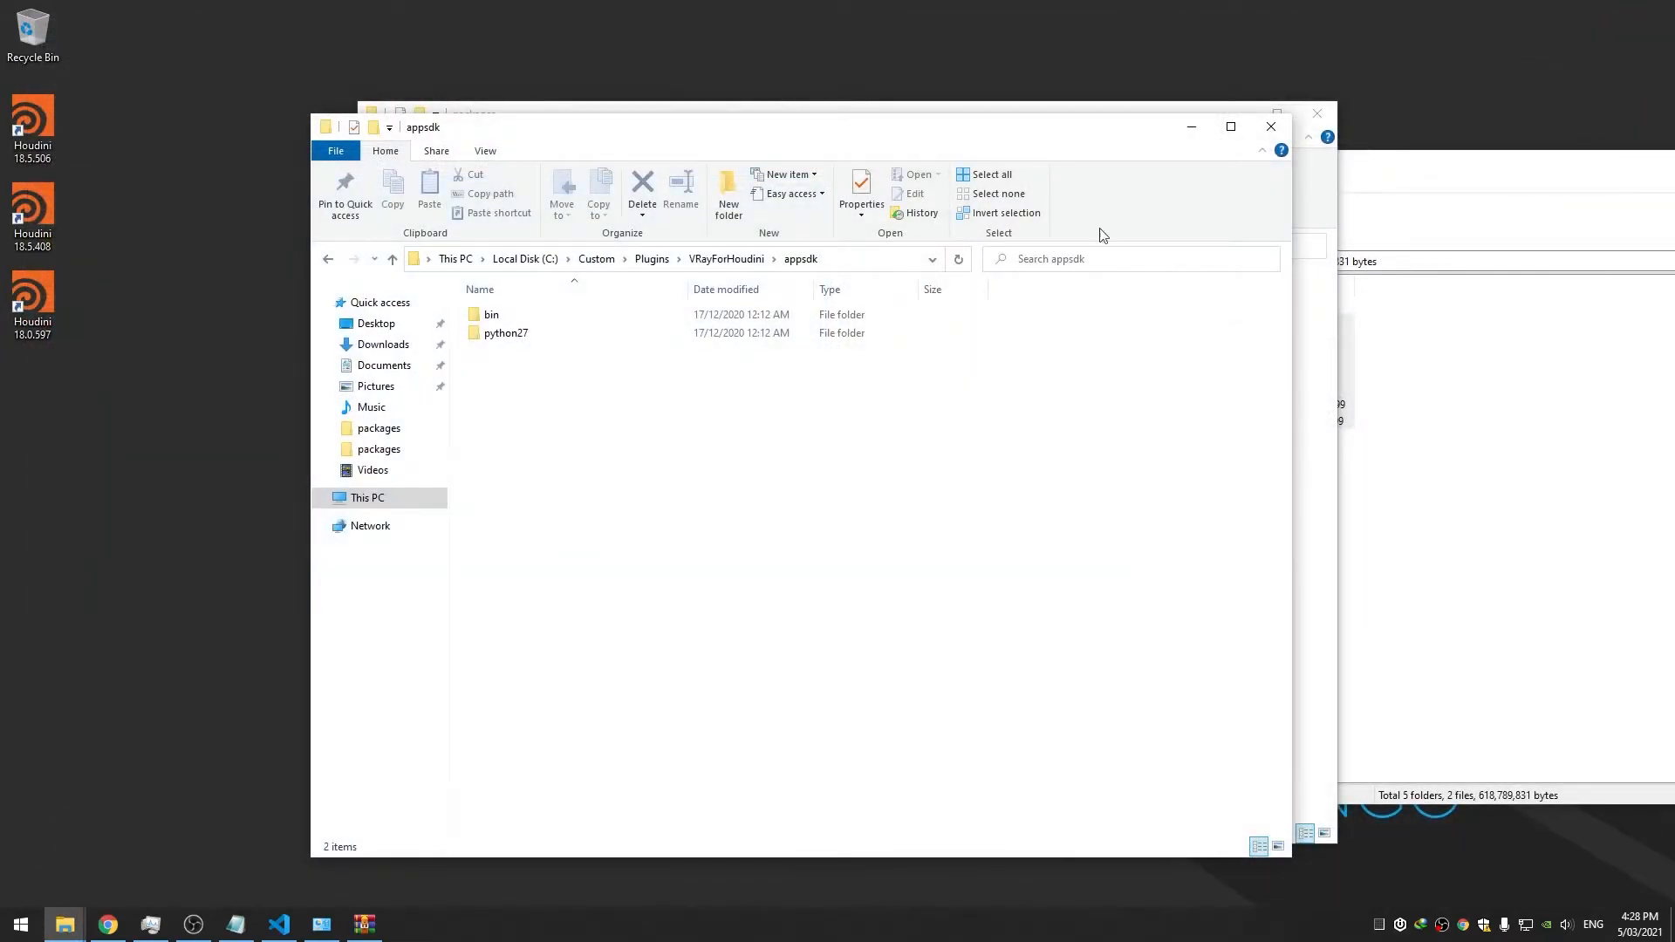
Bring the VRay.json editor to the front
left_click(1191, 127)
left_click(864, 449)
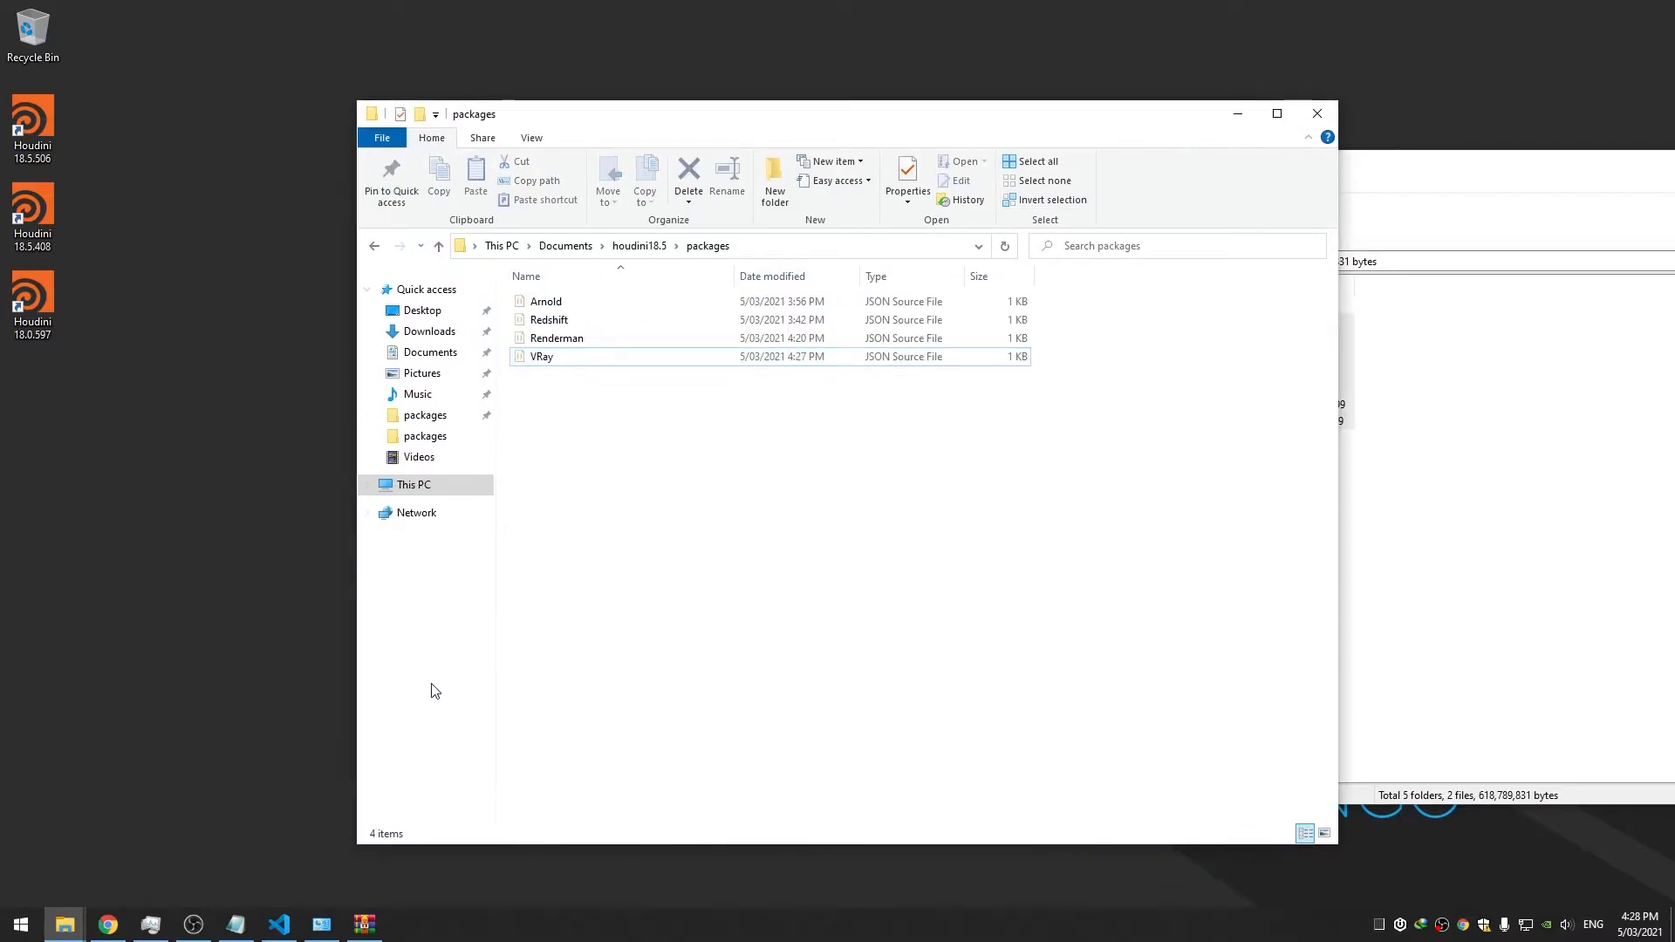
left_click(294, 932)
left_click_drag(1085, 175, 1132, 171)
Insert a blank line after the opening brace, keeping the existing enable value true
left_click(961, 251)
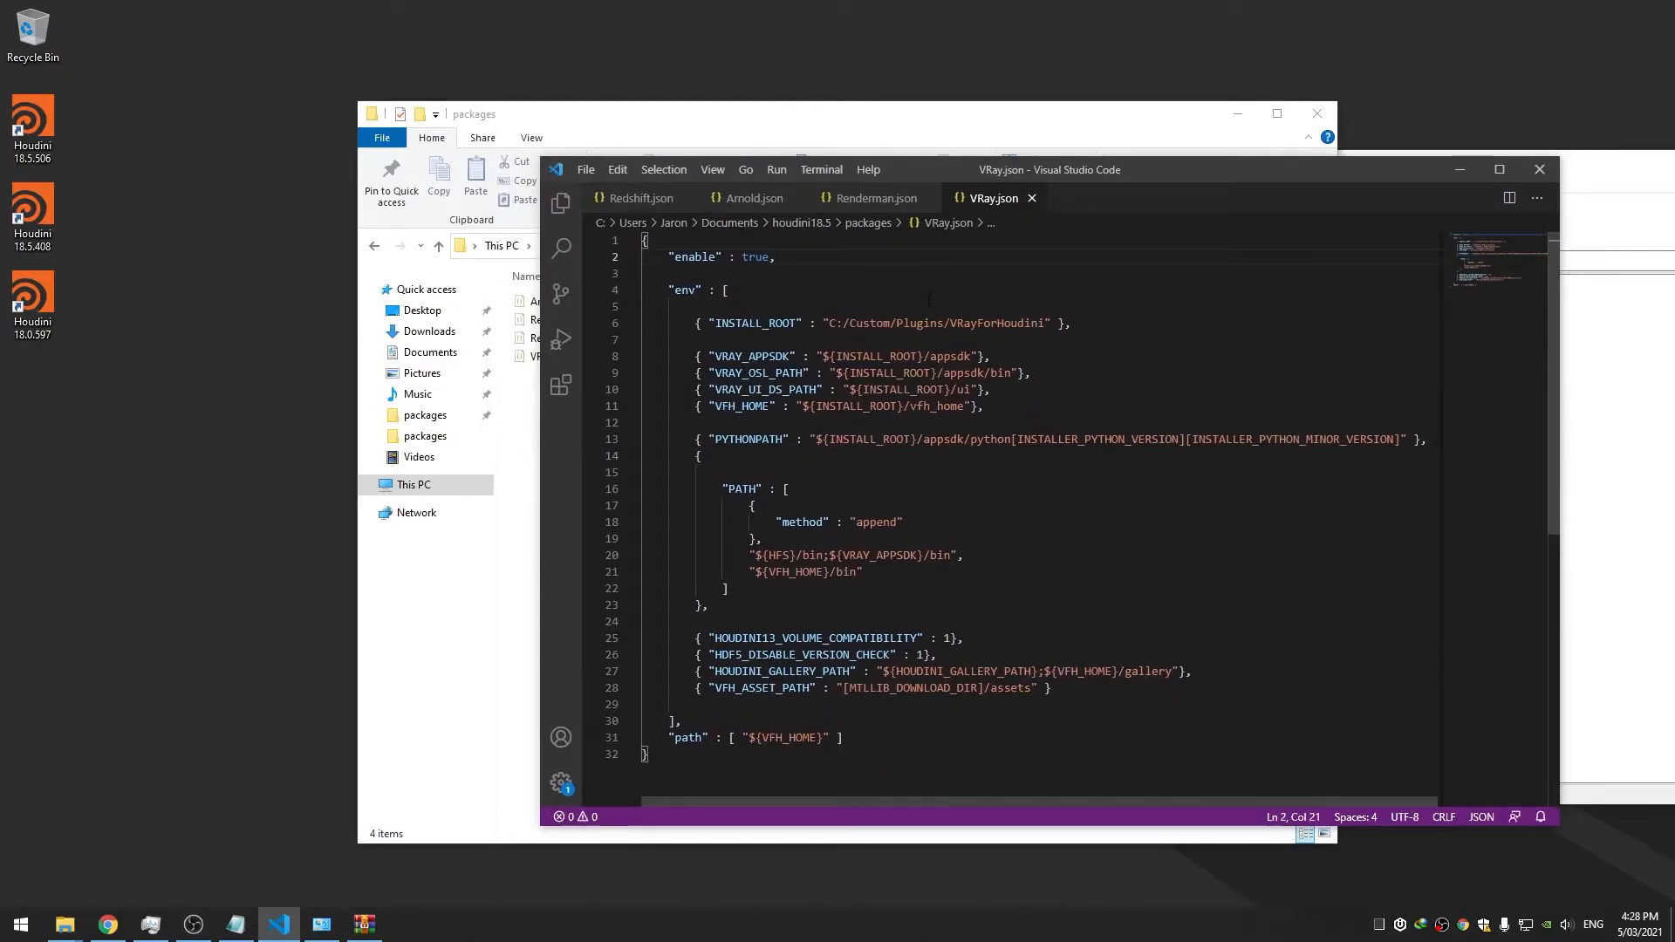
left_click_drag(890, 178, 897, 183)
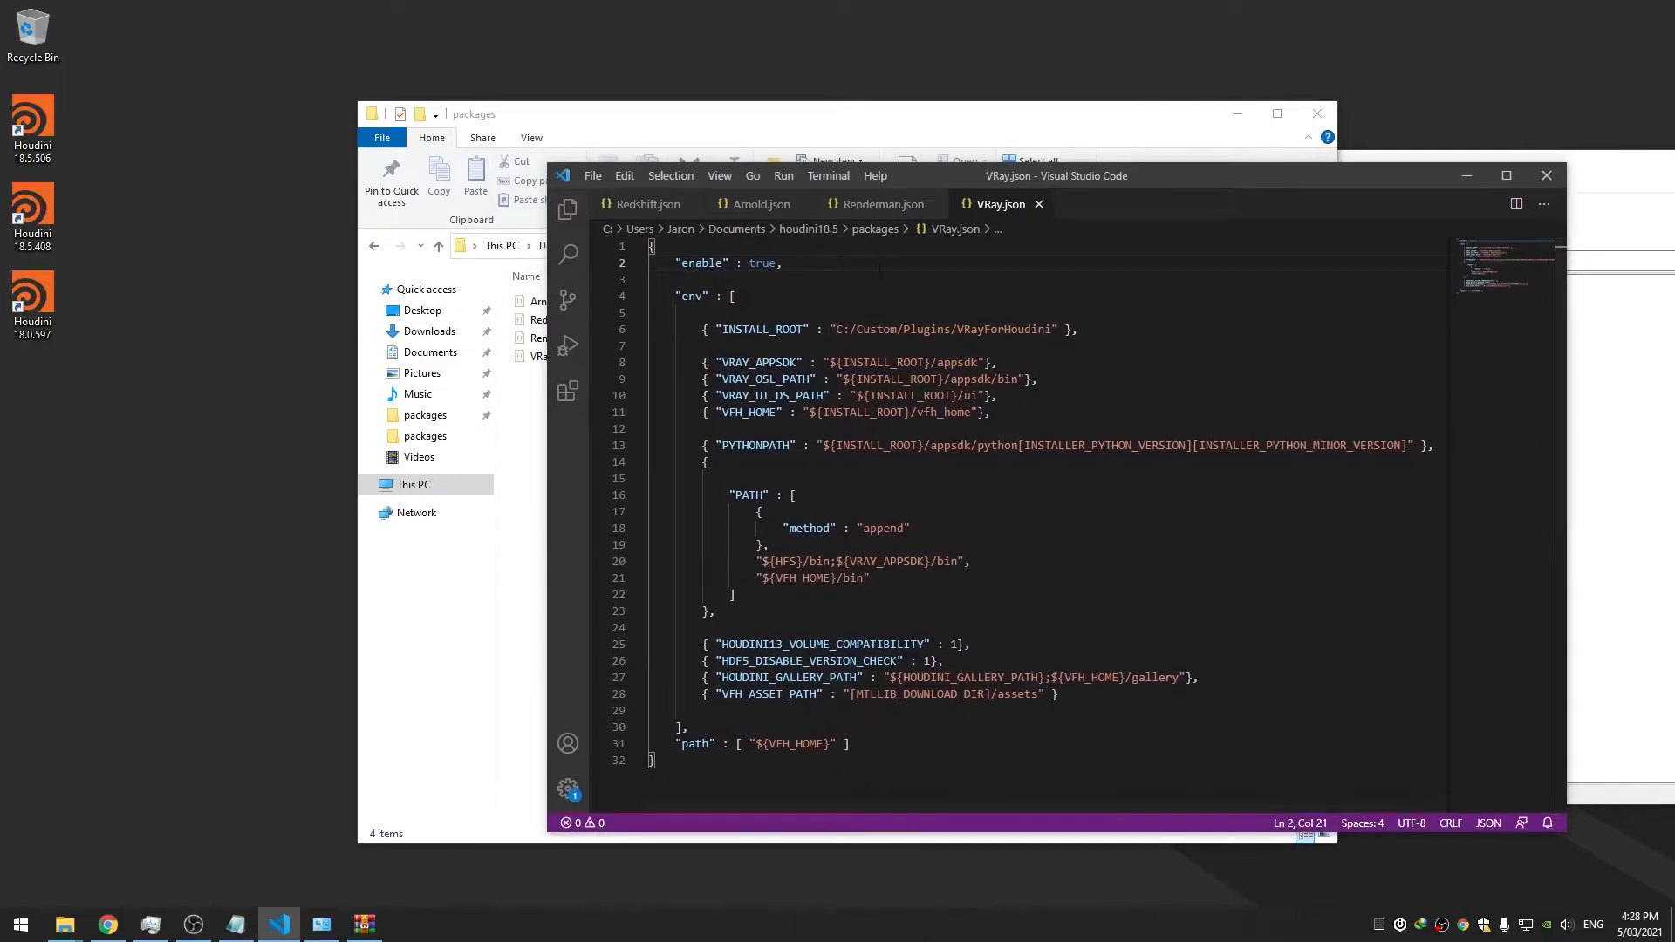
left_click(778, 277)
left_click(767, 252)
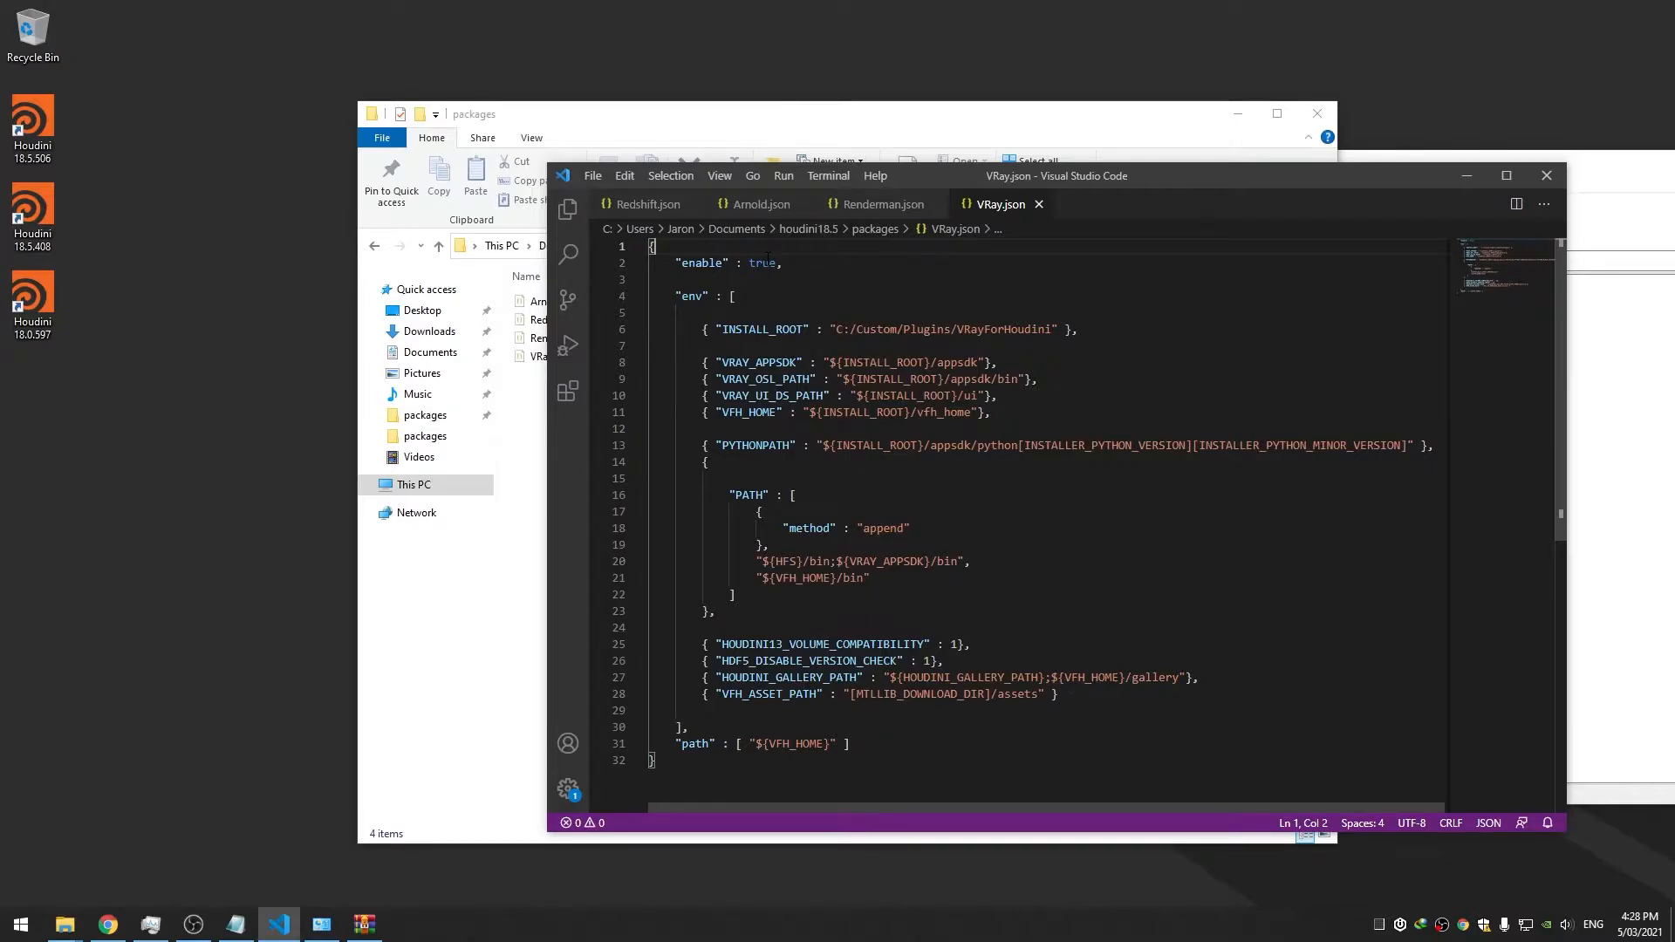
key("Return")
double_click(763, 279)
type("false")
key("BackSpace")
key("BackSpace")
key("BackSpace")
key("BackSpace")
key("BackSpace")
type("true")
Write line 2 as "enable" : { "$houdini_version != '18.5.408'" : false }
key("Up")
type("\"")
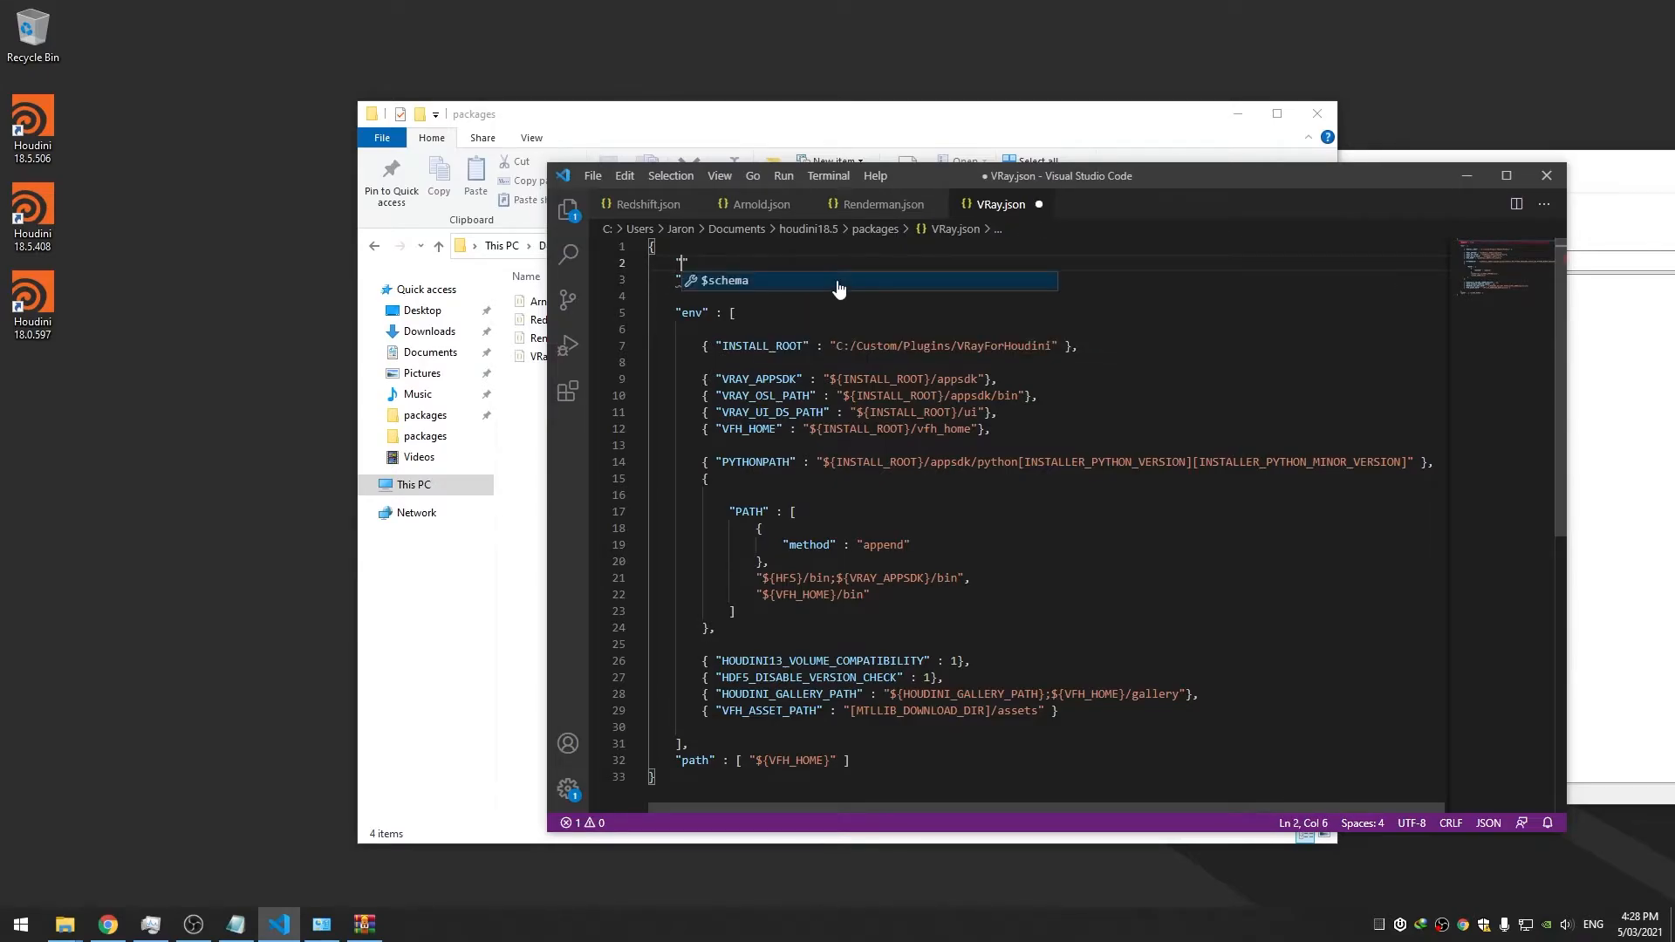
type("enable")
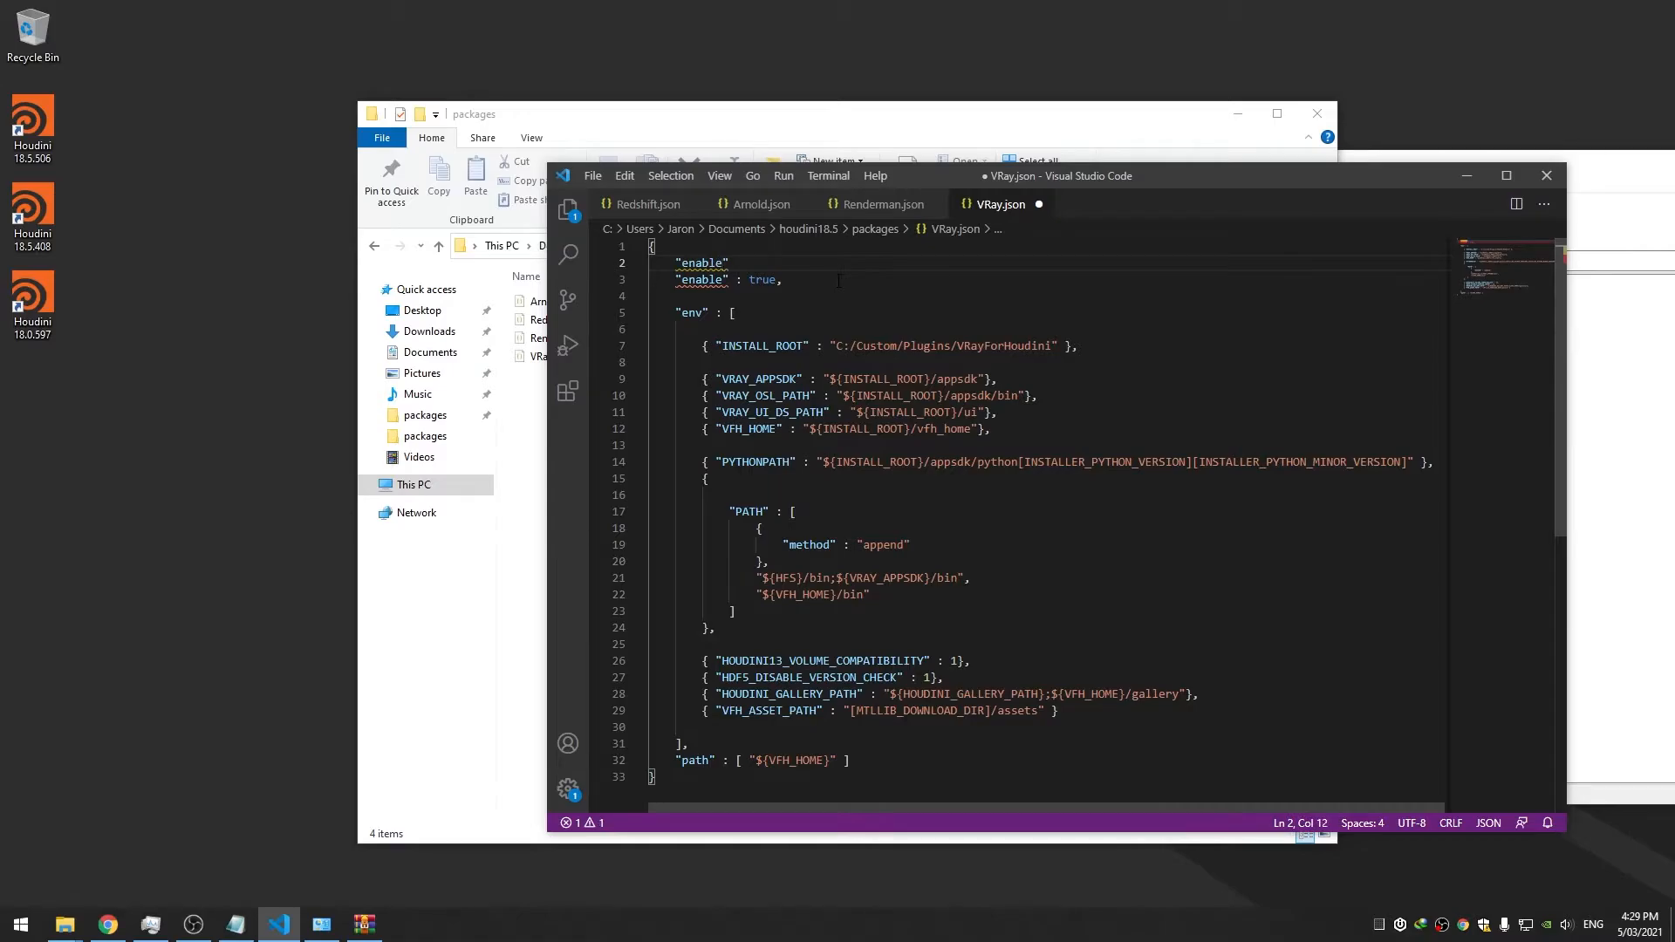
type("\" : {},")
key("ctrl+s")
key("Left")
key("Left")
type("\"$houdini_ver")
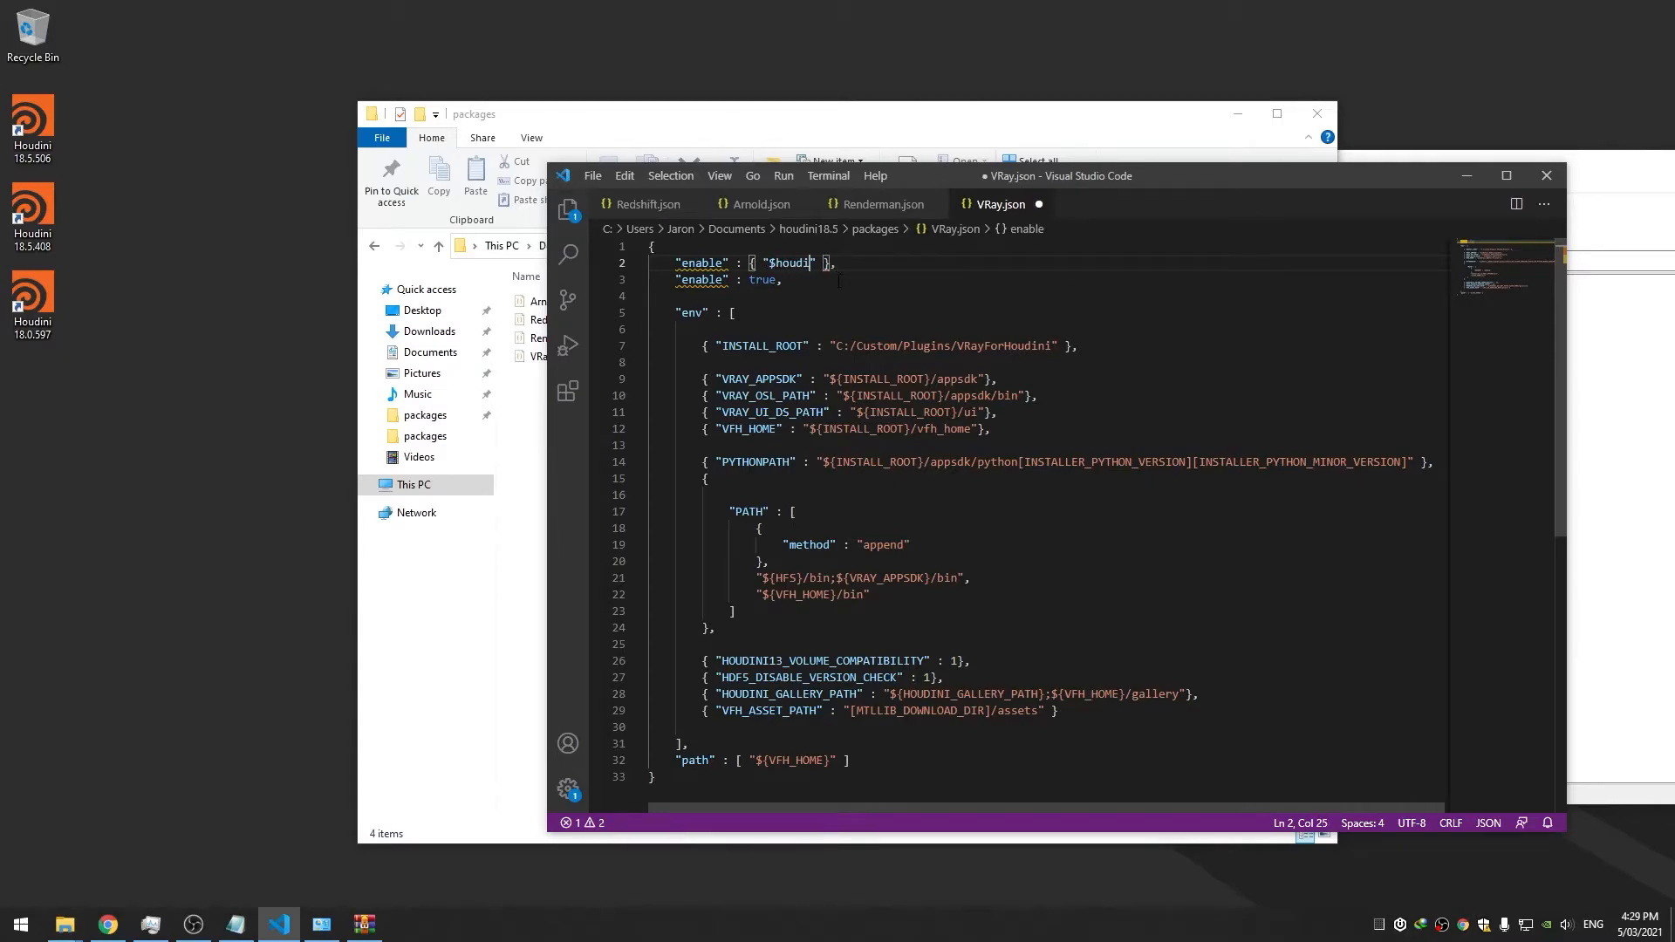
type("sion !=")
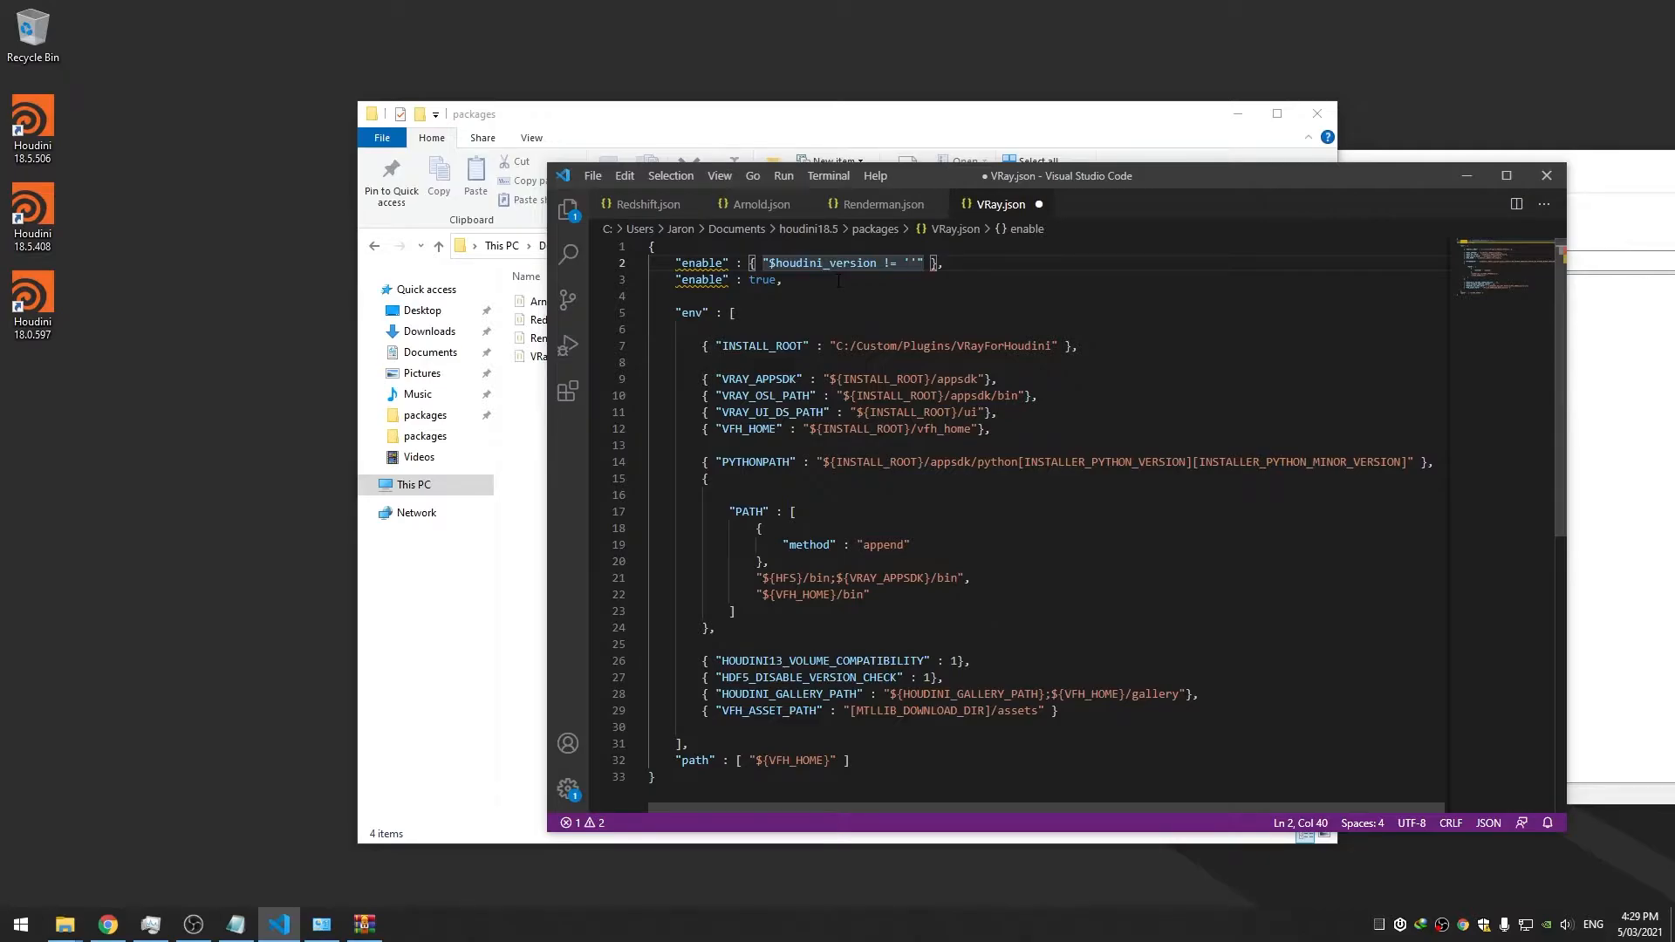
type("18")
type(".5.49")
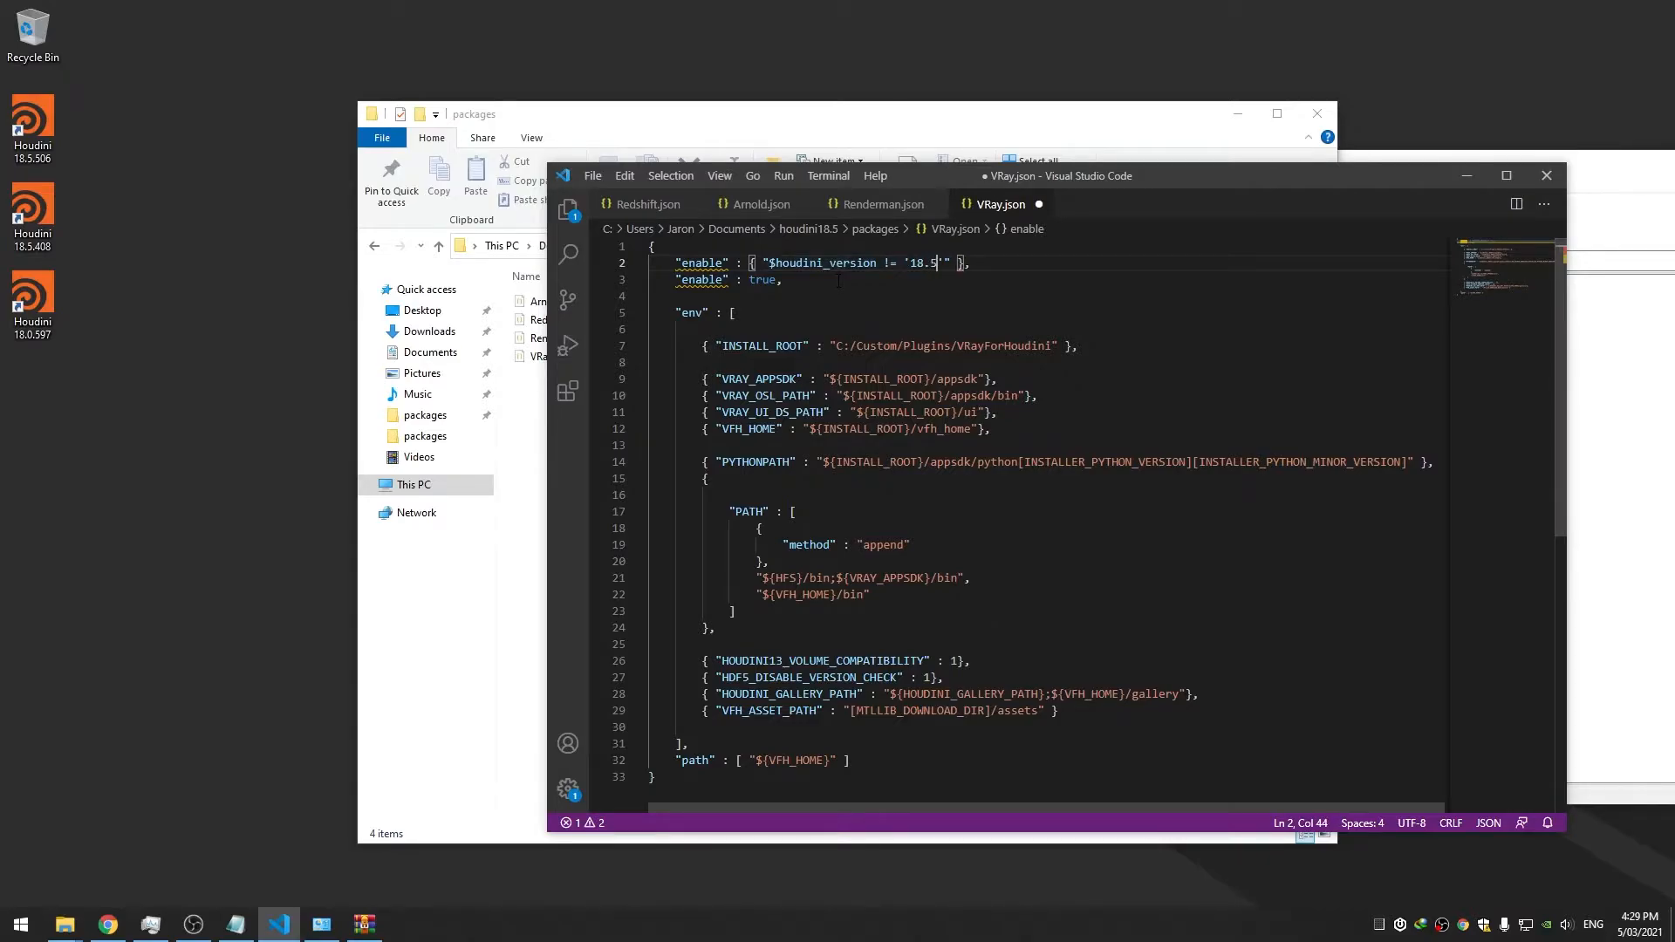
key("BackSpace")
type("08'\" : false")
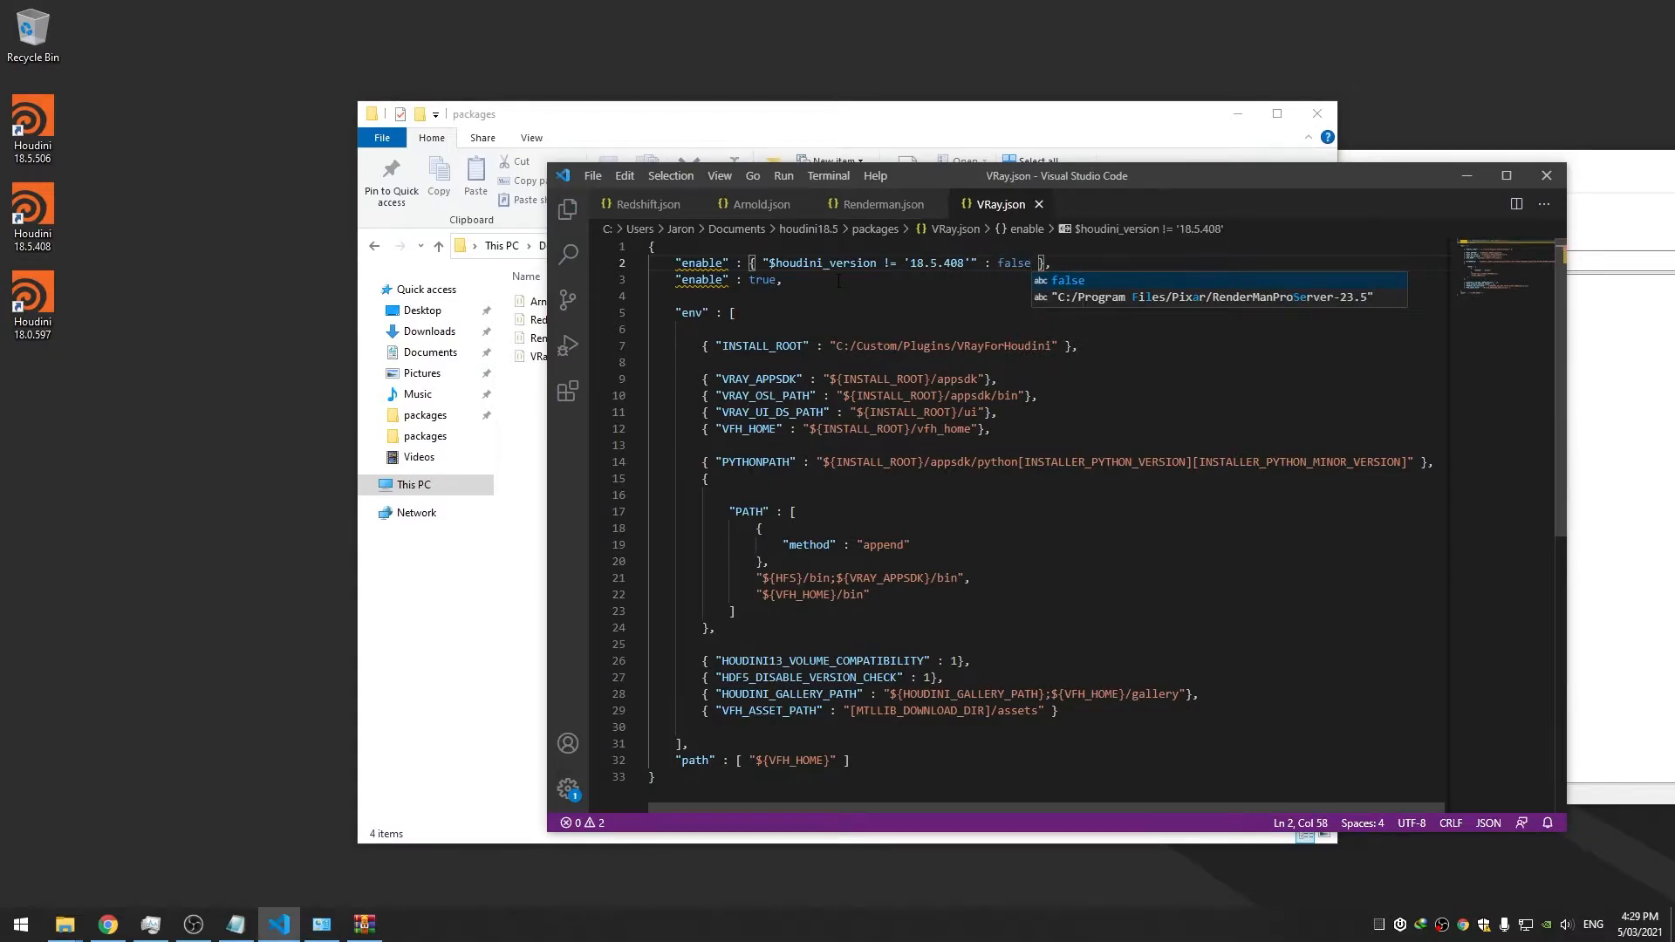
Review the new enable rule, then launch Houdini 18.5.506 to test it
left_click(828, 313)
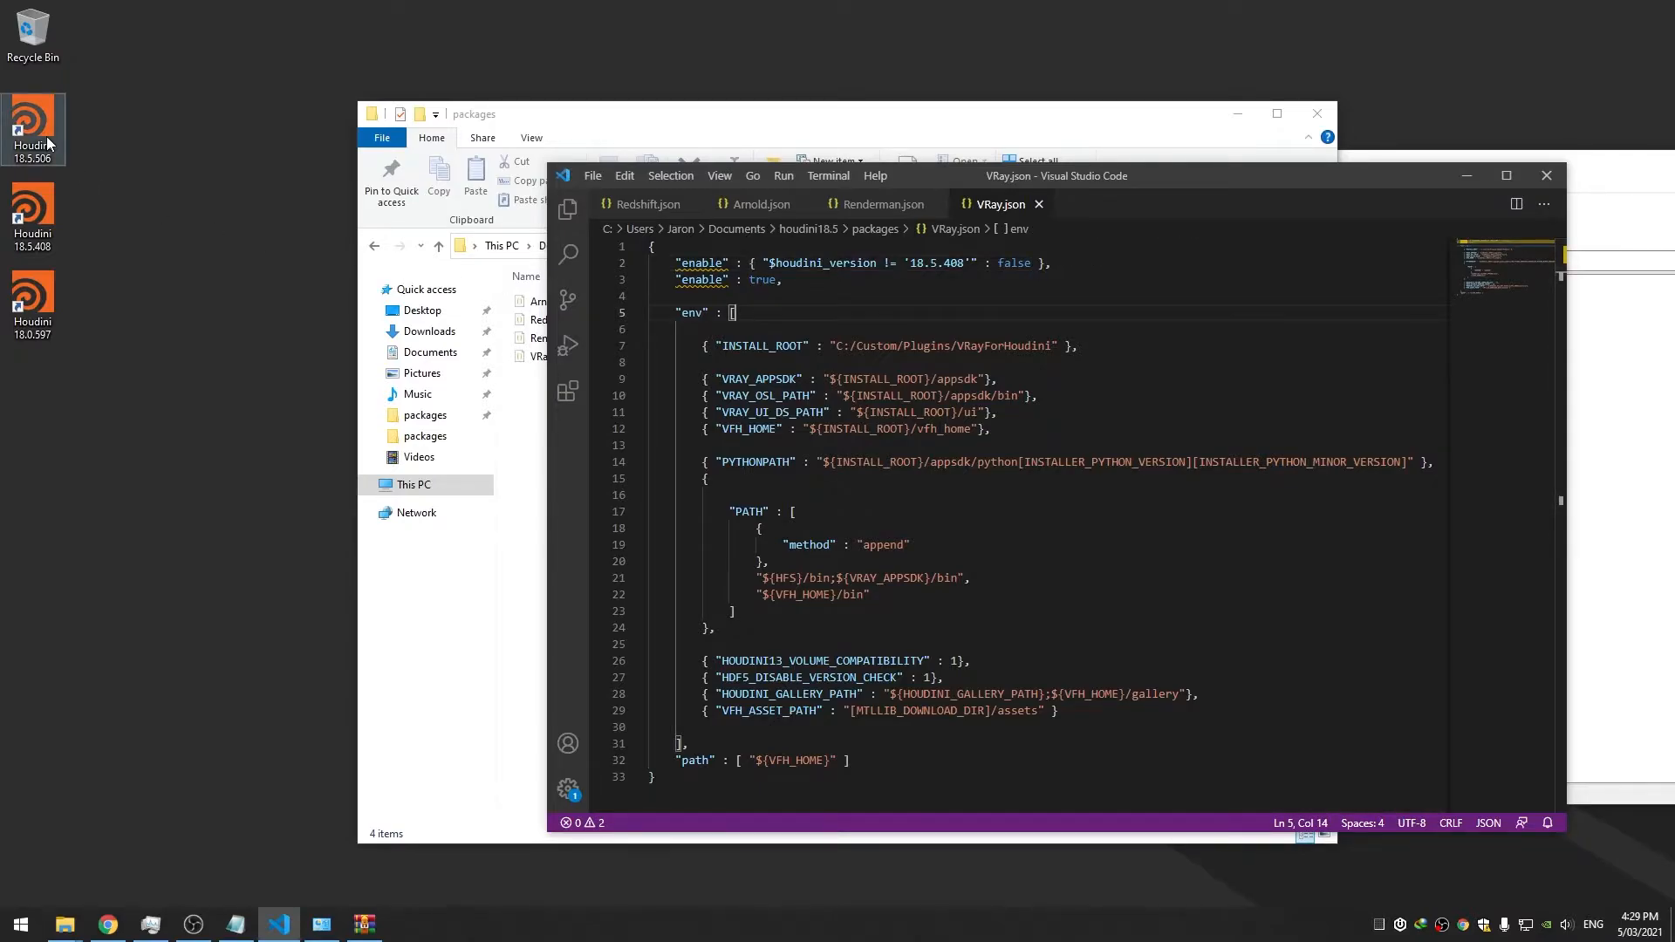
left_click(621, 262)
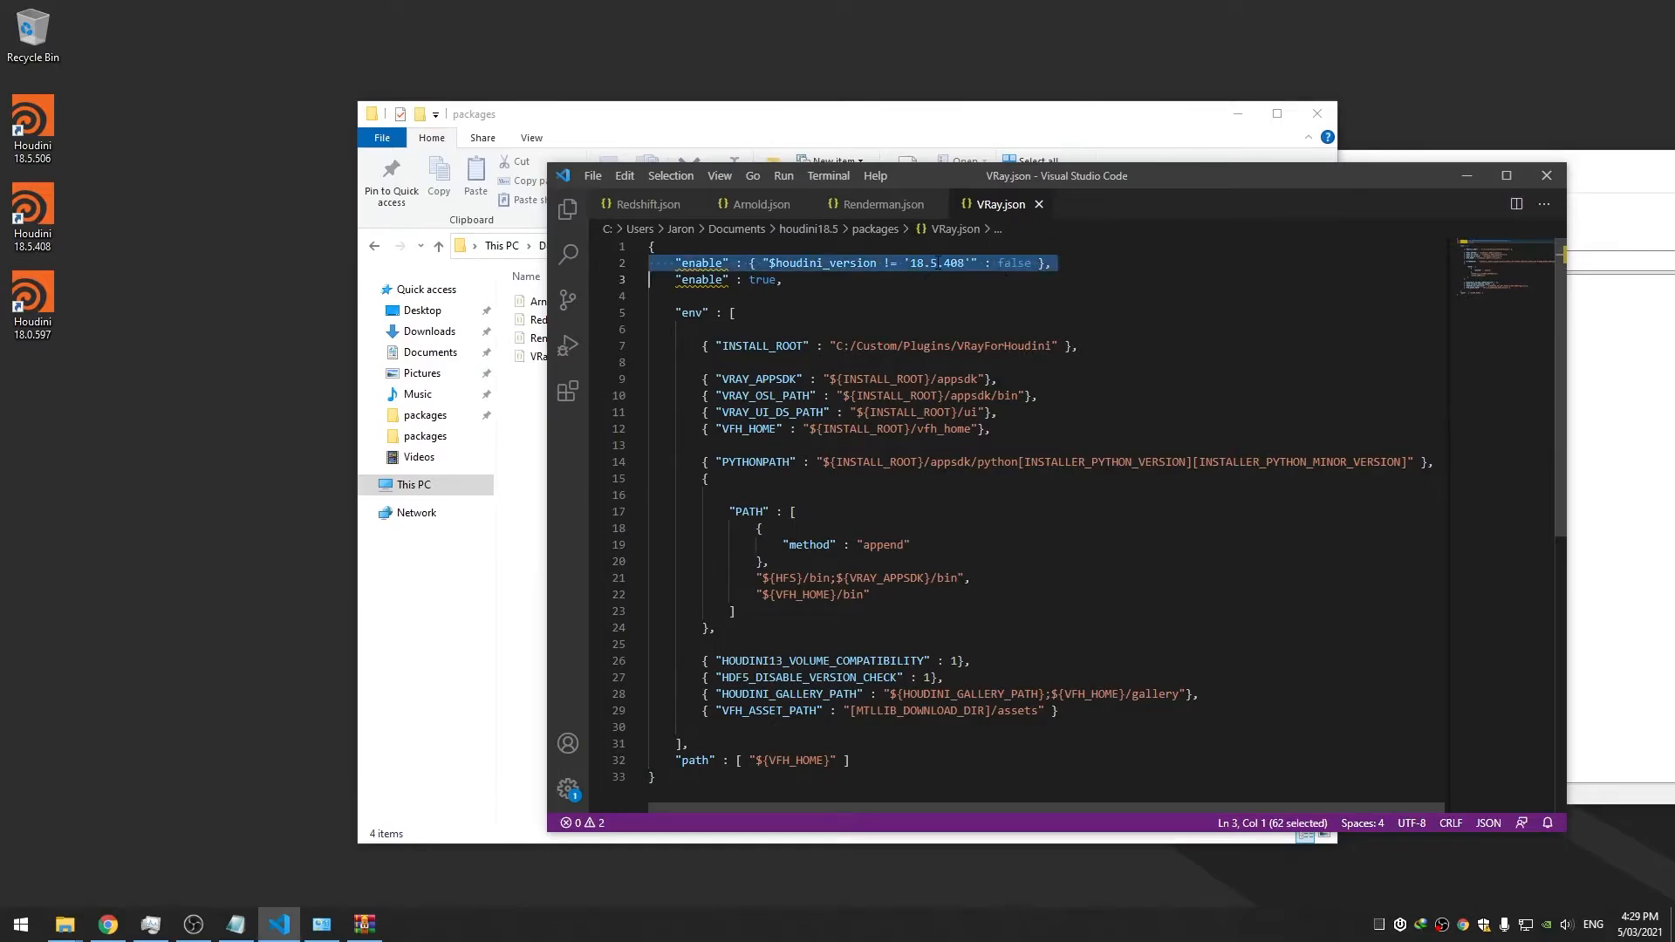
double_click(868, 263)
double_click(920, 265)
left_click(950, 264)
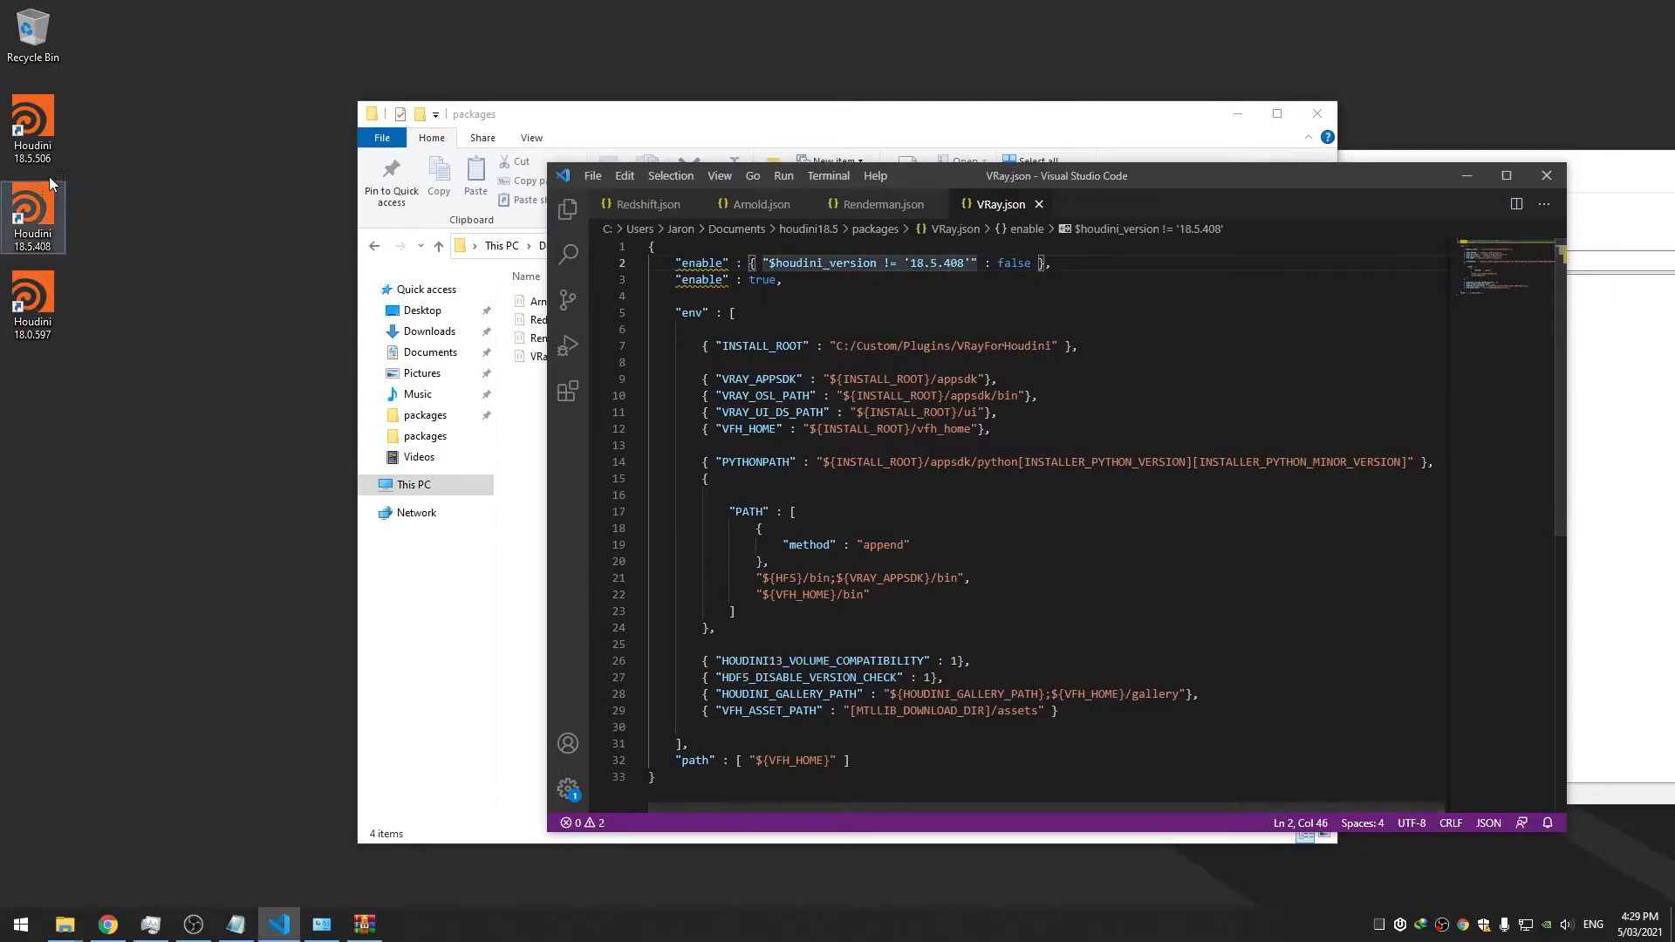
double_click(32, 126)
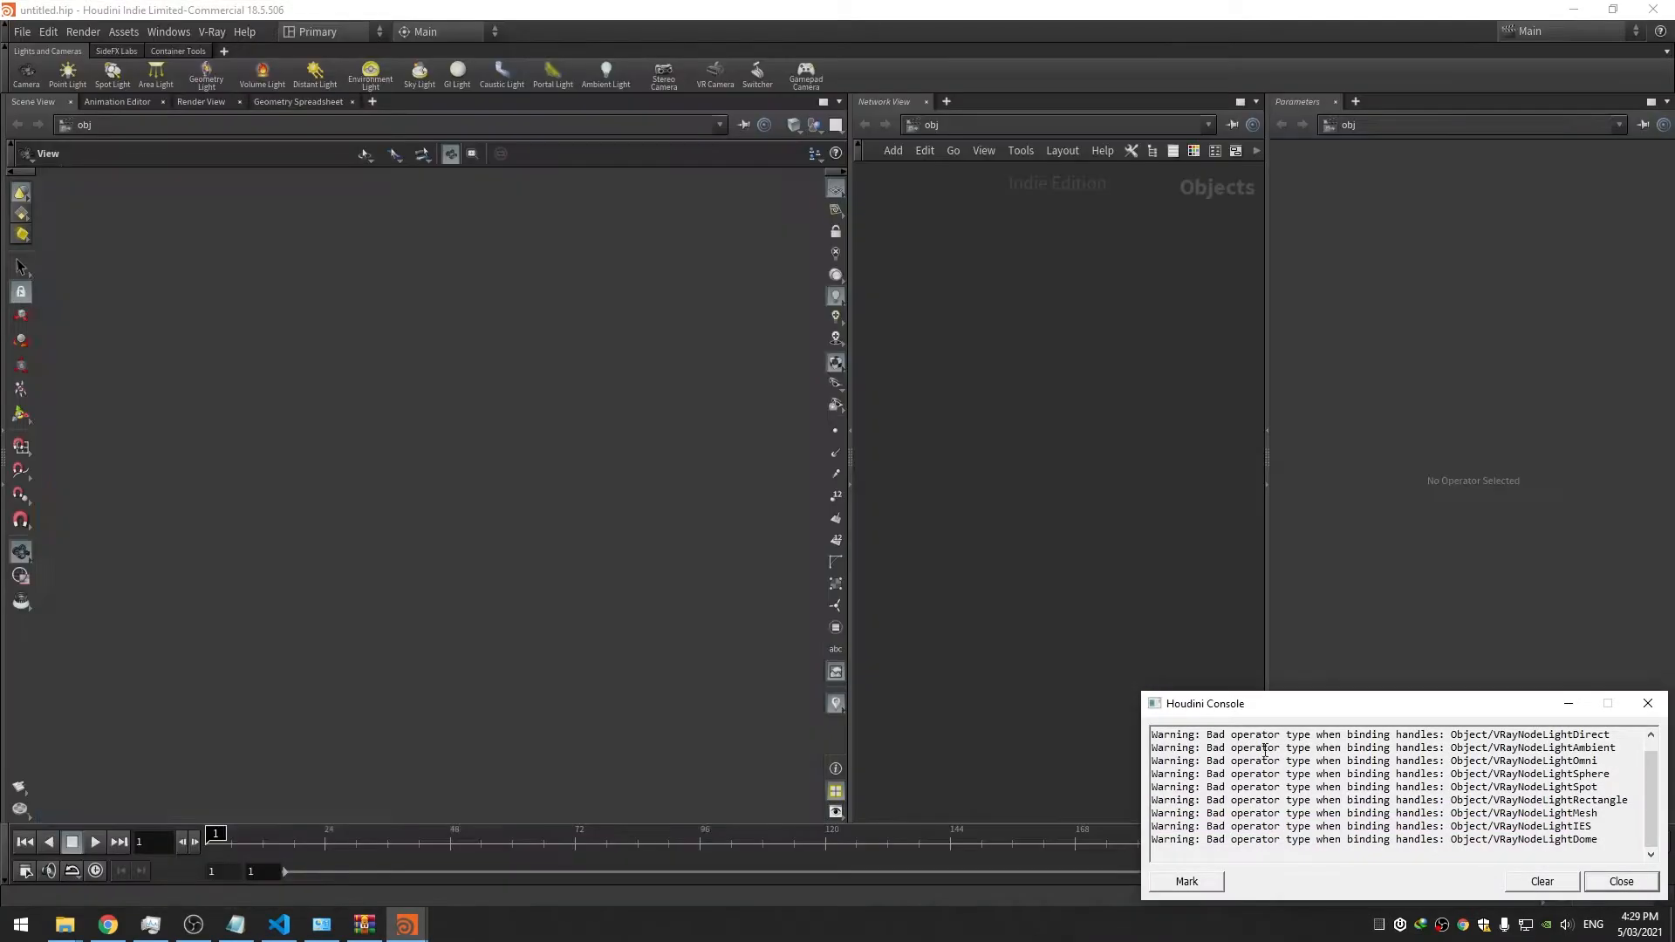
Close Houdini, move "enable" : true above the version rule, and relaunch Houdini 18.5.506
left_click(1654, 9)
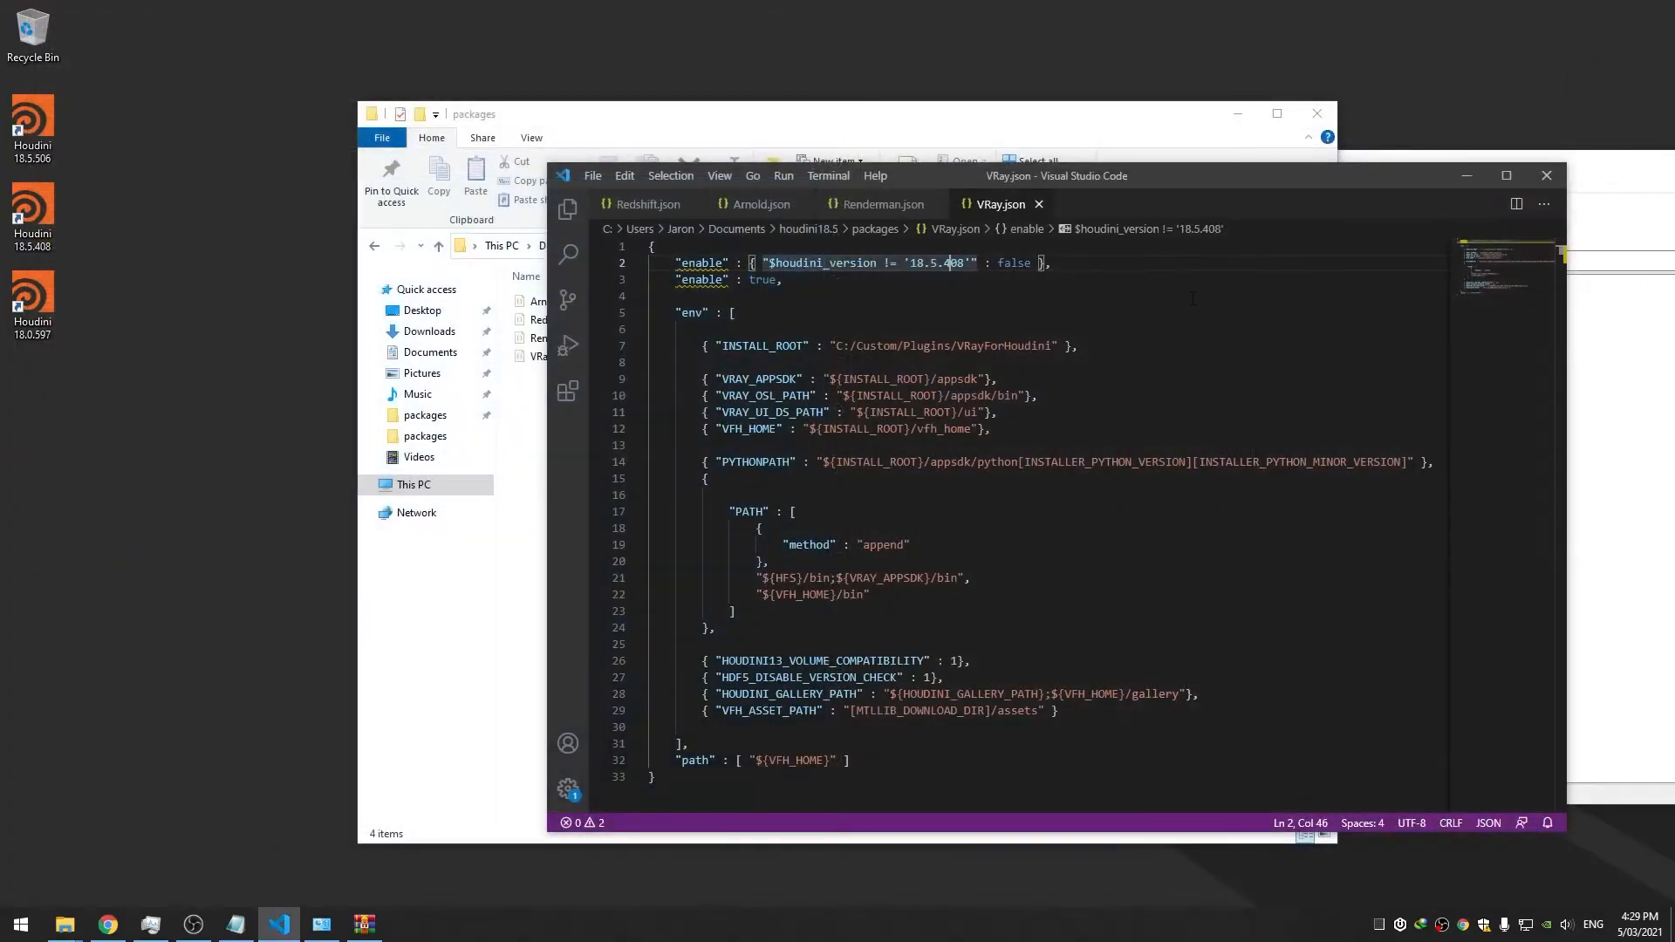
key("alt+Up")
left_click(806, 298)
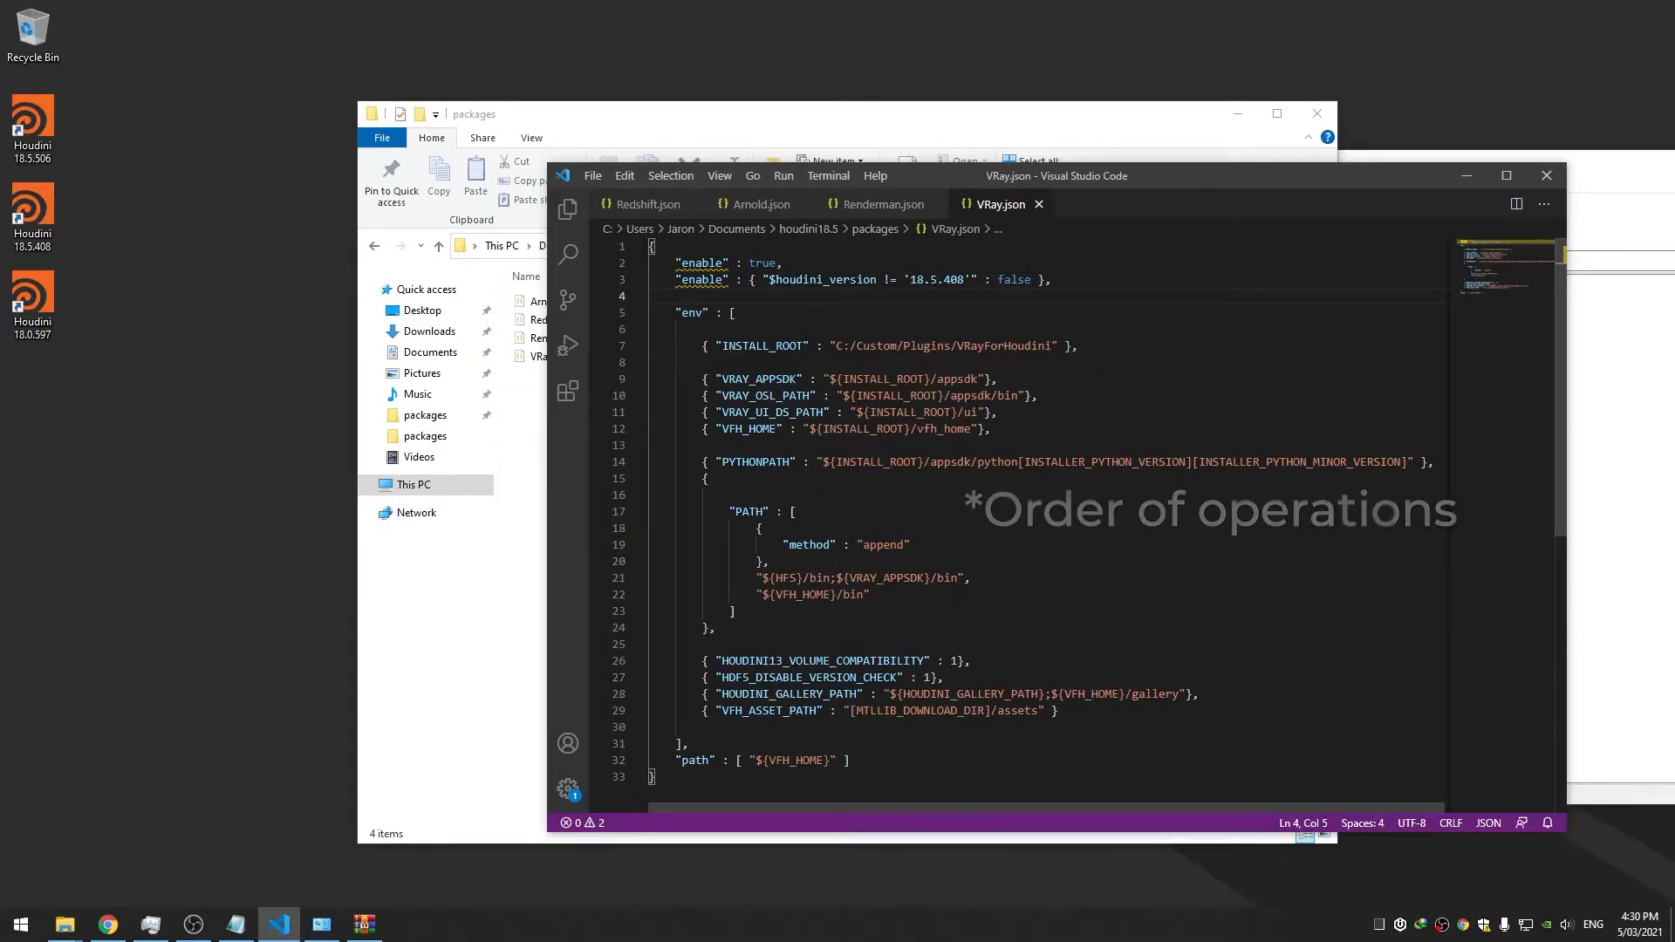
double_click(34, 129)
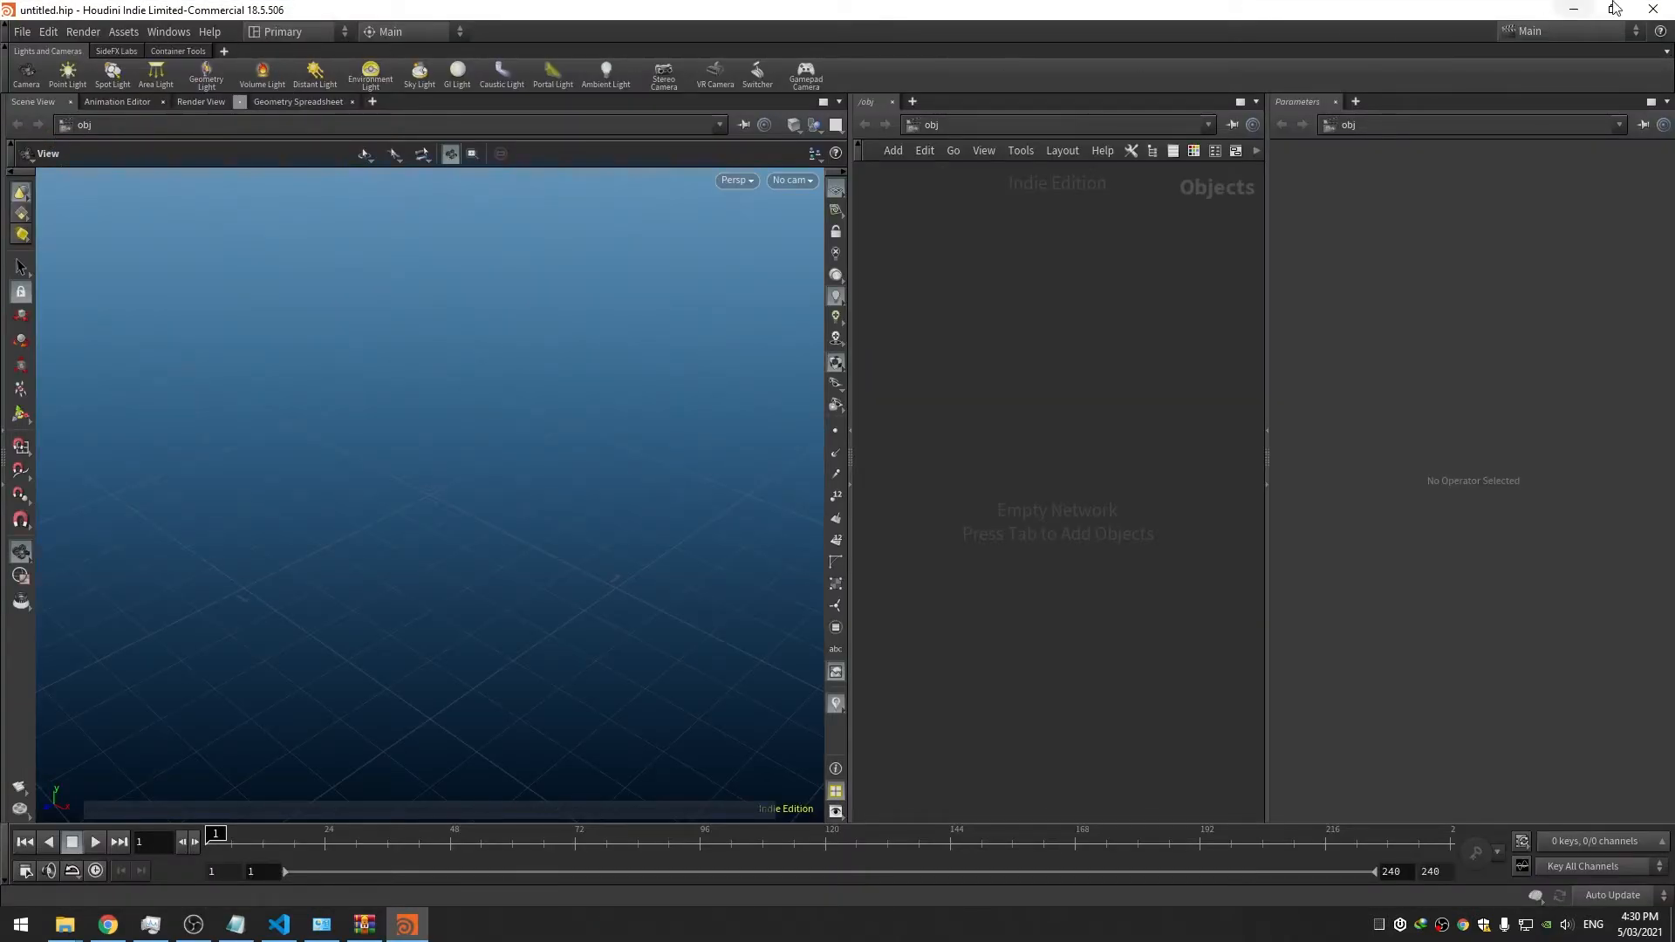
Close Houdini 18.5.506, open 18.5.408 to confirm its V-Ray menu, then close it
left_click(1654, 9)
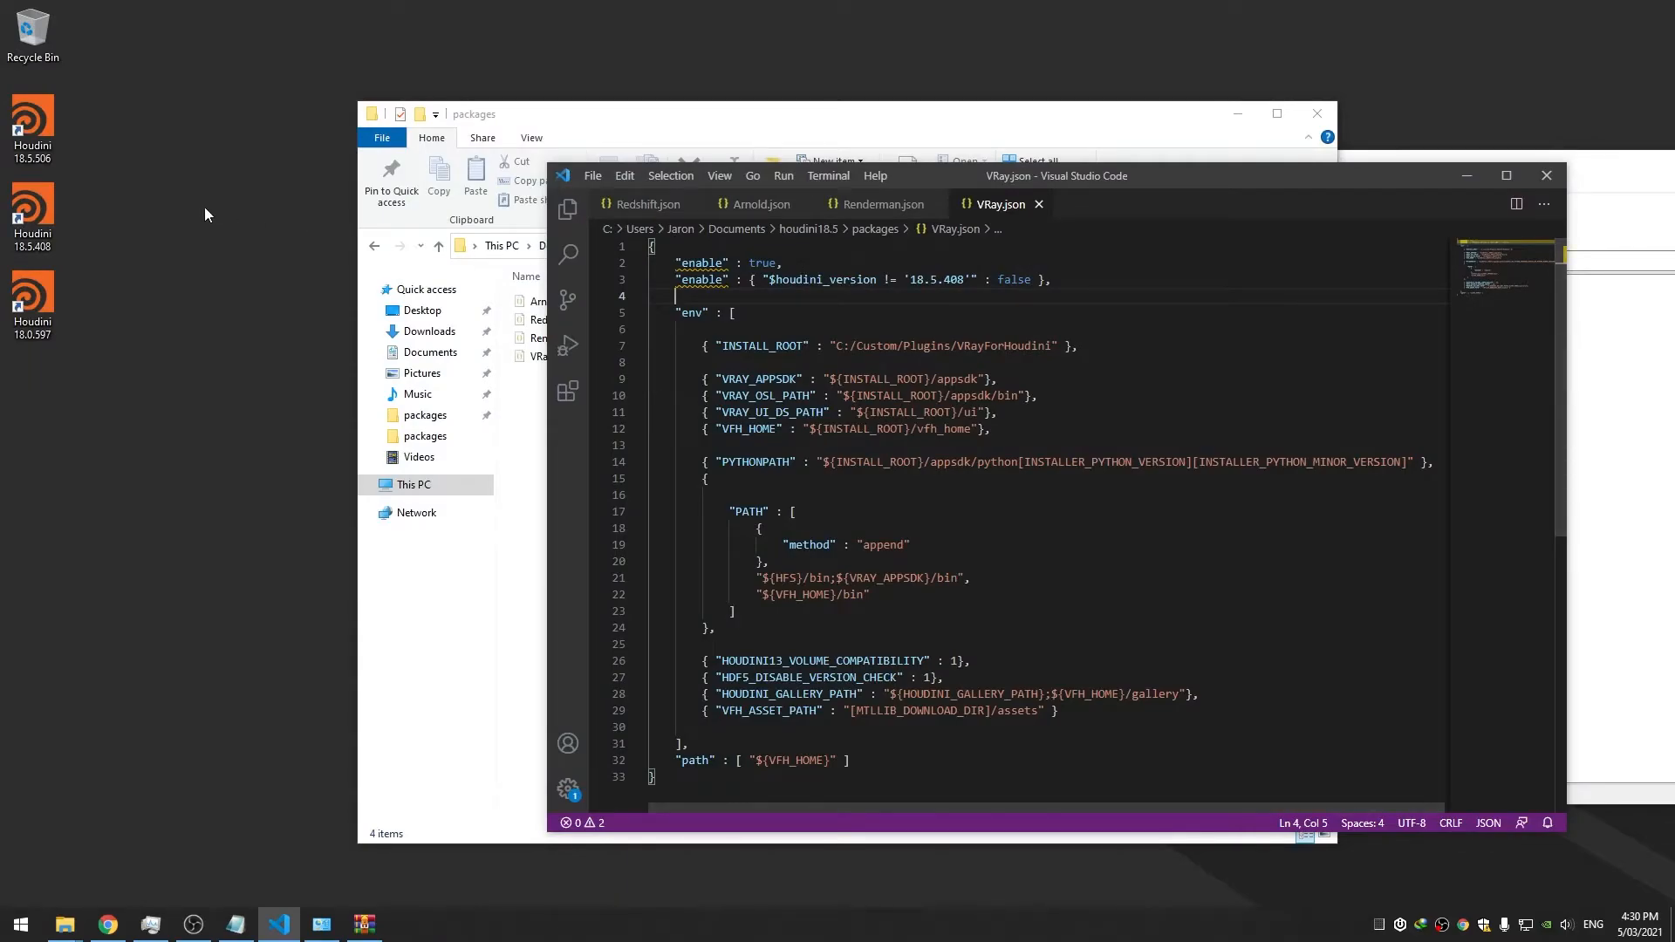
left_click(34, 197)
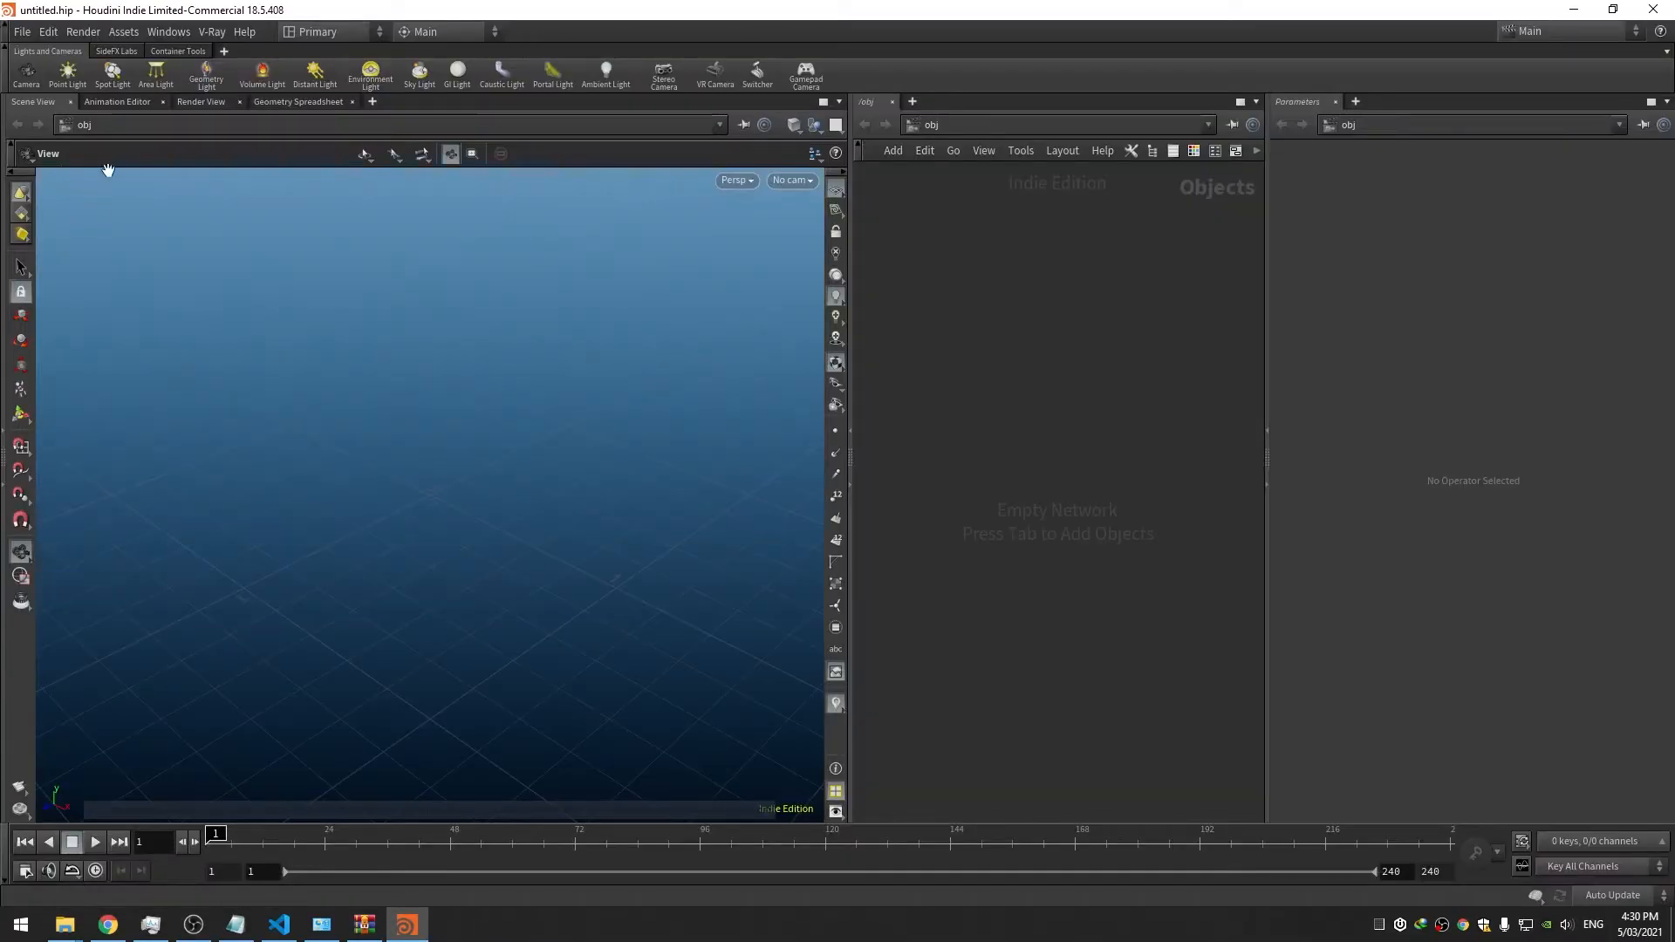
left_click(210, 32)
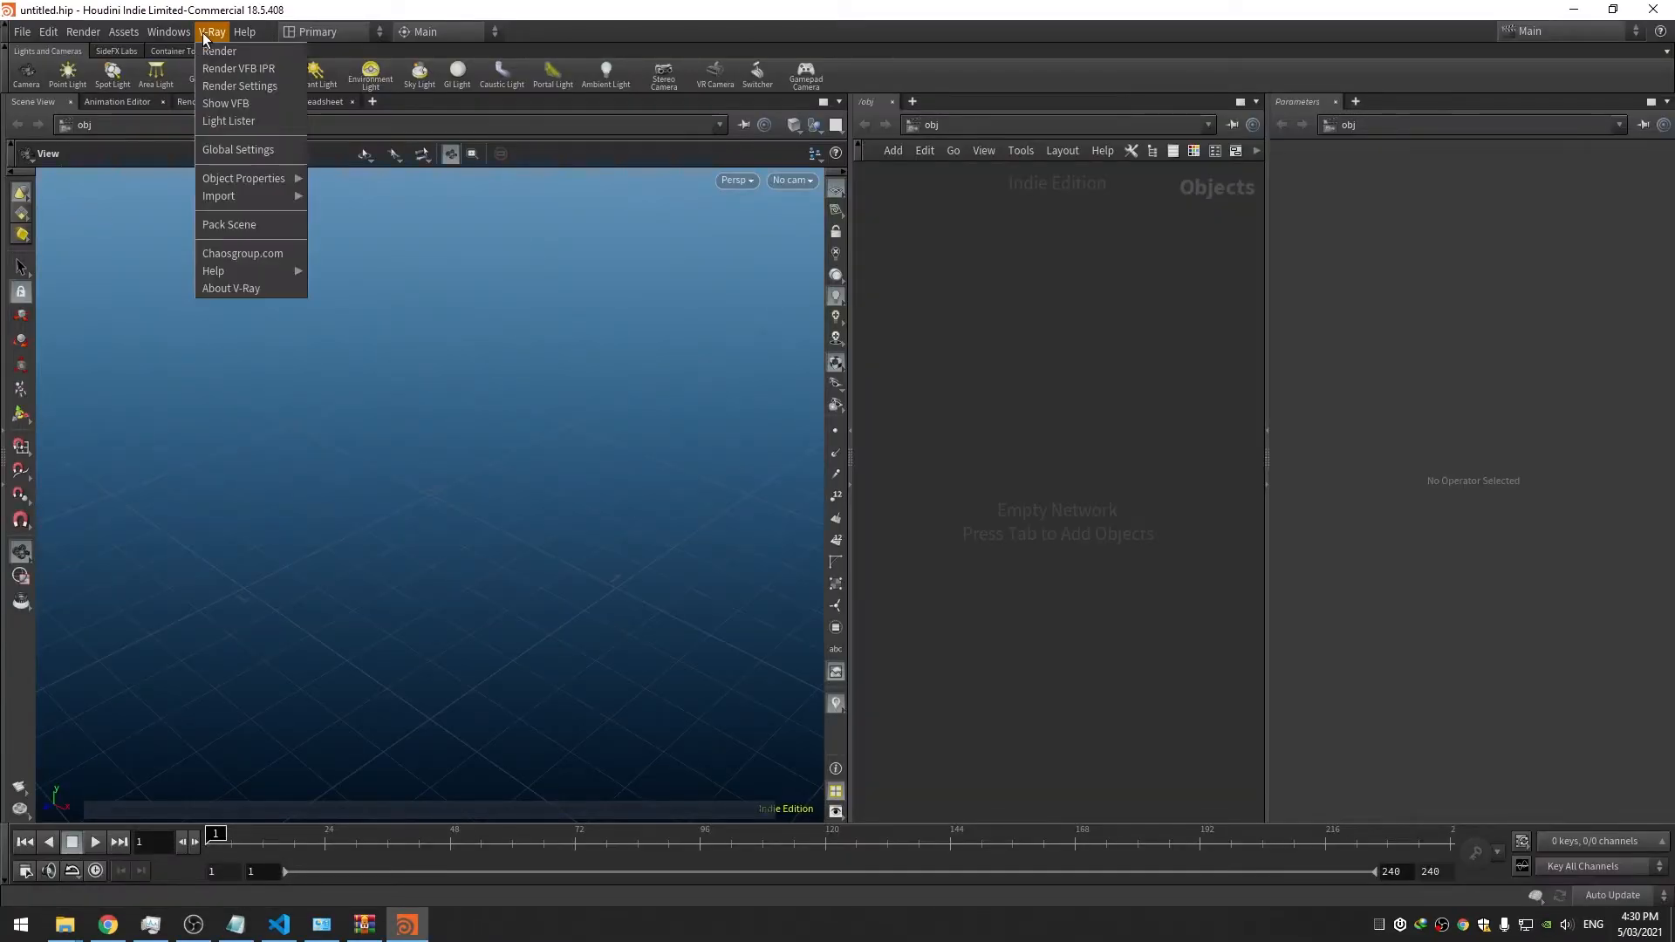
left_click(953, 306)
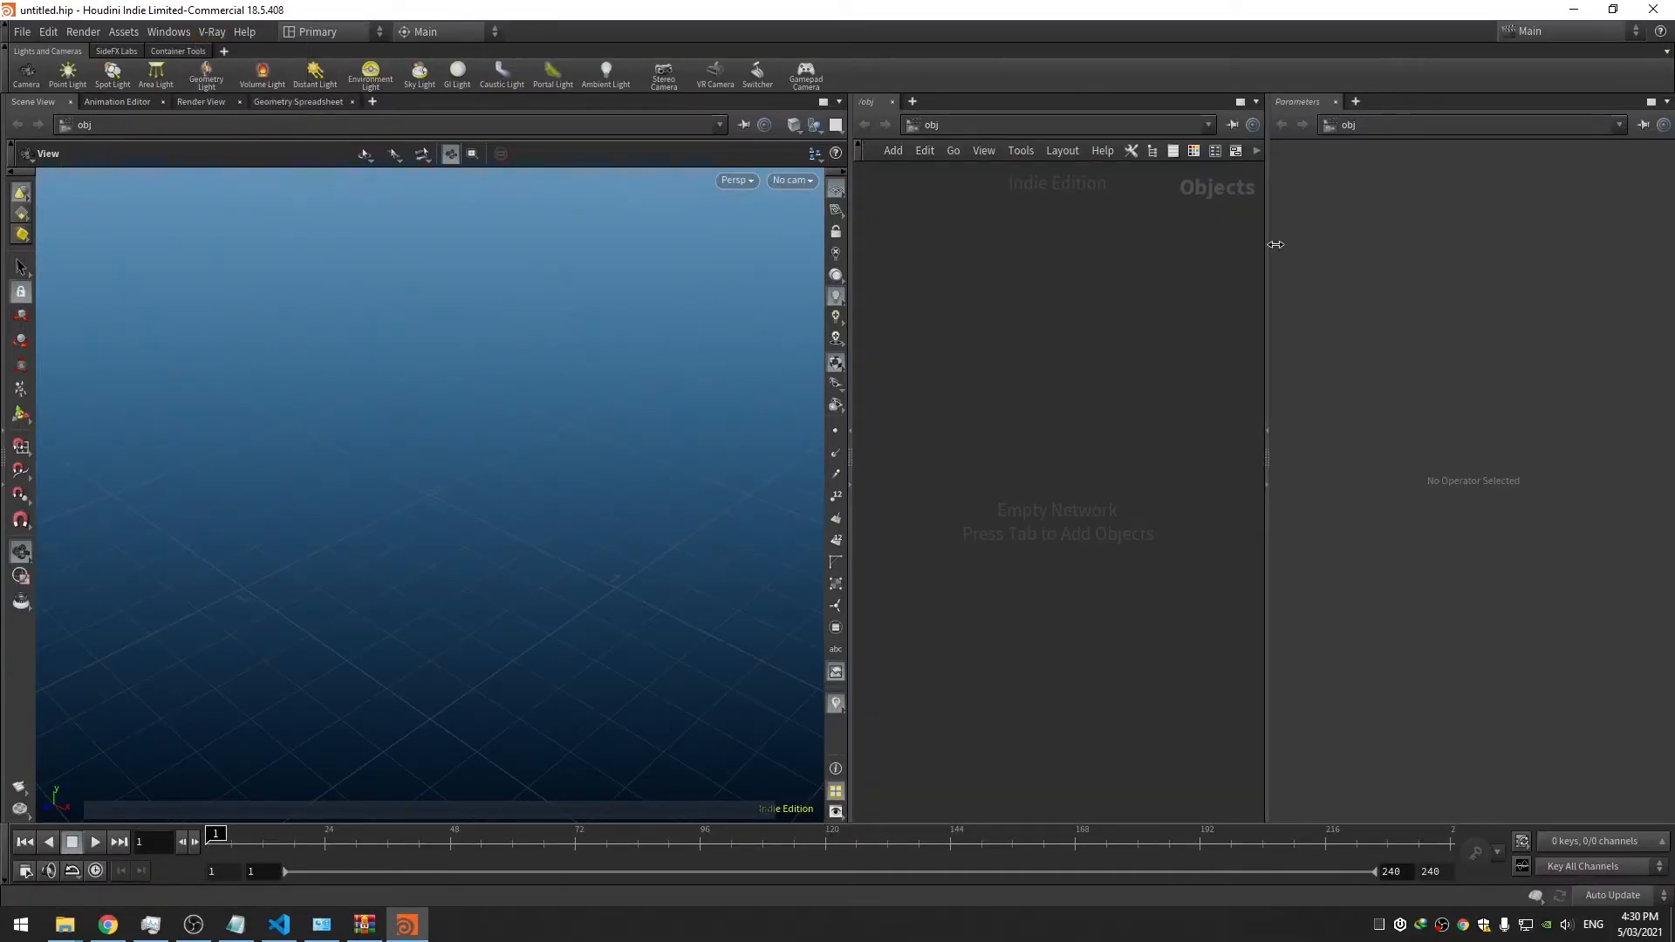
left_click(1664, 8)
left_click(110, 112)
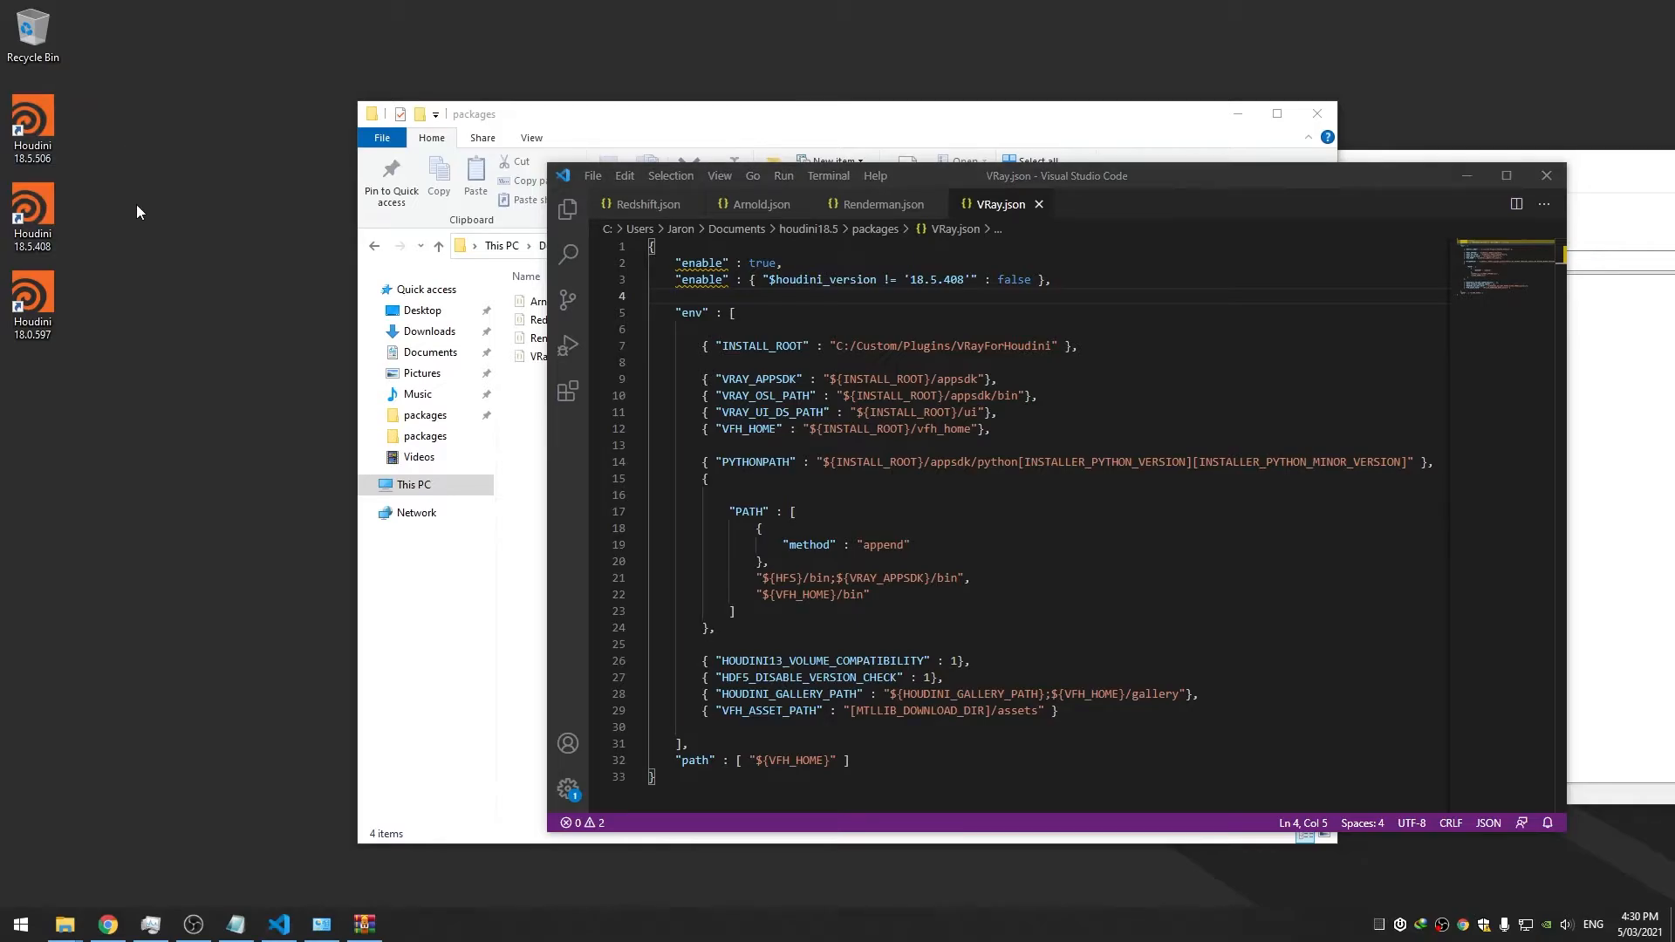
Review VRay.json's version-condition line and compare the Arnold, Redshift and Renderman package files
left_click_drag(1051, 180, 1061, 178)
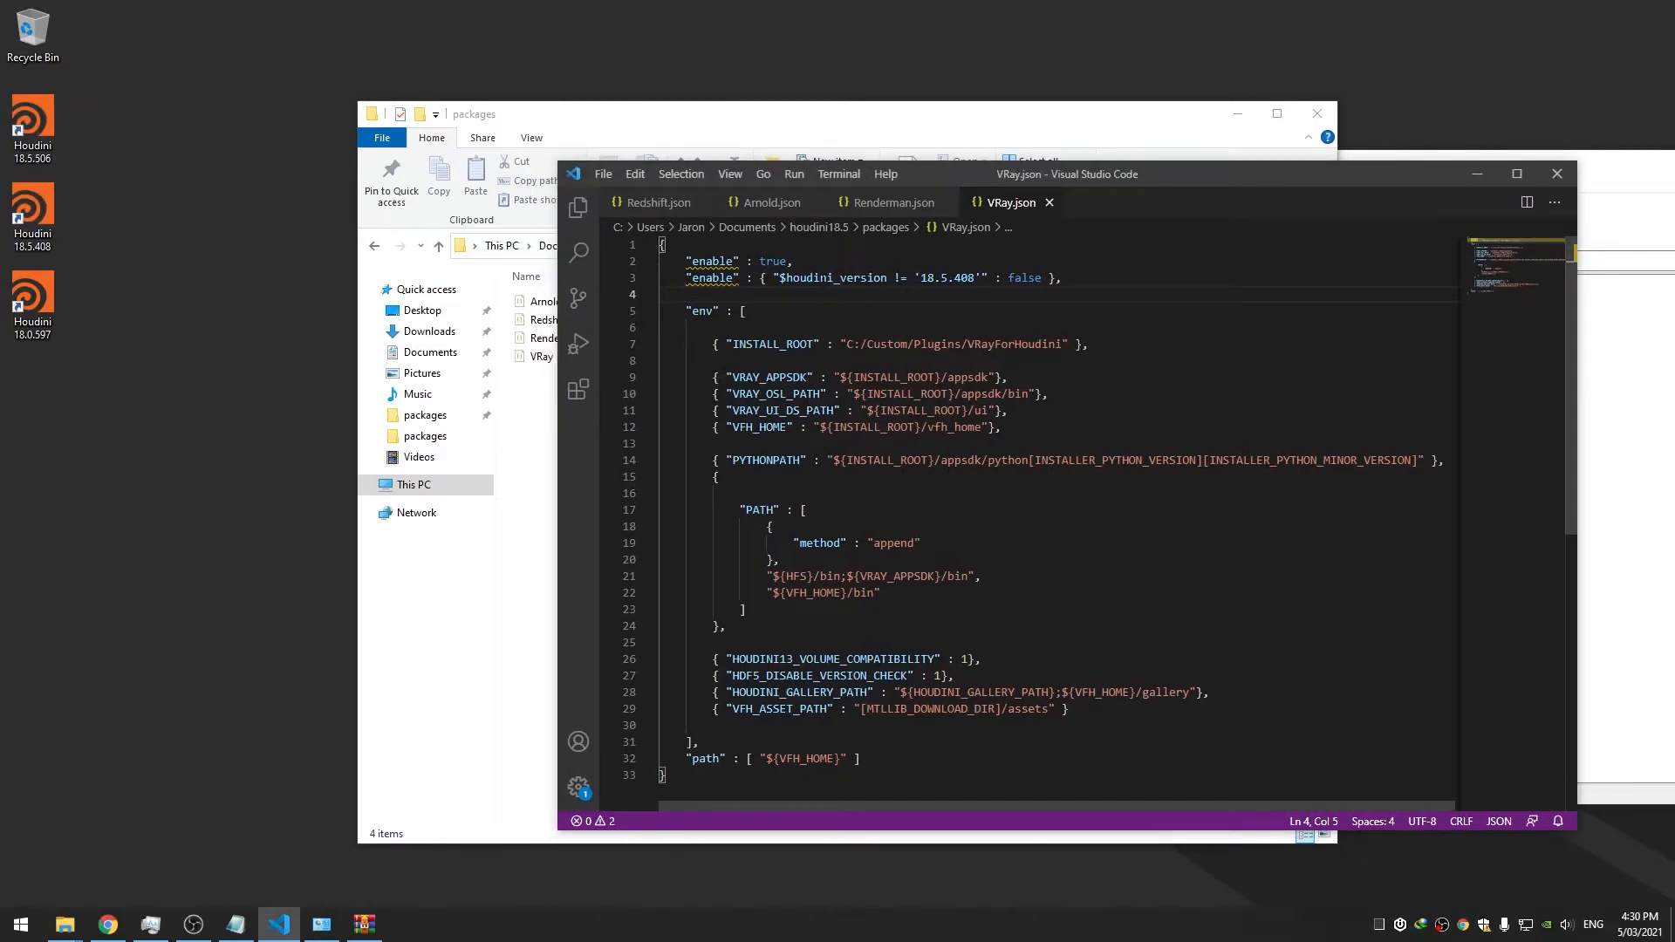
left_click(884, 262)
left_click(884, 175)
left_click_drag(913, 169, 911, 168)
left_click(876, 175)
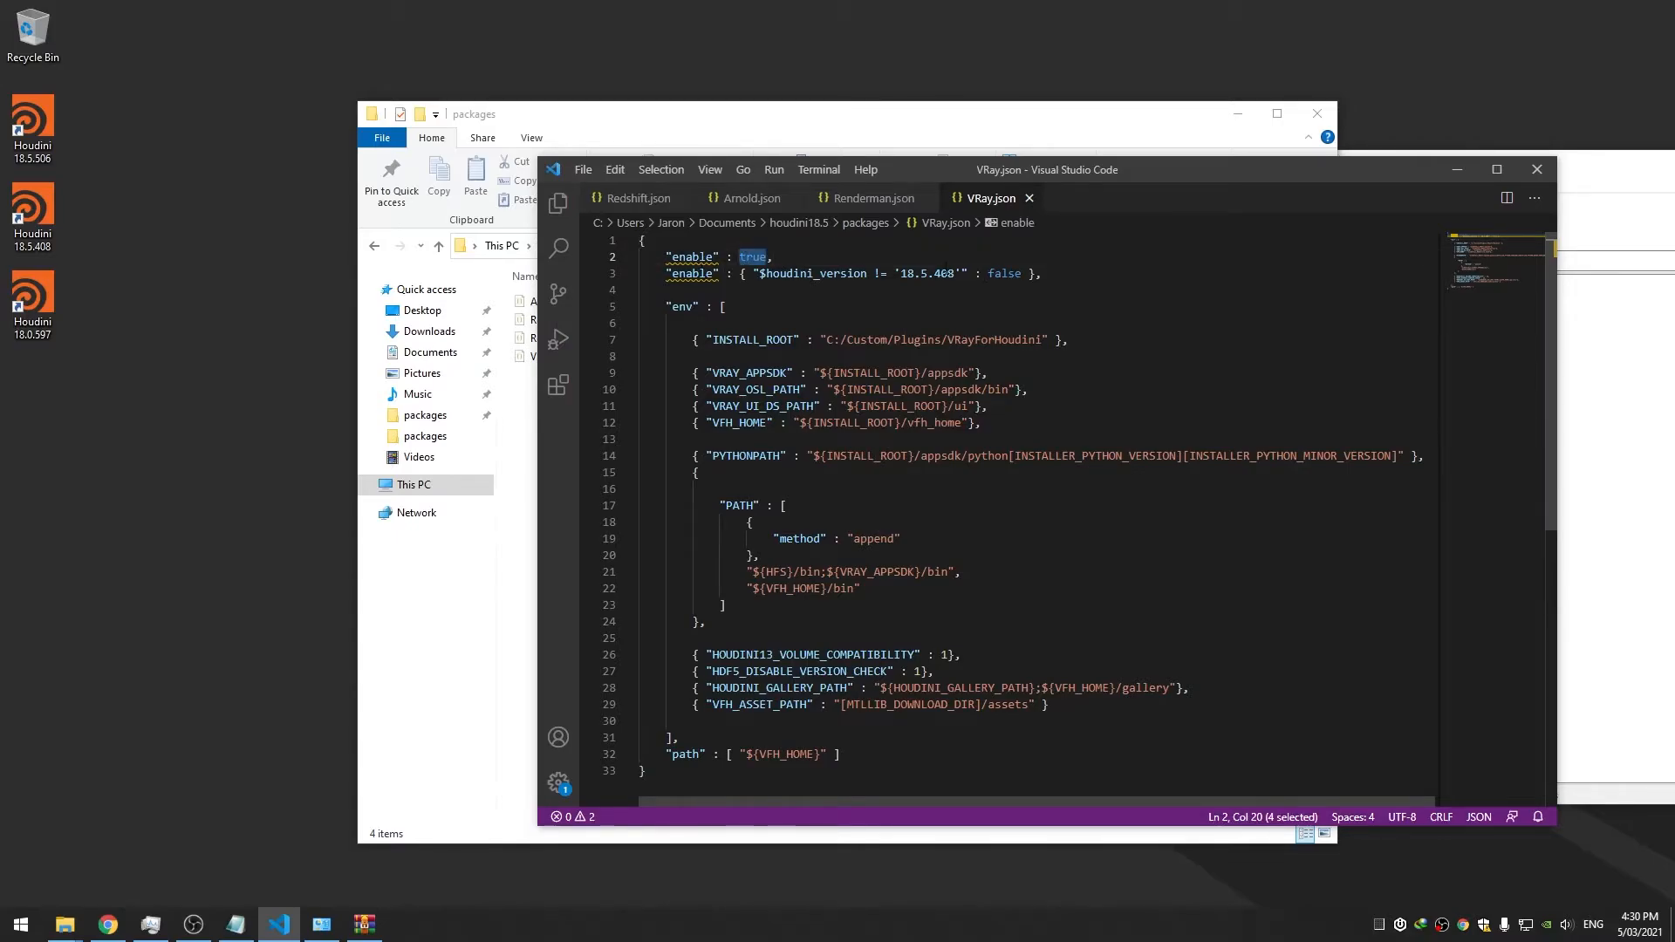
double_click(1003, 274)
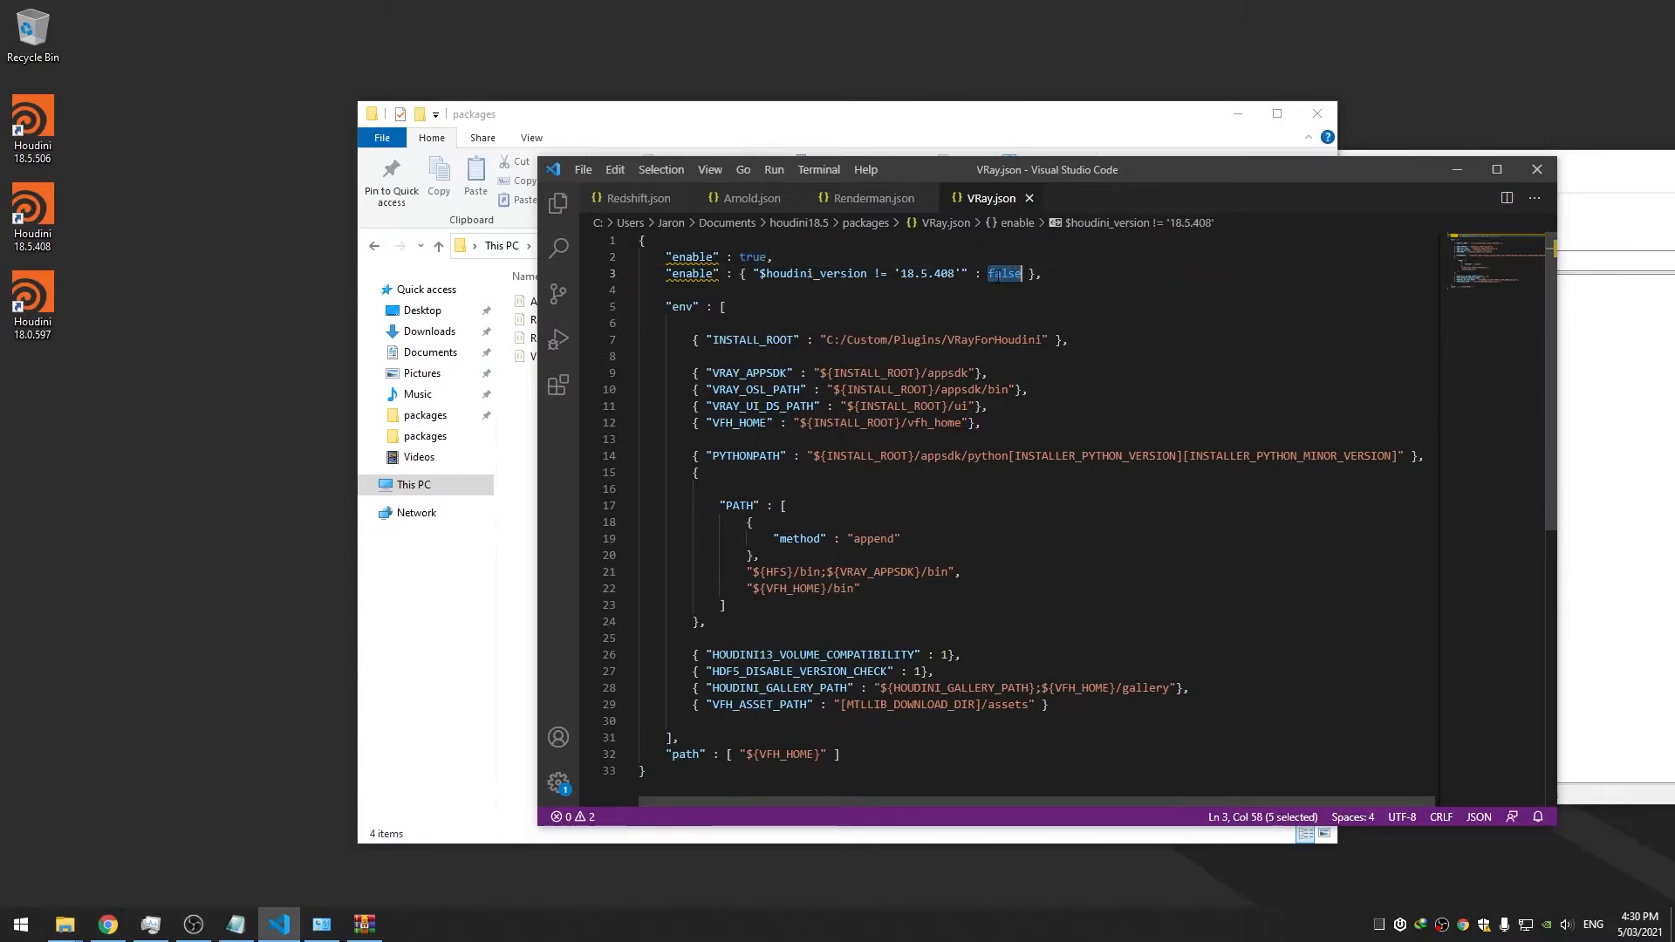
left_click(873, 198)
left_click(749, 208)
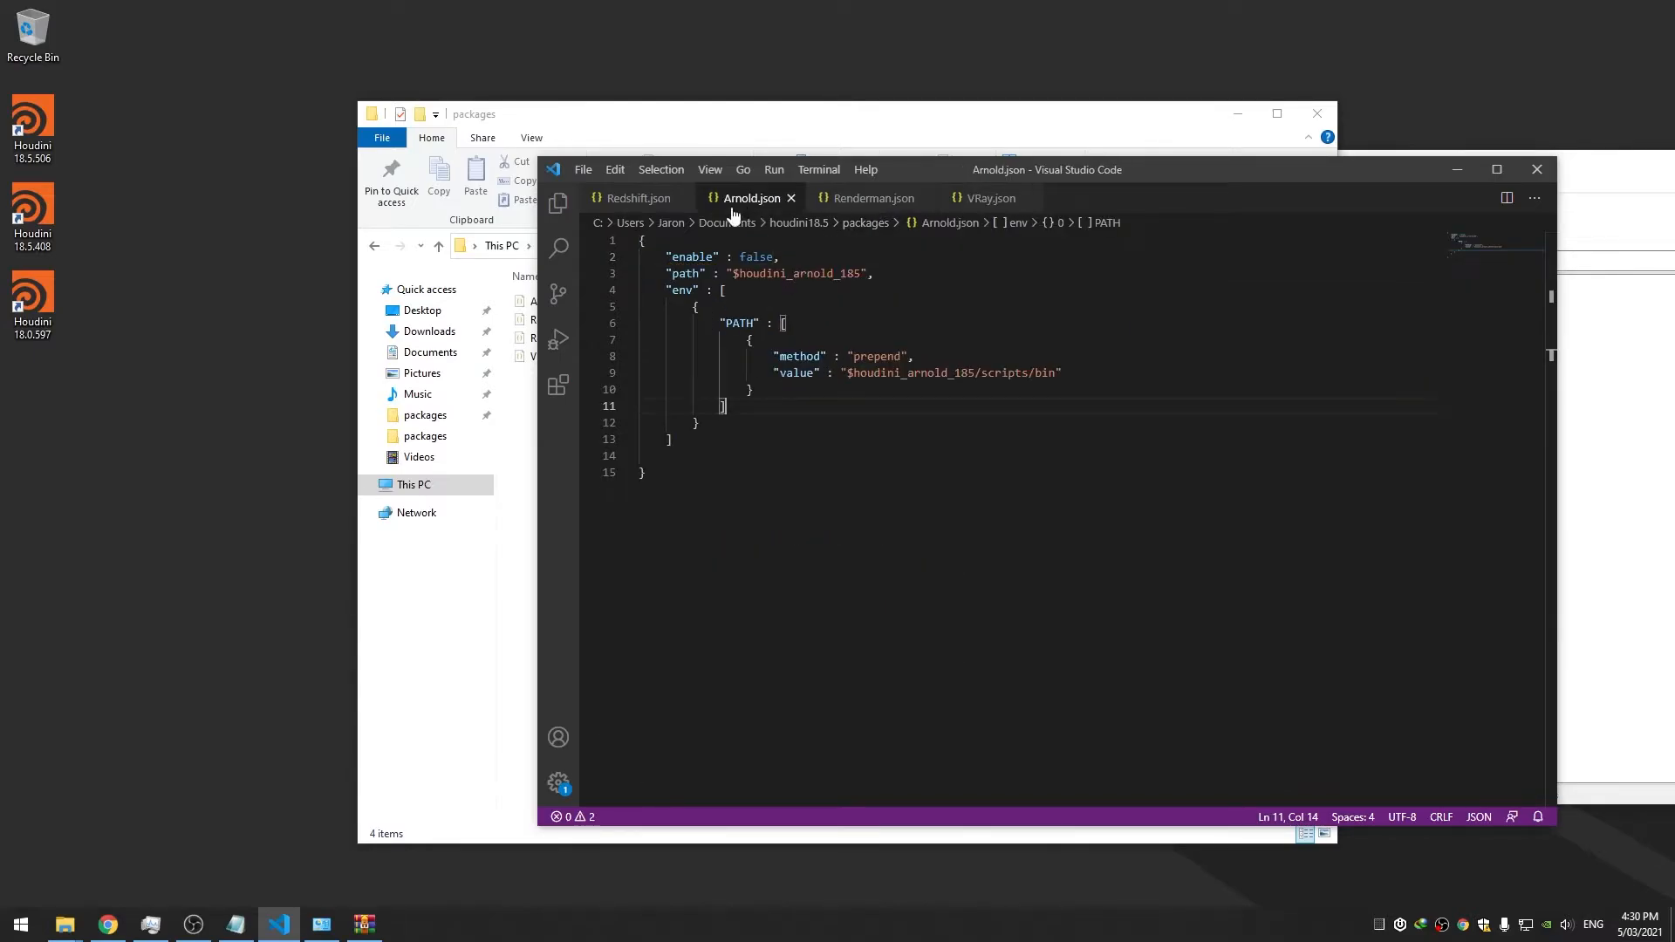
left_click(639, 208)
left_click(746, 209)
left_click(871, 209)
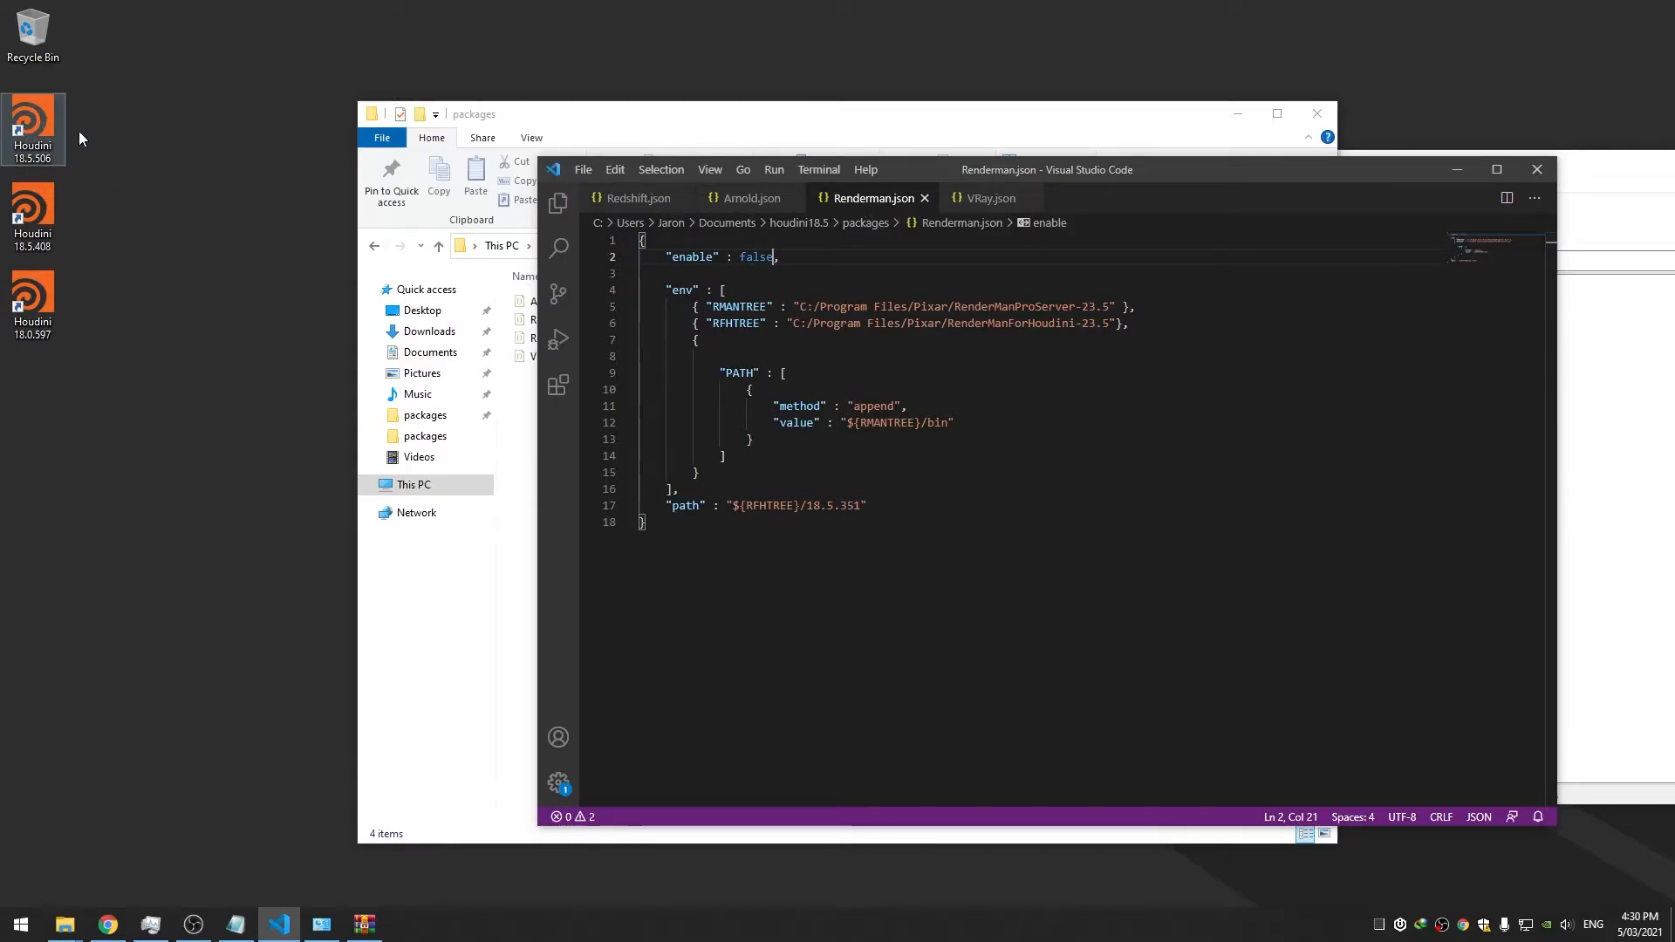
key("alt+Tab")
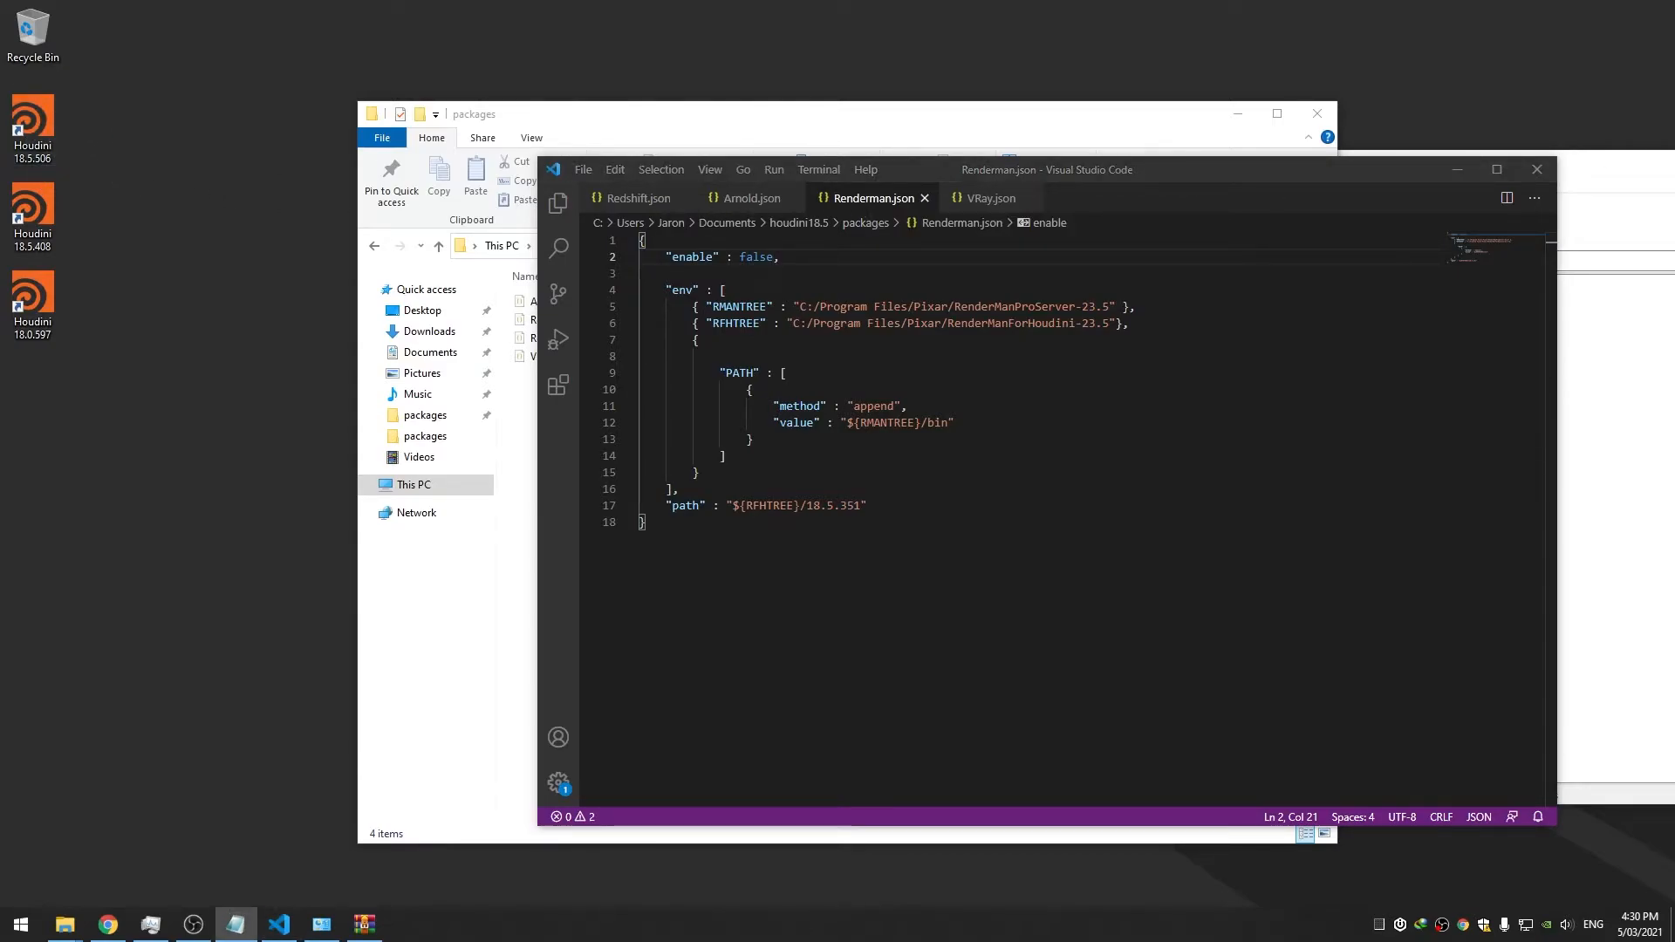
key("alt+Tab")
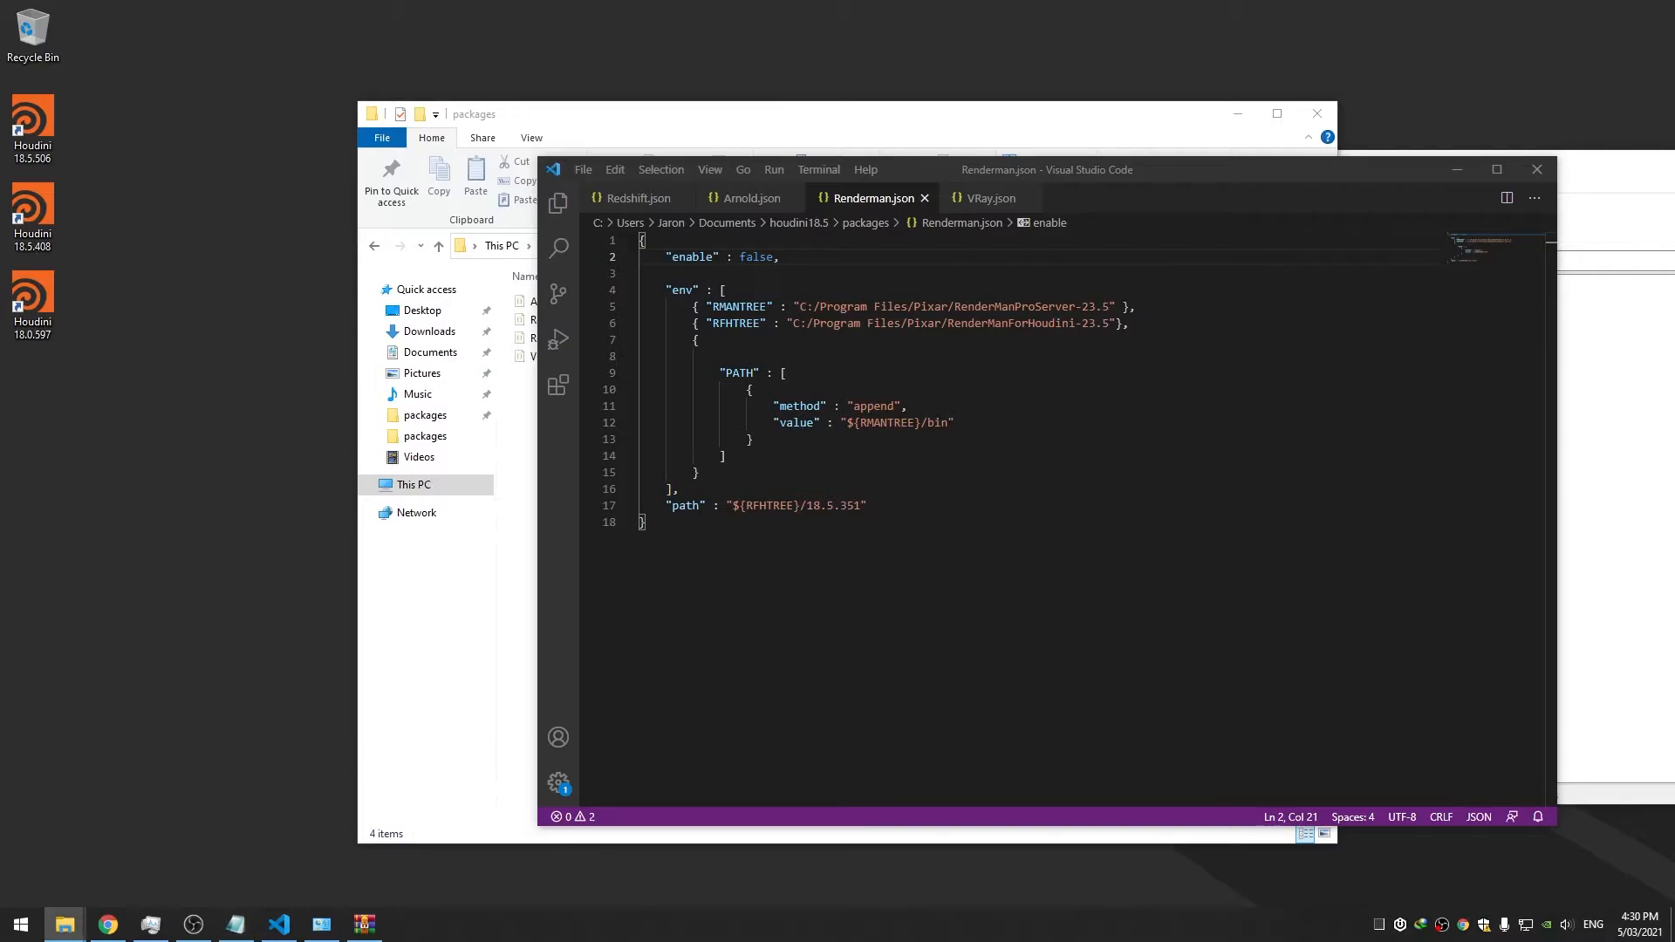
key("alt+Tab")
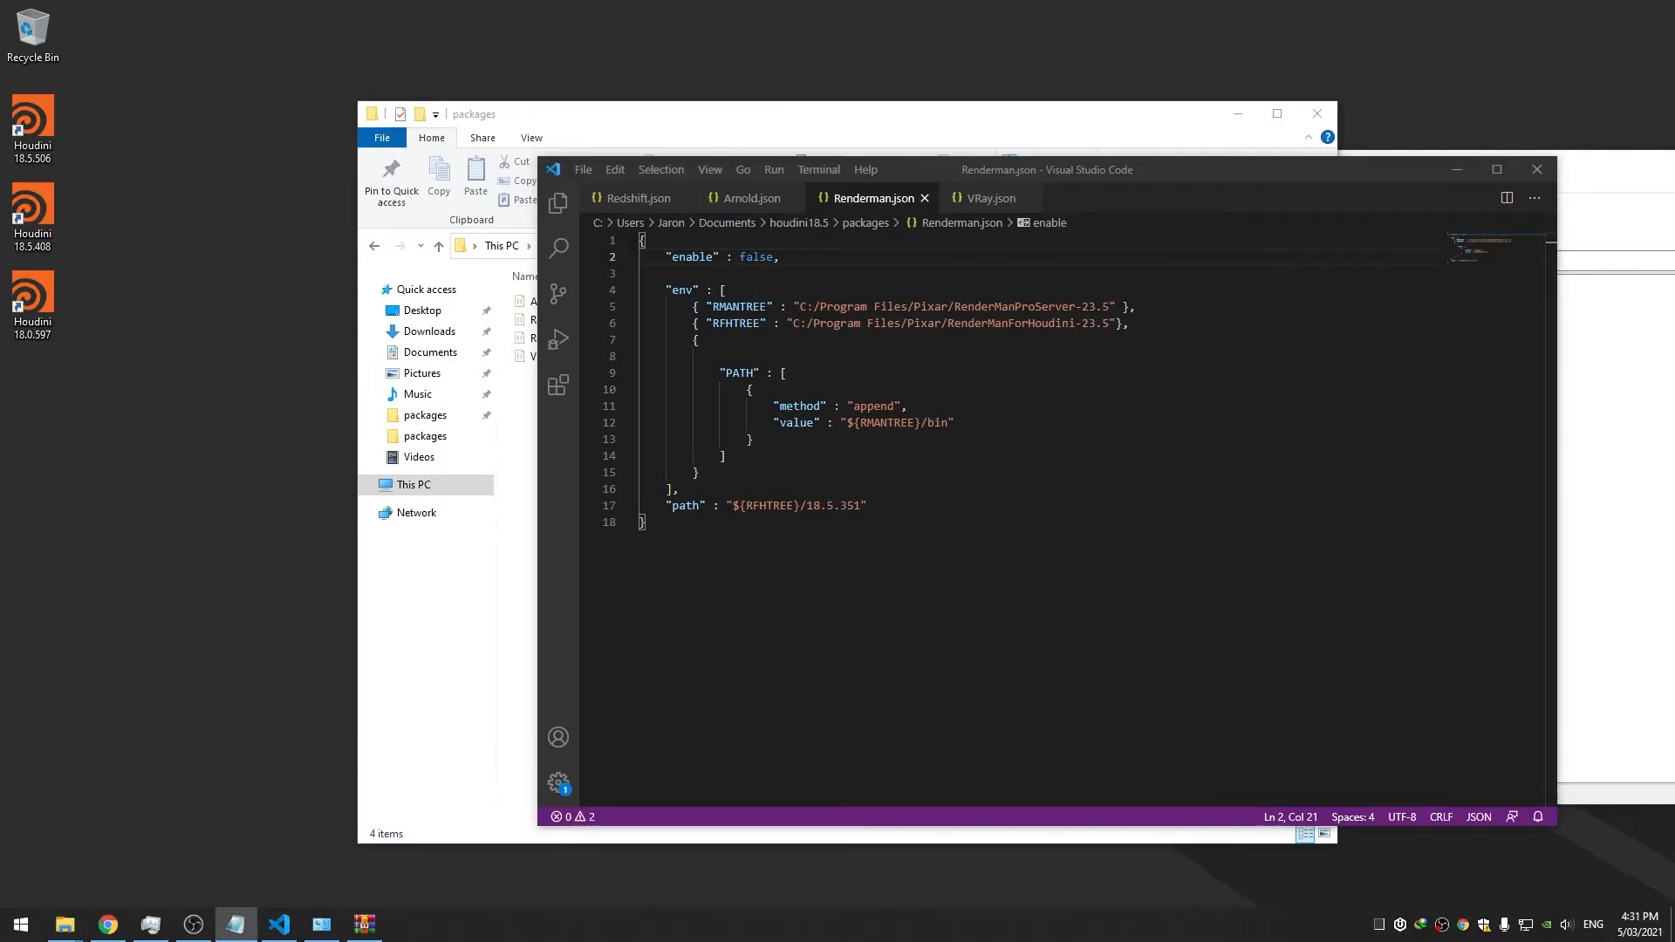
left_click(992, 208)
Copy the 18.5.408 version-condition line into Renderman.json, set its enable to true, and save
left_click_drag(1041, 273, 665, 274)
key("ctrl+c")
left_click(874, 199)
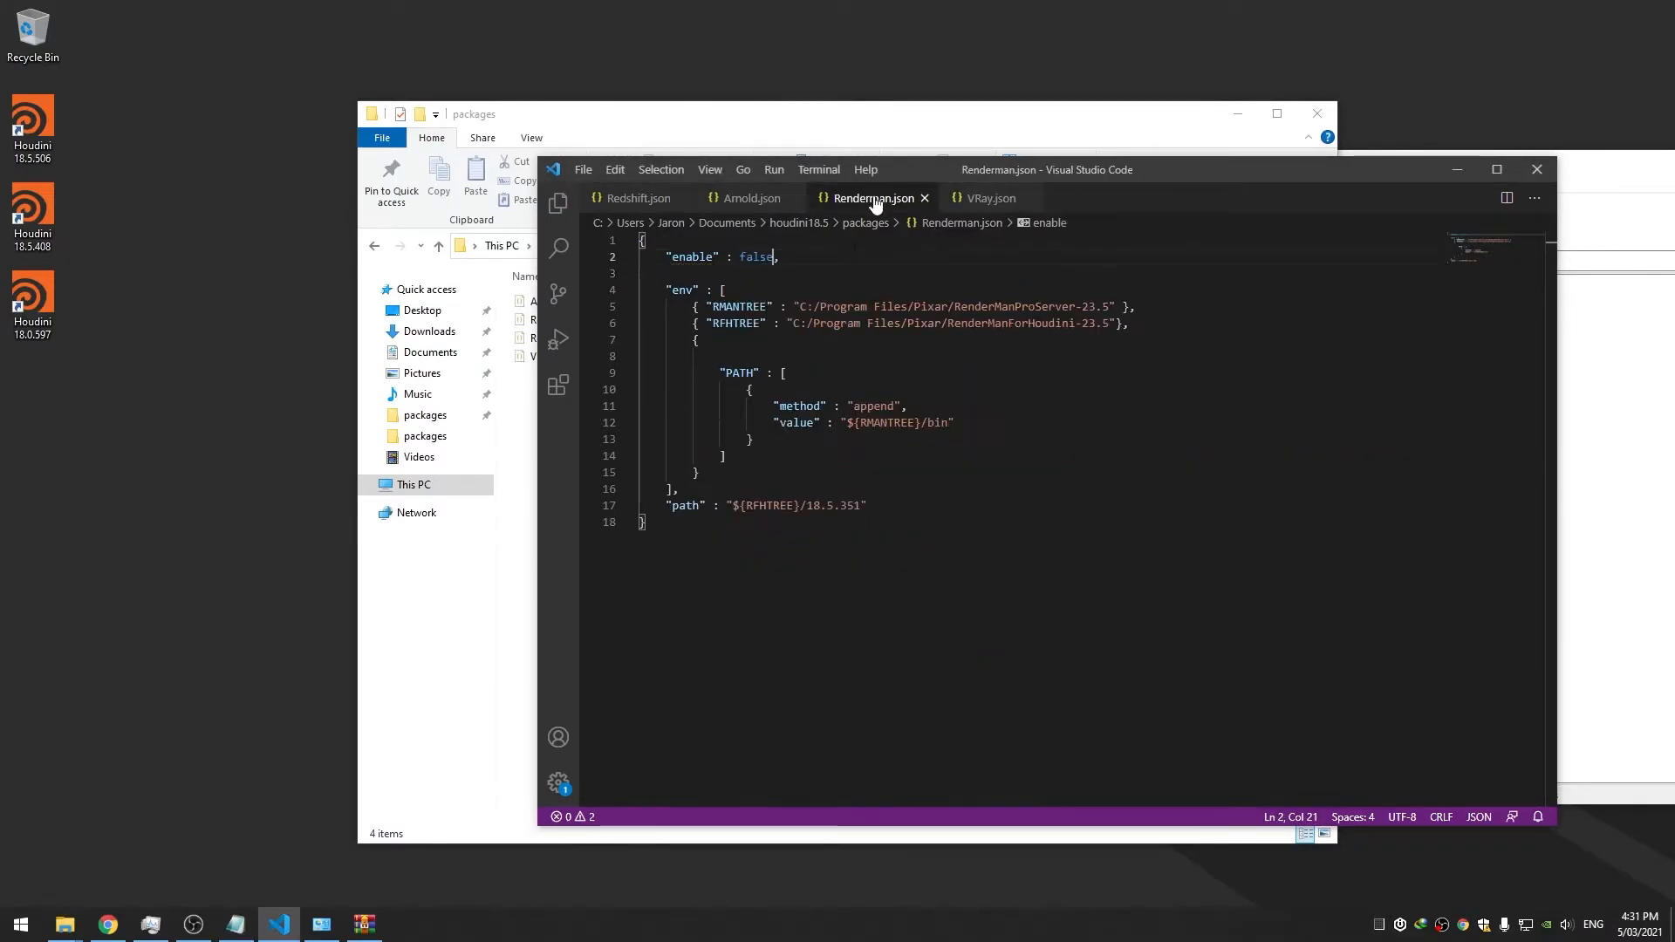
key("End")
key("Return")
key("ctrl+v")
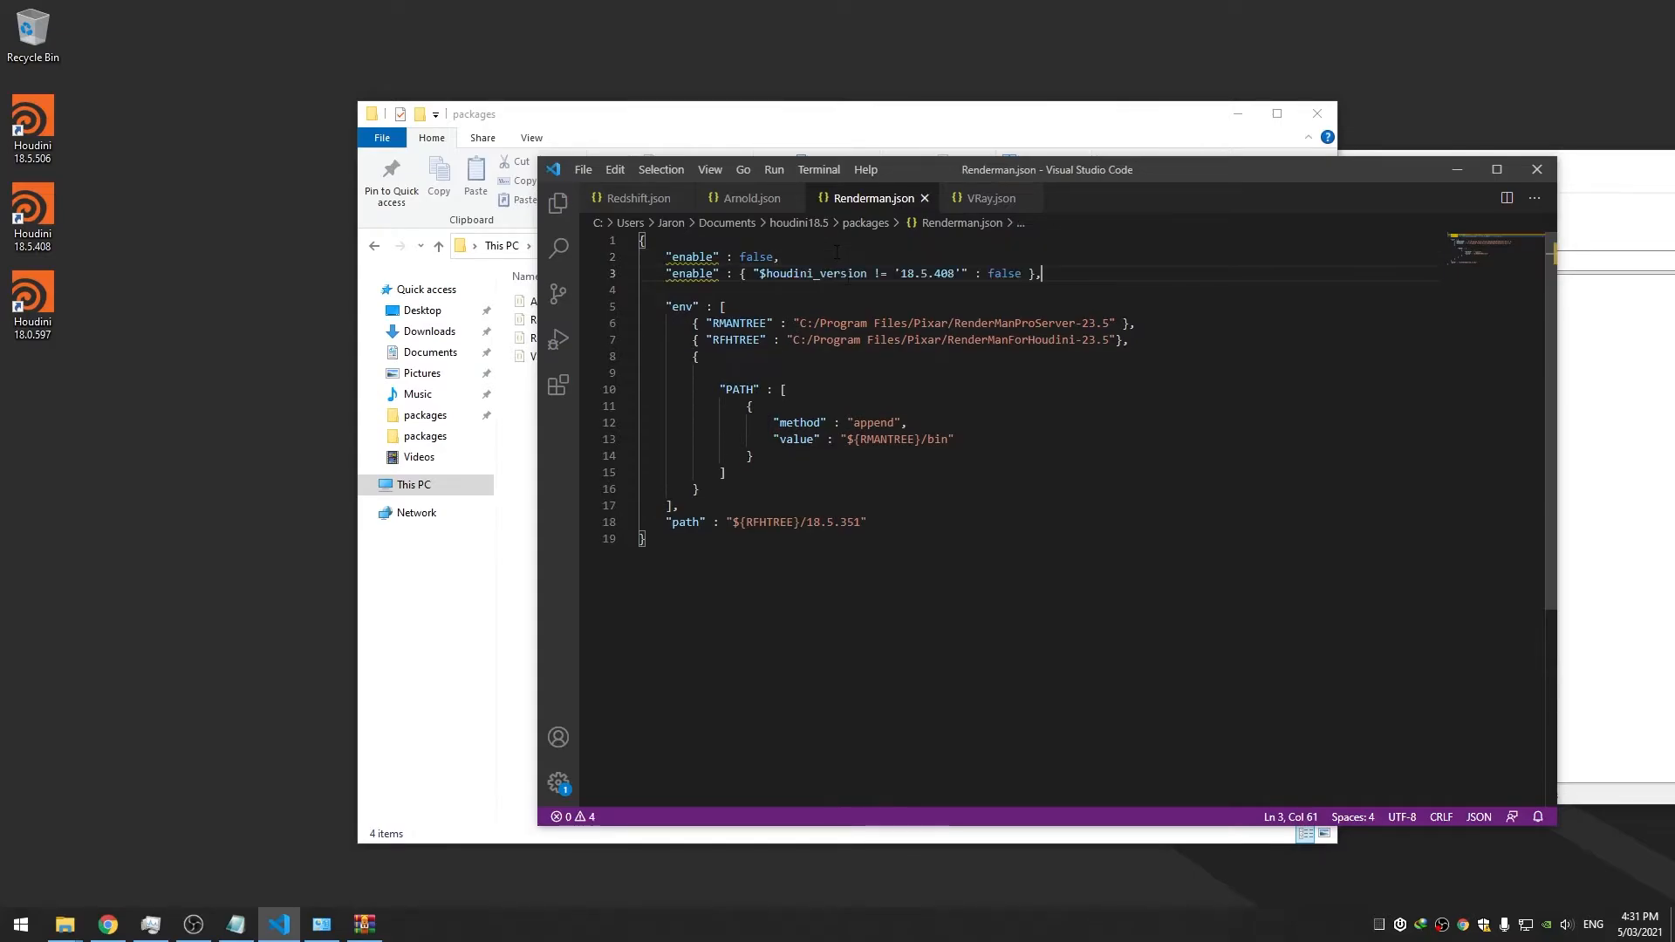
double_click(757, 256)
type("true")
key("ctrl+s")
Set VRay.json's plain enable to false, save, and launch Houdini 18.5.408
left_click(991, 199)
left_click(759, 256)
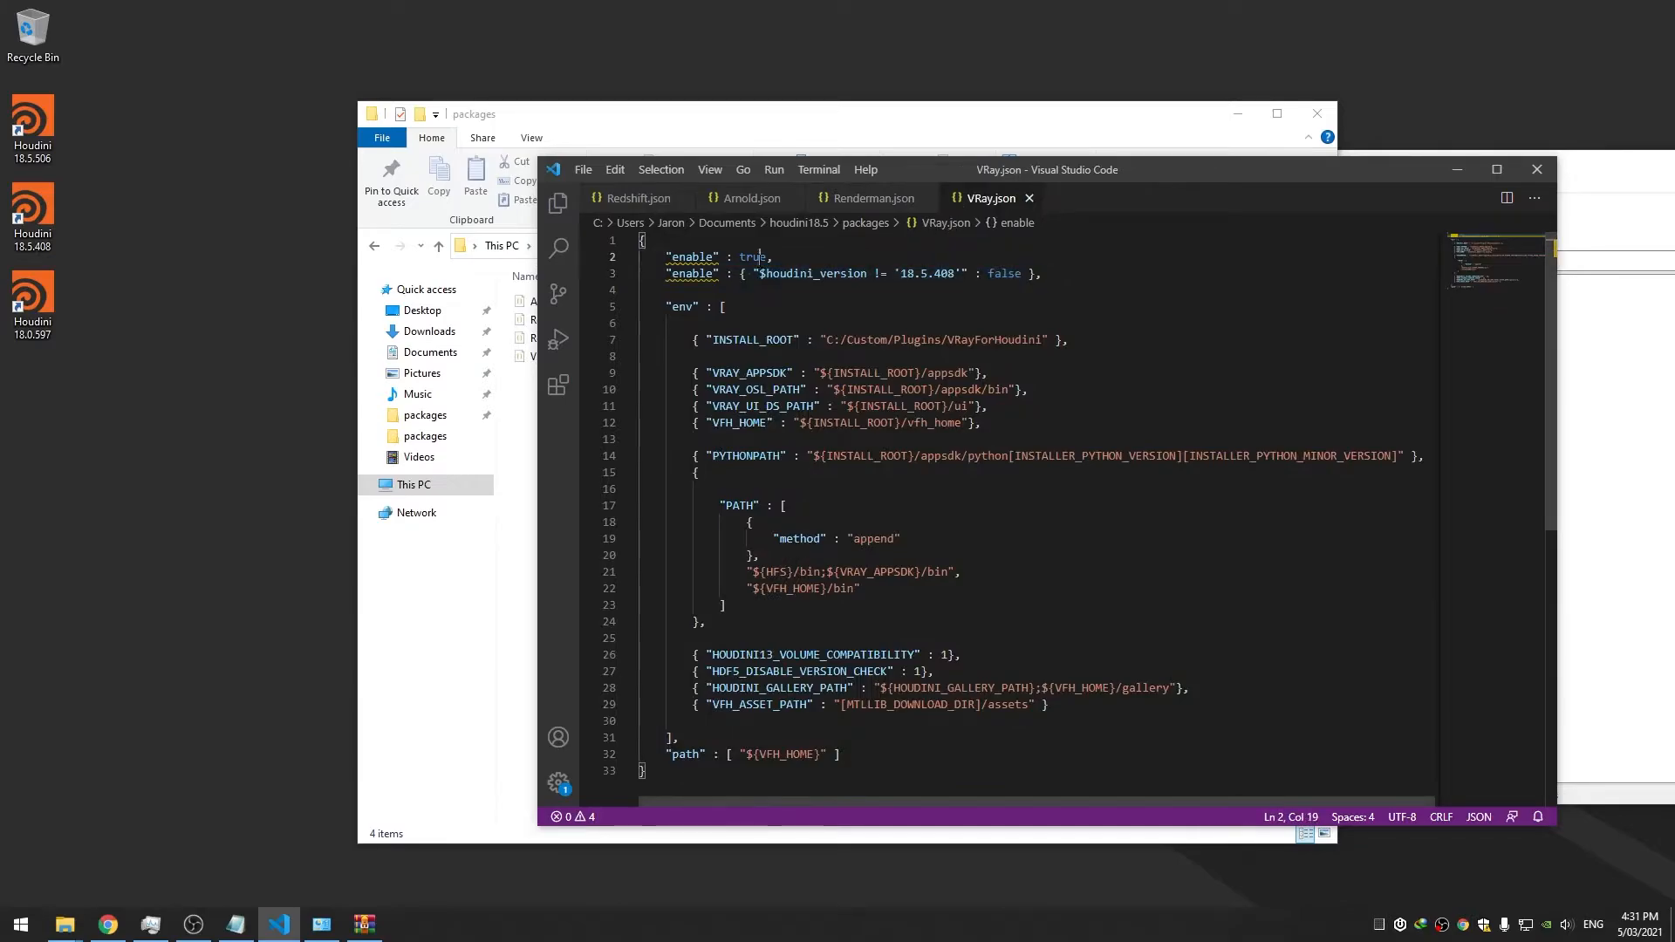
double_click(759, 257)
type("false")
key("ctrl+s")
left_click(668, 289)
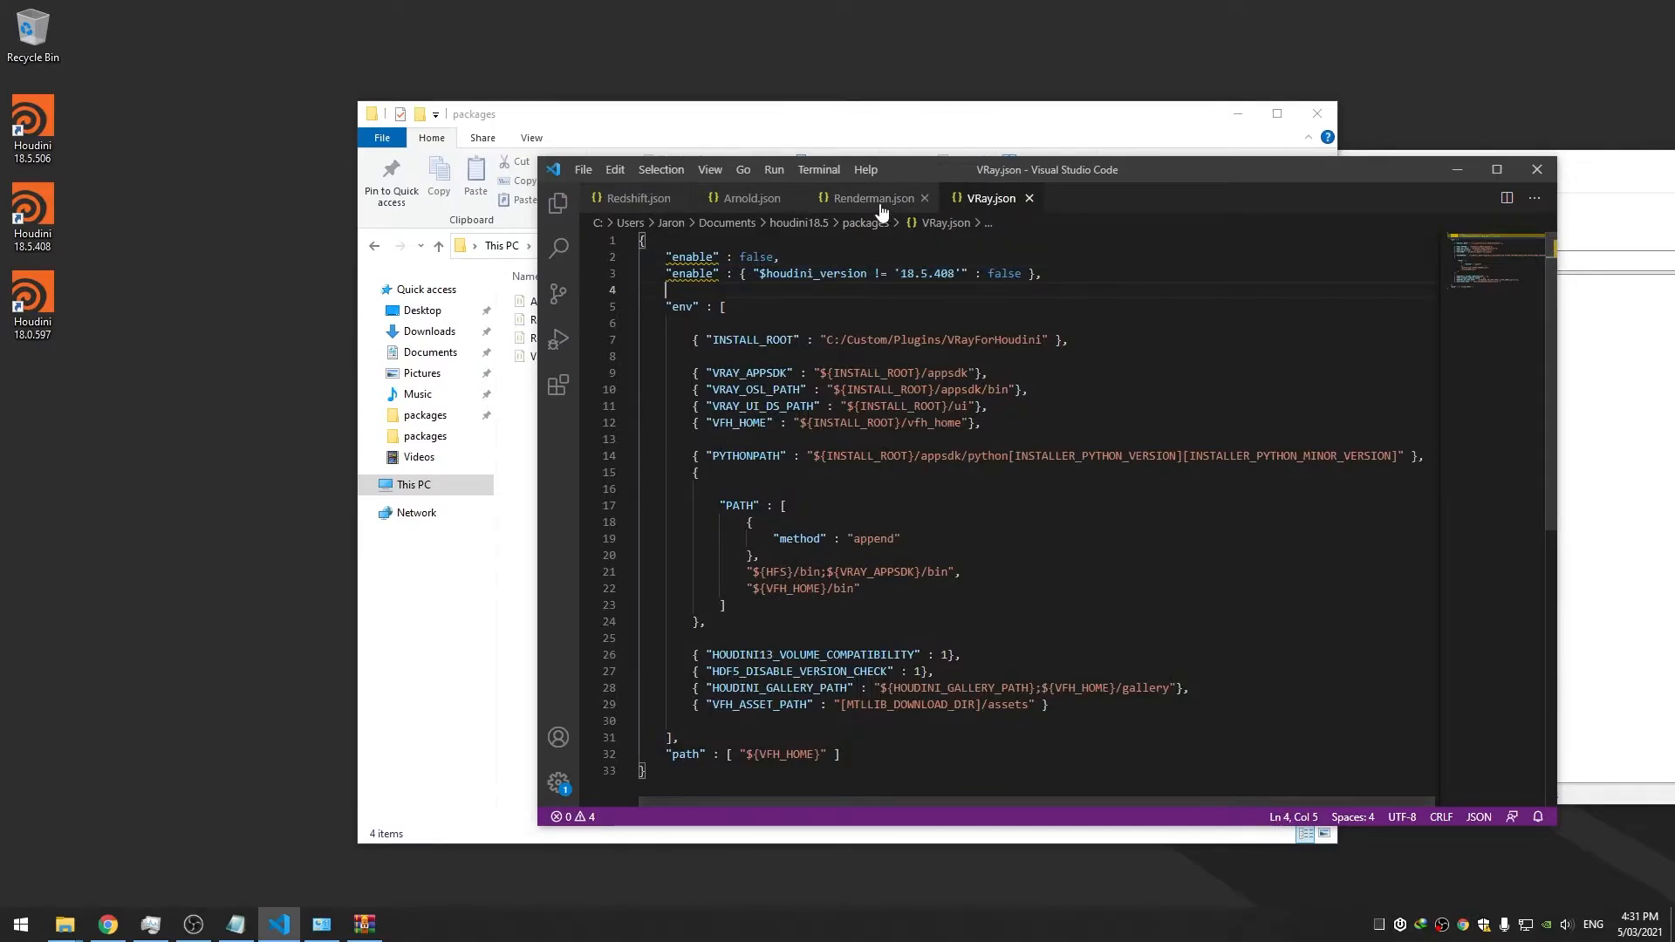
left_click(874, 199)
left_click(49, 218)
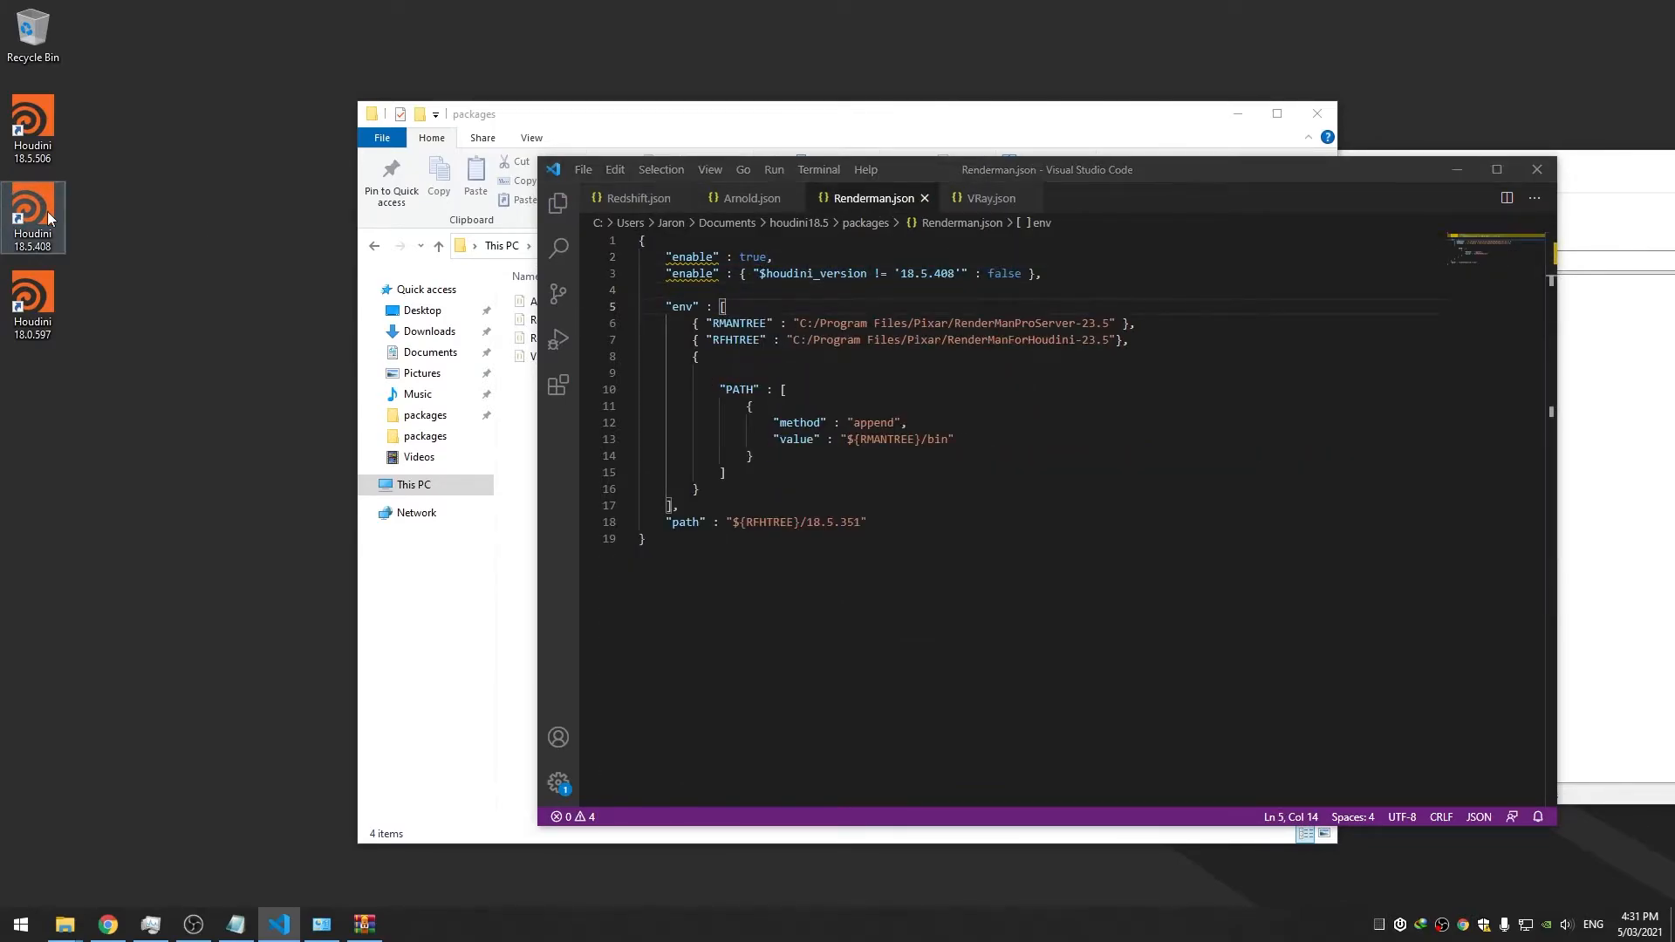
double_click(50, 218)
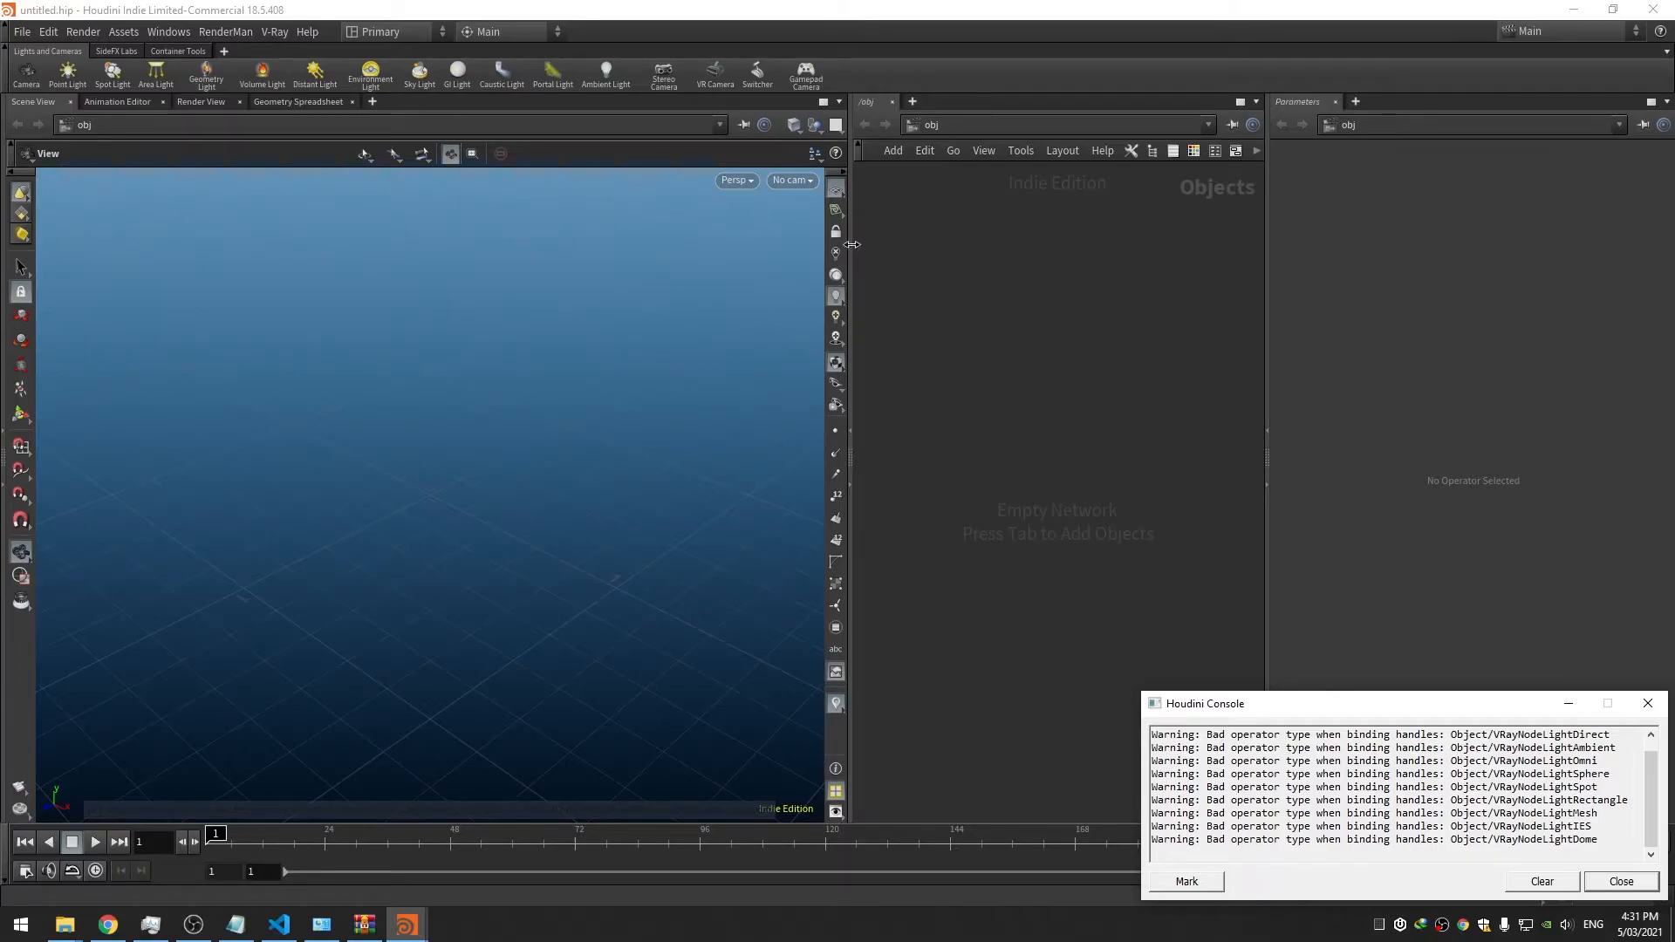
Close the Houdini 18.5.408 window along with its console
left_click(1654, 9)
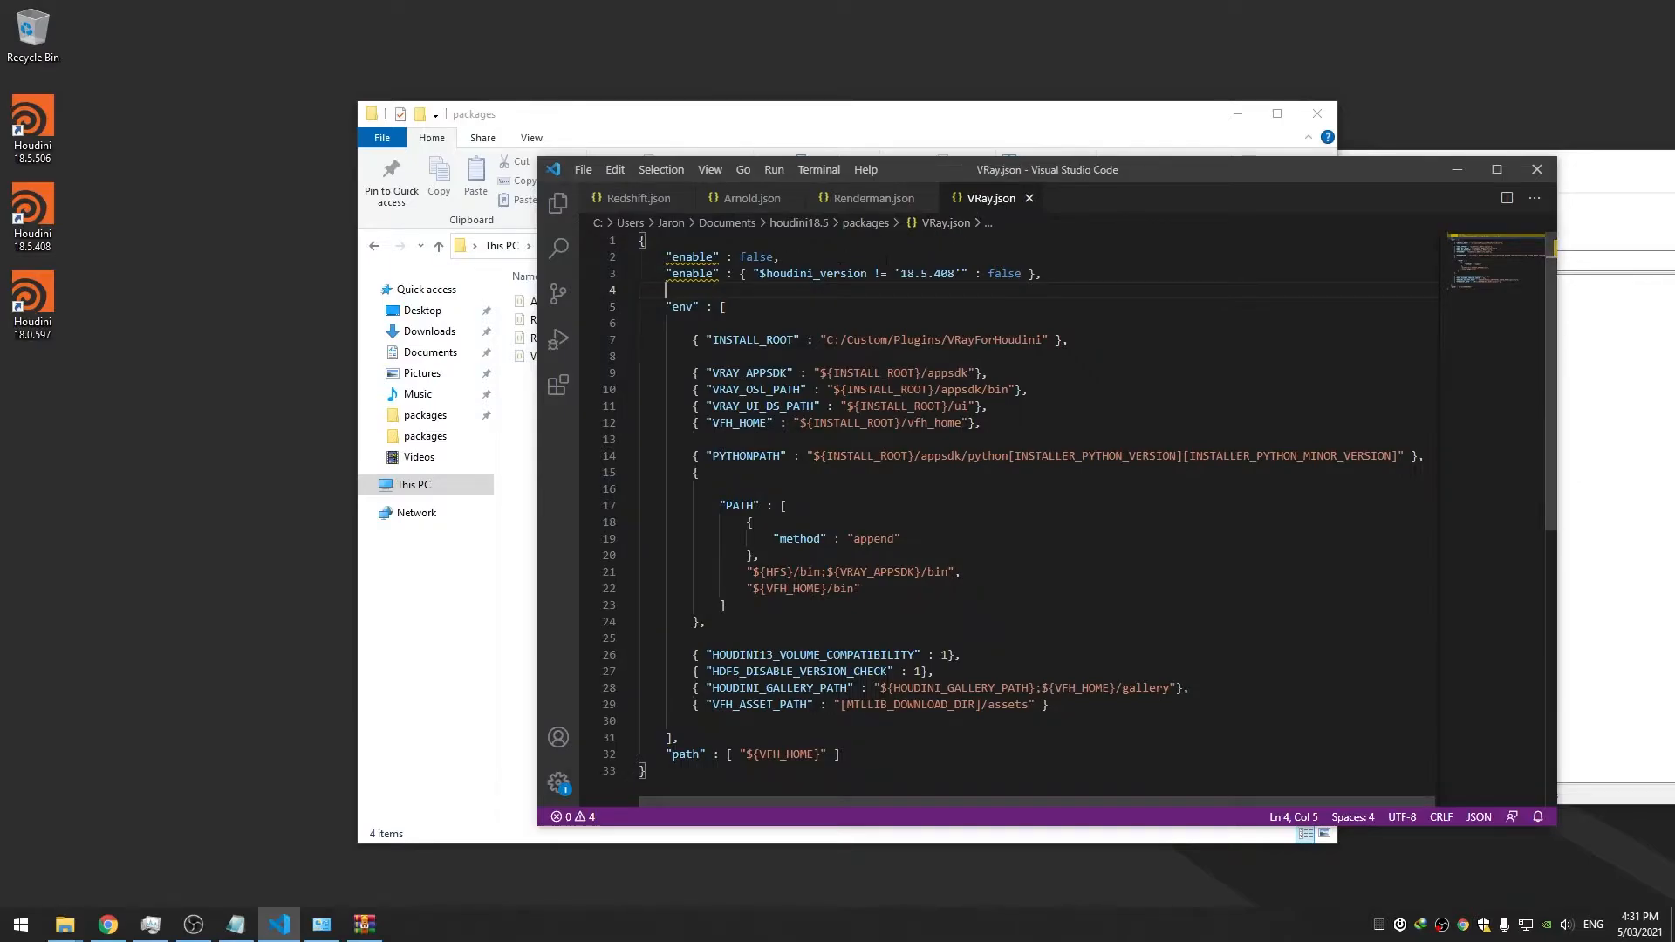
Swap VRay.json's lines so the 18.5.408 version condition precedes "enable" : false
double_click(1004, 274)
key("Up")
left_click(734, 258)
left_click(794, 255)
key("alt+Down")
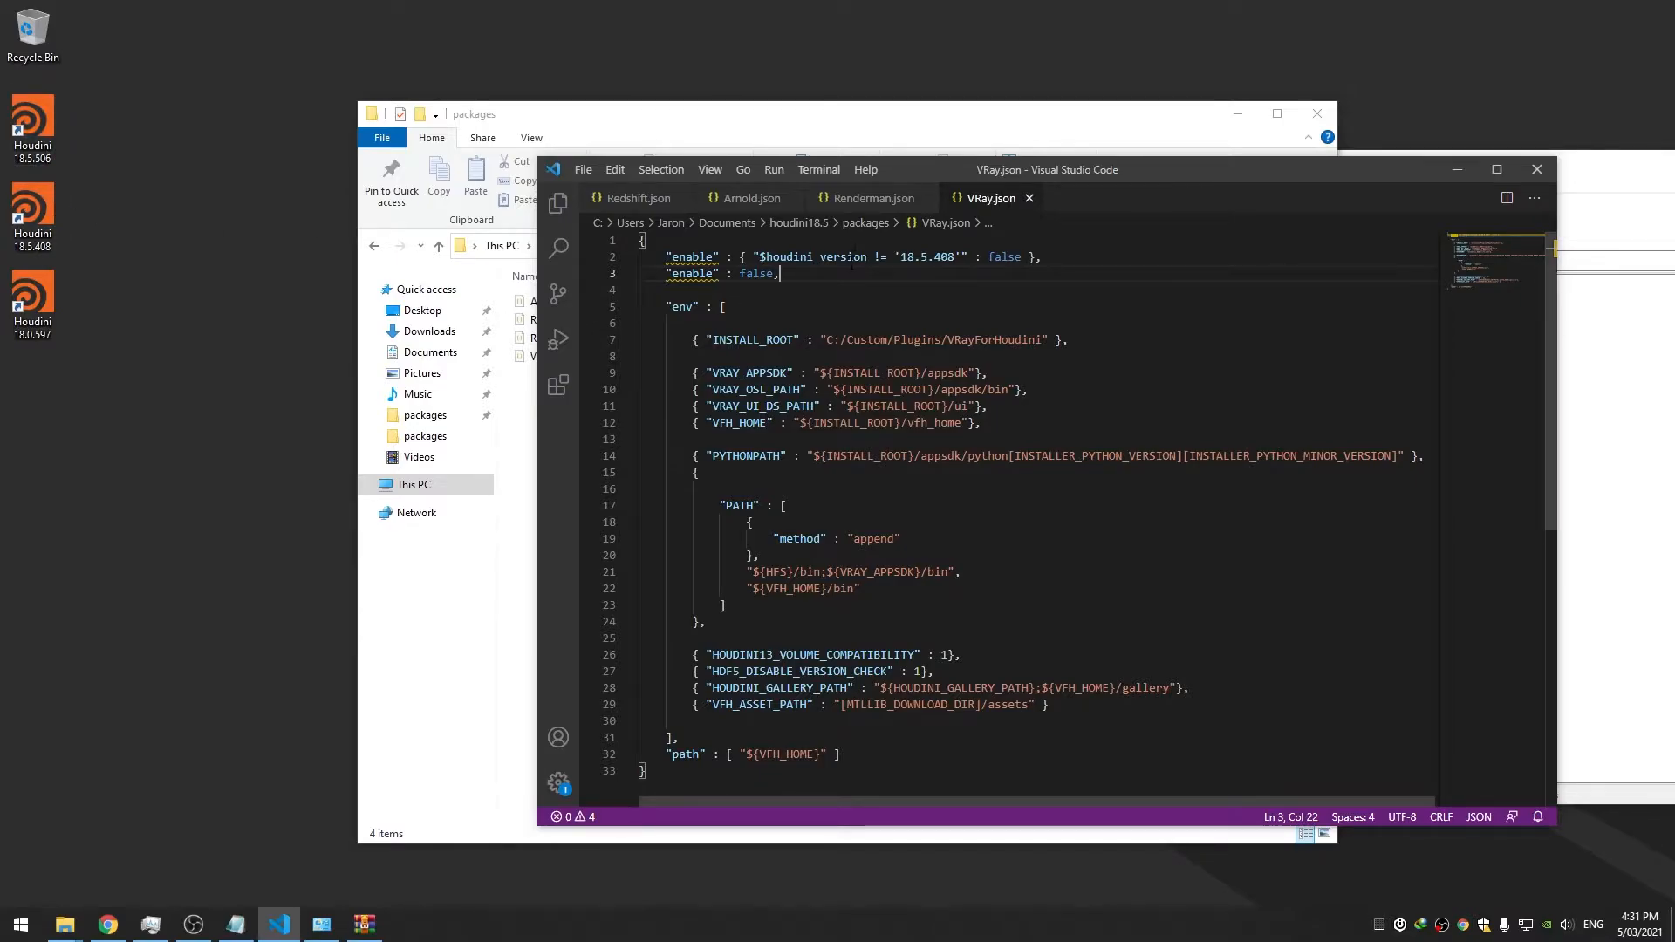
left_click(686, 242)
double_click(786, 258)
left_click(968, 288)
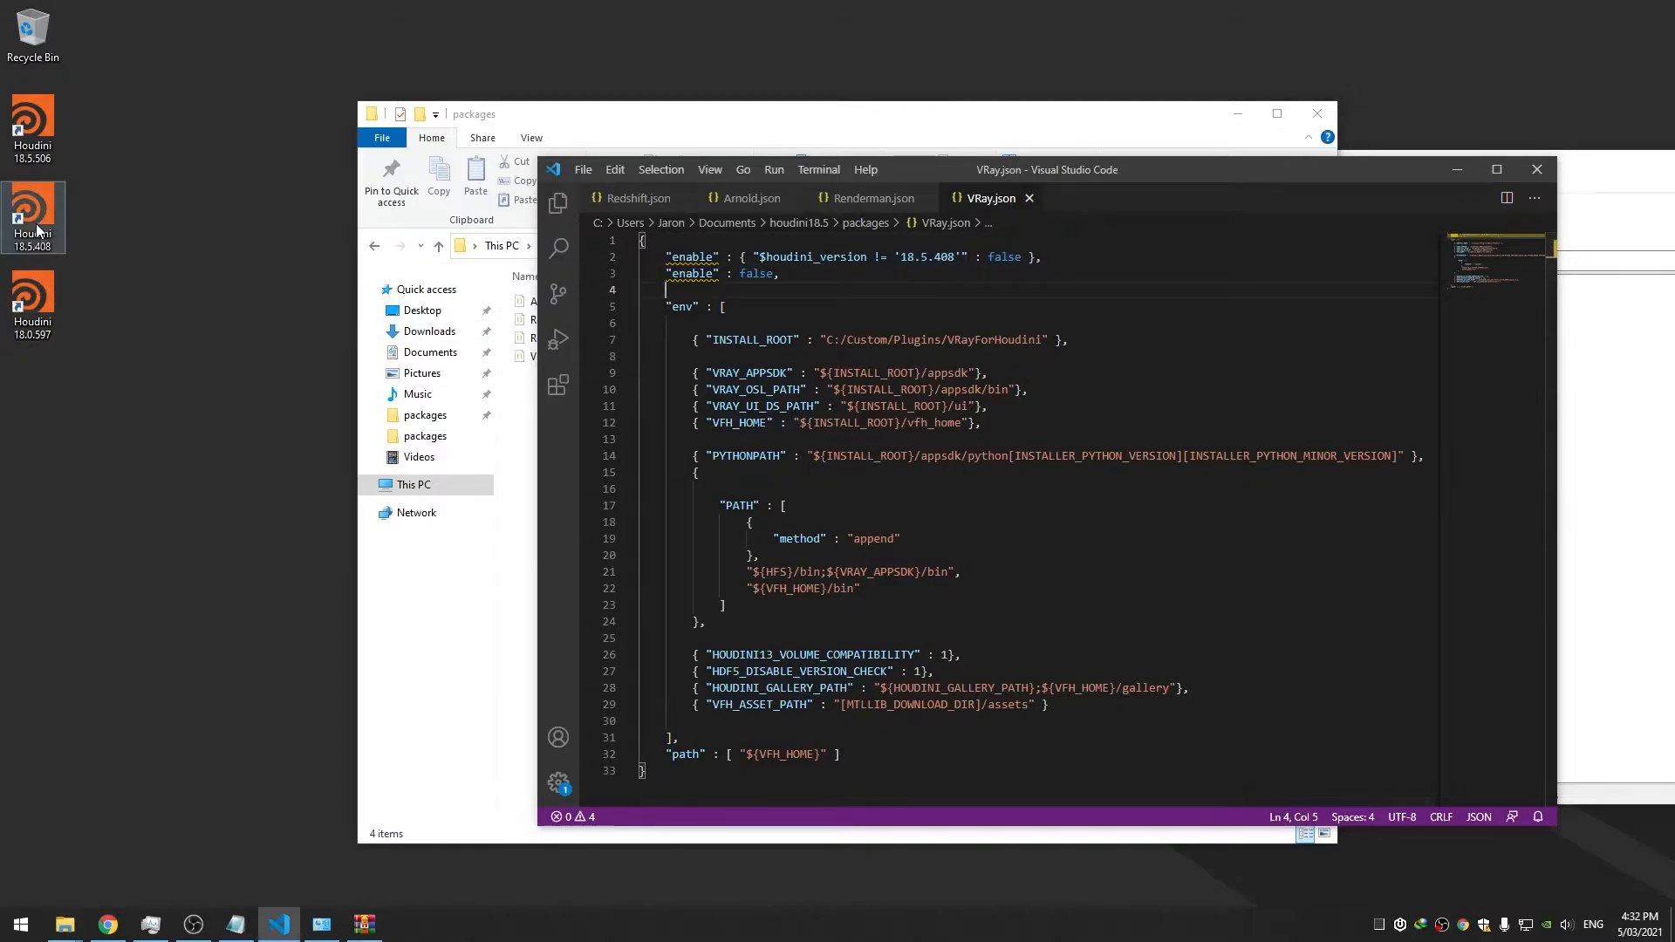
double_click(755, 274)
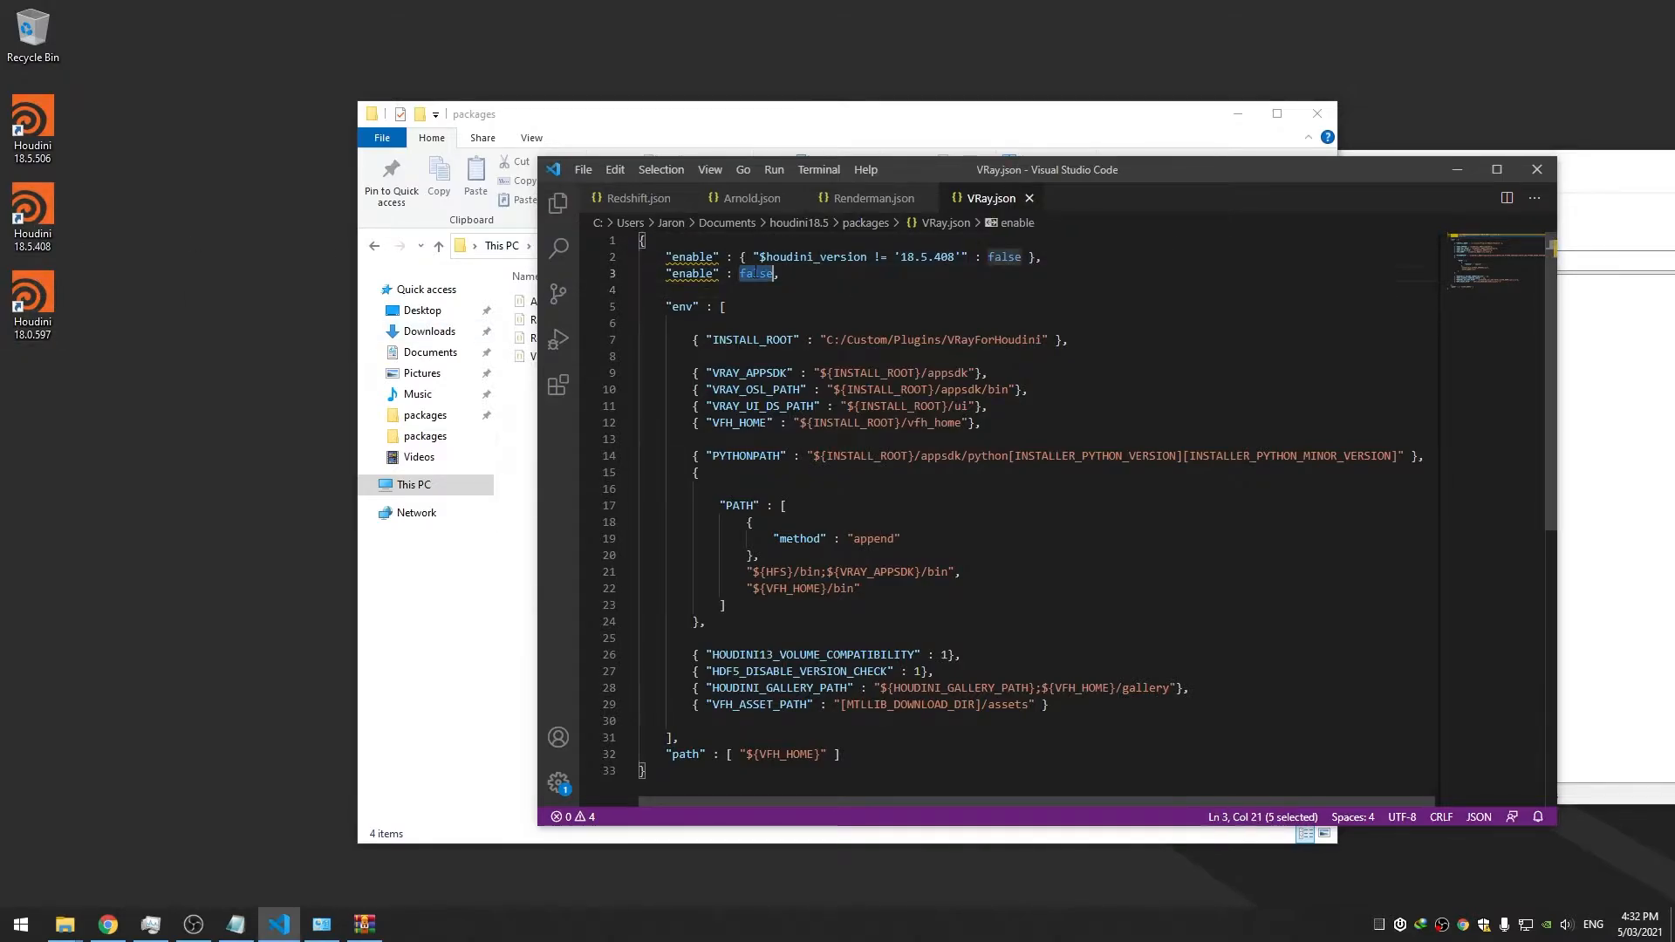
left_click(875, 204)
left_click(982, 199)
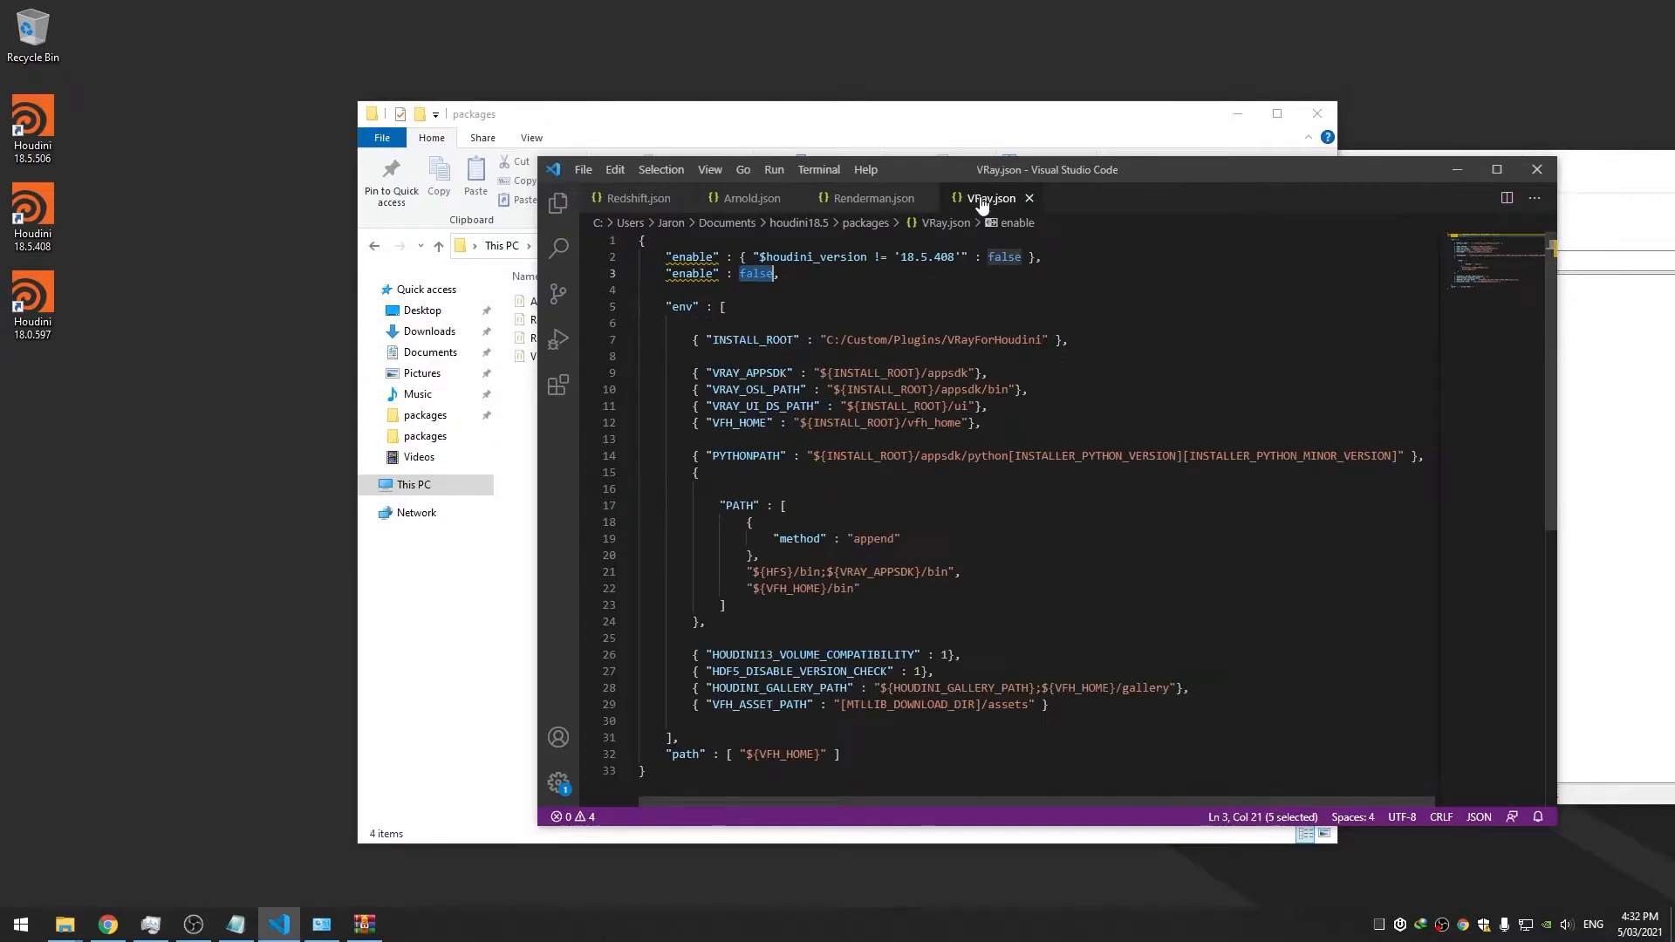
key("End")
left_click(875, 200)
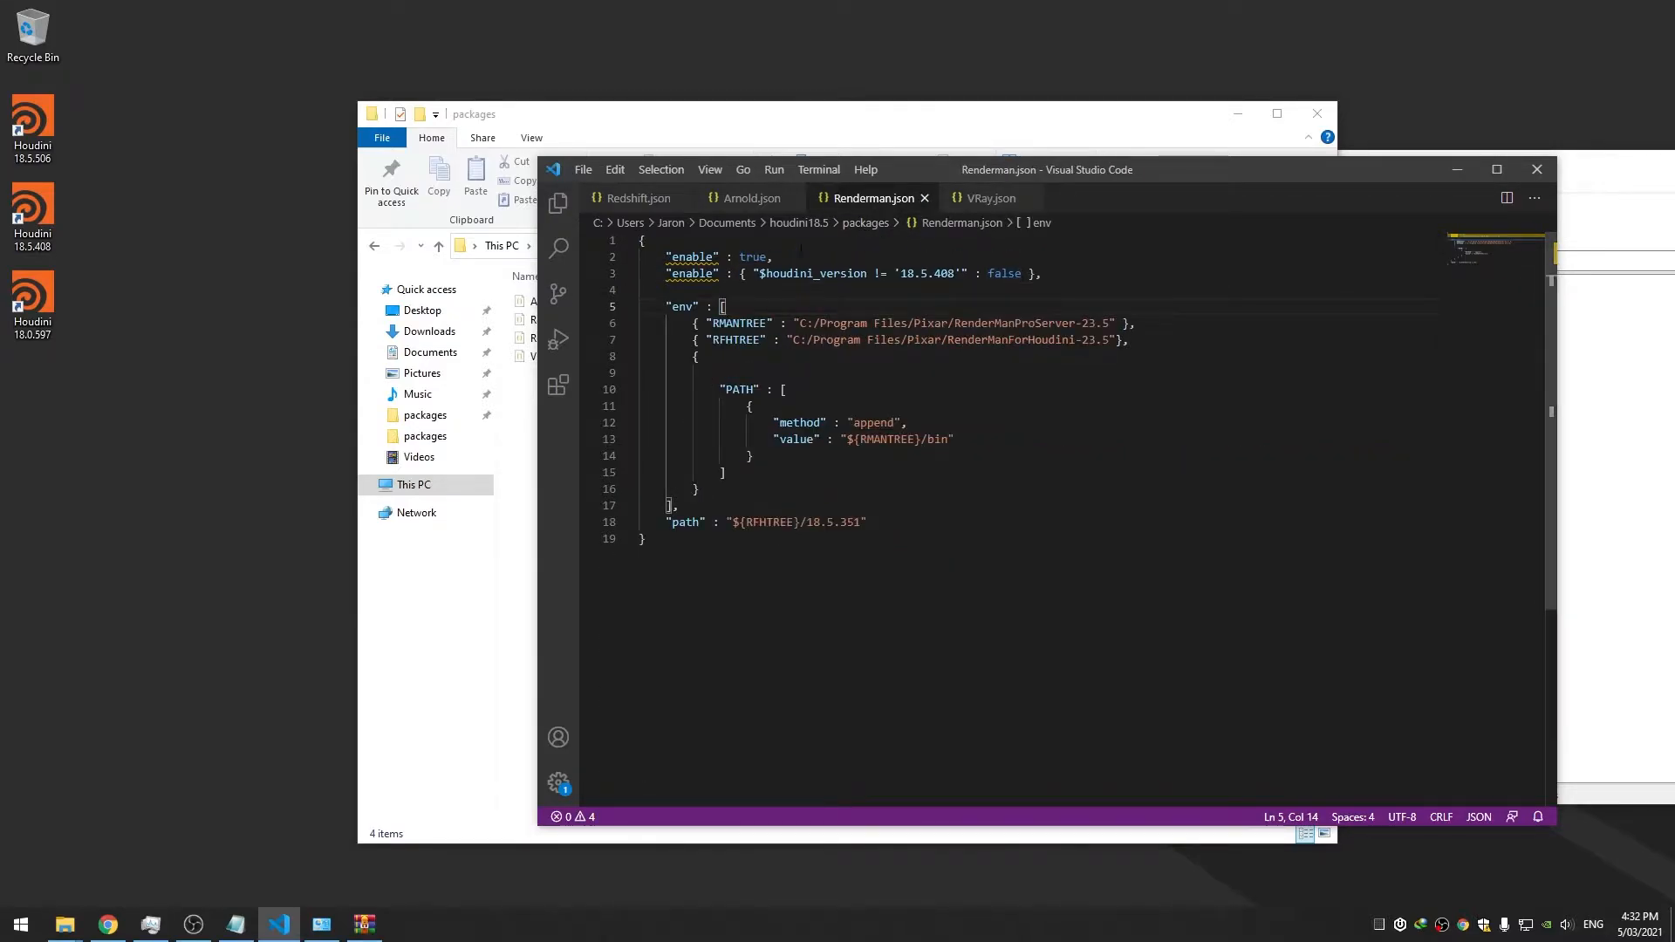
Relaunch Houdini 18.5.408 to confirm the RenderMan menu, then start Houdini 18.5.506
double_click(39, 213)
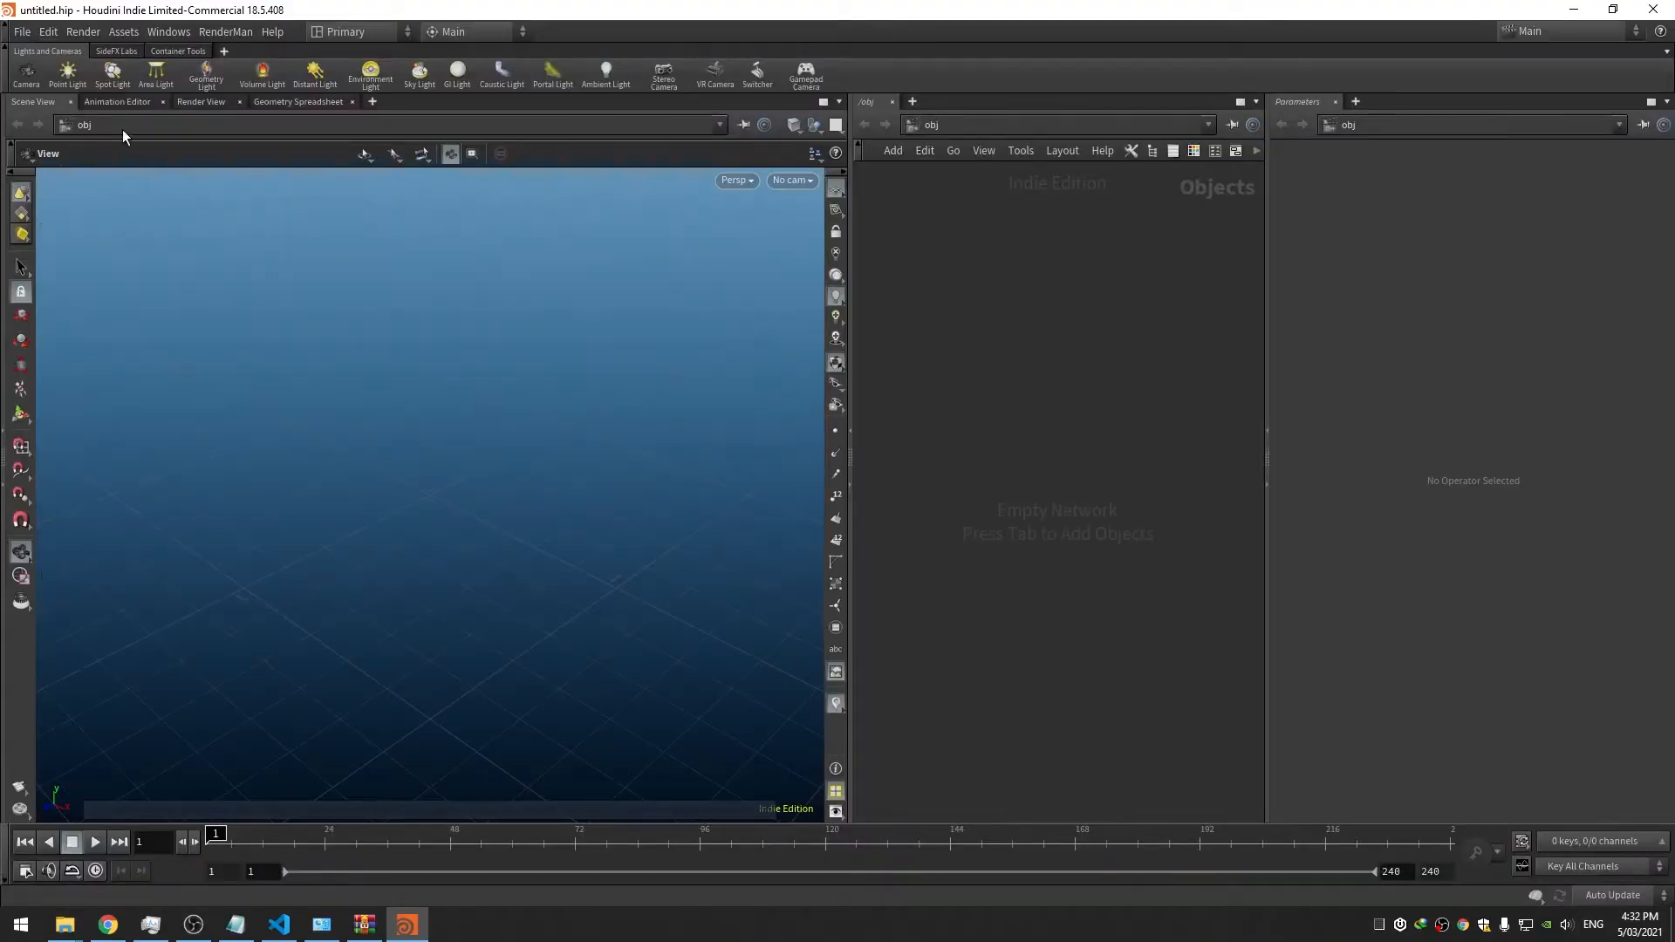
left_click(213, 39)
left_click(213, 38)
left_click(1649, 10)
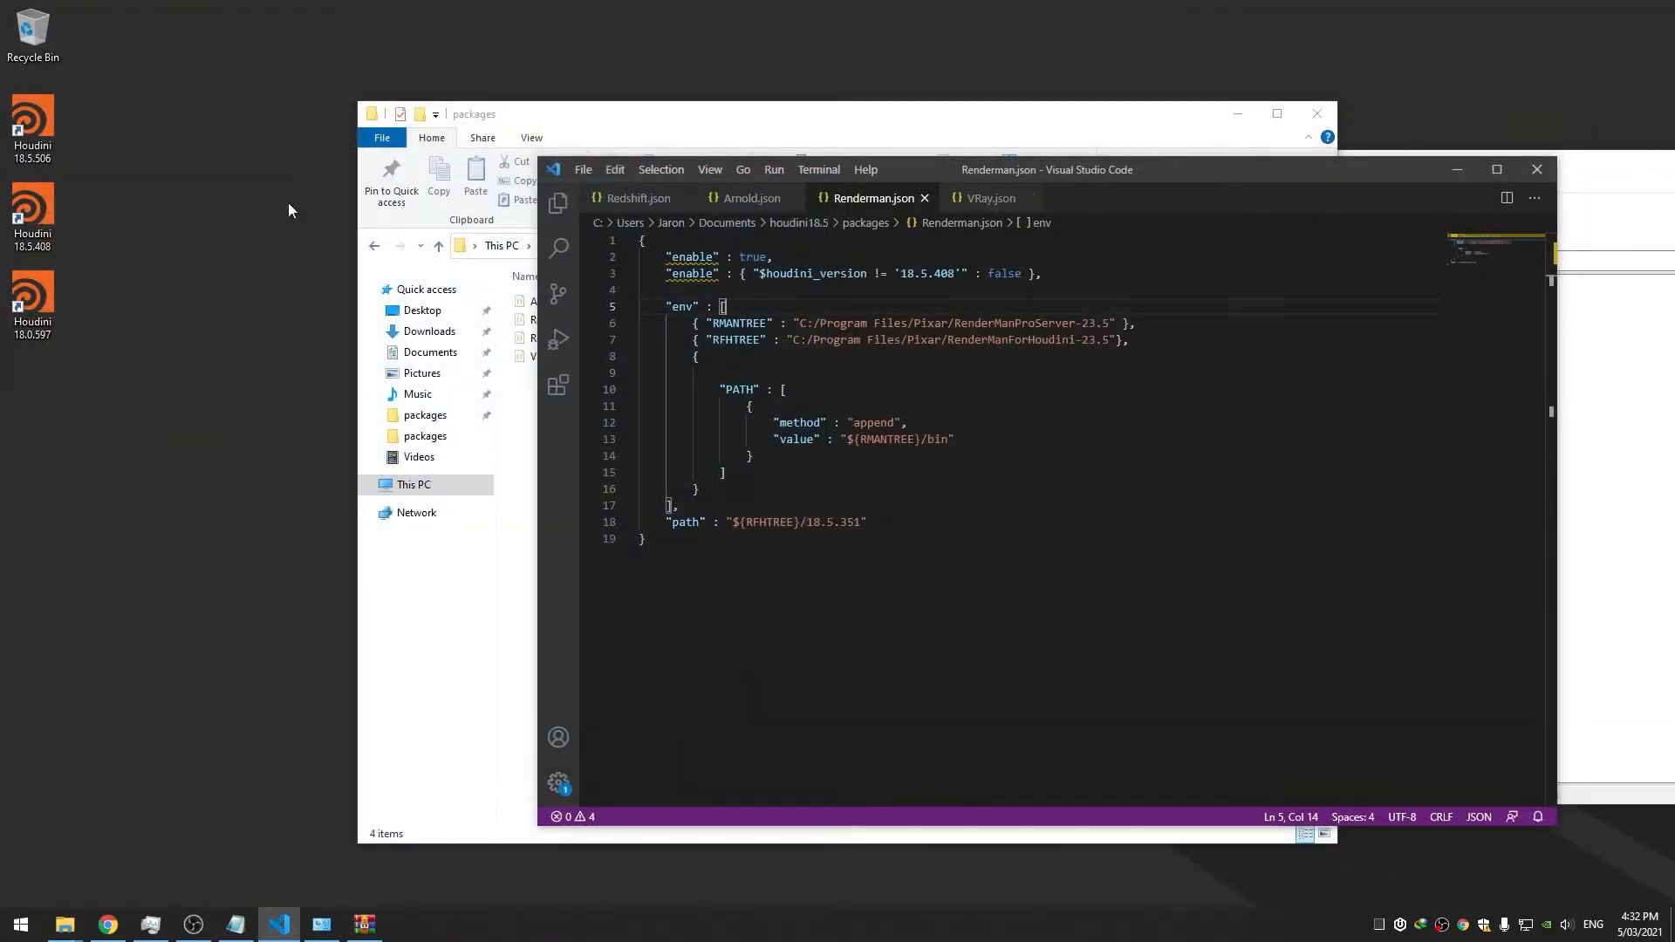
double_click(62, 129)
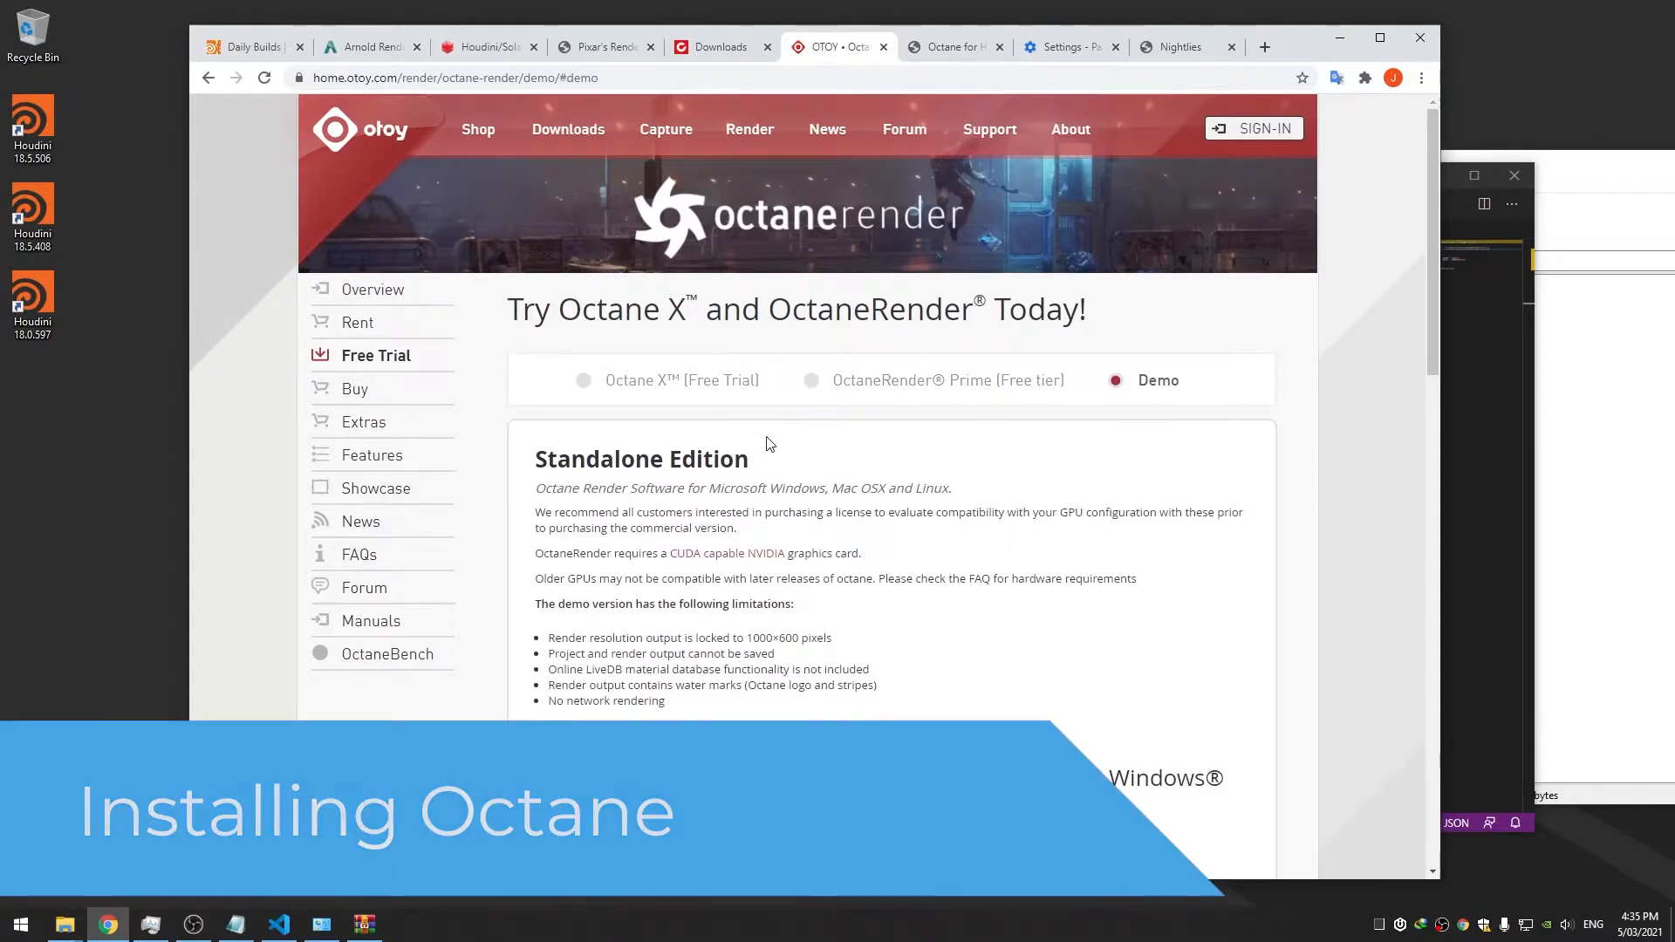
Scroll to Fully Integrated Plugins, choose Houdini, and download the Windows Octane demo
scroll(773, 524, "down", 4)
scroll(773, 529, "down", 4)
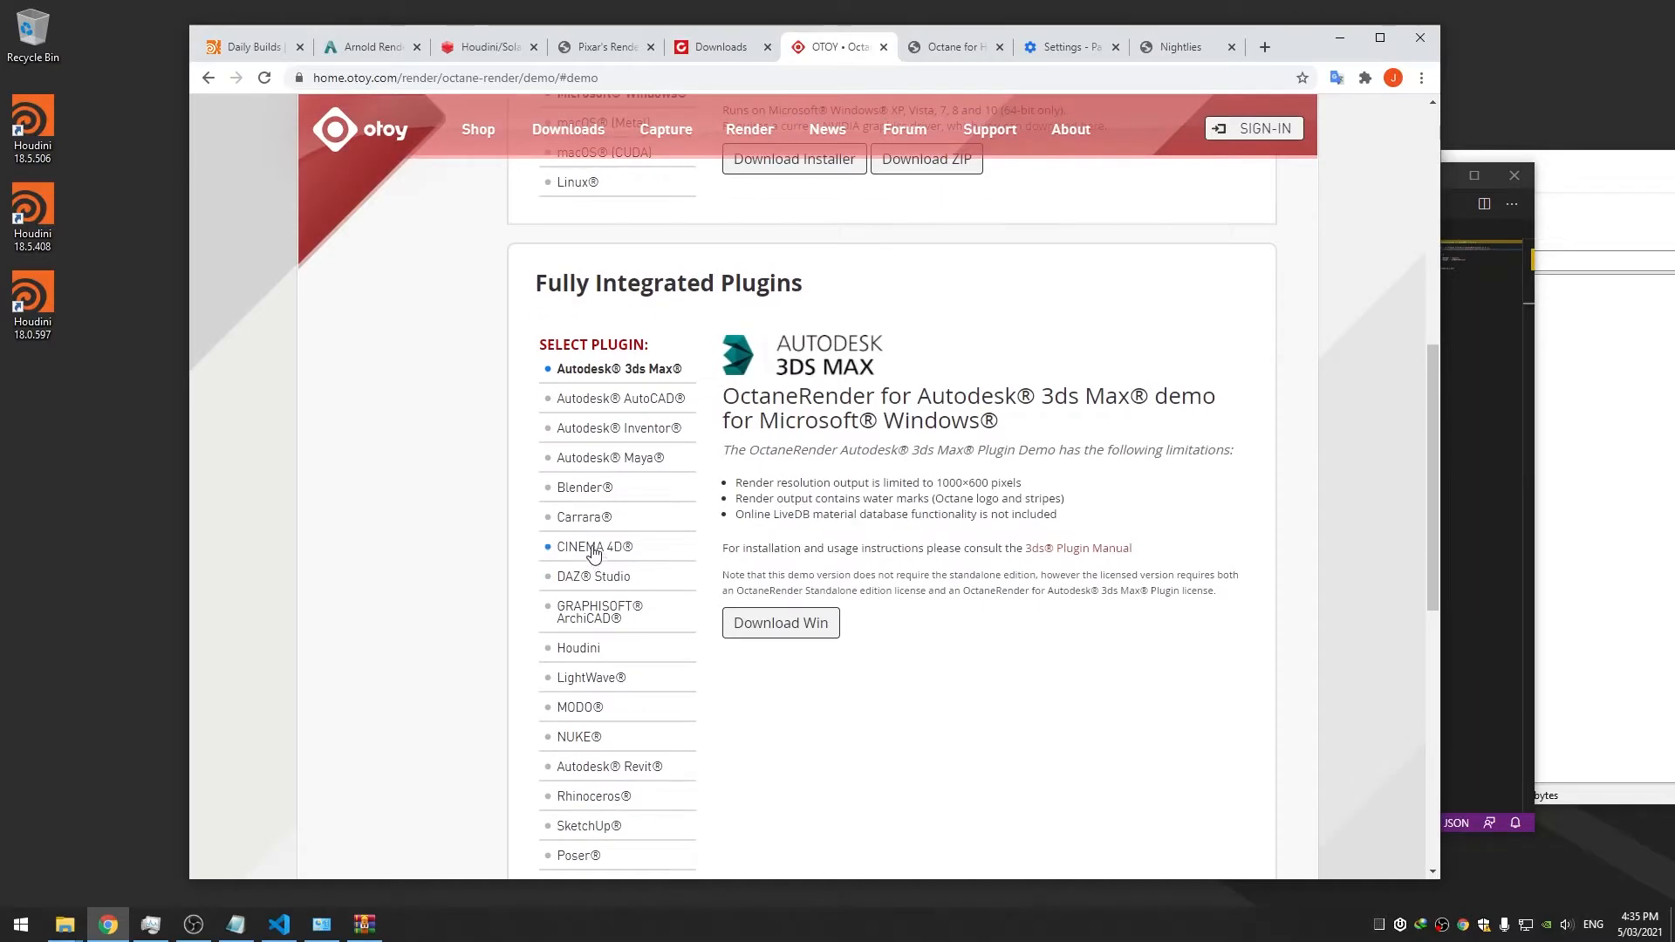
left_click(609, 655)
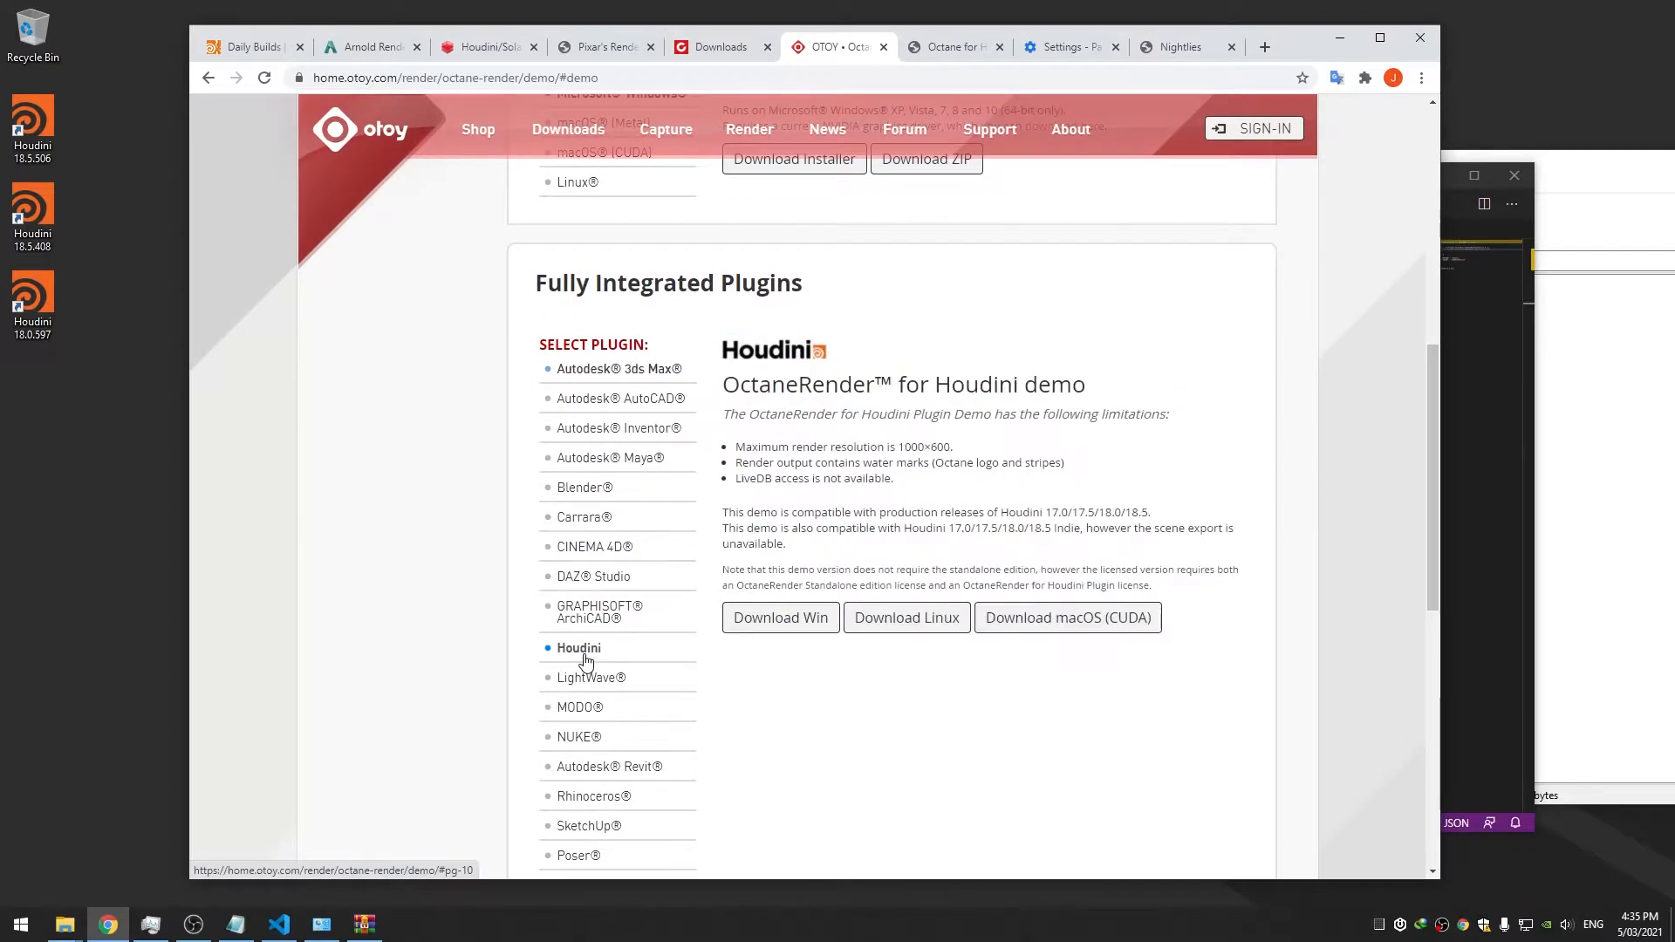
left_click(796, 625)
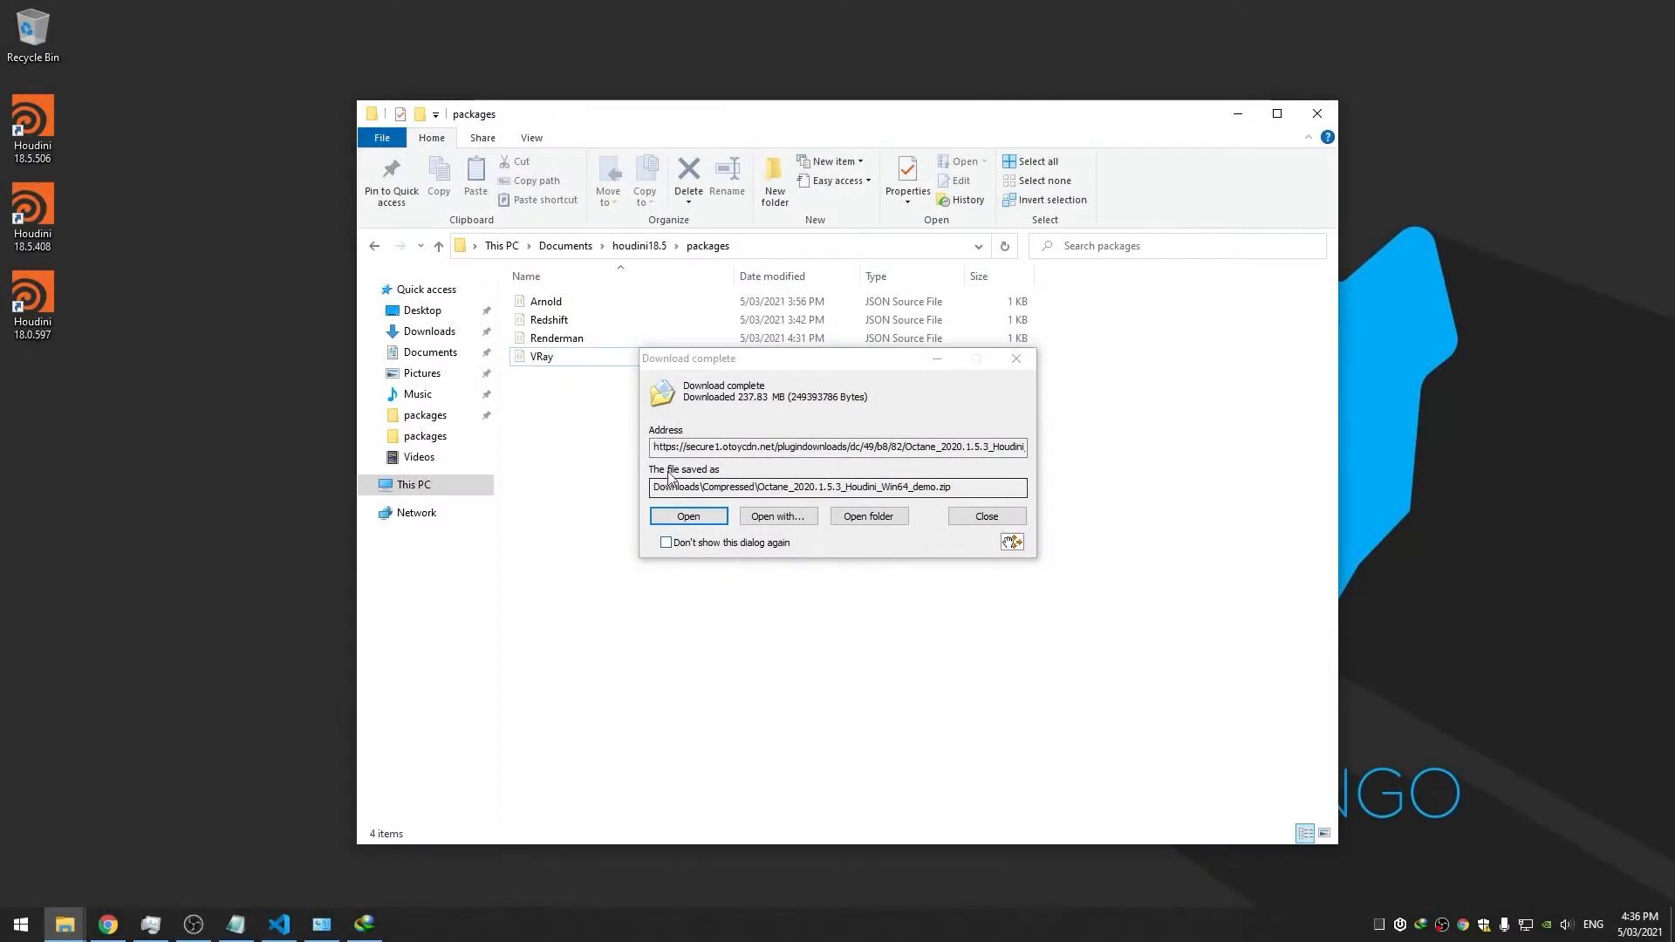
Open the Octane zip archive in WinRAR and select the Octane 18.5.351 folder
left_click(689, 515)
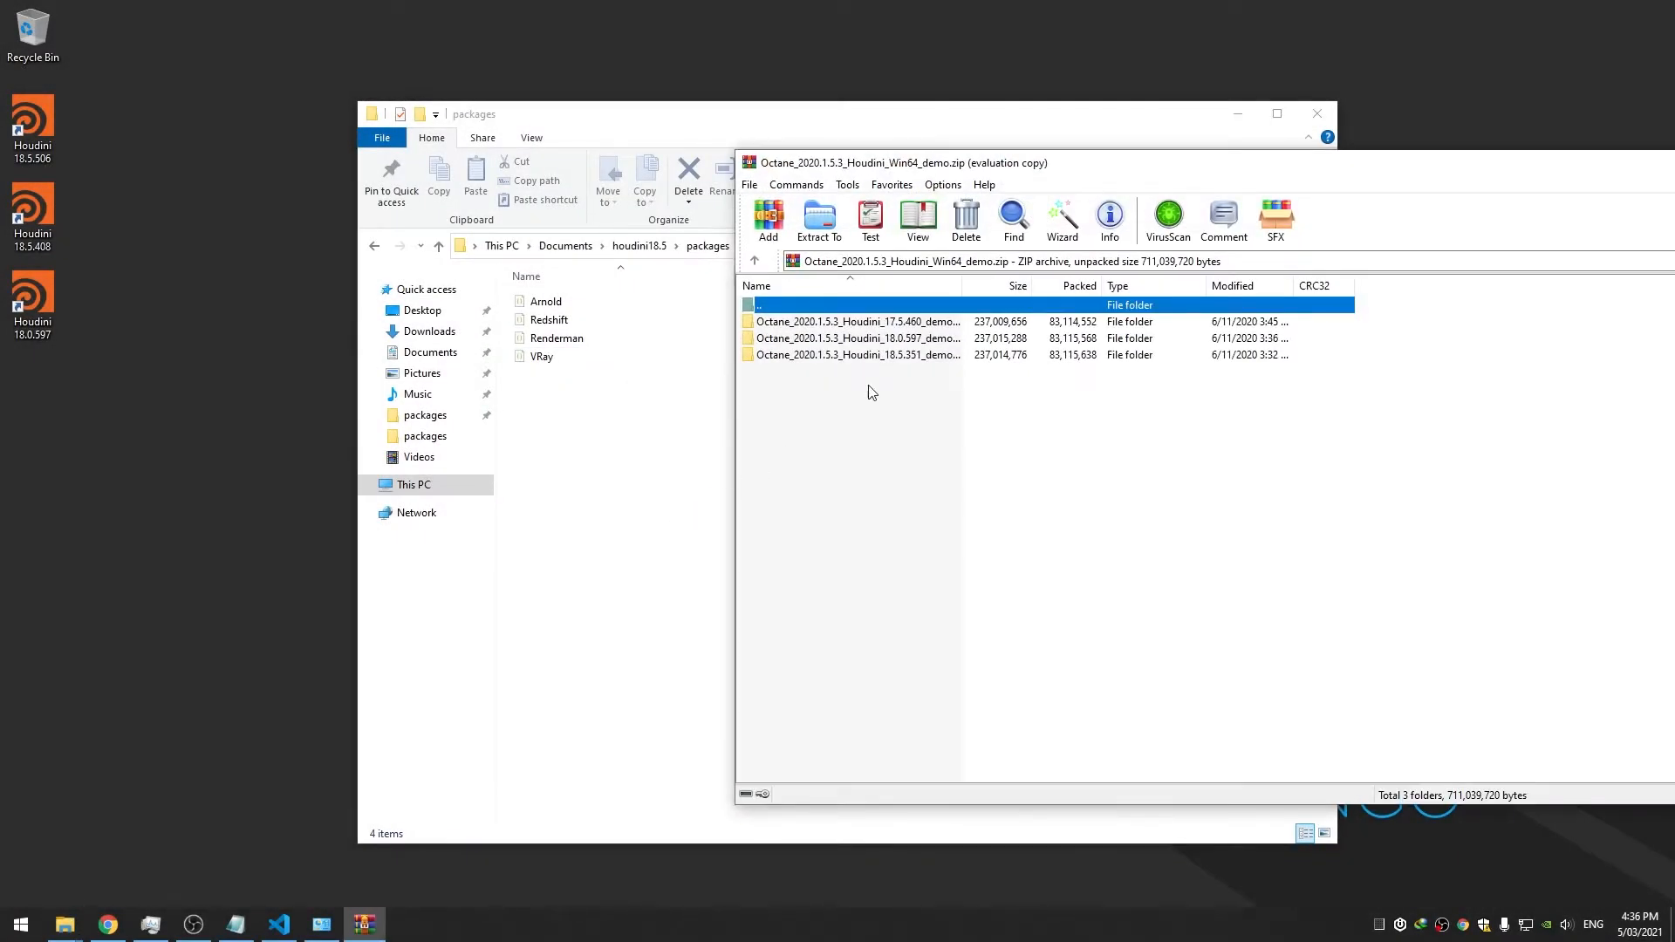
double_click(963, 286)
left_click(961, 357)
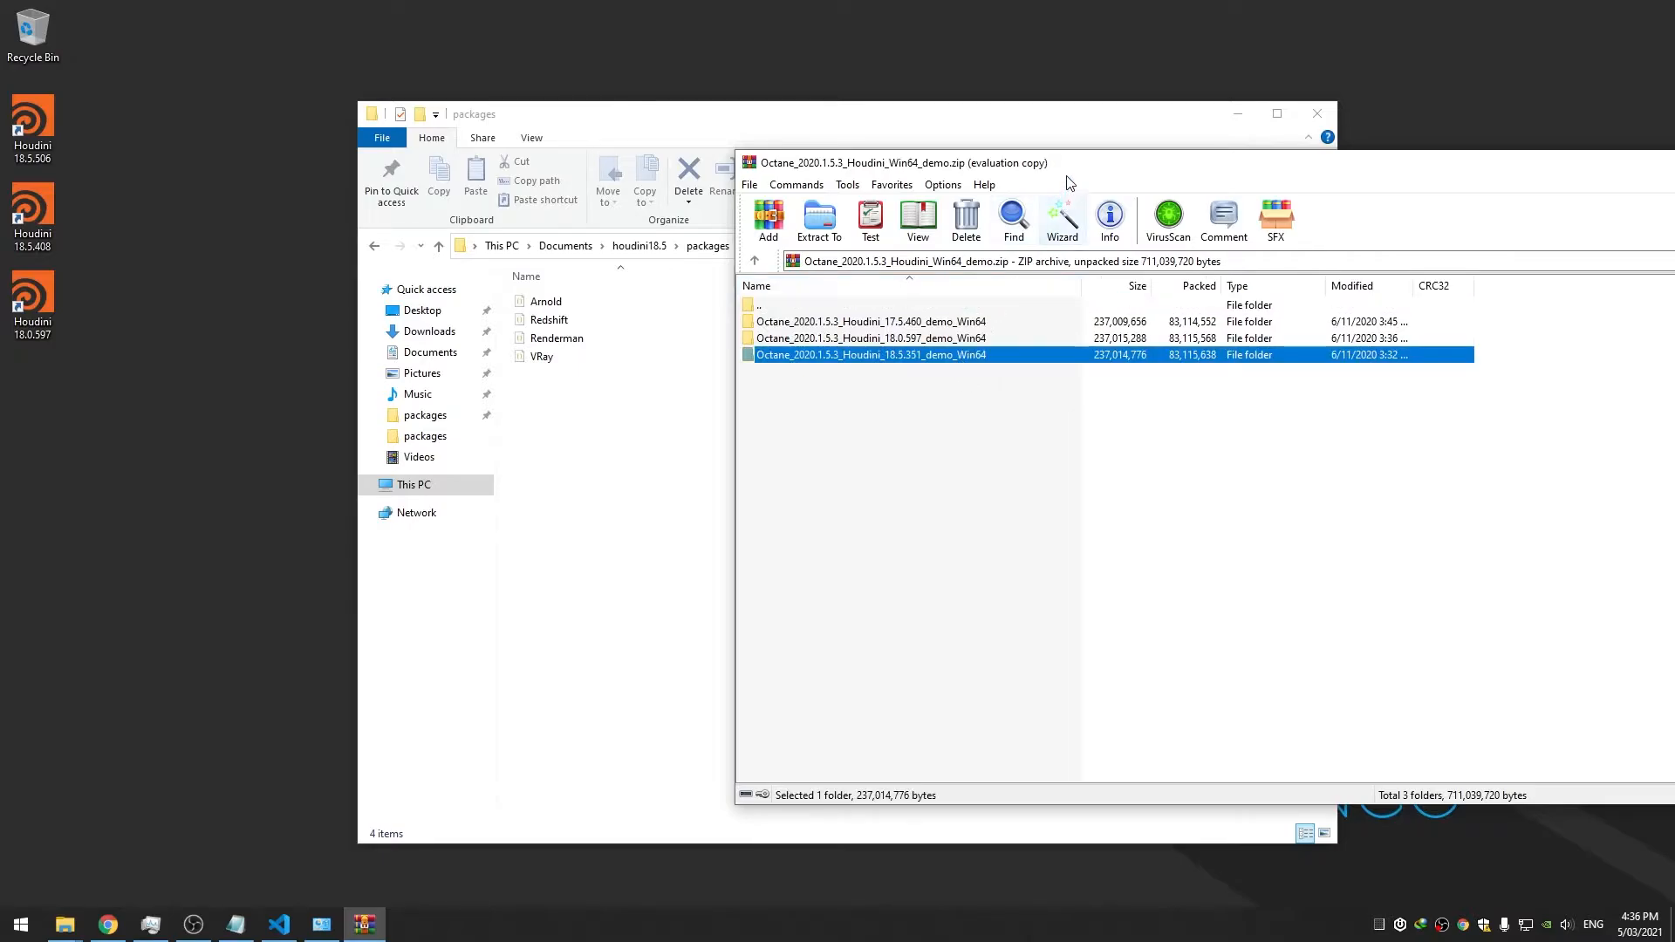
left_click_drag(1064, 166, 917, 172)
mouse_move(778, 401)
left_mouse_down()
mouse_move(780, 339)
mouse_move(787, 399)
left_mouse_up()
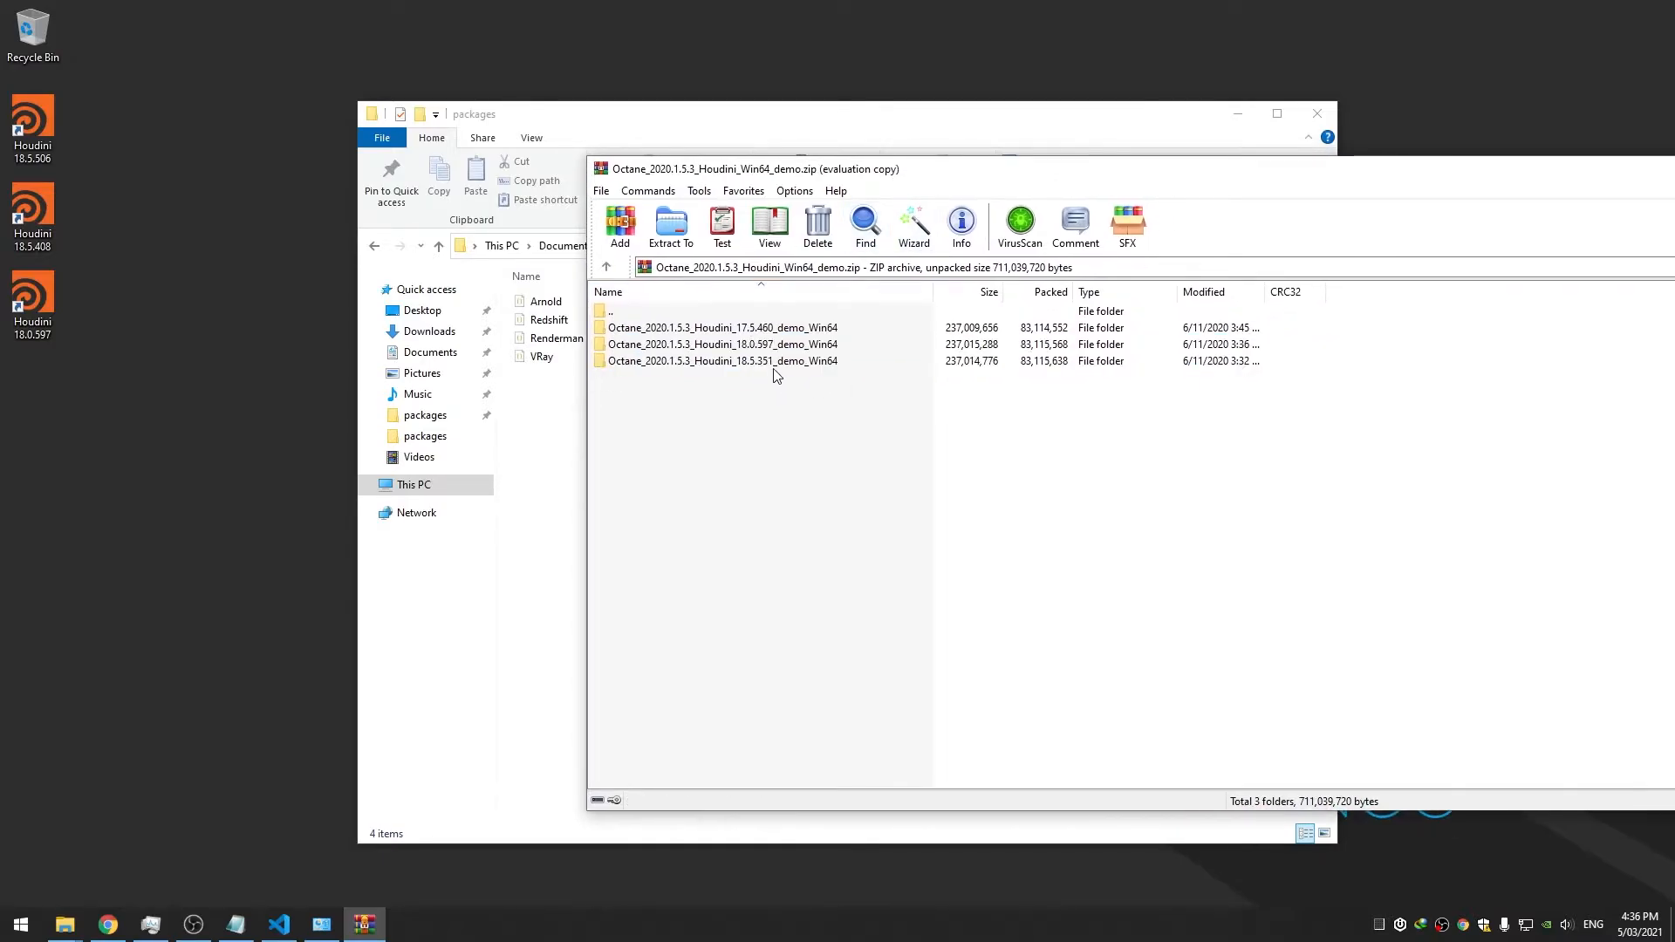
mouse_move(69, 926)
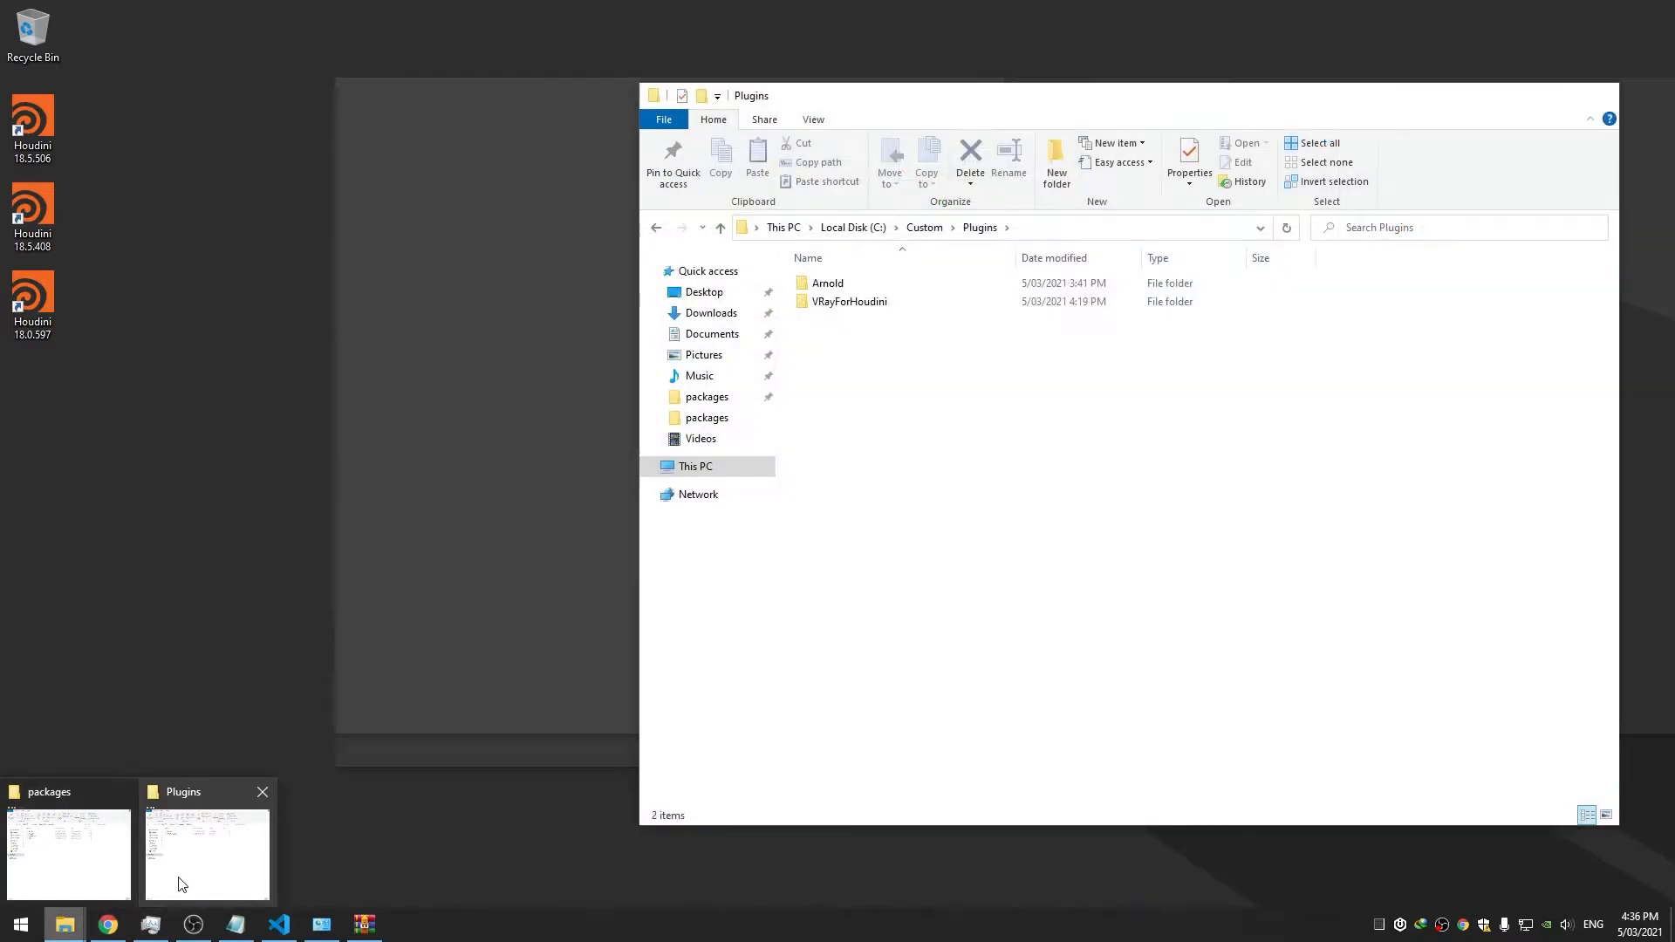
Create a new folder named Octane in C:\Custom\Plugins and open it
left_click(183, 882)
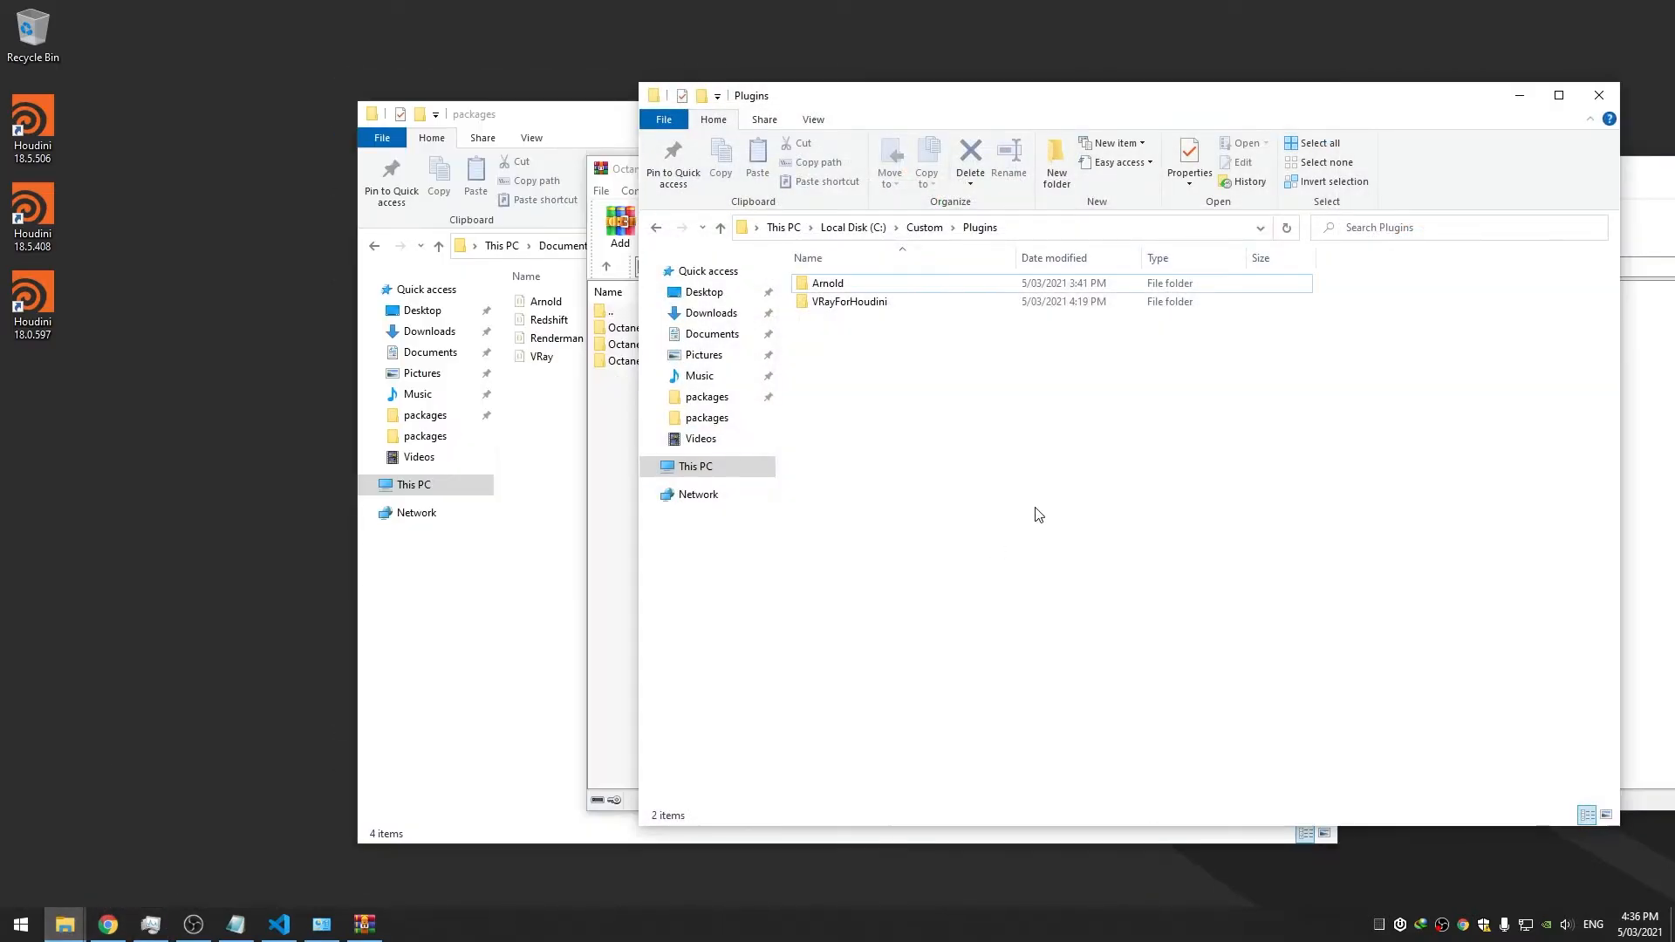
double_click(891, 288)
left_click(979, 227)
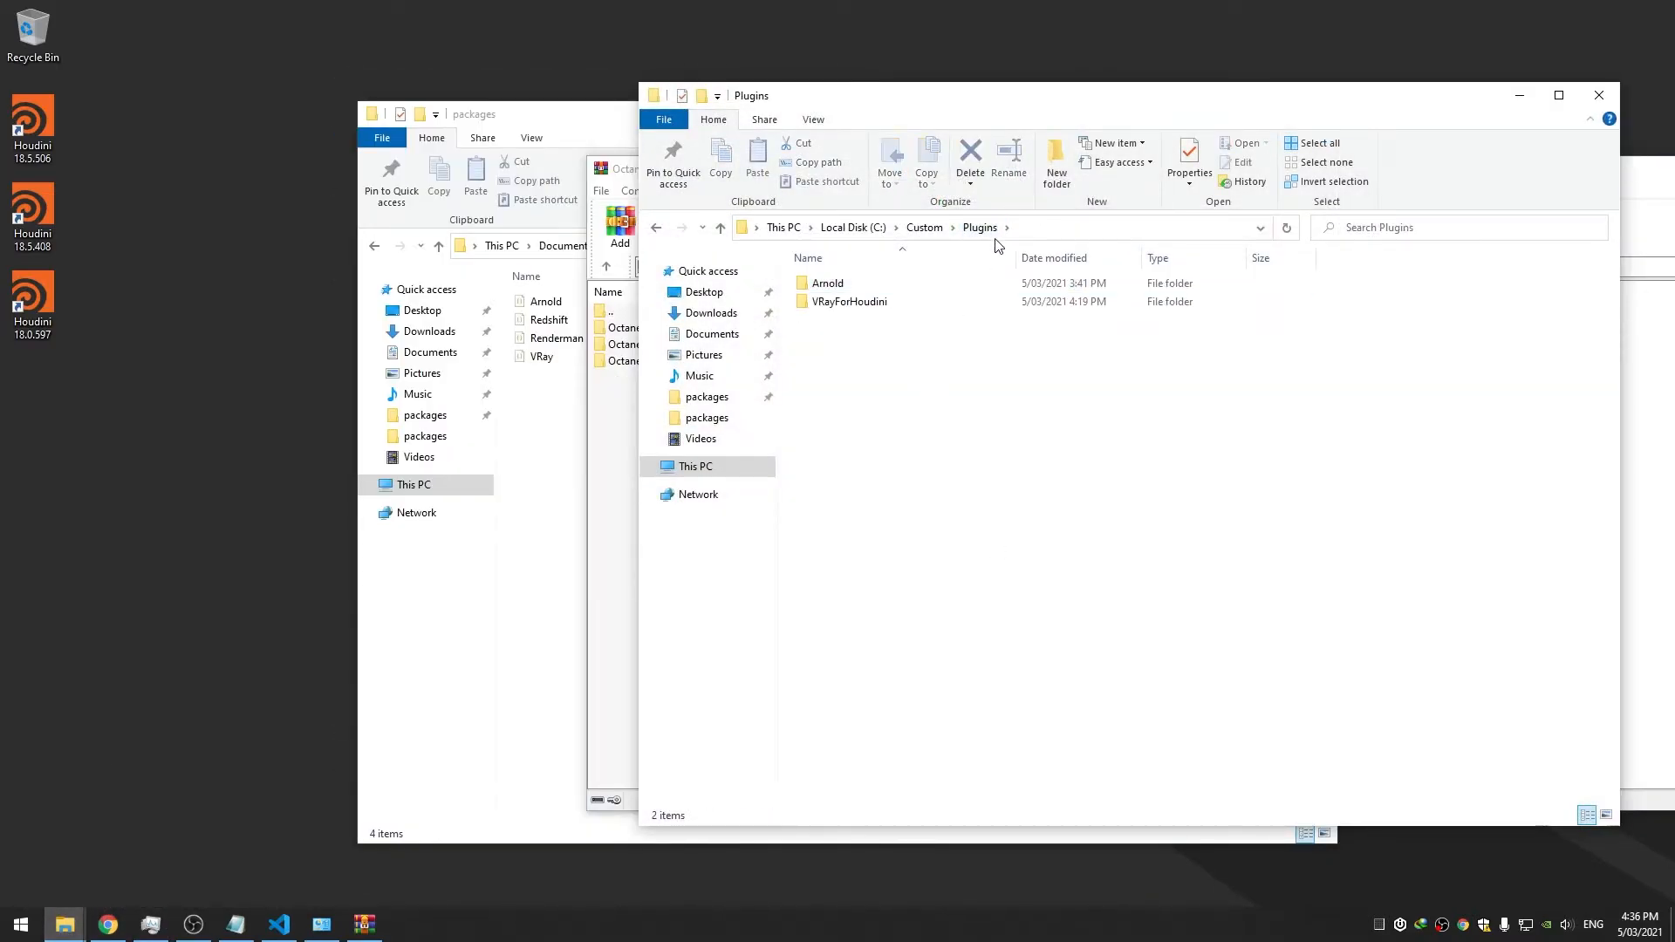
left_click(1058, 166)
type("Octane")
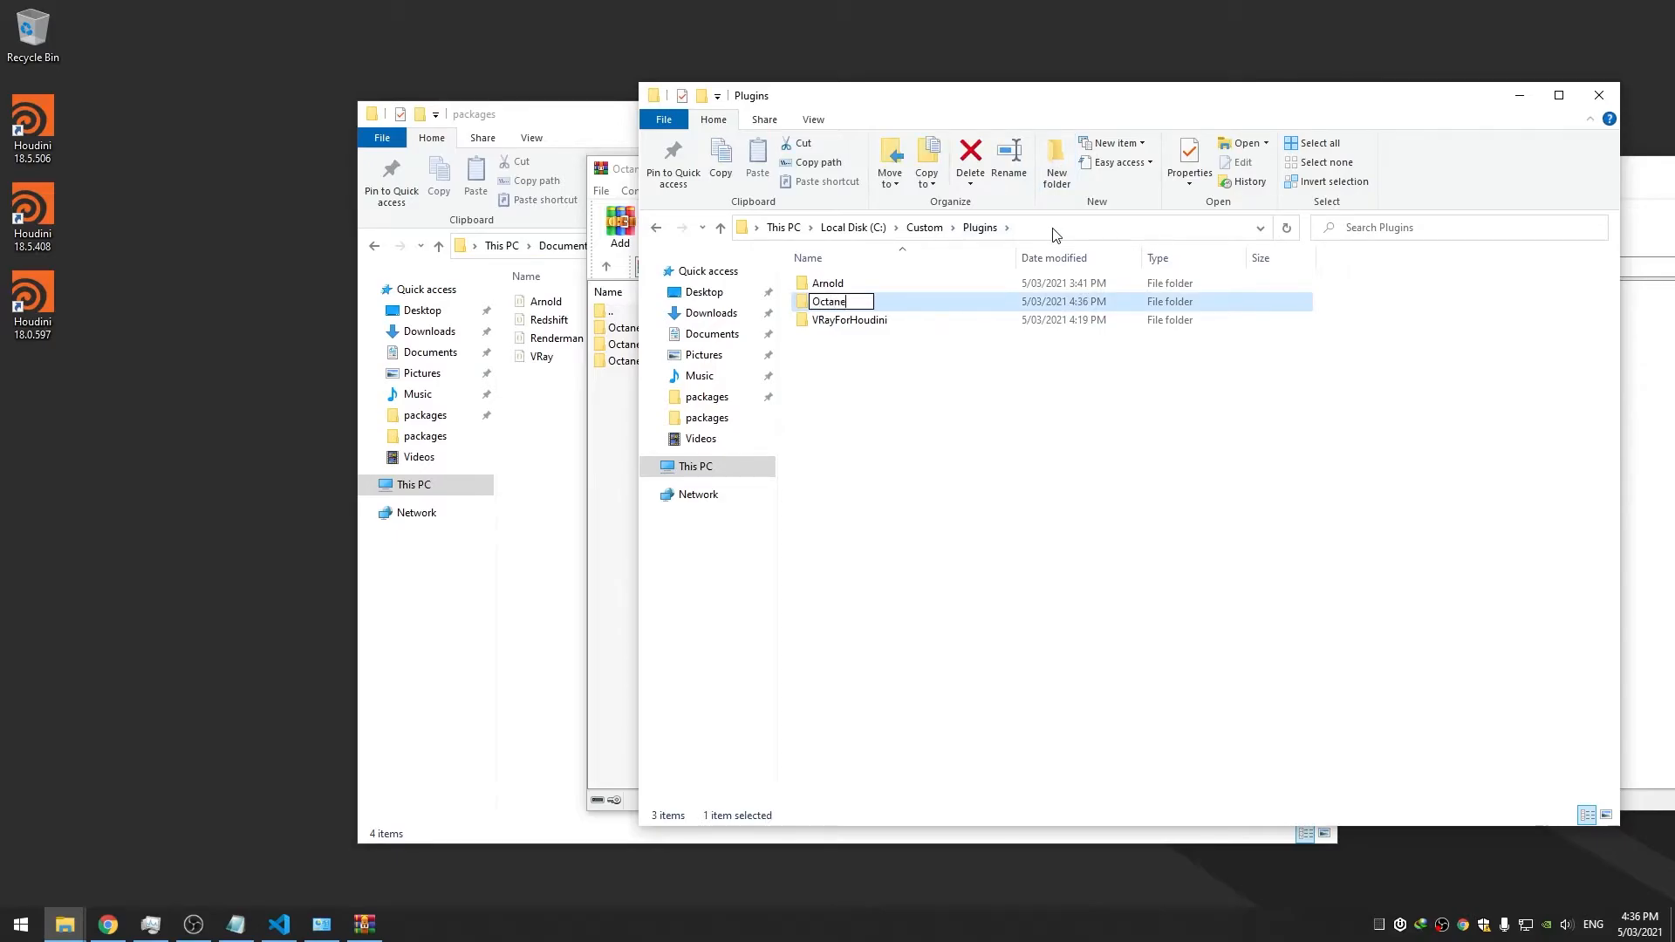
key("Return")
double_click(1013, 301)
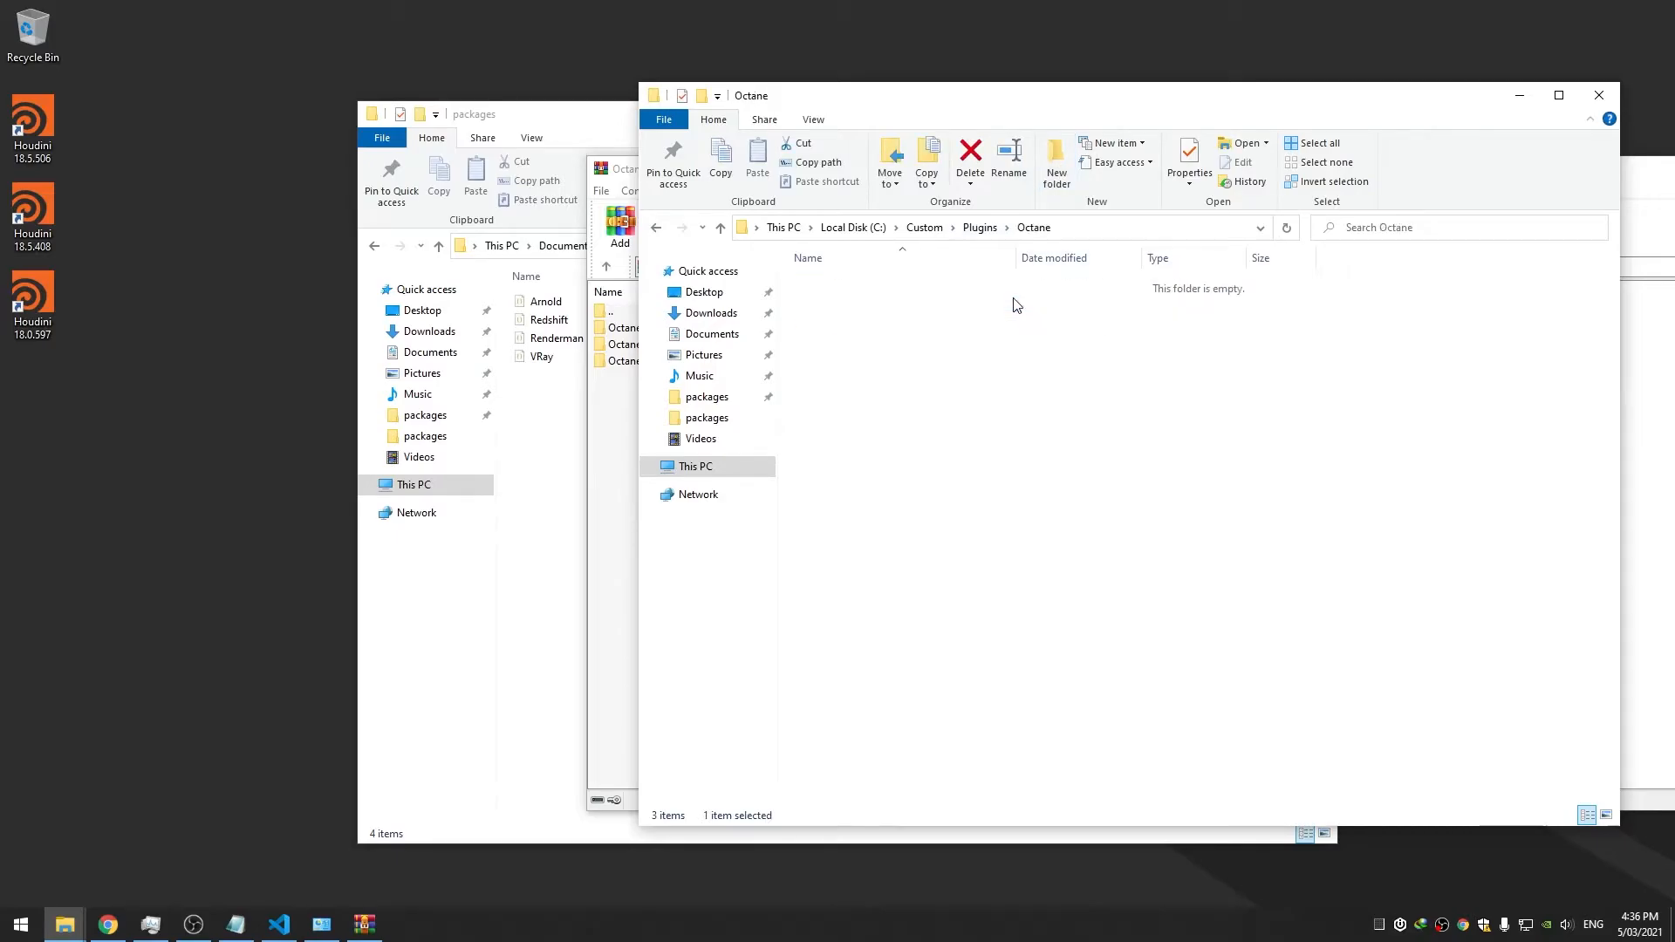
left_click_drag(1103, 105, 671, 164)
Extract the Octane 18.5.351 folder into Octane, rename it Octane_Houdini18.5, and close the archive
left_click(1339, 411)
left_click_drag(790, 361, 501, 409)
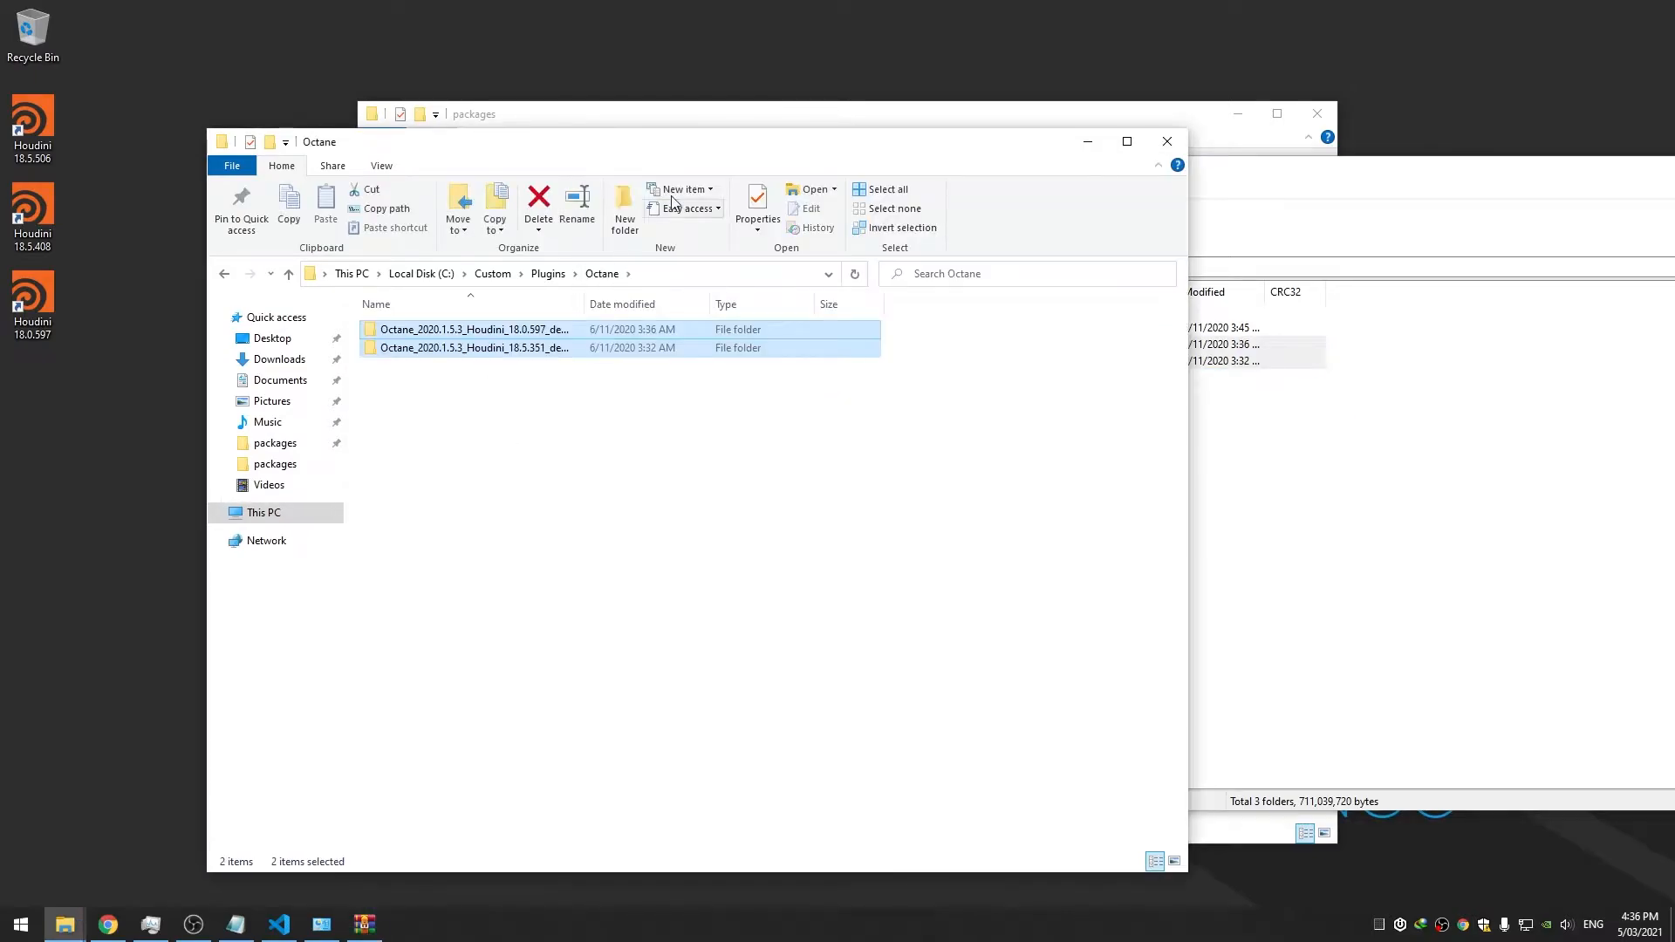
left_click_drag(672, 141, 784, 128)
left_click(673, 330)
key("F2")
type("Octane_Houdini18.5")
key("Return")
double_click(611, 336)
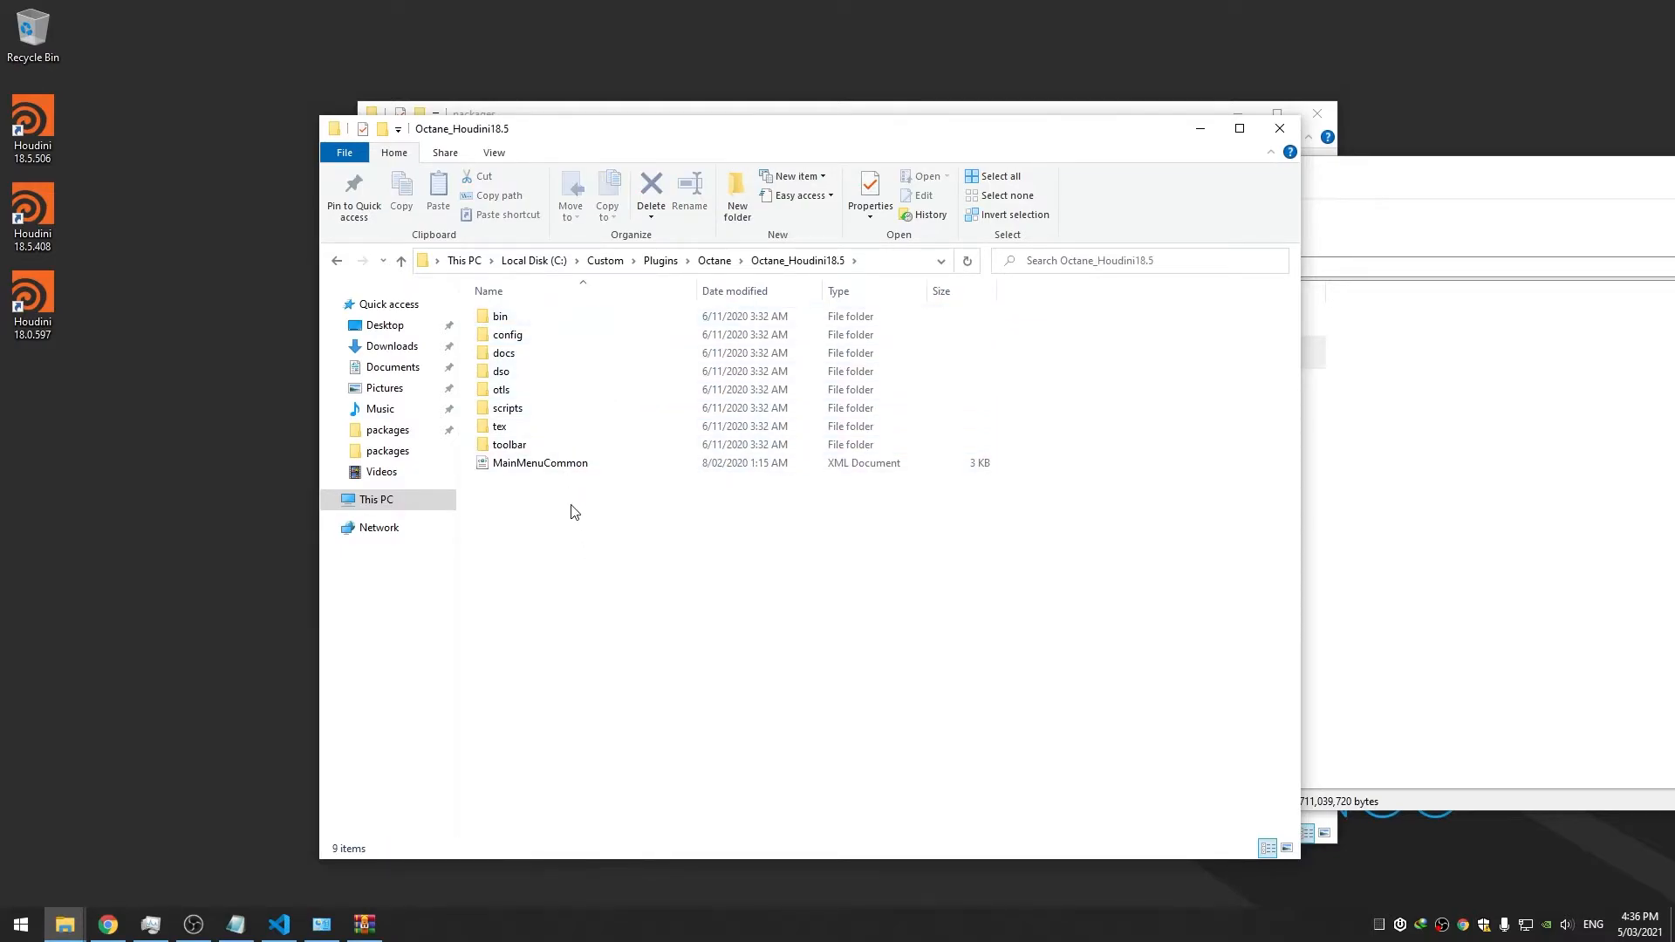
key("alt+Tab")
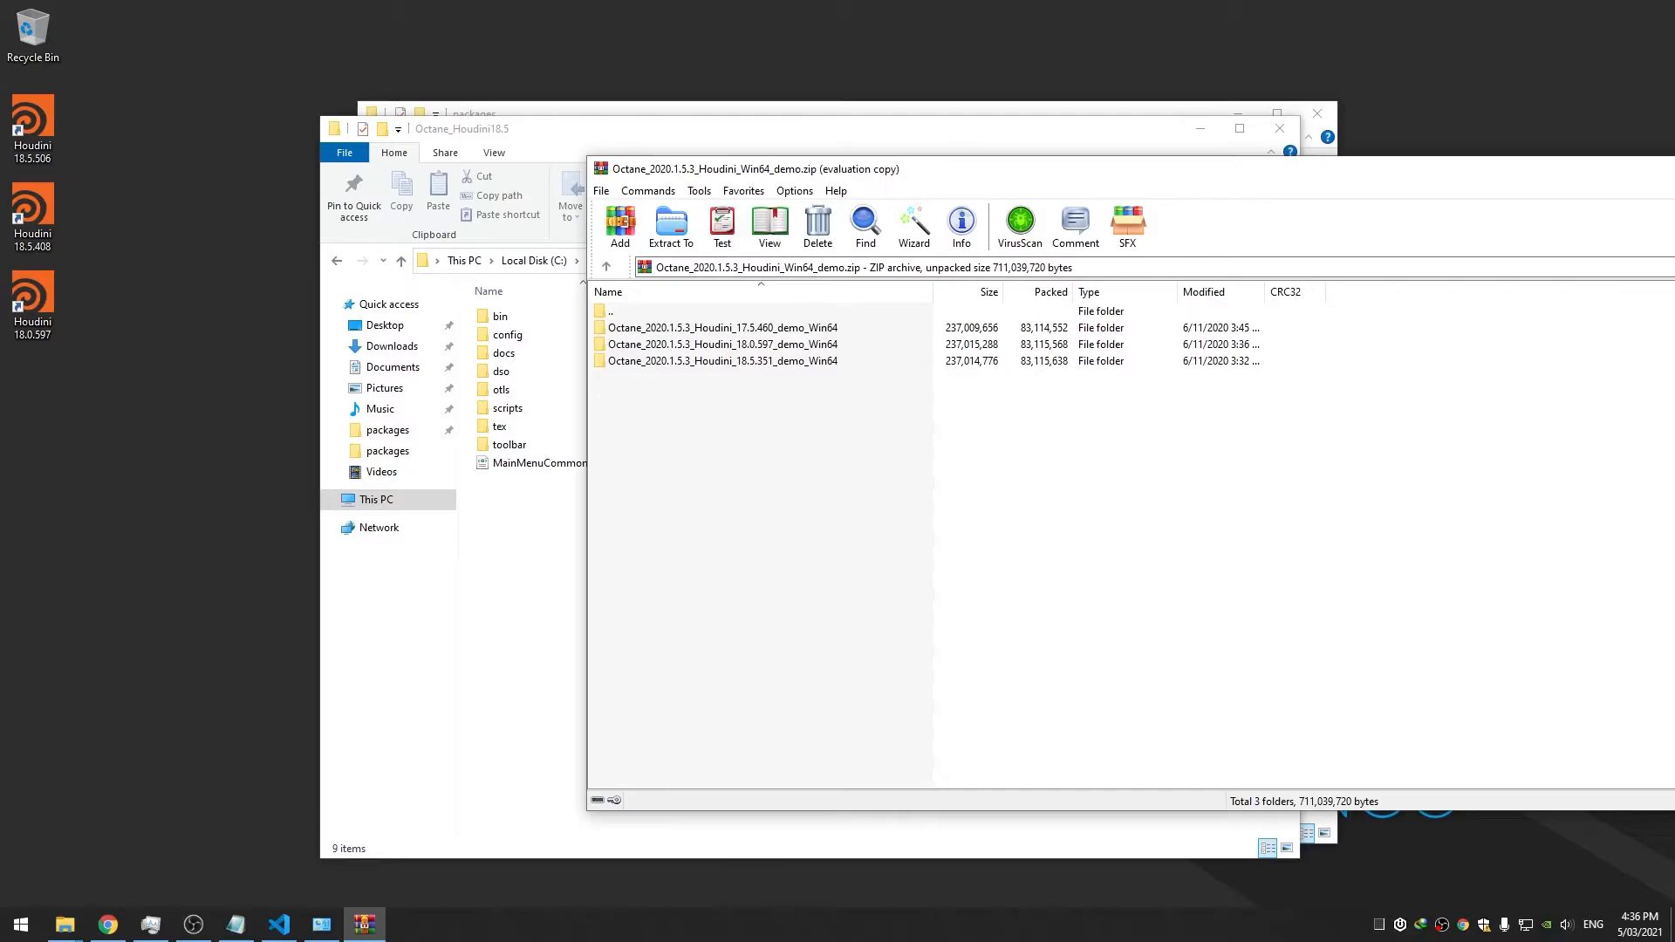
key("Escape")
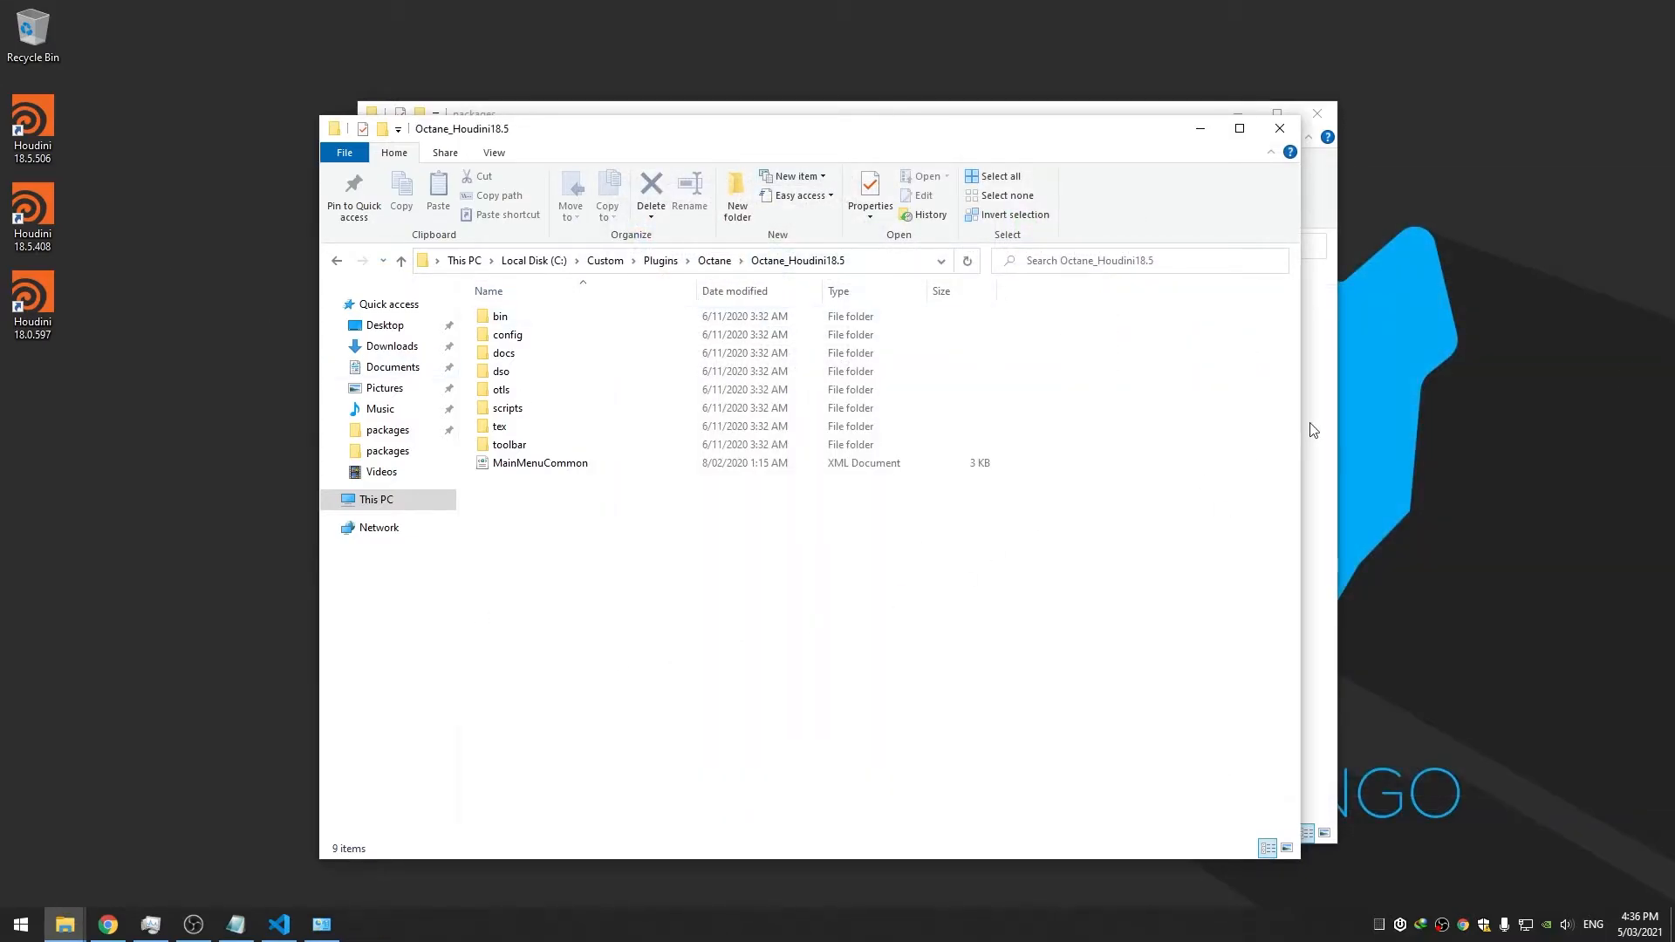
key("alt+Tab")
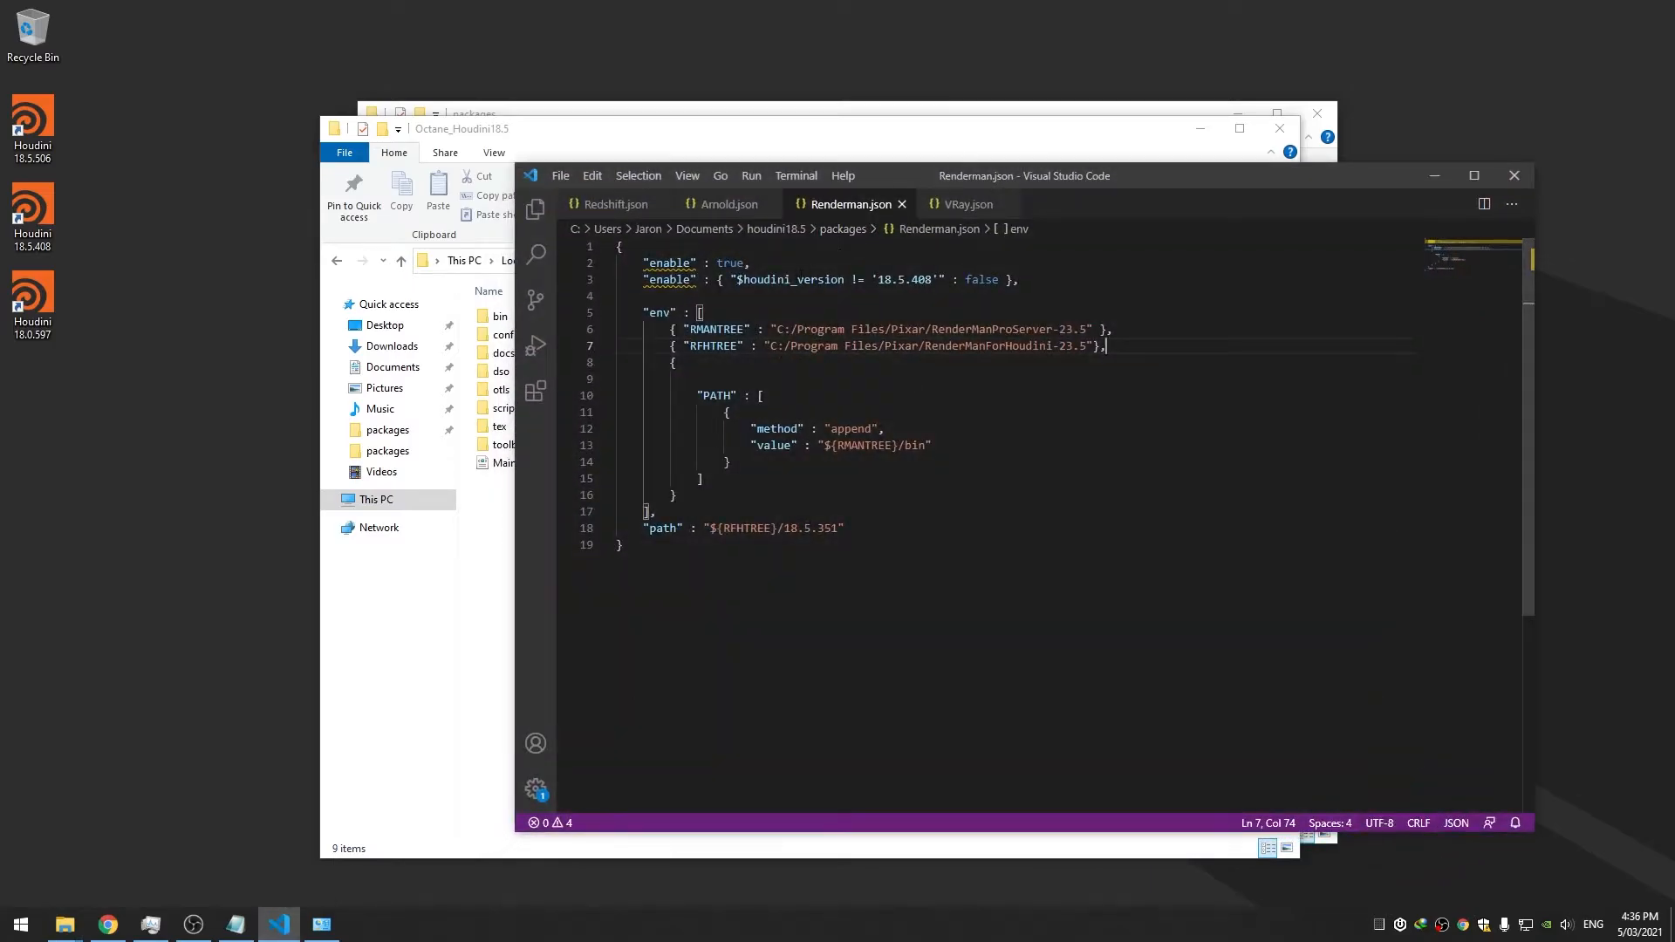
Move Renderman.json's "enable": true line below the version rule, change it to false, and save
left_click(717, 264)
key("alt+Down")
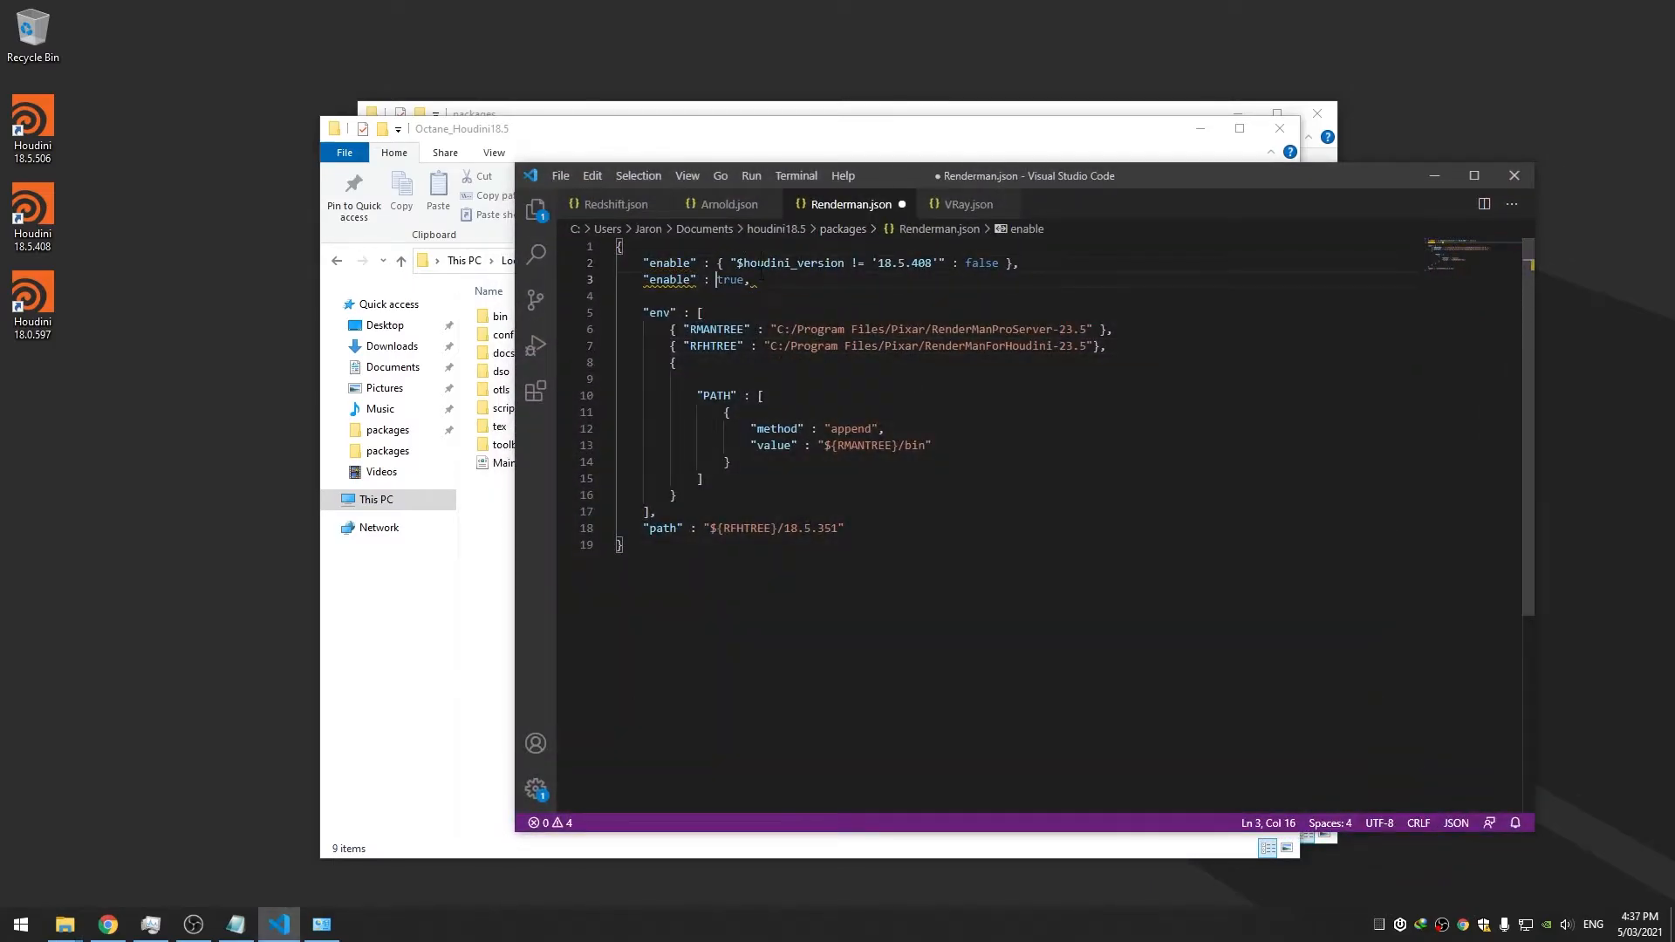
key("ctrl+shift+Right")
type("fa")
key("ctrl+s")
key("Down")
key("Down")
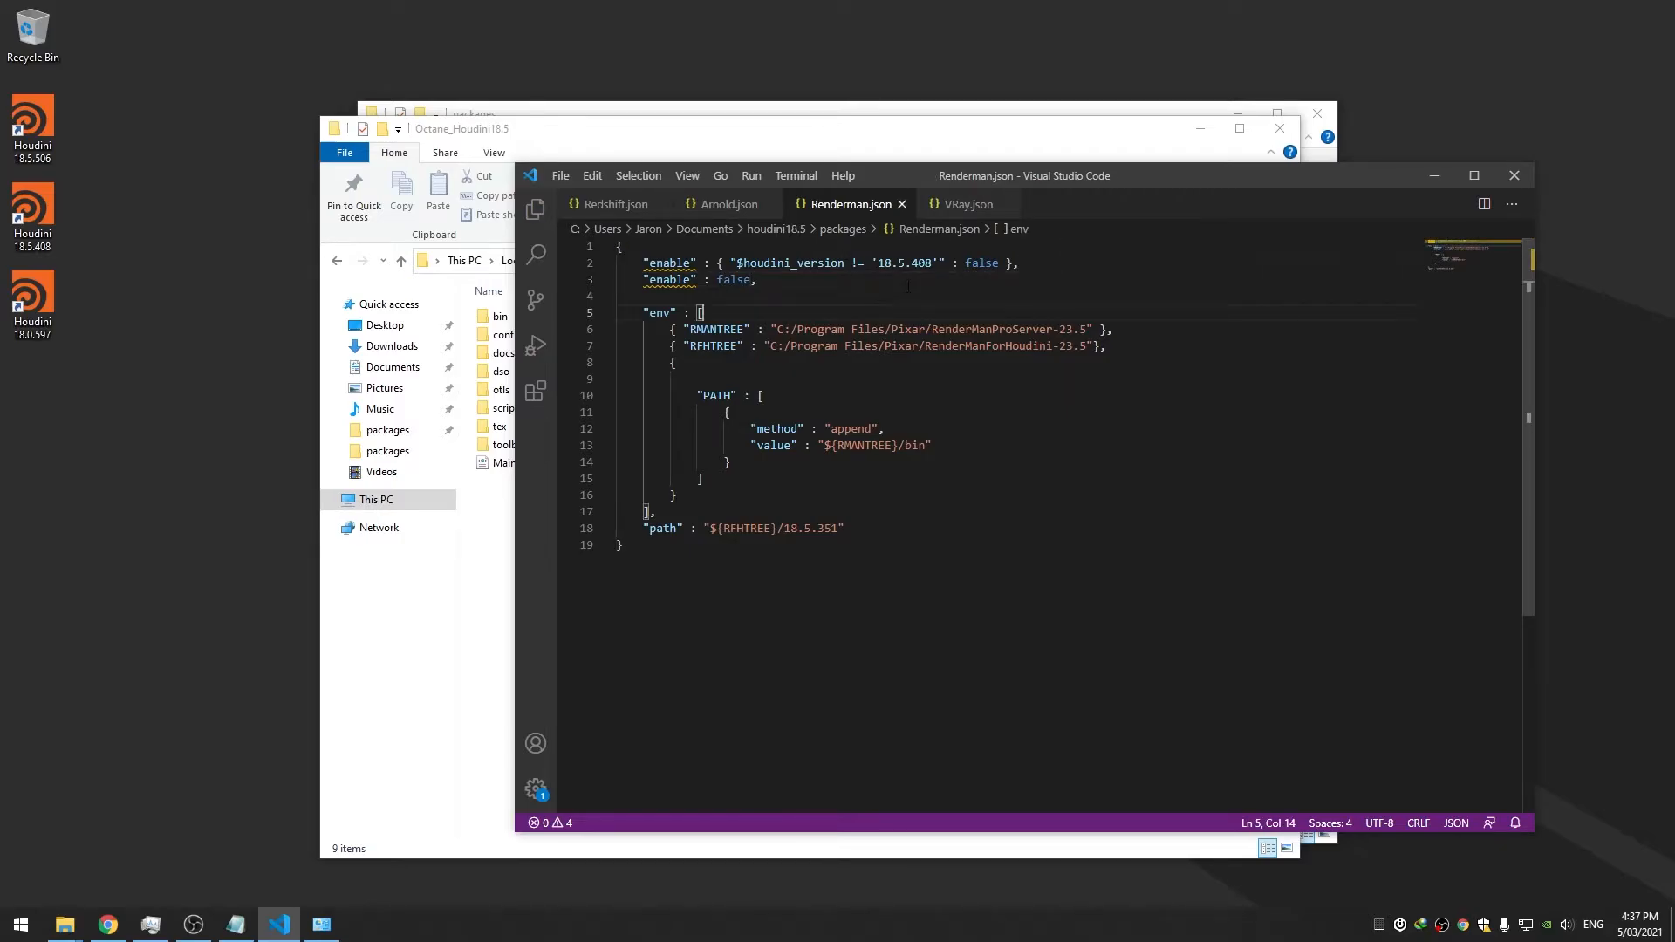
Check VRay.json for reference, then minimize VS Code and select Arnold.json in the packages folder
left_click(951, 220)
left_click(853, 209)
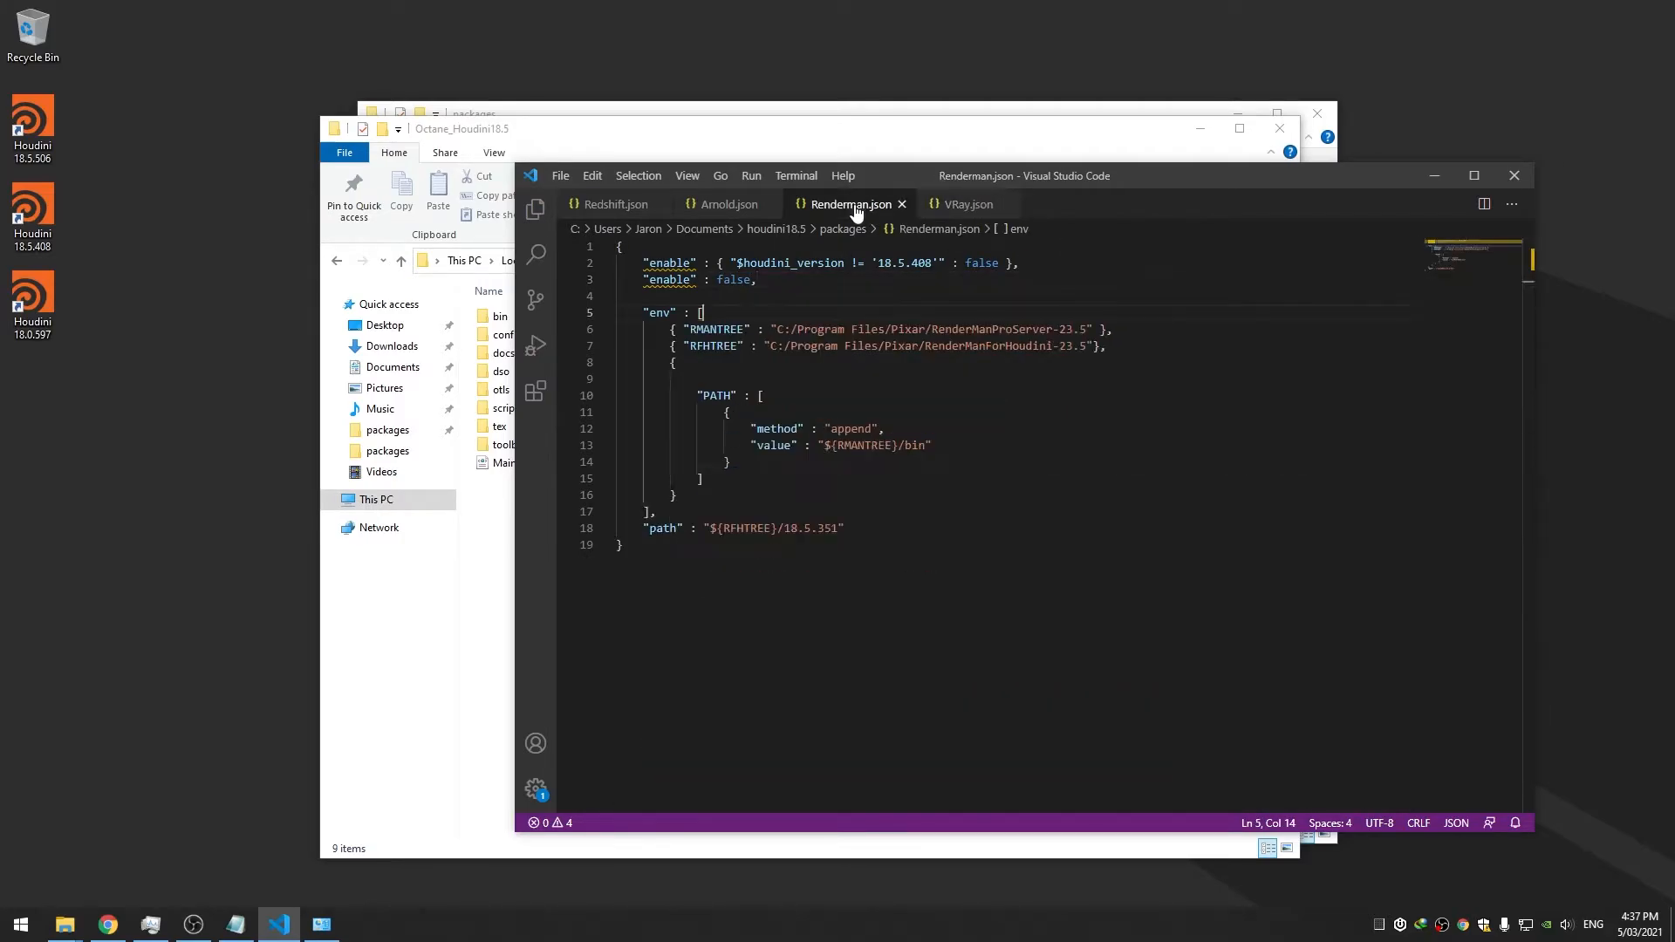
left_click(1435, 176)
left_click_drag(1140, 129, 1074, 152)
left_click(1067, 118)
left_click(824, 350)
left_click(573, 302)
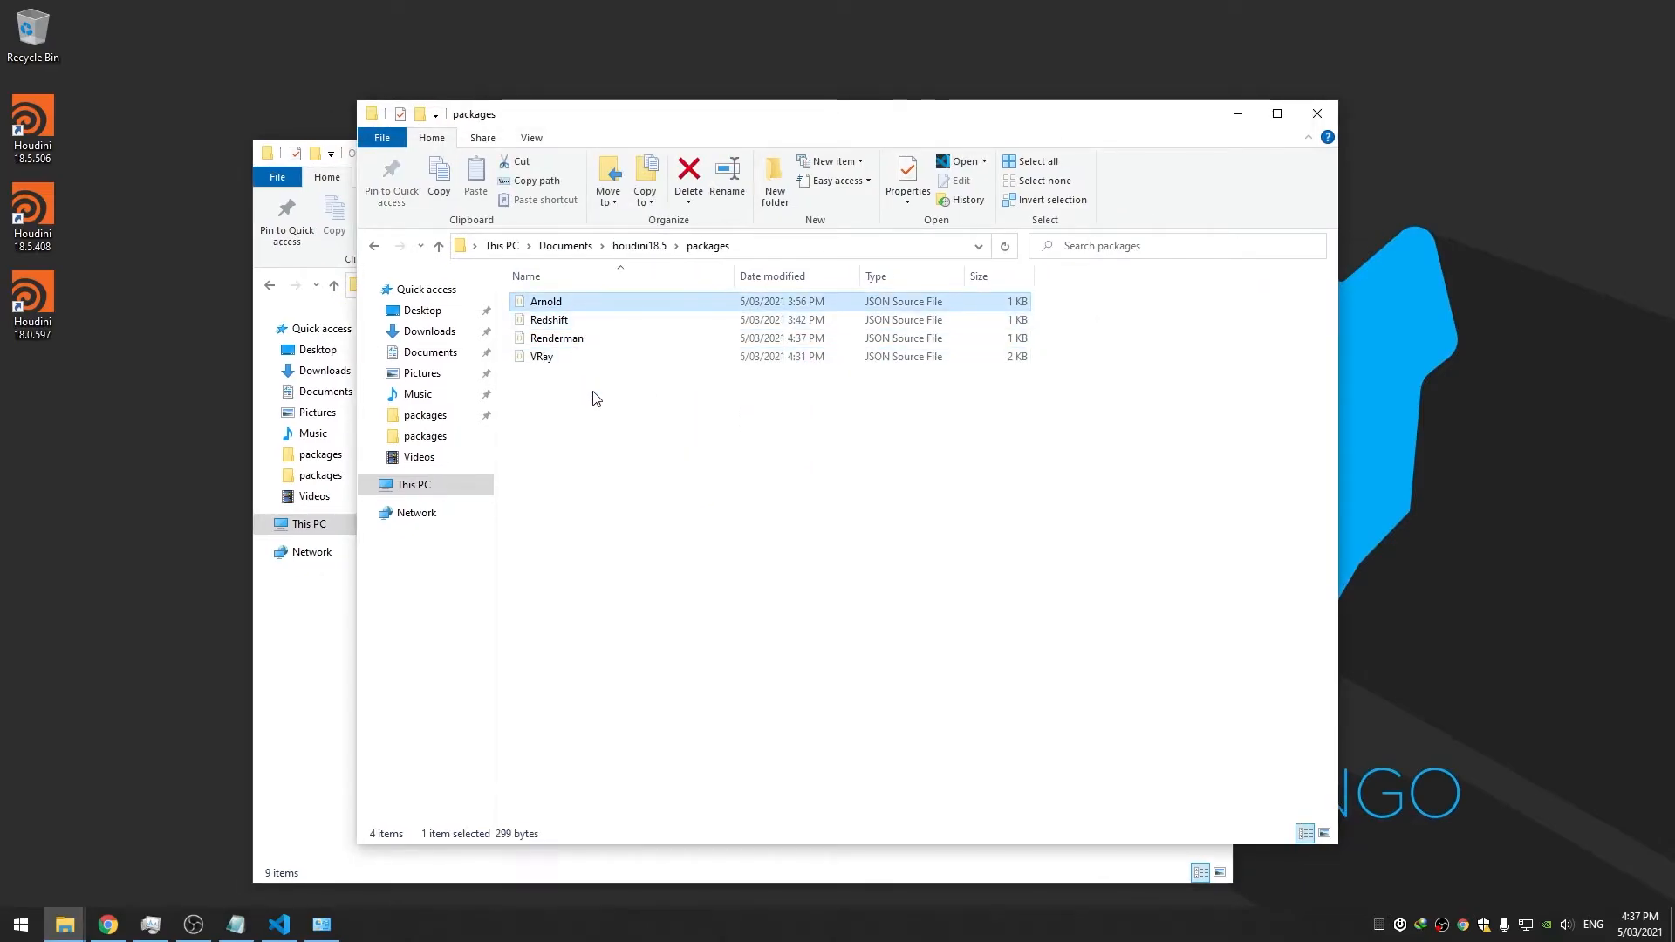
Duplicate Arnold.json in the packages folder and rename the copy to Octane
left_click(597, 400)
left_click(574, 304)
key("ctrl+c")
key("ctrl+v")
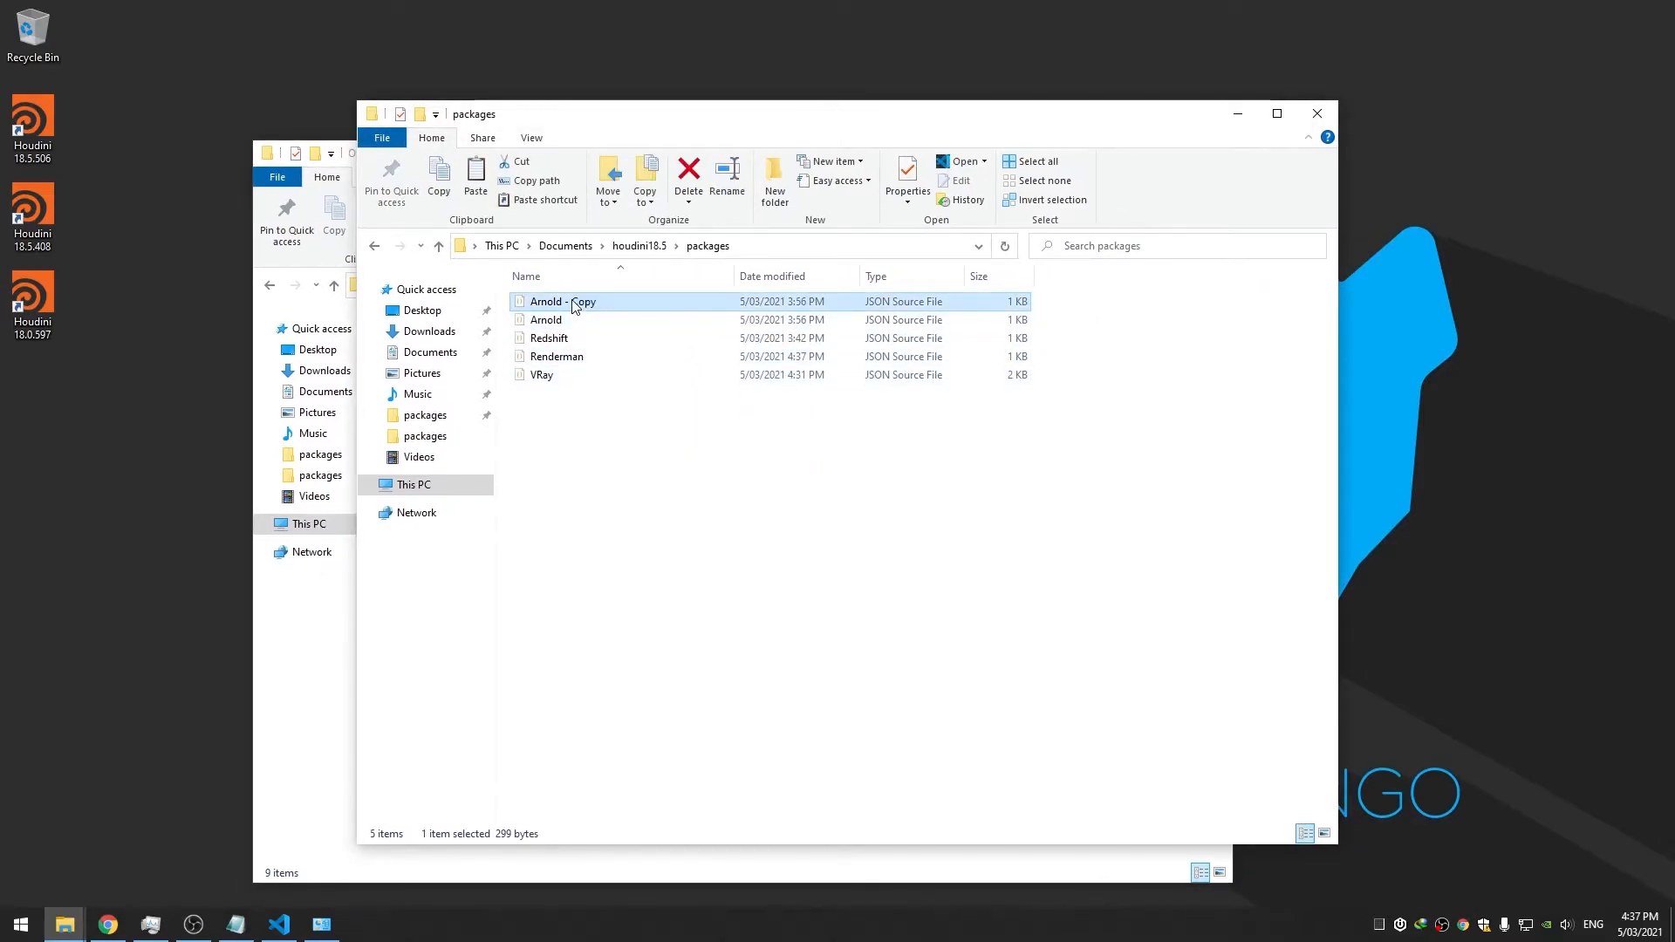
left_click(573, 300)
type("Octane")
key("Return")
Open Octane.json in Visual Studio Code and show the C:\Custom\Plugins\Octane folder in Explorer
right_click(559, 320)
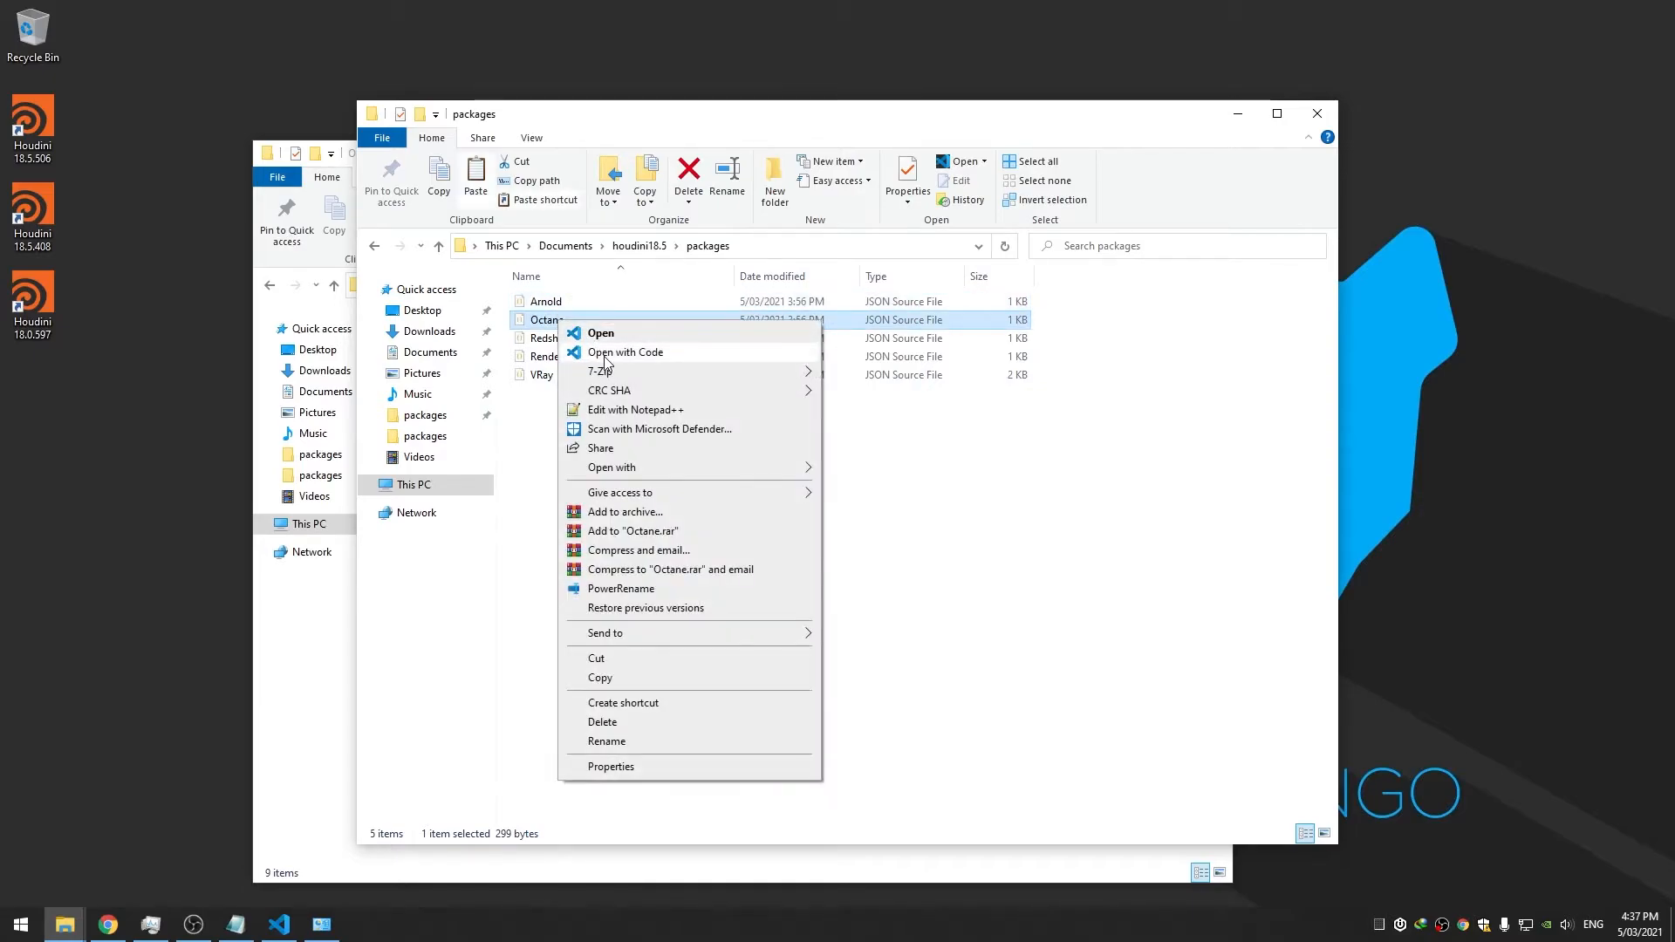
left_click(606, 354)
left_click_drag(1127, 170, 1054, 171)
left_click(306, 637)
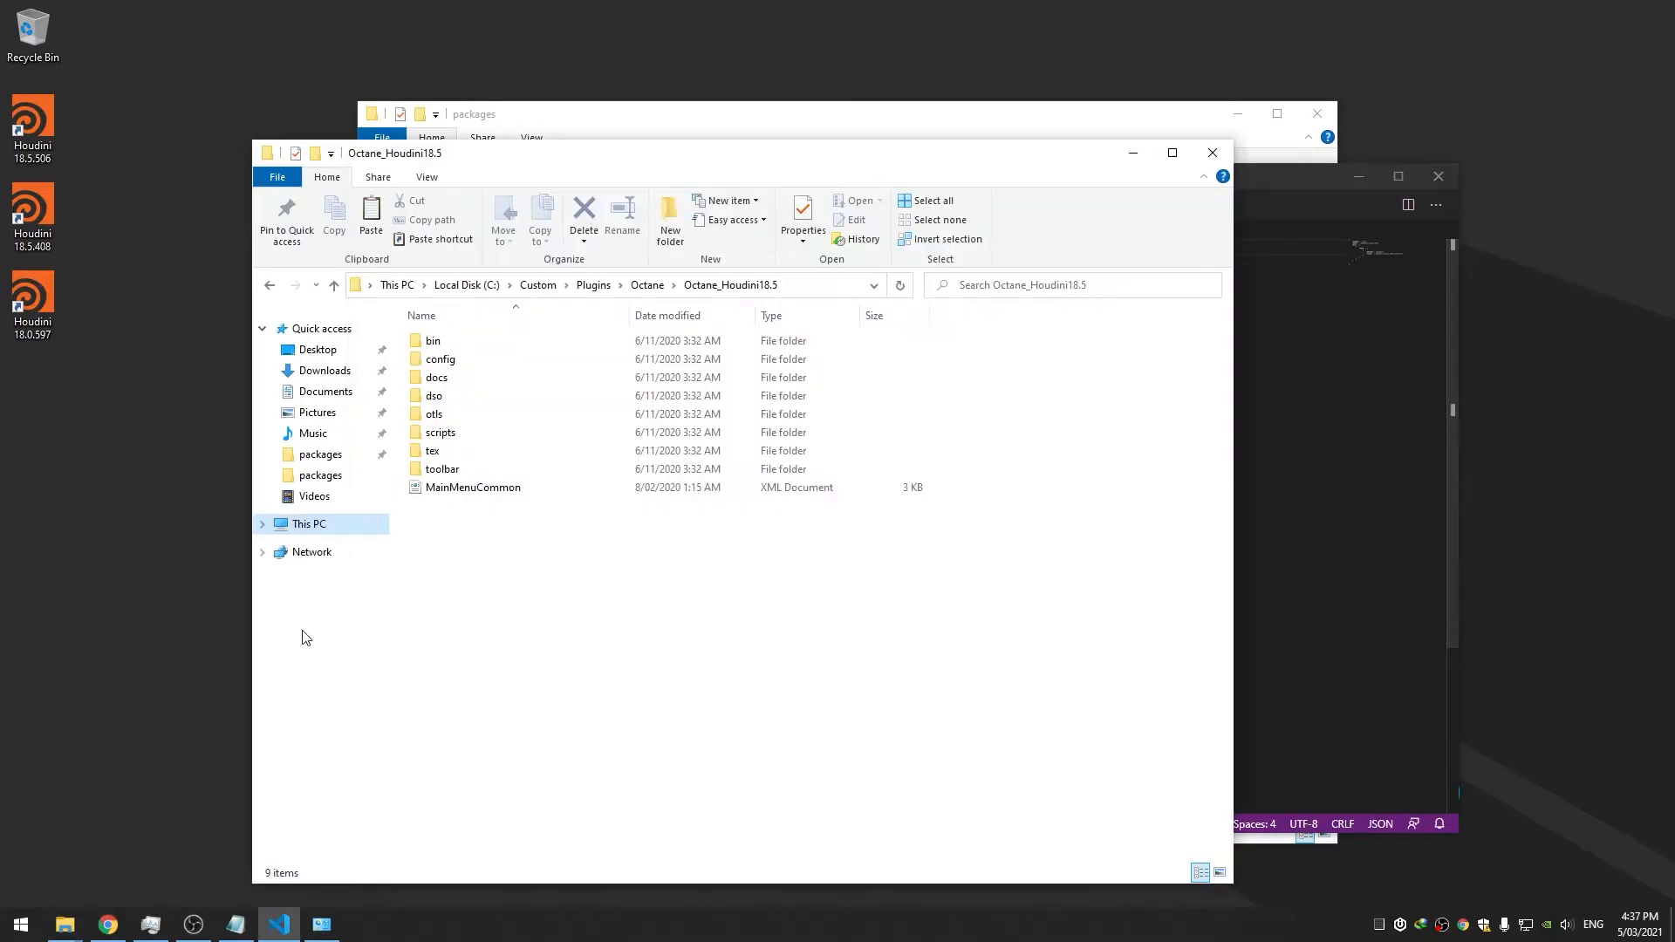
left_click(648, 286)
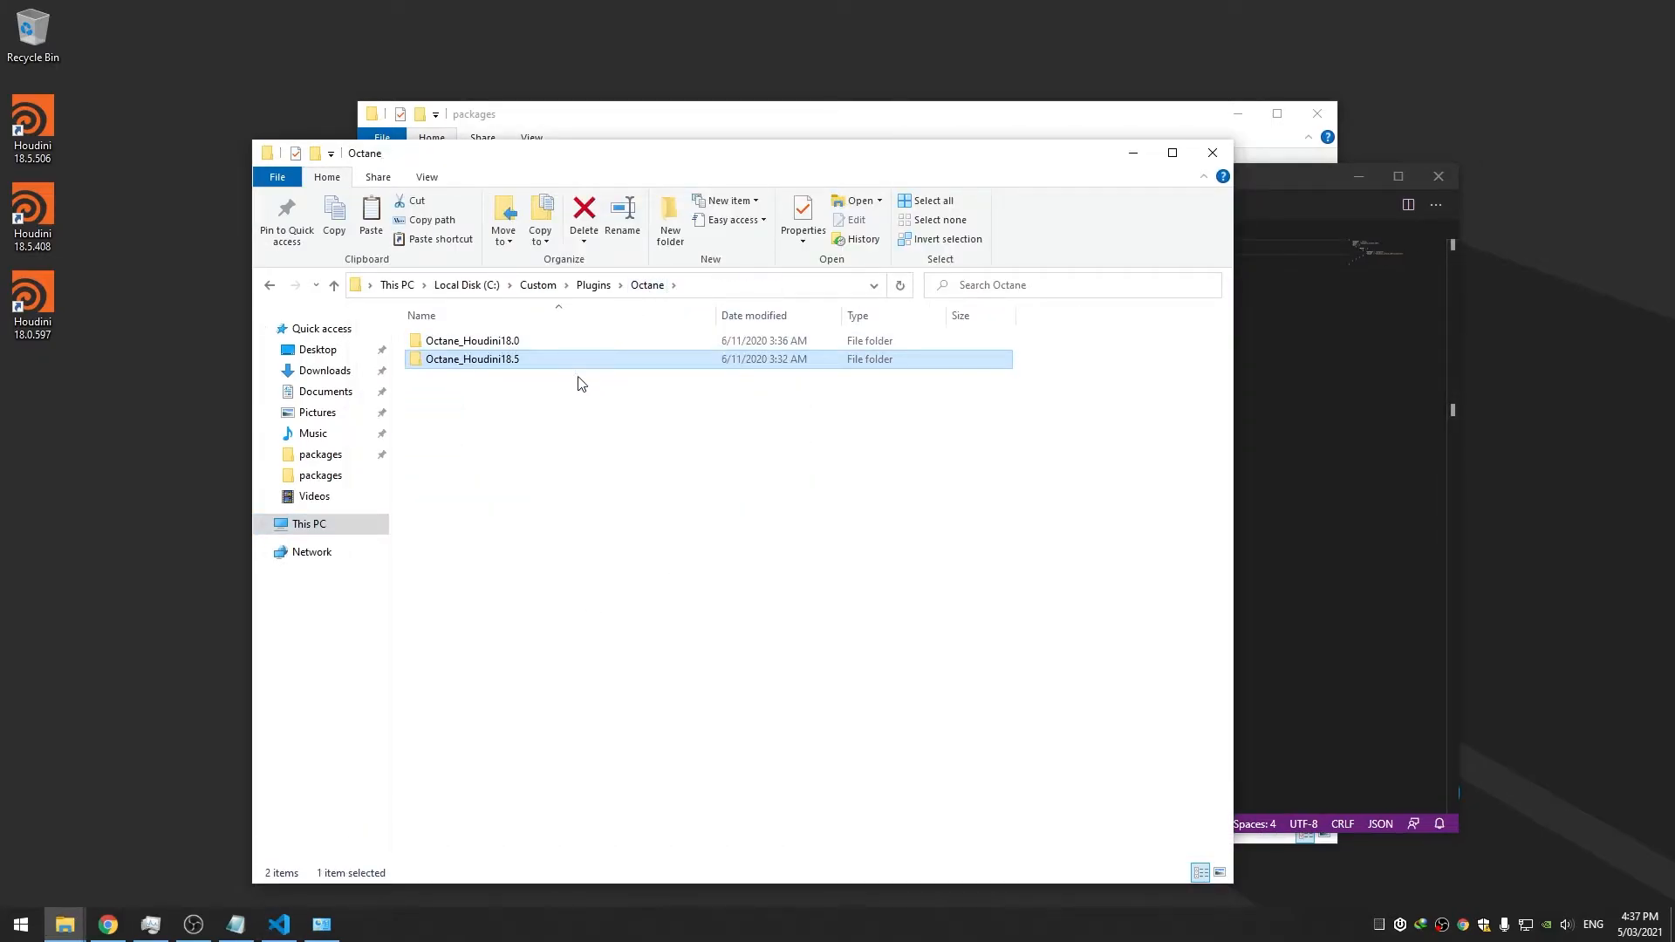
key("super")
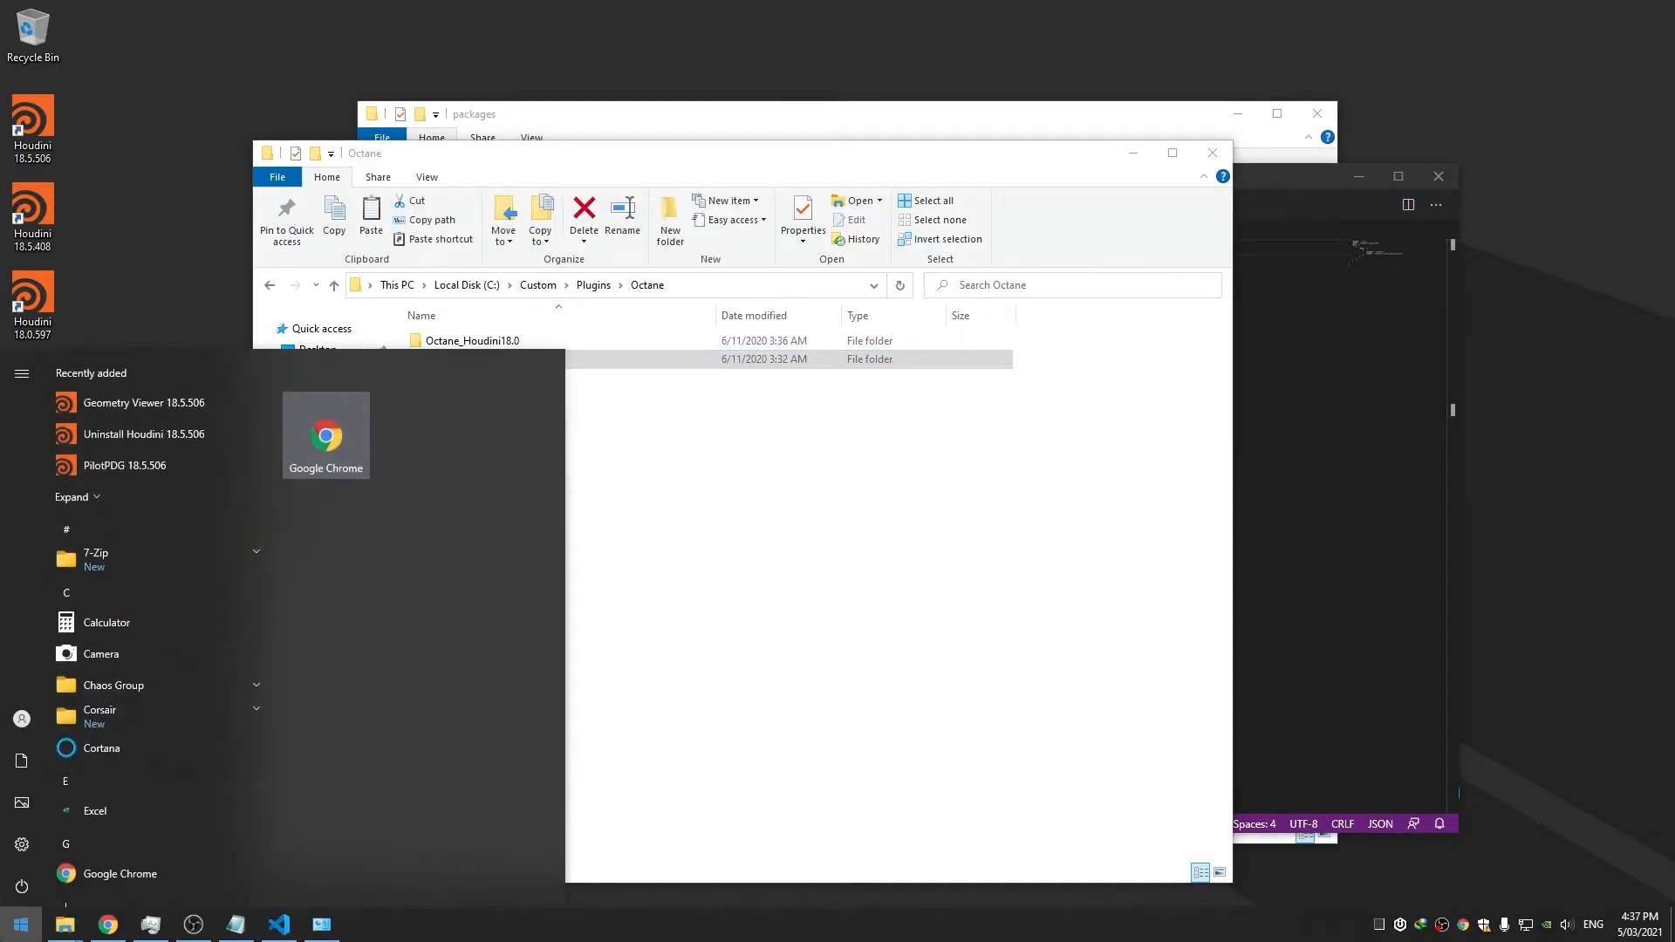
Open the Environment Variables dialog from System Properties
type("en")
key("Return")
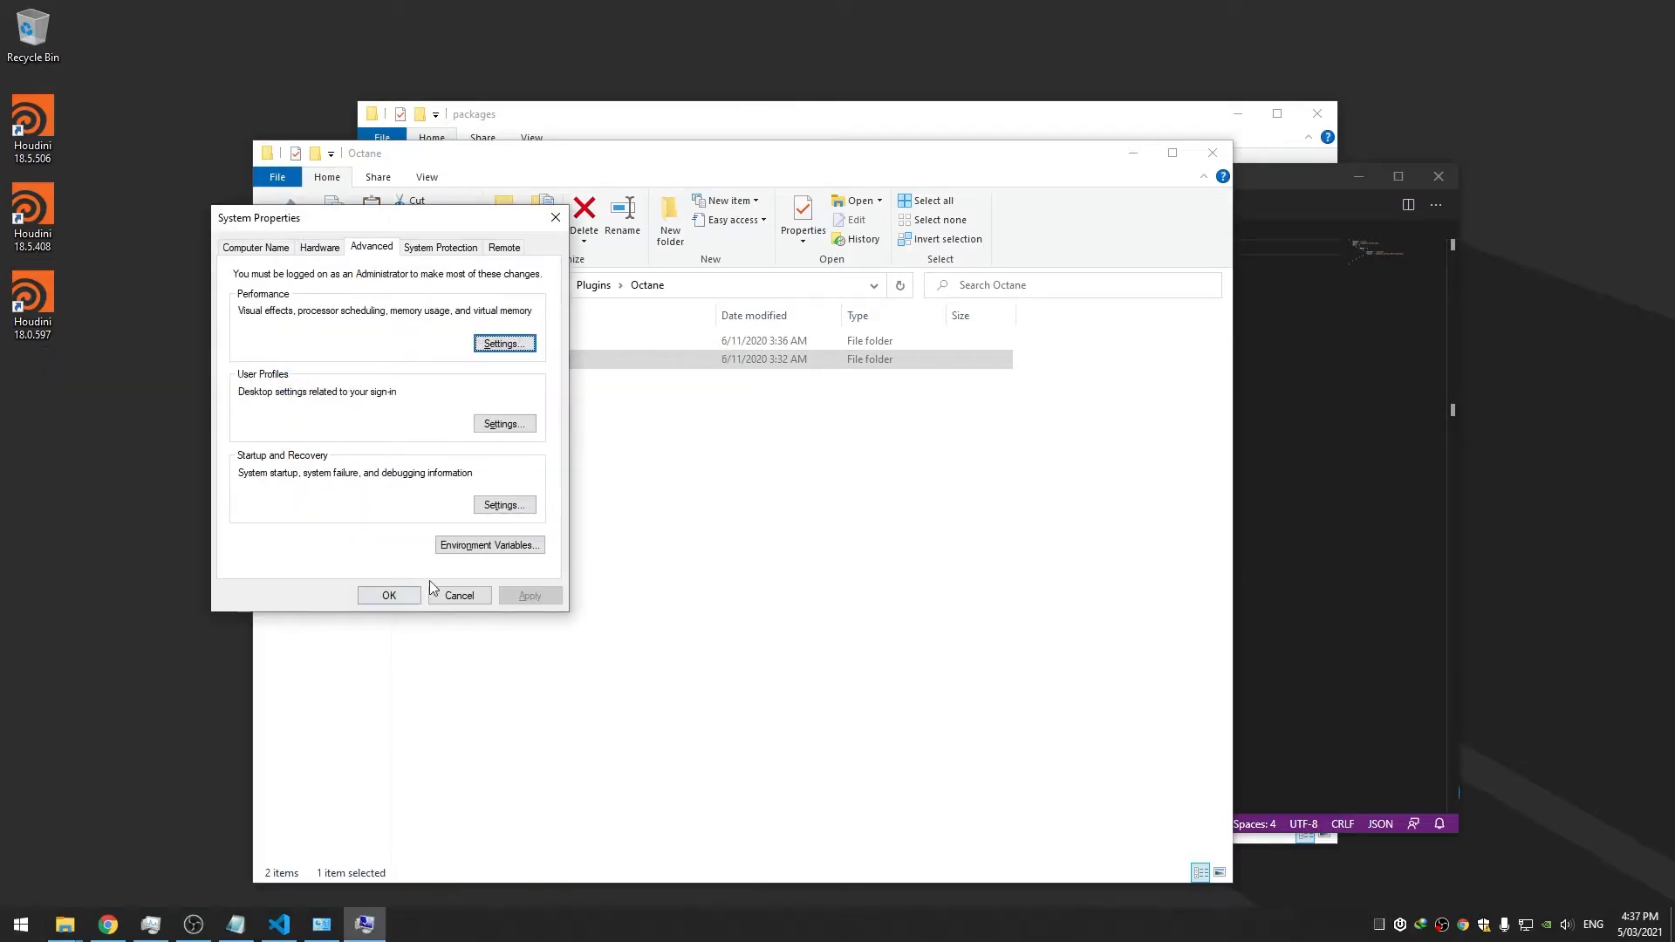
left_click(445, 550)
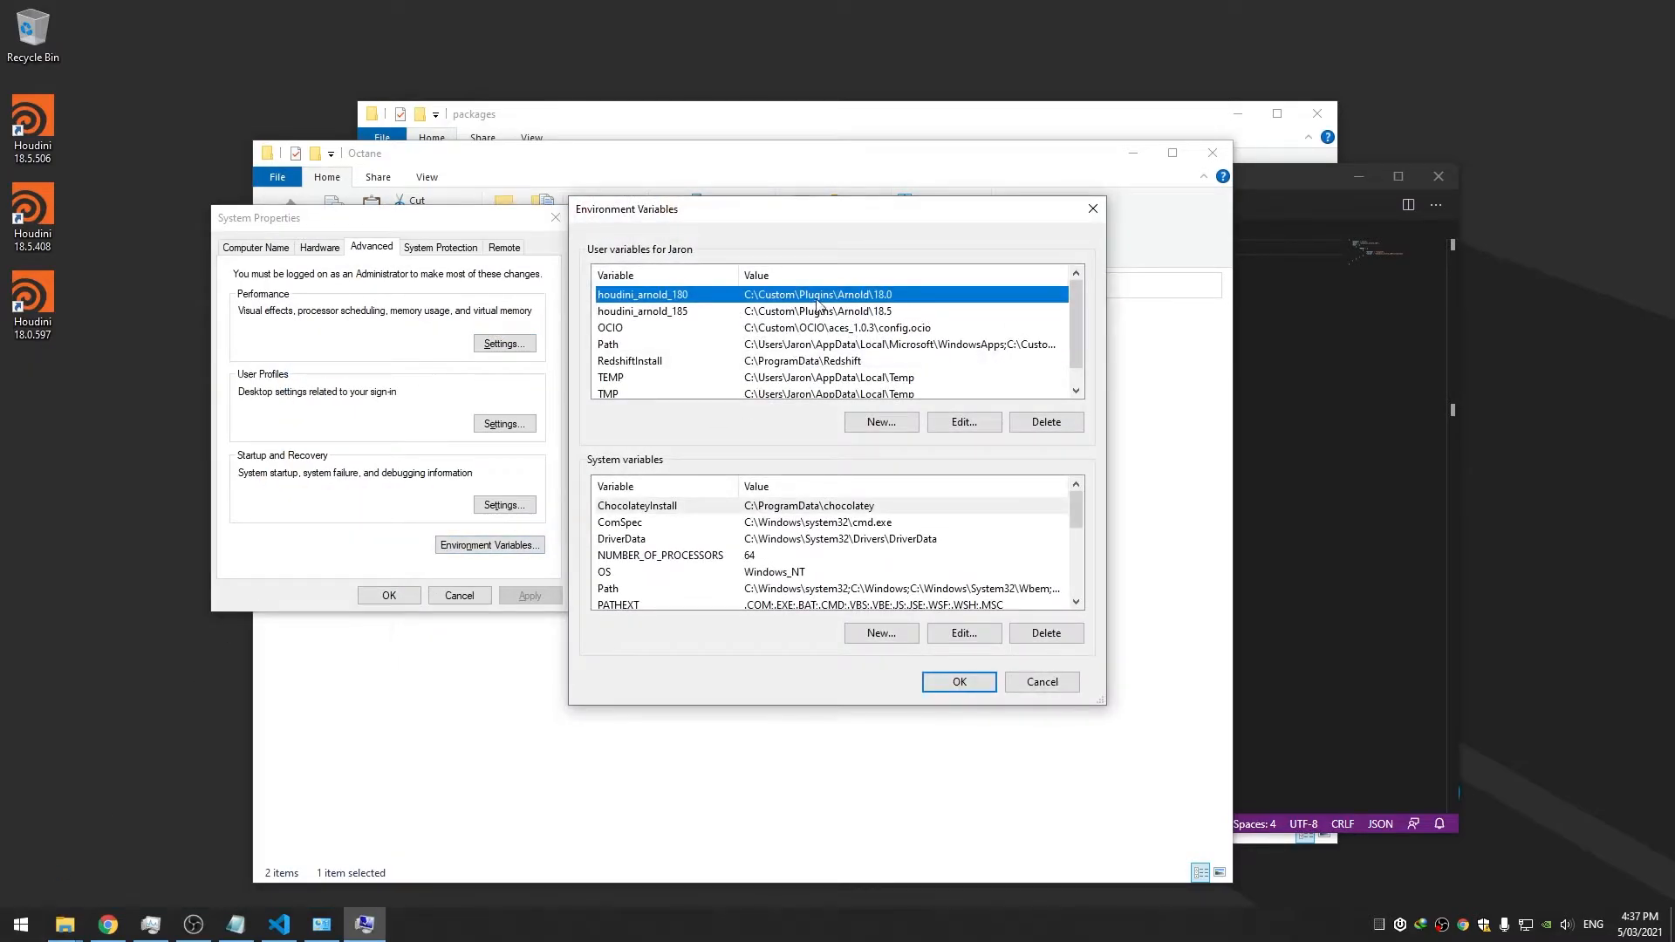
left_click_drag(876, 229, 894, 227)
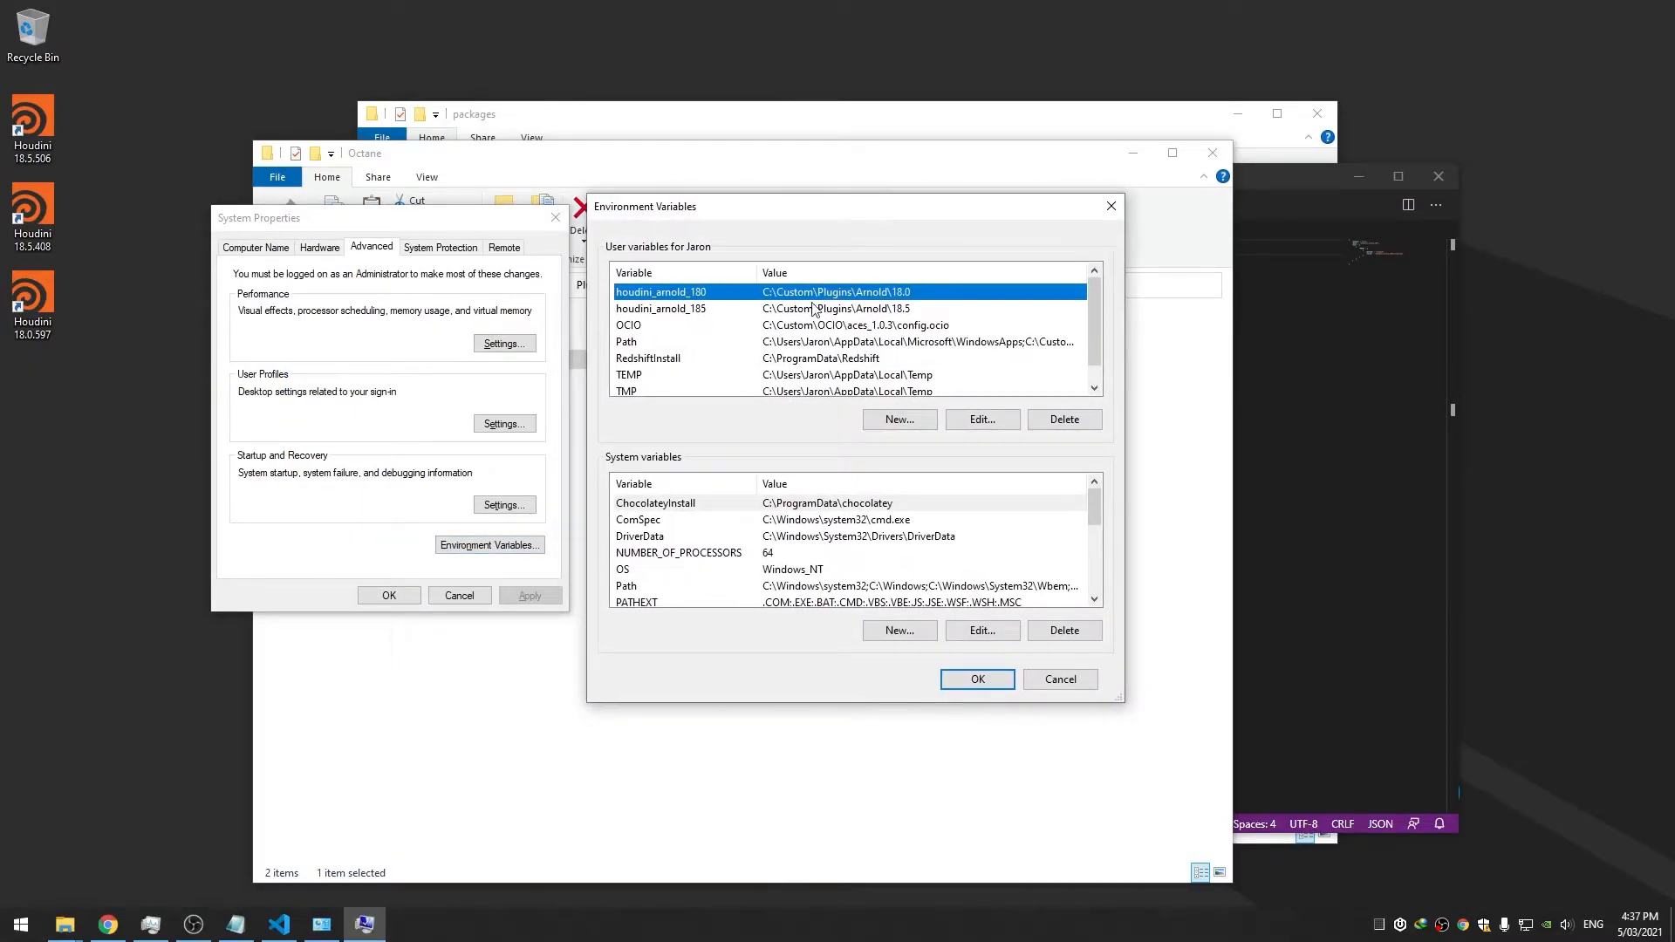
Add user variable houdini_octane_180 pointing to C:\Custom\Plugins\Octane\Octane_Houdini18.0
left_click(898, 420)
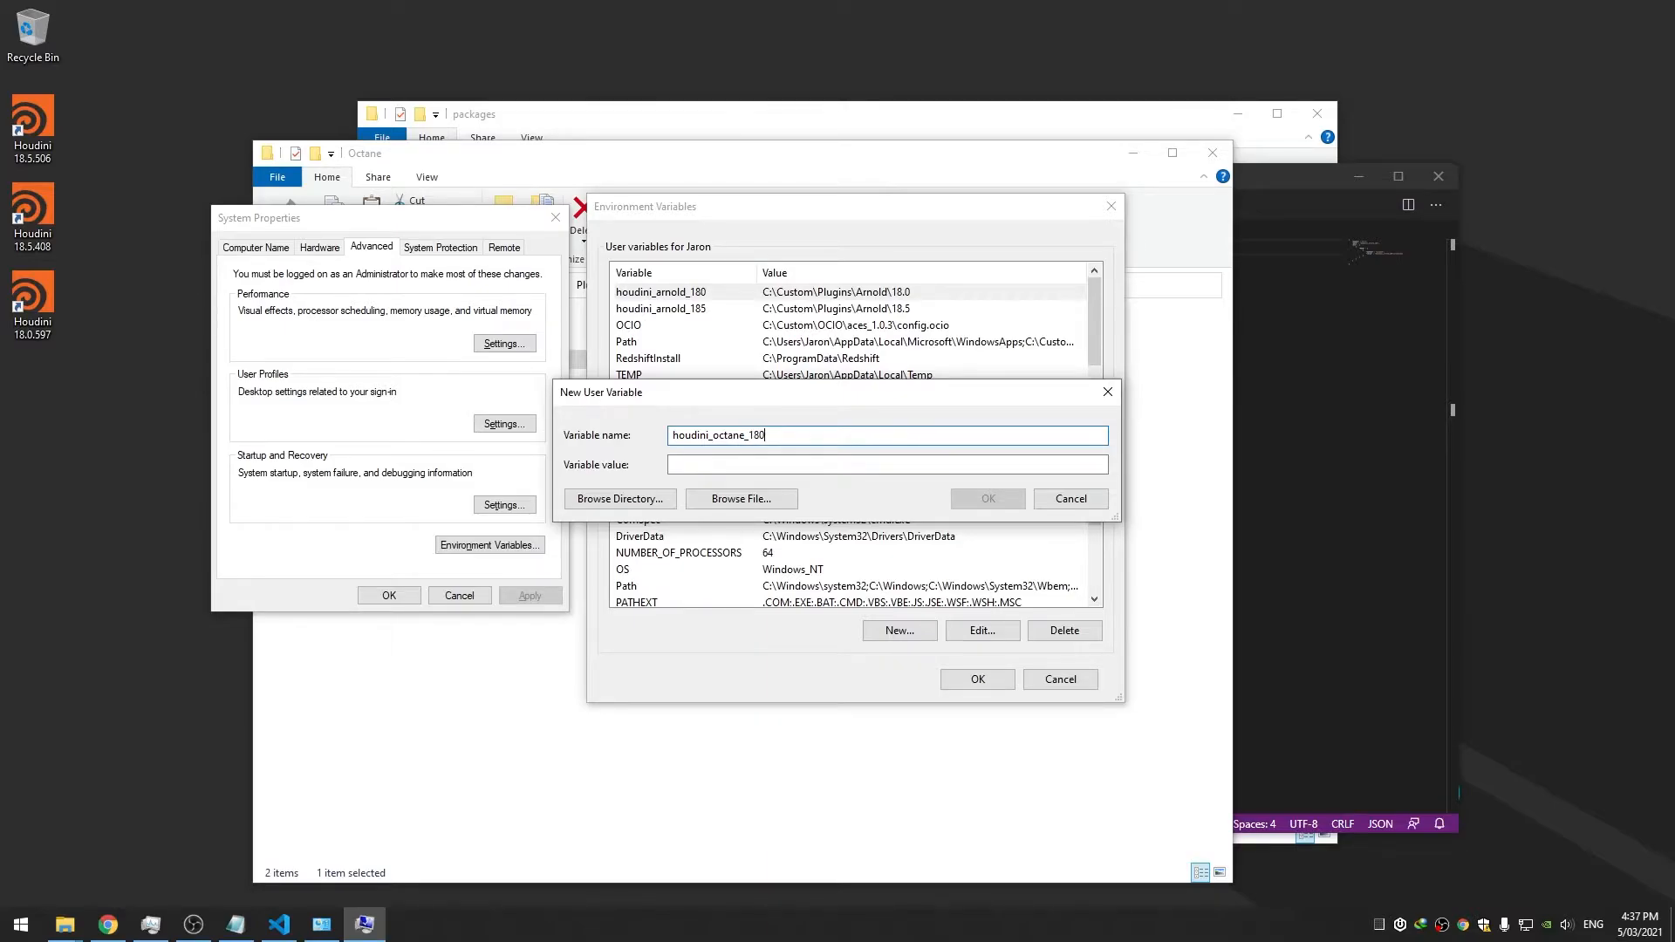
left_click(755, 464)
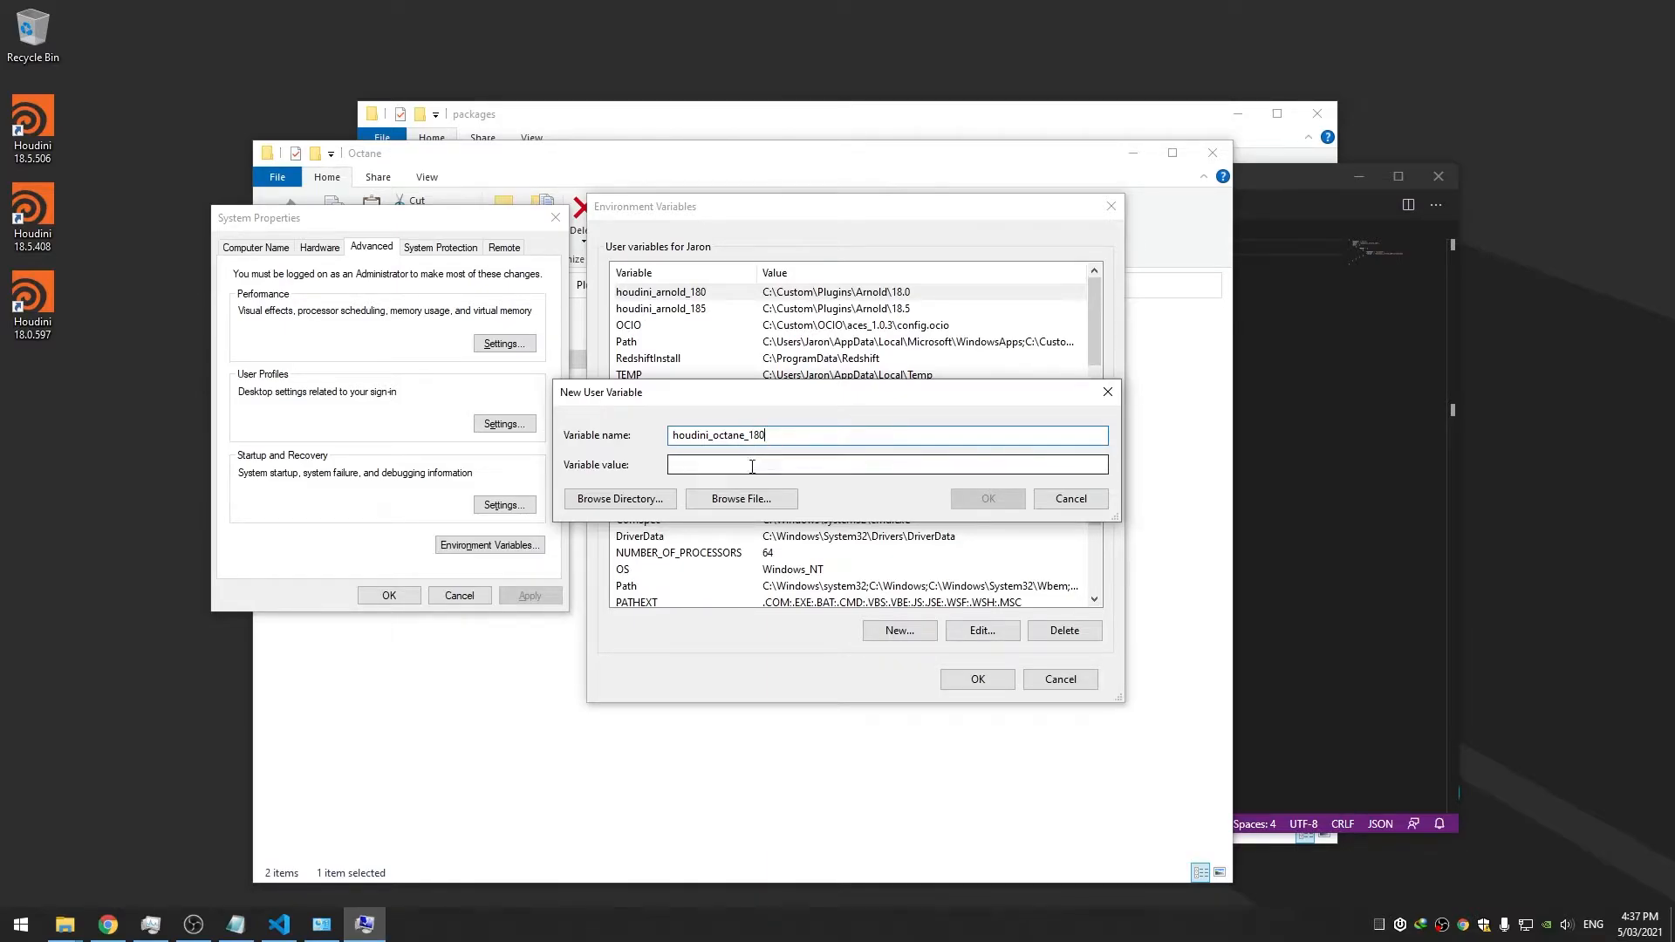
left_click(619, 498)
left_click(734, 434)
left_click(736, 519)
left_click(752, 467)
left_click(769, 518)
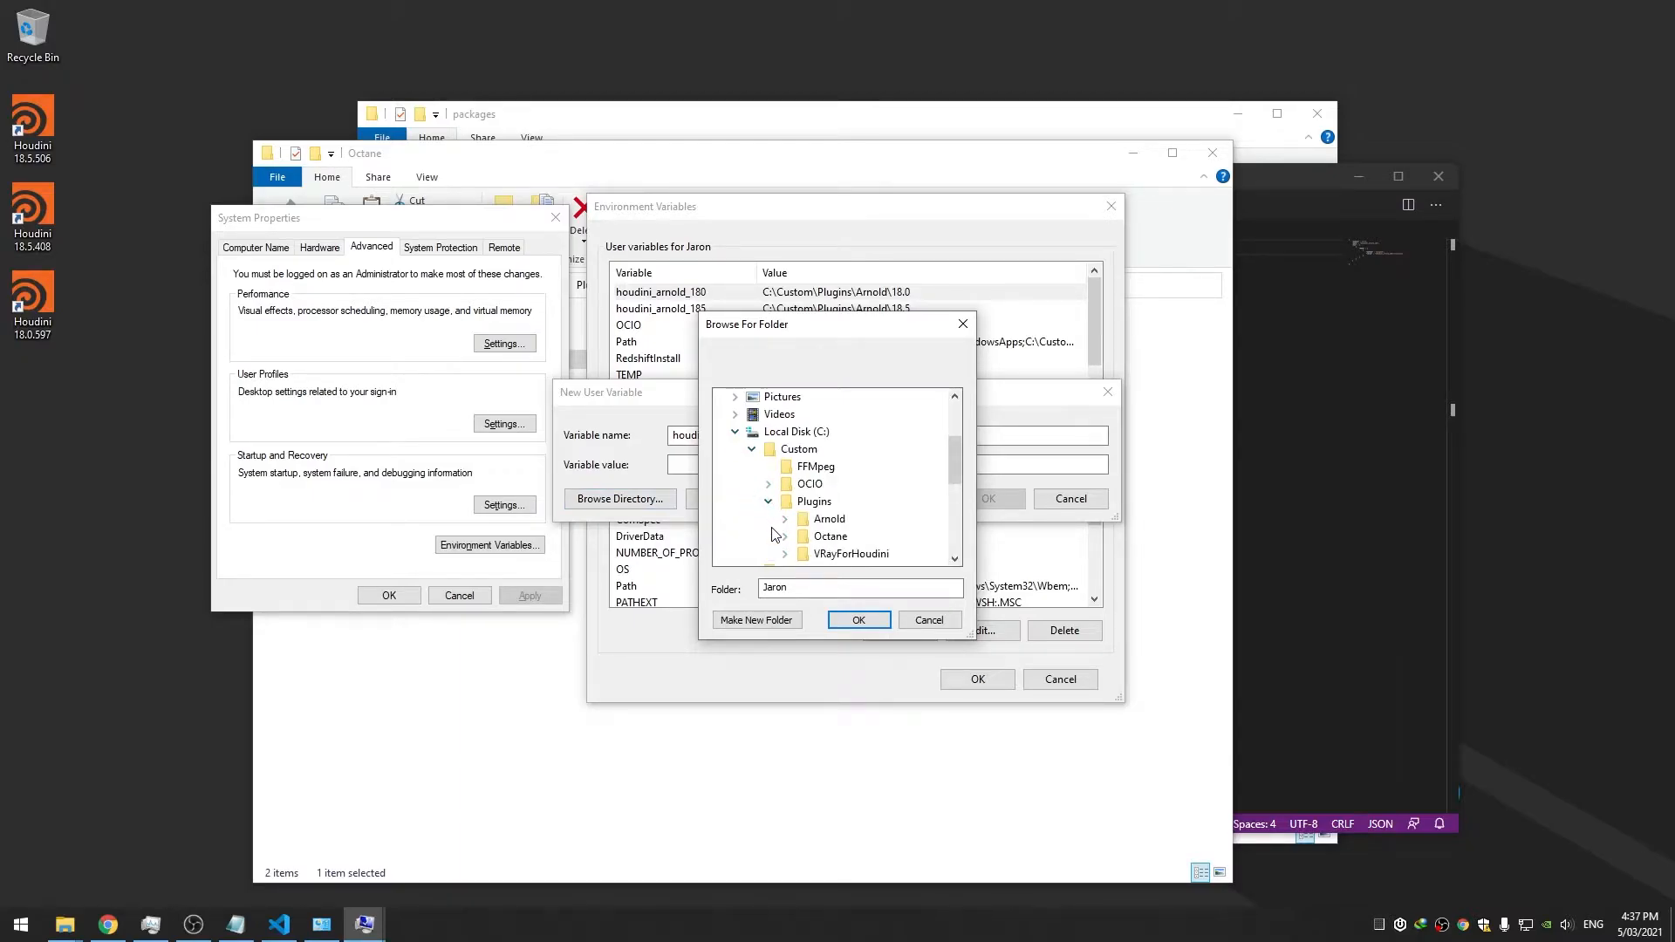
left_click(785, 535)
left_click(875, 541)
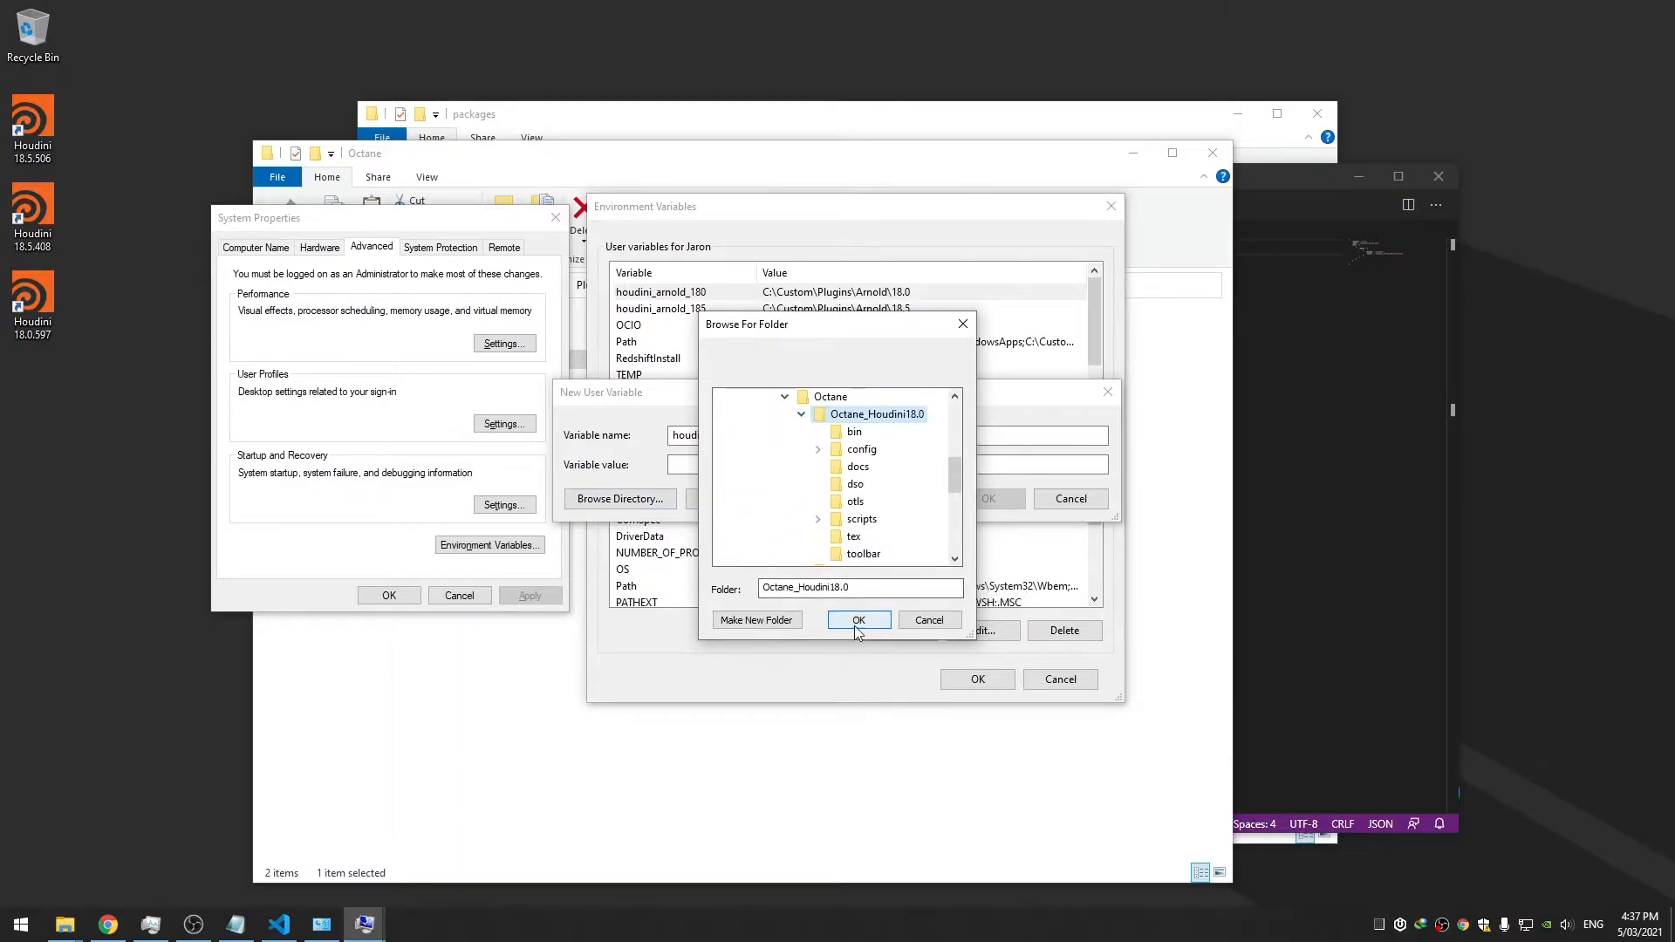
left_click(858, 619)
left_click(986, 500)
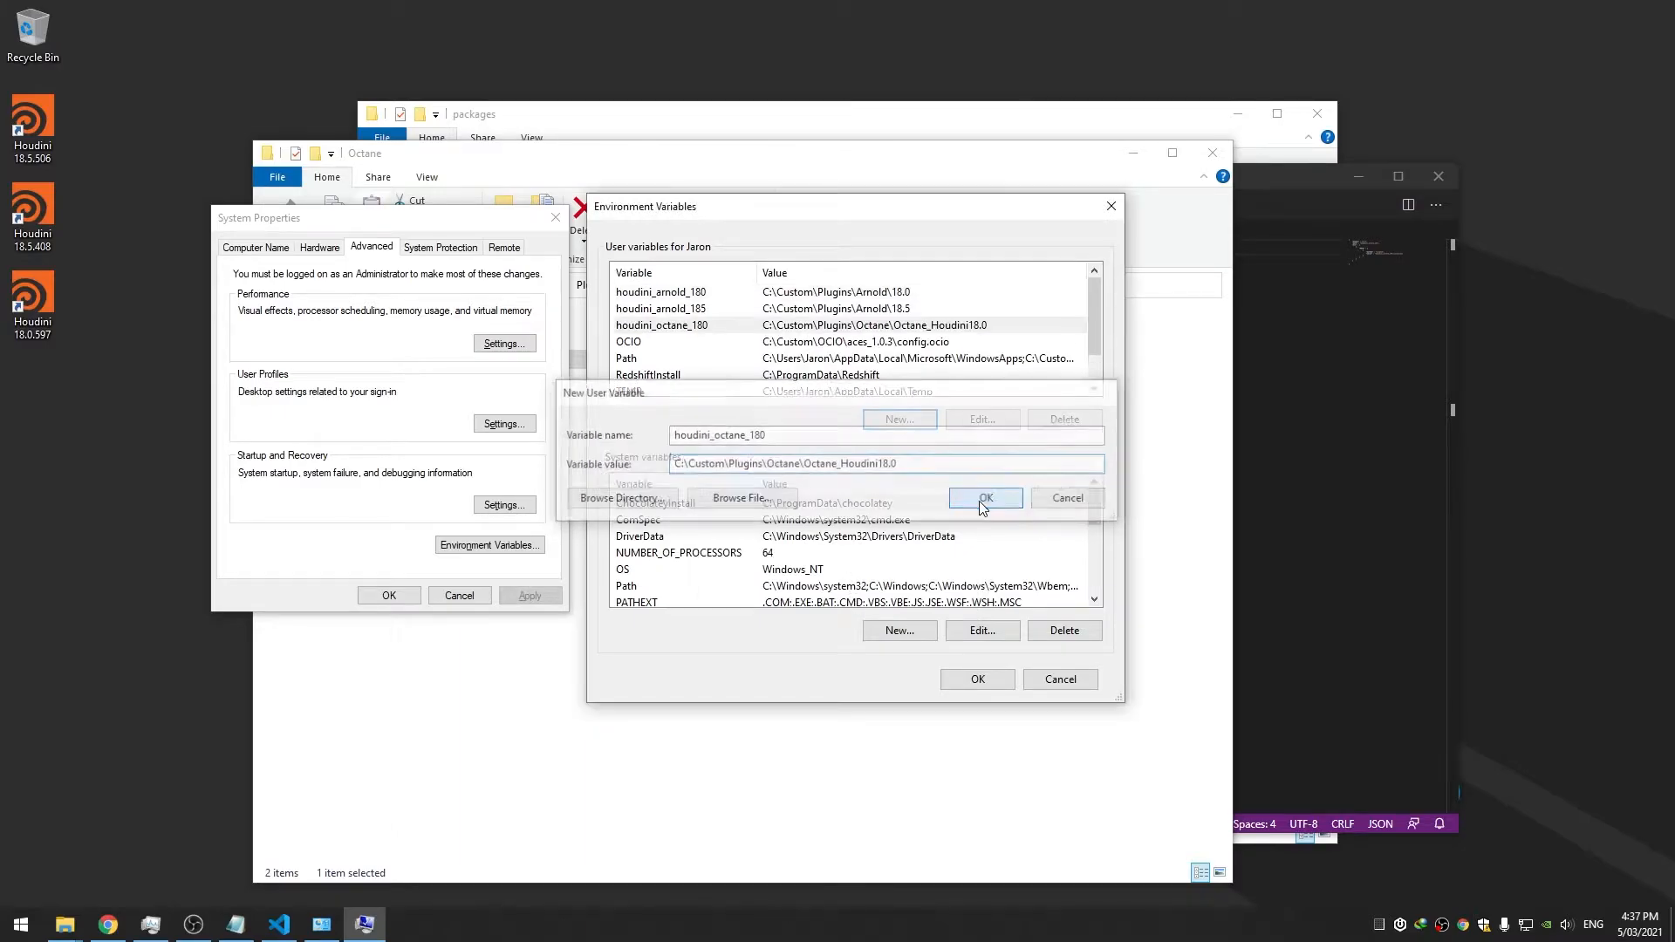
Add user variable houdini_octane_185 pointing to the Octane_Houdini18.5 folder, then close both dialogs with OK
left_click(900, 630)
left_click(846, 465)
key("ctrl+v")
key("BackSpace")
left_click(761, 431)
type("hou")
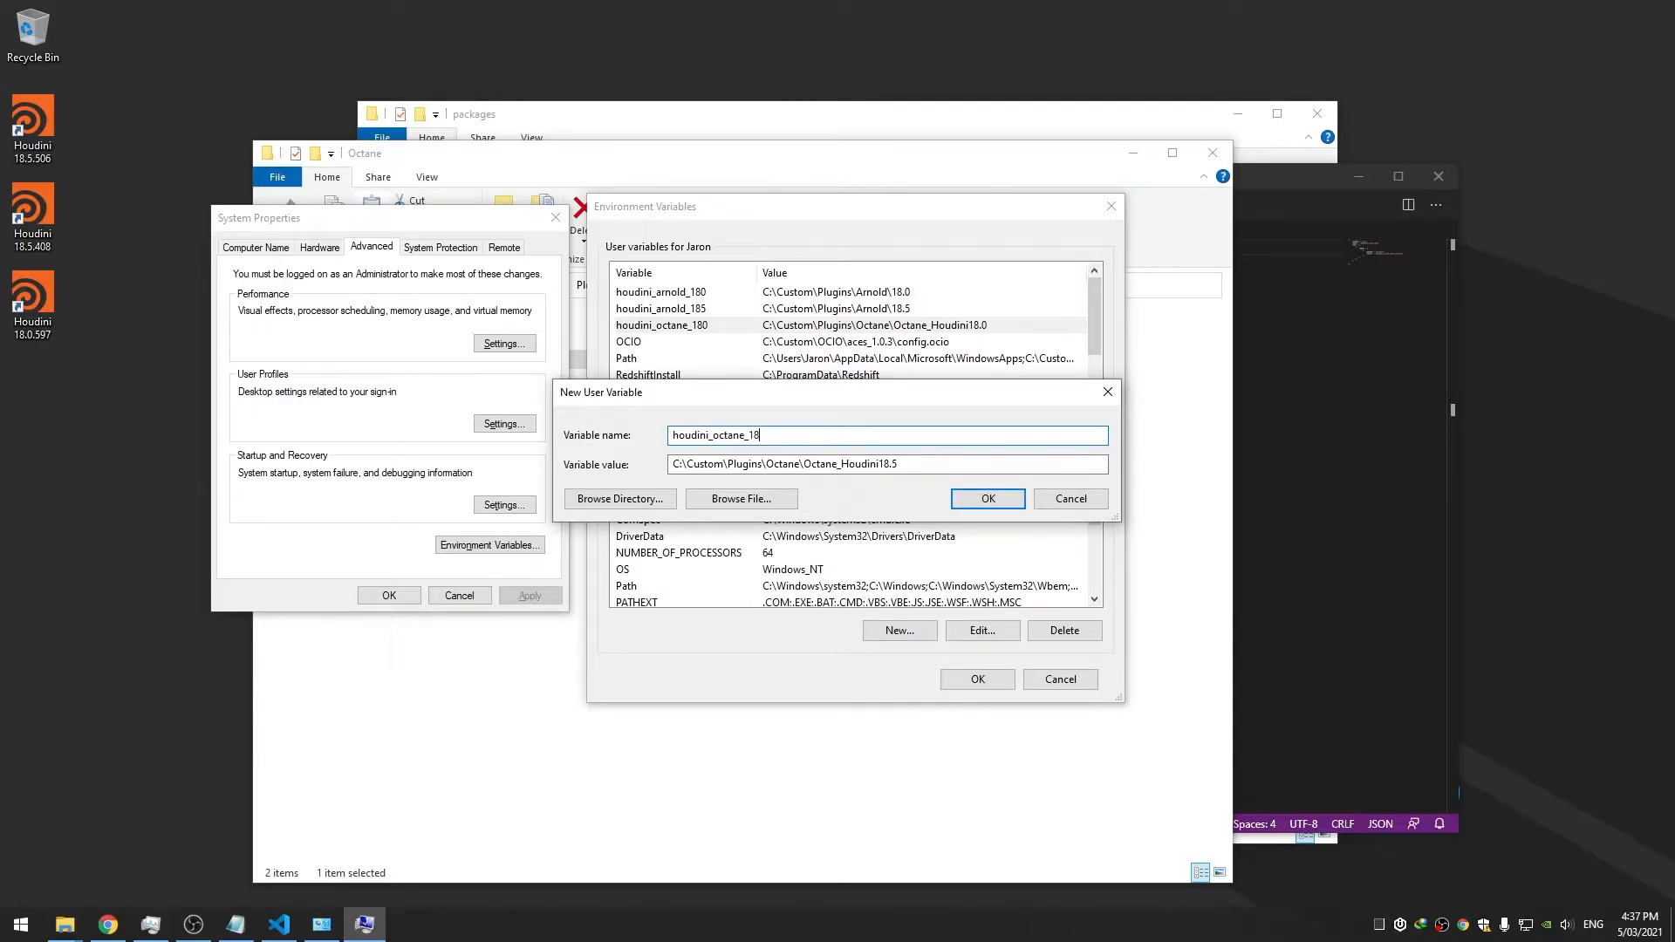
double_click(815, 433)
left_click(815, 433)
double_click(815, 433)
left_click(981, 505)
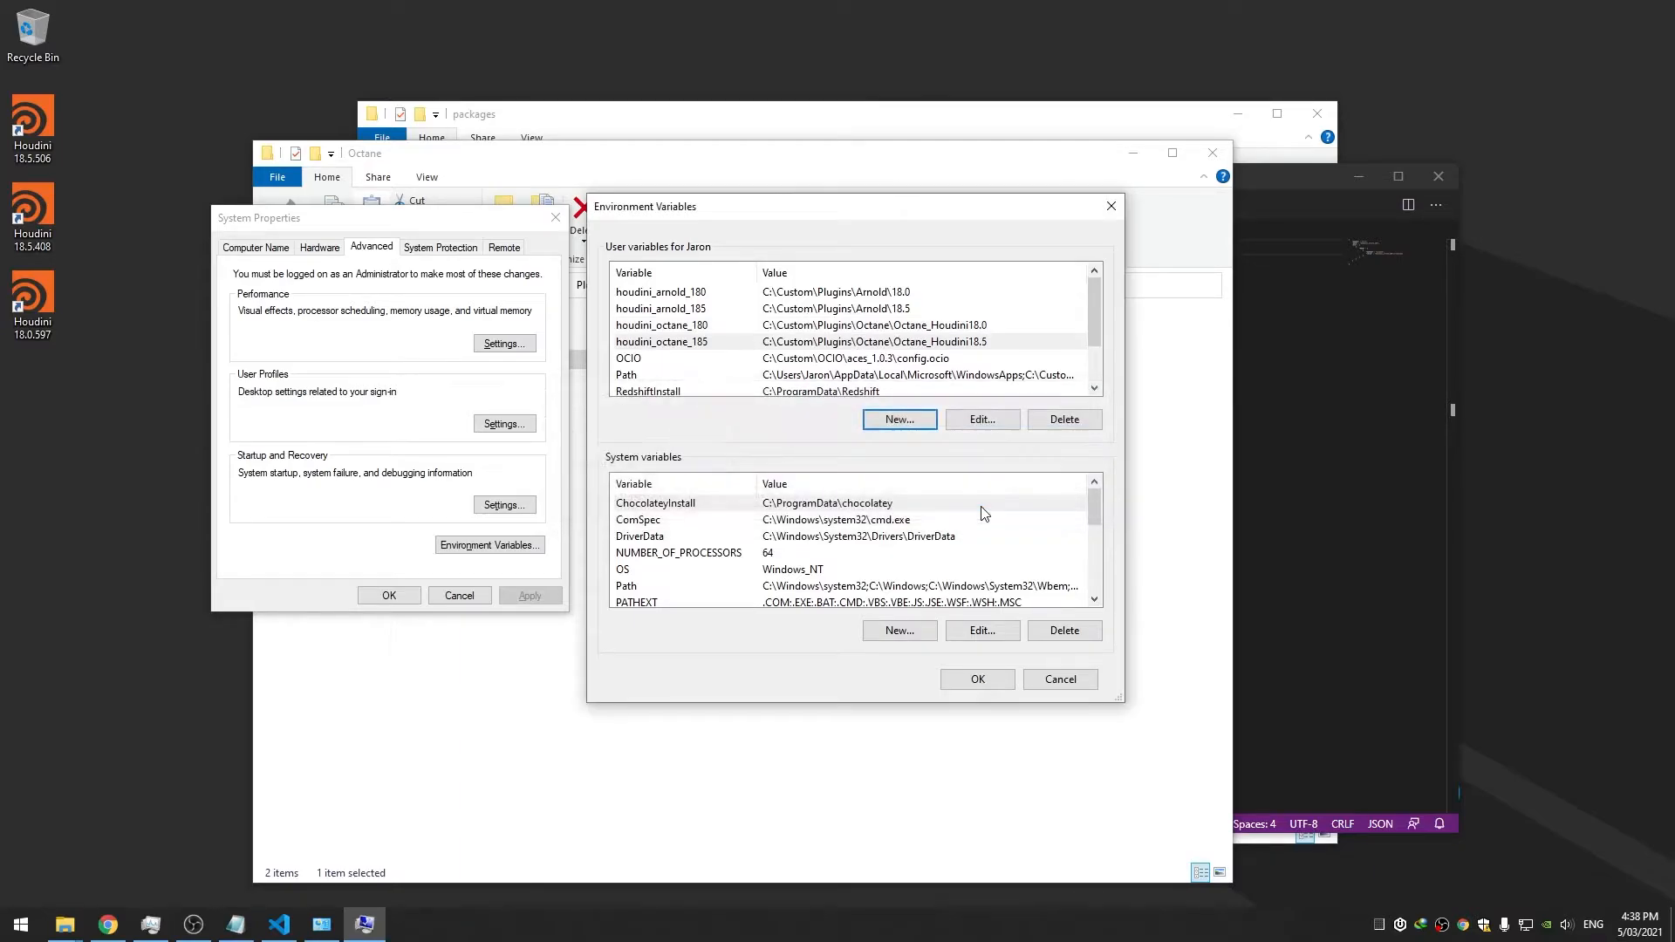
left_click(968, 679)
left_click(389, 593)
Replace both houdini_arnold_185 references in Octane.json with houdini_octane_185 and save
left_click(1239, 475)
double_click(689, 279)
key("ctrl+v")
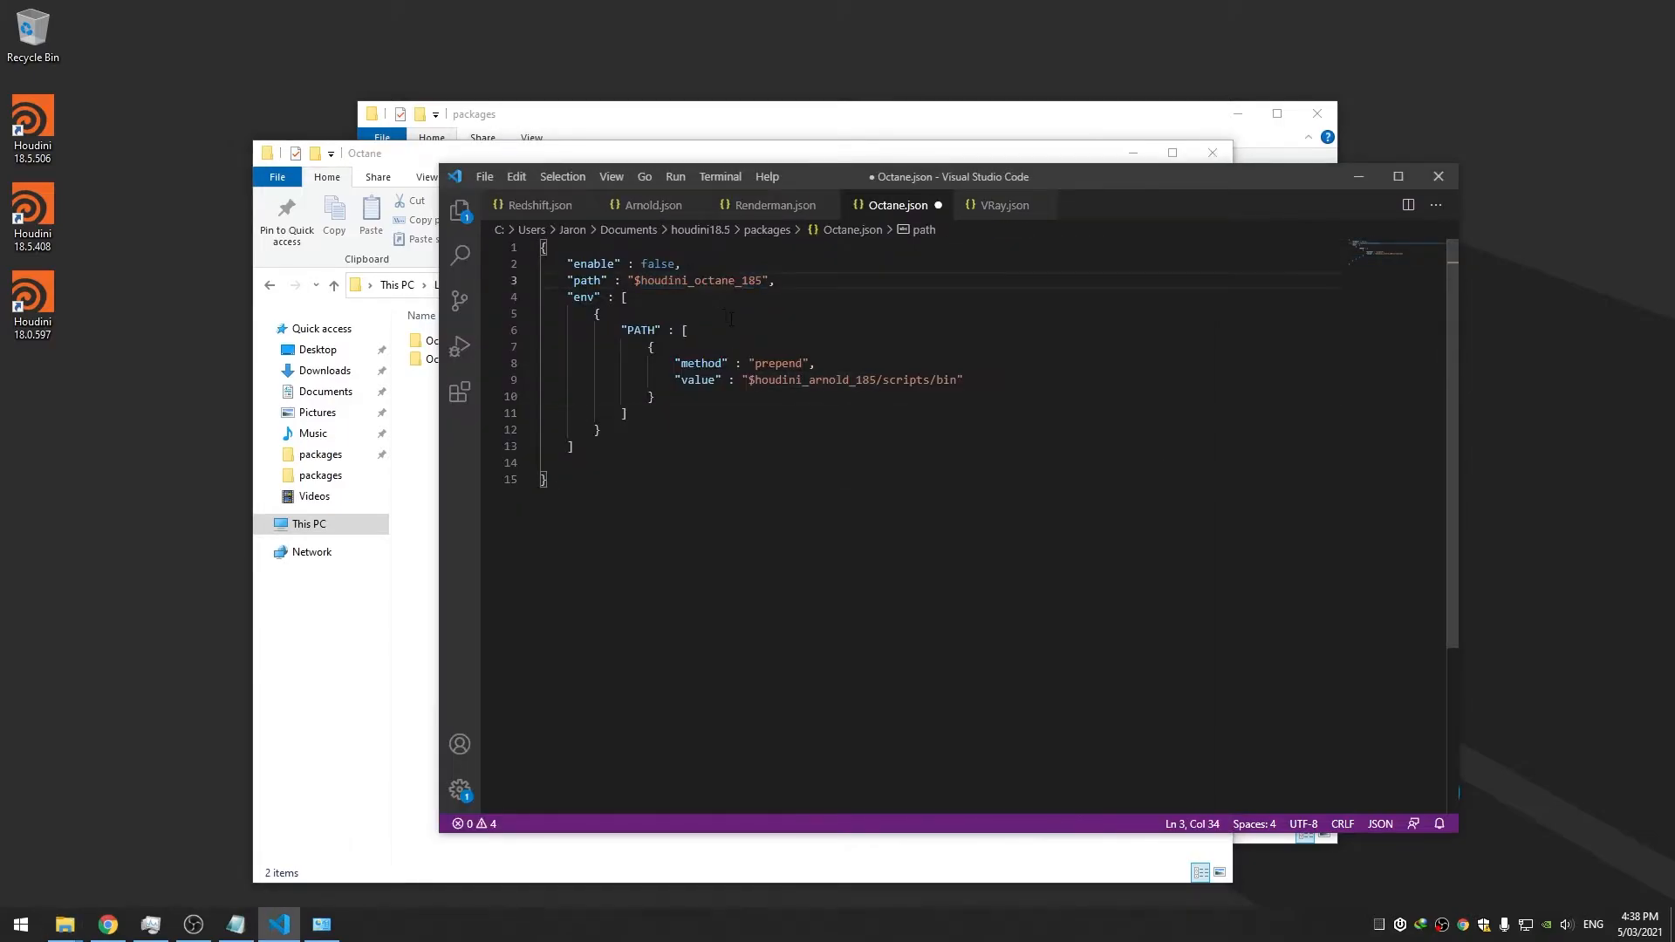
double_click(812, 379)
key("ctrl+v")
key("ctrl+s")
left_click(835, 358)
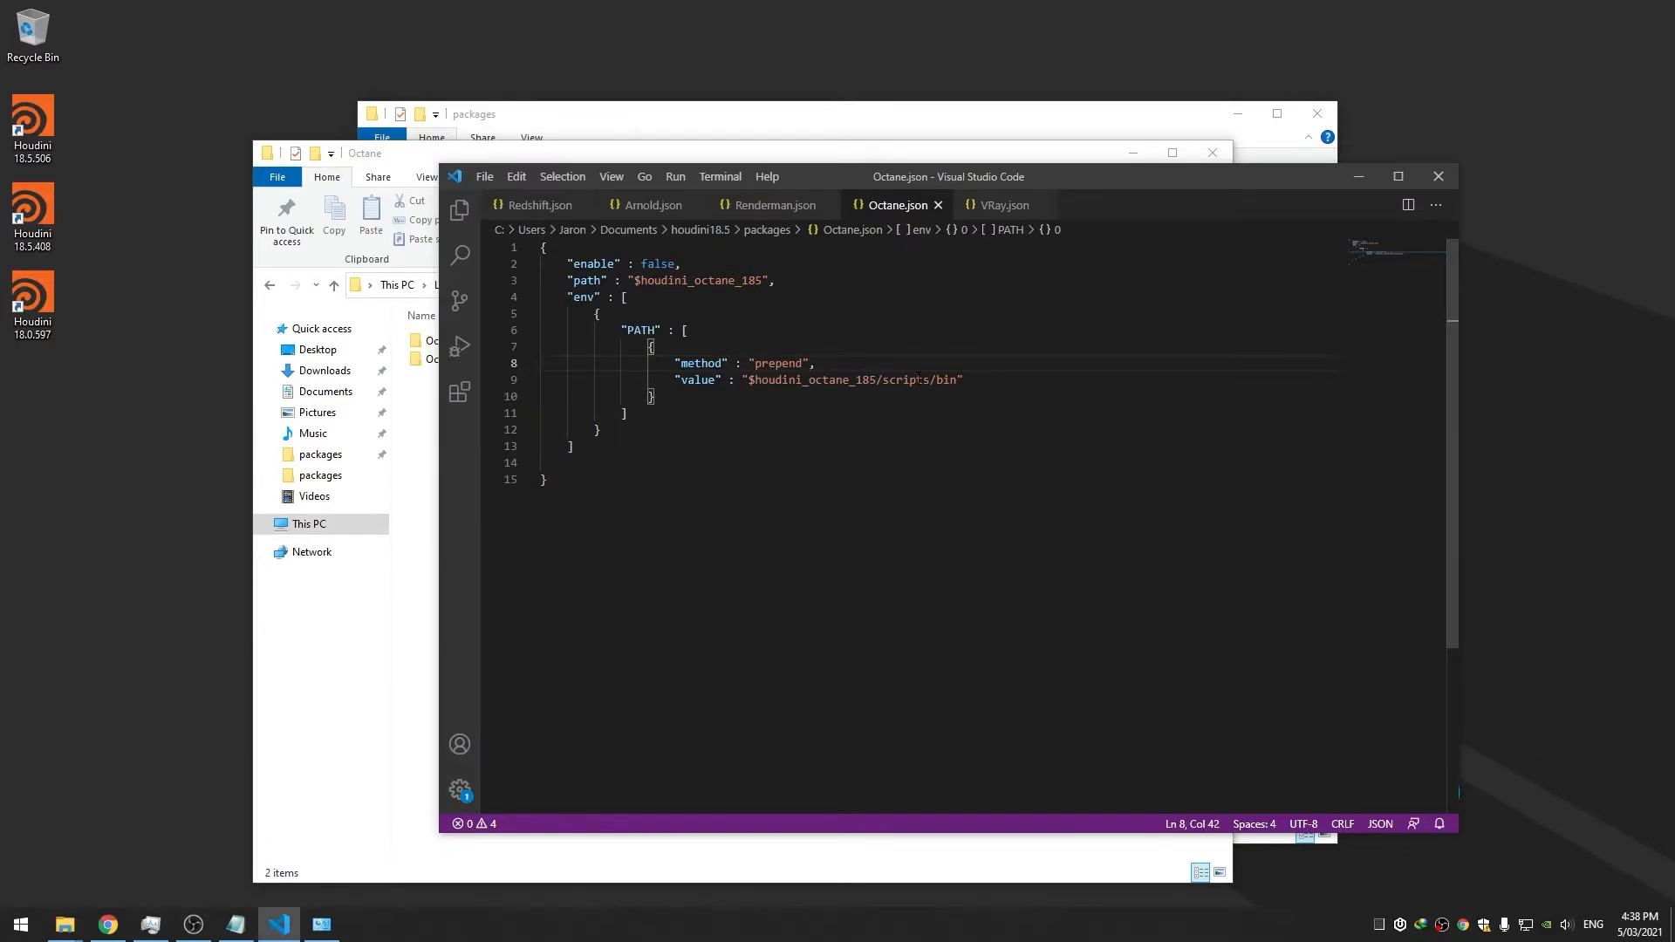
Remove scripts/ so the PATH value reads $houdini_octane_185/bin, and save
left_click_drag(882, 380, 932, 380)
key("BackSpace")
key("ctrl+s")
left_click(889, 459)
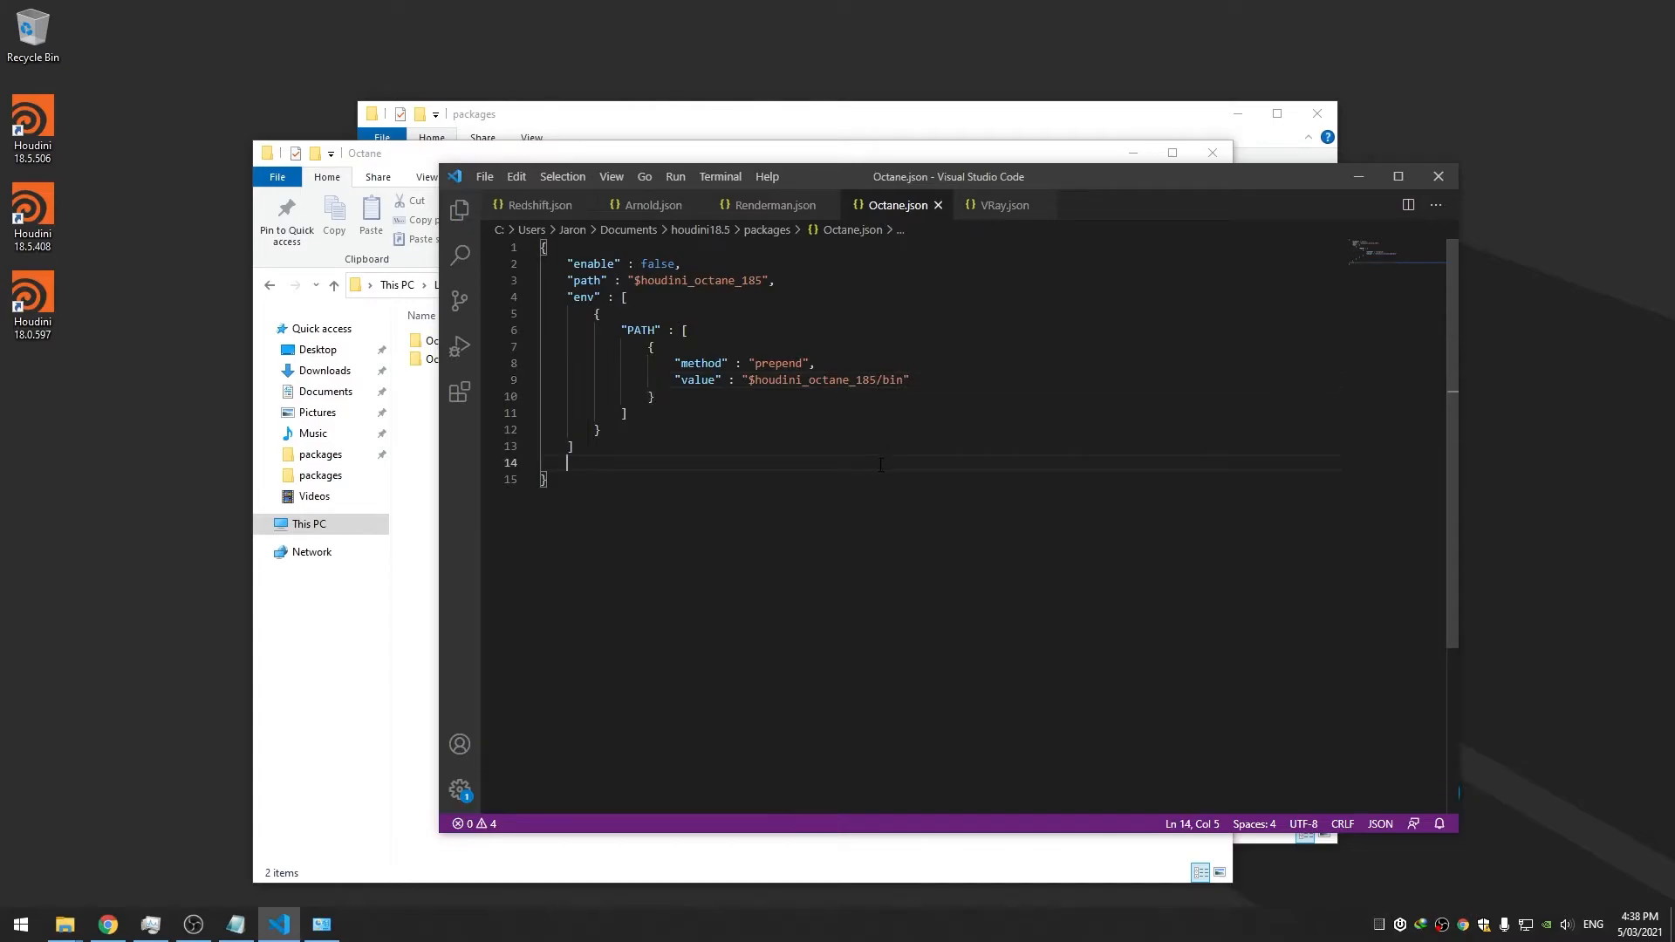
Set Octane.json's "enable" to true, save, and launch Houdini 18.5.408
double_click(651, 263)
type("tru")
key("ctrl+s")
left_click(858, 354)
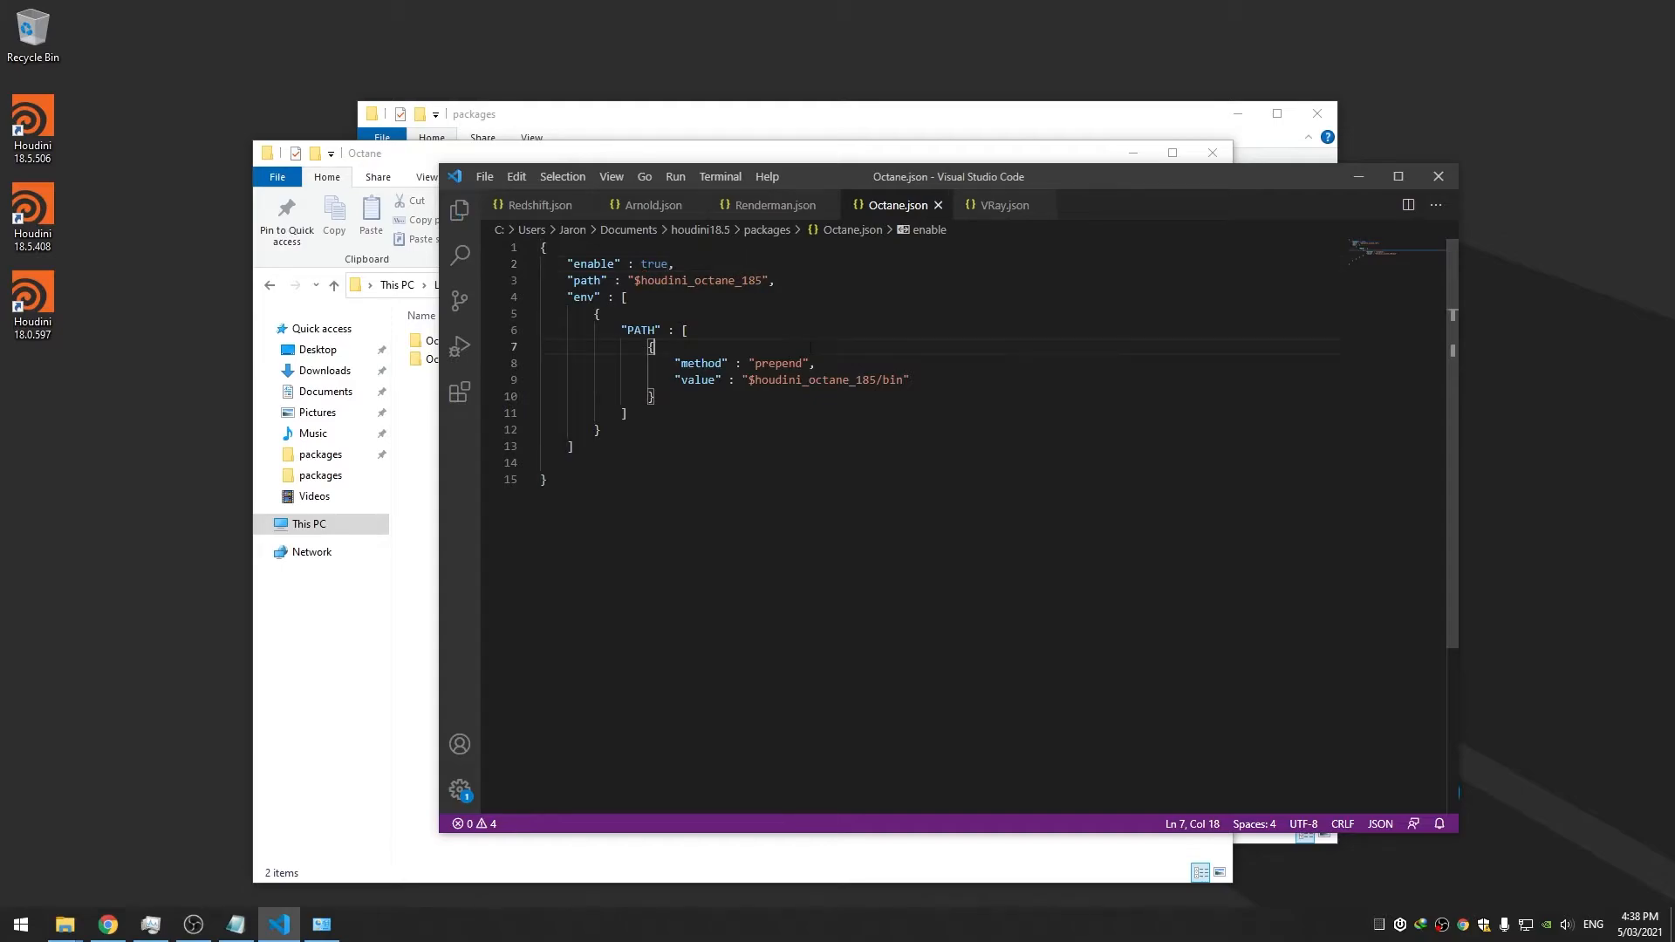
double_click(43, 236)
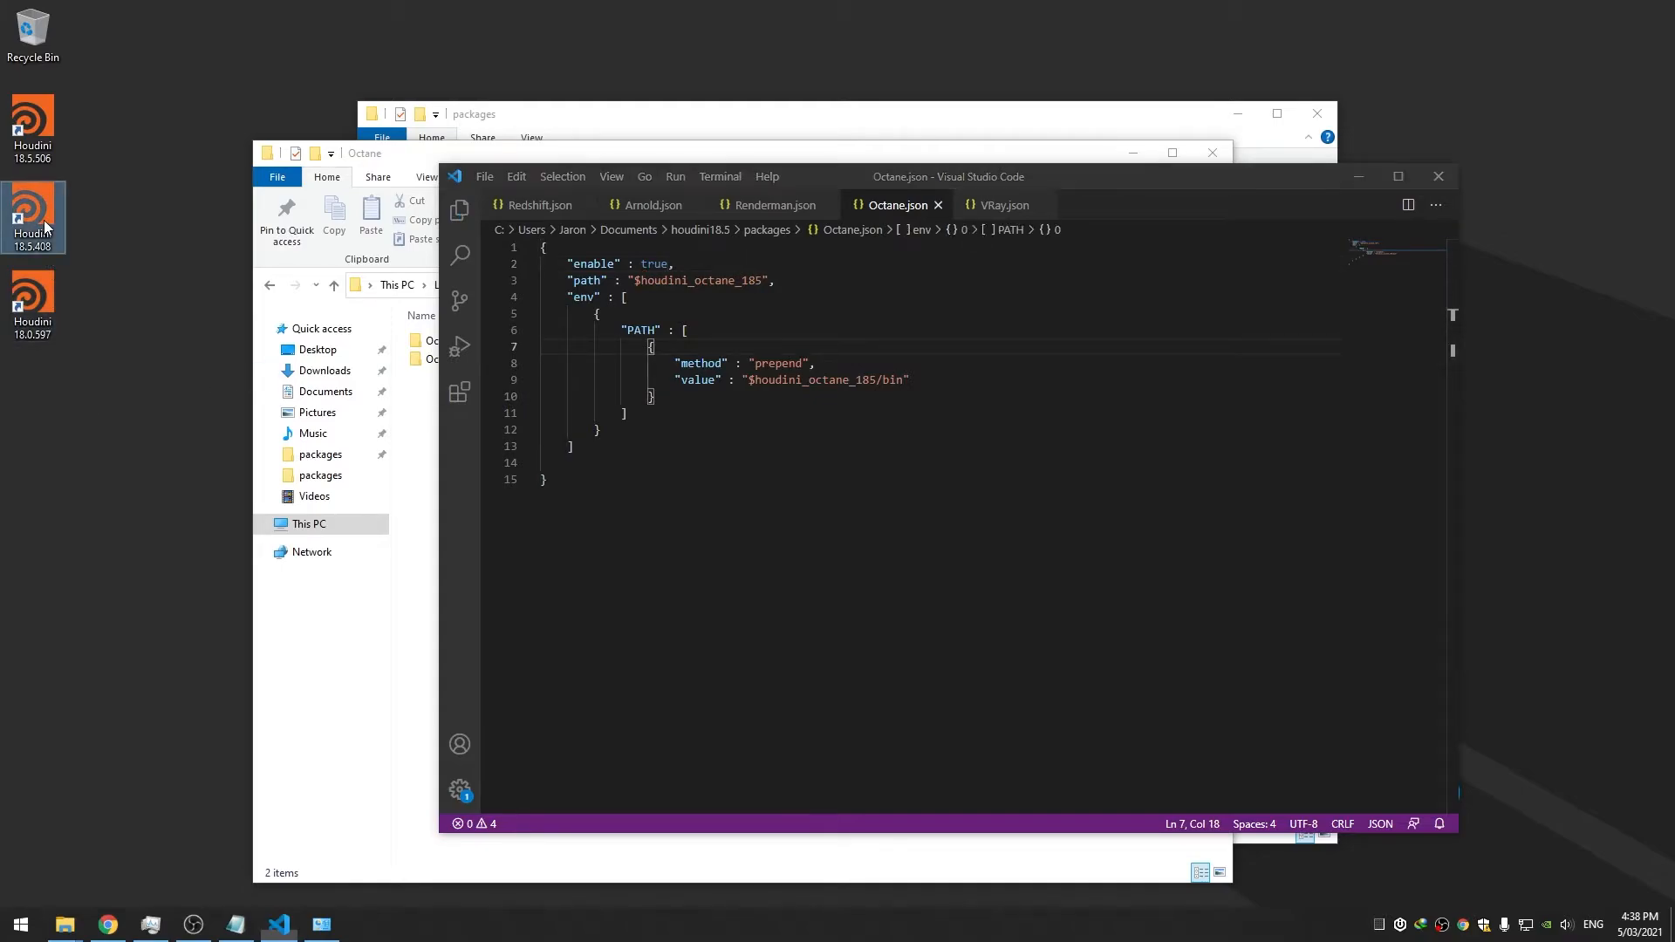
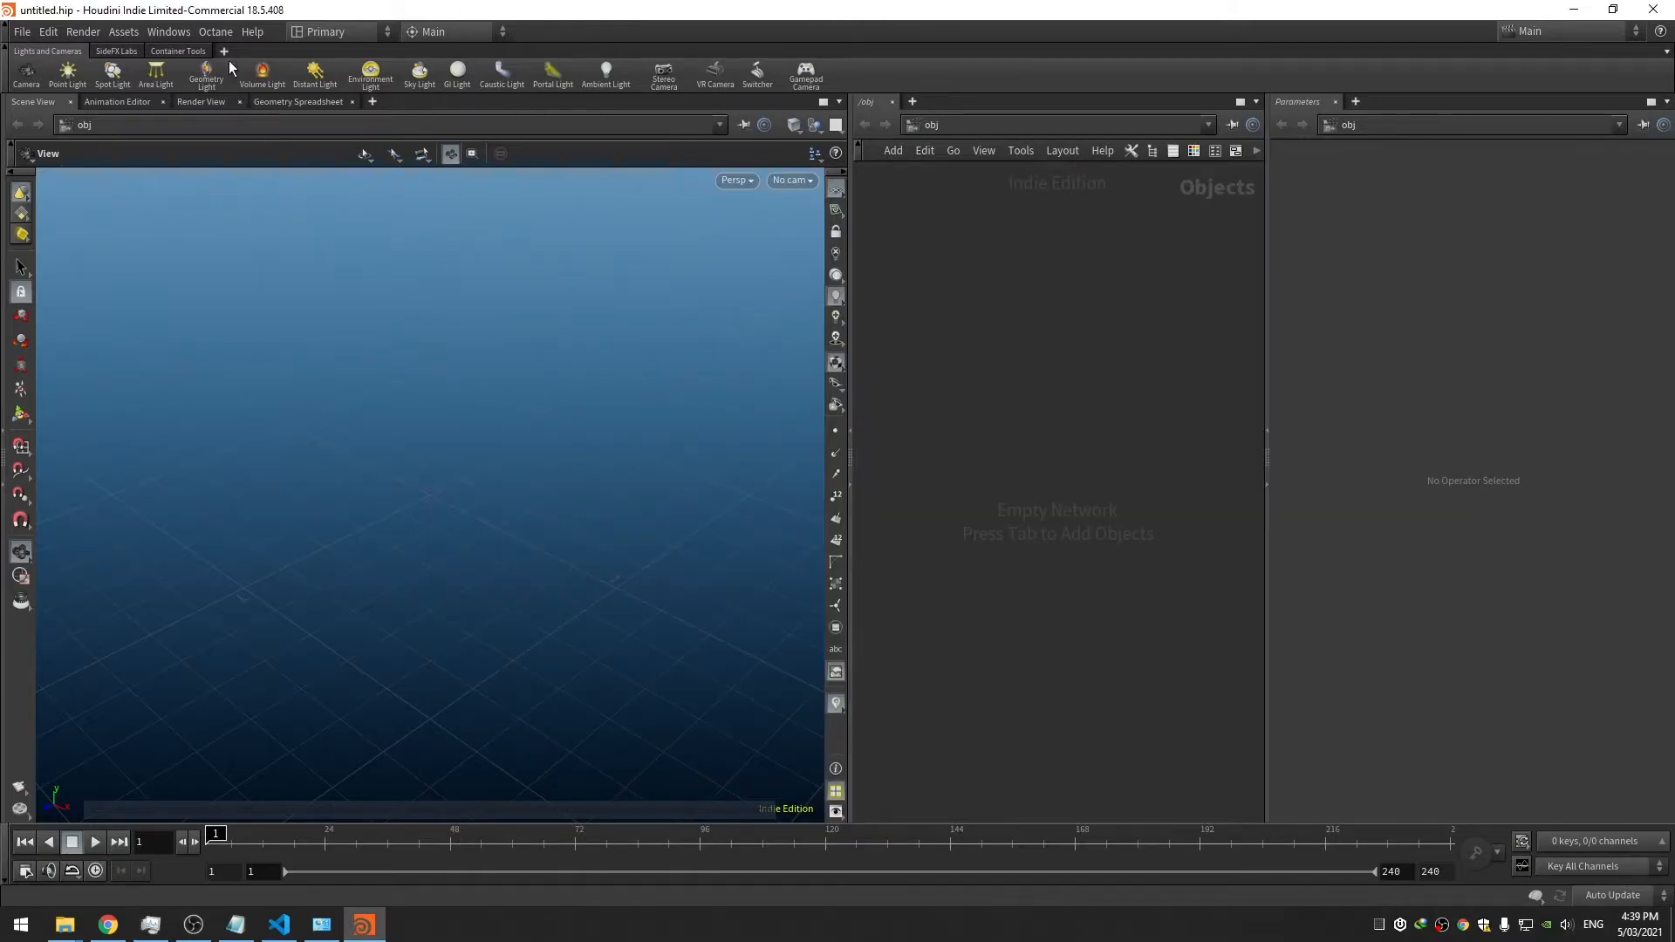
Decline the crash report and relaunch Houdini 18.5.408 from the desktop icon
left_click(215, 32)
left_click(1093, 297)
key("Tab")
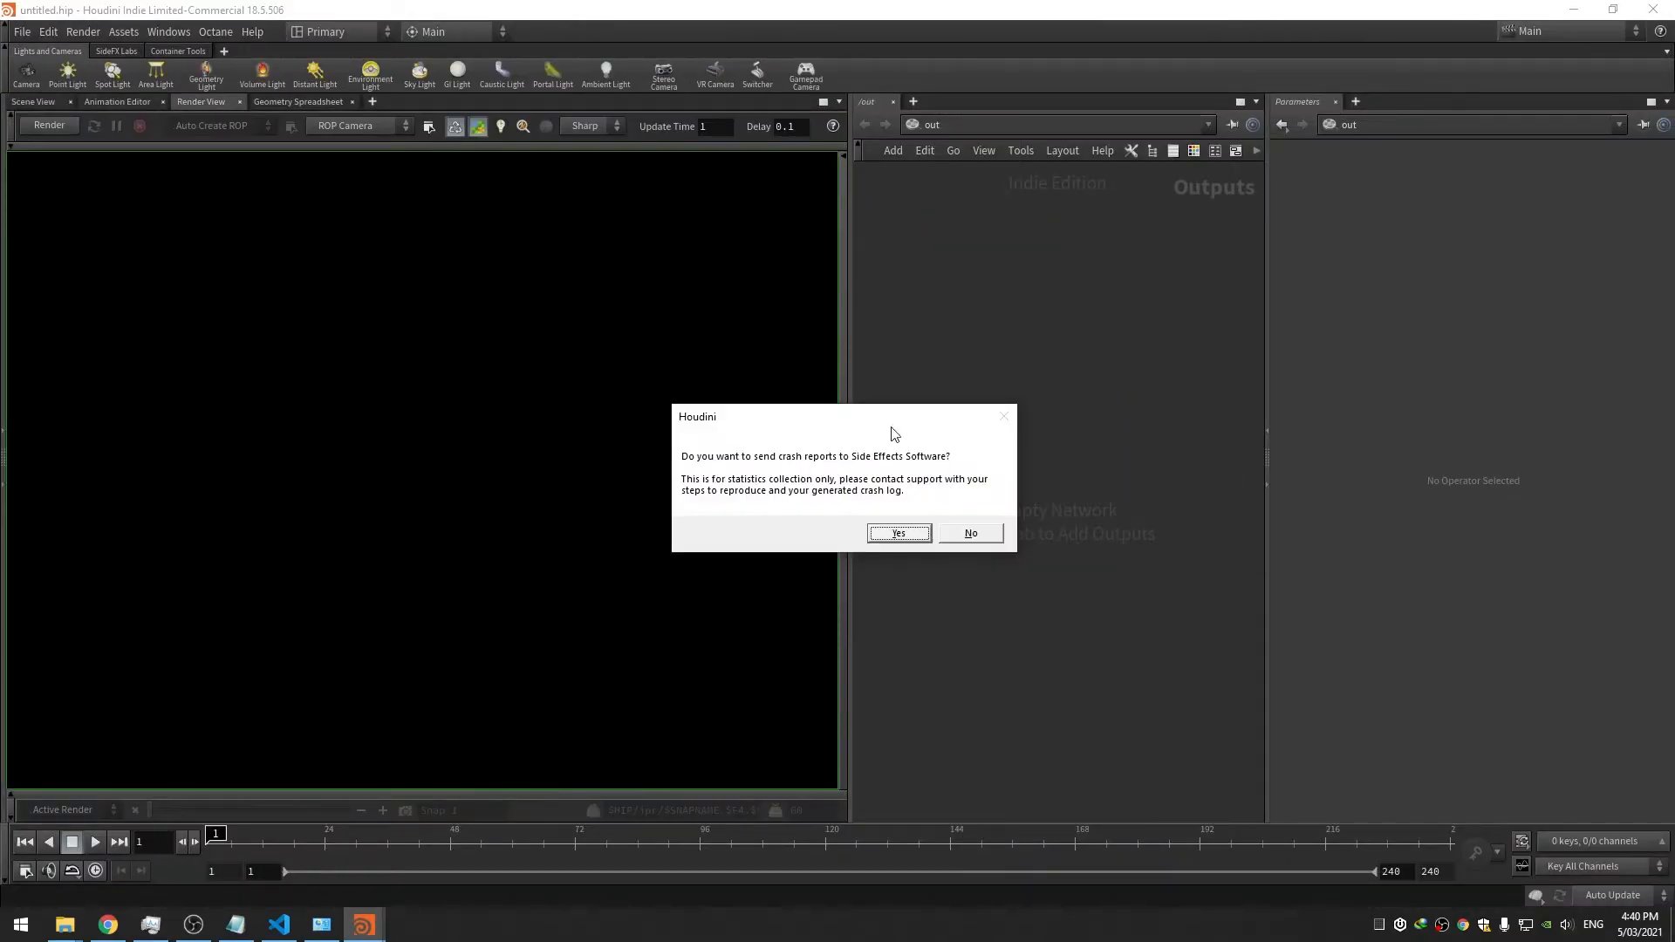
mouse_move(359, 931)
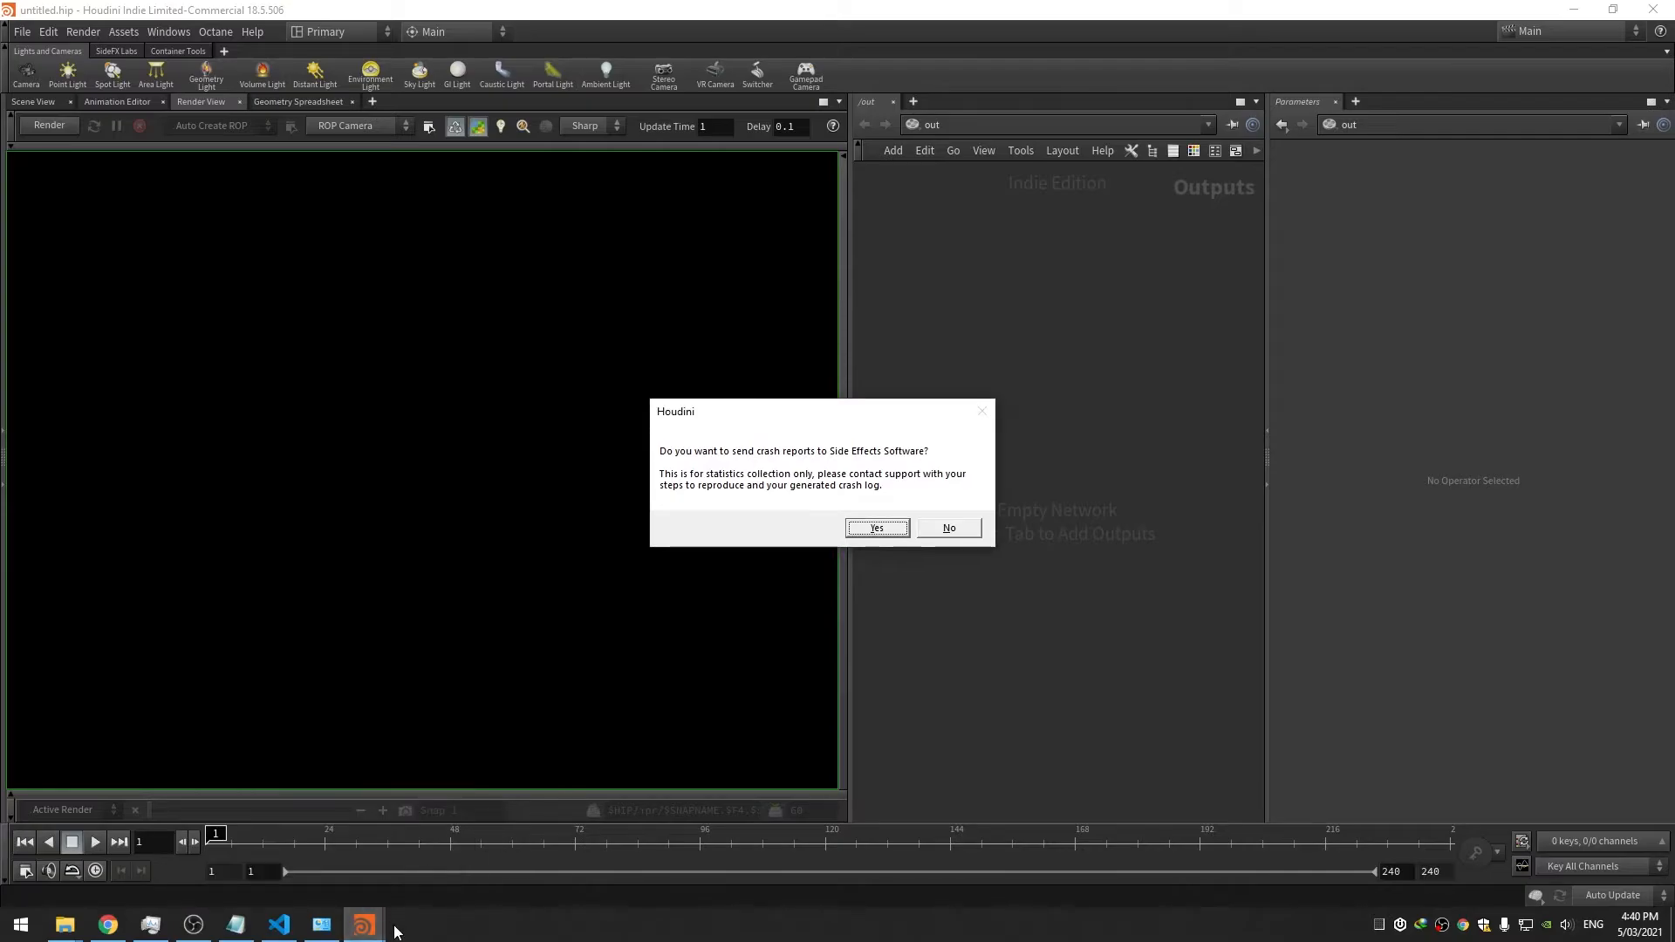
left_click(949, 528)
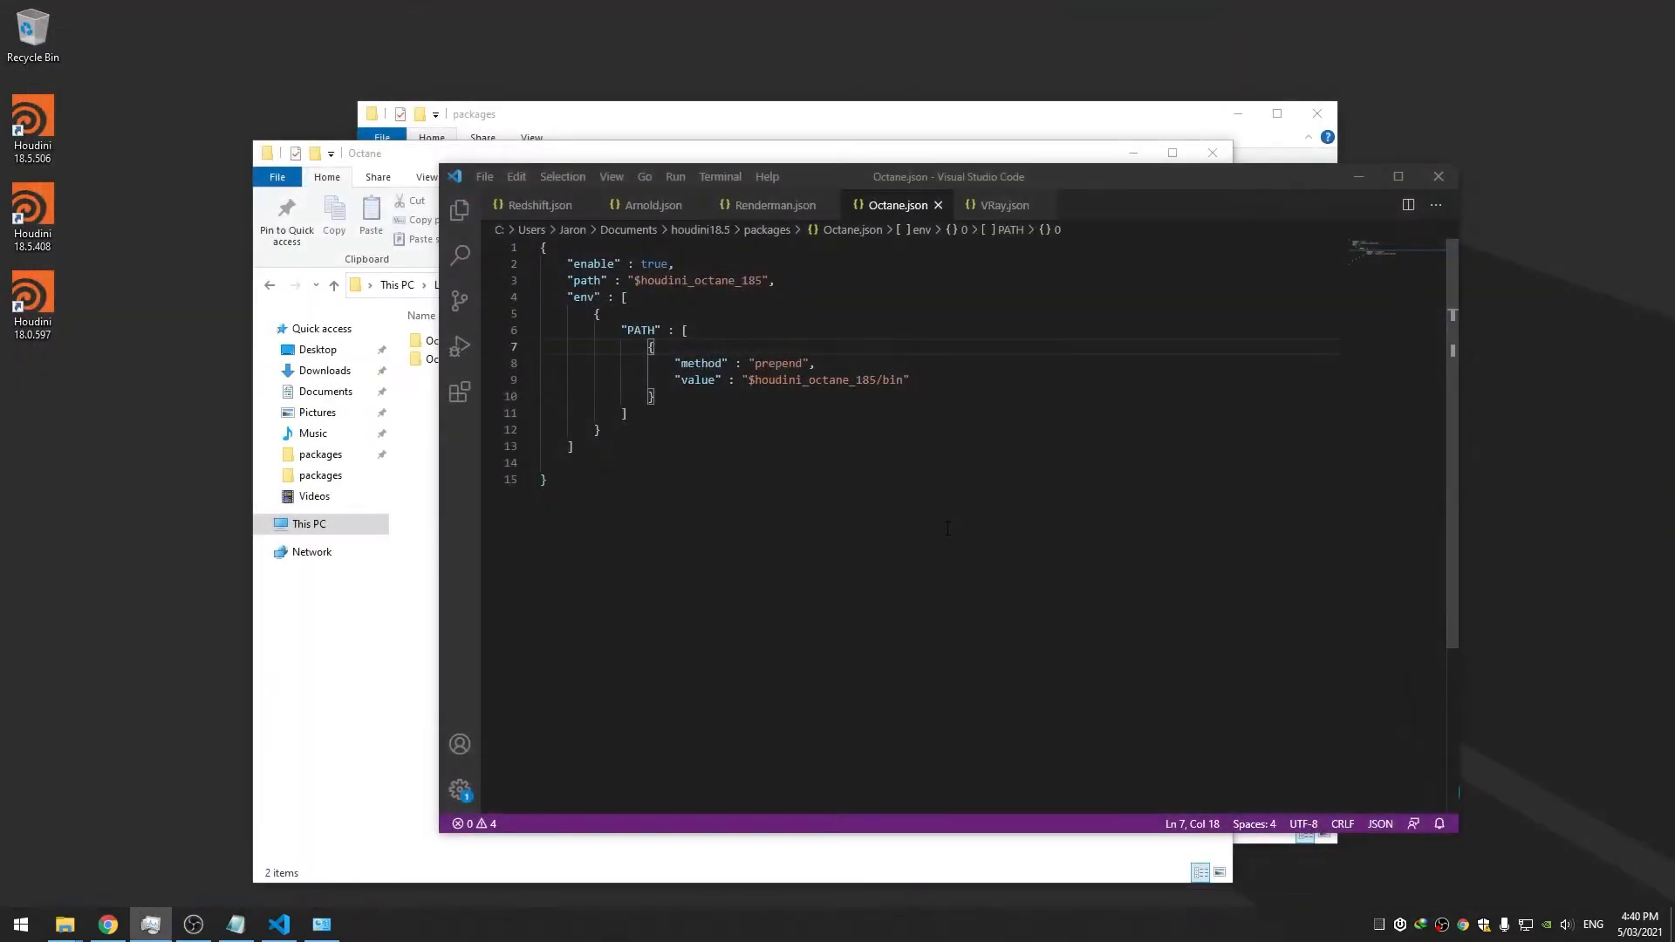
double_click(35, 218)
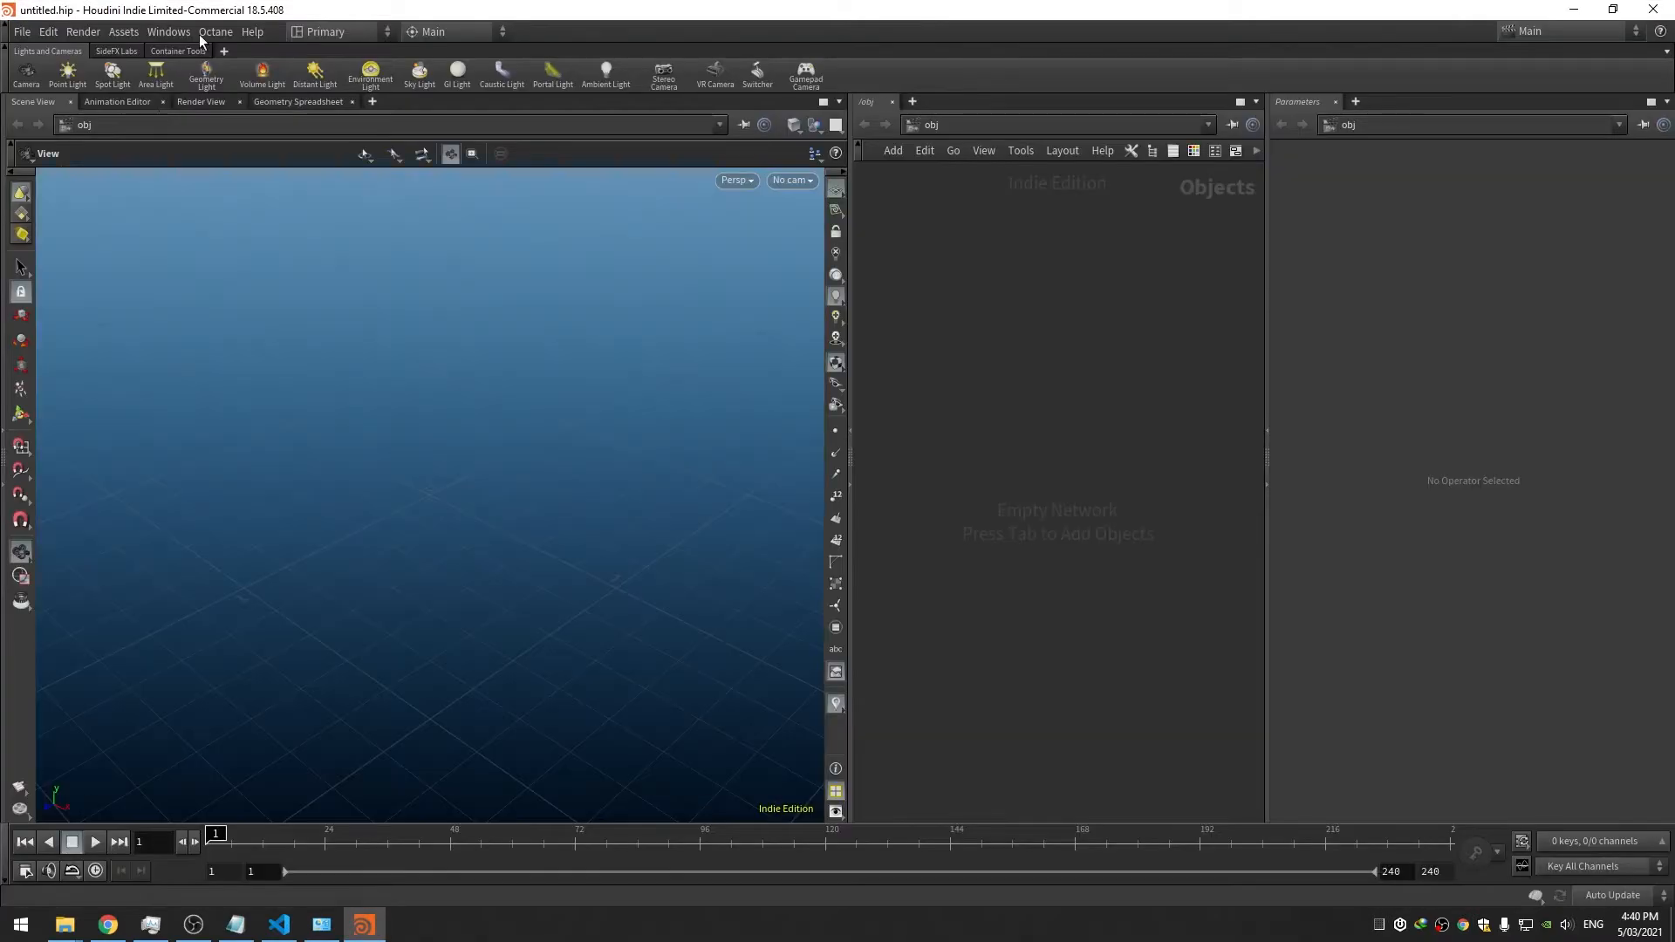
Add an Octane_ROP1 render node in the /out network
left_click(216, 31)
left_click(932, 125)
left_click(971, 226)
key("Tab")
type("oct")
key("Return")
left_click(988, 302)
left_click(202, 102)
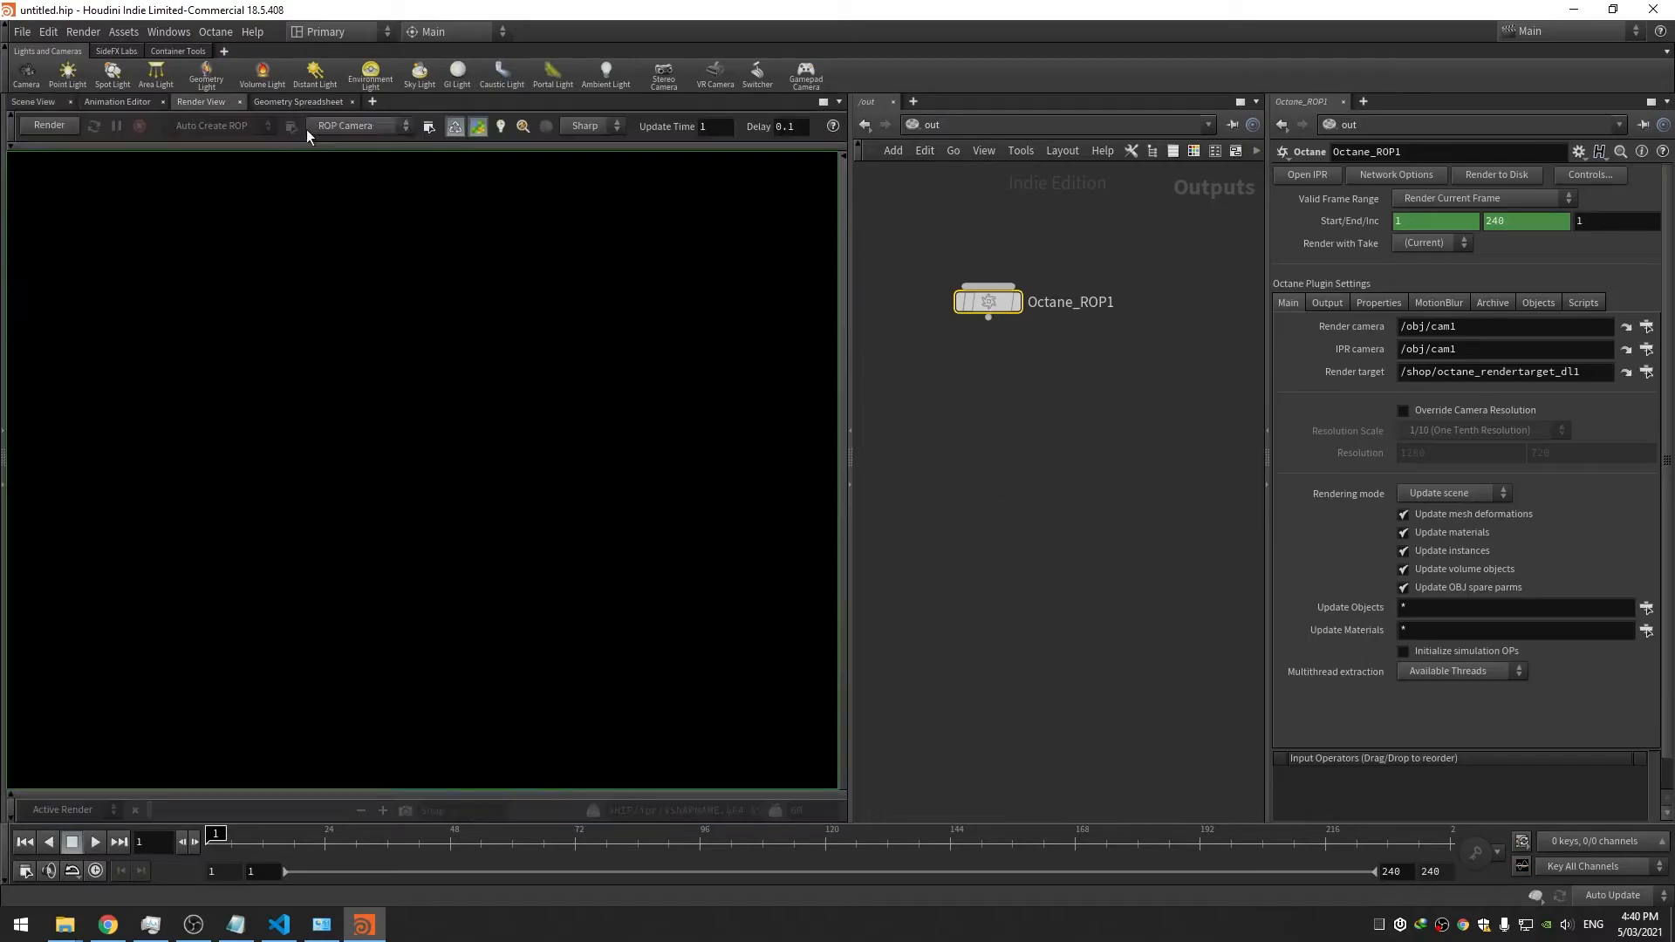
Start the Octane IPR render and dismiss the missing render target warning
left_click(1295, 174)
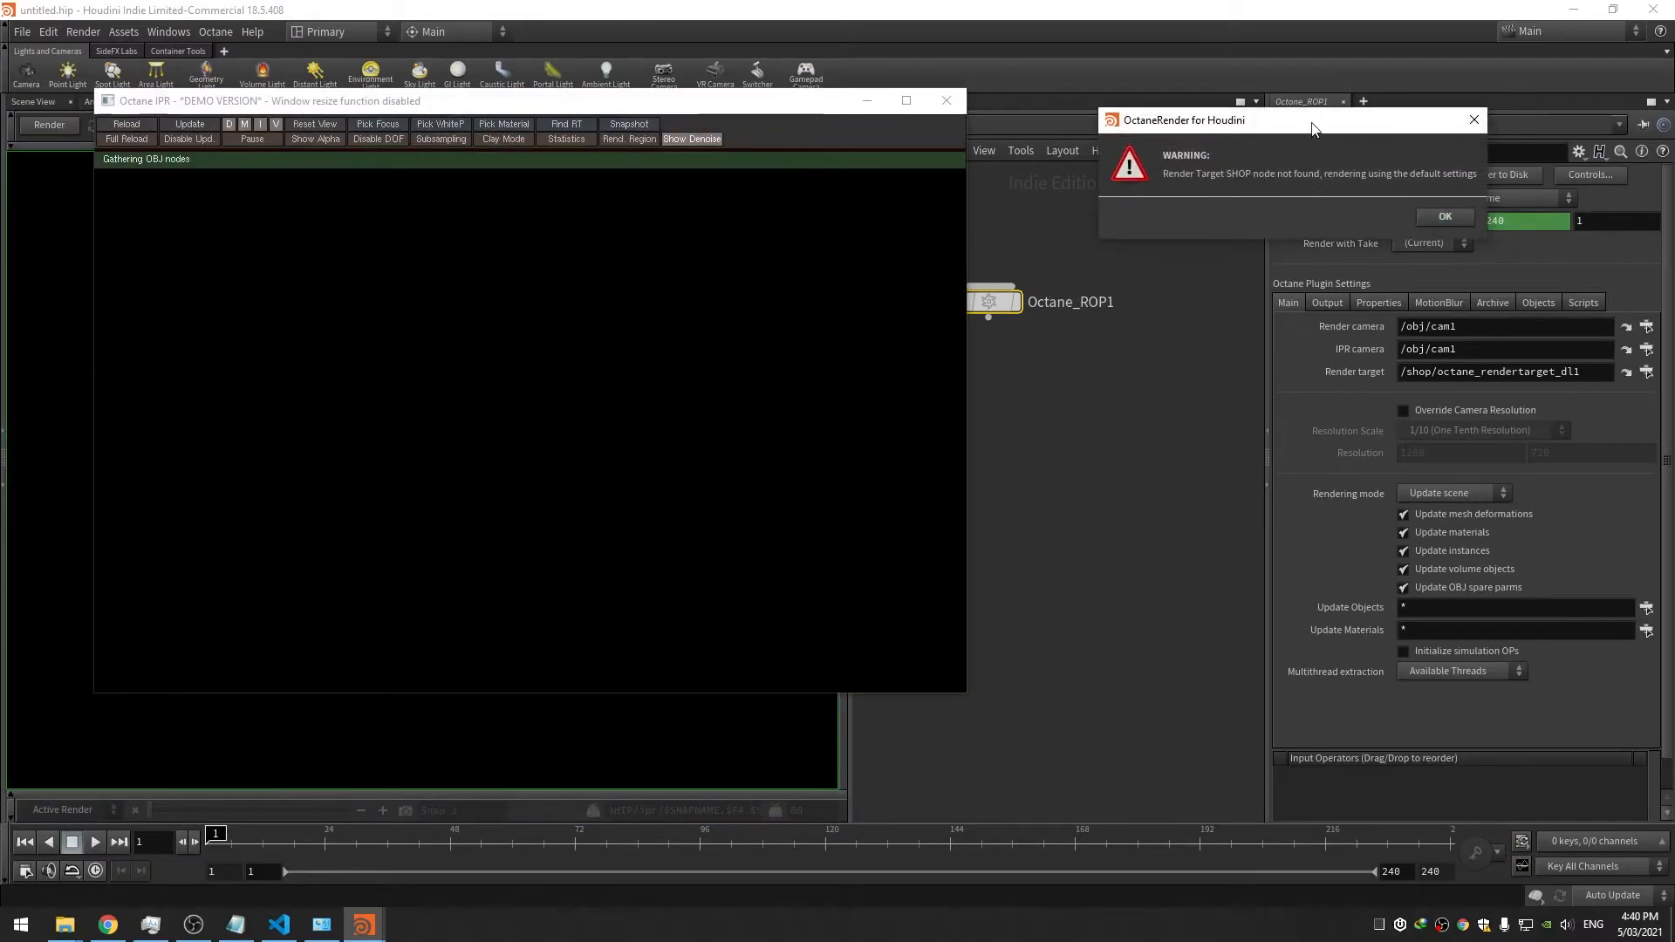
left_click(1445, 217)
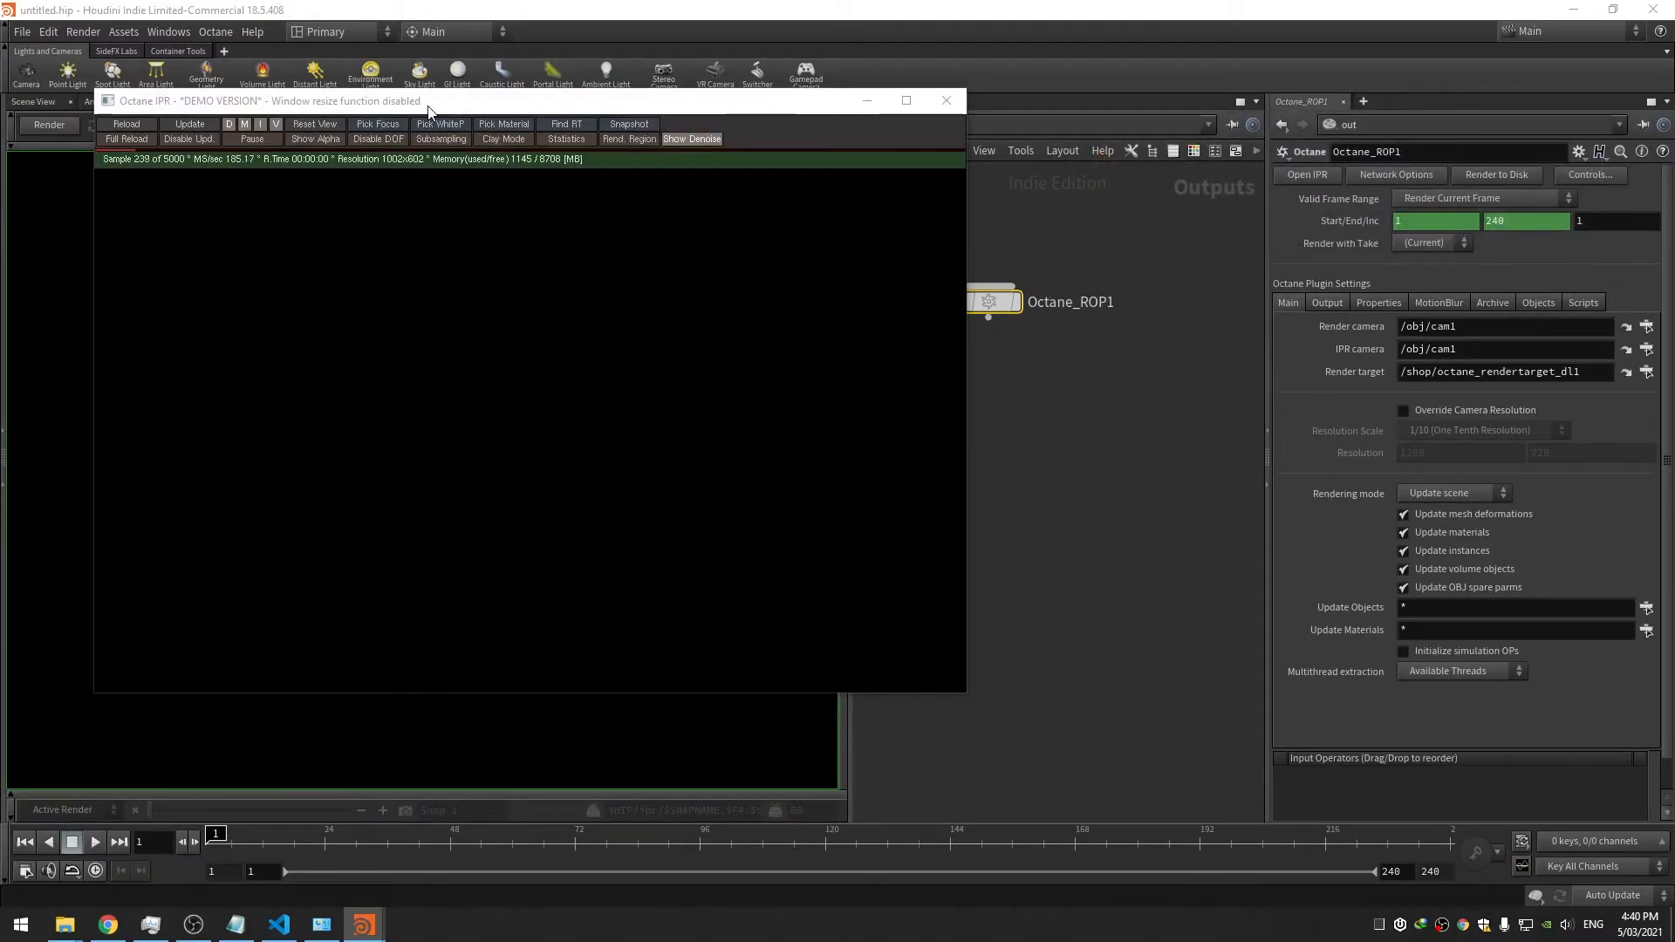
left_click_drag(429, 110, 454, 116)
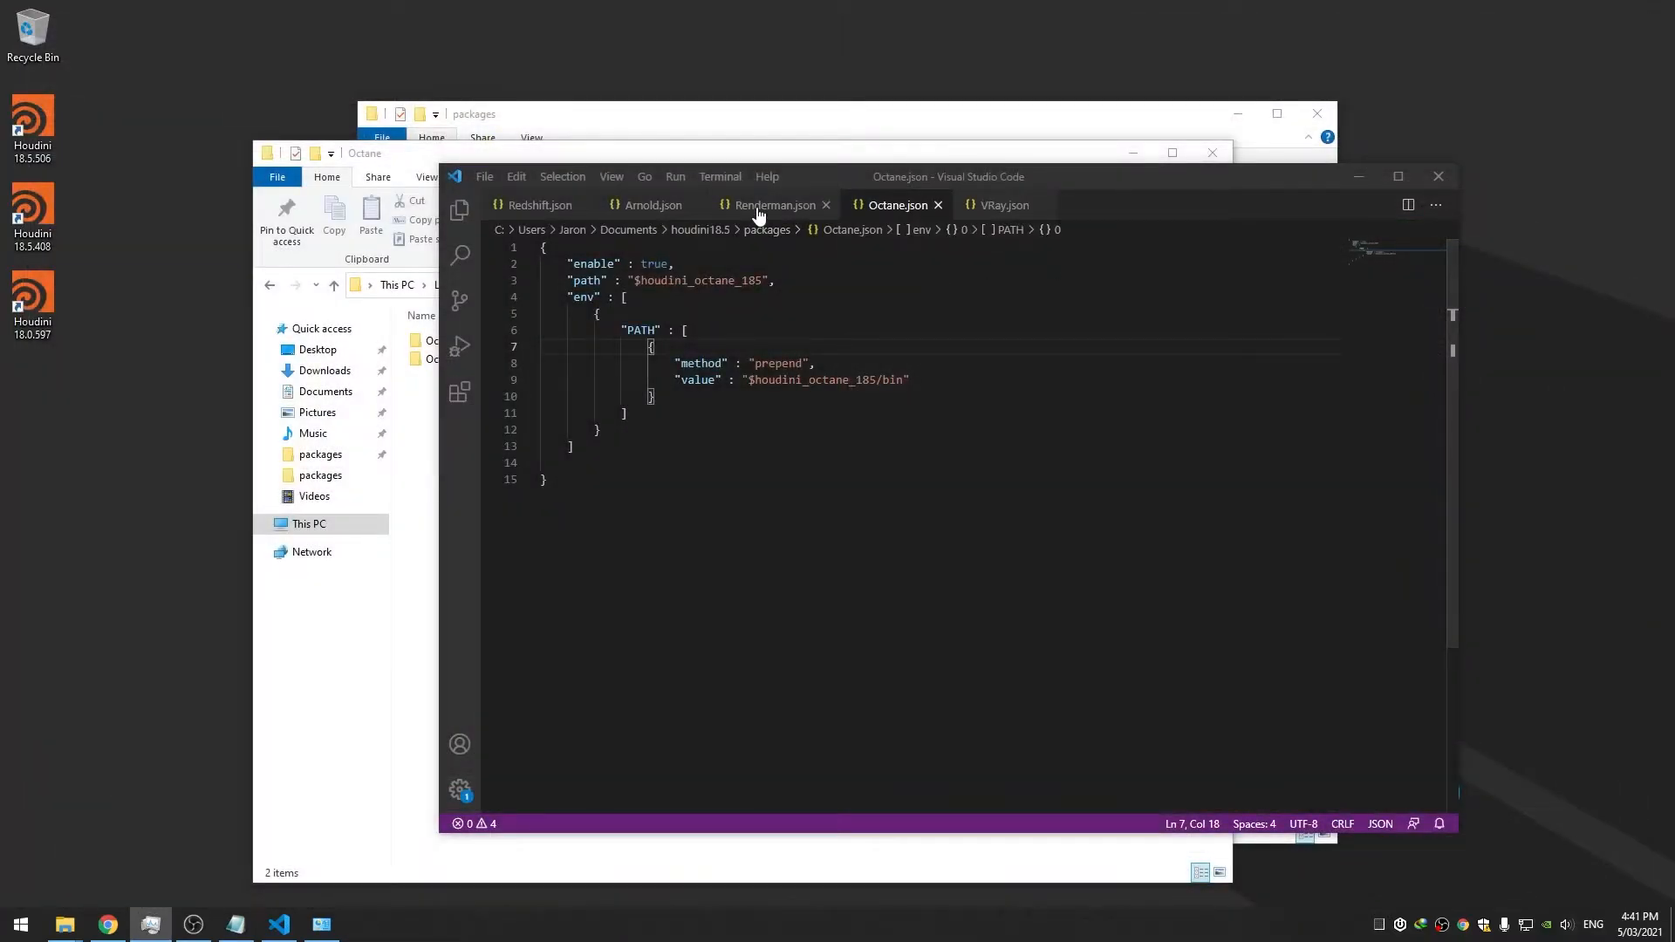
Copy the version-check "enable" line from Renderman.json into Octane.json
left_click(759, 206)
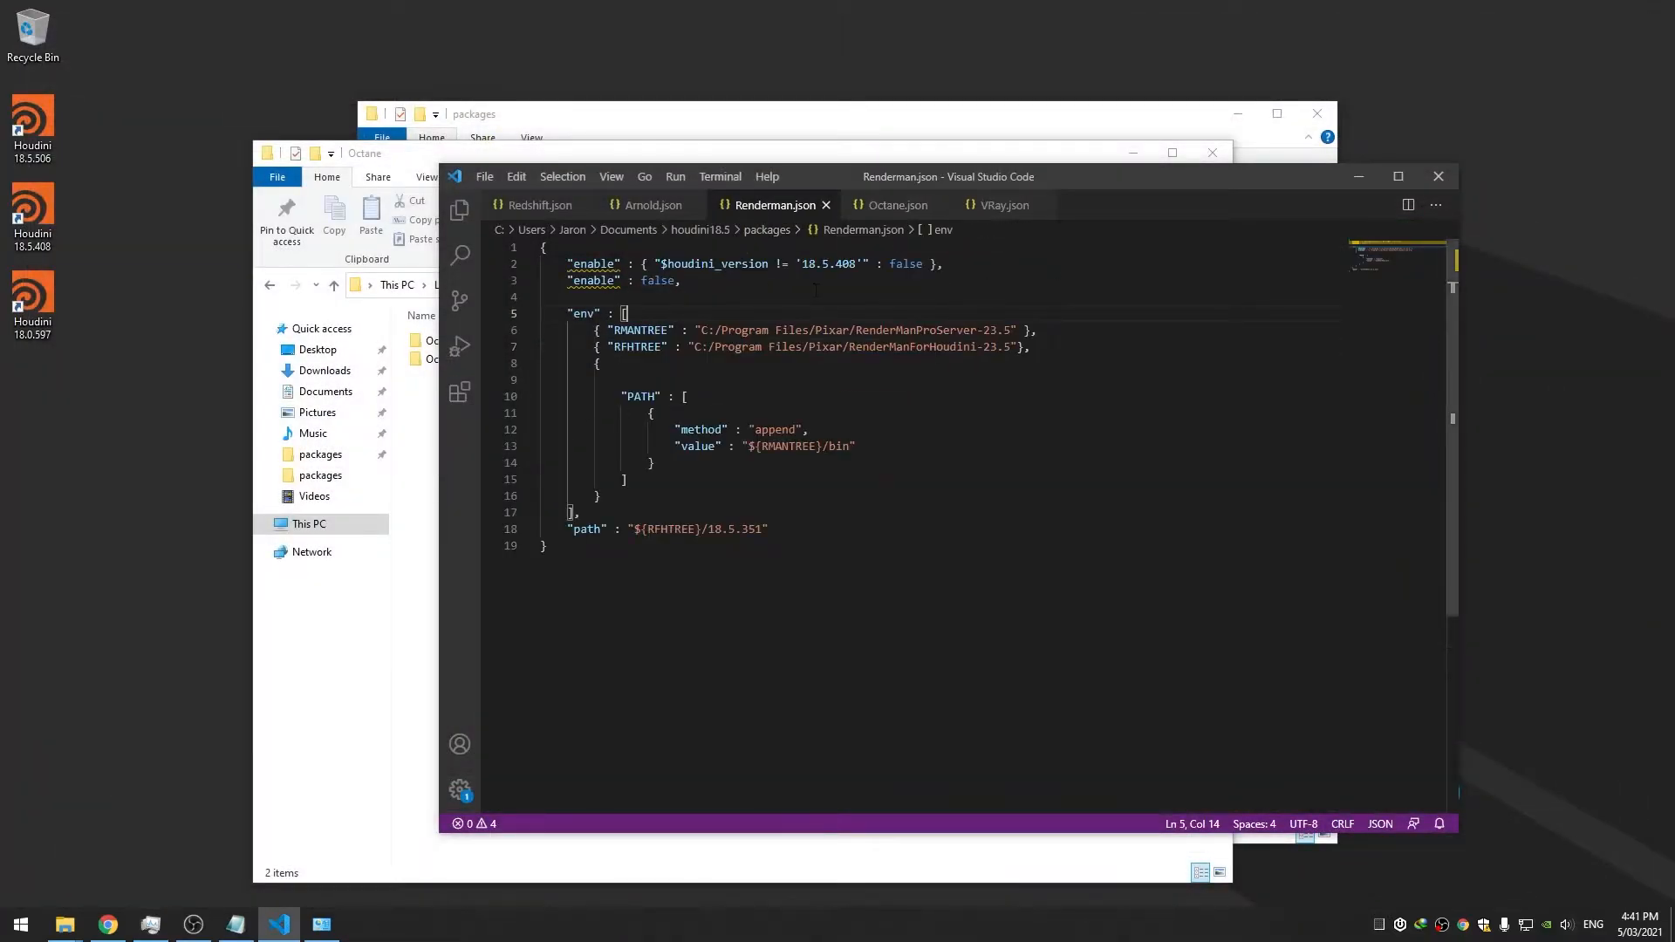
left_click(926, 207)
left_click(766, 210)
left_click_drag(945, 264, 567, 263)
key("ctrl+c")
left_click(892, 206)
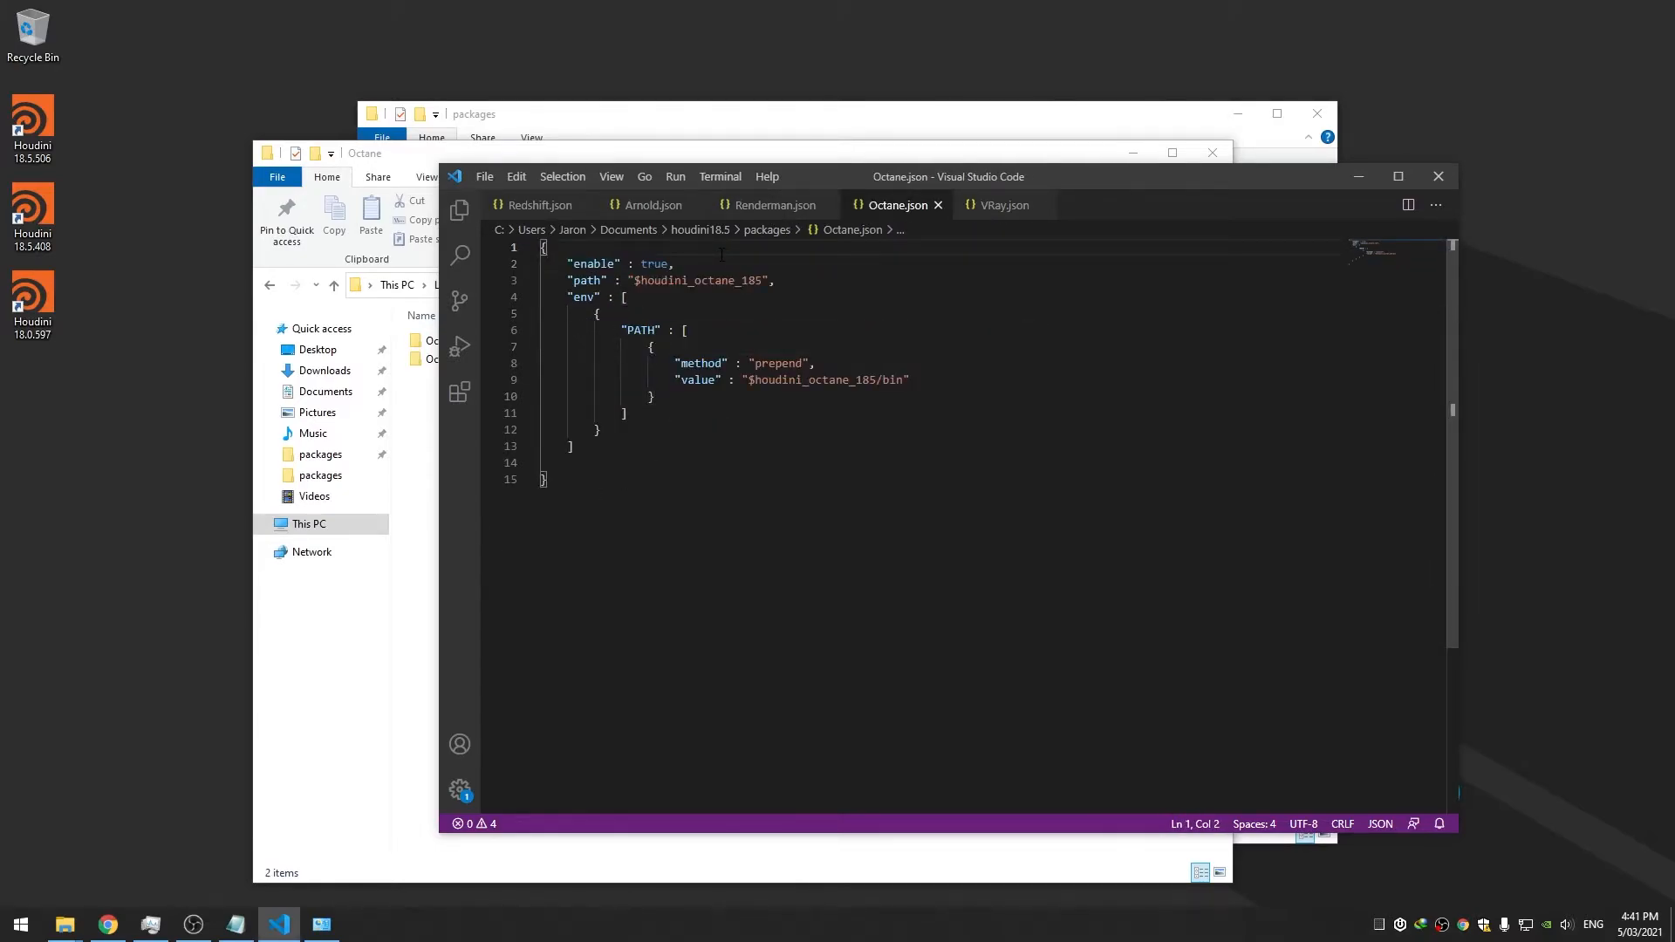
key("Return")
key("ctrl+v")
Change the plain enable value on line 3 from true to false and save Octane.json
left_click(841, 263)
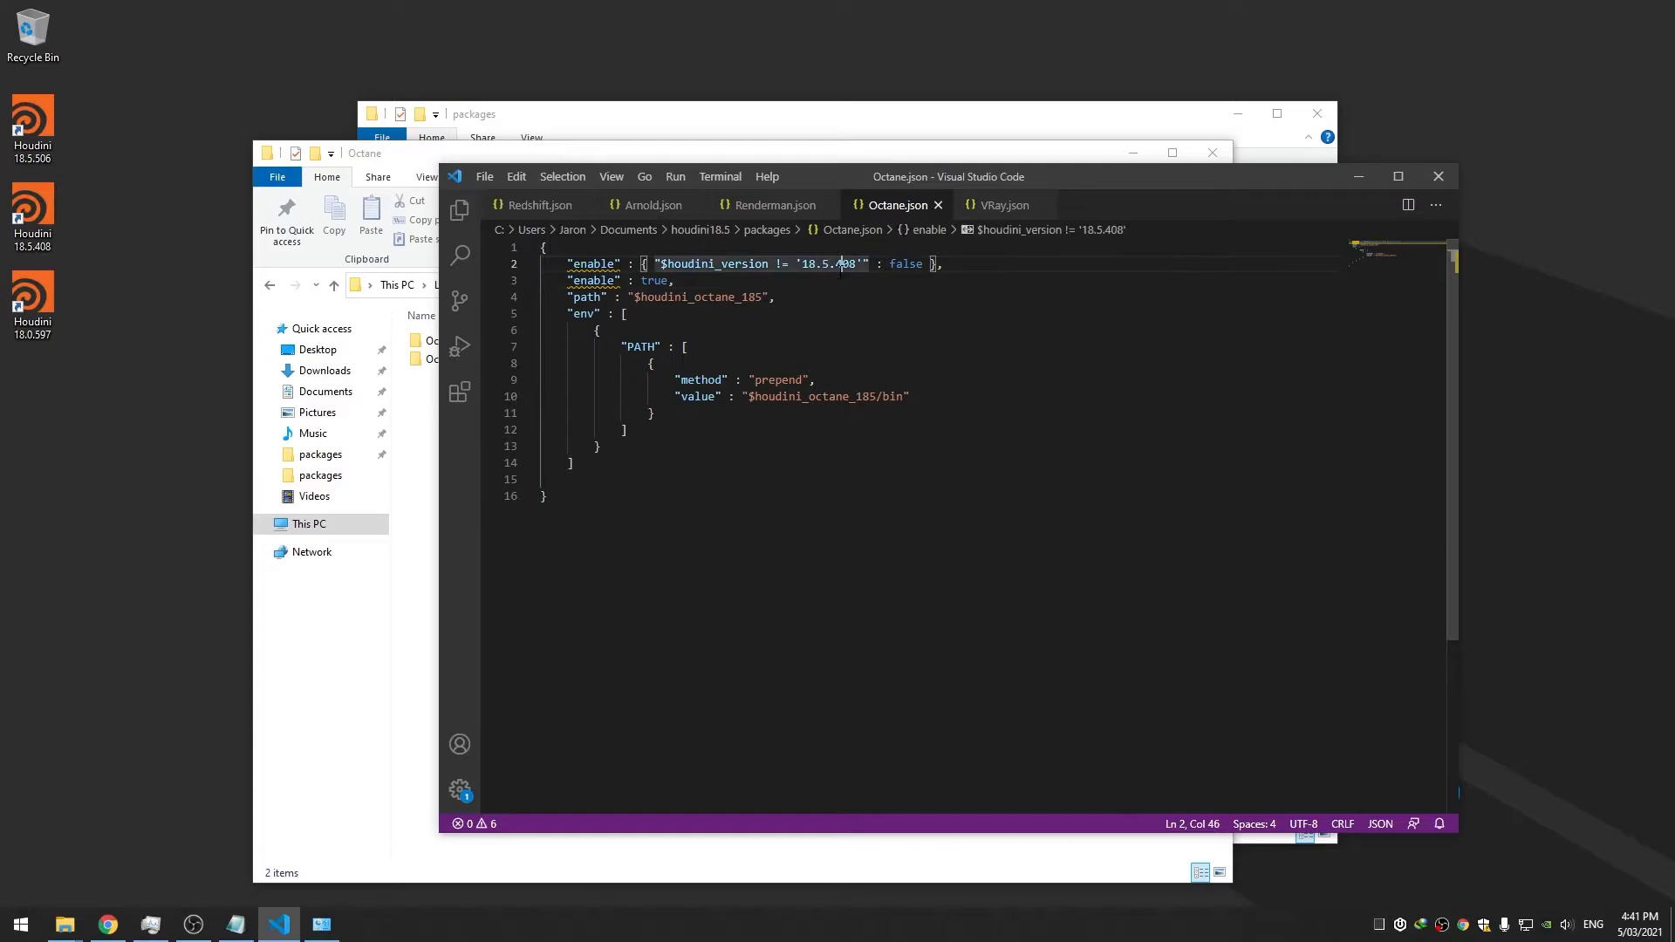
left_click(752, 280)
double_click(654, 280)
type("false")
key("ctrl+s")
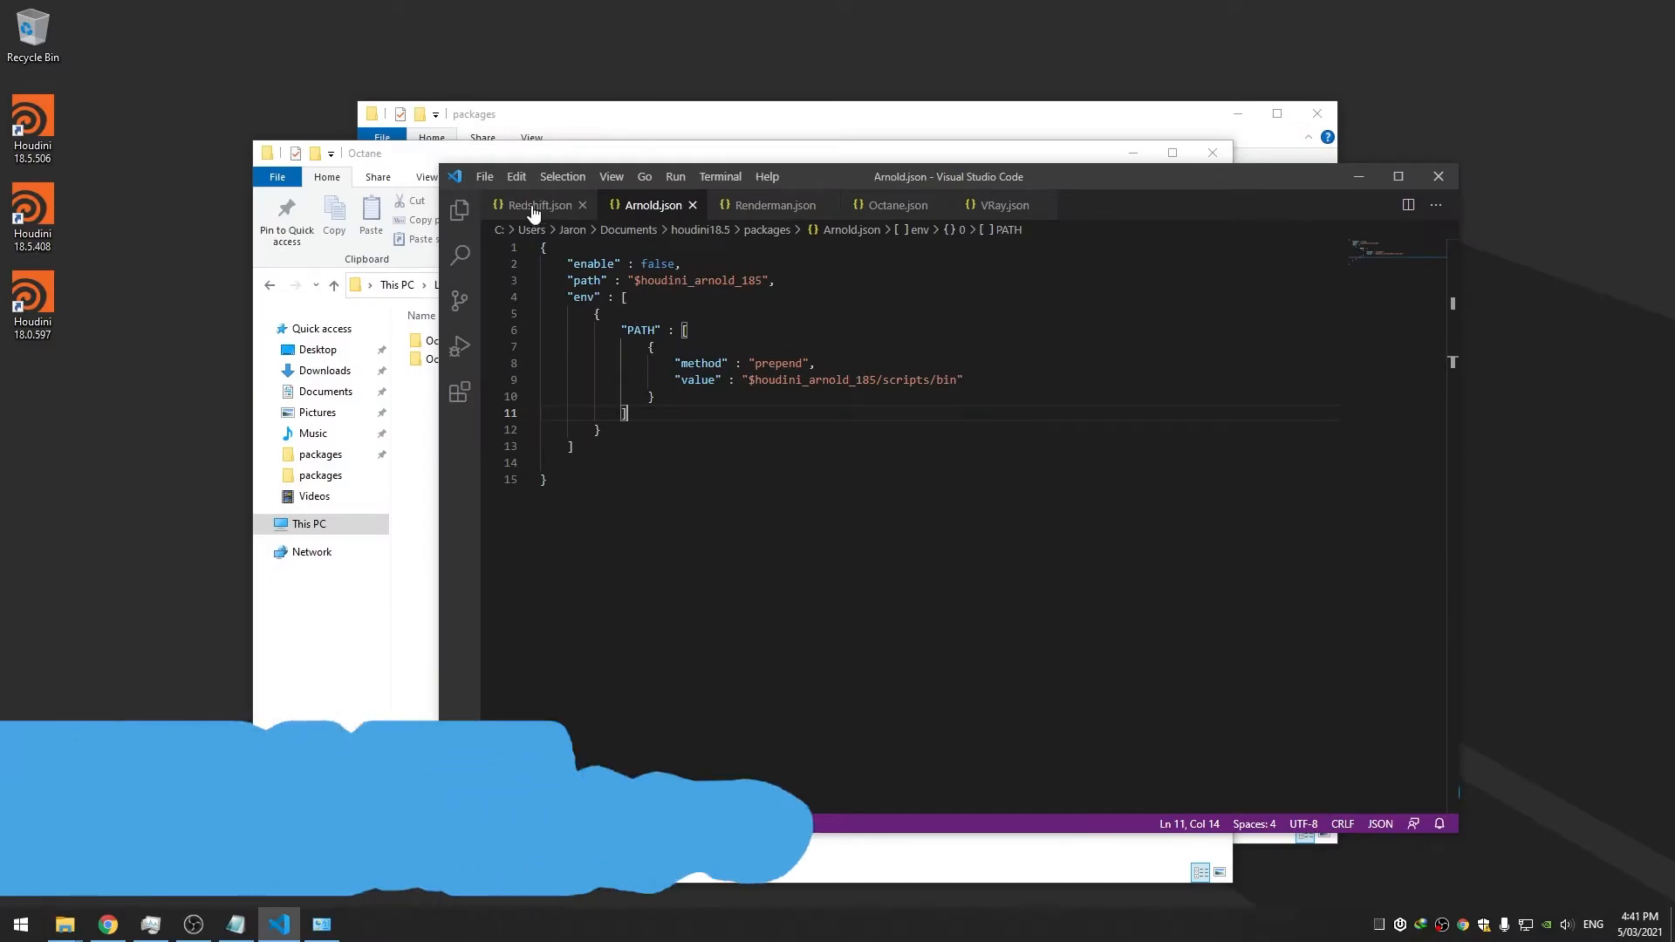
Review Redshift.json, Arnold.json and VRay.json, then return to Octane.json and the Octane folder
left_click(536, 205)
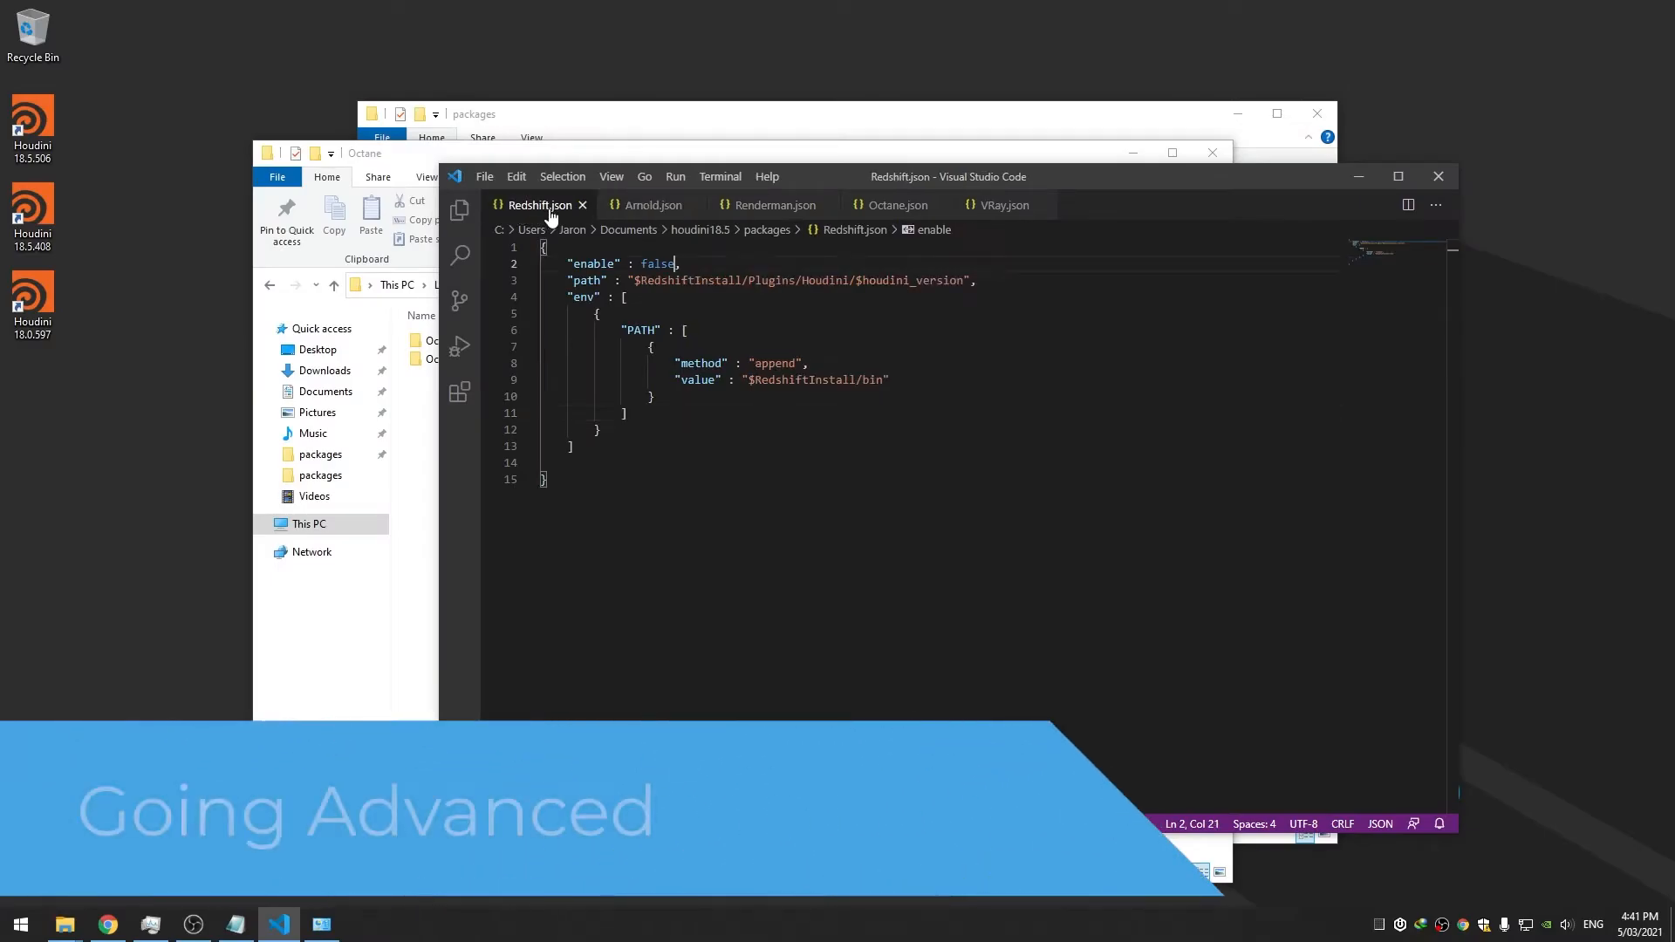
left_click(628, 210)
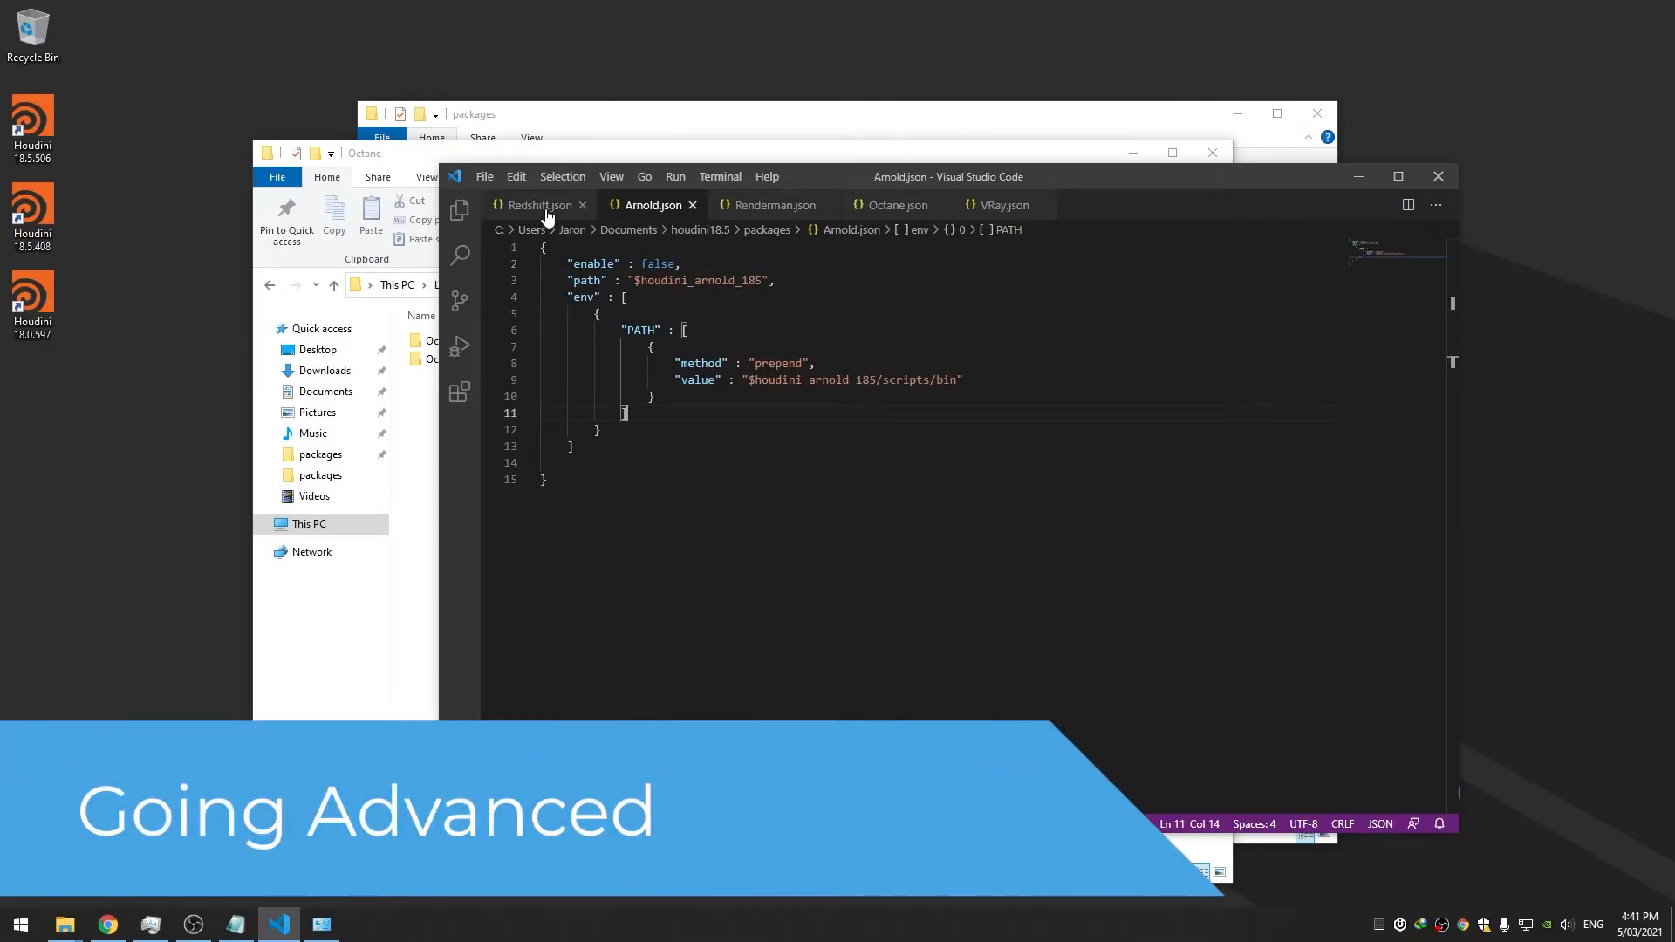
left_click(1001, 209)
left_click(895, 206)
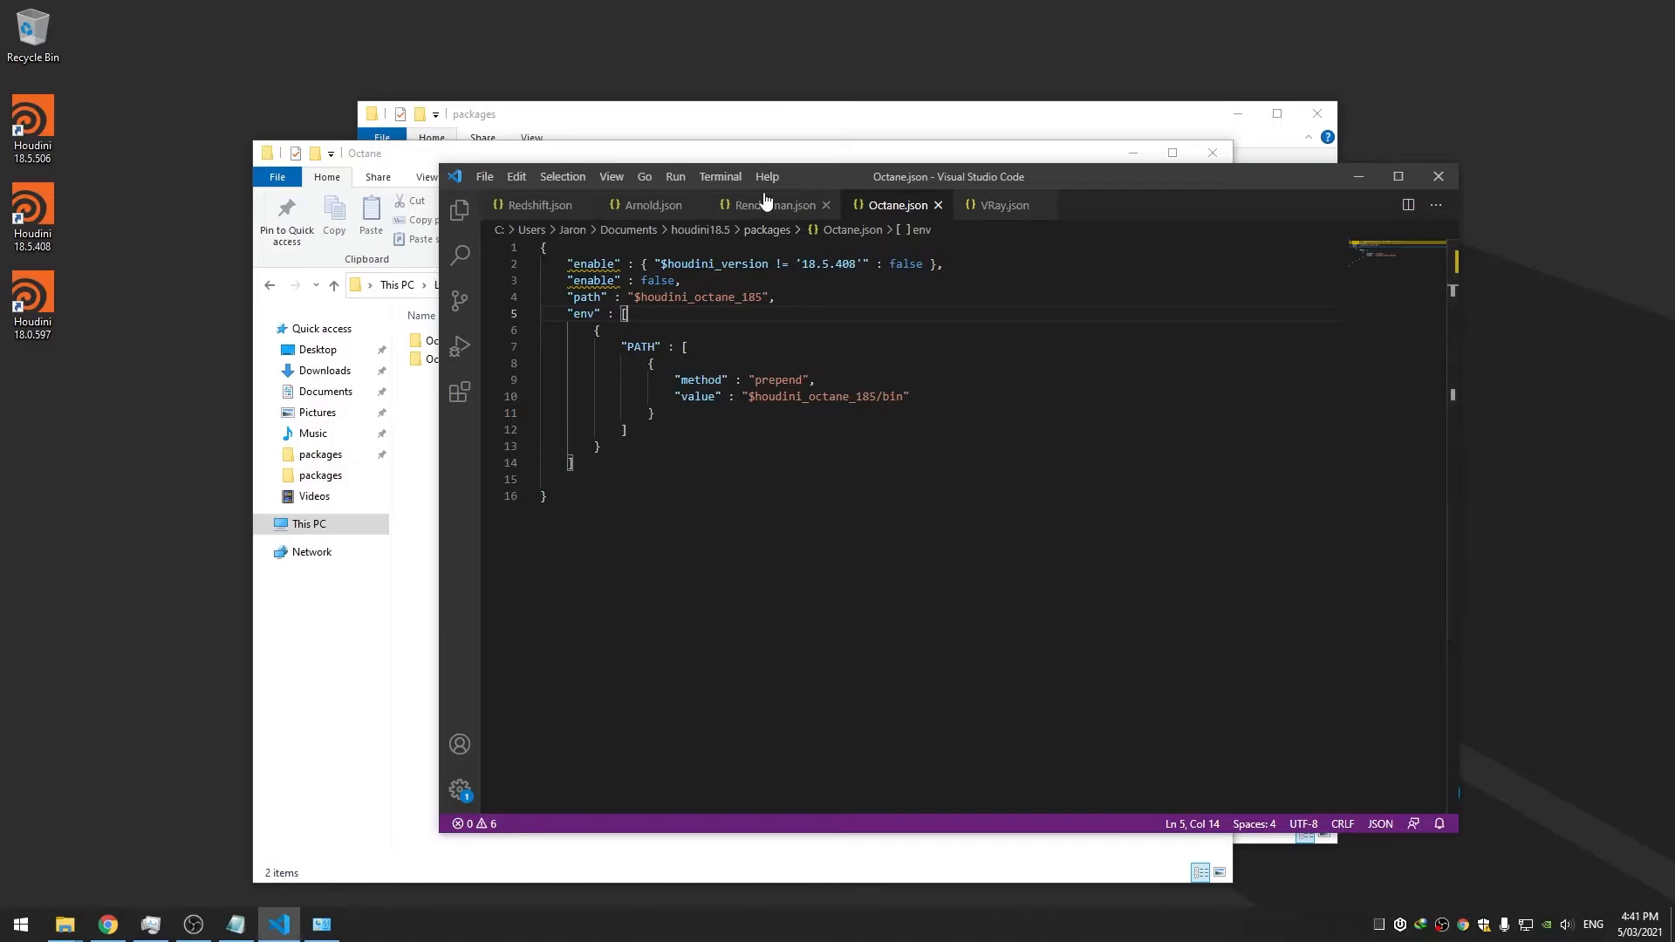
left_click(412, 609)
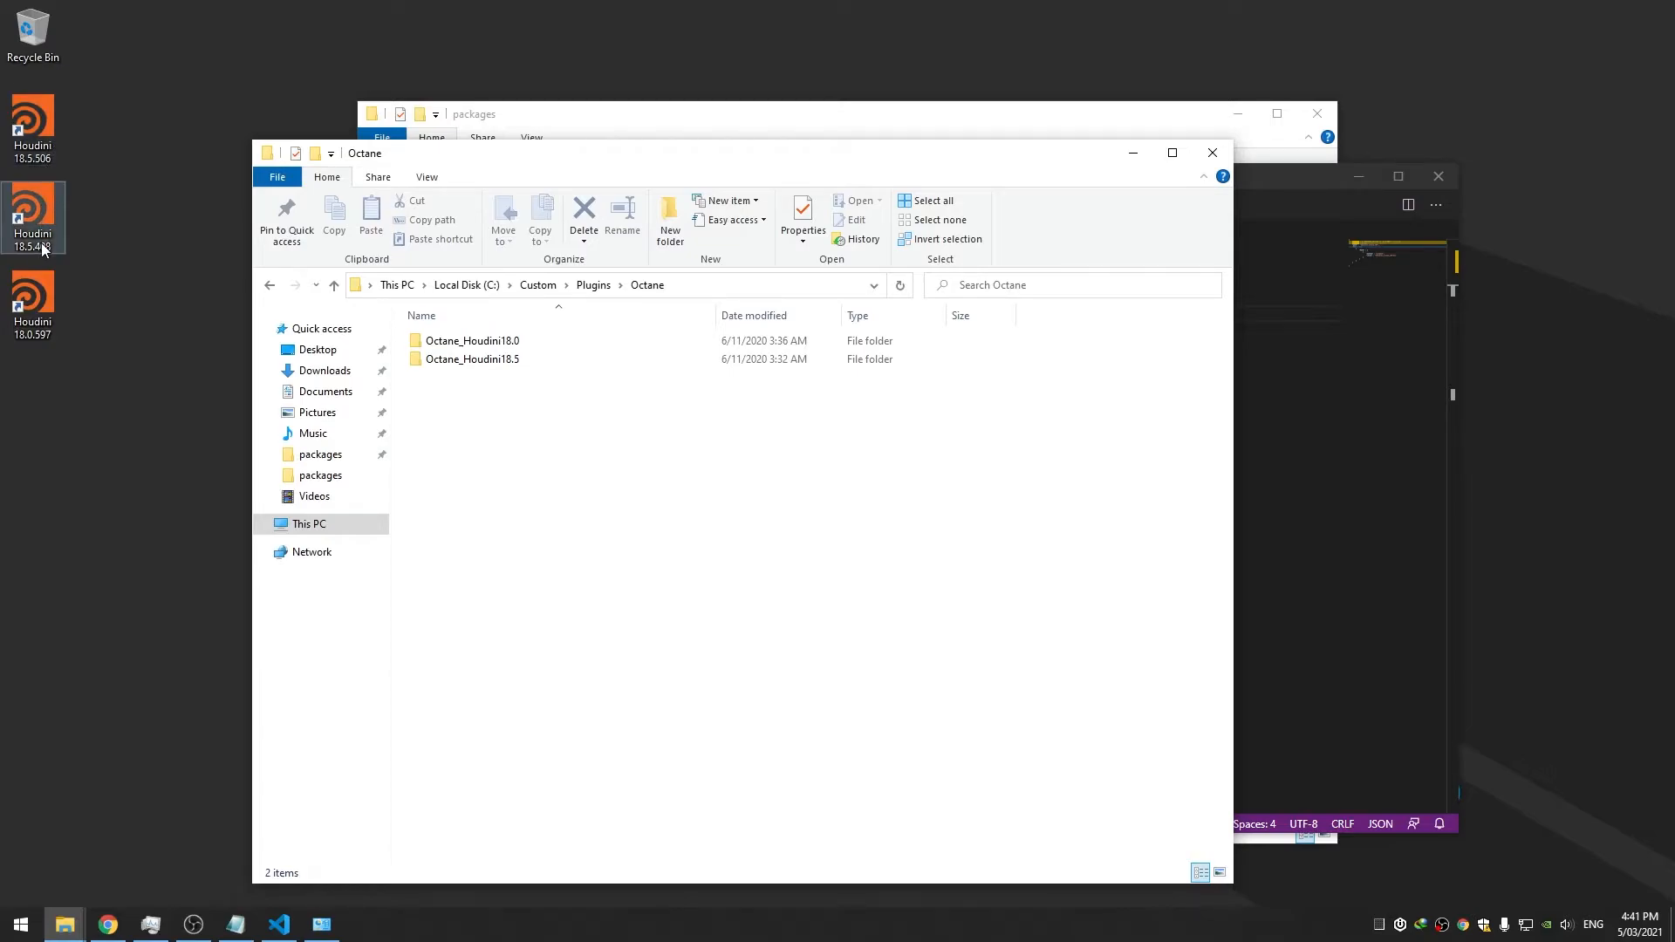
Delete the old Houdini shortcuts from the Desktop
left_click(314, 351)
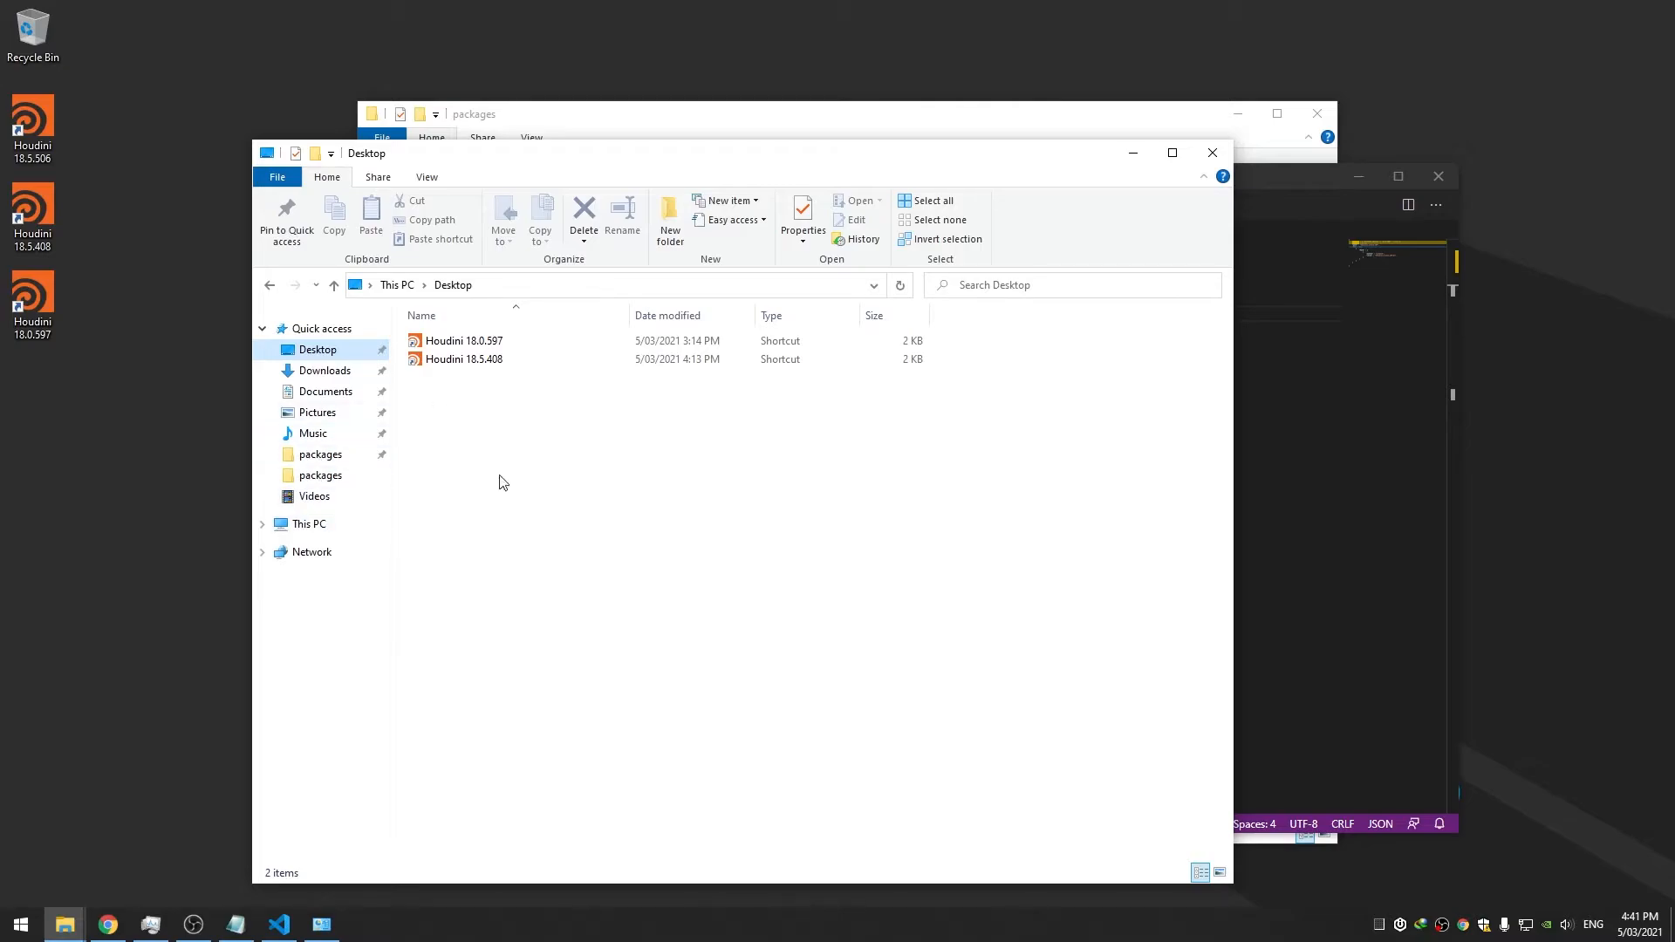
left_click_drag(534, 470, 560, 343)
key("Delete")
left_click_drag(34, 127, 35, 39)
Browse to C:\Program Files\Side Effects Software\Houdini 18.5.506\bin
left_click(345, 516)
double_click(466, 493)
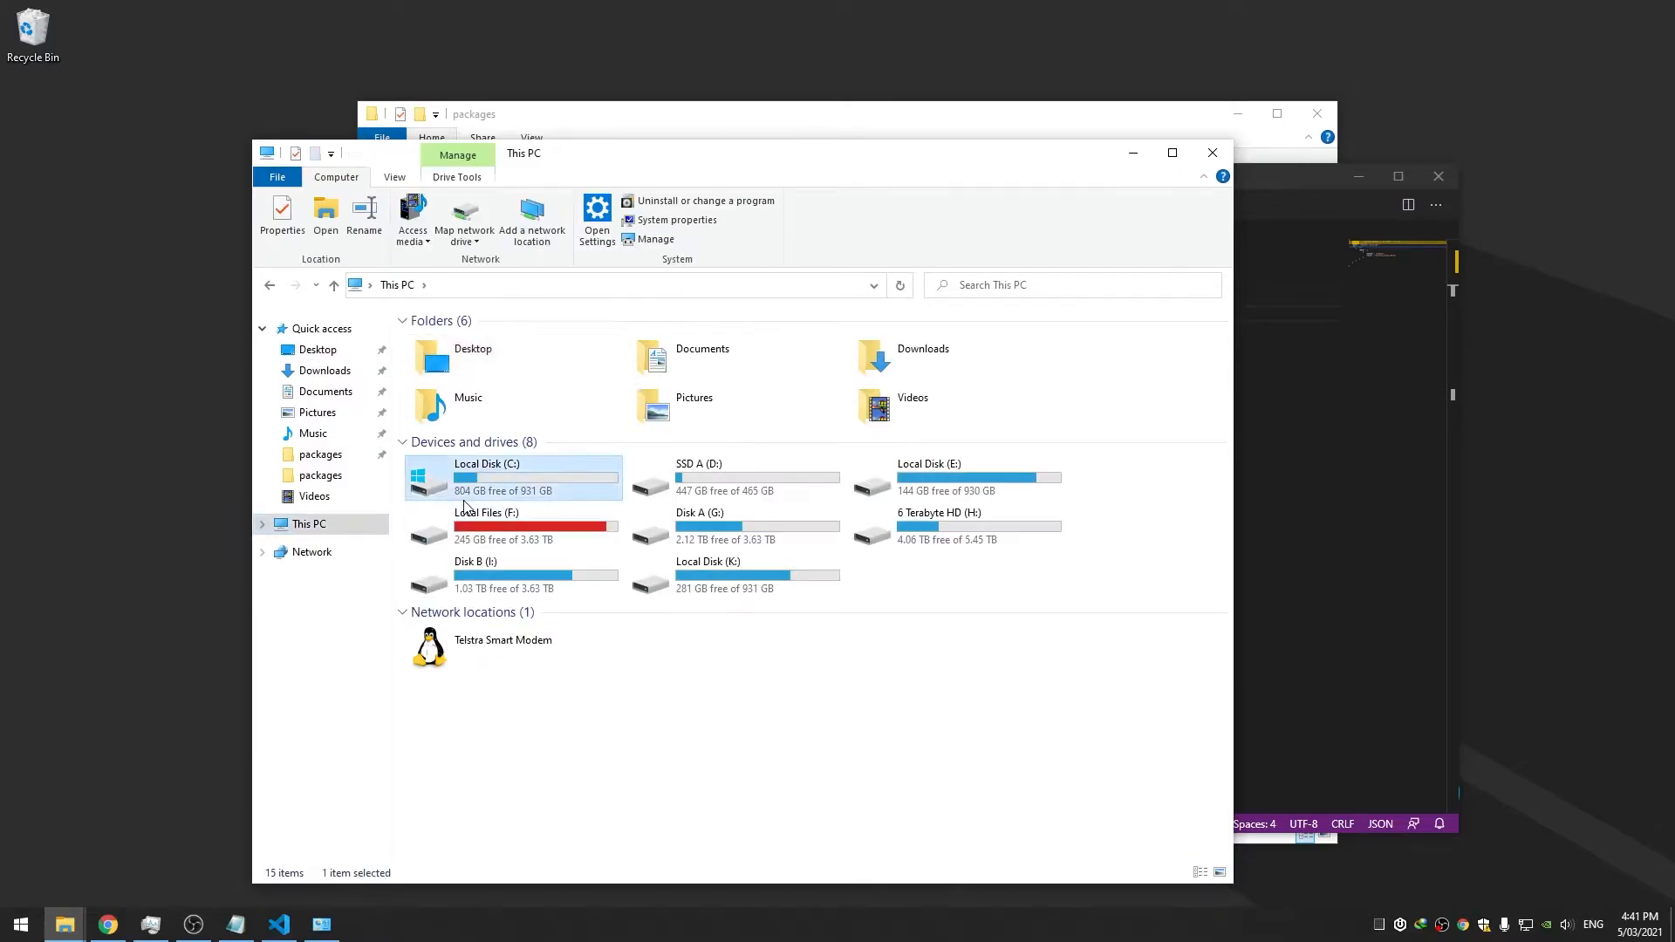
double_click(463, 378)
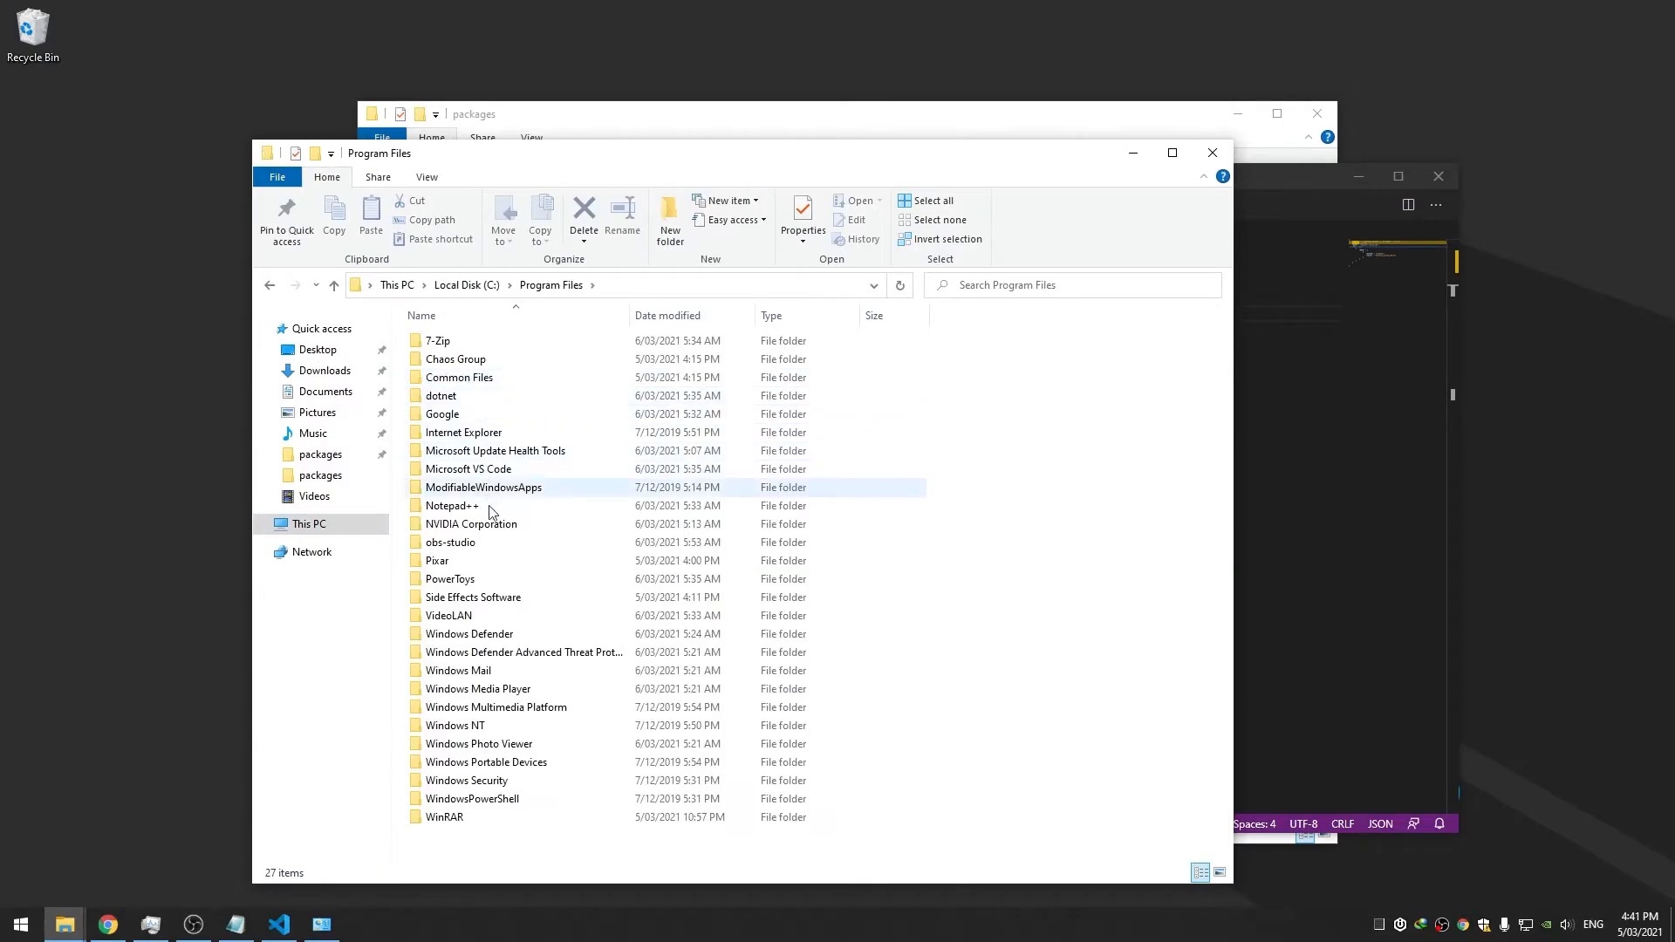
double_click(472, 598)
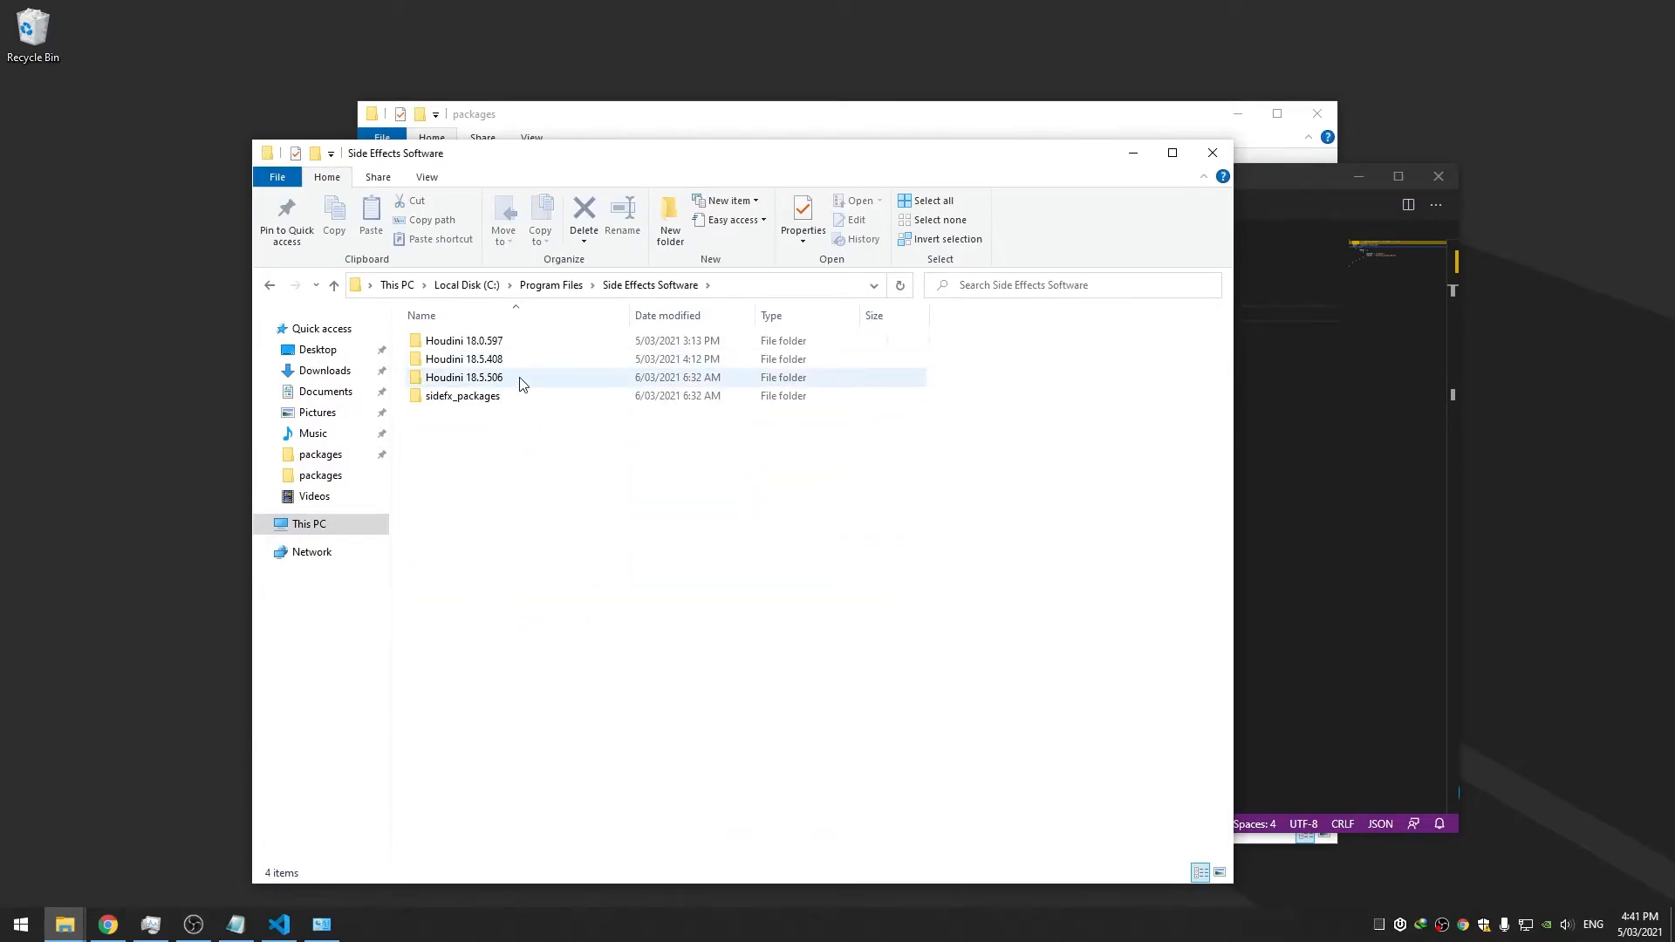
double_click(521, 384)
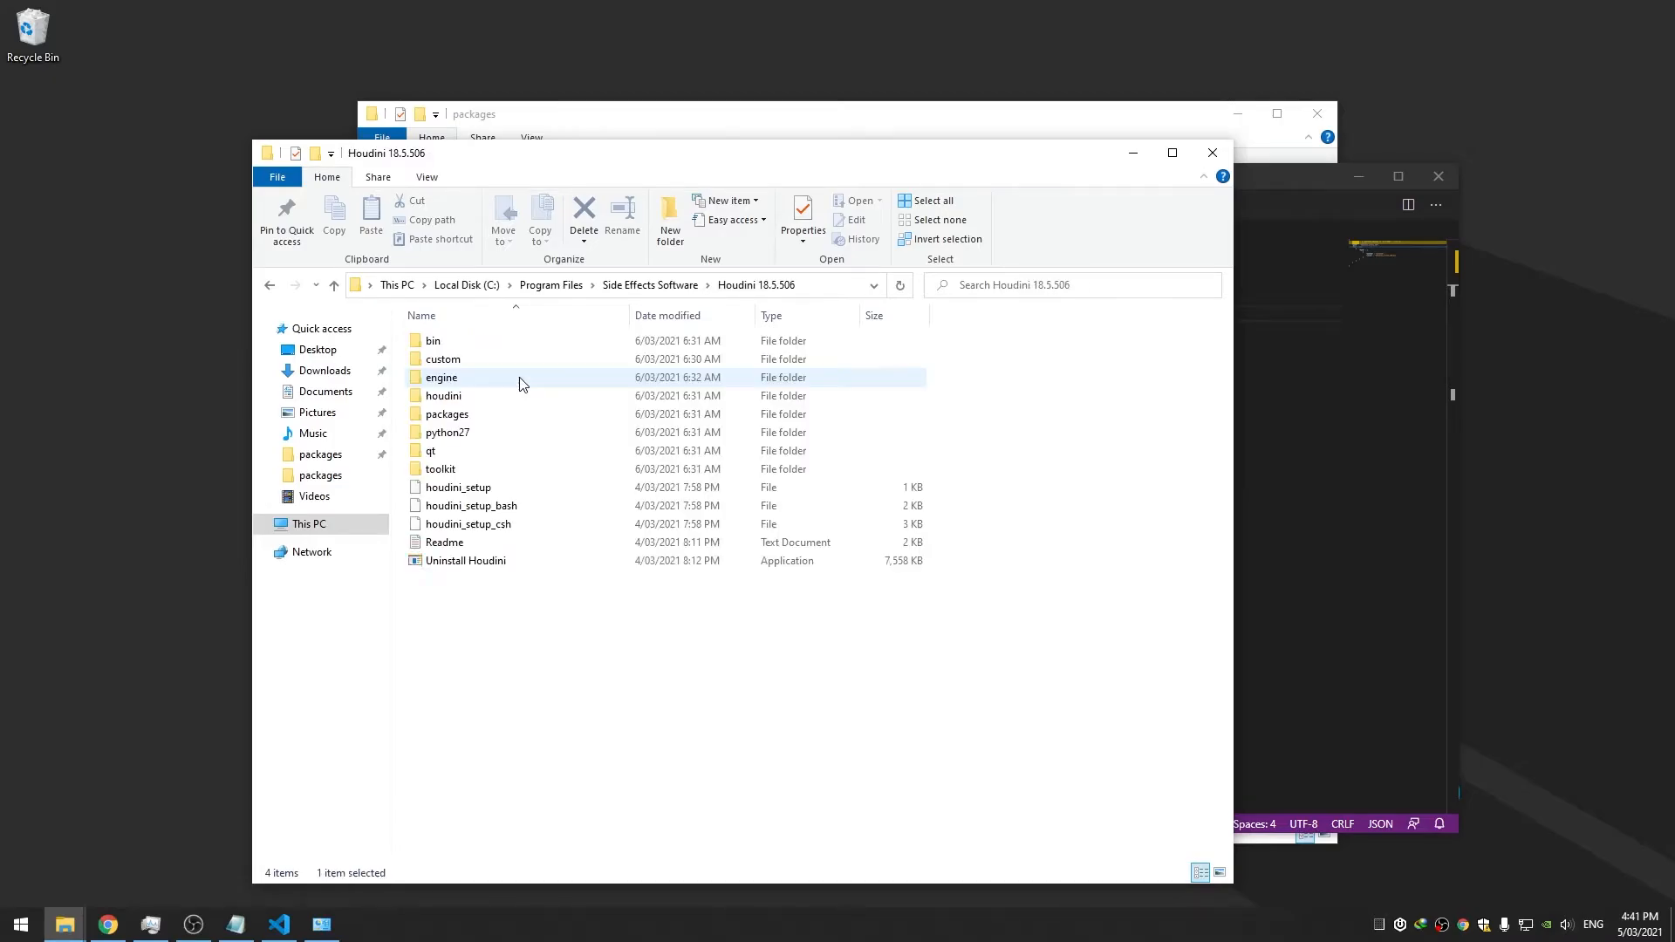
double_click(473, 347)
scroll(488, 454, "down", 12)
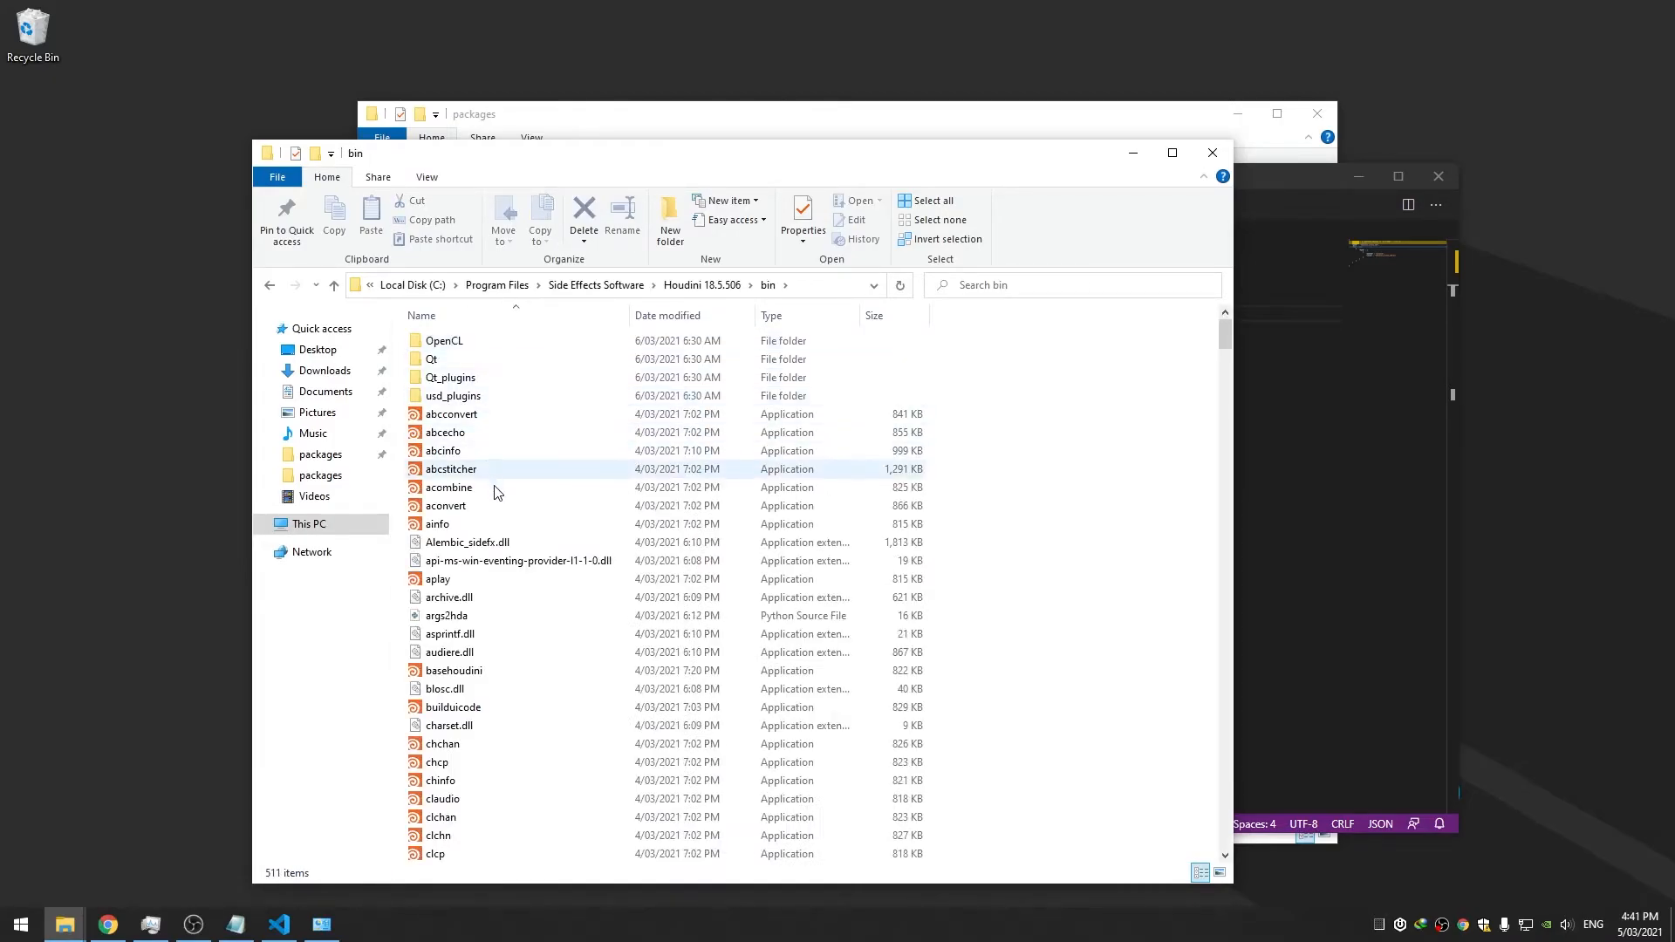
scroll(495, 495, "down", 20)
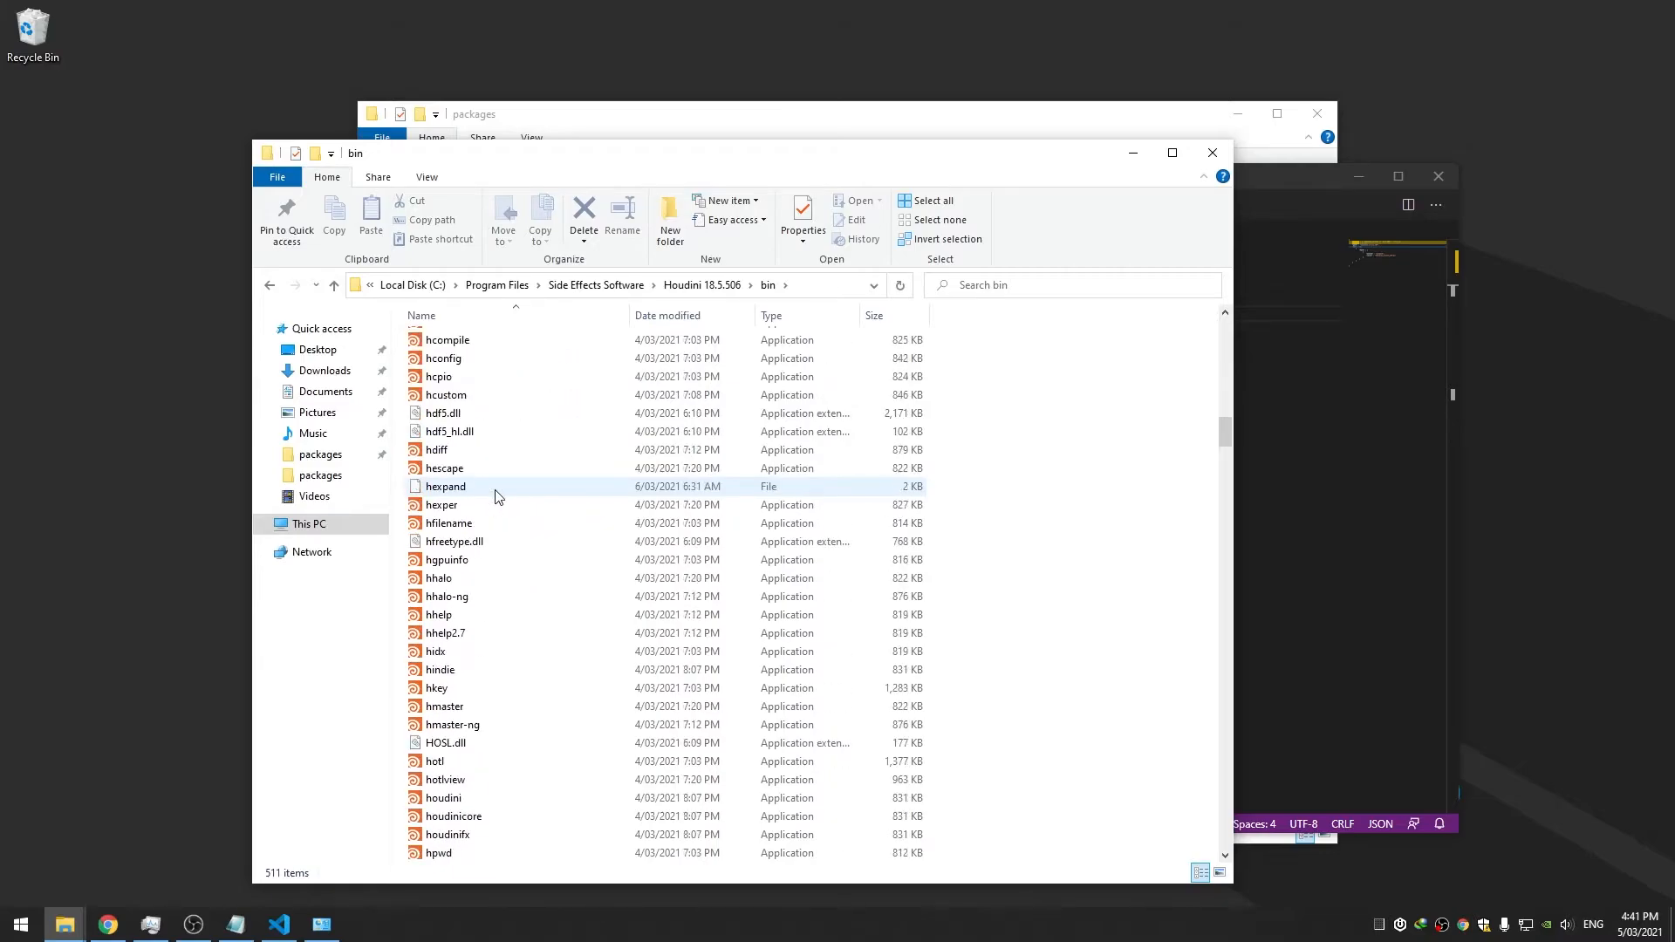
scroll(480, 489, "down", 2)
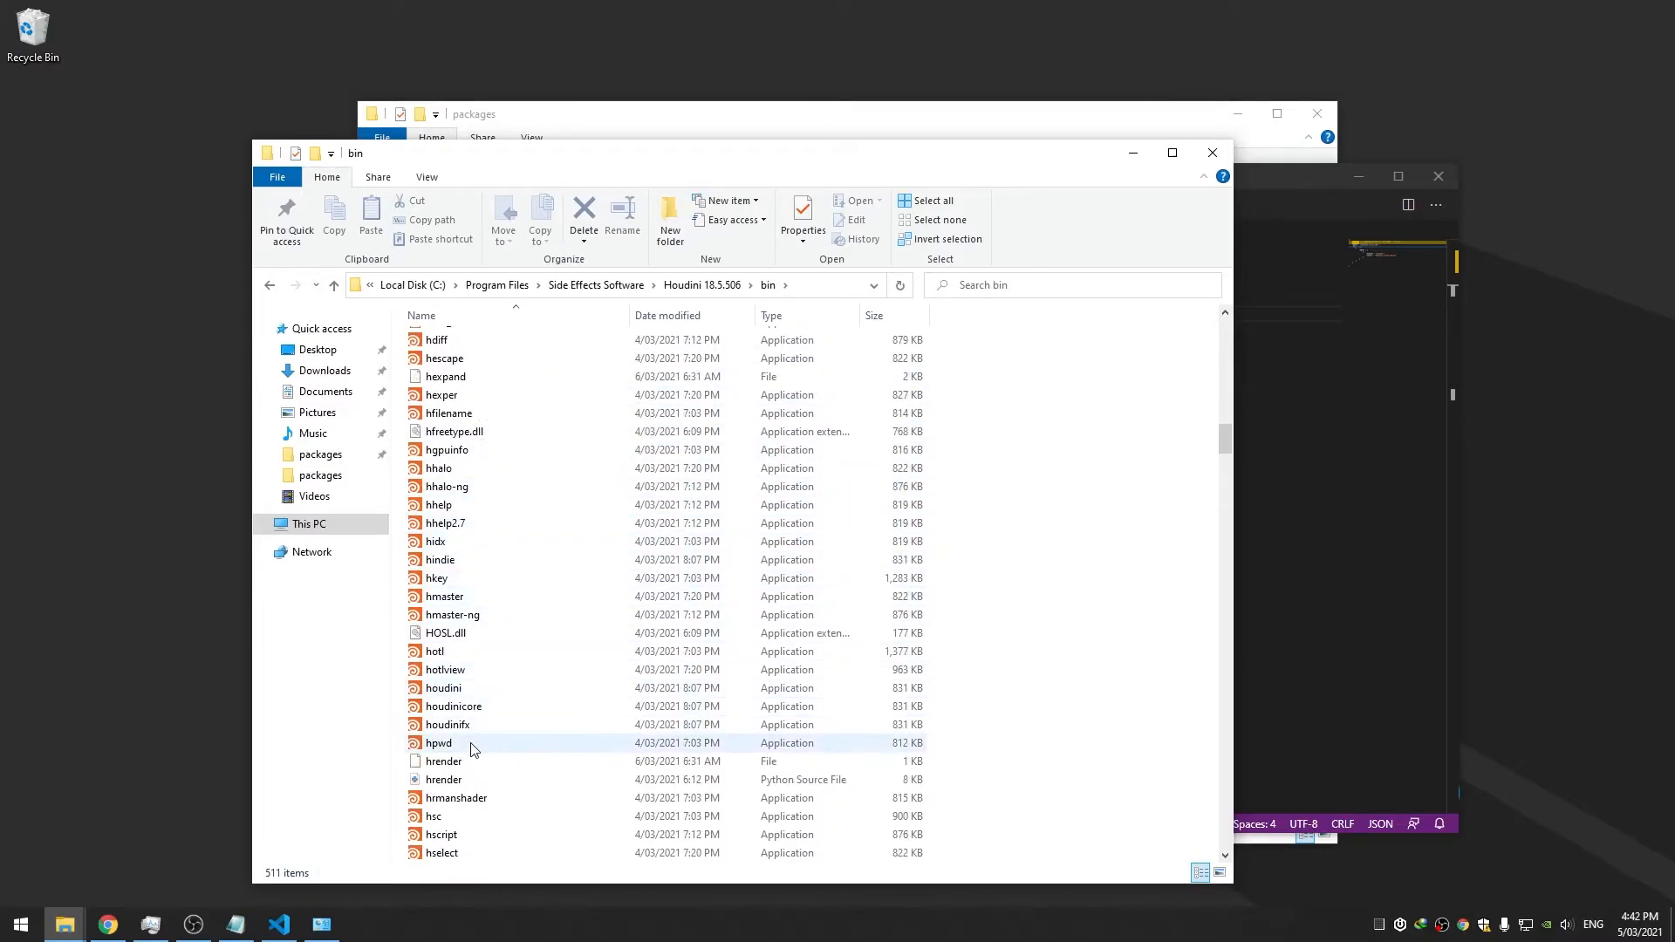
Send the houdini program to the Desktop as a new shortcut
right_click(468, 692)
mouse_move(593, 547)
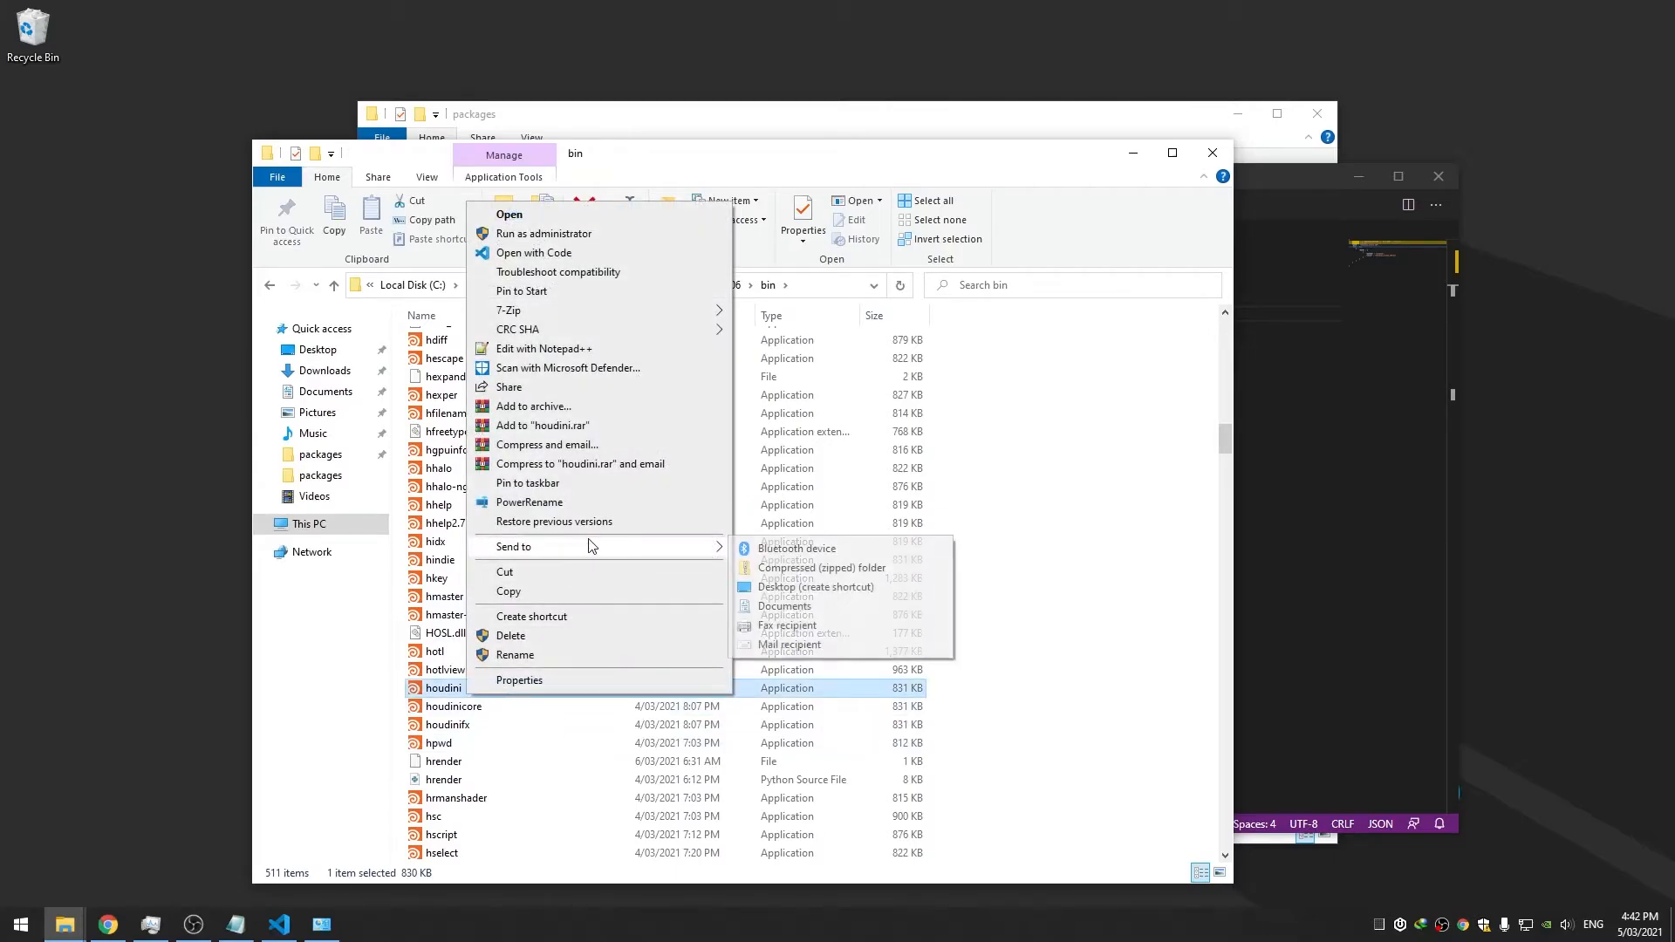
left_click(828, 586)
left_click(45, 154)
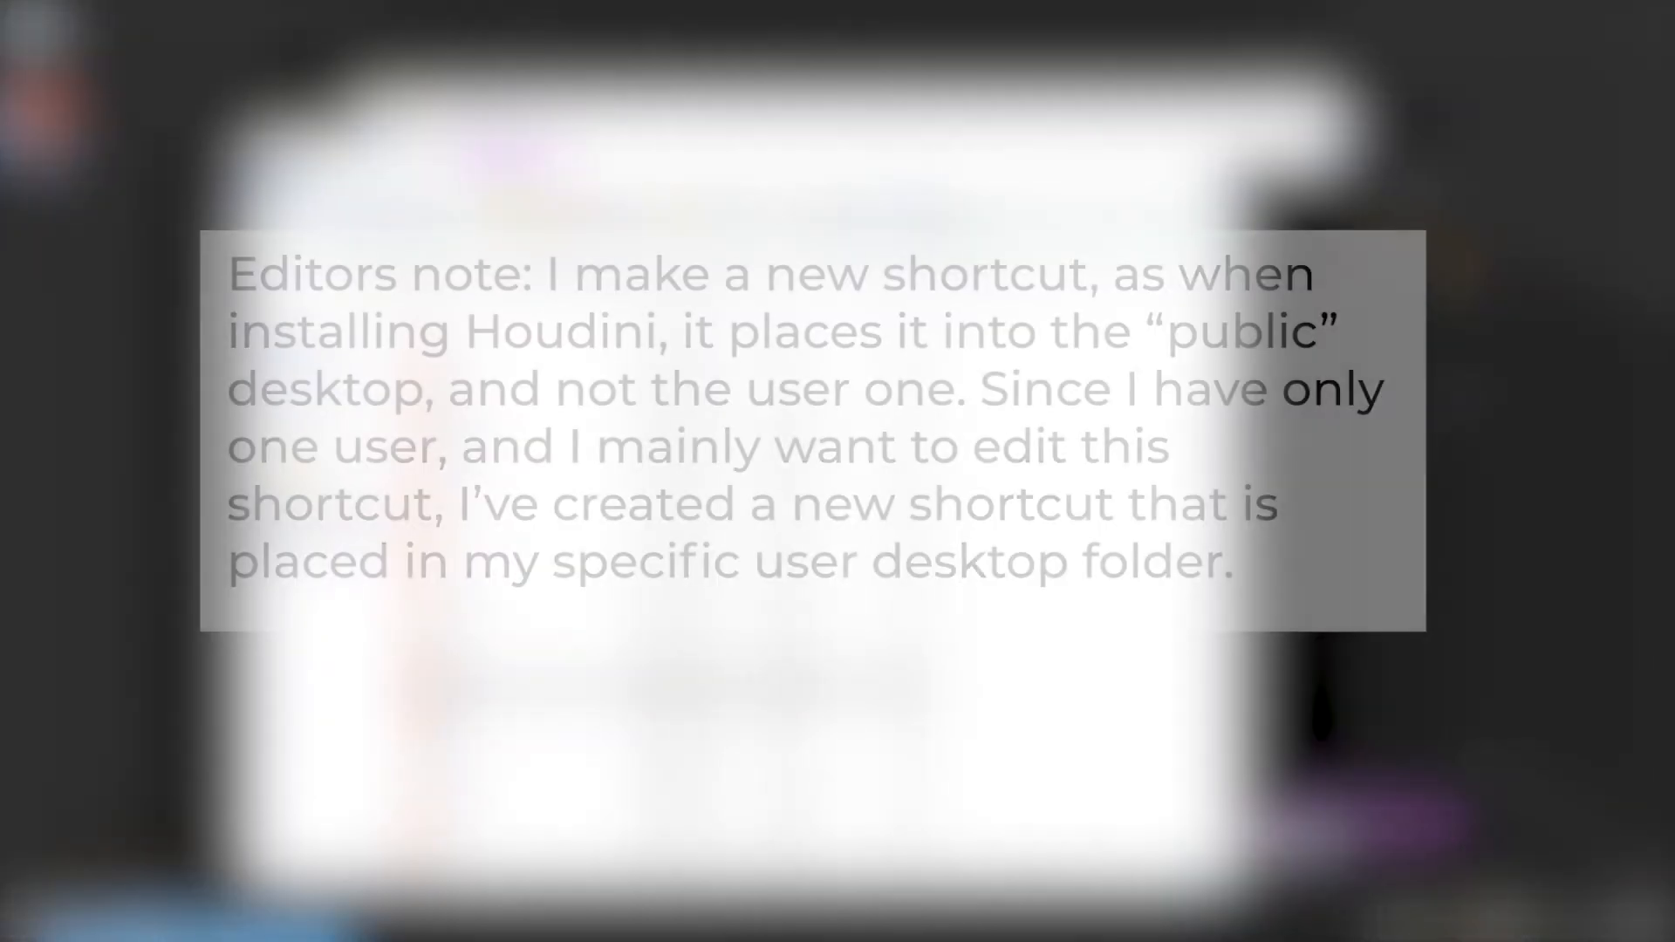
Add a box1 node to the objects network
left_click(1228, 133)
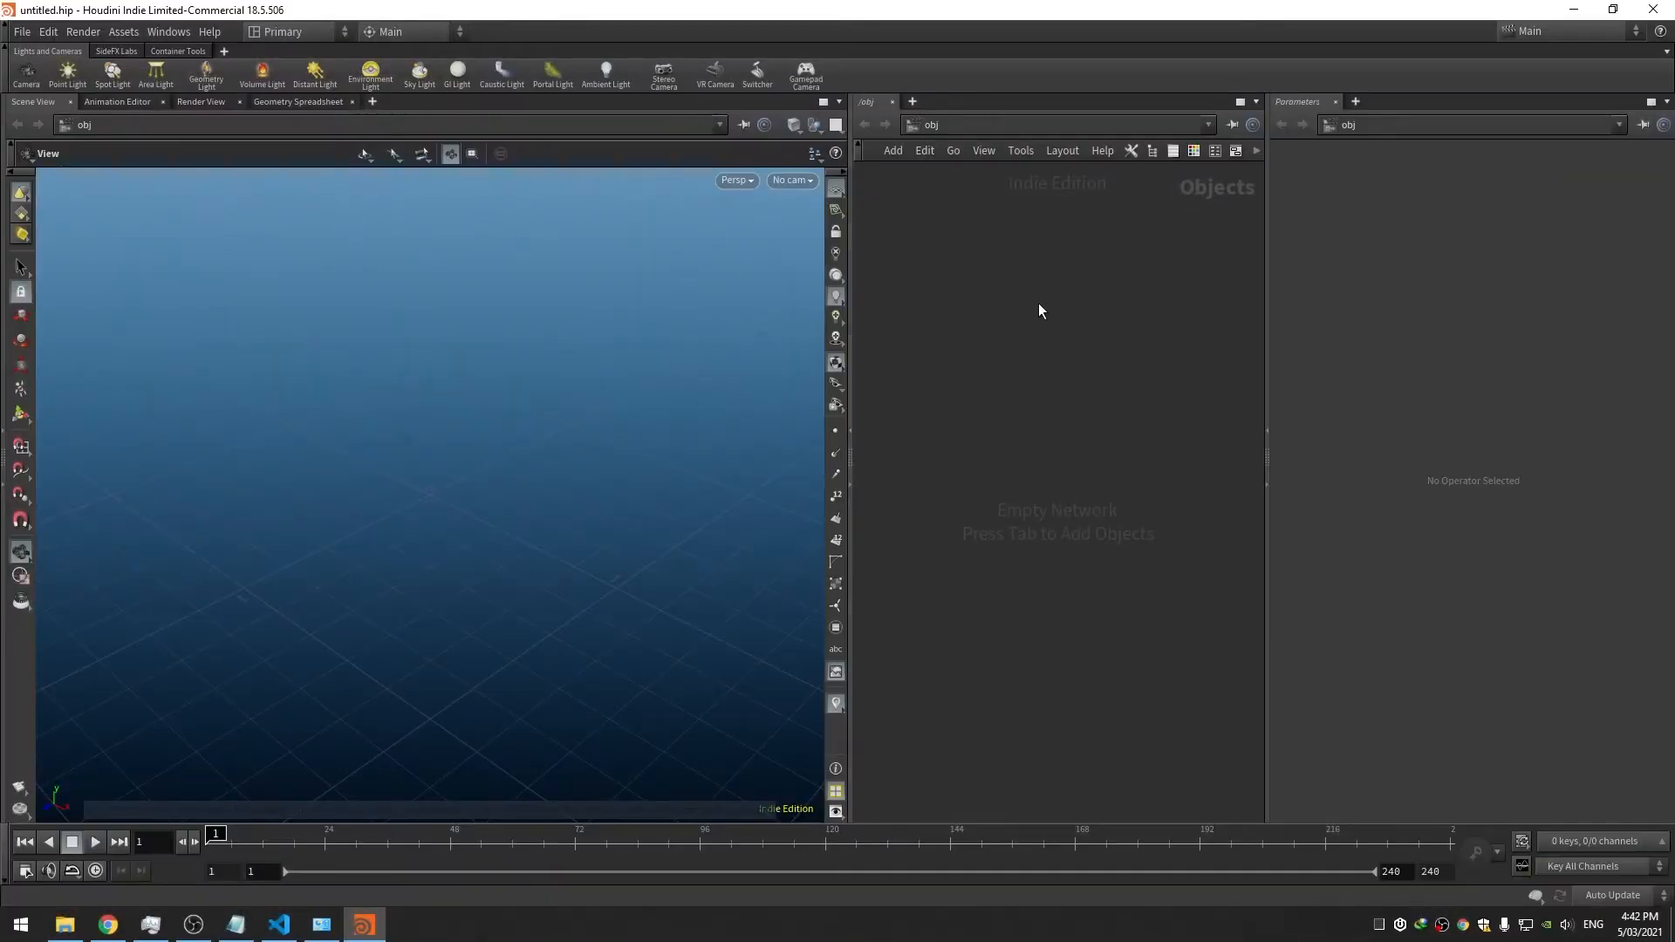
key("Tab")
type("box")
key("Return")
left_click(1038, 305)
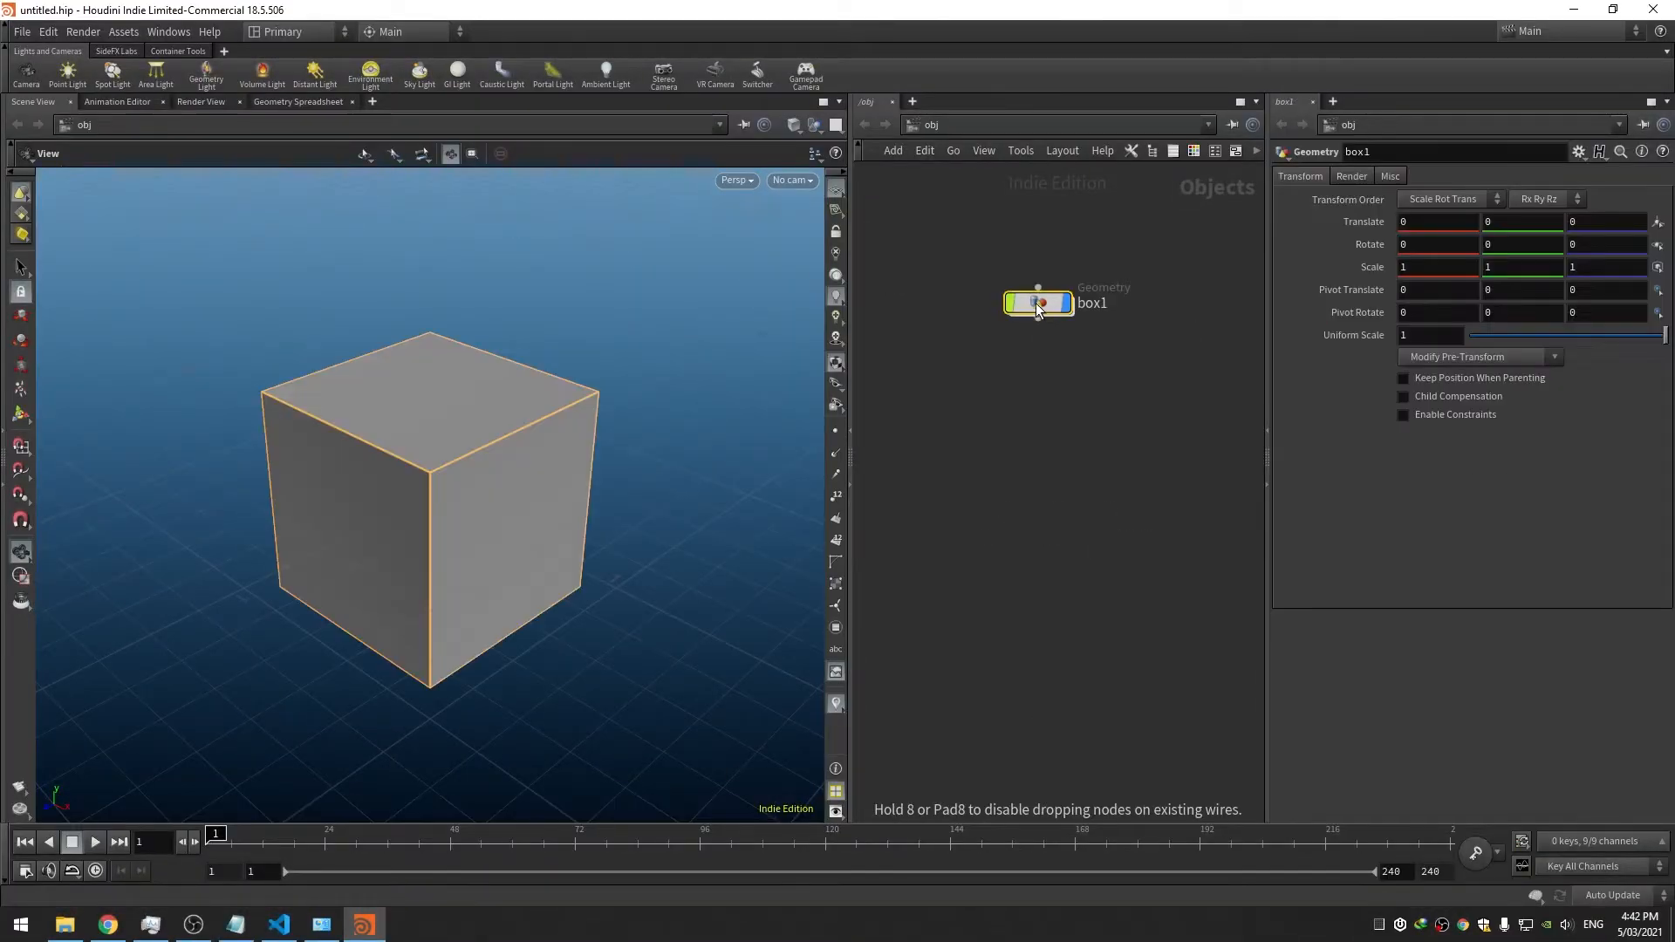
Save the scene to the Desktop as Sample
key("ctrl+s")
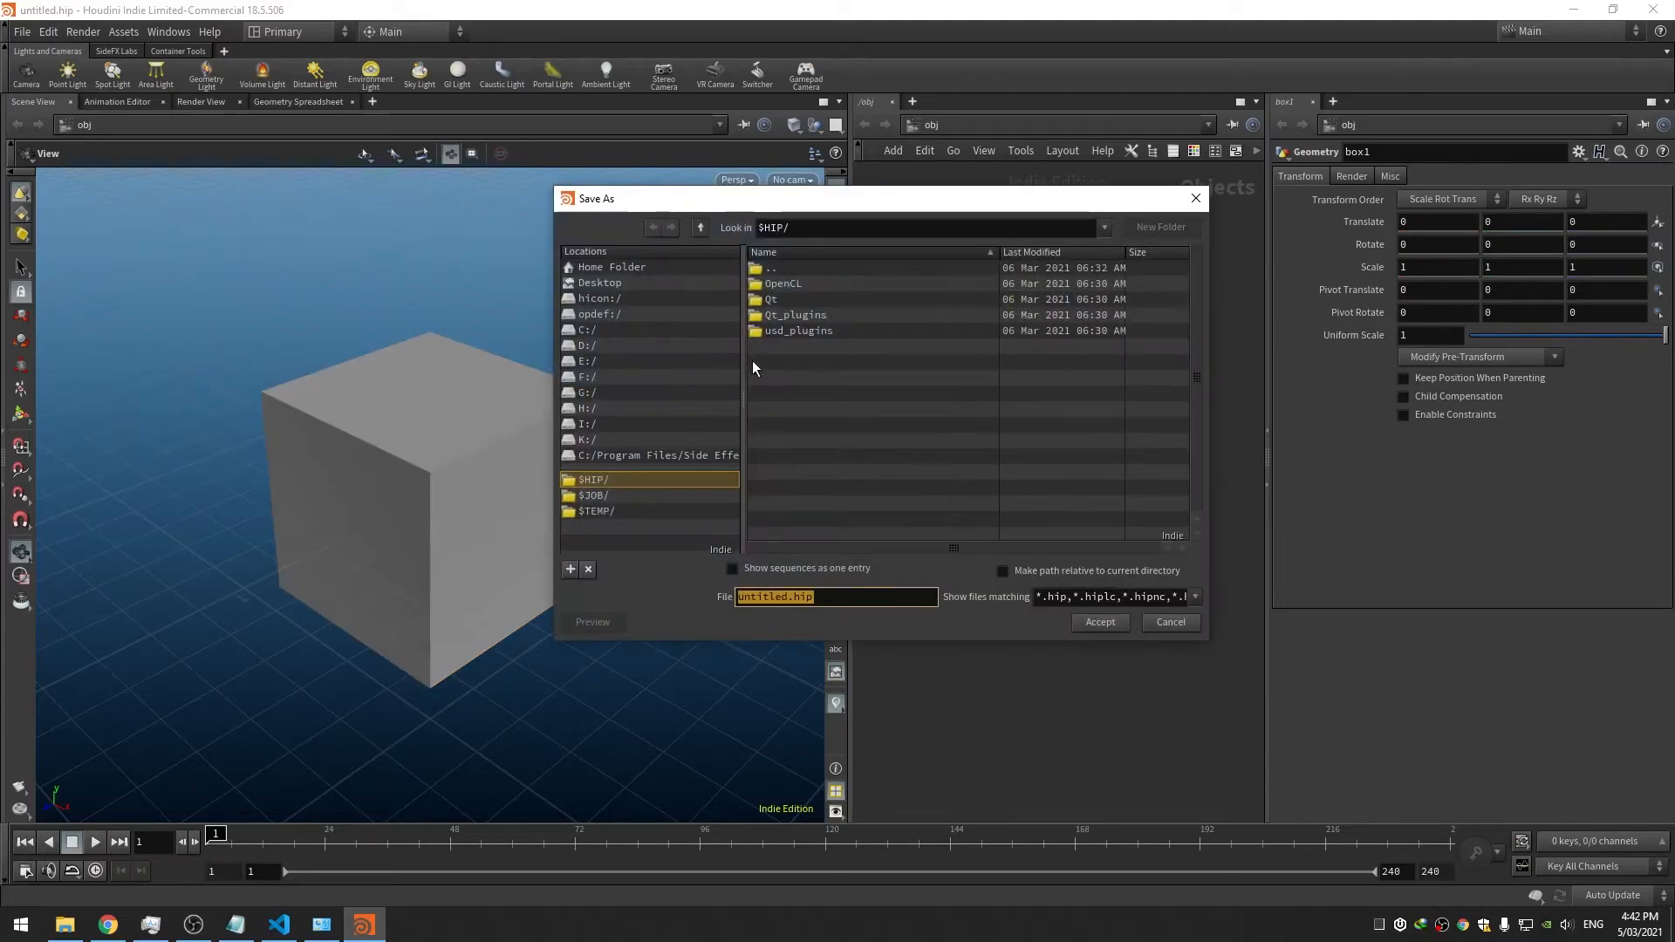
left_click(599, 283)
double_click(785, 596)
type("Sample")
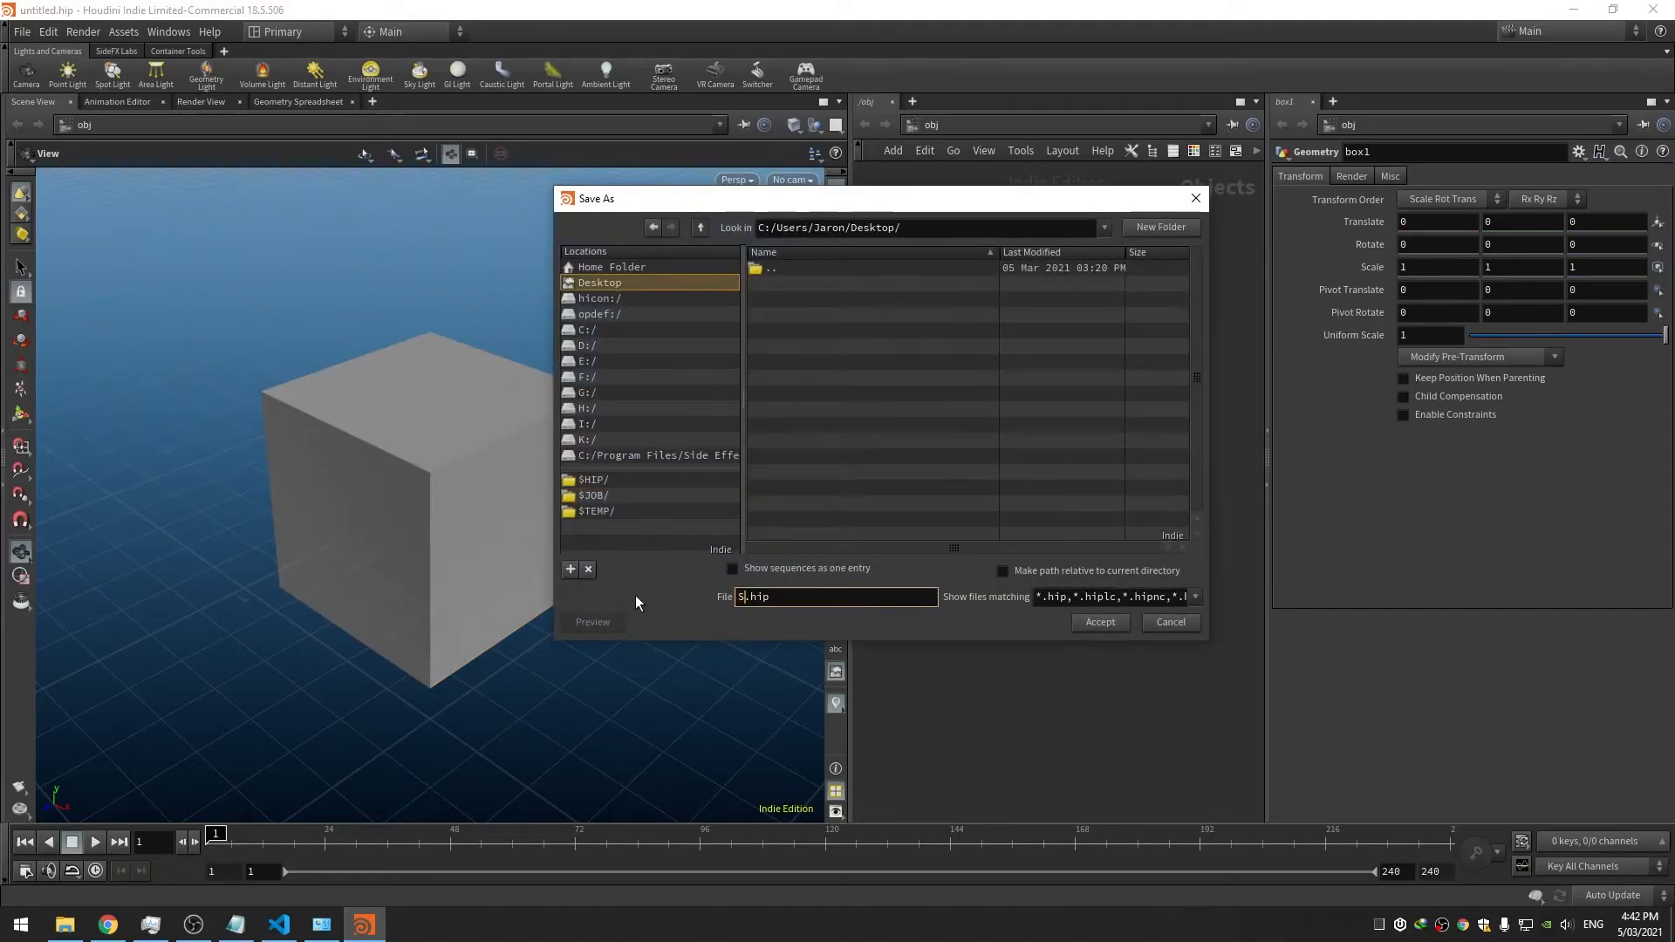
key("Return")
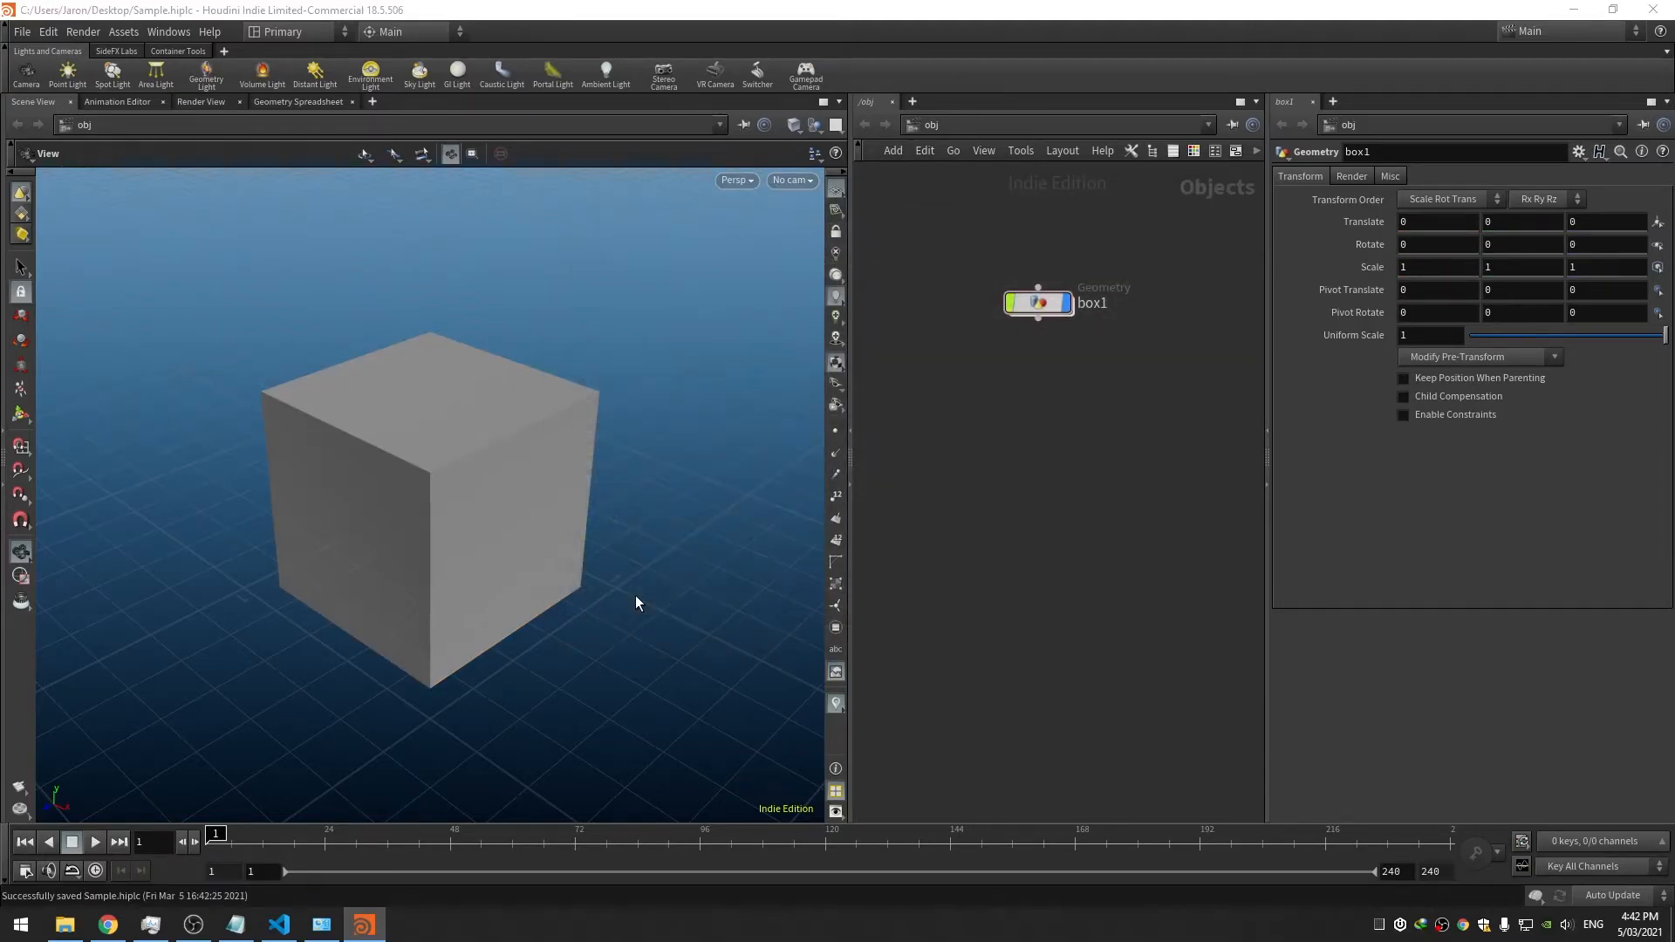
Close Houdini, reopen Sample.hiplc from the desktop, and close VS Code
left_click(1654, 9)
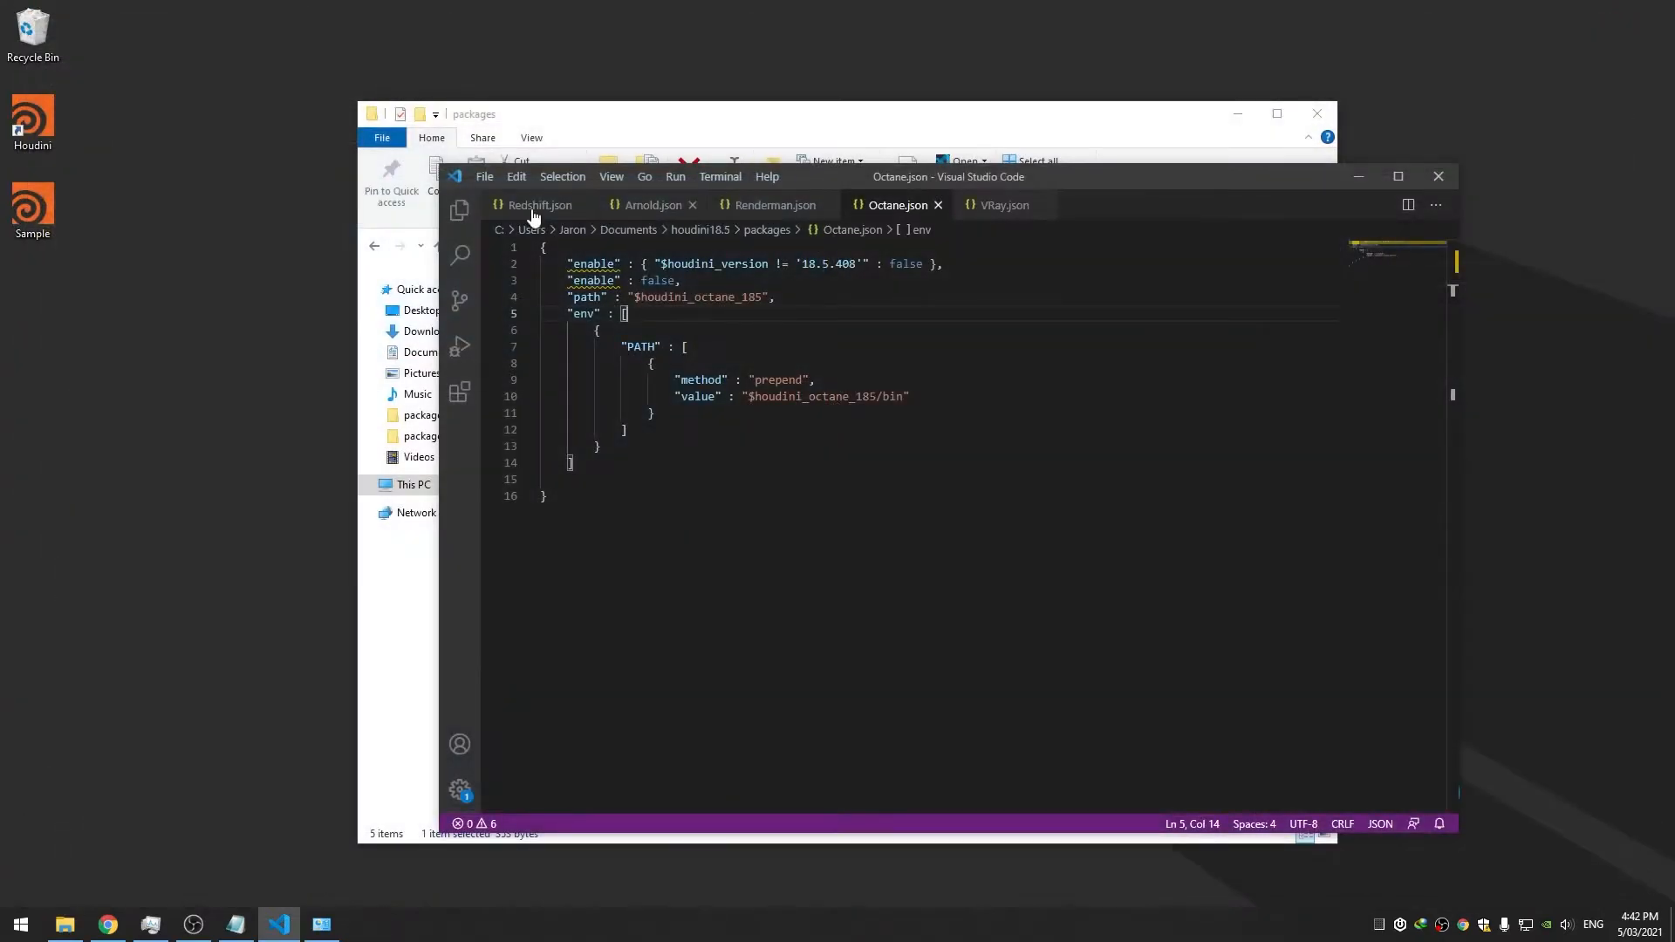
double_click(61, 207)
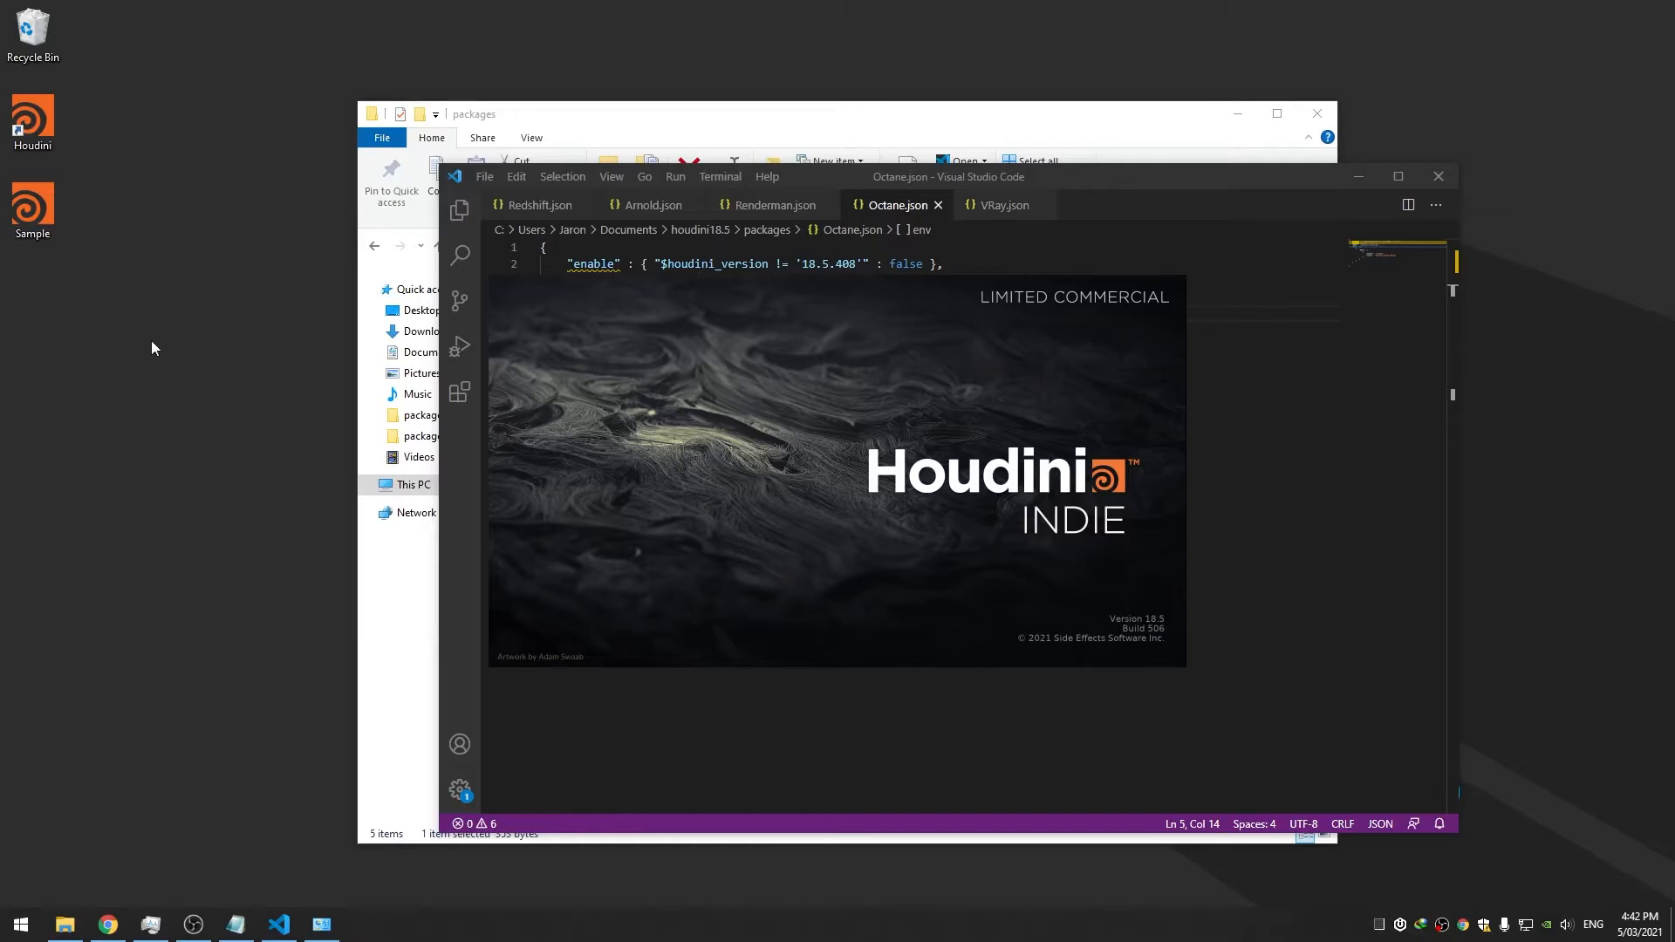
left_click(1437, 178)
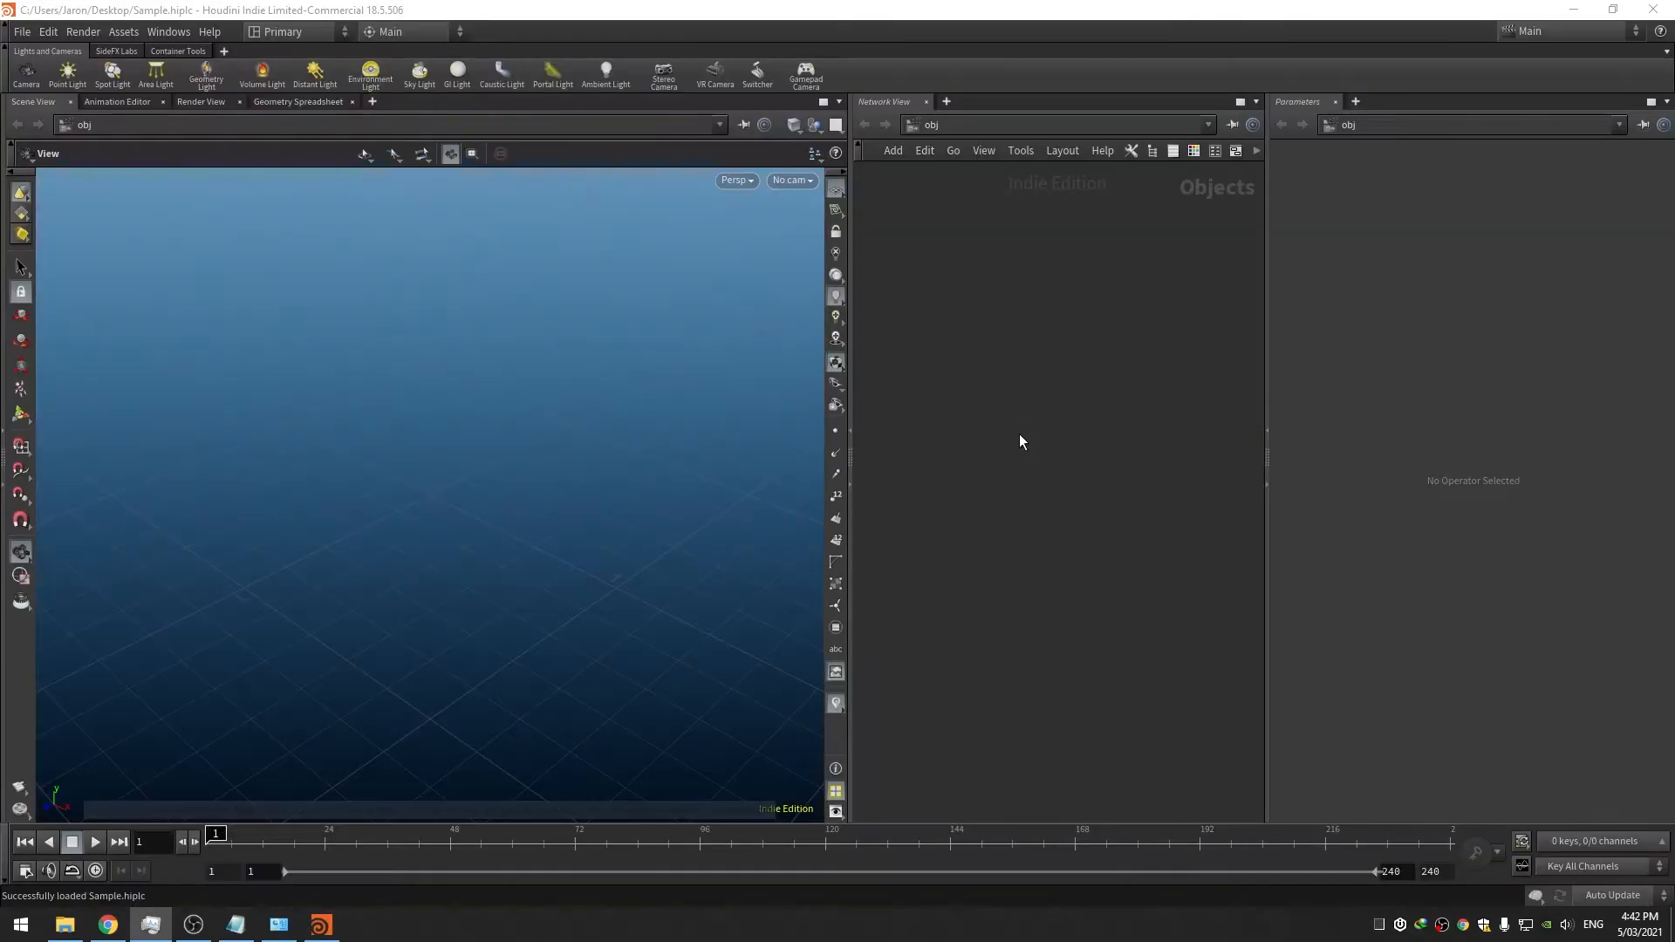
Close Houdini and look over the five package files in Explorer
left_click(1652, 11)
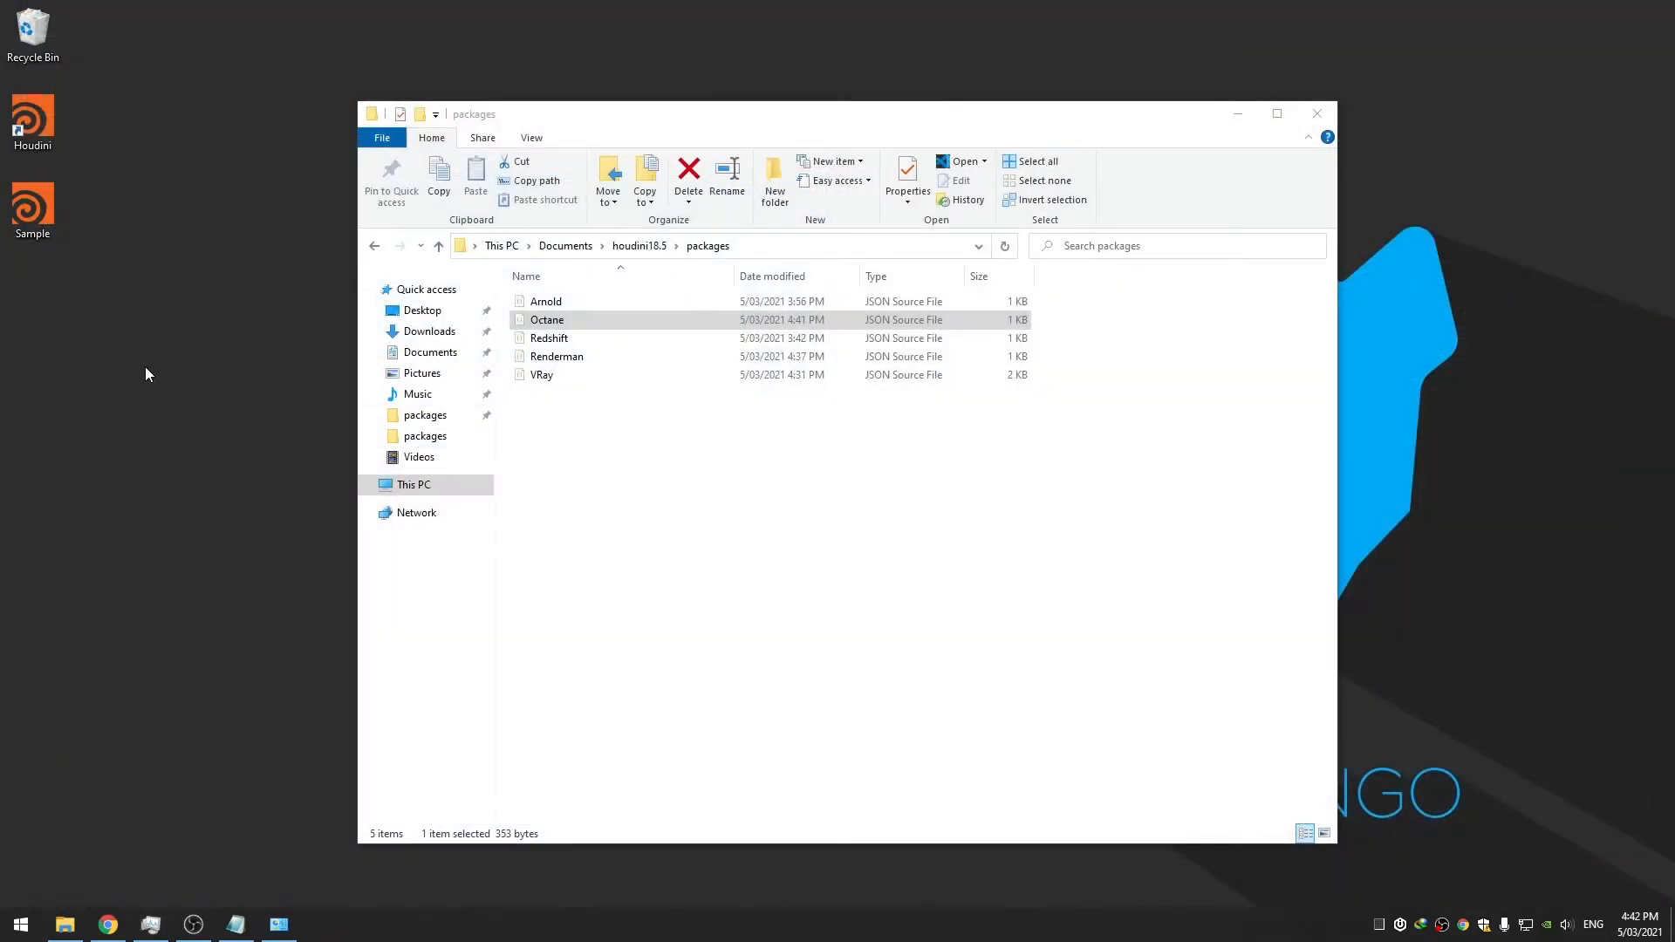
left_click_drag(659, 130, 641, 119)
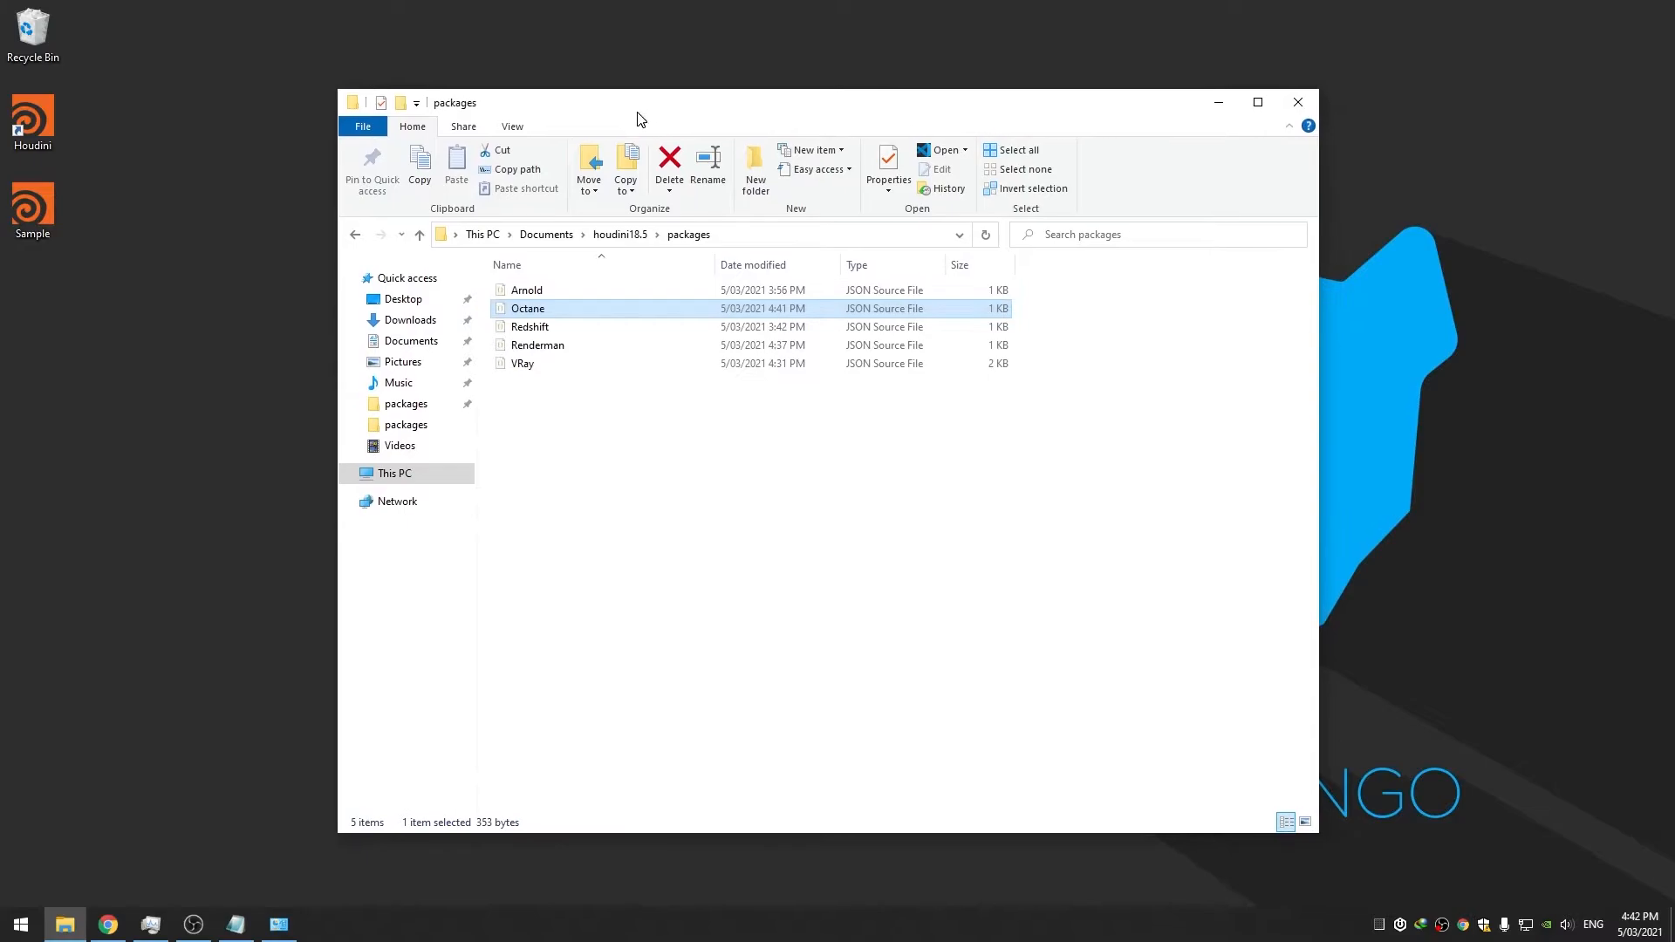
left_click_drag(625, 411, 587, 286)
left_click(513, 422)
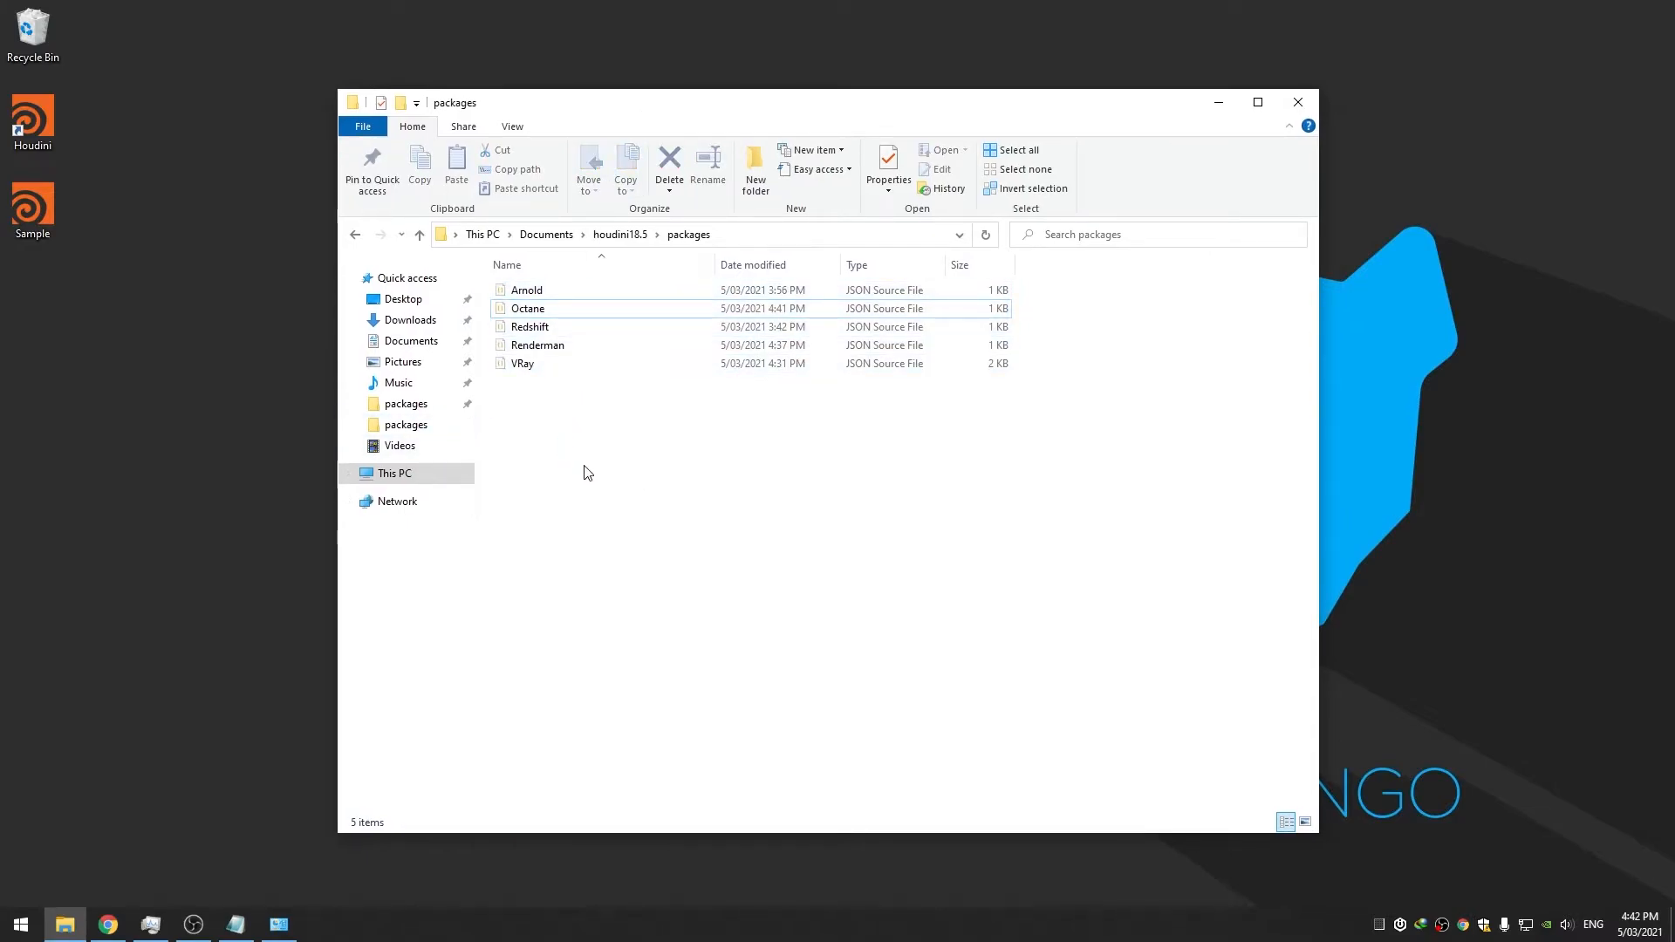
left_click_drag(633, 112, 647, 109)
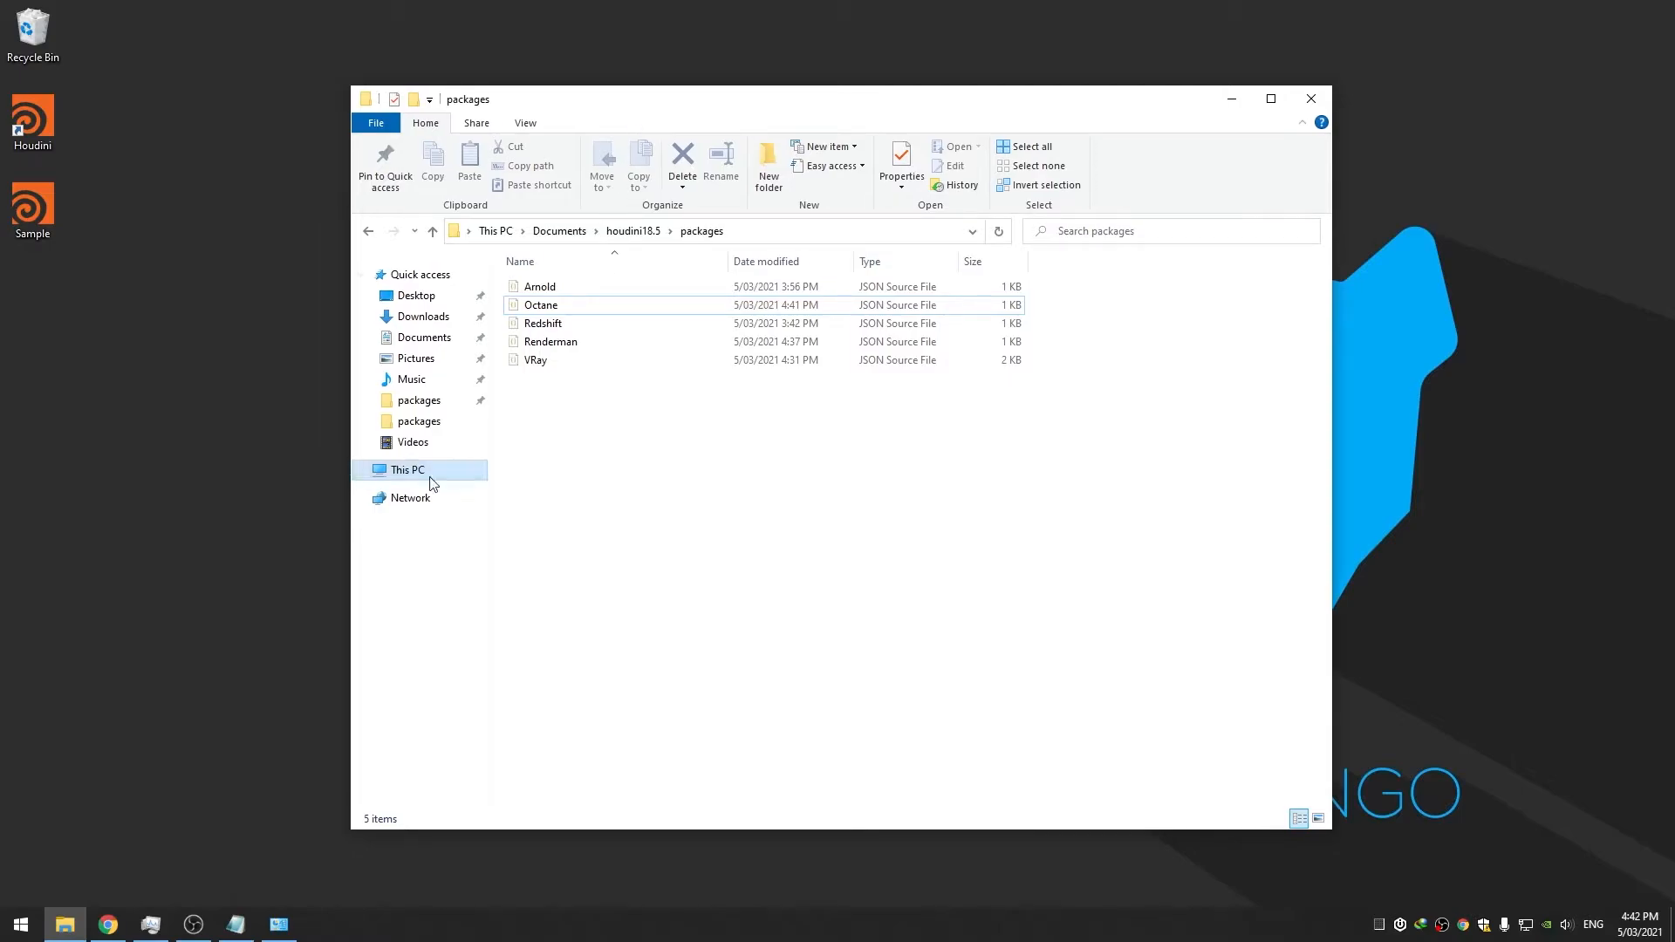
Navigate Explorer to C:\Custom\Plugins
left_click(407, 476)
double_click(610, 434)
double_click(544, 288)
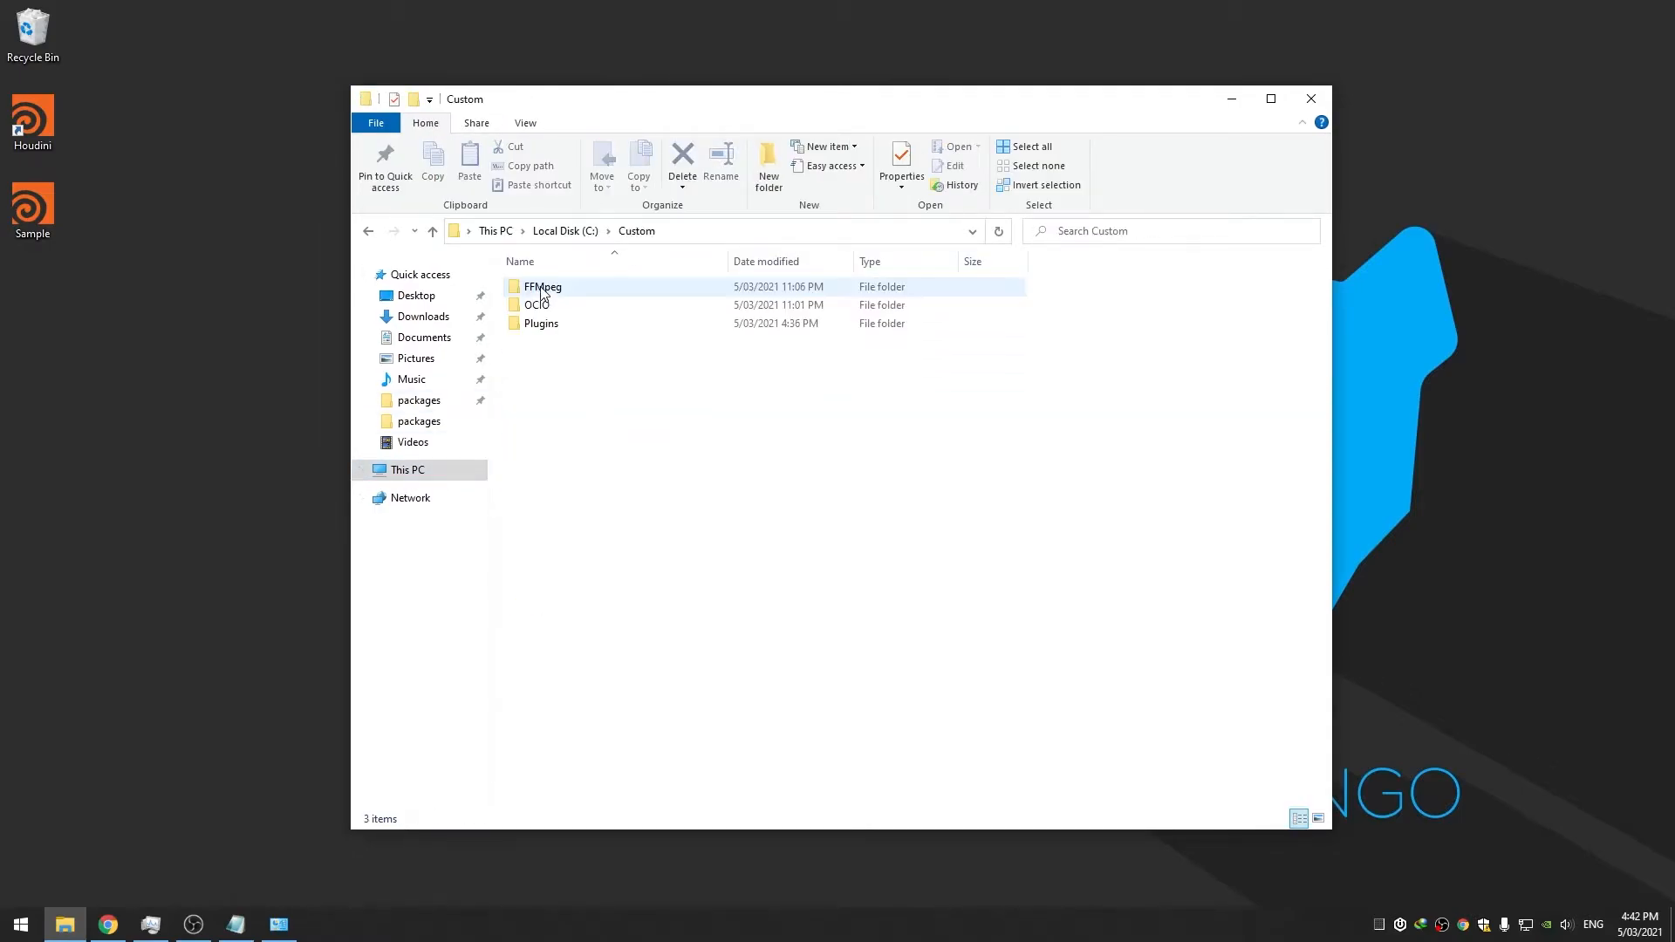
double_click(573, 324)
left_click(574, 325)
left_click(586, 425)
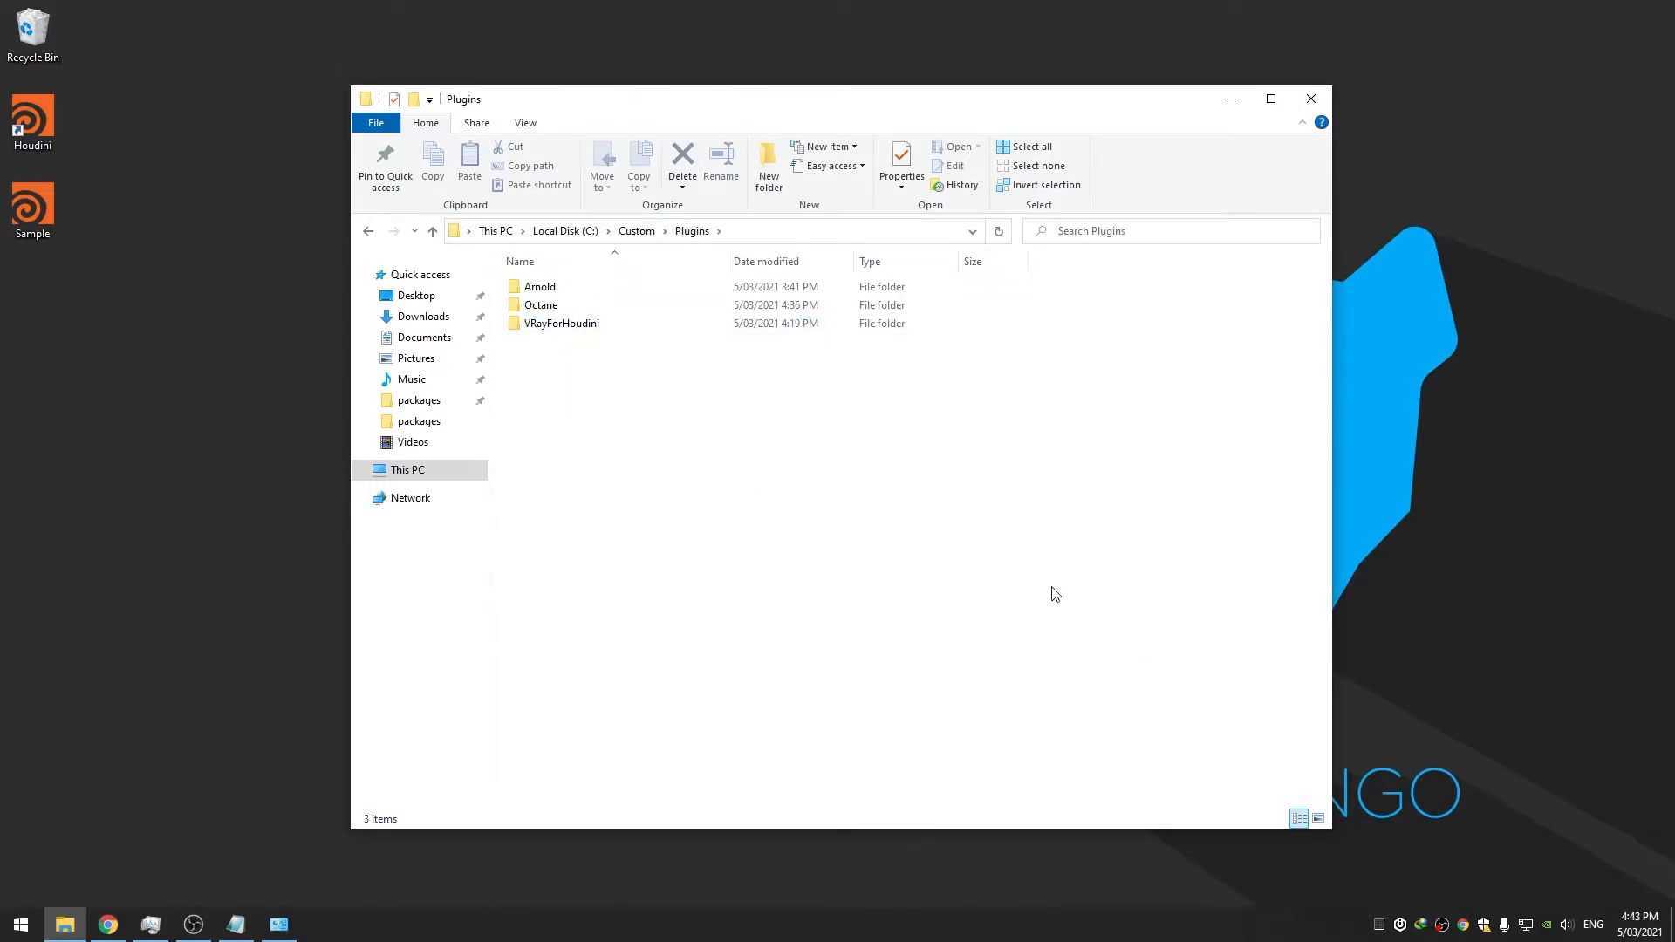
Launch Visual Studio Code via the vscode search and create a new file
key("super")
type("vscode")
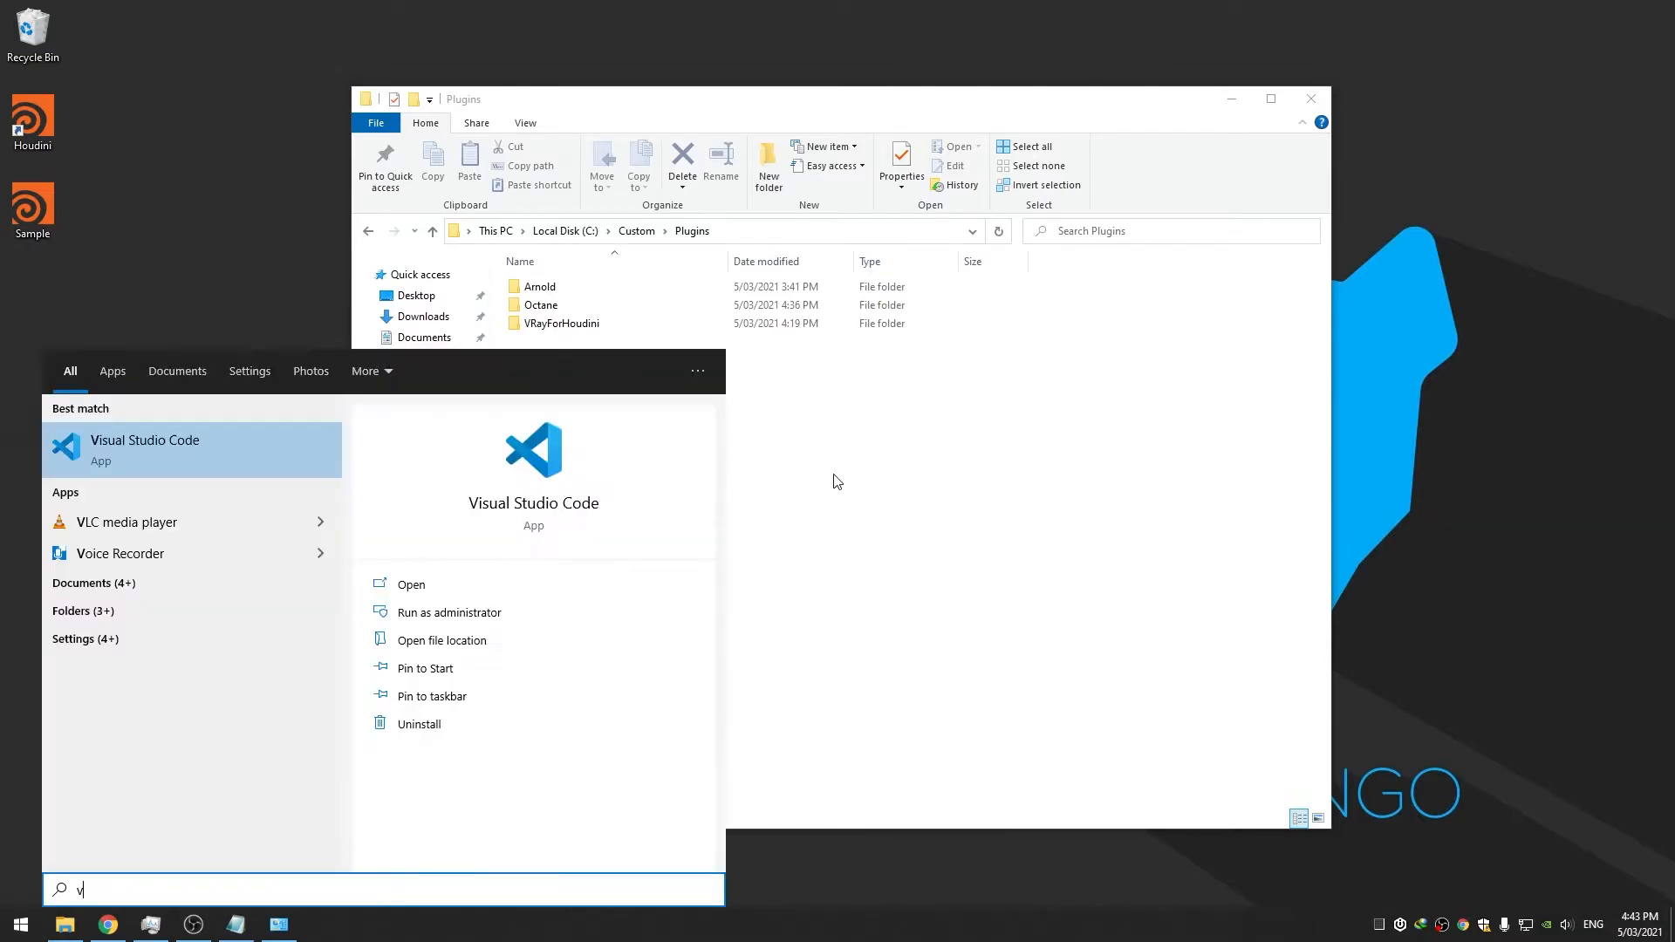
key("Return")
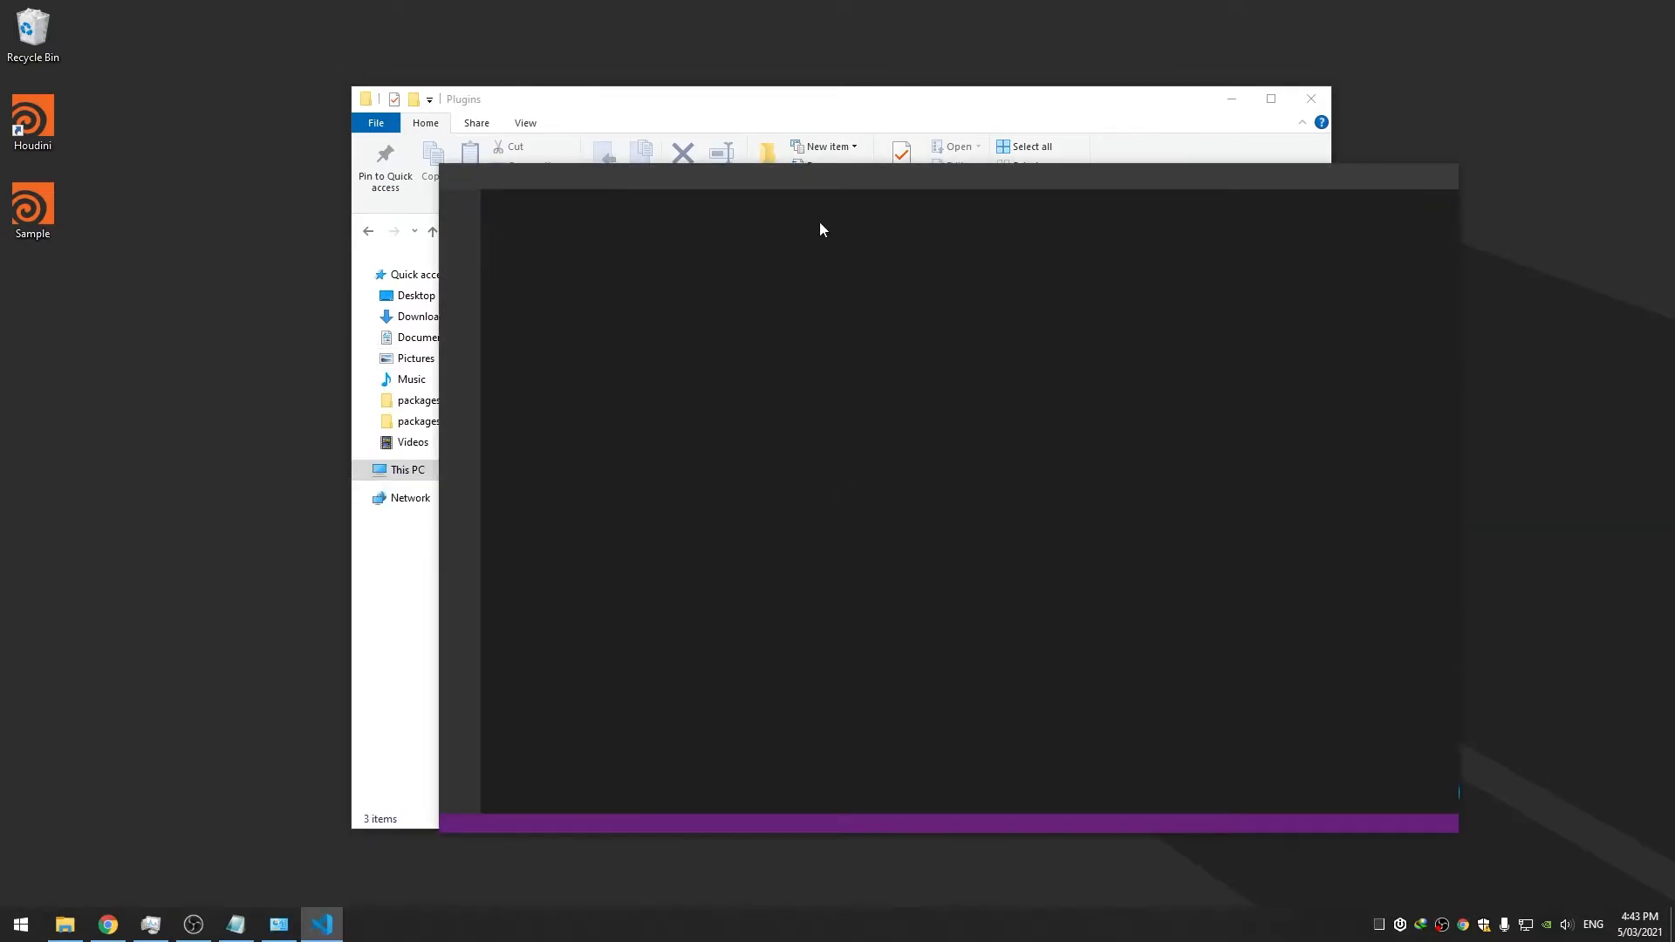
left_click(485, 177)
left_click(501, 206)
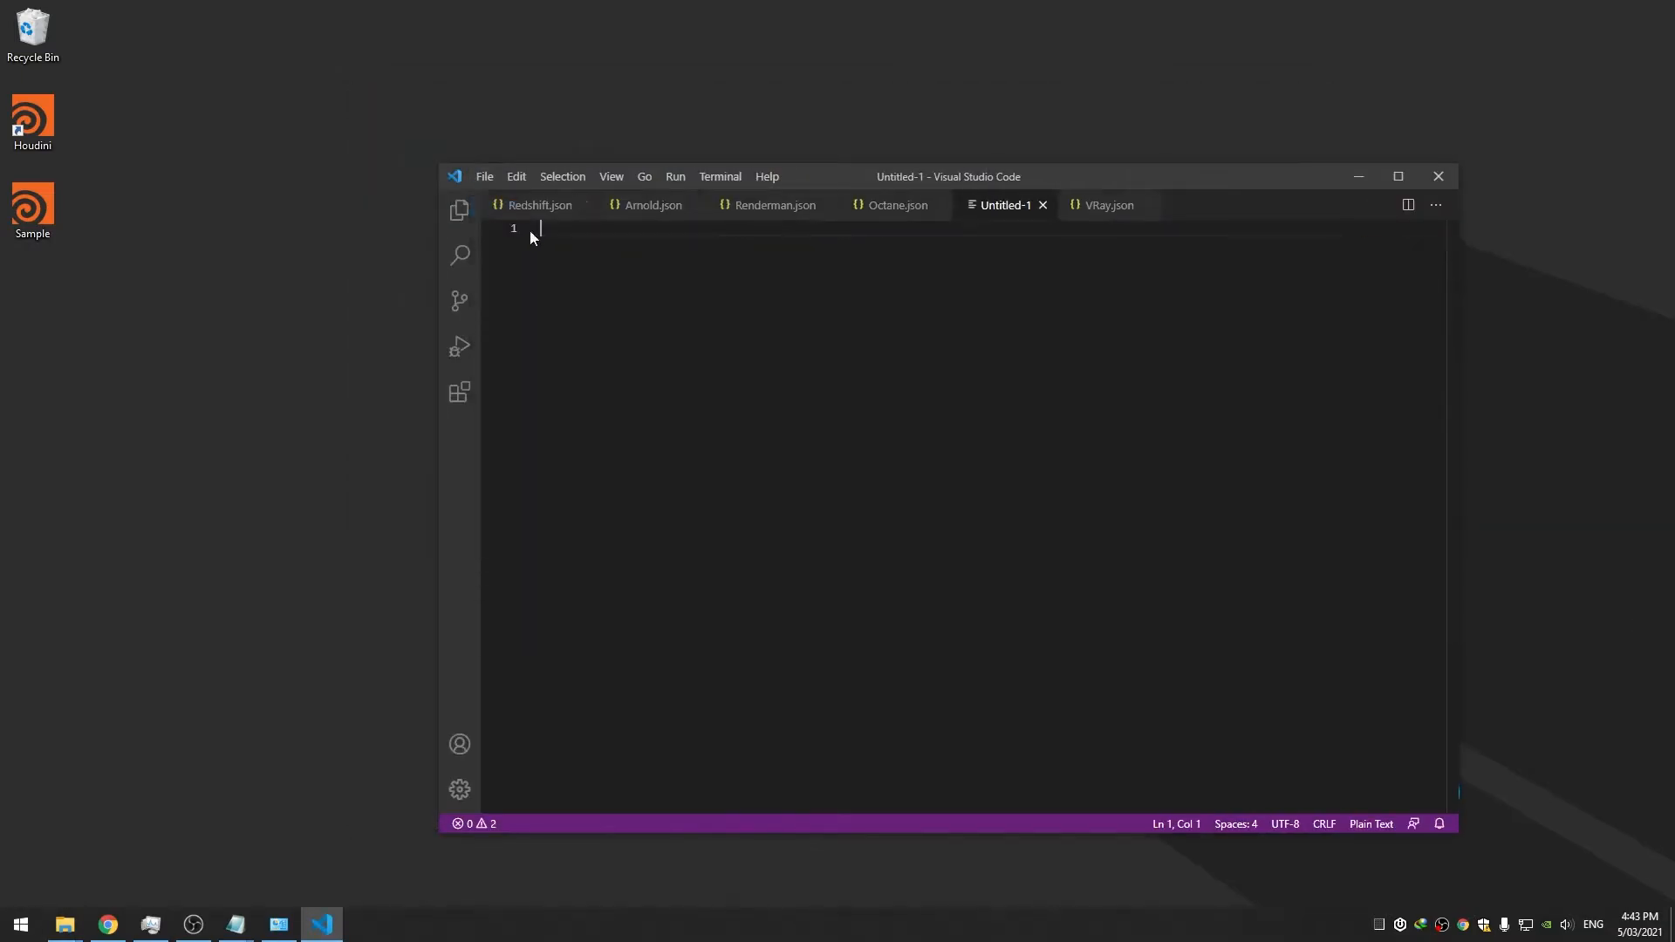
Close the VRay, Octane, Renderman, Arnold and Redshift .json tabs
left_click(1148, 205)
left_click(940, 205)
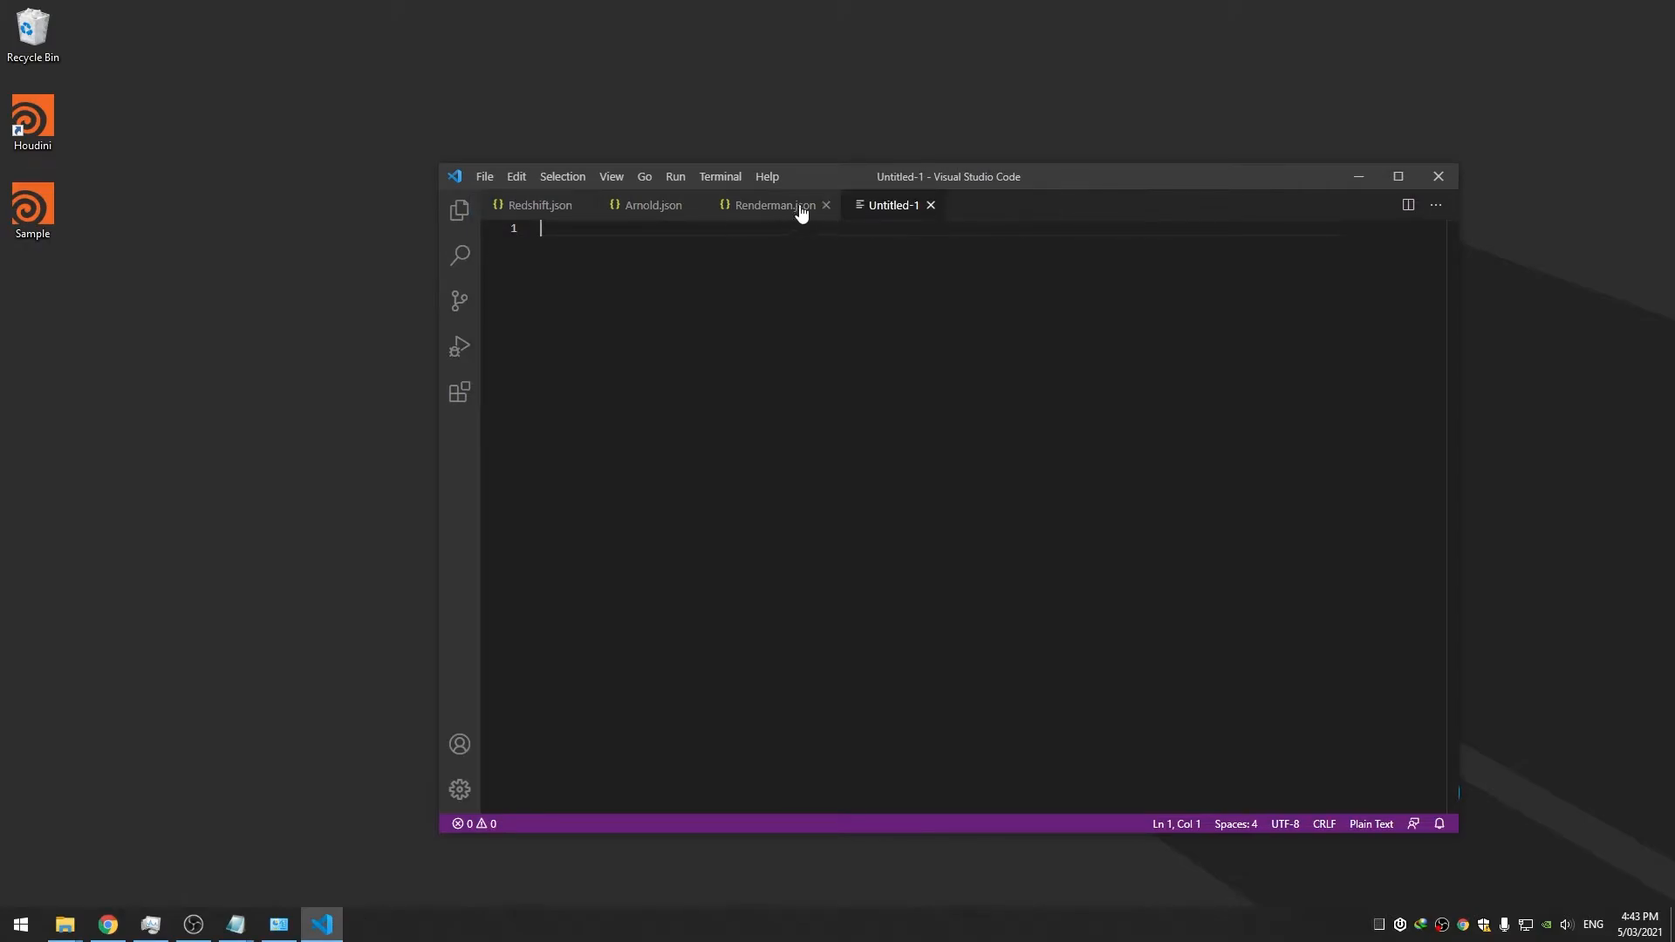
left_click(828, 205)
left_click(694, 205)
left_click(580, 205)
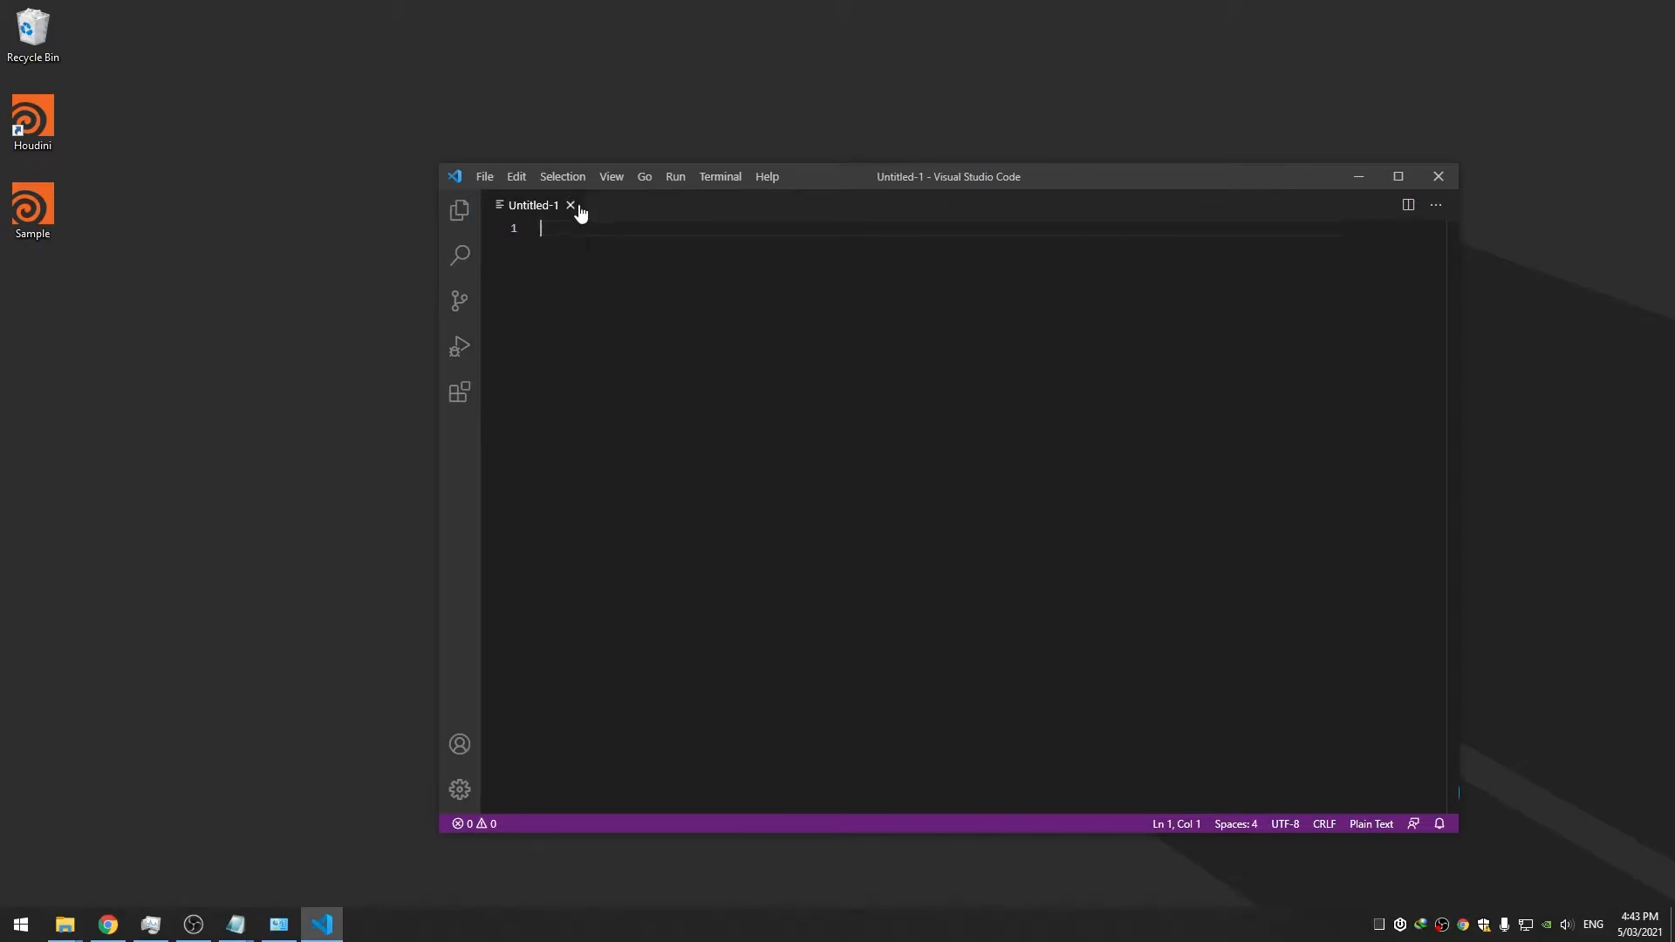
Enter 'echo off' in the new file and bring up Save As
type("echo off")
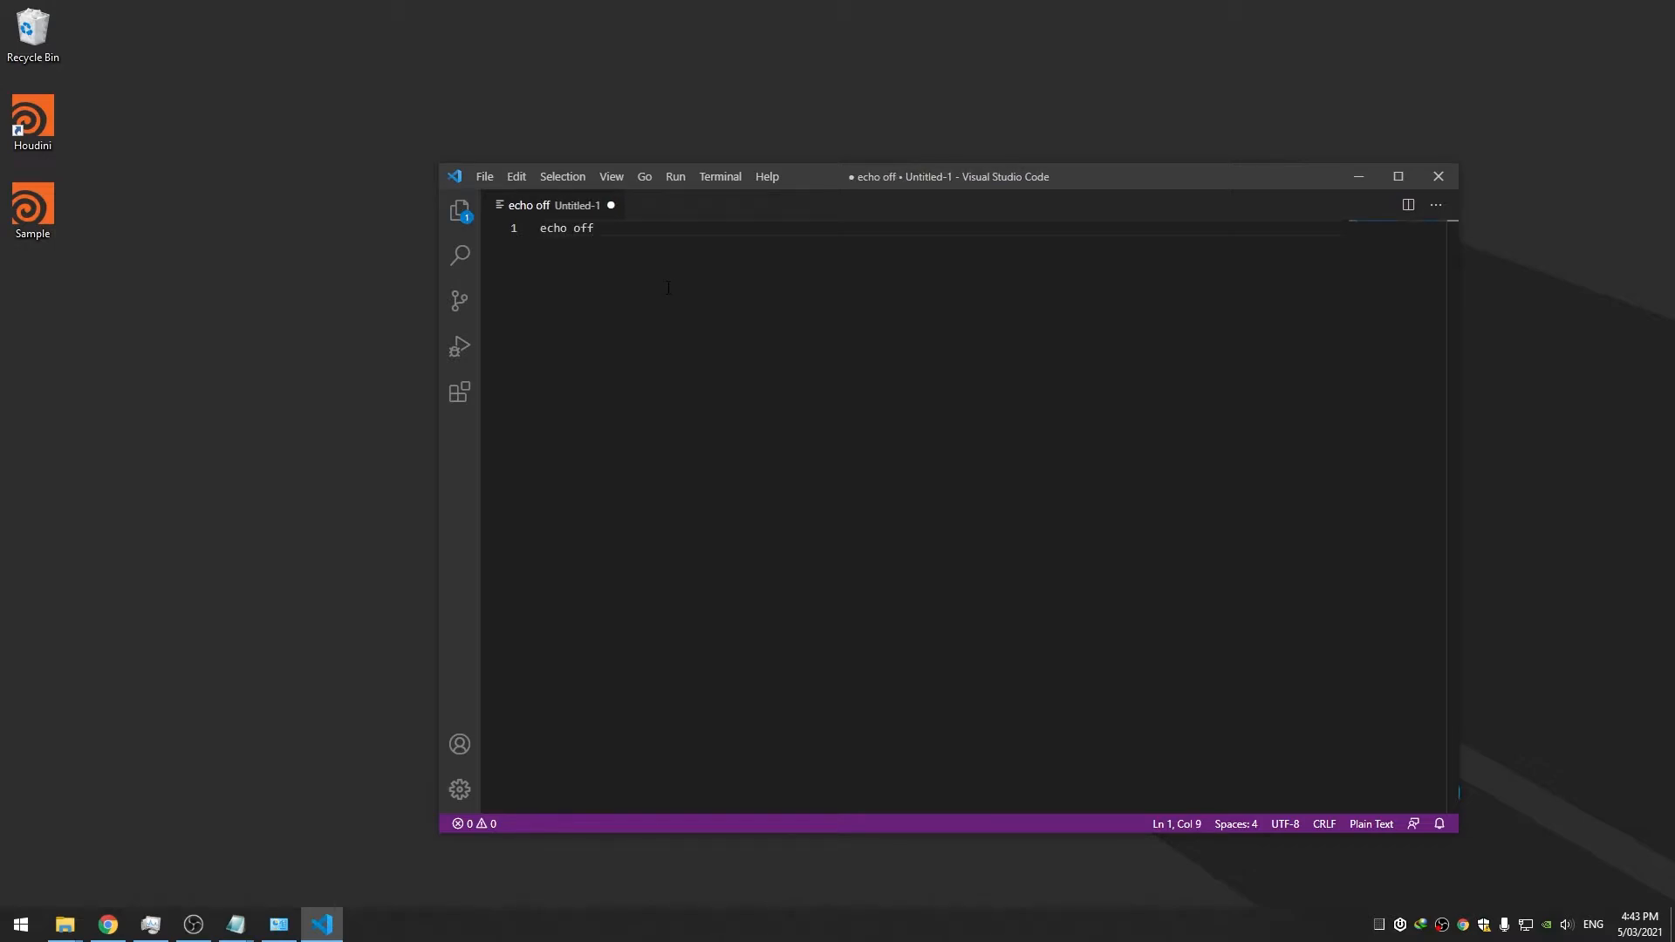
key("ctrl+period")
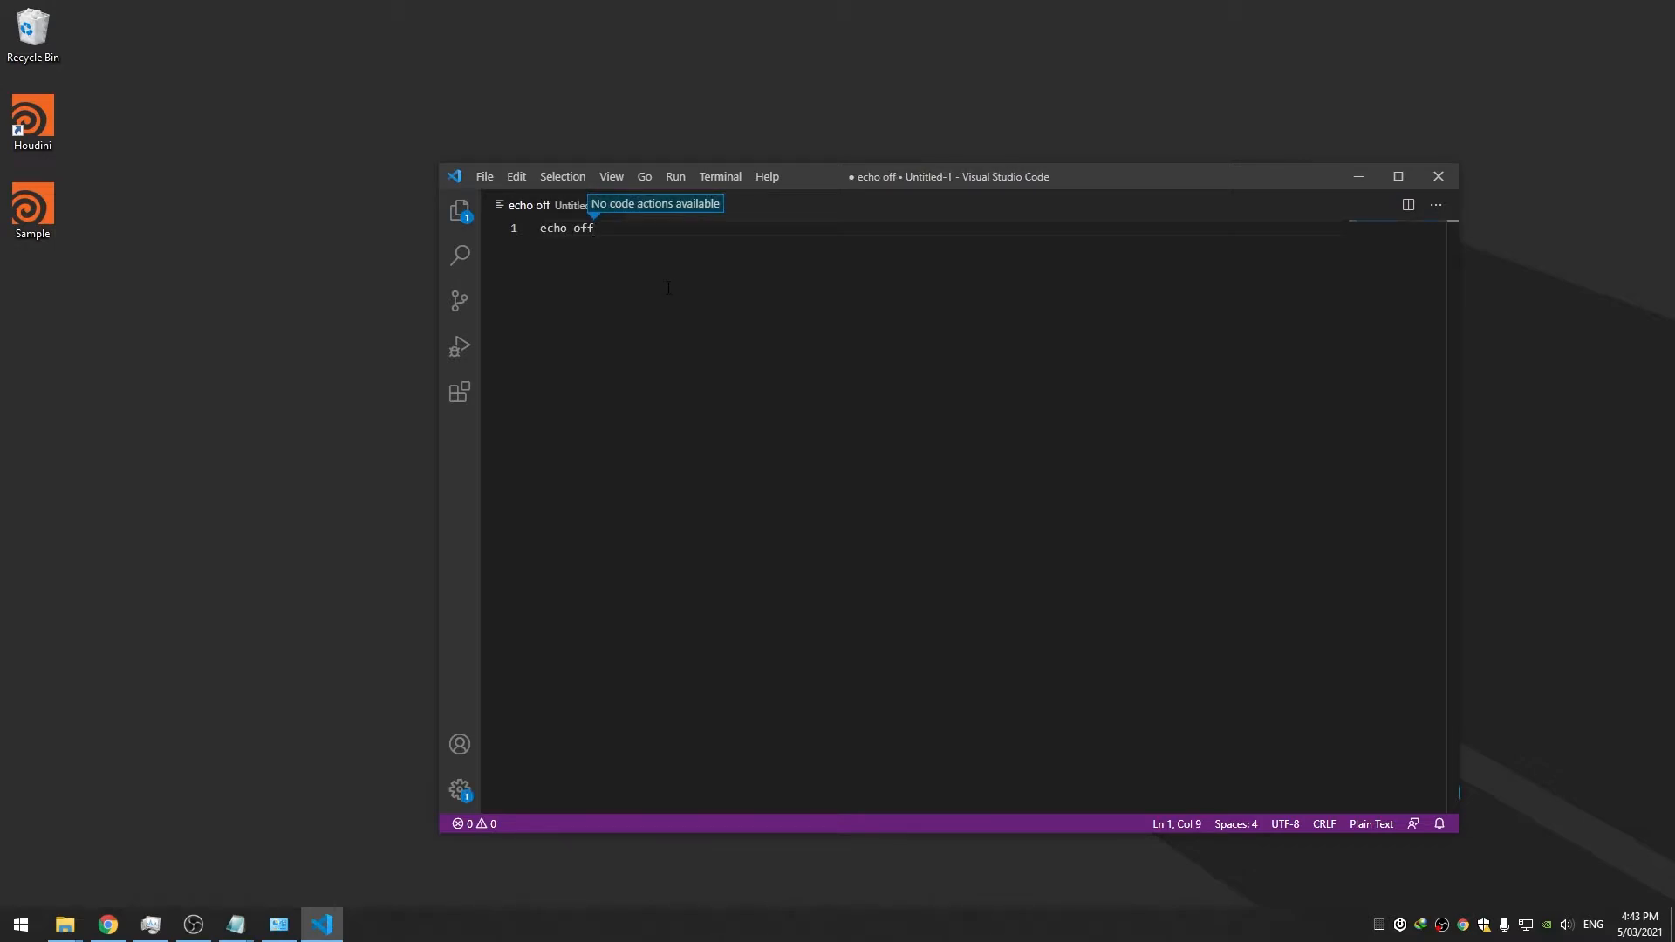
left_click_drag(865, 174, 817, 172)
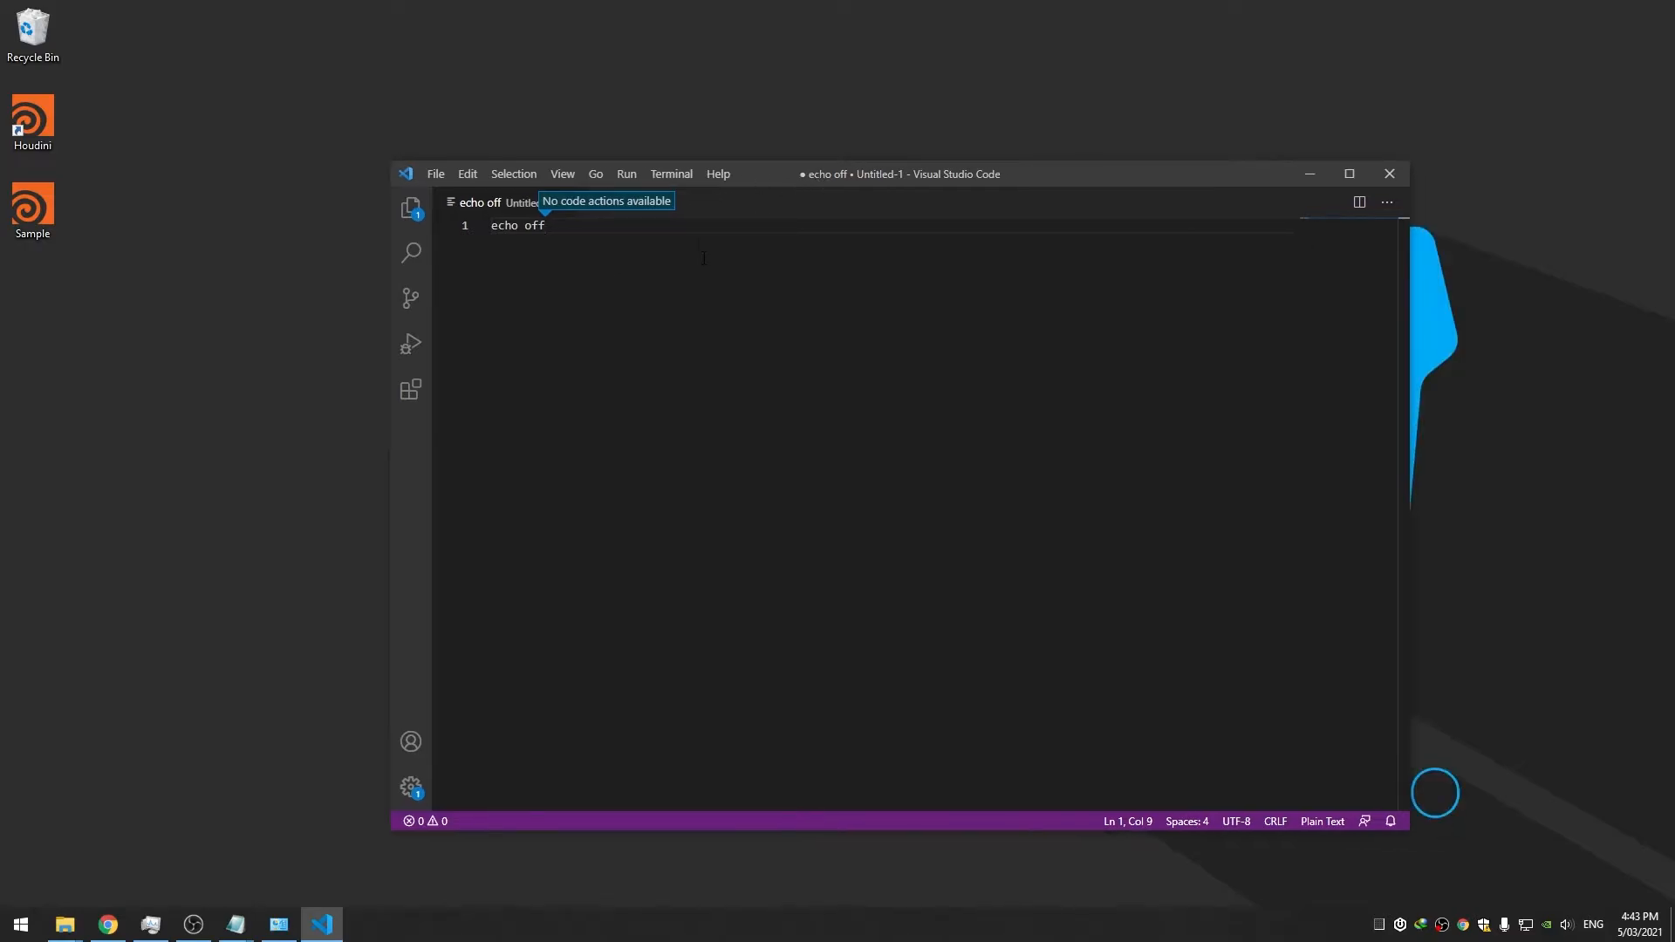
key("ctrl+s")
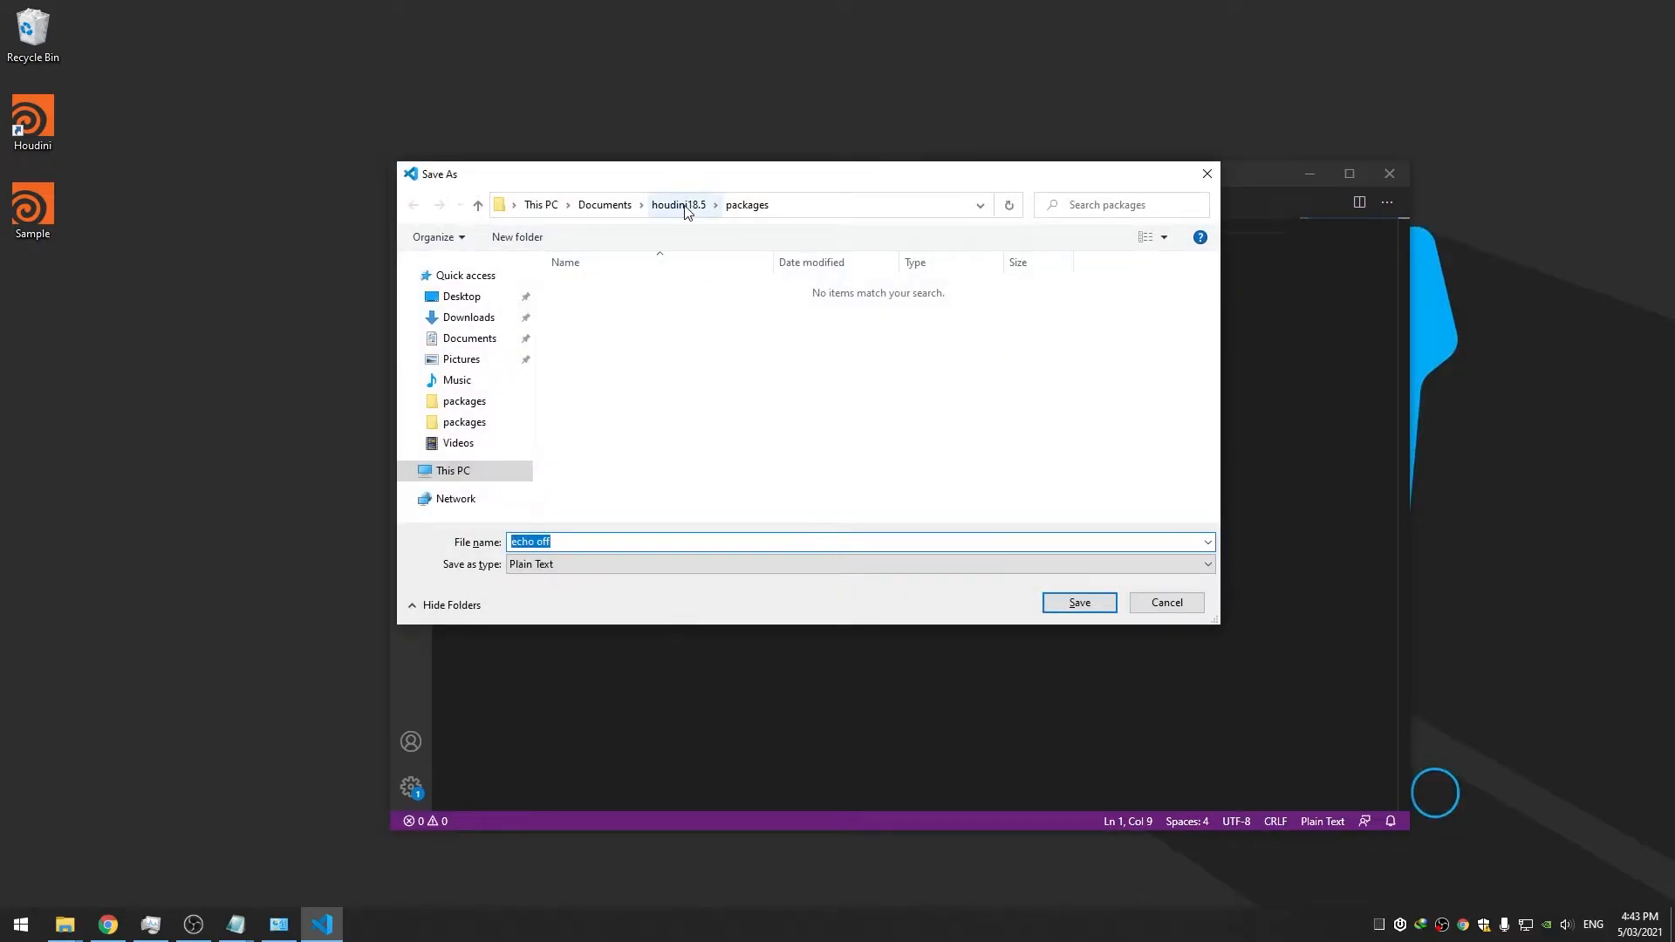
Save the file as runHoudiniMain.bat in C:\Custom\Plugins
left_click(454, 471)
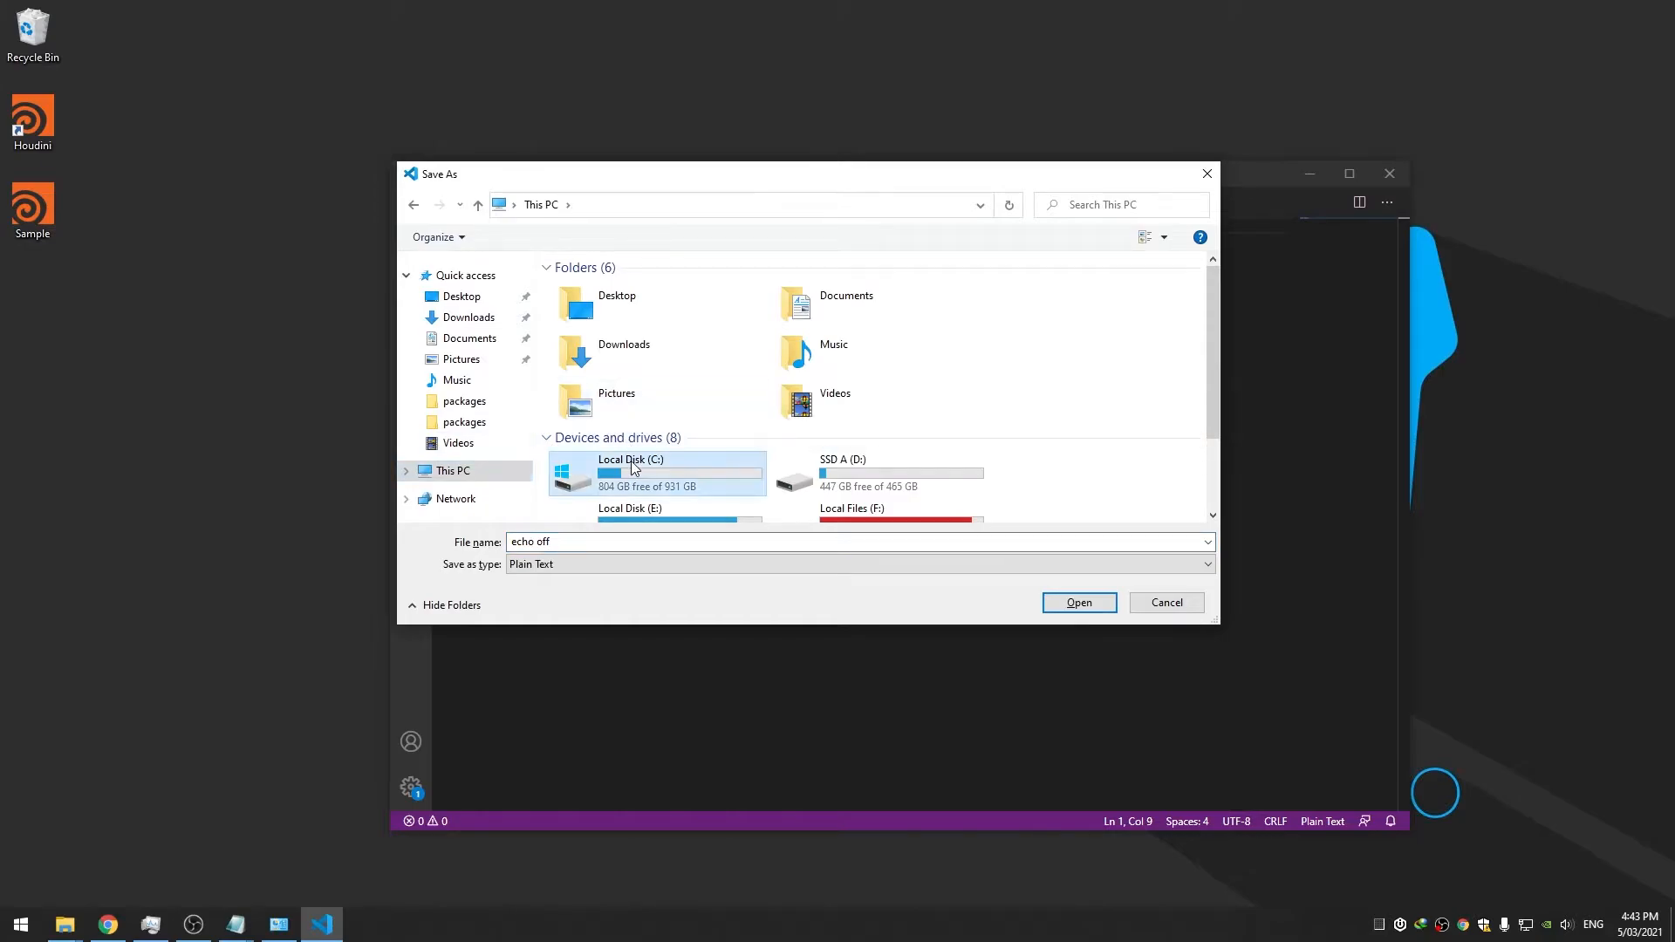
double_click(630, 461)
double_click(607, 289)
double_click(586, 325)
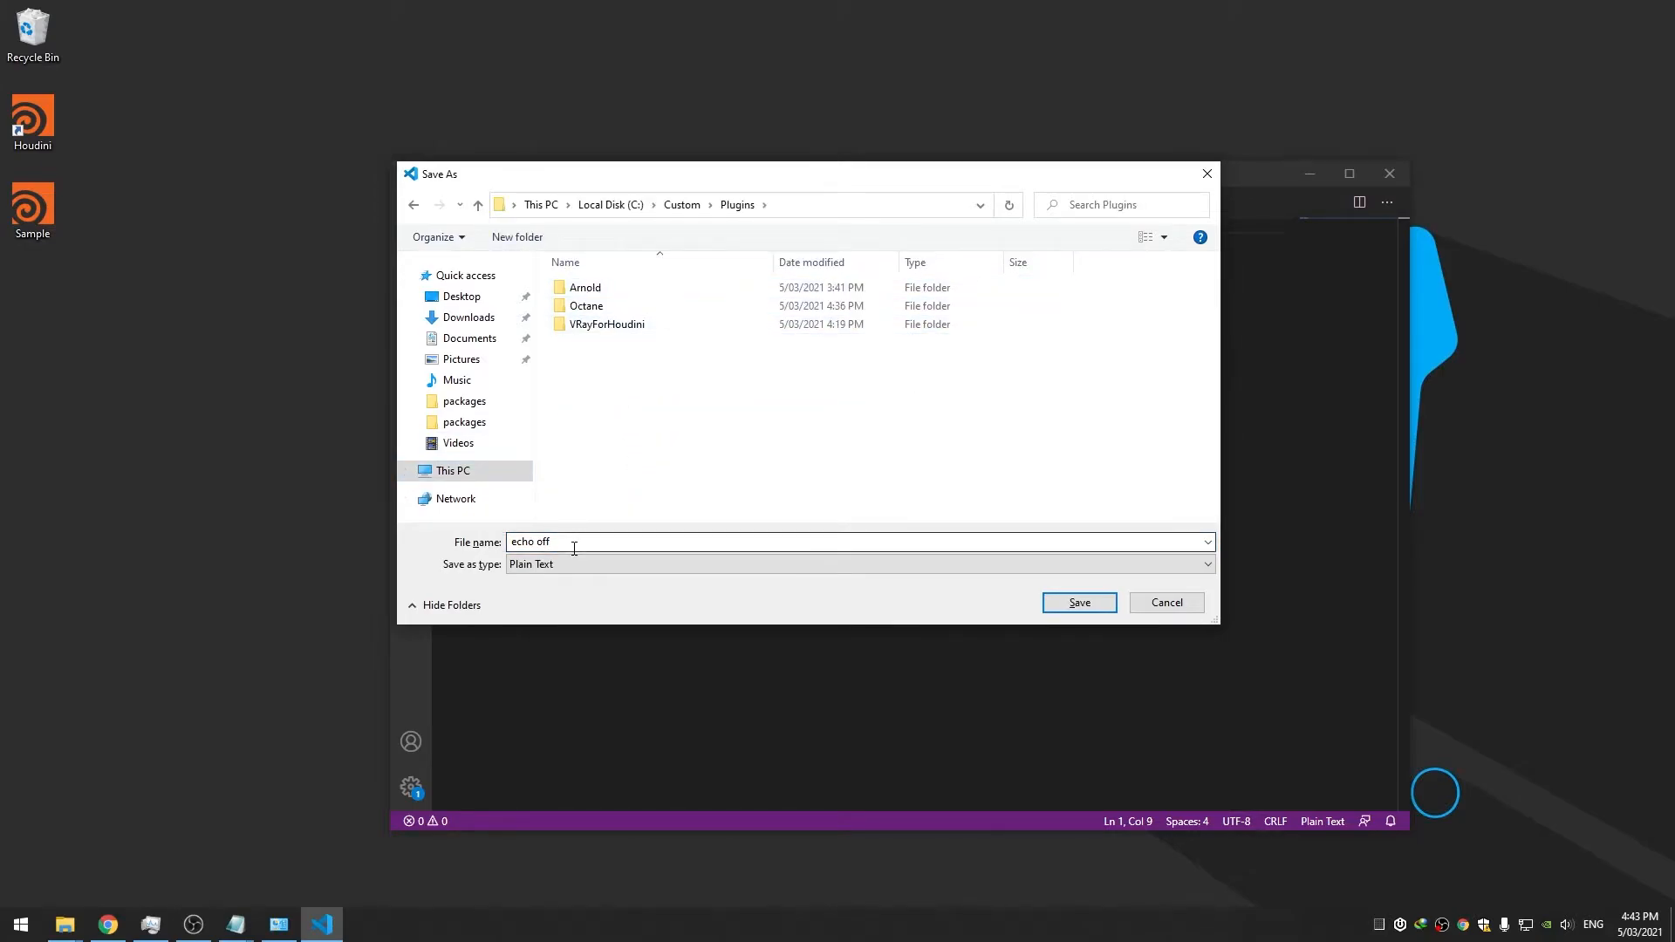
type("run")
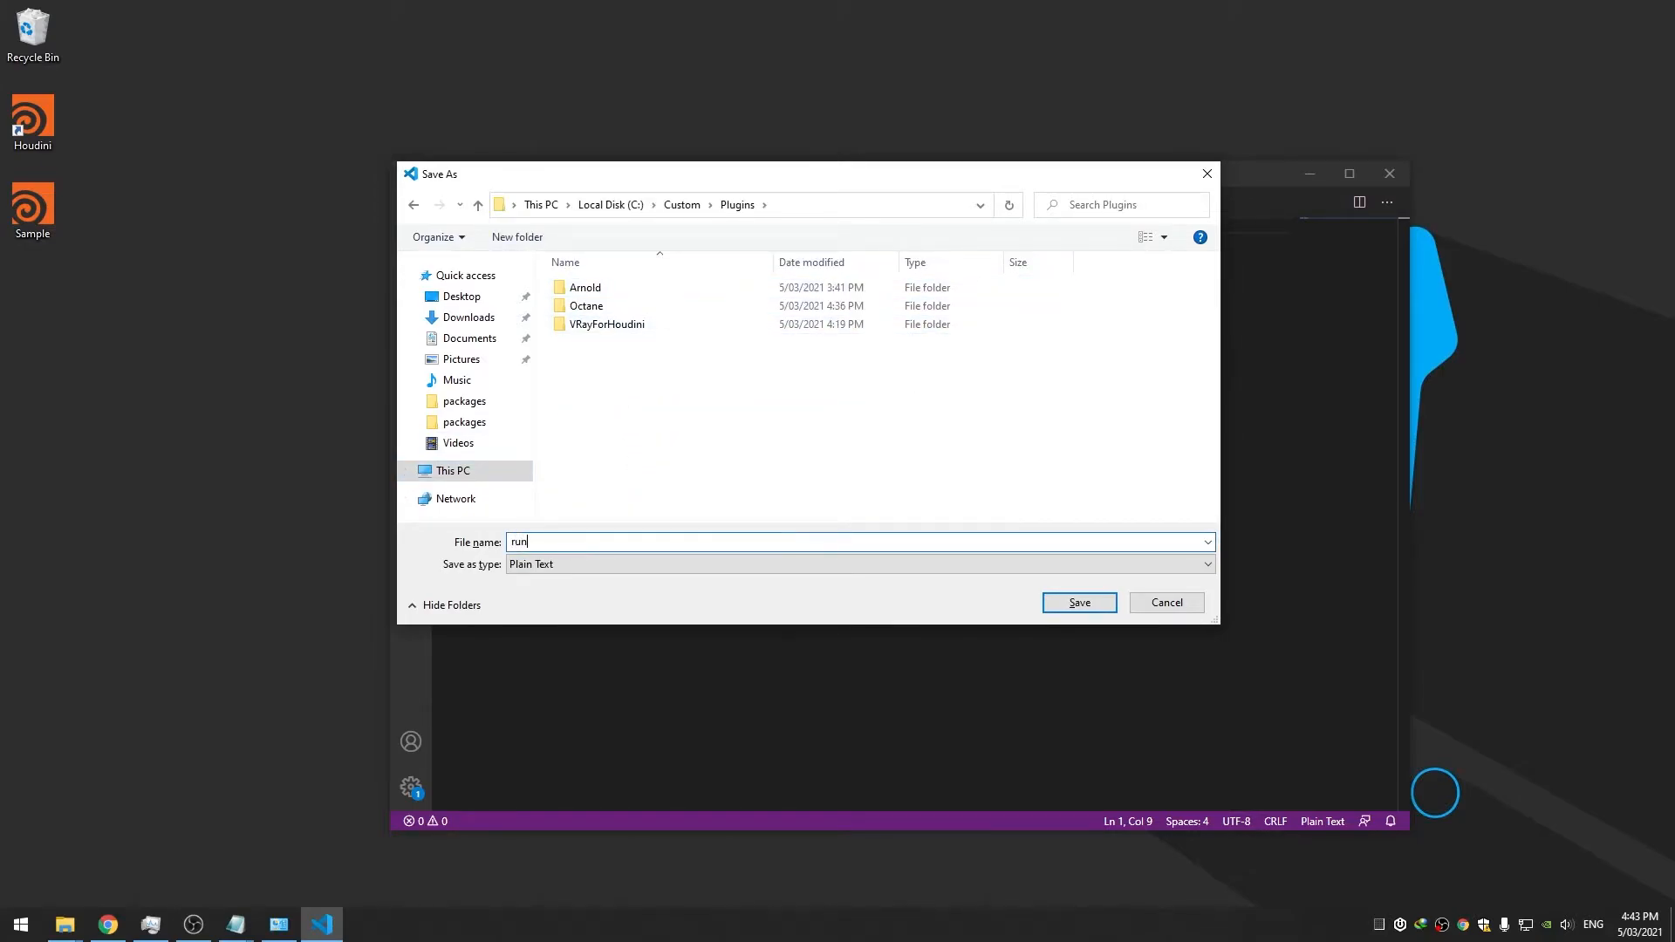
type("HoudiniMain.bat")
key("Return")
key("ctrl+/")
left_click_drag(779, 186, 793, 187)
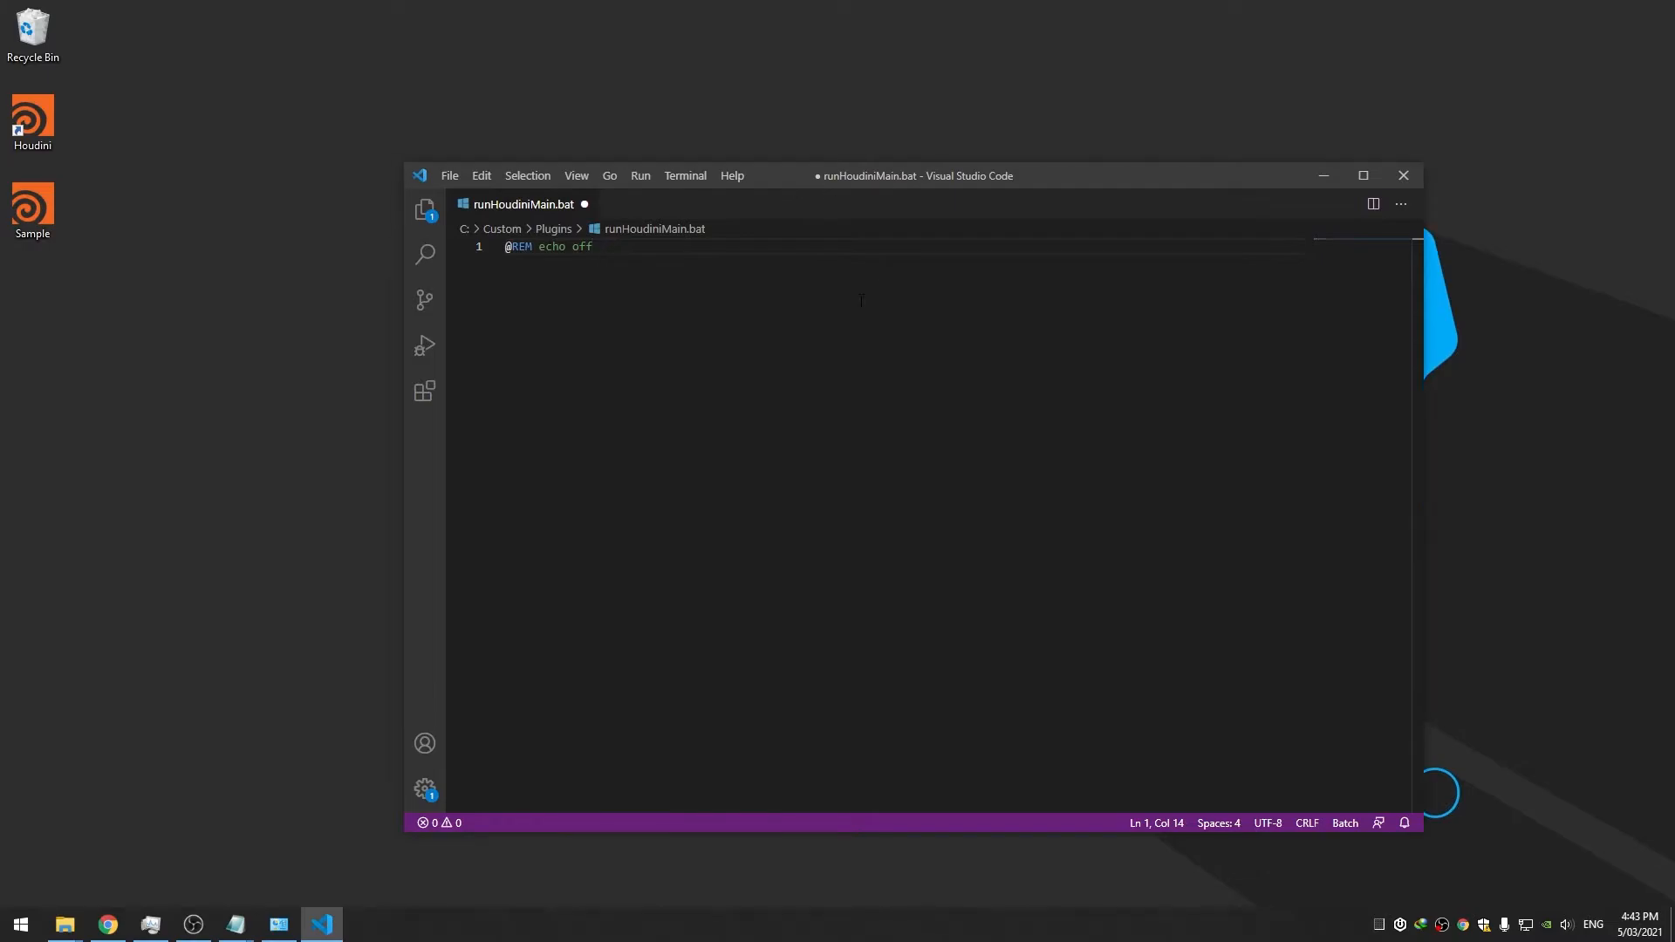
key("ctrl+s")
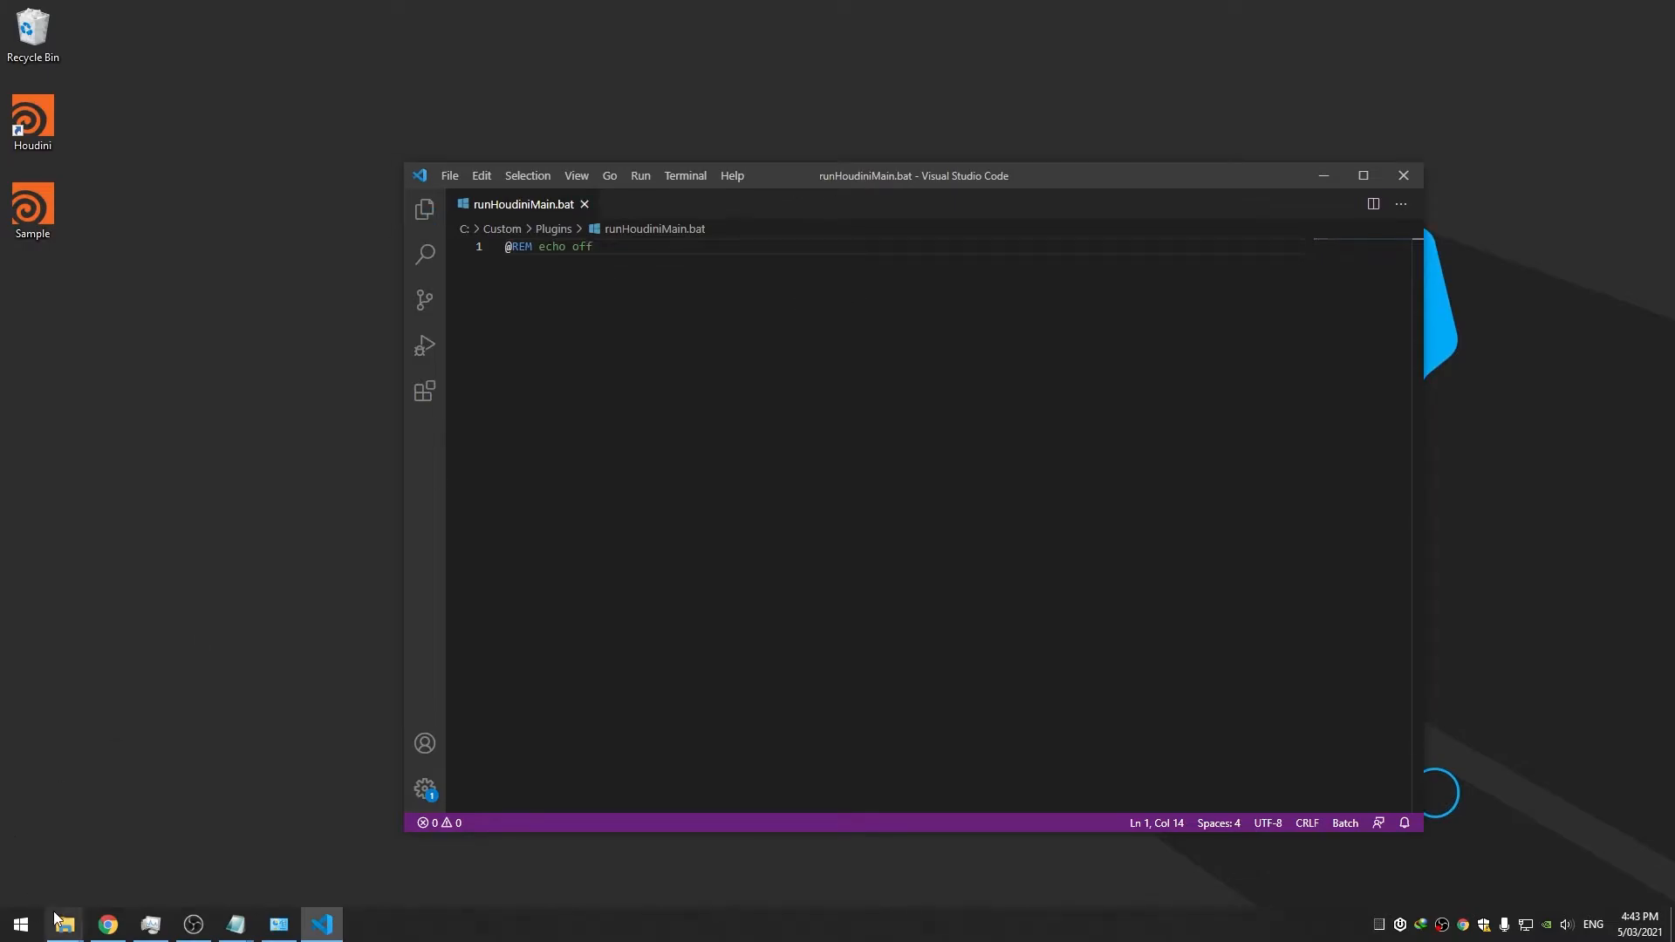
Open a command prompt in C:\Custom\Plugins via cmd in the Explorer address bar
mouse_move(61, 921)
mouse_move(194, 864)
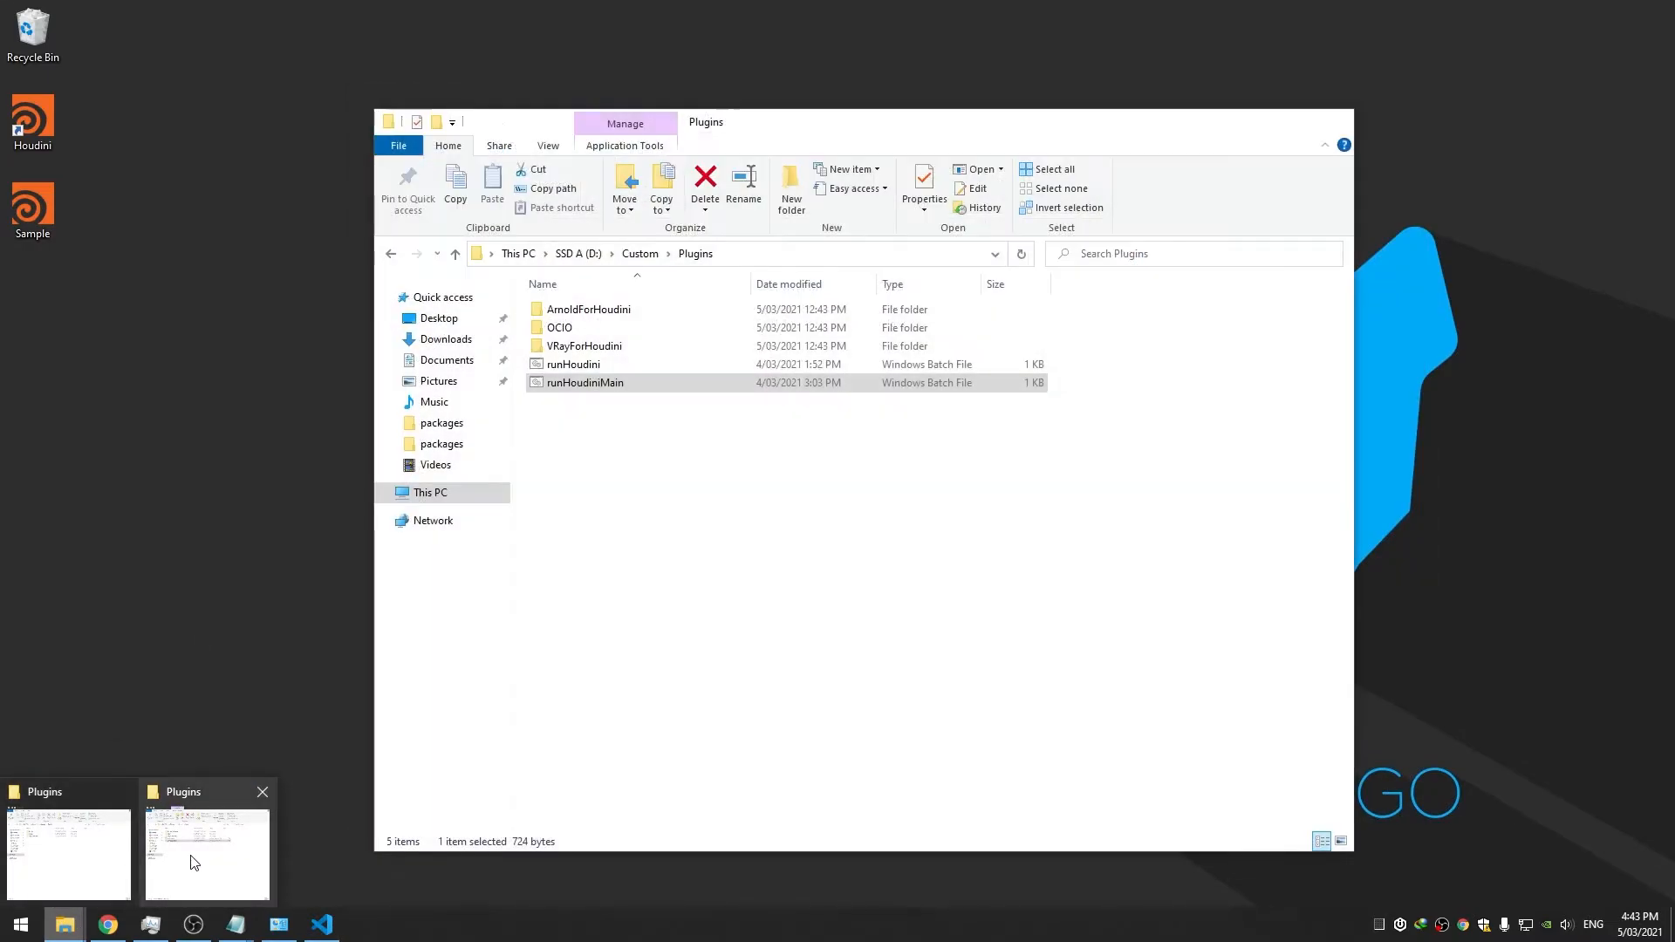
left_click(57, 851)
left_click(735, 231)
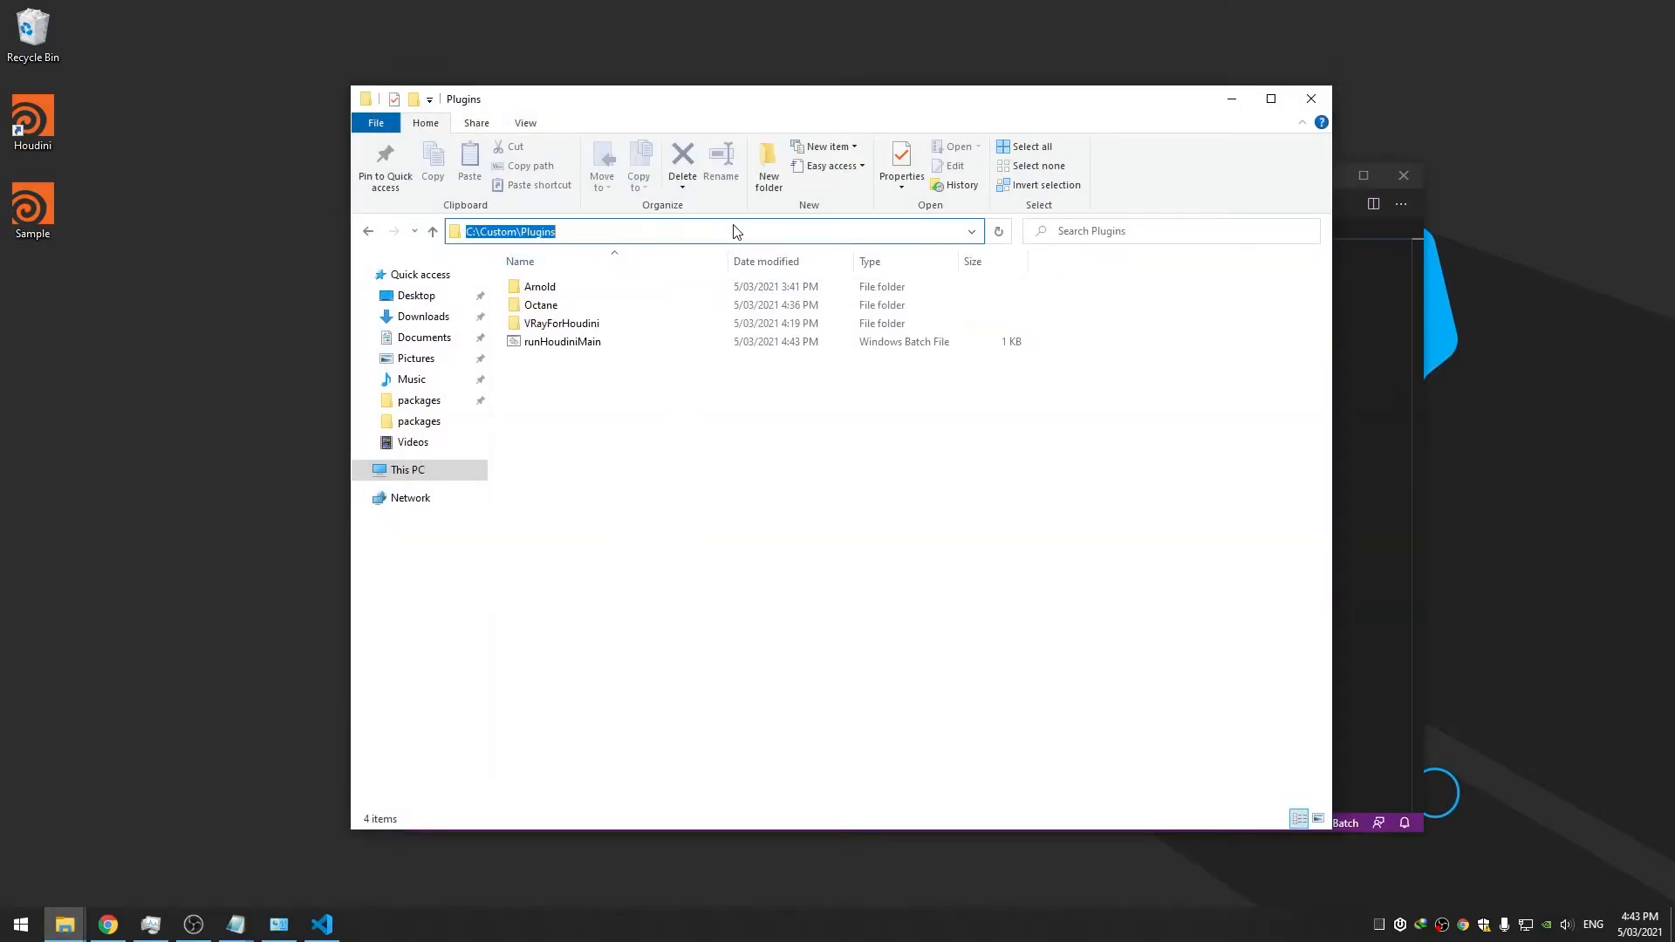
type("cmd")
key("Return")
Run runHoudiniMain.bat at the prompt, then return to the script in the editor
type("run")
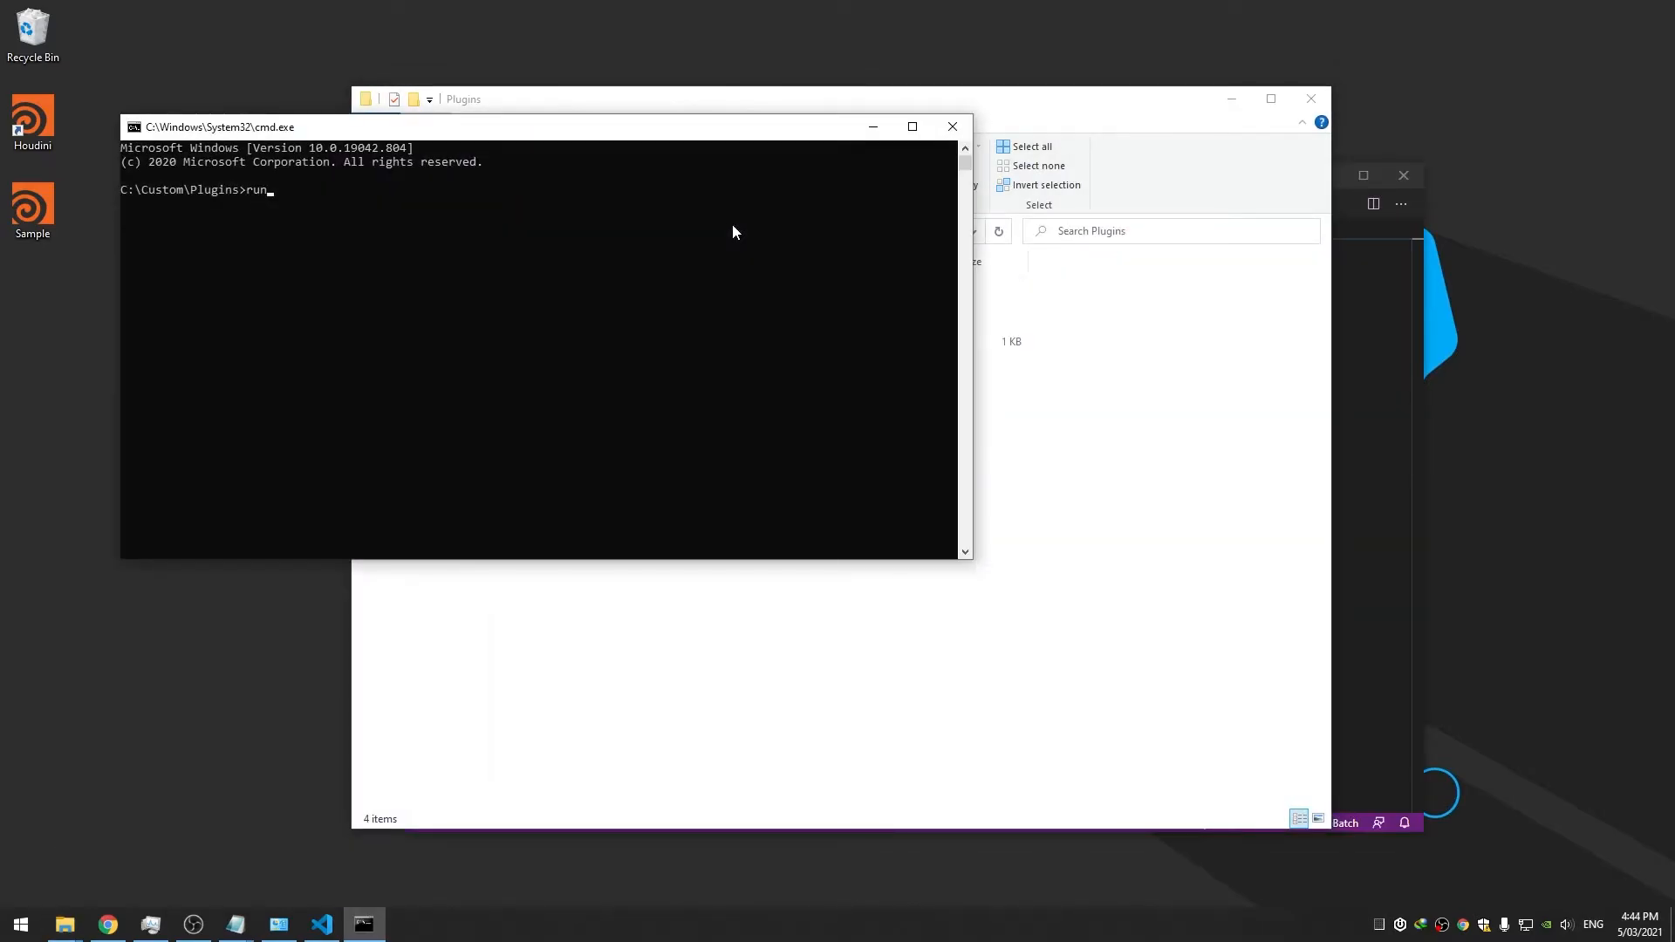
type("HoudiniMain.bat")
key("Return")
left_click(1339, 295)
left_click_drag(1057, 183, 1090, 185)
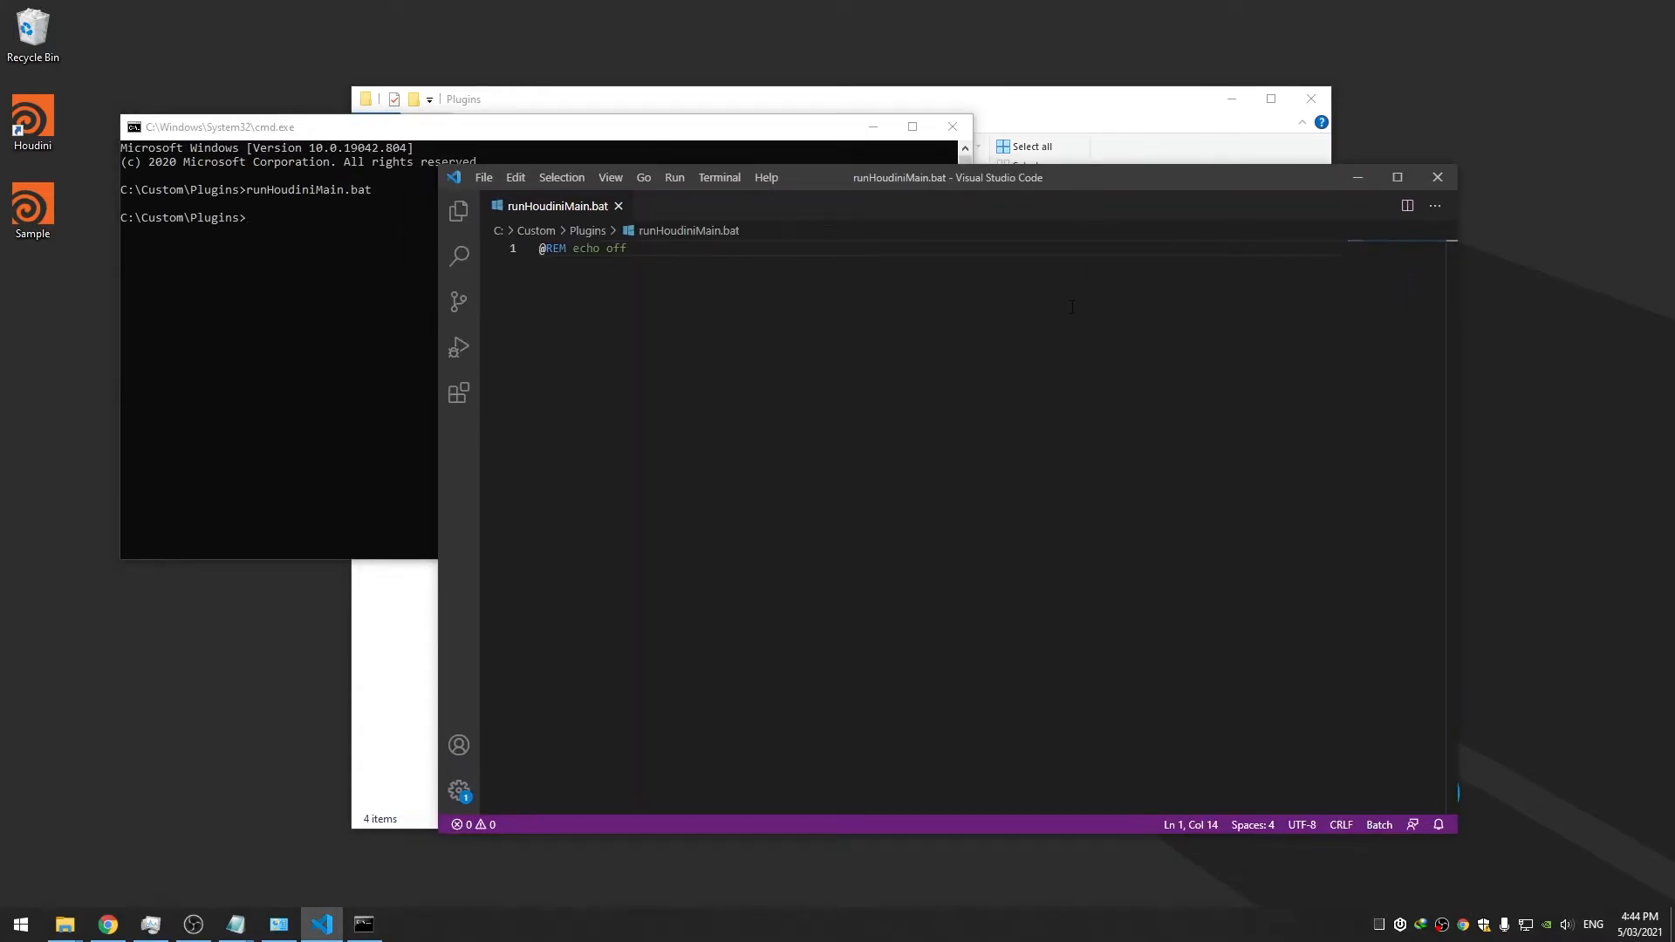
Place the editor beside the command prompt and add 'set currentBuild=%1' on line 3, saving
left_click_drag(823, 188, 836, 190)
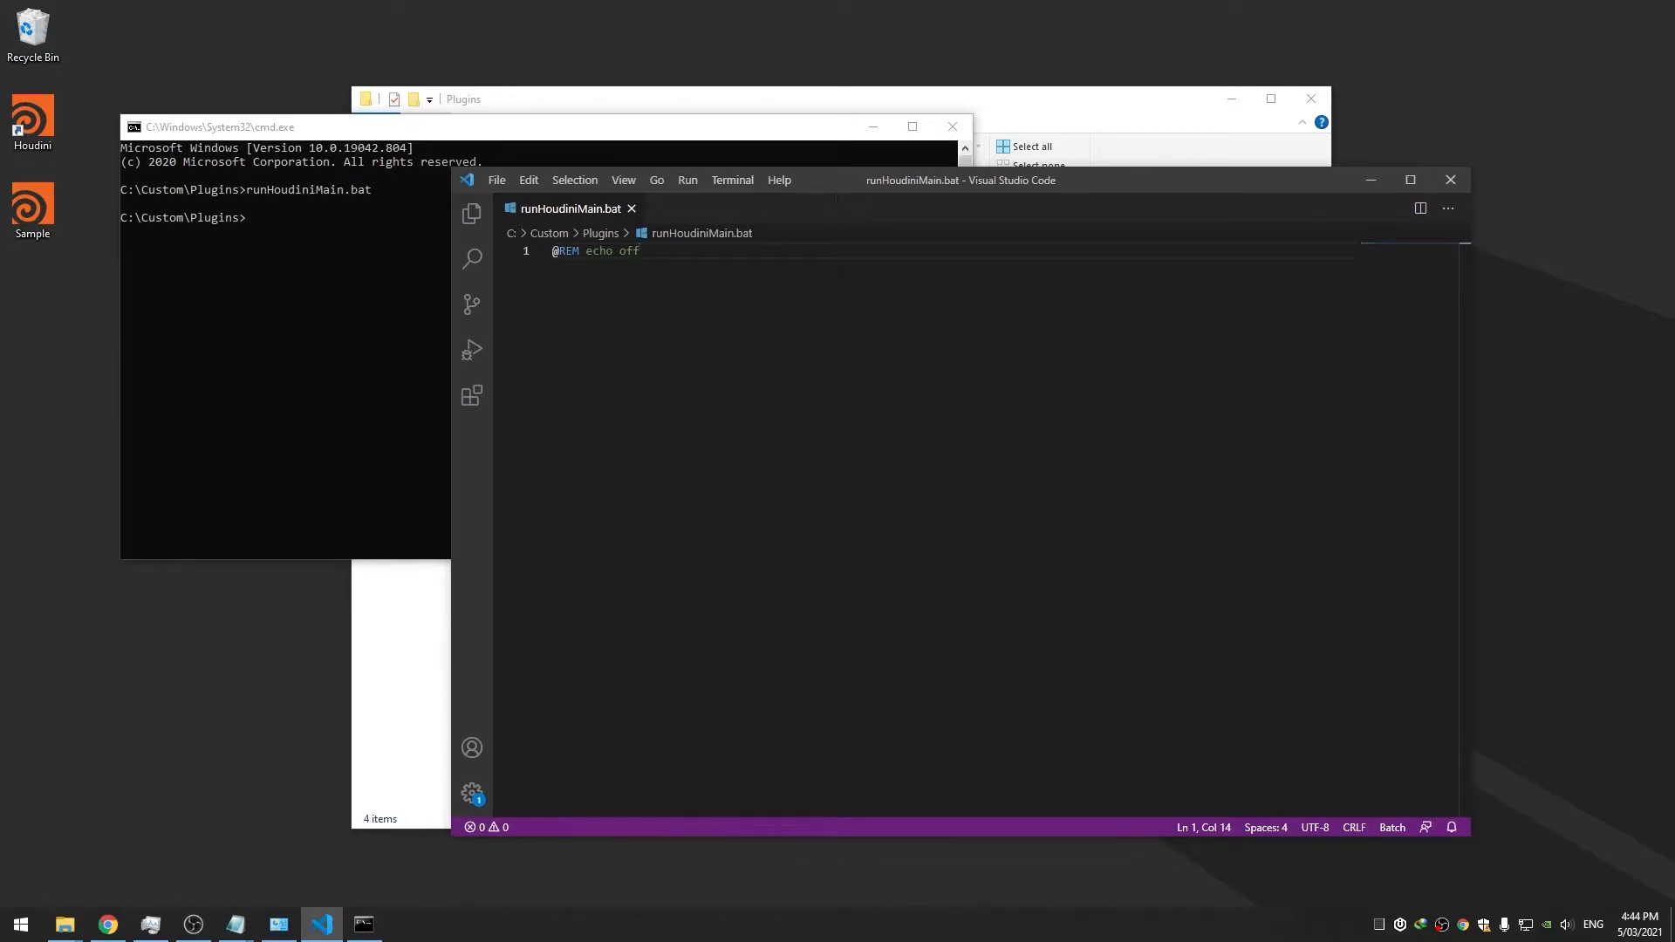
left_click_drag(1025, 188, 1070, 195)
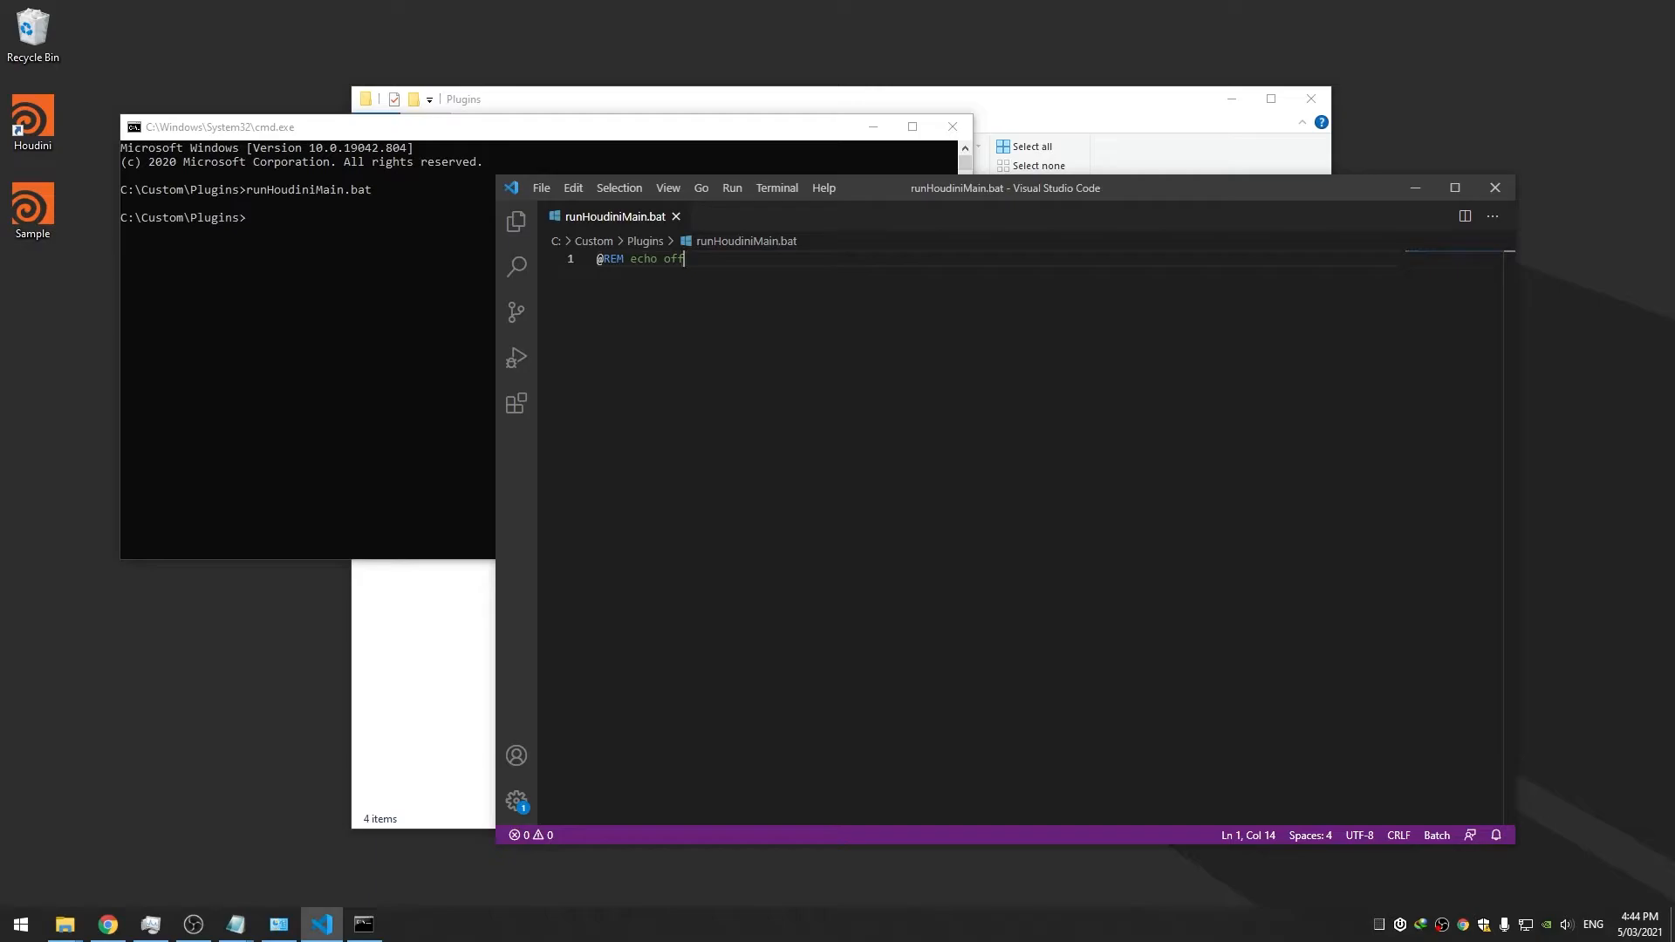
left_click_drag(922, 183, 946, 183)
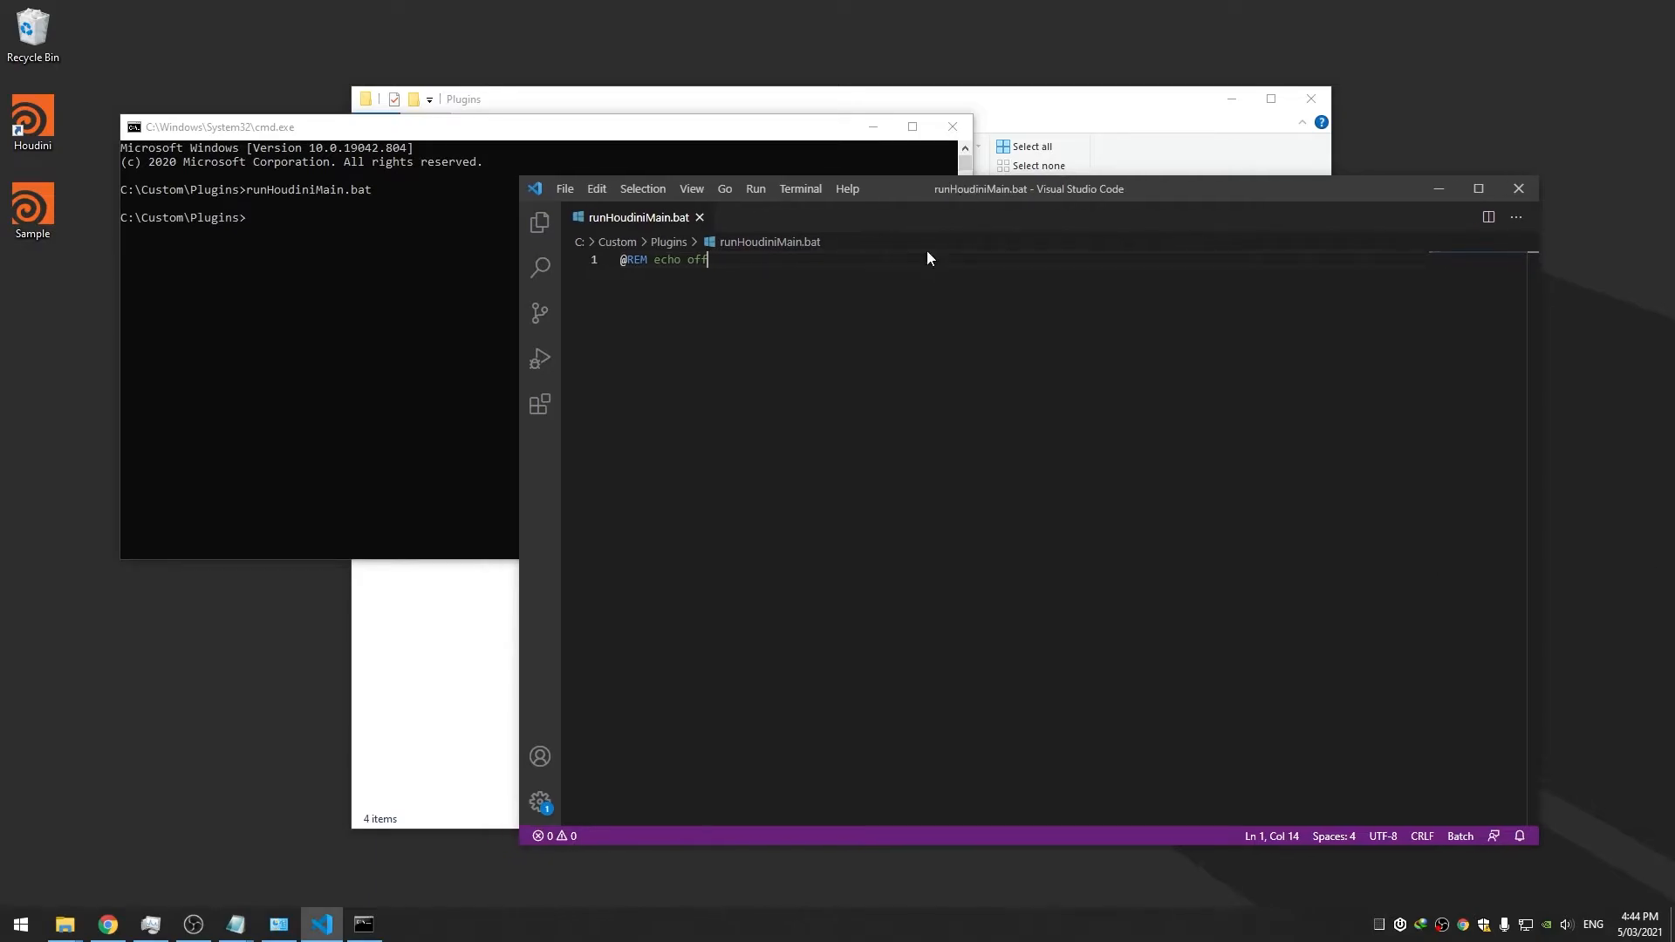
left_click_drag(376, 137, 331, 166)
left_click_drag(1030, 191, 1048, 191)
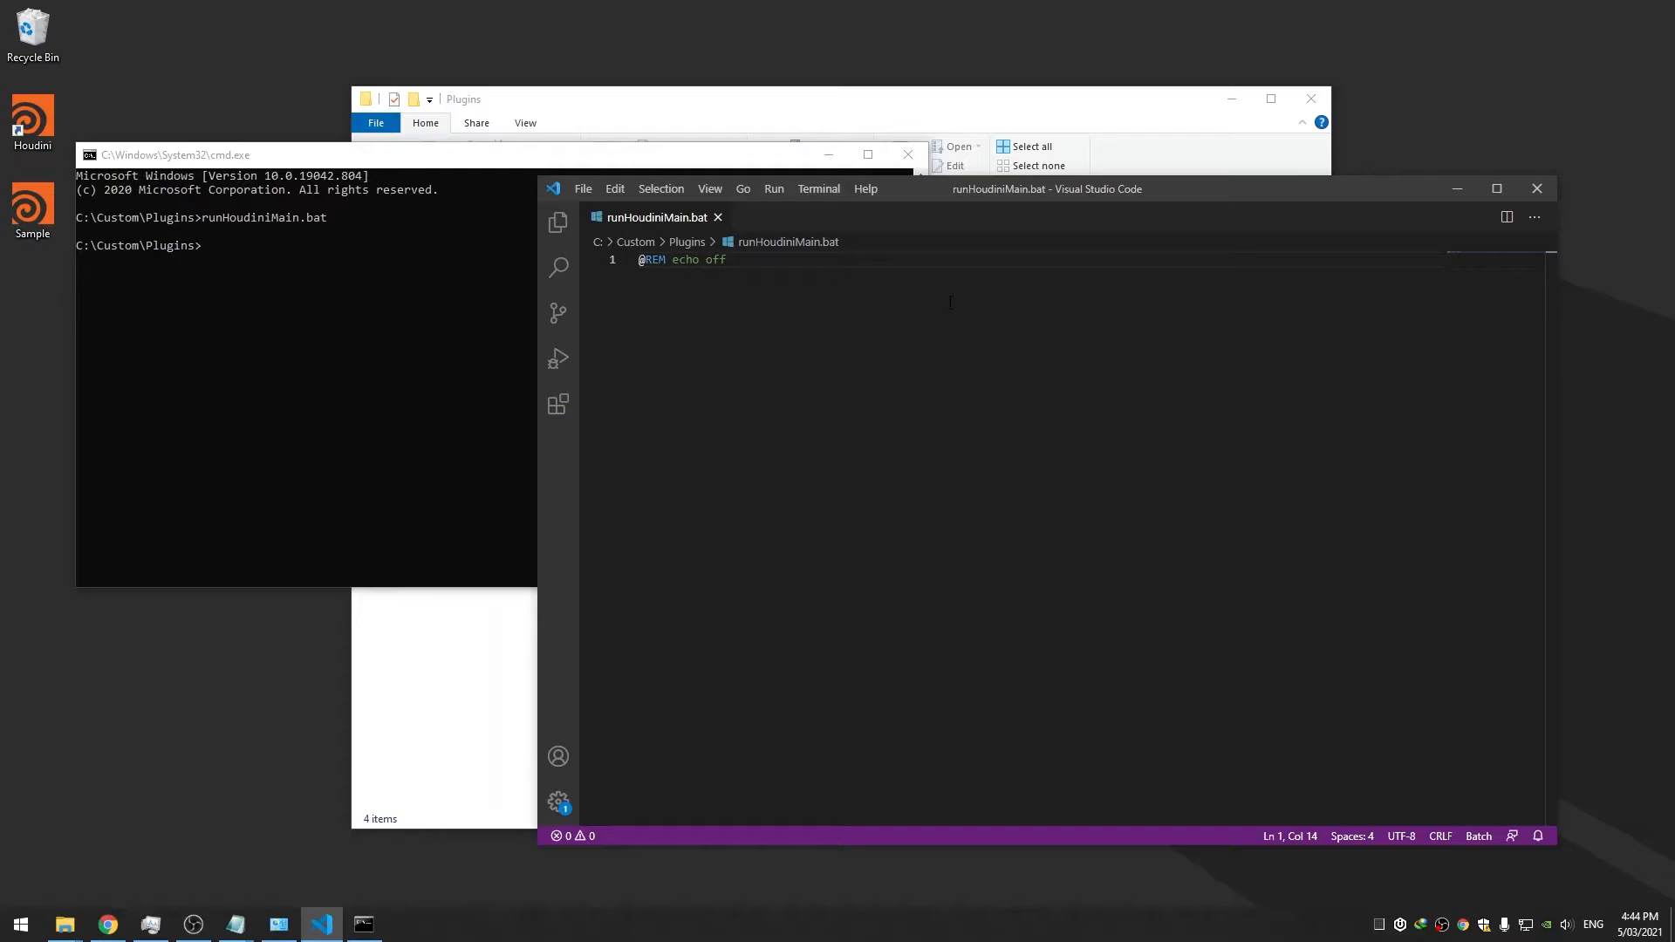
key("Return")
key("Return")
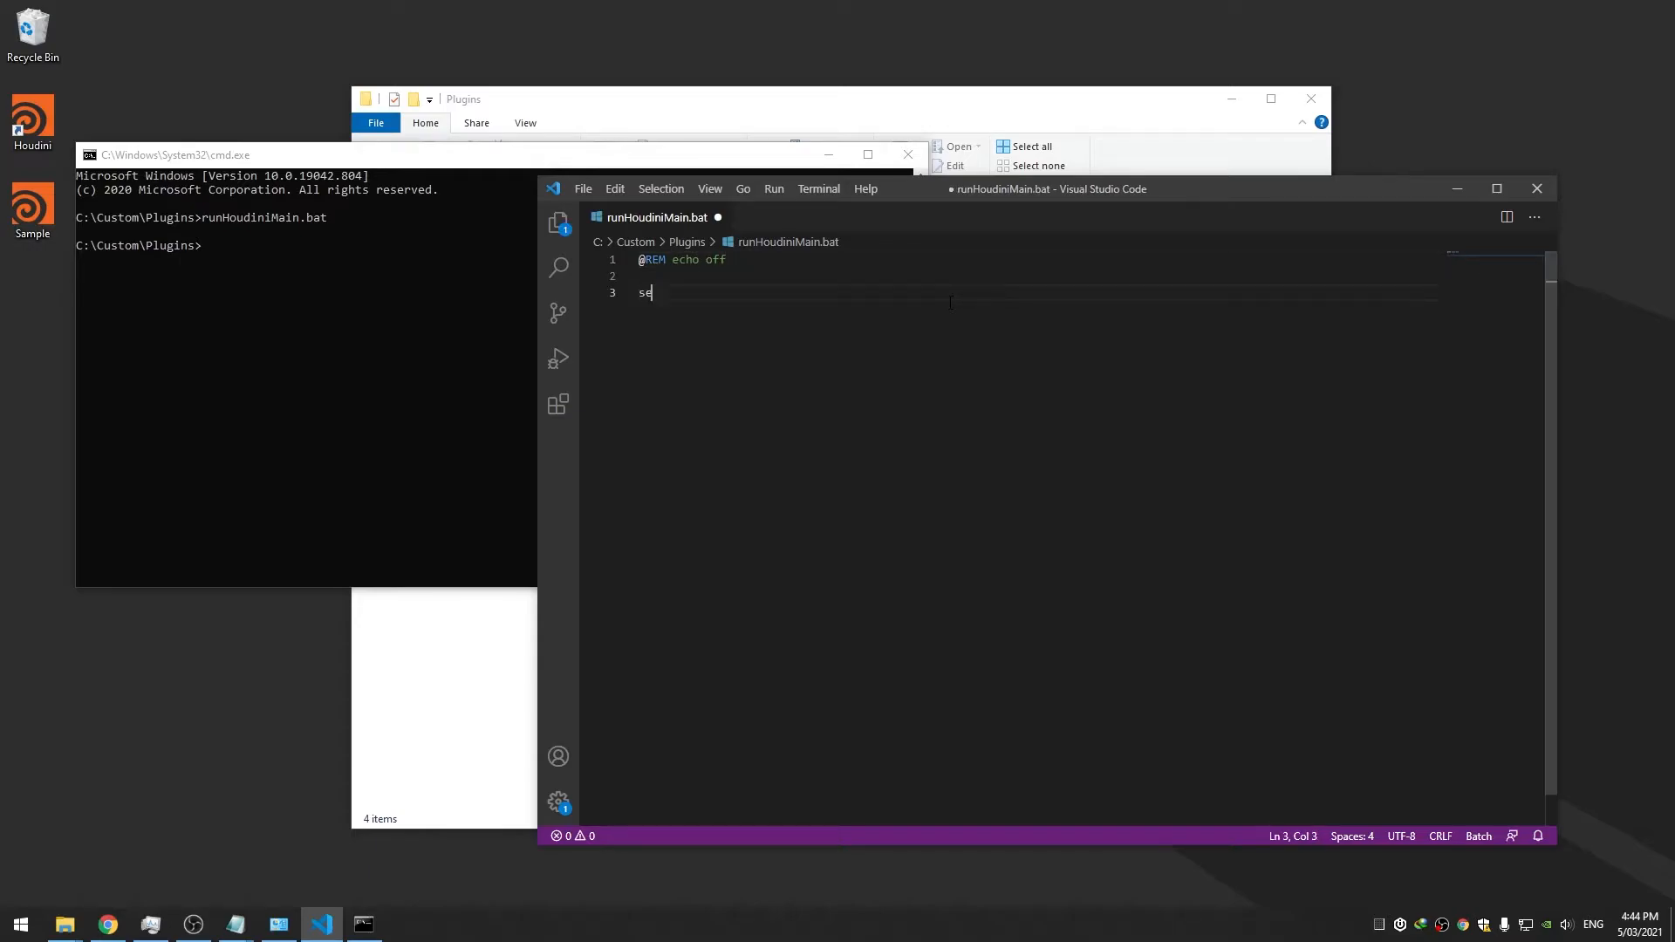
type("set currentBuild=%1")
key("ctrl+s")
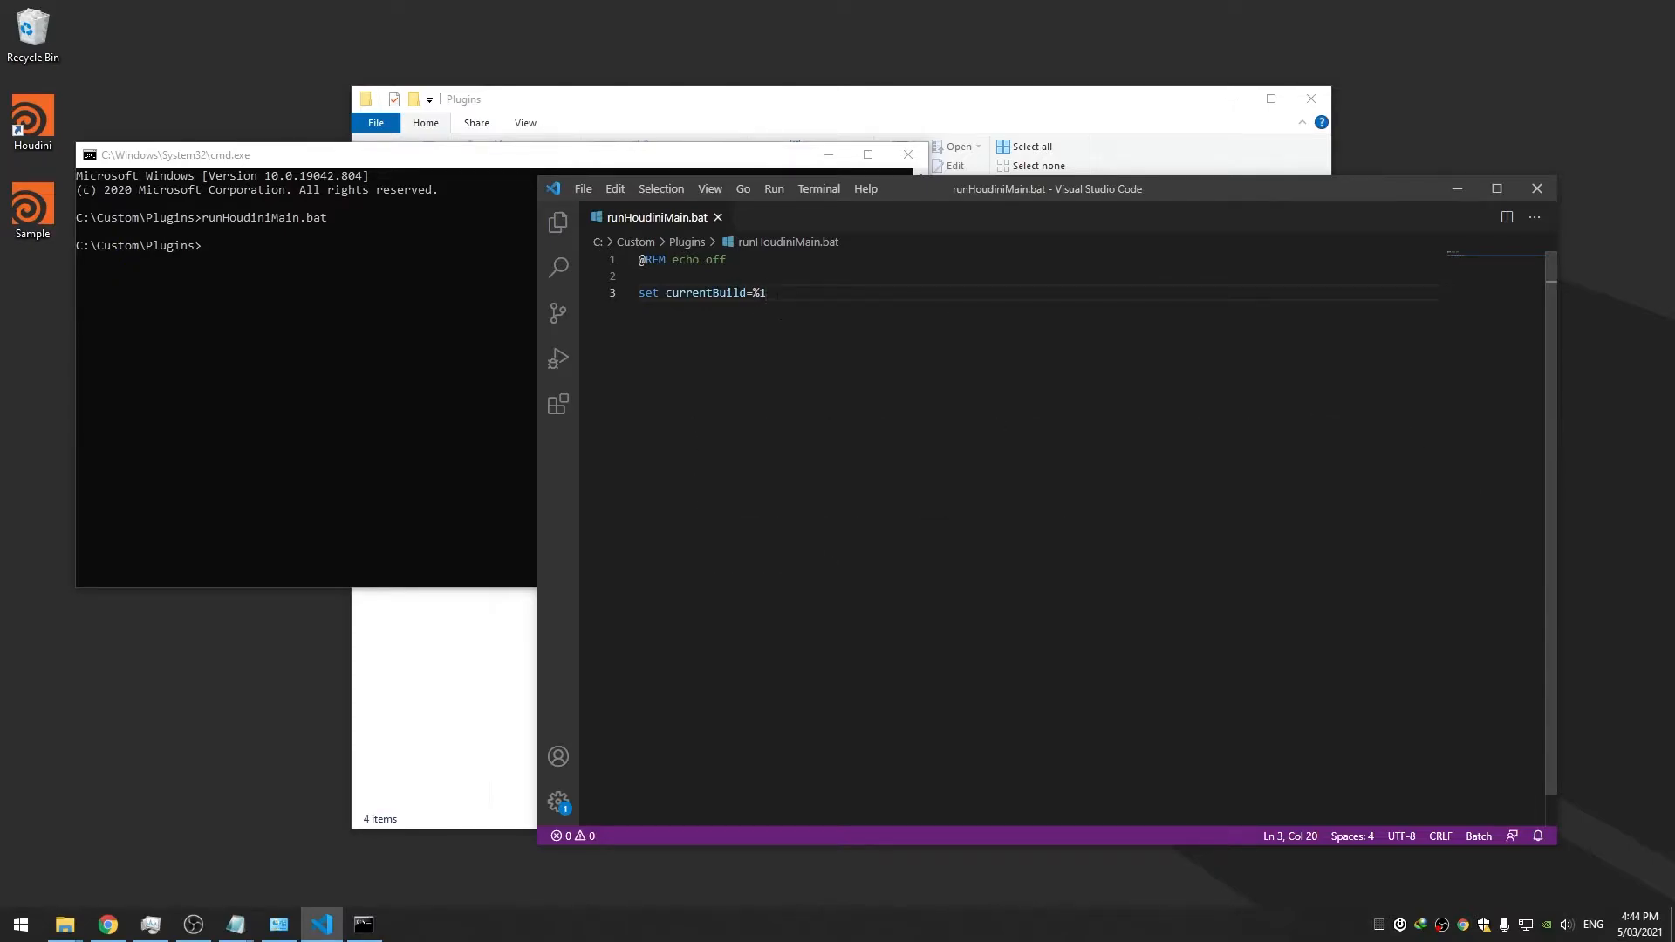
Add the line 'start /d "" houdini.exe' and save the script
left_click_drag(894, 199, 912, 197)
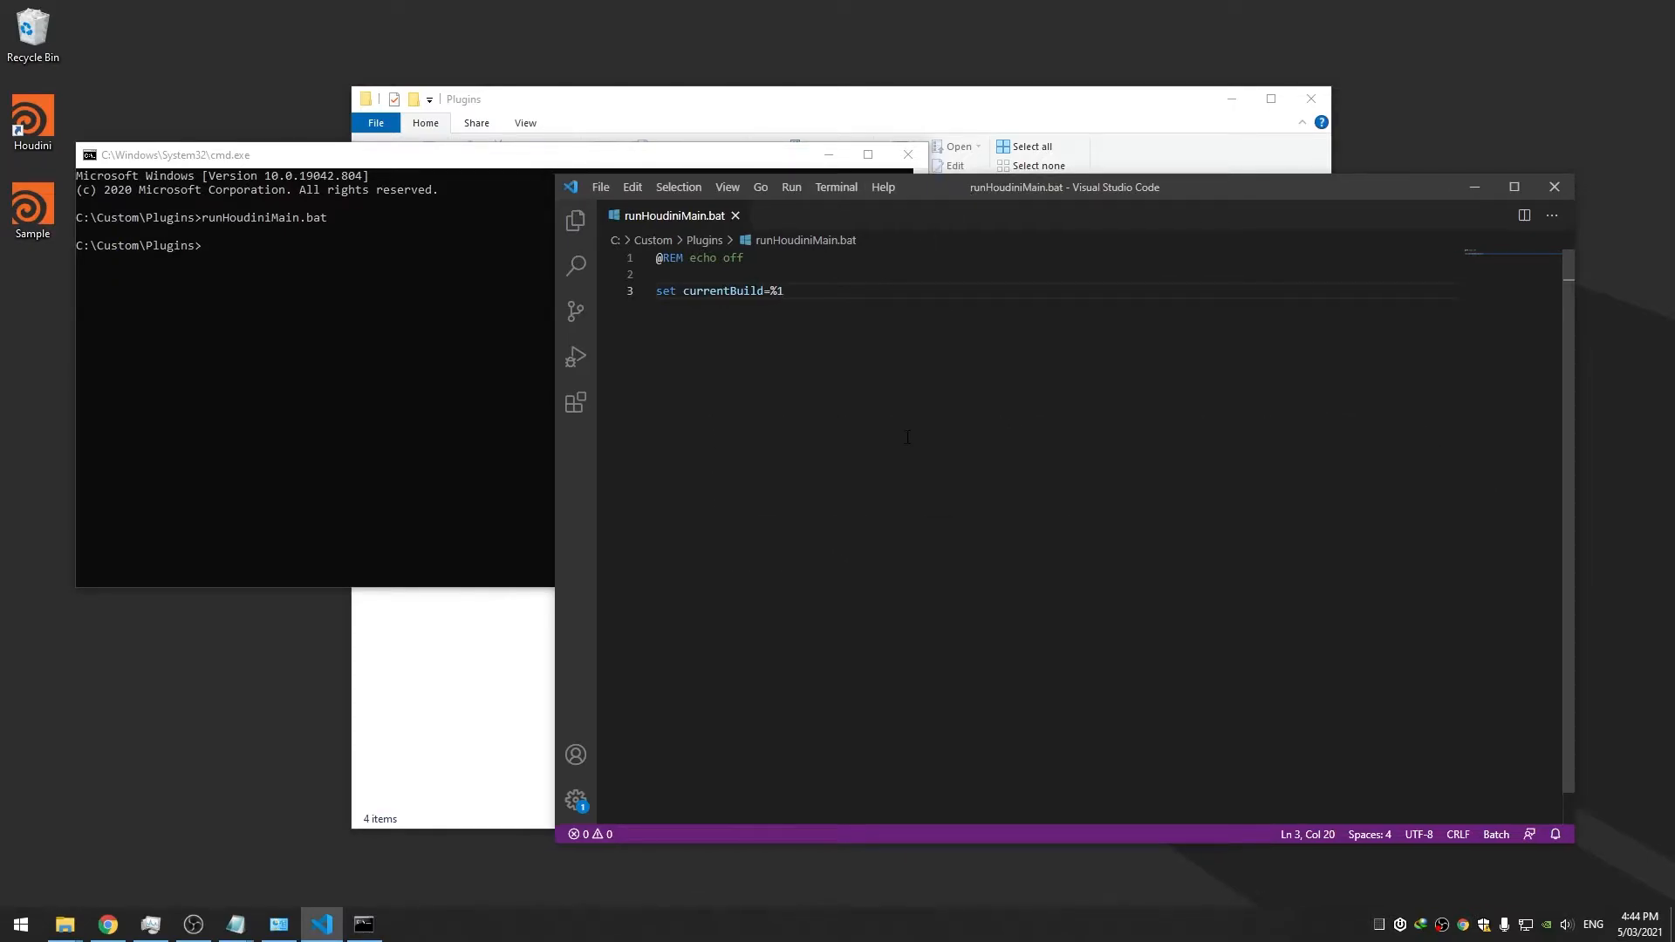
key("Return")
key("Return")
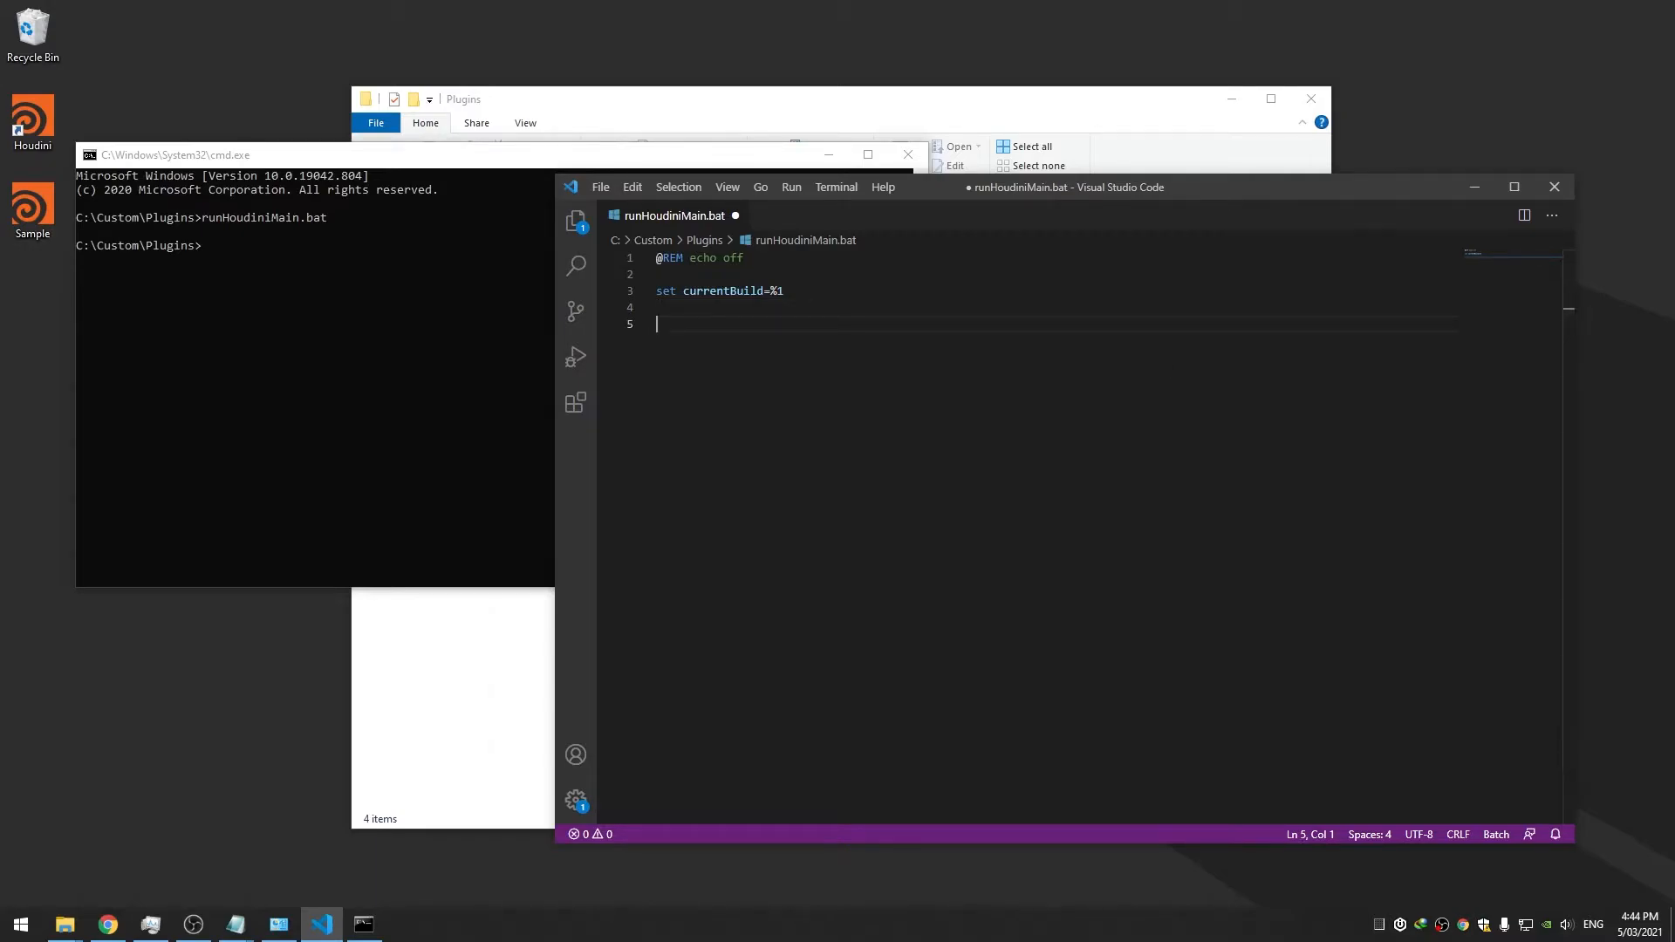
type("start /d")
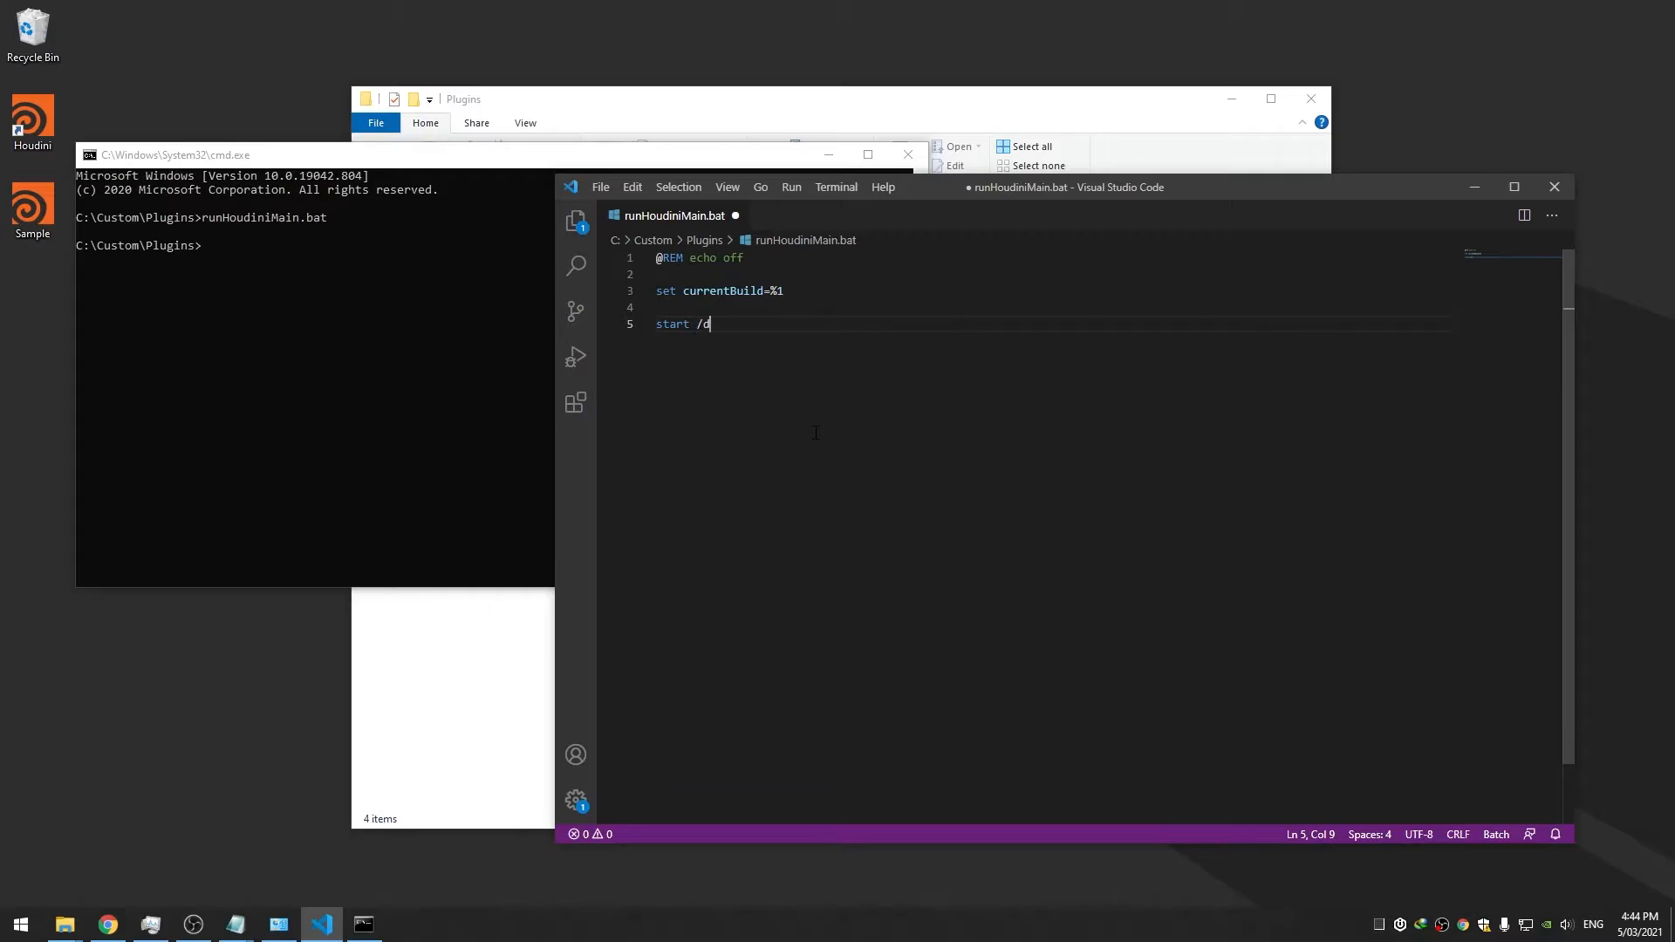
type("\"\"")
key("ctrl+s")
type("houdini.exe")
key("ctrl+s")
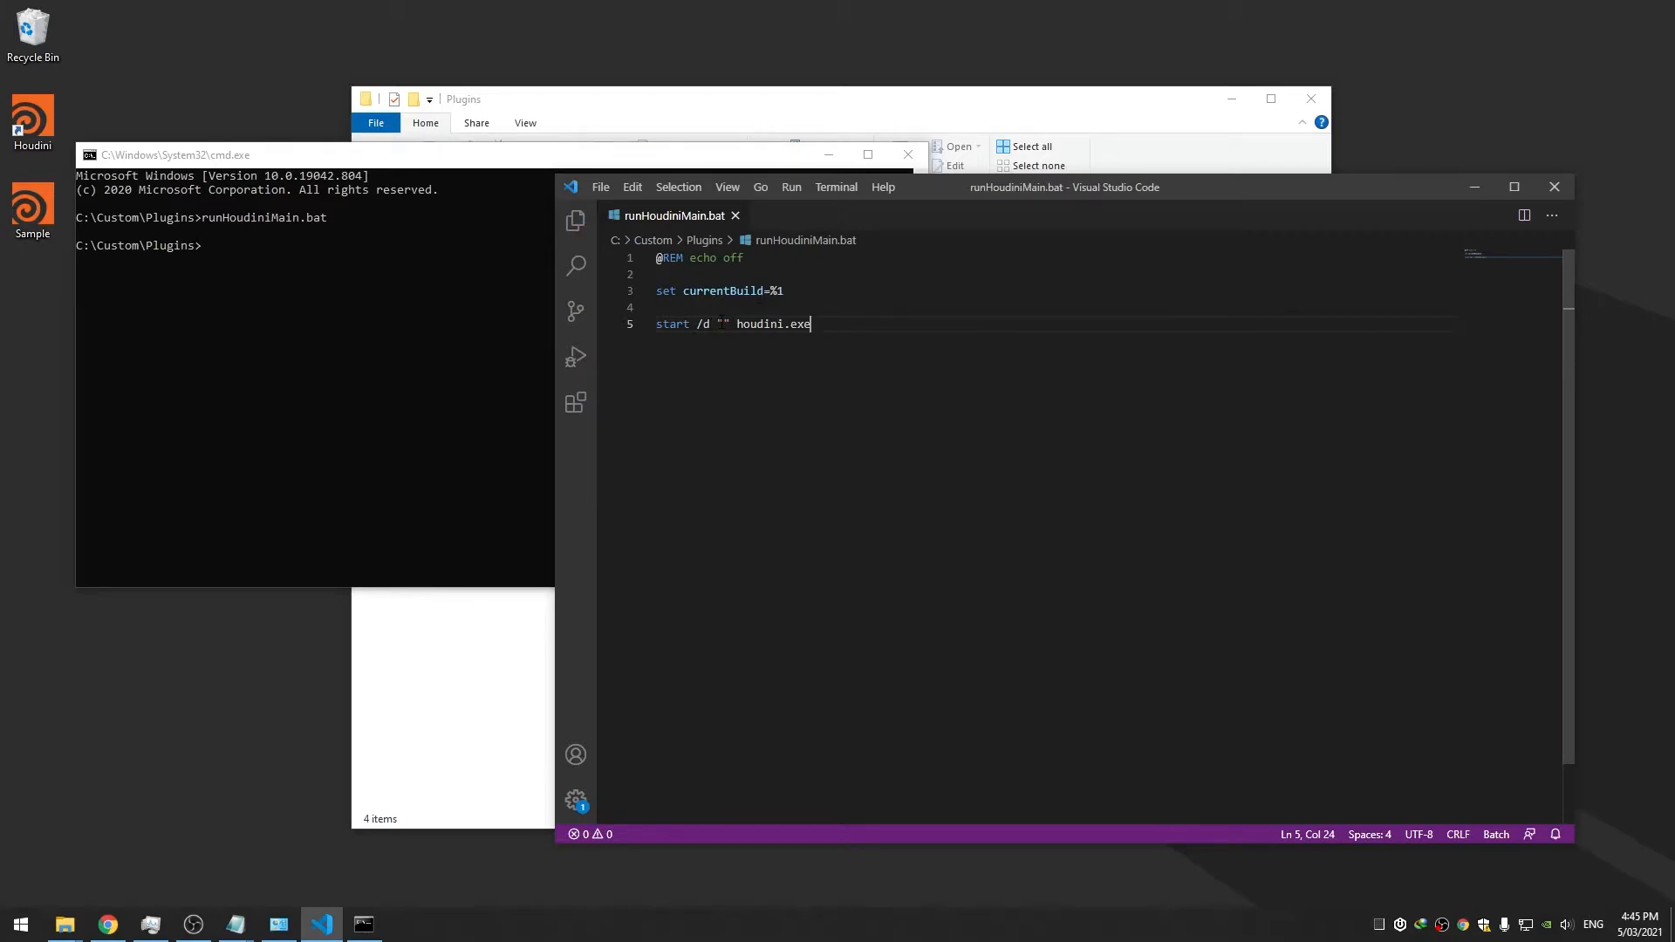
left_click(489, 613)
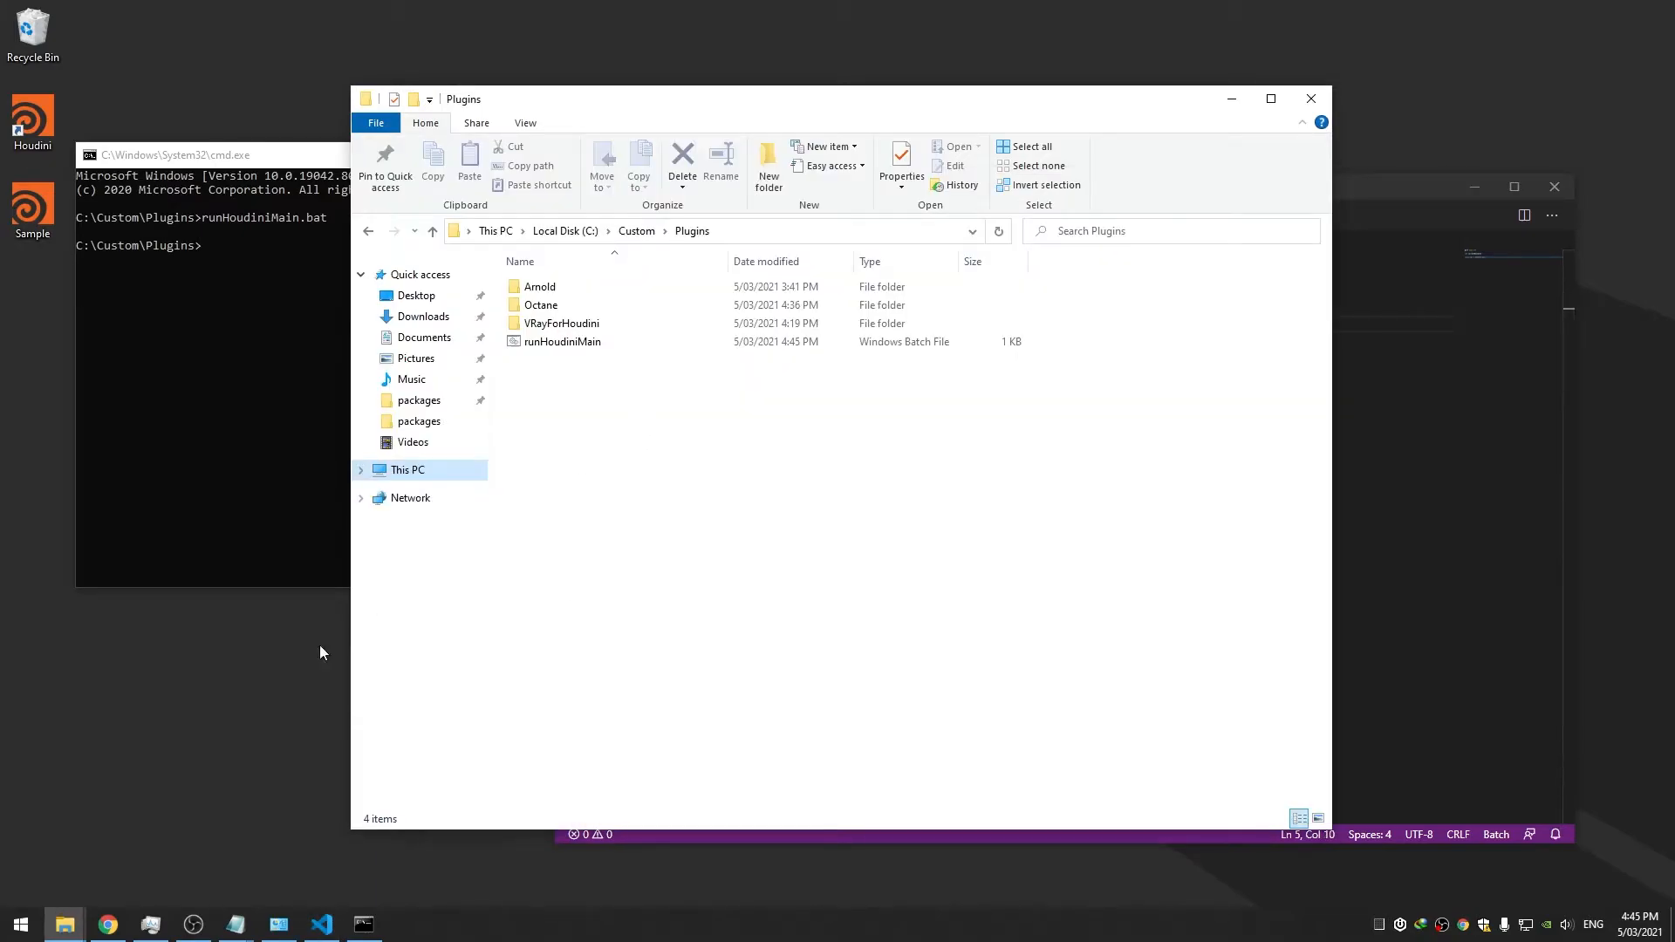
Open a second Explorer at C:\Program Files\Side Effects Software showing Houdini 18.0.597, 18.5.408 and 18.5.506
right_click(72, 925)
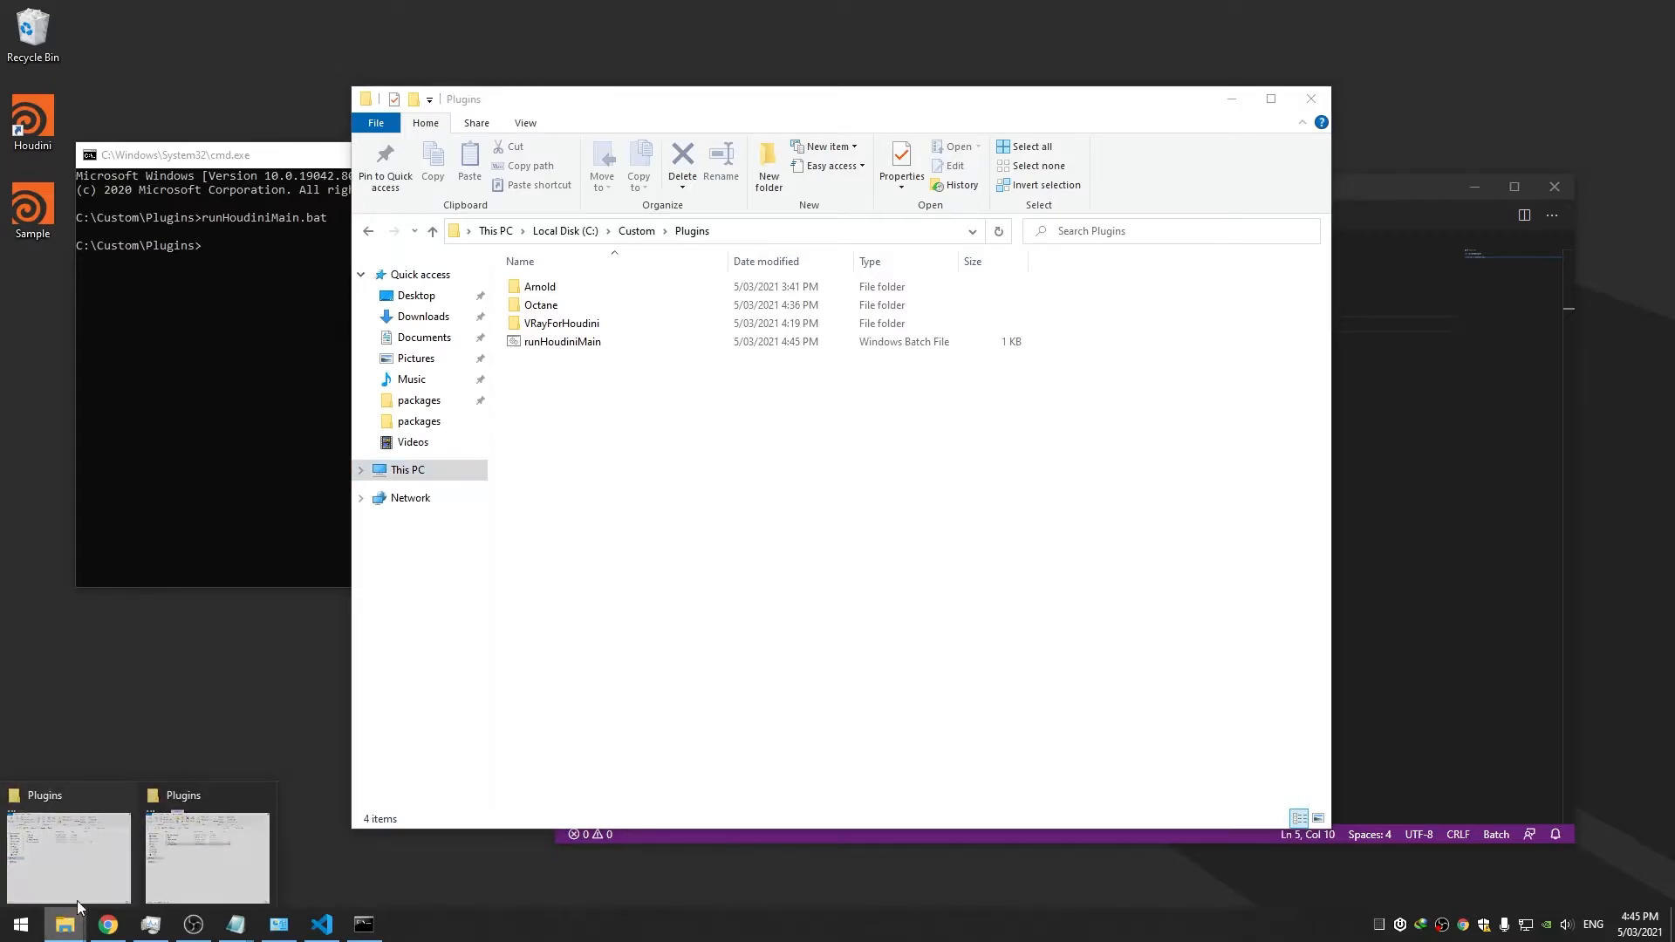
left_click(117, 826)
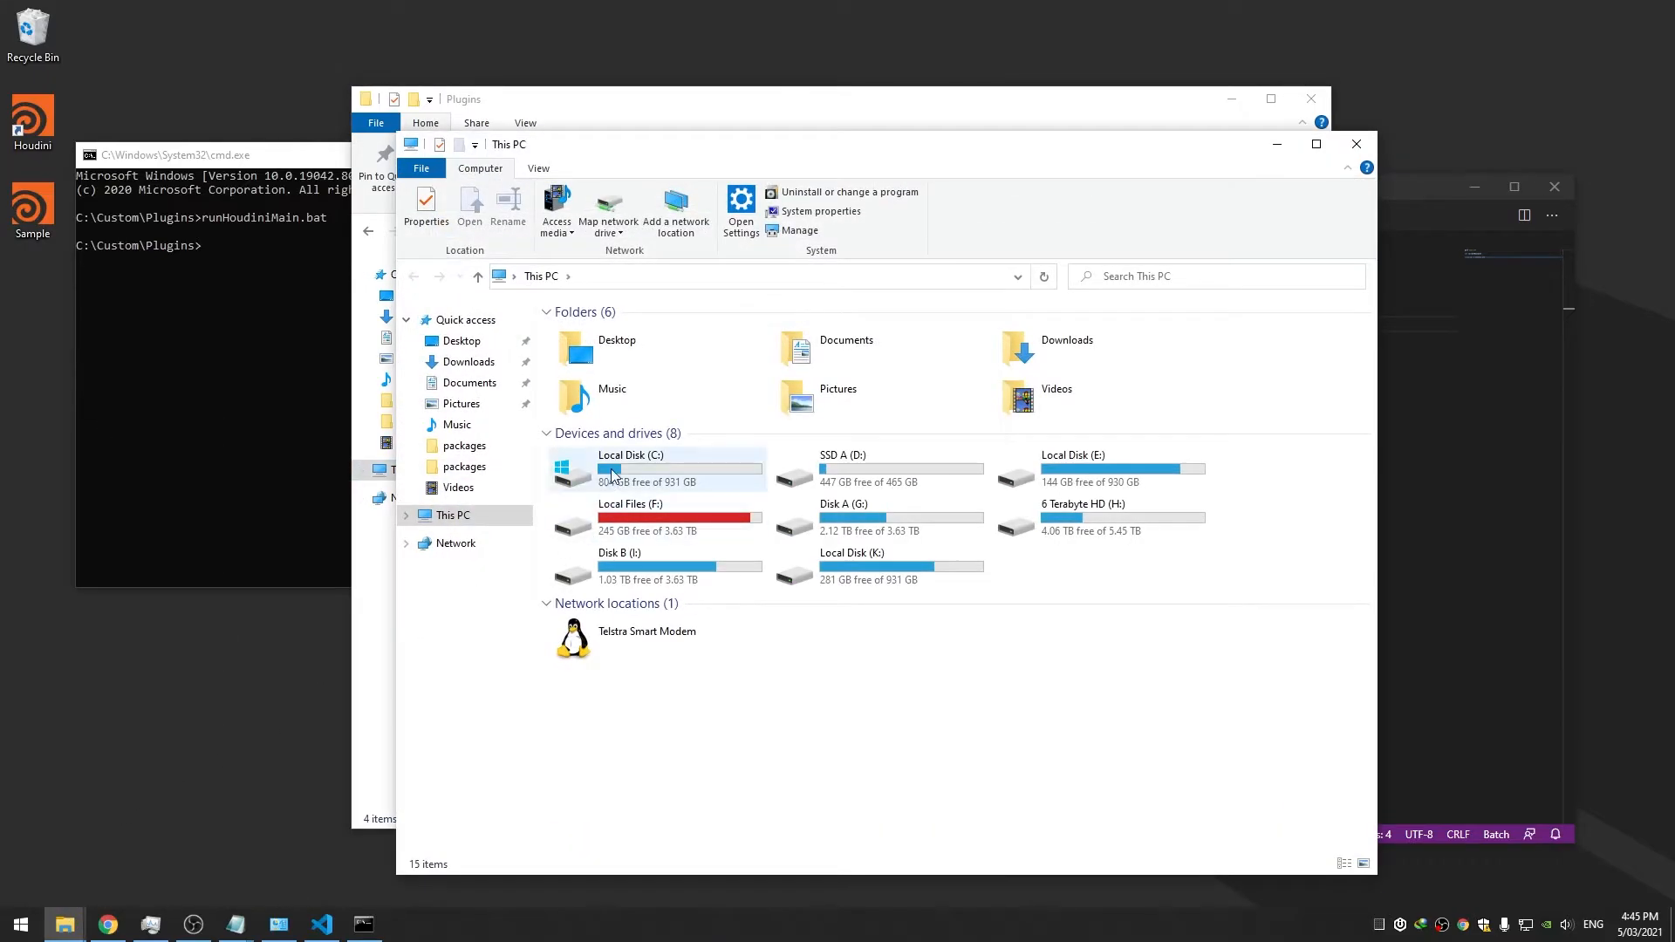
double_click(600, 469)
double_click(614, 370)
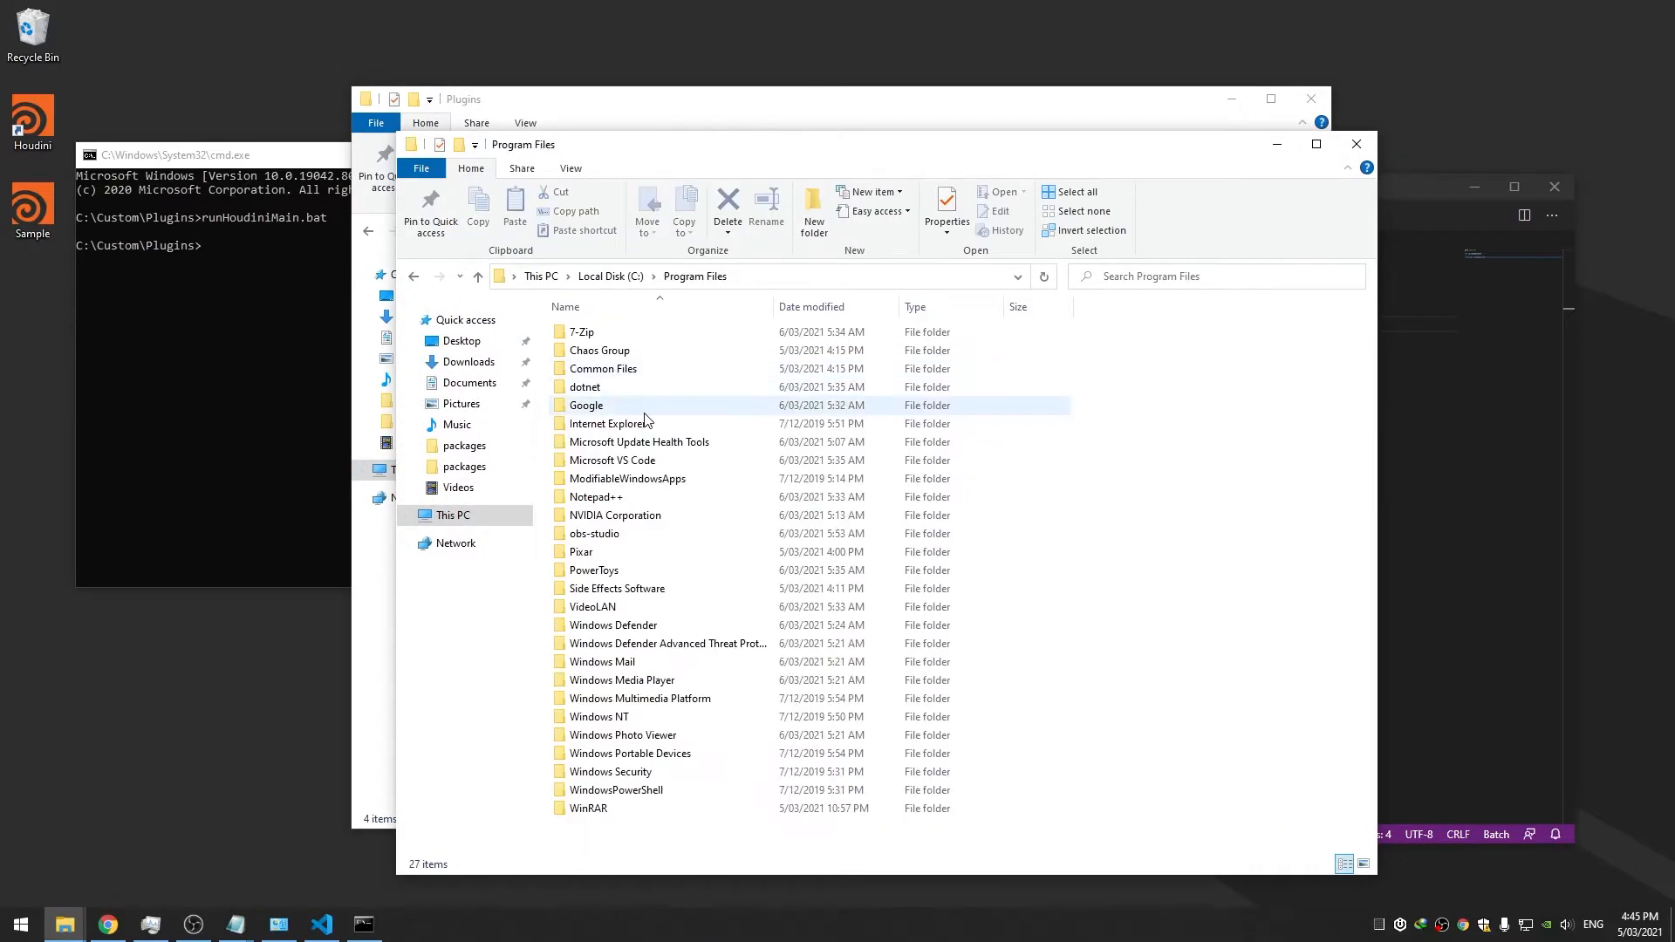
double_click(636, 601)
left_click_drag(862, 148, 650, 150)
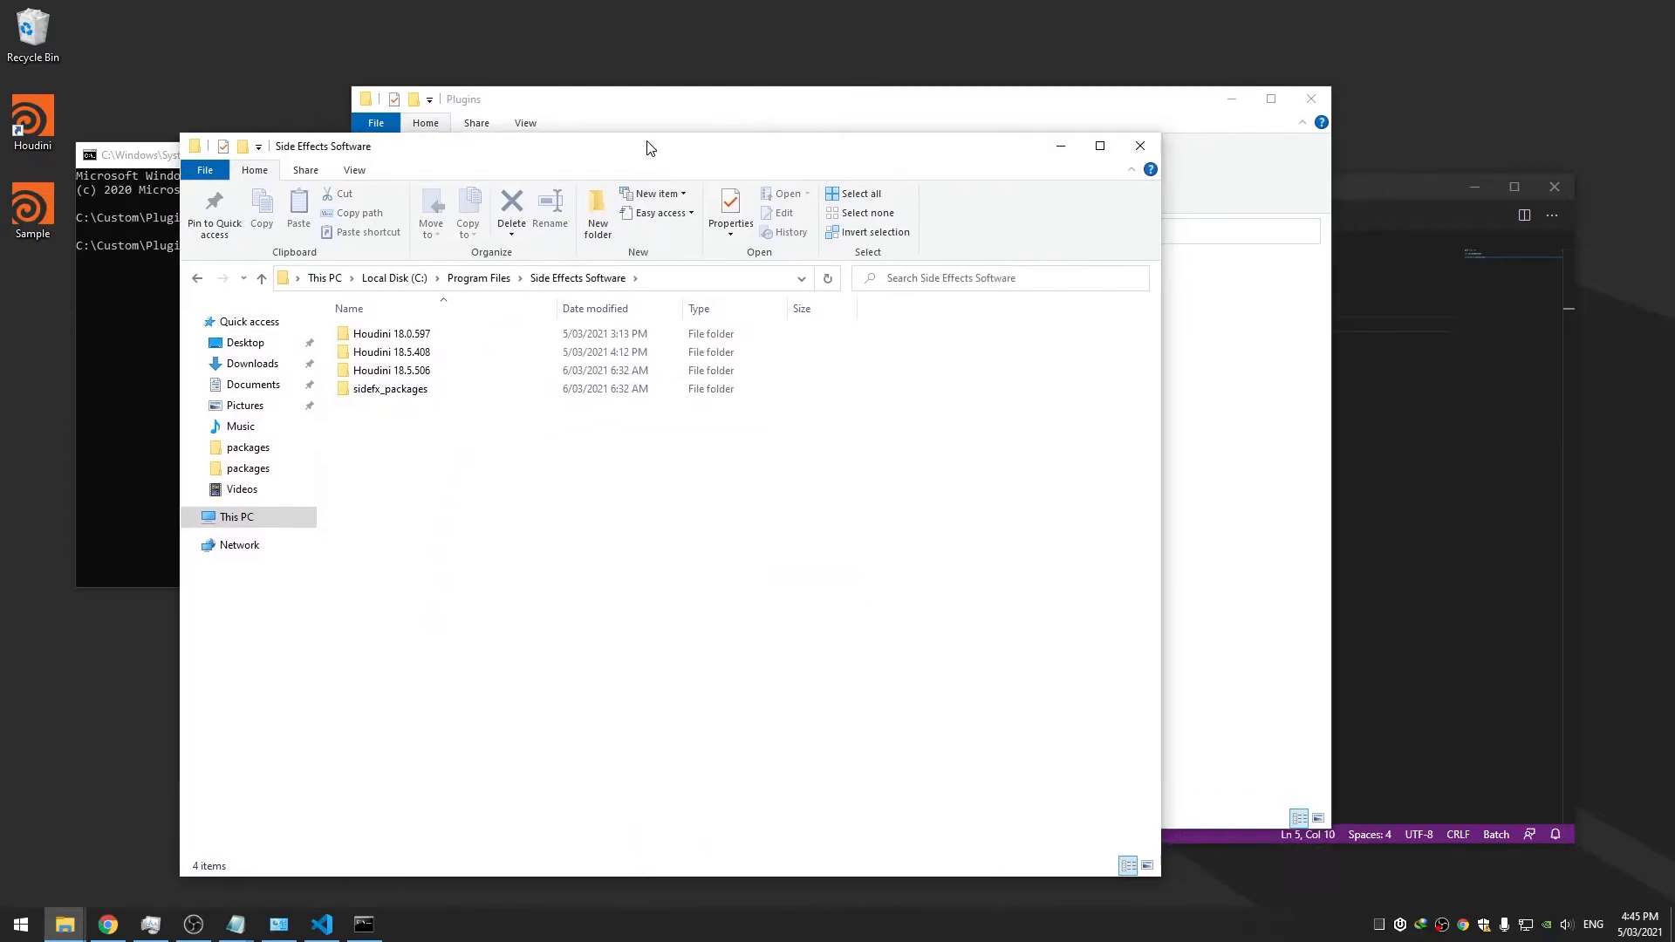
left_click(322, 925)
left_click(723, 324)
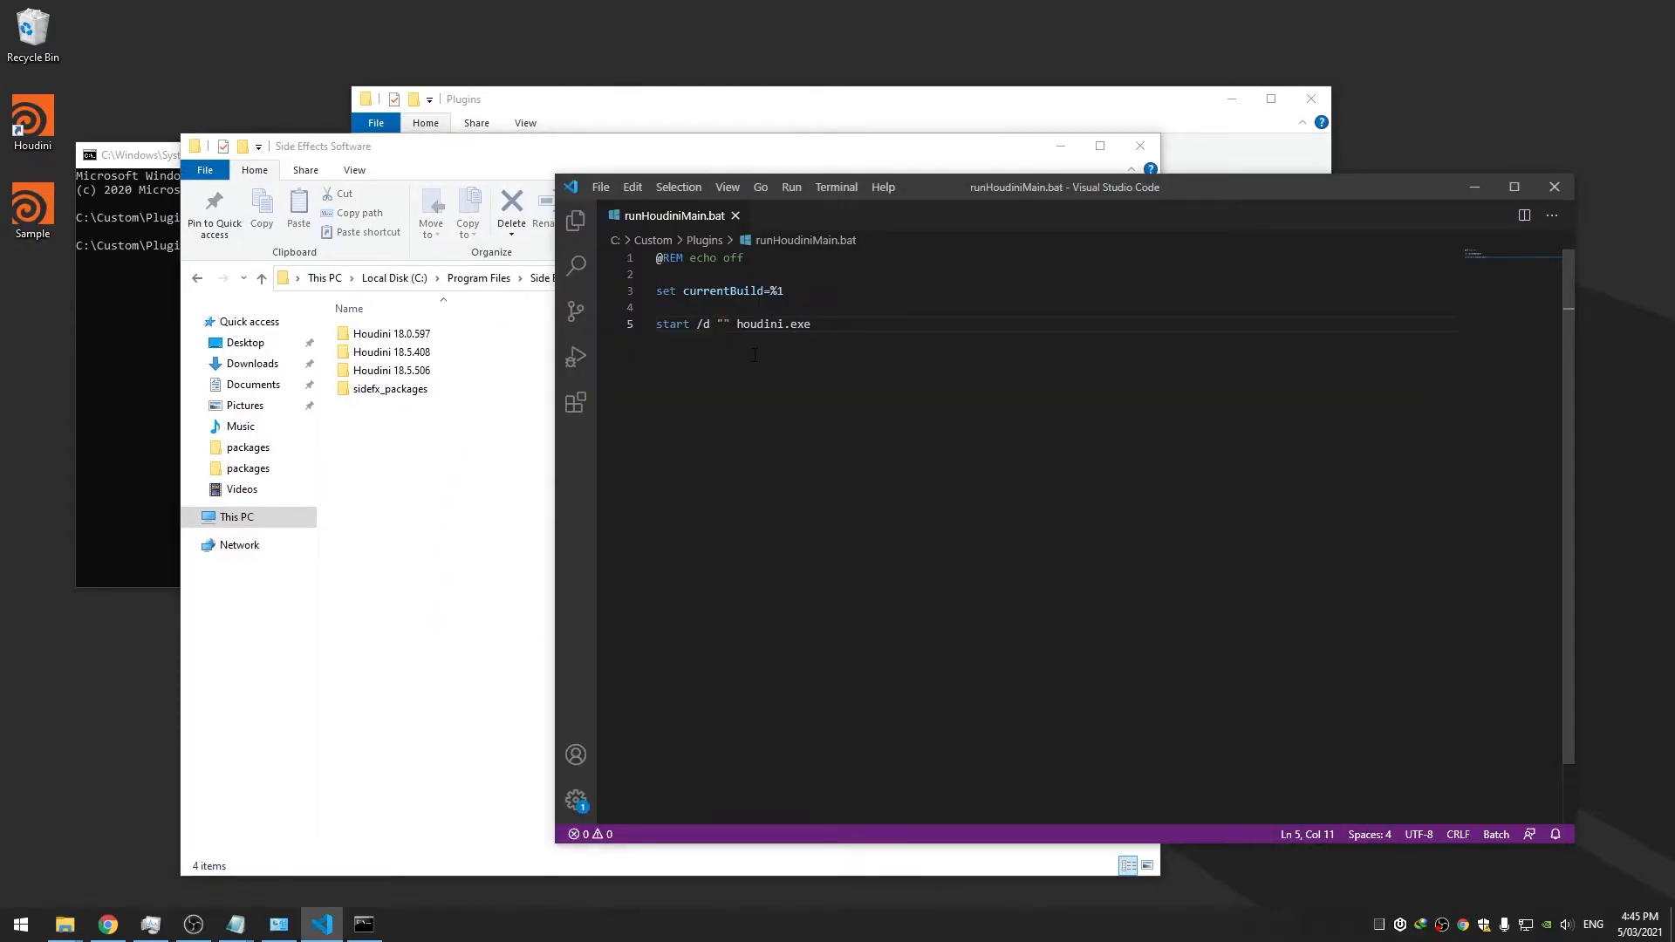
Enter %programfiles% in line 5's quotes, save, and echo it in Command Prompt to check its value
type("%")
type("programfiles")
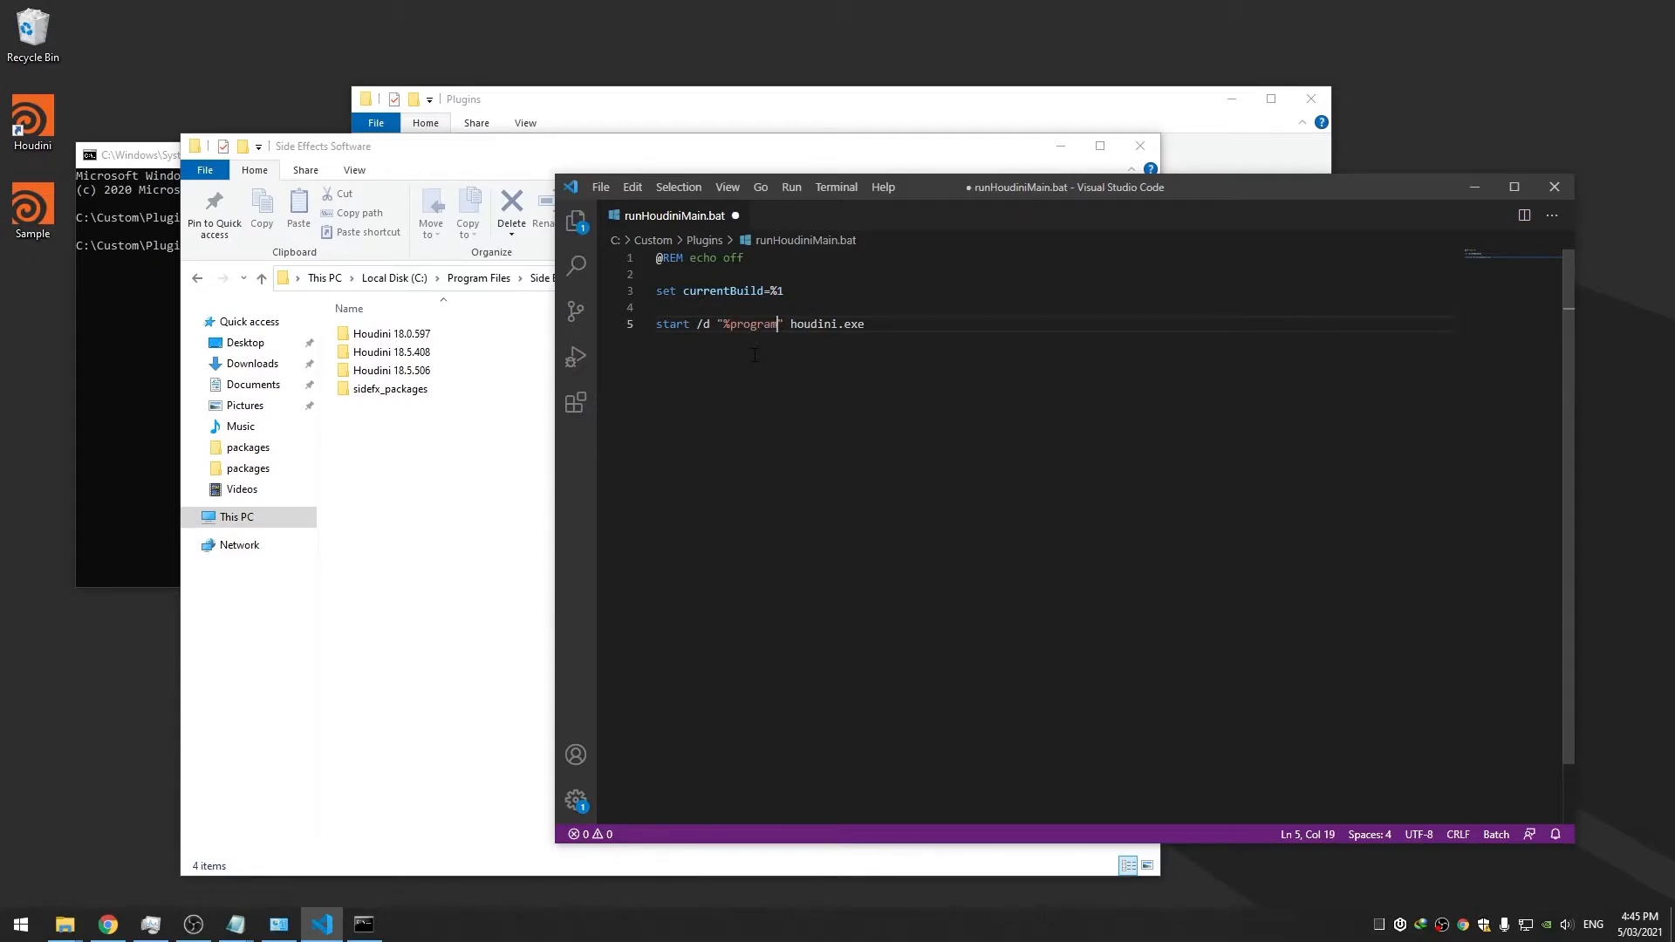
type("%")
mouse_move(815, 323)
left_mouse_down()
mouse_move(757, 324)
mouse_move(817, 324)
left_mouse_up()
key("ctrl+s")
key("End")
key("super")
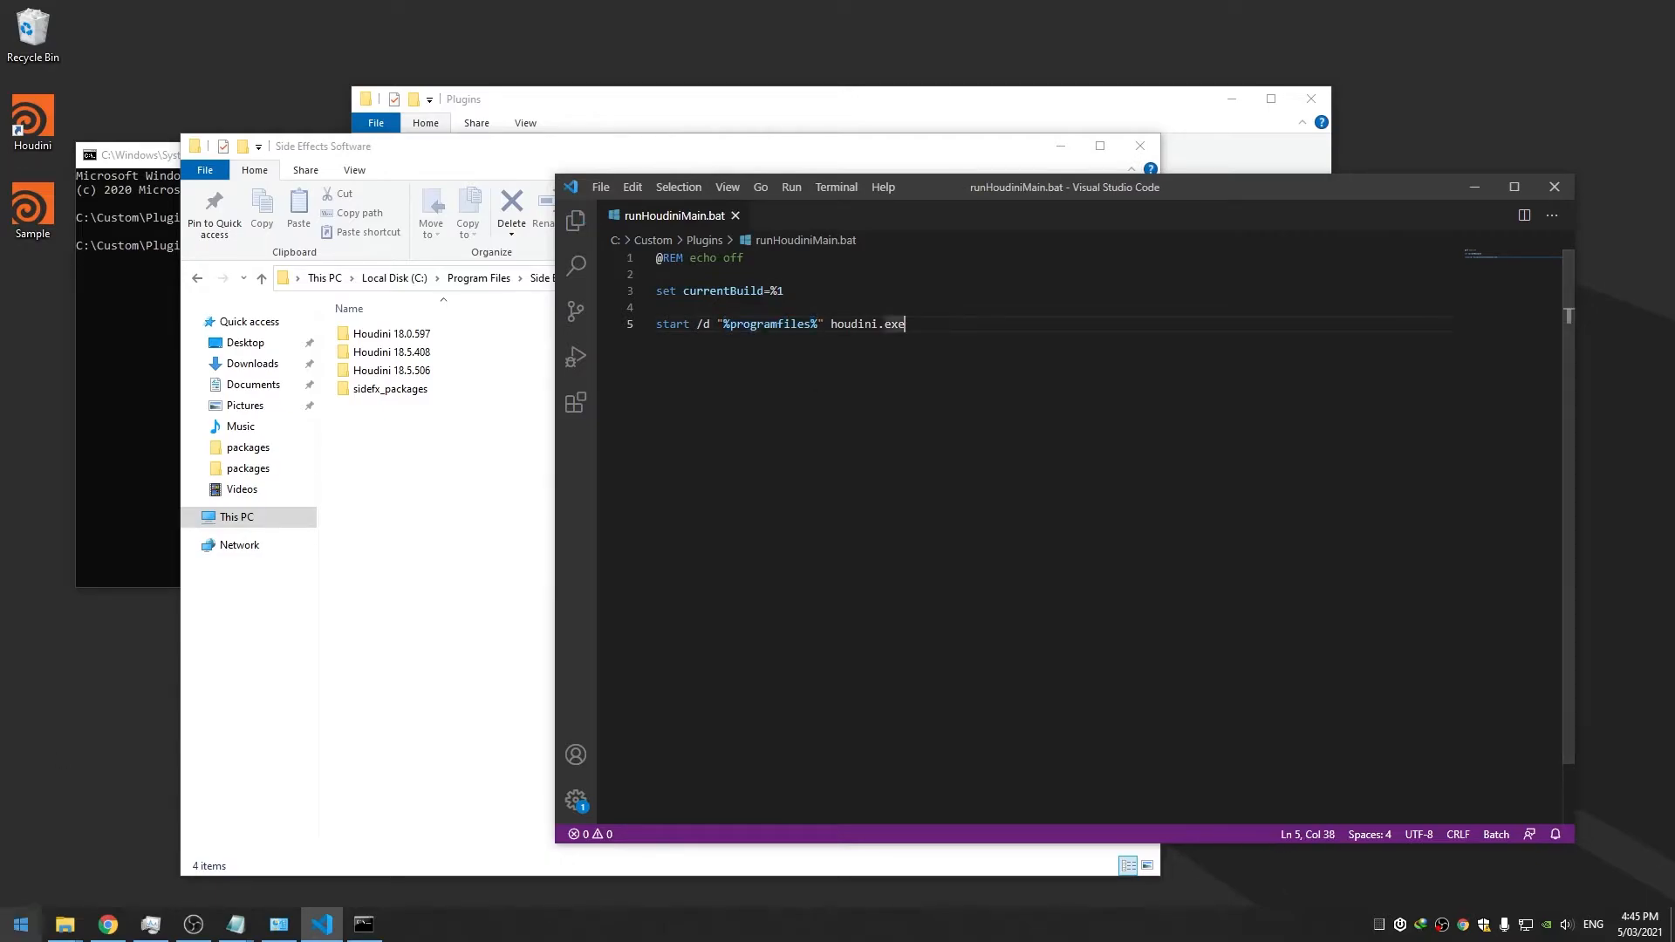
left_click(117, 291)
type("echo")
type("%programfiles%")
key("Return")
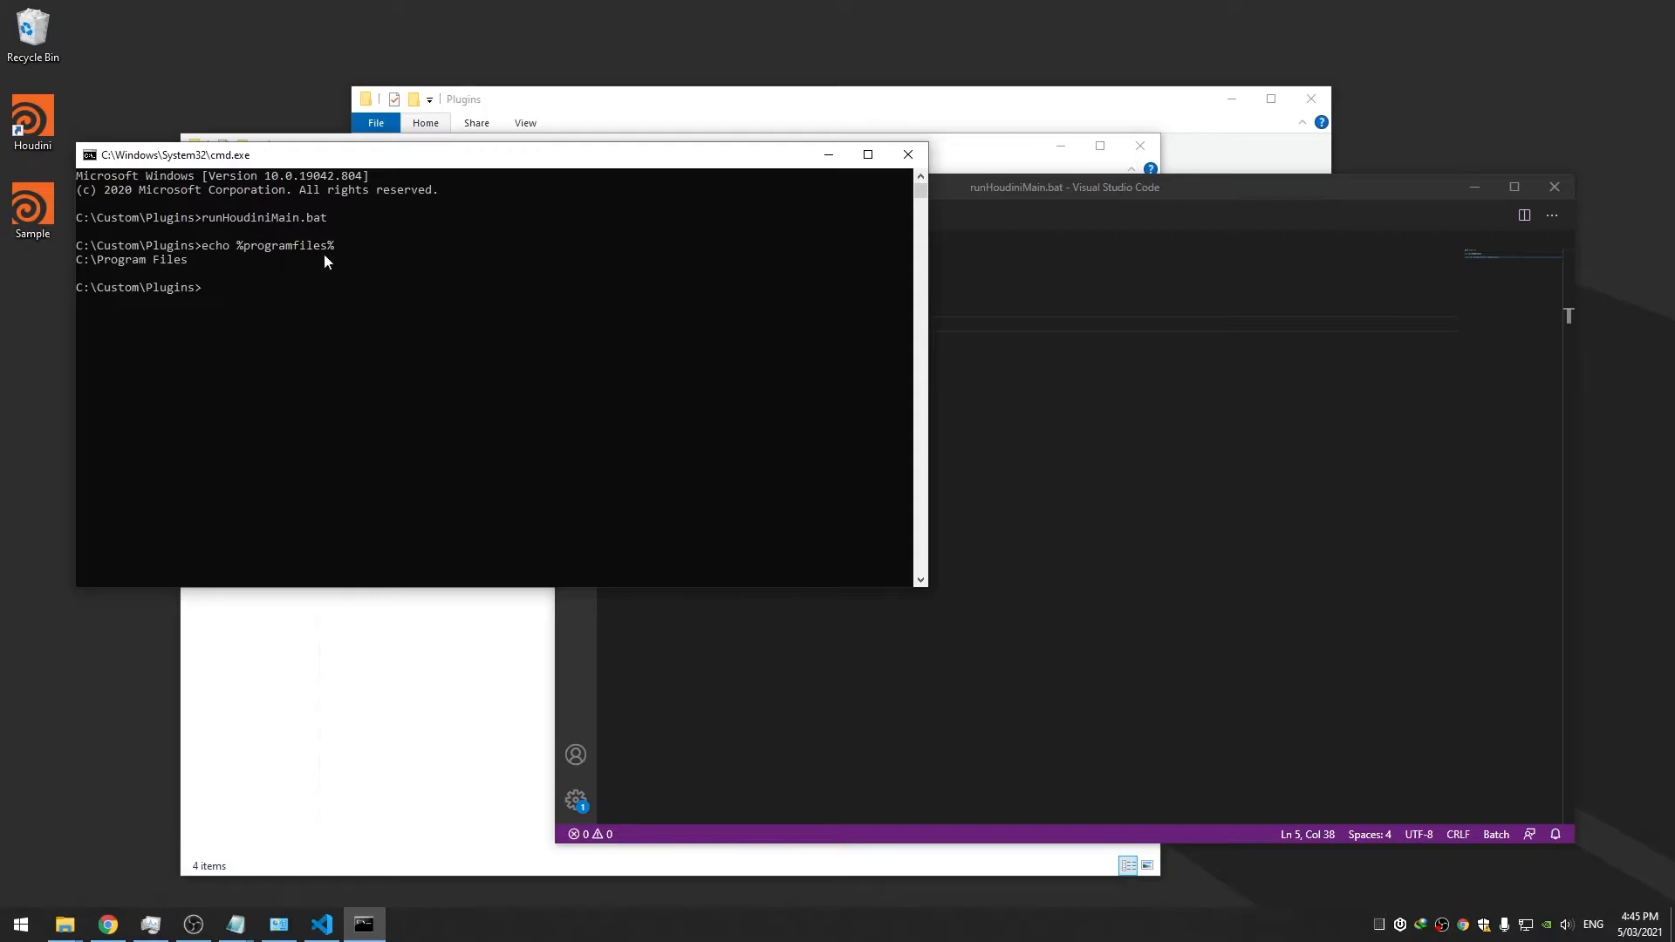
key("alt+Tab")
Extend the path to %programfiles%\side effects software\houdini %houdiniVersion%\bin and save
left_click(819, 325)
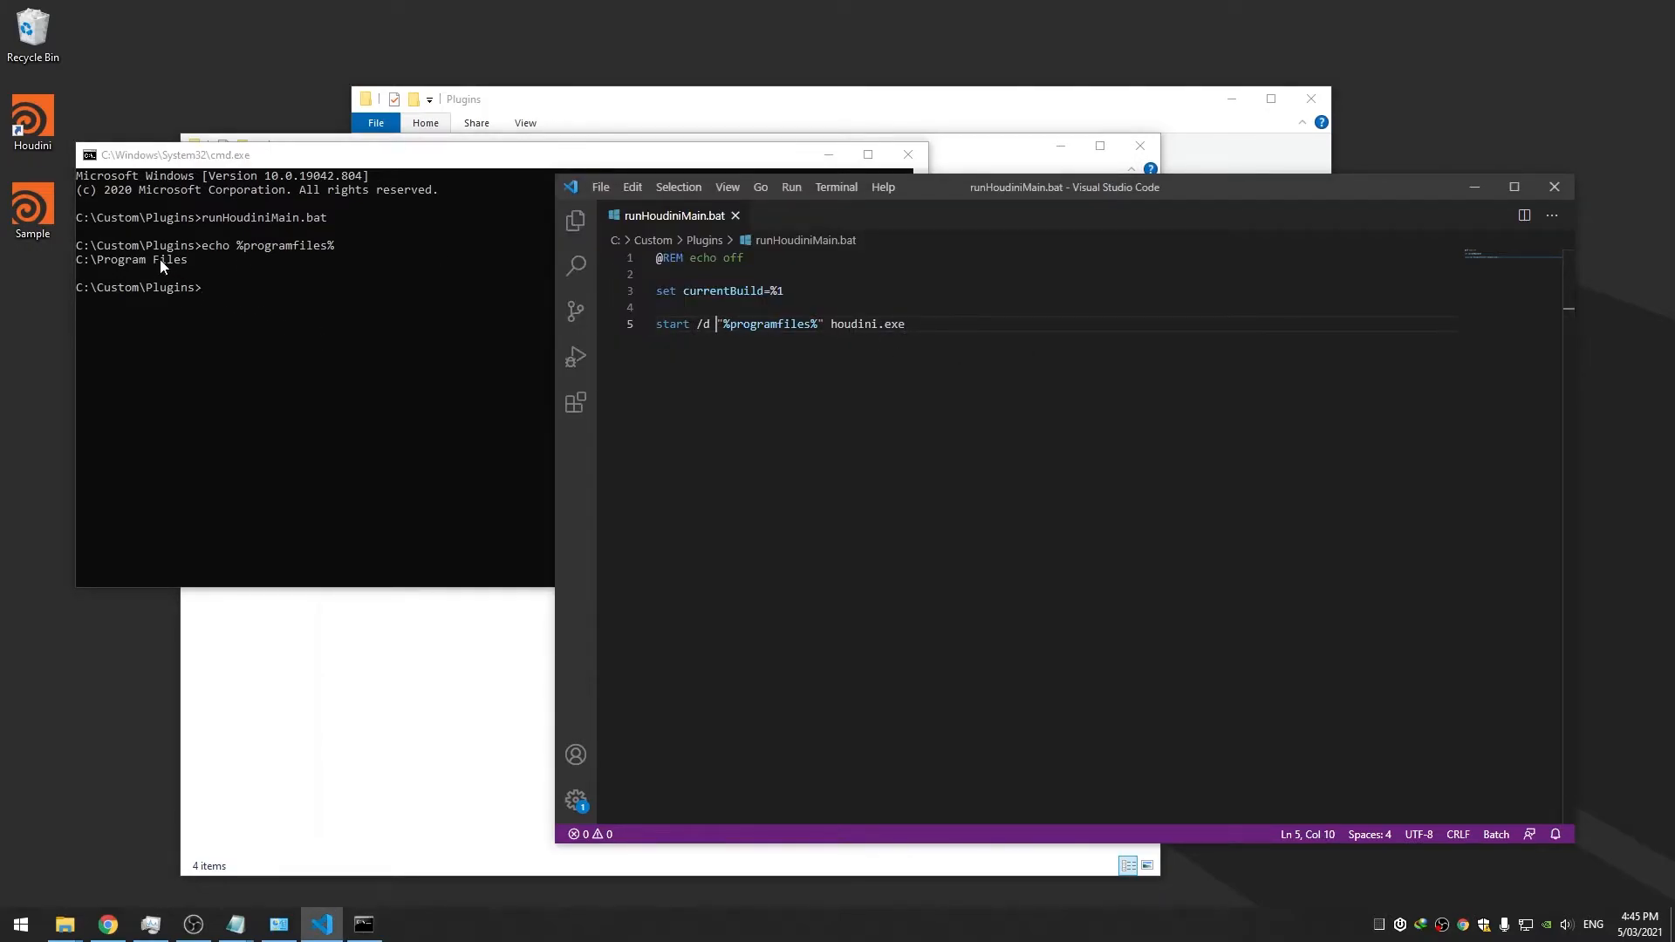
left_click(156, 259)
left_click(150, 259)
left_click(784, 291)
left_click(818, 323)
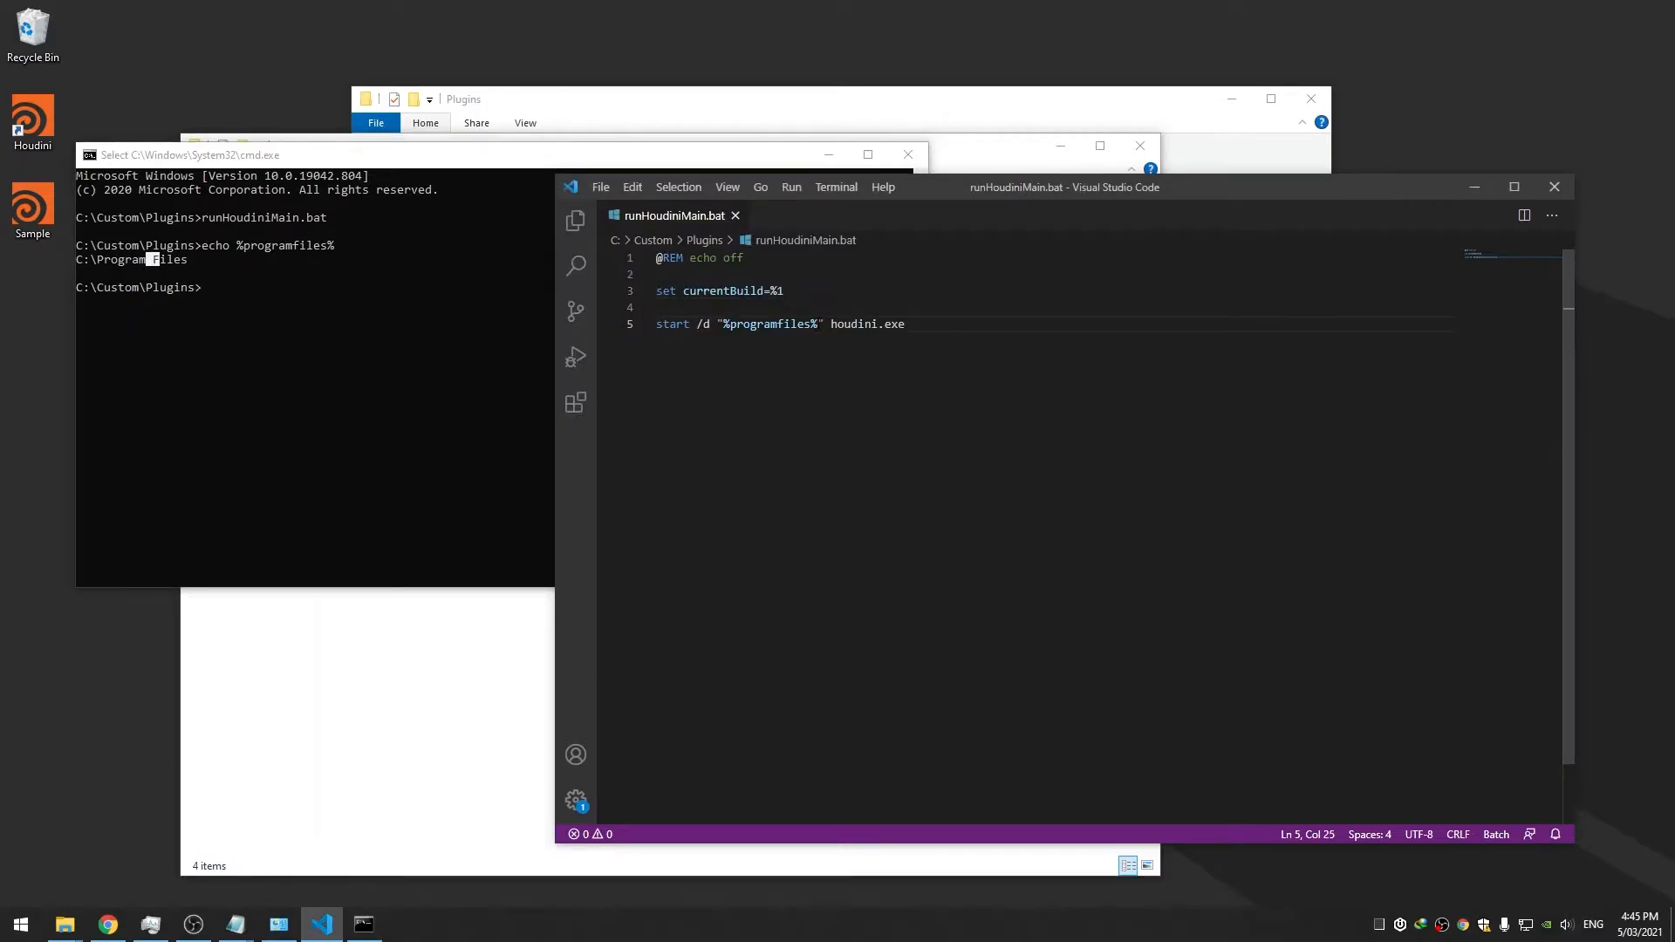
left_click_drag(824, 324, 820, 323)
left_click(819, 323)
type("\\side effe")
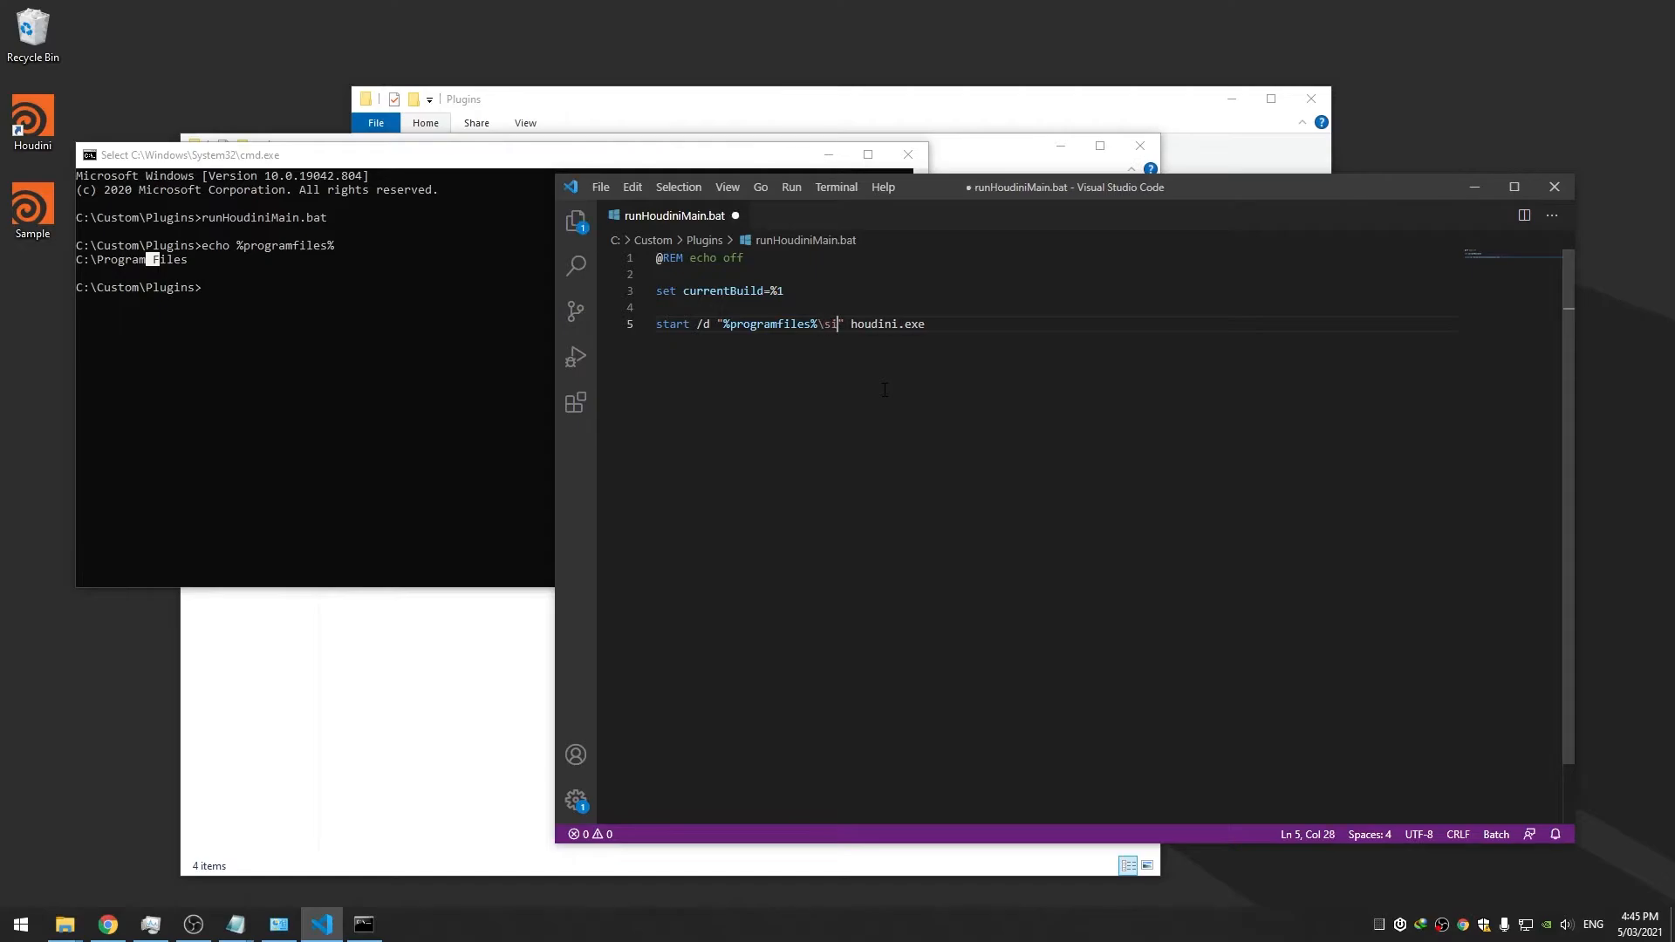
type("cts sofw")
key("BackSpace")
type("tware\\")
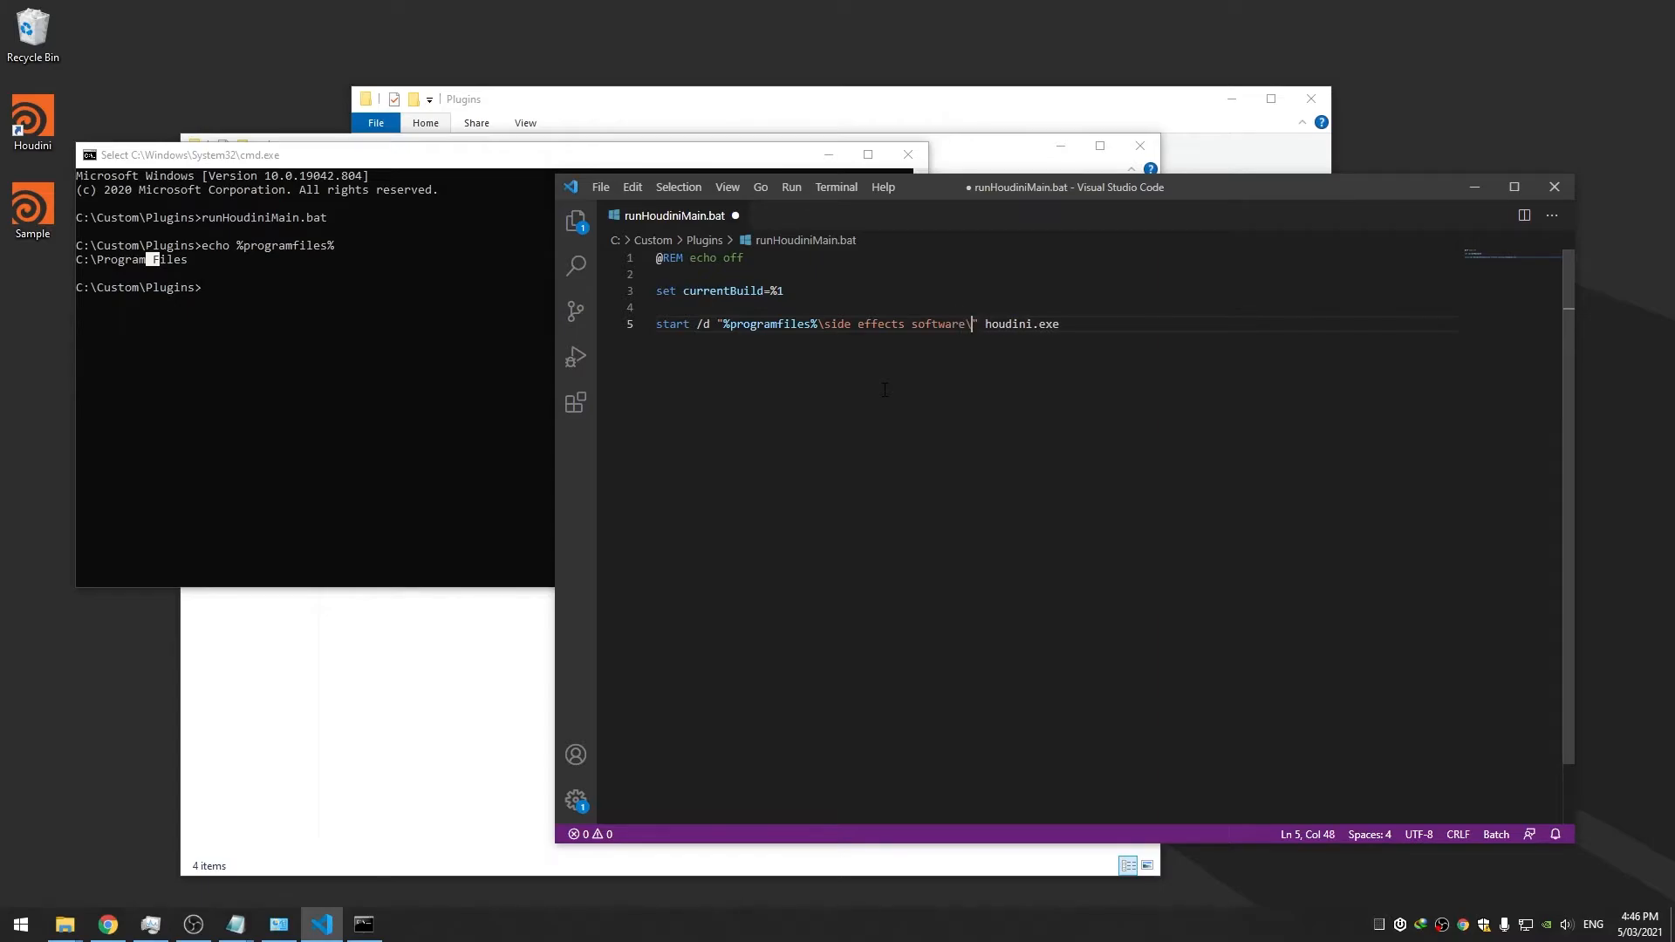
type(" houdini %houdiniVersion%")
key("ctrl+s")
type("\\bin")
key("ctrl+s")
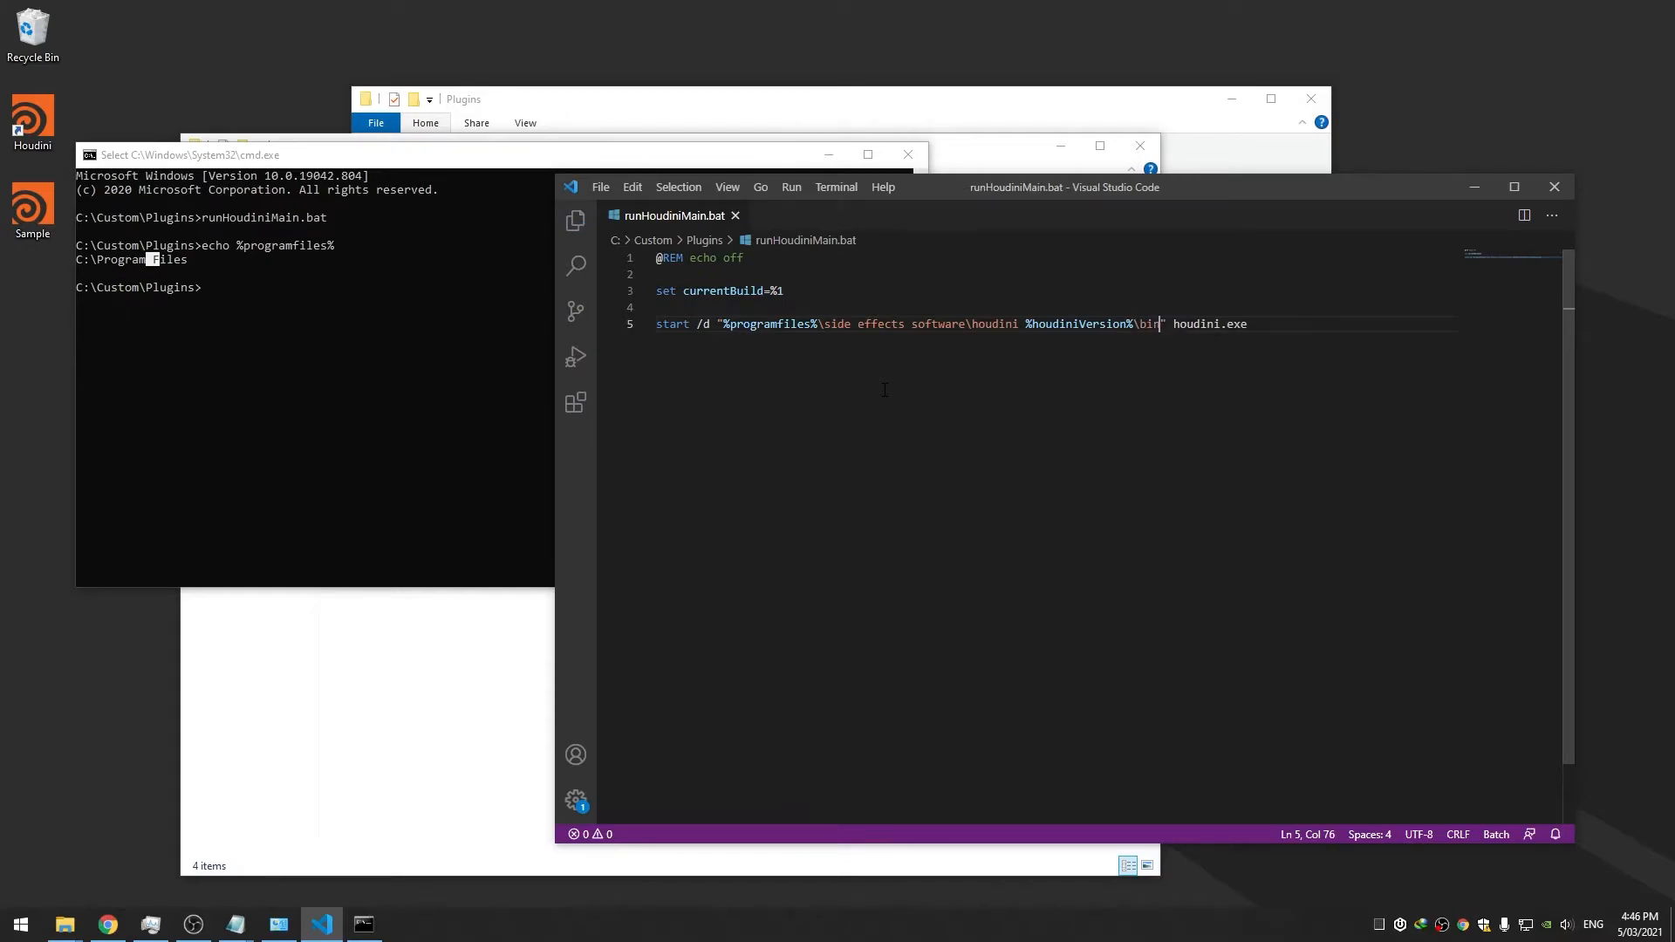
Rerun runHoudiniMain.bat in Command Prompt to test the new start path
left_click(369, 344)
key("Up")
key("Up")
key("Return")
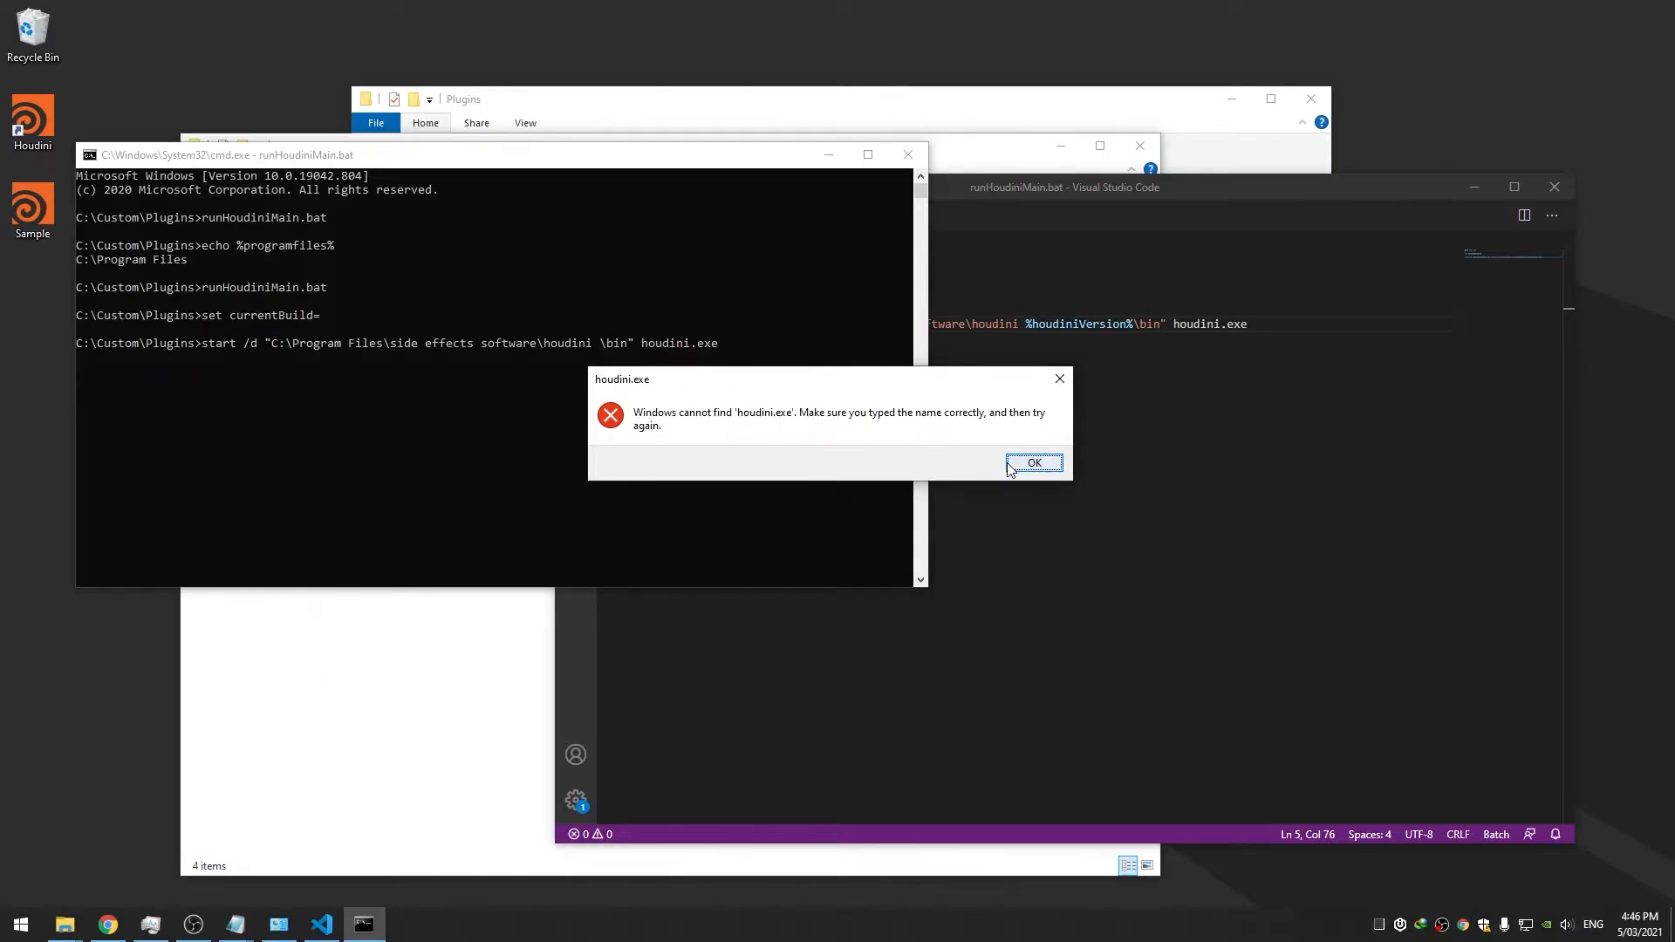
Dismiss the houdini.exe not-found error and make line 3 set currentBuild to %1
left_click(1033, 462)
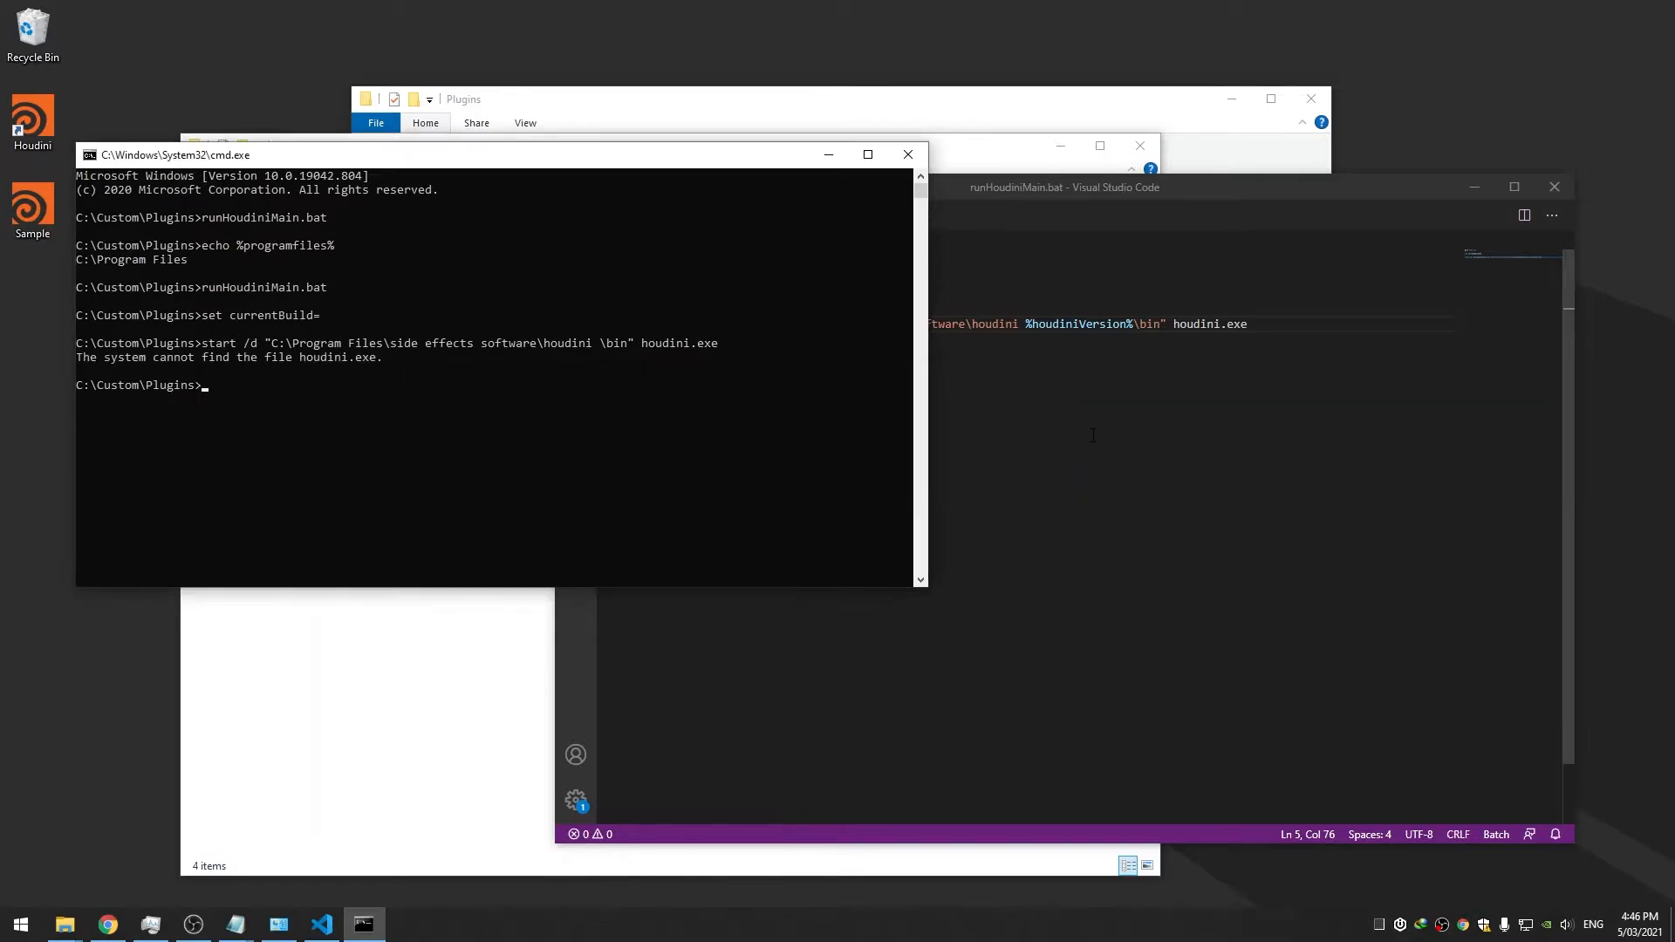
left_click(1239, 323)
left_click(800, 292)
type("%1")
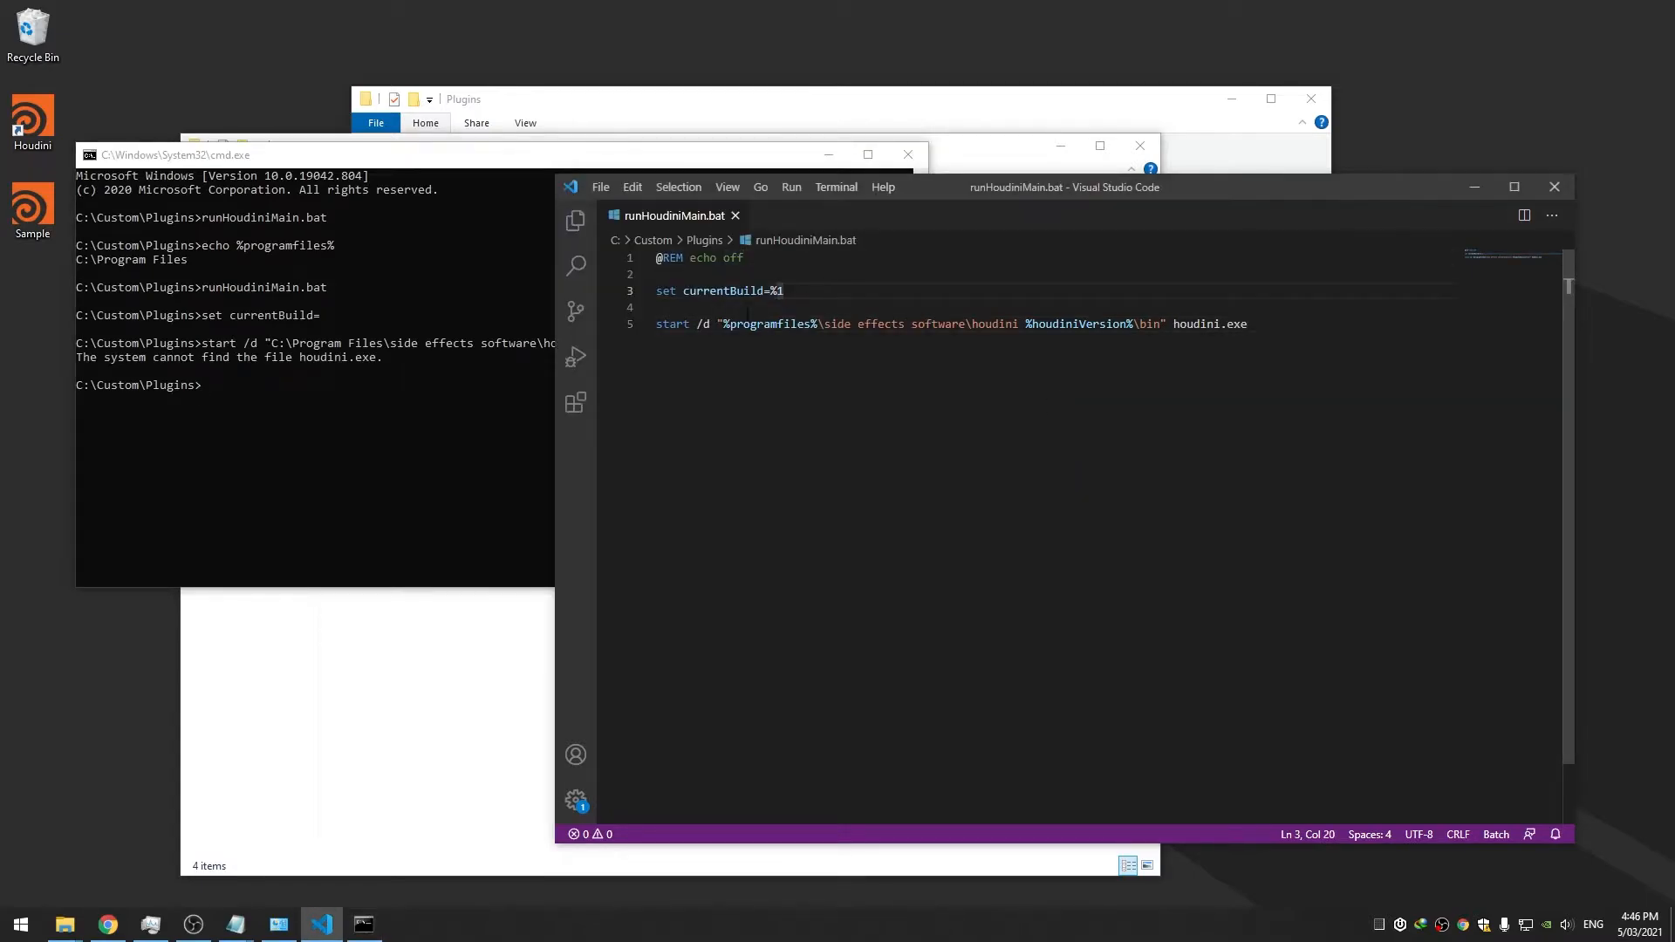
left_click(689, 258)
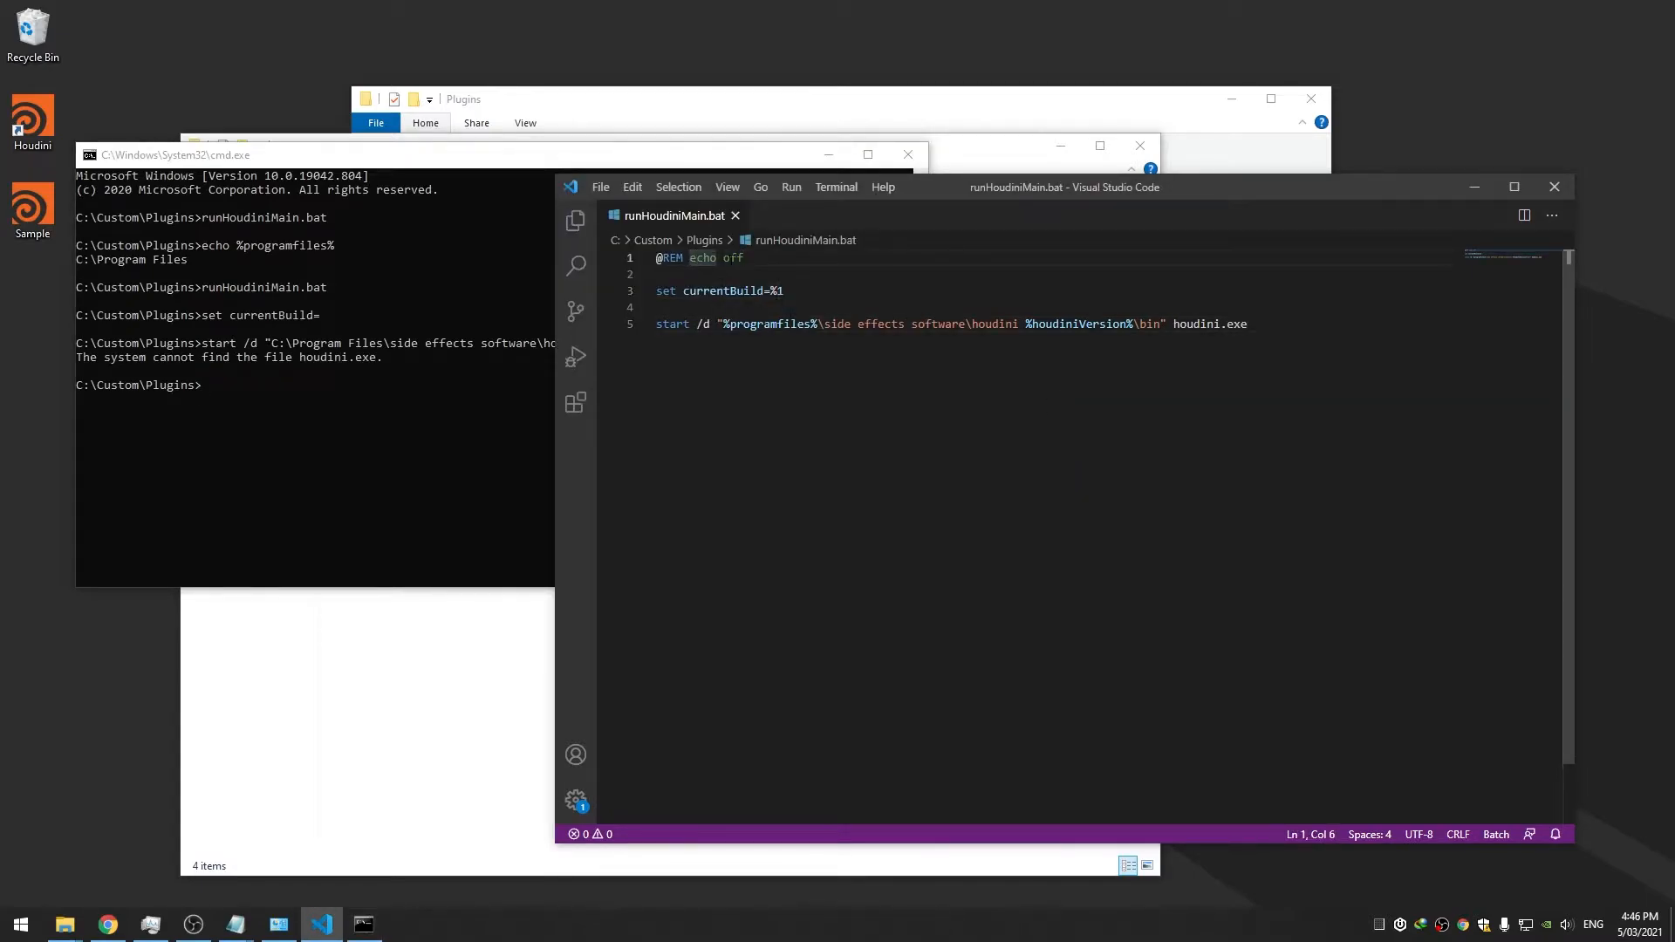
key("BackSpace")
key("BackSpace")
key("BackSpace")
key("BackSpace")
key("BackSpace")
key("ctrl+End")
key("Up")
key("Up")
left_click(839, 302)
left_click(834, 286)
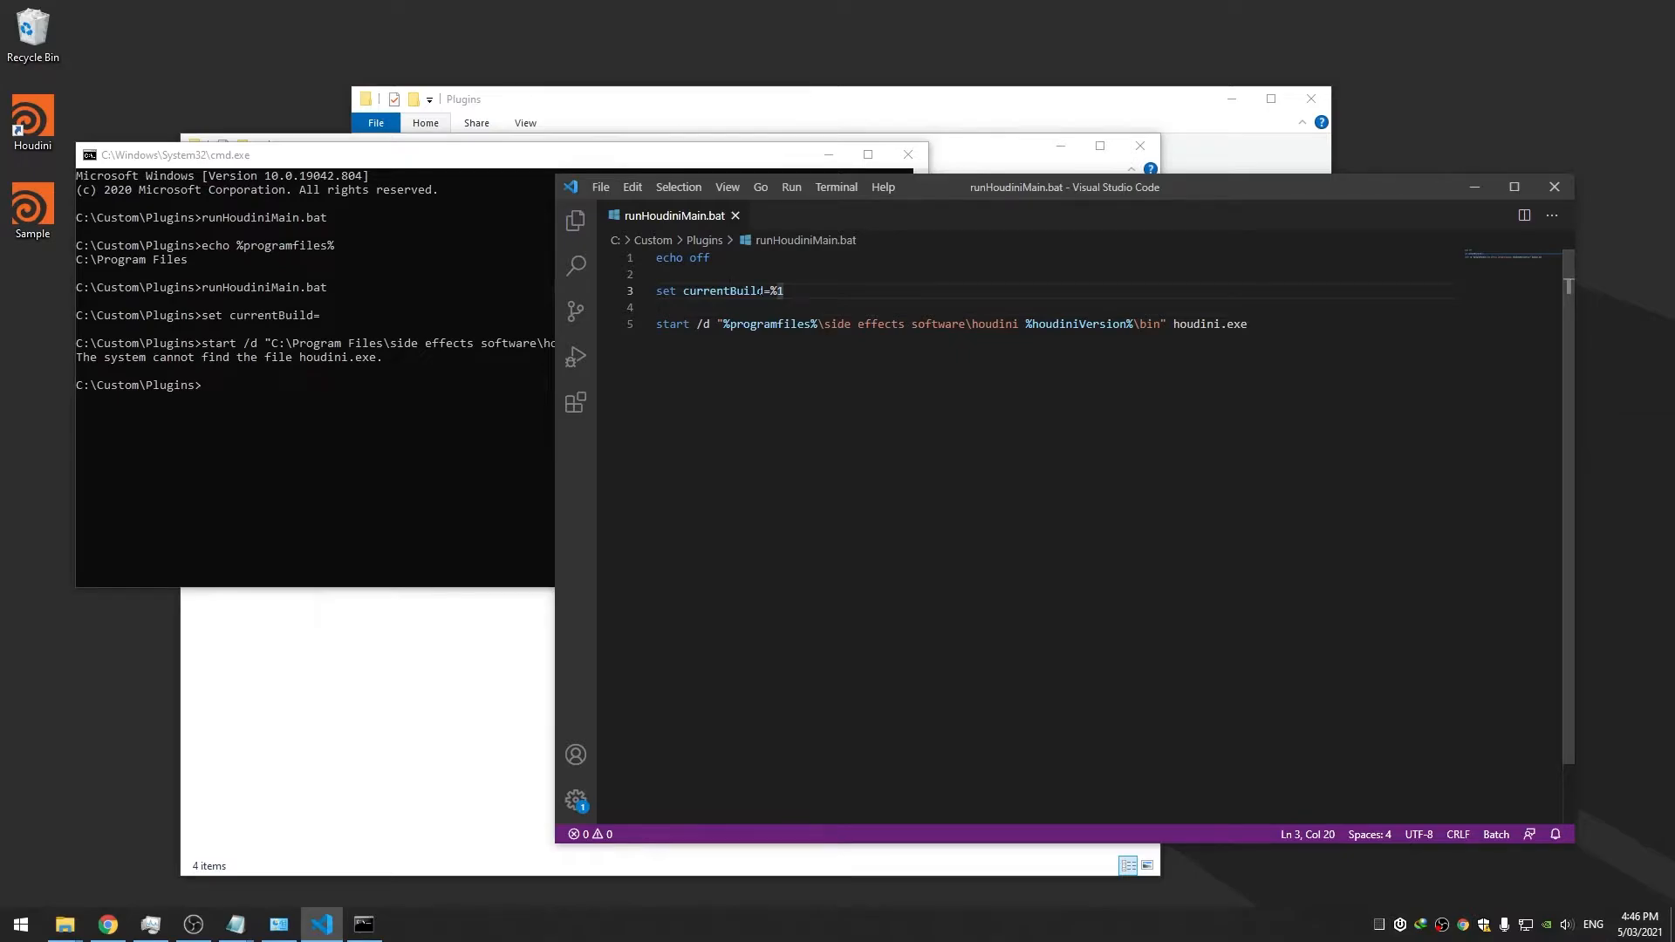
left_click_drag(948, 192, 976, 187)
key("Return")
key("Return")
Start an if block testing %currentBuild% == "daily" and save the script
type("if %currentB")
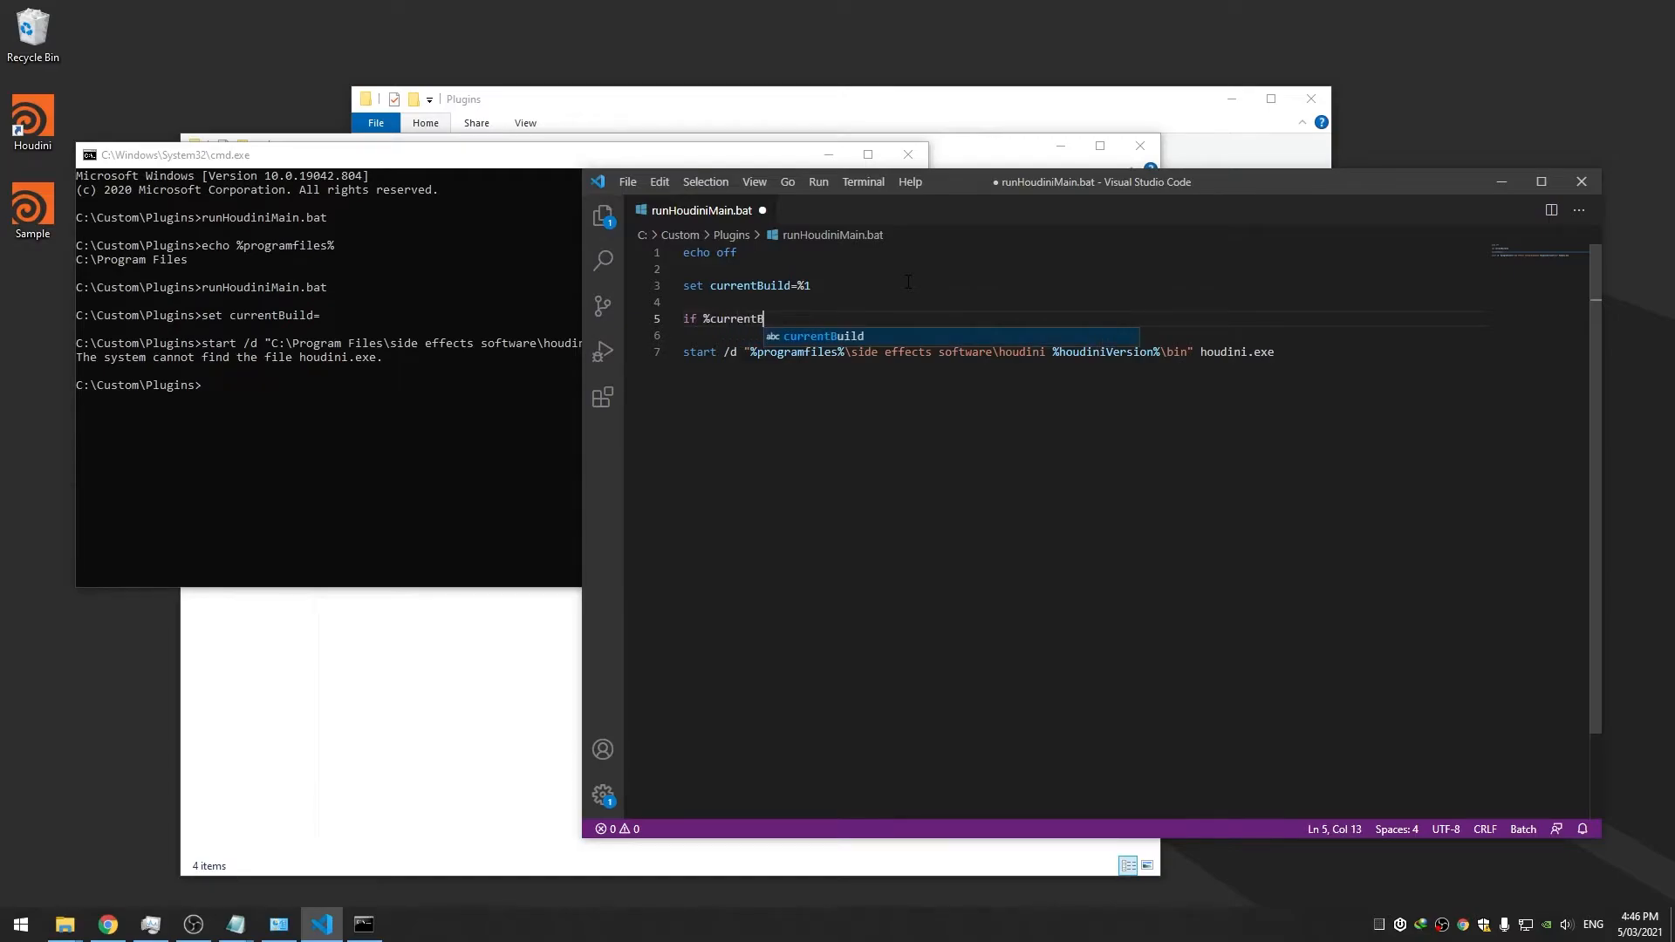
type("uild% ==")
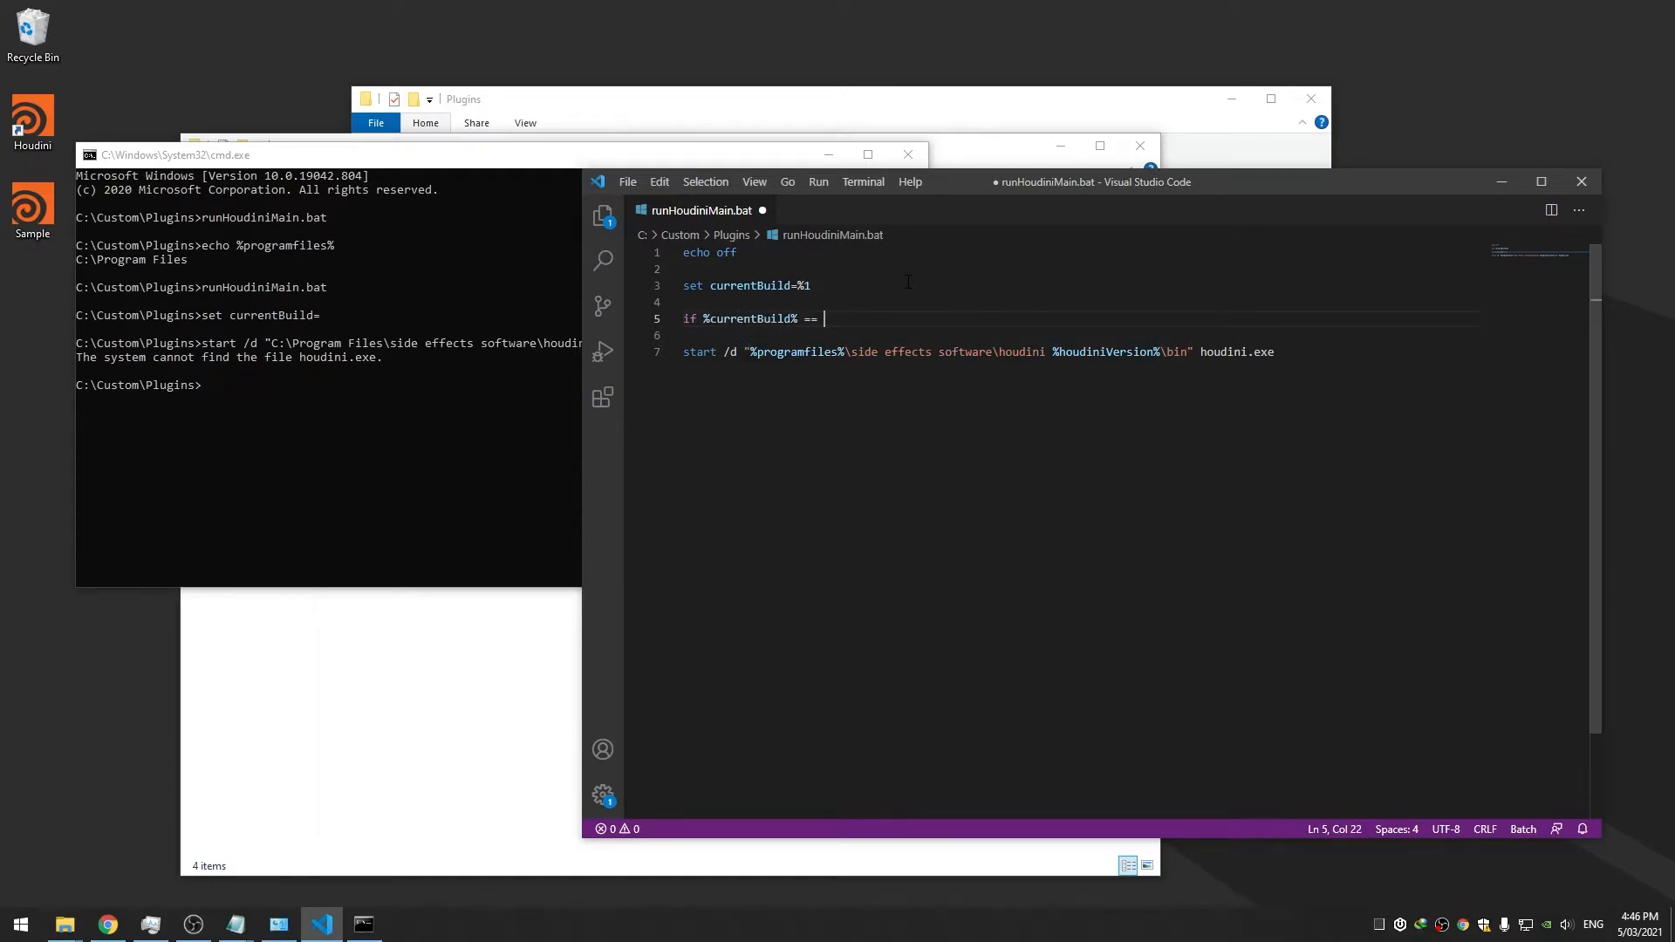
type(" \"daily\" (")
key("Return")
key("ctrl+s")
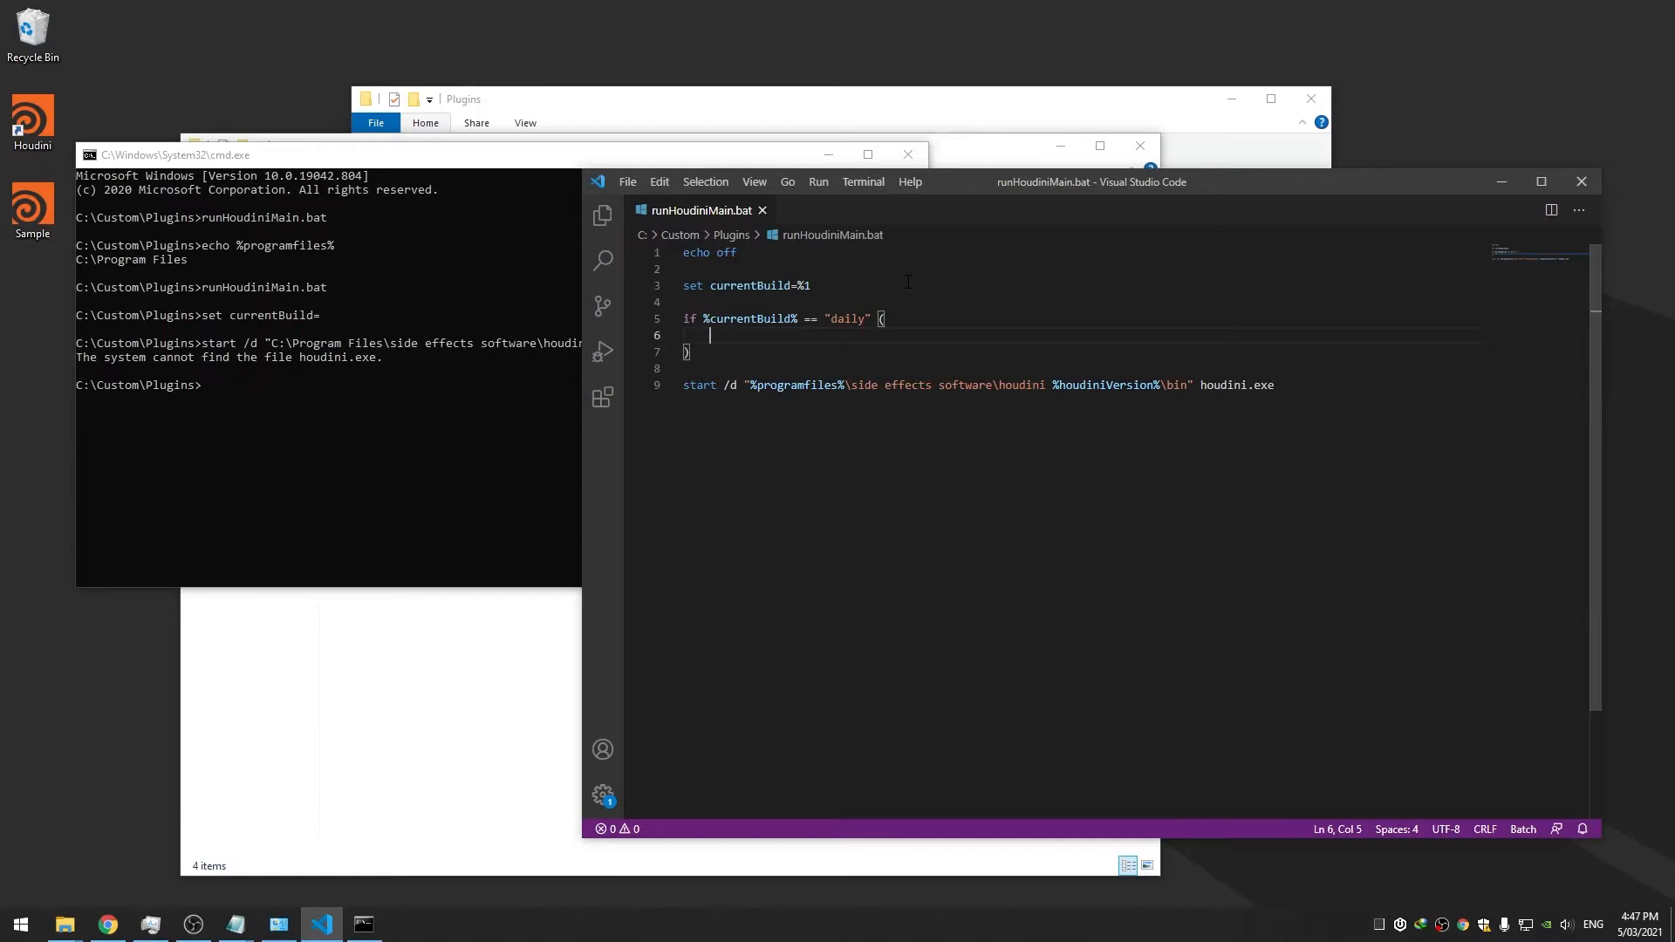
Inside the block, set houdiniVersion=%current_houdini_daily%, save, and copy the variable name
type("set h")
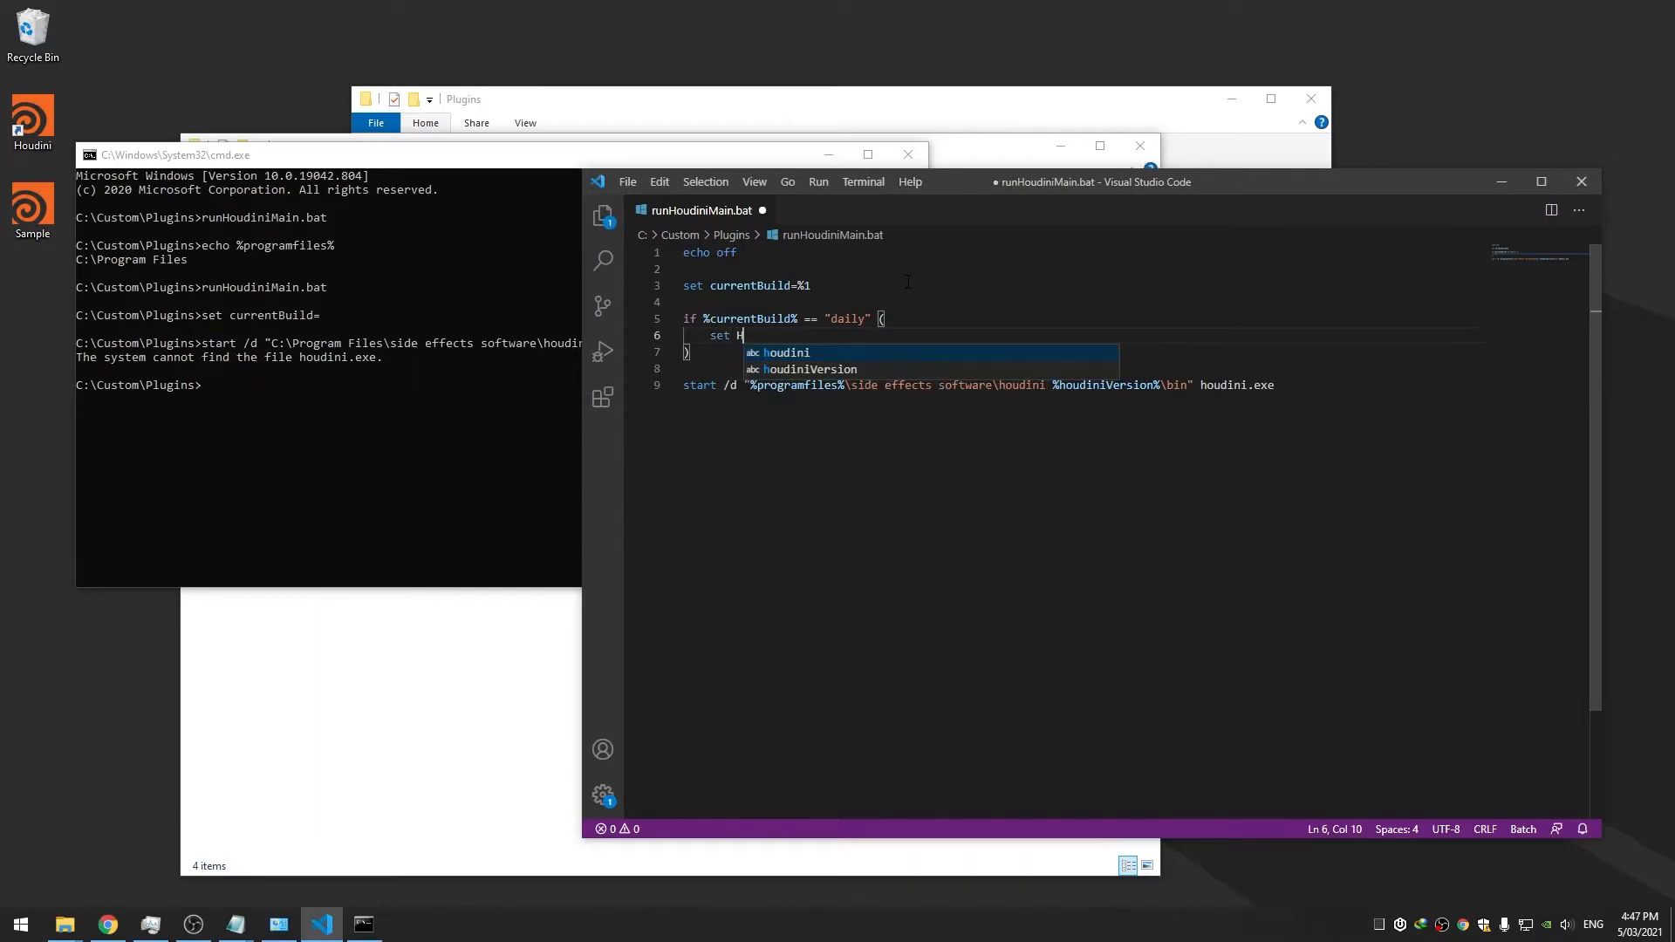
type("oudiniVersion")
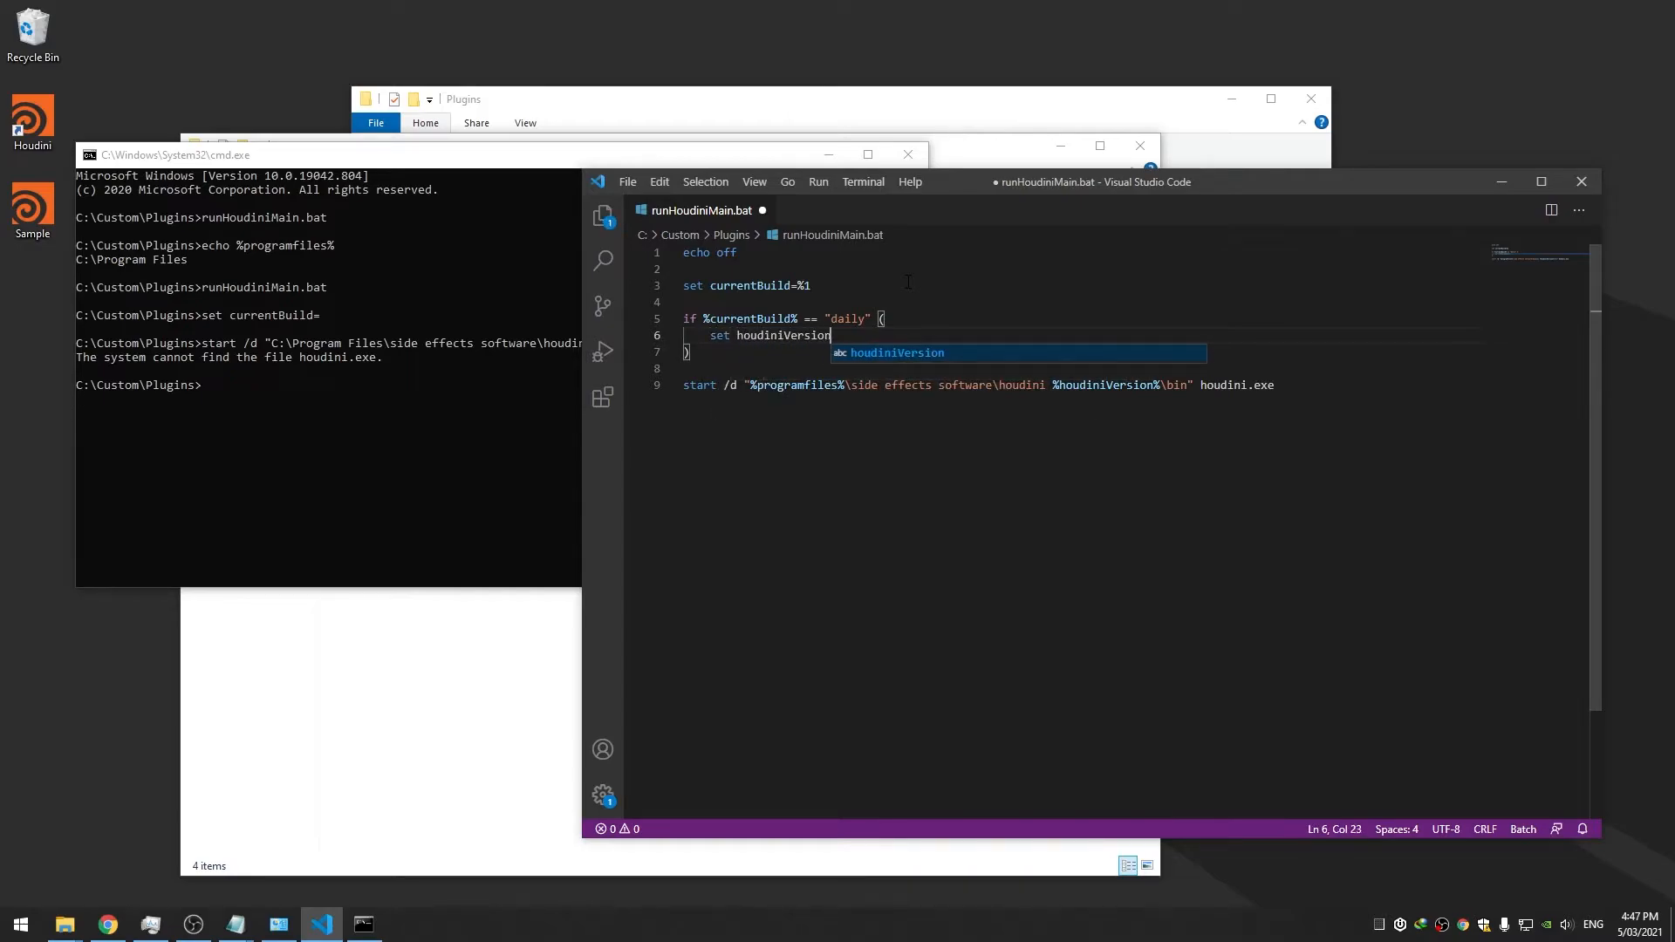
type("=%curr")
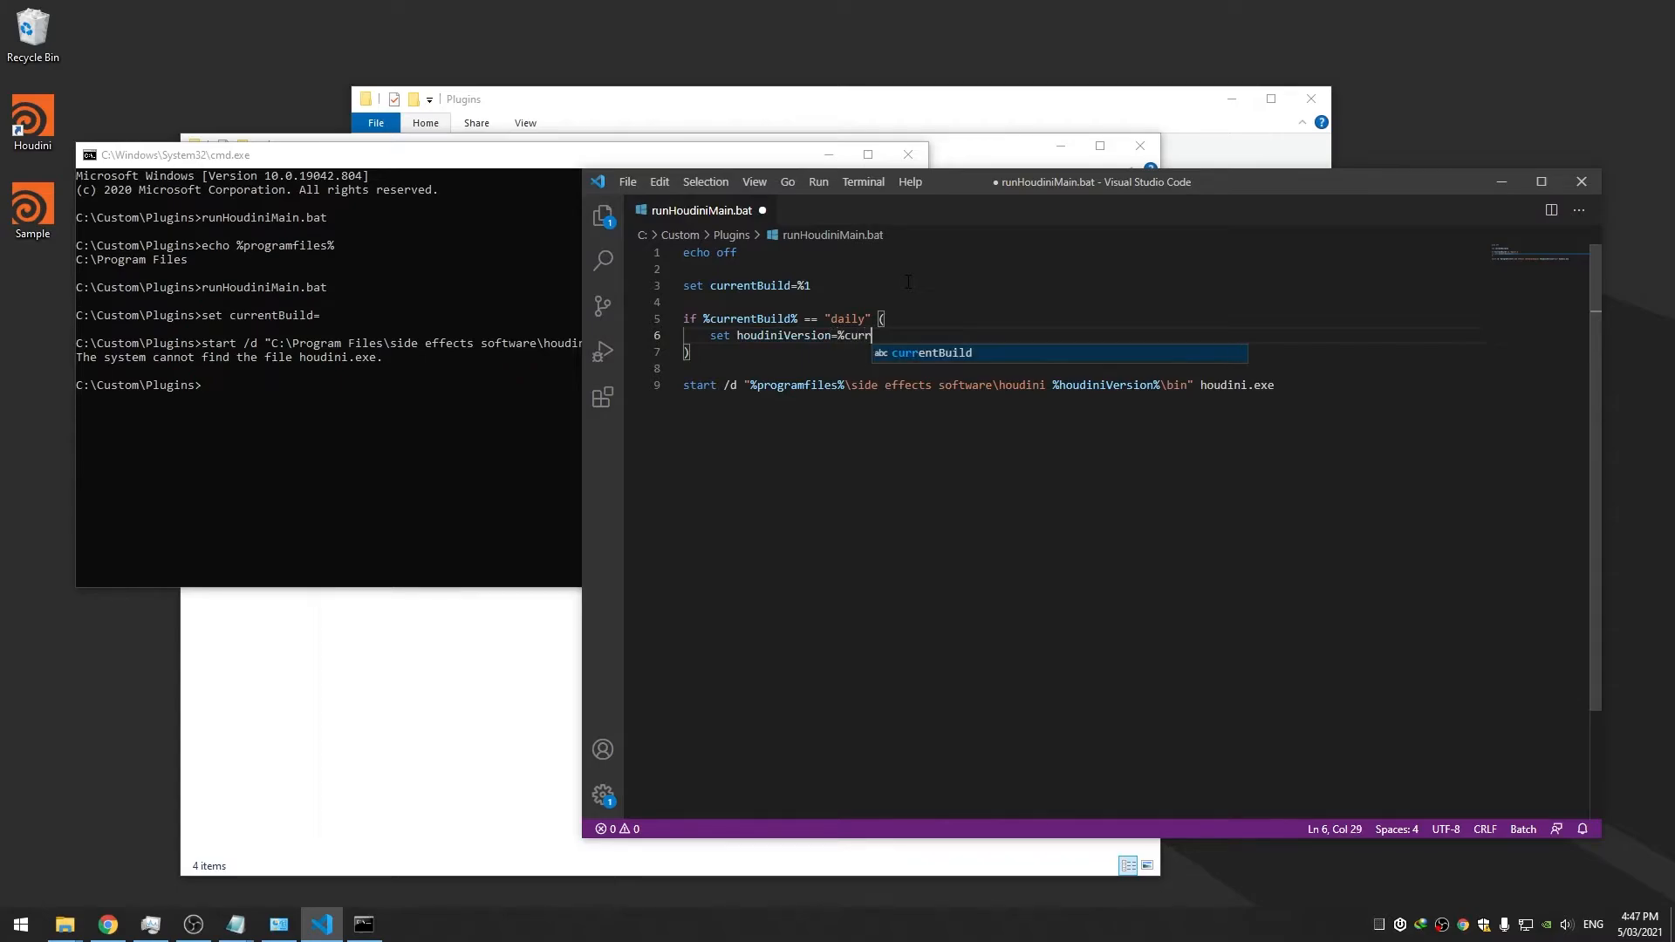
type("ent_houdini_daily")
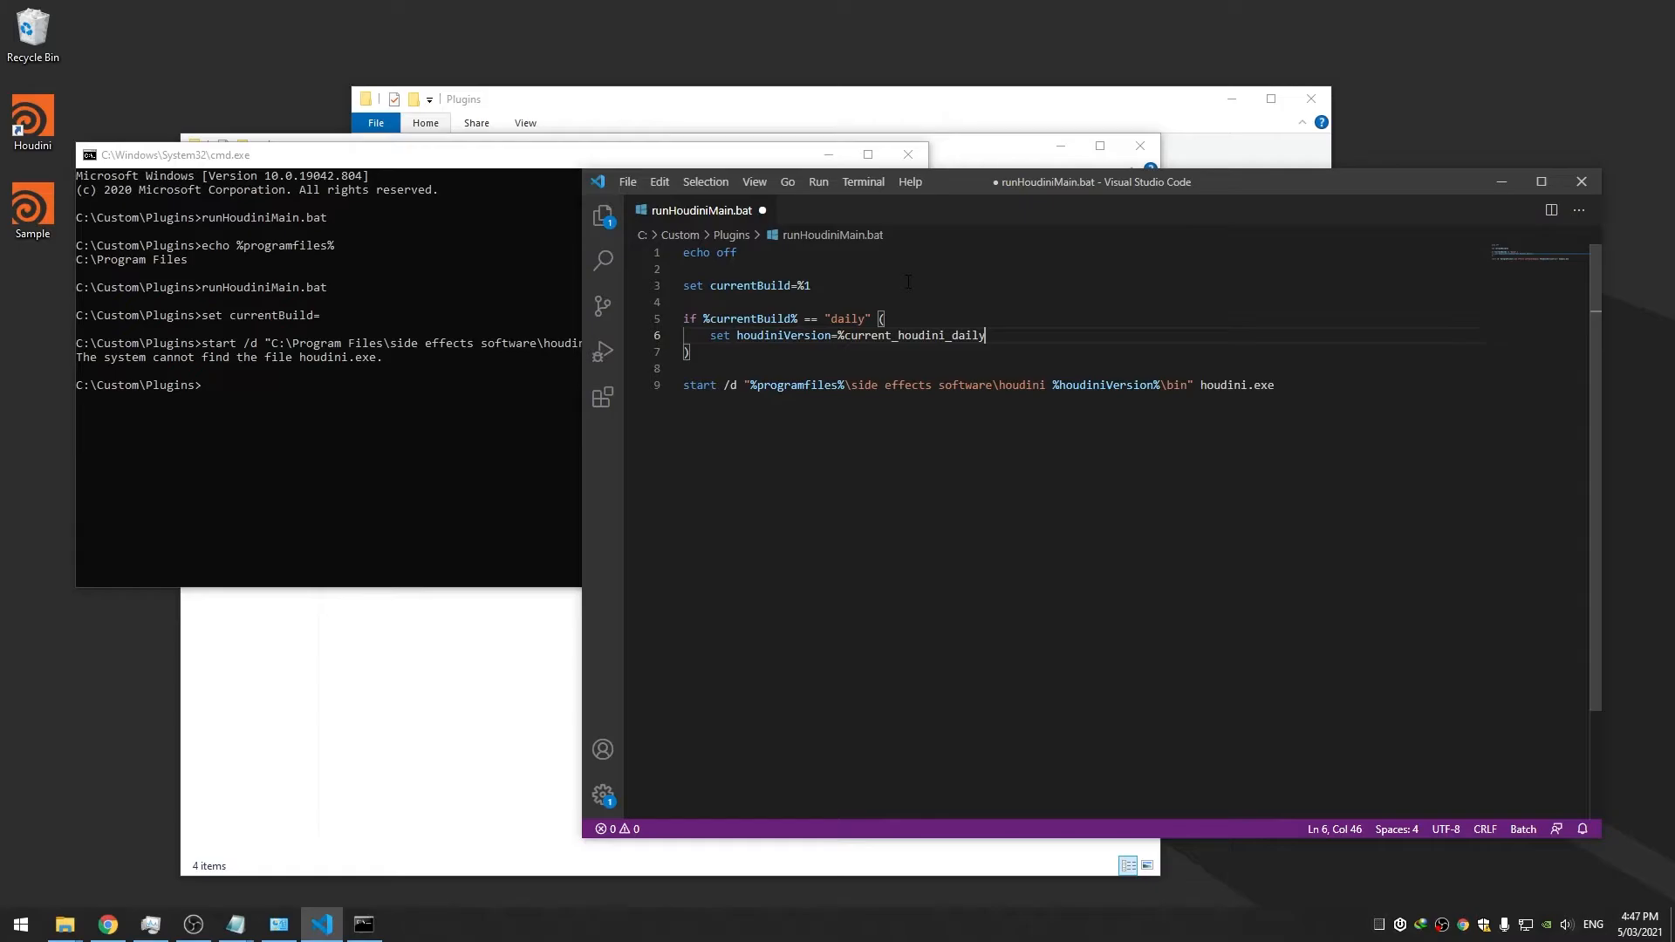
key("ctrl+s")
double_click(951, 335)
key("ctrl+c")
key("super")
Add user environment variable current_houdini_daily with value 18.5.506, copied from the Houdini folder name
type("env")
key("Return")
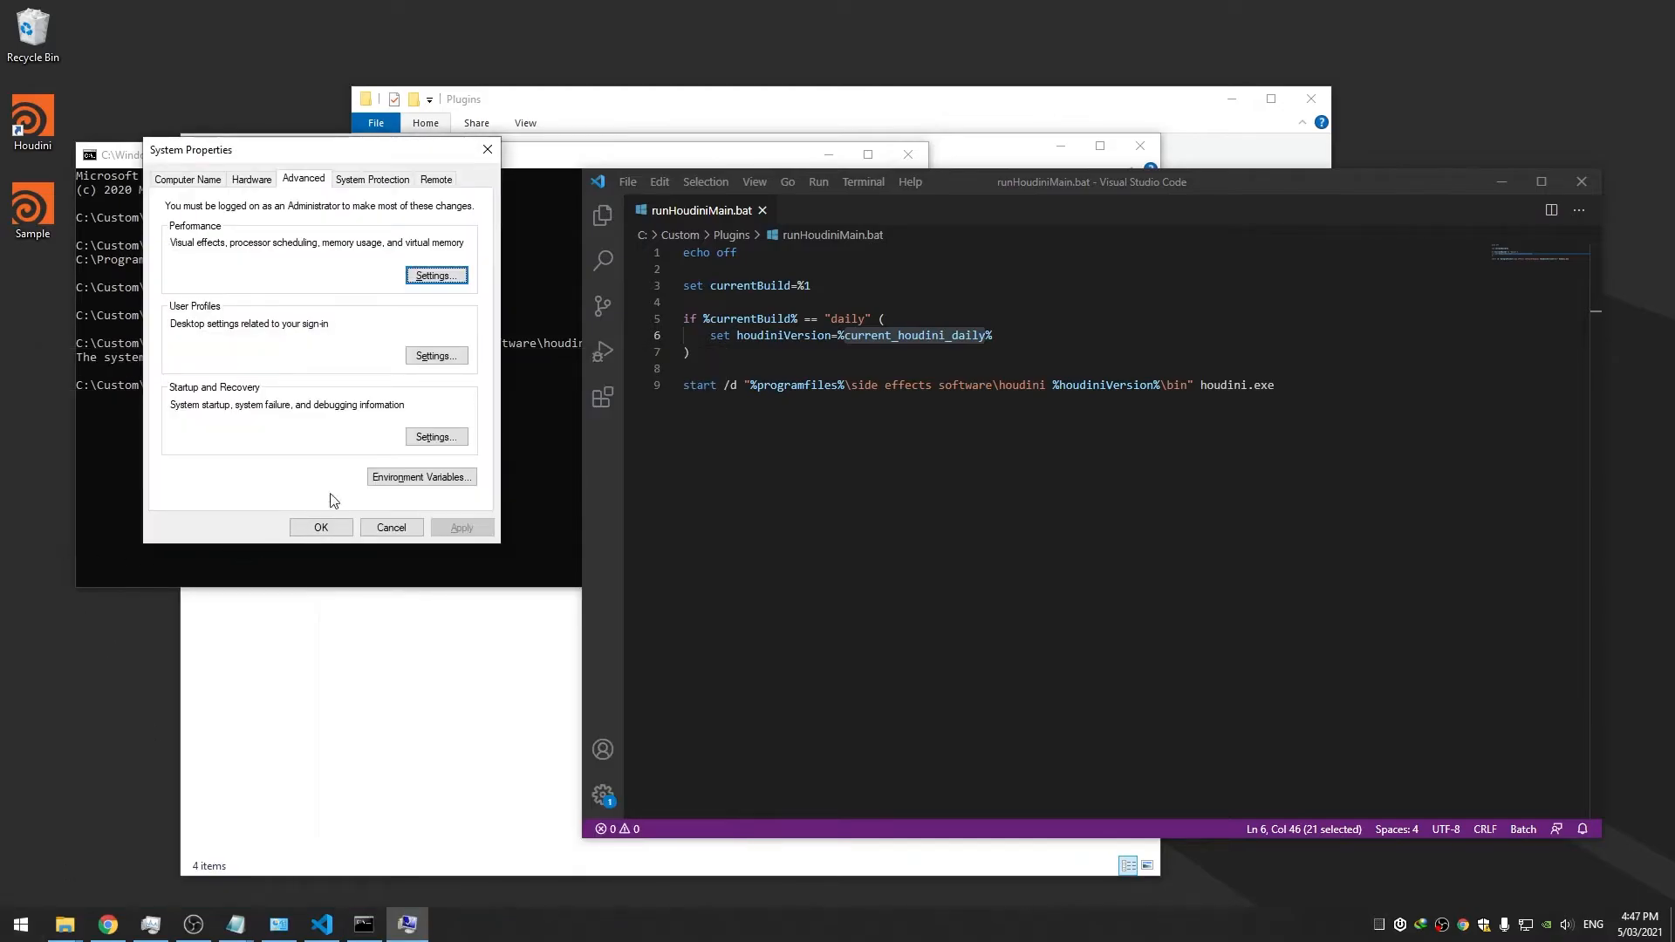
left_click(422, 477)
left_click(882, 421)
key("ctrl+v")
key("Tab")
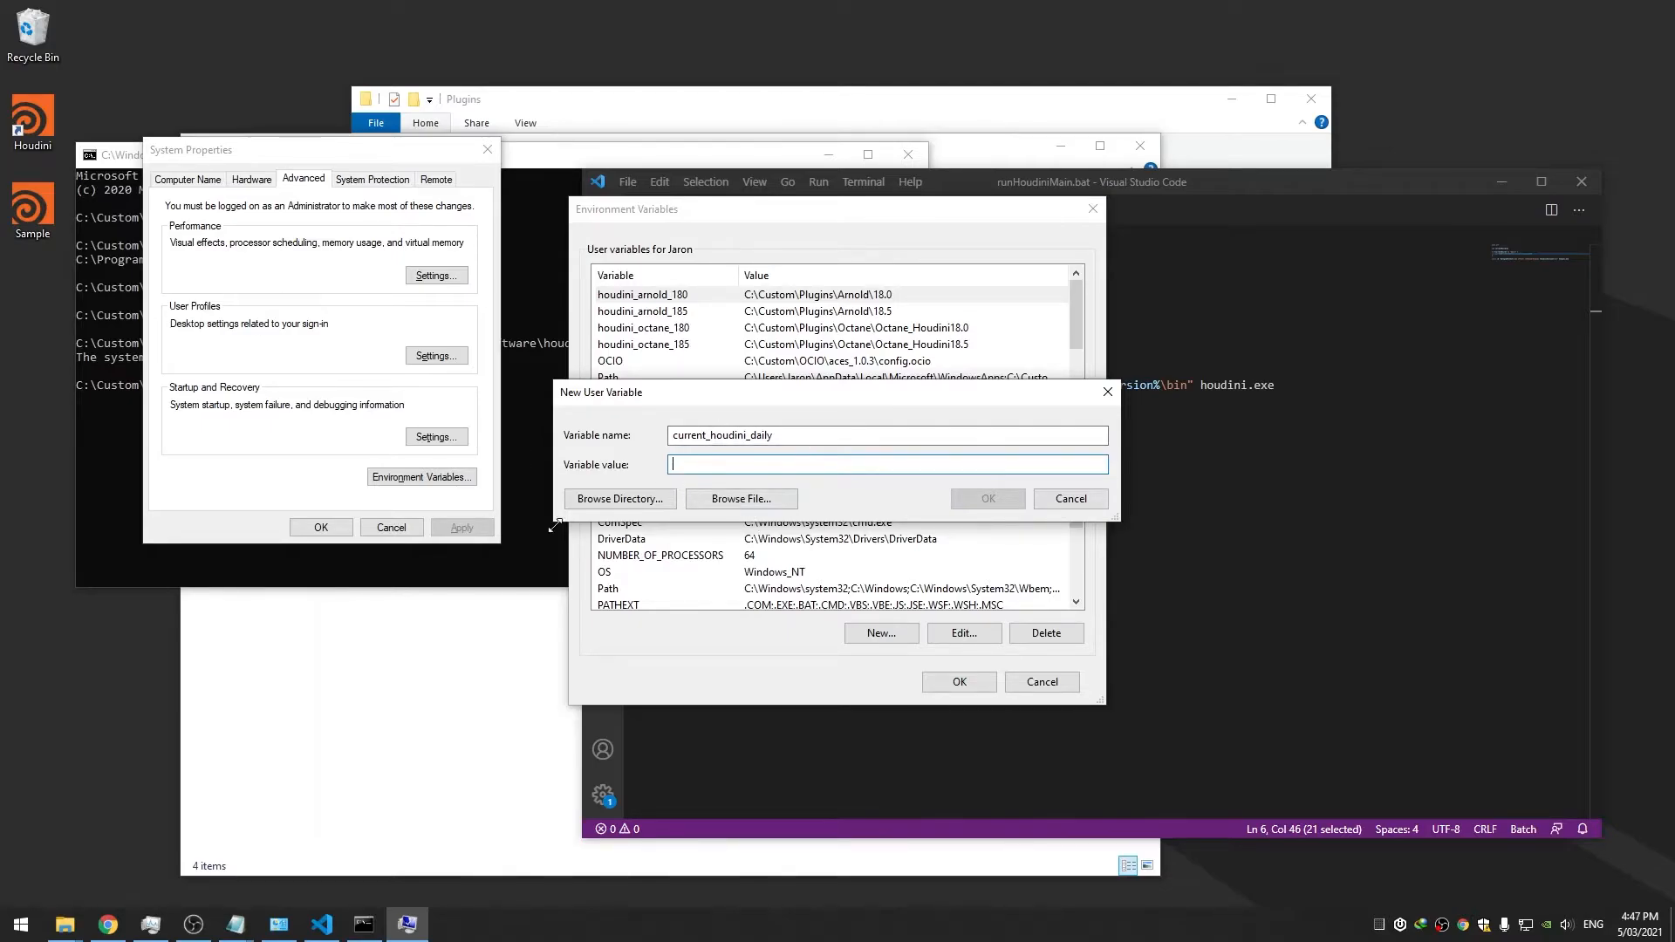
mouse_move(75, 925)
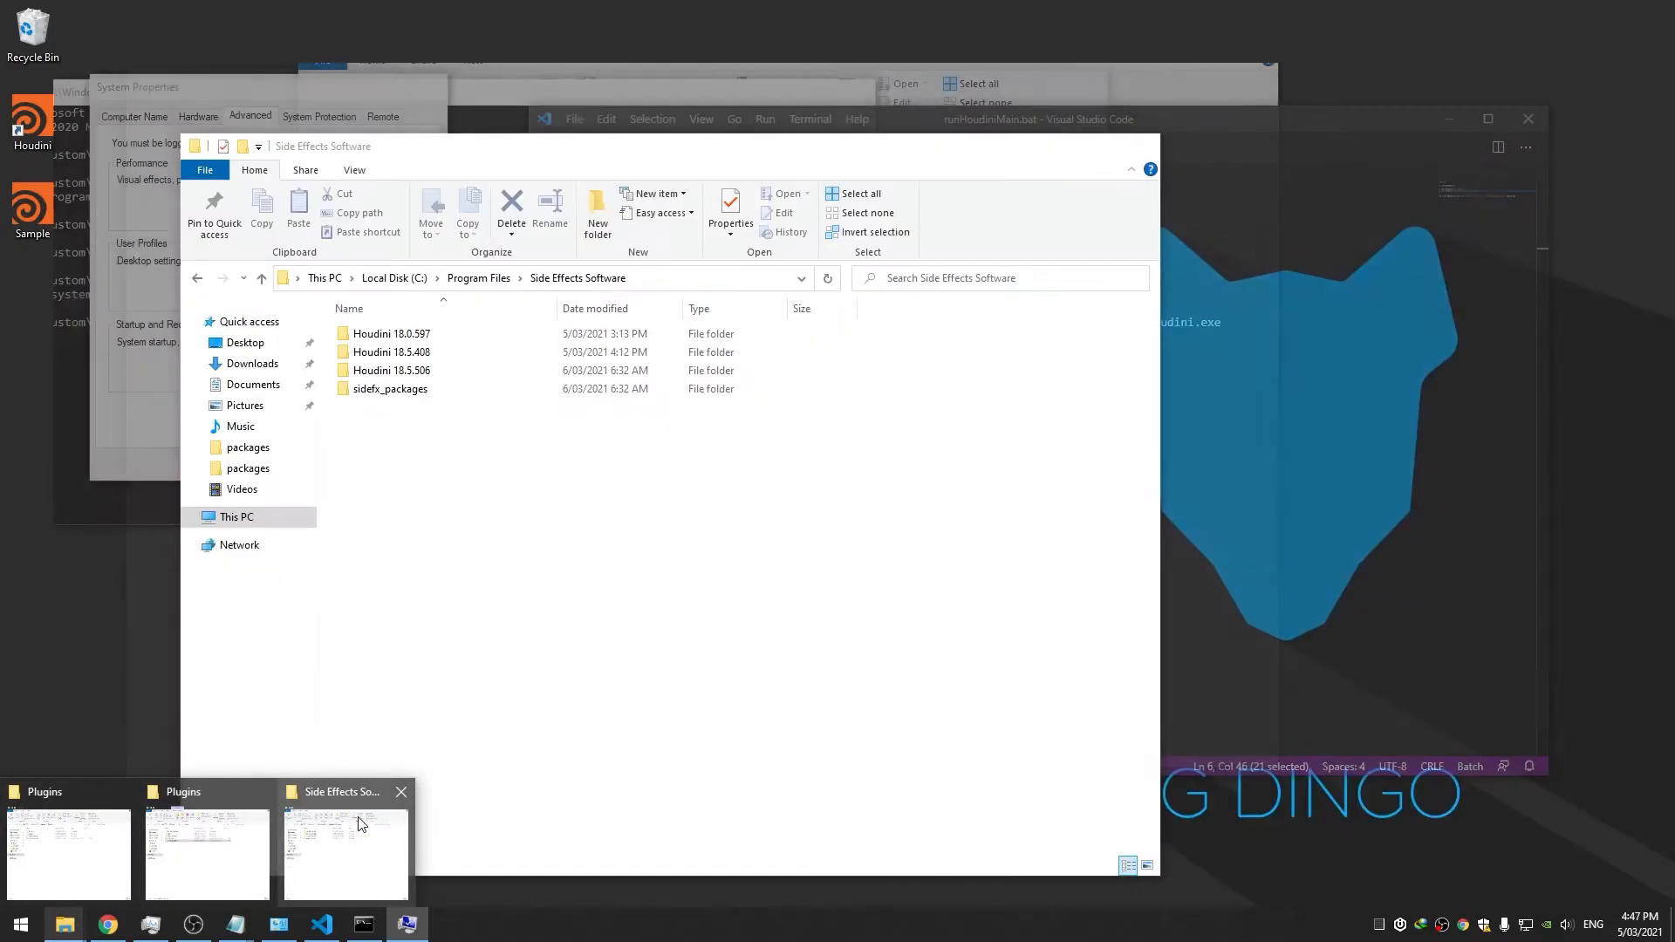
left_click(288, 843)
left_click_drag(485, 168, 1227, 214)
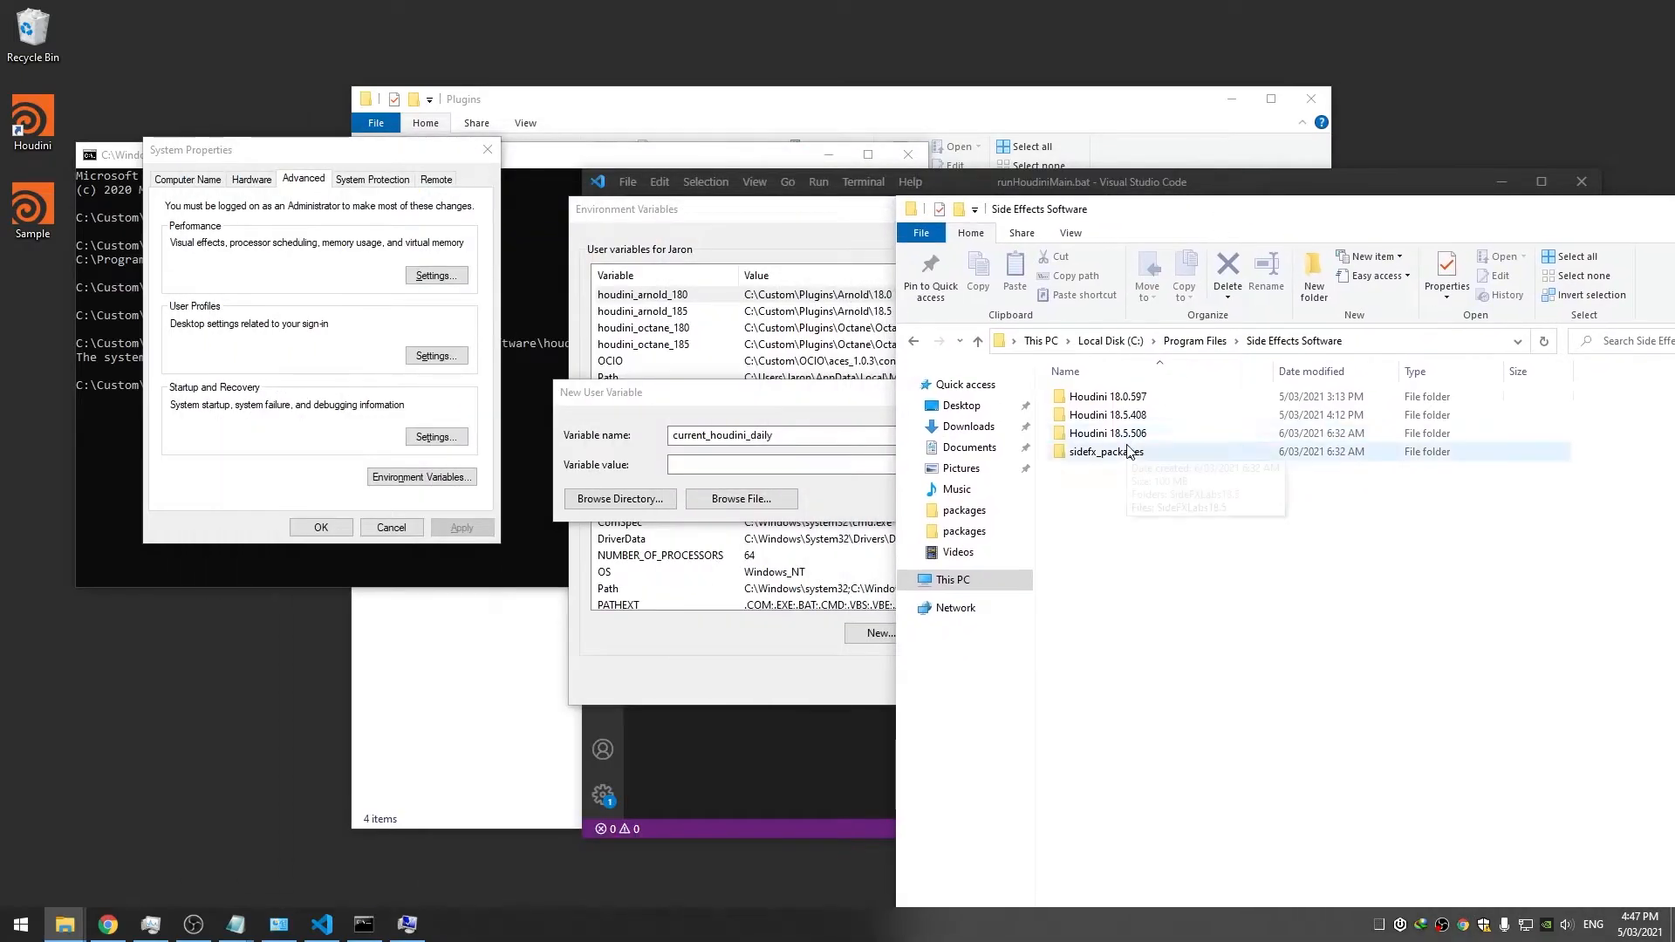
left_click(1117, 433)
left_click(1118, 433)
mouse_move(1116, 434)
left_mouse_down()
mouse_move(1151, 441)
mouse_move(1112, 441)
left_mouse_up()
key("ctrl+c")
left_click(783, 466)
key("ctrl+v")
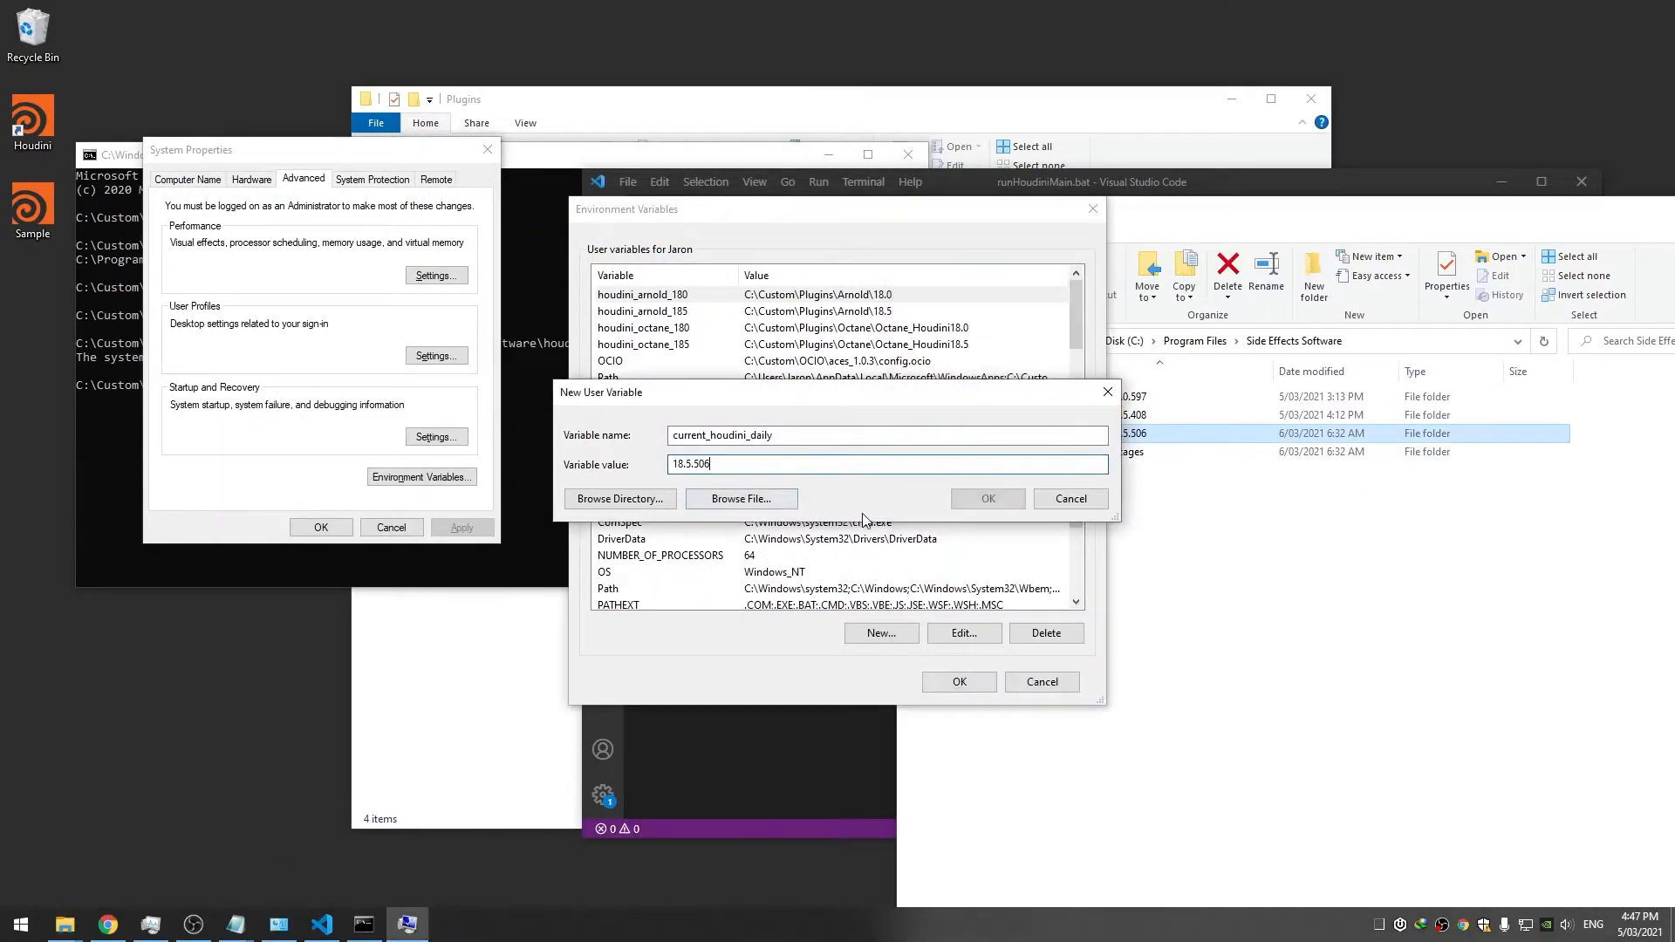
key("shift+Tab")
left_click(955, 503)
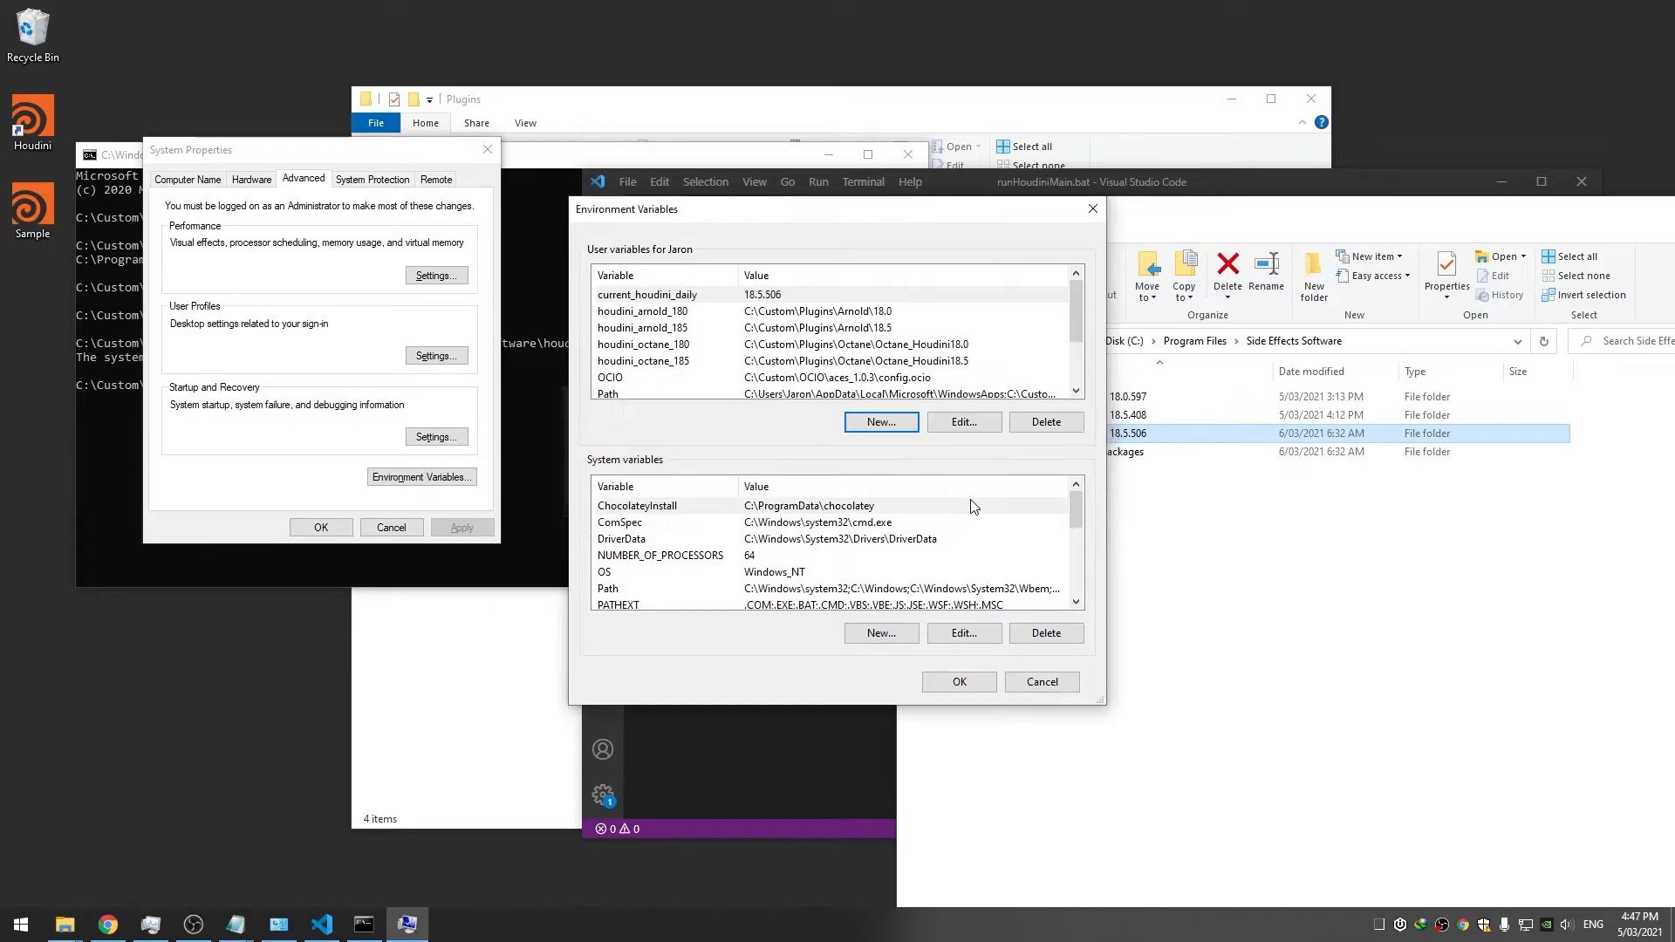
Add user environment variable current_houdini_production with value 18.5.408
left_click(881, 417)
type("current_houdini_daily")
key("shift+Left")
key("shift+Left")
key("shift+Left")
key("shift+Left")
key("shift+Left")
key("BackSpace")
type("production")
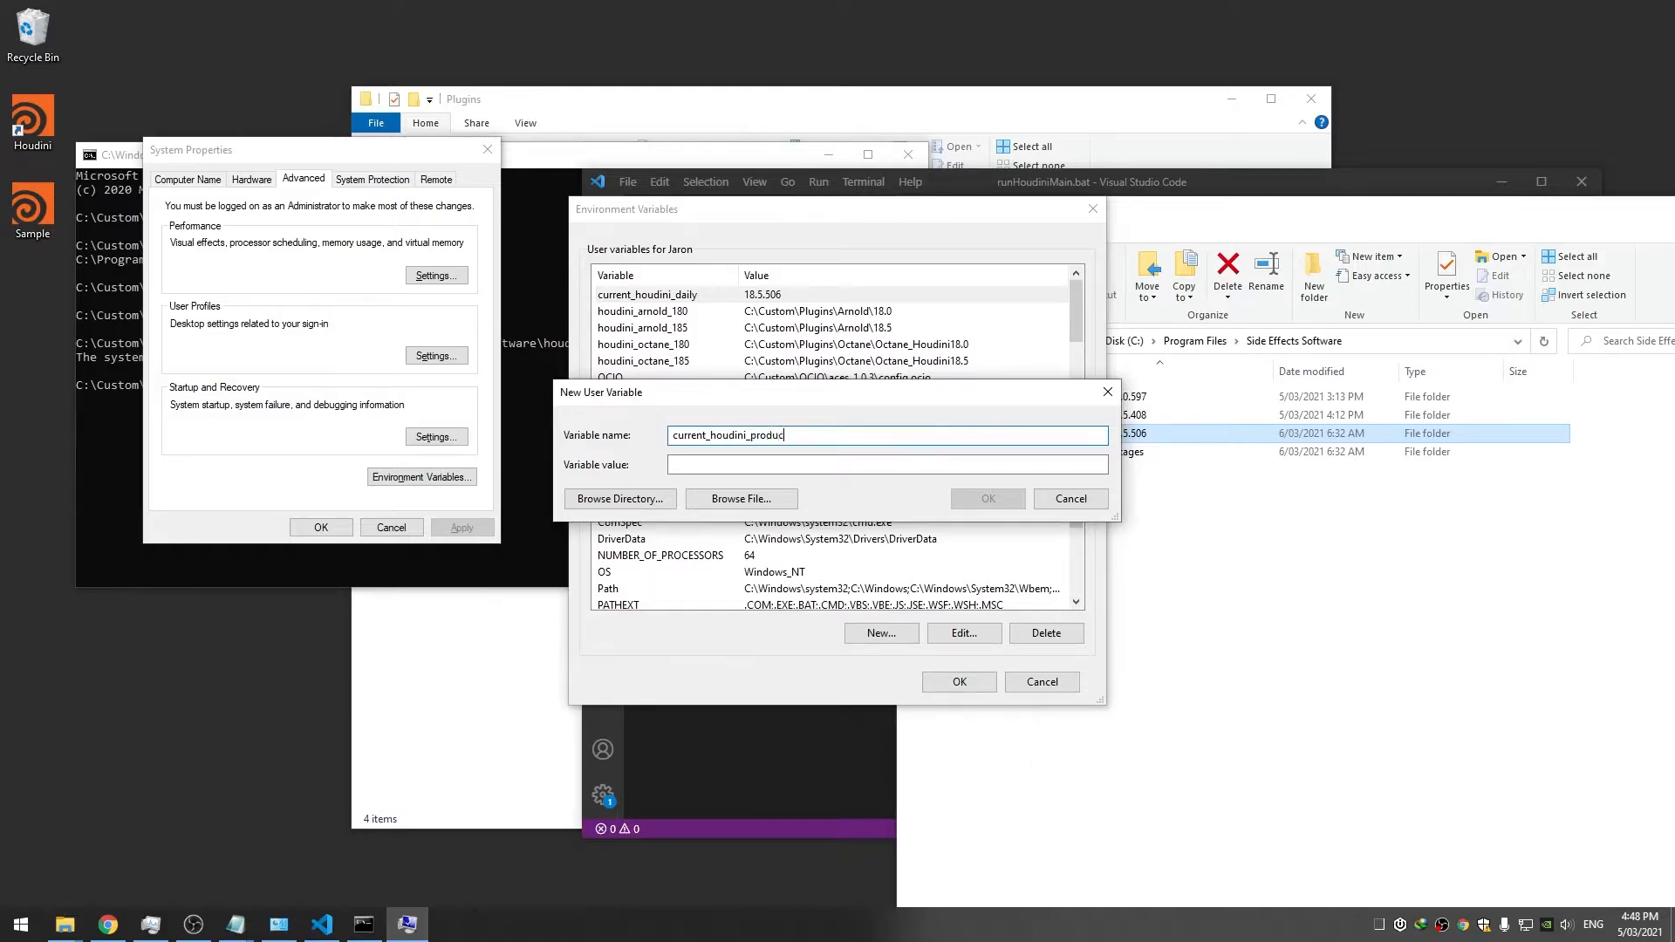
left_click(1143, 418)
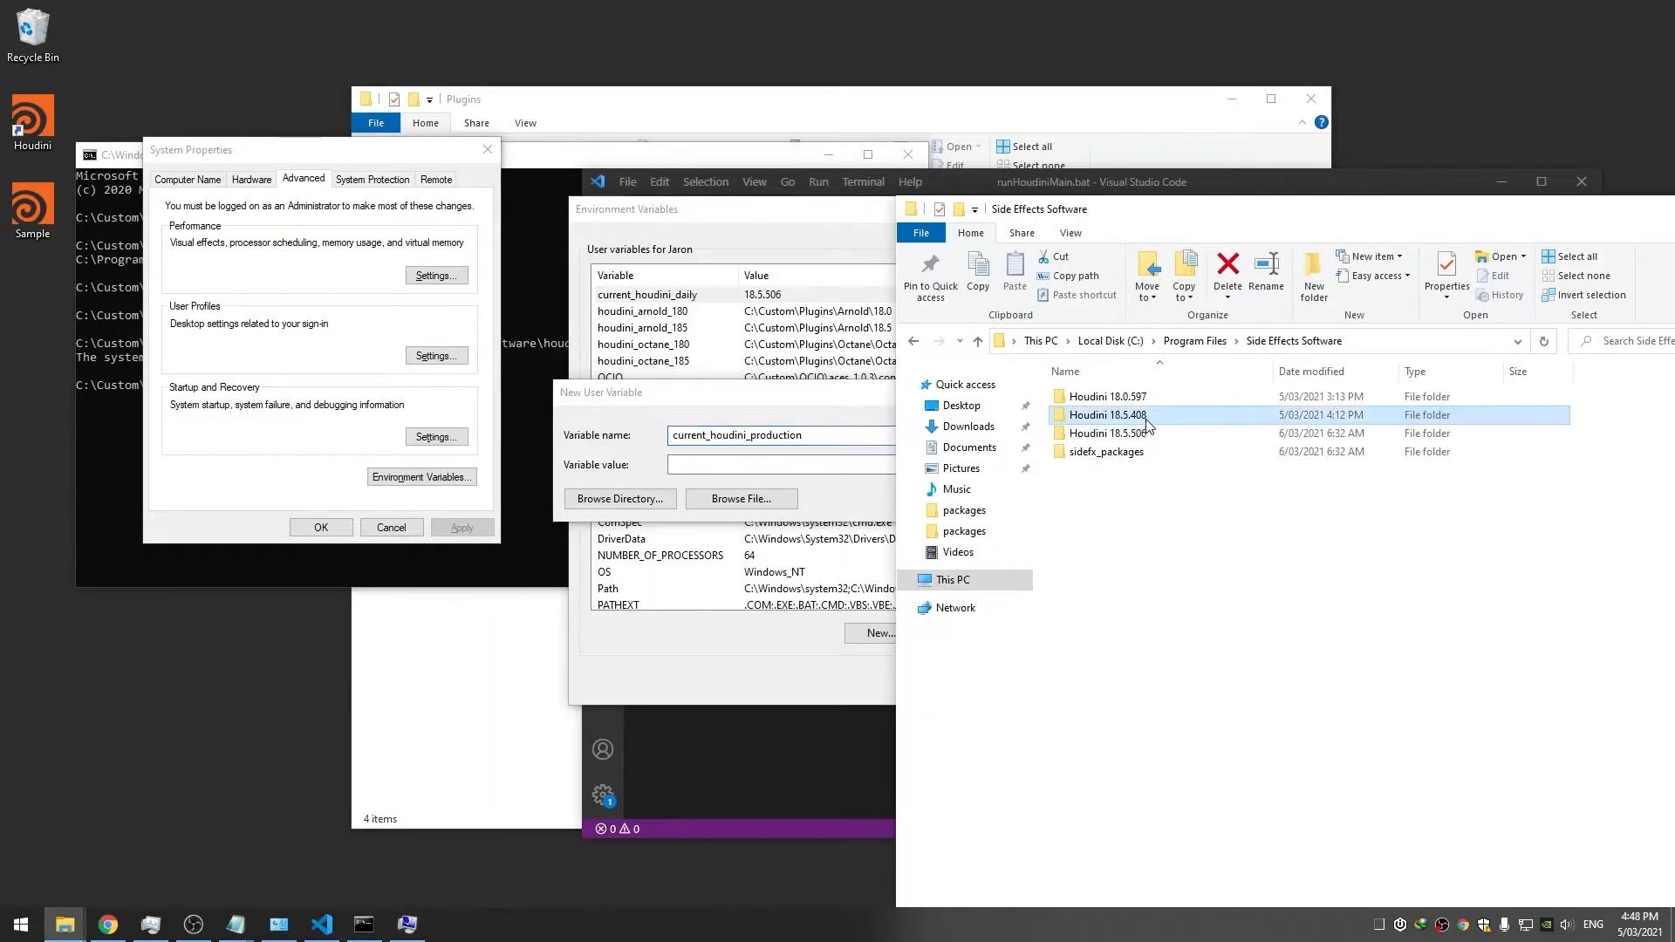
left_click(1128, 419)
double_click(1128, 417)
key("ctrl+c")
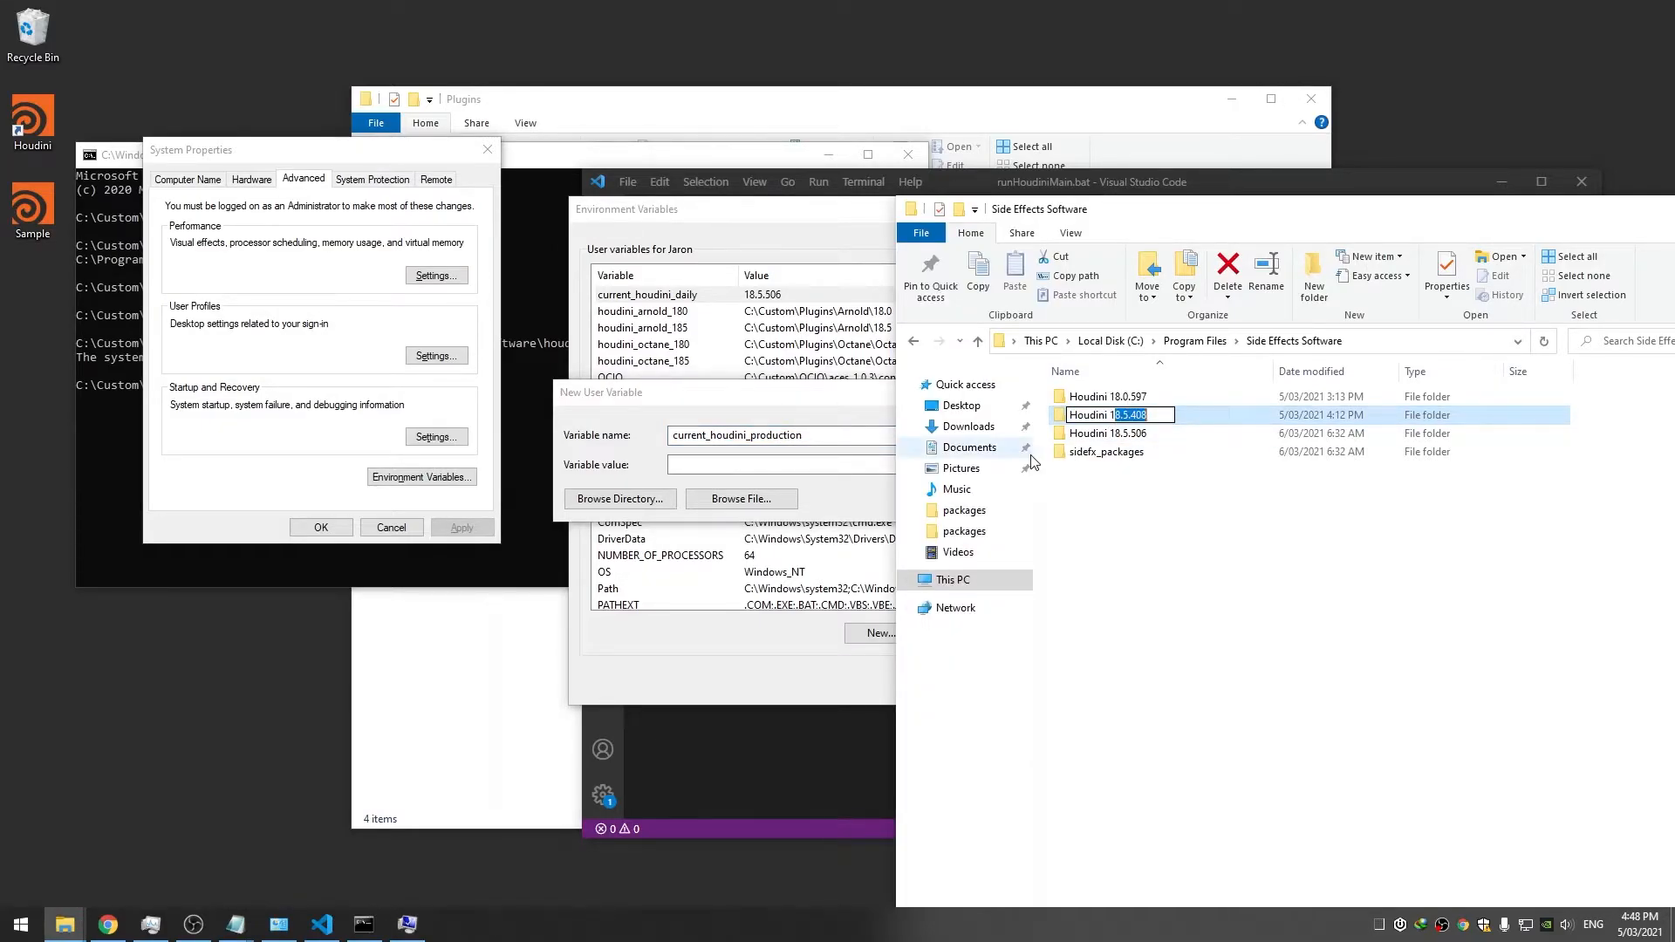
left_click(754, 465)
key("ctrl+v")
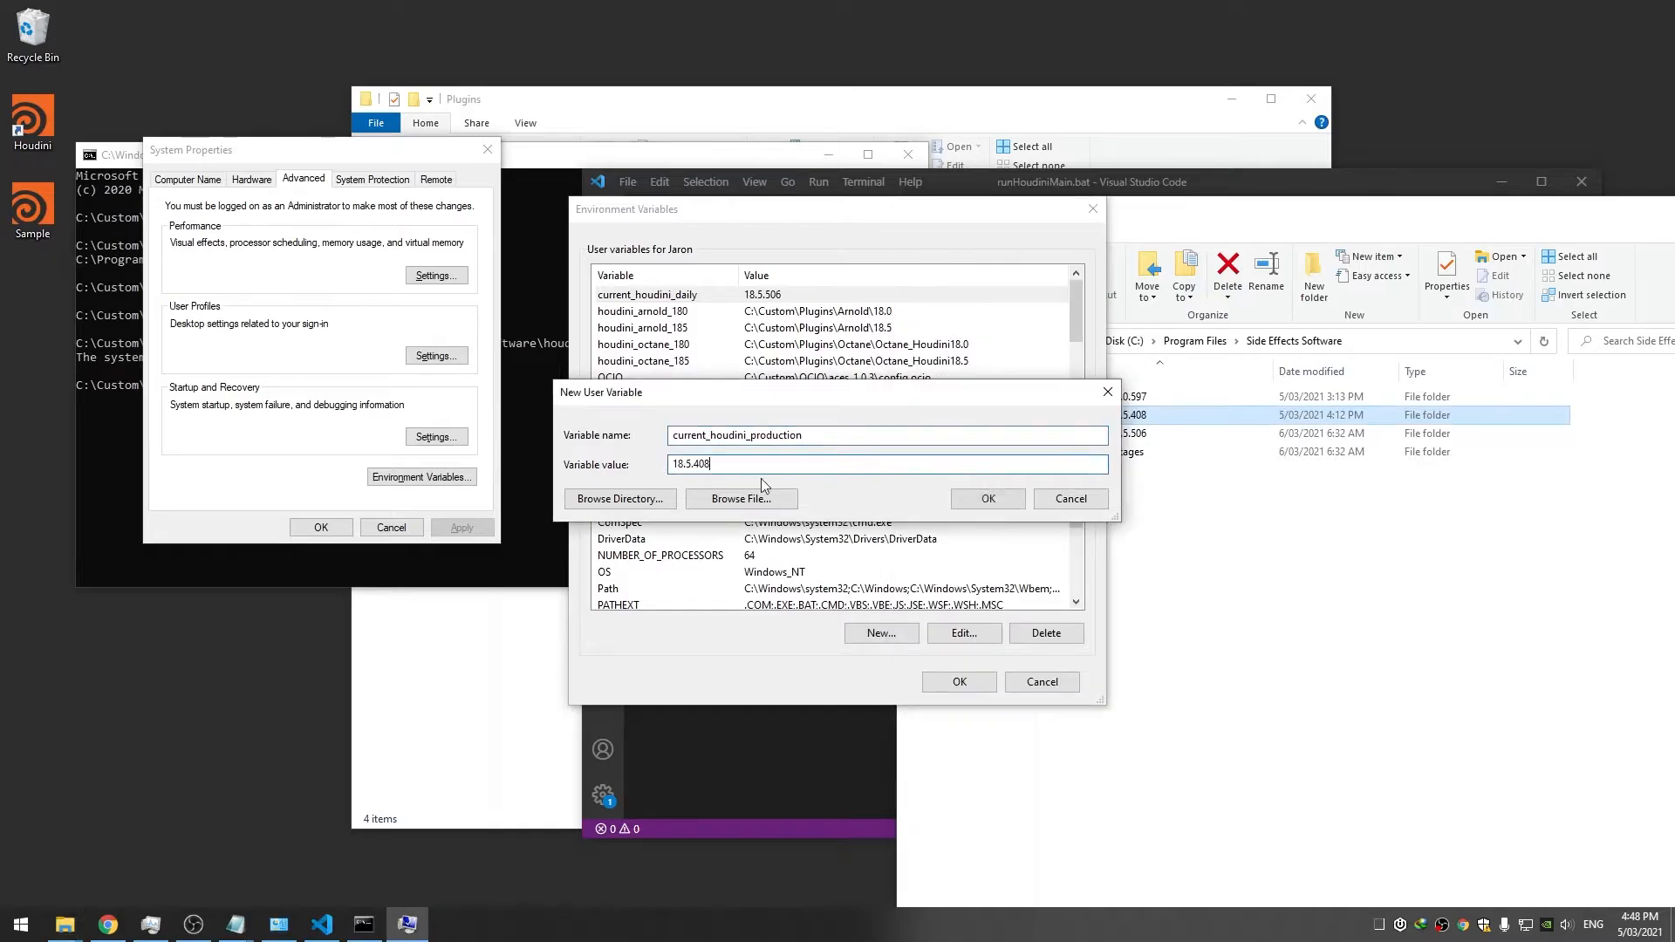
left_click(986, 498)
Add previous_houdini with value 18.0.597, then apply and close System Properties
left_click(877, 423)
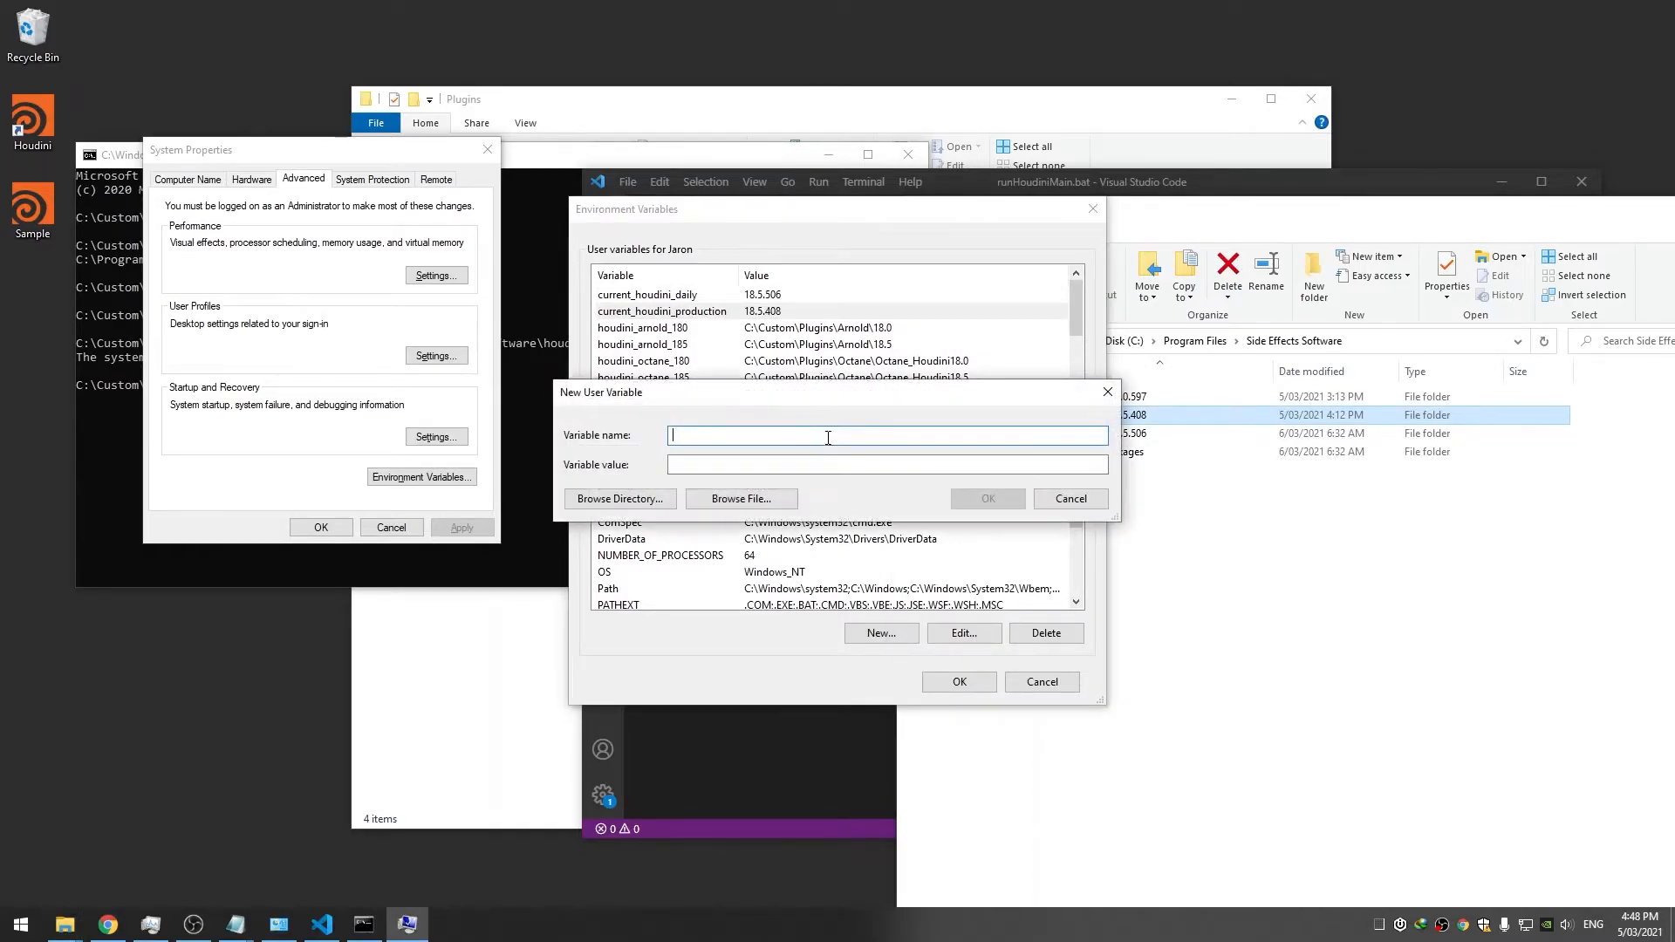
type("previous_houd")
left_click(1137, 397)
key("F2")
double_click(1115, 398)
key("ctrl+c")
left_click(831, 462)
key("ctrl+v")
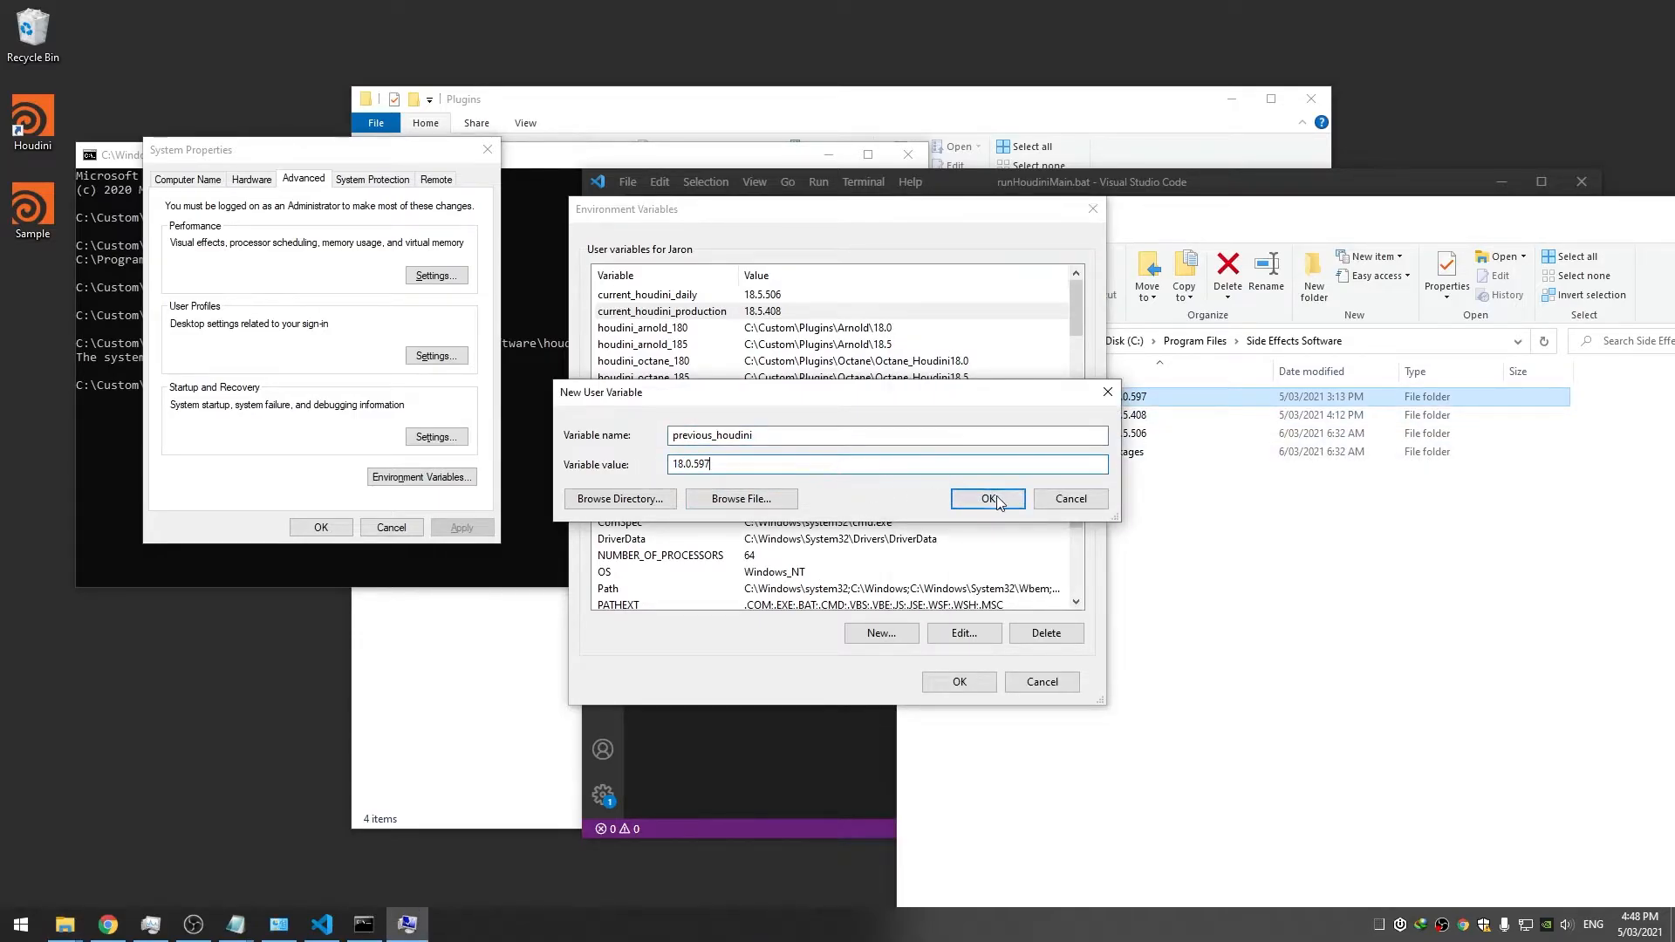
left_click(988, 498)
scroll(795, 349, "down", 2)
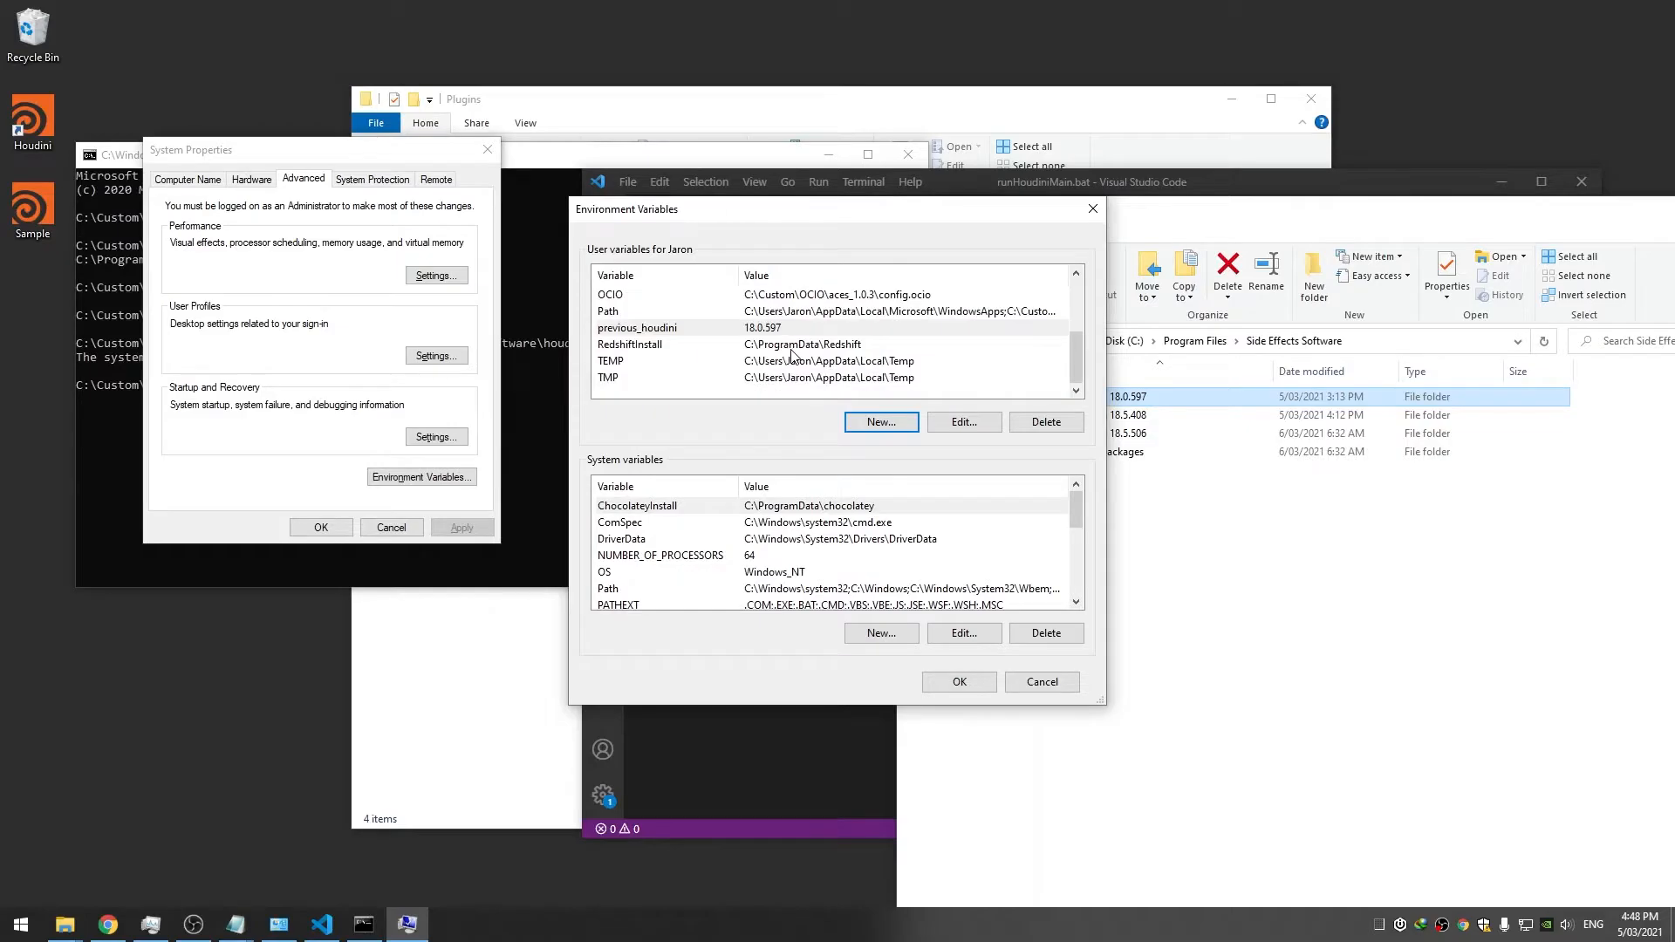
left_click(787, 336)
left_click(960, 681)
left_click(321, 527)
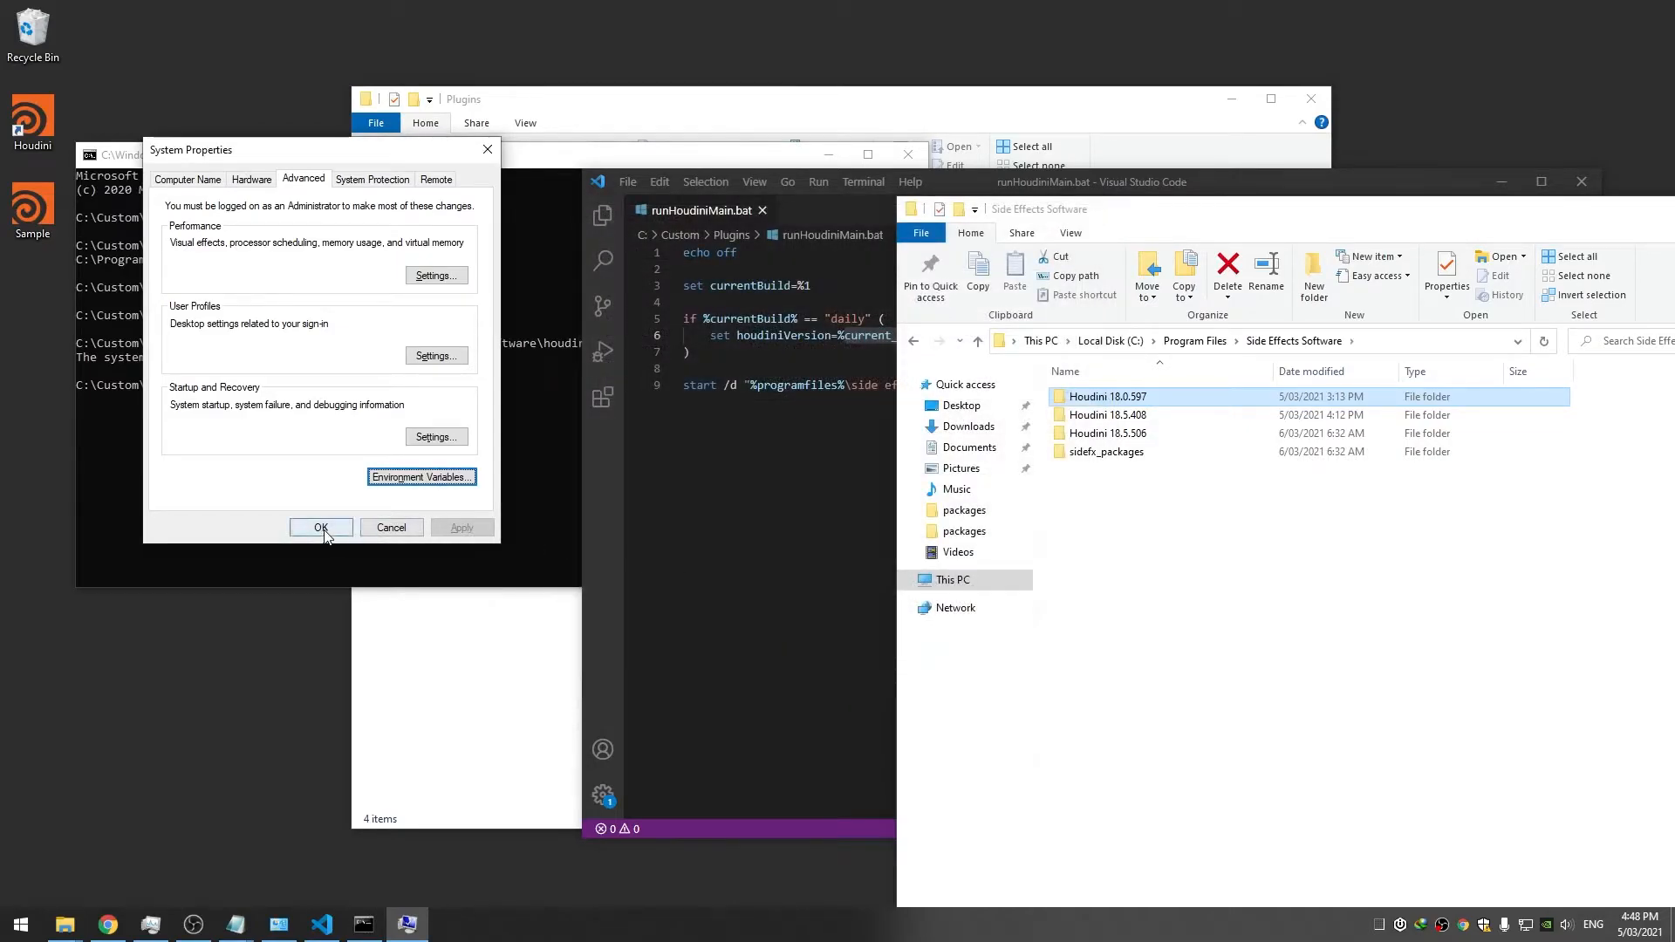
Reopen Environment Variables to review current_houdini_daily, then close it without changes
left_click(811, 443)
left_click(911, 335)
key("super")
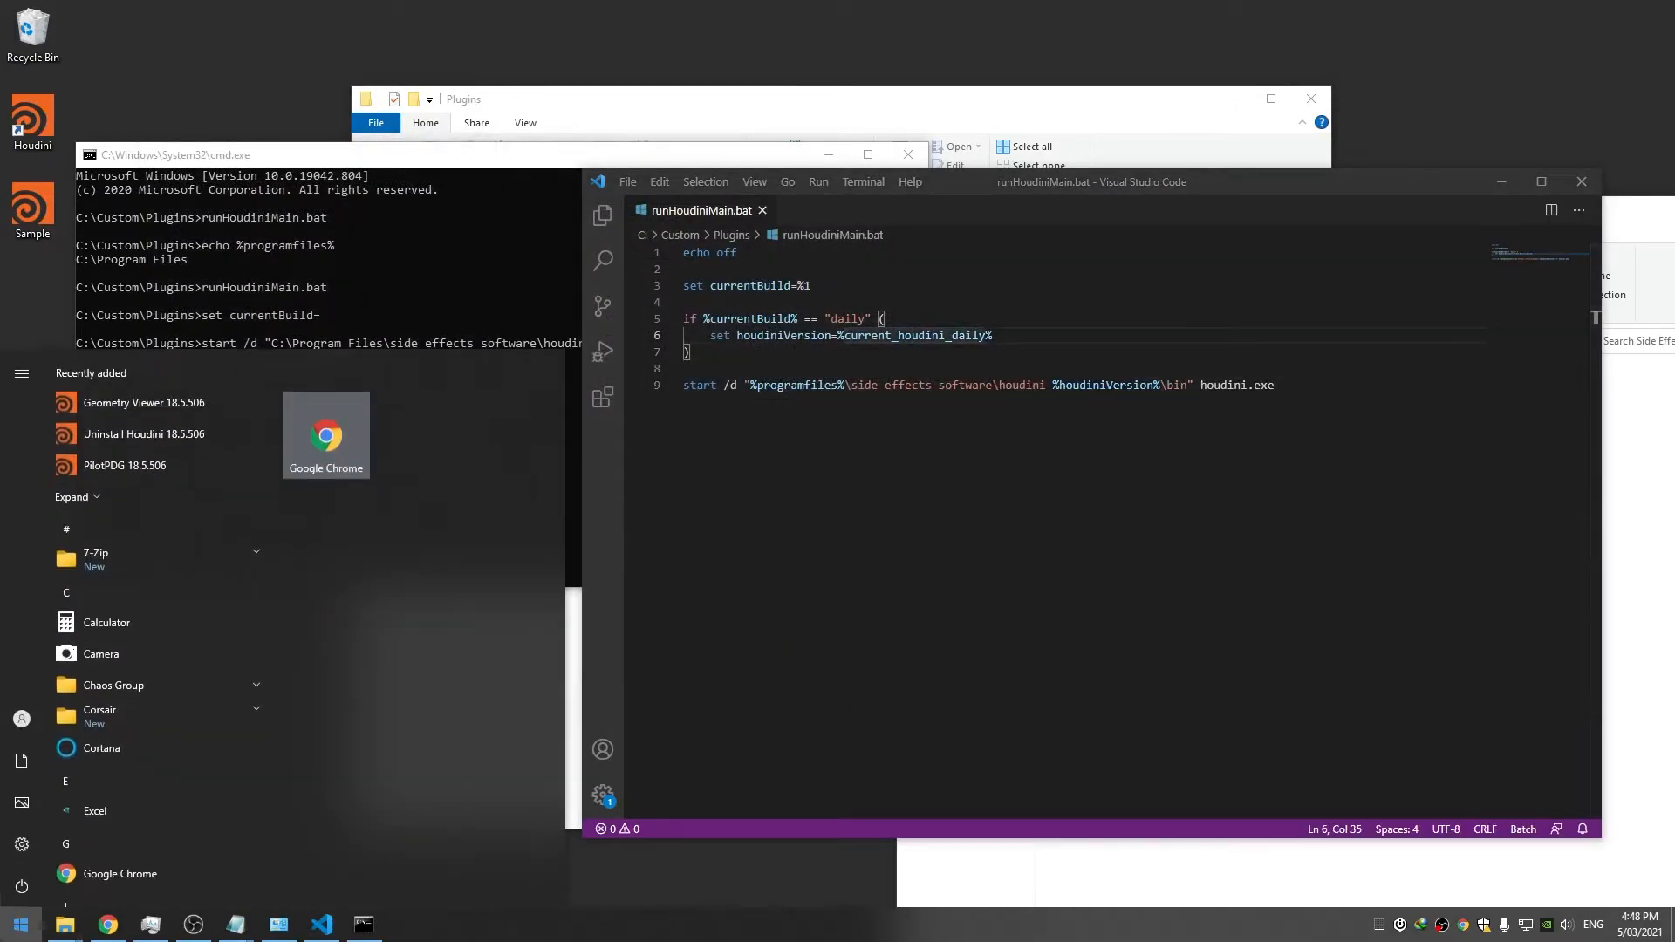
type("en")
key("Return")
left_click(419, 500)
left_click_drag(855, 220, 460, 251)
double_click(313, 325)
left_click(784, 433)
double_click(784, 433)
left_click(1046, 500)
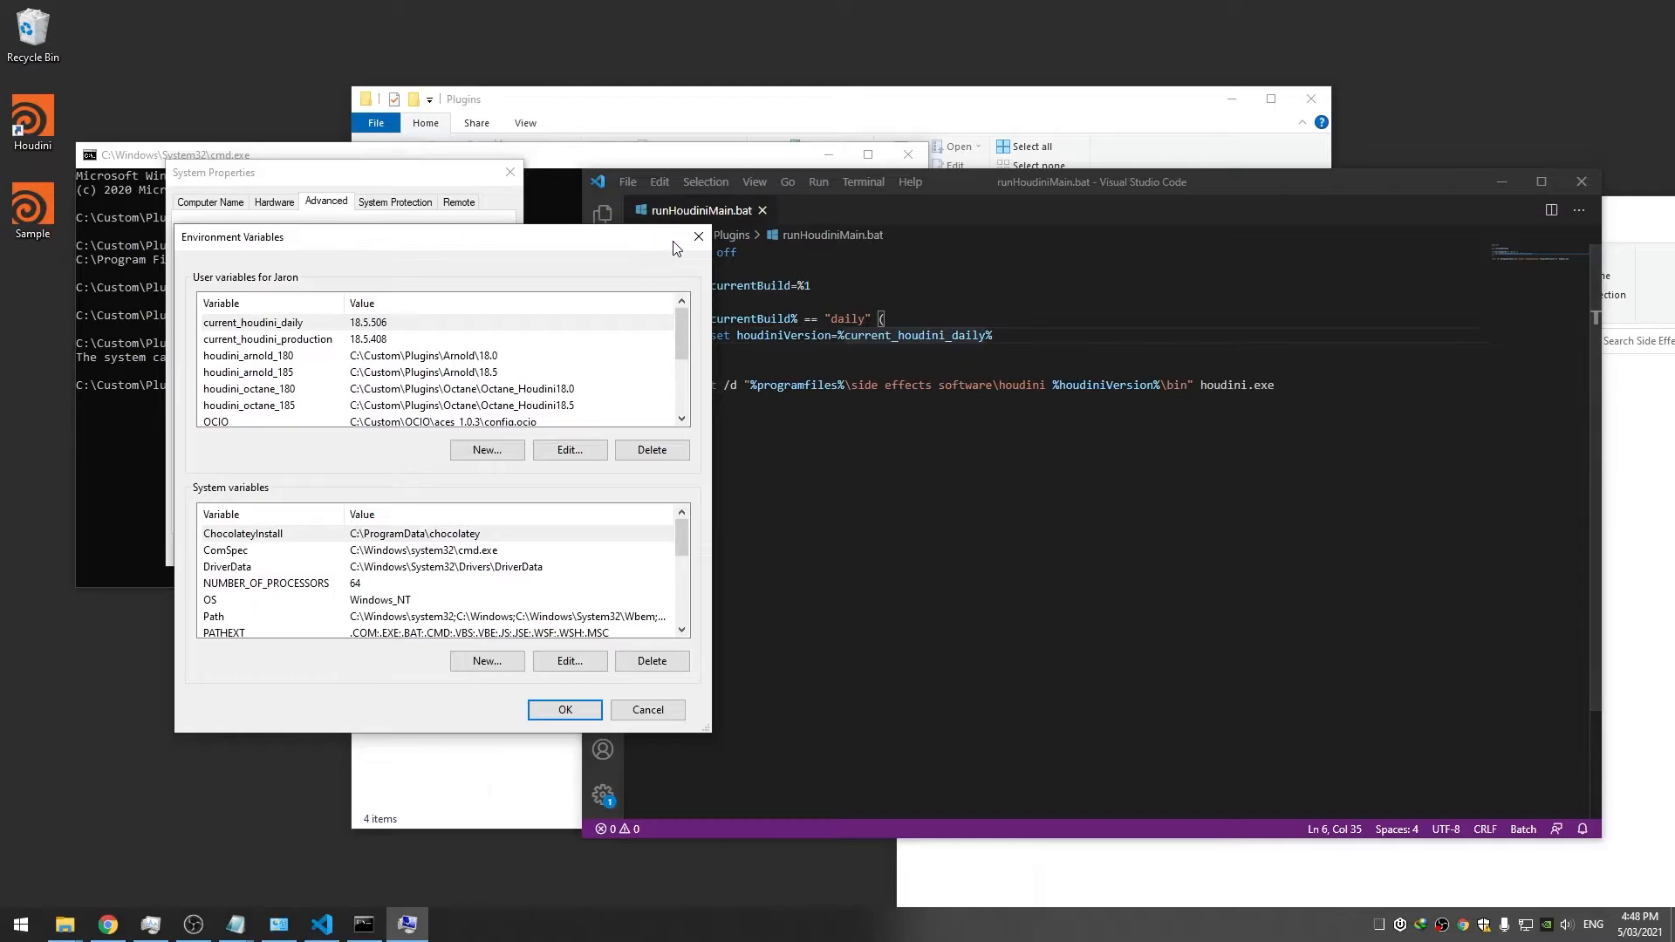
left_click(698, 237)
left_click(449, 357)
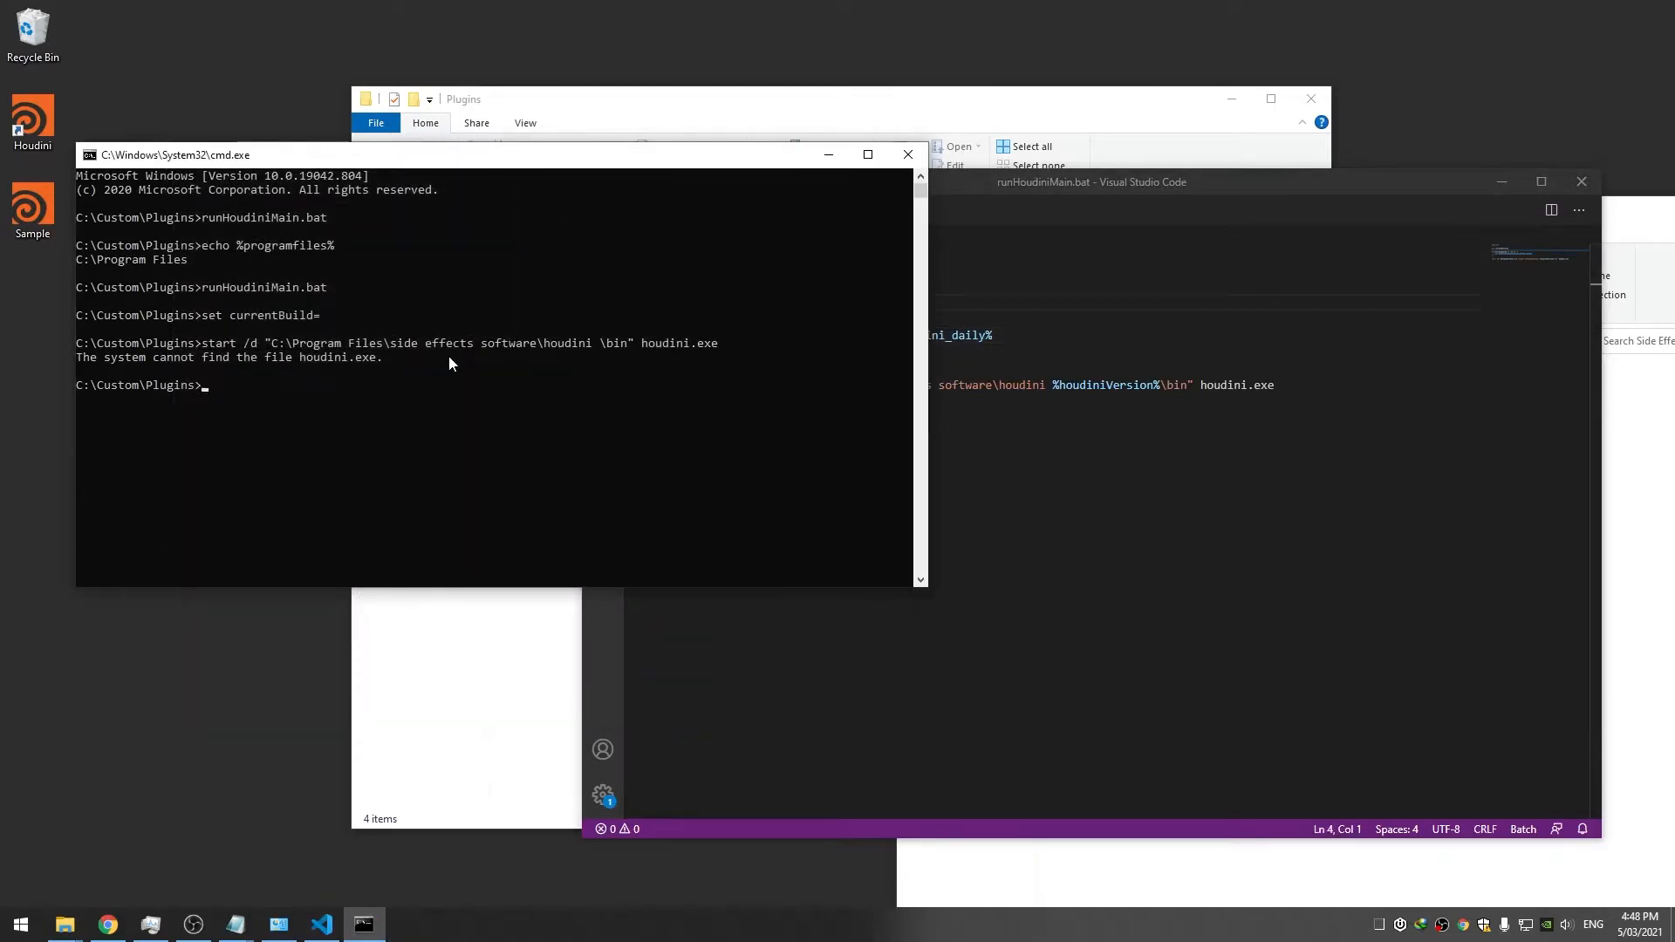
Run runHoudiniMain.bat, then with the daily argument, and dismiss the houdini.exe not-found error
key("Up")
key("Return")
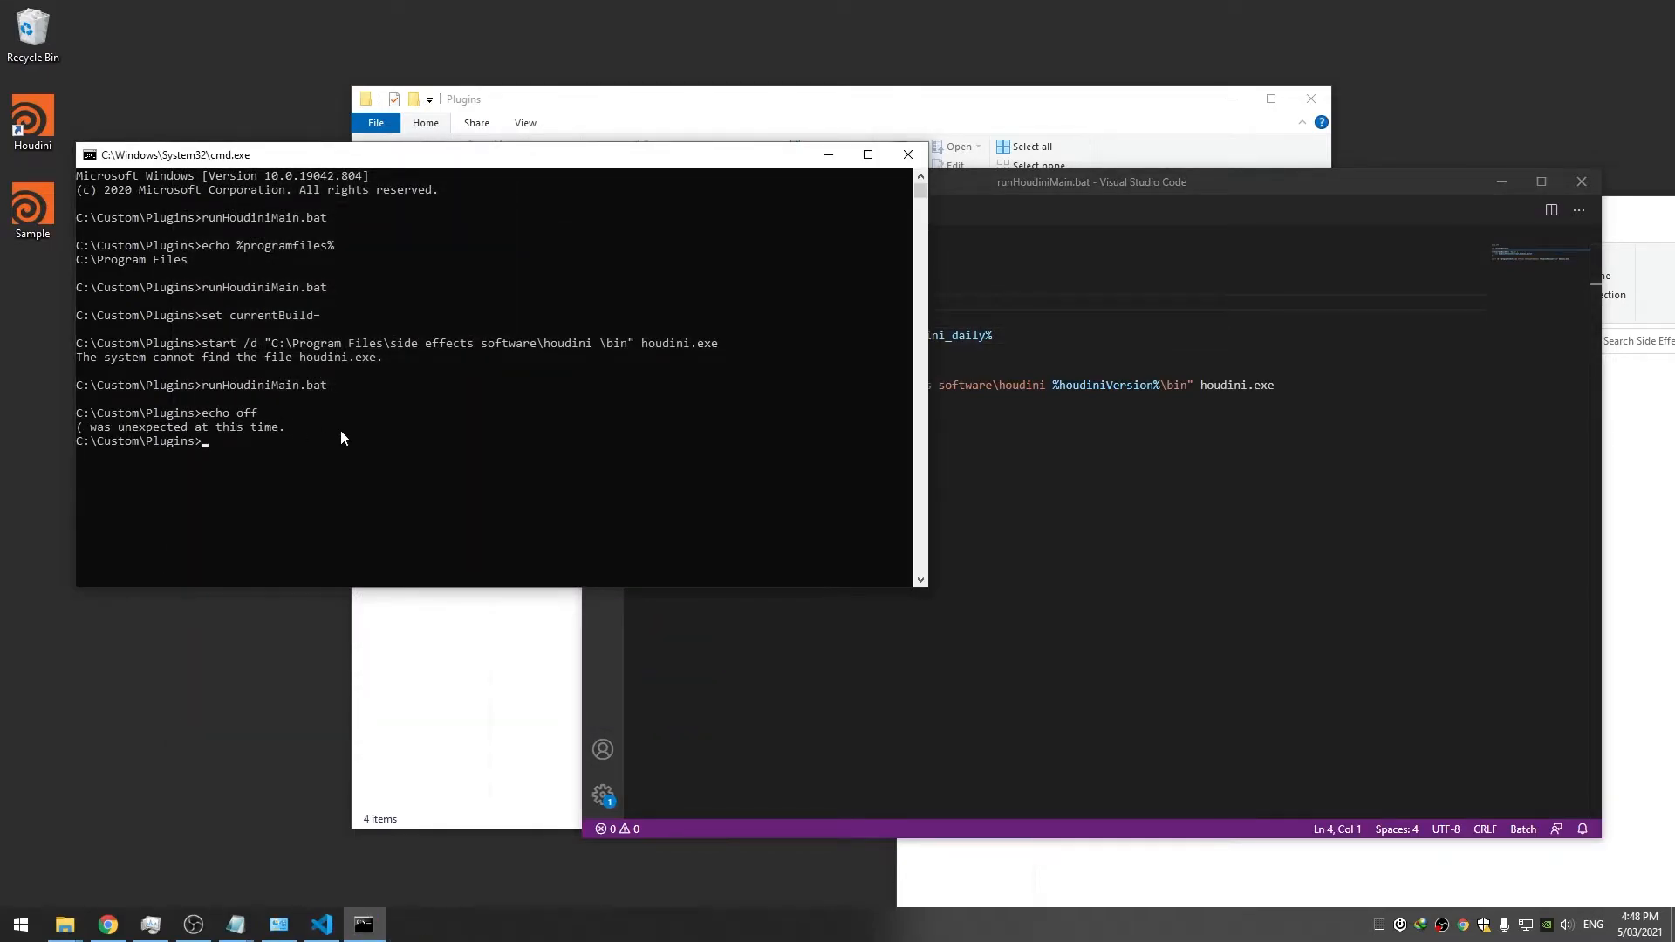
left_click(994, 453)
left_click(826, 321)
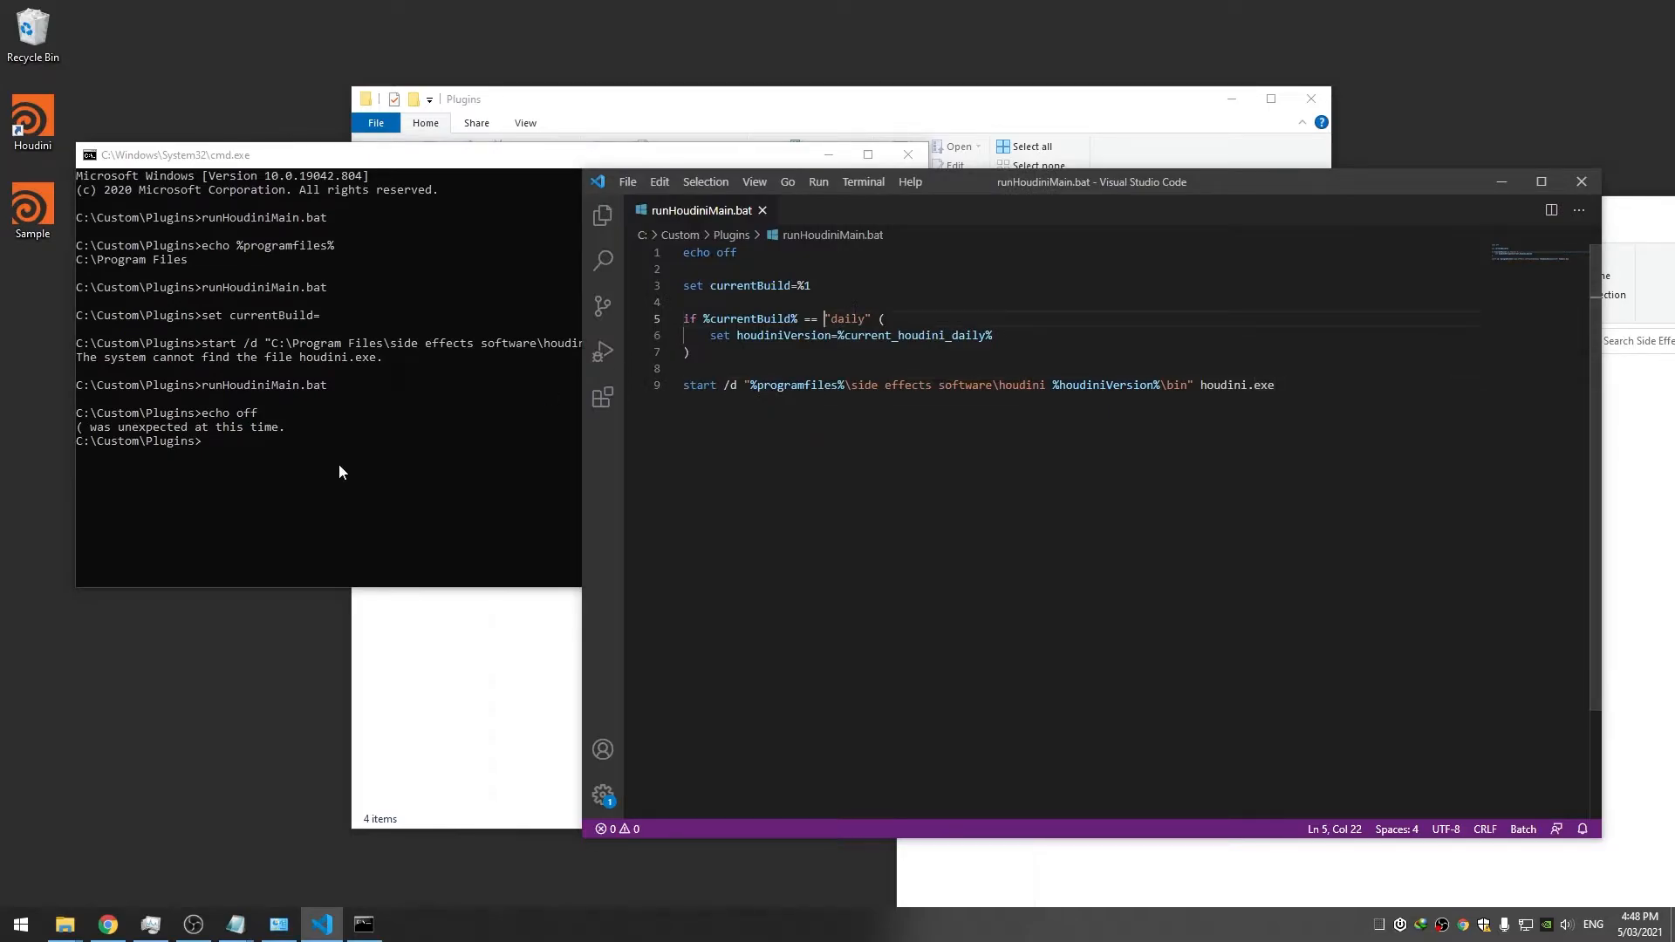
left_click(404, 428)
key("Up")
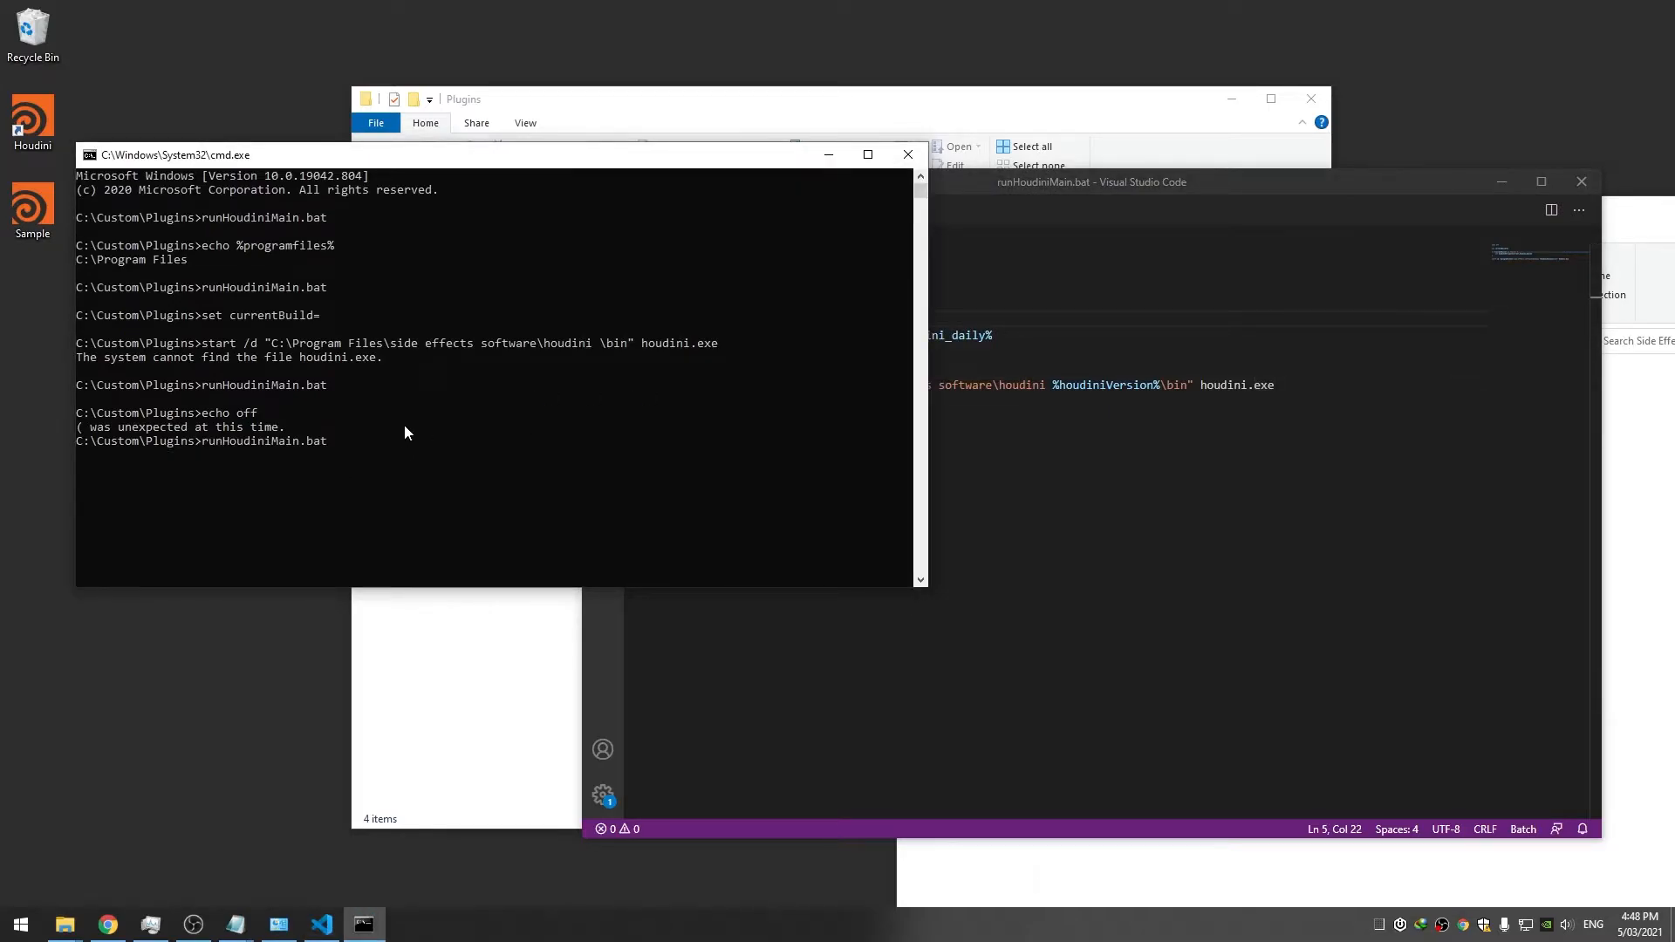
type("daily")
key("Return")
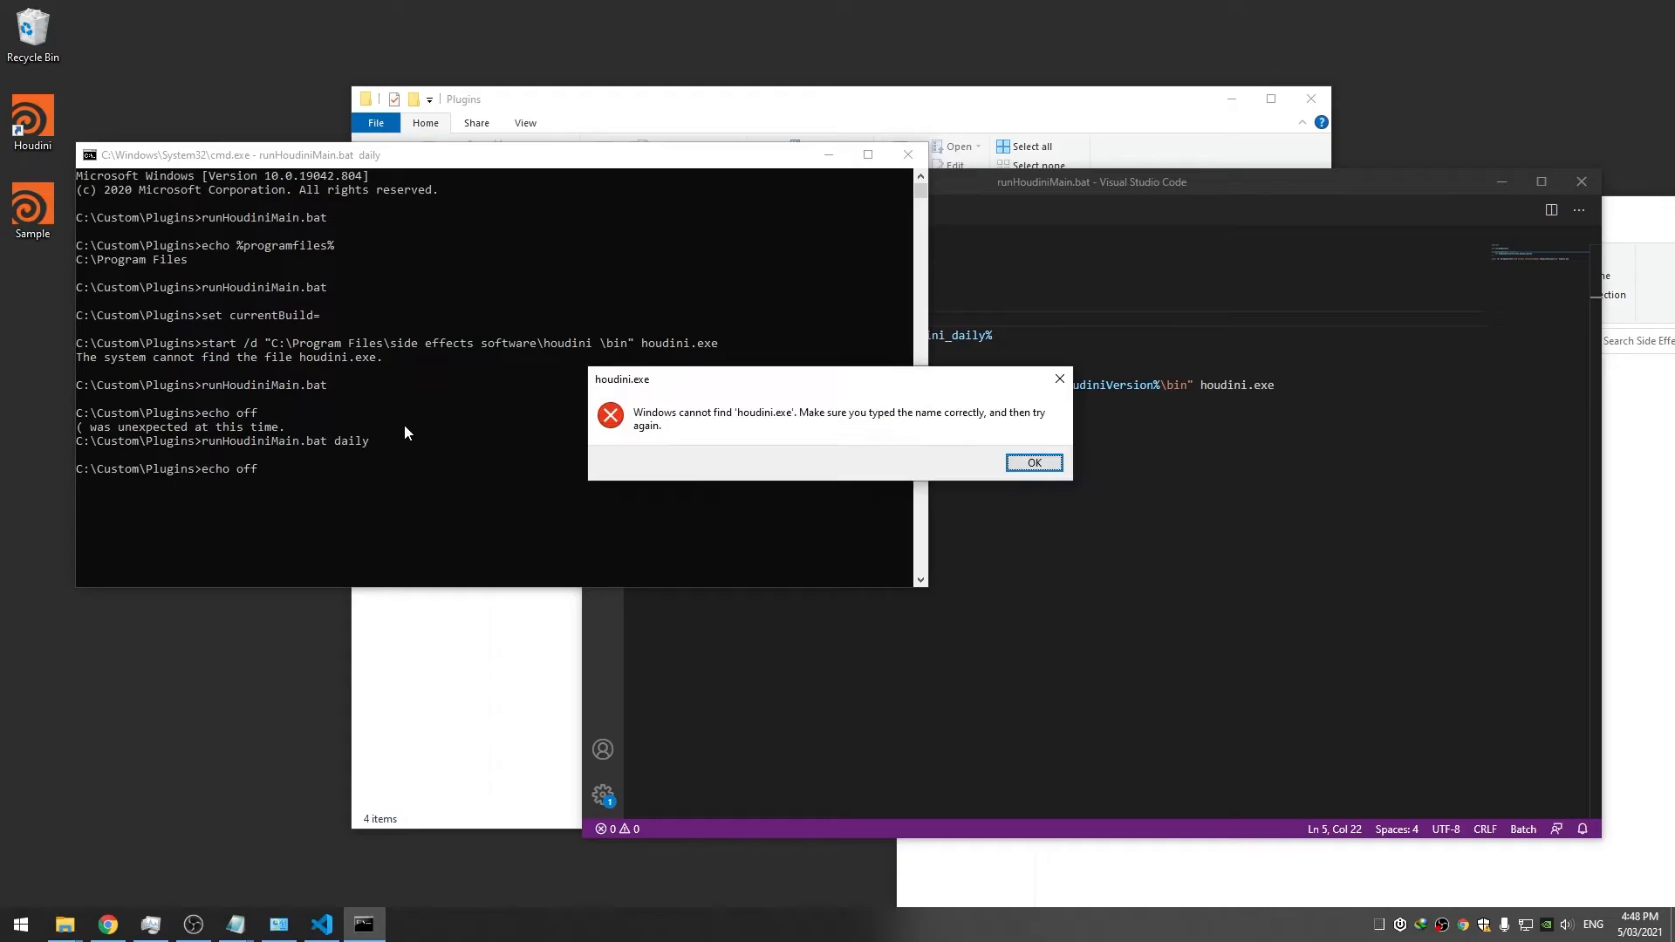
left_click(999, 464)
Delete the echo off line from the script and save
left_click(986, 319)
left_click_drag(747, 253, 654, 251)
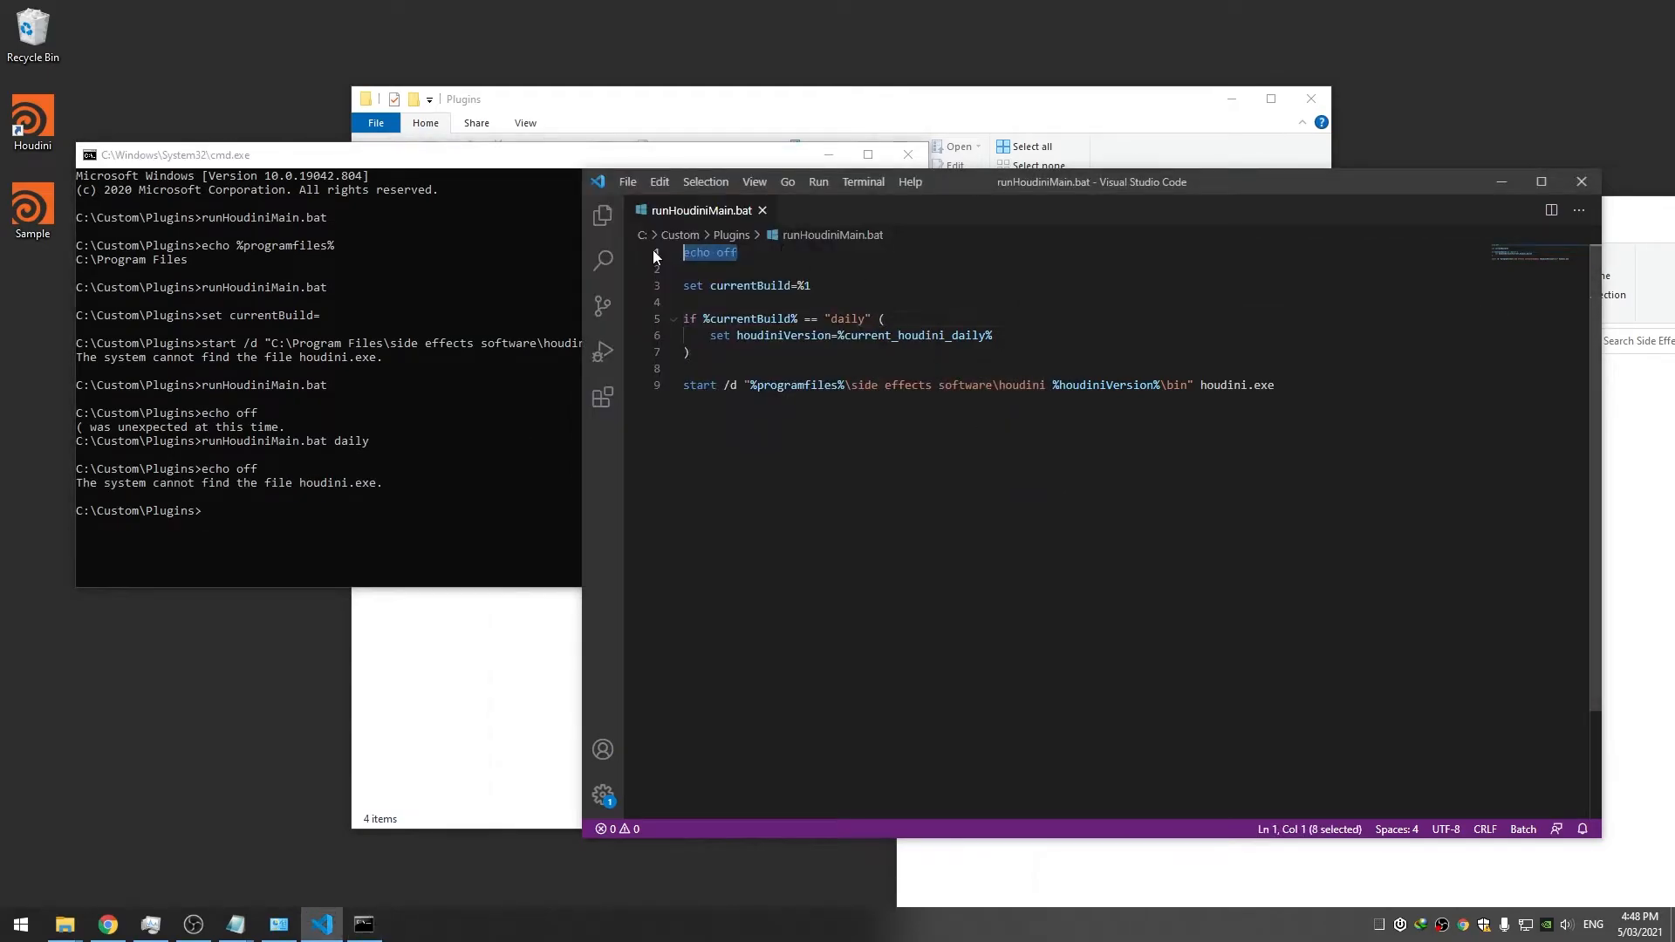
key("Delete")
key("Delete")
key("Delete")
key("ctrl+s")
Rerun runHoudiniMain.bat daily, dismiss the same not-found error, and close the console
left_click(394, 406)
key("Up")
key("Return")
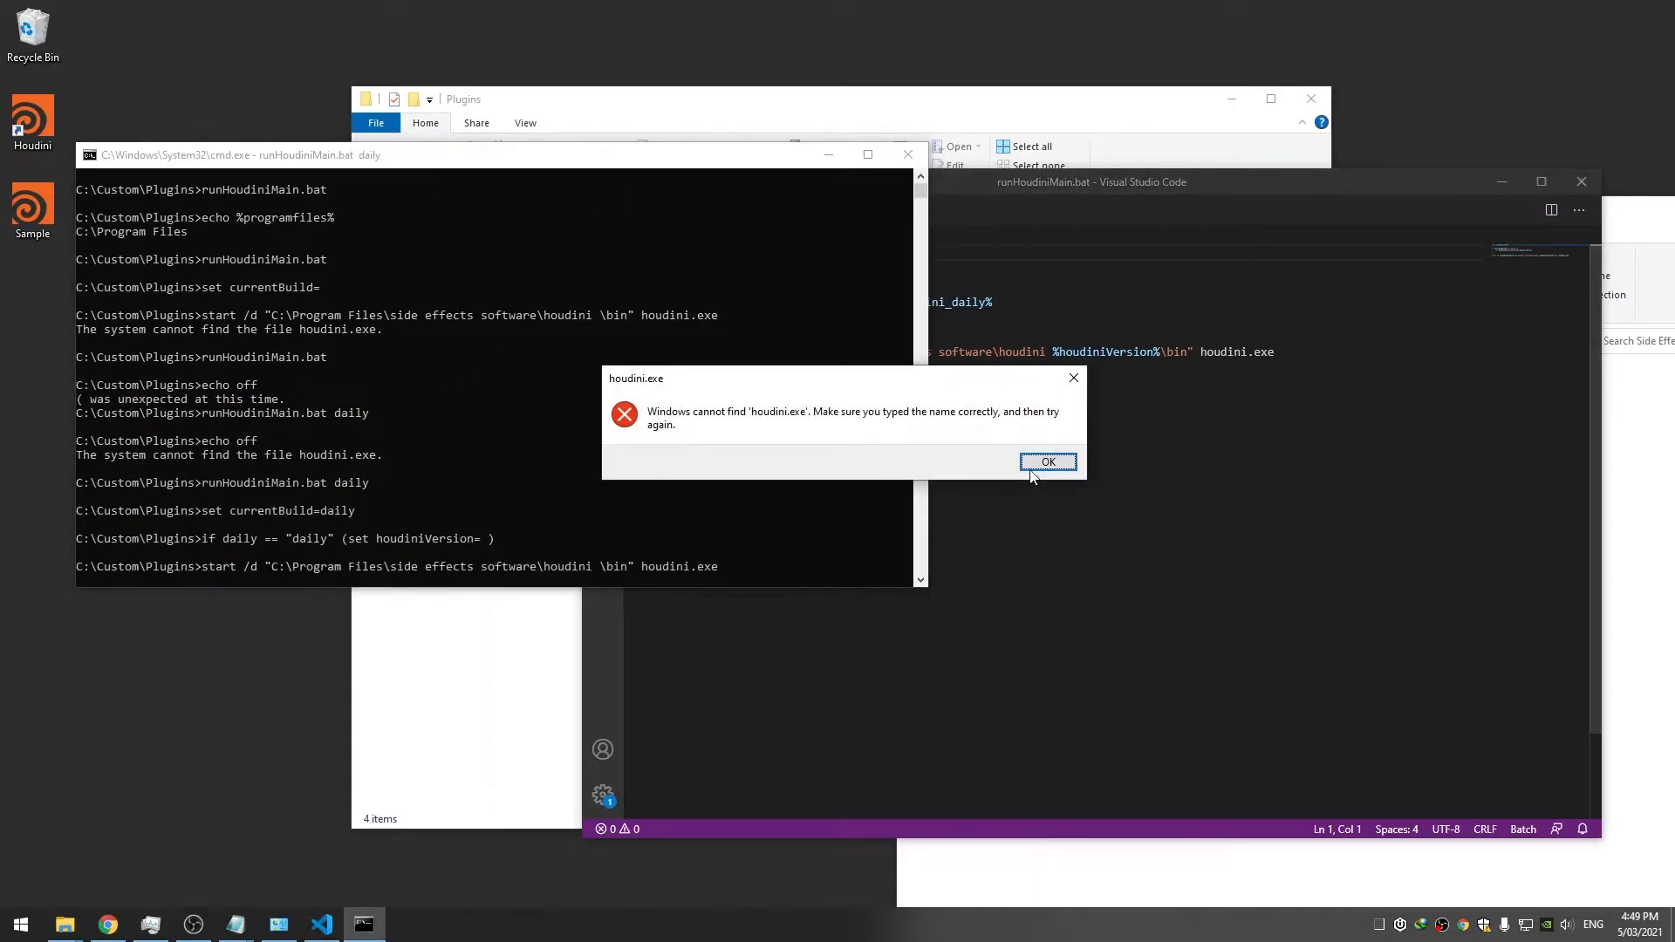
left_click(1034, 462)
left_click(959, 366)
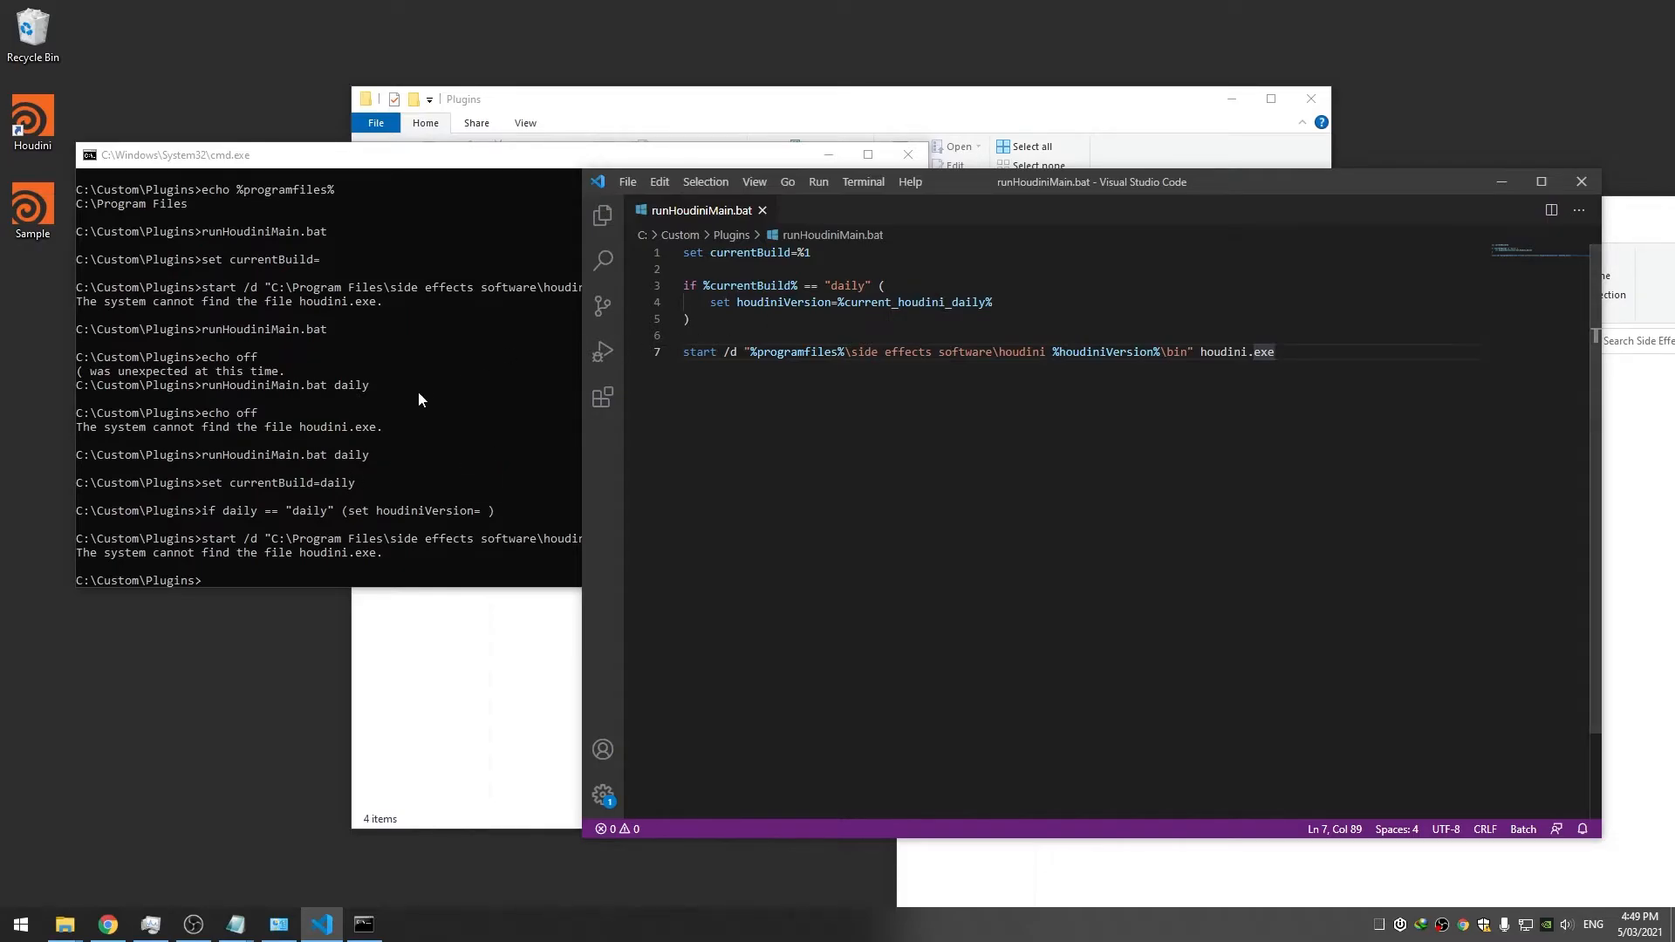
left_click(907, 155)
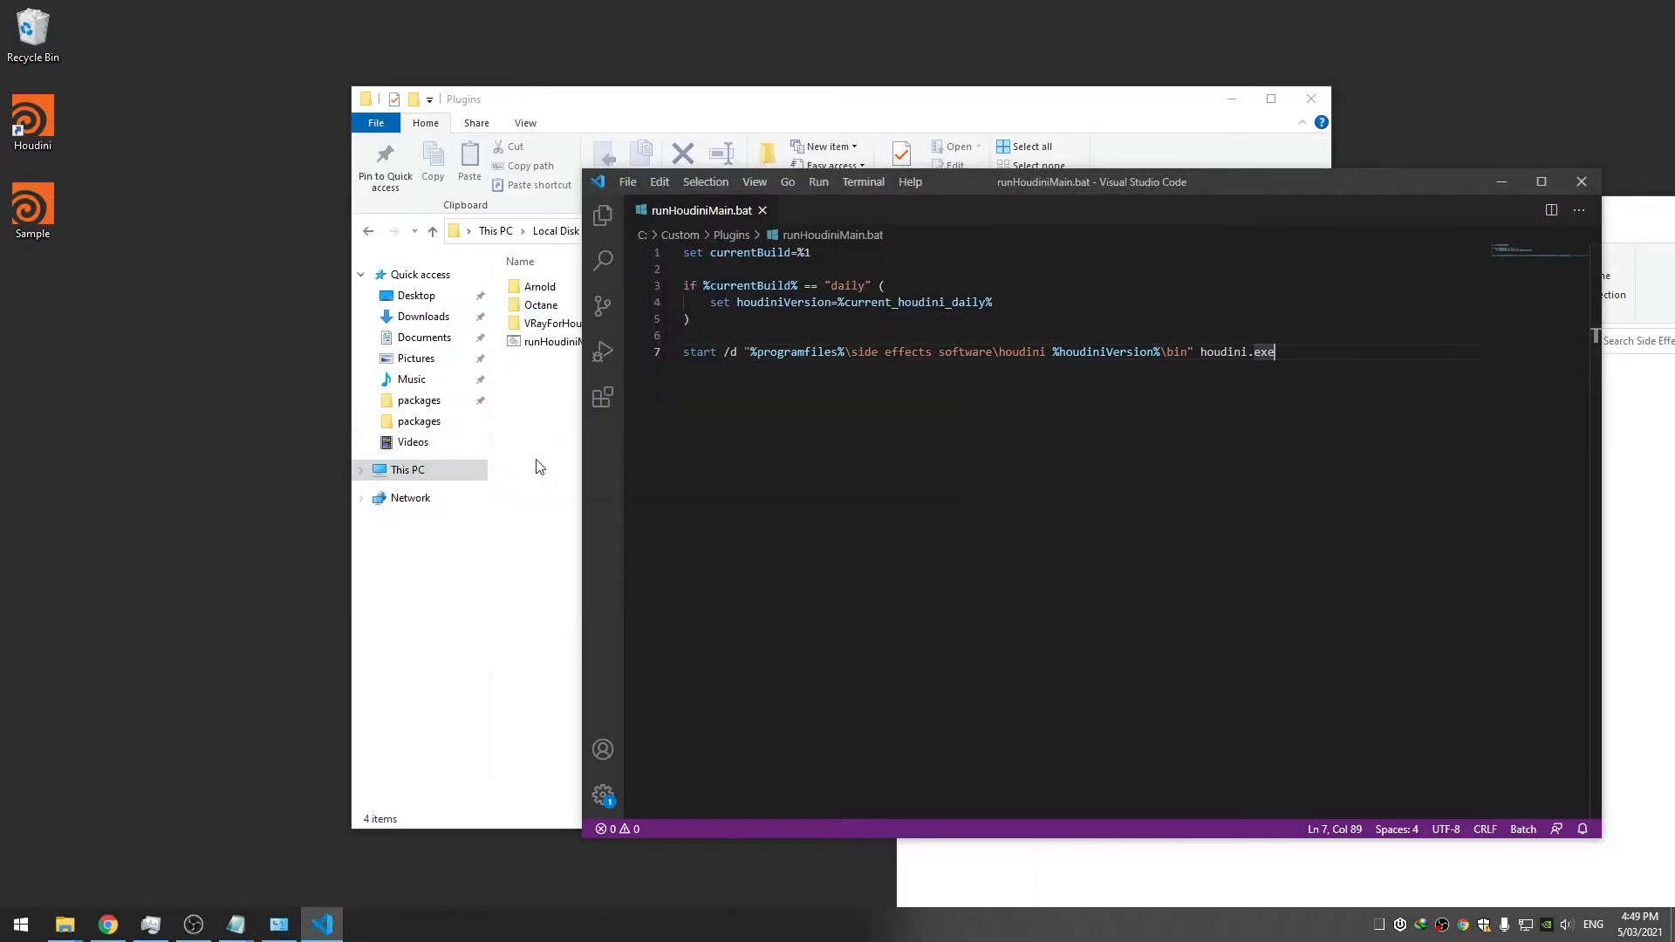
Open Task Manager from the taskbar and end the explorer.exe process
right_click(592, 925)
left_click(631, 827)
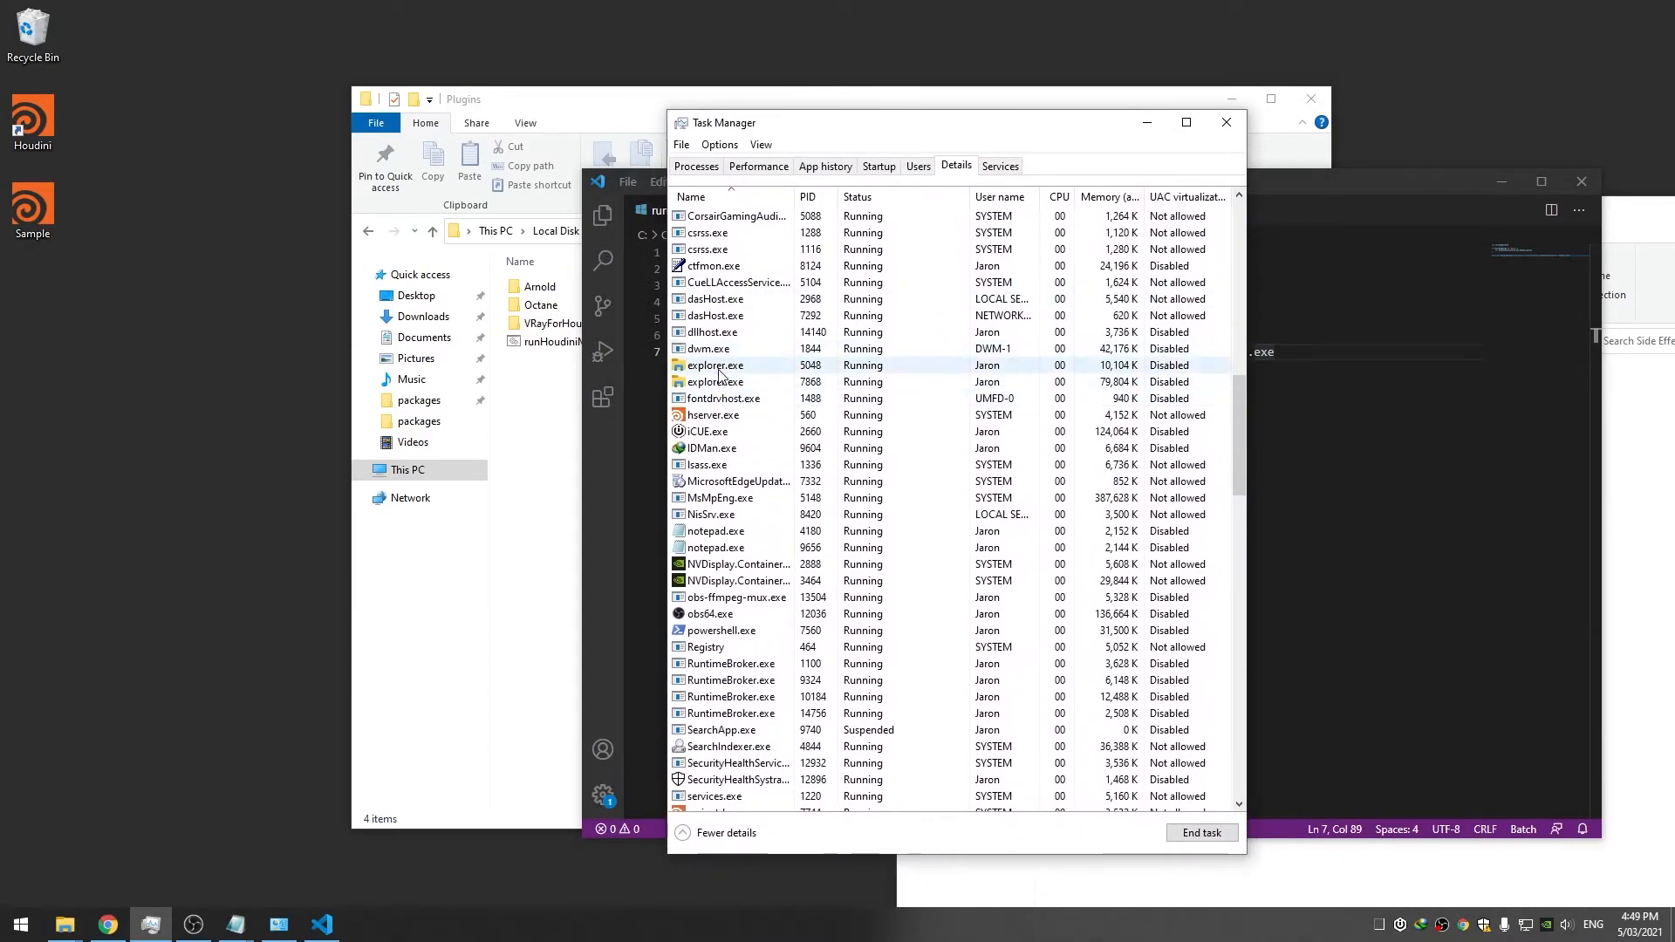
left_click(1202, 832)
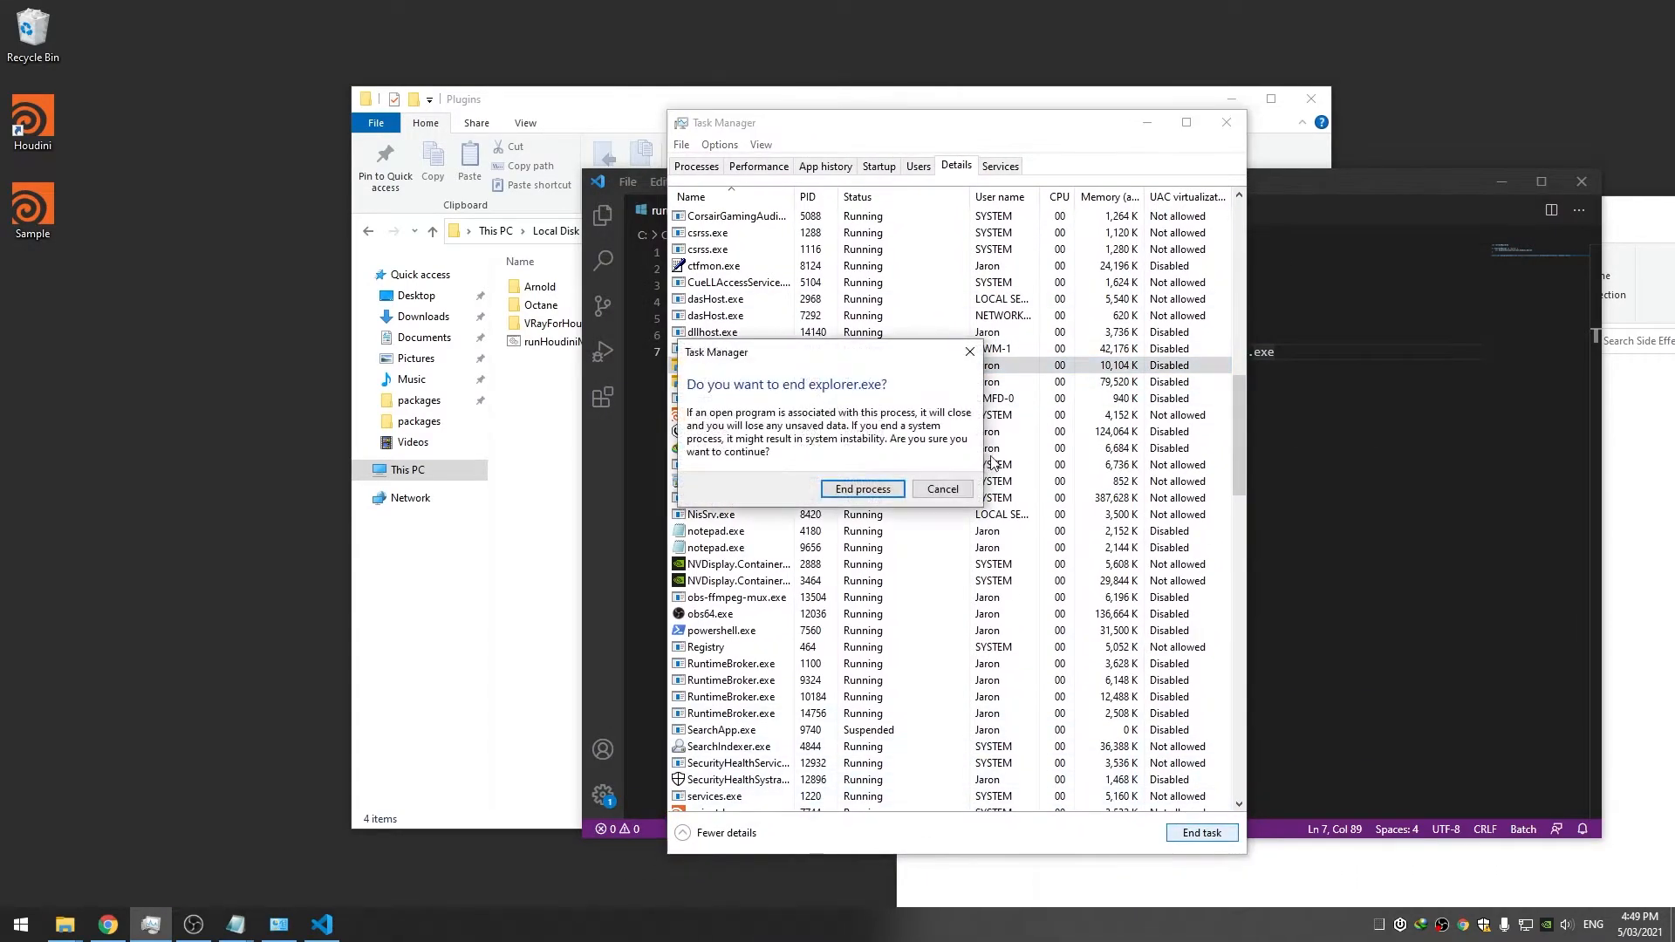
left_click(864, 482)
left_click(716, 364)
left_click(1202, 832)
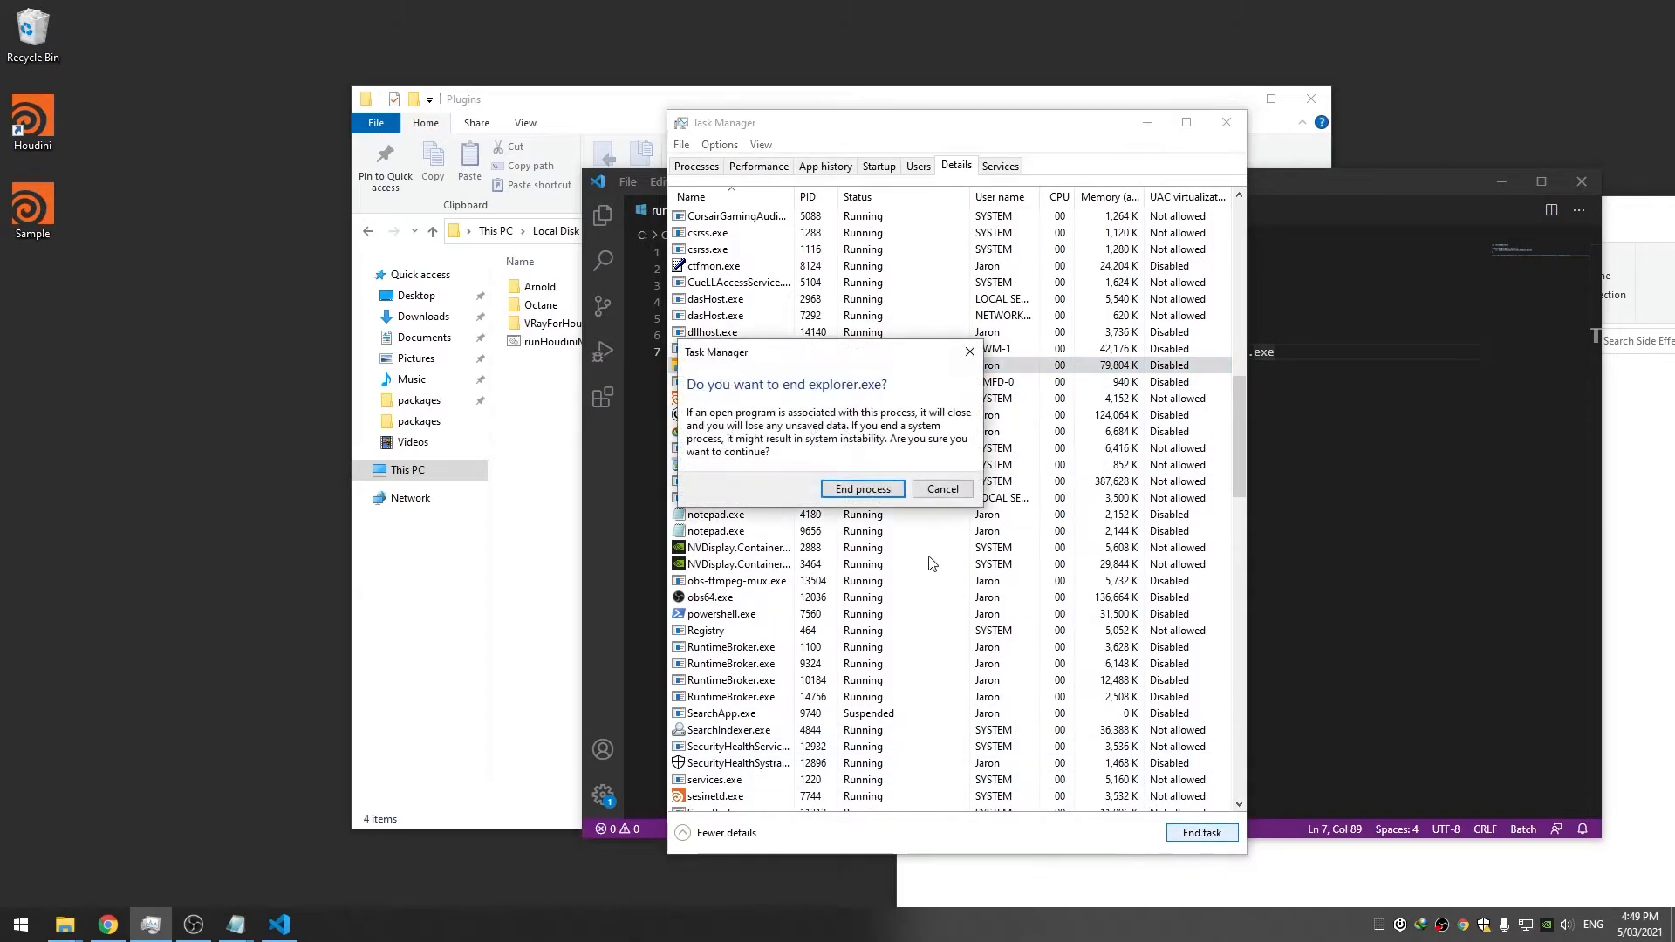
left_click(864, 485)
Relaunch explorer through File > Run new task to restore the desktop and taskbar
left_click(682, 145)
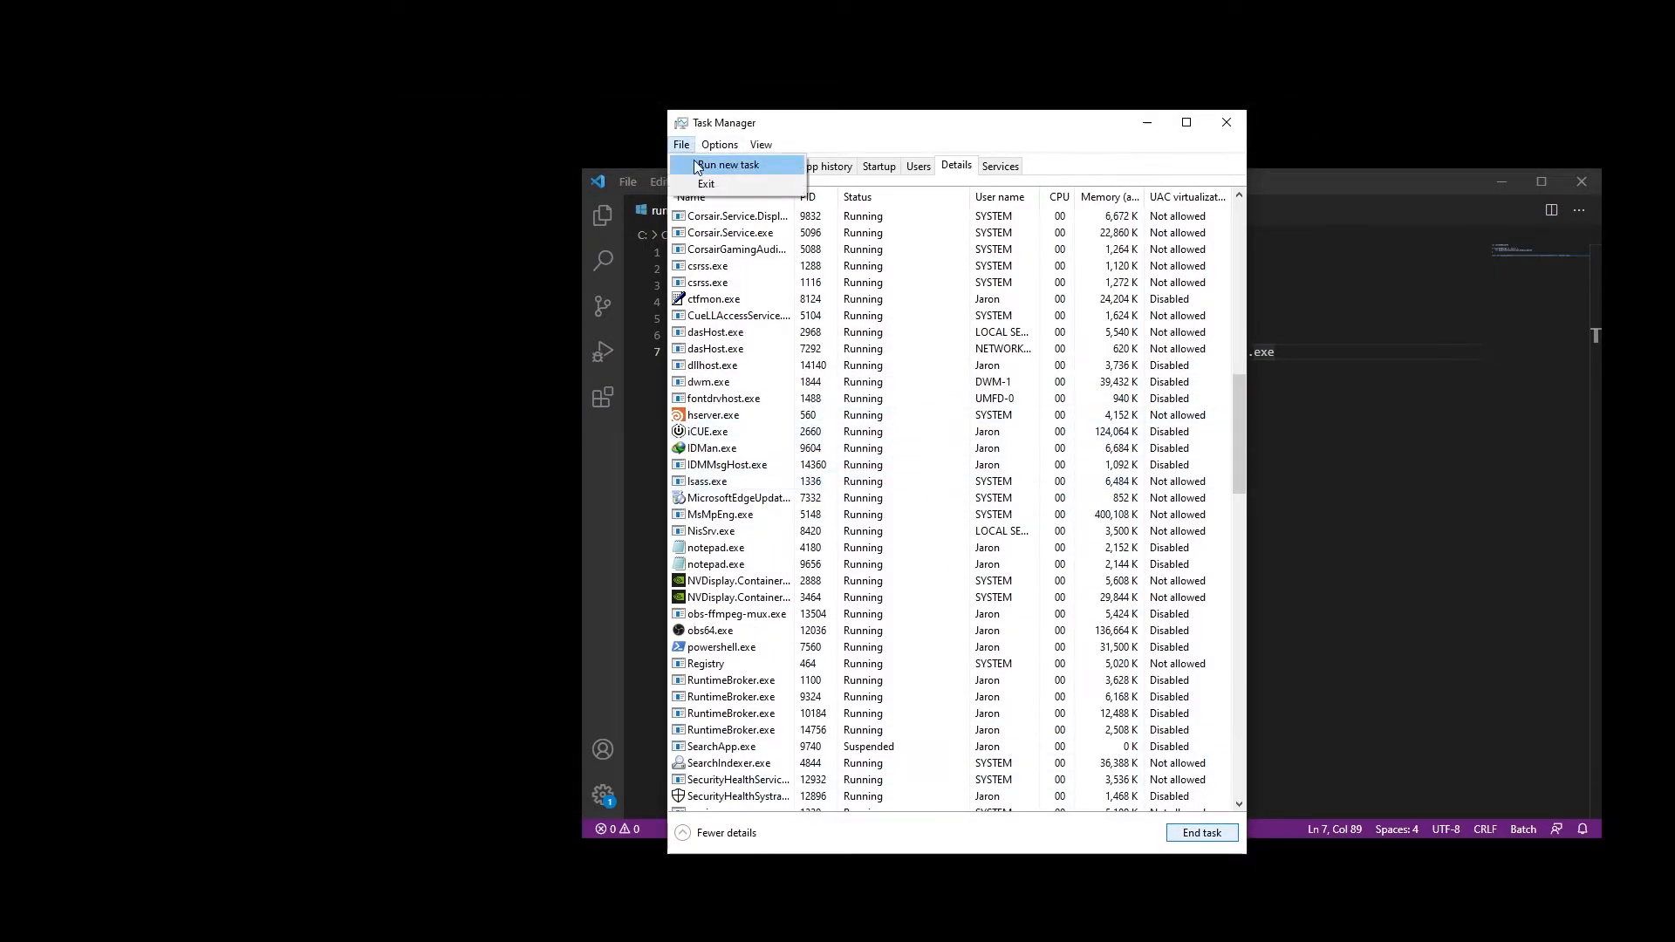
left_click(711, 161)
type("explorer.exe")
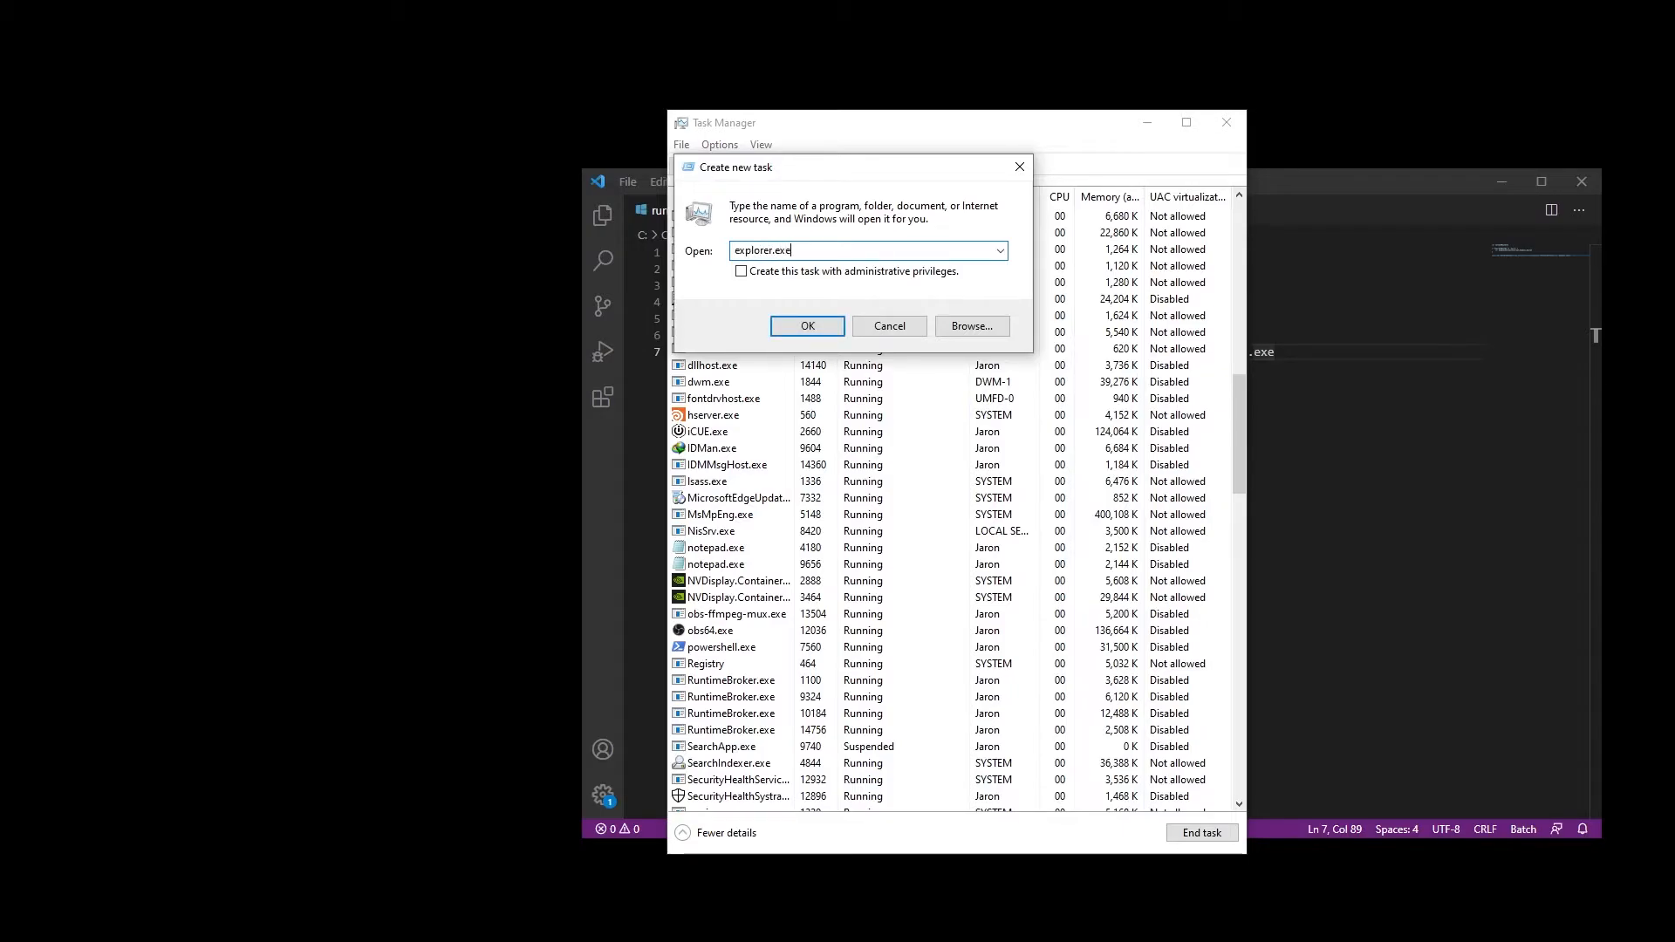
key("Return")
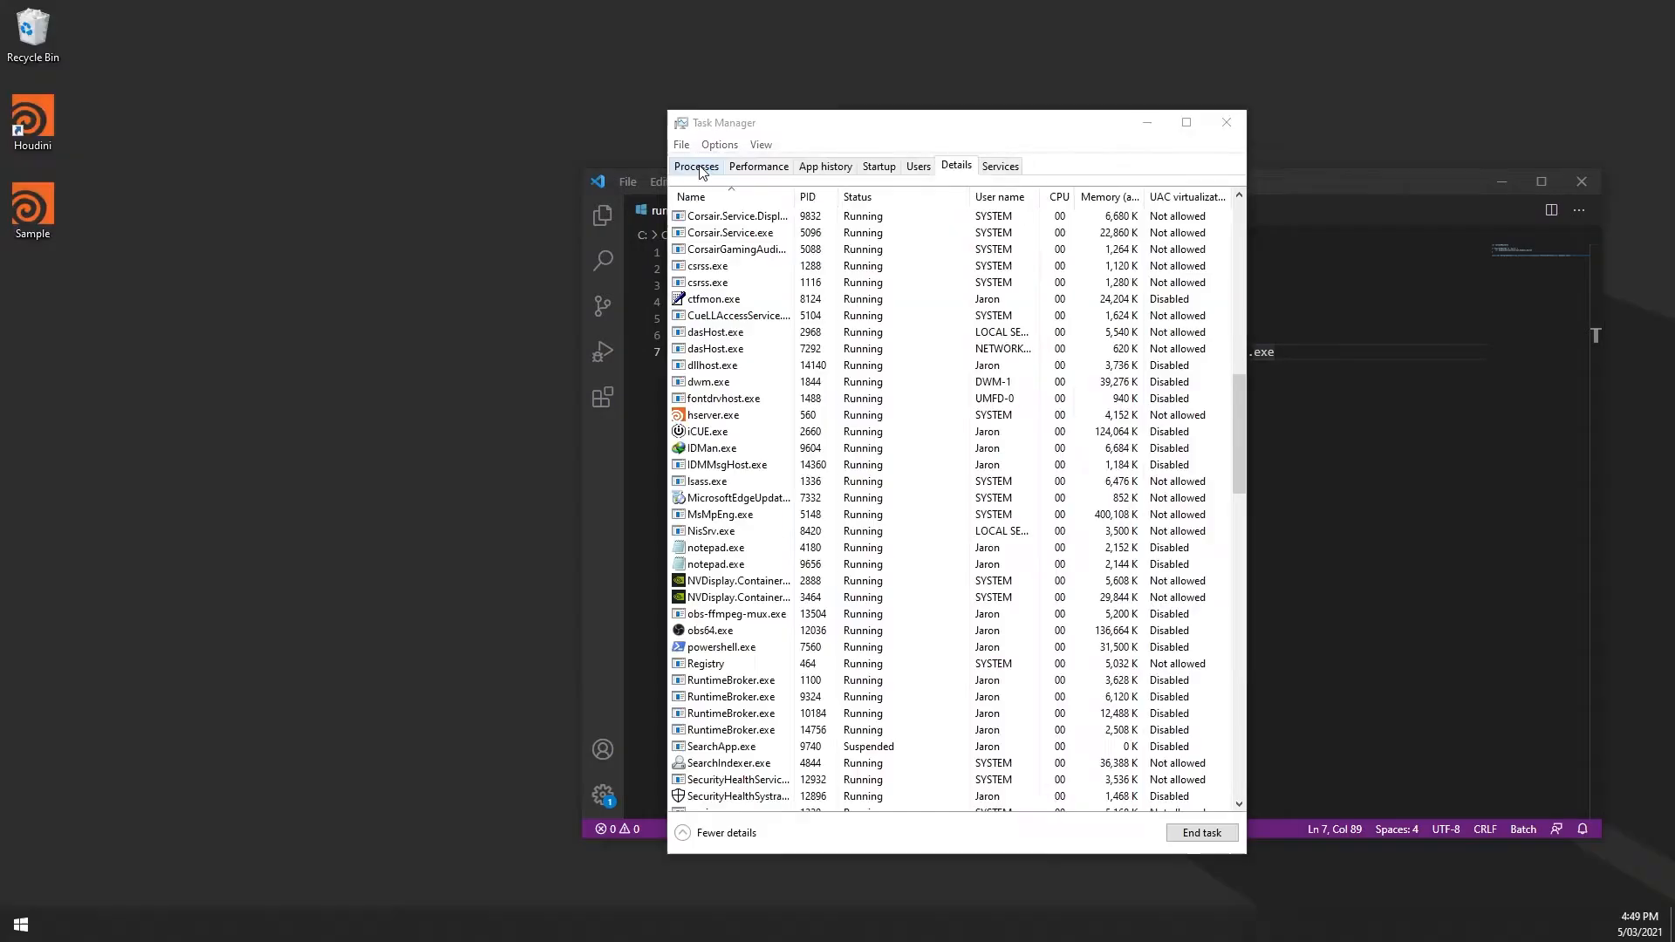
Close Task Manager and browse File Explorer to C:\Custom\Plugins
left_click(1227, 122)
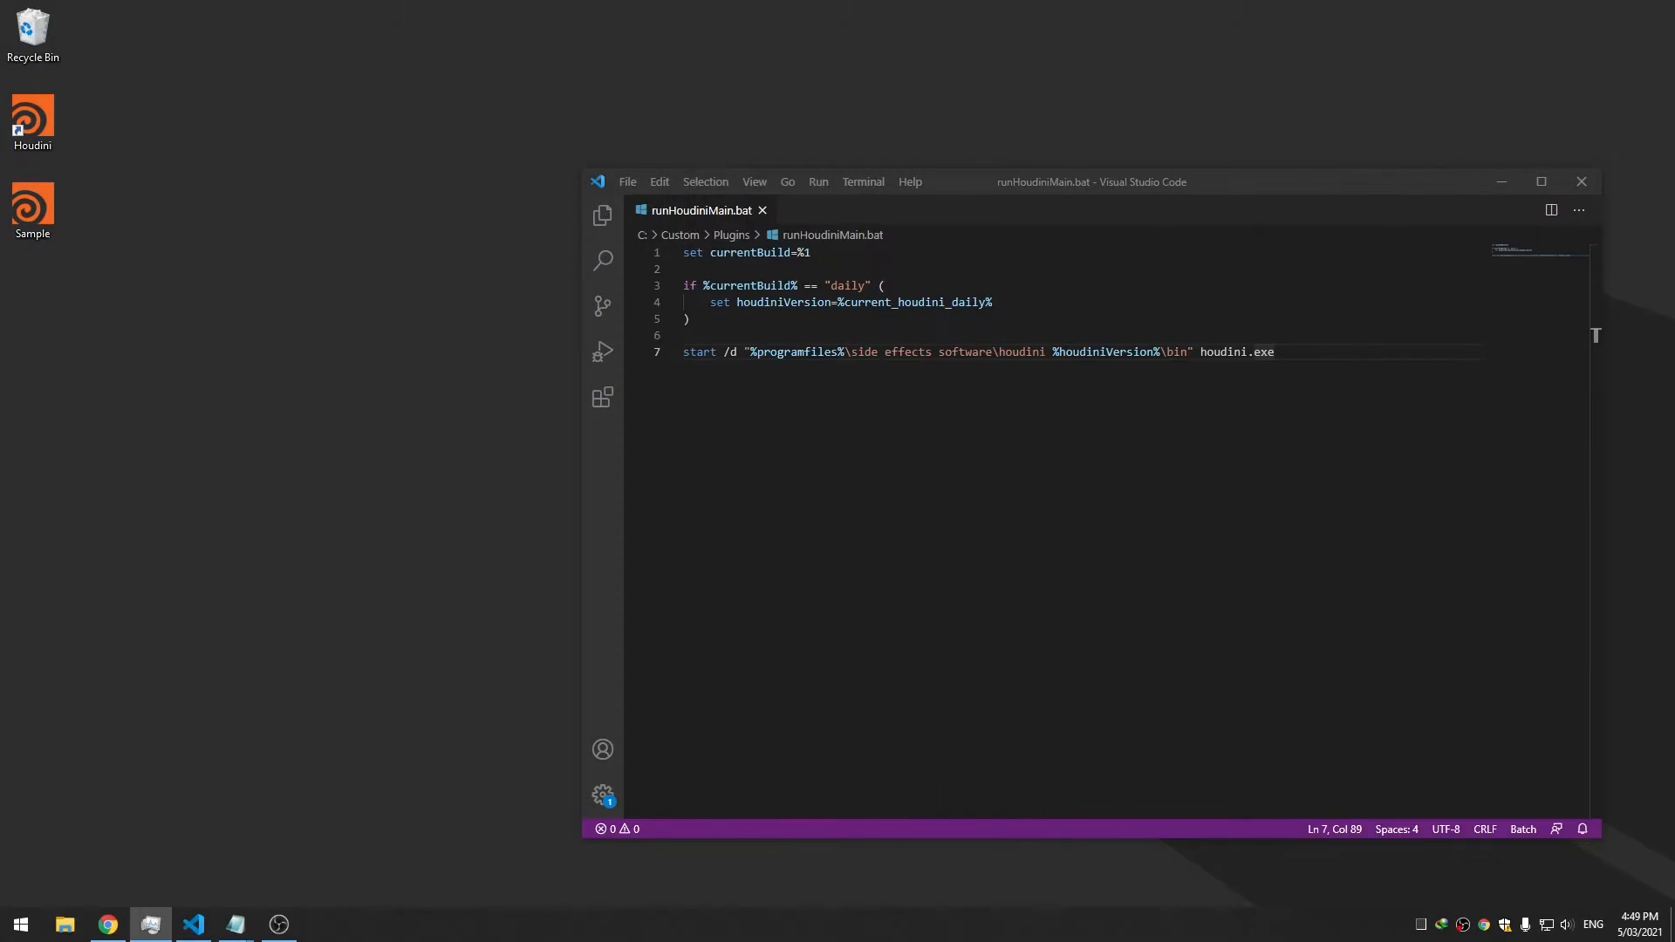
key("super+e")
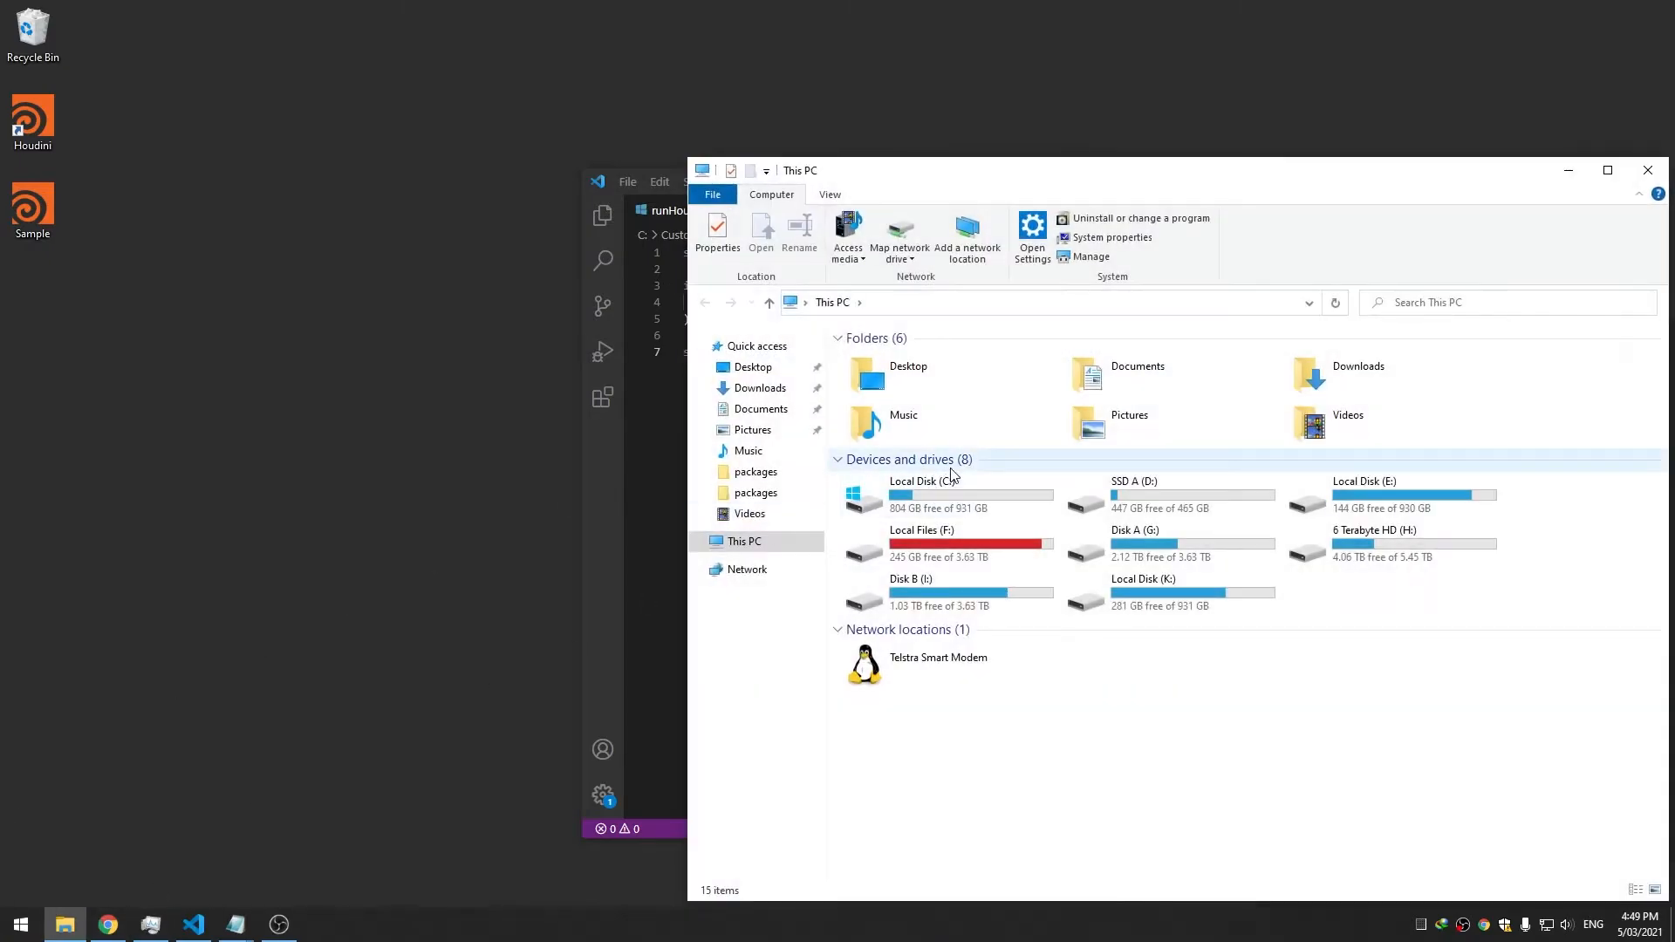
double_click(951, 478)
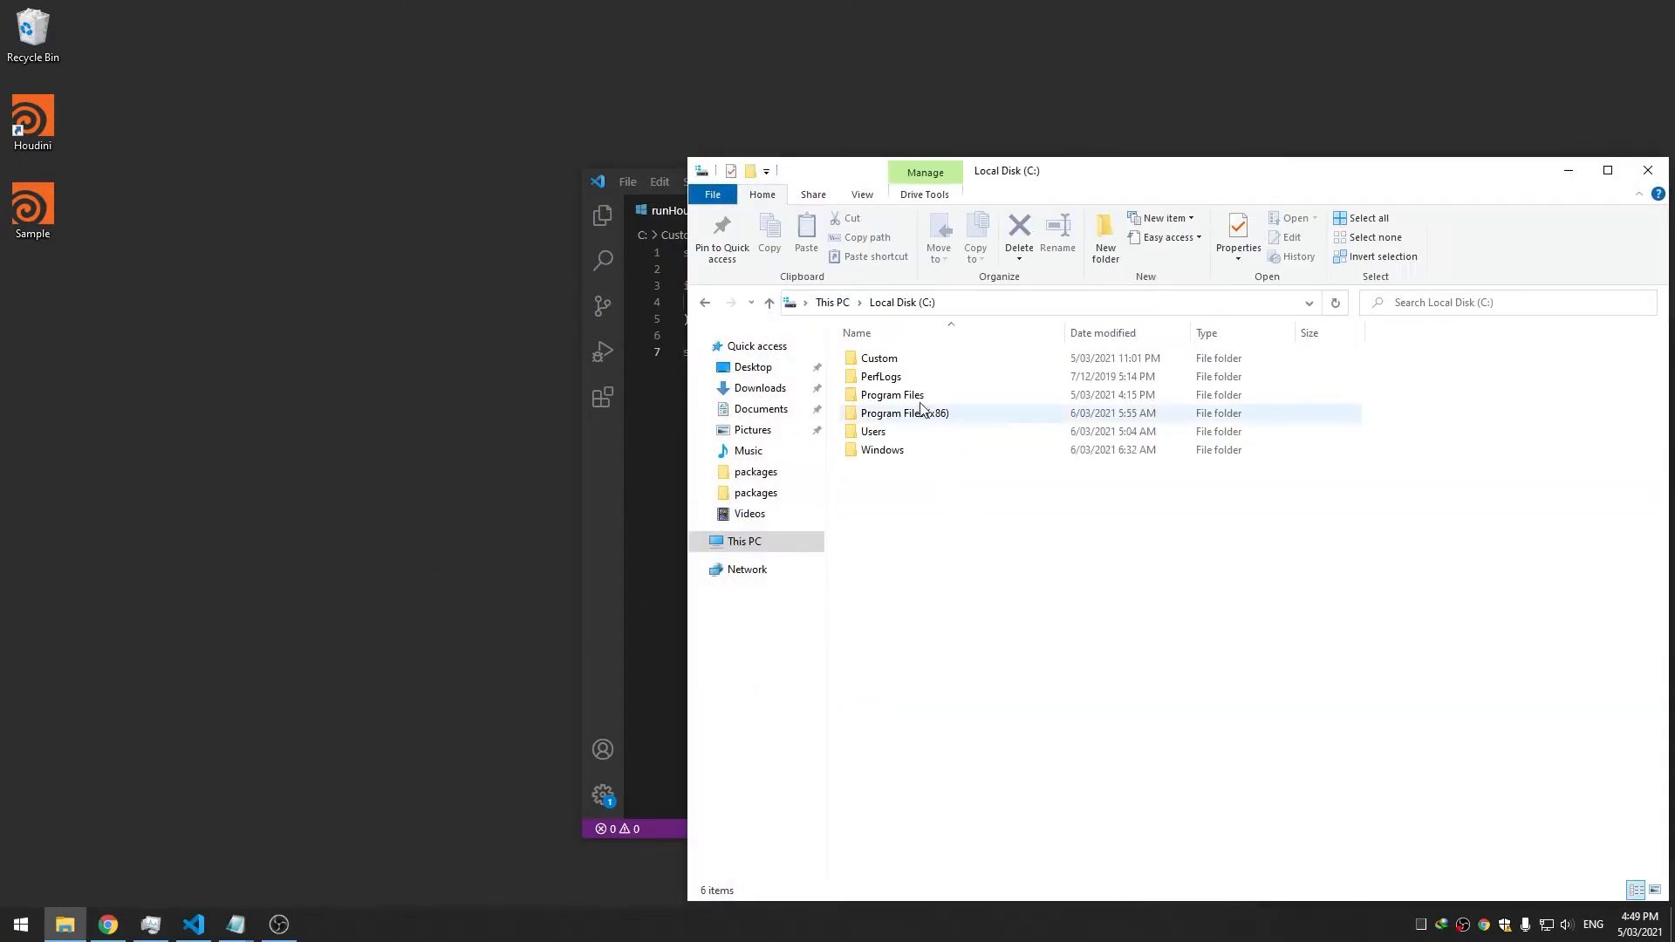
double_click(916, 365)
double_click(922, 398)
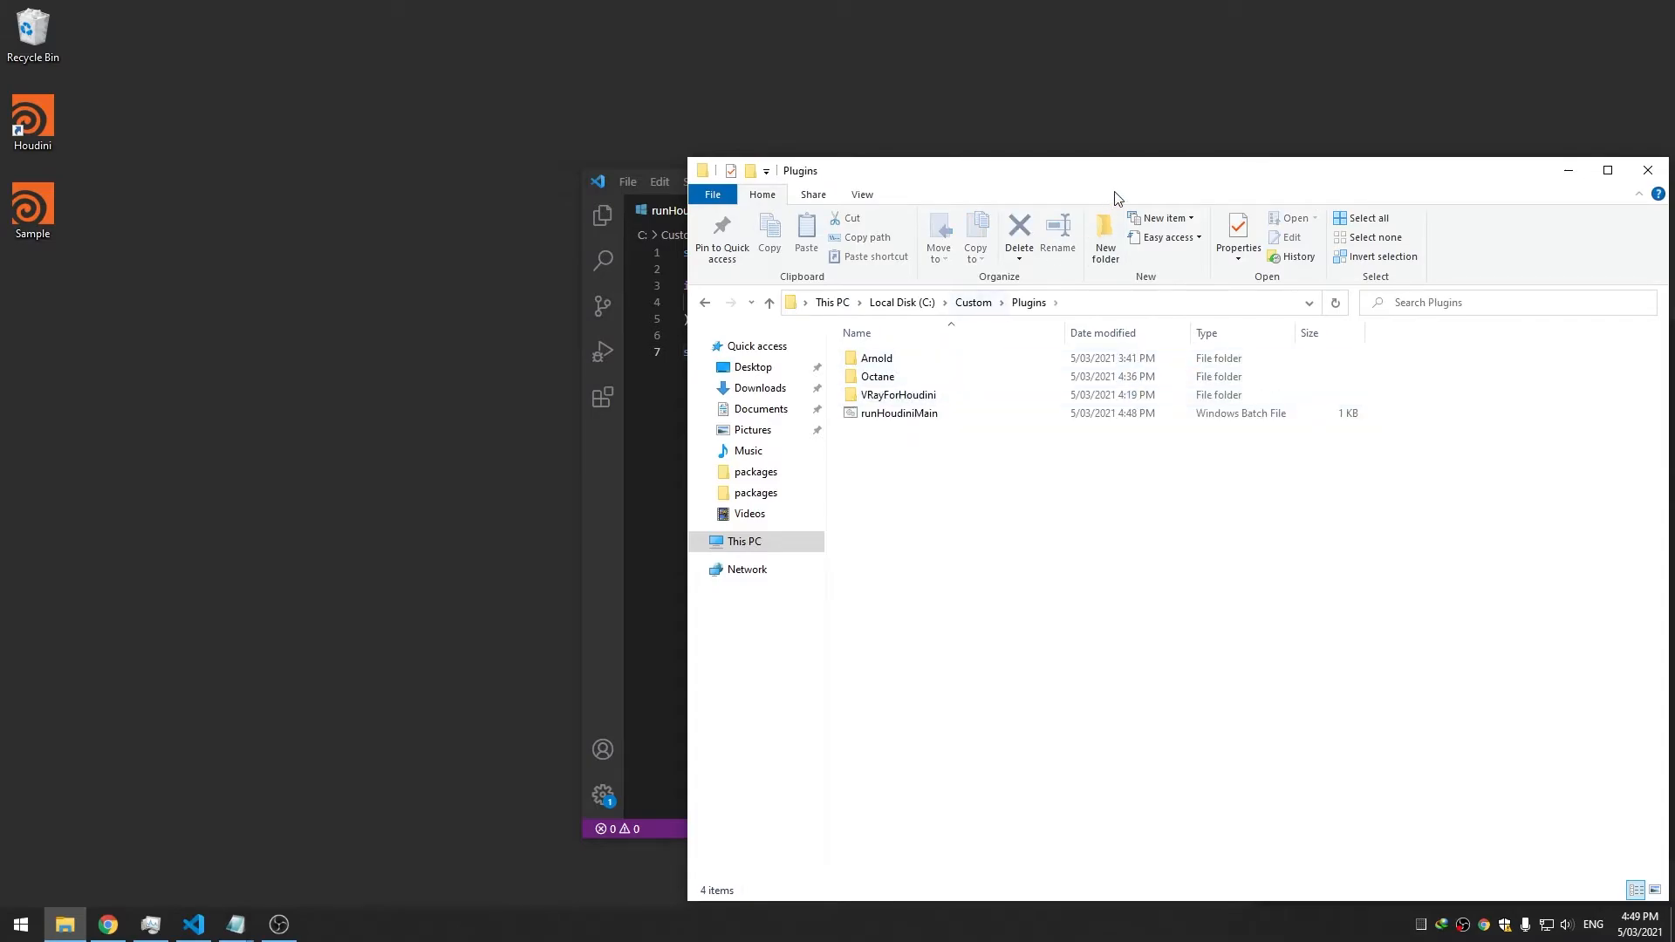
left_click_drag(1111, 175, 530, 68)
Launch a command prompt in the Plugins folder from the address bar with cmd
left_click(588, 192)
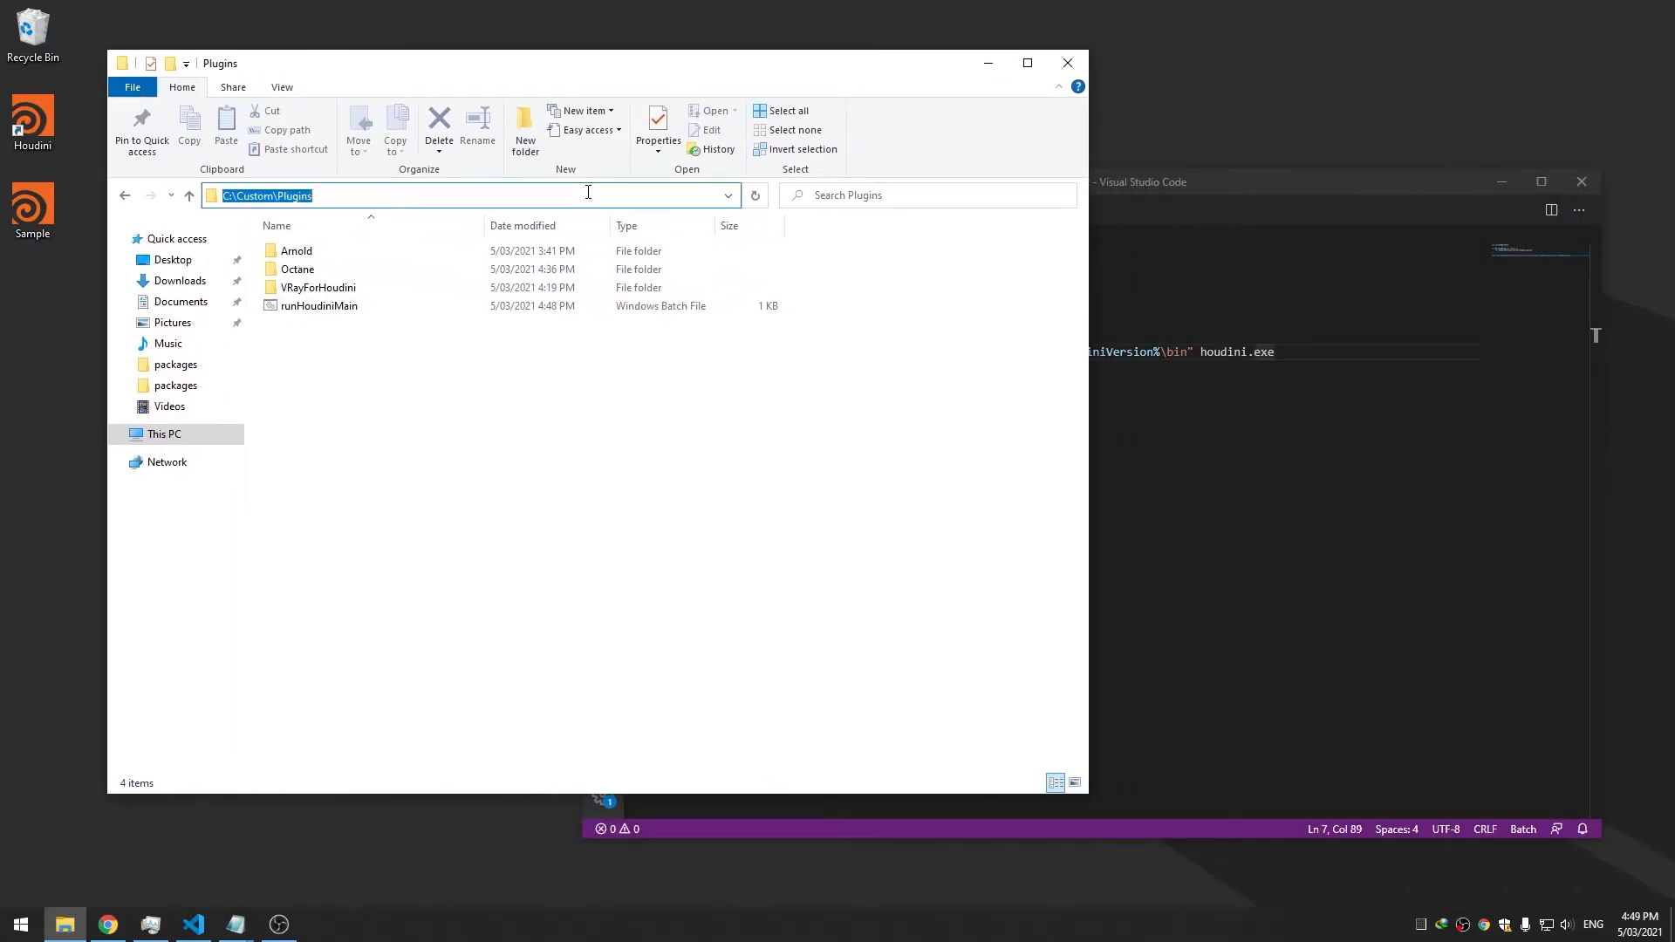
type("cdcmd")
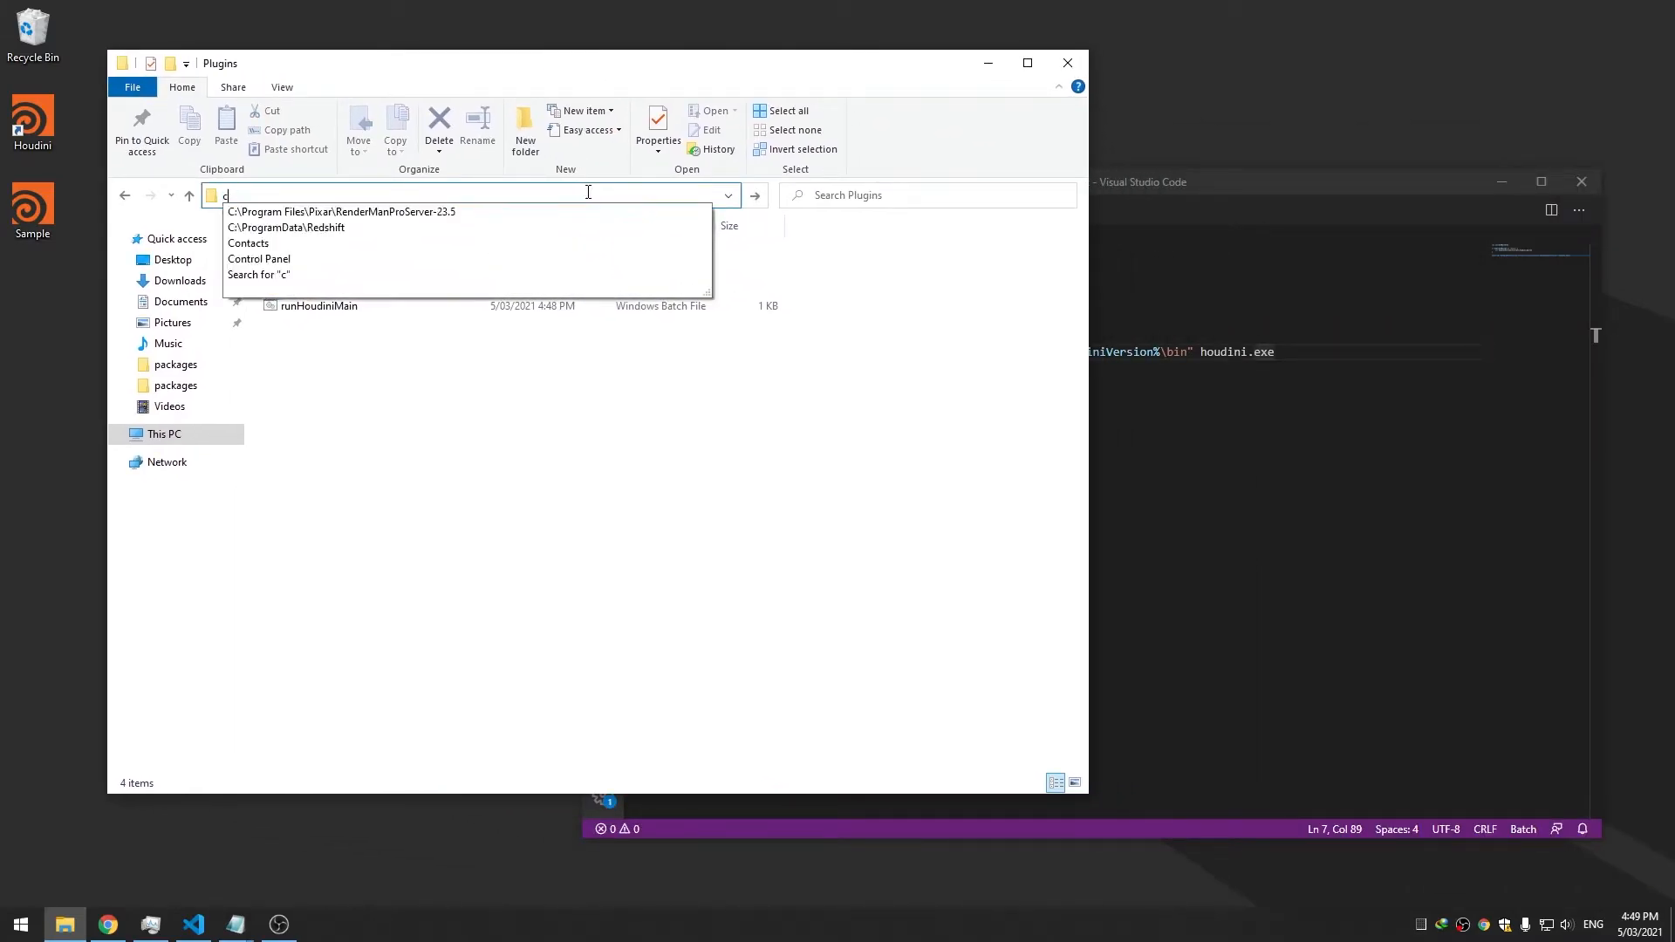
key("Return")
Run runHoudiniMain.bat in Command Prompt without any arguments
type("runHoudiniMain.bat")
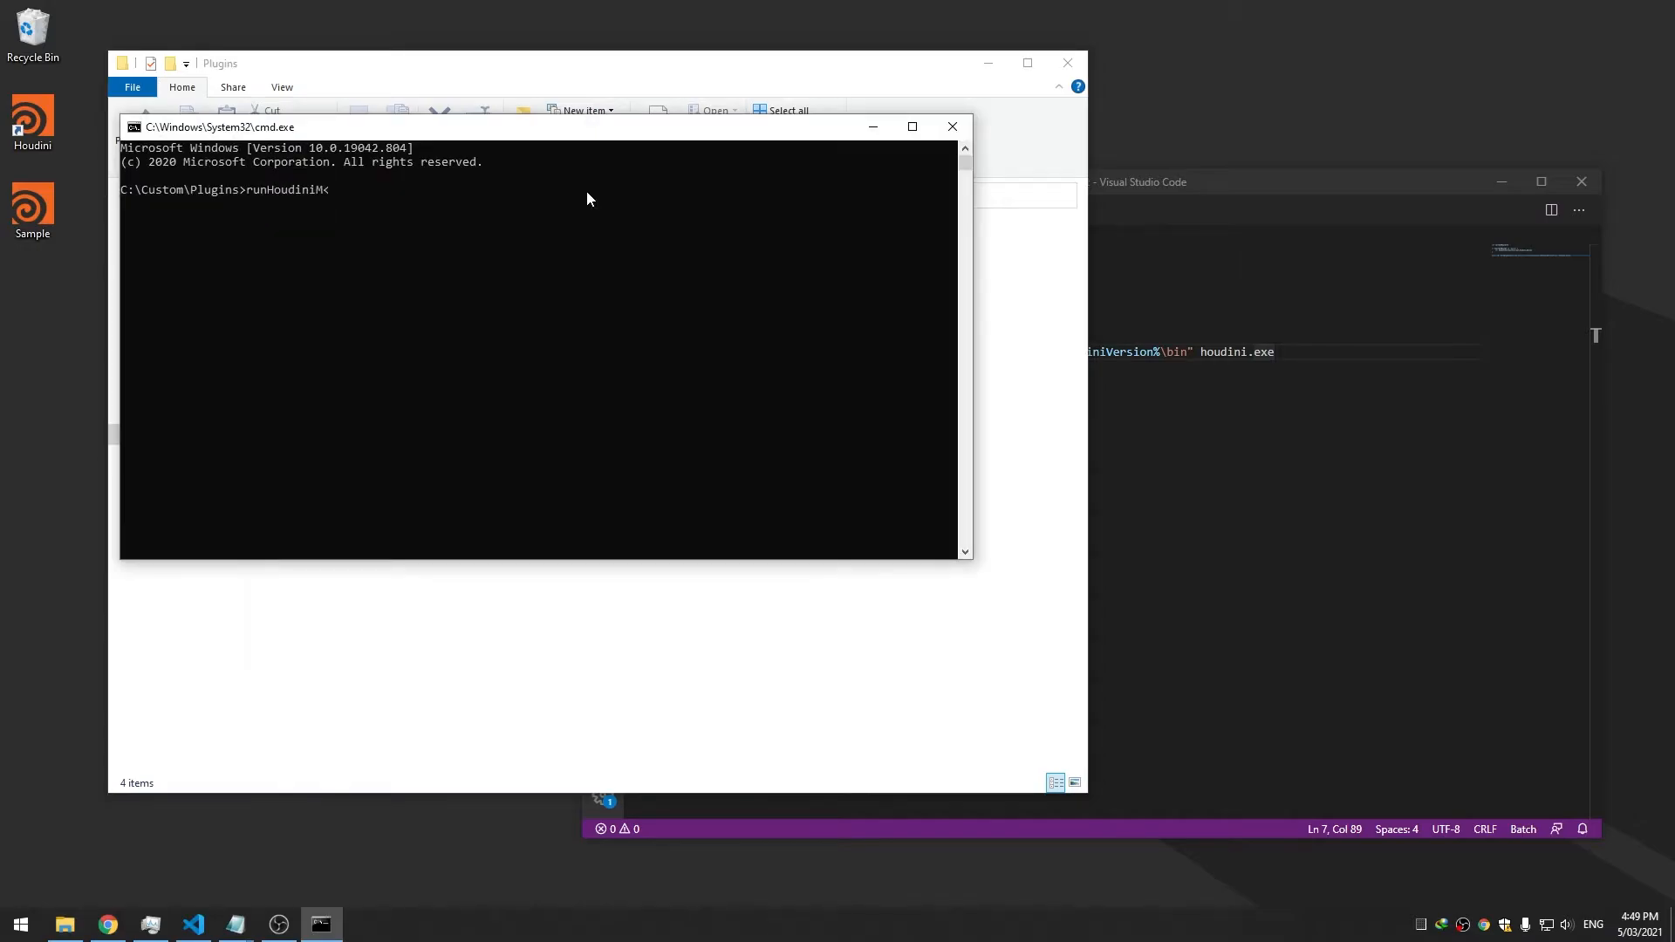
key("Return")
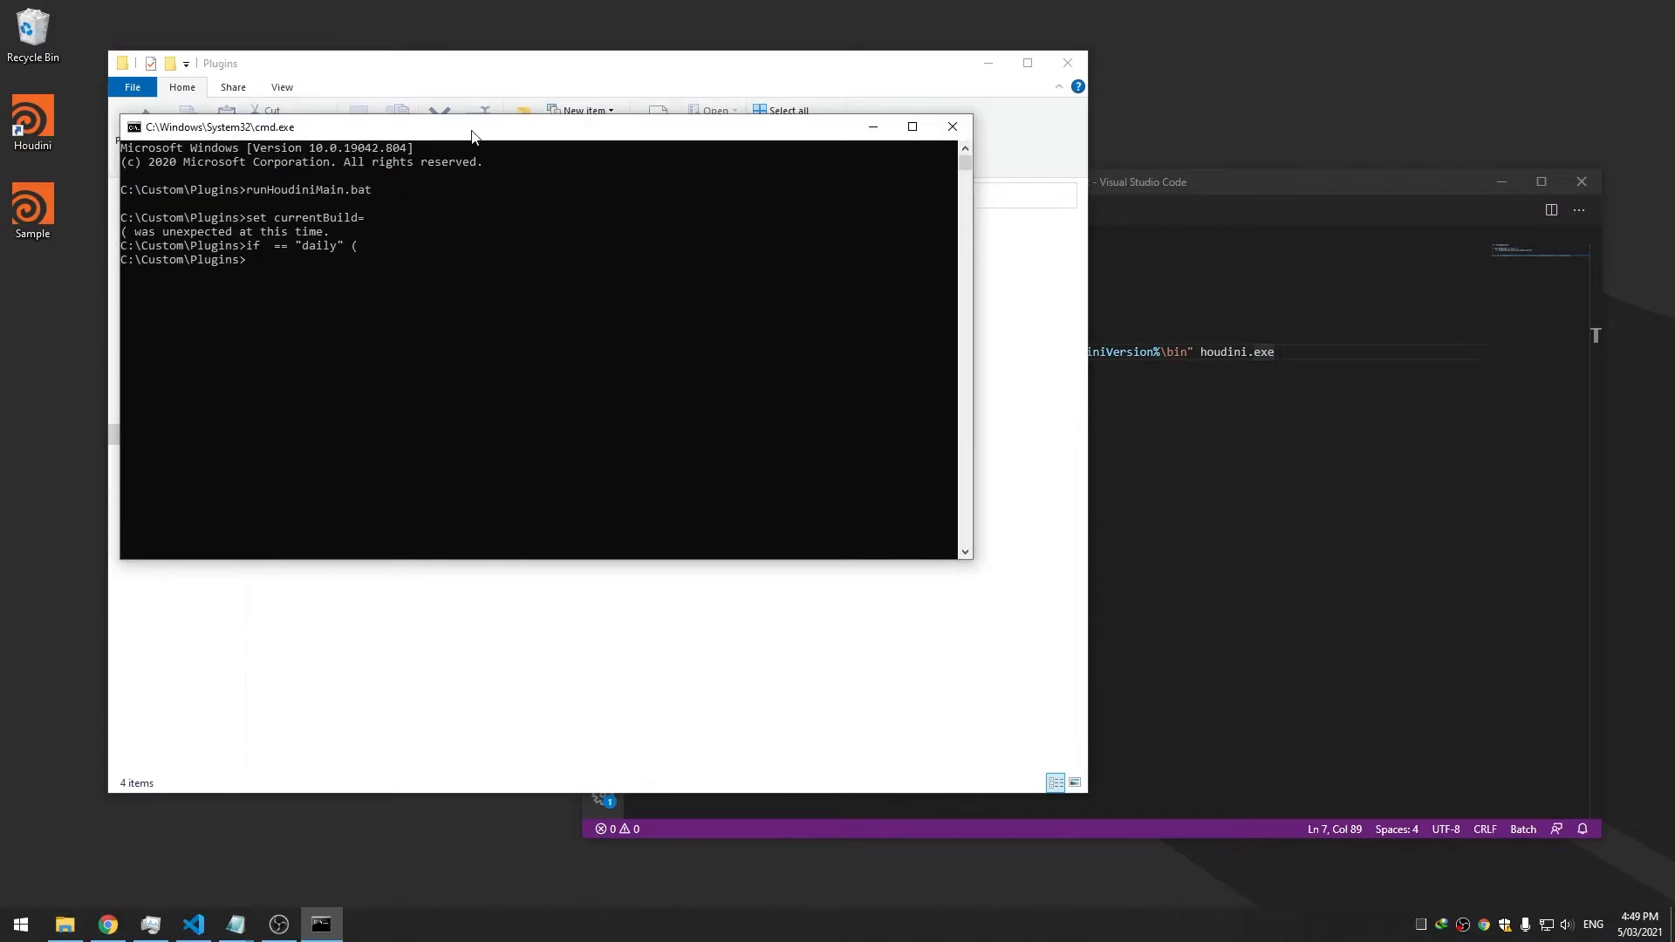
left_click_drag(471, 135, 496, 158)
Remove the spaces around == and before ( in line 3's daily check, then save
left_click(1267, 351)
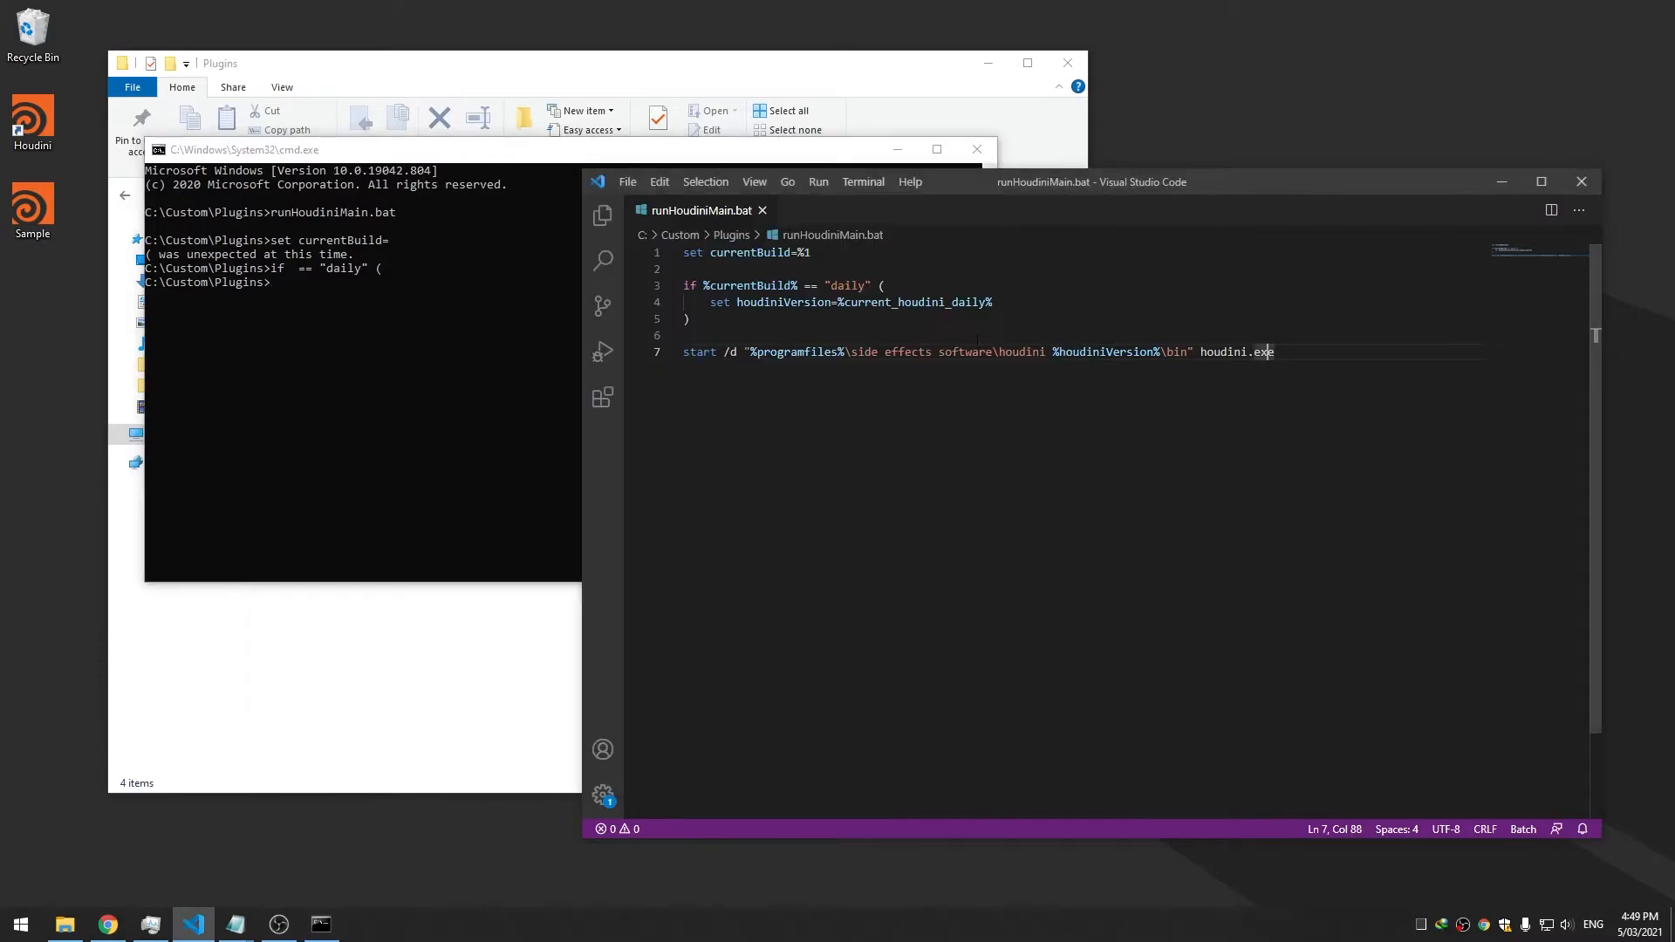
left_click(881, 286)
key("BackSpace")
key("Left")
key("Left")
key("Left")
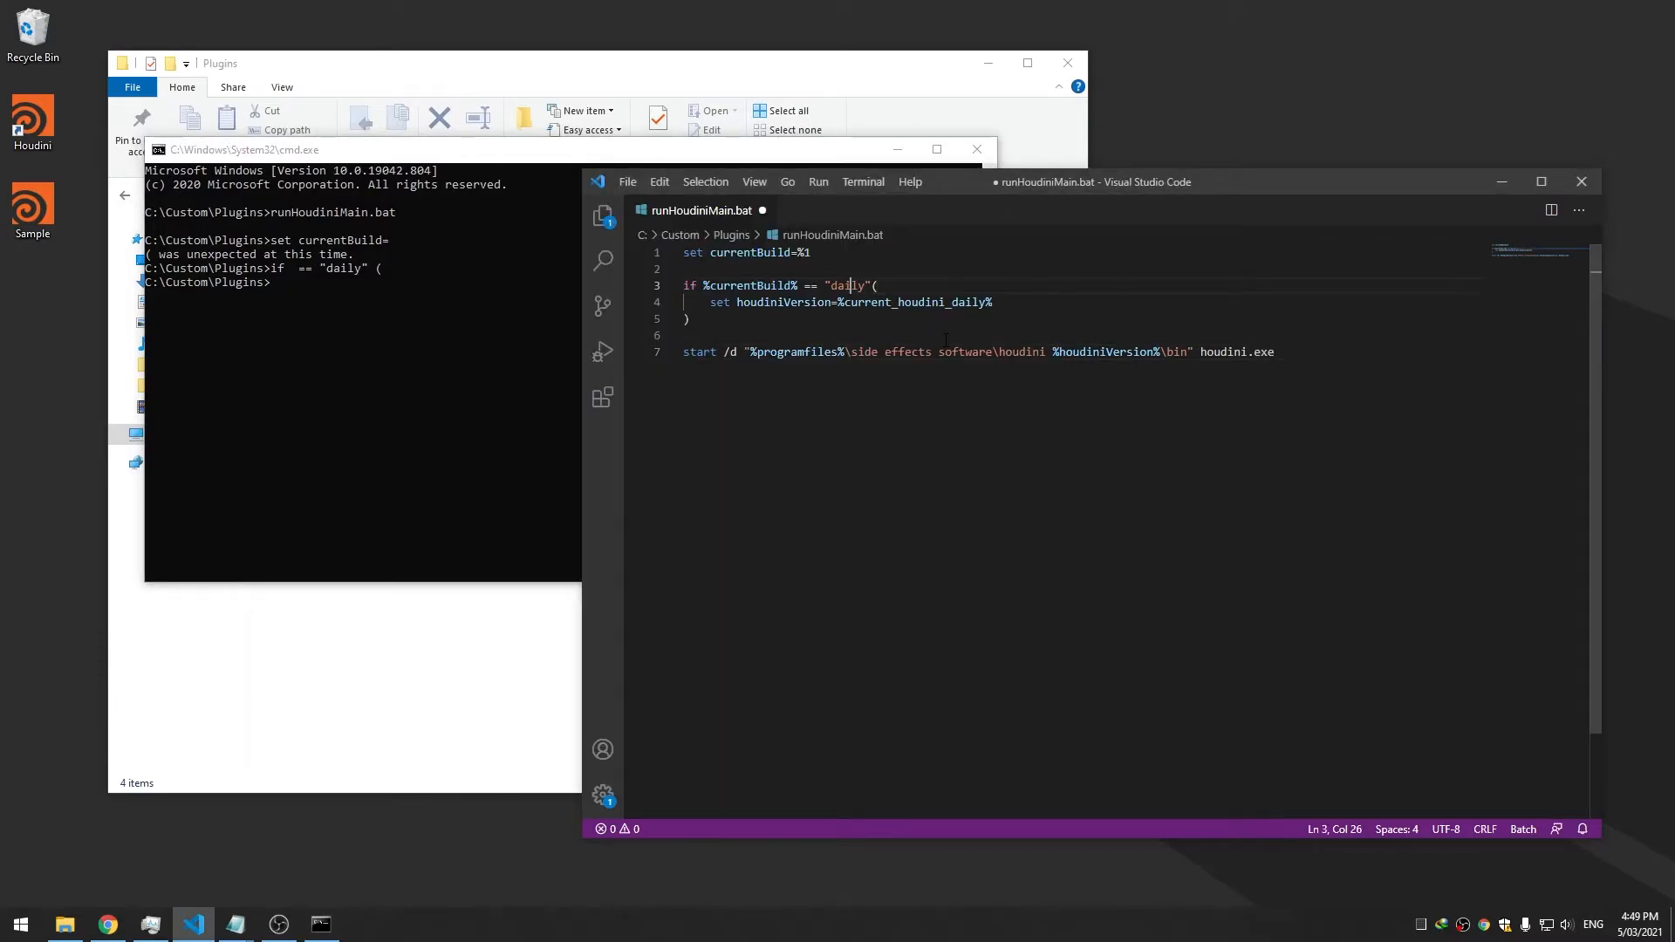
key("Left")
key("BackSpace")
key("BackSpace")
key("ctrl+s")
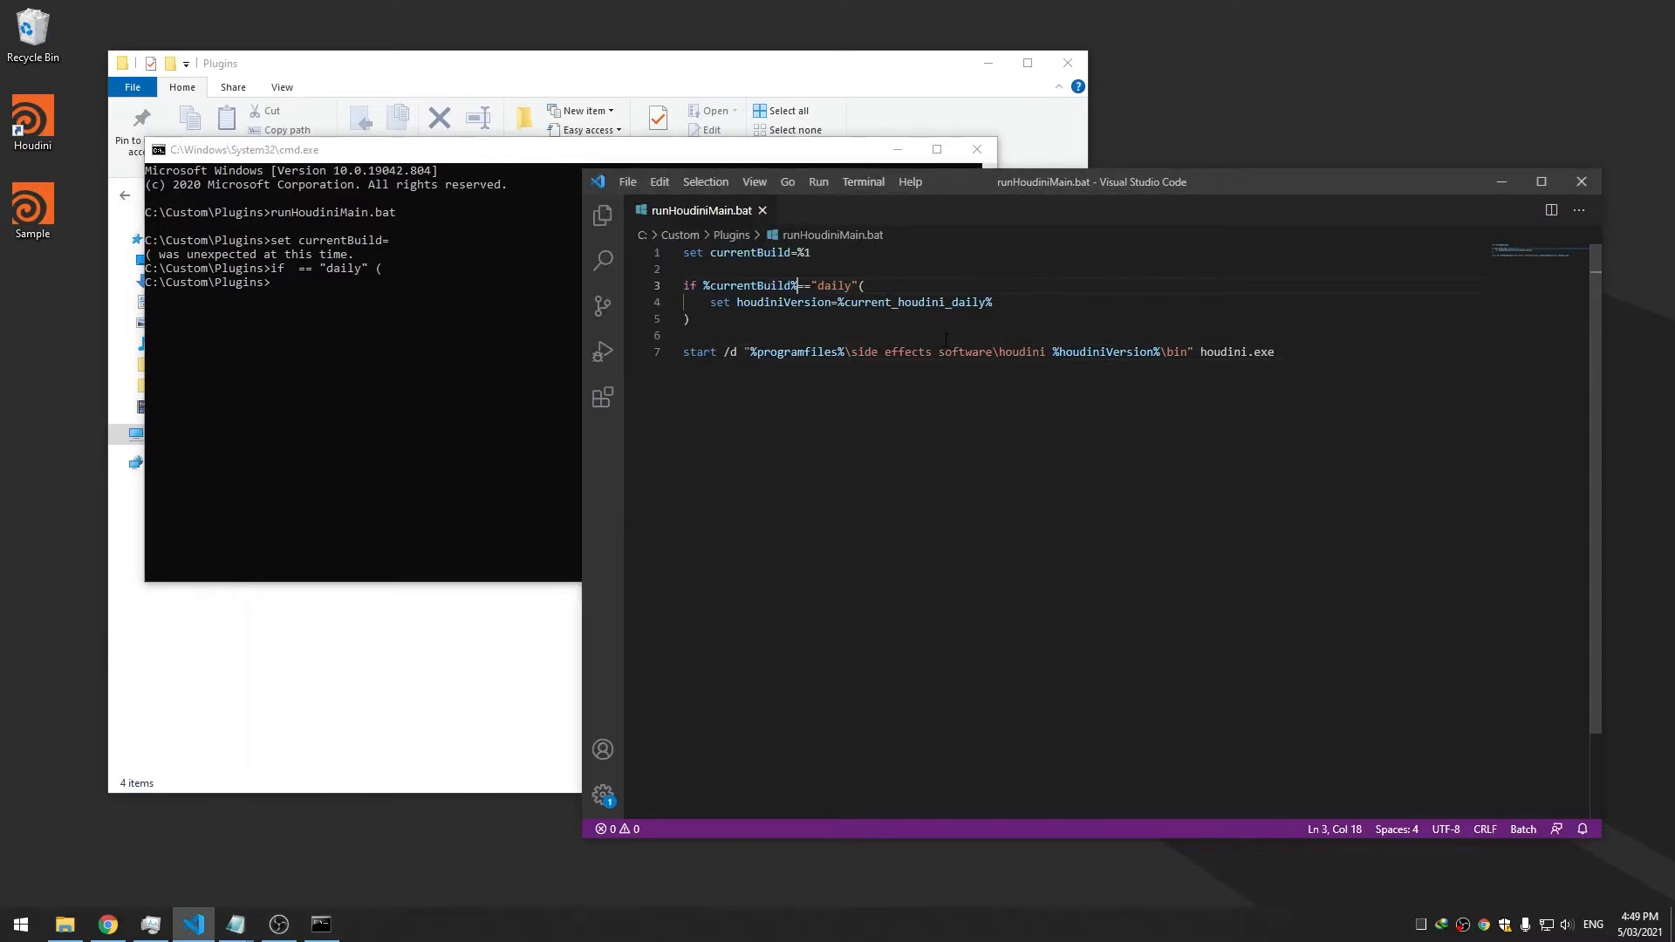
Rerun runHoudiniMain.bat in Command Prompt to test the edited check
left_click(263, 374)
key("Up")
key("Return")
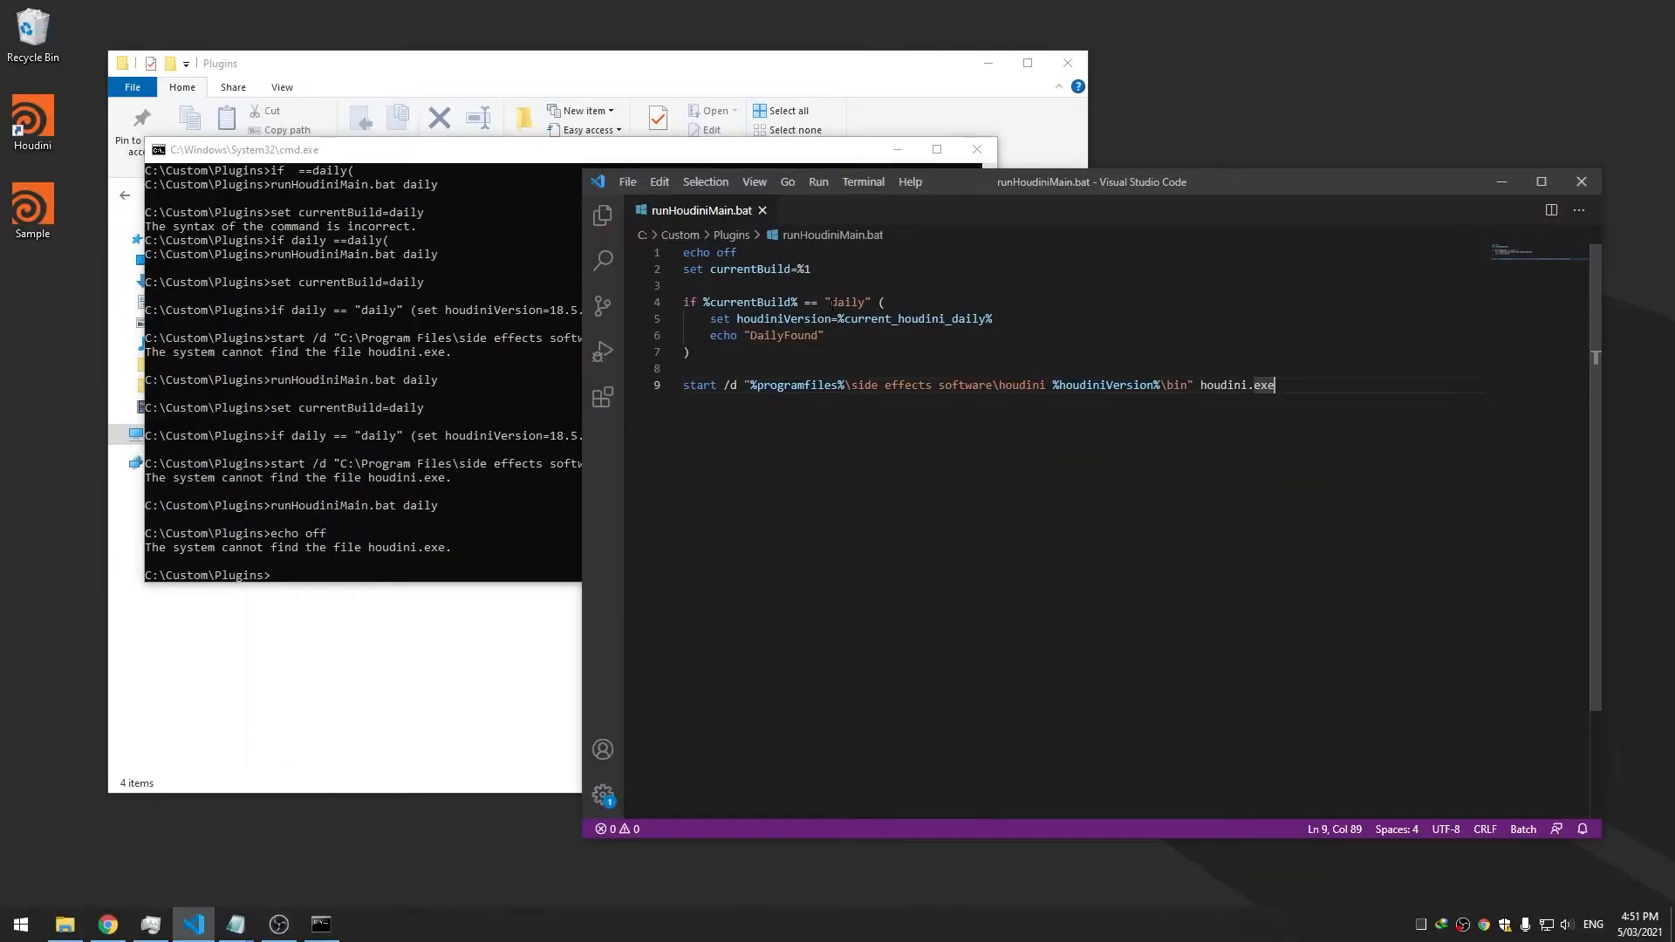
left_click(464, 445)
Run the batch with "daily" quoted so it prints DailyFound and launches Houdini, then close Houdini
key("Up")
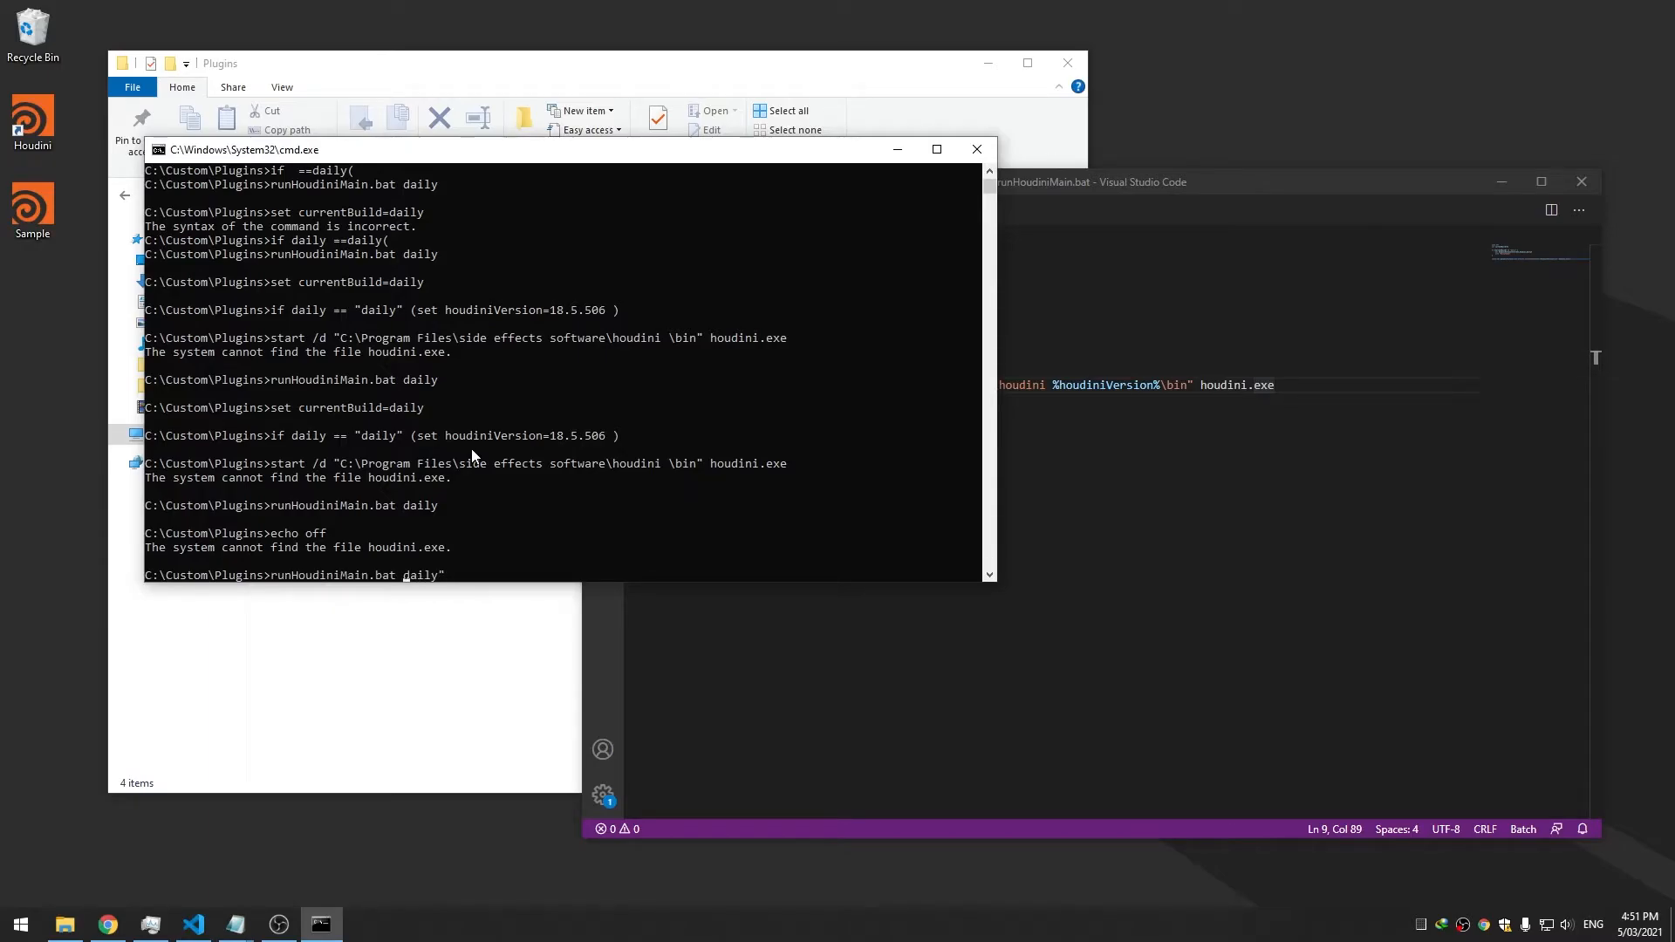
type("\"")
key("Return")
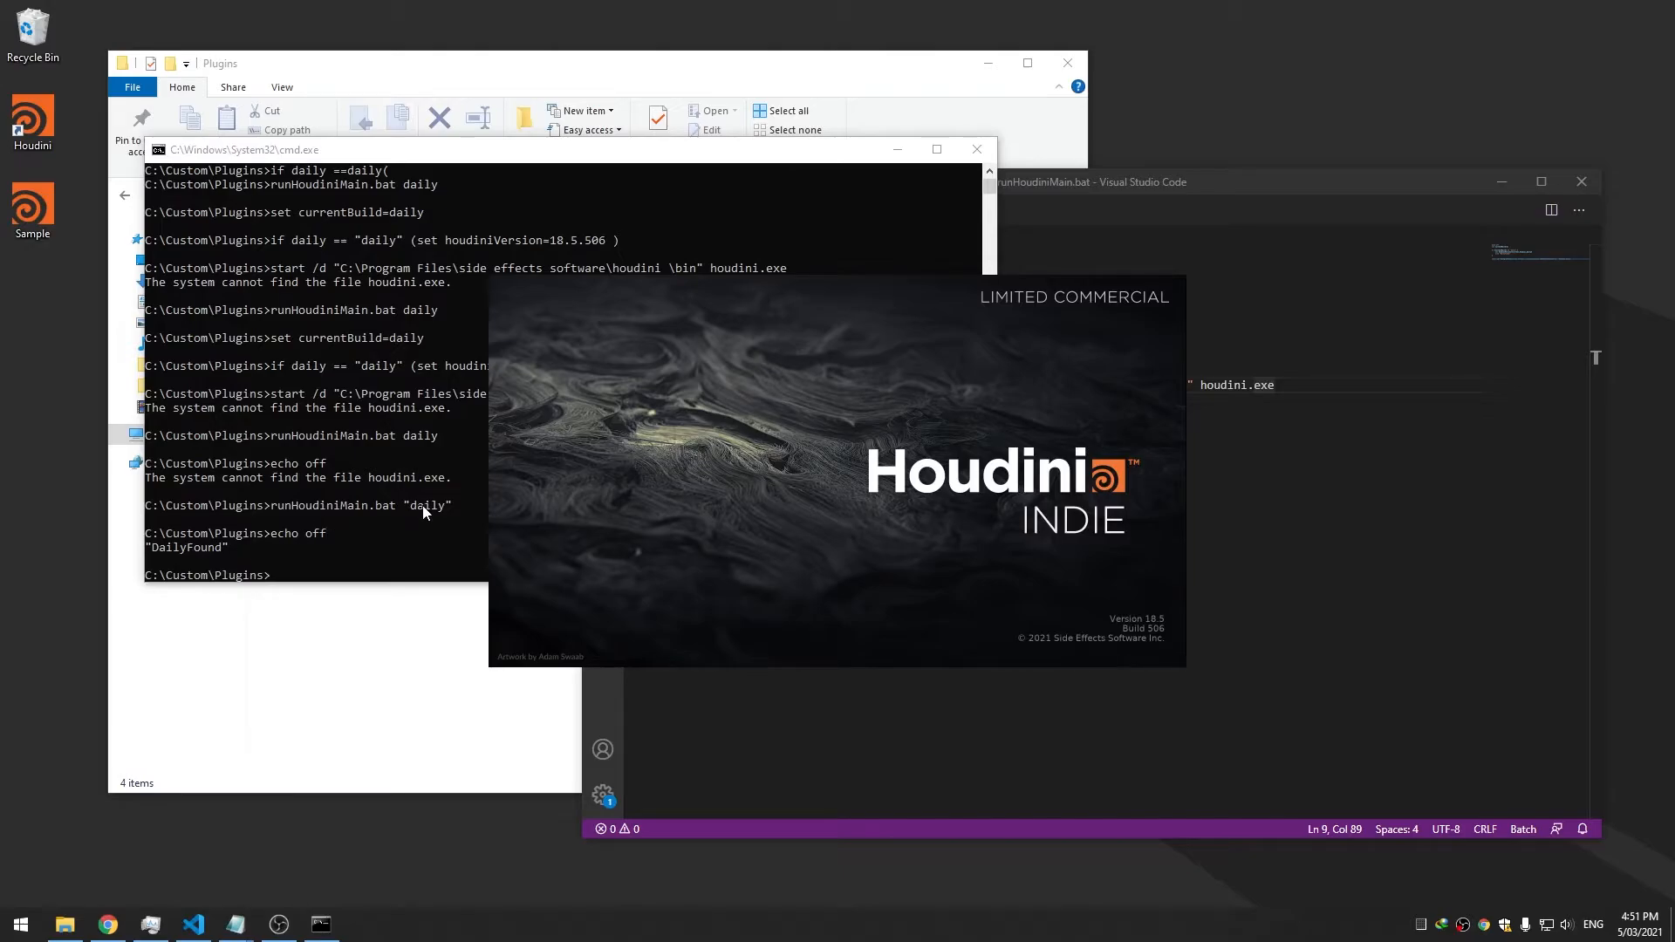
left_click(1256, 515)
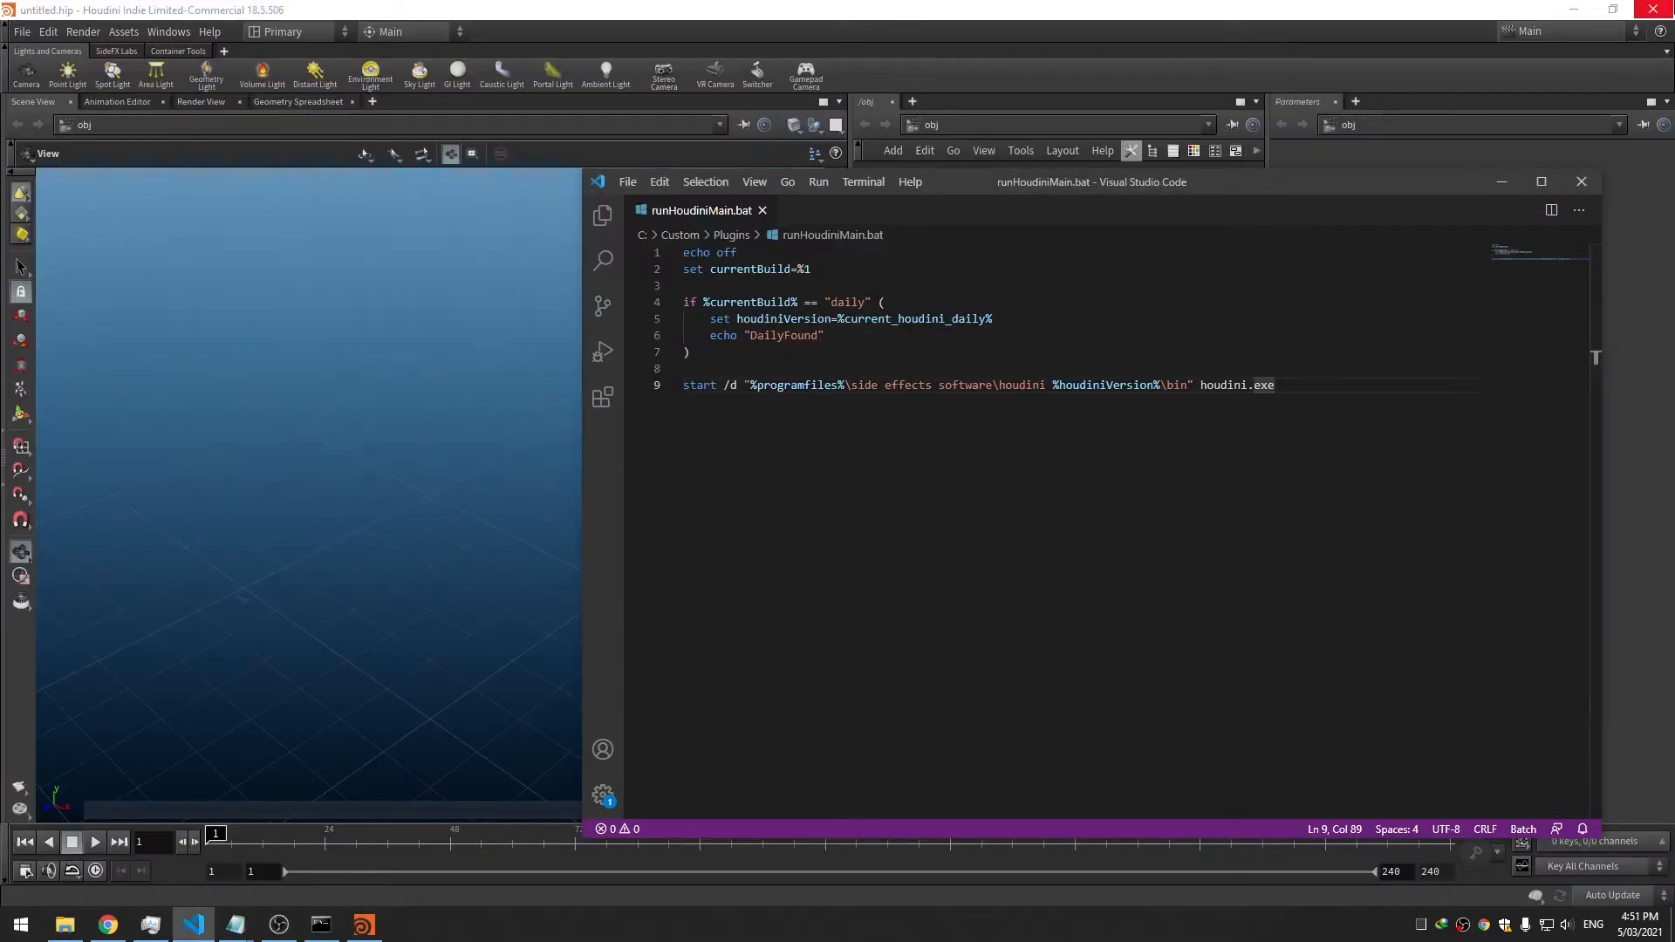
left_click(1654, 8)
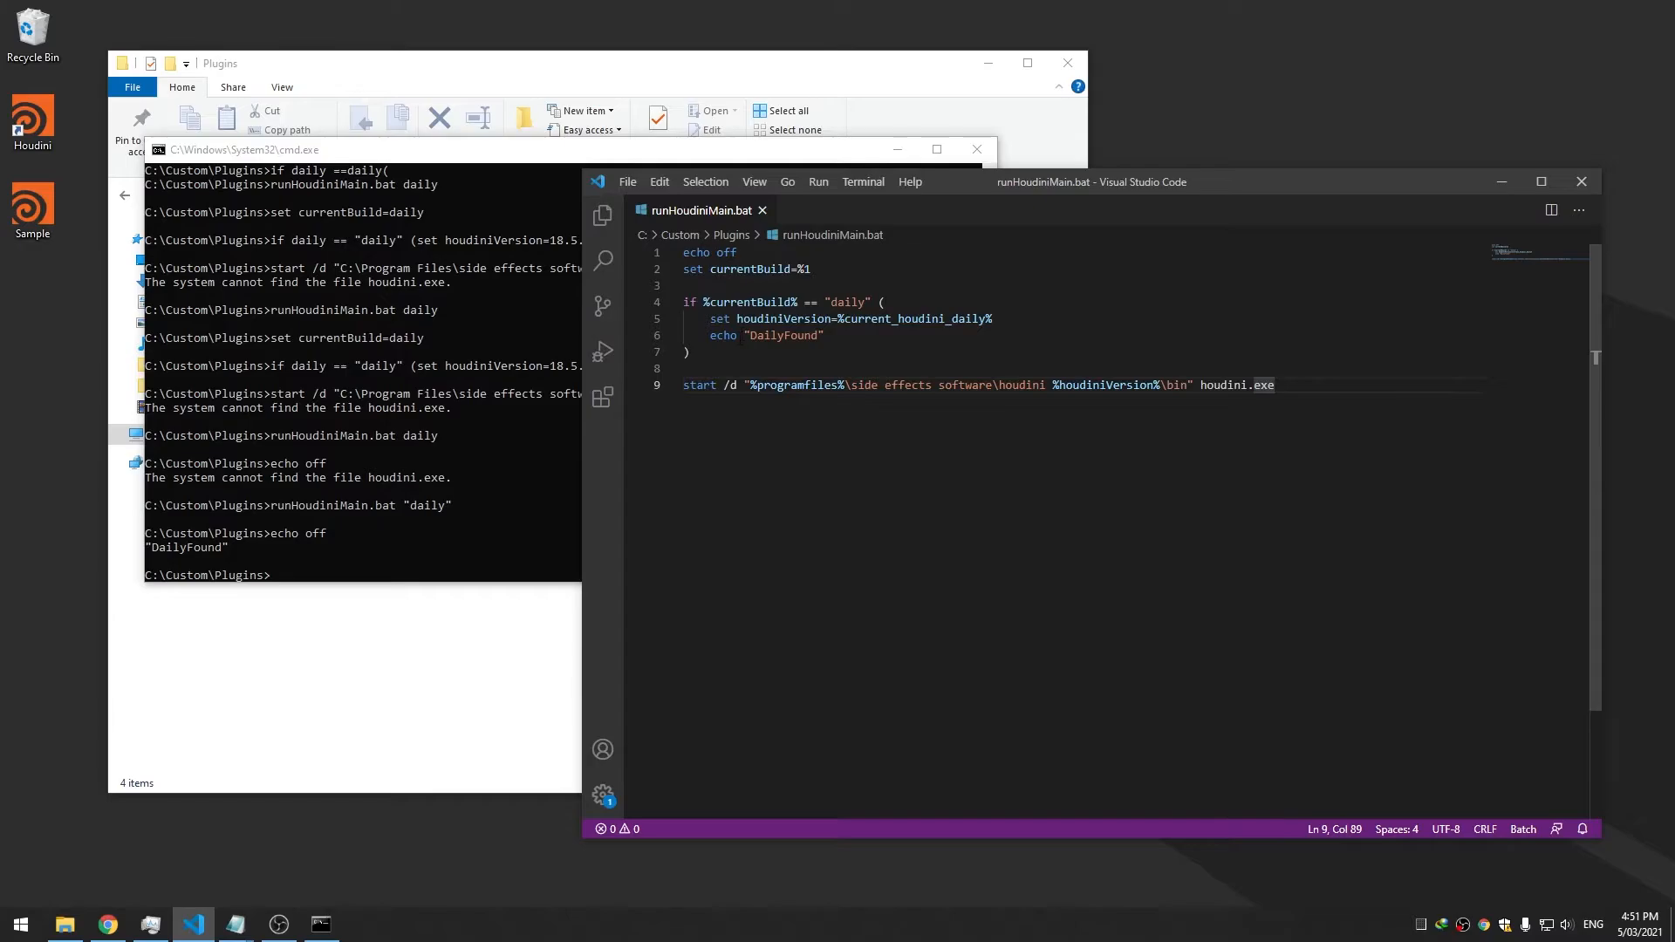
Paste two copies of the daily if-block from lines 4–7 below it and save
left_click(777, 302)
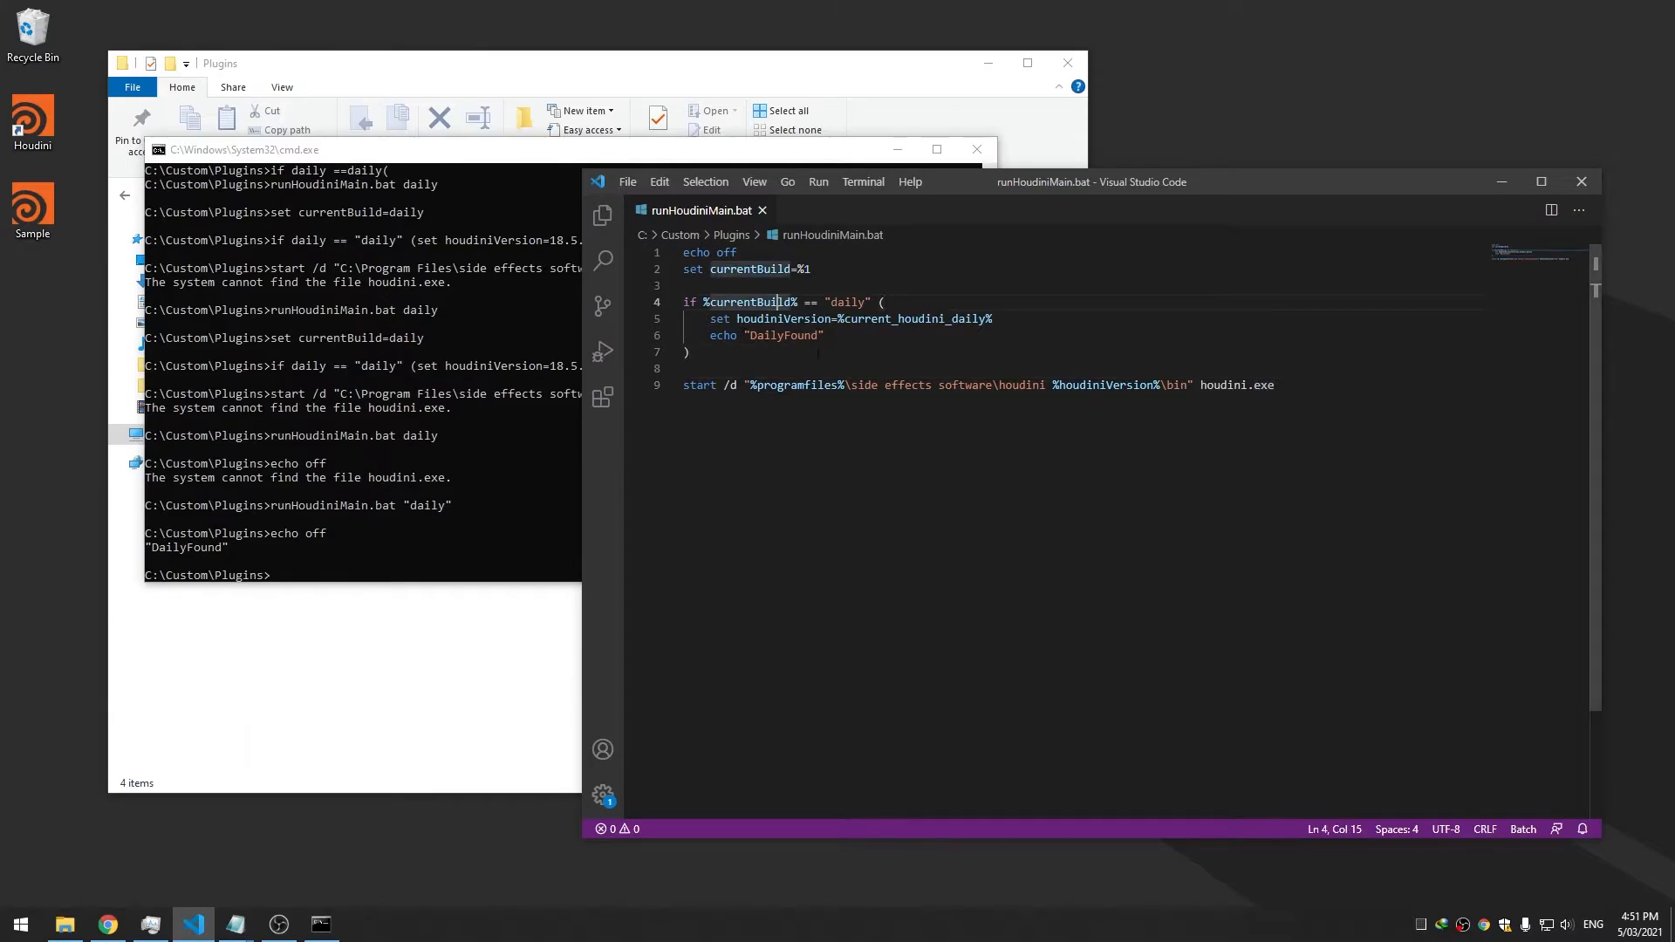
left_click_drag(704, 354, 674, 305)
key("ctrl+c")
left_click(718, 353)
key("Return")
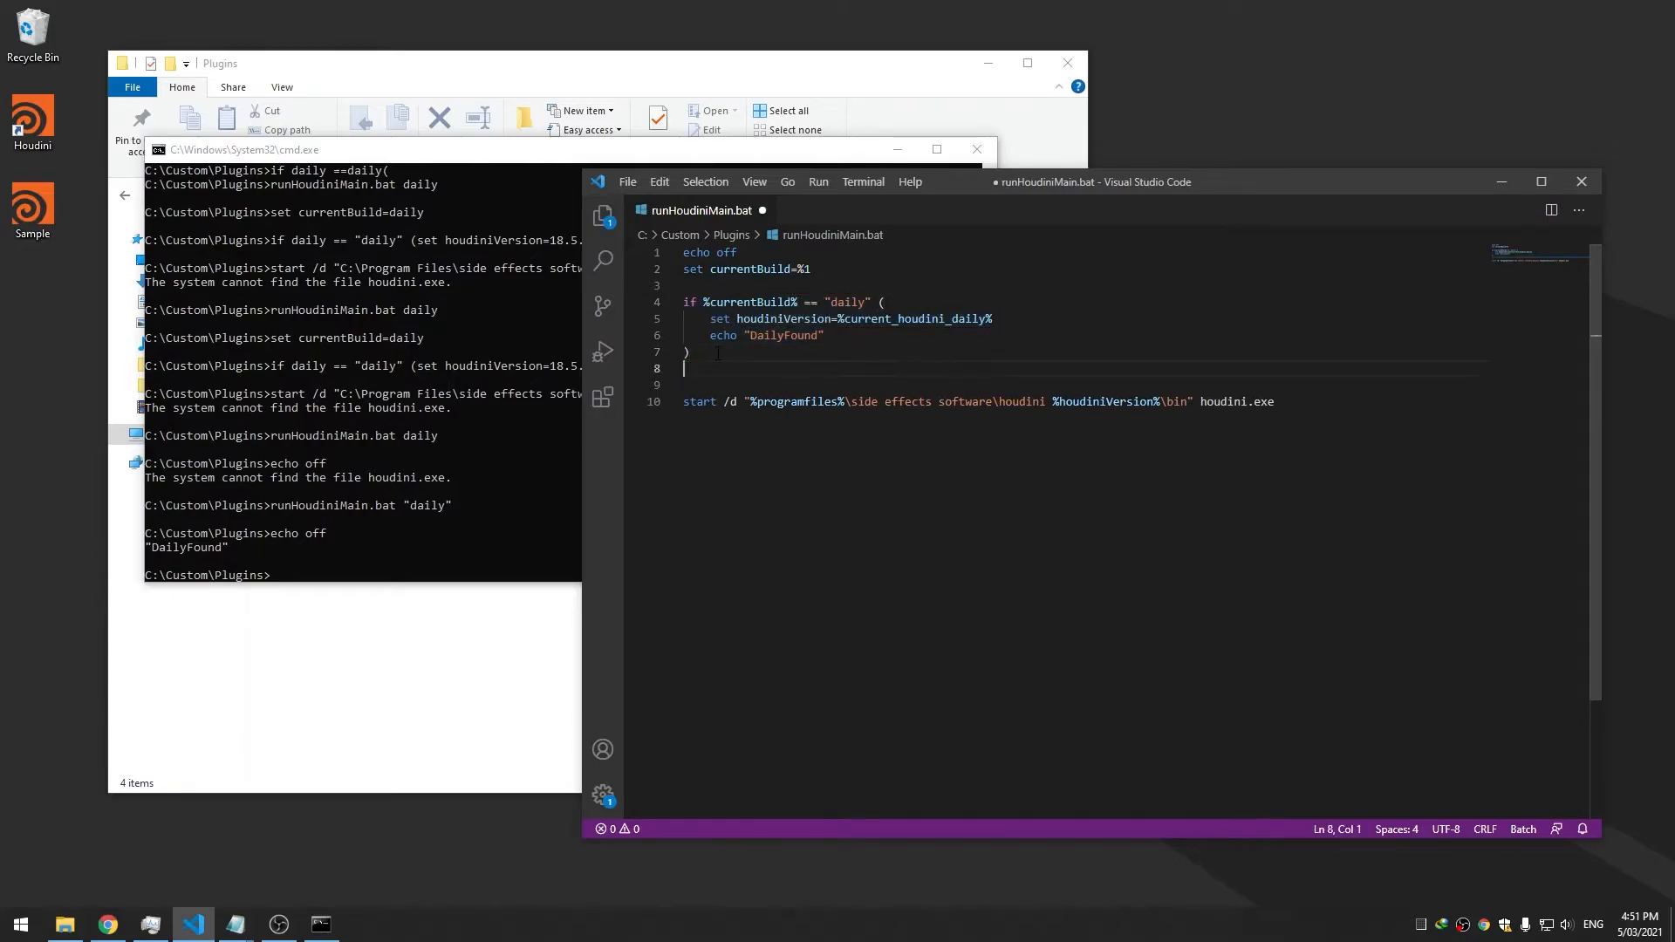
key("ctrl+v")
key("Return")
key("ctrl+v")
key("ctrl+s")
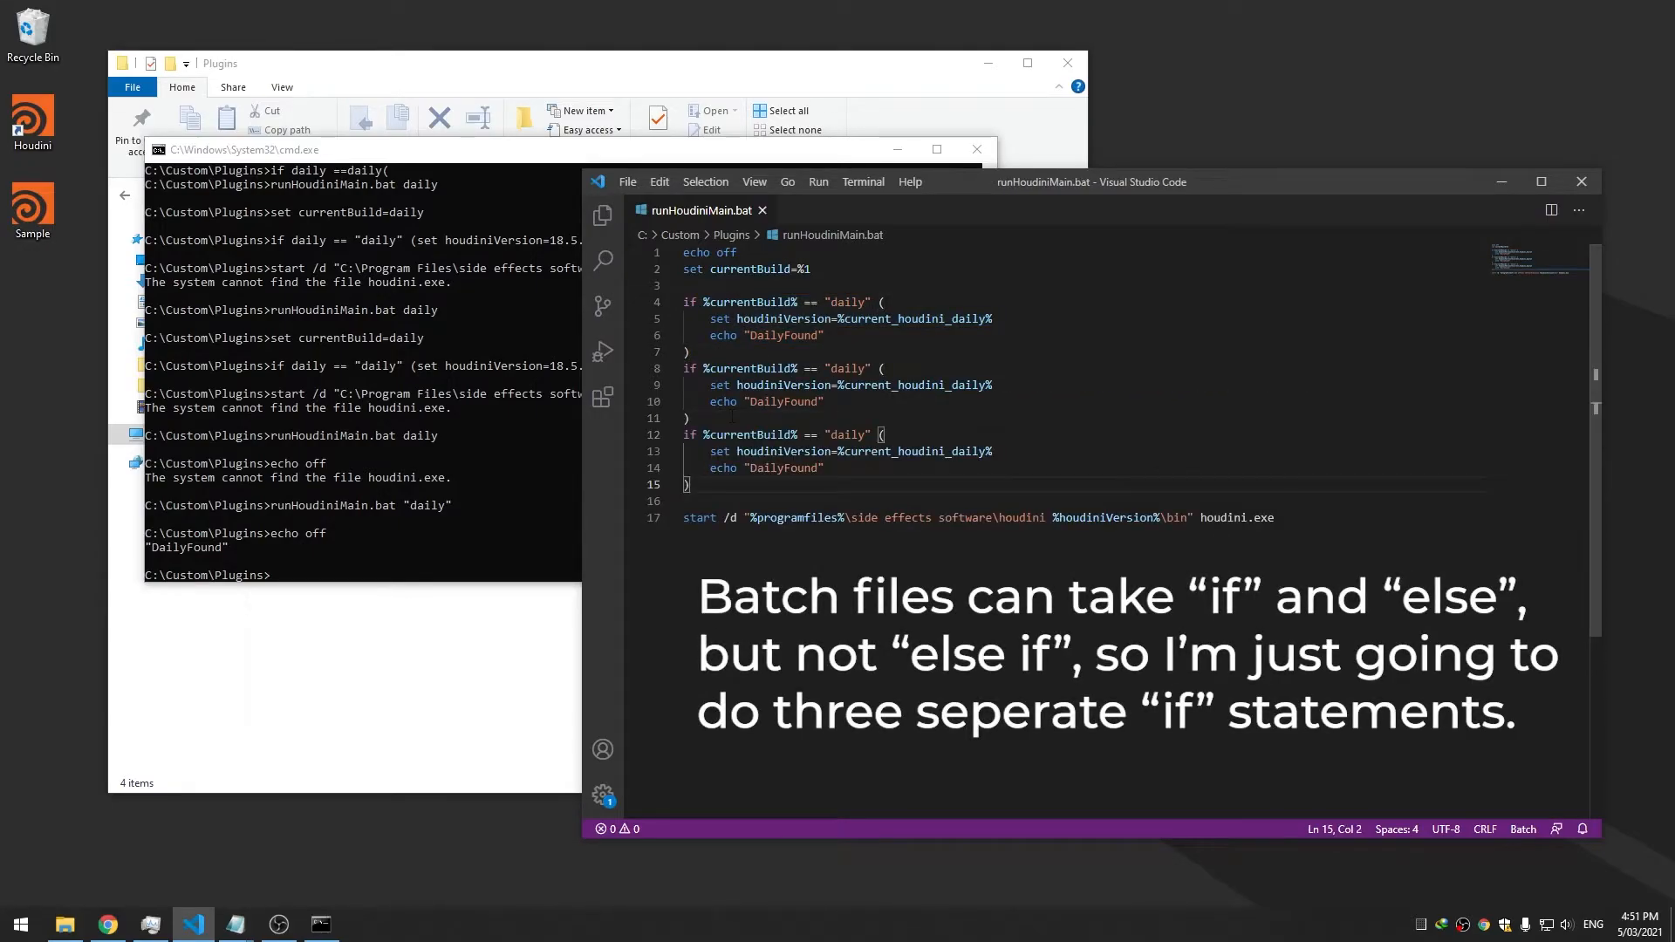
Change the copied blocks' conditions from daily to "pro" and "pre"
left_click(783, 401)
left_click_drag(1003, 181, 1018, 181)
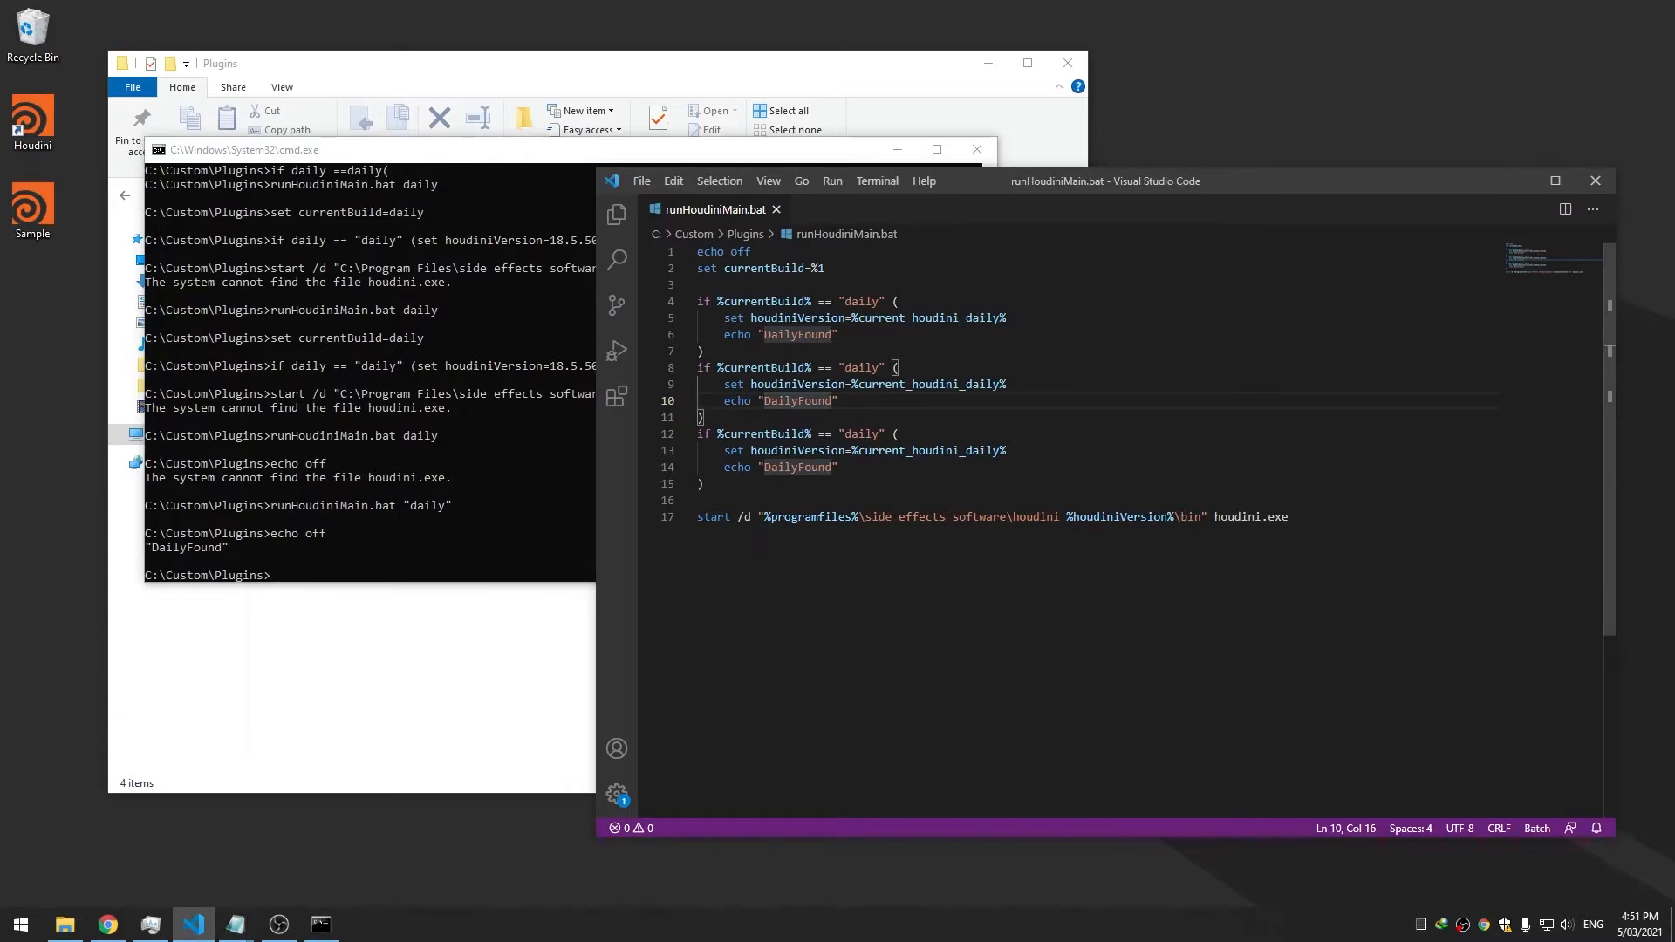
right_click(18, 120)
left_click(106, 43)
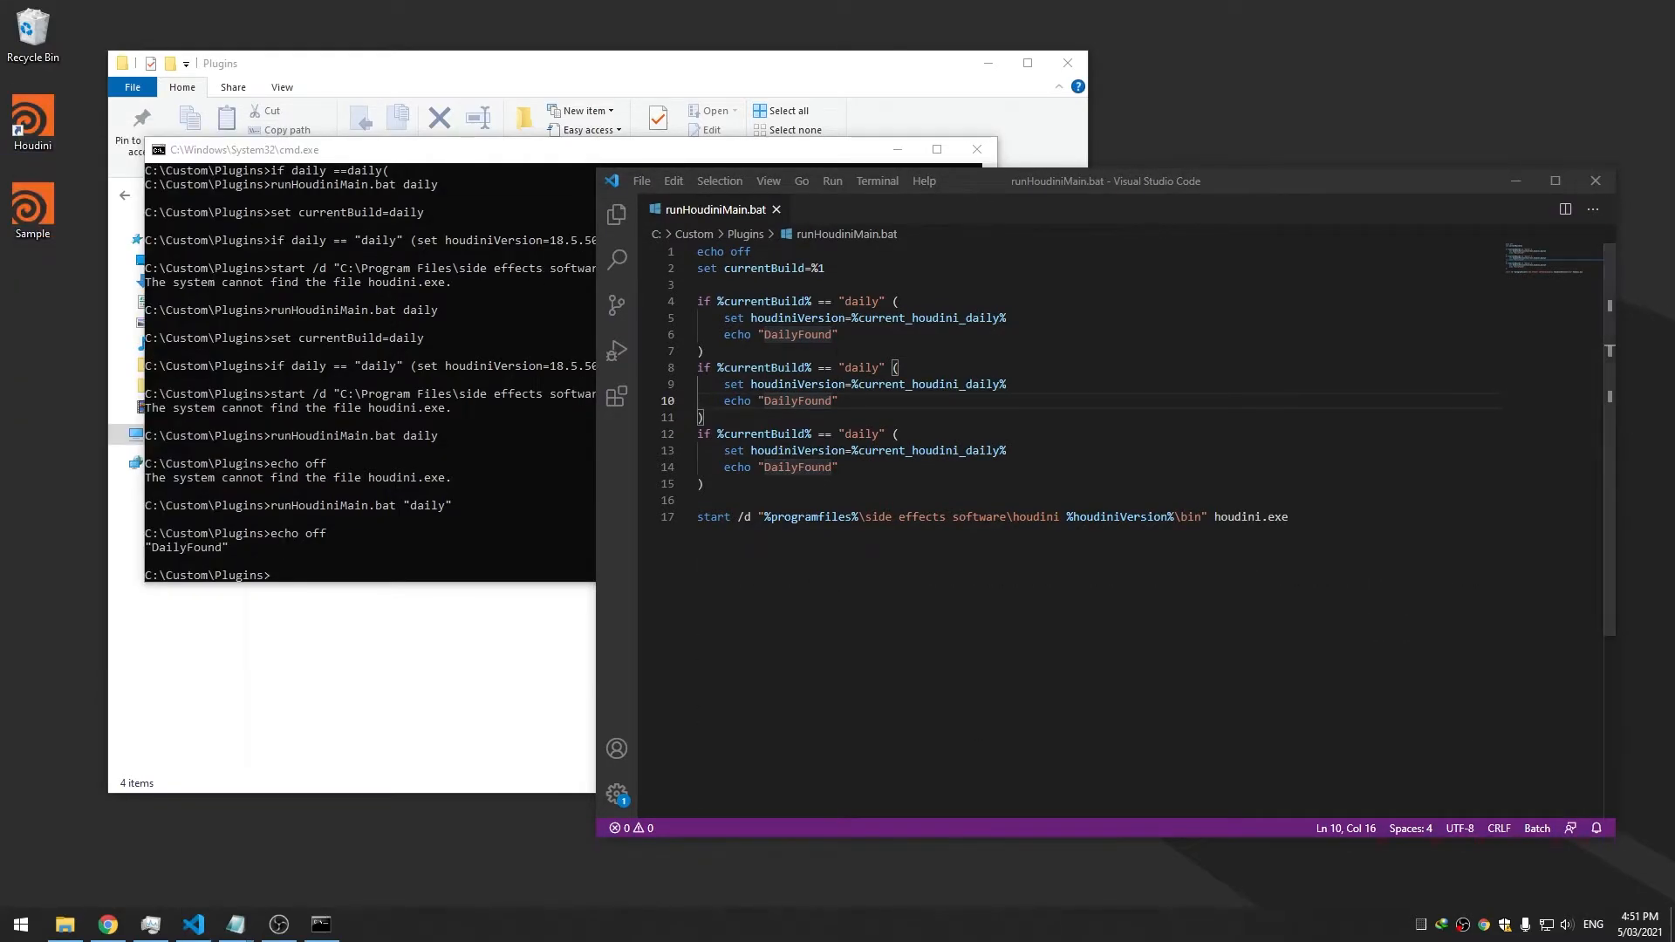
double_click(862, 367)
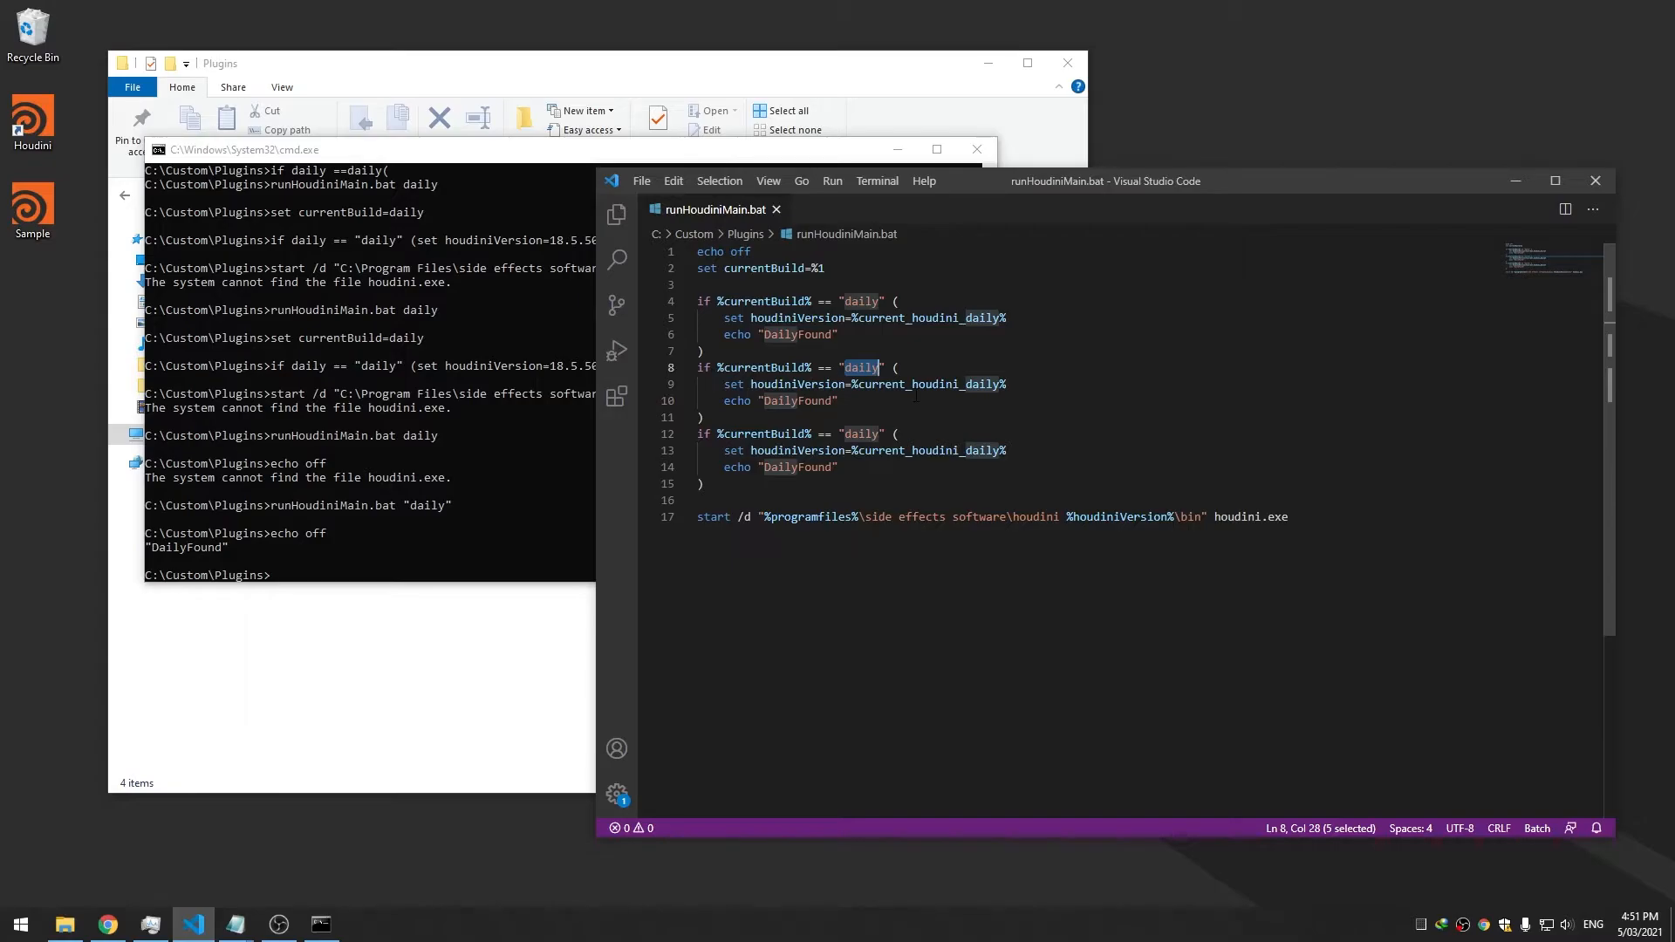
type("pro")
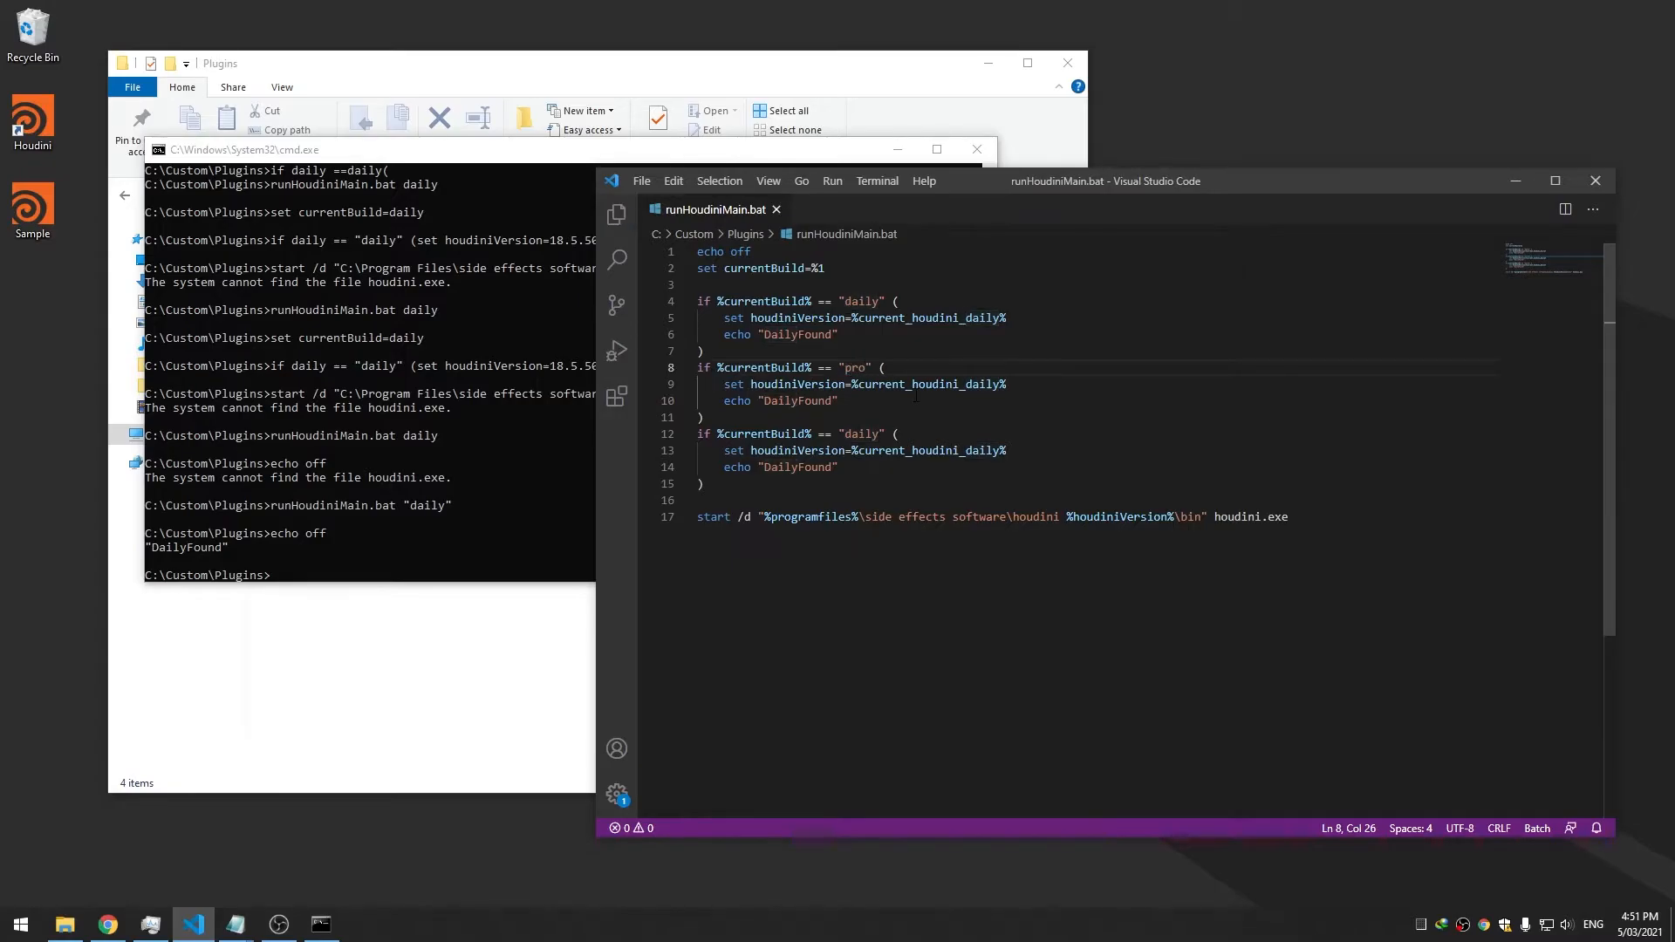
double_click(861, 434)
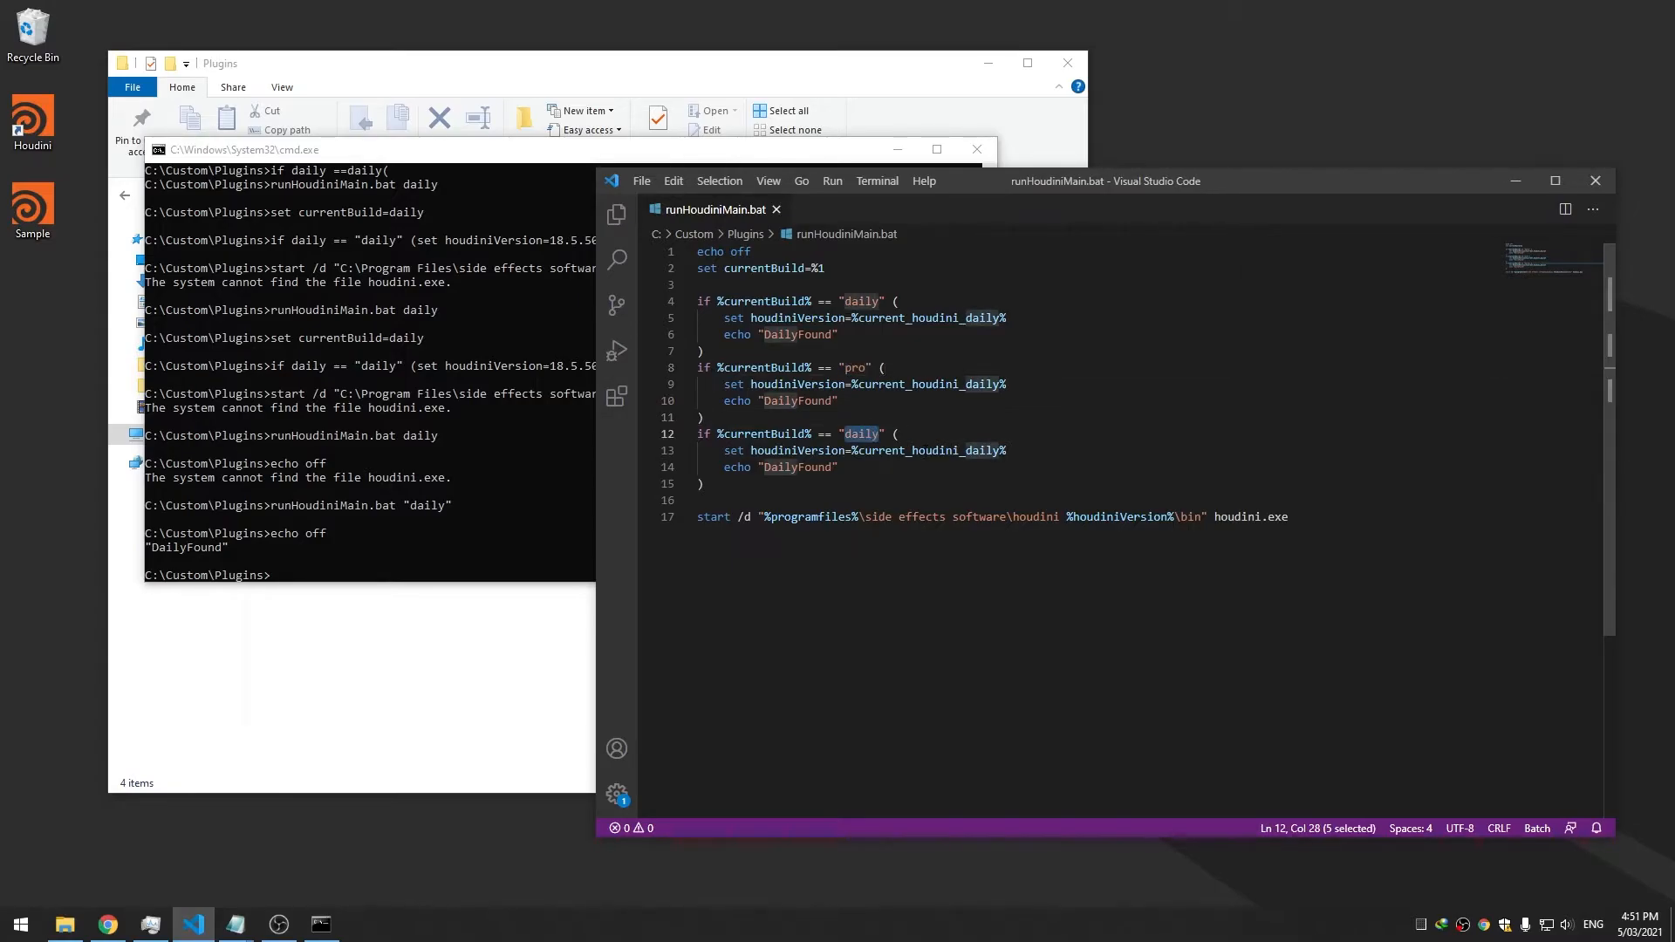
type("pre")
double_click(855, 367)
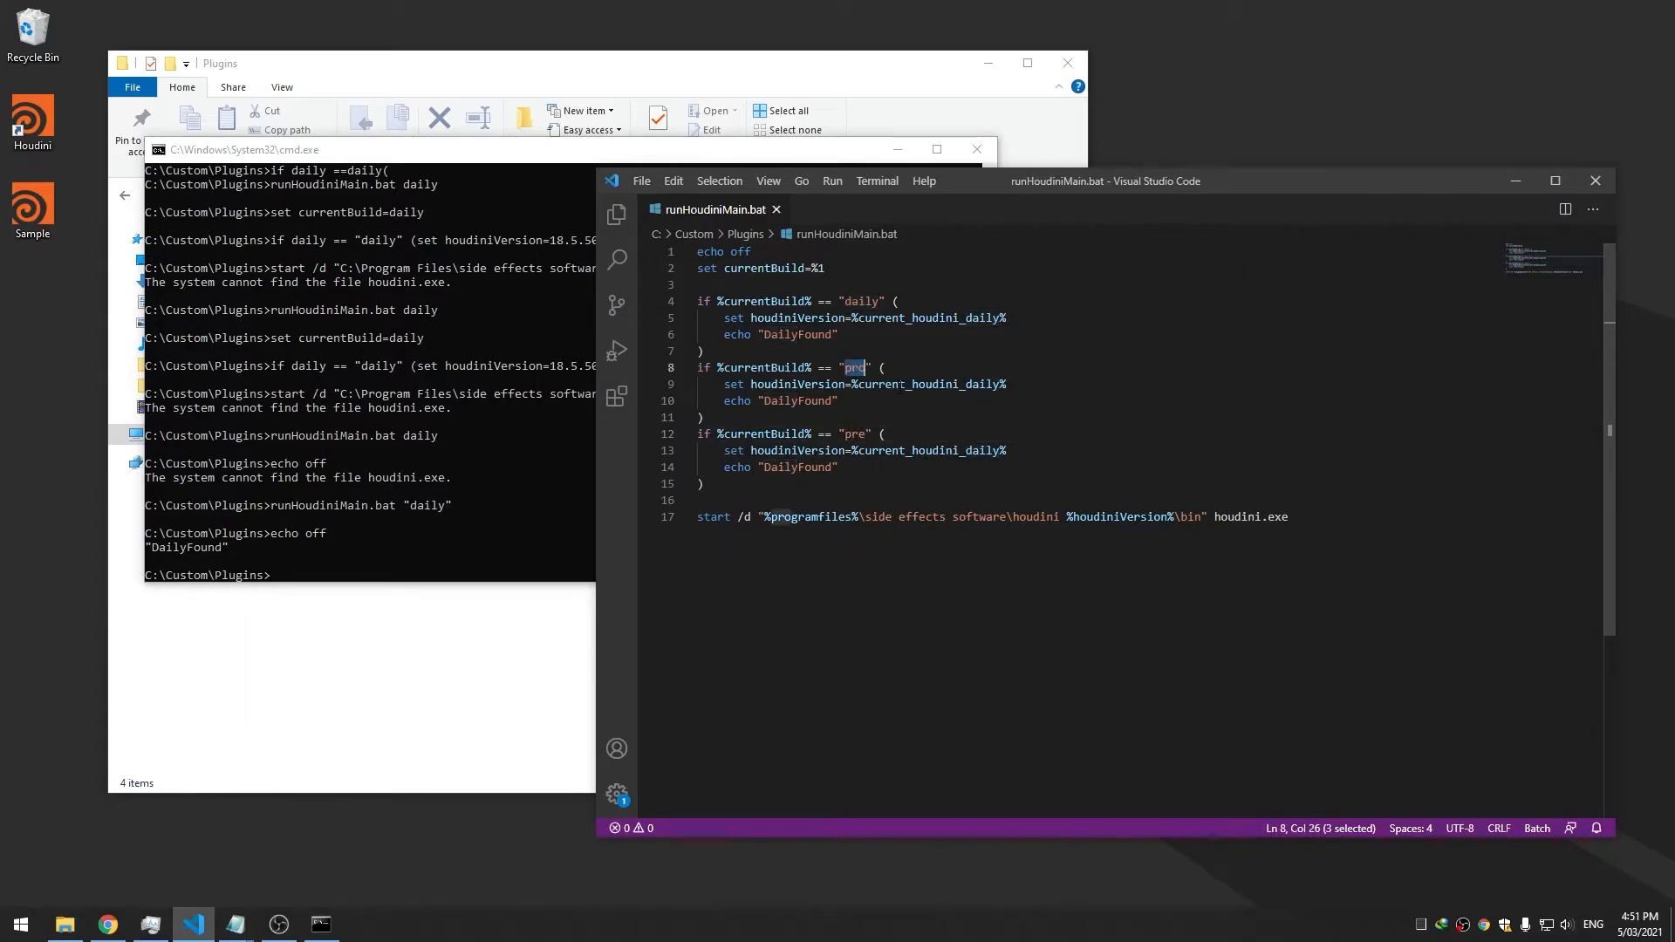
double_click(855, 433)
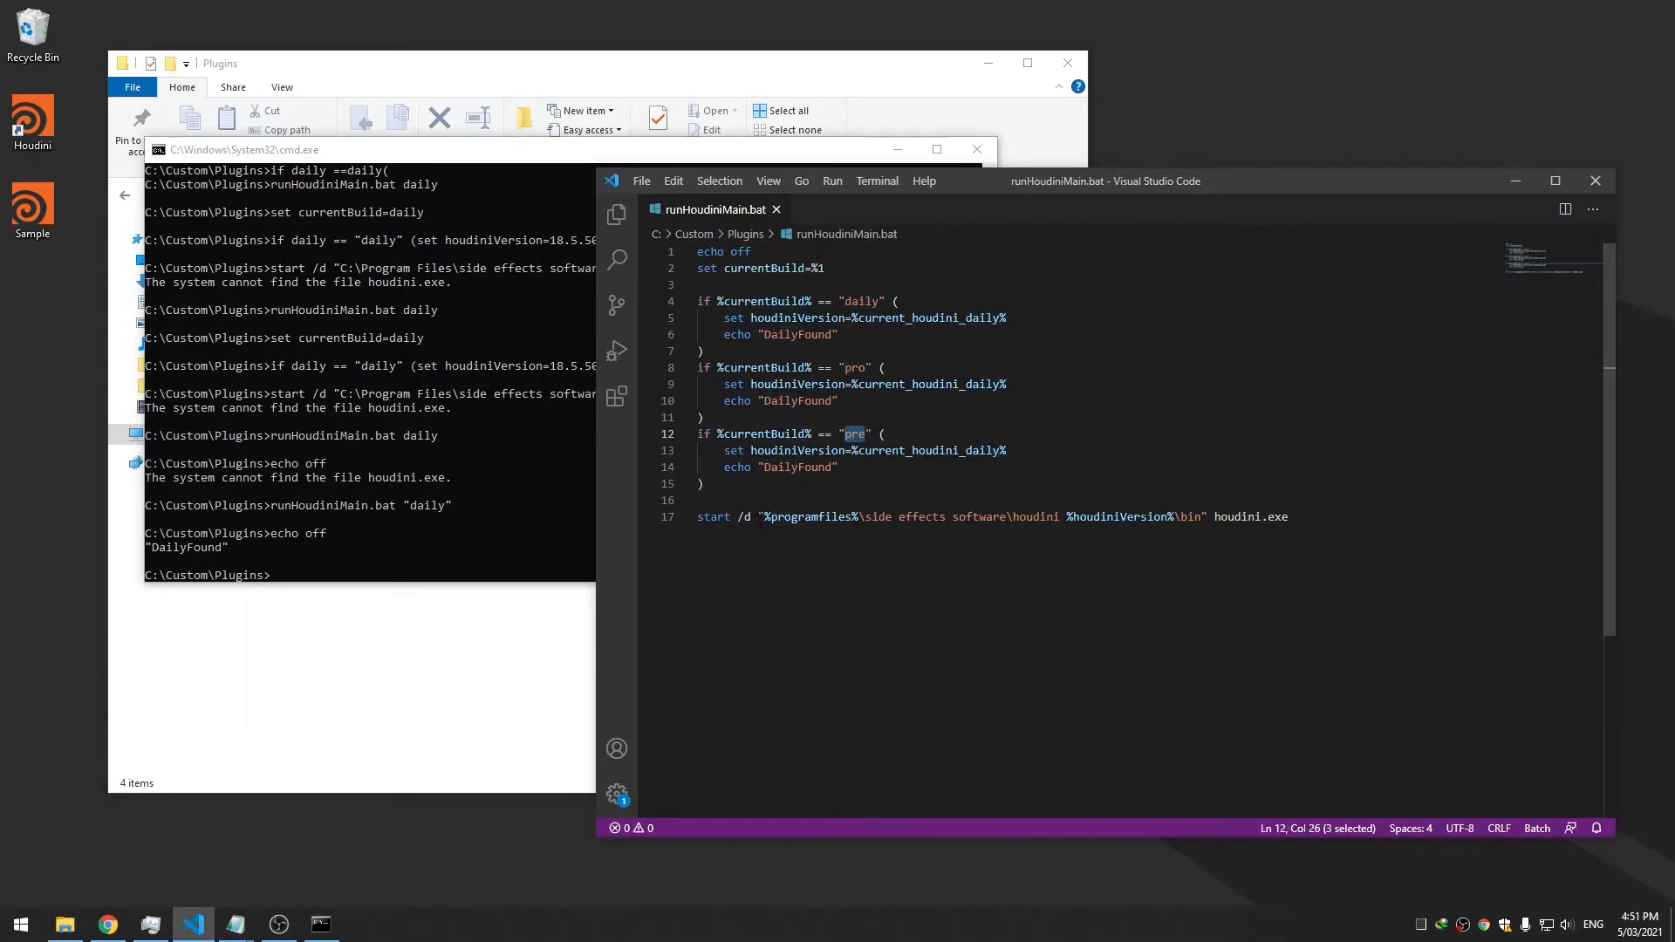
left_click(20, 924)
Make the pro branch use current_houdini_production, copied from Environment Variables
type("env")
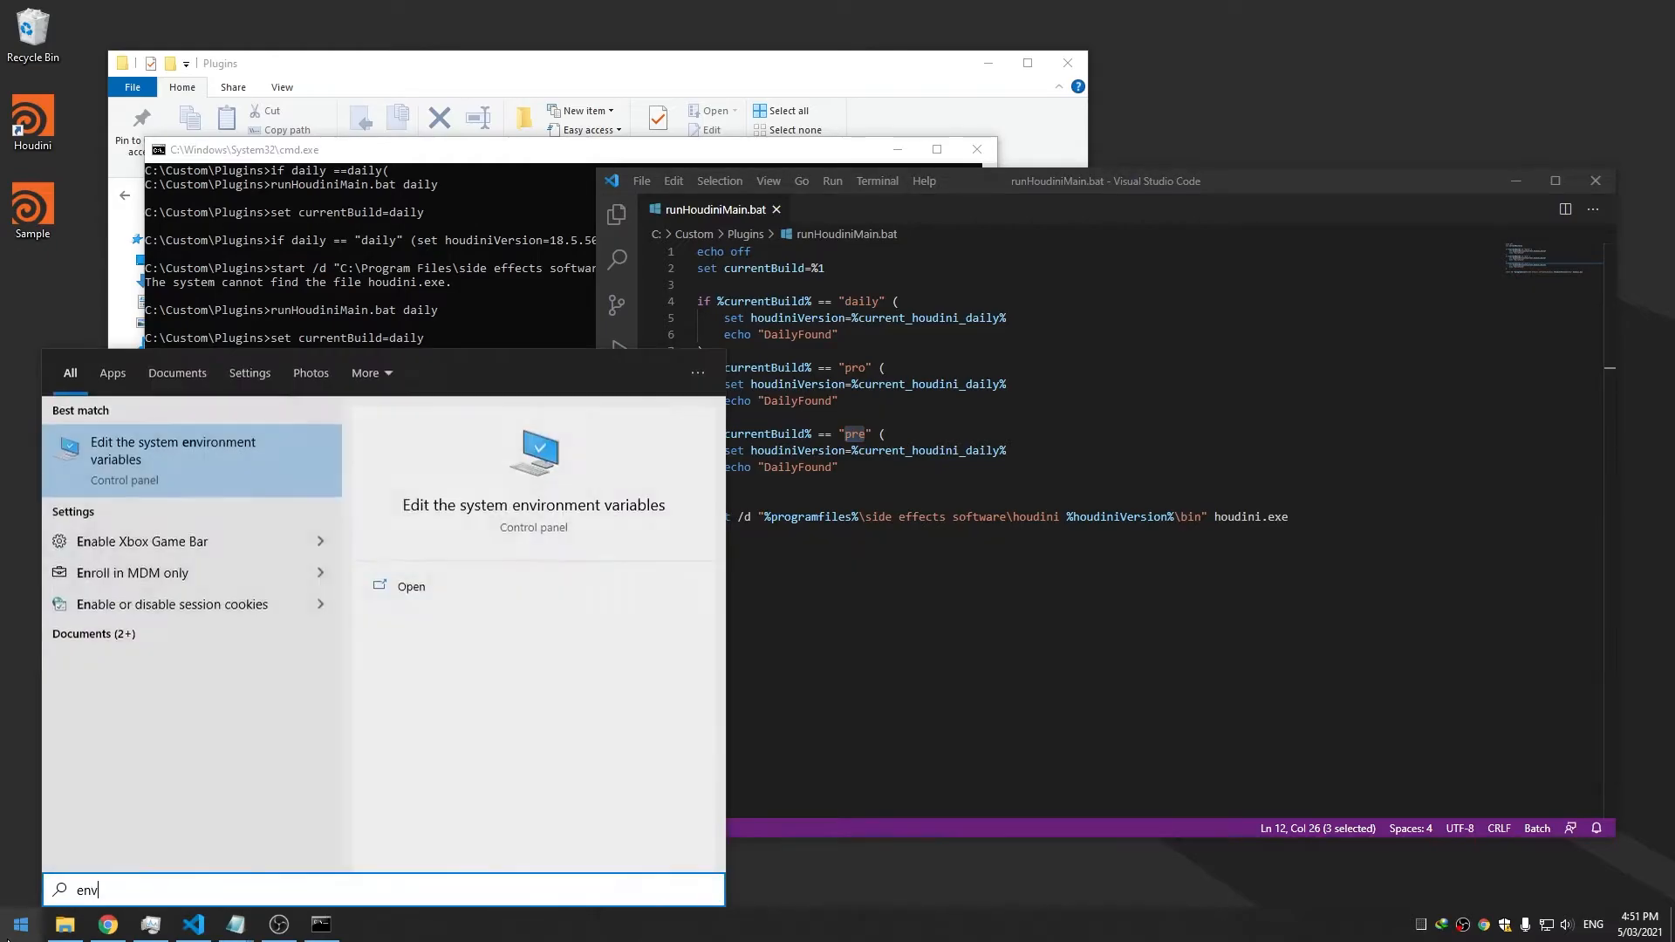
key("Return")
left_click(335, 367)
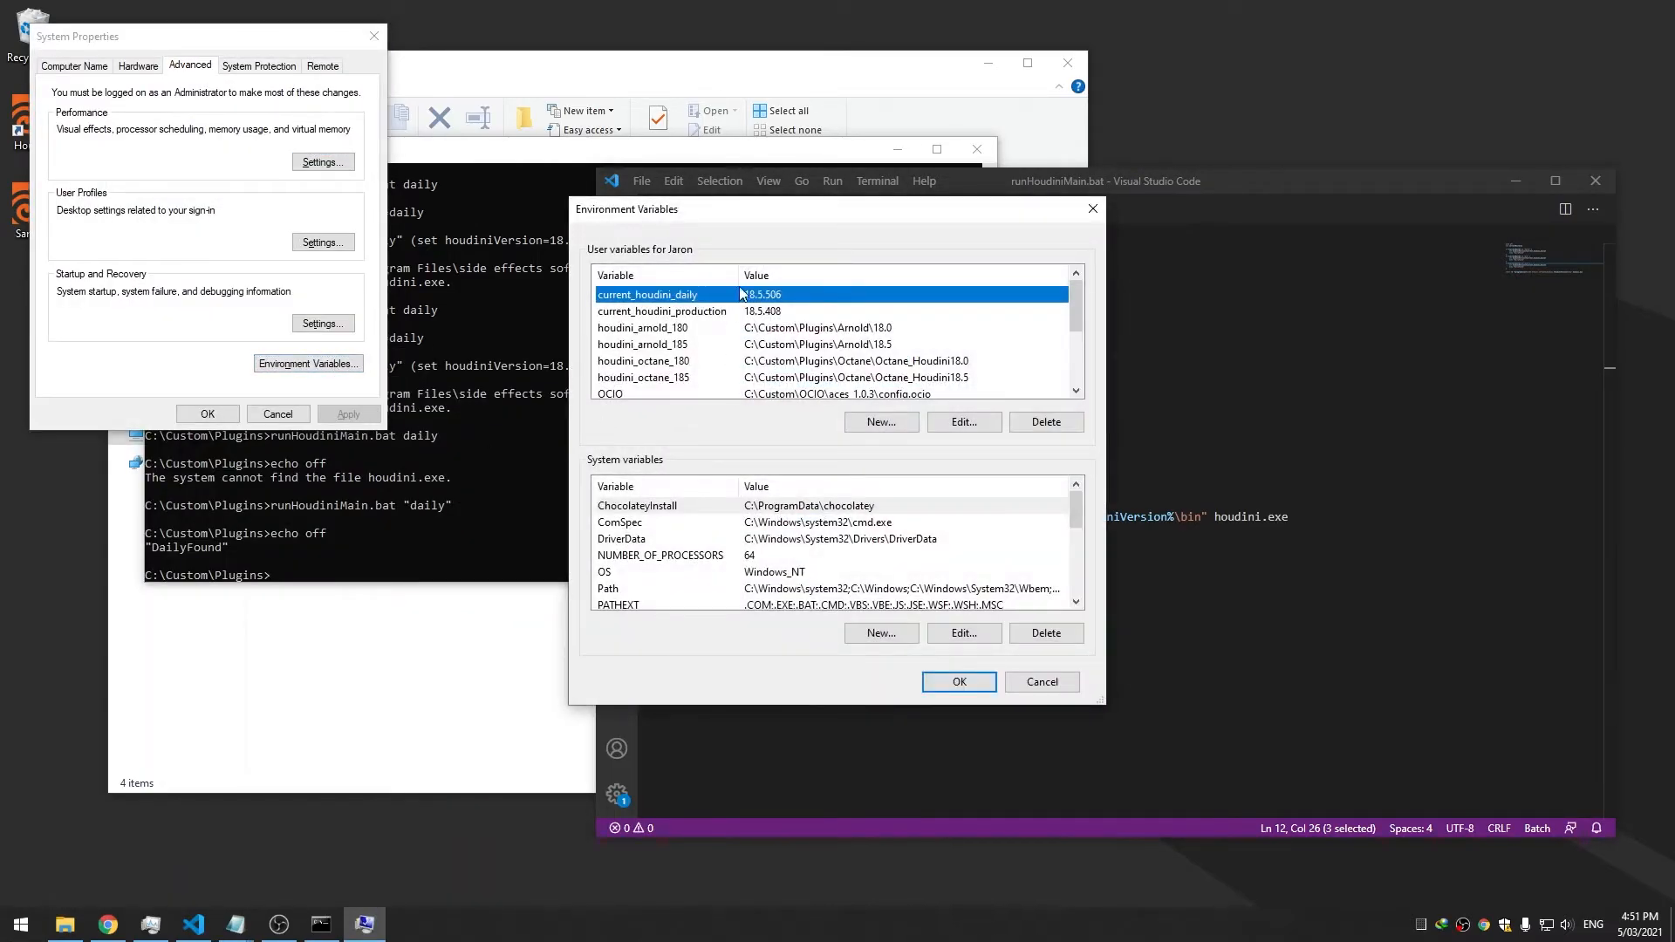
double_click(740, 311)
key("ctrl+c")
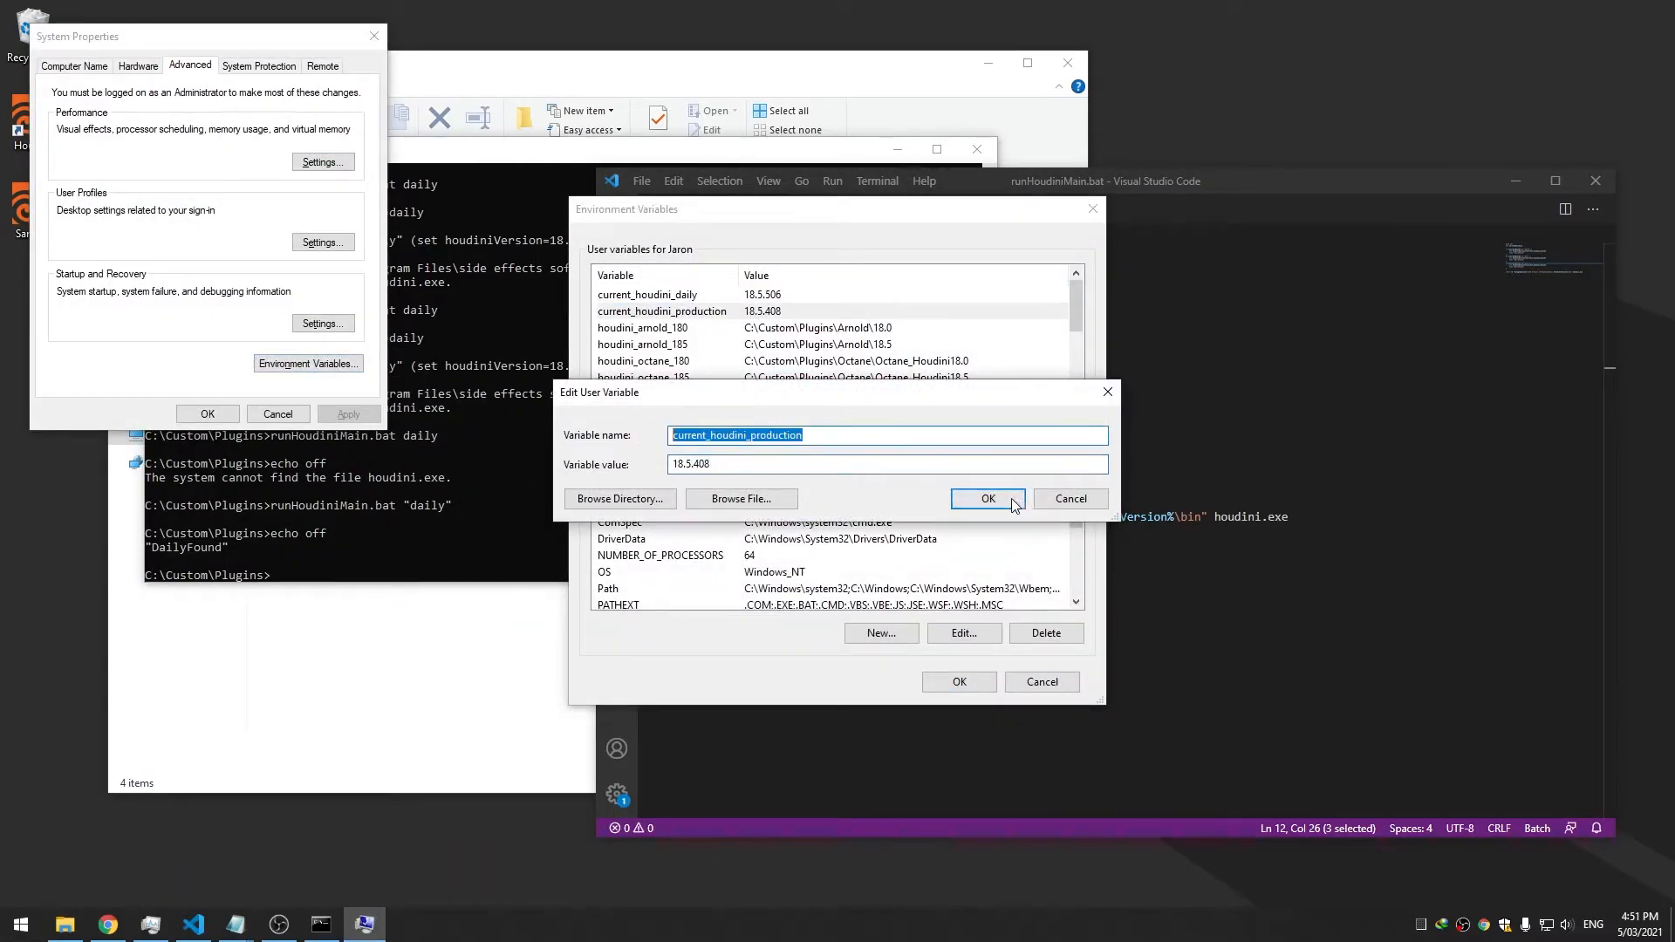
left_click(1014, 500)
left_click(1174, 419)
double_click(919, 386)
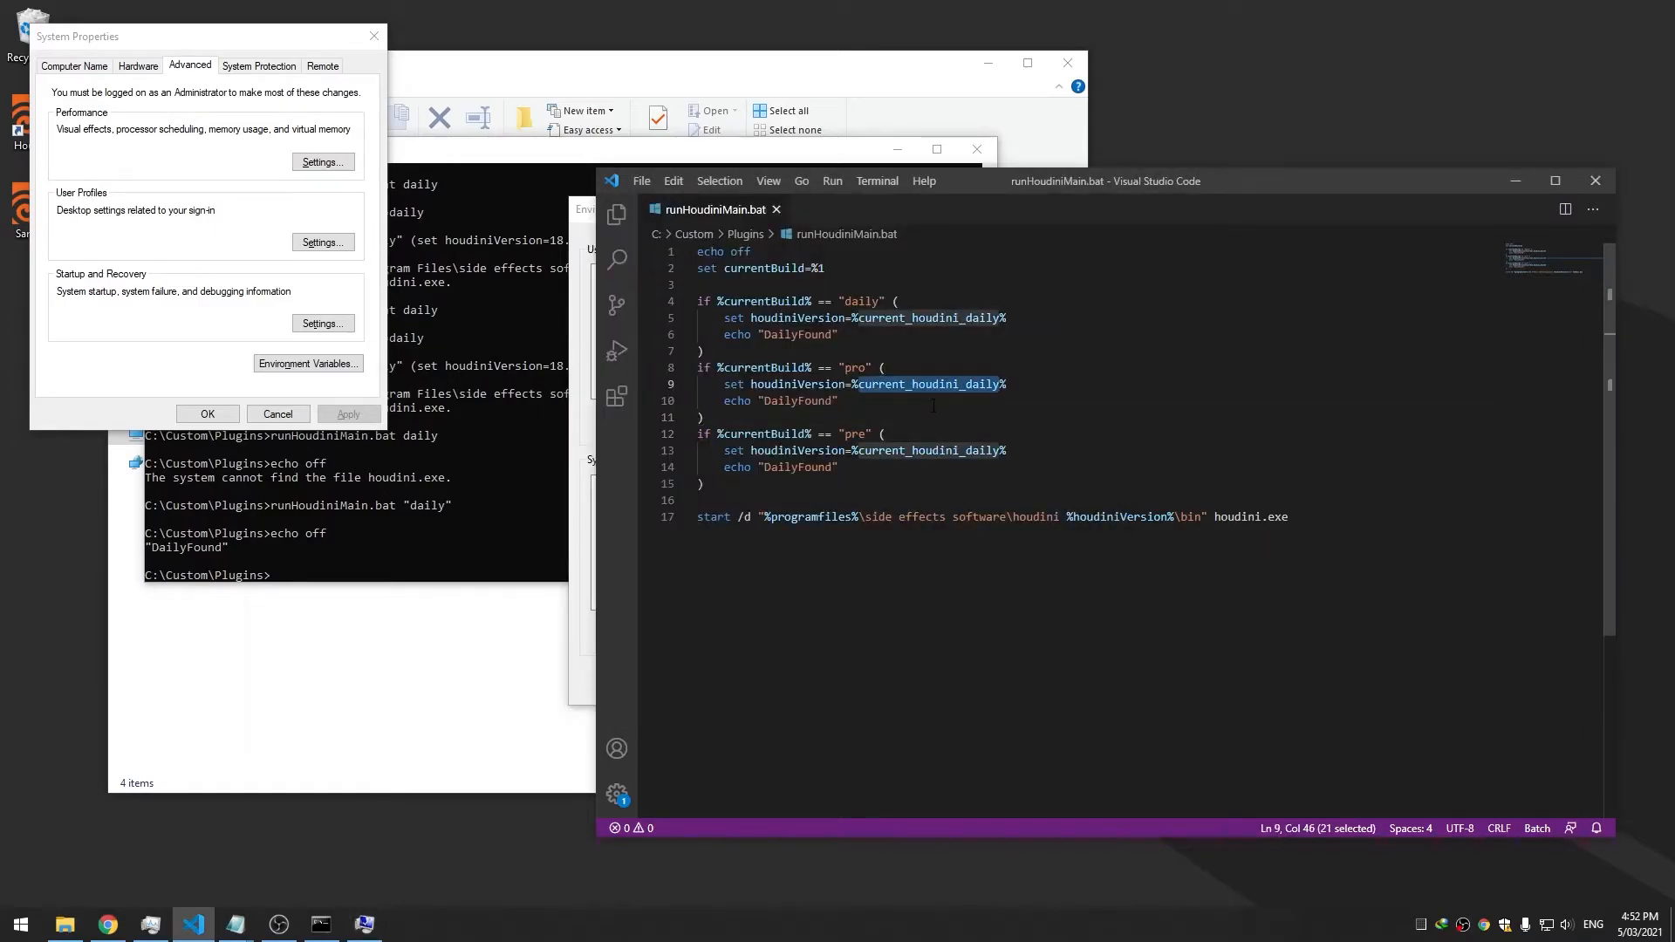
key("ctrl+v")
Make the pre branch use previous_houdini and save the batch file
left_click(583, 550)
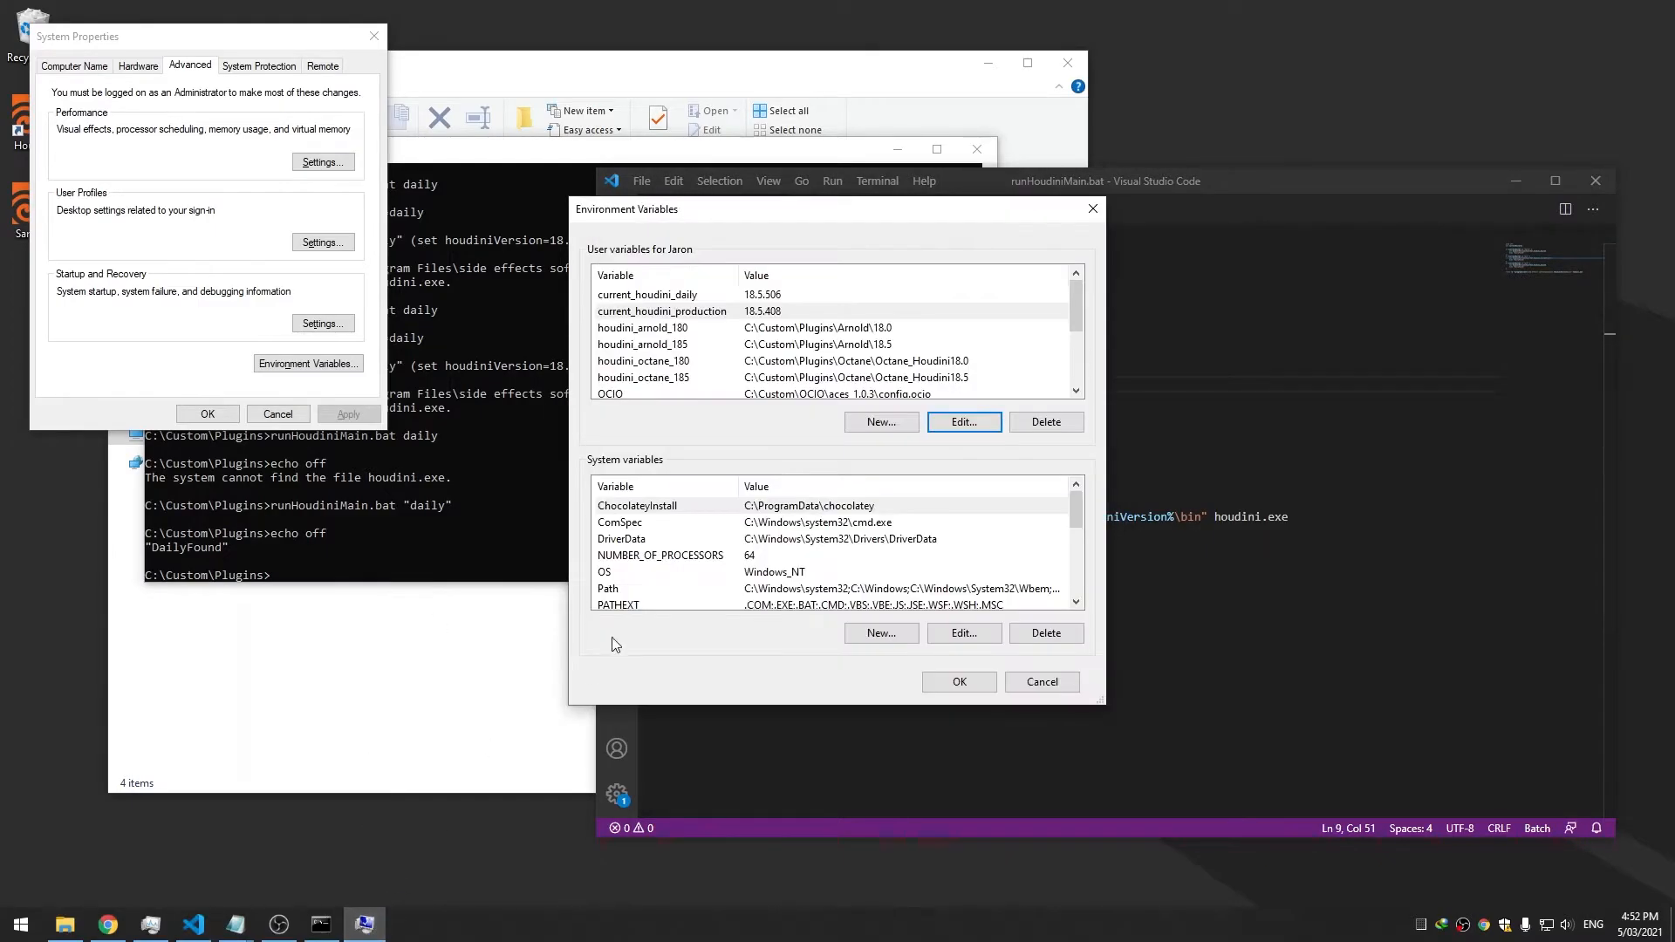
scroll(703, 359, "down", 3)
double_click(699, 331)
left_click_drag(794, 435, 624, 479)
key("ctrl+c")
left_click(1091, 503)
left_click(1145, 402)
double_click(916, 451)
key("ctrl+v")
key("ctrl+s")
left_click(924, 401)
left_click(494, 474)
Rerun the batch with the "pre" argument to launch Houdini 18.0.597, then close it
key("Up")
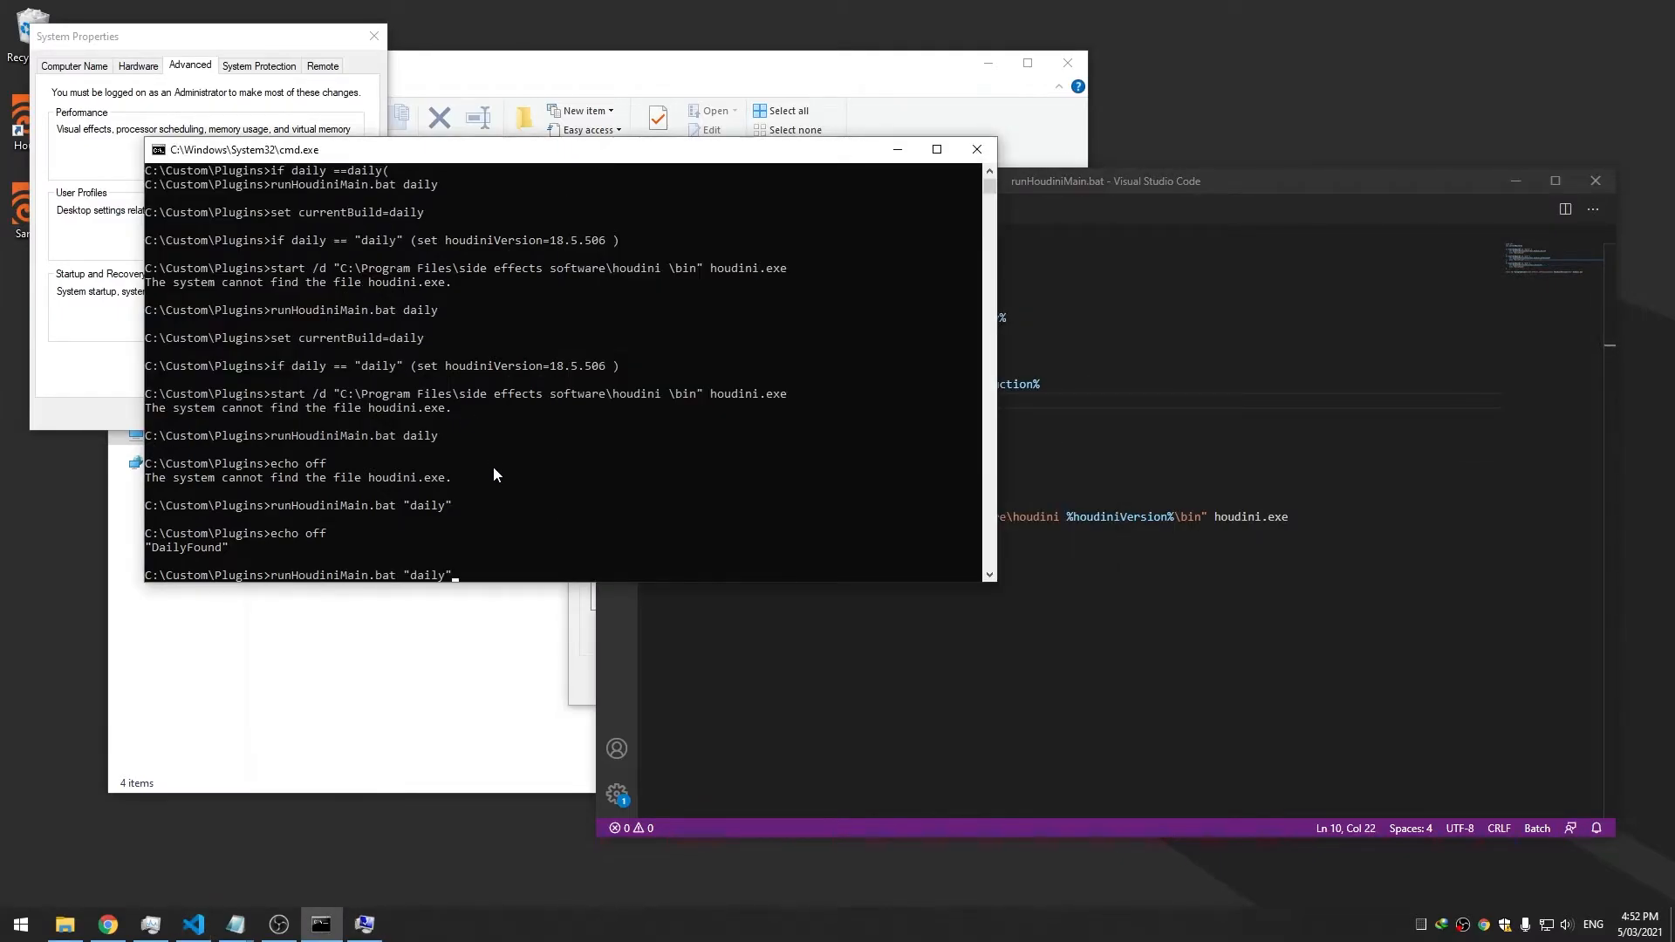
key("BackSpace")
key("BackSpace")
key("BackSpace")
key("BackSpace")
key("BackSpace")
key("BackSpace")
type("pre\"")
key("Return")
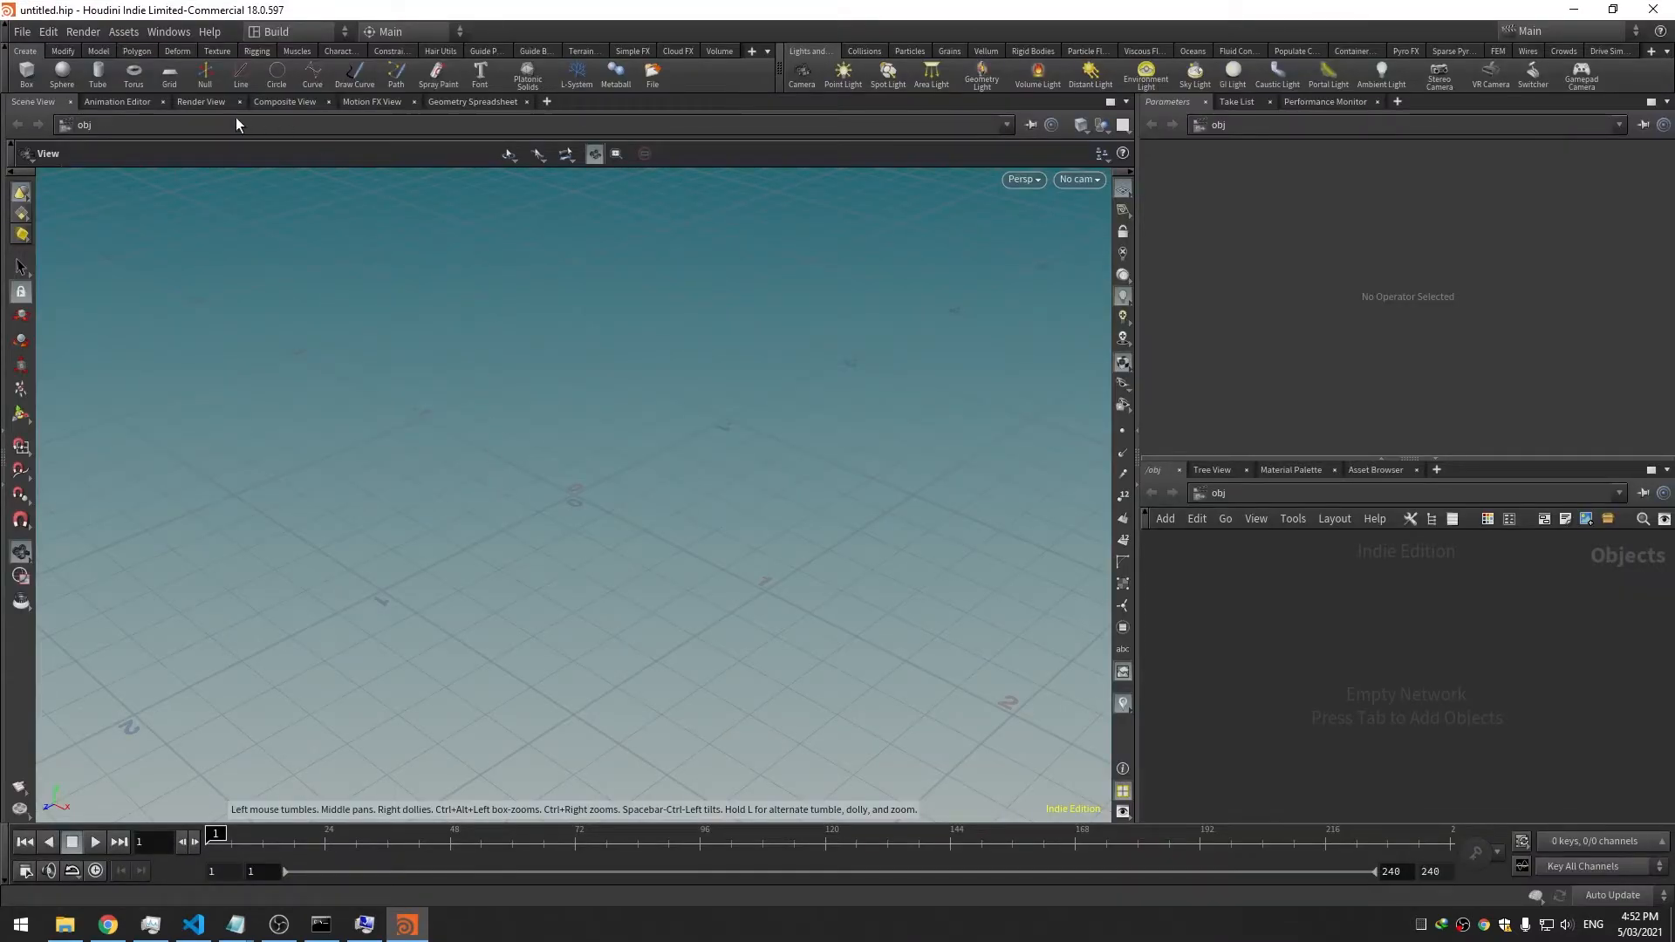
left_click(1654, 10)
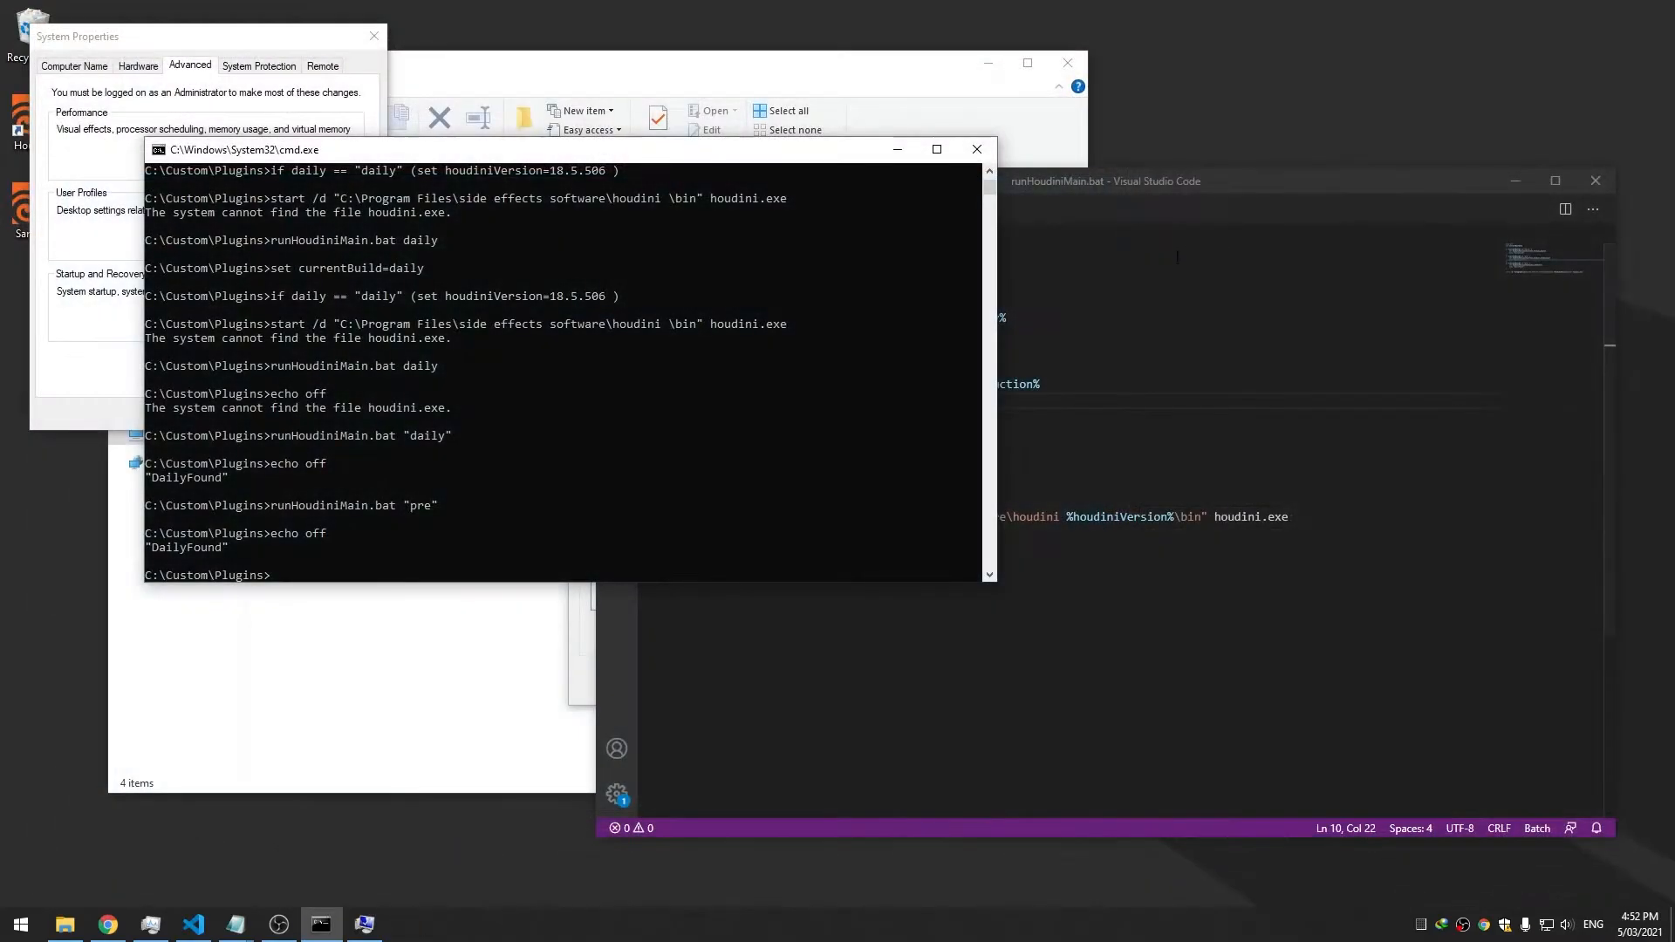
Delete the echo "DailyFound" lines from the batch file's branches
left_click(1109, 193)
left_click_drag(842, 468, 1038, 455)
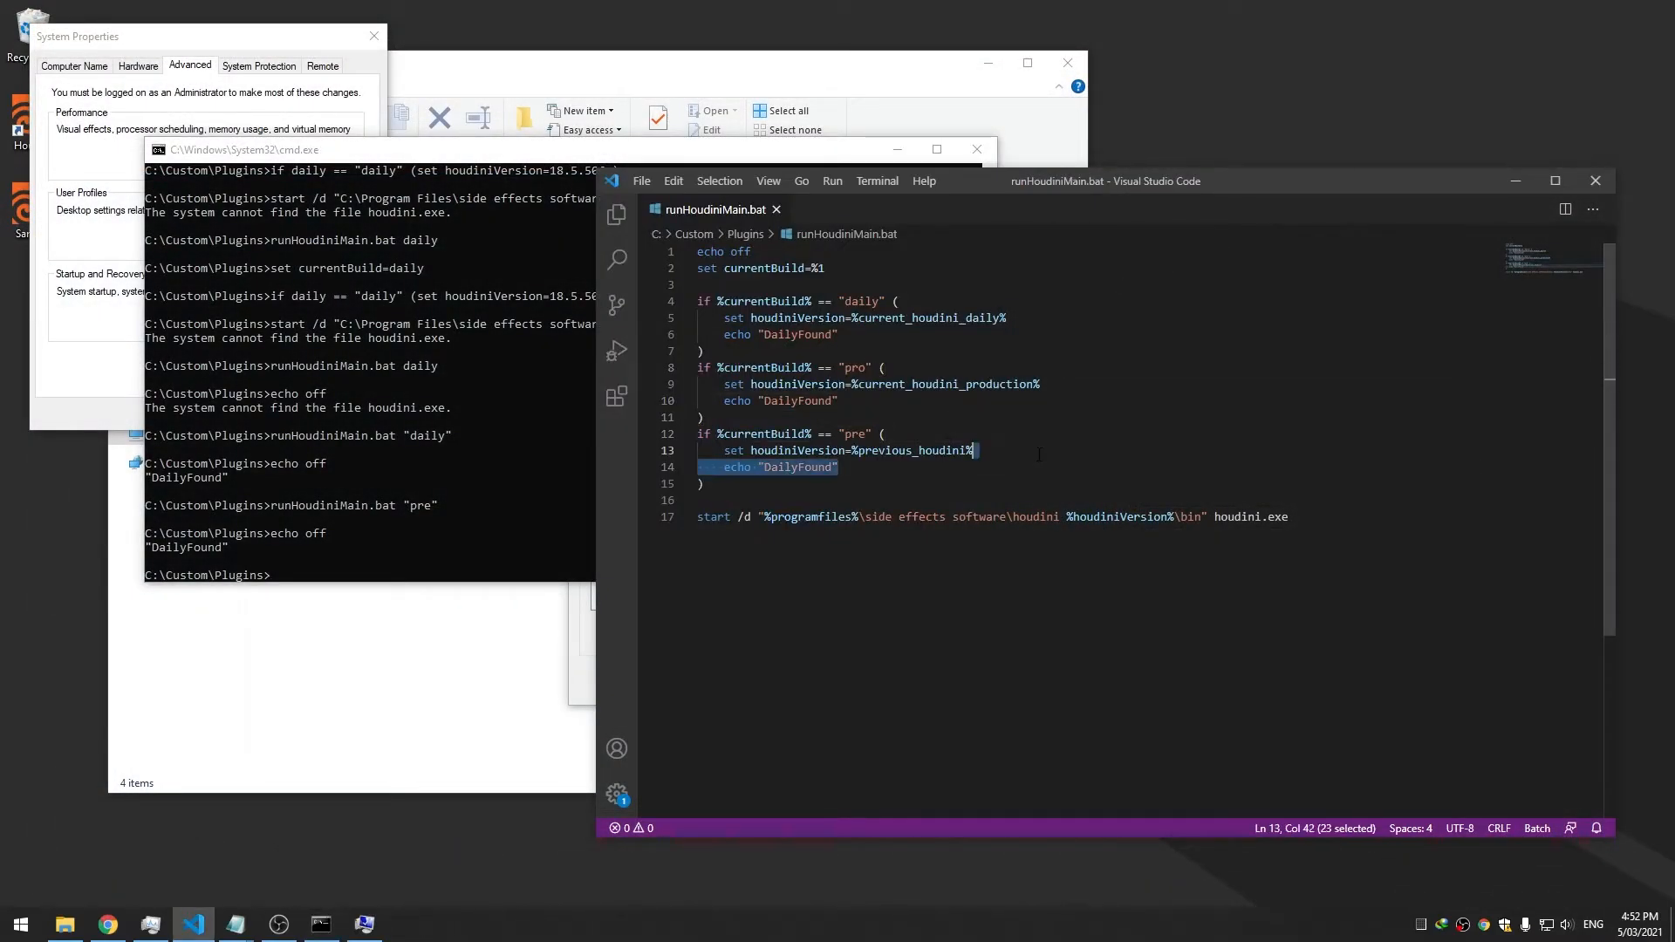
key("BackSpace")
left_click_drag(838, 401, 1045, 386)
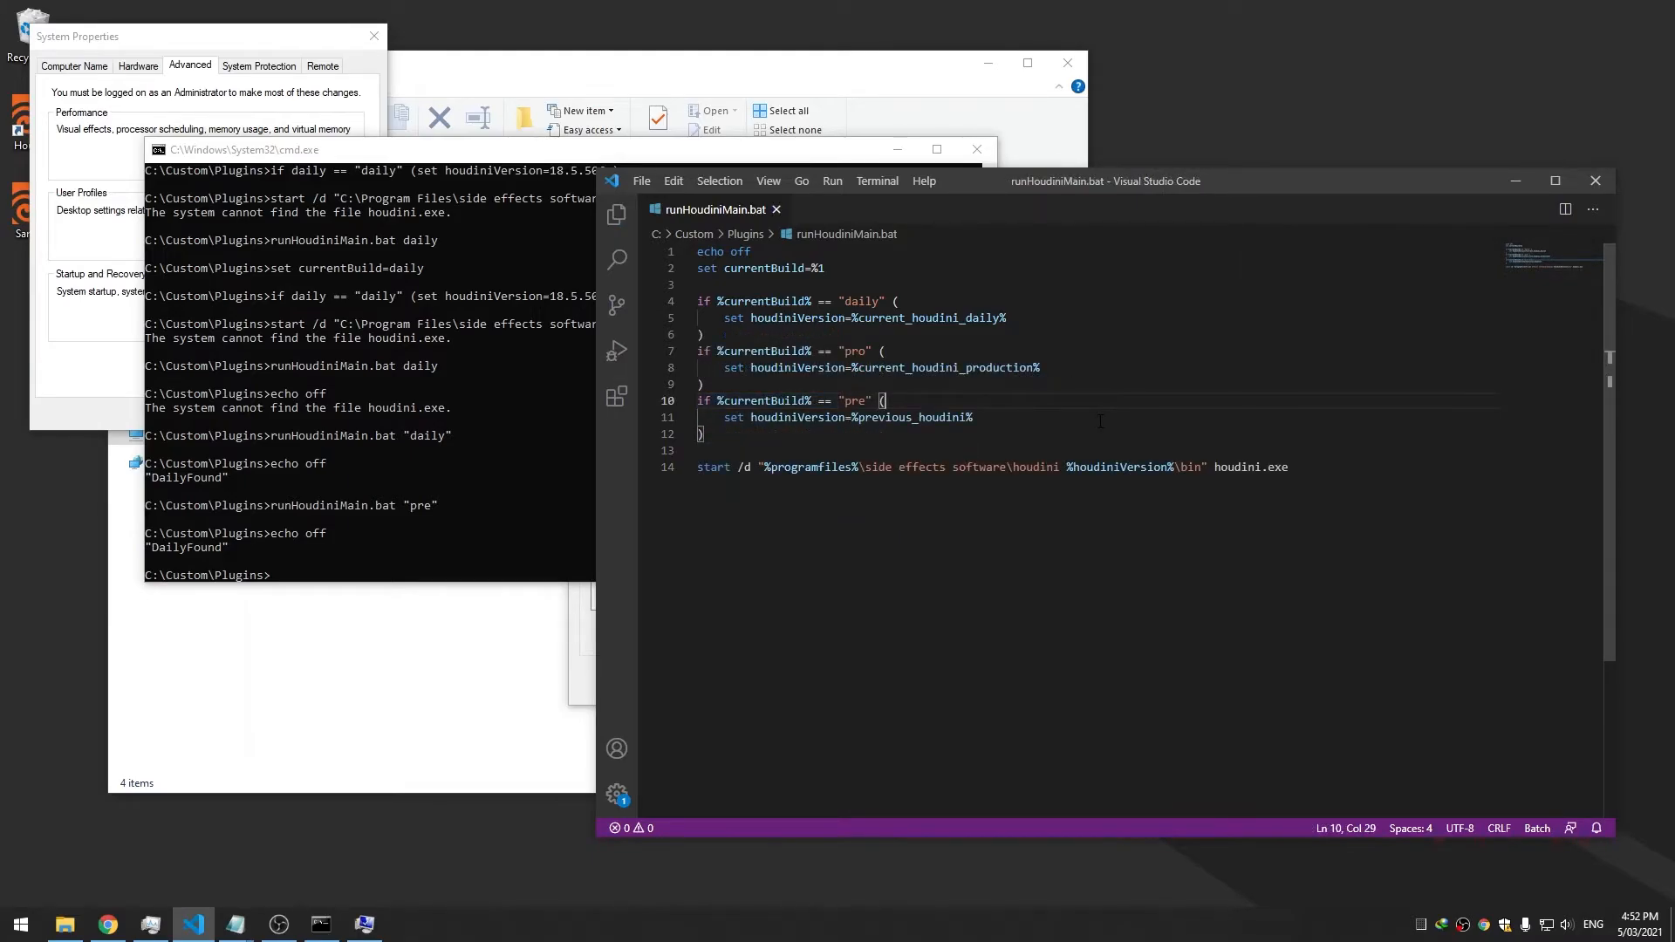
left_click_drag(575, 154, 541, 328)
left_click_drag(938, 193, 938, 183)
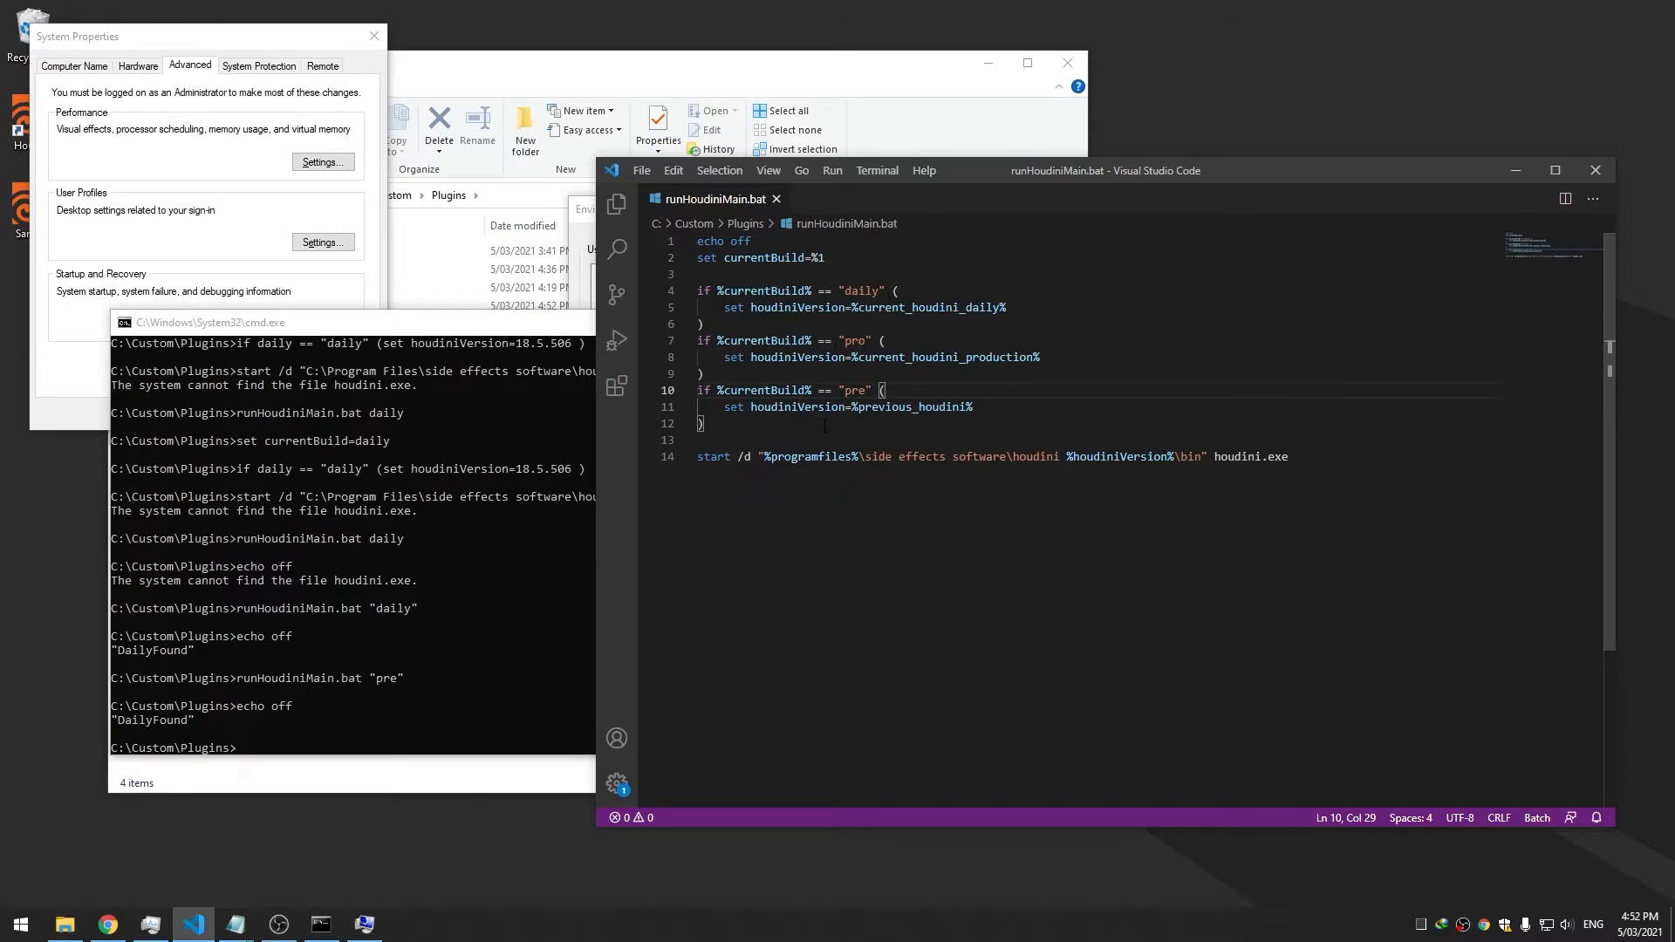
left_click_drag(1014, 173, 1039, 176)
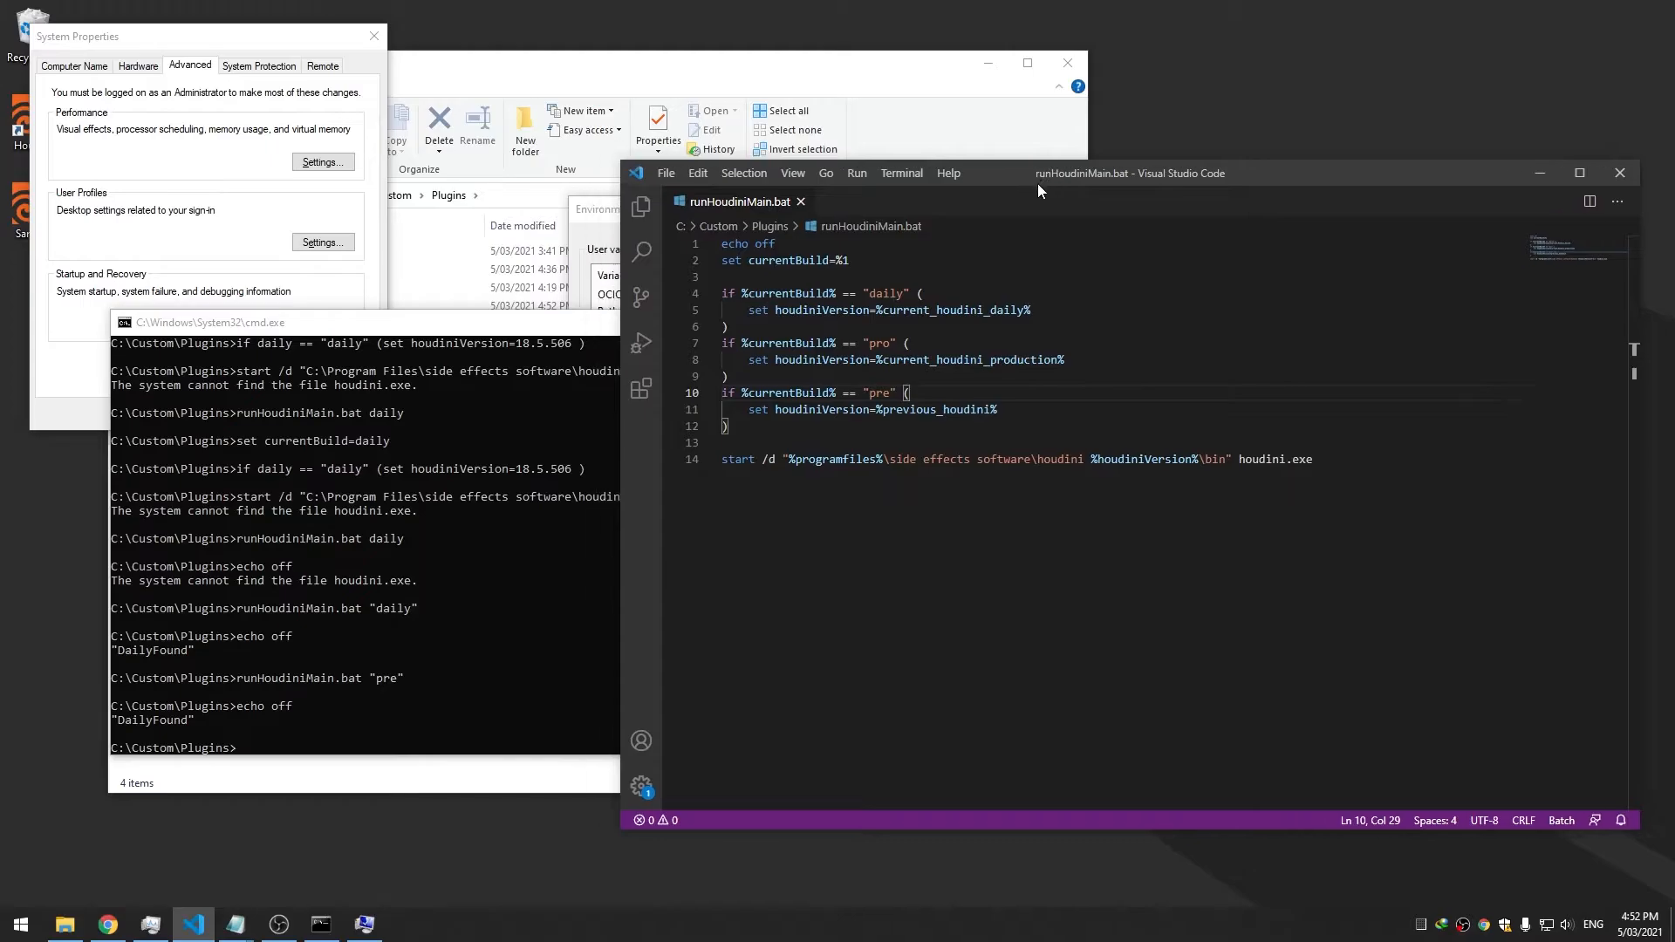
Close the Environment Variables and System Properties windows
left_click(597, 213)
left_click(1087, 209)
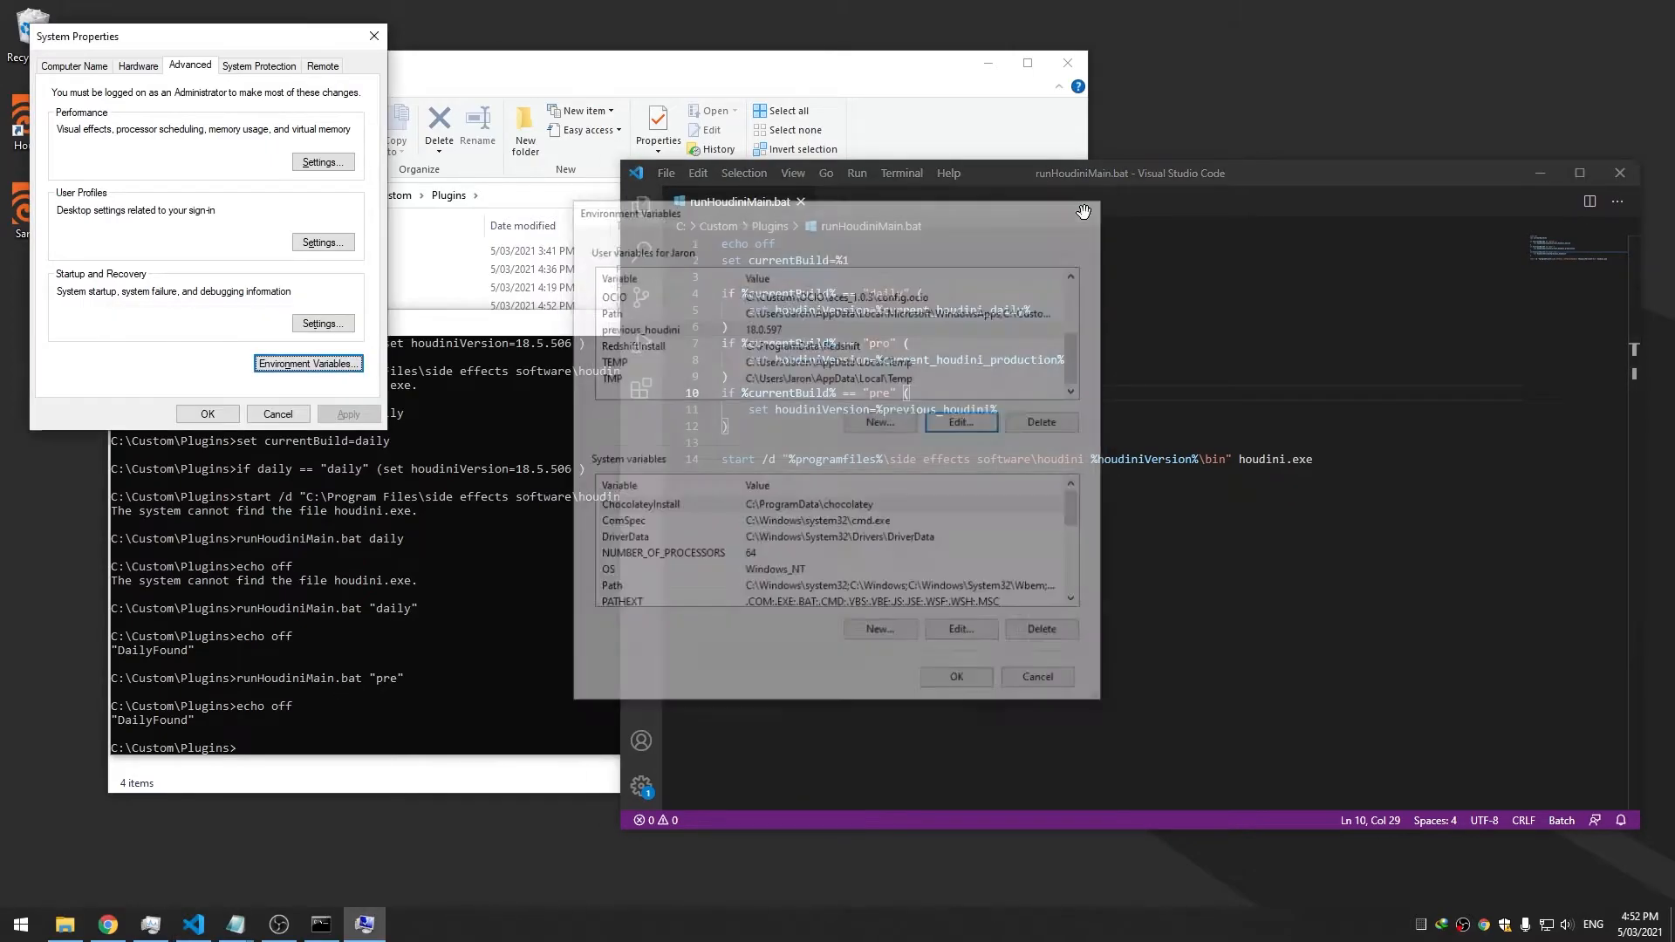
left_click(295, 415)
left_click_drag(396, 323, 347, 417)
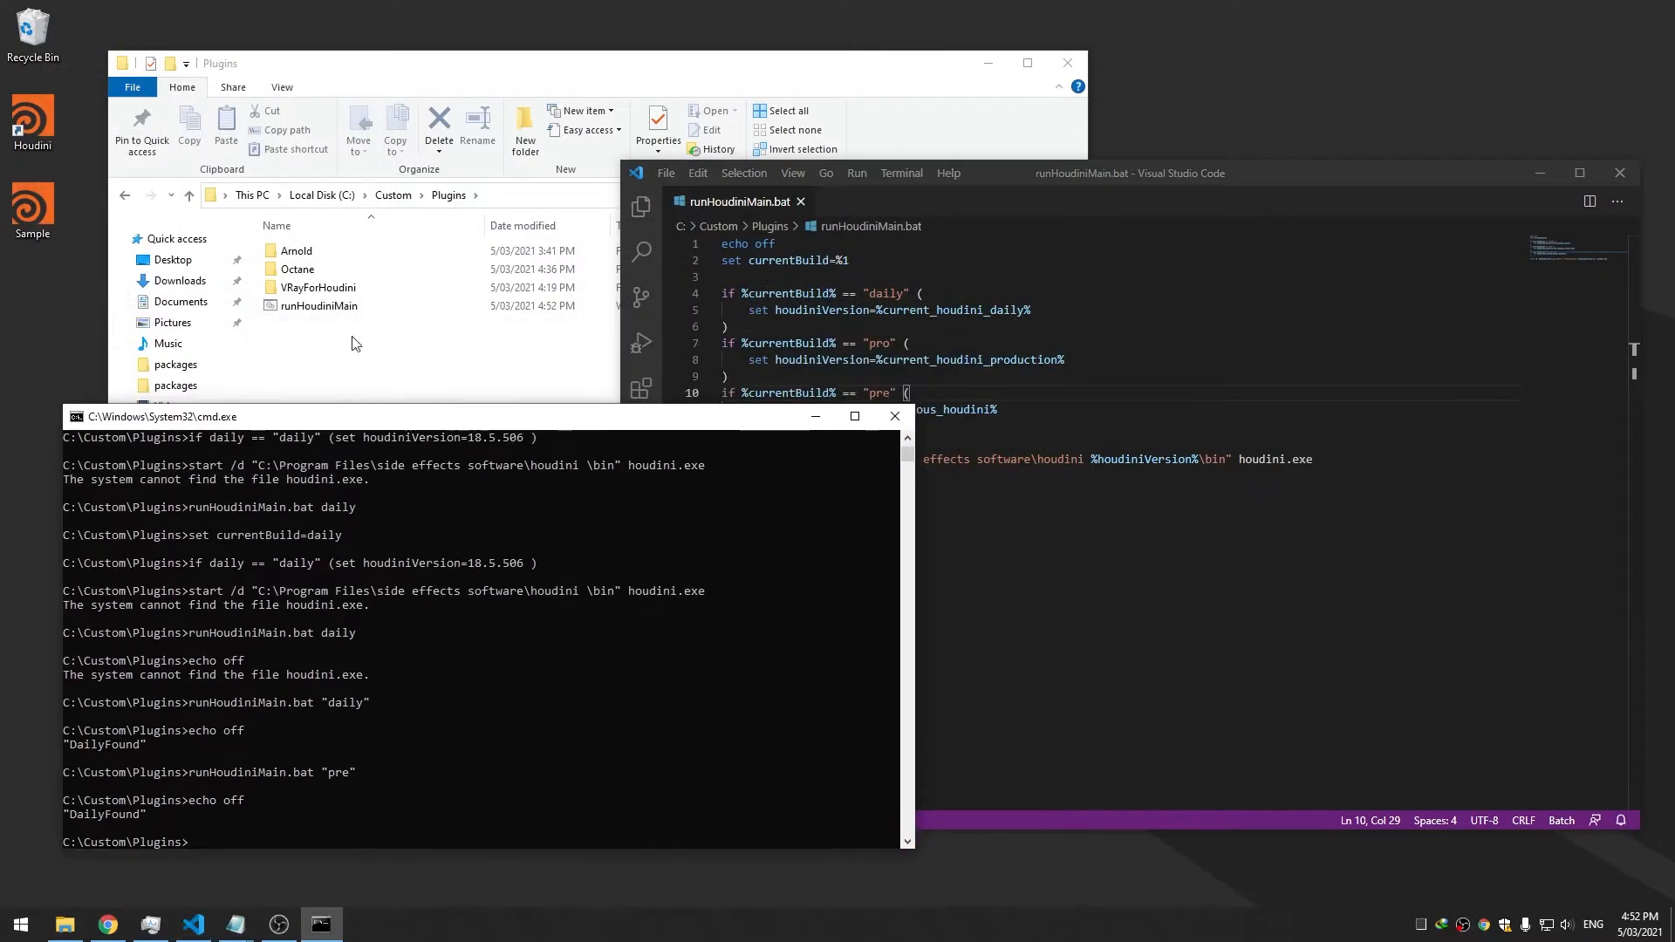
Browse a new Explorer window to Documents\houdini18.5\packages and open Arnold.json in VS Code
left_click(333, 253)
double_click(333, 253)
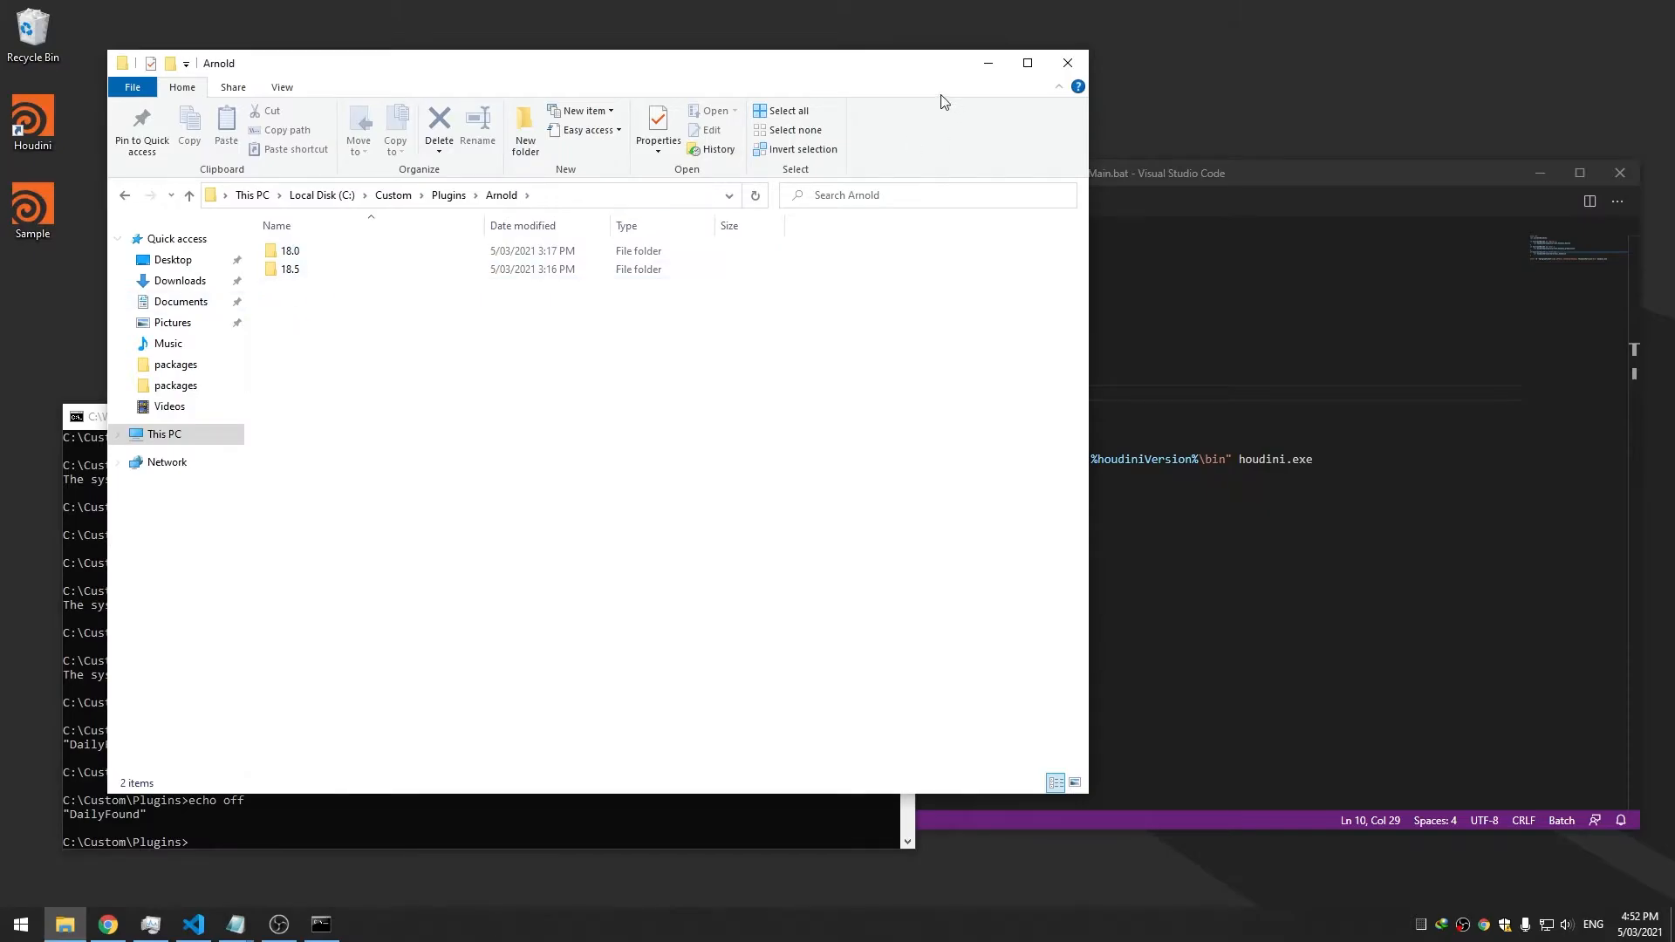
right_click(68, 888)
left_click(72, 838)
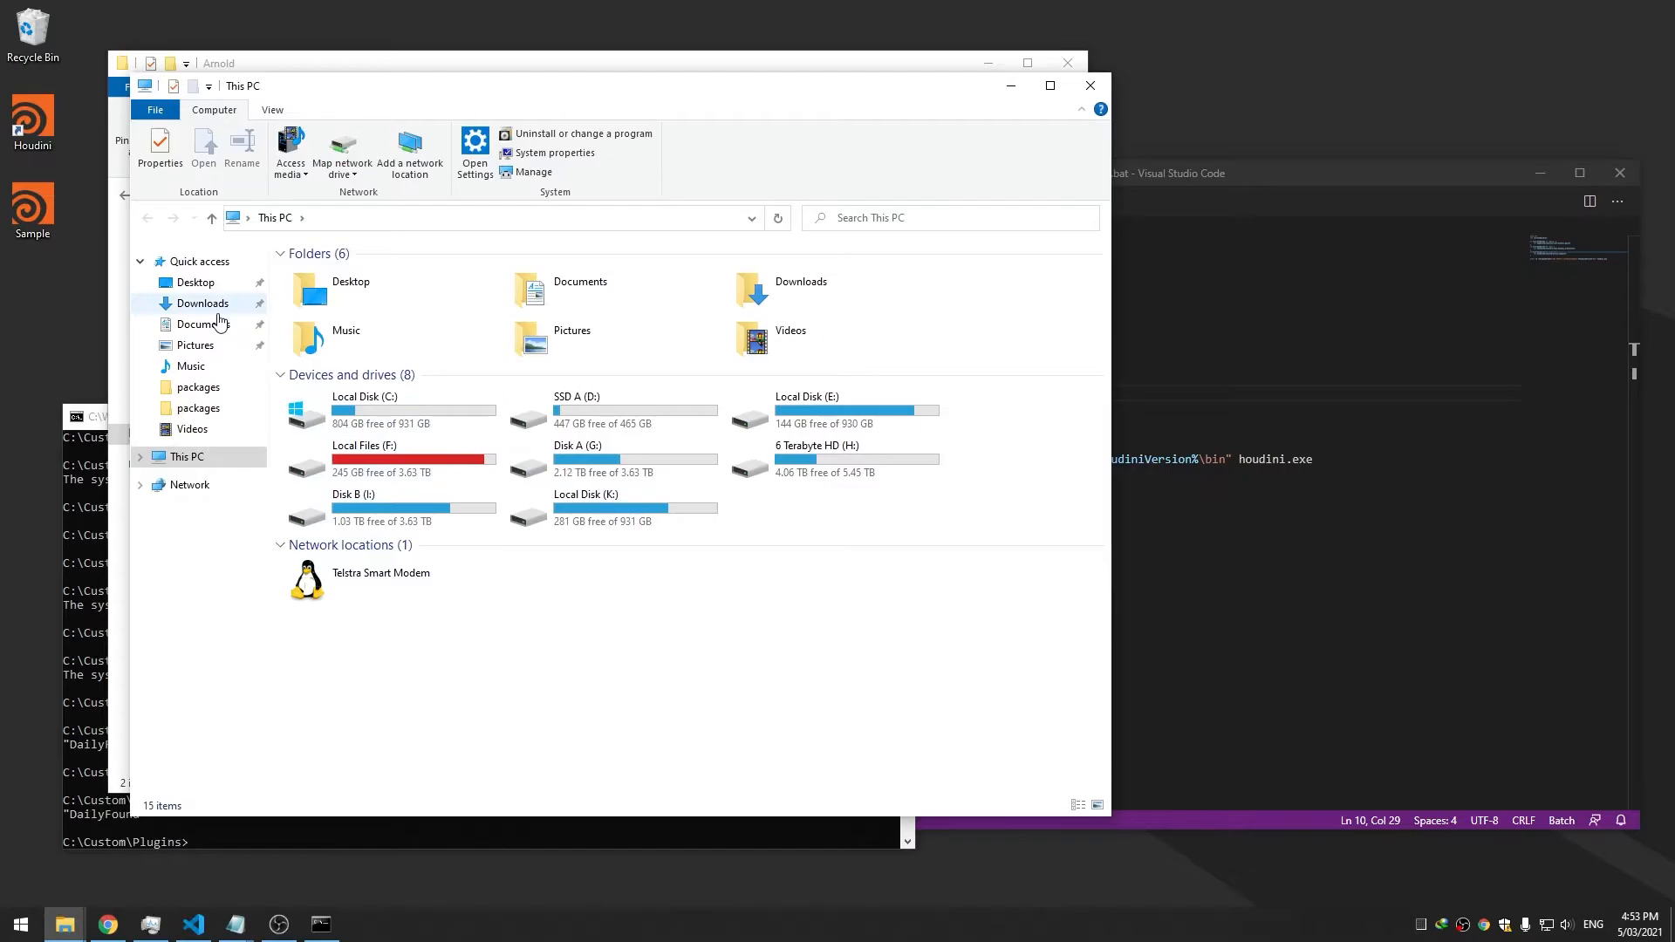
left_click(202, 324)
double_click(378, 293)
double_click(349, 329)
double_click(314, 273)
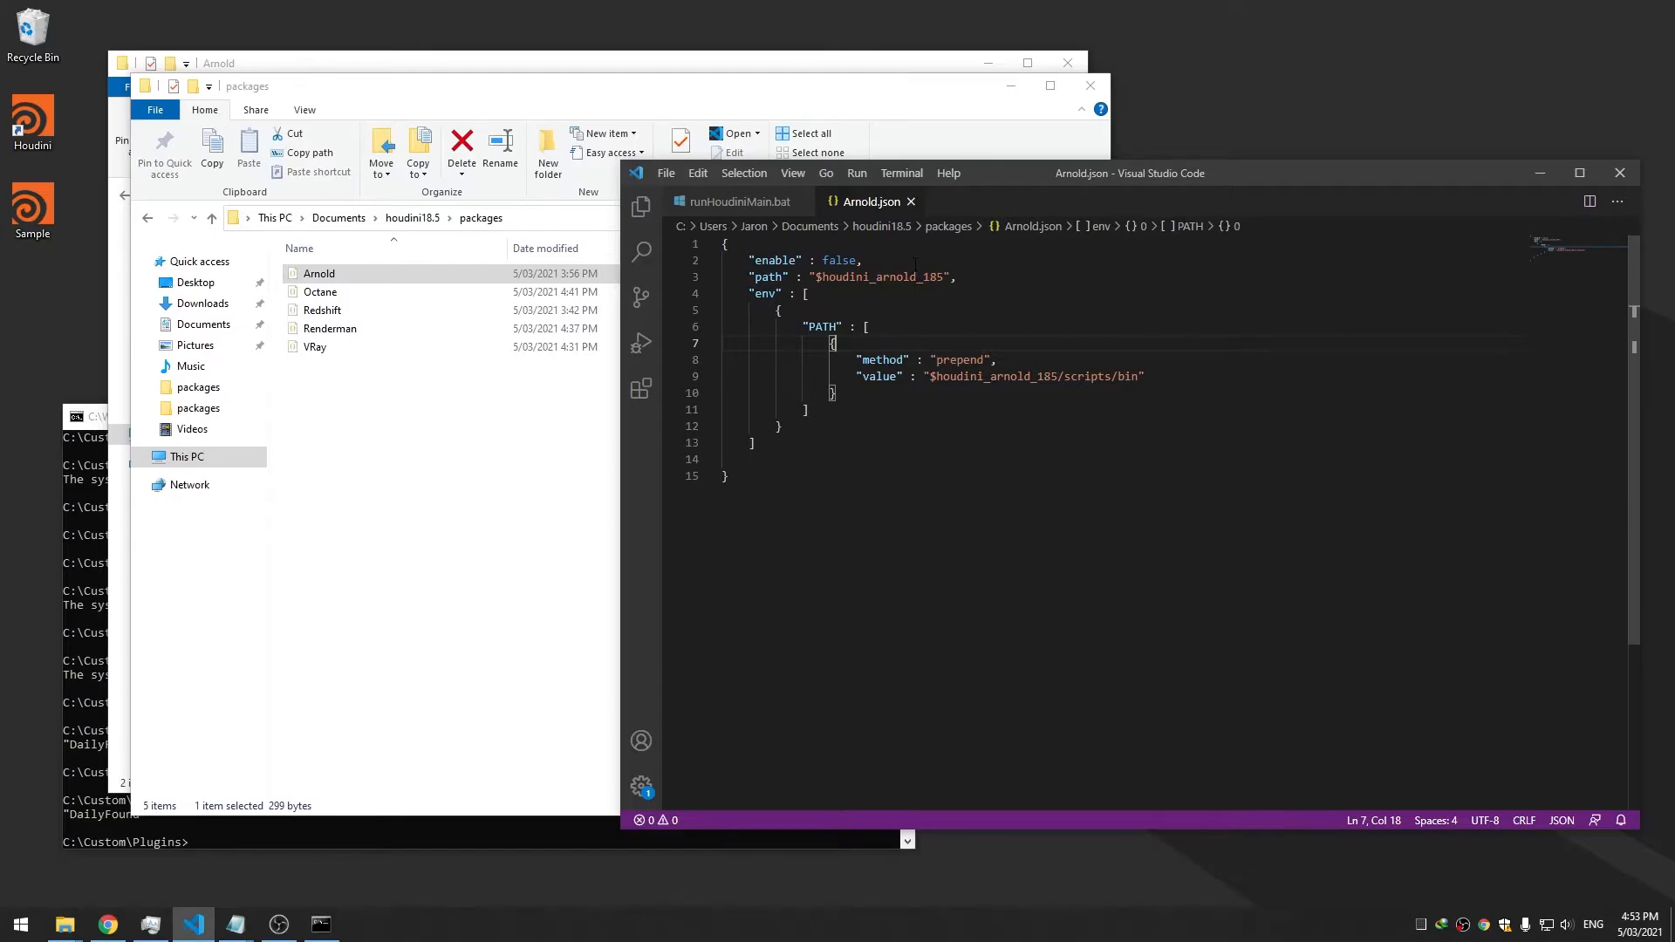
Add a new line 3 in Arnold.json containing "enable" : {}, and save
double_click(839, 260)
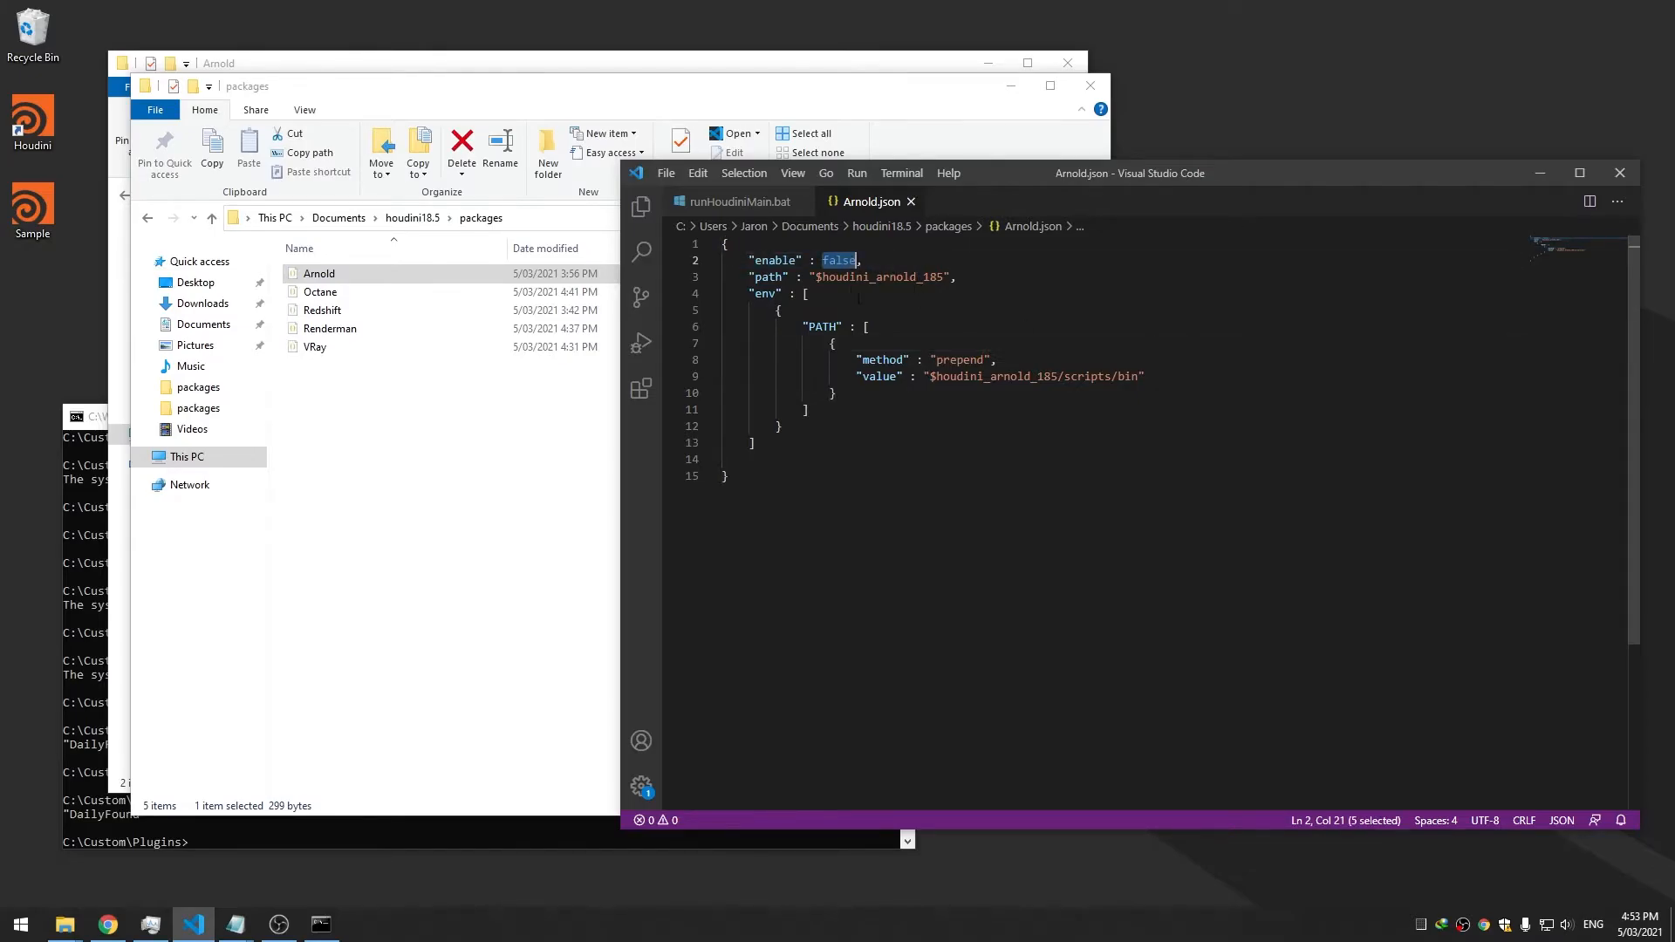
left_click_drag(1078, 180, 1028, 187)
left_click(984, 280)
key("Down")
key("Down")
double_click(828, 262)
left_click(908, 261)
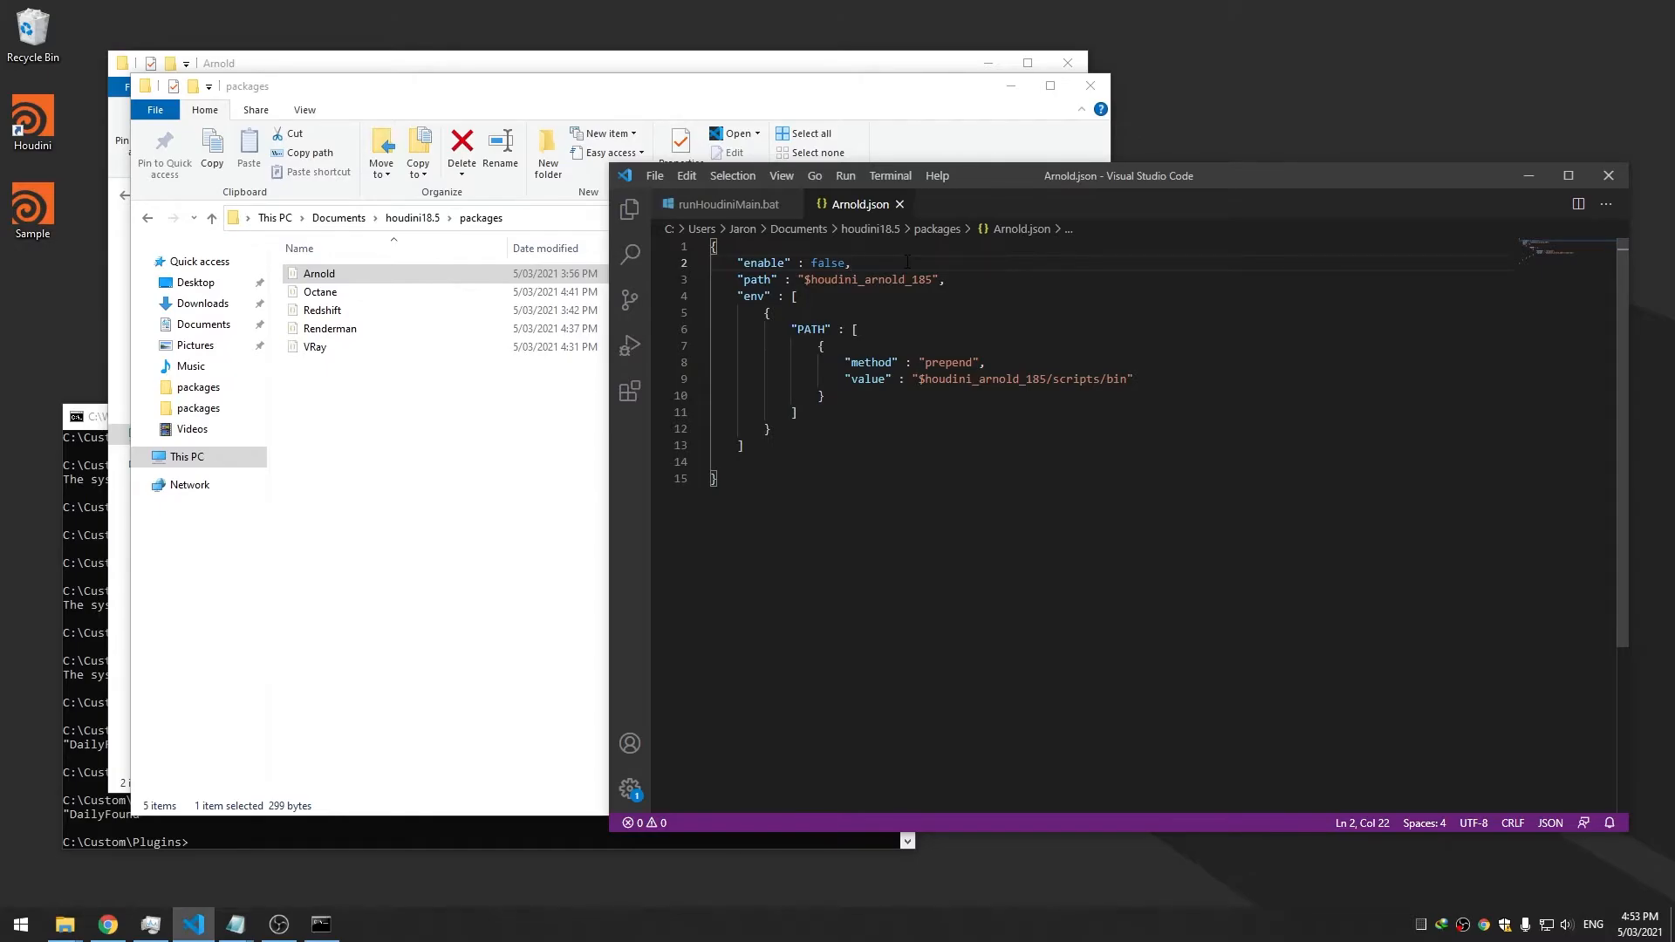
key("Return")
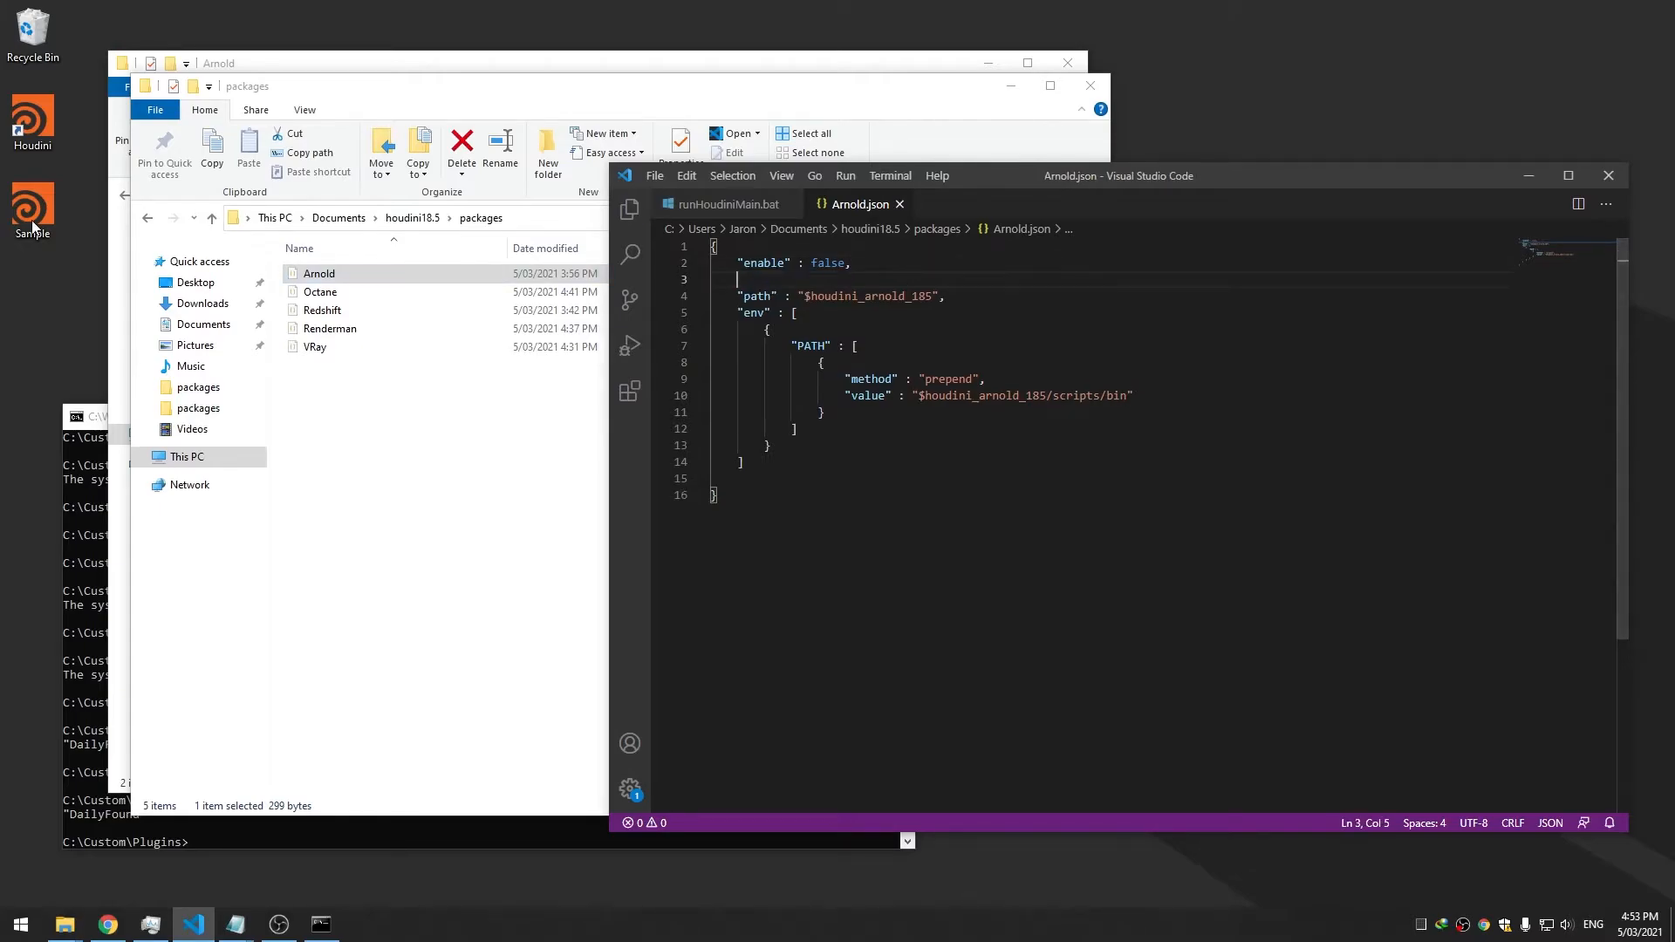
left_click_drag(1007, 180, 966, 198)
left_click(769, 300)
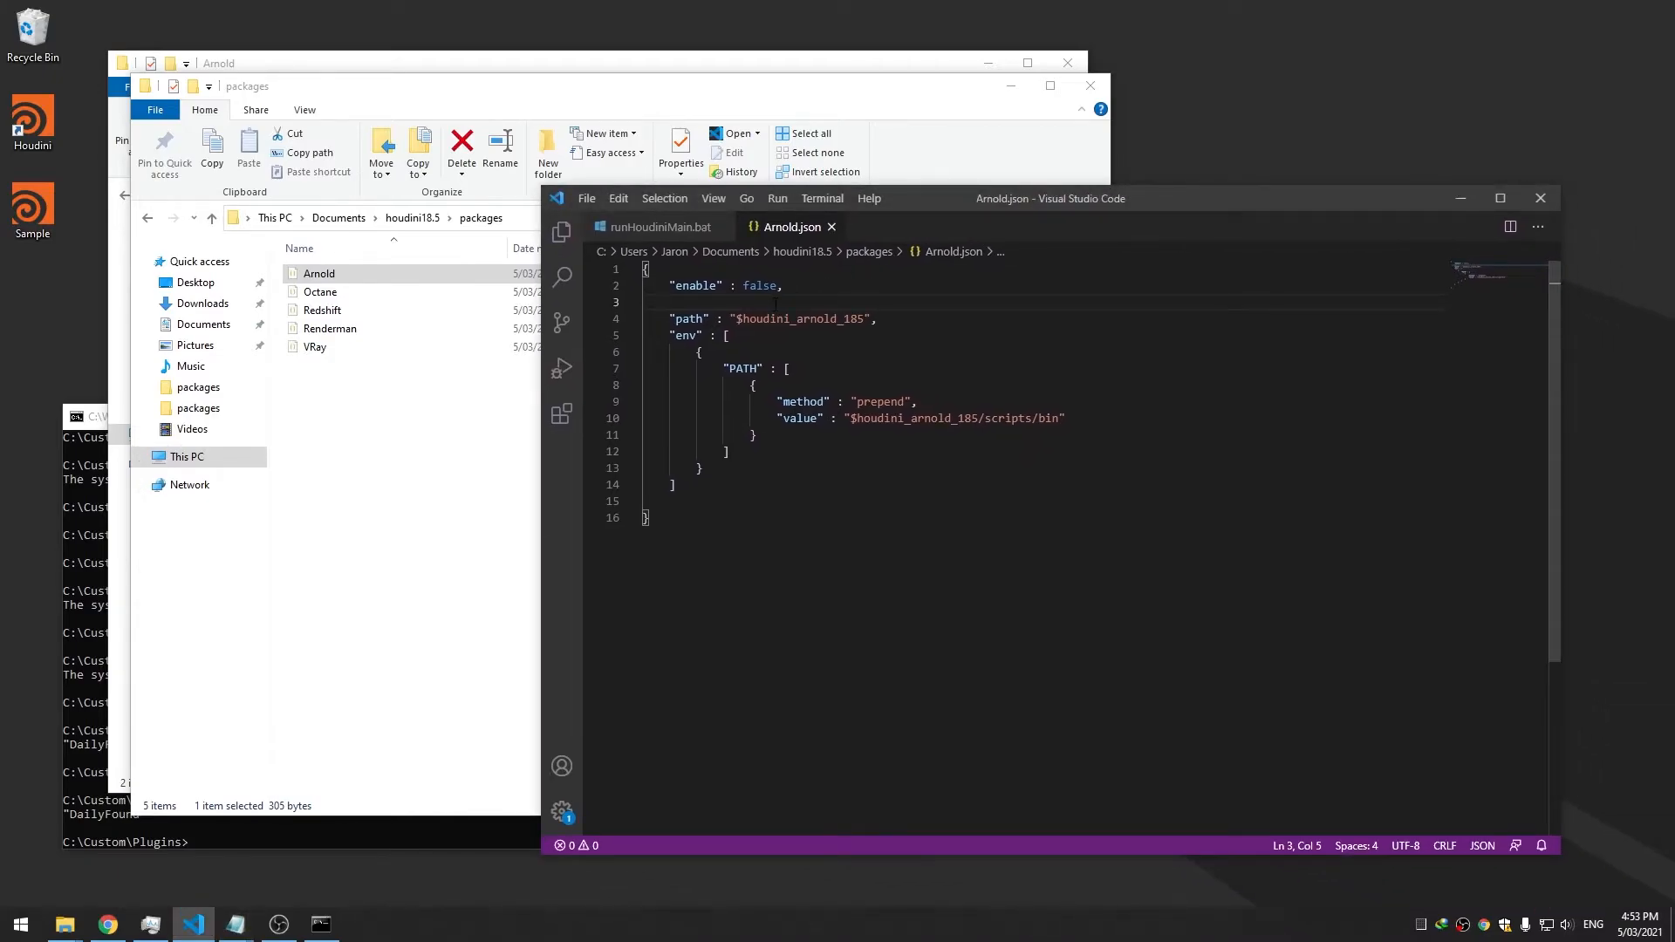
type("\"enab")
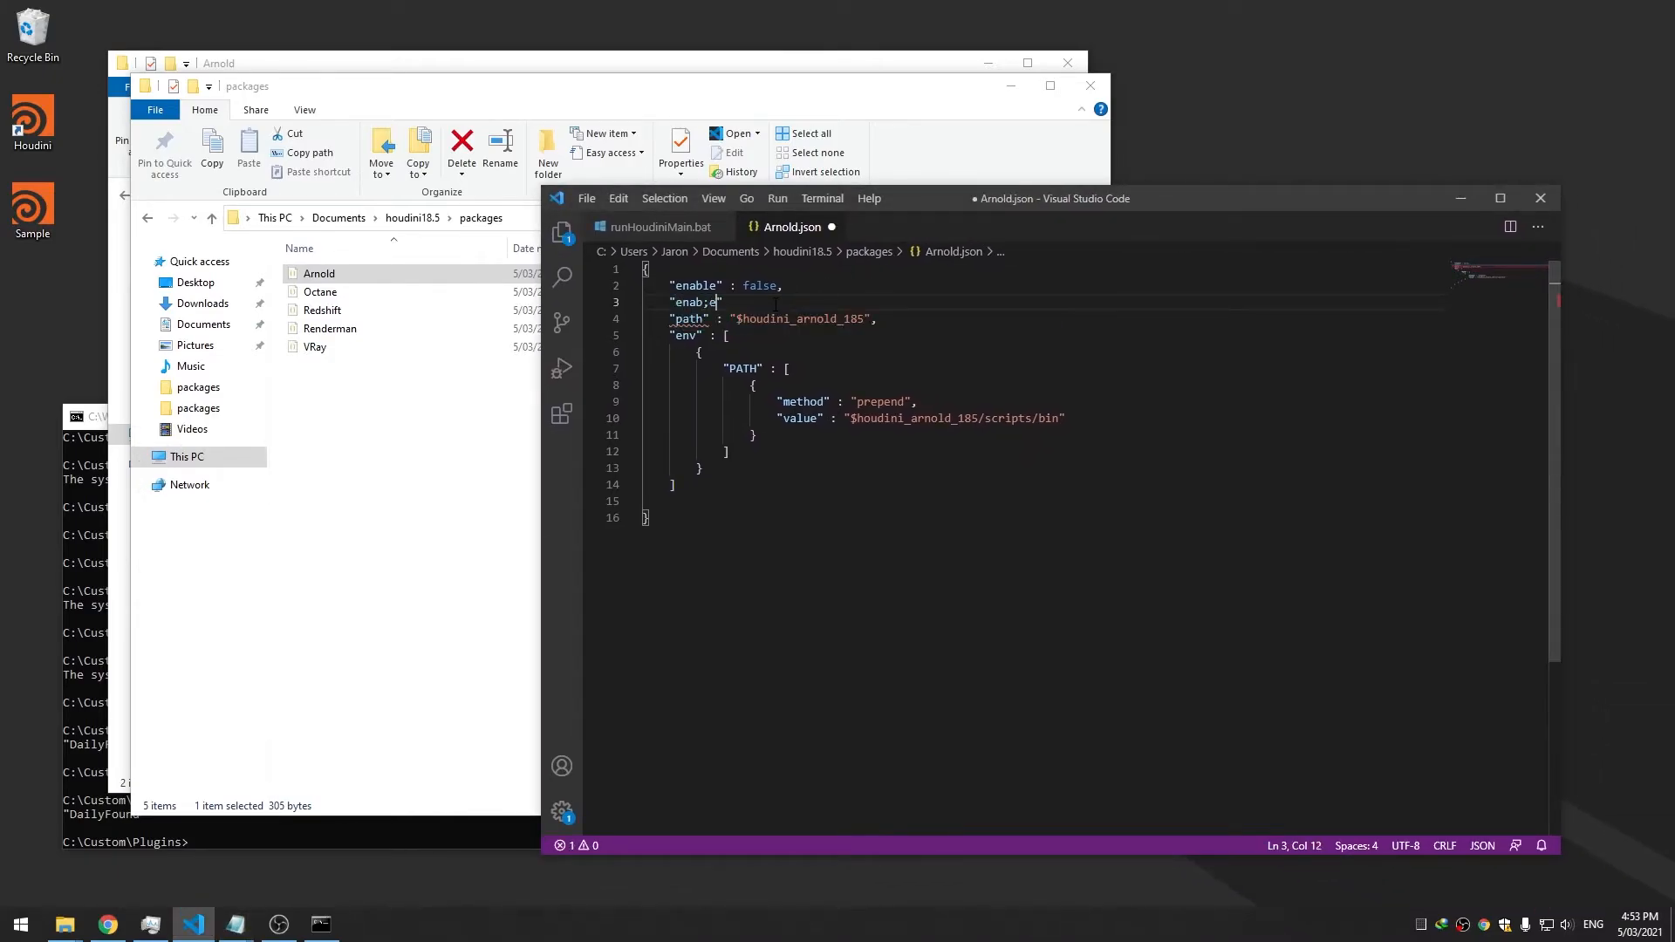
type("le\" : {},")
key("ctrl+s")
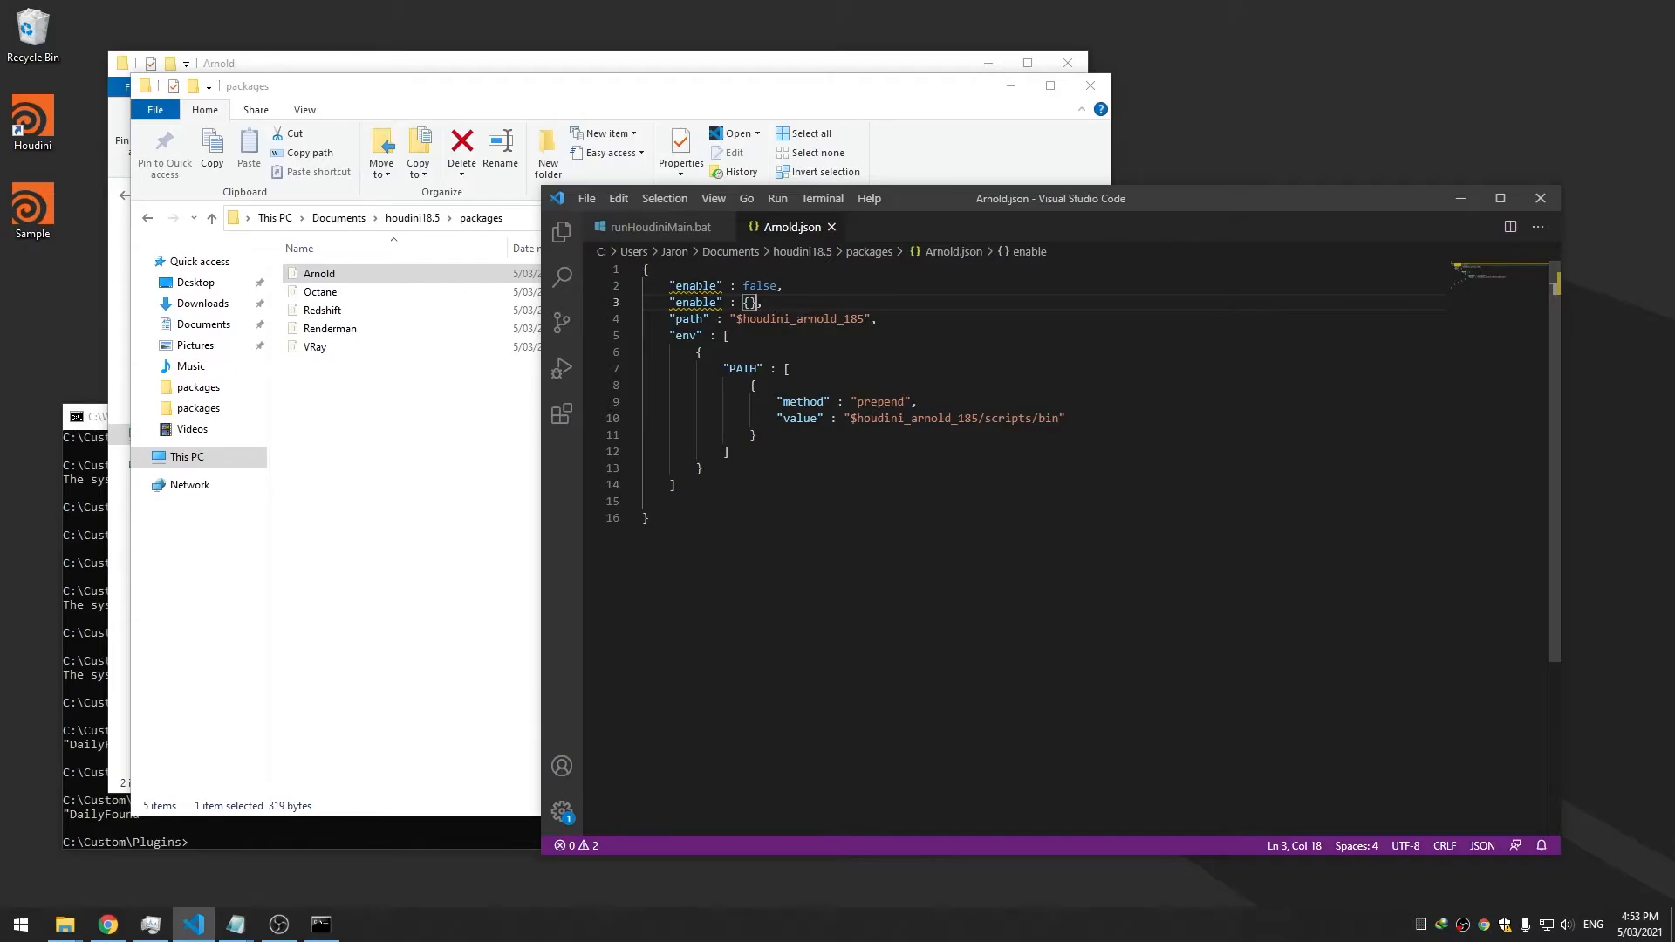
Fill the entry with the condition "$enableArnold != 'enable'" : false and save
mouse_move(699, 287)
type("\"")
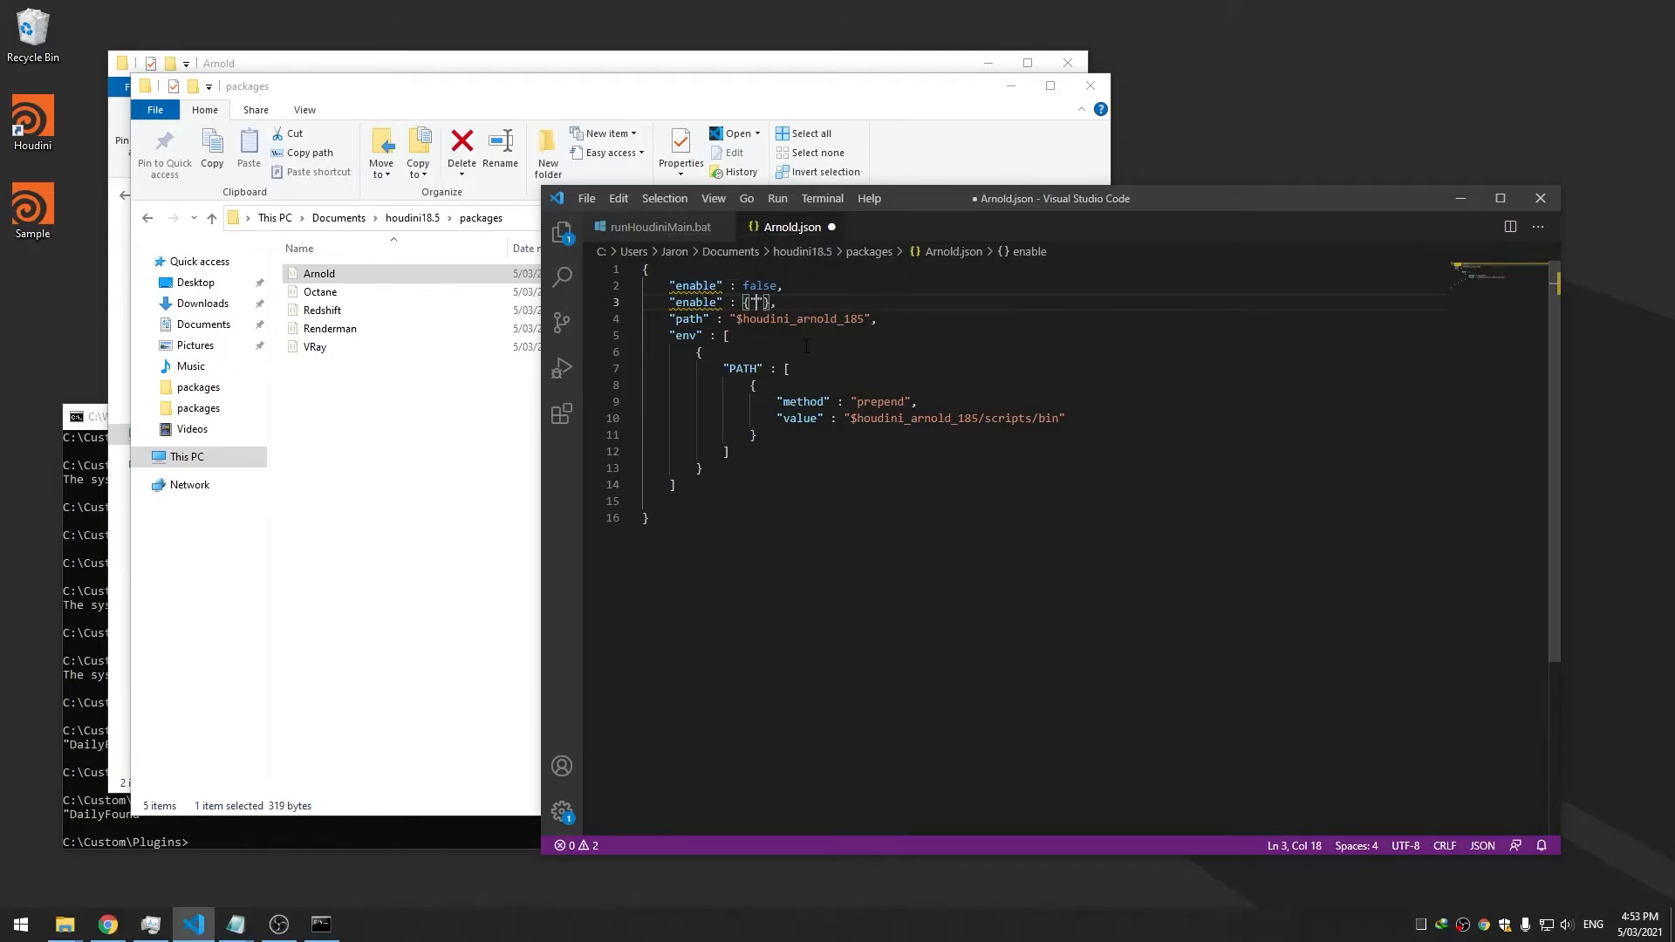
type("$enable")
type("Arnold")
type("= ''")
type("enable'\" ")
type(": false")
key("ctrl+s")
left_click(786, 369)
Return to runHoudiniMain.bat and look over its daily, pro and pre blocks
left_click(121, 445)
left_click_drag(182, 417, 330, 392)
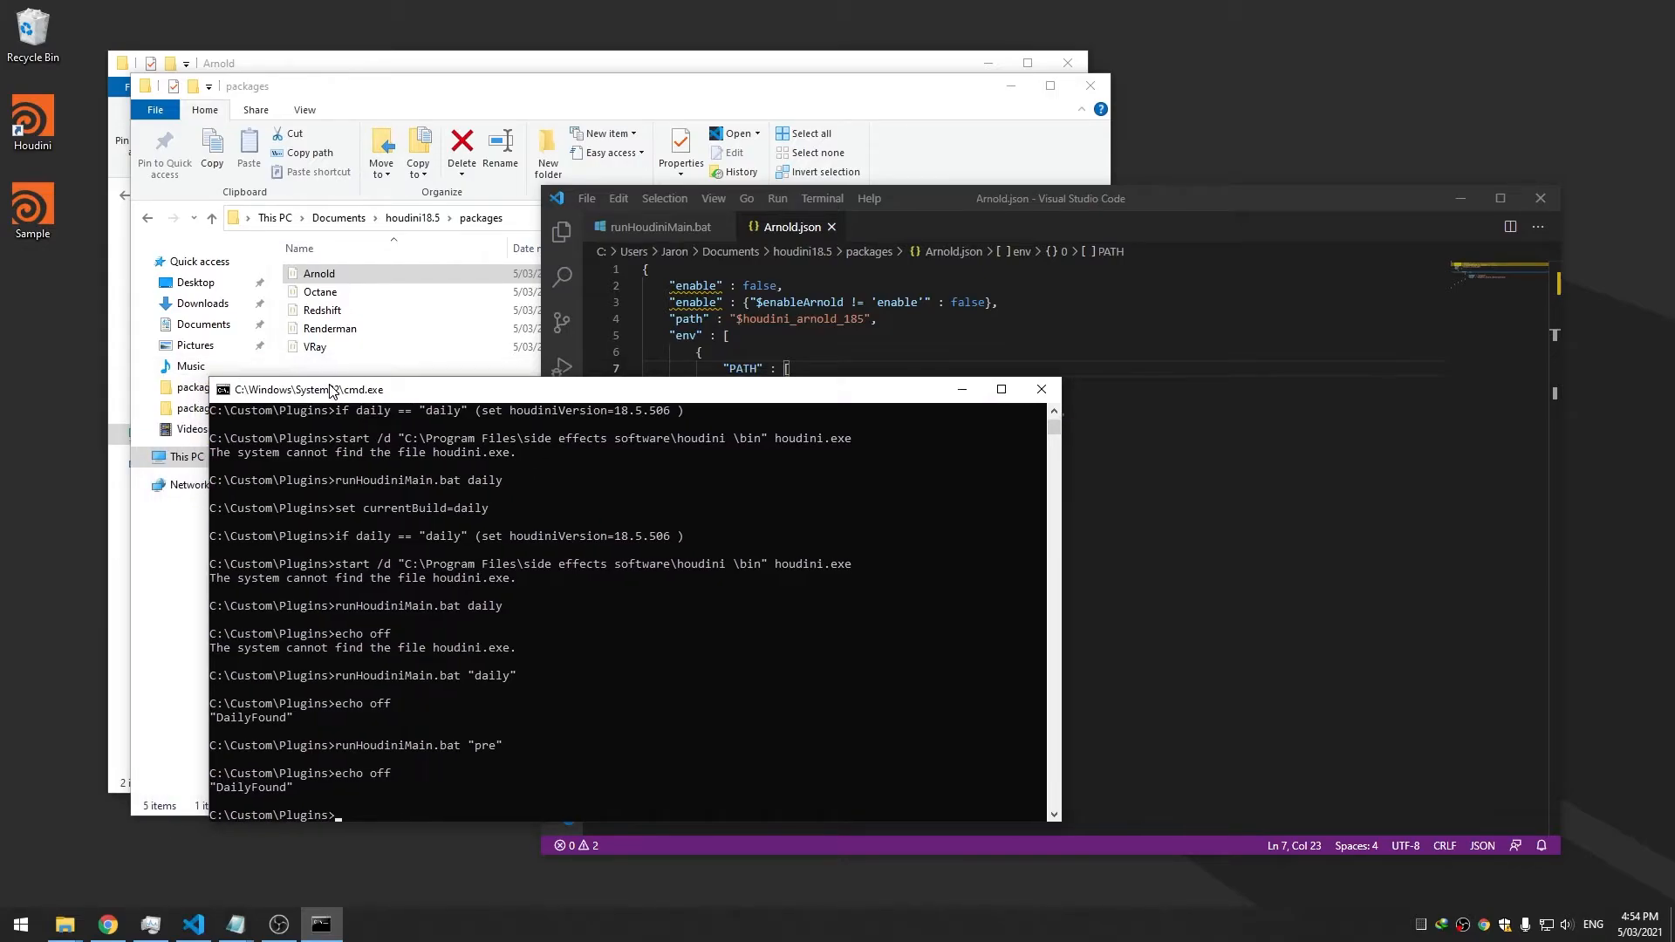
left_click(660, 228)
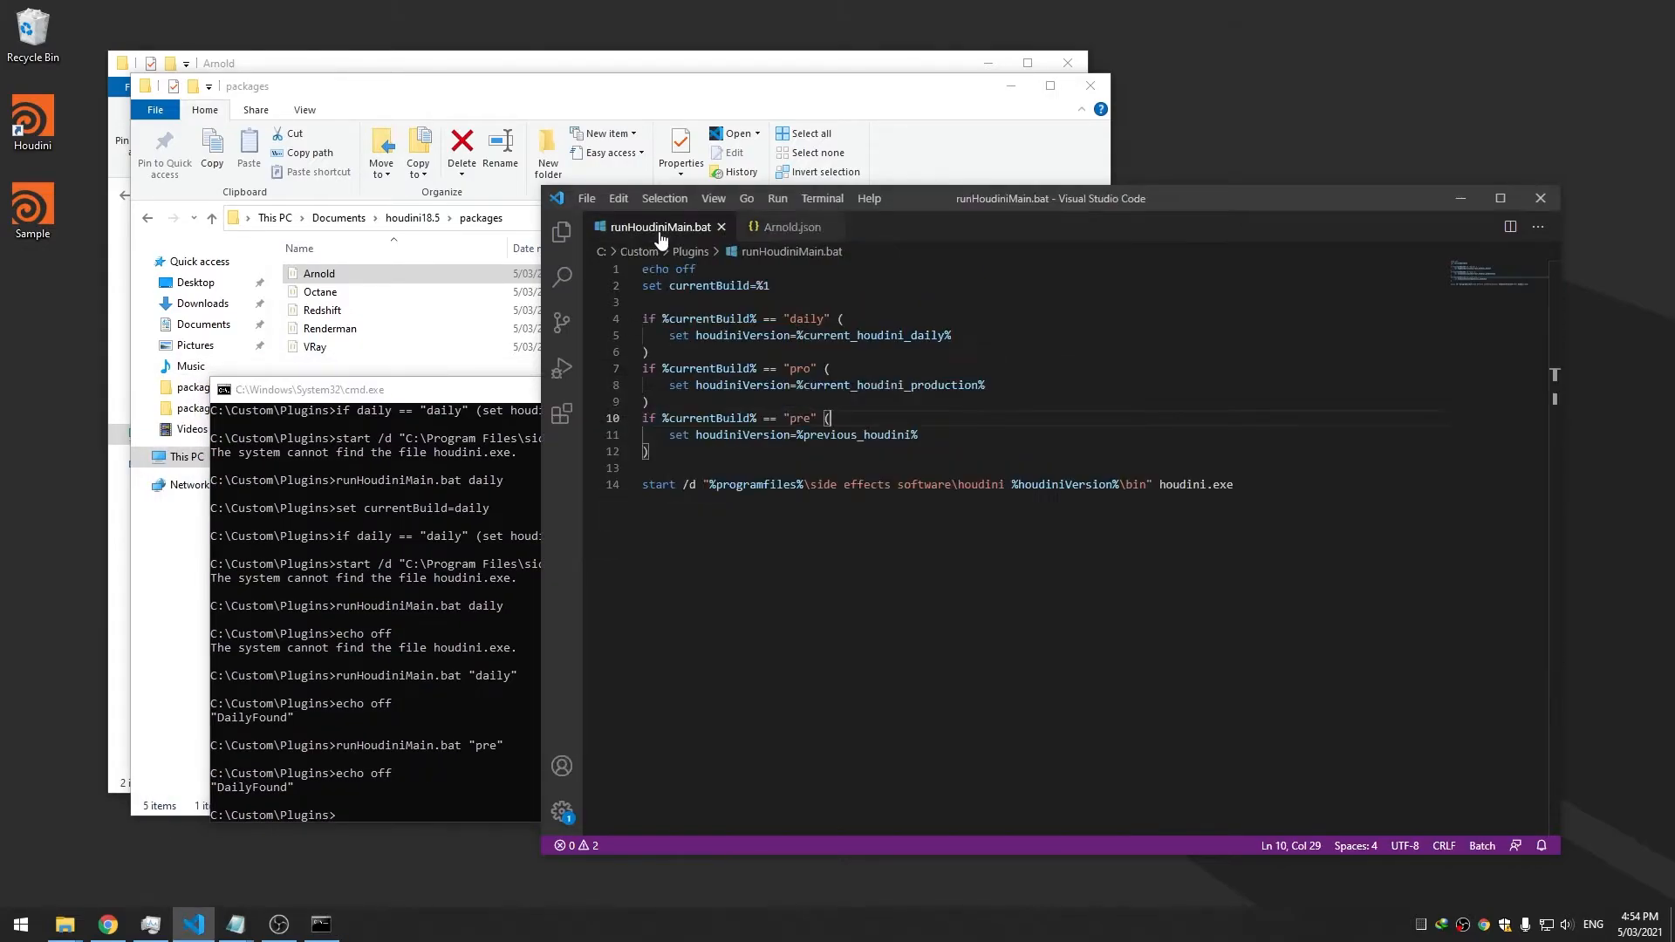
left_click_drag(945, 208, 961, 203)
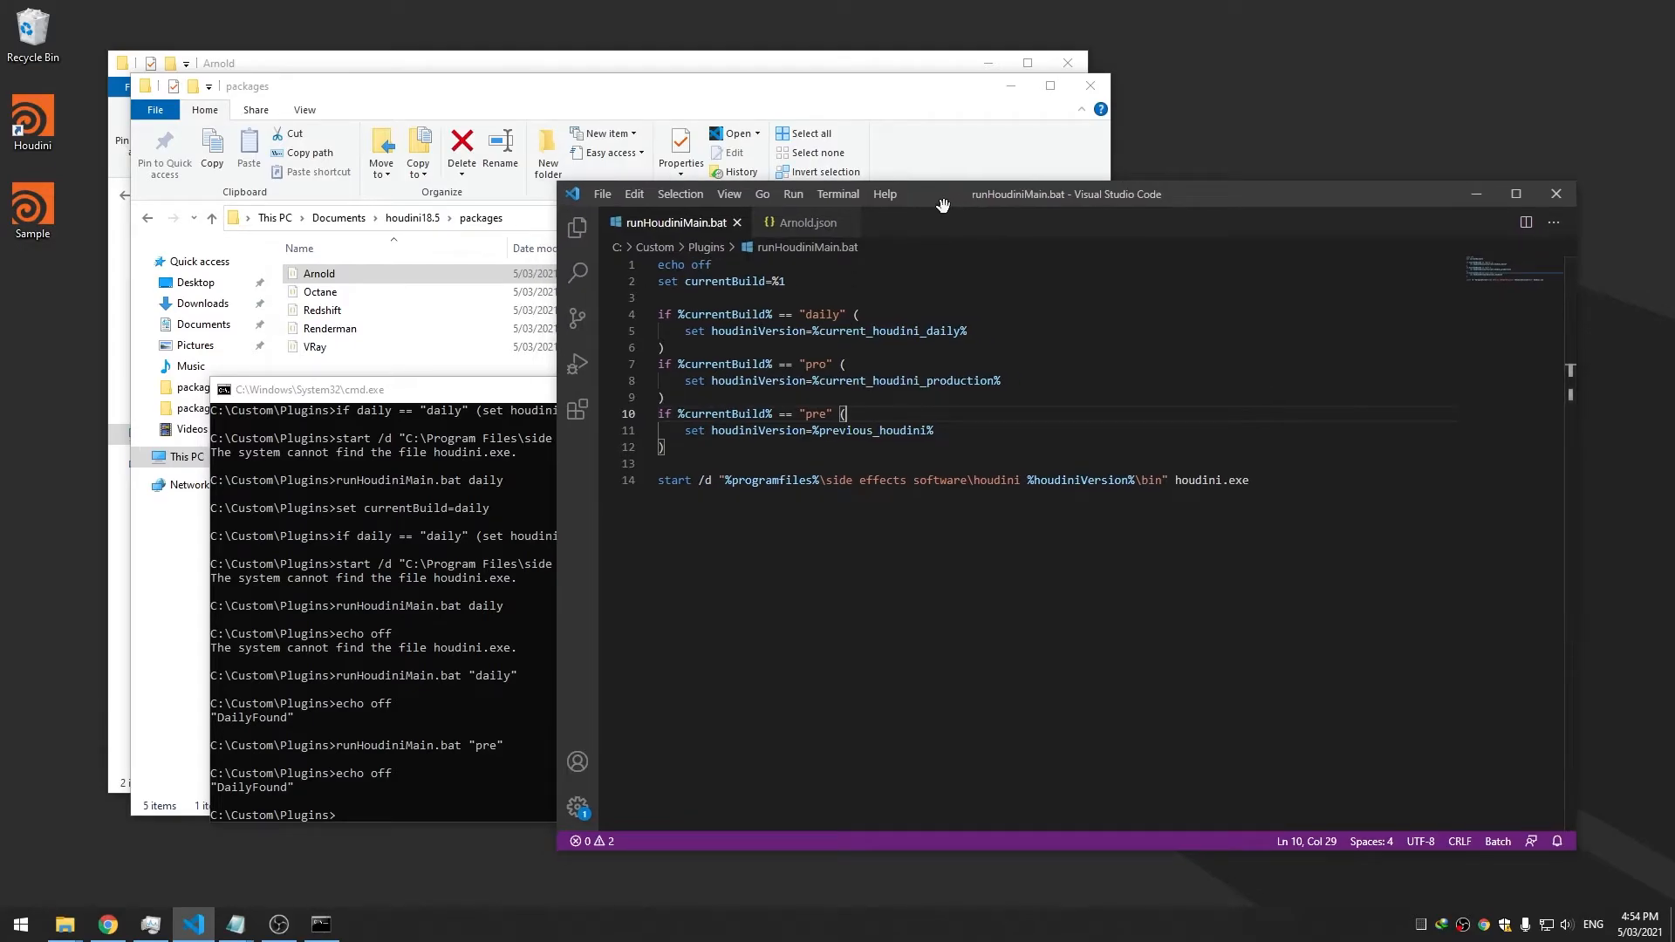
left_click_drag(403, 397, 372, 391)
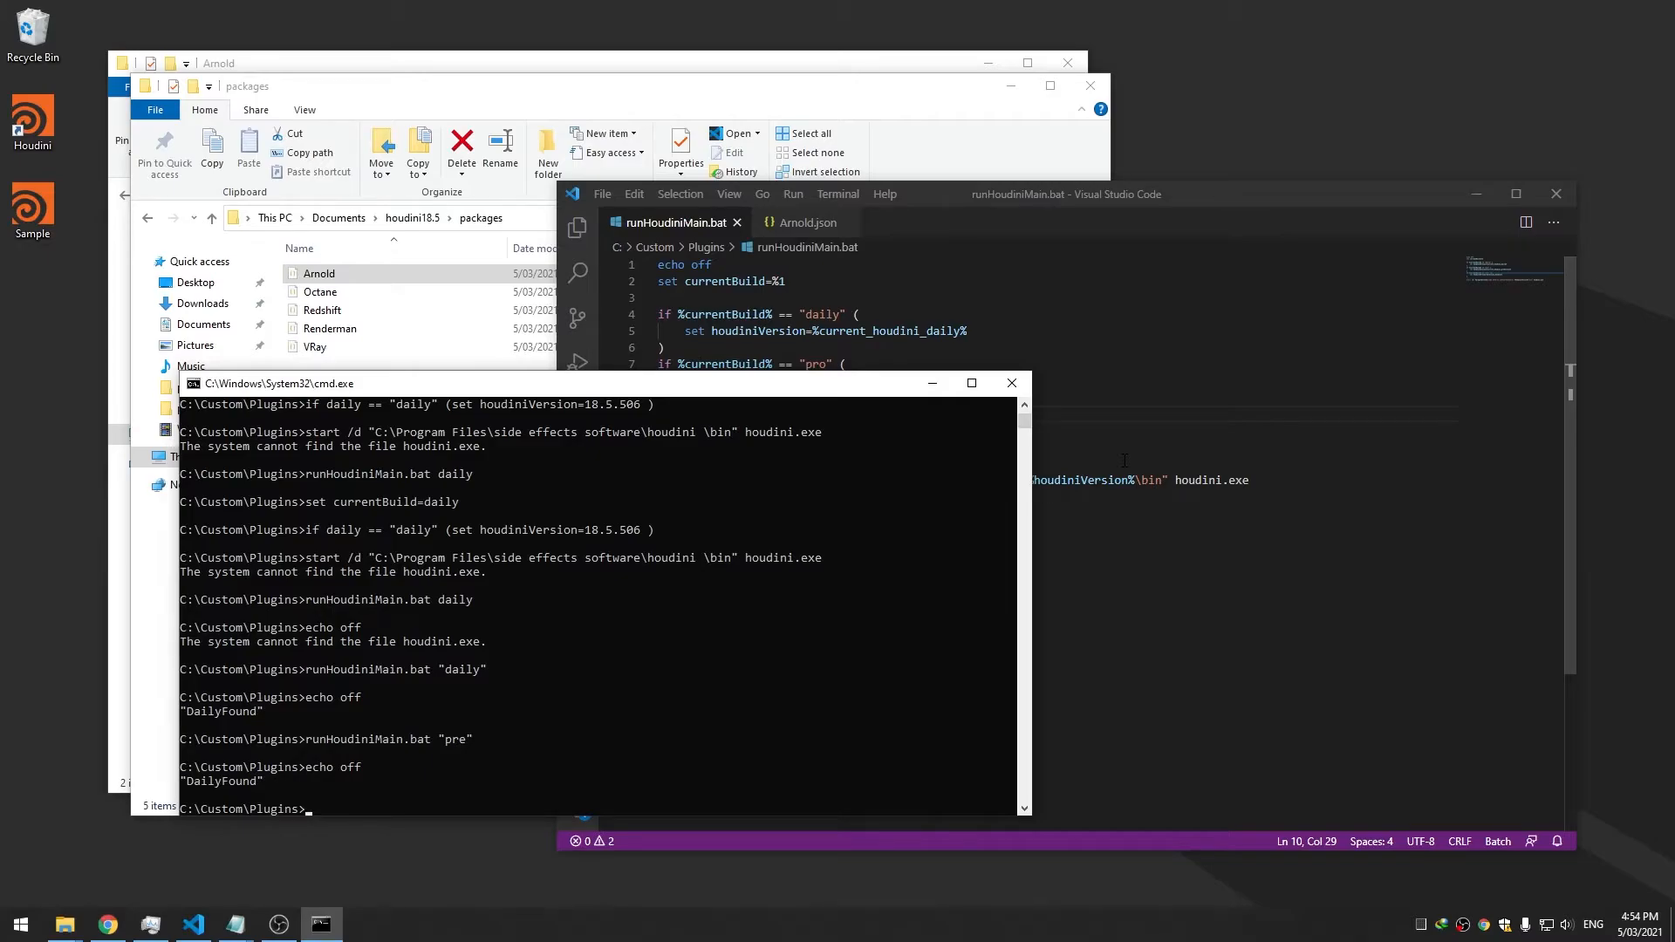
left_click_drag(568, 381, 590, 381)
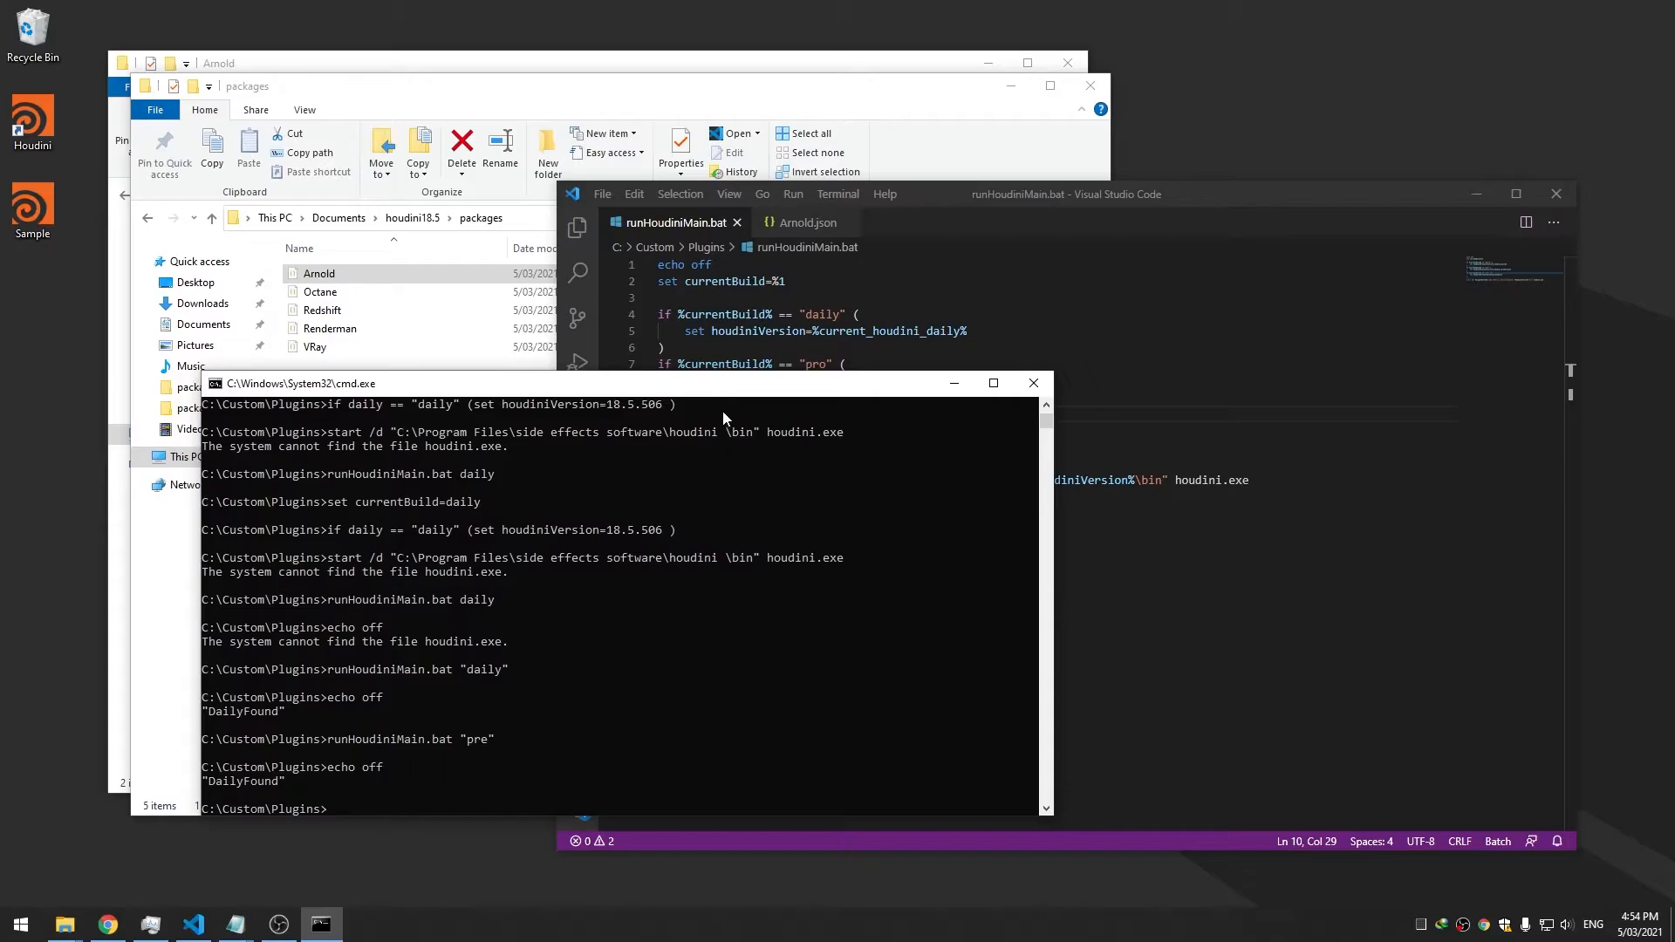
left_click_drag(719, 384, 685, 393)
left_click(768, 348)
left_click(813, 382)
left_click(816, 416)
left_click(831, 450)
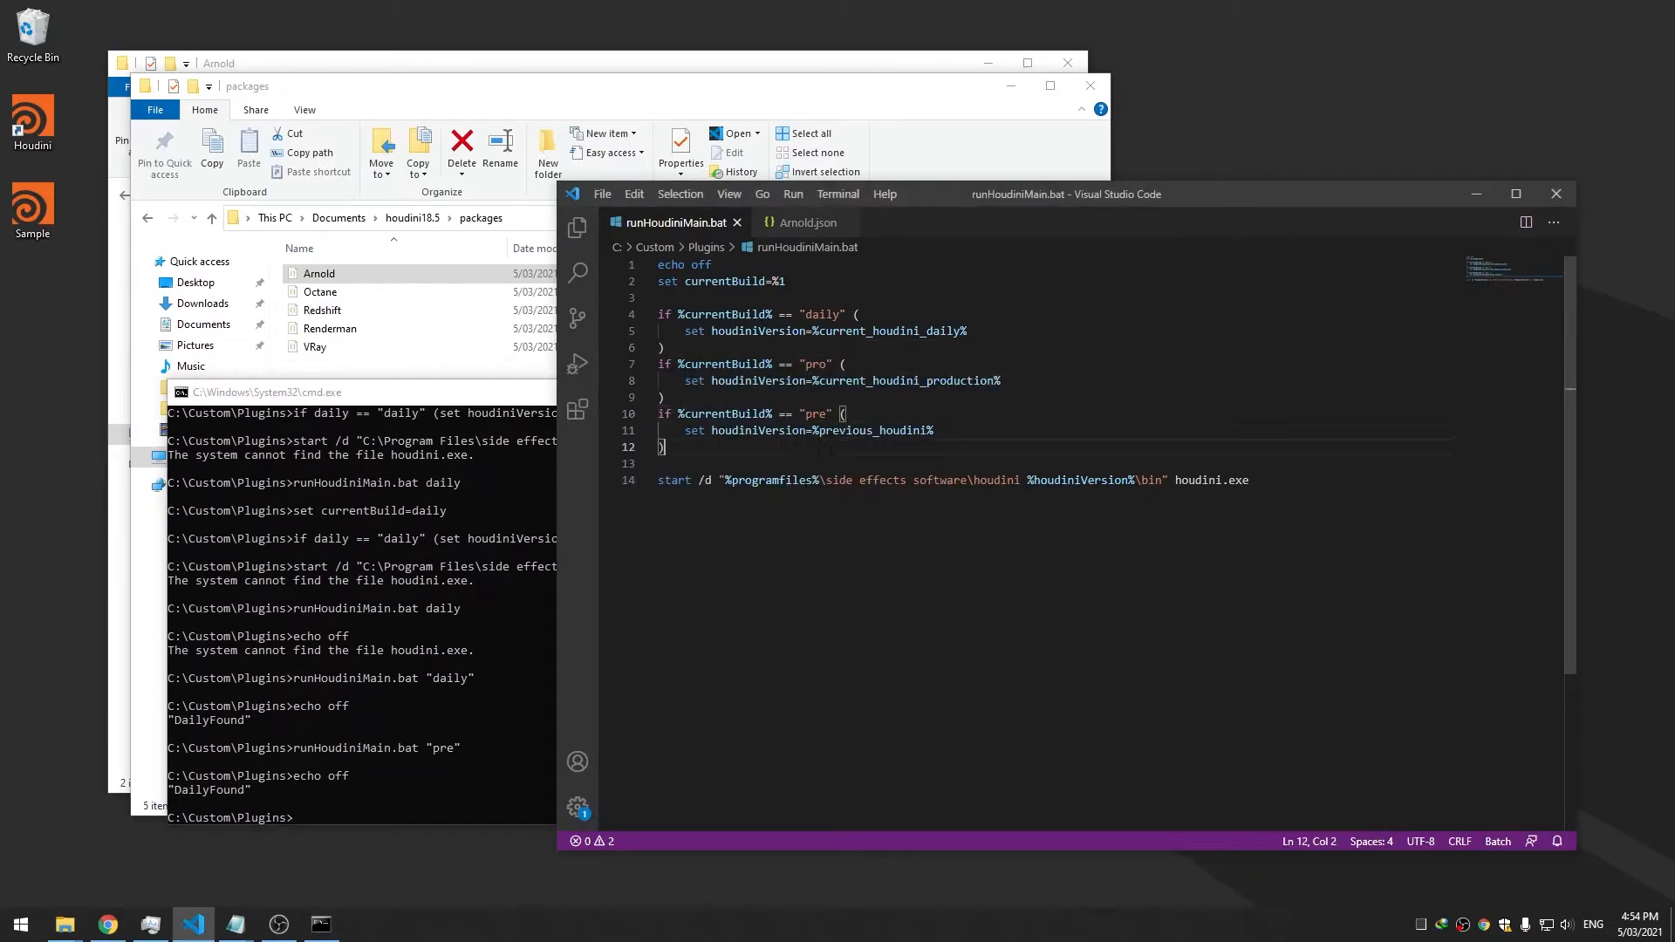
left_click_drag(399, 403, 397, 408)
left_click(1069, 398)
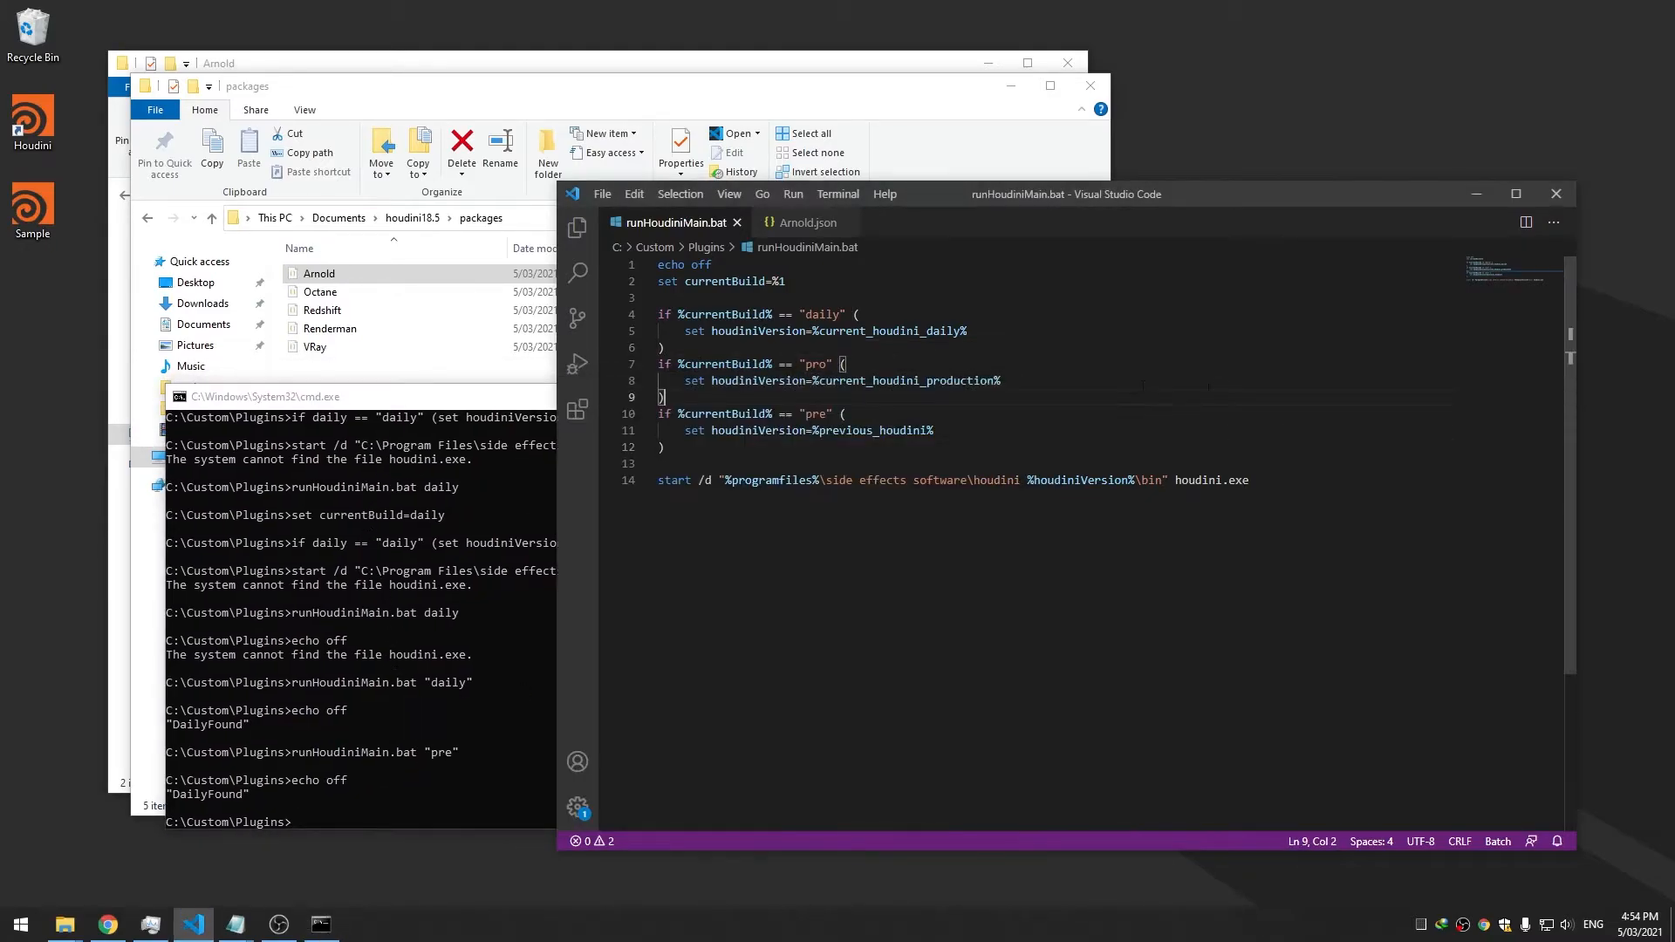
Add a 'set loadPl…' line for the plugin argument after line 2 and save
left_click(857, 283)
key("Return")
type("se")
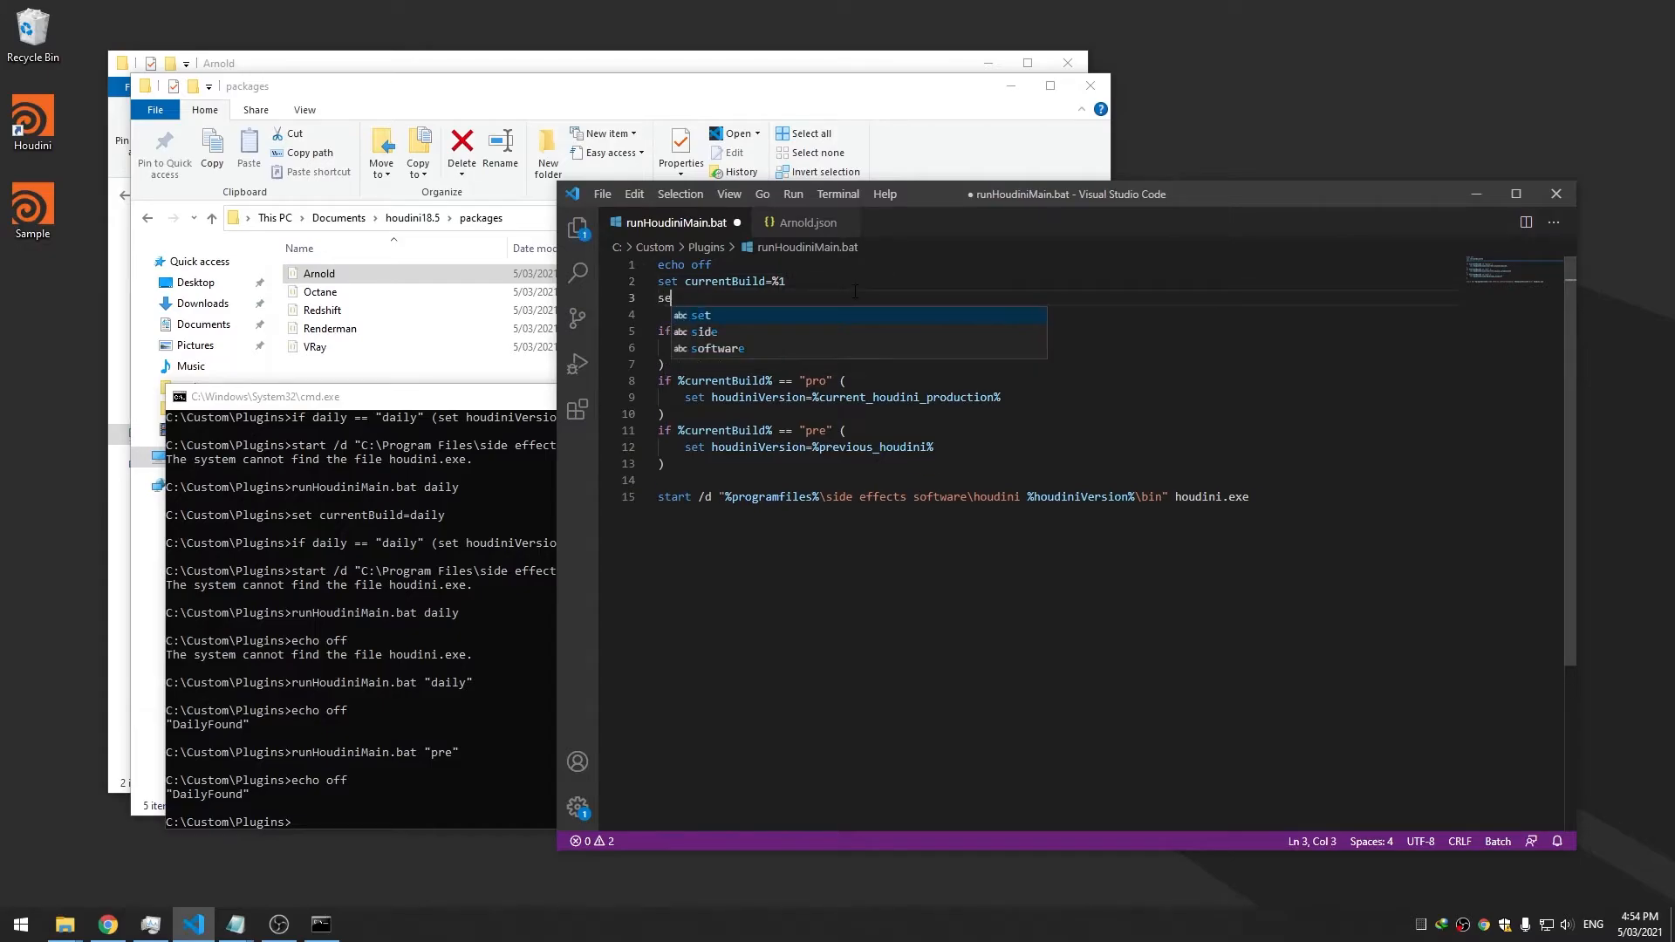
type("t loadPlugin=%2")
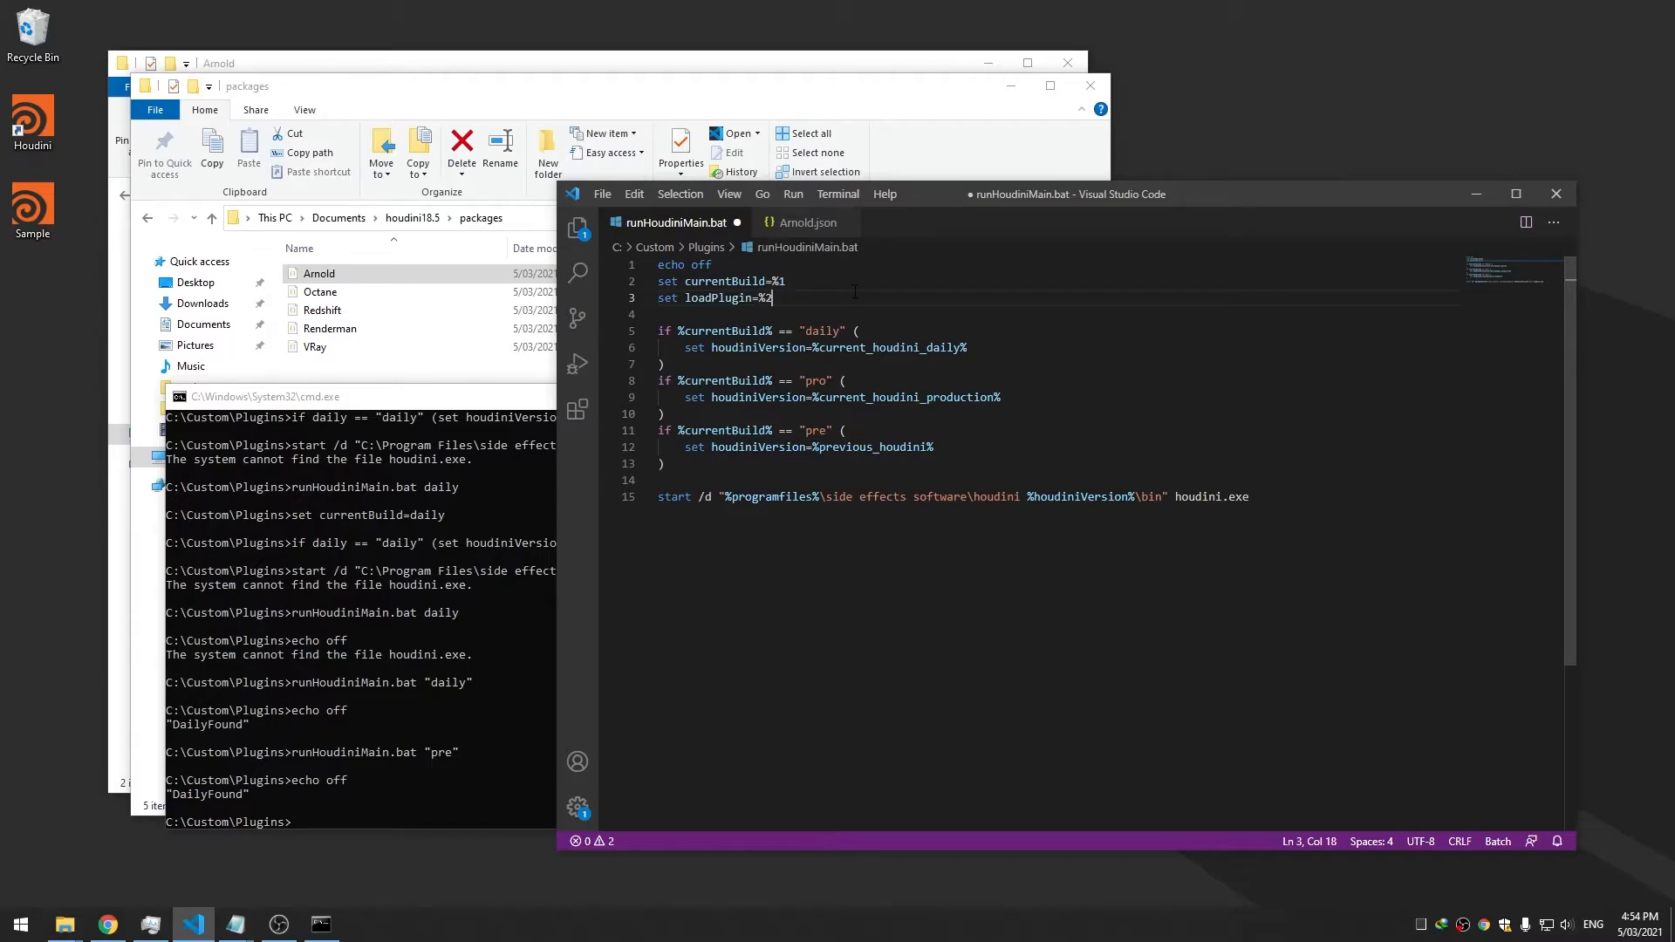
key("ctrl+s")
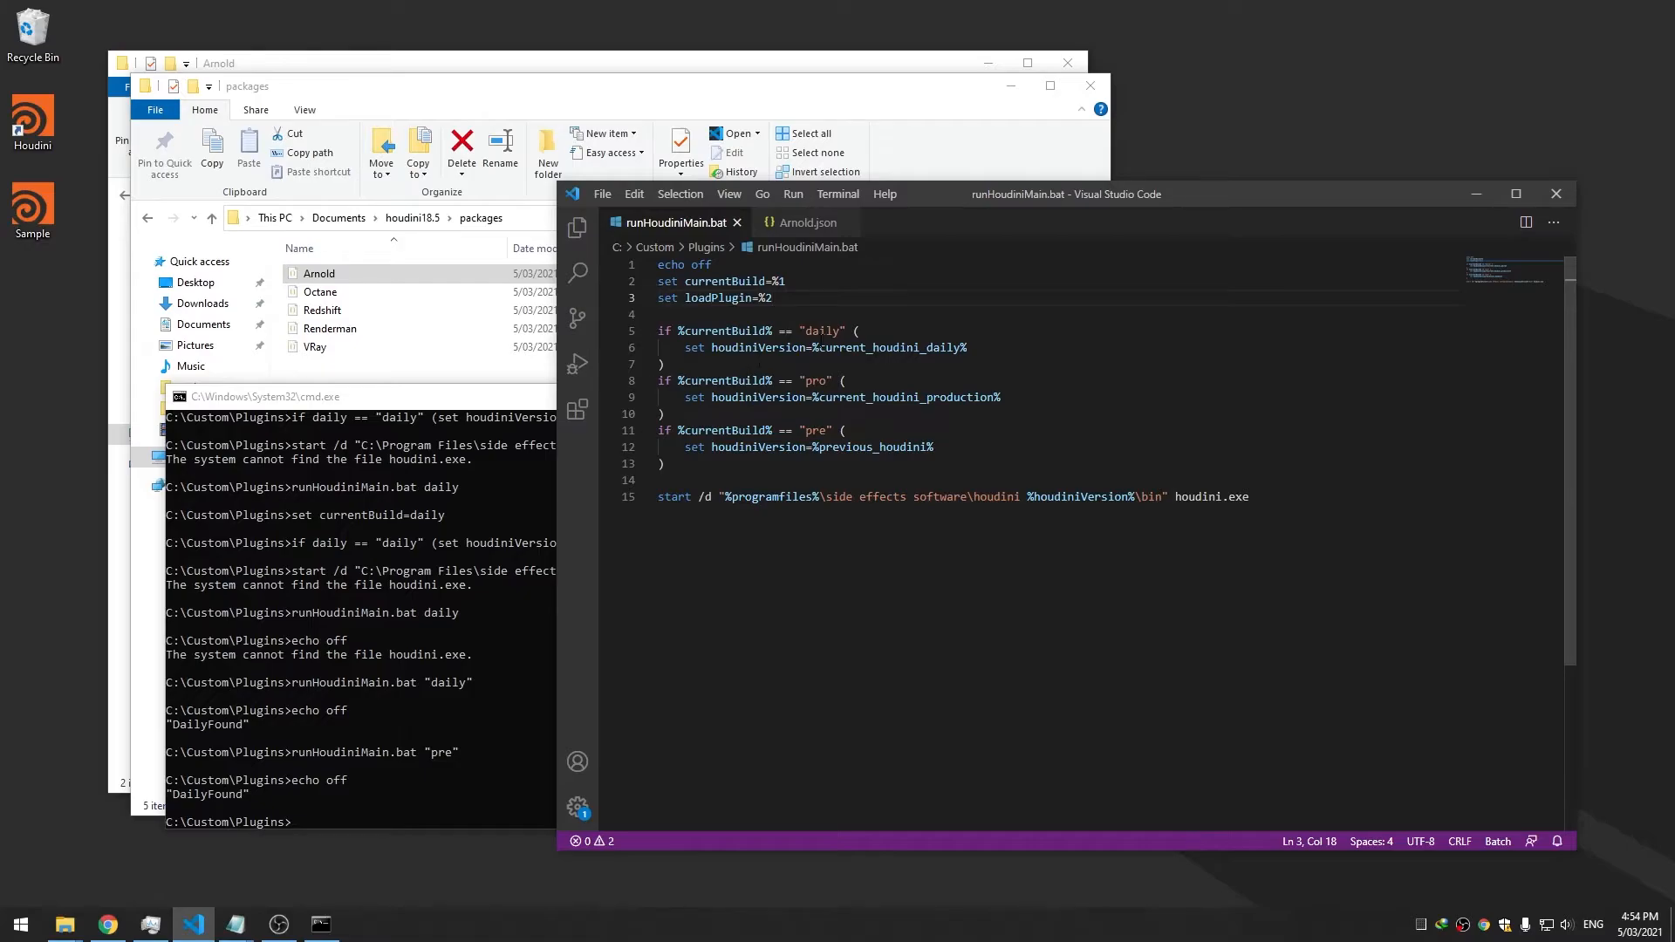
Paste a copy of the daily if-block below the pre block, rename 'daily' to 'arnold', and save
left_click_drag(690, 469, 650, 341)
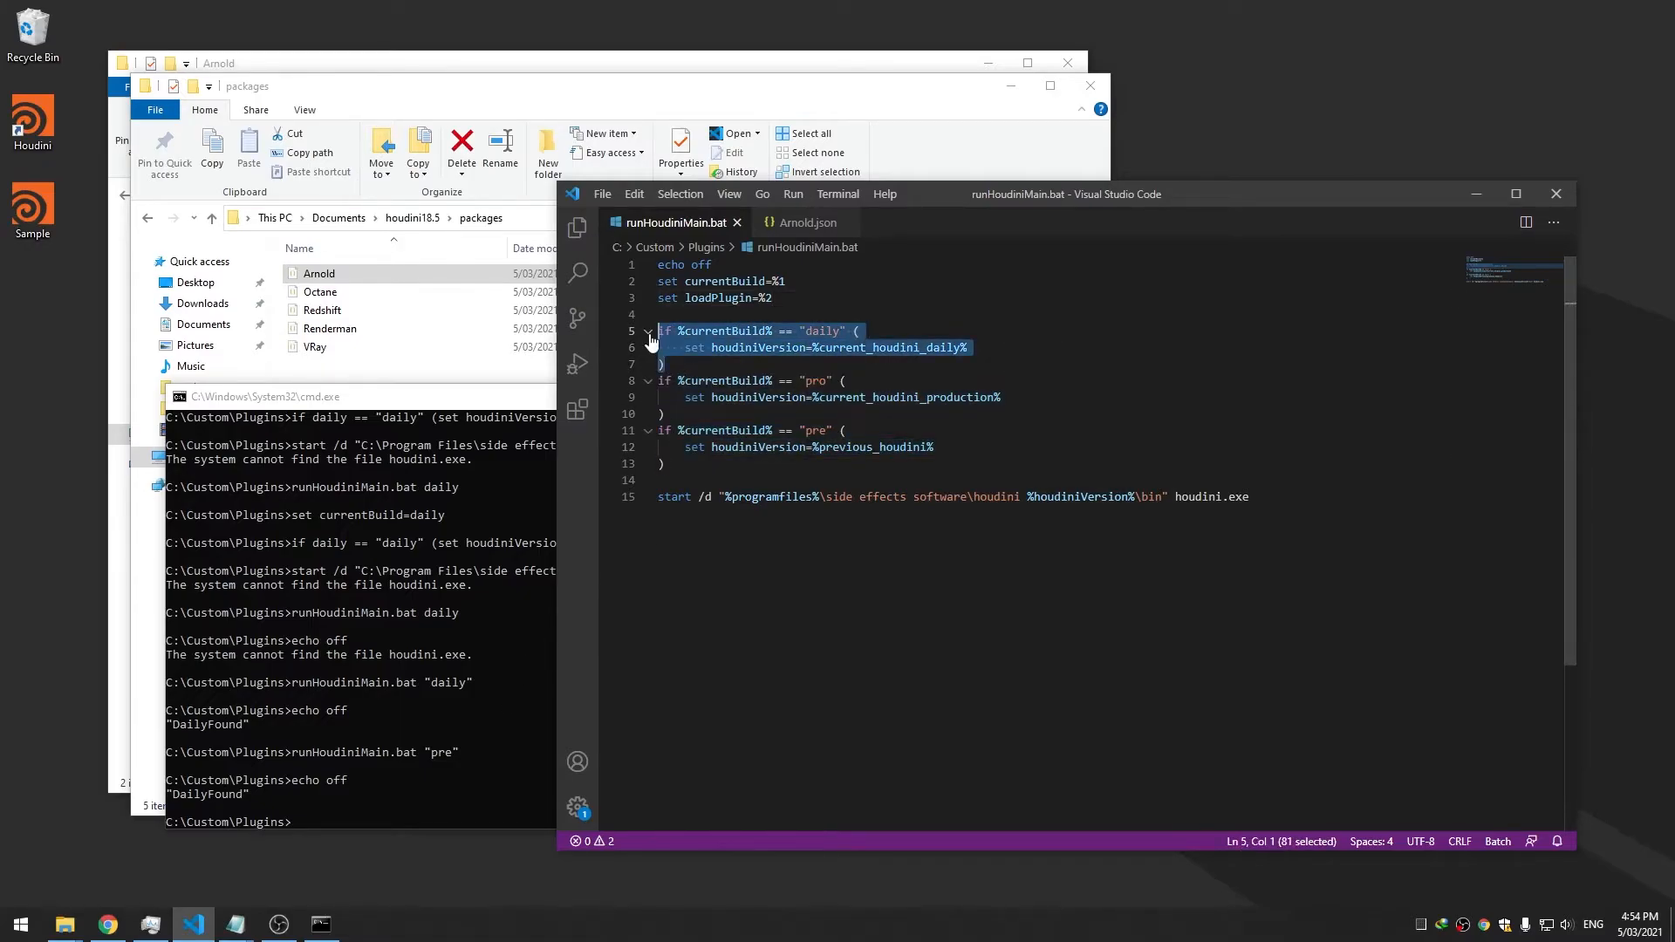
key("ctrl+c")
left_click(701, 478)
key("Return")
key("Return")
key("Return")
key("Return")
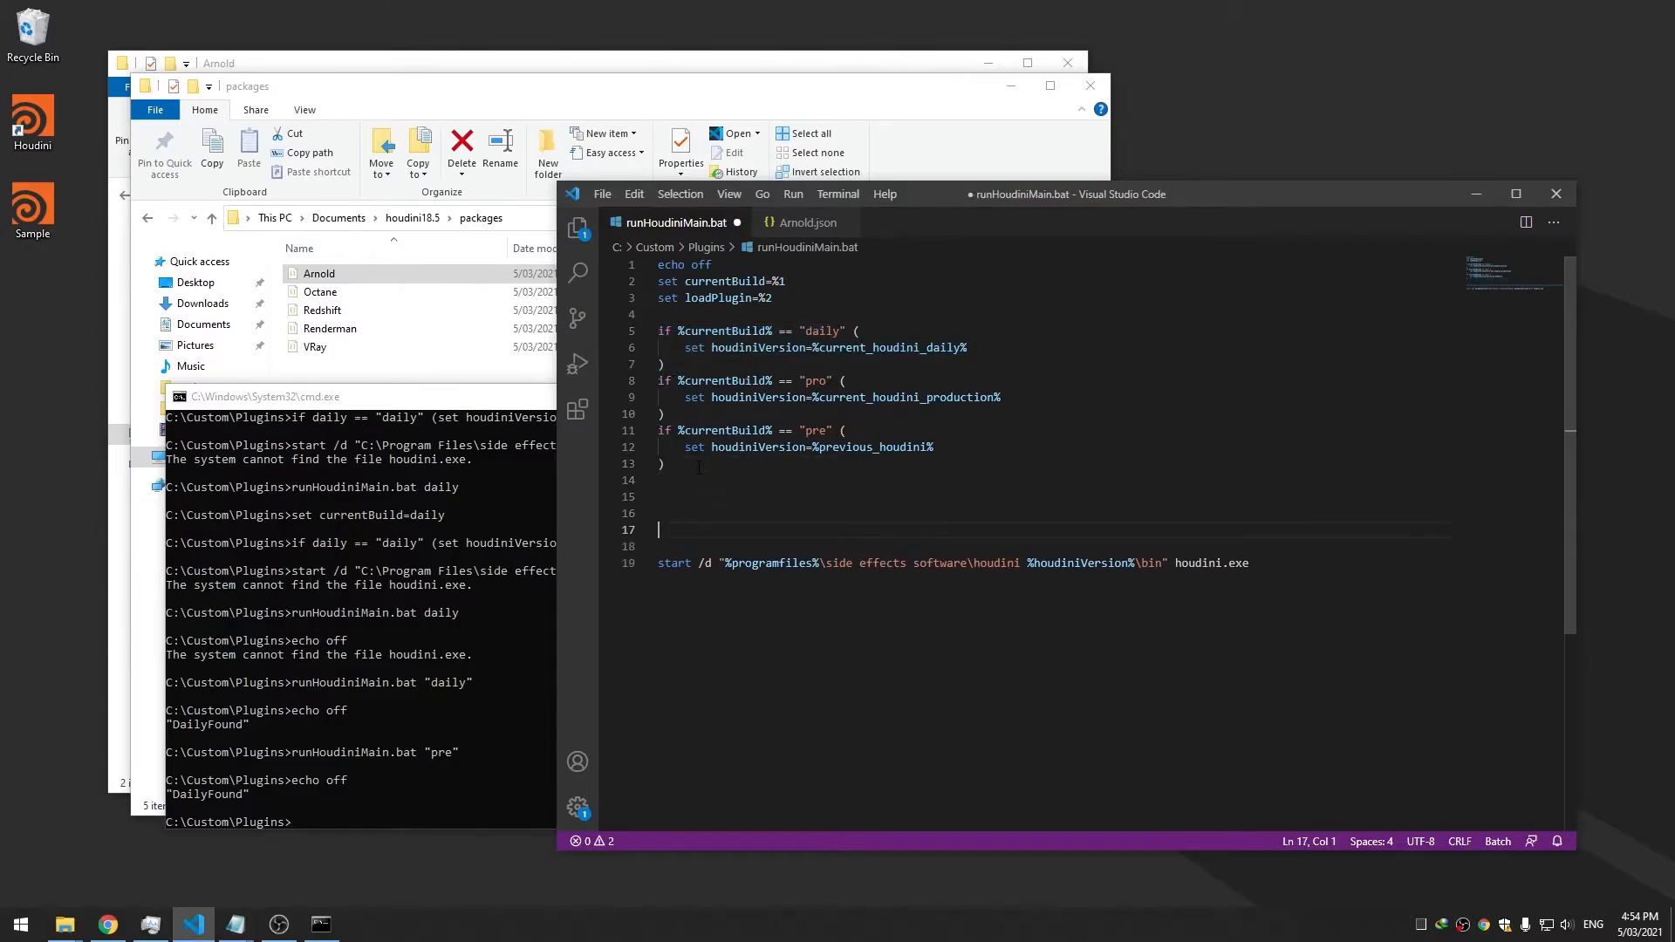
key("Up")
key("ctrl+v")
double_click(823, 530)
type("arnold")
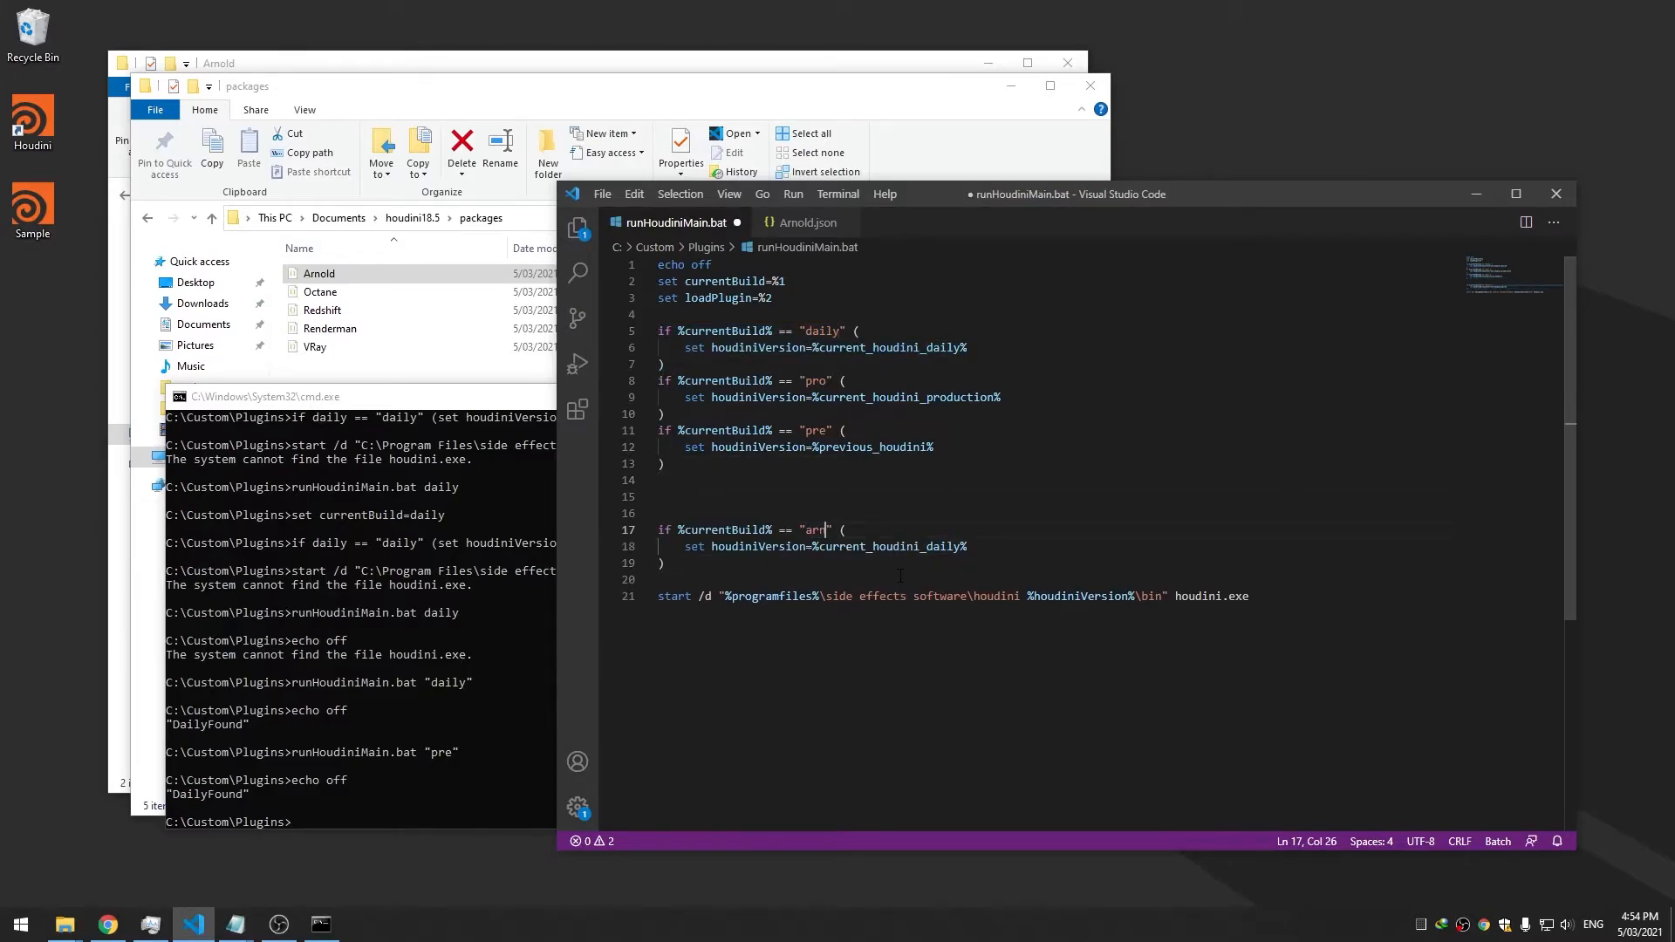
key("ctrl+s")
In the arnold block, replace houdiniVersion with enableArnold from Arnold.json, assign a new value, and save
key("Down")
key("End")
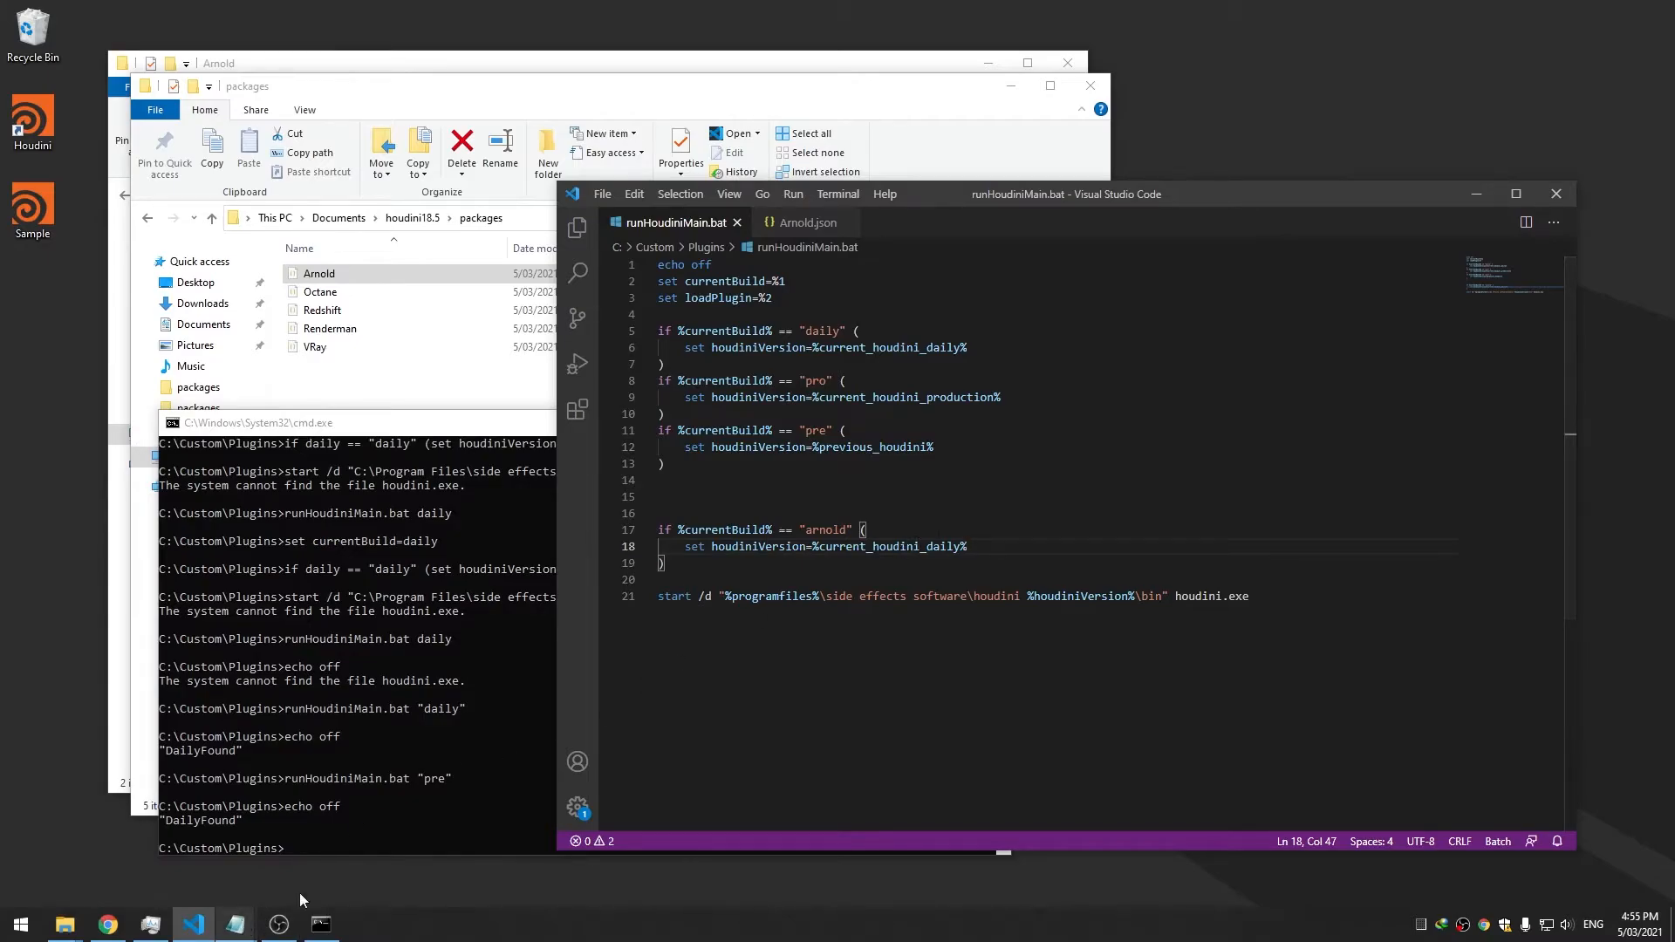
left_click(808, 223)
double_click(817, 298)
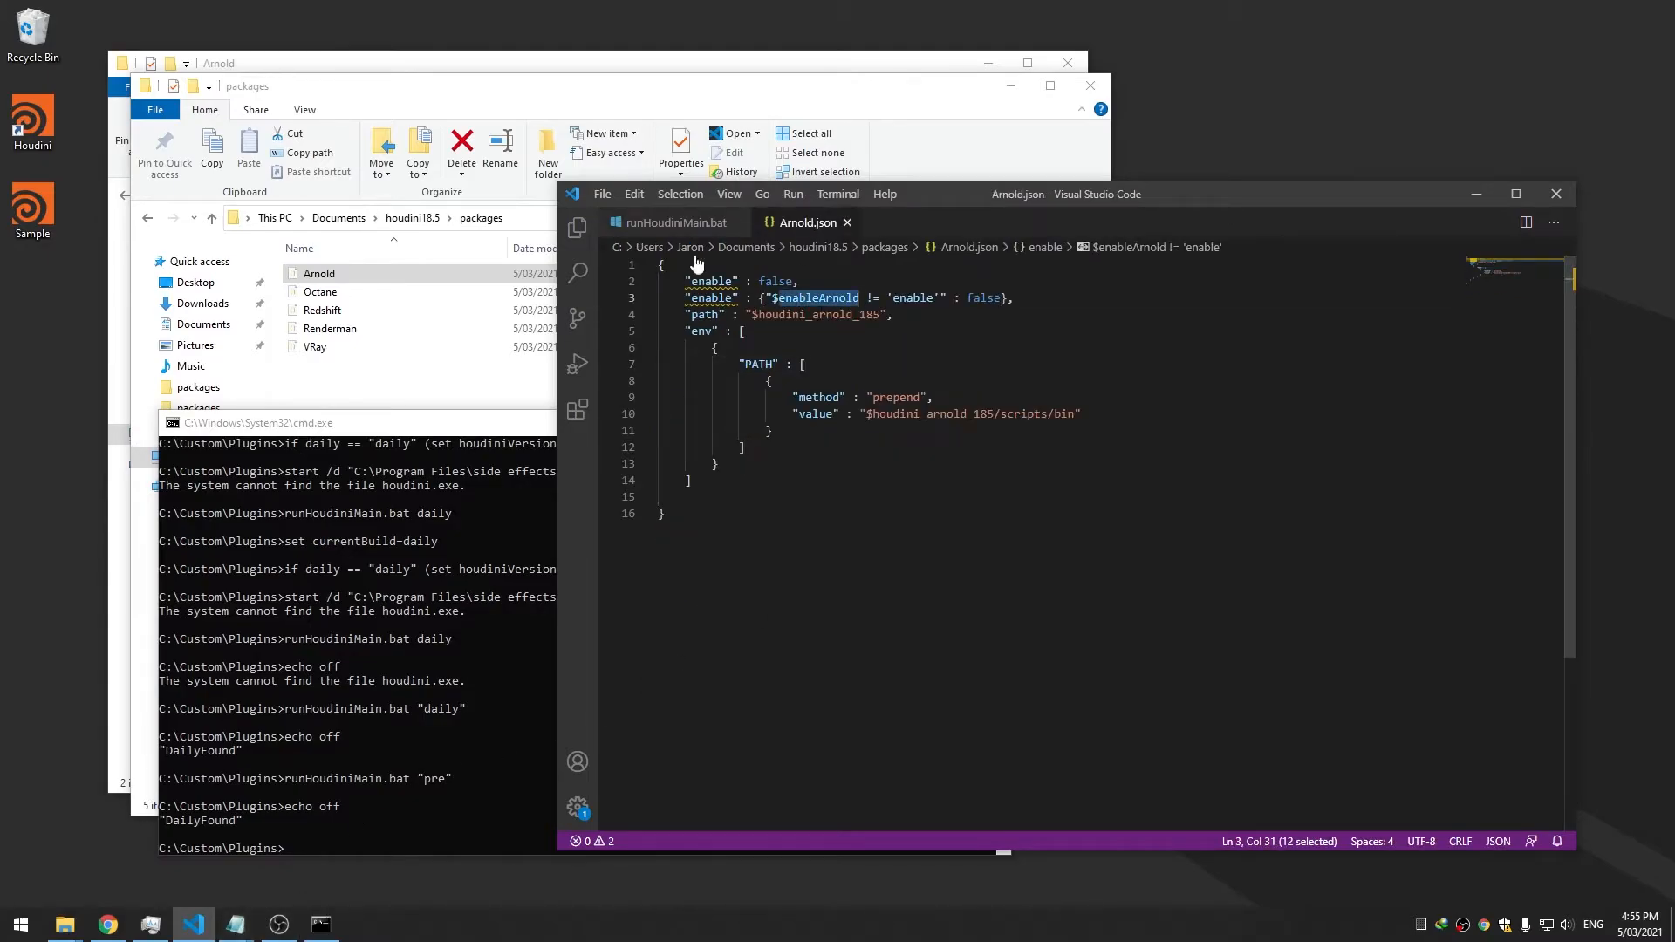
left_click(677, 223)
double_click(756, 546)
key("ctrl+v")
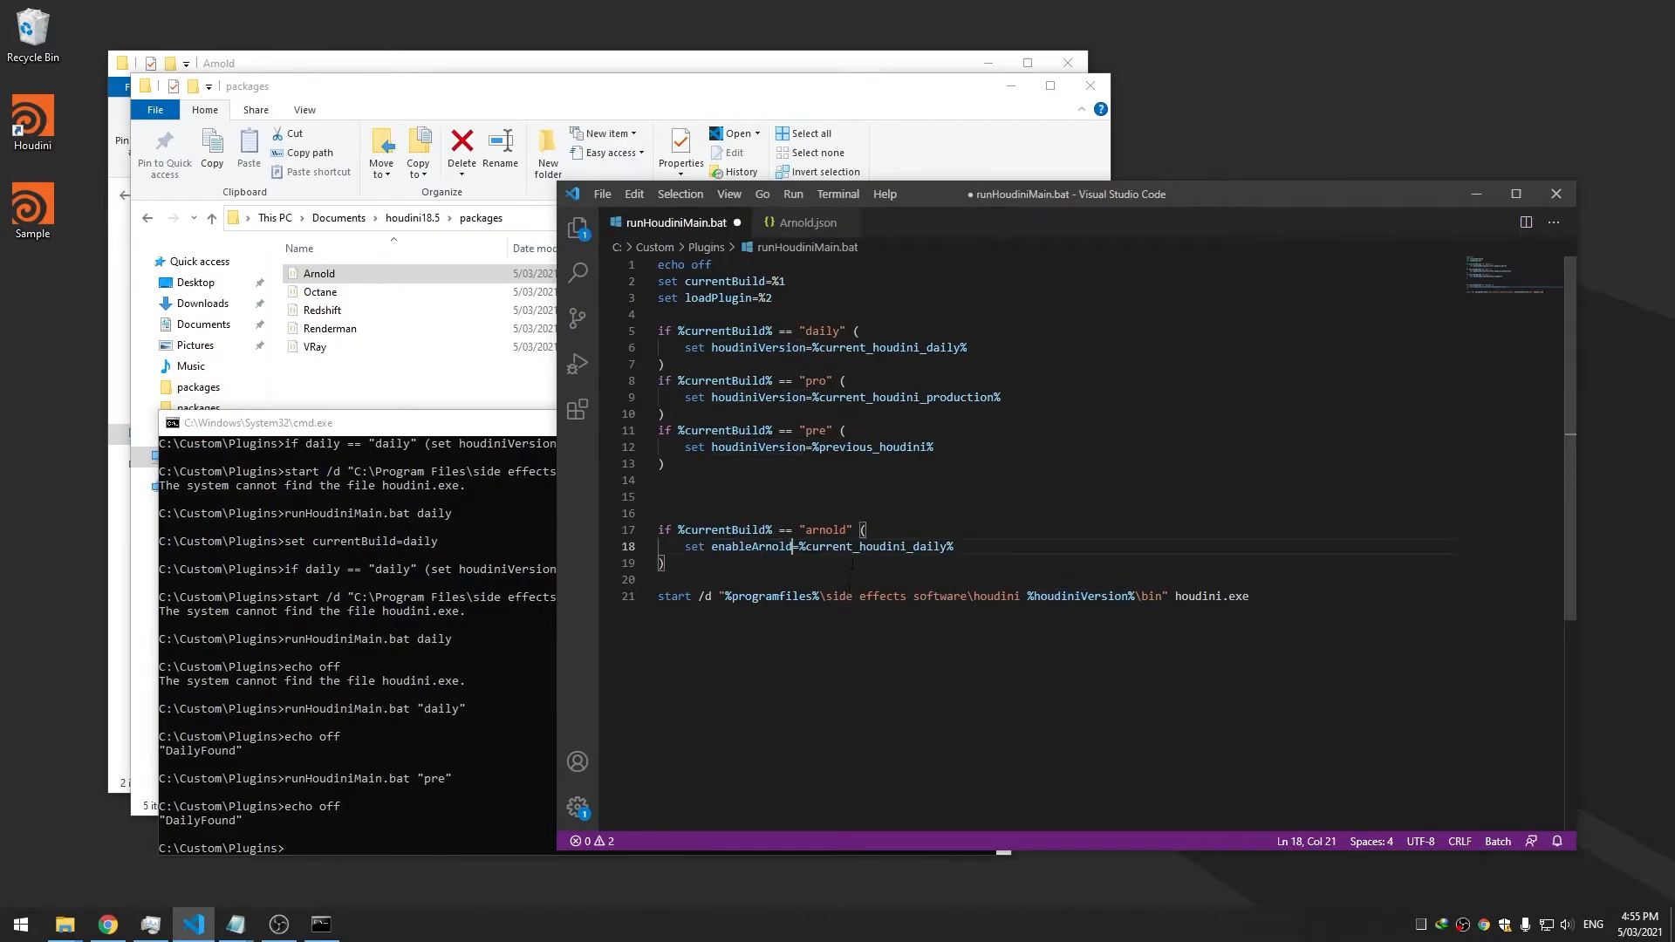
double_click(851, 546)
key("BackSpace")
type("fals")
type("enable")
key("ctrl+s")
Correct the assigned value to 'enable', delete an extra blank line, and save
left_click(807, 223)
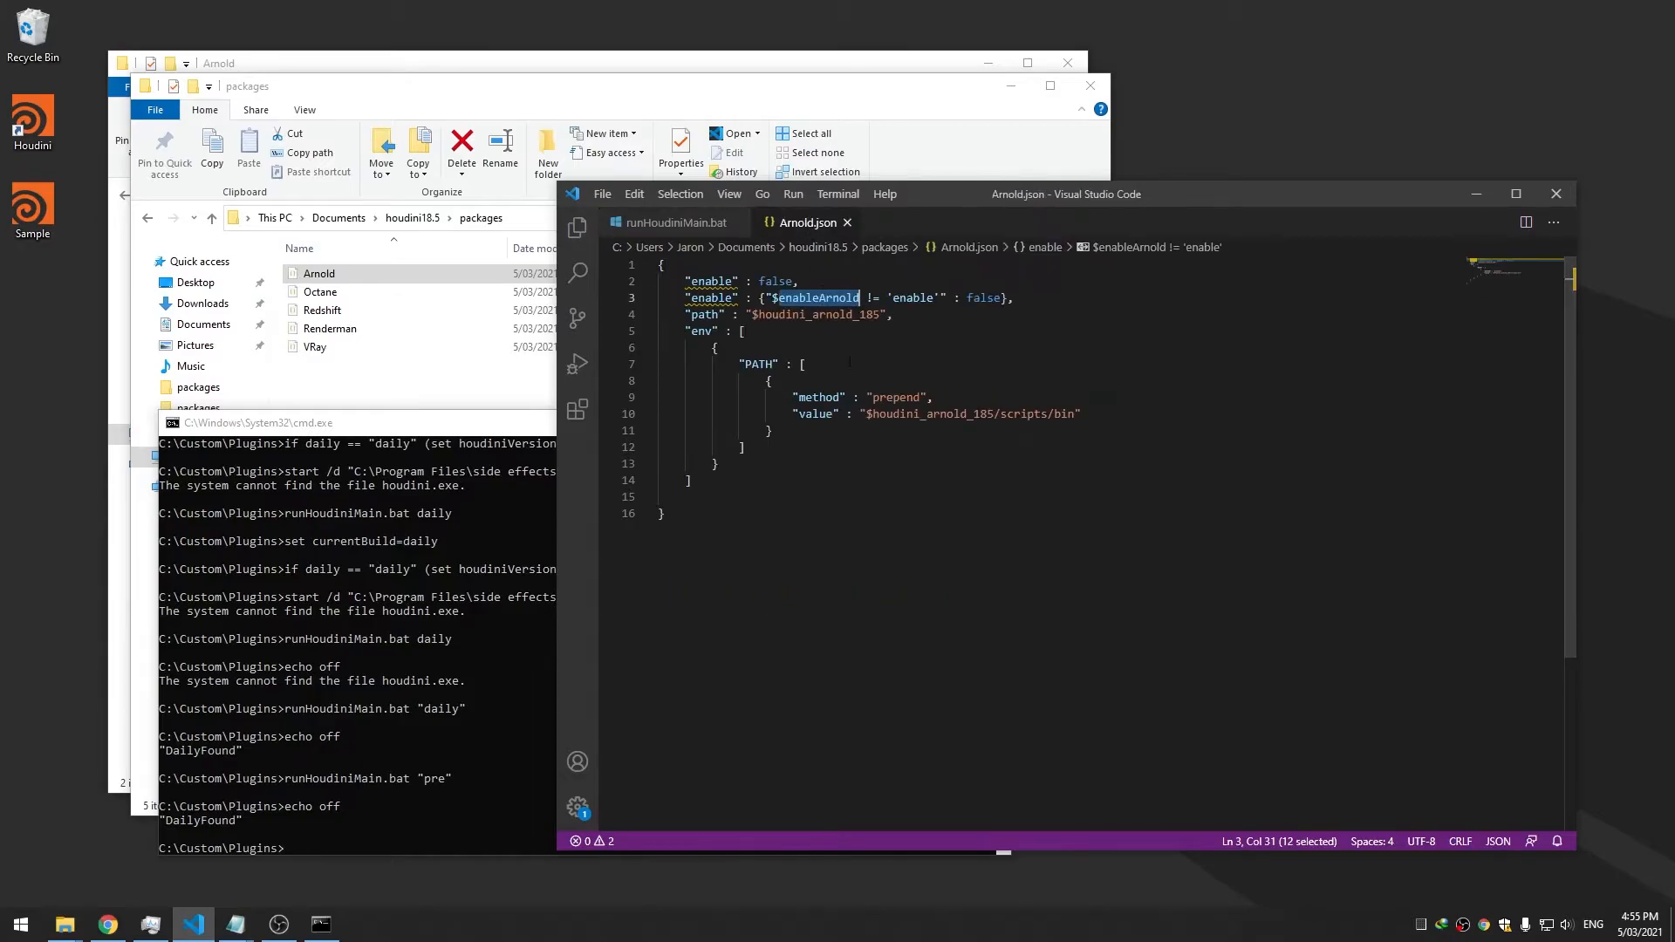
left_click(685, 223)
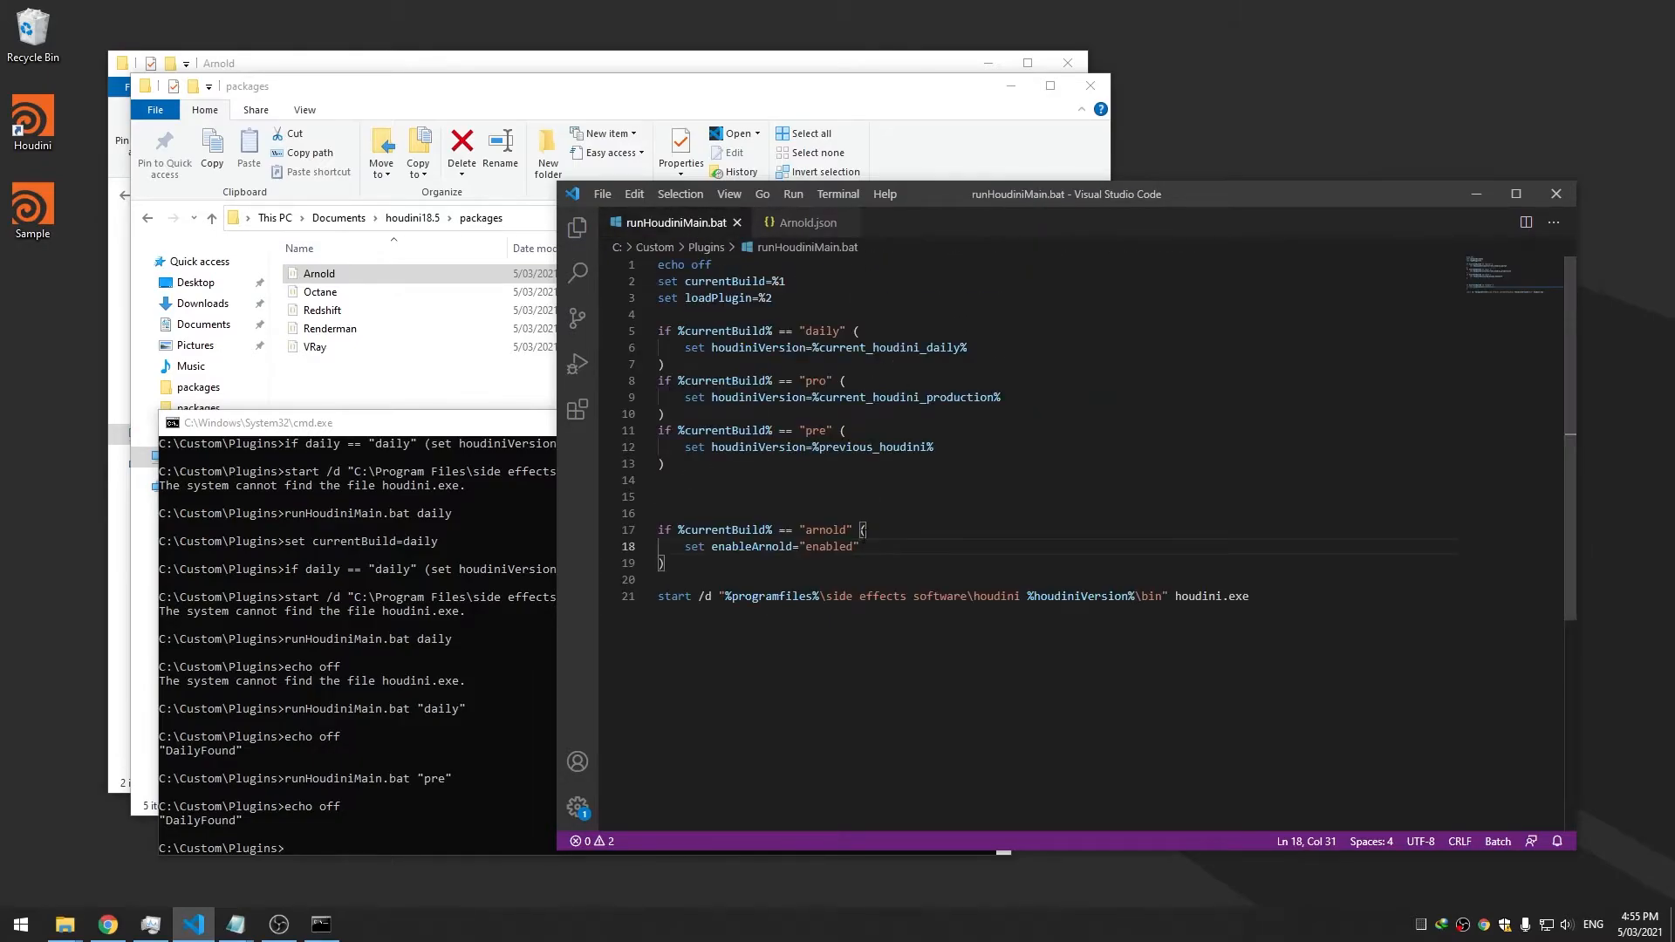
key("BackSpace")
left_click(969, 430)
left_click(717, 512)
key("BackSpace")
key("BackSpace")
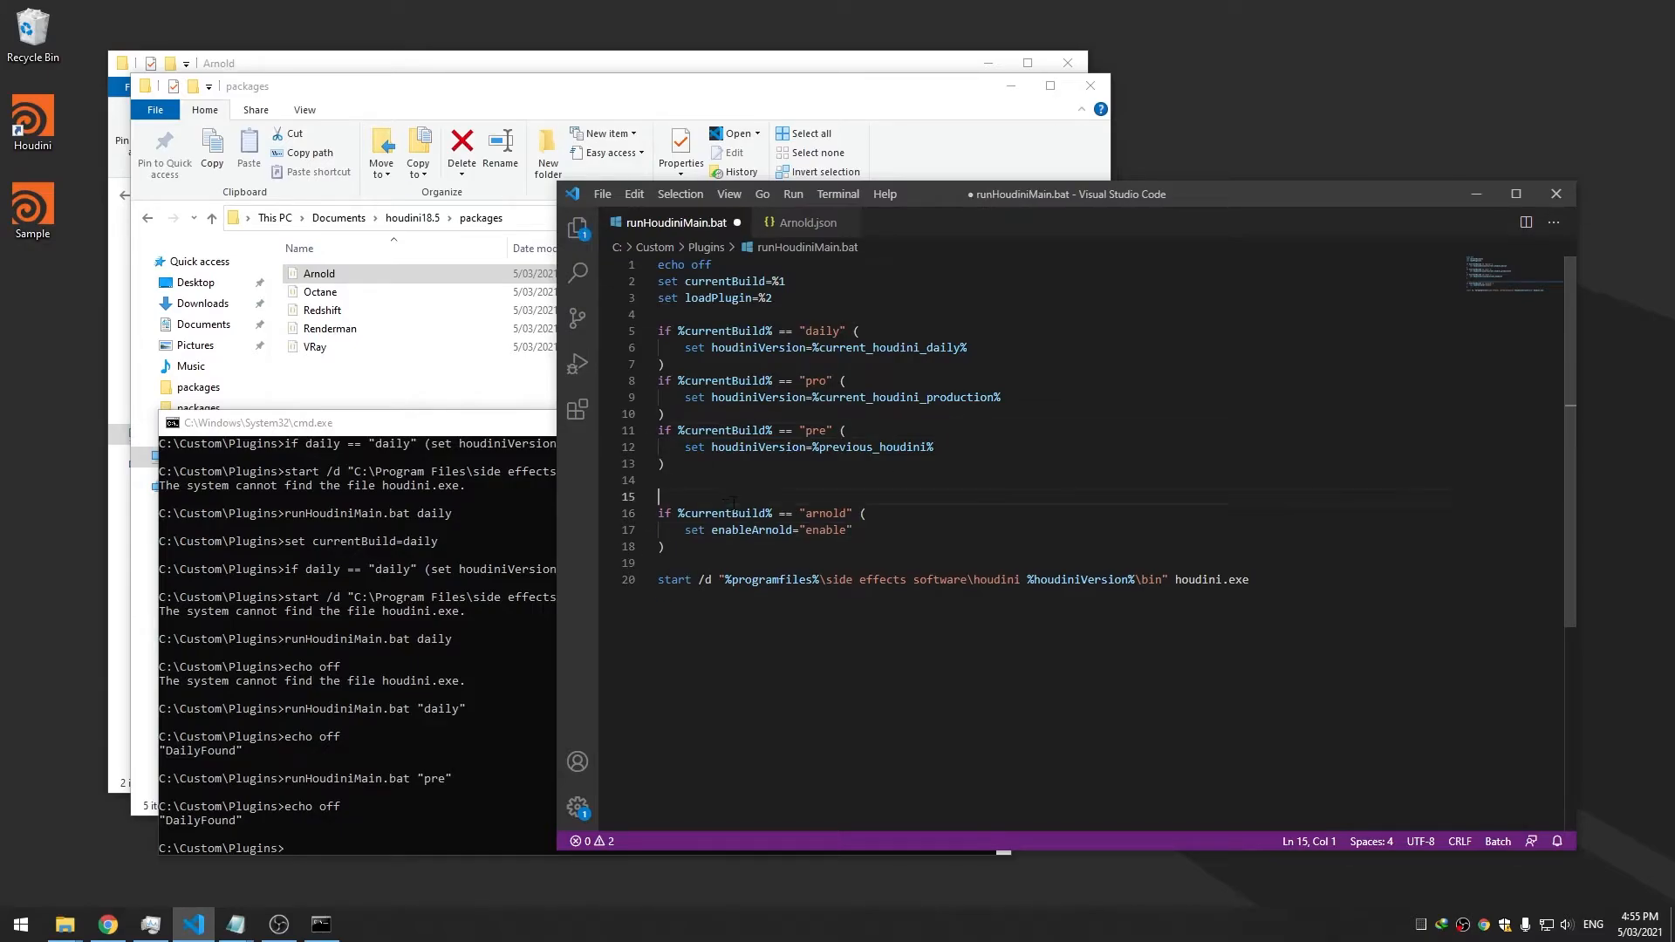
key("ctrl+s")
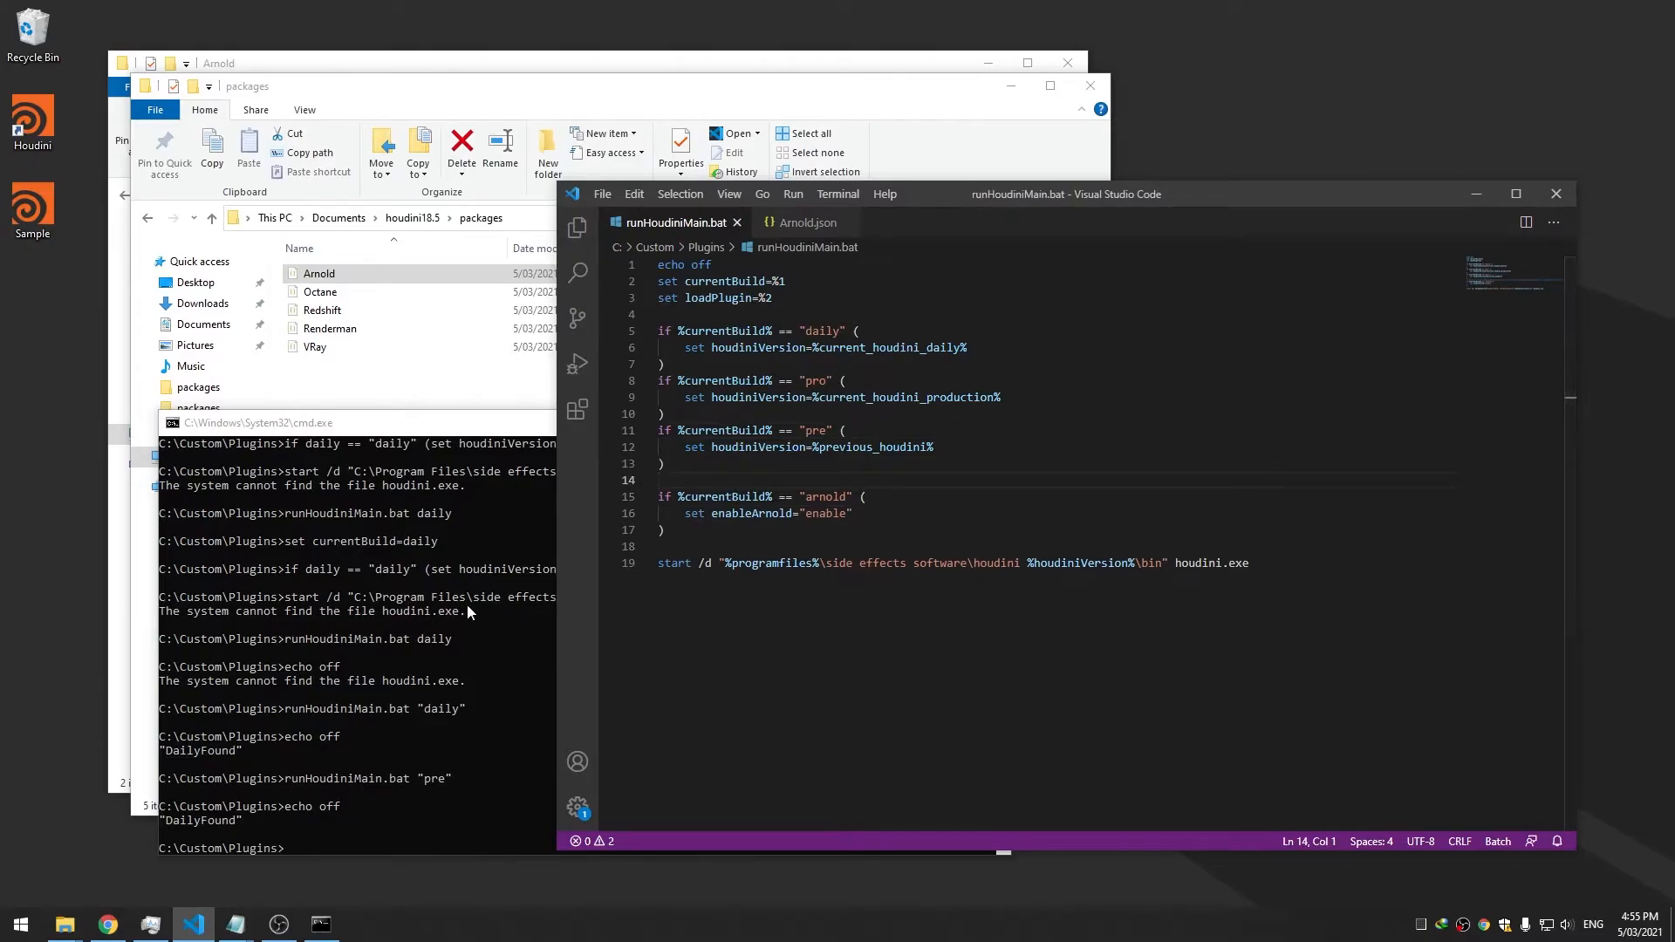
Rerun the previous 'pre' launch command in the command prompt
left_click(403, 579)
key("Up")
key("Return")
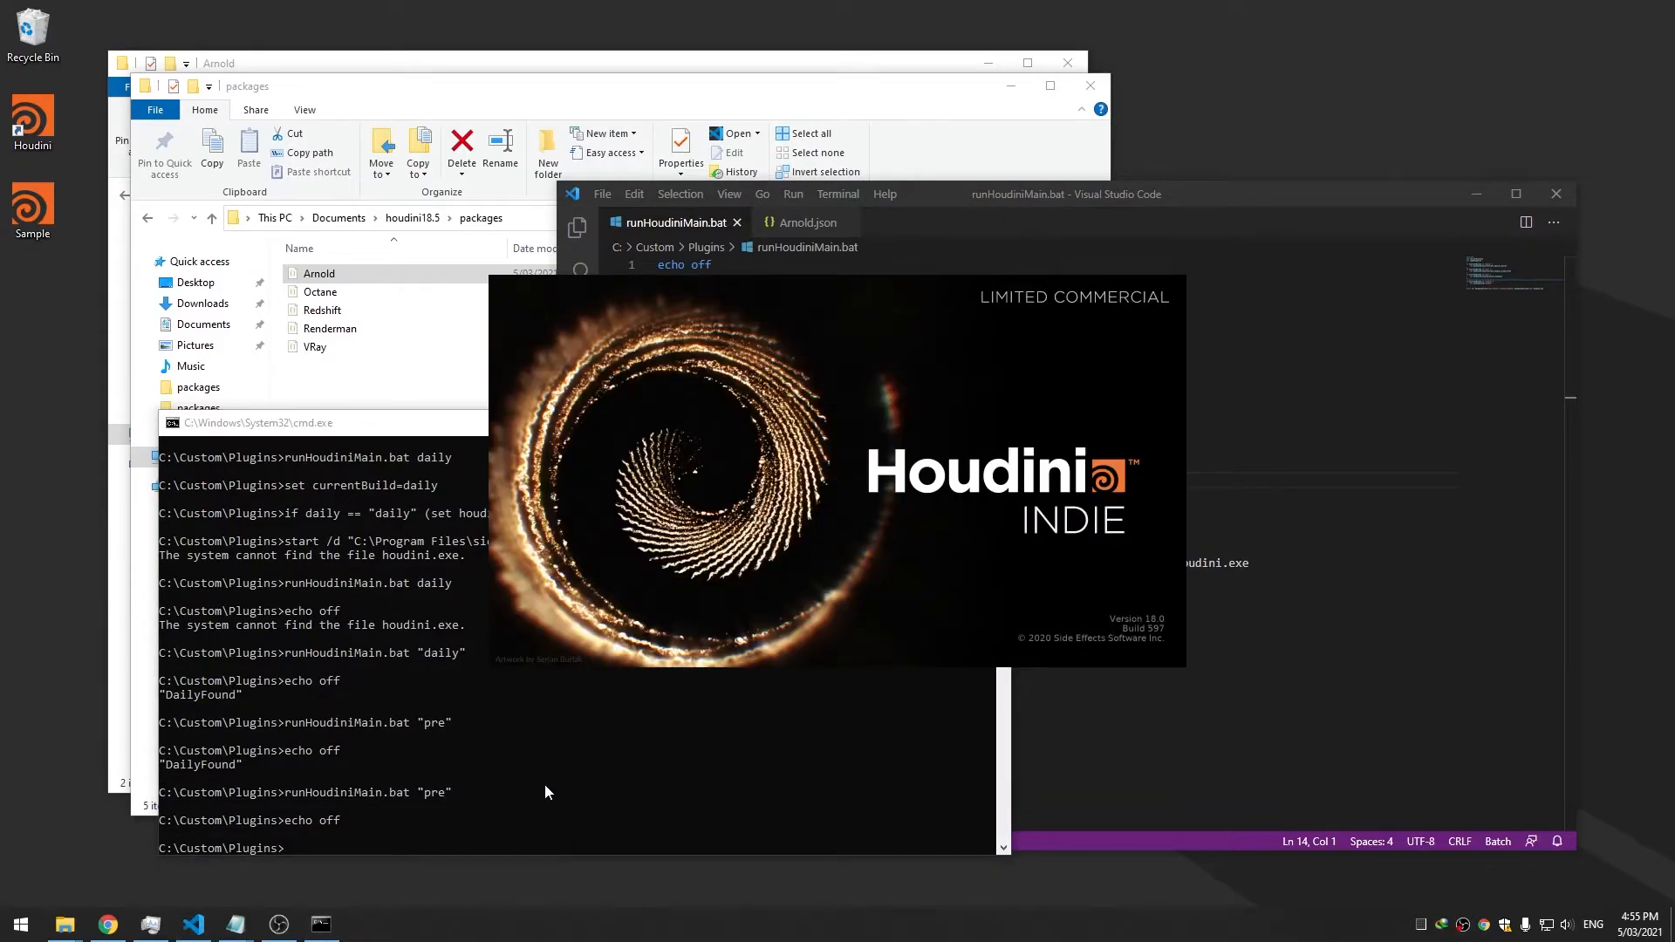
Launch runHoudiniMain.bat with "pro" "arnold", then close the Houdini that opens
left_click(388, 455)
key("Up")
key("BackSpace")
key("BackSpace")
type("oudiniMain.bat \"pro")
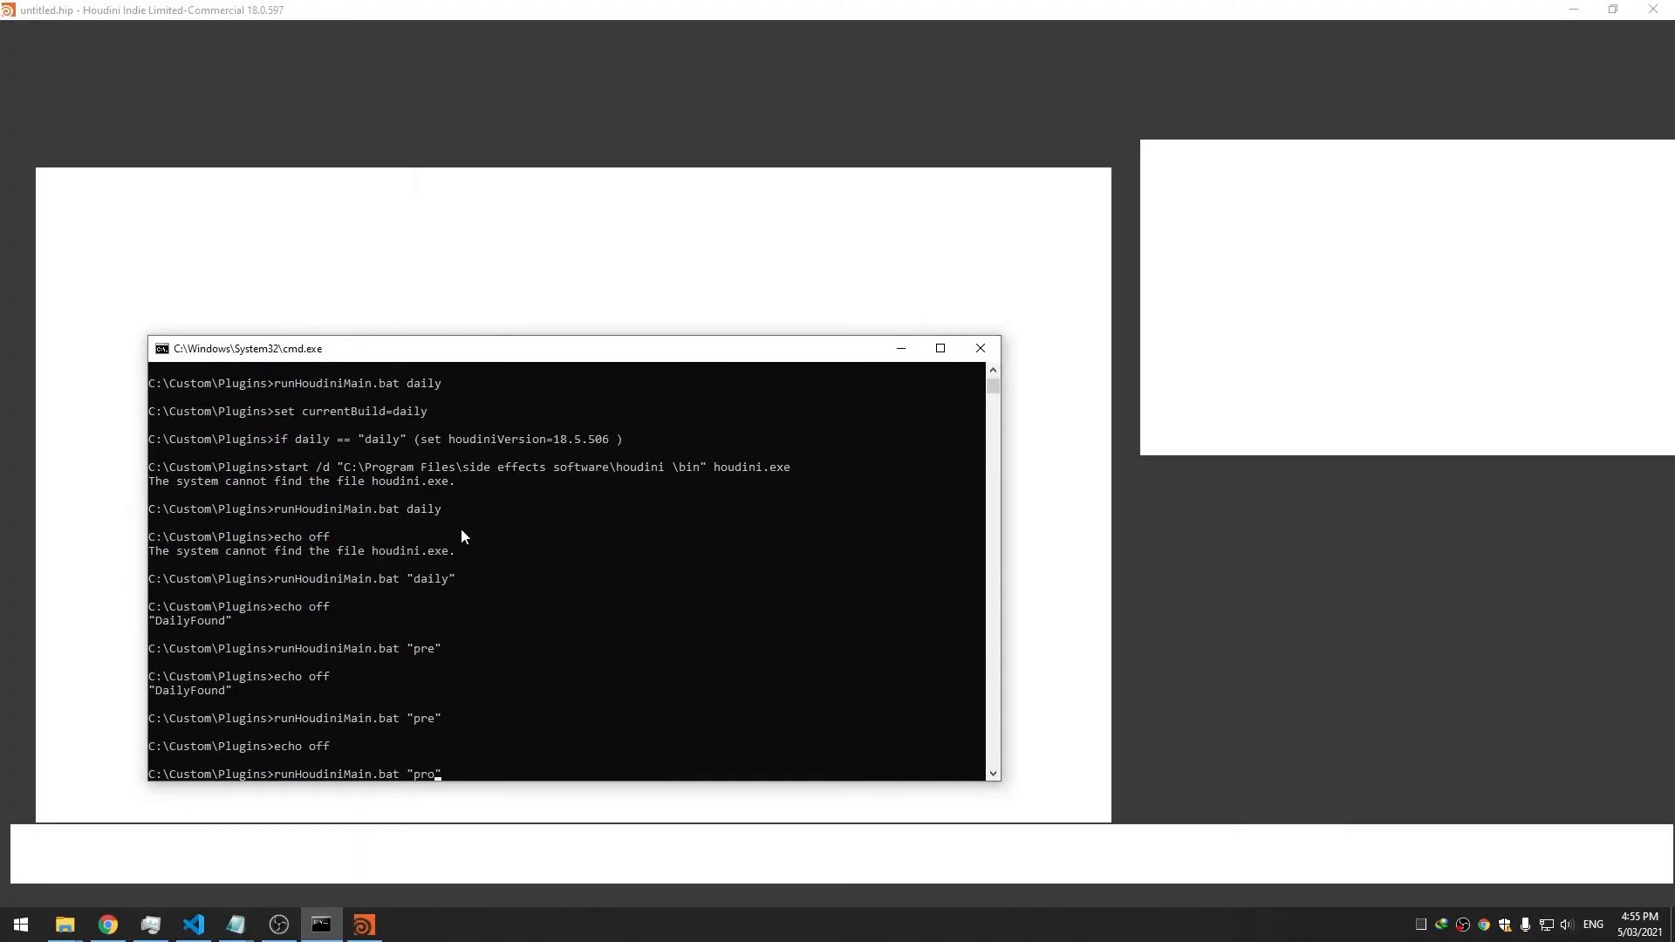
left_click(1654, 8)
left_click_drag(611, 356, 1378, 295)
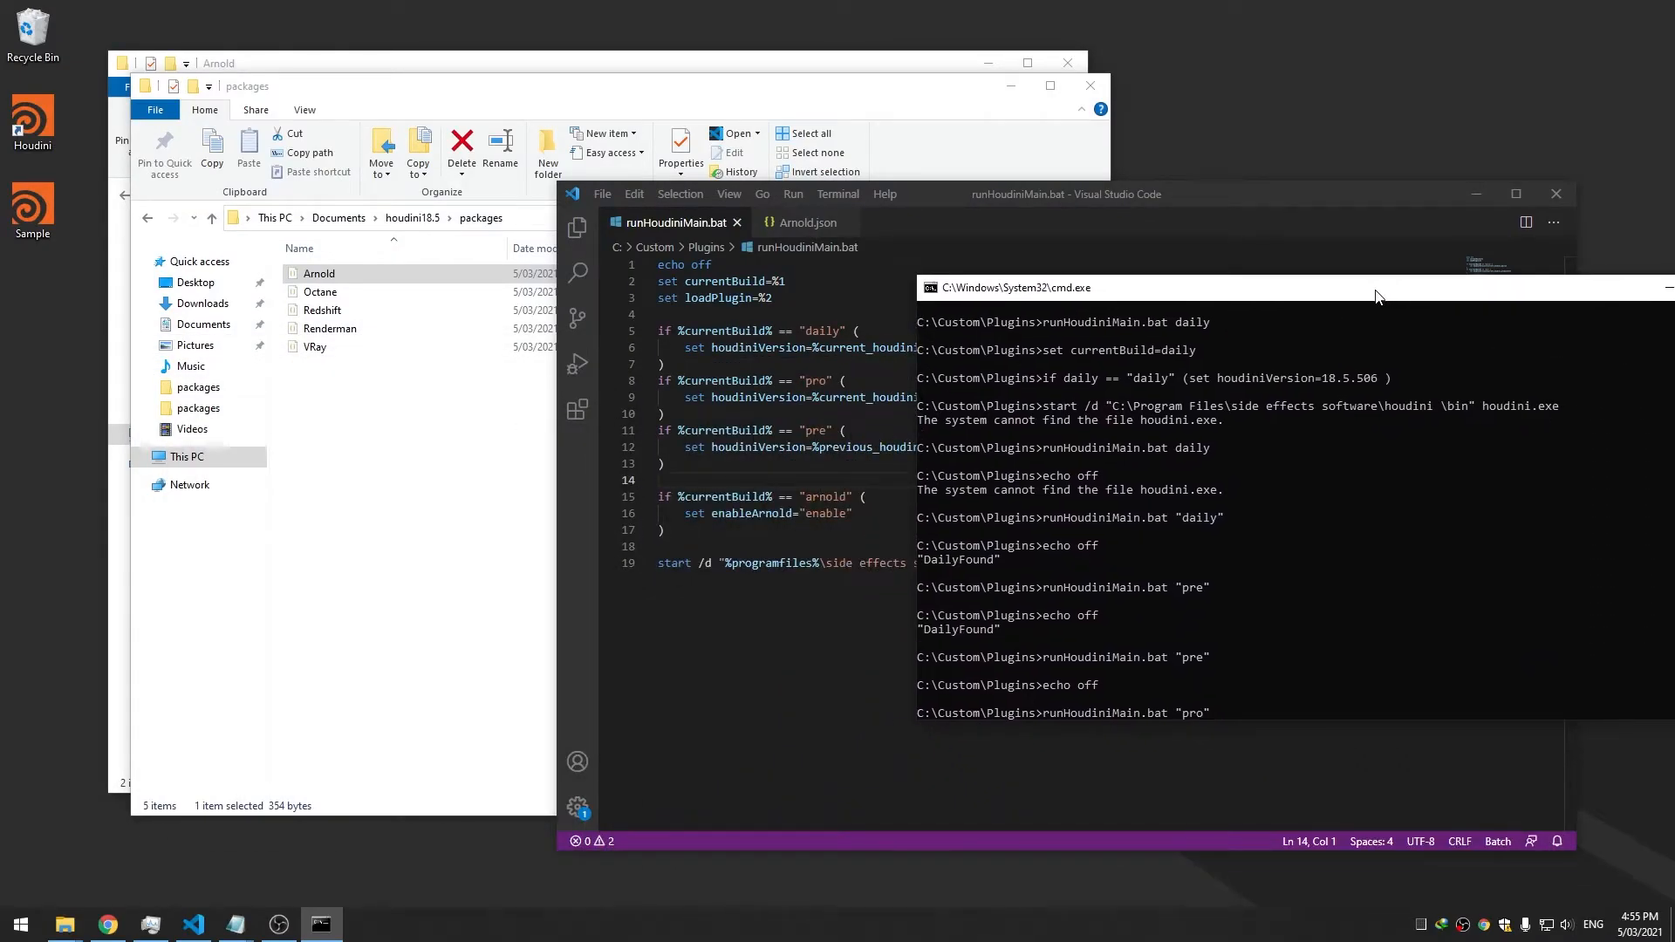
type("\"arnold\"")
key("Return")
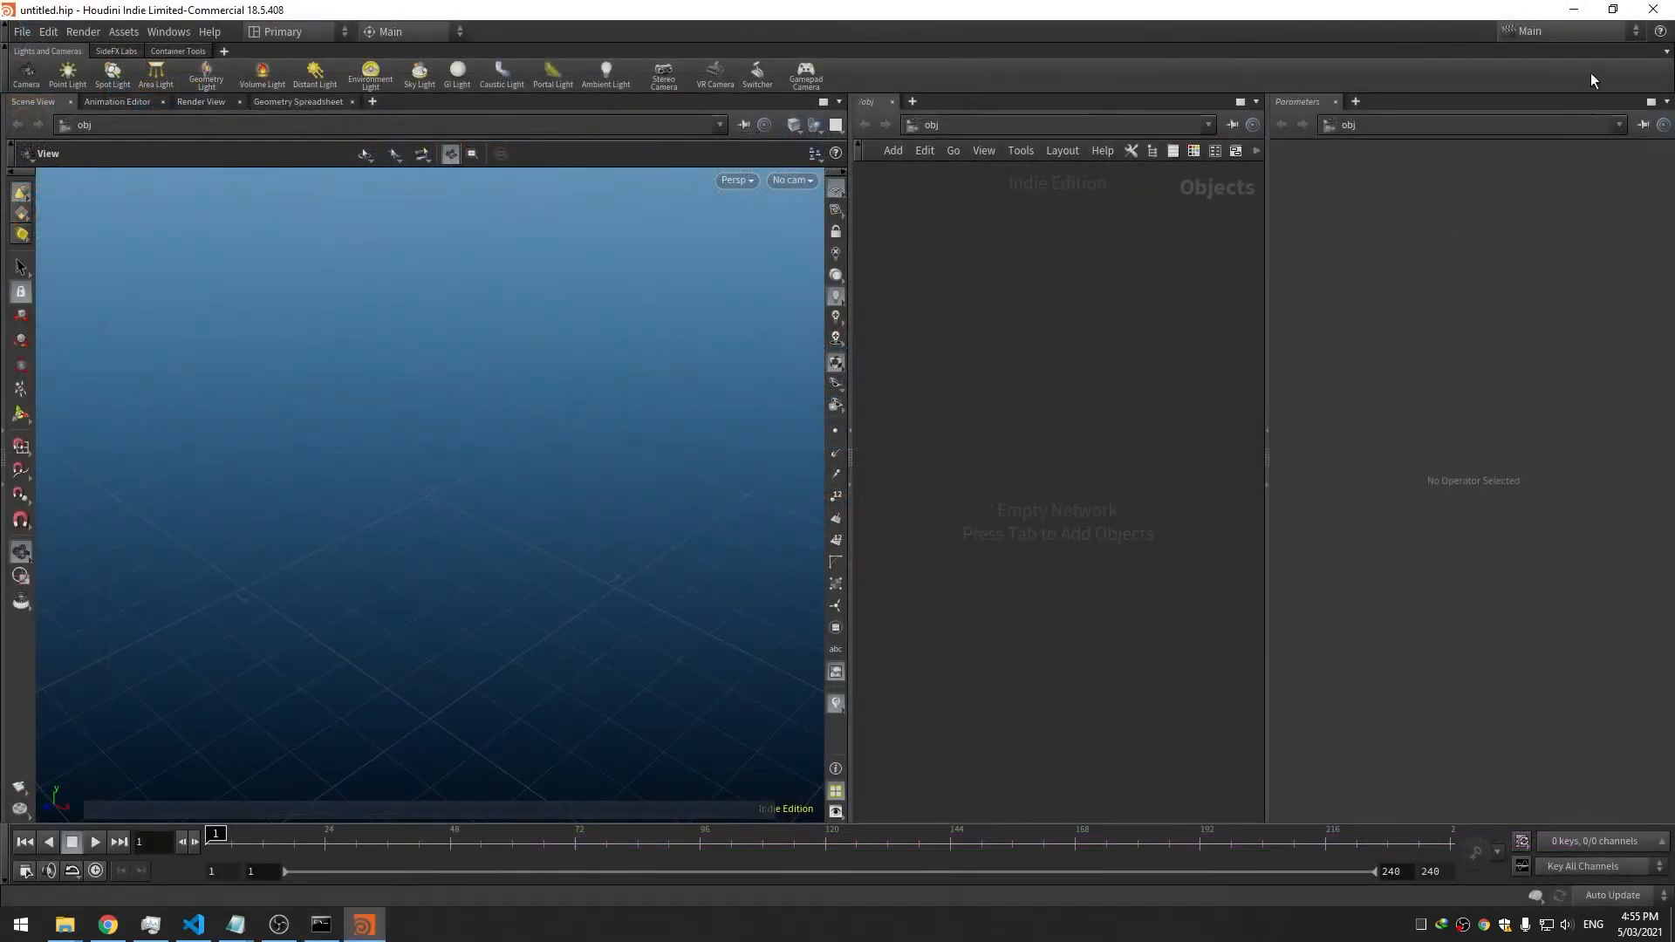
left_click(1652, 9)
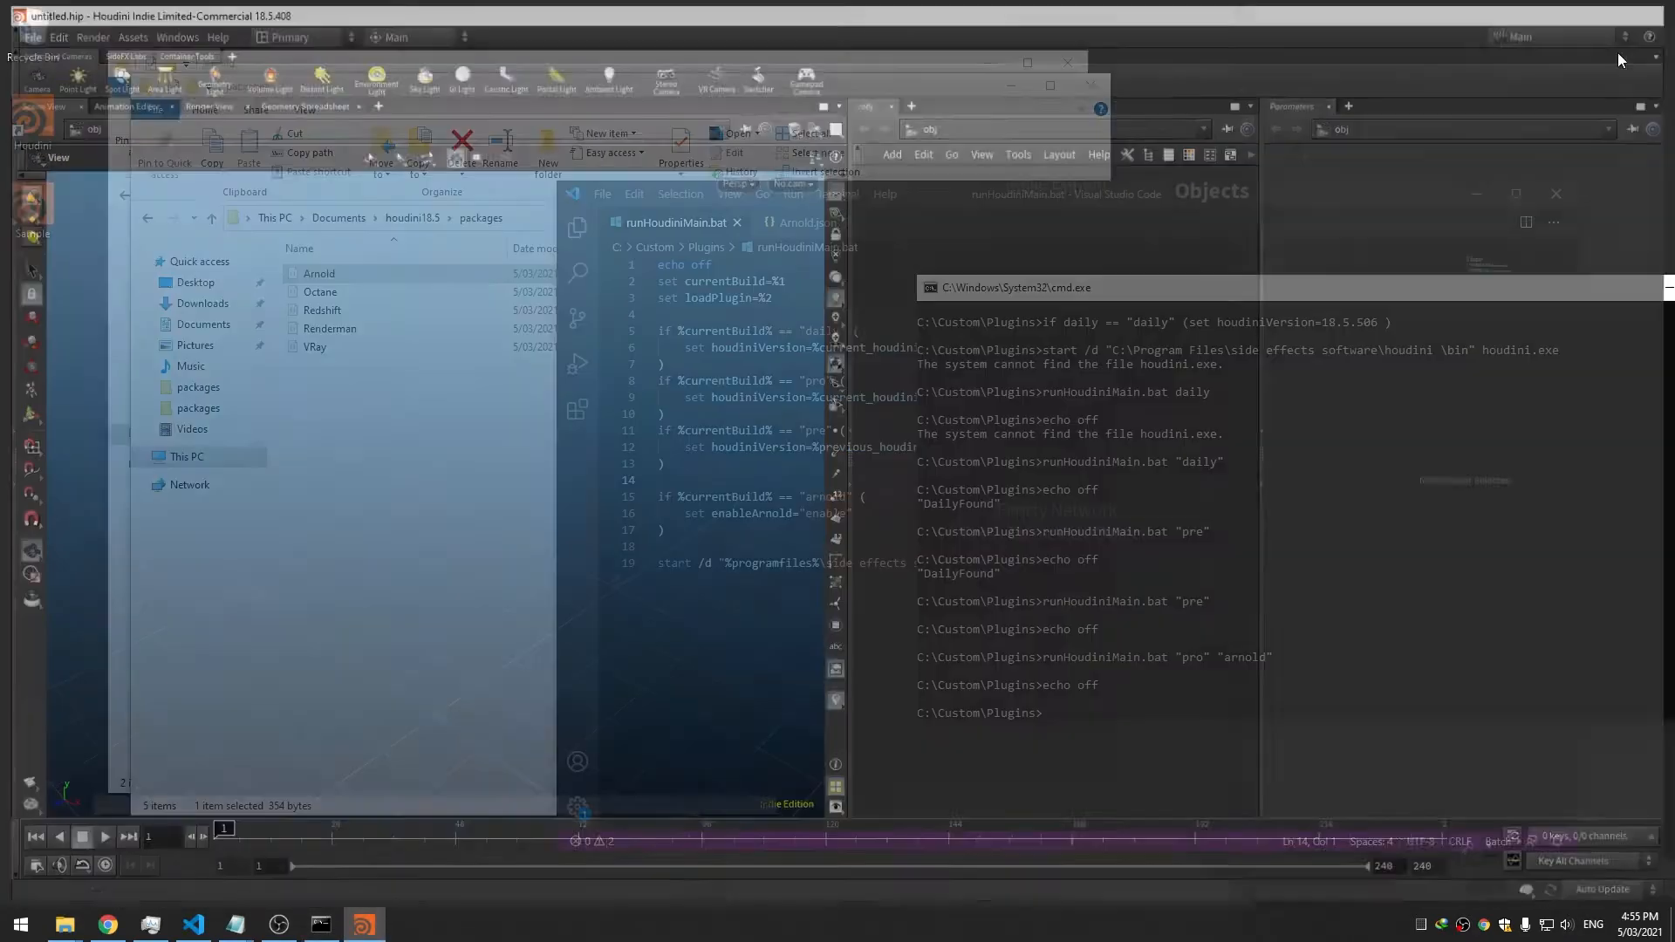
Compare the enableArnold variable in Arnold.json with the arnold block in the batch file
left_click_drag(1272, 295, 897, 377)
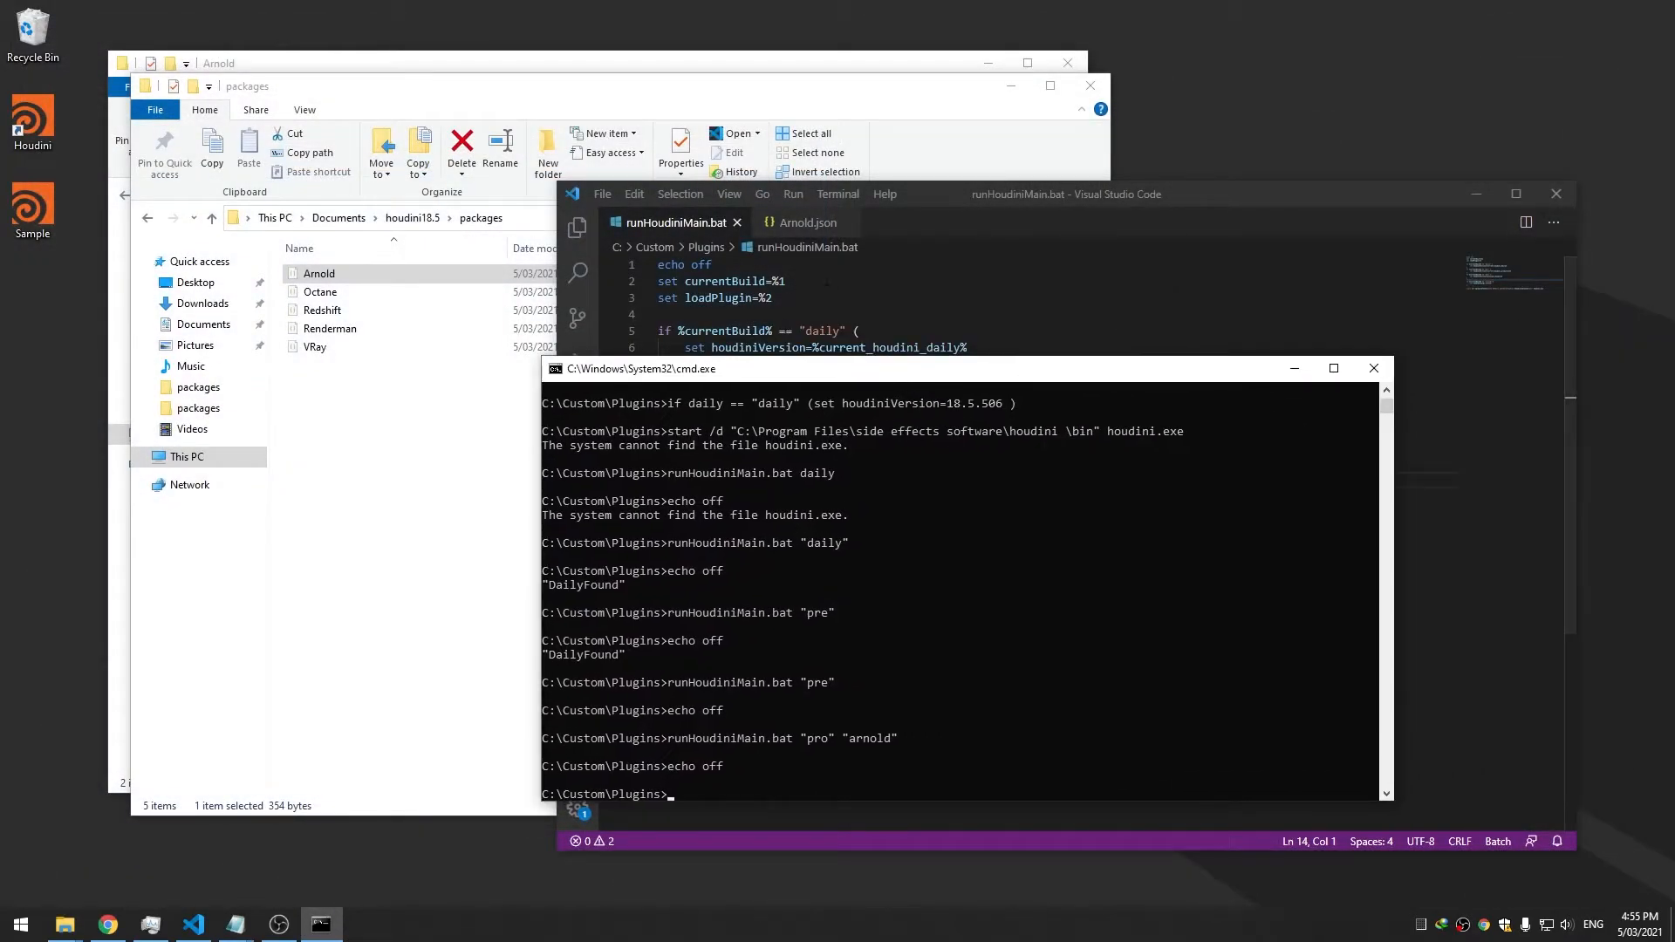
left_click(808, 223)
double_click(822, 299)
left_click(906, 298)
double_click(816, 299)
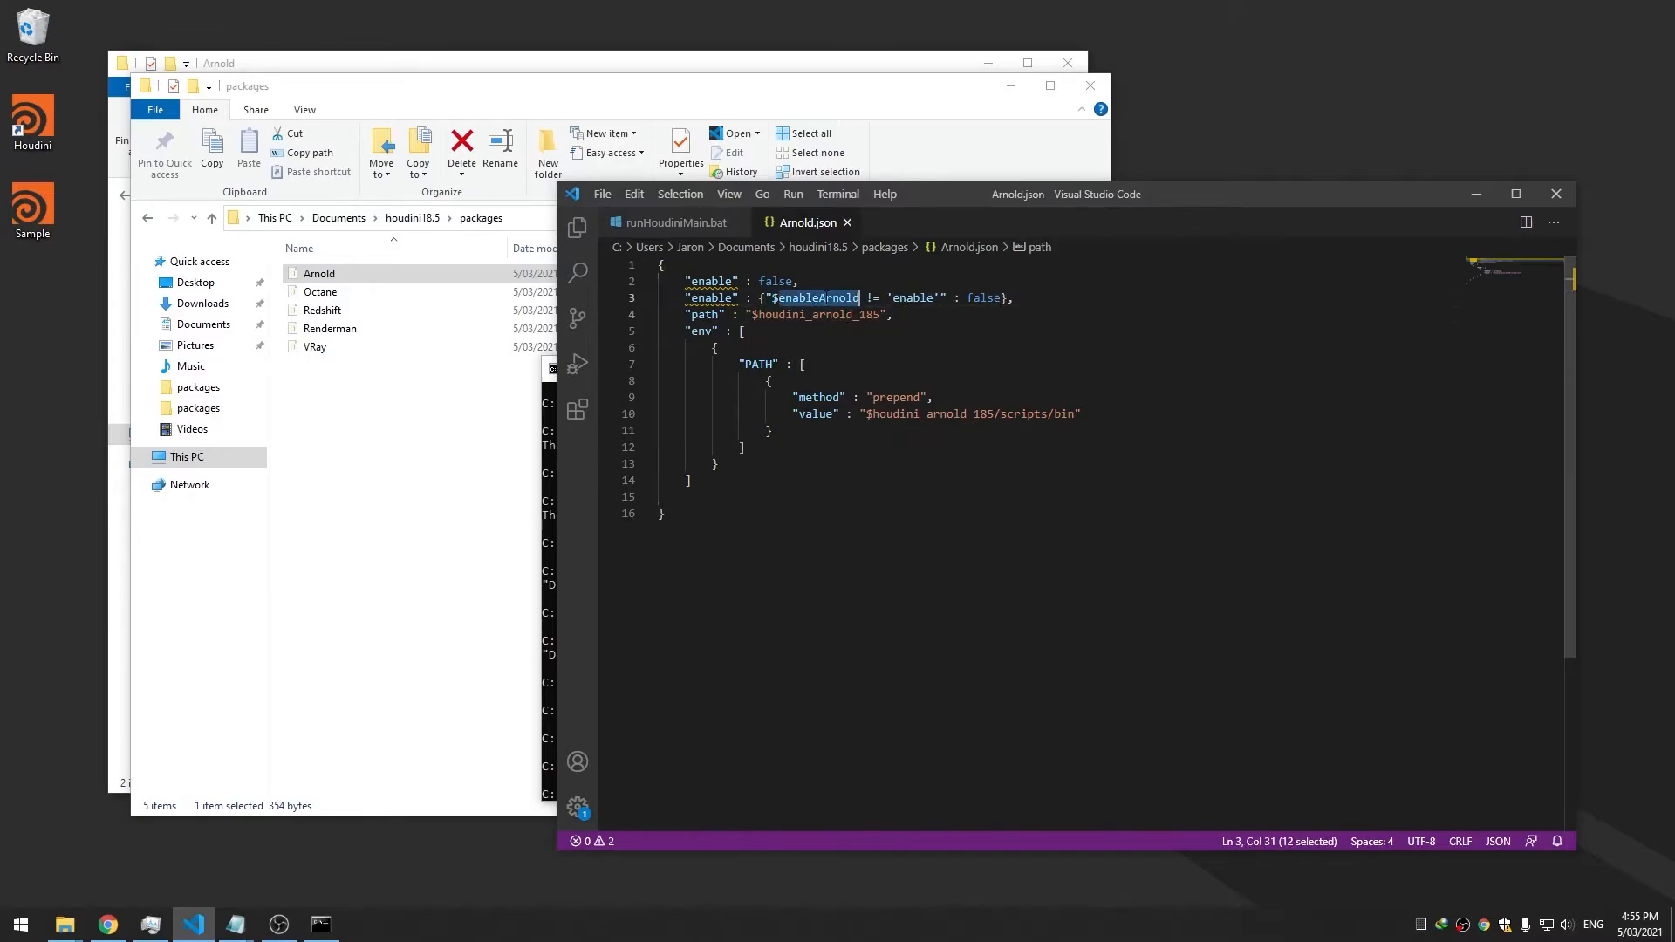
left_click(674, 225)
double_click(785, 348)
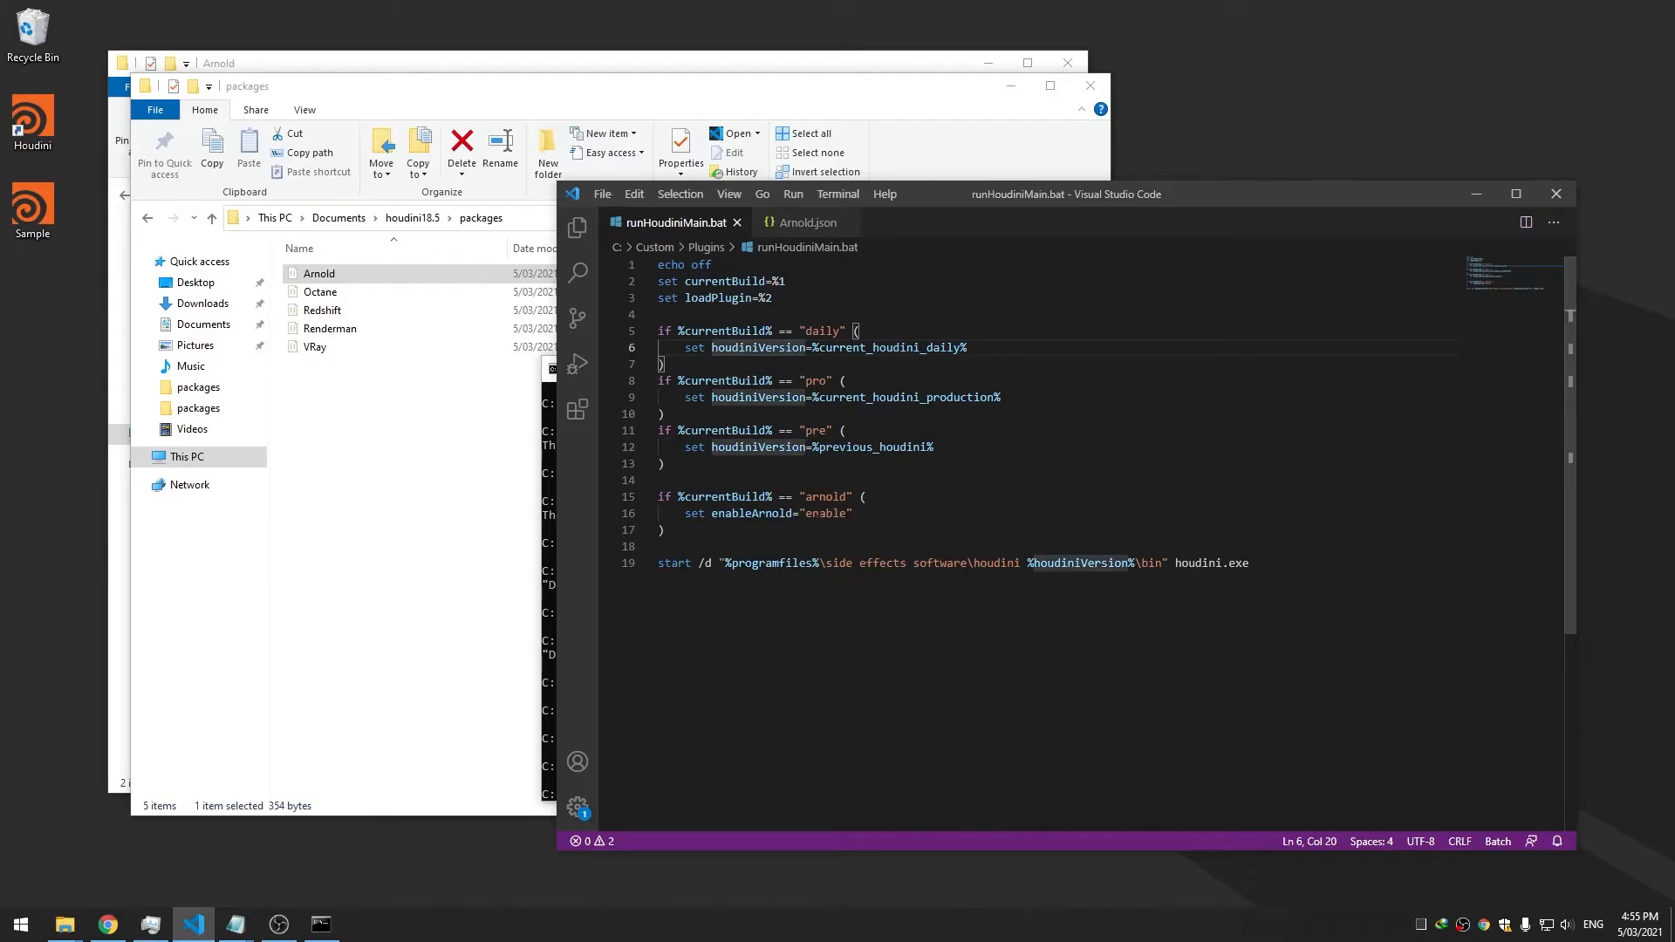
double_click(770, 514)
key("Escape")
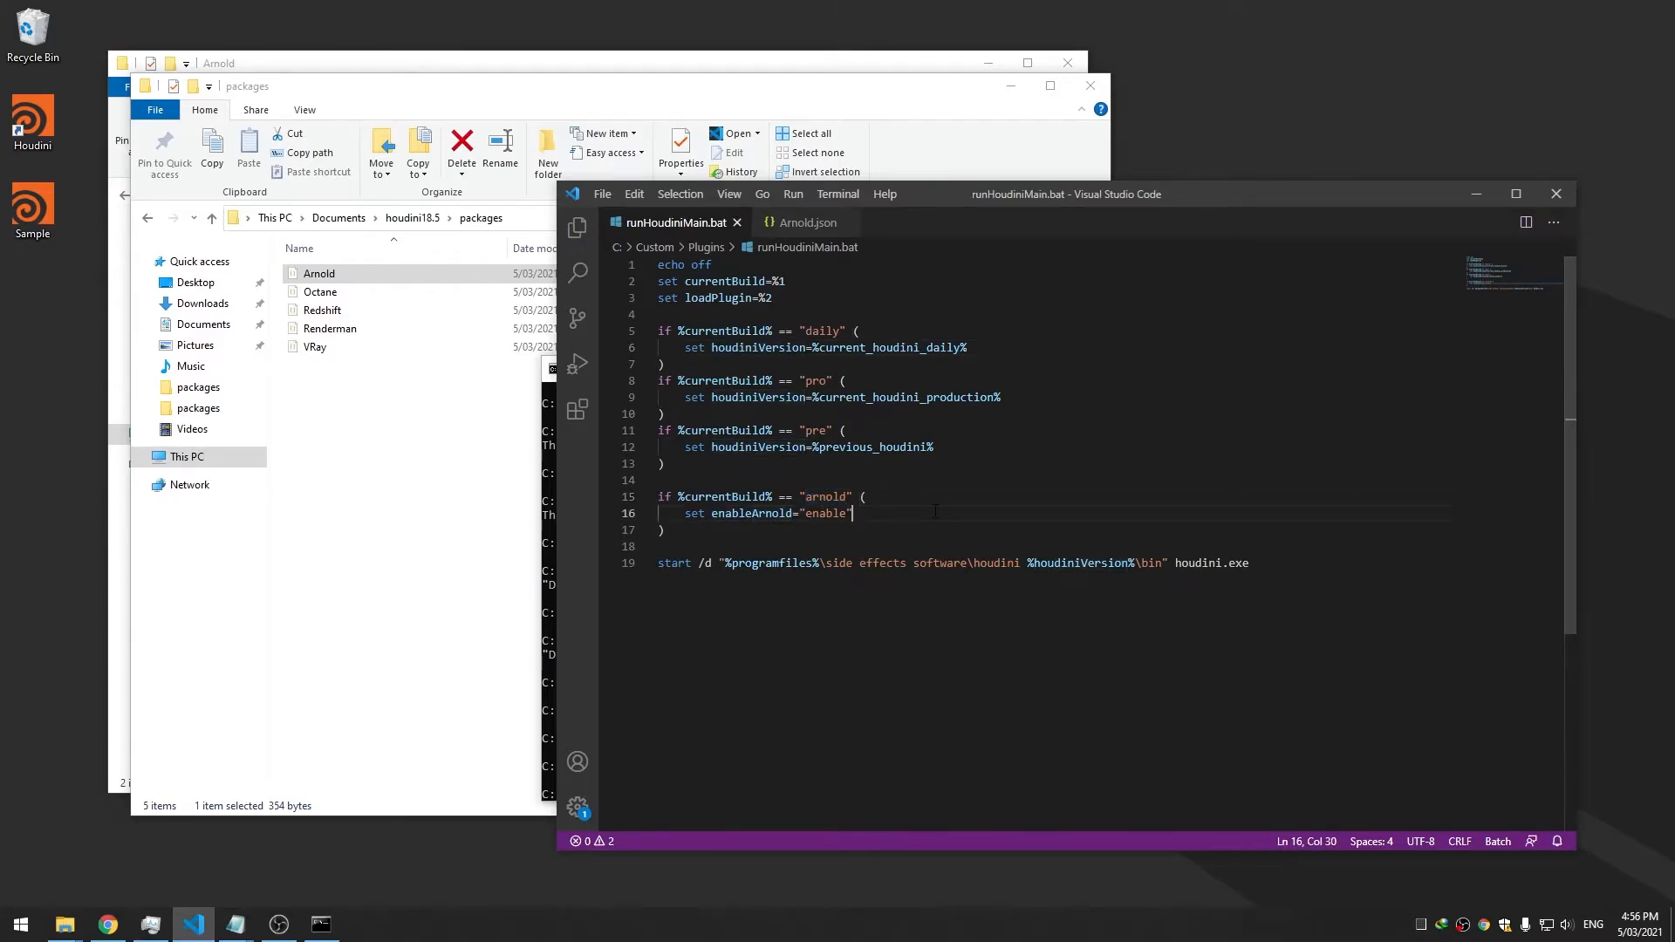
Replace currentBuild with loadPlugin in the arnold block's condition
double_click(718, 298)
key("ctrl+c")
double_click(726, 496)
key("ctrl+v")
Rerun the "pro" "arnold" launch and check Task Manager for kick.exe
left_click(551, 565)
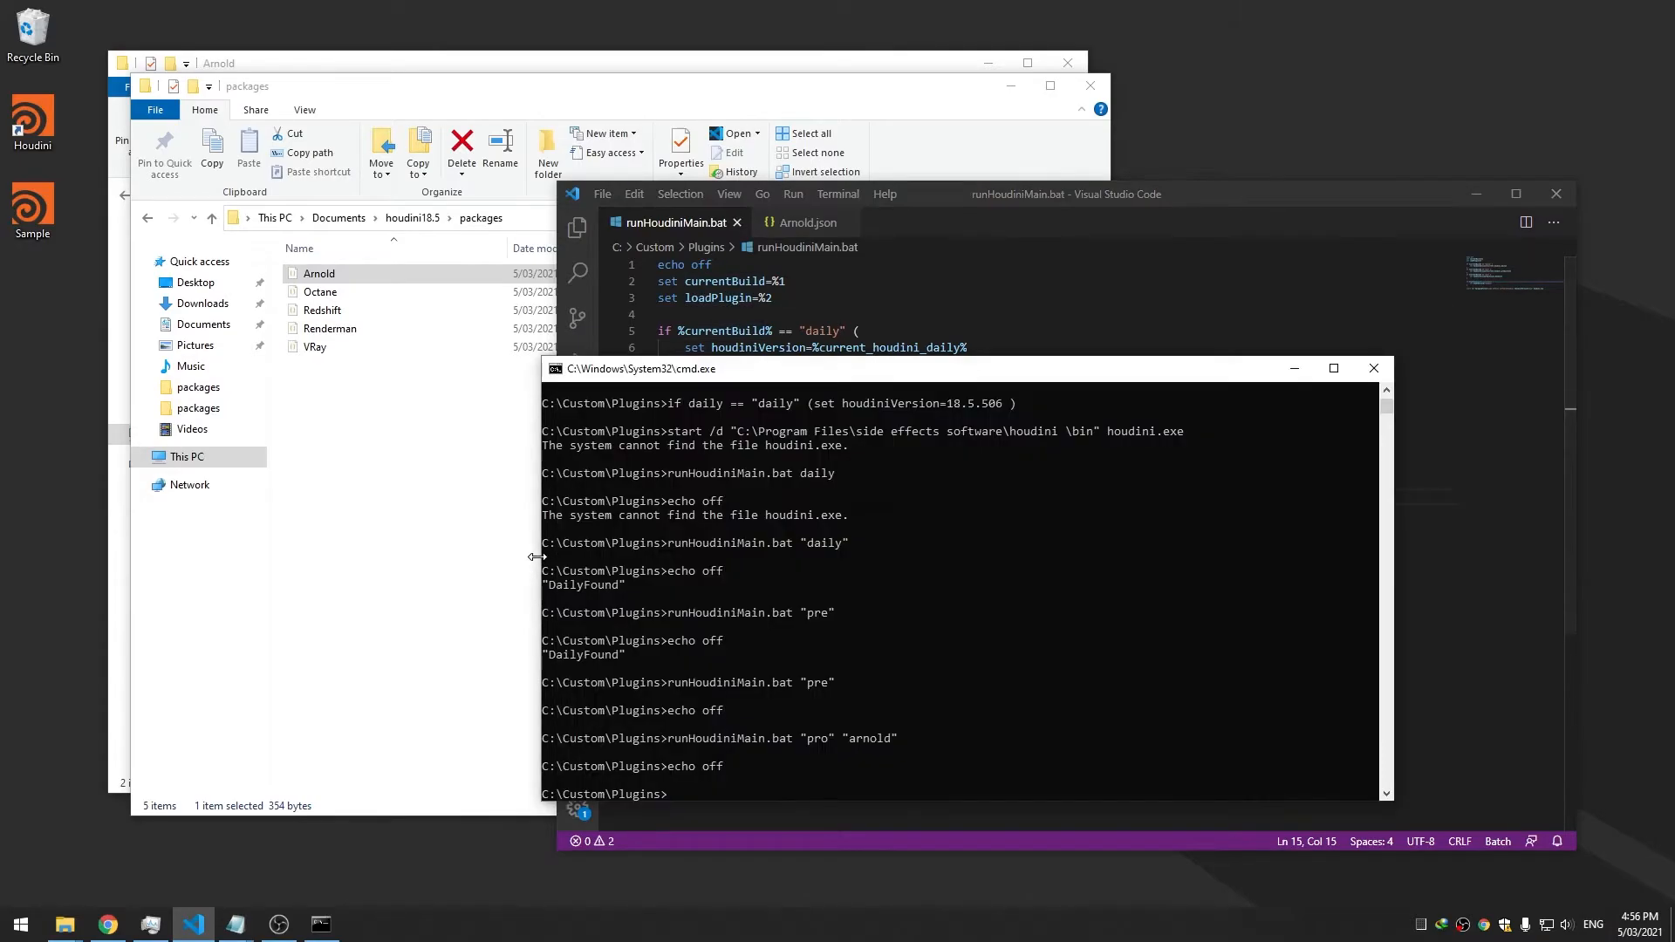
key("Up")
key("Return")
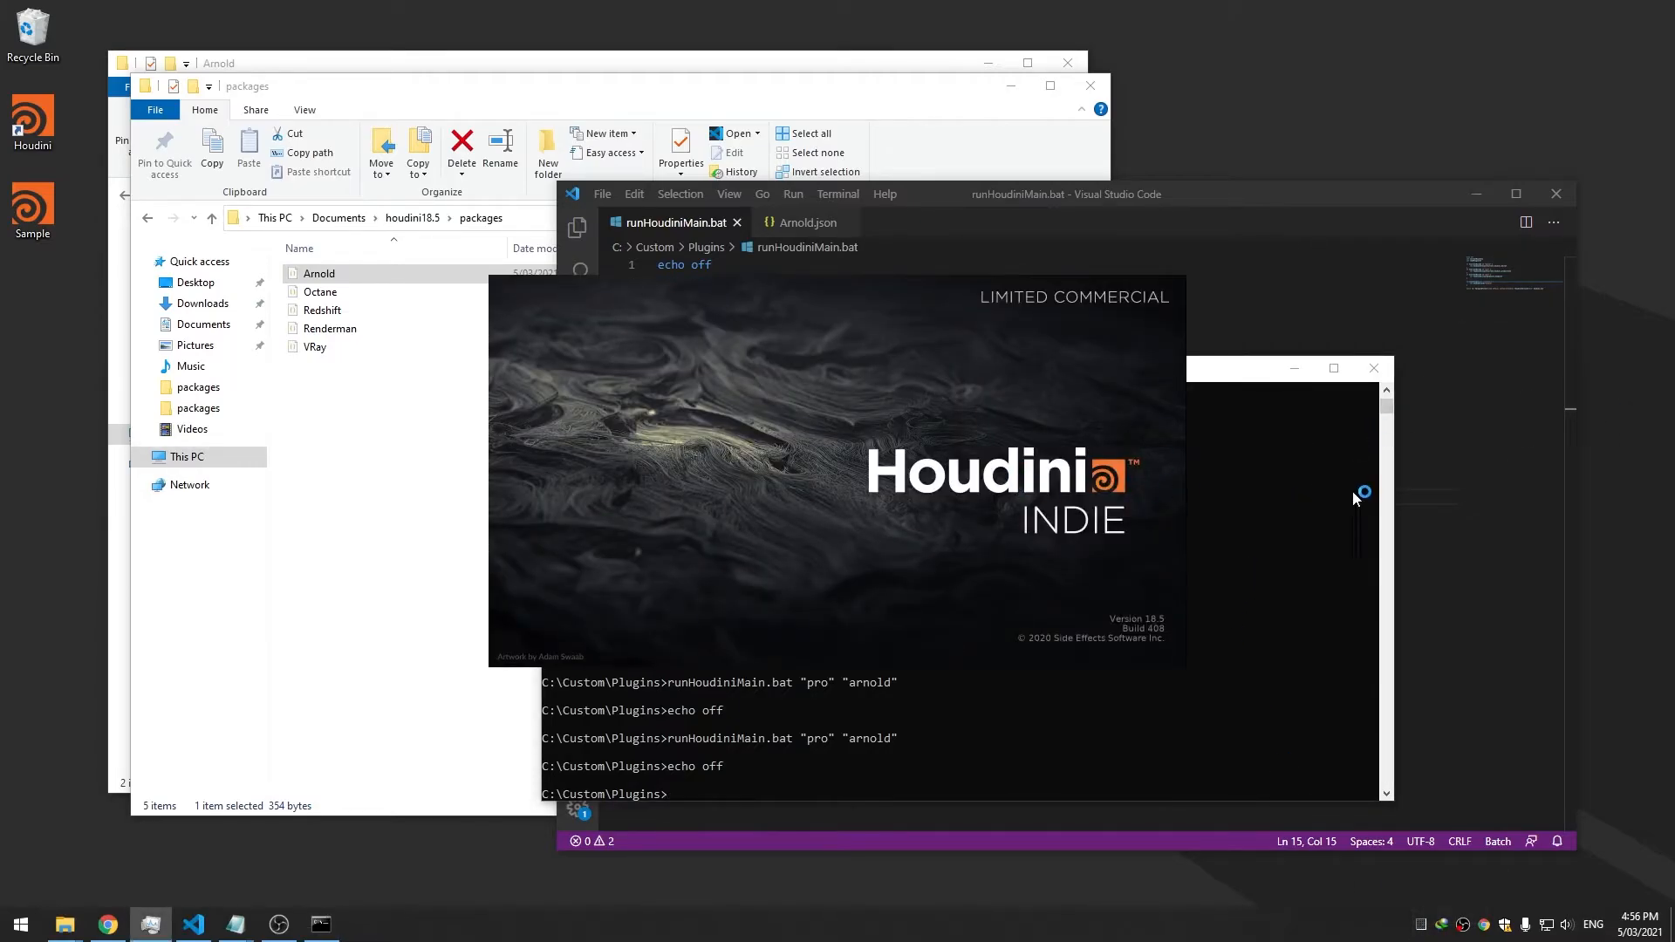
left_click_drag(1674, 173, 1123, 171)
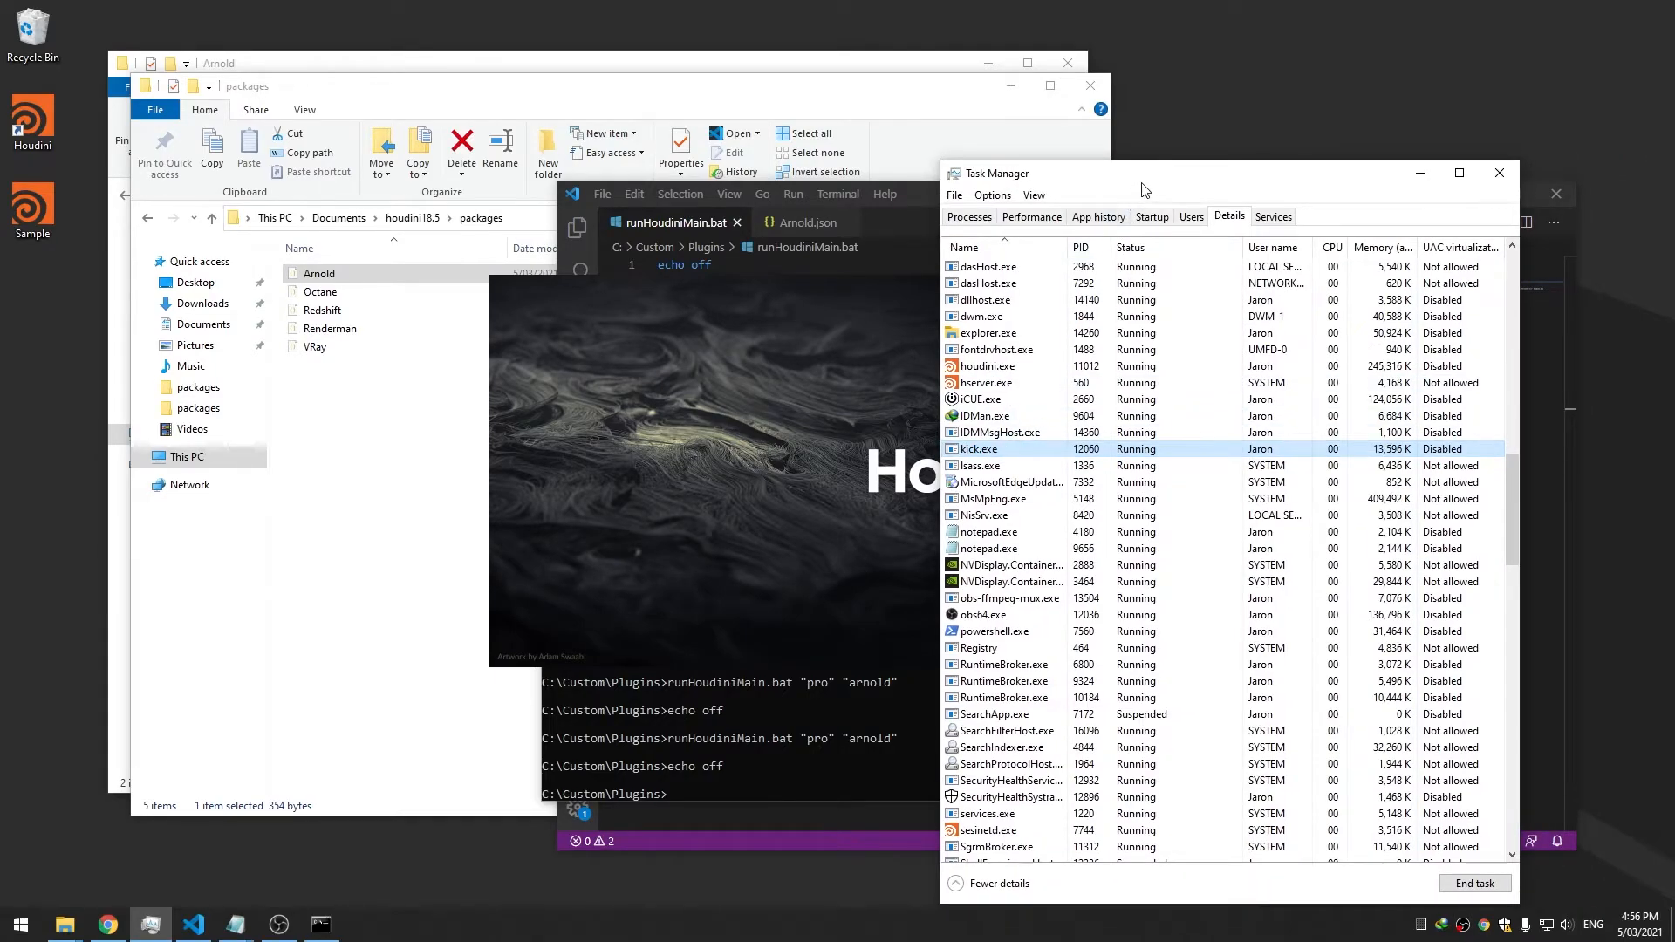
left_click_drag(1143, 177, 1674, 157)
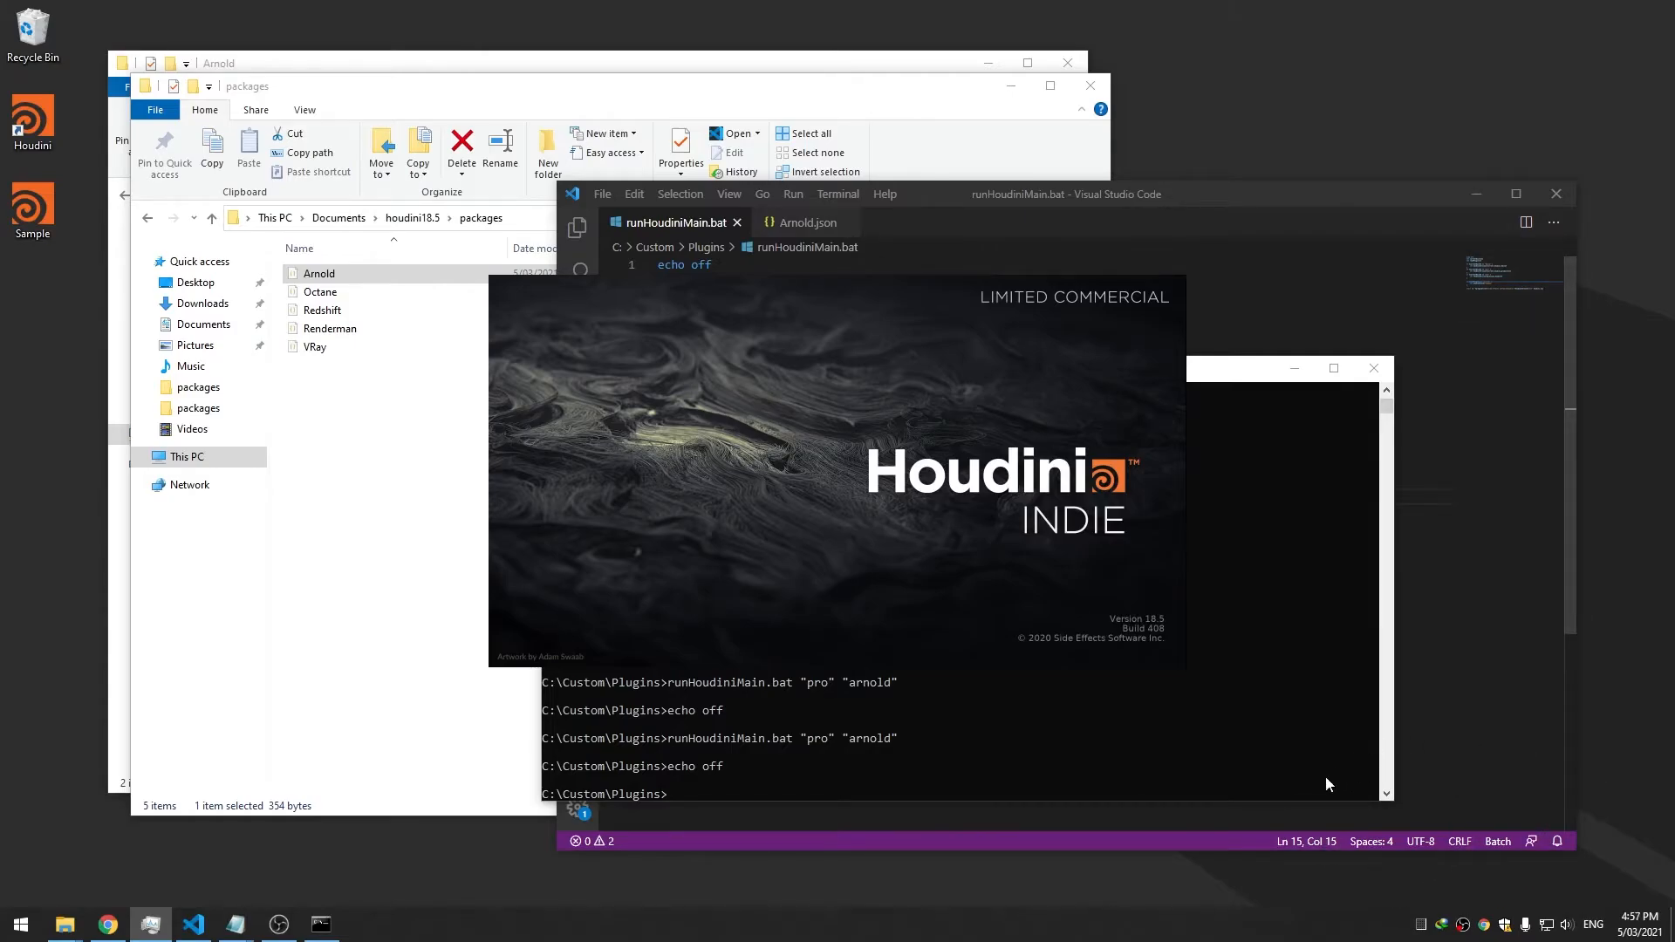
Open VRay.json beside the batch file, verify Houdini's Arnold menu, and close Houdini
left_click(315, 349)
left_click_drag(315, 349, 1204, 288)
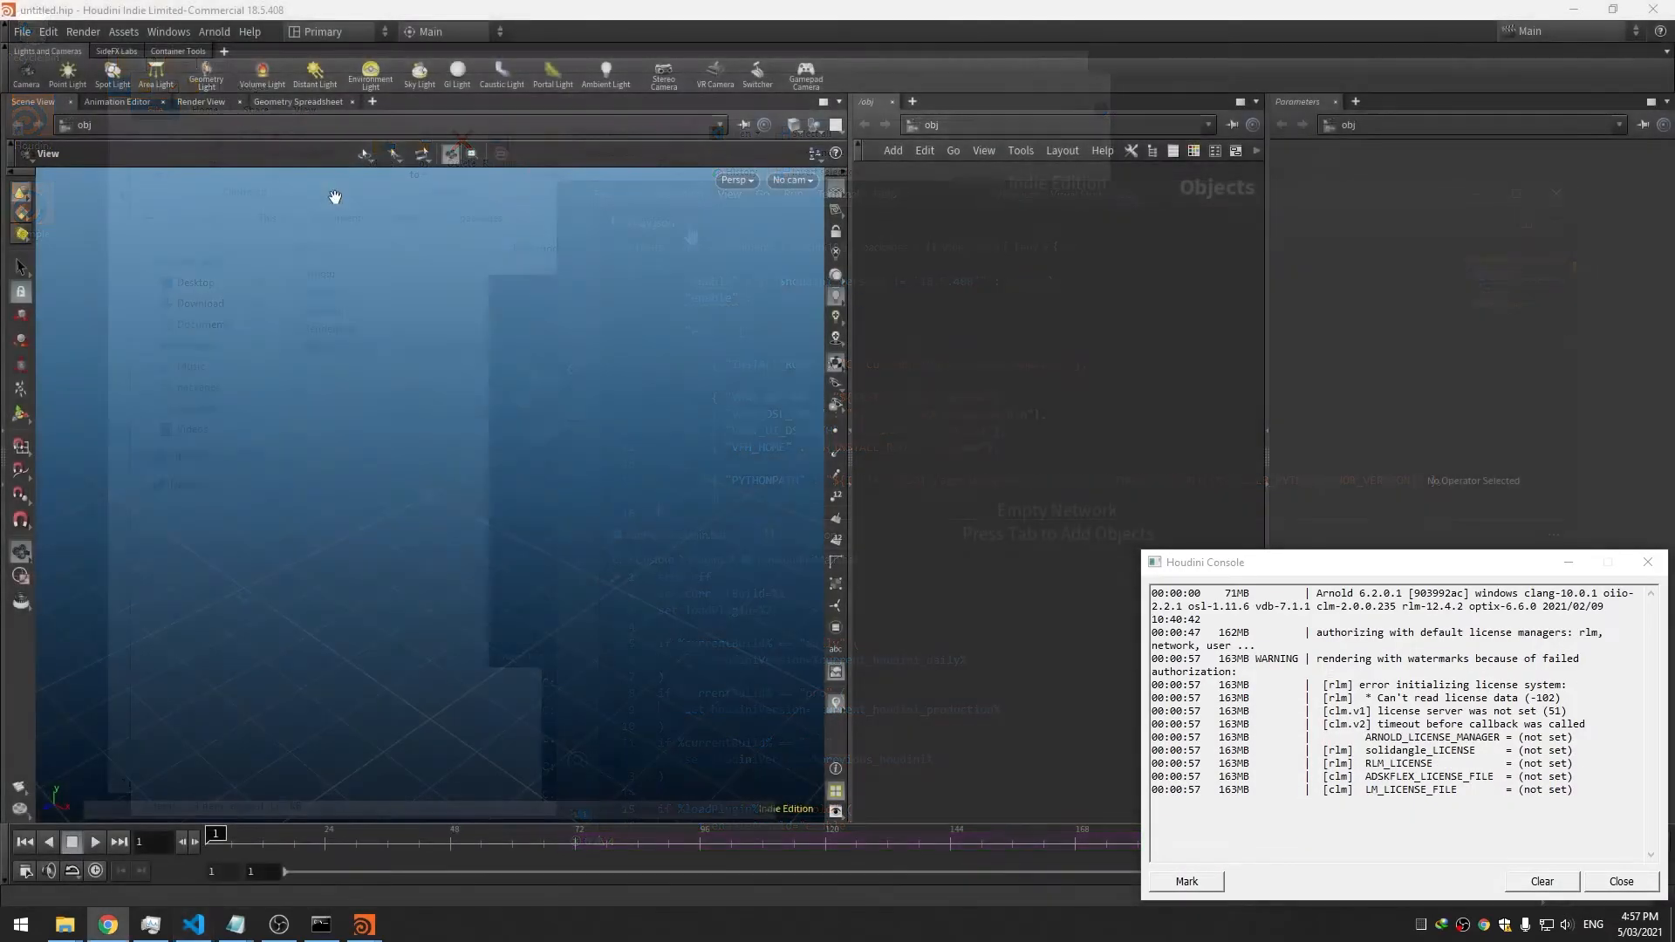
left_click(212, 33)
left_click(906, 316)
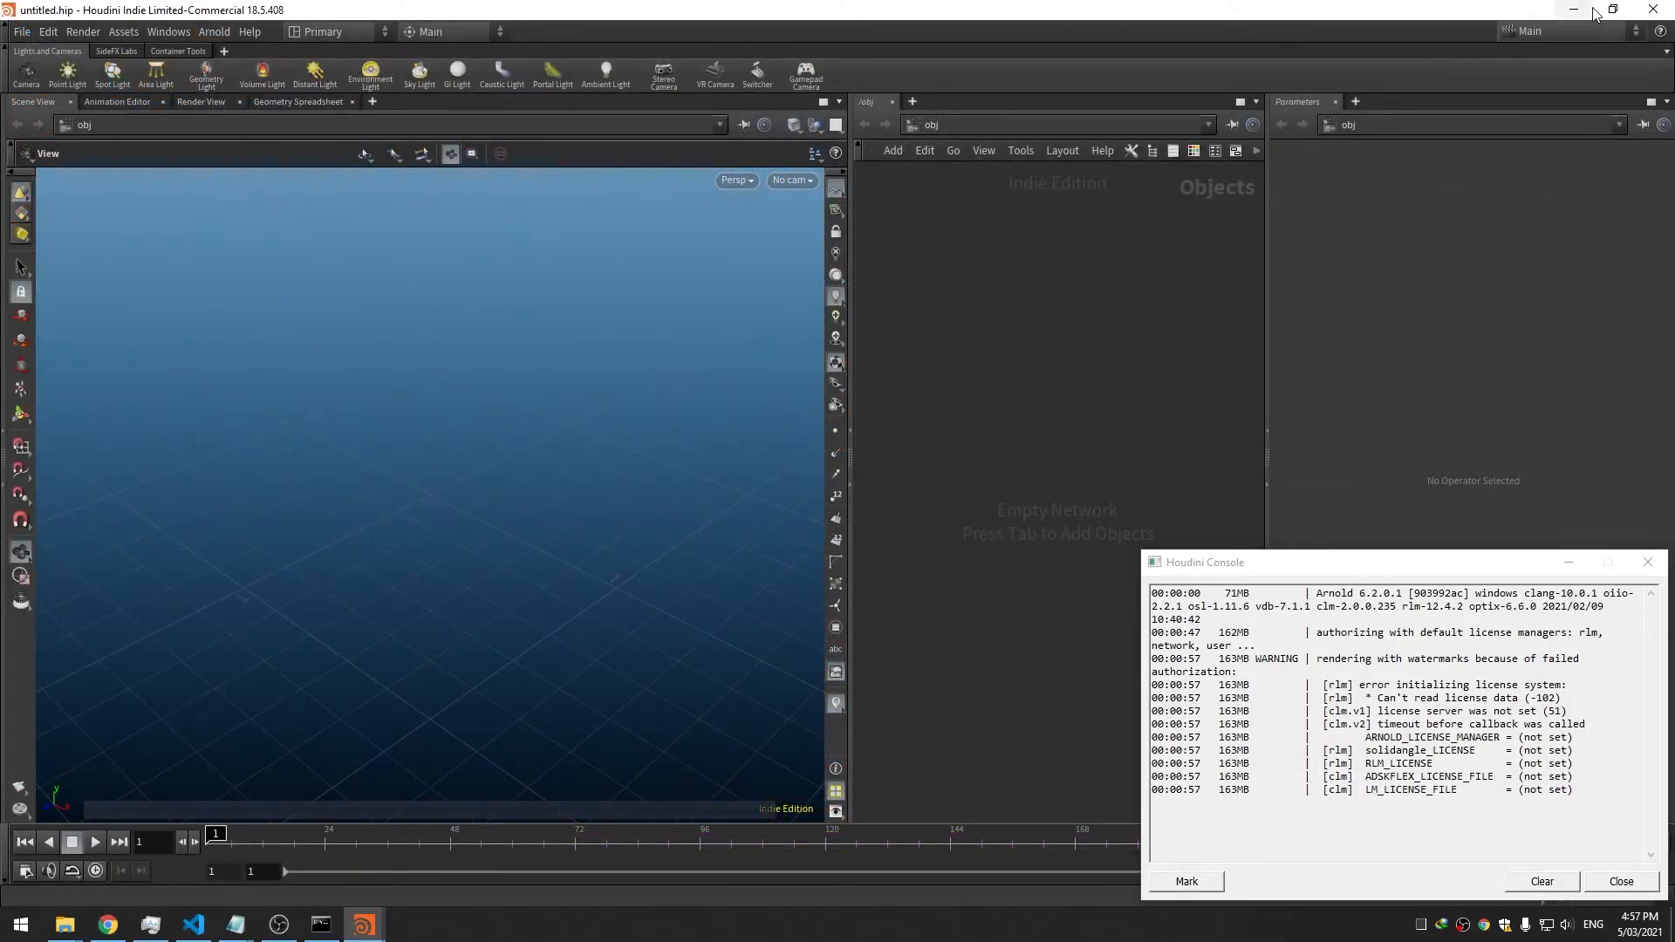
left_click(1653, 9)
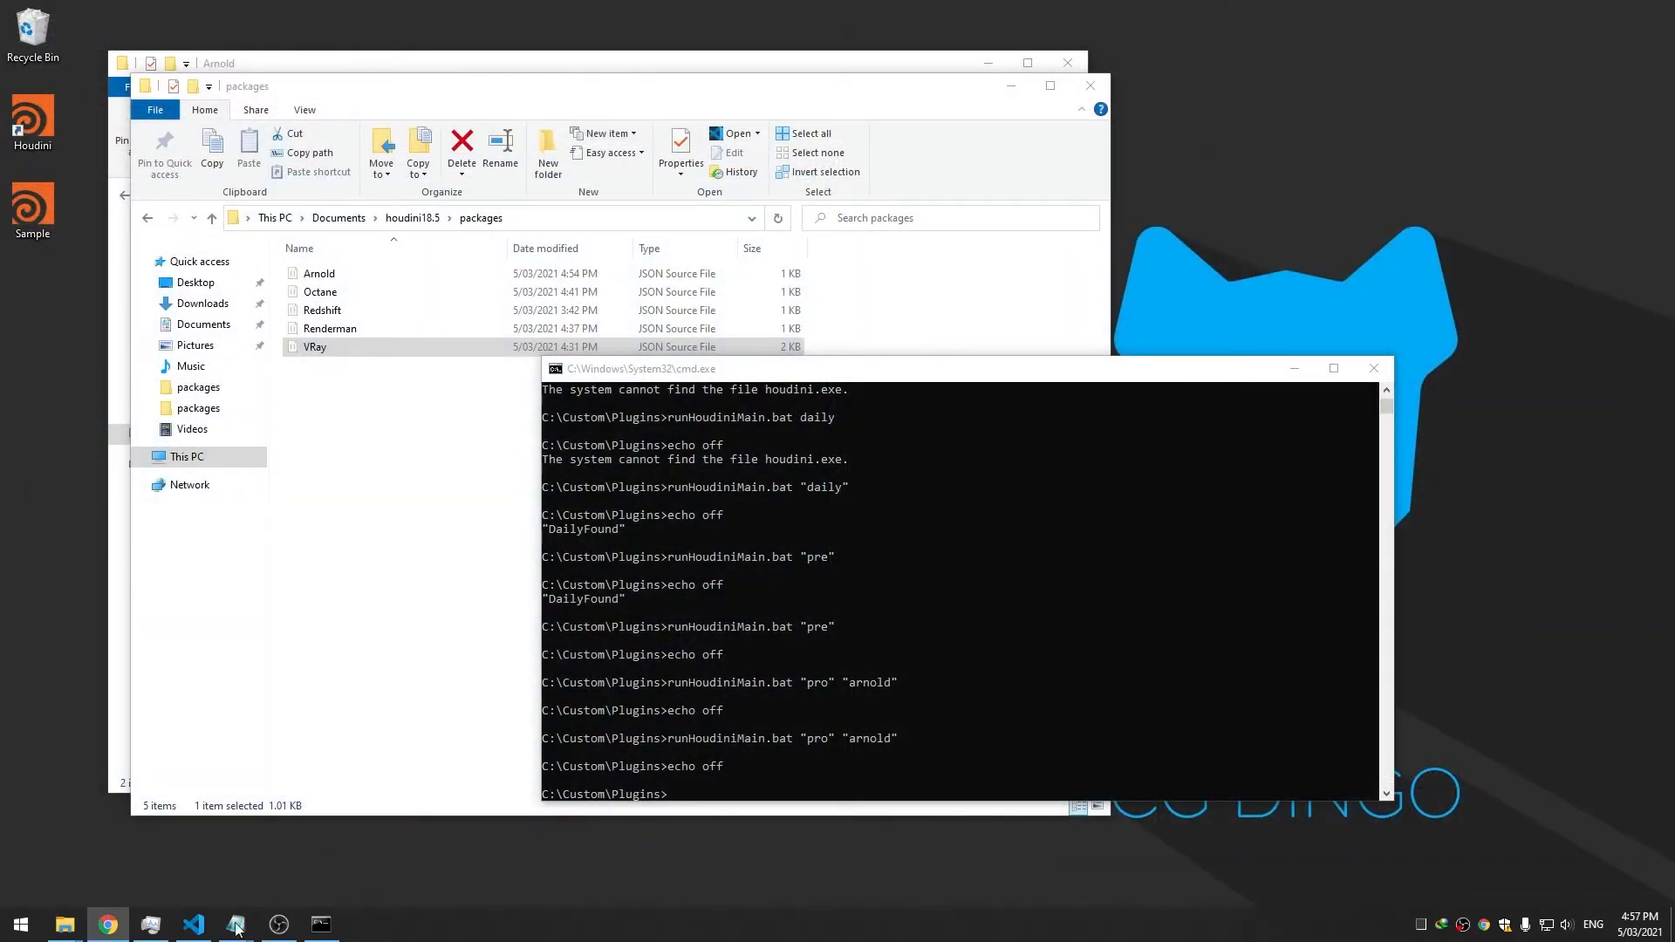
left_click(193, 924)
left_click(858, 528)
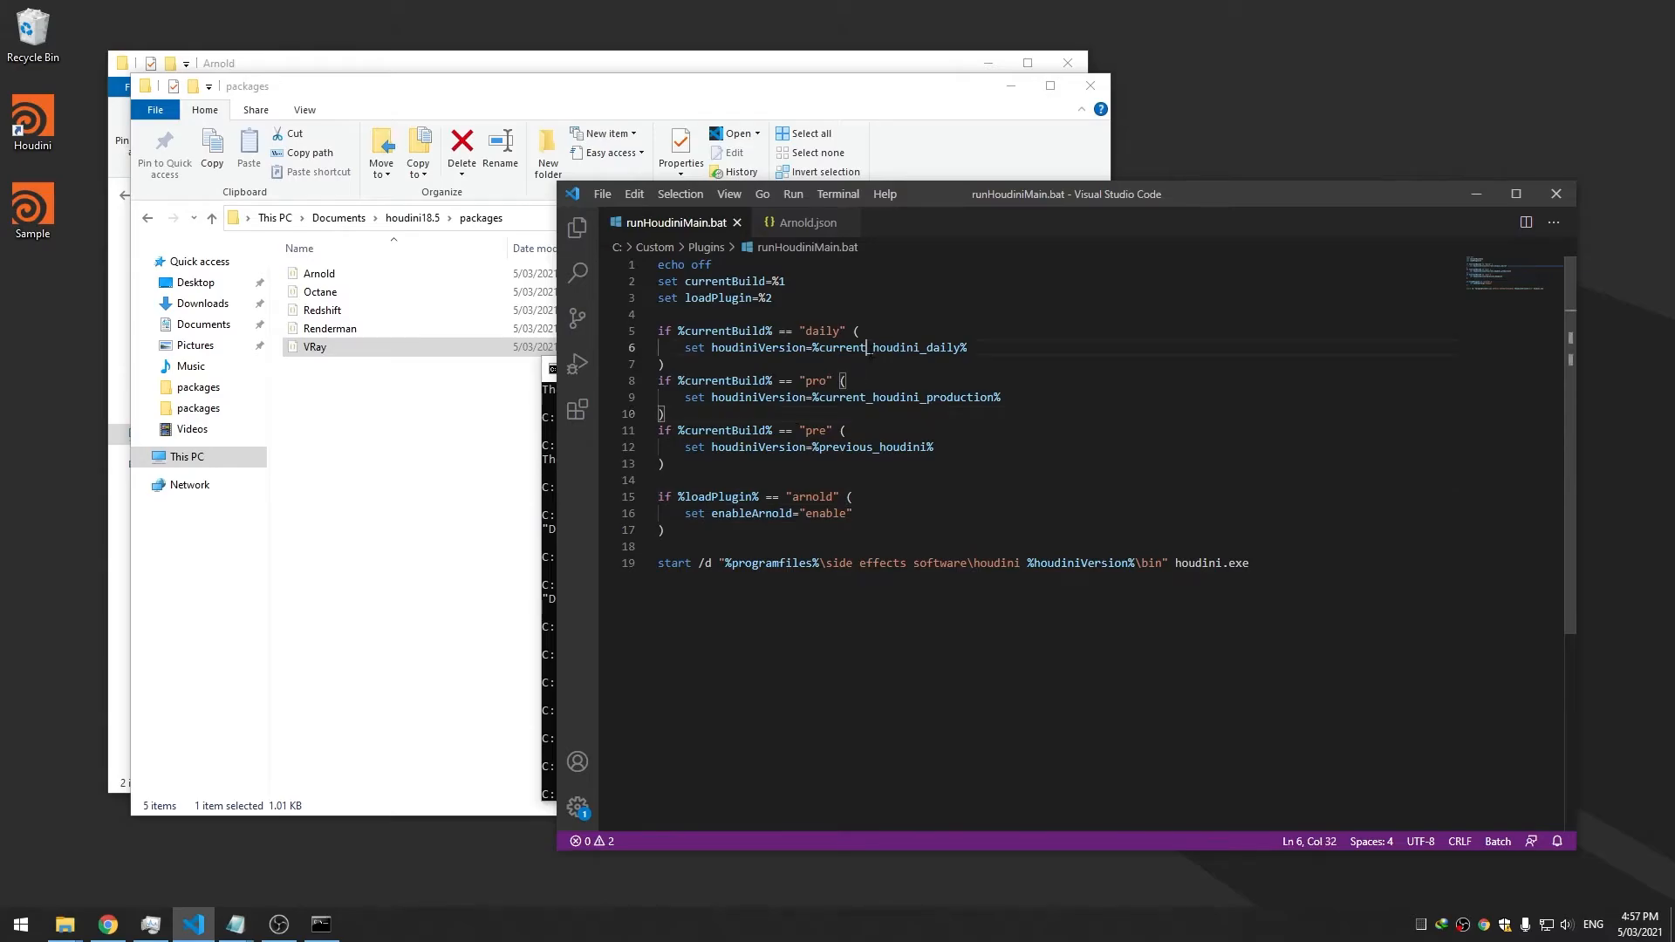
Duplicate the arnold block, rename it to enableRedshift and "redshift", and save
left_click(900, 347)
left_click_drag(698, 530, 636, 497)
left_click(743, 531)
key("Return")
key("ctrl+v")
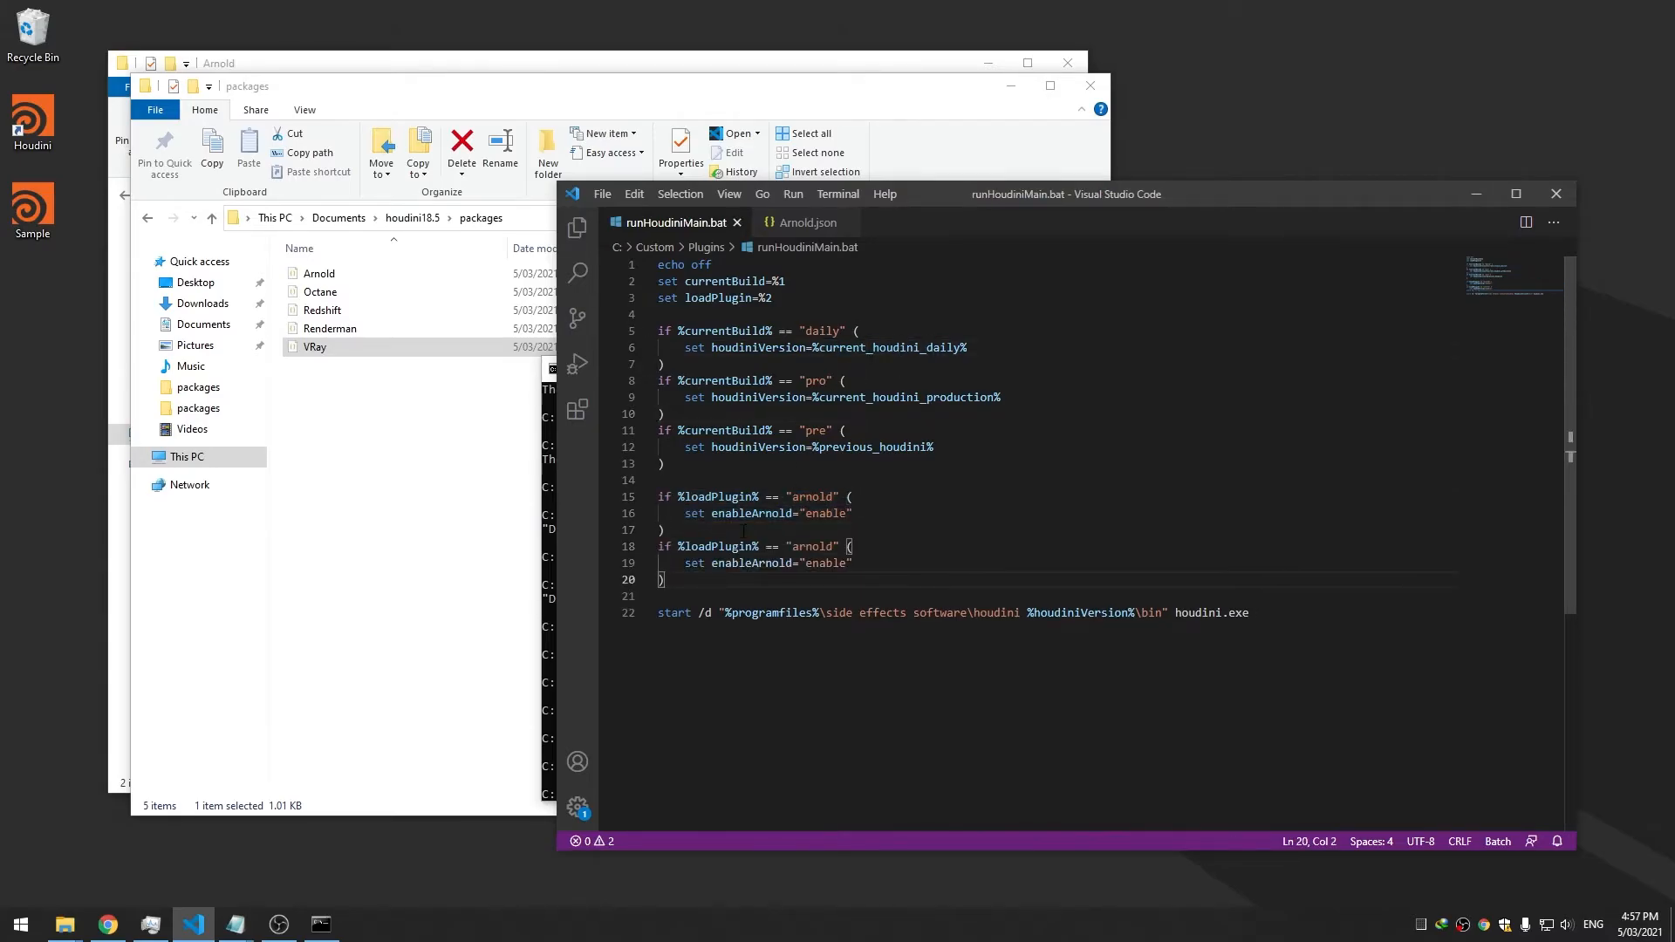
left_click(717, 547)
left_click_drag(752, 562, 793, 562)
type("R")
type("edshift")
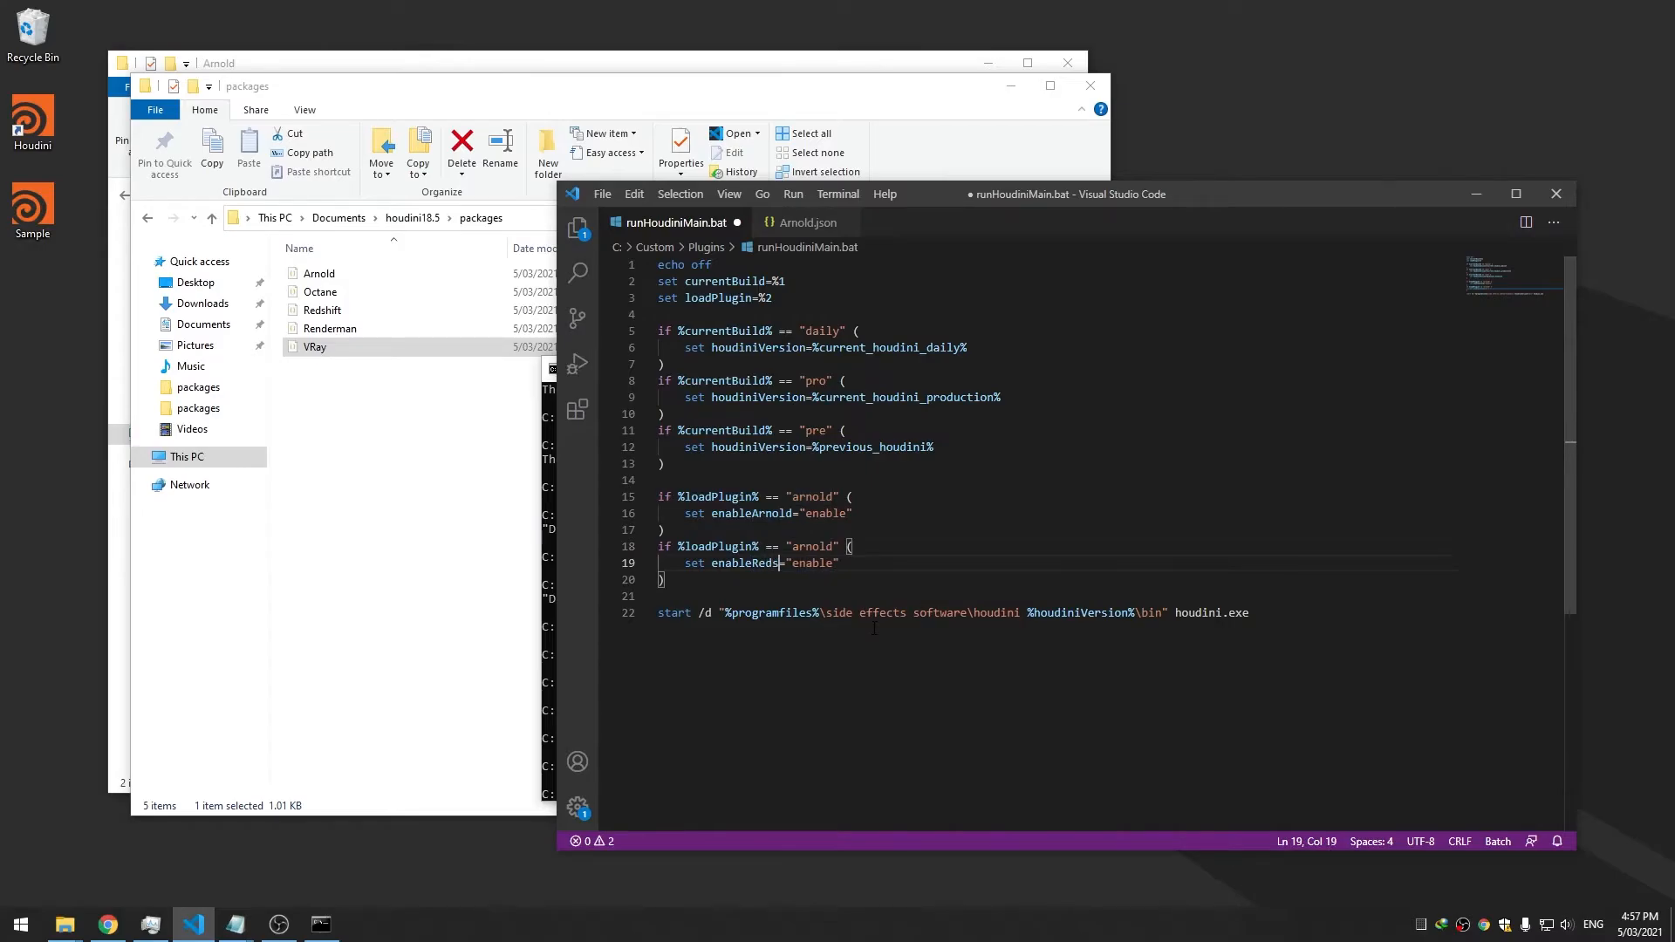
double_click(804, 547)
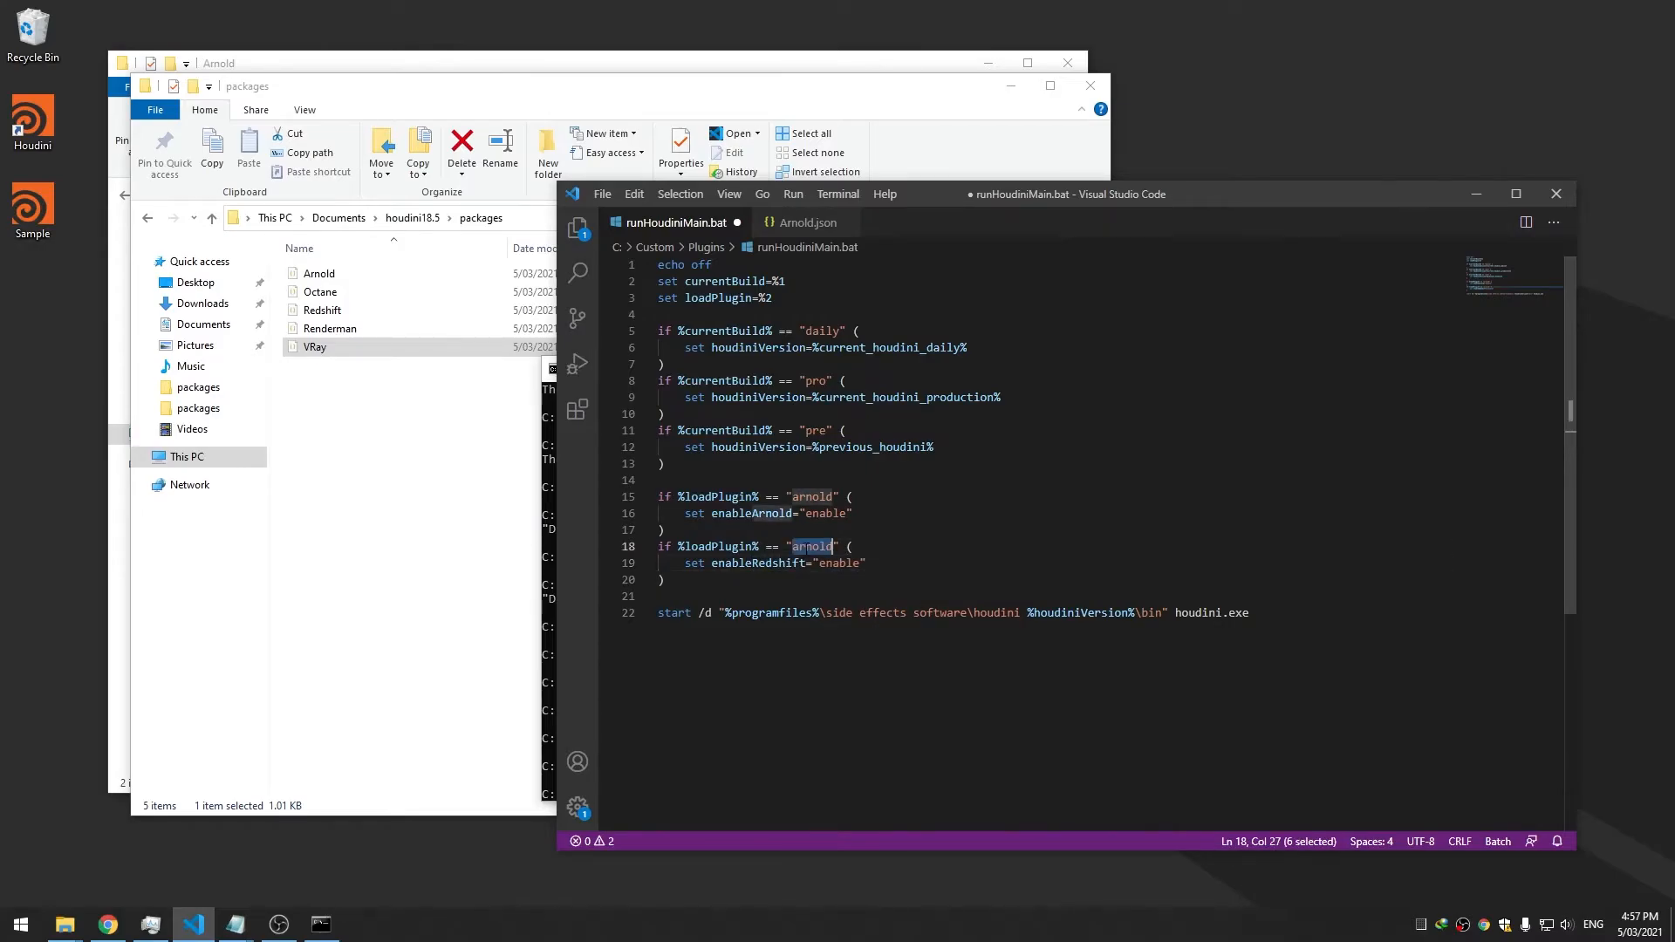
type("redshif")
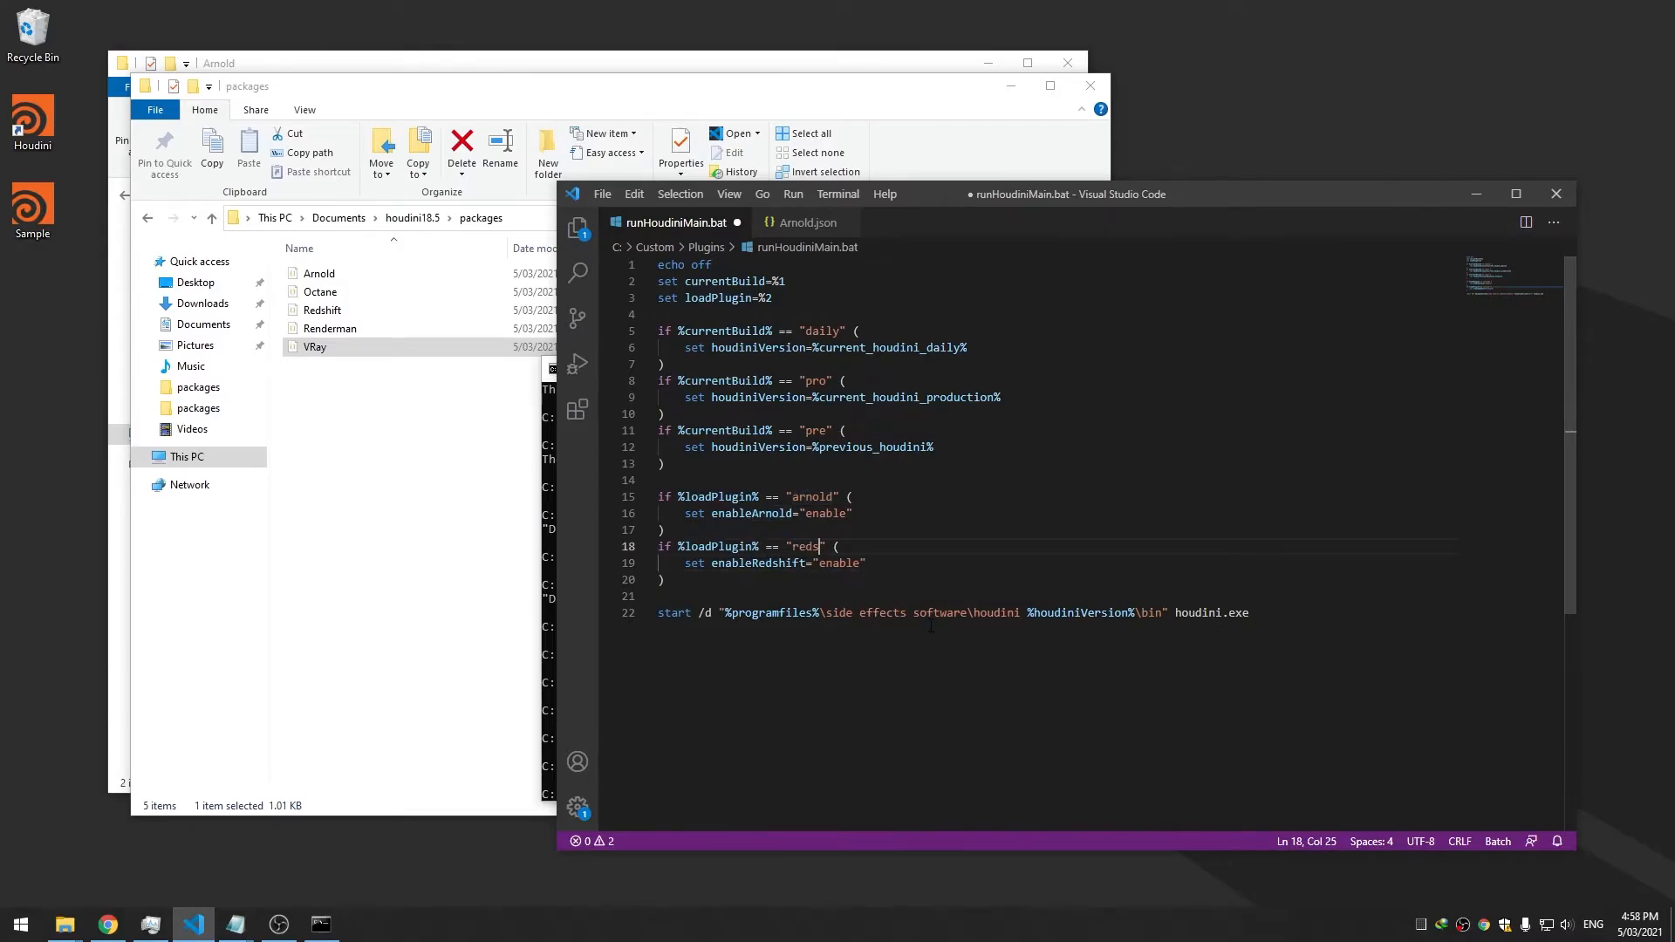
type("t")
key("ctrl+s")
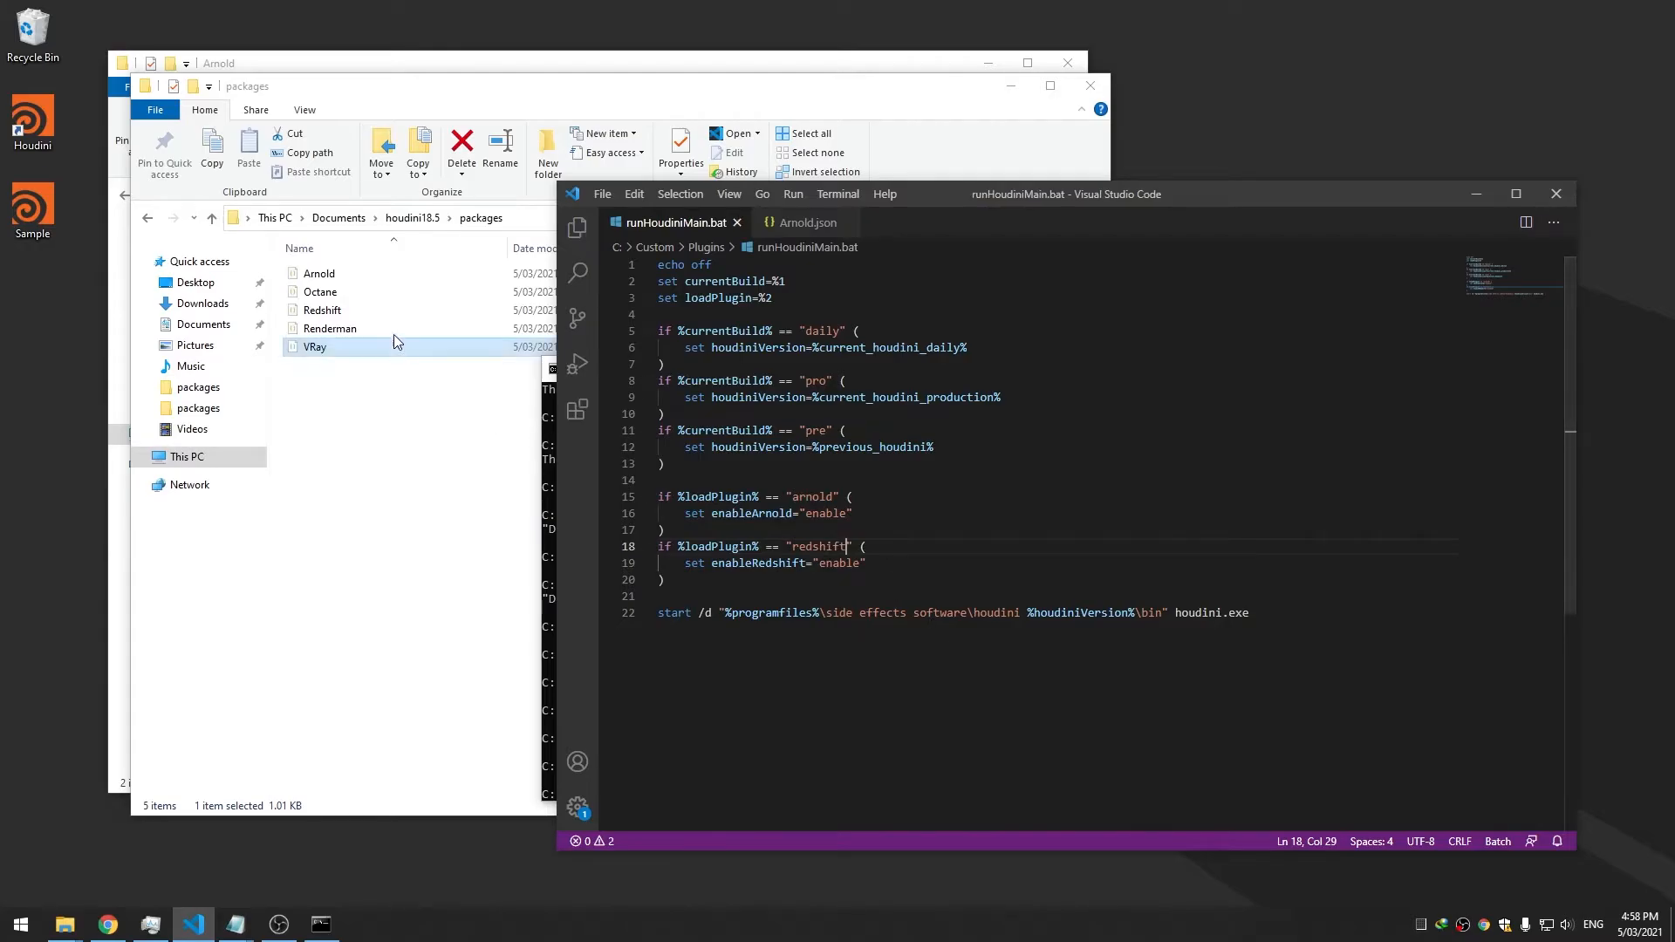
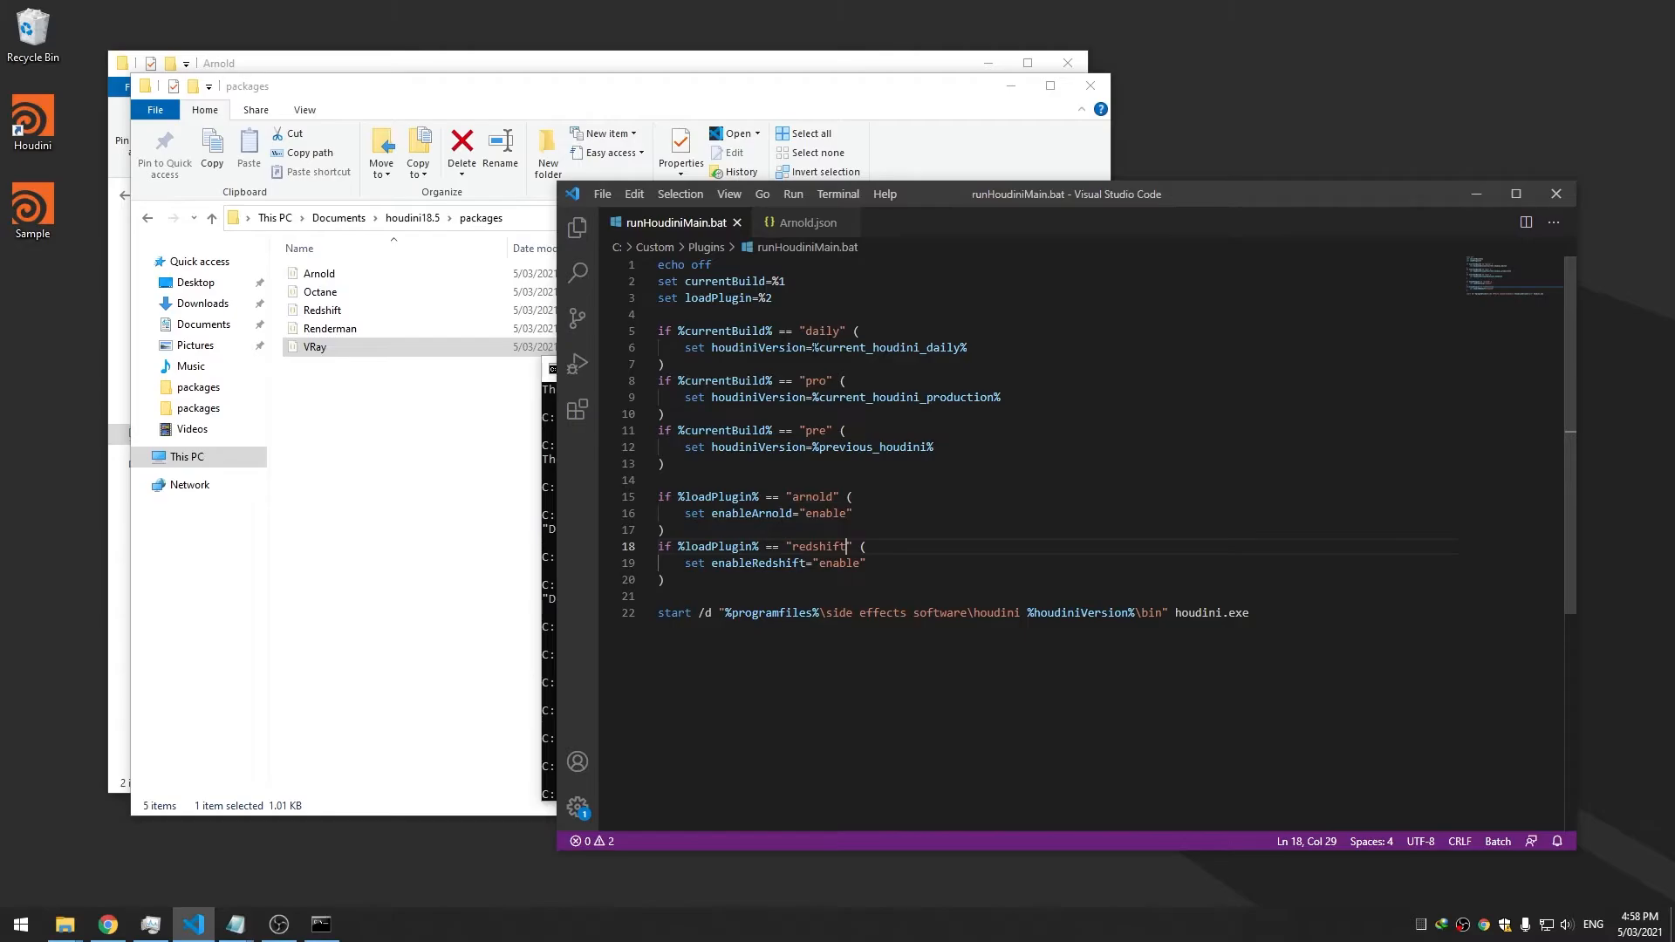
Paste the copied arnold and redshift plugin checks inside the pro build block
left_click_drag(1009, 203, 1068, 198)
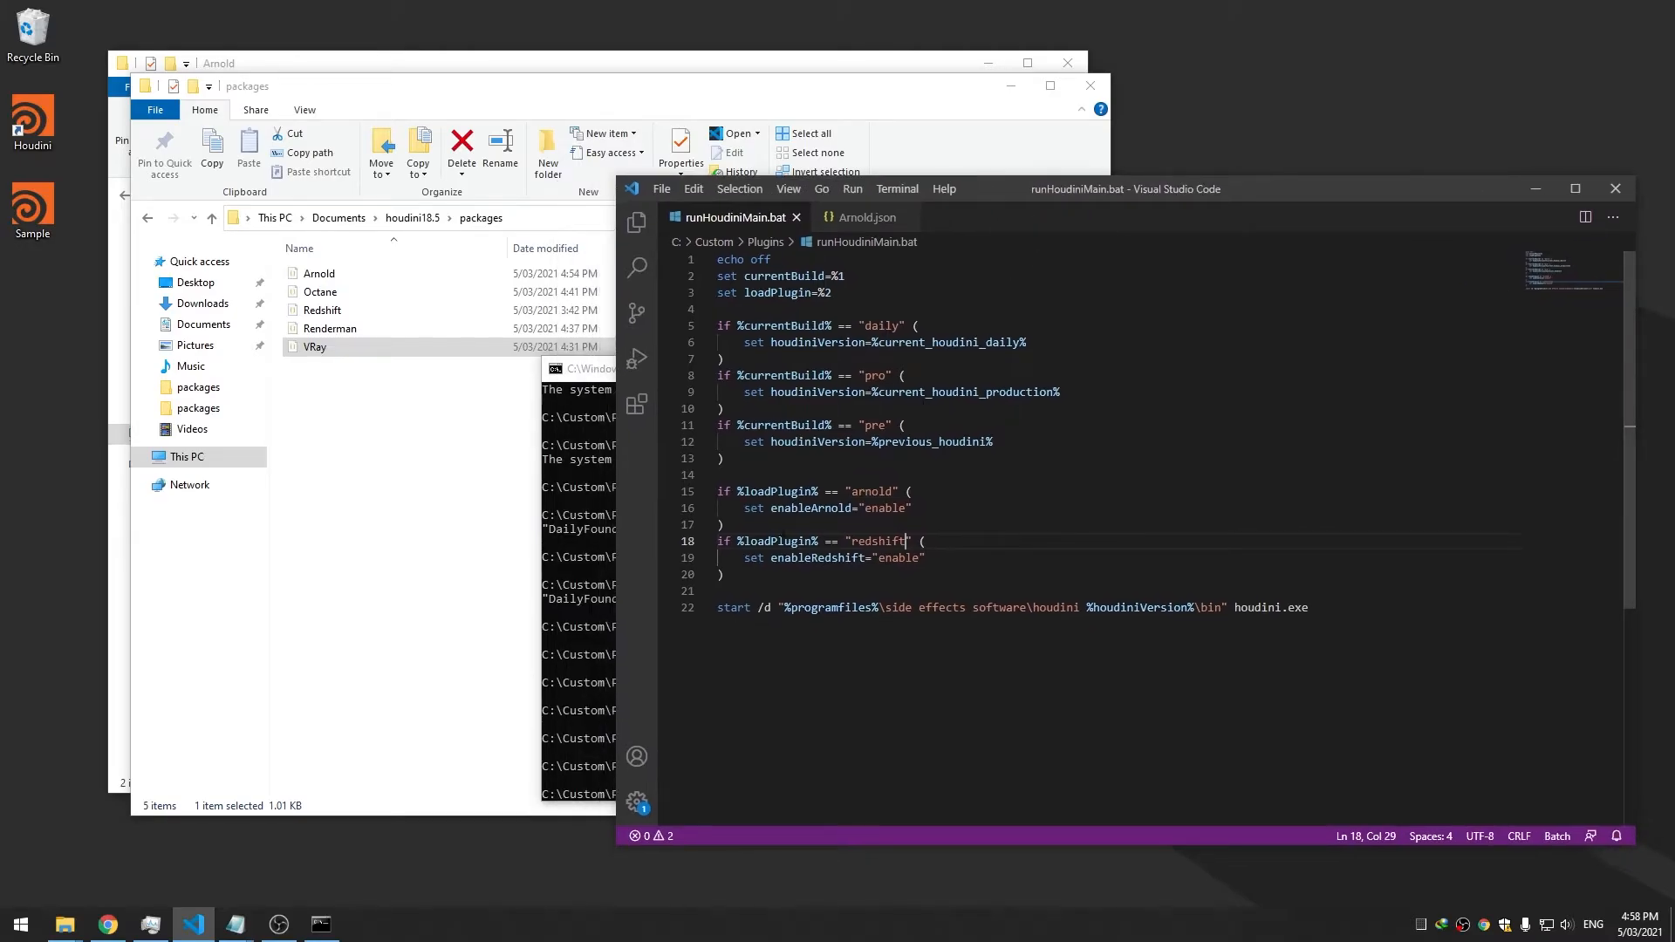
left_click_drag(754, 573, 718, 491)
key("ctrl+c")
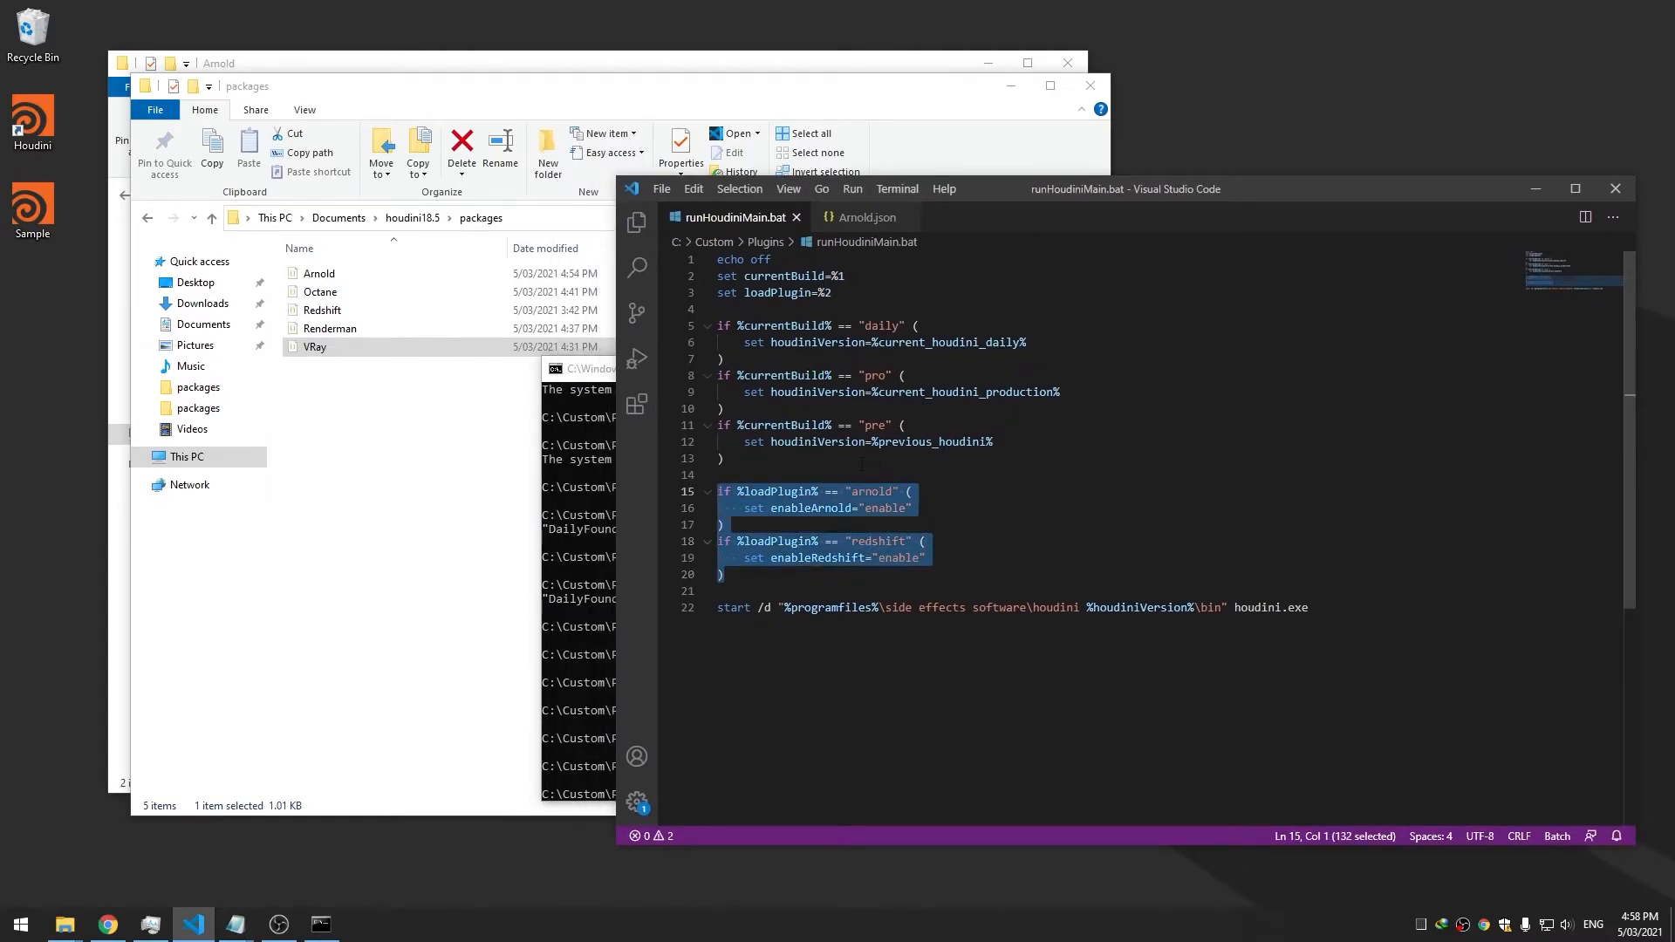
left_click(1091, 392)
key("Return")
key("Return")
key("Return")
key("Up")
key("ctrl+v")
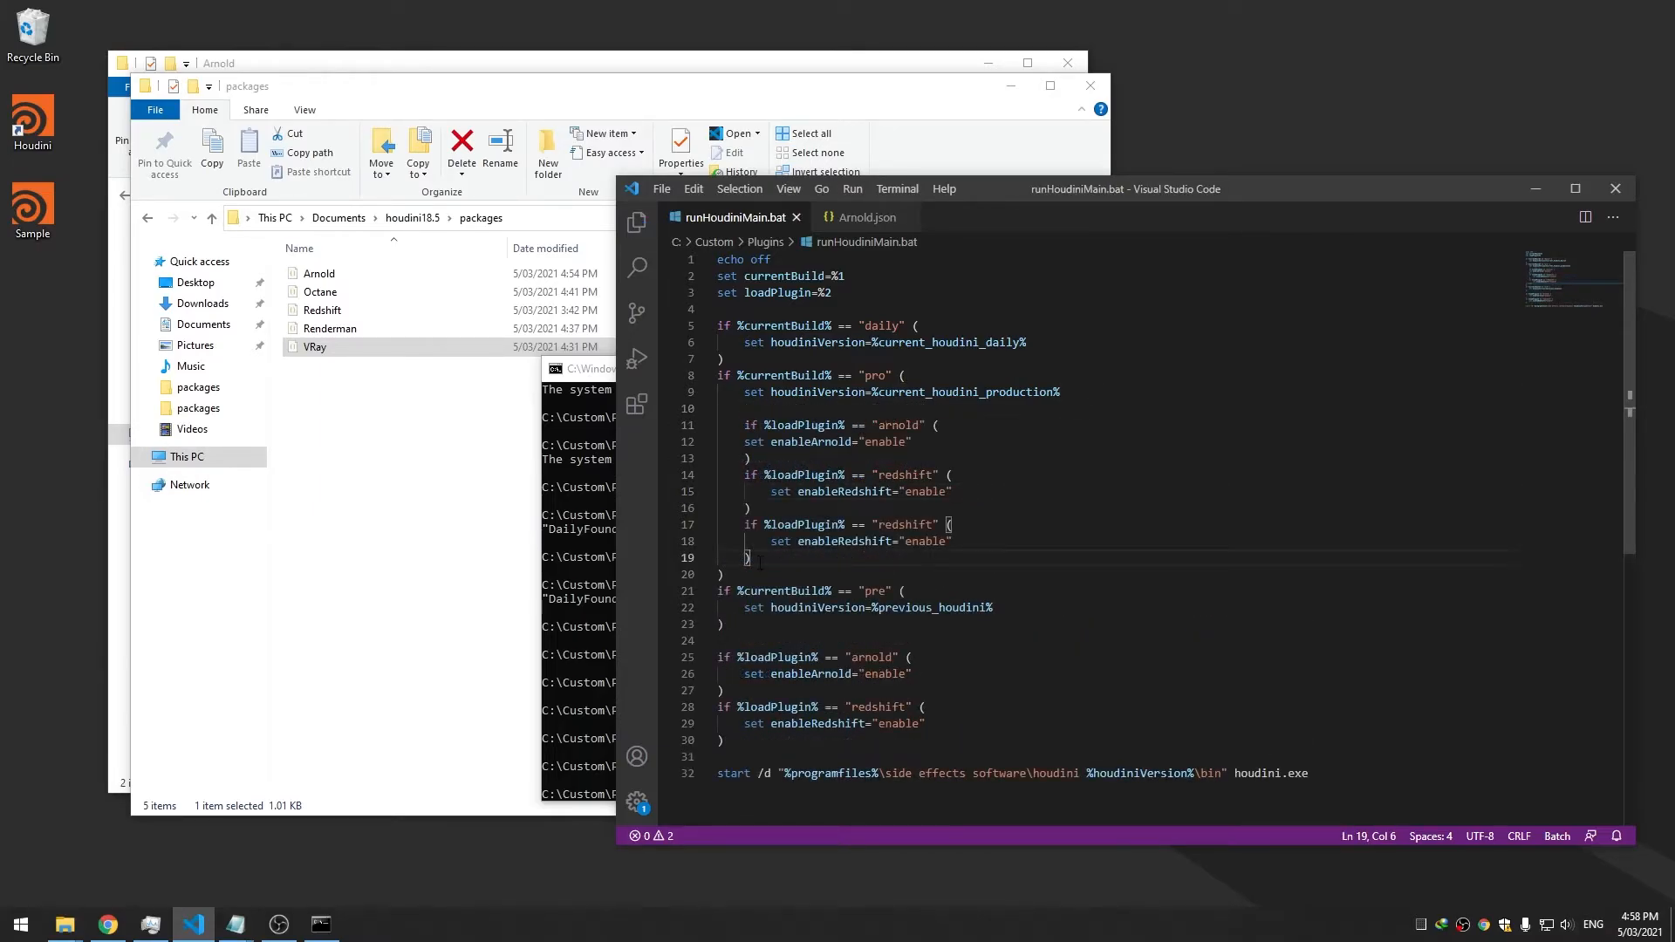
left_click_drag(760, 563, 669, 429)
left_click(859, 561)
Rename the nested checks' plugins to octane, renderman and vray, and save
double_click(898, 425)
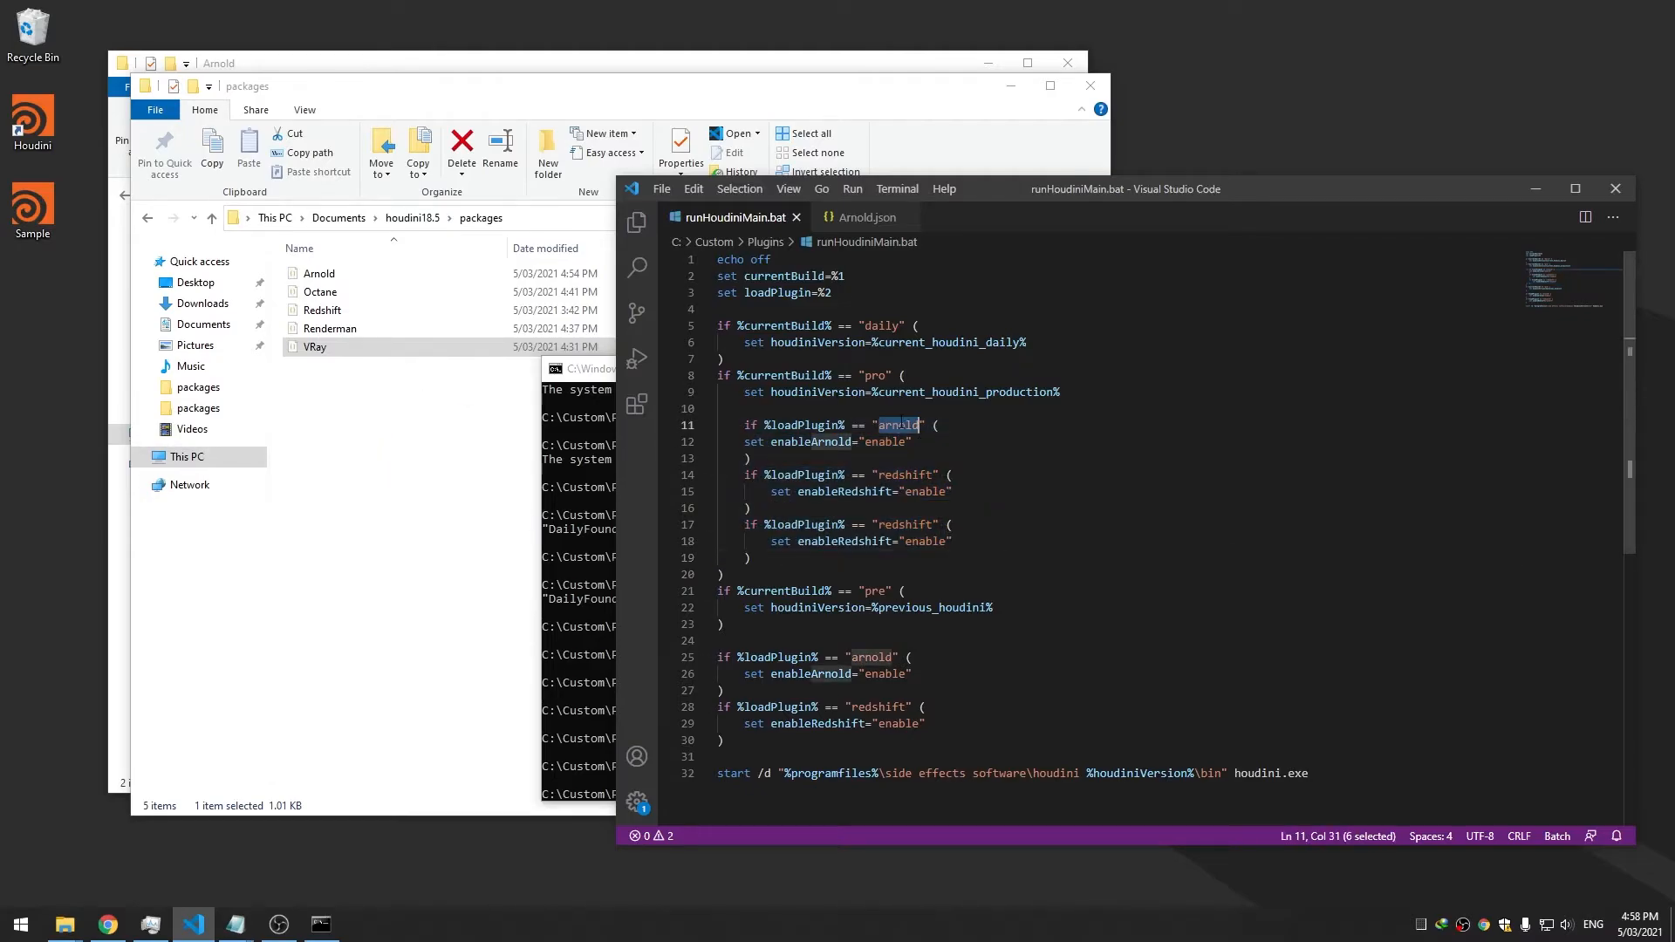
type("octane")
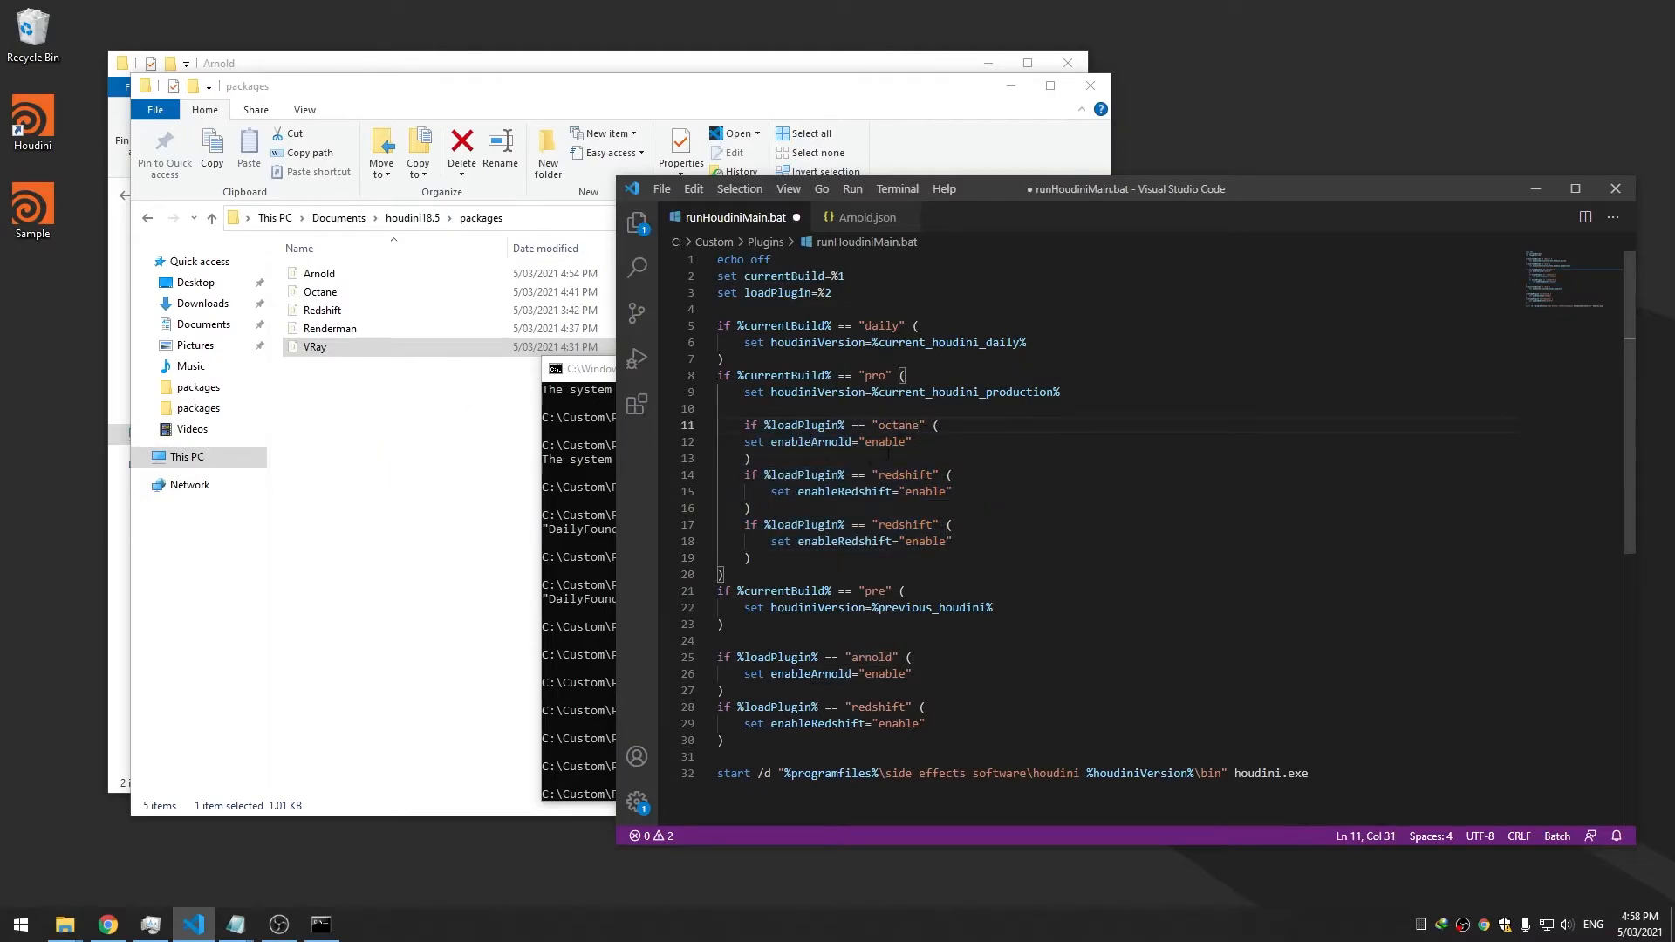
double_click(907, 475)
type("renderman")
double_click(894, 524)
type("vray")
key("ctrl+s")
Set the checks' variables to enableVRay, enableRenderman and enableOctane, and save
left_click_drag(902, 541, 843, 541)
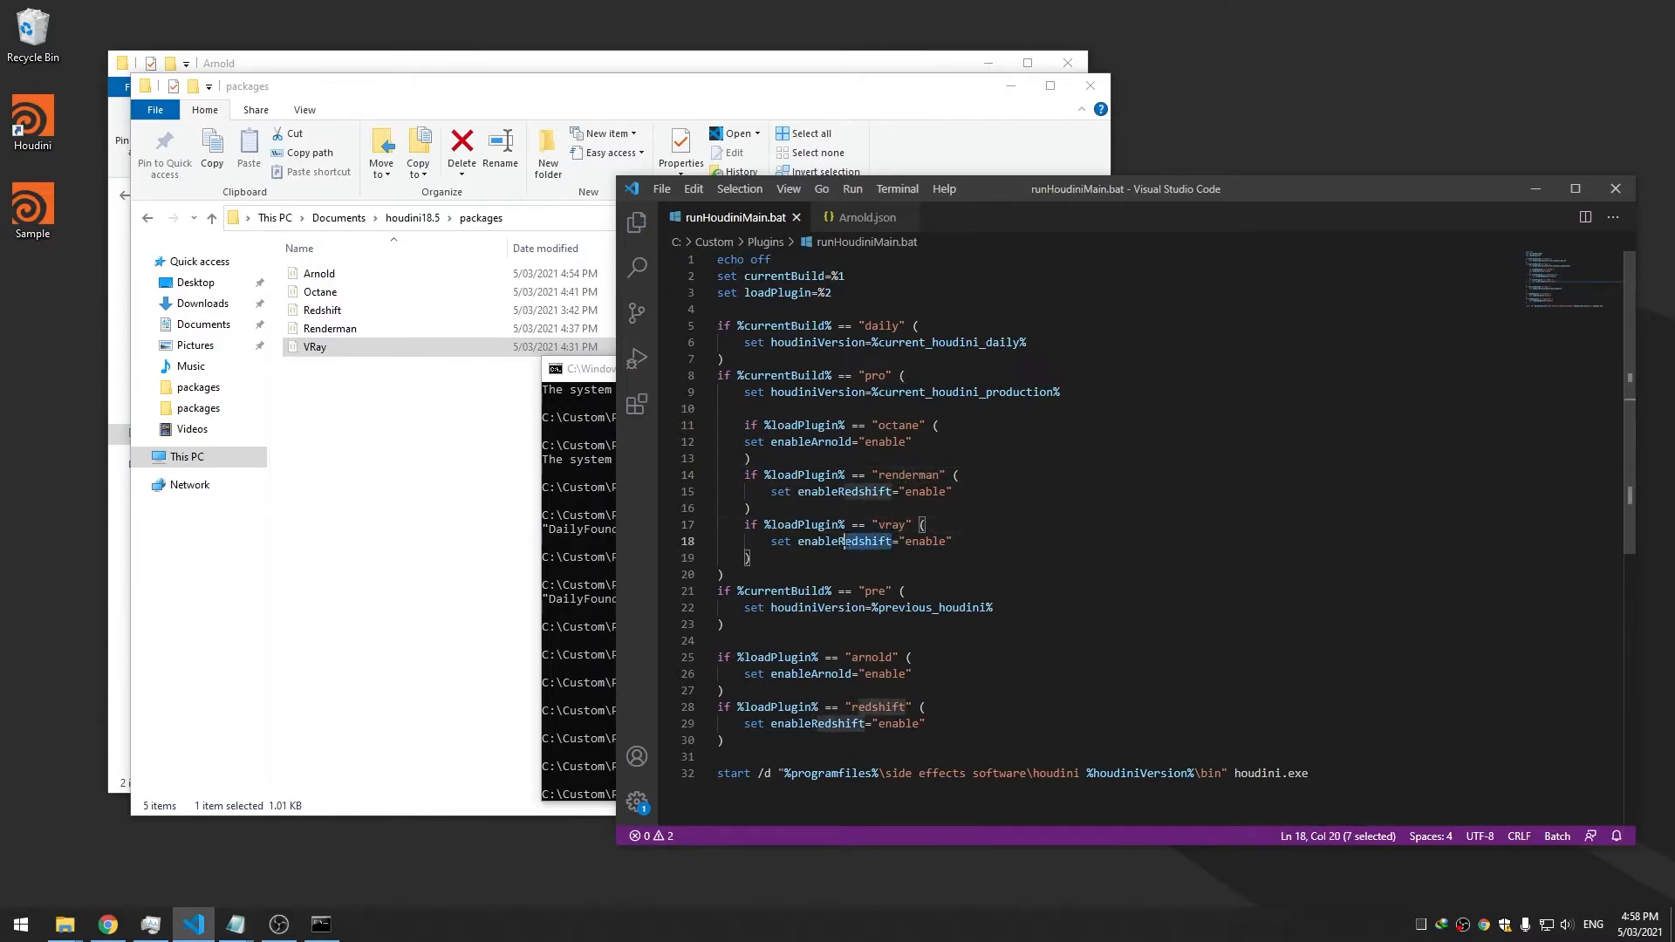
type("Vray")
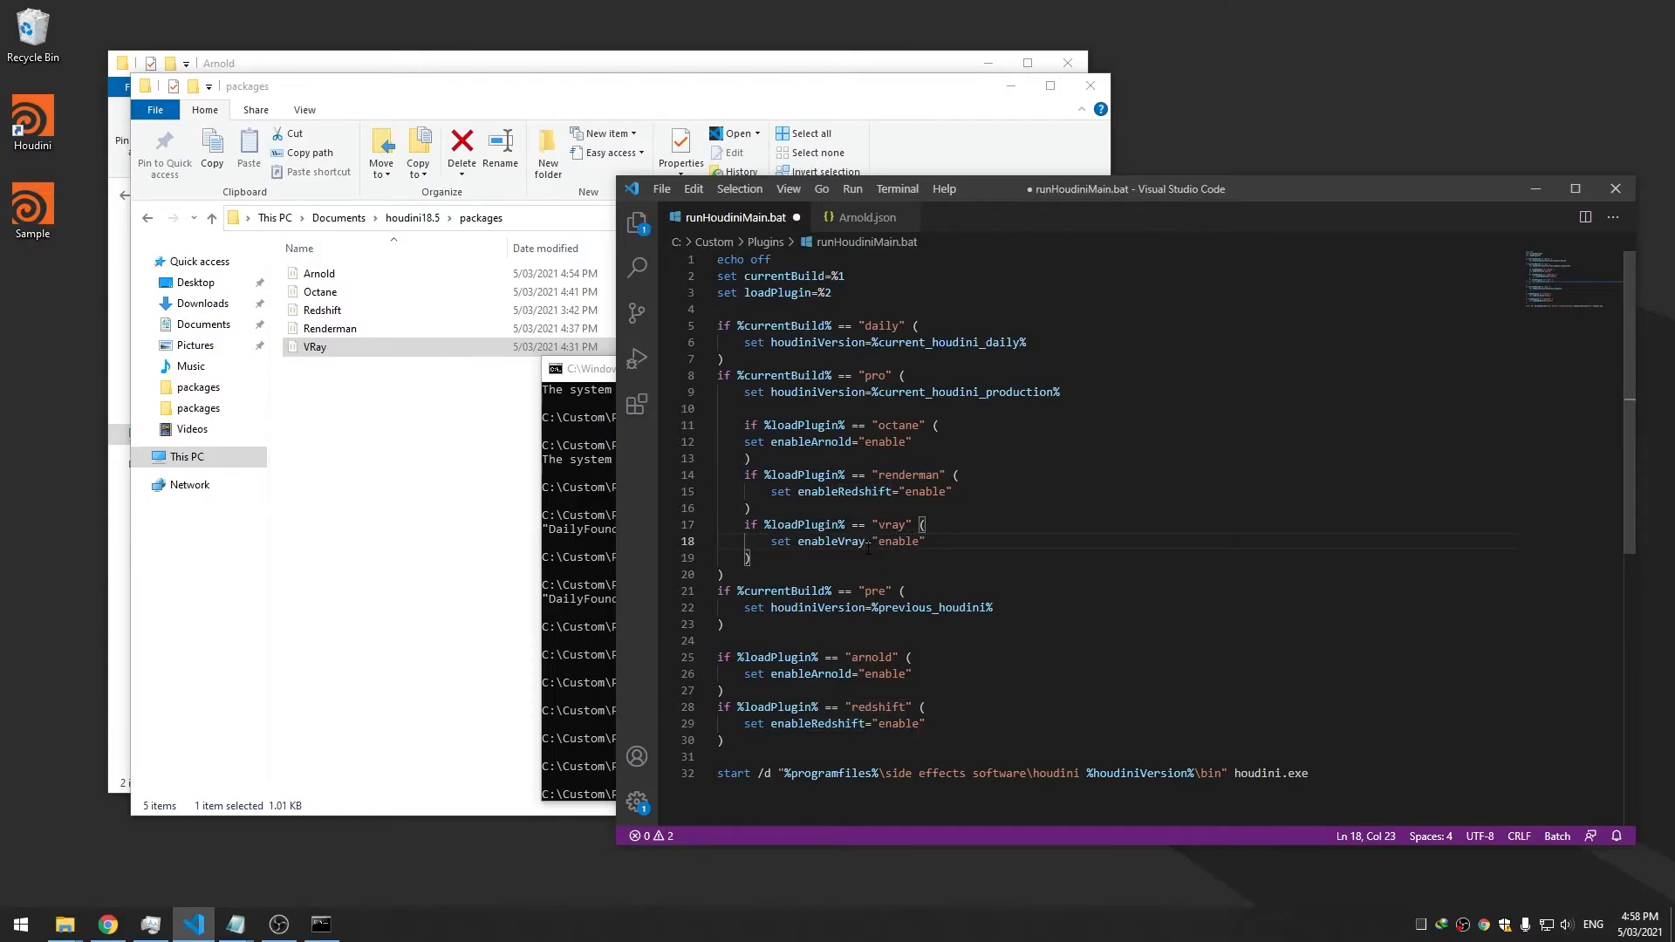
key("ctrl+s")
left_click_drag(892, 492, 839, 491)
type("Renderman")
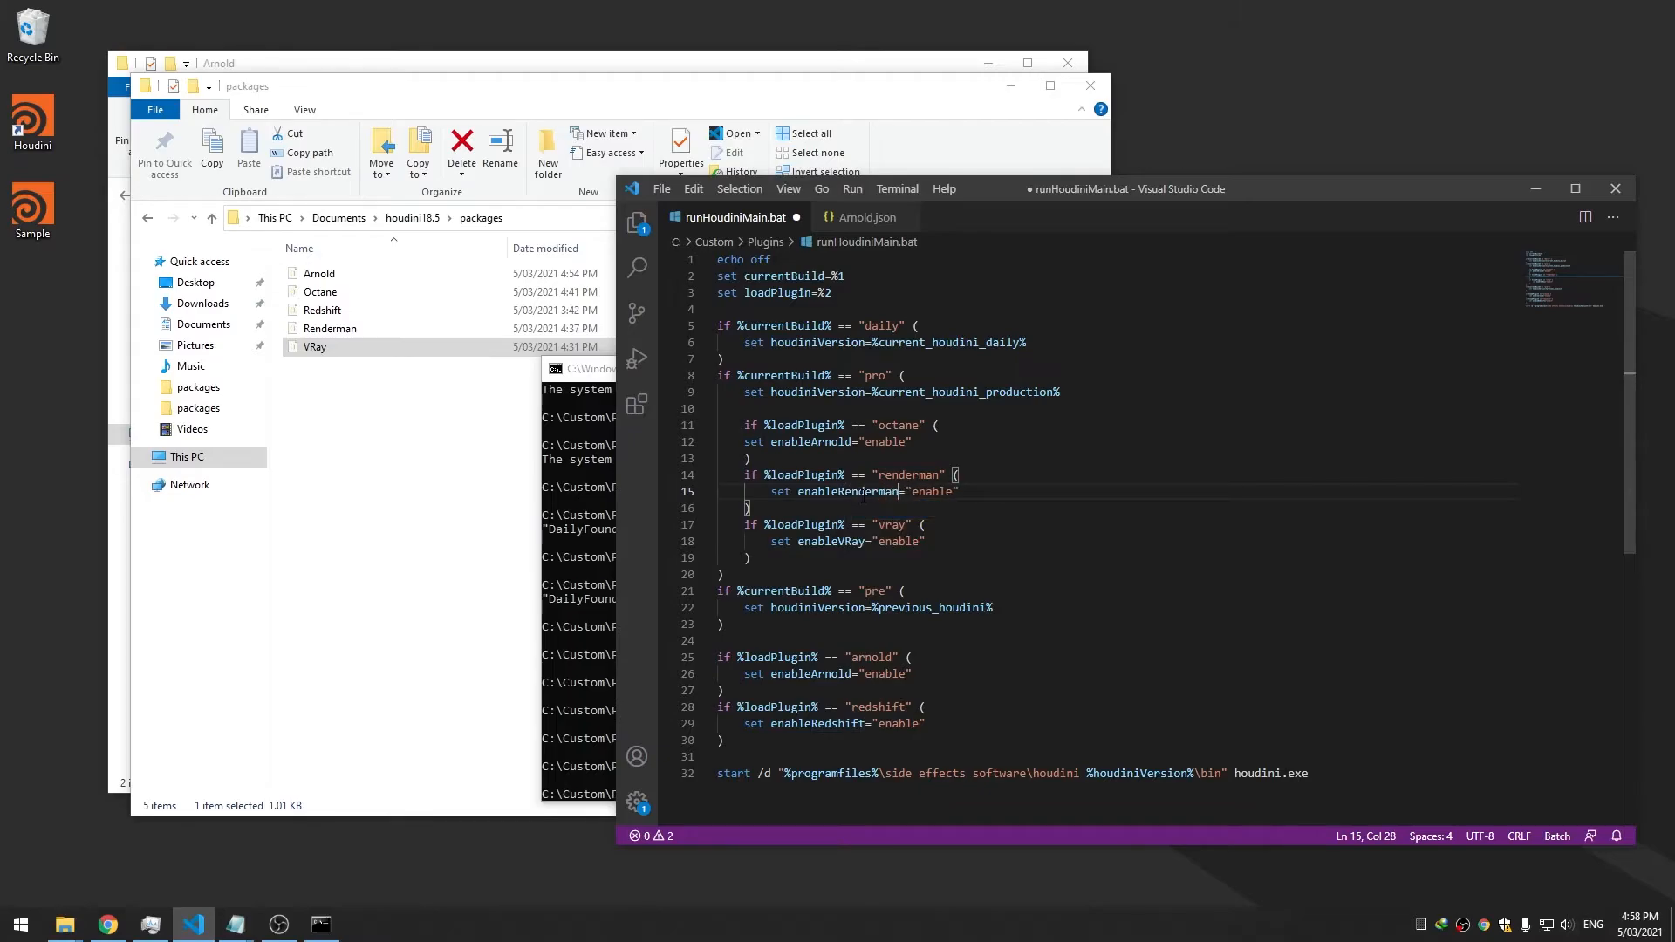
left_click_drag(839, 442, 813, 441)
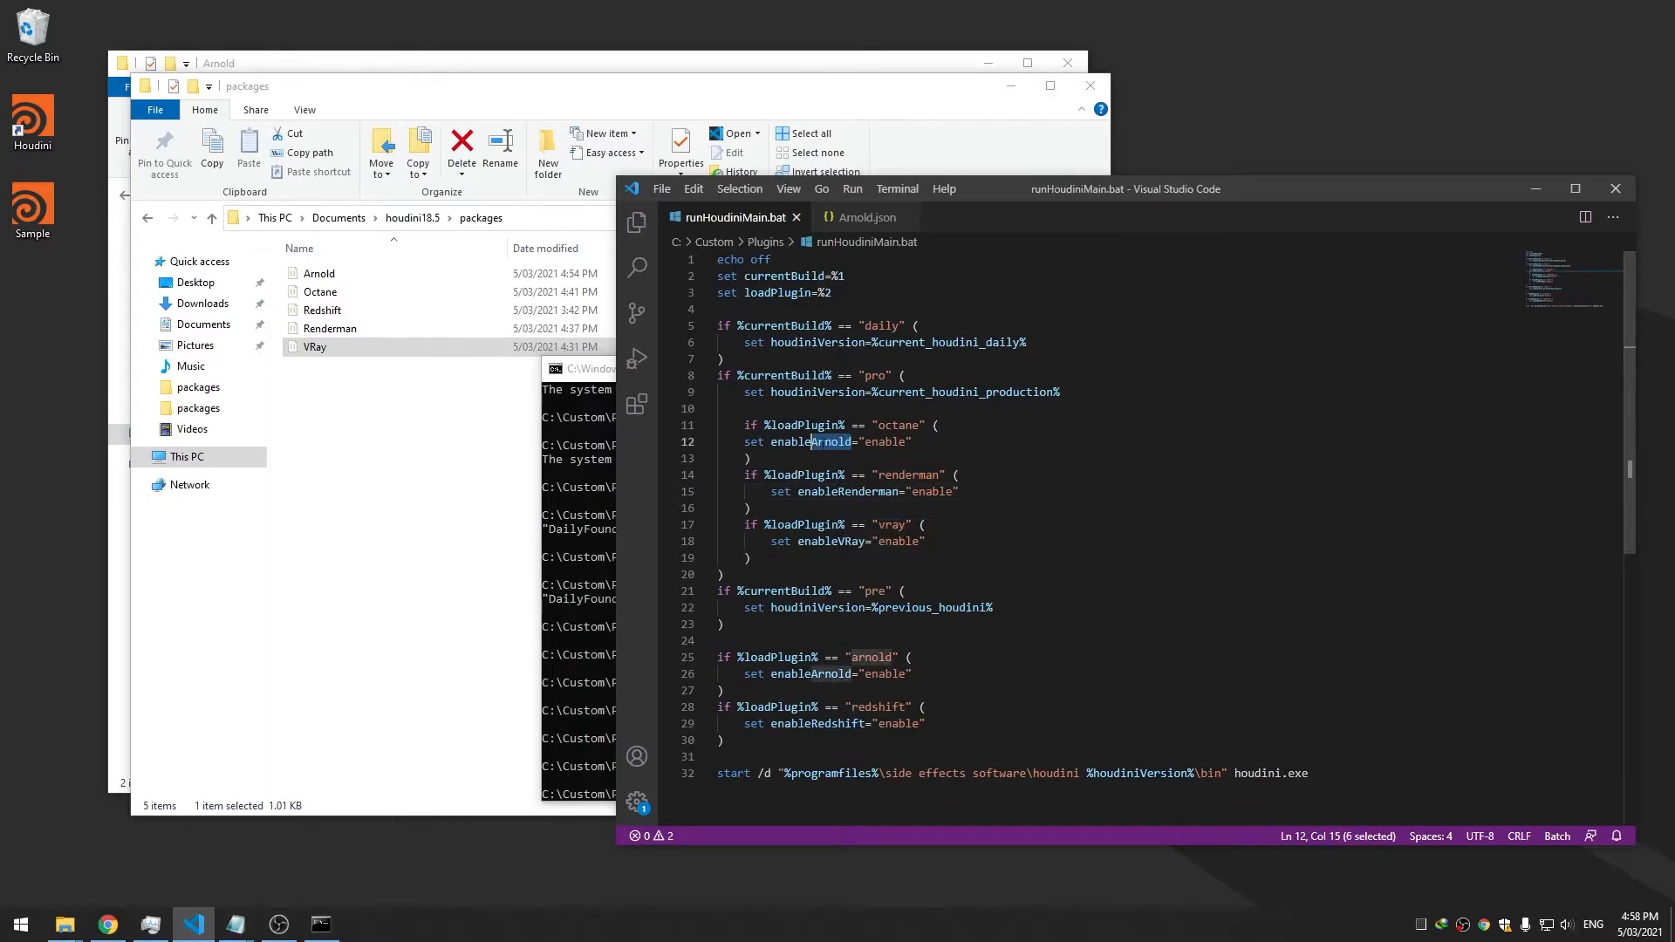
type("Octane")
key("ctrl+s")
left_click(887, 492)
left_click(911, 524)
left_click_drag(770, 560, 746, 425)
key("ctrl+c")
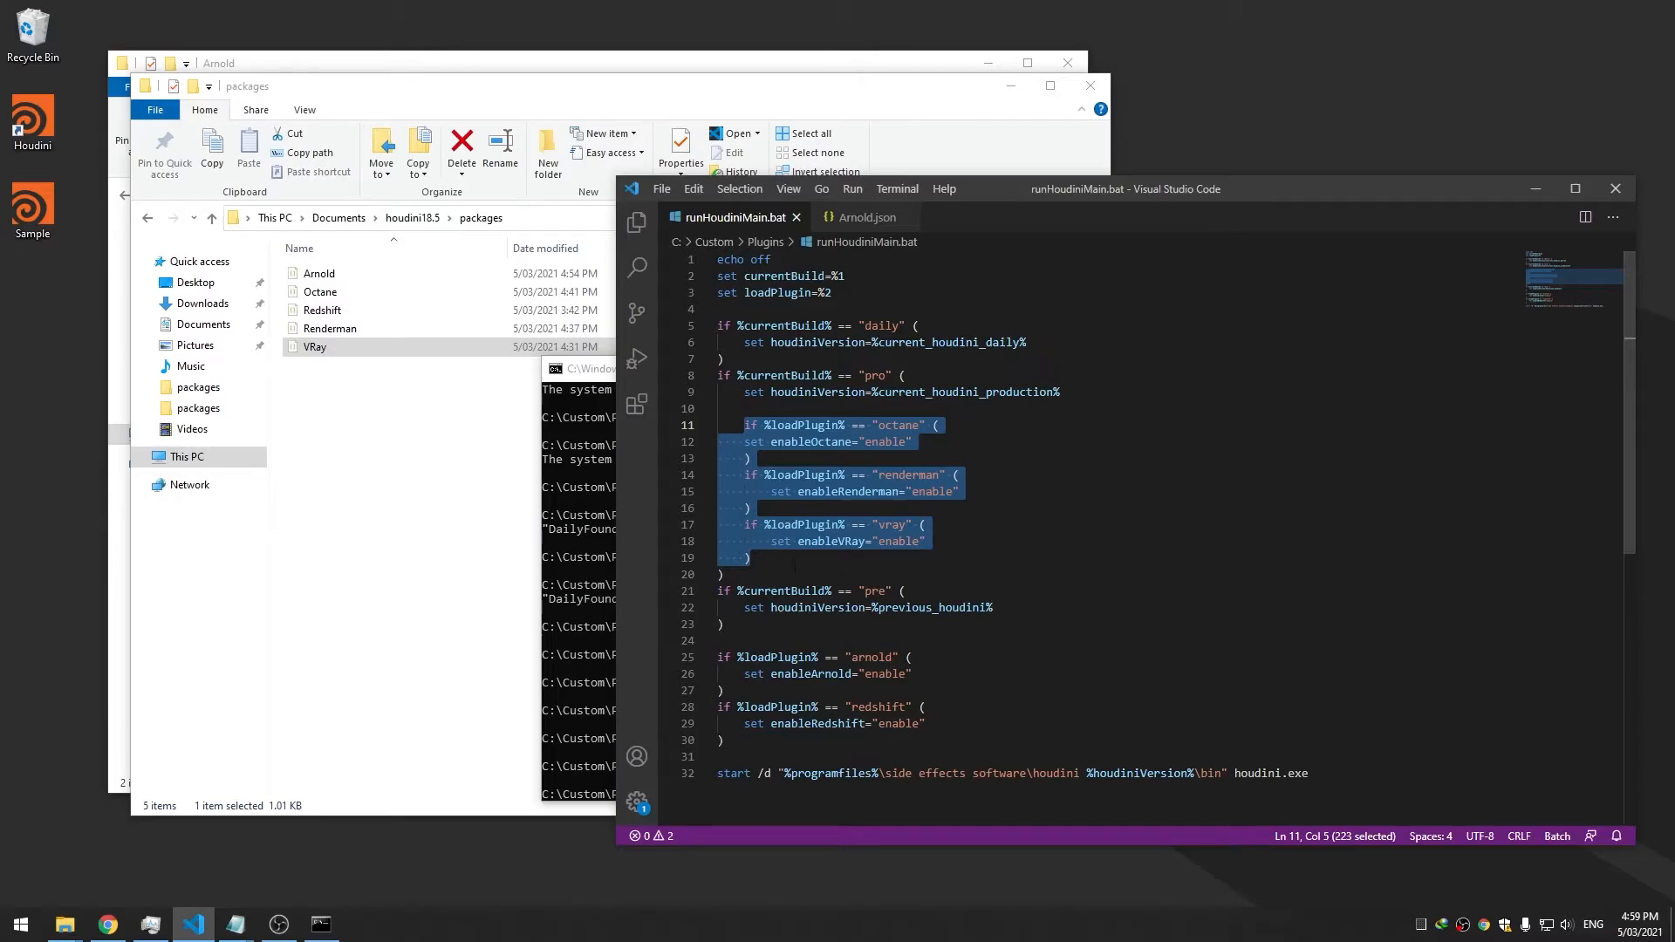
left_click(914, 446)
double_click(885, 426)
left_click(842, 555)
left_click(819, 606)
left_click(825, 623)
left_click(844, 591)
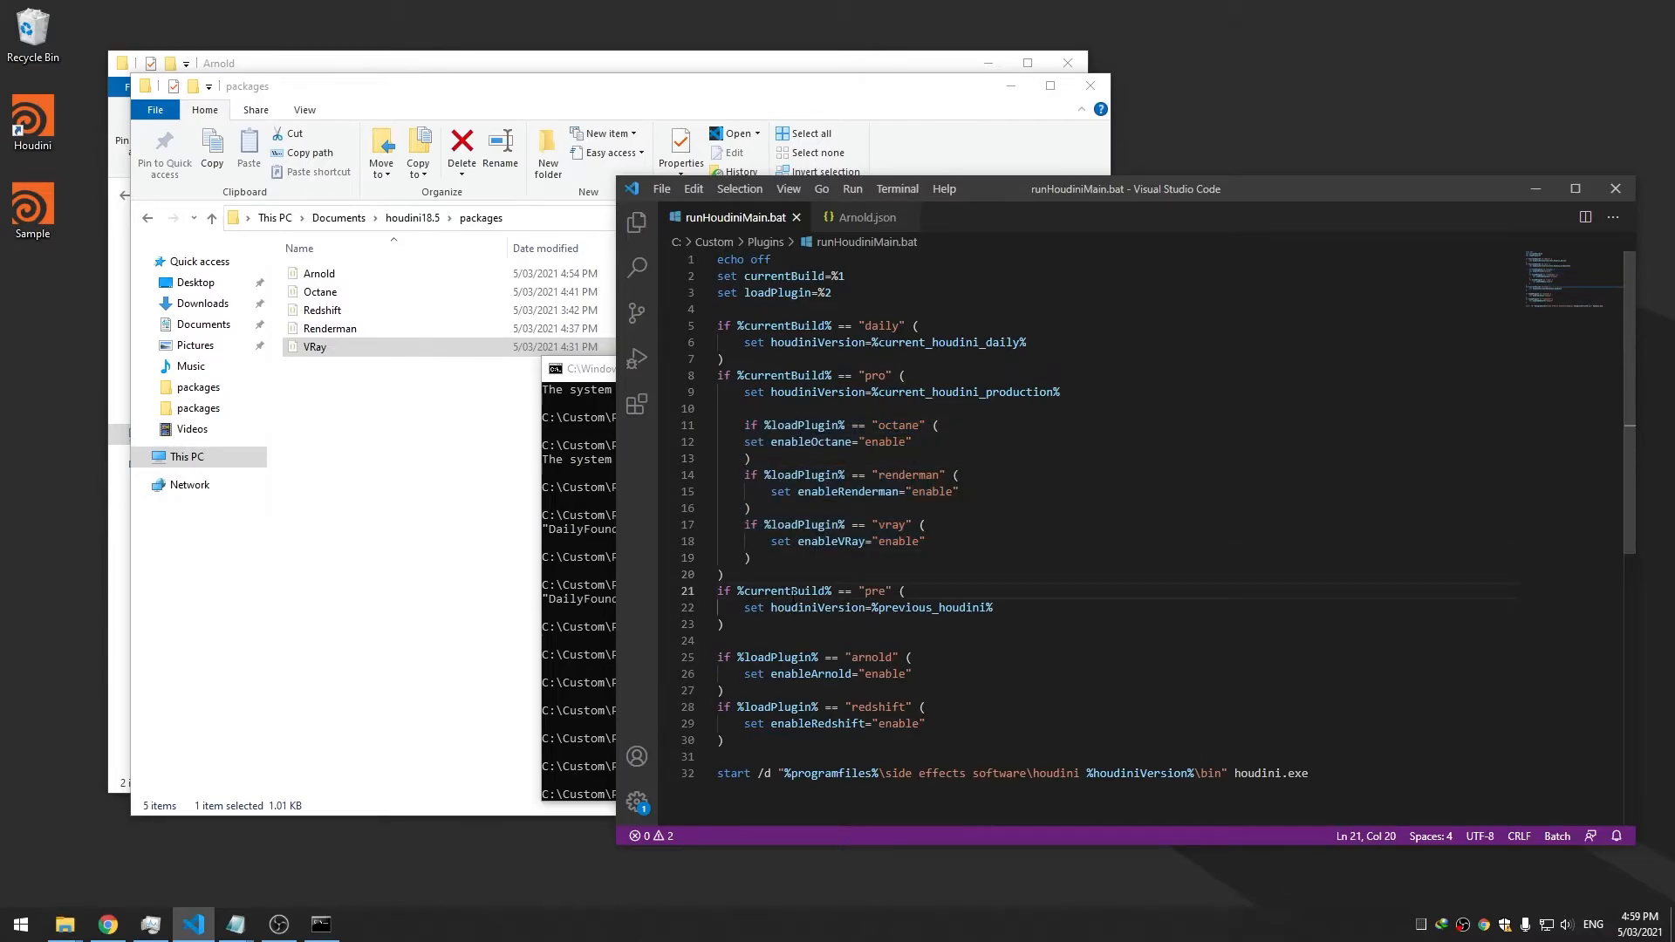
double_click(875, 591)
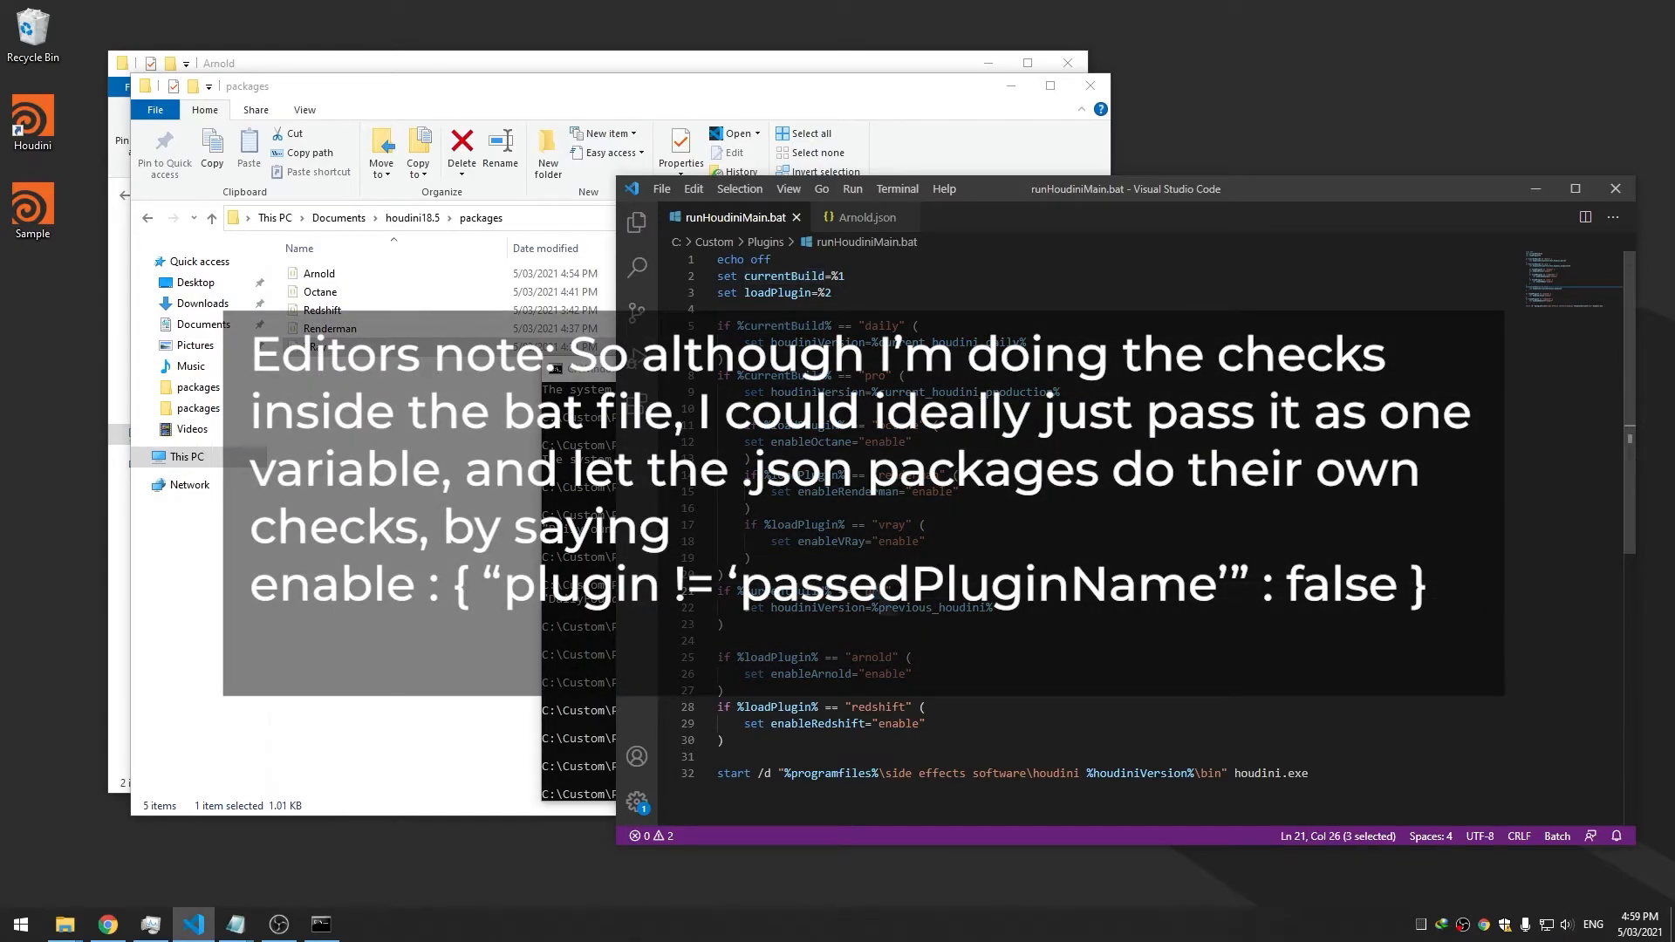
double_click(781, 375)
left_click(851, 392)
left_click(844, 376)
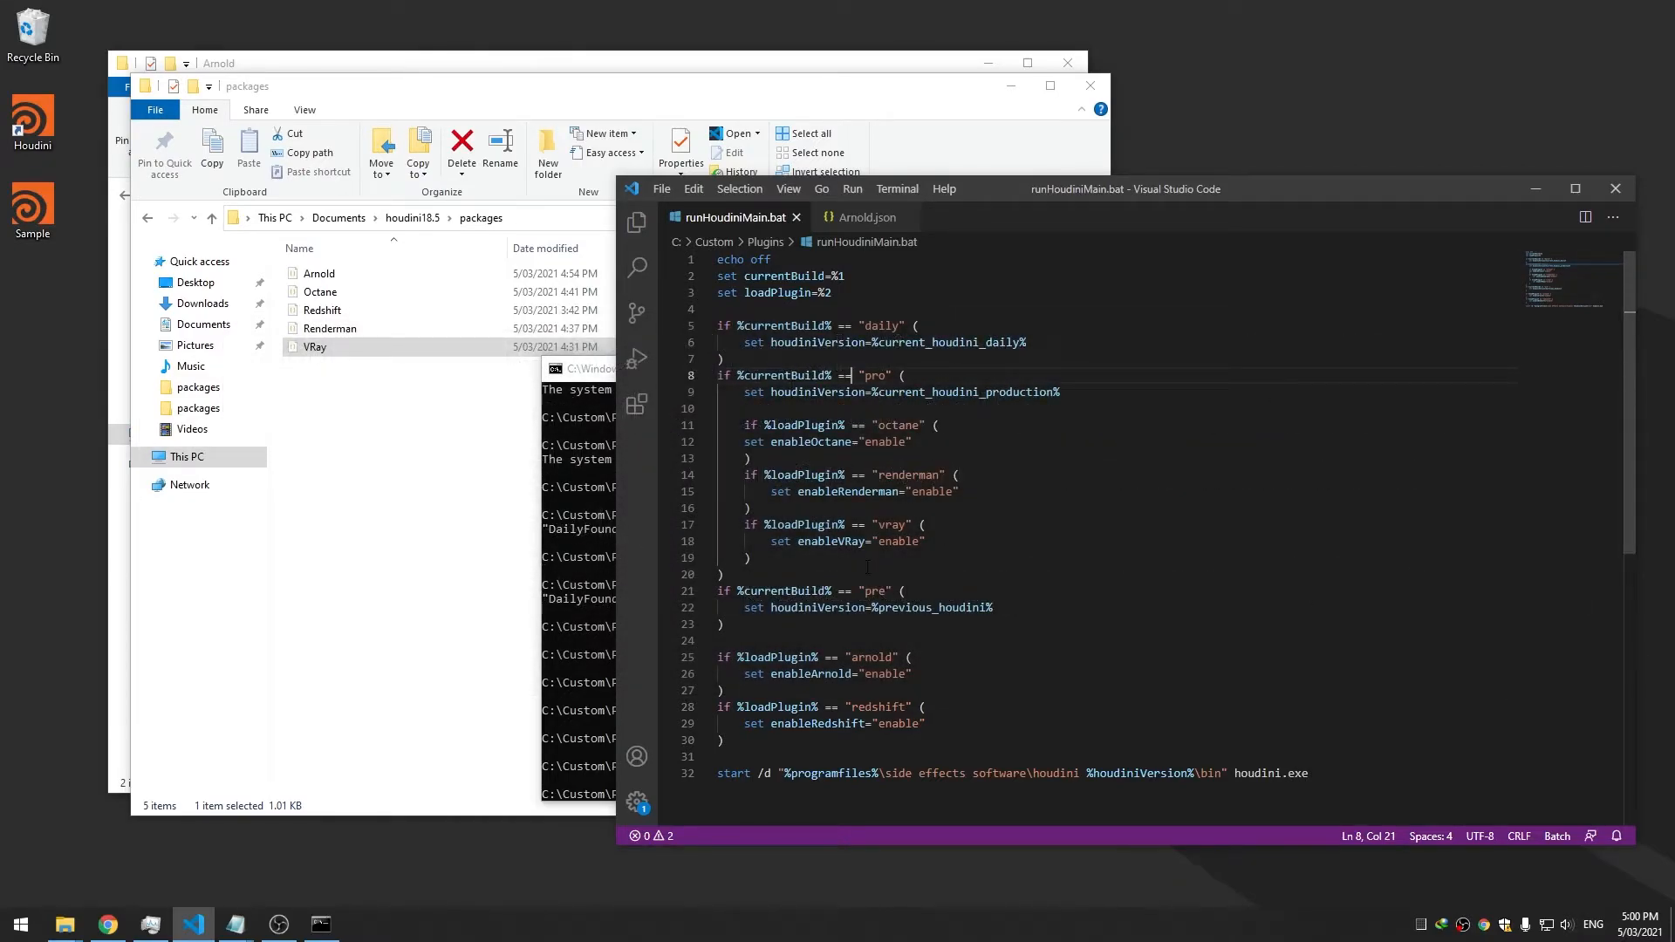
Paste the three plugin checks after the pre block's version line and fix the enableOctane indentation
left_click(744, 408)
left_click(1003, 609)
key("Return")
key("Return")
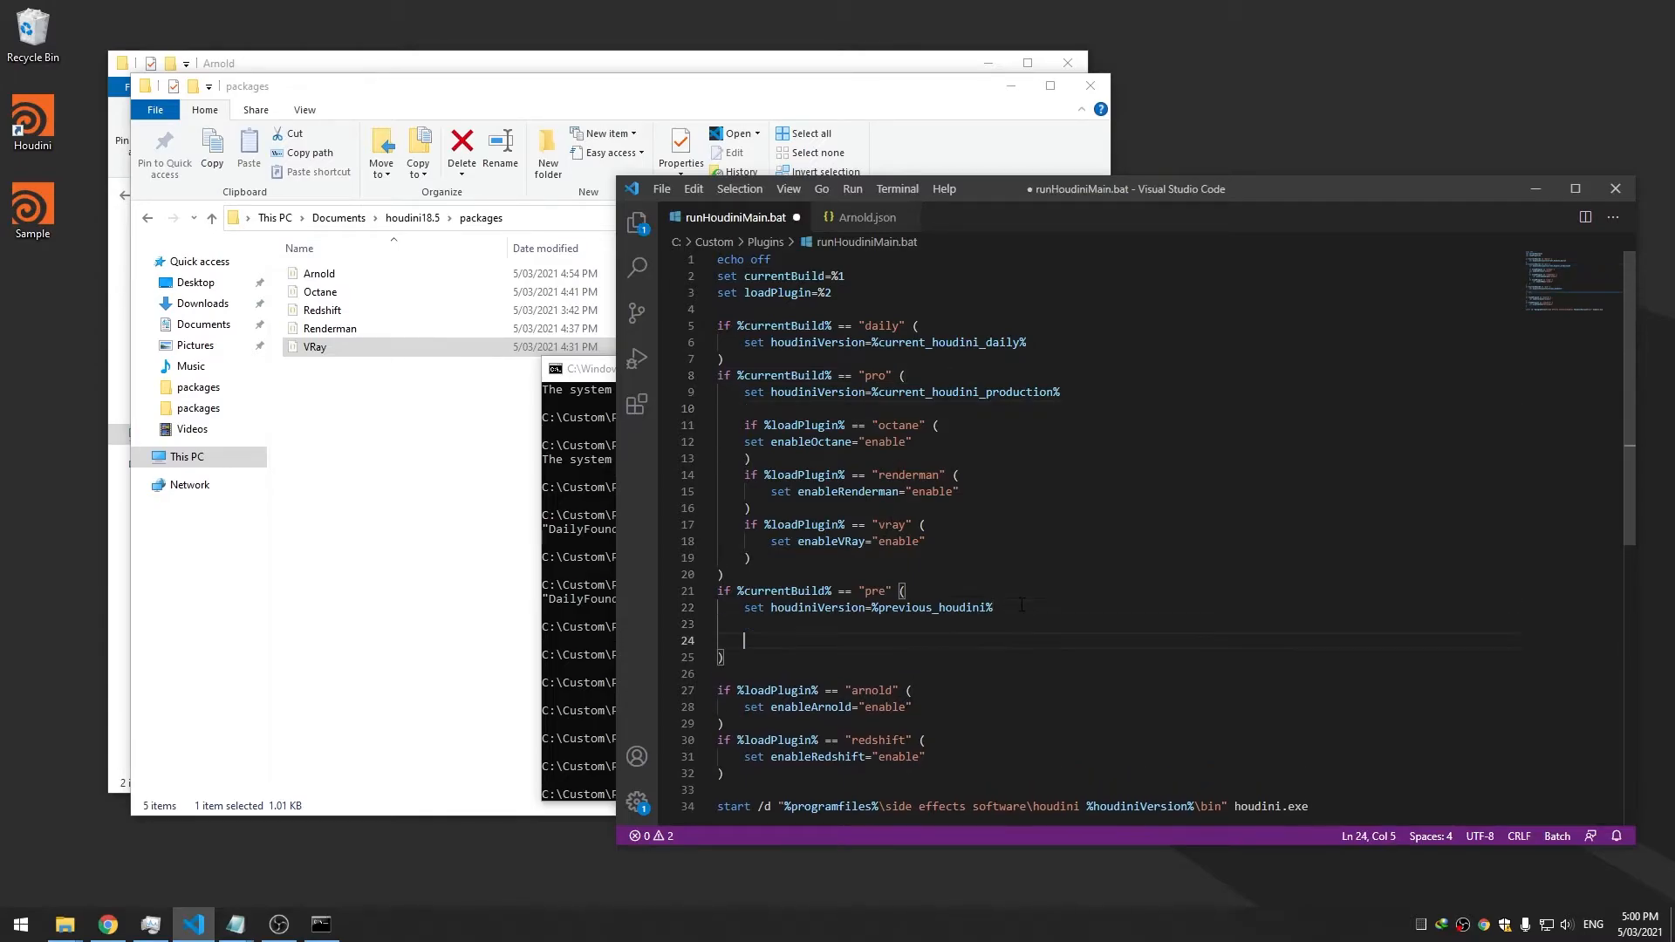
key("ctrl+v")
left_click(772, 641)
key("BackSpace")
left_click(944, 641)
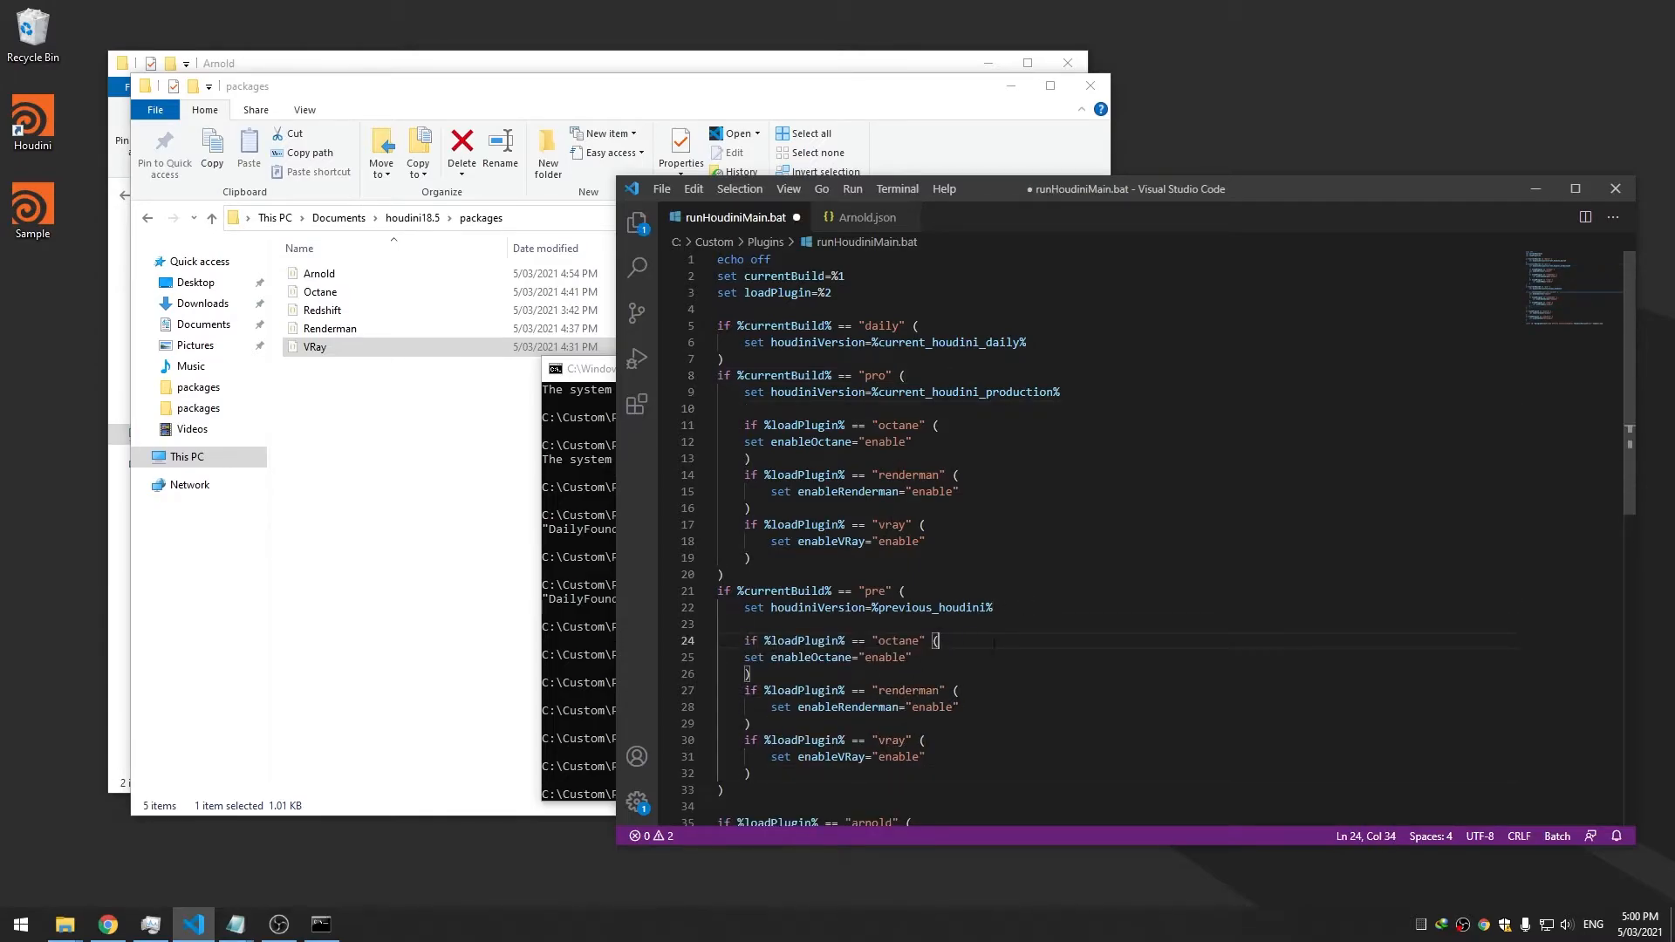
left_click(738, 658)
key("Tab")
key("End")
Review where houdiniVersion is used and the lower arnold check
scroll(1046, 626, "down", 4)
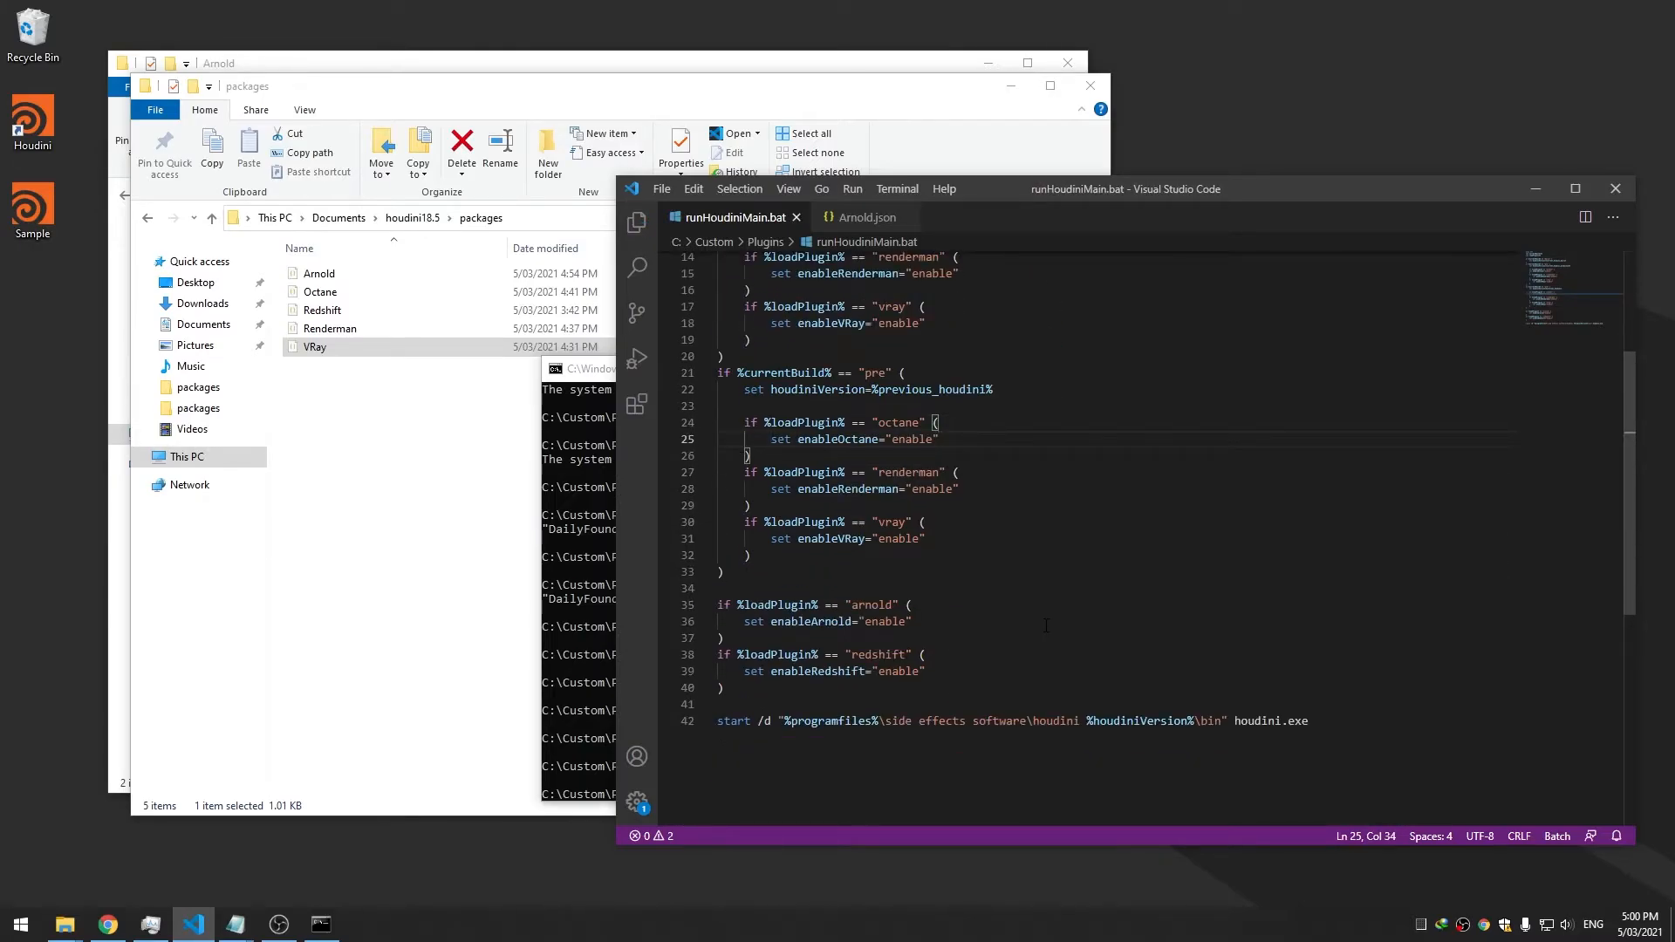
scroll(960, 523, "up", 4)
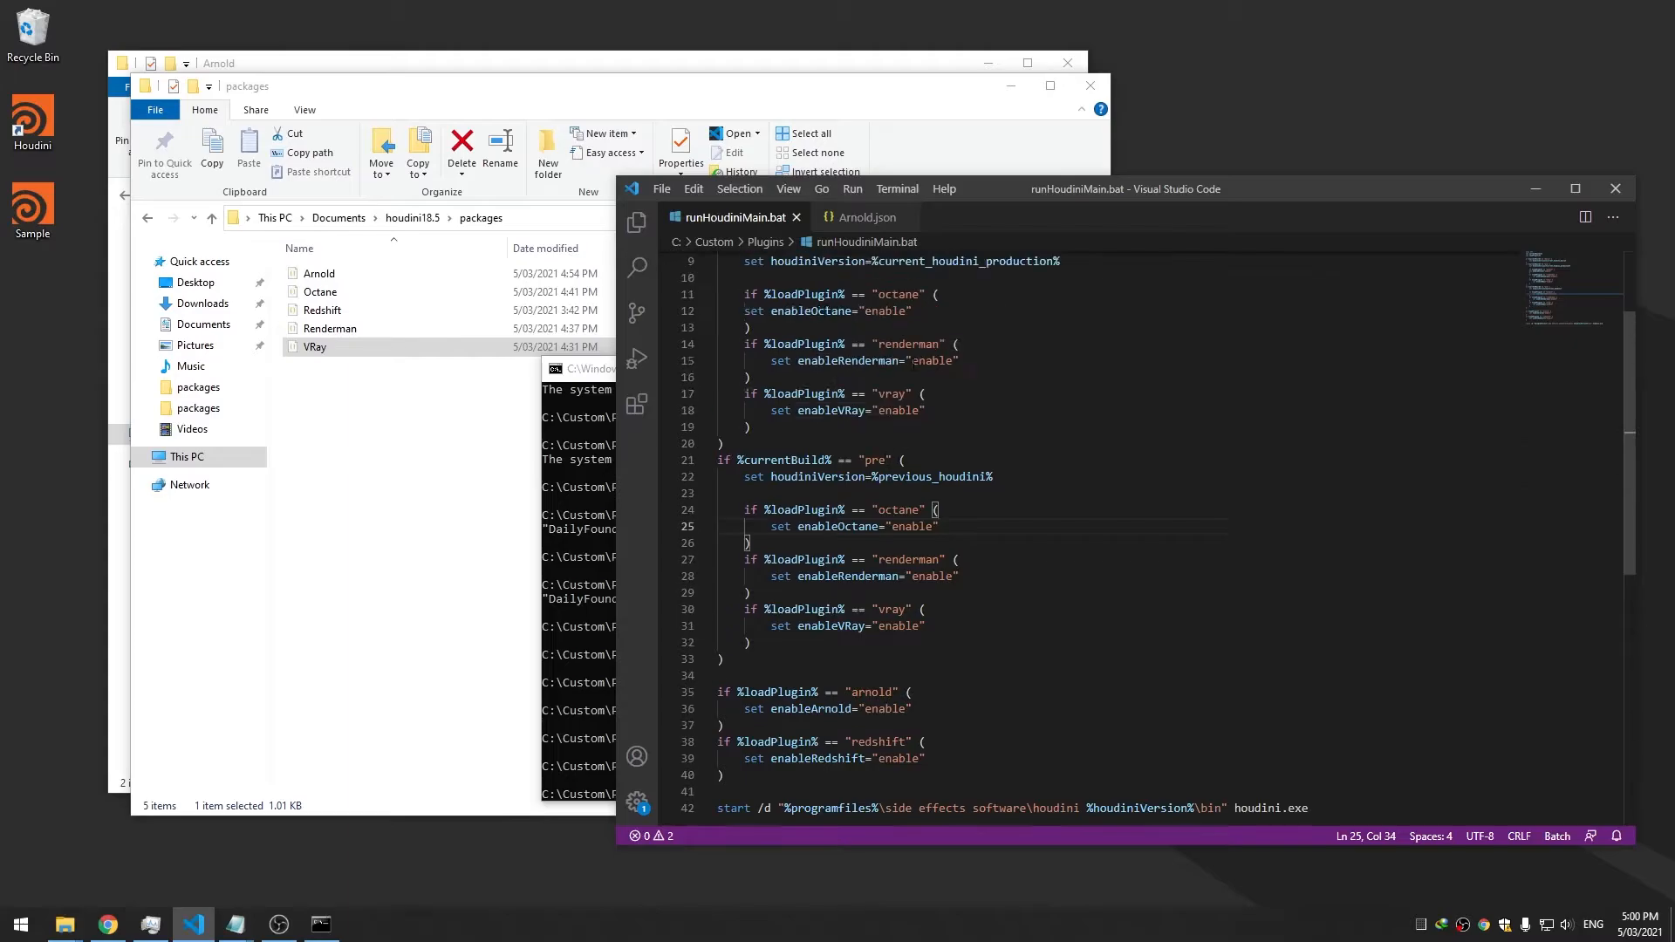
double_click(817, 342)
left_click(882, 360)
scroll(890, 393, "down", 8)
double_click(876, 475)
left_click(915, 510)
Check the pre condition, the enableRedshift line and the start command
scroll(960, 523, "up", 3)
double_click(787, 417)
left_click(893, 416)
double_click(875, 416)
scroll(930, 452, "up", 2)
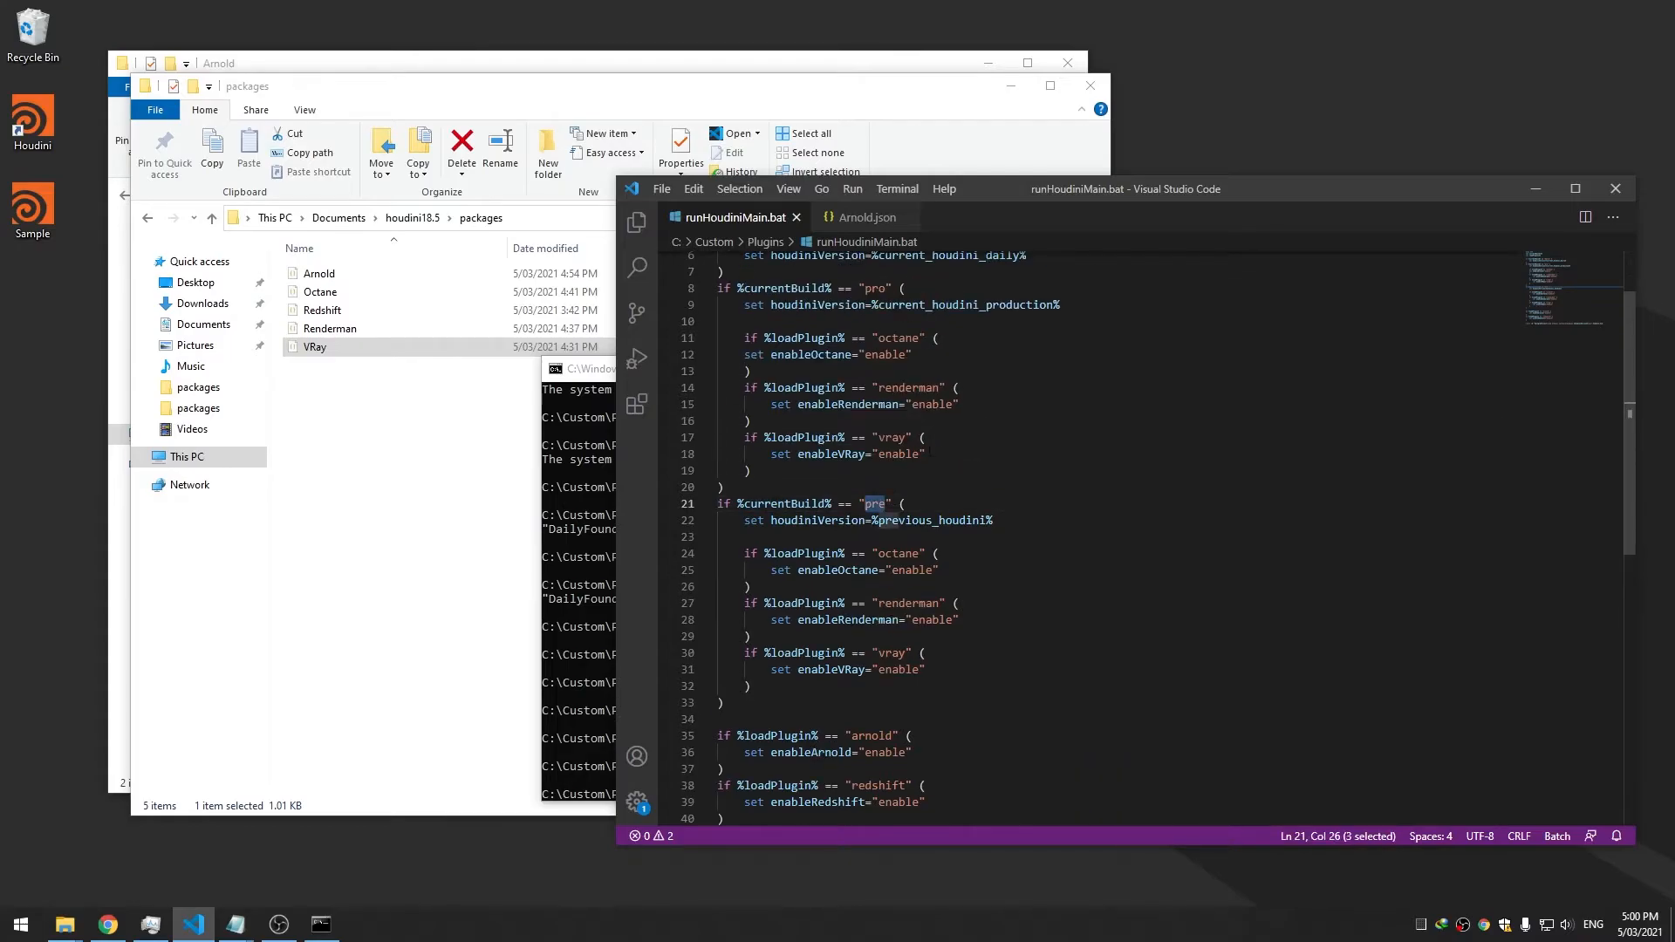
scroll(894, 470, "up", 2)
scroll(891, 515, "down", 7)
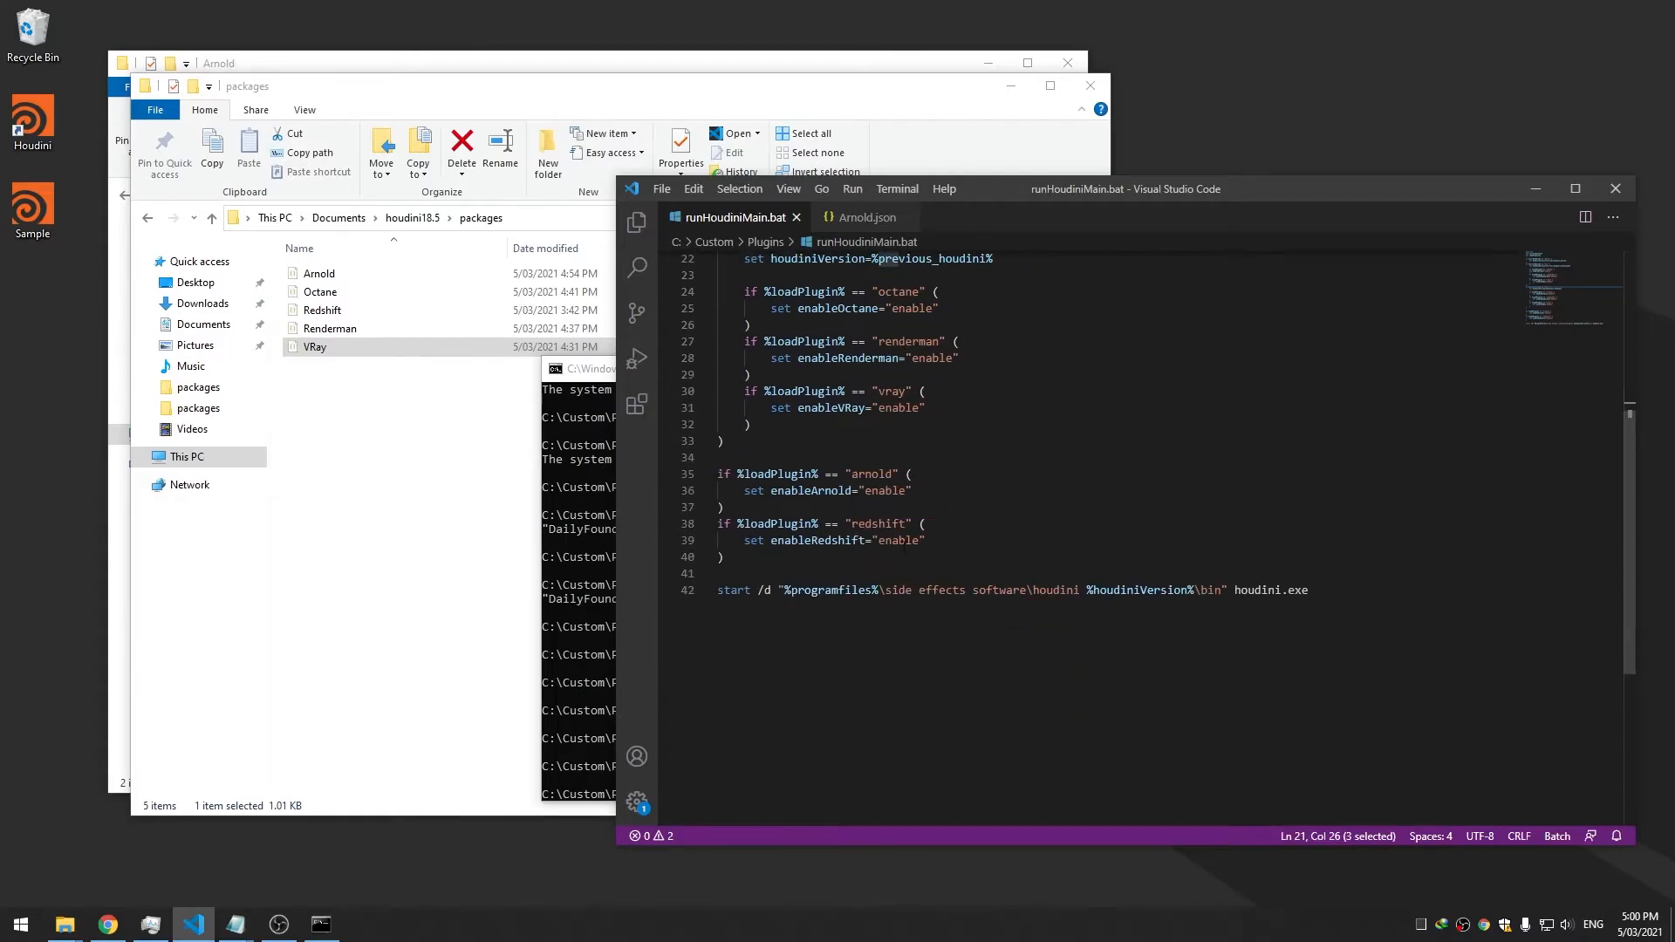
left_click(934, 541)
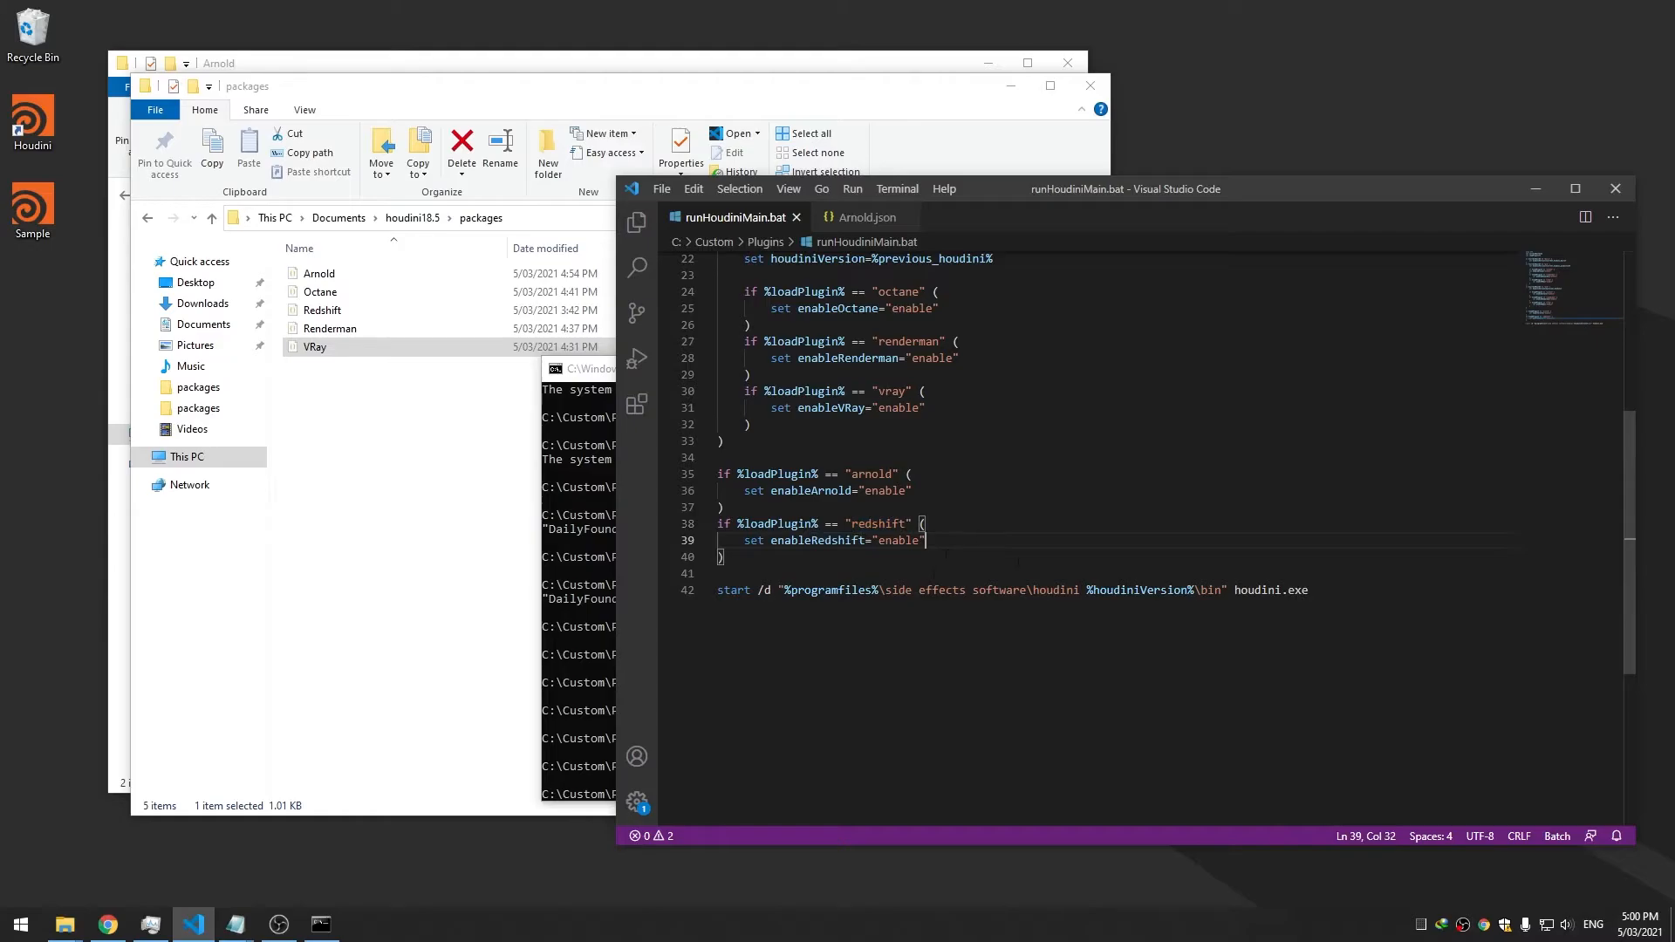
left_click(1213, 590)
left_click(1334, 594)
scroll(1319, 602, "up", 7)
Recall the previous runHoudiniMain.bat command in Command Prompt and open the five package JSON files in VS Code
left_click(584, 420)
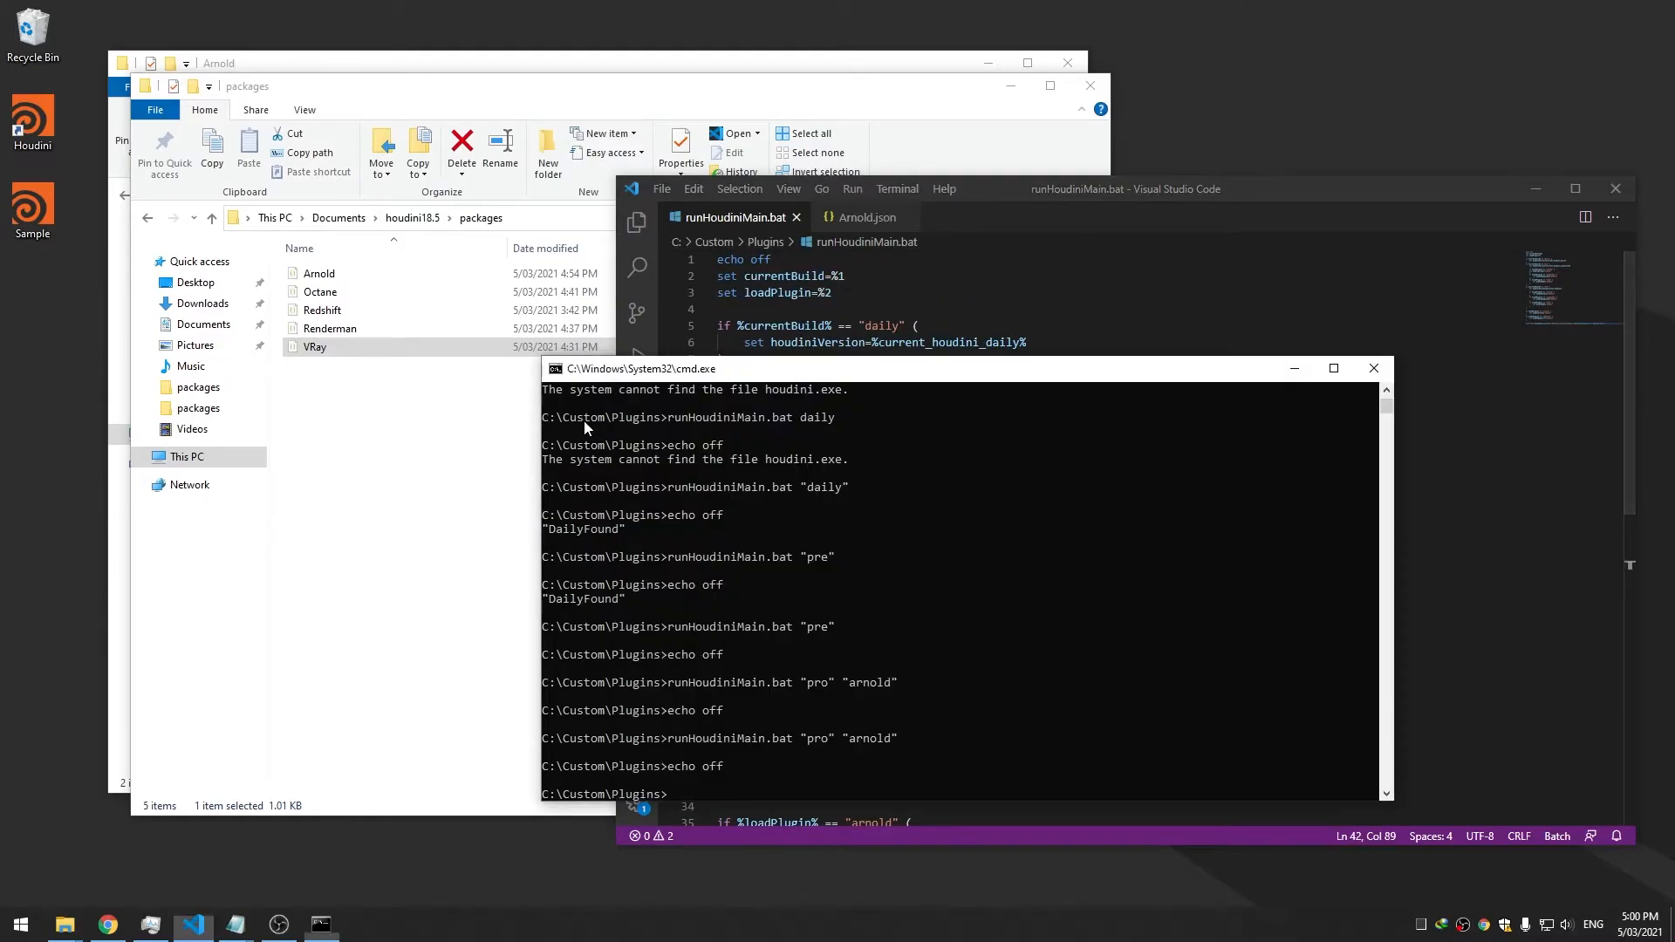
left_click_drag(755, 378, 684, 377)
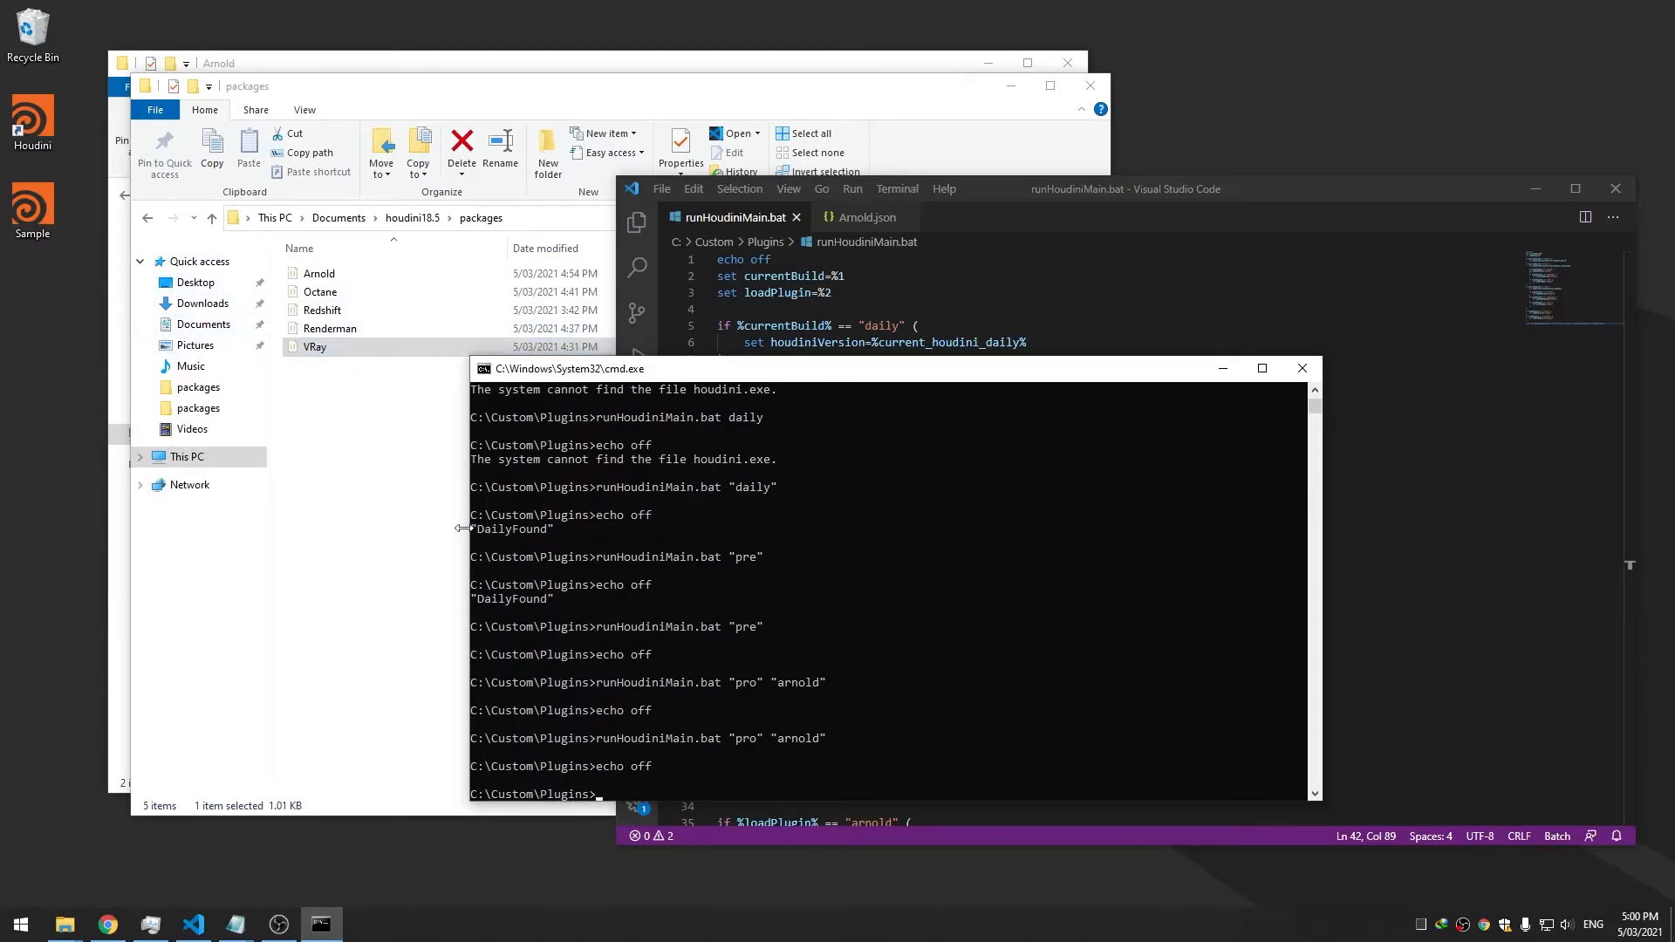
left_click_drag(733, 373, 657, 367)
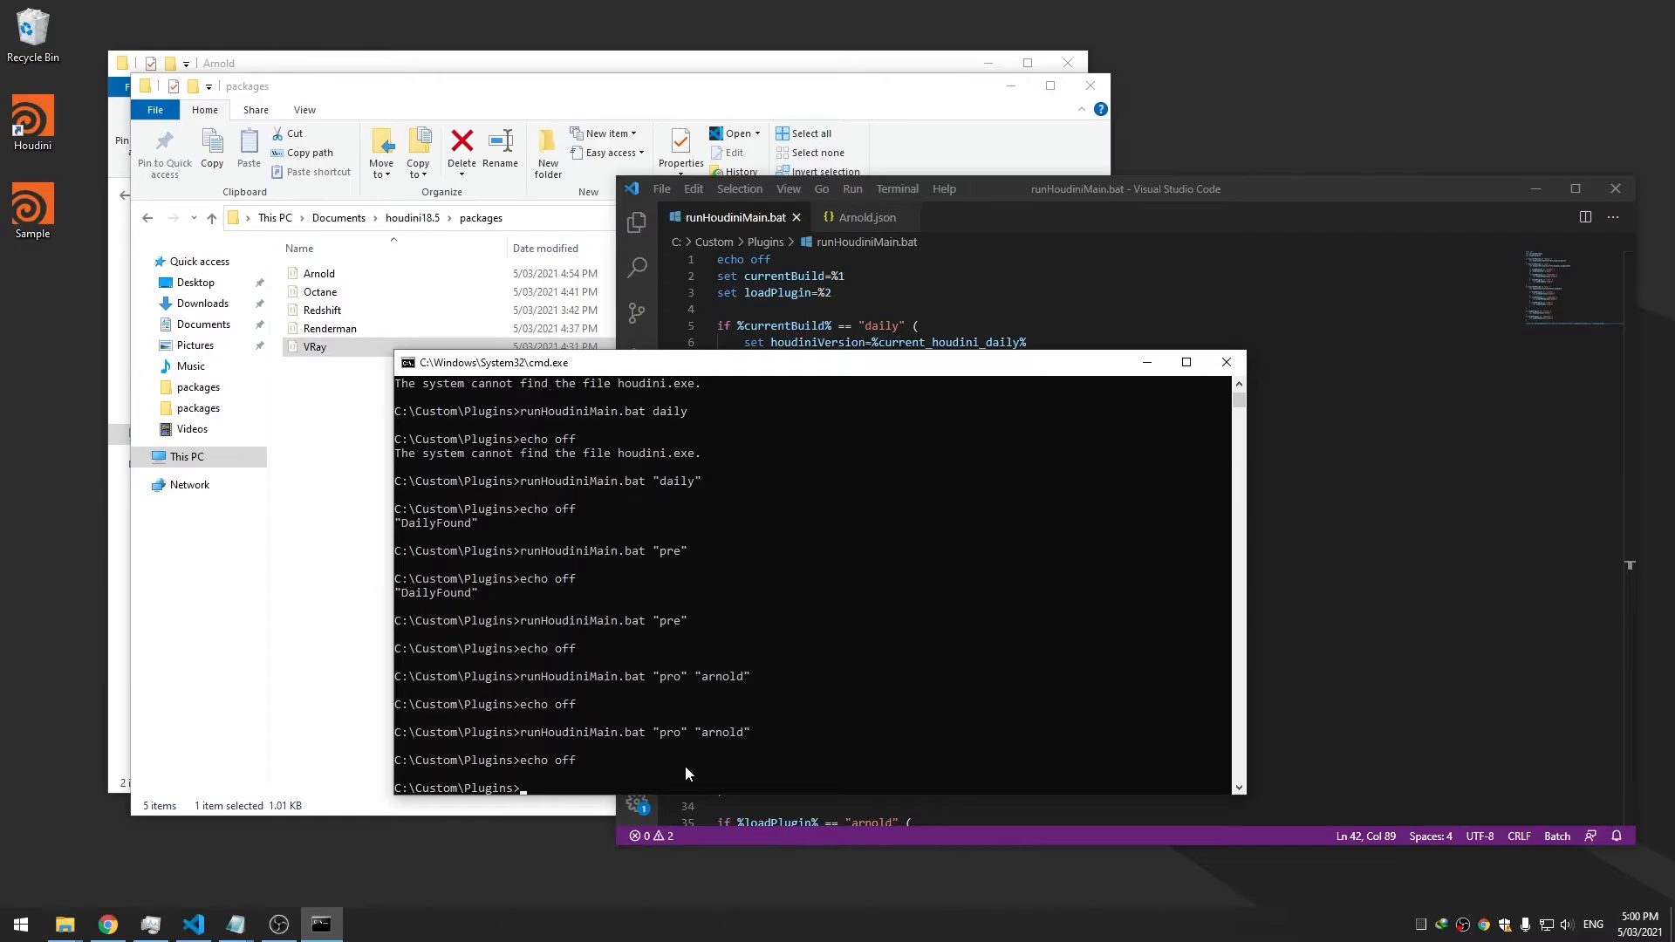
key("Up")
left_click_drag(820, 363, 840, 394)
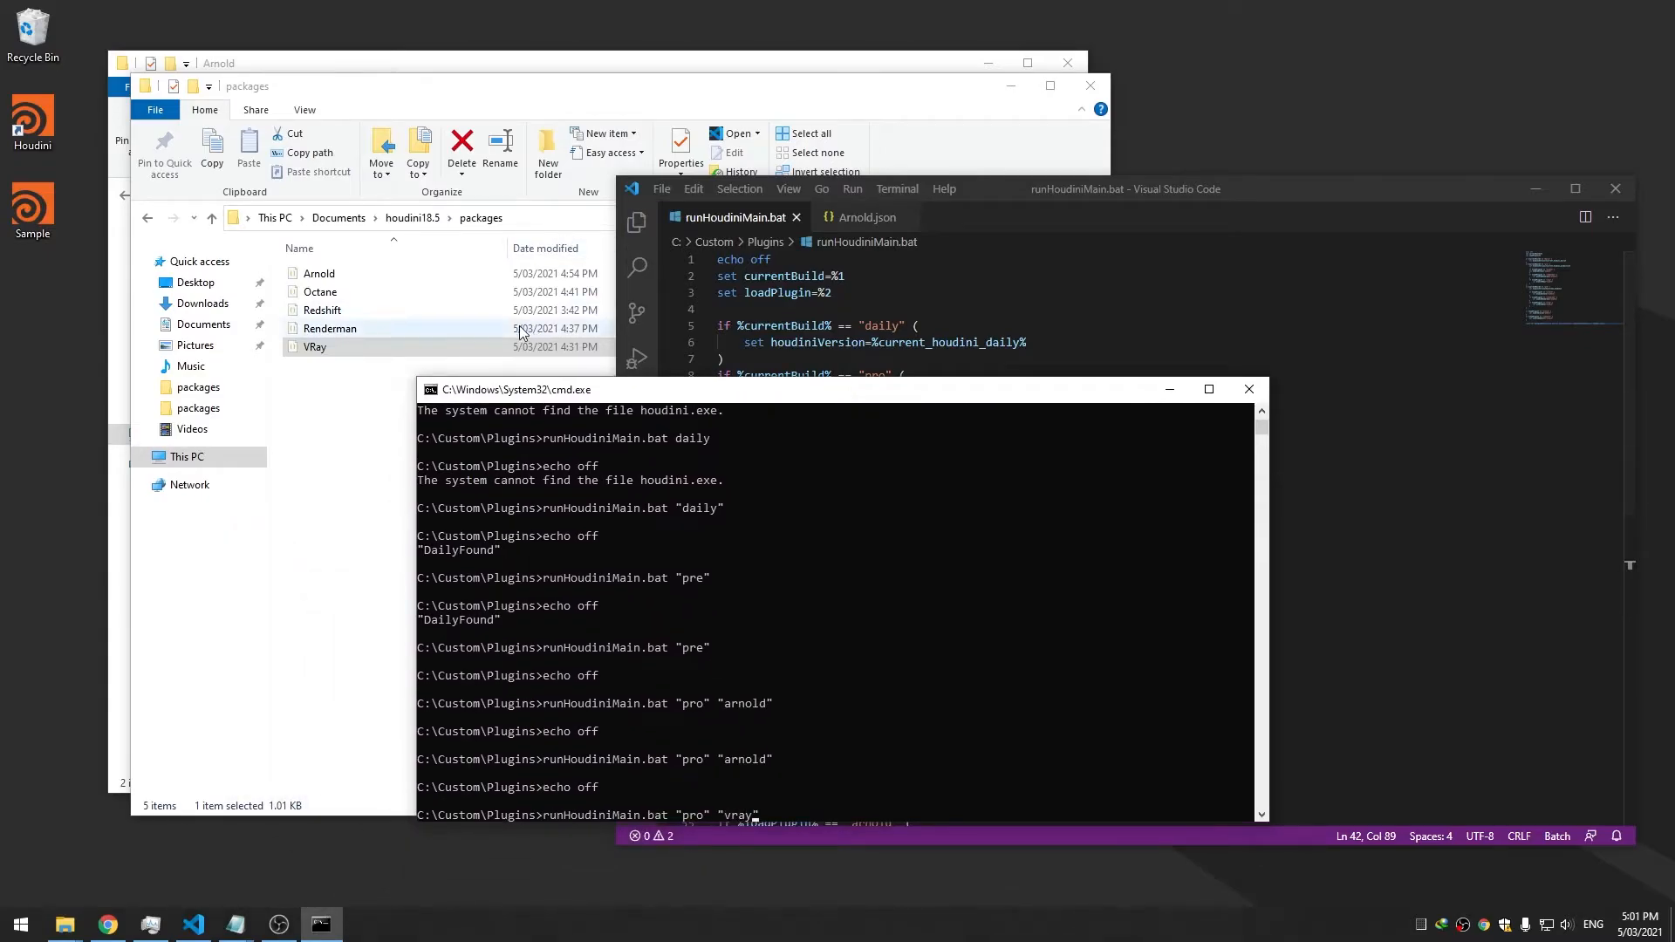
left_click_drag(357, 399, 524, 283)
left_click_drag(523, 284, 1135, 323)
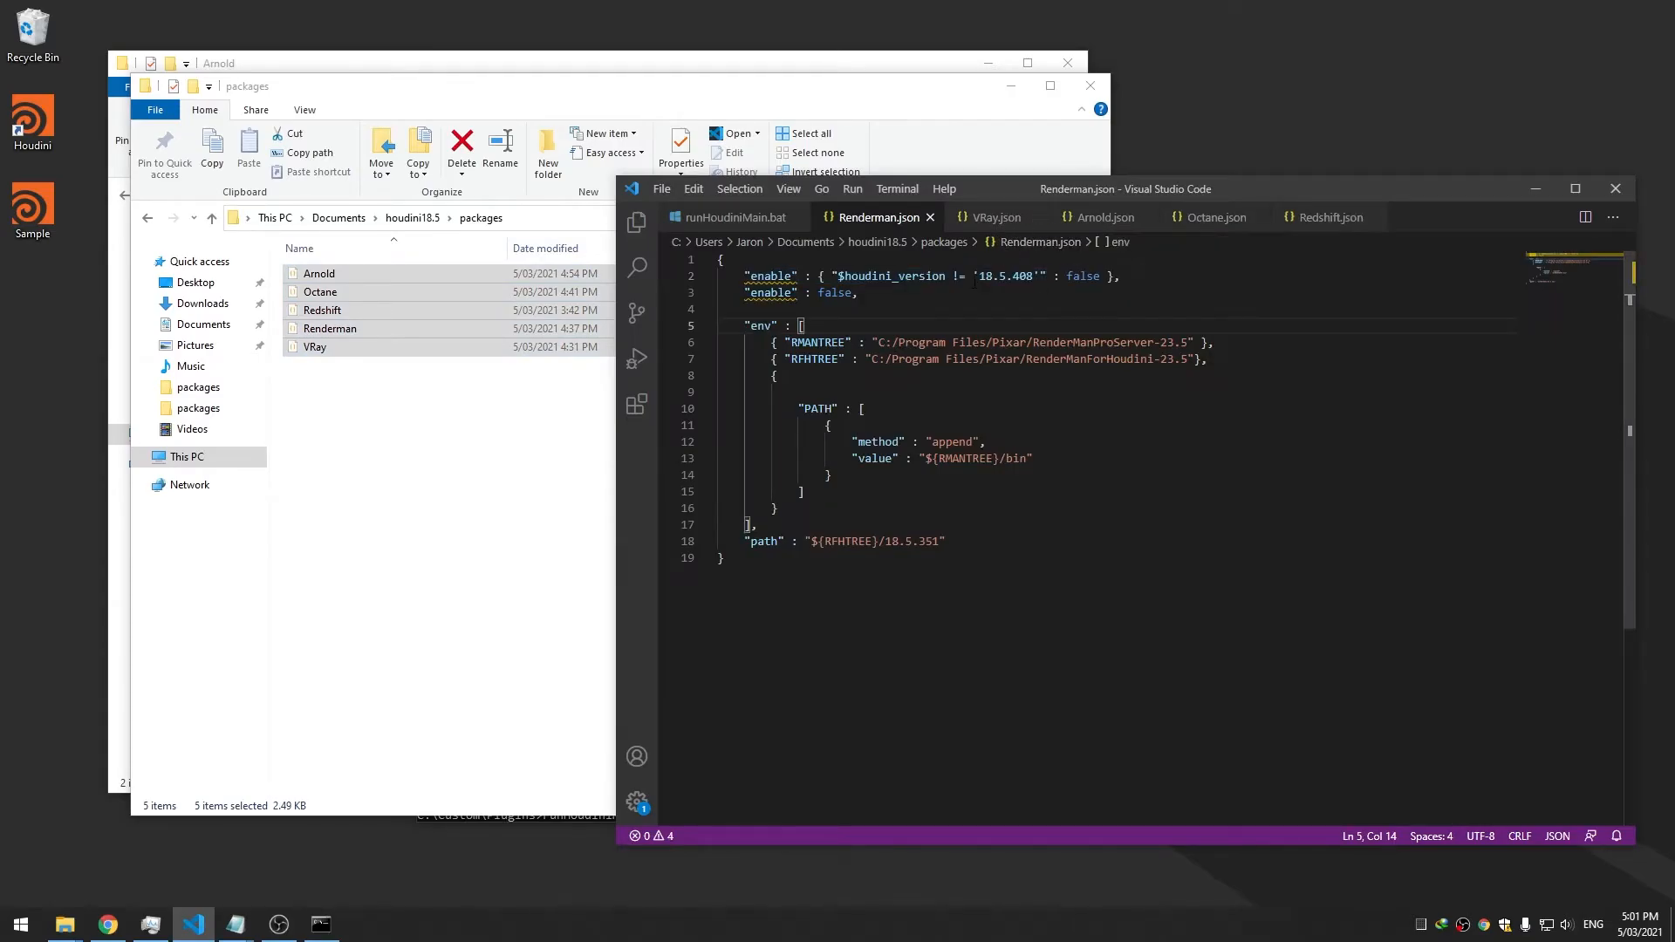
Copy the $enableArnold condition from Arnold.json over VRay.json's plain enable false line
left_click(994, 218)
left_click(1103, 218)
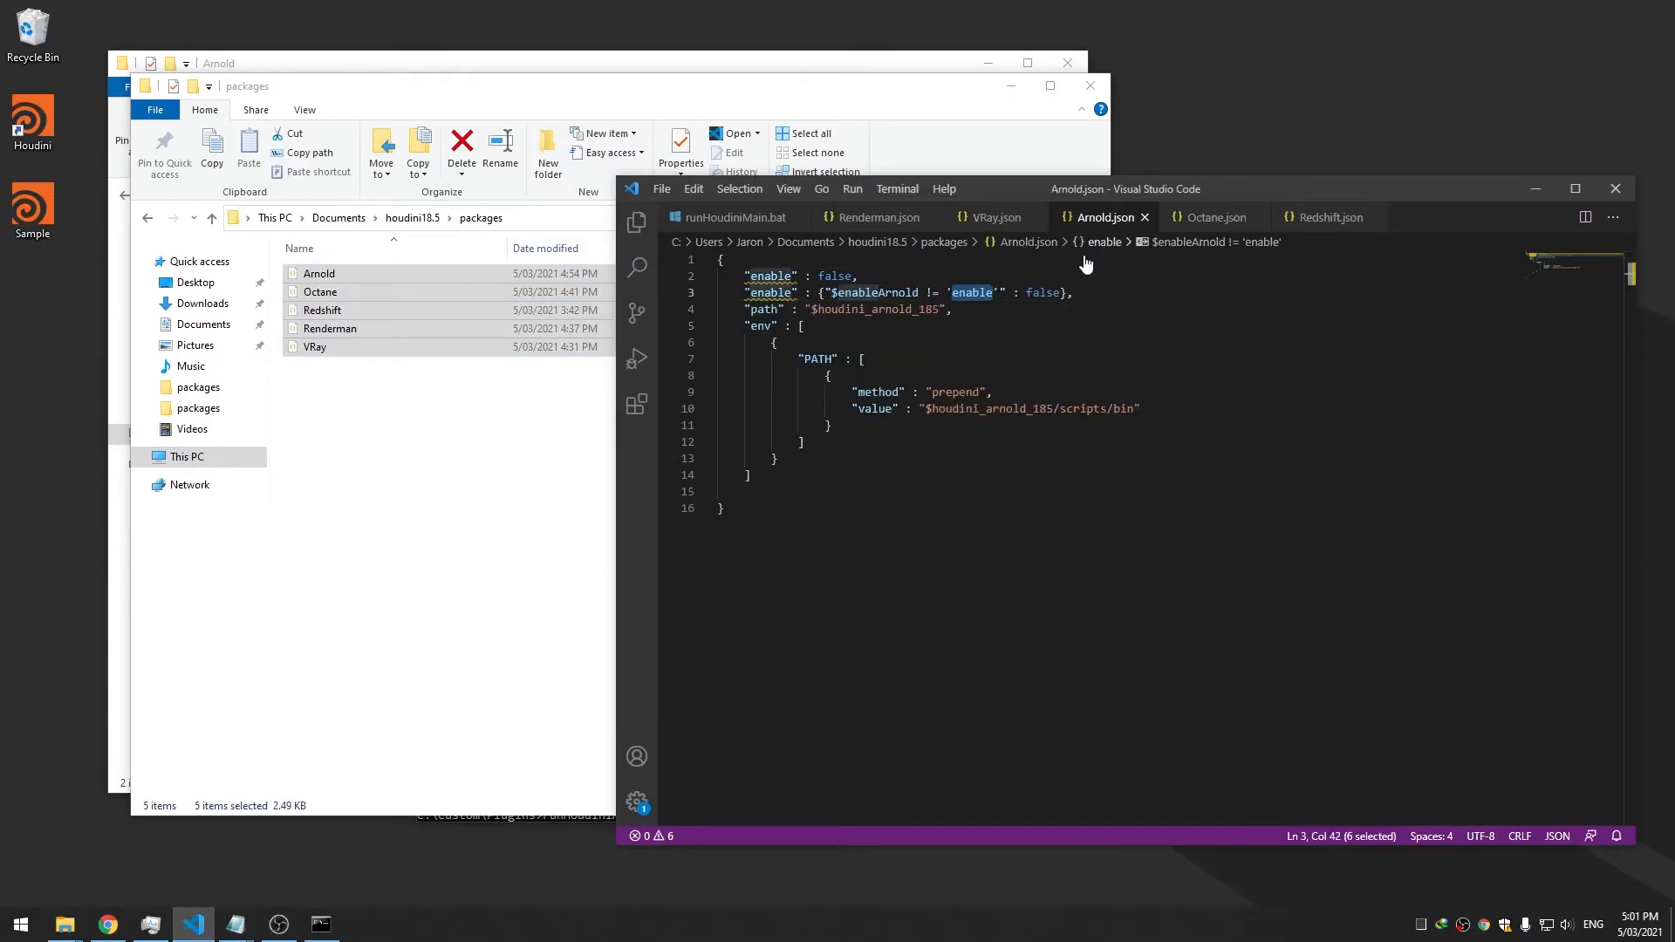
left_click_drag(1074, 292, 745, 292)
key("ctrl+c")
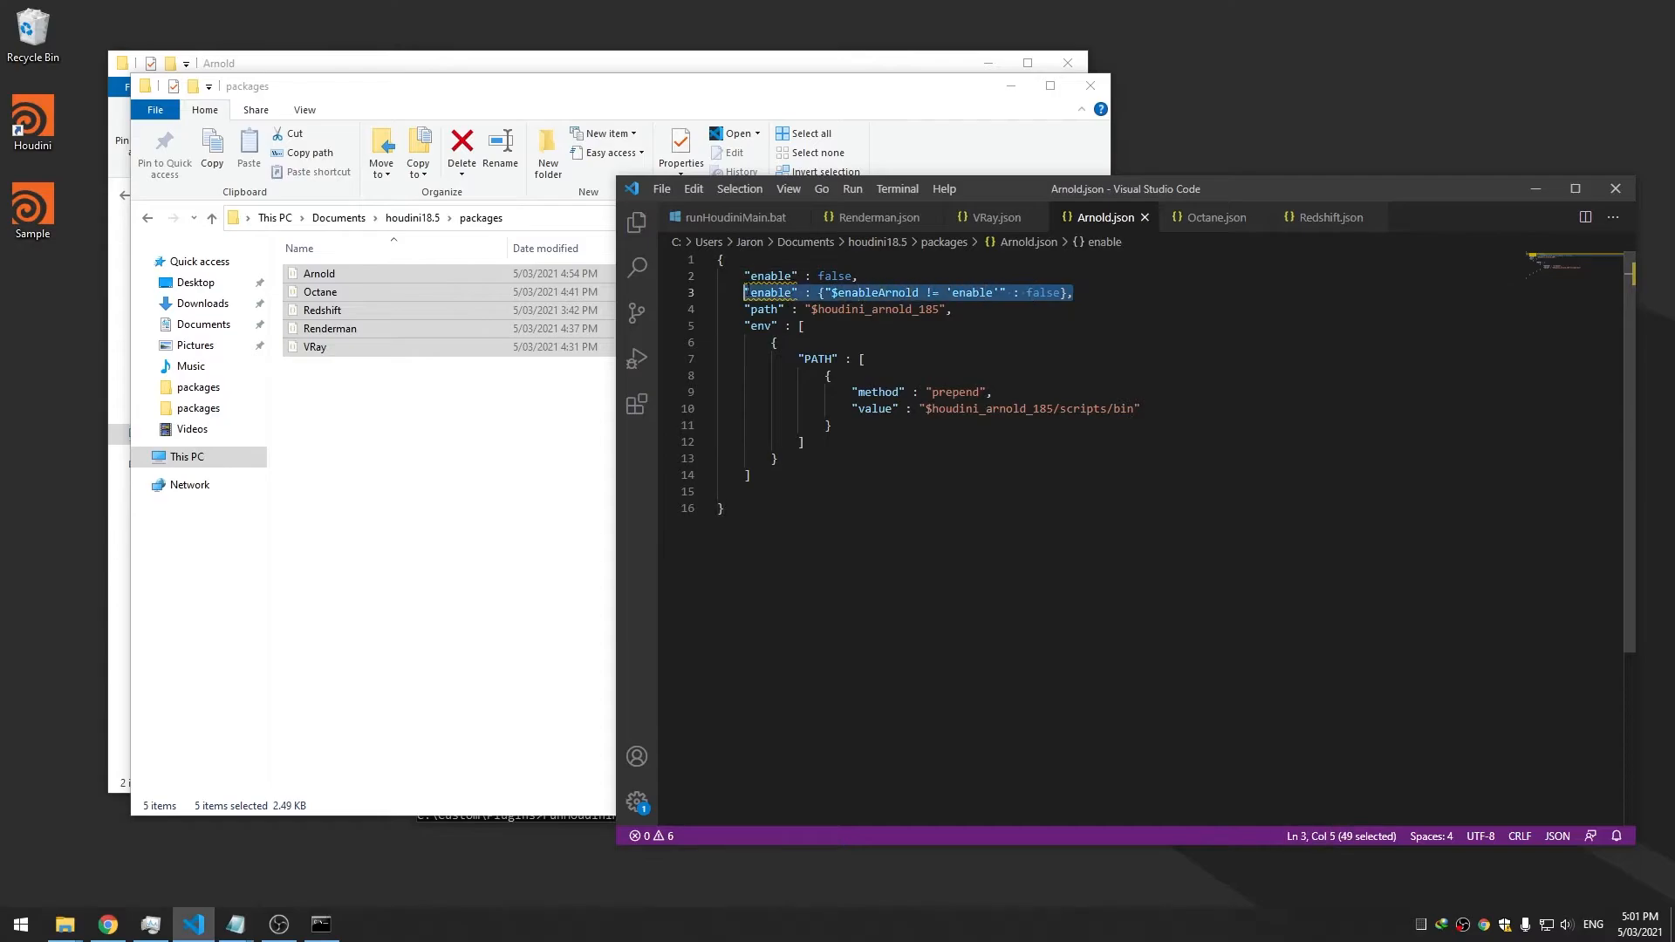
left_click(980, 222)
left_click_drag(959, 289, 749, 294)
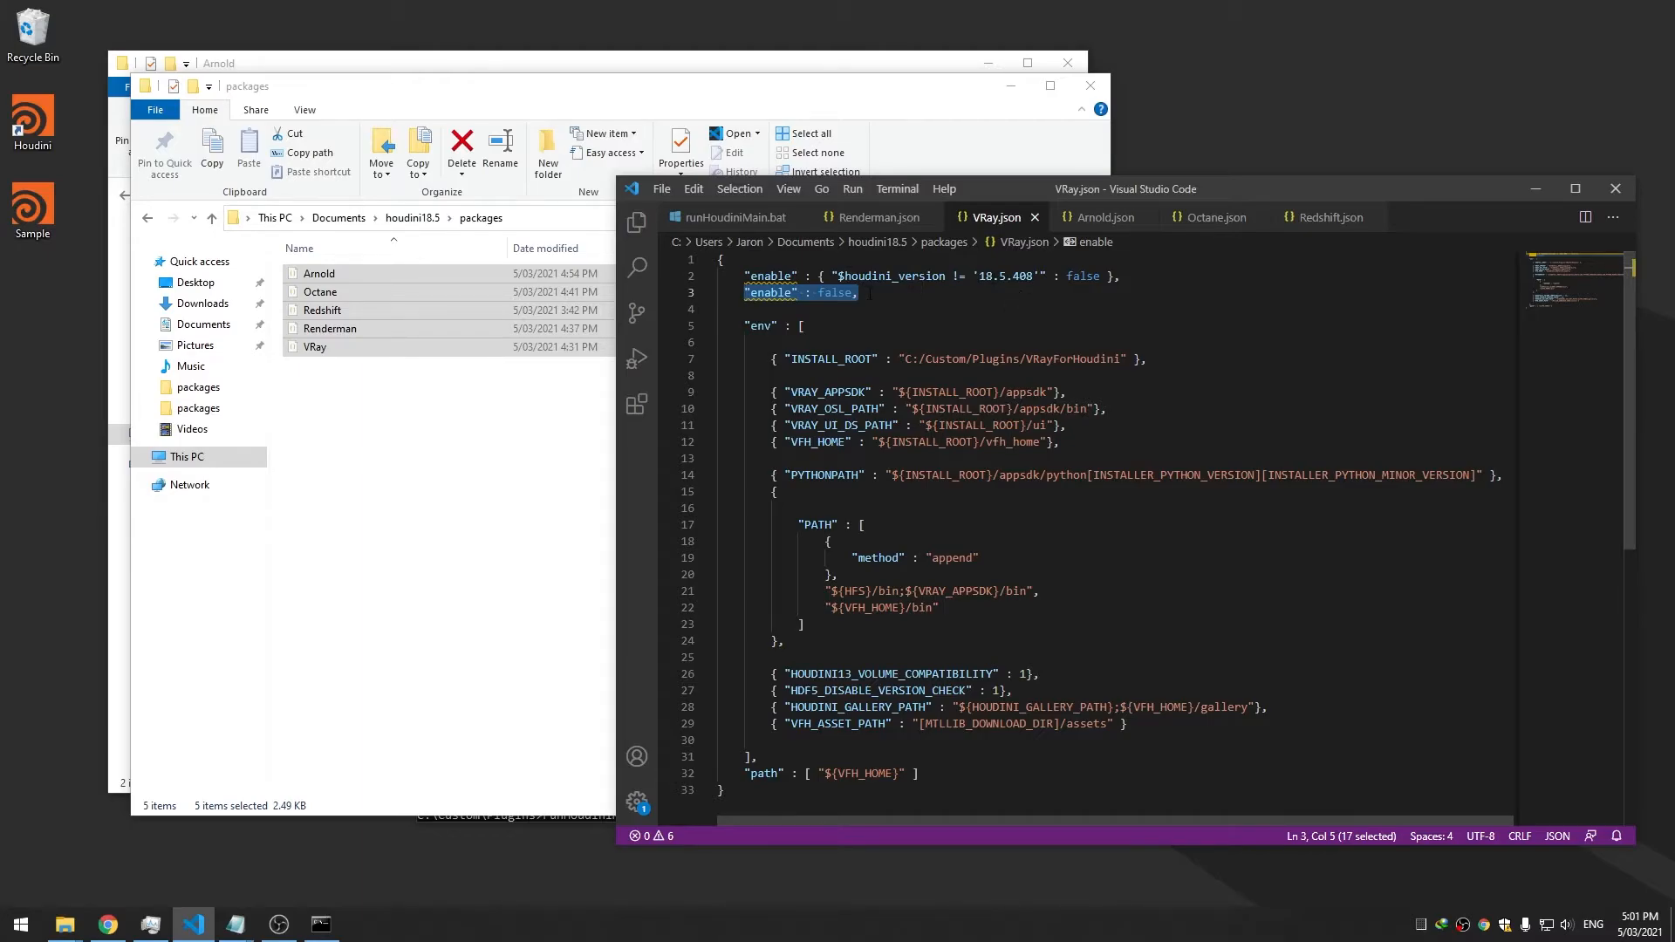
key("ctrl+v")
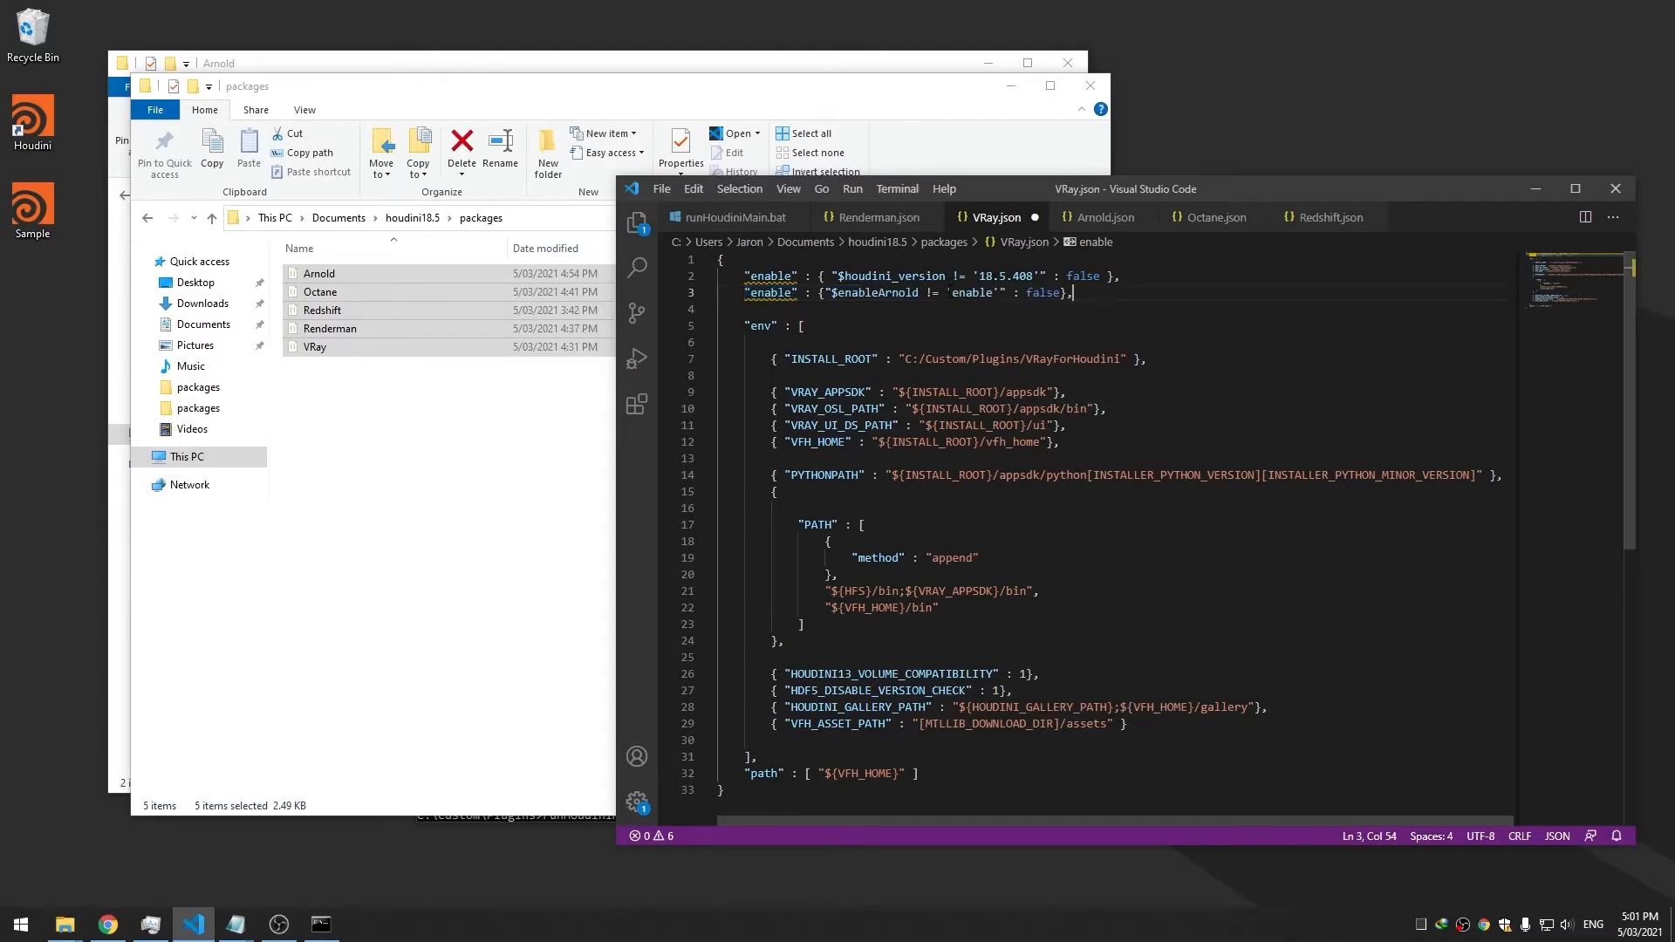
double_click(1042, 293)
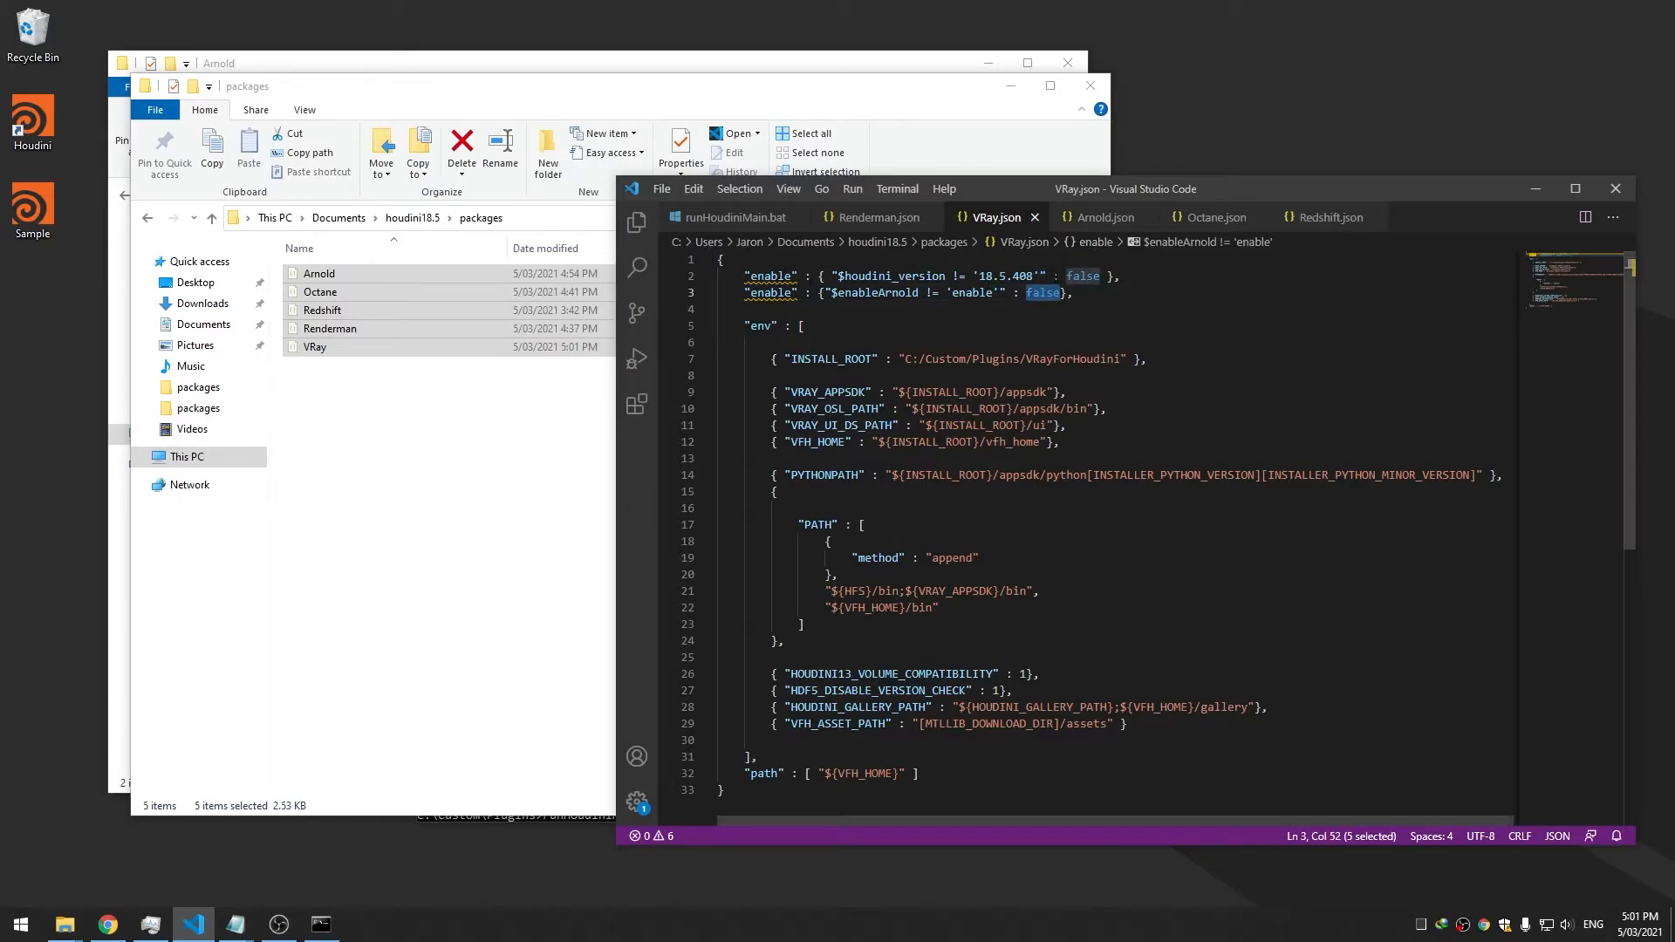
left_click_drag(1073, 292, 745, 294)
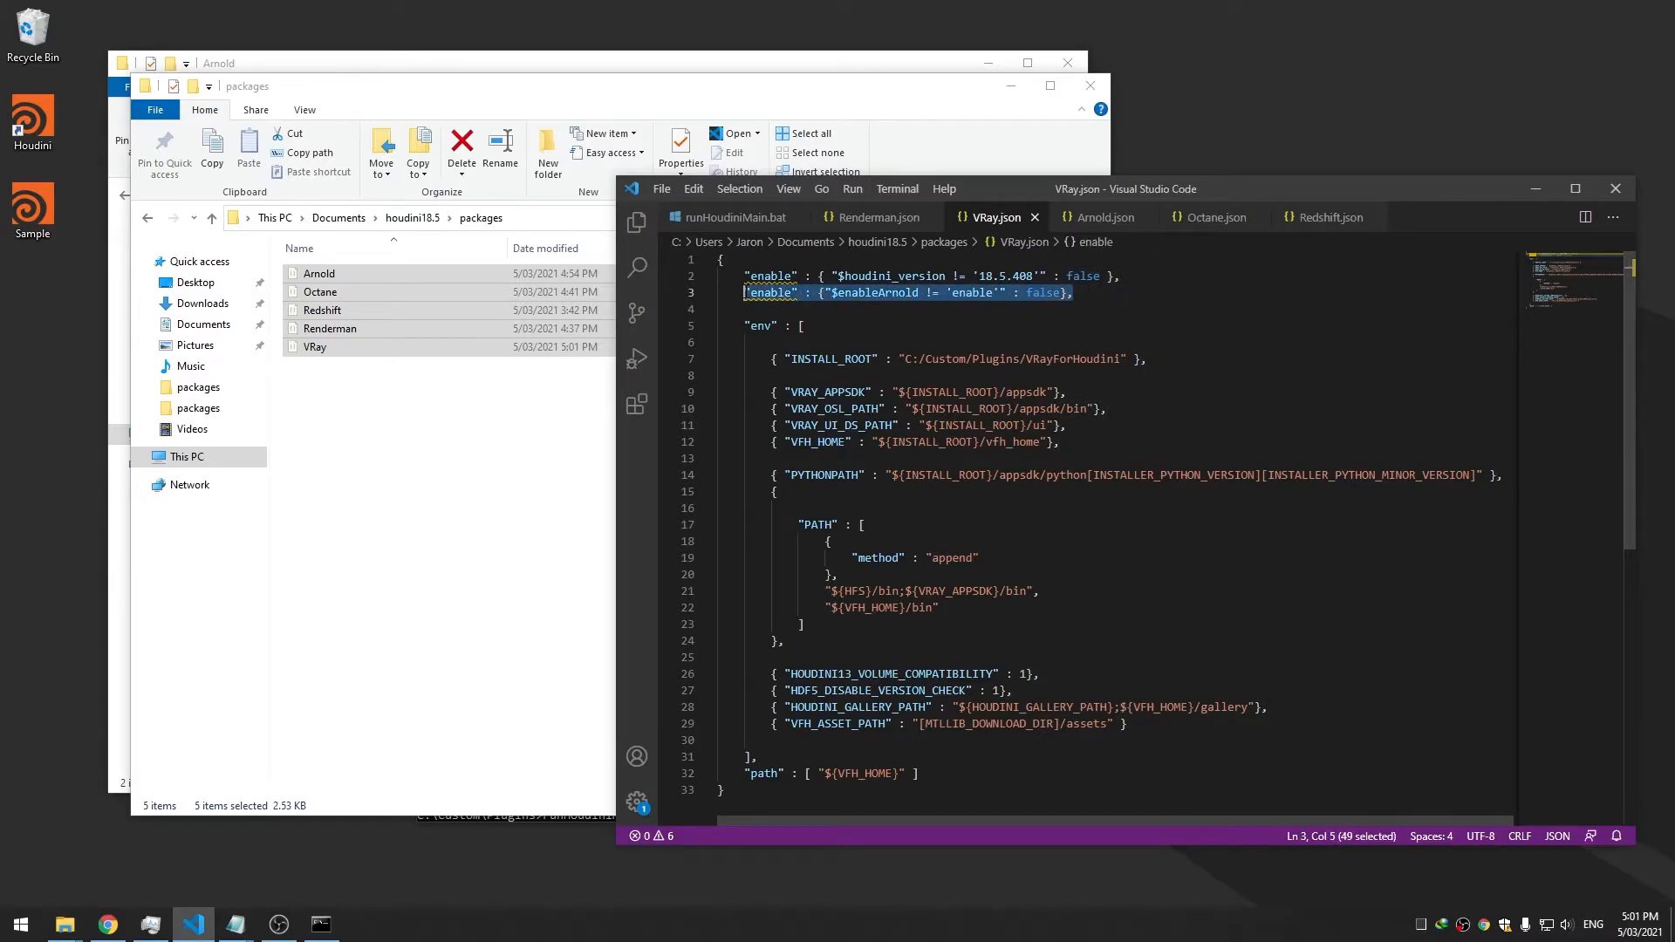
left_click(718, 342)
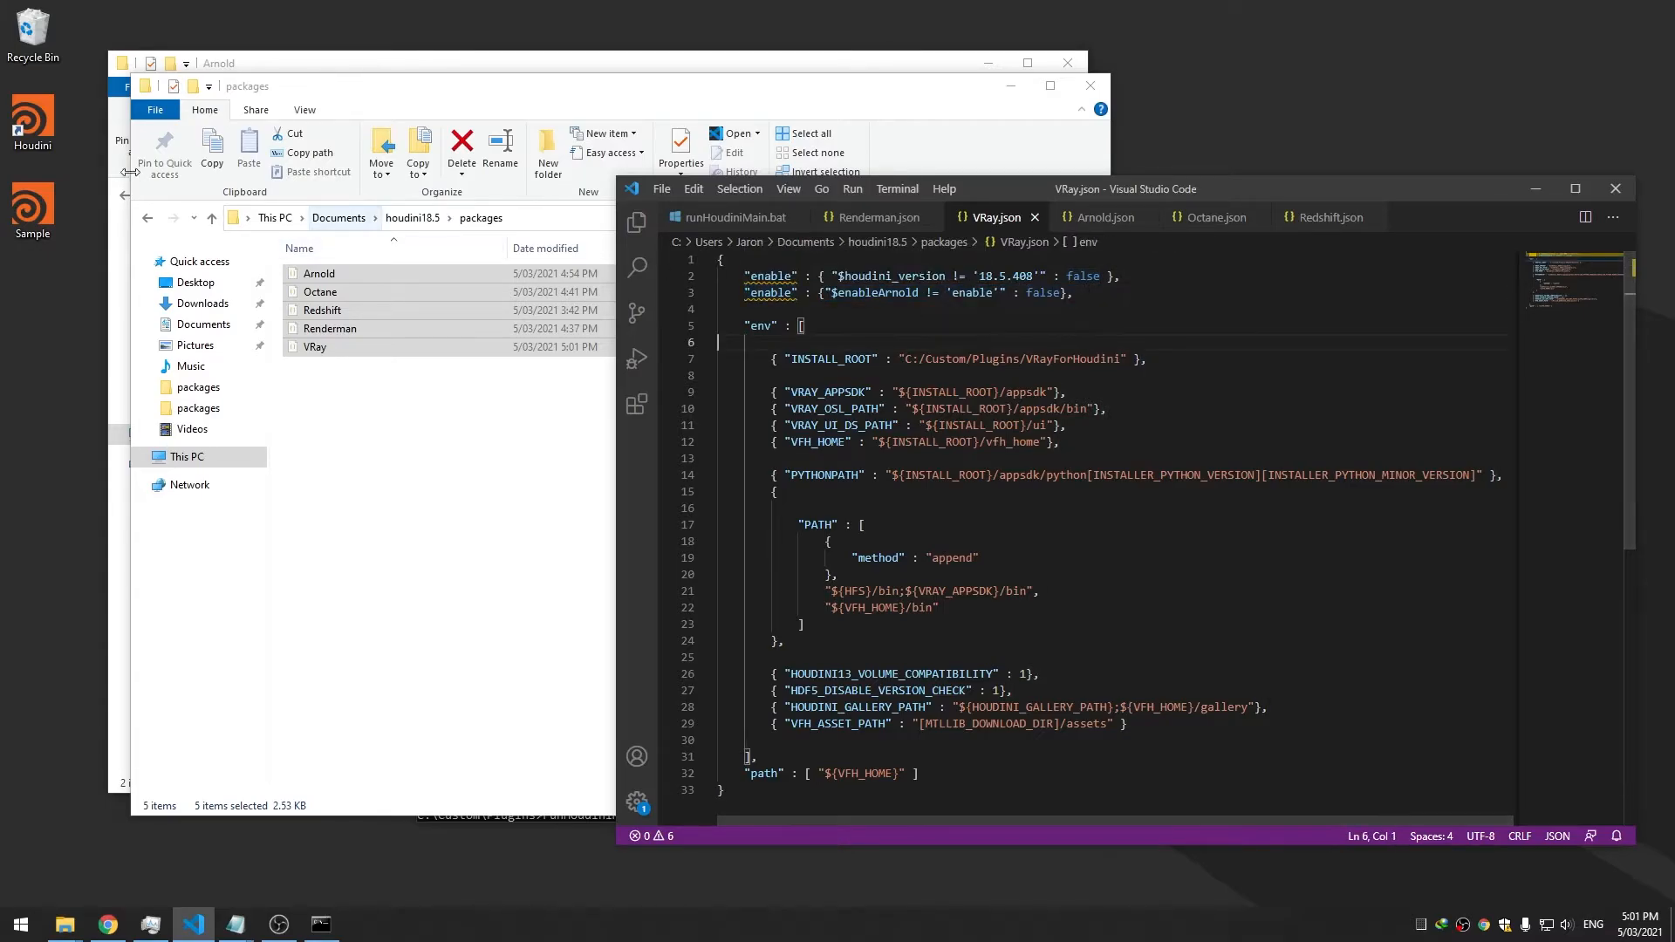
left_click(1084, 305)
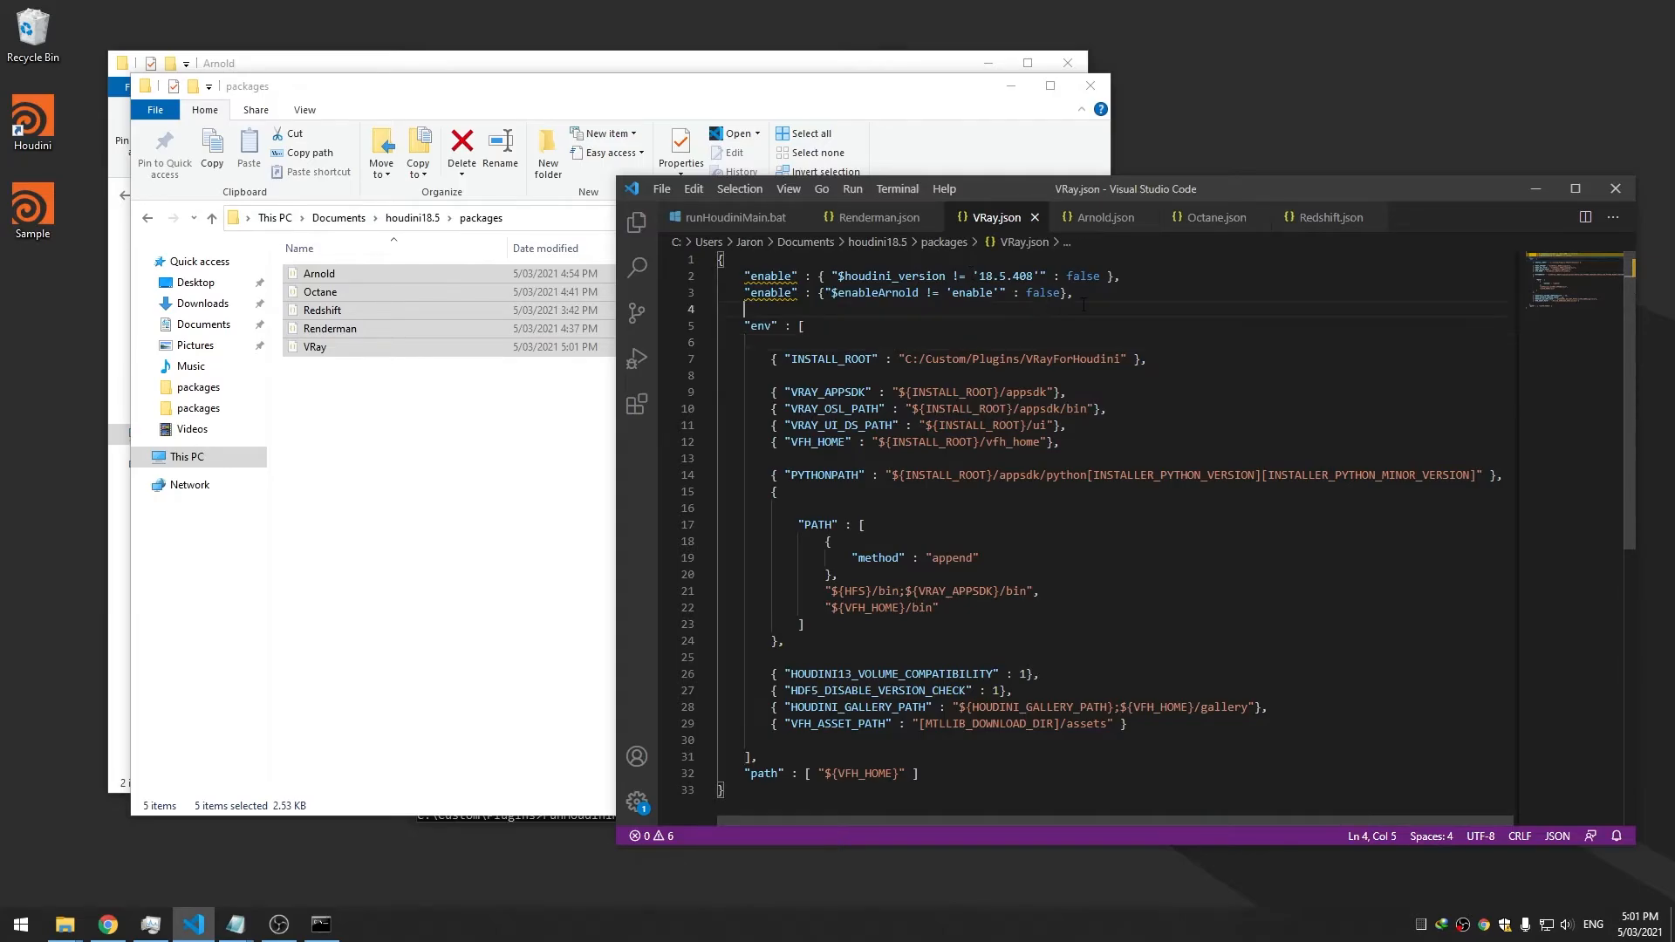
Change VRay.json's condition variable to enableVRay, taken from runHoudiniMain.bat
left_click_drag(1339, 196, 1311, 205)
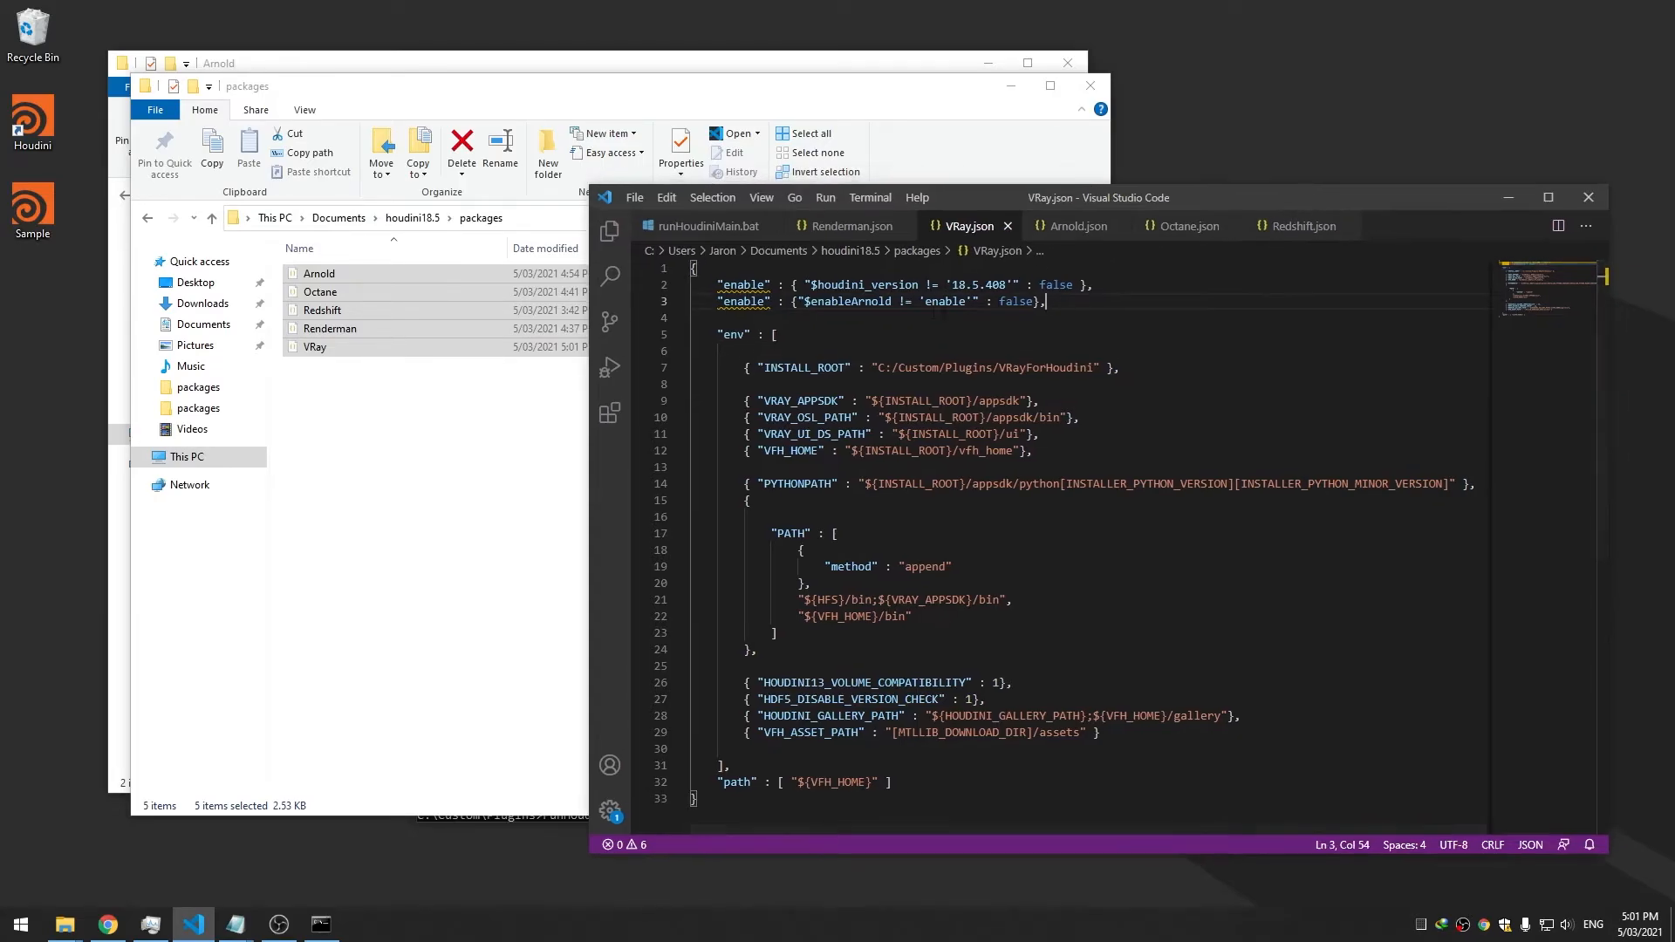
left_click(807, 302)
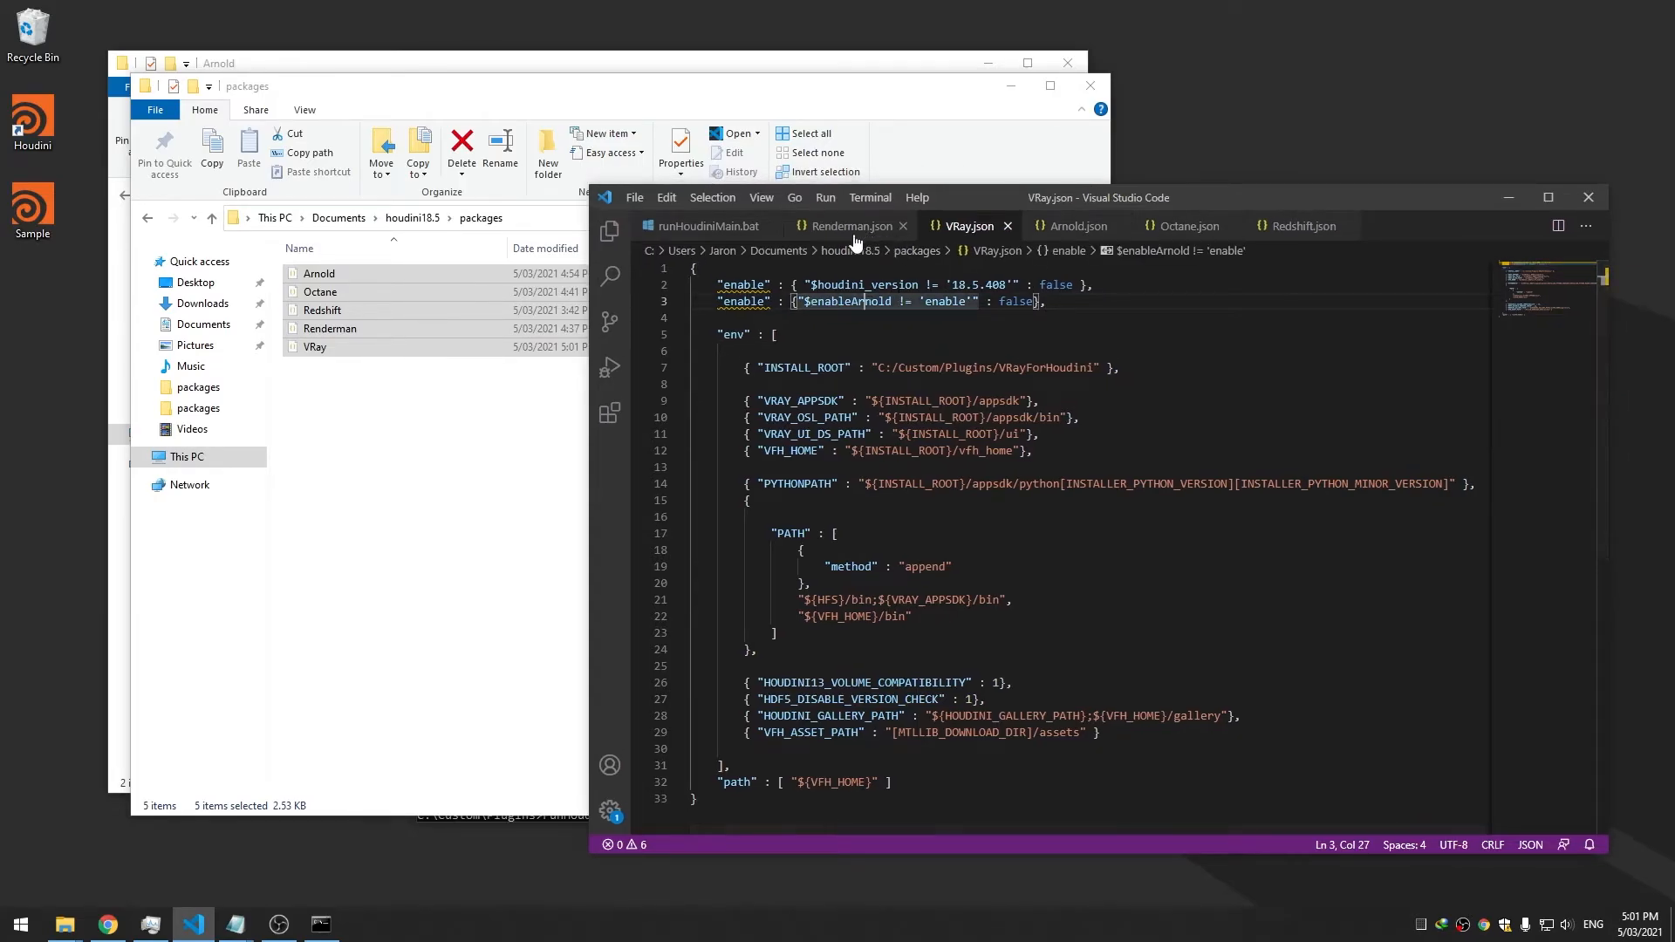
left_click(718, 227)
left_click(803, 549)
left_click(968, 227)
double_click(831, 302)
type("enableVRay")
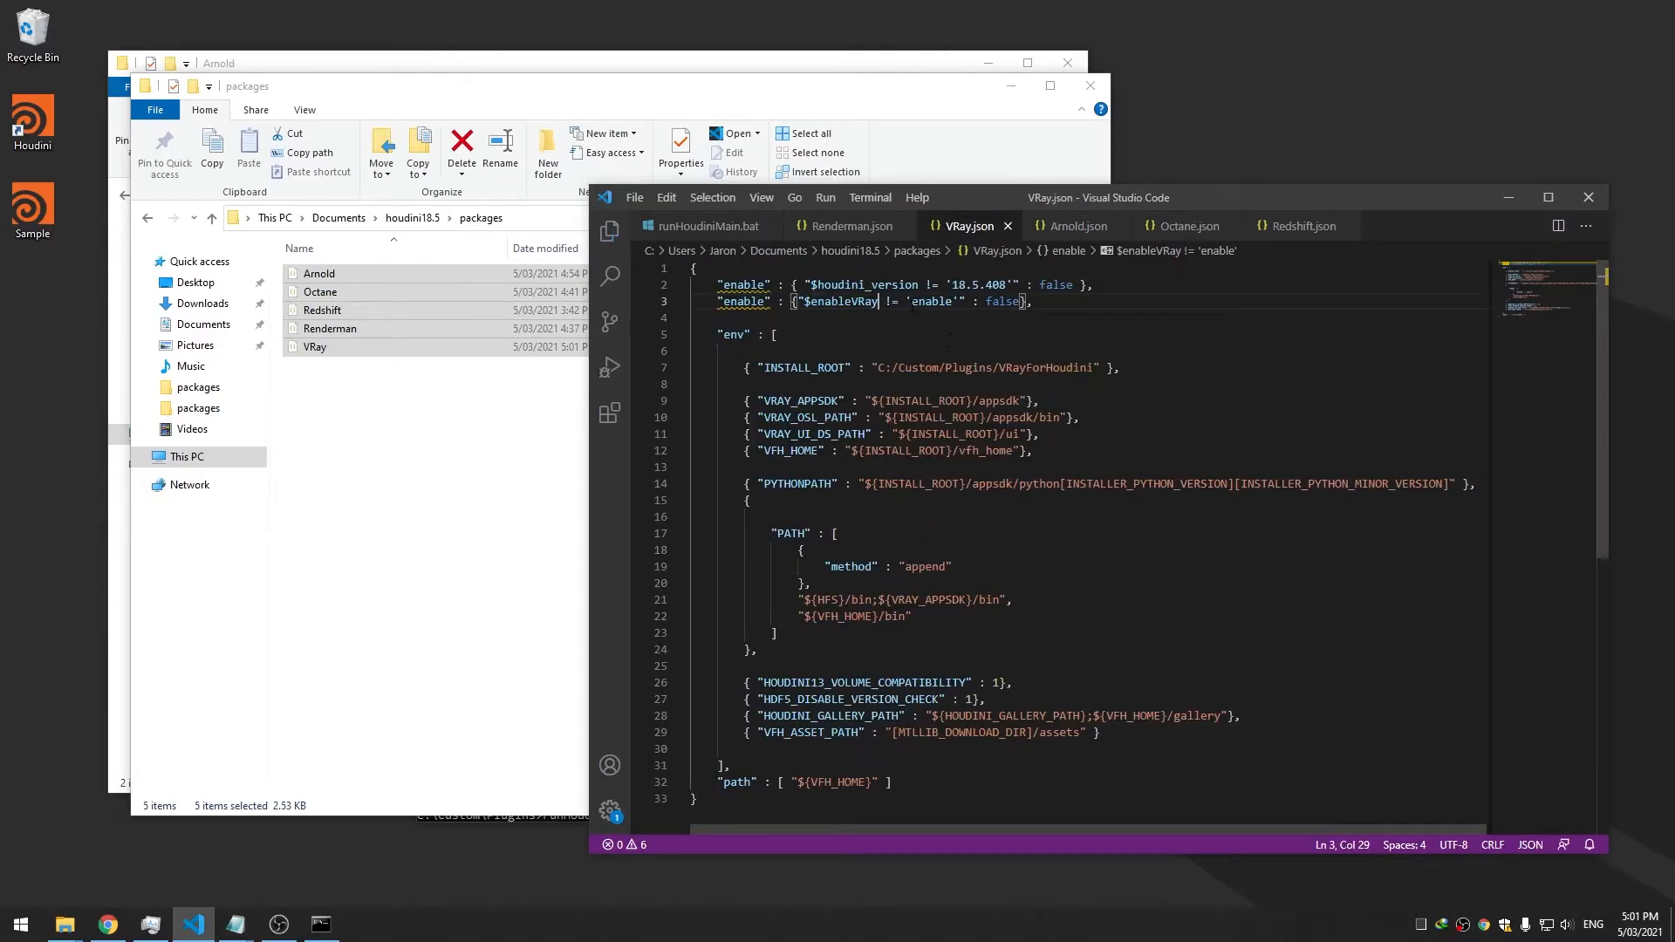
left_click_drag(1034, 302, 716, 302)
key("ctrl+c")
left_click(842, 227)
Paste the condition into Renderman.json, switch its variable to enableRenderman, and save
left_click_drag(834, 301, 711, 302)
key("ctrl+v")
key("ctrl+s")
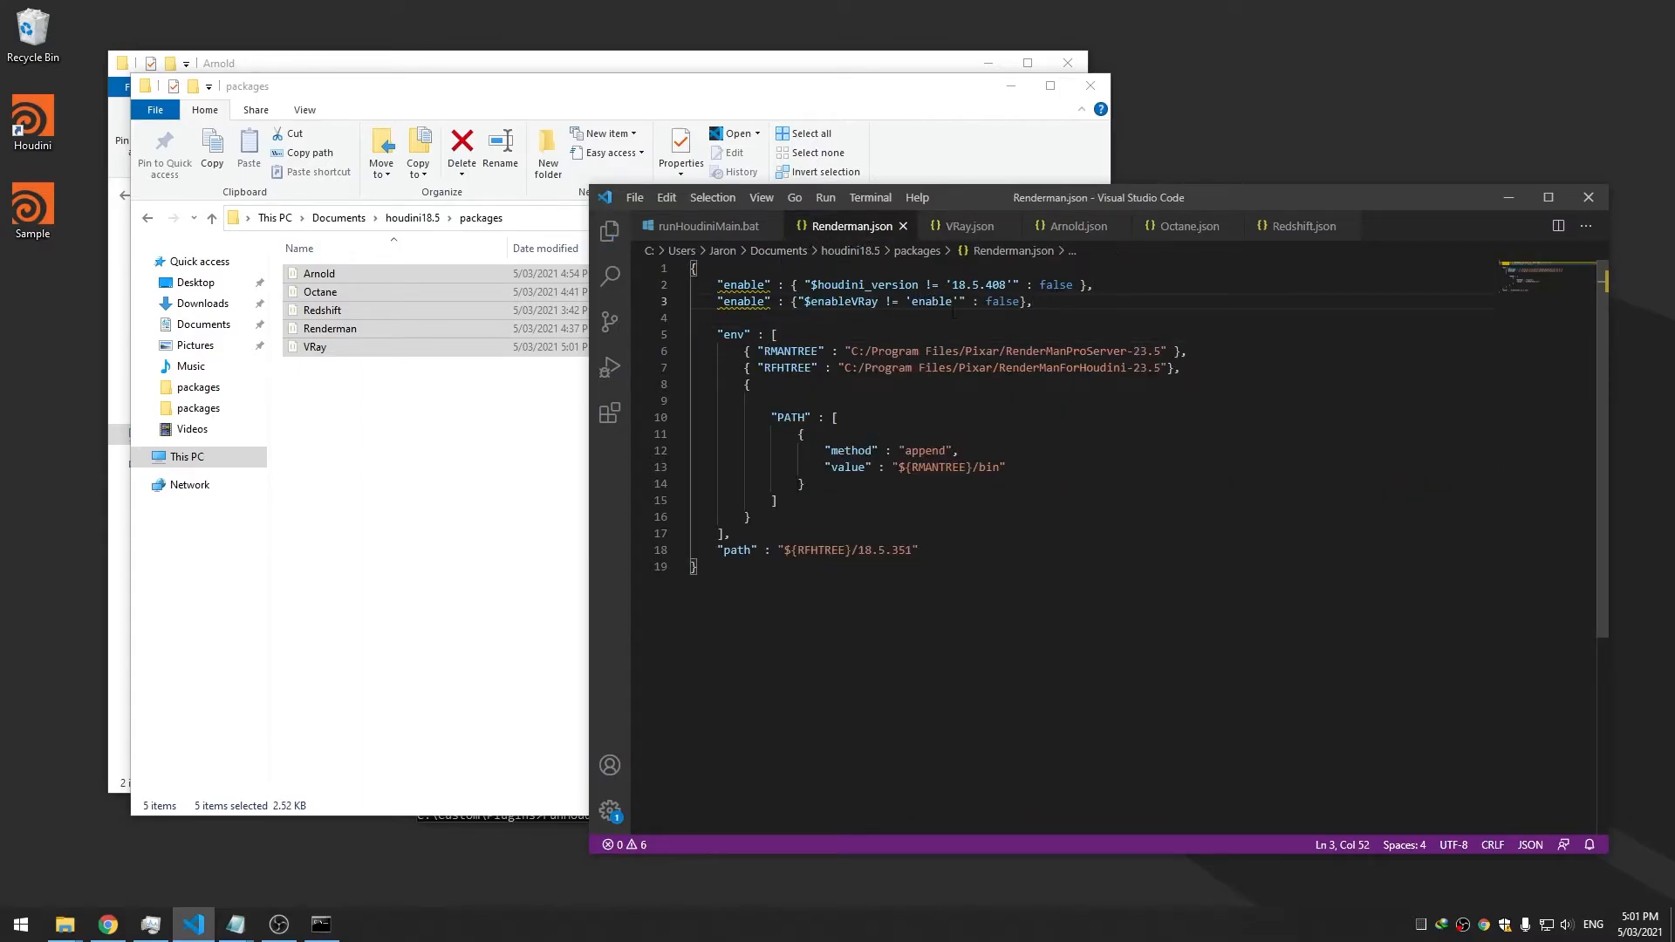
double_click(932, 302)
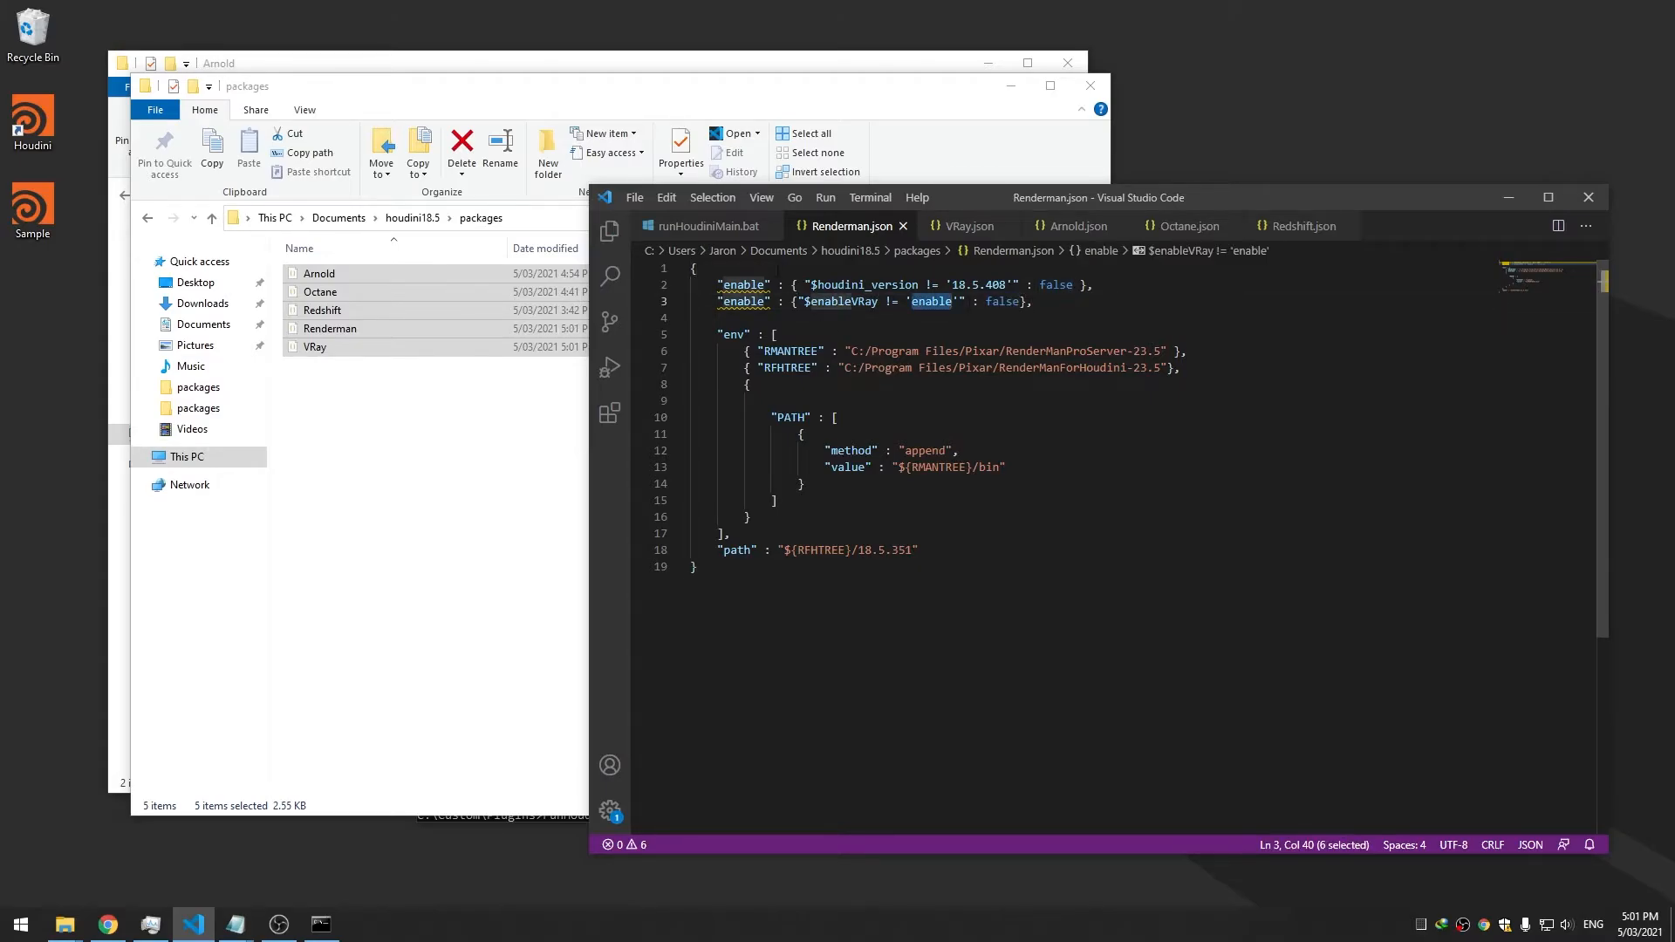
left_click(709, 226)
double_click(821, 500)
key("ctrl+c")
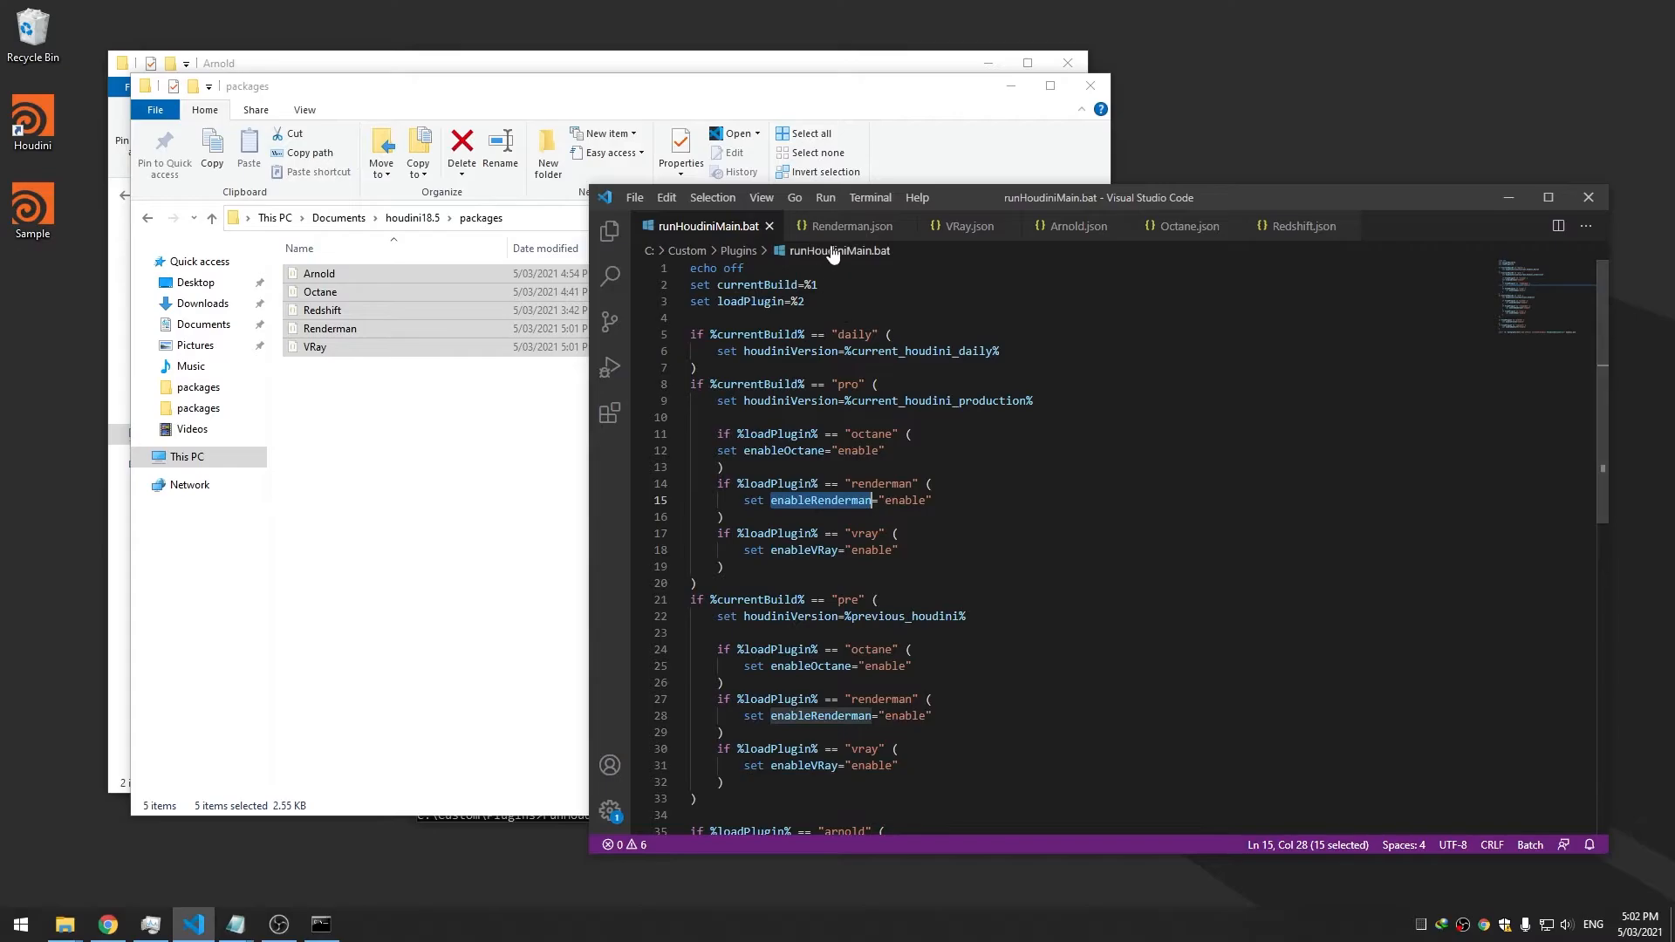
left_click(840, 227)
double_click(845, 302)
key("ctrl+v")
left_click(1019, 302)
key("ctrl+s")
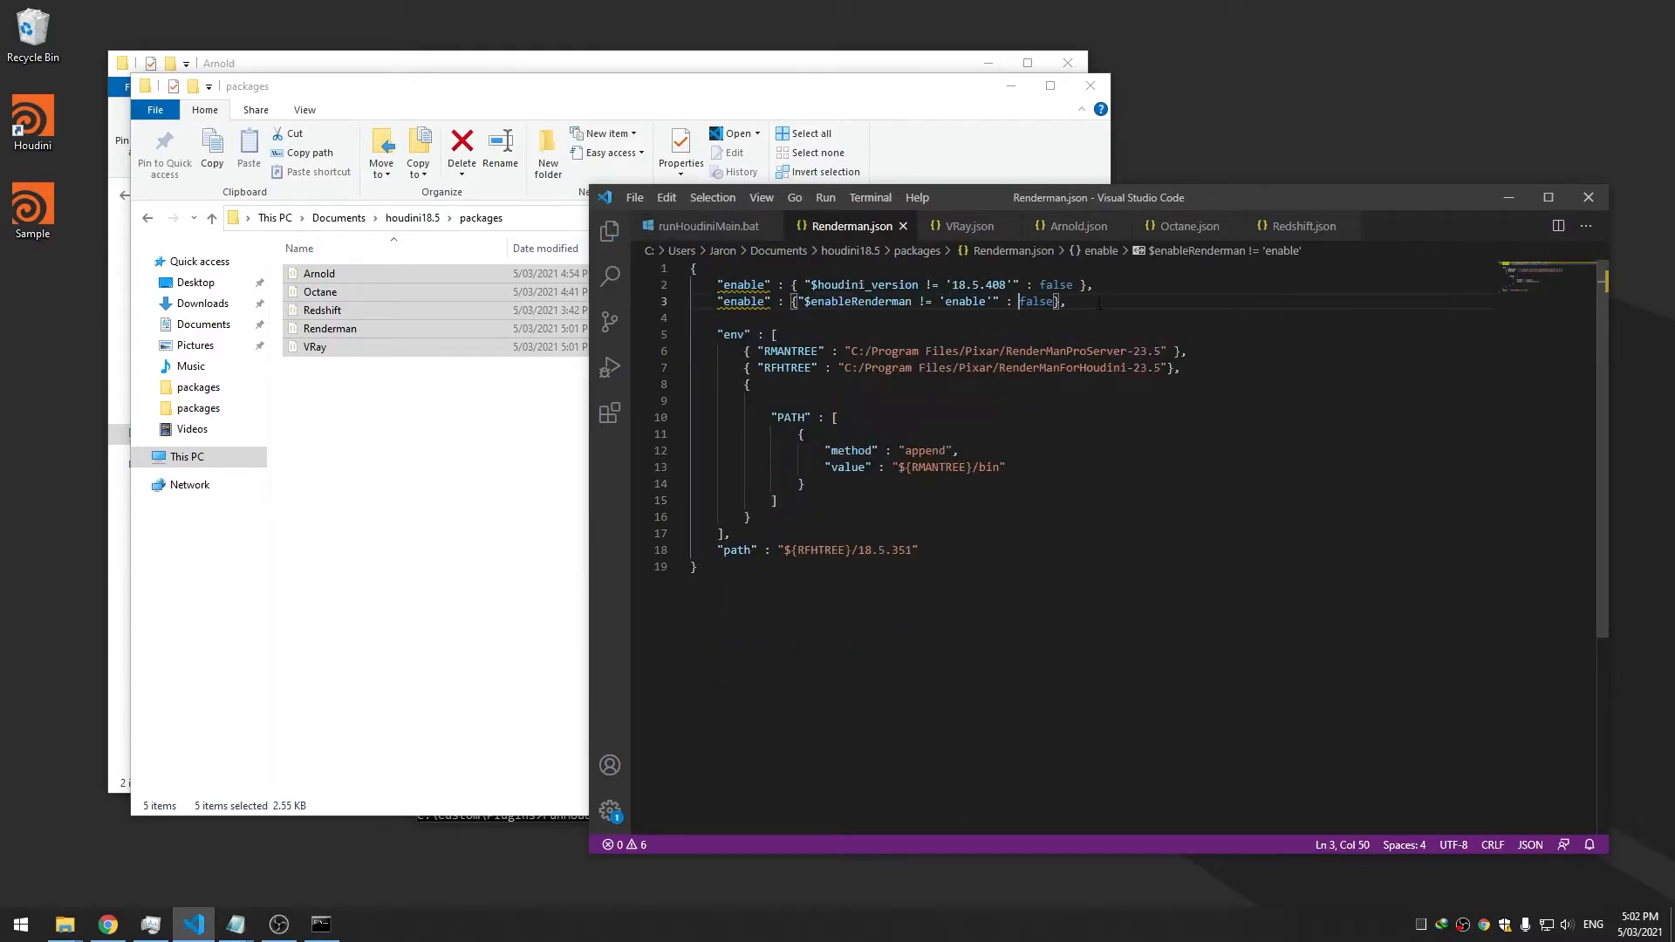
left_click_drag(1068, 302, 717, 301)
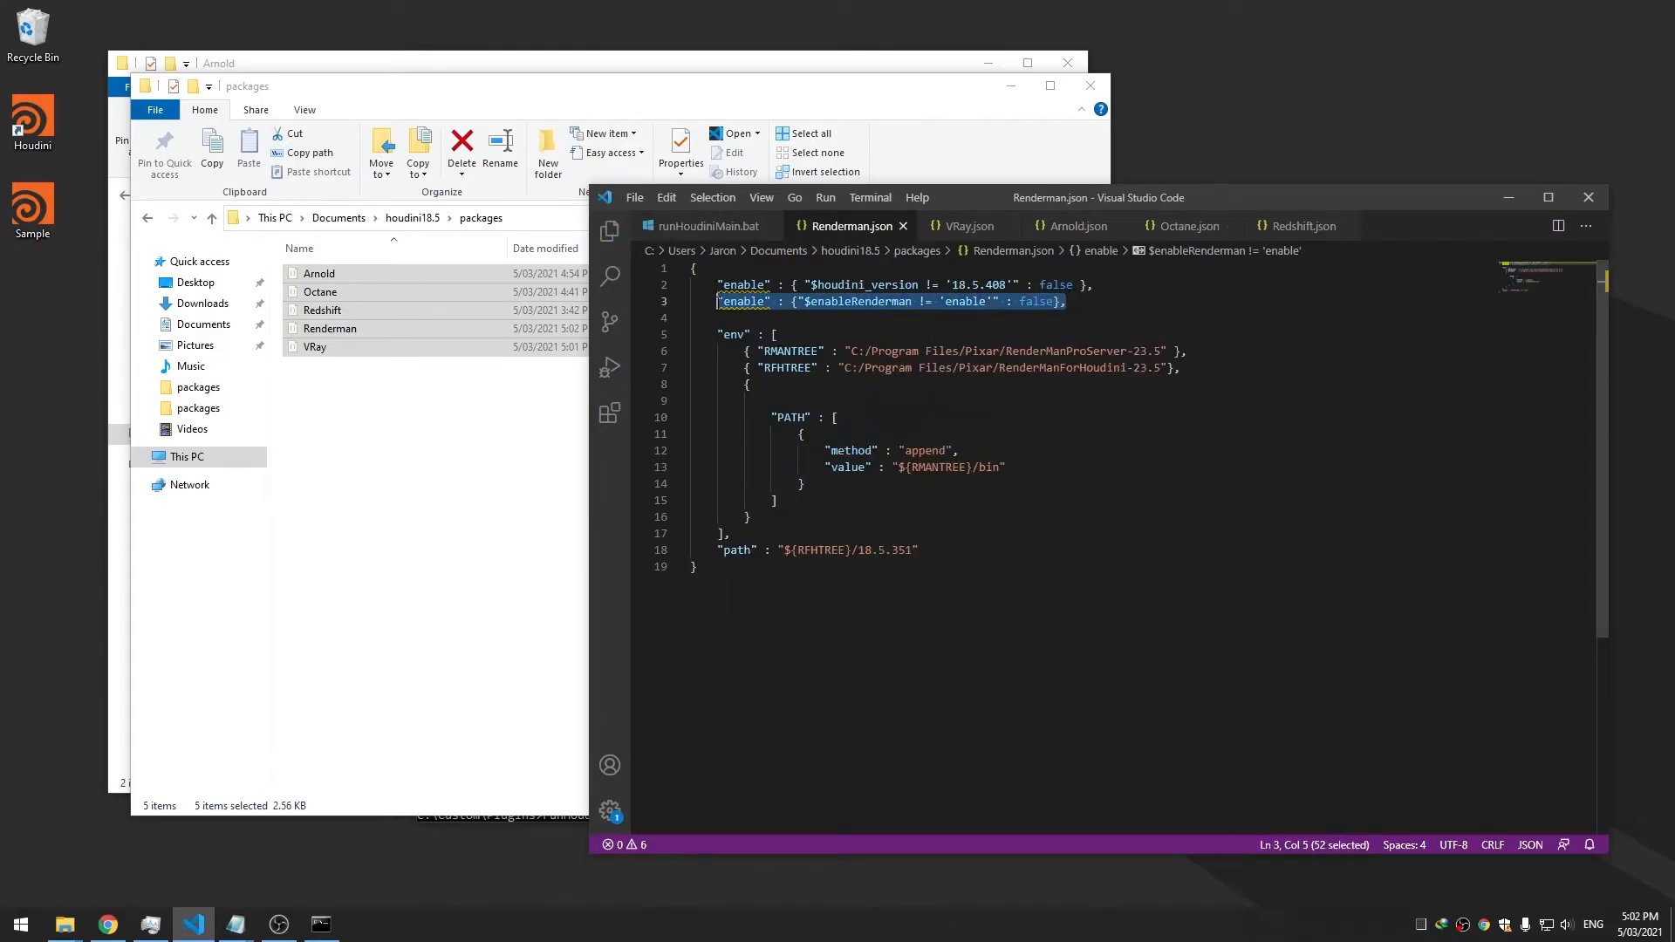
Paste the condition into Octane.json and switch its variable to enableOctane
left_click(1186, 228)
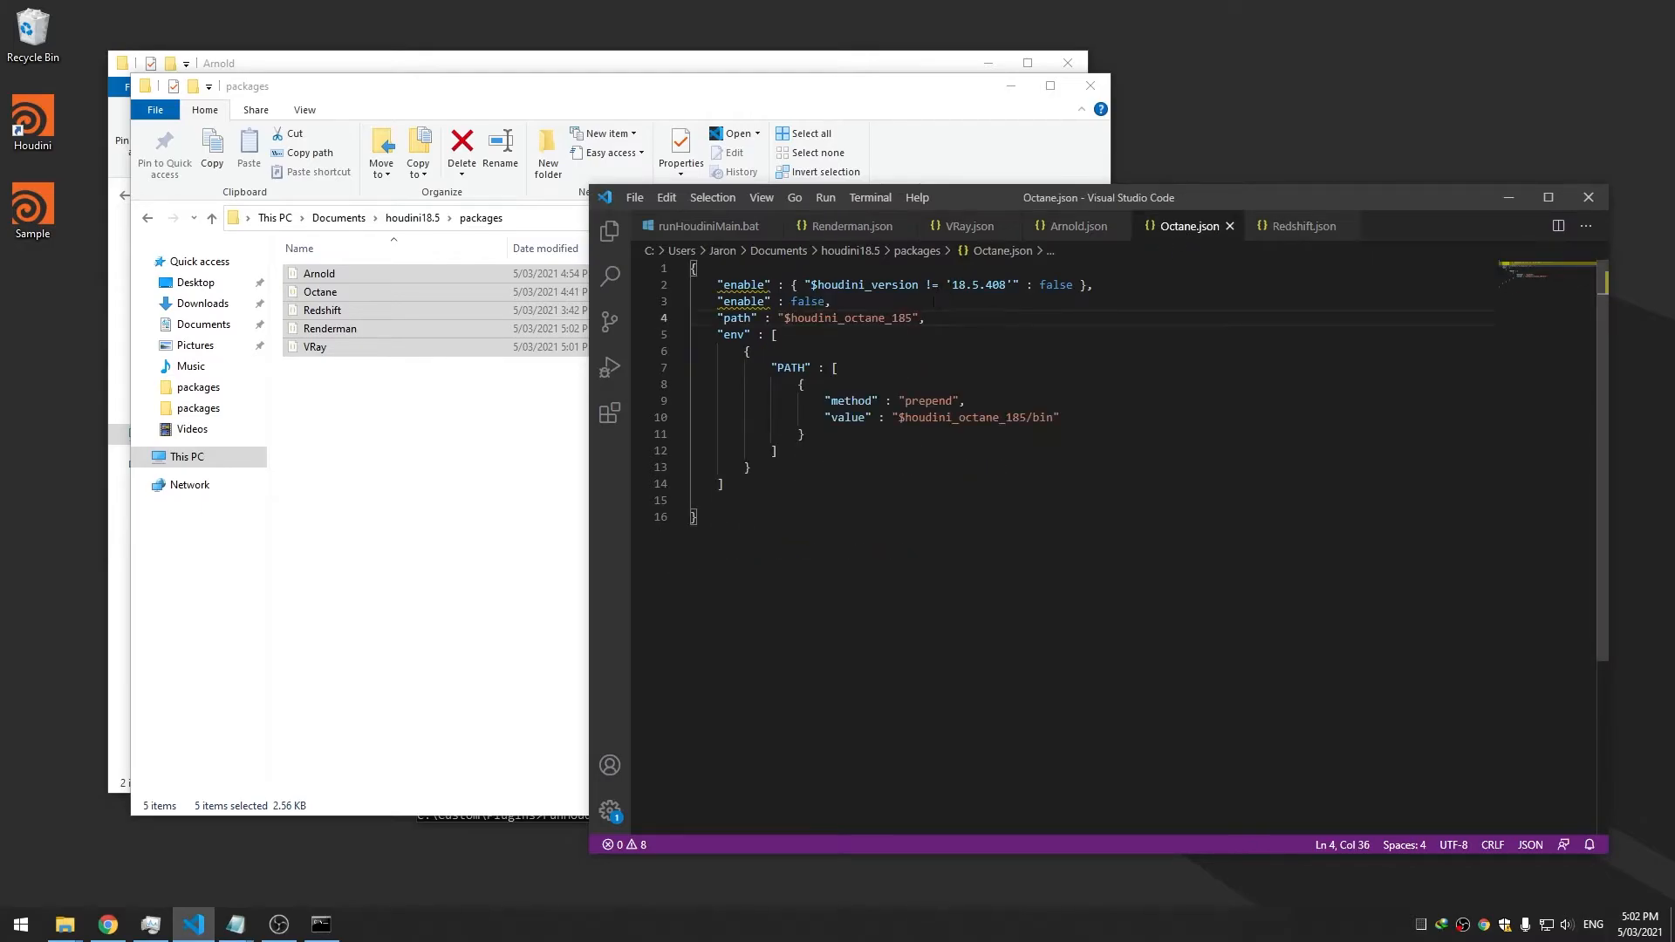
left_click_drag(940, 303, 722, 301)
key("ctrl+v")
key("ctrl+s")
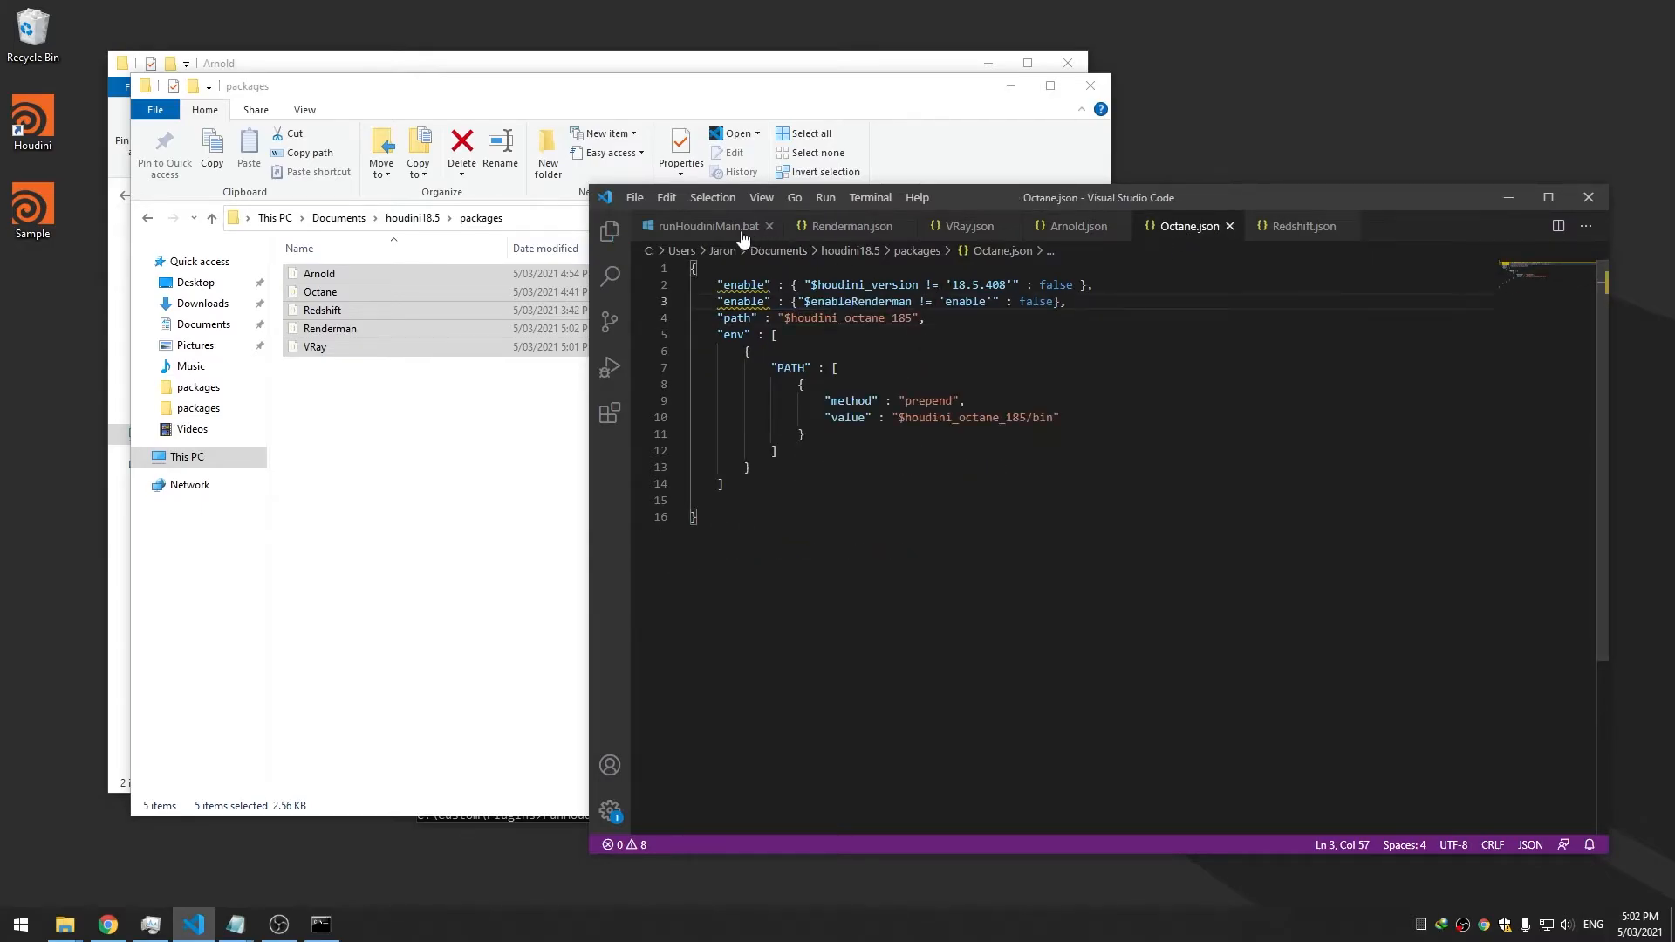
left_click(709, 226)
double_click(785, 451)
key("ctrl+c")
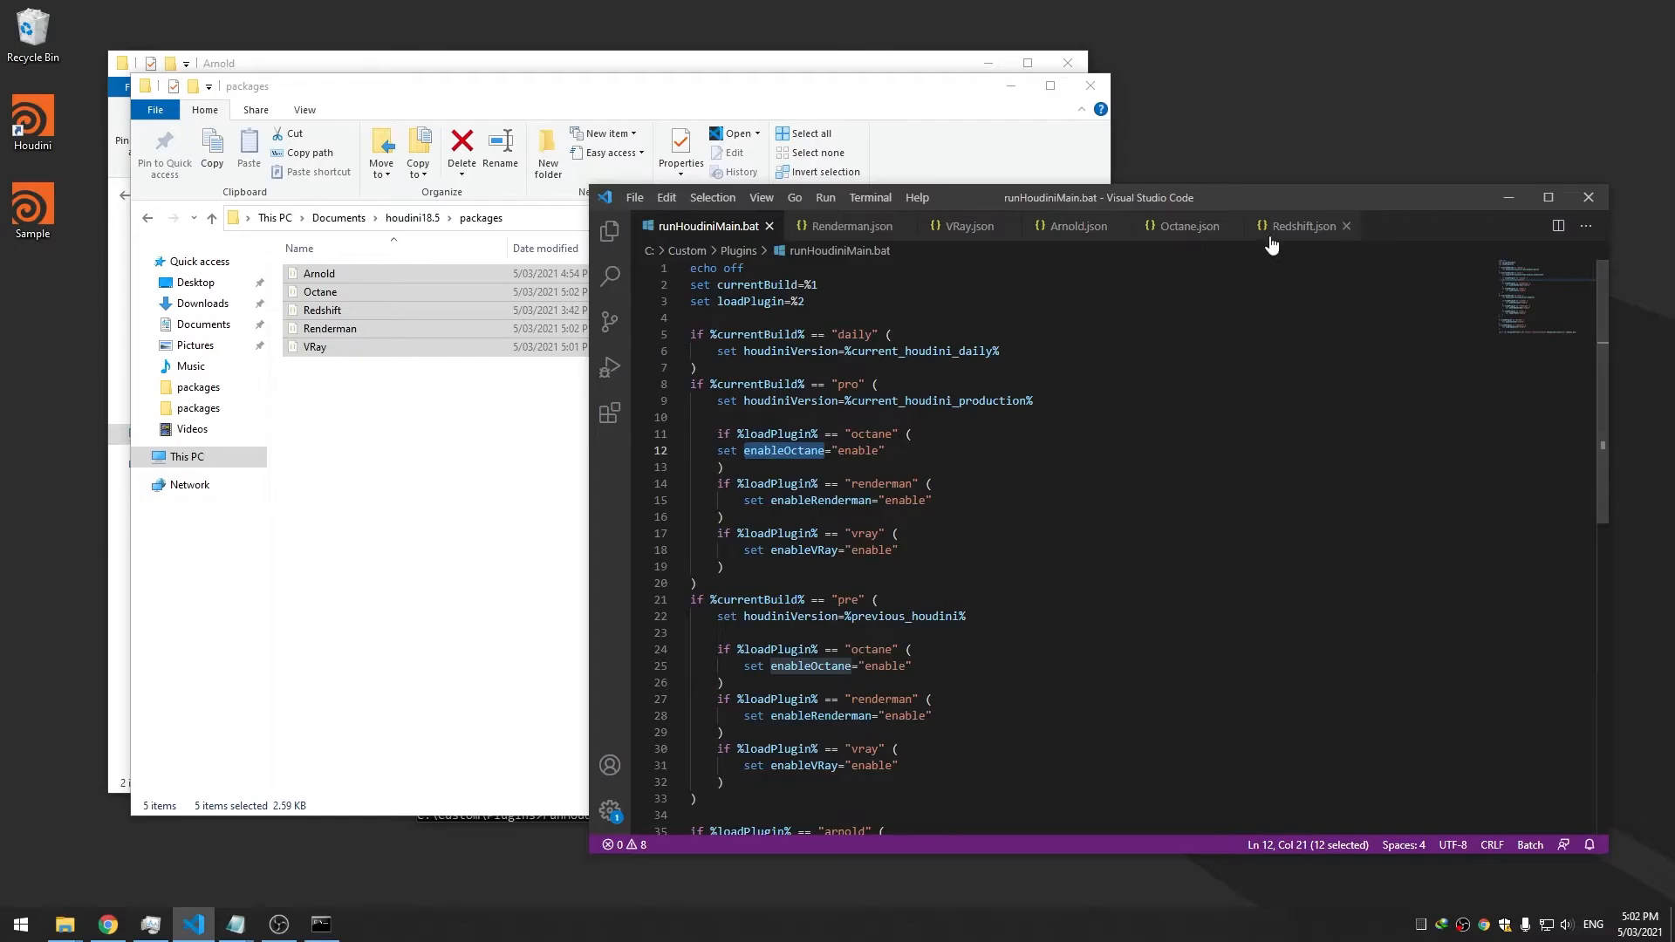
left_click(1187, 226)
left_click(832, 317)
double_click(832, 317)
double_click(860, 301)
key("ctrl+v")
left_click(838, 368)
double_click(35, 126)
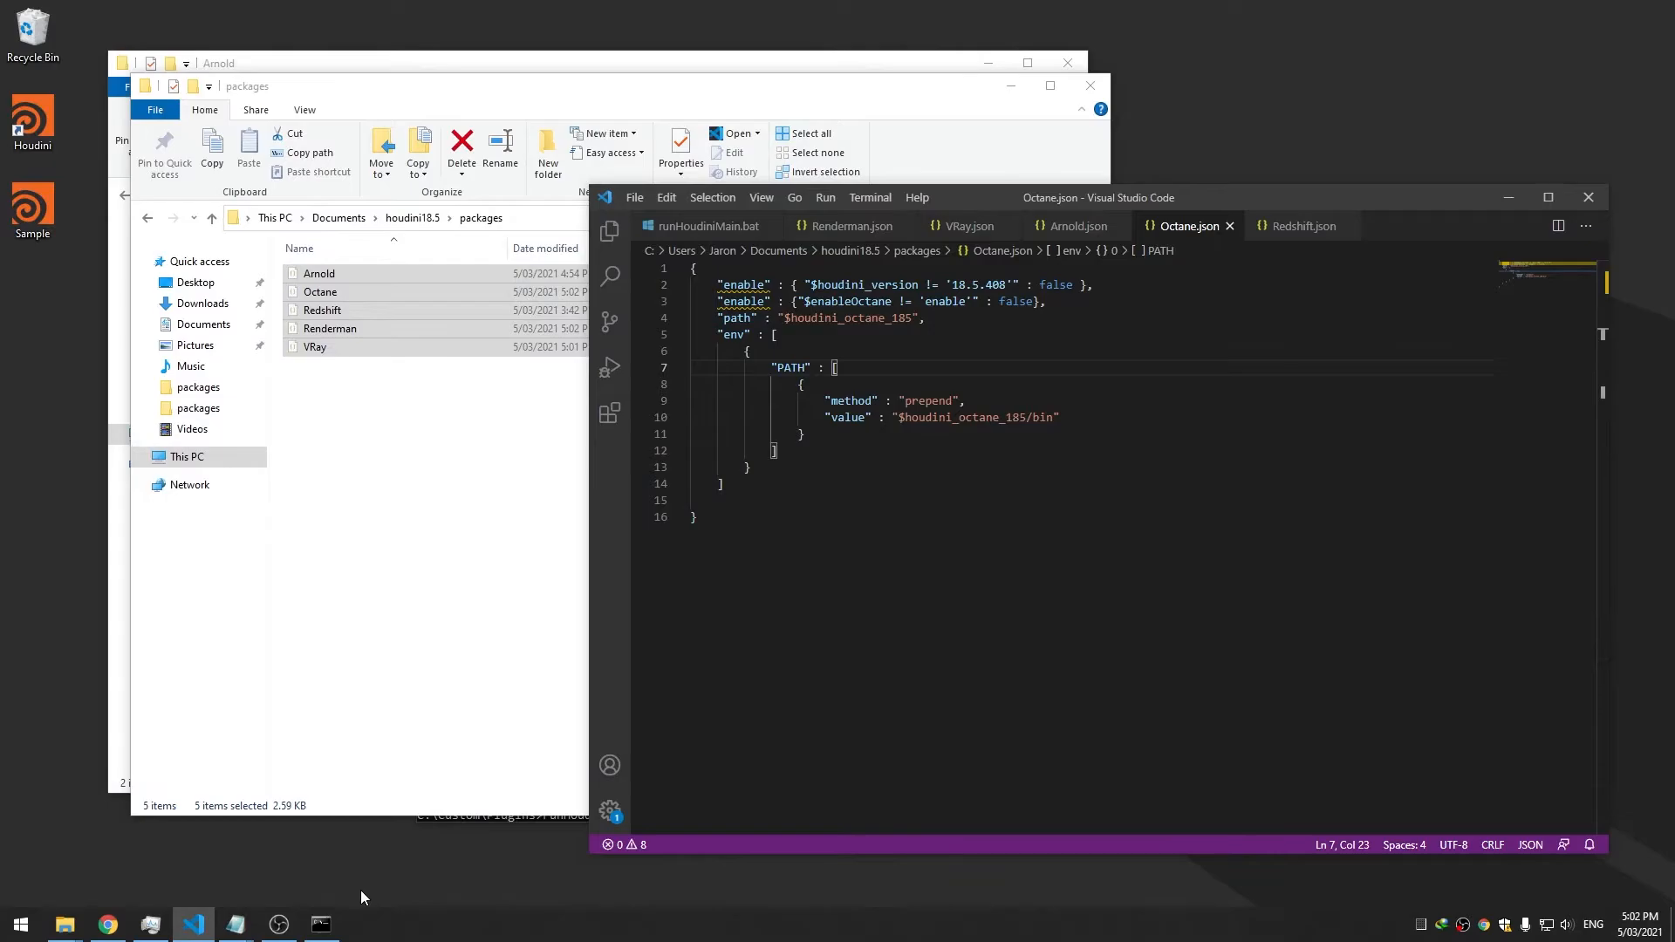
left_click(321, 924)
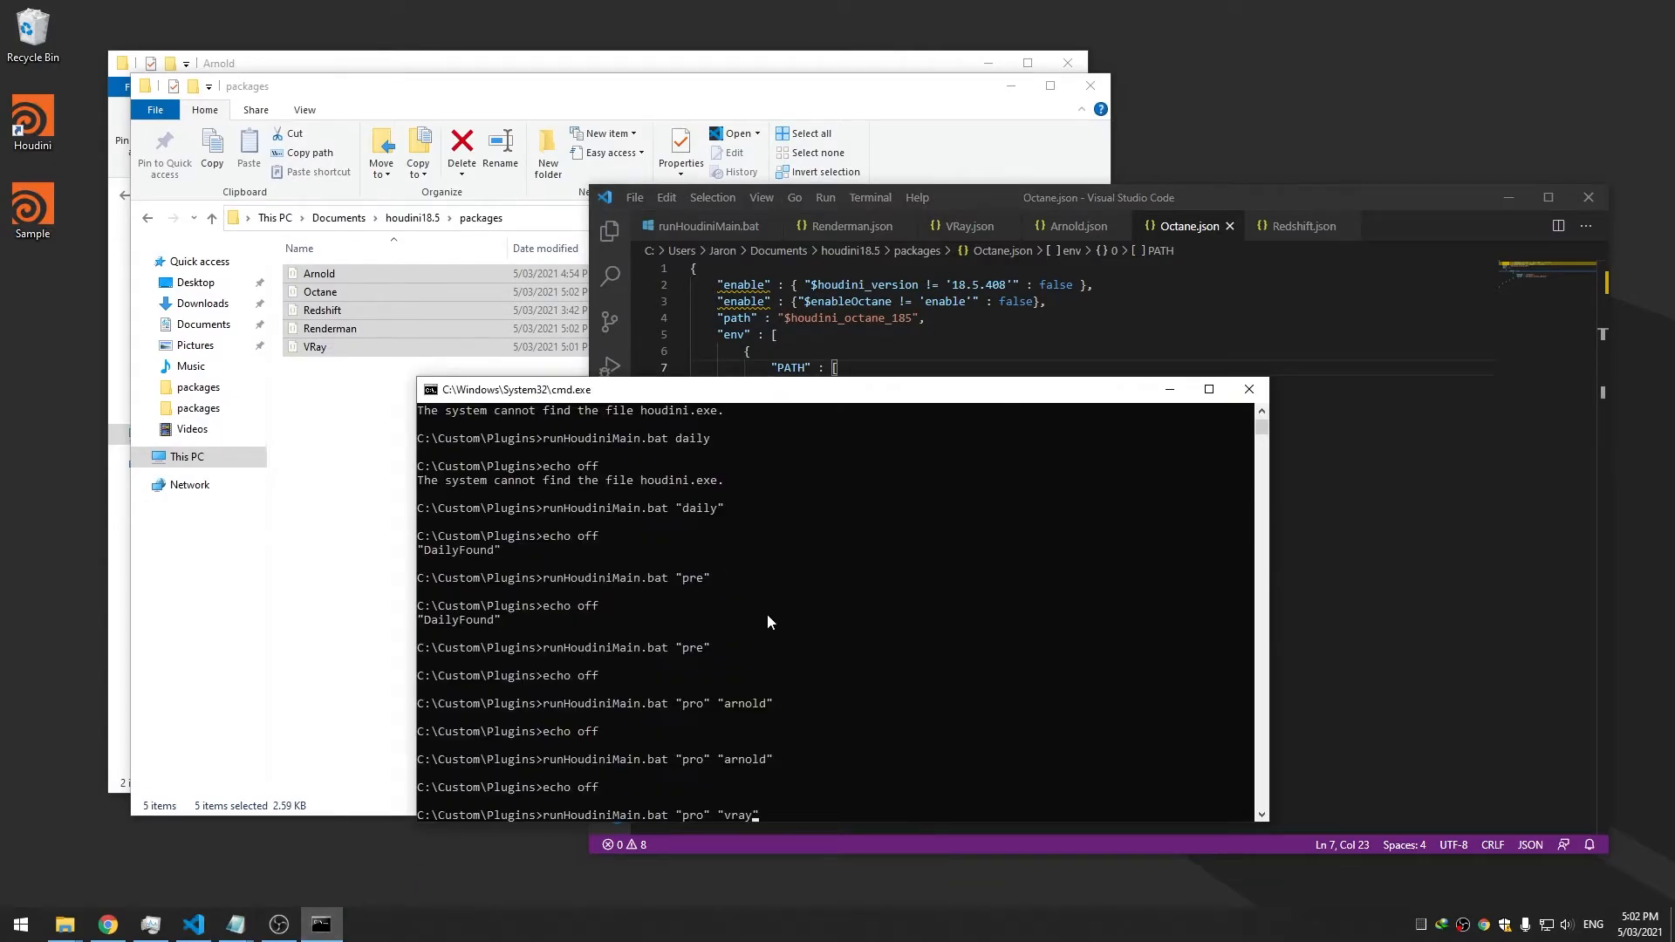
Launch Houdini with runHoudiniMain.bat "pro" "vray", confirm the V-Ray menu, then close Houdini
key("Return")
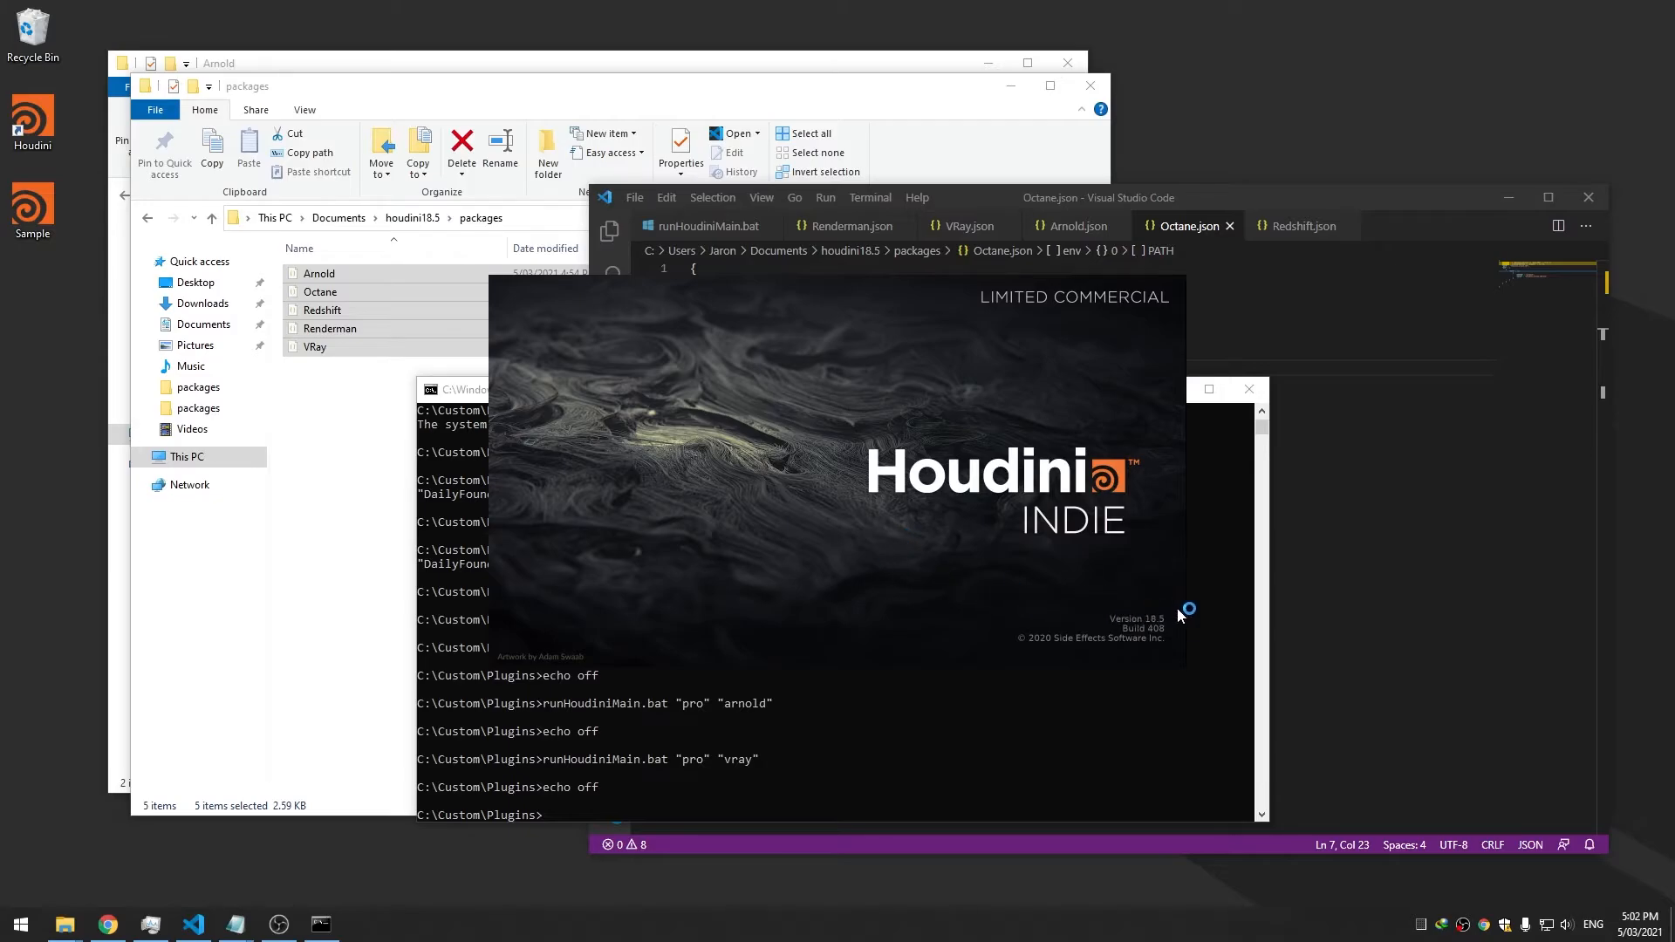
left_click(705, 228)
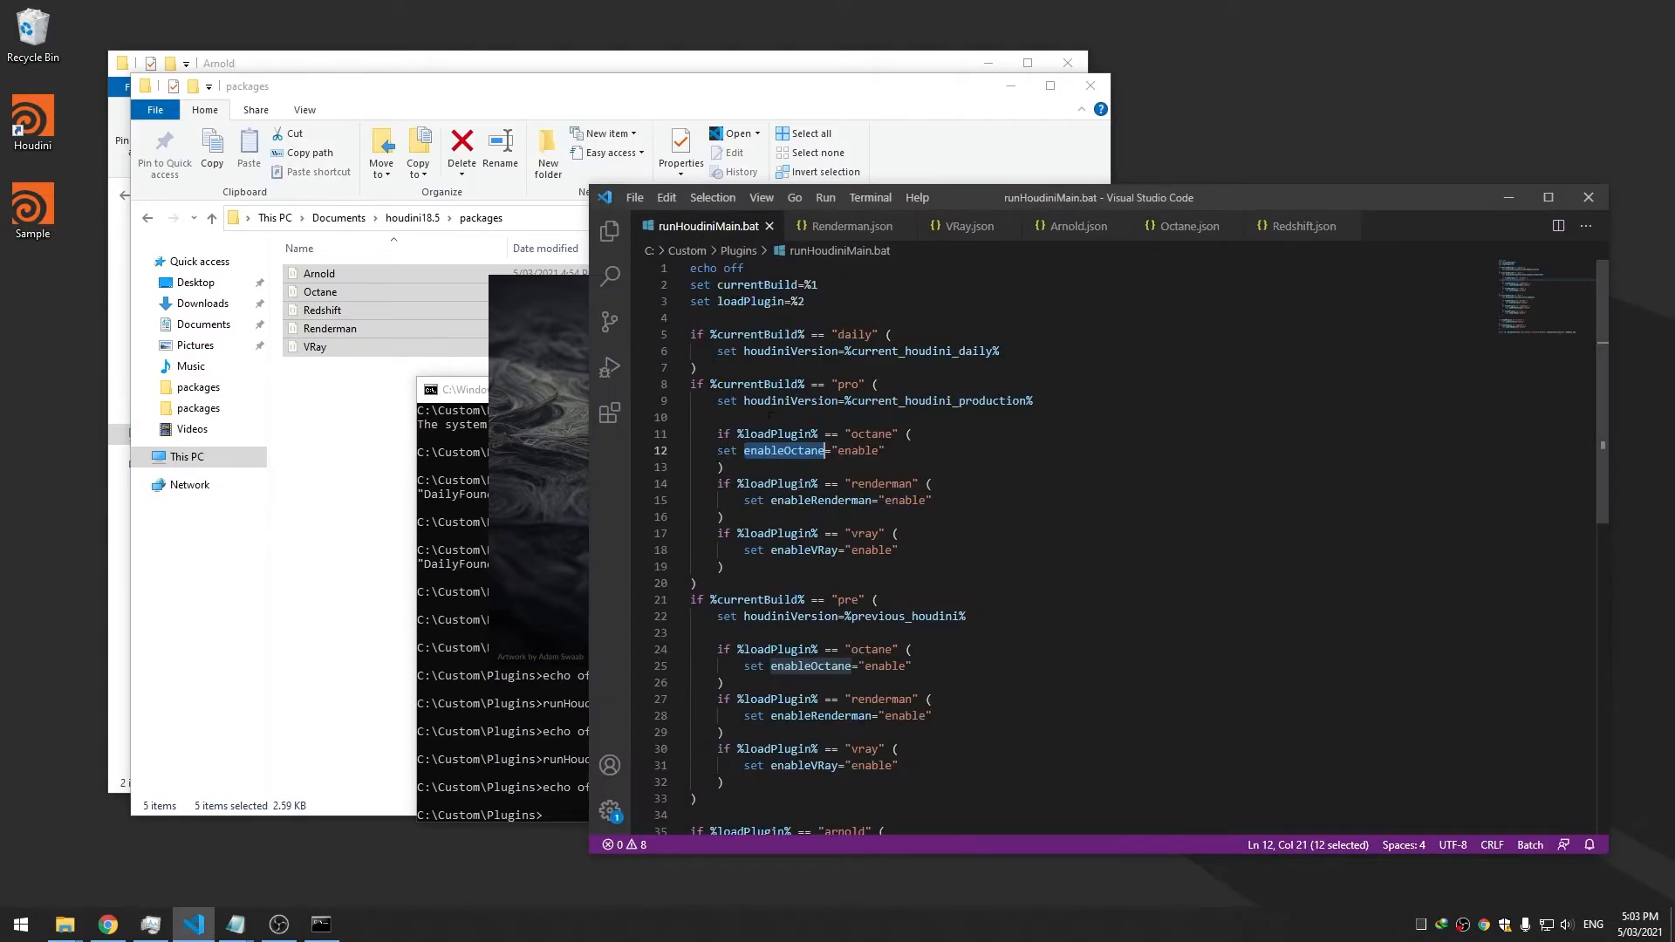
double_click(853, 434)
left_click(853, 434)
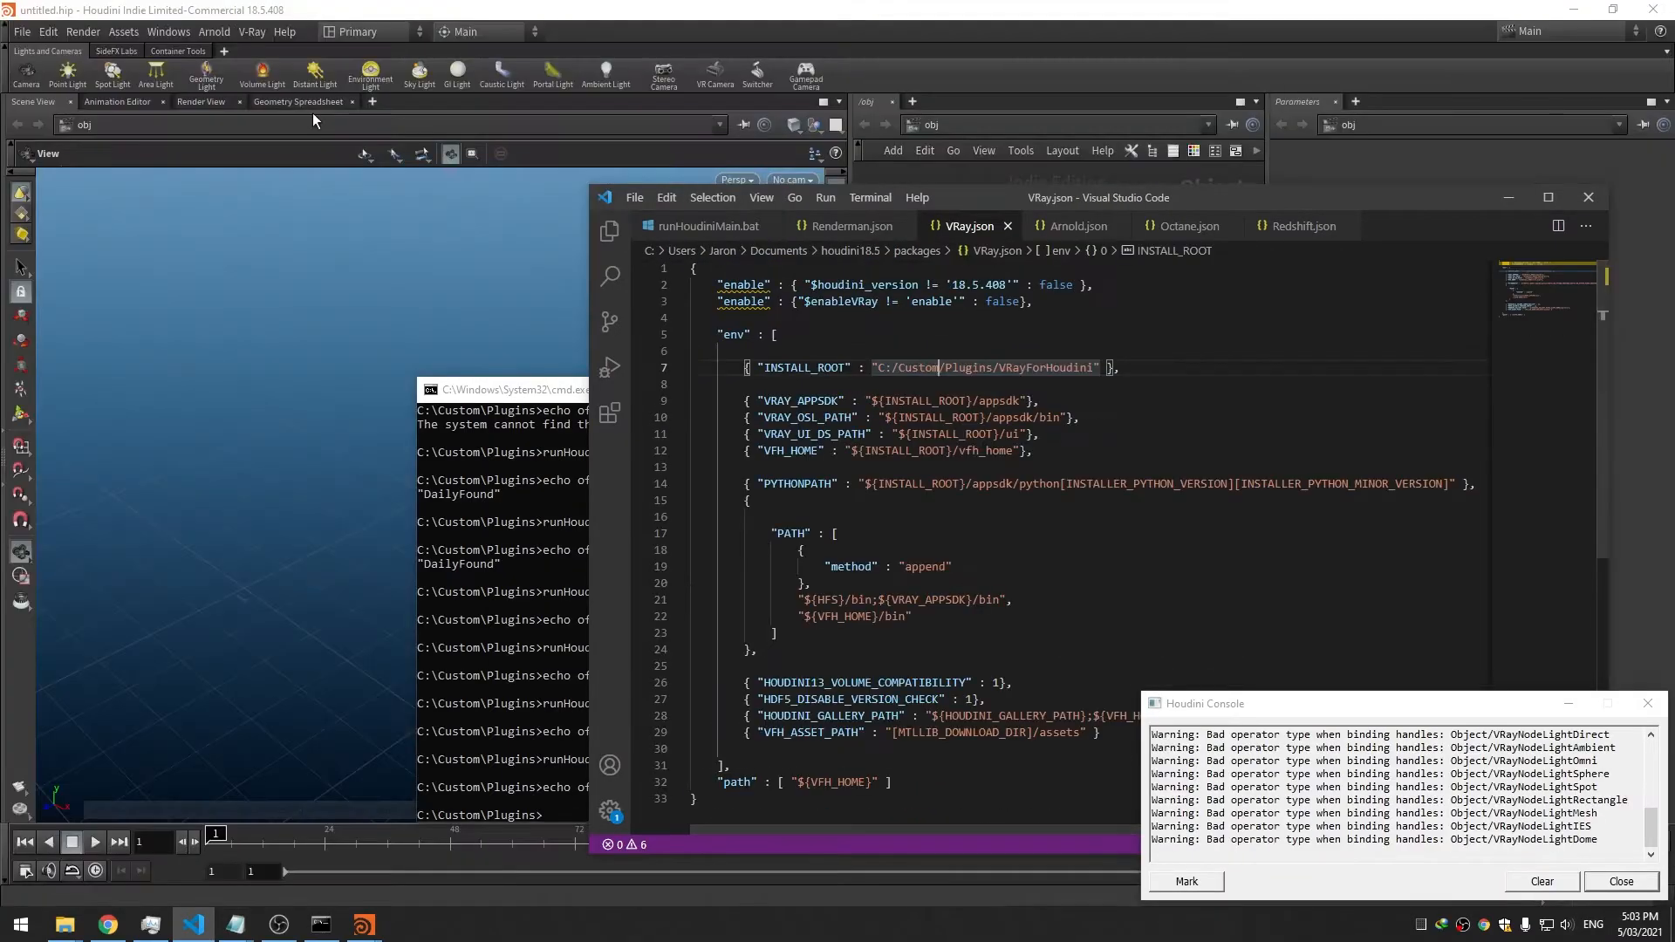
left_click(215, 32)
mouse_move(252, 32)
left_click(1051, 330)
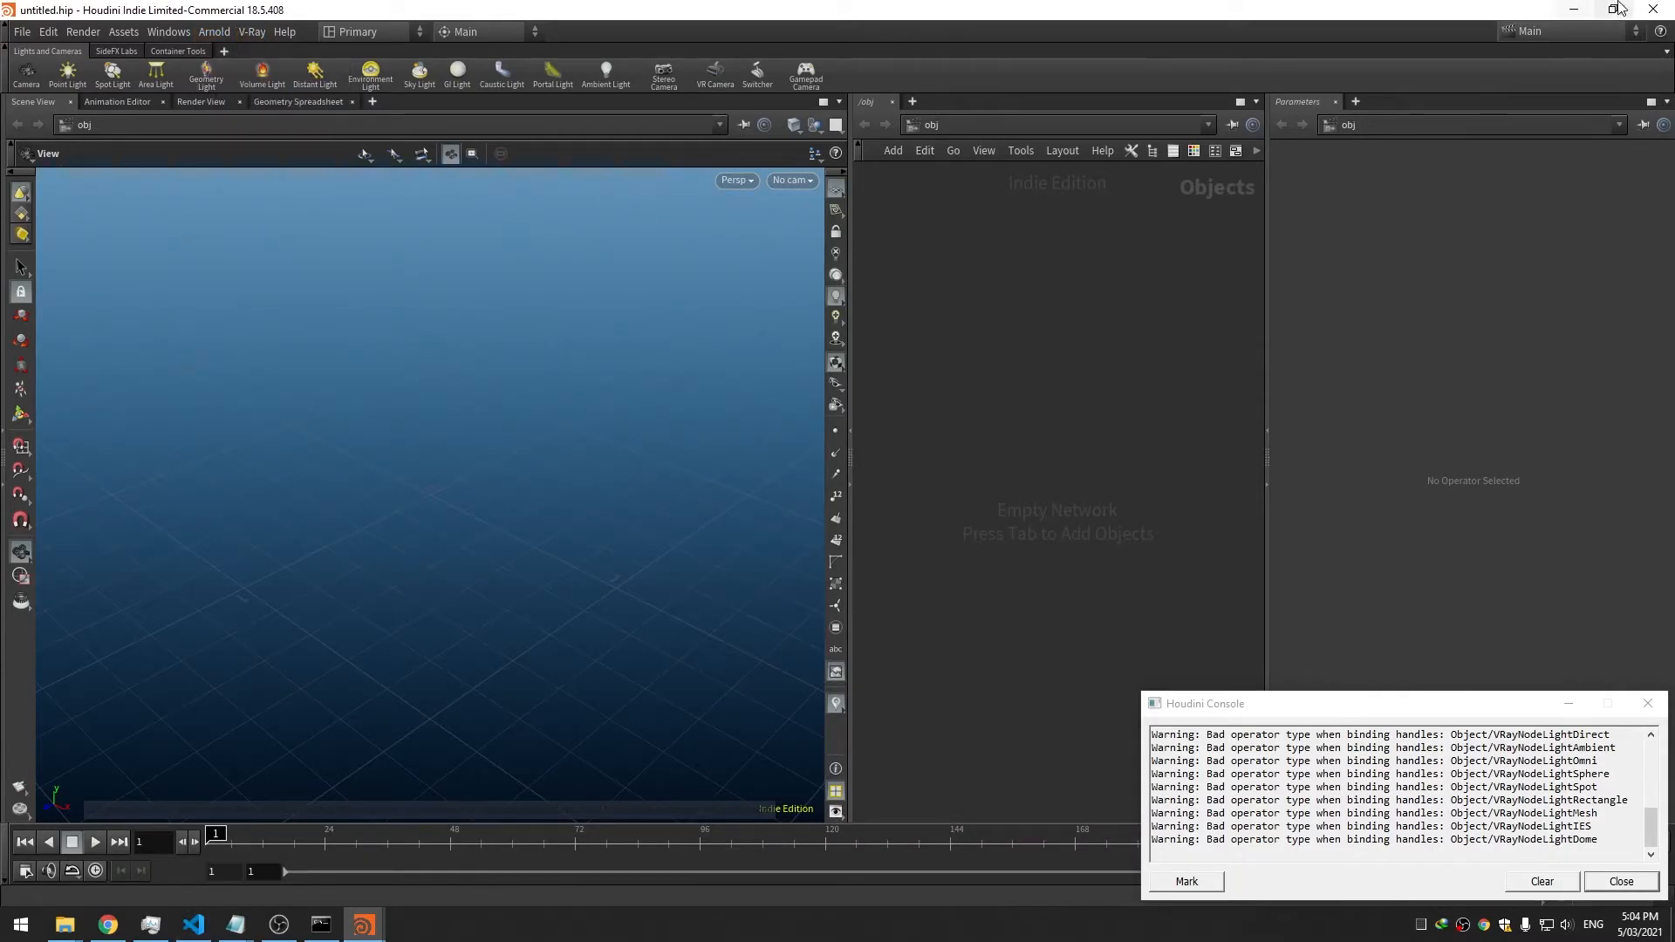
left_click(1654, 9)
left_click(1061, 233)
left_click(1003, 319)
left_click(1003, 302)
left_click(20, 925)
type("en")
key("Return")
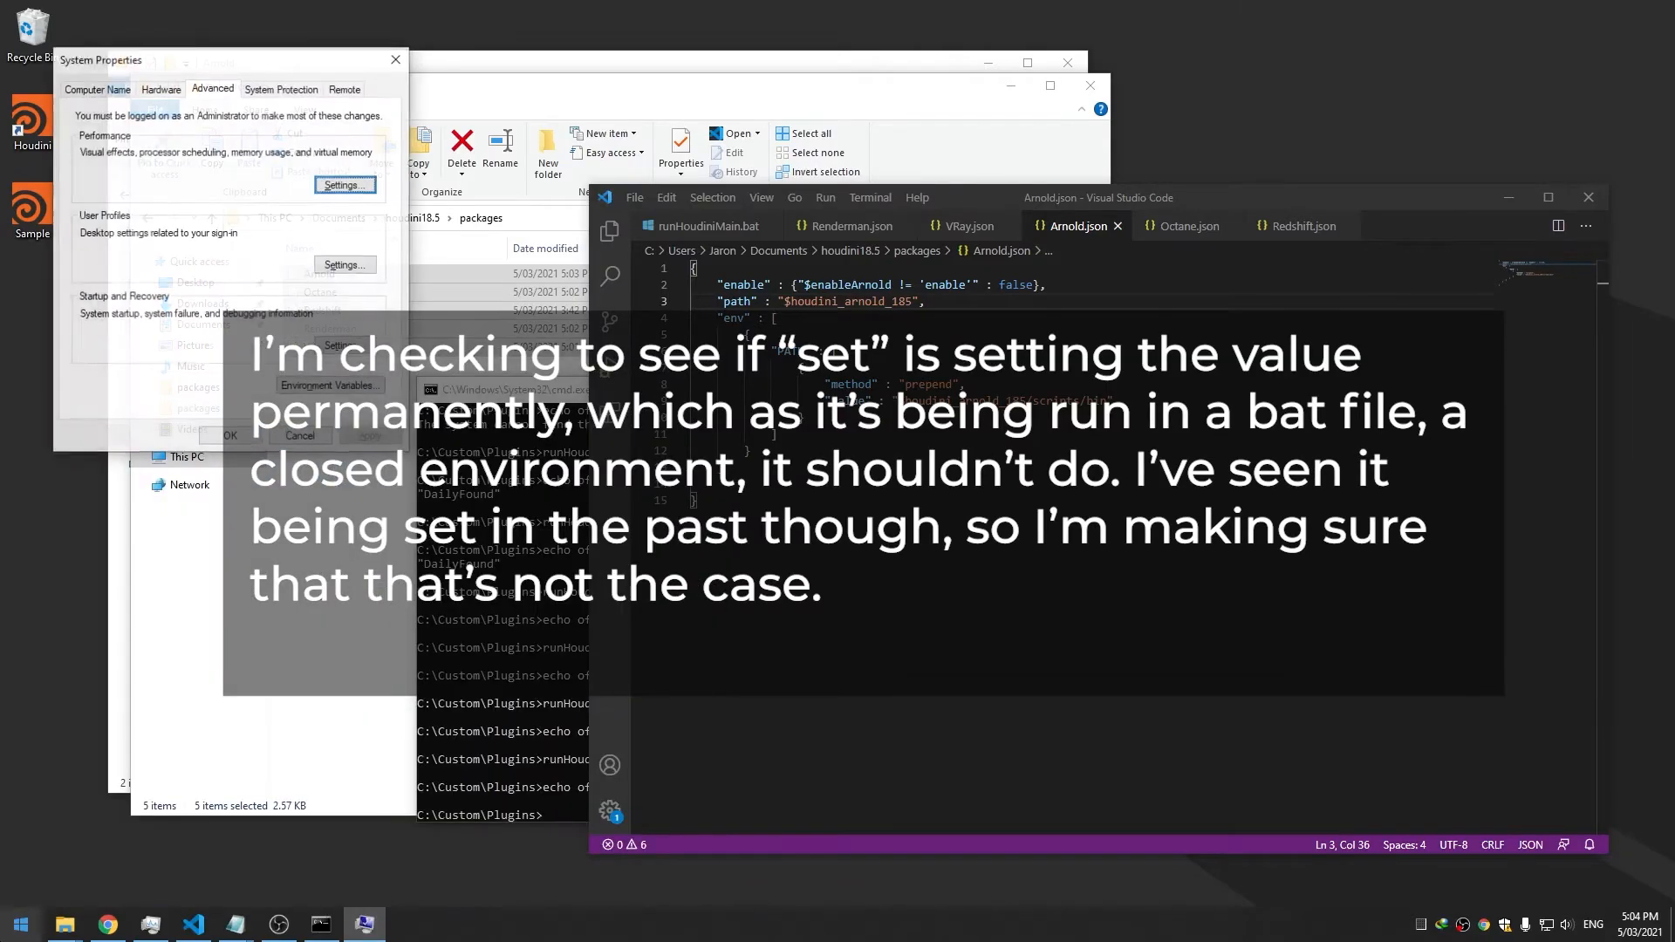
left_click(325, 387)
scroll(748, 359, "down", 1)
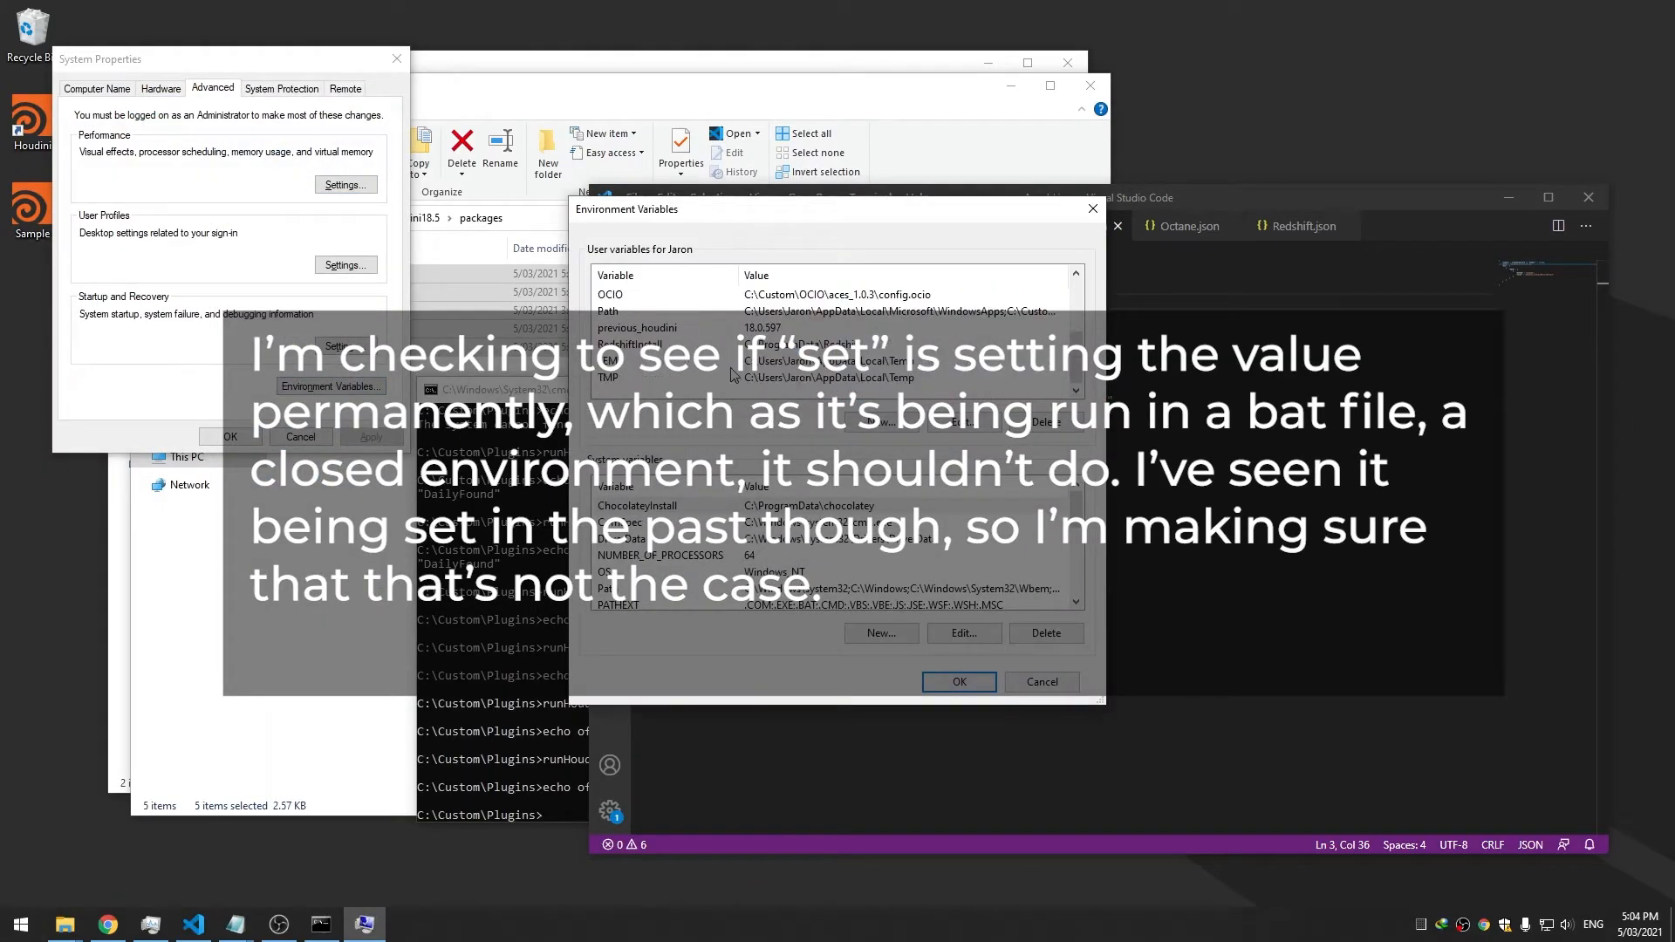
scroll(724, 378, "up", 1)
scroll(722, 380, "down", 1)
scroll(723, 379, "down", 1)
scroll(751, 572, "down", 5)
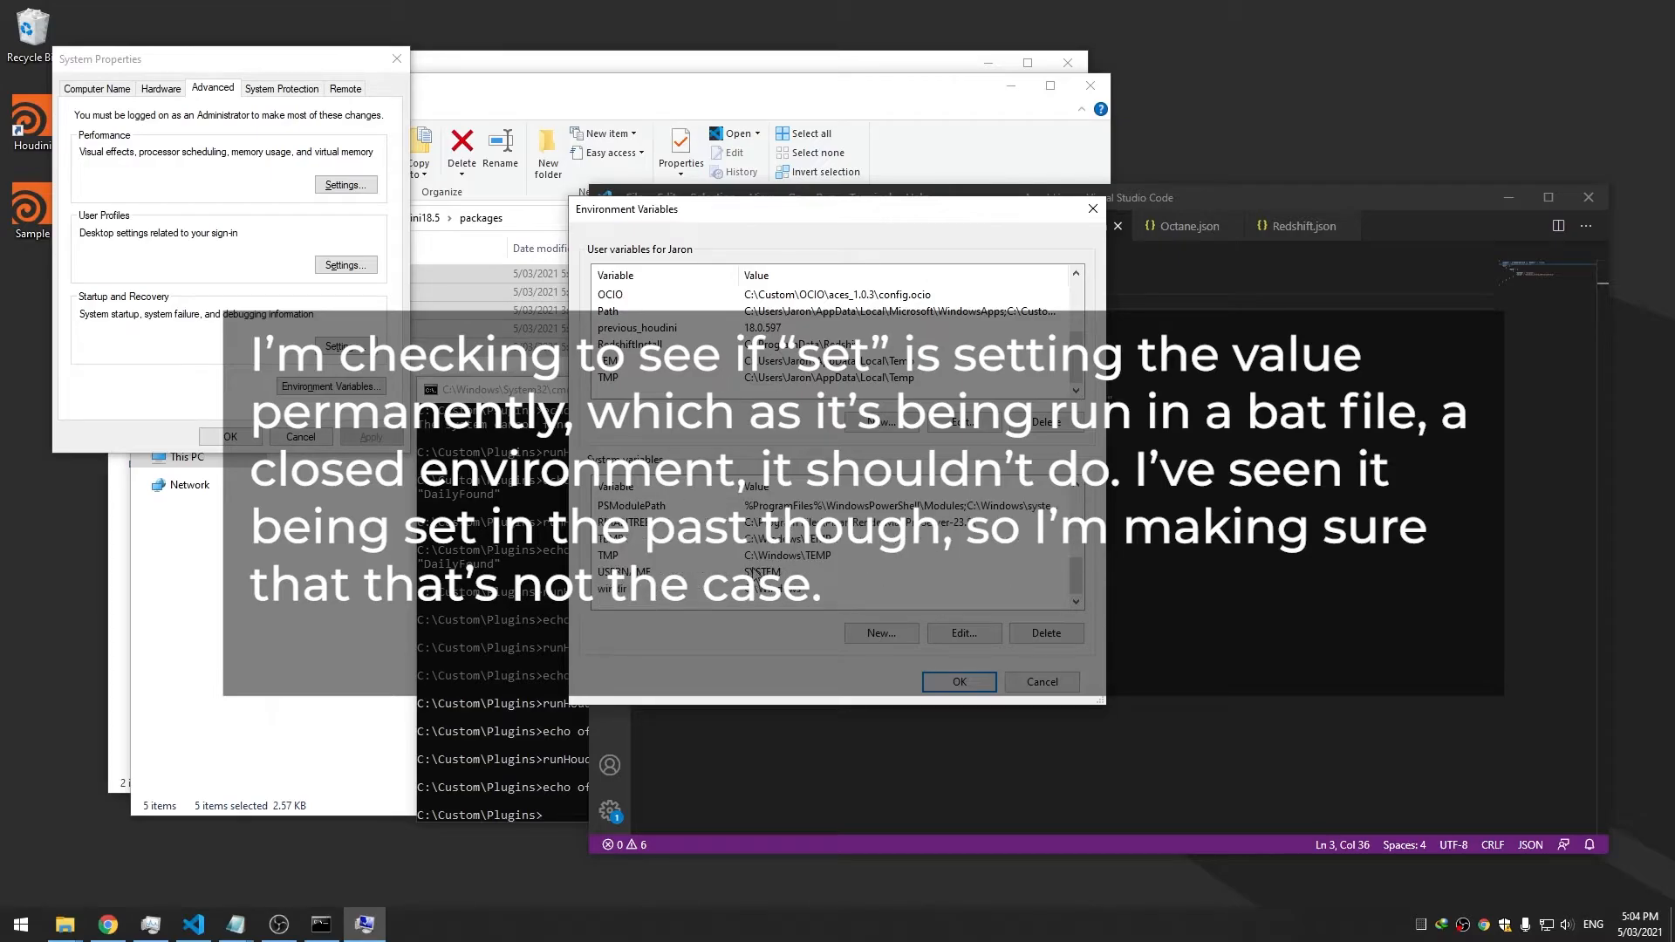
left_click(1041, 681)
left_click(301, 437)
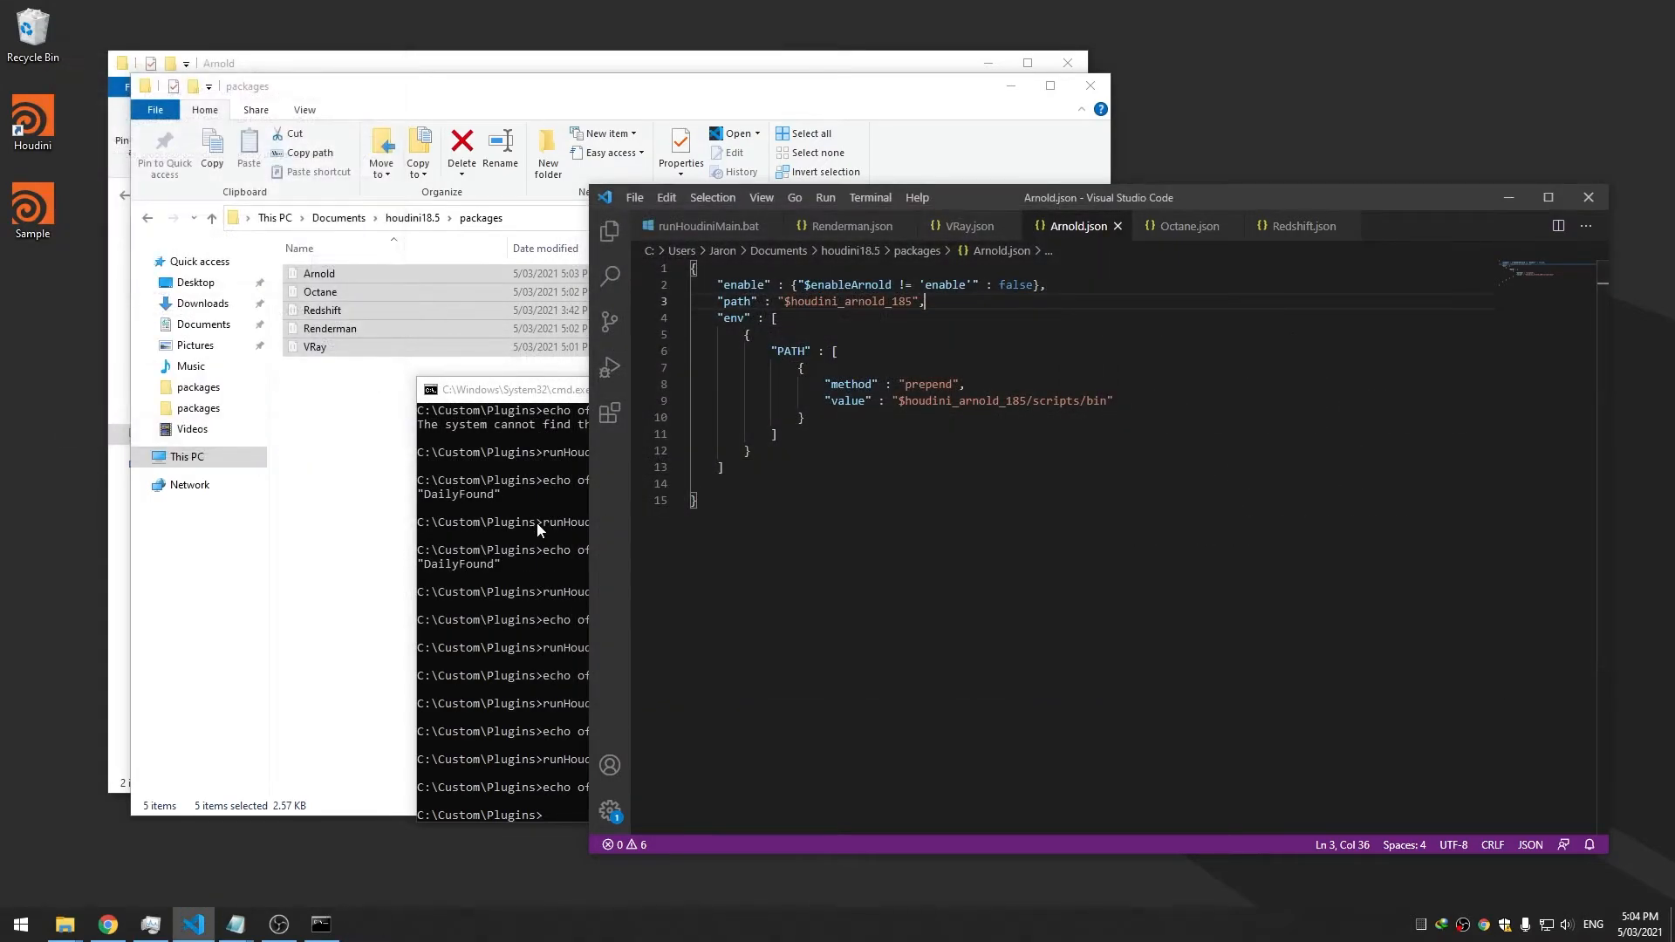
left_click(537, 528)
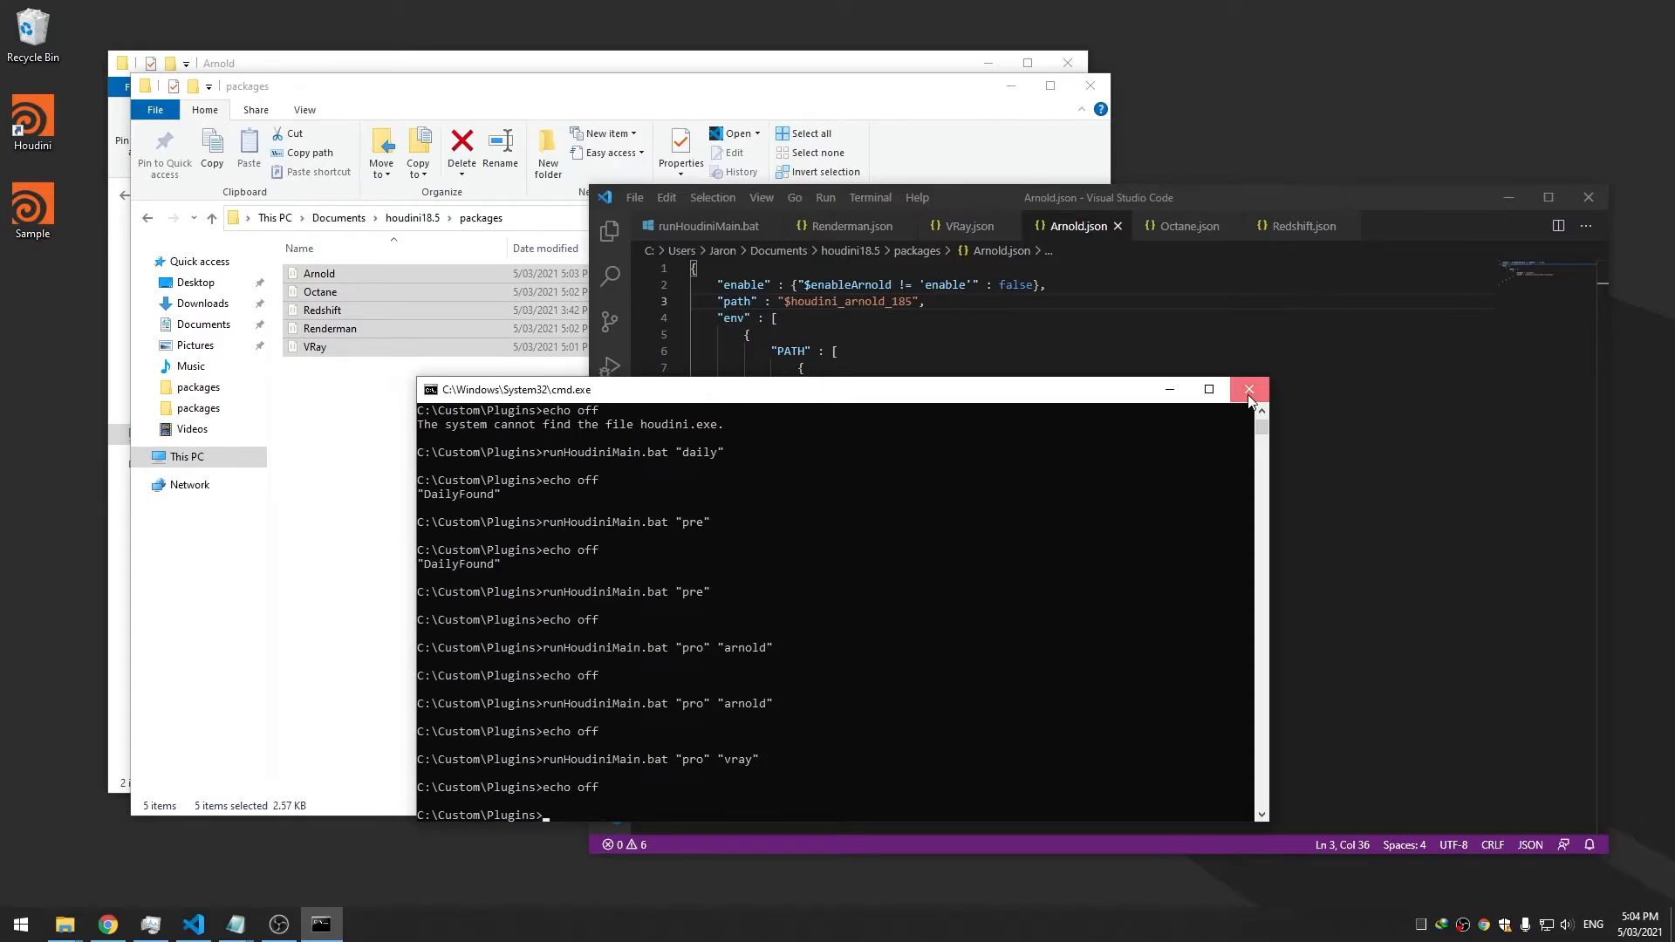
Open a command prompt in the Plugins folder and run runHoudiniMain.bat "pro" "vray"
left_click(65, 925)
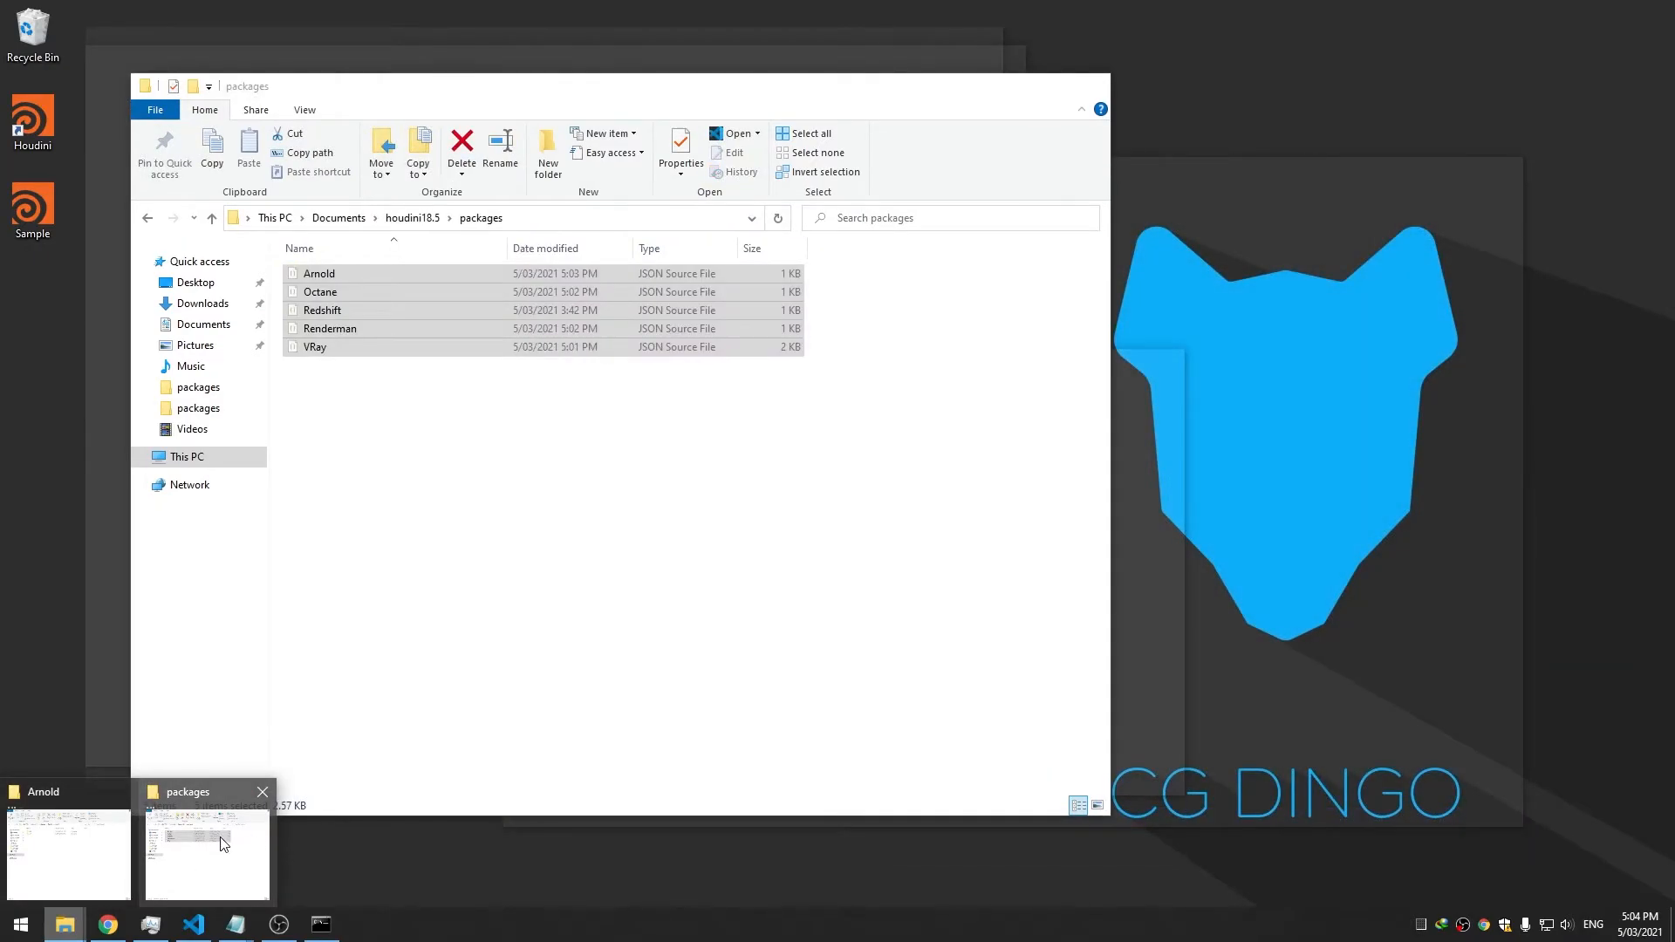
left_click(78, 854)
left_click(397, 195)
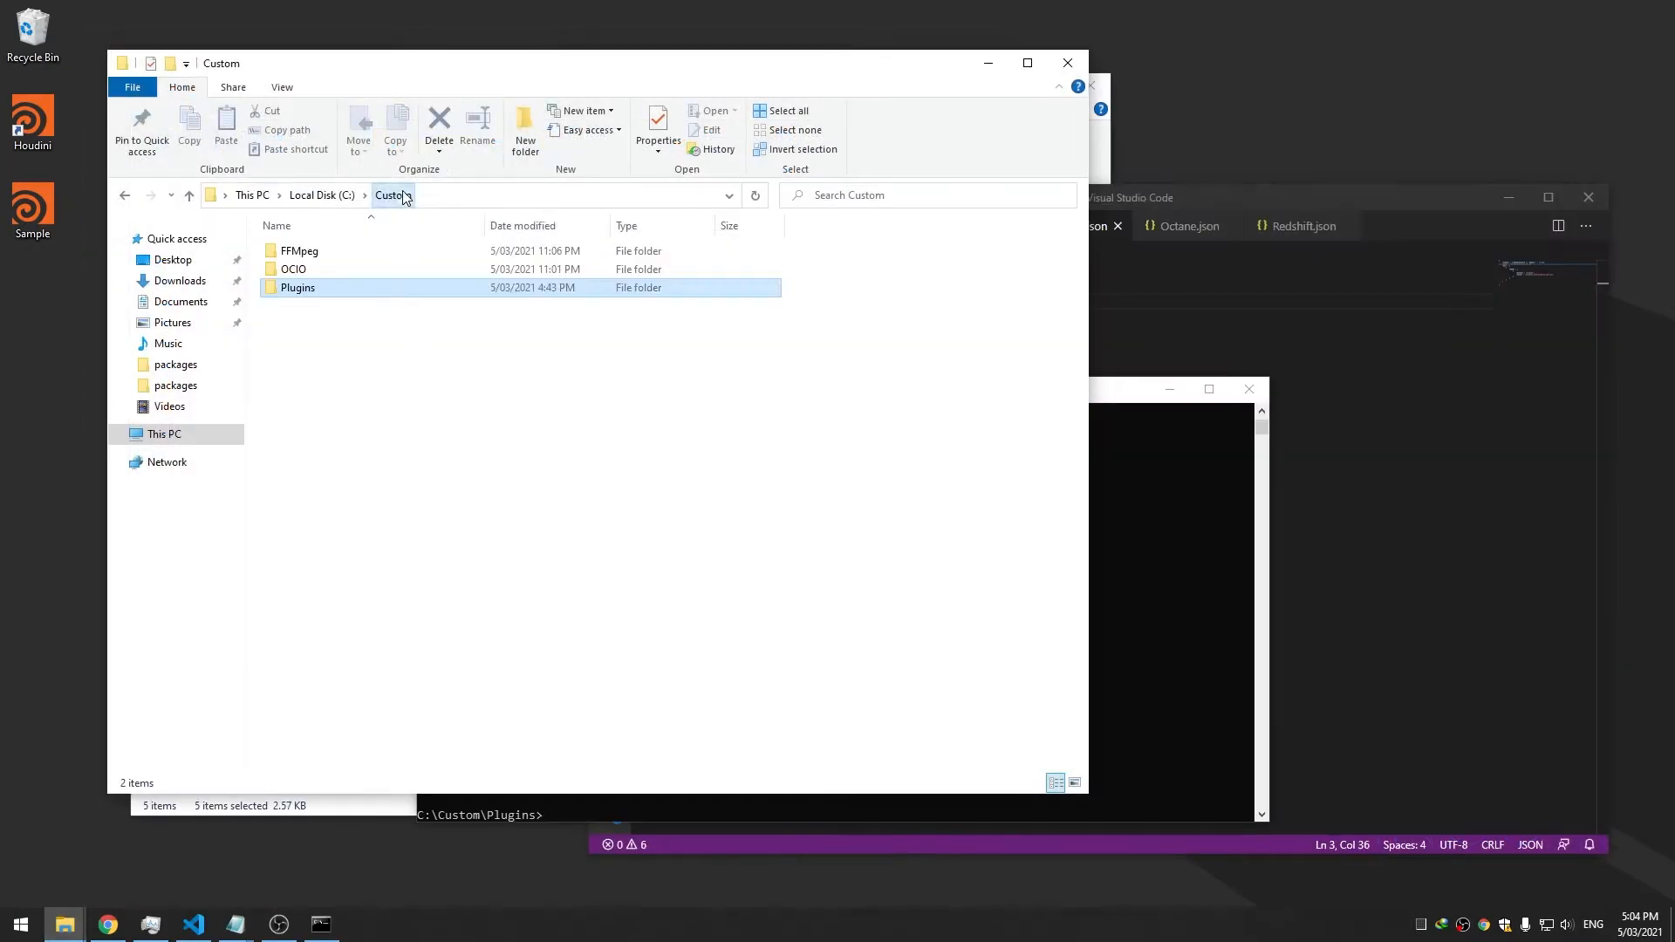
double_click(343, 289)
left_click(508, 197)
type("cmd")
key("Return")
type("runHoudiniMain.bat")
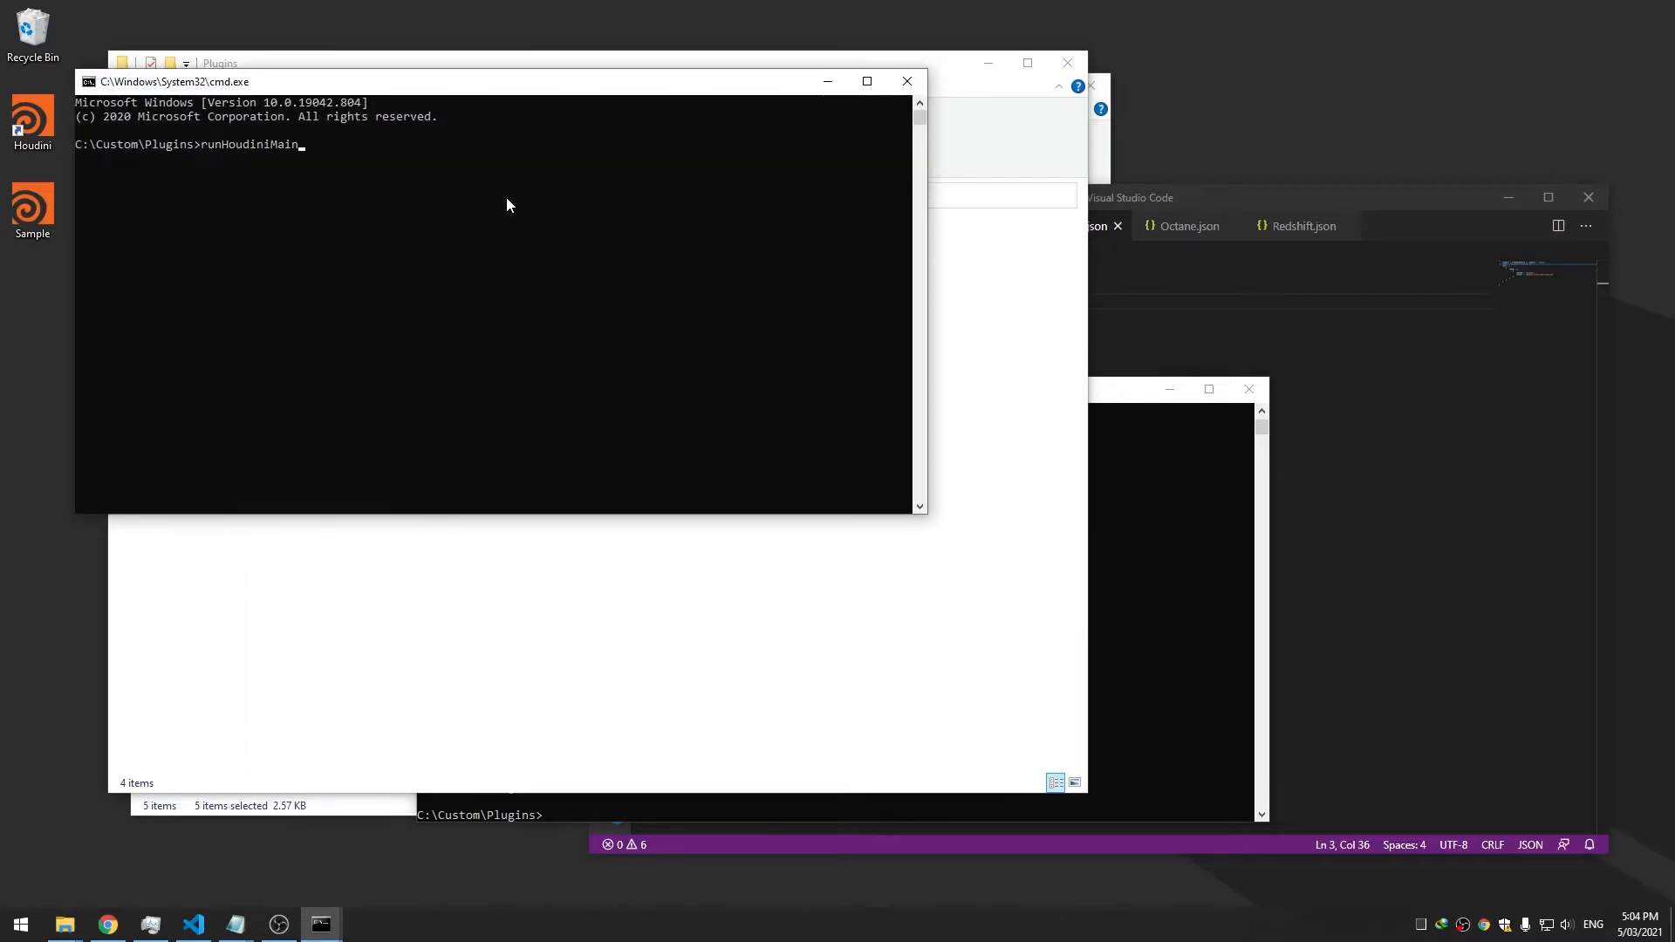
type(" \"pro\" \"vray\"")
key("Return")
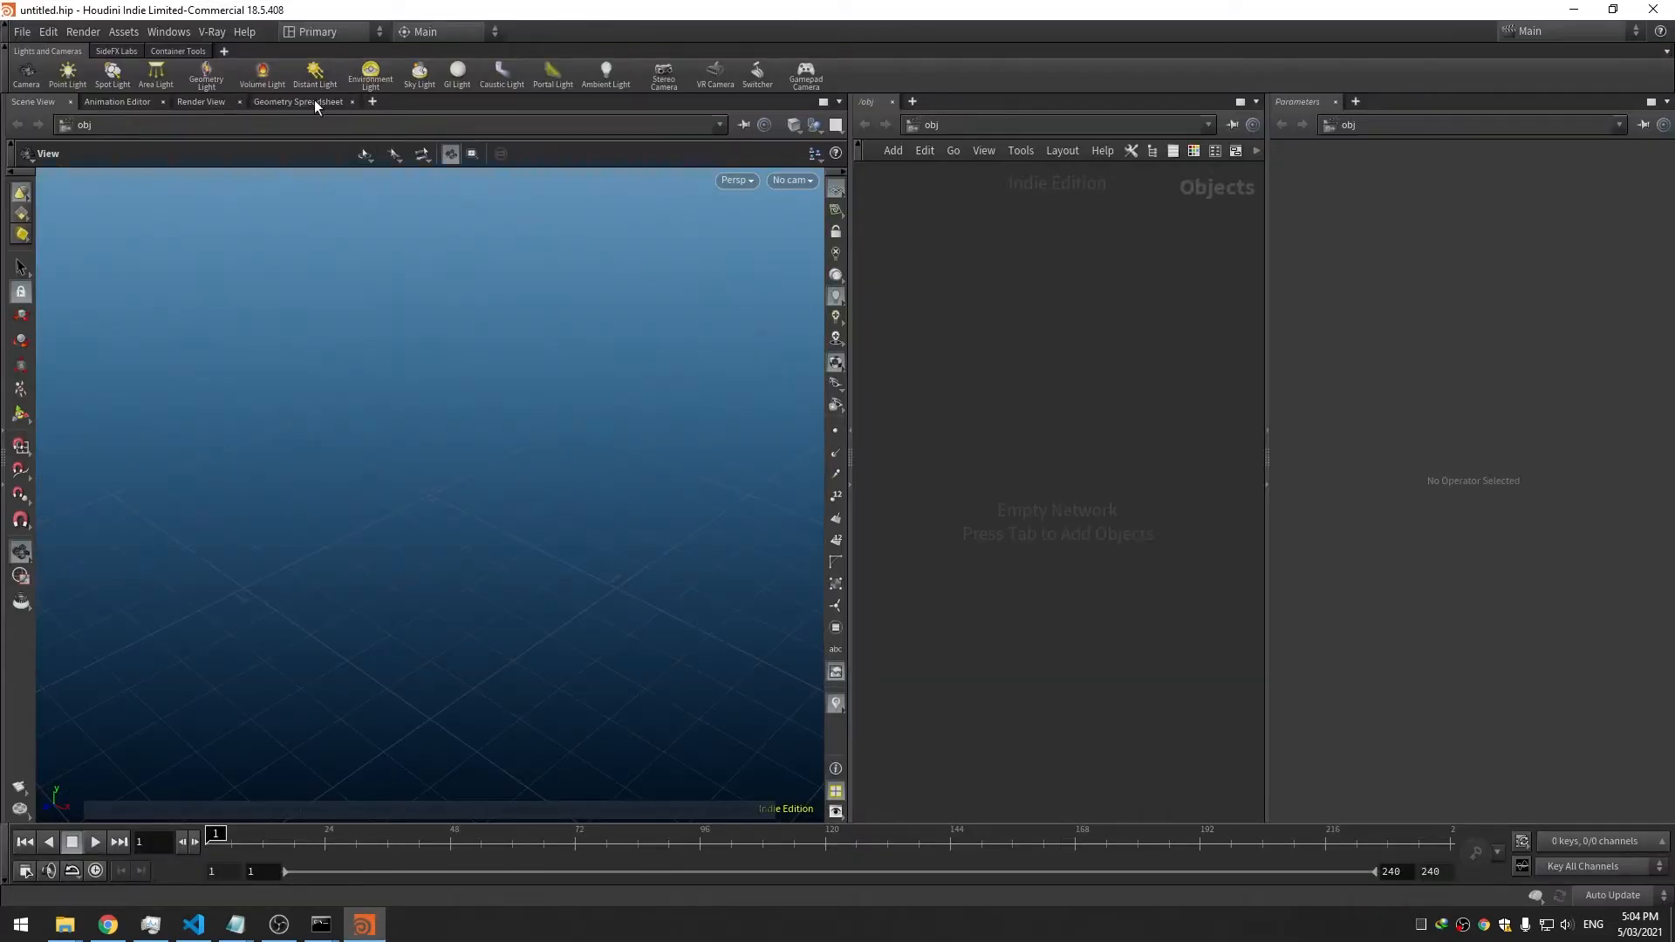
Confirm the V-Ray menu, then close Houdini and both console windows
left_click(218, 32)
left_click(218, 31)
left_click(1653, 9)
left_click(1224, 508)
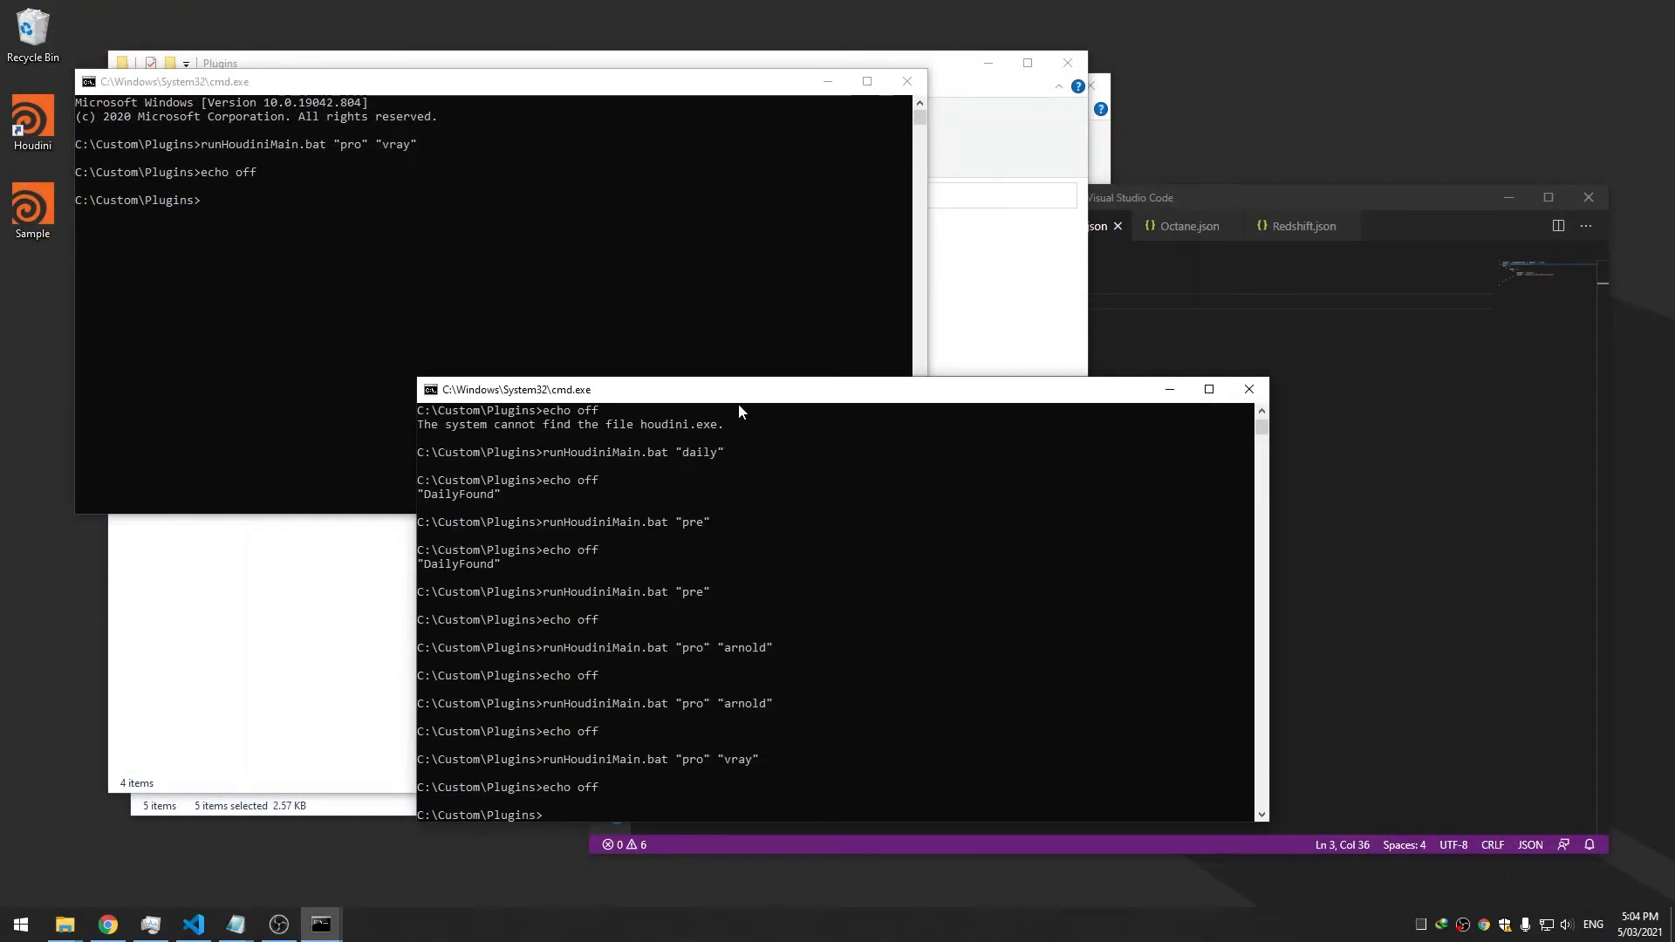
left_click_drag(739, 395, 641, 374)
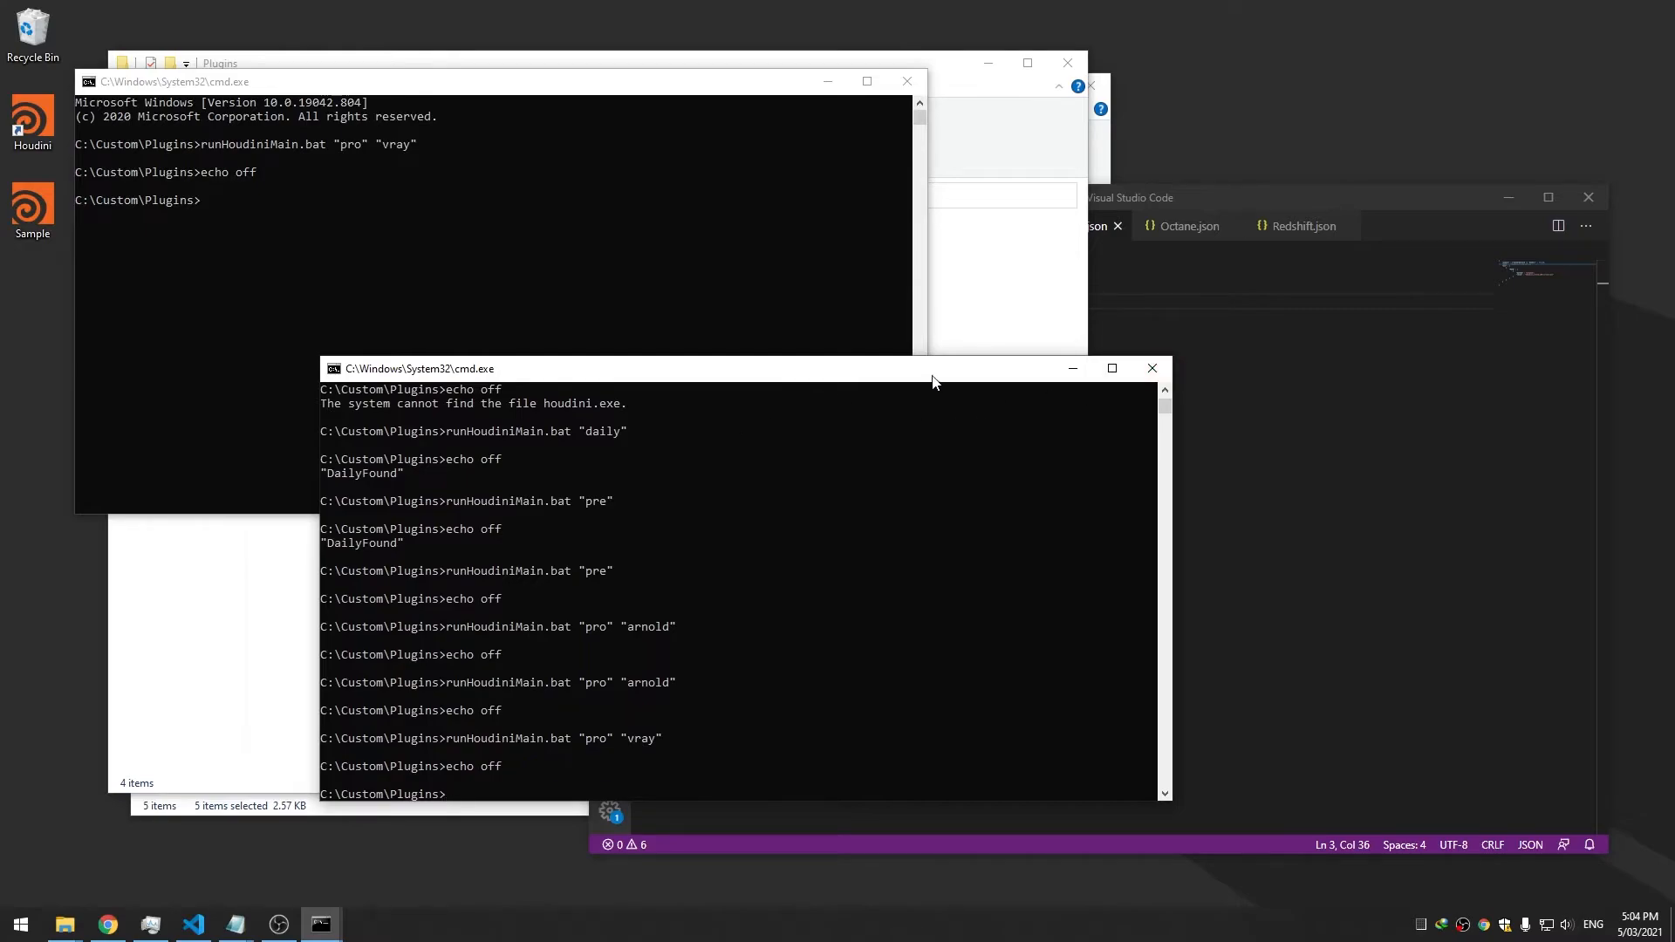
left_click_drag(932, 375, 889, 332)
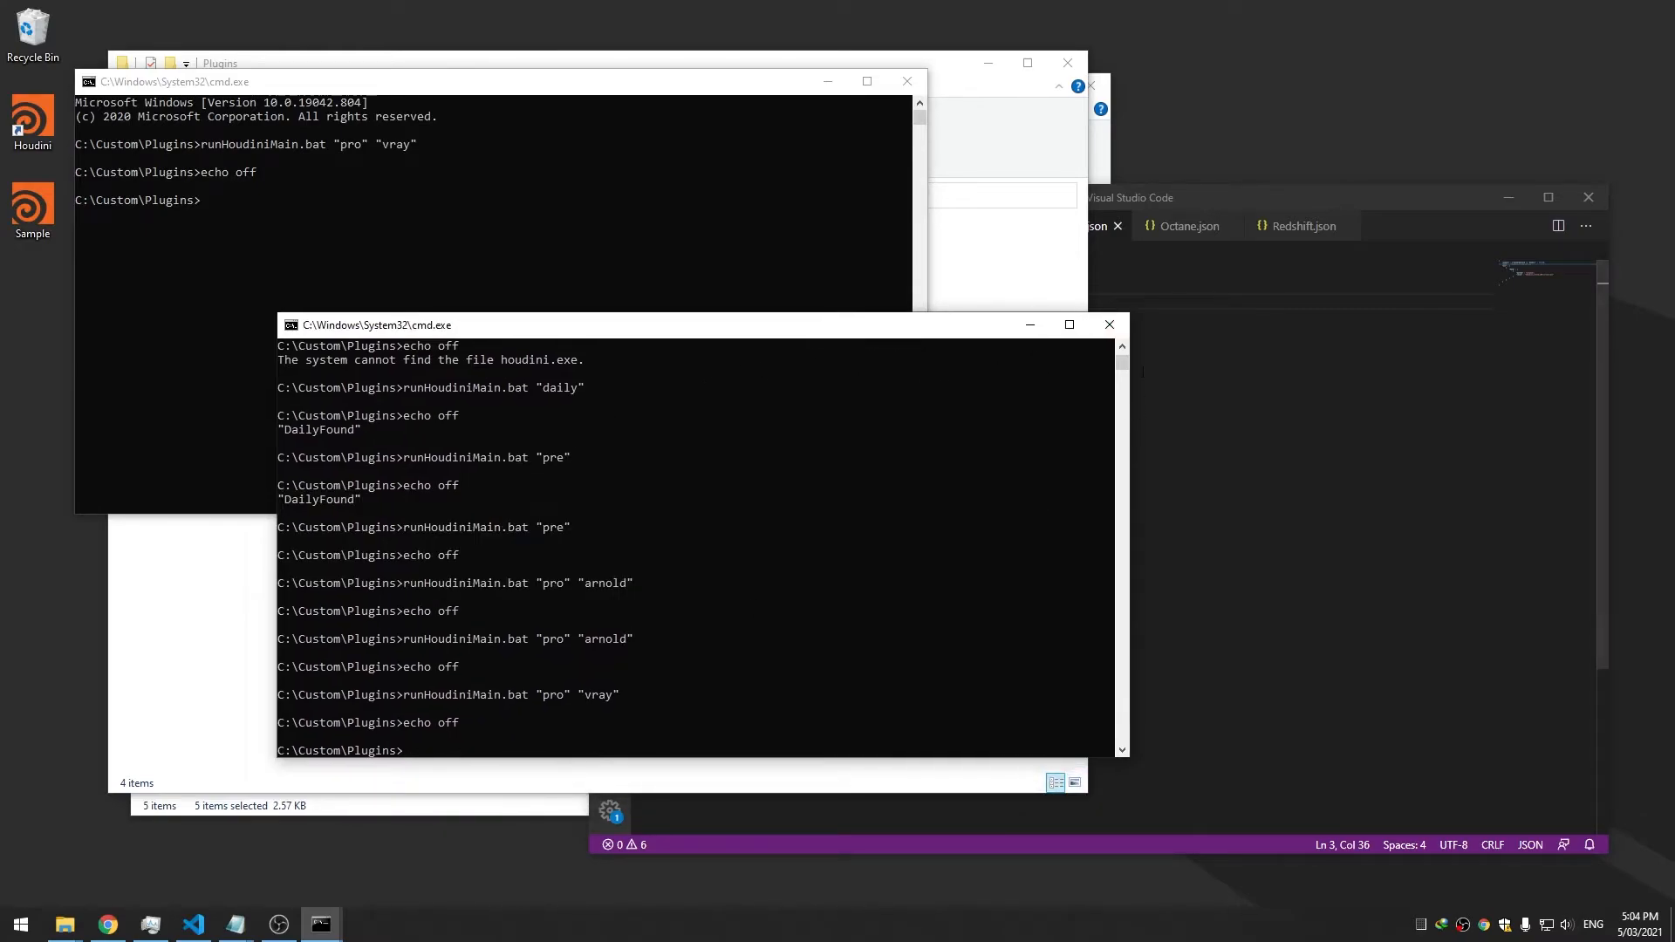
left_click(1109, 325)
left_click(919, 80)
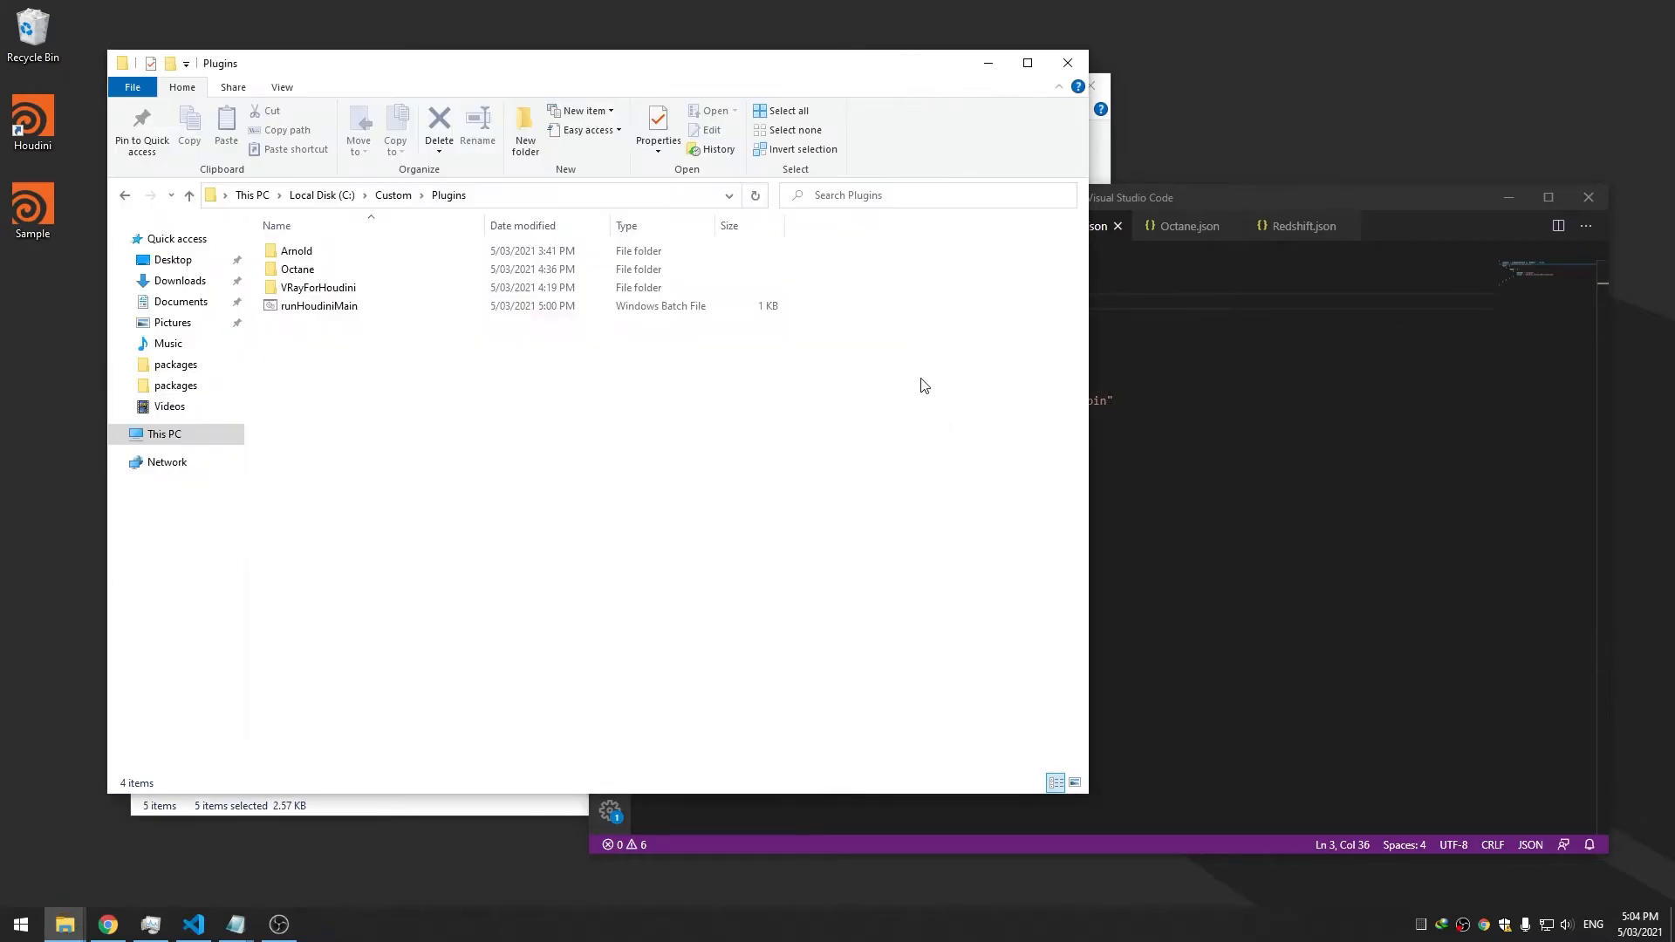
left_click(1121, 414)
Bring runHoudiniMain.bat forward in the editor and scroll up to its first lines
left_click(692, 231)
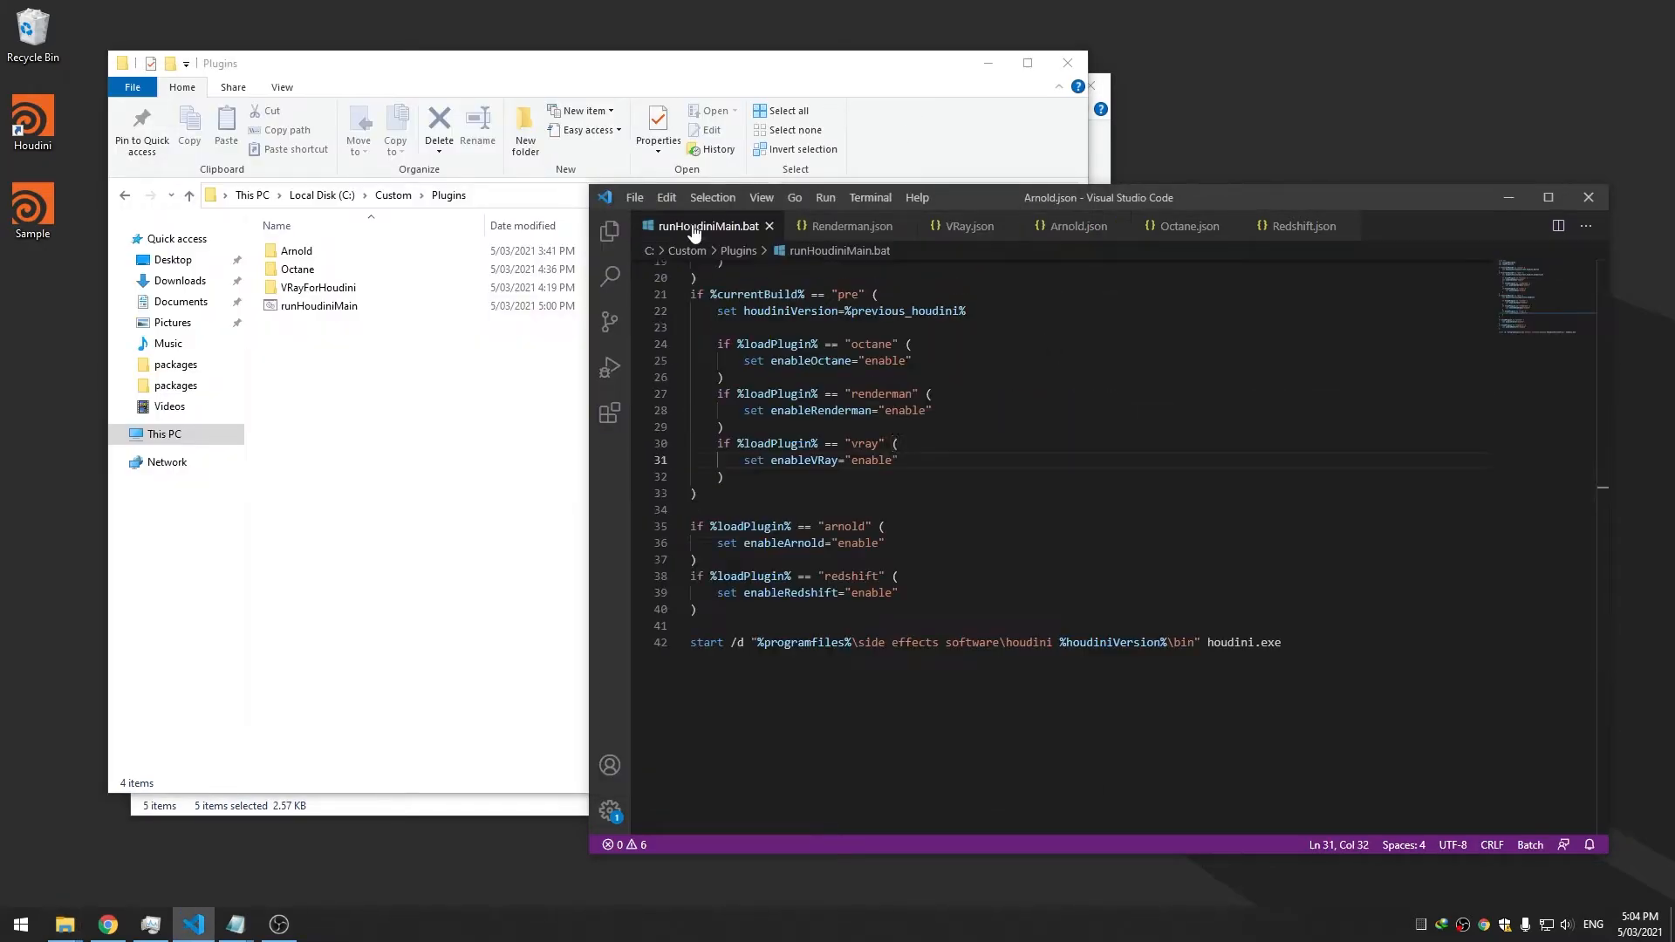
scroll(1010, 521, "up", 5)
scroll(1009, 521, "up", 2)
left_click(877, 301)
double_click(864, 282)
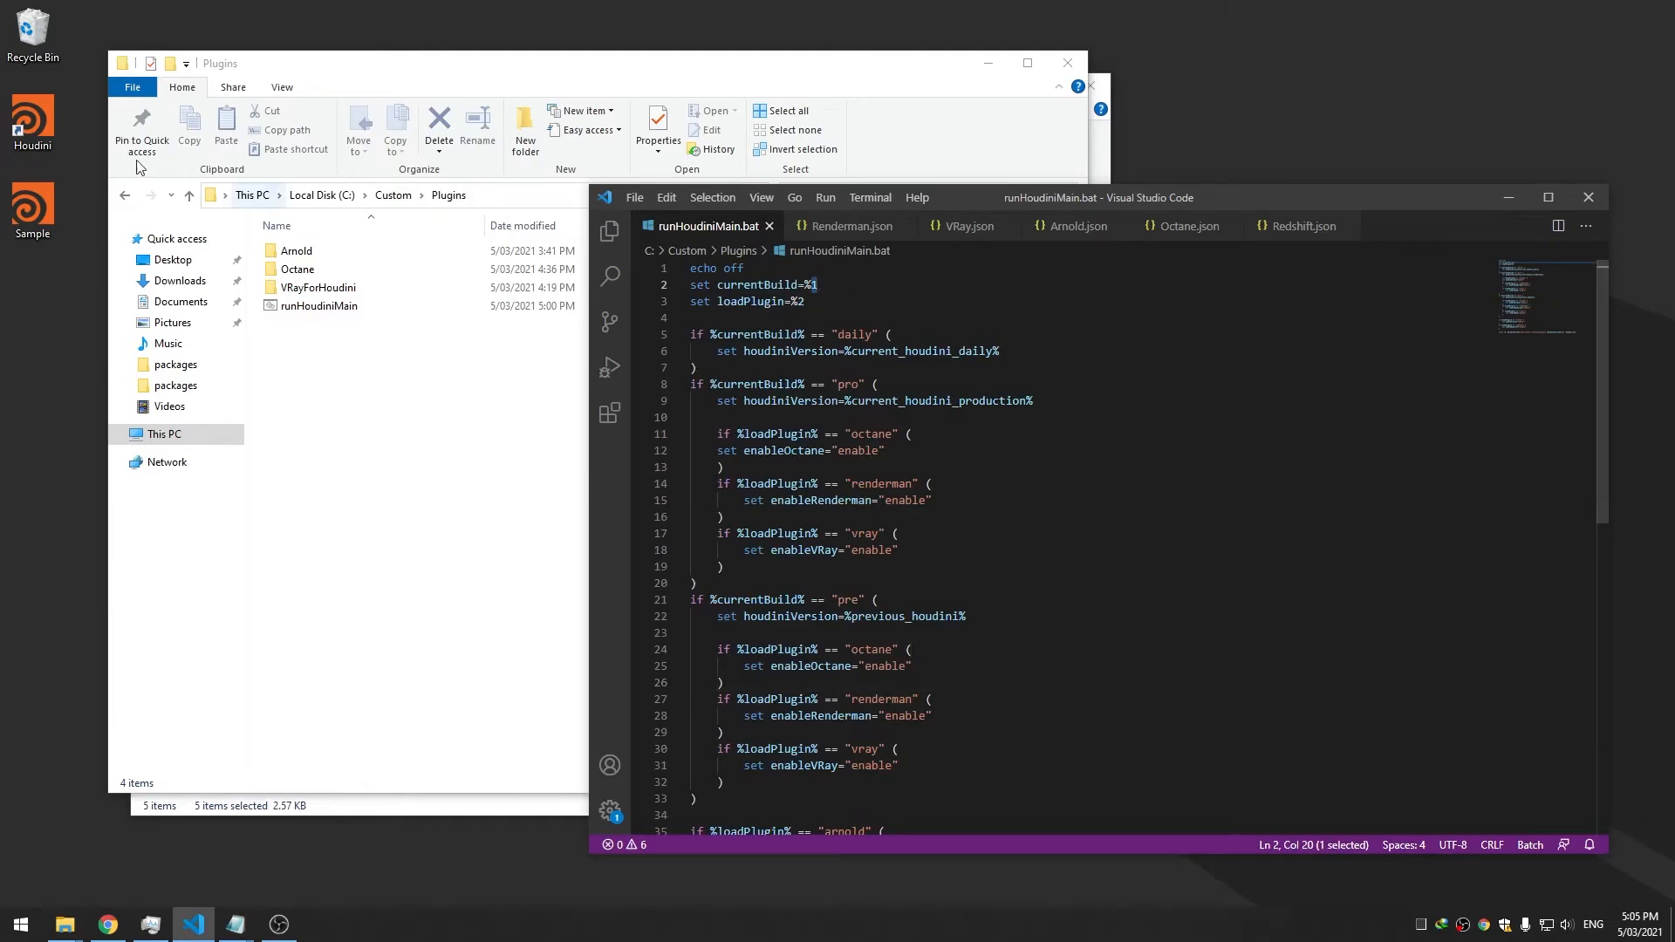
Minimize the Plugins and packages folder windows so the code editor sits in front
left_click(31, 120)
right_click(30, 119)
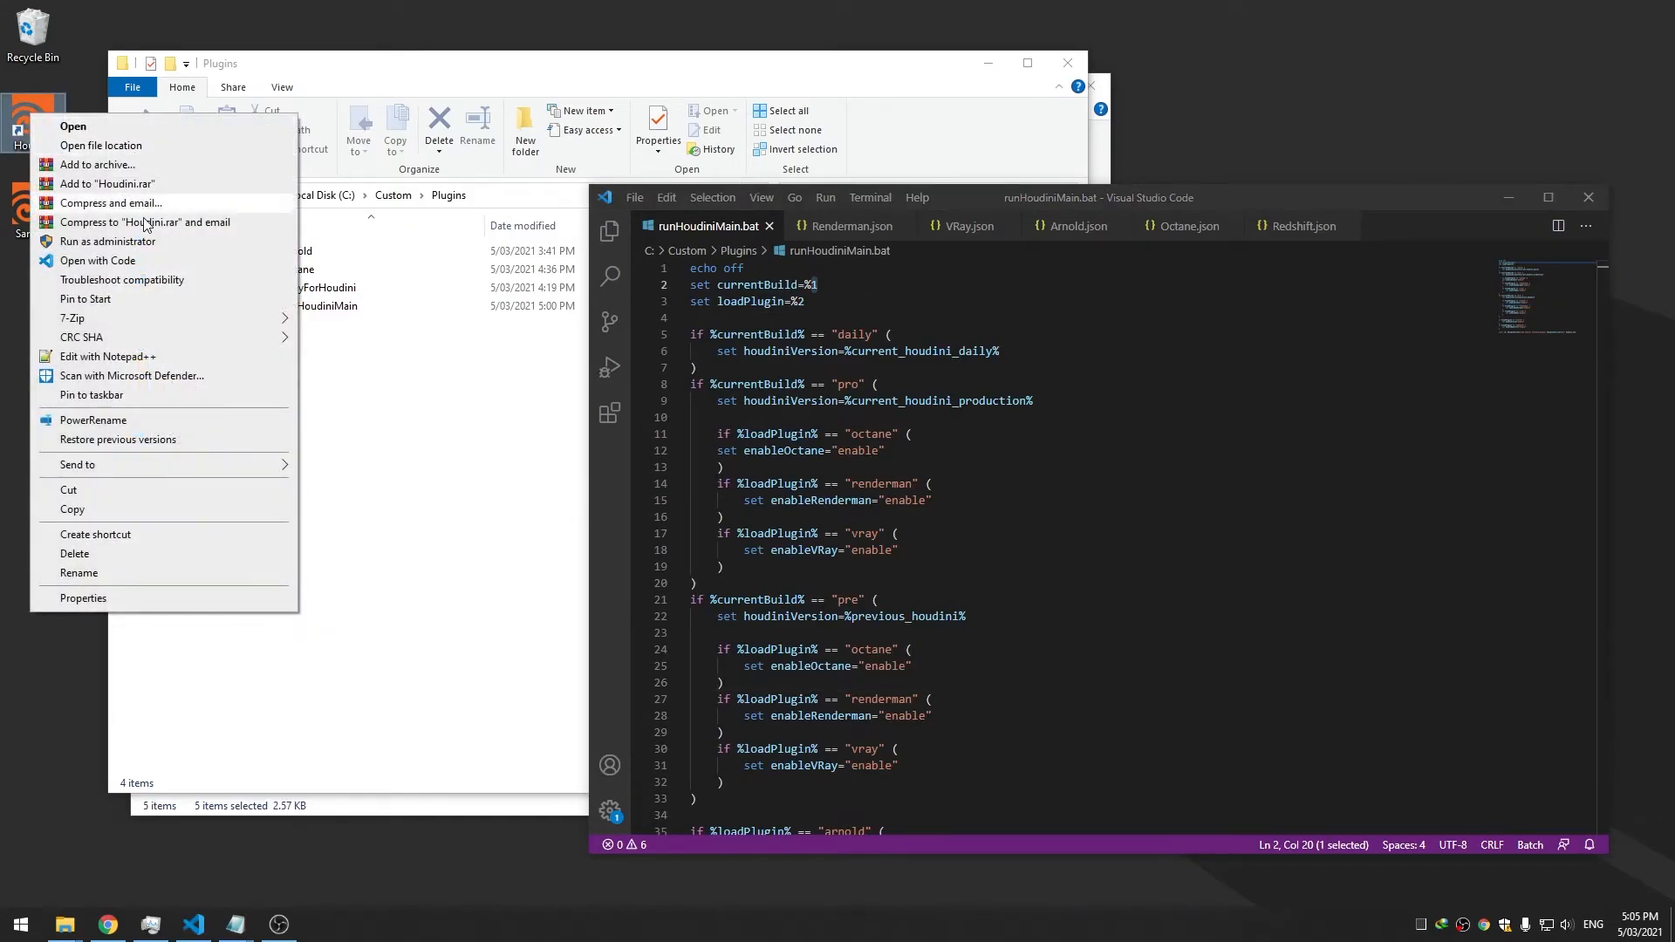
left_click(416, 434)
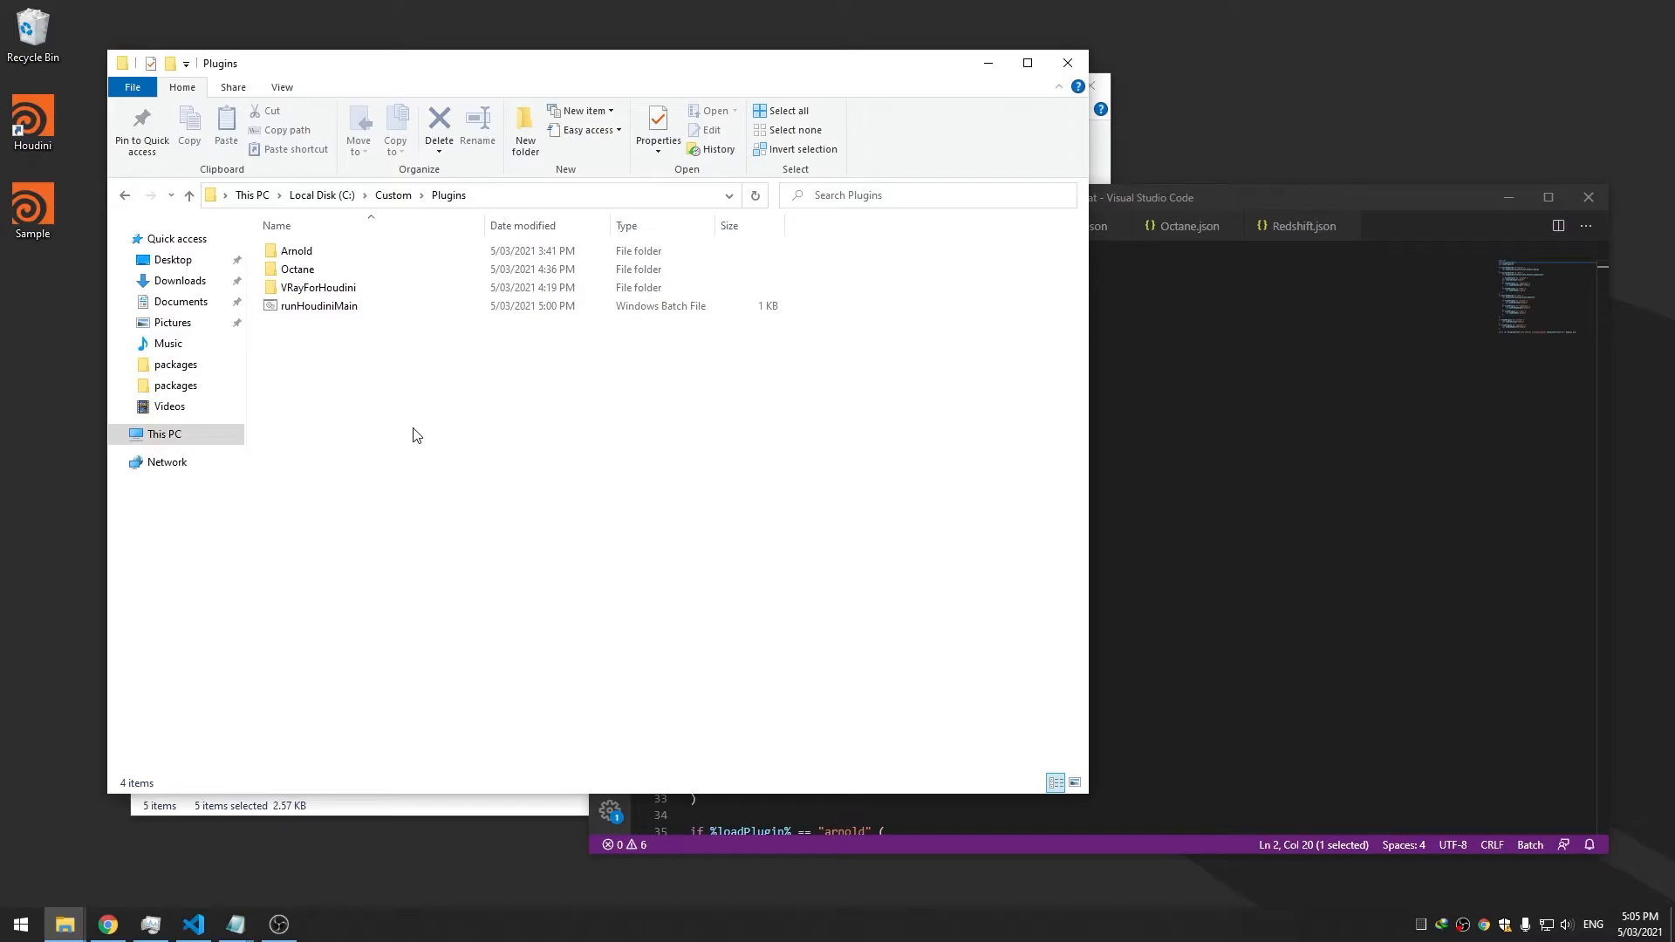
left_click(999, 69)
left_click(534, 314)
left_click(1012, 87)
left_click(1014, 359)
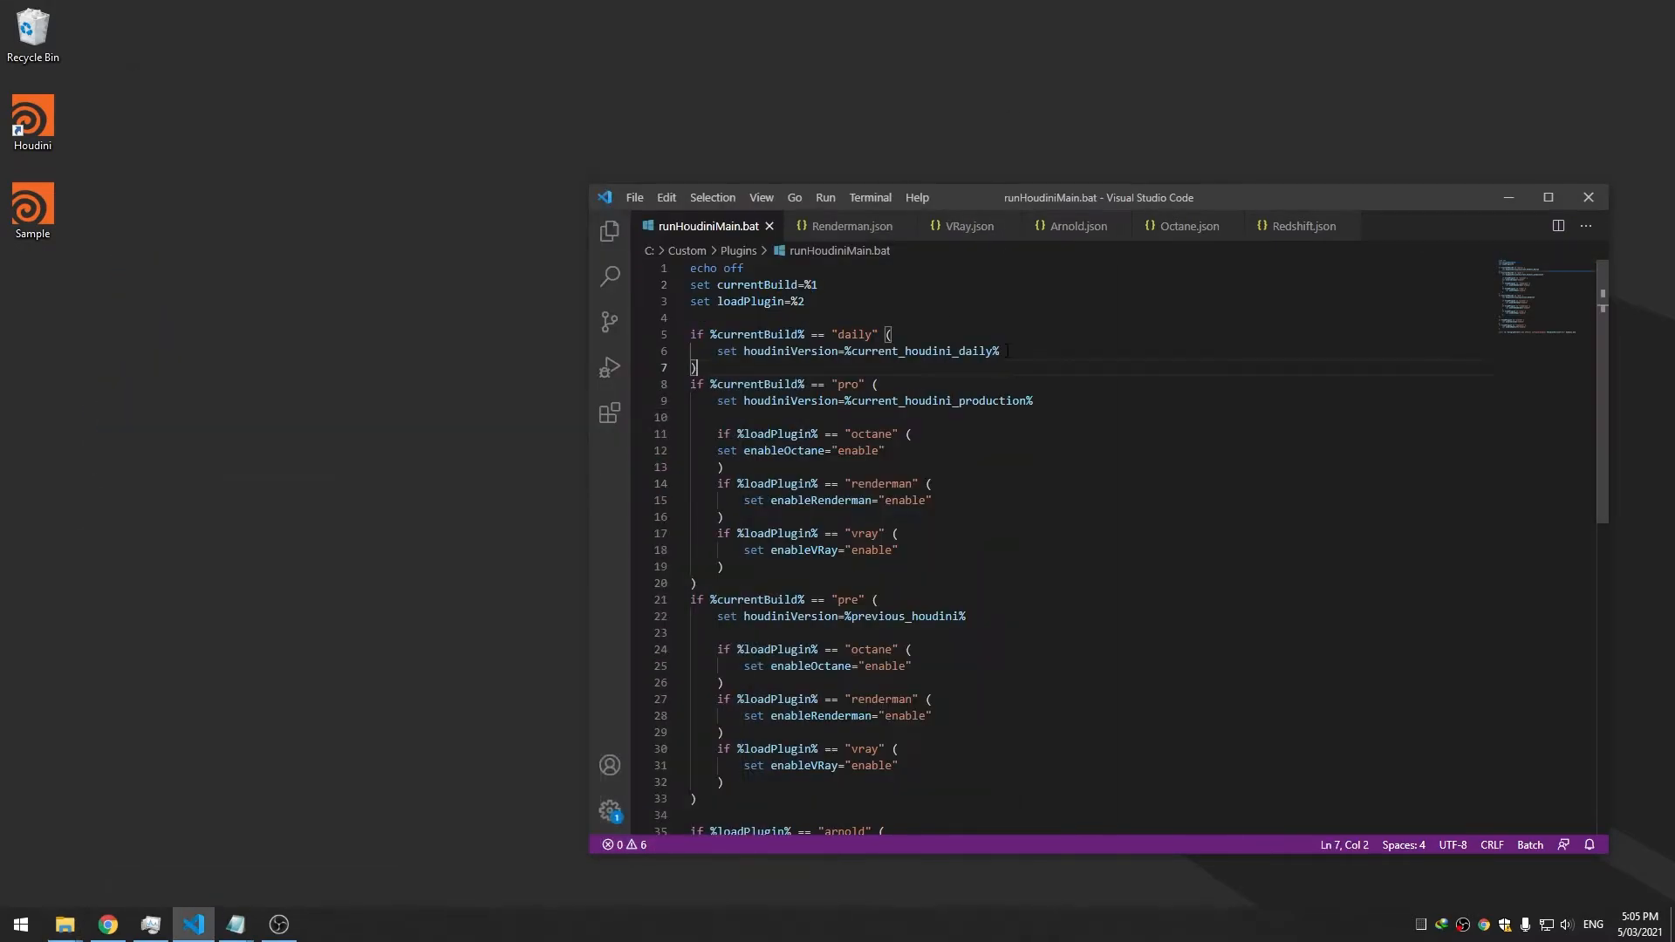
Launch Registry Editor via regedit, then reposition and enlarge its window
left_click_drag(935, 191, 935, 155)
key("super")
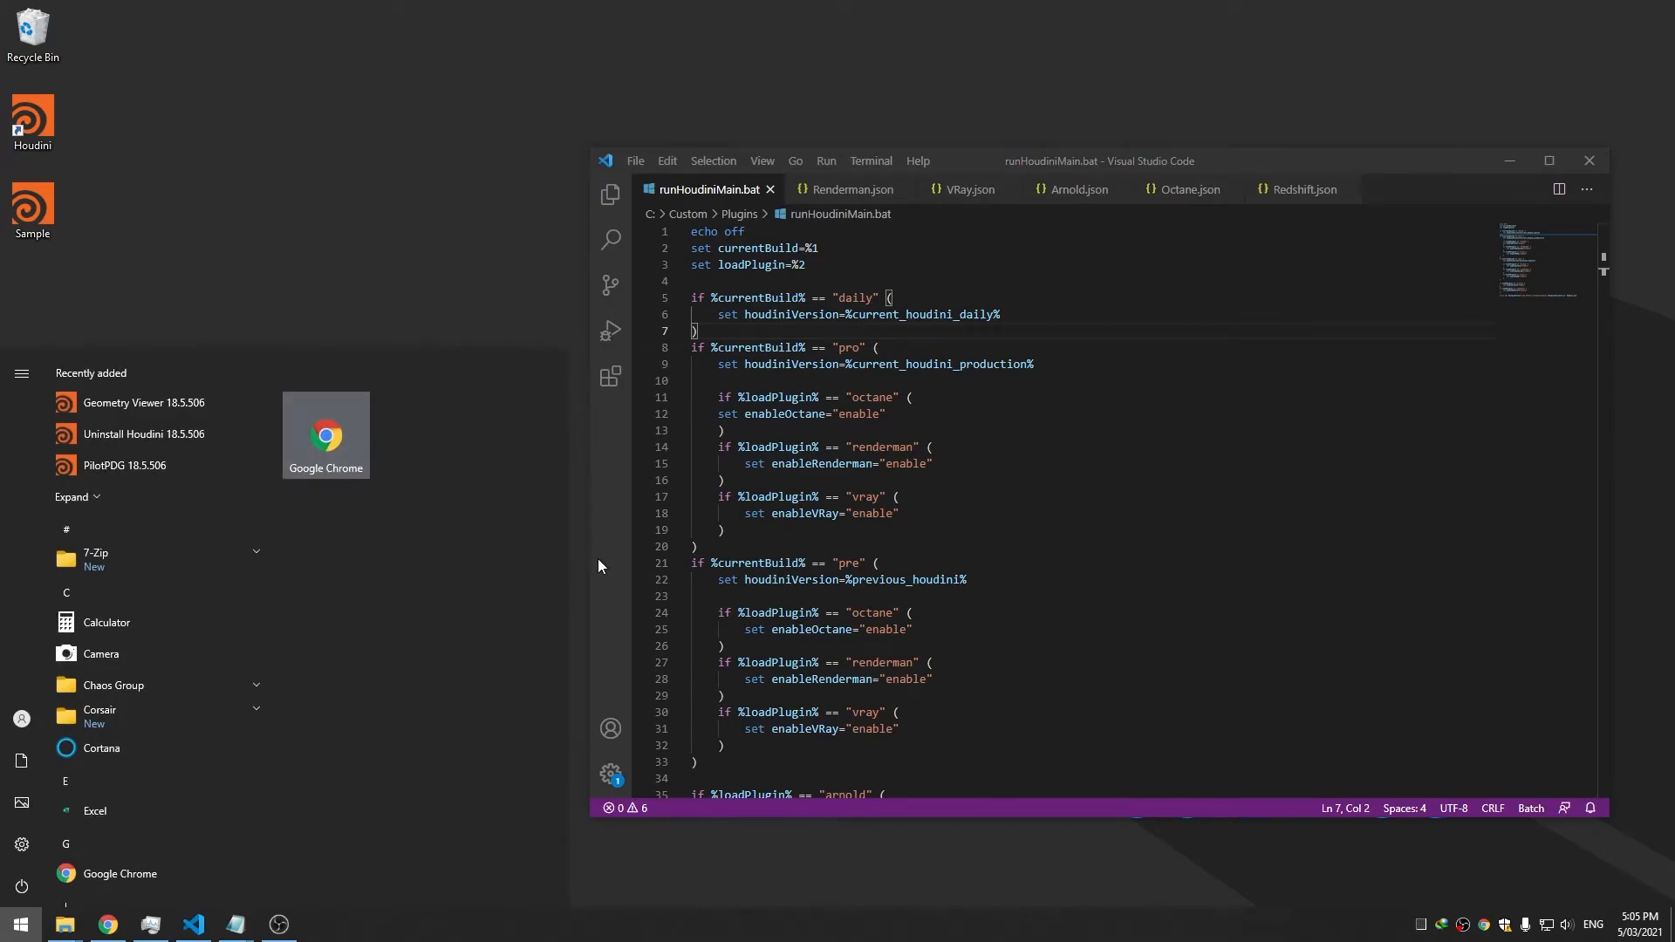
type("regedit")
key("Return")
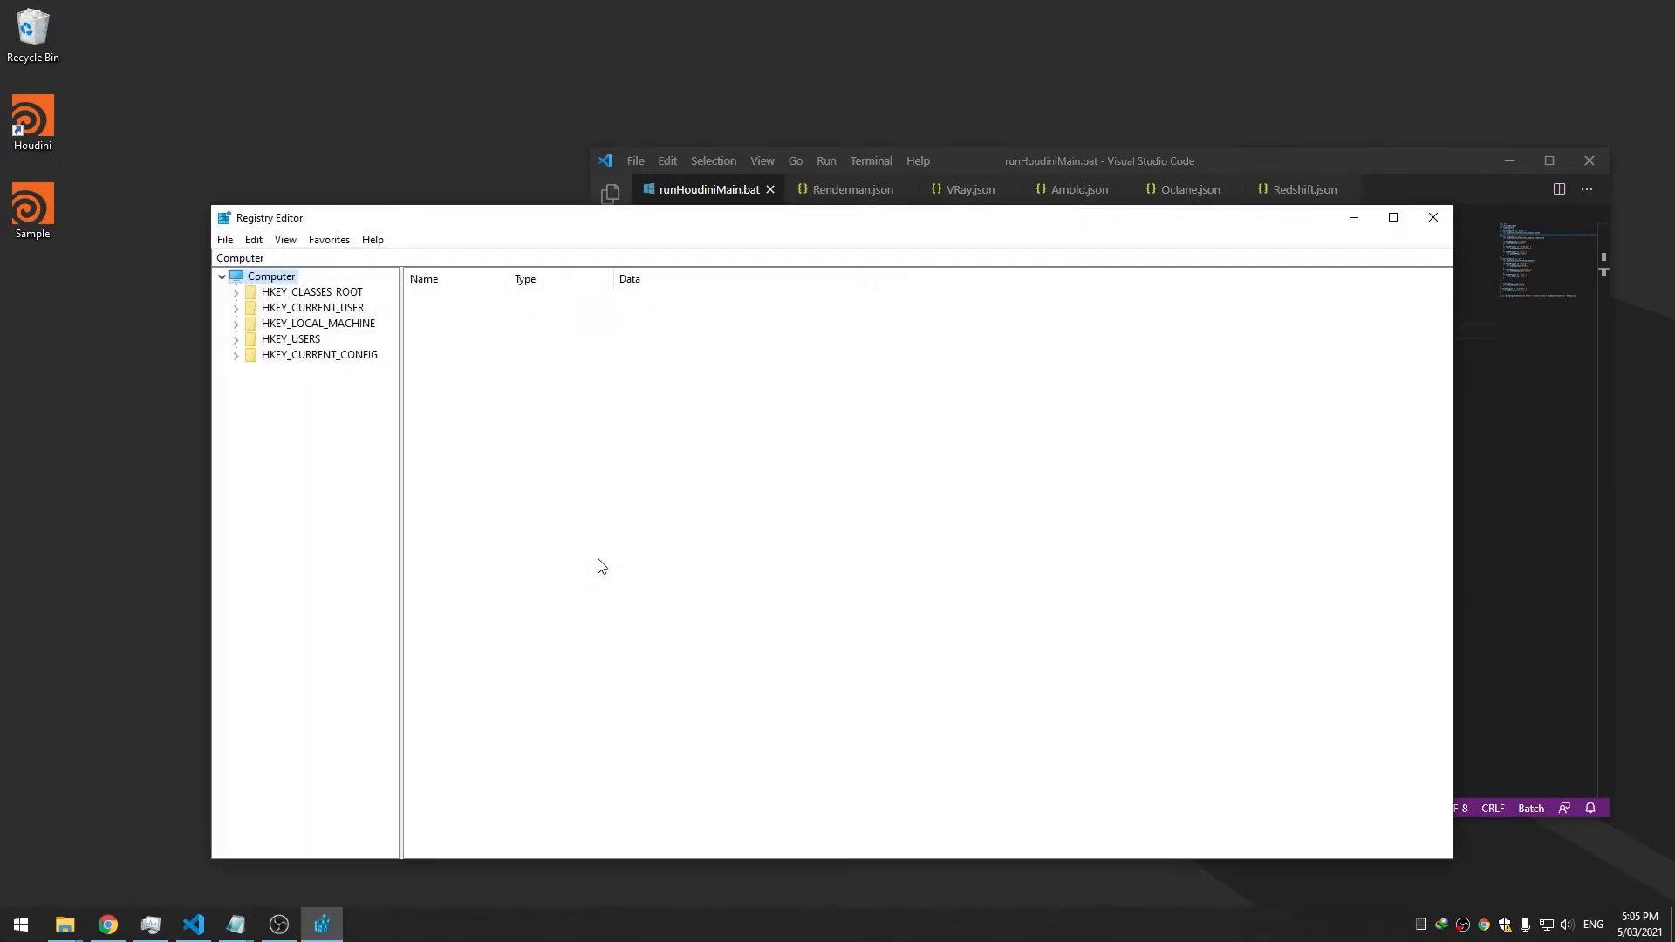
left_click_drag(632, 227, 574, 135)
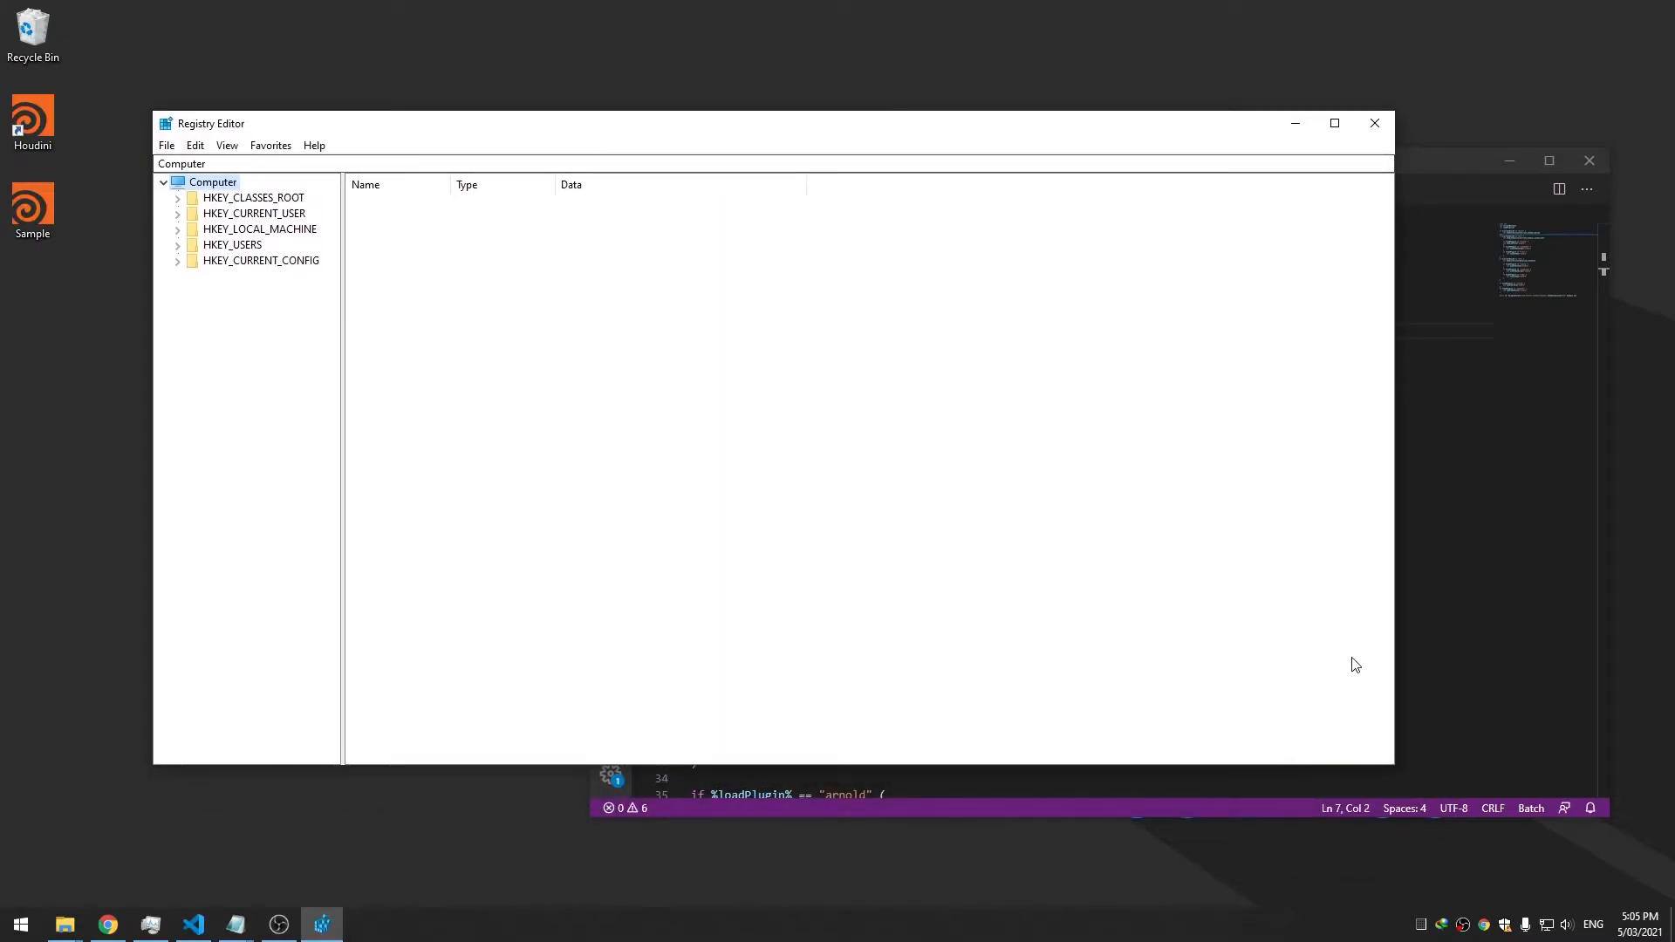
left_click_drag(1396, 766, 1517, 850)
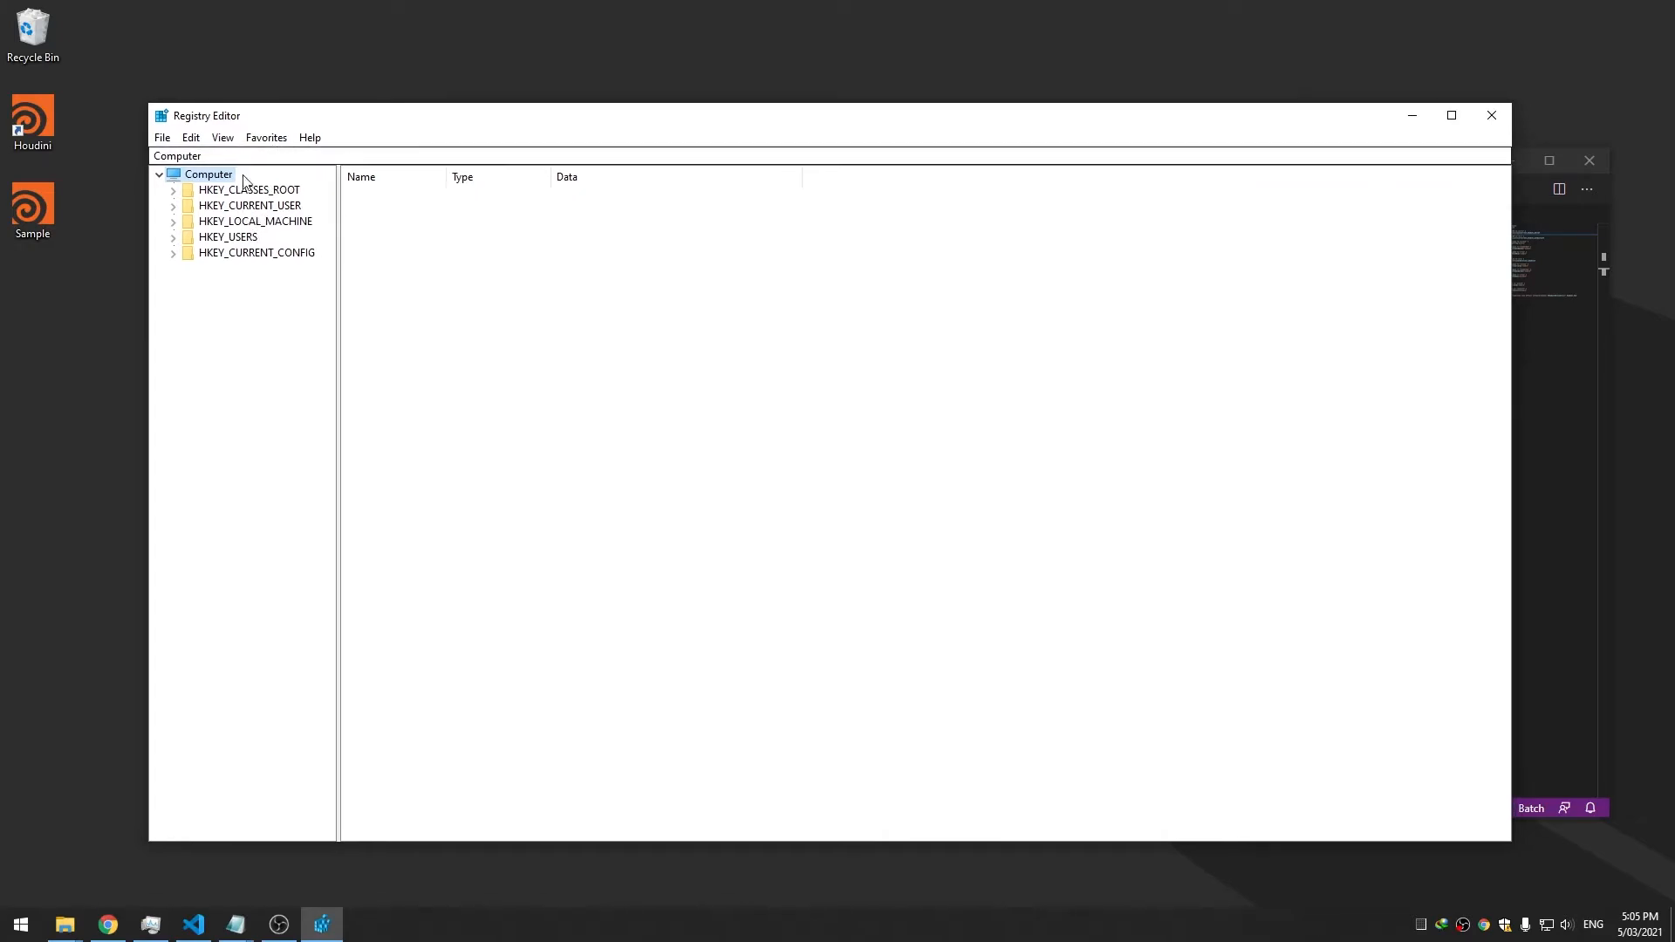
Browse the current user's SOFTWARE\Classes key and widen the key tree pane
left_click(172, 207)
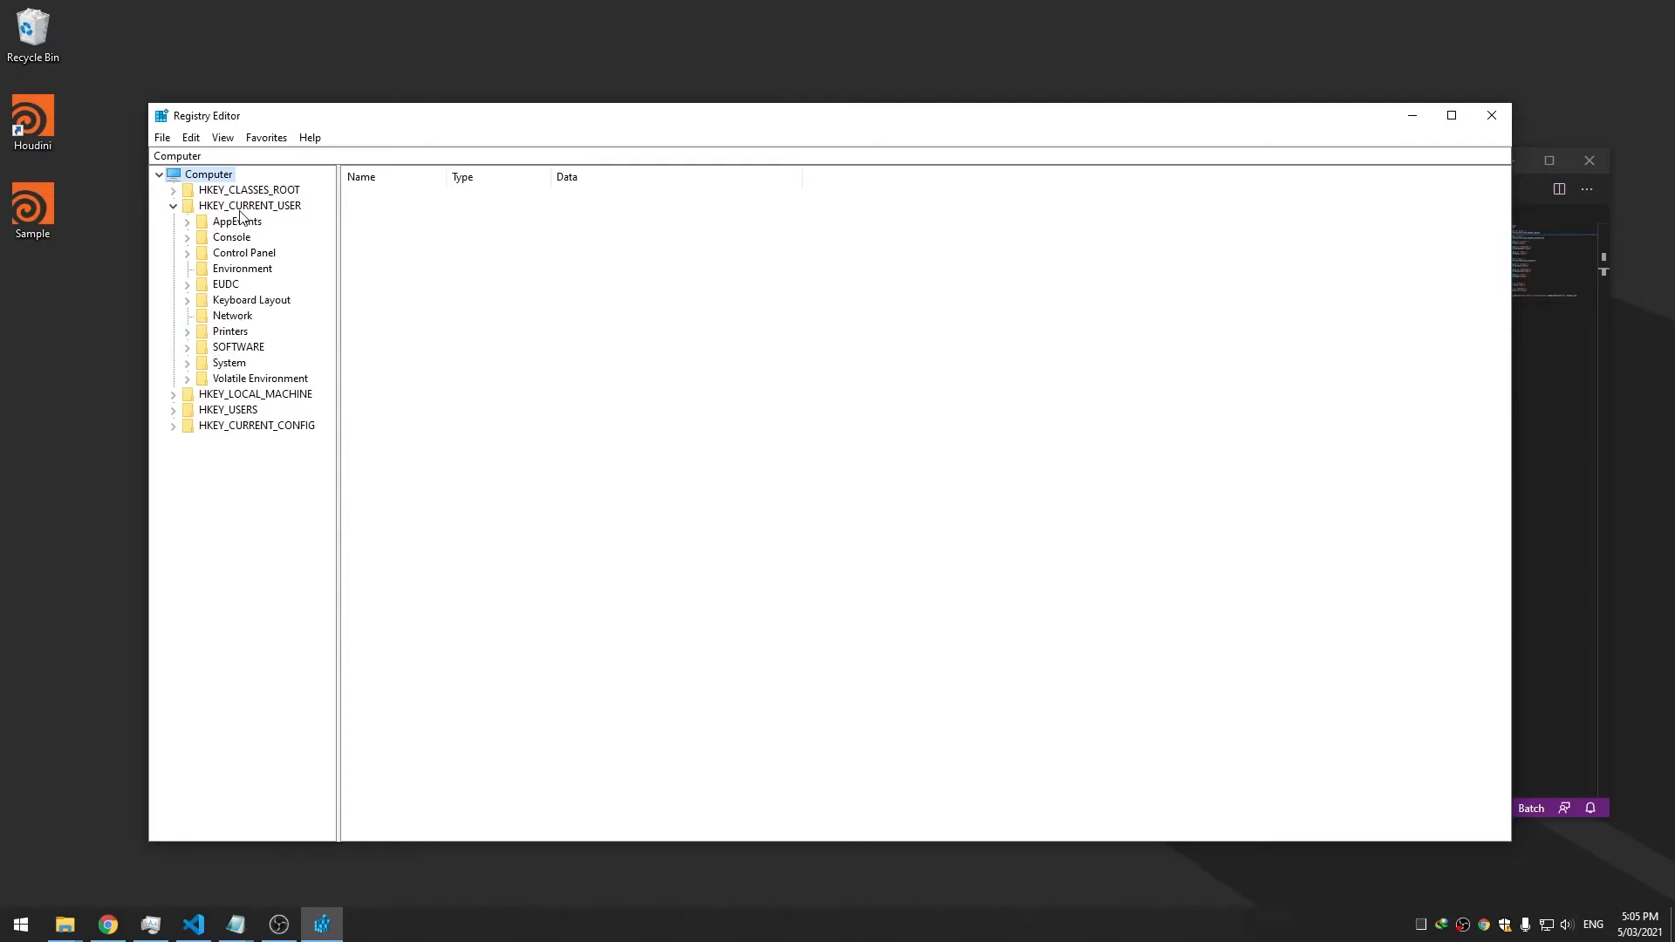
left_click(187, 348)
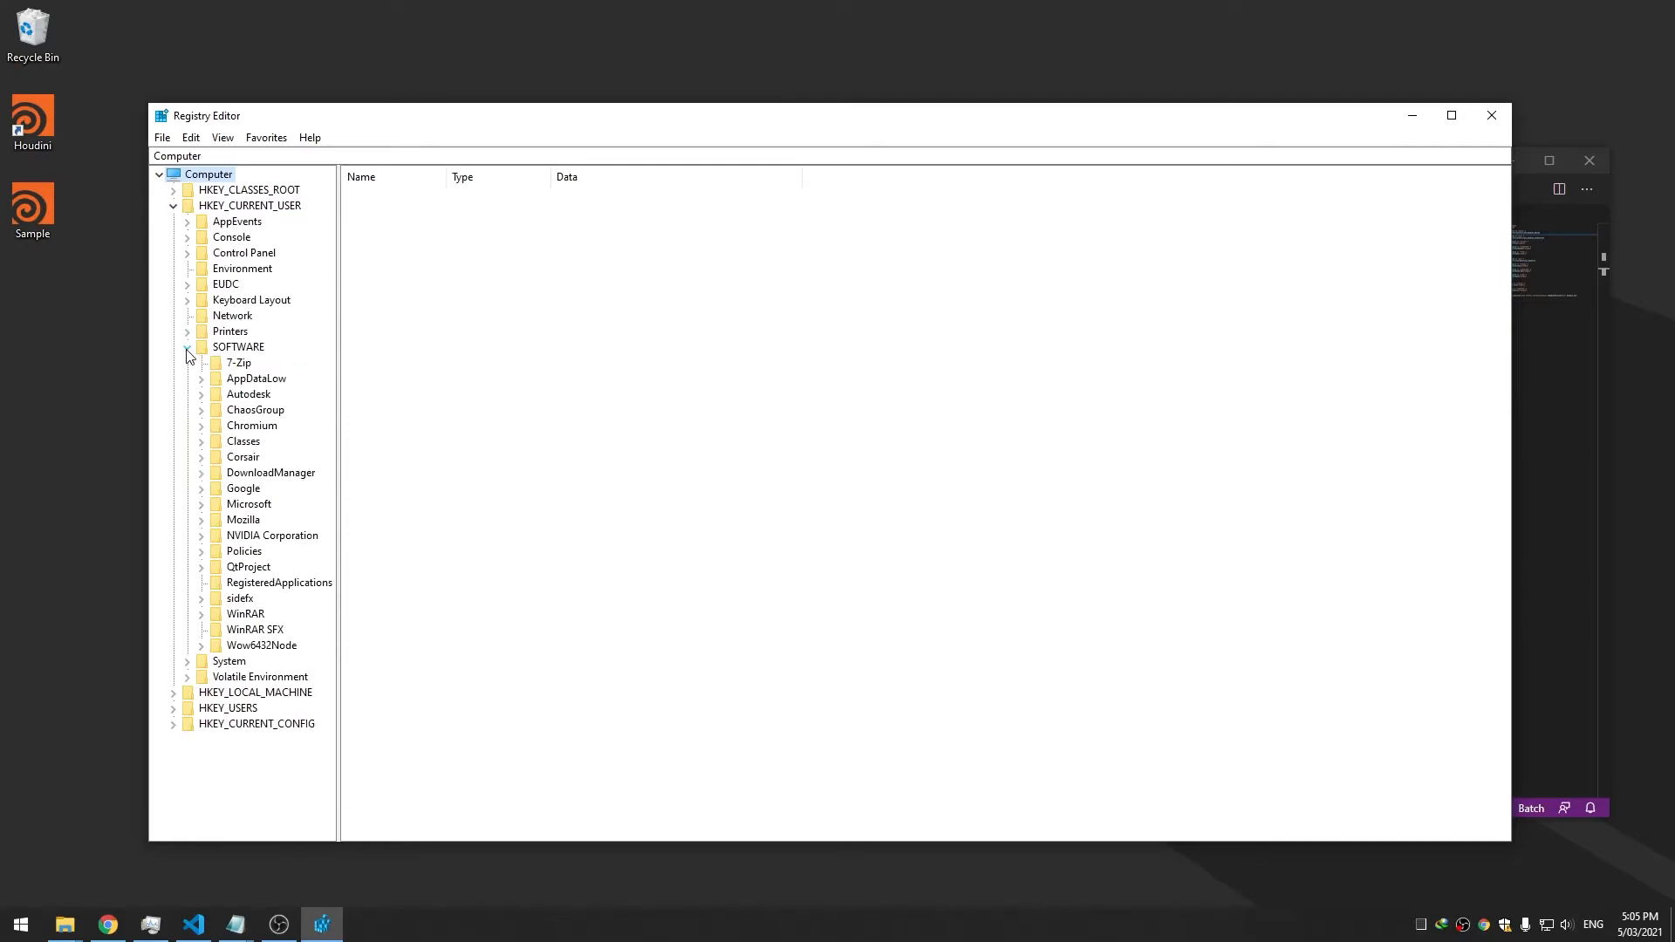
left_click(244, 443)
left_click_drag(340, 449, 394, 453)
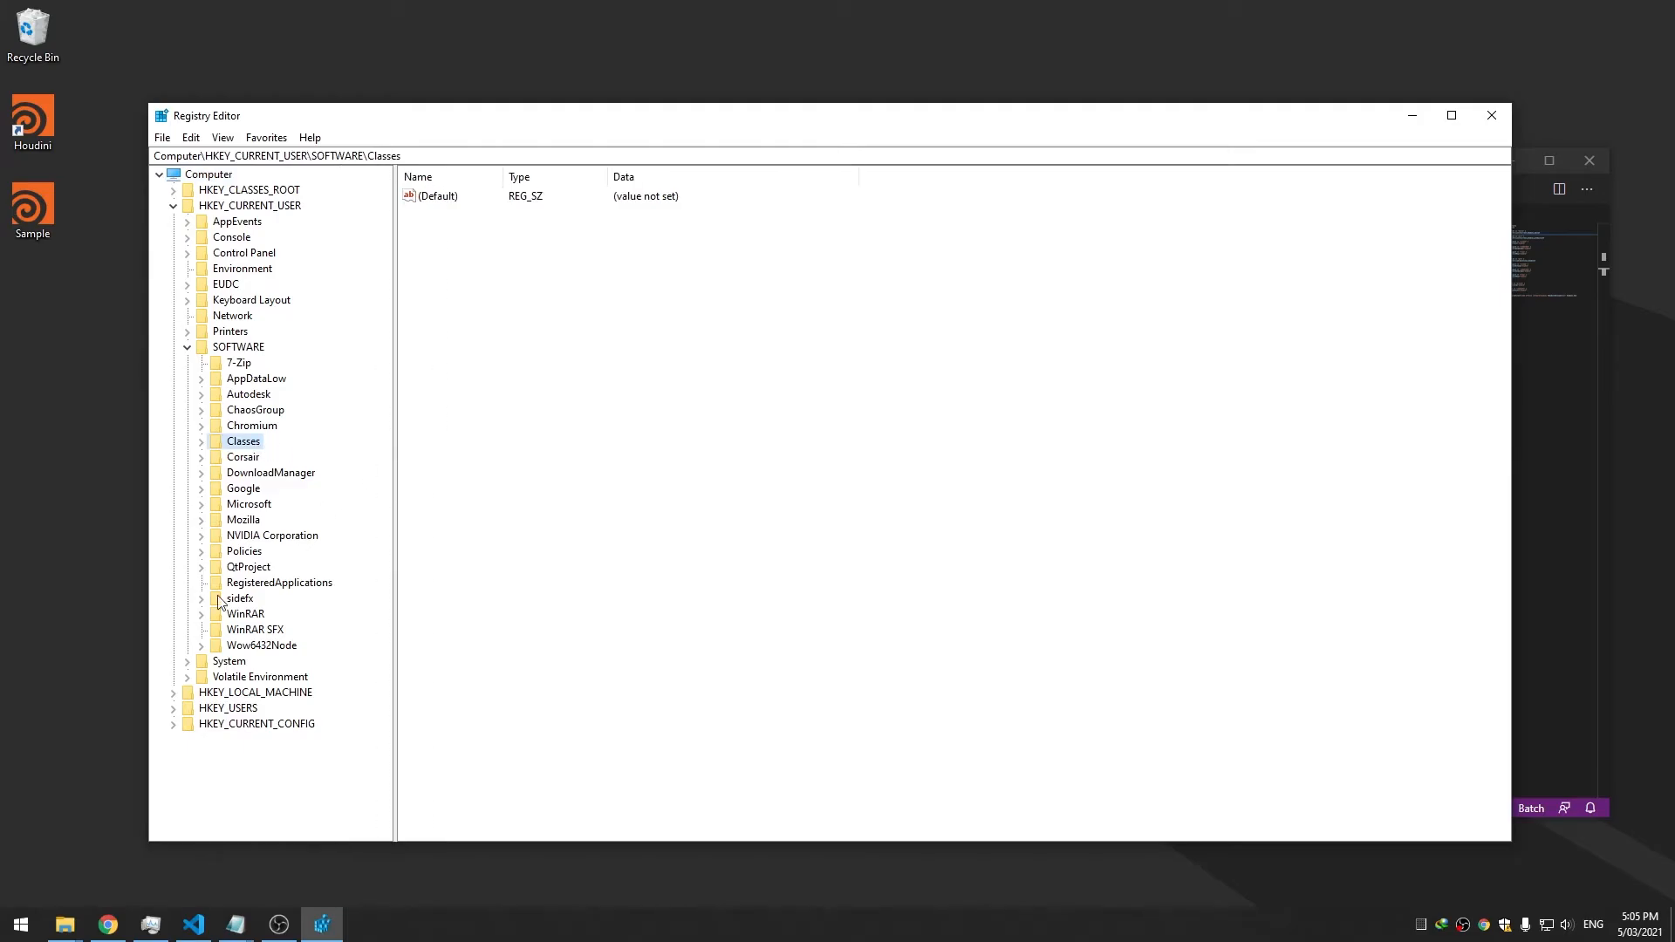
Browse HKEY_LOCAL_MACHINE\SOFTWARE\Classes, then collapse both SOFTWARE branches
left_click(173, 694)
left_click(188, 788)
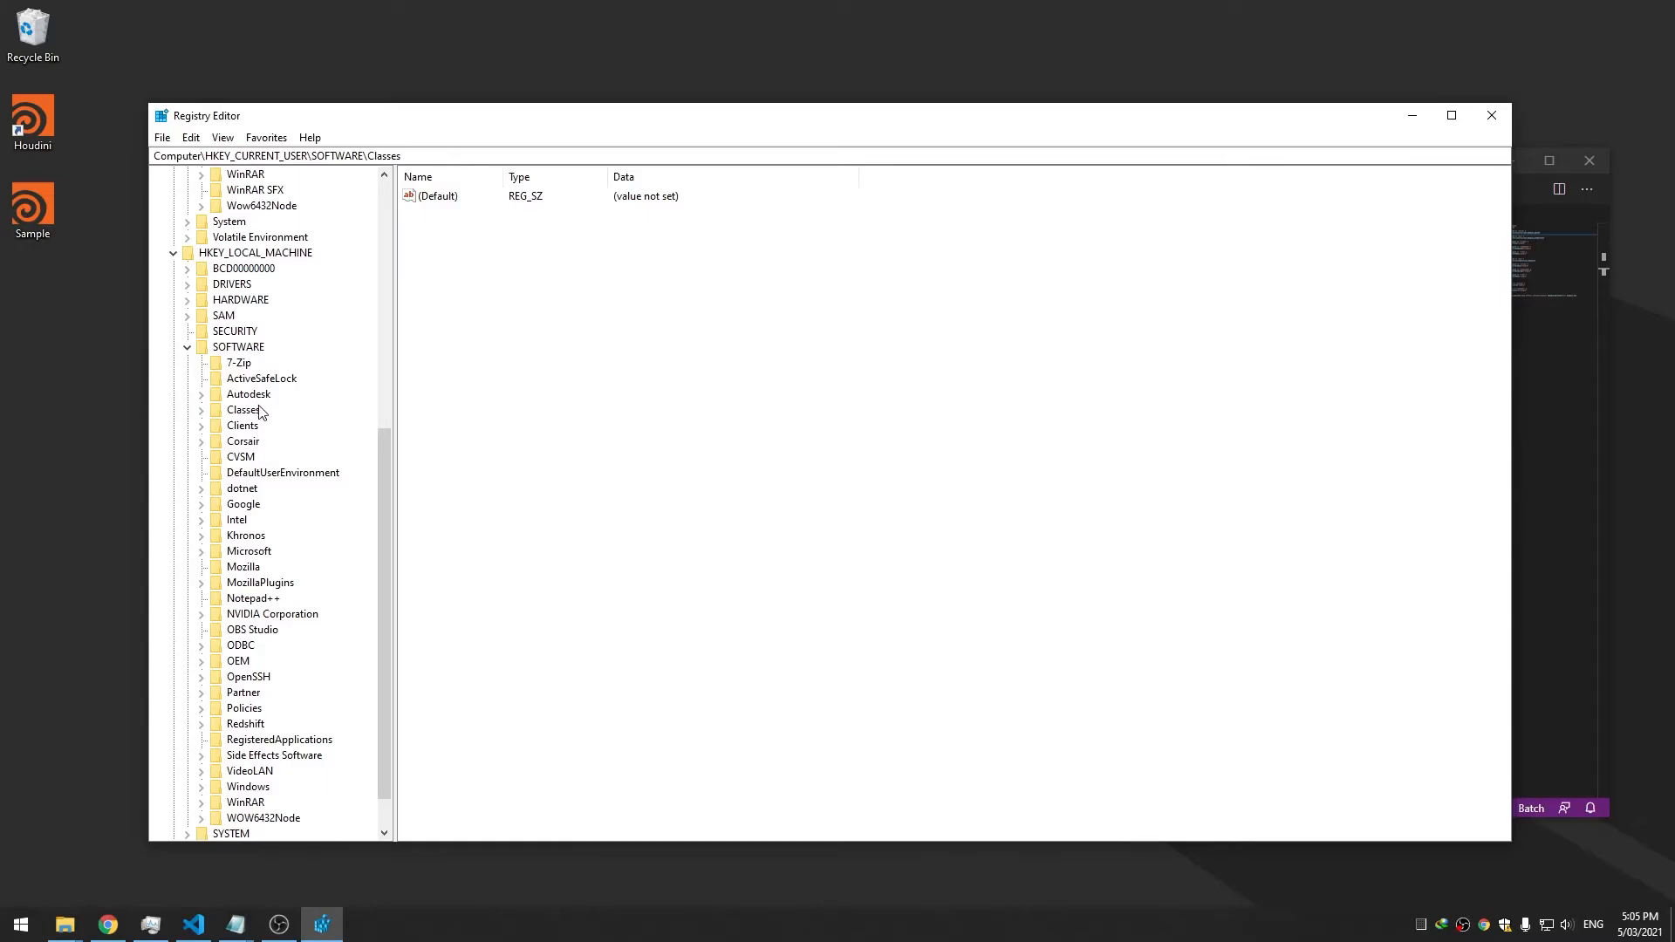
scroll(262, 419, "up", 1)
left_click(245, 459)
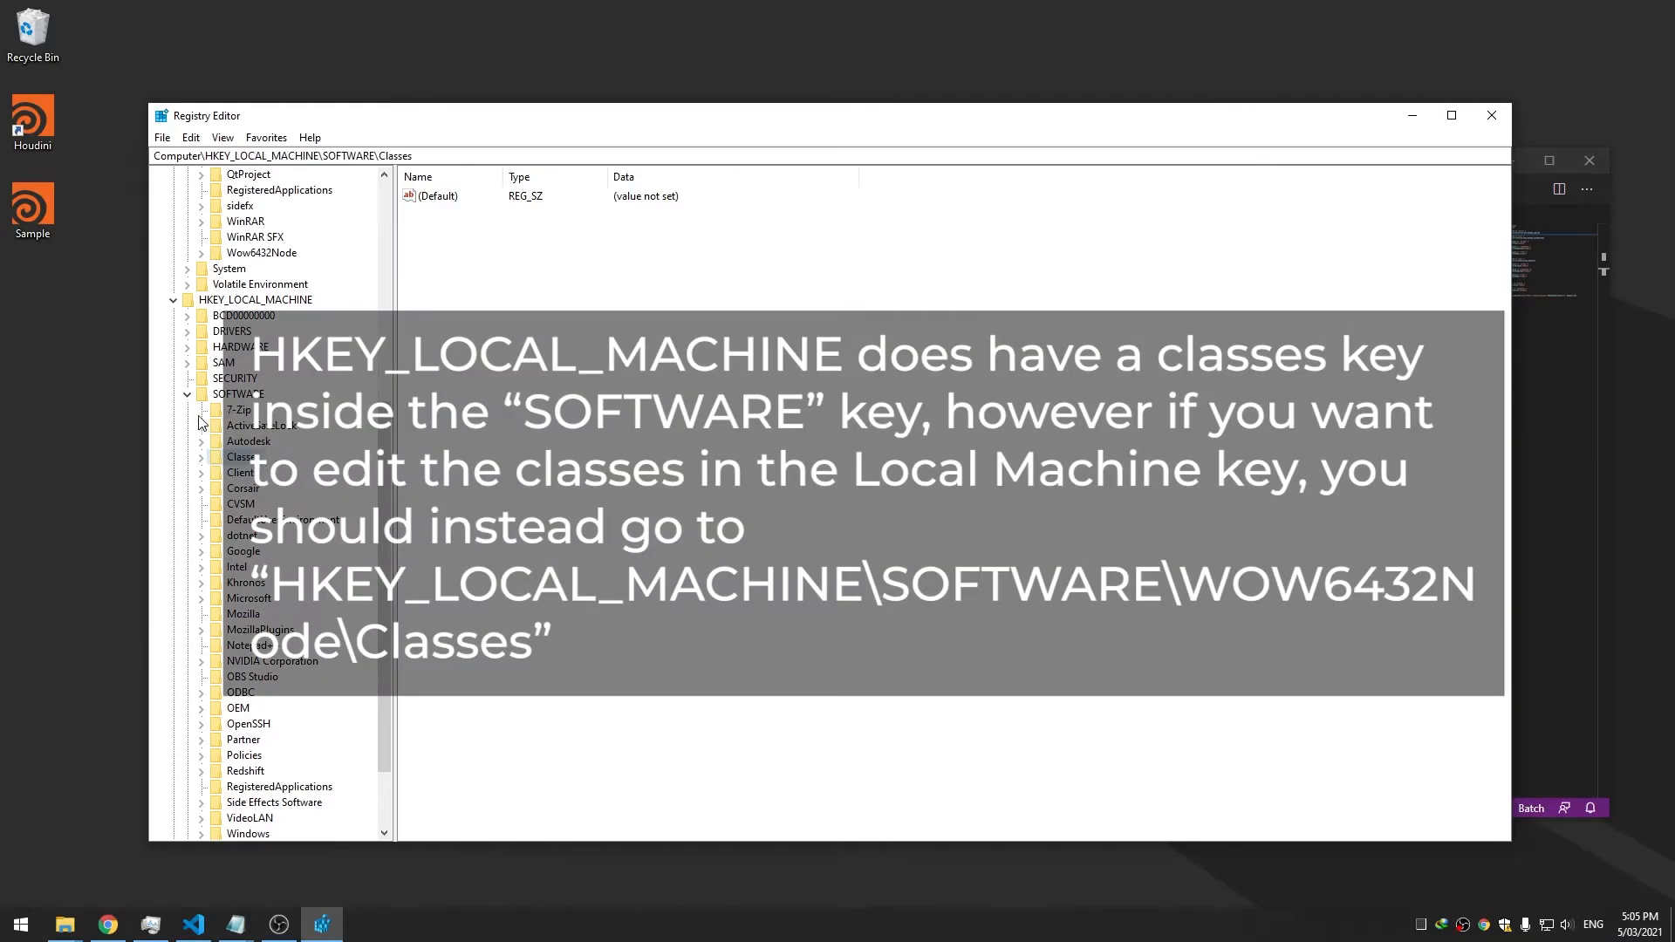
left_click(187, 395)
left_click(173, 679)
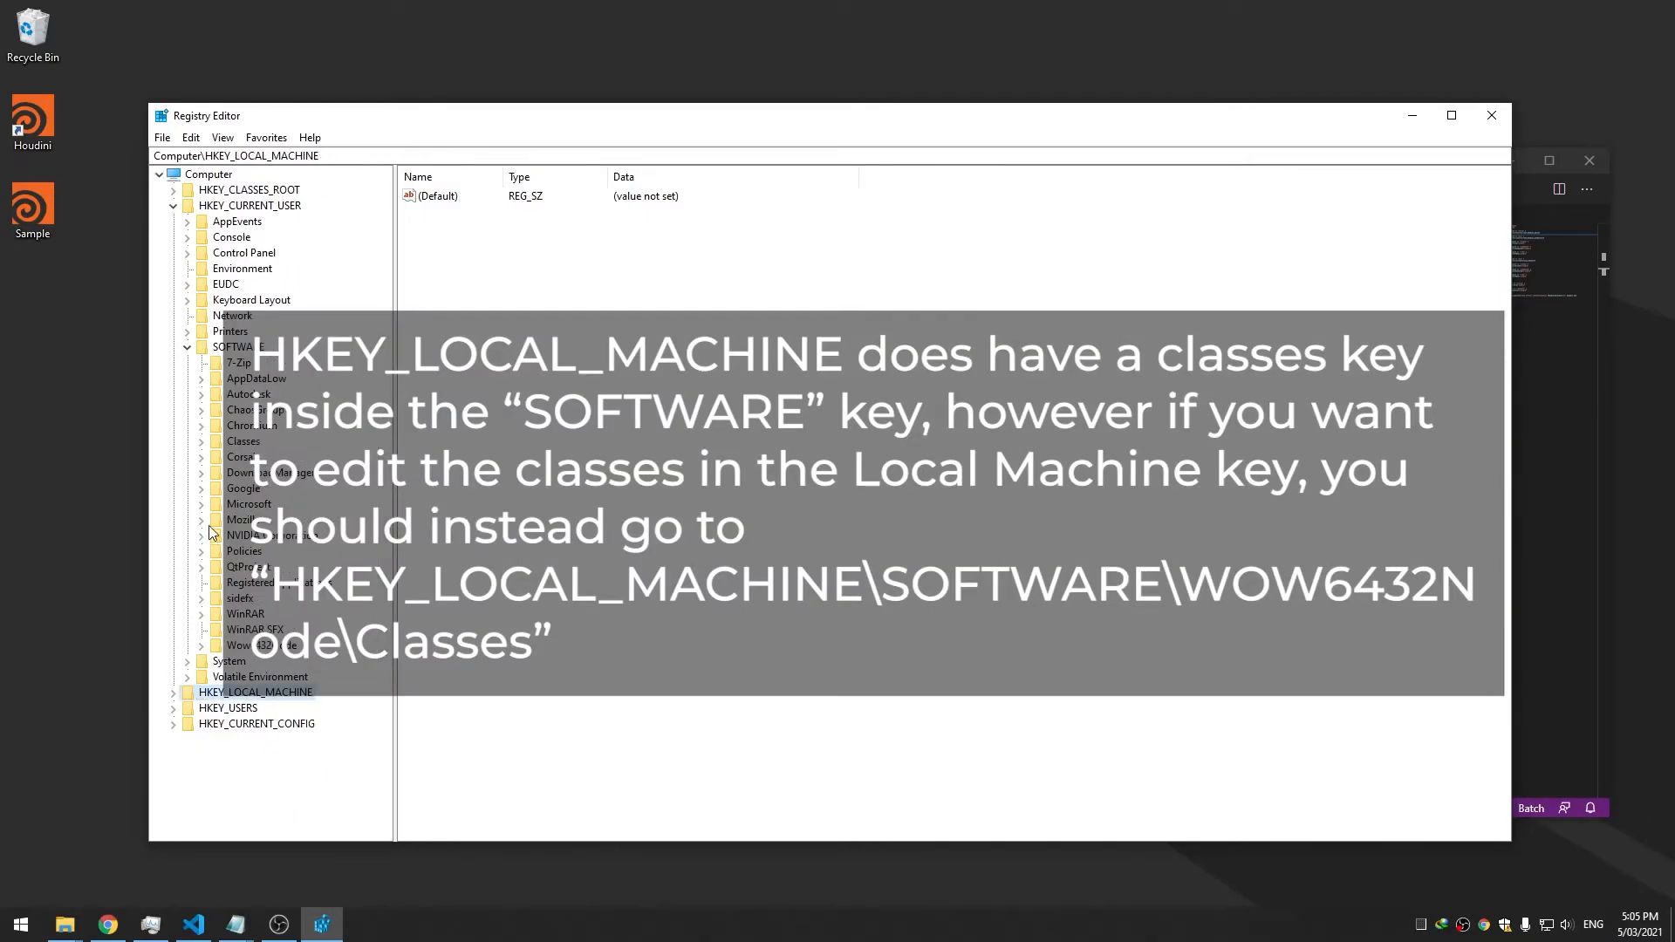
left_click(188, 348)
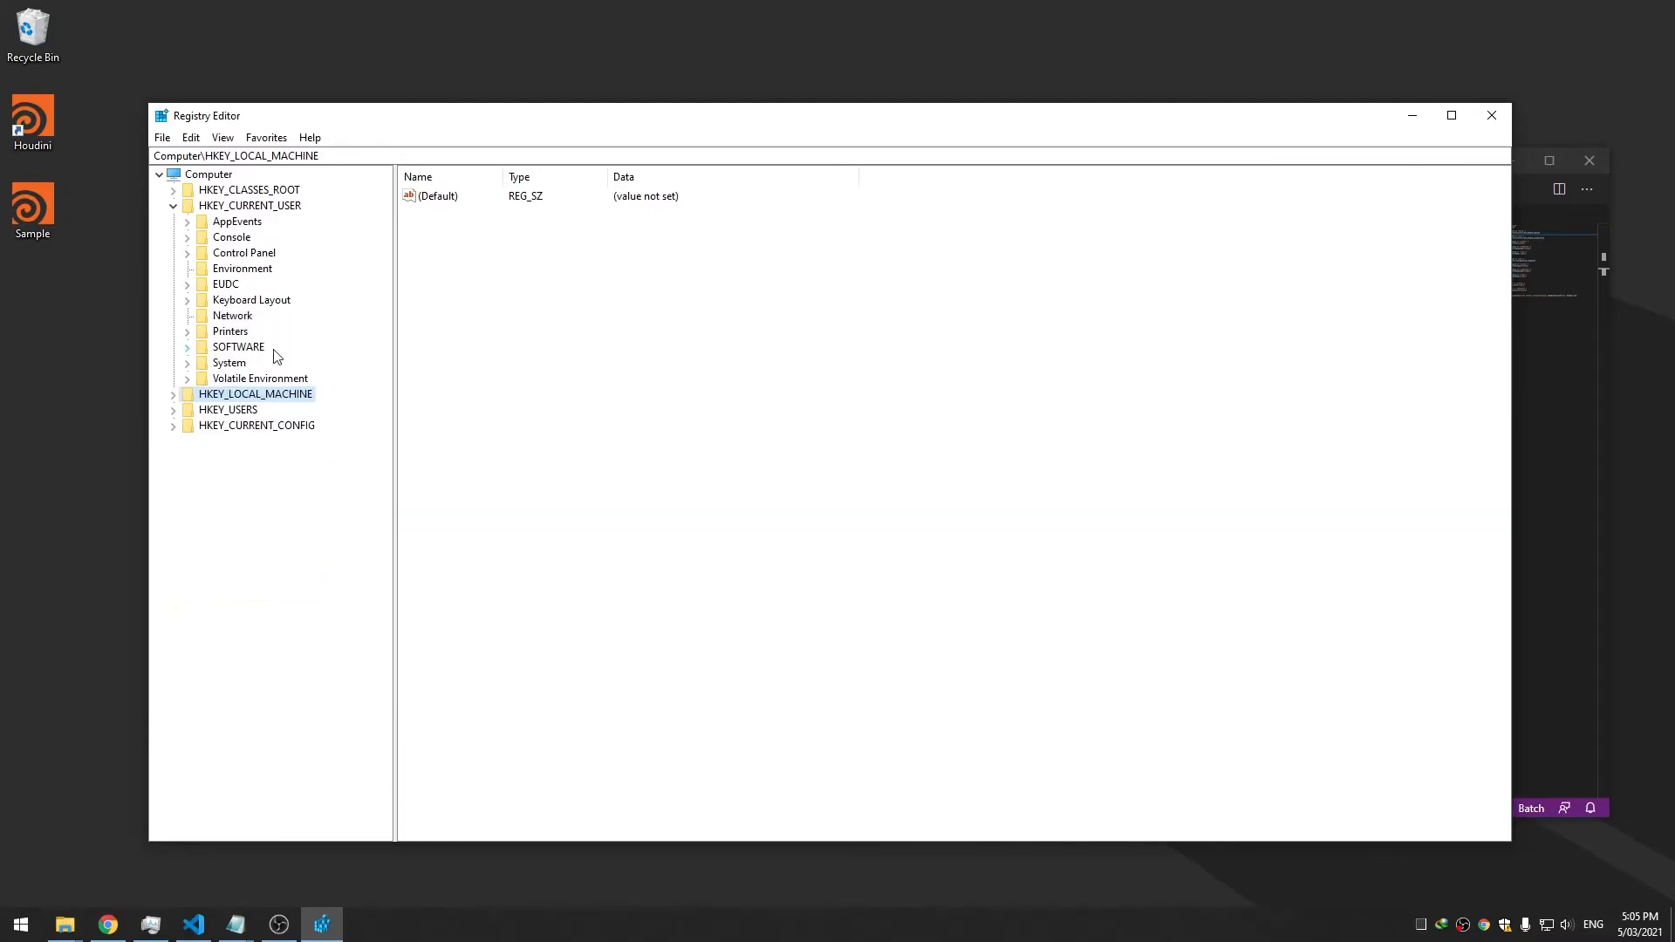
View the current user's Environment variables with a widened Name column, then collapse HKEY_CURRENT_USER
left_click(238, 270)
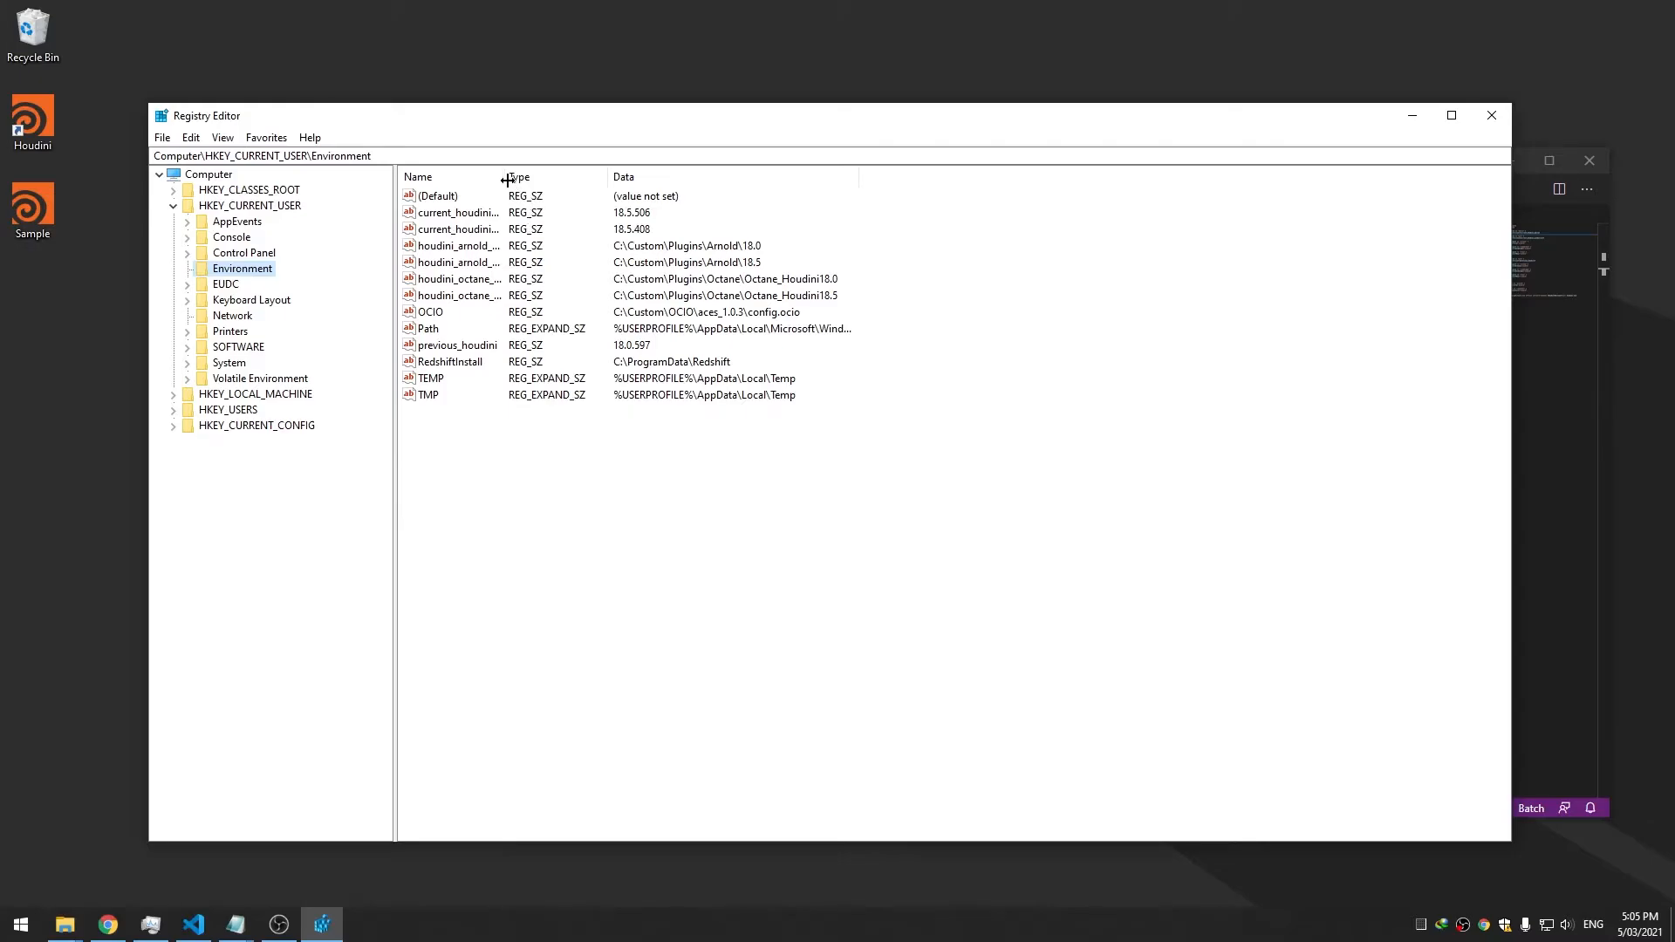
left_click_drag(504, 179, 602, 179)
mouse_move(515, 441)
left_mouse_down()
mouse_move(438, 191)
mouse_move(502, 427)
left_mouse_up()
left_click(502, 427)
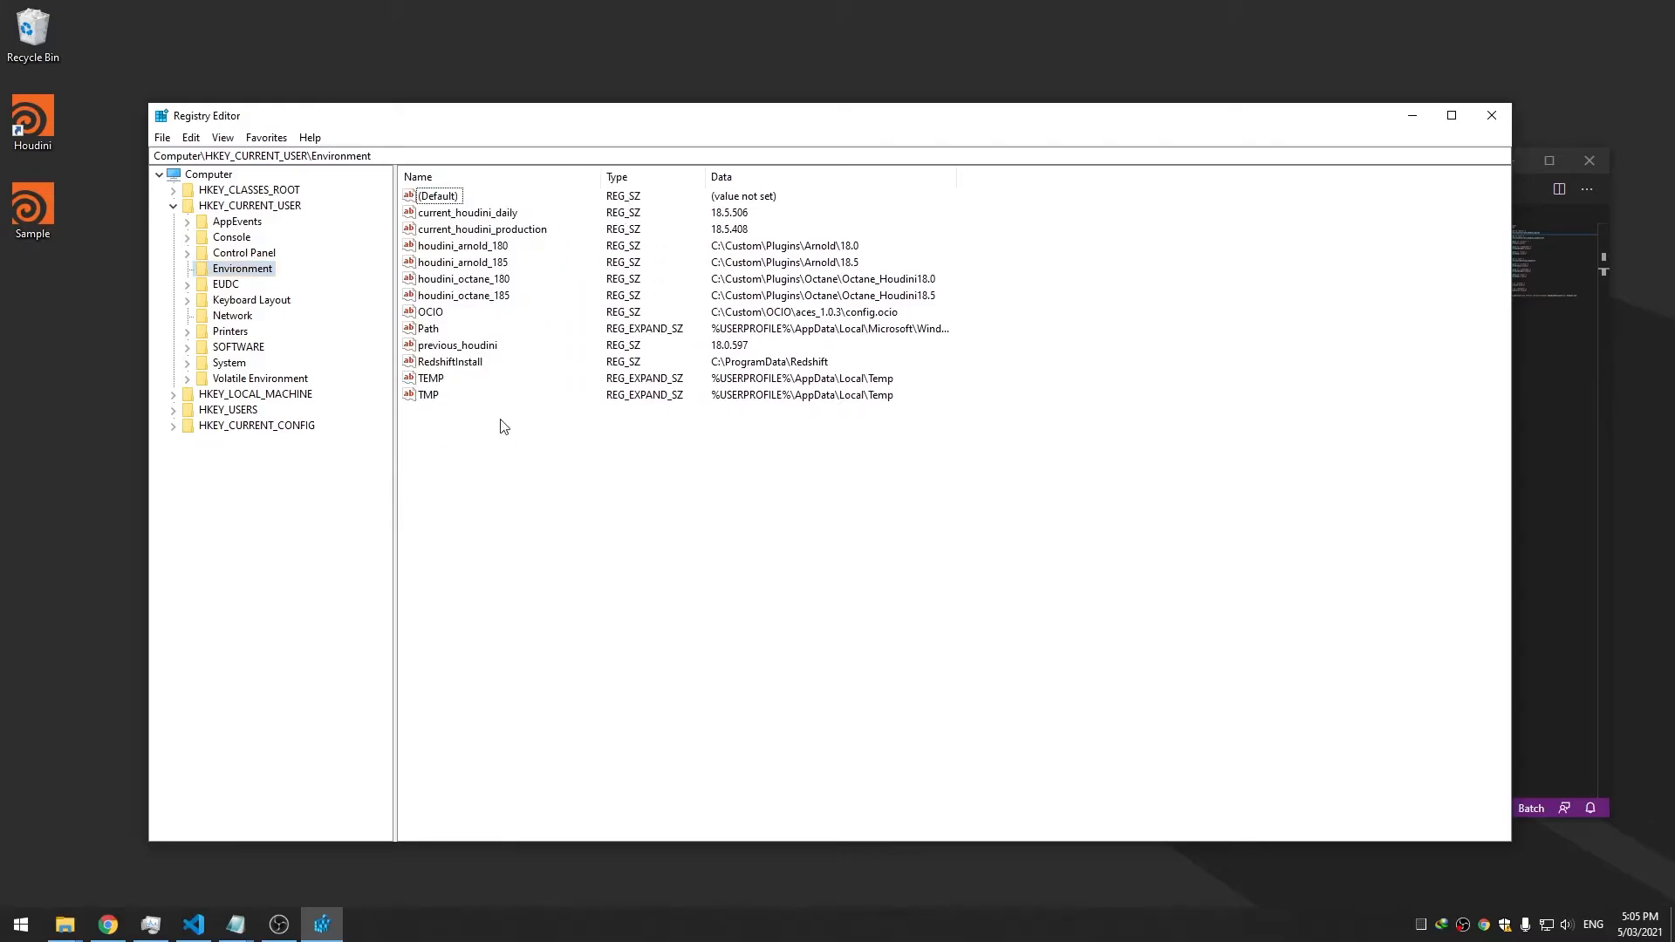
left_click(173, 206)
Expand HKEY_CLASSES_ROOT and open the .3gp2 key to see its values
left_click(173, 190)
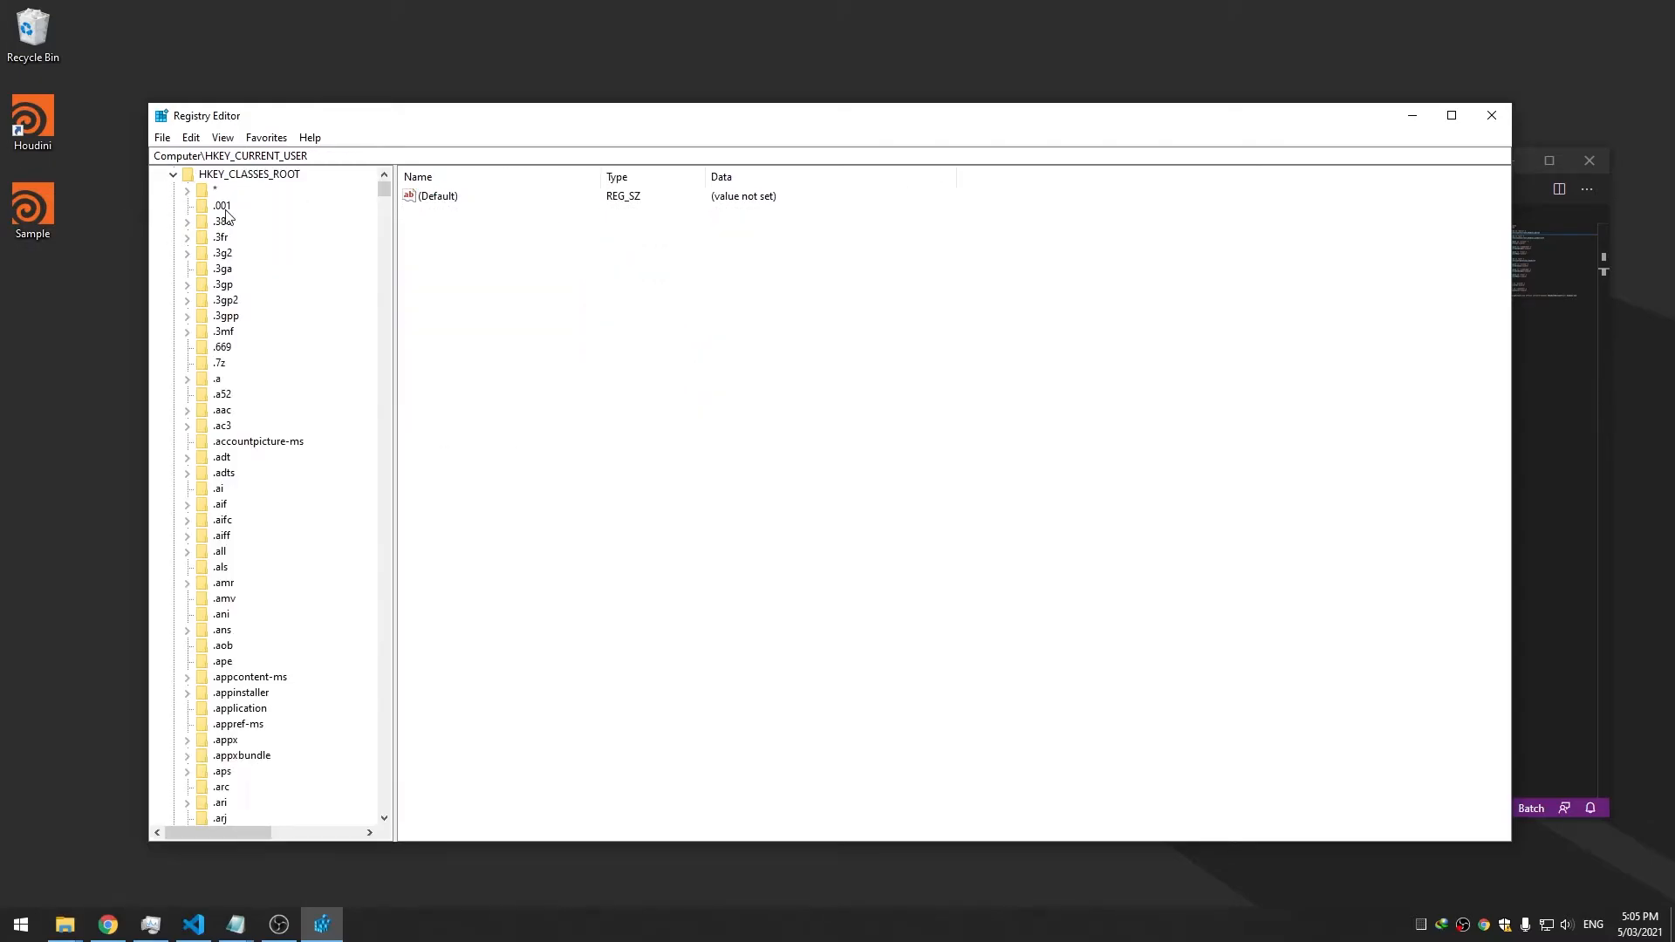
left_click_drag(424, 117, 467, 108)
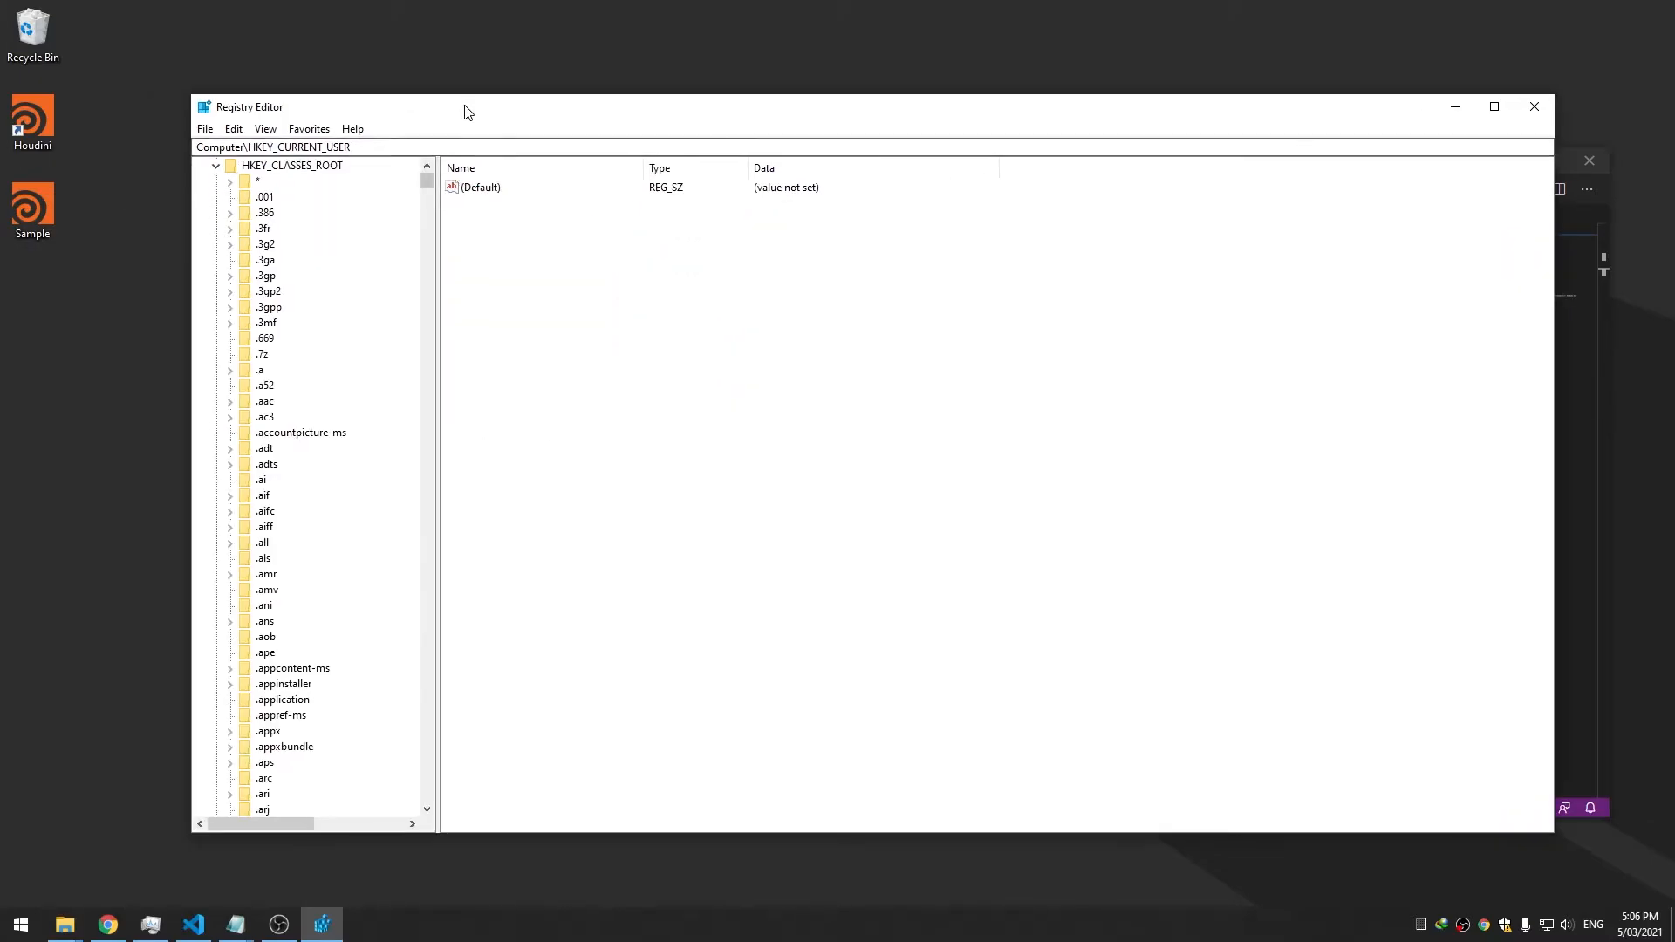
left_click(88, 129)
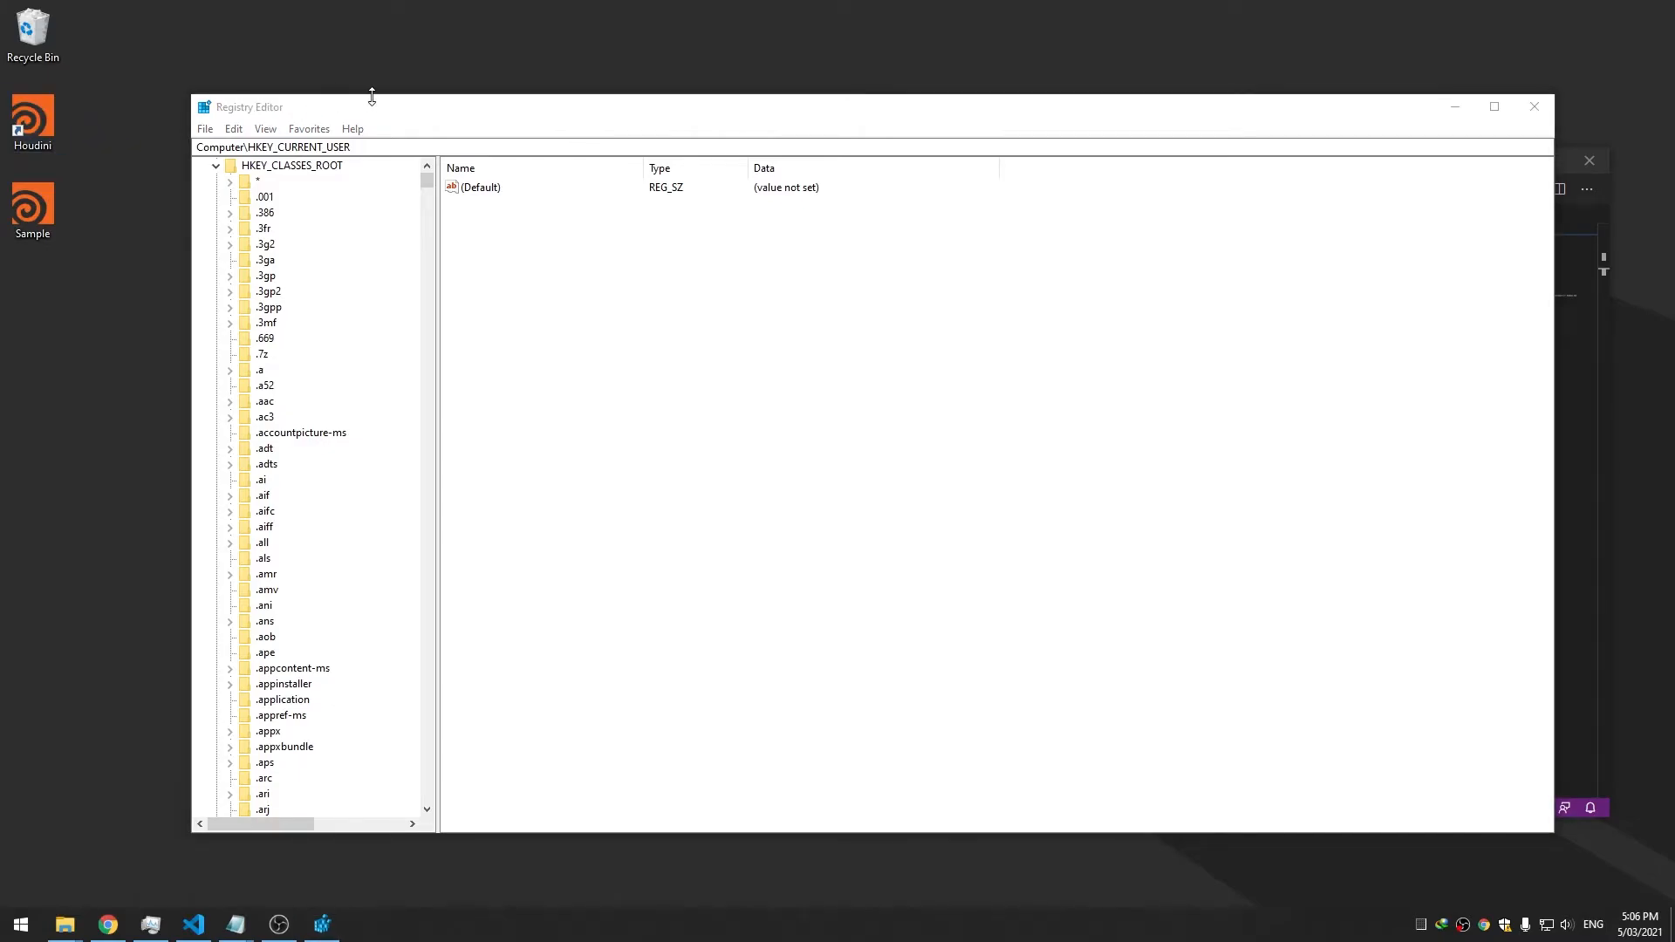
left_click_drag(438, 115, 450, 97)
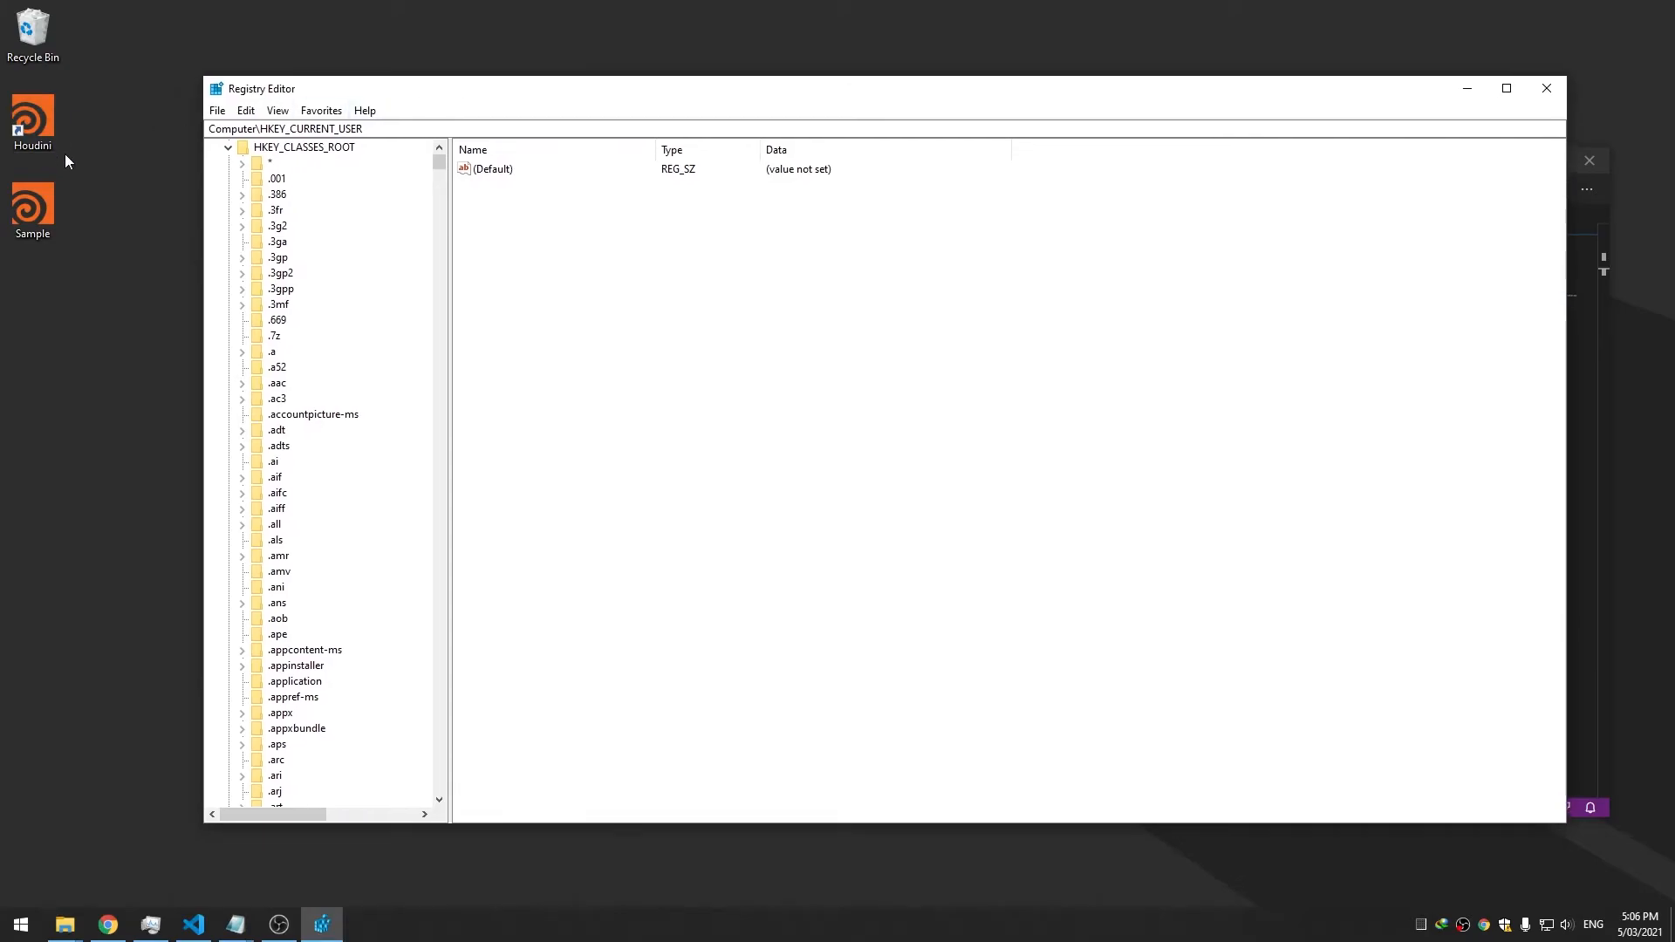
left_click_drag(82, 260, 12, 246)
left_click_drag(97, 150, 32, 121)
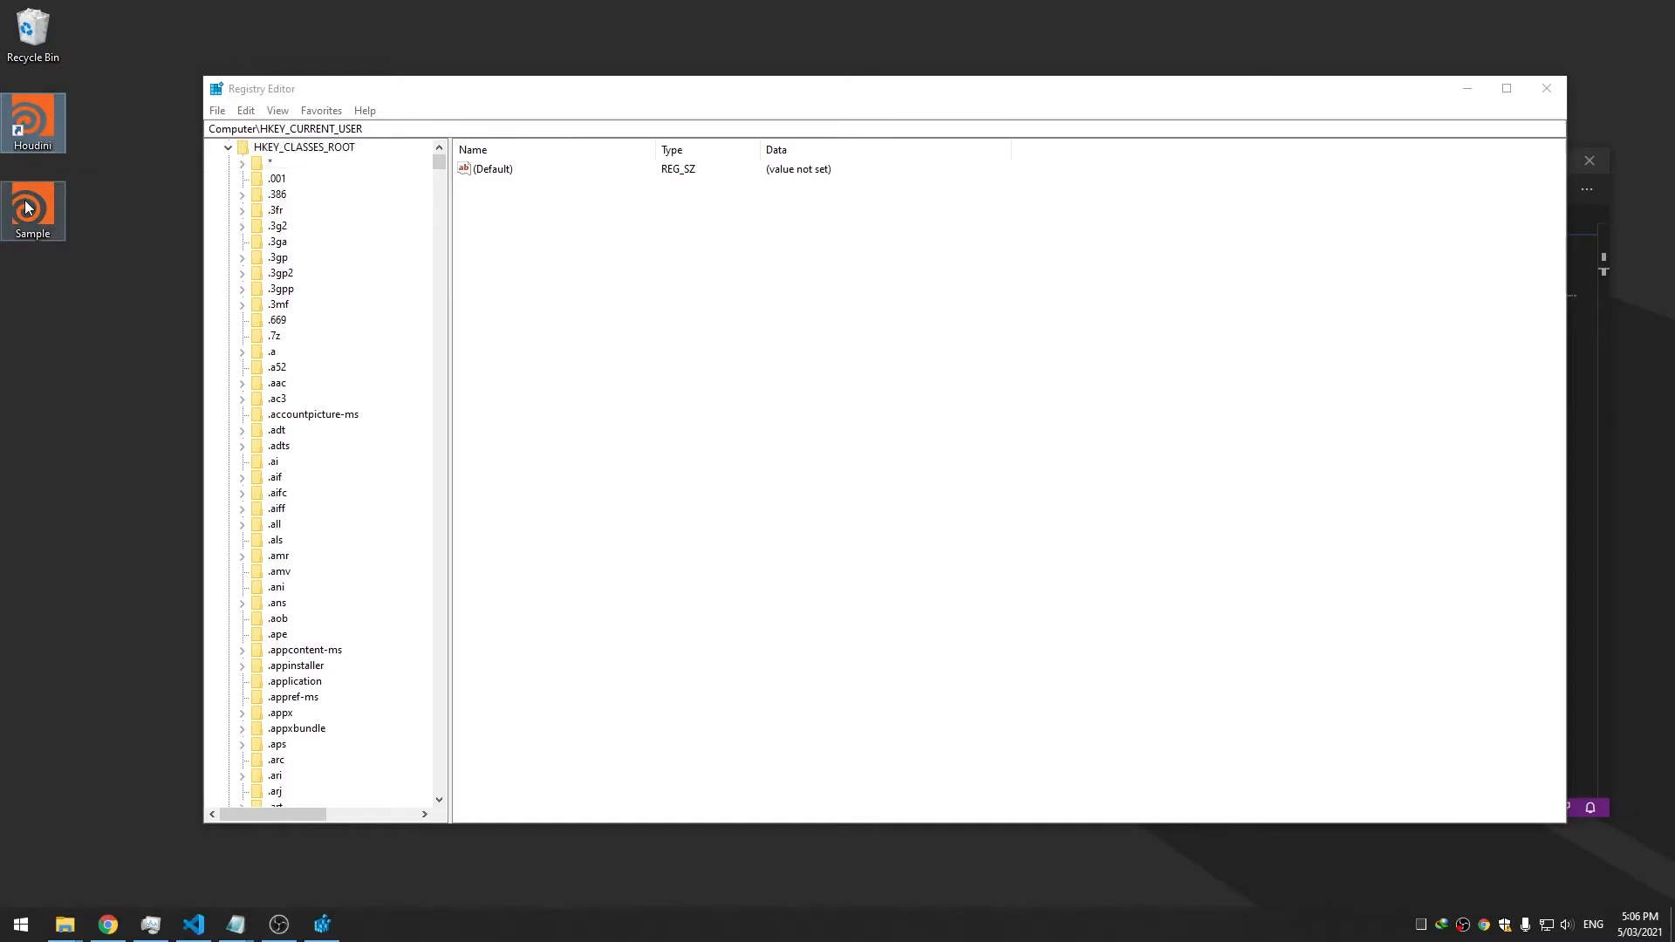
left_click(65, 333)
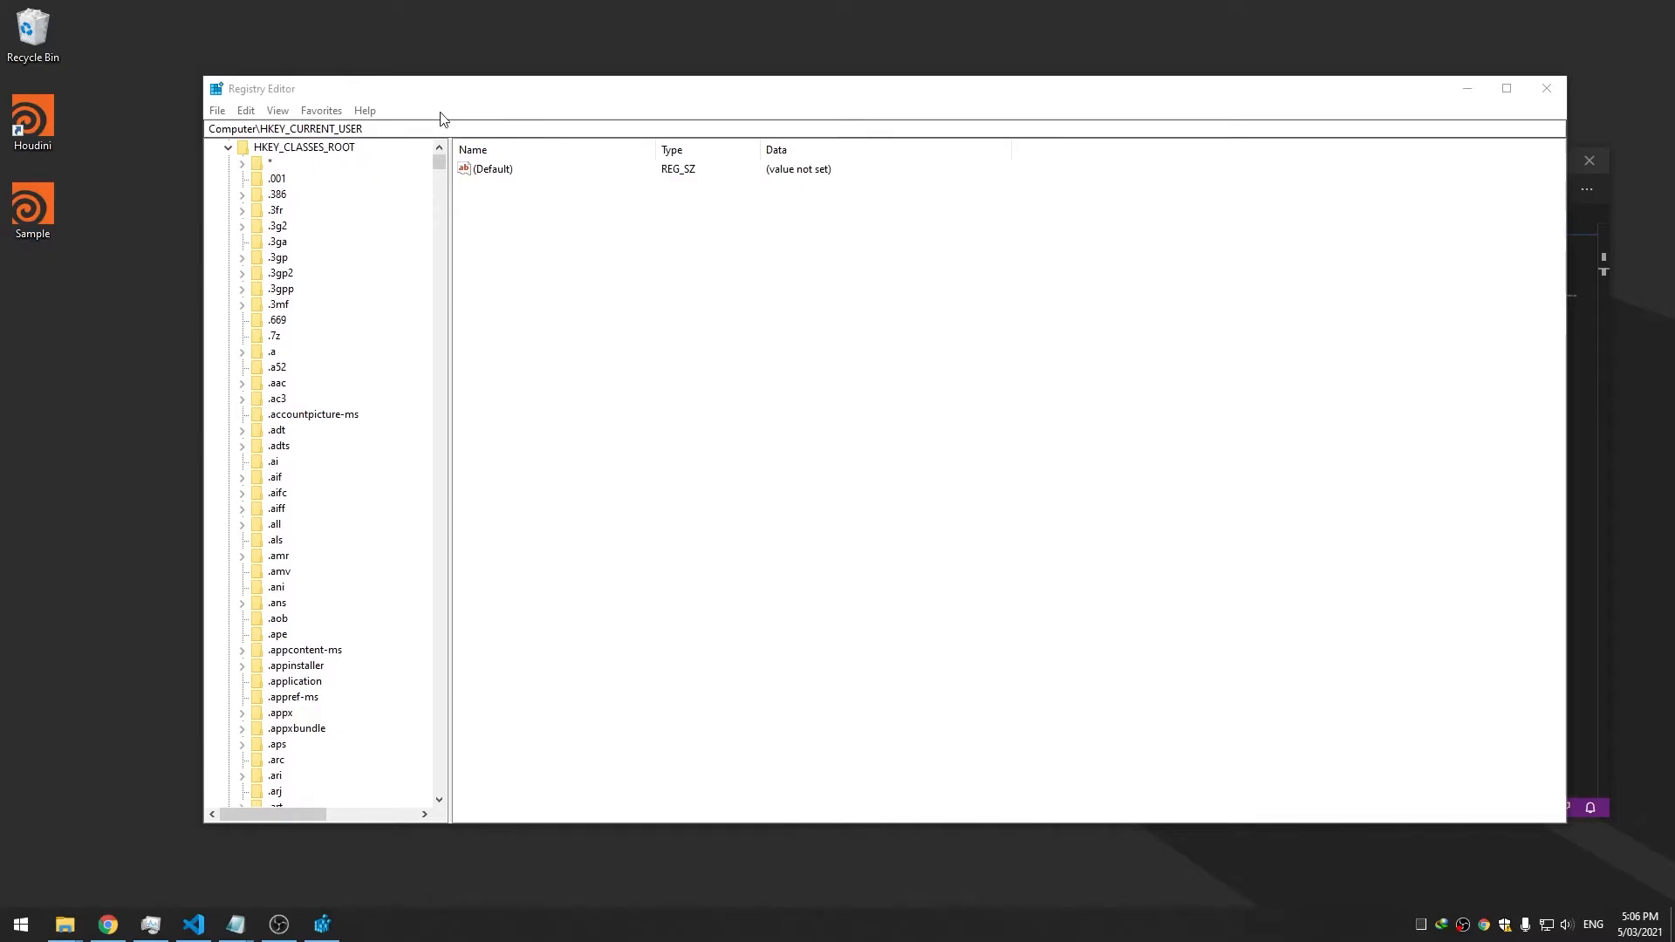
left_click_drag(454, 91, 484, 89)
left_click(305, 270)
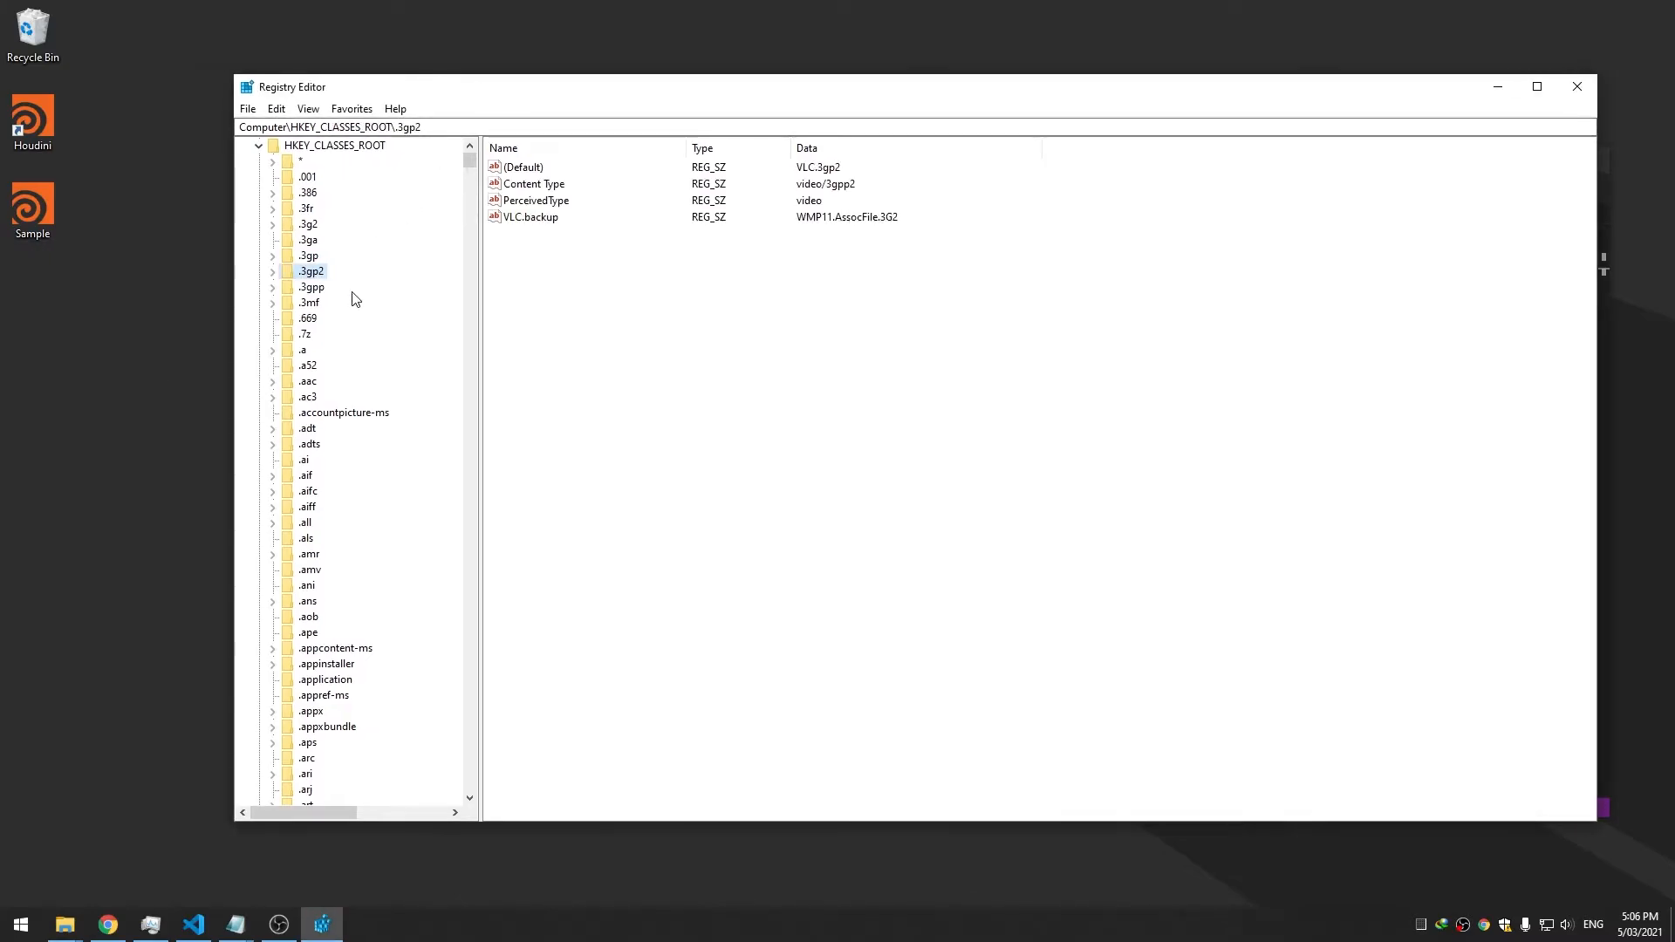
Jump to the .lnk key and browse its ShellEx GUID subkeys
type(".lnk")
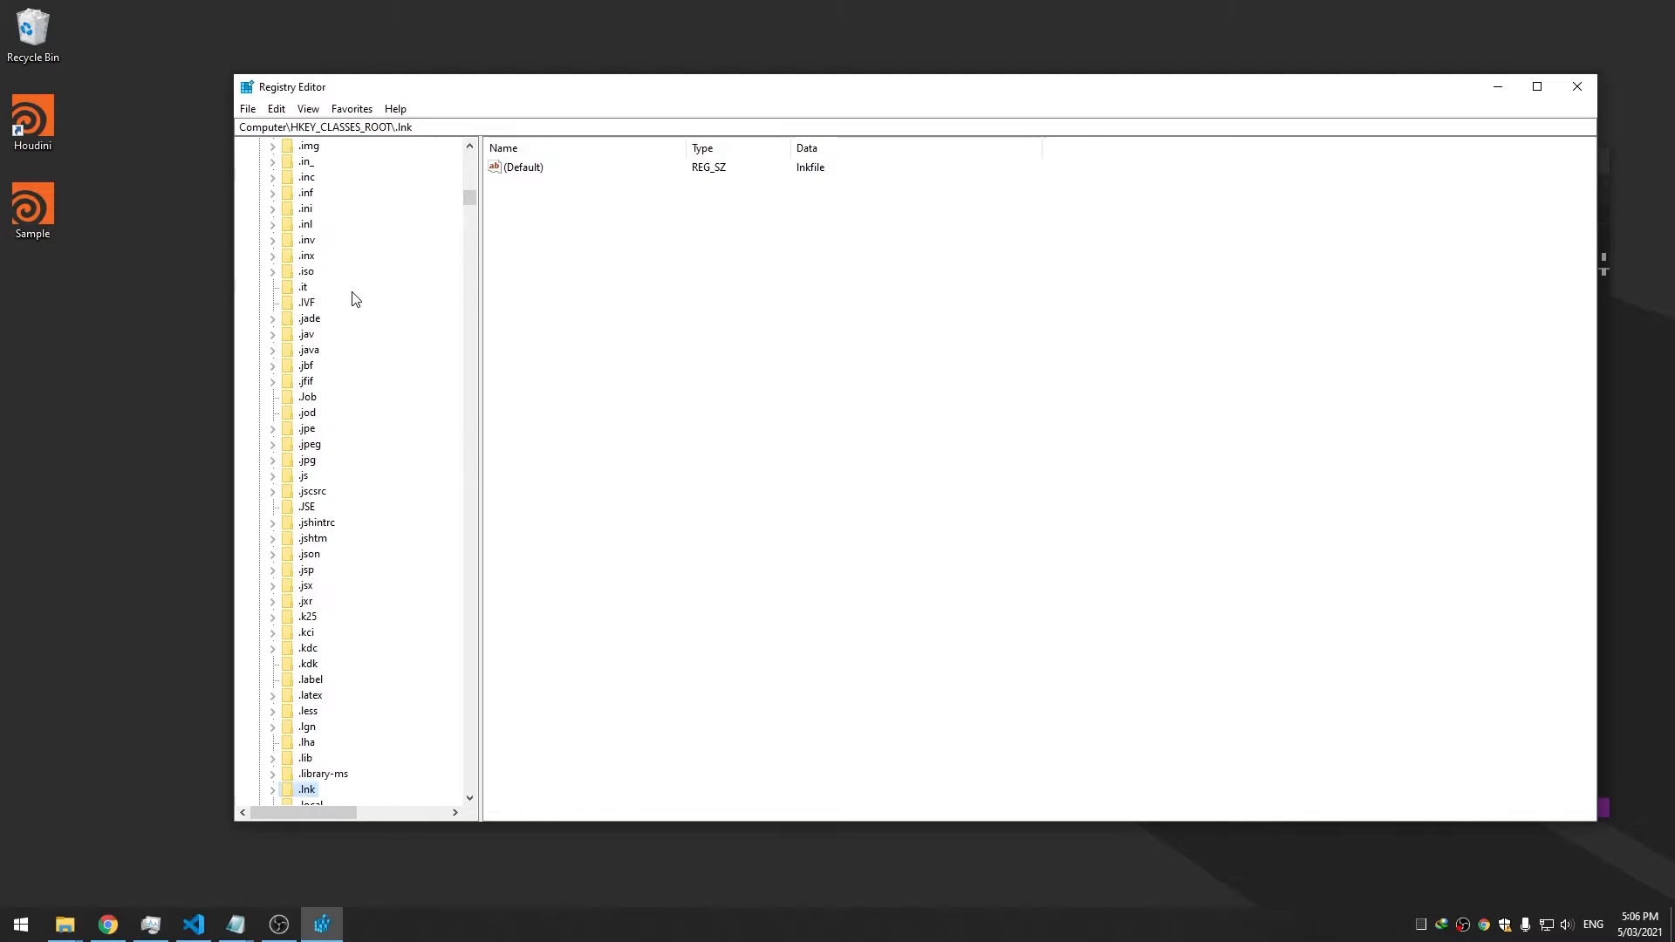
scroll(421, 504, "down", 3)
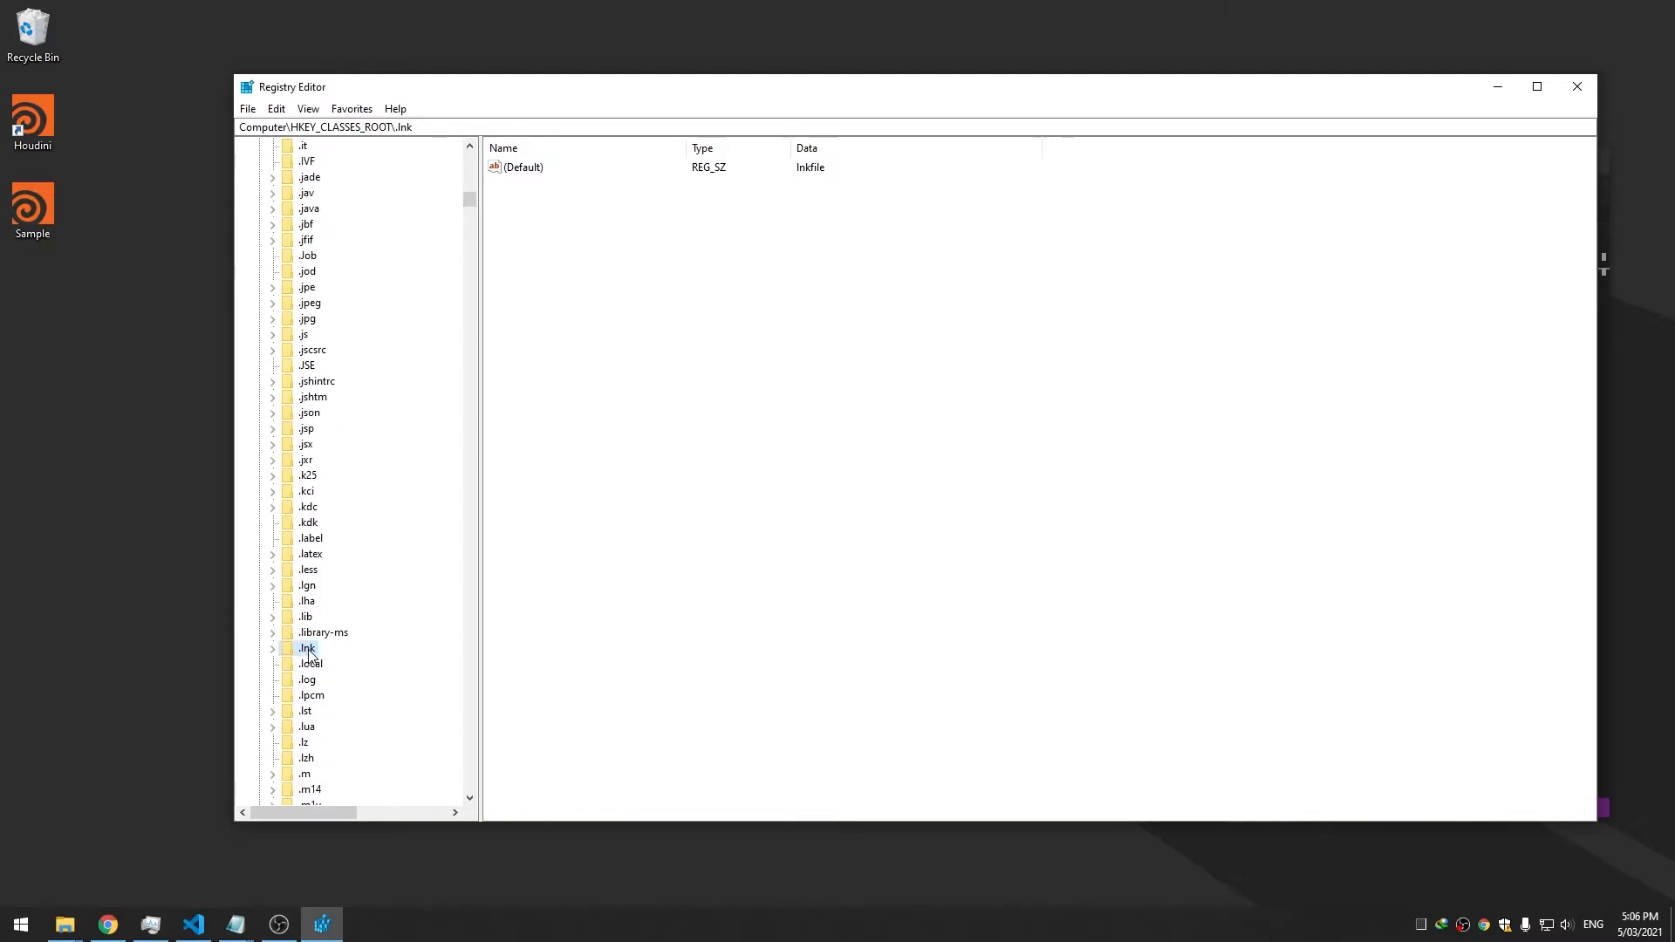
left_click(273, 648)
left_click(287, 680)
left_click(286, 664)
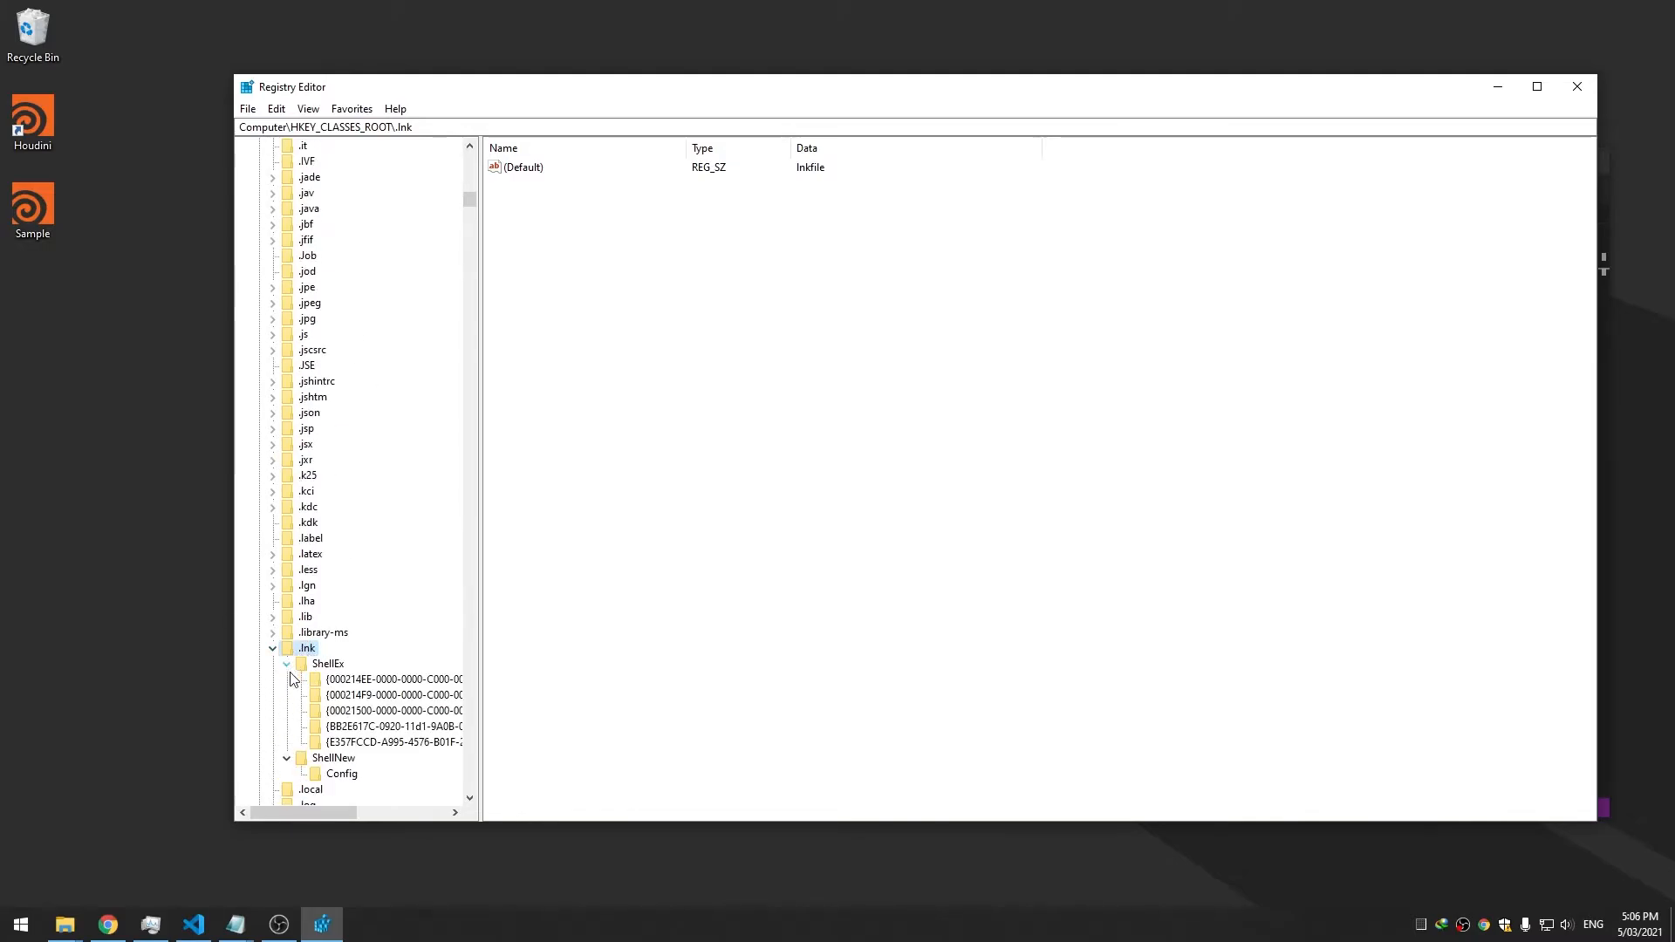
left_click(375, 743)
left_click(372, 727)
left_click(367, 712)
left_click(358, 682)
left_click(328, 664)
left_click(307, 649)
Inspect the ShellNew and Config subkeys of .lnk, then collapse the ShellEx branch
scroll(427, 557, "down", 1)
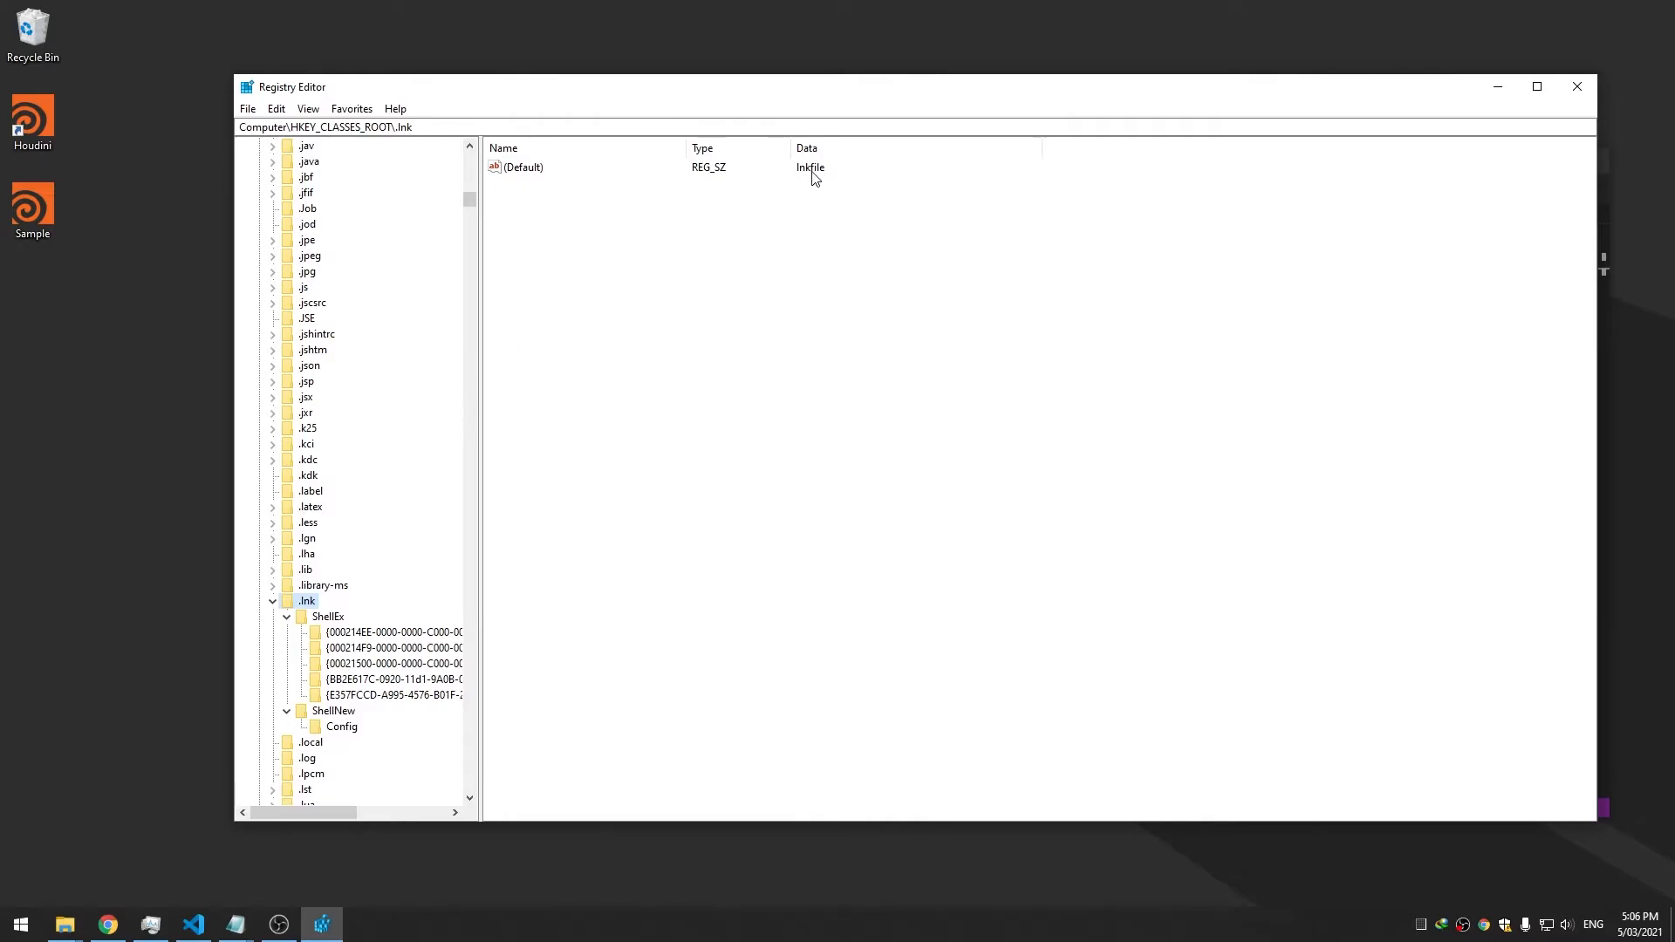
left_click(335, 711)
left_click(342, 727)
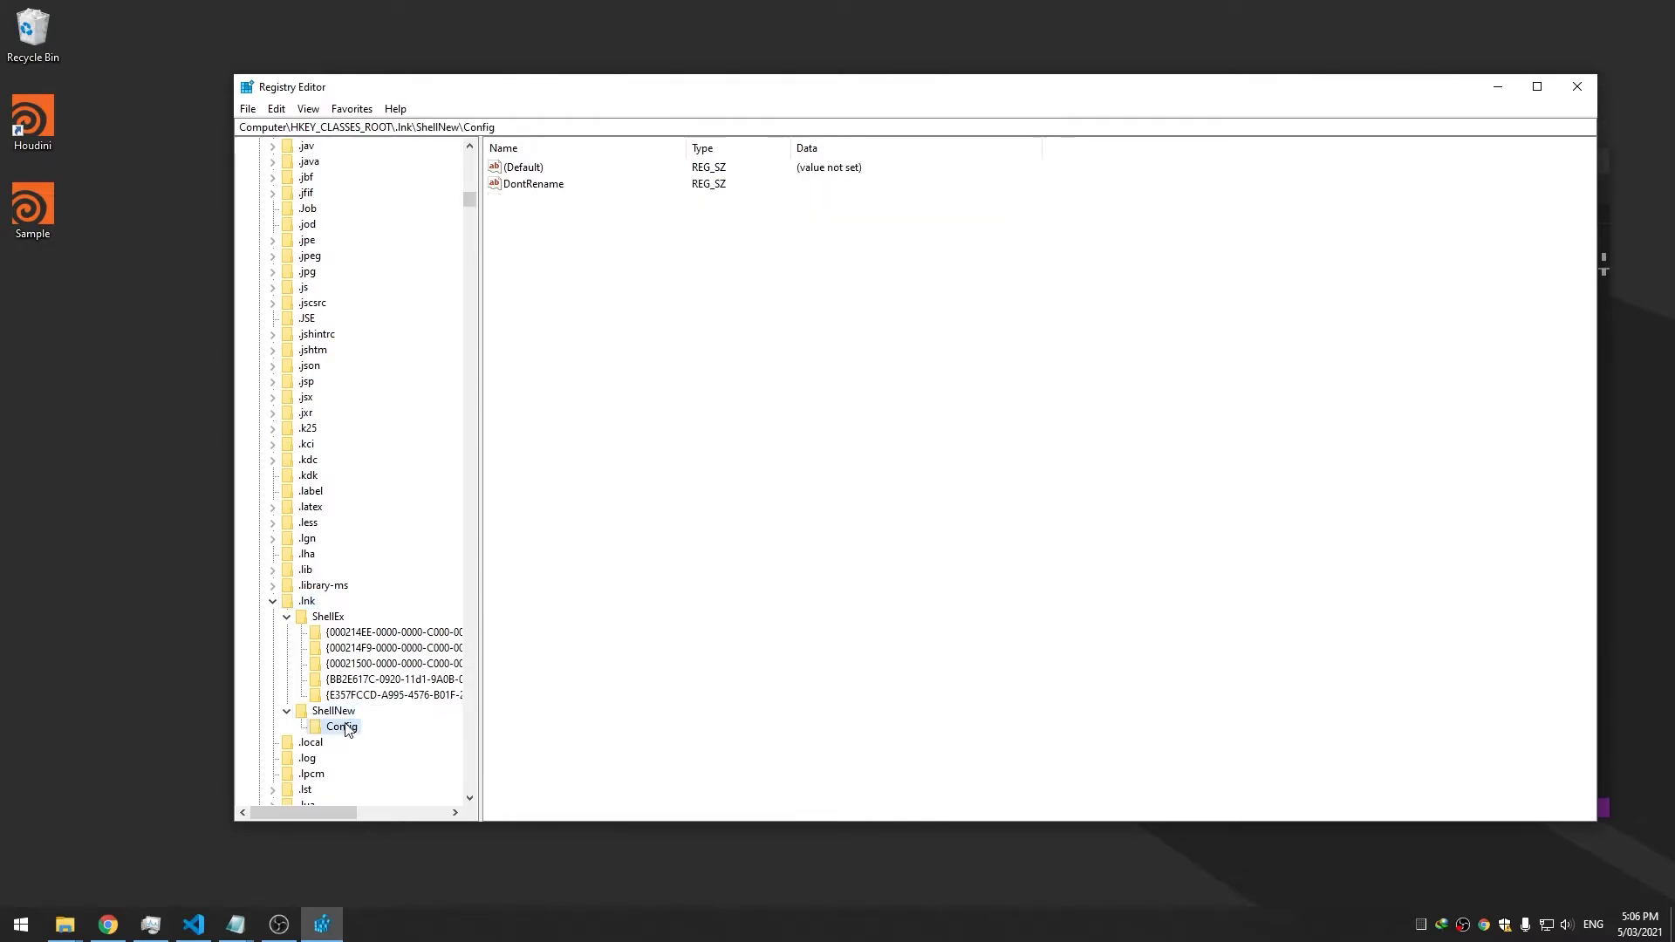
left_click(352, 696)
left_click(352, 681)
left_click(351, 665)
left_click(342, 633)
left_click(312, 617)
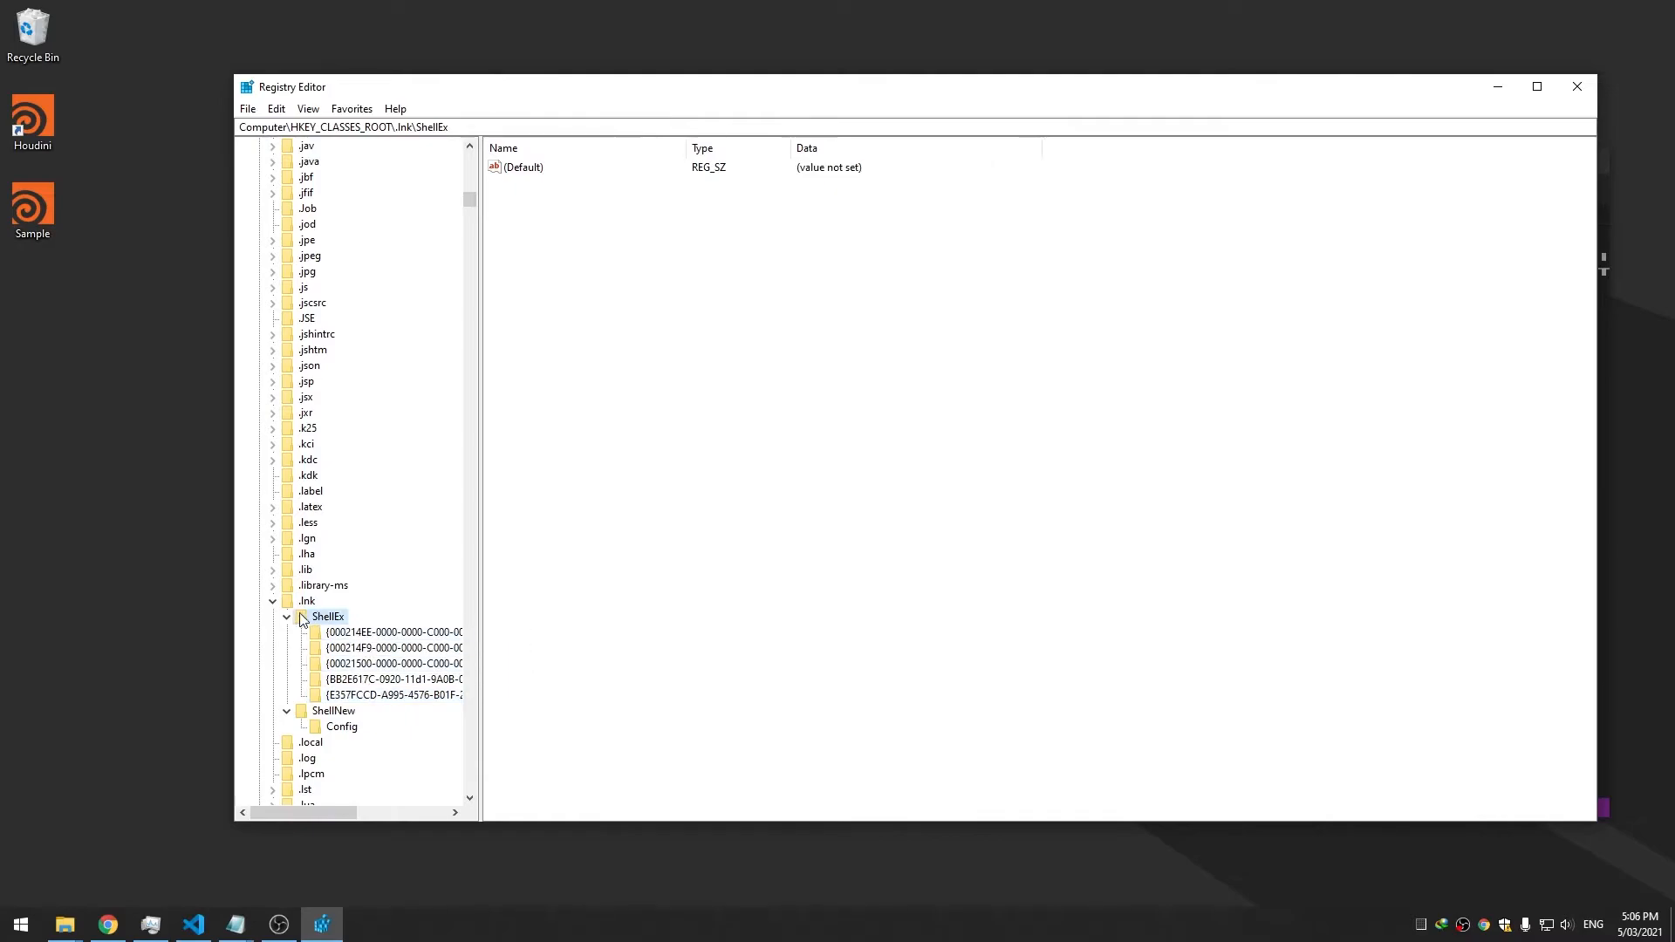
left_click(285, 617)
Export the .lnk branch to the Desktop as linky and close Registry Editor
right_click(305, 601)
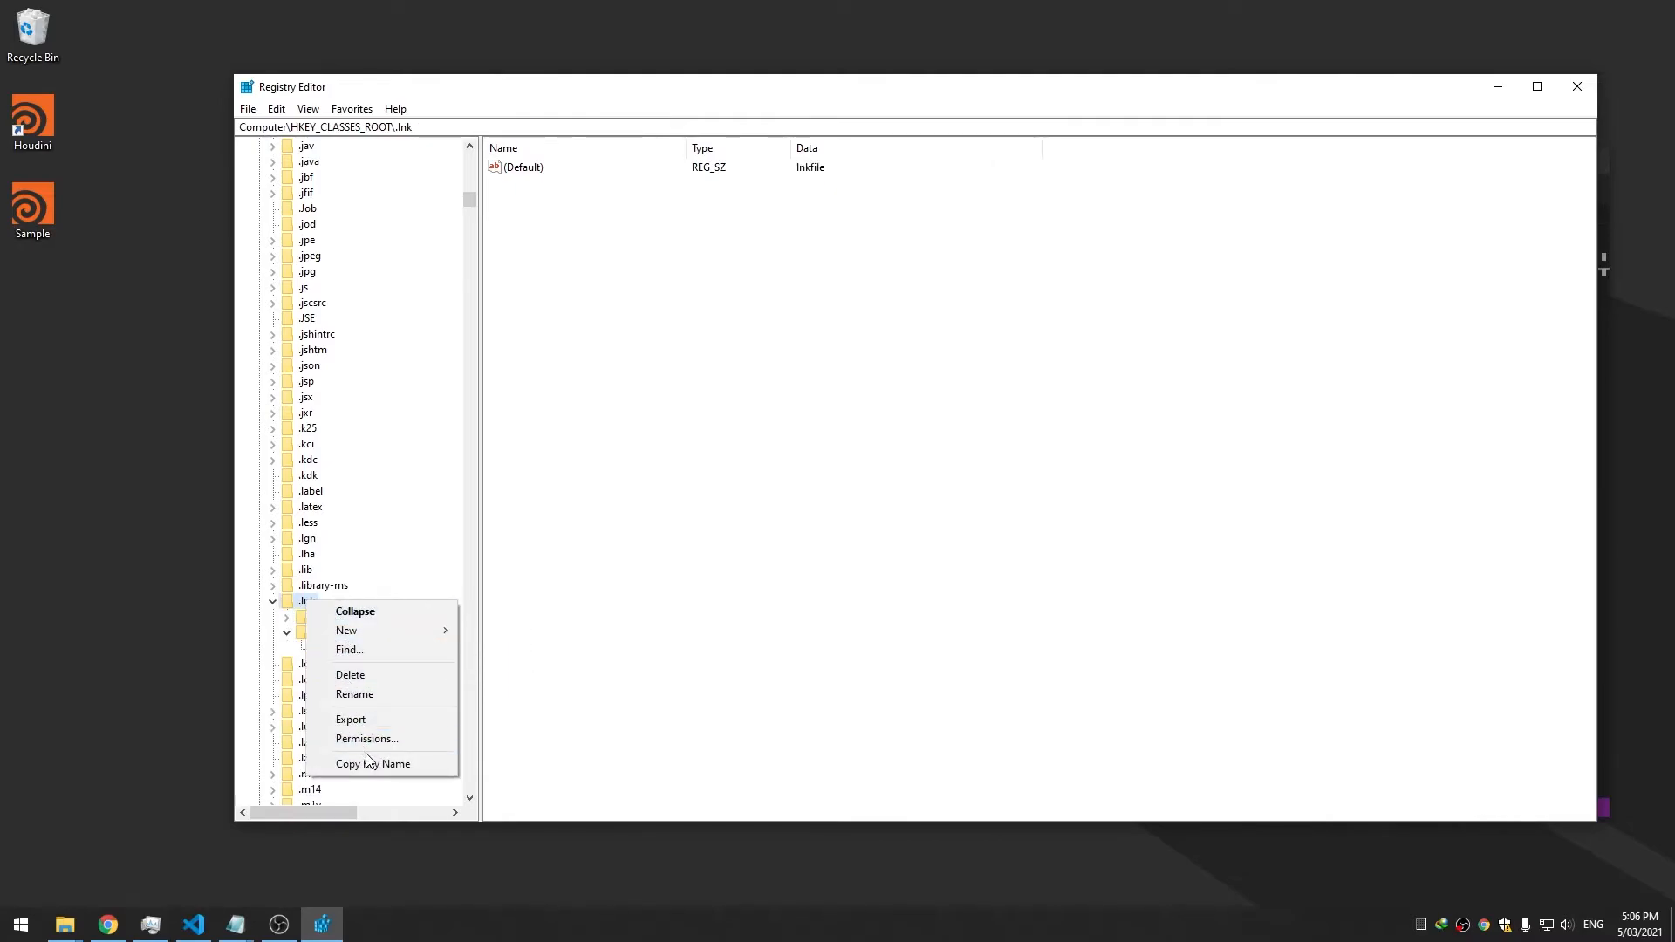
left_click(378, 721)
left_click(283, 253)
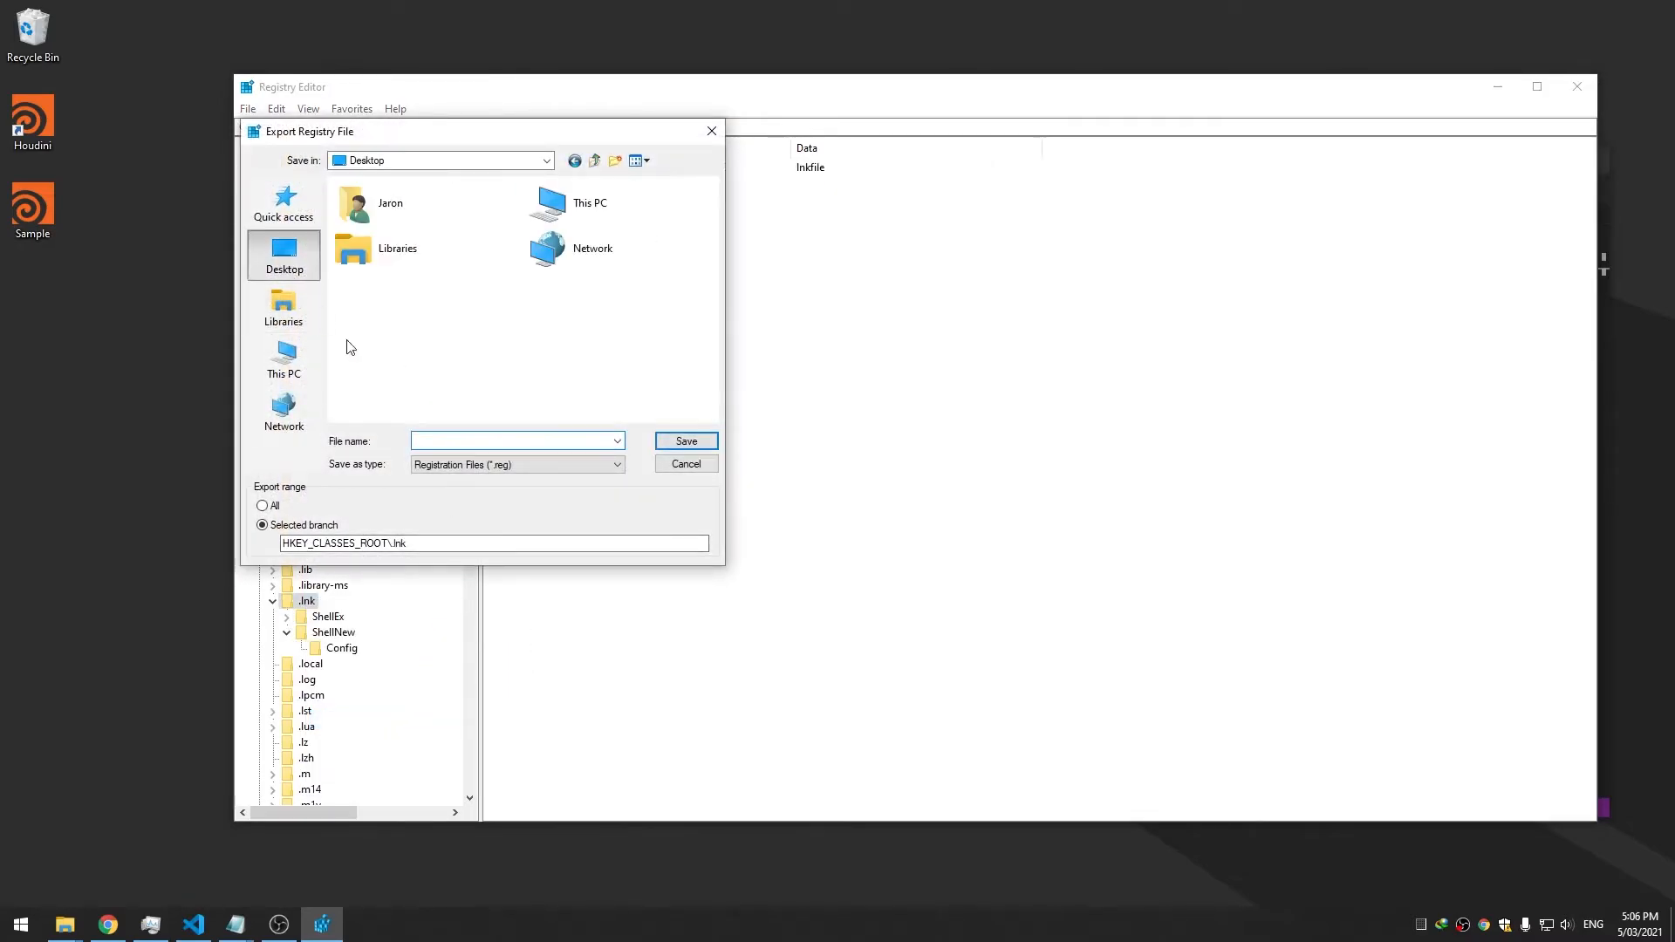
type("linky")
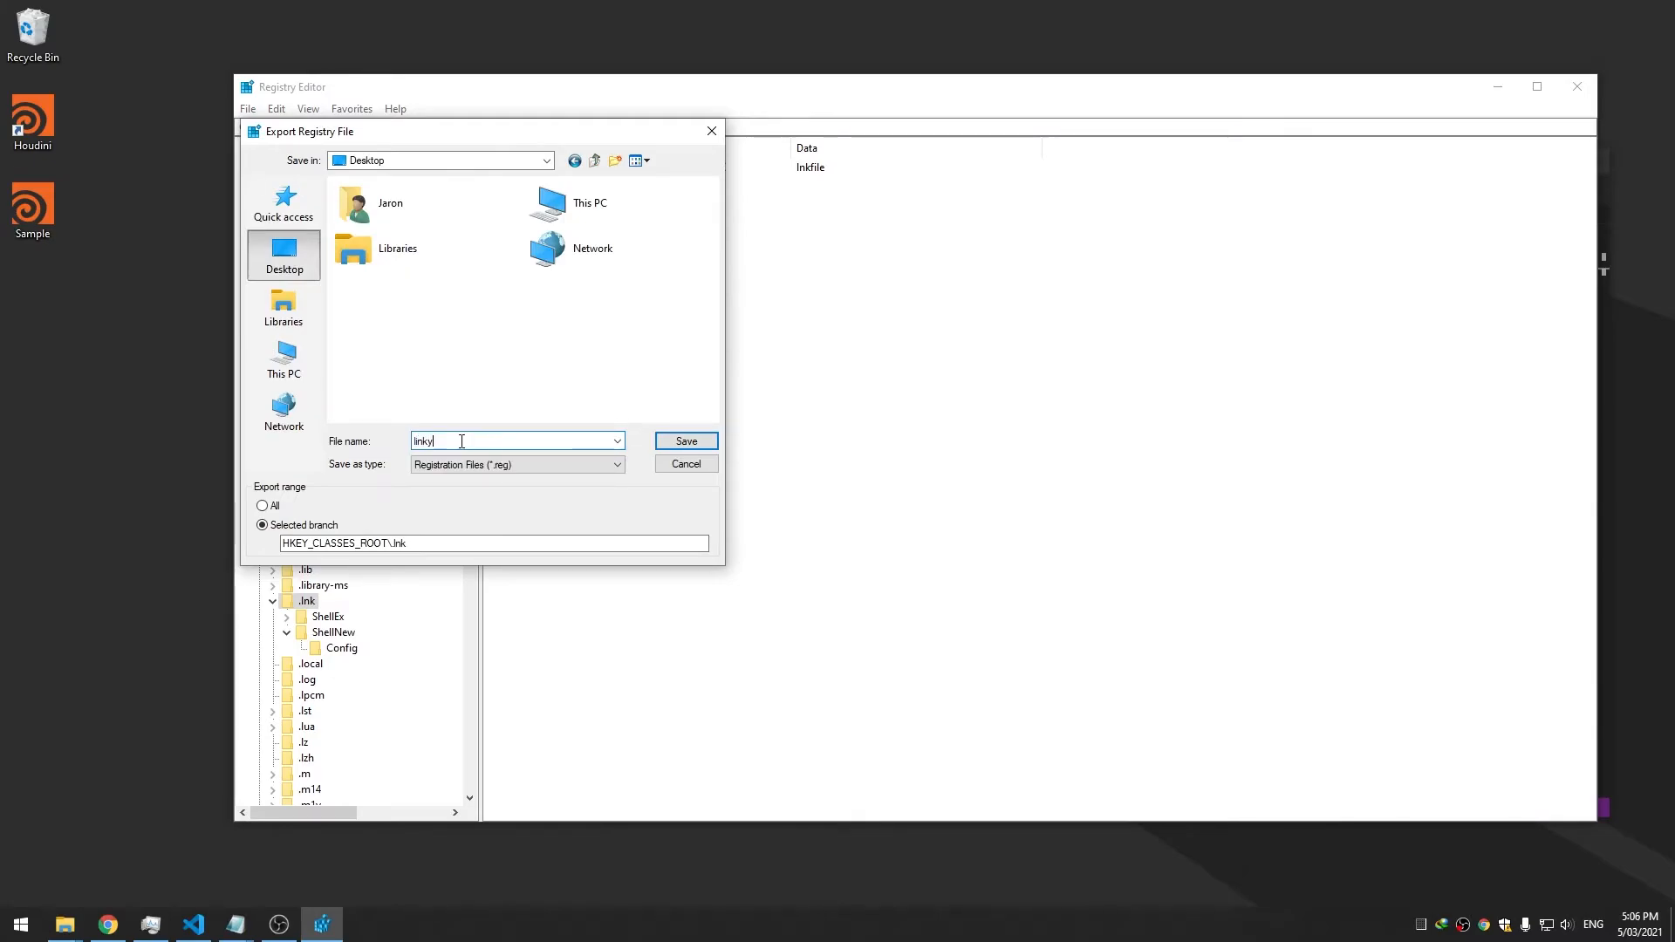
key("Return")
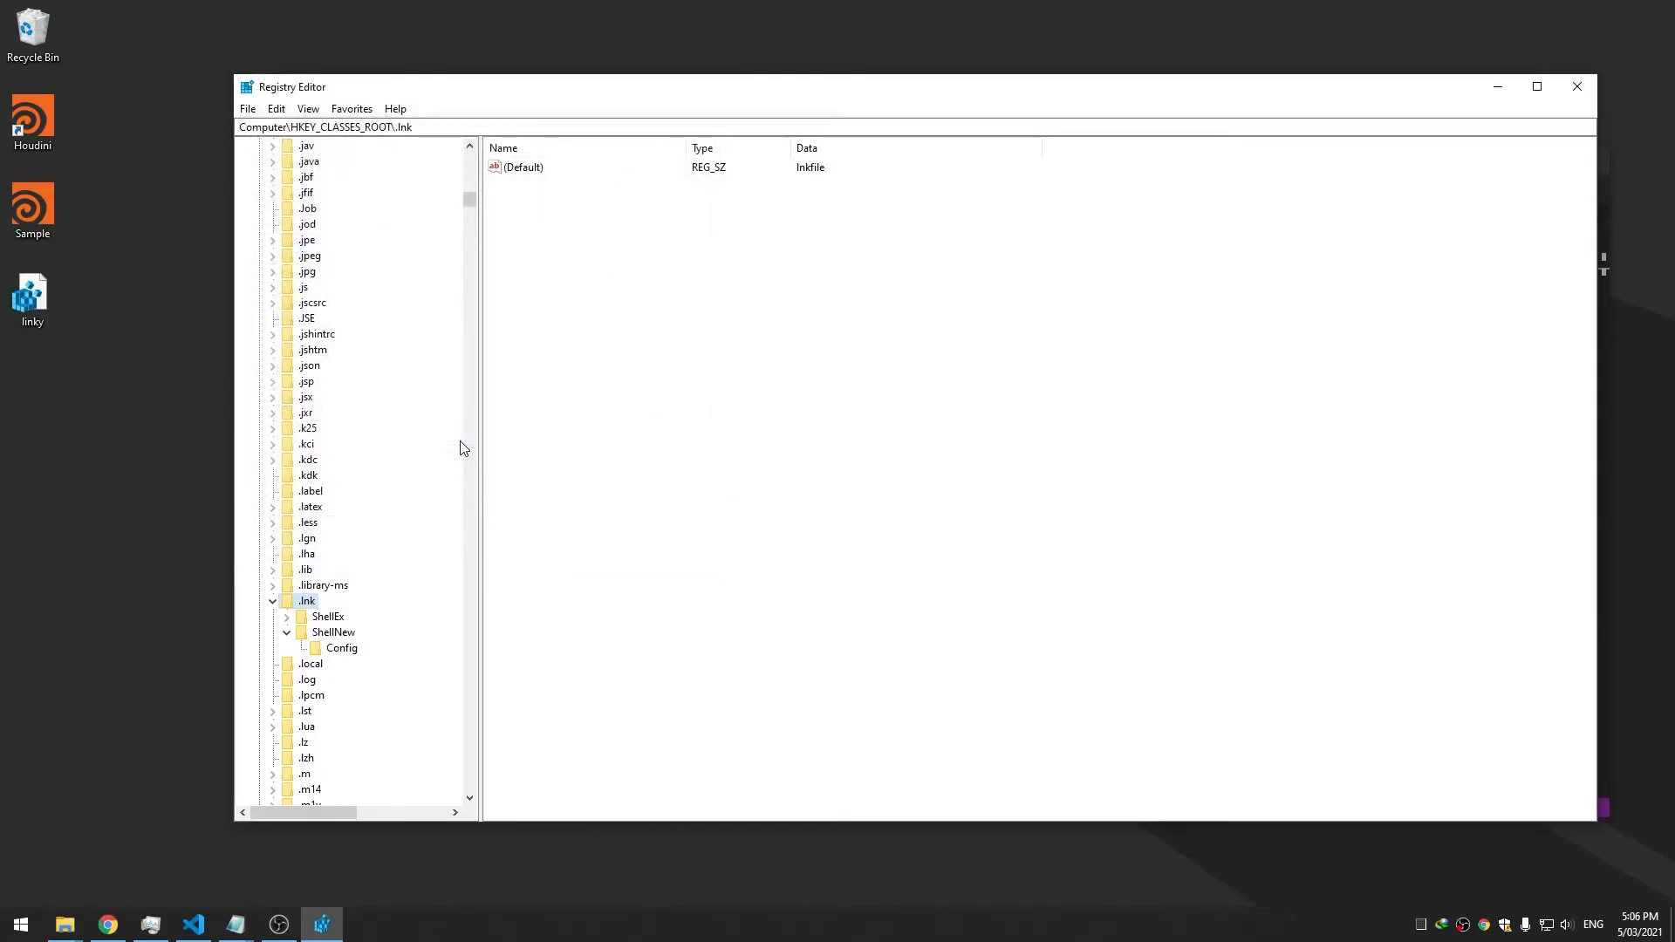
left_click(778, 252)
left_click(1575, 88)
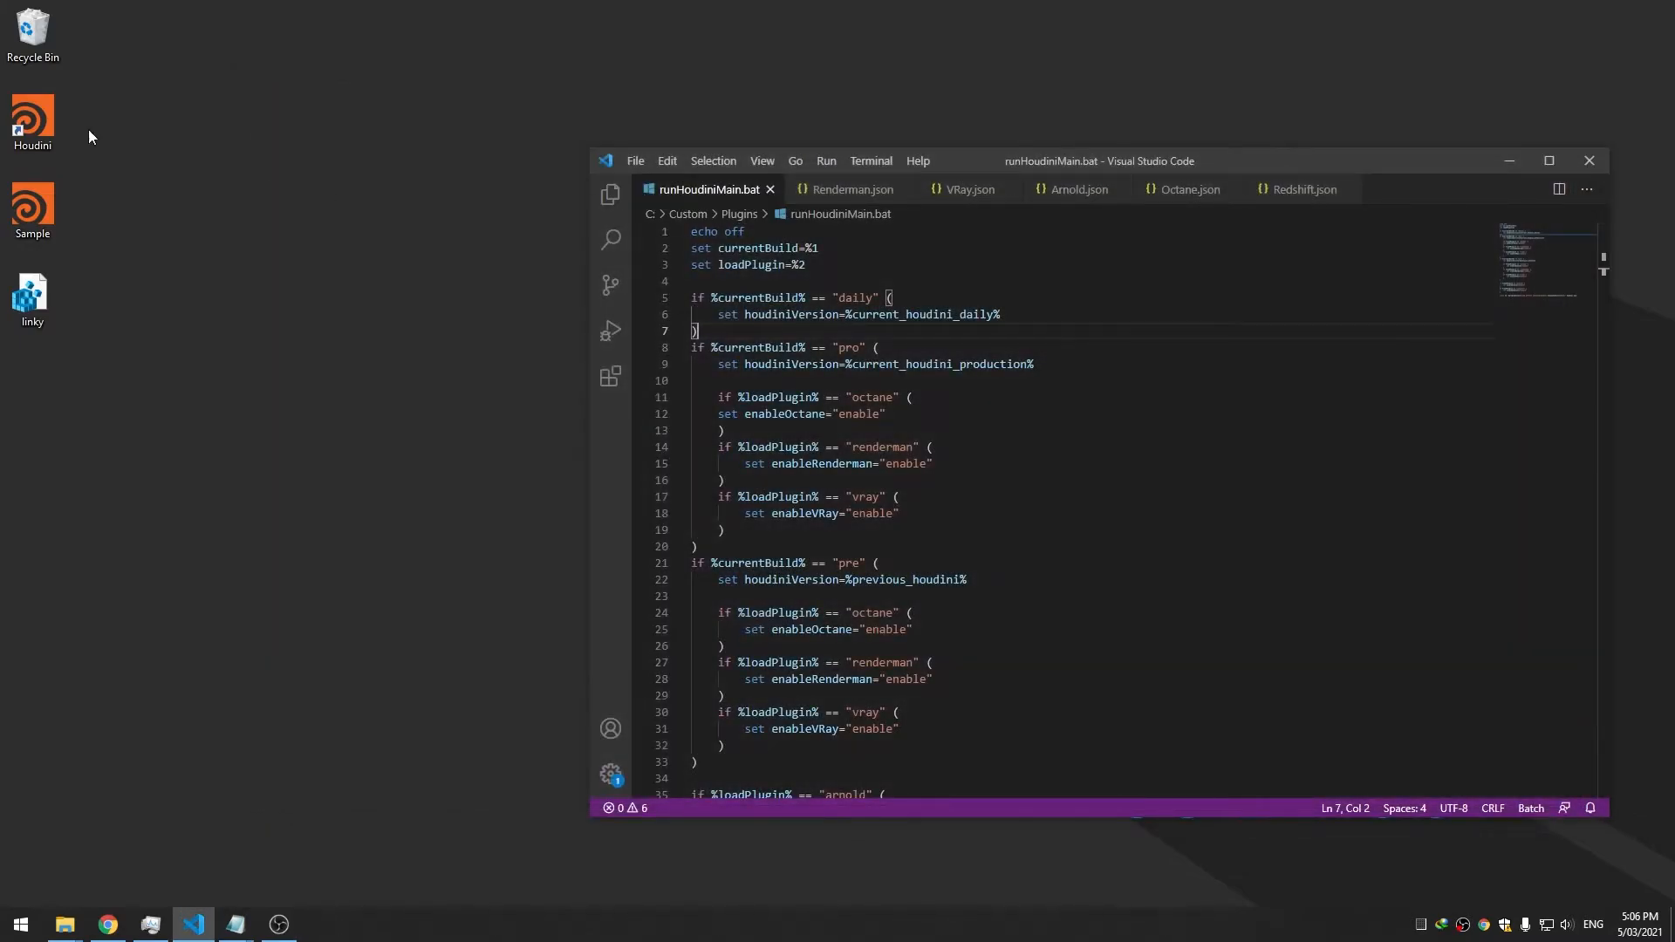
Launch WinRAR and navigate it to the Desktop folder
right_click(35, 123)
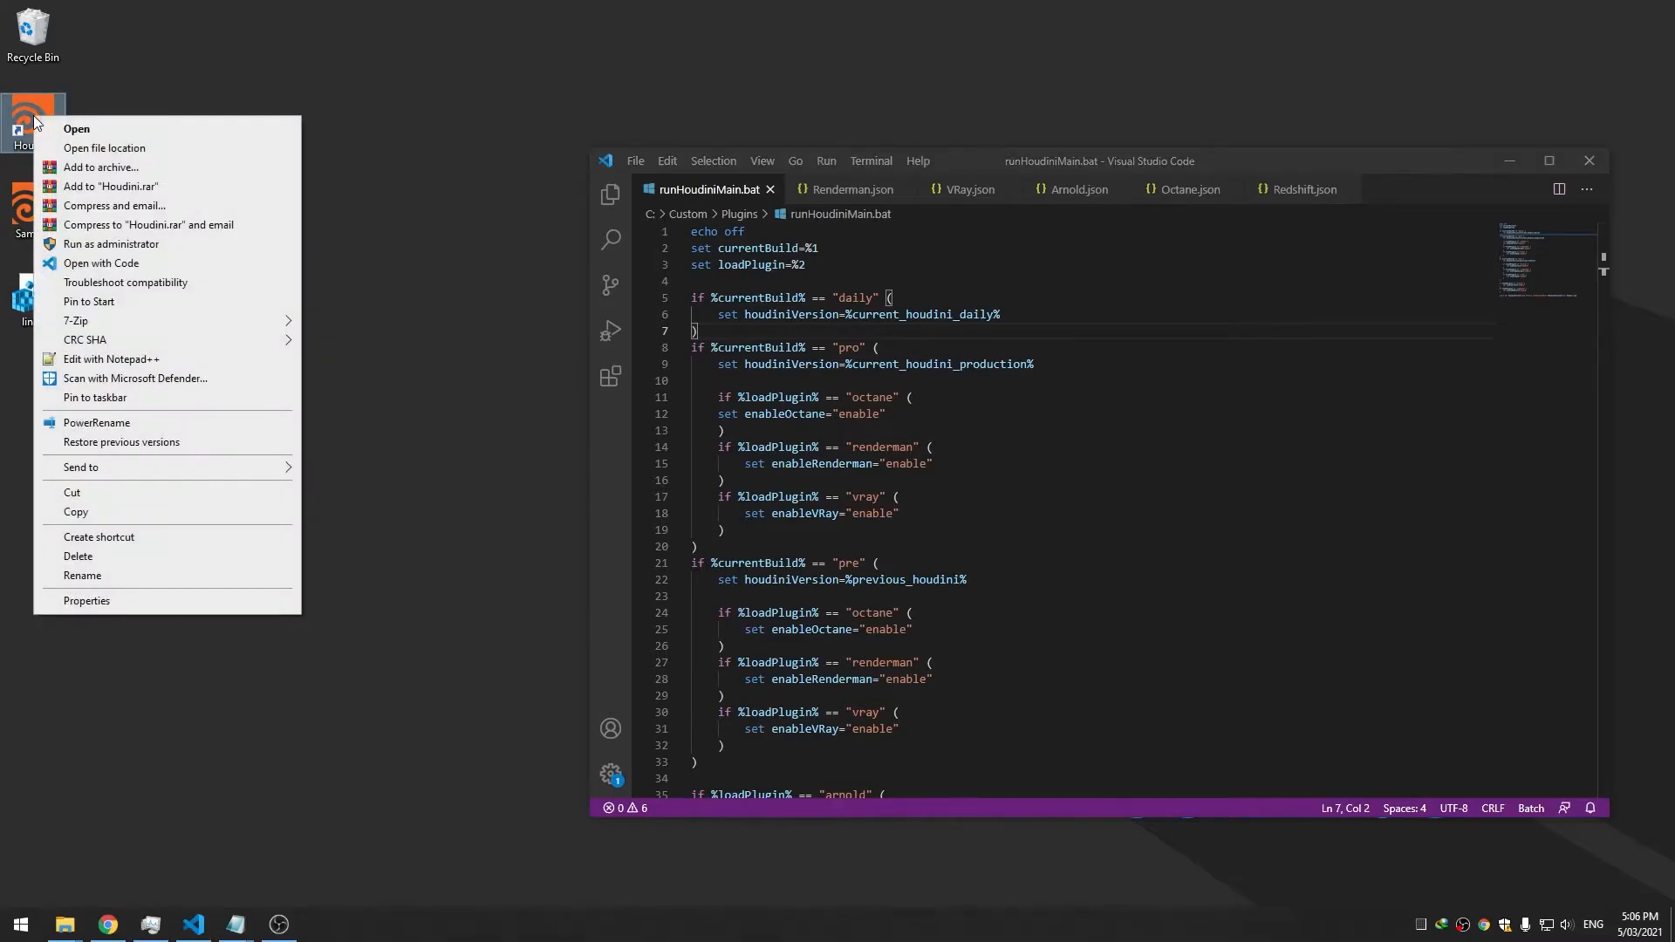
left_click(414, 326)
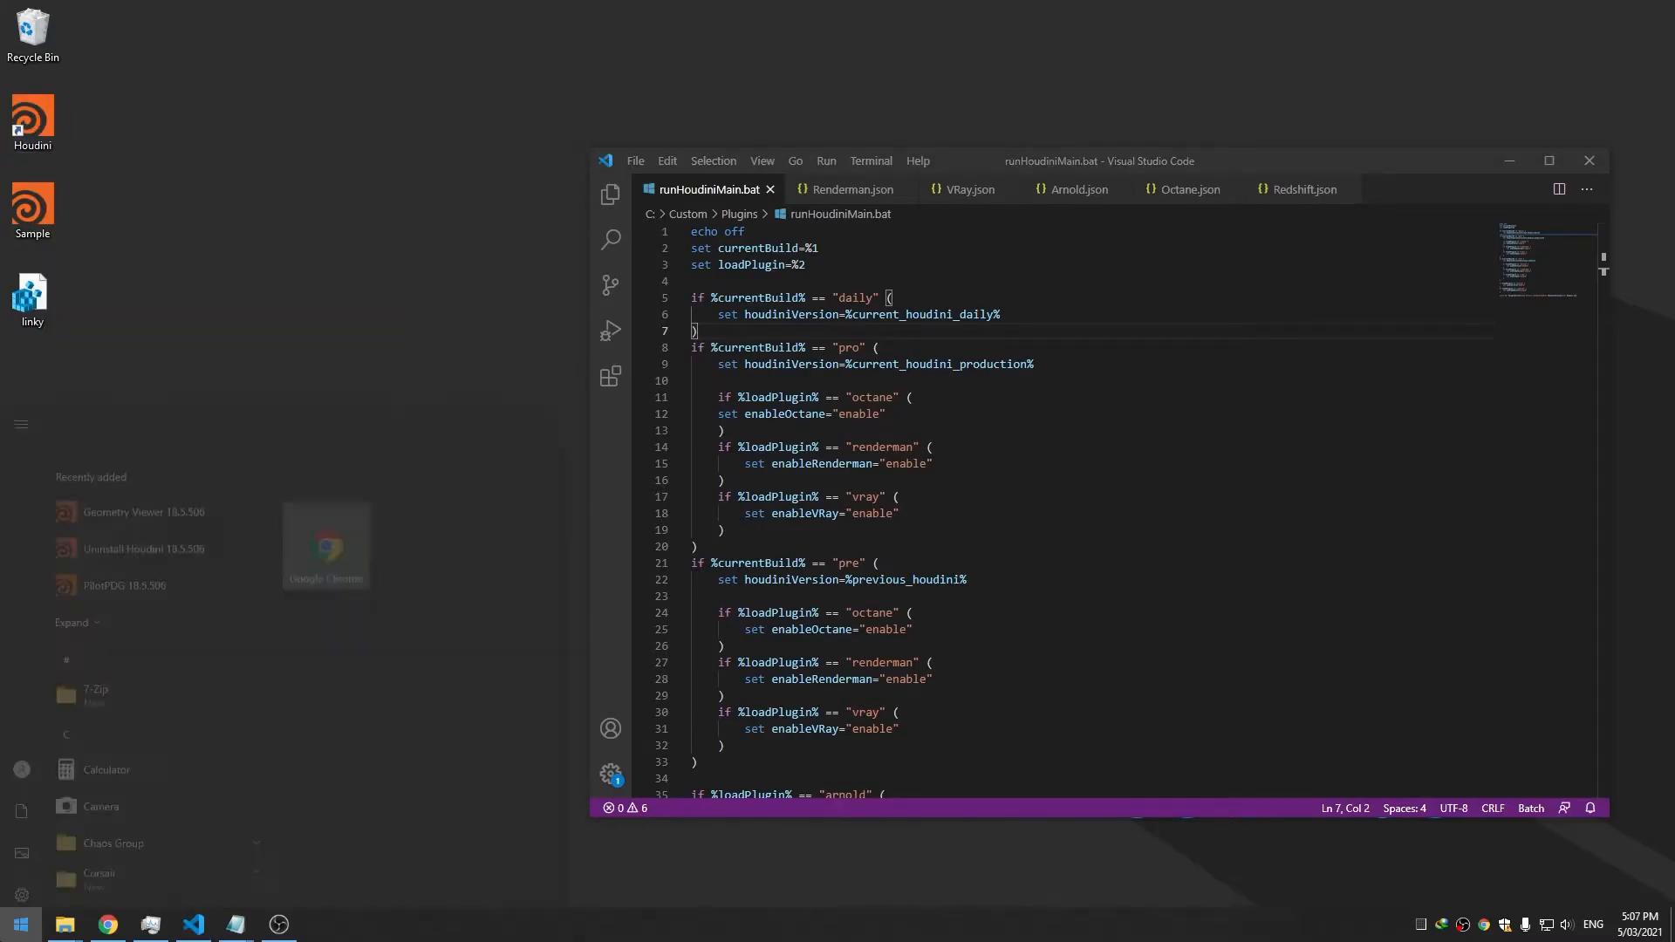
left_click(19, 924)
type("winrar")
key("Return")
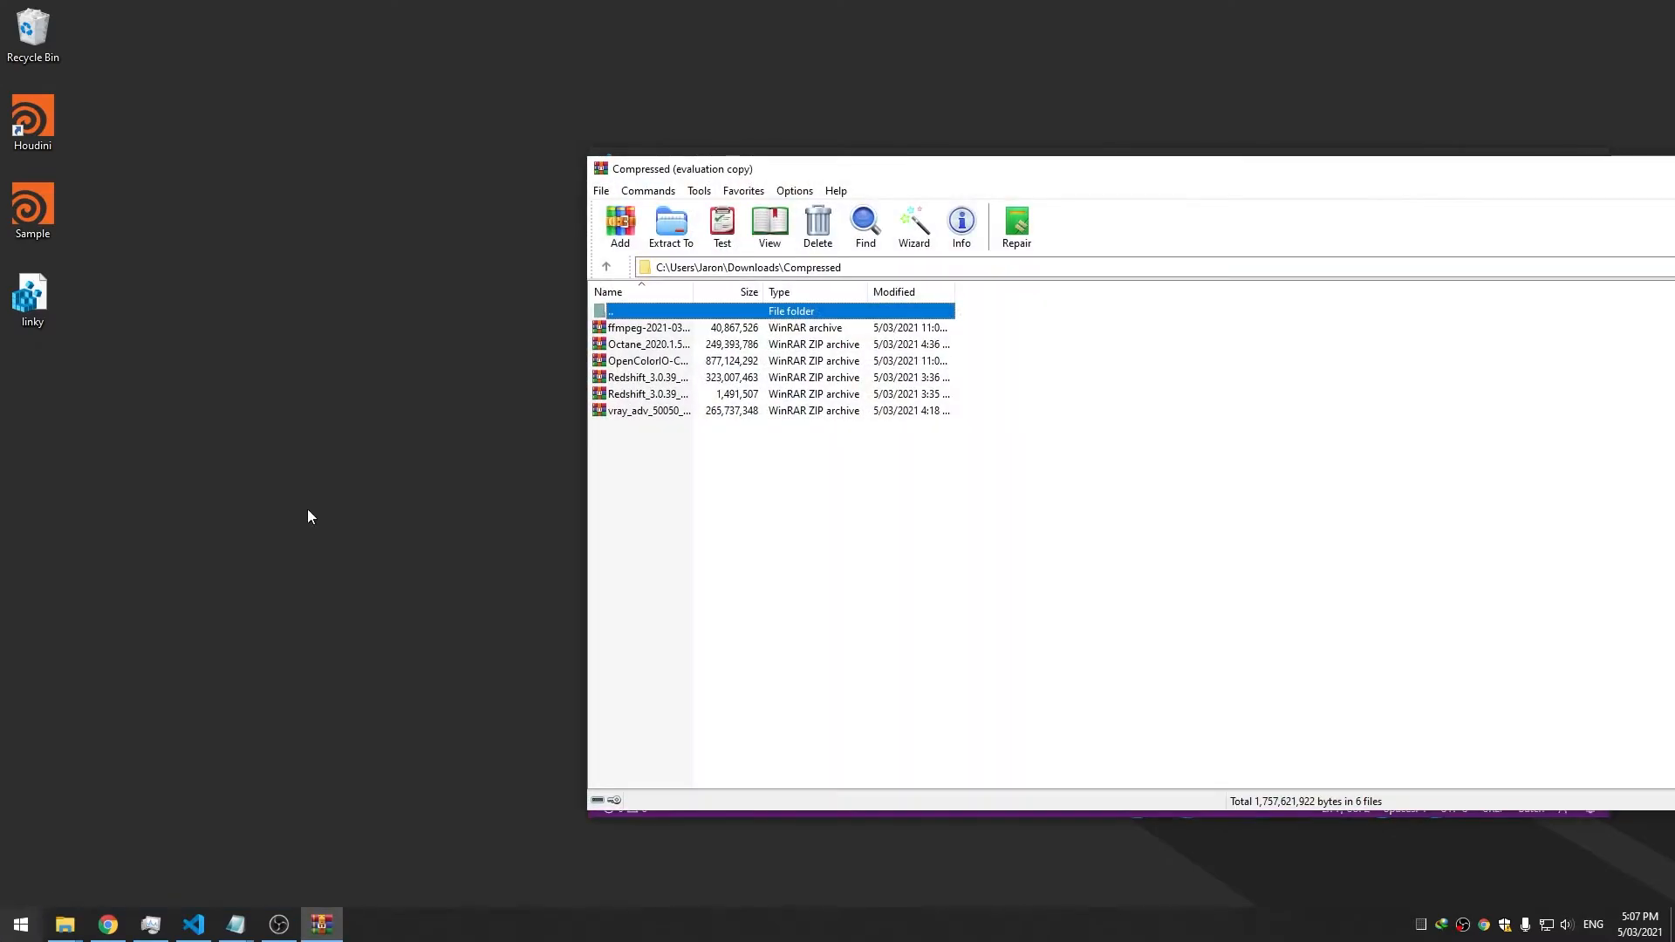
left_click(865, 271)
left_click_drag(735, 269, 1059, 271)
key("BackSpace")
type("es")
key("Return")
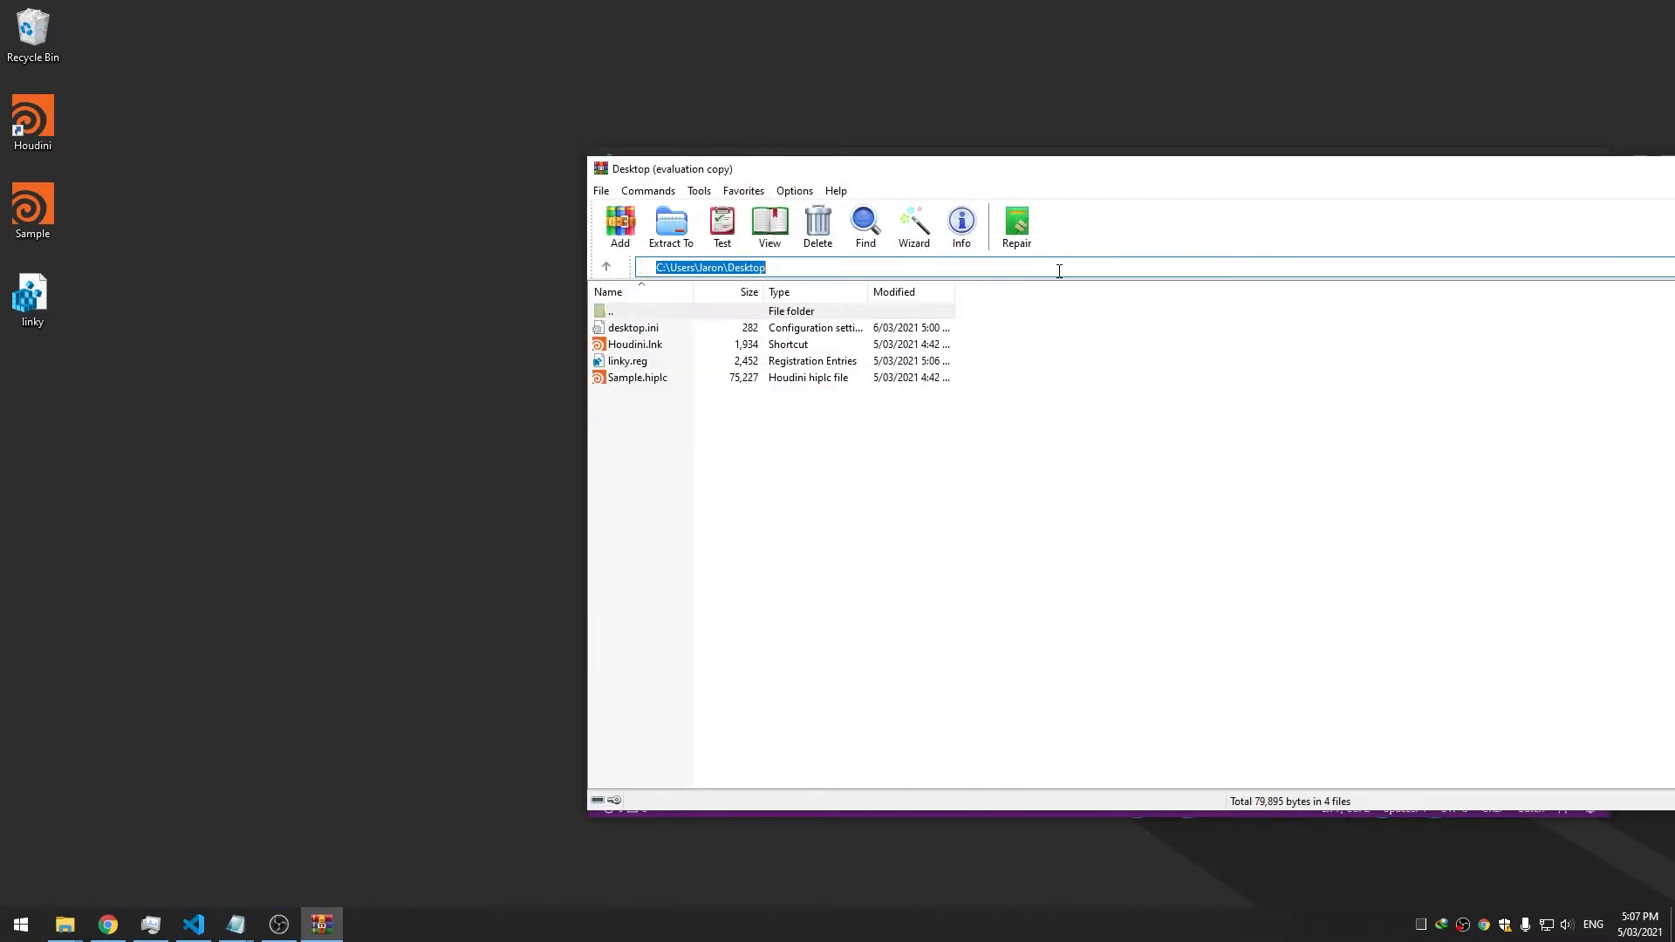
Rename Houdini.lnk to Houdini.lnky and close WinRAR
left_click(659, 347)
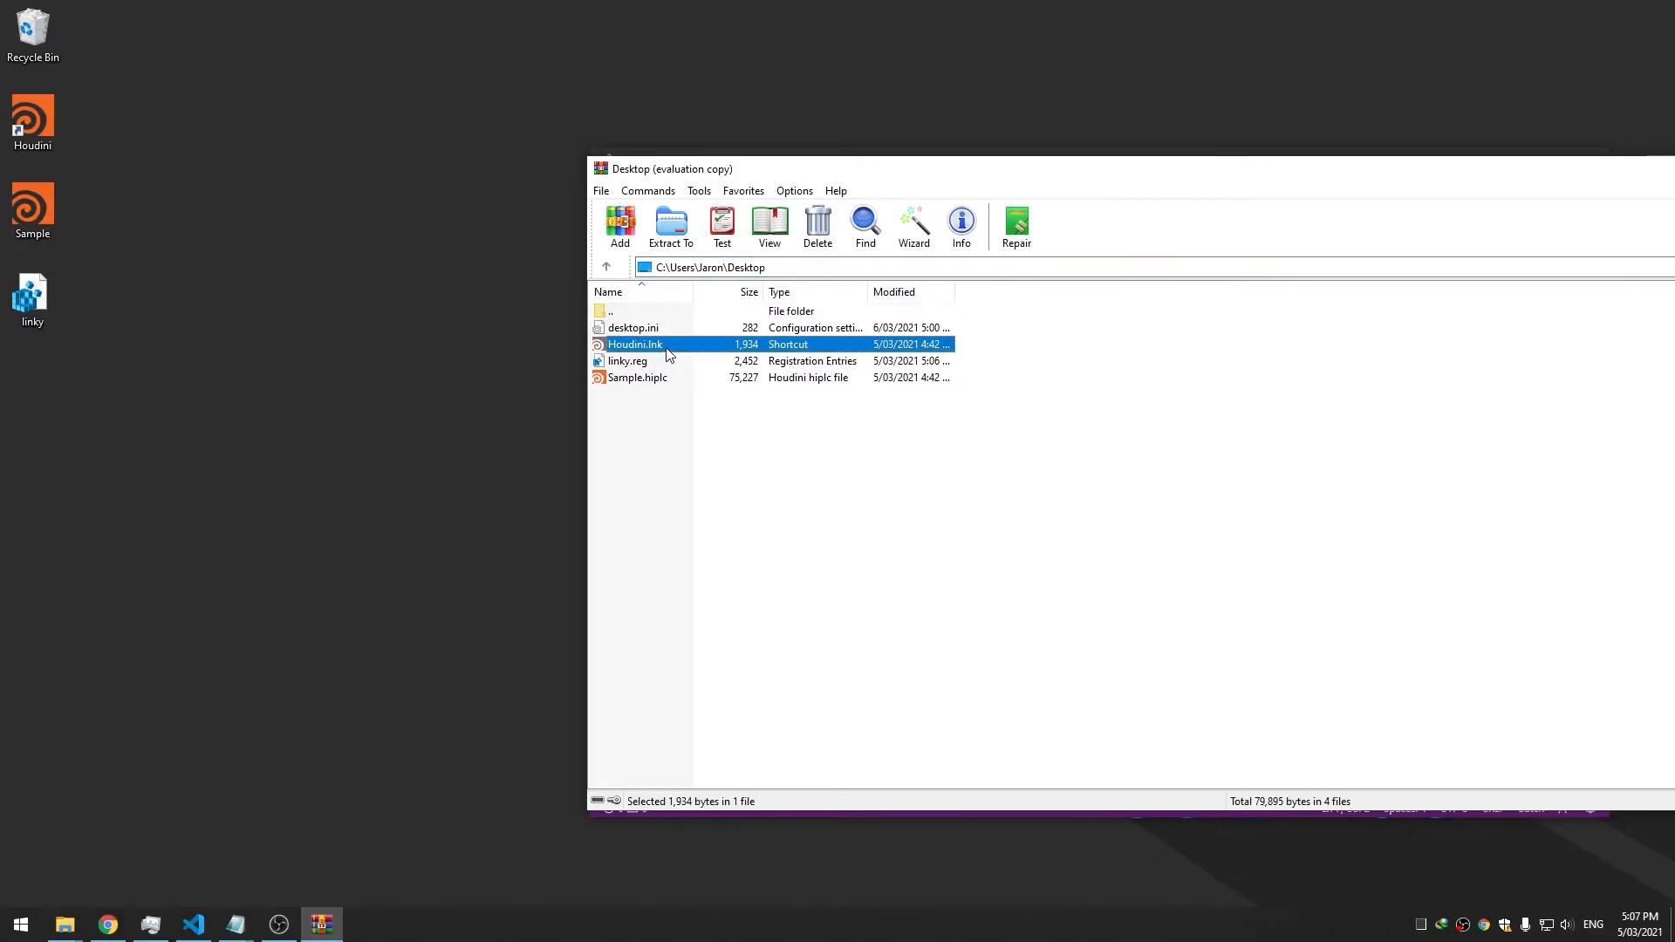
left_click(672, 347)
type("y")
left_click(698, 479)
left_click(202, 173)
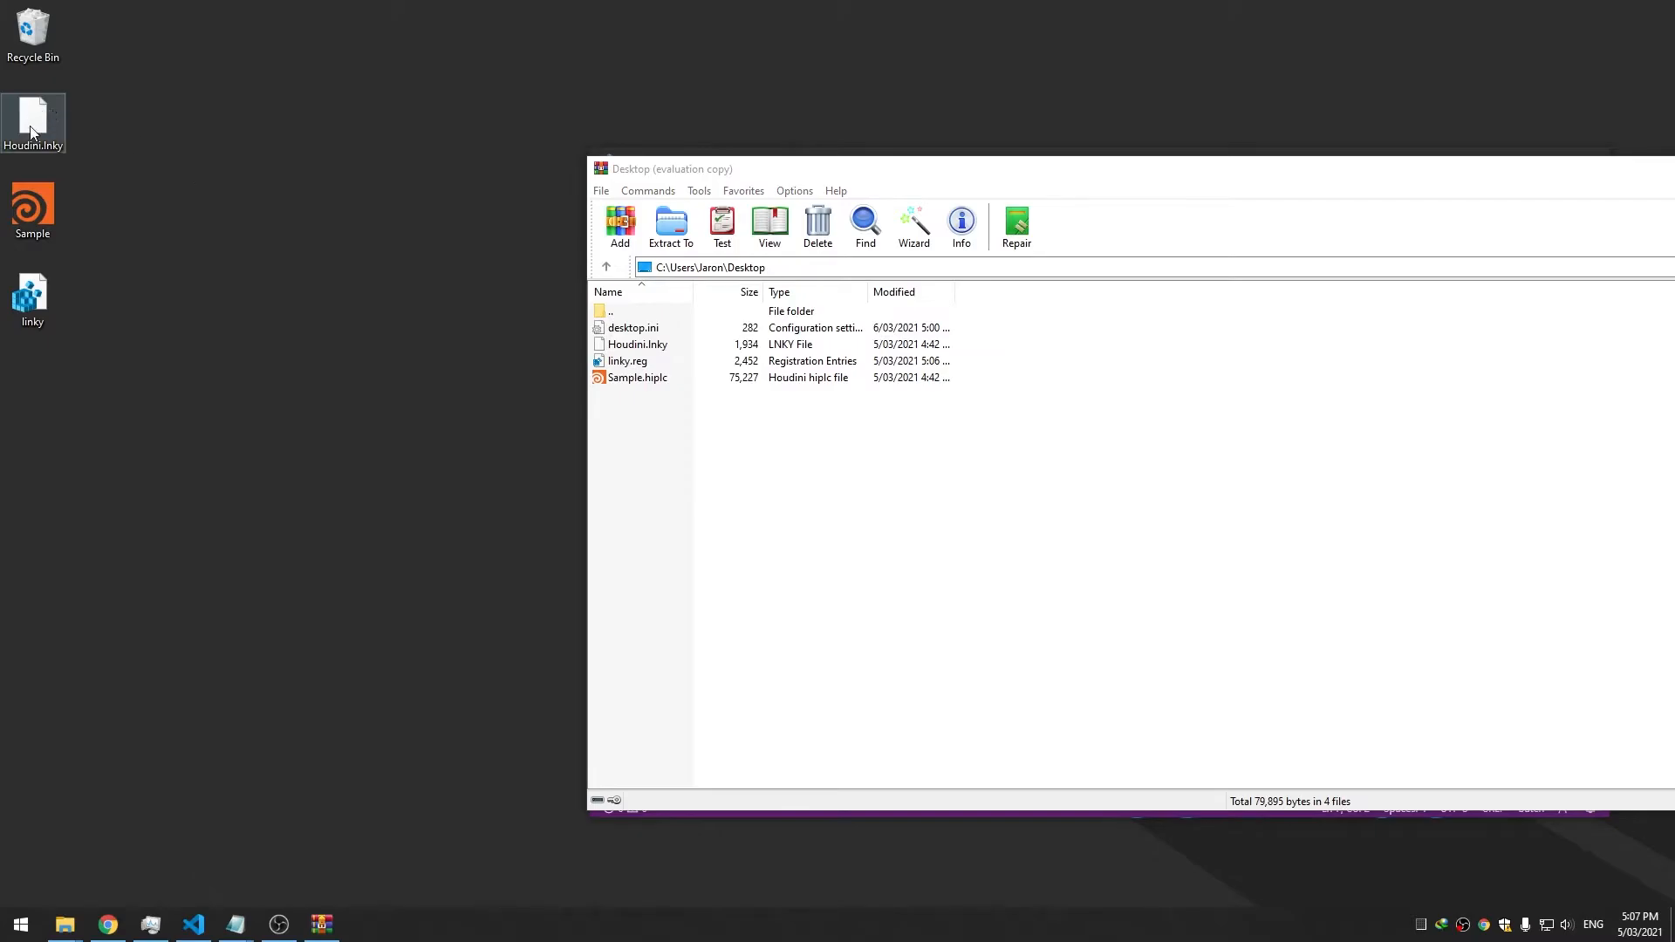
left_click_drag(1385, 172, 1060, 166)
left_click(1489, 163)
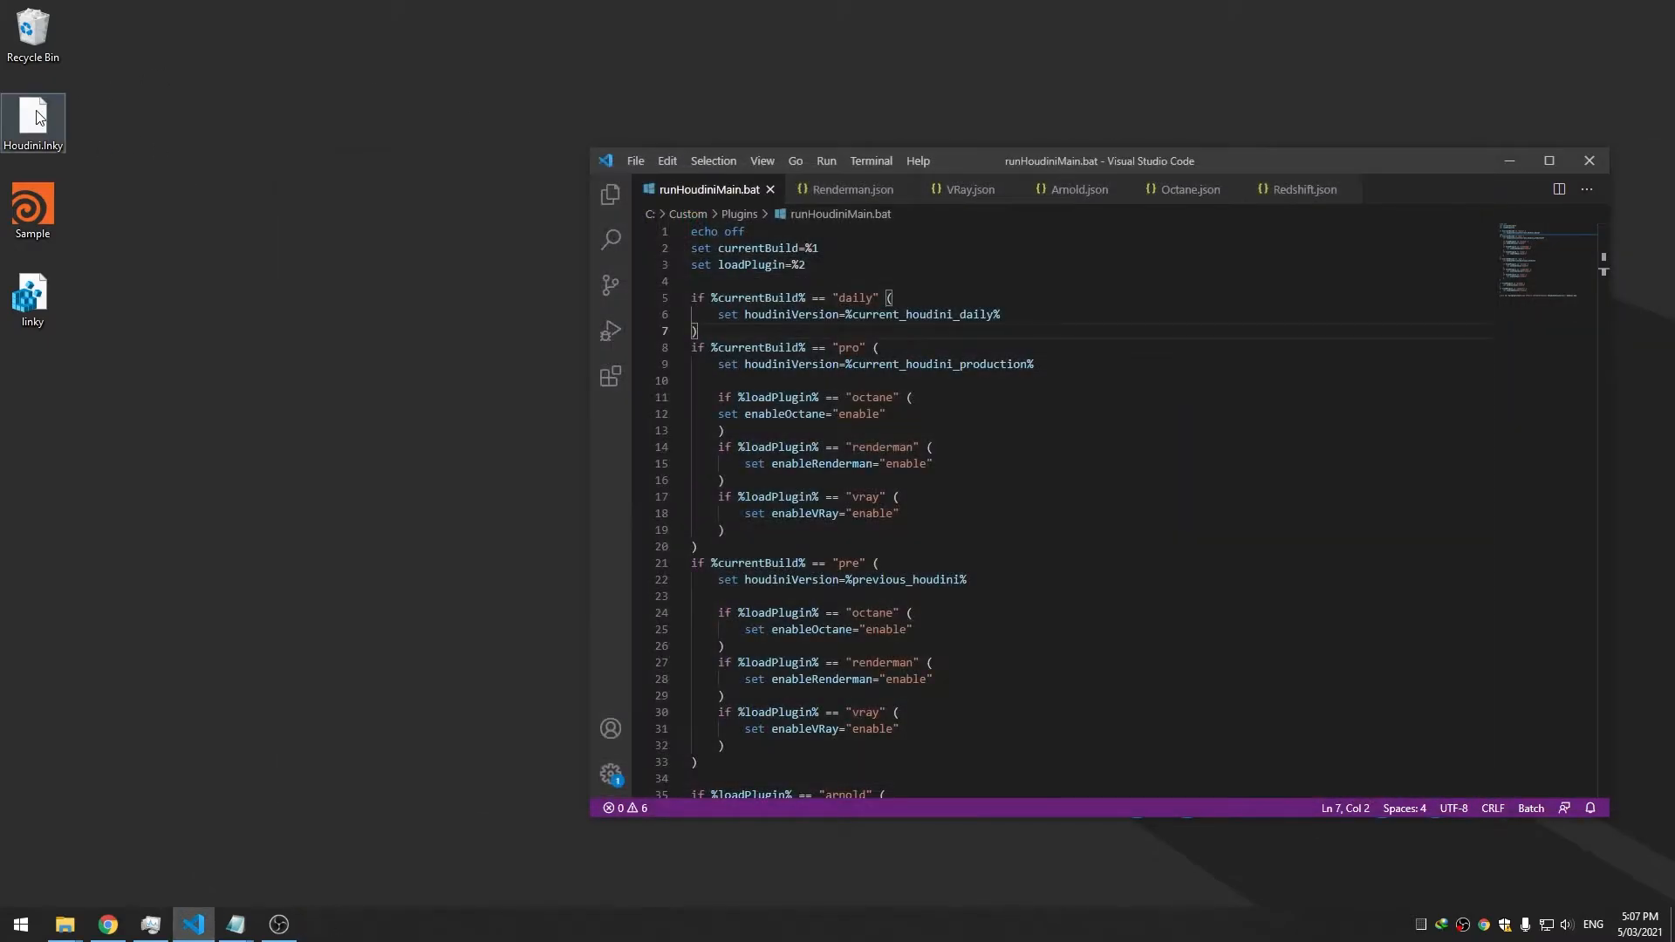
right_click(39, 117)
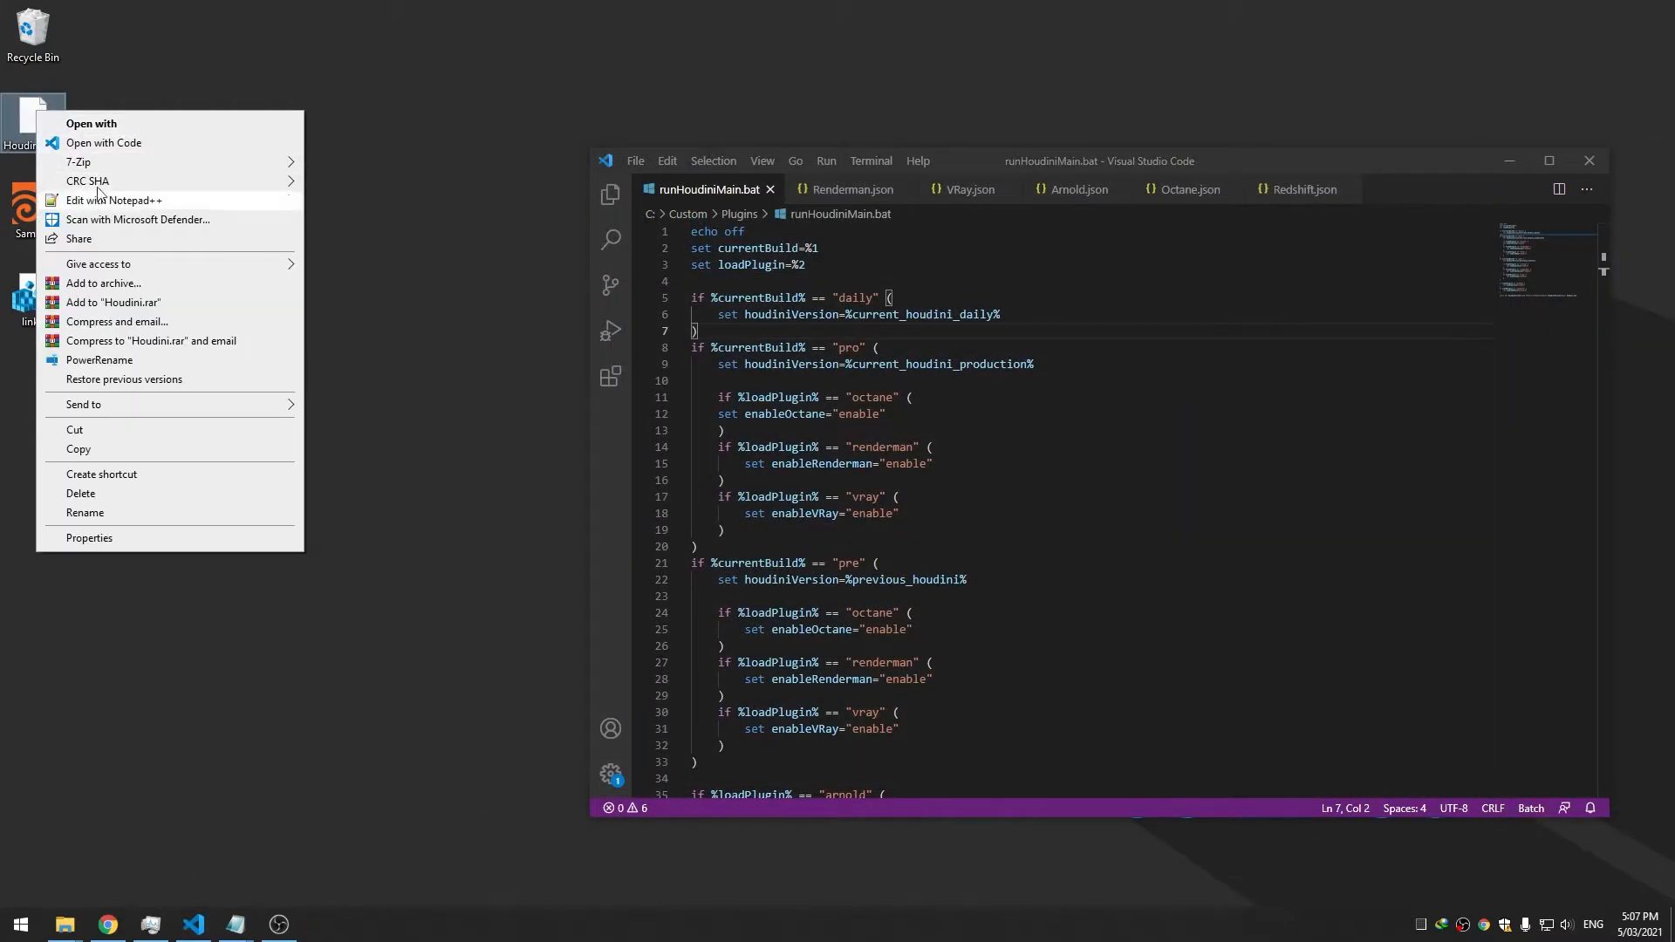
left_click(191, 553)
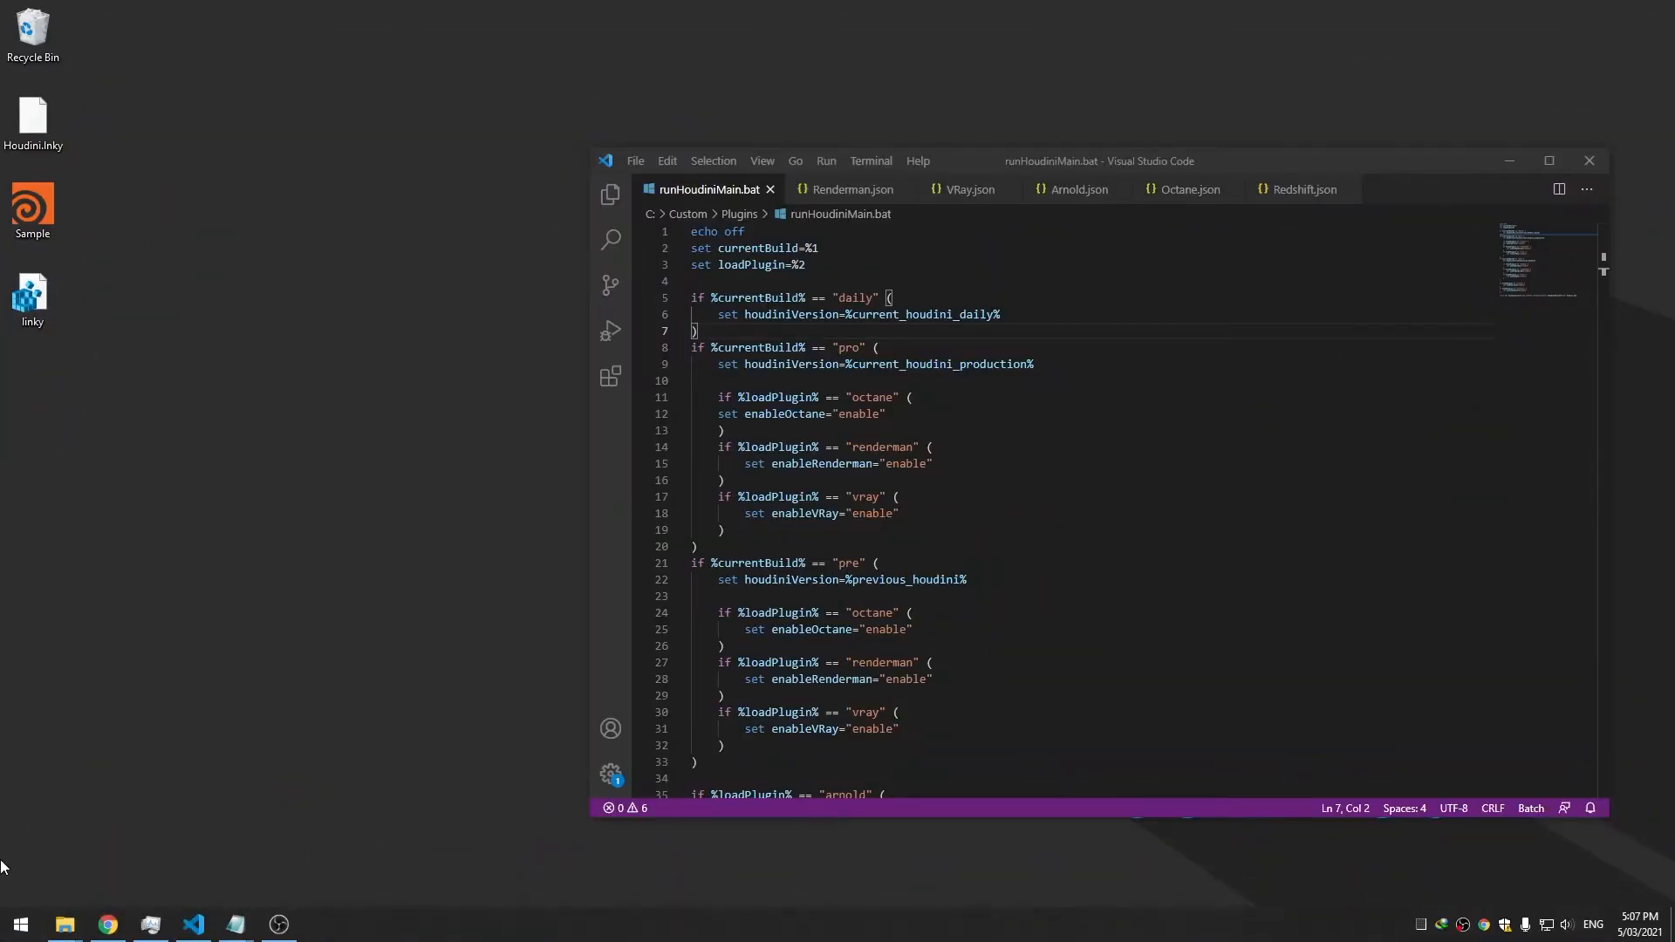
left_click(21, 924)
Relaunch Registry Editor and delete a New Key #1 mistakenly created under .lnk
type("regedit")
key("Return")
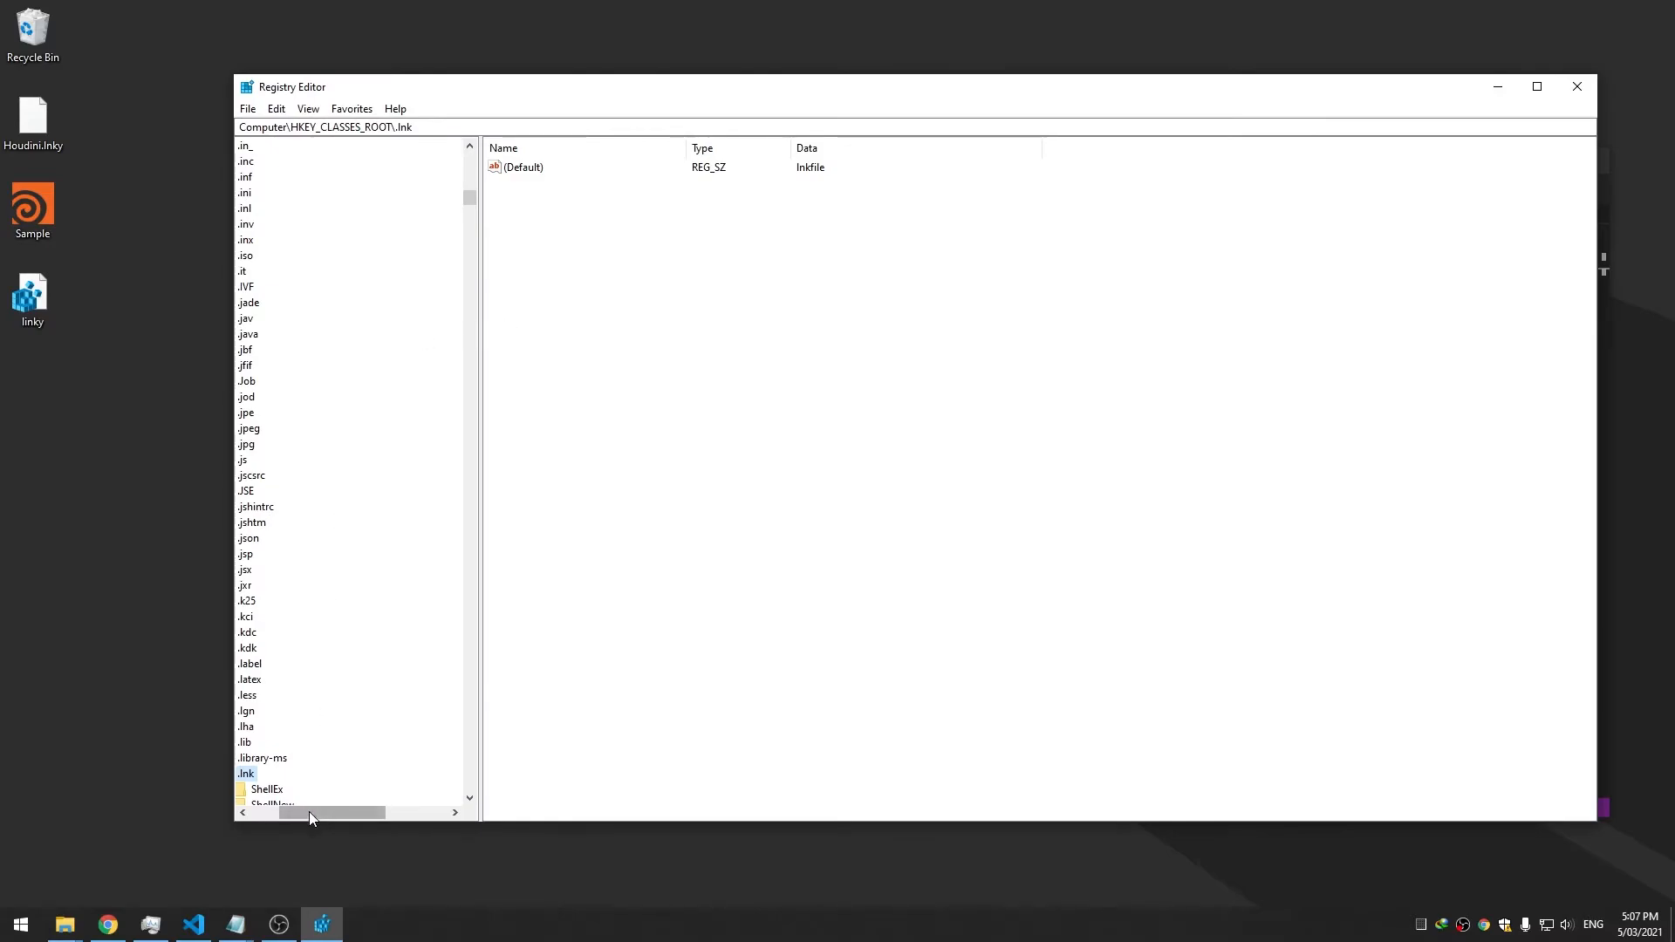
left_click_drag(309, 811, 268, 810)
left_click(272, 775)
scroll(273, 779, "down", 3)
right_click(370, 630)
mouse_move(428, 655)
left_click(568, 652)
left_click(349, 680)
right_click(349, 680)
left_click(445, 758)
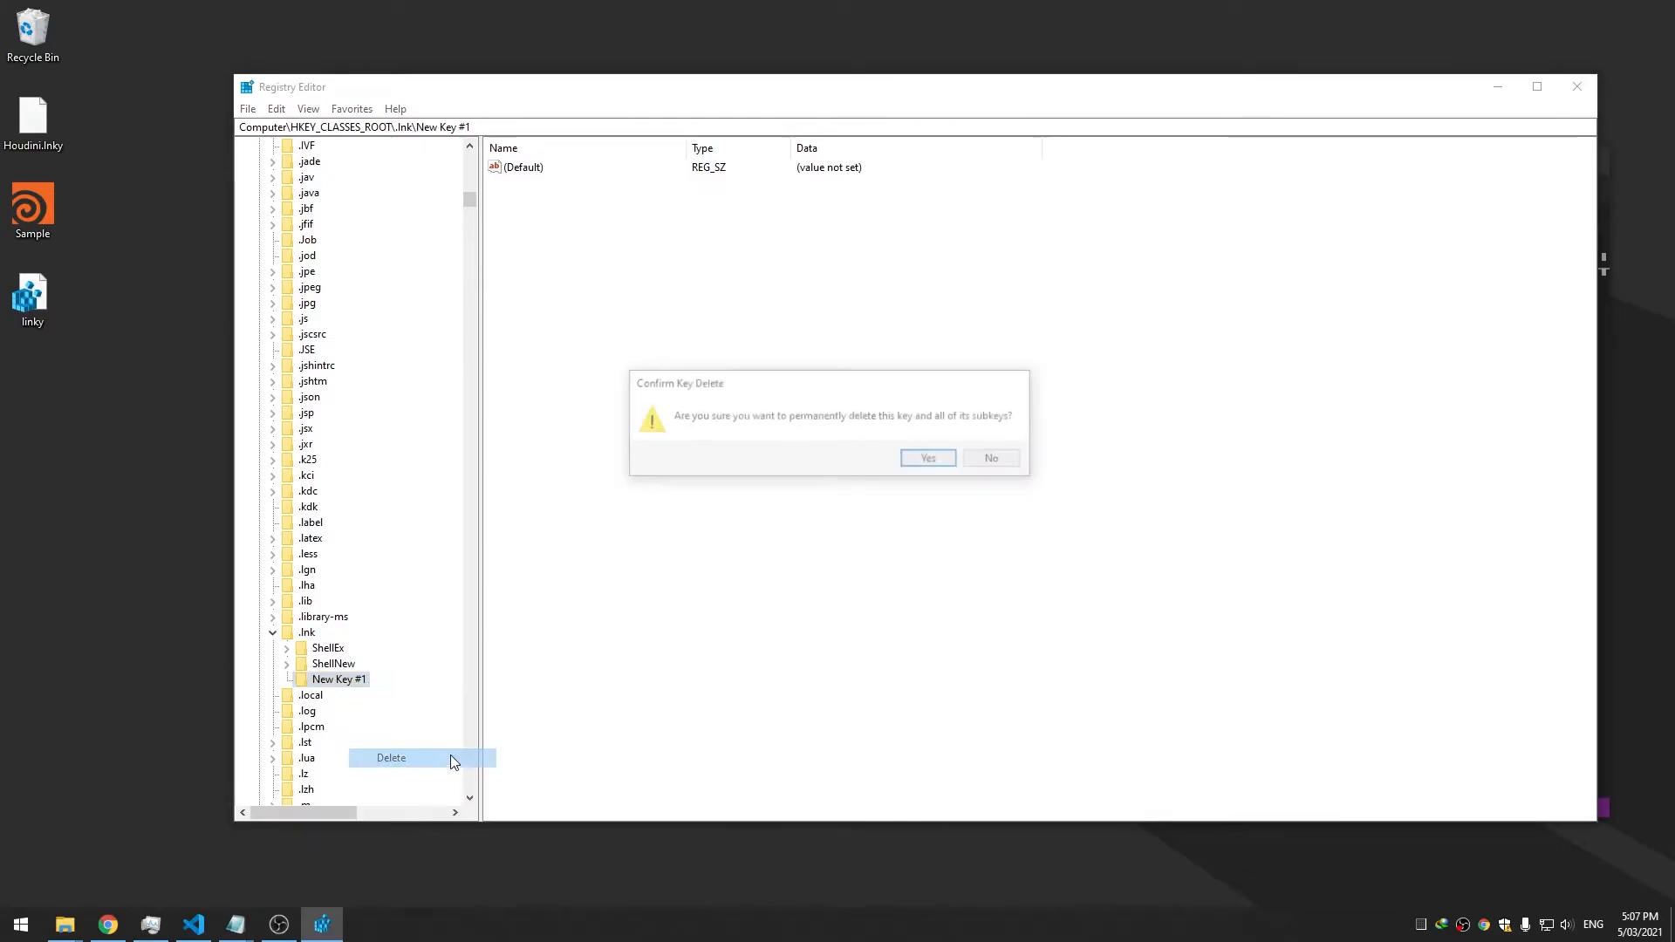
left_click(929, 458)
Create a new .lnky key directly under HKEY_CLASSES_ROOT
left_click_drag(469, 209, 469, 147)
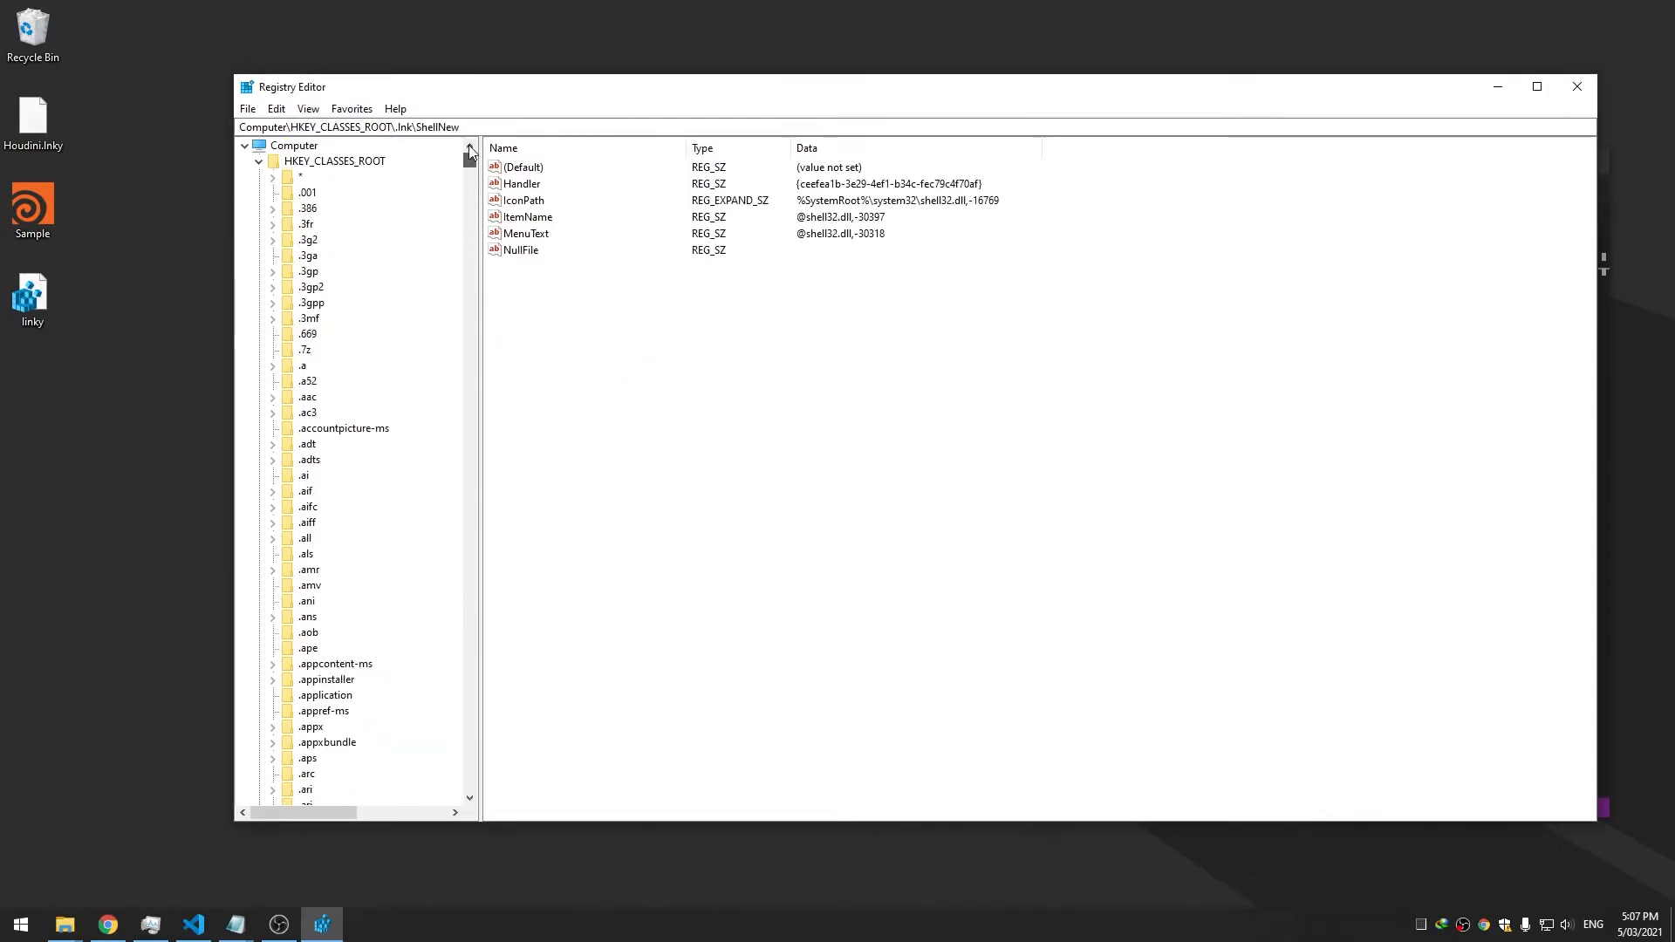
right_click(312, 164)
mouse_move(368, 199)
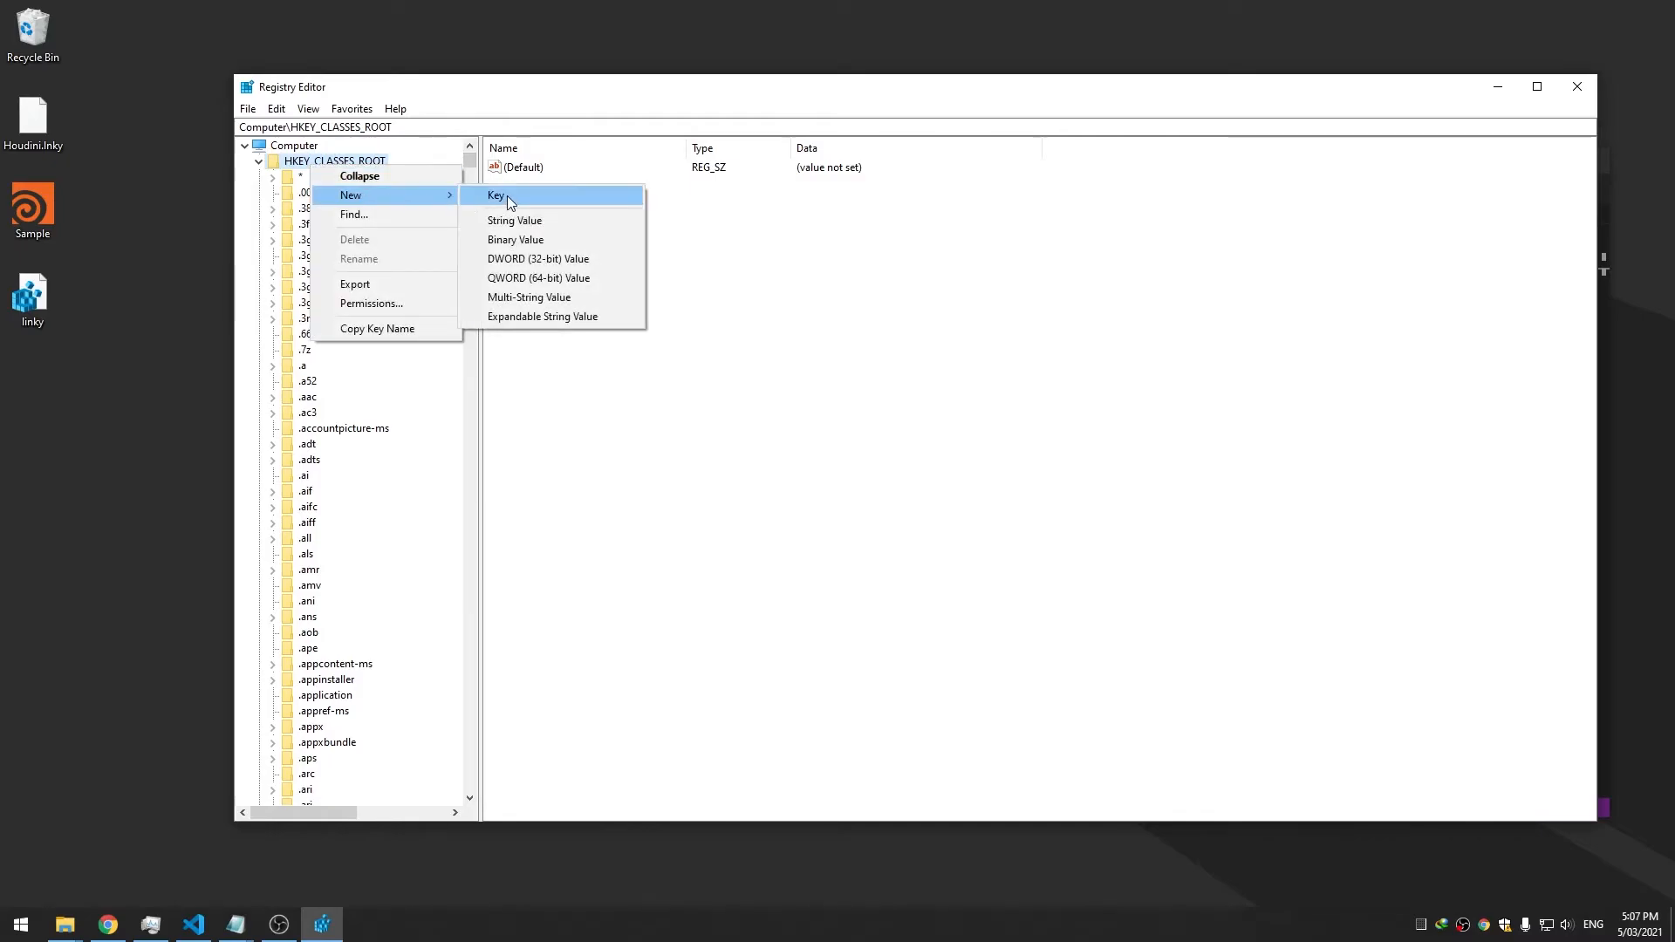
left_click(494, 195)
type(".")
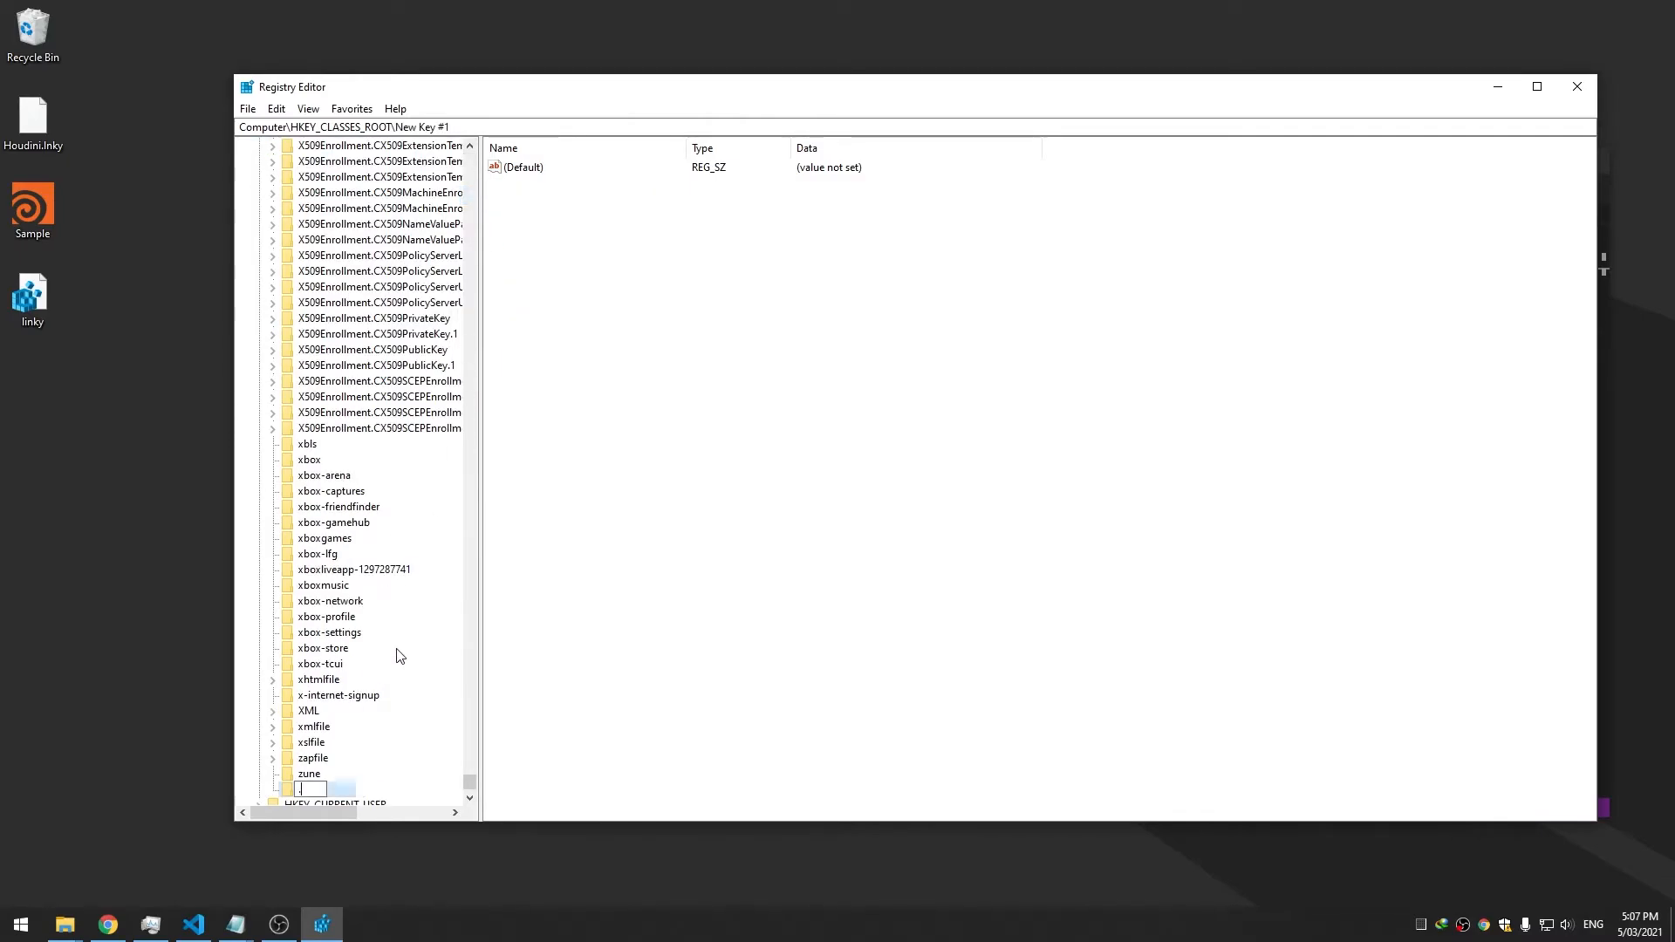
type("lnky")
key("Return")
Restart Registry Editor and compare the .lnk key with the new .lnky key
left_click(1578, 86)
left_click(9, 934)
type("reg")
key("Return")
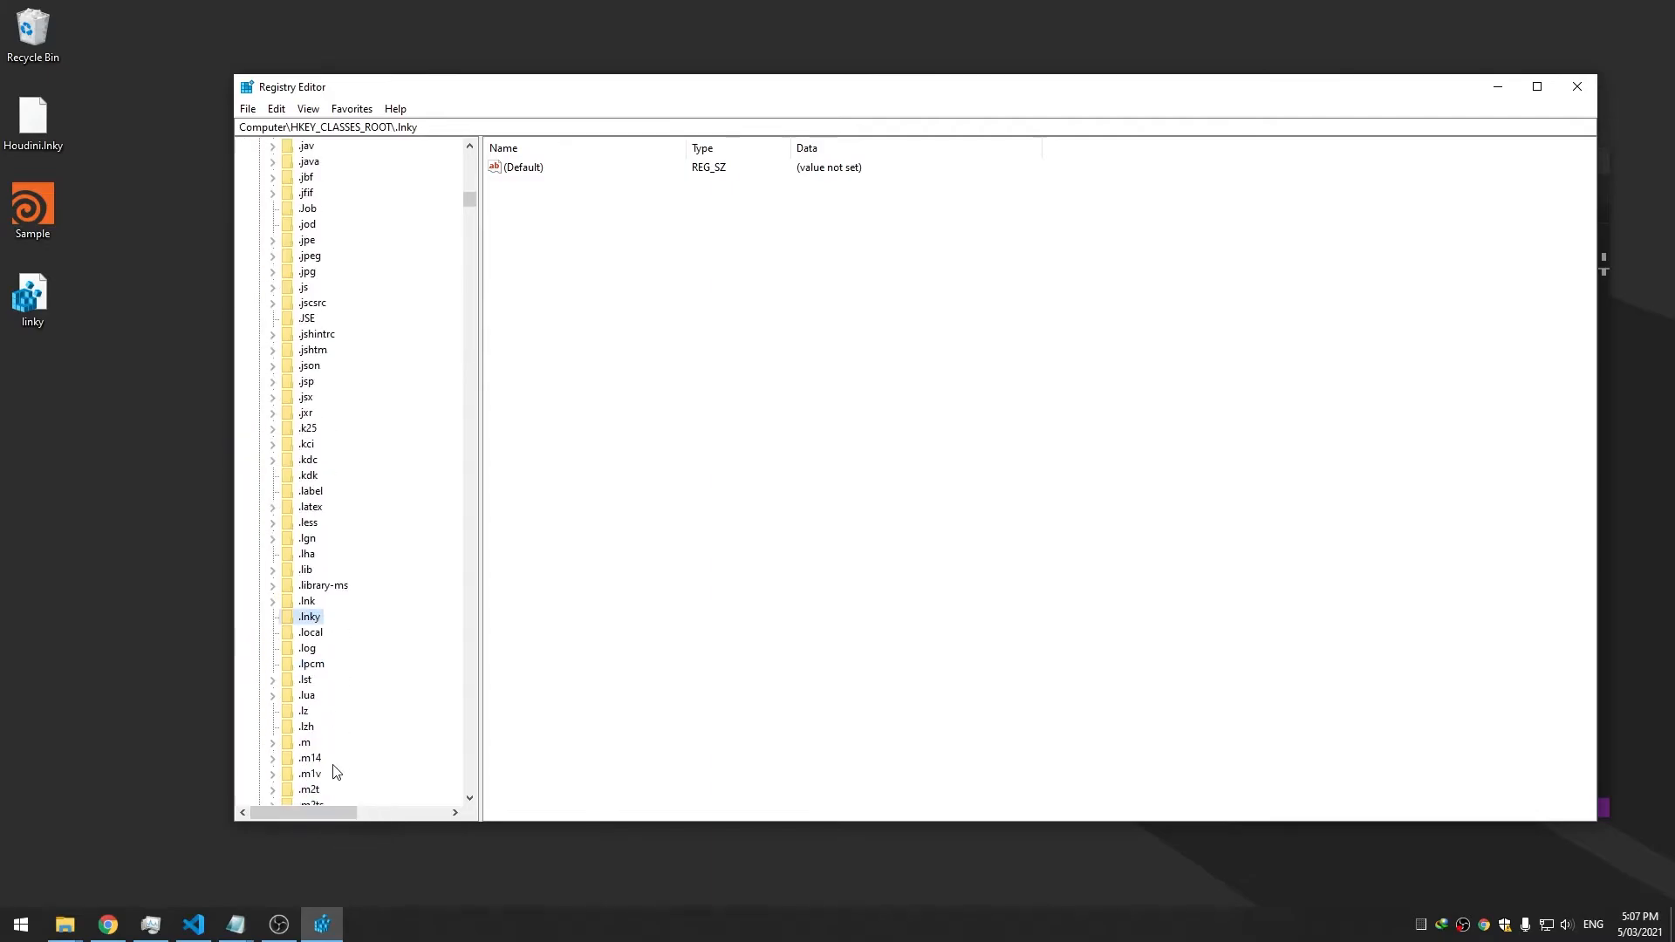
left_click(305, 602)
double_click(306, 602)
left_click(306, 651)
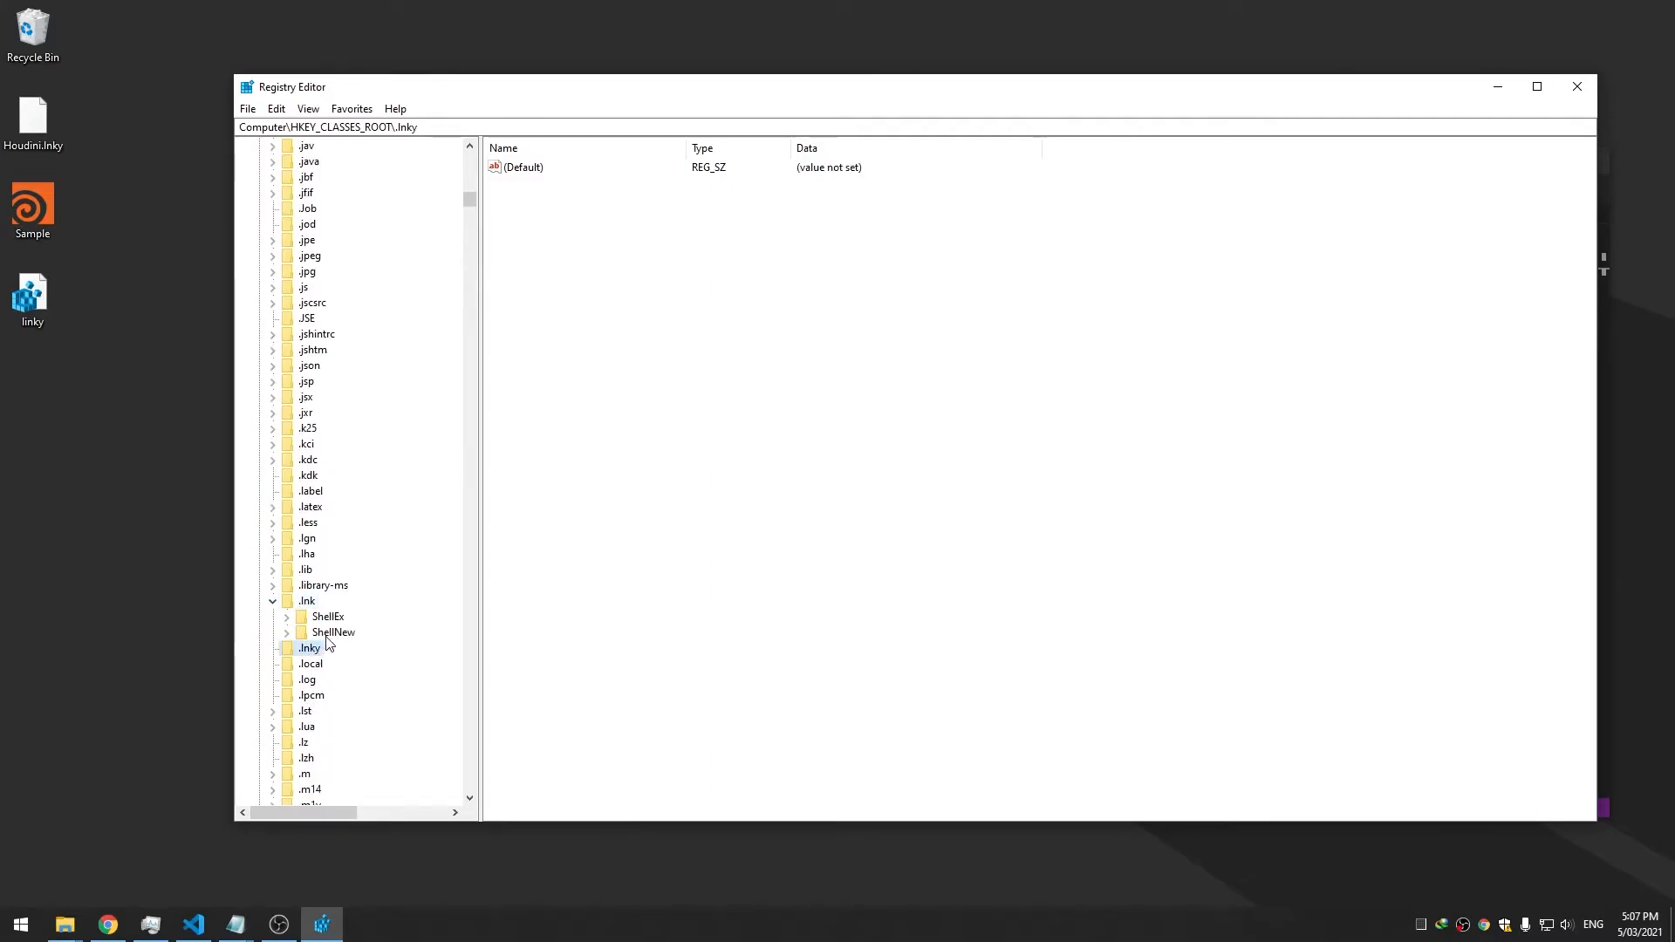
left_click(33, 138)
right_click(33, 138)
left_click(42, 115)
right_click(41, 110)
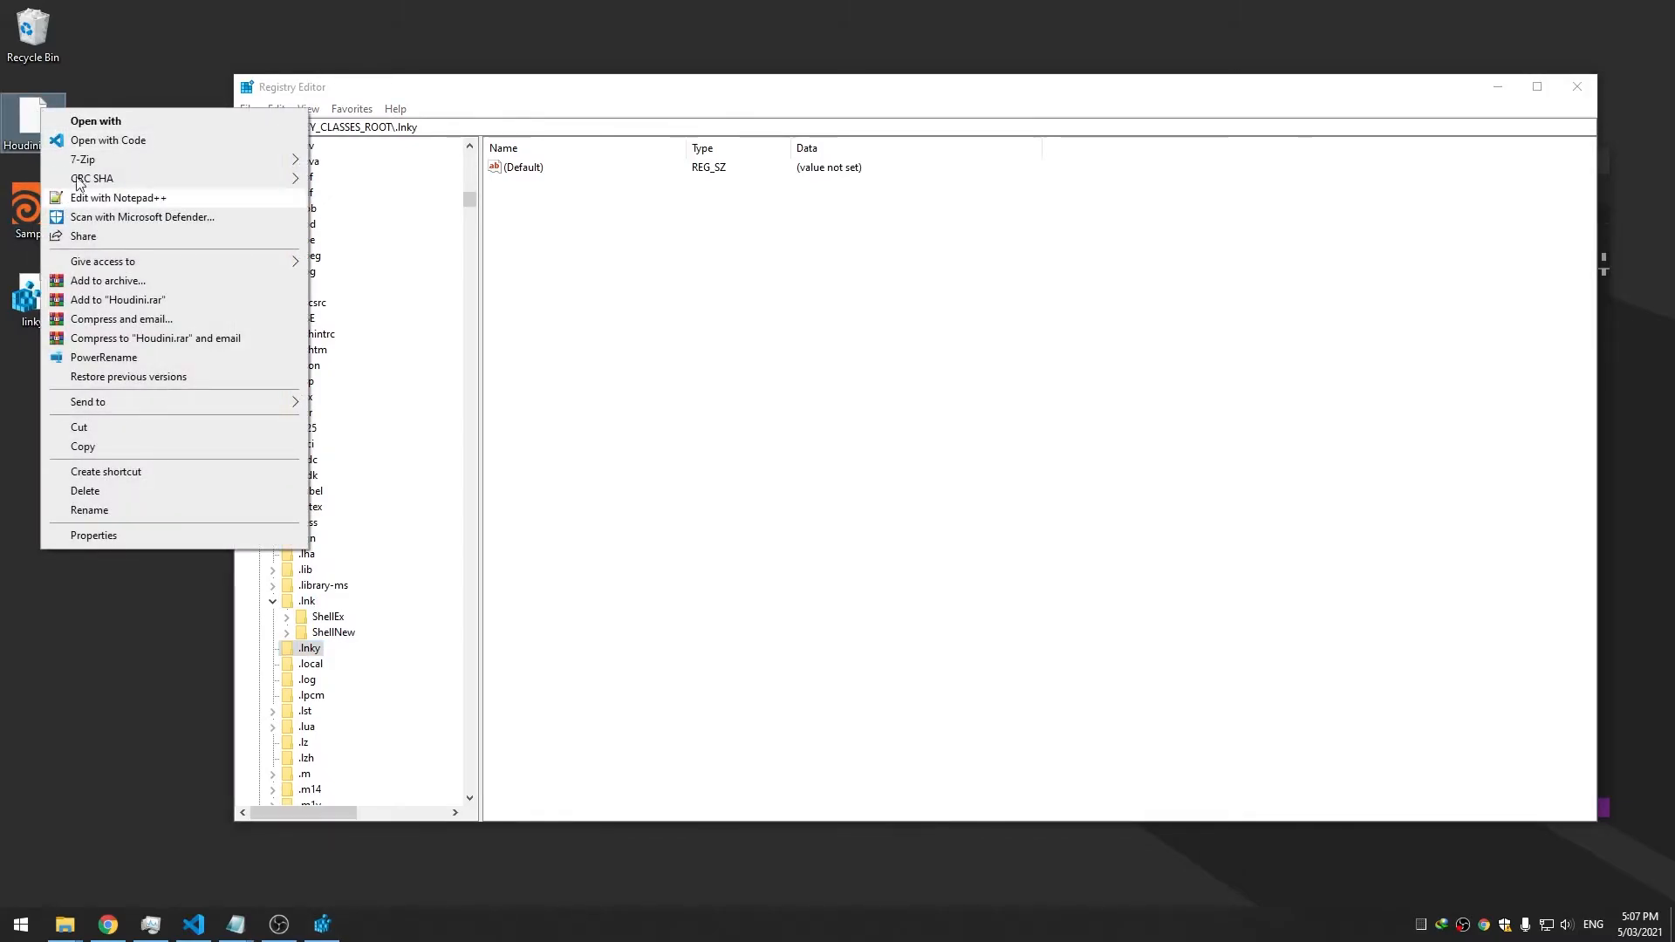
left_click(154, 678)
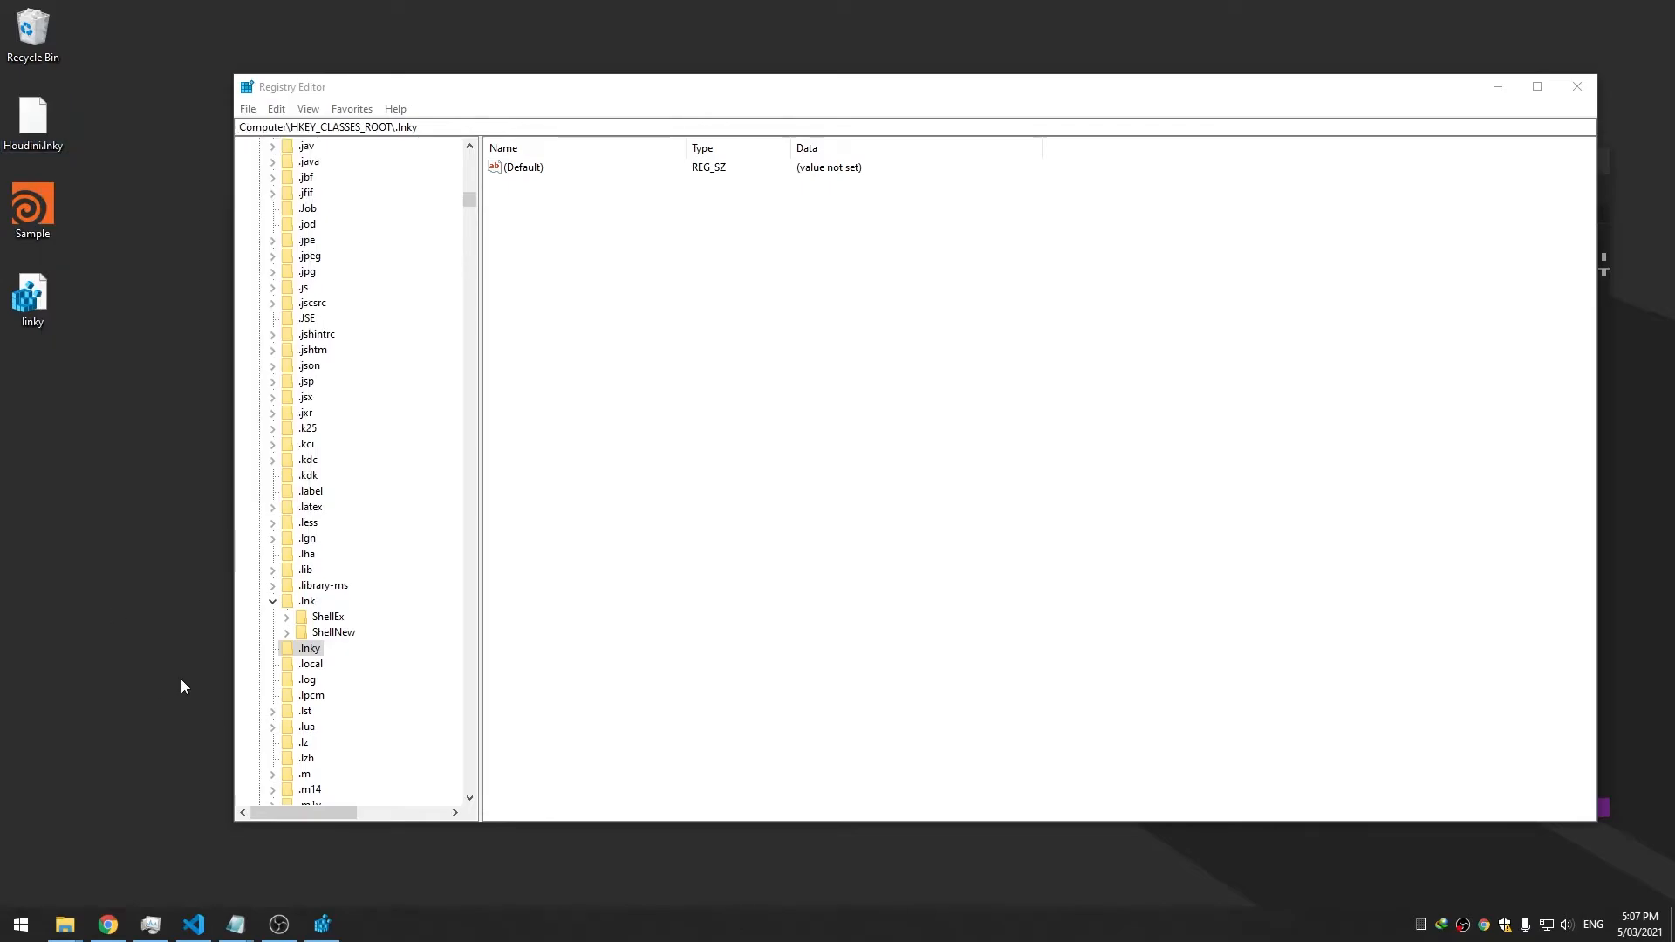
Check the (Default) values of .lnky and of .lnk, which holds lnkfile
double_click(534, 169)
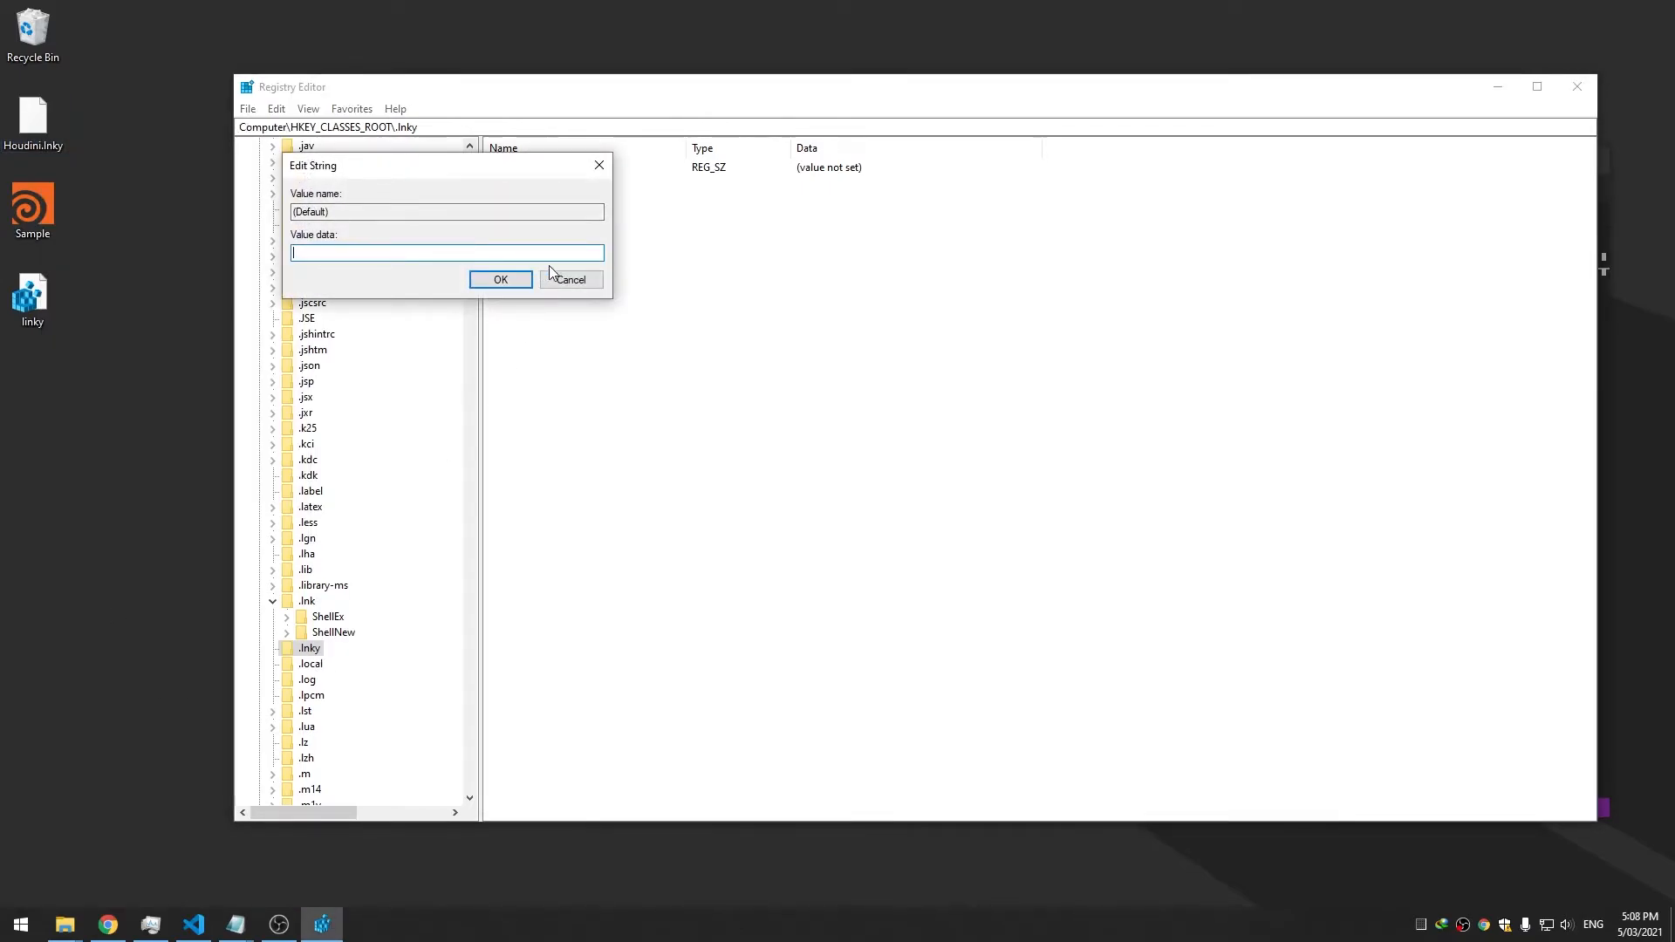
left_click(572, 279)
left_click(307, 602)
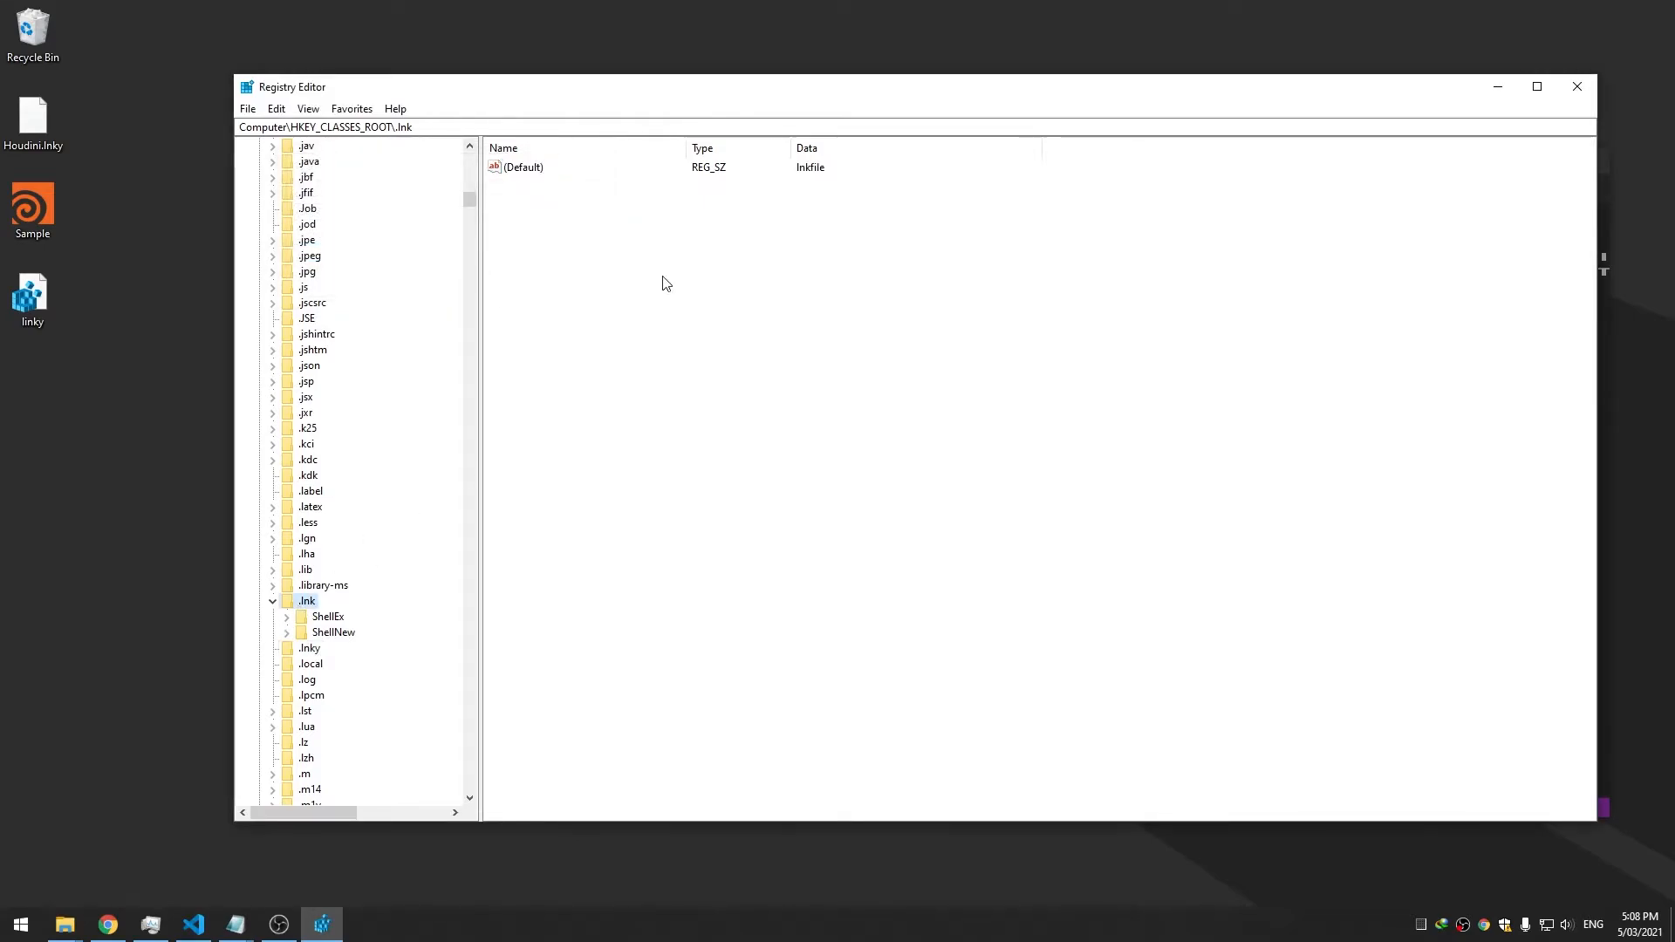
double_click(531, 168)
key("ctrl+c")
left_click(486, 277)
Set the .lnky (Default) value data to lnkyfile
left_click(310, 648)
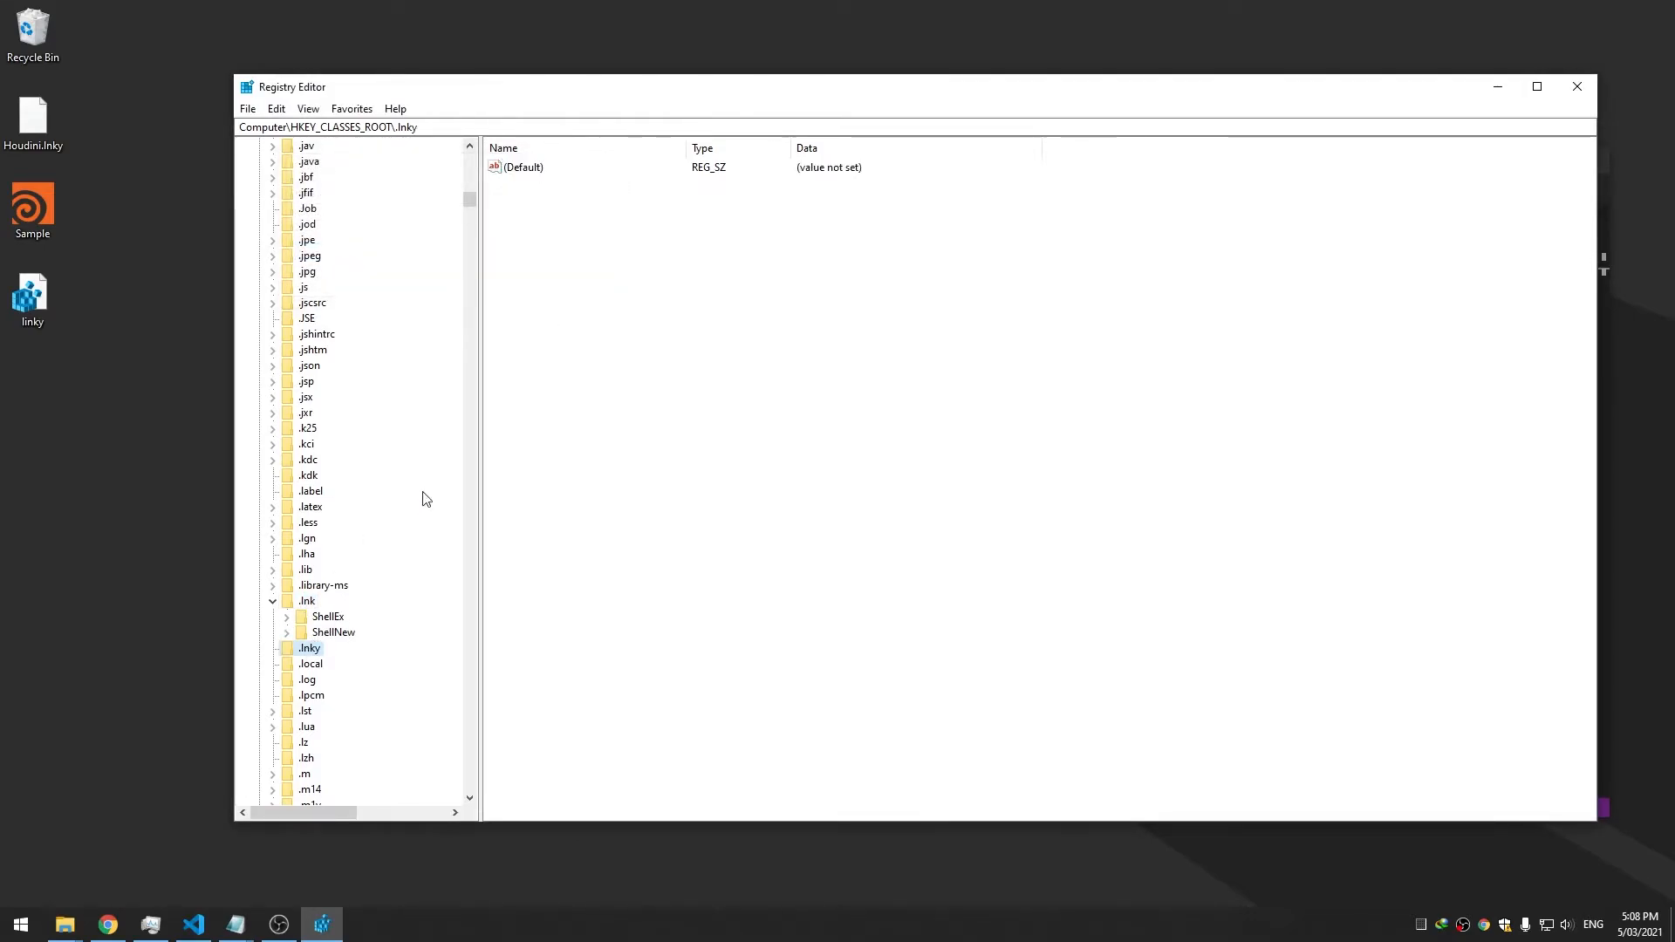
double_click(534, 167)
key("ctrl+v")
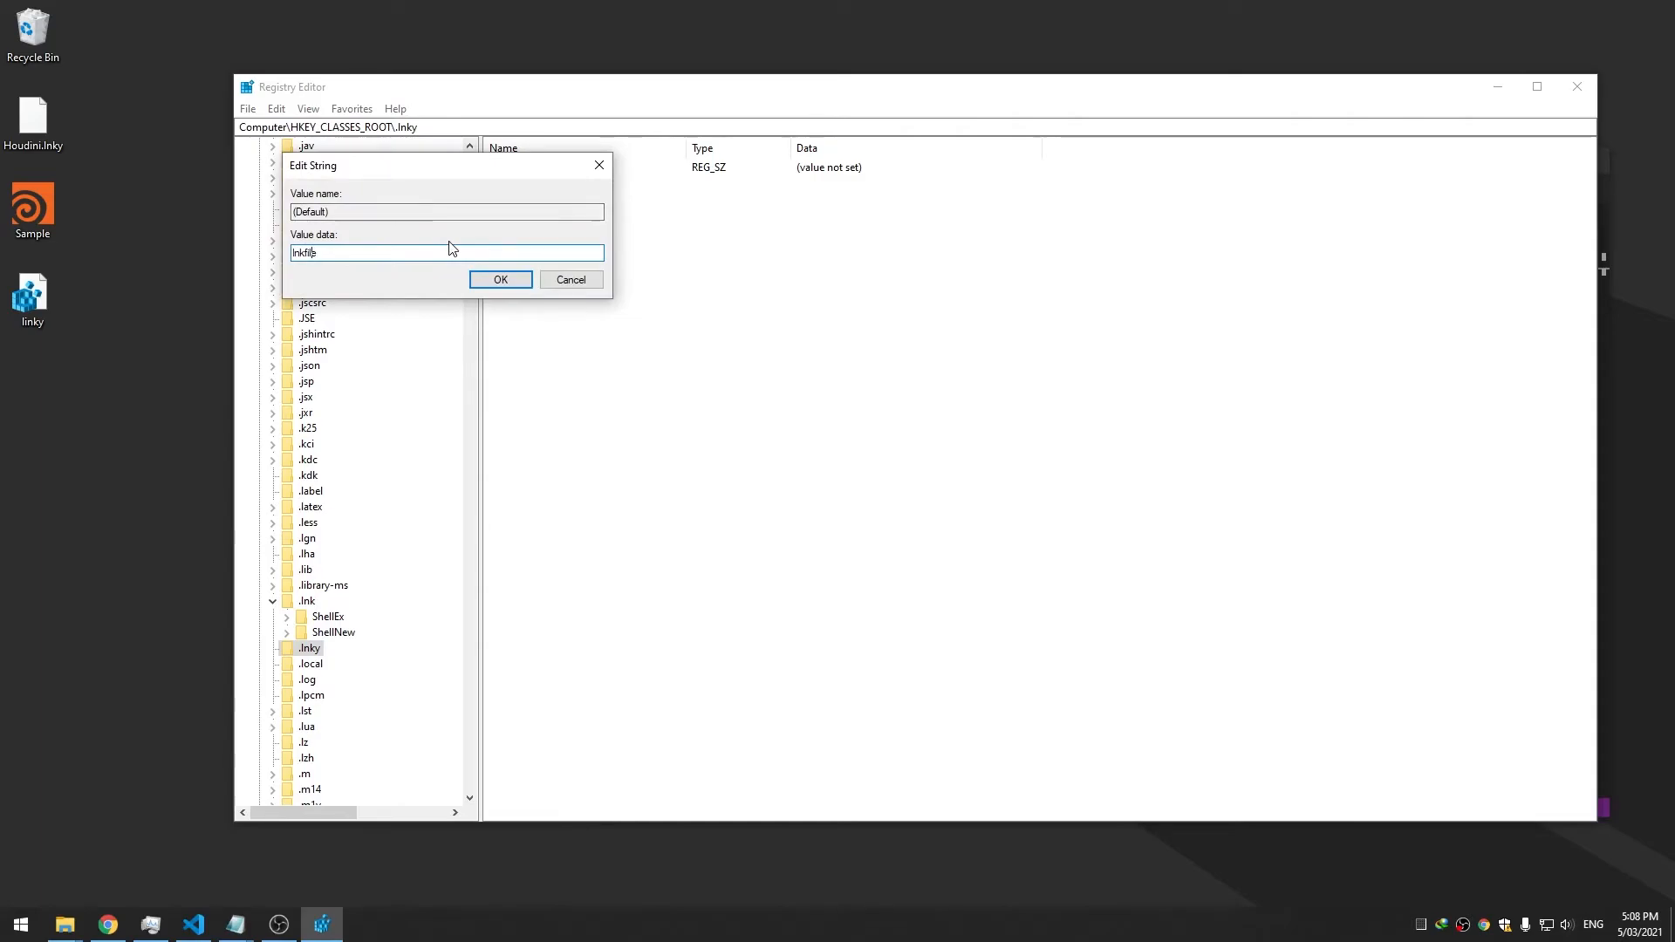
key("Left")
key("Left")
key("Left")
key("Left")
type("y")
left_click(487, 277)
right_click(29, 119)
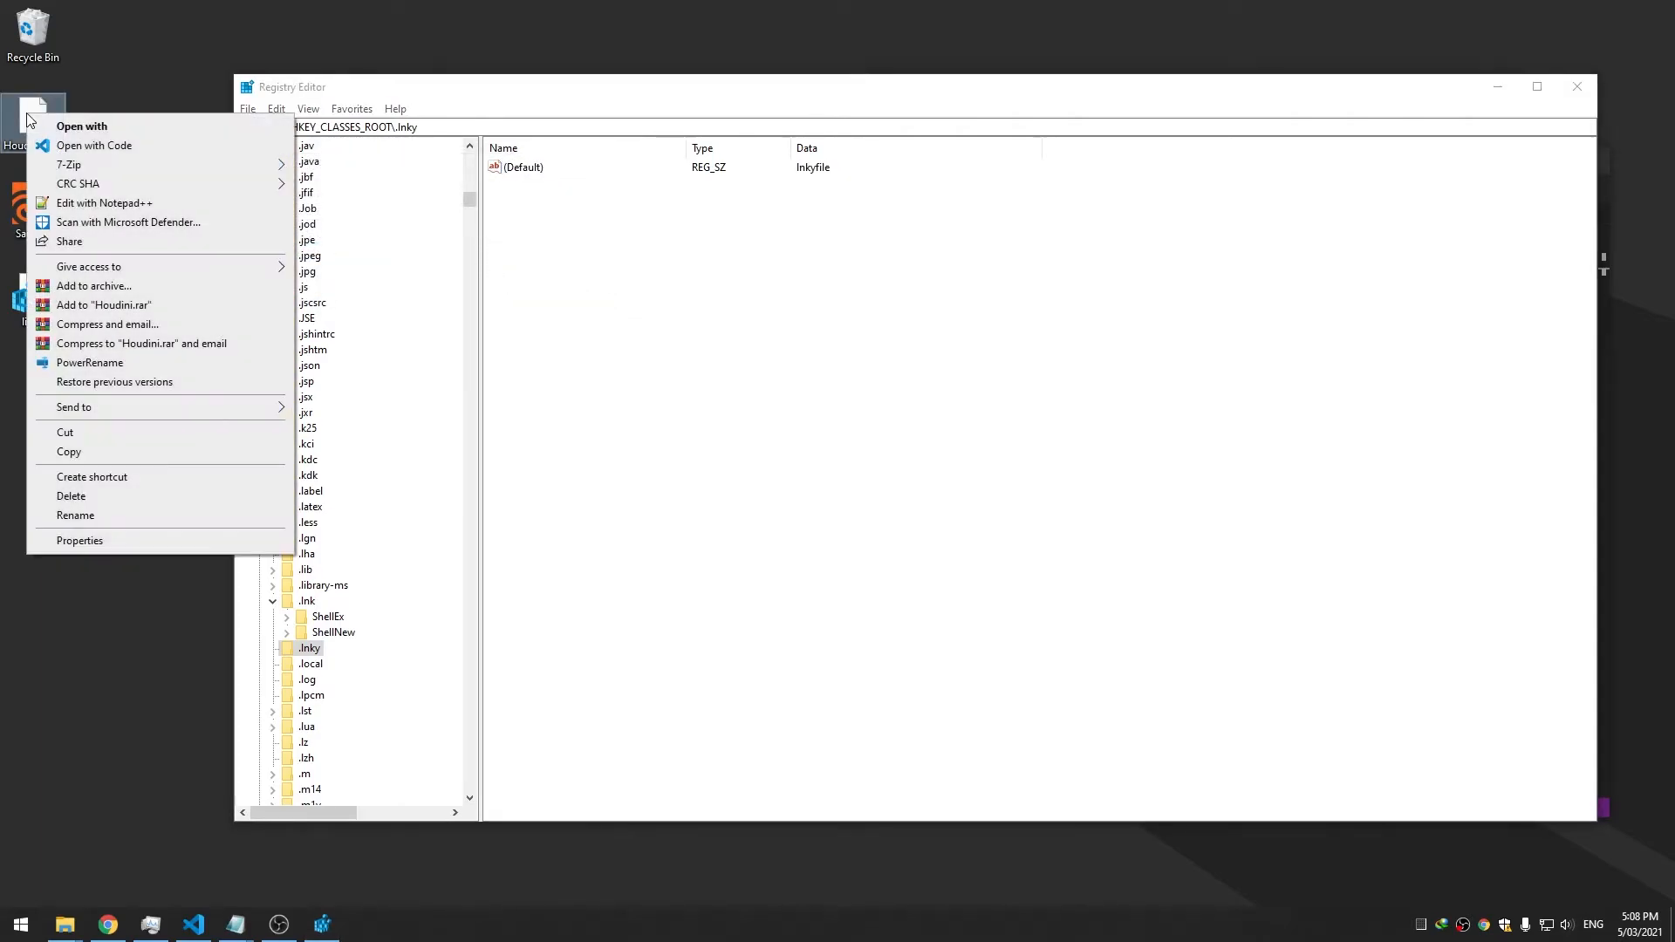
left_click(133, 71)
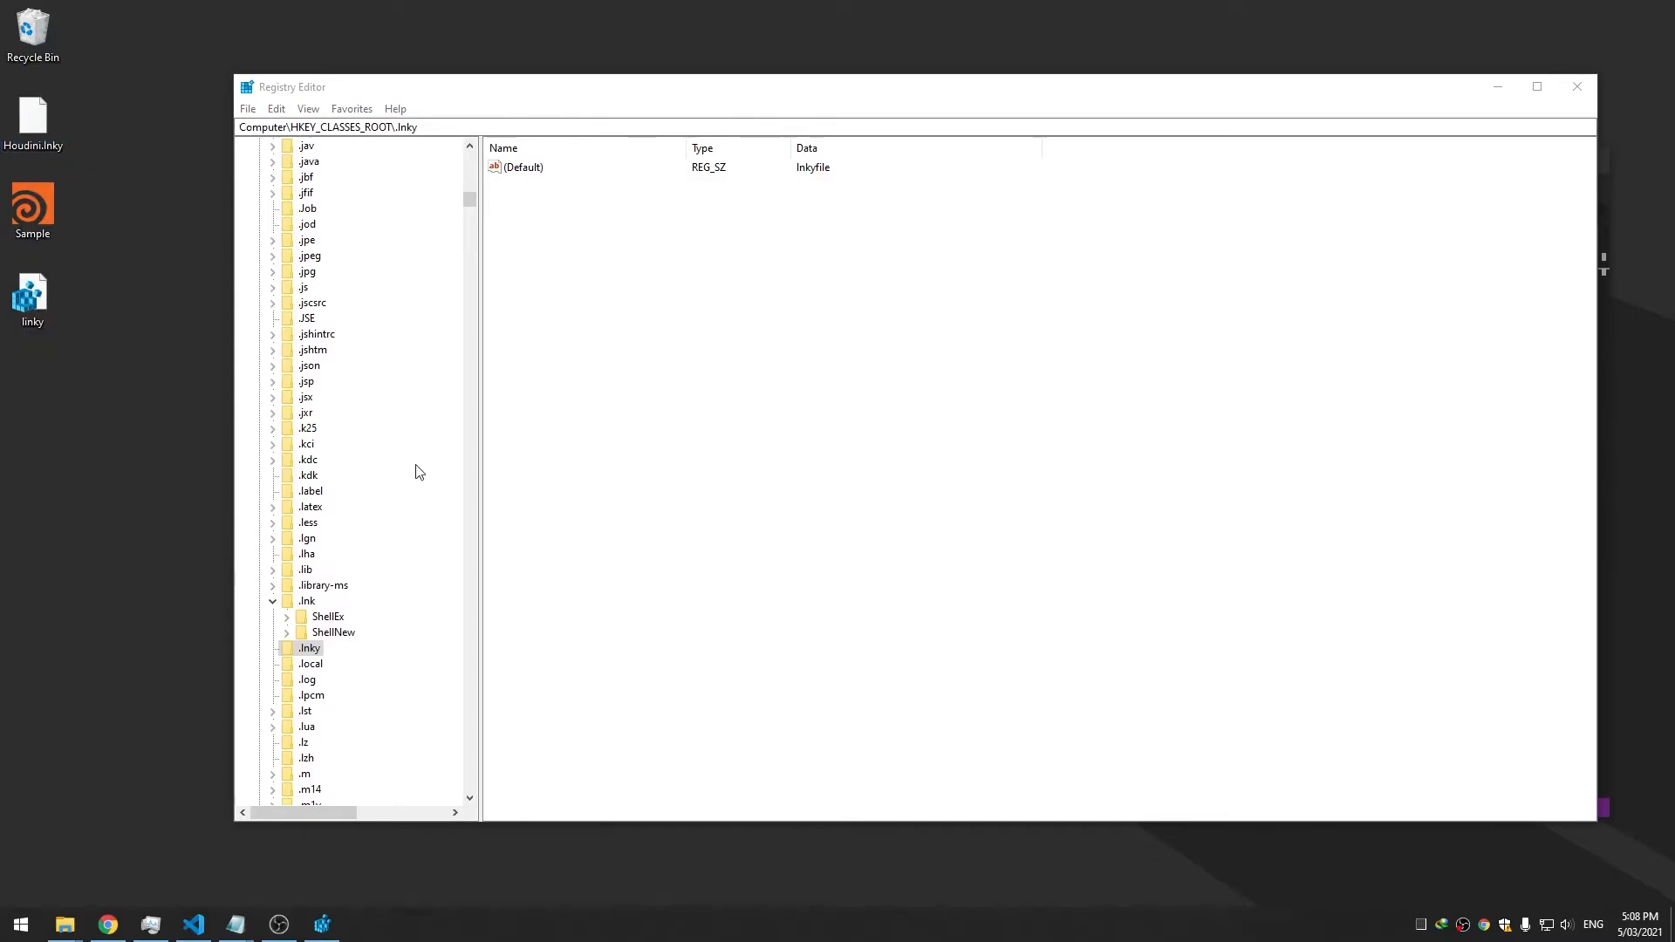
Locate HKEY_CLASSES_ROOT\lnkfile and inspect its shellex subkeys
left_click(273, 602)
key("l")
scroll(334, 643, "down", 5)
left_click(311, 539)
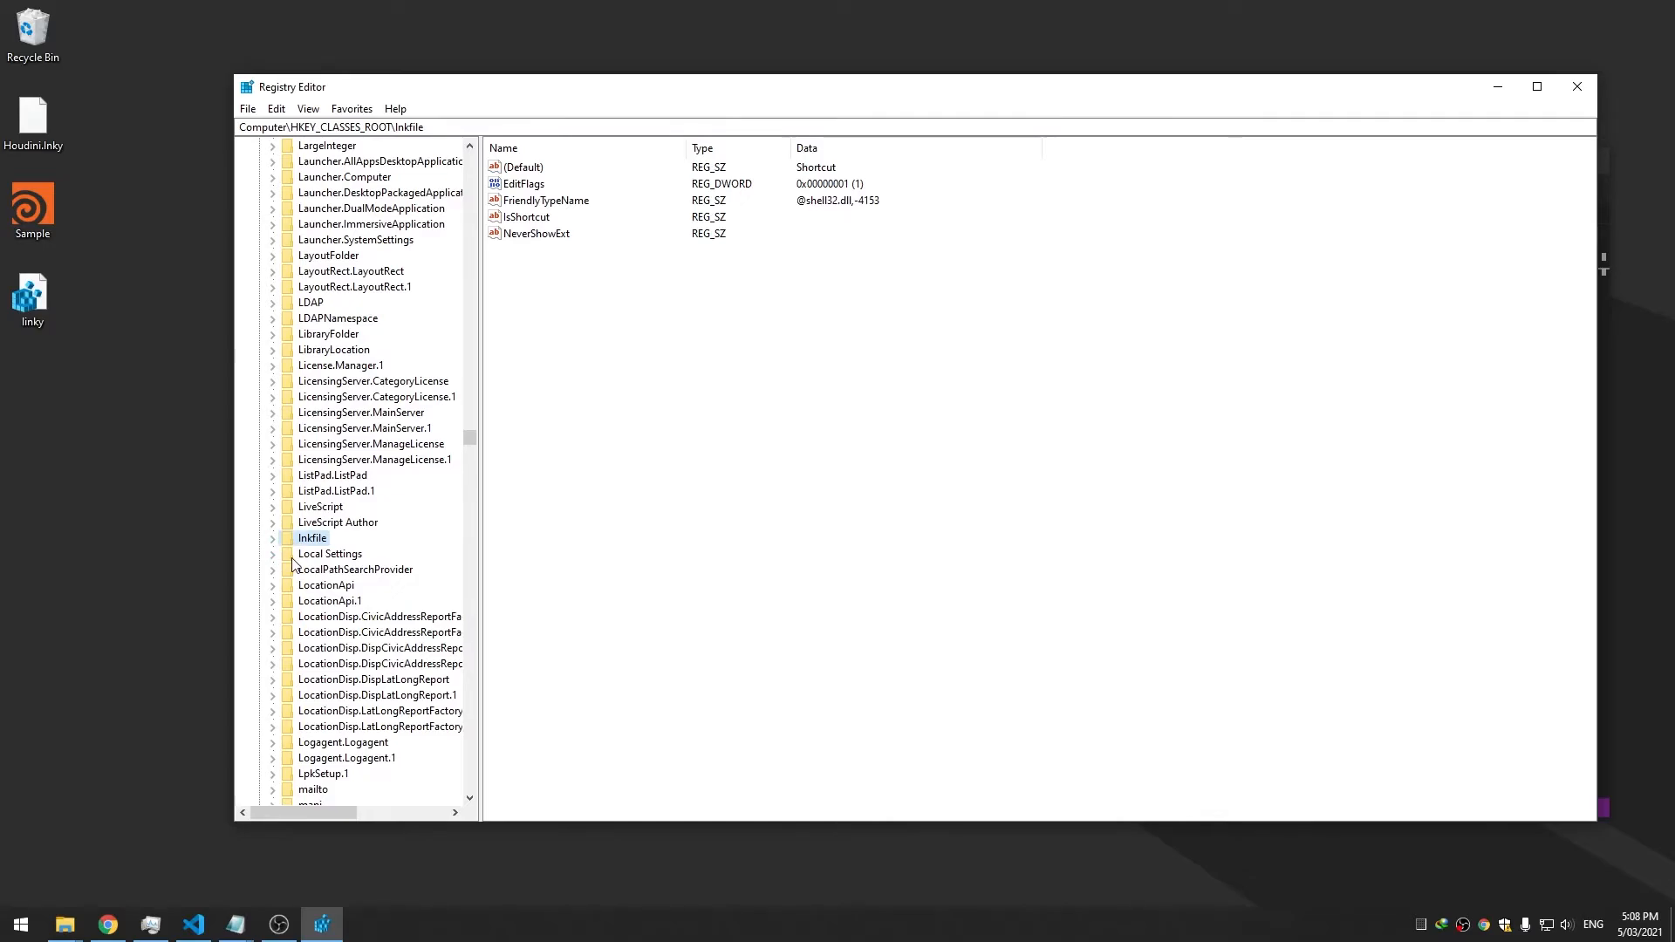
left_click(274, 539)
left_click(275, 539)
left_click(277, 539)
left_click(287, 571)
left_click(302, 633)
left_click(302, 634)
left_click(301, 585)
left_click(301, 586)
left_click(285, 570)
left_click(273, 539)
Export the lnkfile key to a registration file named link2 on the Desktop
right_click(306, 538)
left_click(387, 656)
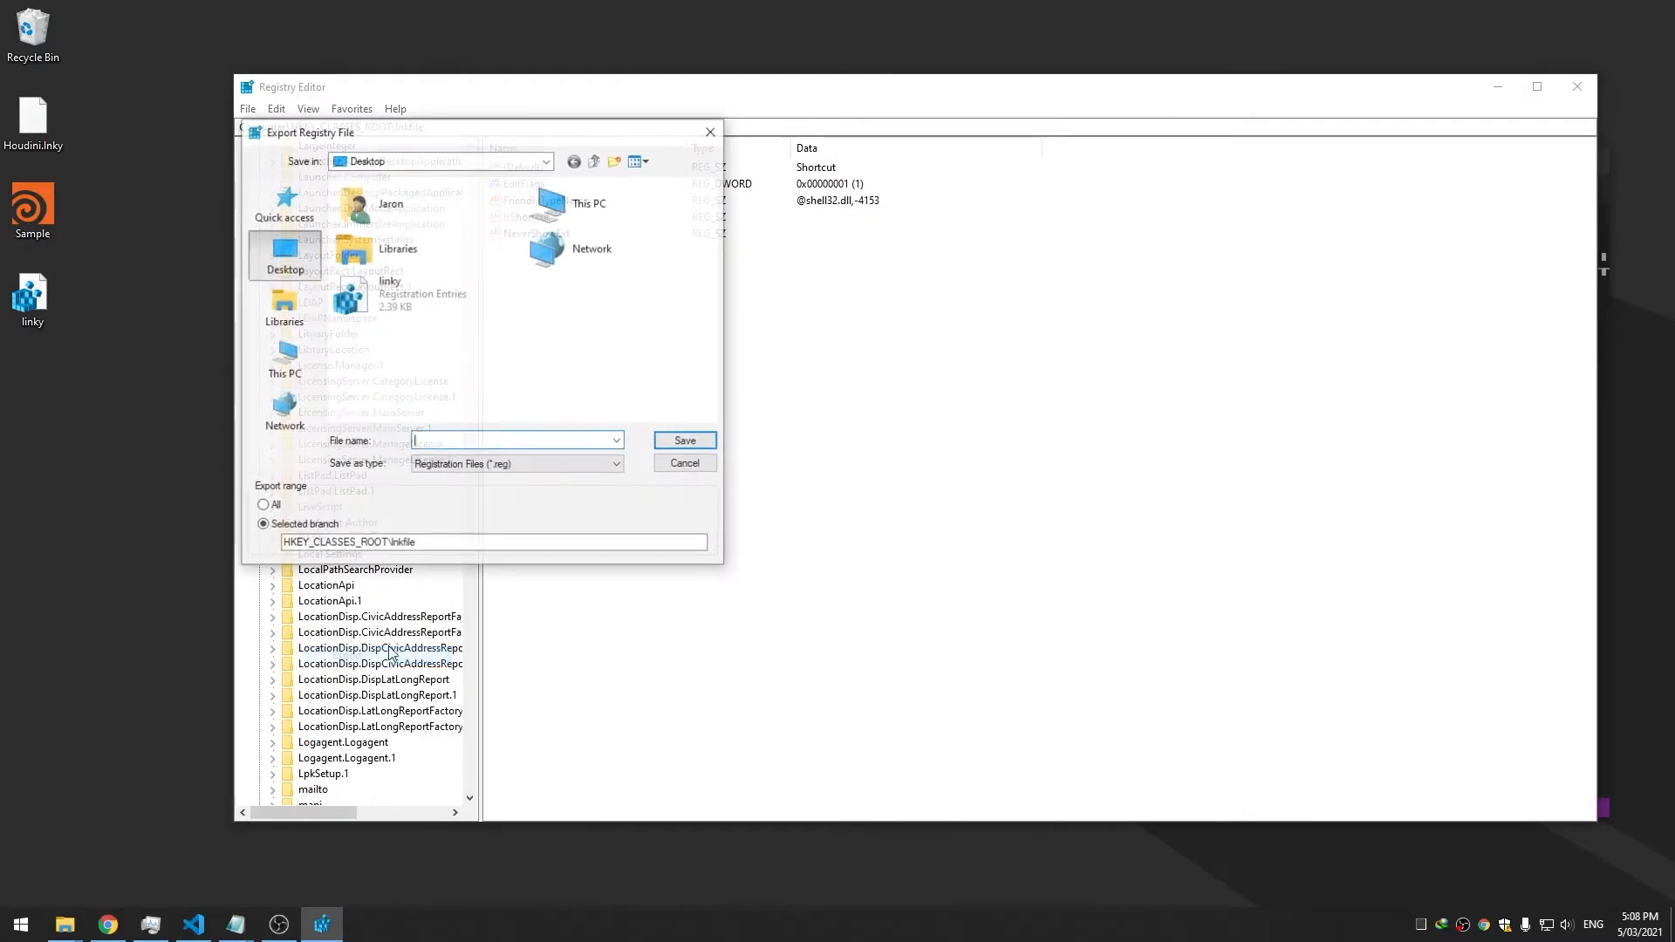
type("link")
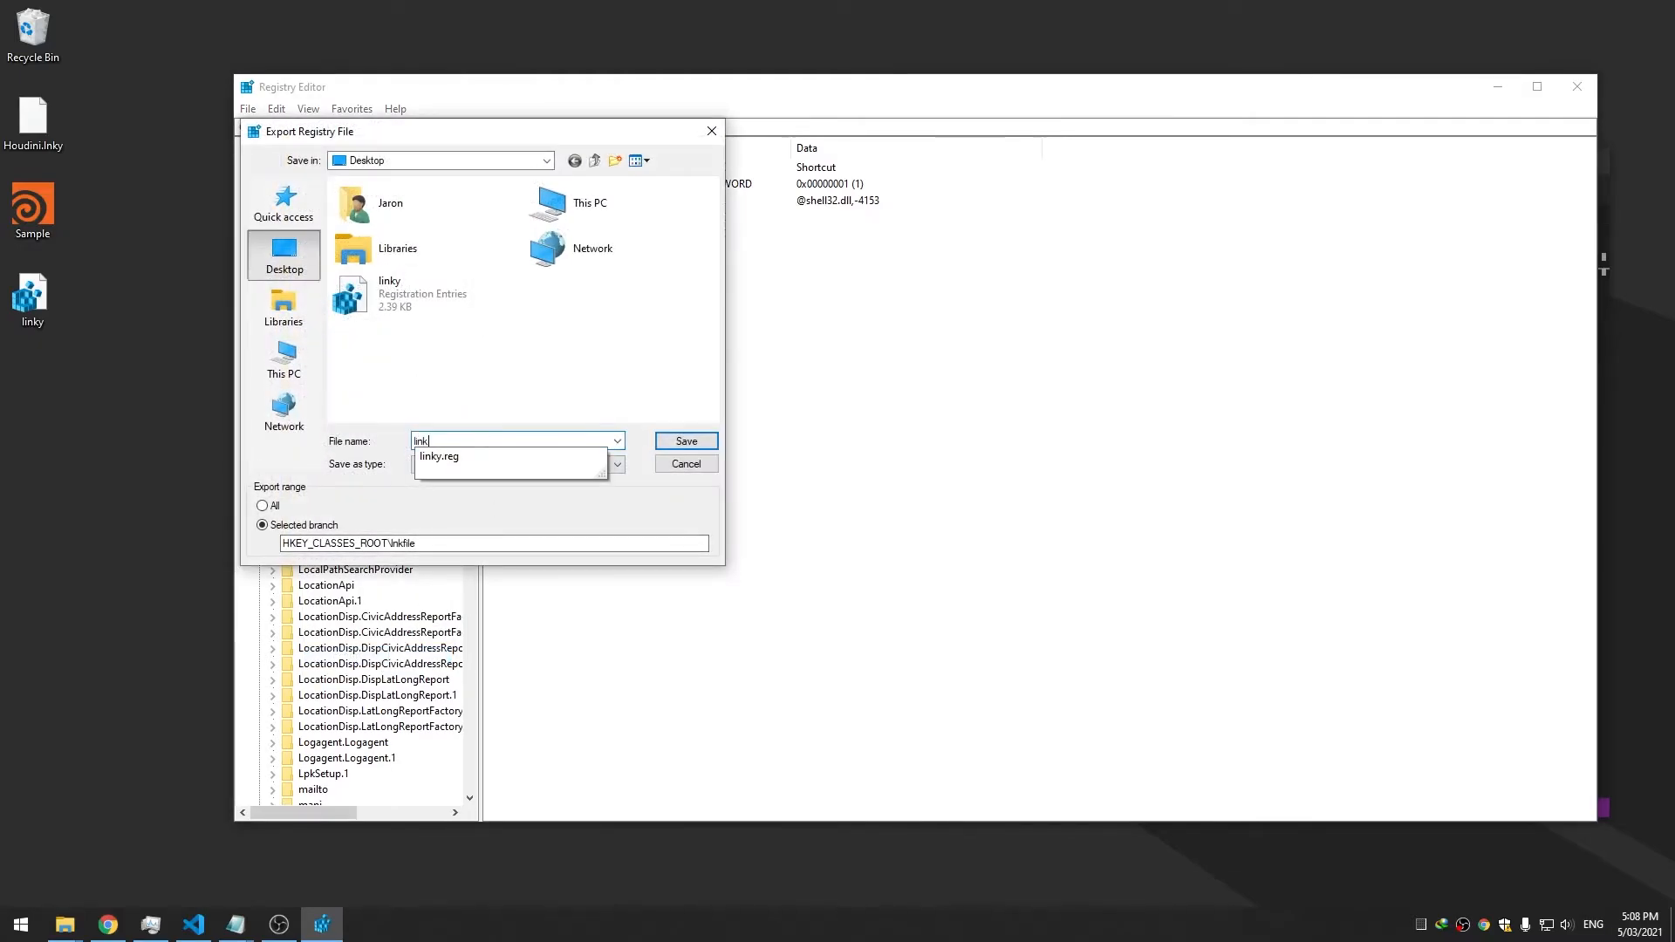
type("2")
key("Return")
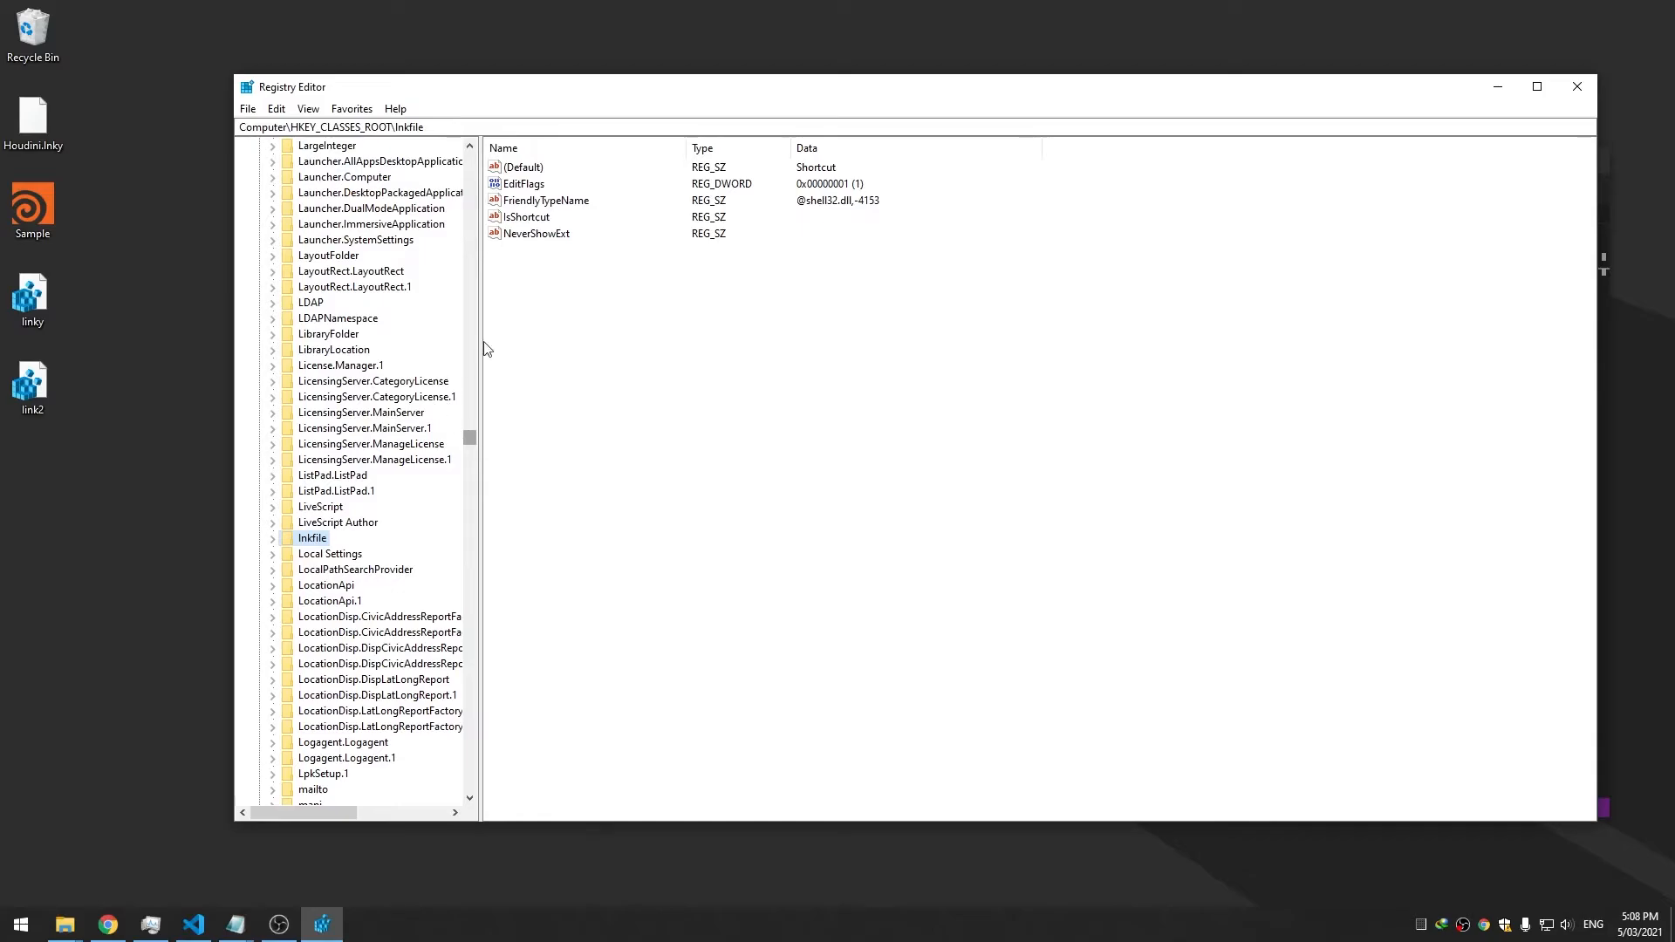
Close Registry Editor and copy 'lnk' from line 3 of linky.reg
left_click(1576, 87)
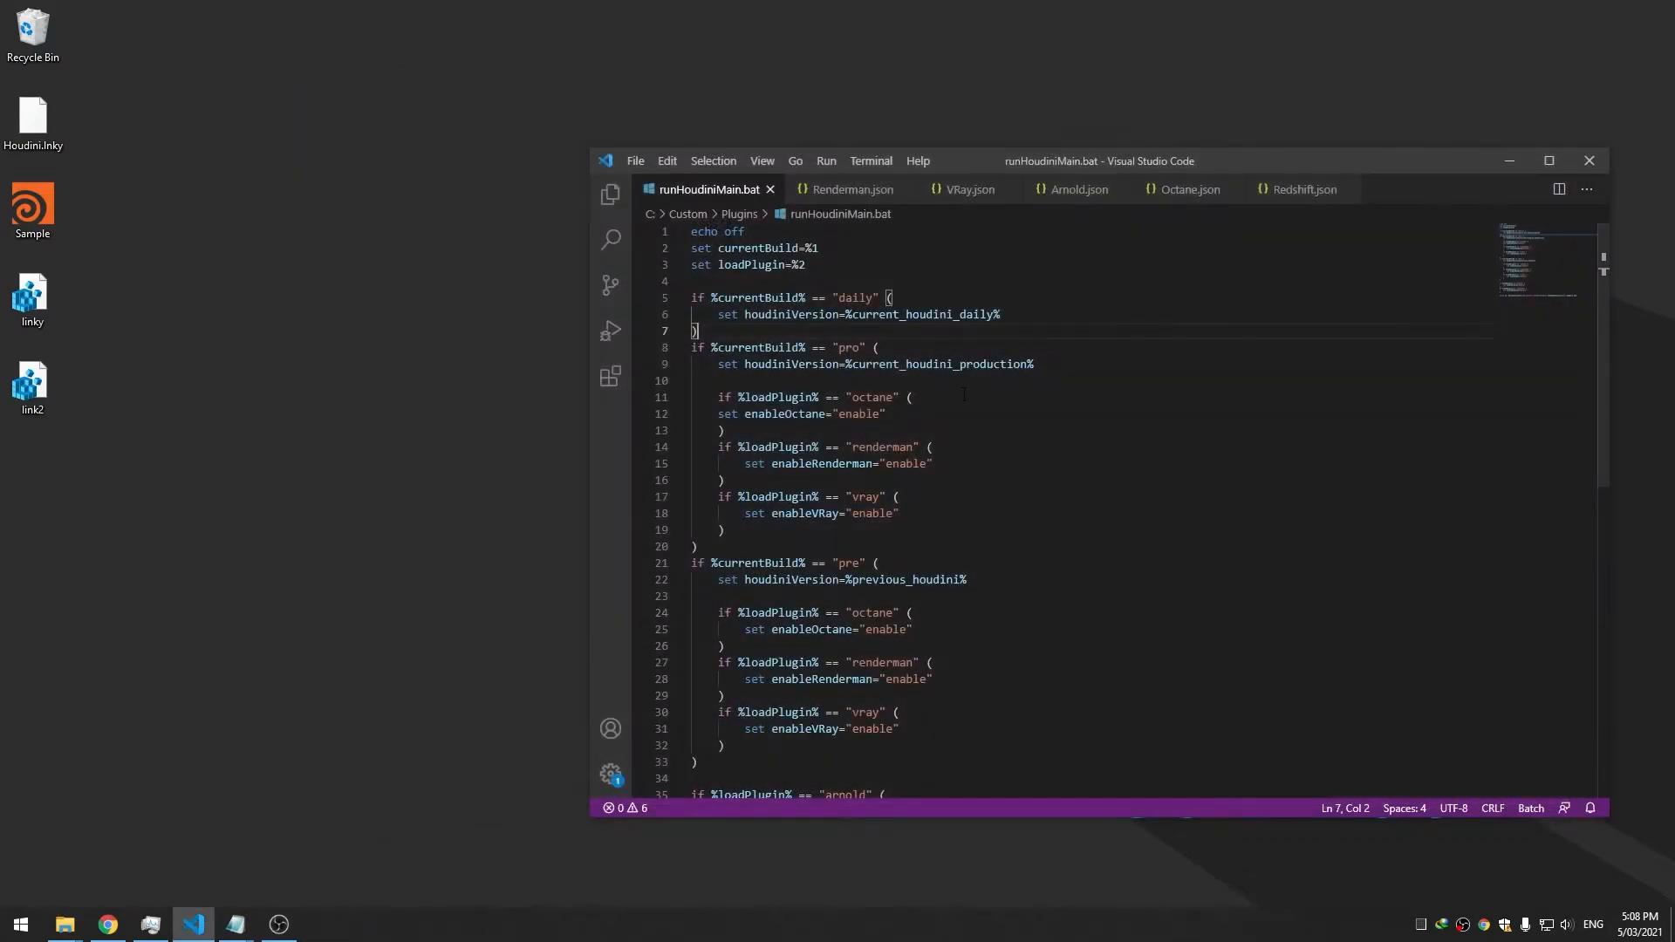
left_click_drag(175, 434, 928, 74)
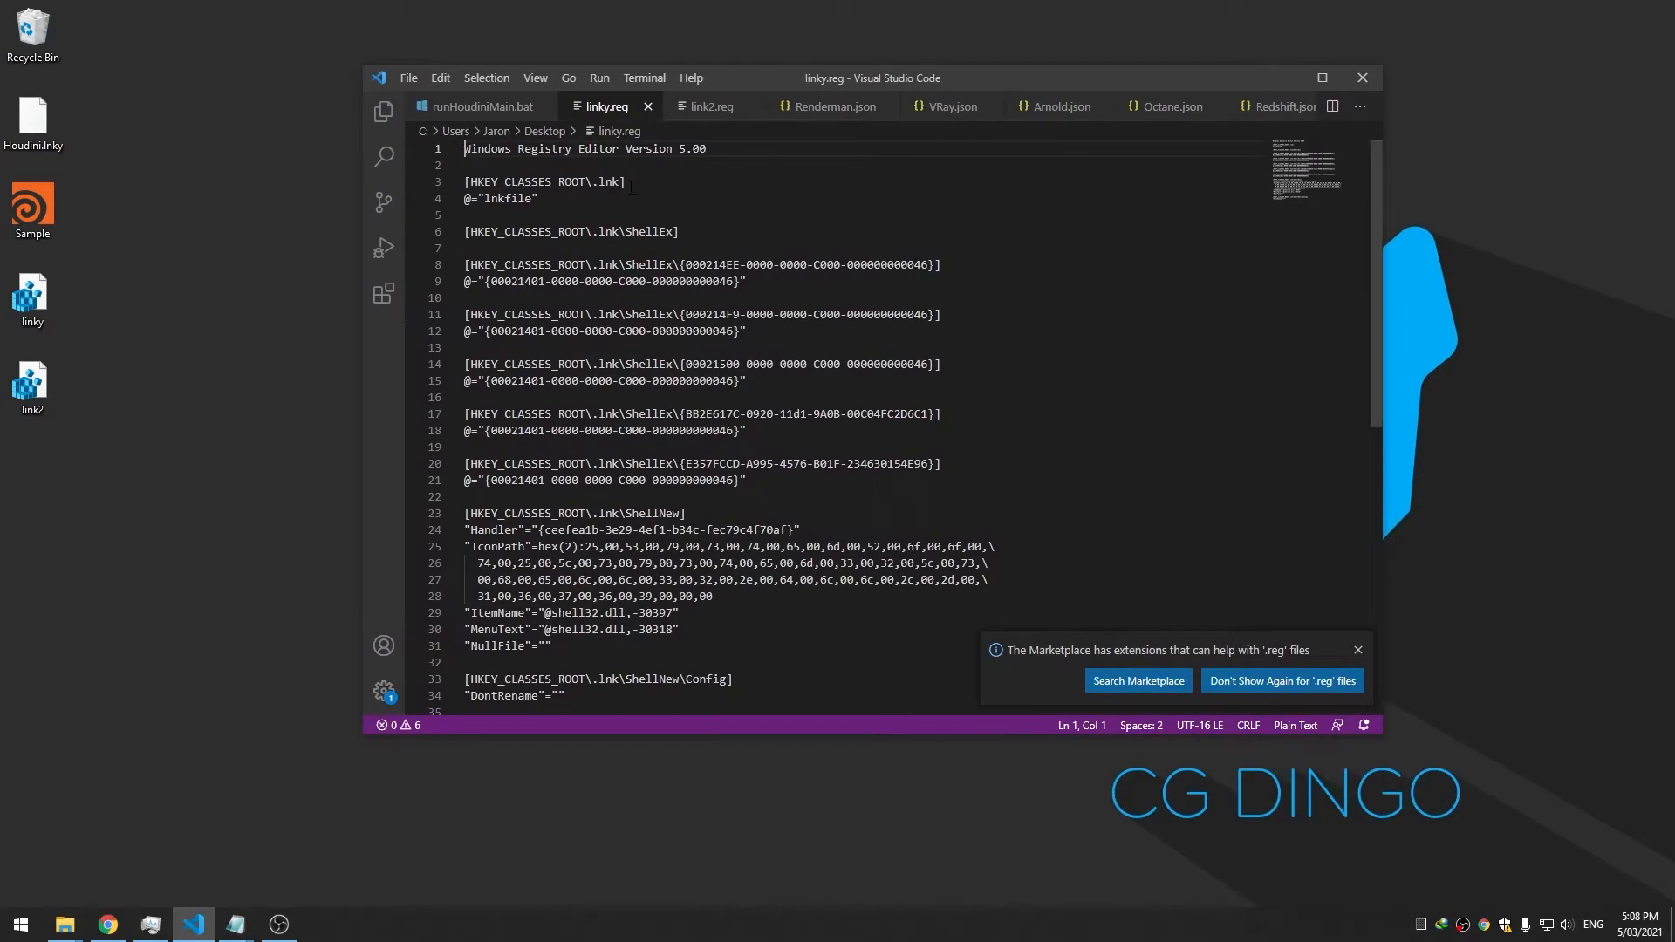
double_click(611, 183)
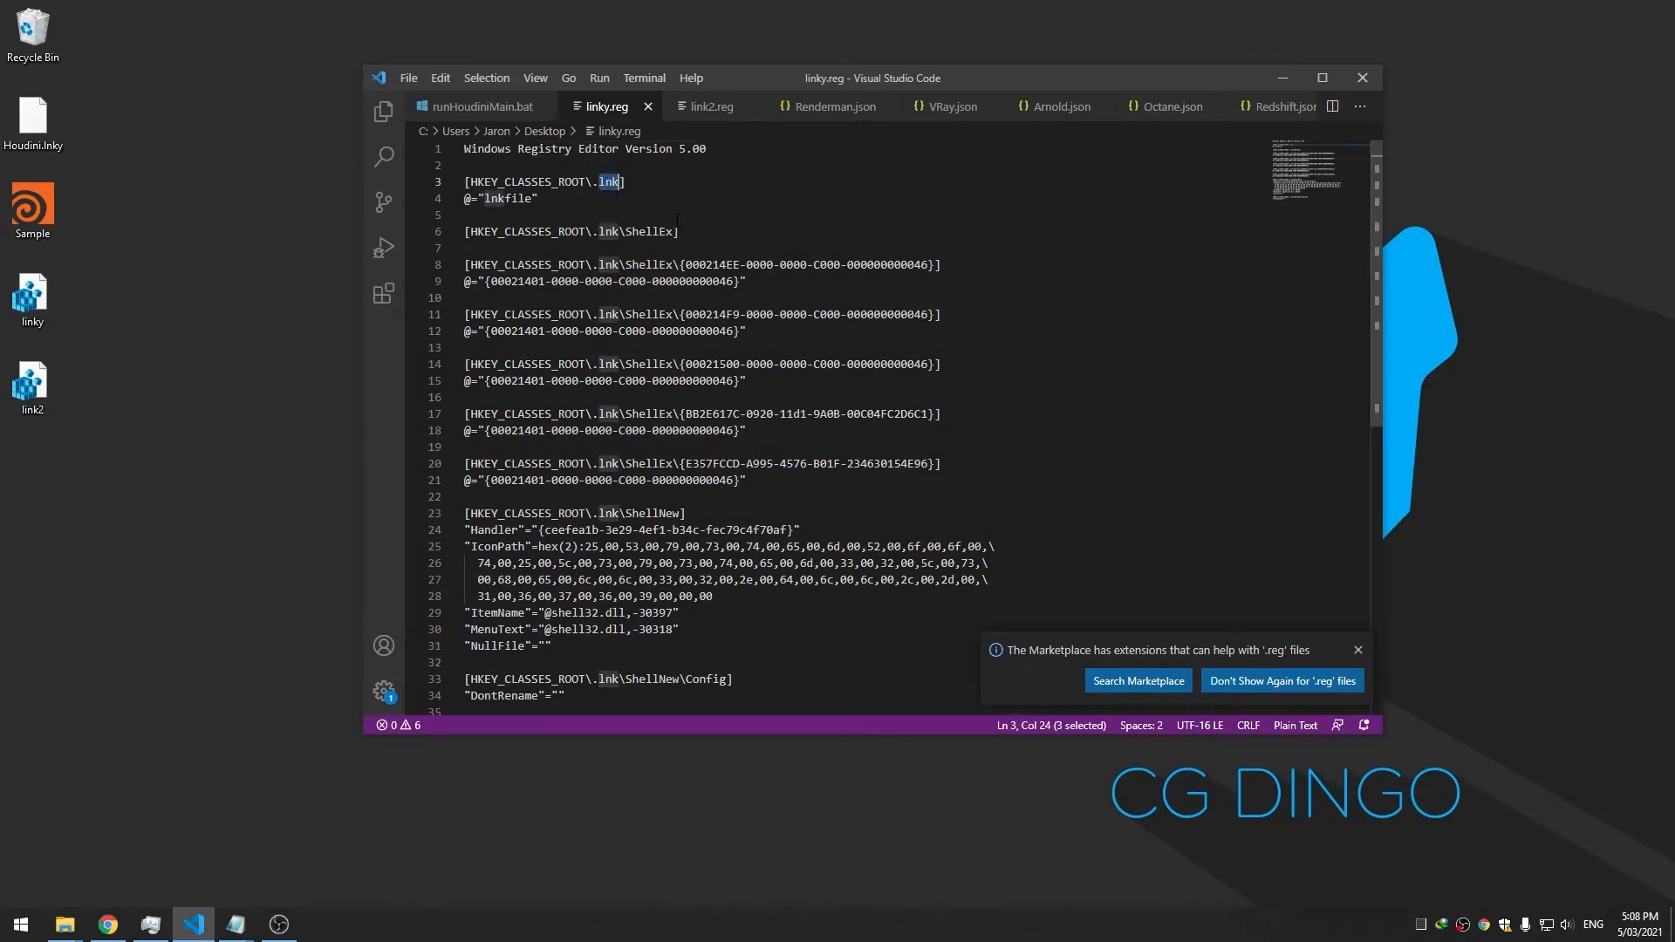
right_click(604, 183)
left_click(650, 251)
Replace every .lnk in linky.reg with .lnky using Replace All
left_click(480, 75)
mouse_move(438, 76)
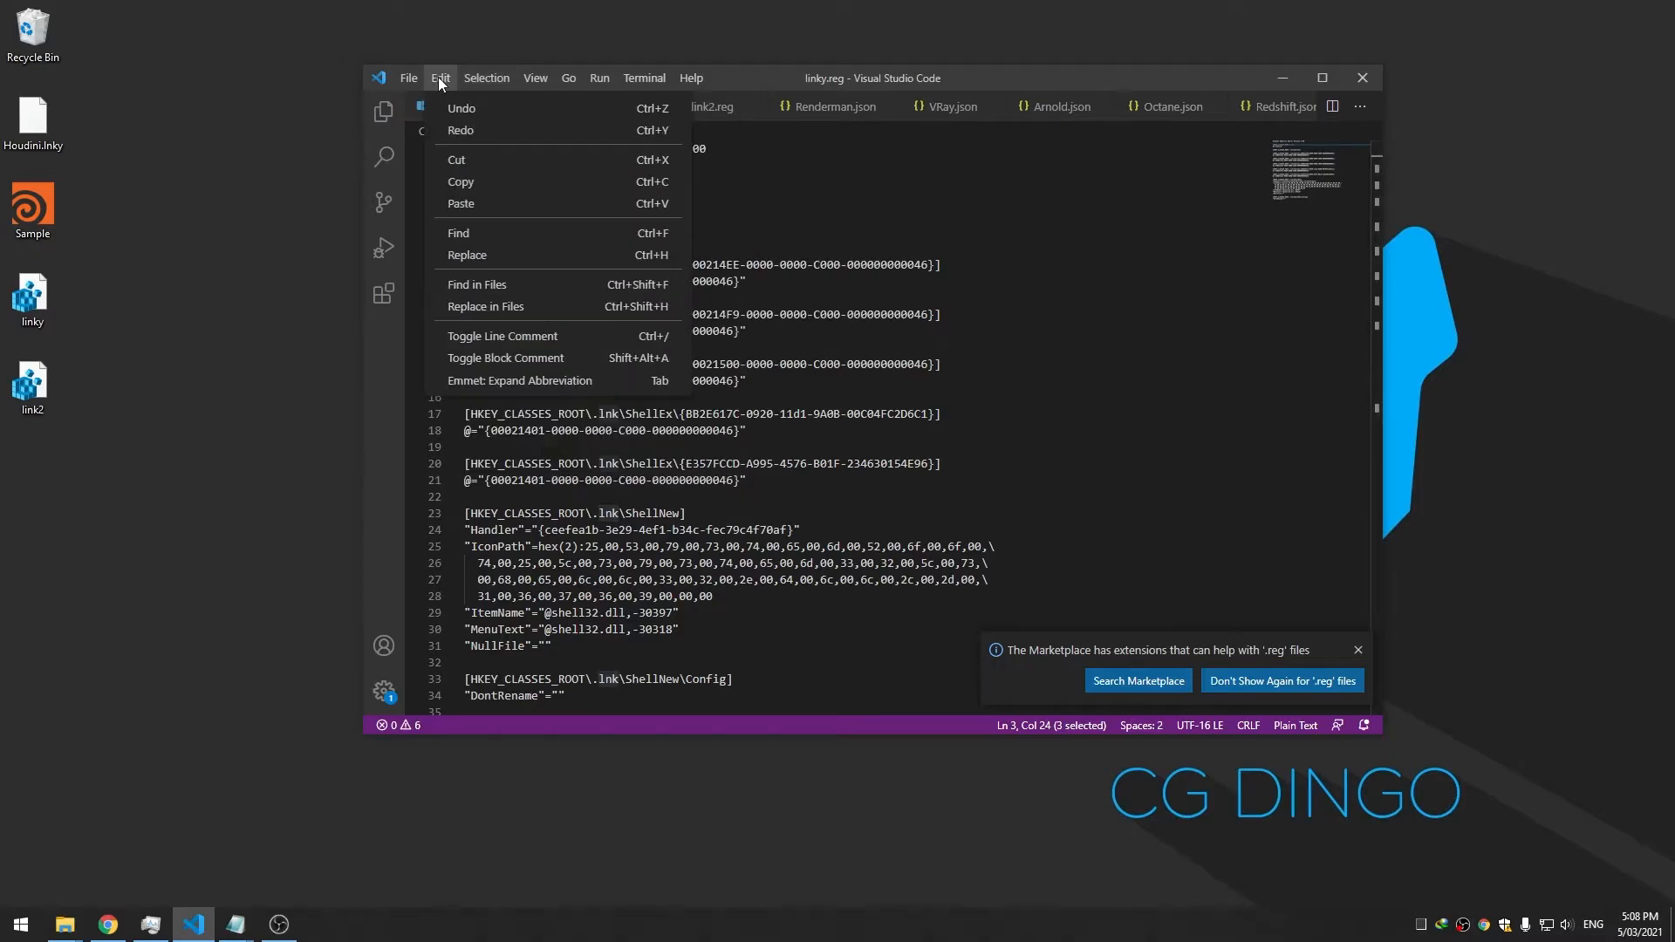
left_click(672, 256)
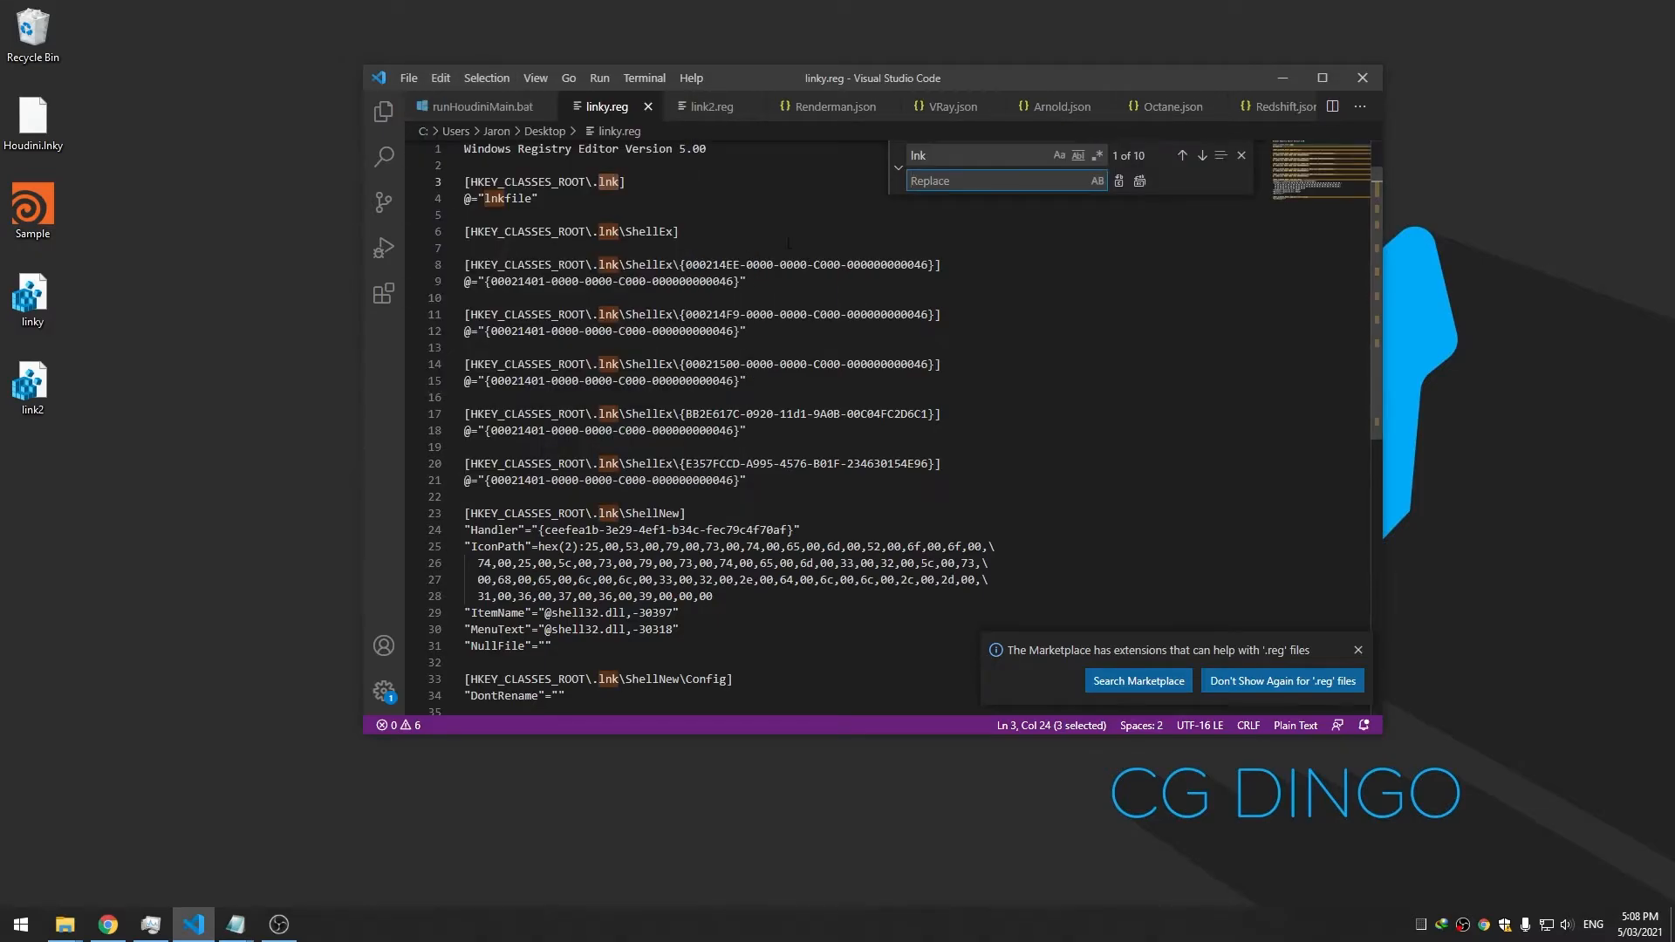
left_click(898, 168)
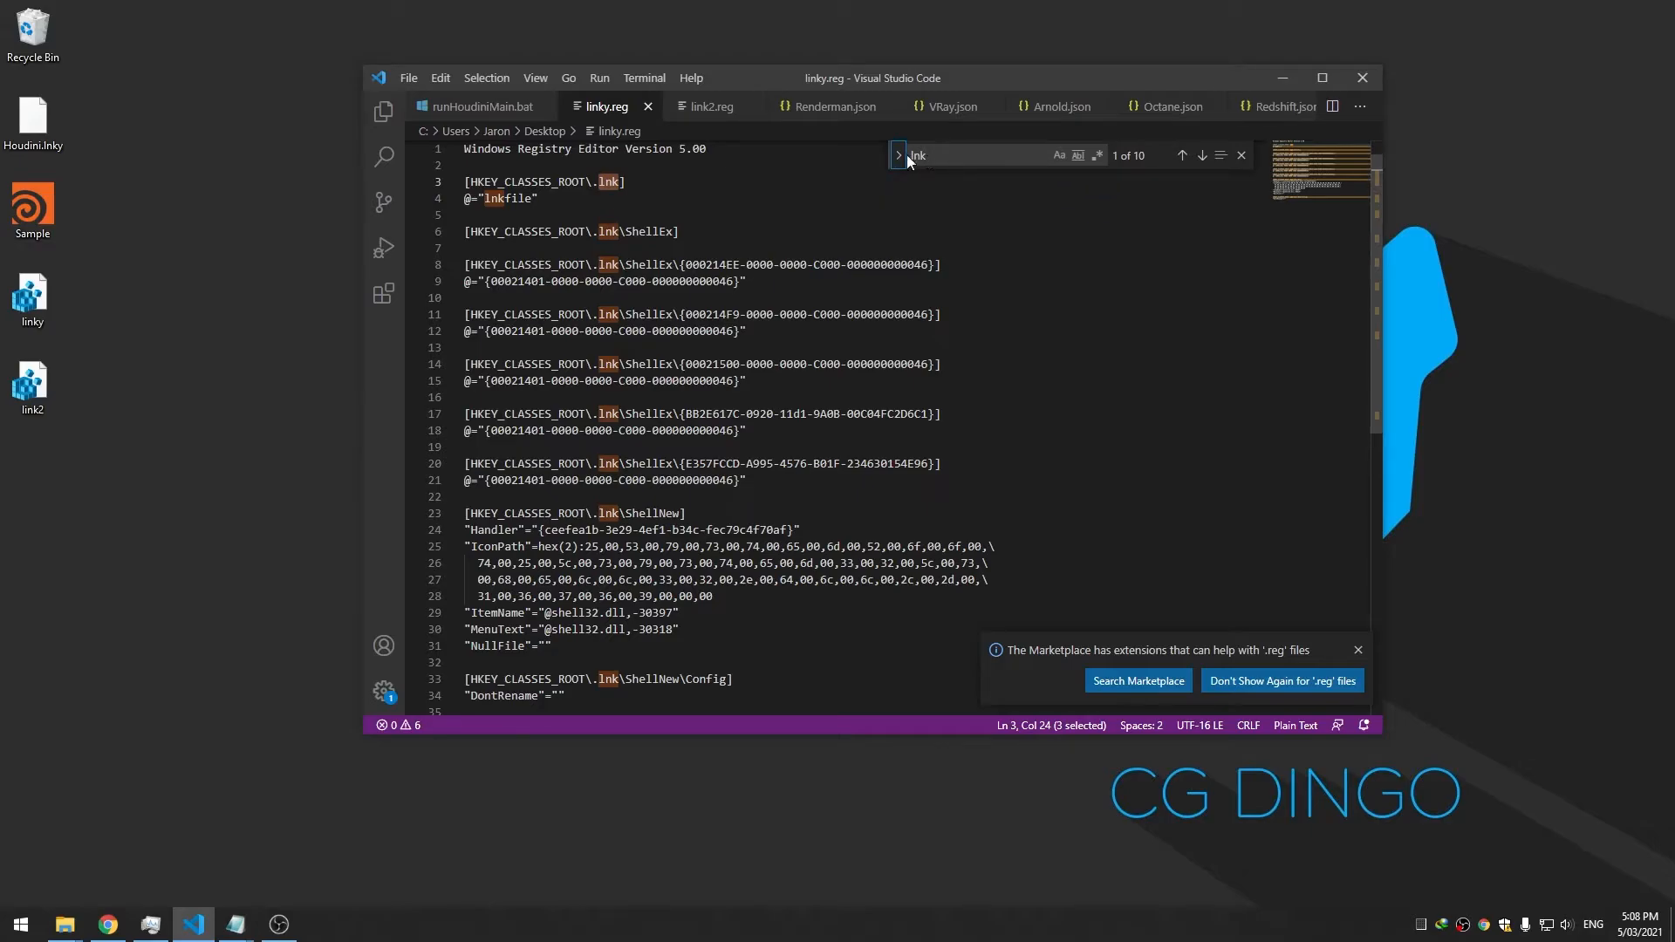
left_click(900, 157)
type(".")
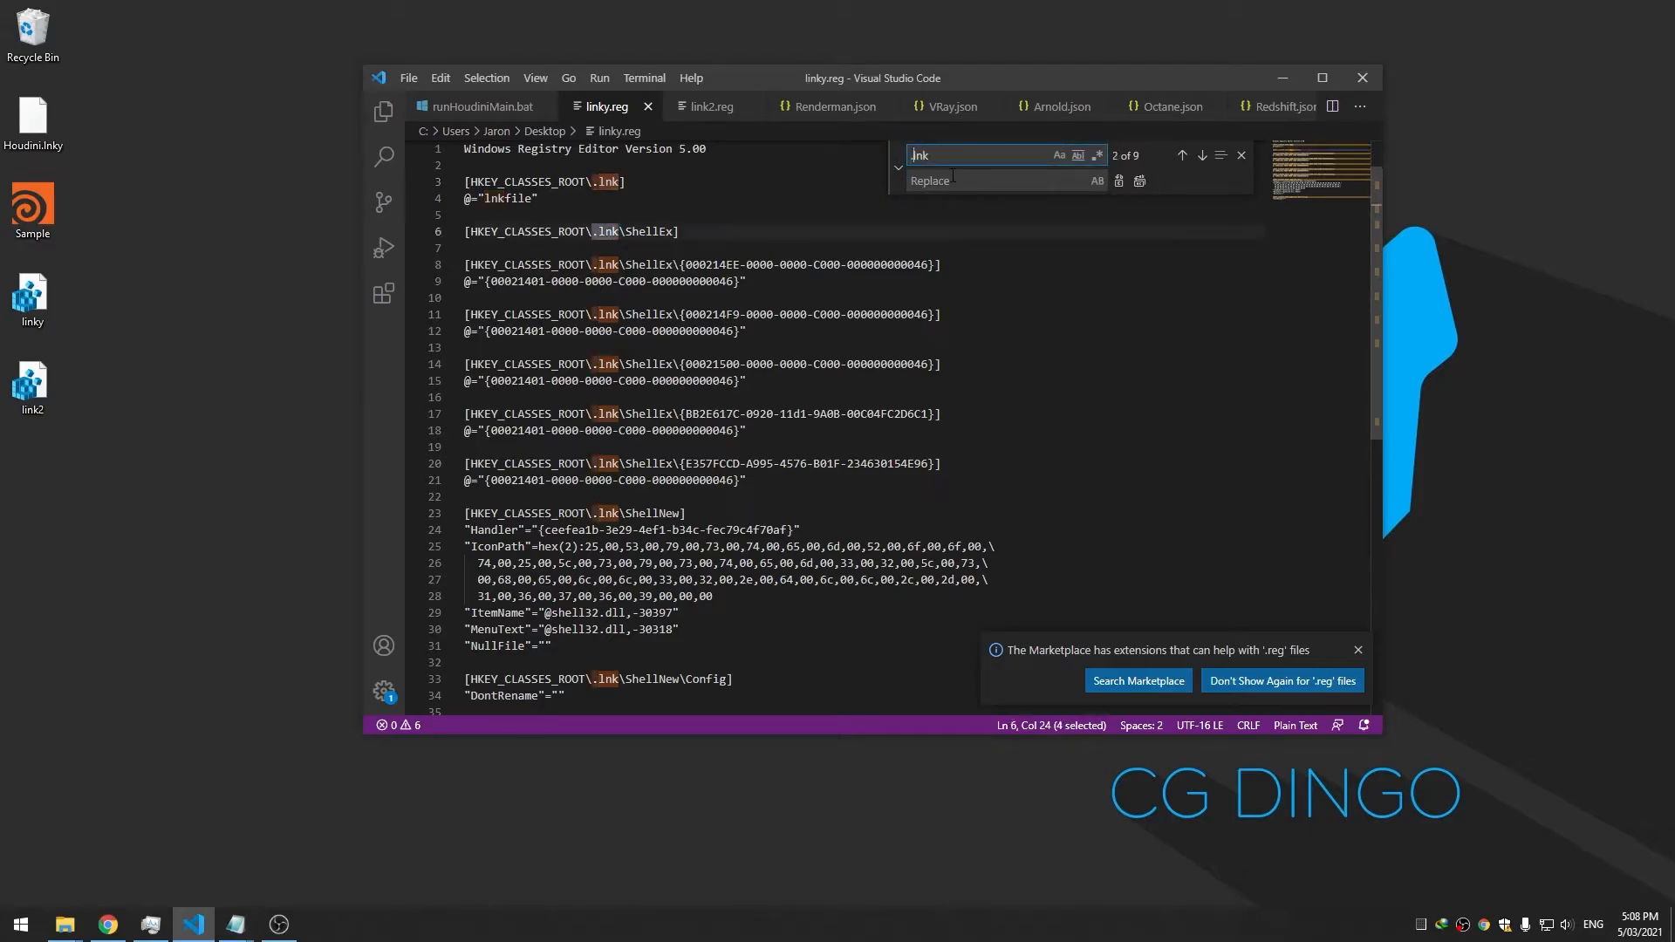
left_click(947, 181)
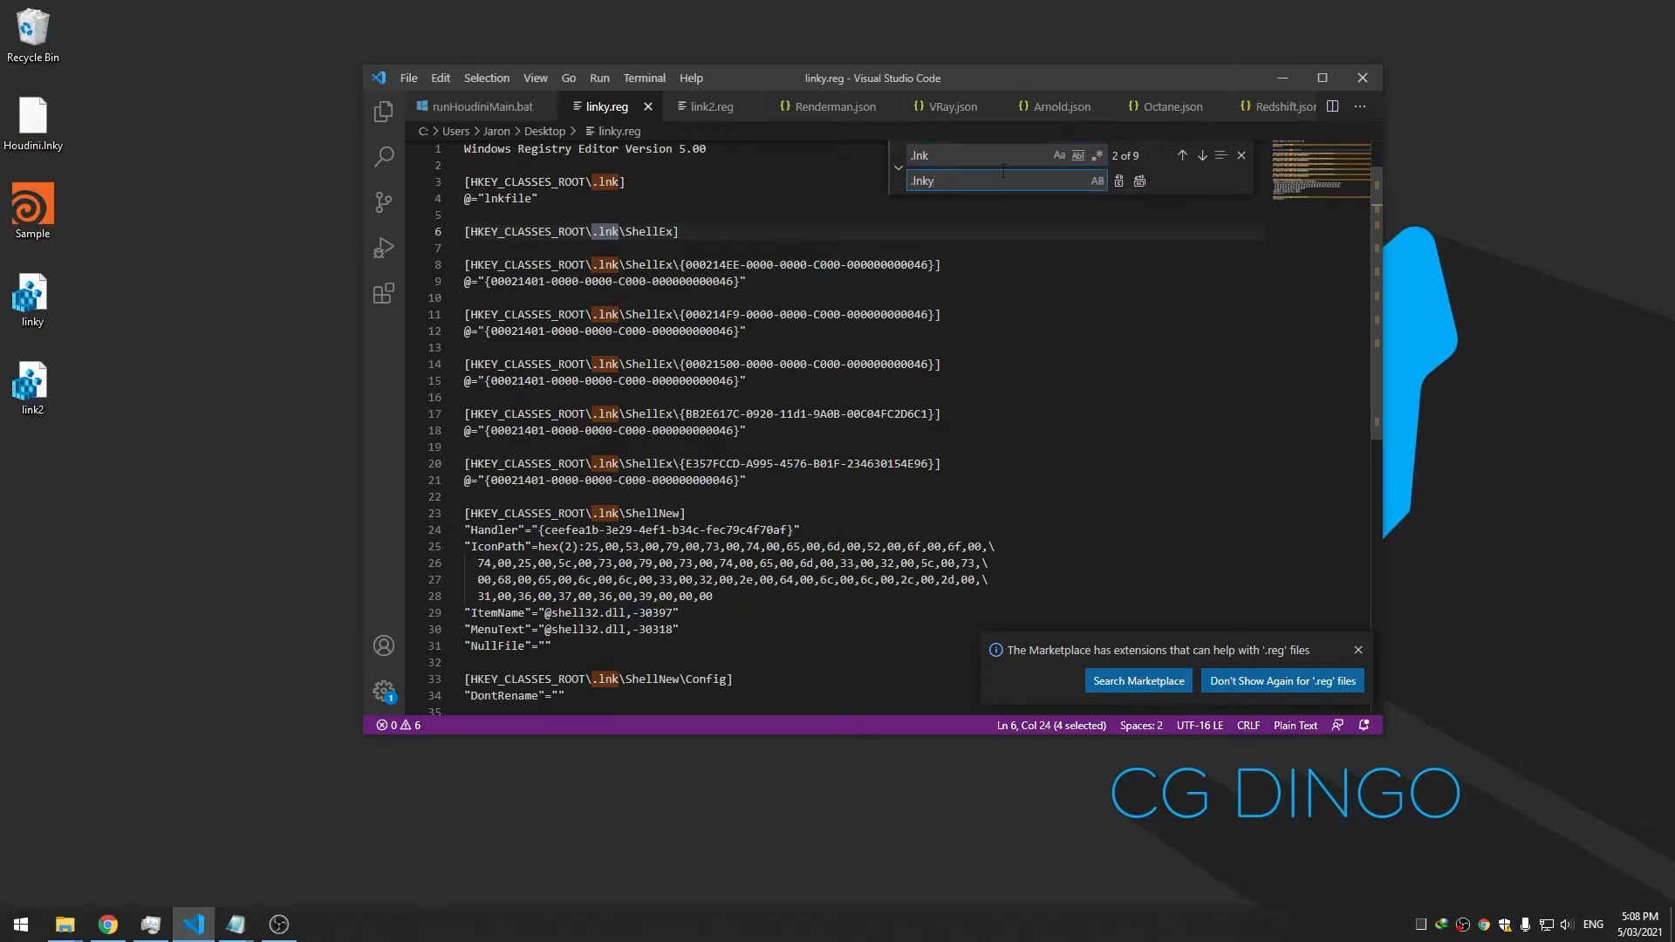
left_click(1140, 182)
Save linky.reg and switch to link2.reg
scroll(958, 382, "down", 6)
scroll(951, 380, "up", 8)
left_click(883, 349)
key("ctrl+s")
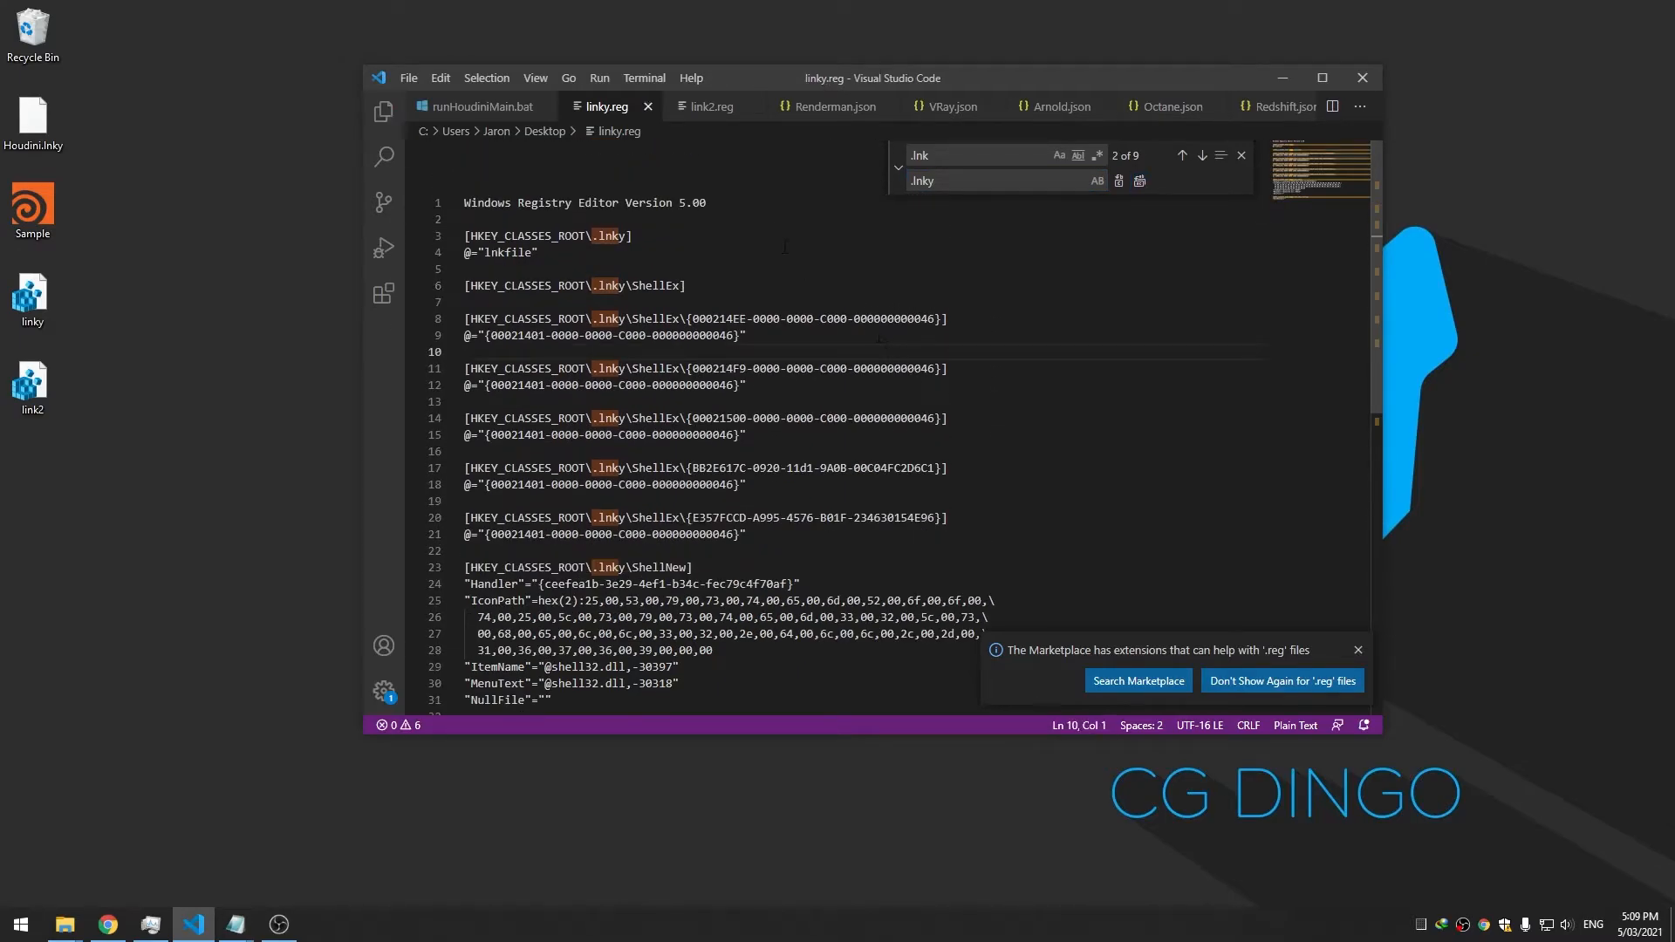
left_click(709, 106)
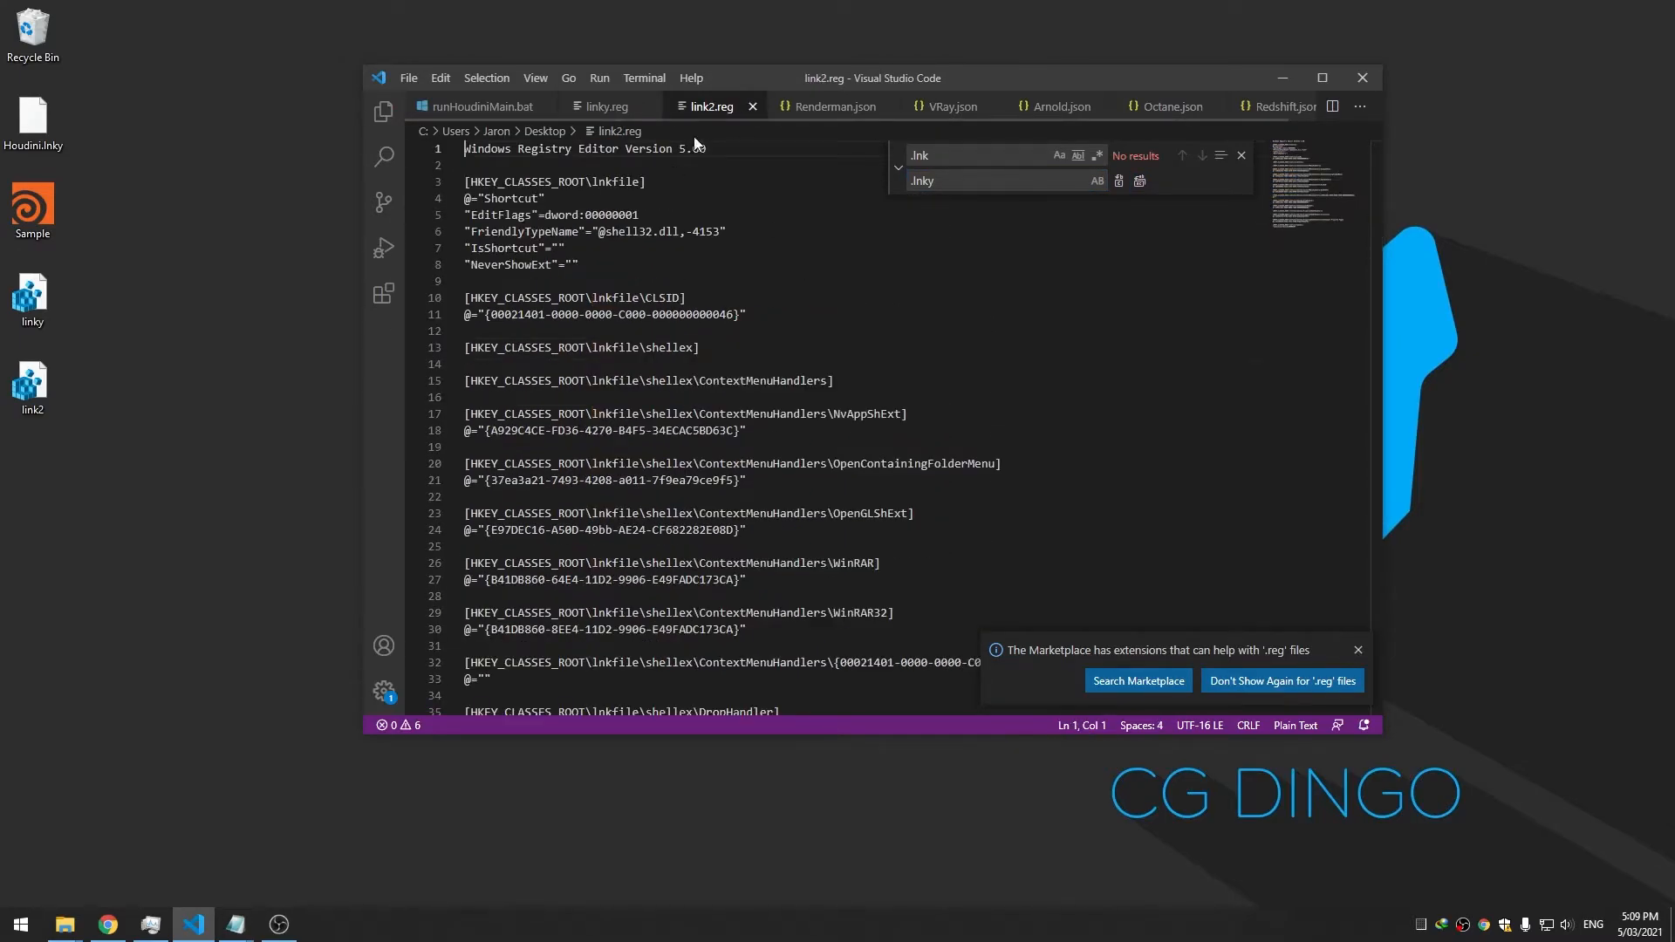
Set the search term in link2.reg to lnkfile
double_click(618, 181)
left_click(949, 155)
right_click(611, 181)
left_click(611, 180)
triple_click(993, 154)
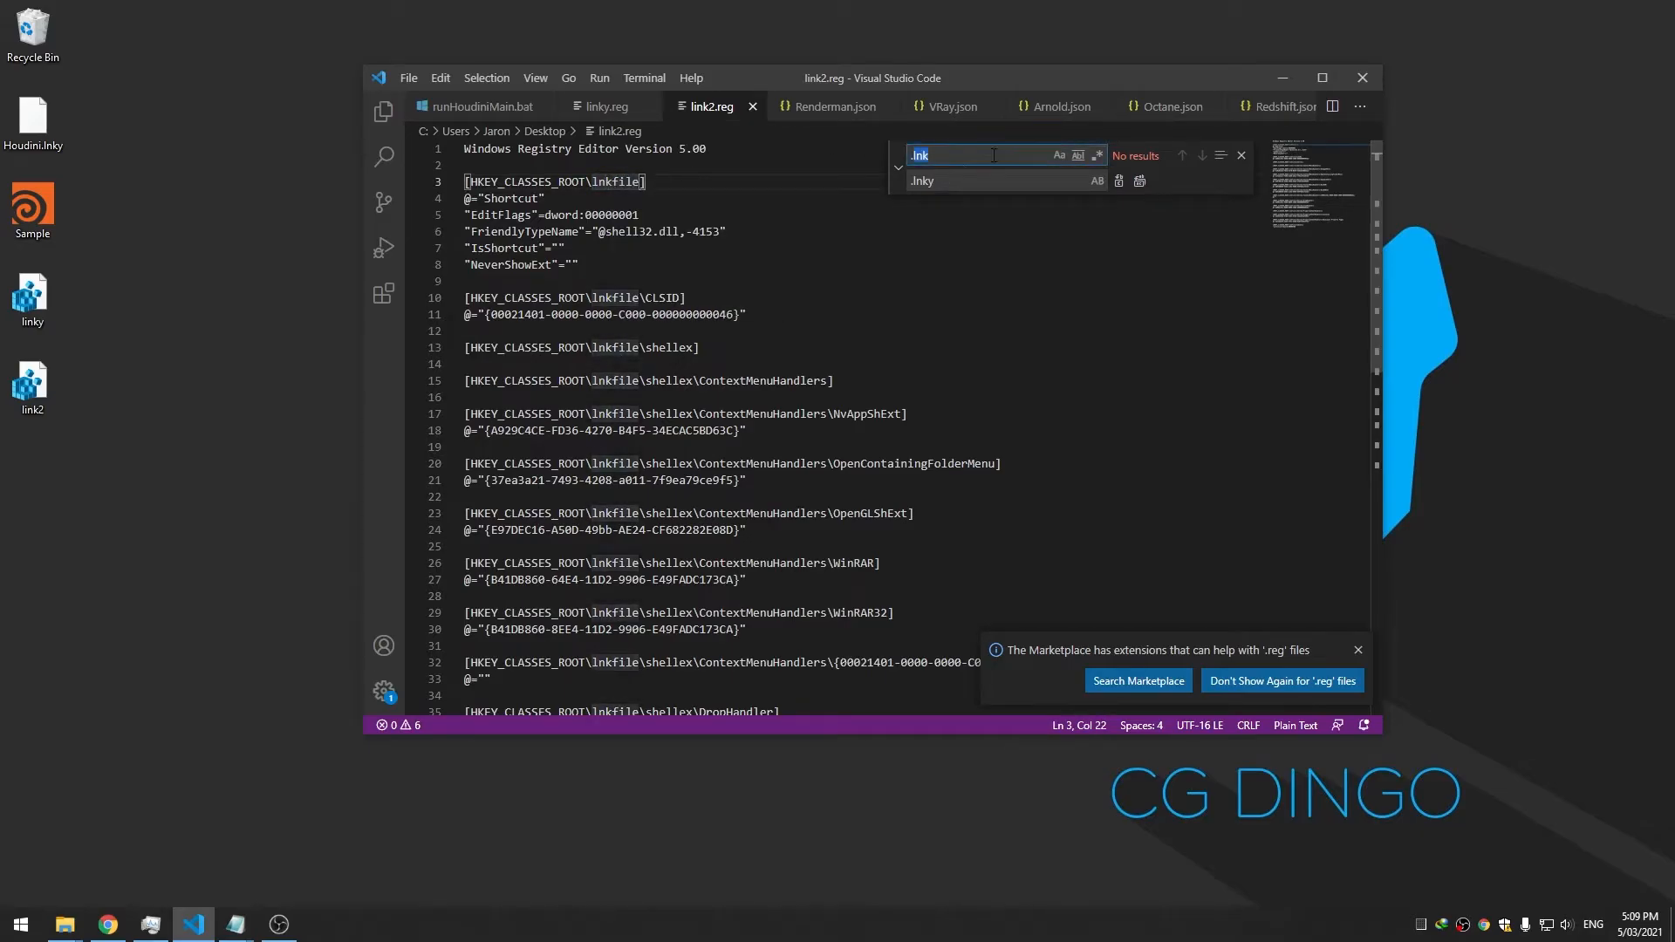
type("lin")
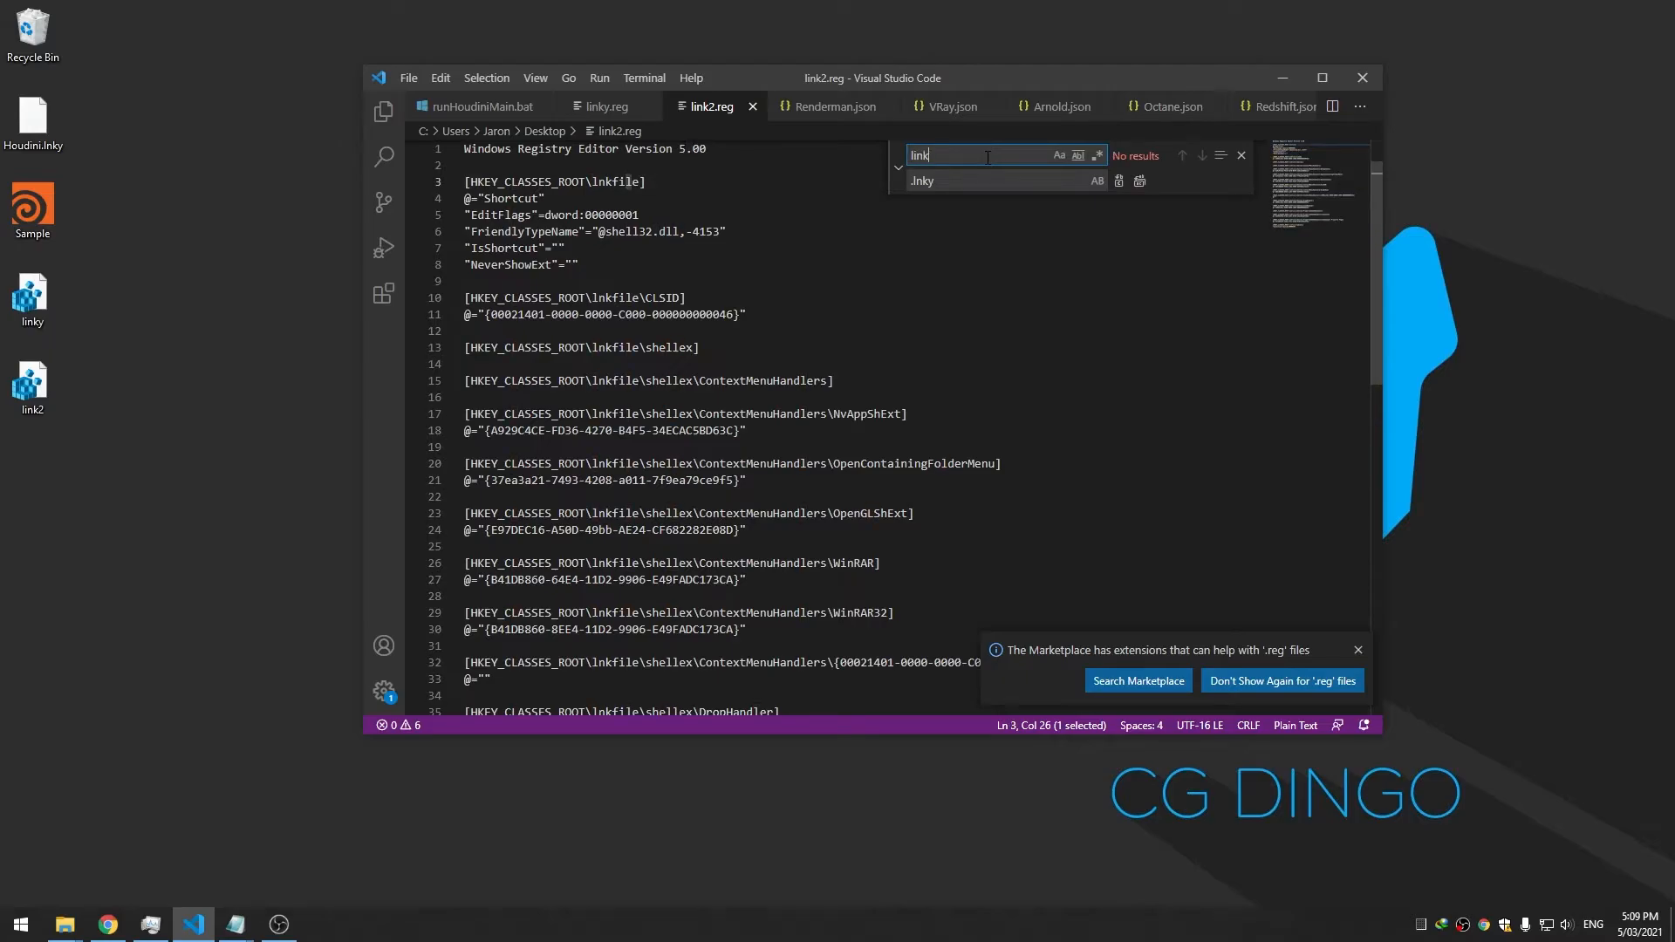
type("kfile")
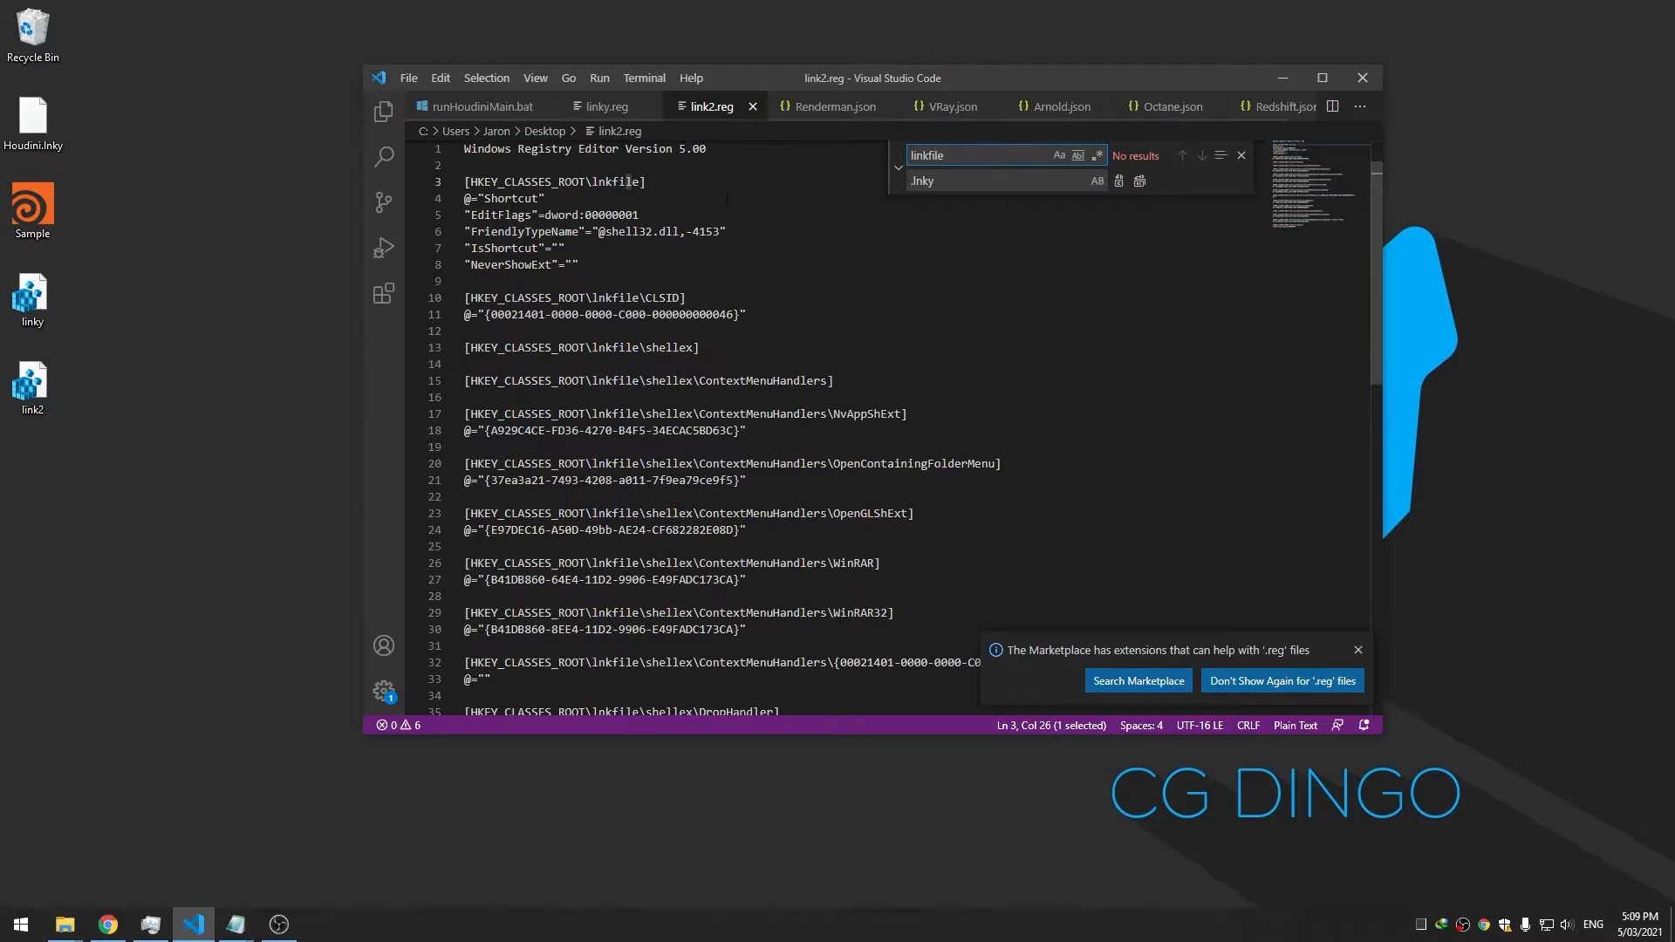
scroll(727, 203, "up", 1)
key("BackSpace")
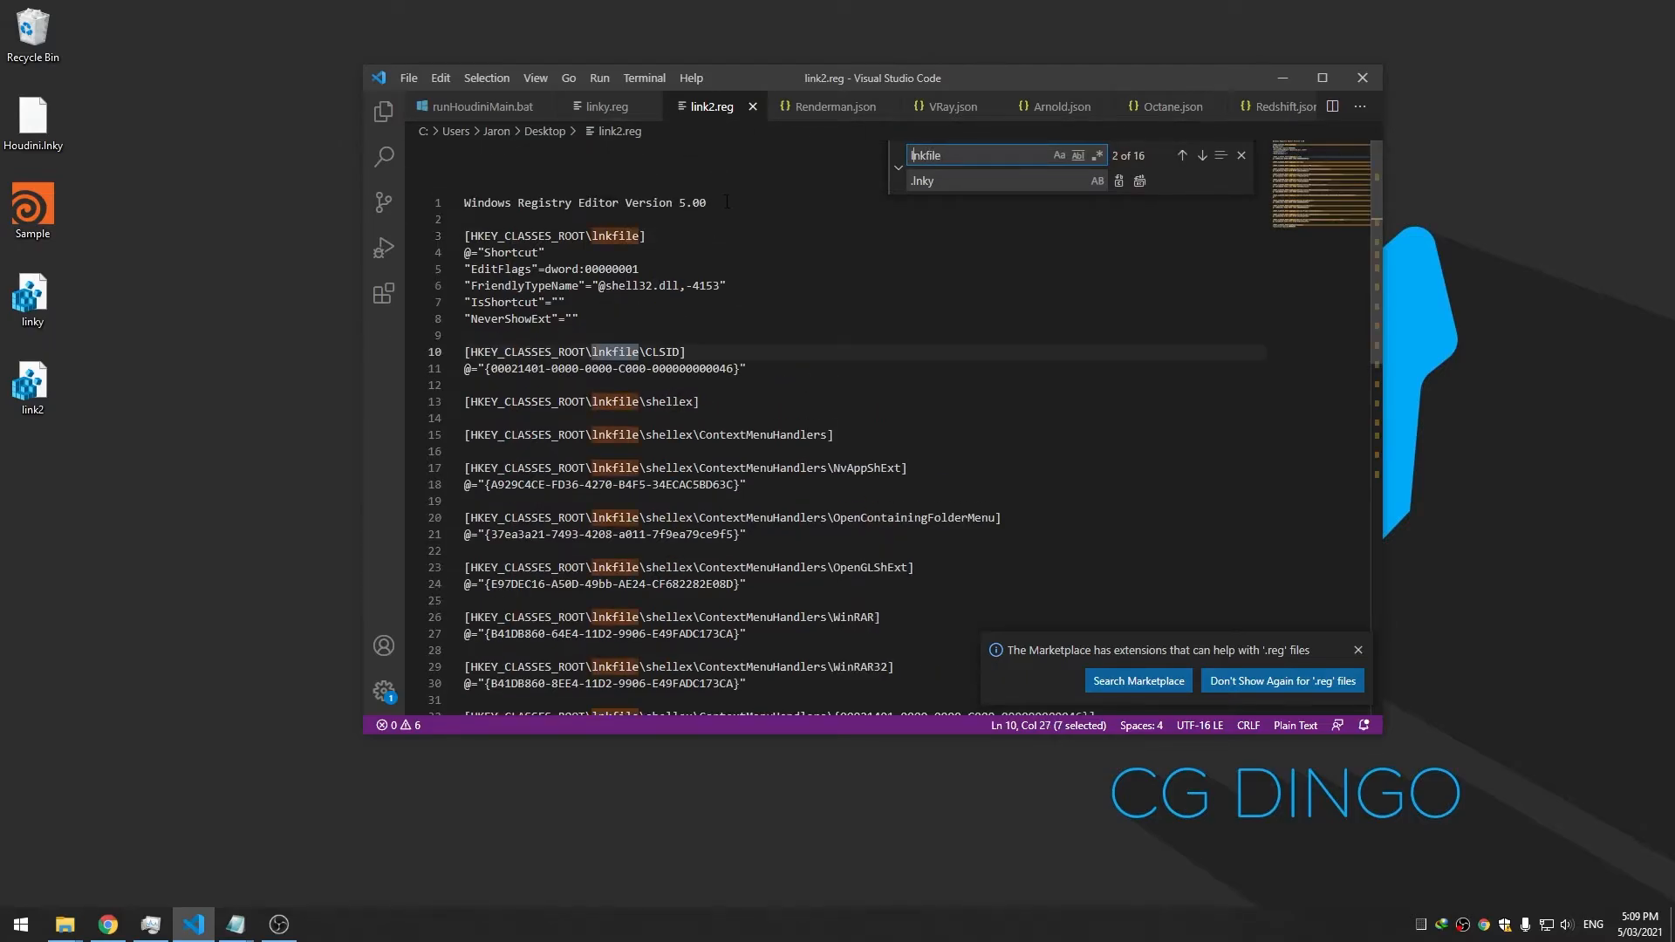
Replace every lnkfile in link2.reg with lnkyfile
key("ctrl+a")
key("ctrl+c")
left_click(923, 182)
key("ctrl+a")
key("ctrl+v")
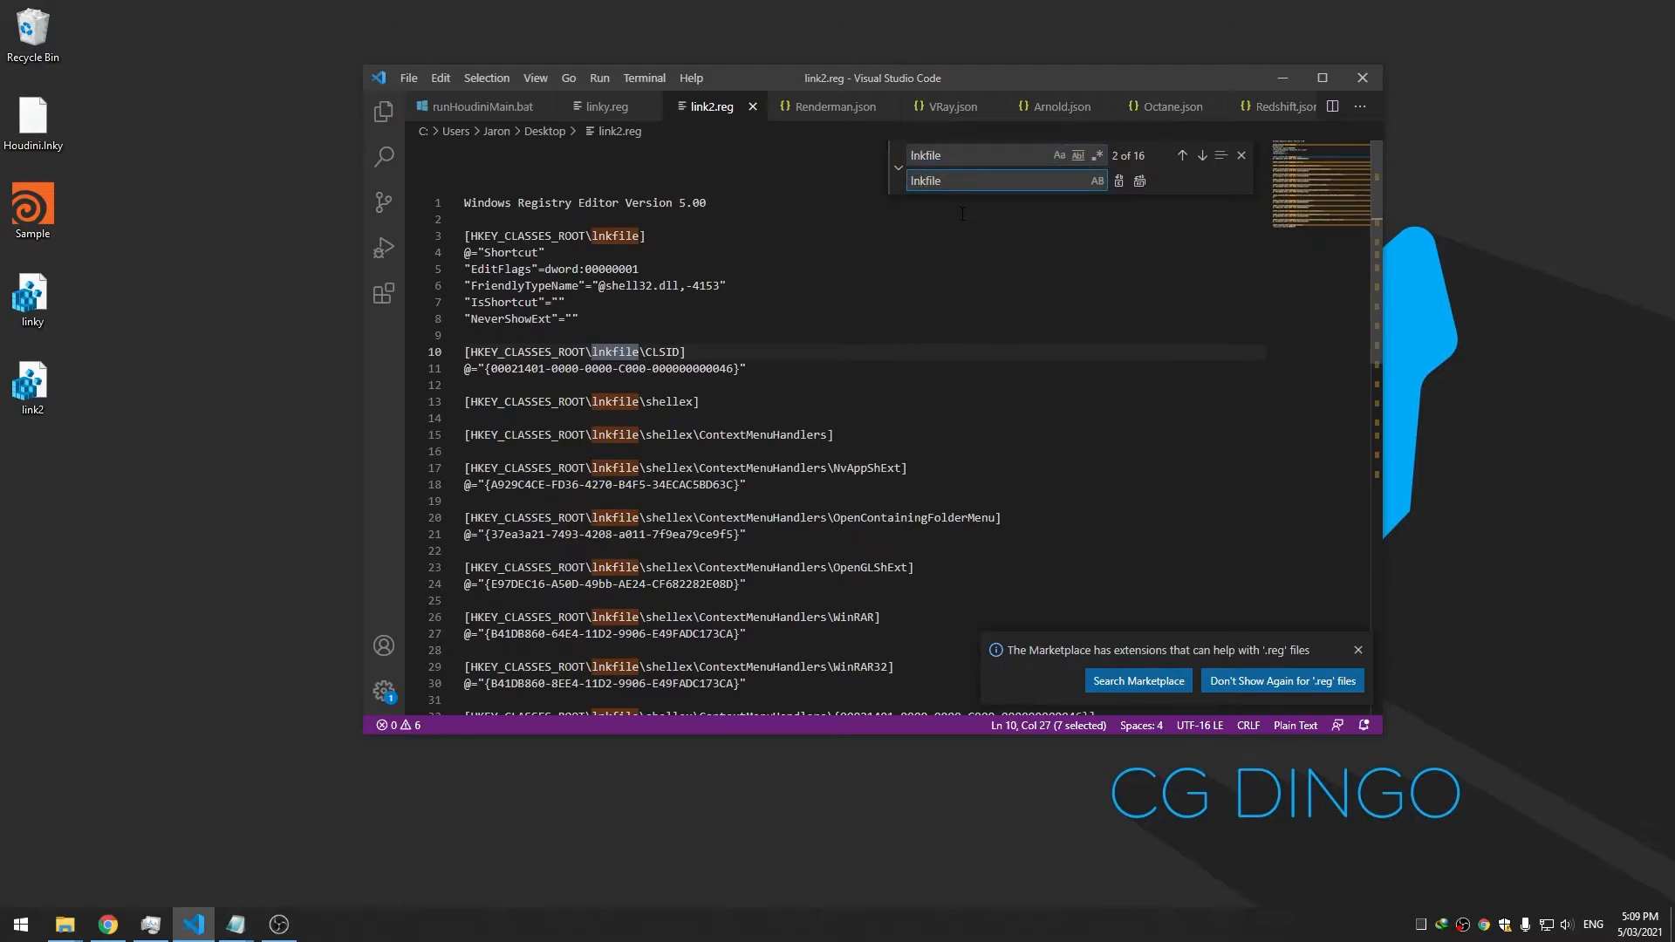
left_click(1140, 181)
left_click(847, 320)
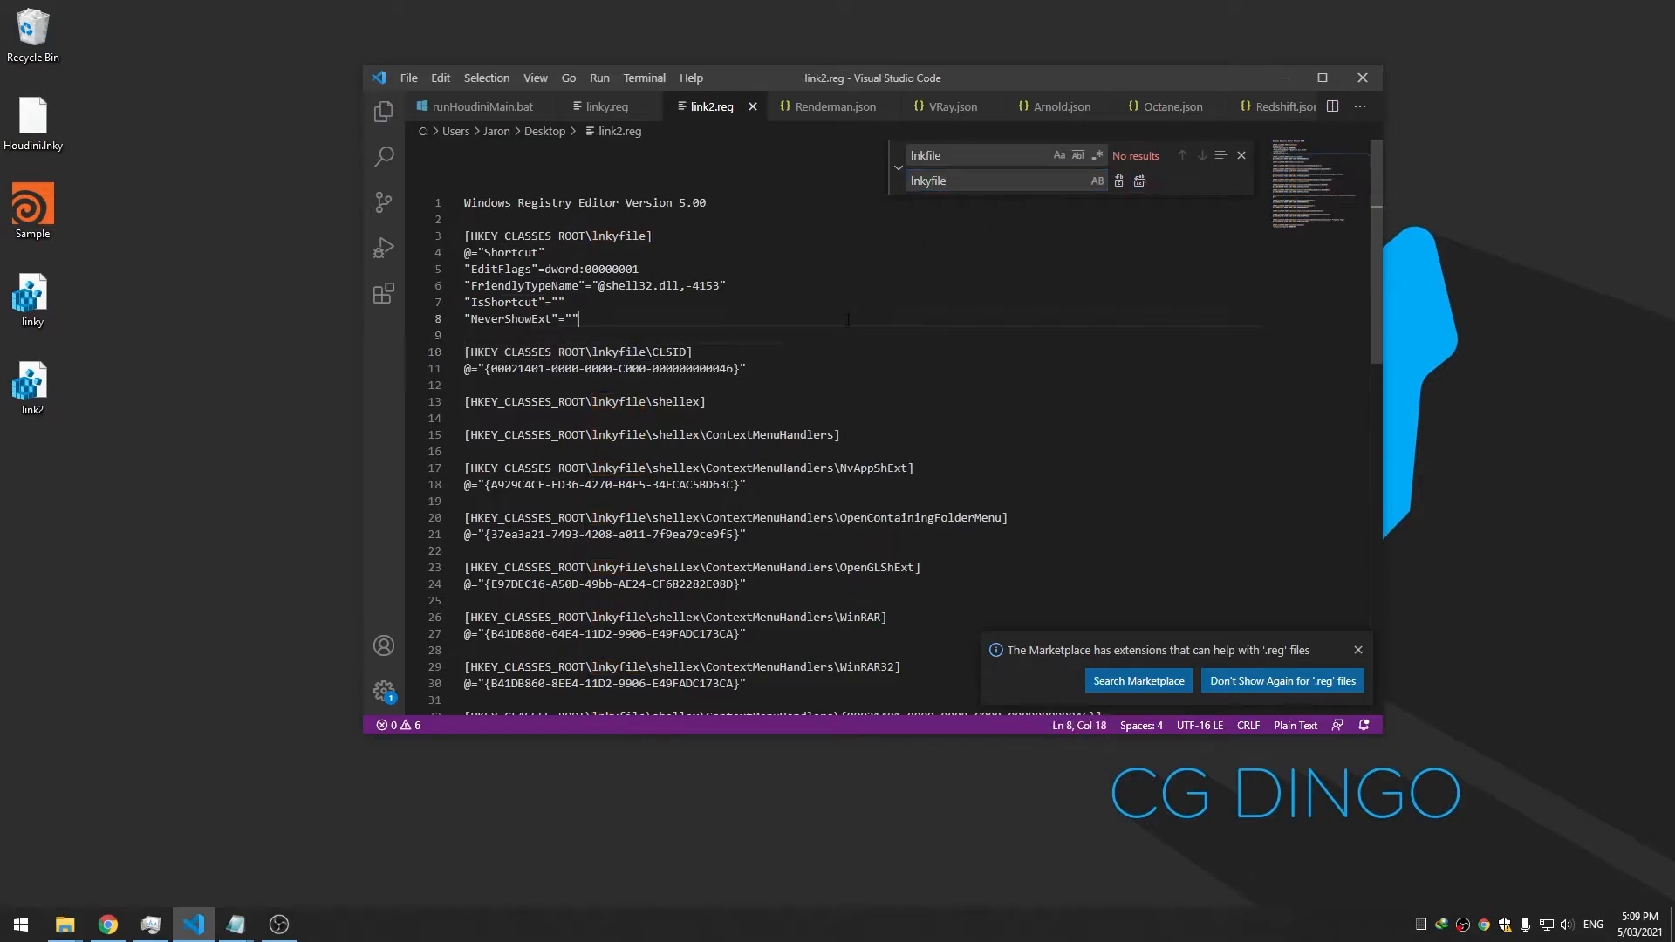
Return to linky.reg and go to the lnkfile value on line 4
left_click(606, 106)
left_click(615, 235)
left_click(504, 252)
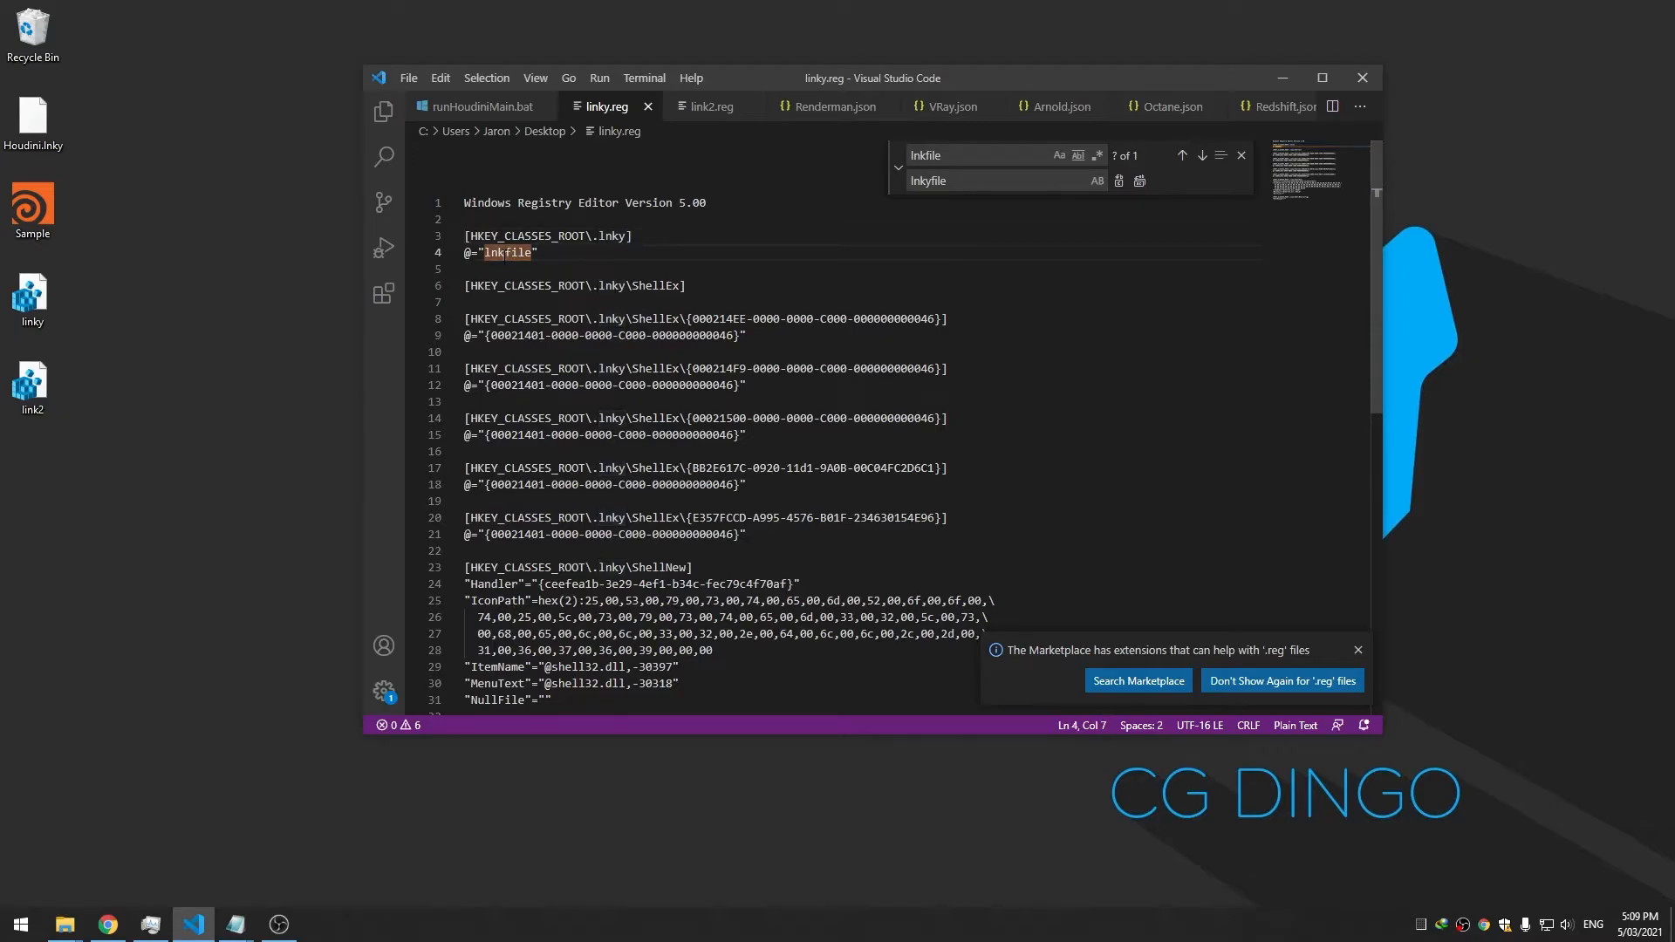
Change line 4's lnkfile to lnkyfile in linky.reg and save it
left_click(1120, 186)
left_click(765, 287)
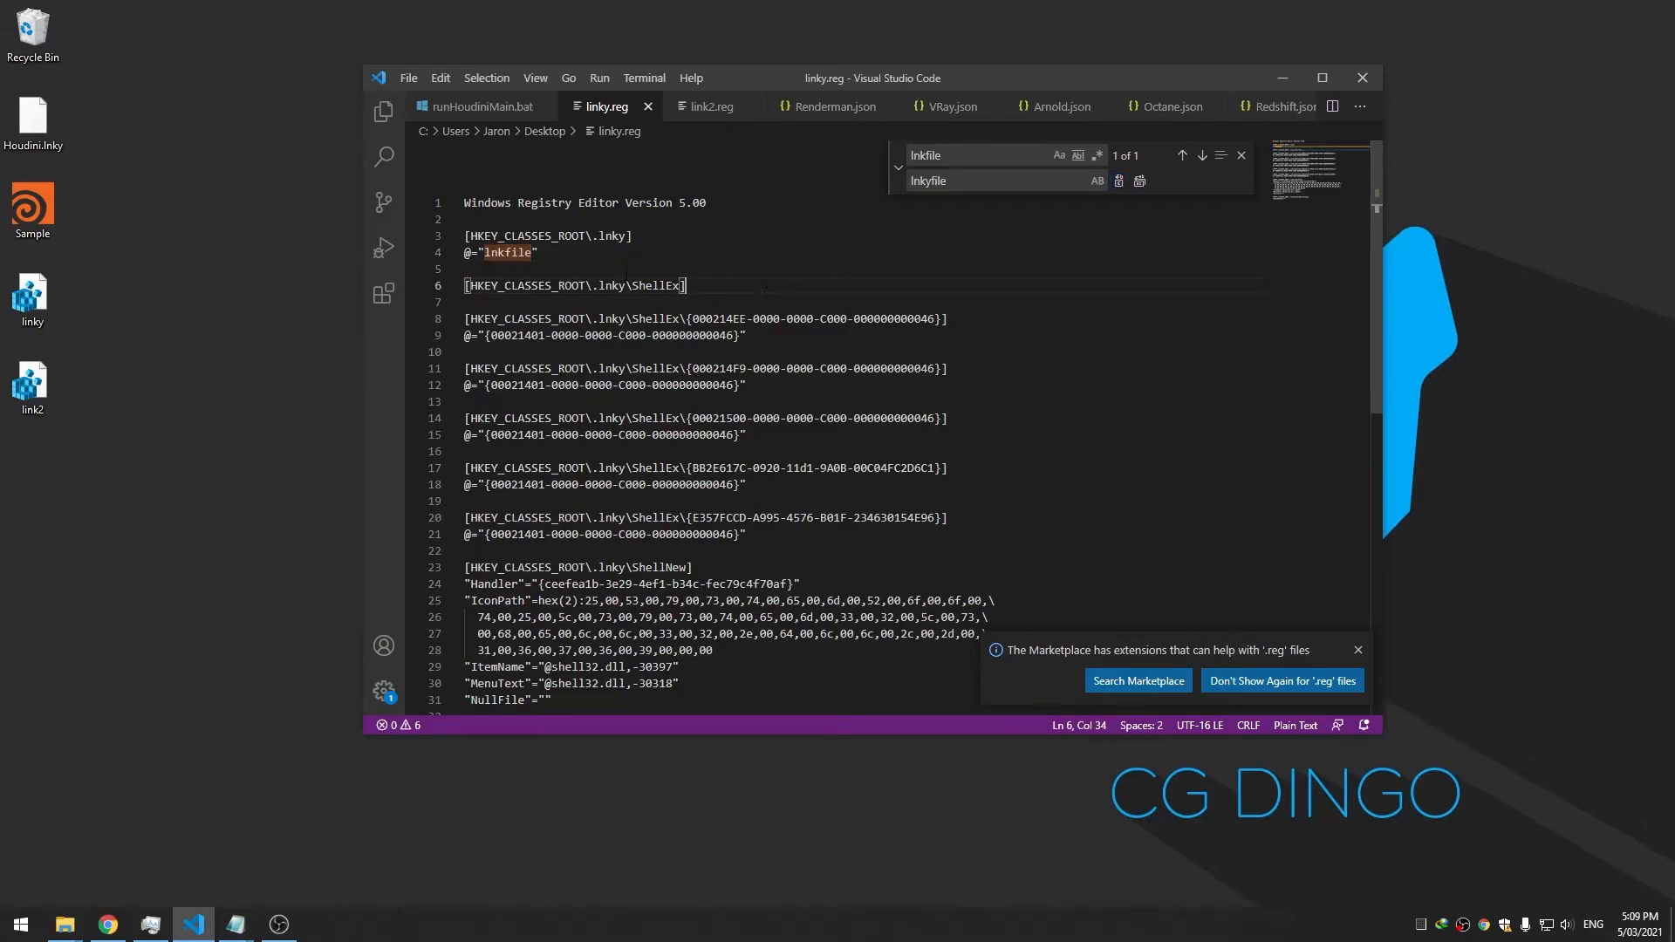
left_click(1122, 184)
left_click(830, 340)
scroll(830, 340, "down", 6)
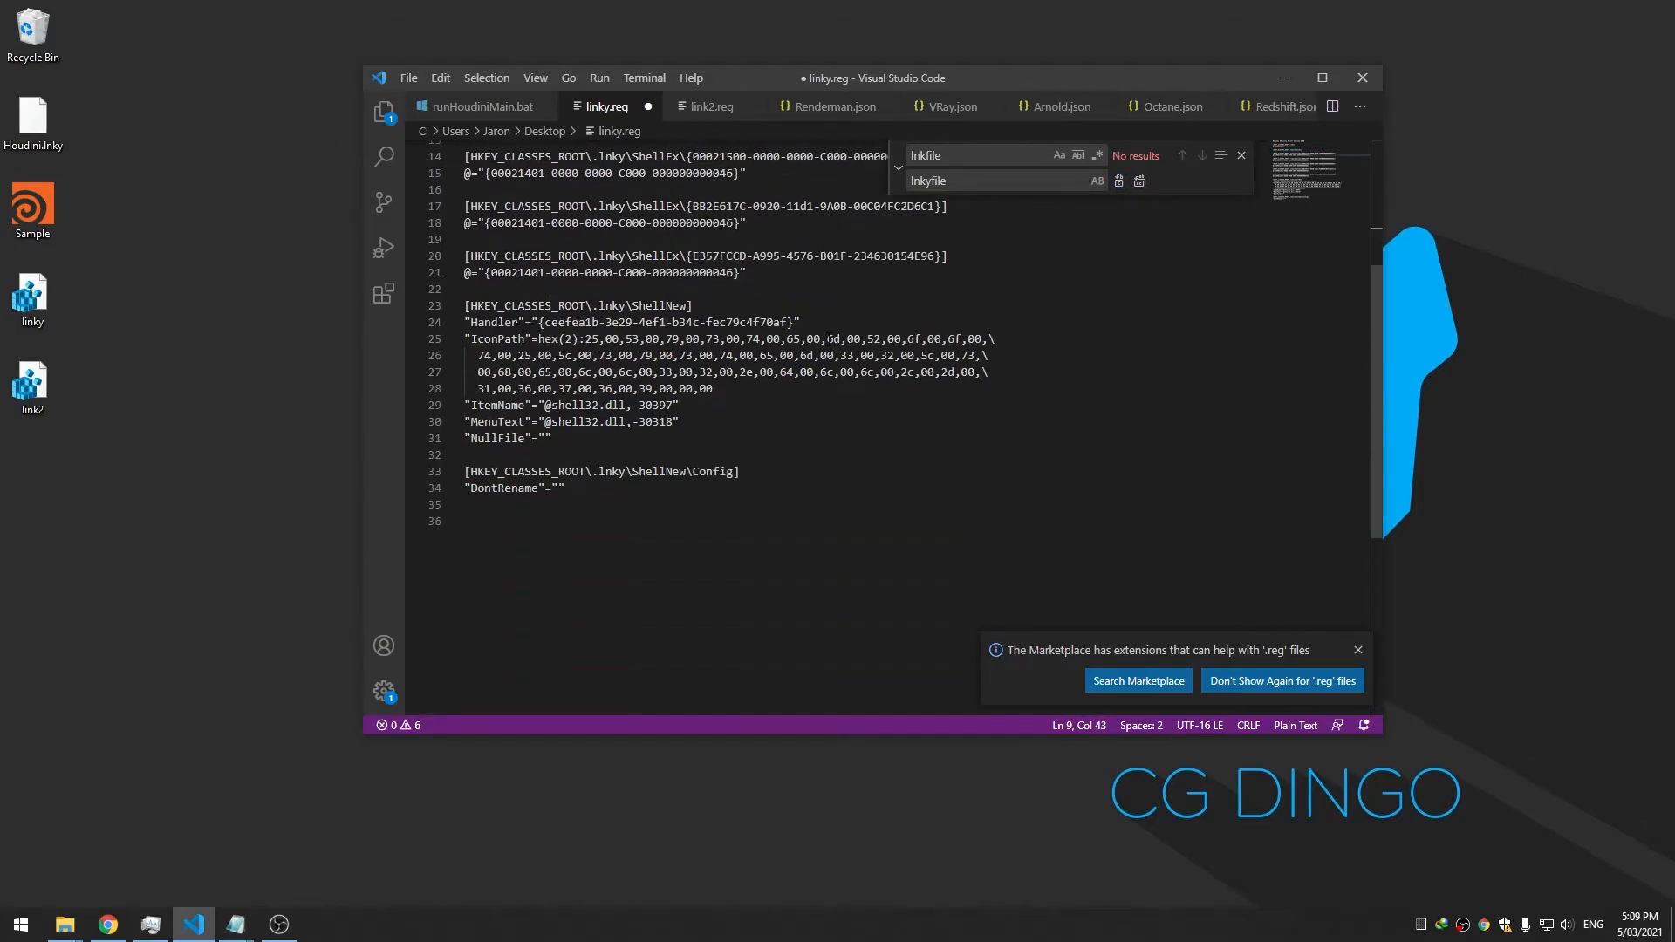
scroll(830, 342, "up", 4)
left_click(820, 398)
key("ctrl+s")
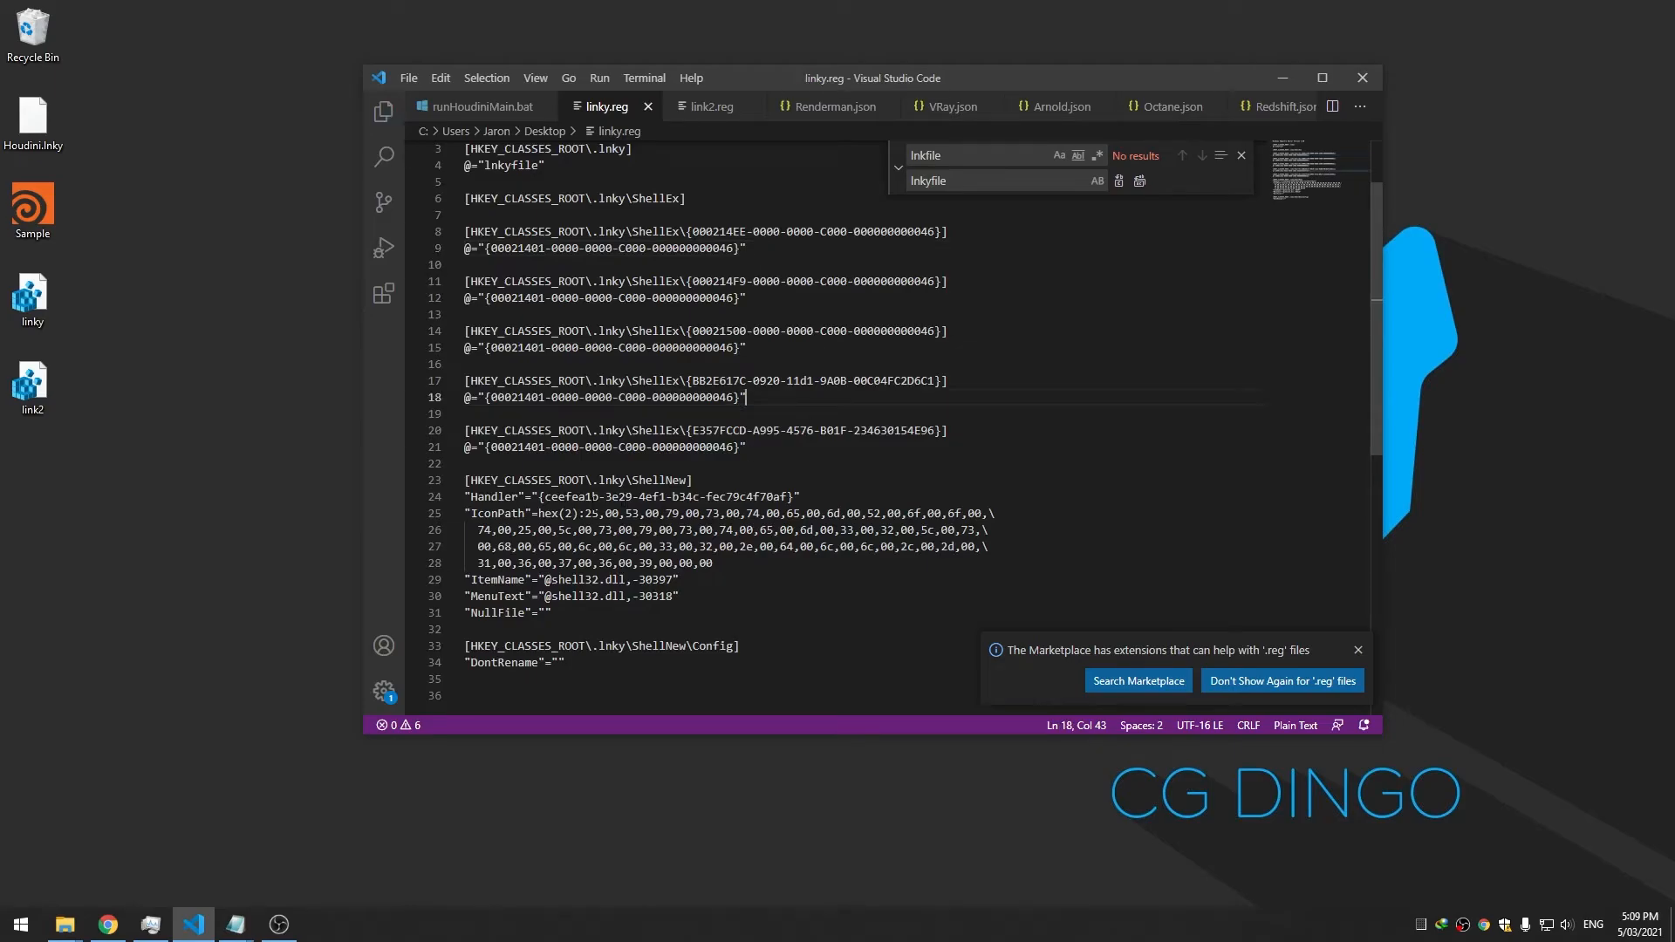
Merge linky.reg and link2 into the registry, confirming and dismissing both prompts
scroll(707, 454, "up", 2)
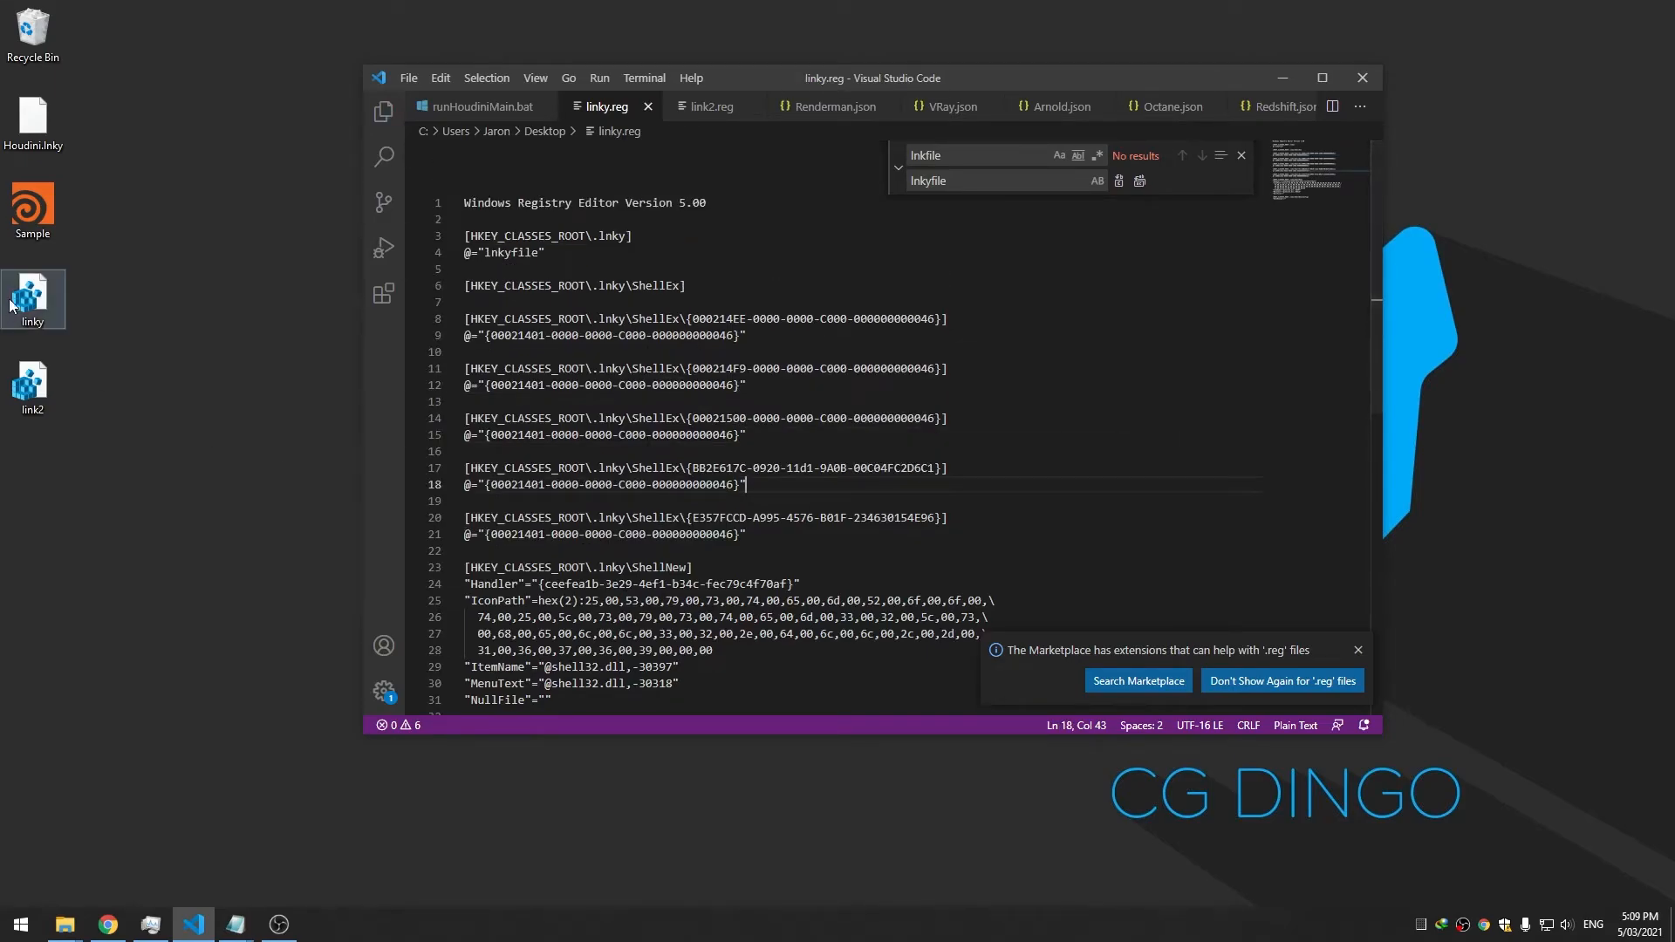
double_click(39, 301)
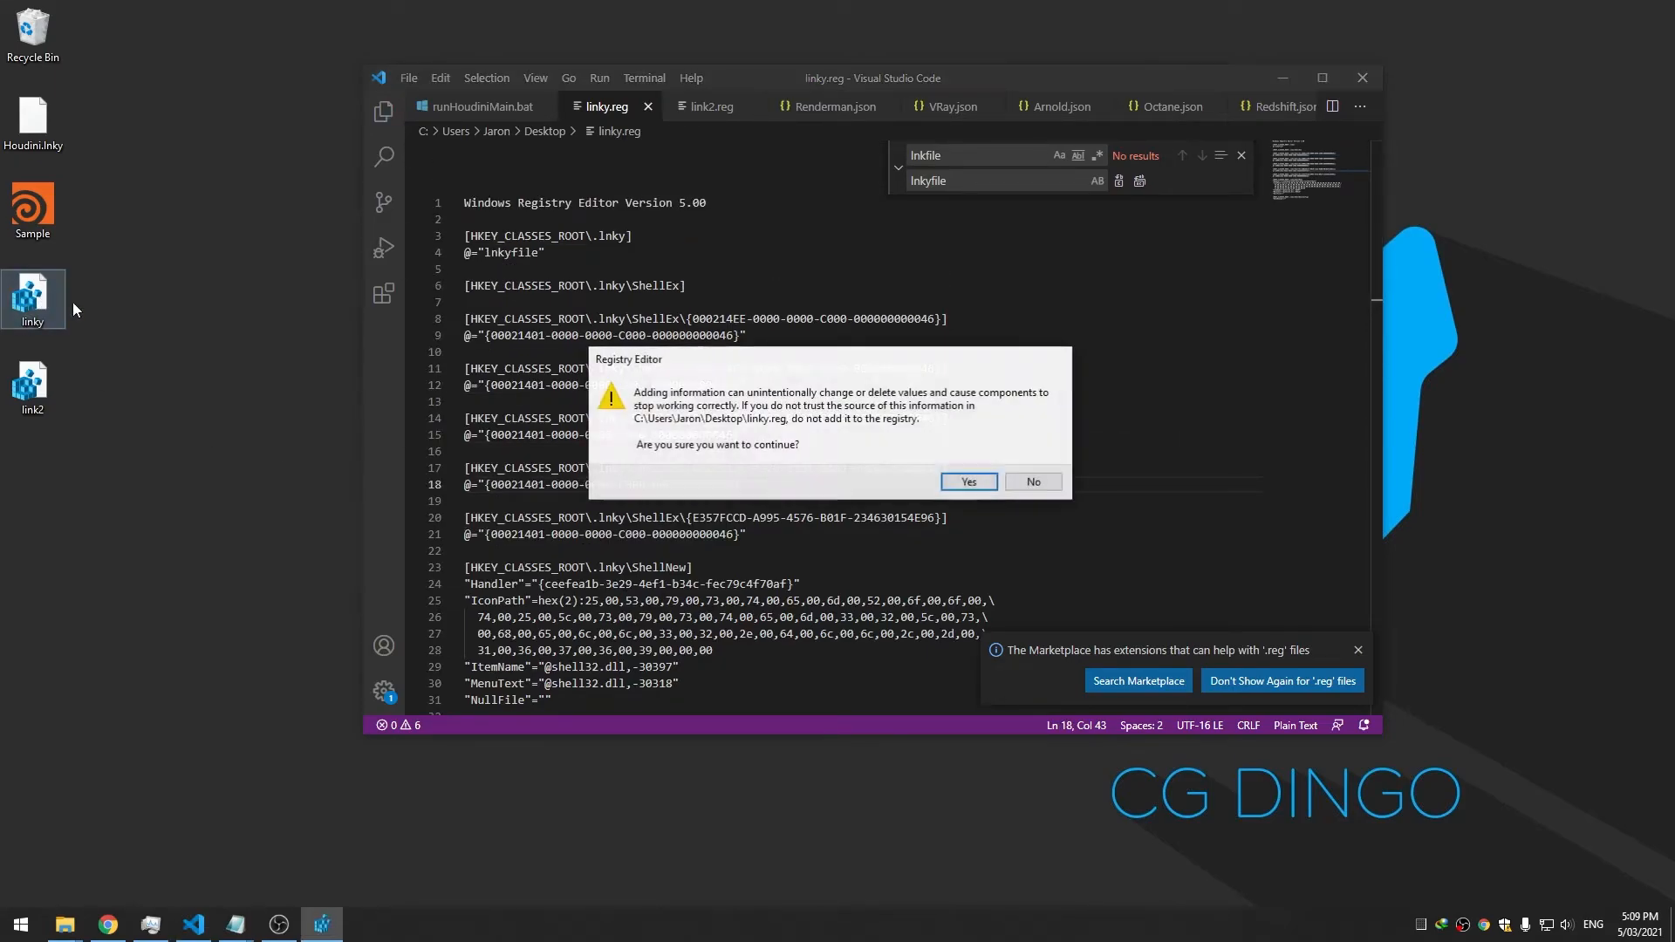
left_click(960, 483)
left_click(1017, 464)
double_click(34, 384)
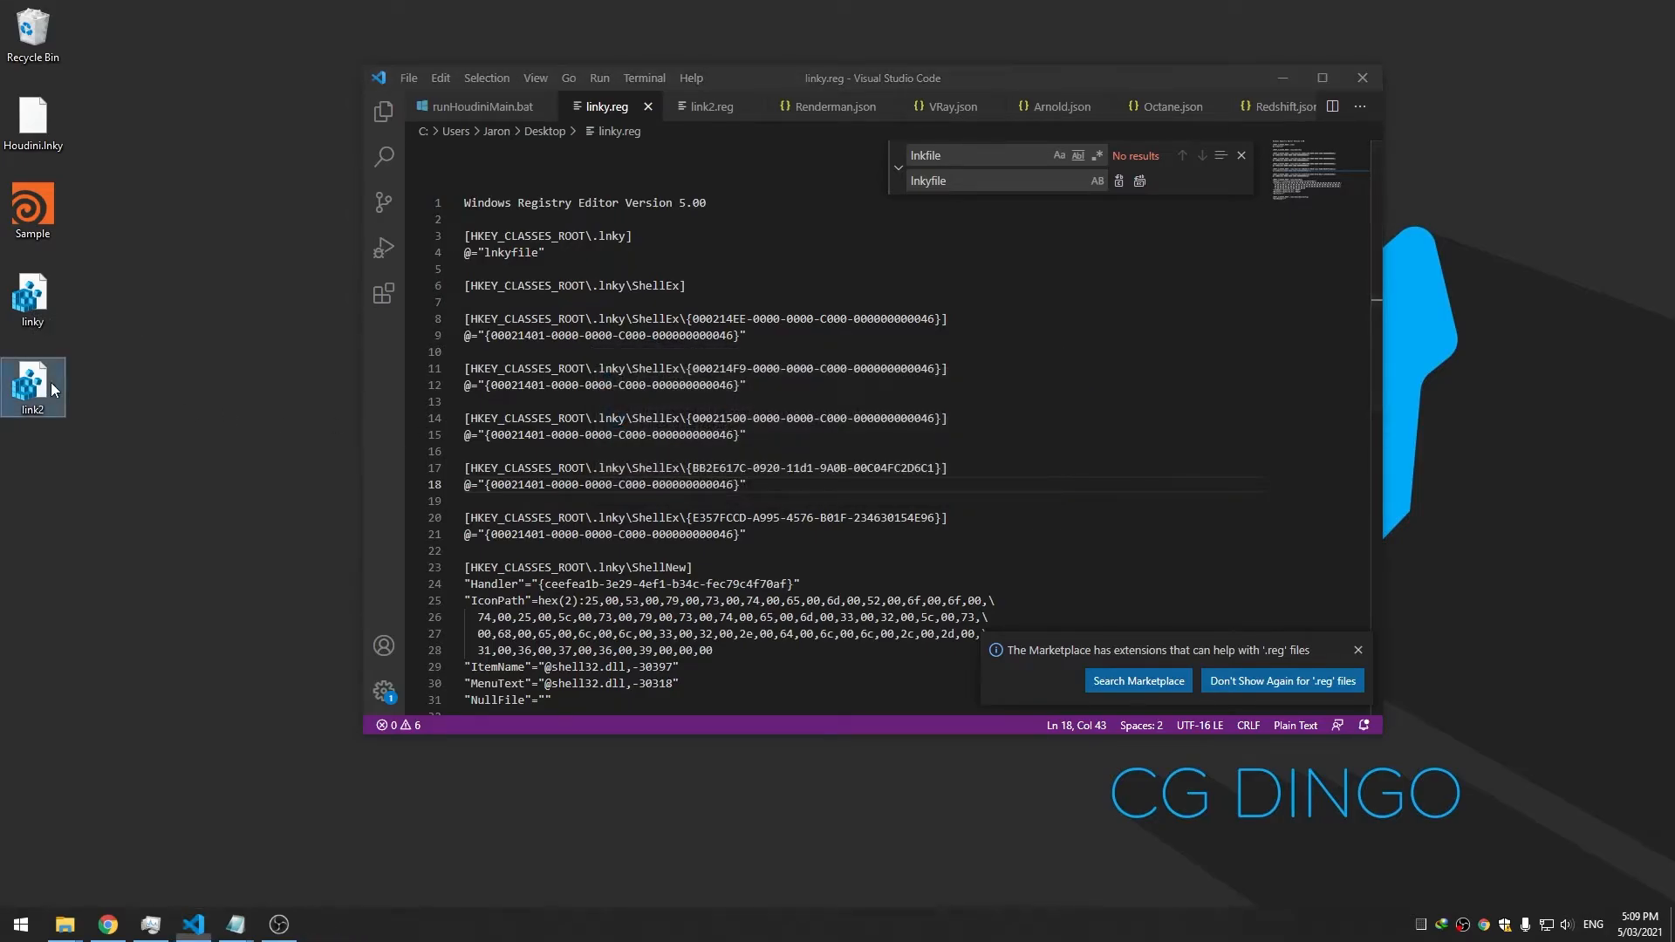
left_click(1011, 486)
left_click(1026, 463)
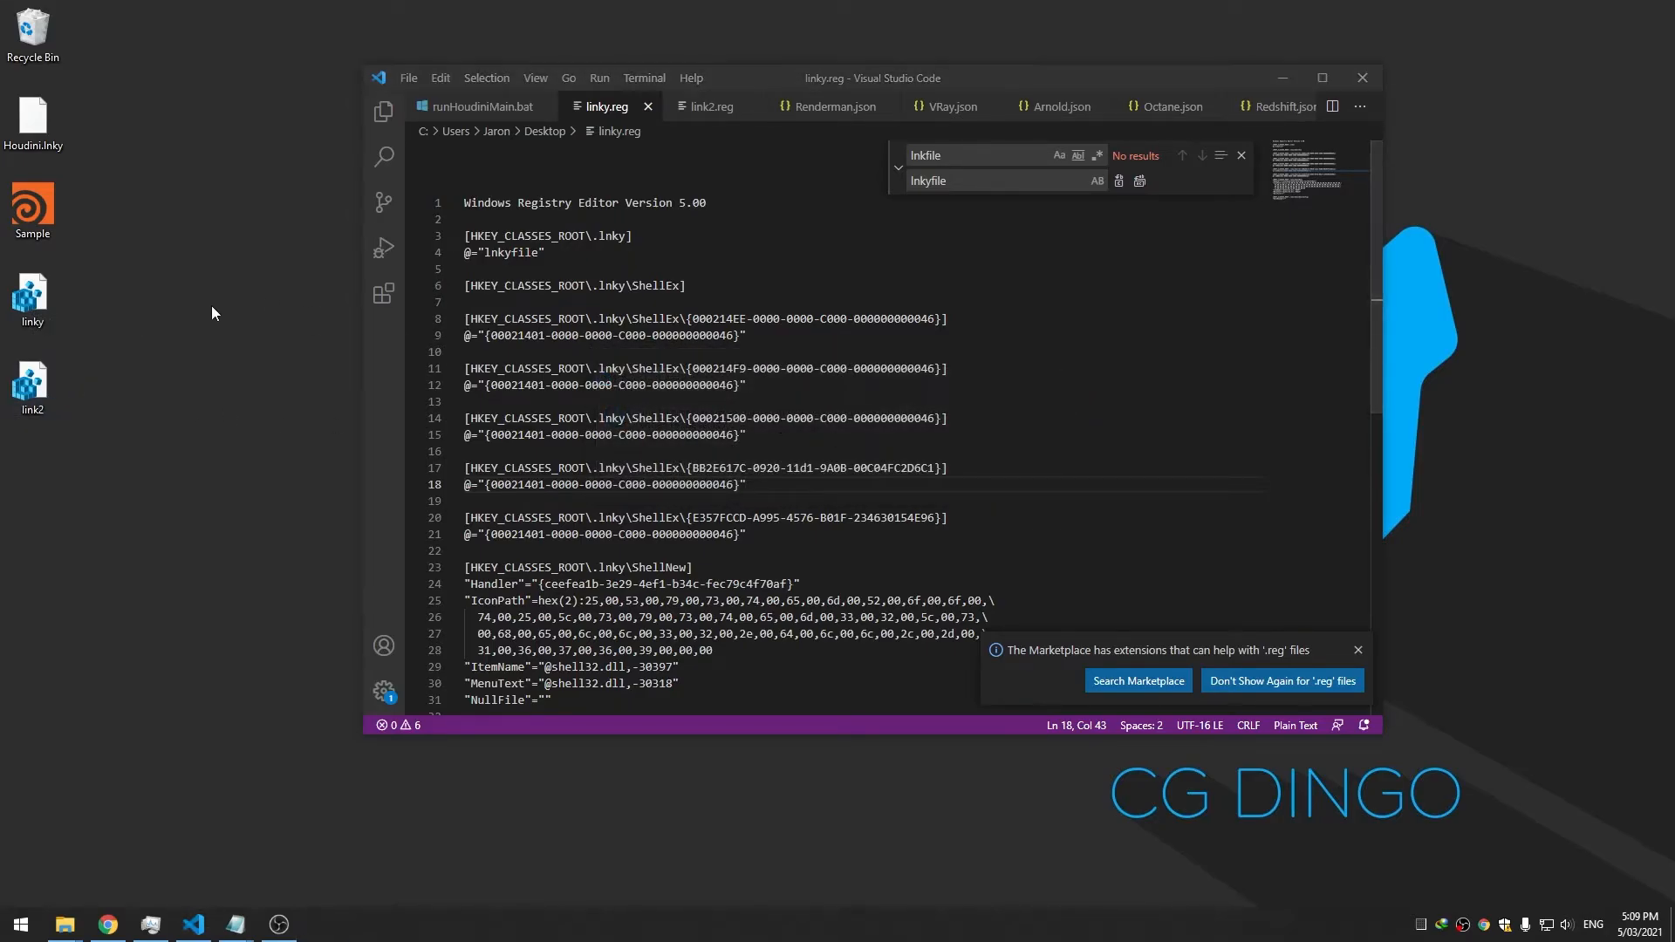
Refresh the desktop so the shortcut icons redraw
right_click(135, 184)
left_click(180, 237)
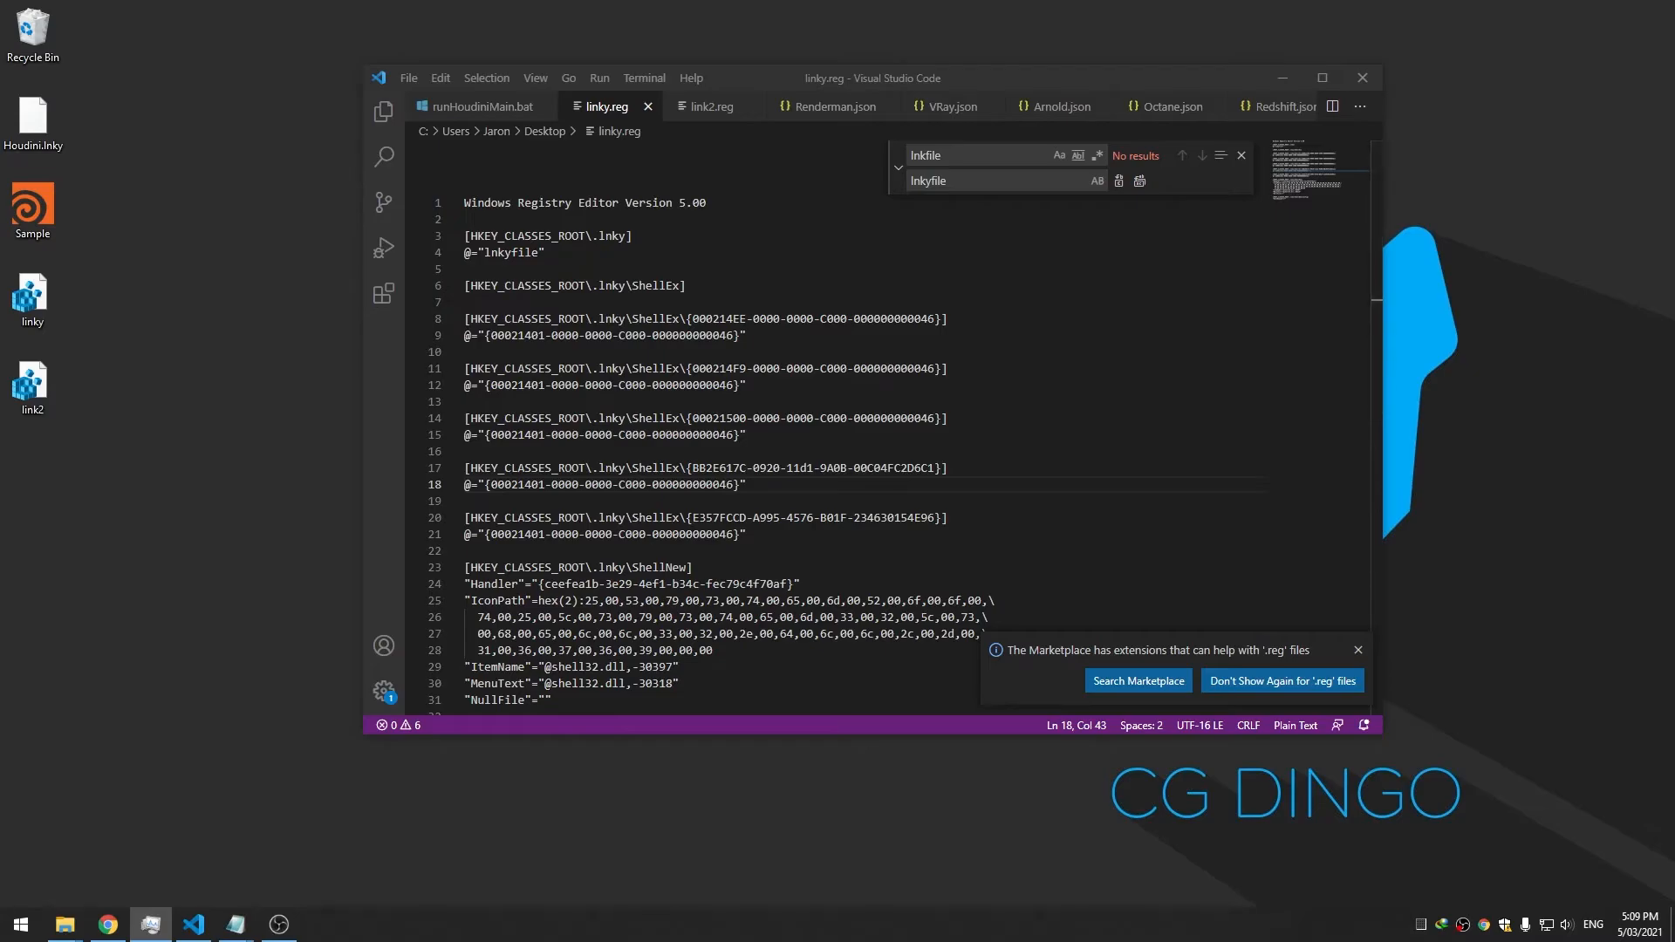
left_click(150, 924)
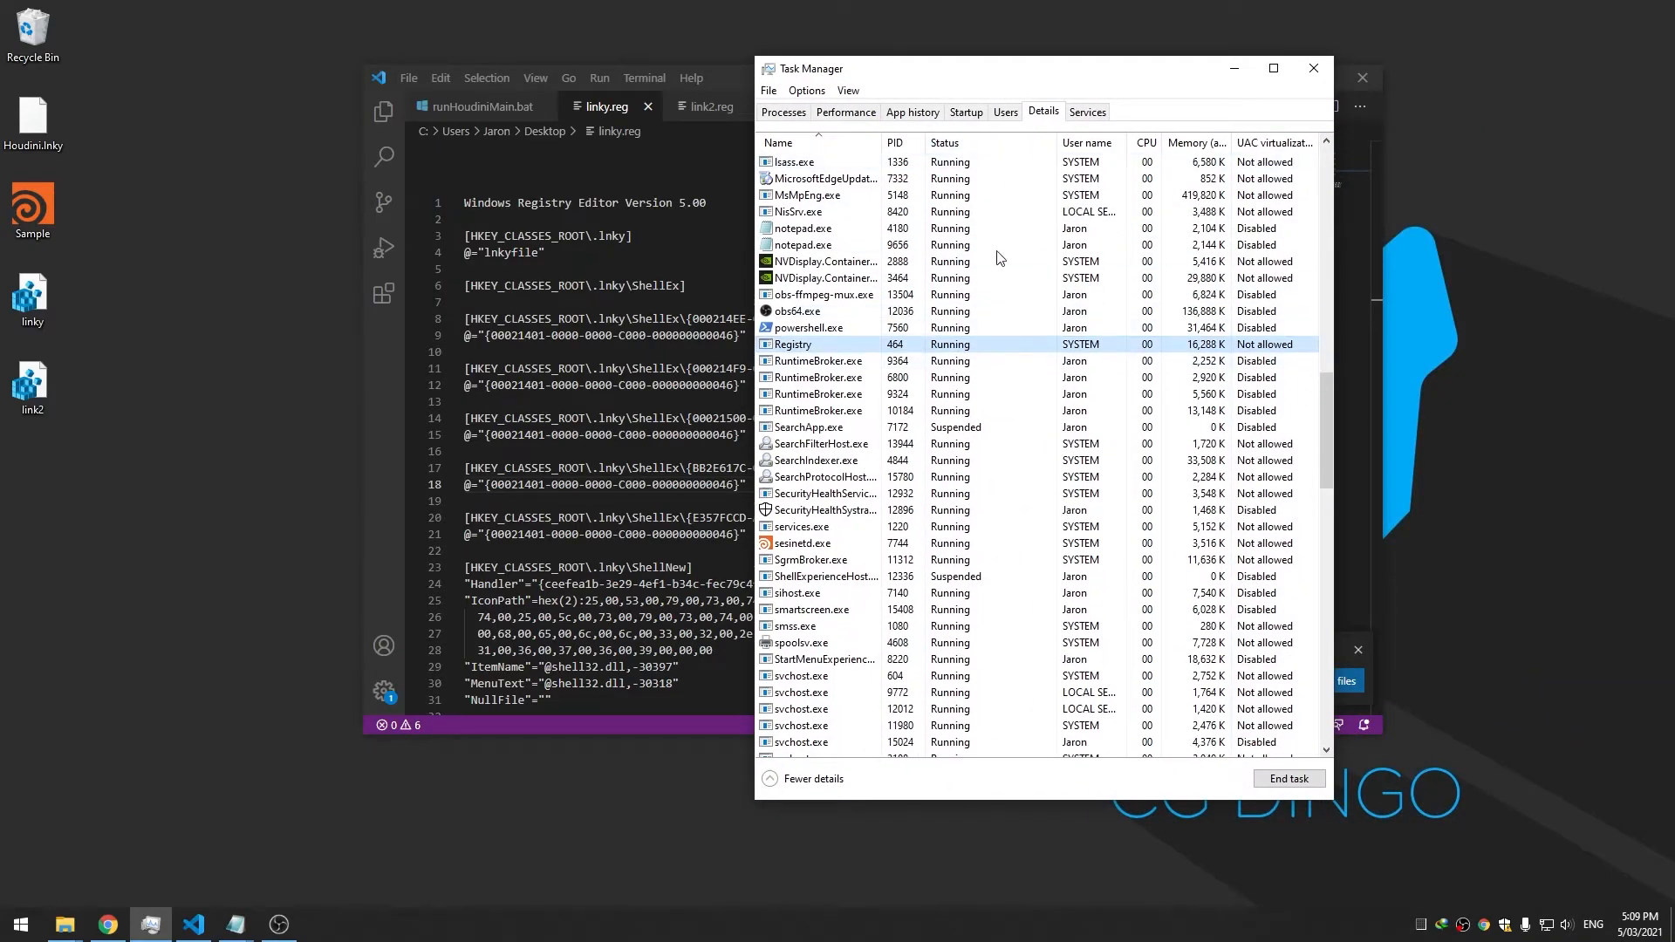
Restart Windows Explorer by ending explorer.exe and running it as a new task
key("e")
scroll(852, 201, "up", 4)
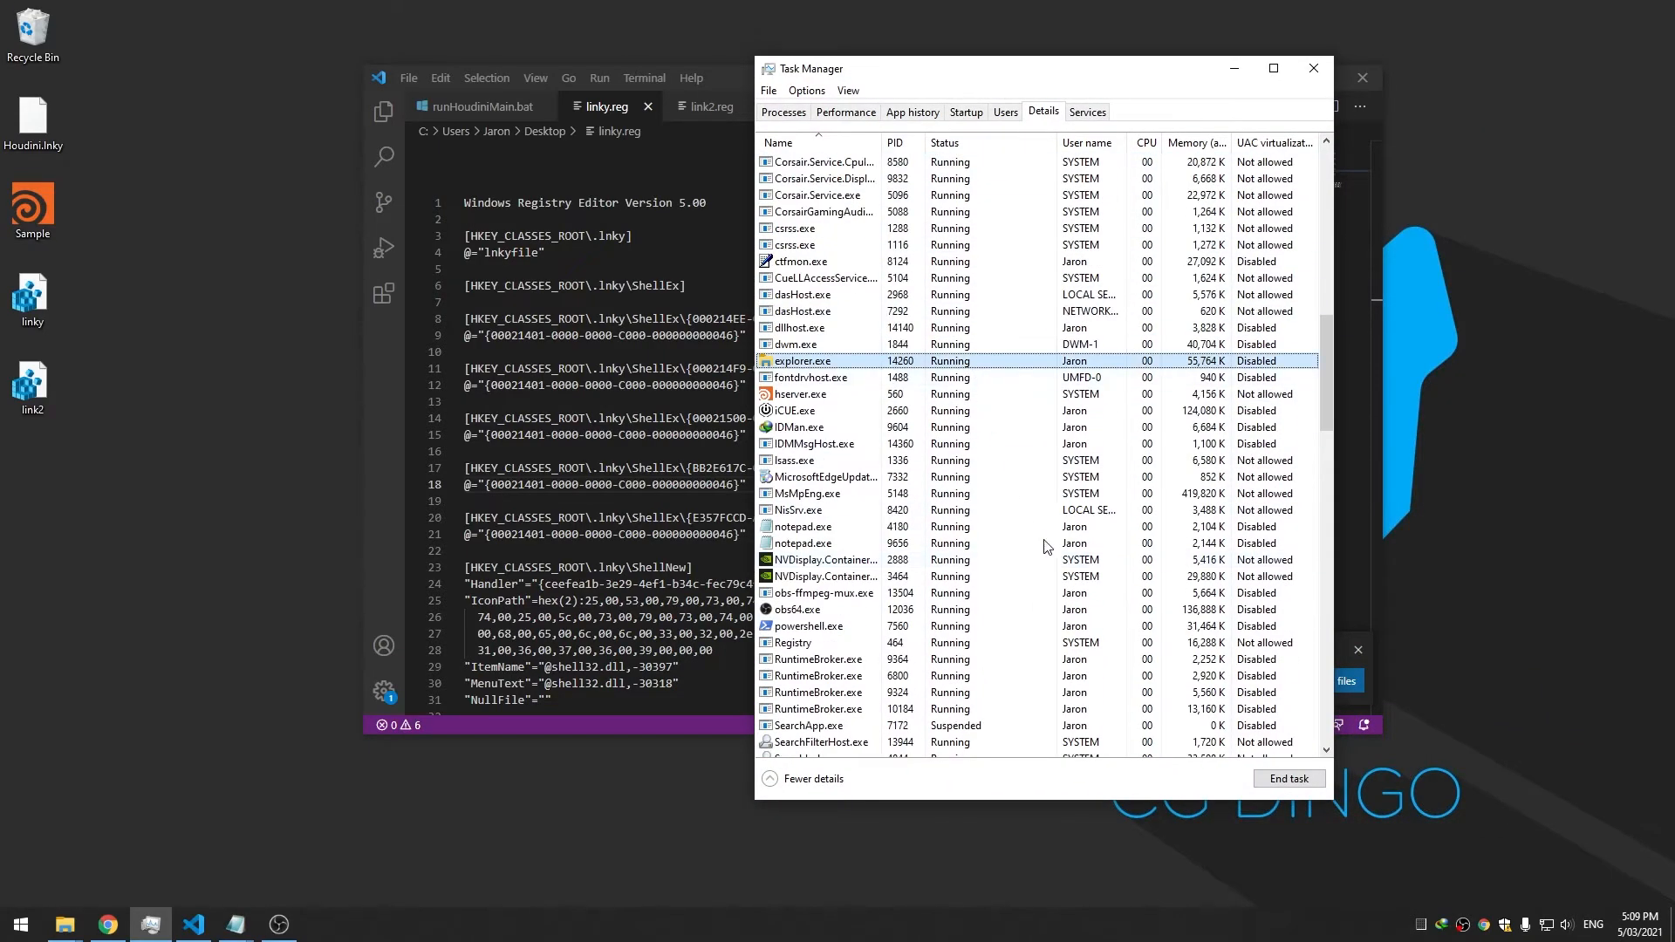
left_click(1289, 777)
left_click(864, 497)
left_click(773, 91)
left_click(788, 112)
type("explorer.exe")
key("Return")
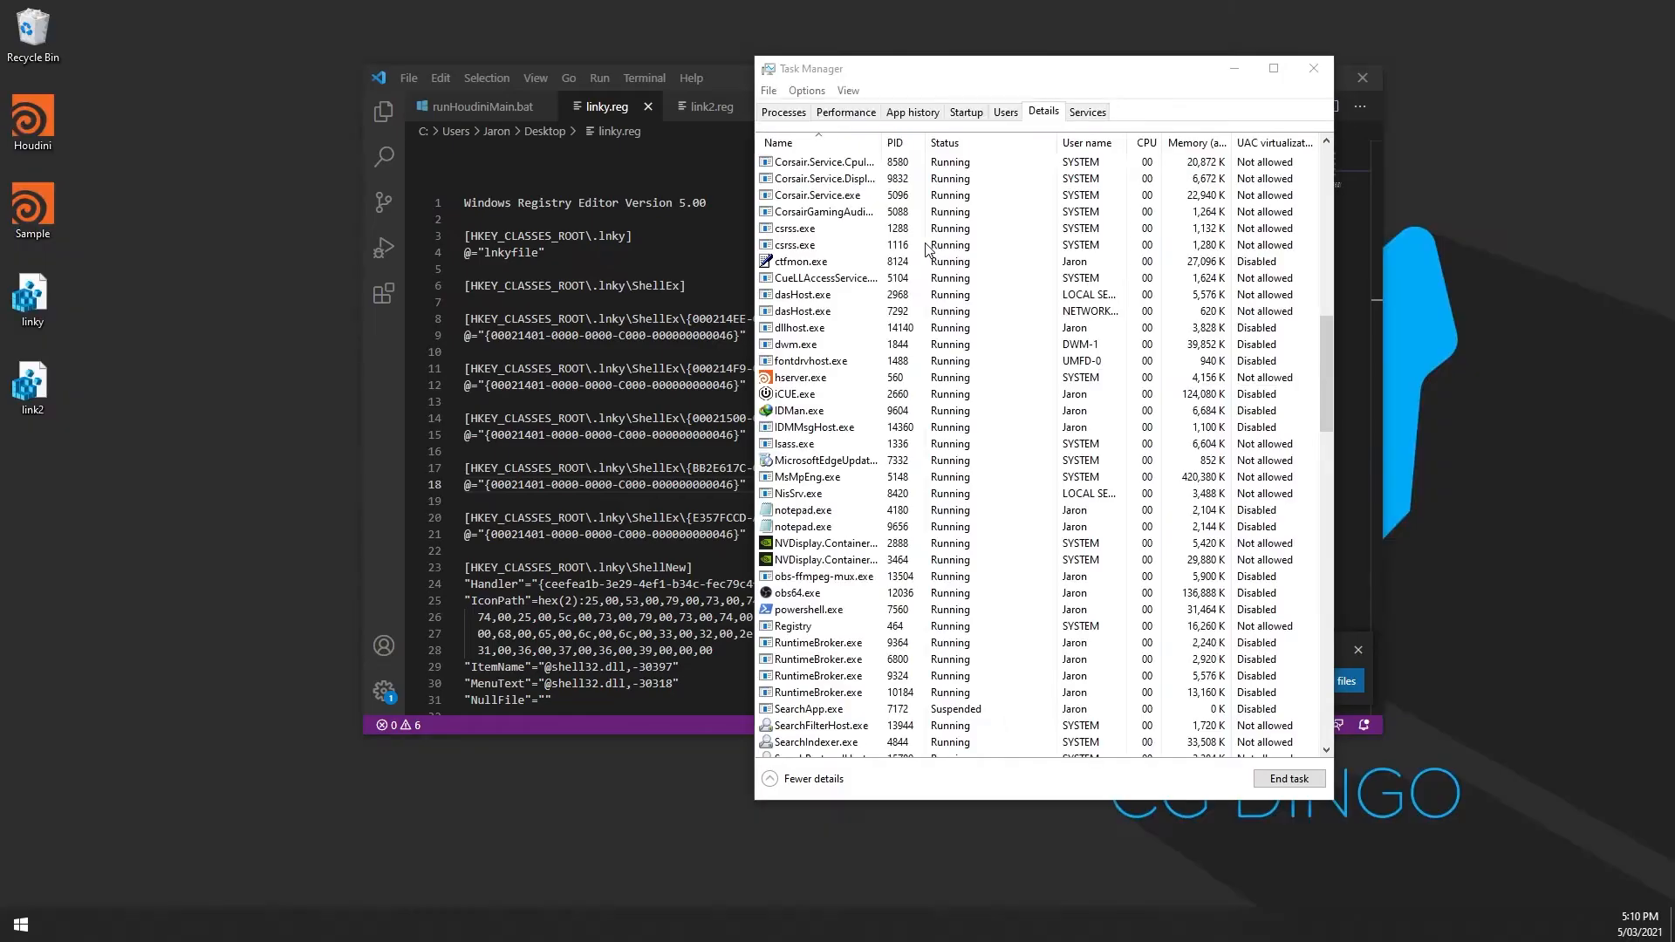
Check the Houdini shortcut's options and select the linky and link2 shortcuts
right_click(42, 117)
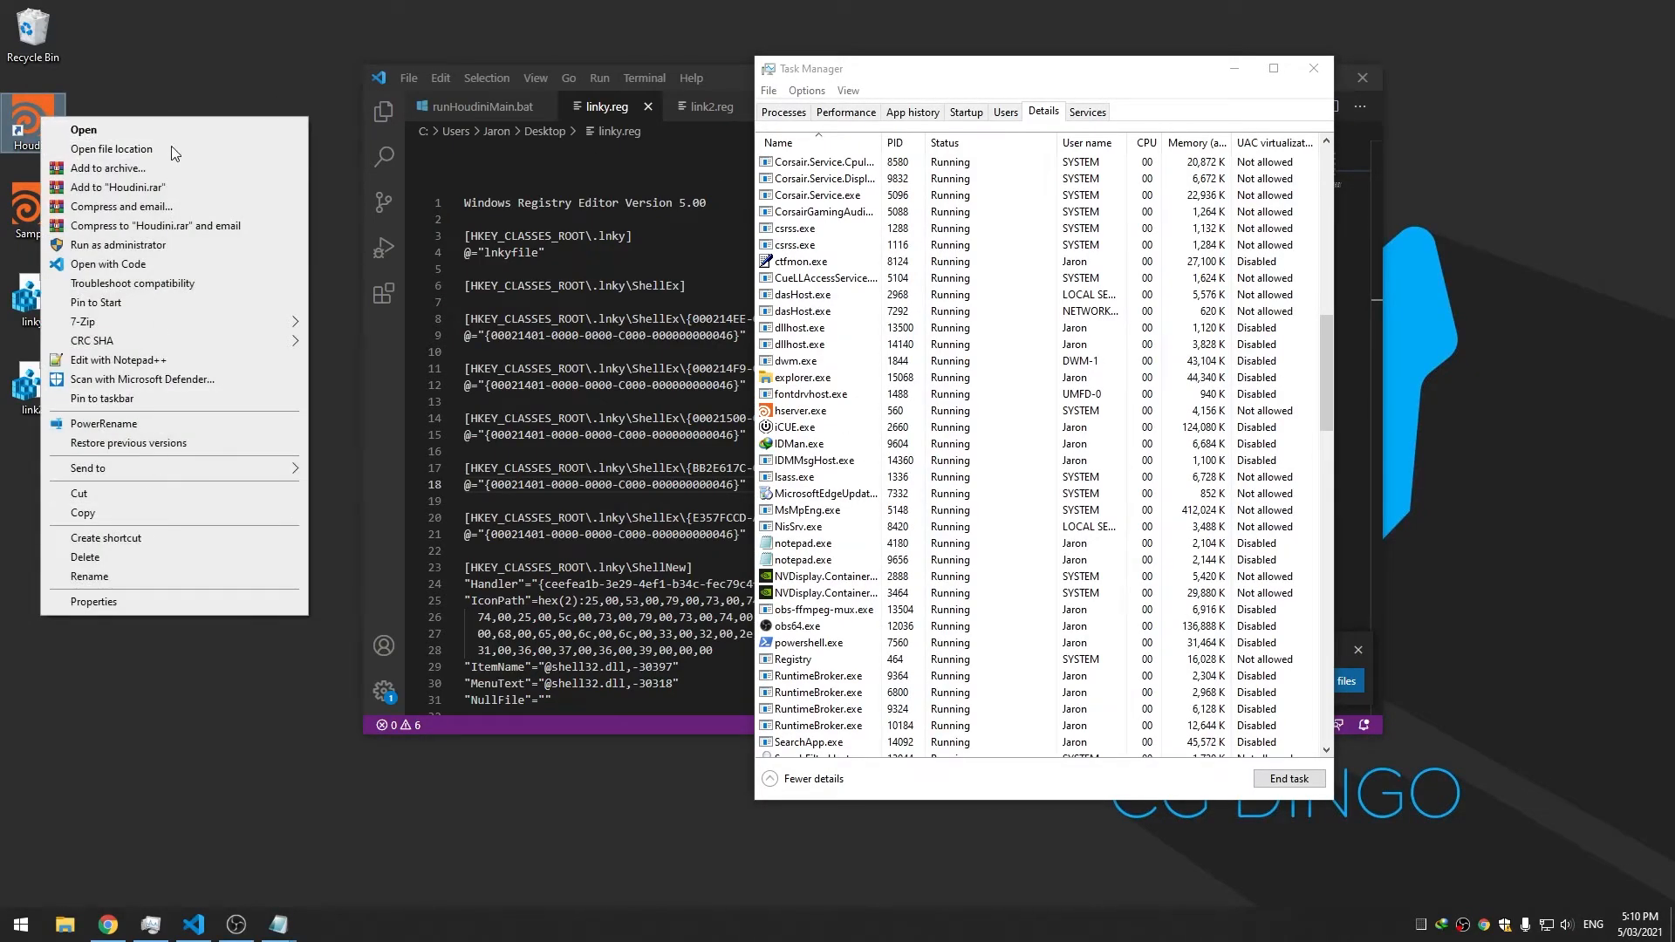
left_click(160, 665)
left_click_drag(107, 480, 48, 316)
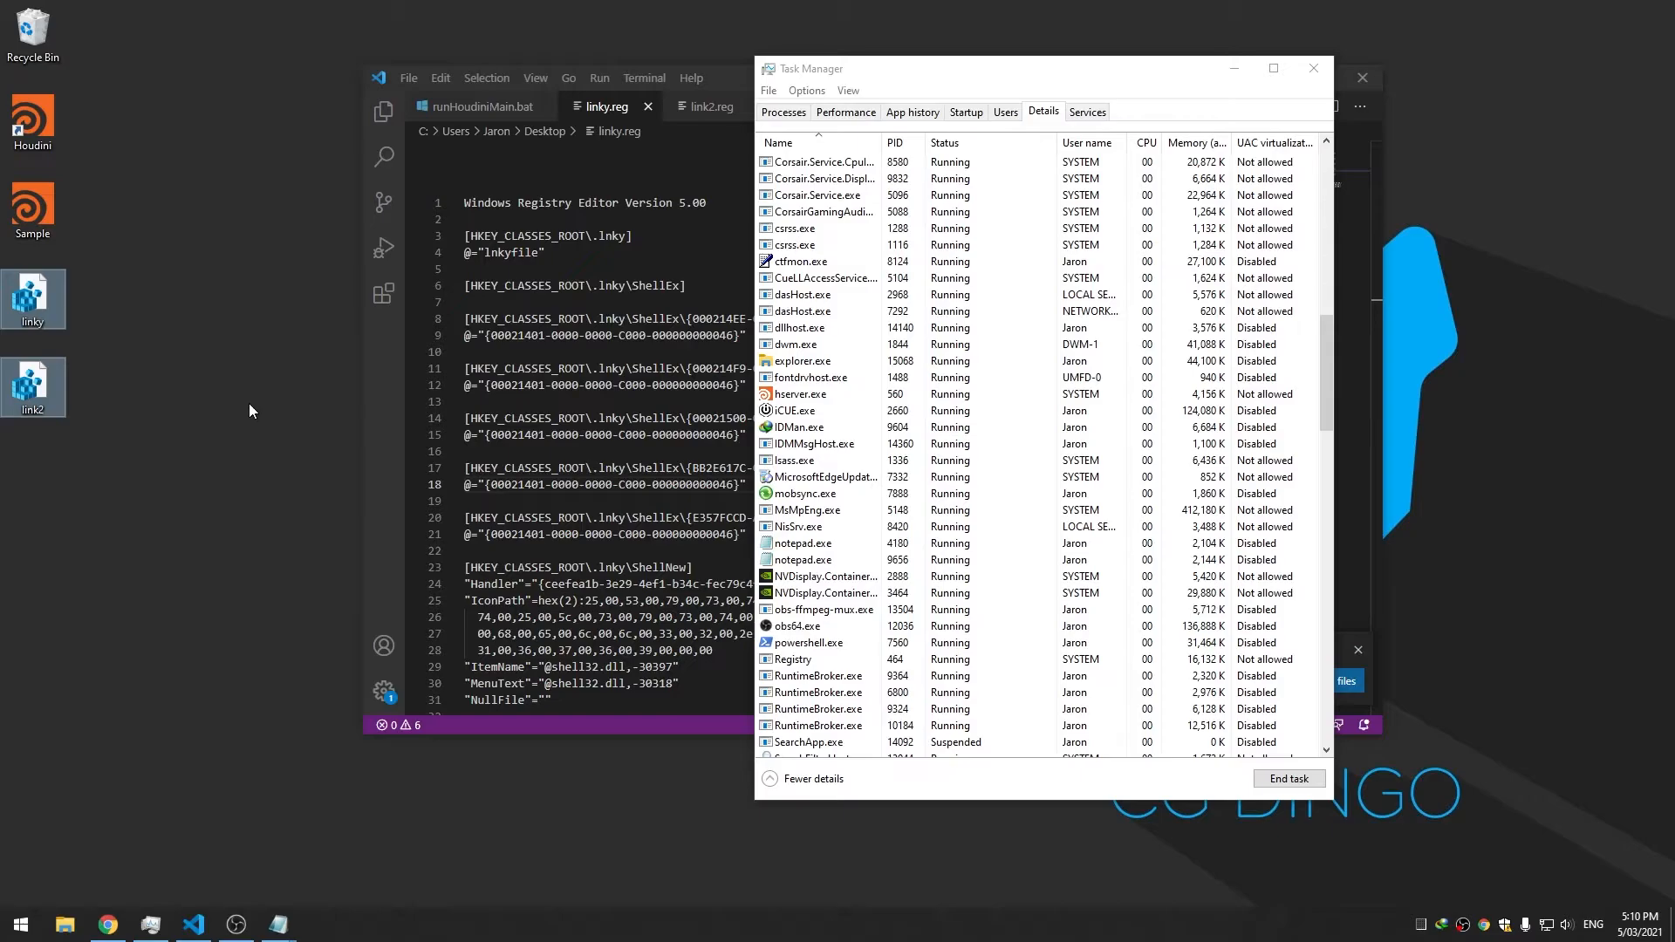
right_click(37, 121)
left_click(113, 100)
left_click_drag(113, 267, 16, 464)
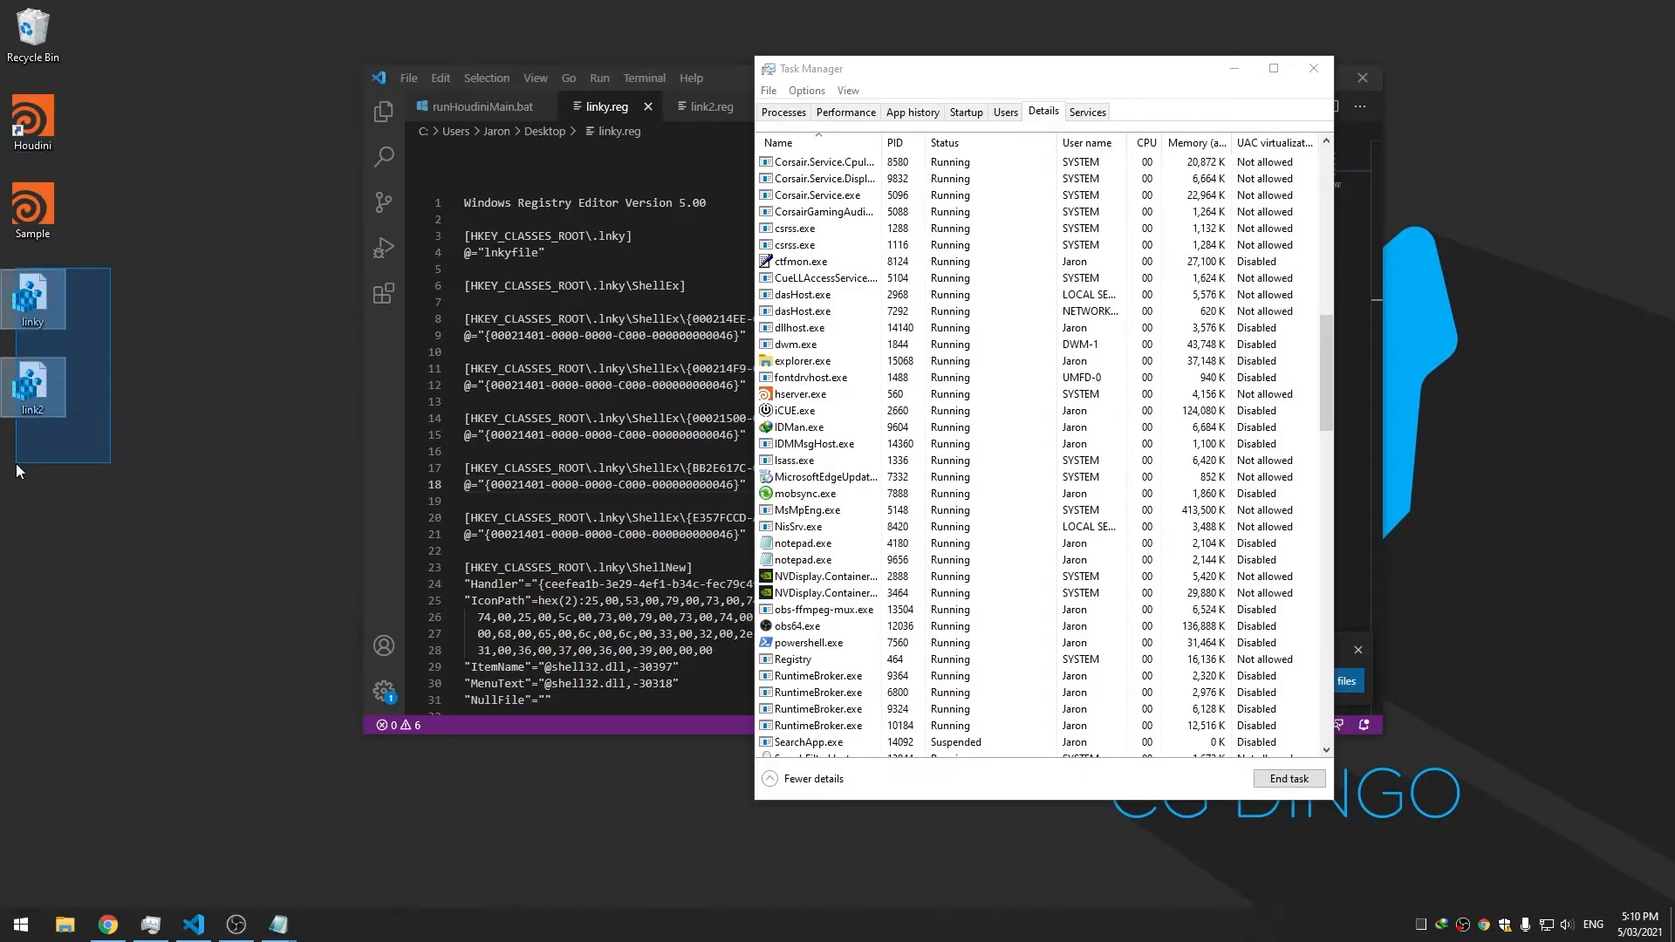
left_click(635, 85)
left_click(158, 321)
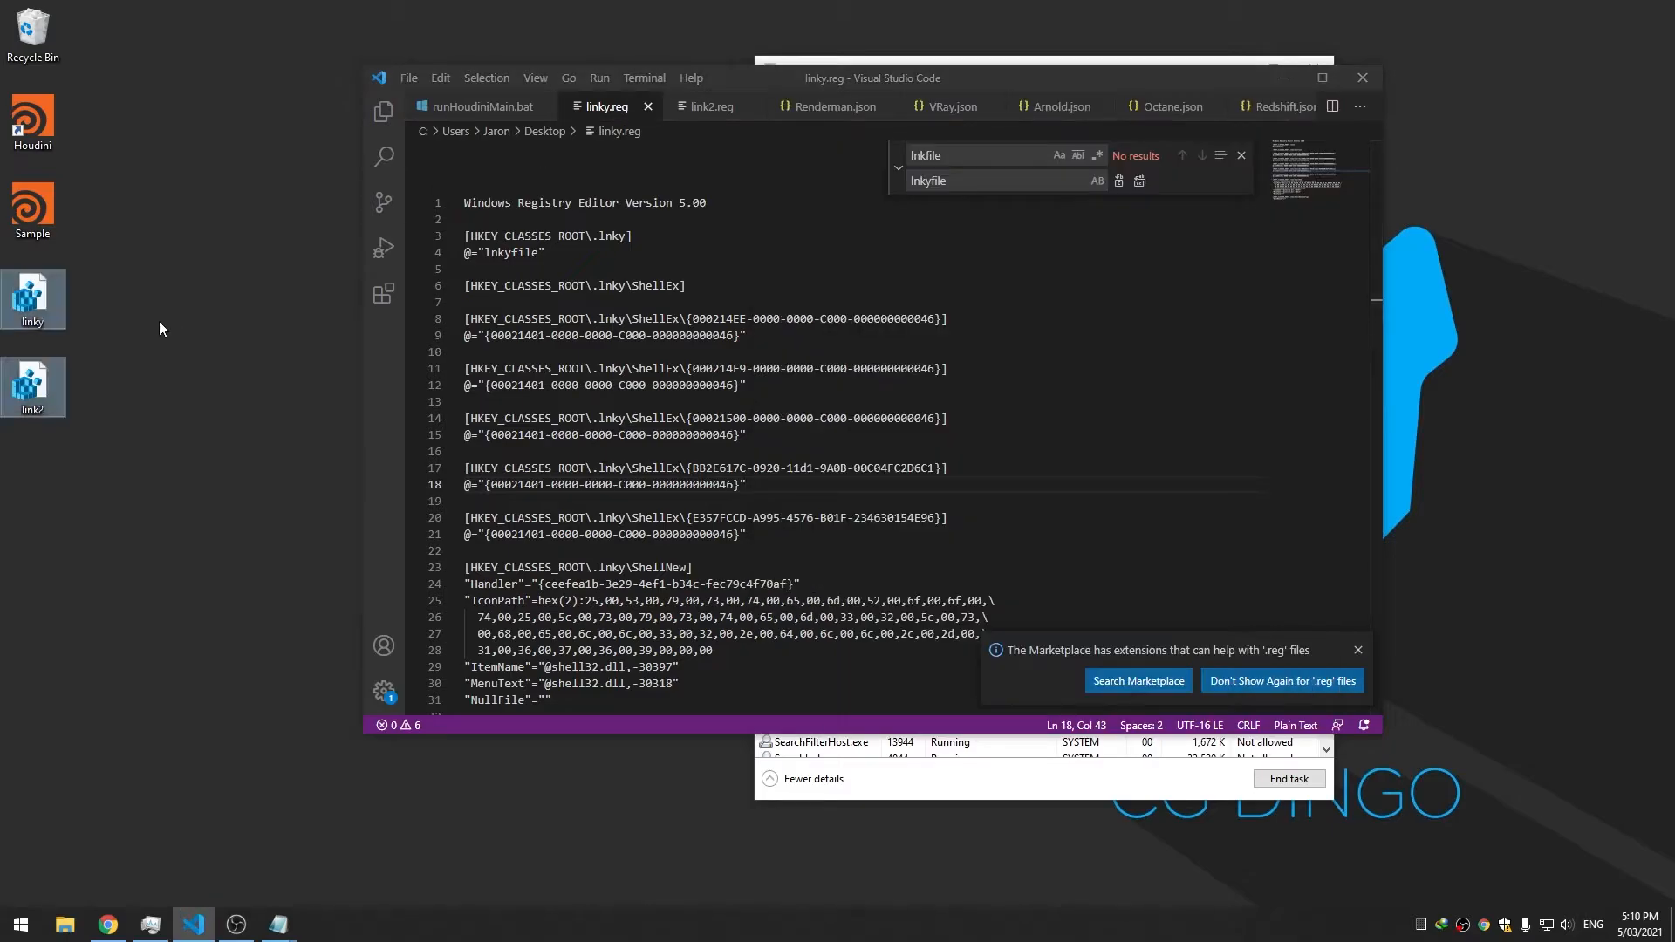
Close the find and replace panel and launch Registry Editor via regedit
left_click(1241, 156)
key("super")
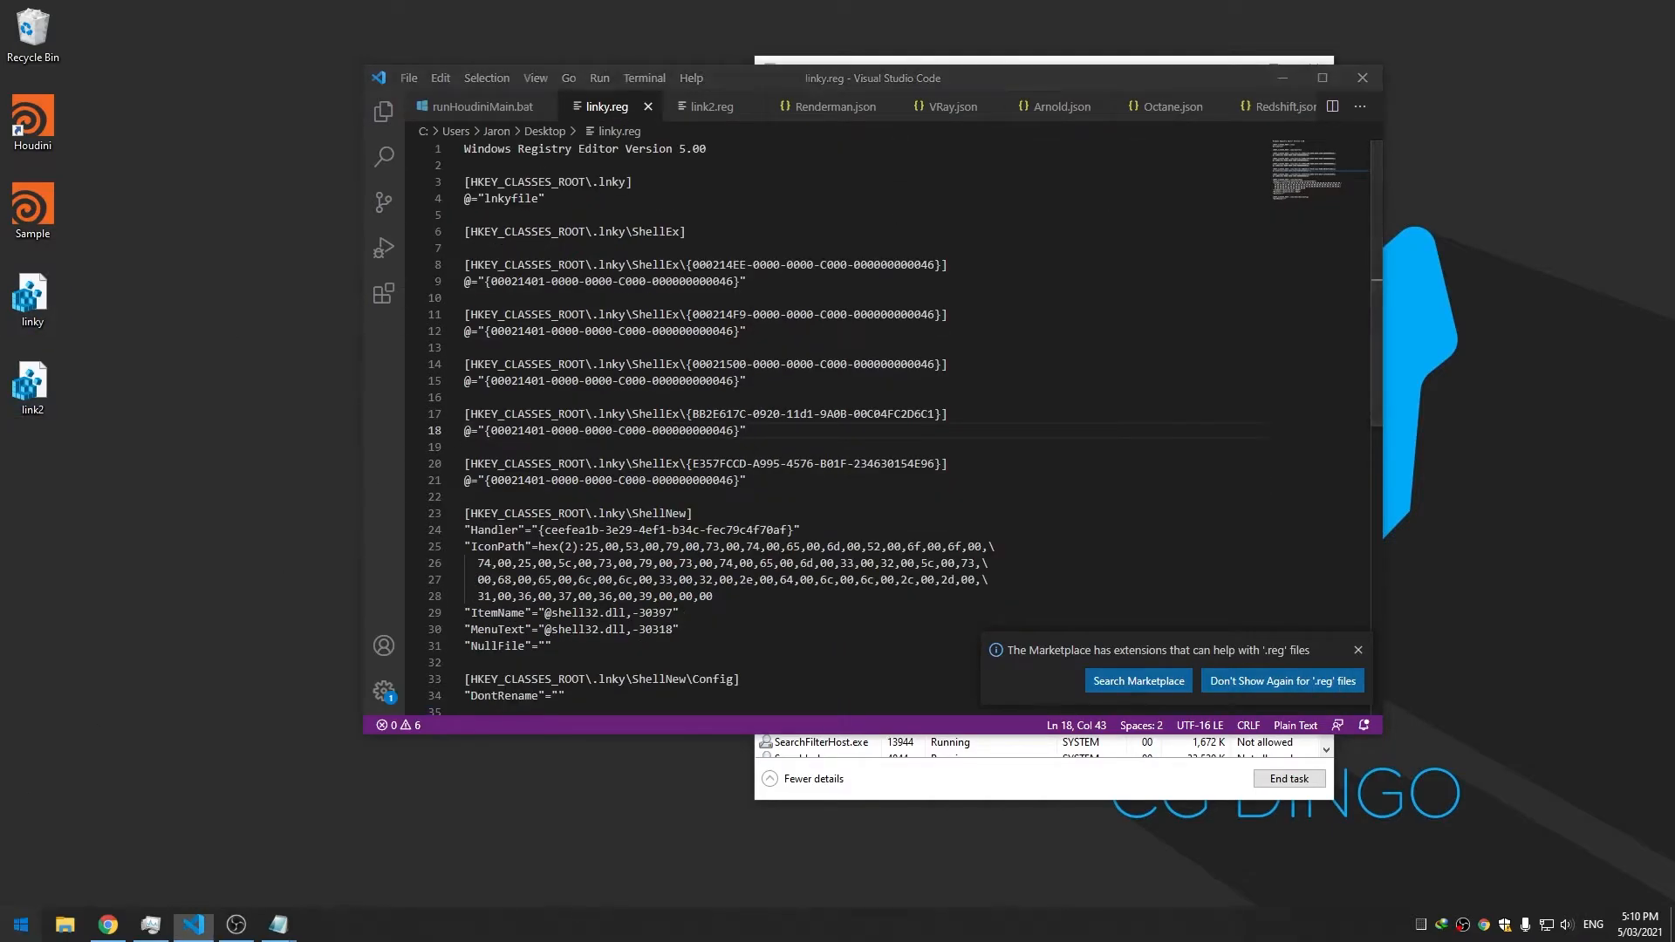
type("regedit")
key("Return")
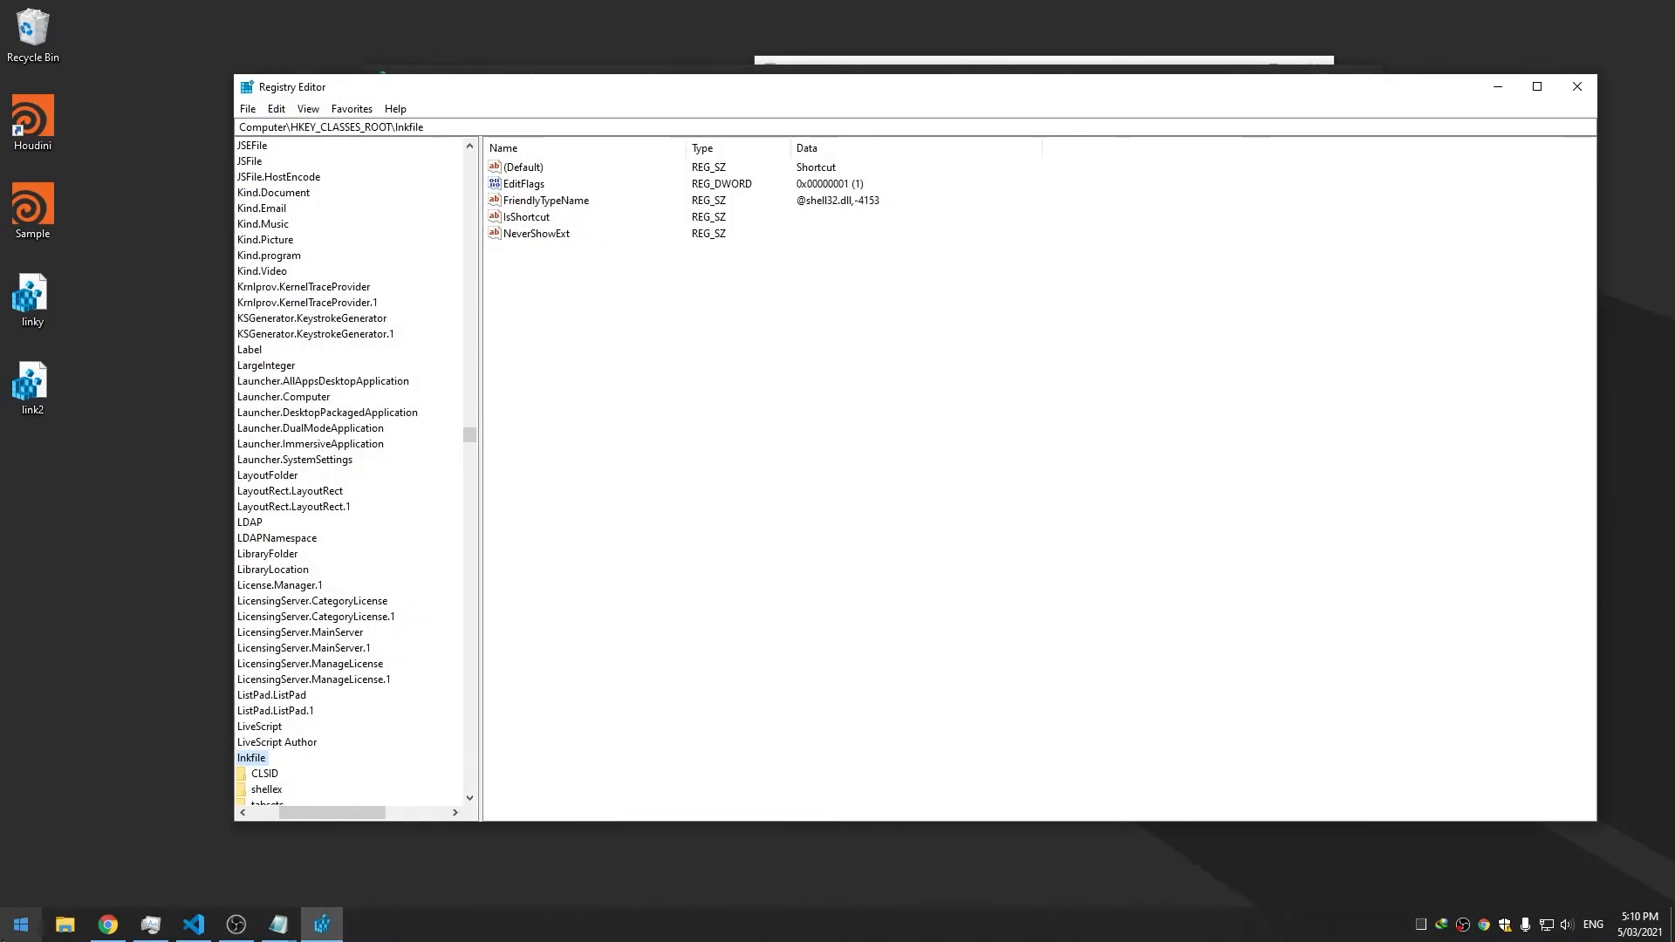
left_click_drag(323, 813, 288, 806)
scroll(384, 559, "down", 5)
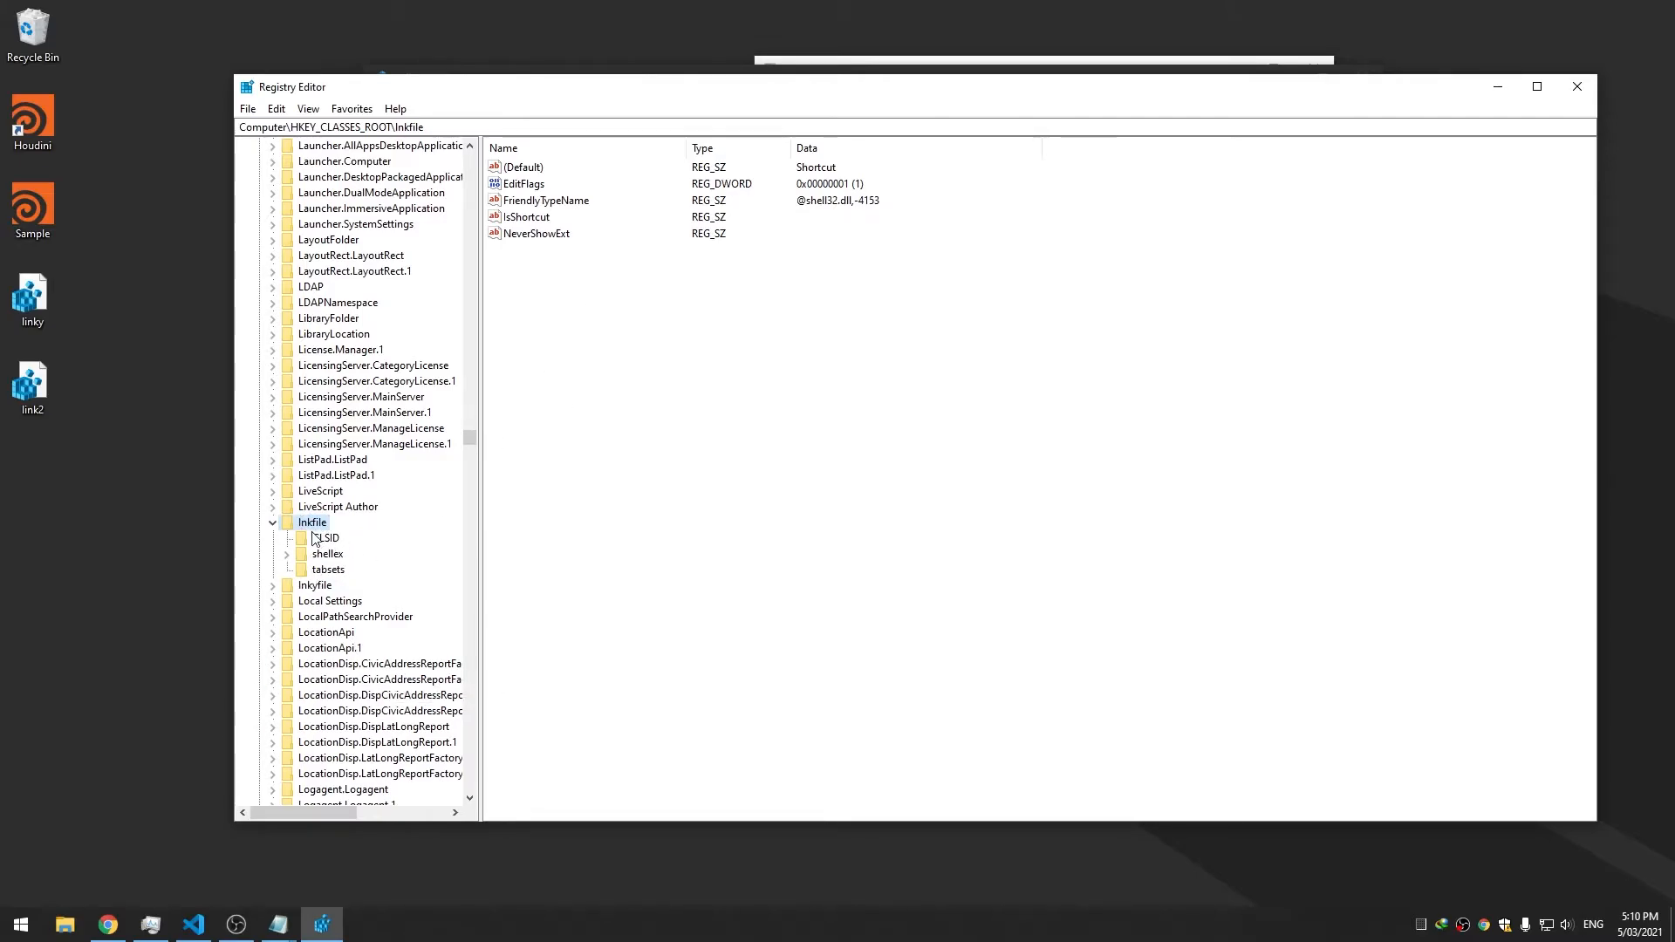
Create a new key named shell under HKEY_CLASSES_ROOT\lnkfile
left_click(287, 554)
left_click(287, 555)
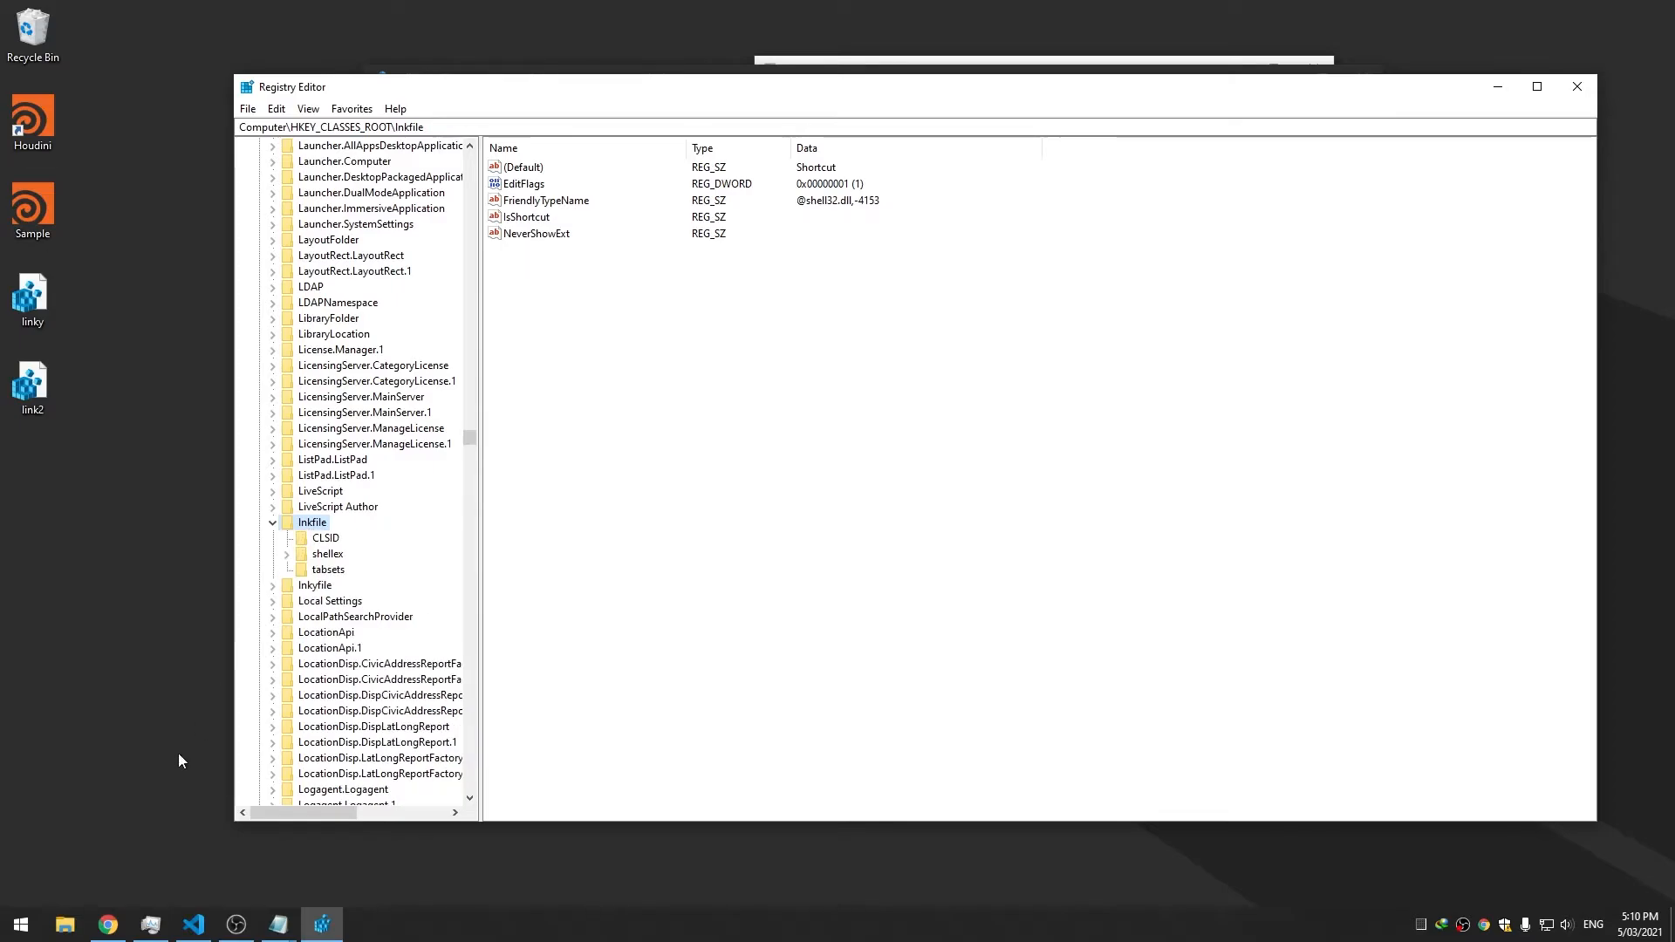
right_click(316, 528)
mouse_move(385, 551)
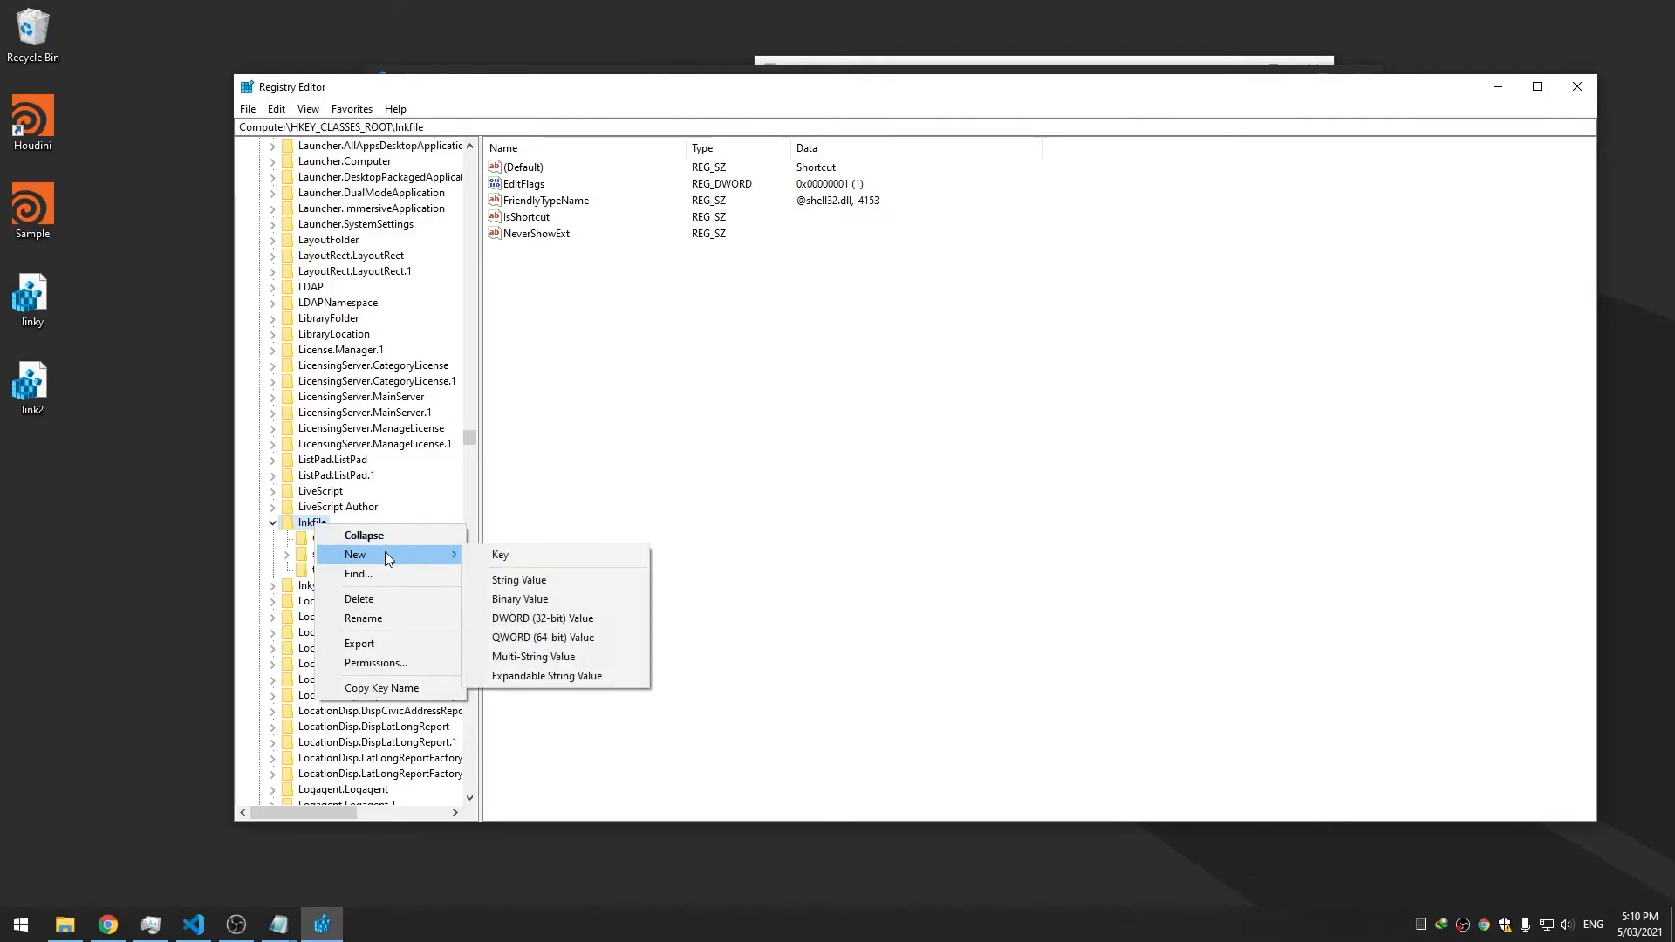
left_click(508, 557)
type("shell")
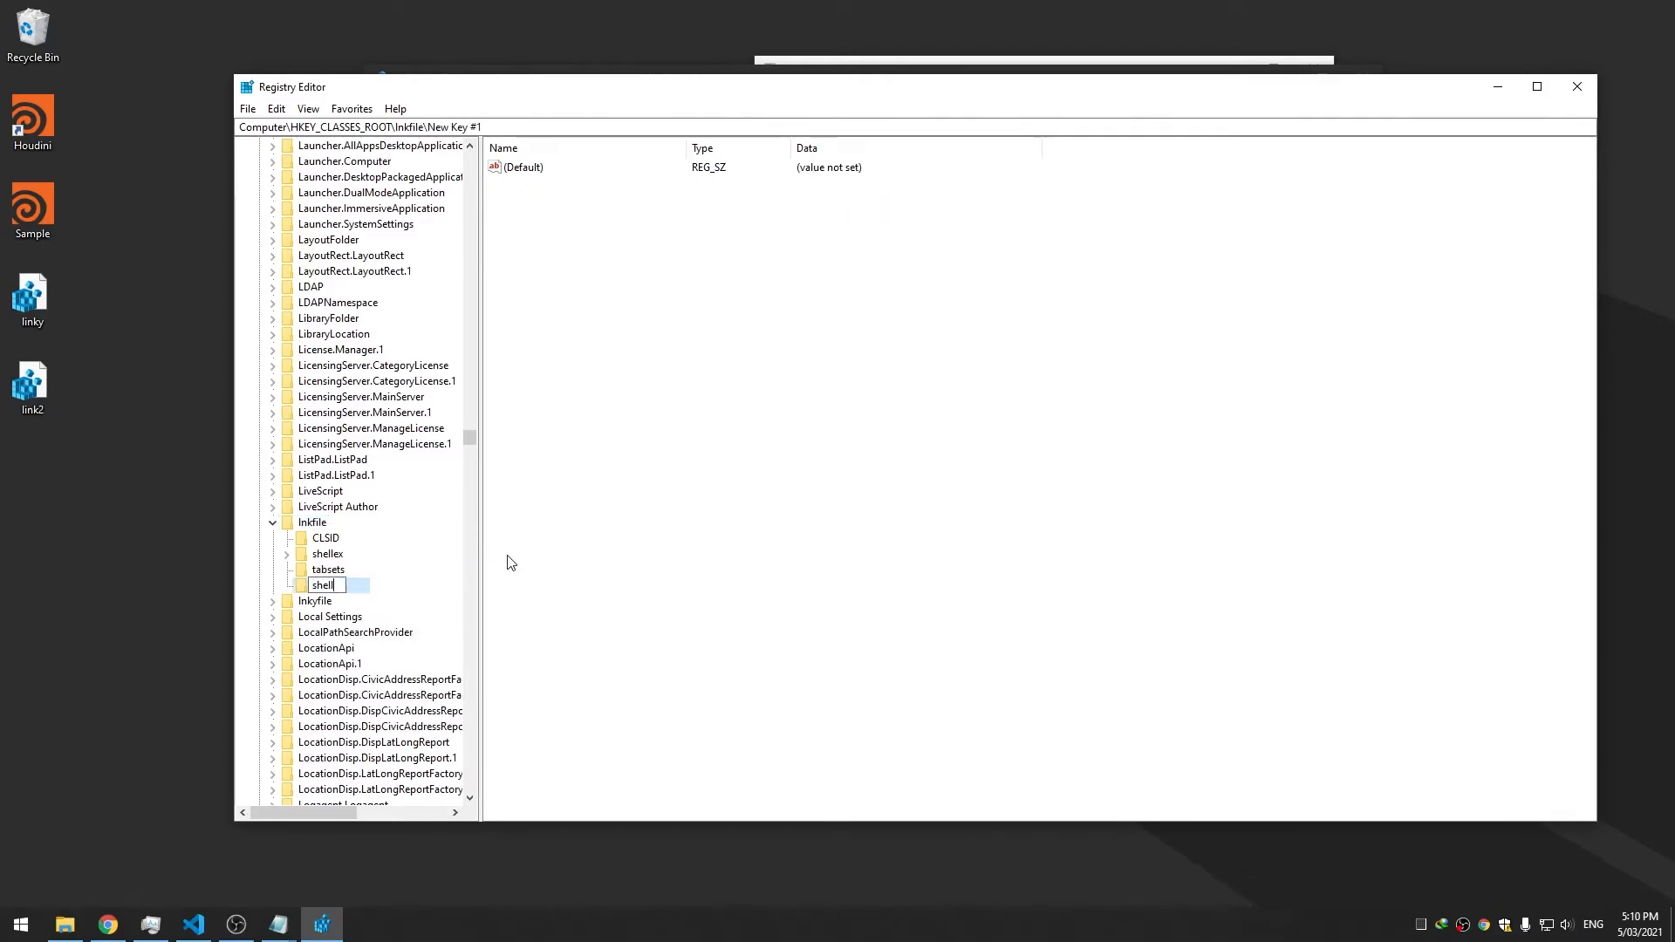
key("Return")
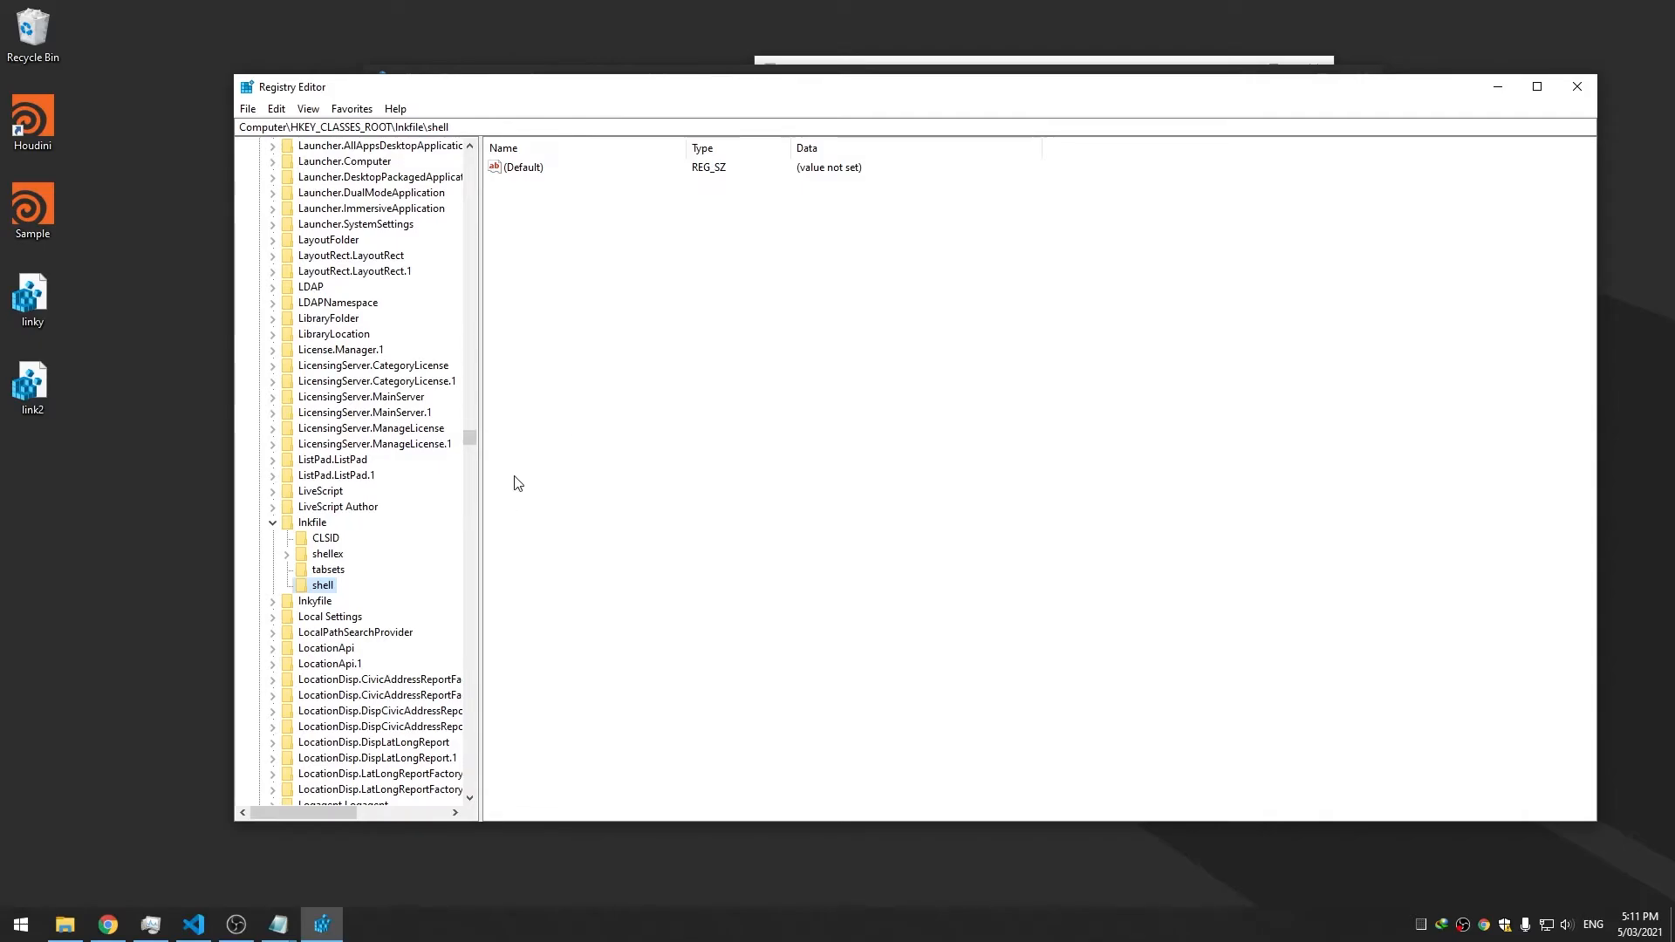
Add an Advanced Houdini subkey under the shell key
right_click(324, 587)
mouse_move(374, 620)
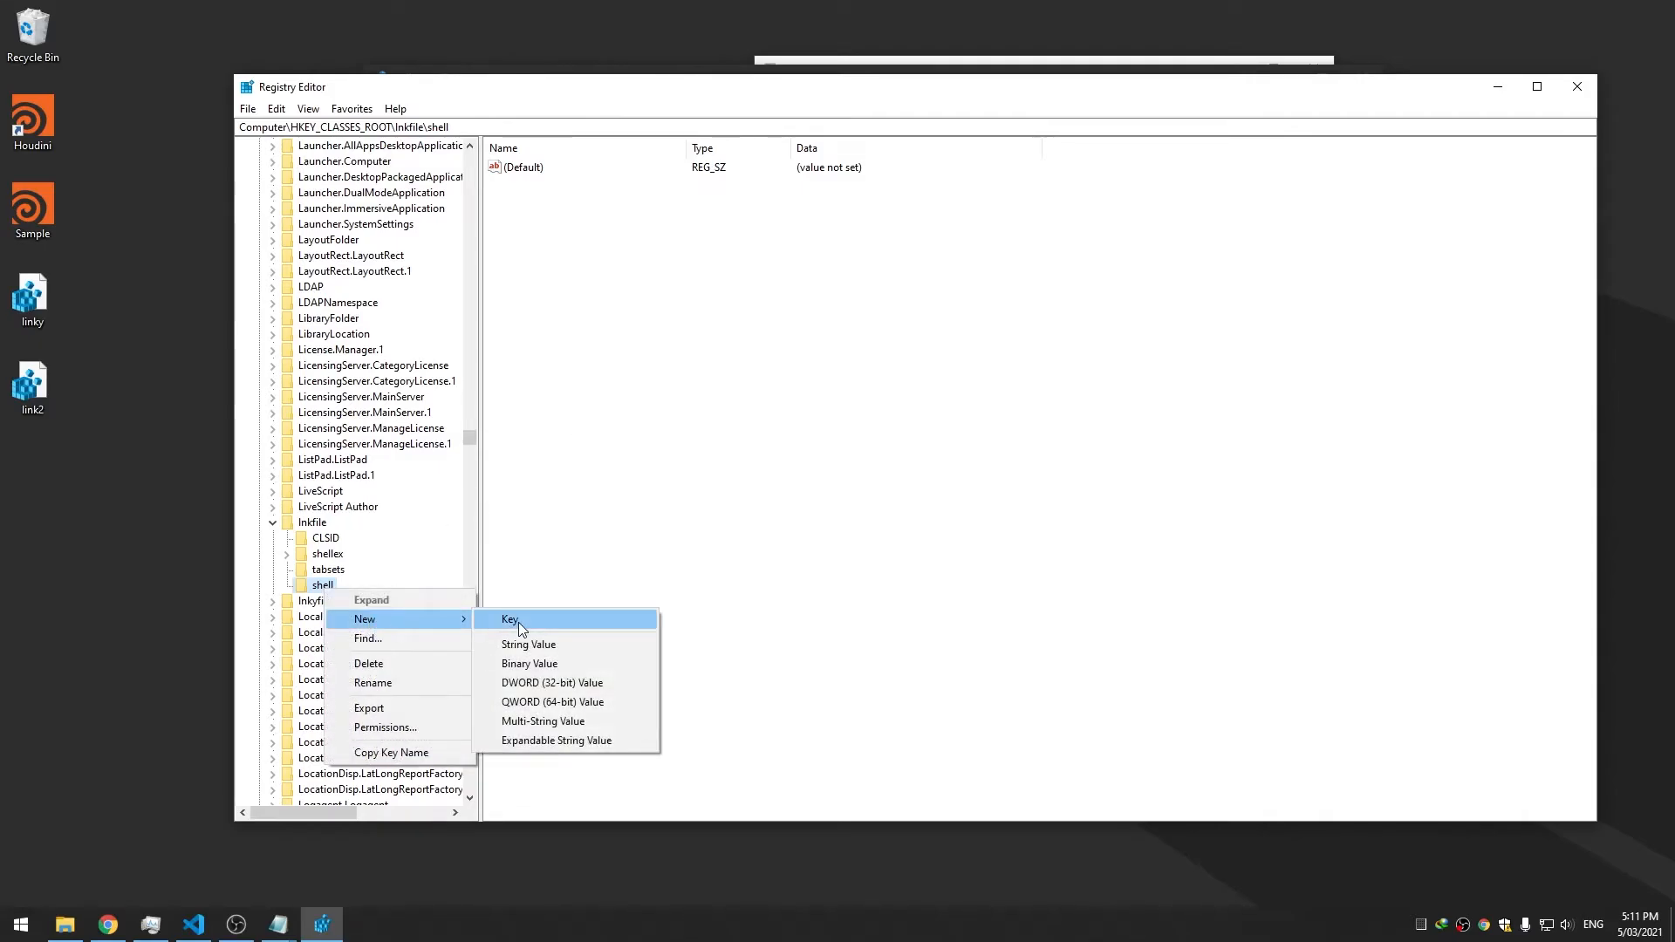
left_click(518, 622)
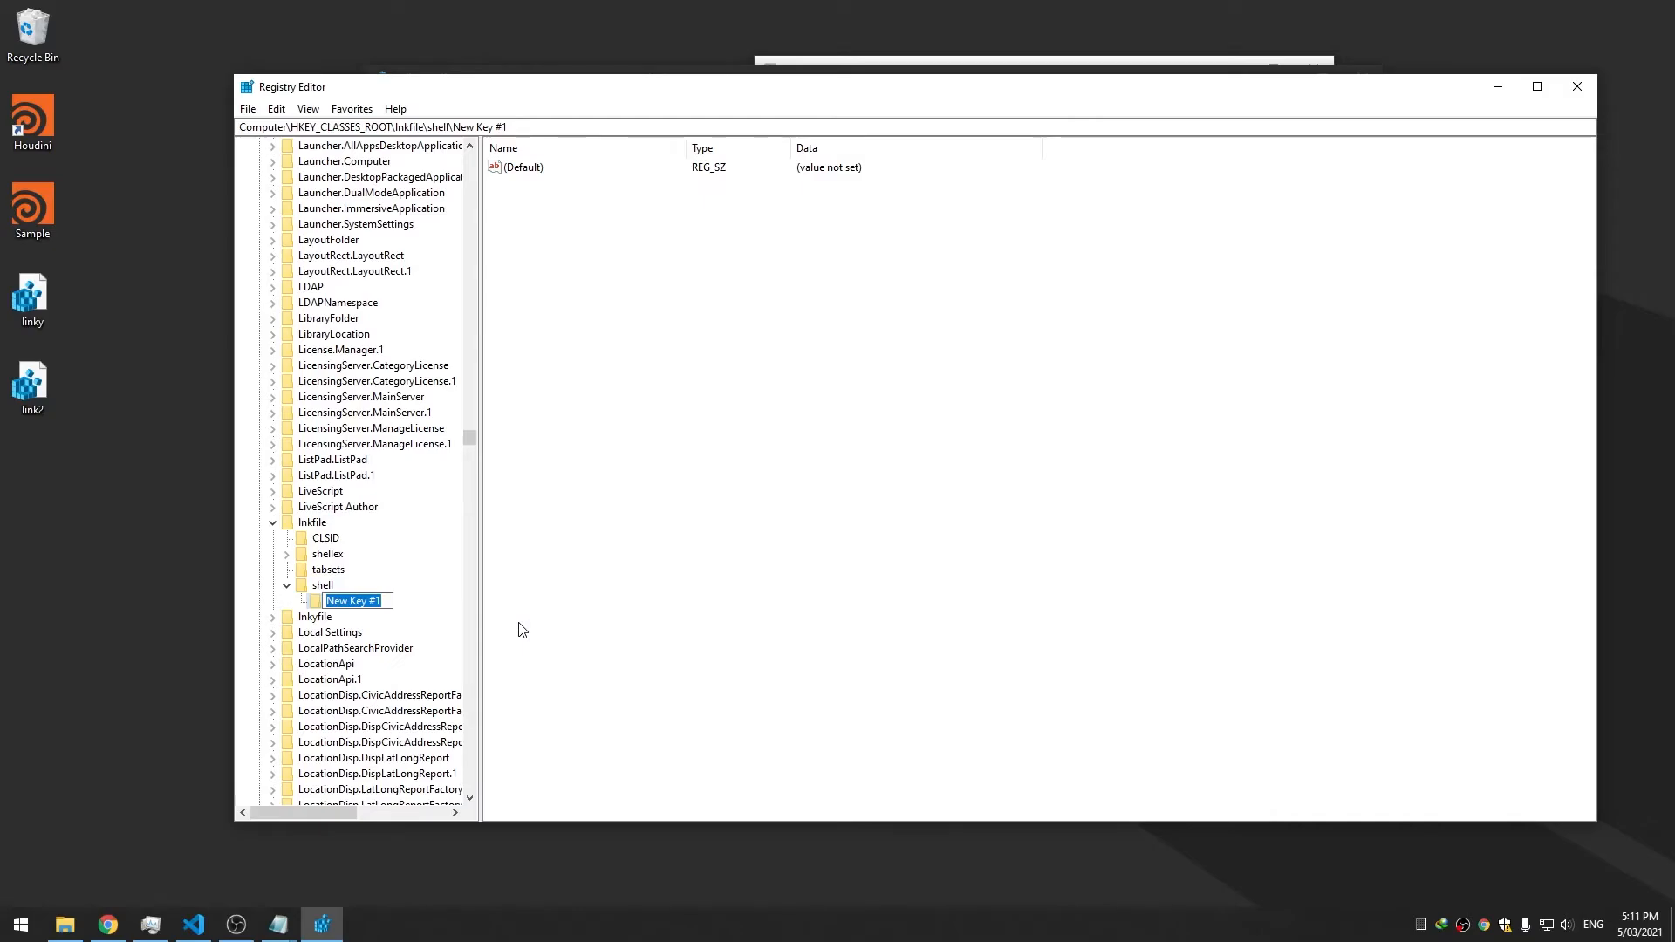
type("Advanced Houdini")
key("Return")
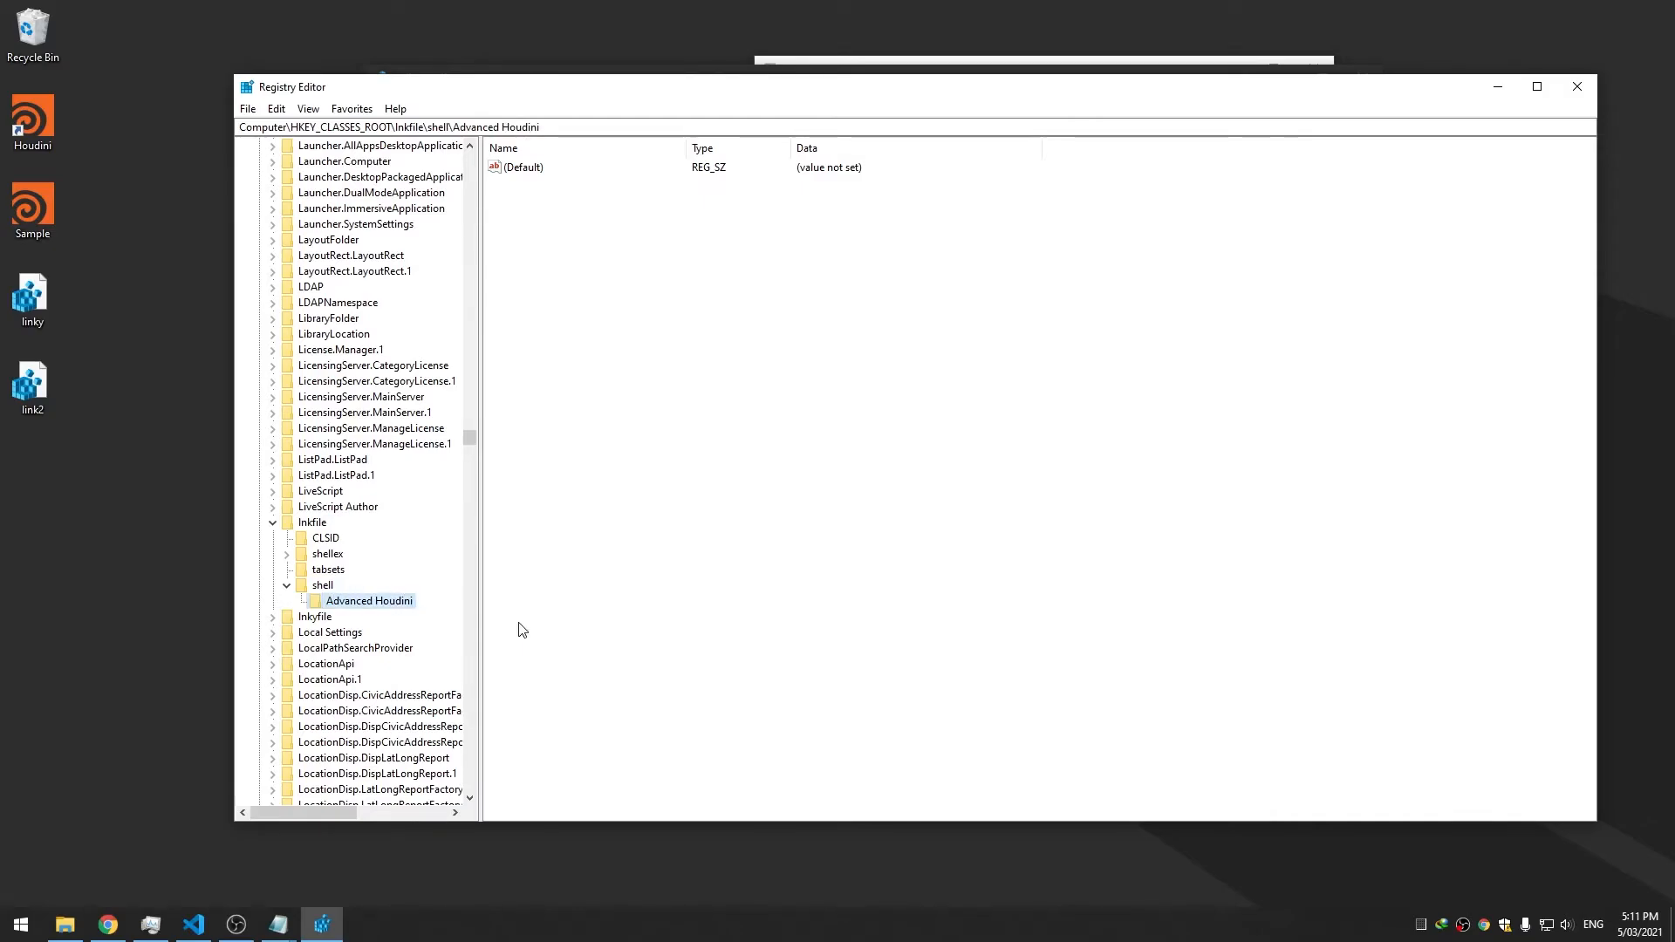
Check the Houdini desktop shortcut's options, then select lnkfile to review its values
left_click(41, 142)
right_click(40, 138)
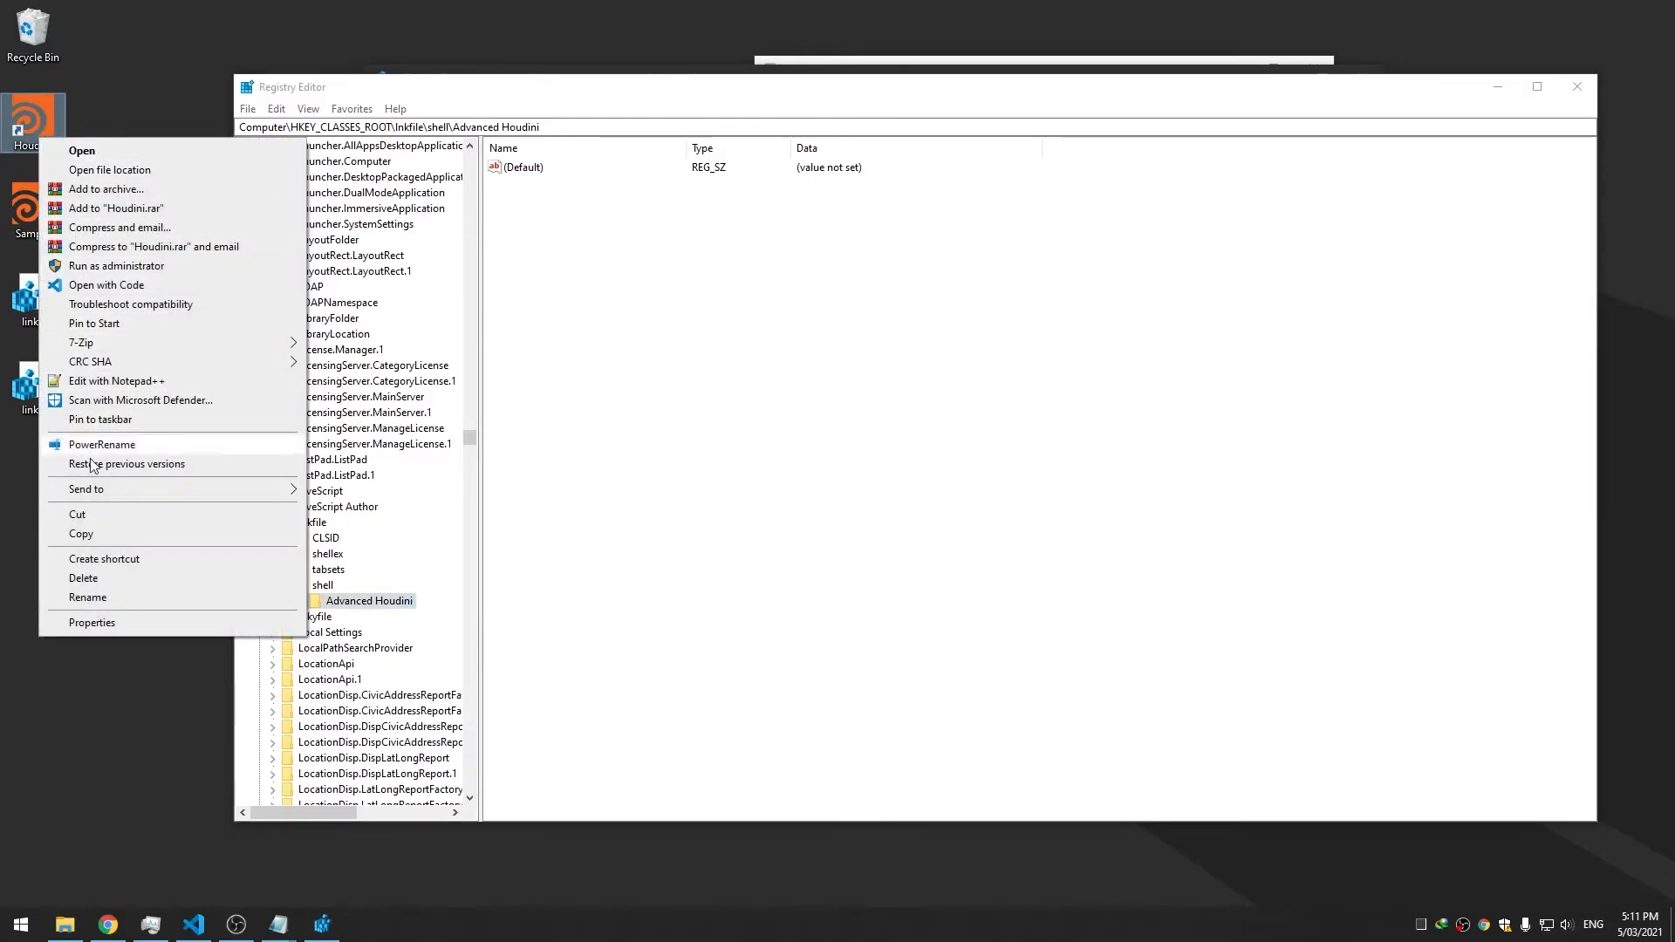
left_click(454, 597)
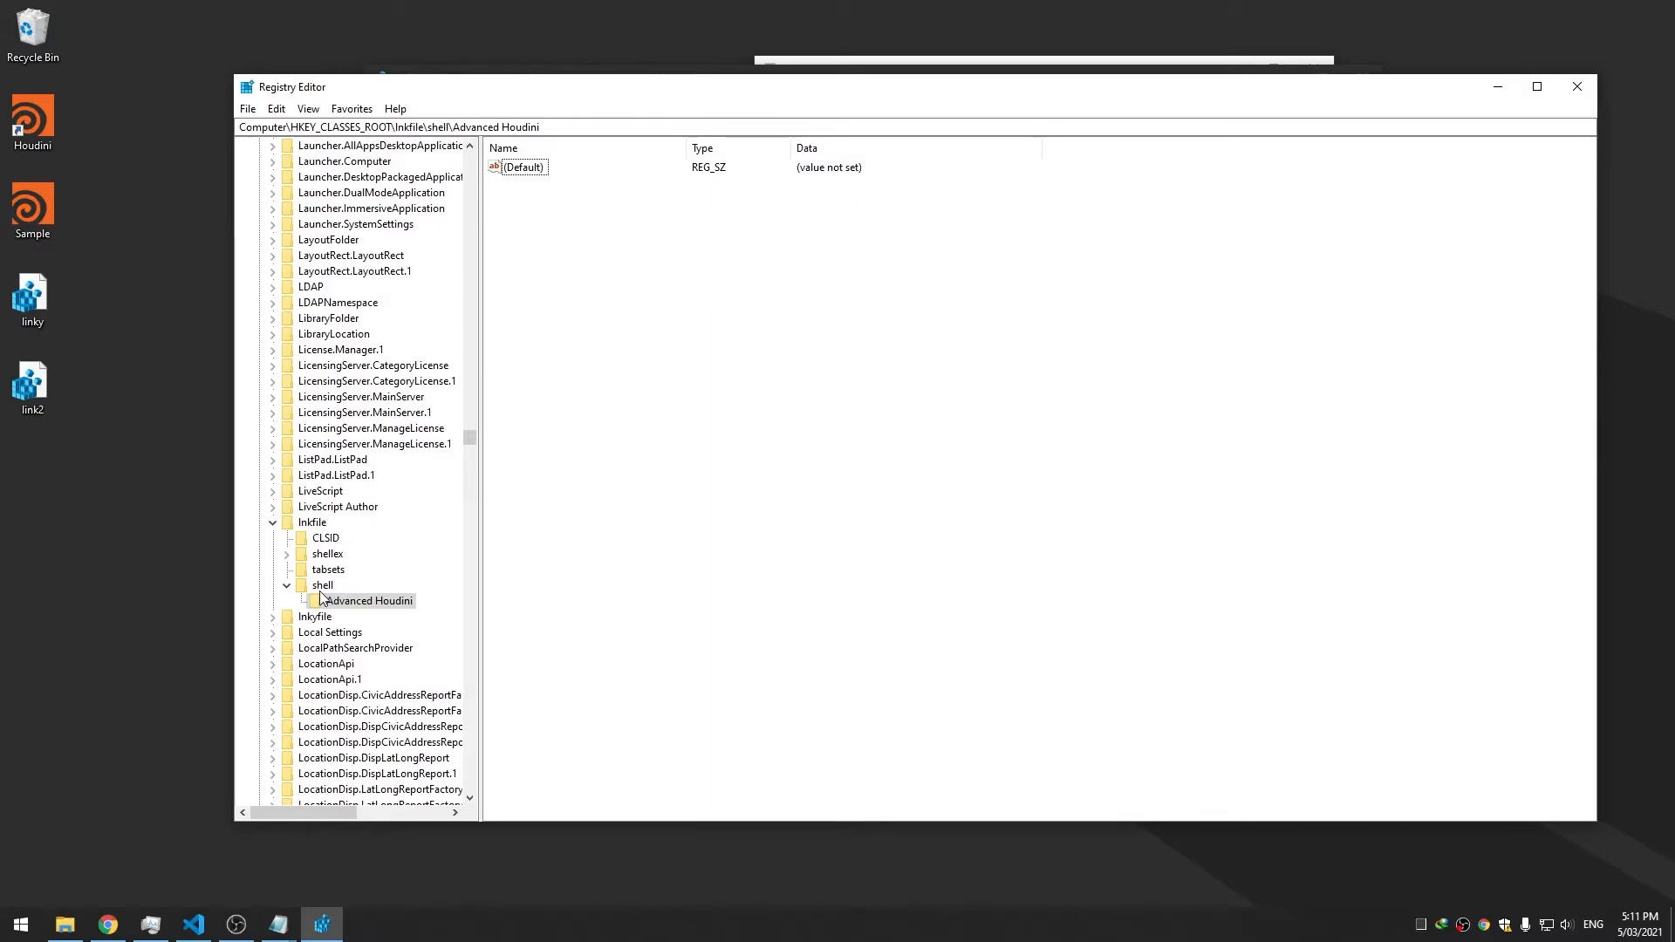
left_click(319, 525)
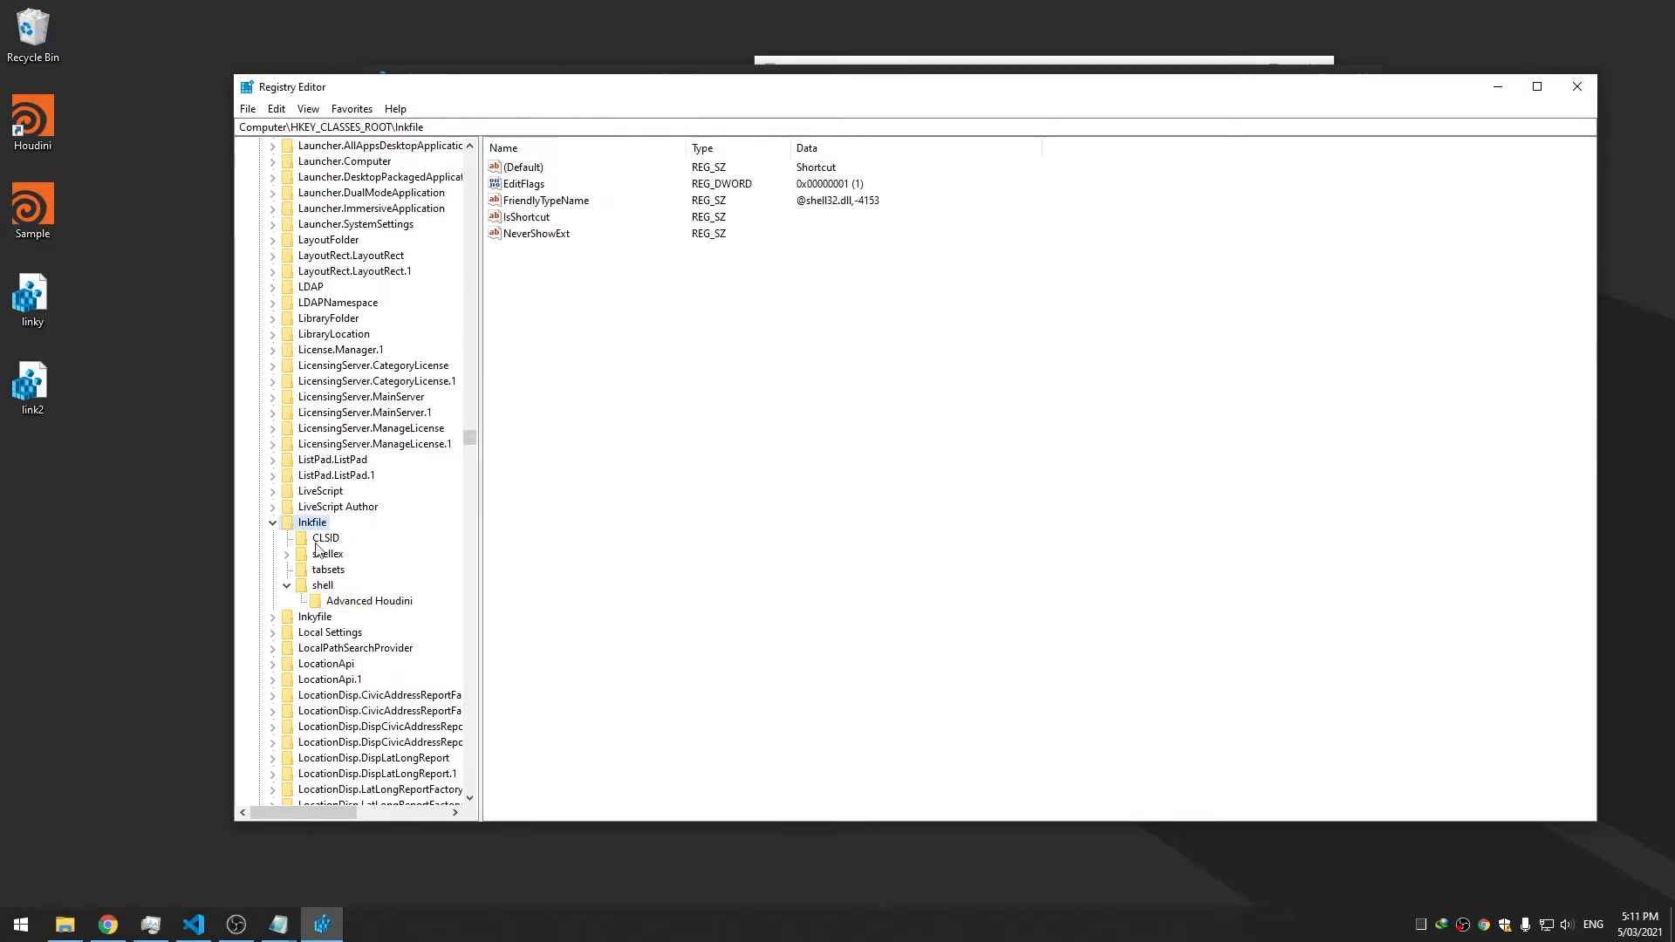
Delete the shell key from lnkfile
left_click(273, 617)
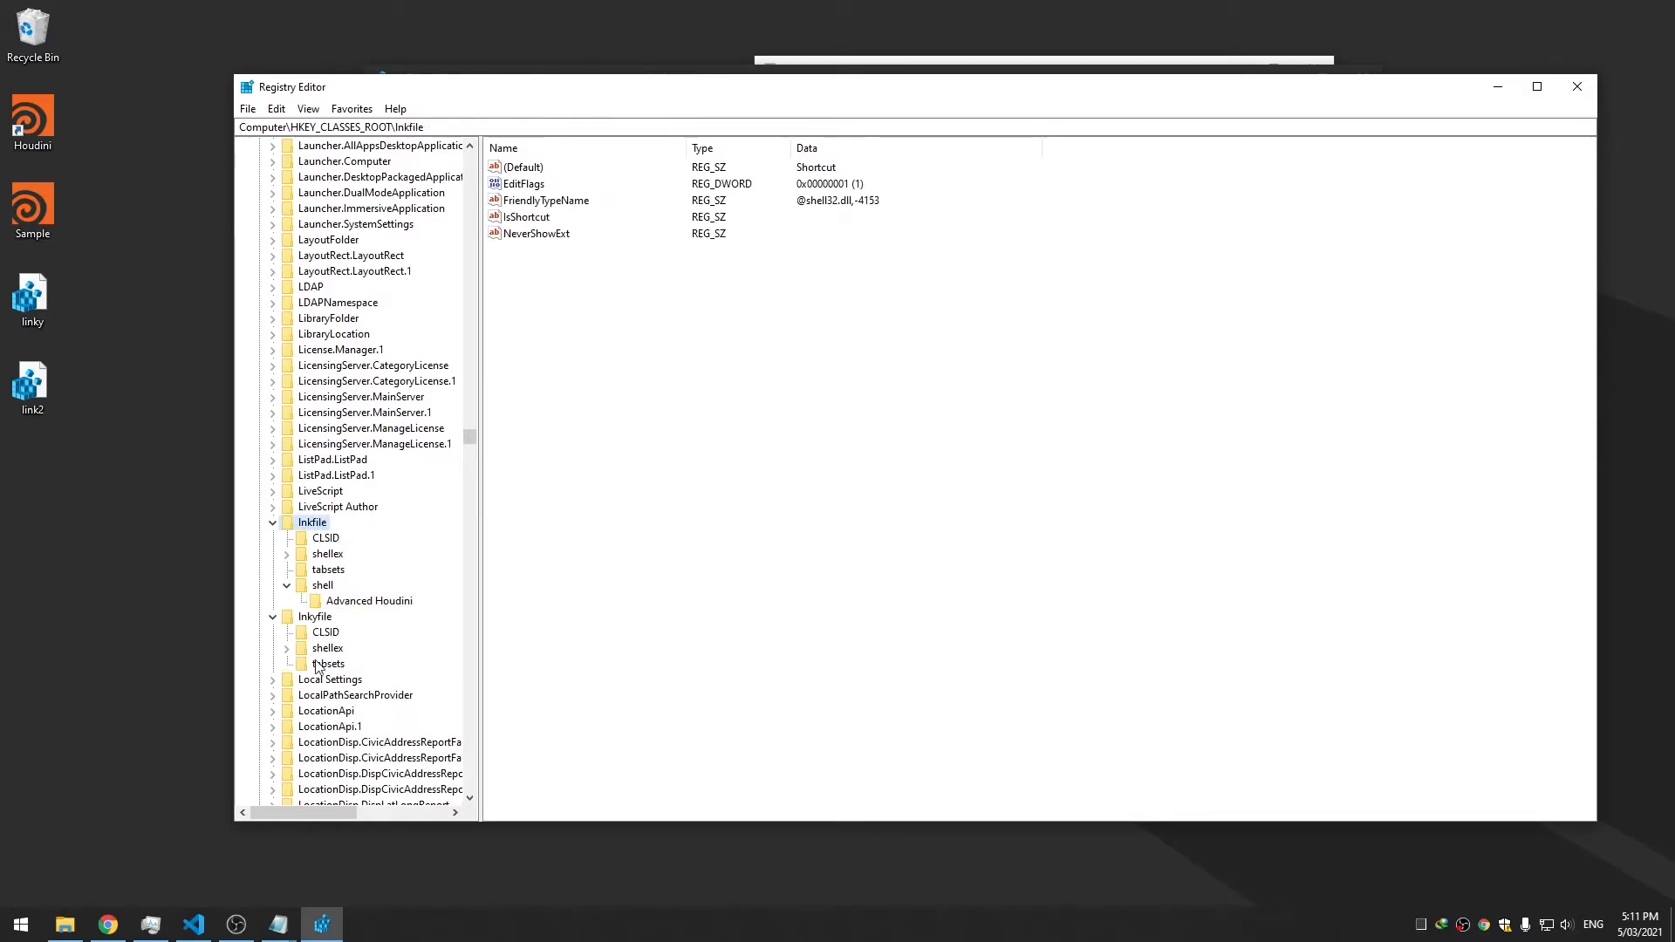
right_click(327, 586)
left_click(393, 661)
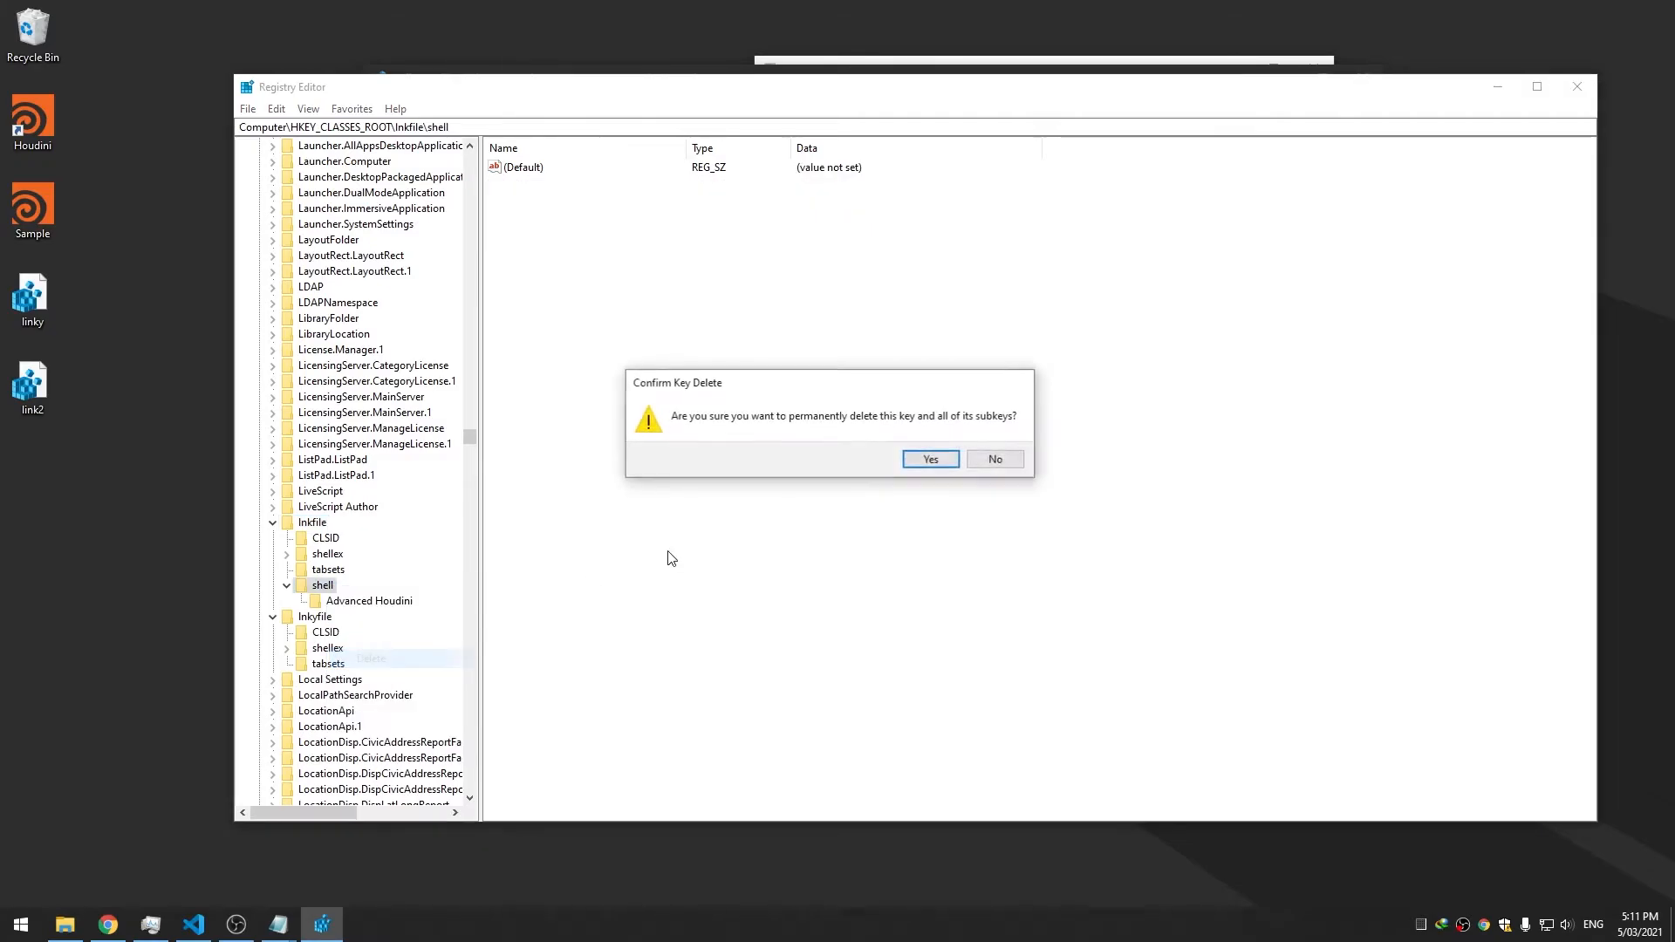
key("Return")
Create a shell key under lnkyfile and start a new subkey beneath it
left_click(308, 587)
right_click(302, 592)
mouse_move(370, 627)
left_click(490, 627)
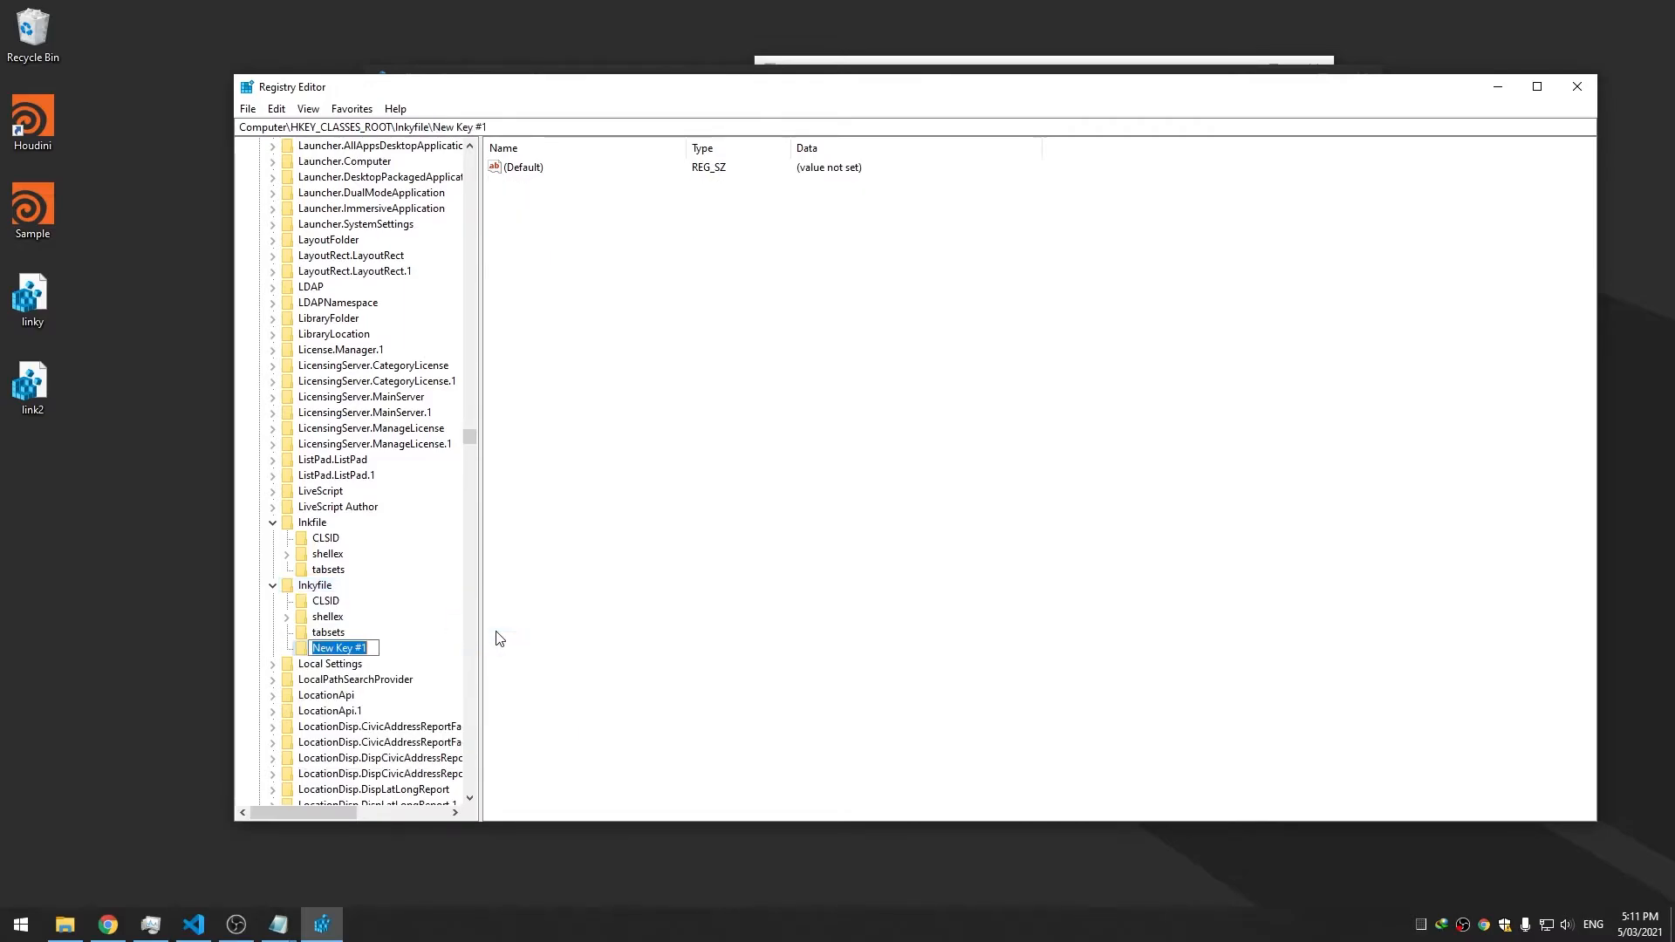
type("shell")
key("Return")
right_click(325, 655)
mouse_move(375, 688)
left_click(536, 677)
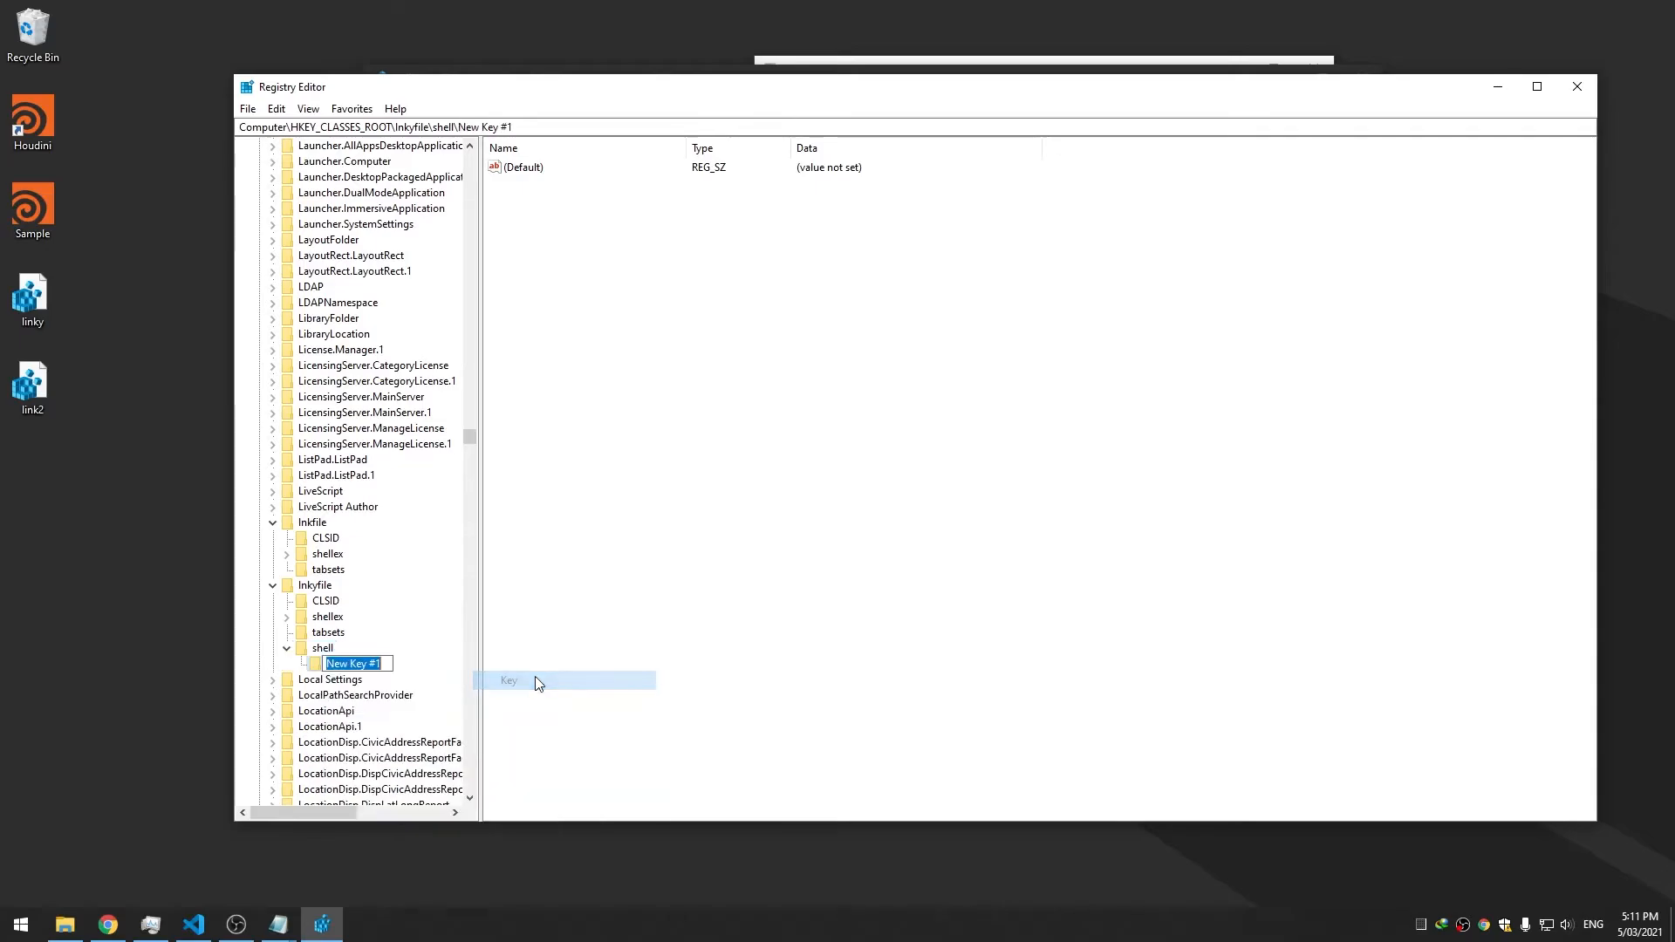
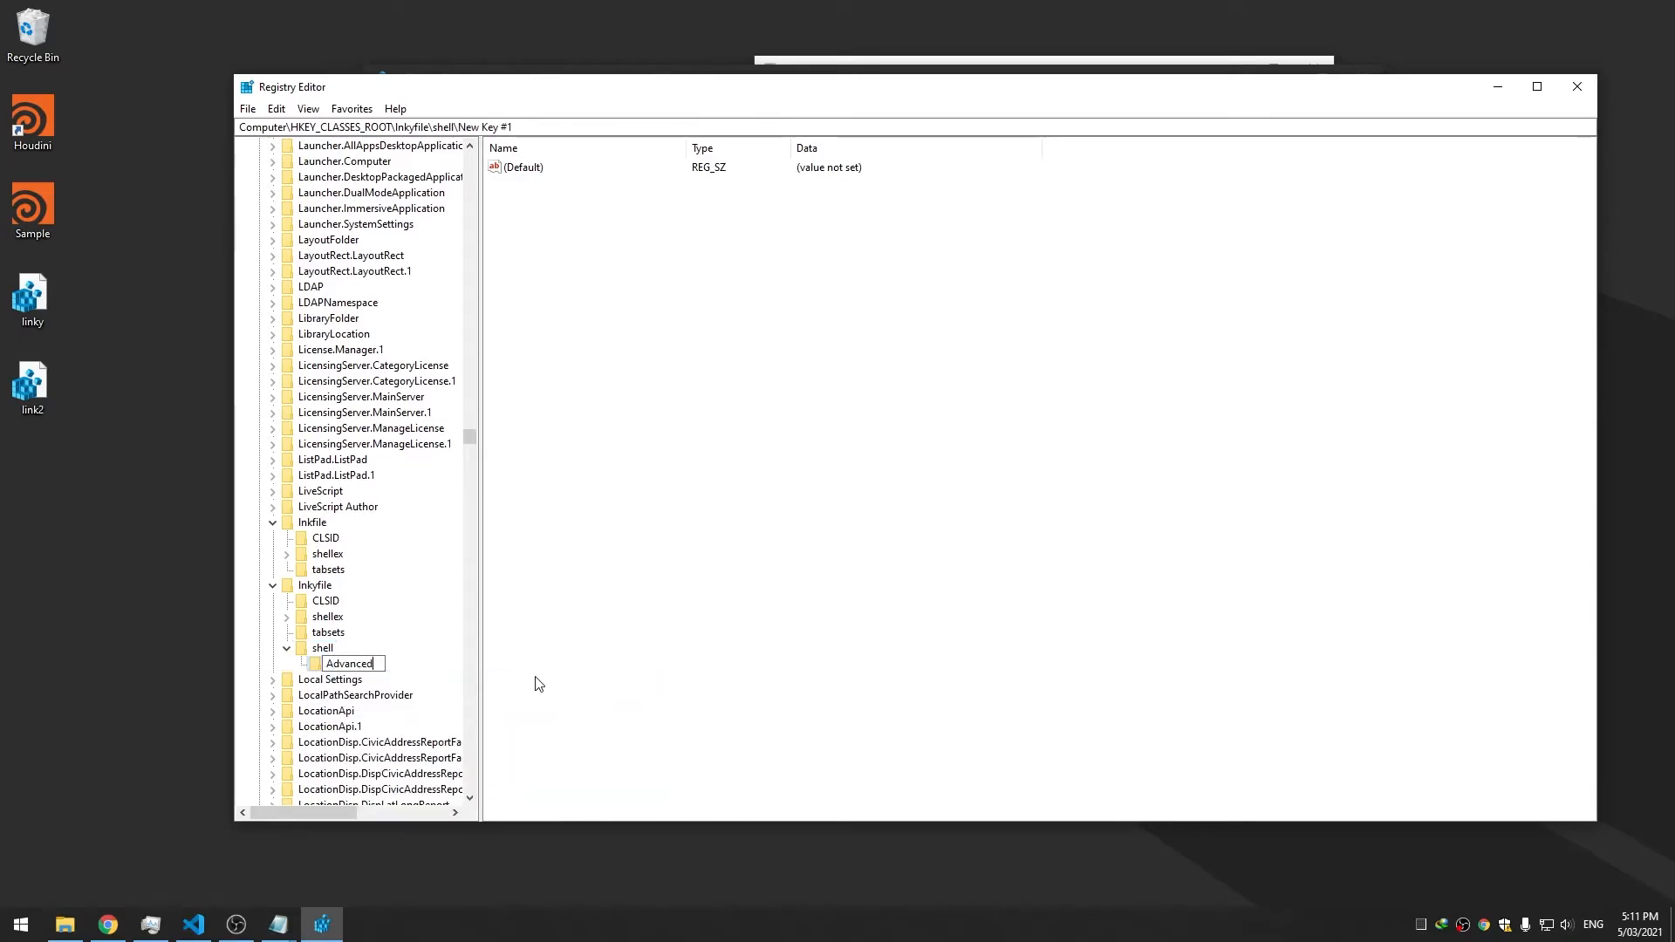
Name the new key Advanced Houdini and test the entry from the Houdini shortcut's menu
key("Return")
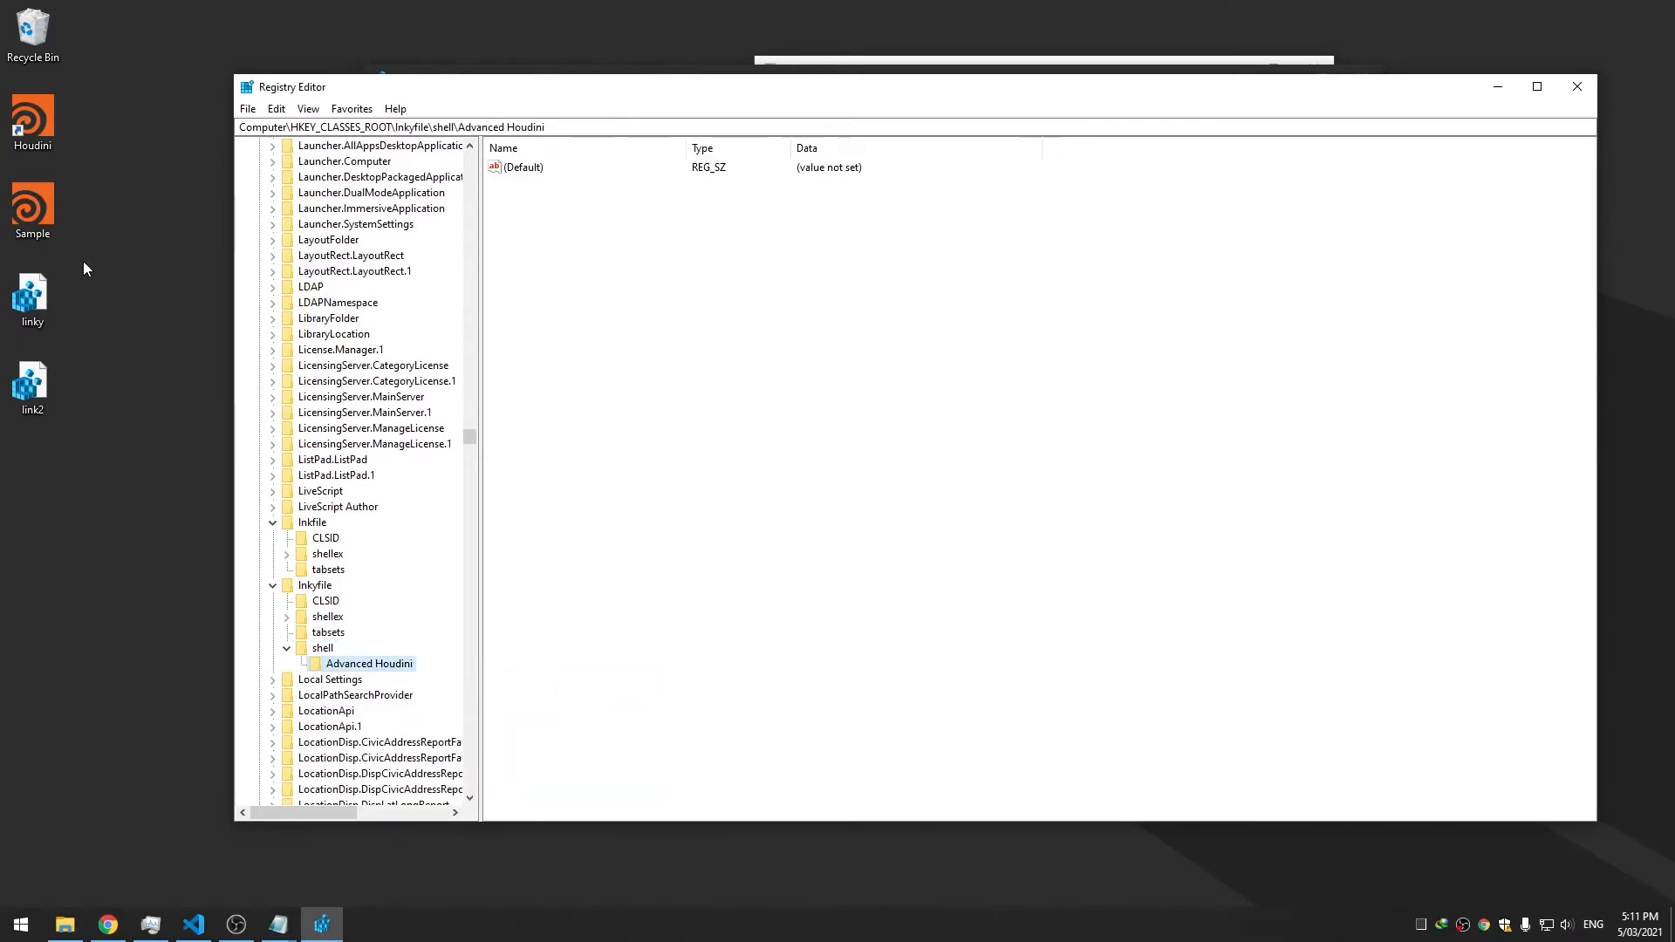
right_click(60, 118)
left_click(106, 152)
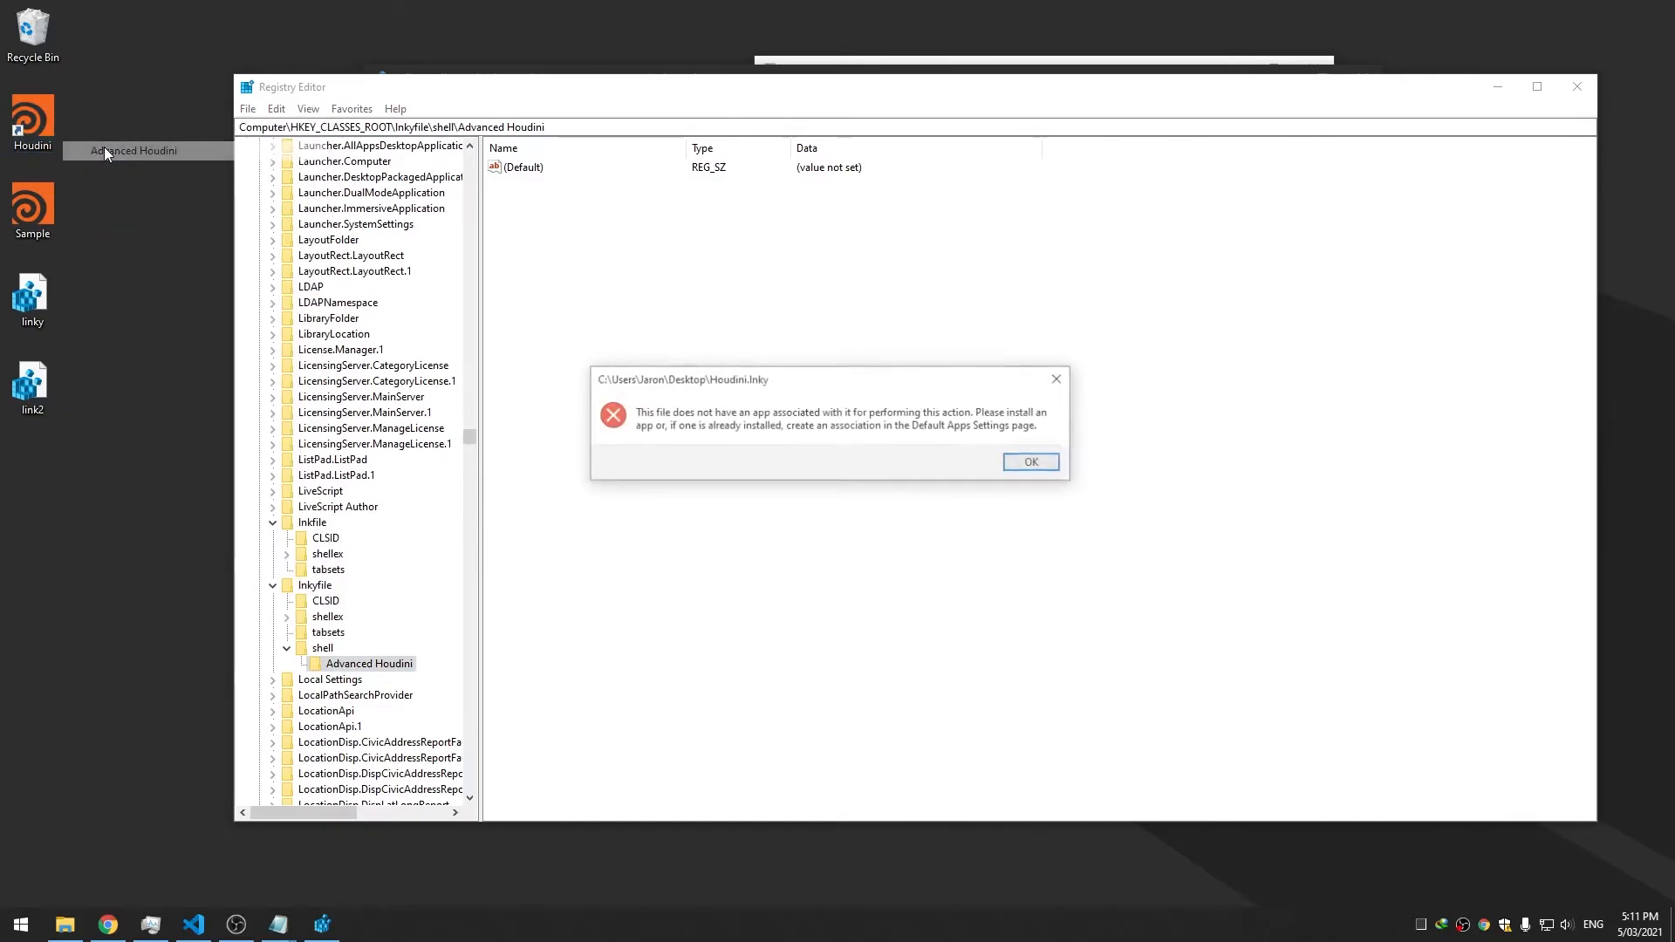
left_click(1029, 463)
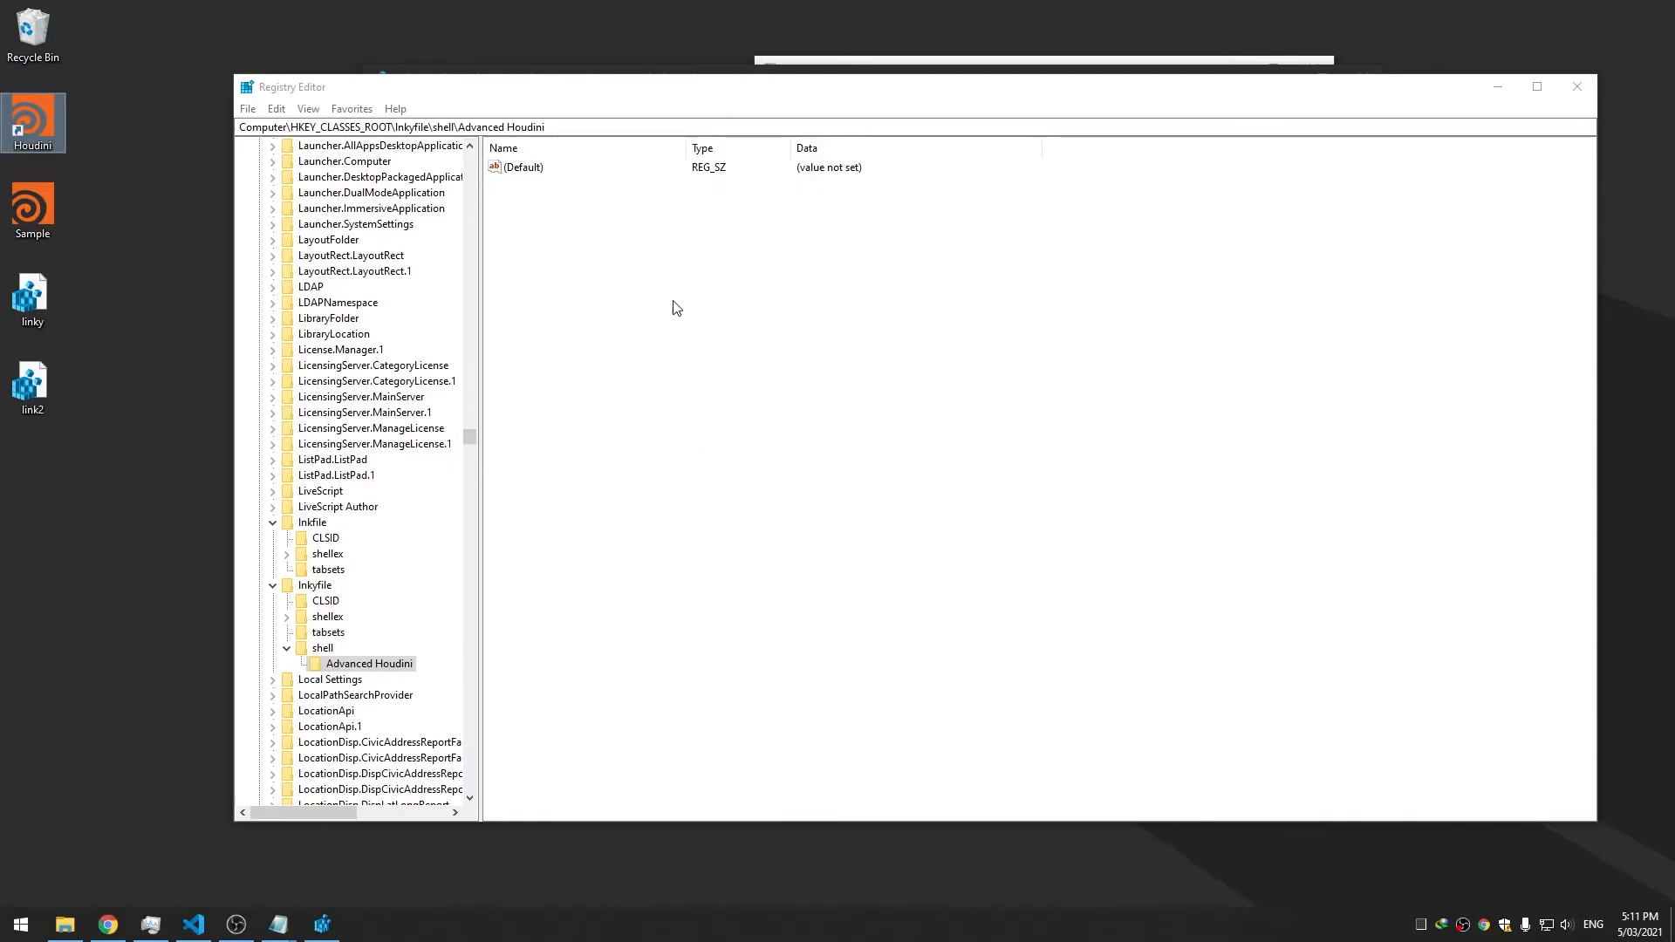
left_click(344, 665)
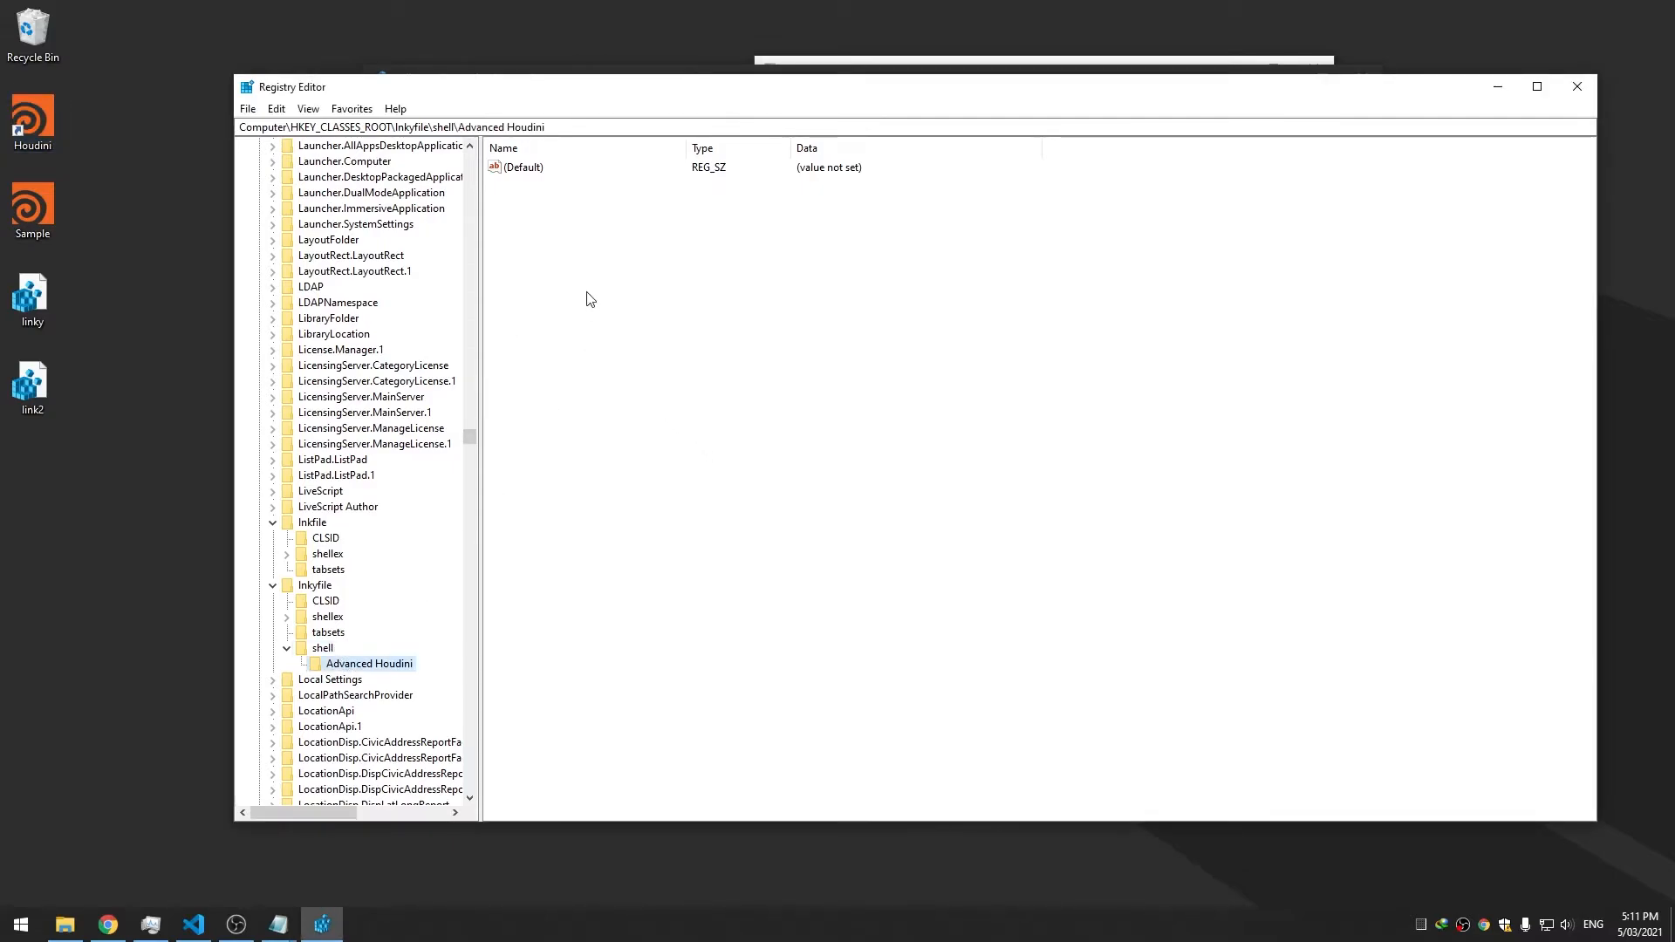
Add an empty string value named subcommands to Advanced Houdini
right_click(589, 264)
mouse_move(628, 272)
left_click(767, 297)
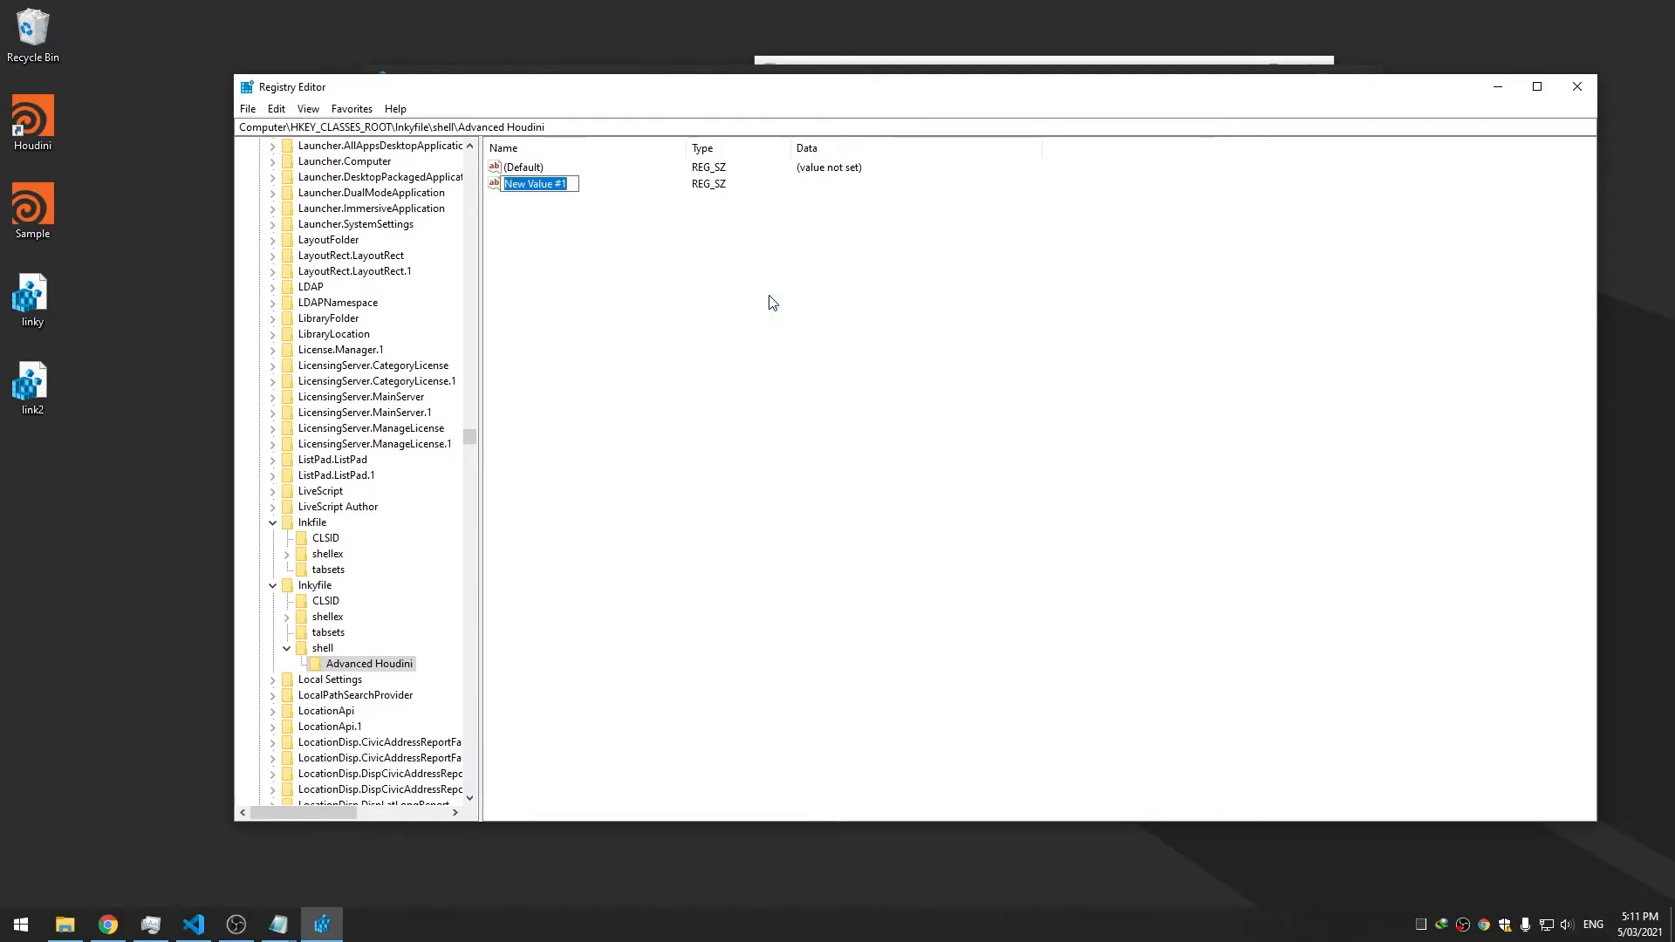
type("subcomma")
type("nds")
key("Return")
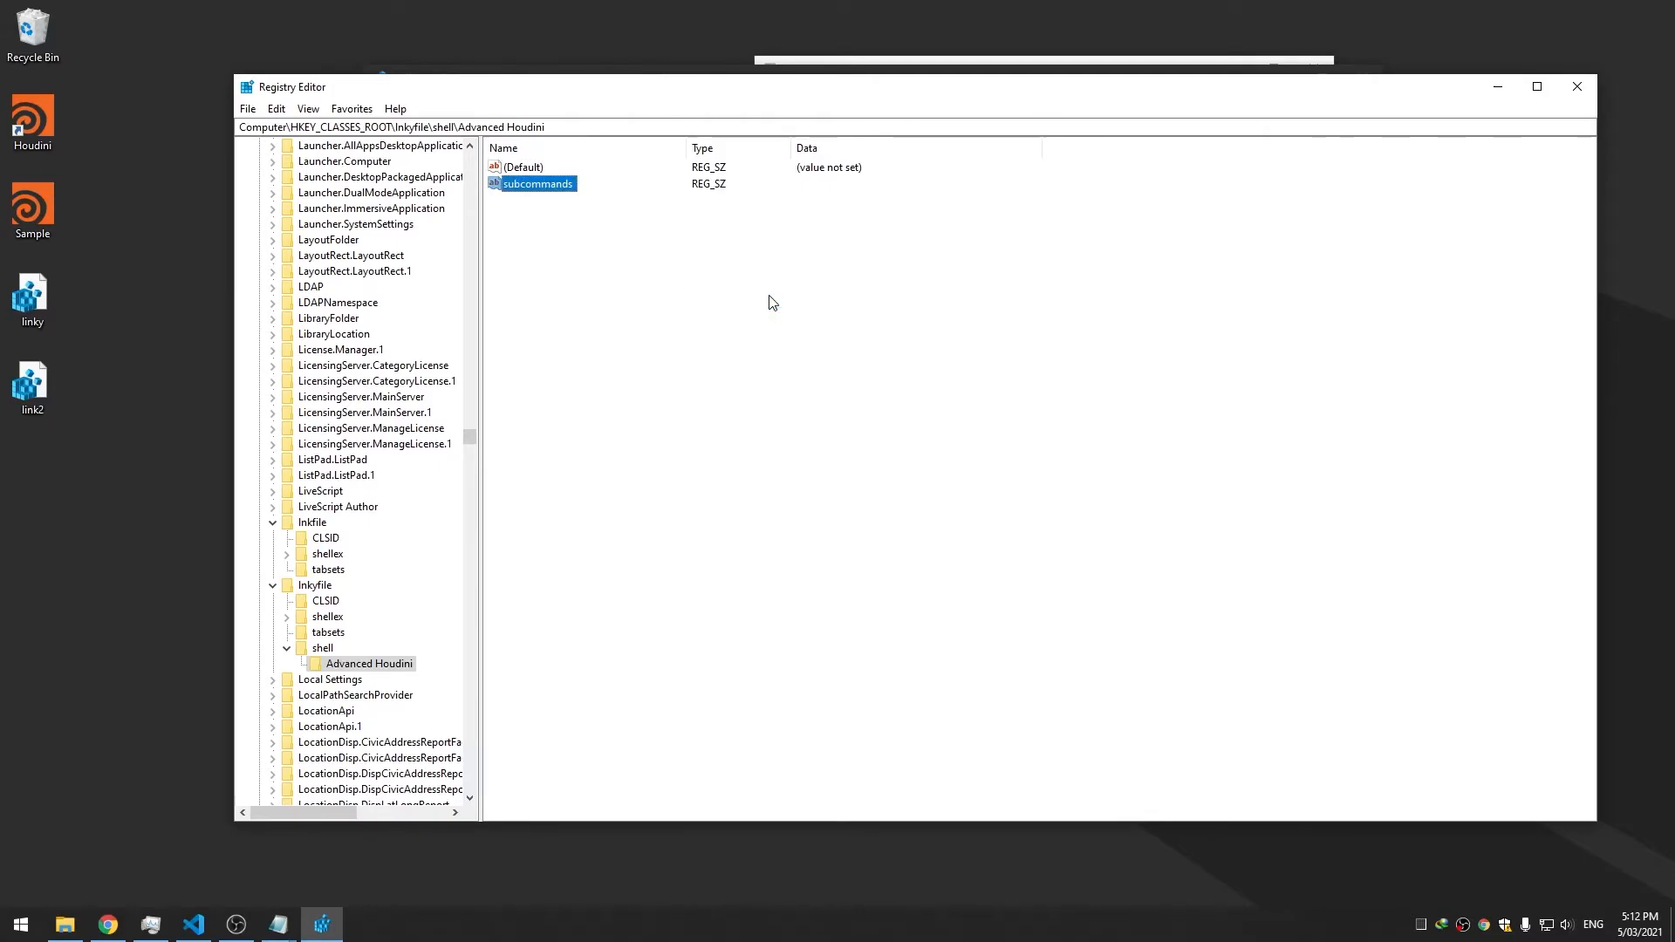
Add a MUIVerb string value with data 'Advanced Houdini'
right_click(767, 296)
mouse_move(778, 307)
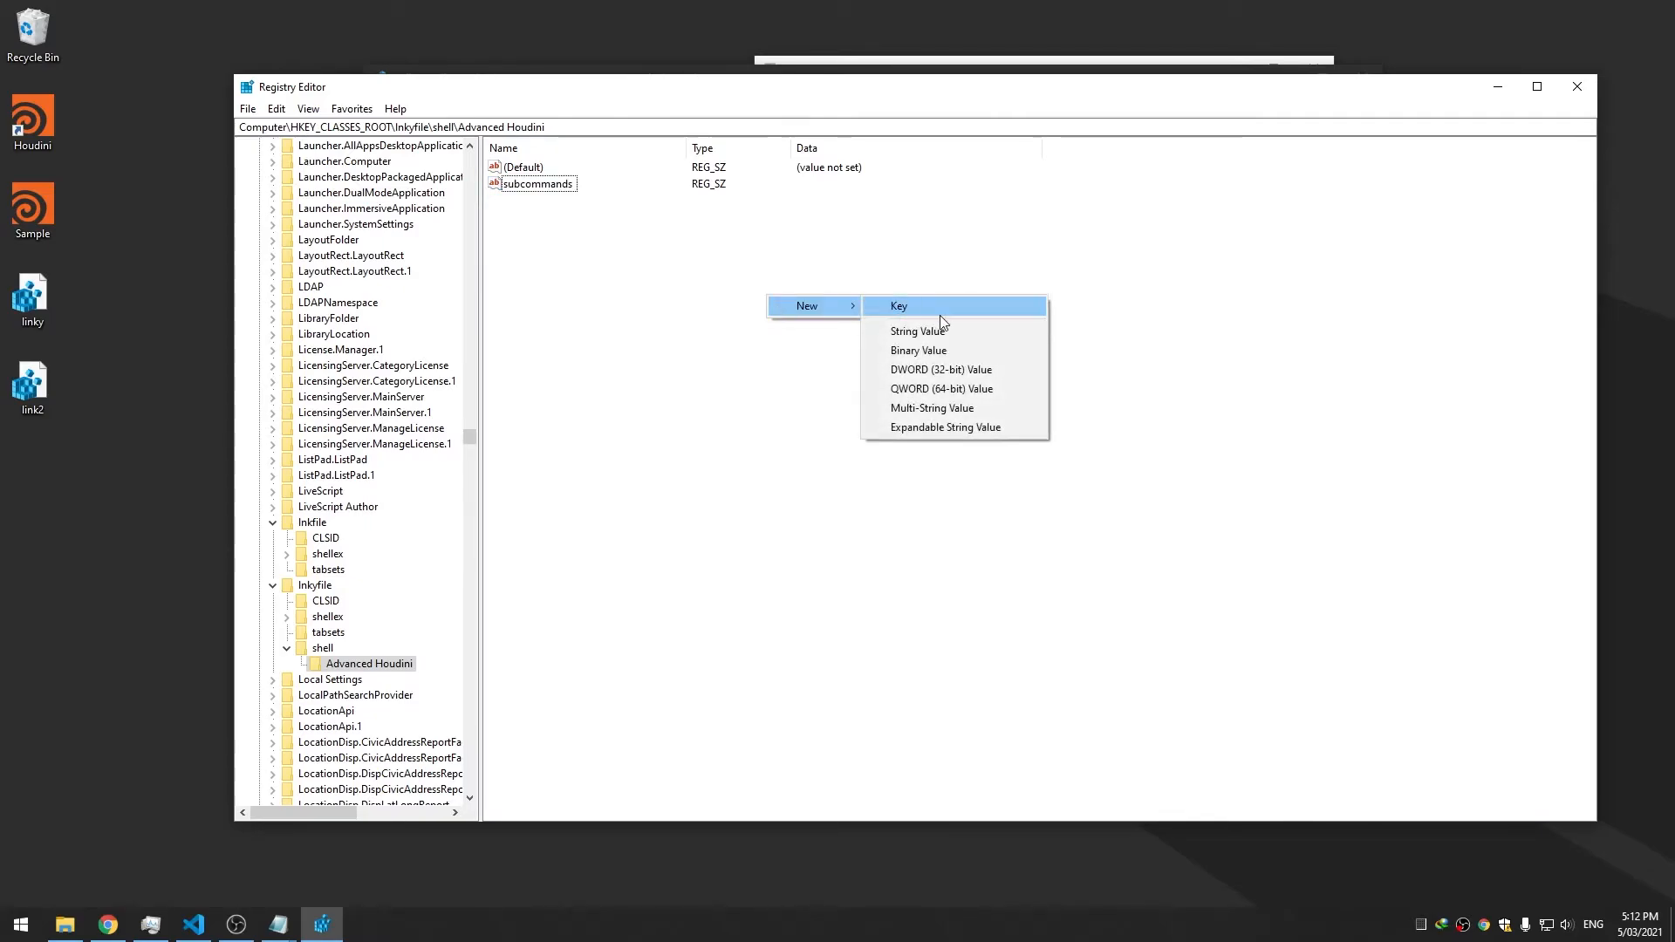
left_click(943, 330)
type("MUIVerb")
key("Return")
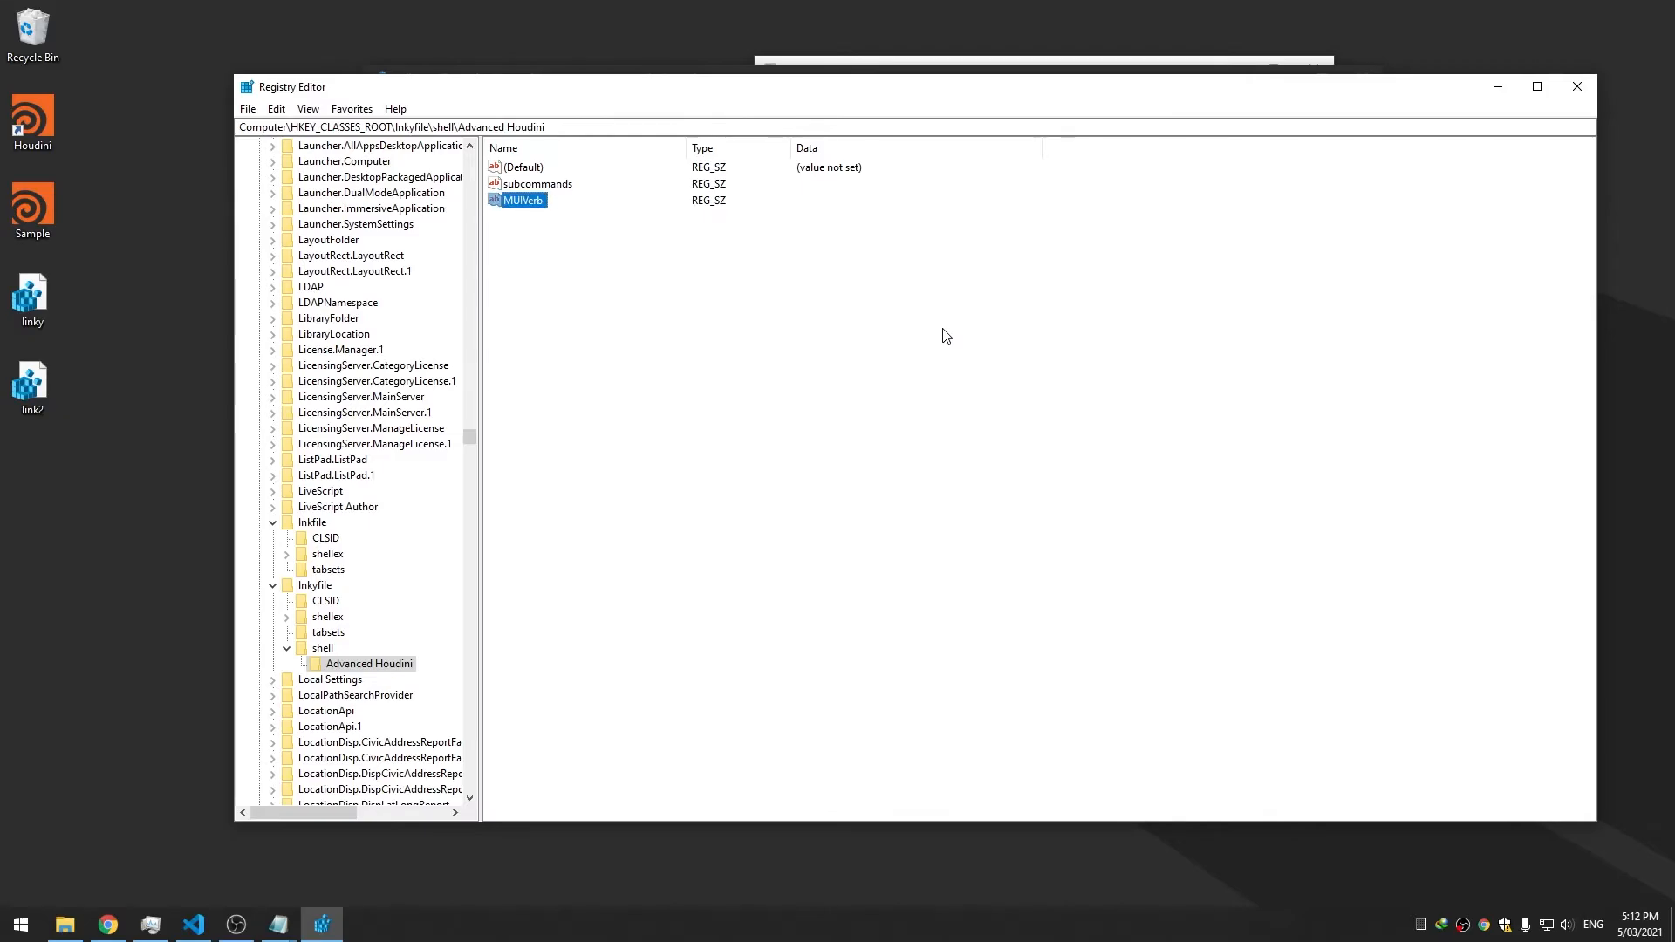
key("Return")
type("Advanced Houdini")
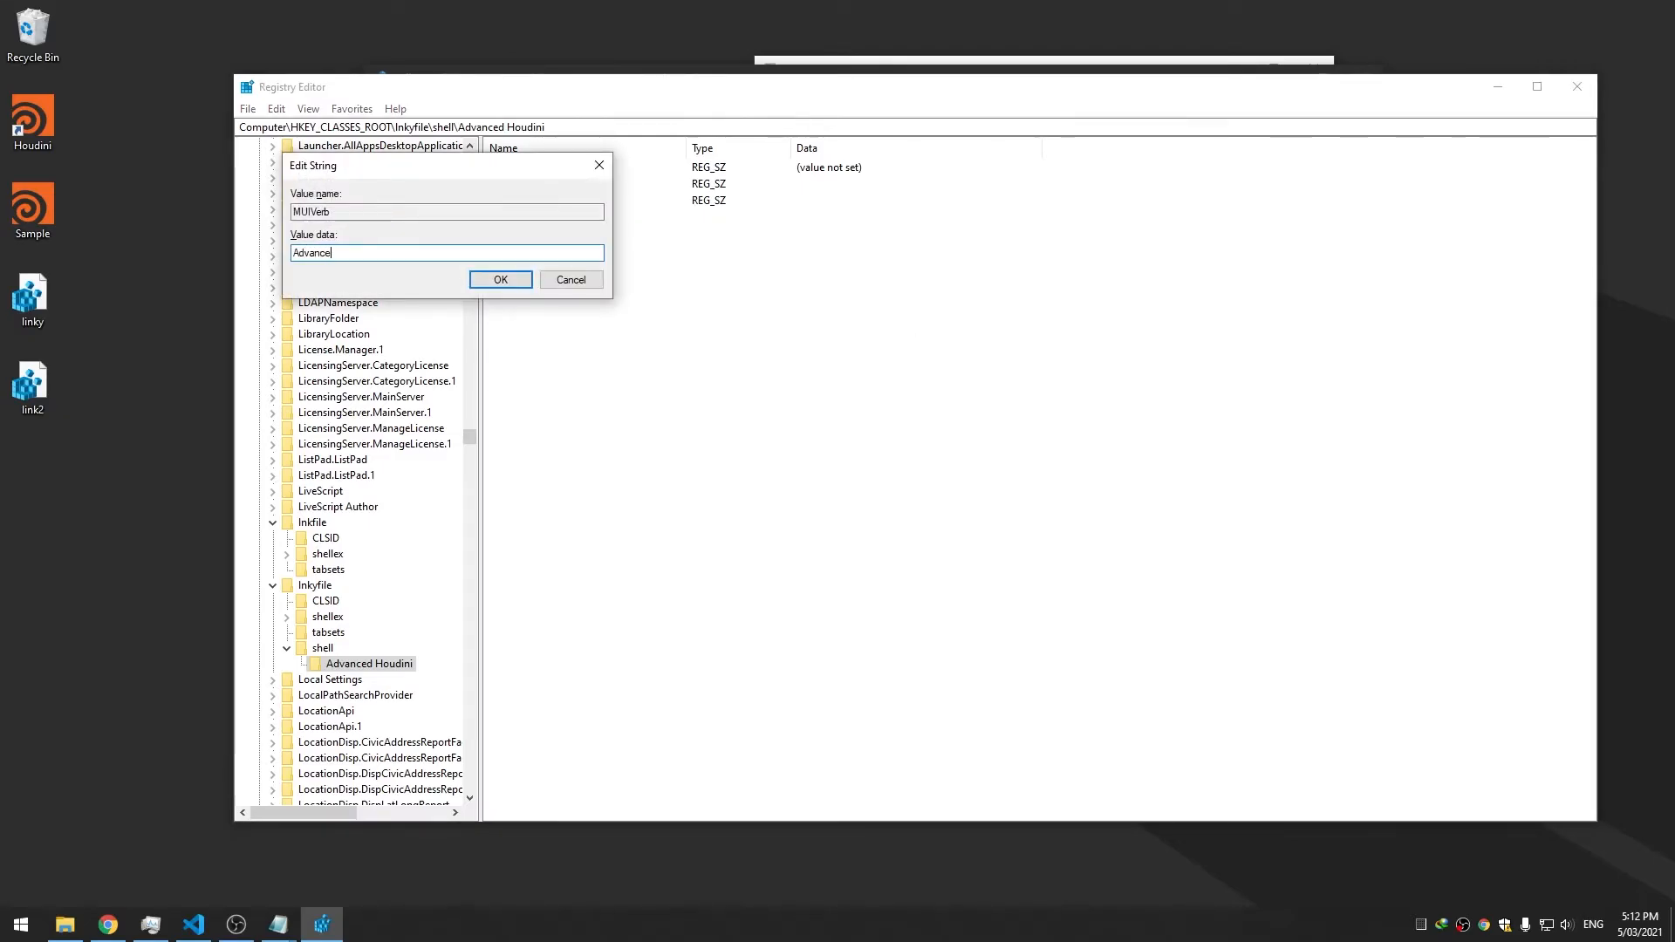
key("Return")
left_click(111, 363)
Check the Houdini shortcut's menu, then add a new string value to Advanced Houdini
right_click(30, 148)
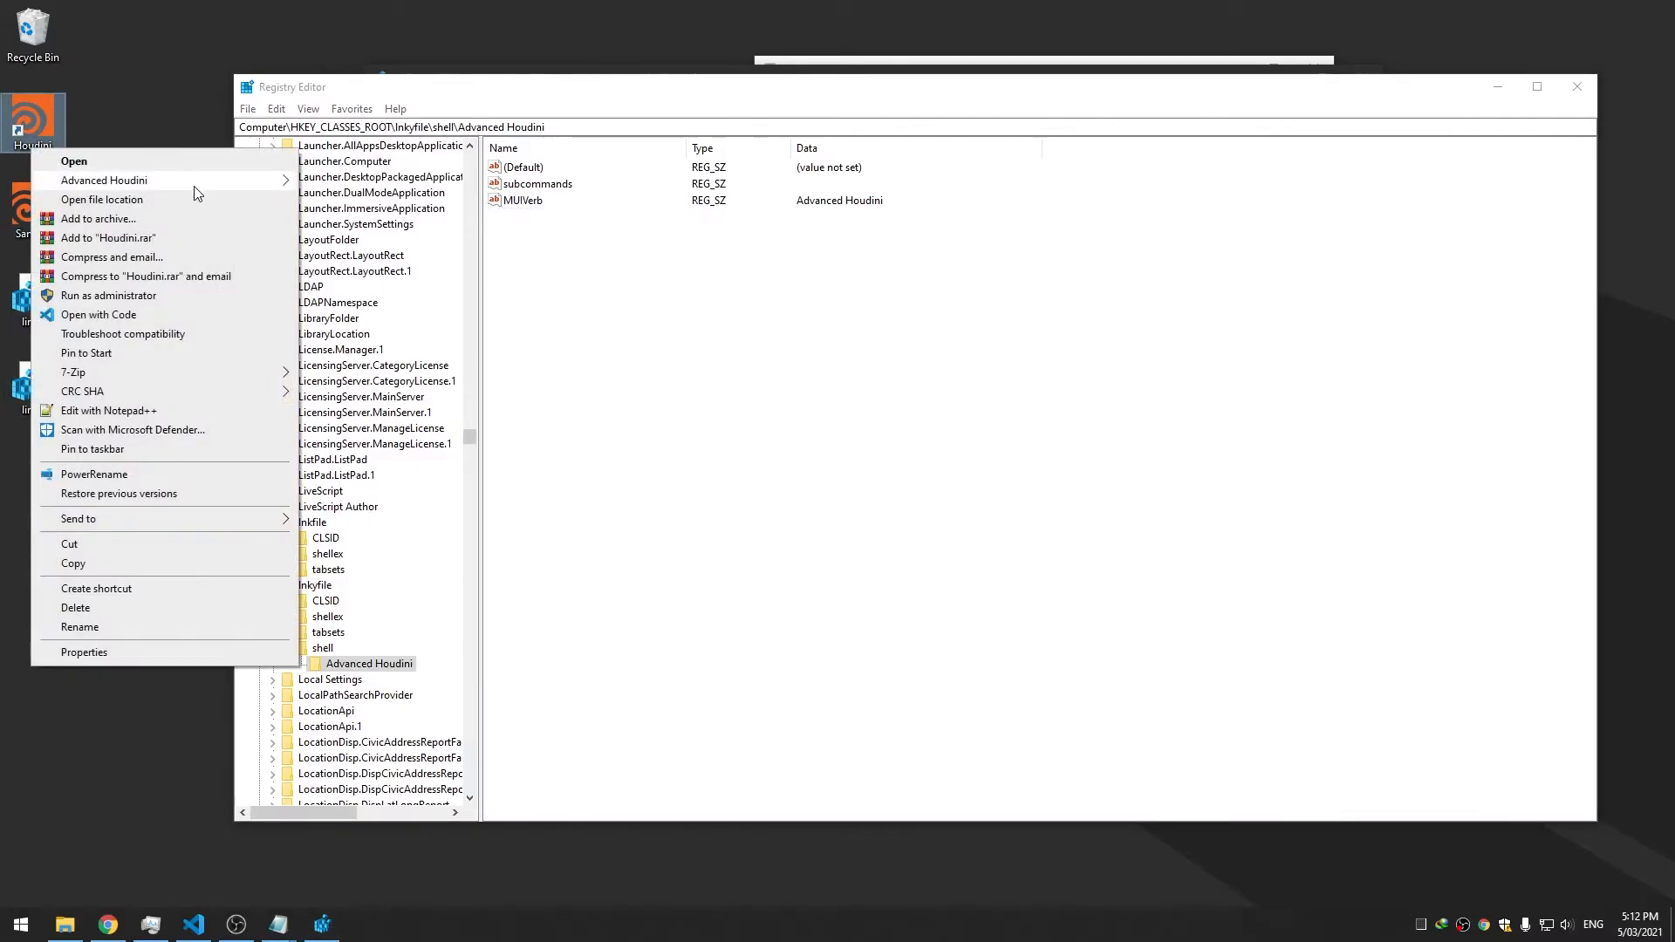
left_click(589, 224)
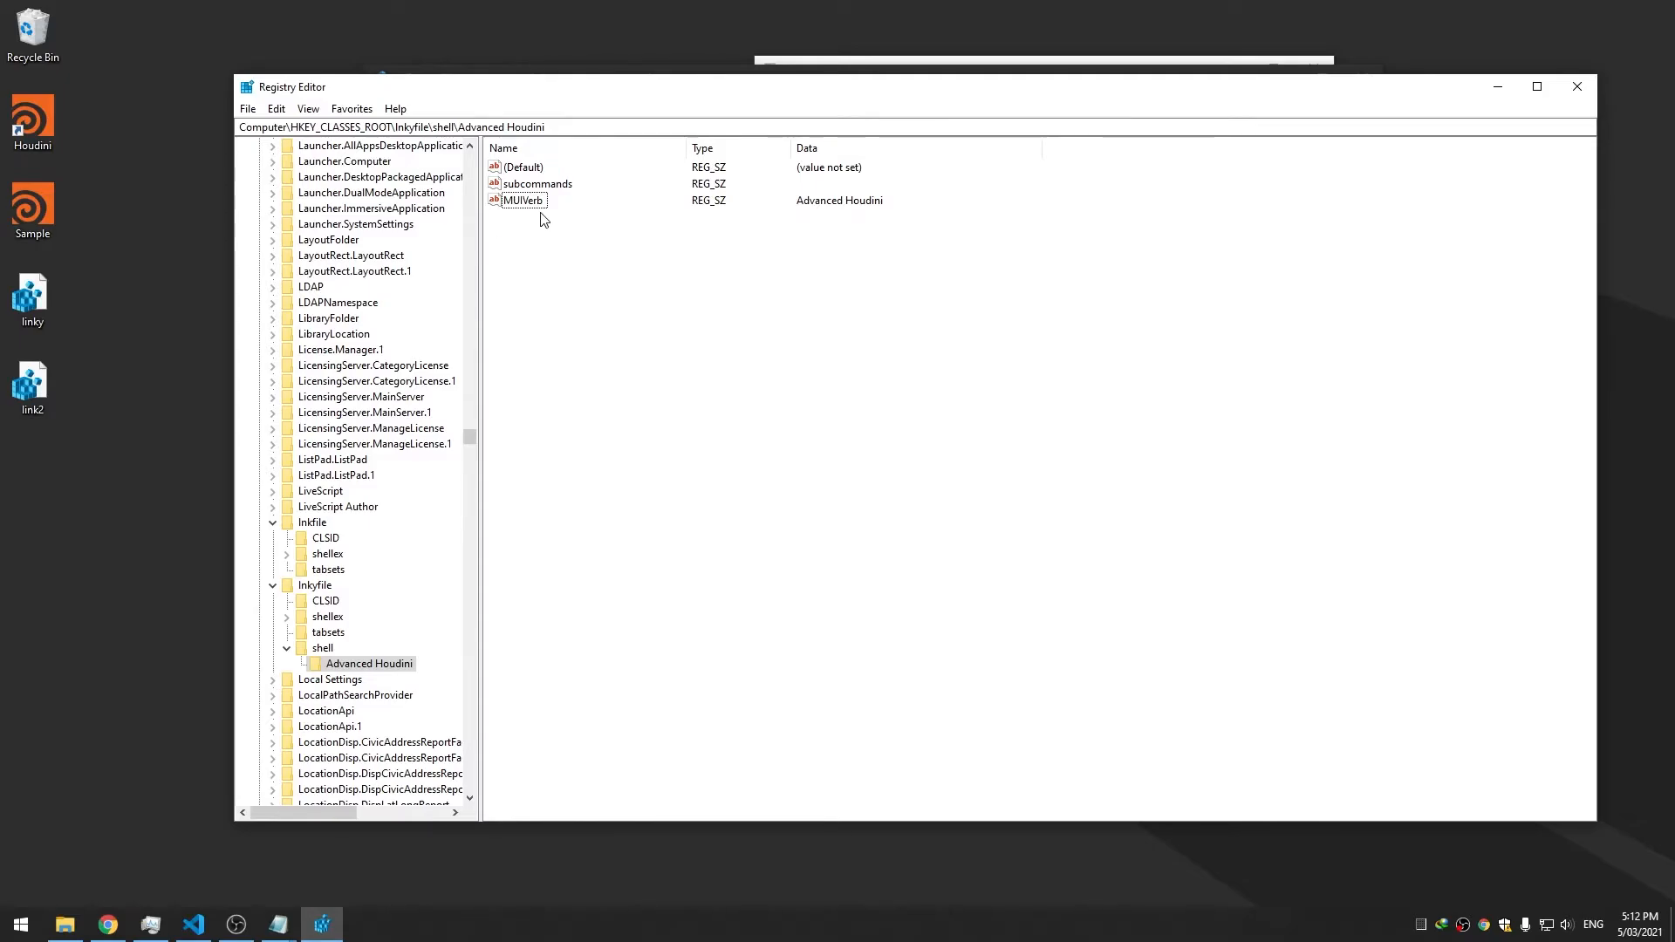
right_click(624, 258)
mouse_move(699, 270)
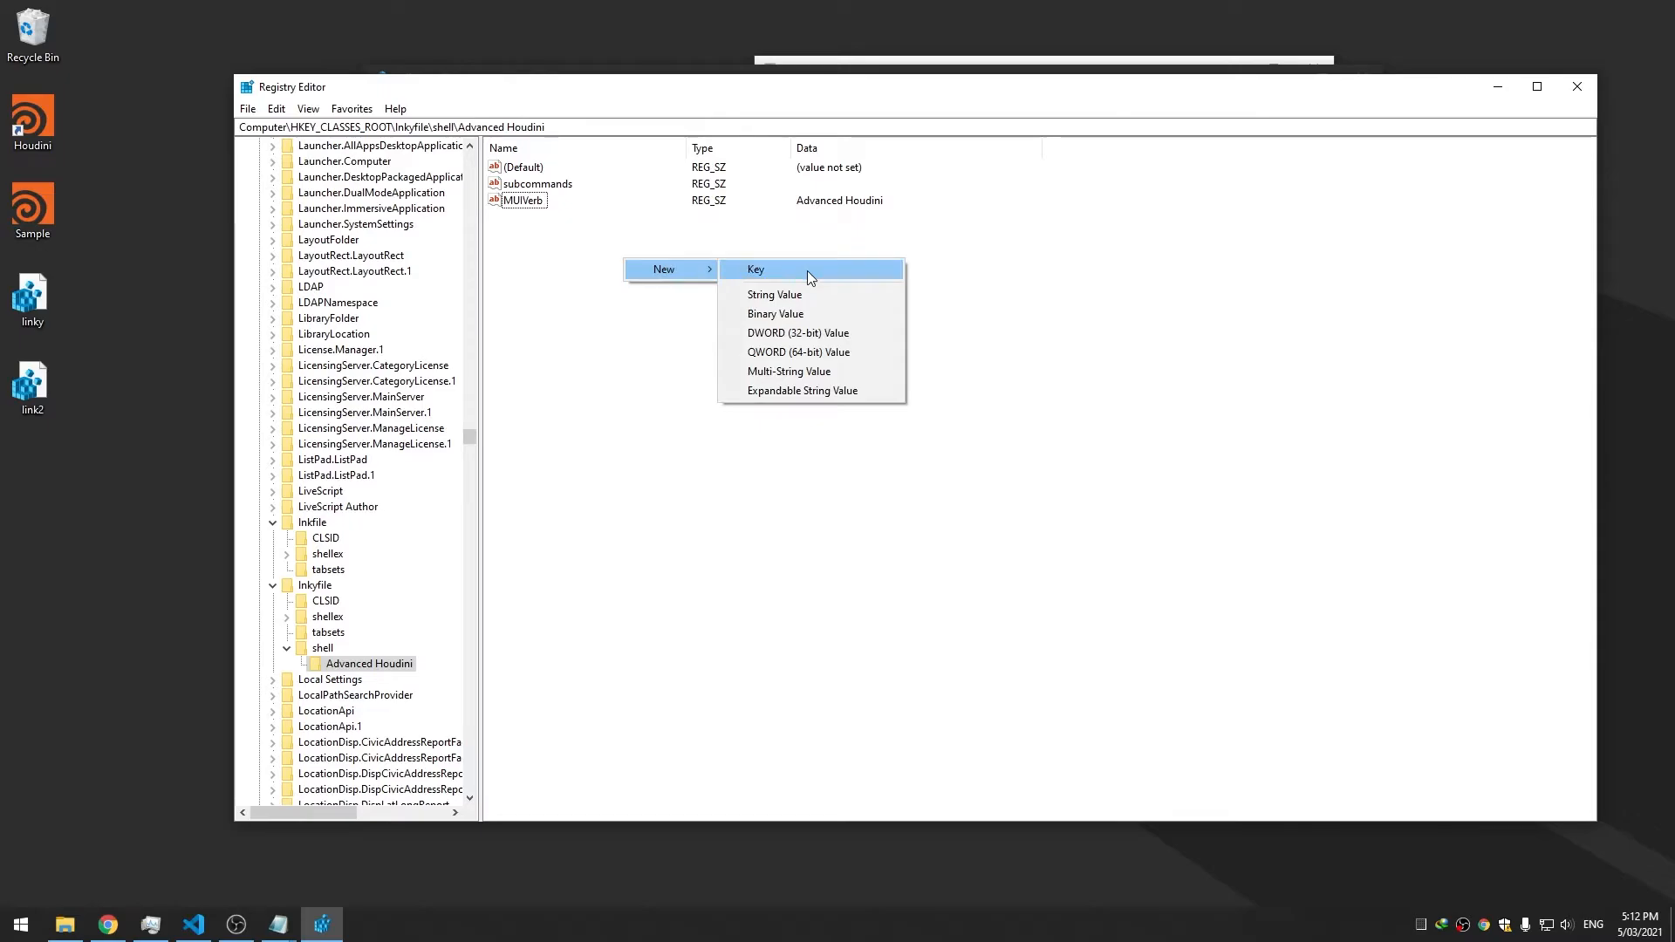
left_click(797, 295)
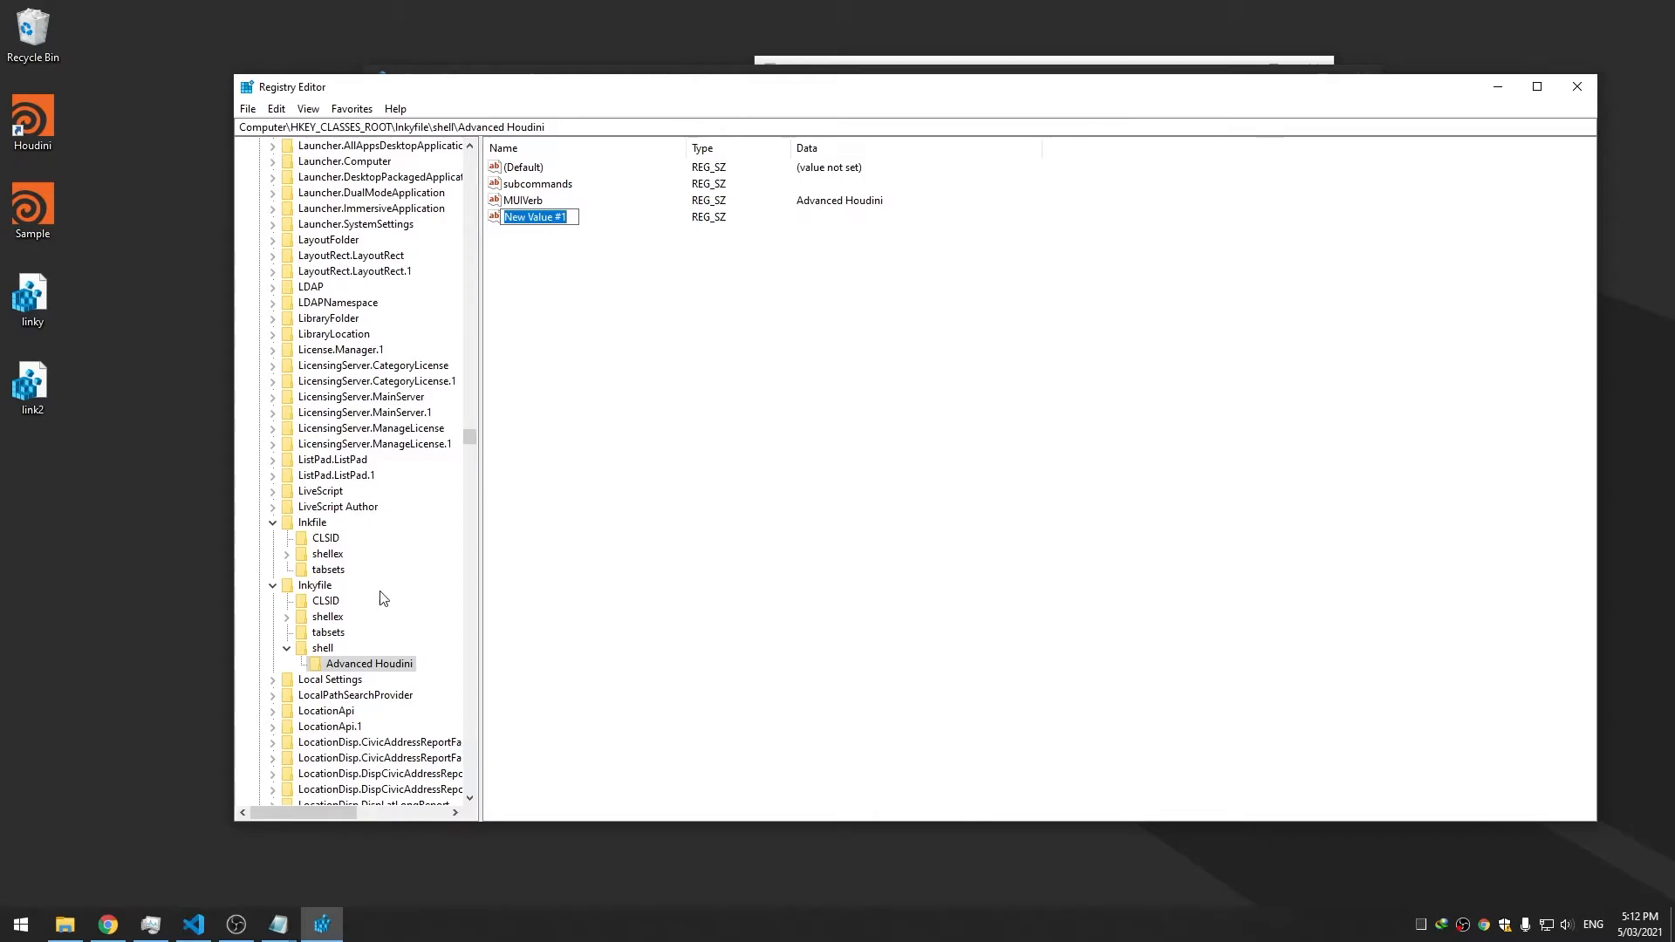
Inspect lnkyfile's shellex subkeys: ContextMenuHandlers, DropHandler, IconHandler and their handlers
left_click(338, 617)
left_click(287, 617)
left_click(336, 634)
left_click(338, 648)
left_click(340, 665)
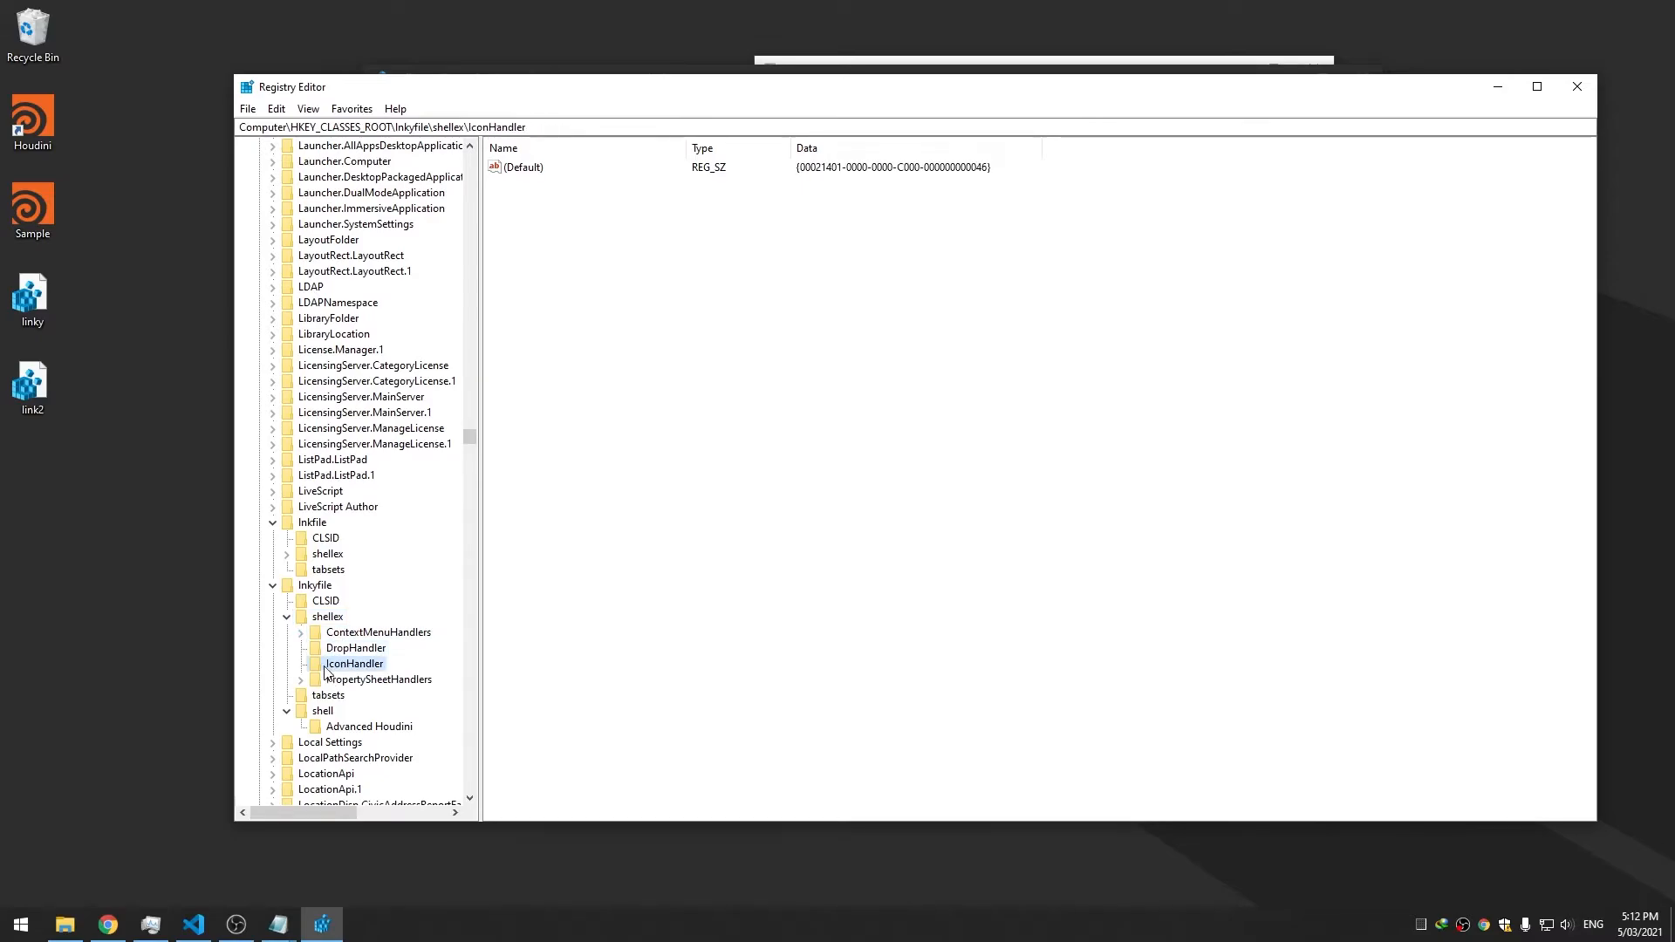
left_click(301, 632)
left_click(358, 649)
left_click(356, 682)
left_click(361, 711)
left_click(363, 727)
left_click(301, 633)
Review the PropertySheetHandlers entries, then collapse shellex and return to Advanced Houdini
double_click(338, 682)
left_click(329, 696)
left_click(331, 711)
left_click(301, 681)
left_click(301, 633)
left_click(287, 617)
left_click(336, 665)
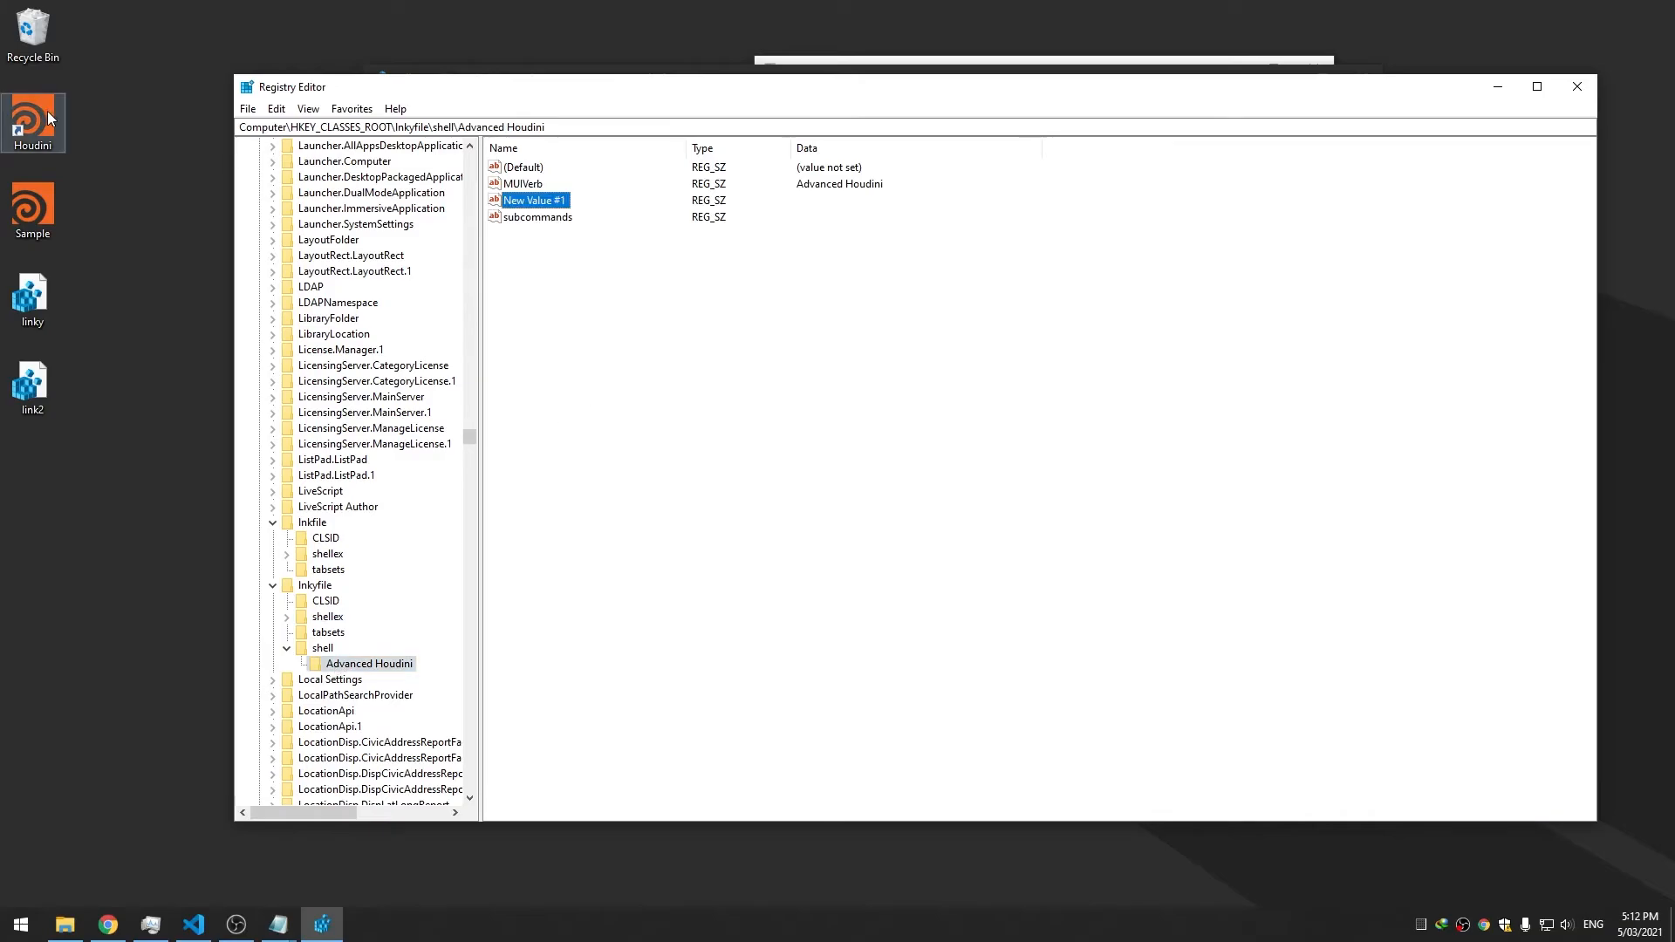
Rename New Value #1 to Icon, leaving its data empty
double_click(502, 203)
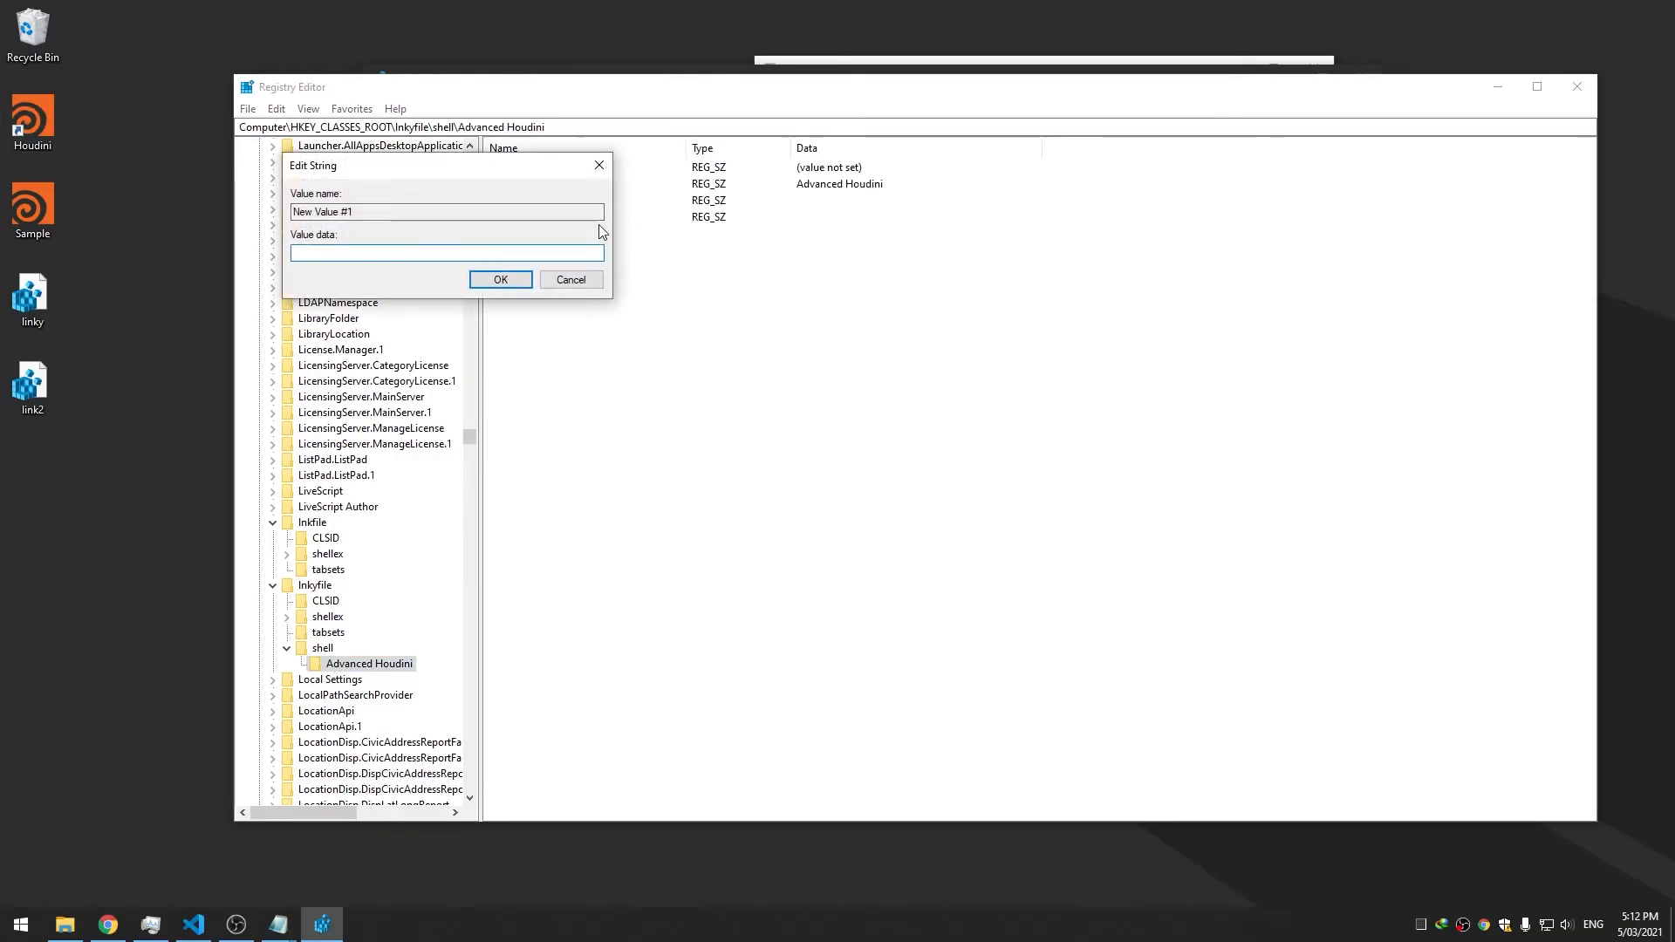
left_click(589, 278)
right_click(528, 202)
left_click(577, 277)
type("Icon")
key("Return")
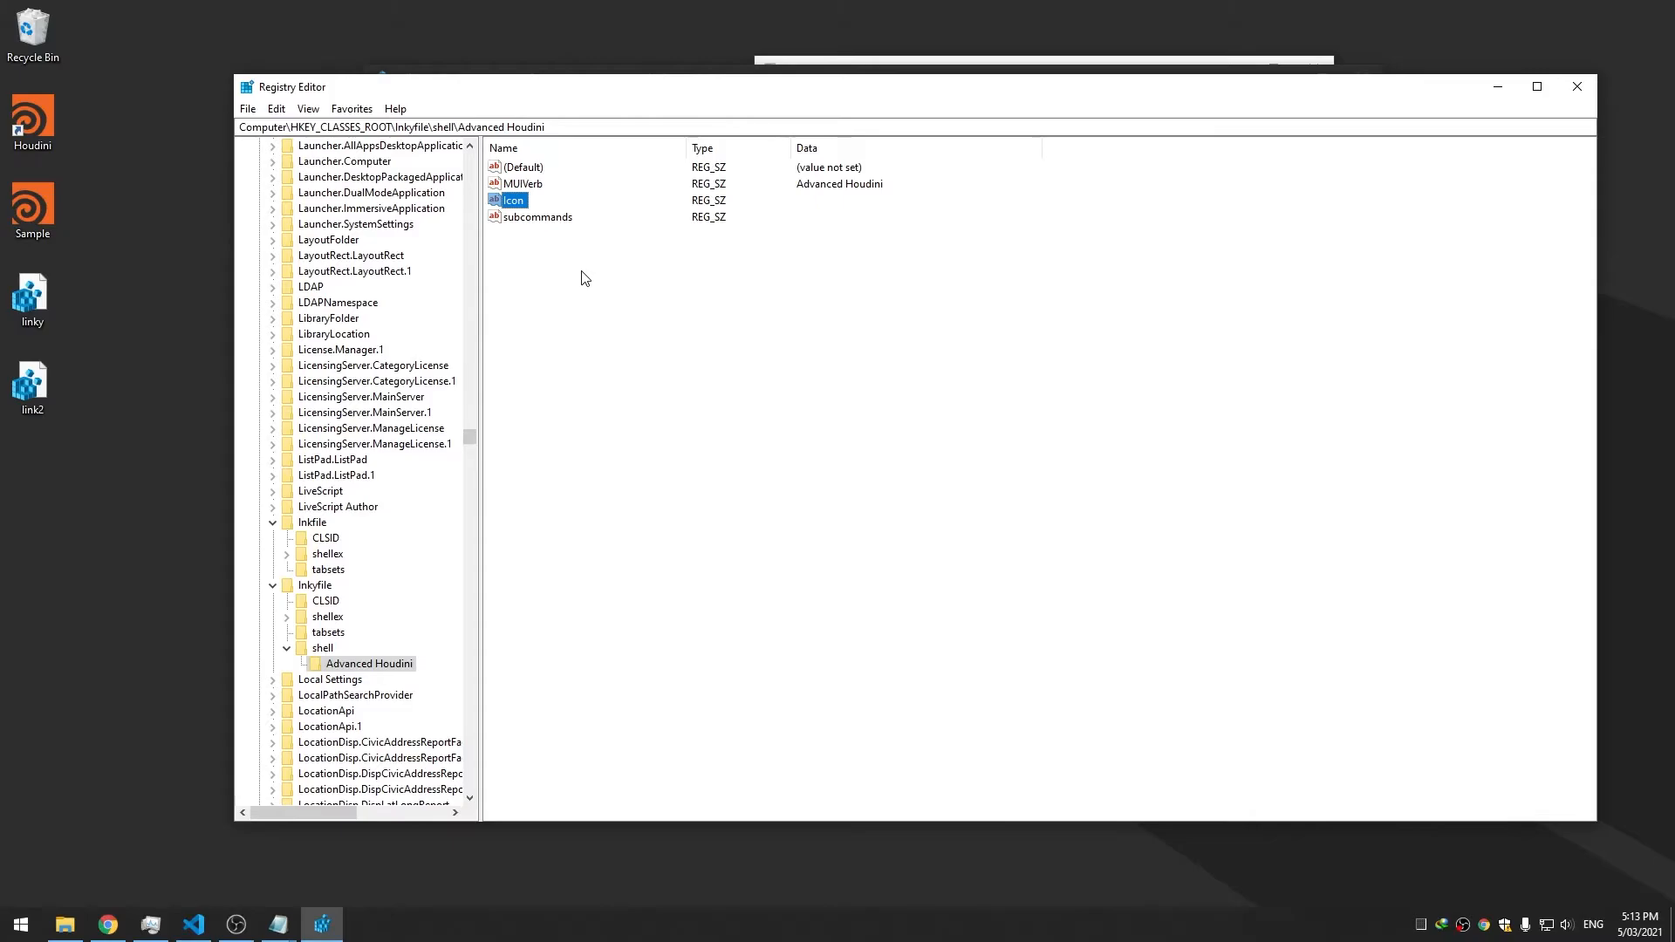
left_click(960, 375)
Search Windows for the environment variables settings and launch them
left_click(37, 938)
type("e")
key("Return")
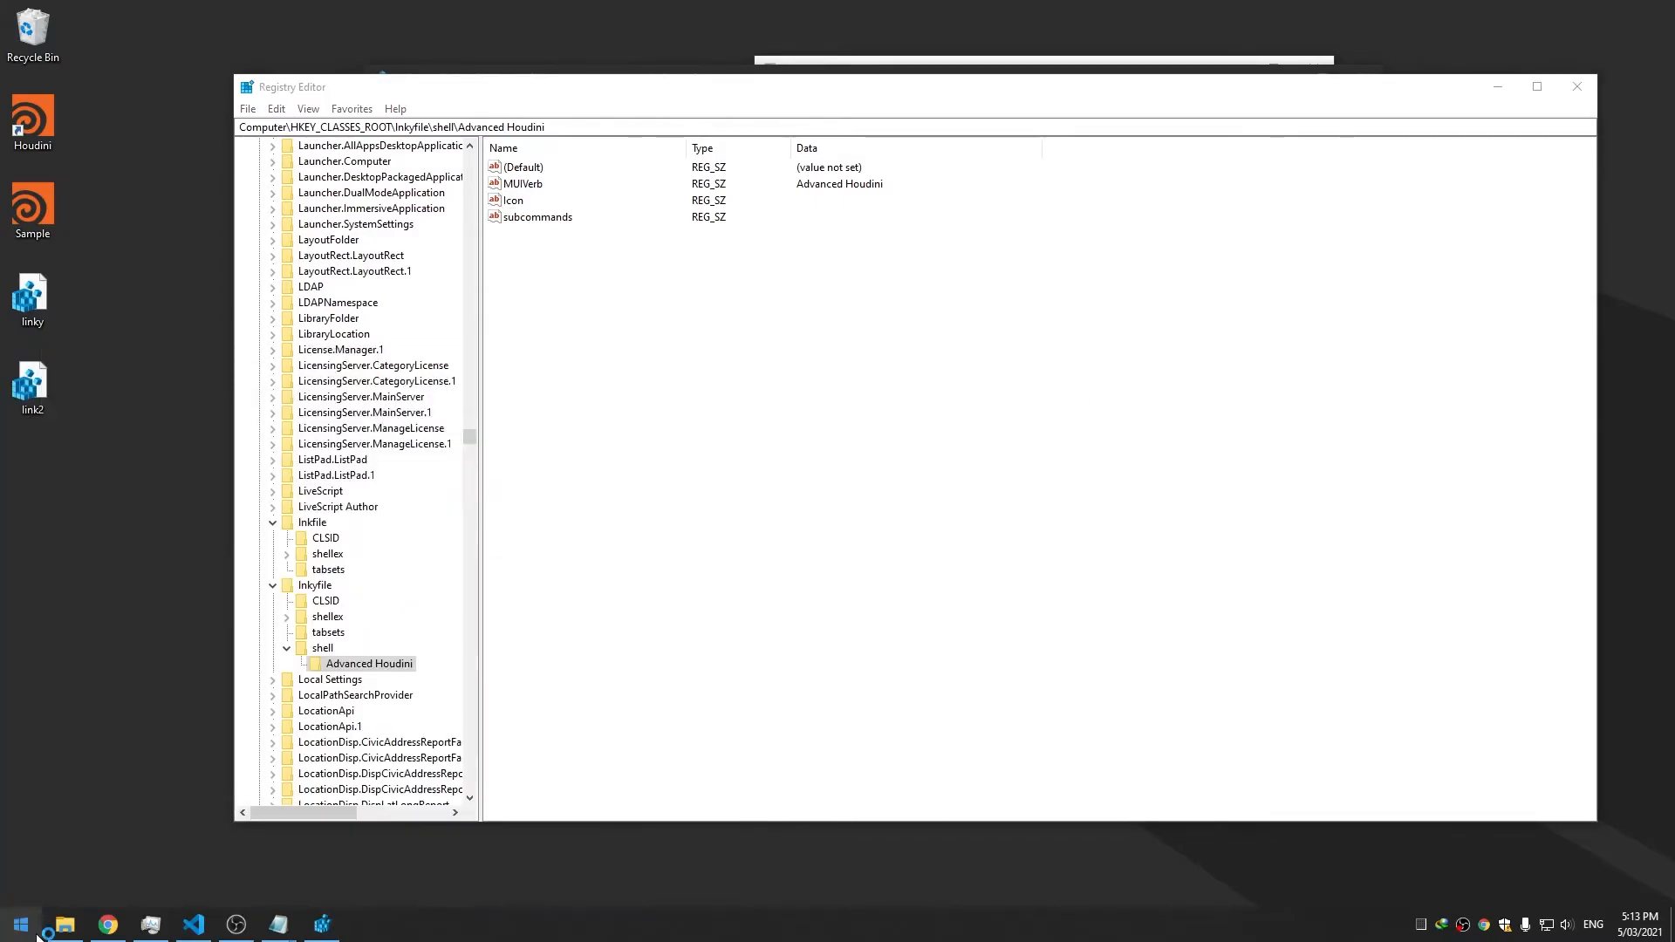
Create user variable custom_houdini_location with value %programfiles%
left_click(411, 478)
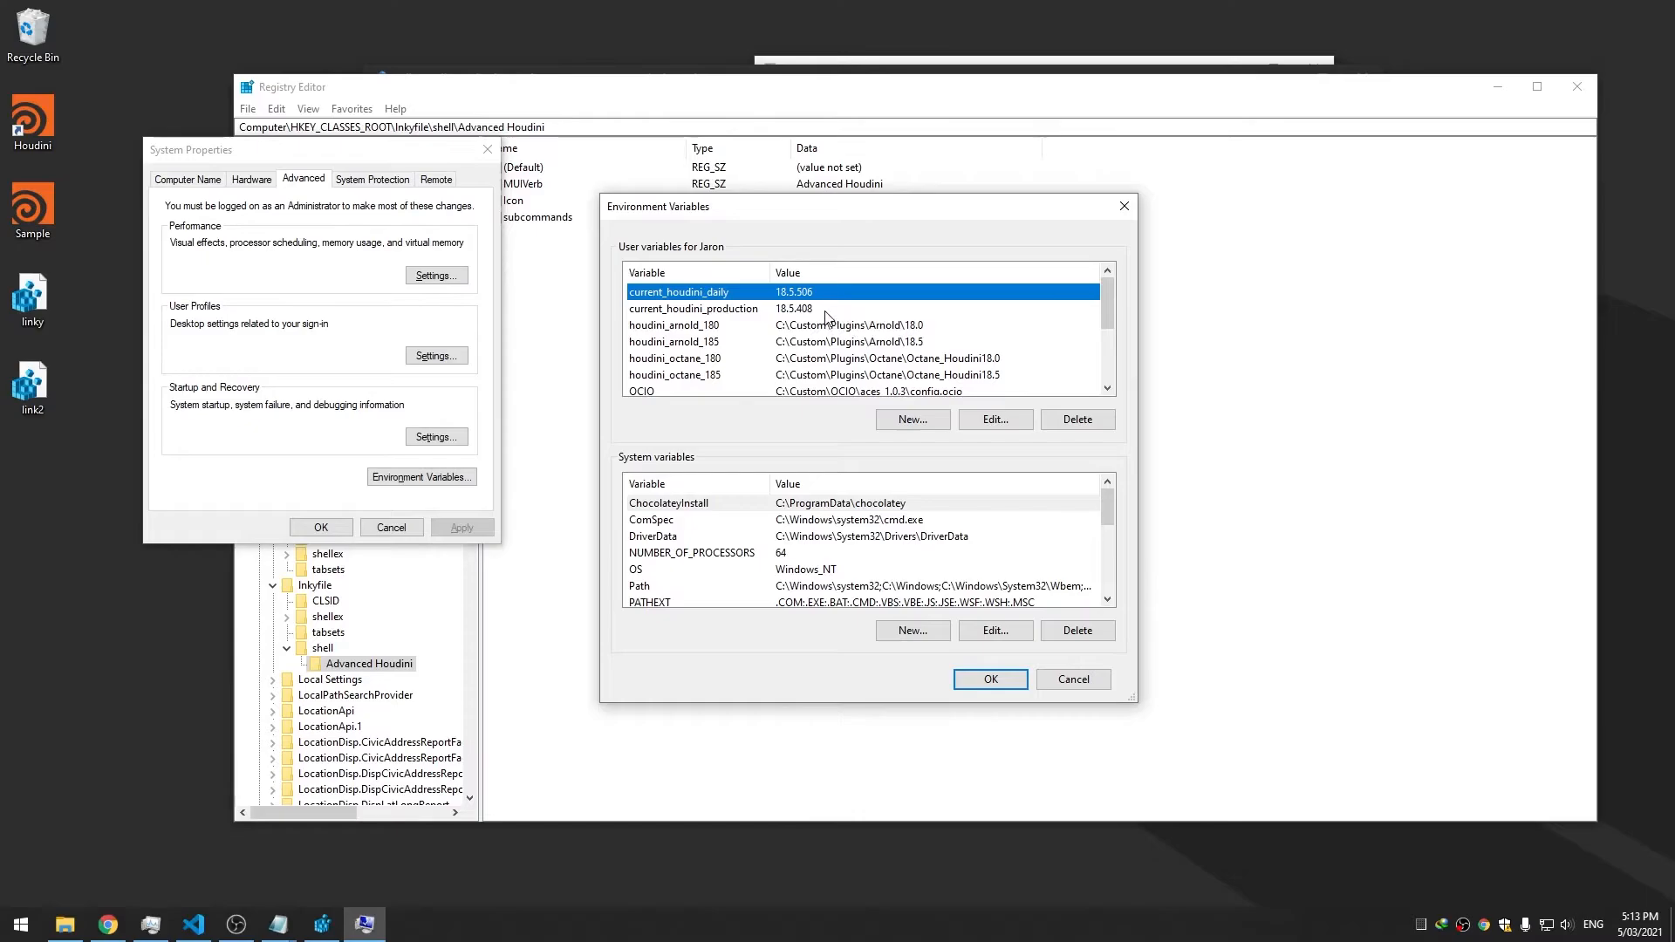
left_click_drag(852, 207, 860, 54)
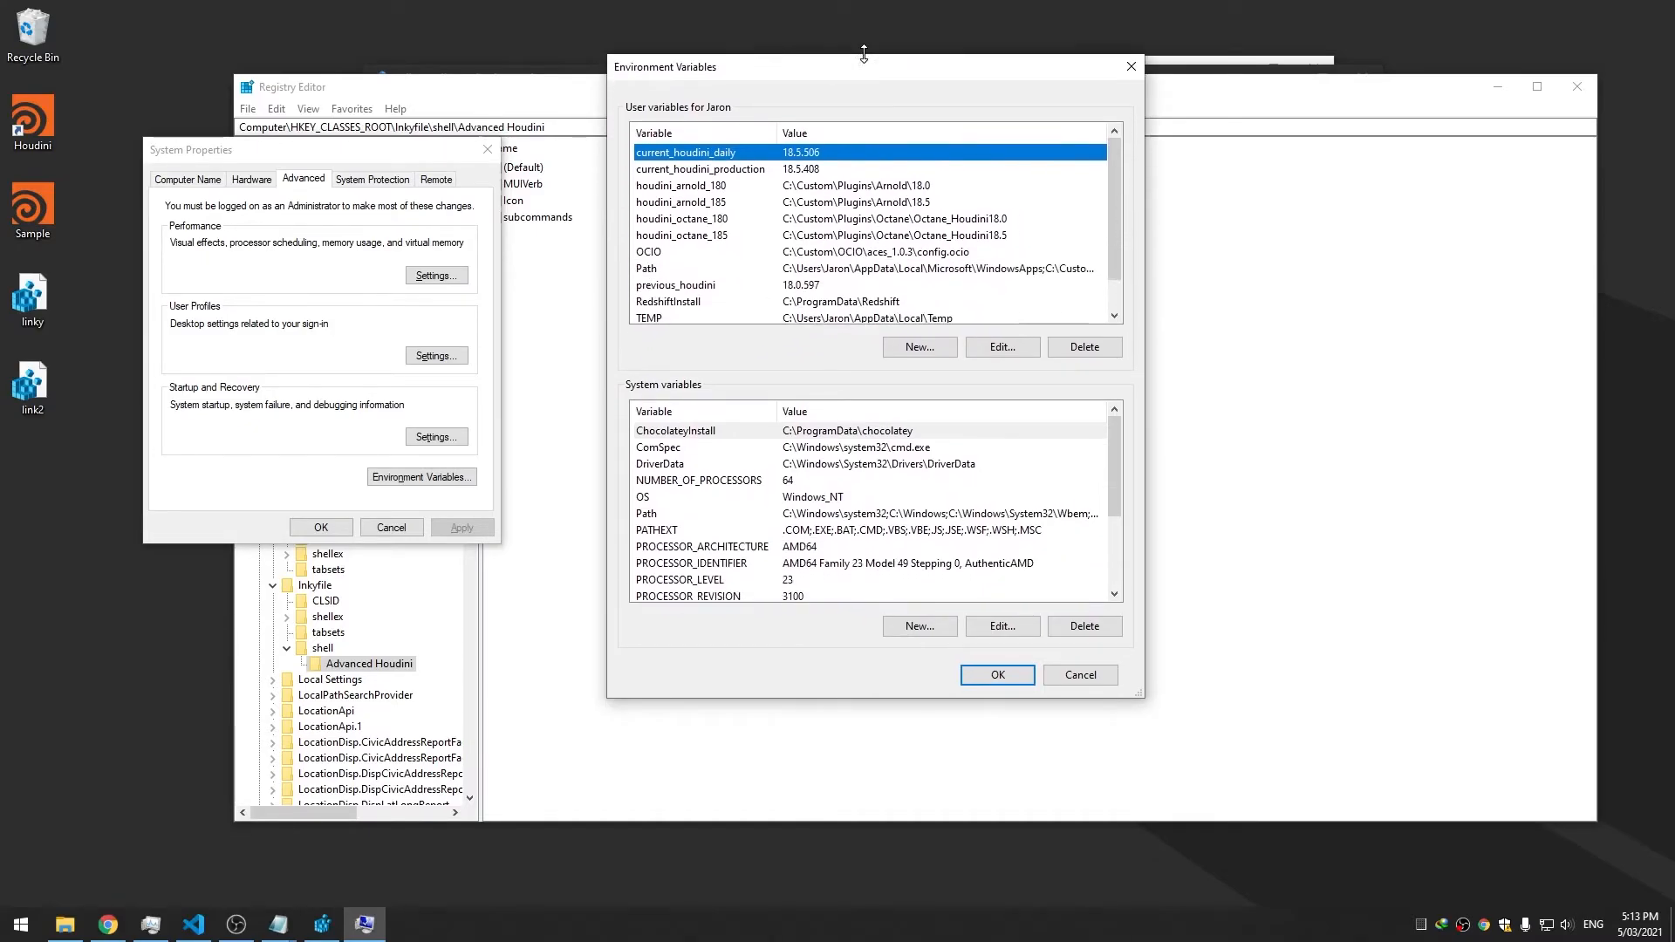
left_click(919, 346)
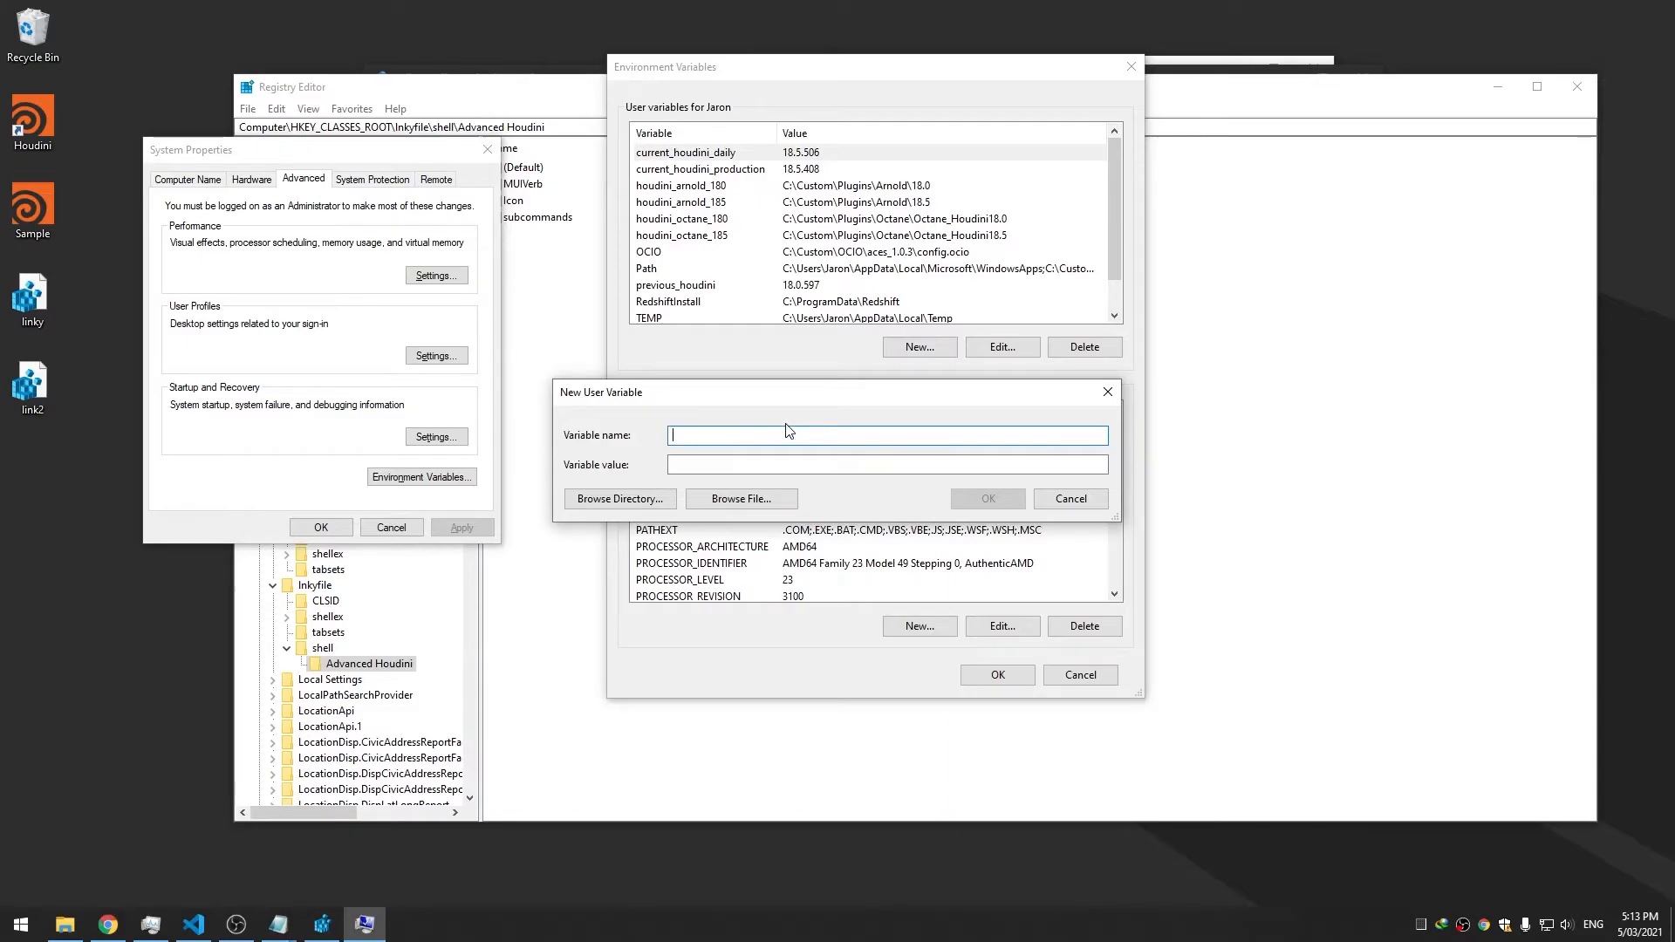
type("custom_houdini_location")
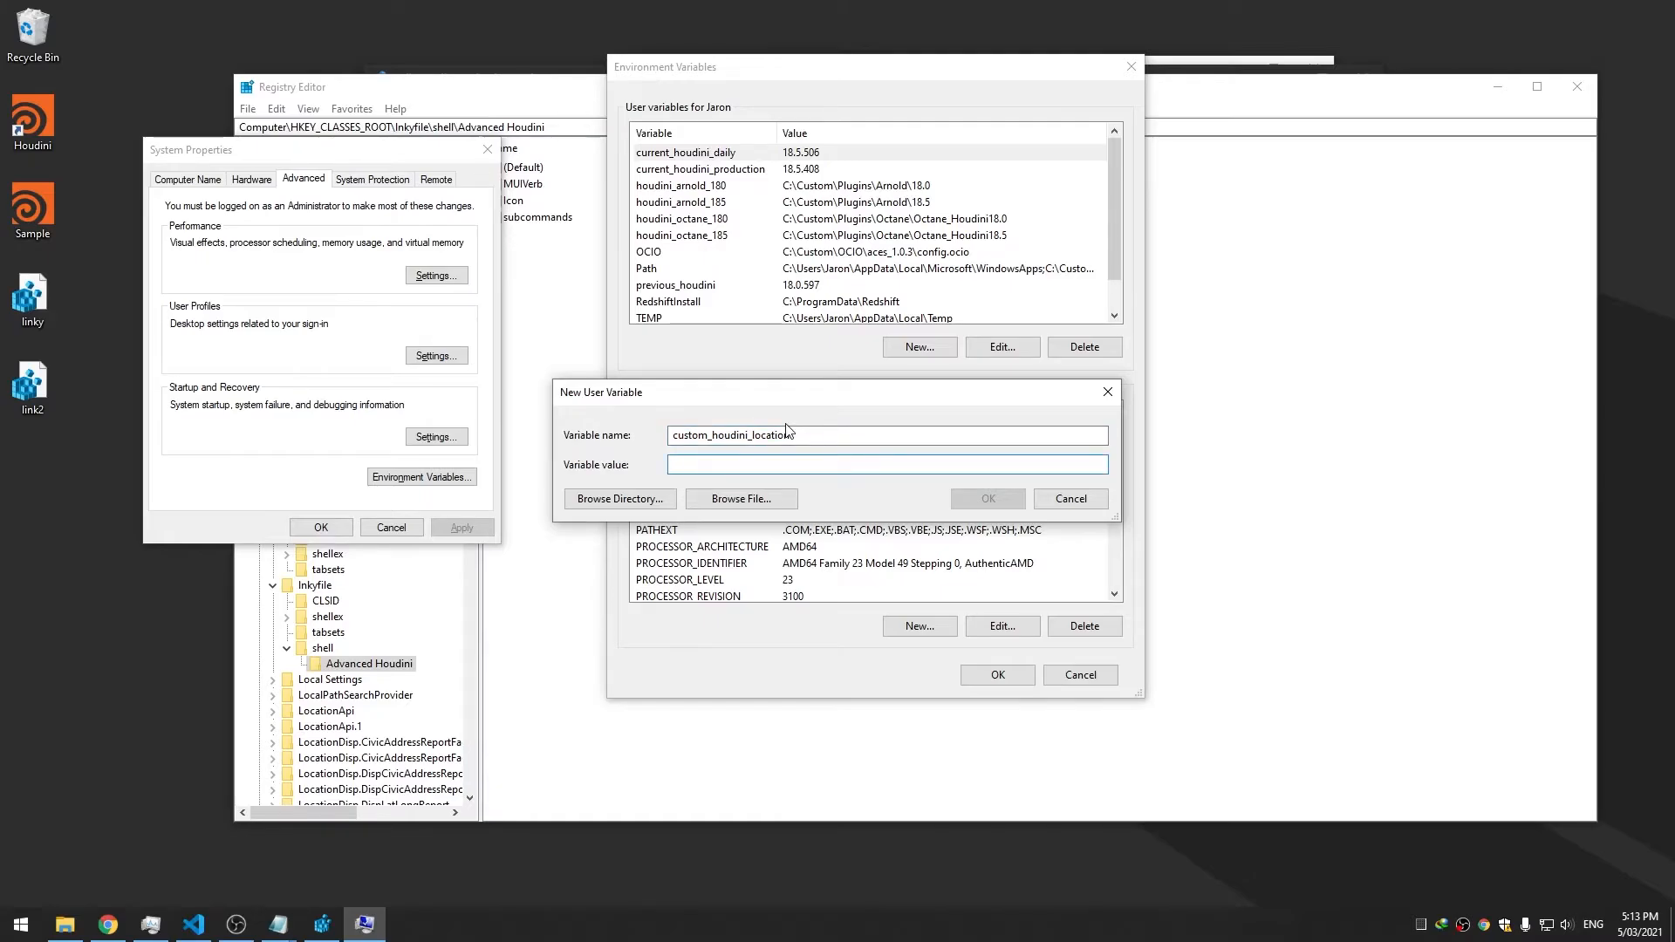
type("%programfiles%")
left_click(989, 498)
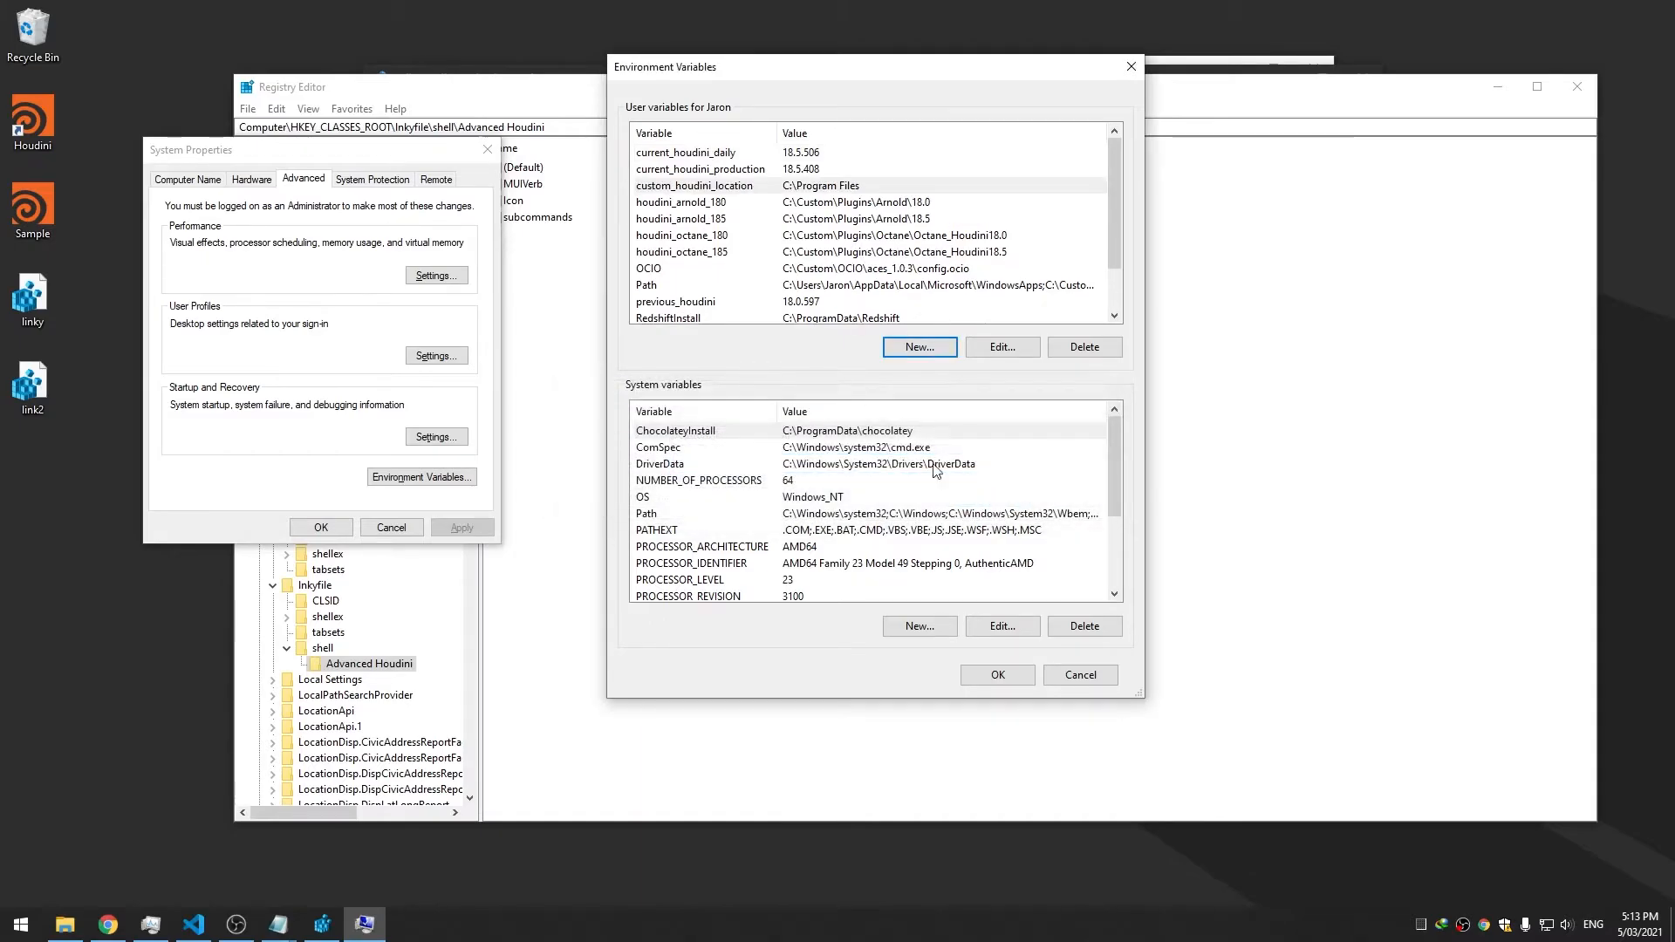
Extend custom_houdini_location to %programfiles%\side effects software\houdini %current_houdini_production%\bin and close the dialogs
double_click(827, 185)
left_click(818, 469)
type("\\")
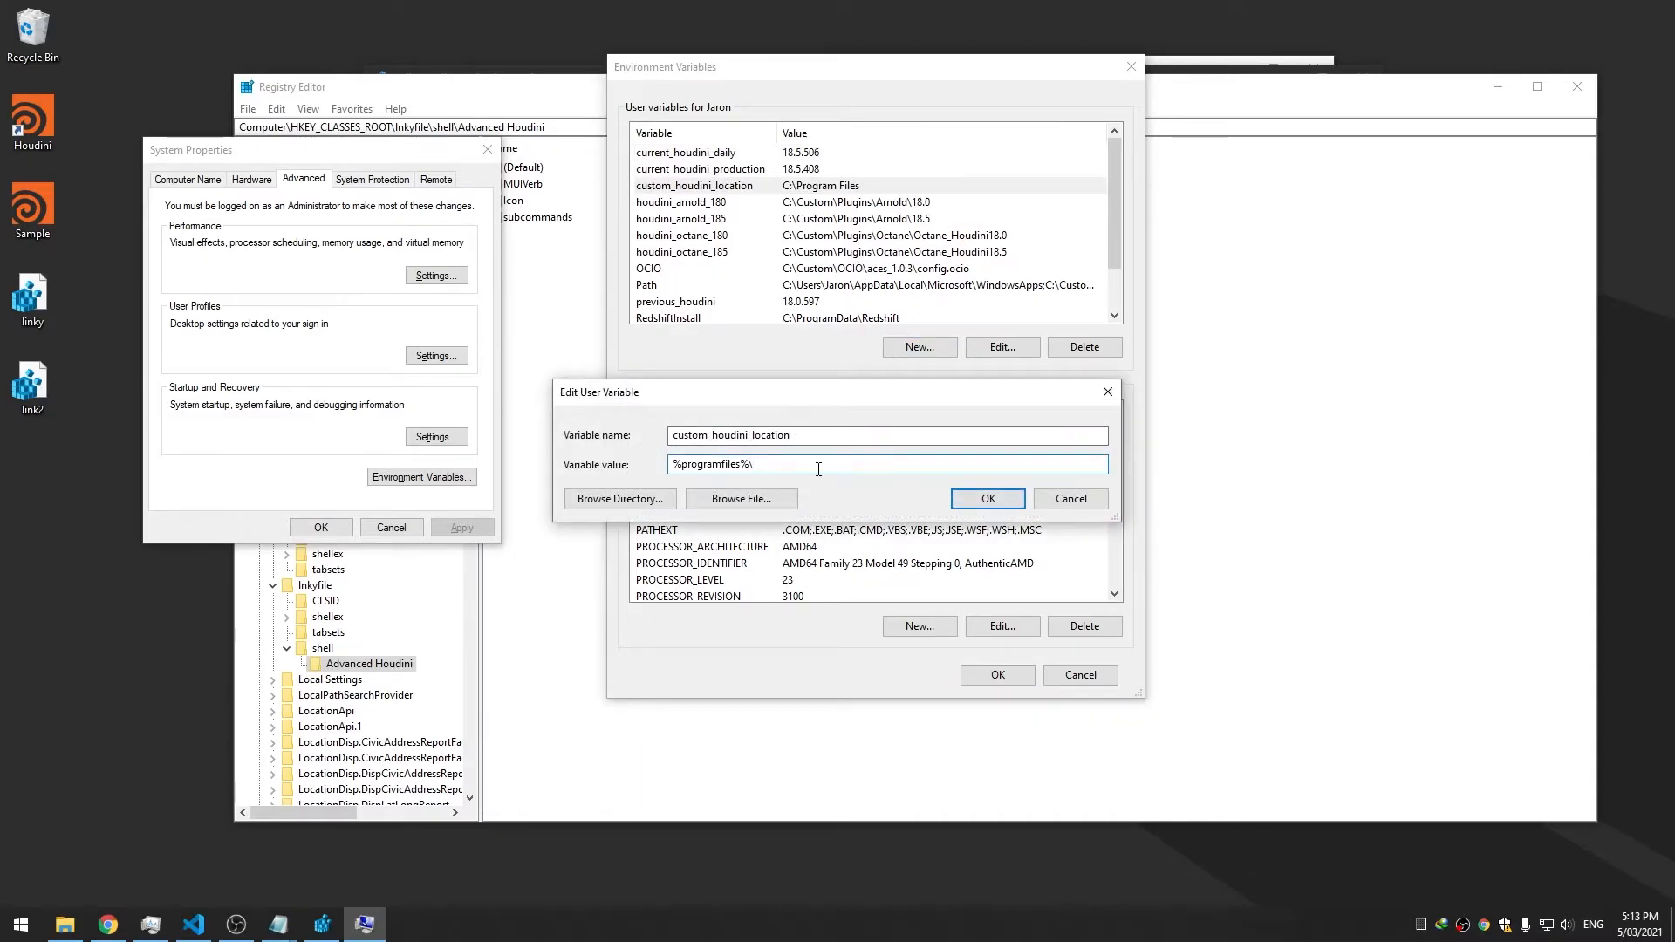
type("side effects software\\houdini %%")
key("Left")
type("current_houdini_production%")
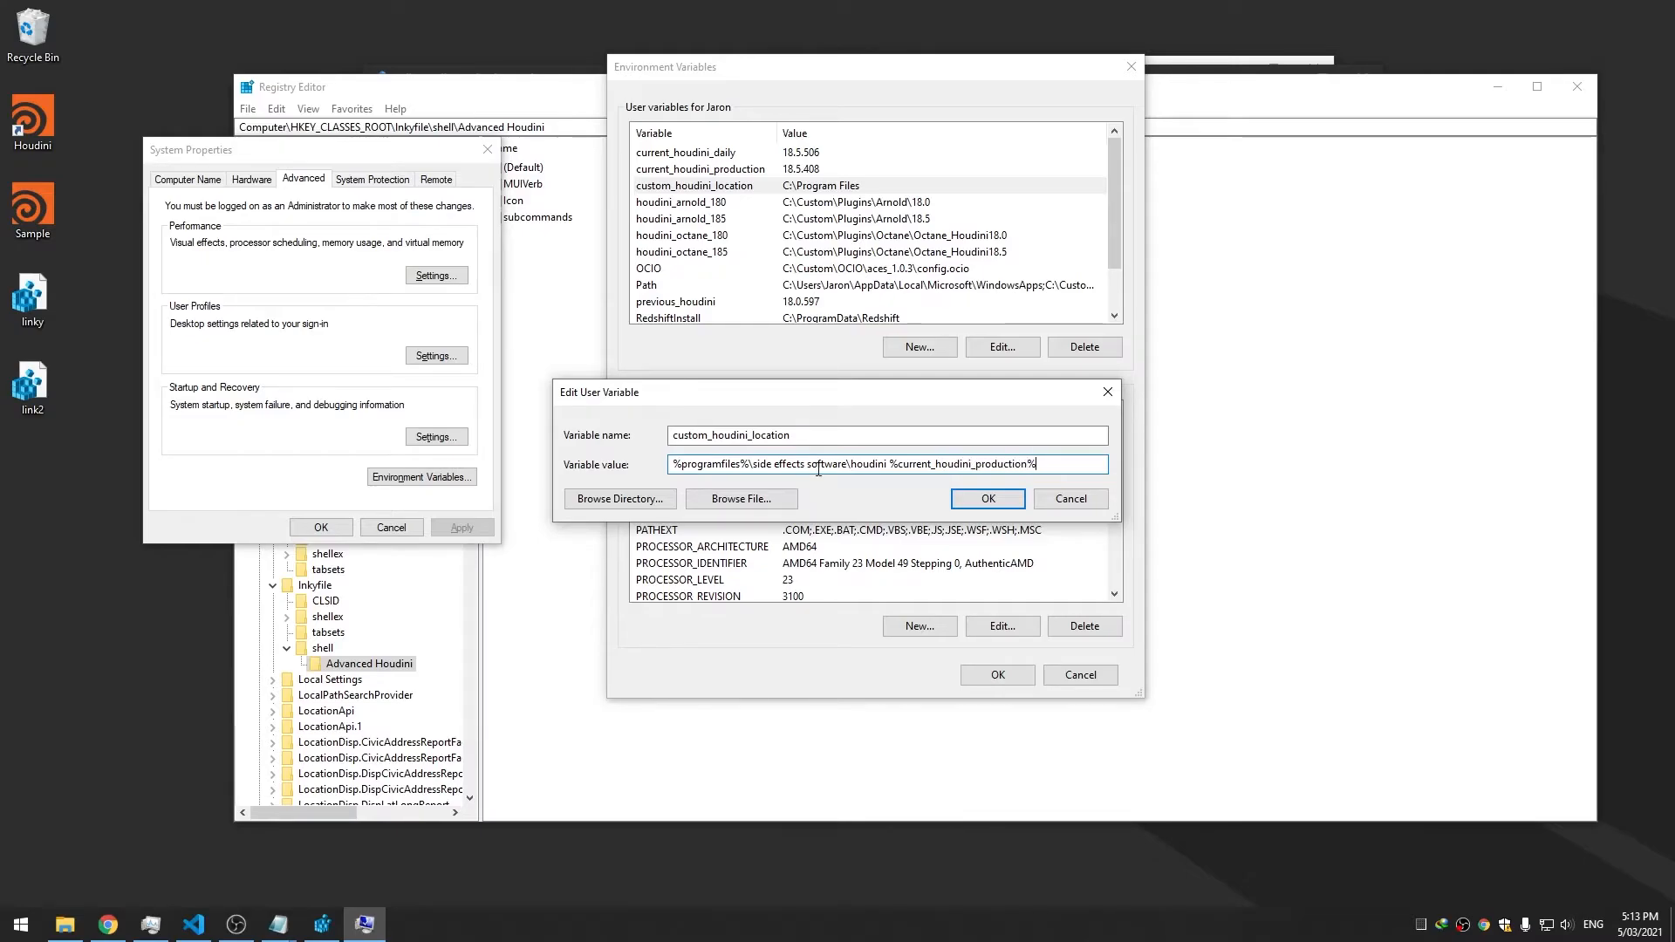
type("\\bin")
left_click(978, 501)
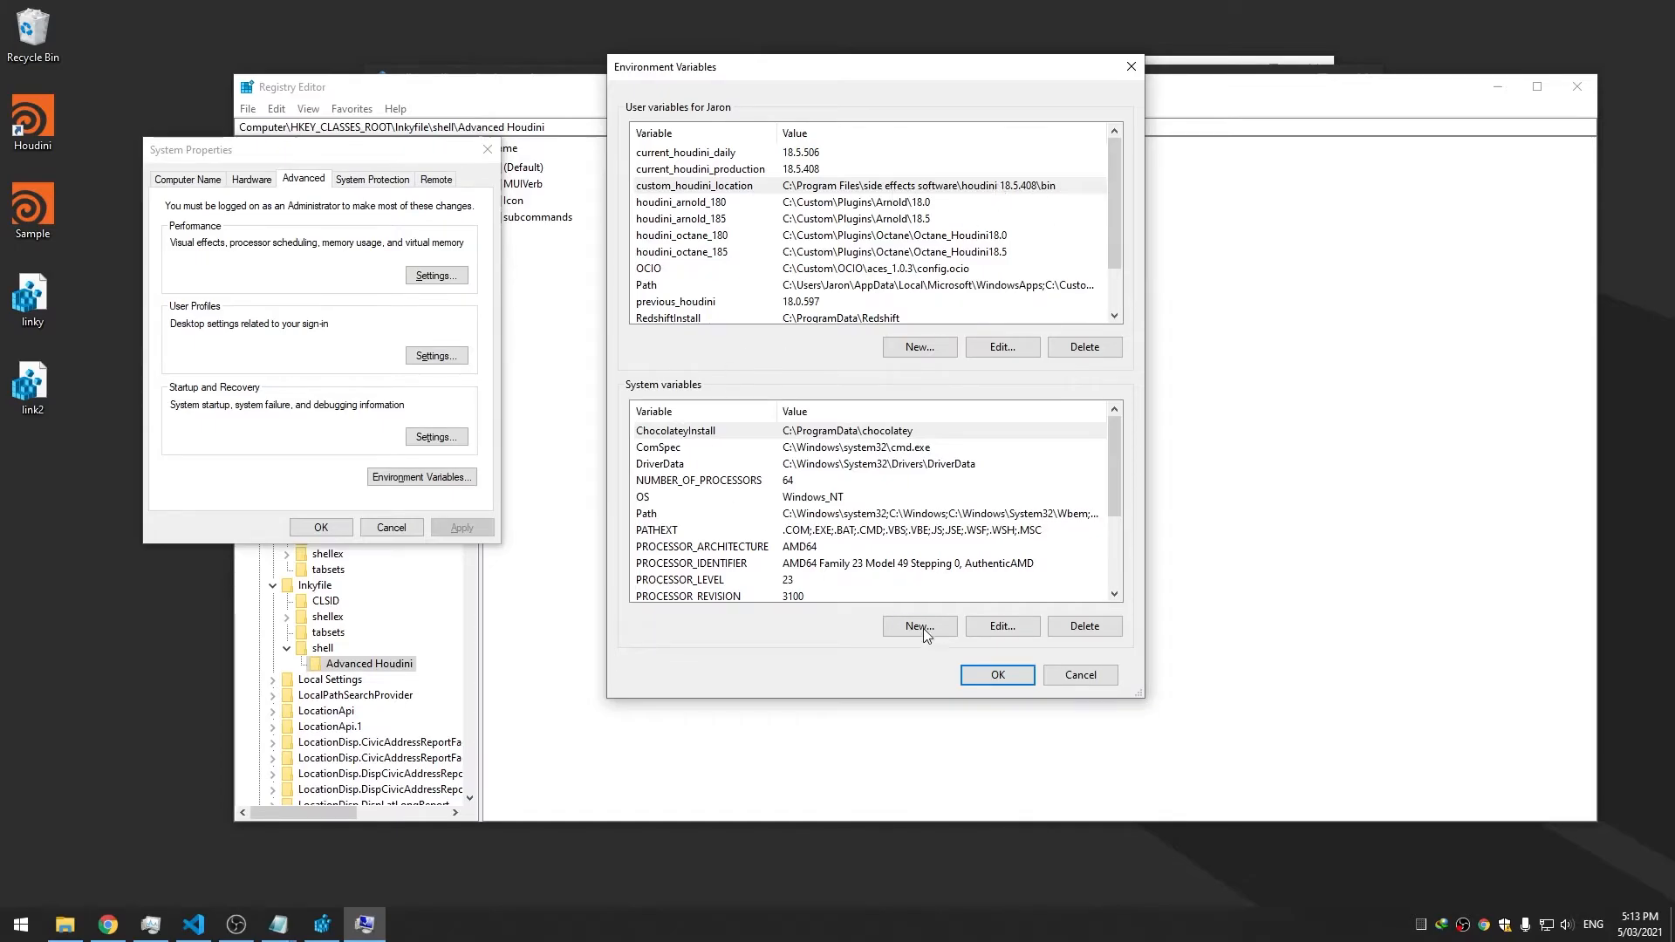
key("Return")
left_click(410, 529)
Set the Icon value to %custom_houdini_location%\\houdini.exe
double_click(514, 202)
left_click_drag(495, 167, 850, 268)
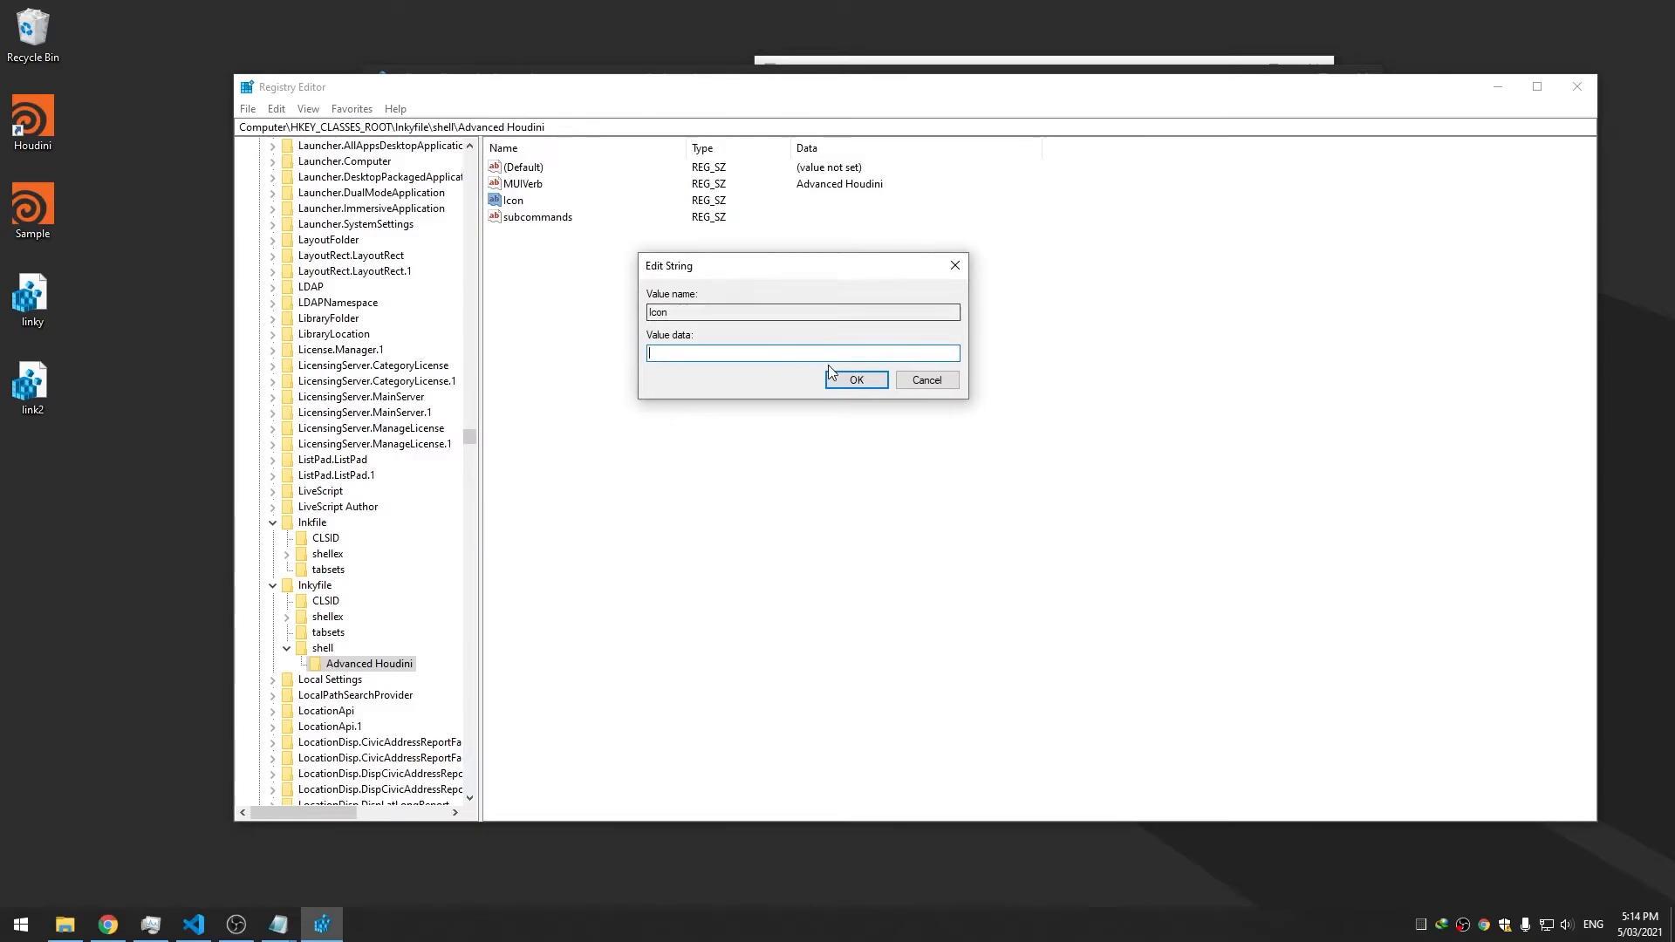
type("%")
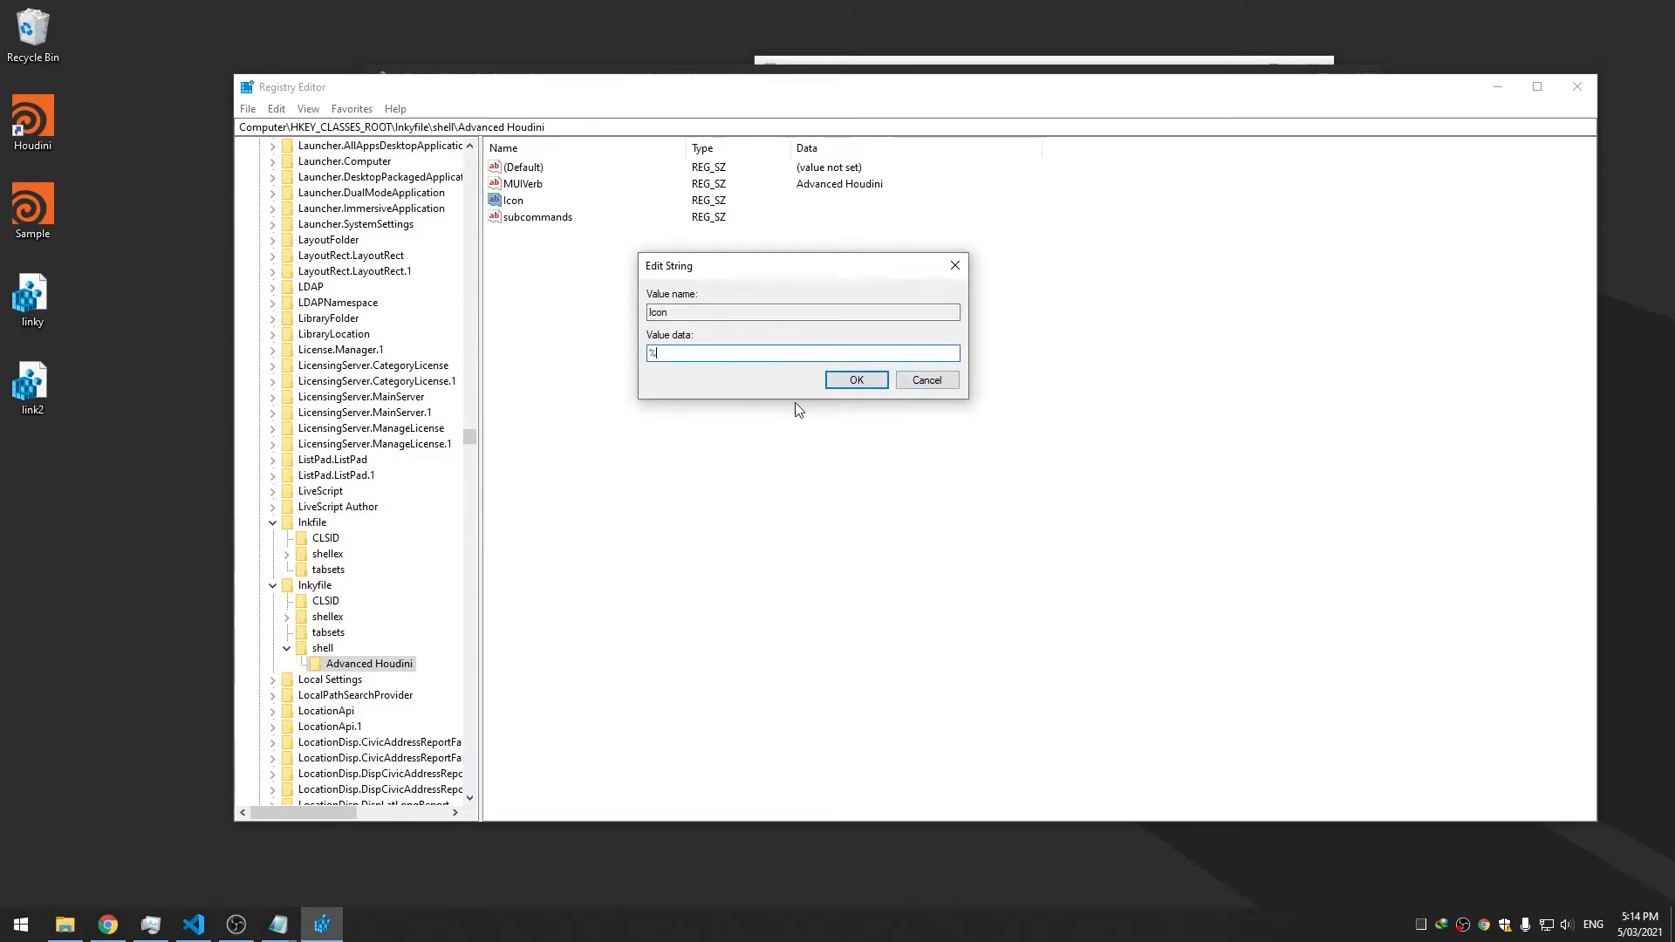
type("houdini_curre")
key("BackSpace")
key("BackSpace")
key("BackSpace")
key("BackSpace")
key("BackSpace")
key("BackSpace")
key("BackSpace")
key("BackSpace")
key("BackSpace")
key("BackSpace")
key("BackSpace")
key("BackSpace")
key("BackSpace")
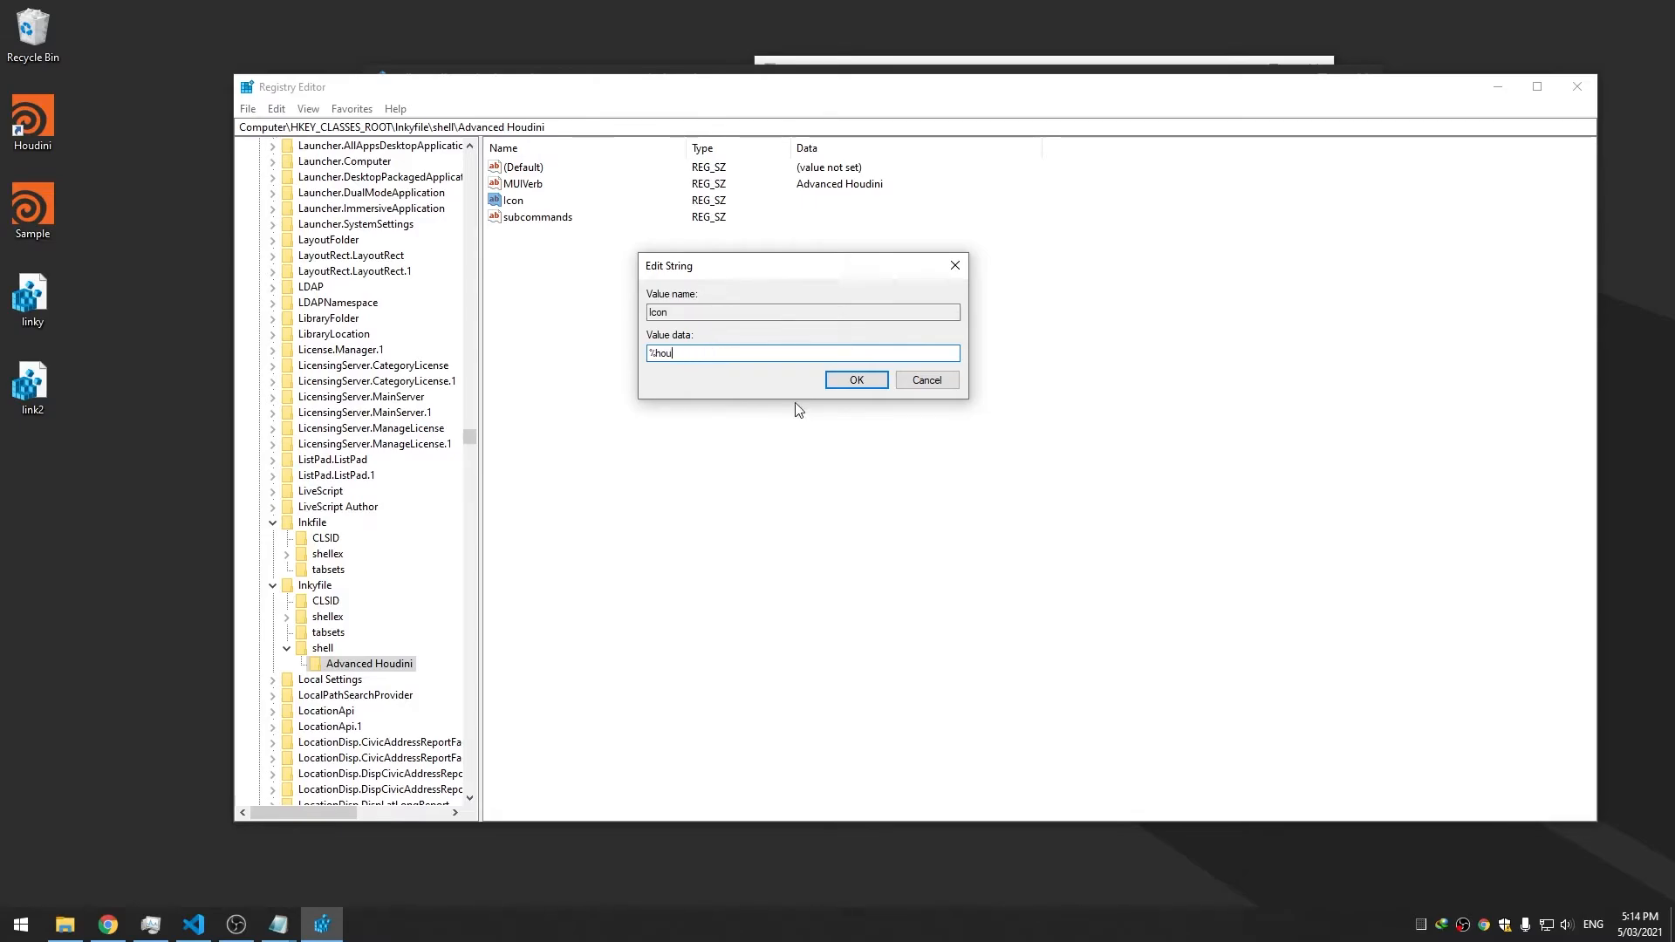
type("custom_houdini_location%")
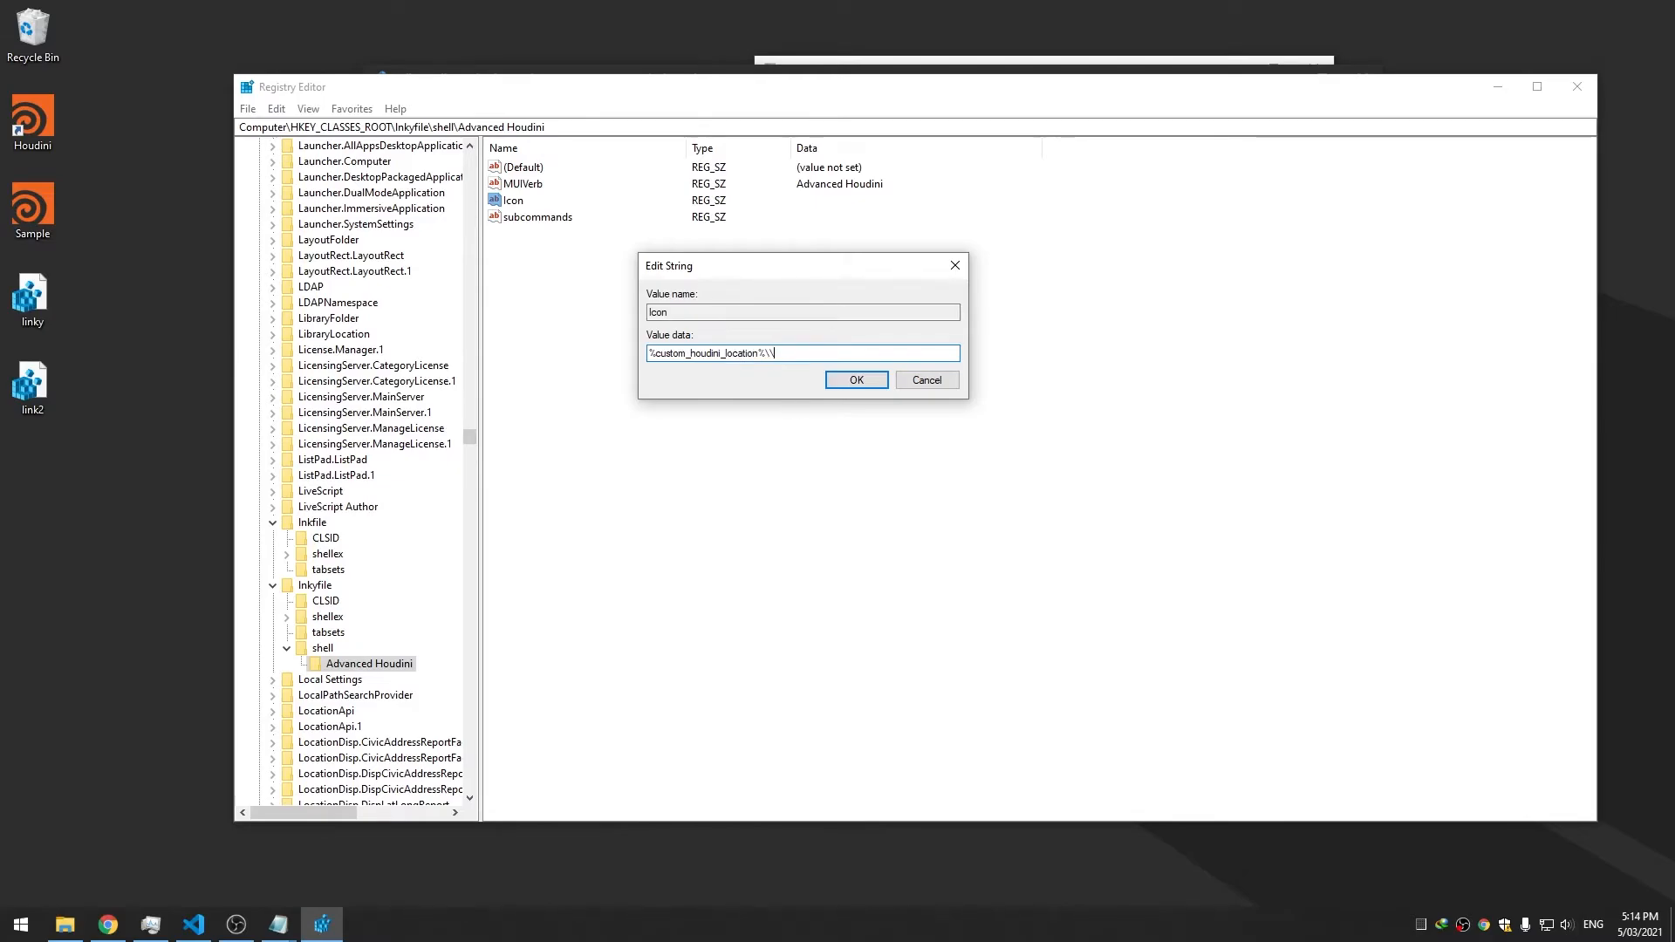
type("\\\\houdini.exe")
left_click(851, 383)
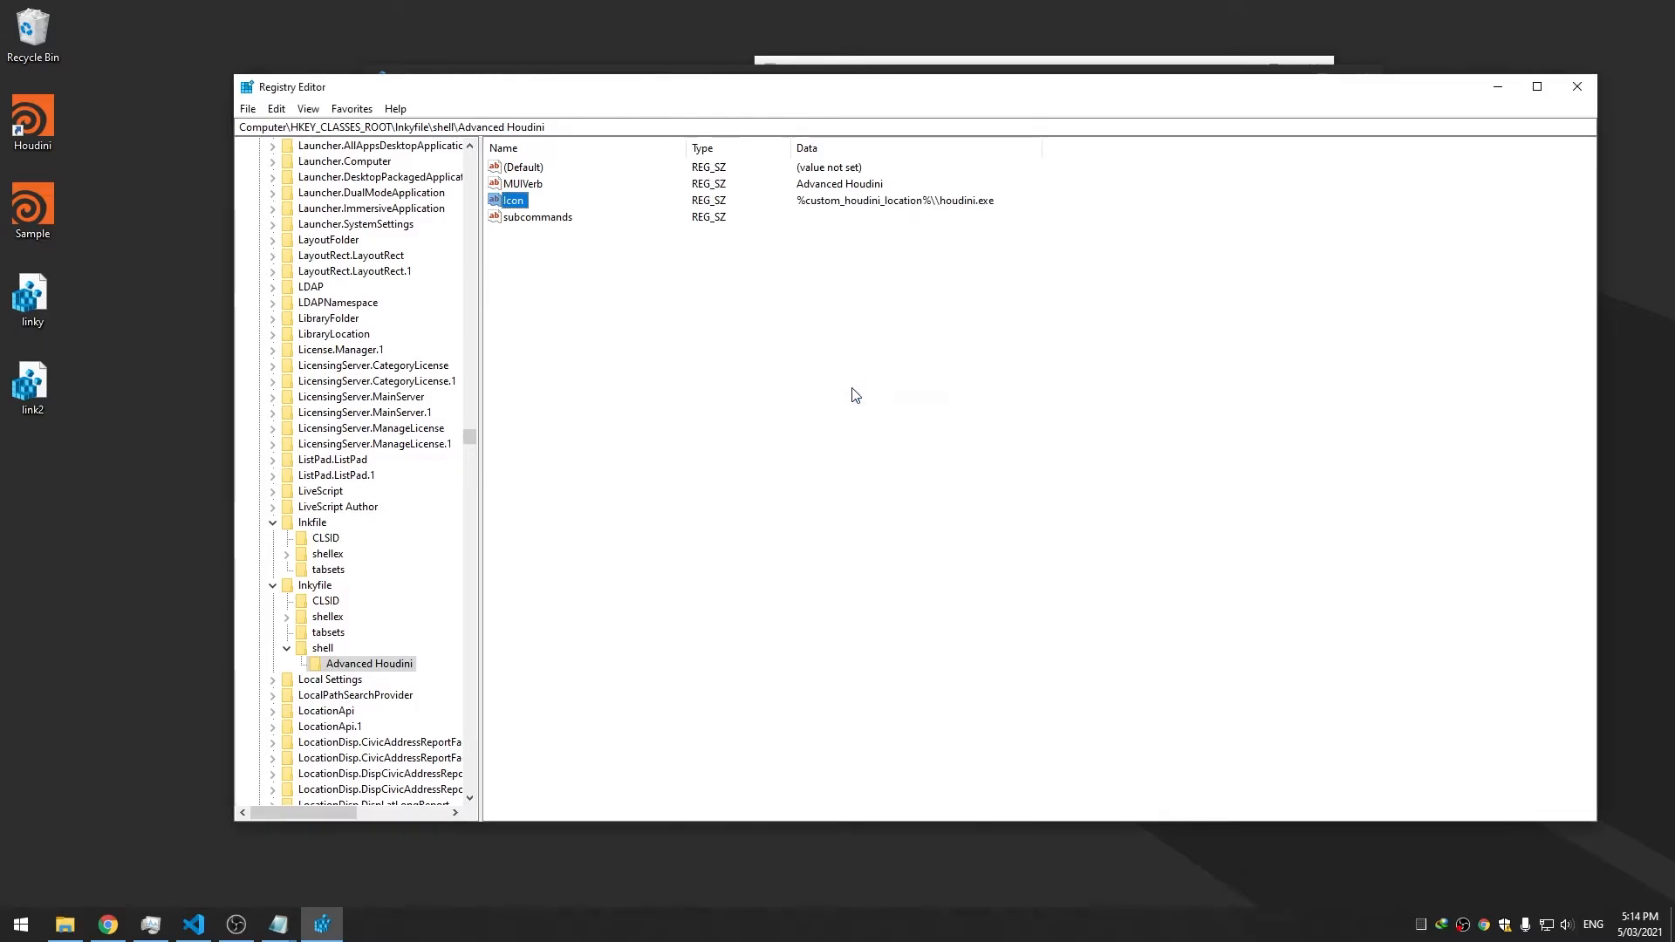
Check the shortcut's menu, then wrap the Icon path in double quotes
right_click(33, 106)
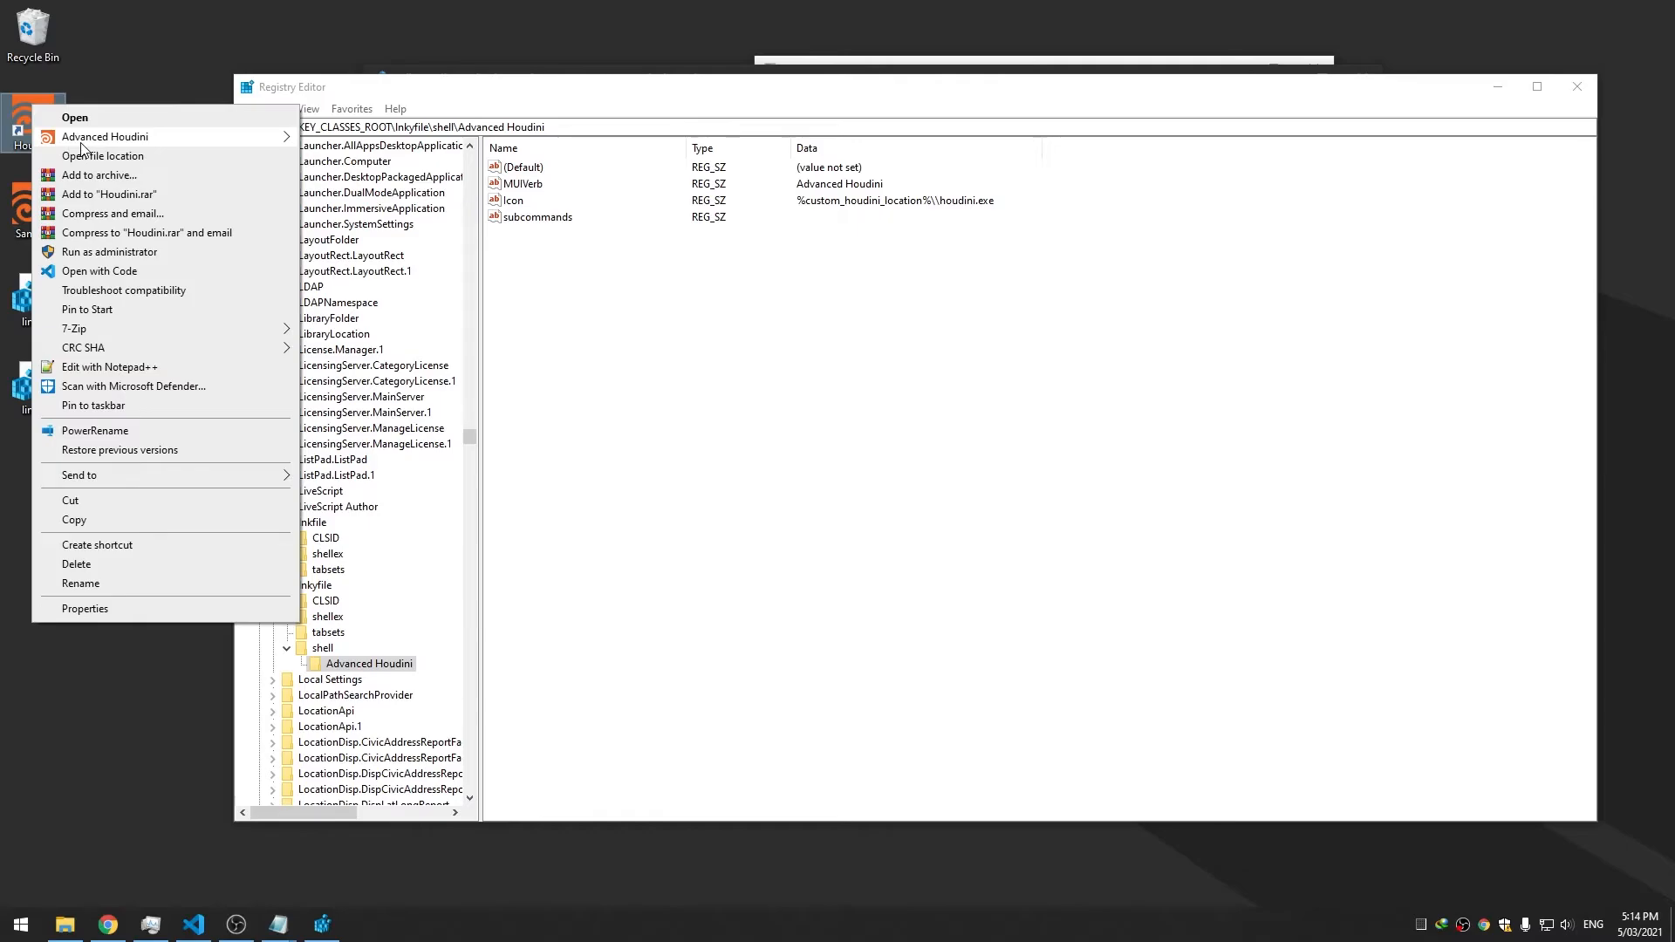
left_click(515, 201)
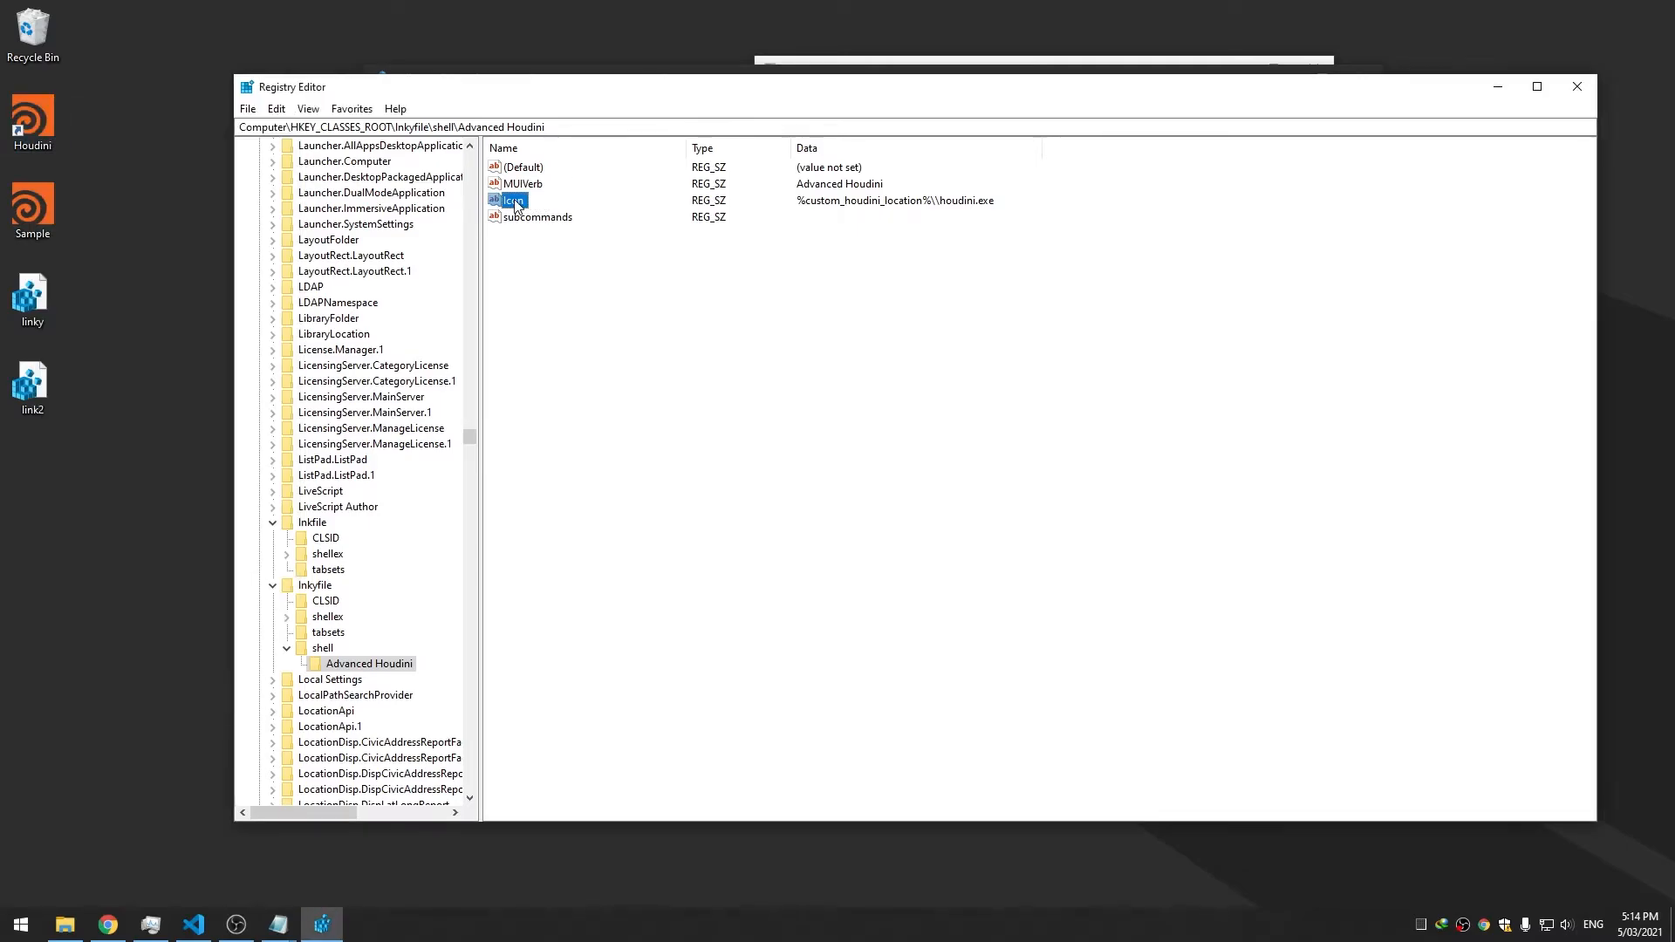
double_click(514, 201)
left_click(526, 253)
type("\"")
left_click(294, 253)
type("\"")
left_click(527, 286)
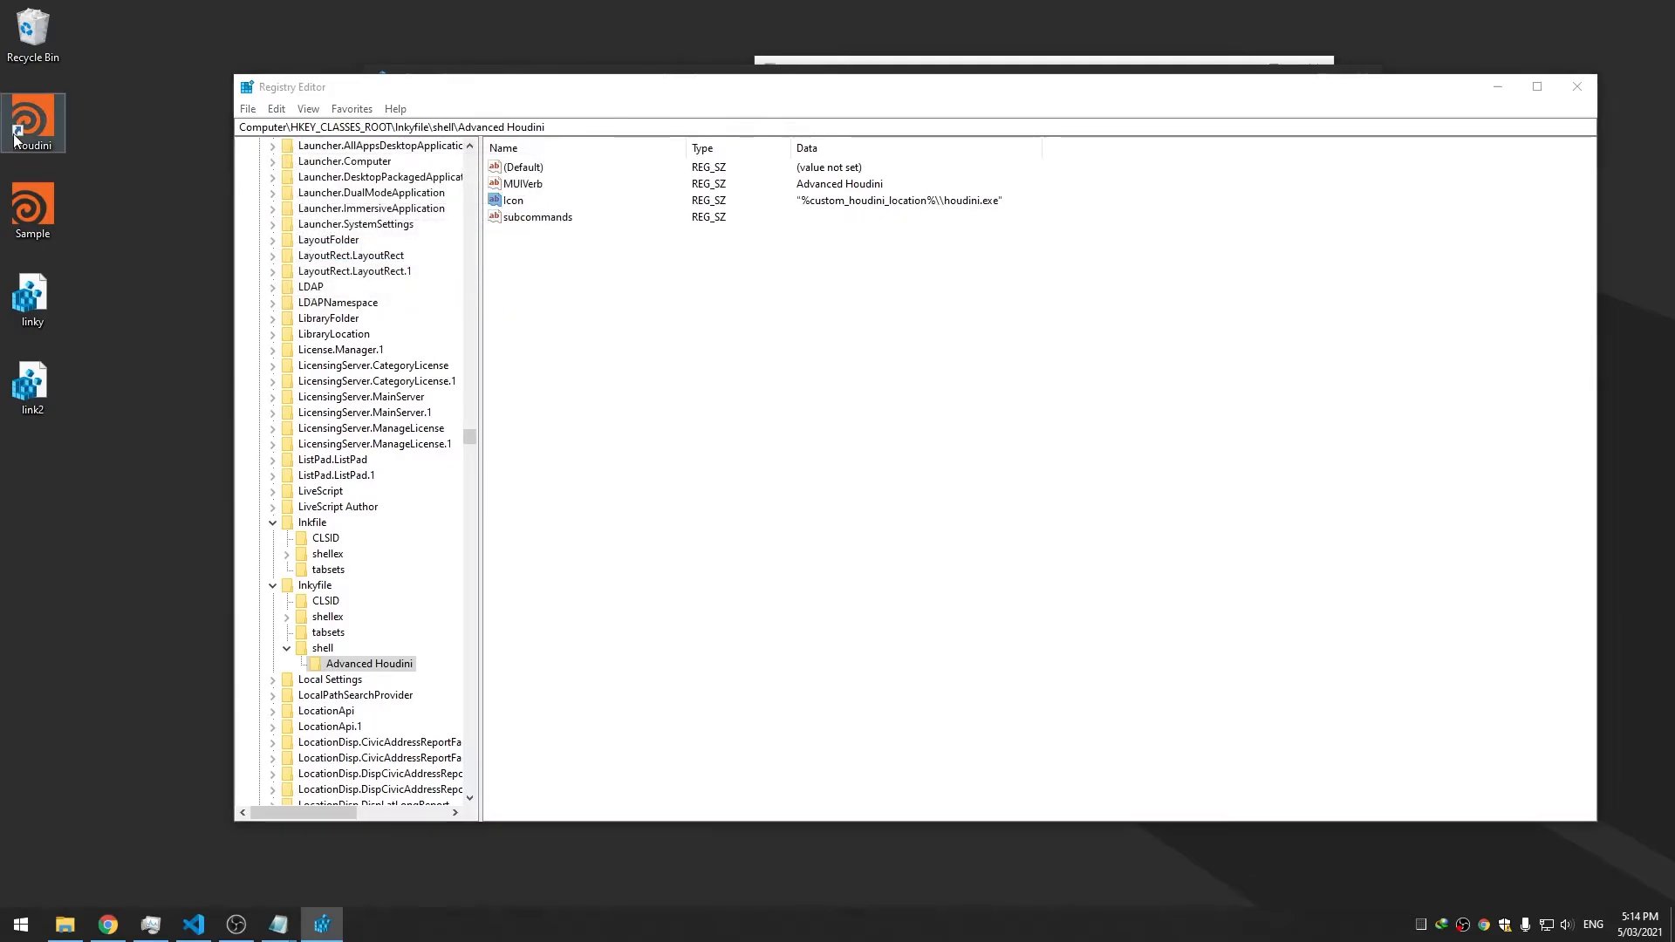
Recheck the Houdini shortcut's context menu and rearrange the Registry Editor window
right_click(16, 137)
left_click(977, 275)
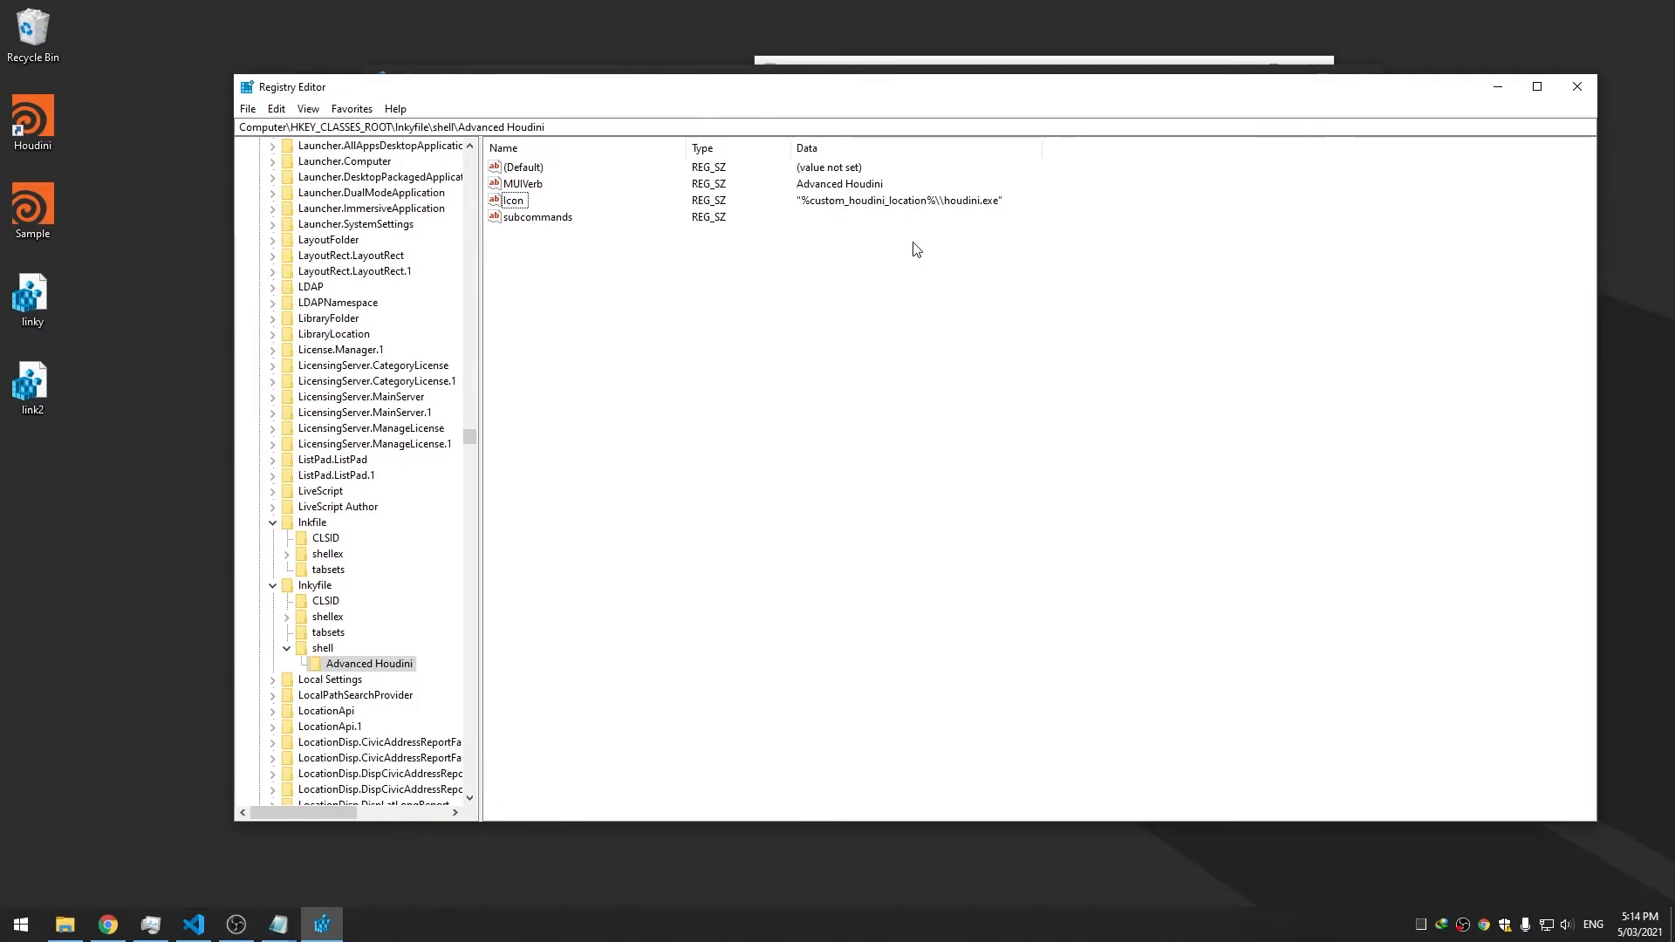
left_click(514, 202)
left_click(637, 265)
left_click_drag(554, 88, 612, 98)
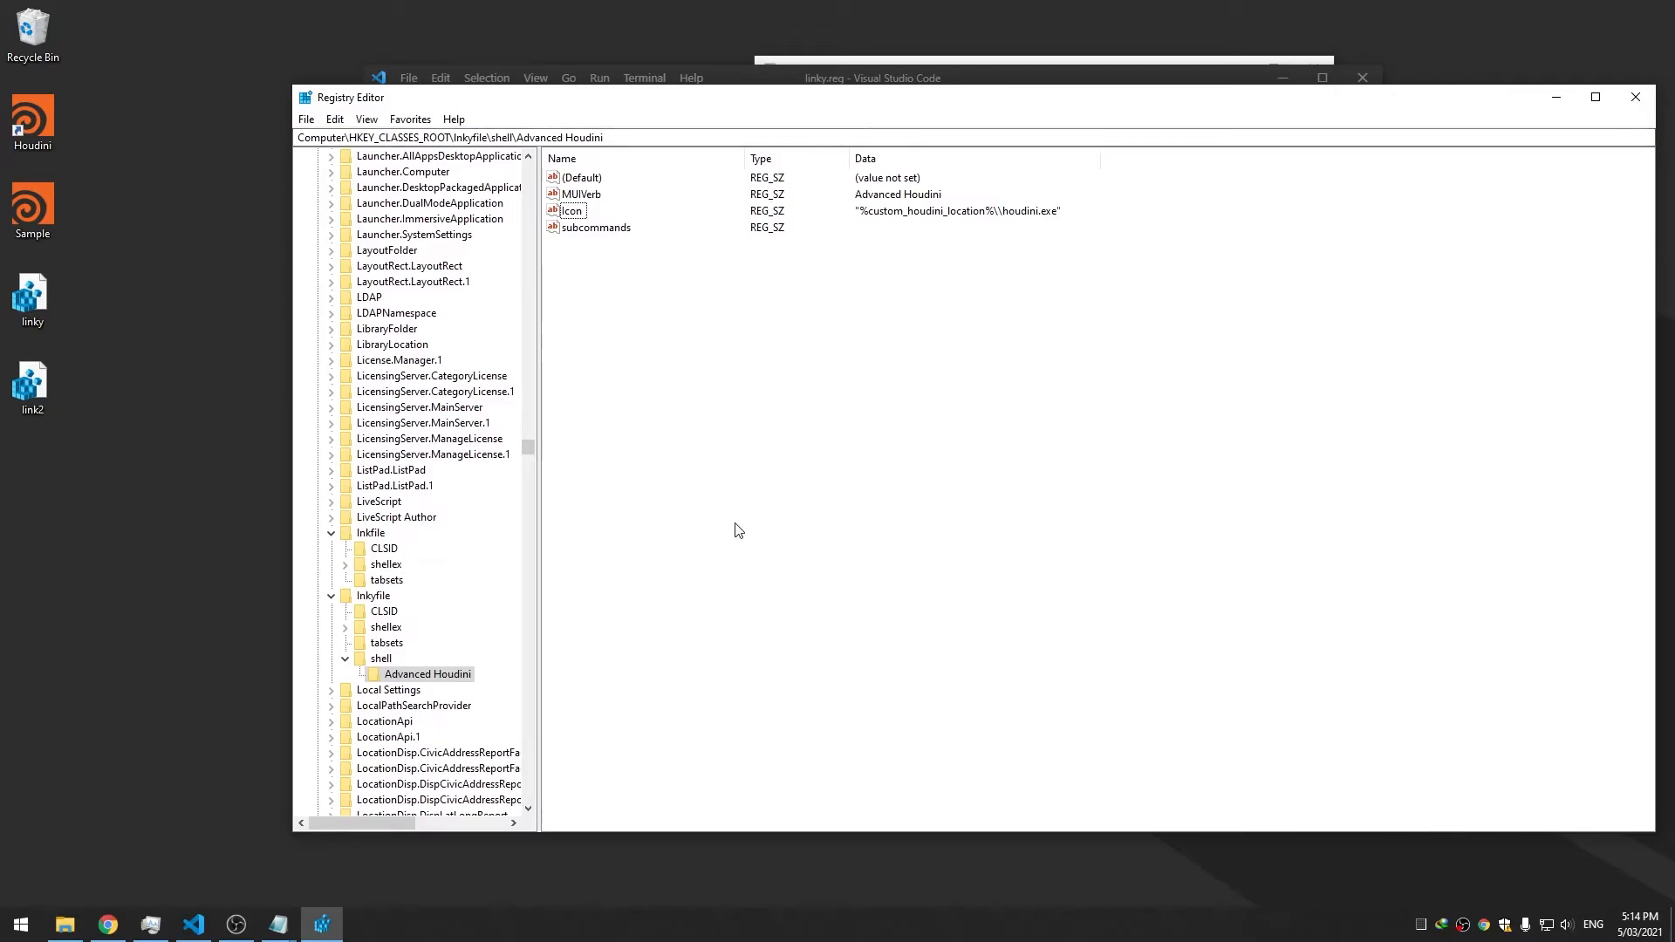
scroll(373, 665, "down", 1)
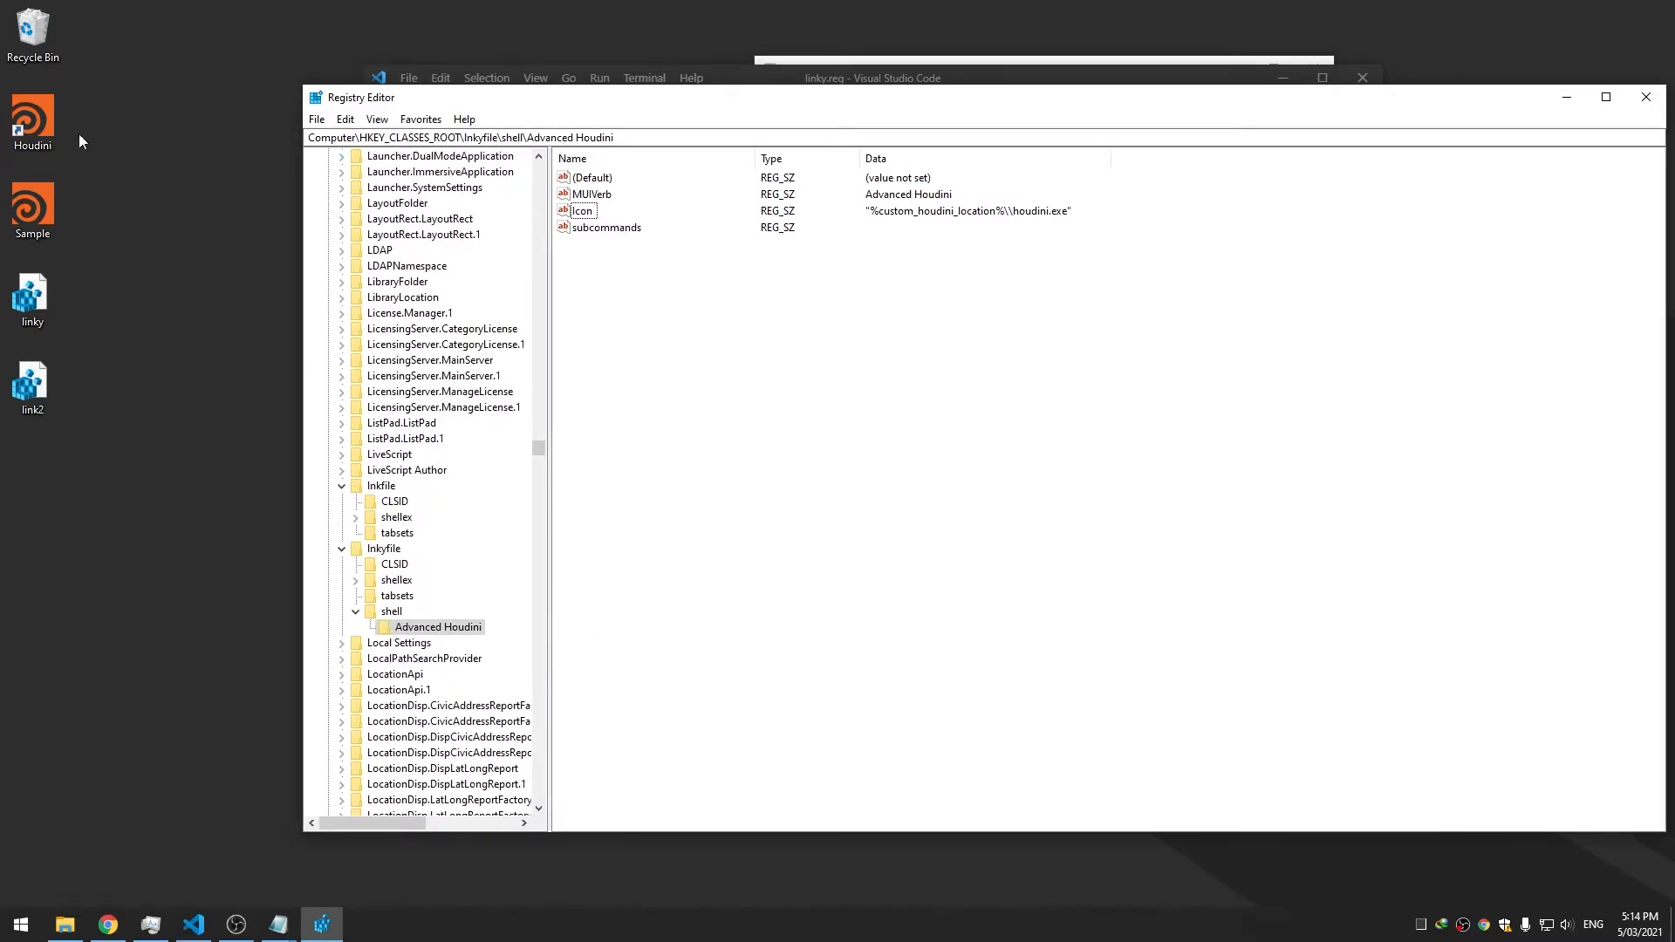
right_click(26, 128)
Add a shell subkey under Advanced Houdini and start a new key beneath it
right_click(410, 628)
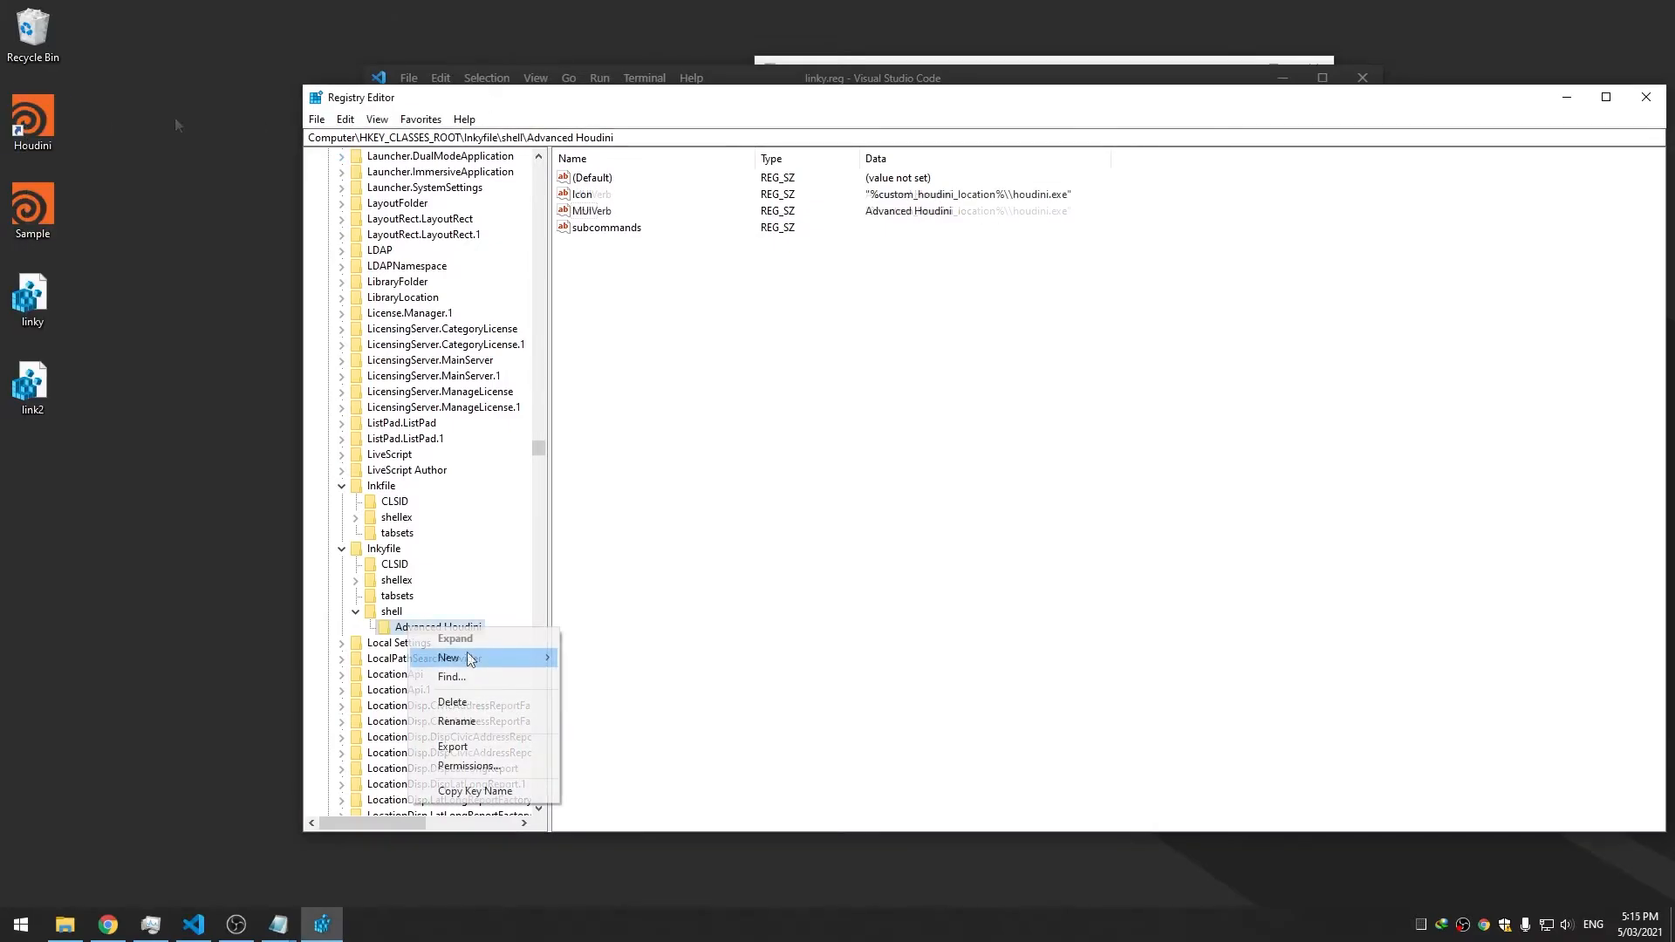
mouse_move(489, 657)
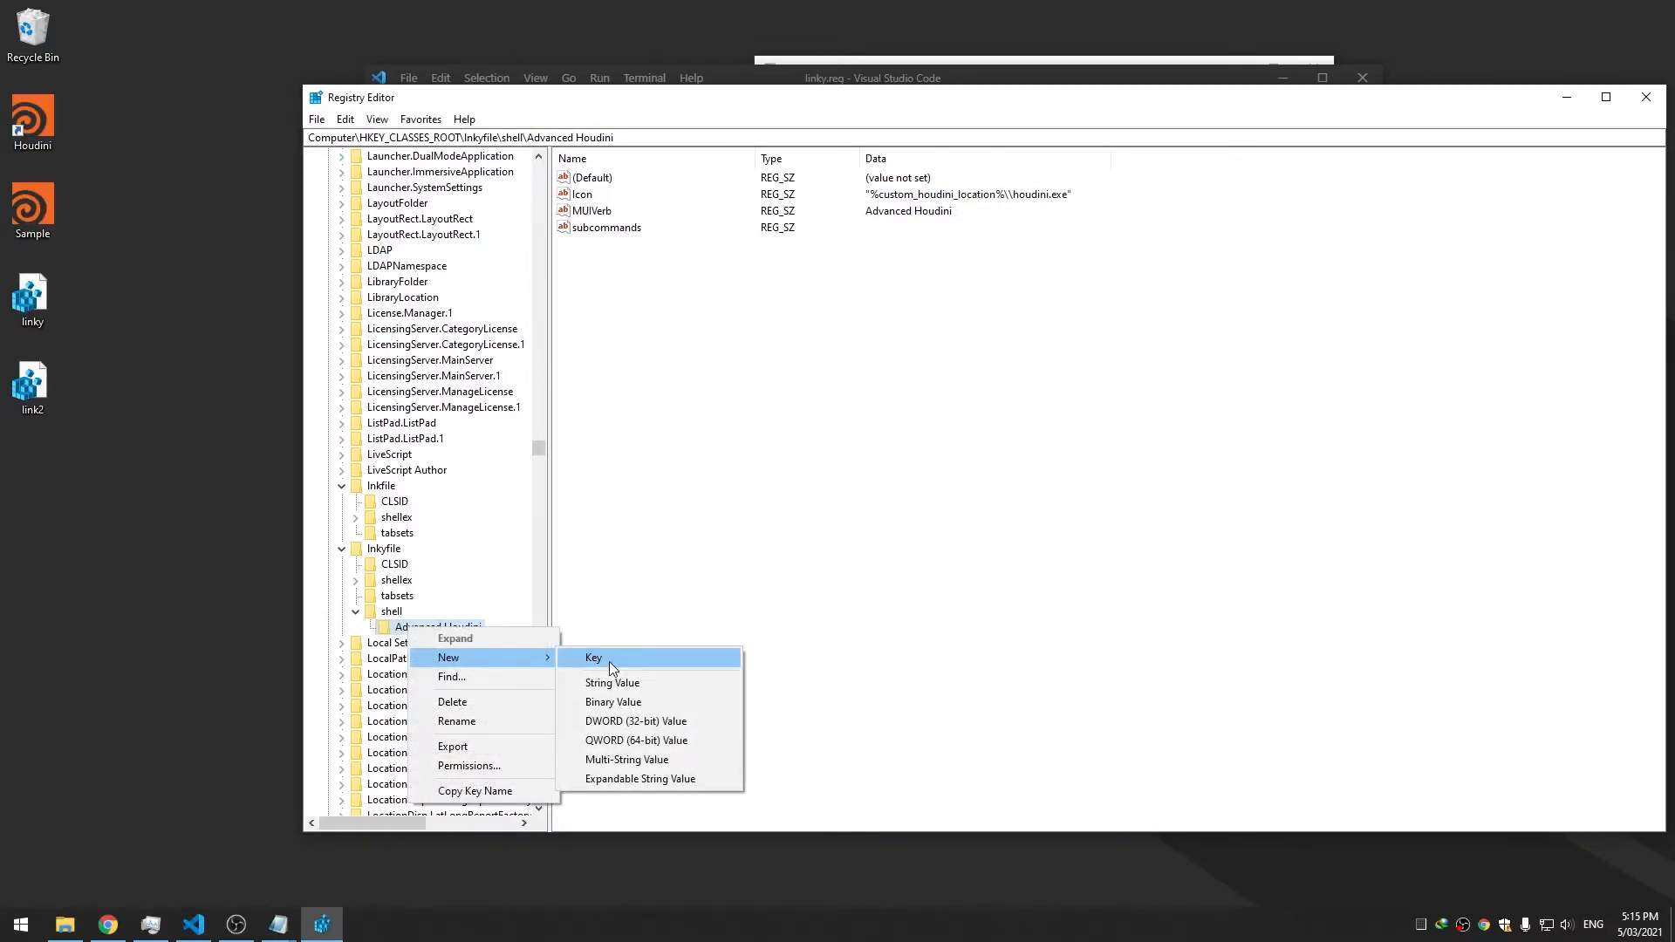
left_click(609, 659)
type("shell")
key("Return")
scroll(419, 611, "down", 1)
right_click(418, 596)
mouse_move(488, 627)
left_click(628, 624)
Create the Houdini - Daily key, trimming the '- 18.5' suffix, and test it in the shortcut menu
type("Houdini - Daily -")
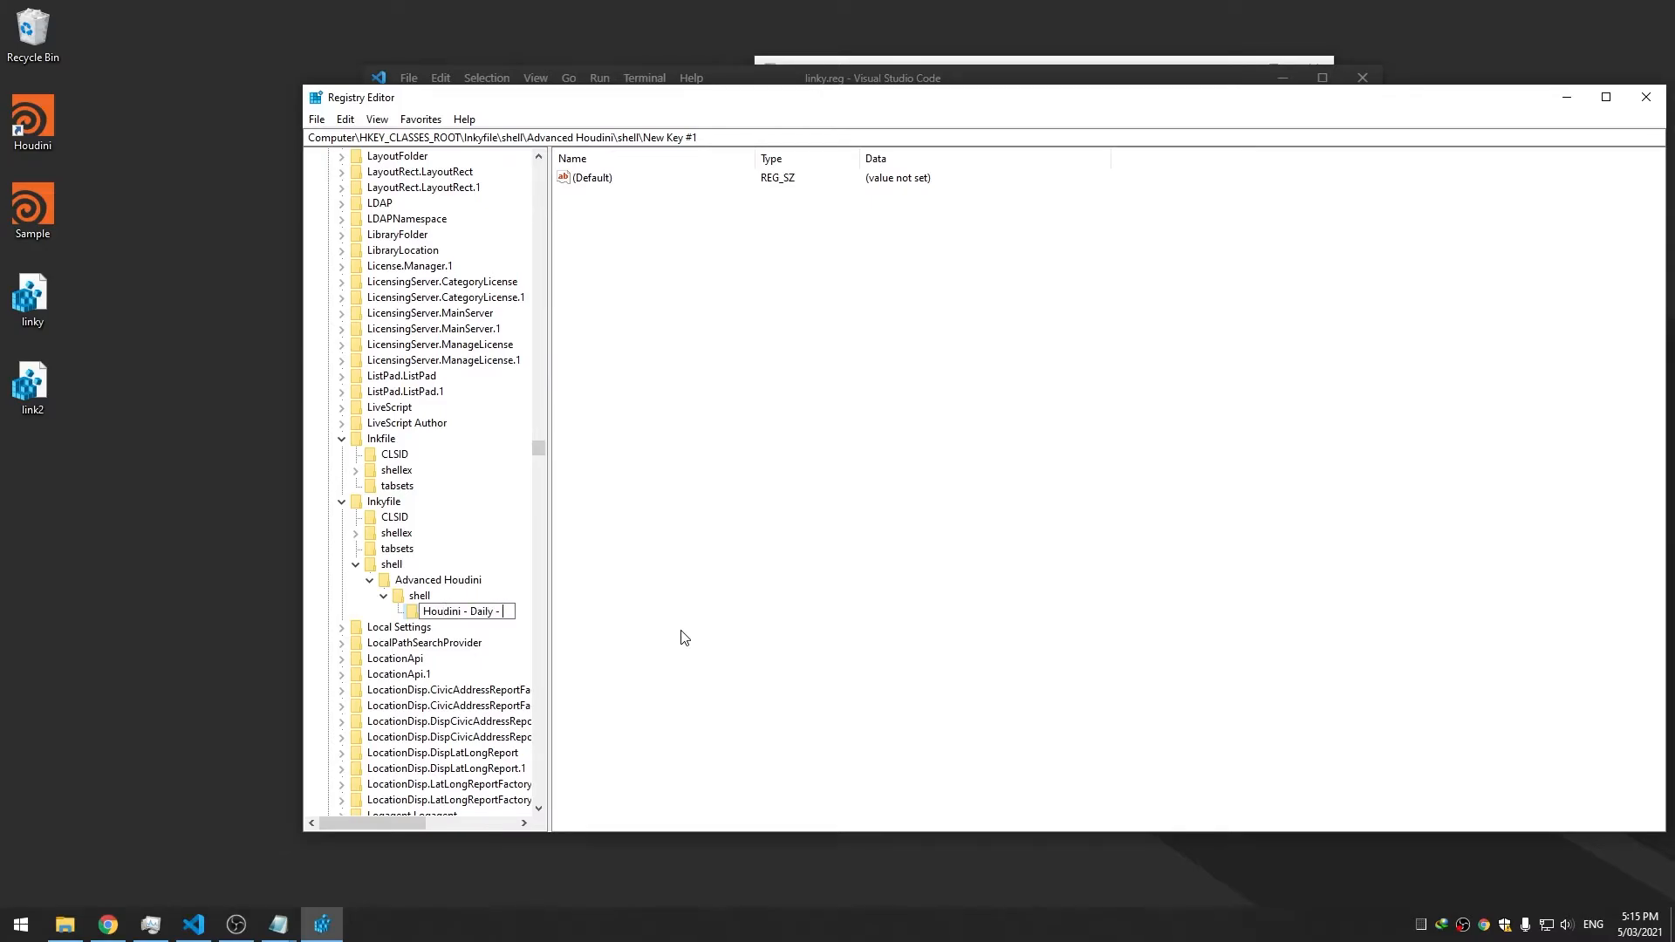
type(" 18.5")
key("Return")
right_click(501, 614)
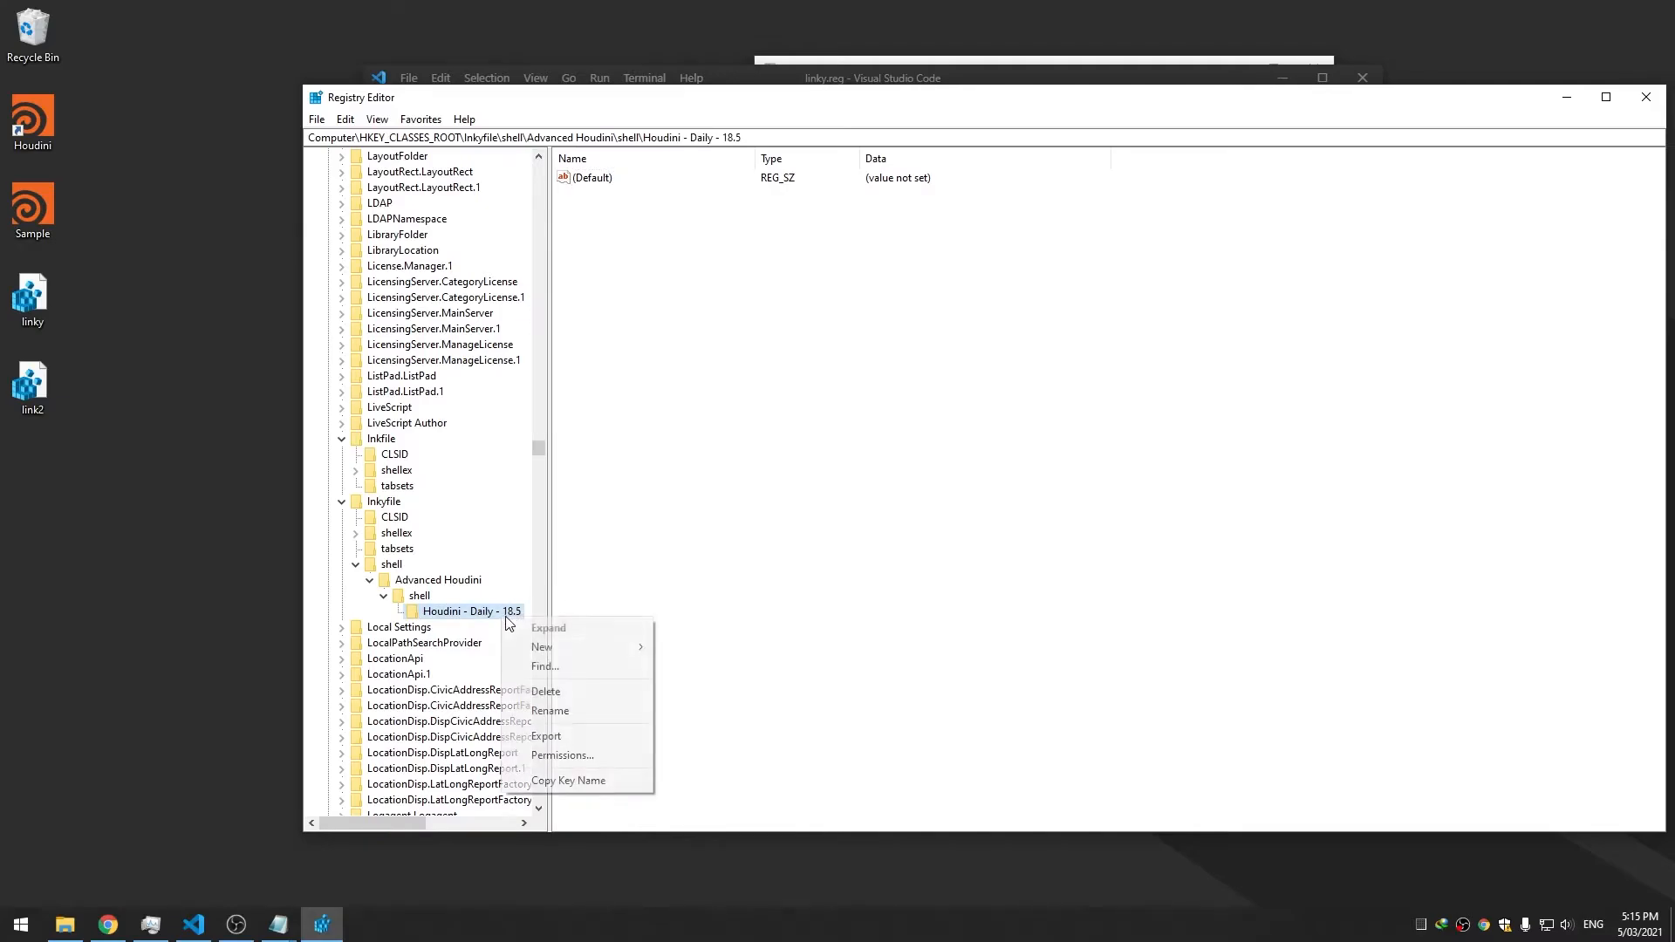
left_click(550, 711)
key("End")
key("ctrl+shift+Left")
key("ctrl+shift+Left")
key("BackSpace")
key("Return")
left_click(584, 589)
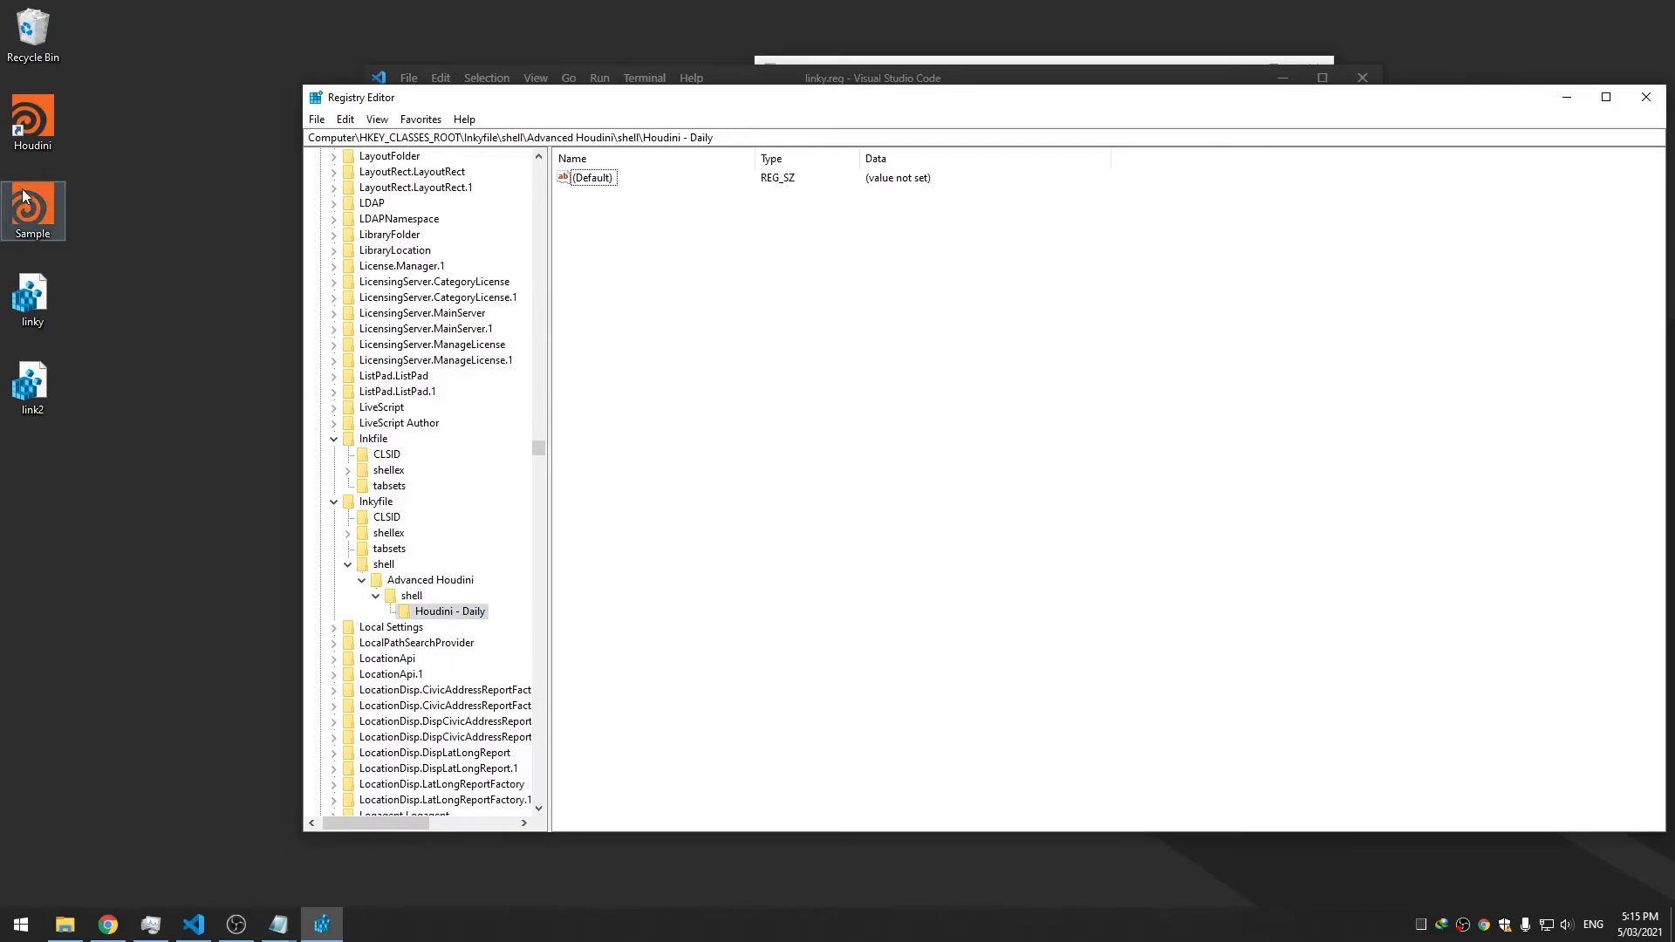
right_click(23, 144)
mouse_move(55, 177)
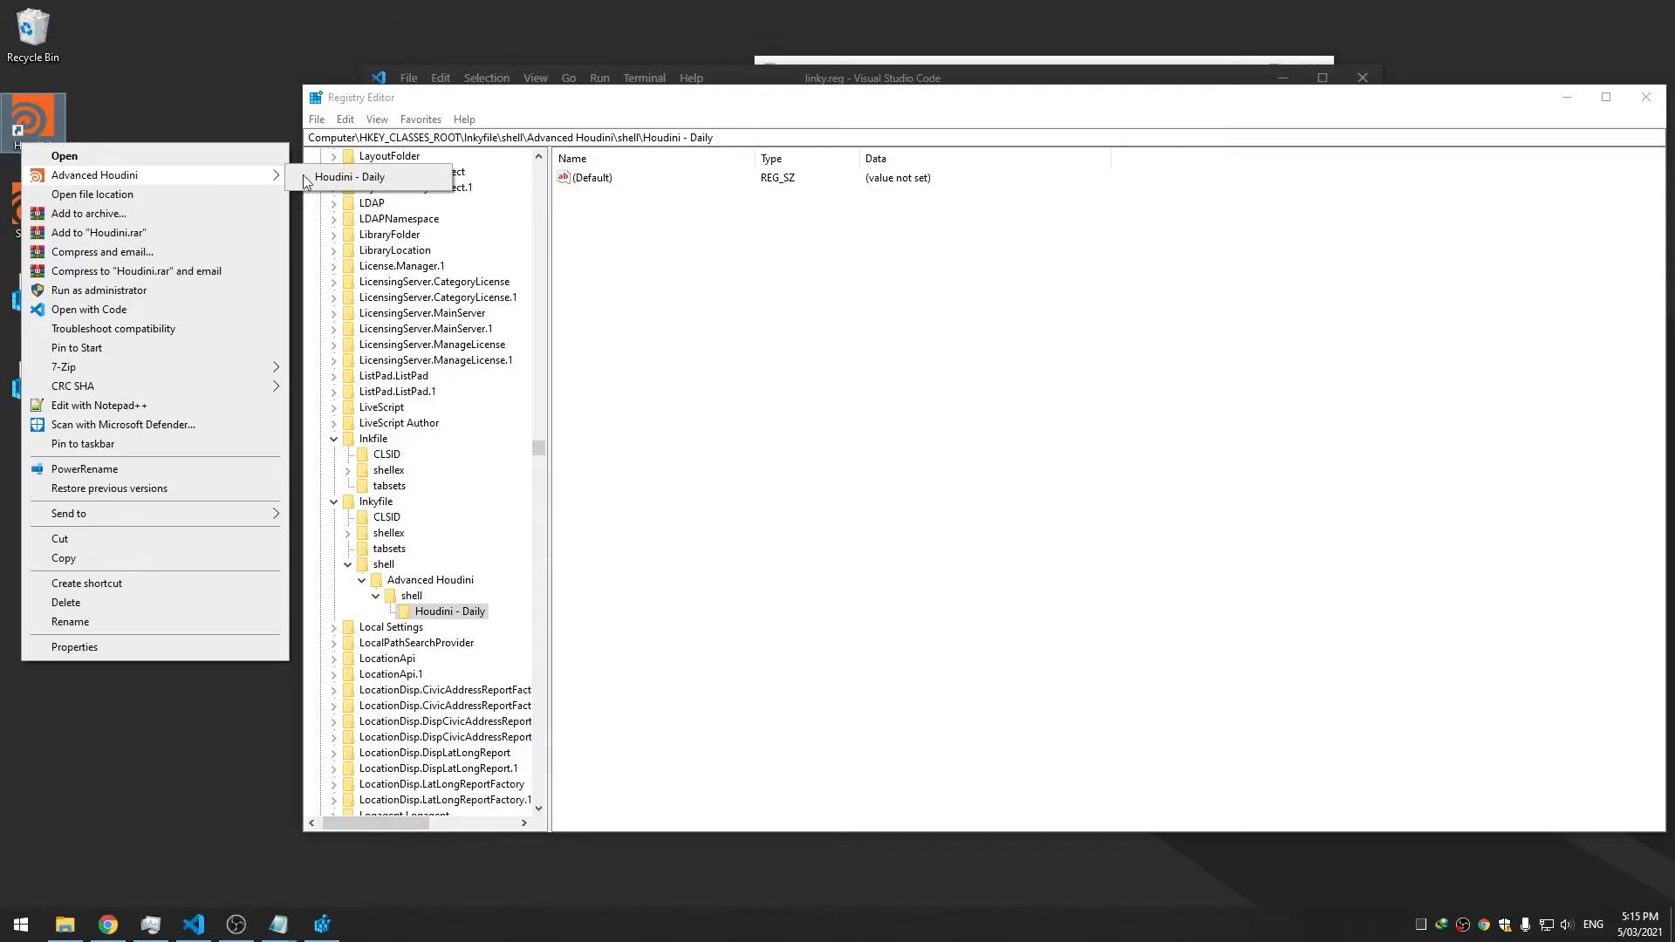
left_click(350, 179)
left_click(170, 170)
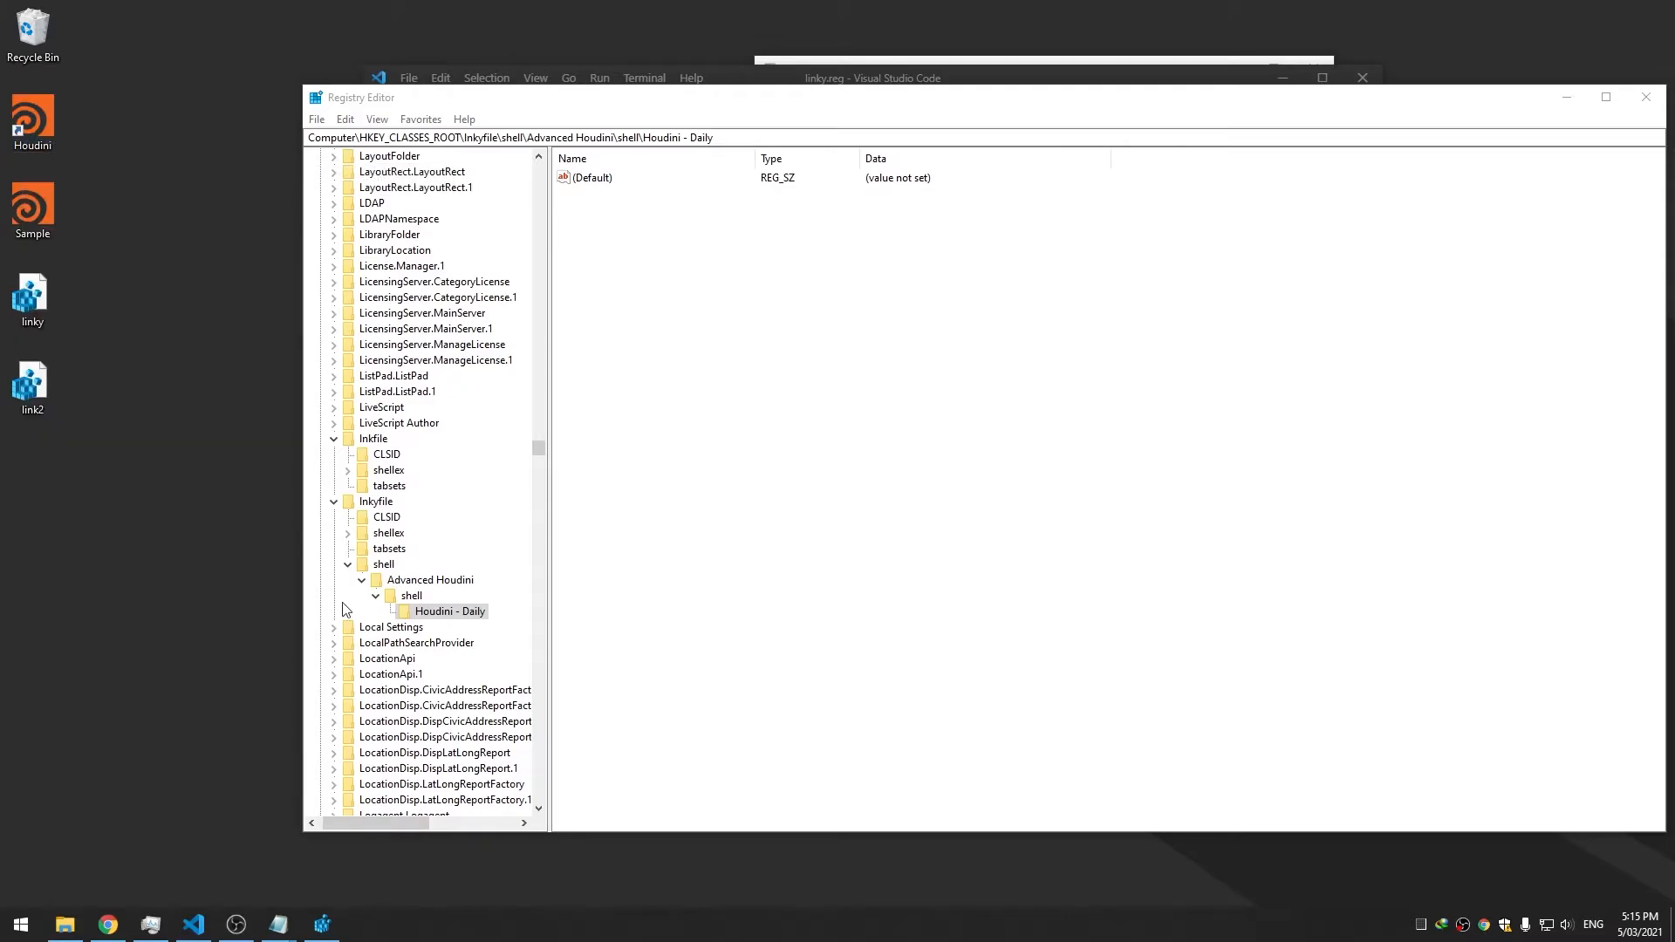
Add a Houdini - Production key under shell
left_click(411, 596)
right_click(411, 596)
mouse_move(478, 629)
left_click(663, 629)
type("H")
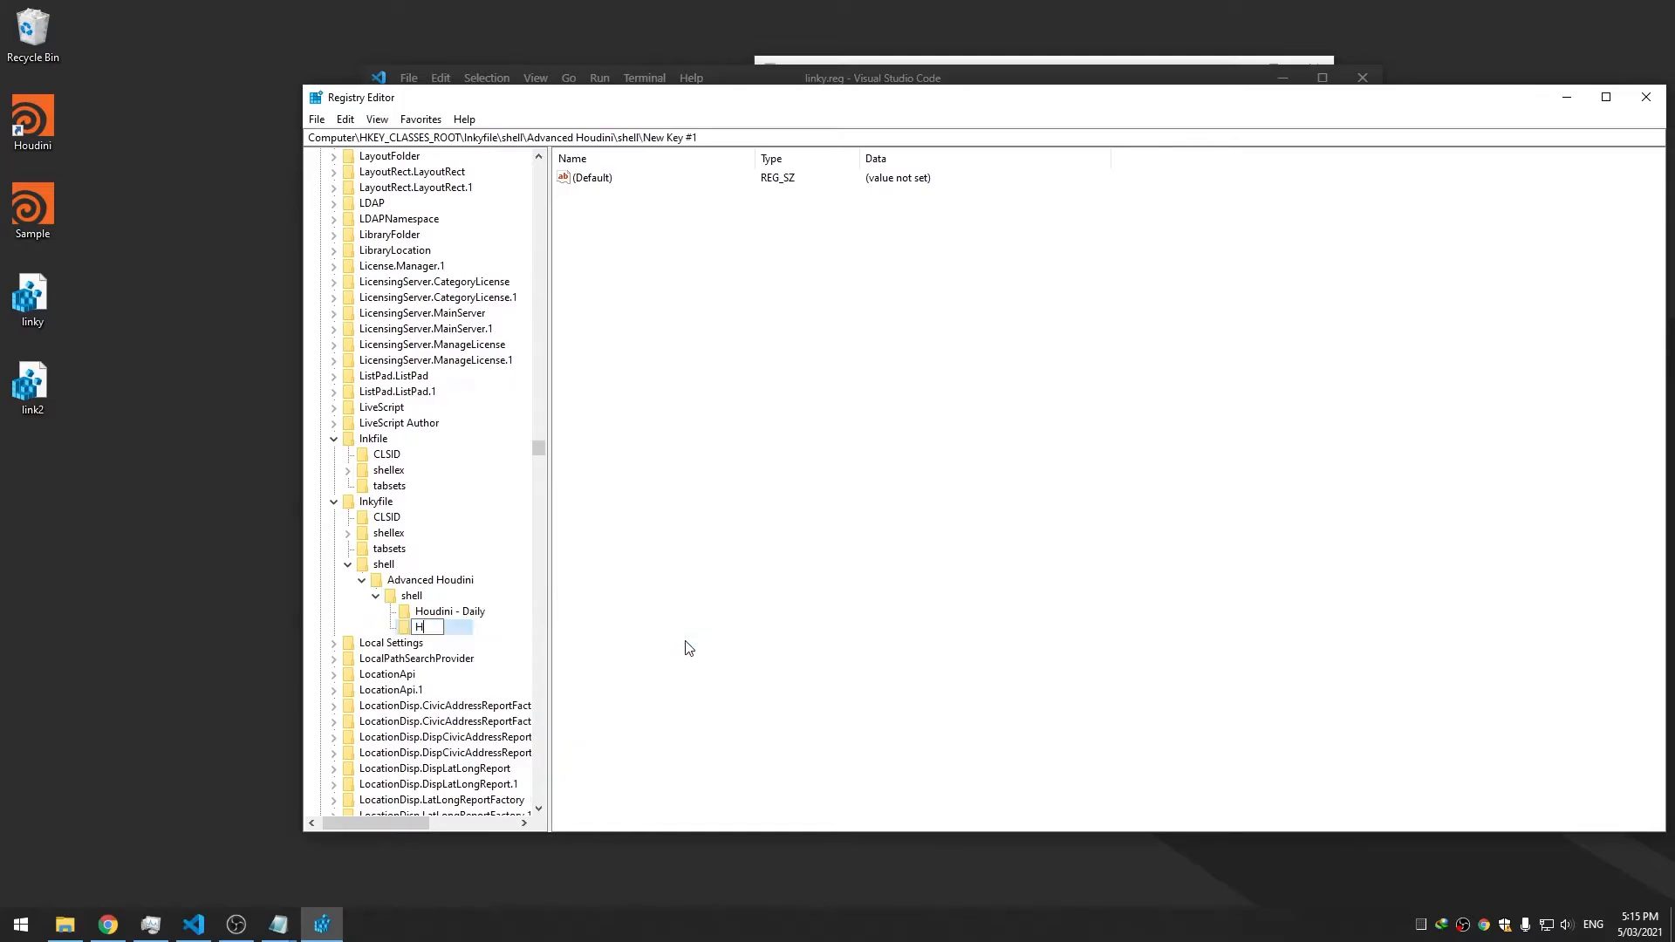
type("oudini")
key("BackSpace")
type("= P")
key("BackSpace")
key("BackSpace")
key("BackSpace")
type("- Production")
key("Return")
Add a Houdini - Previous key under shell
right_click(416, 597)
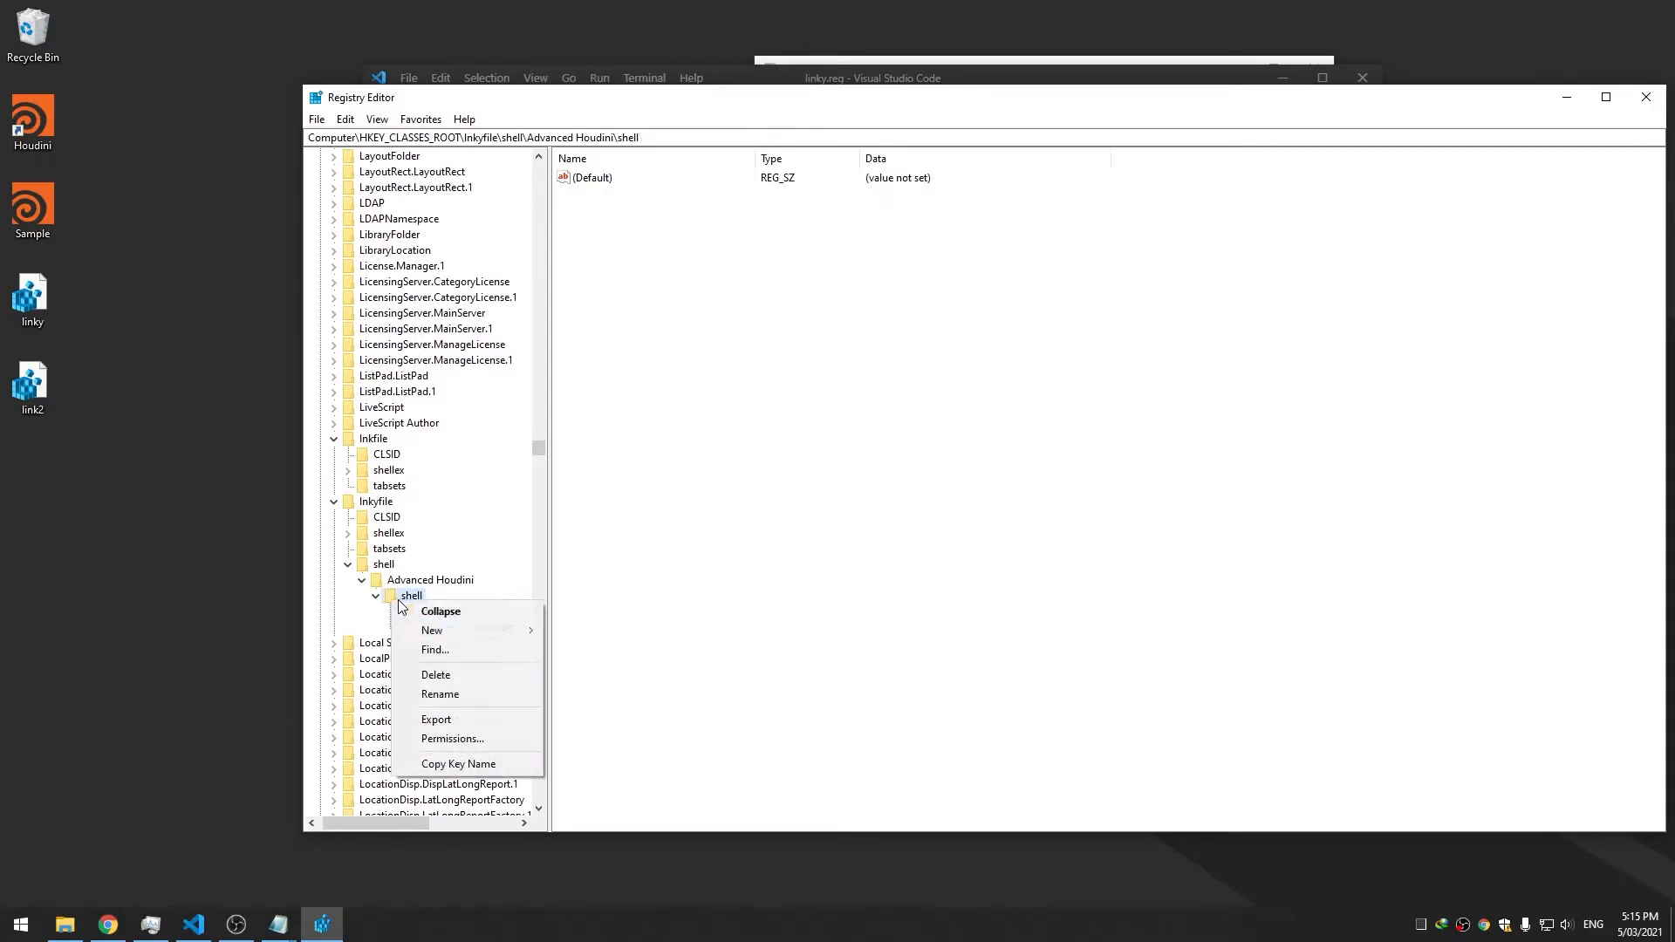
mouse_move(471, 628)
left_click(605, 630)
type("Houdini - P")
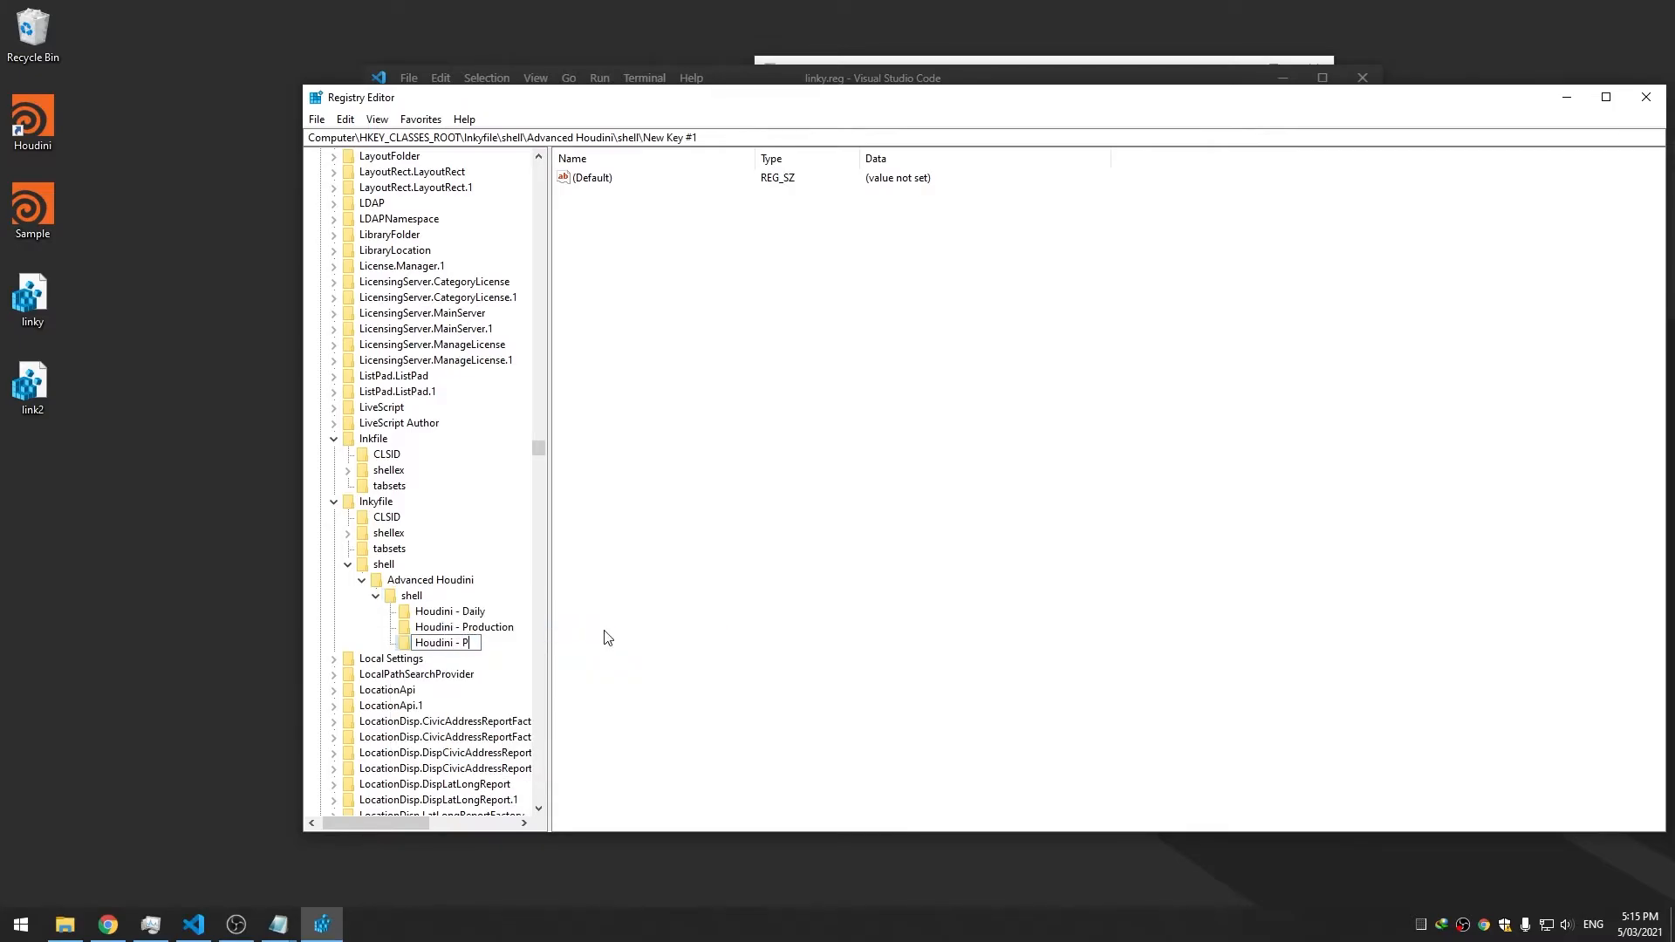
type("revious")
key("Return")
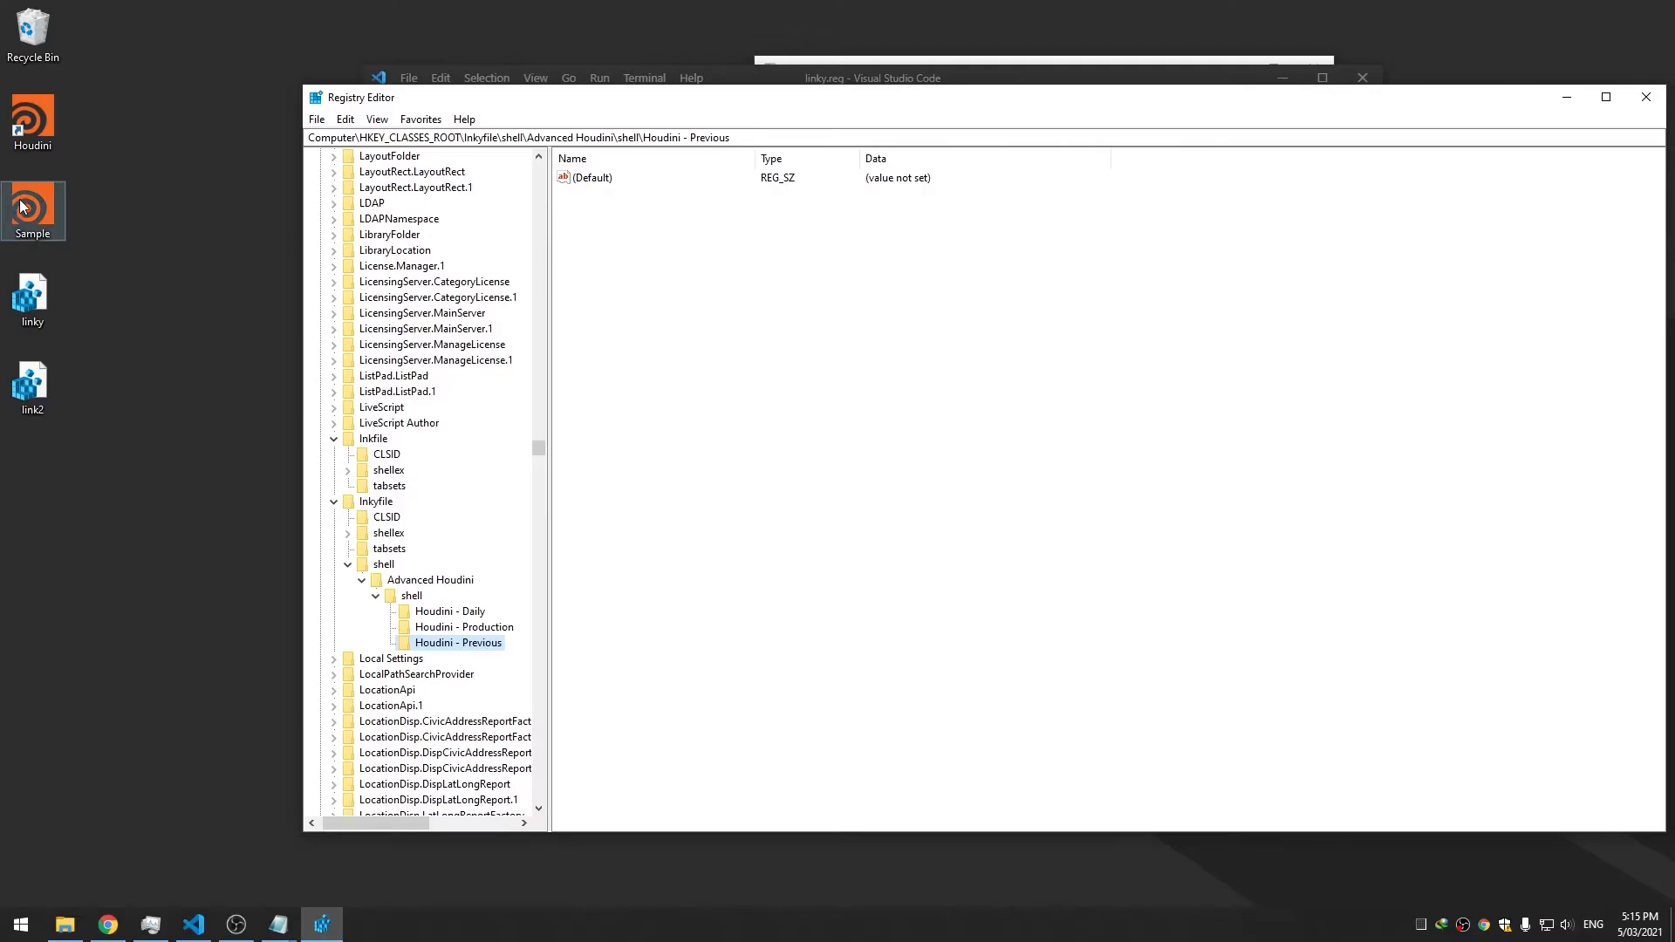
Confirm the shortcut's submenu lists all three entries, then select Houdini - Daily
right_click(39, 137)
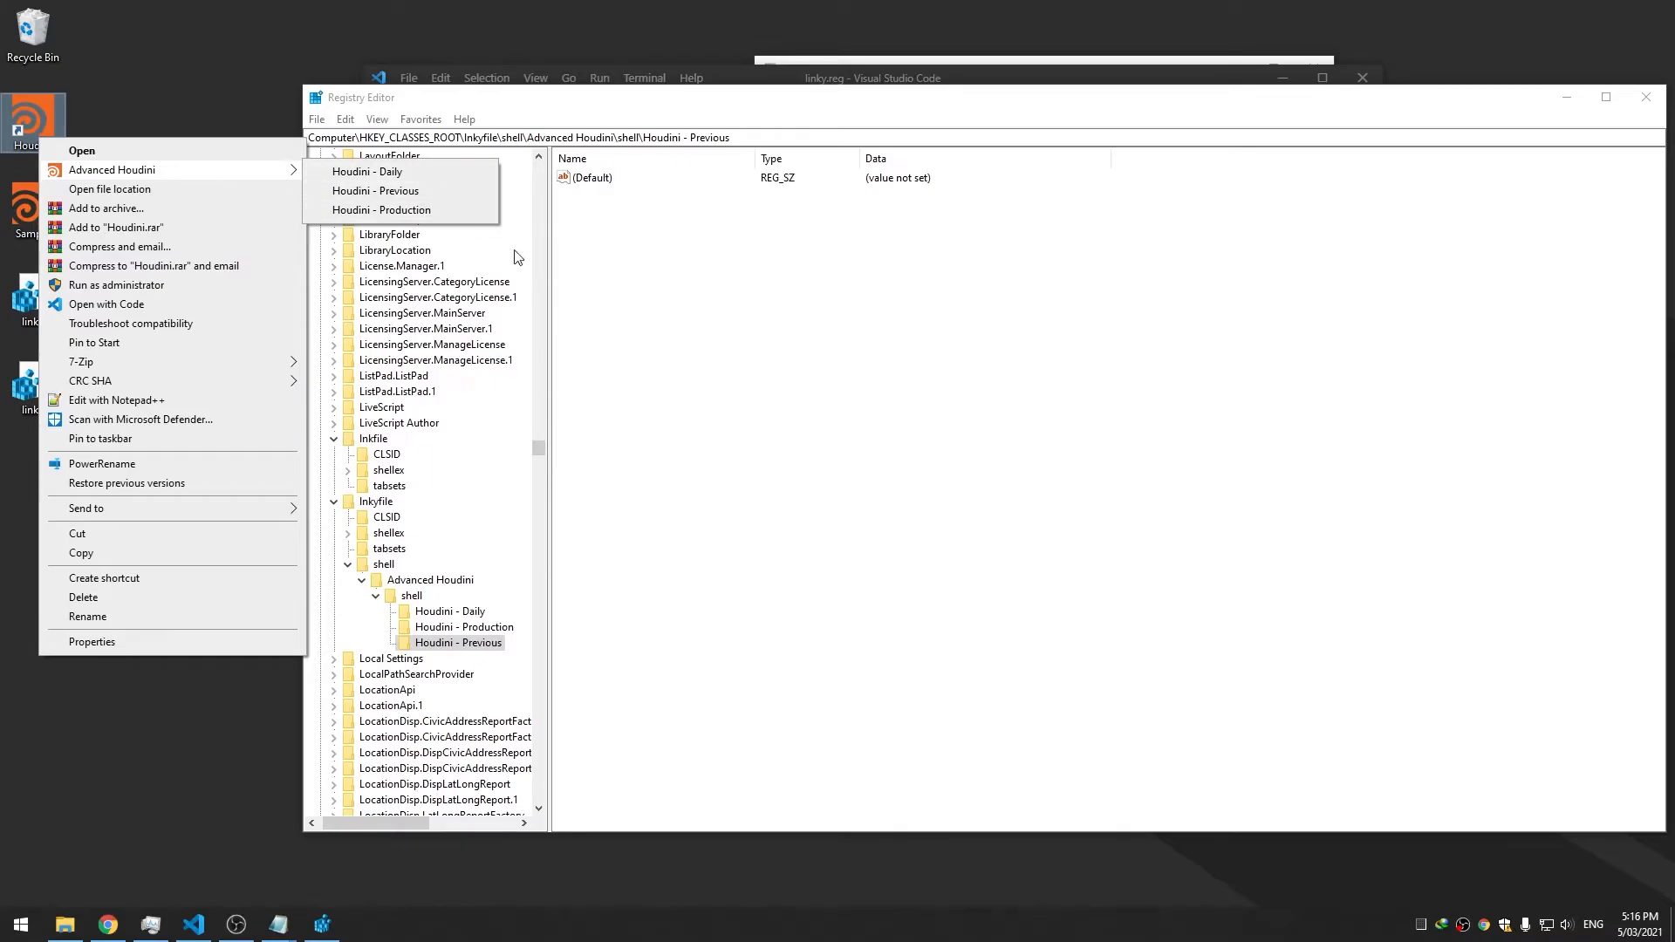
left_click(657, 387)
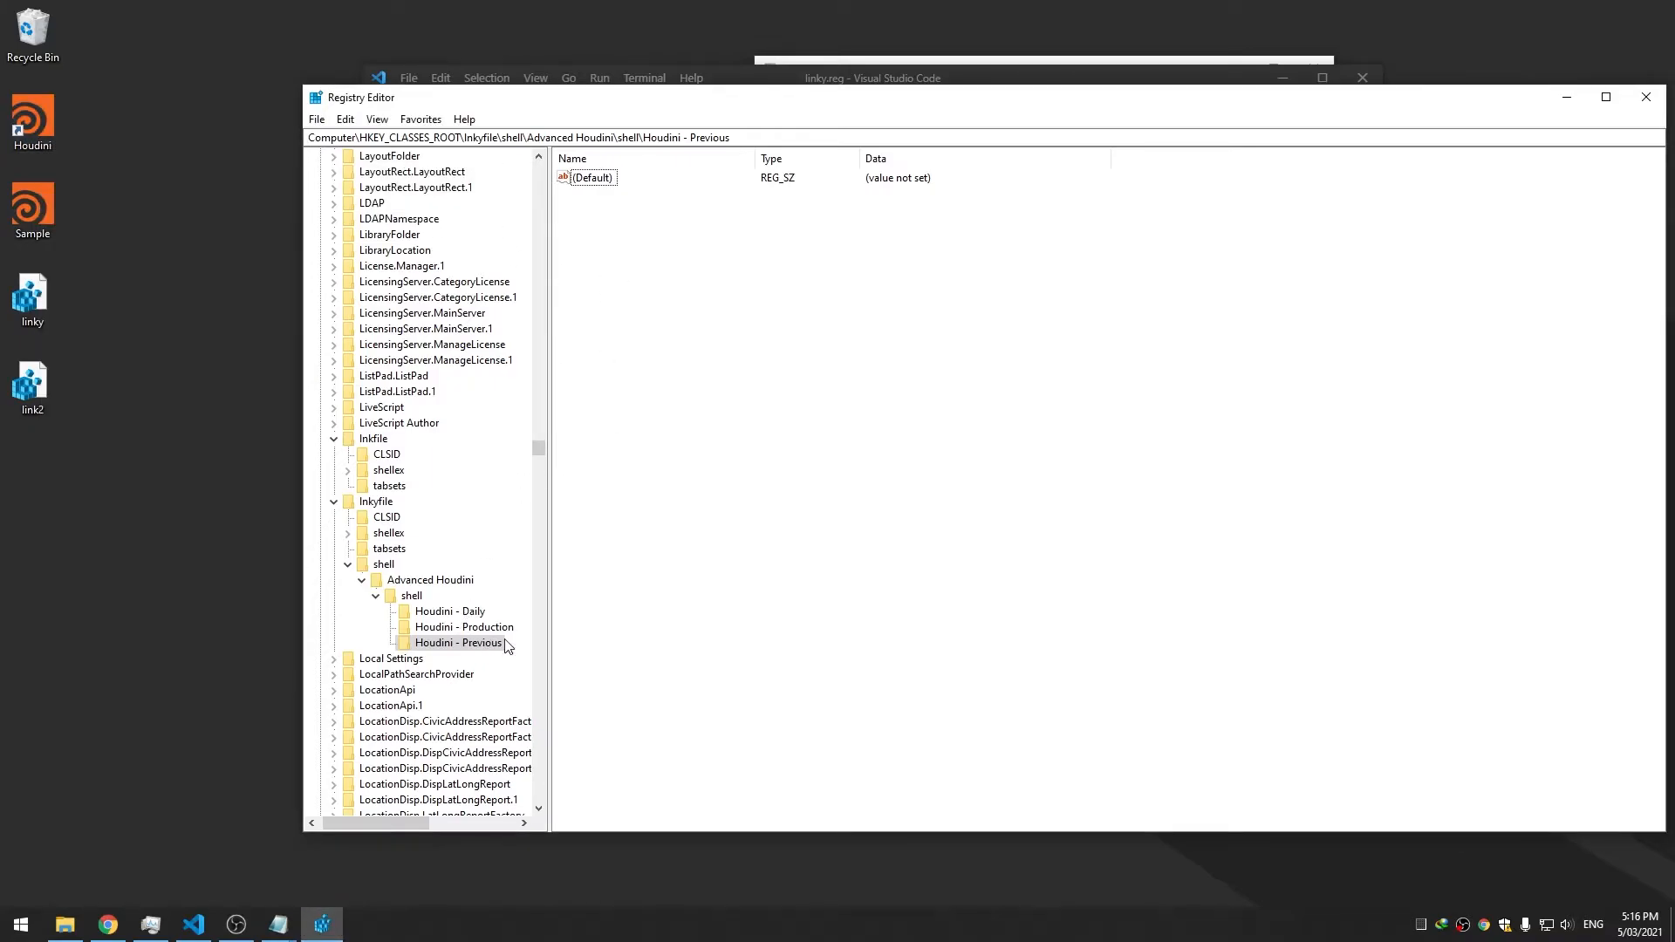
right_click(33, 116)
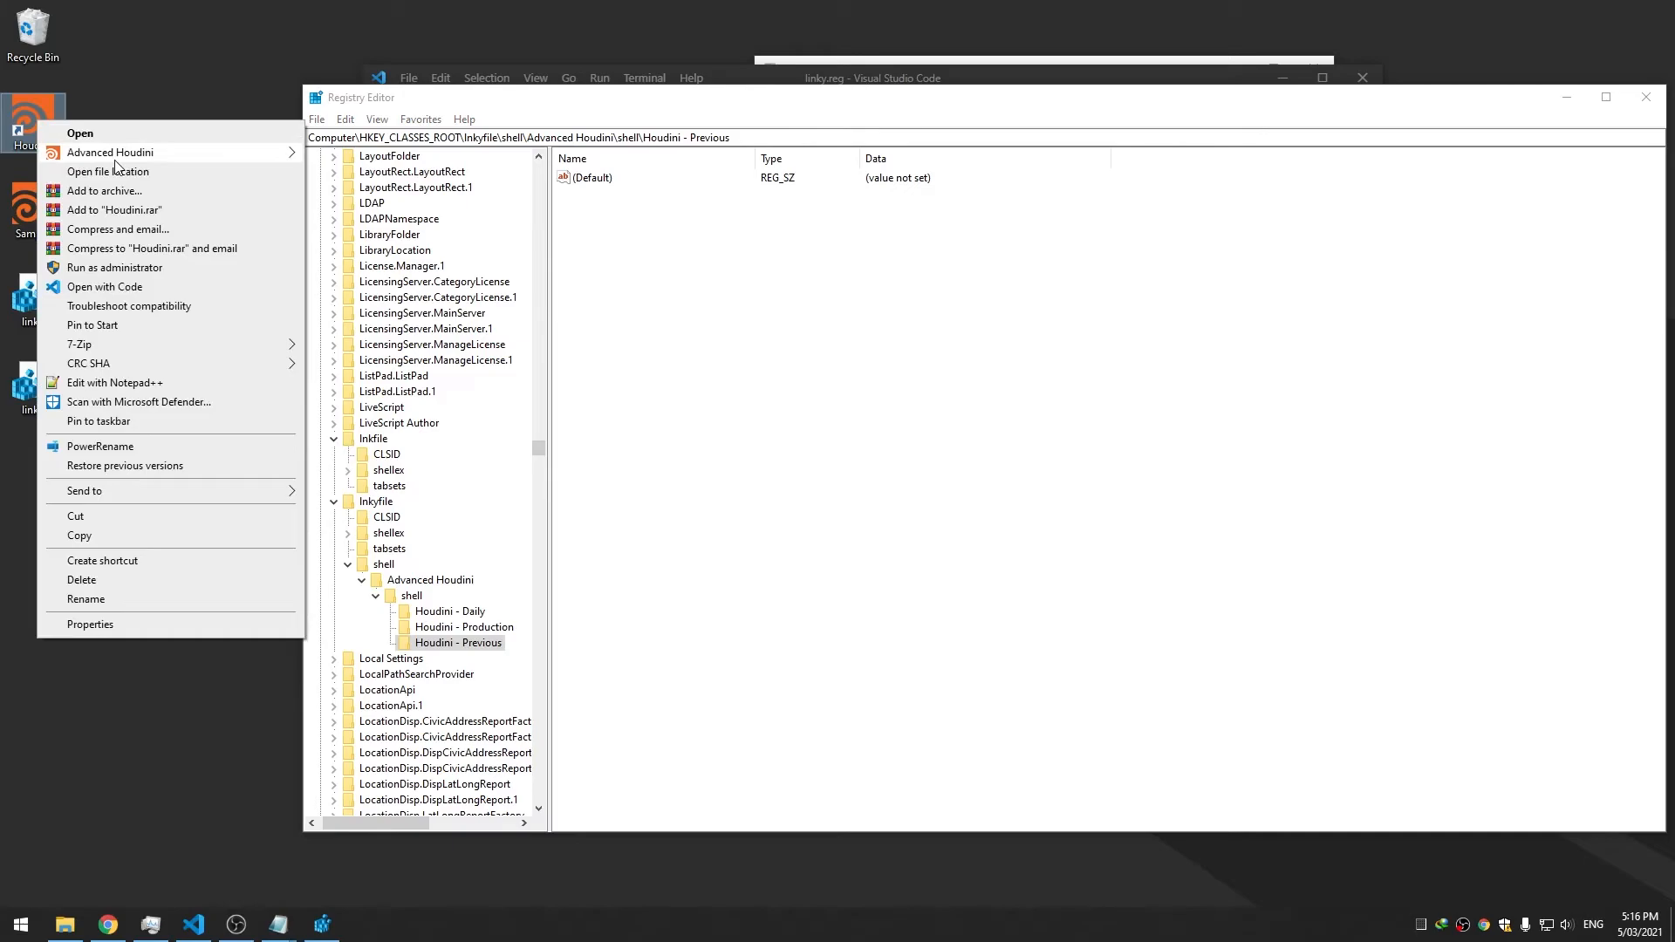
left_click(463, 590)
left_click(435, 614)
Add a 'Houdini - Daily - Plugins' subkey under the Advanced Houdini shell key and widen the tree pane
right_click(409, 599)
mouse_move(490, 625)
left_click(661, 626)
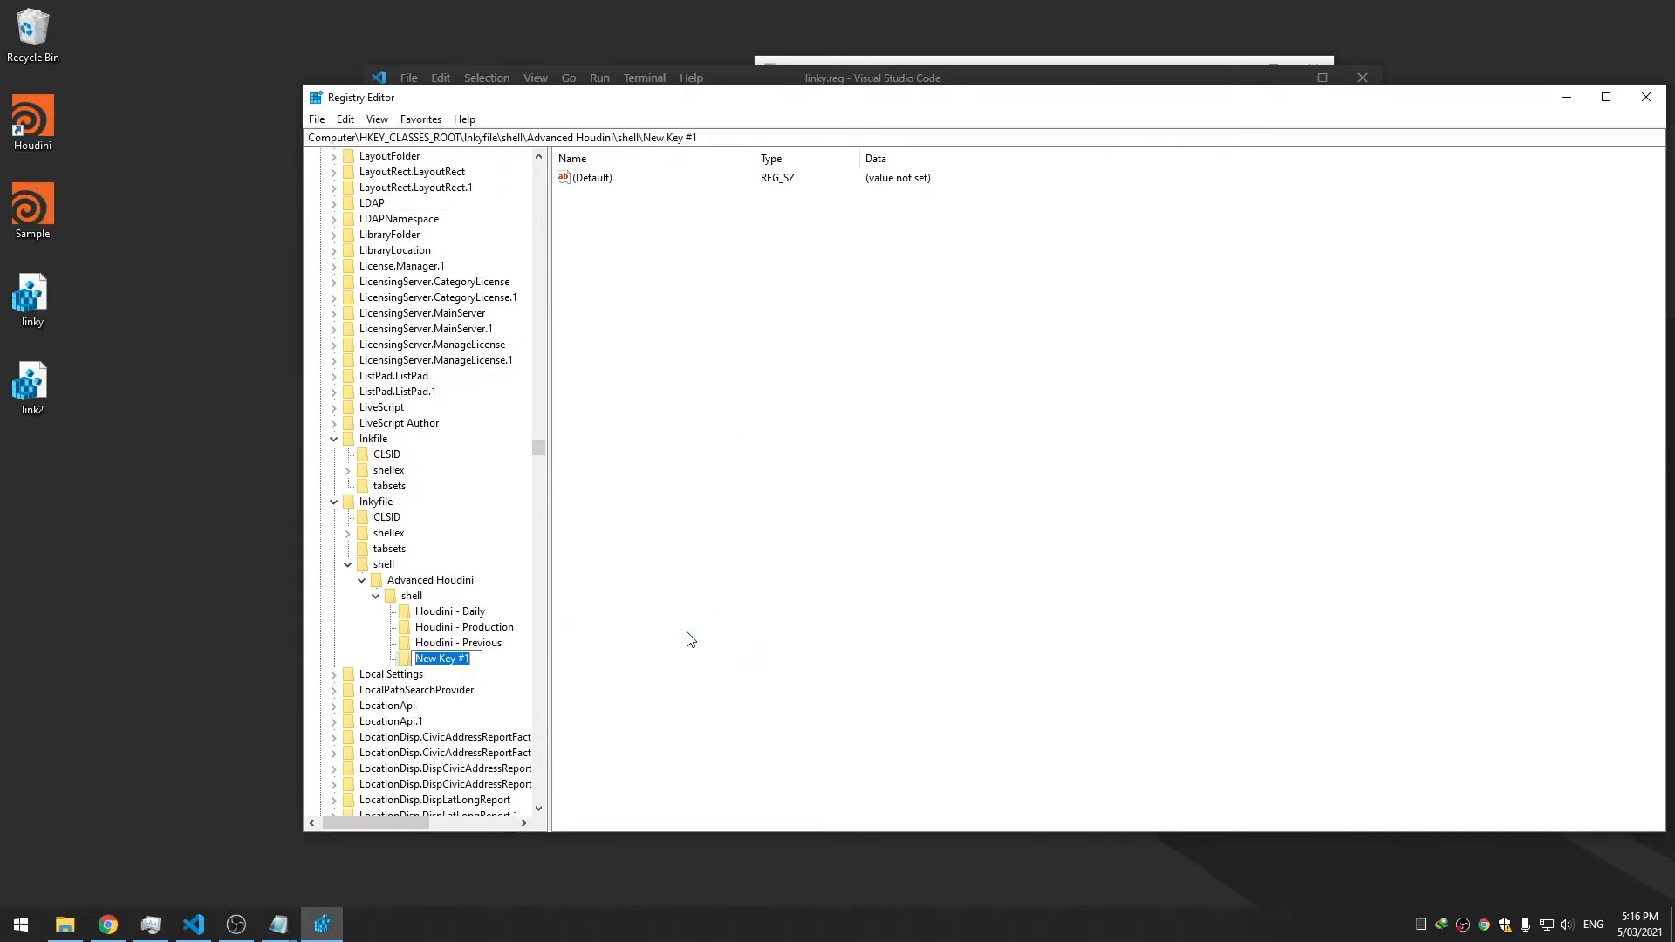
type("Houdini - Daily - Plugins")
key("Return")
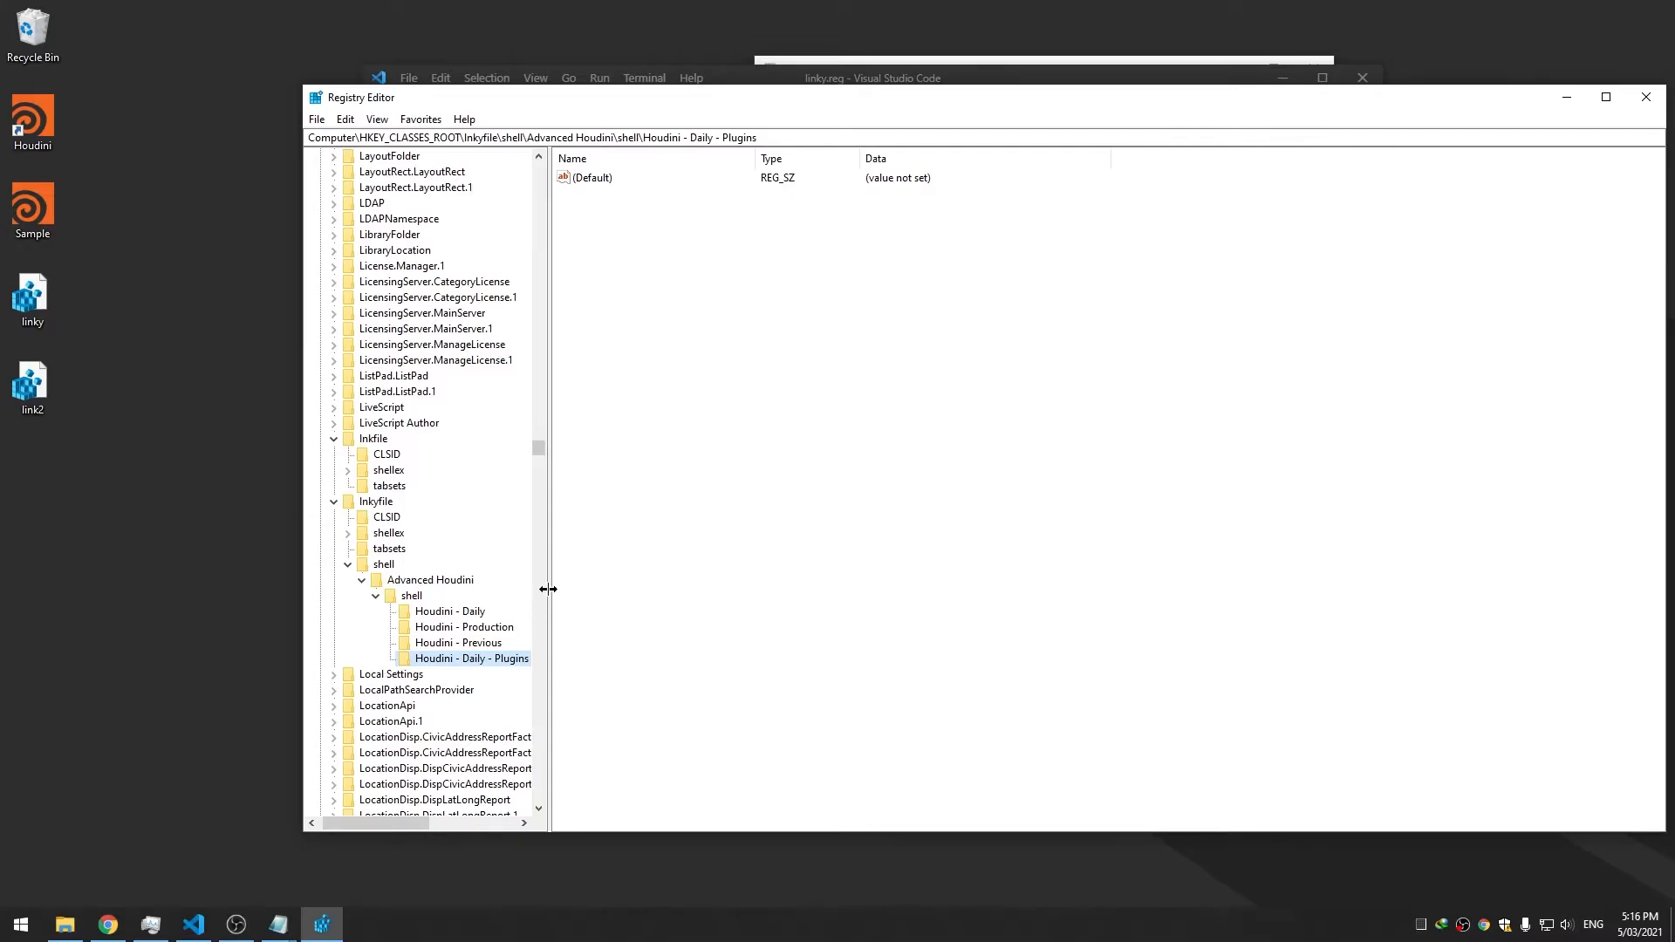
left_click_drag(548, 589, 646, 590)
Add a 'Houdini - Production - Plugins' subkey under the shell key
right_click(414, 597)
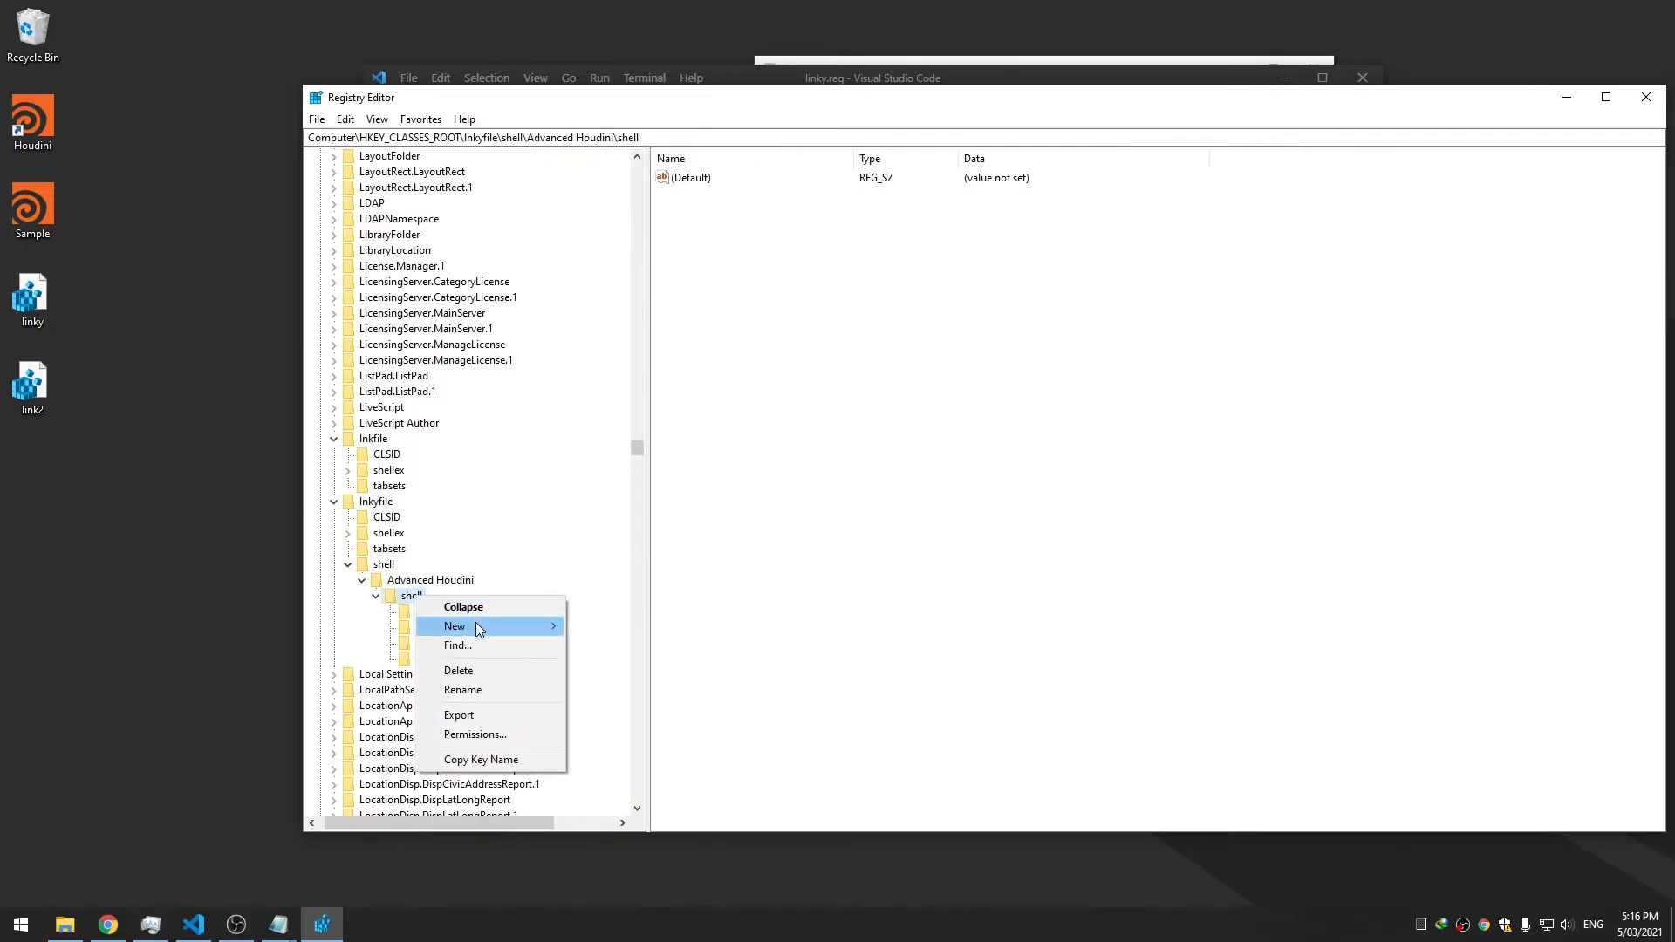
mouse_move(475, 621)
left_click(658, 626)
type("Houdini - Production - Pl")
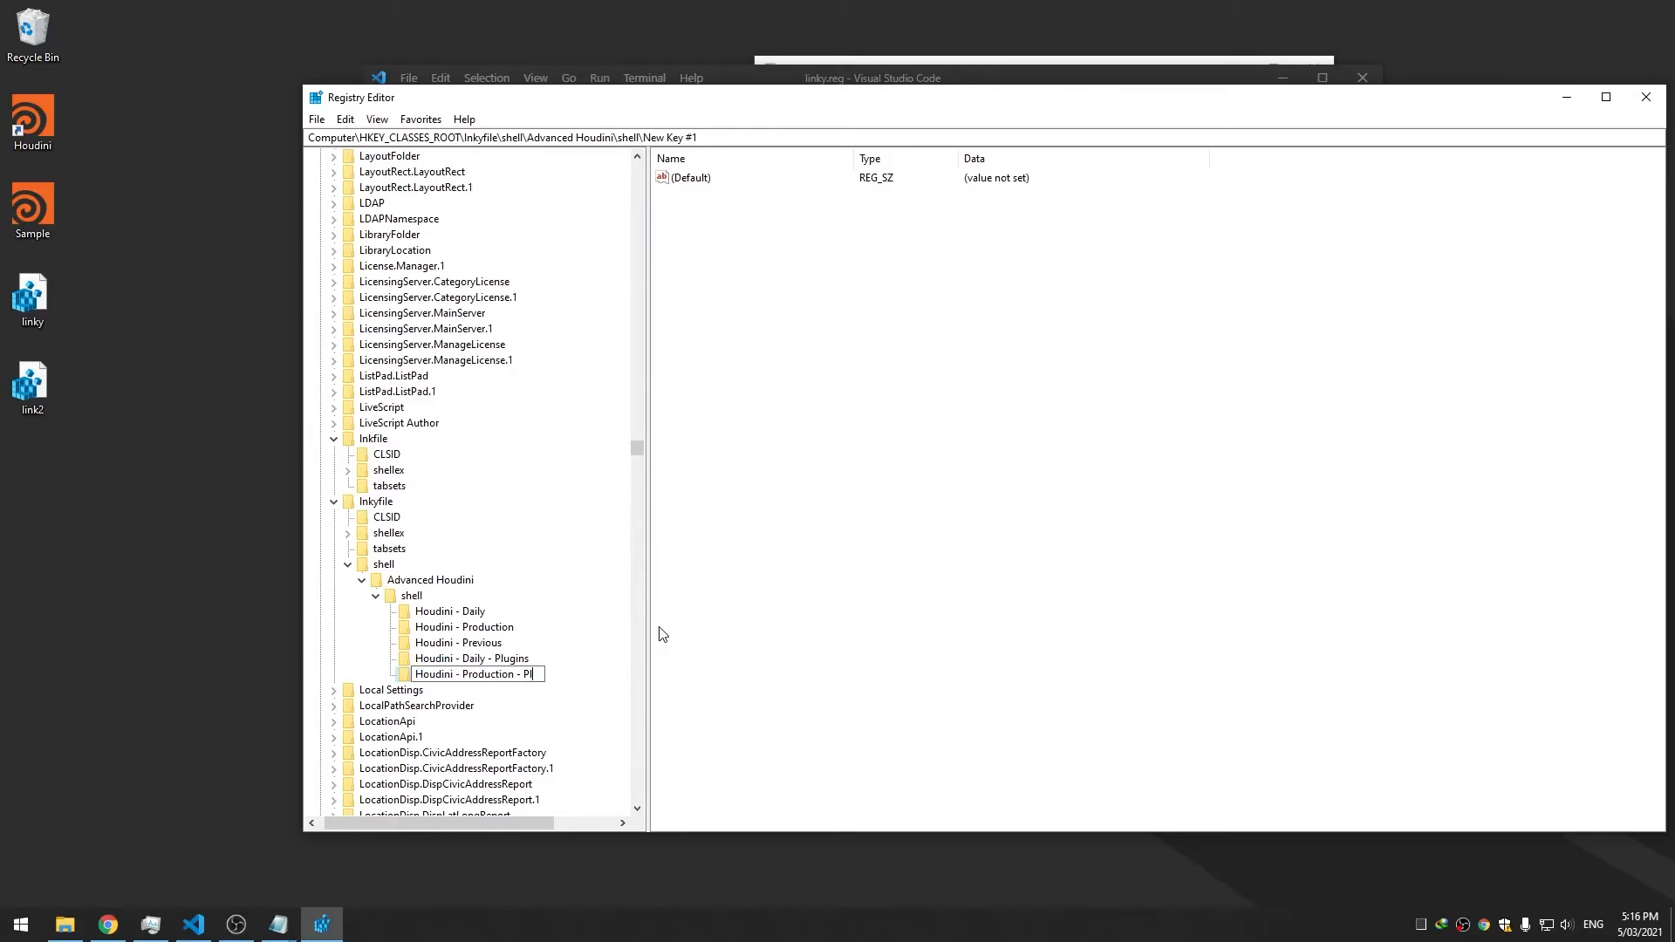
type("ugins")
key("Return")
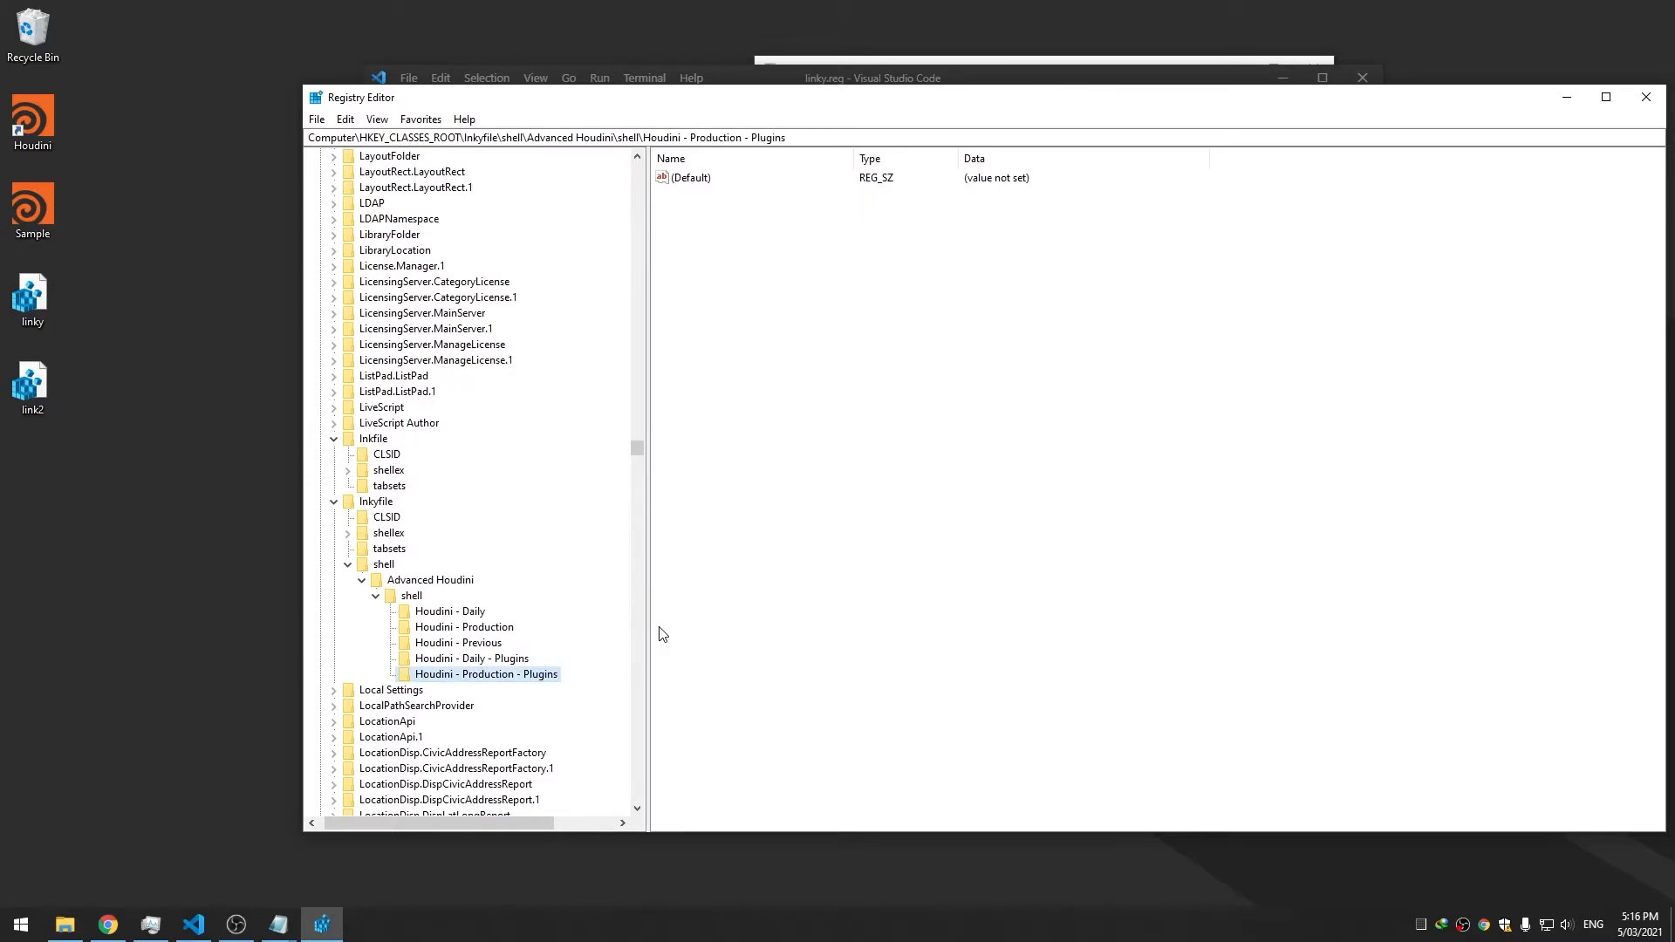
key("Left")
key("Left")
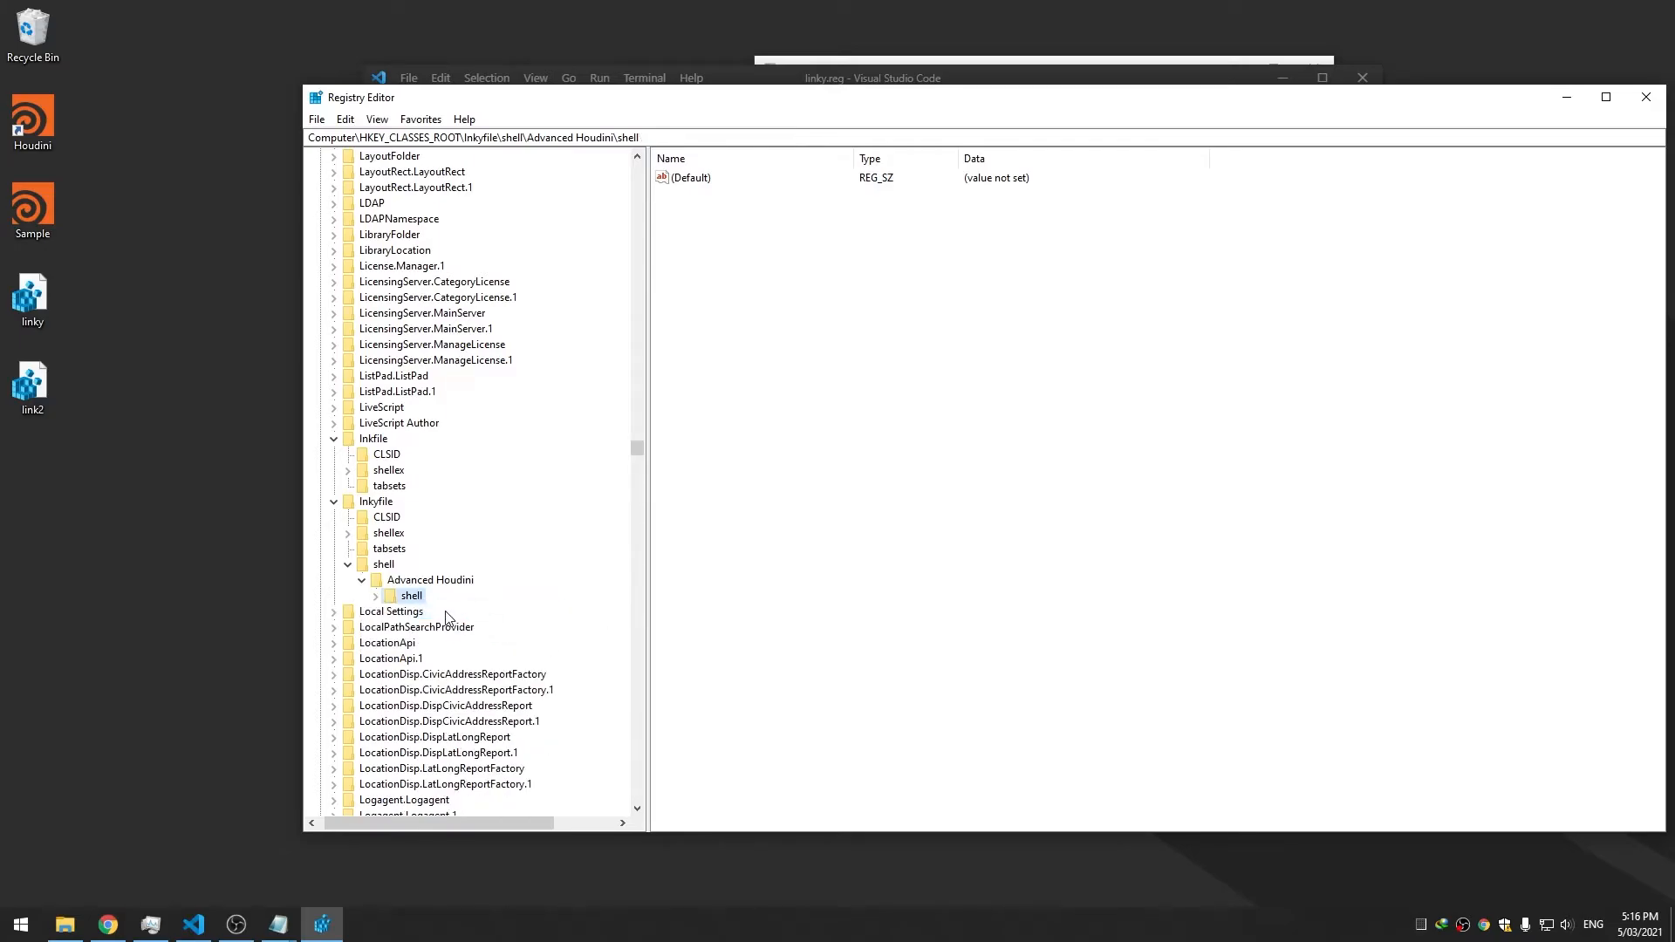
left_click(376, 597)
Add the third subkey, 'Houdini - Previous - Plugins', under the shell key
right_click(426, 599)
mouse_move(492, 628)
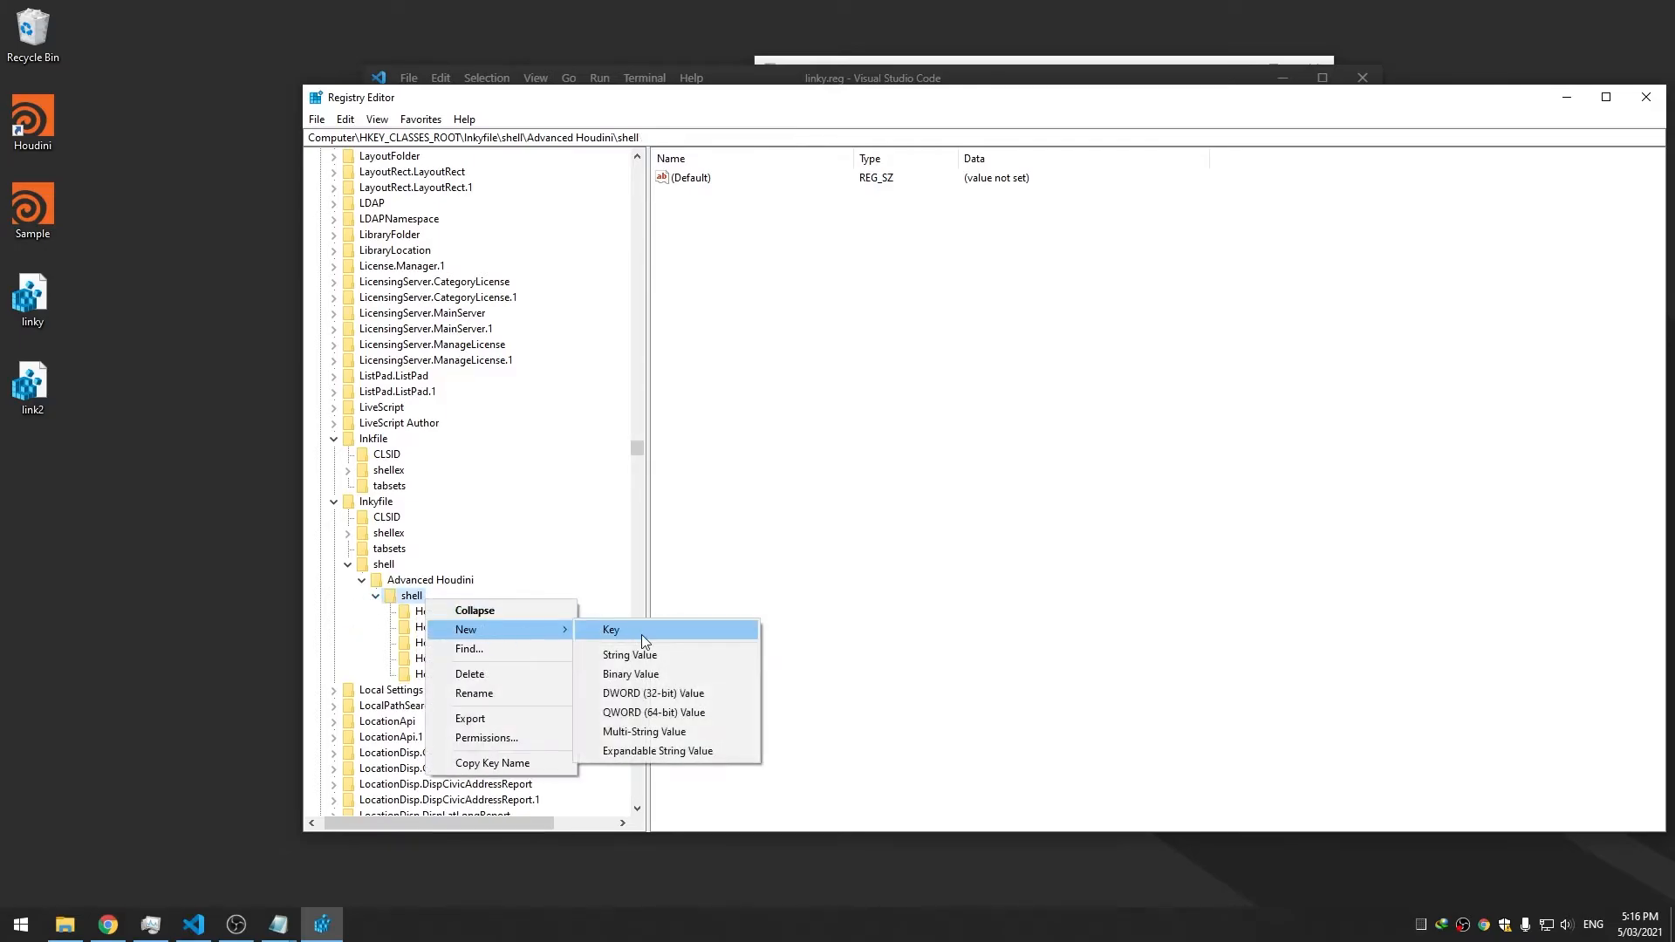
left_click(642, 635)
type("H")
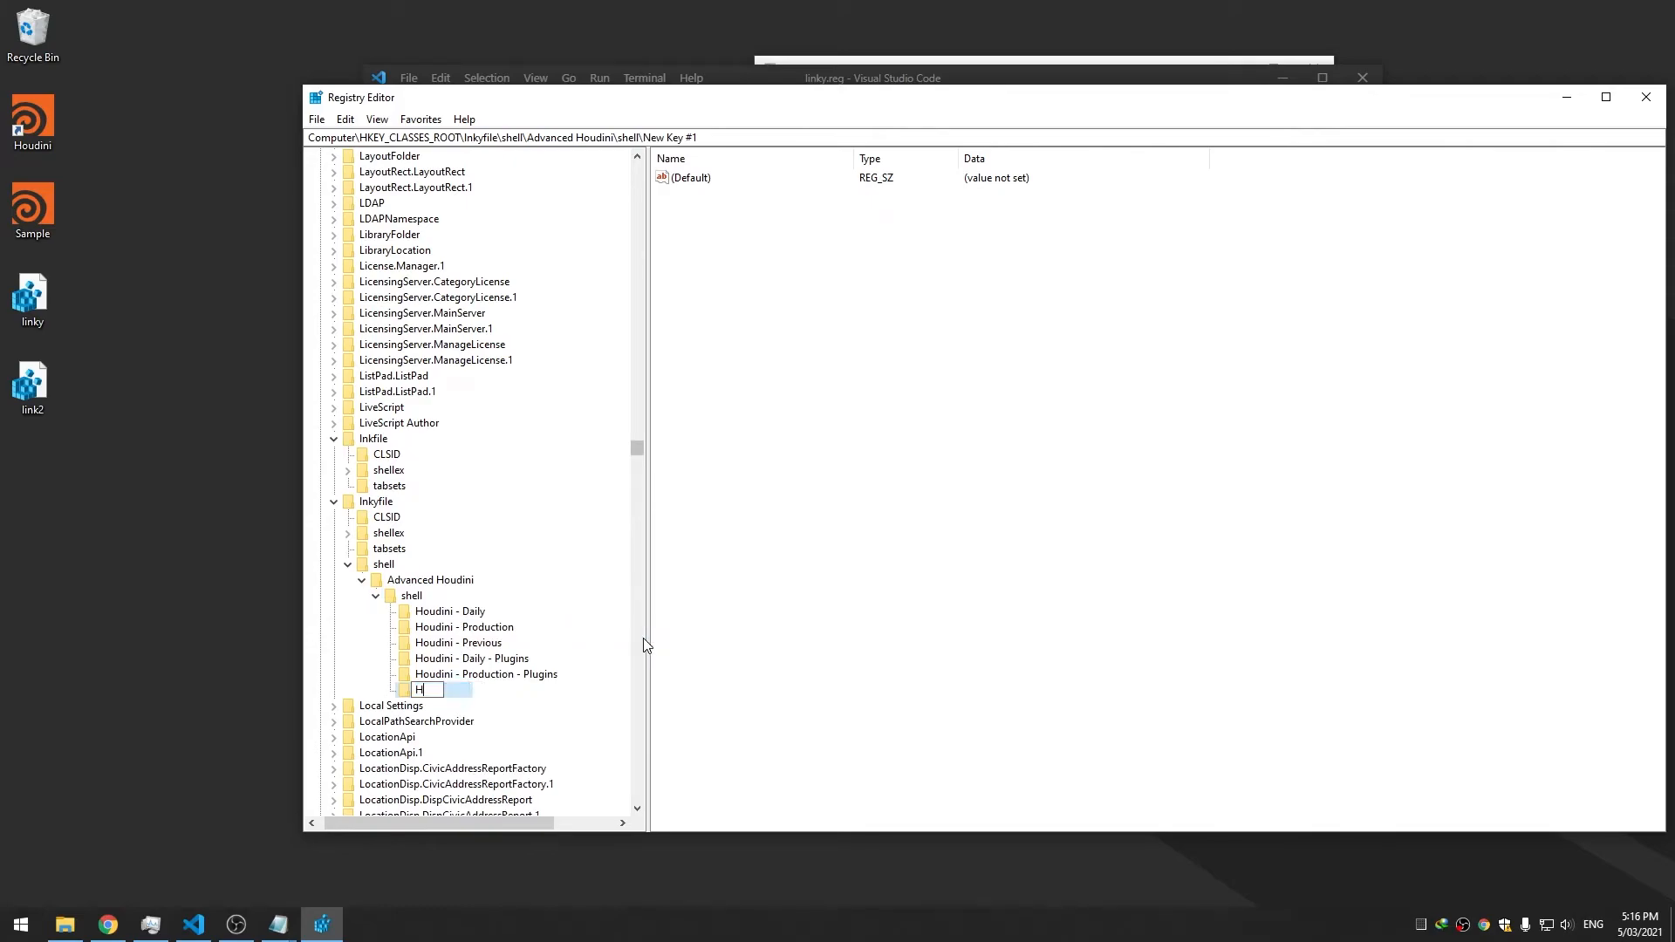
type("oudini - Daily")
type("vious - Plugins")
key("Return")
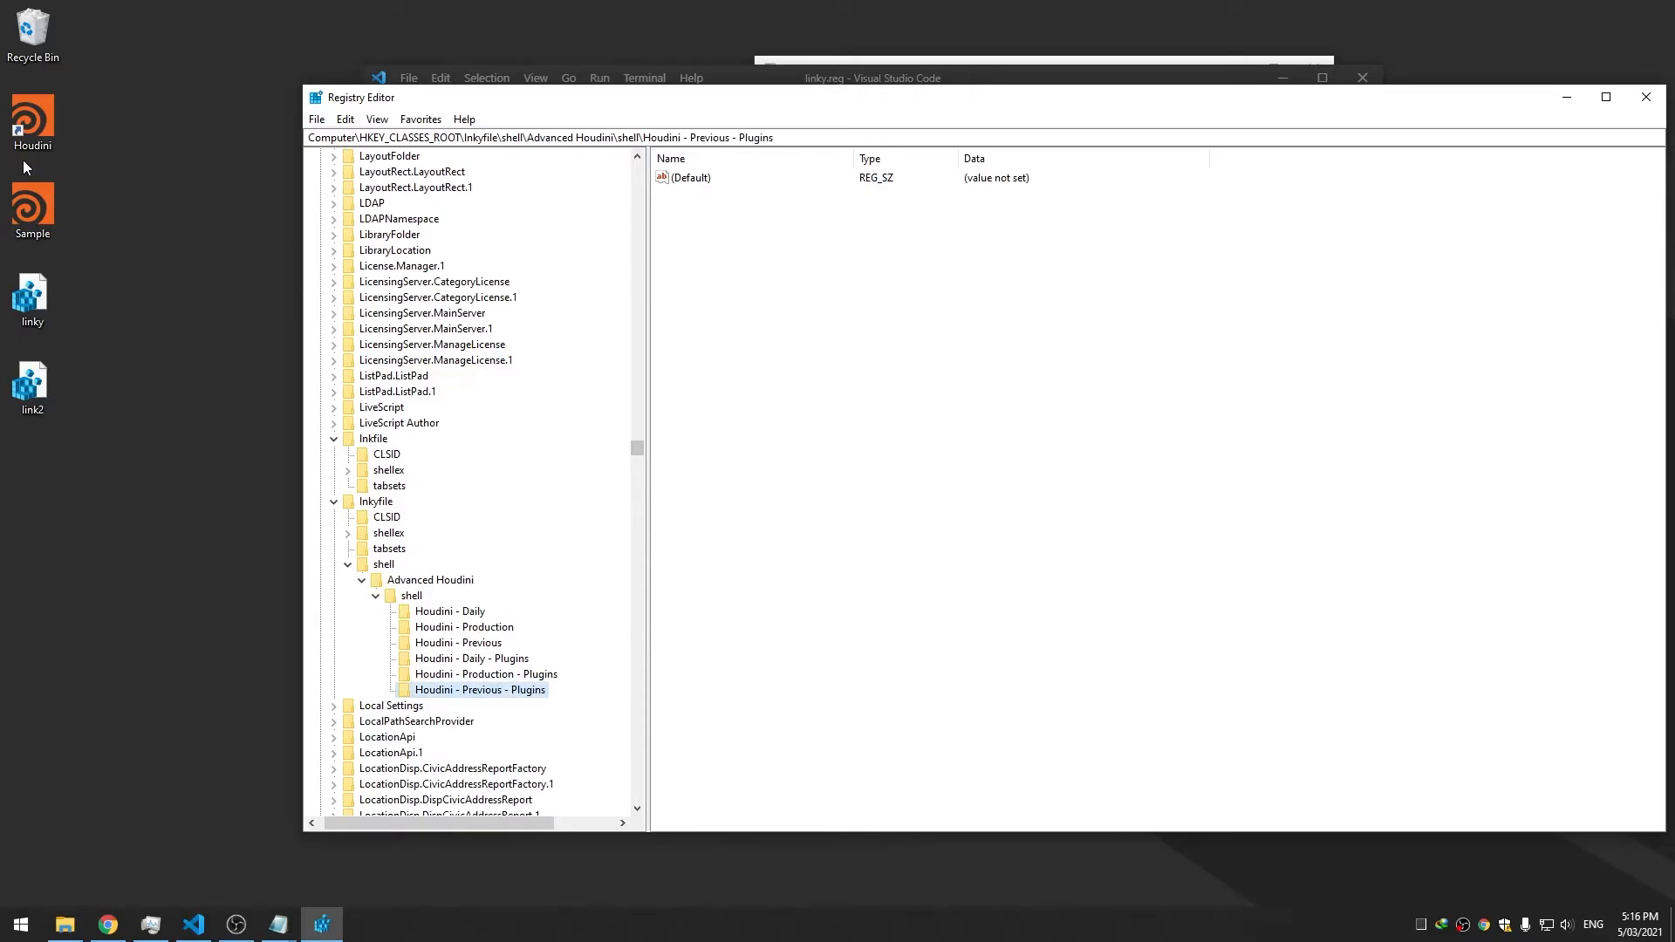
Check the shortcut's Advanced Houdini menu, then review each Houdini key under shell
right_click(35, 122)
mouse_move(124, 153)
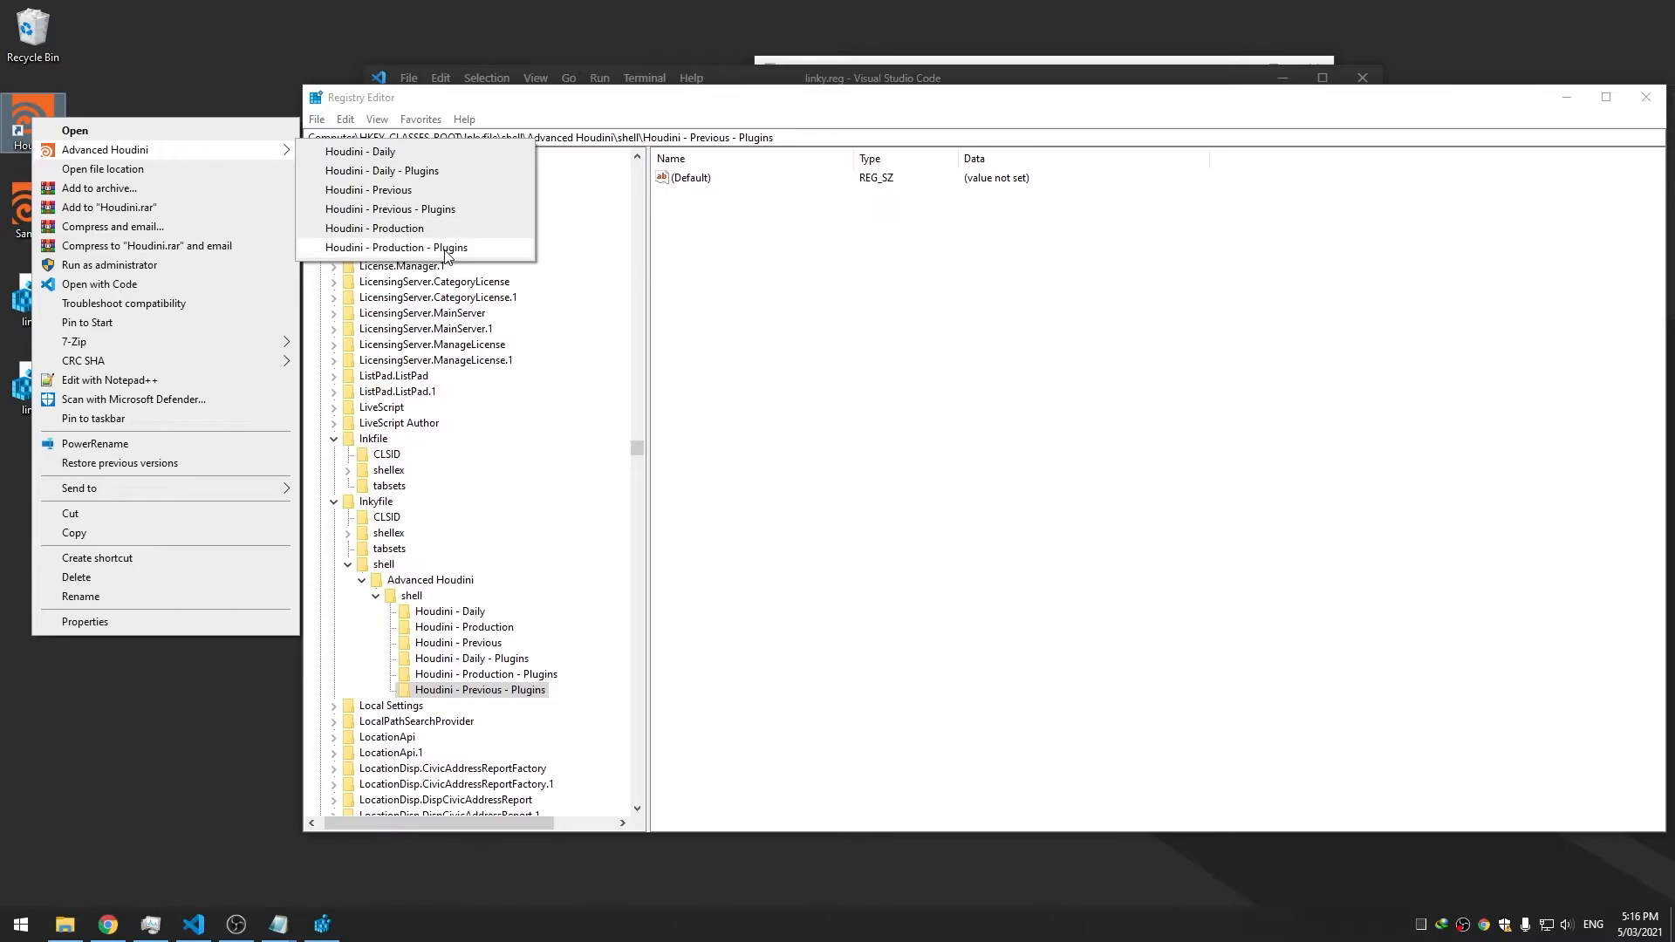
left_click(915, 432)
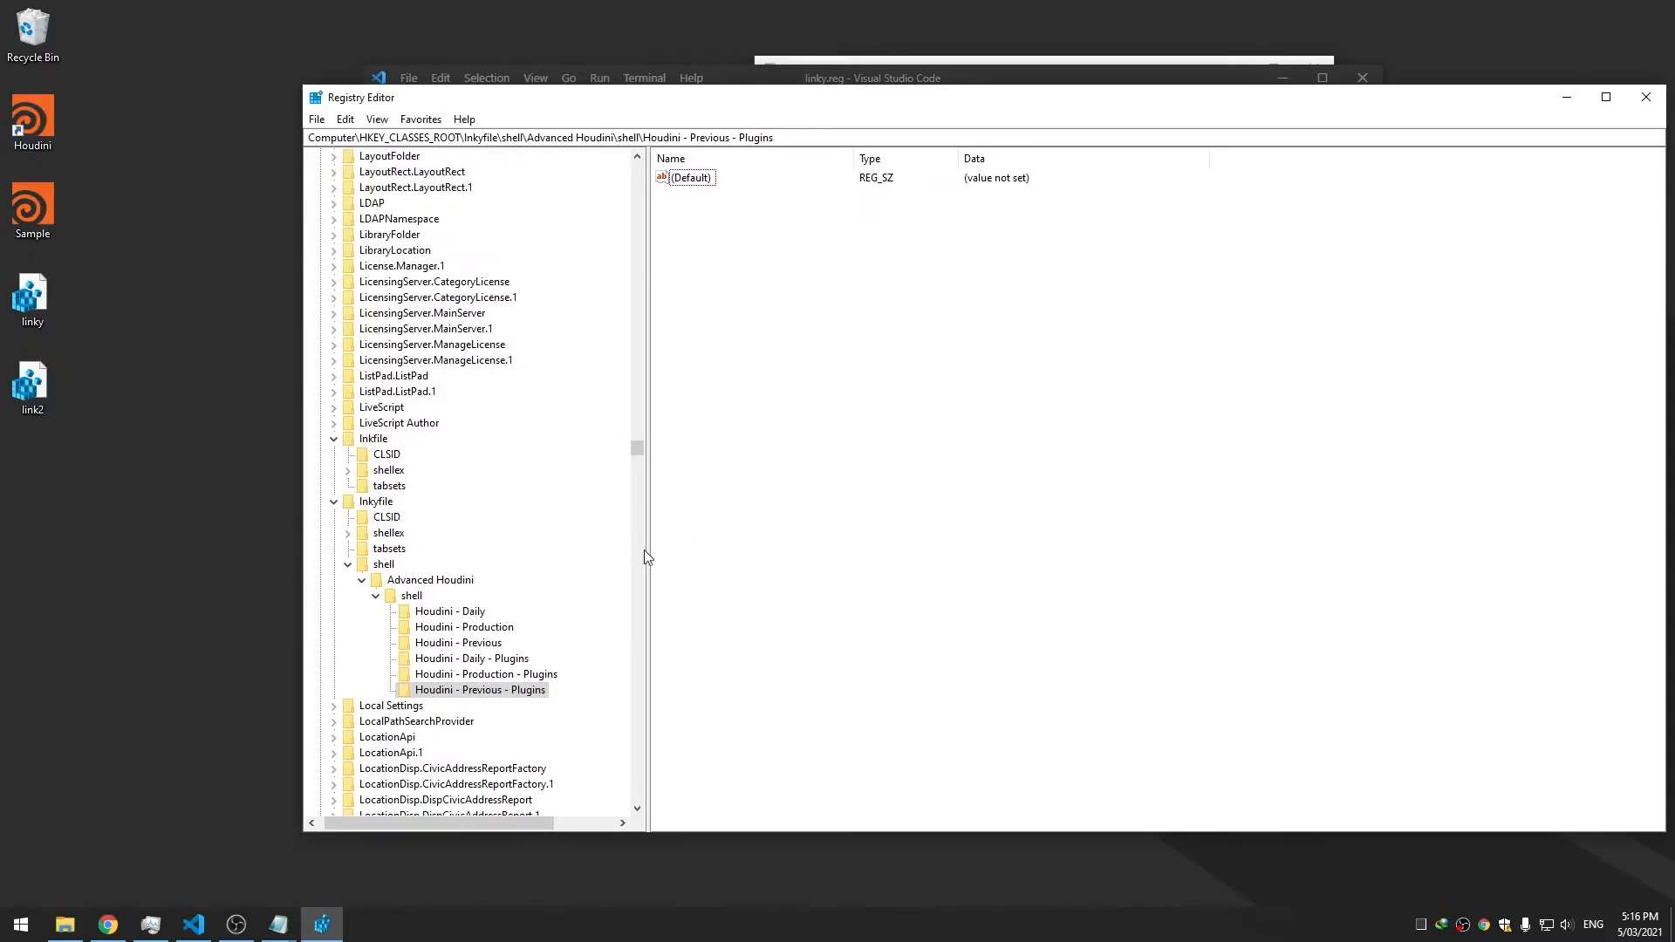
left_click(432, 581)
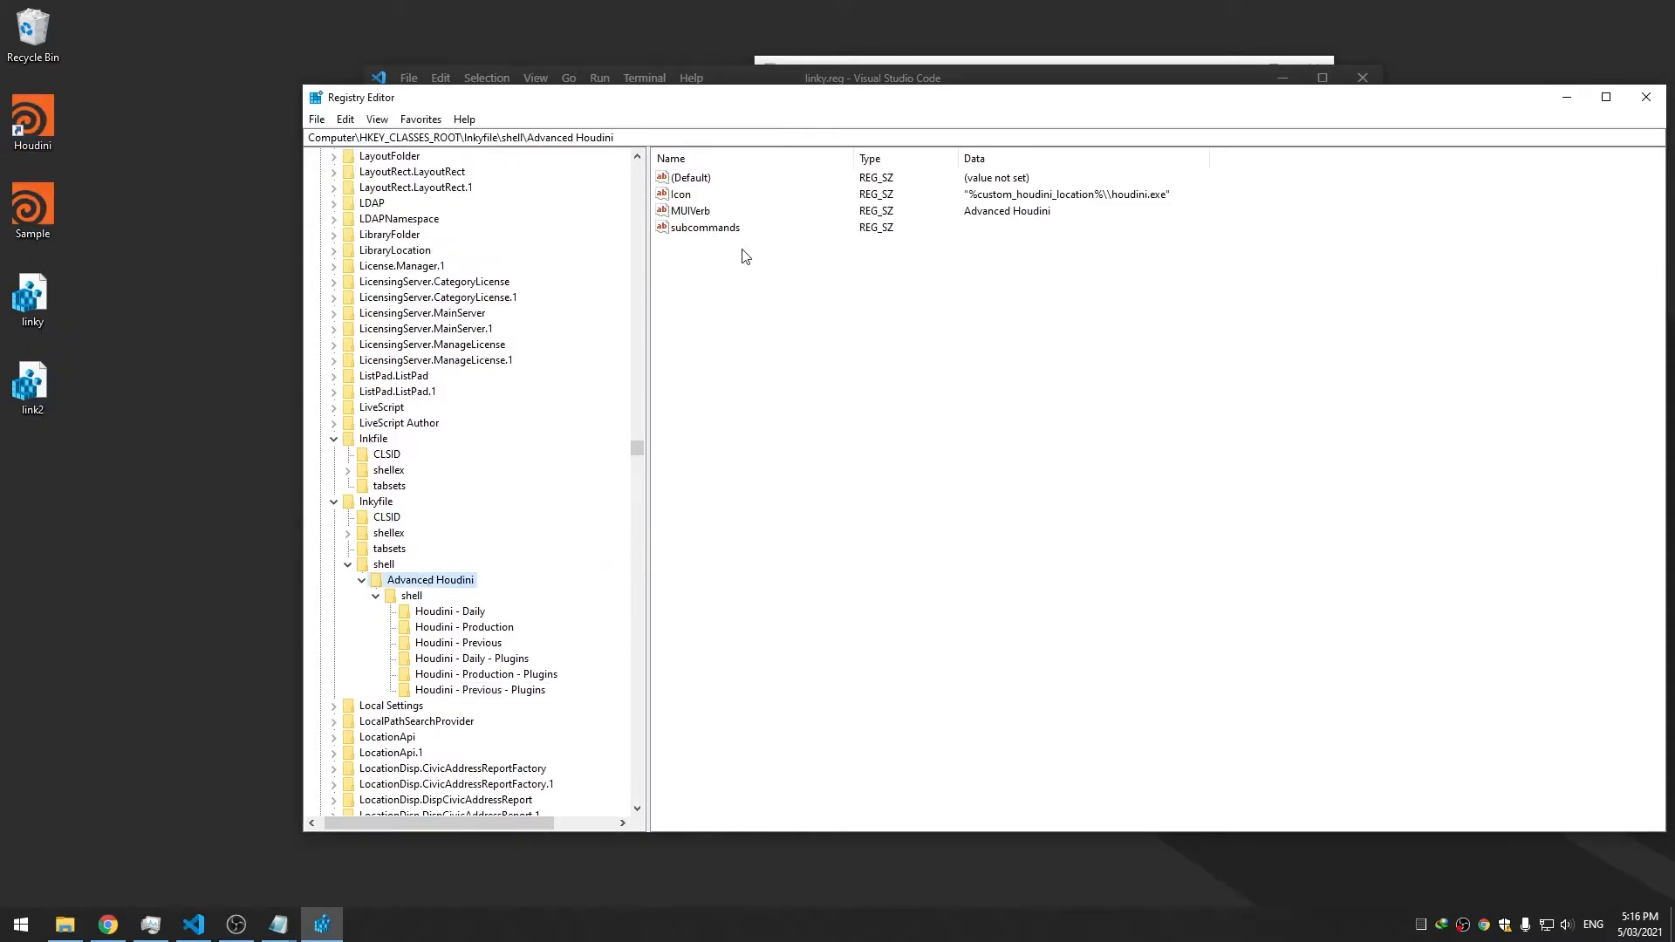
left_click(519, 690)
left_click(450, 612)
left_click(408, 598)
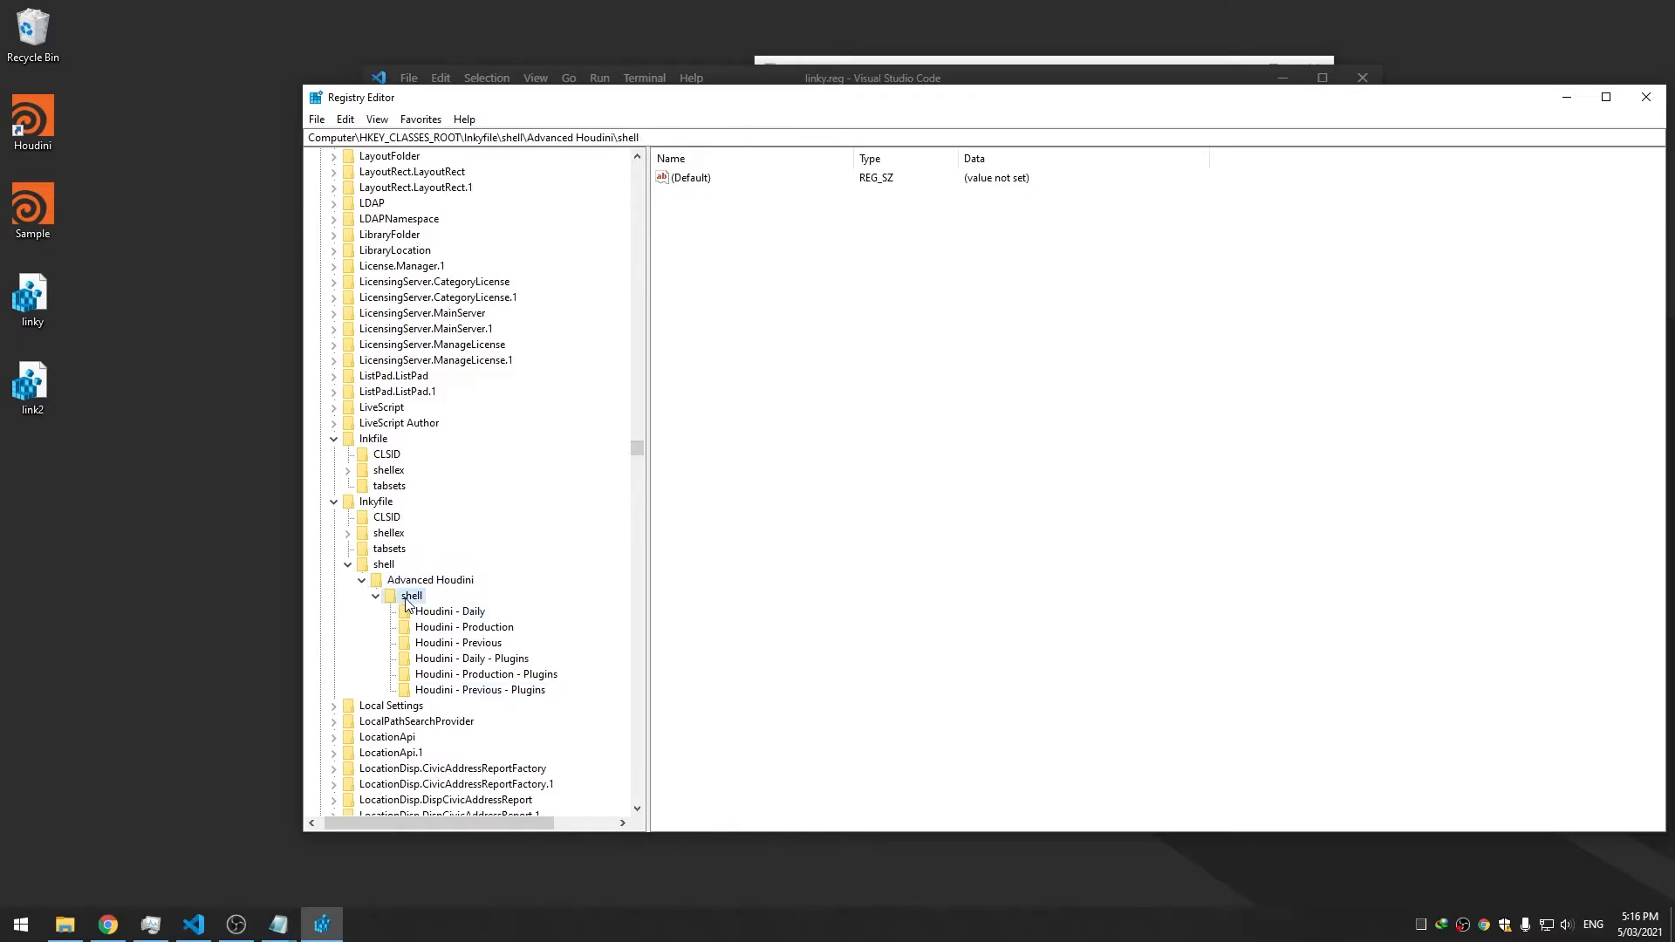
left_click(419, 585)
left_click(450, 611)
left_click(464, 628)
left_click(458, 644)
left_click(472, 659)
left_click(510, 674)
Recheck the shortcut's menu and browse the three Plugins keys, ending on Houdini - Daily - Plugins
right_click(44, 122)
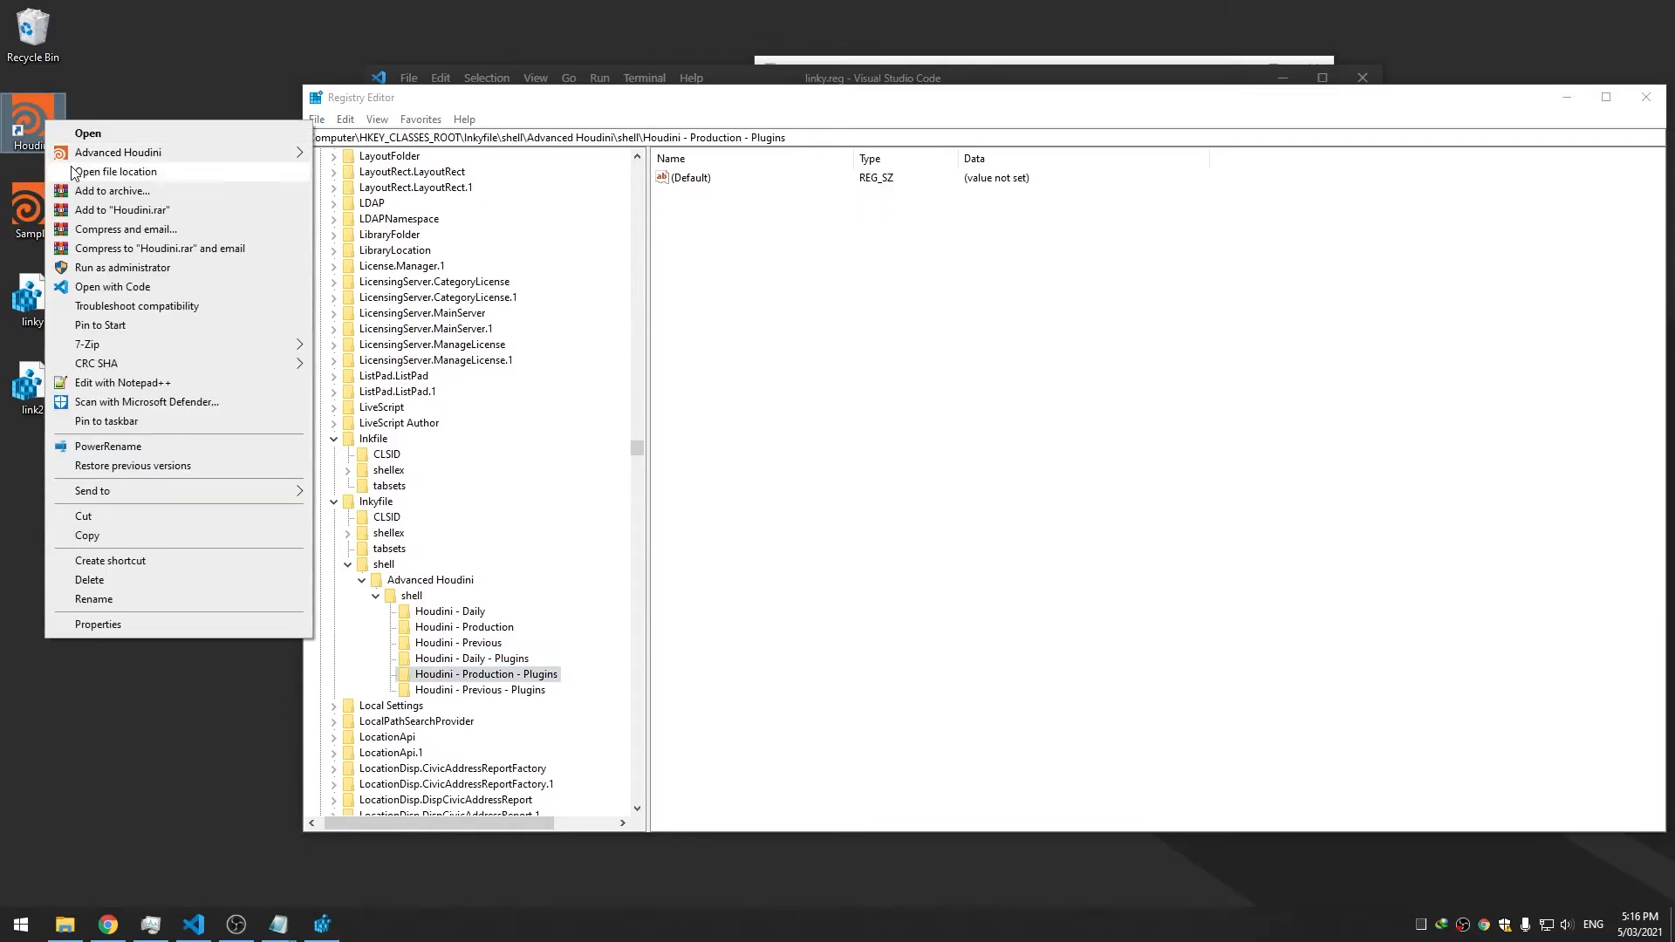
mouse_move(83, 156)
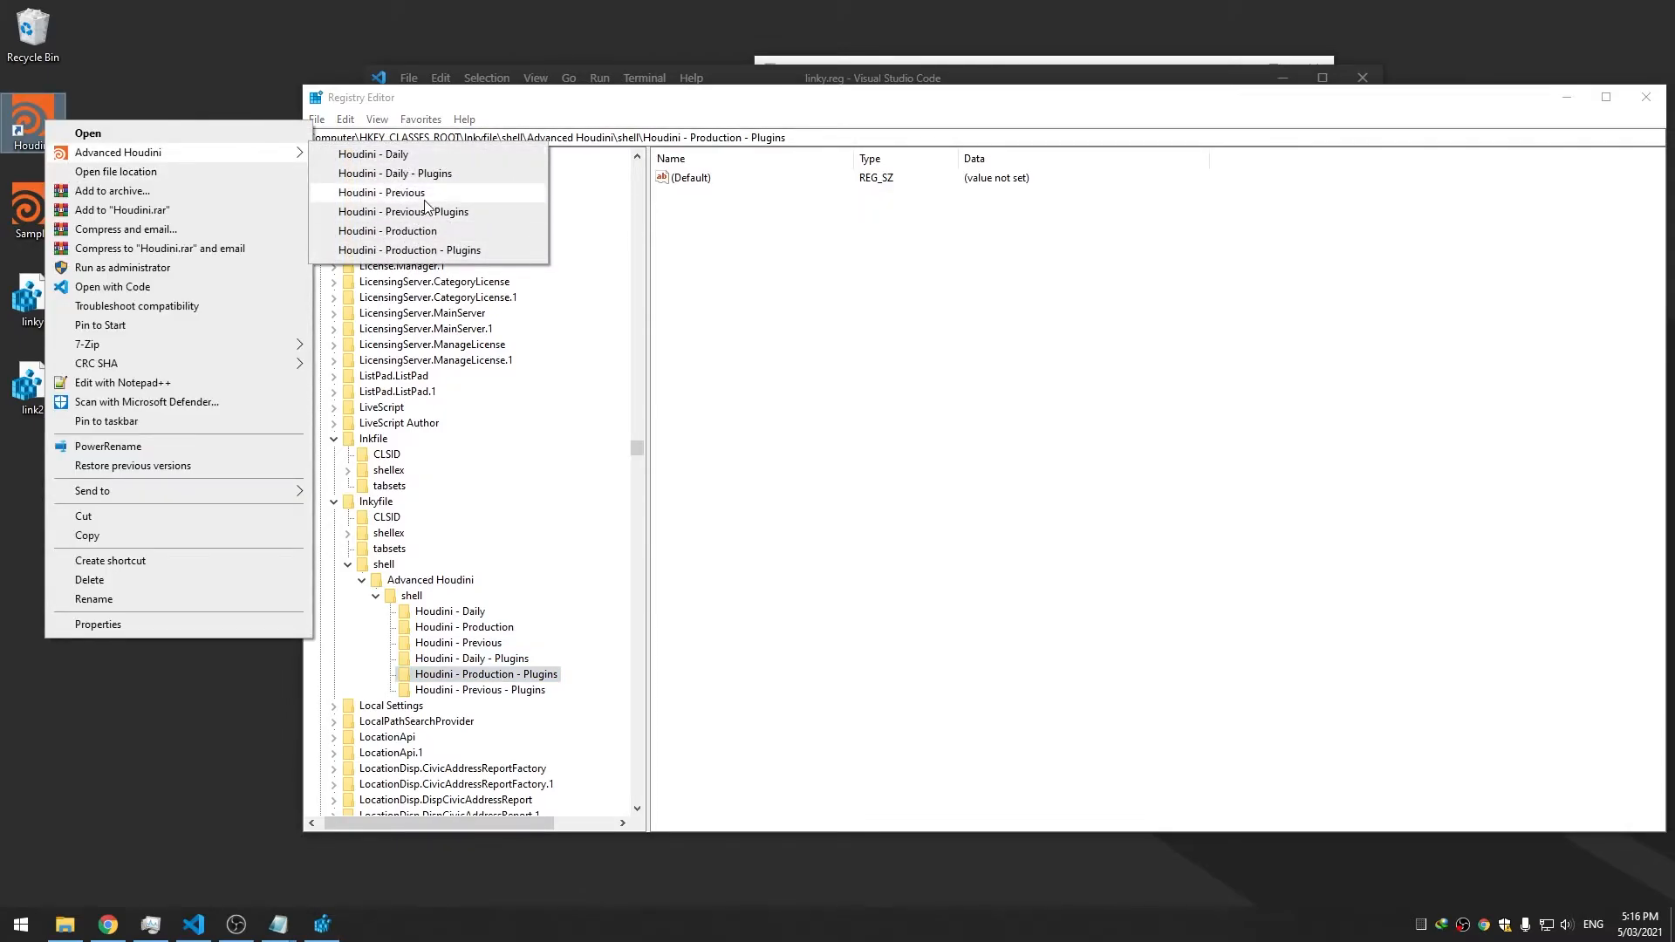
left_click(758, 536)
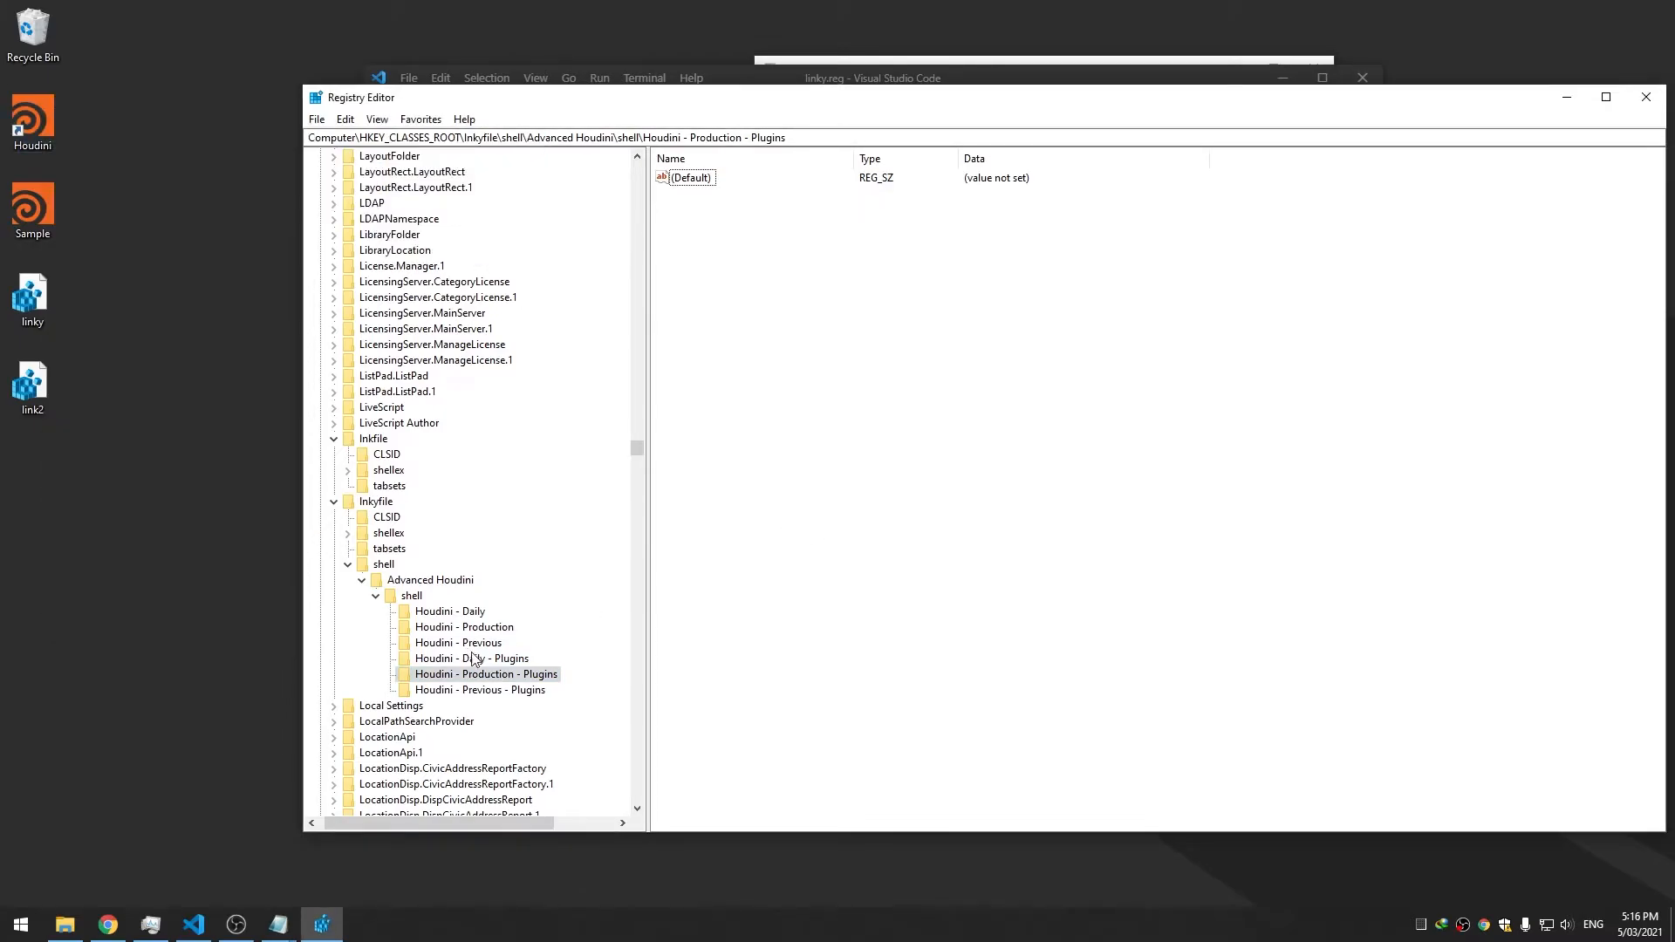
left_click(520, 689)
left_click(509, 660)
left_click(509, 675)
left_click(506, 690)
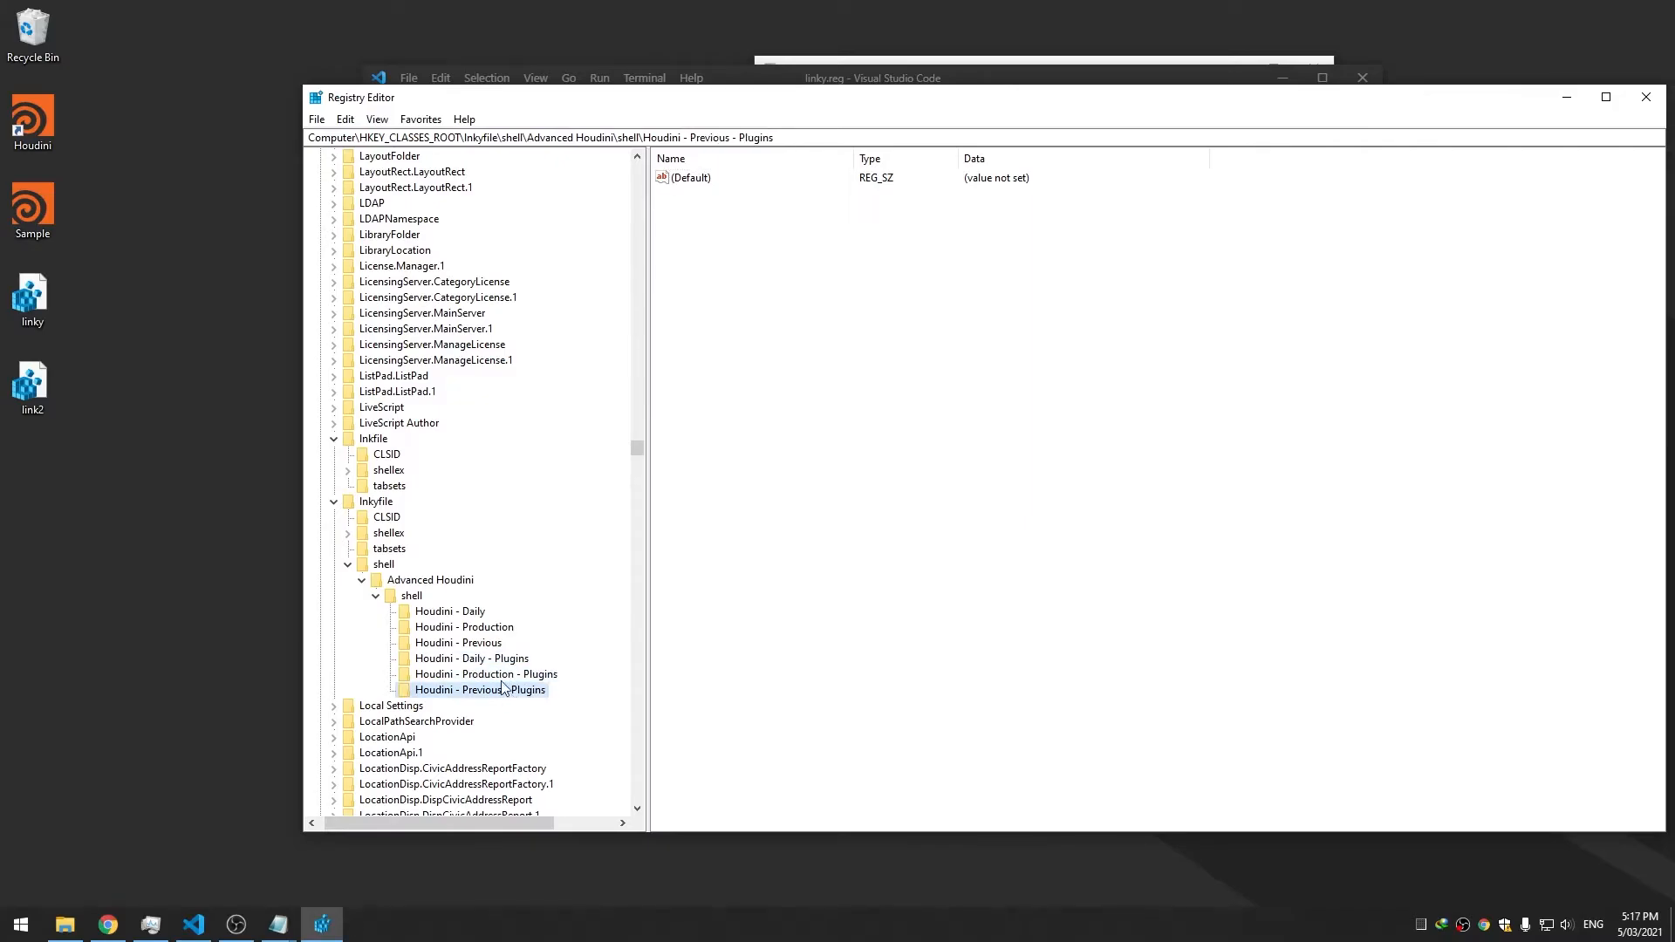
left_click(431, 580)
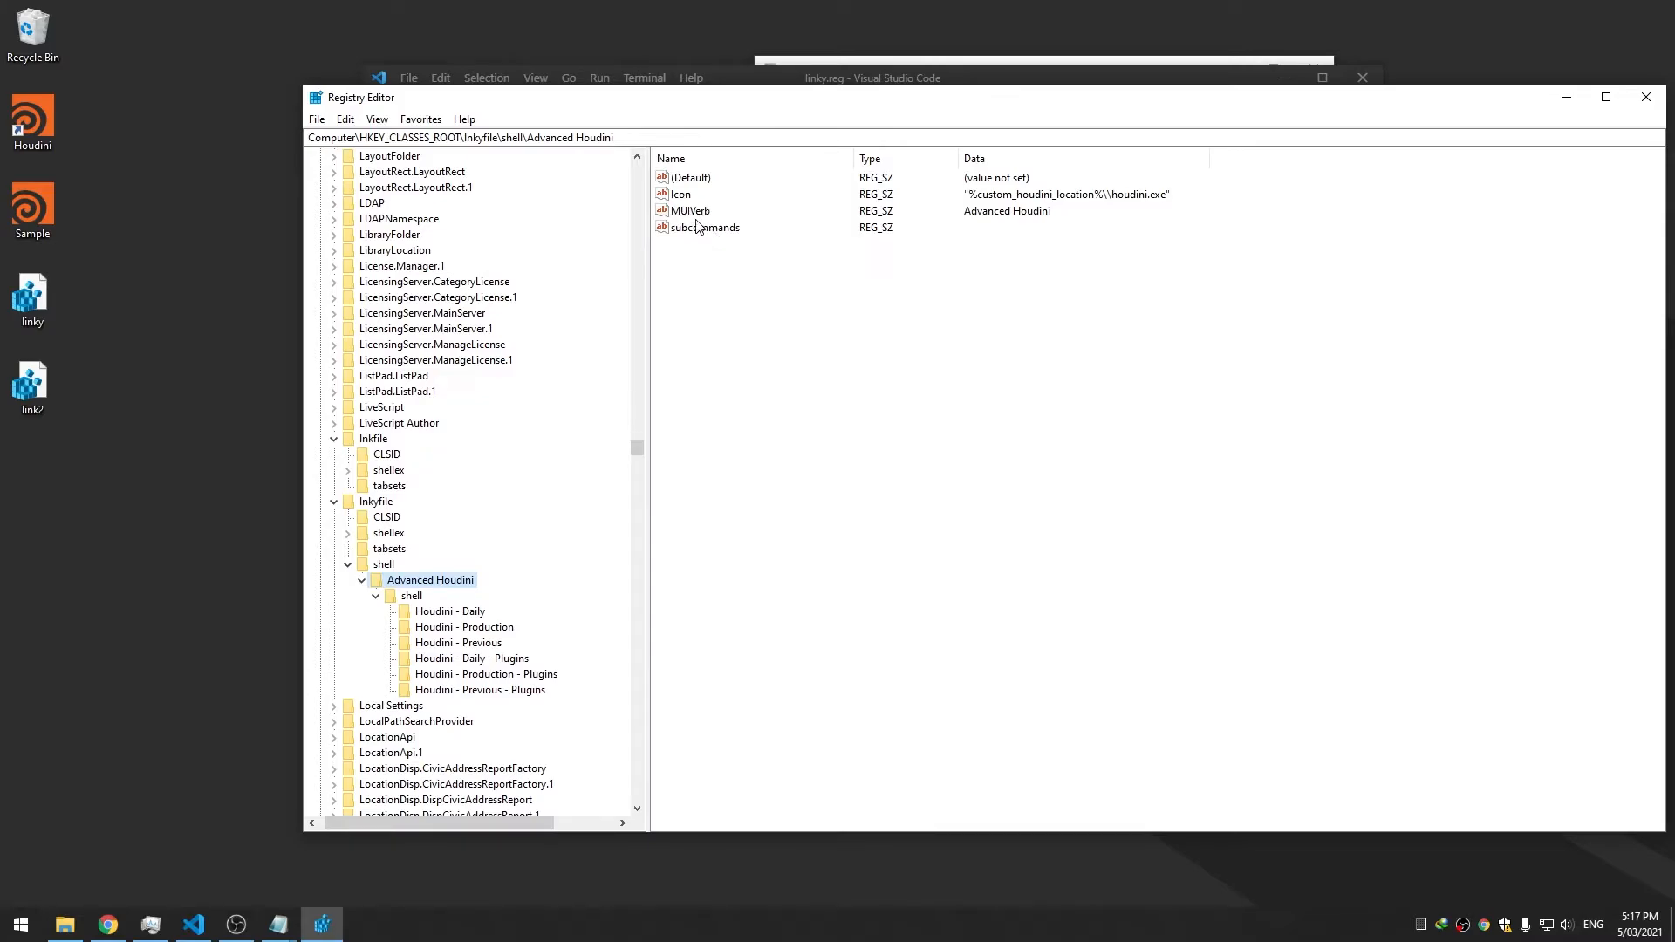
left_click(471, 658)
Add an empty 'subcommands' string value to Houdini - Daily - Plugins
right_click(775, 390)
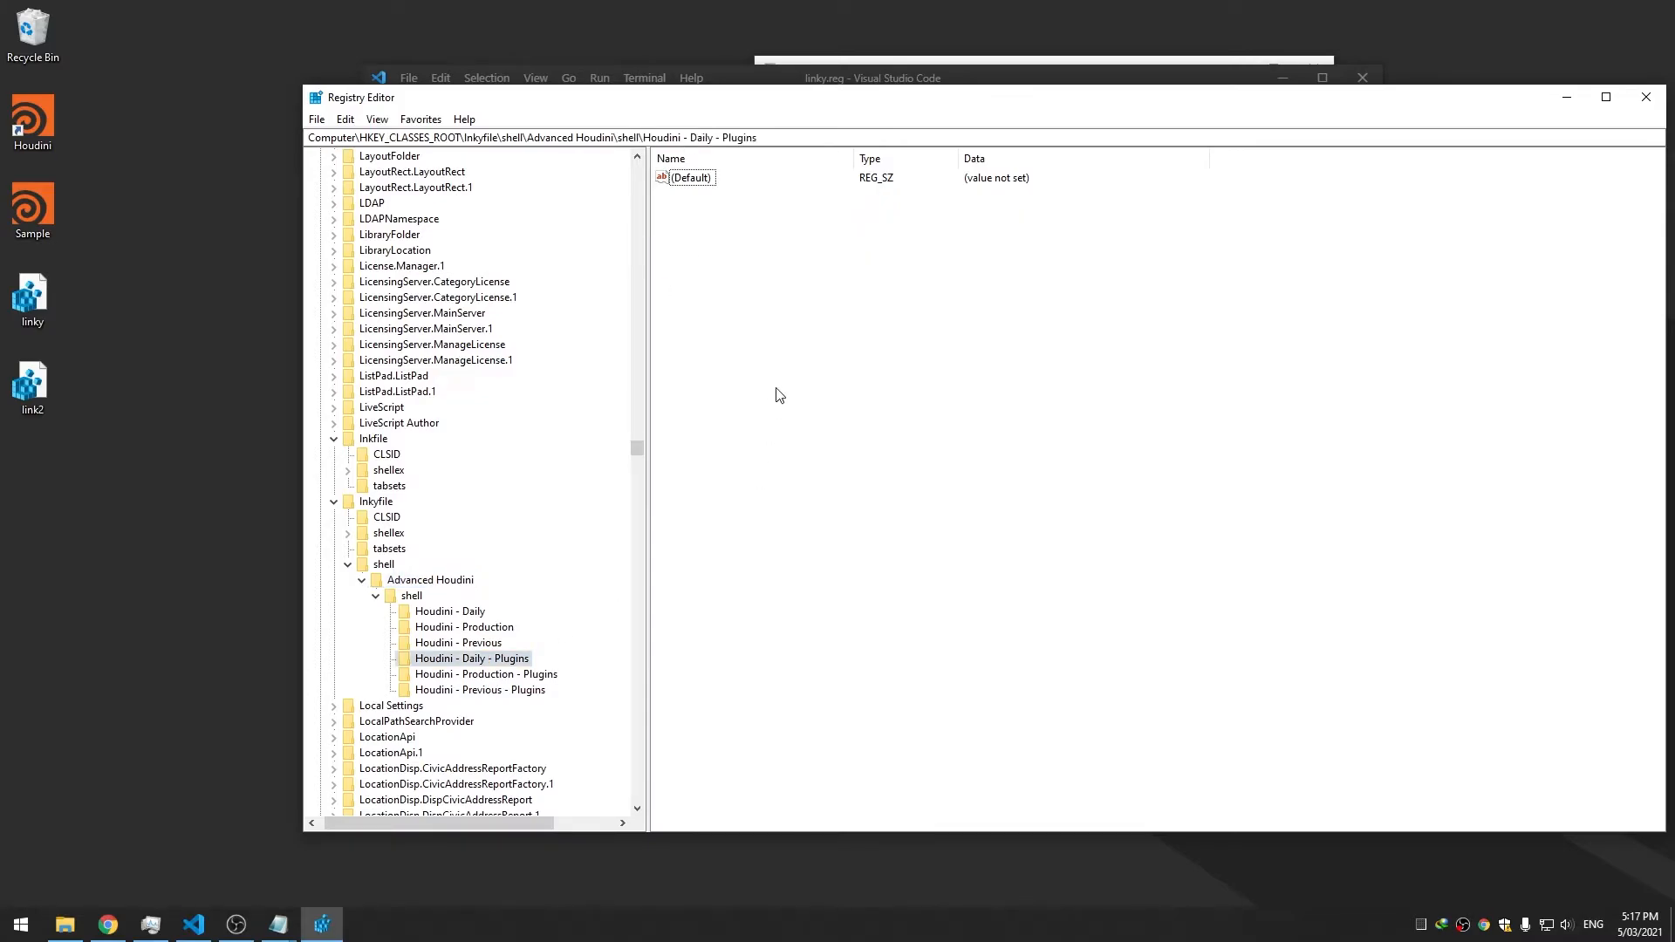
mouse_move(824, 398)
left_click(944, 432)
type("subcommands")
key("Return")
Add a MUIVerb string value to that key with data 'Houdini - Daily - Plugins'
right_click(944, 435)
mouse_move(1003, 444)
left_click(1123, 470)
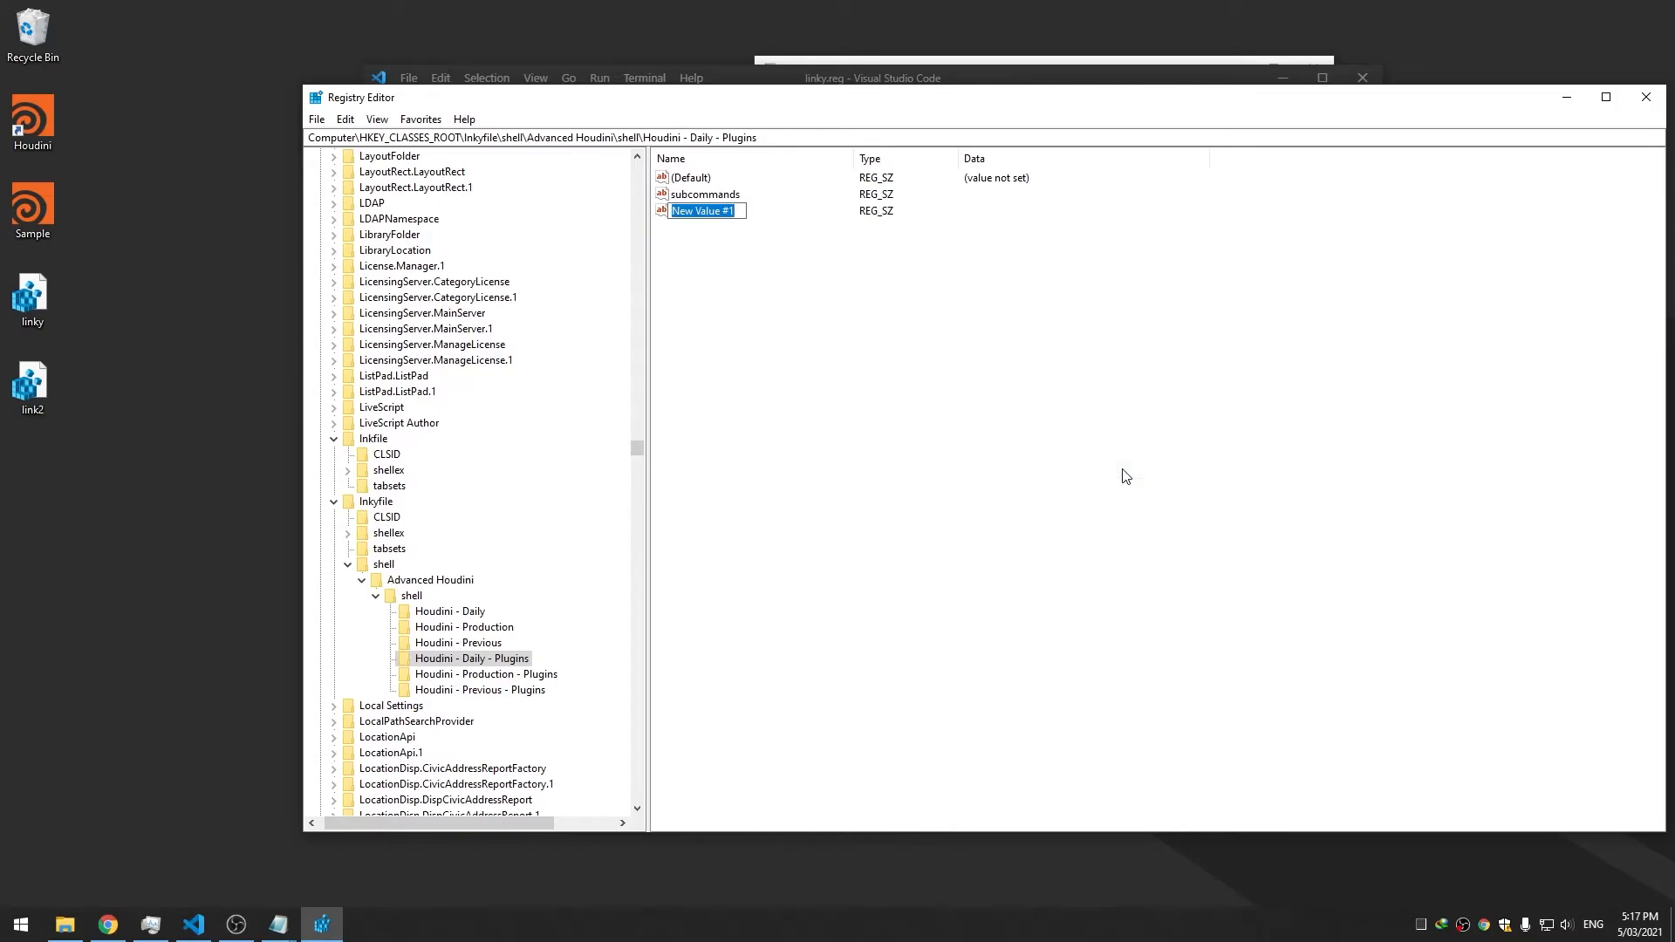
type("MUIVerb")
key("Return")
double_click(710, 212)
left_click_drag(559, 175, 895, 334)
type("Houdini - Daily - Plugins")
key("Return")
left_click(755, 293)
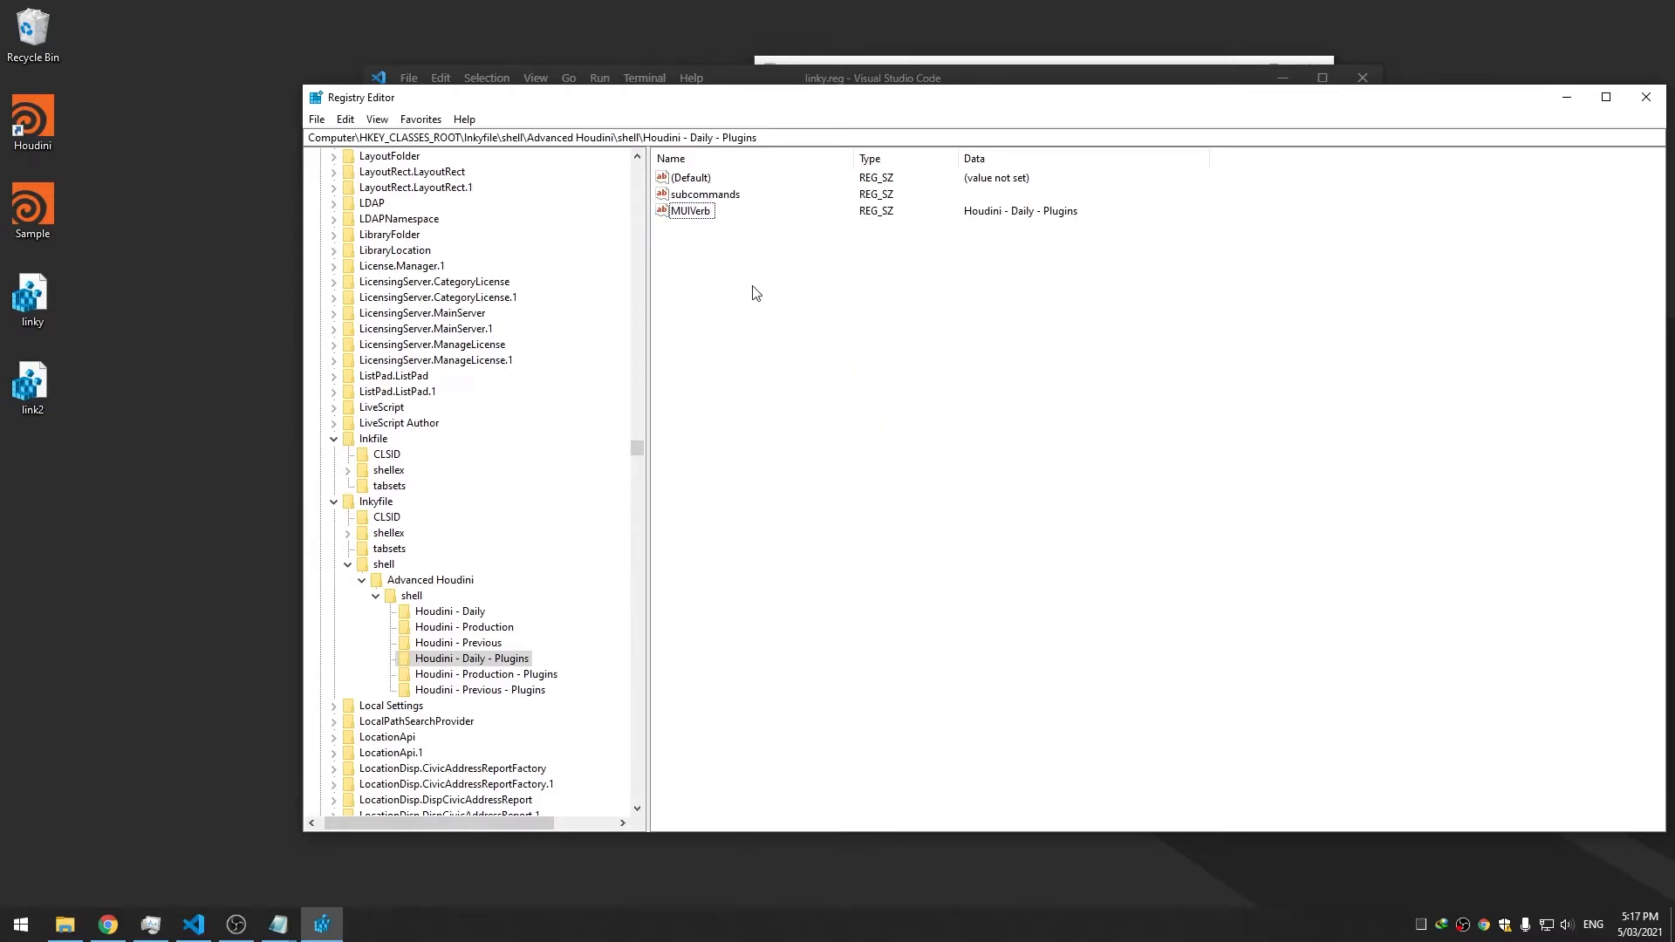
Give Houdini - Production - Plugins a MUIVerb value with data 'Houdini - Production - Plugins'
right_click(17, 141)
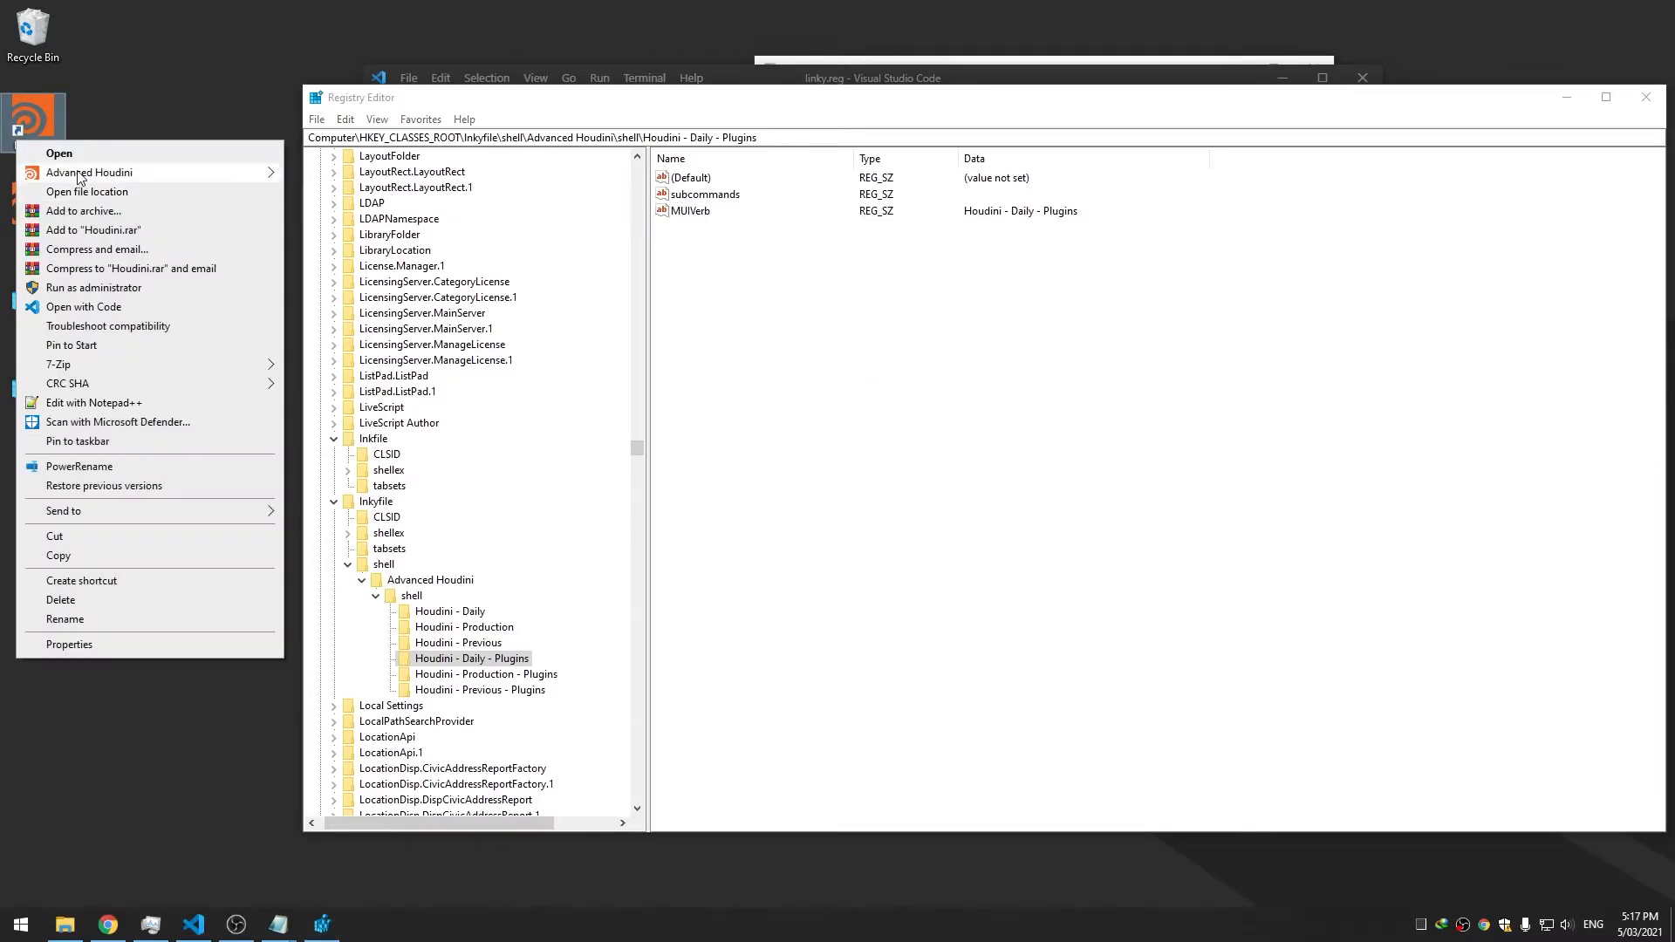
mouse_move(83, 173)
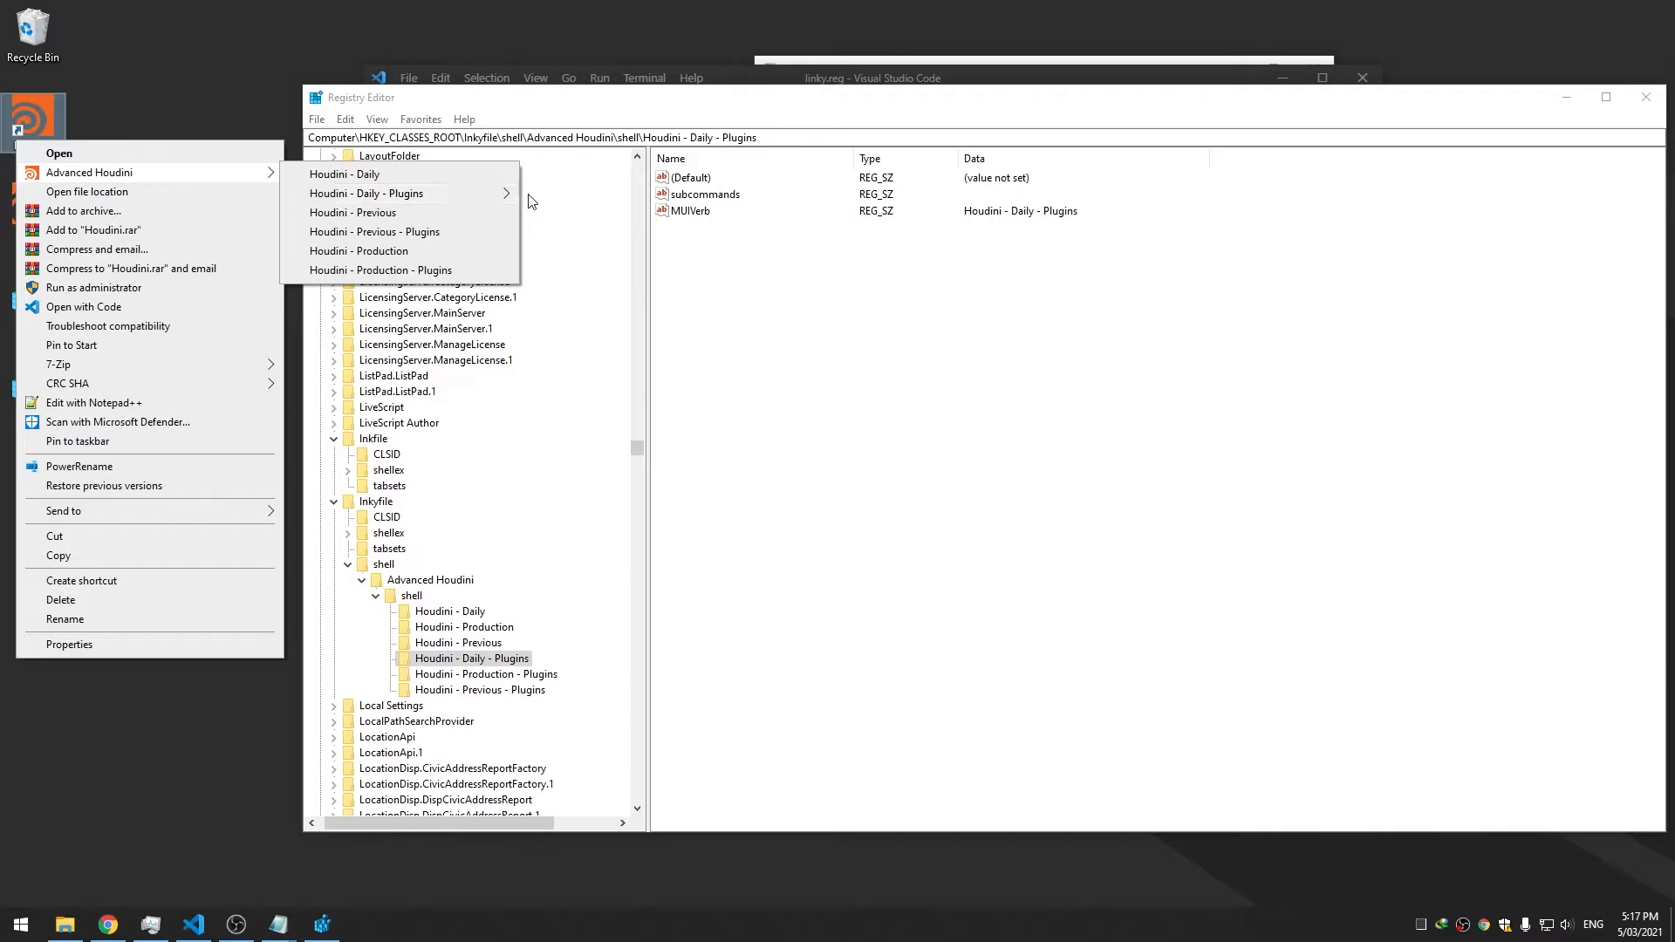
left_click(1036, 378)
right_click(528, 675)
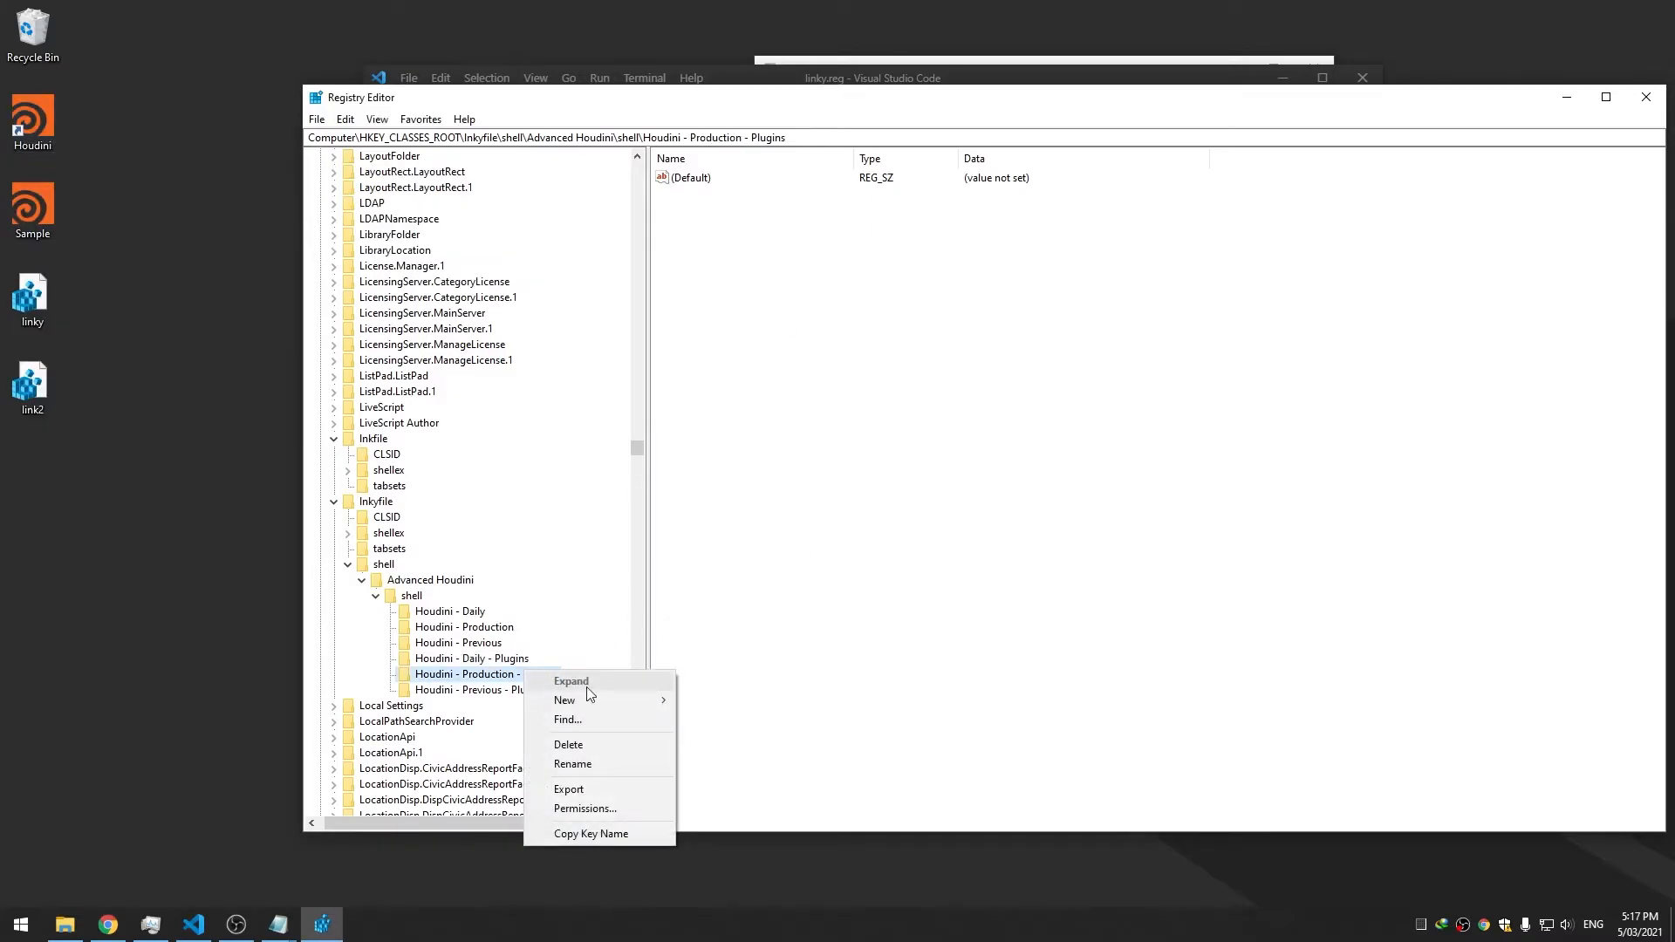
right_click(791, 373)
mouse_move(837, 384)
left_click(943, 404)
type("M")
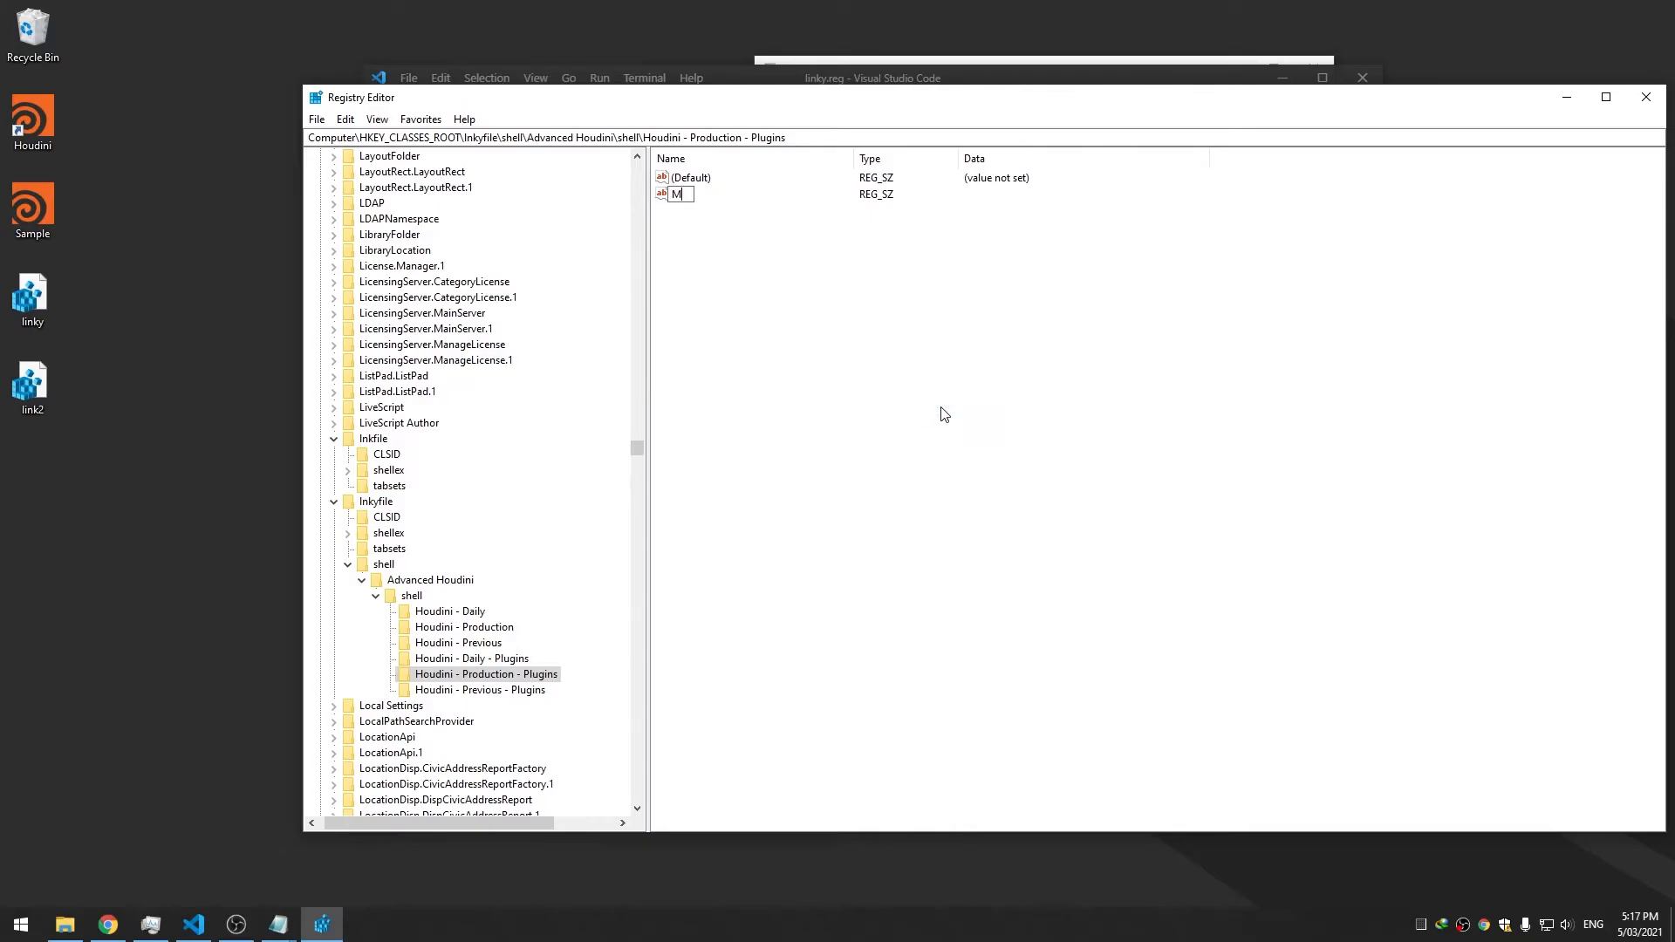
key("Return")
key("Return")
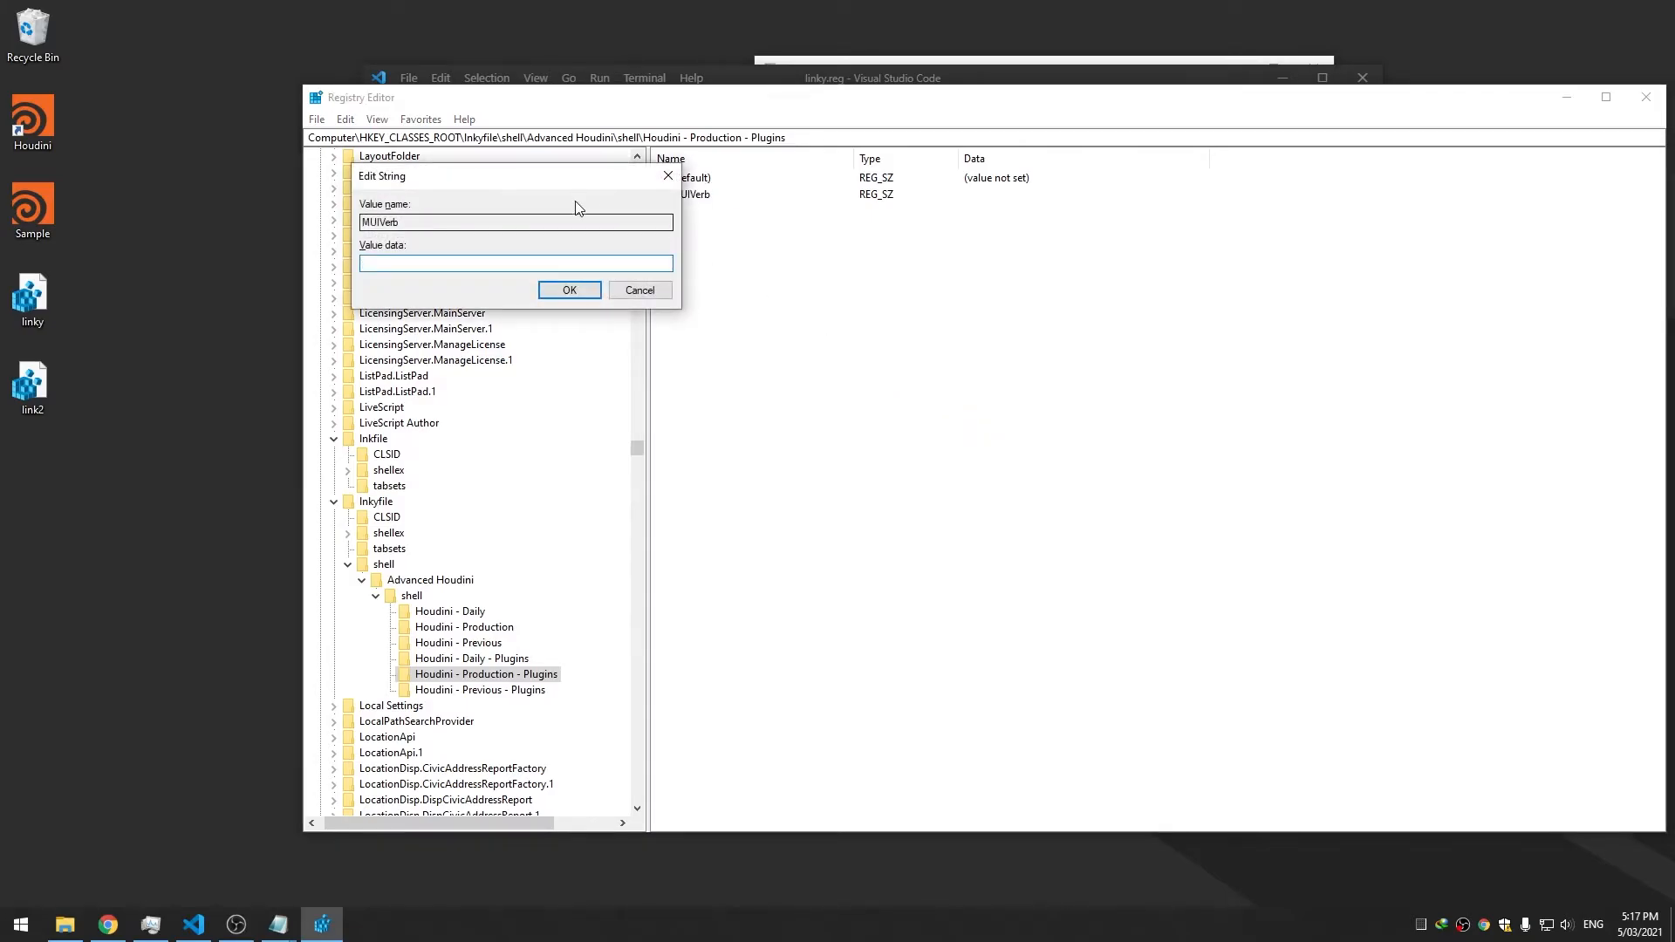
type("Ho")
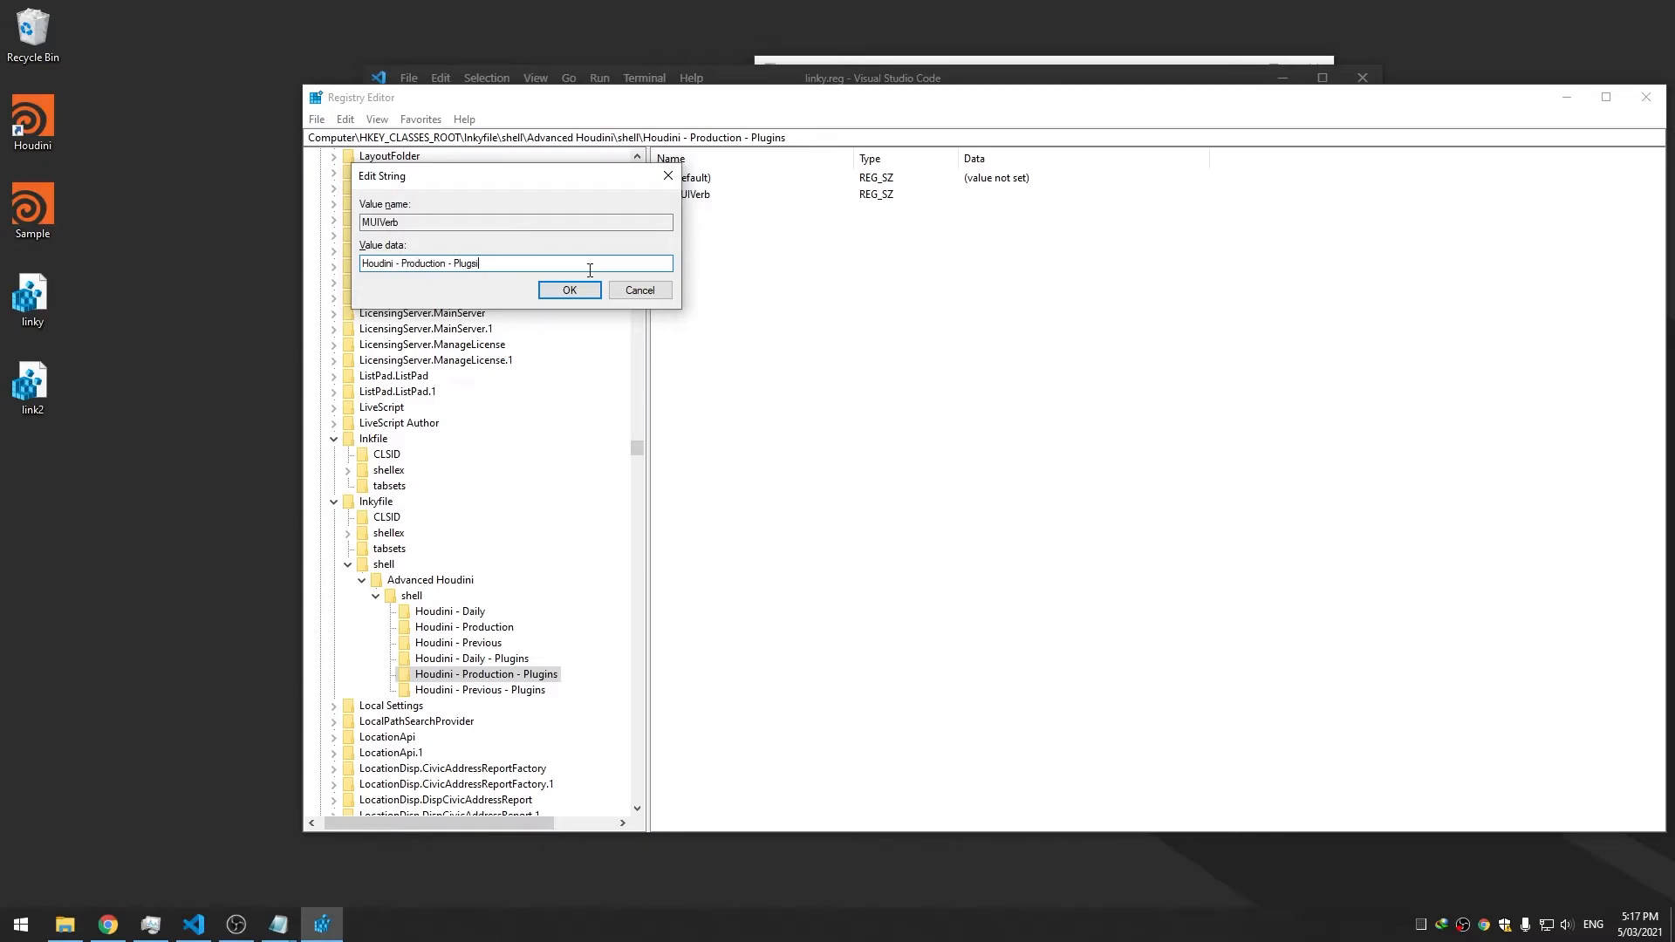
type("udini - Production - Plugins")
key("Return")
Add an empty 'subcommands' string value to Houdini - Production - Plugins
right_click(798, 367)
mouse_move(841, 373)
left_click(974, 410)
type("subcommands")
key("Return")
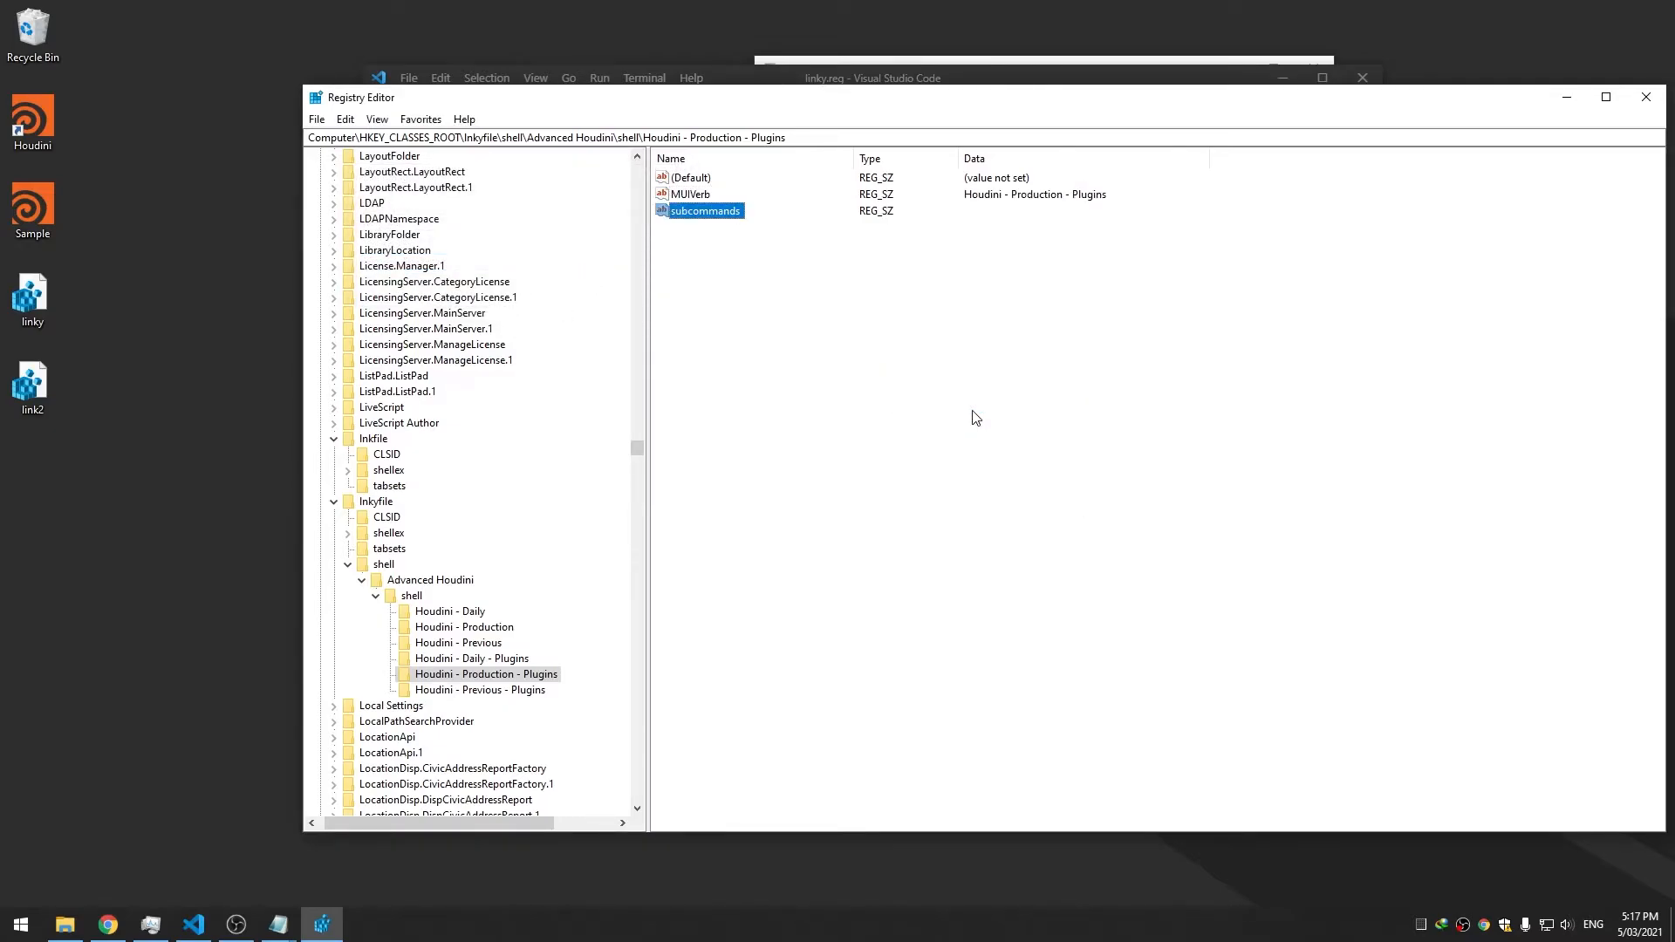
Add a subcommands string value to Houdini - Previous - Plugins
left_click(541, 689)
right_click(798, 342)
mouse_move(868, 350)
left_click(1009, 369)
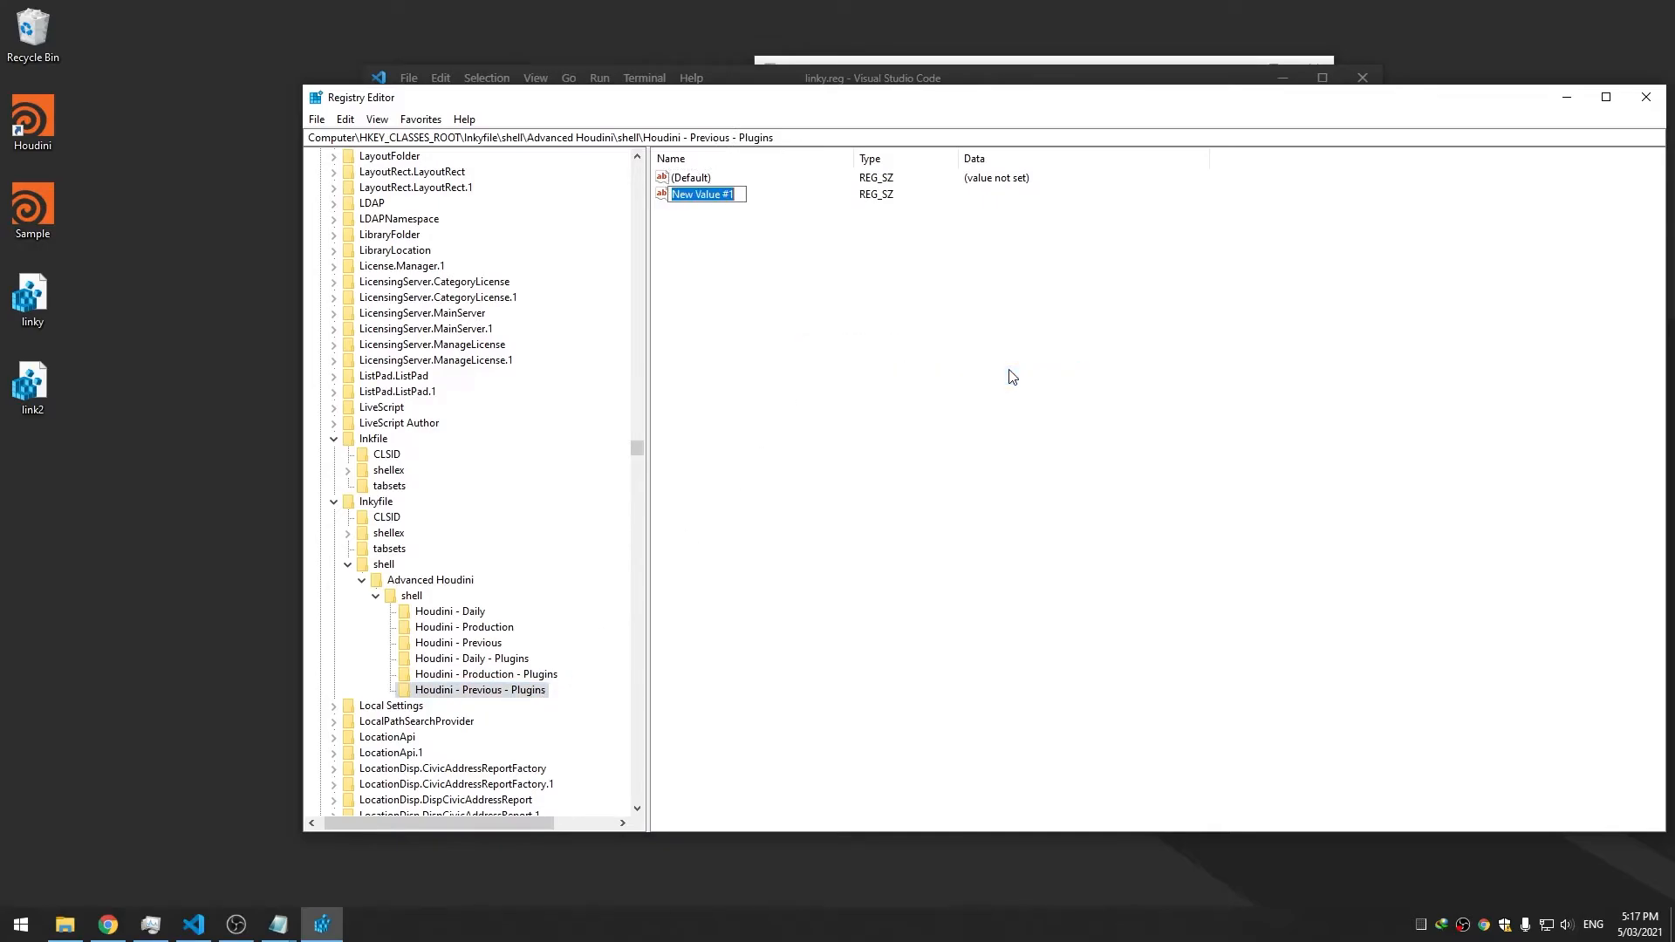
type("houdinicommands")
key("Return")
Add a MUIVerb value to Houdini - Previous - Plugins carrying its entry name
right_click(1005, 375)
mouse_move(1031, 392)
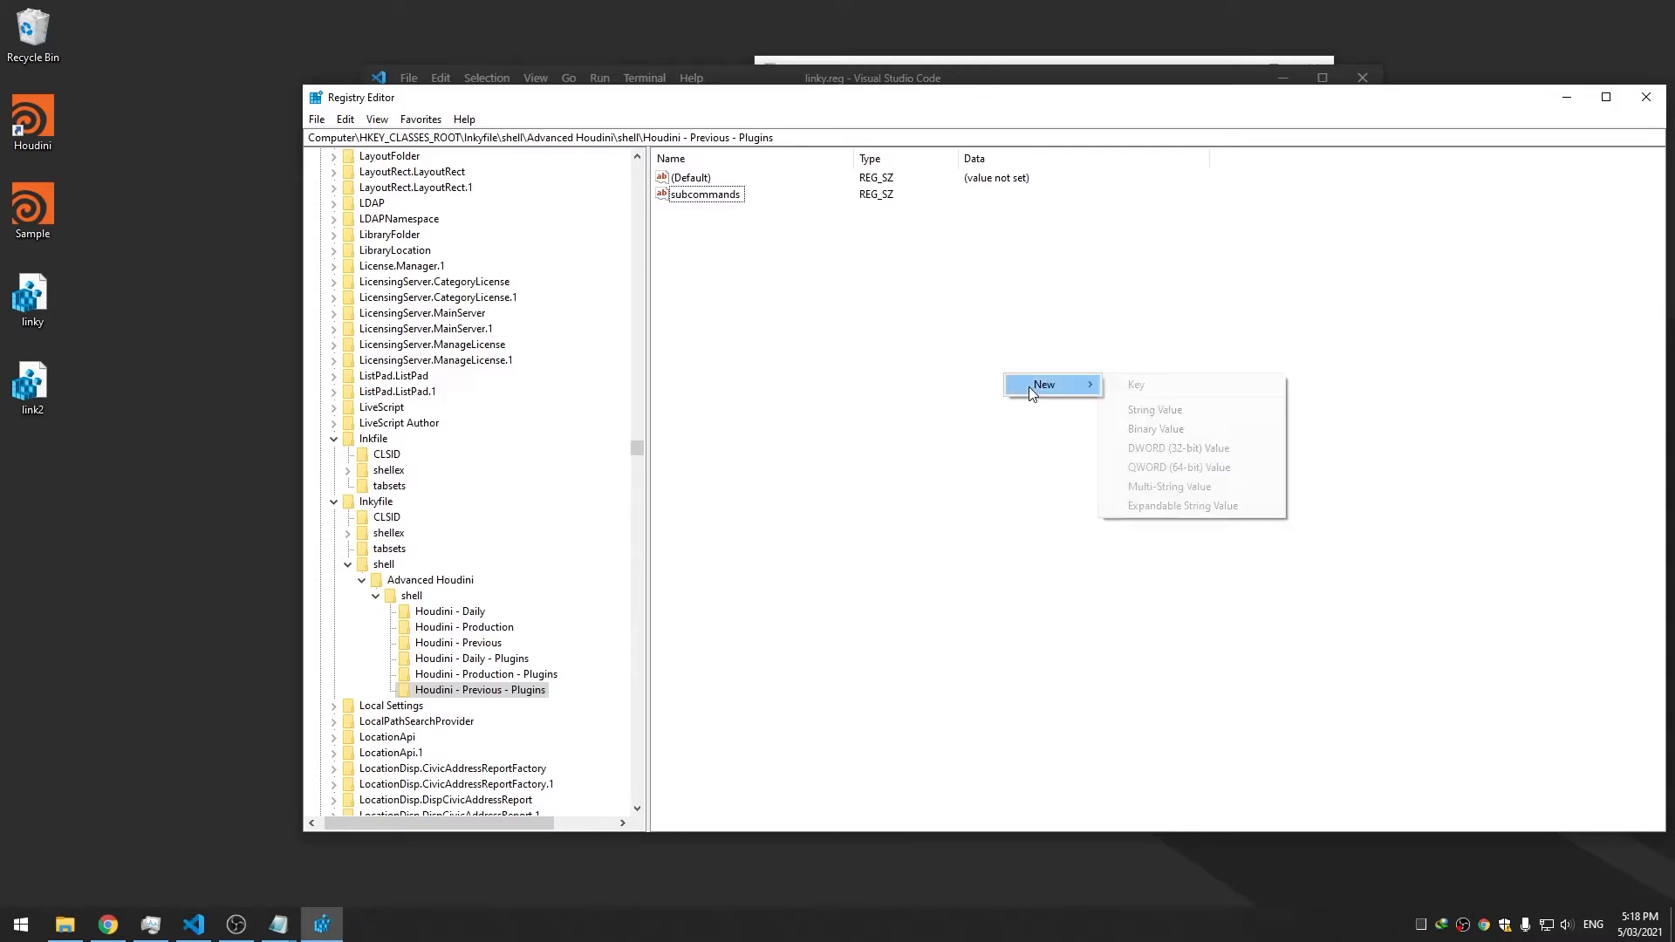
left_click(1139, 412)
type("MUIVerb")
key("Return")
key("Return")
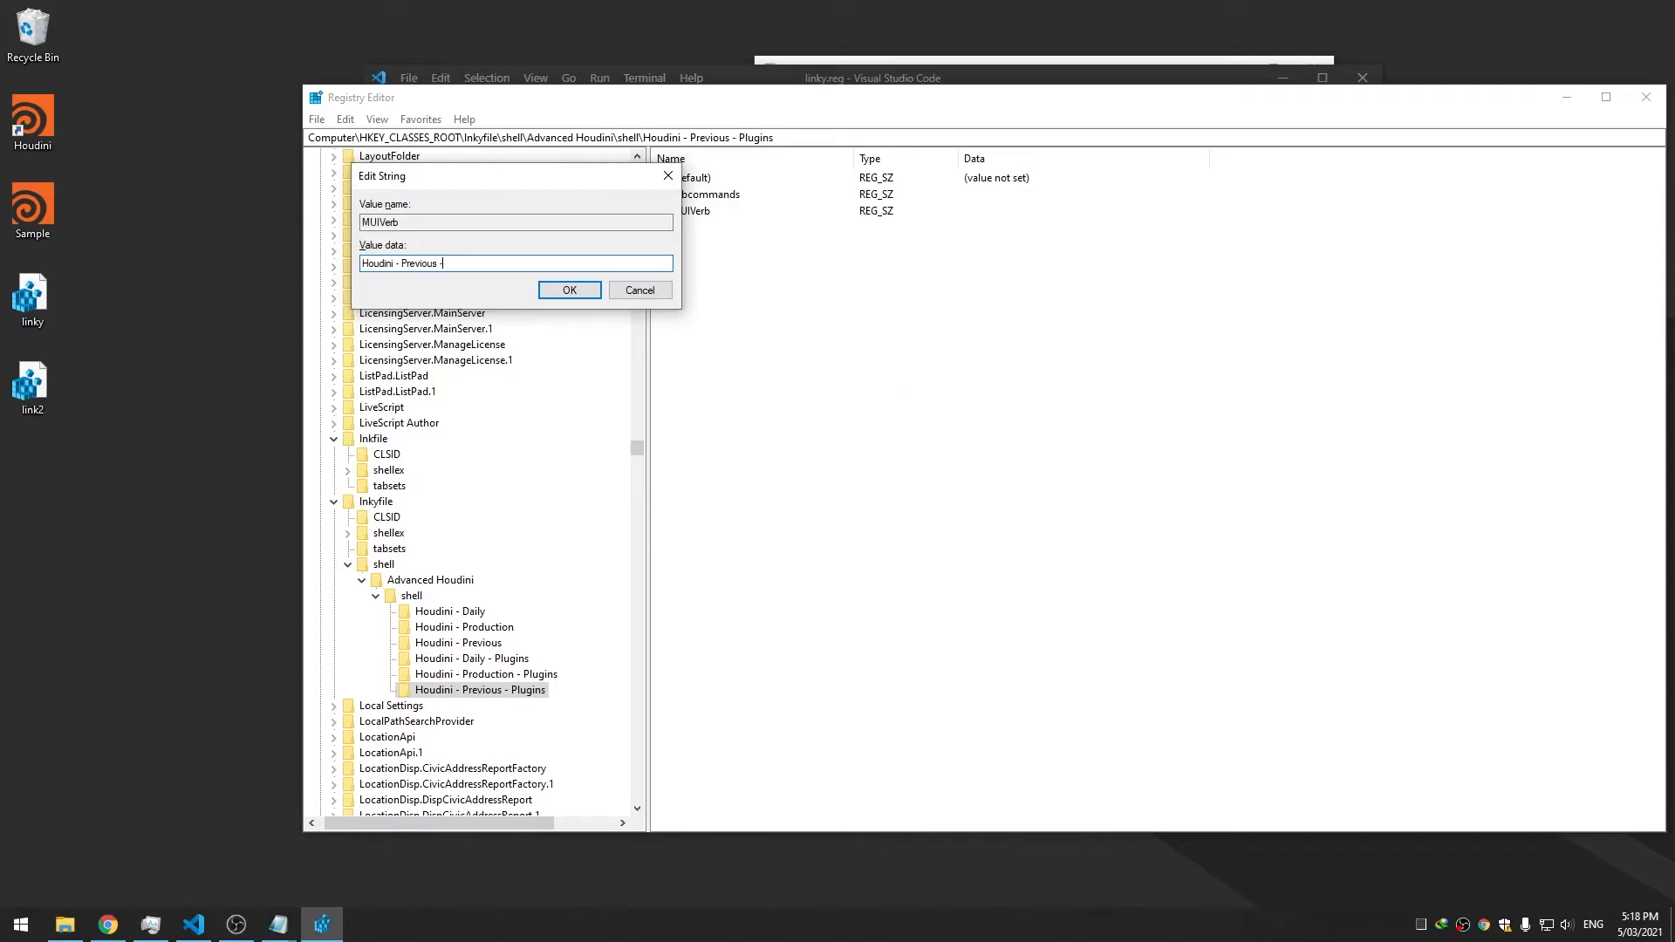
type("ins")
key("Return")
Review the values of the three Plugins keys
left_click(472, 659)
left_click(486, 675)
left_click(501, 689)
left_click(506, 659)
key("Down")
key("Down")
Check the shortcut's updated menu and select the Advanced Houdini key under lnkyfile\shell
right_click(22, 130)
mouse_move(87, 163)
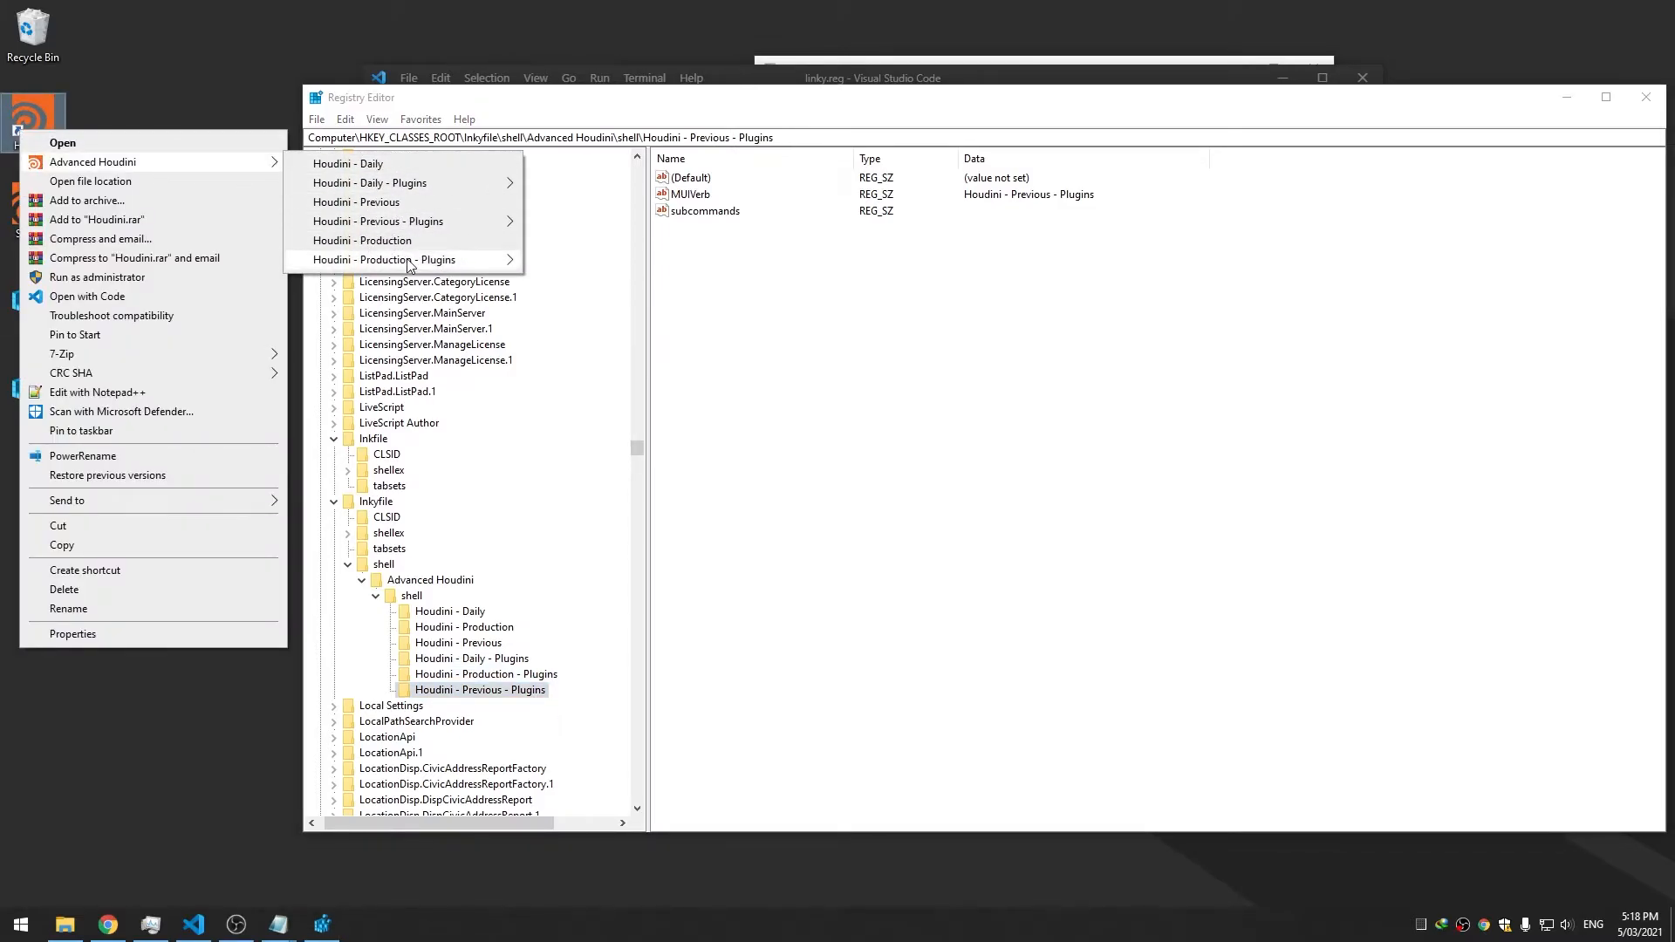
left_click(648, 272)
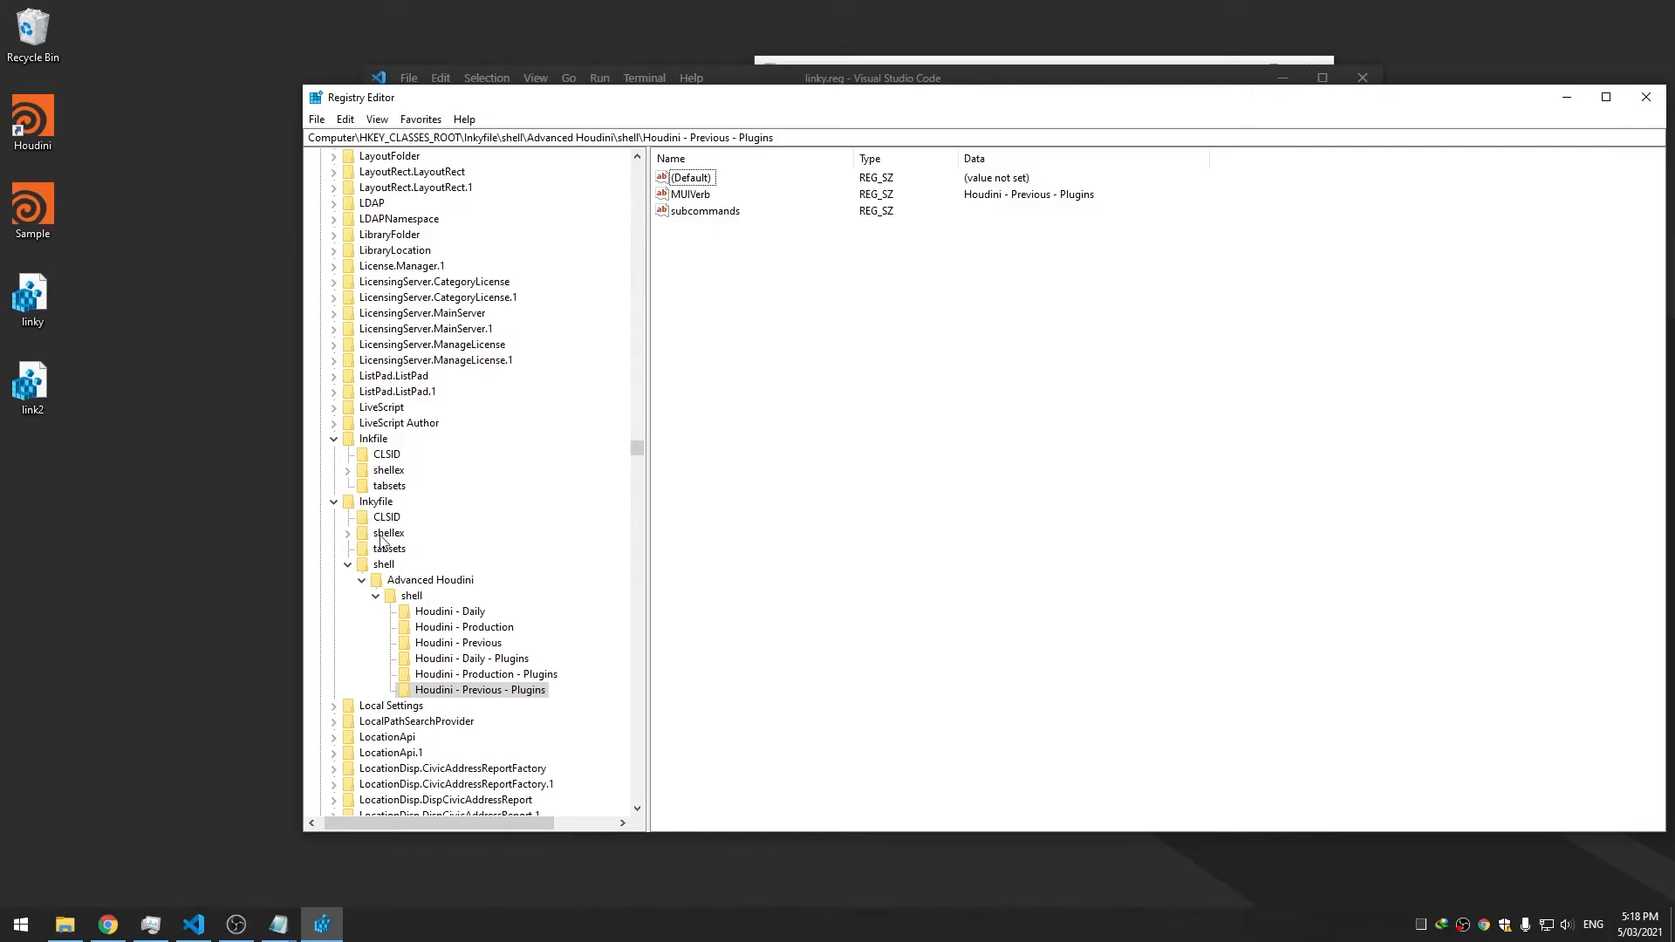
left_click(377, 504)
left_click(384, 565)
left_click(416, 582)
Export the Advanced Houdini branch as 'Custom' on the Desktop
right_click(415, 587)
left_click(485, 696)
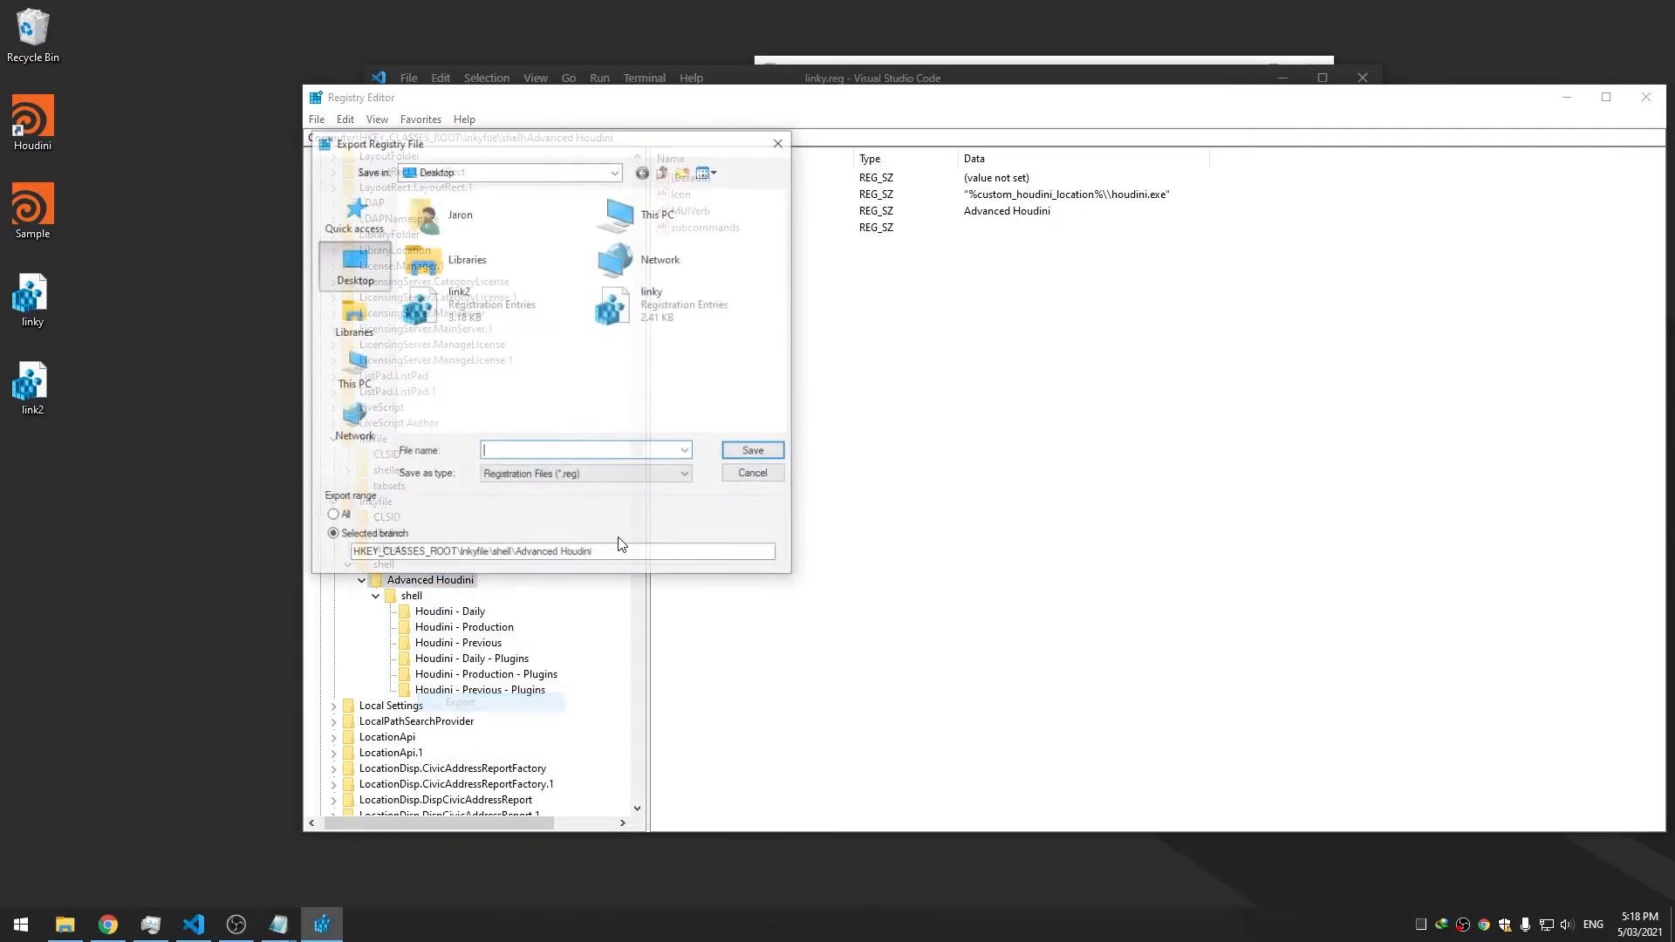
type("Custo")
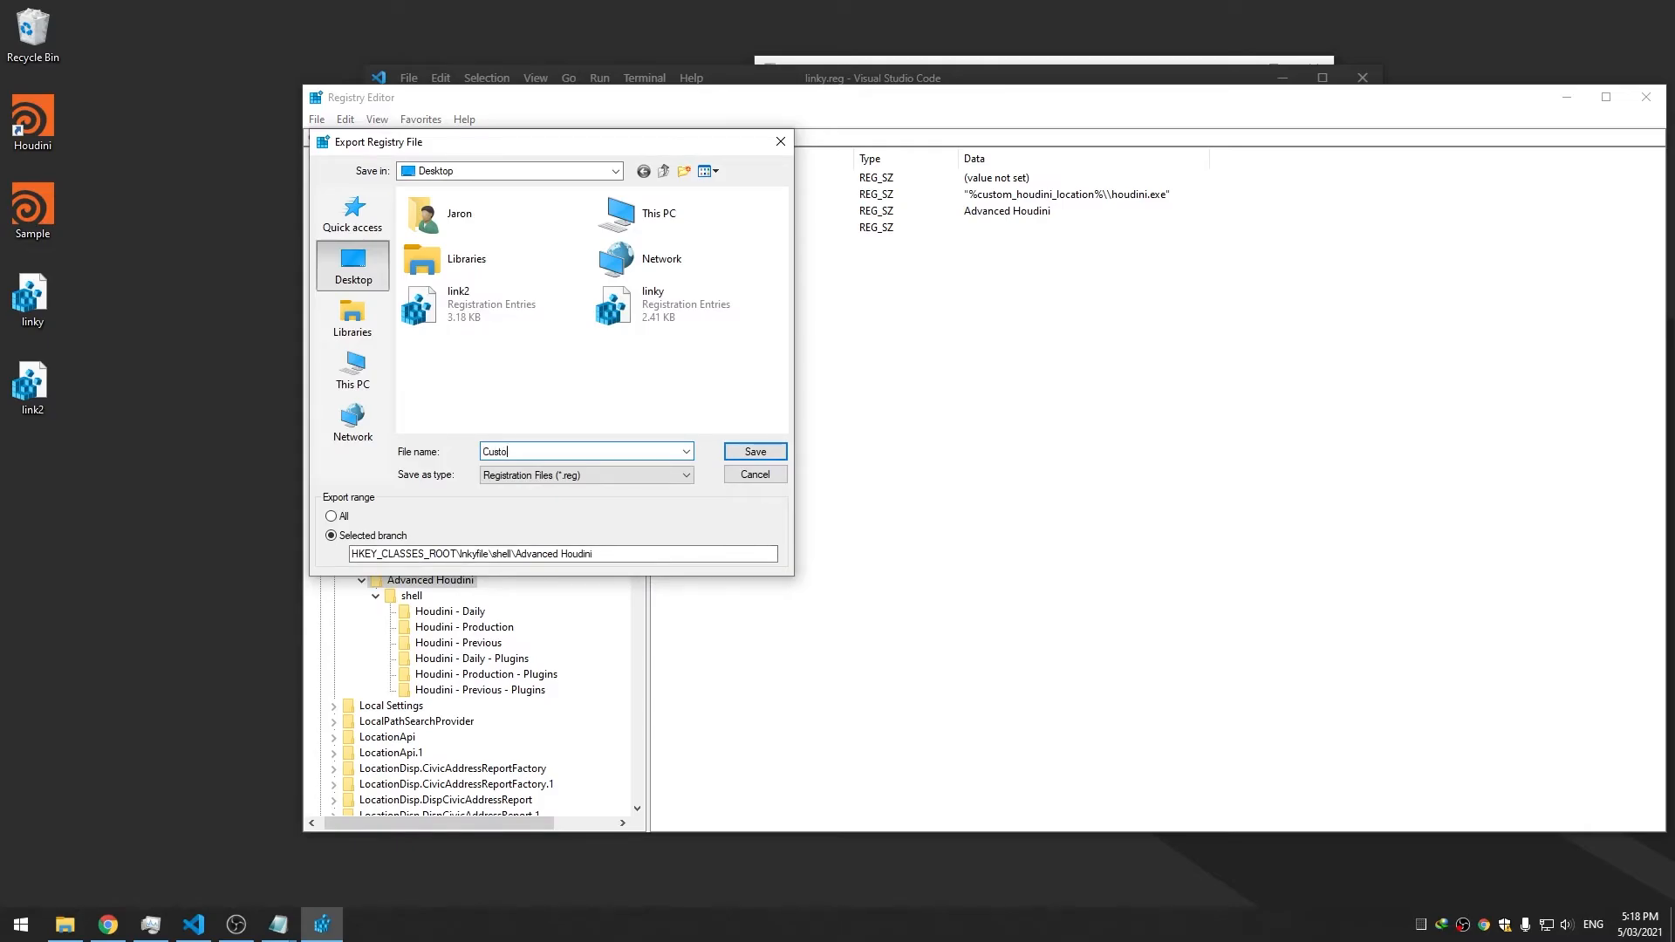
type("m")
key("Return")
left_click_drag(32, 475, 206, 928)
Close the leftover linky, link2 and json tabs and open Custom.reg in Visual Studio Code
left_click(205, 928)
left_click(650, 107)
left_click(650, 108)
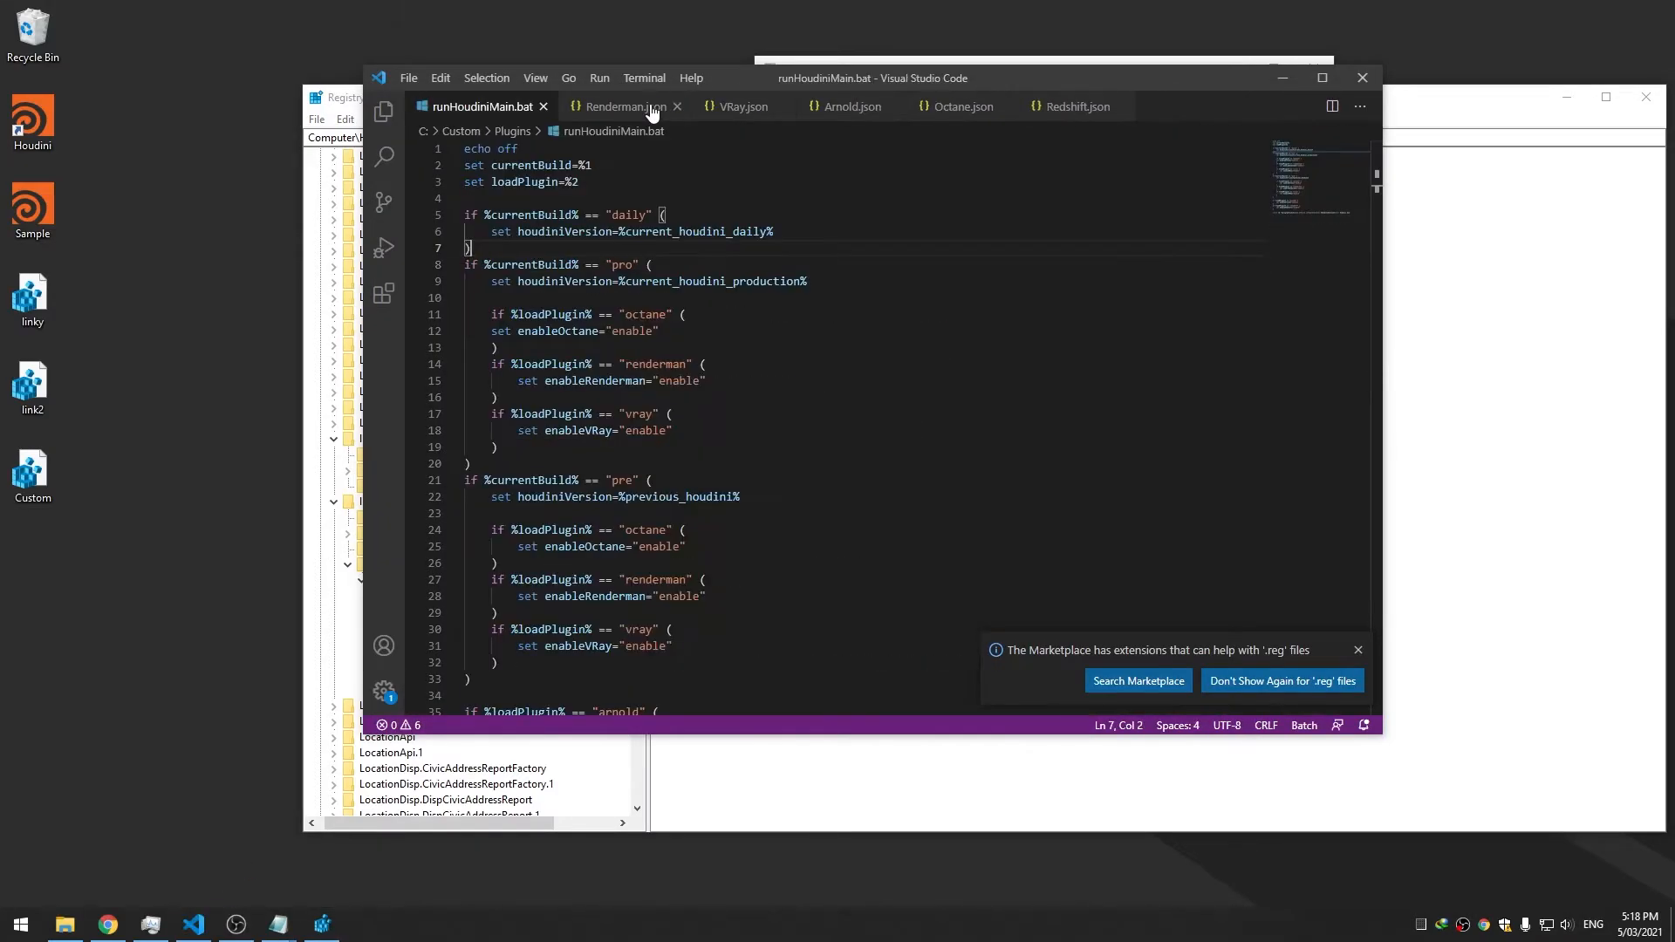
left_click(651, 107)
left_click(651, 107)
left_click(651, 108)
left_click(651, 107)
left_click(652, 107)
left_click_drag(37, 472, 716, 279)
mouse_move(852, 85)
left_mouse_down()
mouse_move(887, 80)
mouse_move(843, 80)
left_mouse_up()
Review the Advanced Houdini entries at the top of Custom.reg
left_click(697, 187)
double_click(698, 180)
double_click(780, 227)
left_click(779, 260)
double_click(779, 260)
double_click(815, 294)
left_click(992, 327)
left_click(860, 343)
left_click_drag(818, 227, 811, 243)
Delete the Advanced Houdini block on lines 2–8 and save, then restore it with undo
left_click(767, 161)
left_click(731, 177)
left_click_drag(608, 162, 882, 257)
key("BackSpace")
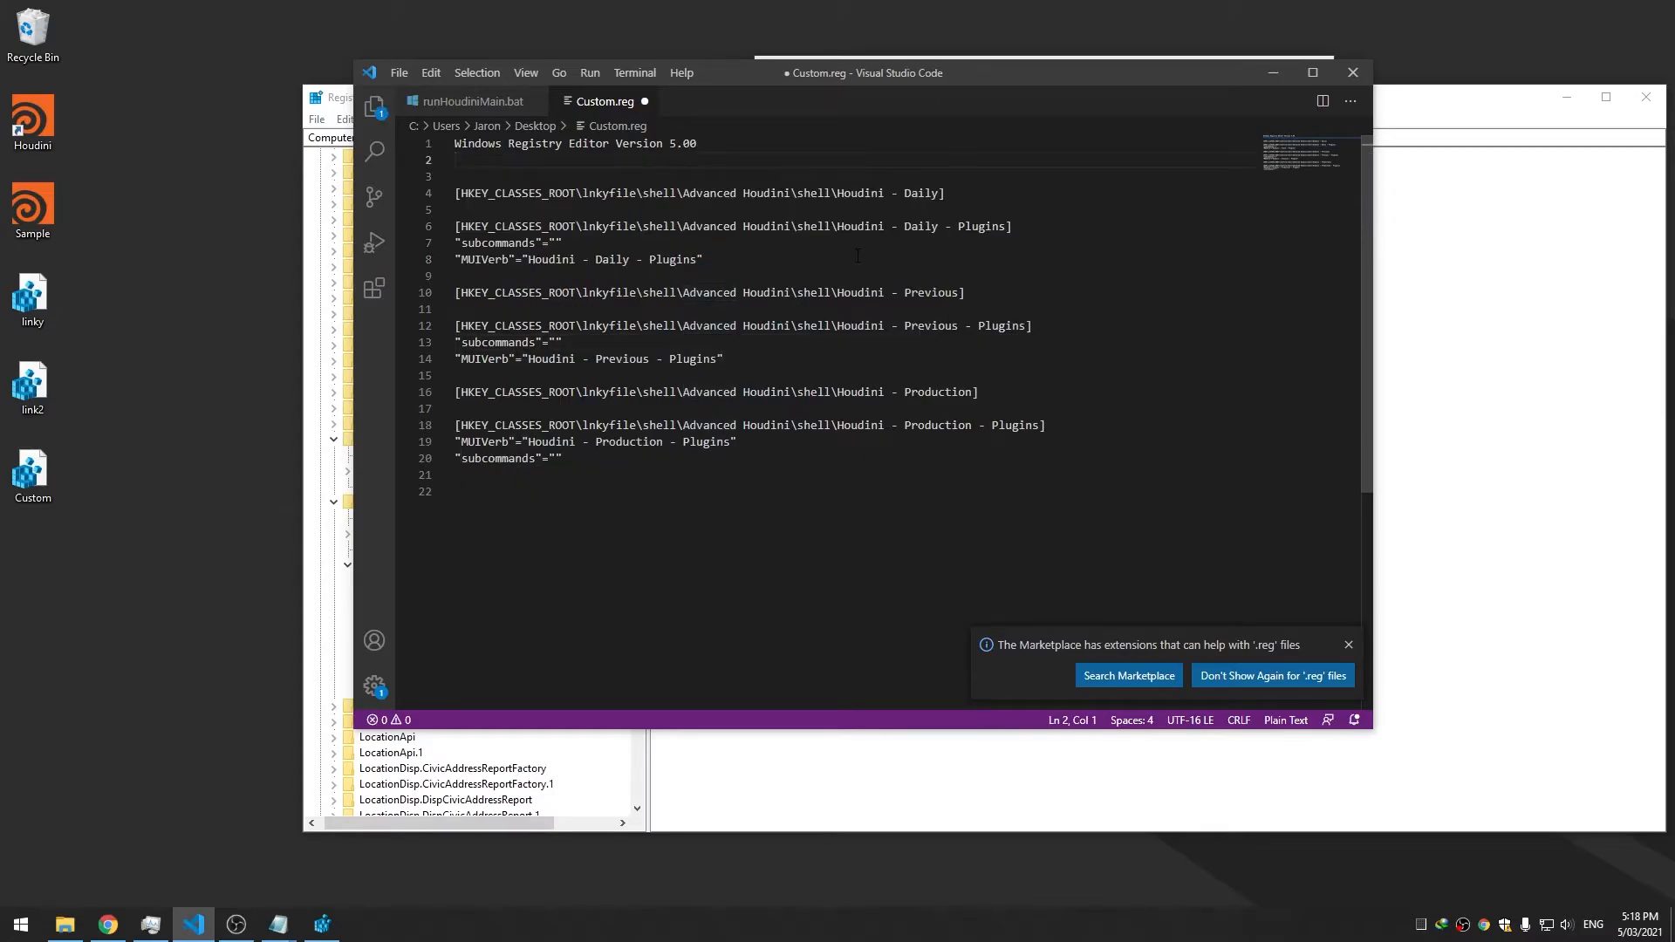
key("Return")
key("Return")
key("ctrl+s")
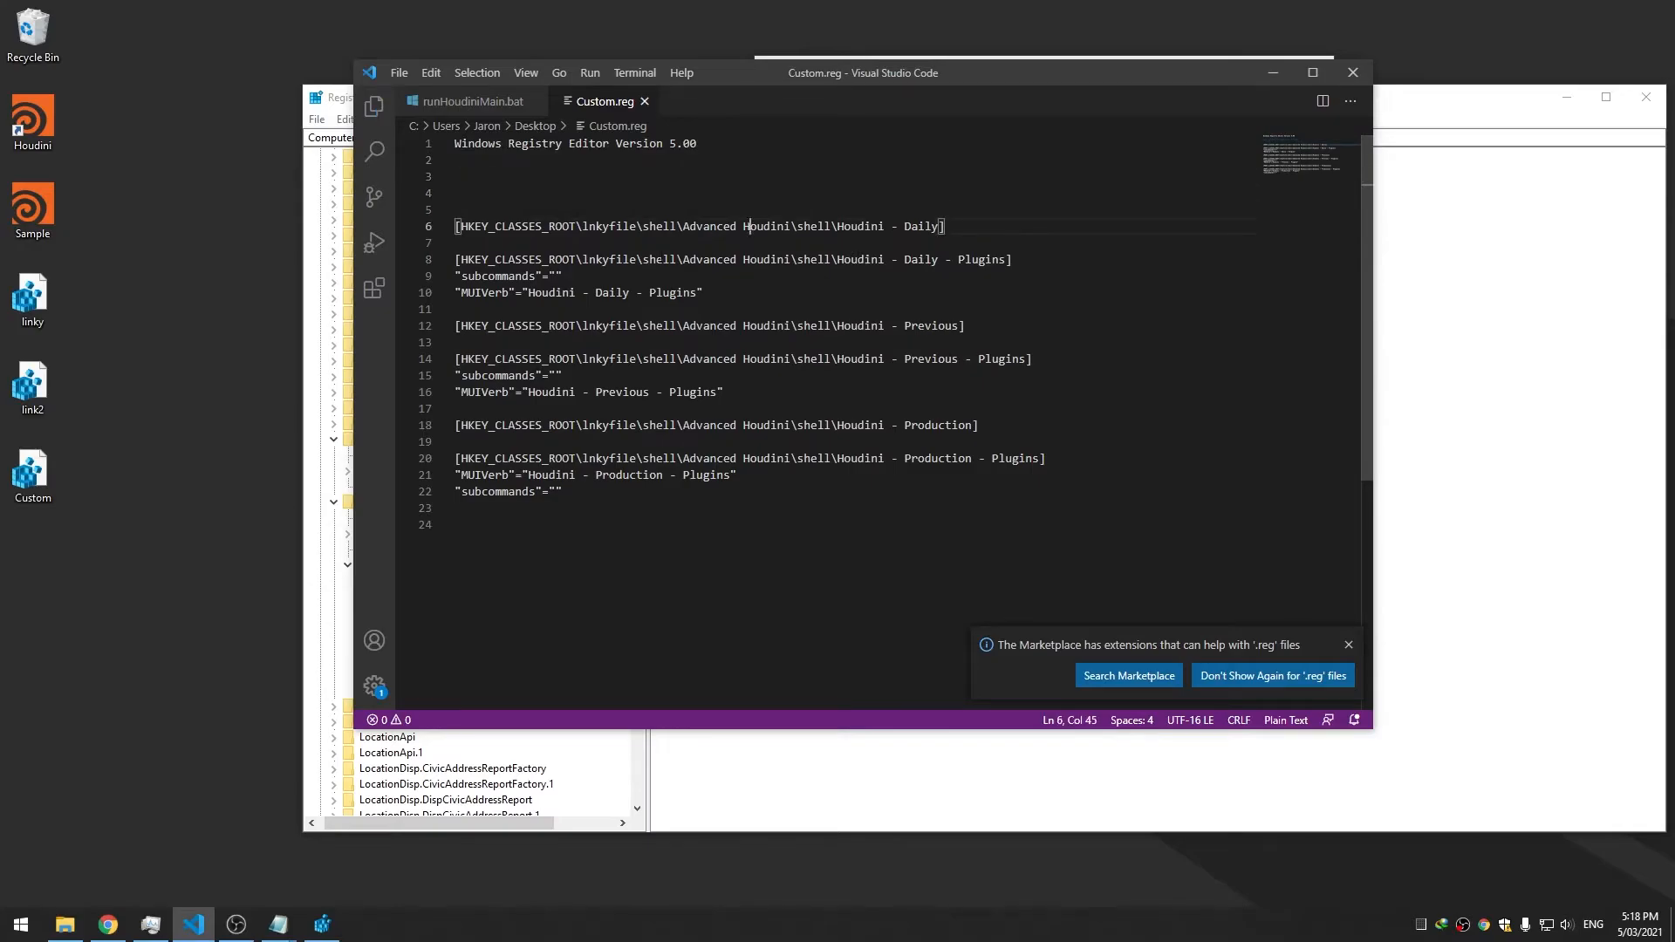
left_click(638, 259)
key("ctrl+z")
key("ctrl+z")
key("ctrl+z")
key("ctrl+z")
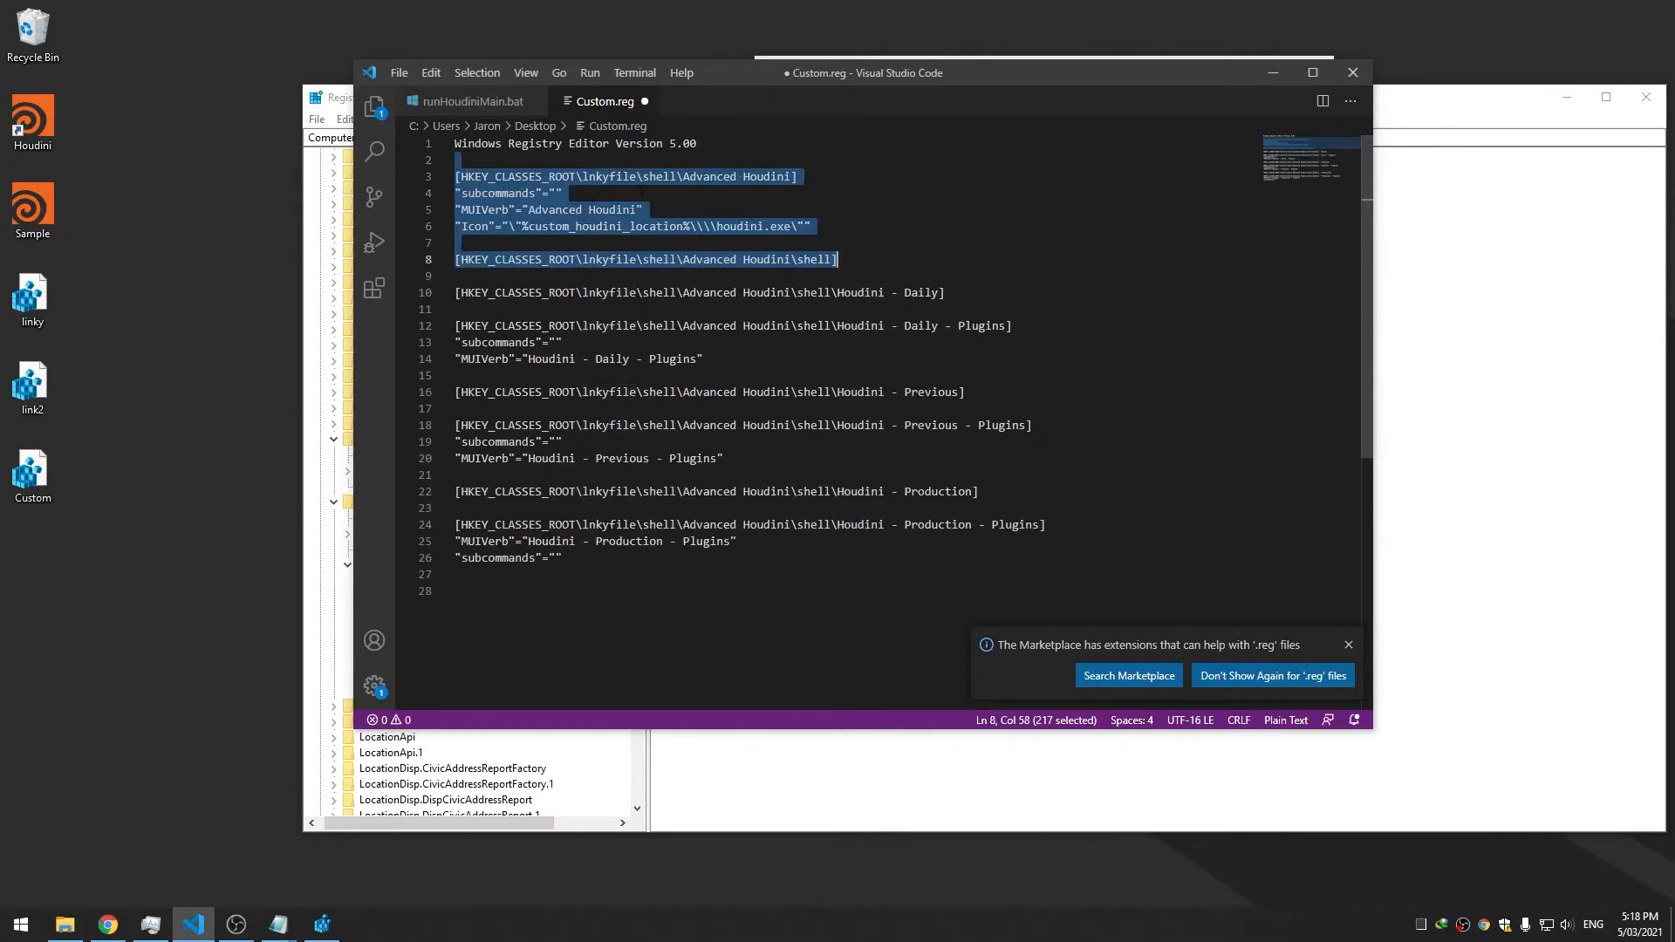
Paste the houdini.exe Icon line under Houdini - Daily and Daily - Plugins, removing the subcommands and MUIVerb lines
left_click(743, 226)
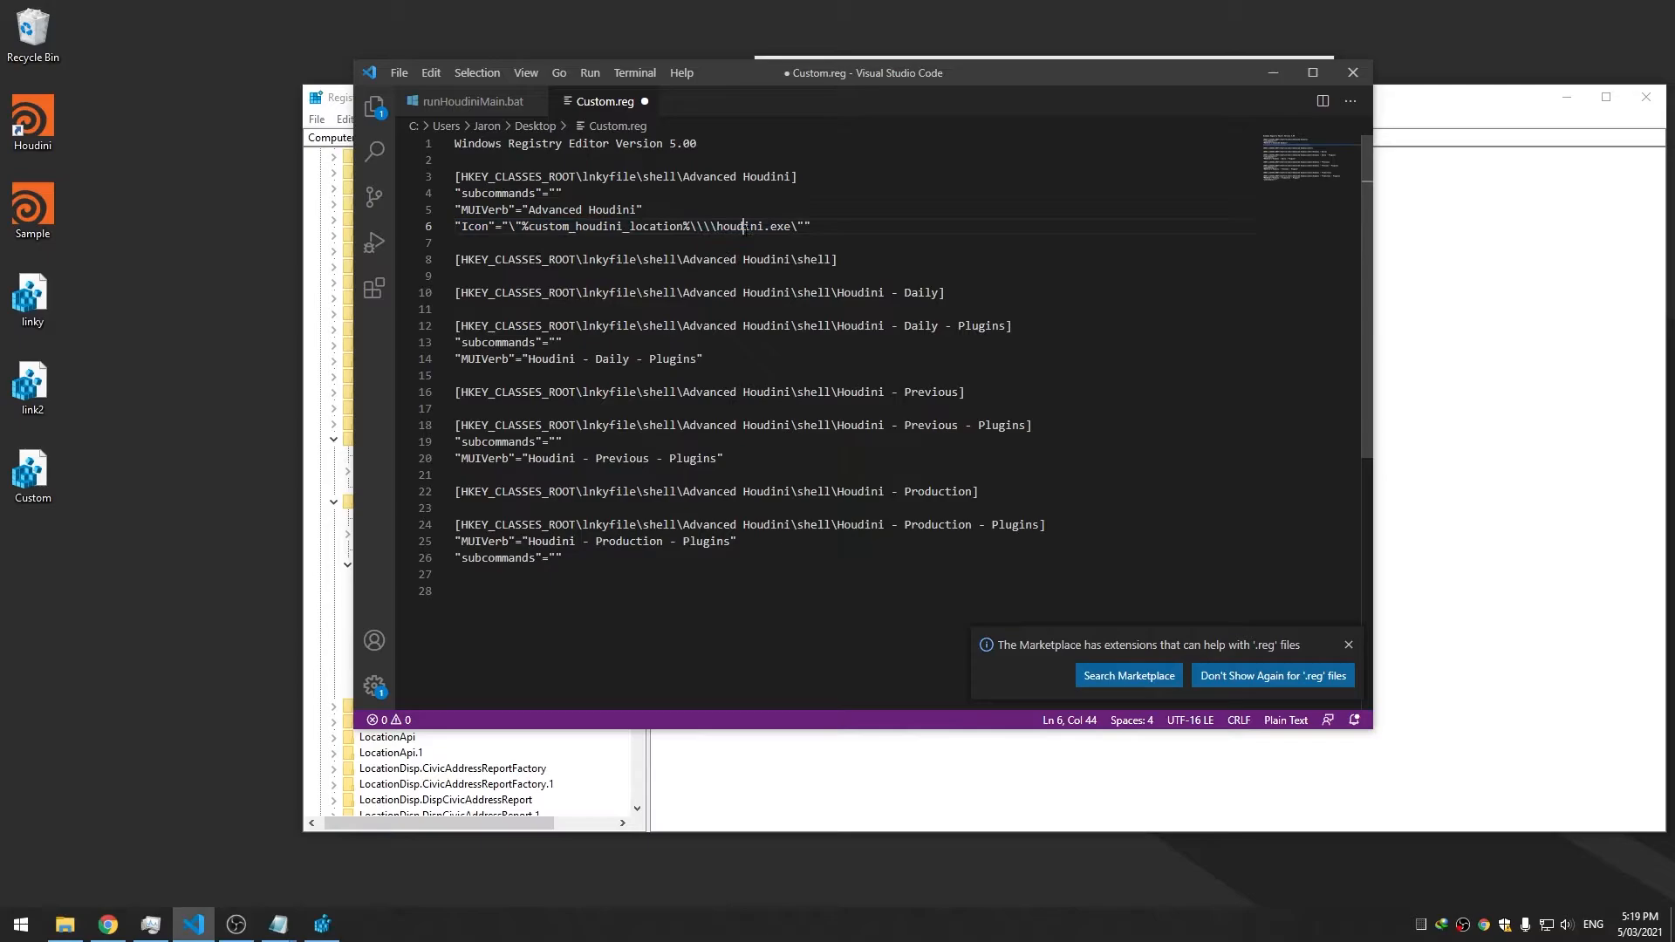
left_click(1003, 296)
key("Return")
type("\"Icon\"=\"\\\"%custom_houdini_location%\\\\\\\\houdini.exe\\\"\"")
left_click(1025, 345)
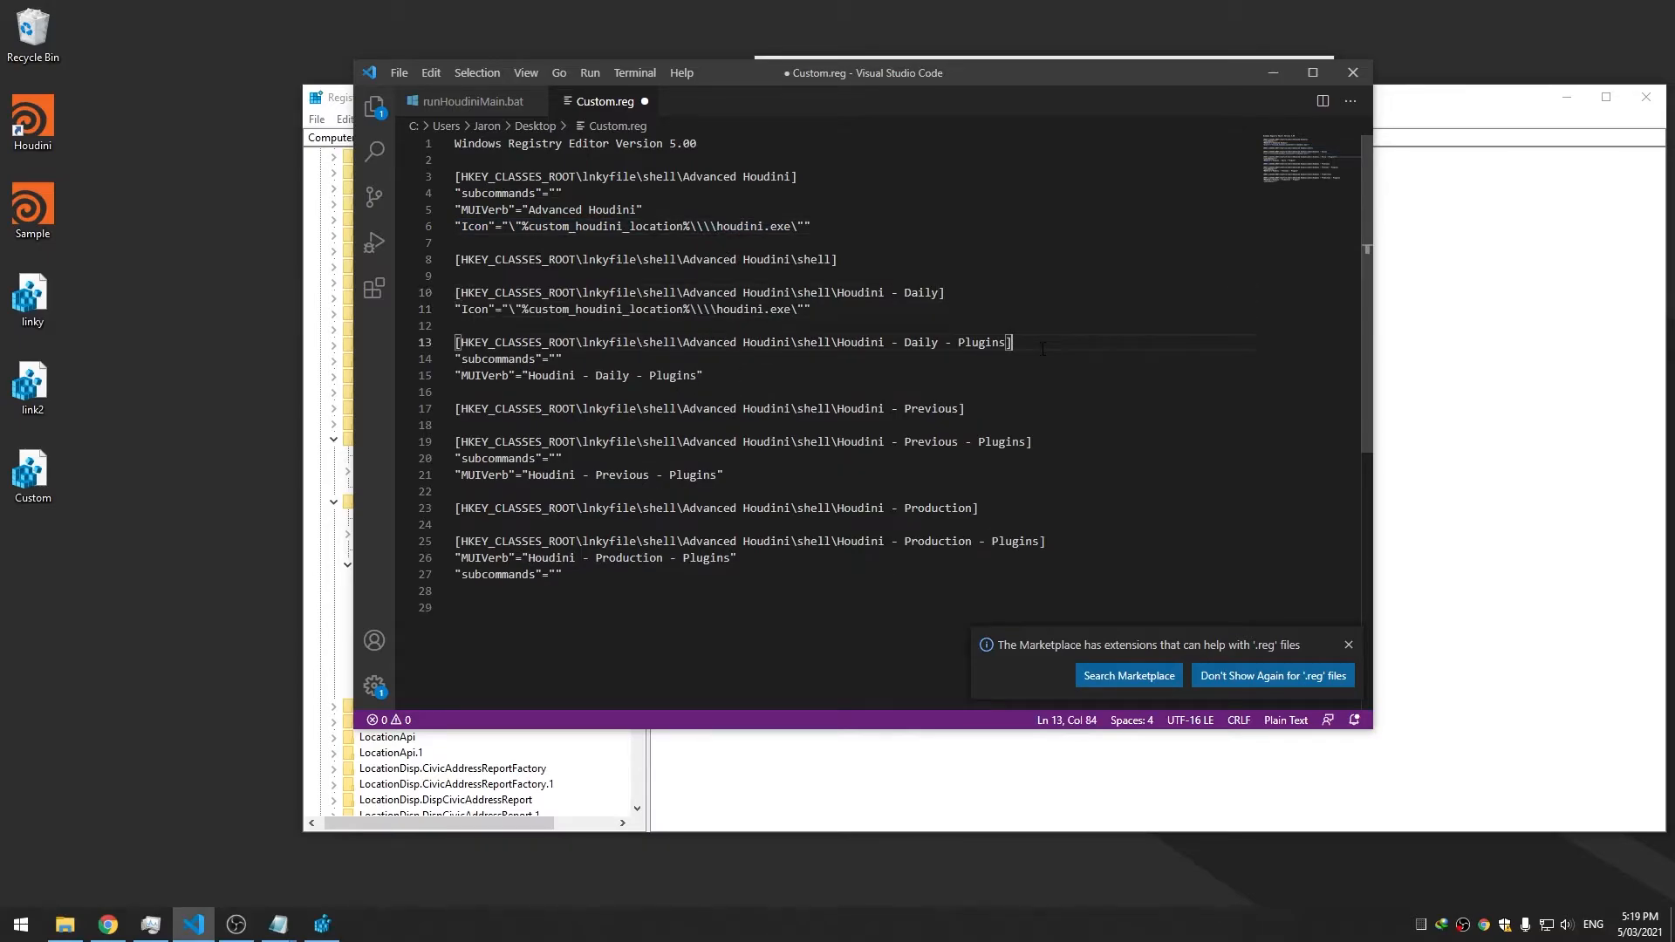
key("Return")
type("\"Icon\"=\"\\\"%custom_houdini_location%\\\\\\\\houdini.exe\\\"\"")
left_click_drag(708, 393, 861, 361)
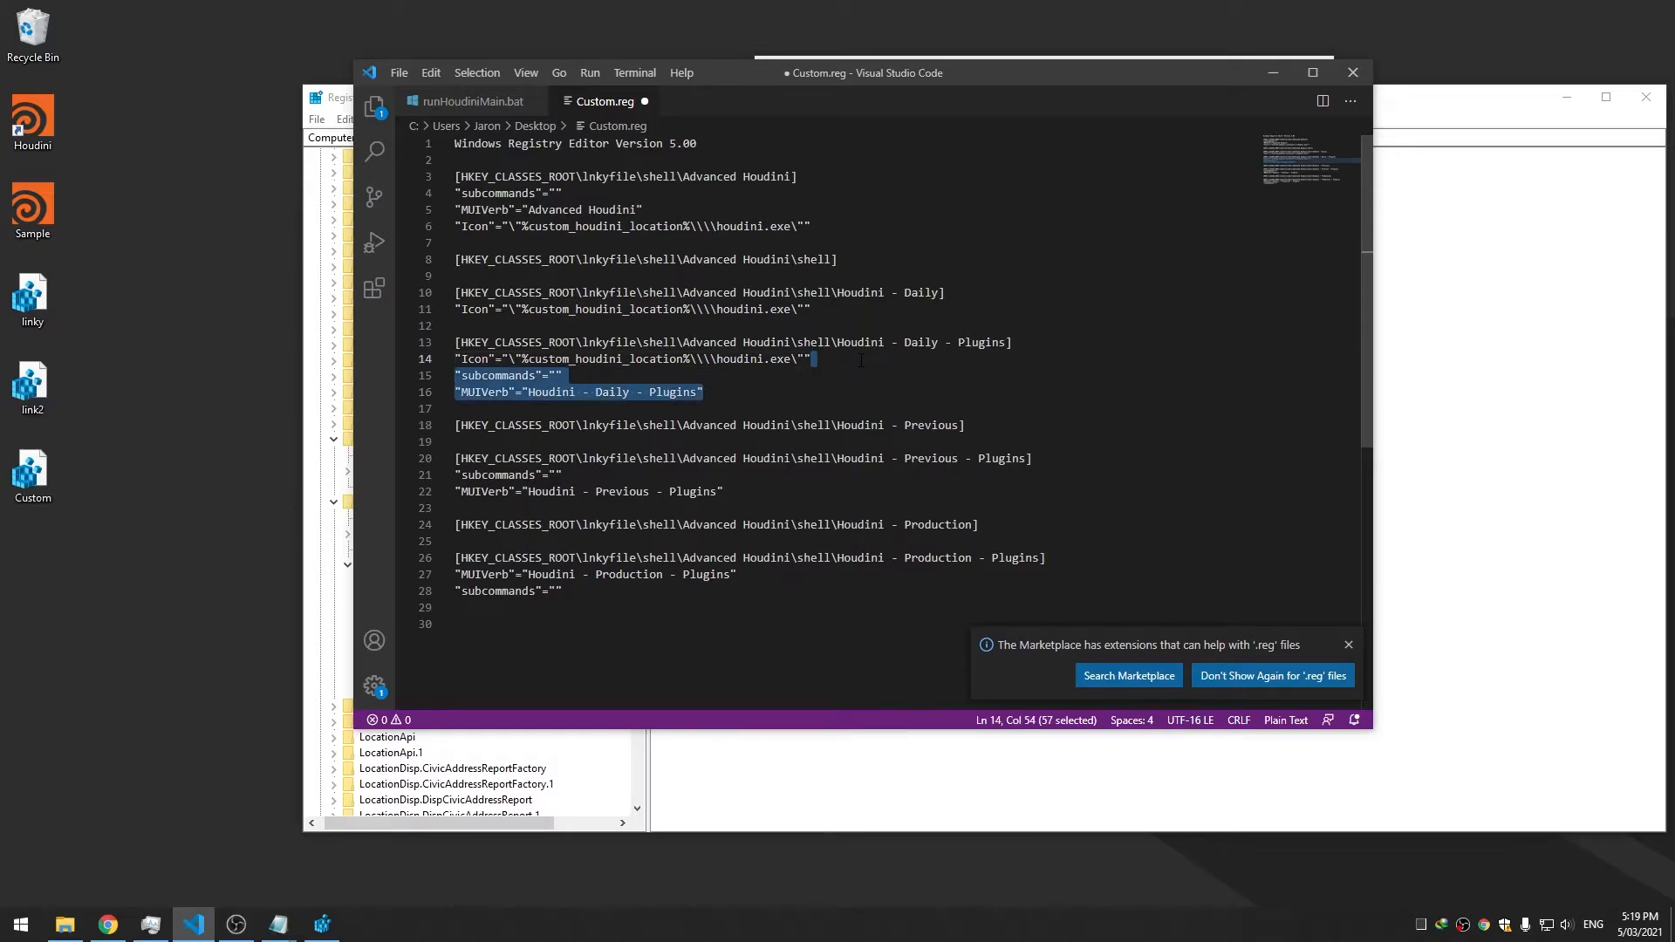
key("Delete")
key("ctrl+s")
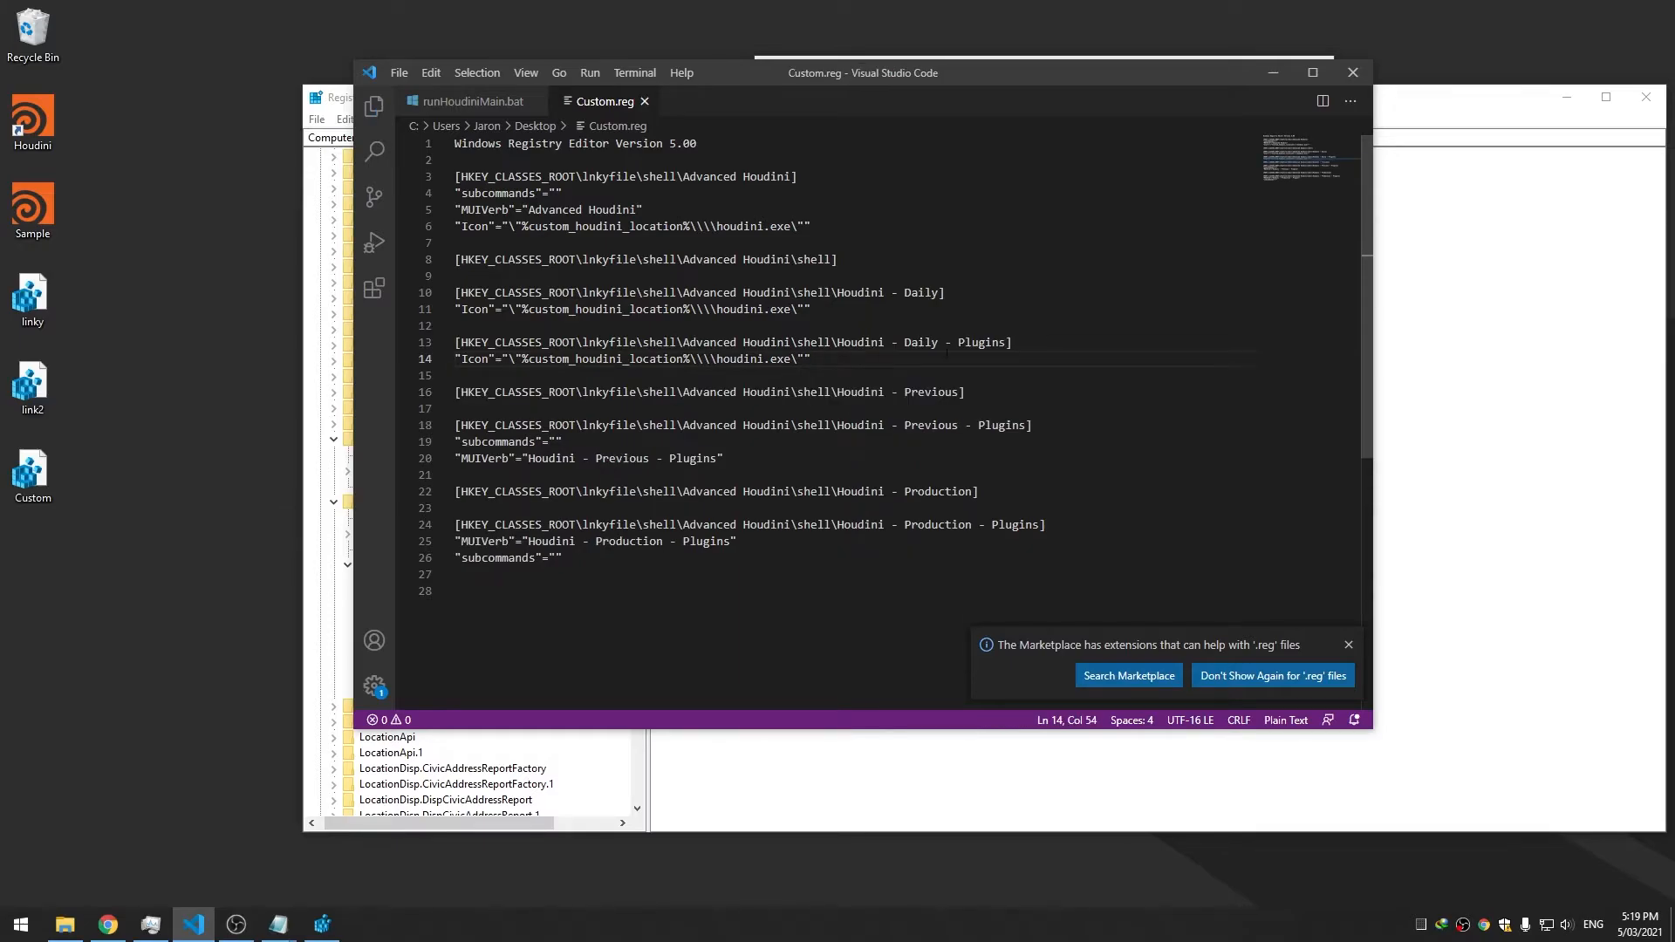
Add the Icon line under Houdini - Previous and replace Previous - Plugins' subcommands and MUIVerb lines with it
left_click(994, 387)
key("Return")
type("\"Icon\"=\"\\\"%custom_houdini_location%\\\\\\\\houdini.exe\\\"\"")
left_click_drag(728, 476, 374, 459)
type("\"Icon\"=\"\\\"%custom_houdini_location%\\\\\\\\houdini.exe\\\"\"")
key("ctrl+s")
Add the Icon line under Houdini - Production and replace Production - Plugins' MUIVerb and subcommands lines with it
left_click(986, 497)
key("Return")
type("\"Icon\"=\"\\\"%custom_houdini_location%\\\\\\\\houdini.exe\\\"\"")
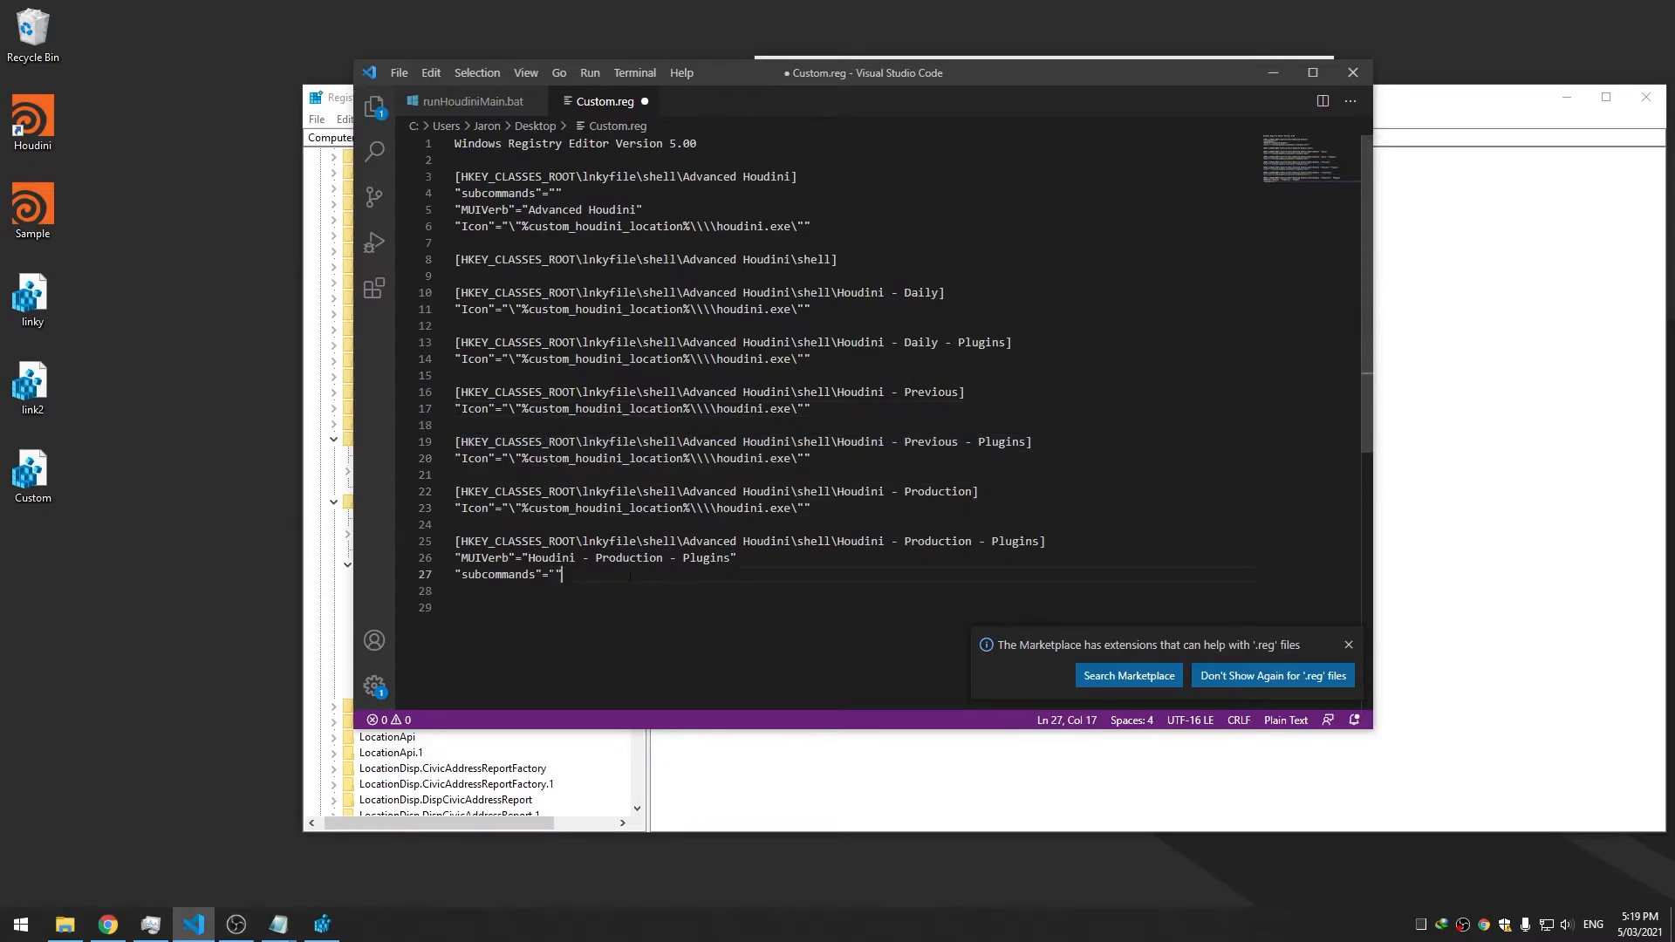
left_click_drag(564, 575, 420, 564)
key("BackSpace")
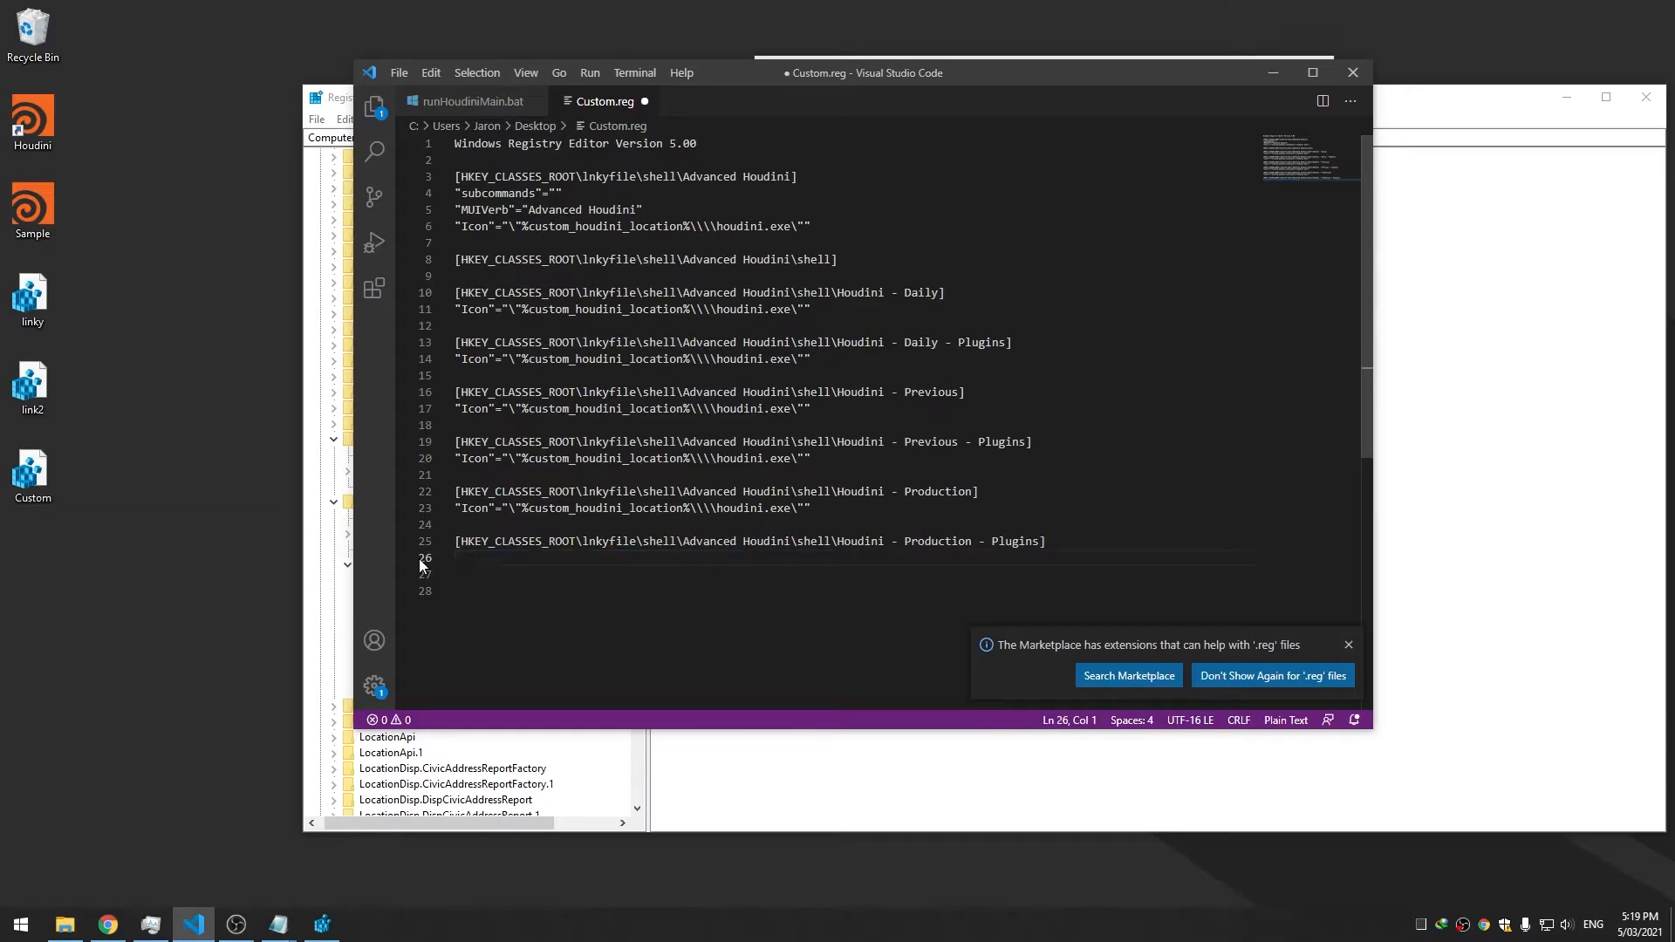
type("\"Icon\"=\"\\\"%custom_houdini_location%\\\\\\\\houdini.exe\\\"\"")
key("ctrl+s")
left_click_drag(838, 260, 407, 267)
left_click(840, 260)
left_click(931, 308)
Paste a copy of the Advanced Houdini shell key line below the Daily - Plugins Icon entry
left_click(979, 343)
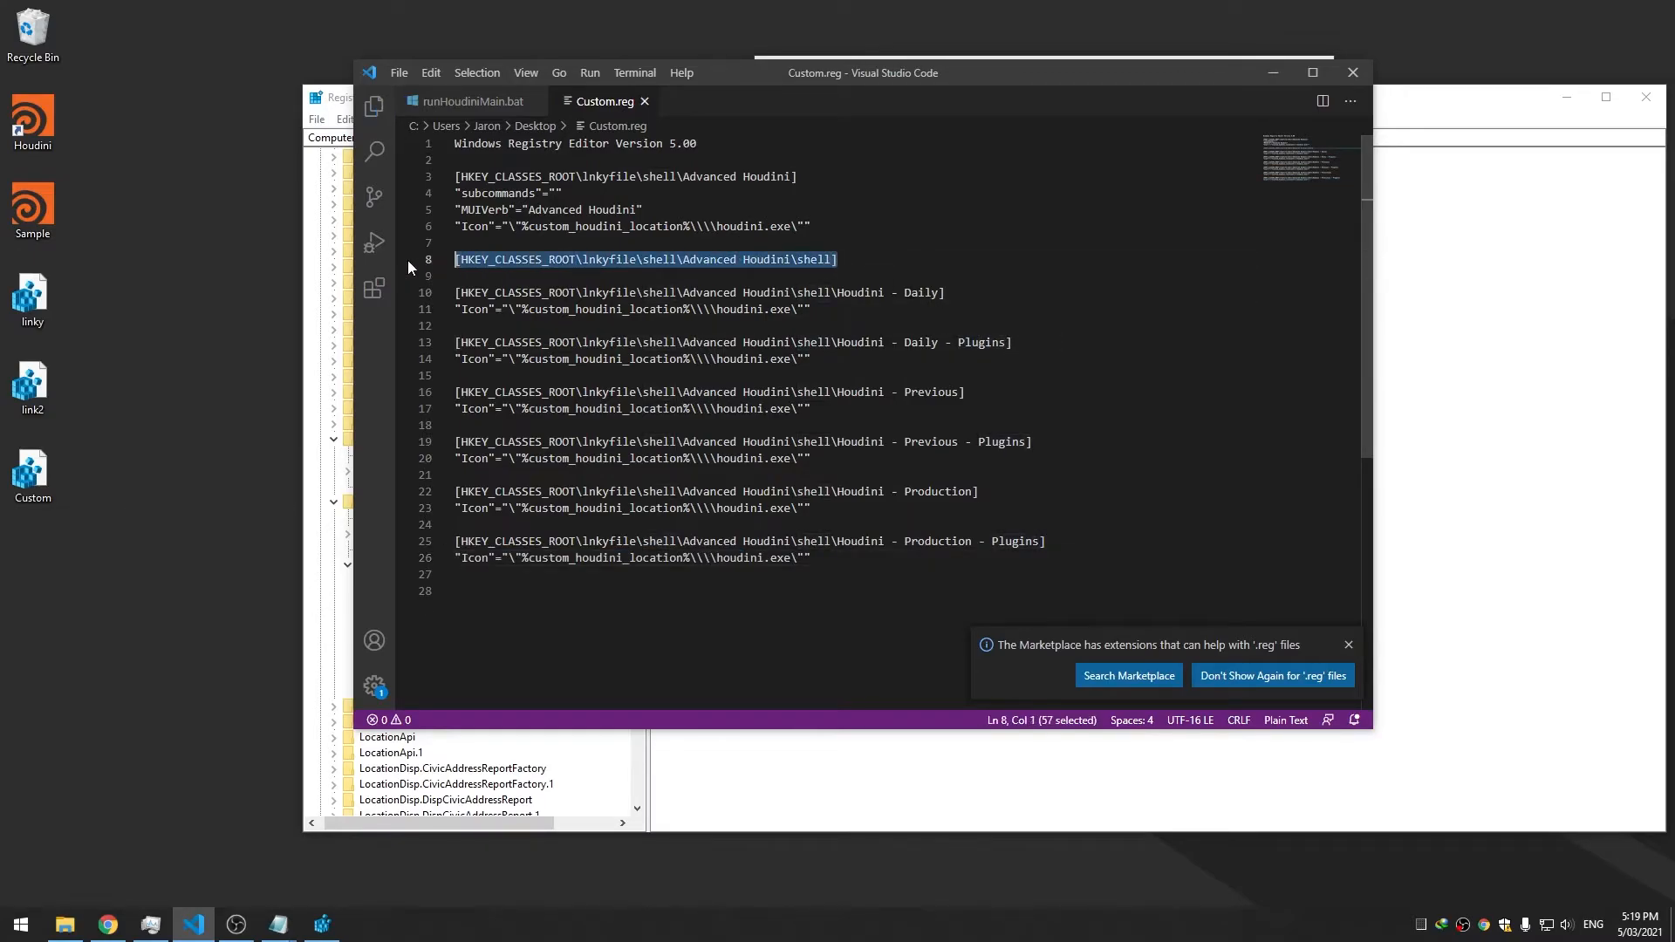
left_click(1036, 342)
key("Return")
key("BackSpace")
key("Down")
key("Return")
key("Return")
type("[HKEY_CLASSES_ROOT\\lnkyfile\\shell\\Advanced Houdini\\shell]")
key("ctrl+s")
Rename the pasted key to the Houdini - Daily - Plugins\shell subkey and save
left_click(971, 353)
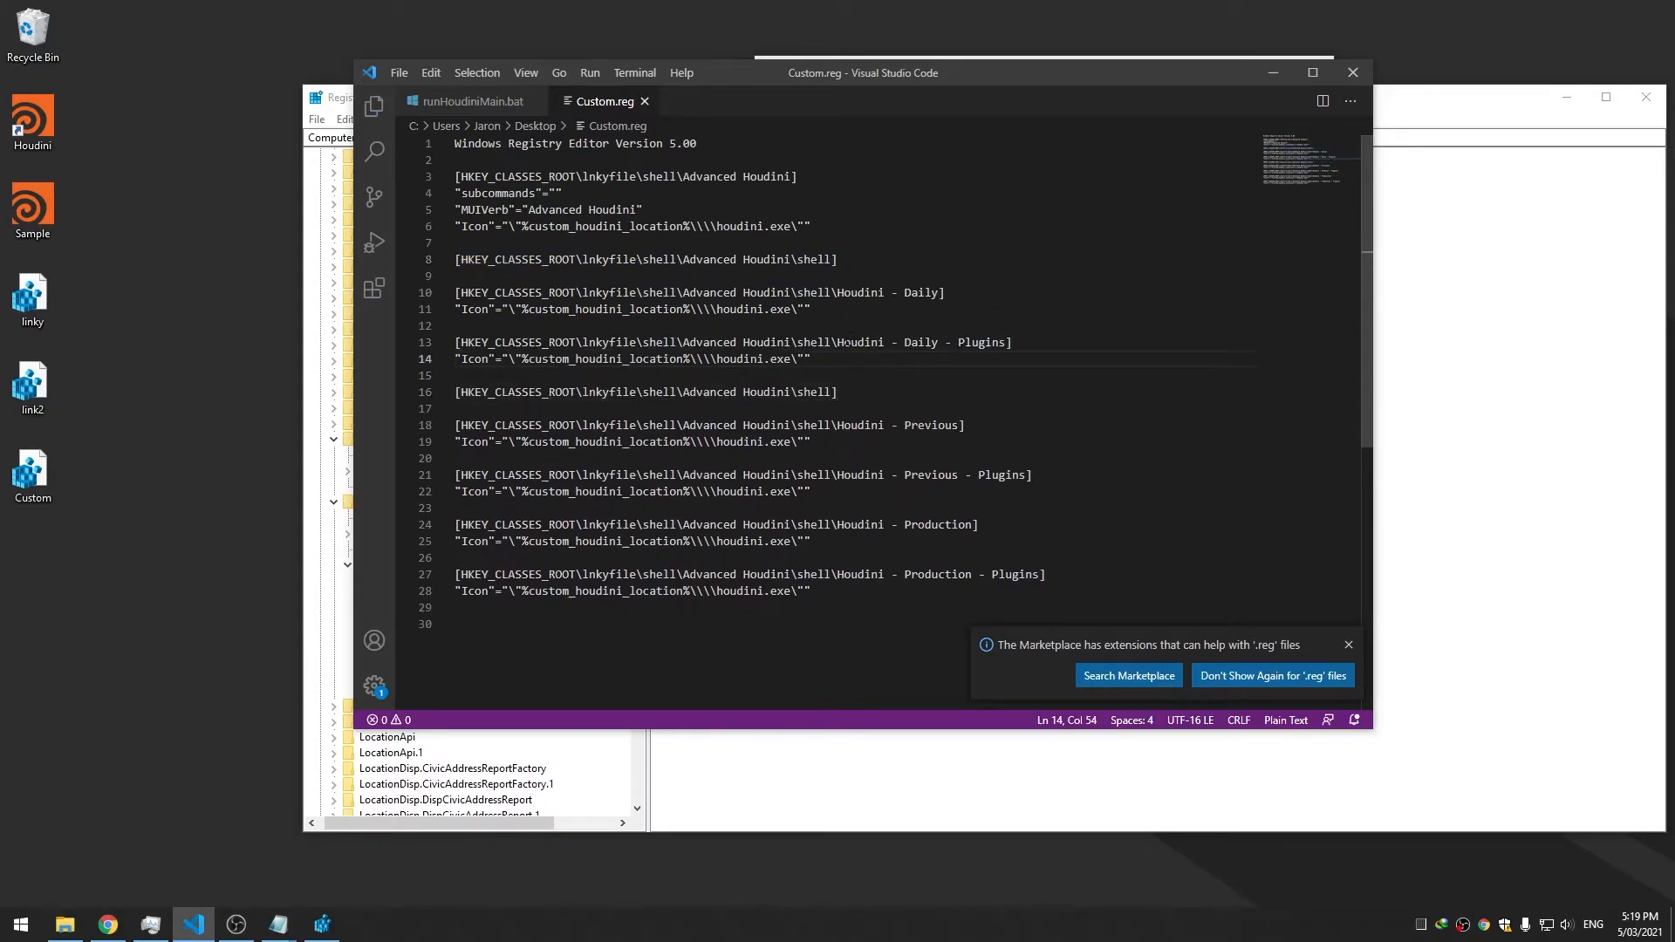
left_click_drag(831, 343, 993, 342)
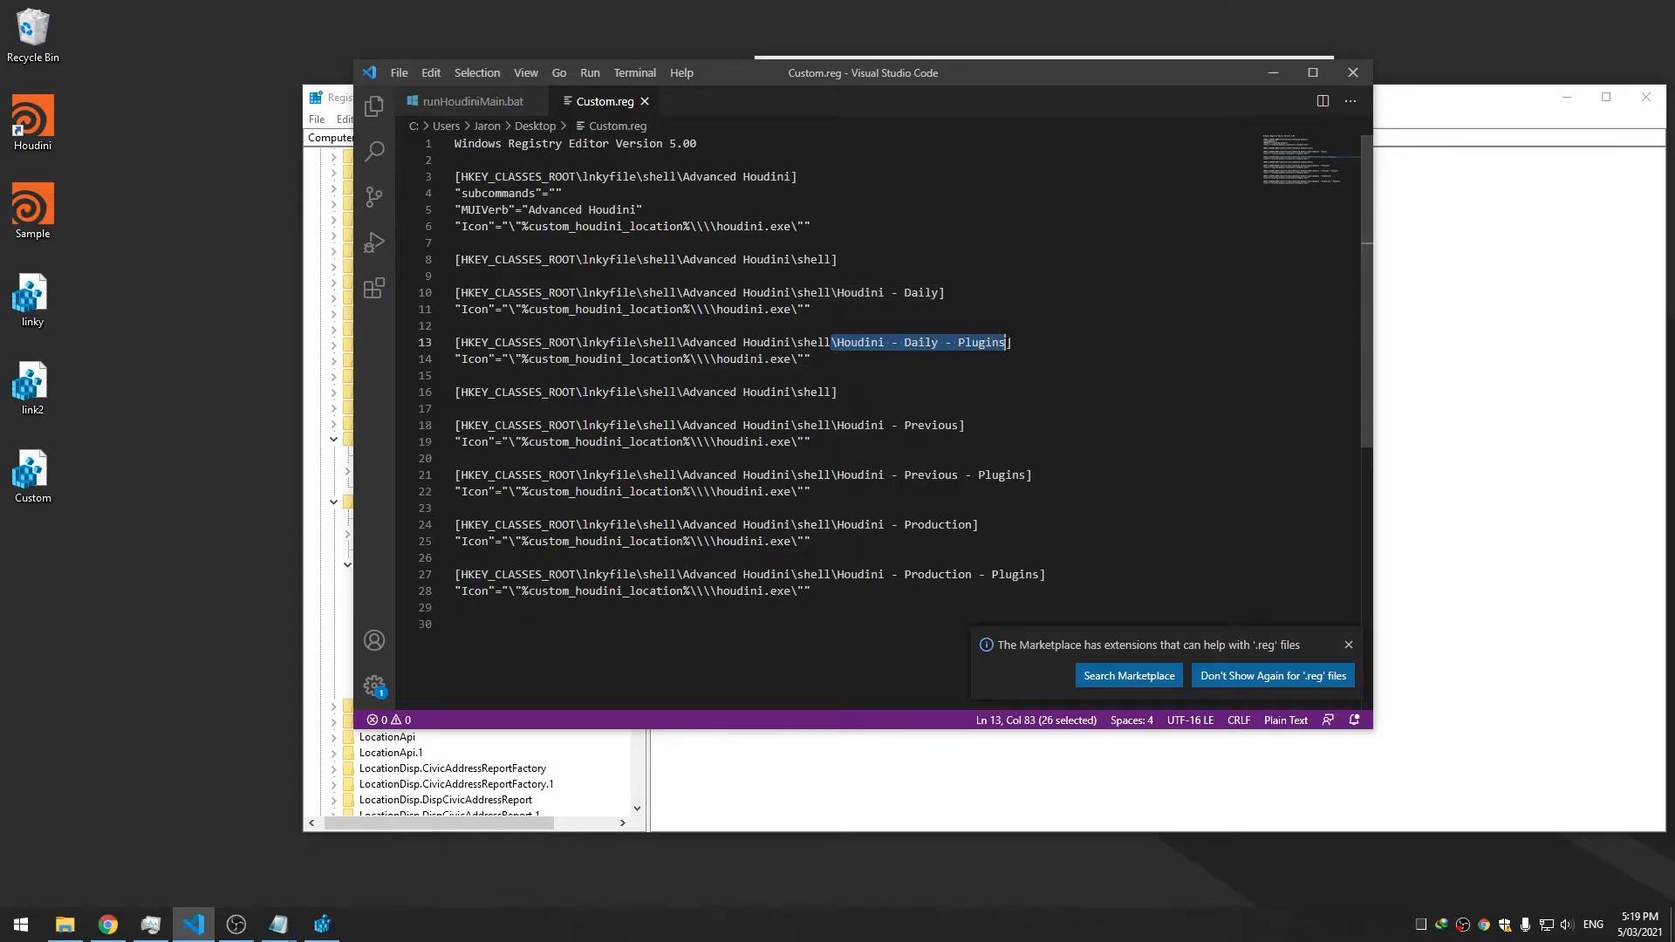
key("ctrl+c")
left_click(832, 392)
key("ctrl+v")
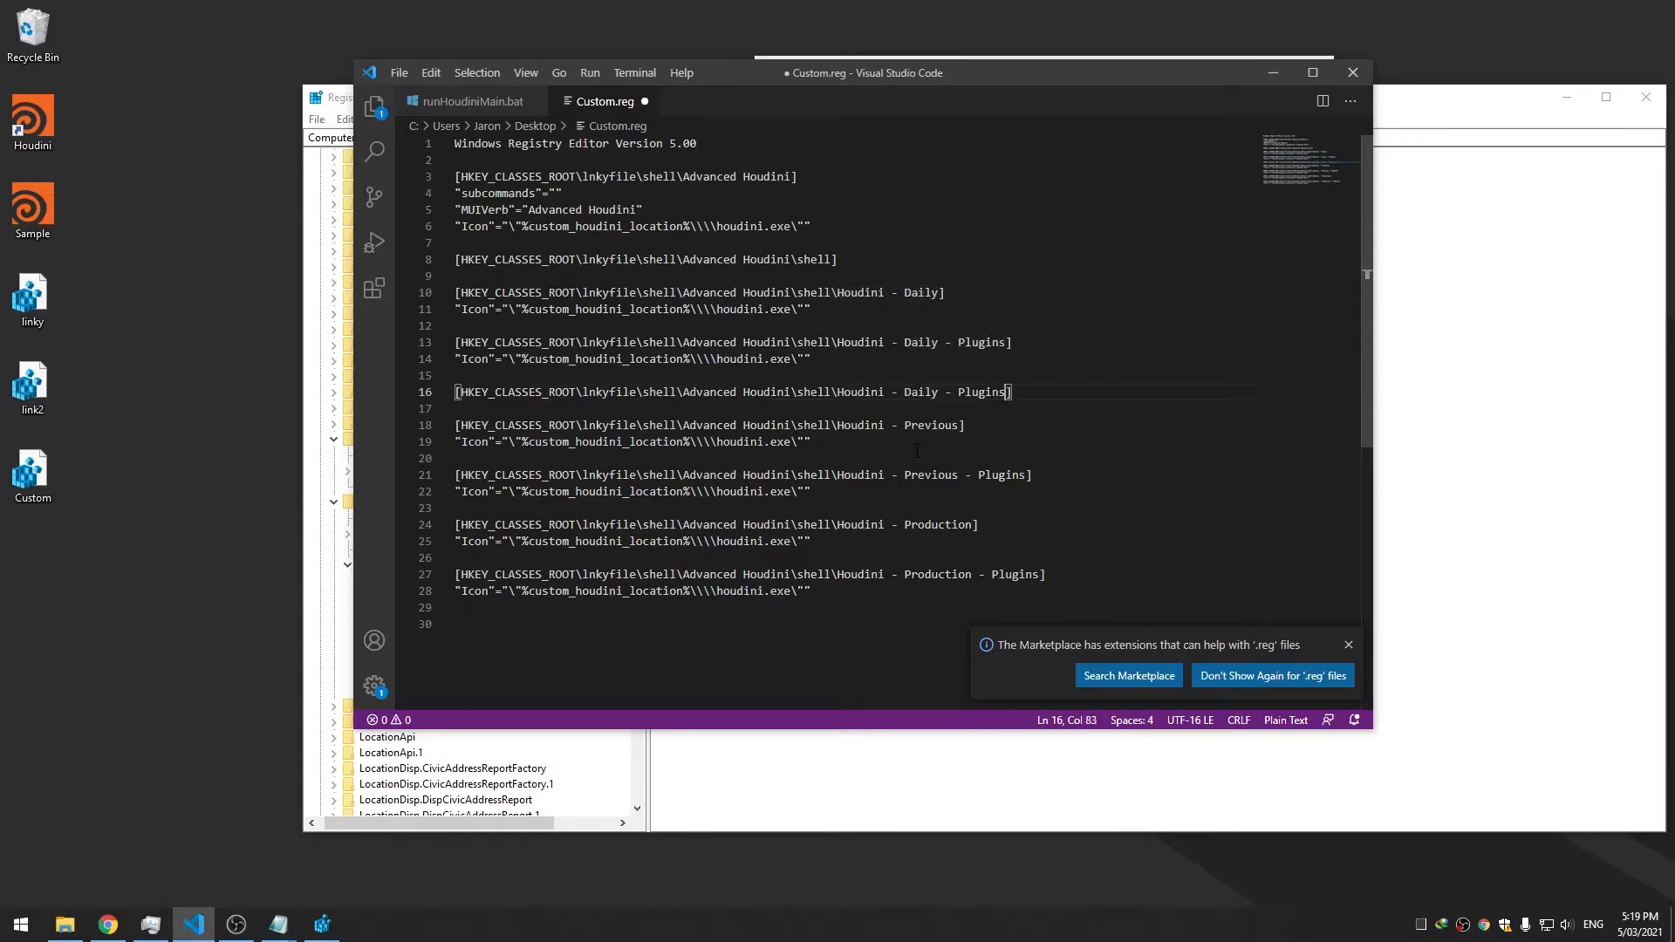
type("ell")
key("ctrl+s")
left_click(793, 369)
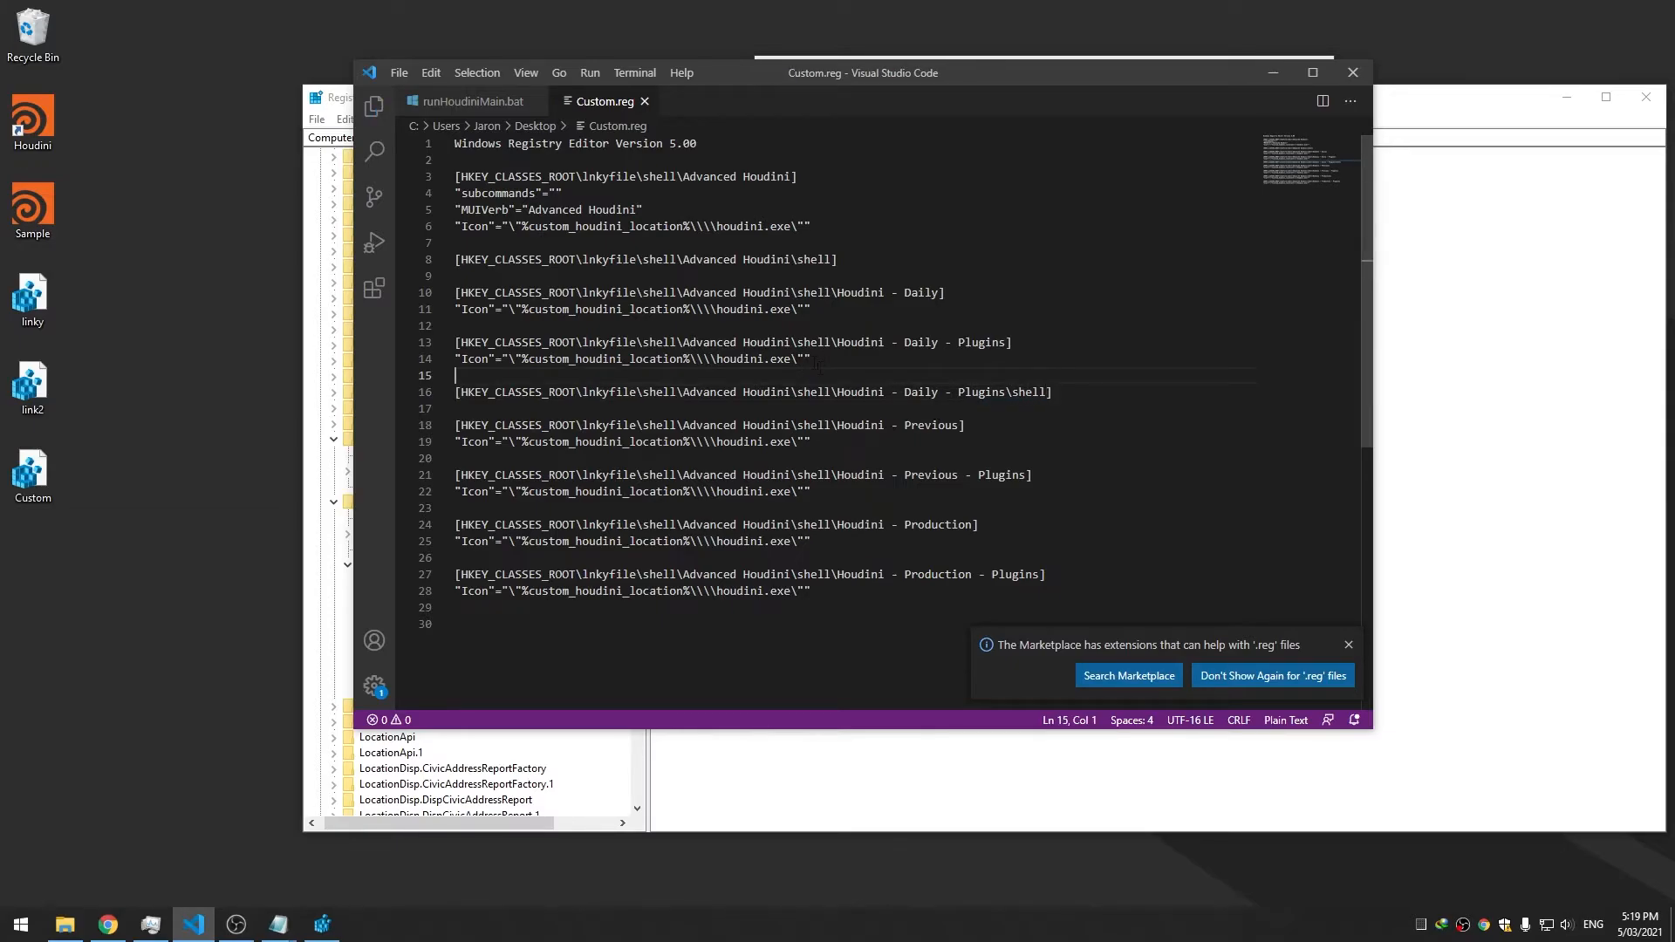
Add a shell subkey line after Previous - Plugins, changing Daily to Previous in its name
left_click_drag(1063, 392, 452, 391)
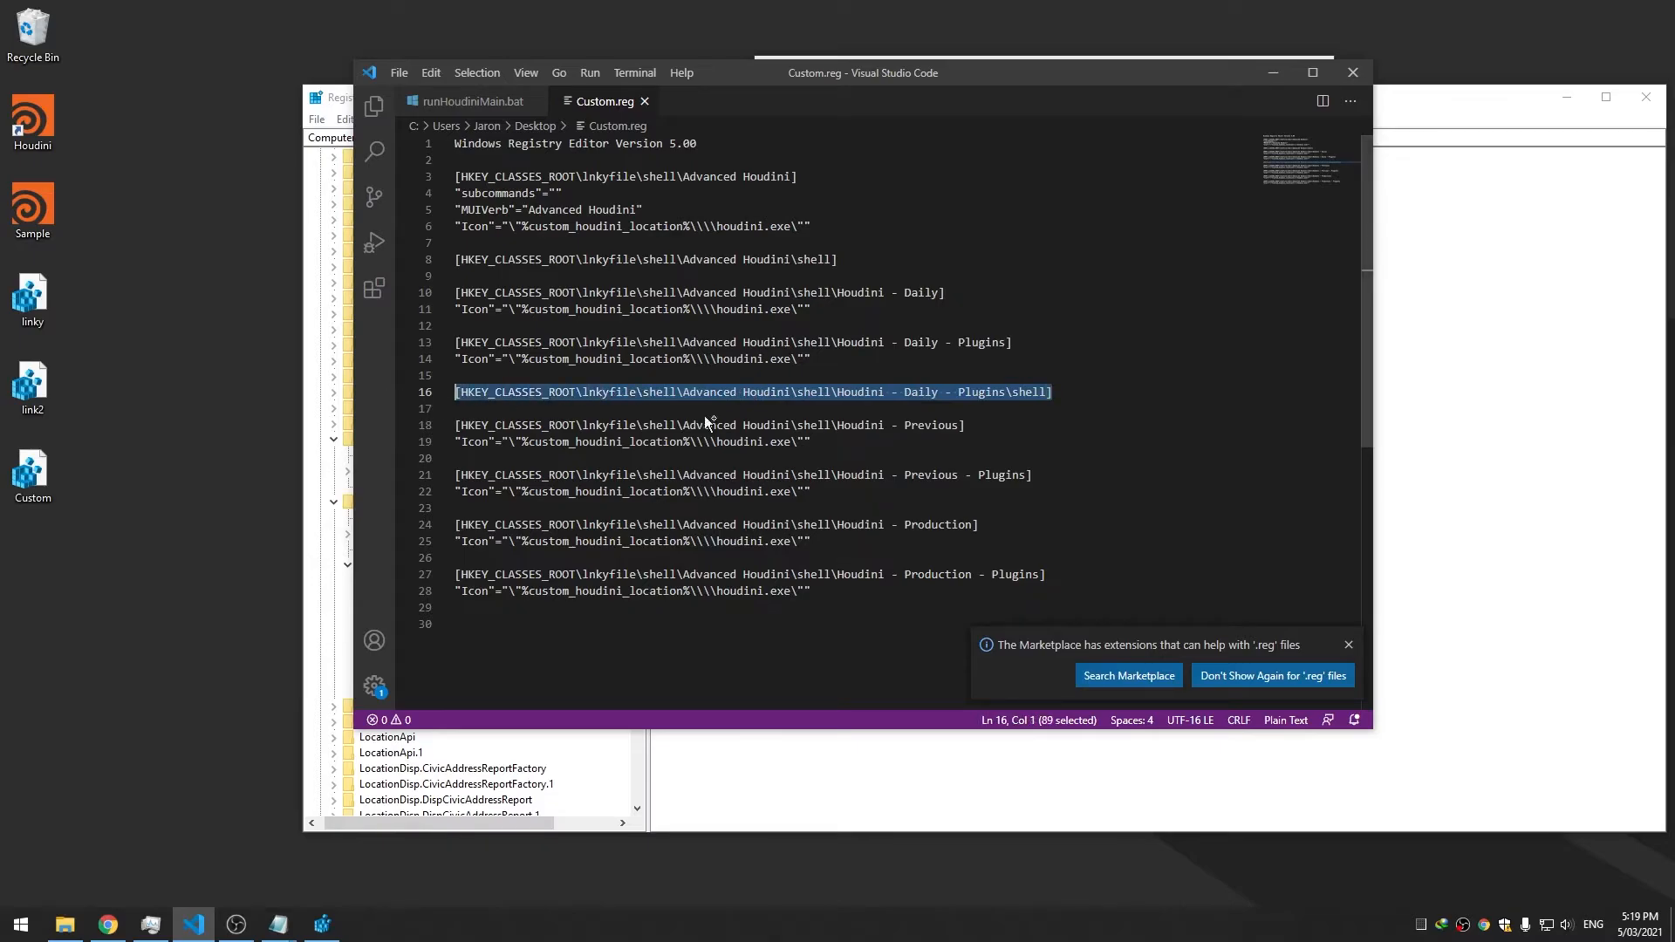
left_click(1083, 474)
key("Return")
key("Return")
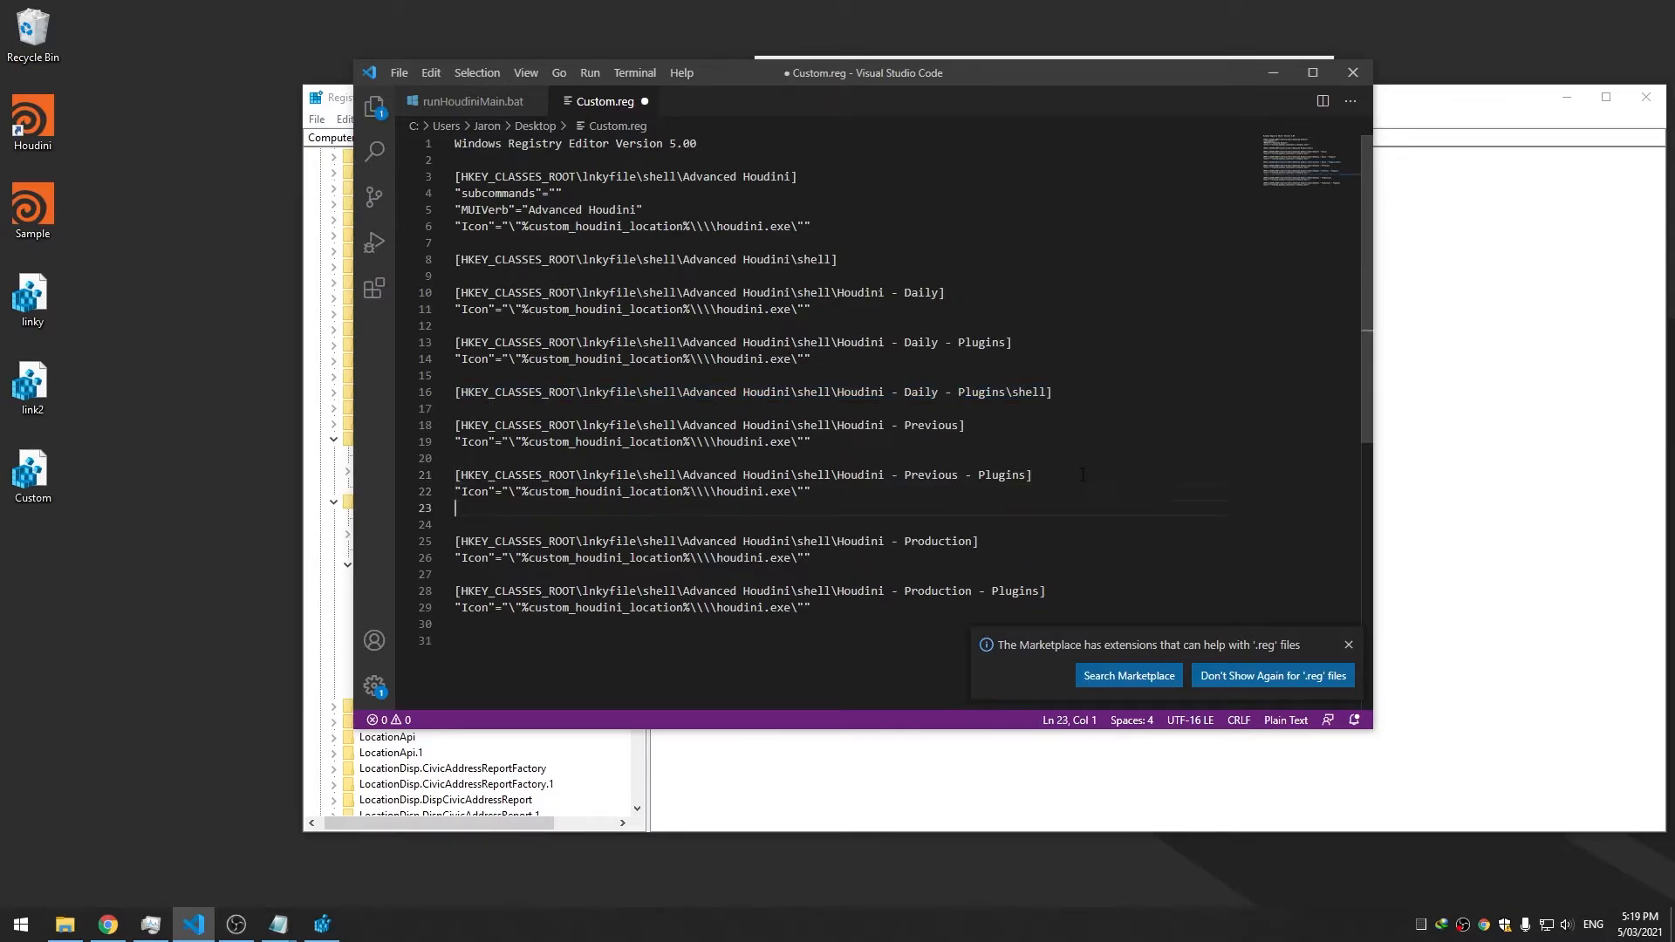
key("ctrl+v")
key("ctrl+s")
key("Up")
key("Up")
double_click(931, 475)
key("ctrl+c")
double_click(921, 525)
key("ctrl+v")
Add a Production - Plugins shell subkey line at the end, then return to Registry Editor
left_click_drag(1074, 524, 446, 528)
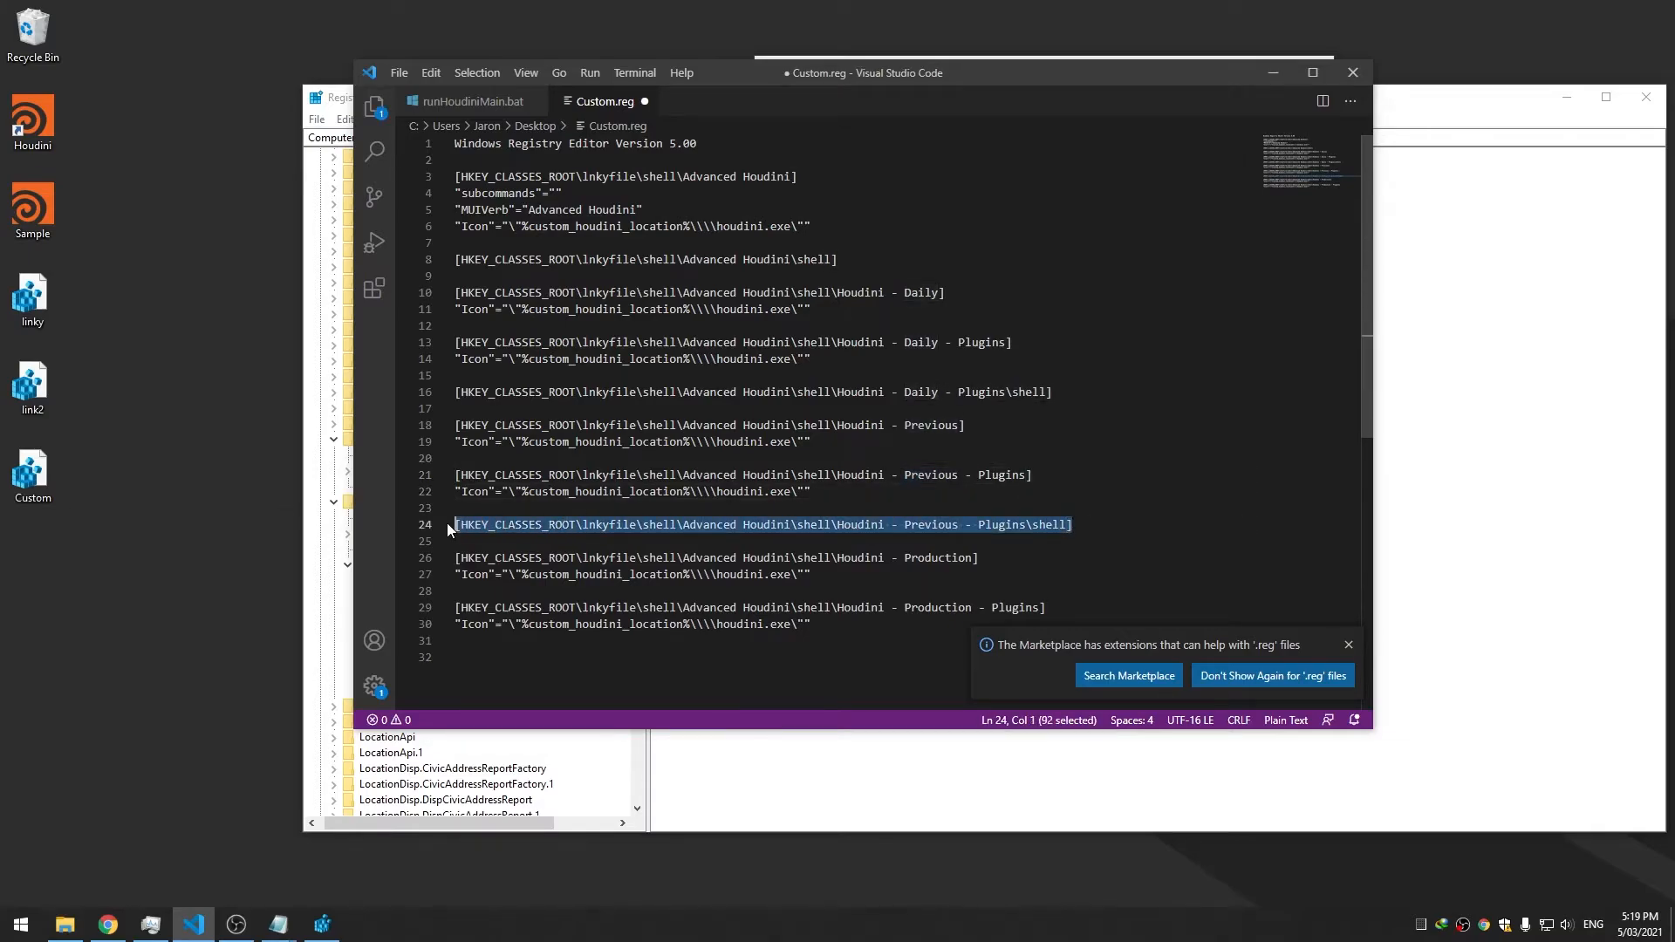
key("ctrl+c")
left_click(848, 636)
key("Return")
key("ctrl+v")
key("ctrl+s")
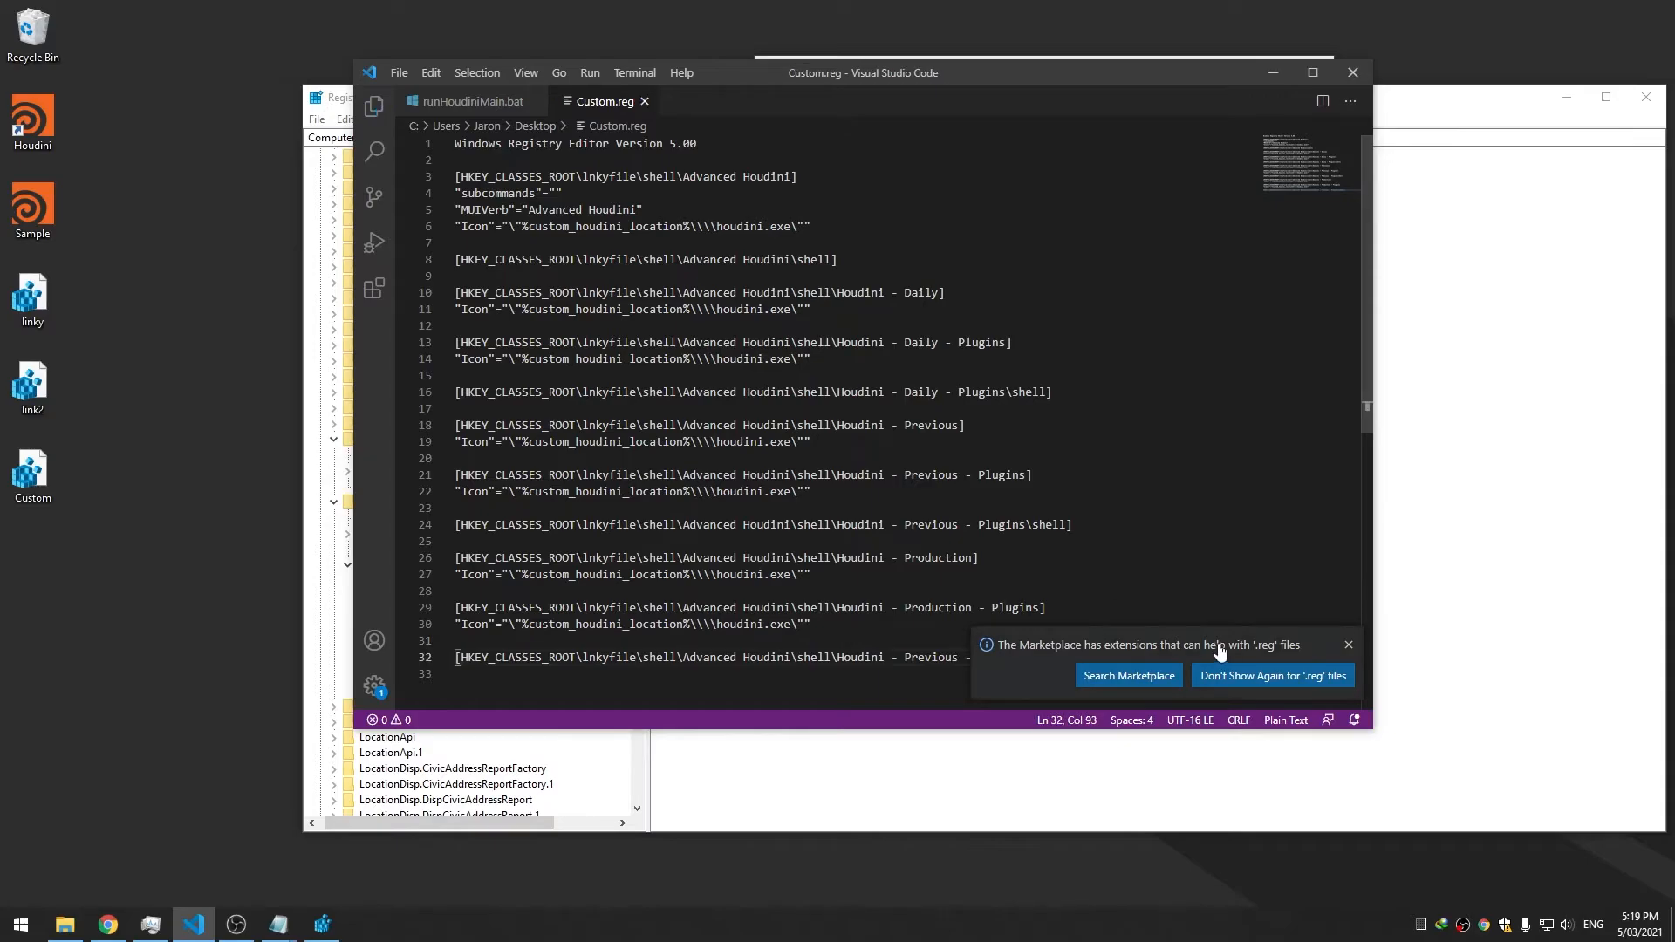
left_click(1350, 647)
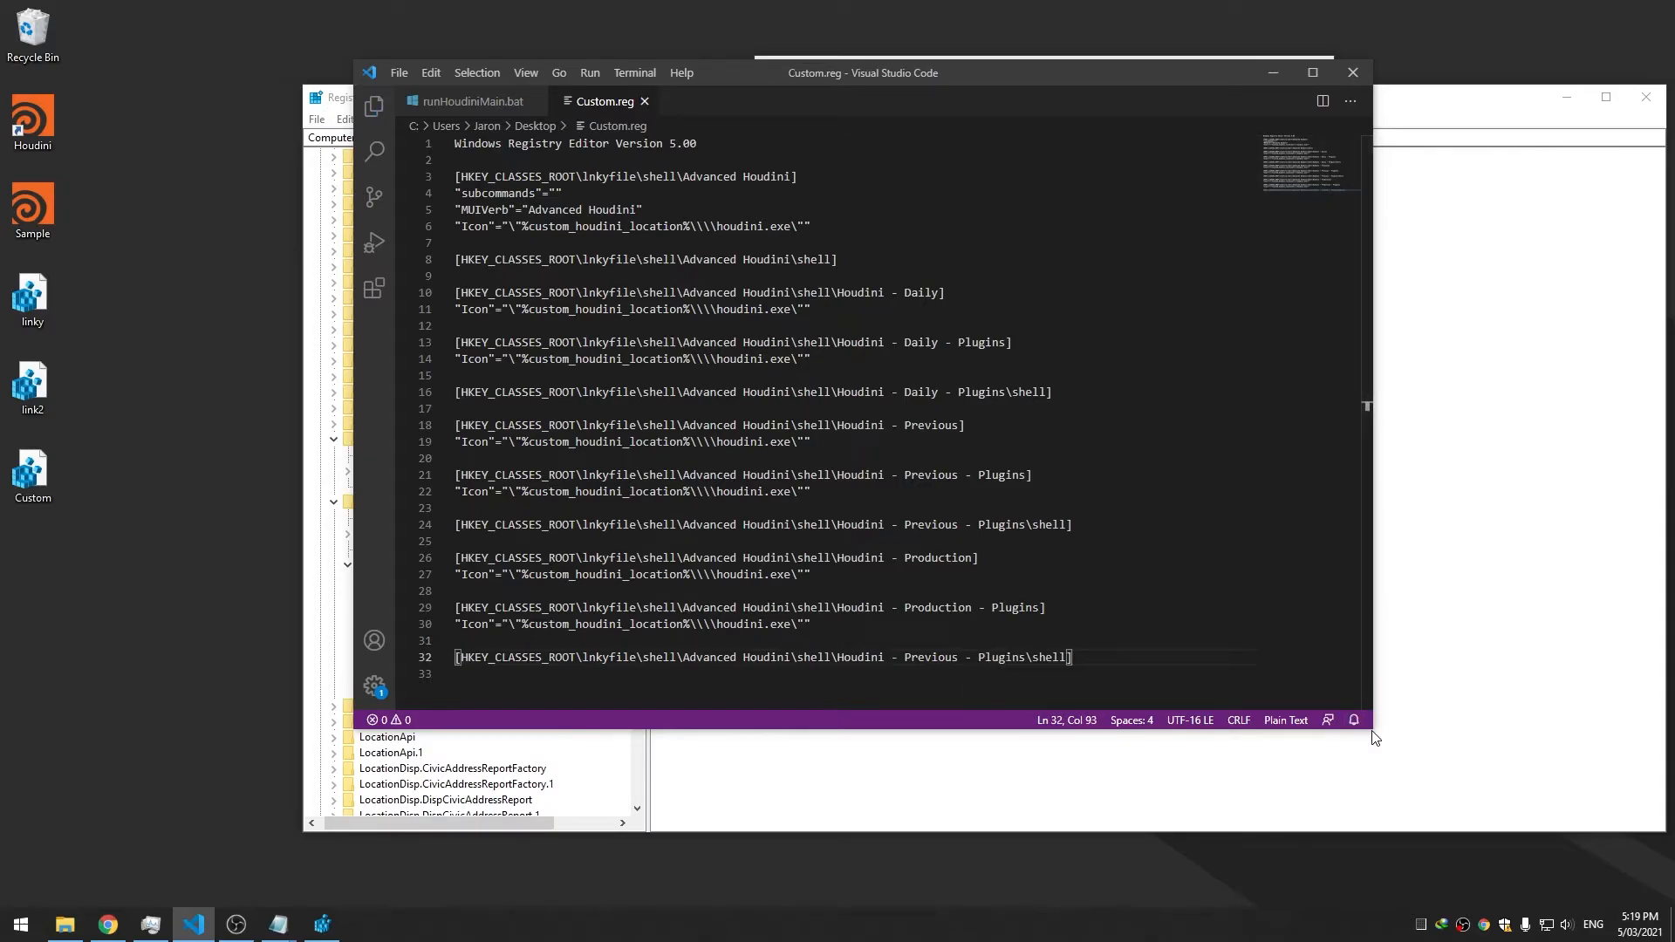
left_click_drag(1372, 730, 1423, 830)
double_click(938, 607)
key("ctrl+c")
double_click(930, 657)
key("ctrl+v")
left_click(1104, 614)
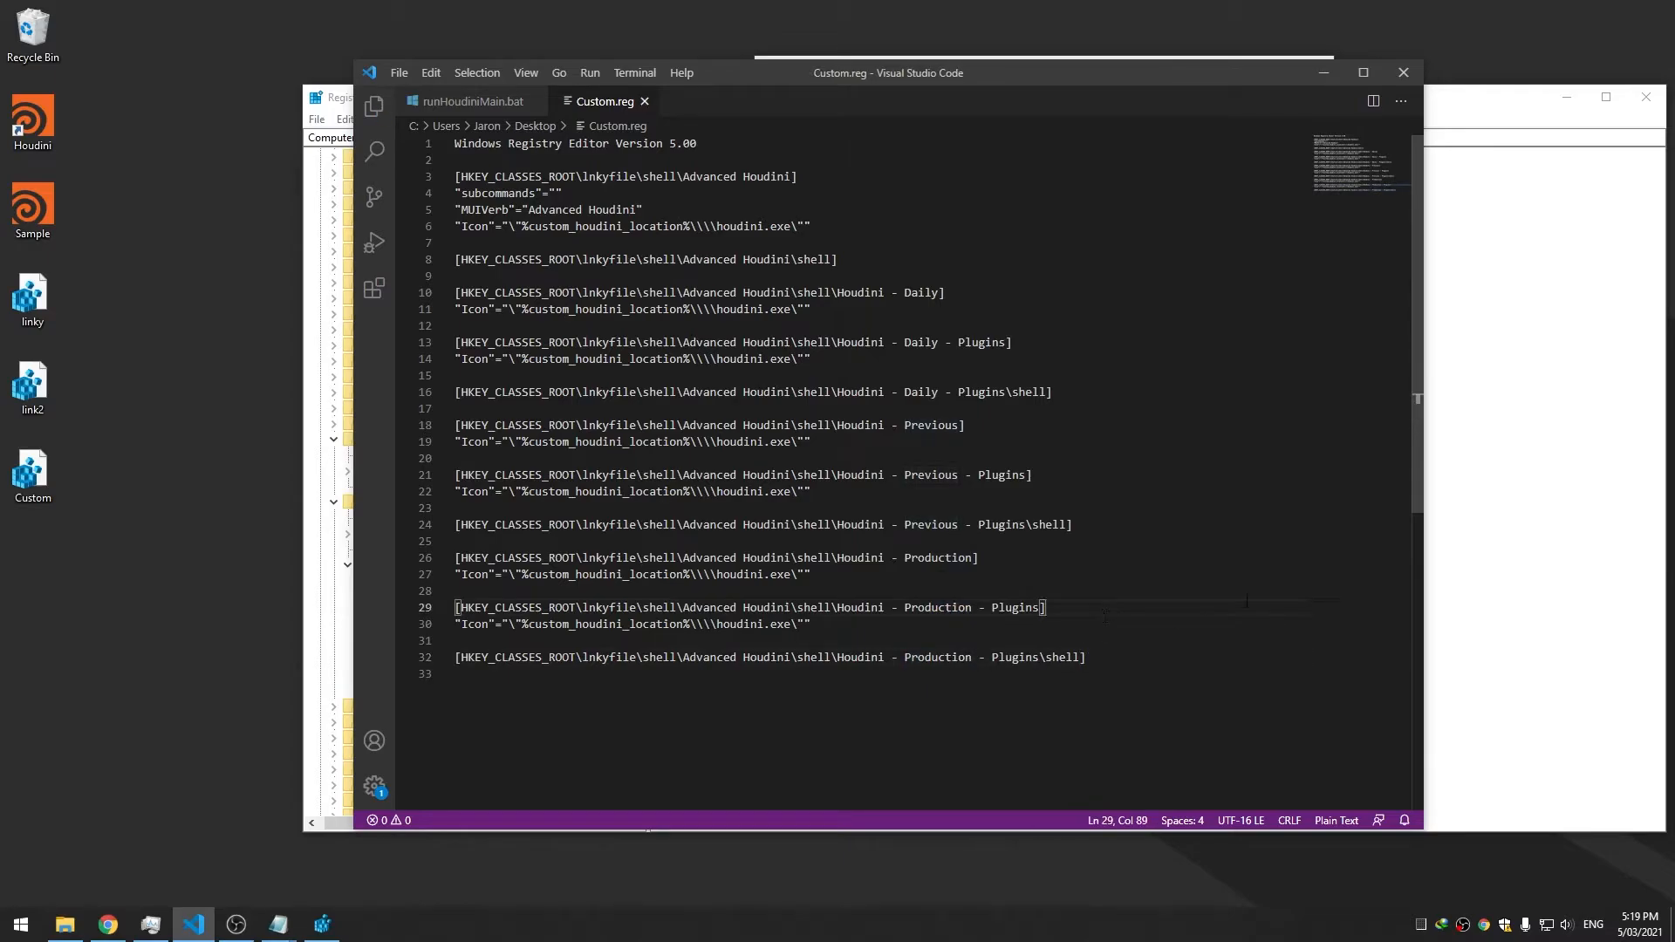
left_click(1492, 480)
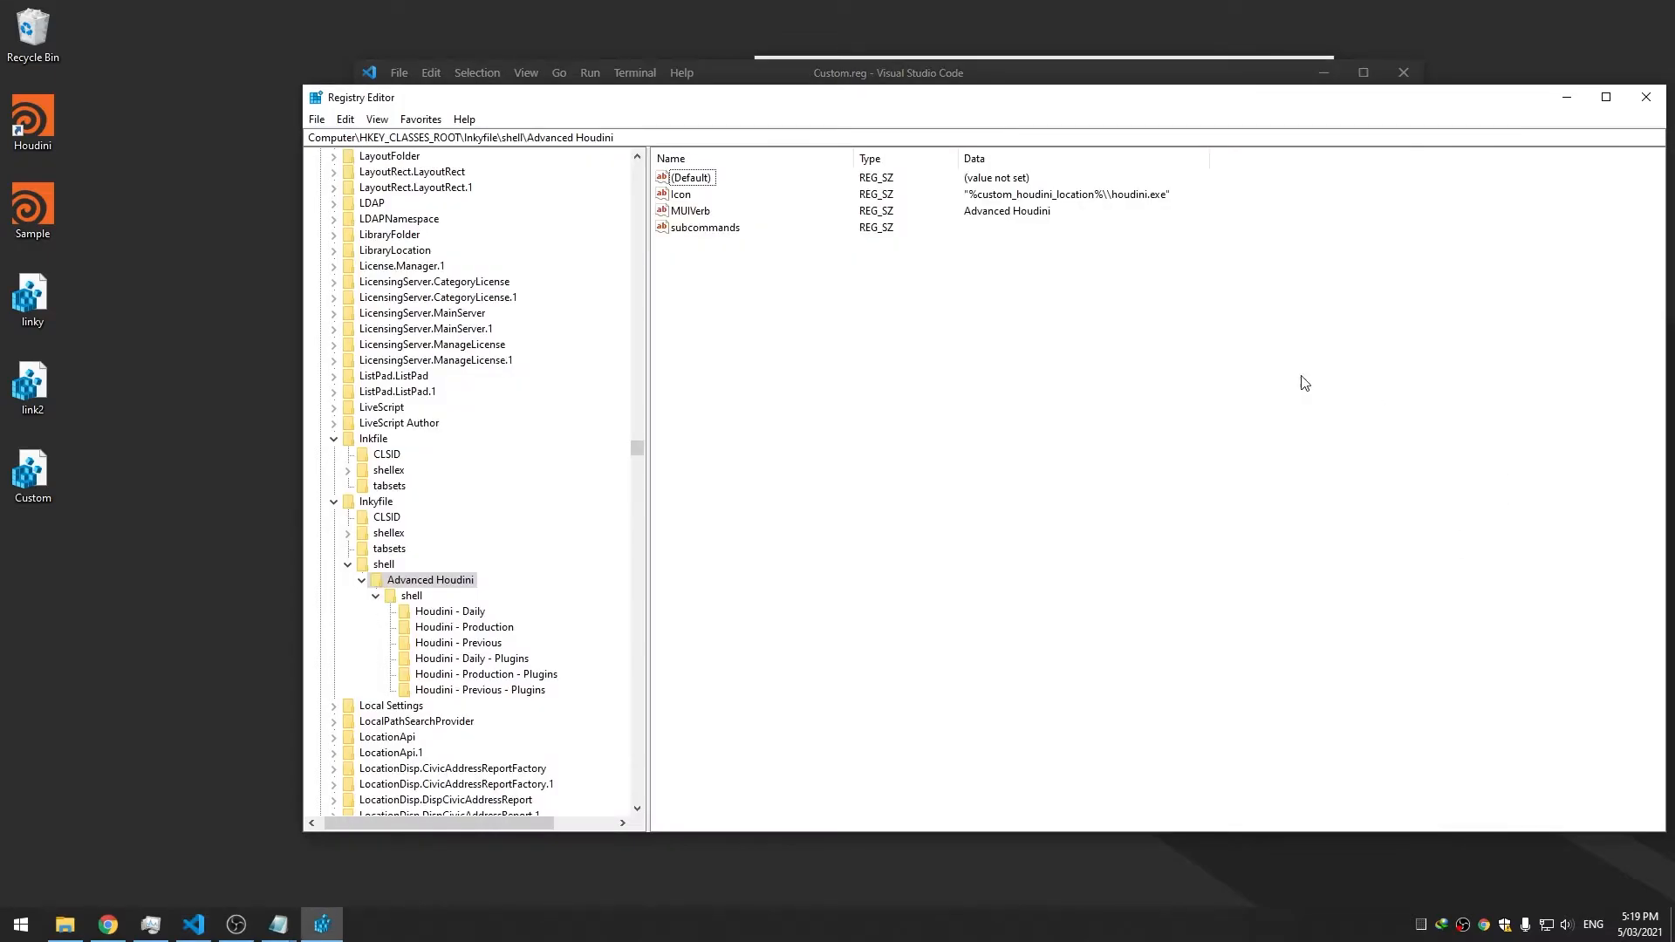
Import Custom.reg into the registry and confirm the success message
left_click(465, 657)
double_click(44, 454)
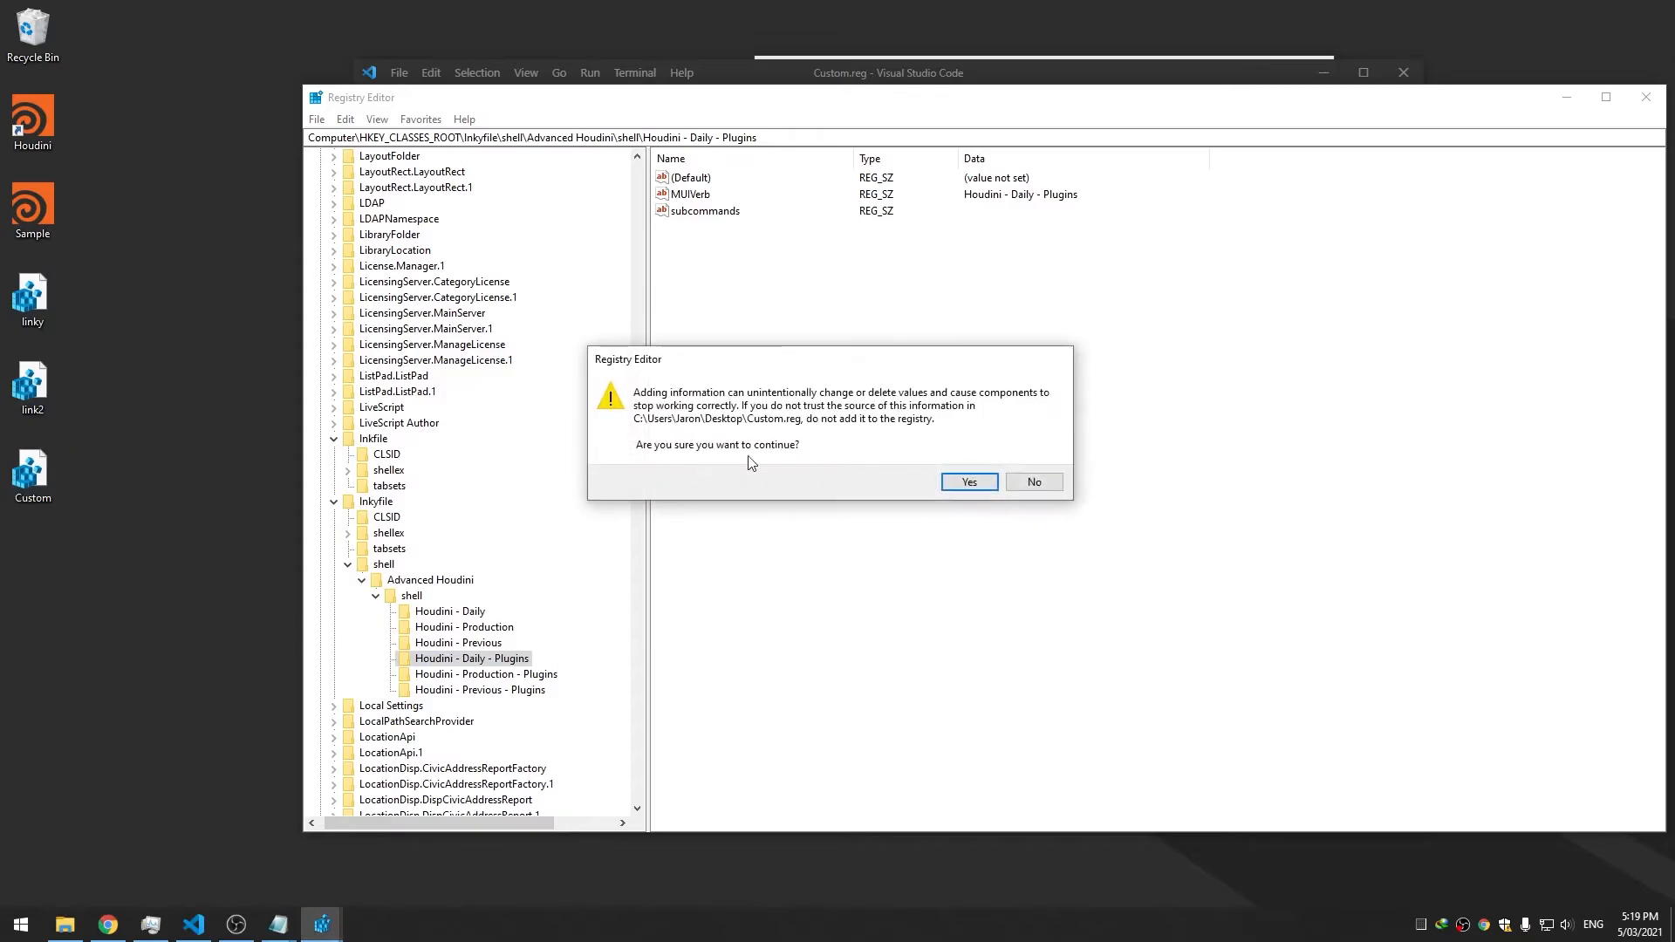
left_click(960, 481)
key("Return")
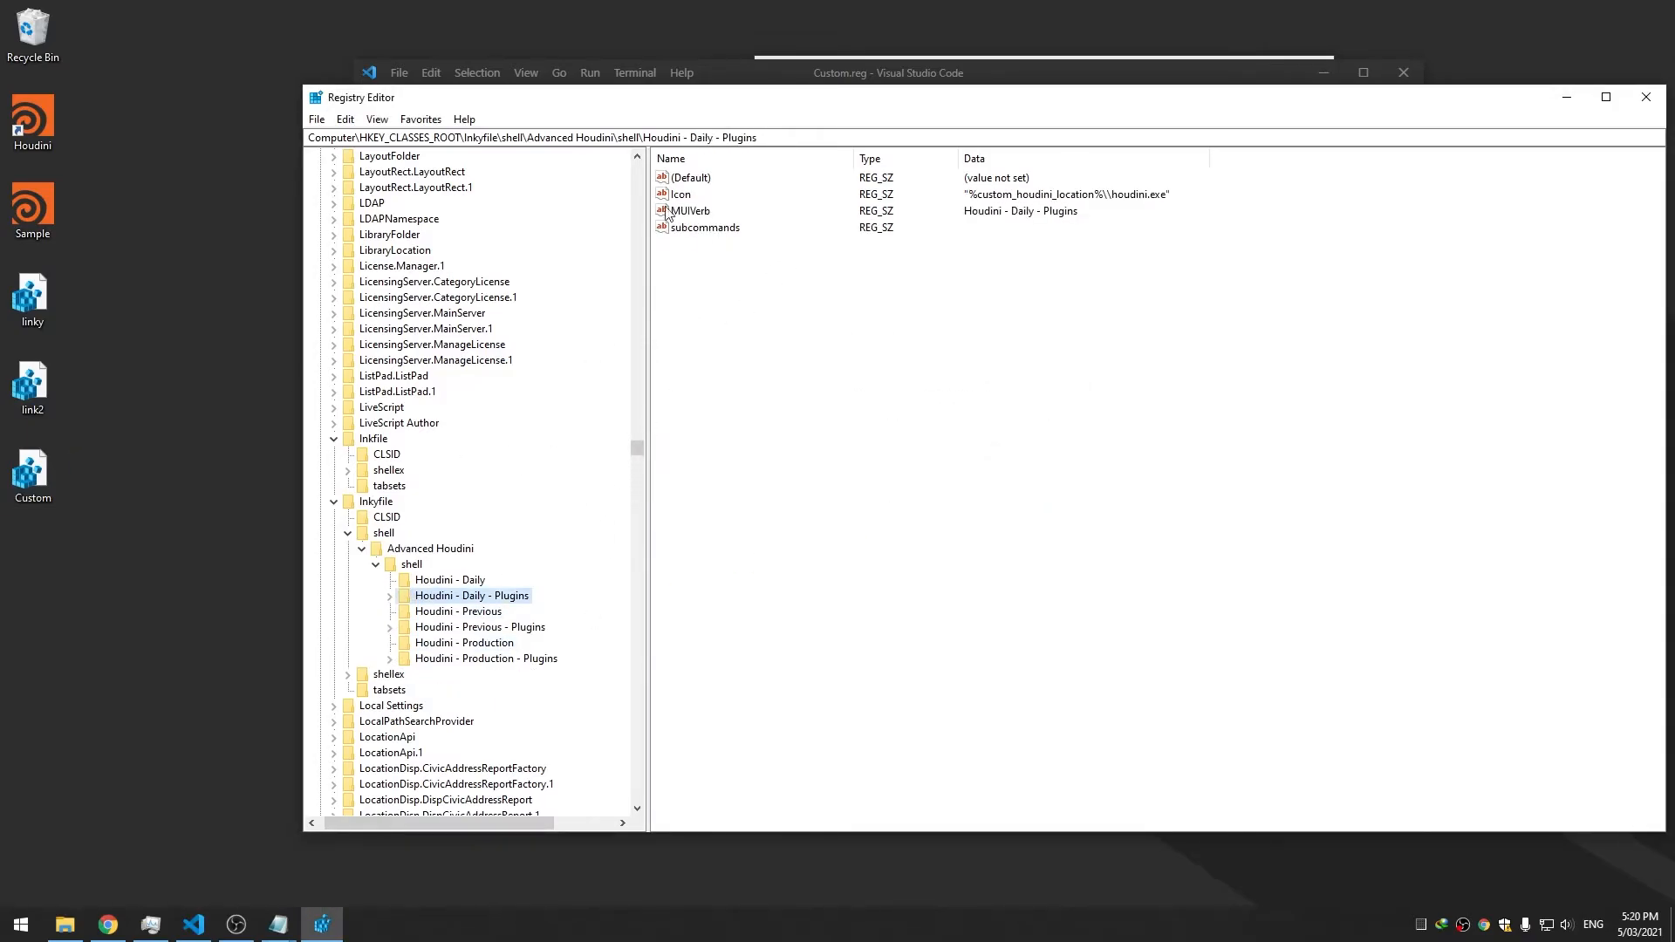
Launch Houdini - Daily and Houdini - Previous from the Houdini shortcut's context menu
right_click(44, 108)
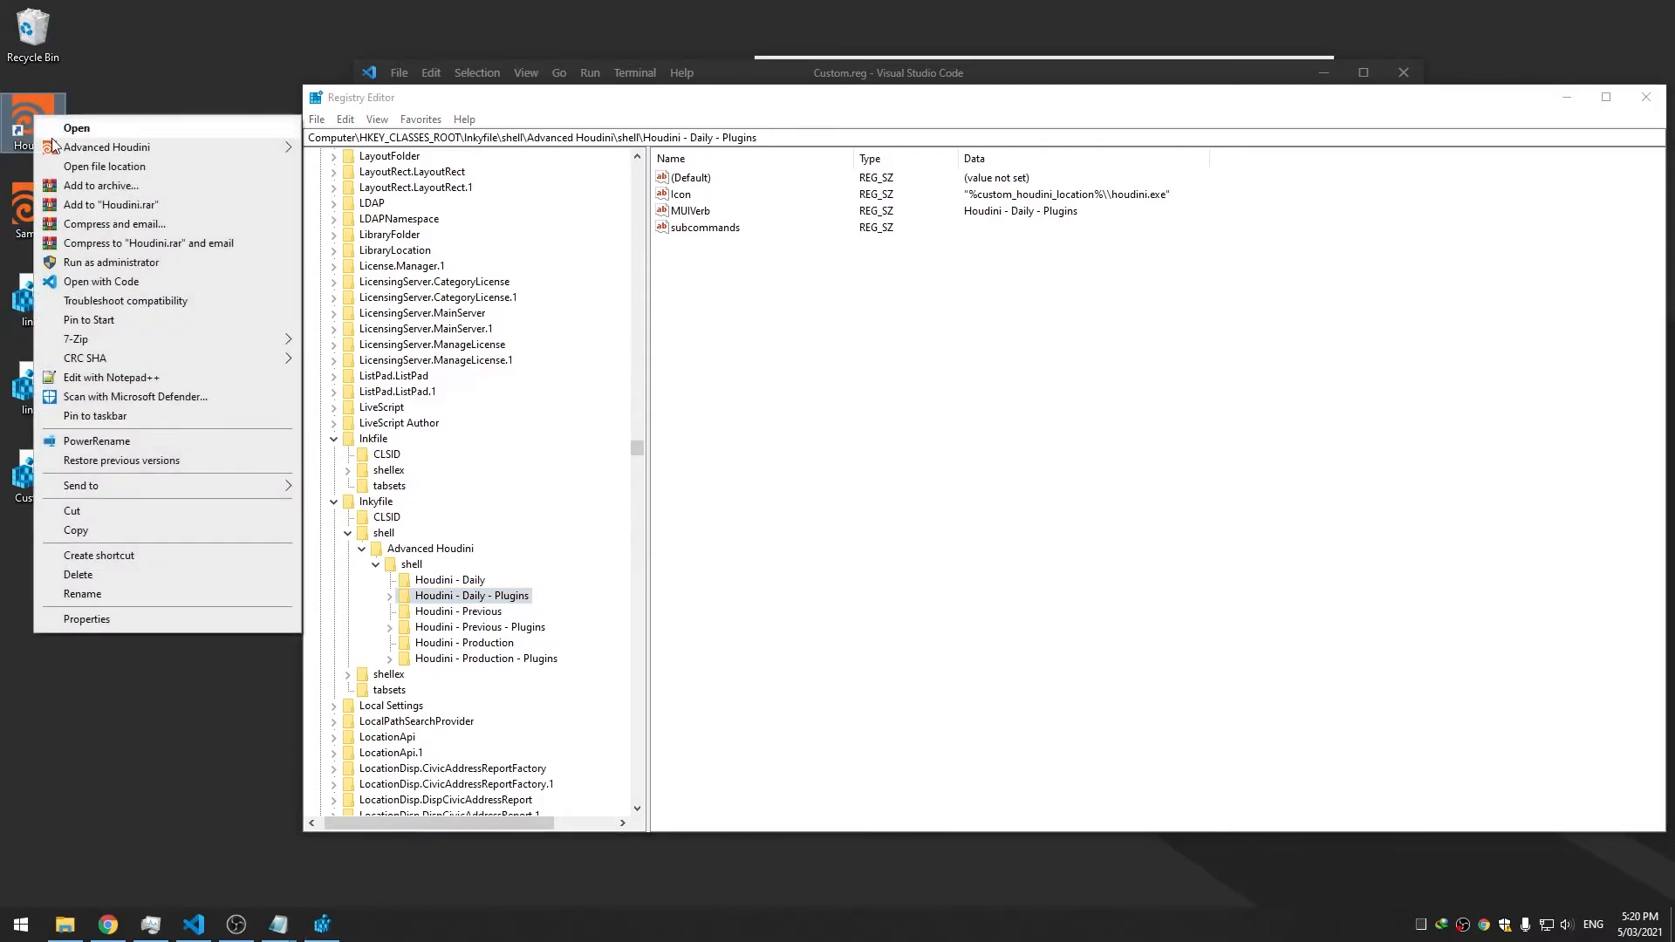
mouse_move(174, 146)
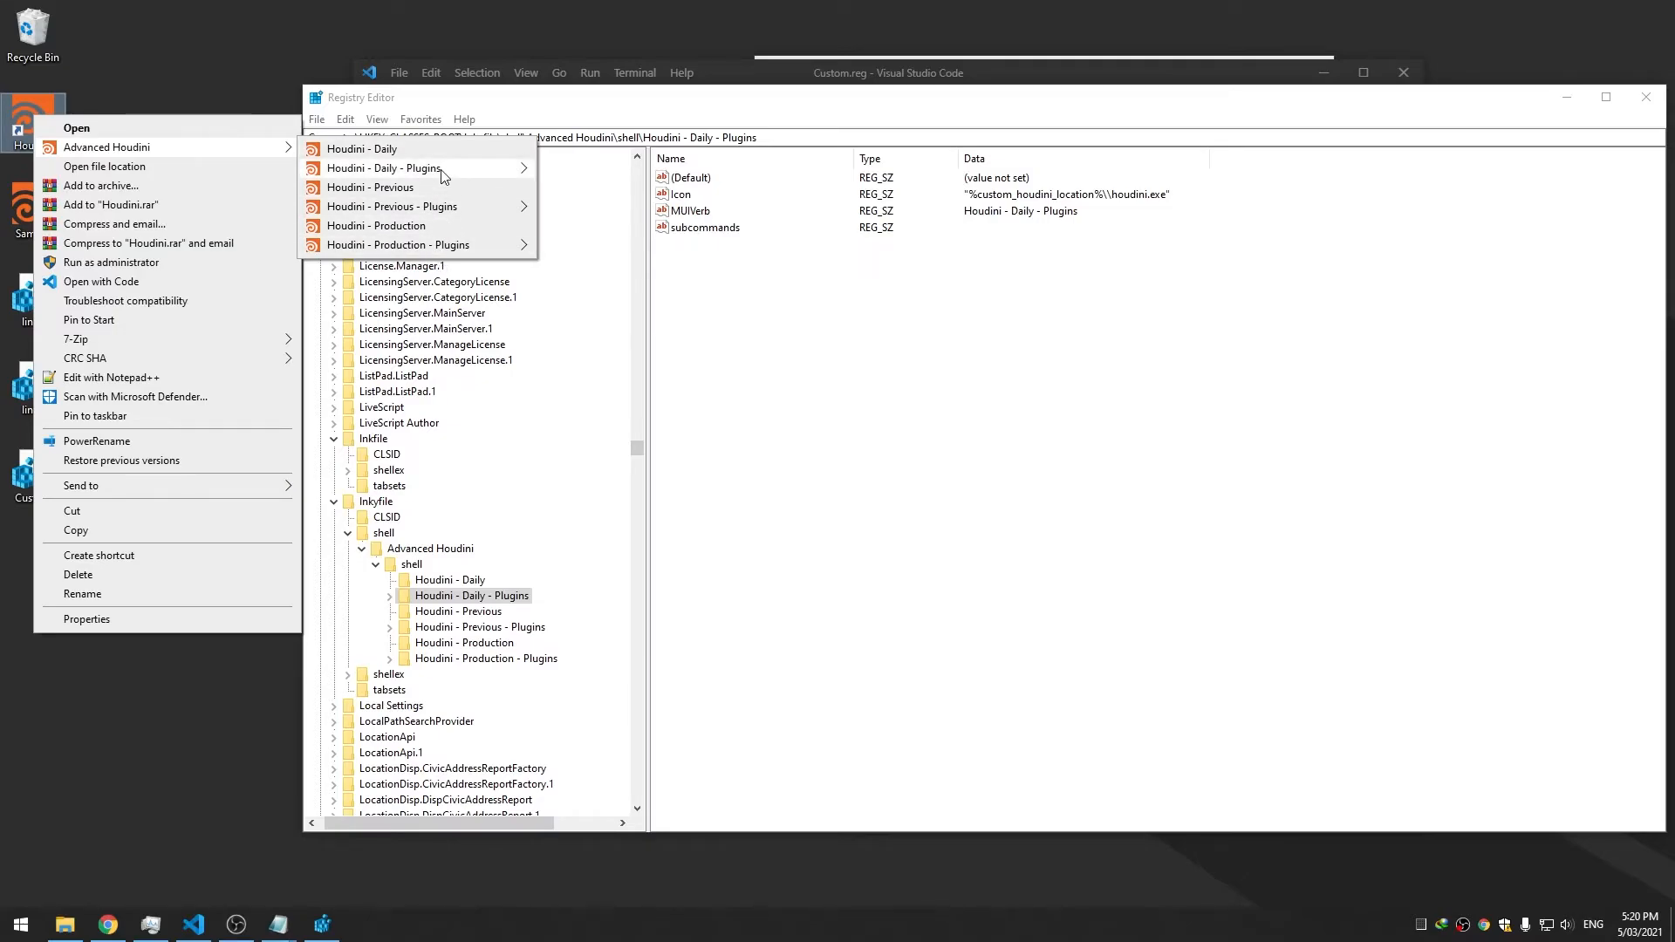
left_click(333, 154)
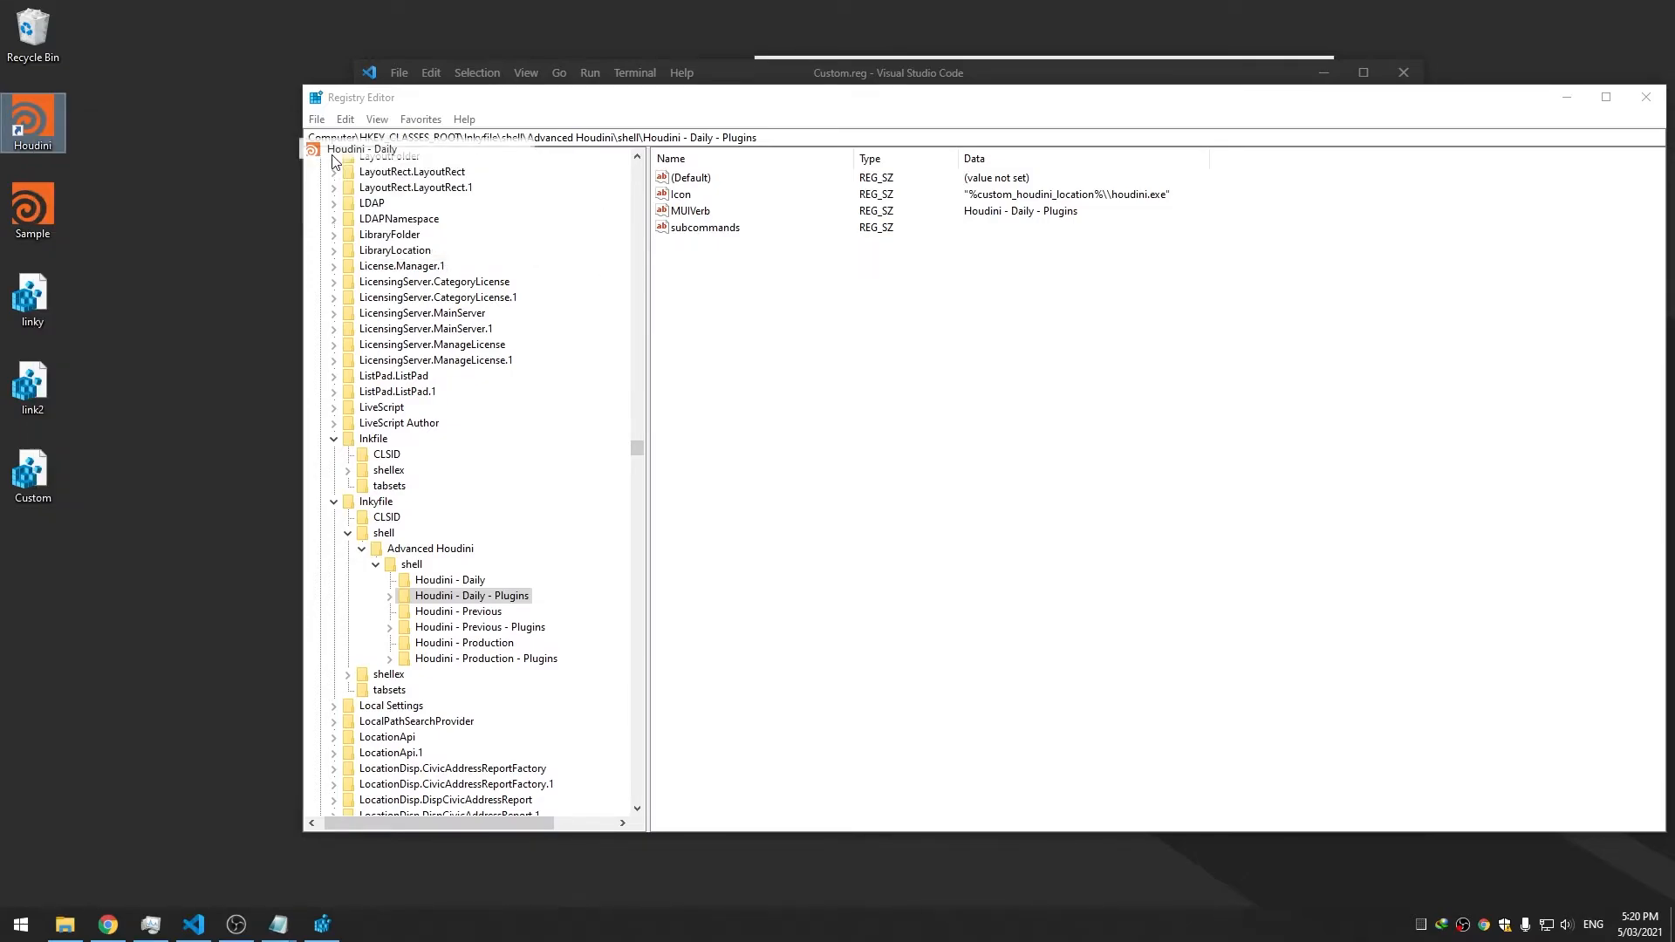
right_click(59, 132)
mouse_move(131, 165)
left_click(375, 204)
Dismiss the context menu and view the Houdini - Daily key's values in Registry Editor
right_click(60, 134)
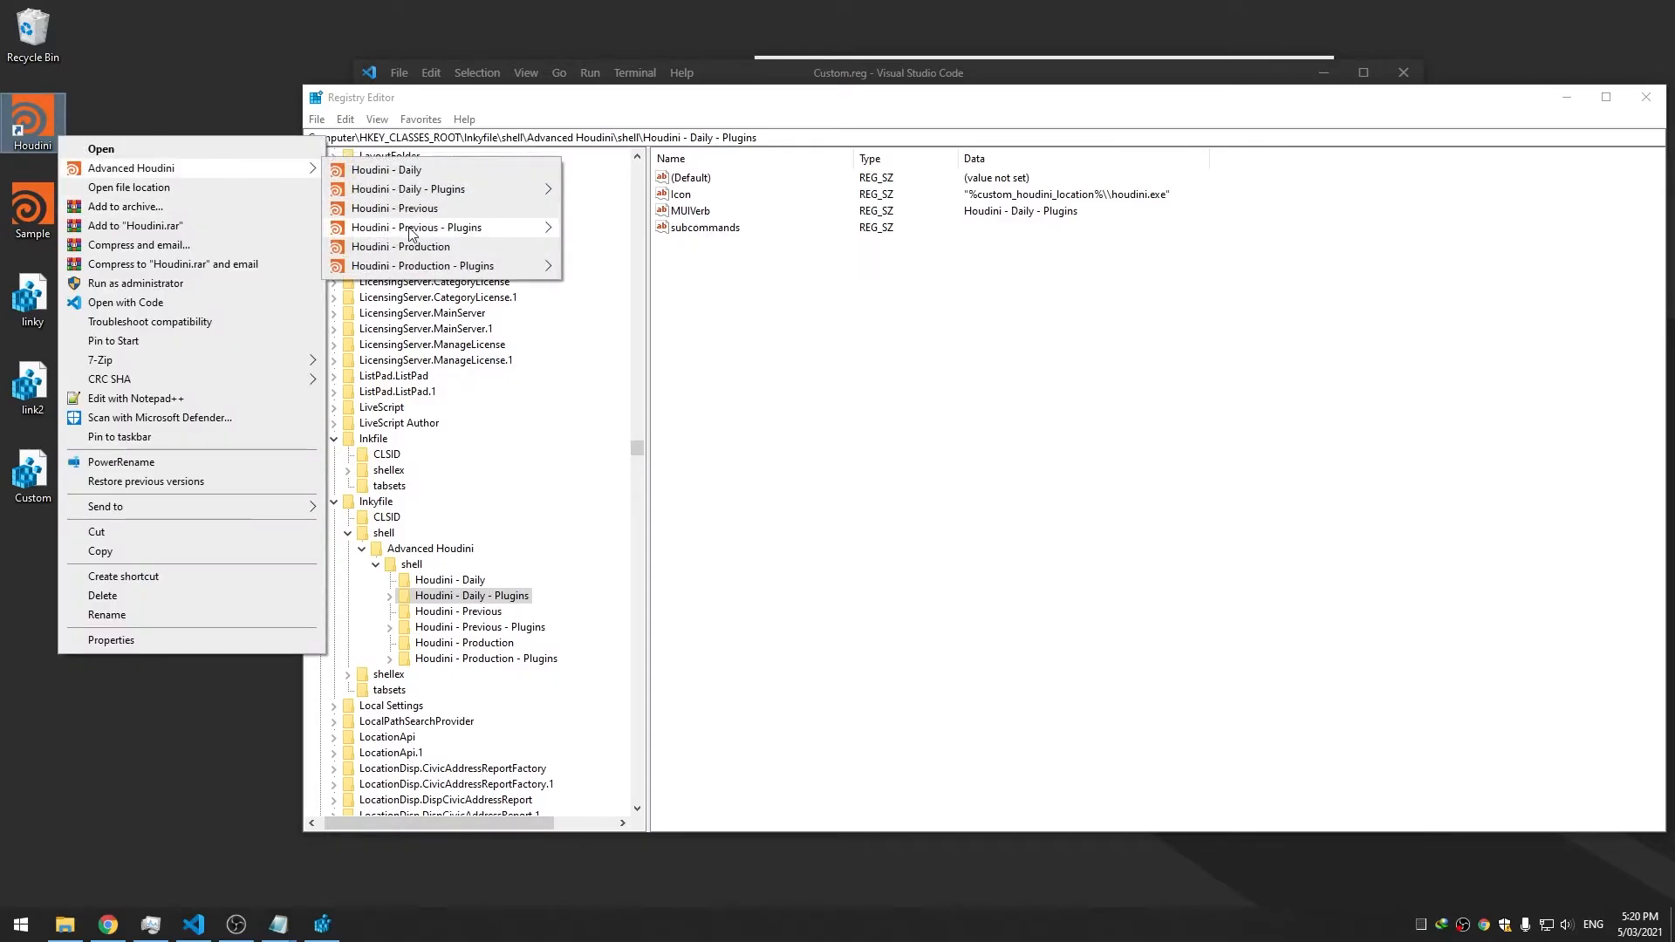
left_click(408, 208)
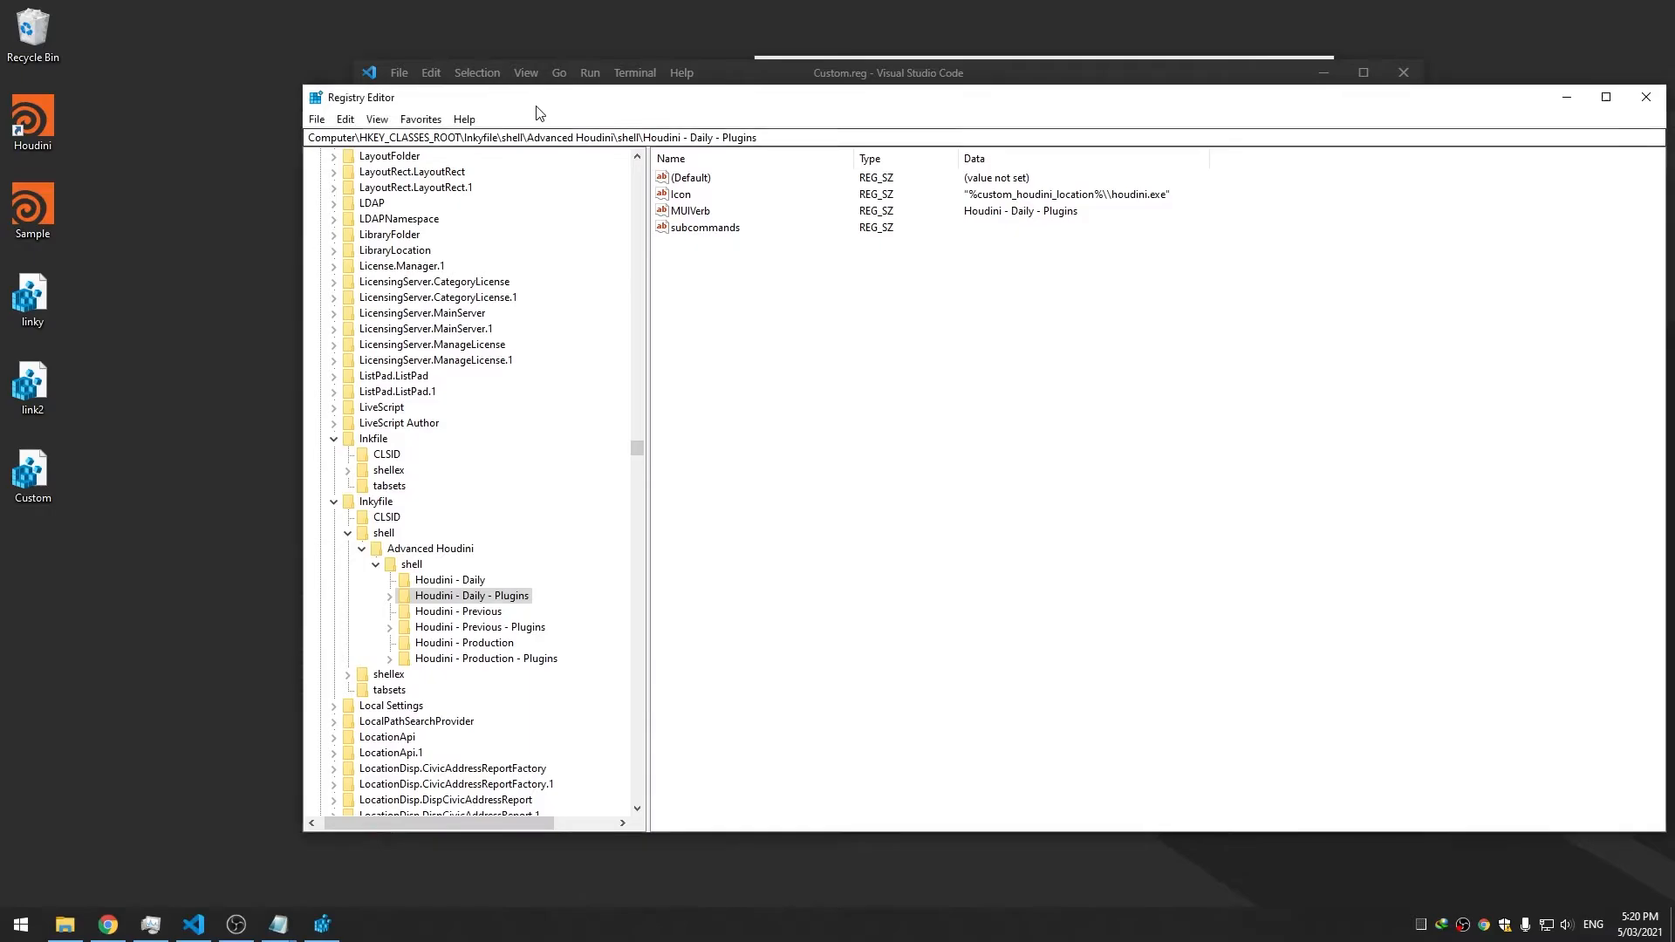
left_click_drag(536, 107, 509, 96)
left_click(422, 571)
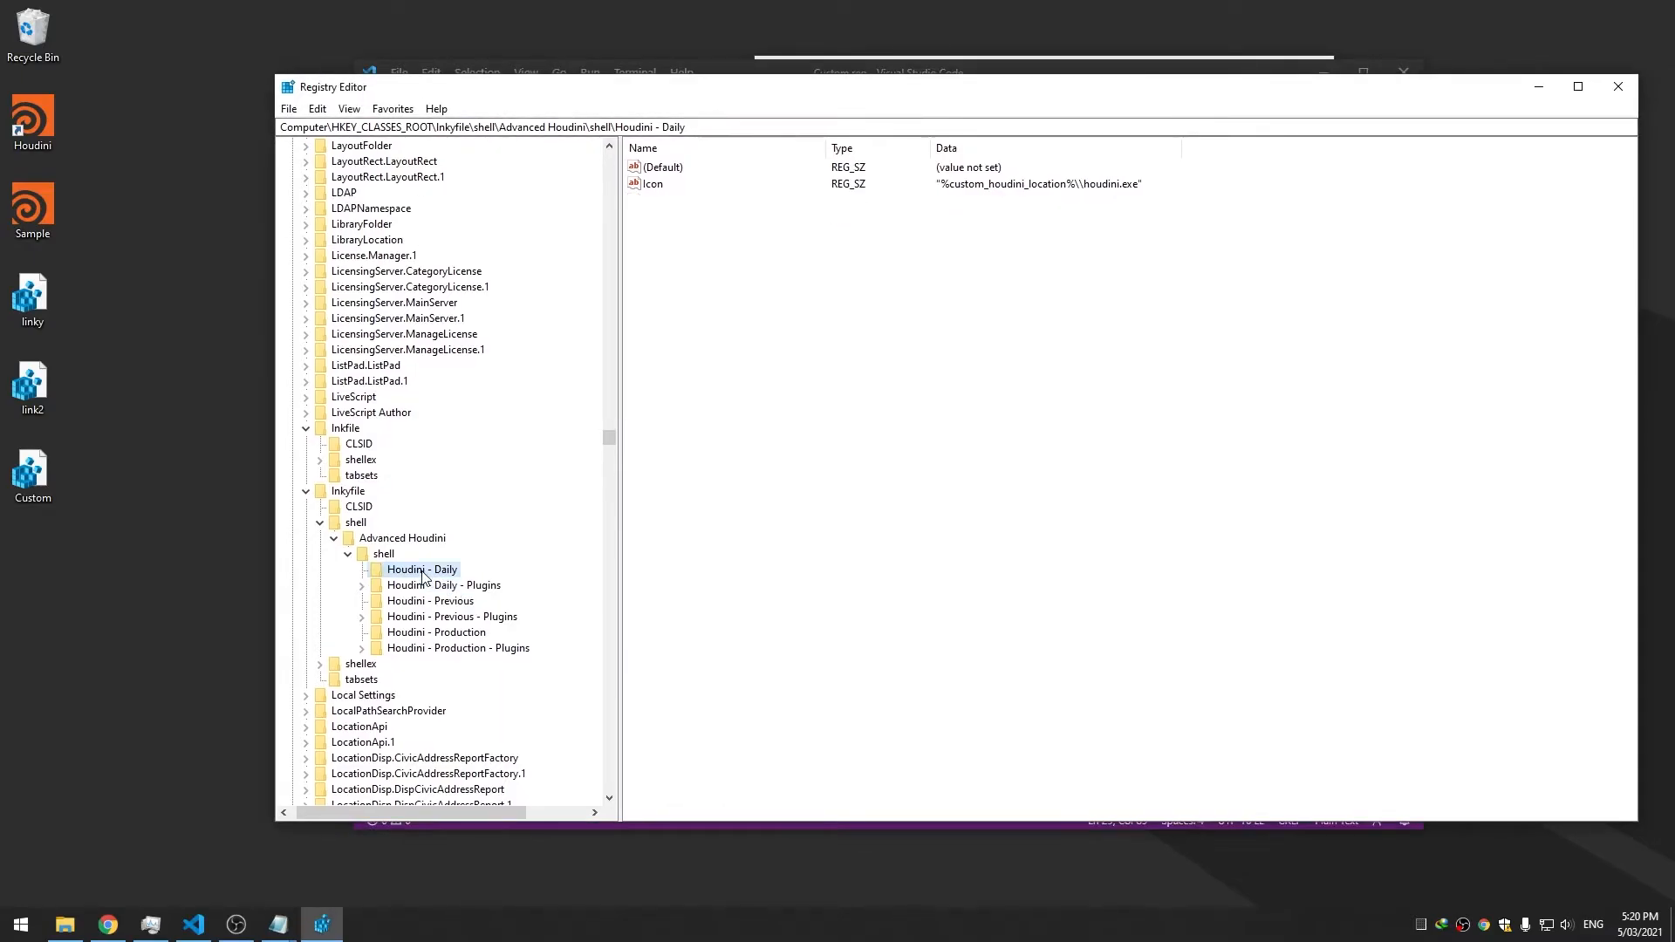
mouse_move(822, 99)
left_mouse_down()
mouse_move(756, 170)
mouse_move(736, 278)
mouse_move(834, 73)
left_mouse_up()
In Custom.reg, duplicate the Daily - Plugins shell key line as a Houdini - Arnold key and save
key("Down")
left_click(934, 321)
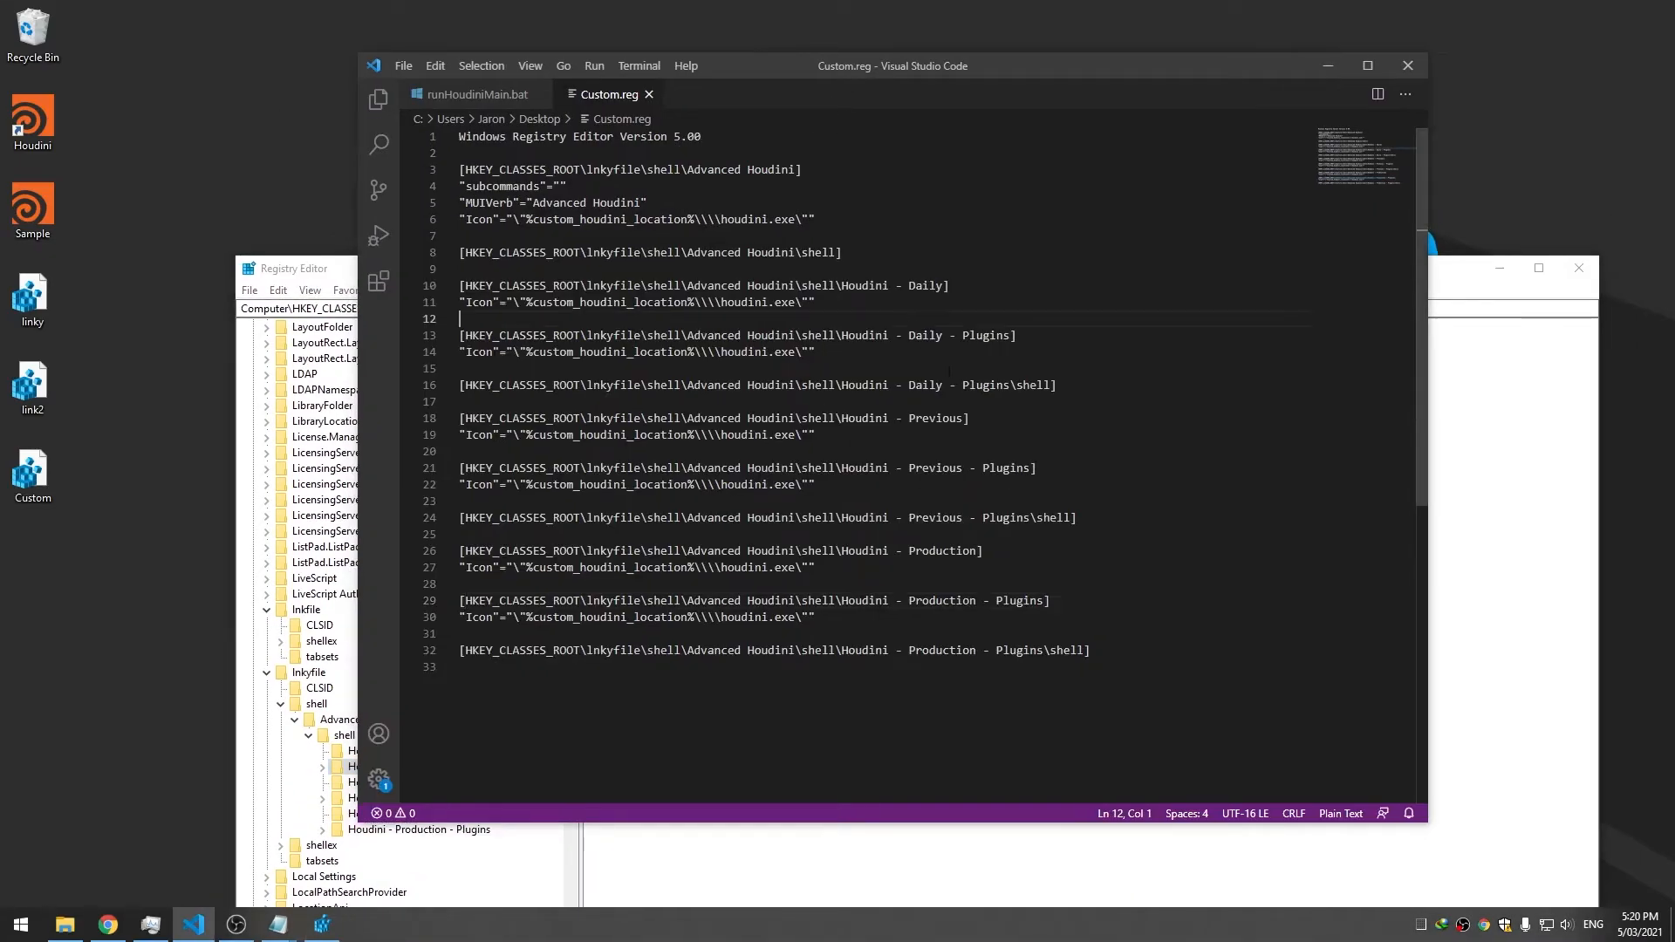
left_click(1024, 385)
left_click(963, 386)
left_click(1060, 397)
left_click_drag(1074, 386, 407, 390)
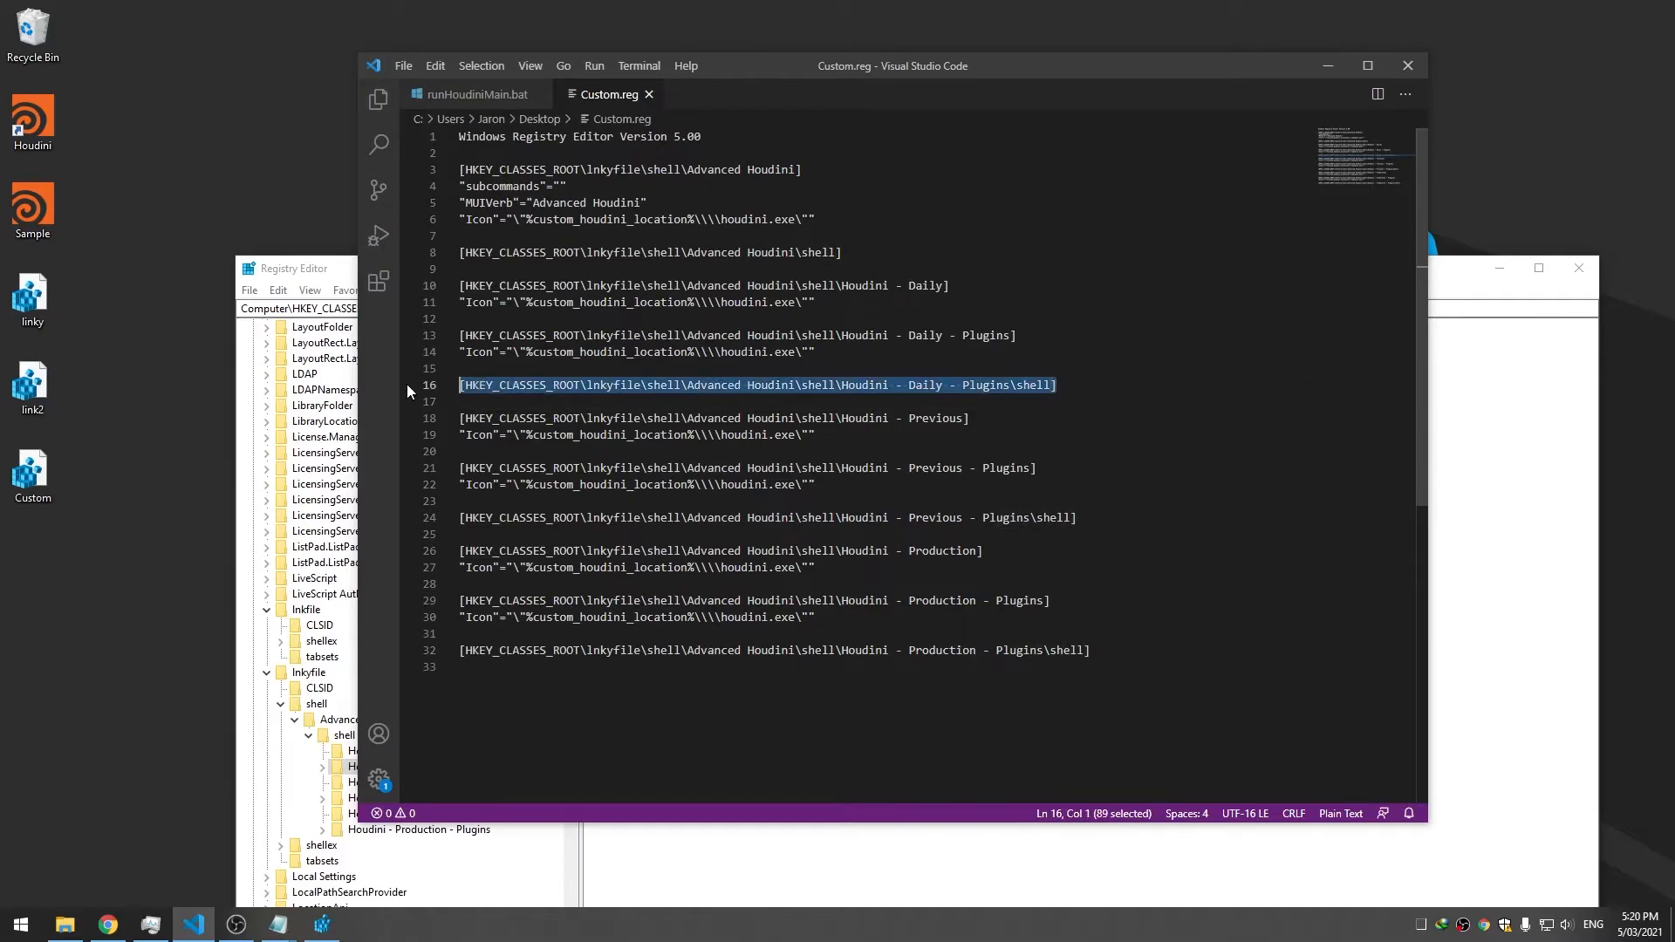
key("ctrl+c")
key("End")
key("Return")
key("Return")
key("Return")
key("ctrl+v")
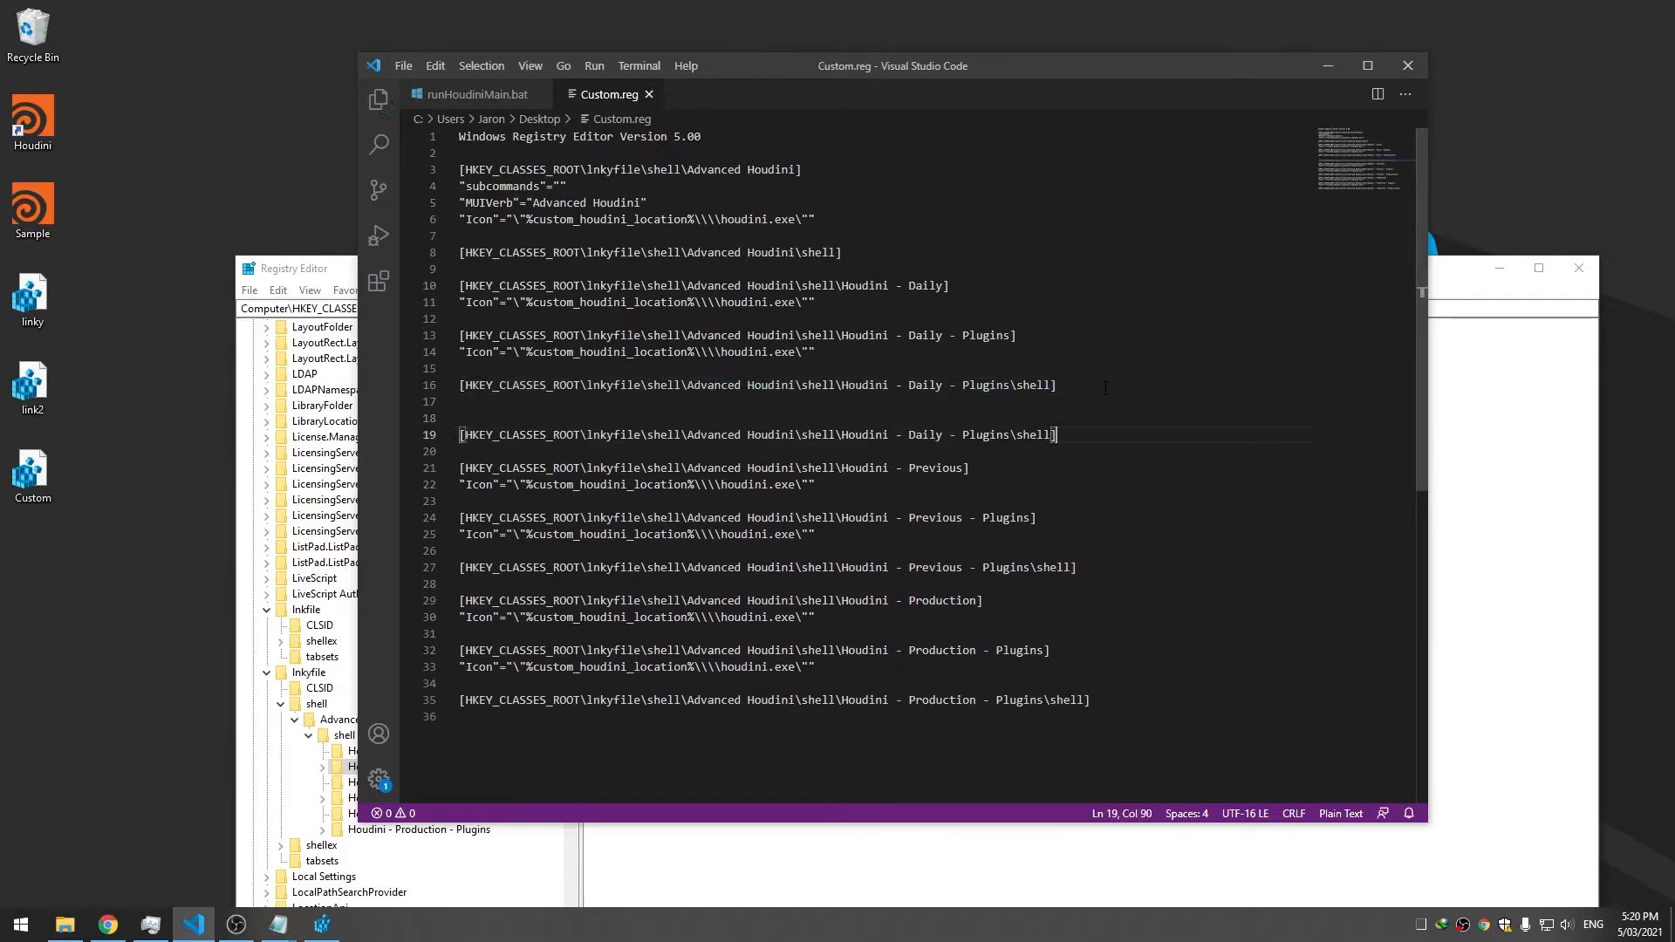
key("Left")
type("\\Arn")
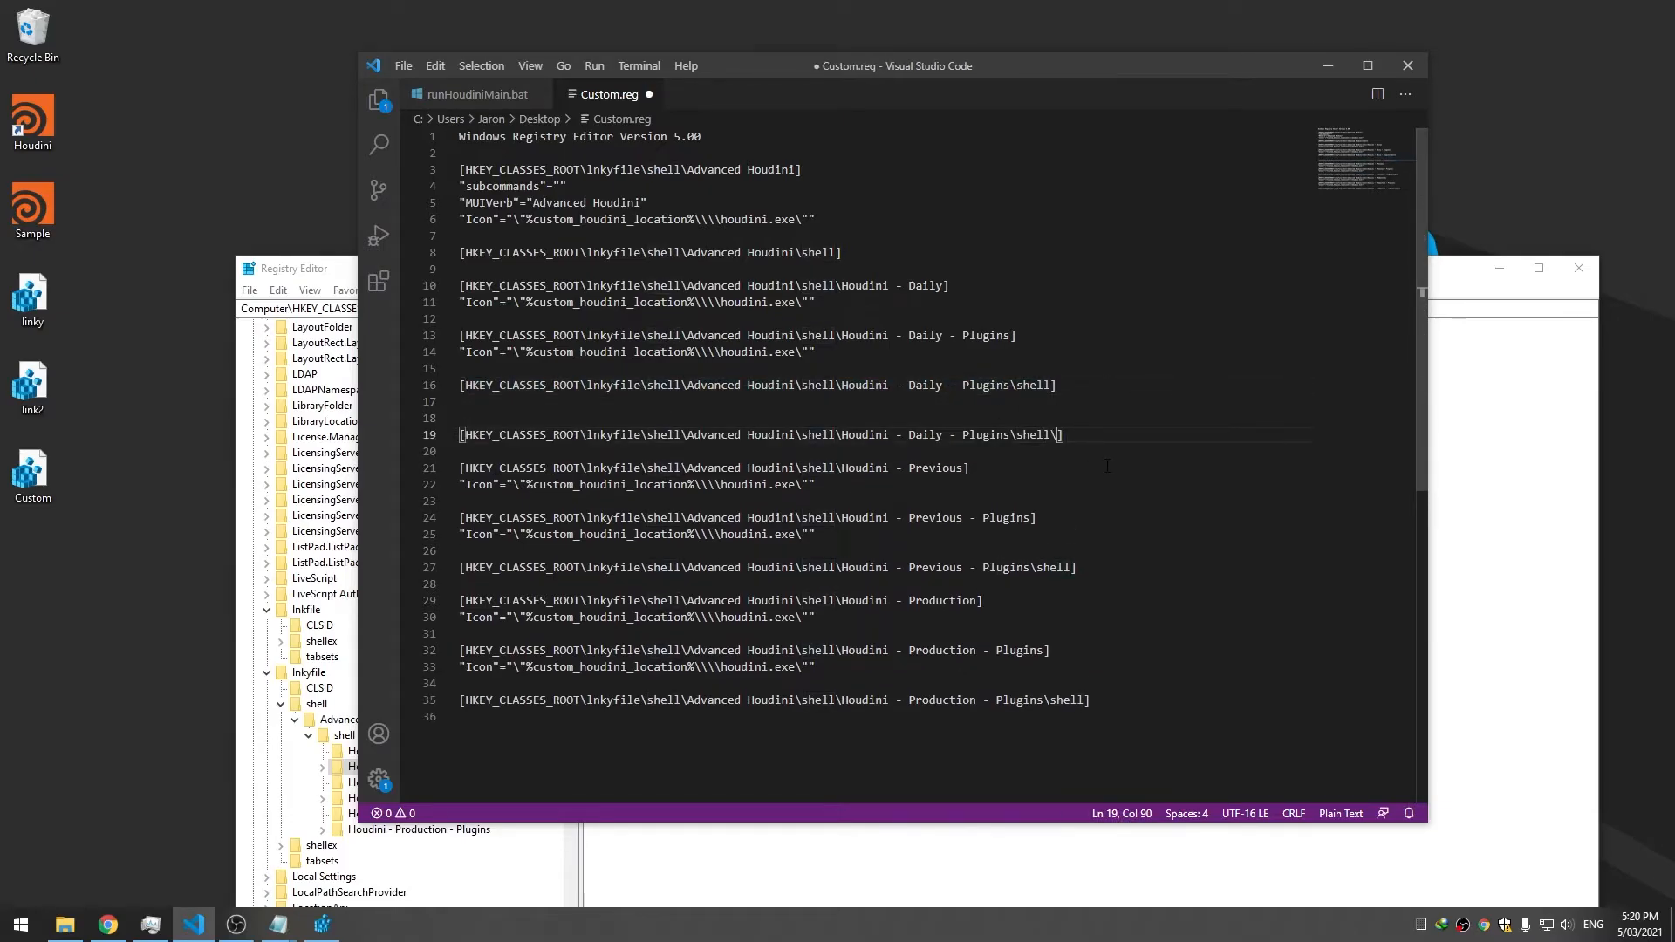
type("old")
key("ctrl+Left")
type("Houdini -")
key("ctrl+s")
Add the Icon entry from line 14 under the Houdini - Arnold key and save
left_click(1213, 434)
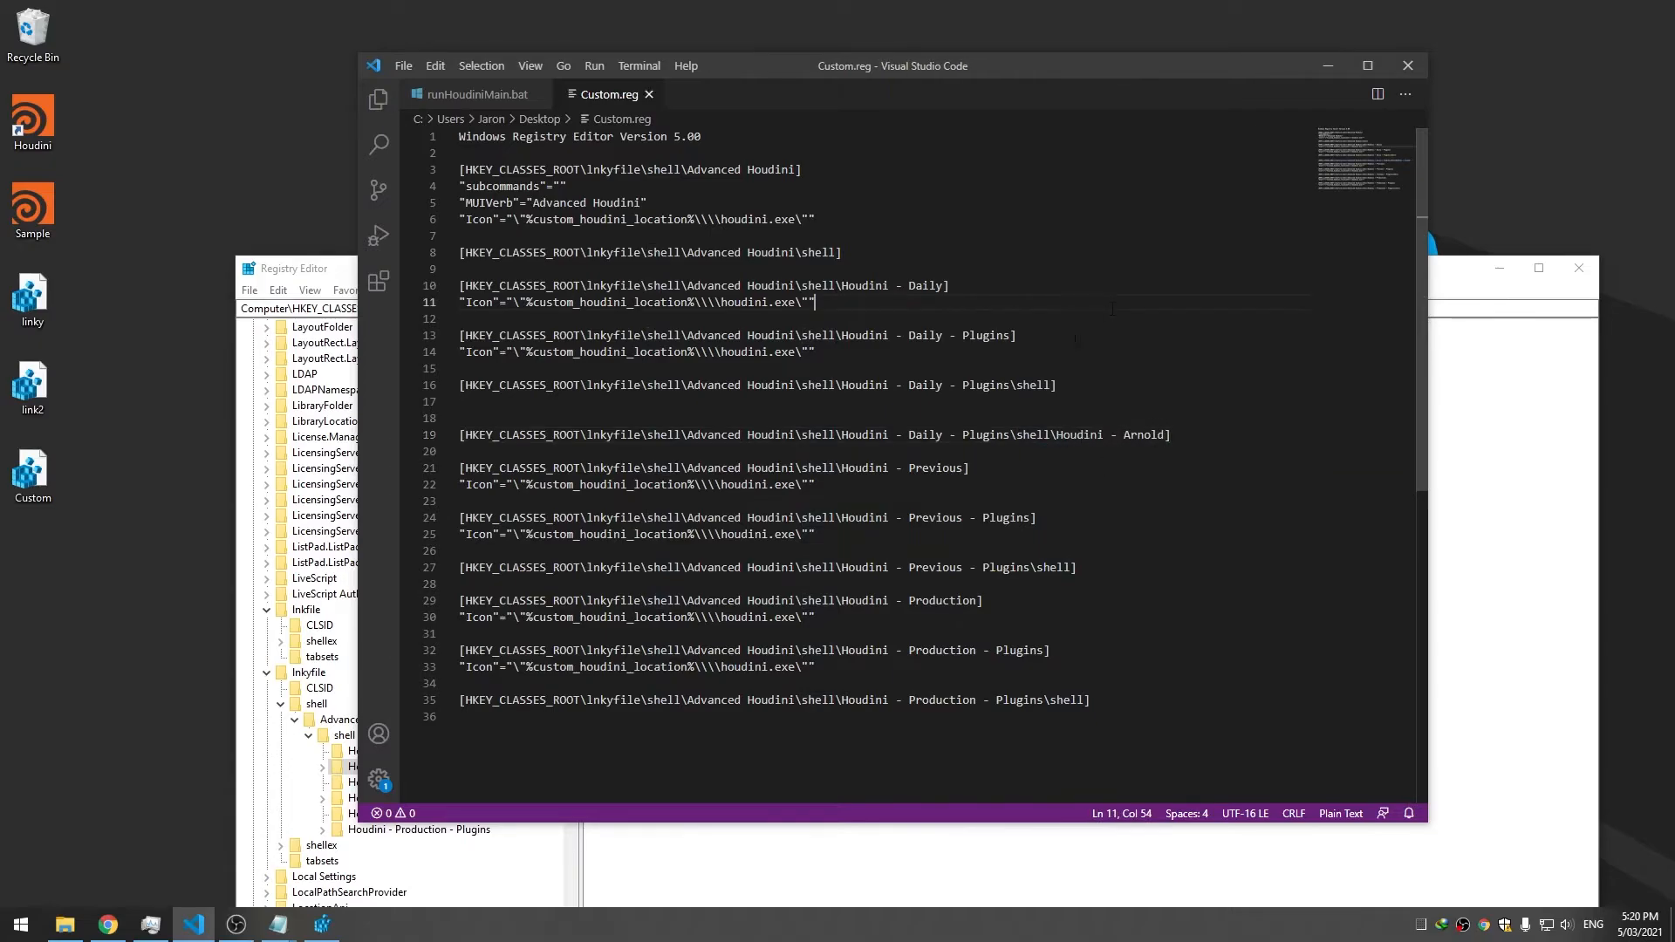
left_click_drag(815, 352, 442, 357)
left_click(1121, 403)
left_click(1225, 441)
key("Return")
key("ctrl+v")
key("ctrl+s")
Duplicate the Houdini - Arnold key and Icon lines below line 20
left_click(683, 404)
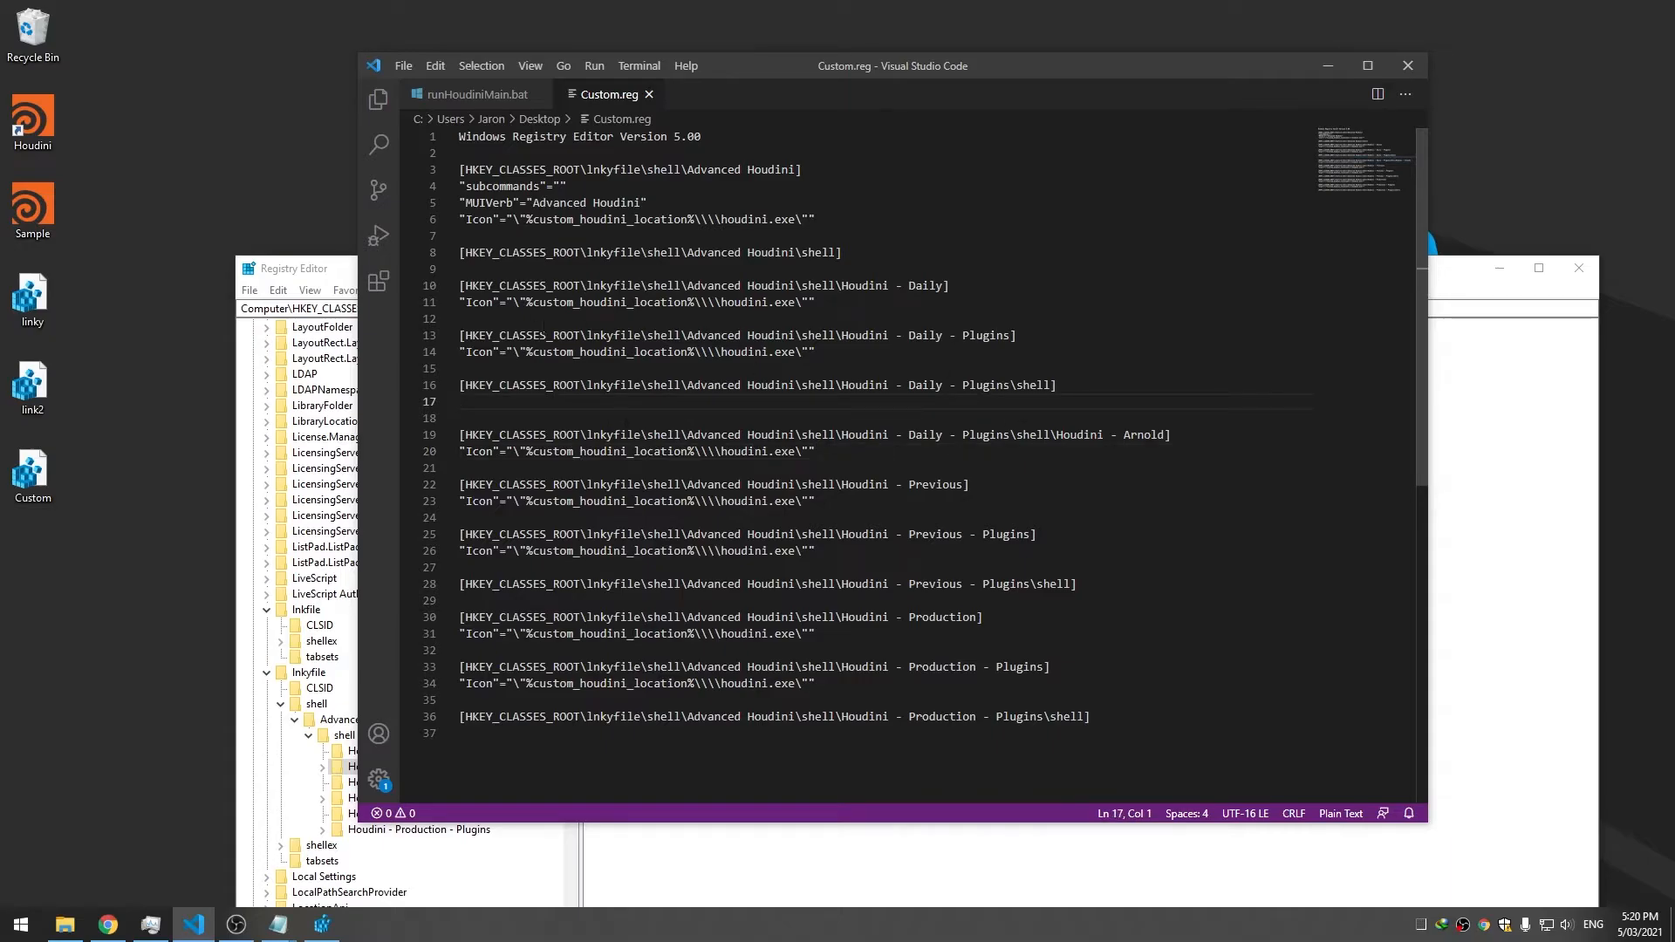
left_click(1010, 437)
left_click(1042, 372)
left_click(1092, 417)
left_click(1110, 434)
left_click(1198, 438)
left_click_drag(969, 453, 417, 441)
key("ctrl+c")
left_click(871, 454)
key("Return")
key("Return")
key("ctrl+v")
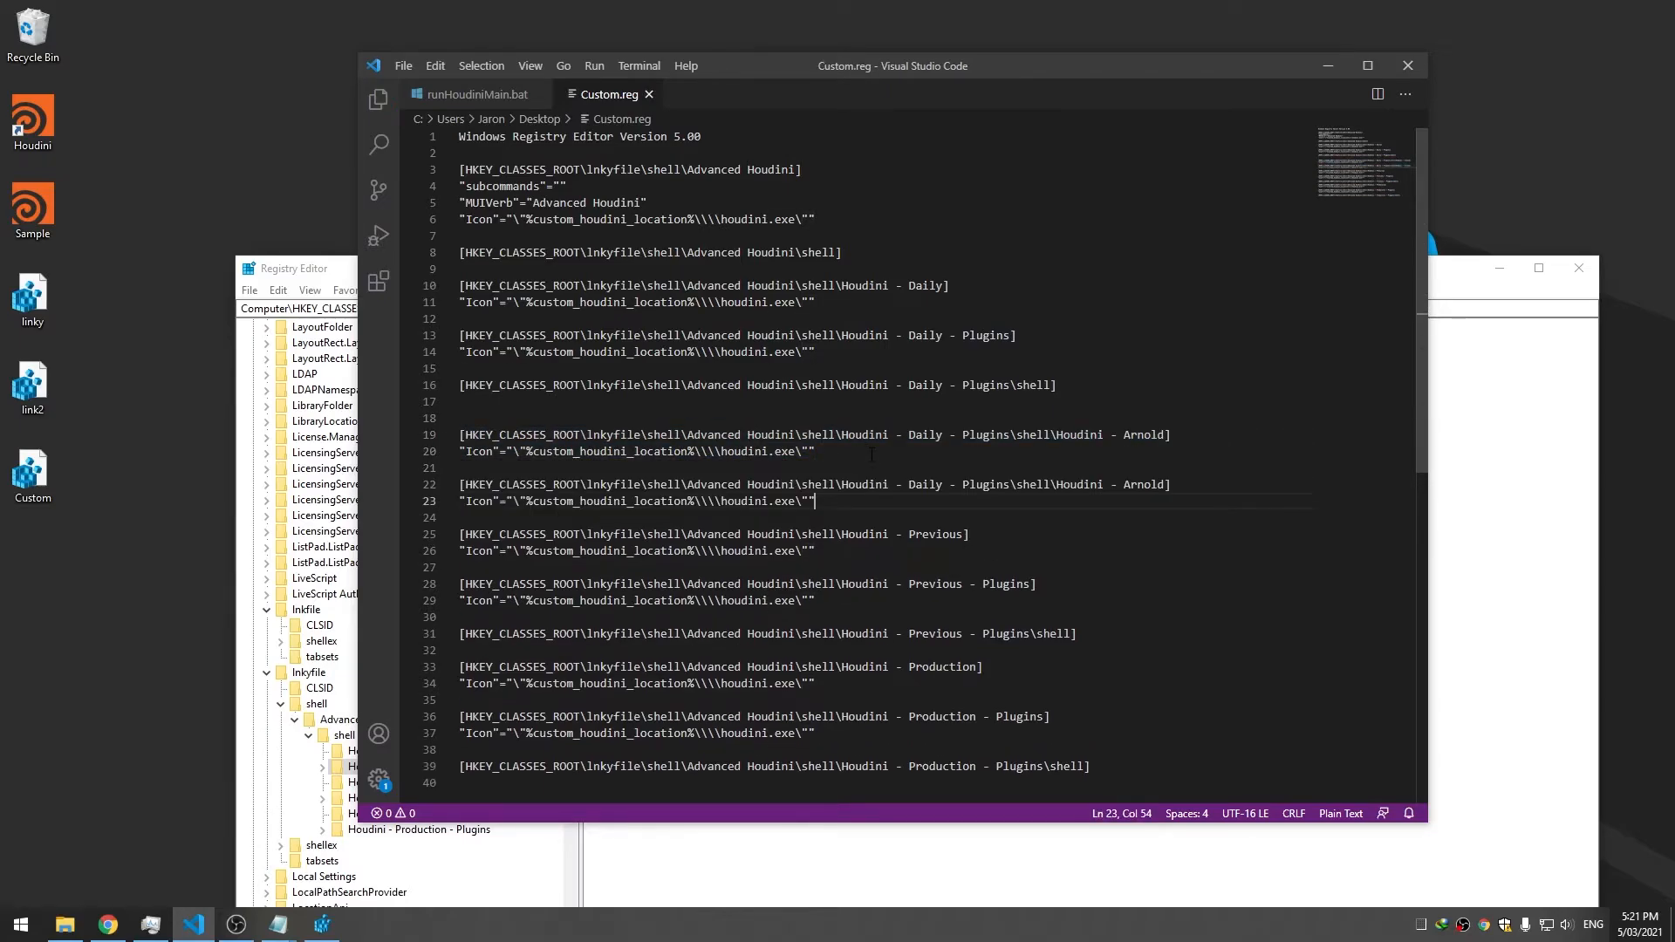
Rename the duplicated key from Arnold to Redshift and save Custom.reg
left_click(1144, 485)
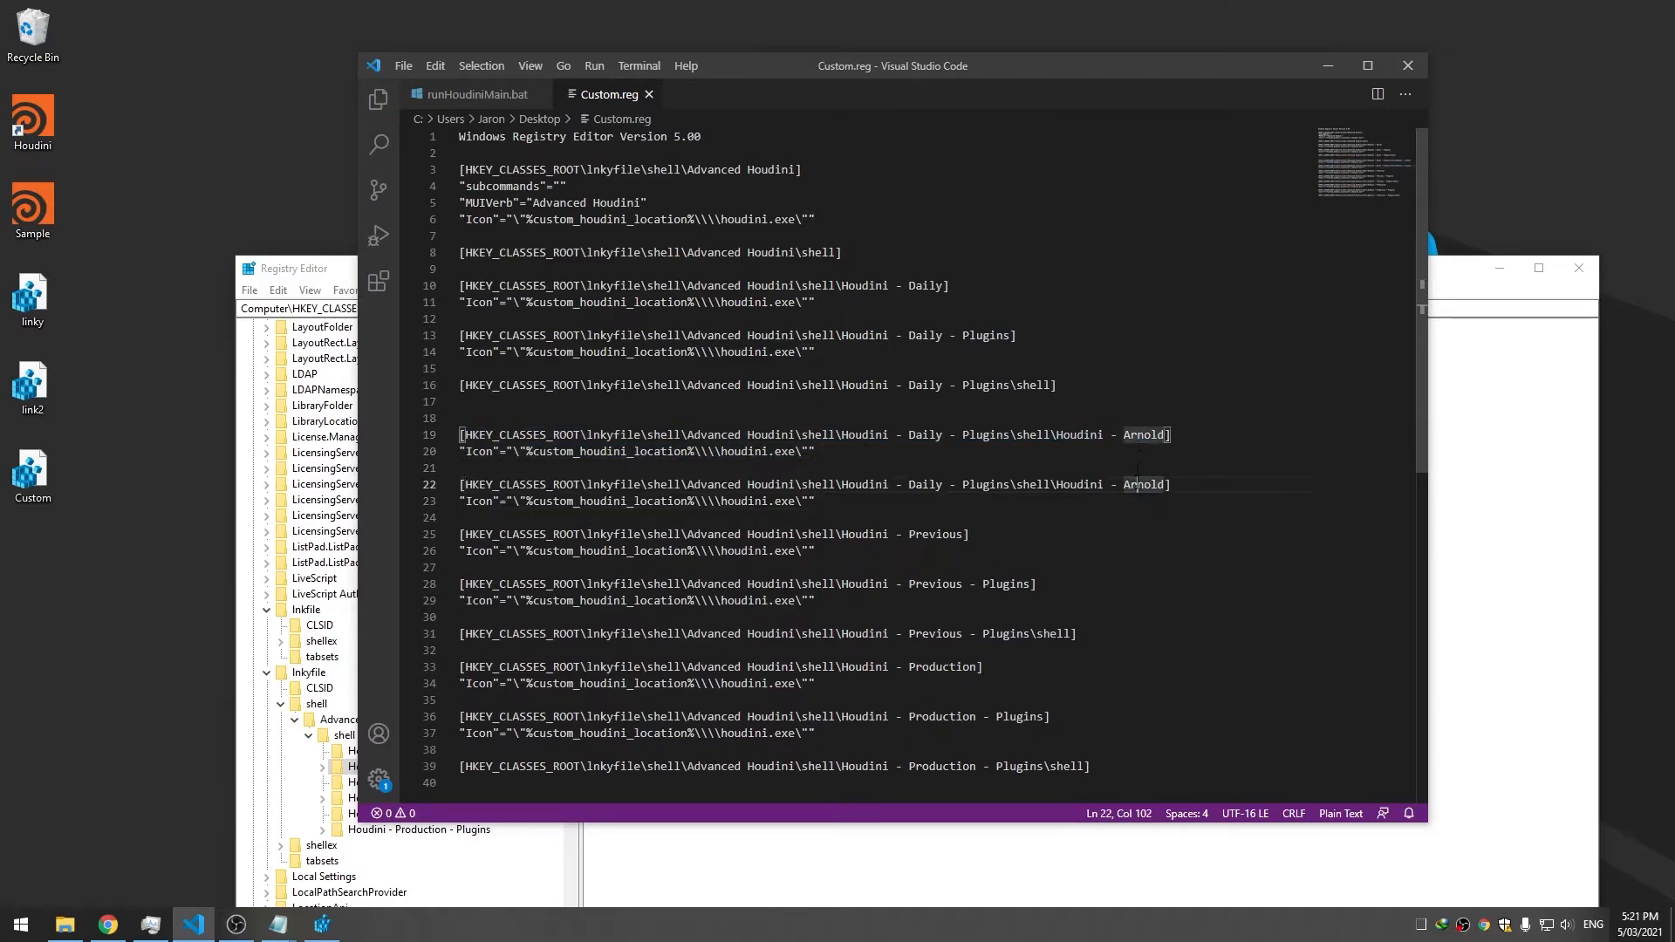
left_click(1135, 450)
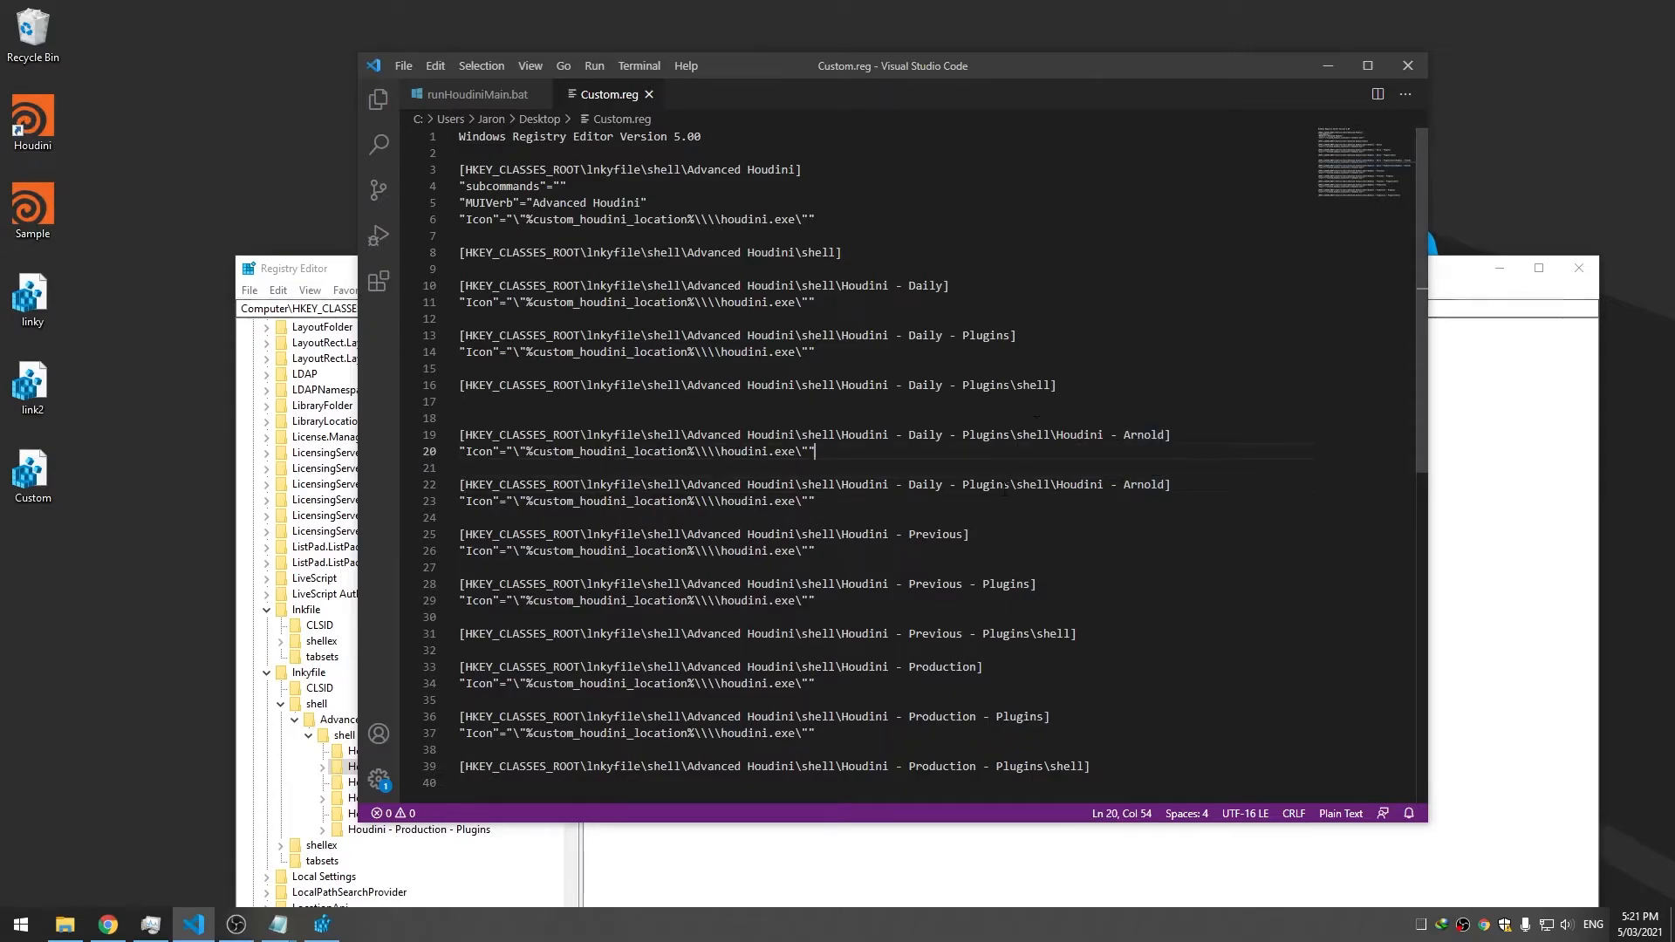
double_click(1144, 485)
type("Redshi")
key("ctrl+s")
Add a Houdini - Arnold\command key line below the Arnold Icon entry and save
left_click_drag(1222, 440, 447, 432)
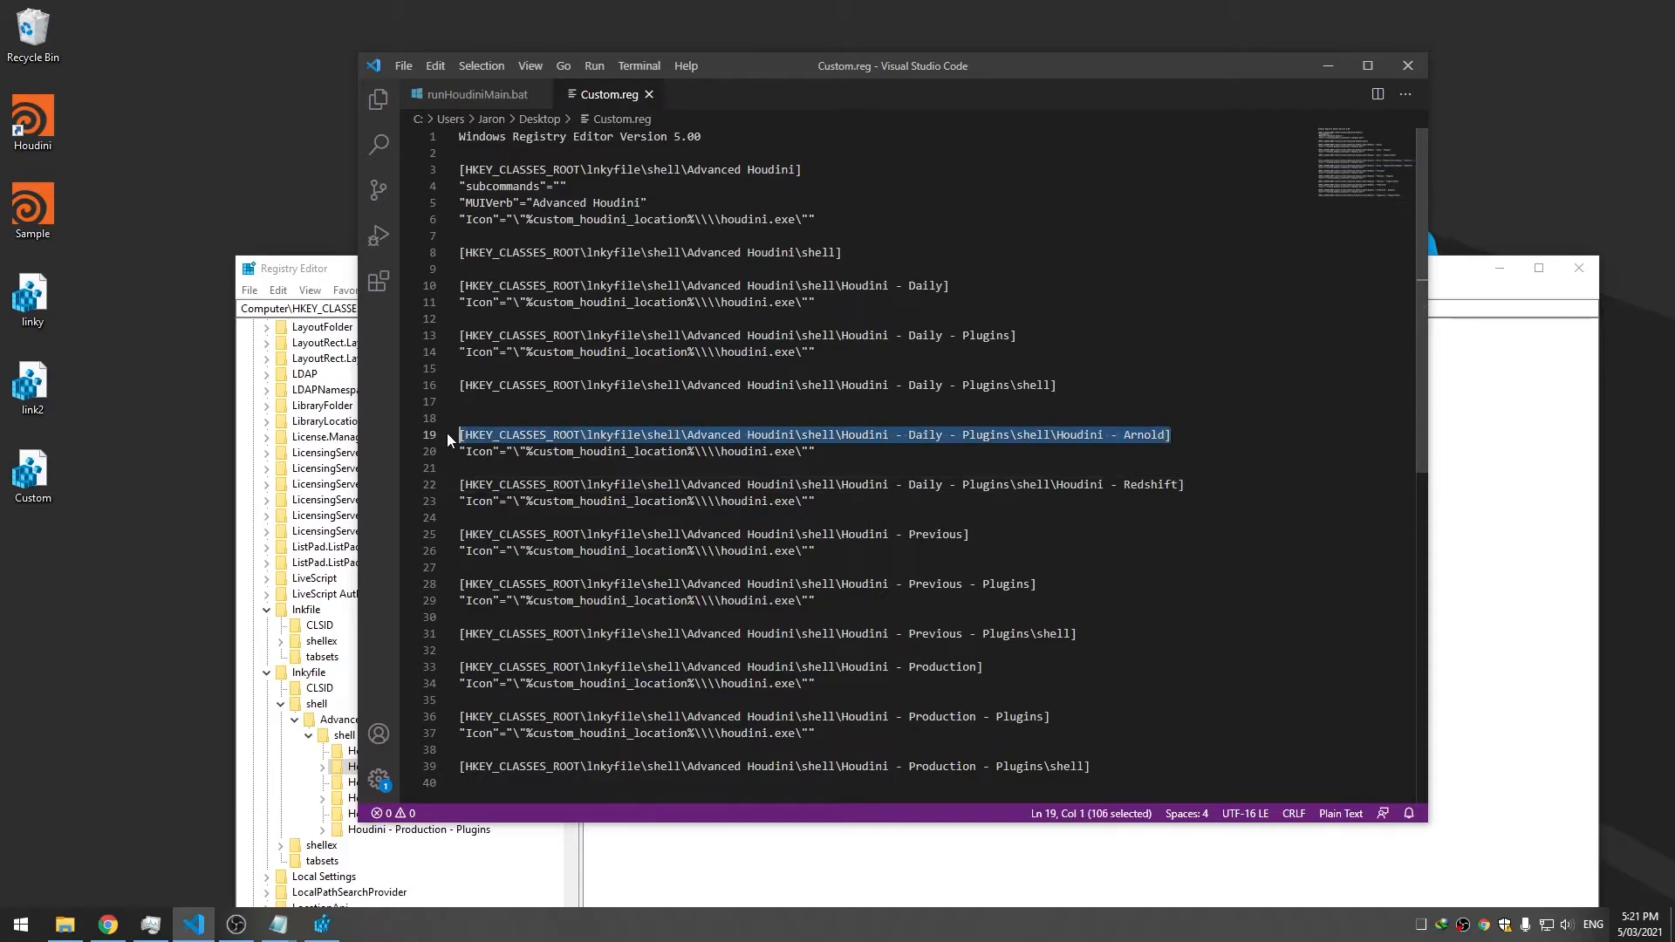
key("ctrl+c")
left_click(919, 455)
key("Return")
key("Return")
key("ctrl+v")
key("Left")
type("\\comman")
key("ctrl+s")
Paste the Arnold\command key line again below the Redshift entry
left_click_drag(1226, 484, 450, 485)
left_click(1092, 534)
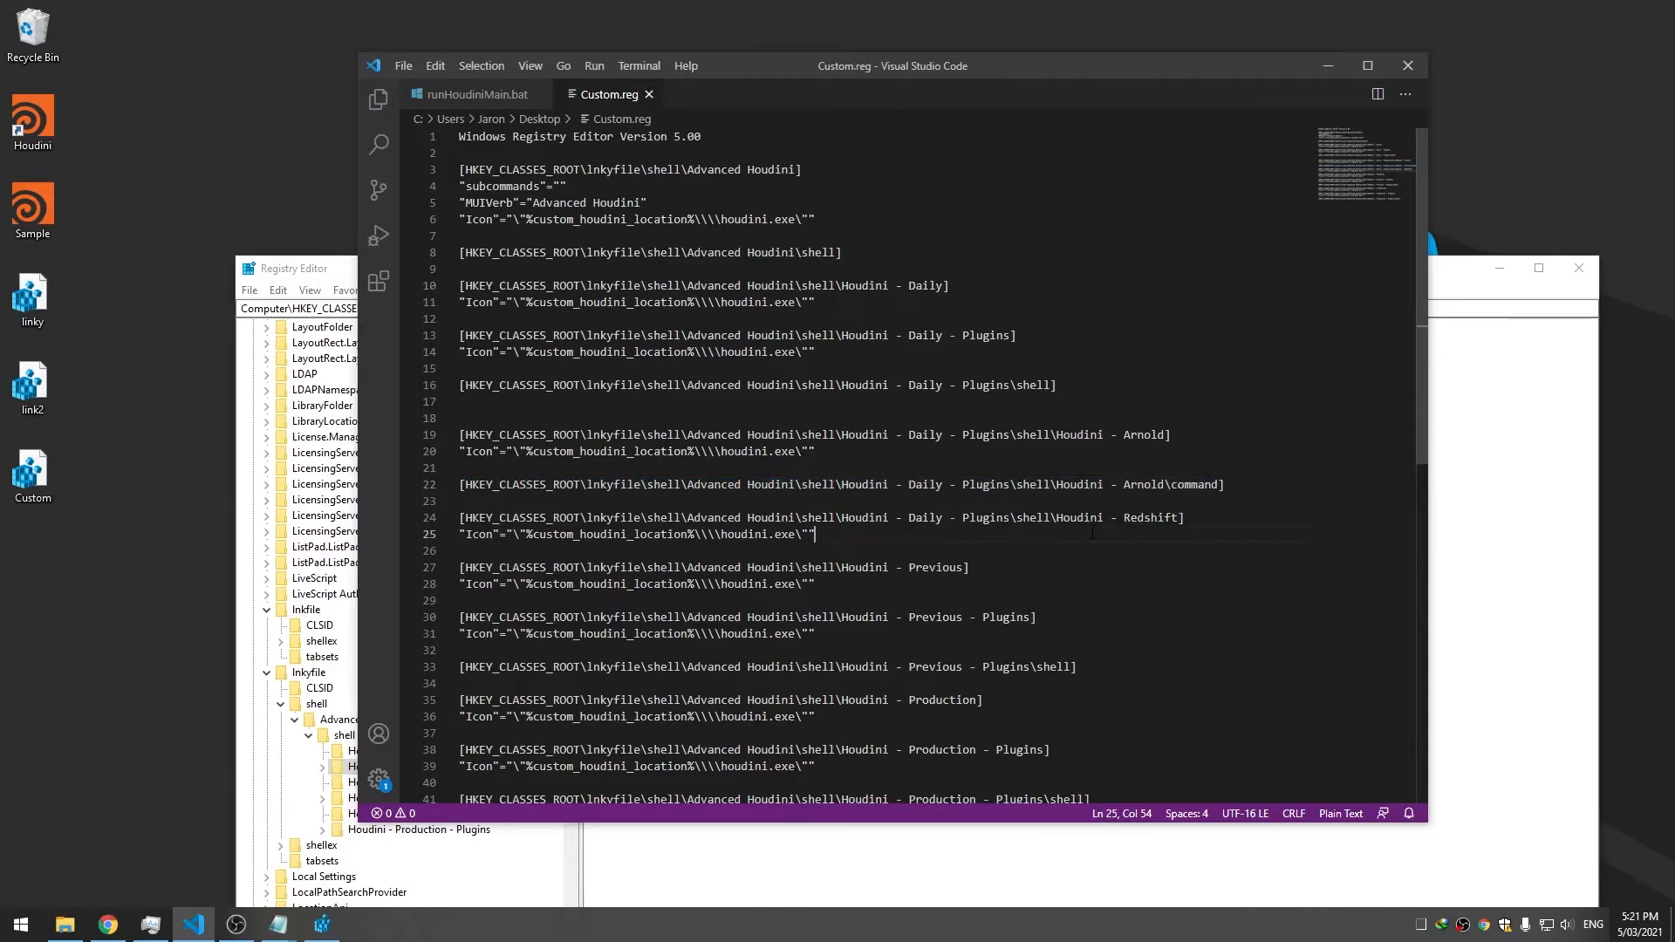
key("Return")
key("Return")
key("ctrl+v")
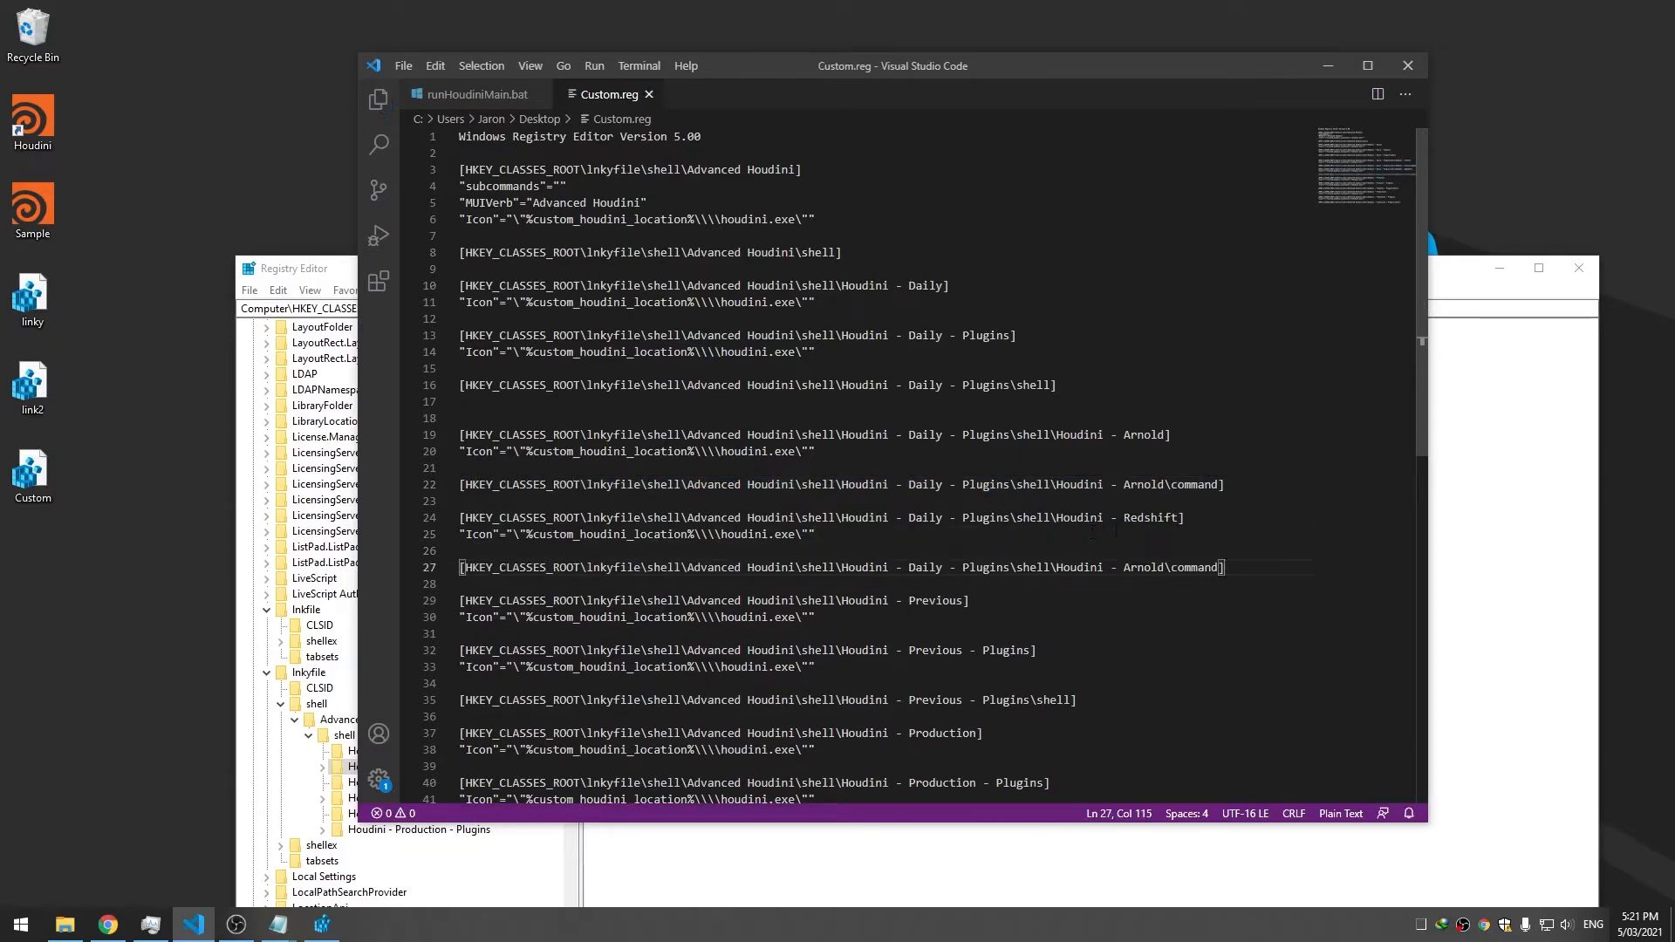
double_click(1191, 567)
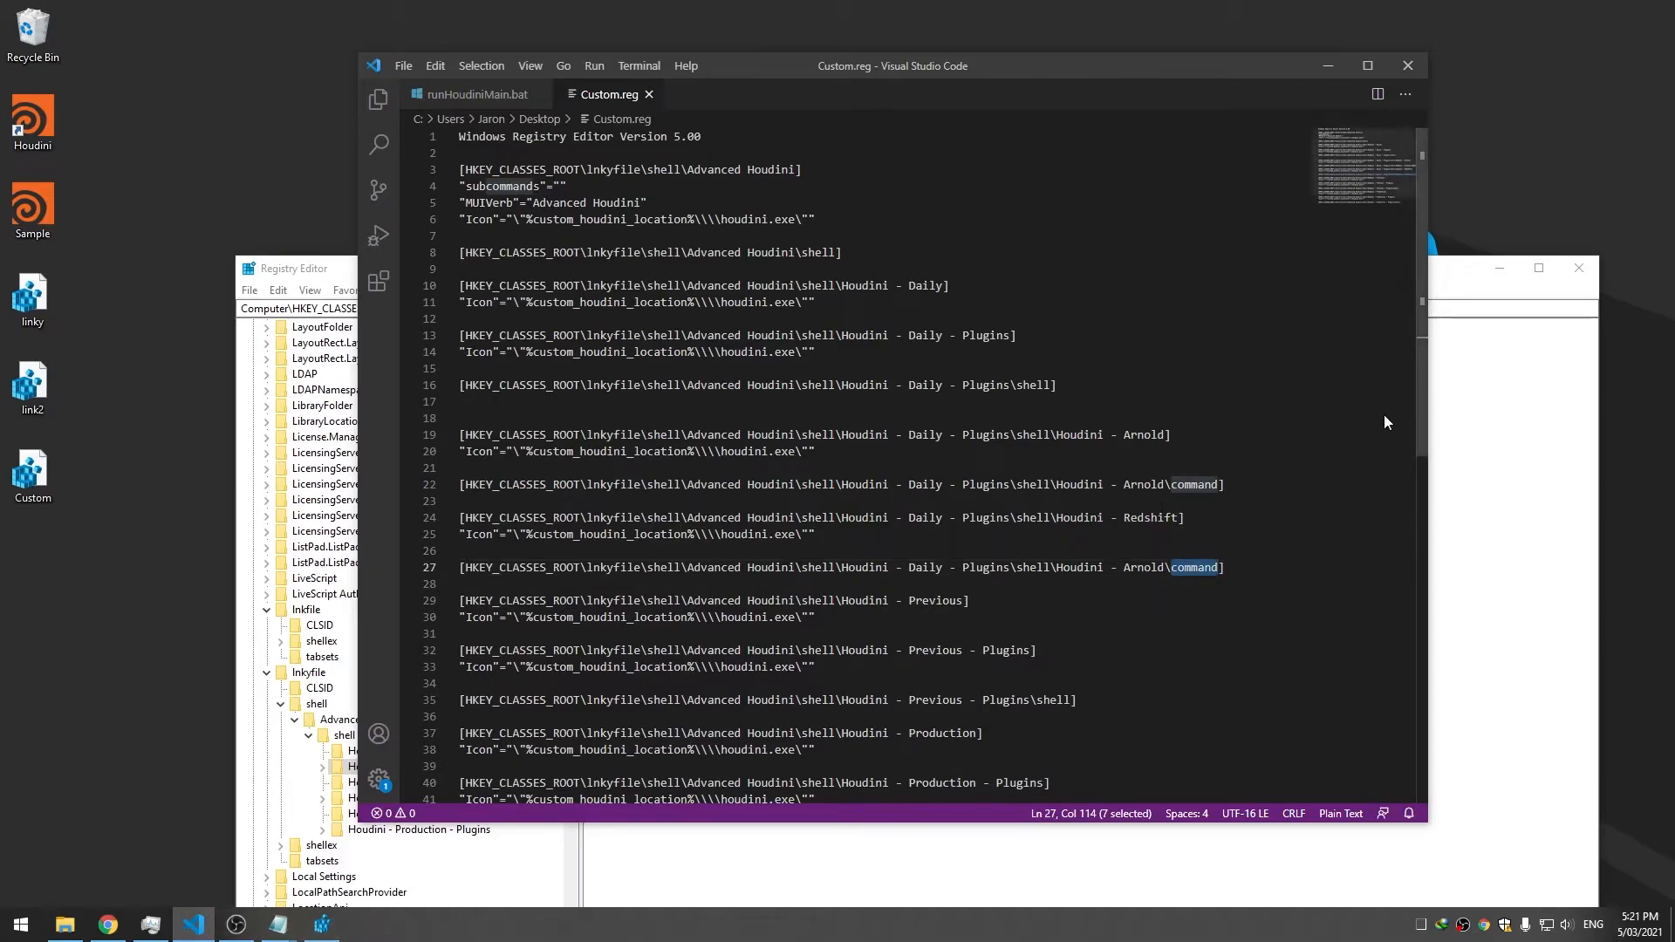
left_click(1466, 410)
left_click_drag(826, 281, 827, 121)
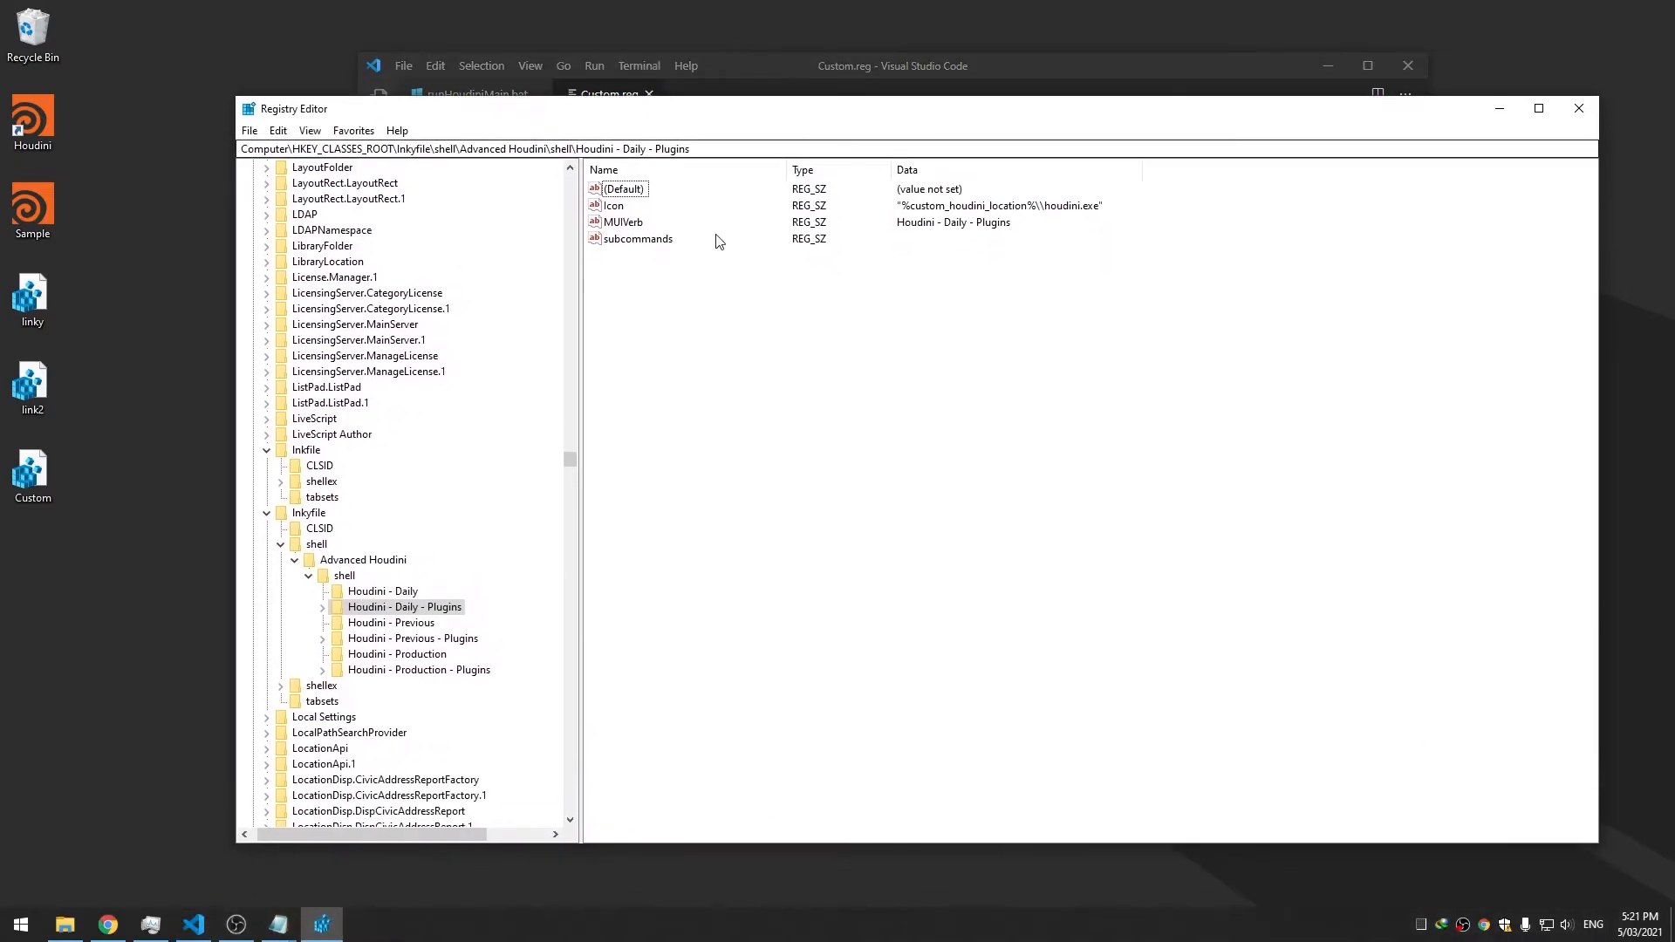
Create a new subkey named command under the Houdini - Daily key
left_click(382, 591)
right_click(404, 595)
mouse_move(454, 625)
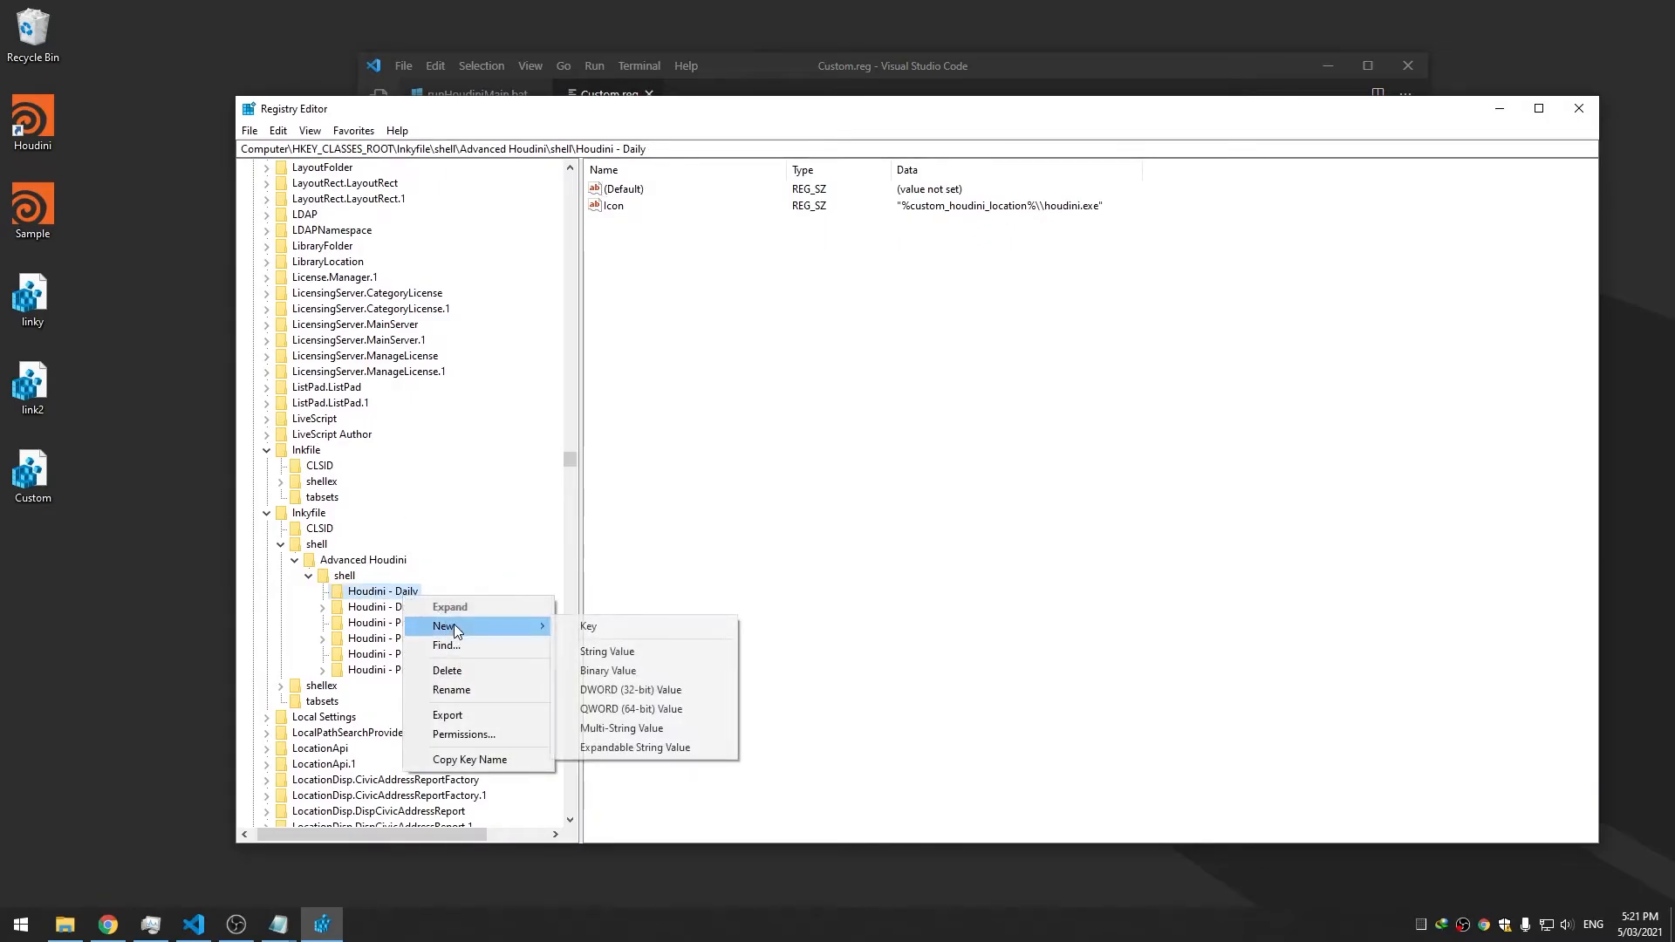
left_click(731, 448)
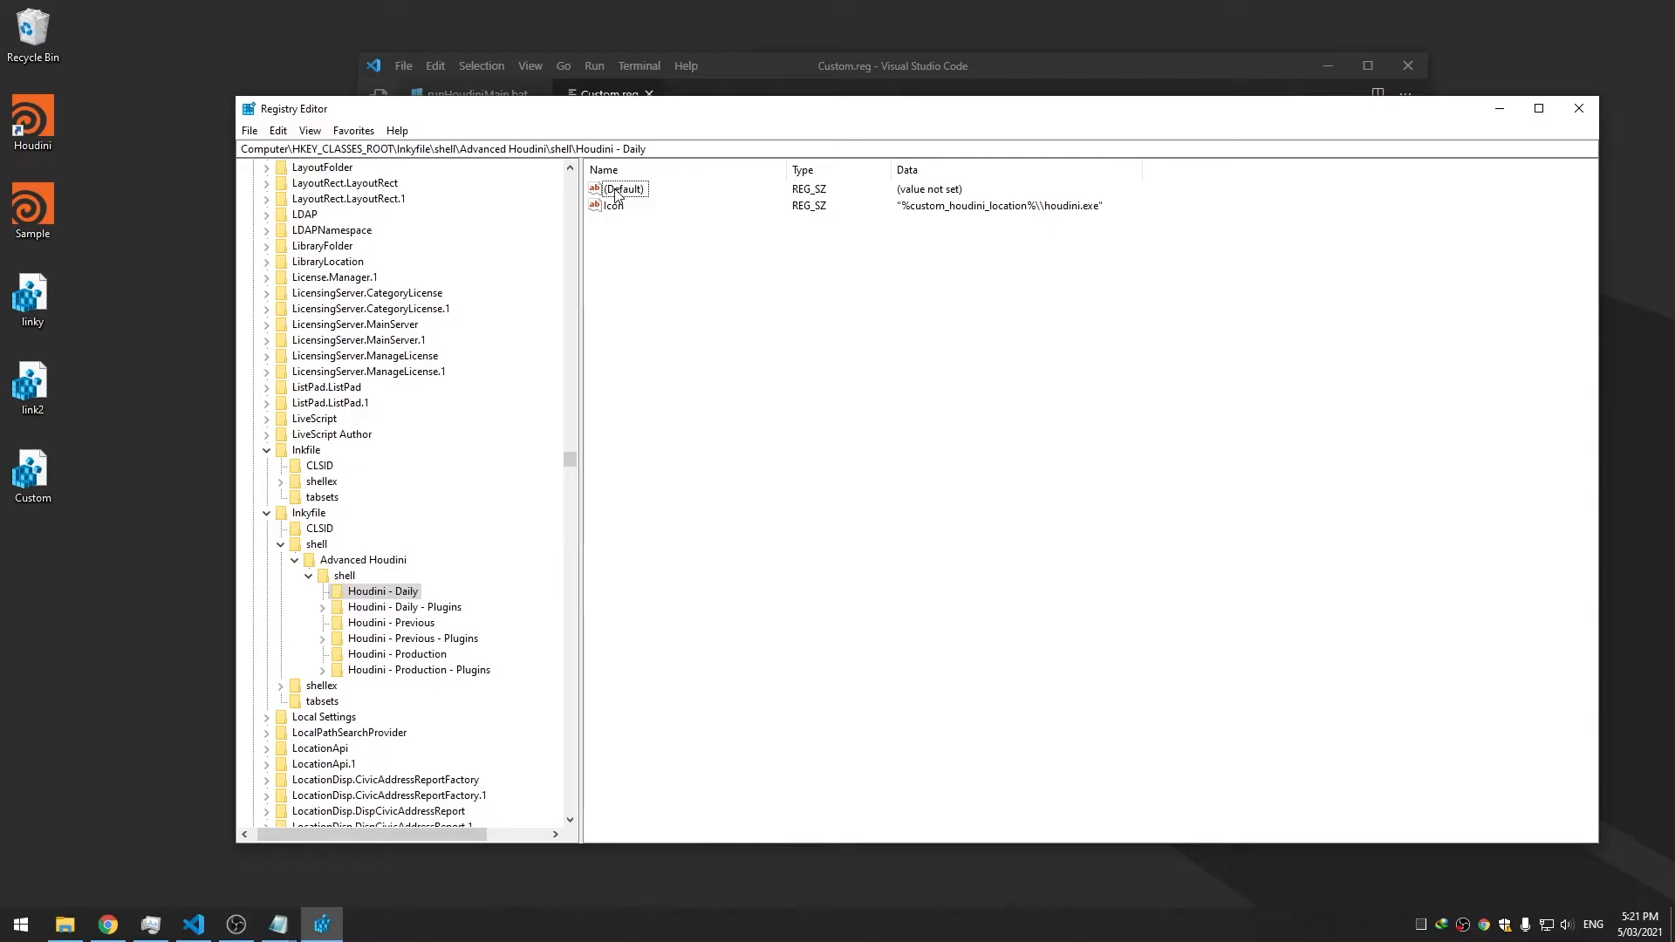
right_click(360, 597)
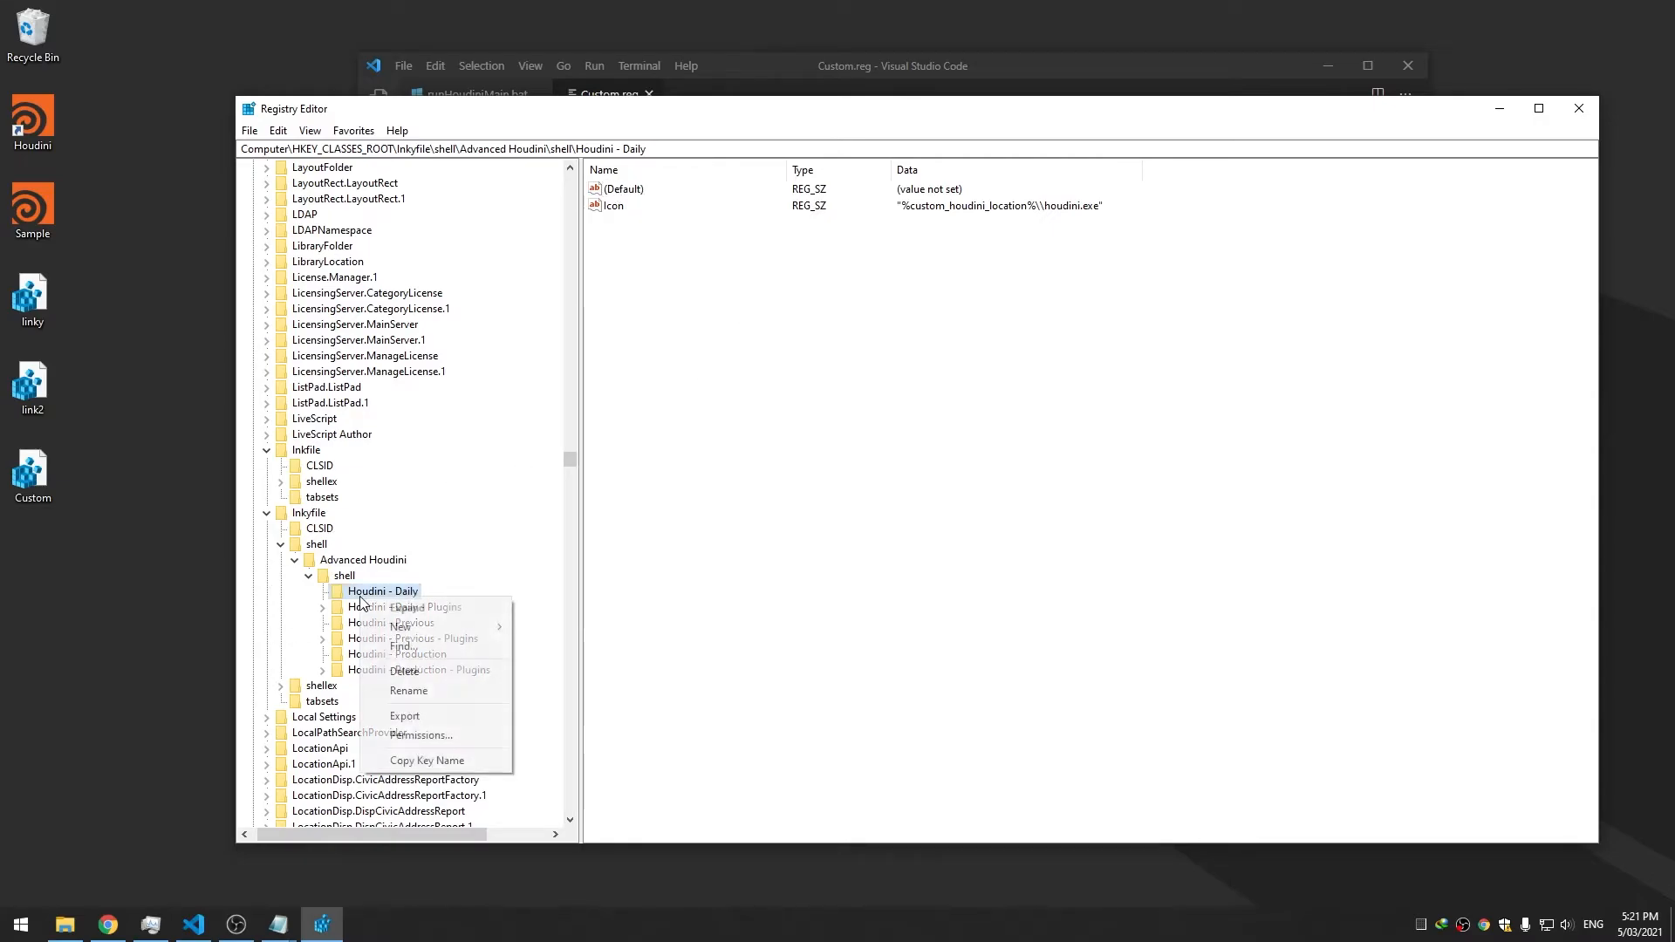
mouse_move(471, 626)
left_click(572, 628)
type("command")
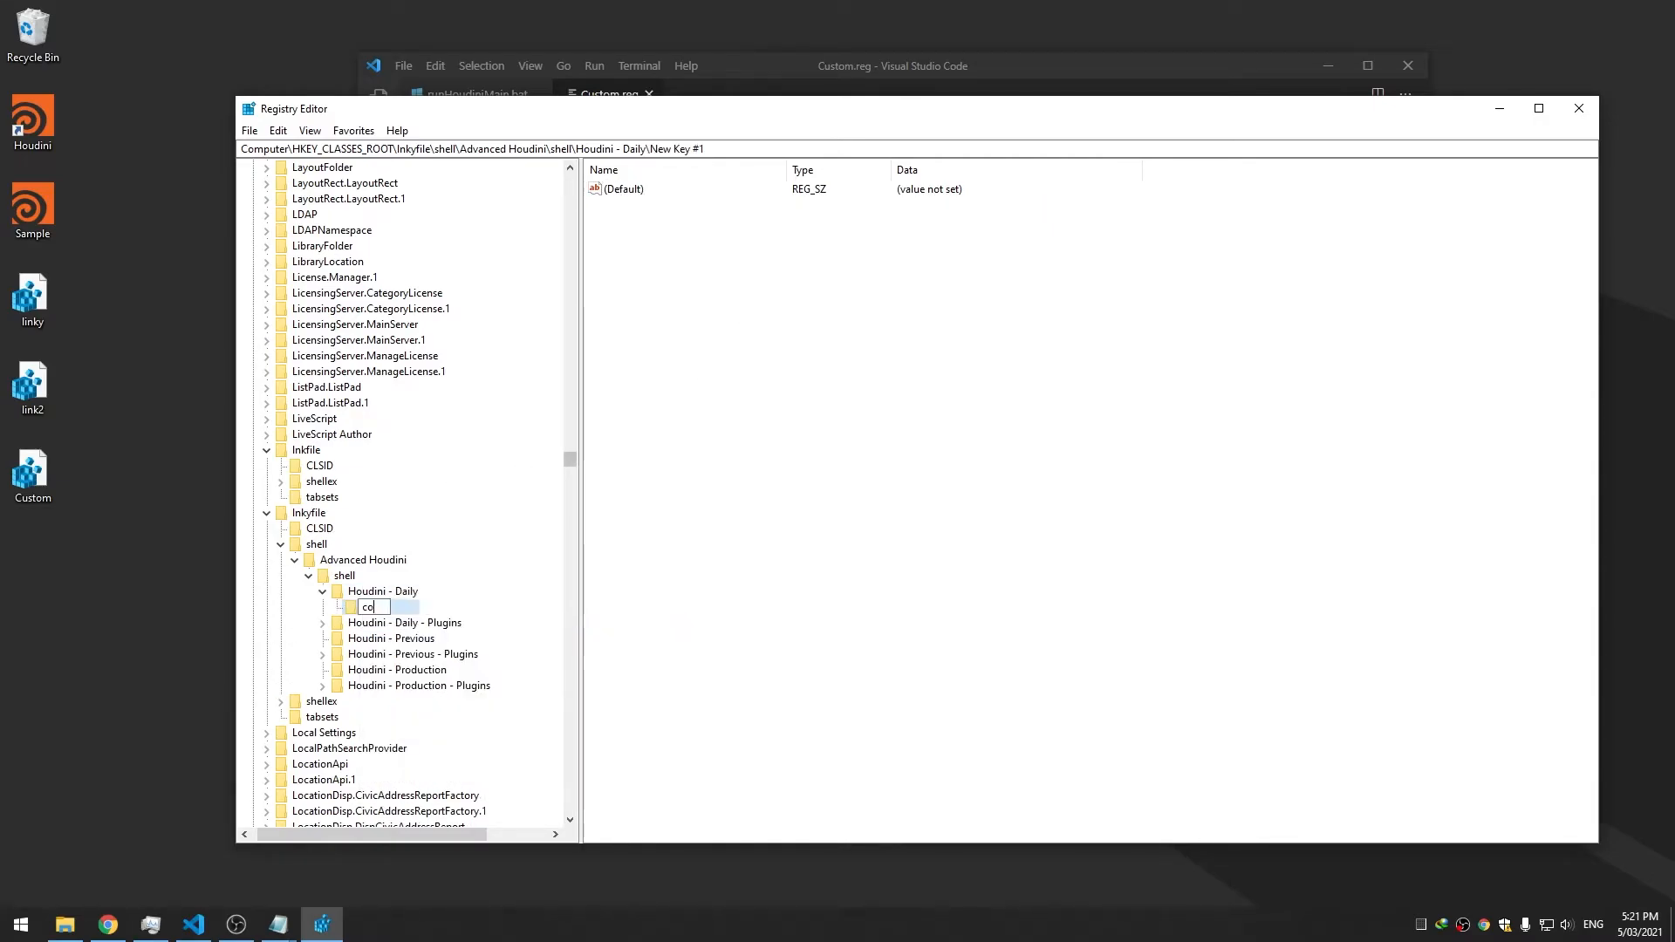
key("Return")
Paste the C:\Custom\Plugins folder path from File Explorer into the command's default value
double_click(611, 191)
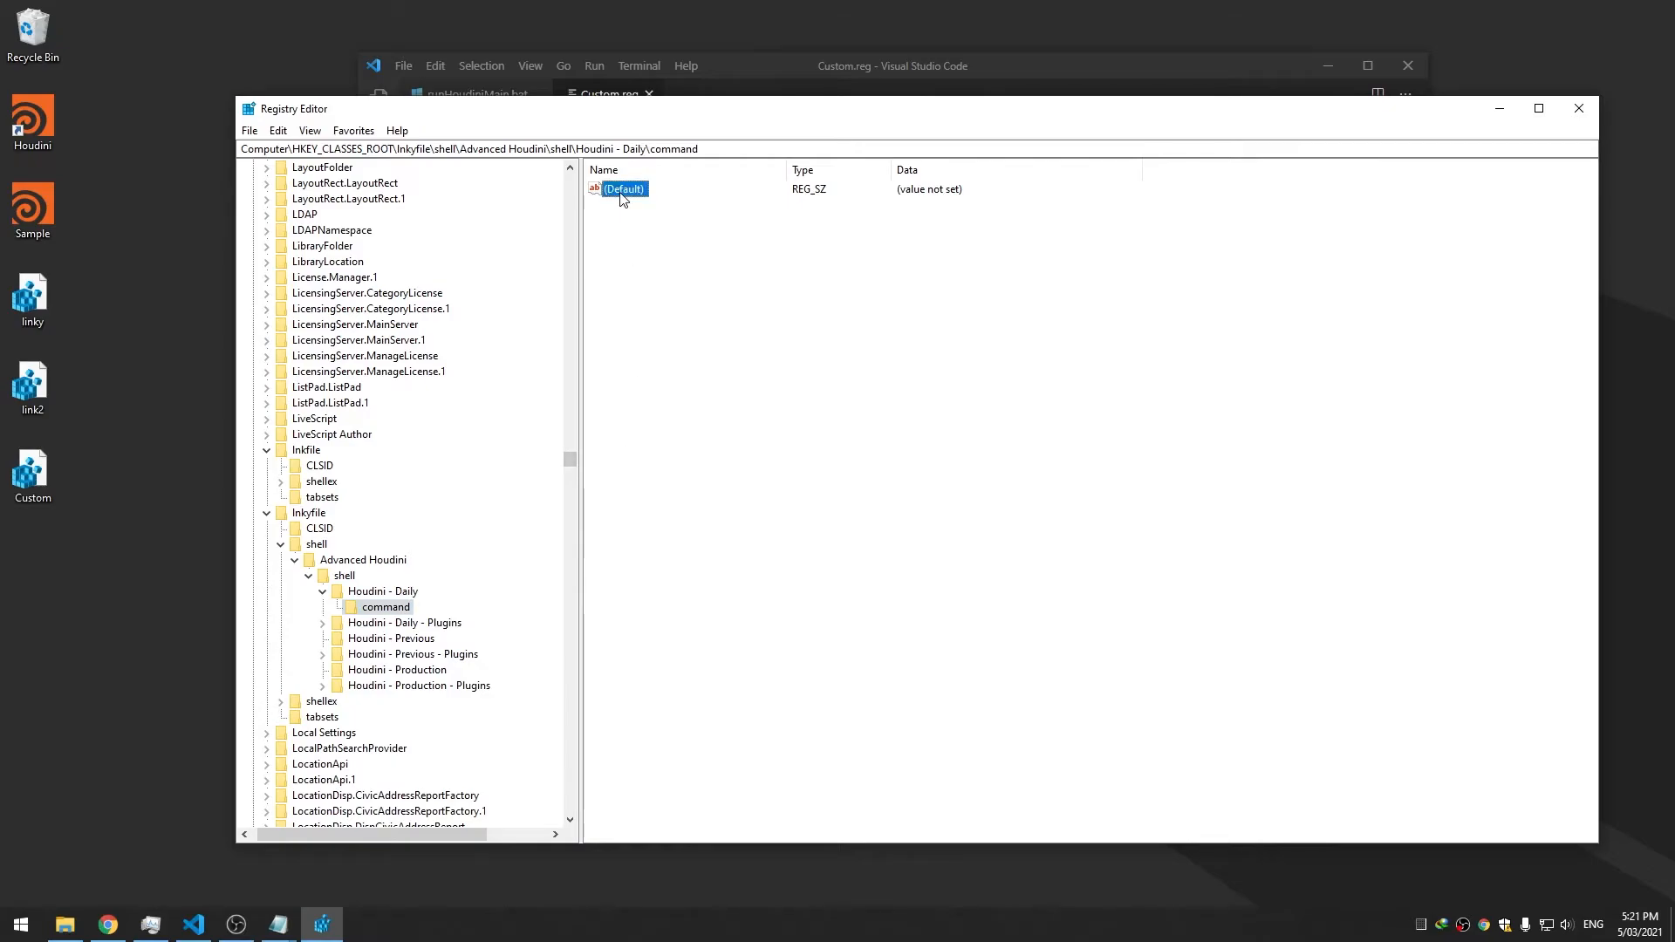
left_click_drag(563, 188, 698, 214)
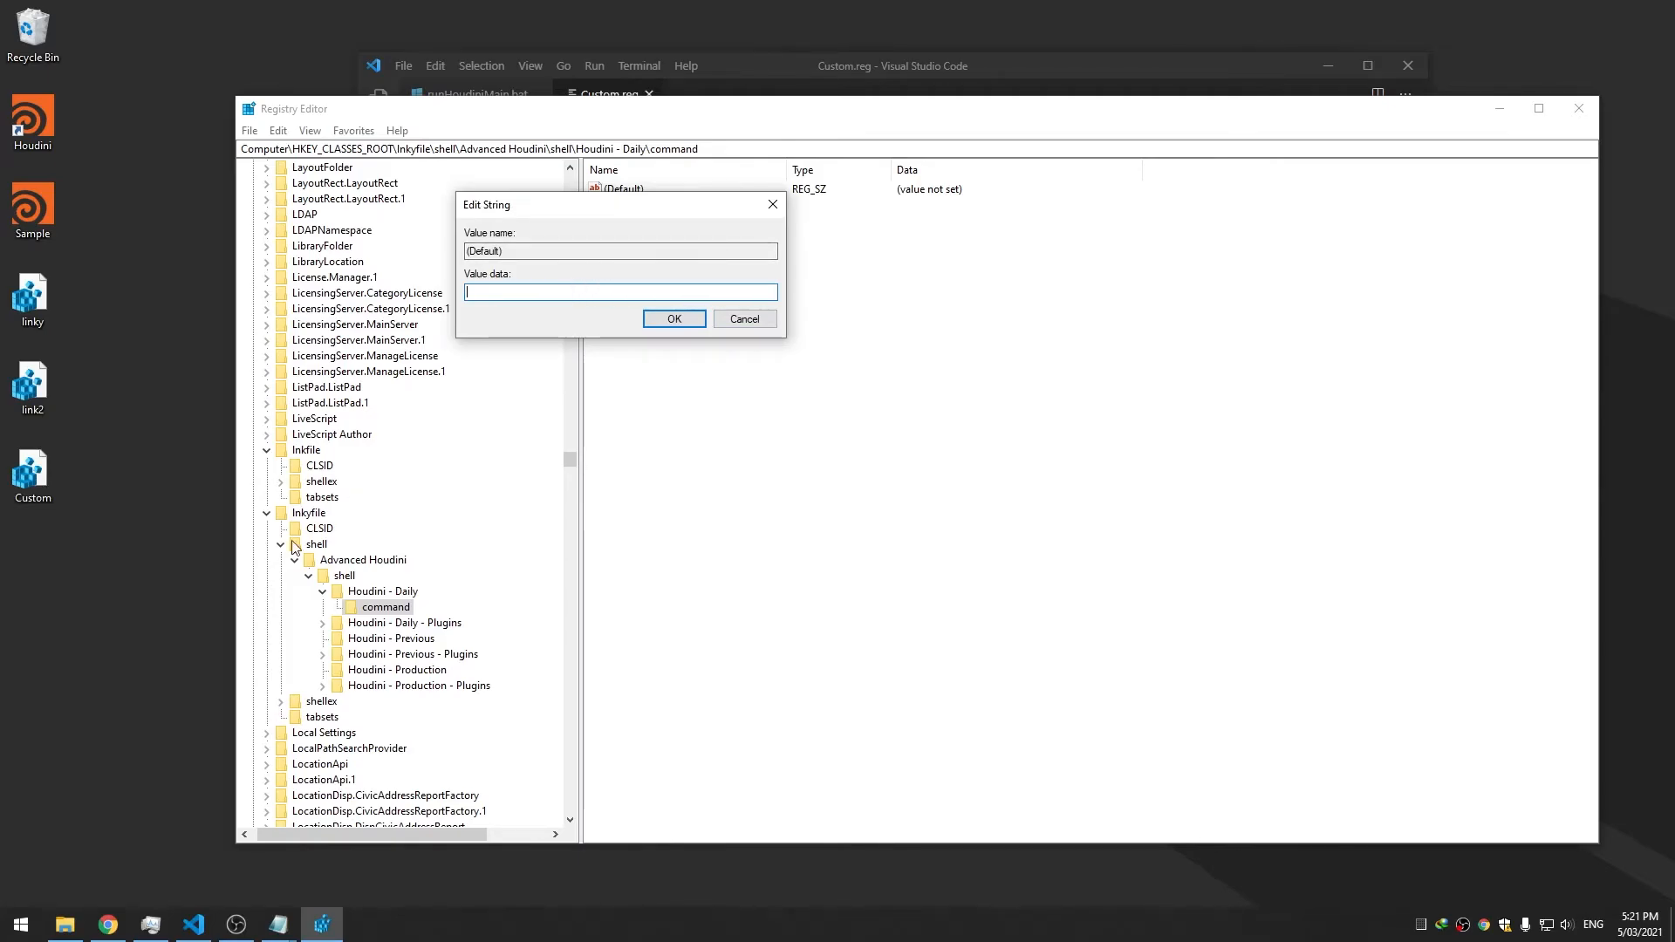
left_click(64, 924)
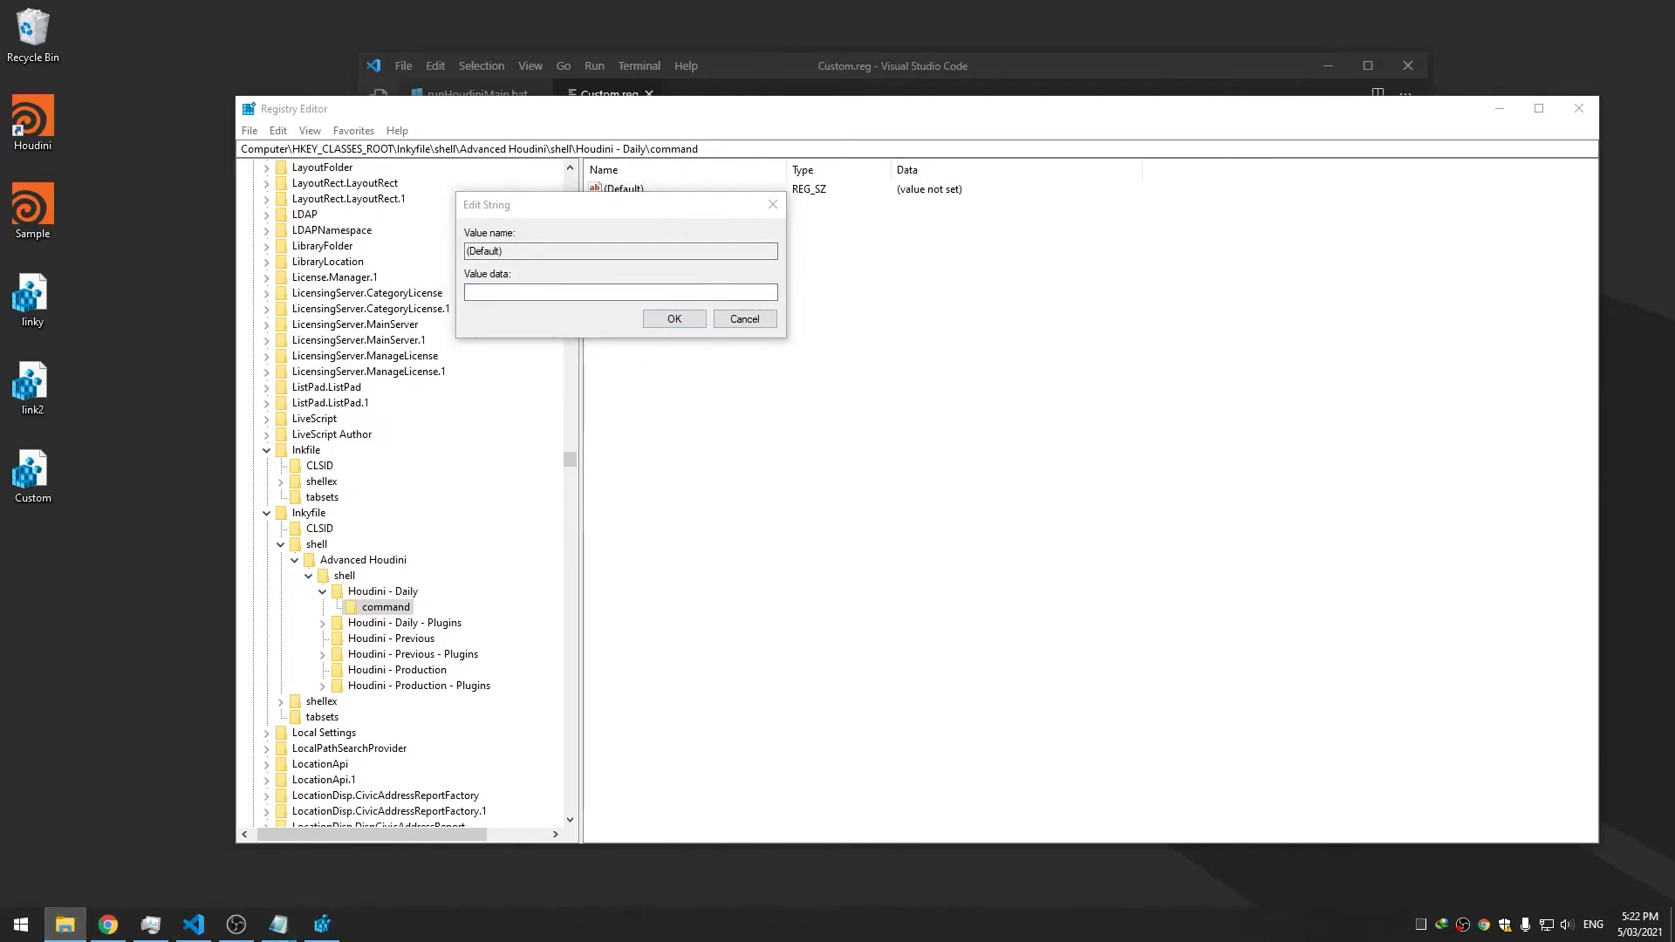
left_click(66, 924)
right_click(66, 924)
left_click(66, 835)
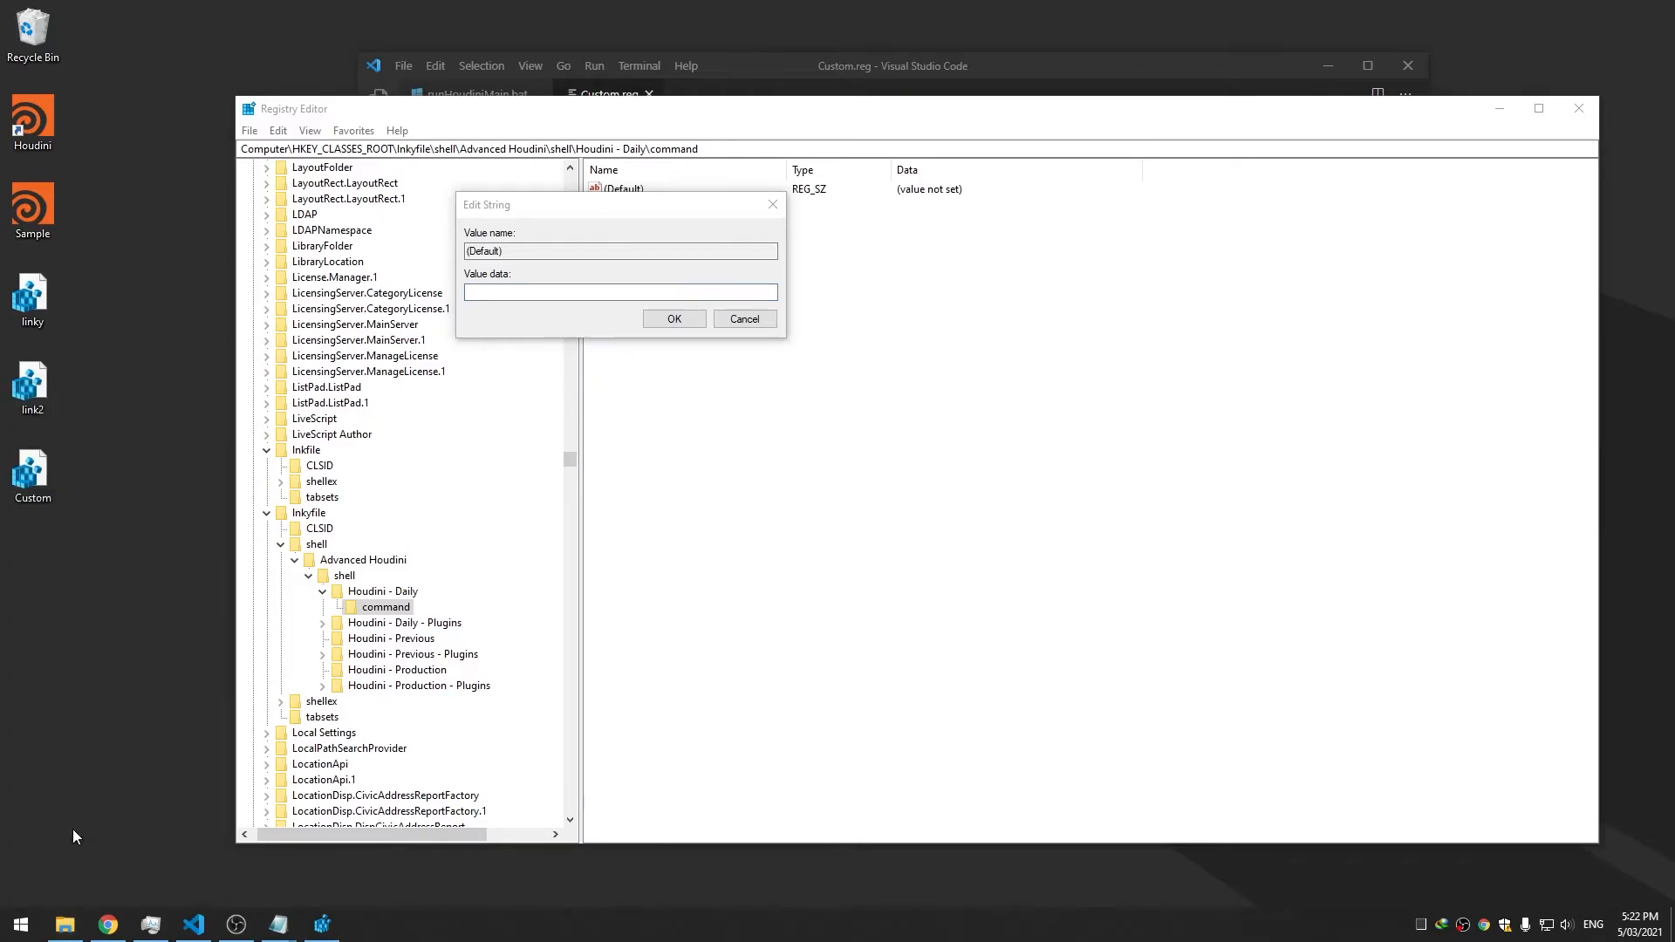
double_click(689, 323)
double_click(696, 361)
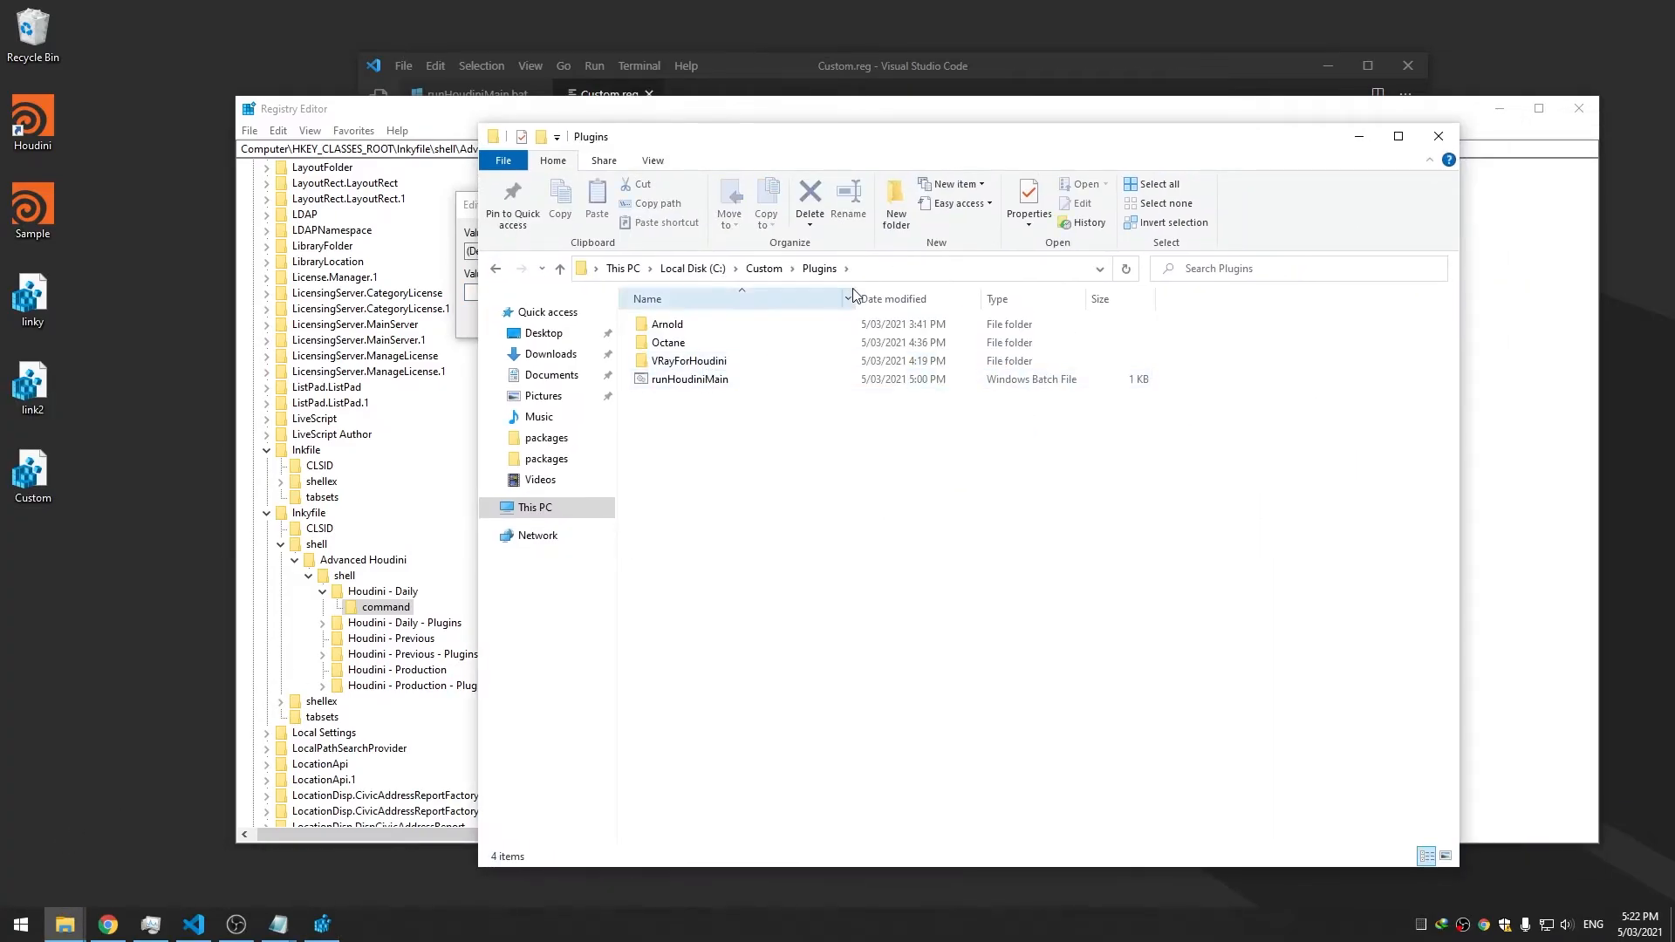
left_click(868, 270)
left_click_drag(787, 139, 1008, 220)
left_click(517, 303)
key("ctrl+v")
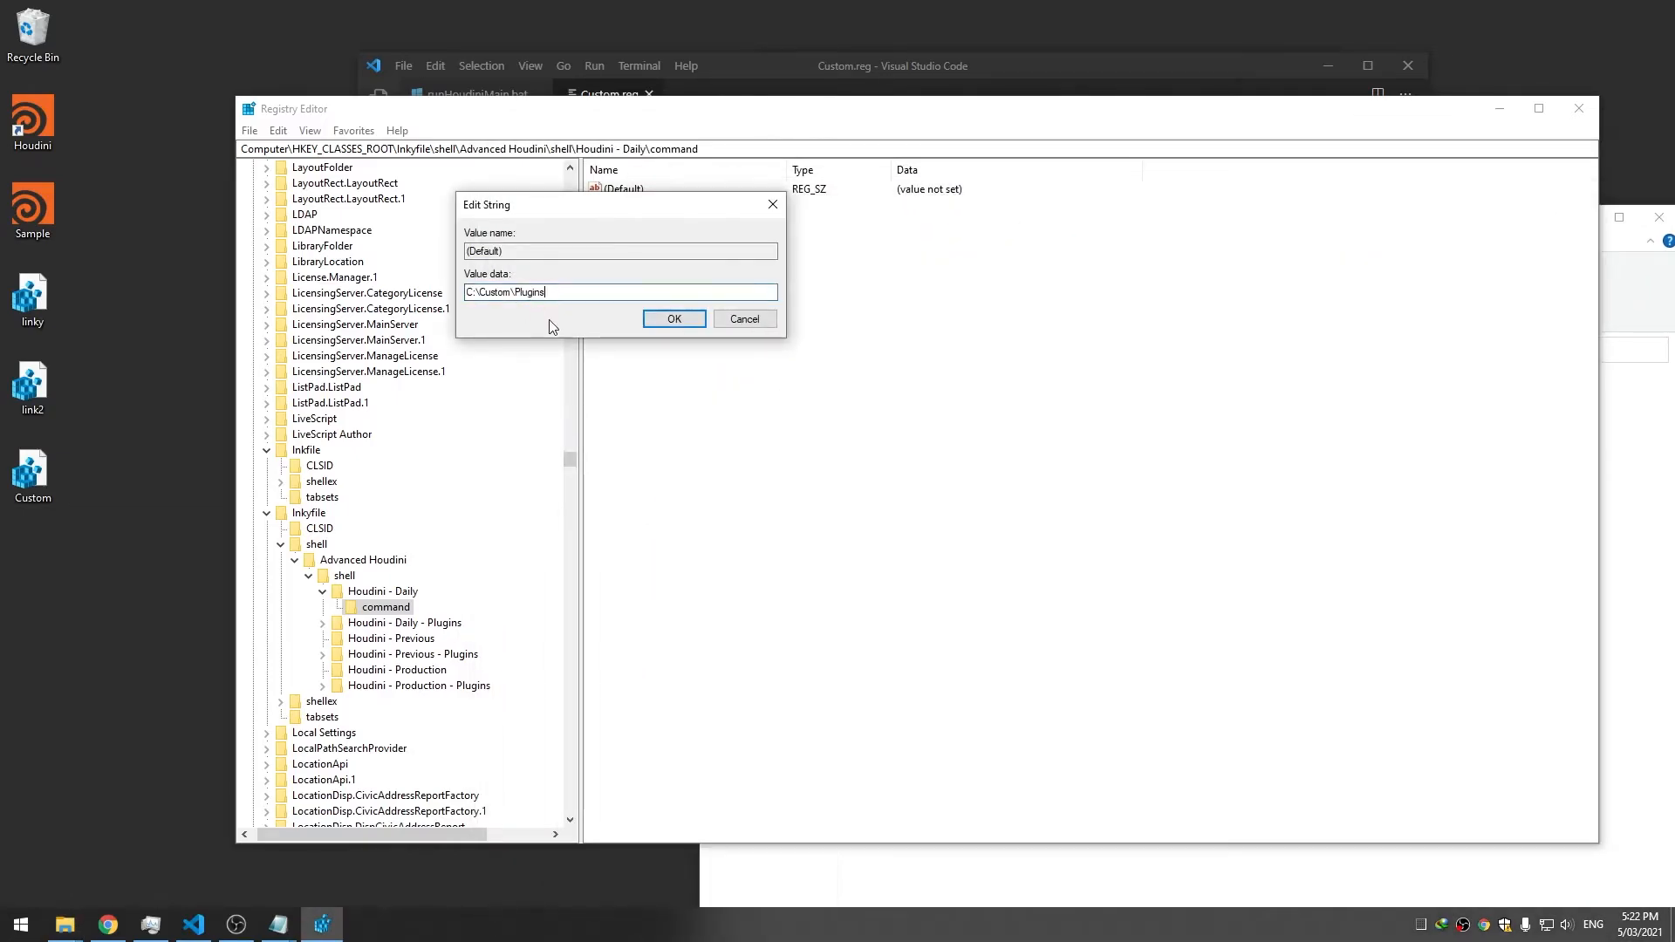
Append \runHoudiniMain.bat to the path and confirm the value
left_click(1632, 436)
left_click(925, 463)
left_click(890, 469)
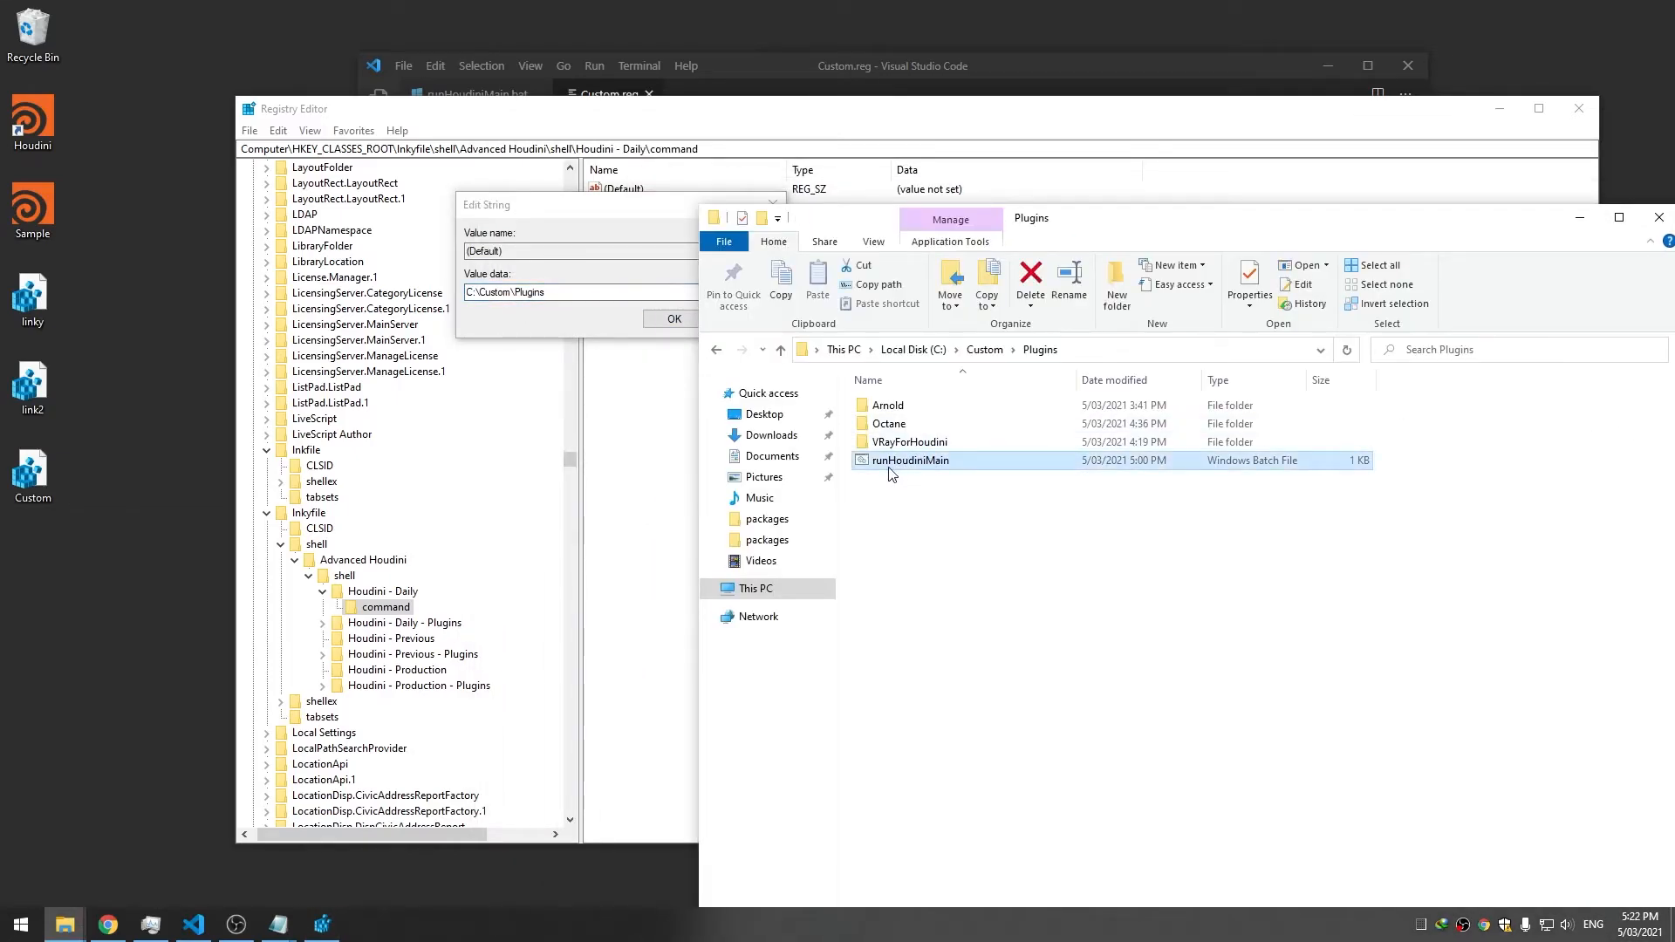
key("ctrl+c")
left_click(594, 293)
type("\\")
key("ctrl+v")
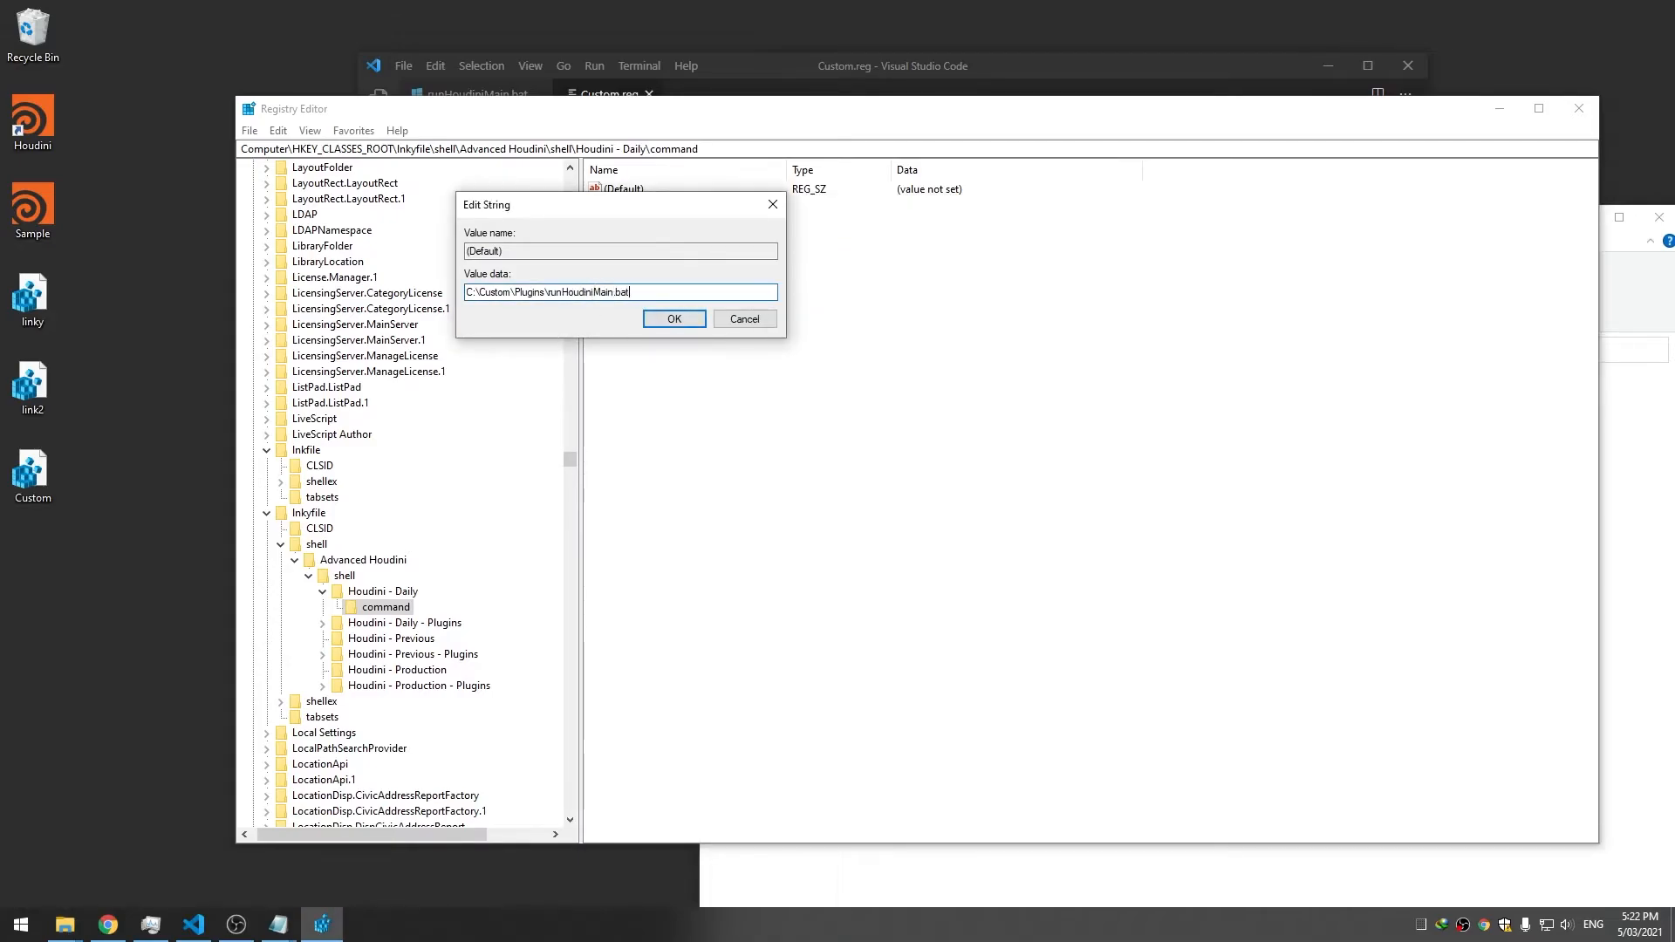
left_click(651, 320)
Test the Houdini - Daily entry from the desktop Houdini file and check Task Manager
right_click(28, 140)
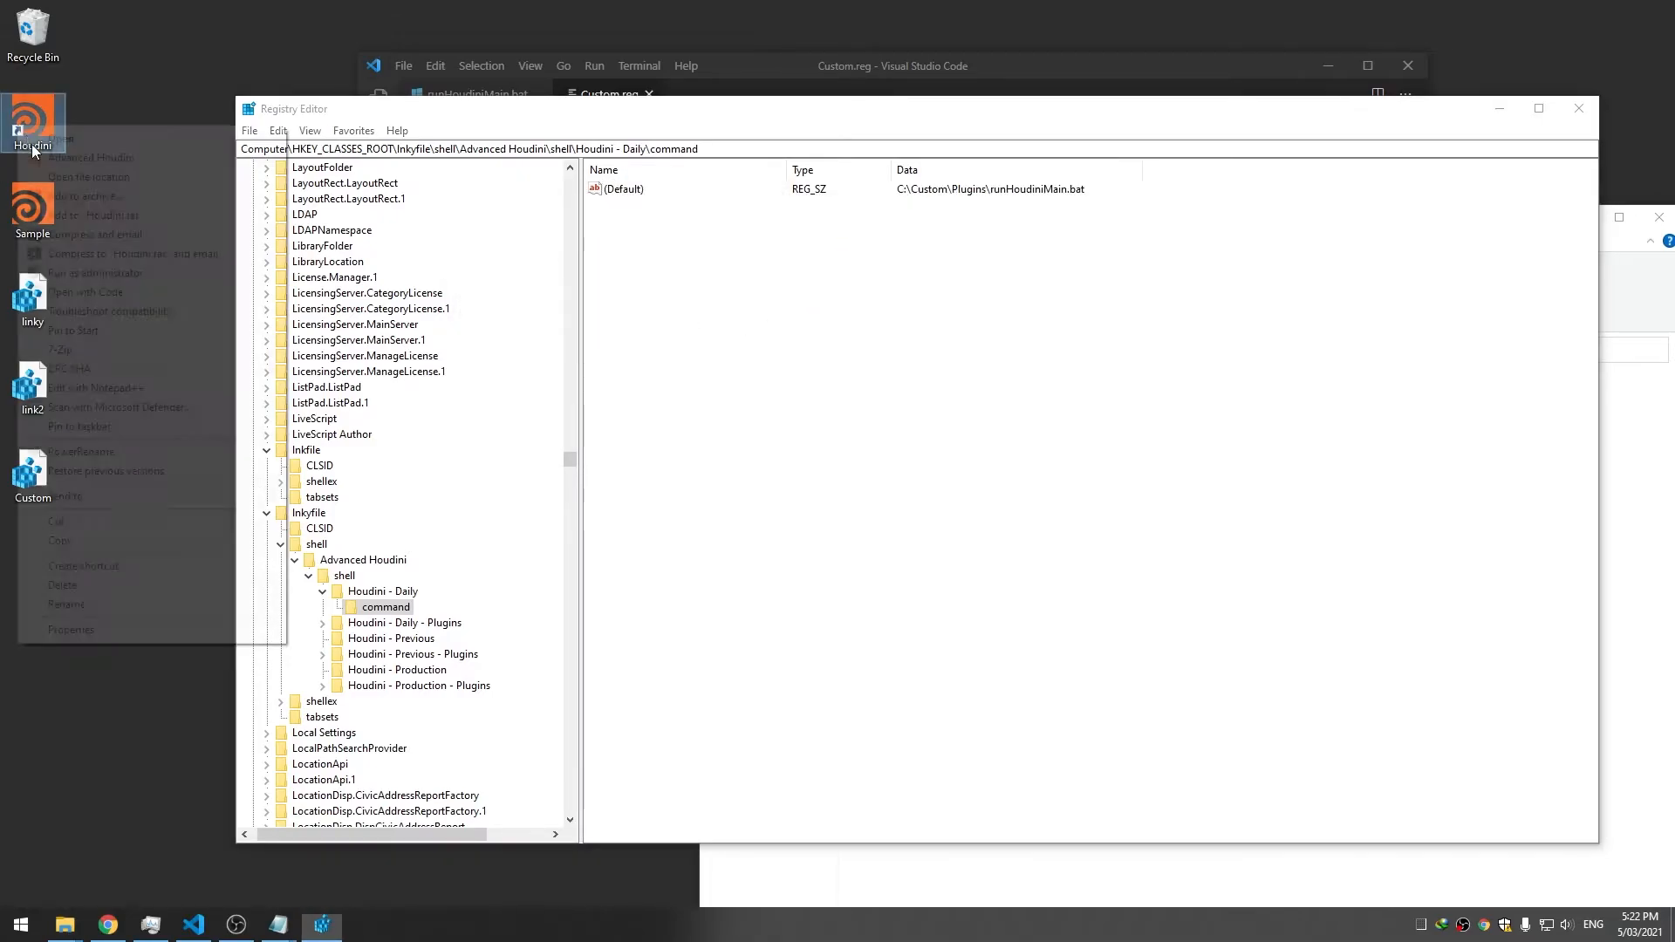
mouse_move(92, 160)
left_click(340, 161)
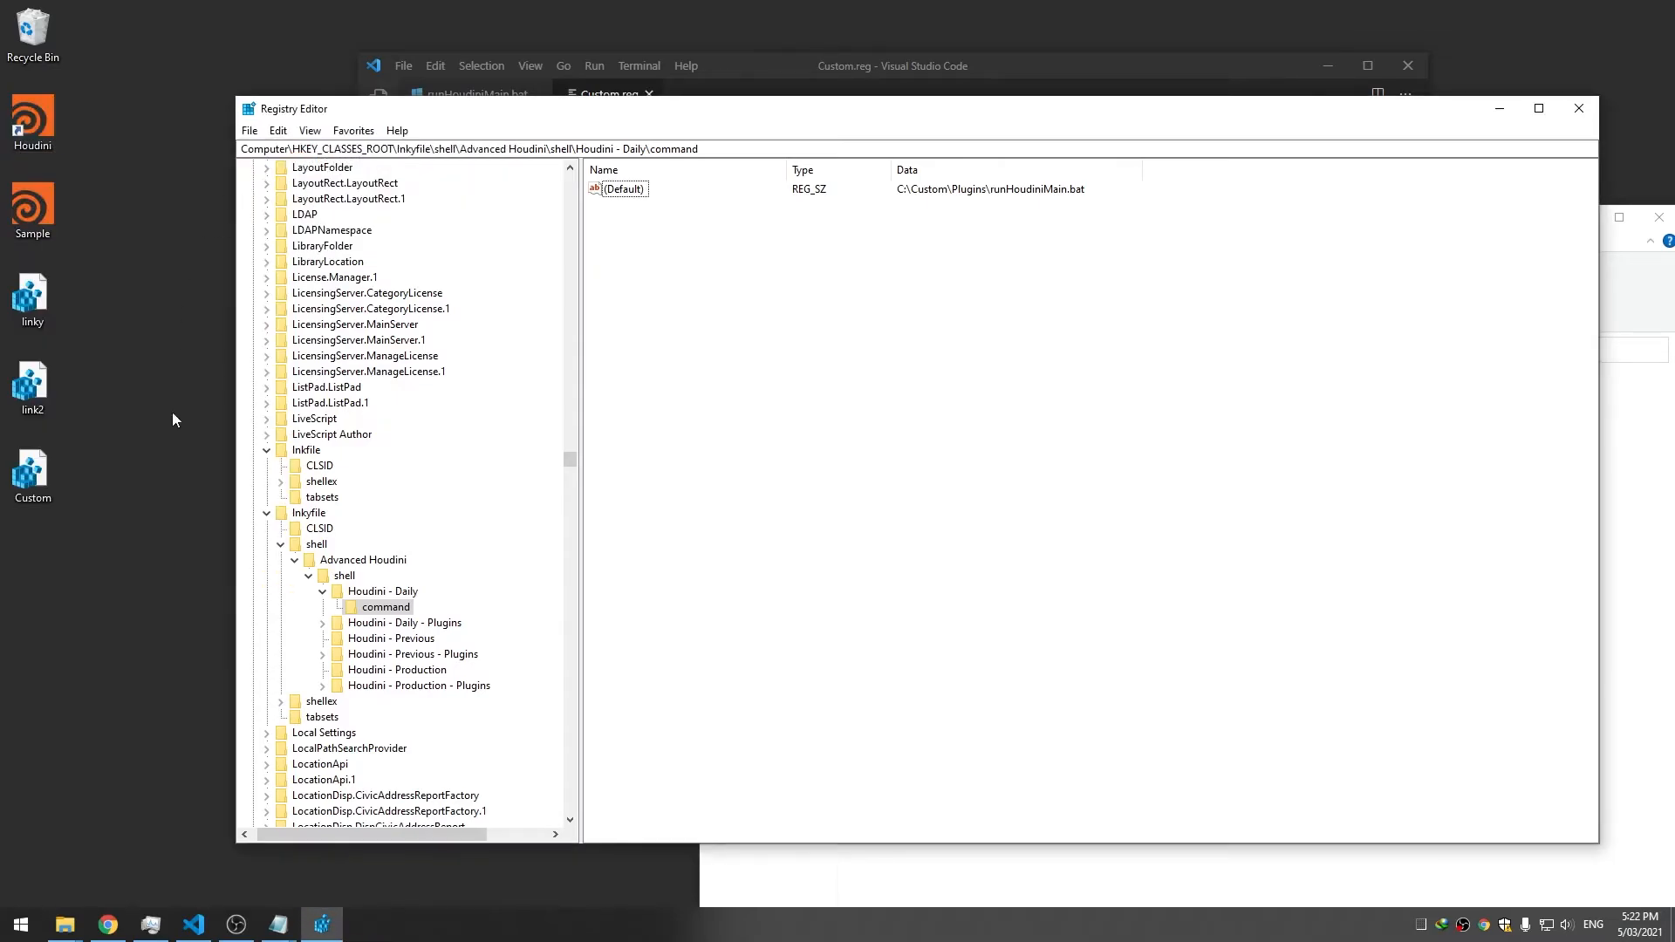
left_click(150, 925)
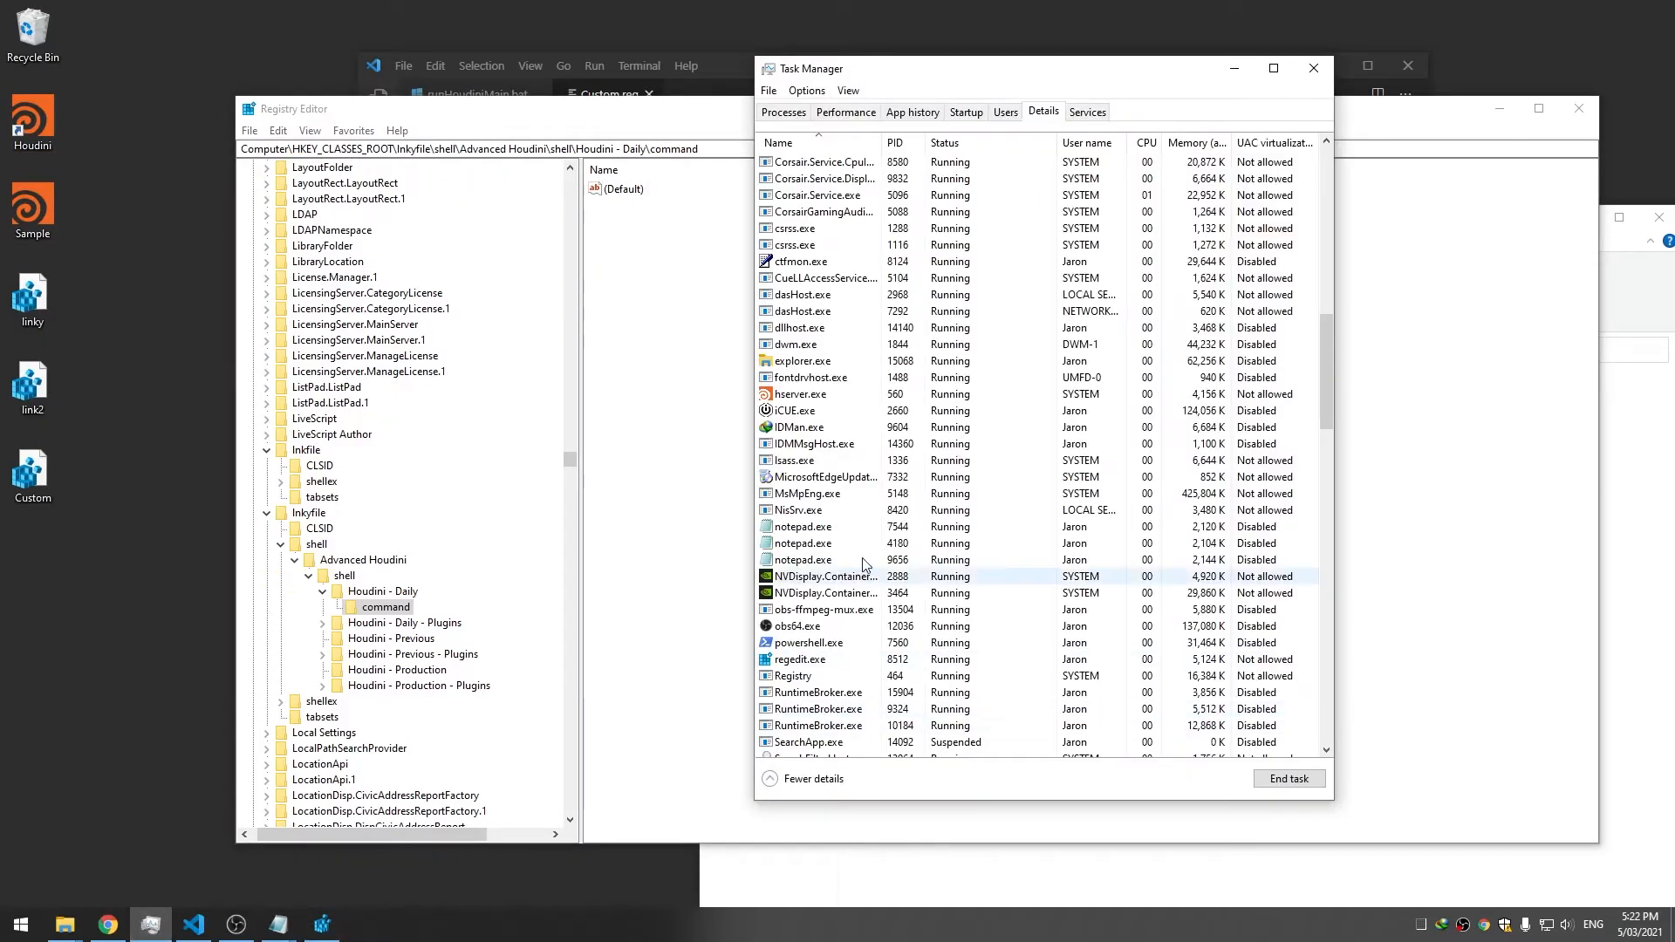
left_click(1234, 68)
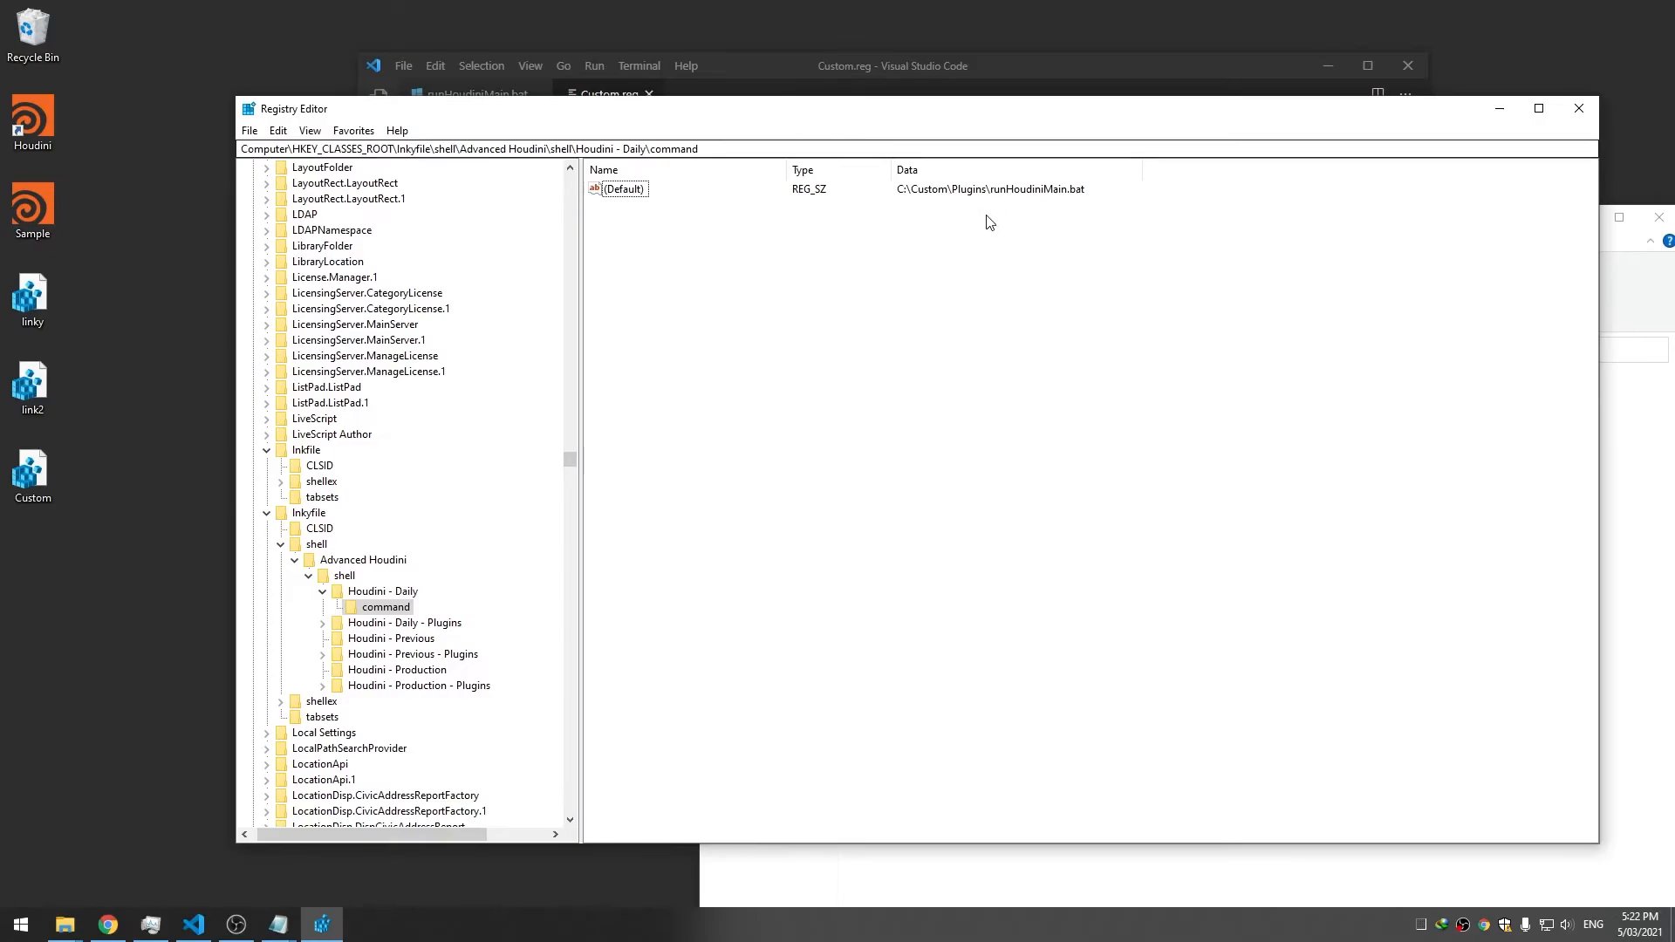
Change the command value to "C:\\Custom\\Plugins\\runHoudiniMain.bat" with doubled backslashes and quotes
double_click(610, 189)
left_click(433, 274)
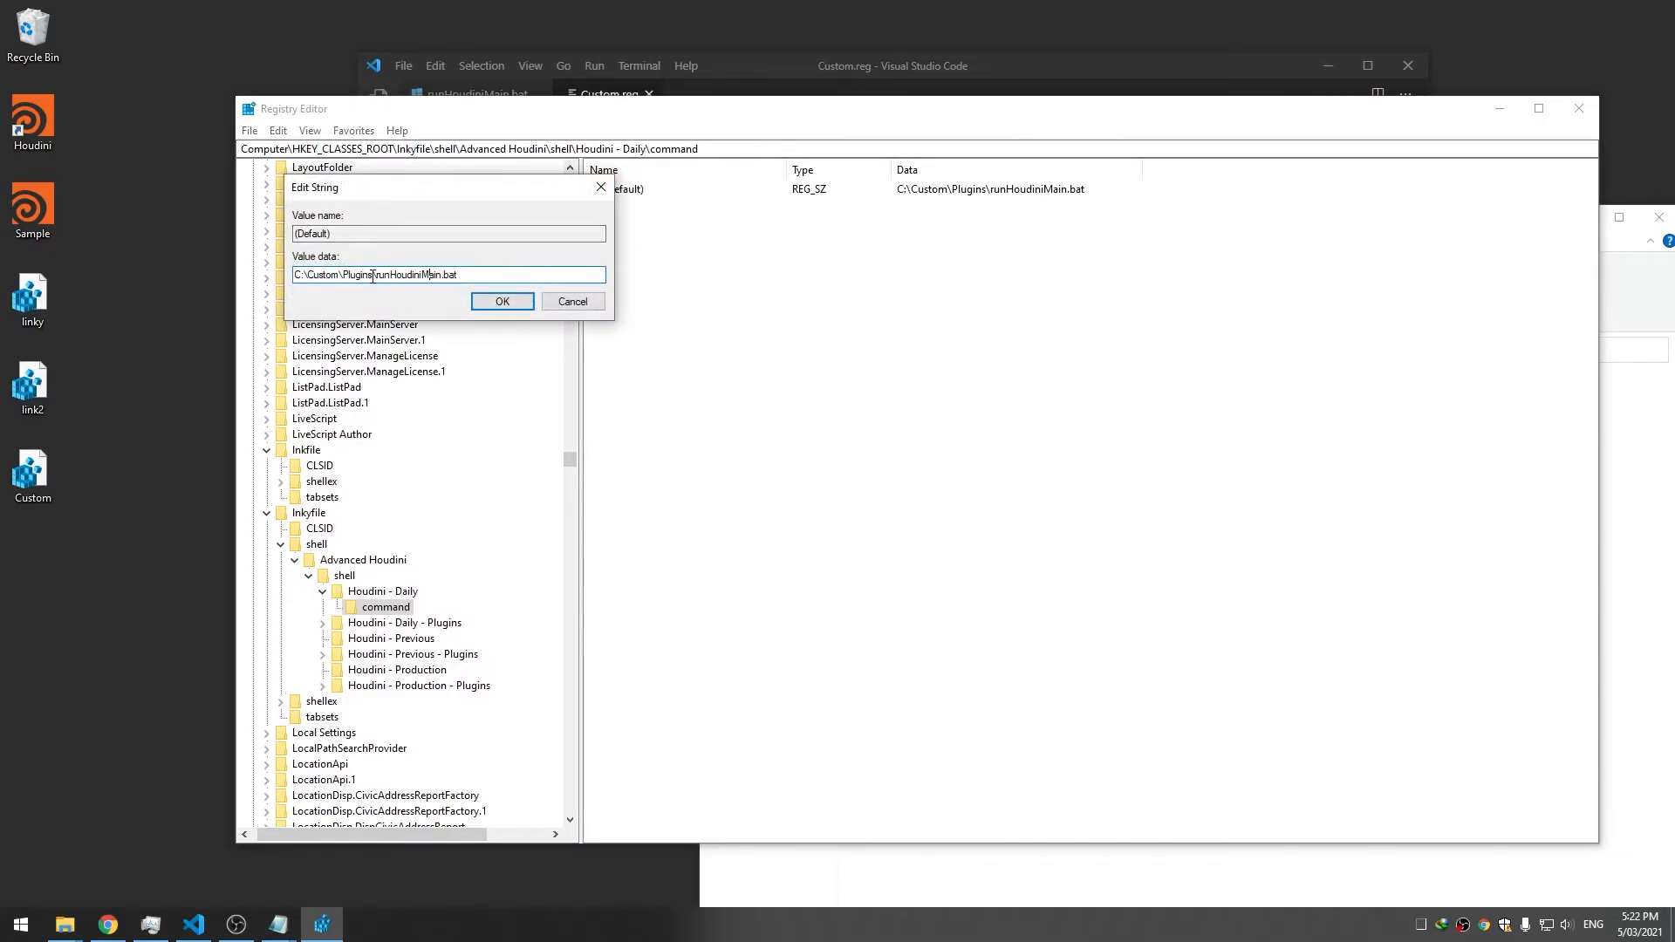
type("\\")
left_click(347, 274)
type("\\")
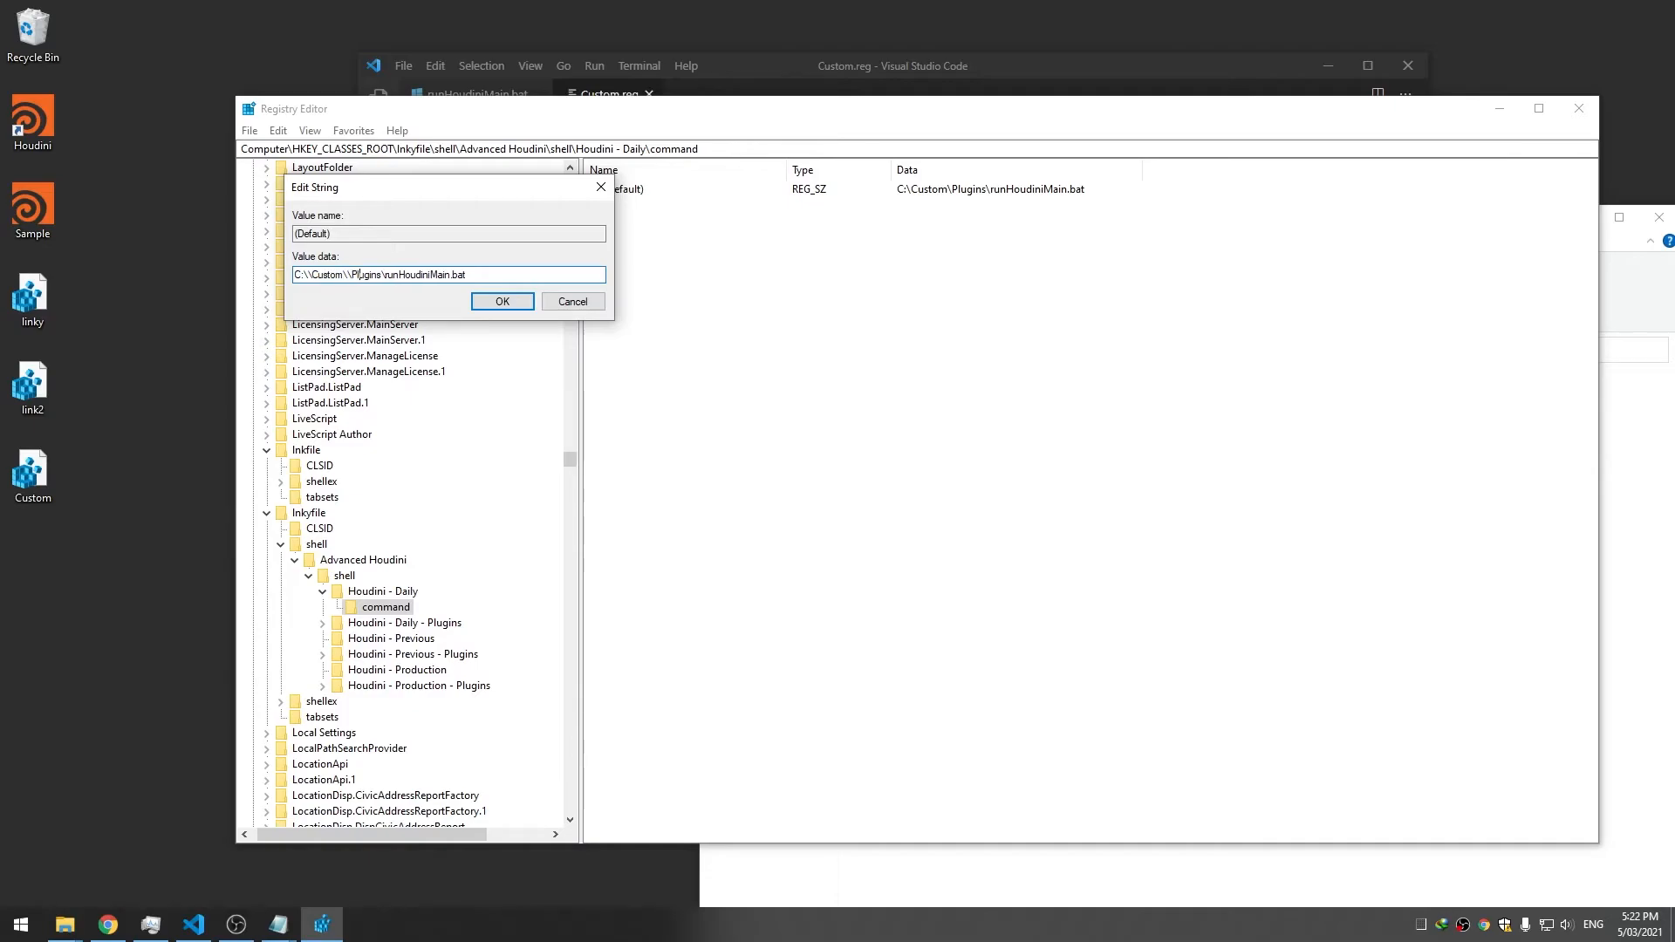
left_click(382, 274)
type("\\")
left_click(476, 274)
type("\"")
type("\"")
left_click(496, 303)
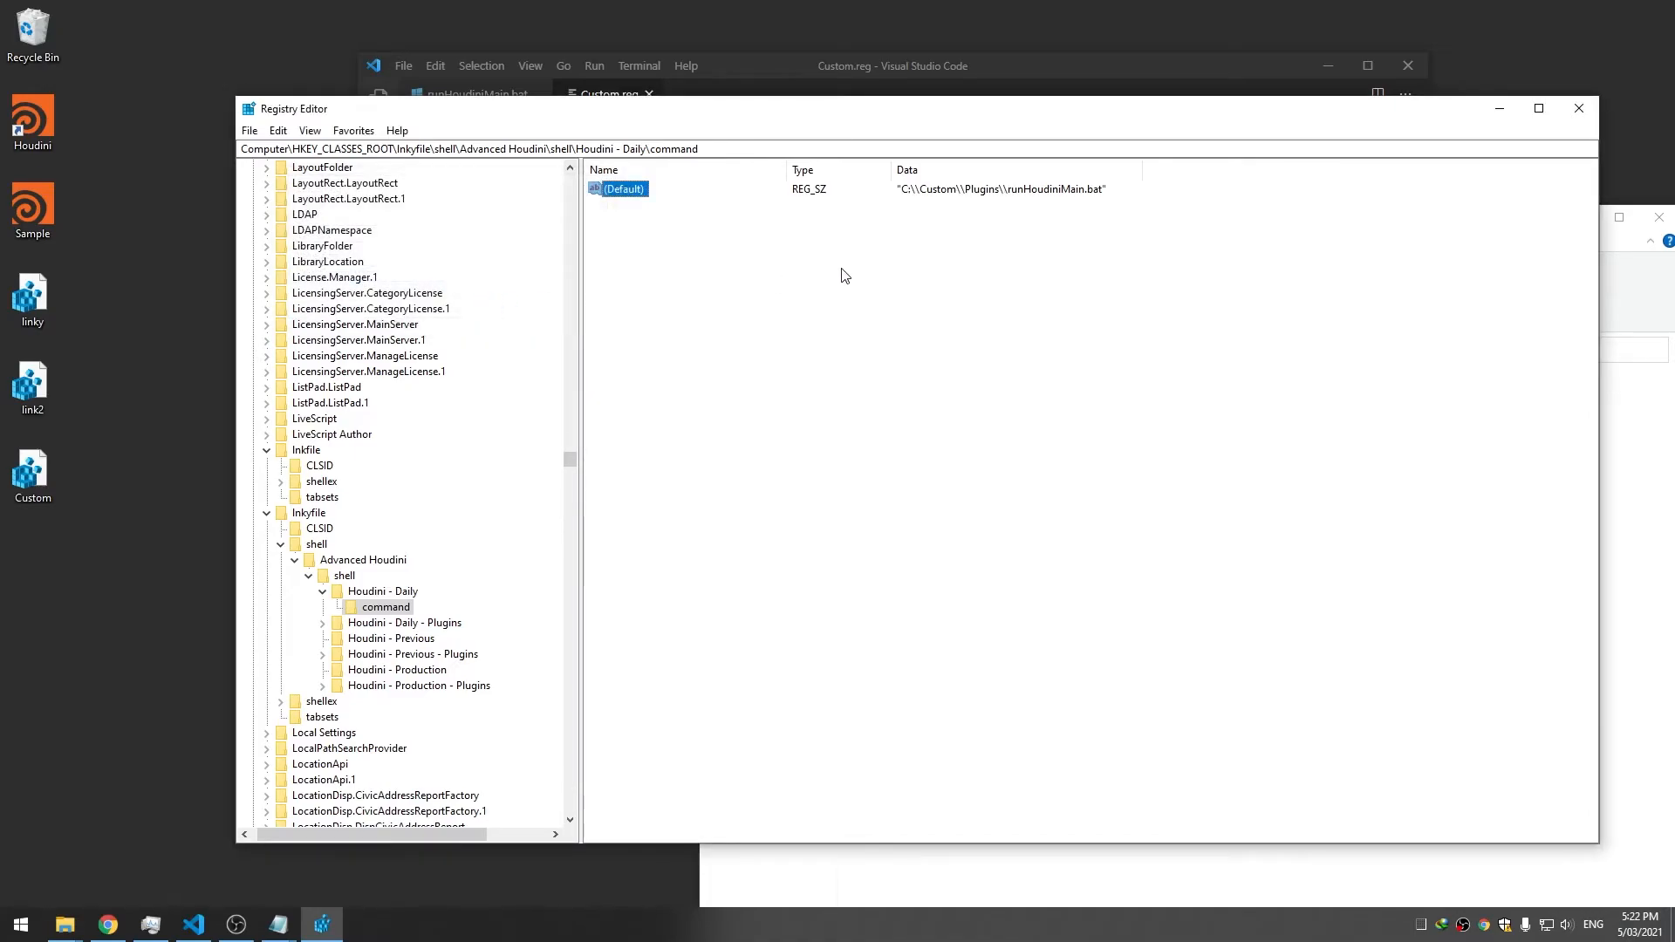
Retest Houdini - Daily from the Houdini shortcut's context menu and check Task Manager processes
right_click(35, 127)
left_click(109, 179)
left_click(959, 8)
right_click(35, 113)
mouse_move(131, 142)
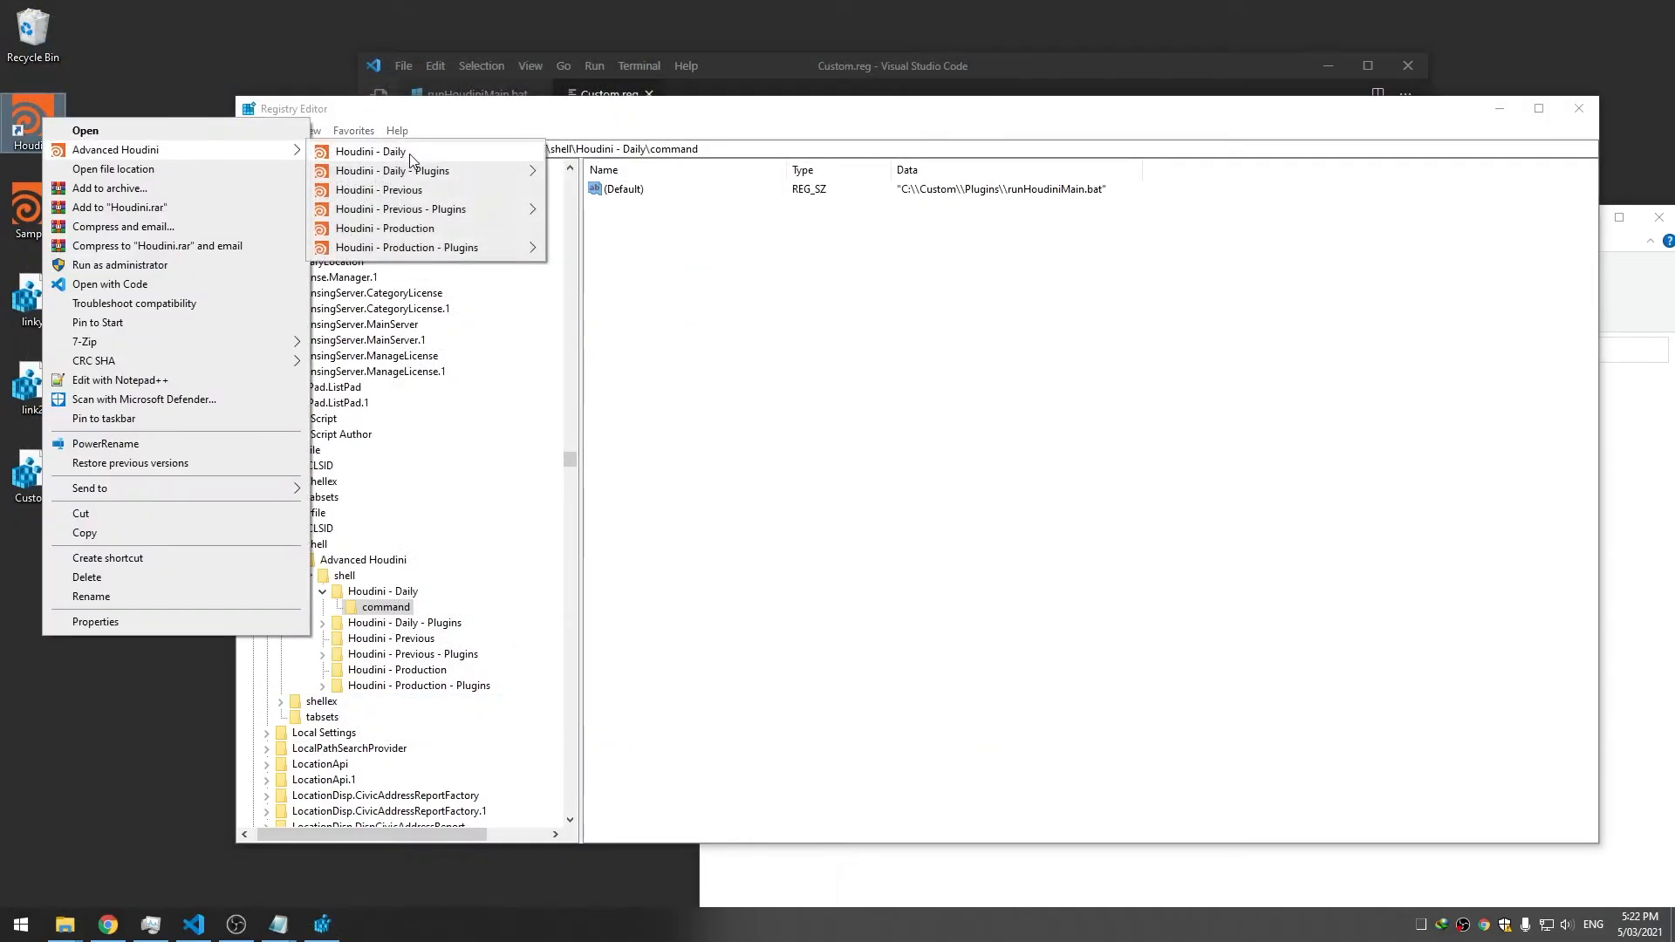
left_click(411, 154)
left_click(151, 924)
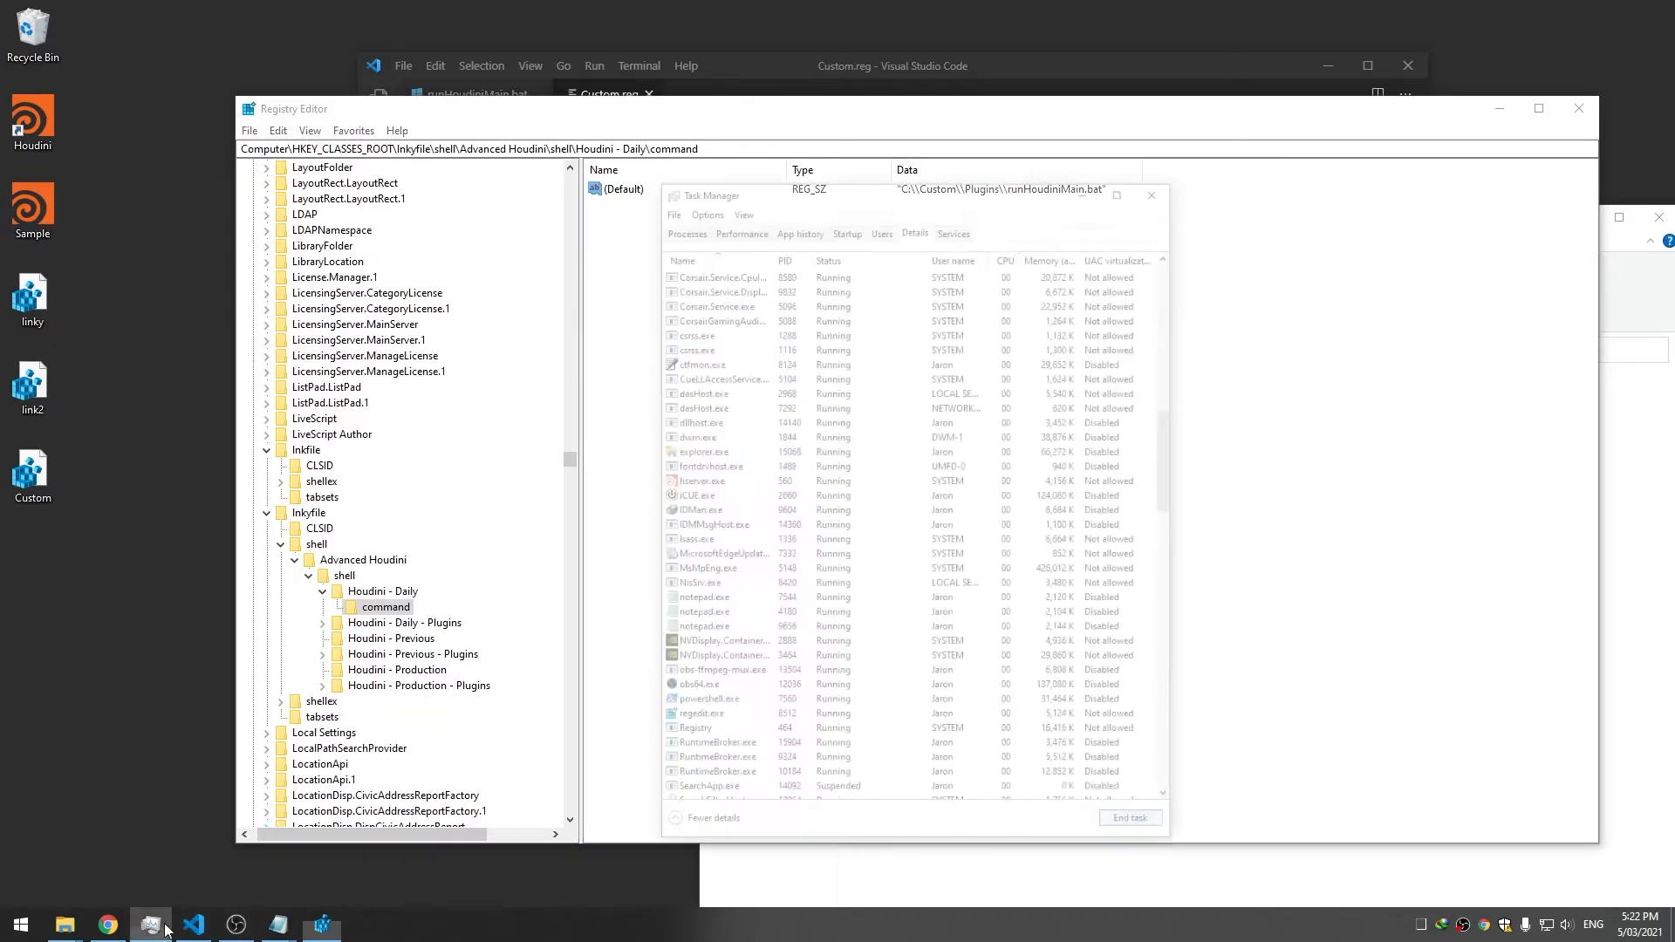
left_click(708, 127)
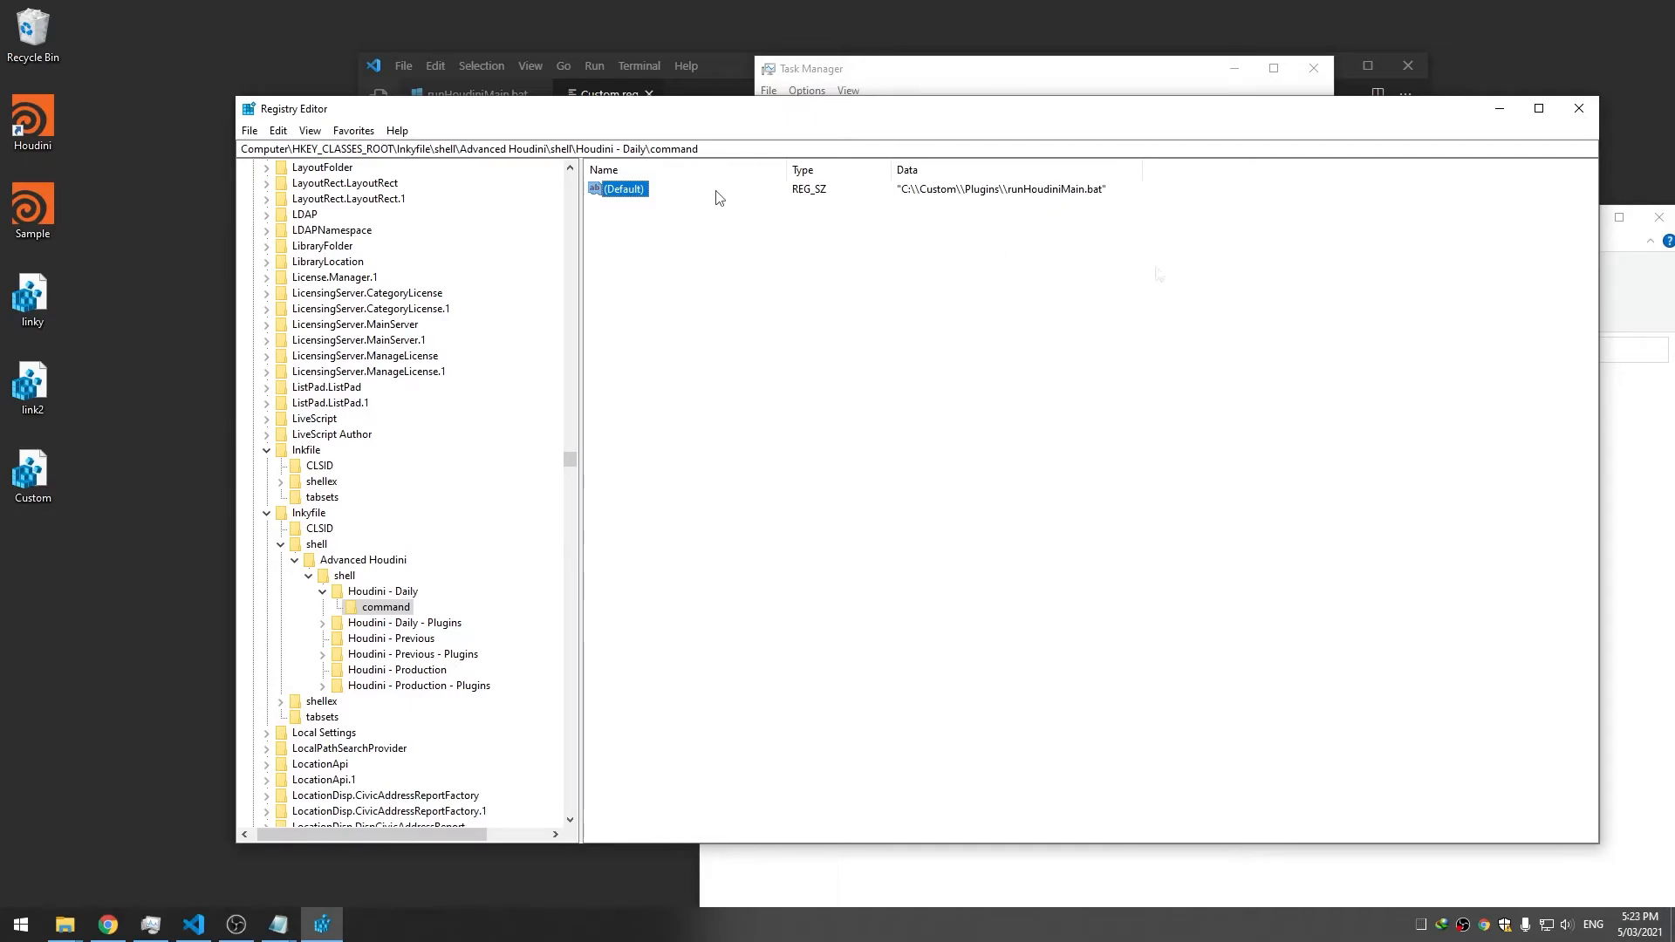
Append the arguments "daily" "" after the quoted runHoudiniMain.bat path in the command value
double_click(615, 189)
left_click(563, 275)
type("\"")
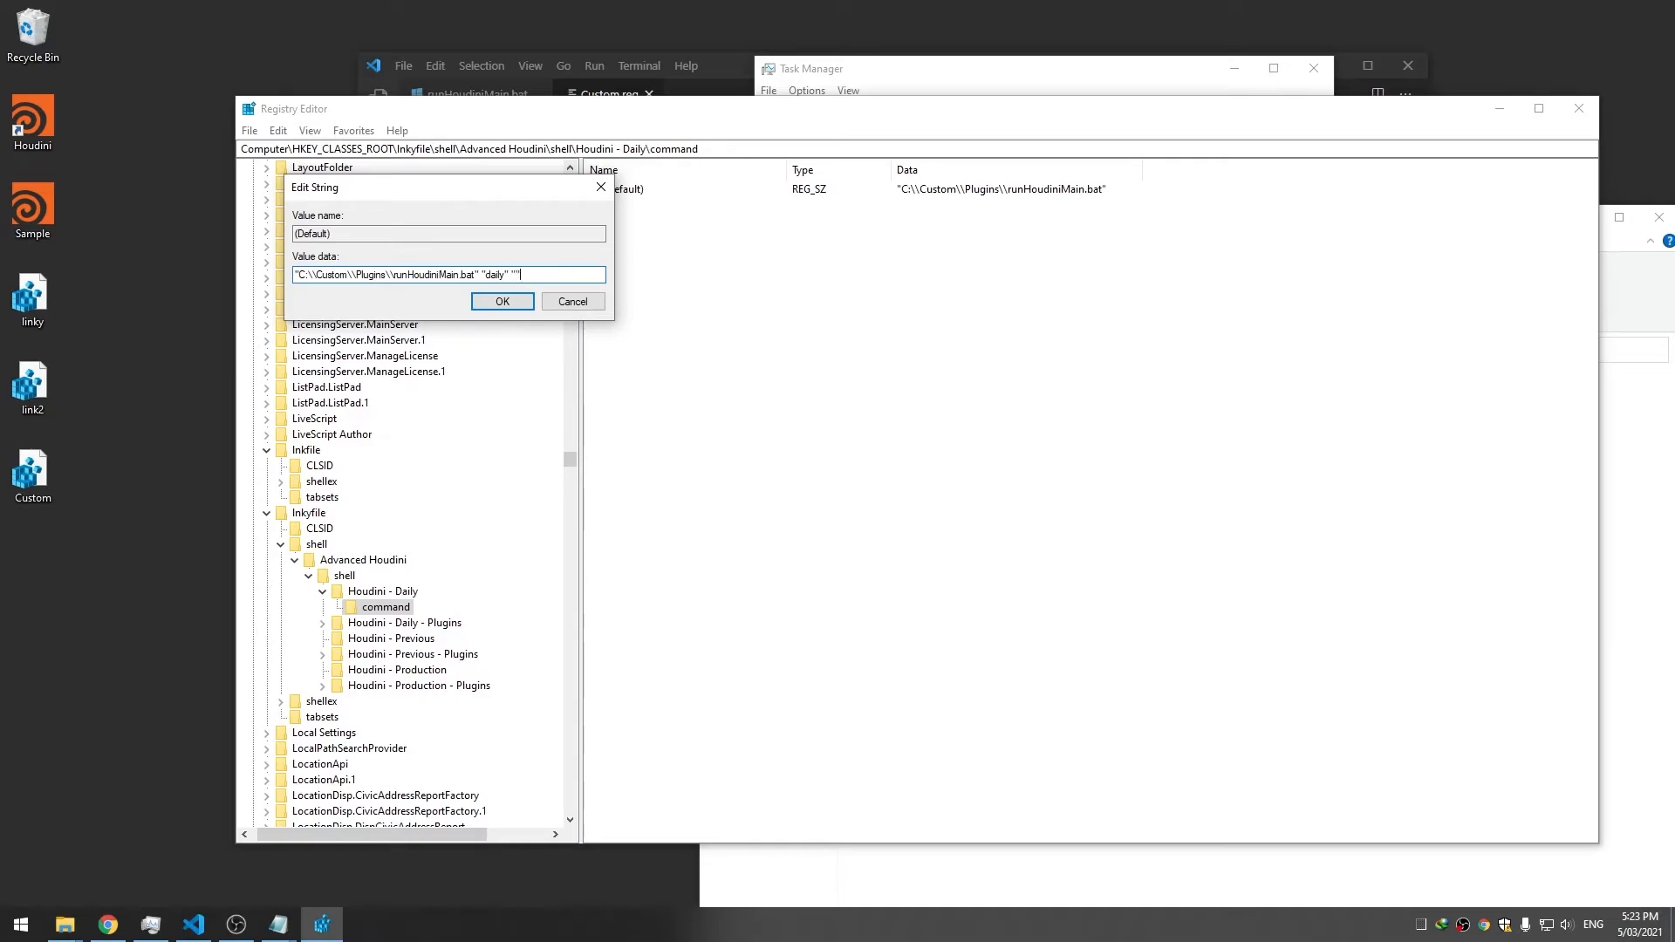
left_click(516, 298)
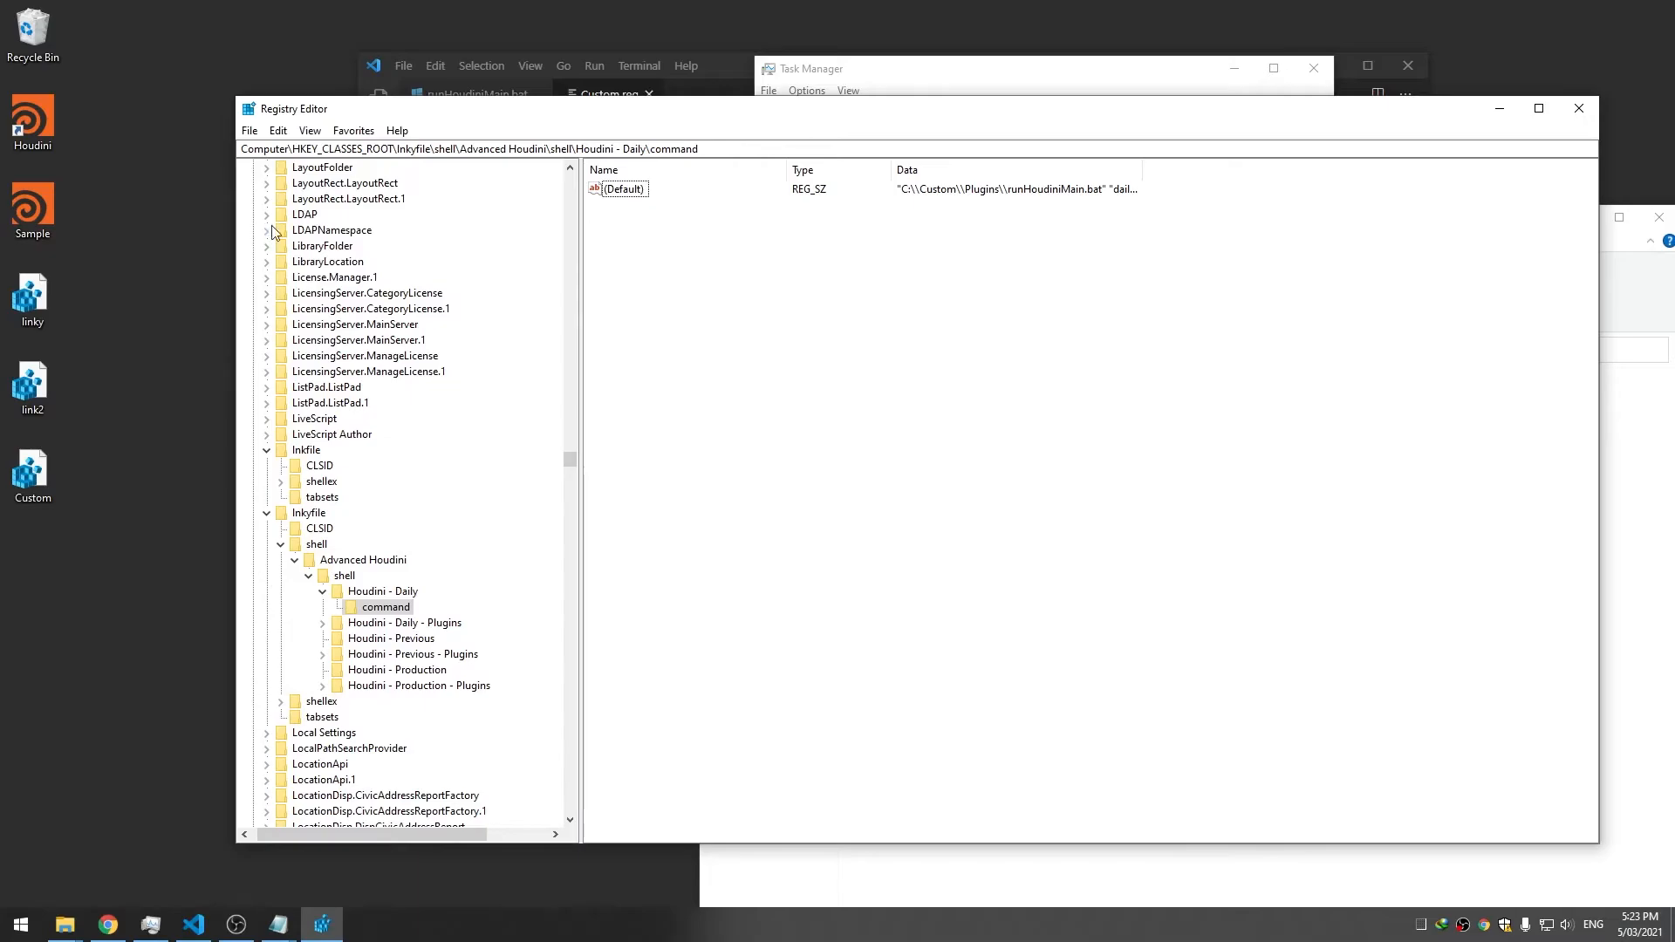
Launch Houdini via Houdini - Daily to verify, close it, and widen the Data column
right_click(12, 122)
left_click(402, 159)
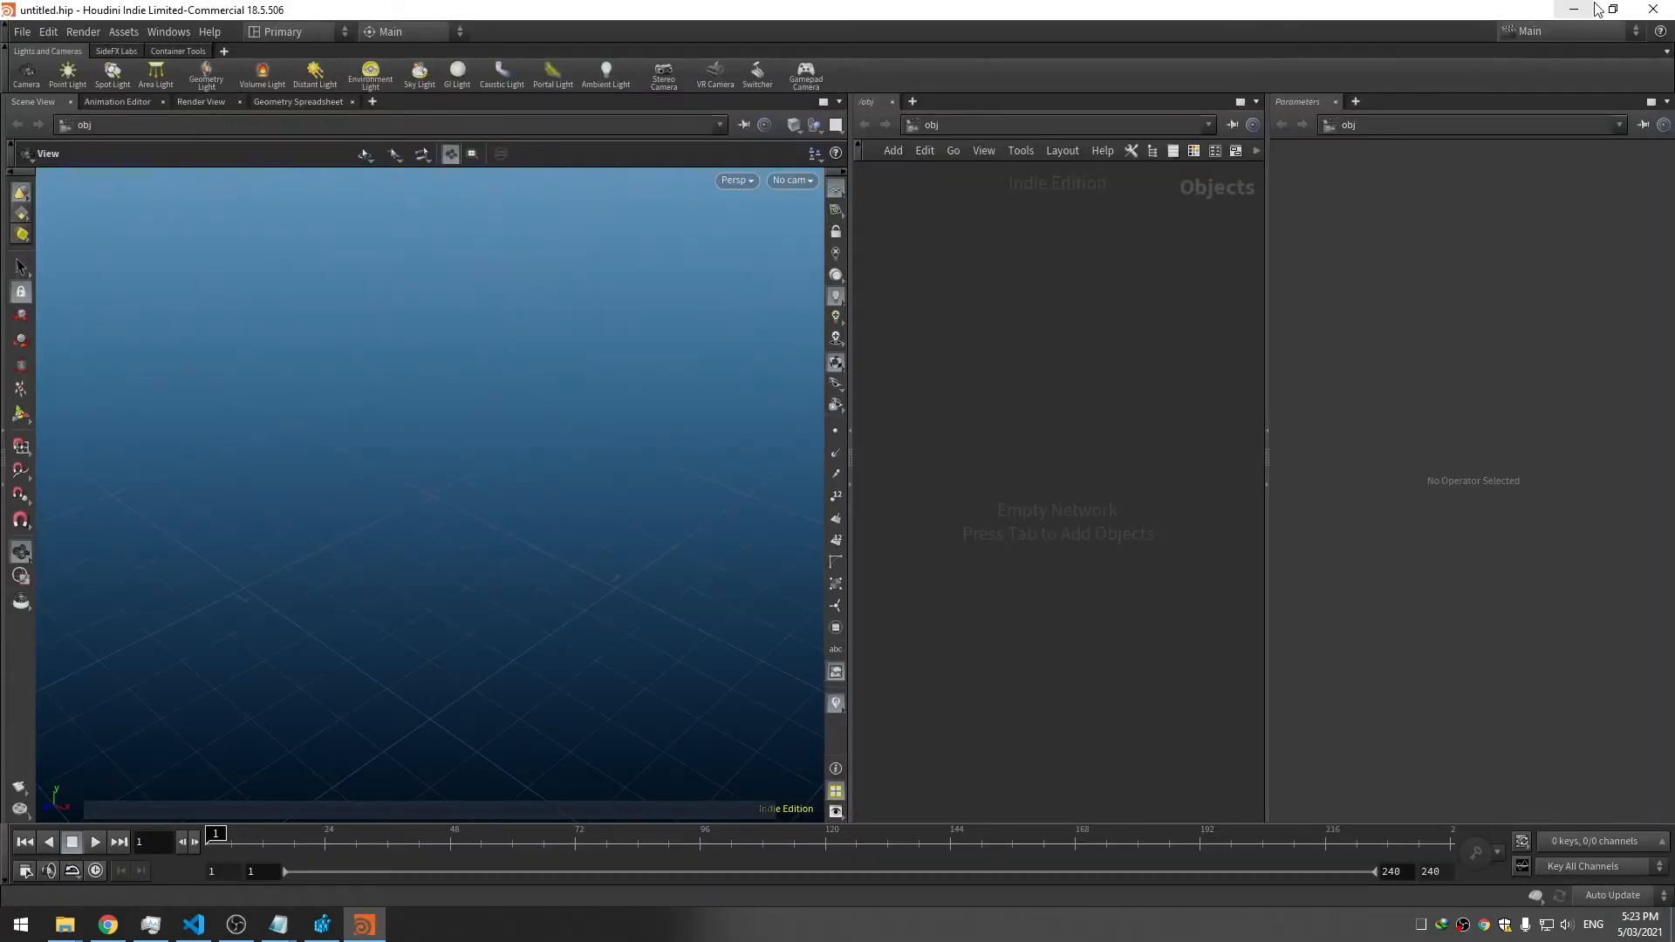
left_click(1653, 9)
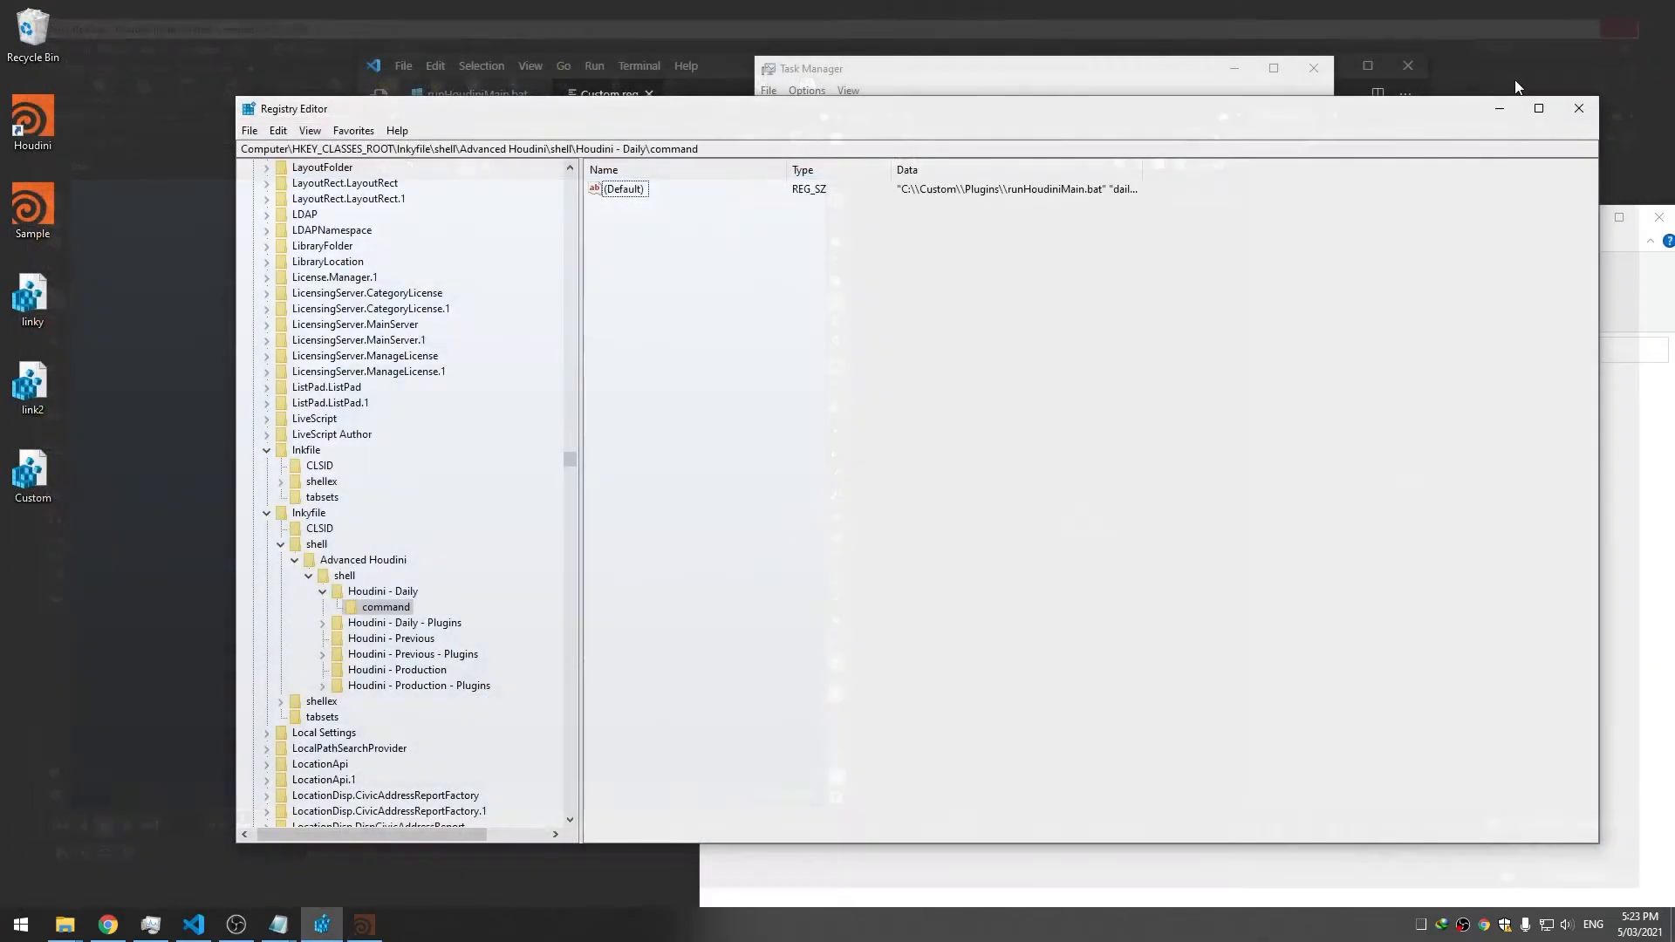
left_click_drag(1145, 171, 1209, 176)
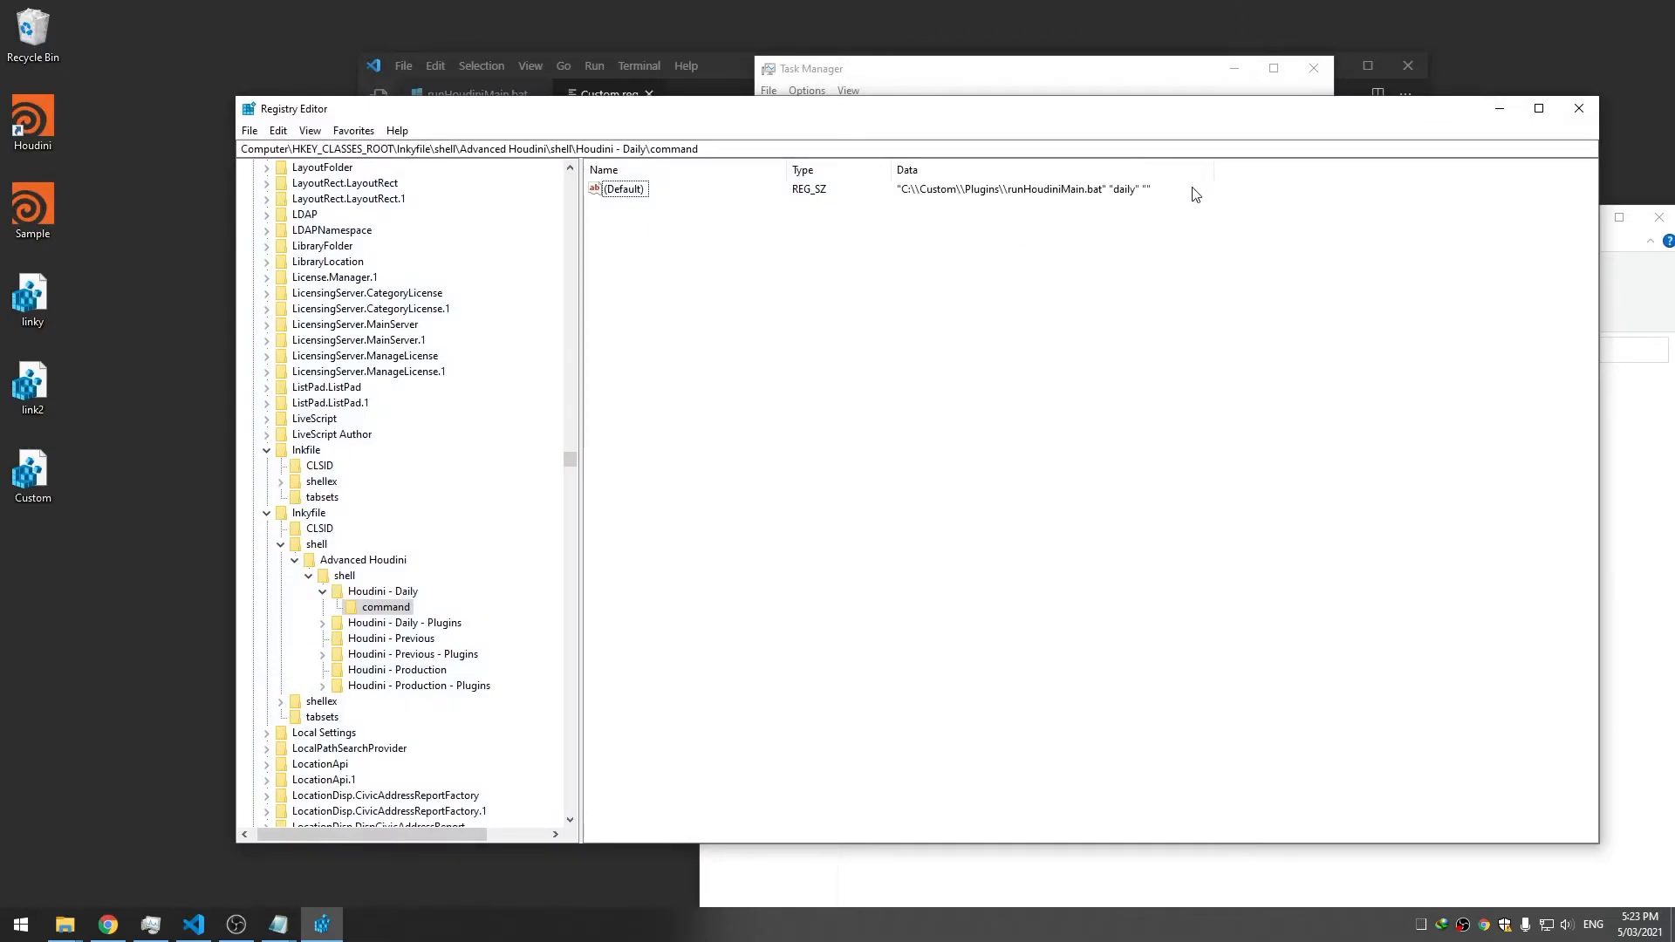
left_click(401, 641)
Create a new subkey named command under the Houdini - Previous key
right_click(391, 638)
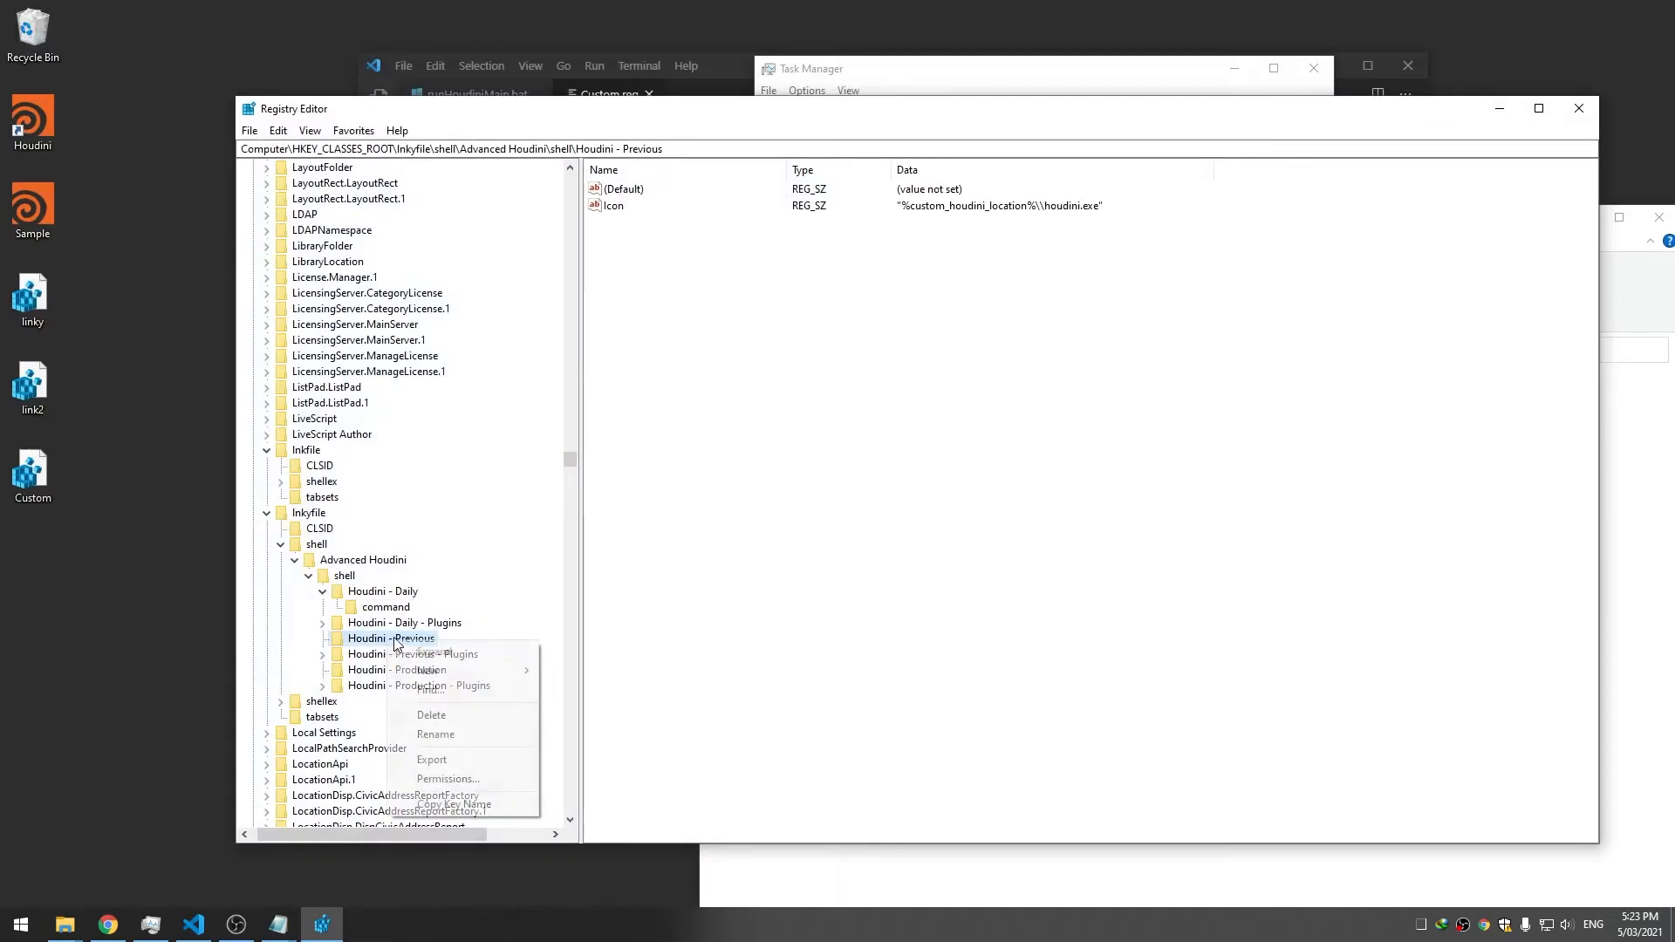
mouse_move(468, 661)
left_click(590, 670)
type("command")
key("Return")
Paste the Daily command line into the Previous command's default value and select daily to replace
left_click(354, 610)
double_click(623, 188)
key("ctrl+c")
left_click(576, 307)
left_click(387, 655)
right_click(722, 340)
double_click(650, 192)
key("ctrl+v")
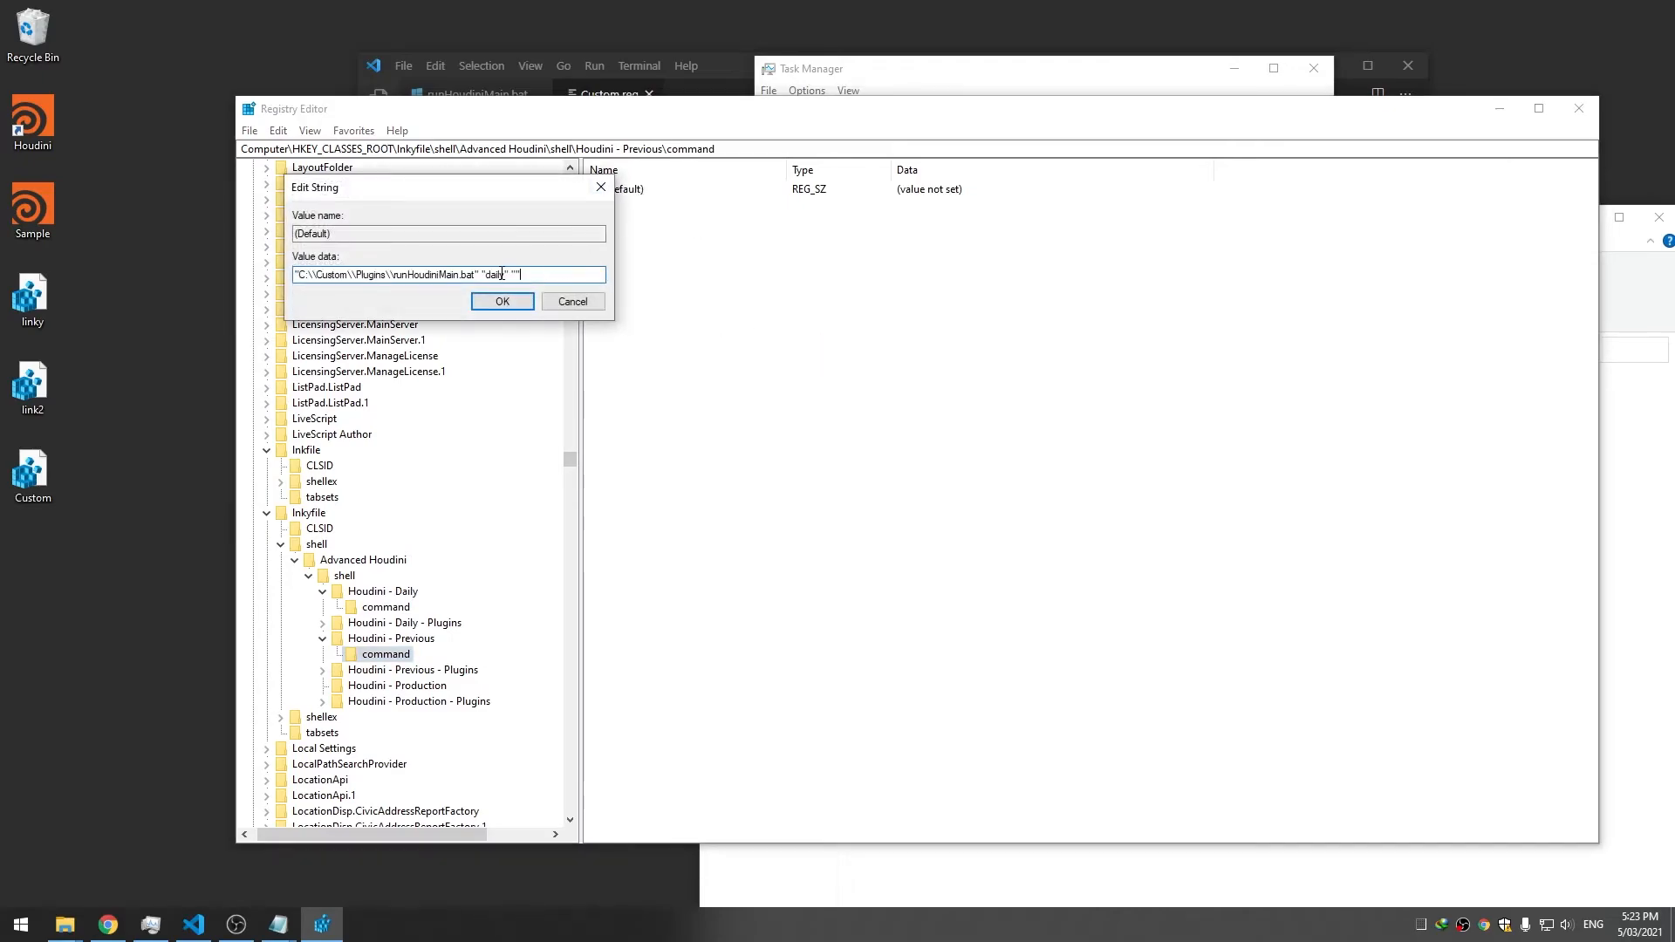
left_click_drag(491, 275, 507, 275)
key("Left")
key("Right")
key("shift+Right")
key("shift+Right")
key("shift+Right")
key("shift+Right")
key("shift+Right")
Finish the Houdini - Previous command value with 'pre', copy it, and save it
type("pre")
key("ctrl+a")
key("ctrl+c")
left_click(502, 301)
Add a new subkey named 'command' under Houdini - Production
left_click(425, 687)
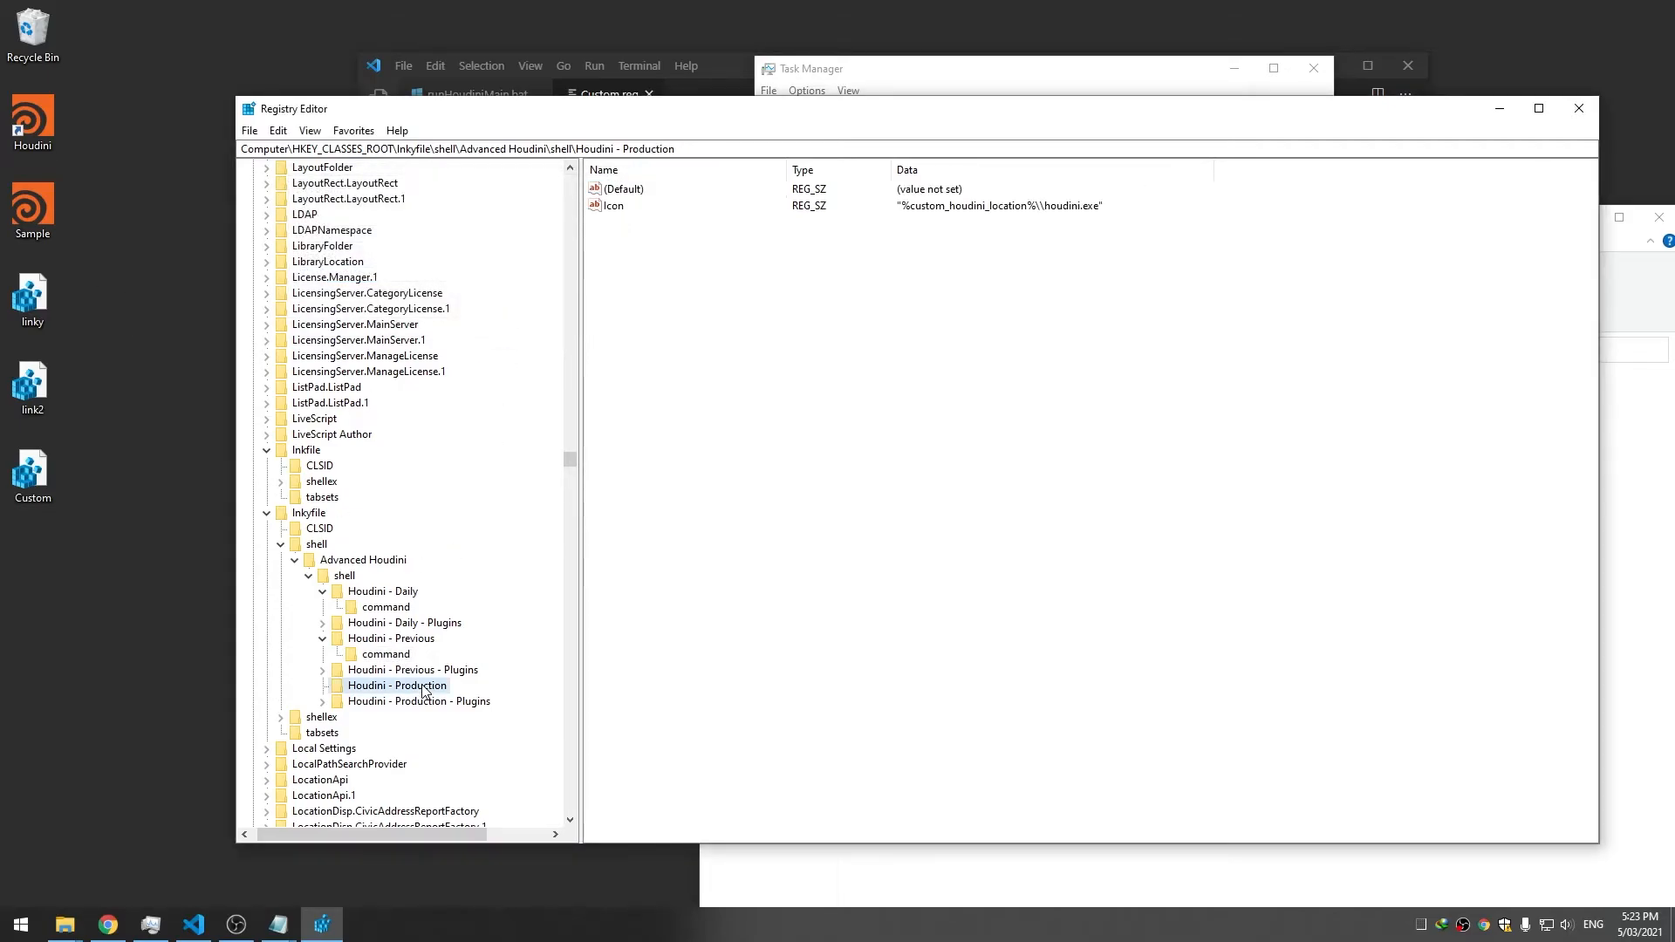
right_click(423, 688)
mouse_move(561, 714)
left_click(636, 713)
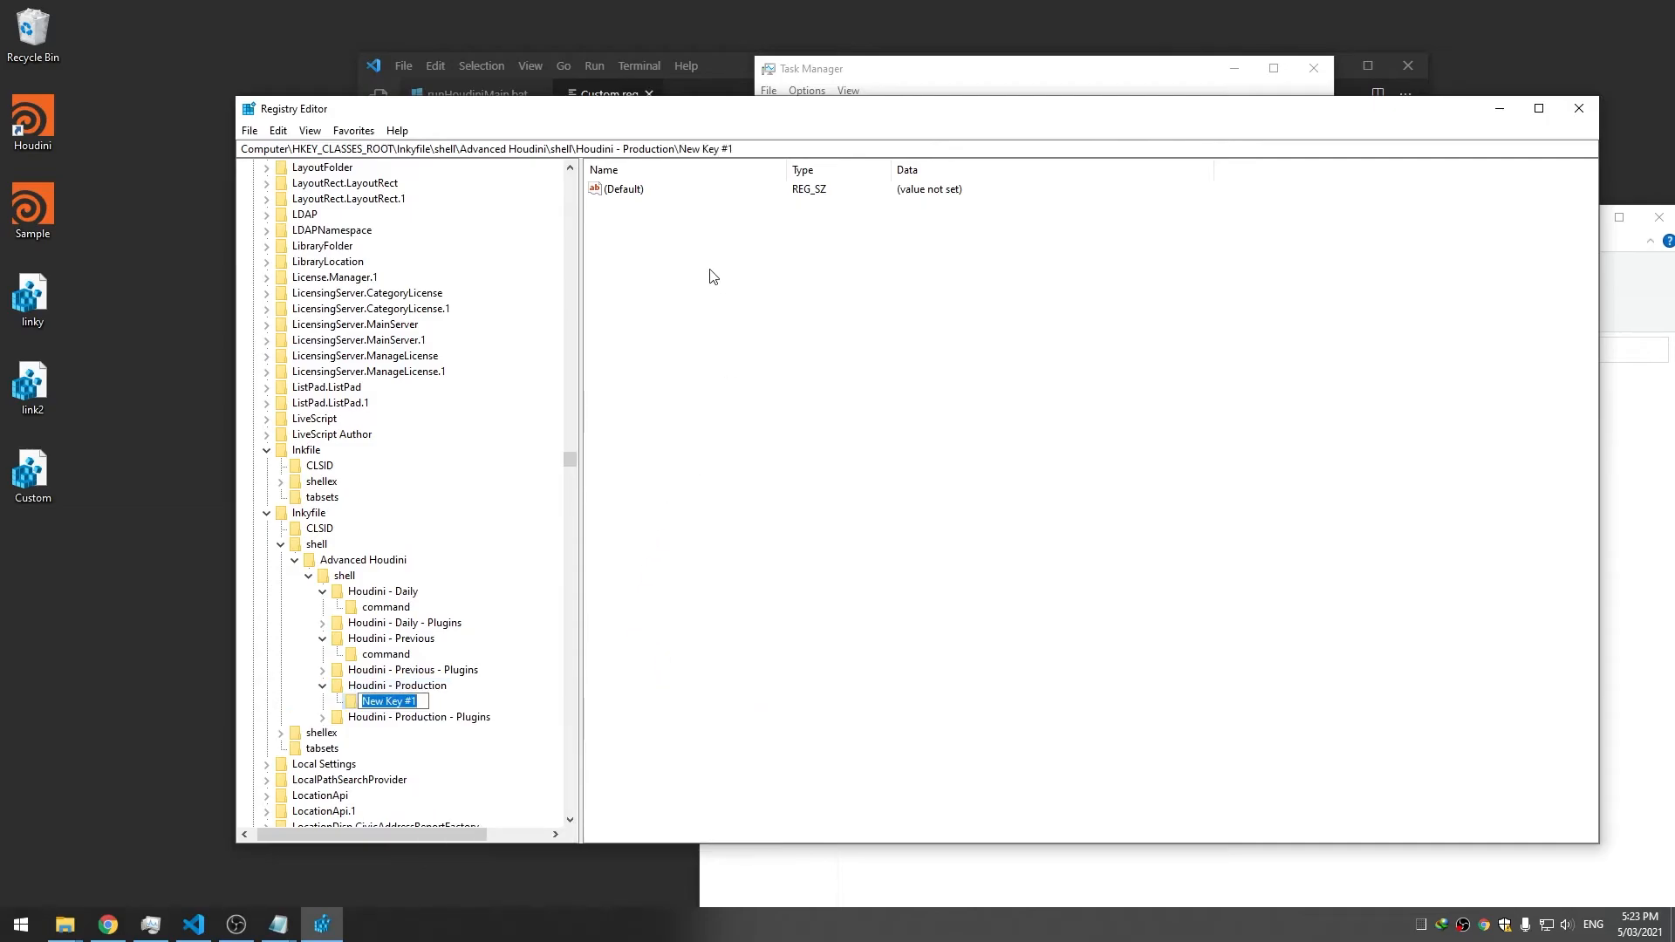
type("command")
key("Return")
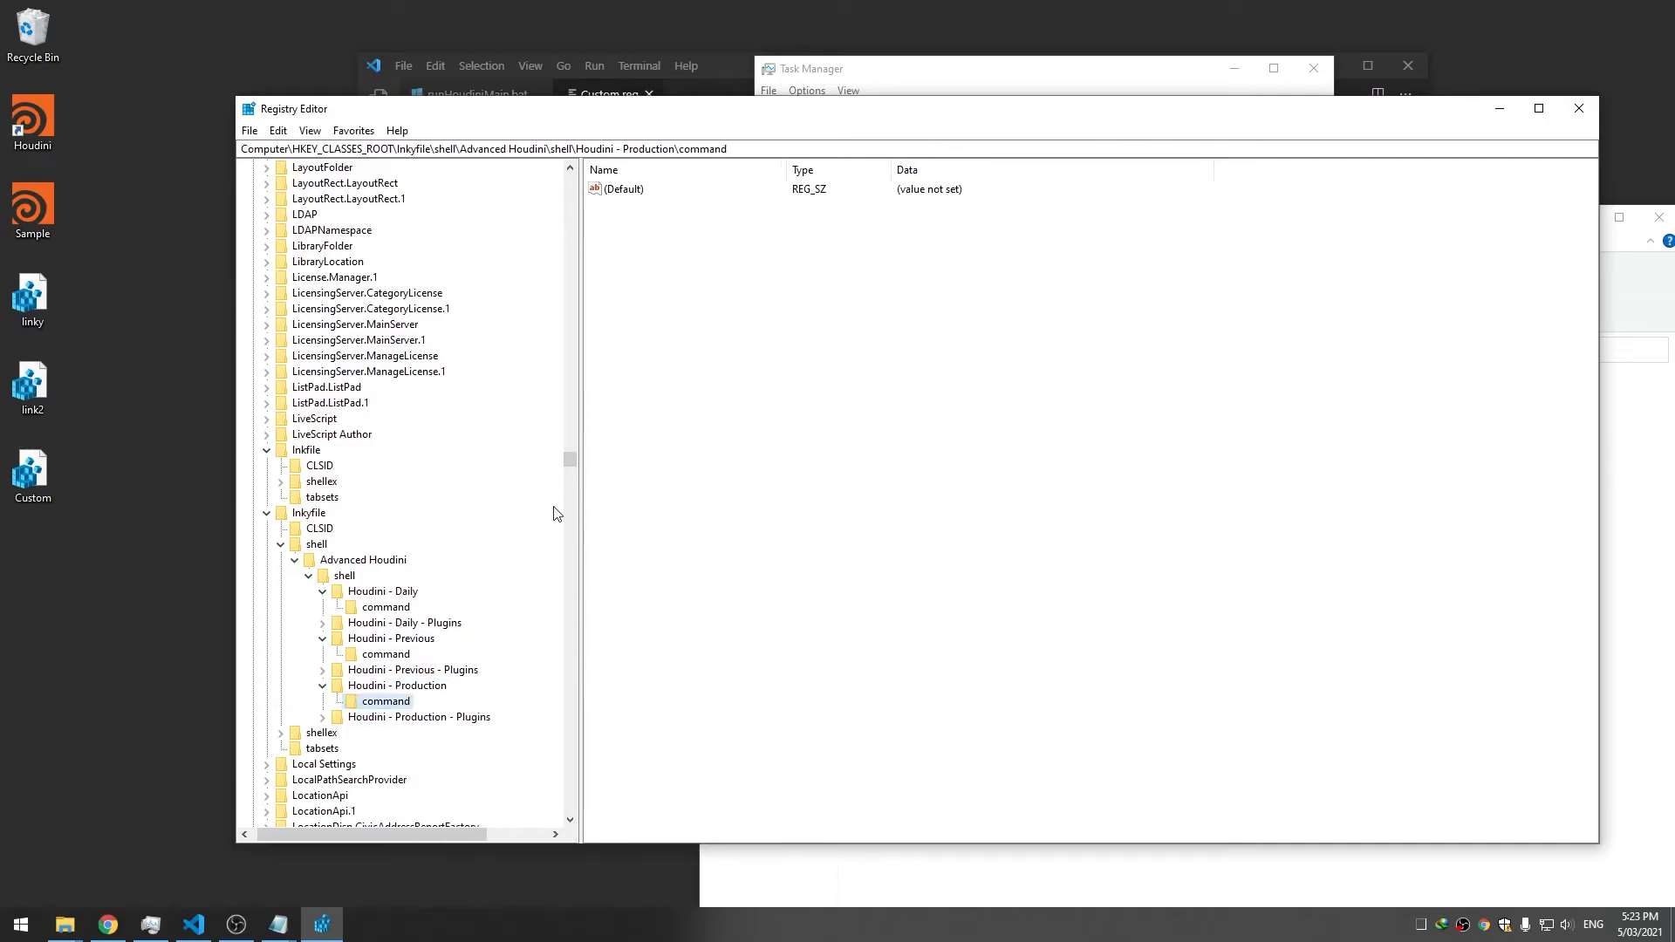
Set the Production command's default to the runHoudiniMain.bat line, changing 'pre' to 'pro'
double_click(640, 197)
key("ctrl+v")
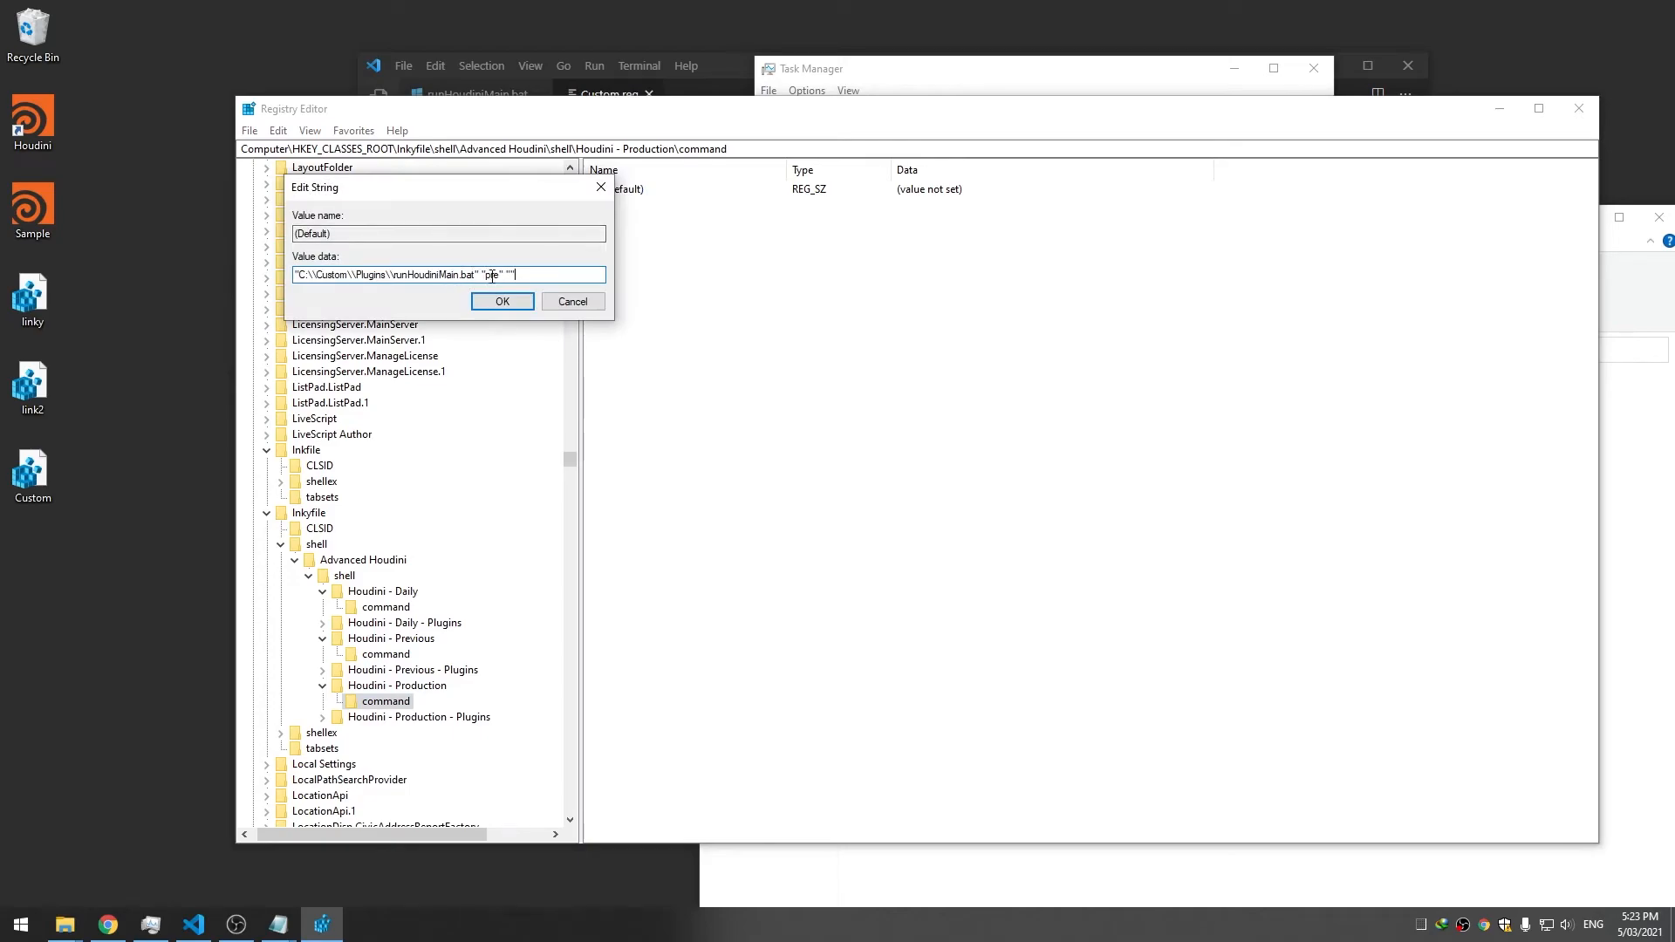
key("shift+Right")
type("o")
key("Return")
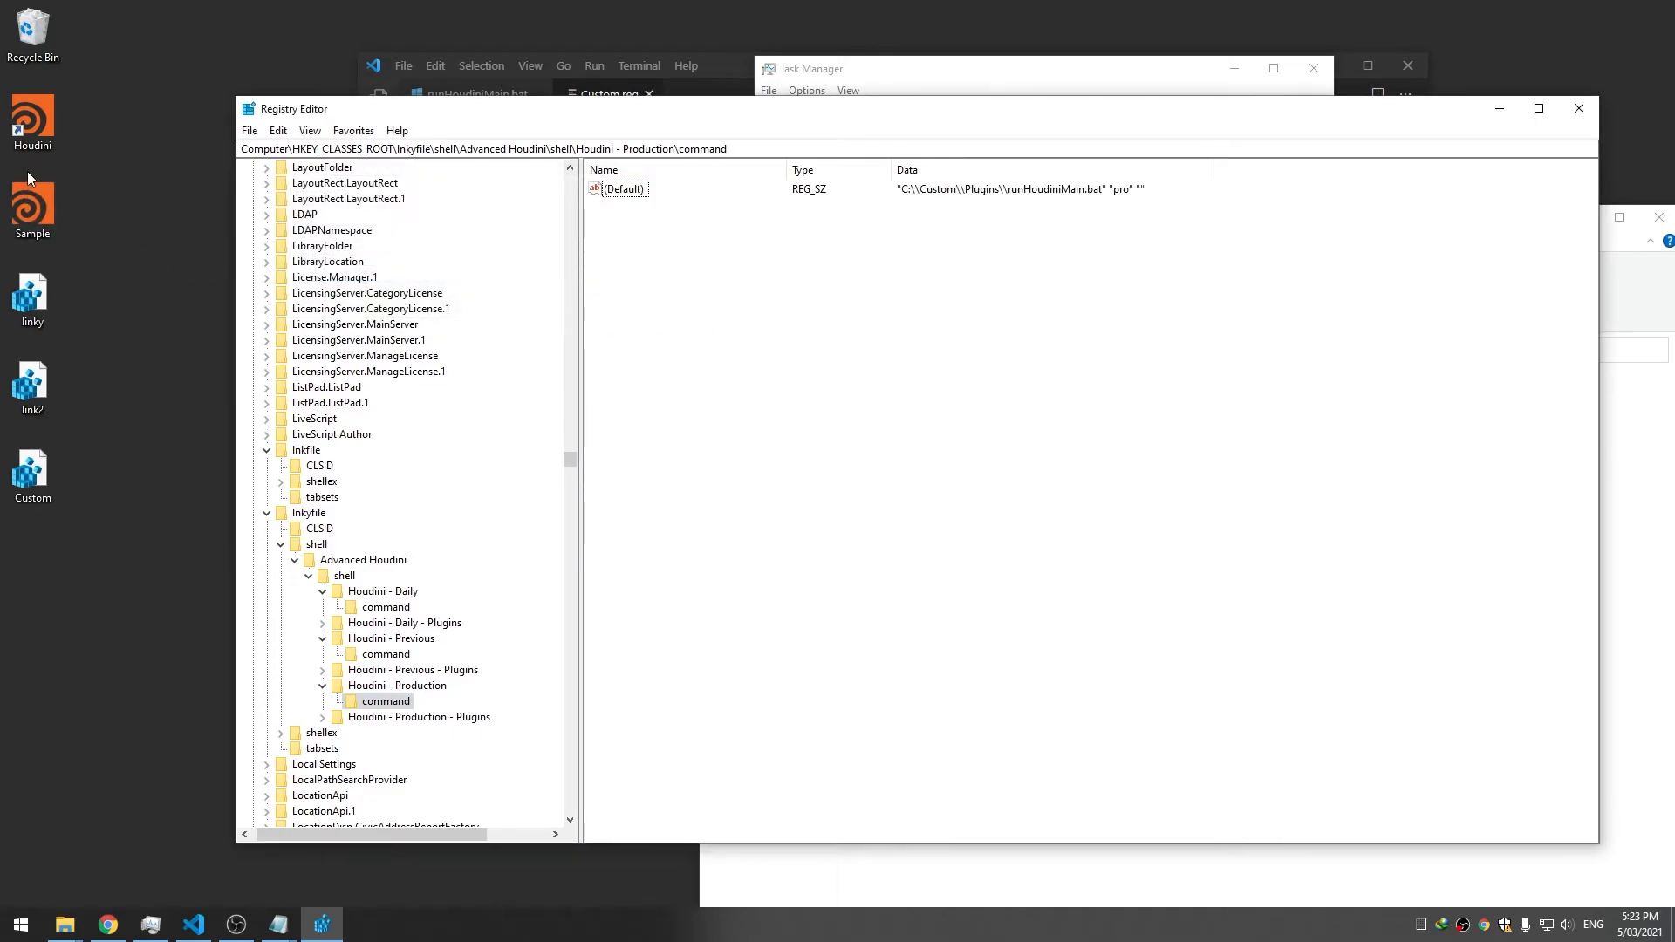
Launch Houdini from the shortcut's Advanced Houdini > Houdini - Previous entry
right_click(38, 127)
mouse_move(231, 153)
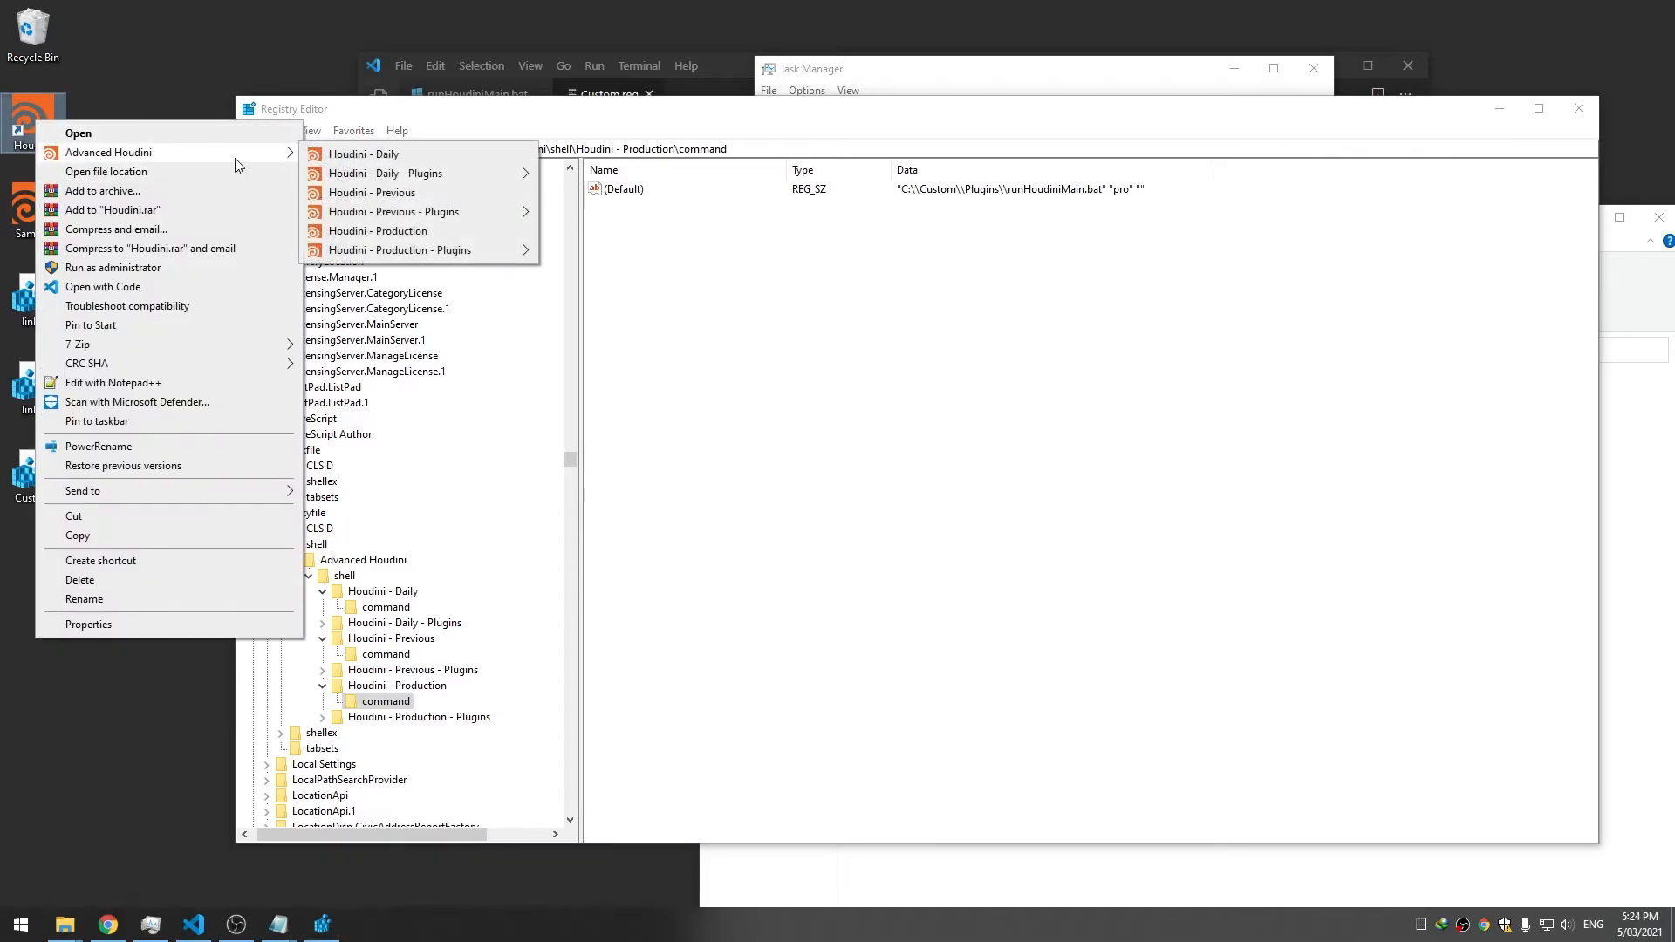
left_click(399, 194)
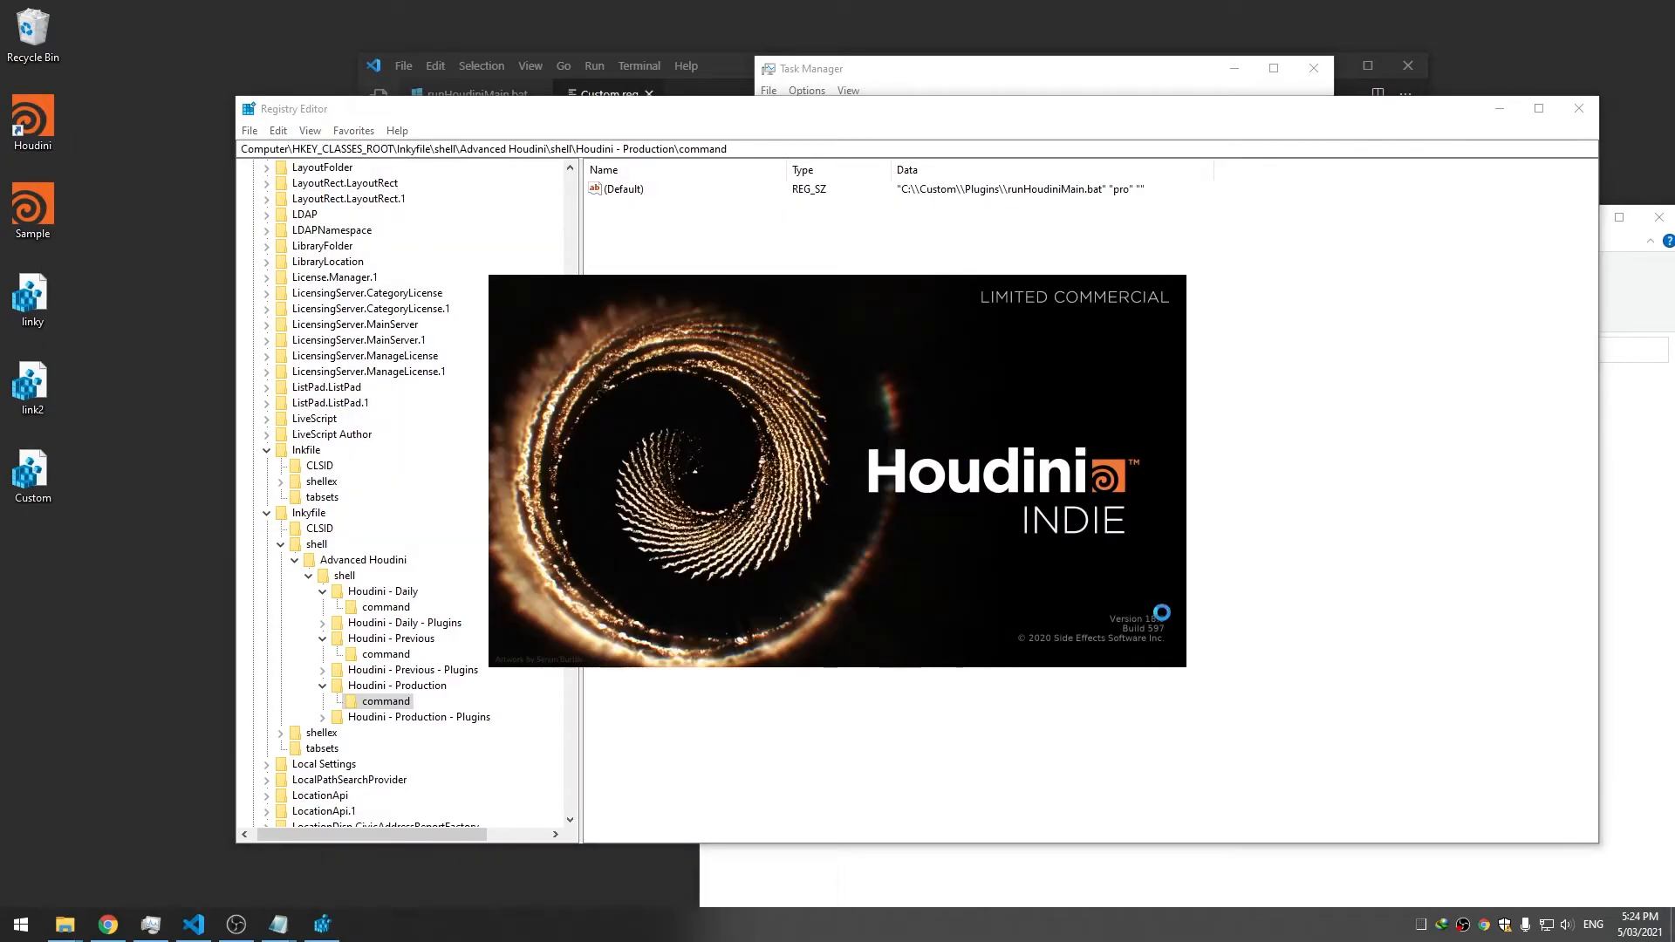
Launch Houdini from the shortcut's Advanced Houdini > Houdini - Production entry
right_click(56, 114)
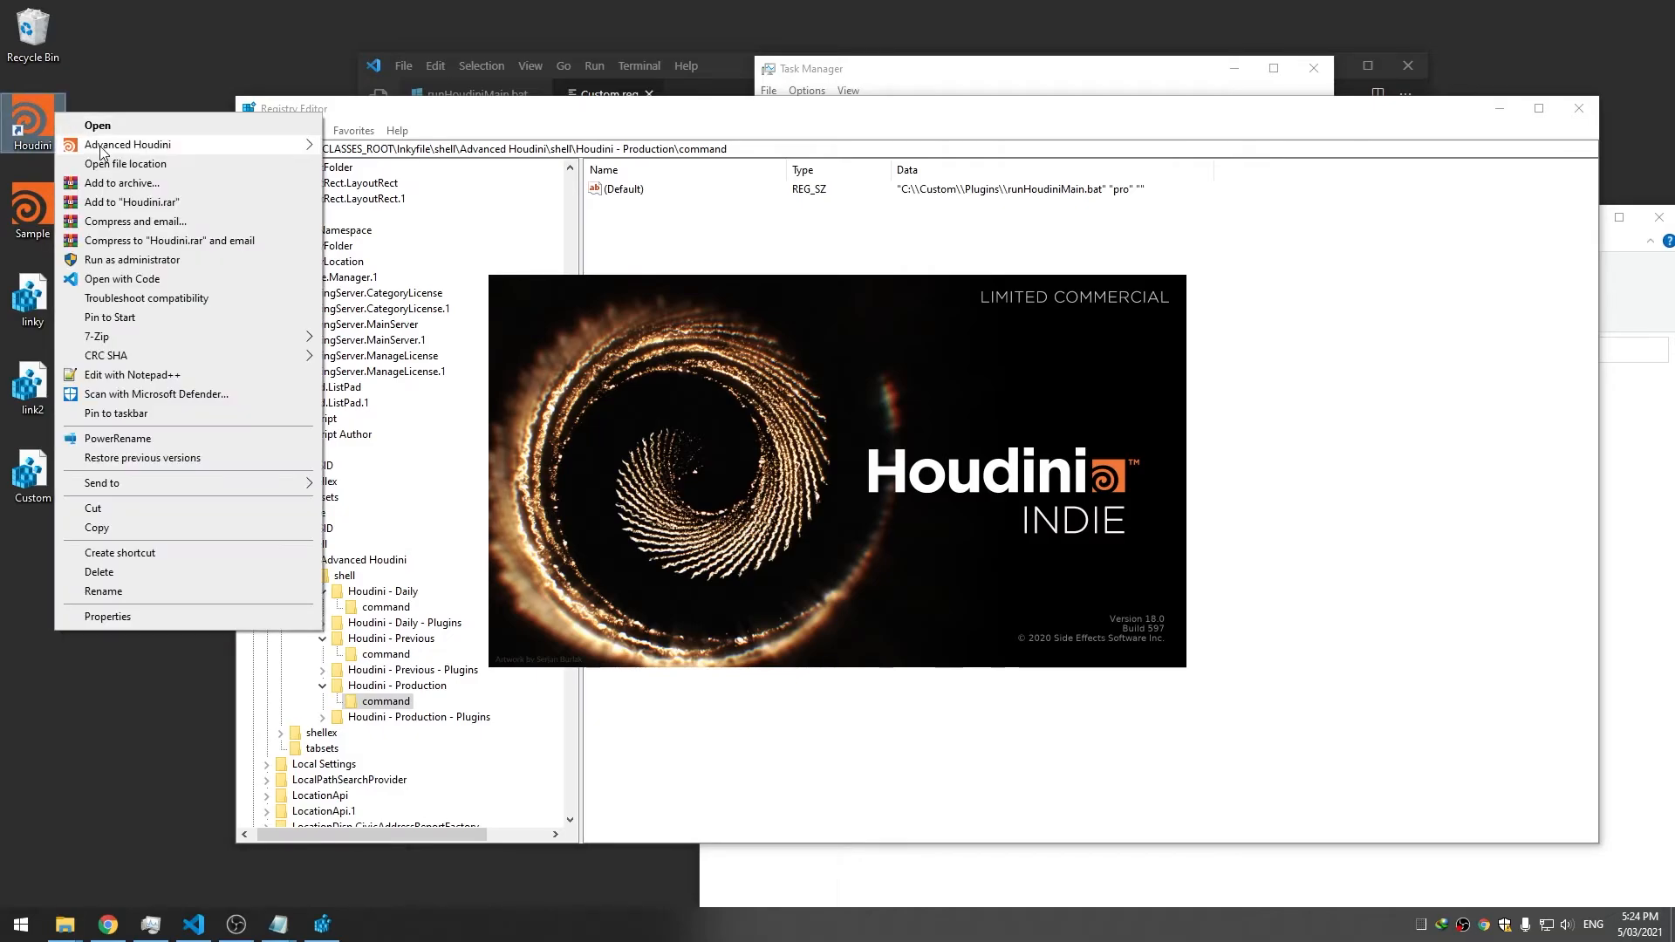
mouse_move(218, 145)
left_click(462, 226)
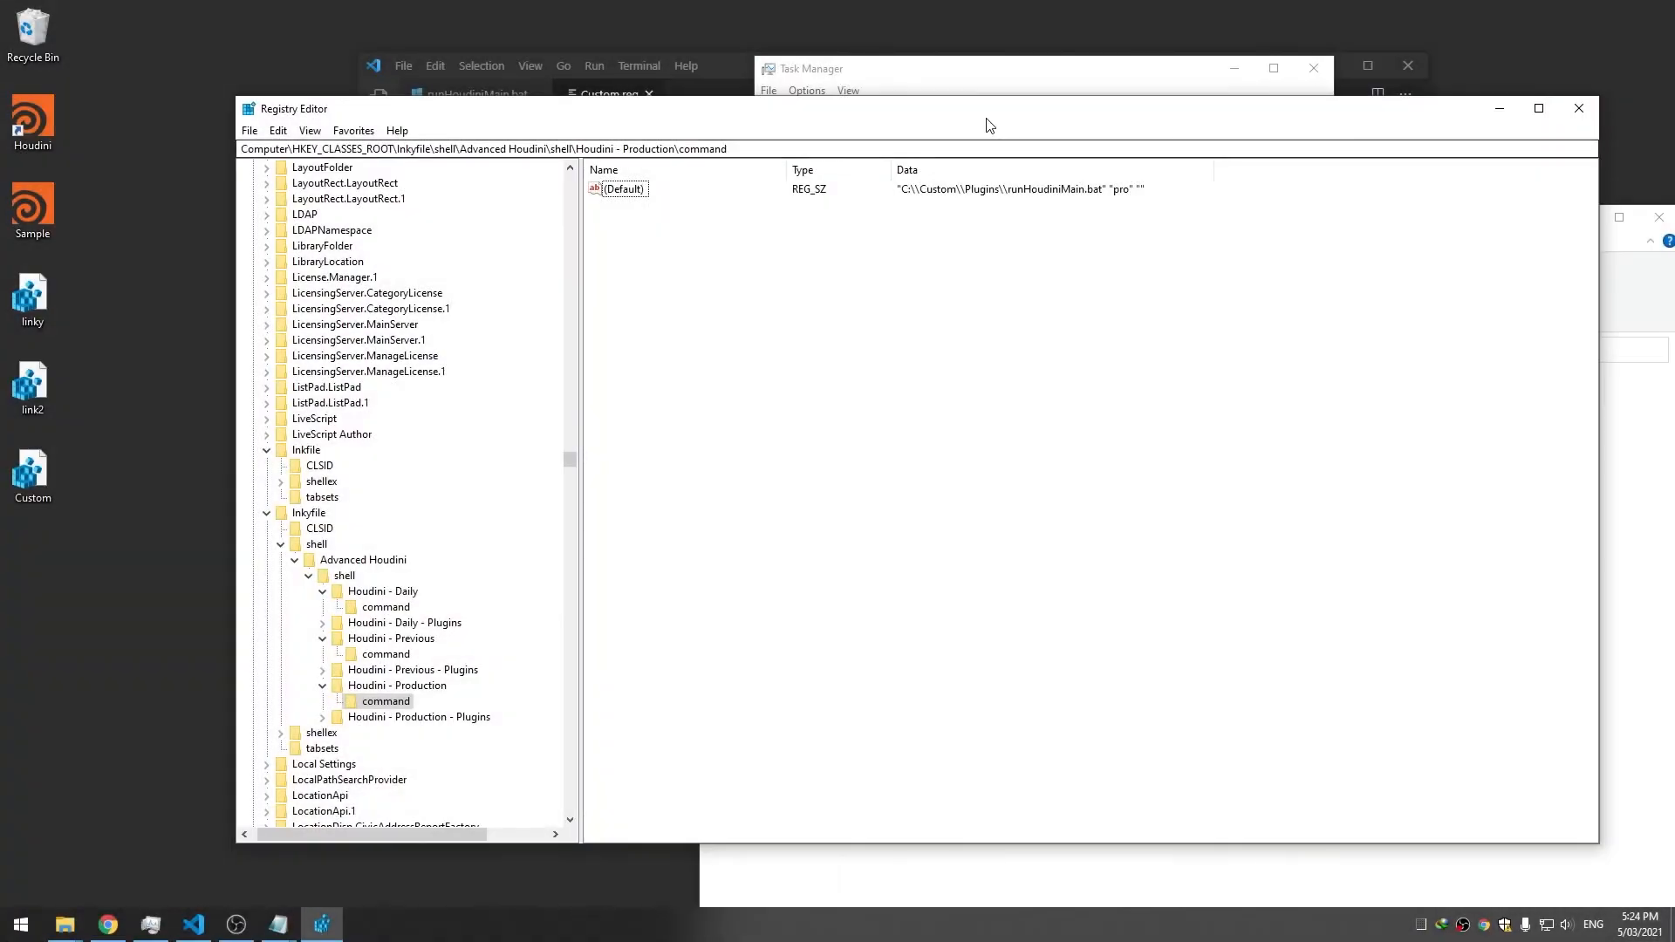
Rearrange the Registry Editor and Custom.reg windows, then comment out line 8 of Custom.reg
left_click_drag(986, 118, 810, 389)
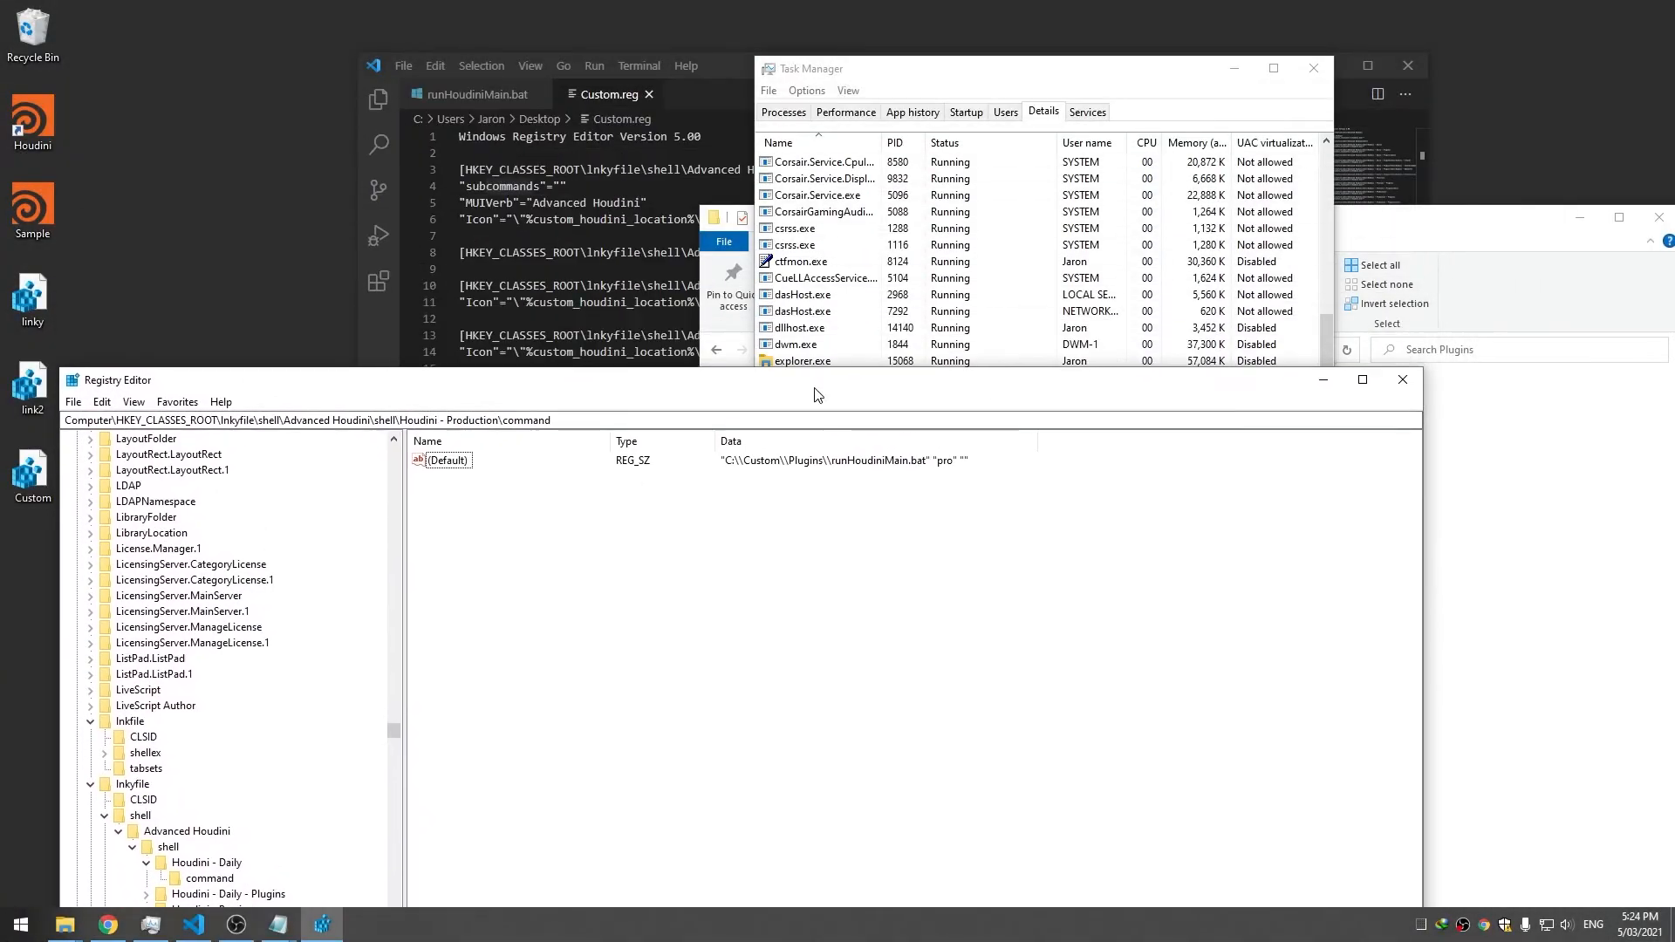
left_click_drag(727, 72, 931, 50)
left_click(926, 229)
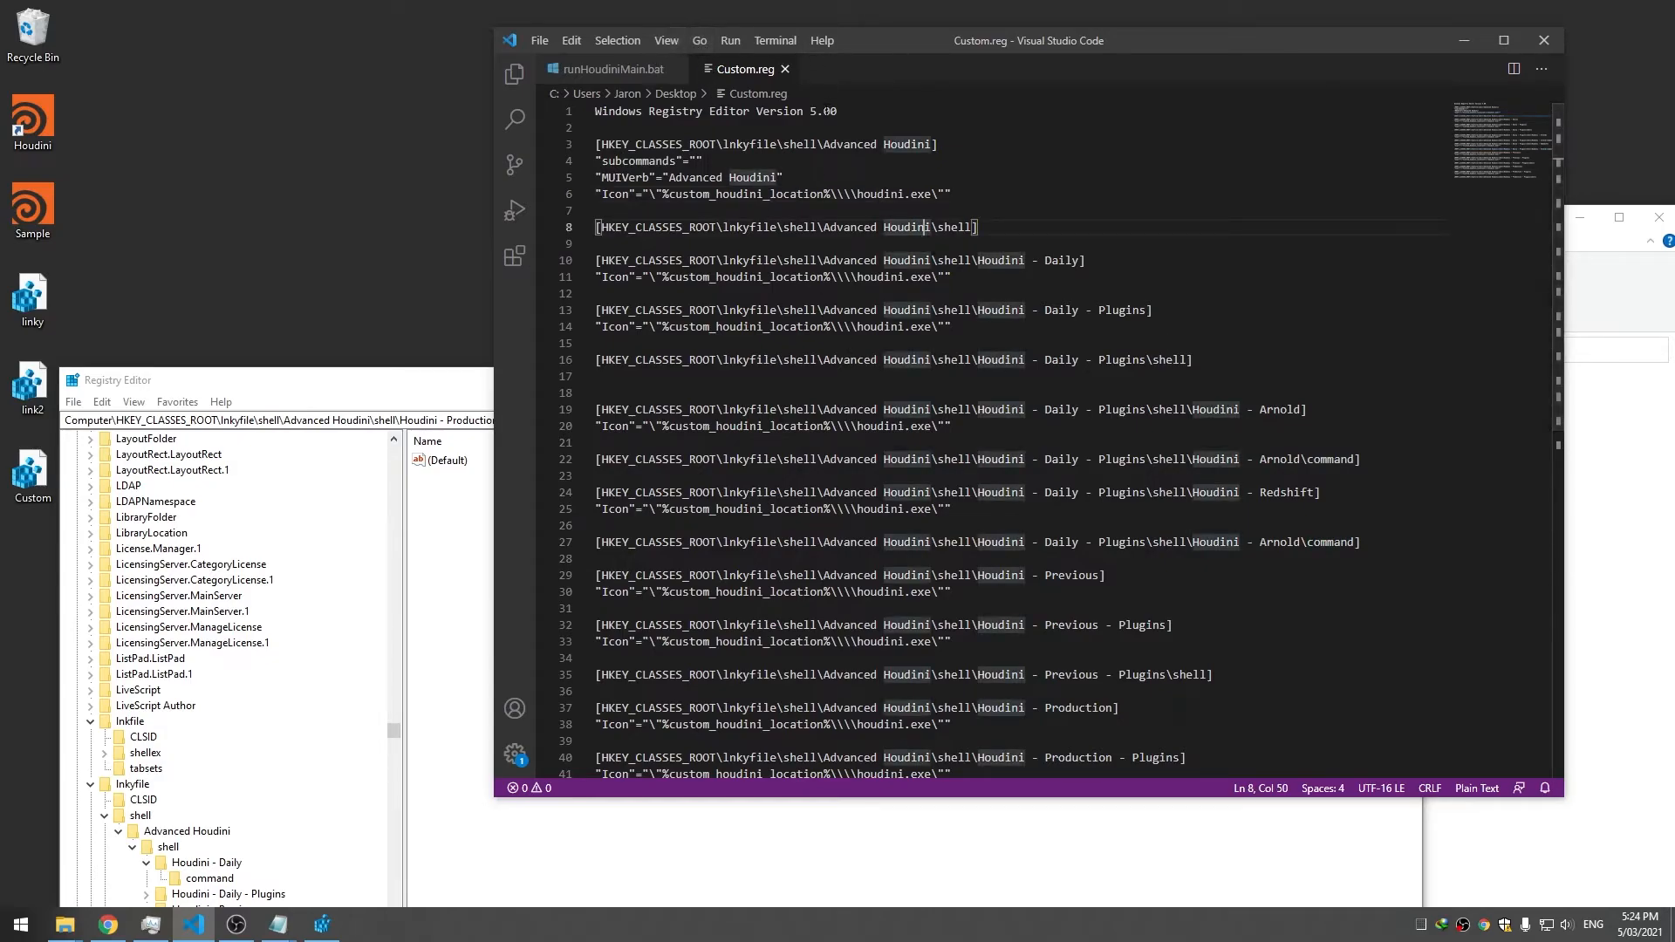
left_click(1068, 176)
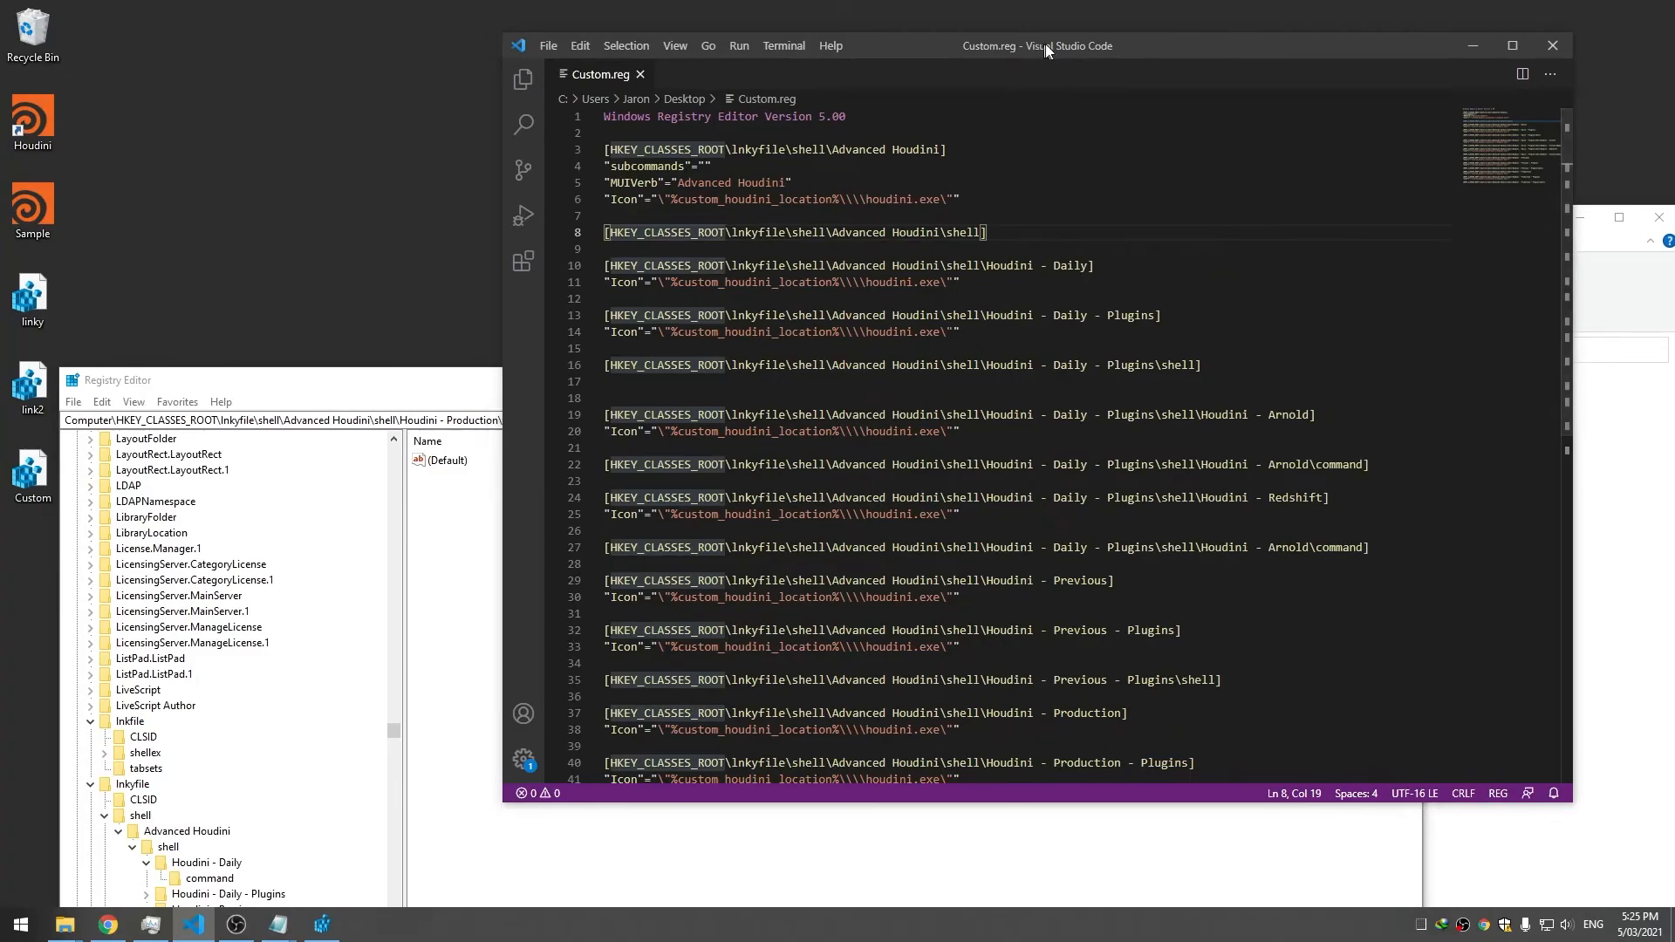
left_click_drag(1046, 47, 1062, 49)
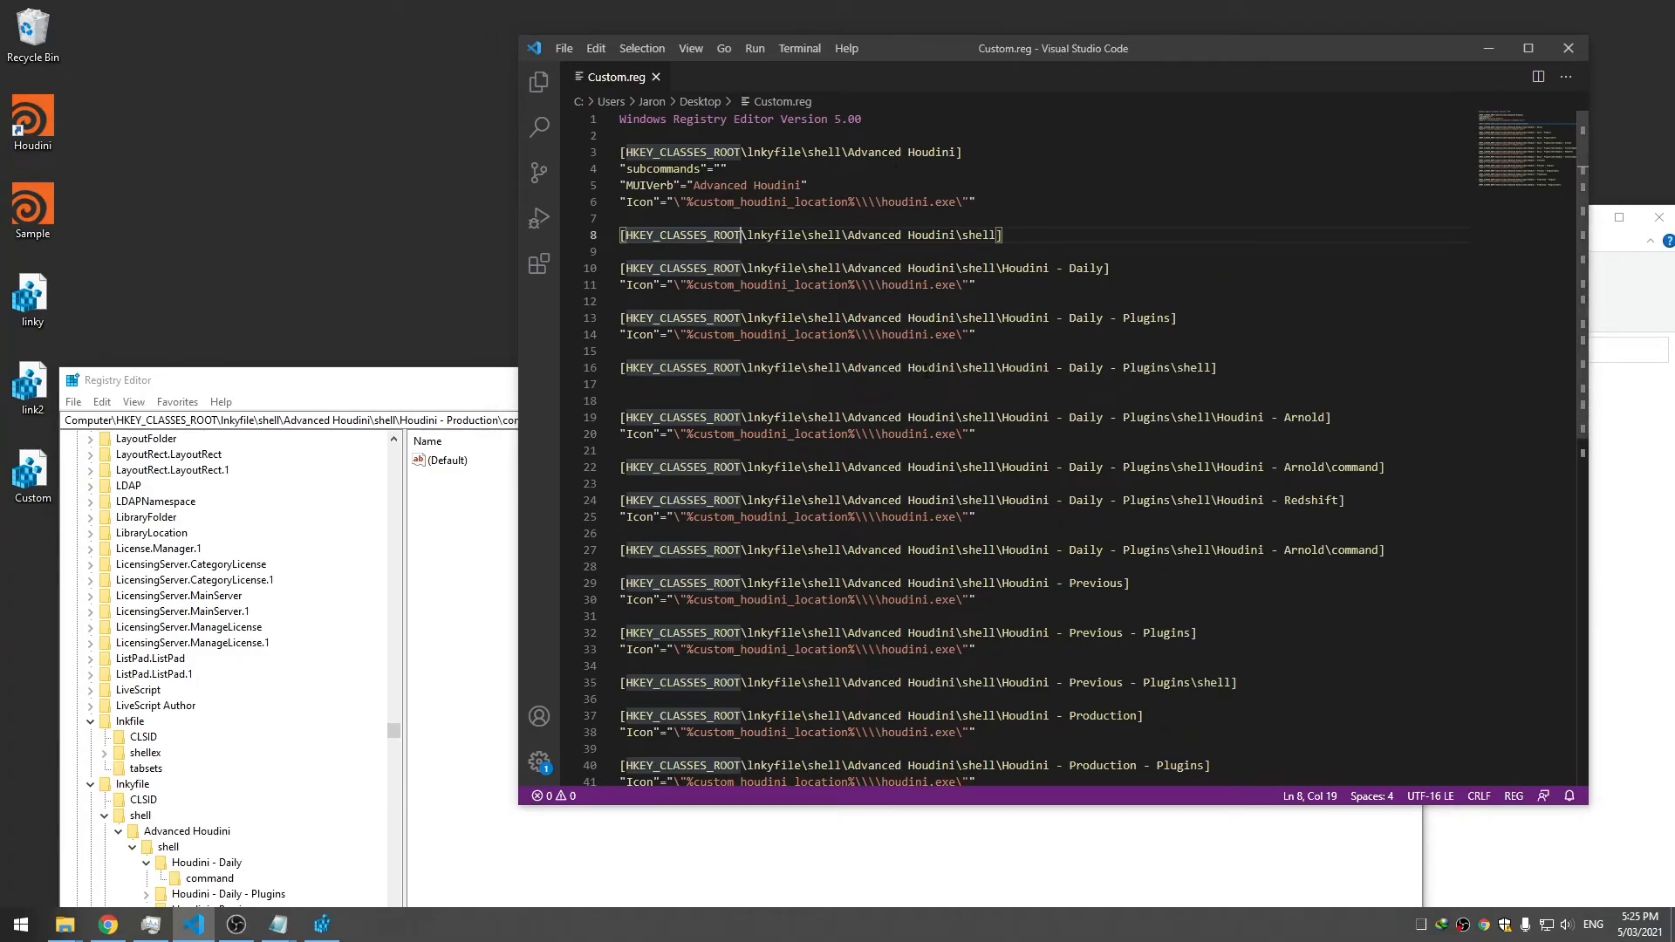
left_click(930, 335)
scroll(929, 452, "down", 3)
scroll(929, 452, "up", 3)
left_click(844, 235)
key("ctrl+slash")
key("ctrl+slash")
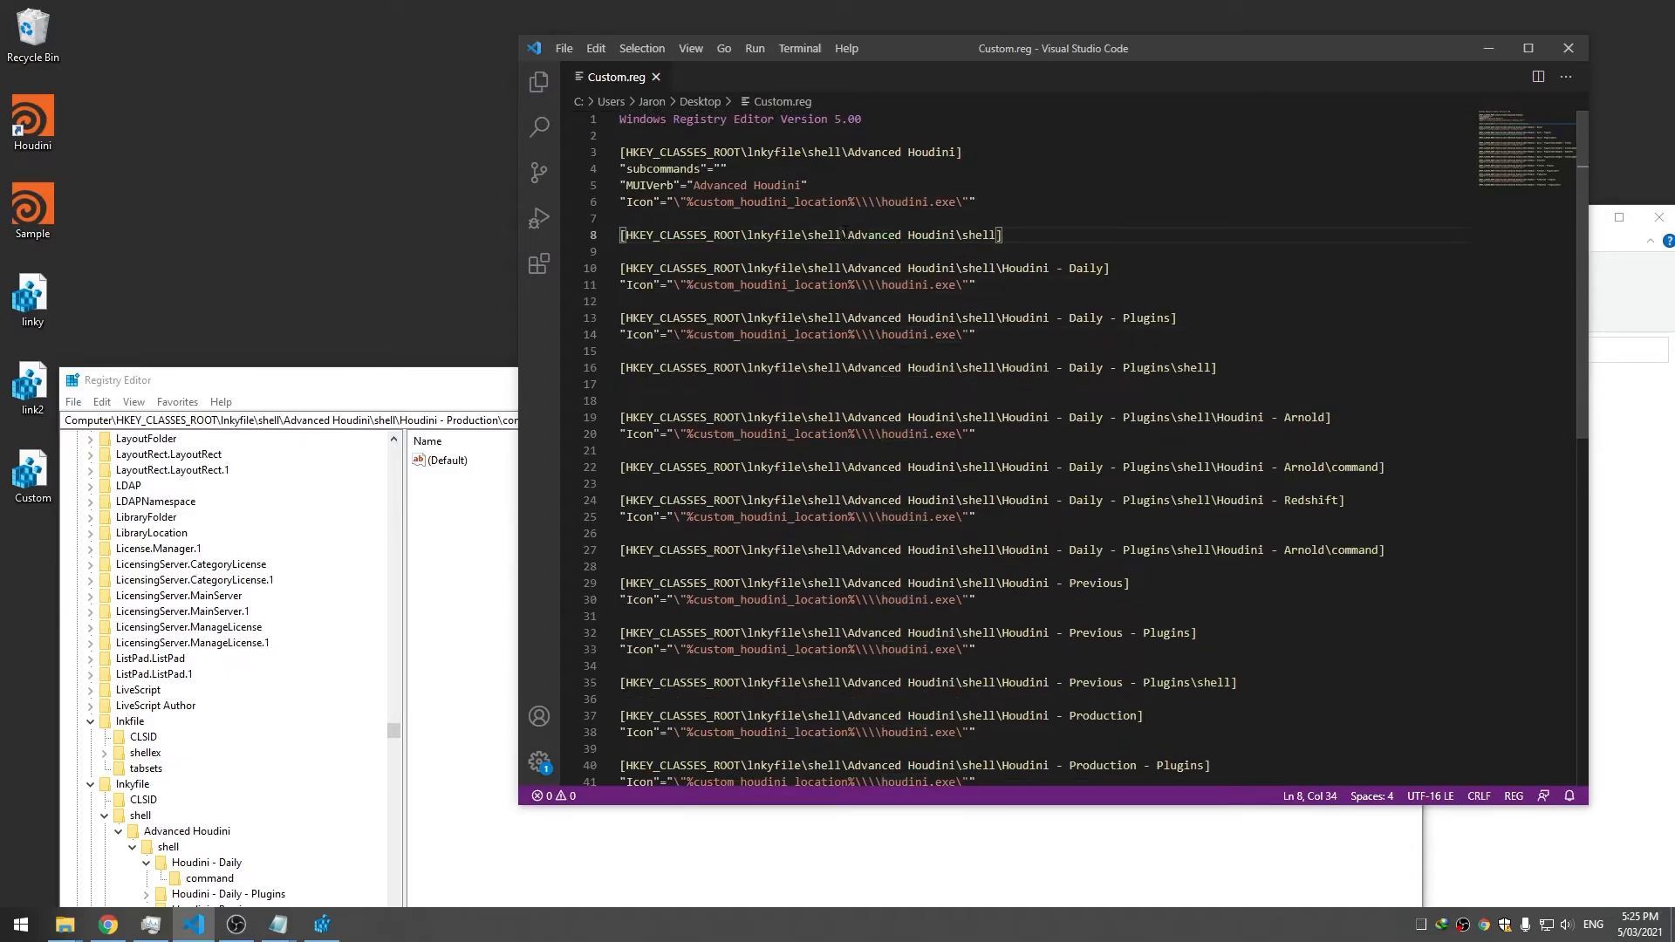
Review Custom.reg's lines 10–13 alongside Registry Editor, moving the registry window aside
left_click(1119, 266)
left_click(1222, 324)
left_click_drag(420, 381, 1030, 103)
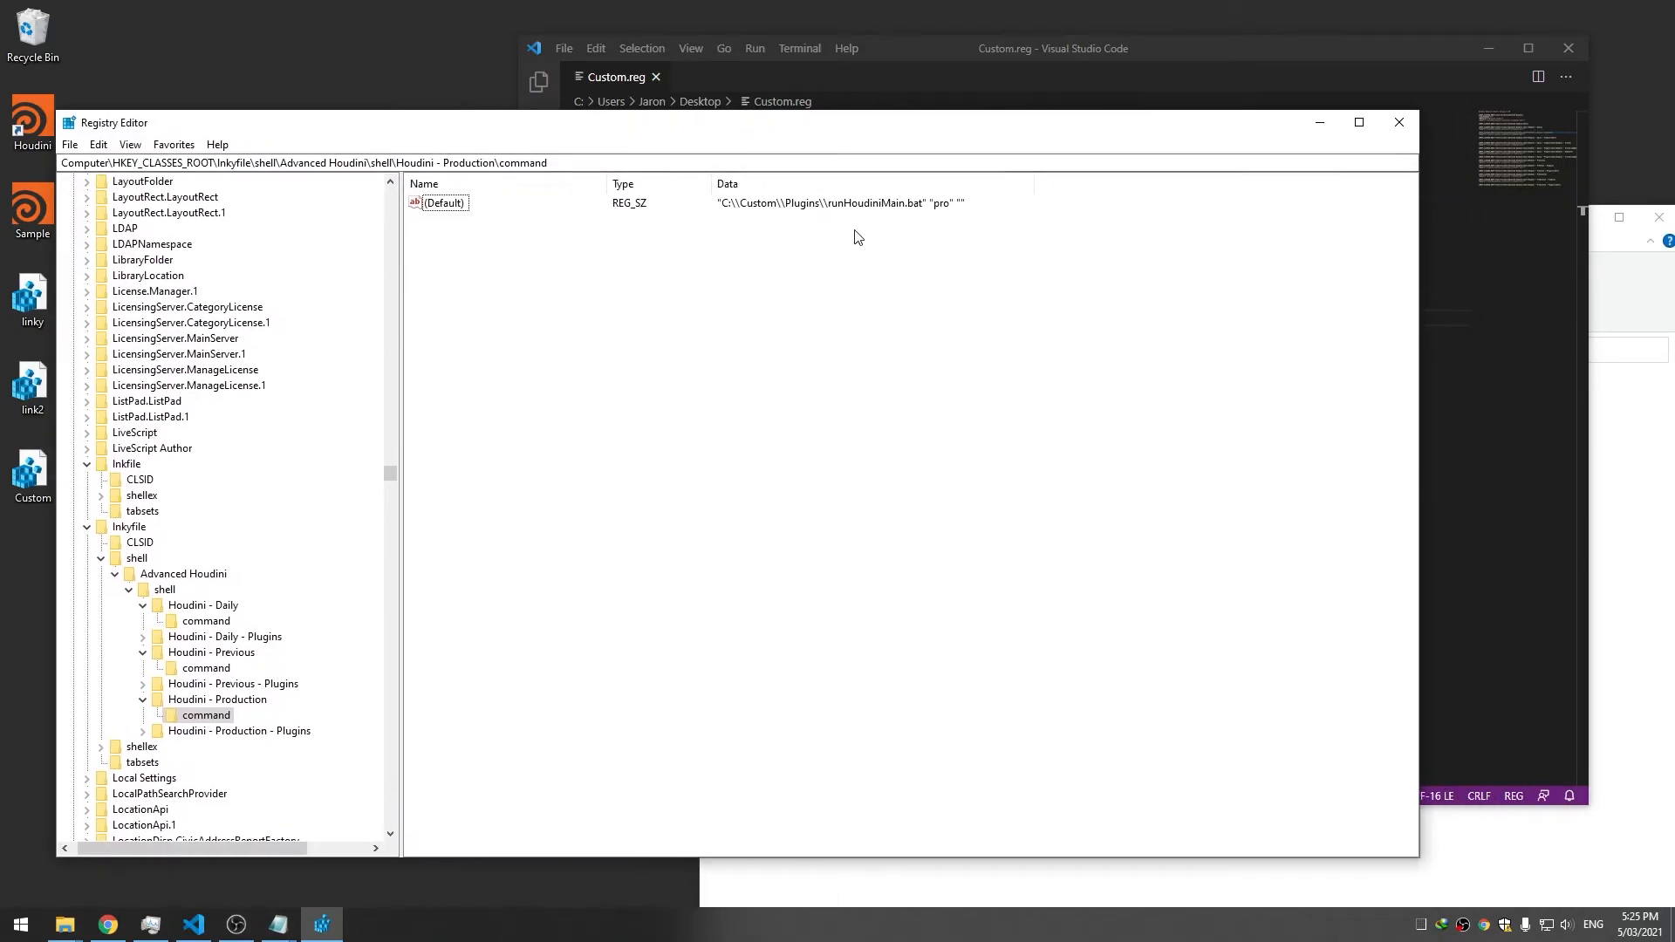
left_click(1025, 59)
left_click(420, 373)
left_click(957, 49)
scroll(909, 201, "down", 4)
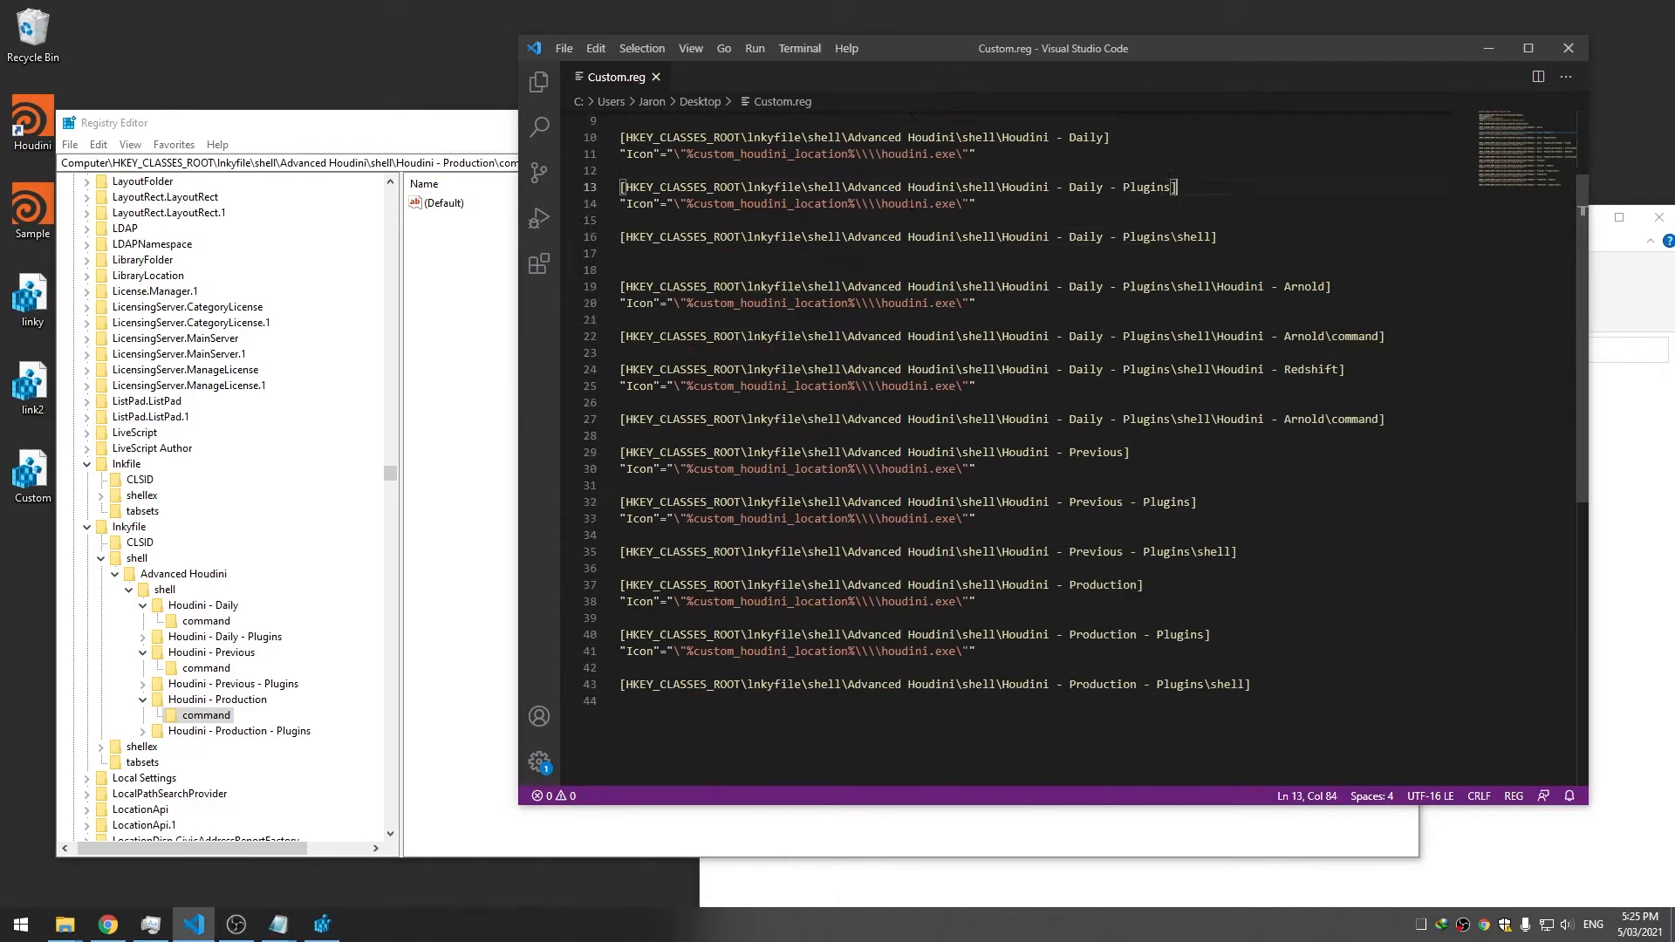
scroll(910, 201, "up", 3)
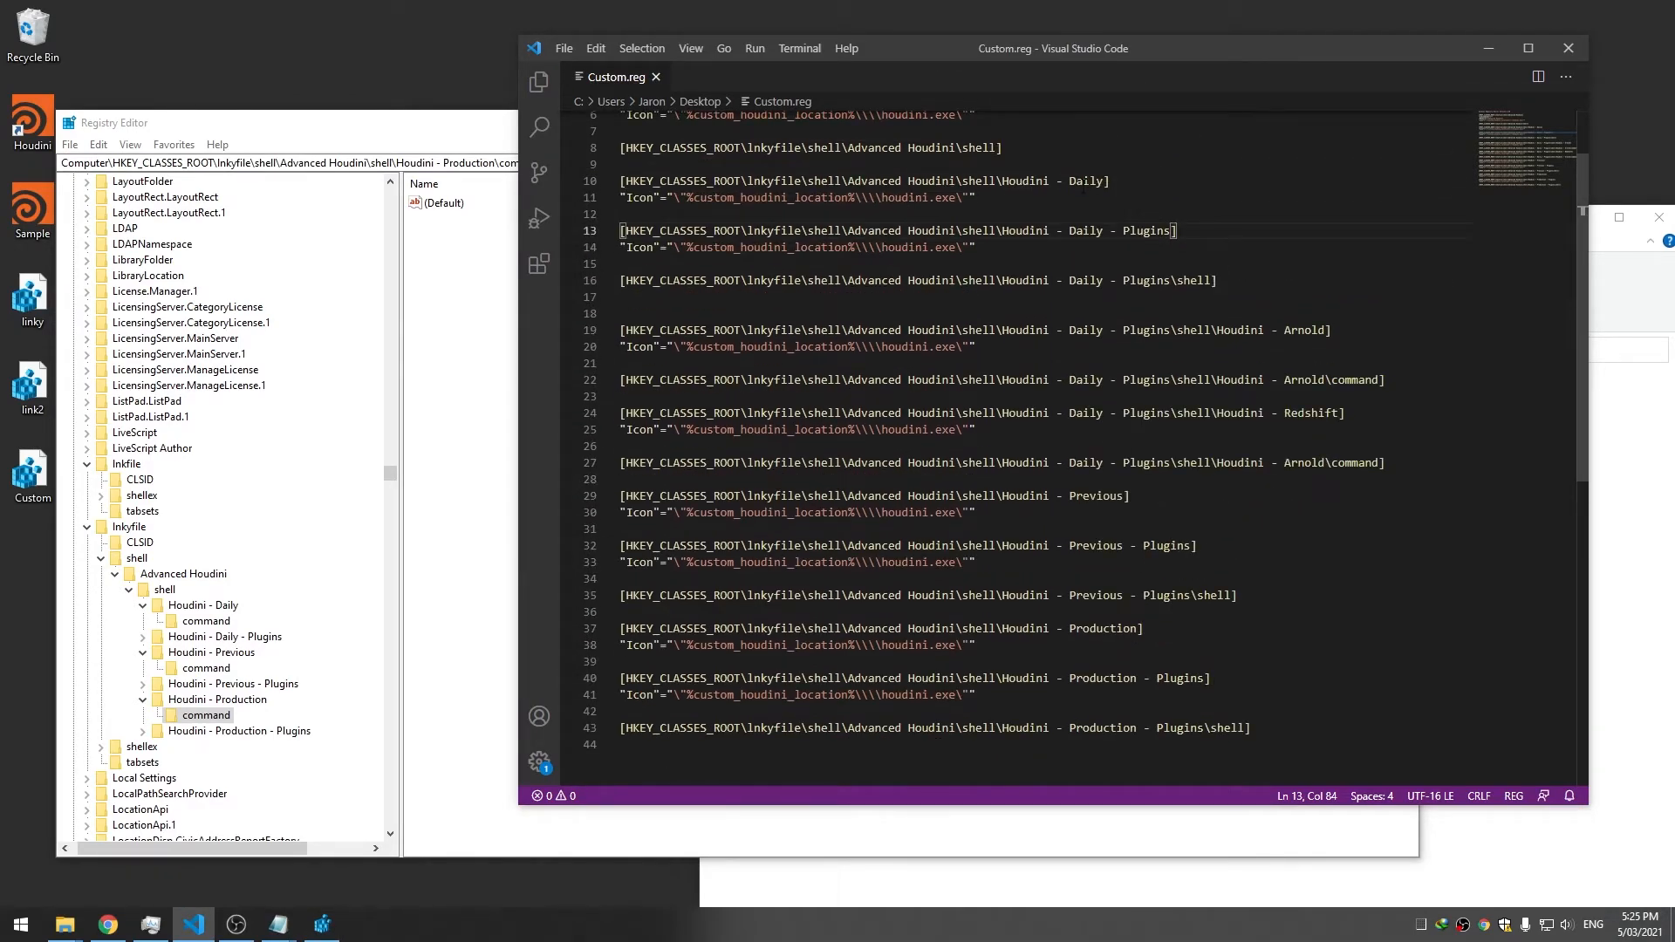
Add a [Houdini - Daily\command] key with an empty @="" below line 11 and save
left_click_drag(1112, 182, 613, 181)
key("ctrl+c")
left_click(1136, 195)
key("Return")
key("Return")
type("[")
key("ctrl+v")
type("\\copmand")
key("BackSpace")
key("BackSpace")
key("BackSpace")
key("BackSpace")
key("BackSpace")
type("mmand")
key("End")
key("Return")
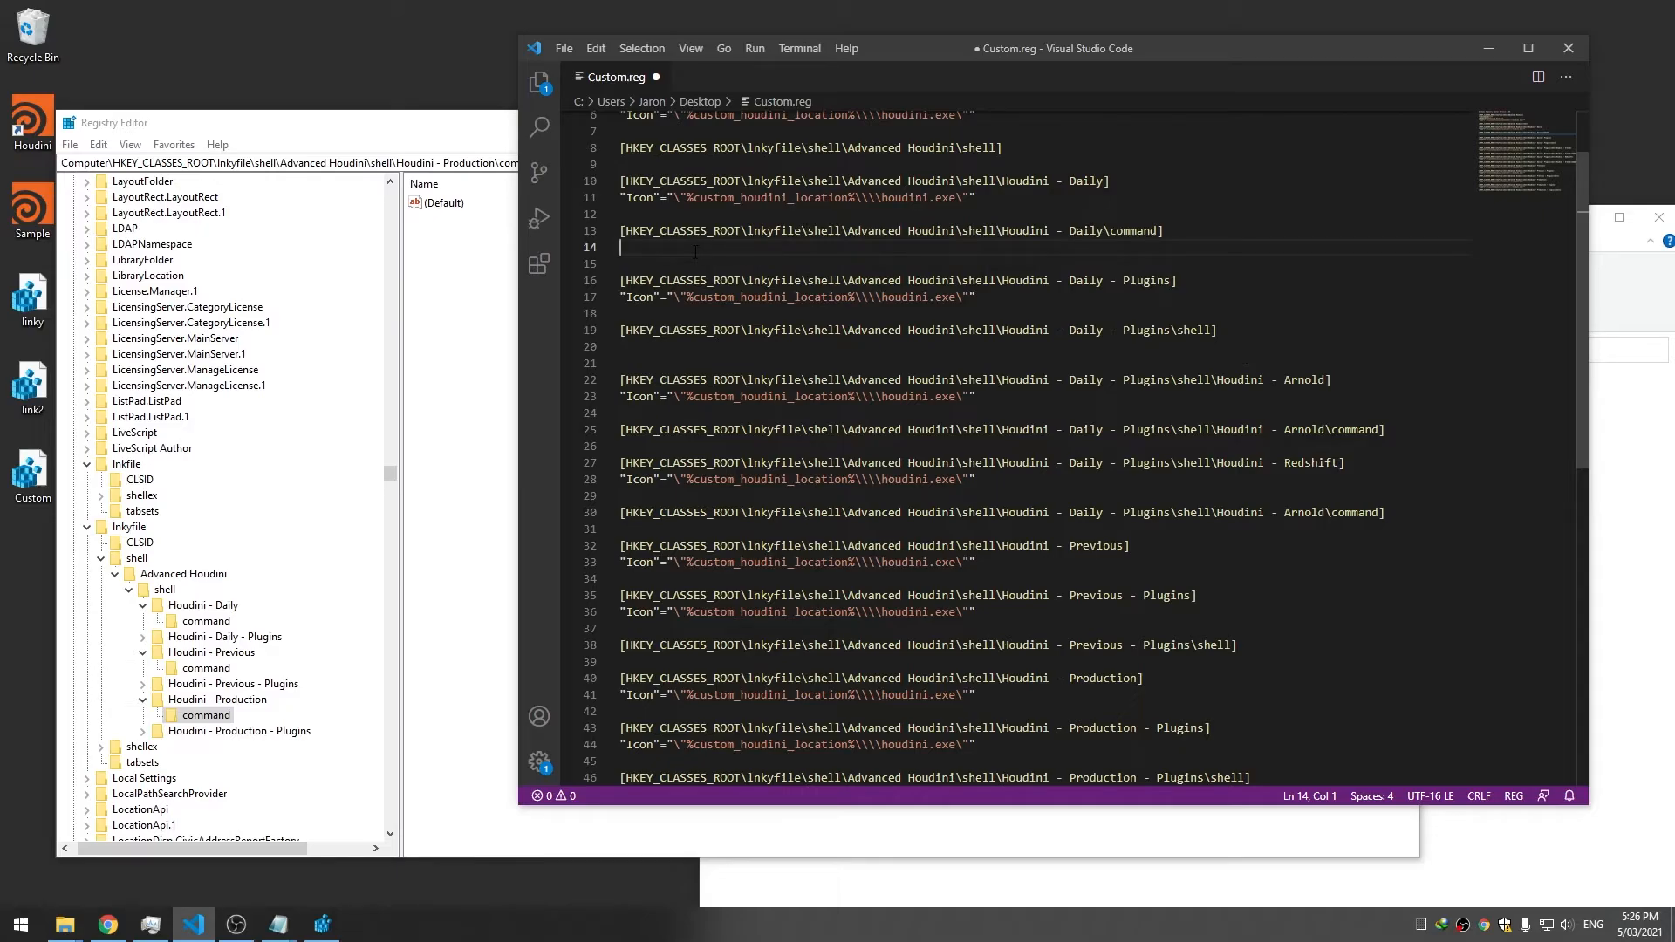
key("ctrl+s")
Copy the Houdini - Daily command's data and paste it into line 14's empty default value
left_click(209, 622)
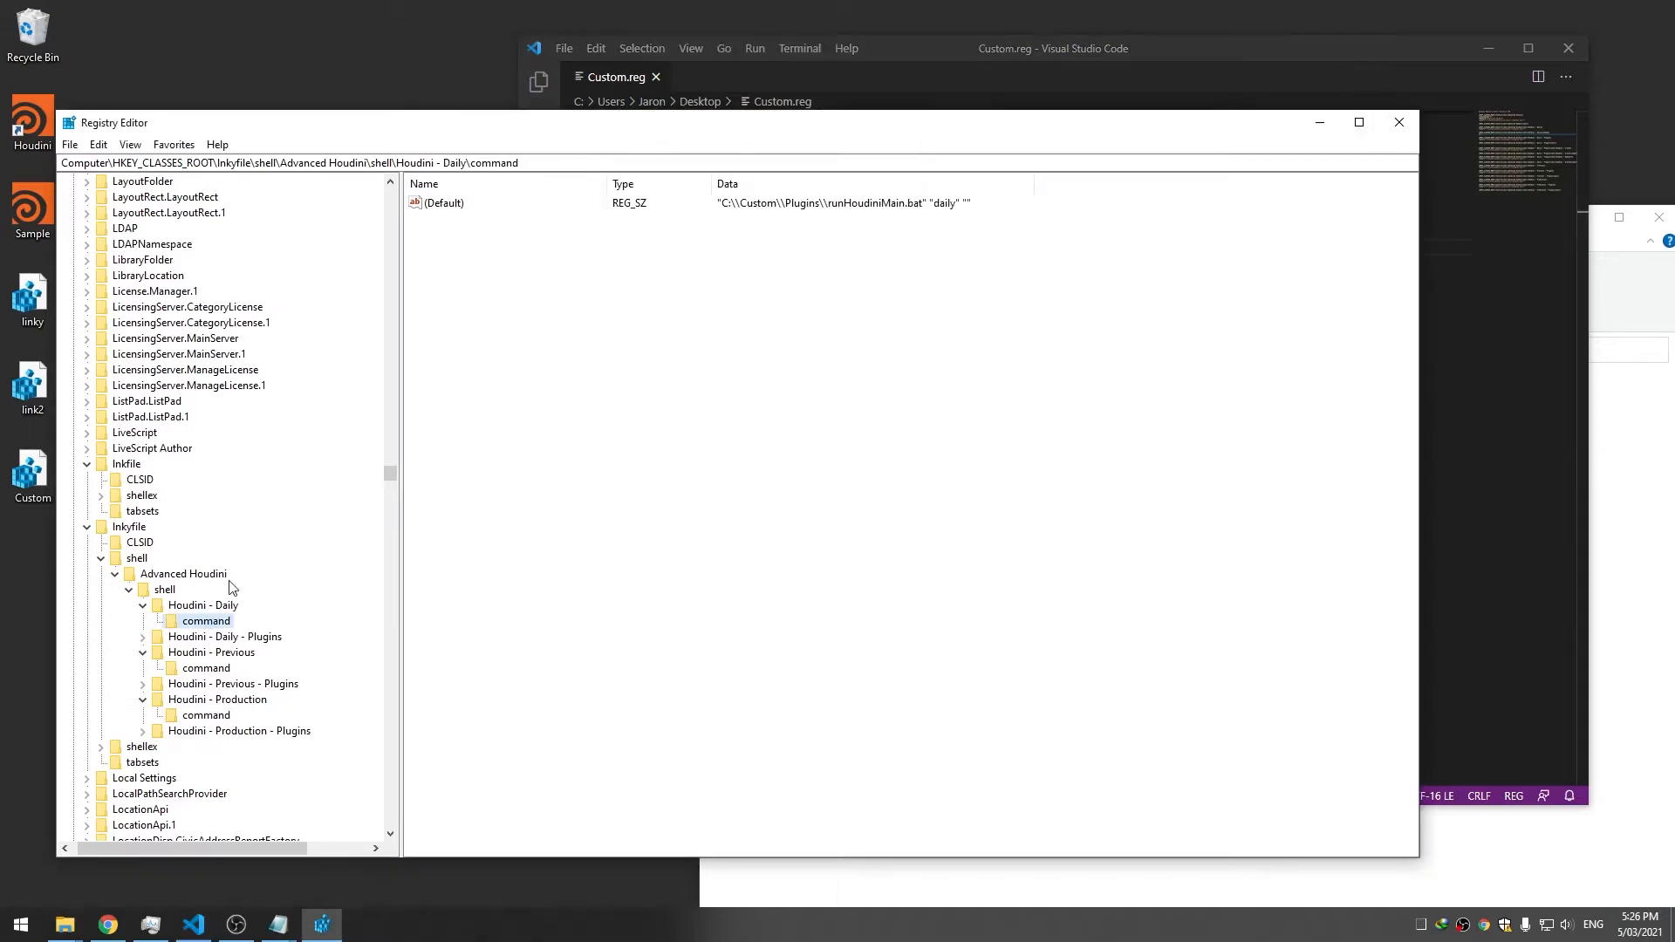
double_click(429, 210)
key("ctrl+c")
left_click(393, 315)
left_click(1424, 330)
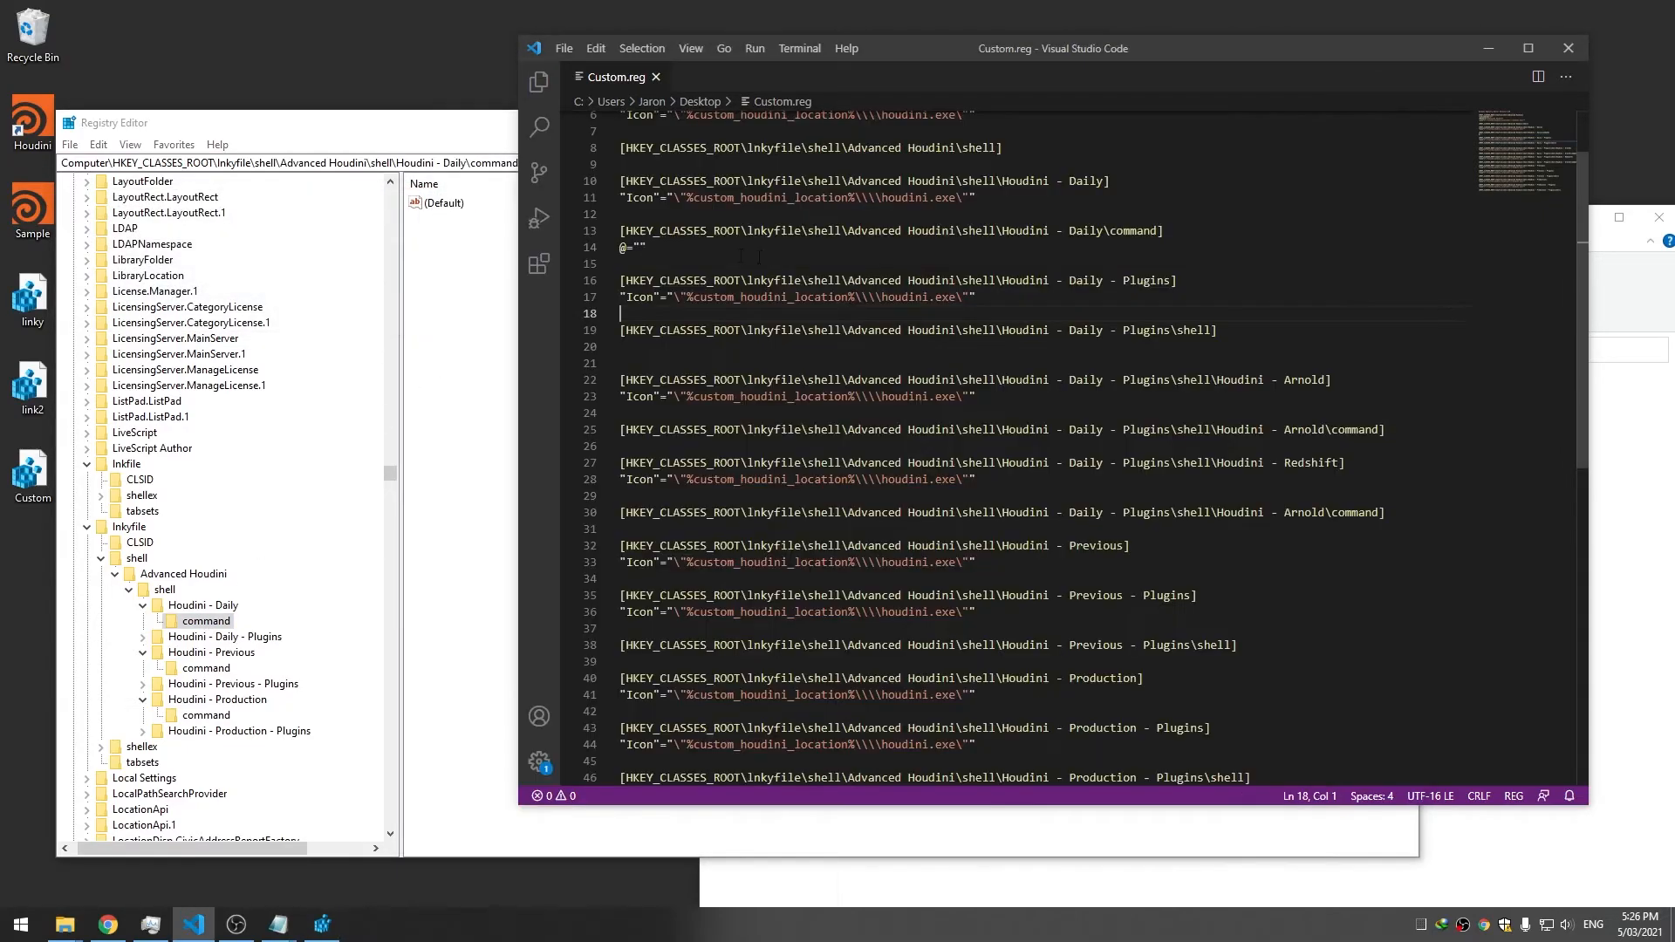
left_click(641, 248)
key("ctrl+v")
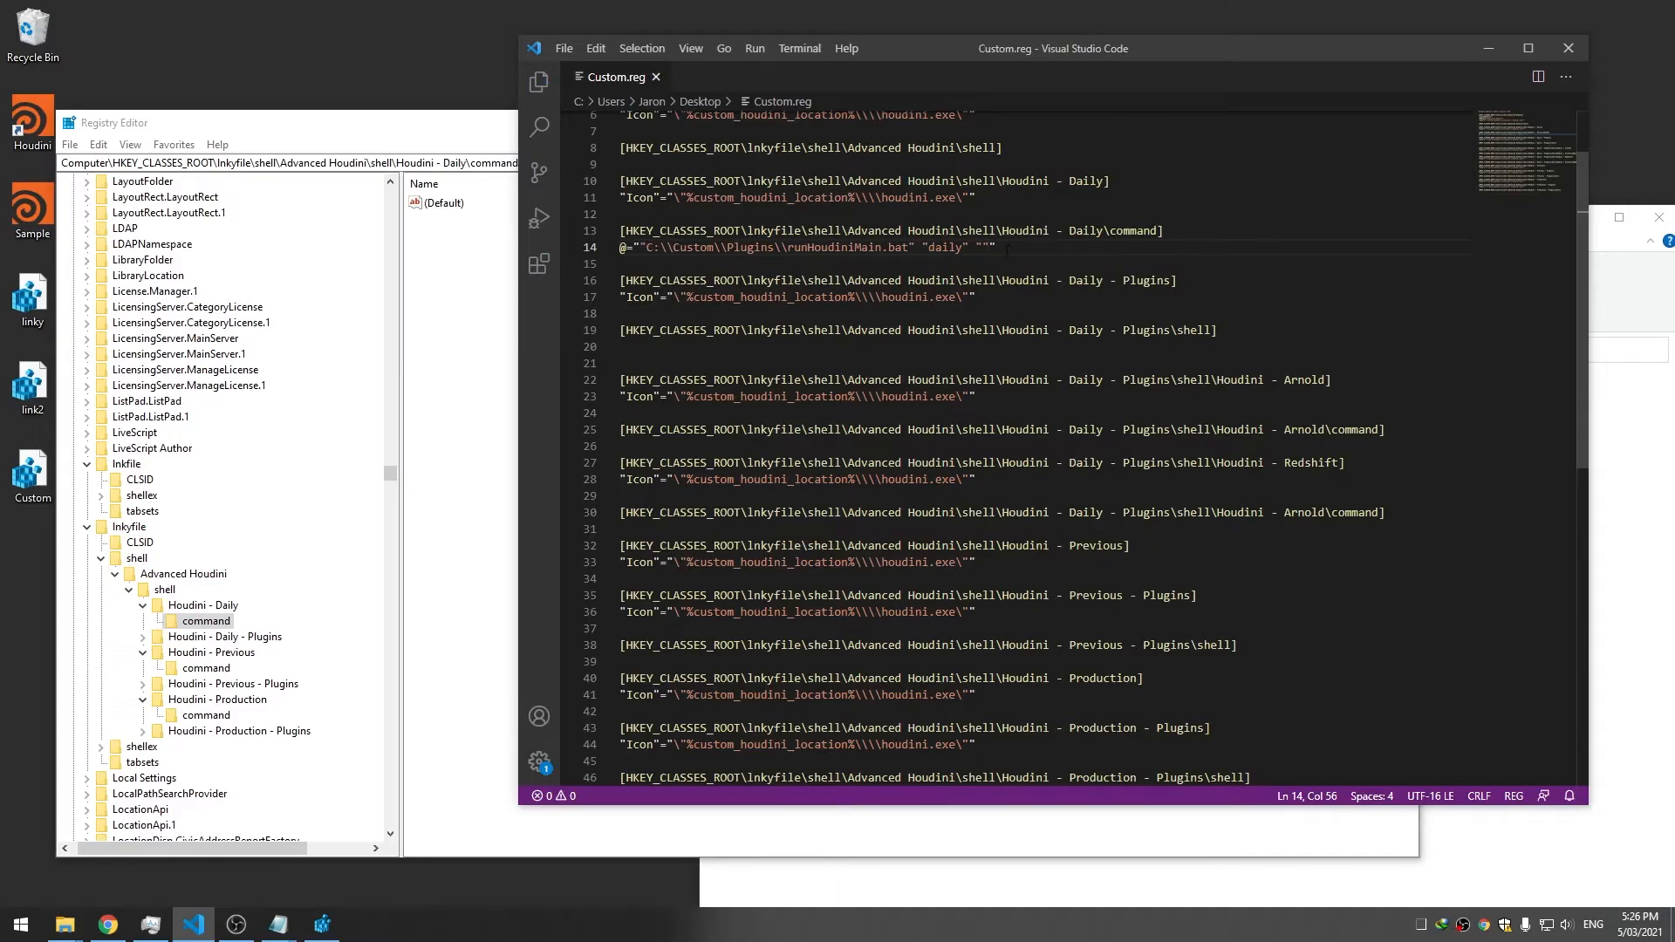
Escape the inner quotes around the runHoudiniMain.bat path and "daily" argument, then save Custom.reg
left_click(640, 248)
type("\\")
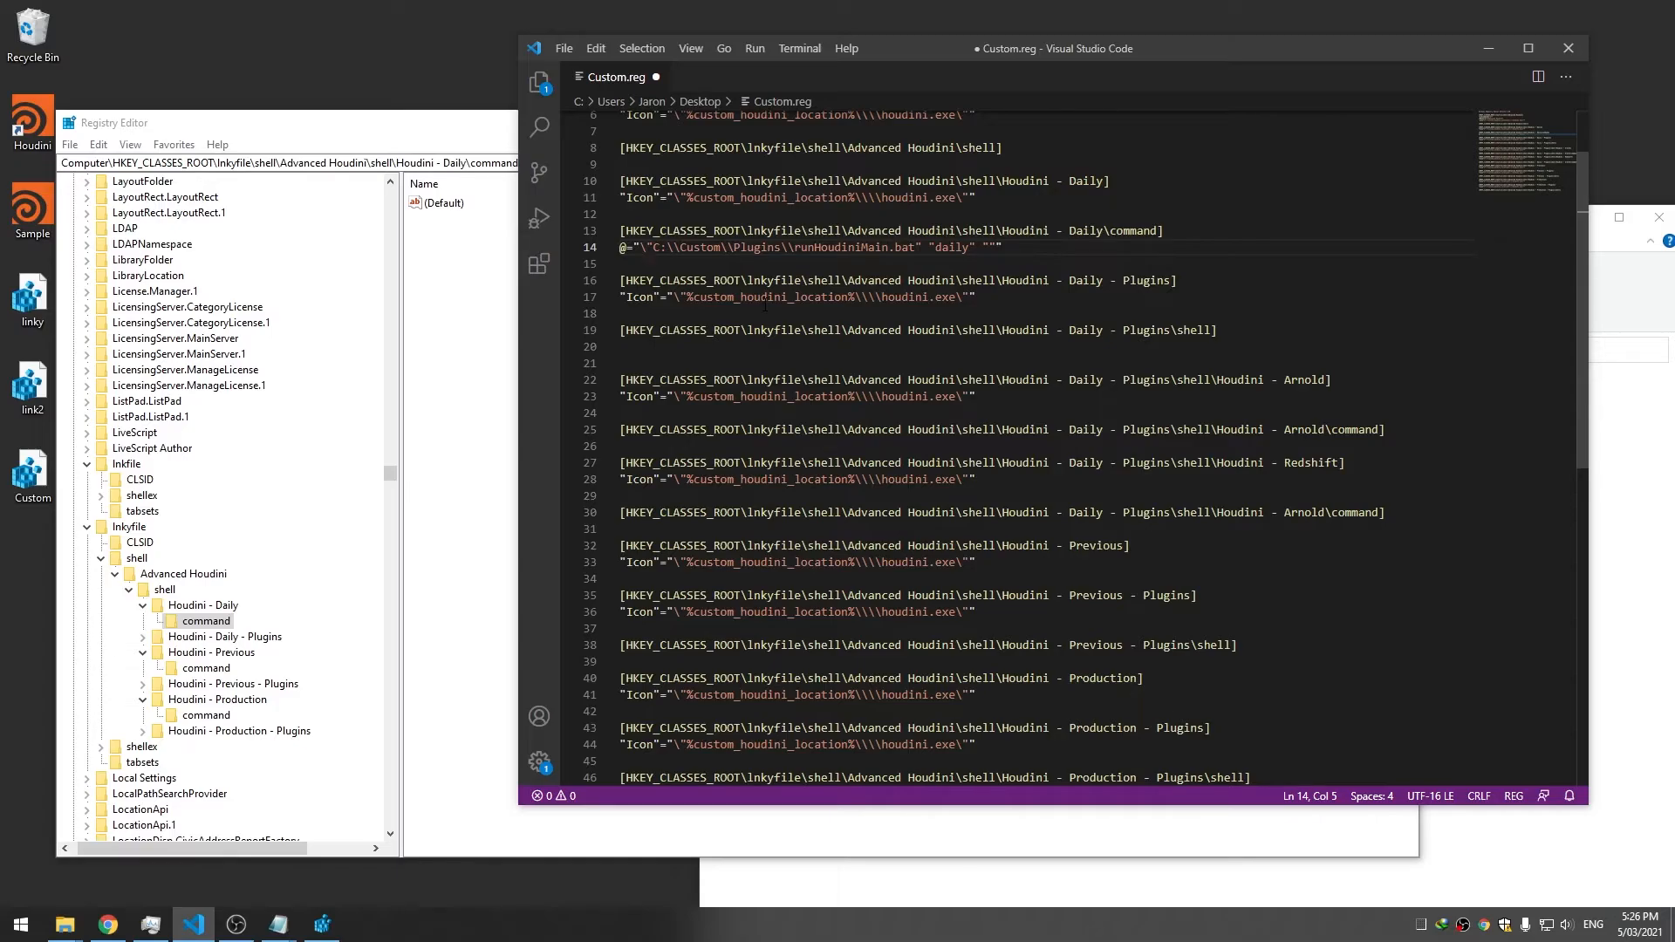
key("Right")
key("Right")
key("Right")
key("Right")
key("Right")
key("Right")
key("Right")
key("Right")
key("Right")
key("Right")
key("Right")
key("Right")
key("Right")
key("Right")
key("Right")
key("Right")
key("Right")
key("Right")
key("Right")
key("Right")
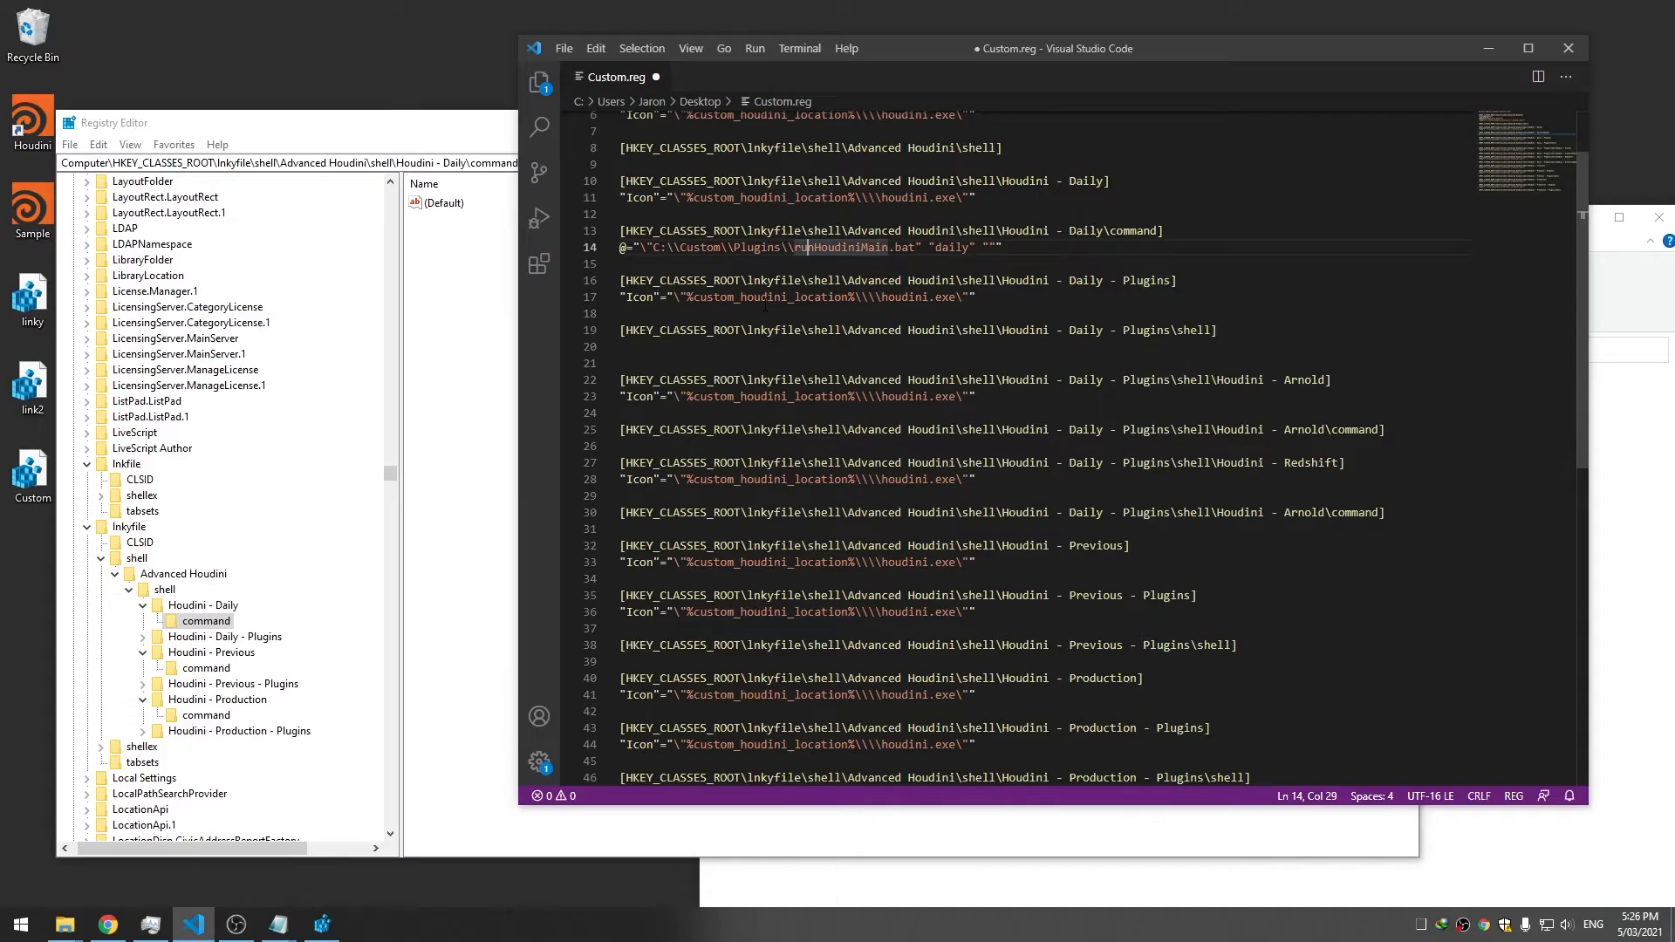
key("Right")
key("Right")
key("Right")
key("Right")
key("Right")
key("Right")
key("Right")
key("Right")
key("Right")
key("Right")
type("\\\\")
key("Right")
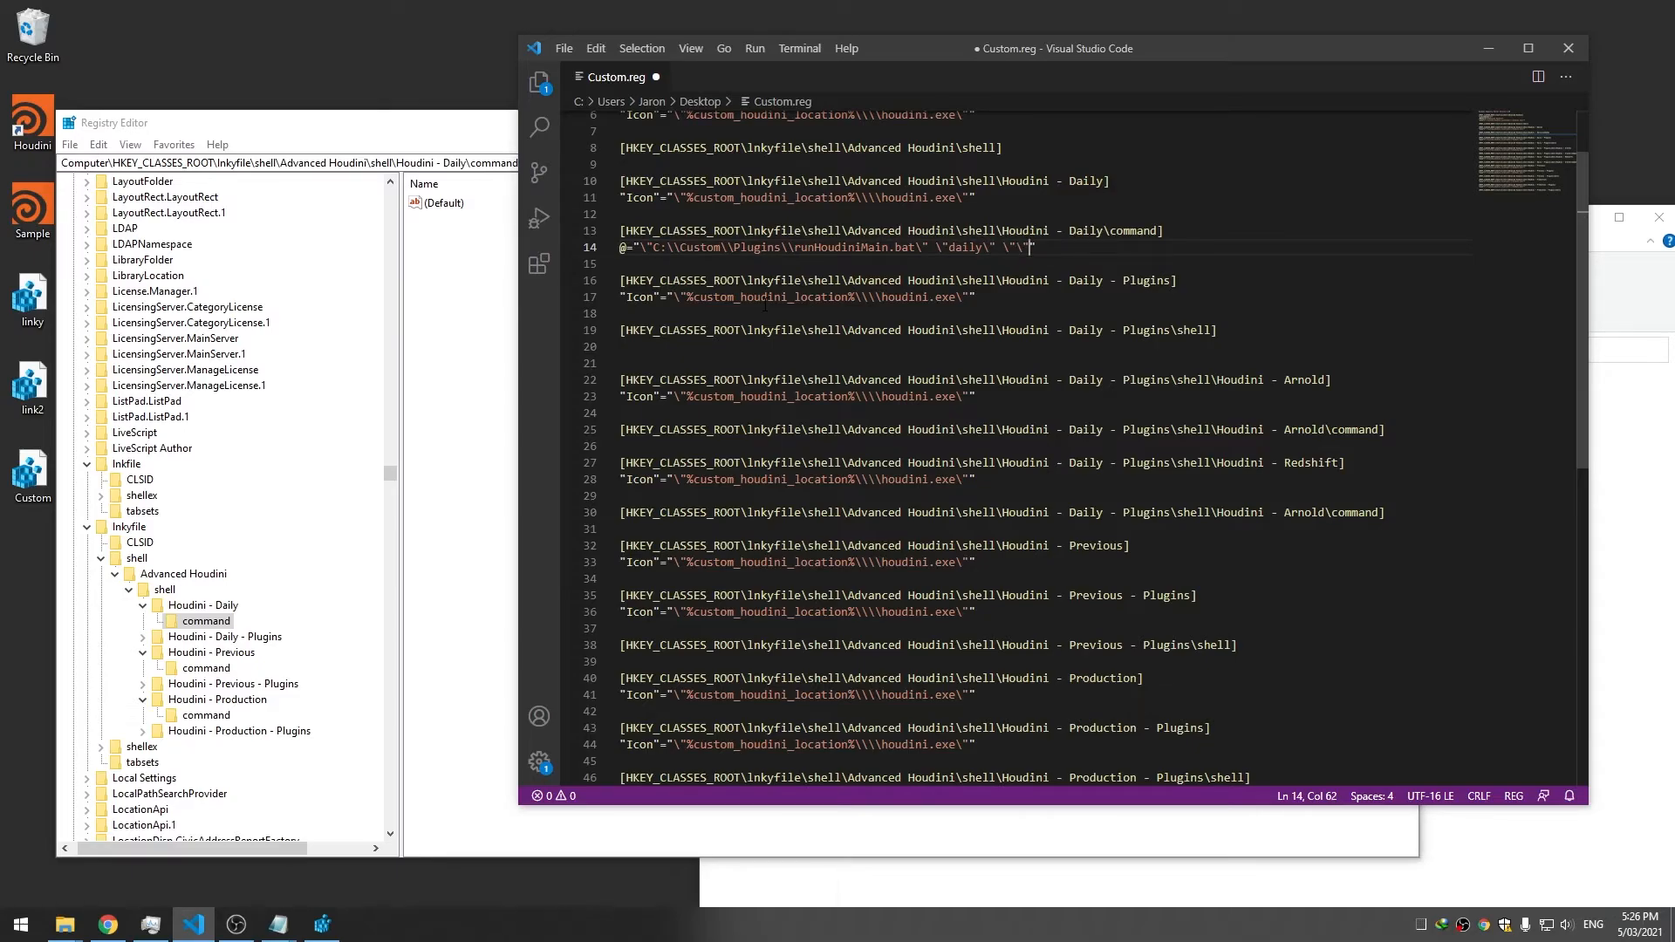
key("Right")
key("ctrl+s")
left_click(931, 266)
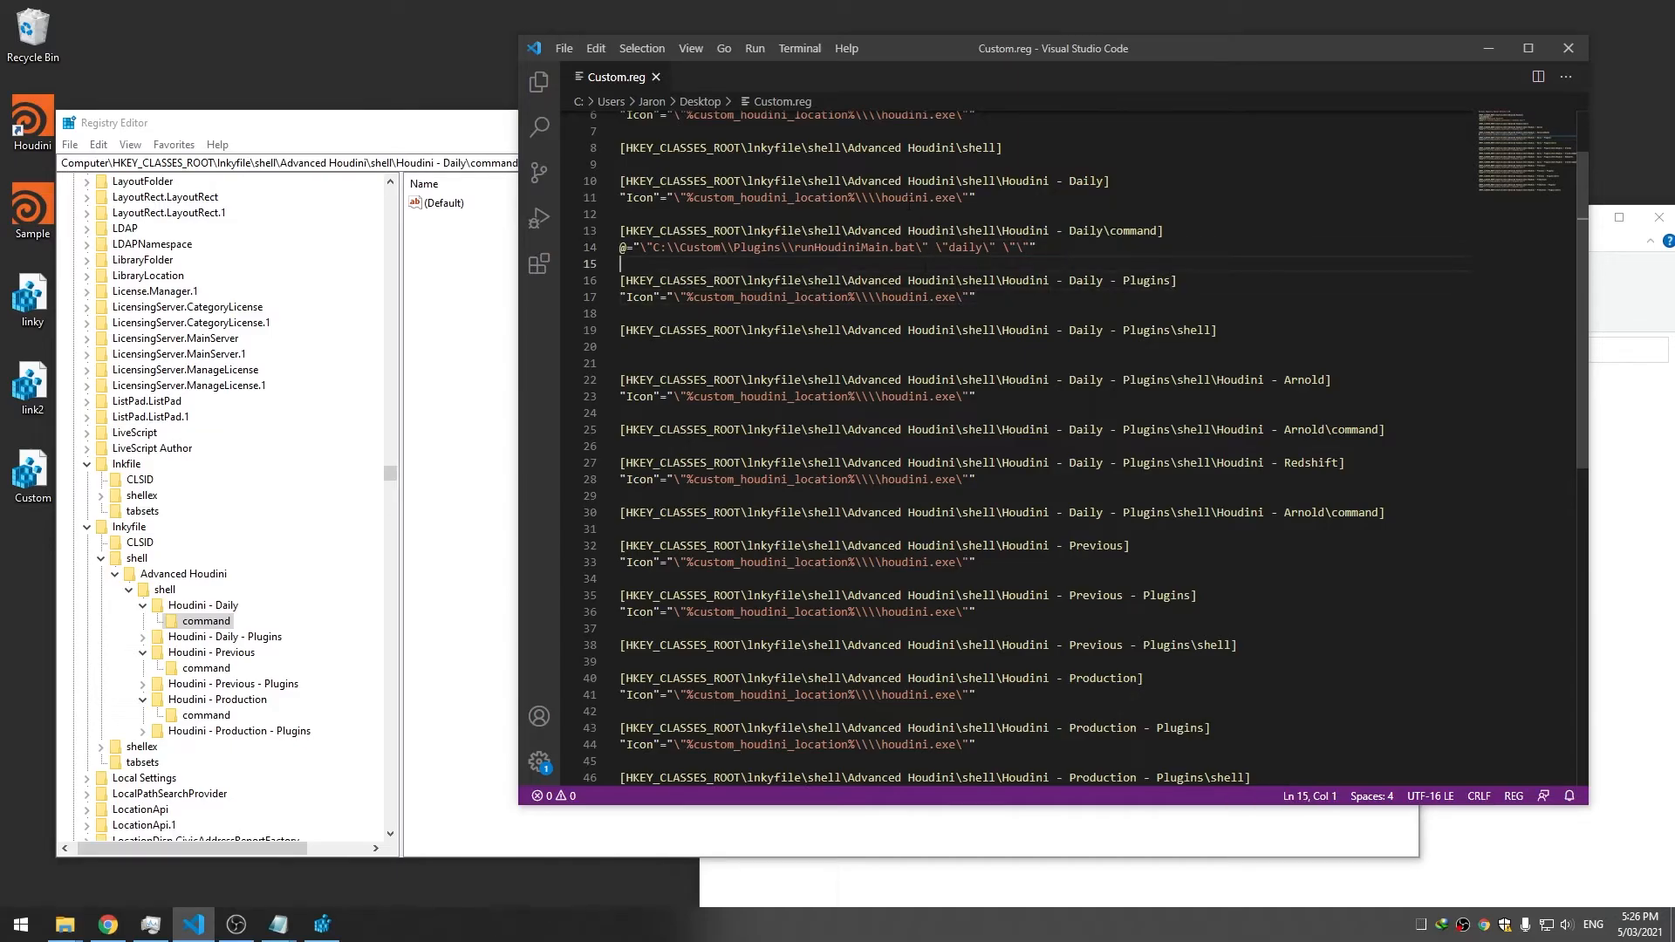
left_click(373, 121)
left_click_drag(642, 133, 806, 137)
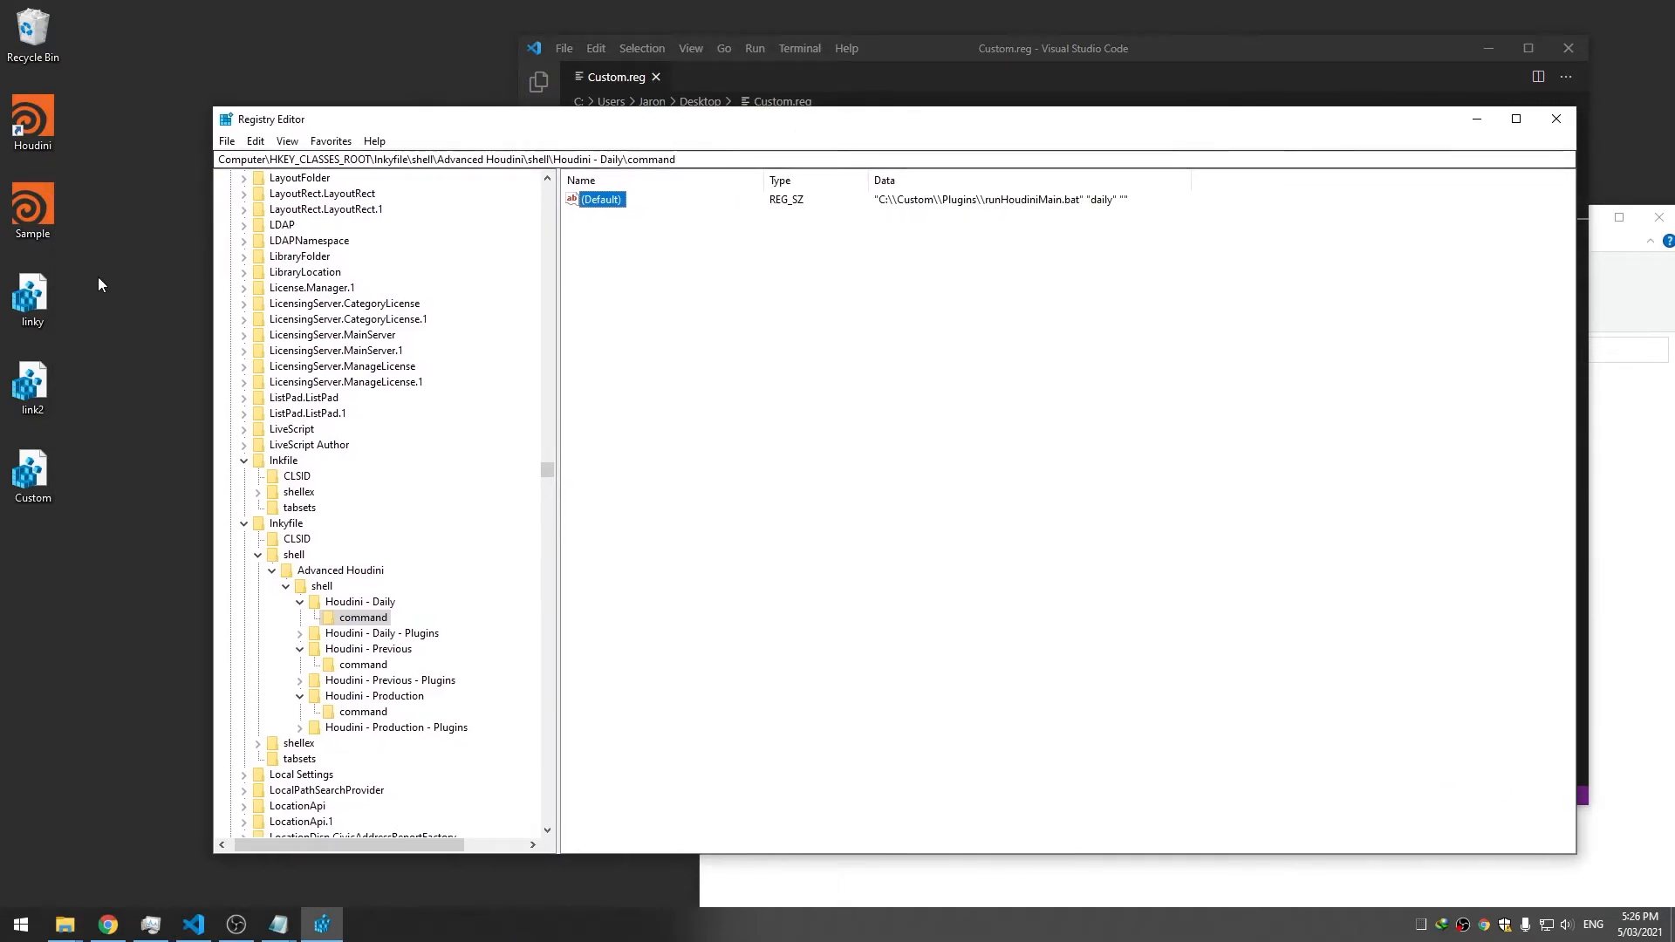
Merge Custom.reg into the registry and confirm the import
double_click(33, 472)
left_click(960, 485)
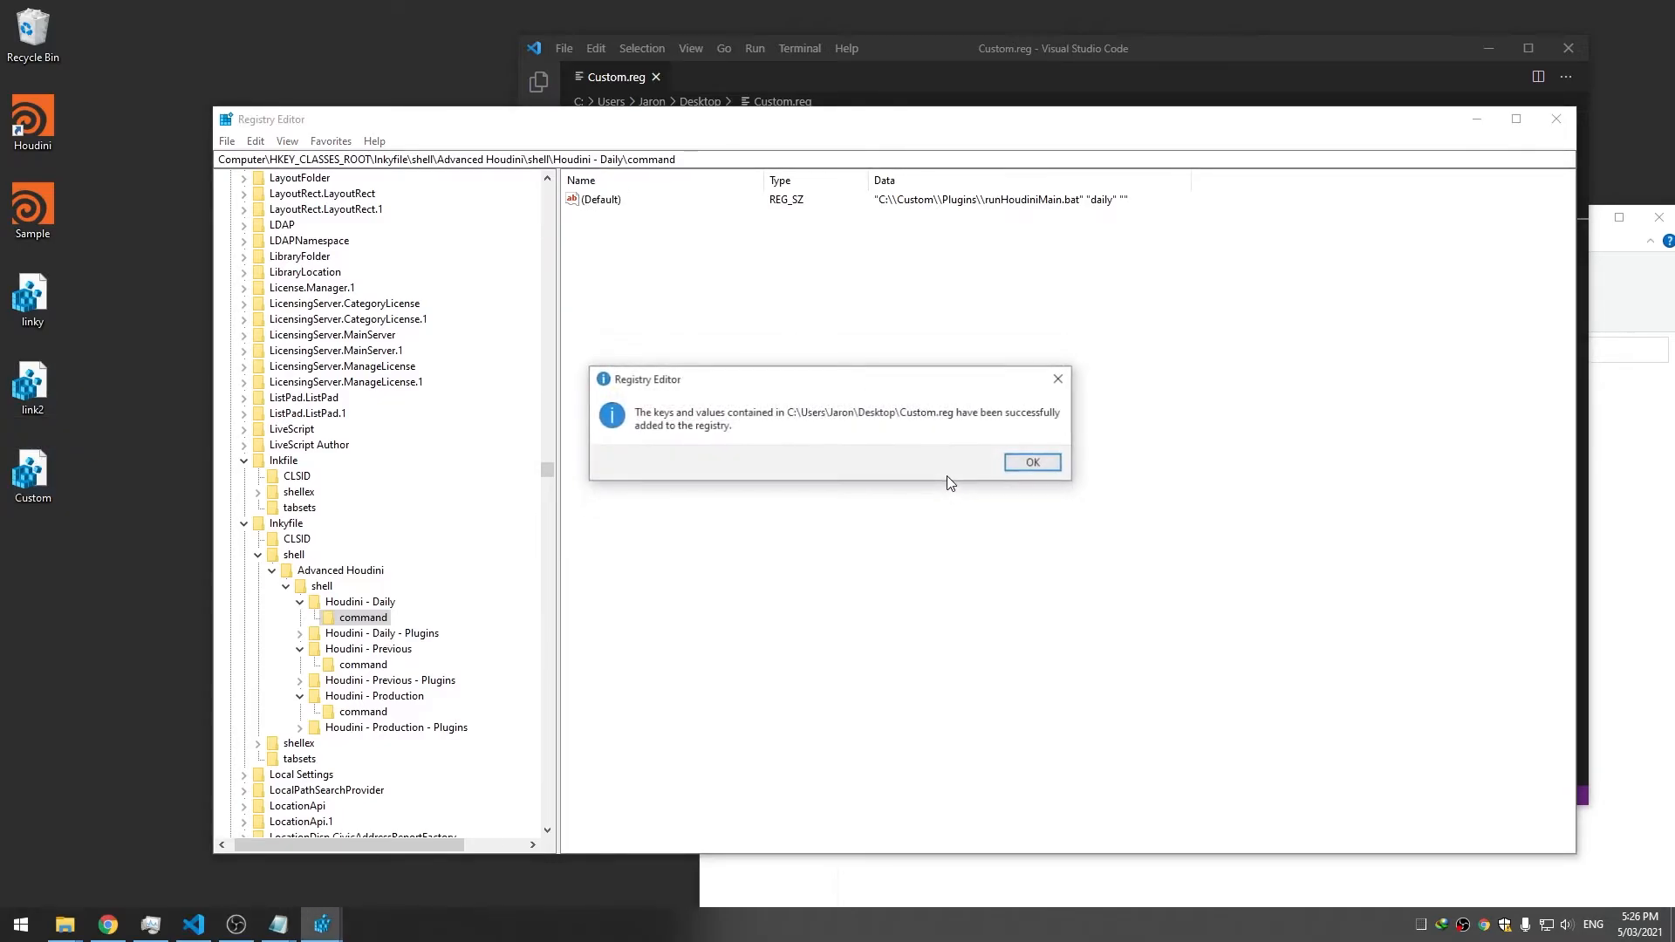
left_click(1030, 467)
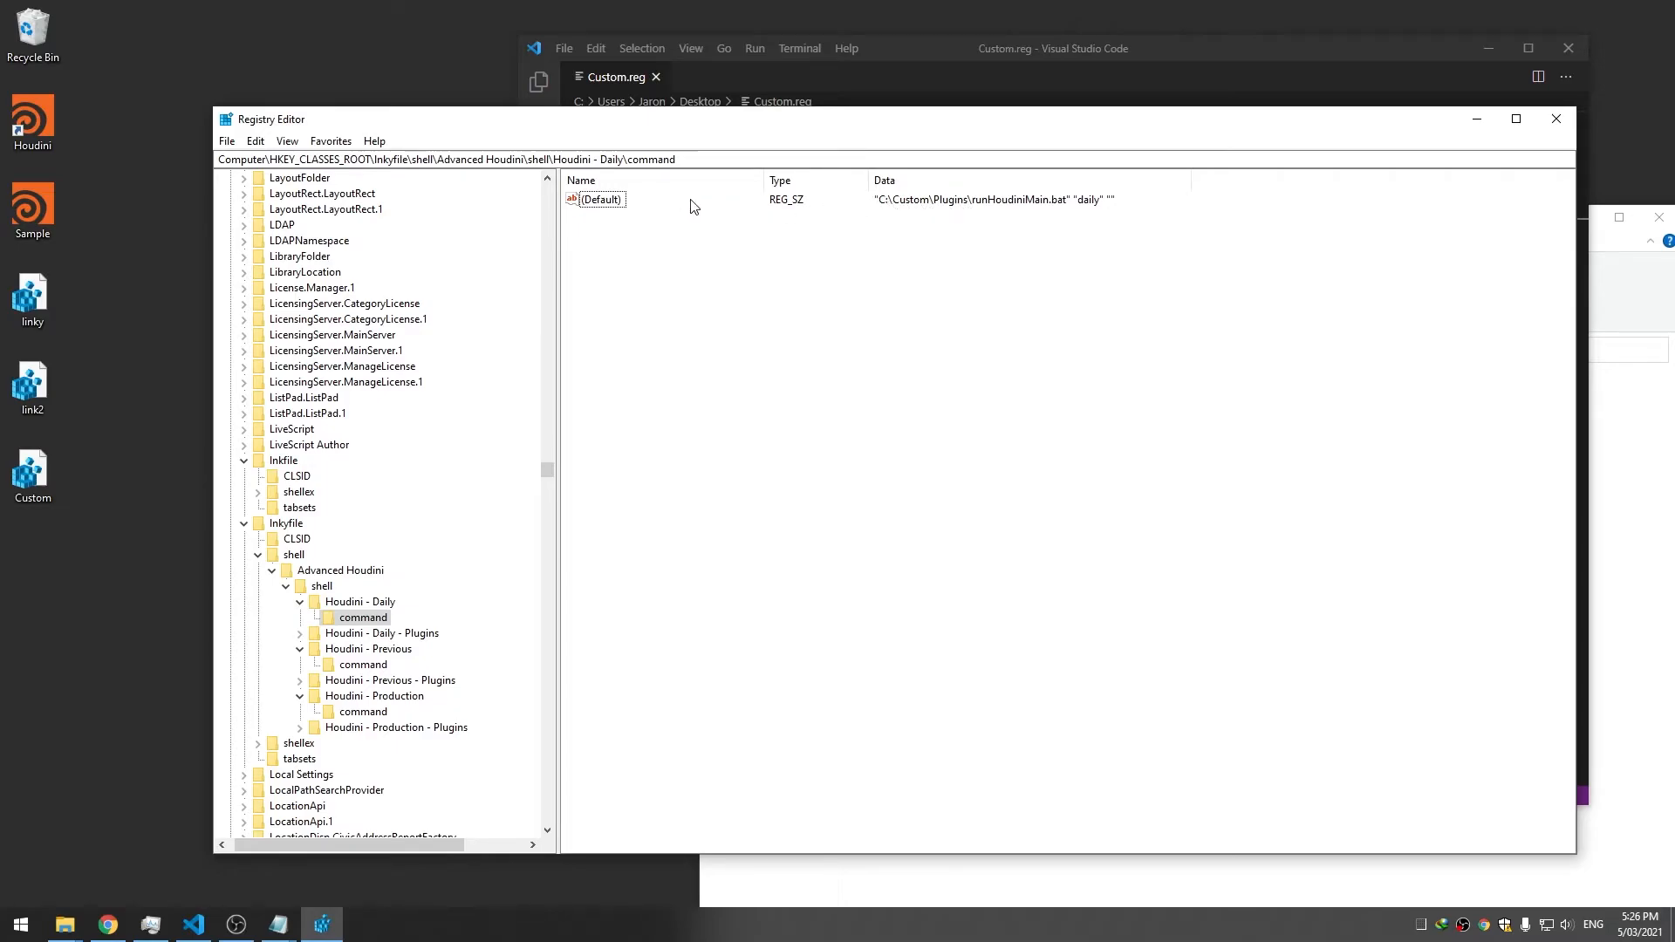
Check that the Houdini - Daily command reads runHoudiniMain.bat "daily" "", then return to Custom.reg
left_click(370, 668)
left_click(381, 619)
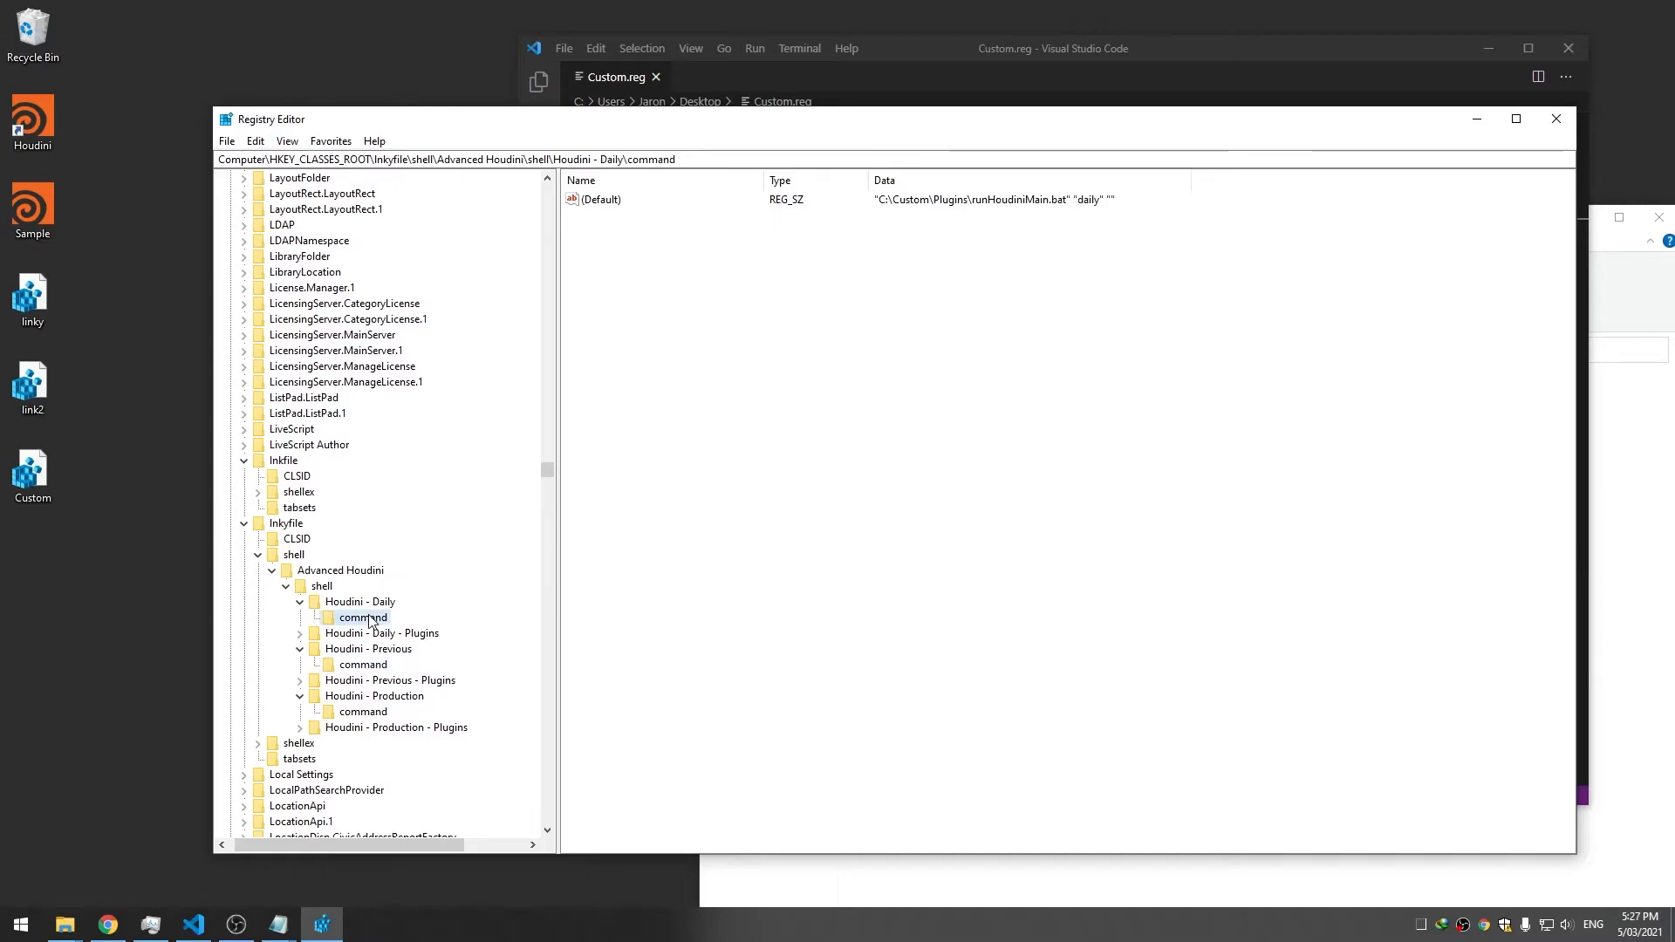
left_click(898, 200)
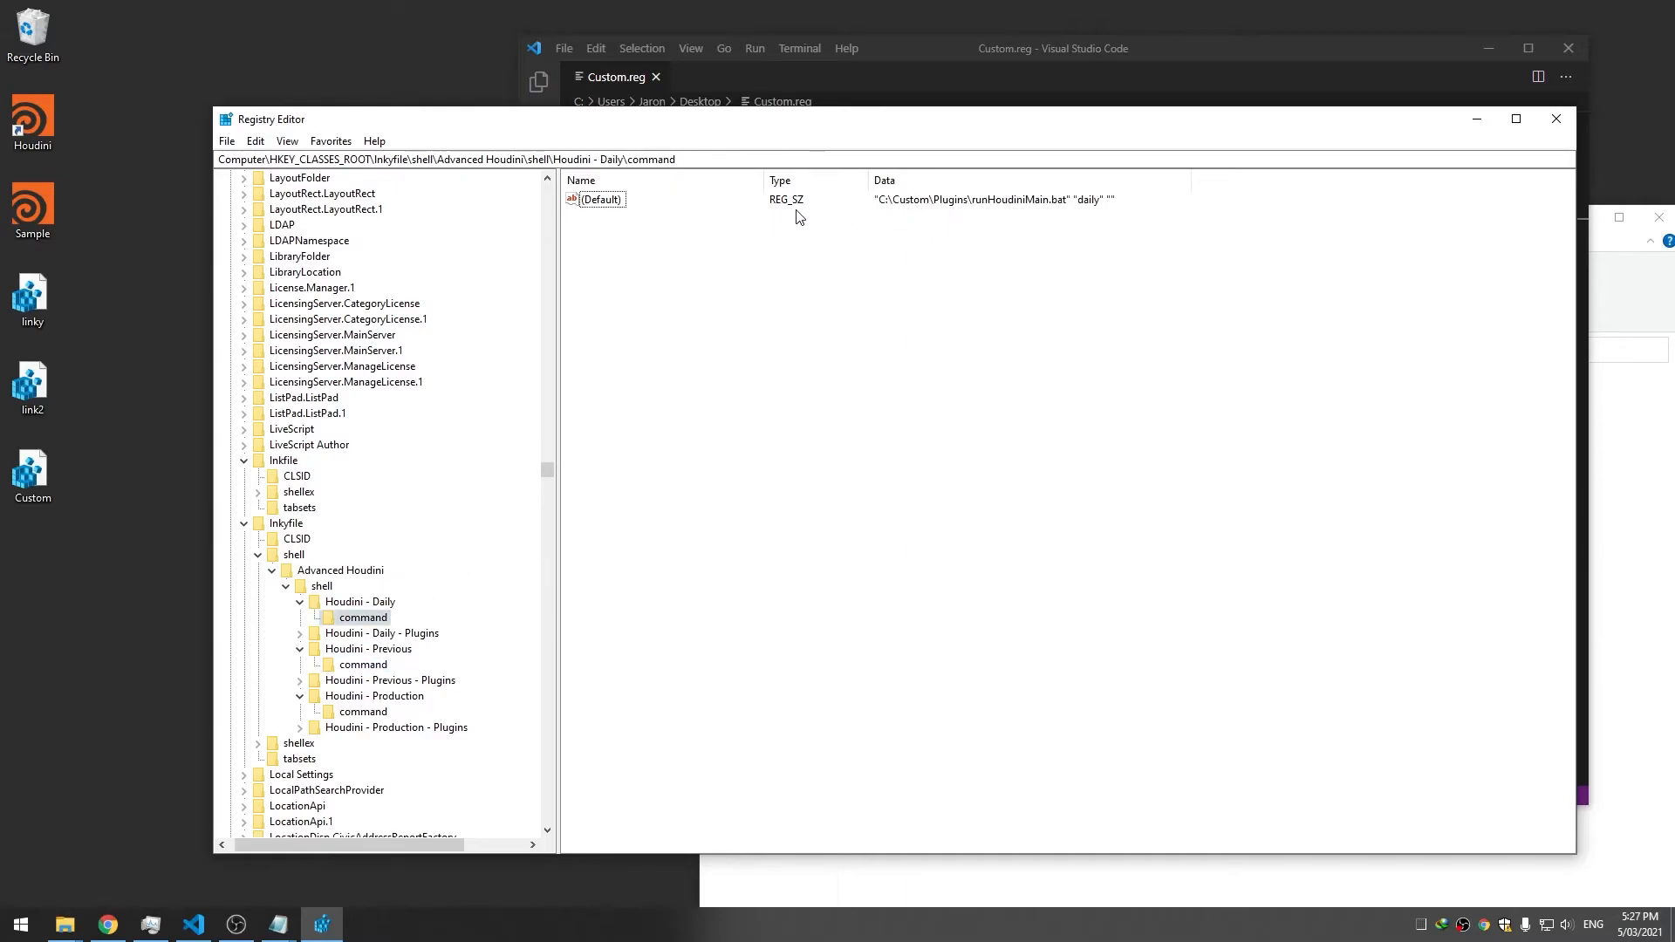
left_click(975, 72)
scroll(1004, 436, "up", 2)
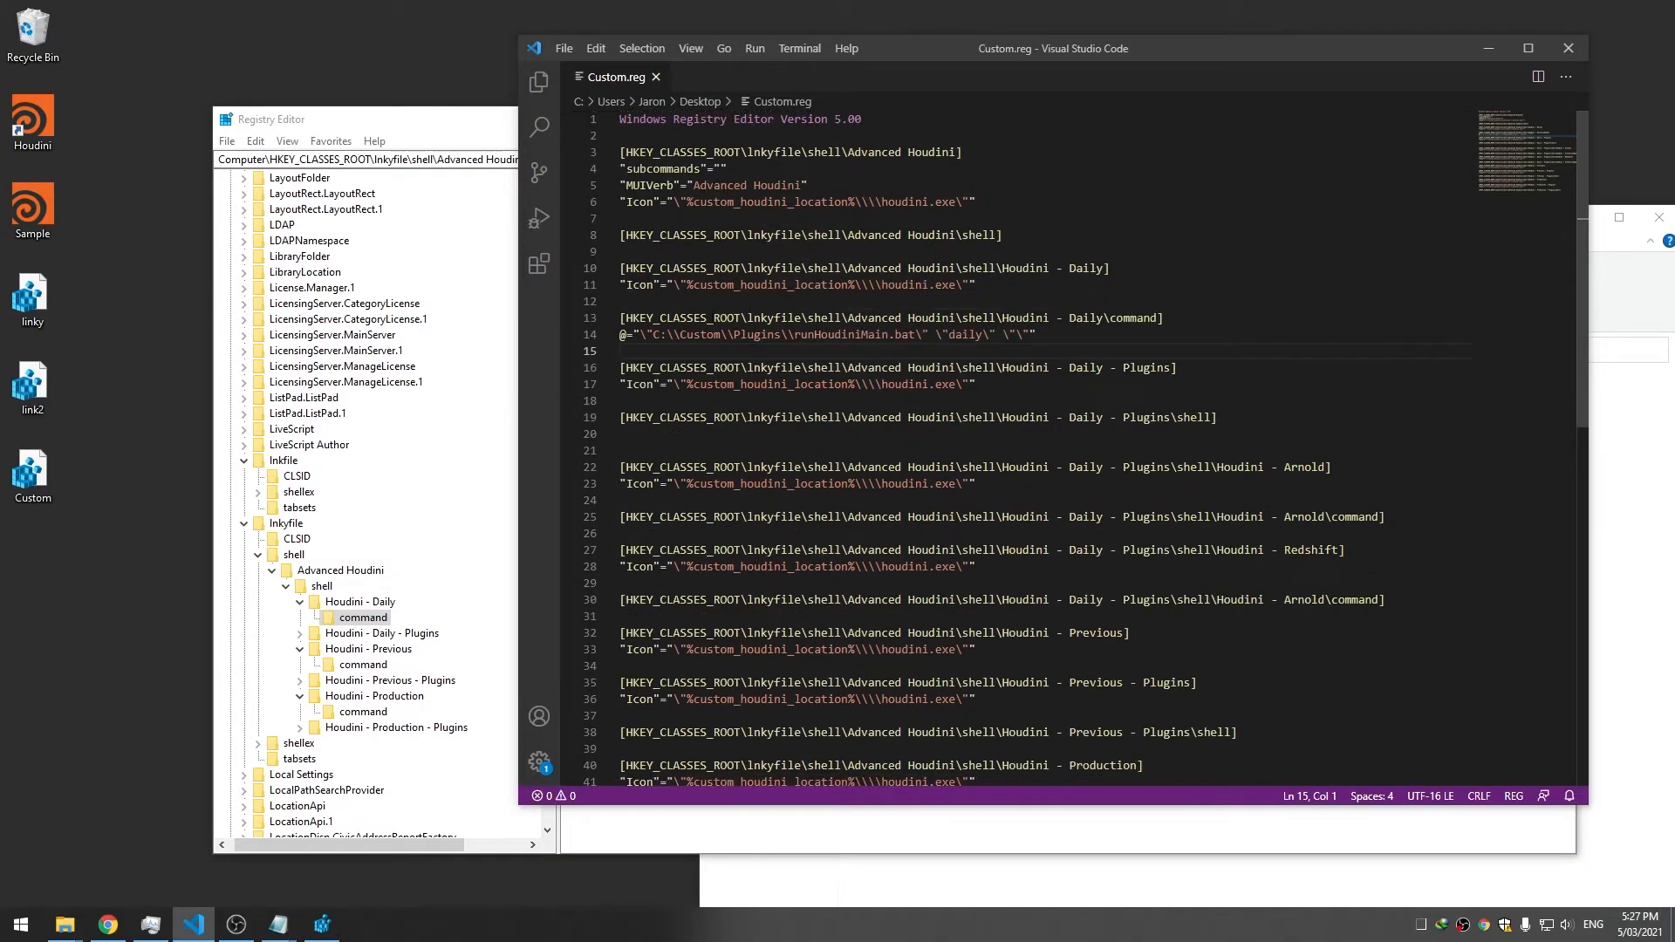
Double each backslash in the Daily command's C:\Custom\Plugins\runHoudiniMain.bat path and save
left_click(673, 334)
type("\\\\")
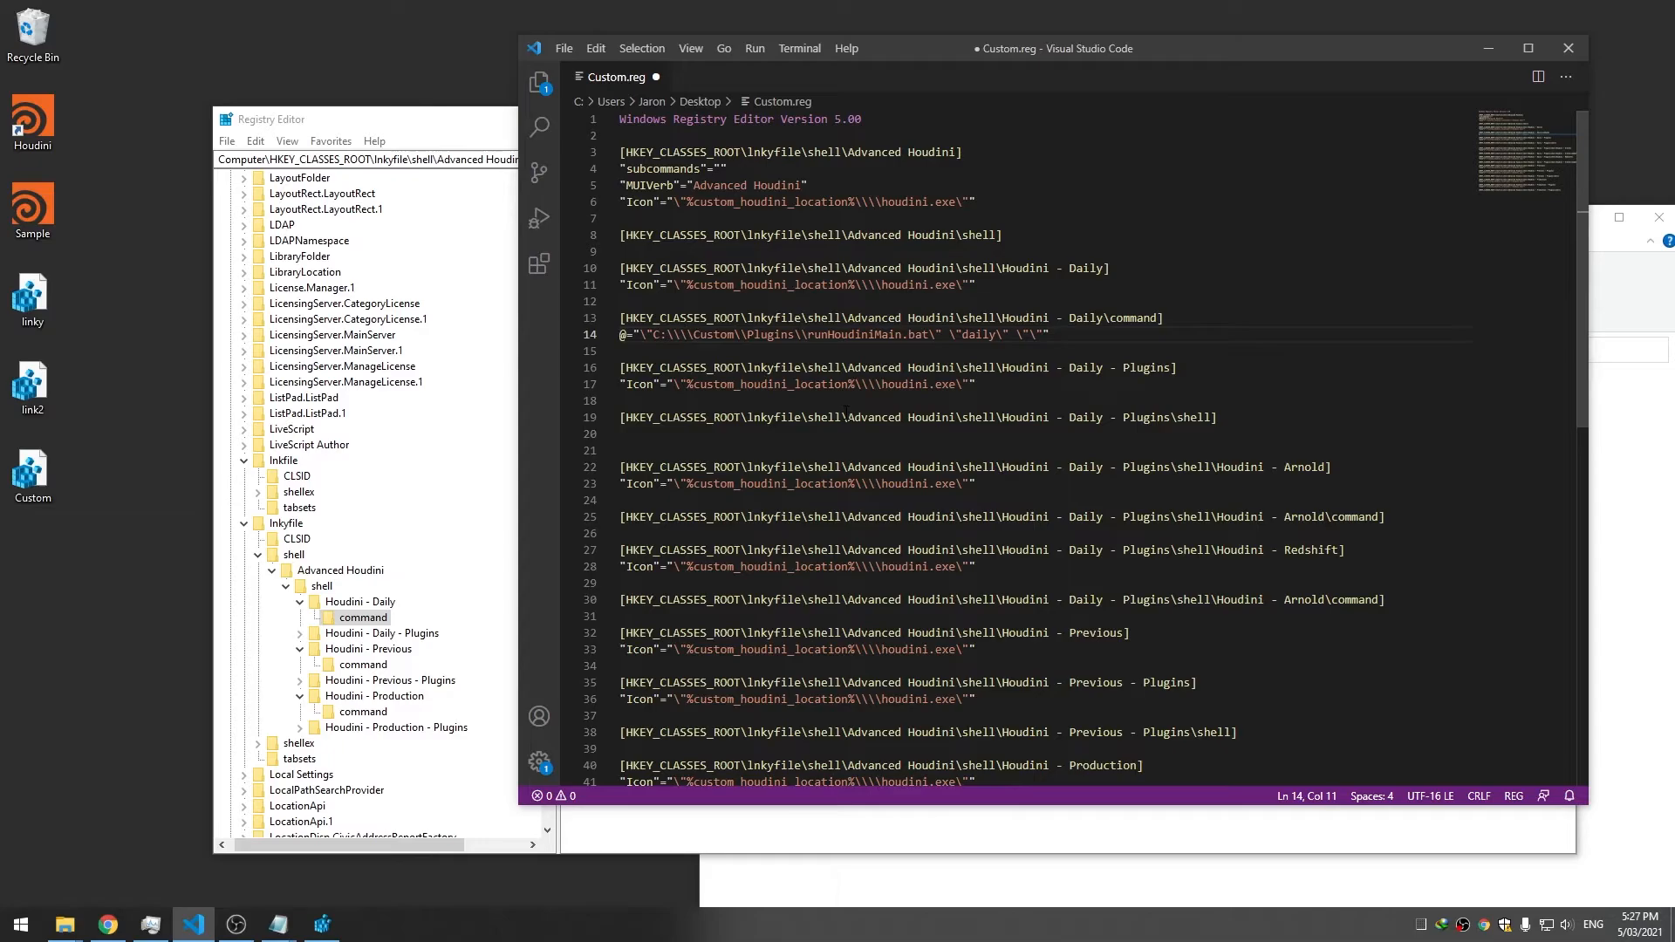
key("Right")
type("\\")
key("Right")
key("Right")
key("Right")
key("Right")
key("Right")
key("Right")
key("Right")
key("Right")
key("Right")
key("Right")
key("Right")
type("\\")
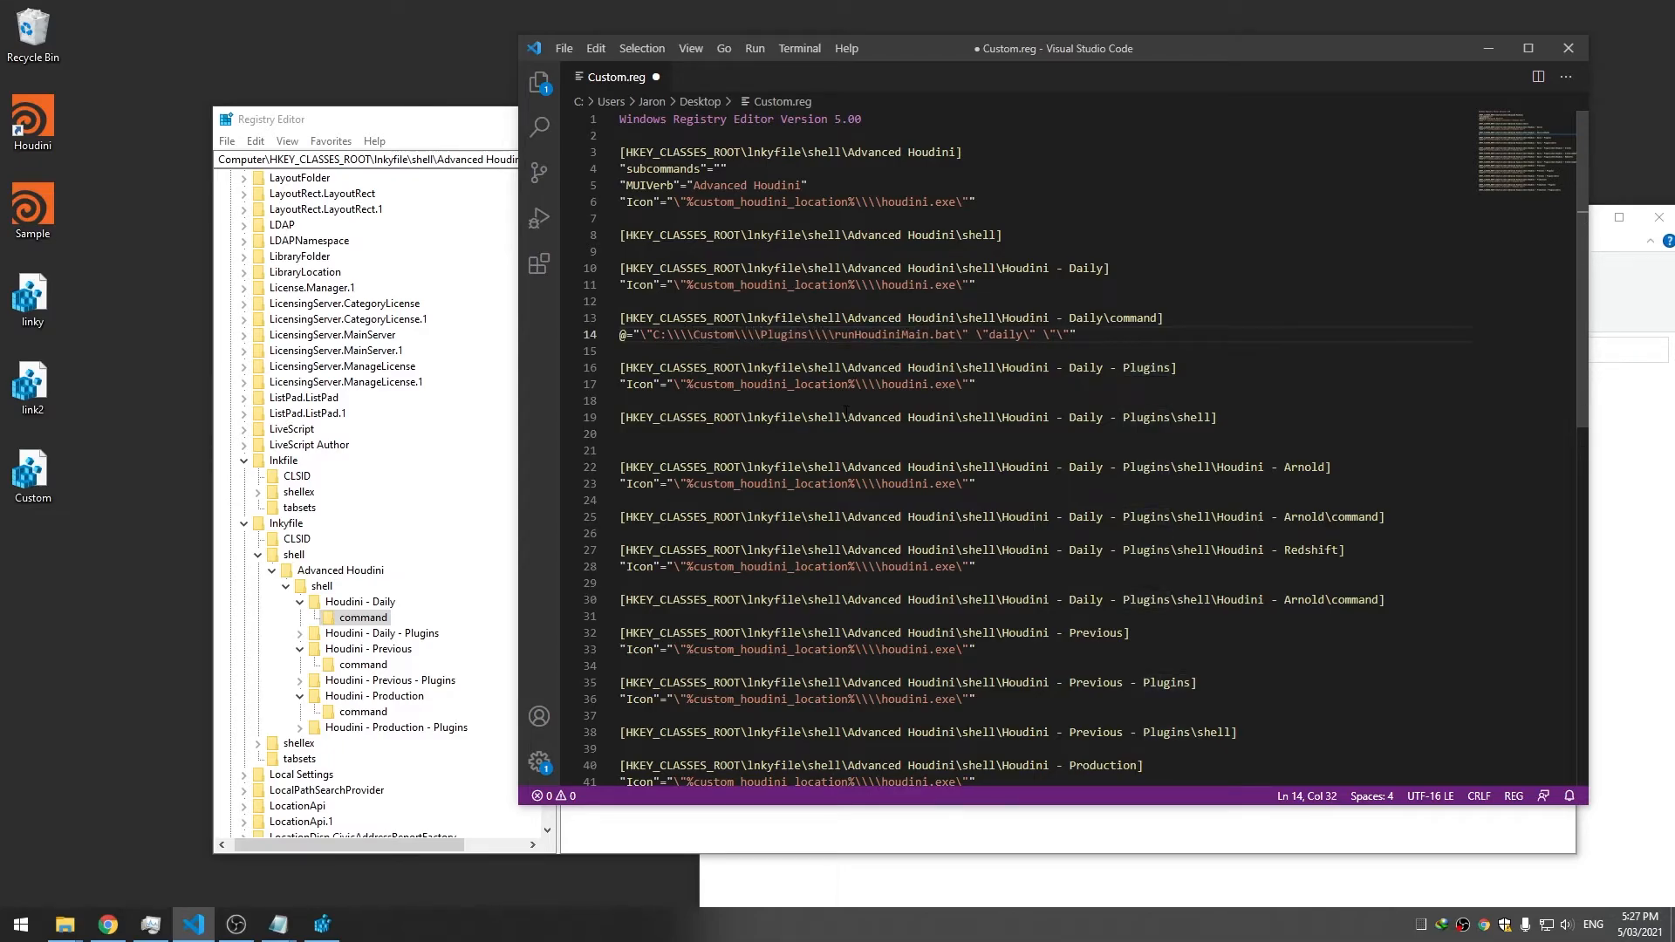
key("ctrl+s")
Re-import the updated Custom.reg into the registry
double_click(33, 471)
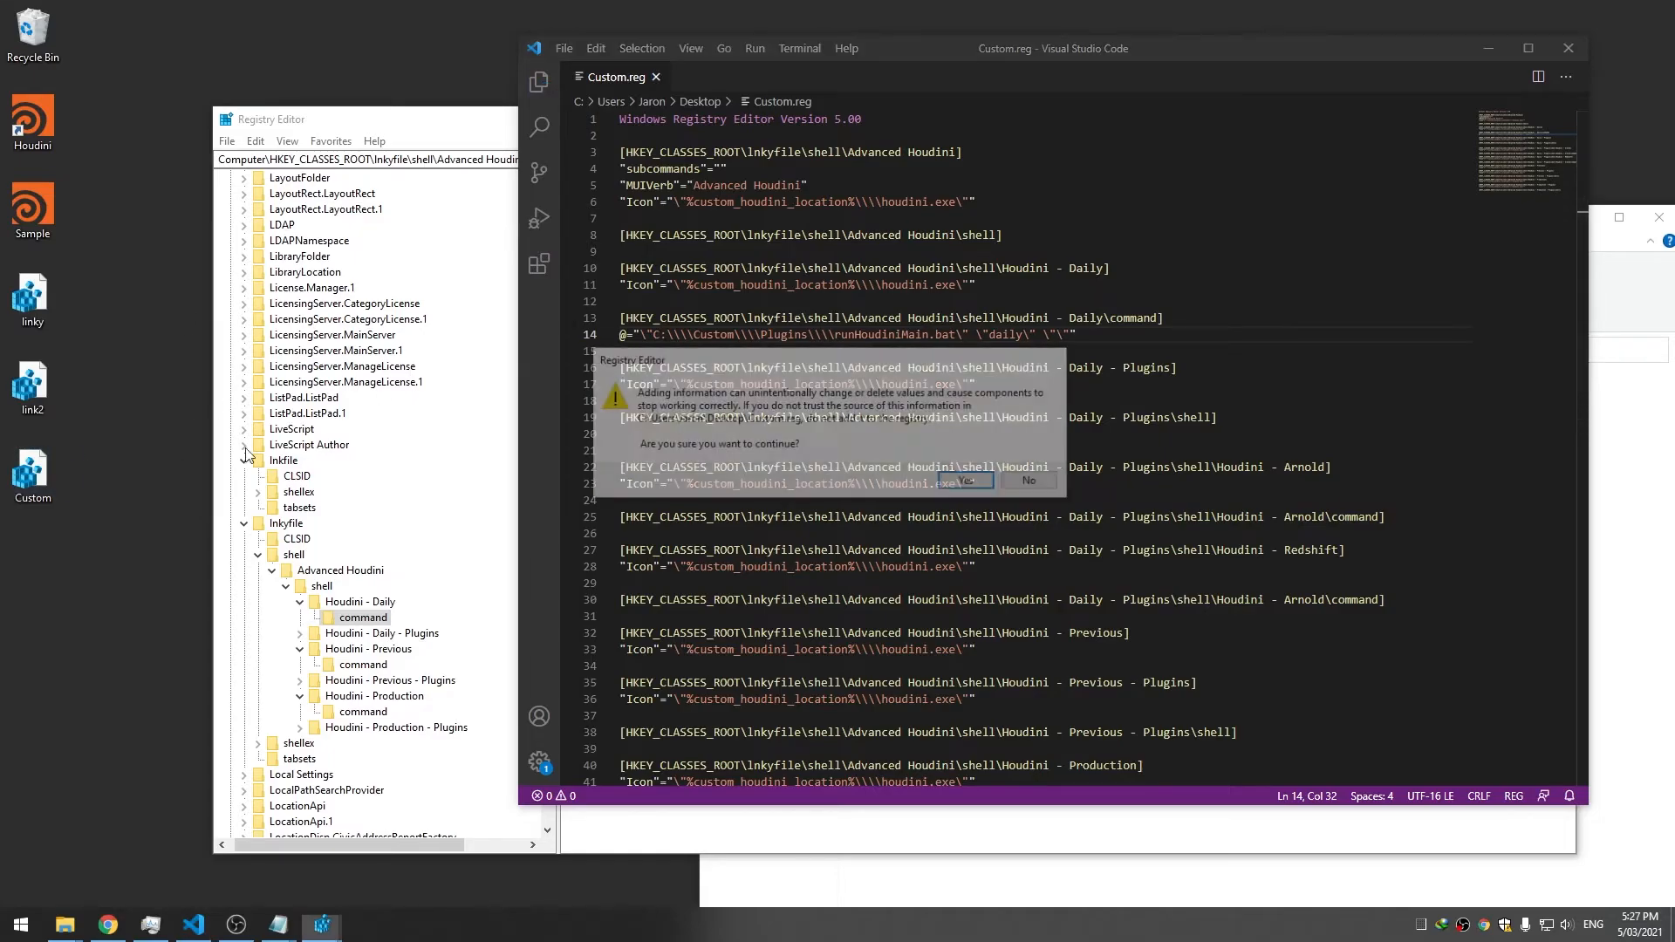
left_click(969, 482)
left_click(1034, 472)
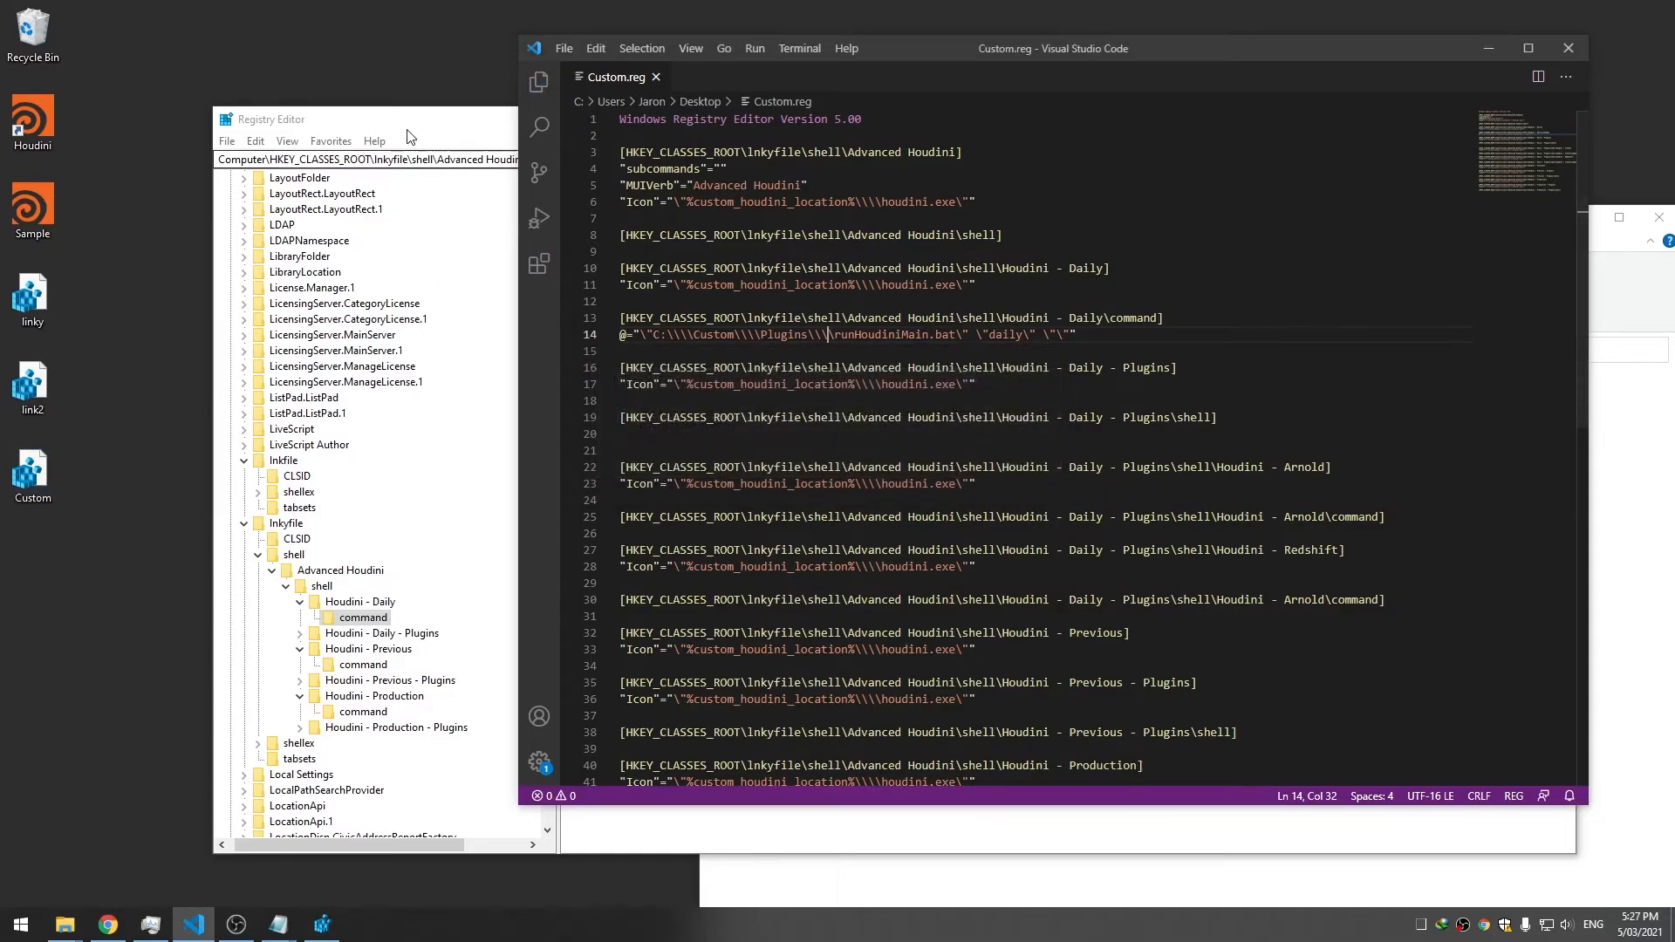
Launch Houdini from the shortcut's Advanced Houdini > Houdini - Daily entry
right_click(28, 131)
mouse_move(85, 170)
left_click(357, 166)
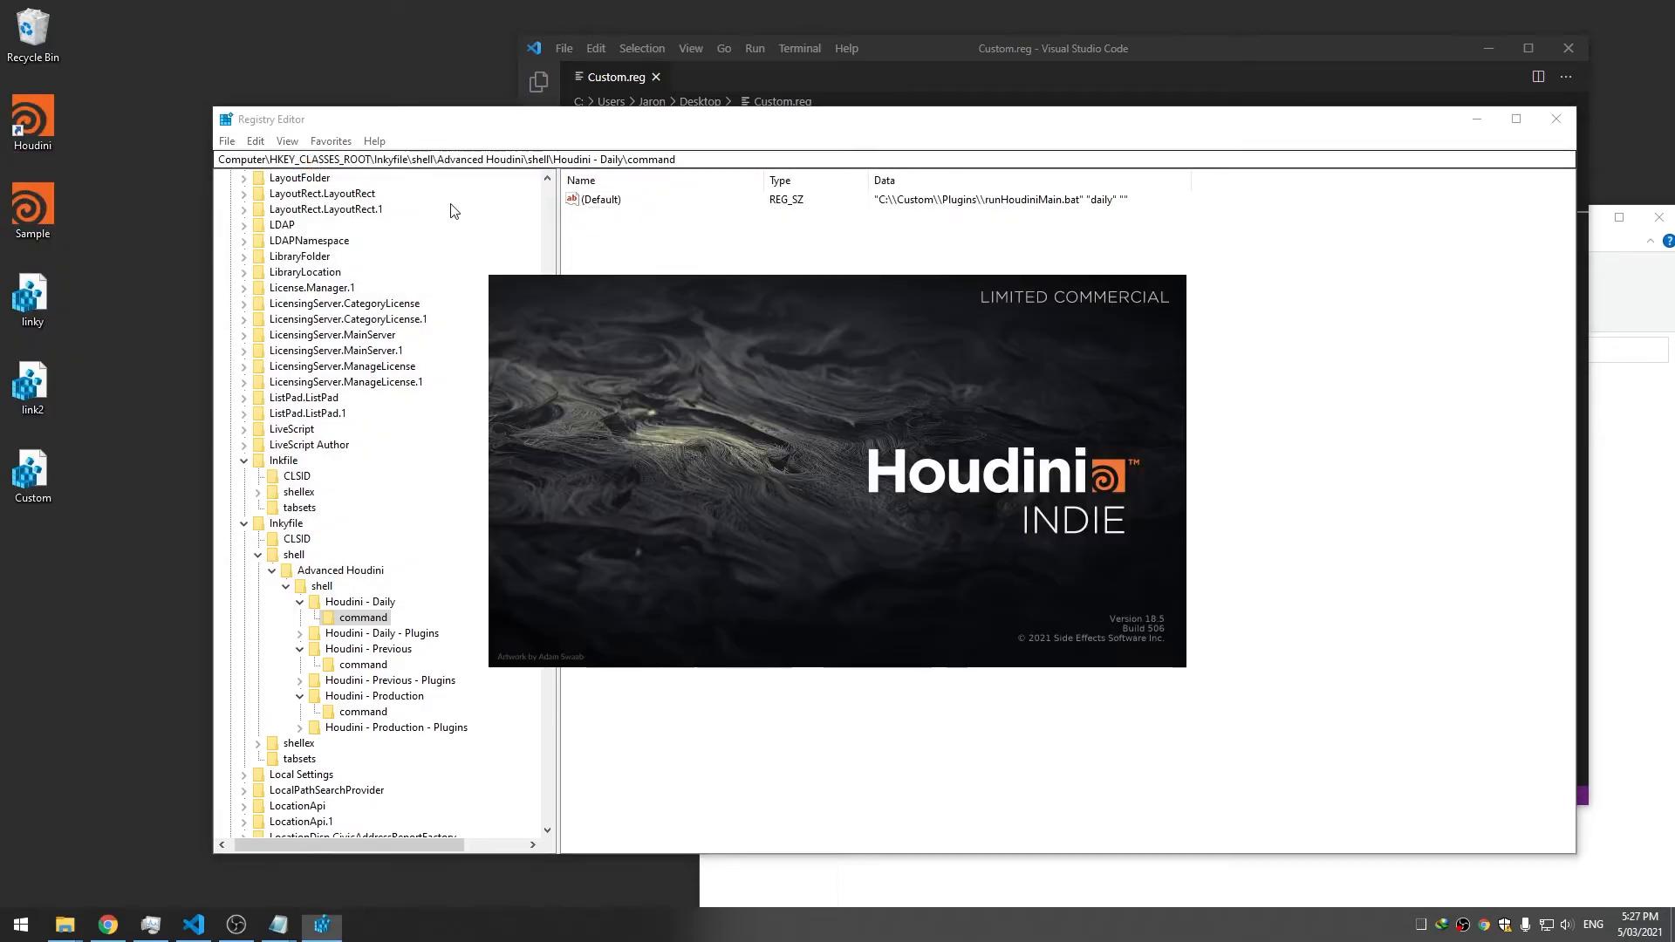
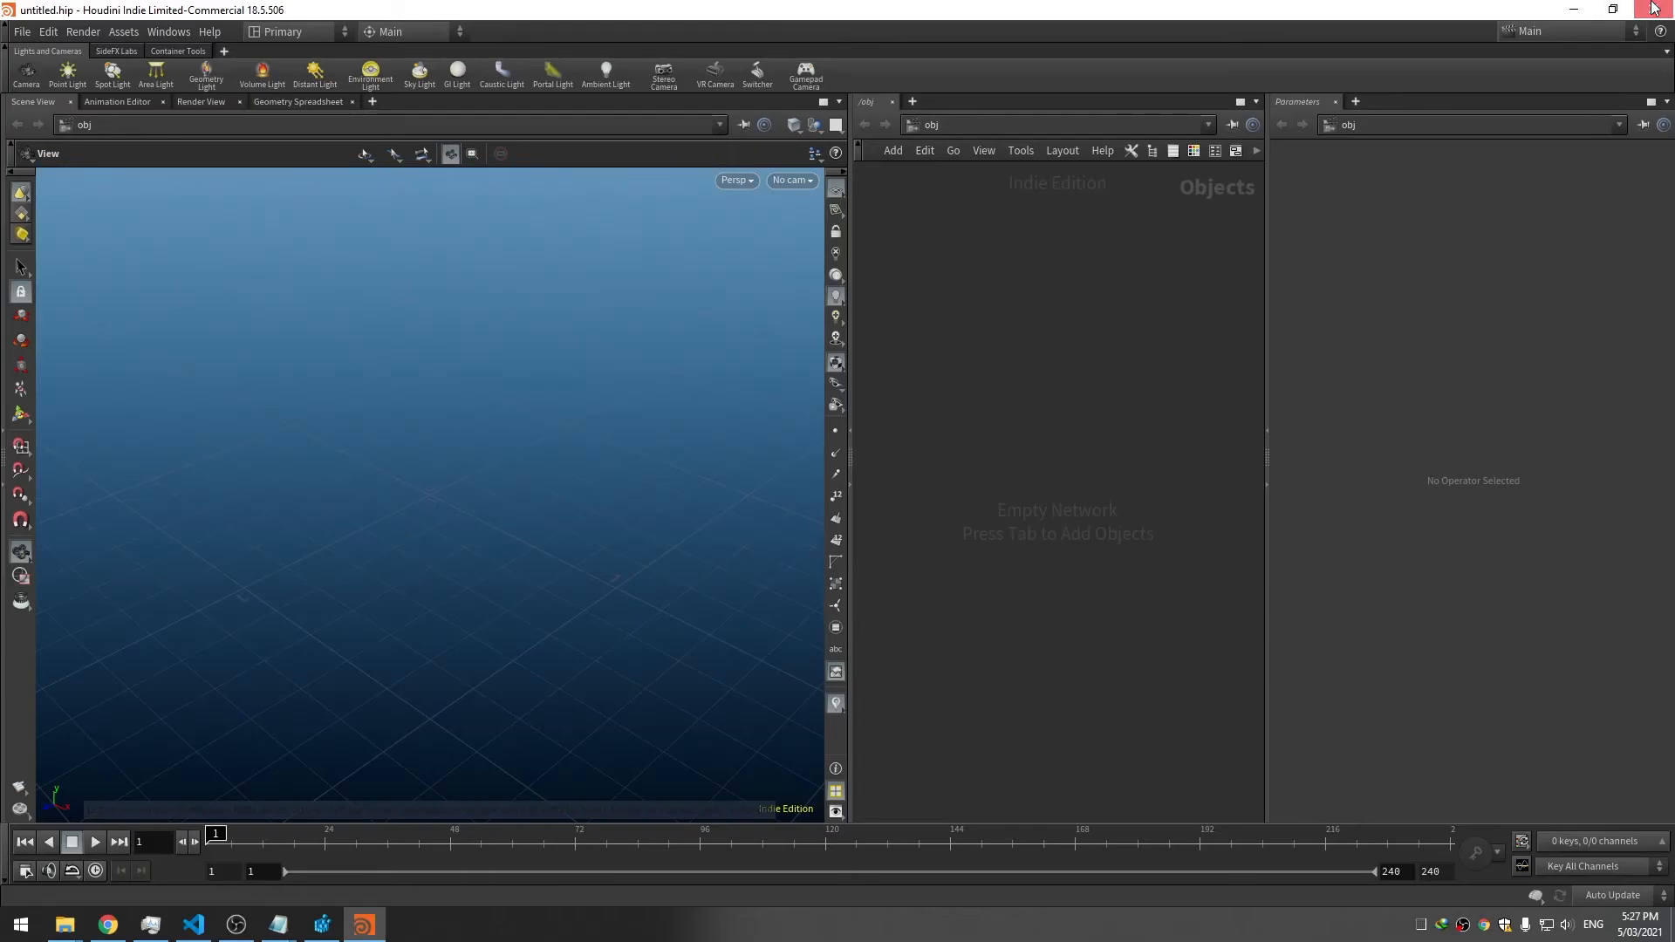
Close Houdini and copy the Houdini - Daily command key and value in Custom.reg
left_click(1653, 9)
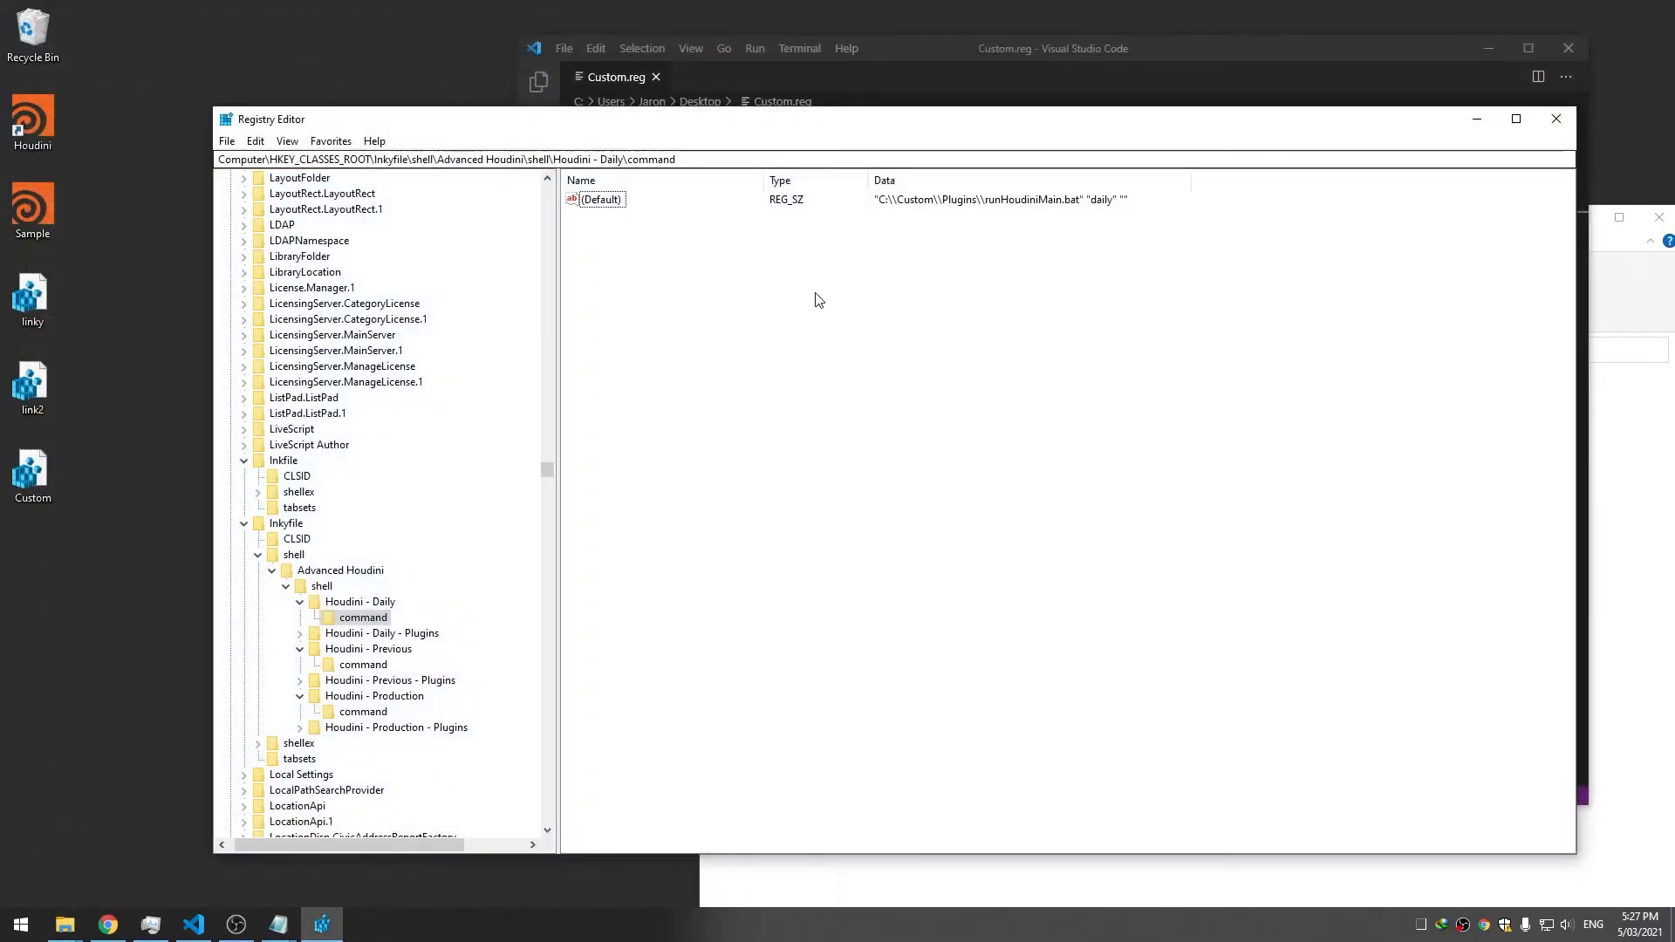
left_click(1076, 89)
left_click(1051, 257)
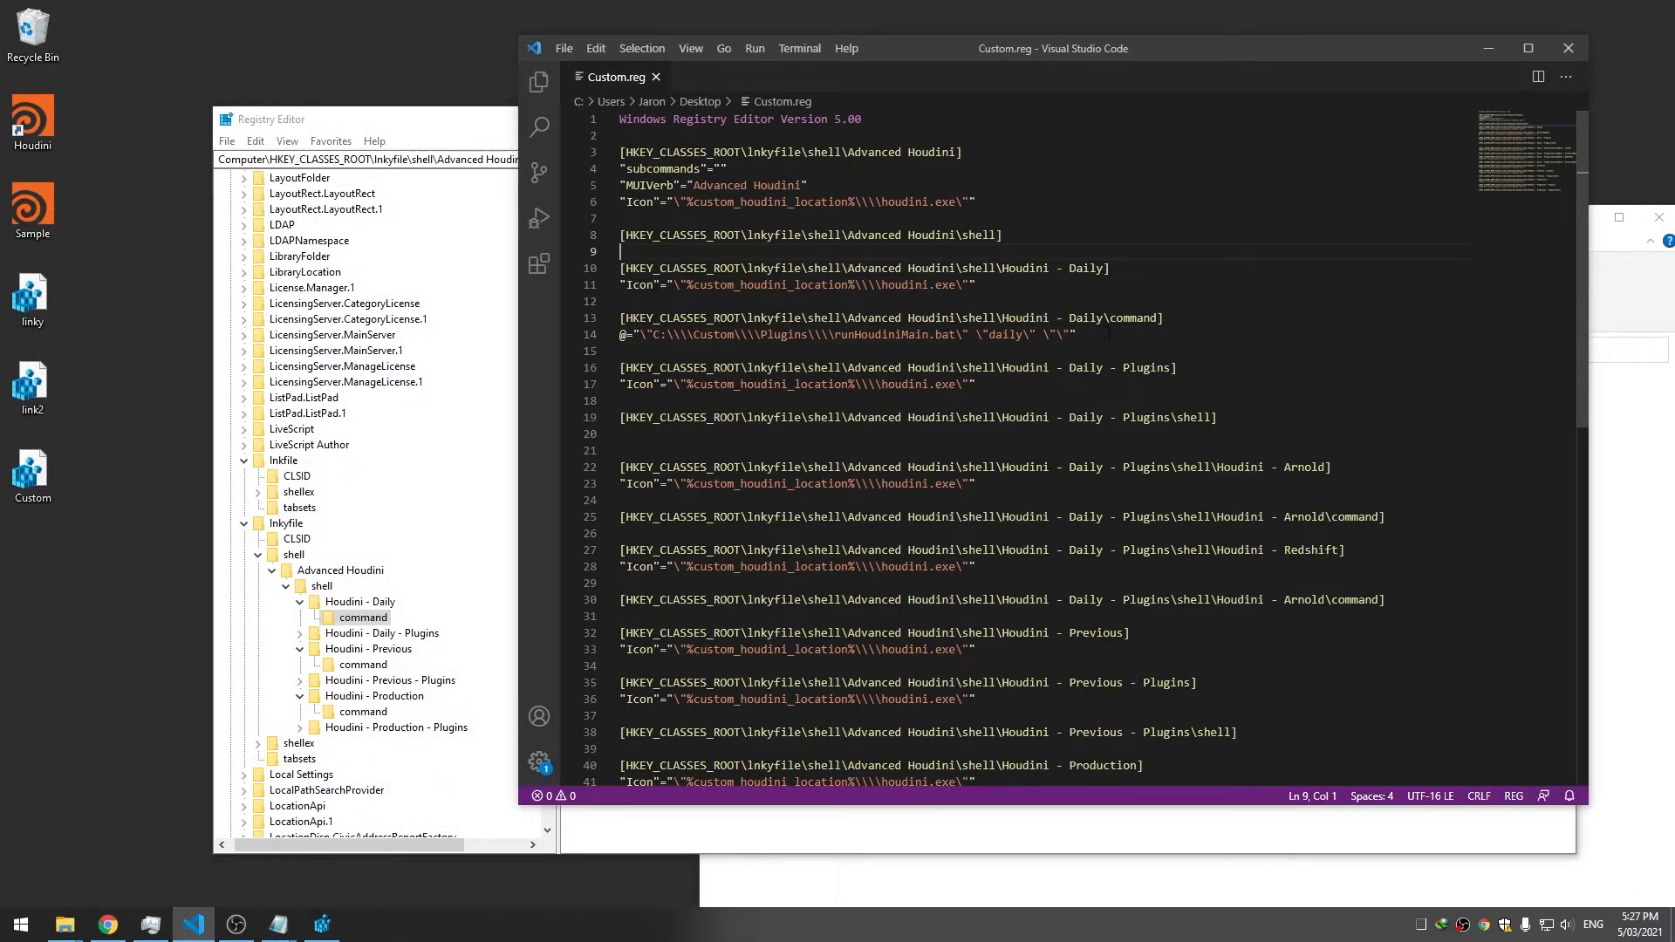
left_click_drag(1105, 345, 620, 317)
key("ctrl+c")
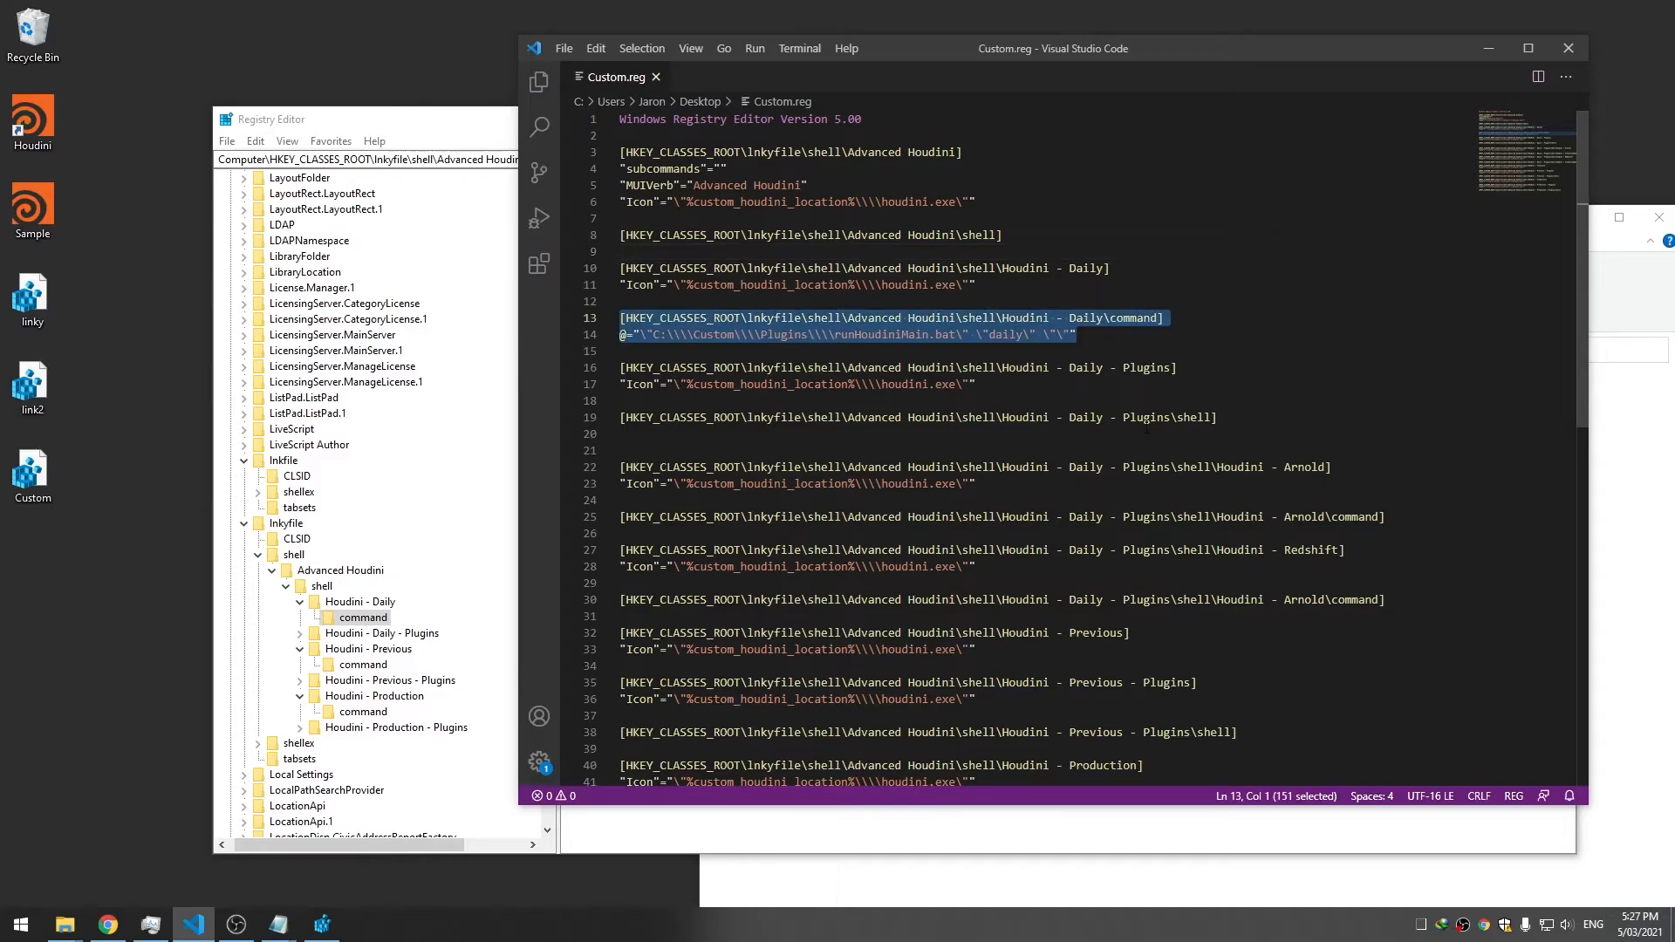
scroll(619, 318, "down", 3)
left_click(1154, 491)
key("Return")
key("Return")
key("Return")
key("Return")
key("Return")
key("Return")
key("Return")
key("Return")
key("Return")
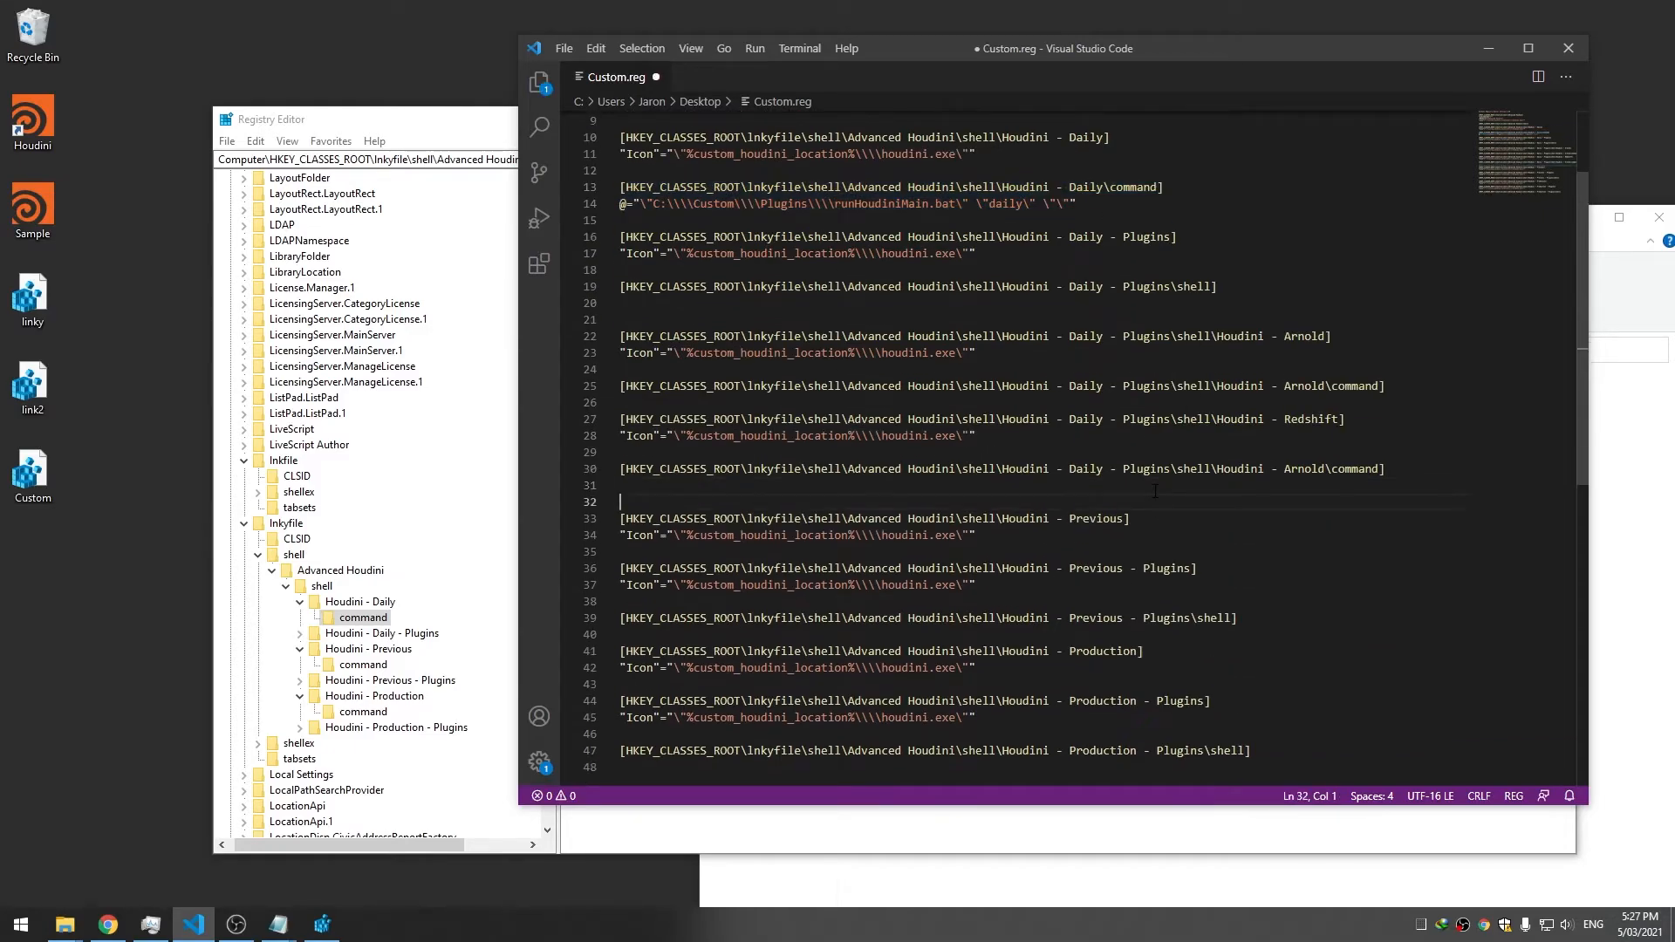
key("Return")
key("ctrl+s")
scroll(1178, 419, "down", 8)
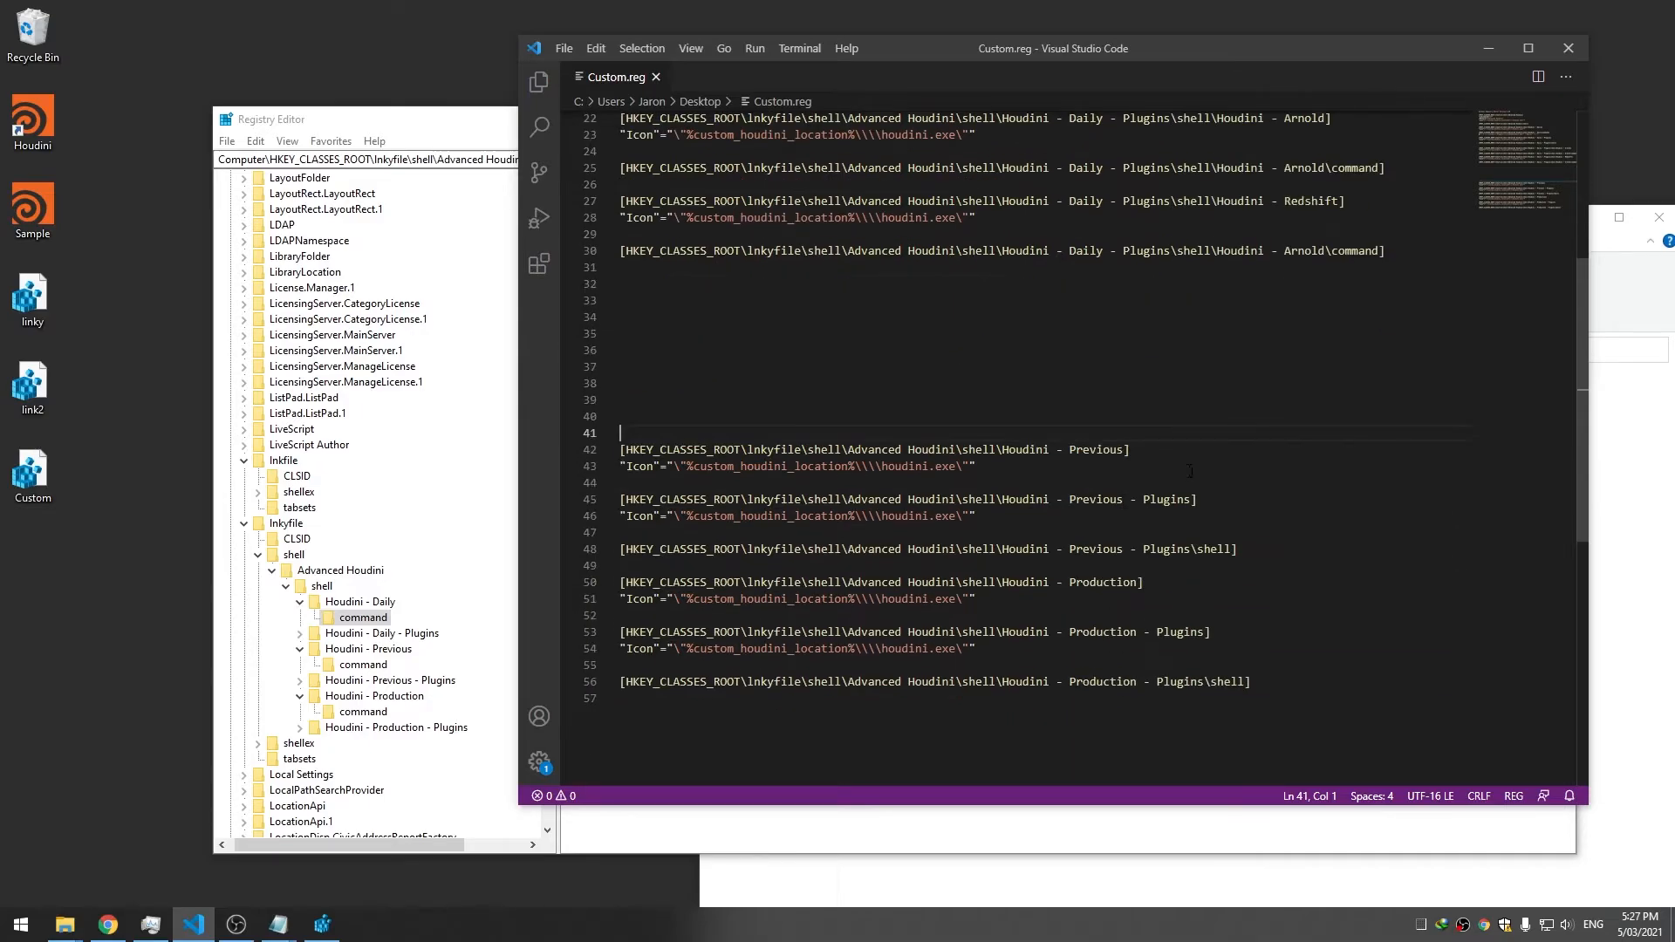
Add a Houdini - Previous command entry whose last argument is "pre"
left_click(1196, 340)
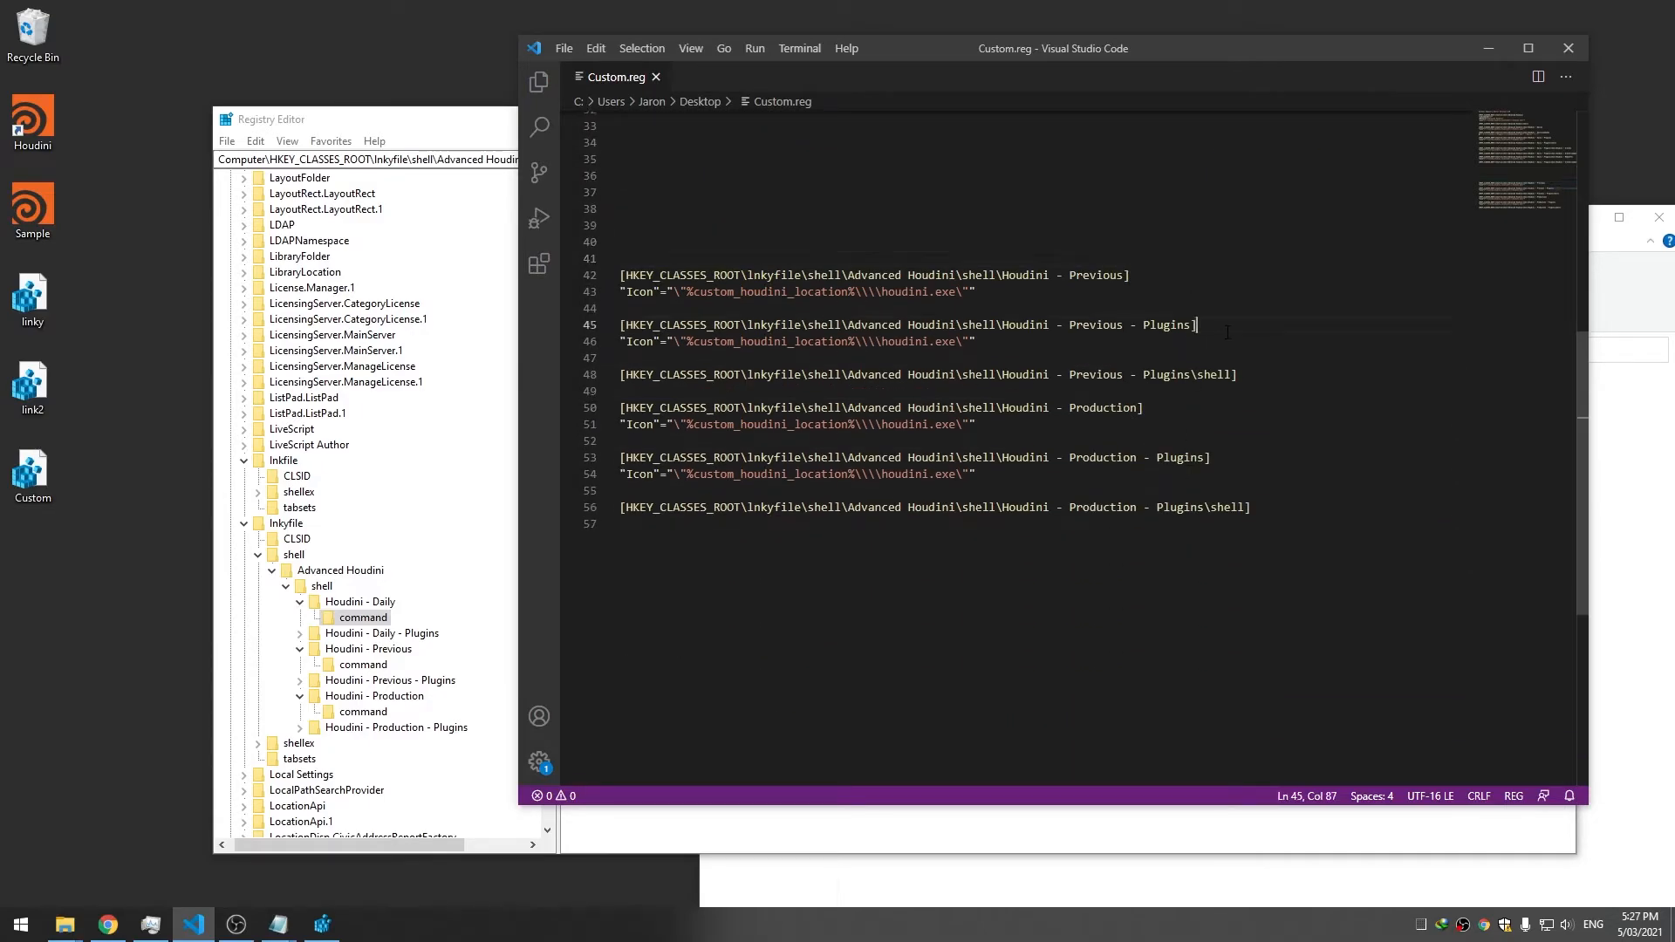
left_click(1157, 295)
key("ctrl+v")
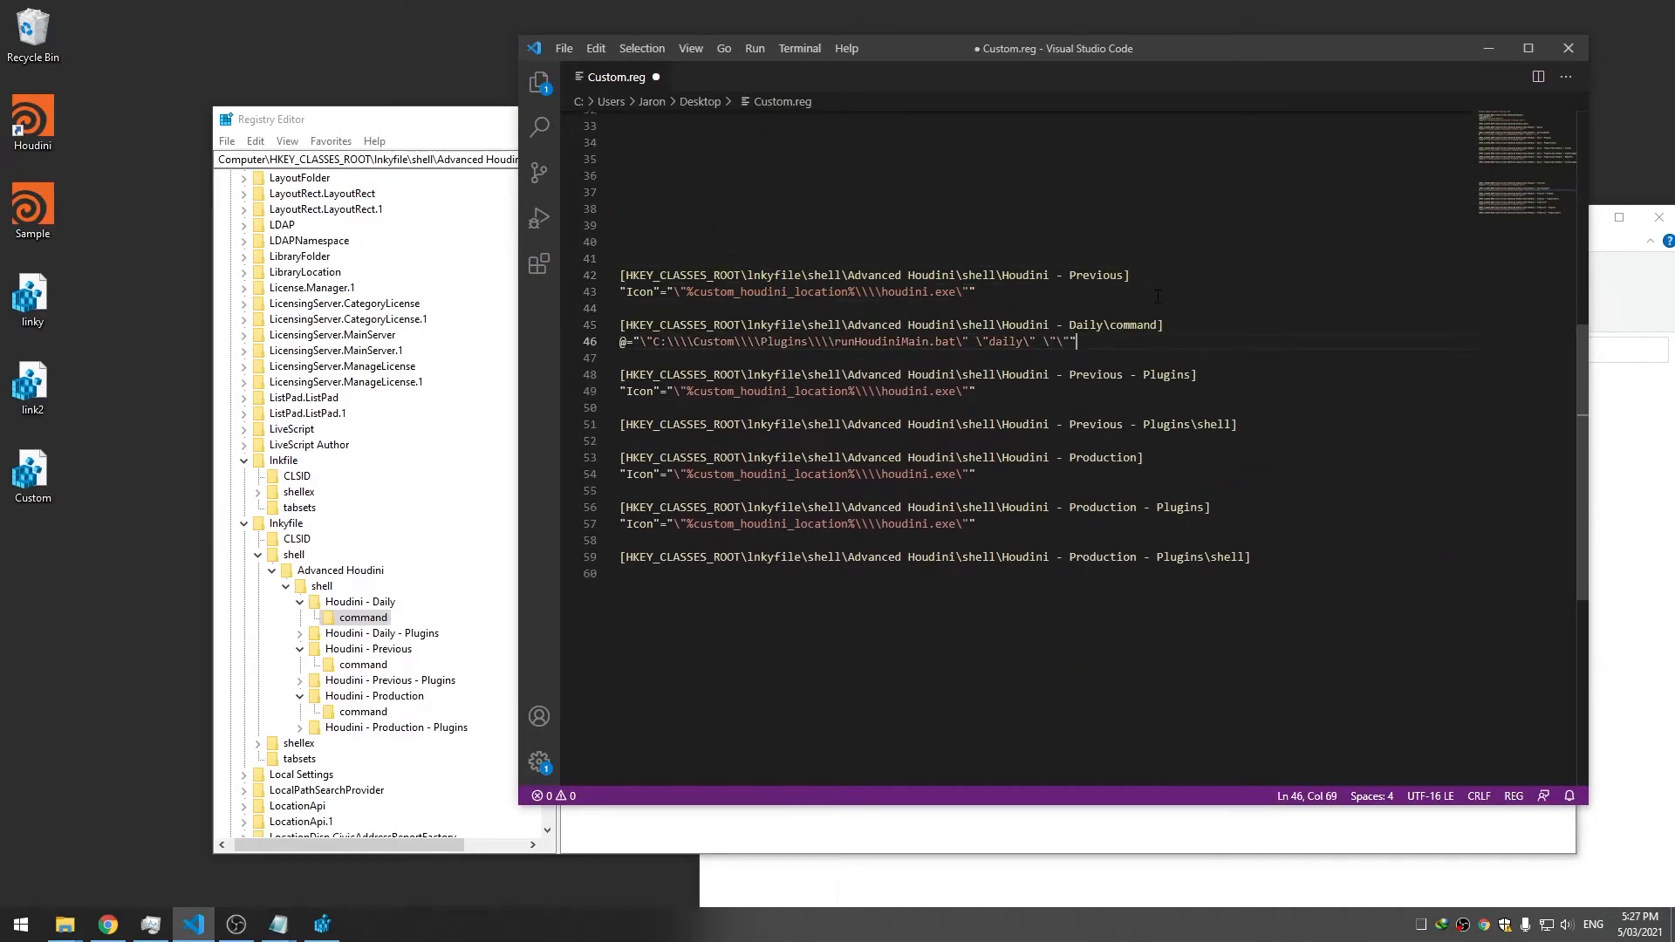
double_click(1086, 325)
type("Previous")
double_click(1008, 341)
type("pre")
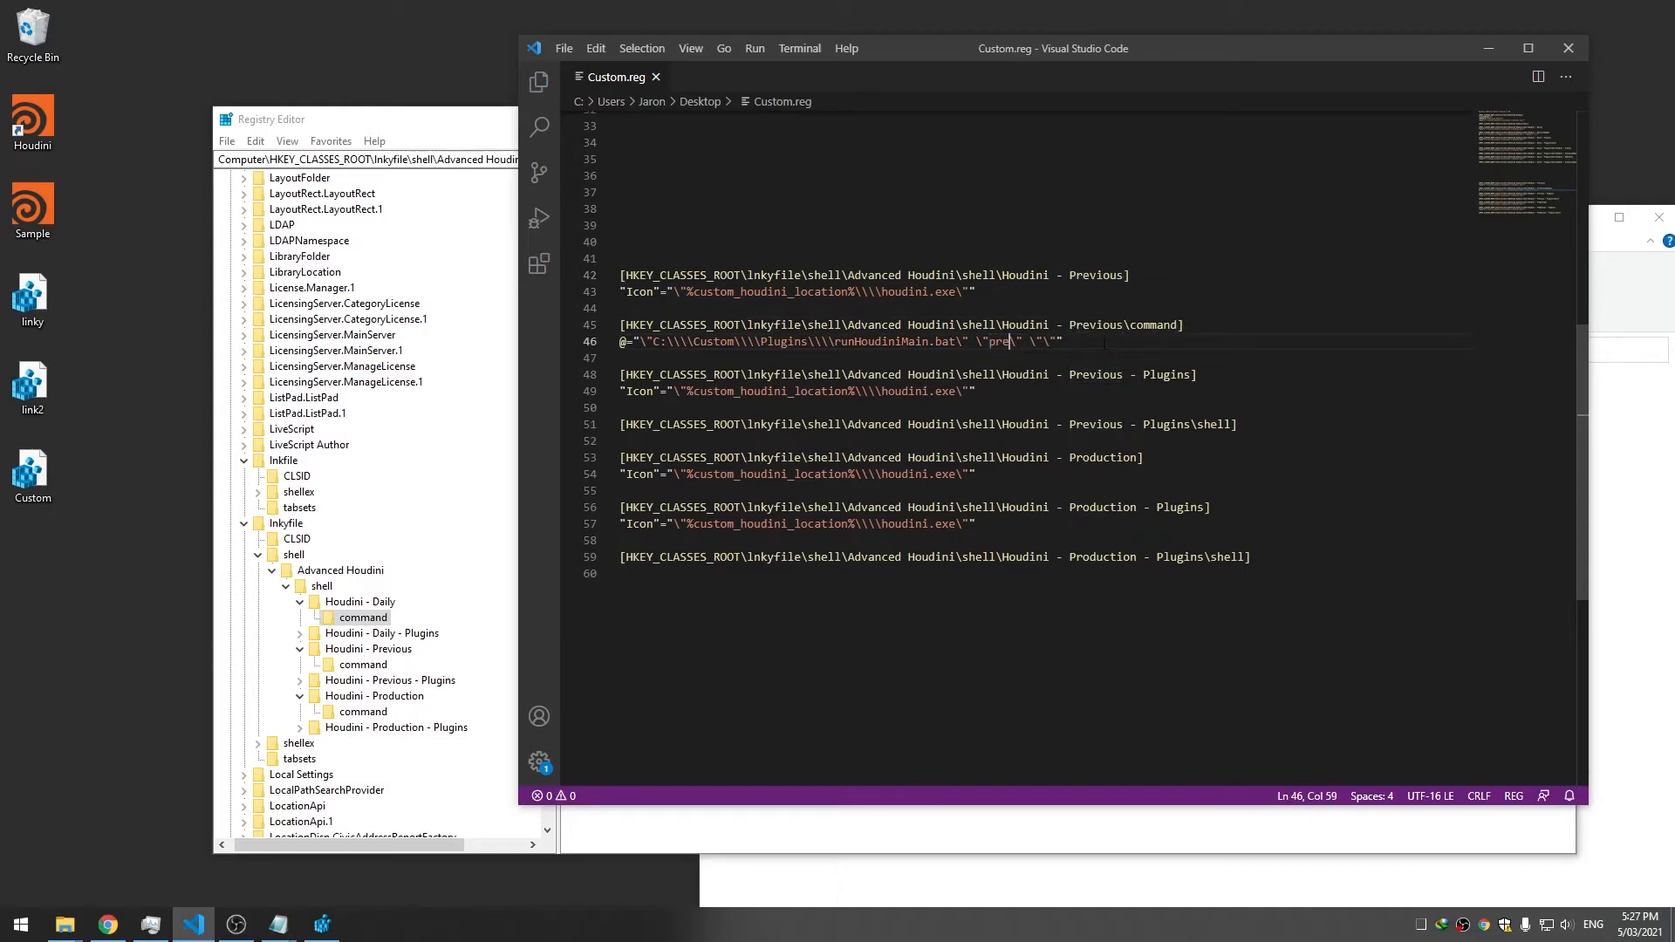
left_click_drag(1105, 344, 651, 325)
Add a Houdini - Production command entry passing "pro", save, and merge Custom.reg
left_click(1233, 444)
key("Return")
key("Return")
key("Return")
key("Return")
key("Return")
key("Return")
key("Return")
key("Return")
scroll(1189, 446, "down", 3)
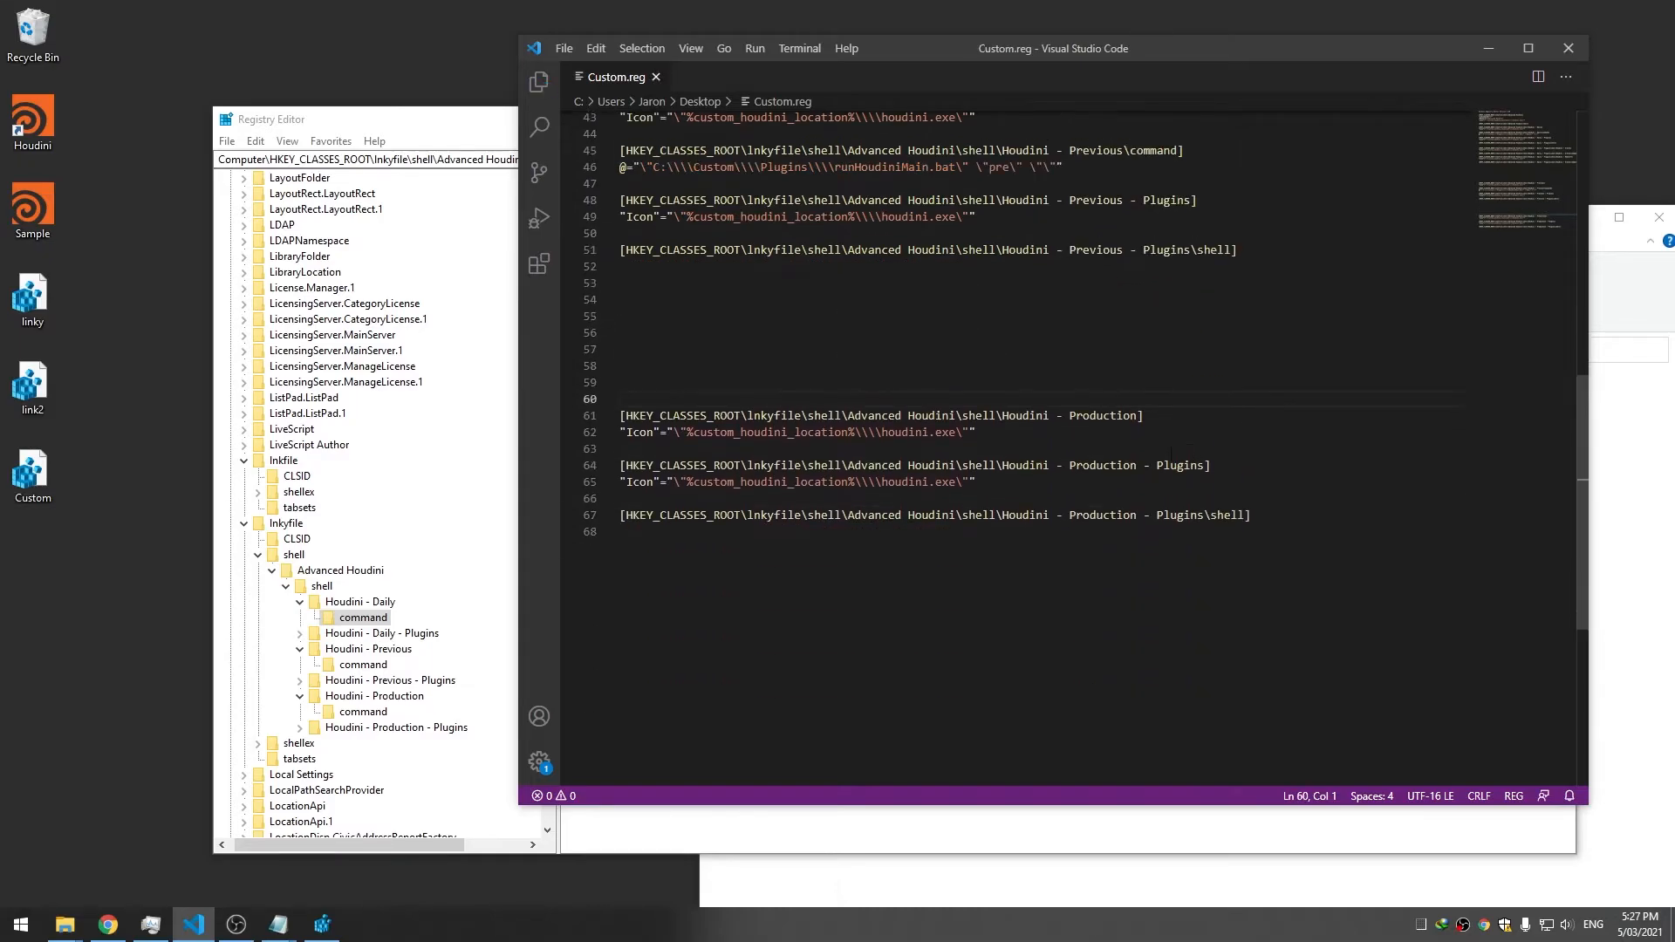
left_click(1122, 432)
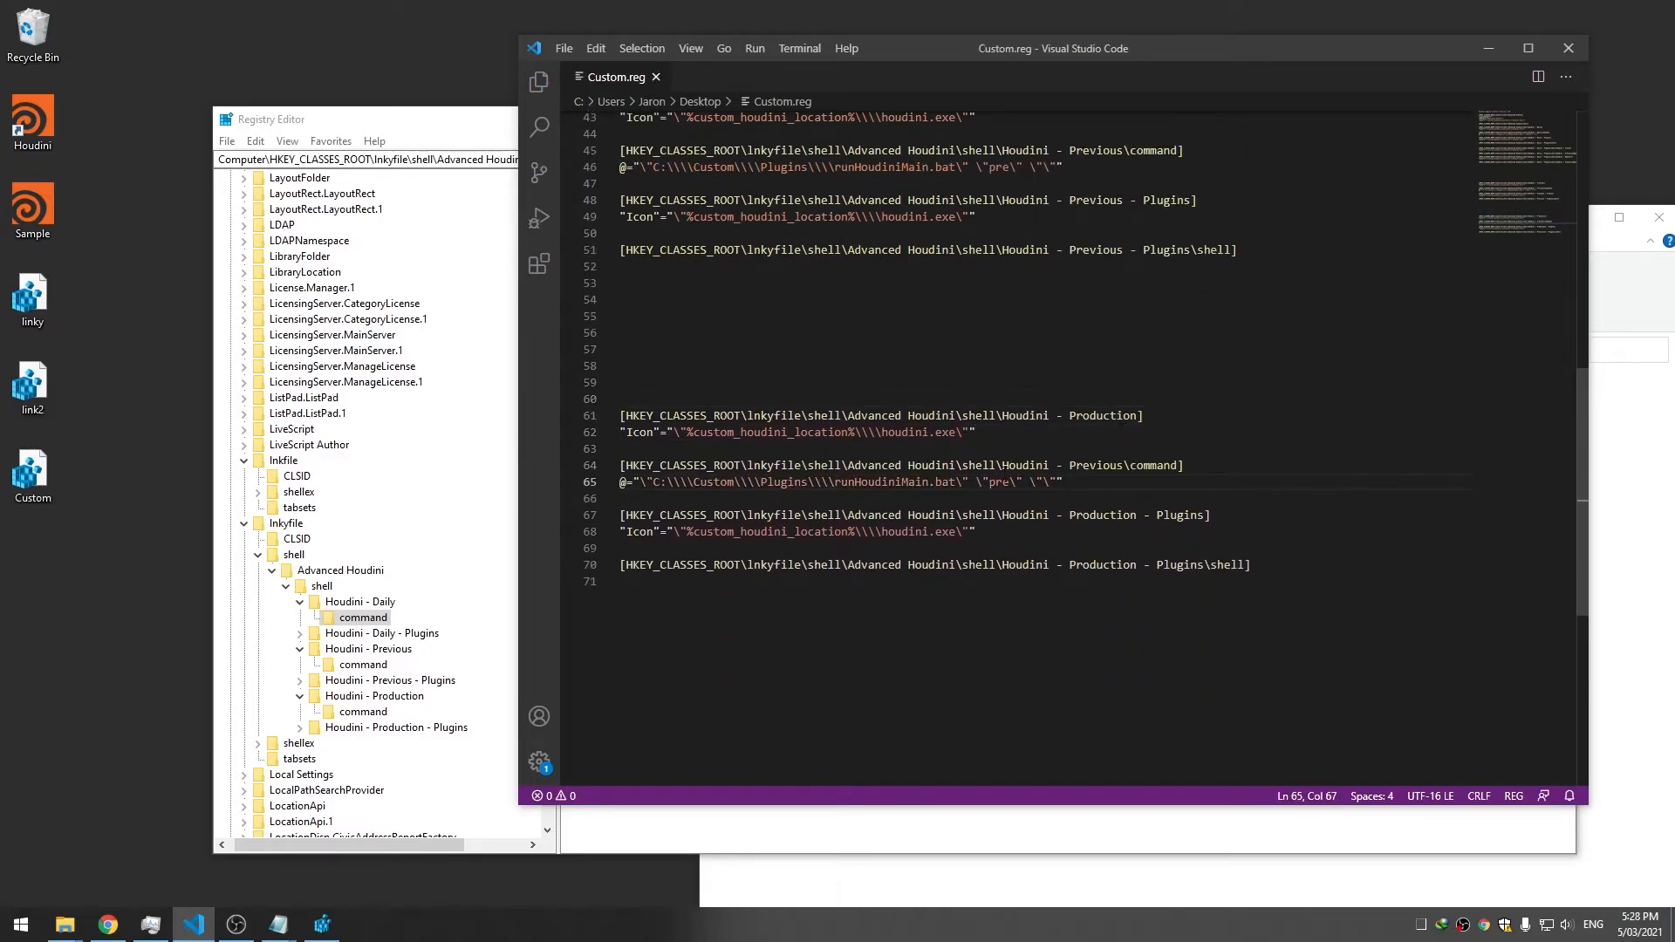
key("Delete")
type("o")
double_click(1085, 417)
key("ctrl+c")
double_click(1096, 465)
key("ctrl+v")
key("Up")
key("Up")
key("ctrl+s")
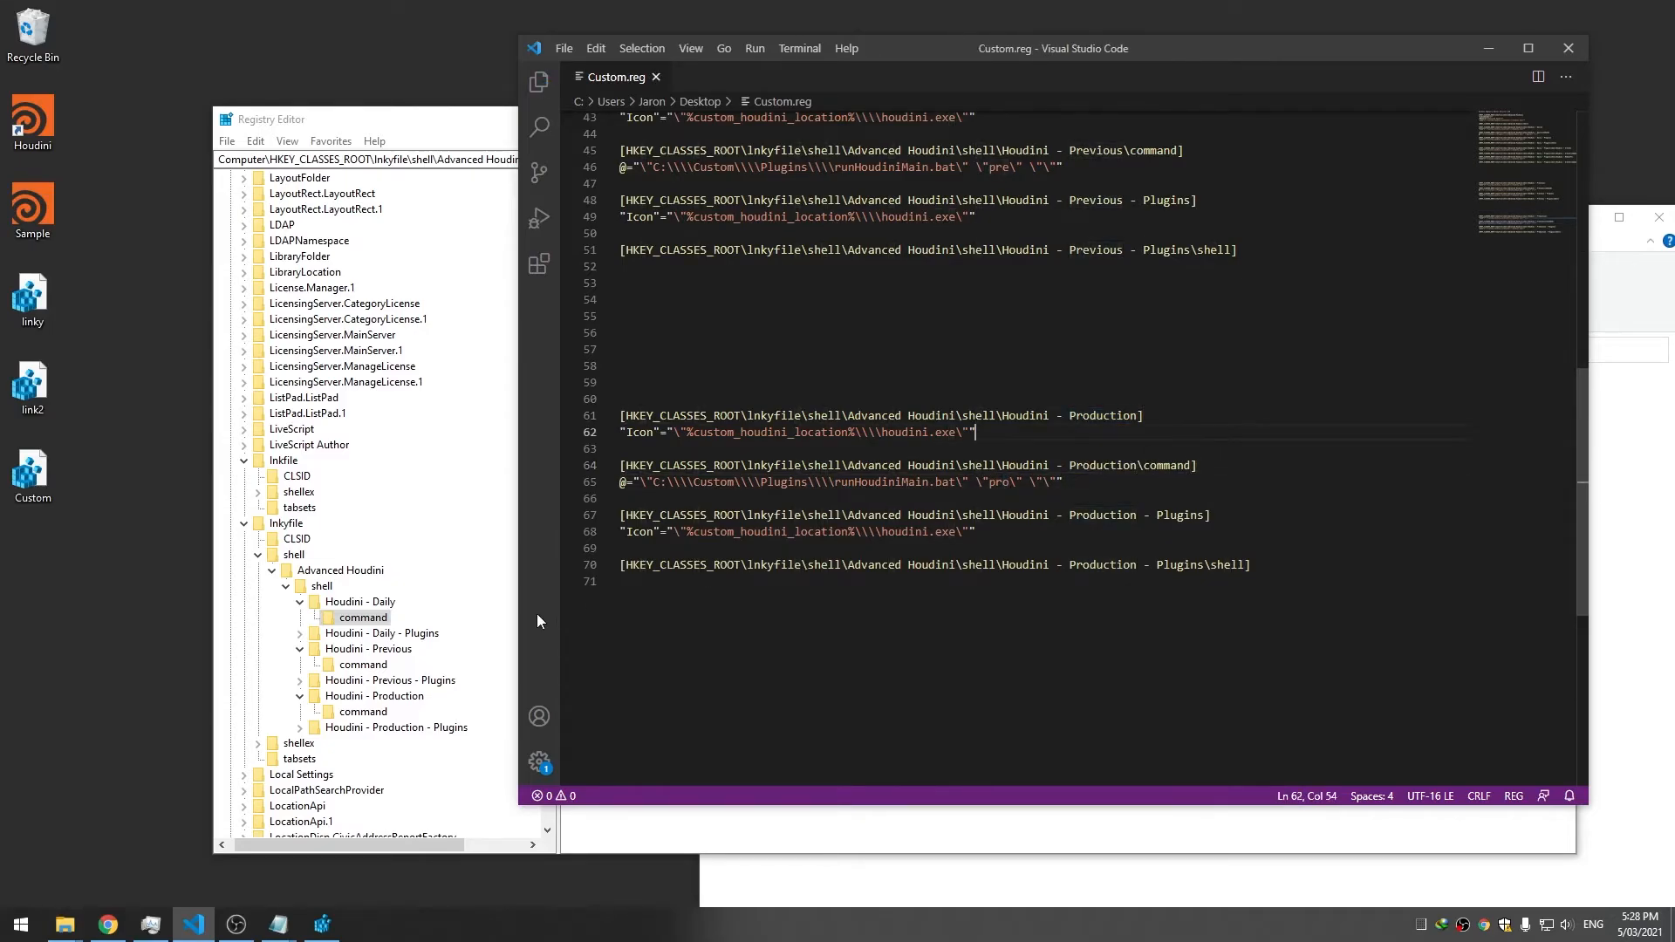
left_click(363, 664)
double_click(33, 475)
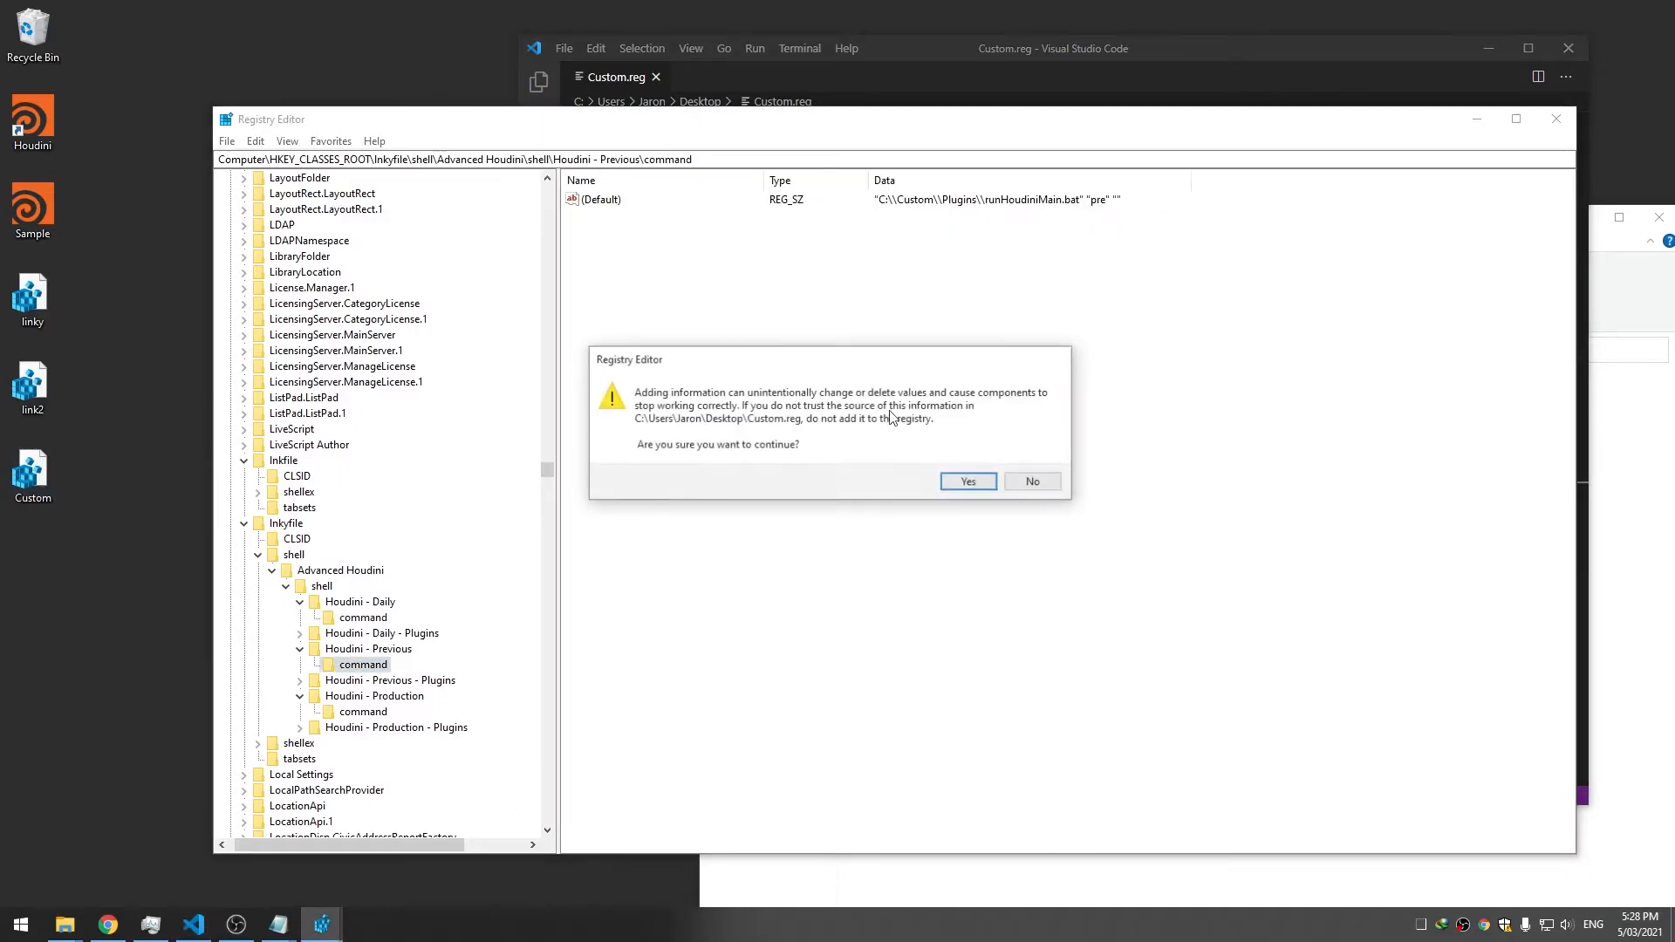
Confirm the merge and check the new Houdini - Production command value
left_click(969, 481)
left_click(1029, 458)
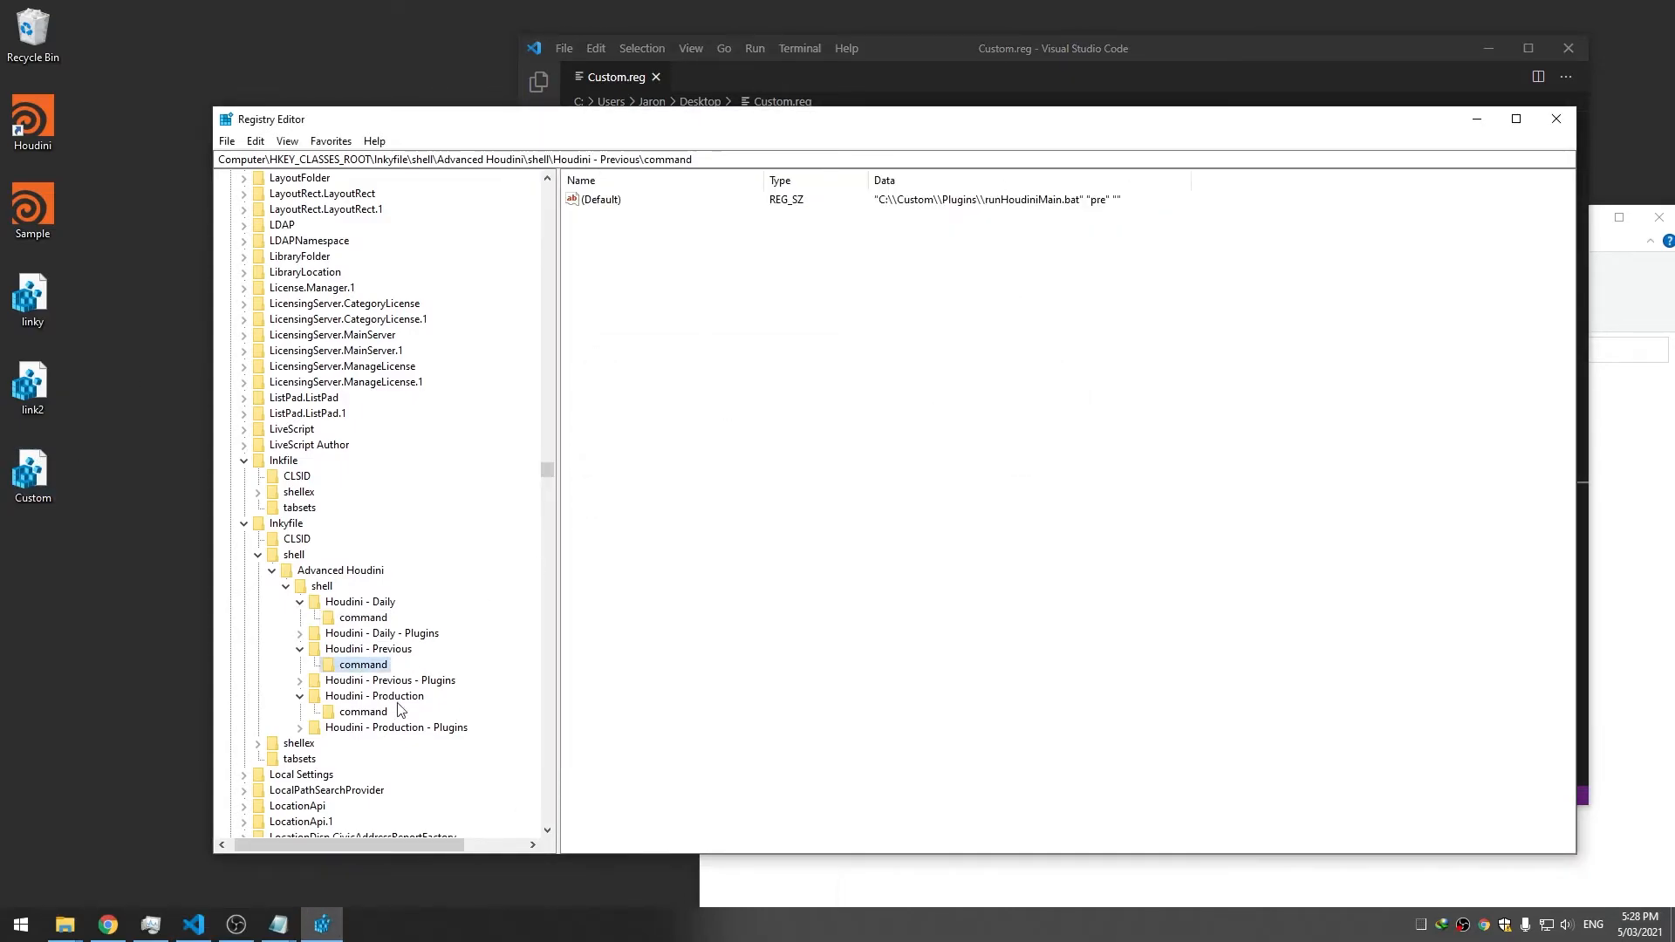
left_click(363, 711)
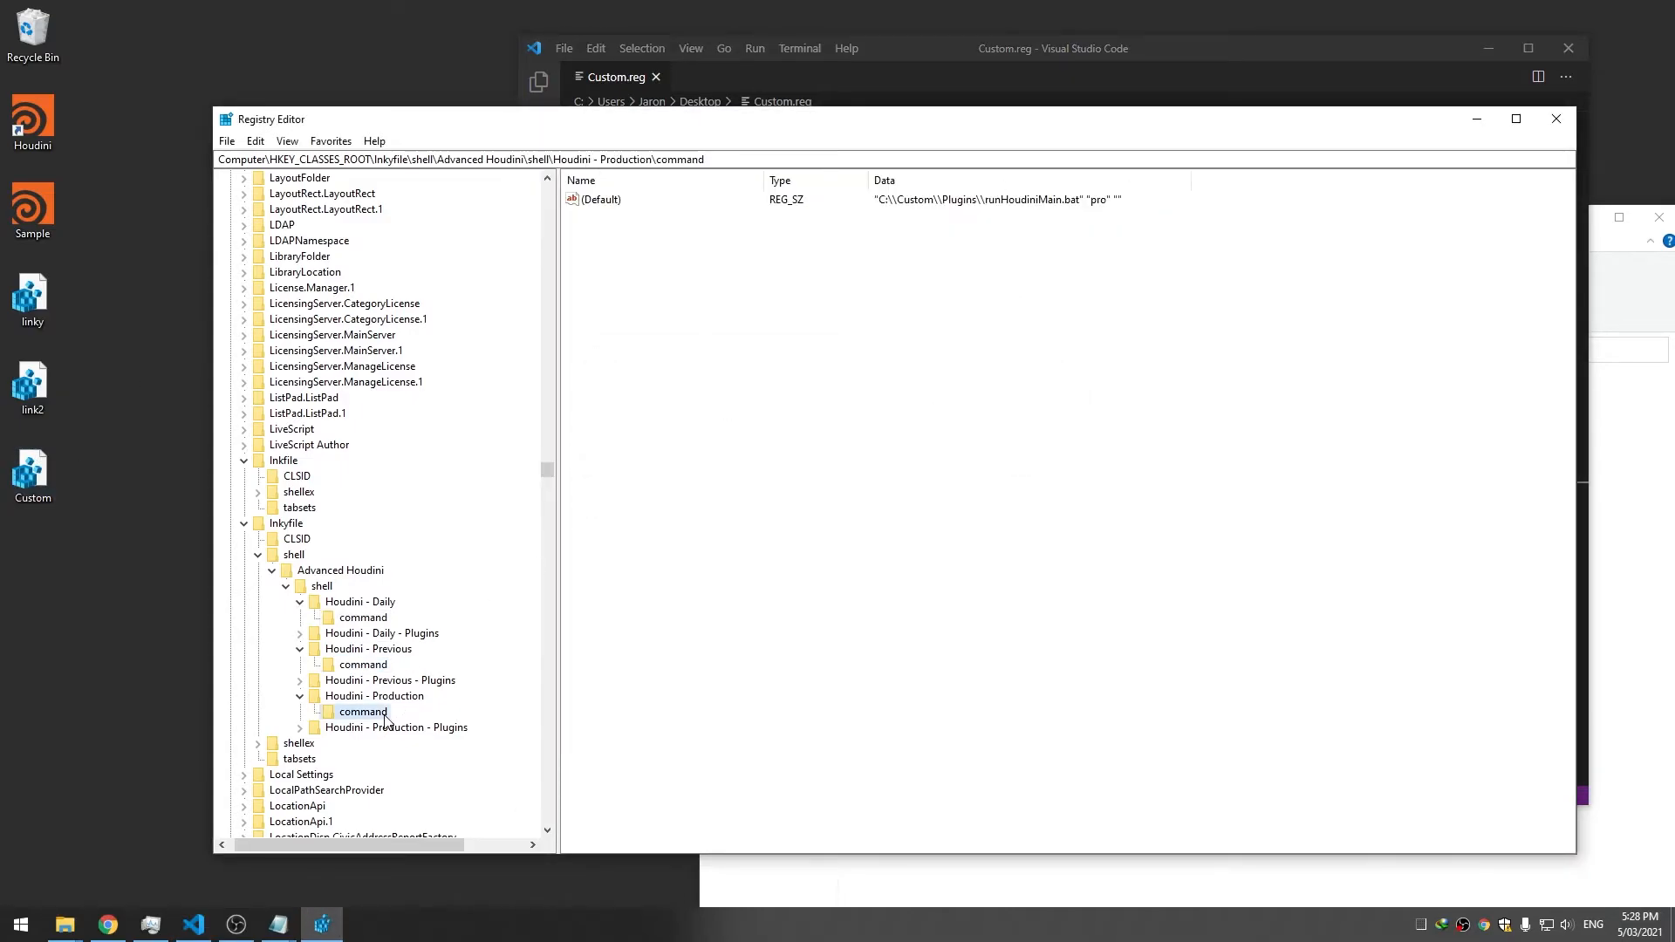
left_click(300, 696)
left_click(300, 649)
Check the Advanced Houdini submenu on the Houdini shortcut's context menu
right_click(20, 137)
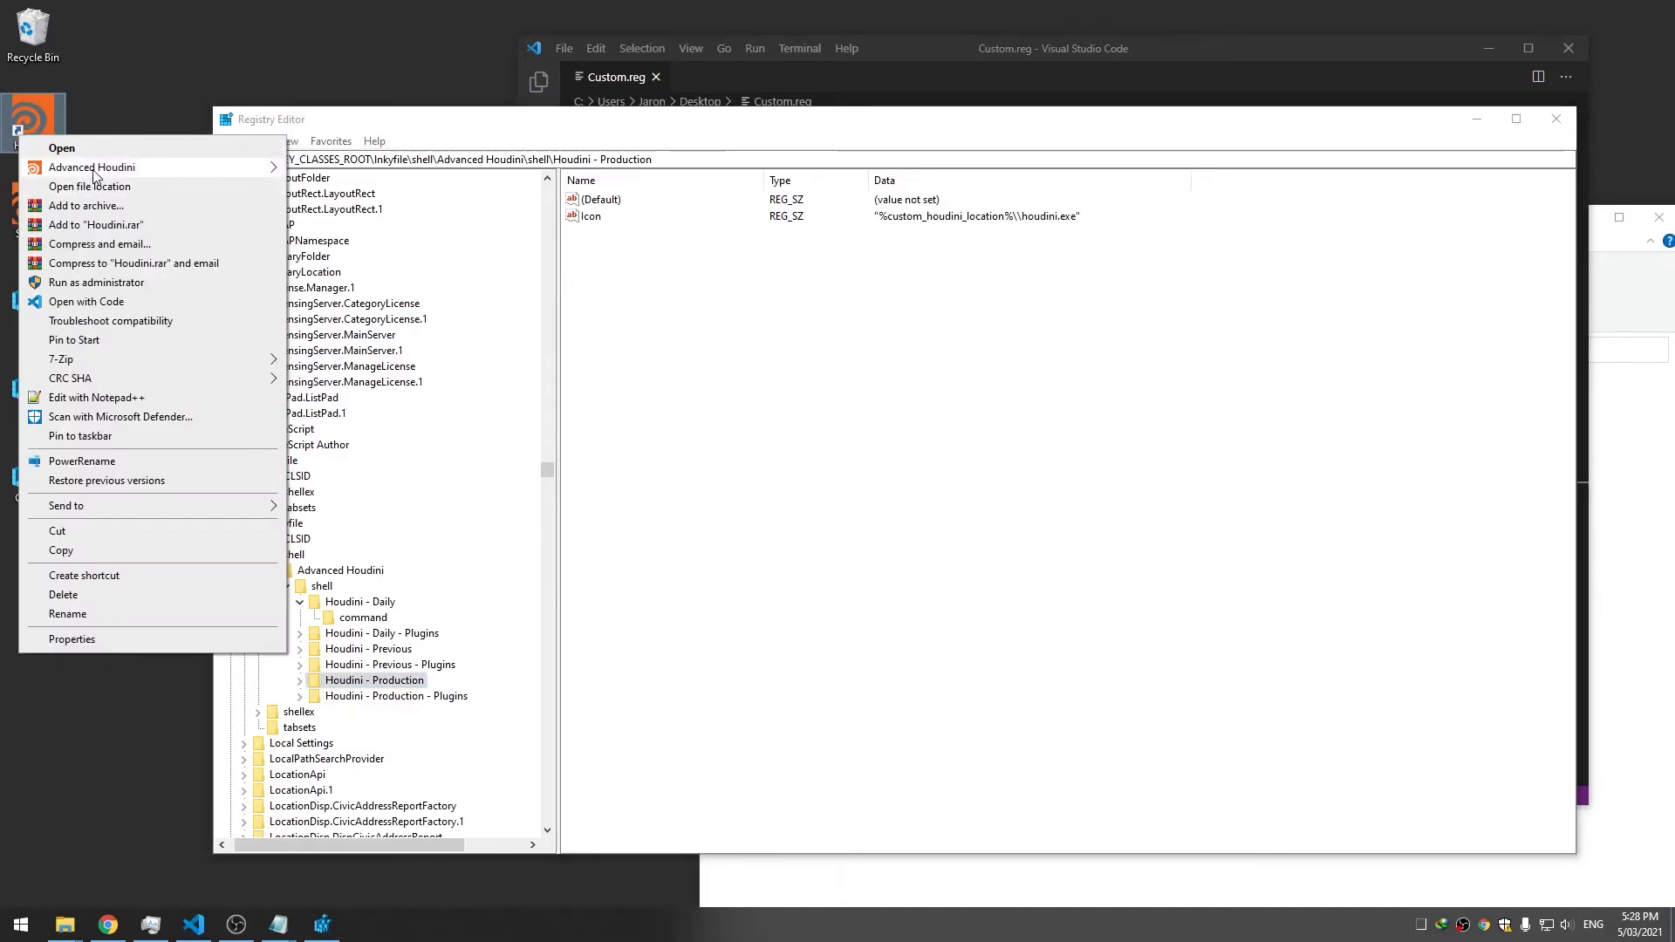
mouse_move(96, 172)
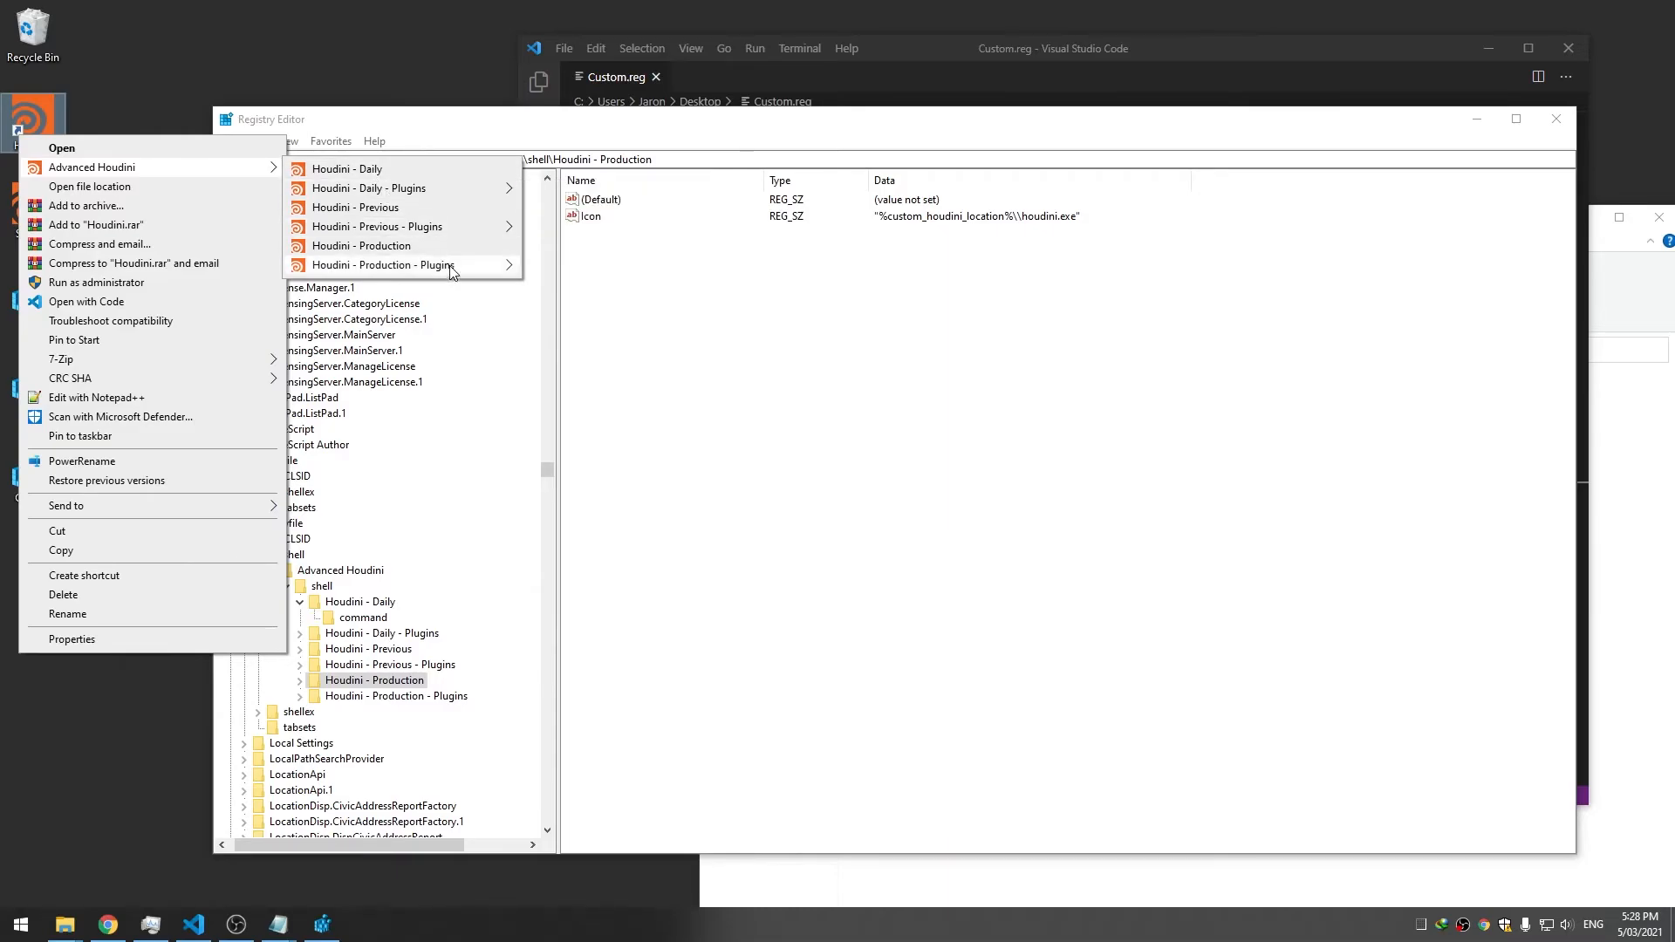
left_click(715, 285)
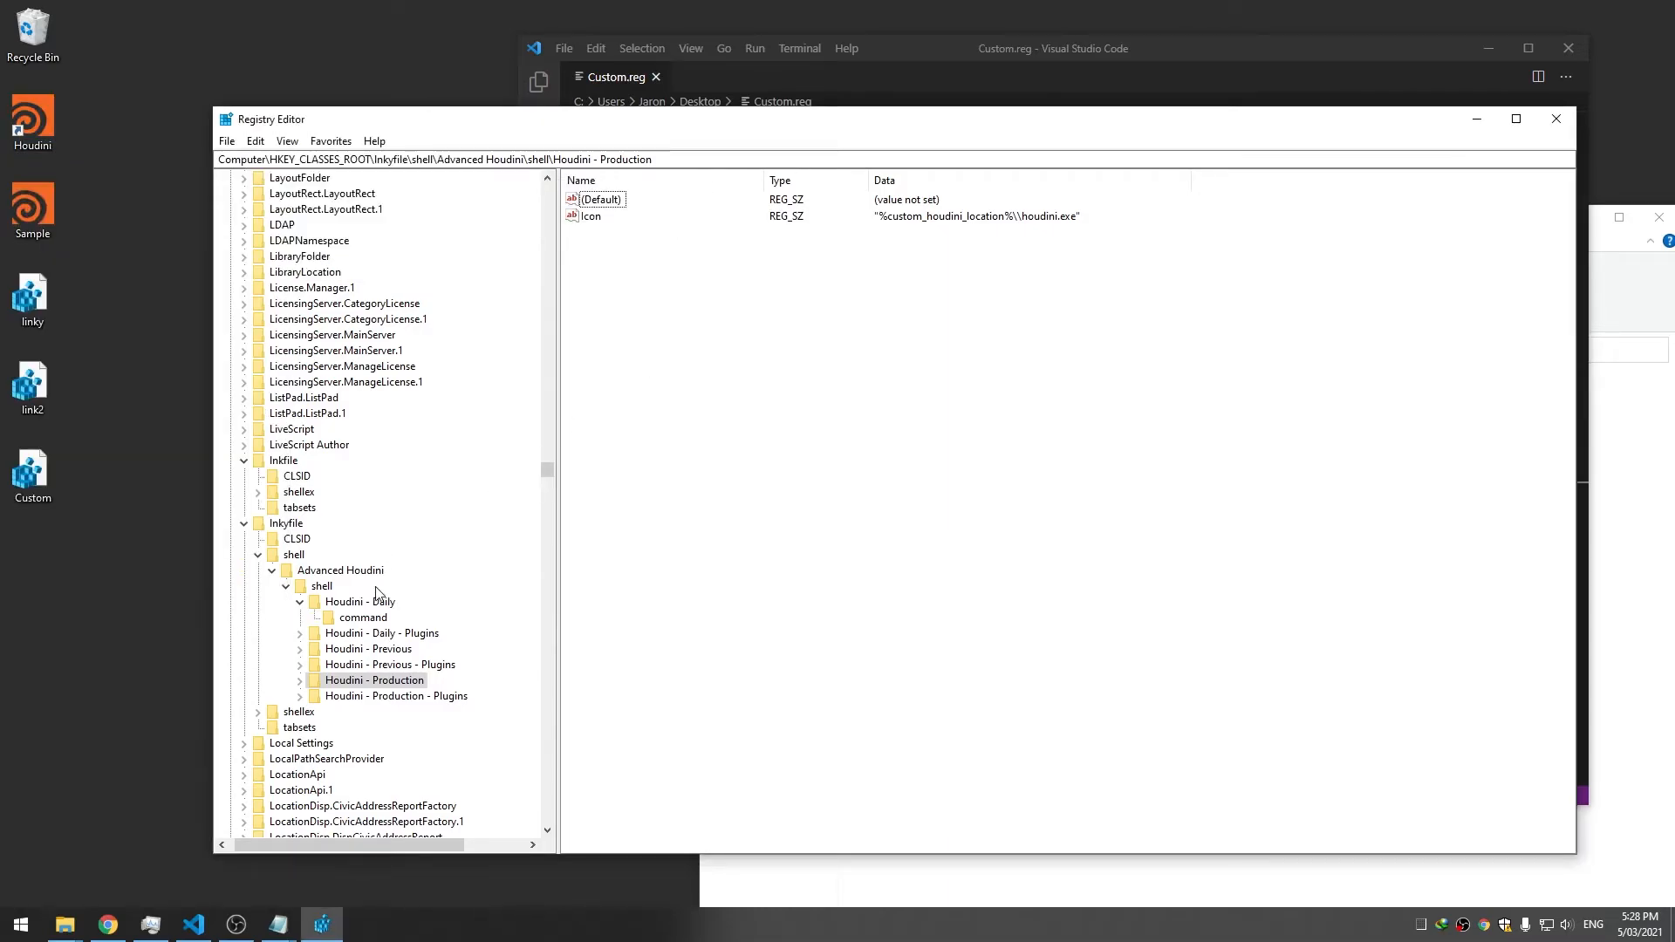
Expand Daily - Plugins > shell > Houdini - Arnold > command to confirm it is empty
left_click(377, 633)
left_click(299, 634)
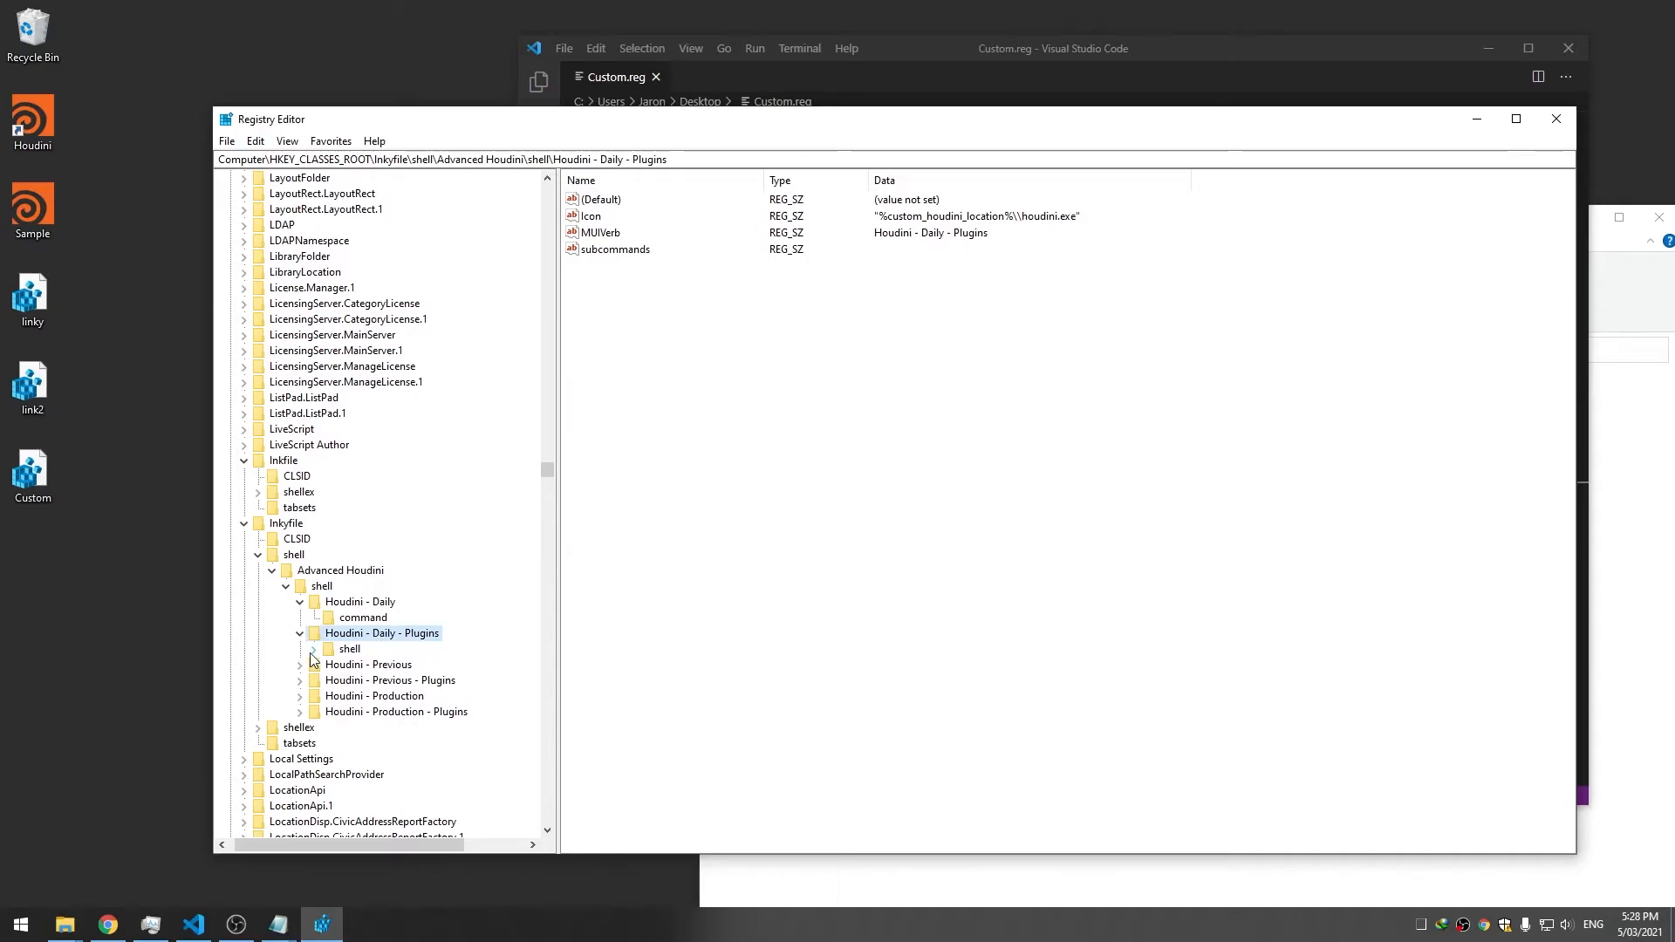
left_click(313, 649)
left_click(366, 666)
left_click(328, 665)
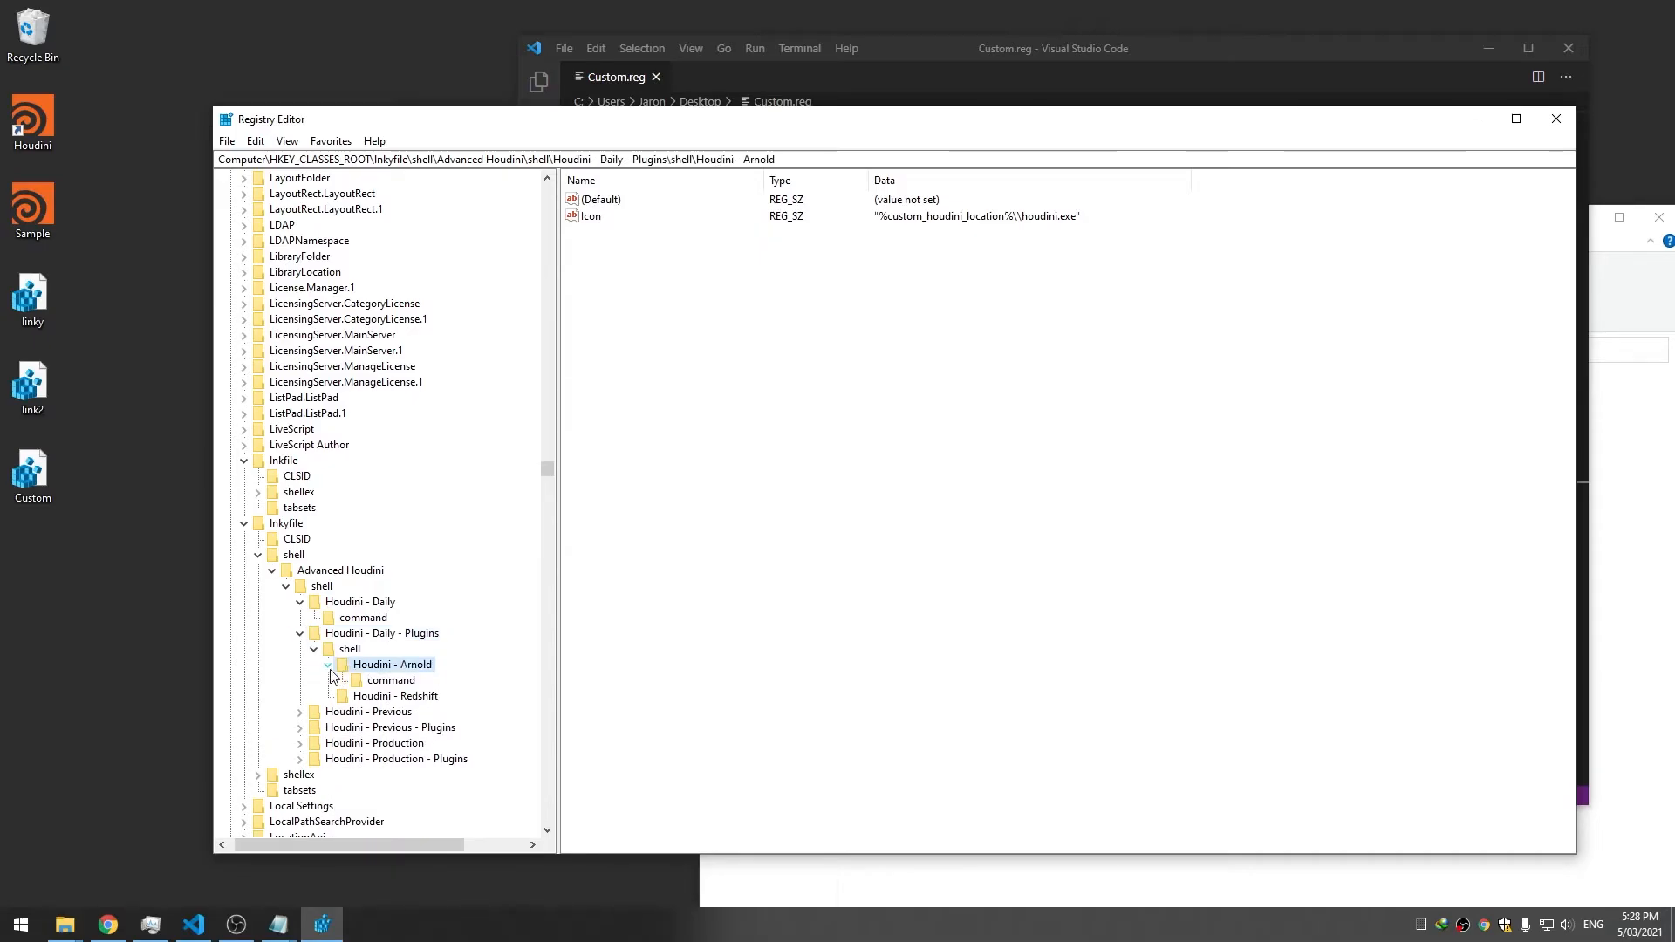
left_click(389, 681)
left_click_drag(1335, 120, 1047, 209)
left_click(1218, 156)
scroll(1217, 155, "up", 13)
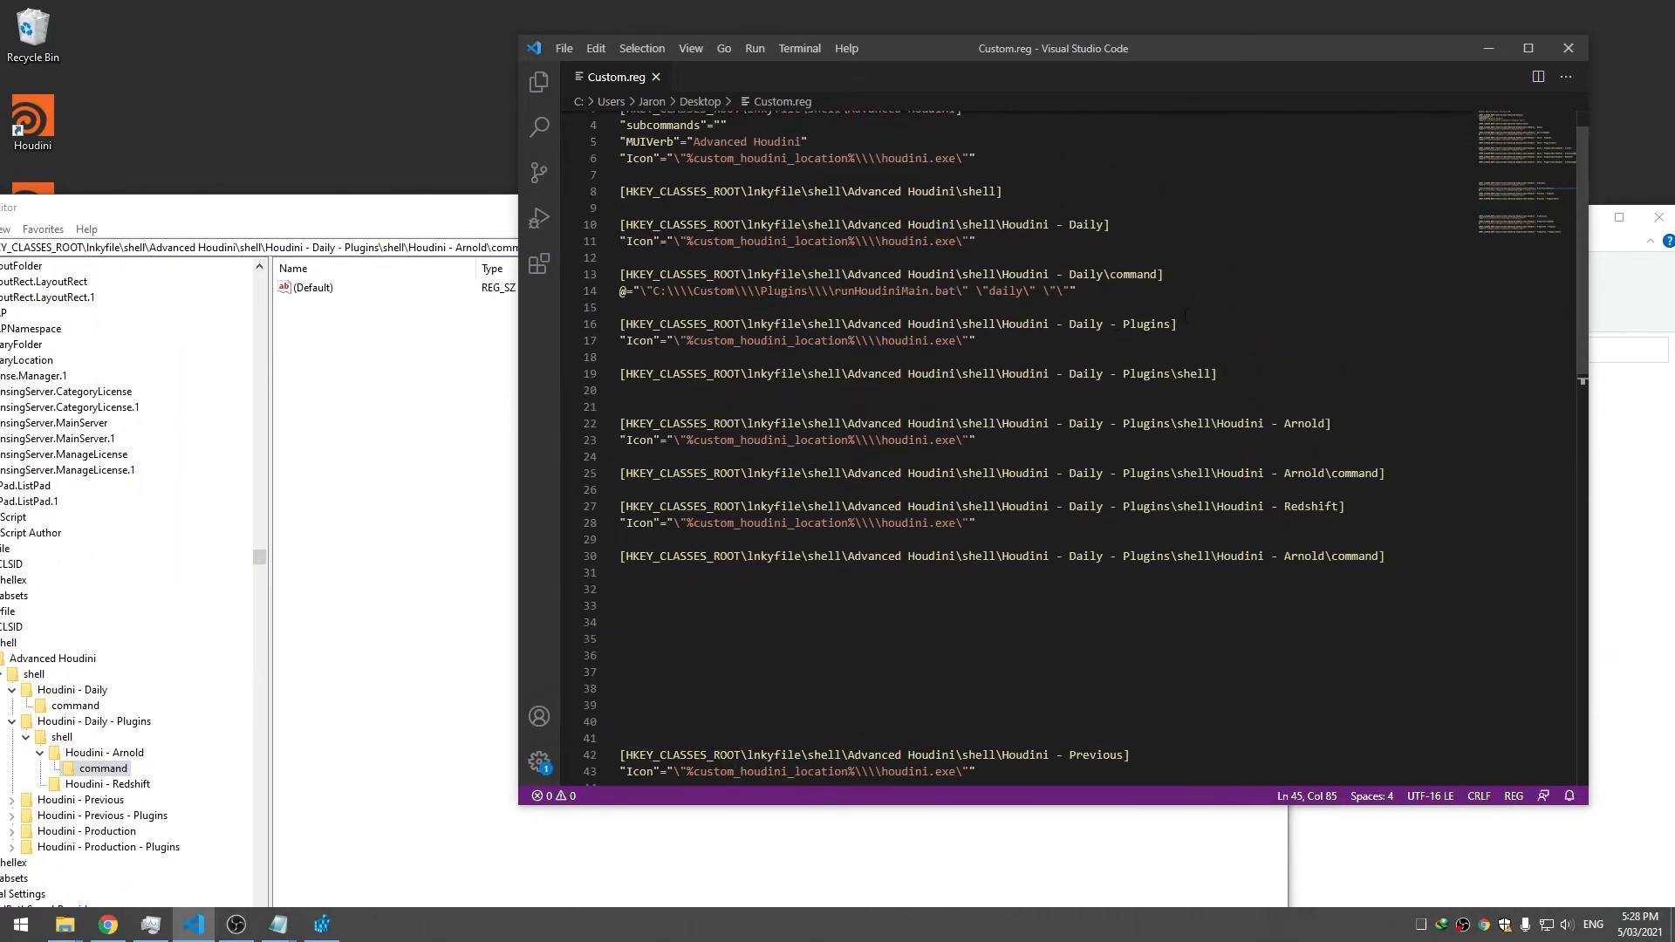
Paste the Daily command value under Houdini - Arnold's command key, ending with "arnold"
scroll(1185, 314, "up", 1)
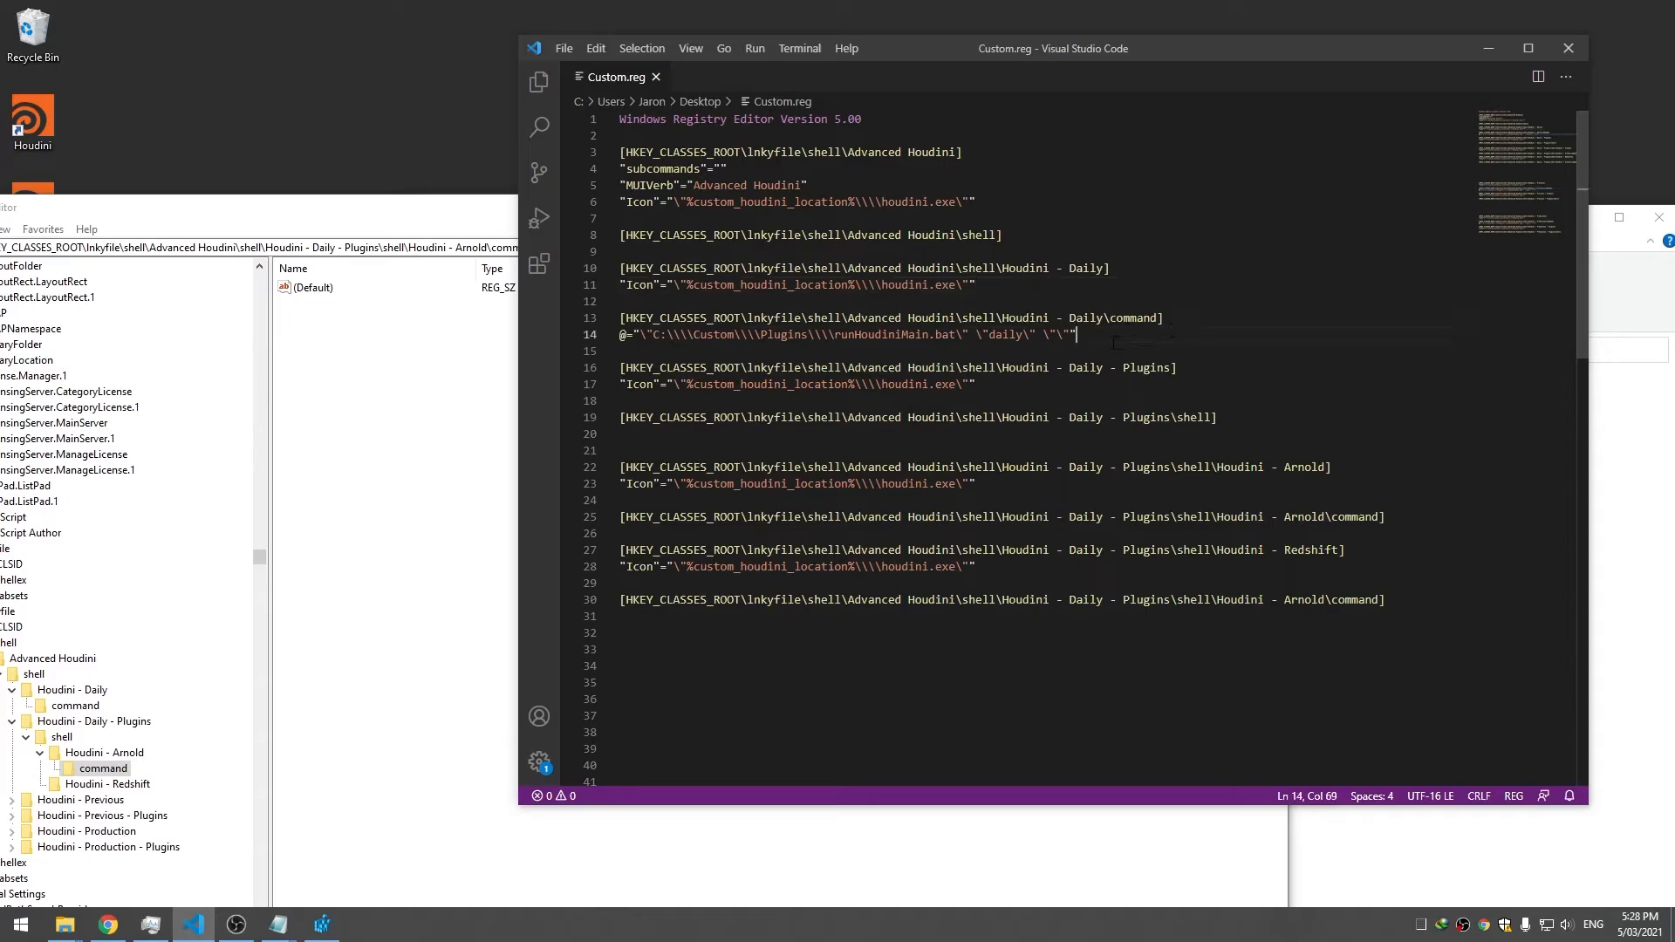
key("Return")
key("Return")
key("Return")
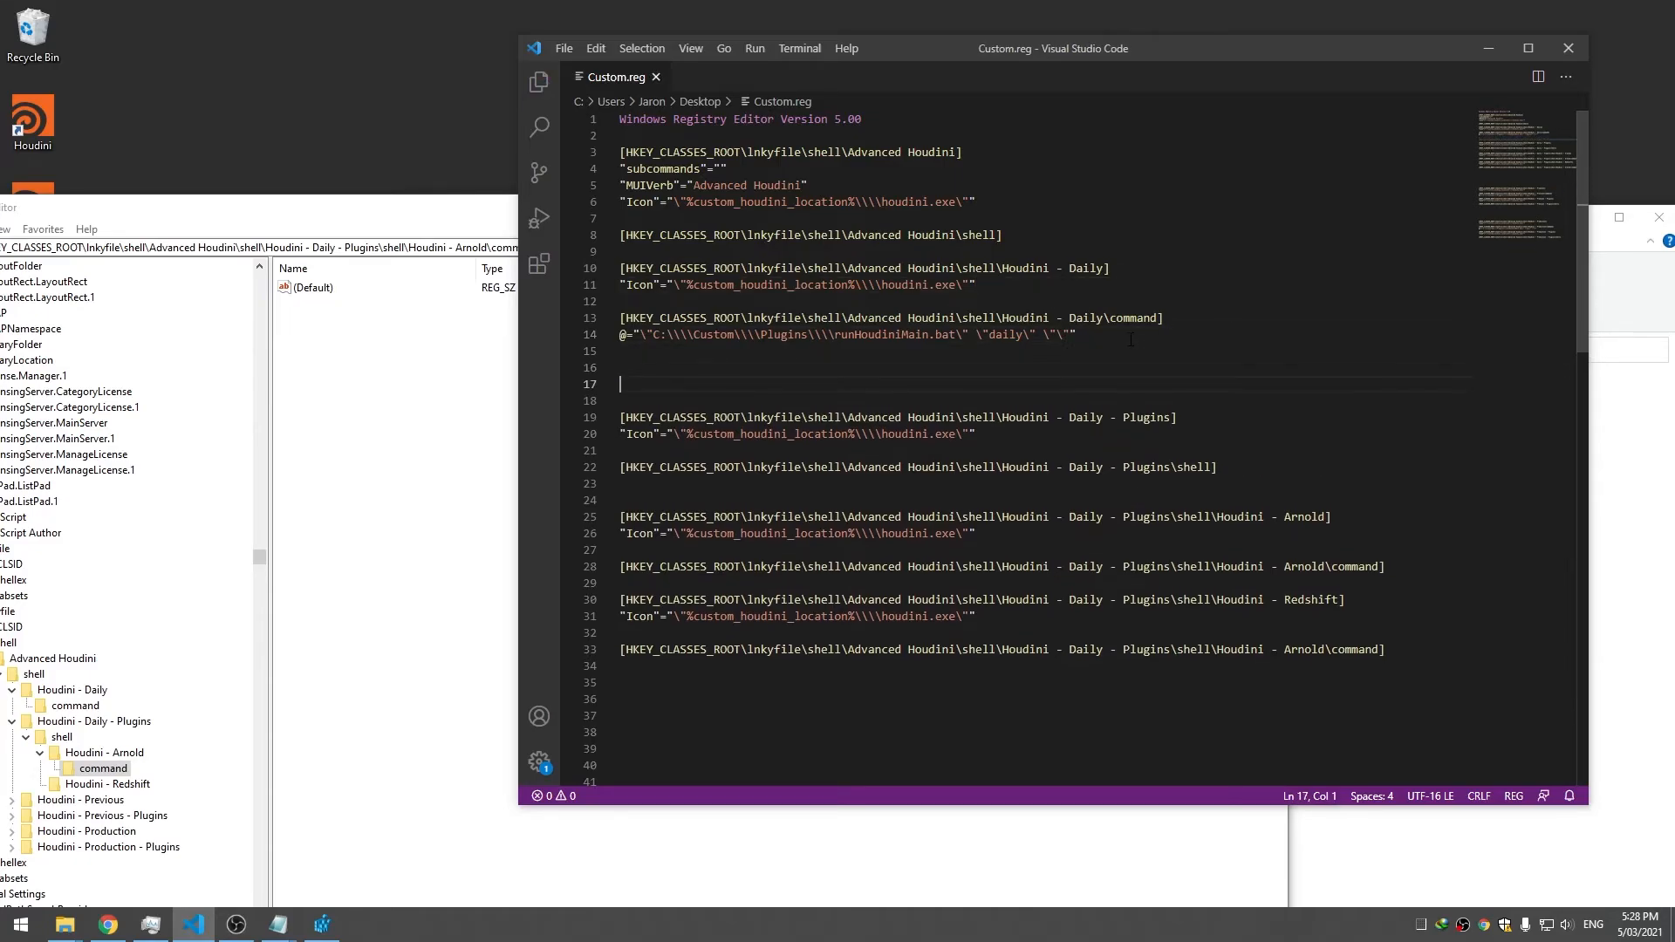
key("BackSpace")
left_click_drag(1203, 501, 1202, 486)
left_click(1176, 522)
left_click(1394, 552)
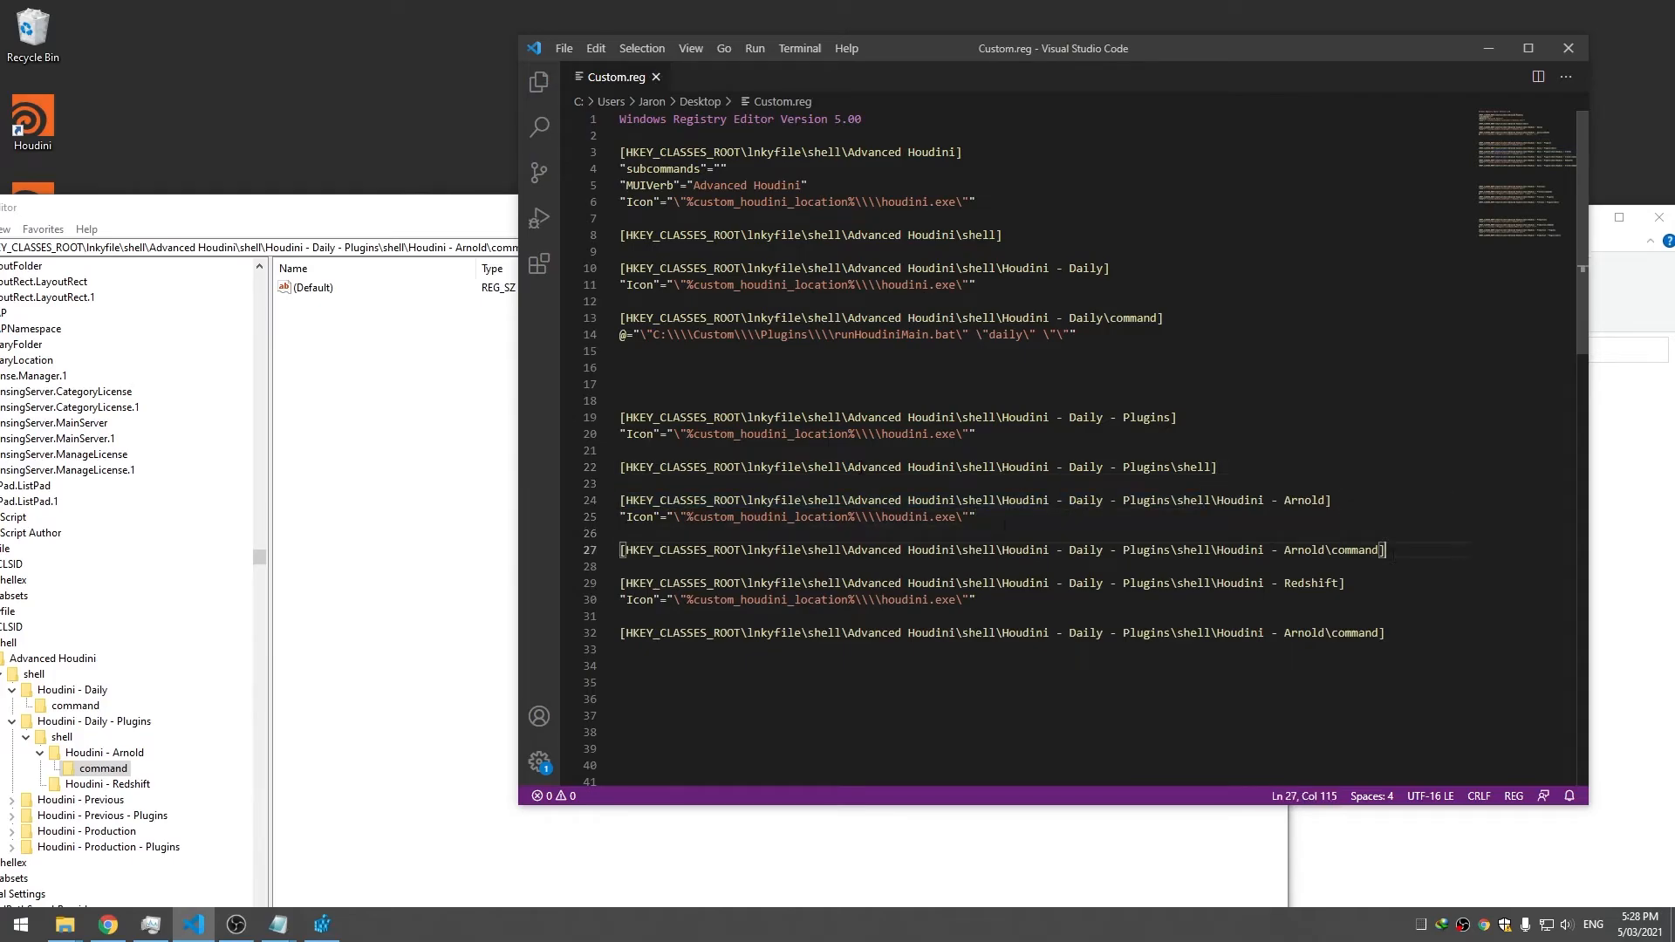
left_click_drag(1098, 343, 654, 338)
left_click(1413, 556)
key("Return")
key("ctrl+v")
key("ctrl+s")
double_click(1005, 566)
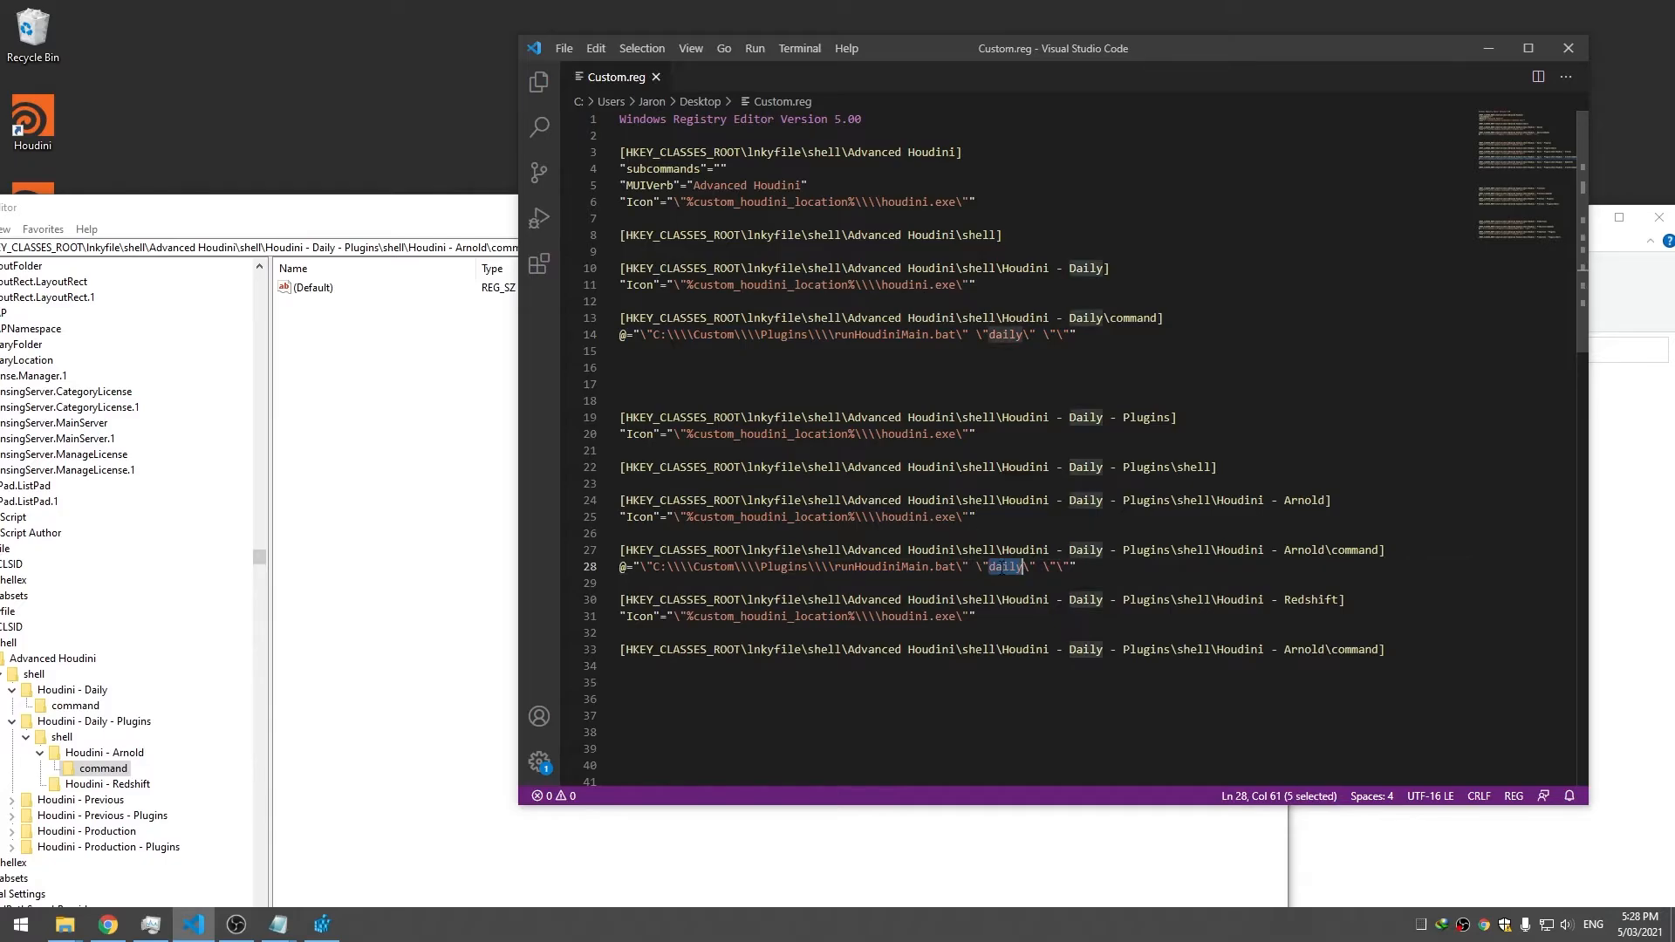
left_click(1063, 567)
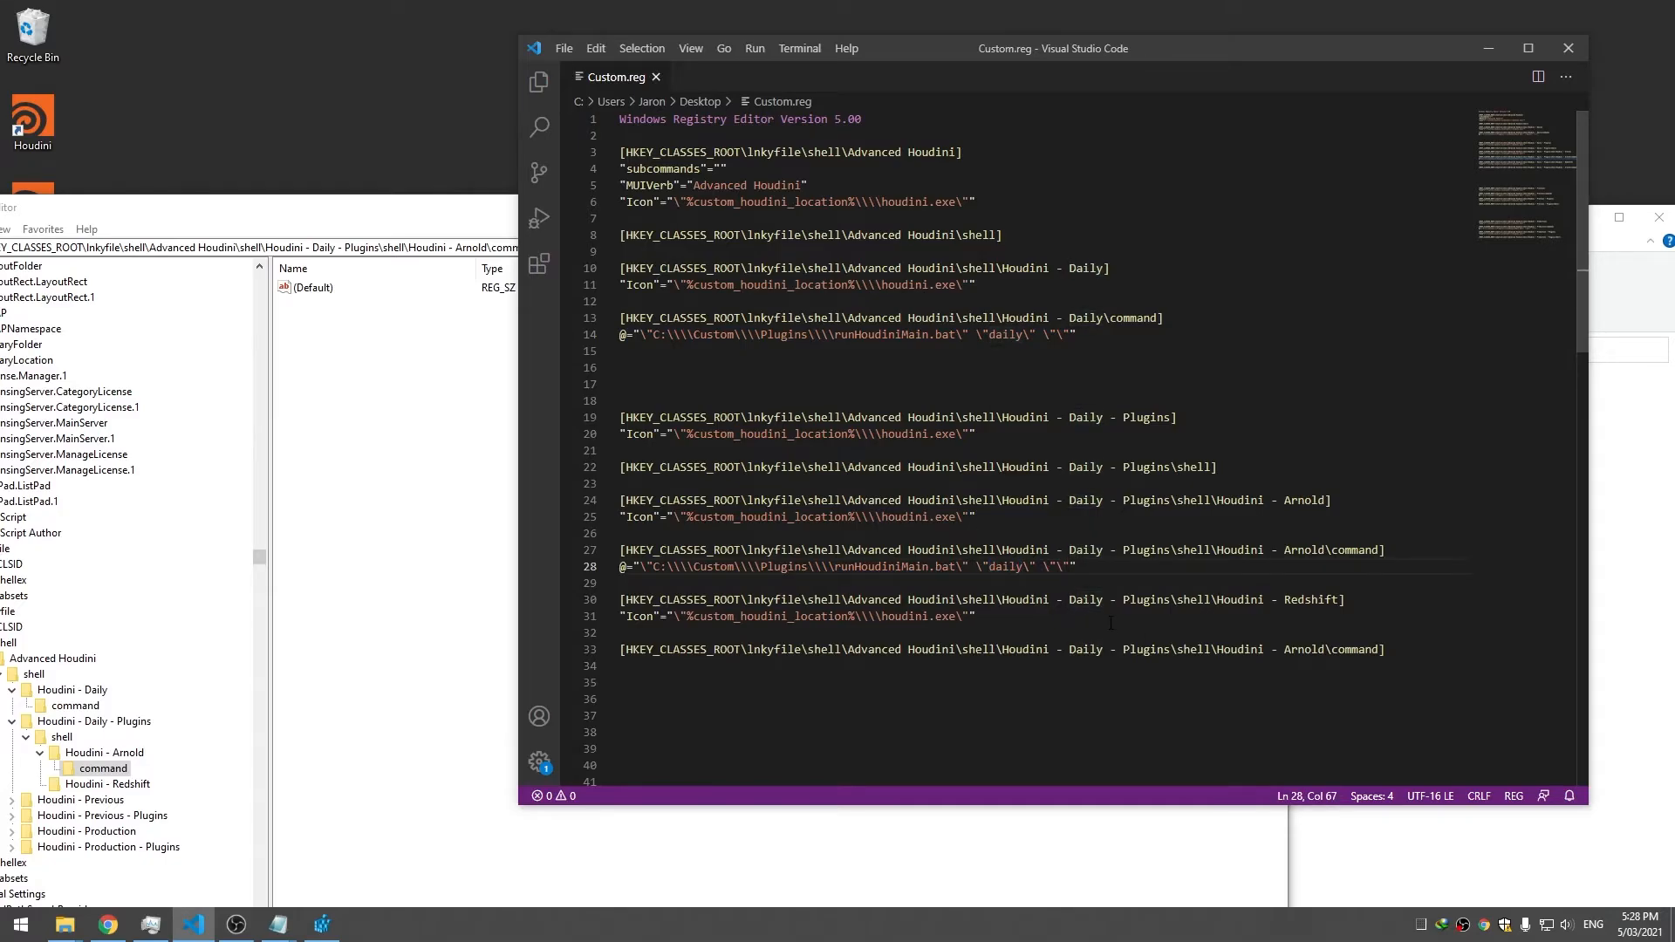
type("a")
Add a Houdini - Redshift command key with the same value ending in "redshift"
left_click_drag(1107, 571, 625, 567)
left_click(1459, 648)
key("Return")
type("@")
key("ctrl+v")
double_click(1312, 600)
key("ctrl+c")
double_click(1309, 649)
key("ctrl+v")
left_click(1245, 669)
double_click(1079, 666)
type("red")
key("ctrl+s")
Merge the updated Custom.reg into the registry
left_click(1226, 684)
scroll(1212, 681, "down", 2)
left_click_drag(136, 210, 493, 224)
double_click(20, 458)
left_click(951, 483)
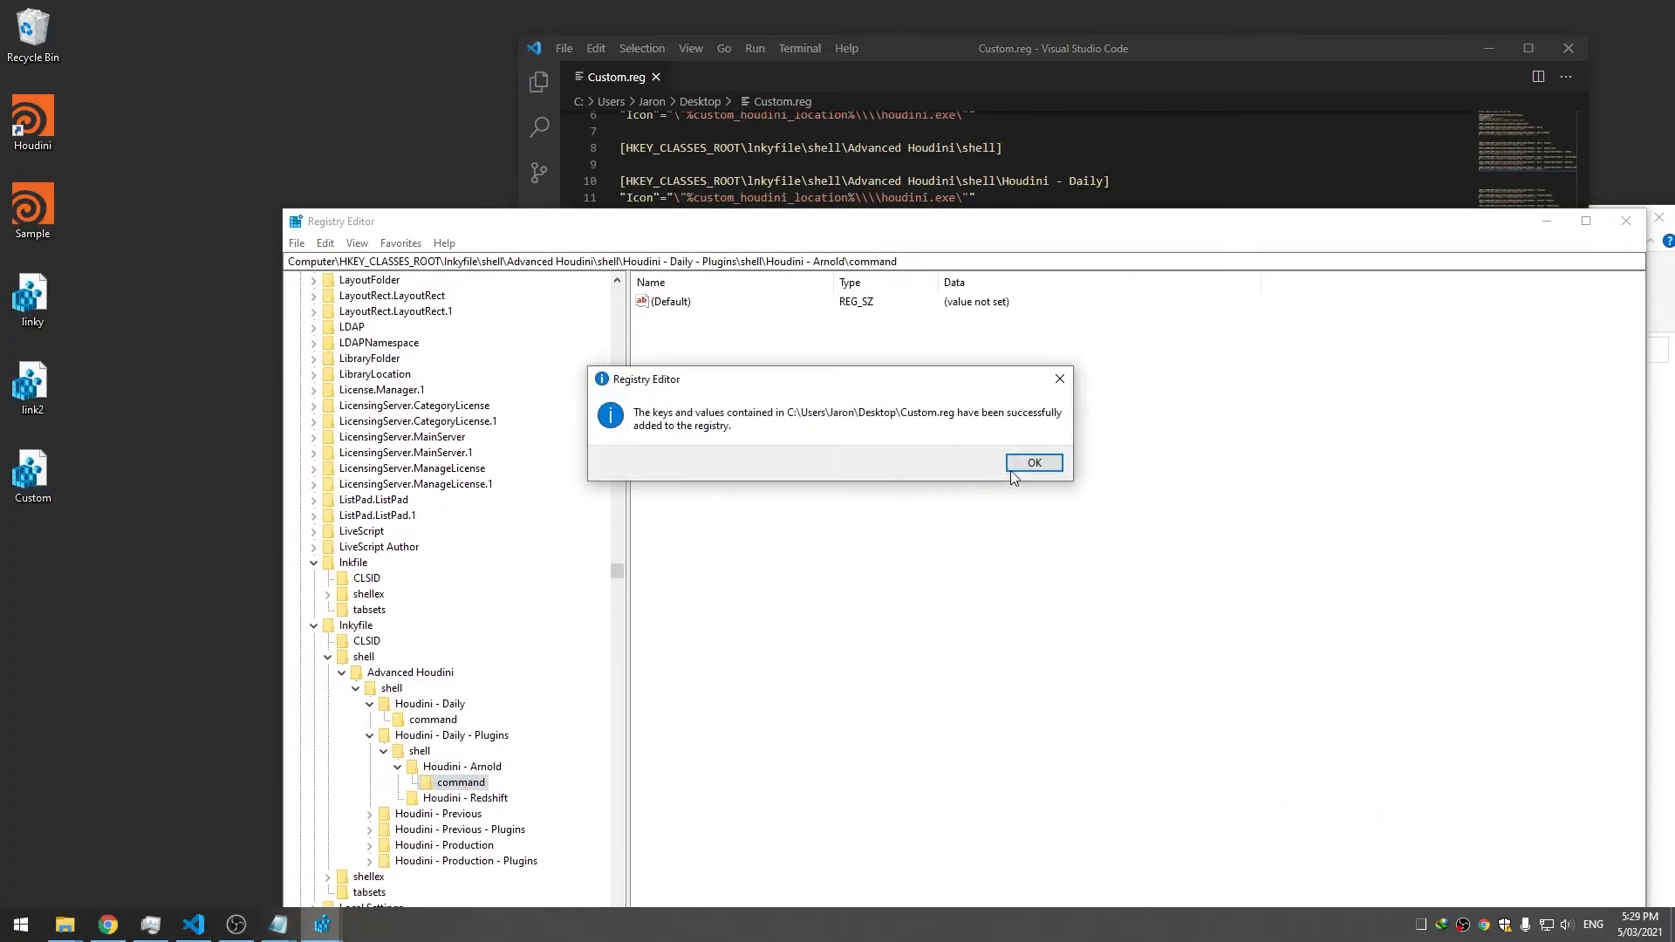
Dismiss the success message and check the Houdini - Redshift command value
left_click(1034, 462)
left_click(398, 799)
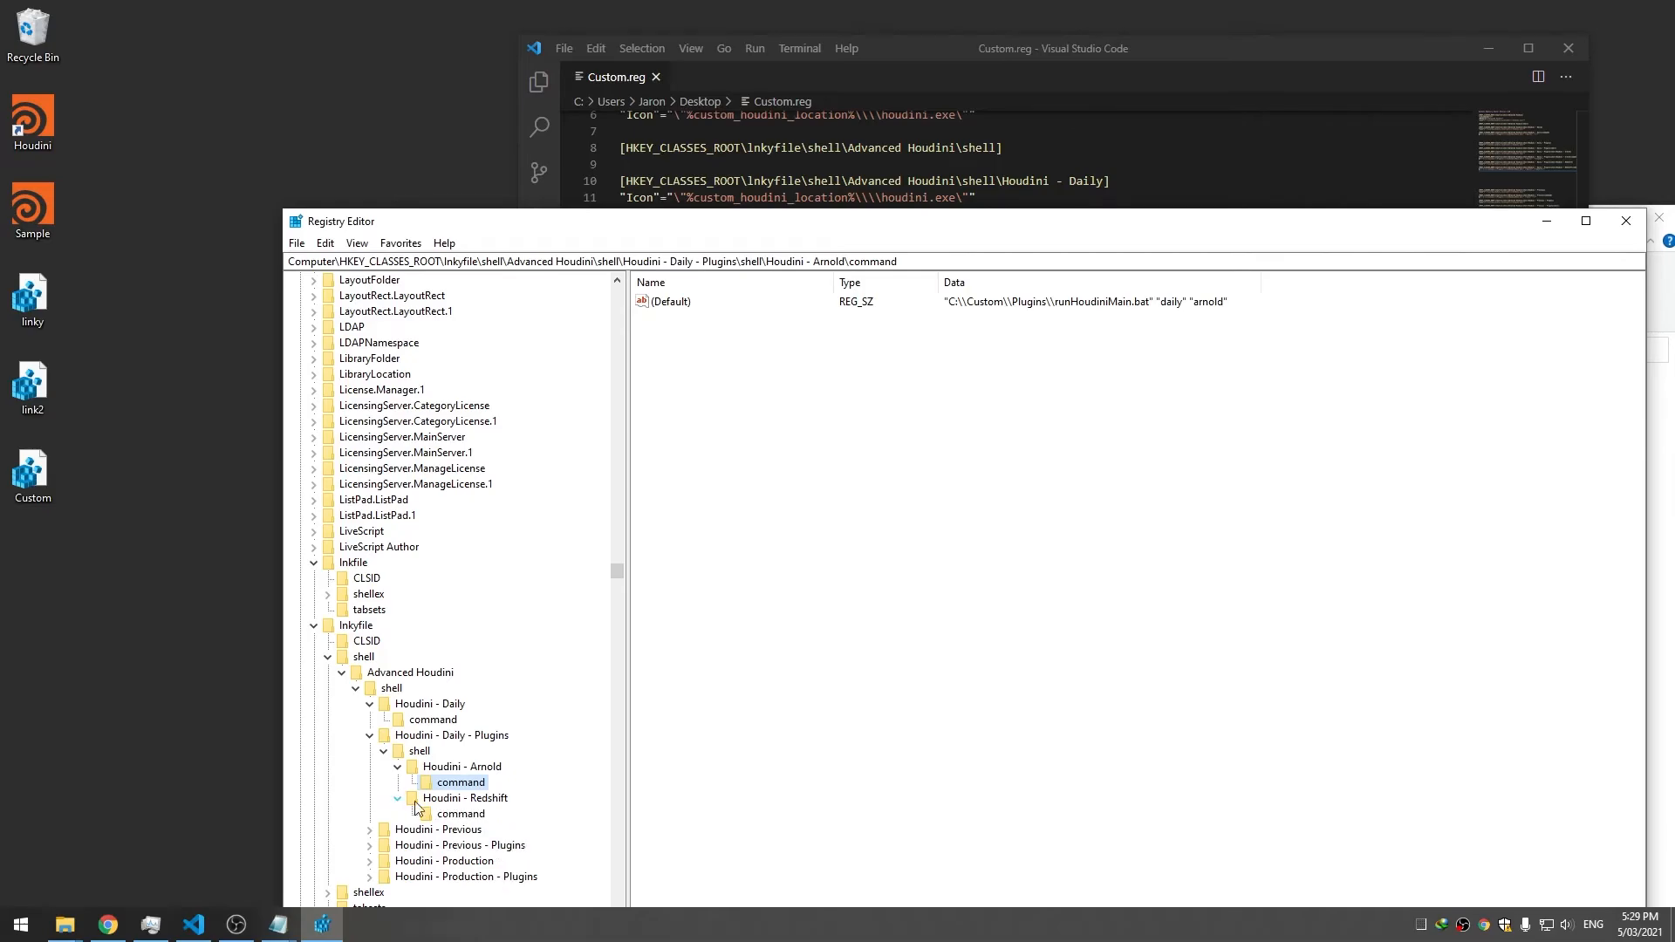
left_click(461, 814)
Launch Houdini via Advanced Houdini > Houdini - Daily - Plugins > Houdini - Redshift, then minimize it
right_click(51, 129)
mouse_move(89, 162)
mouse_move(405, 182)
left_click(606, 200)
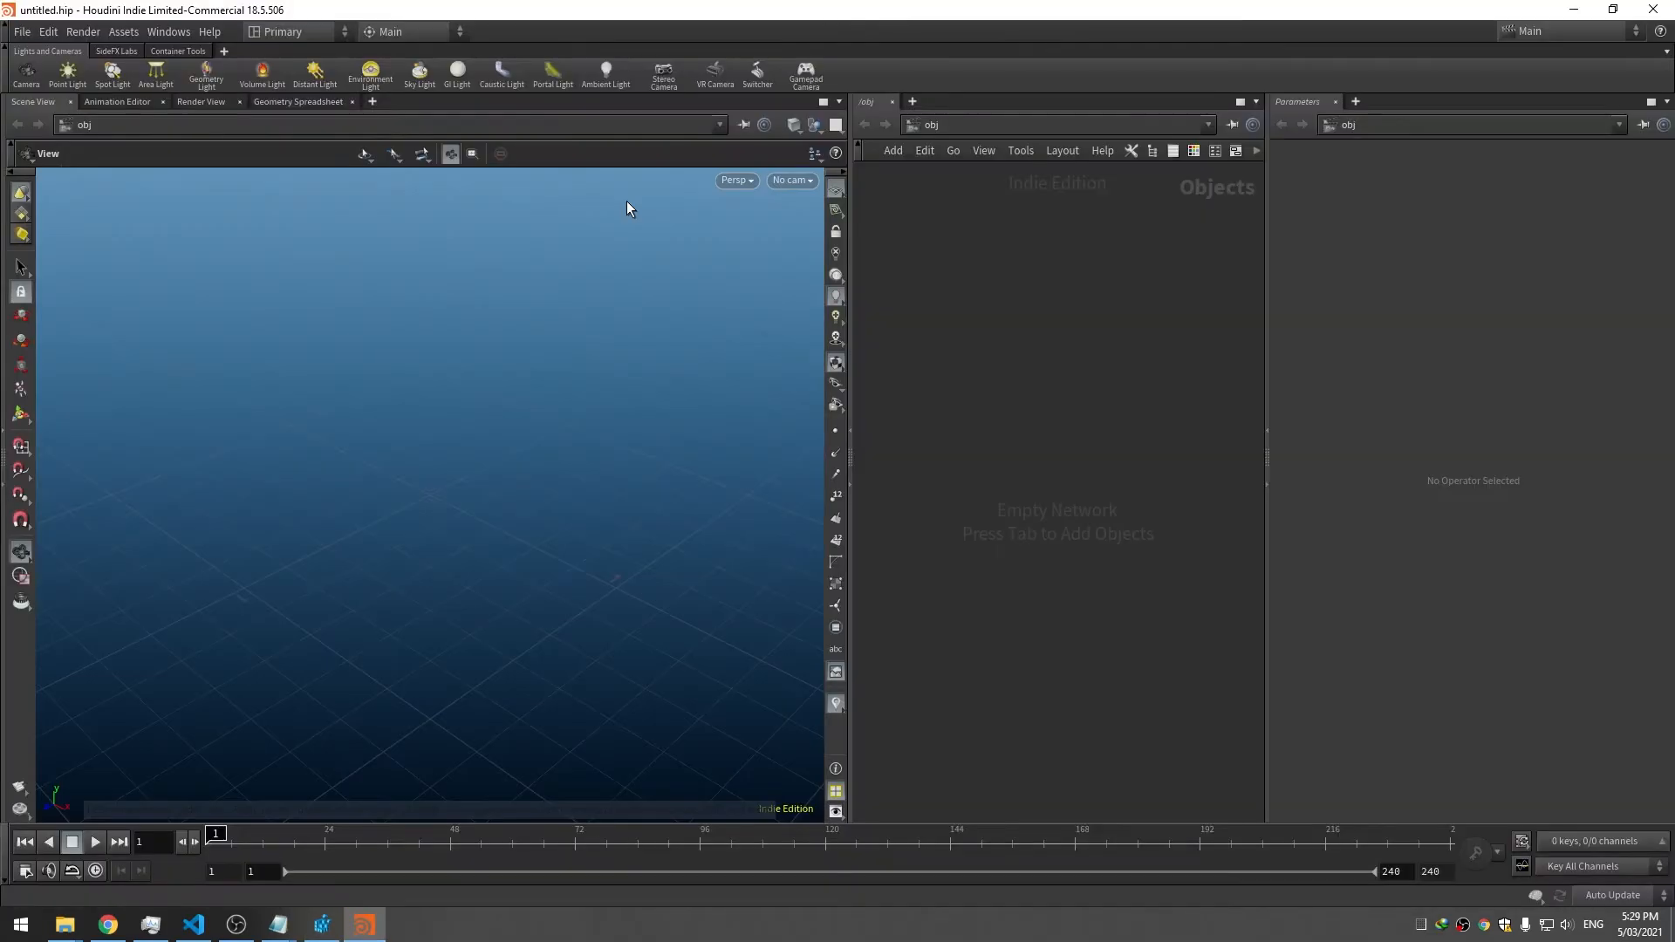
left_click(187, 32)
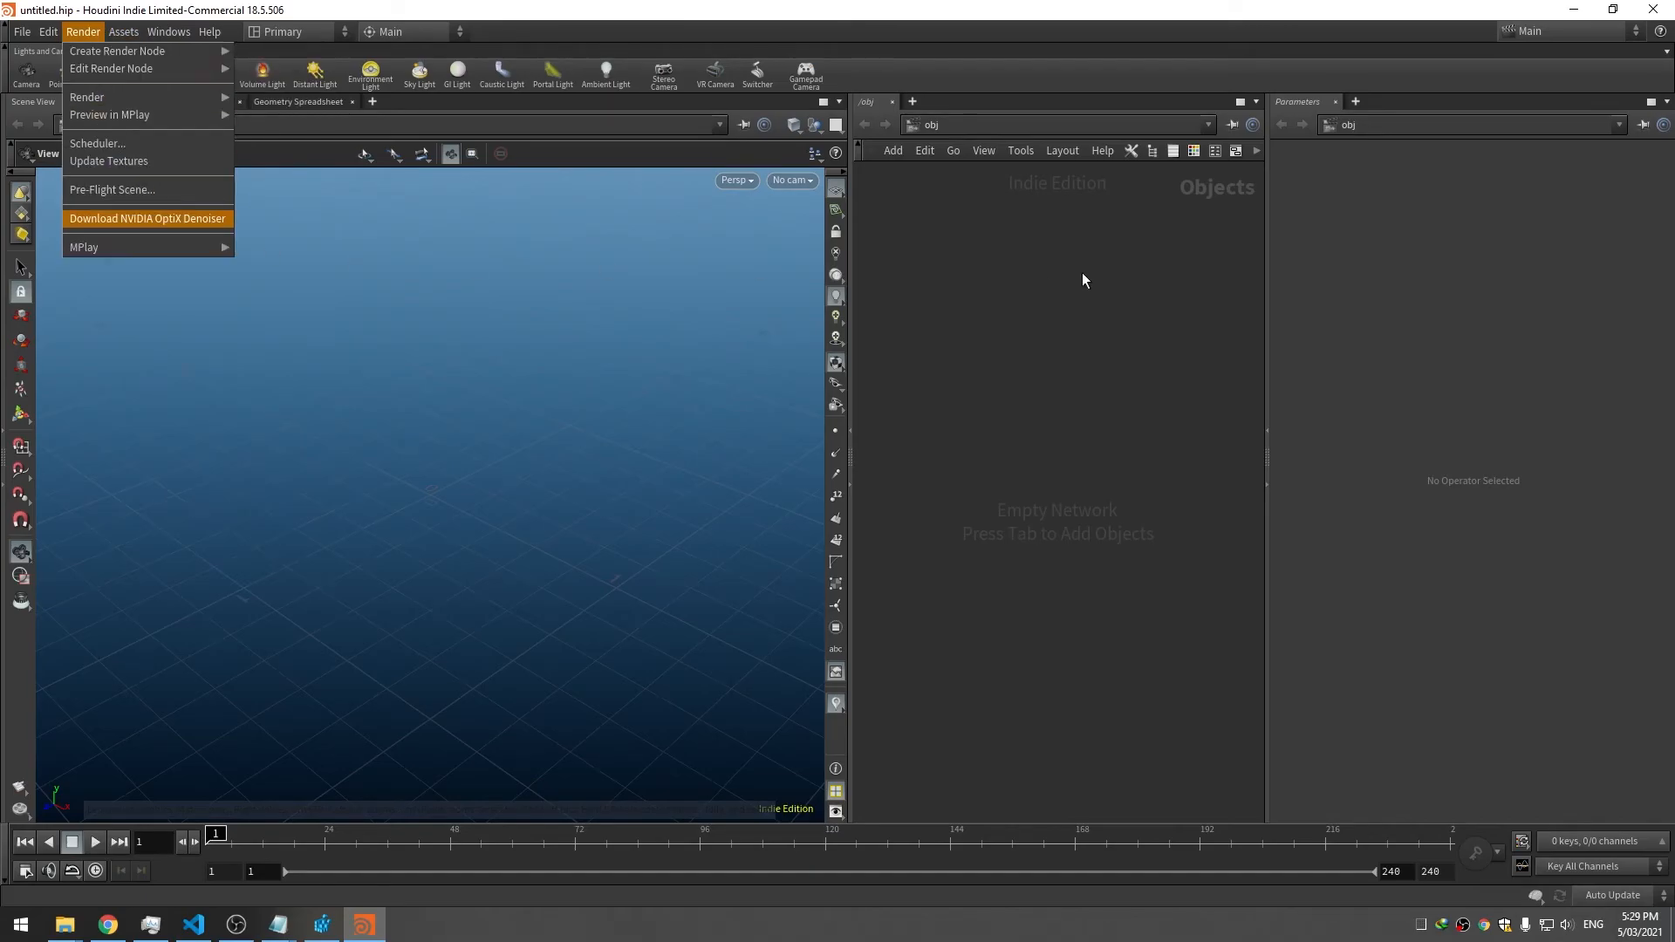
left_click(1043, 277)
left_click(1575, 9)
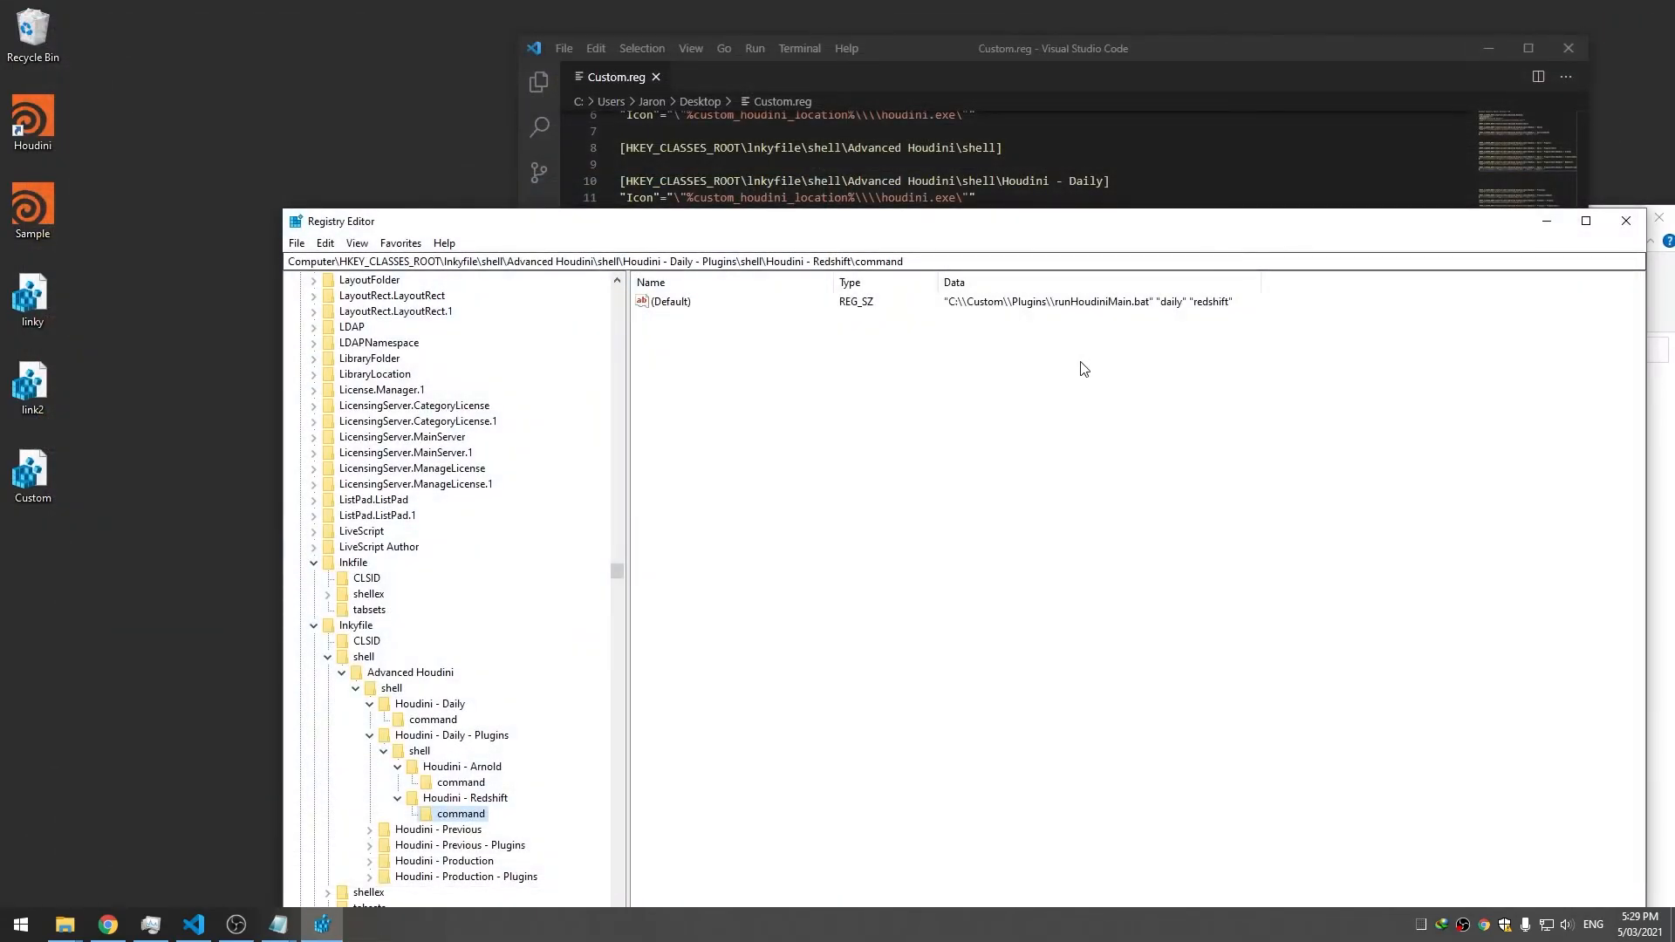
Compare the redshift check in the launcher script with line 34 of Custom.reg
left_click(1158, 199)
left_click(1174, 231)
left_click(1160, 264)
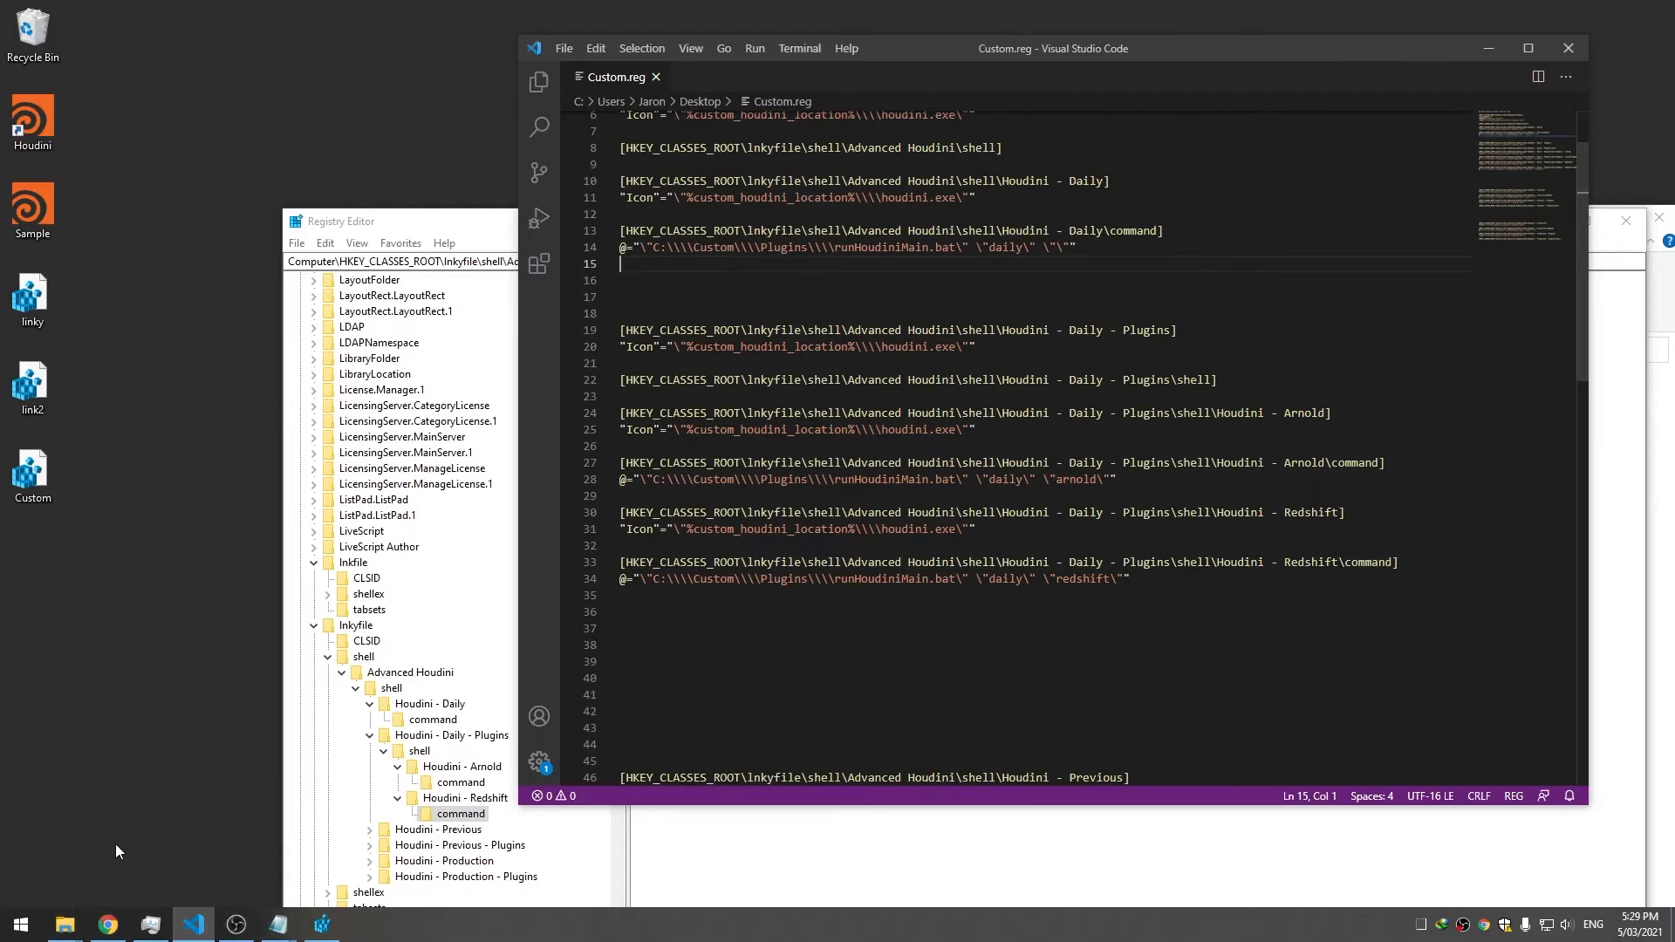
left_click(66, 925)
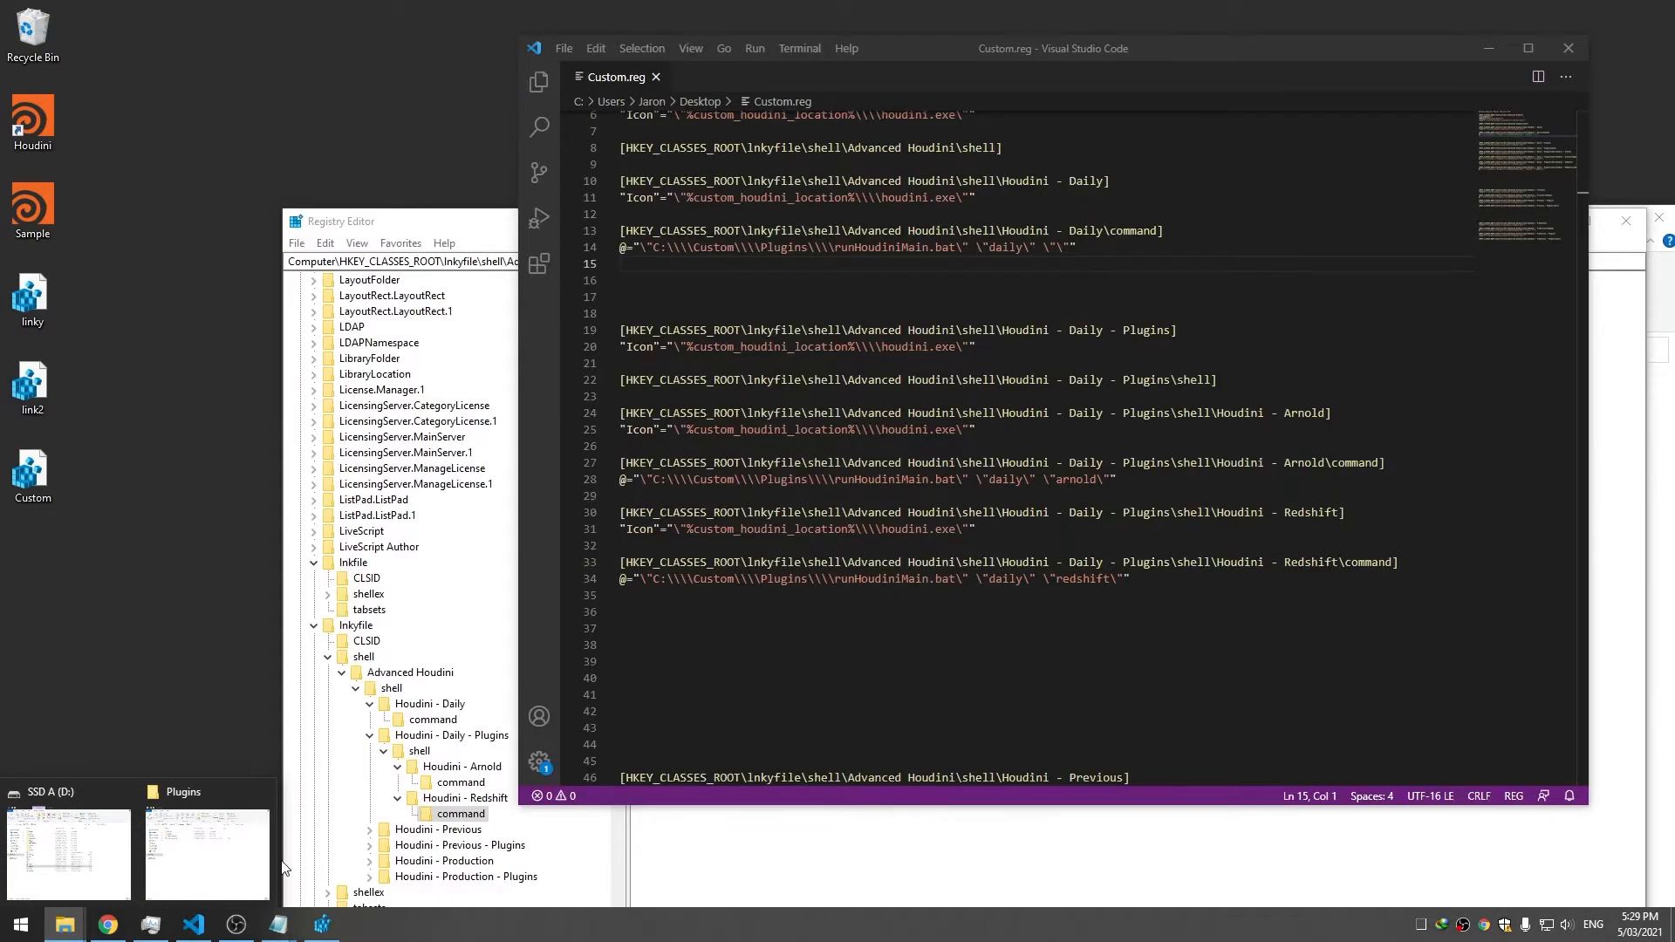
left_click(229, 858)
scroll(780, 559, "down", 3)
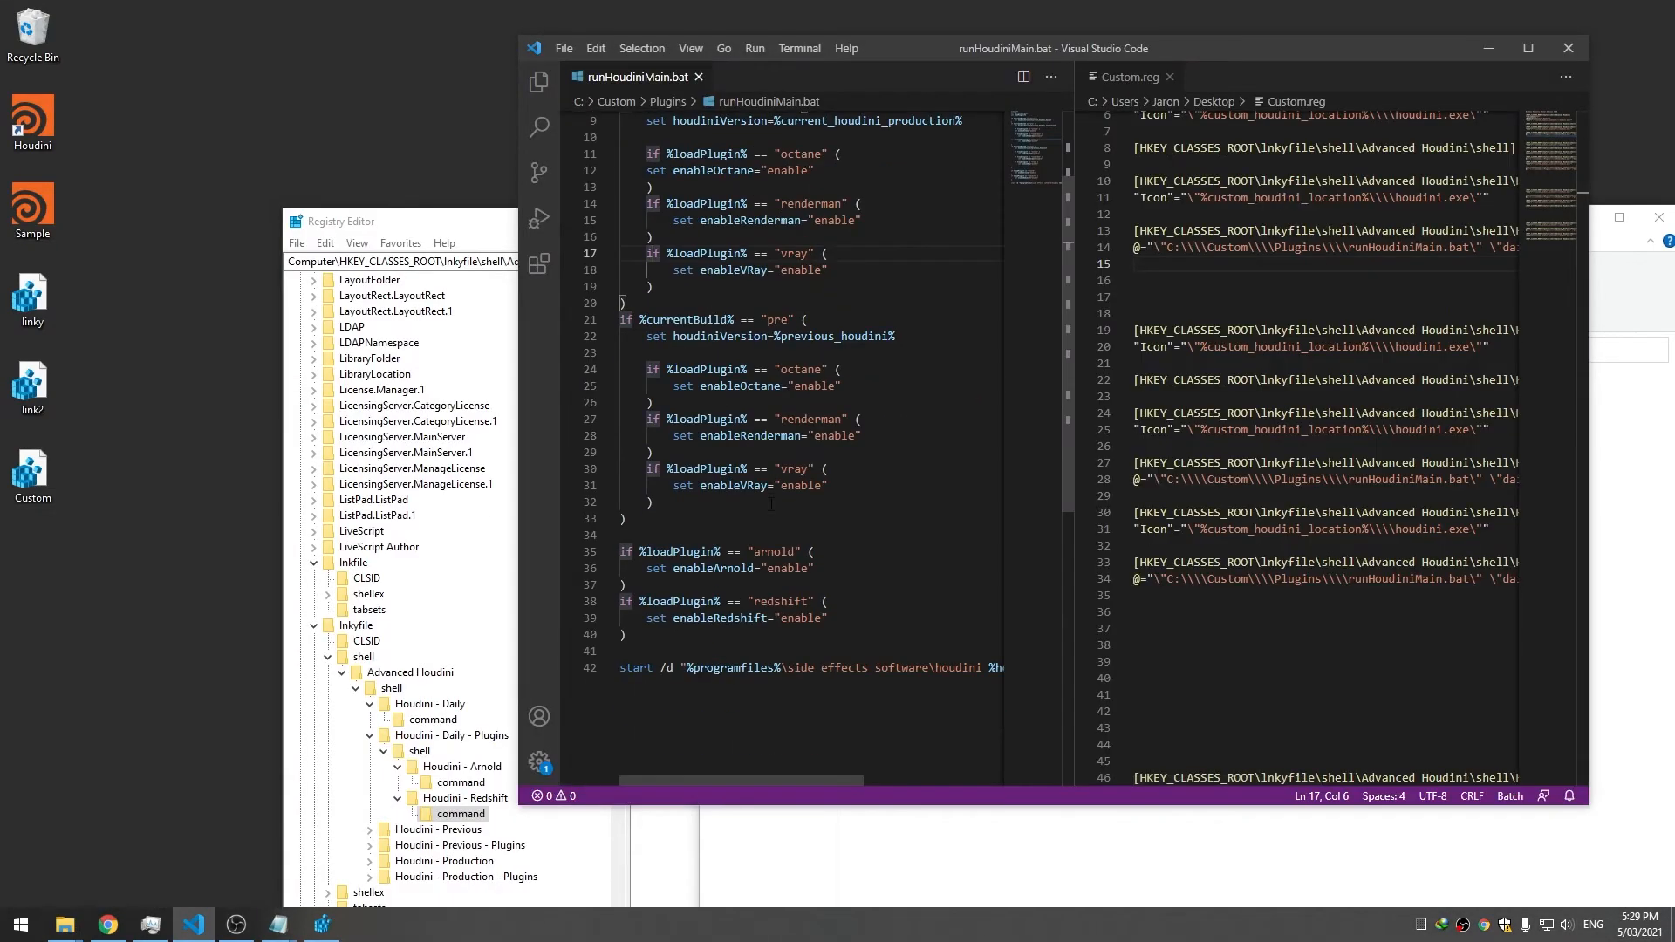
double_click(781, 602)
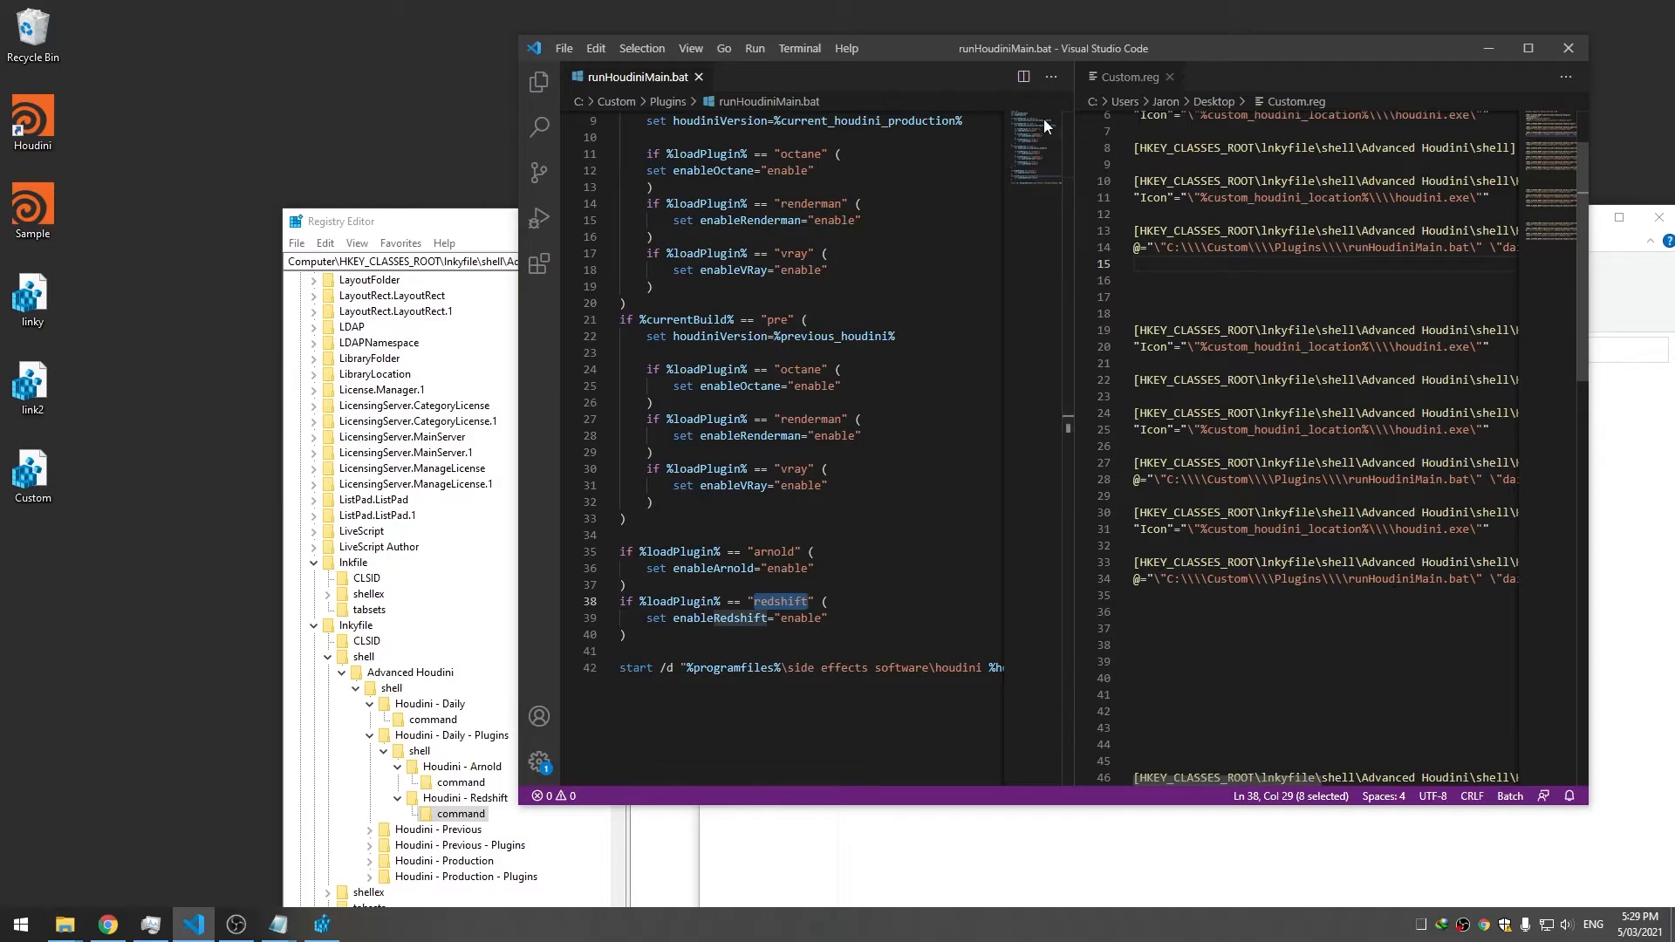
key("ctrl+w")
scroll(1091, 392, "up", 2)
scroll(1090, 392, "down", 3)
double_click(1085, 535)
left_click(1109, 536)
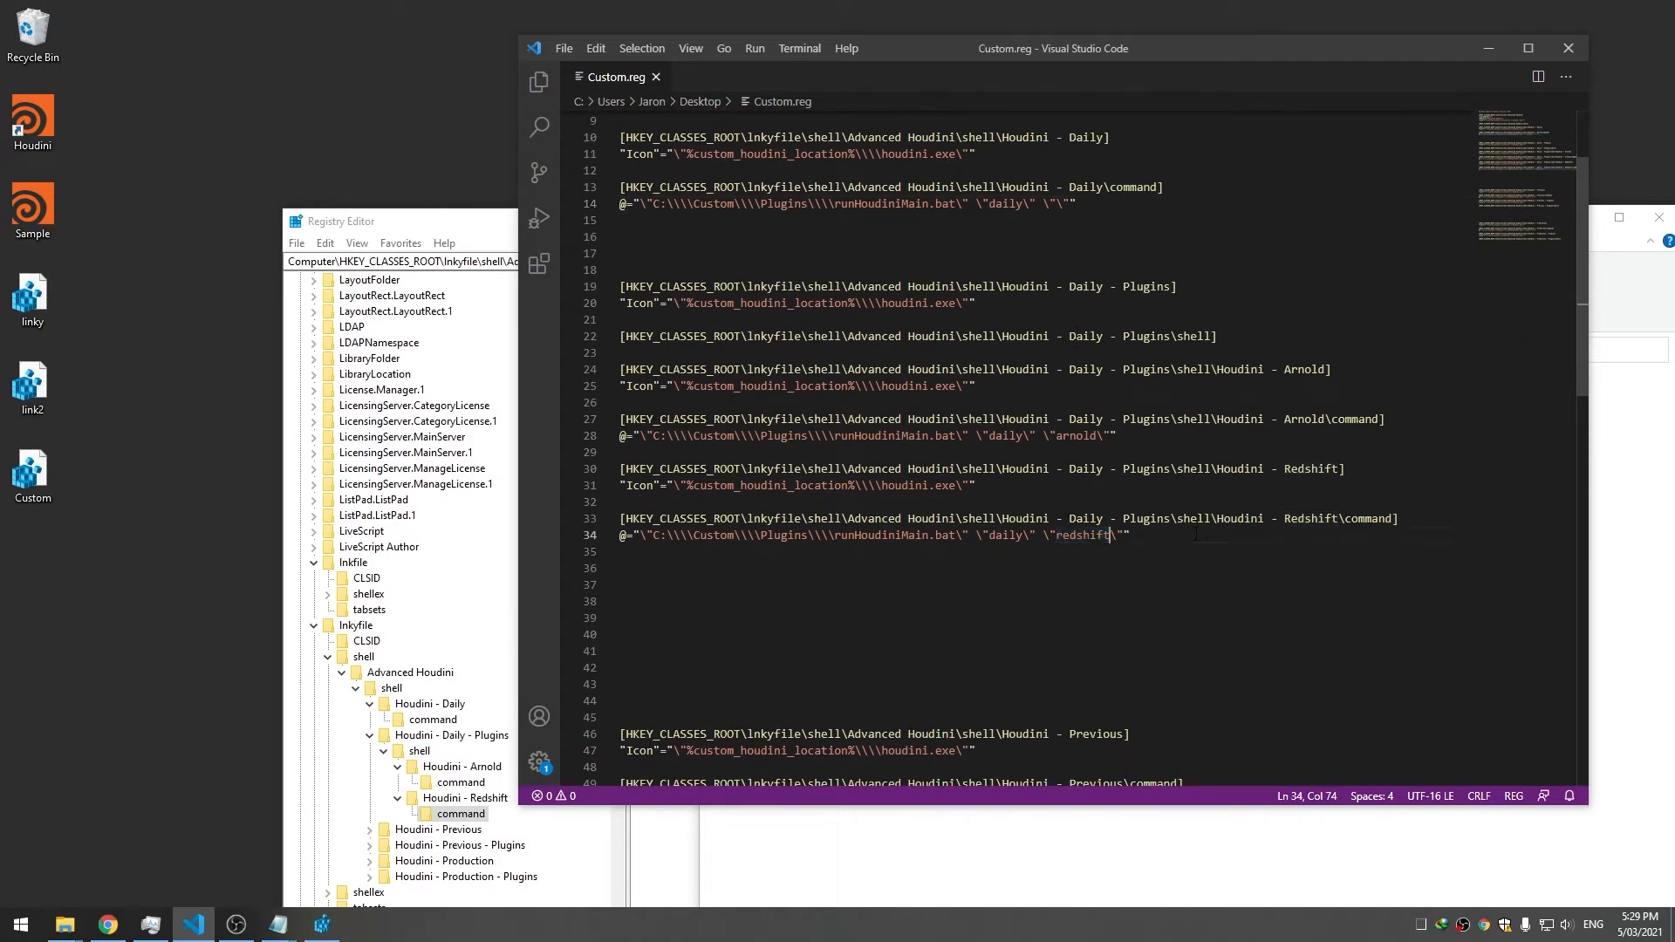
Verify the Houdini - Arnold and Houdini - Redshift command values in Registry Editor
left_click(322, 925)
left_click_drag(870, 225, 855, 123)
left_click(464, 681)
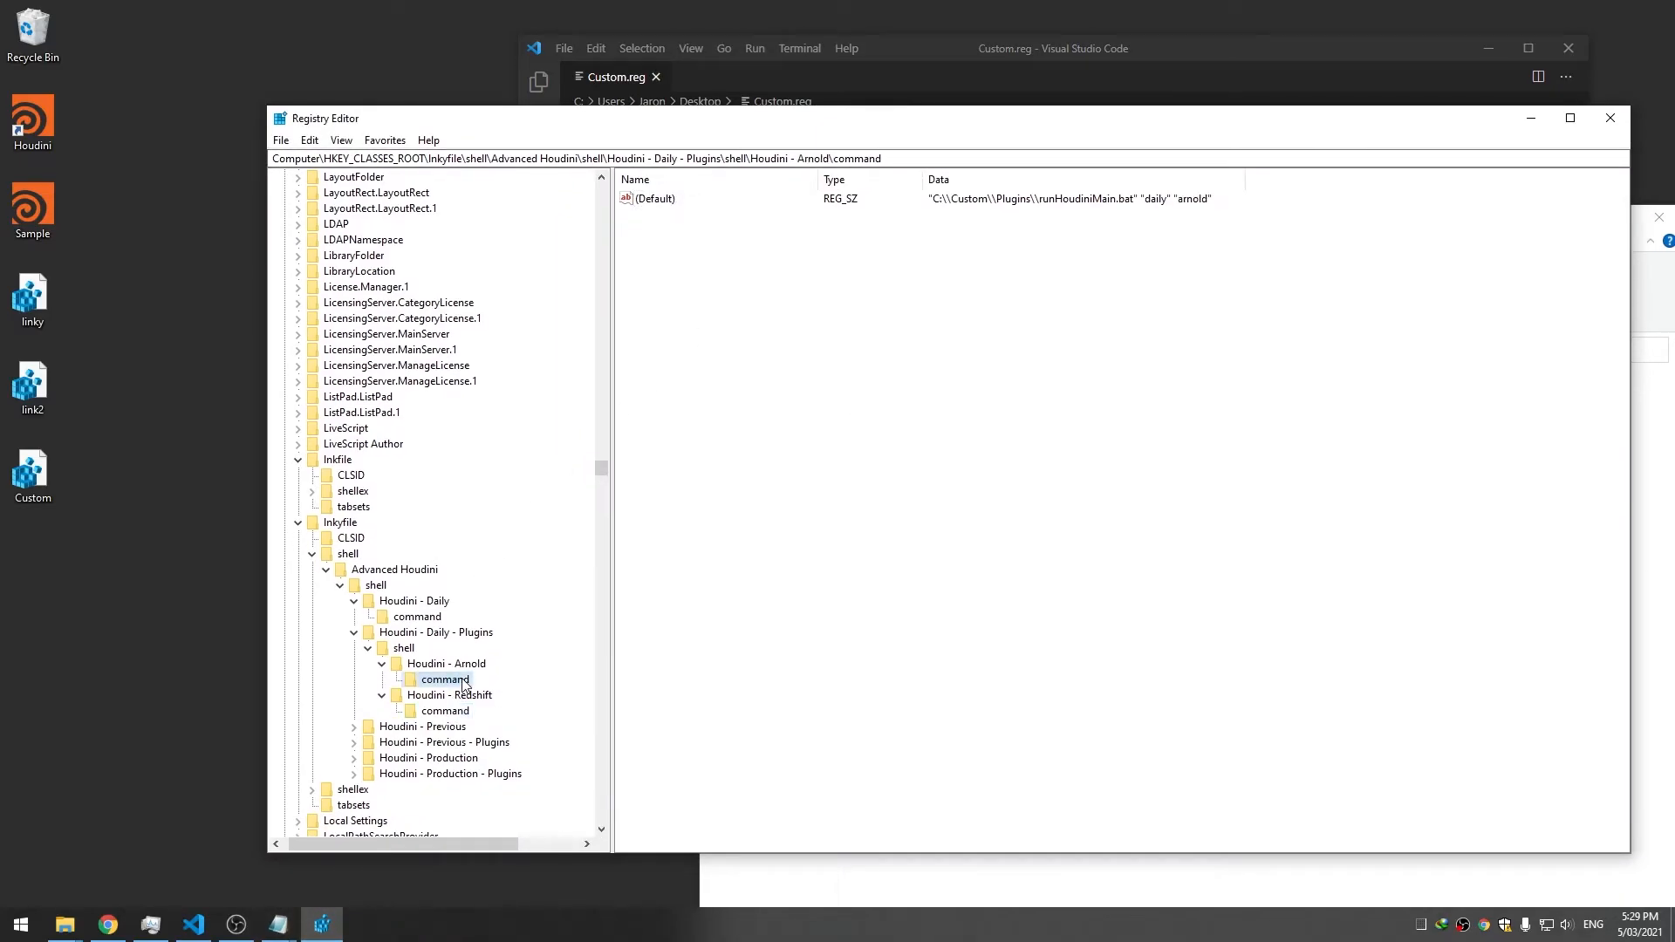
left_click(447, 712)
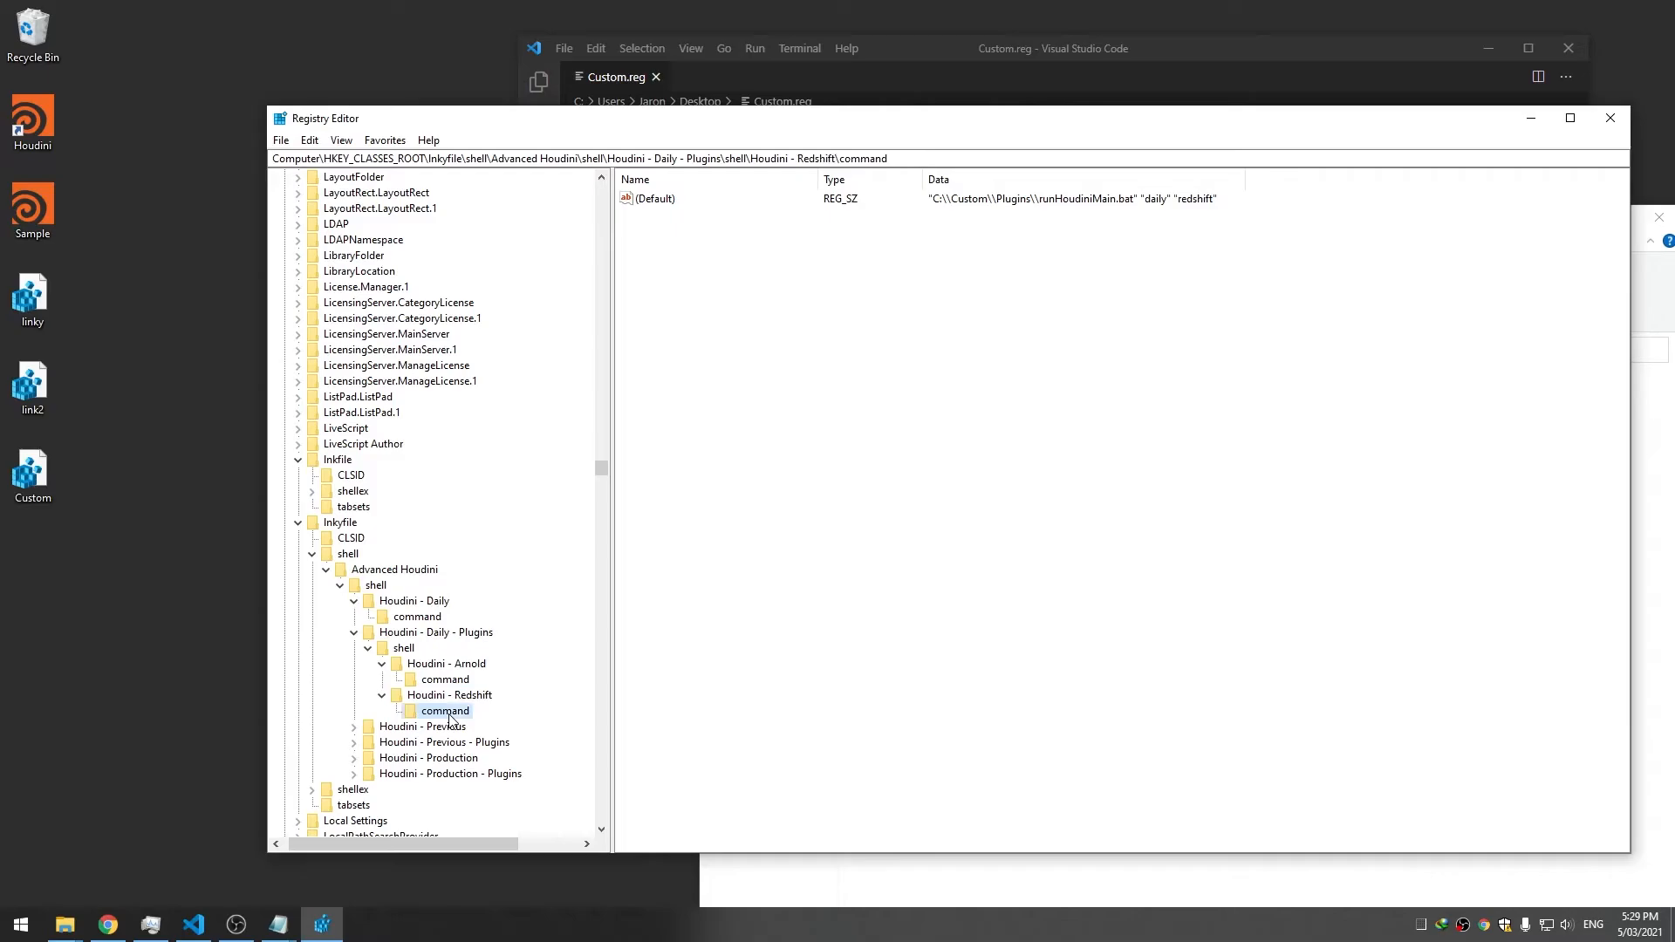
key("alt+Tab")
Relaunch Houdini Daily with Redshift from the shortcut, then close Houdini
right_click(30, 140)
mouse_move(93, 175)
mouse_move(392, 206)
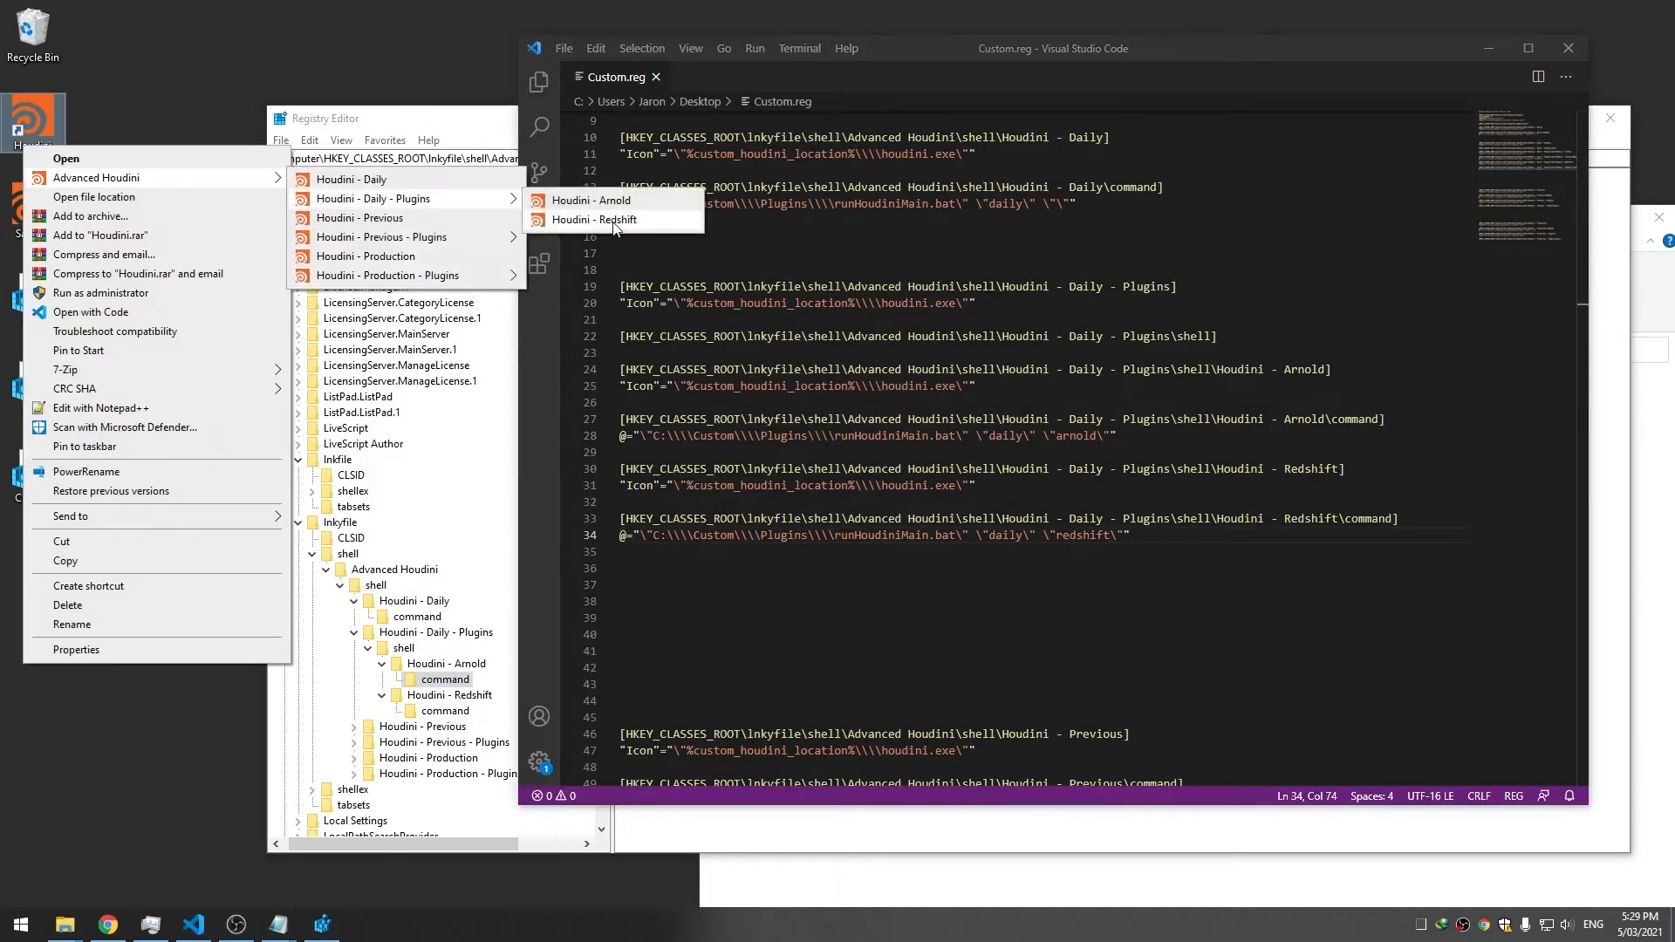
left_click(615, 225)
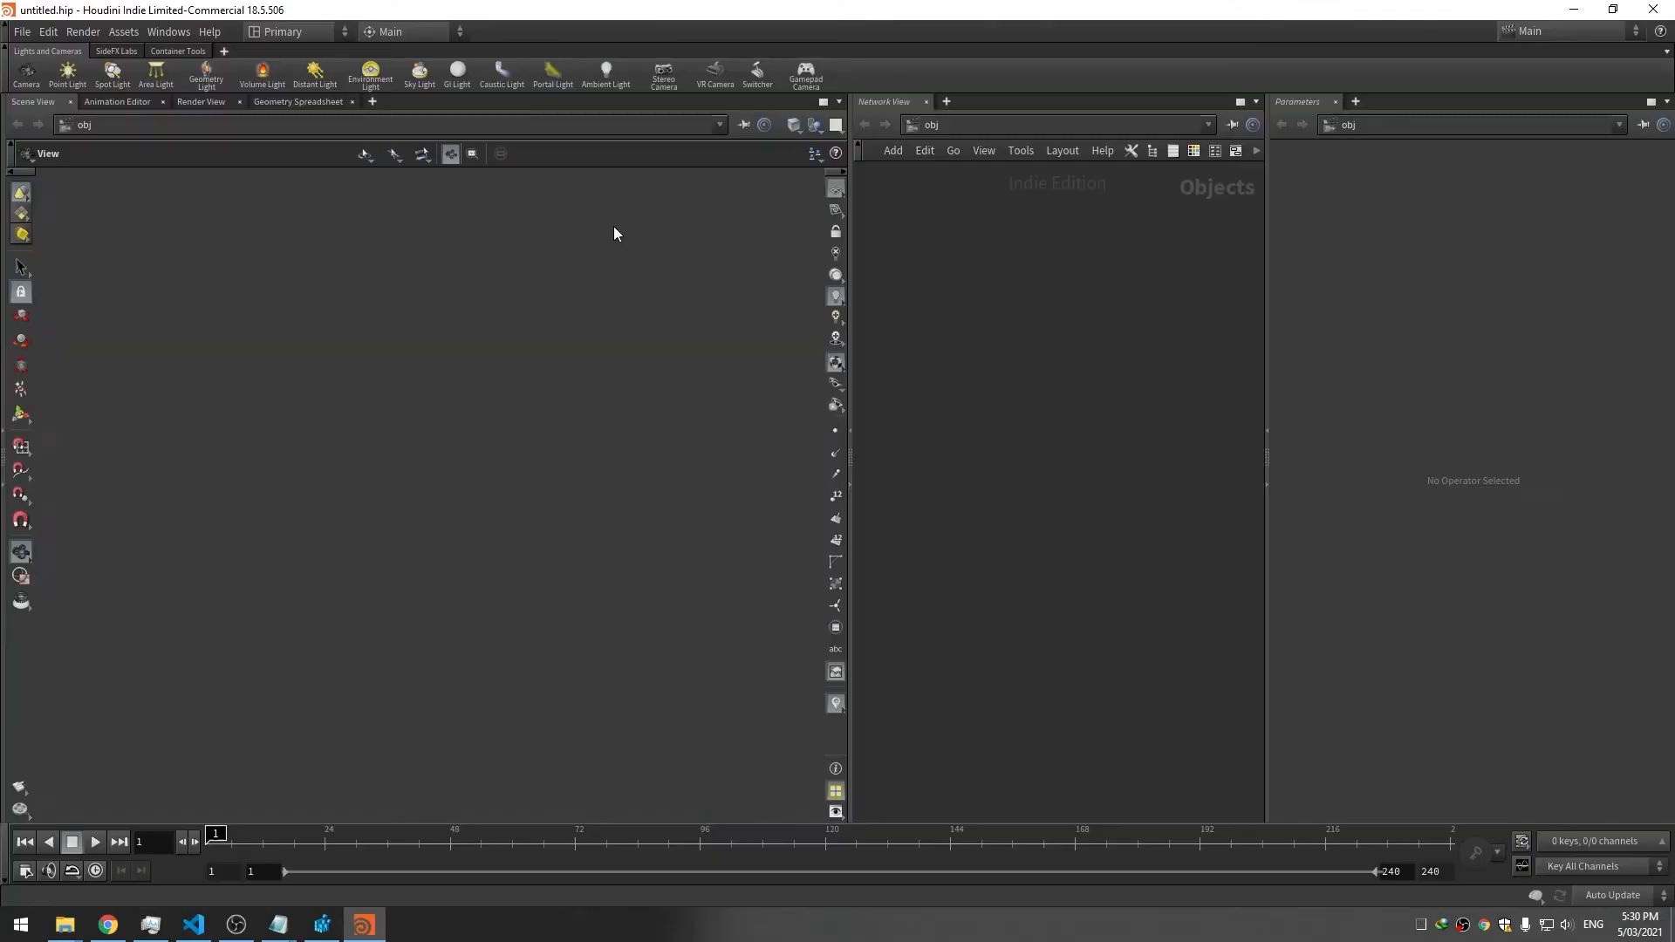
left_click(1653, 9)
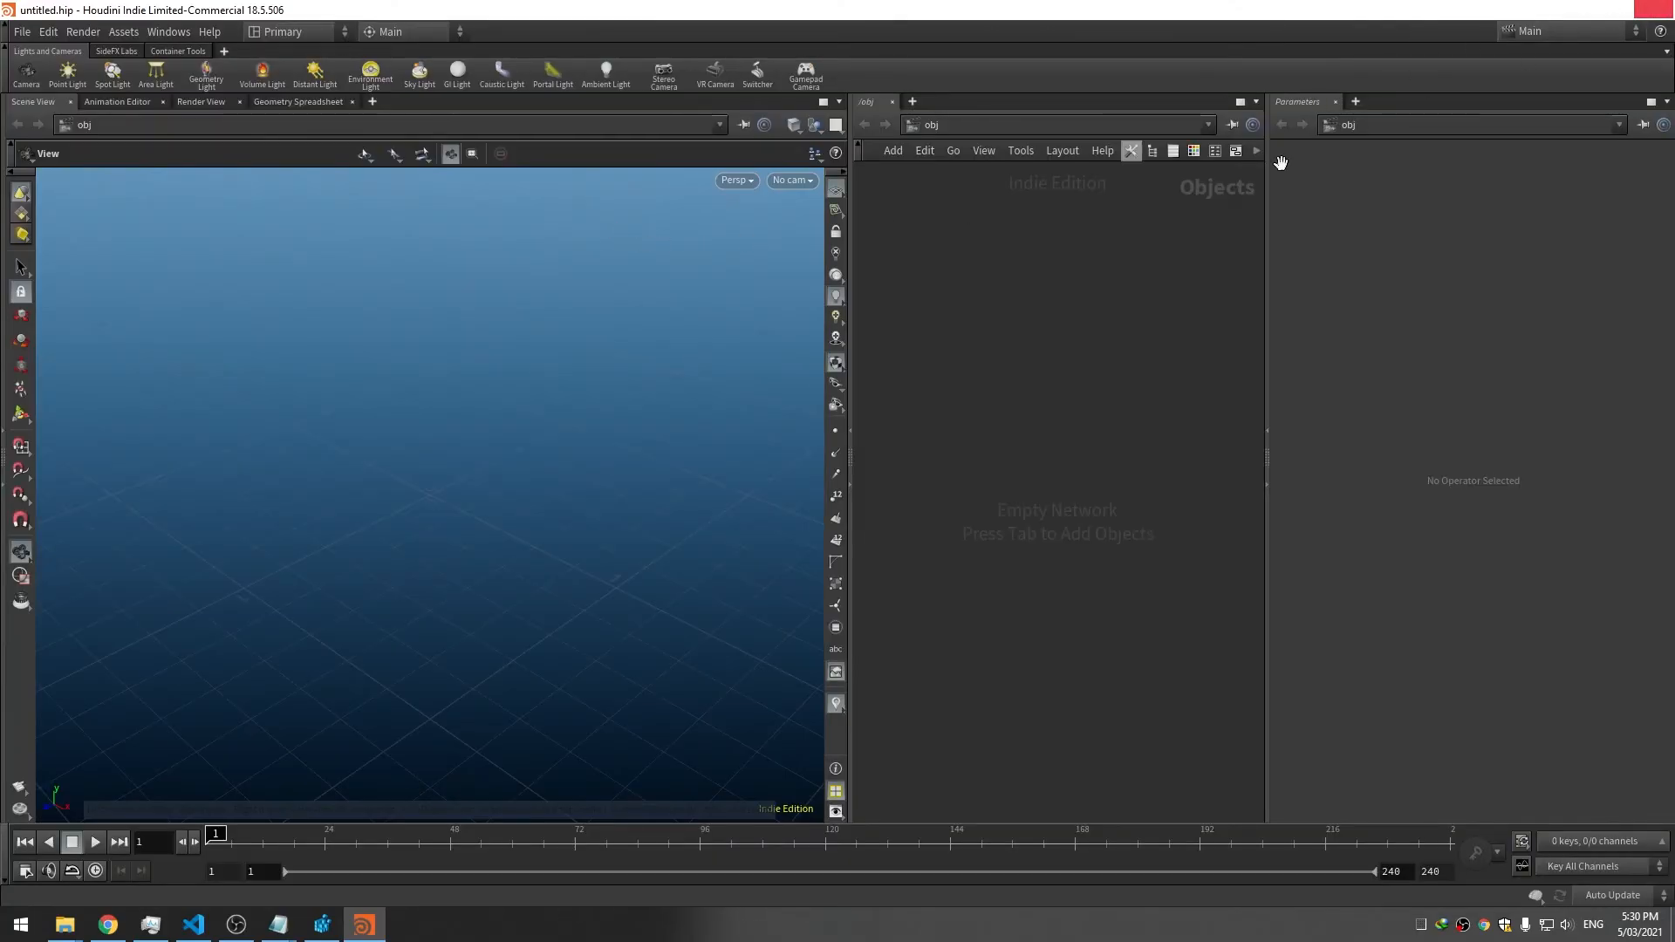
left_click(72, 929)
Open a Command Prompt in C:\Custom\Plugins and run runHoudiniMain with "daily" "redshift"
left_click(199, 864)
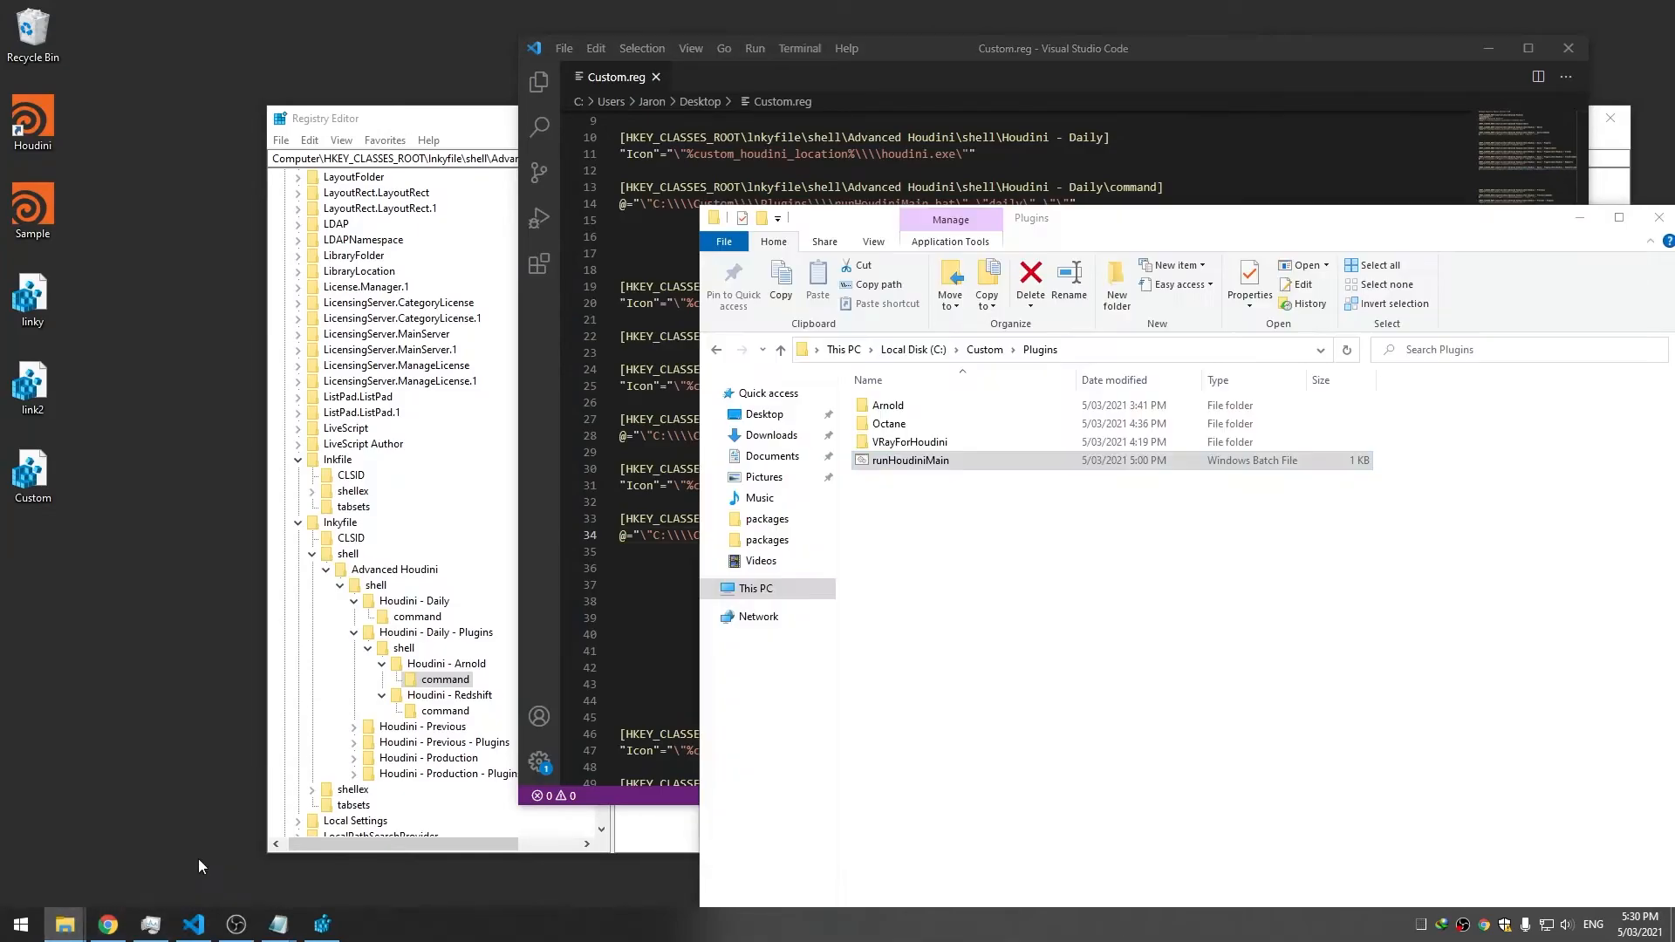
left_click(1097, 349)
type("cmd")
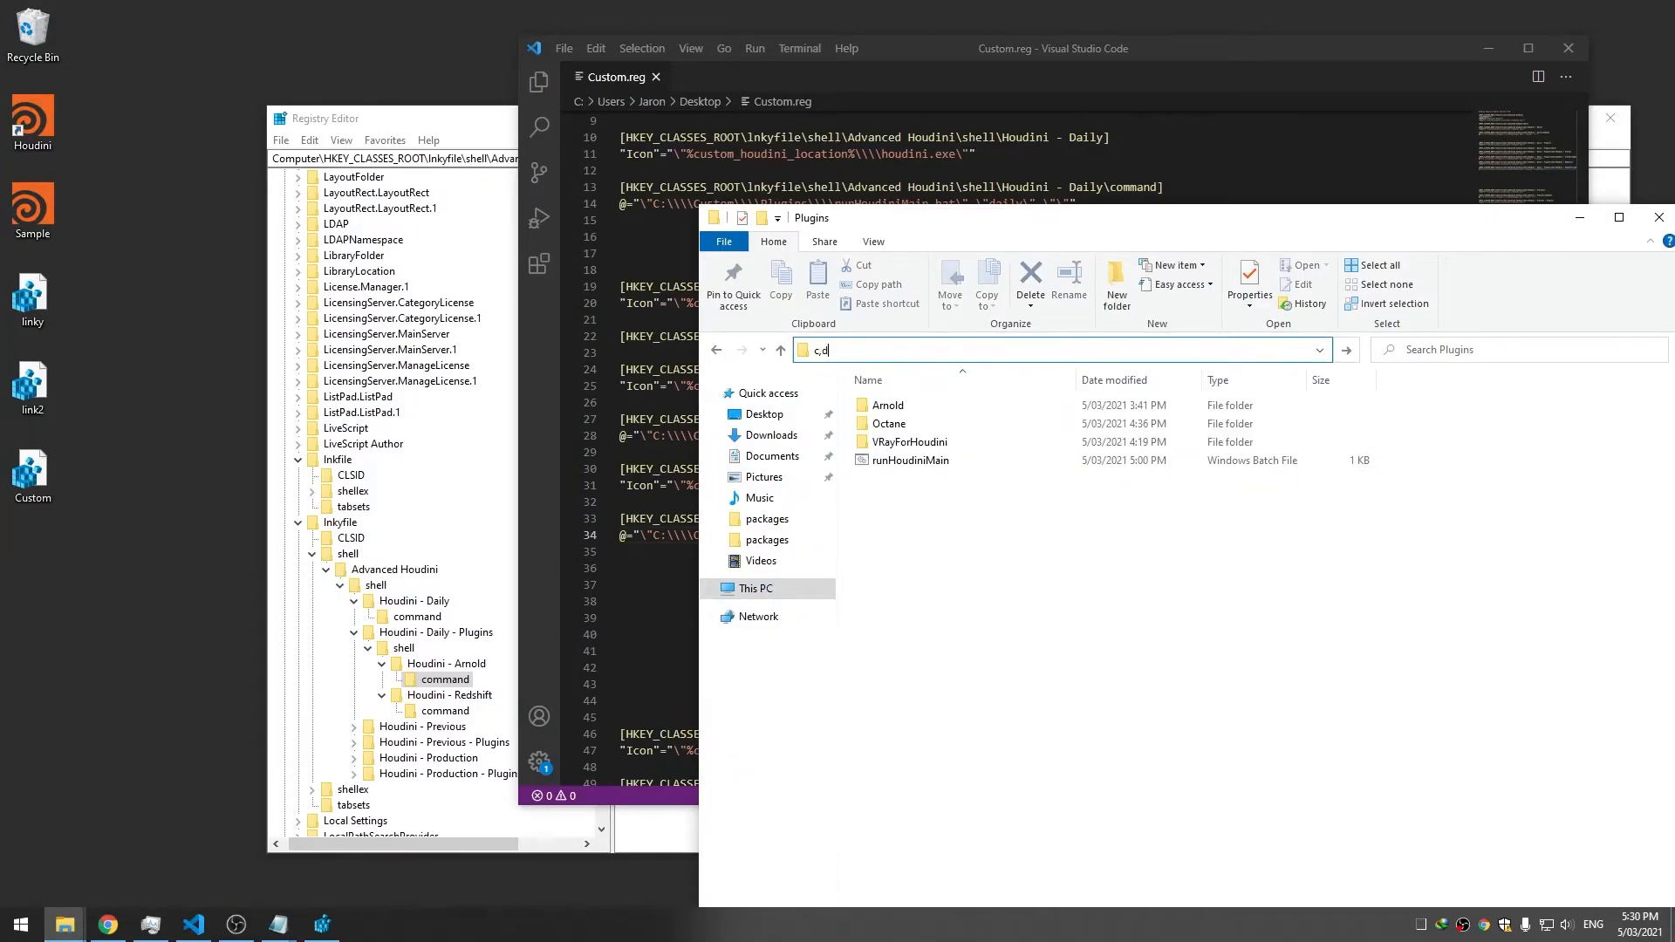
key("Return")
type("runHoudiniMain ")
type("bat \"daily\" \"re")
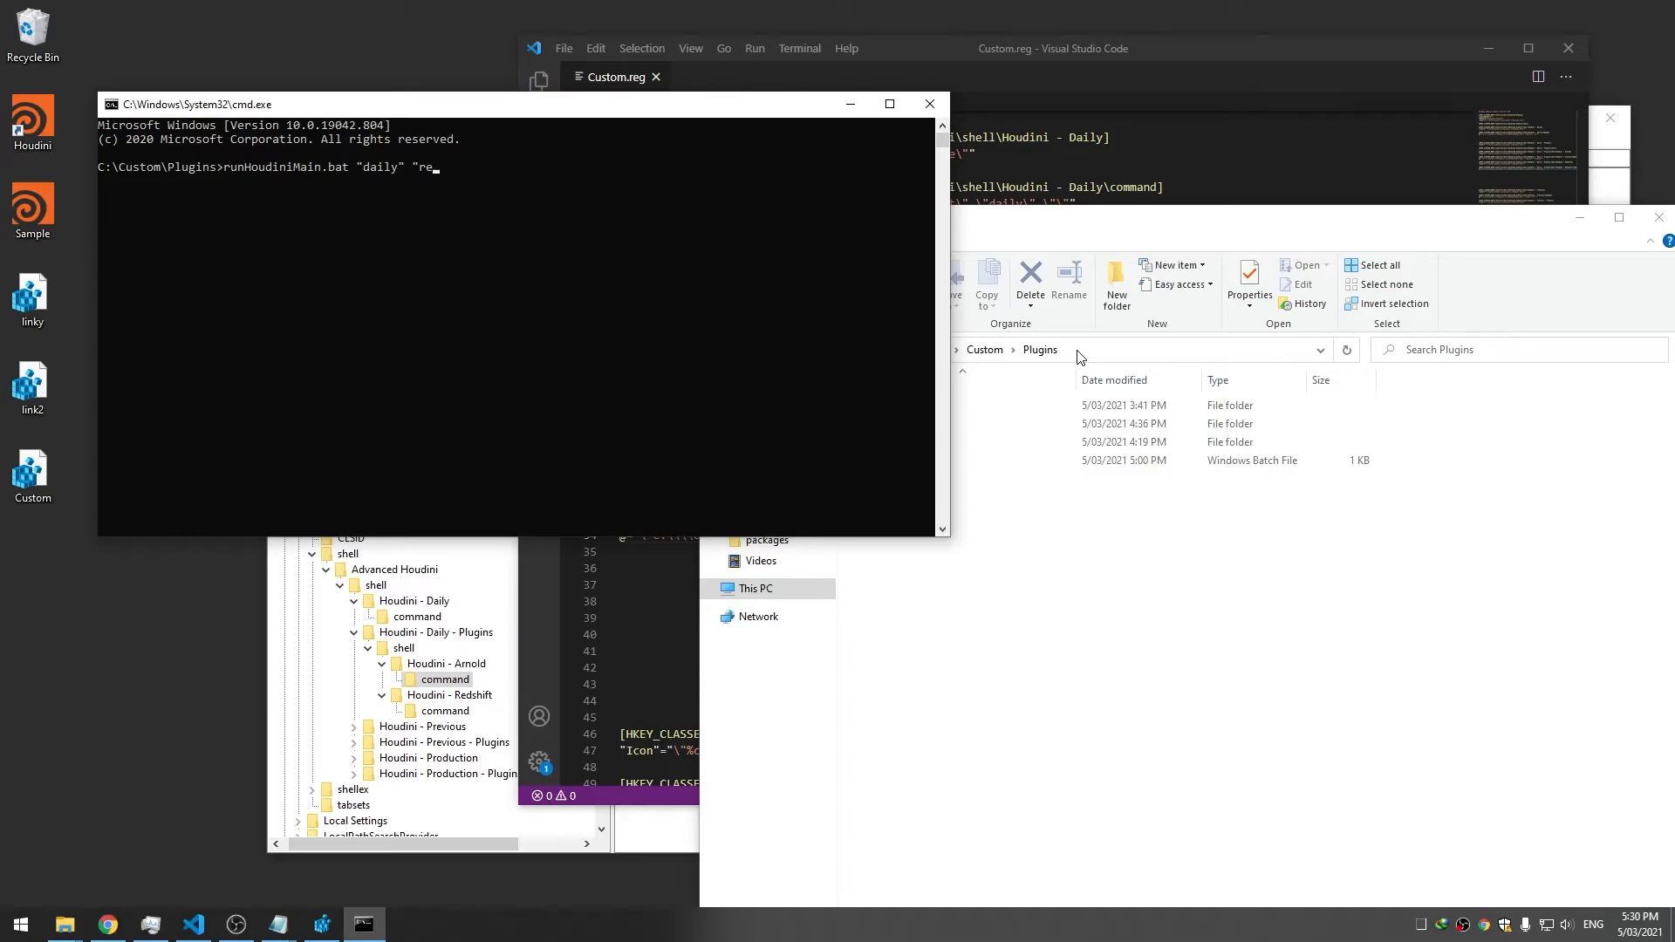
type("dshift\"")
key("Return")
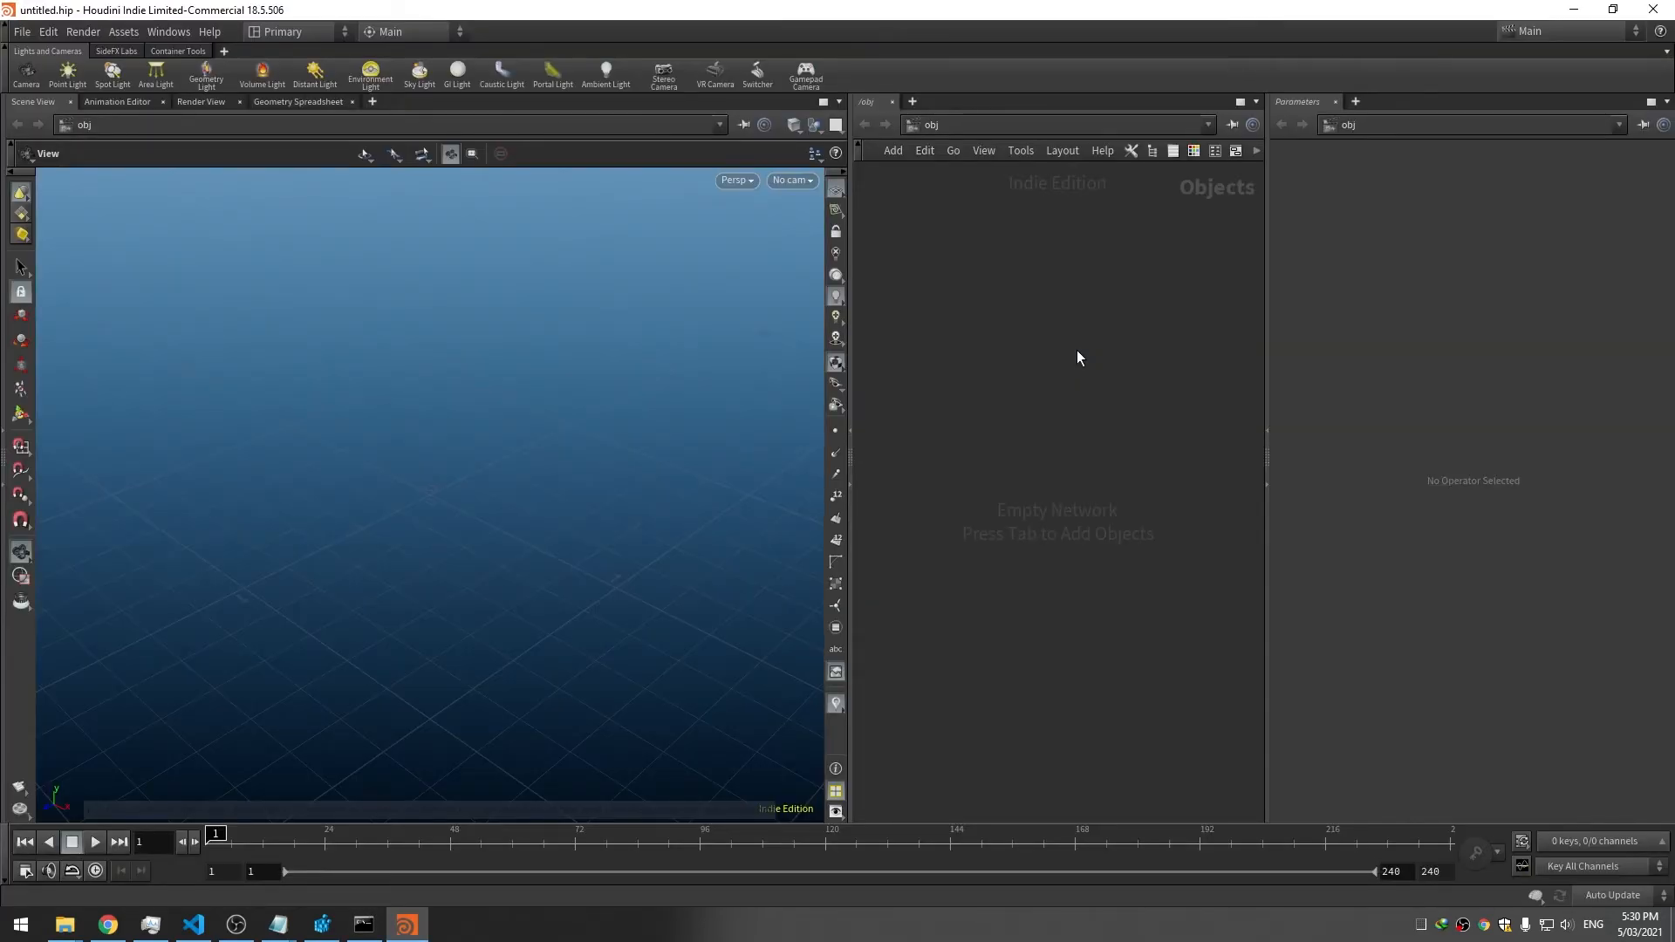
Close Houdini and open a new File Explorer window at Documents\houdini18.5\packages
left_click(1640, 10)
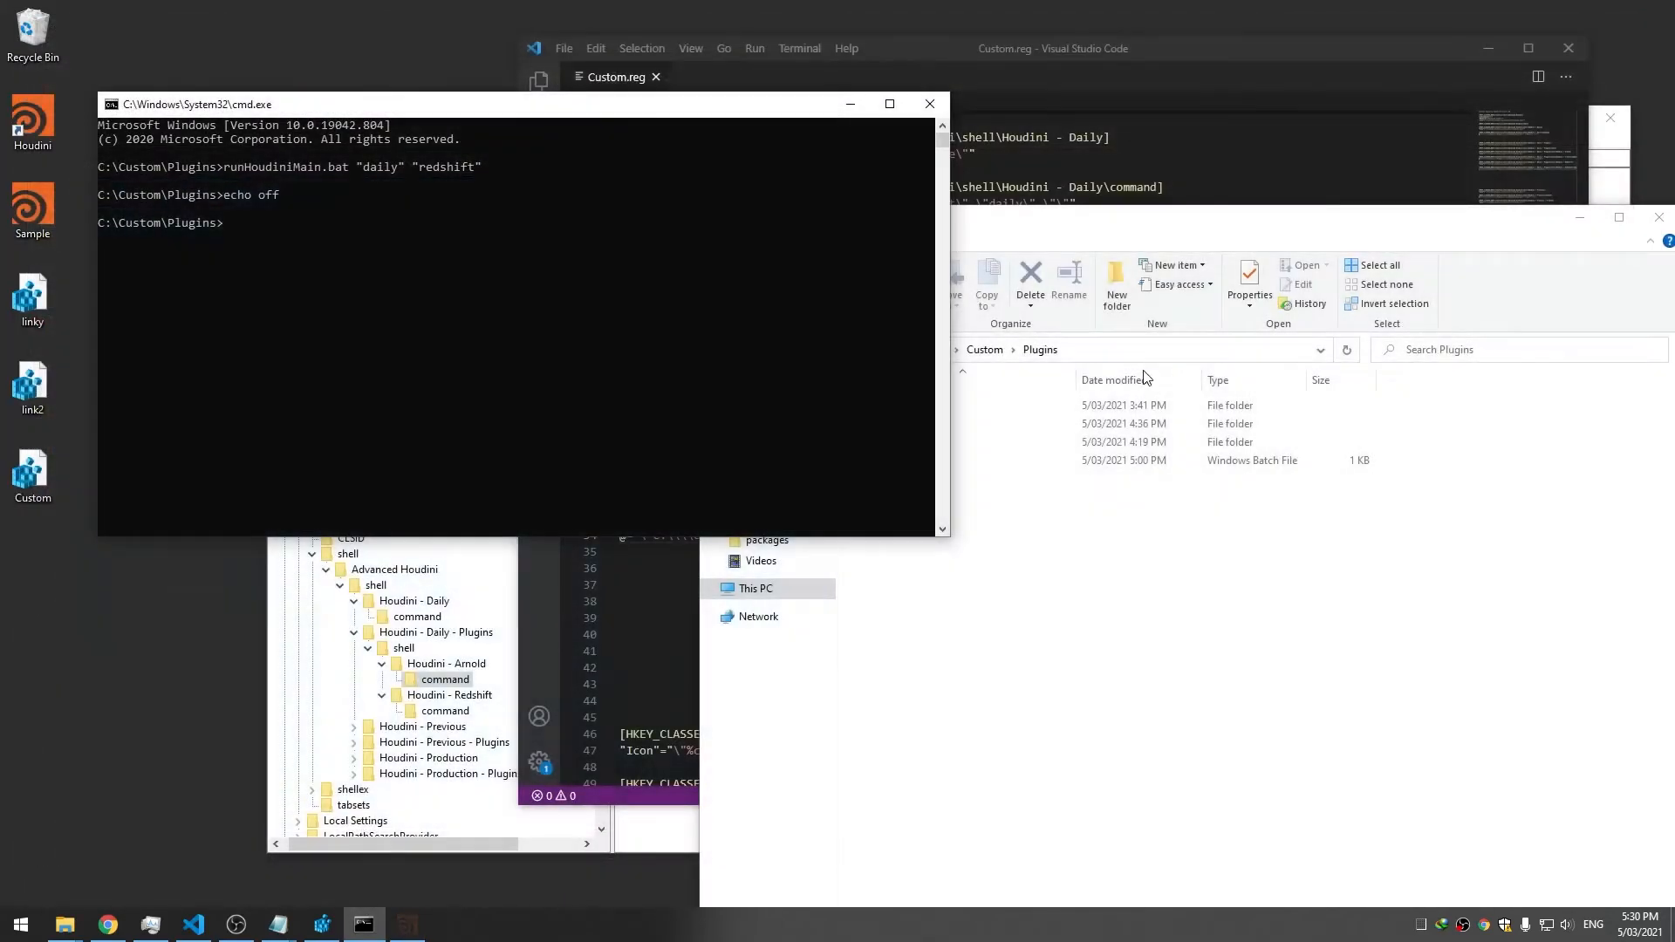
left_click(813, 618)
left_click(995, 851)
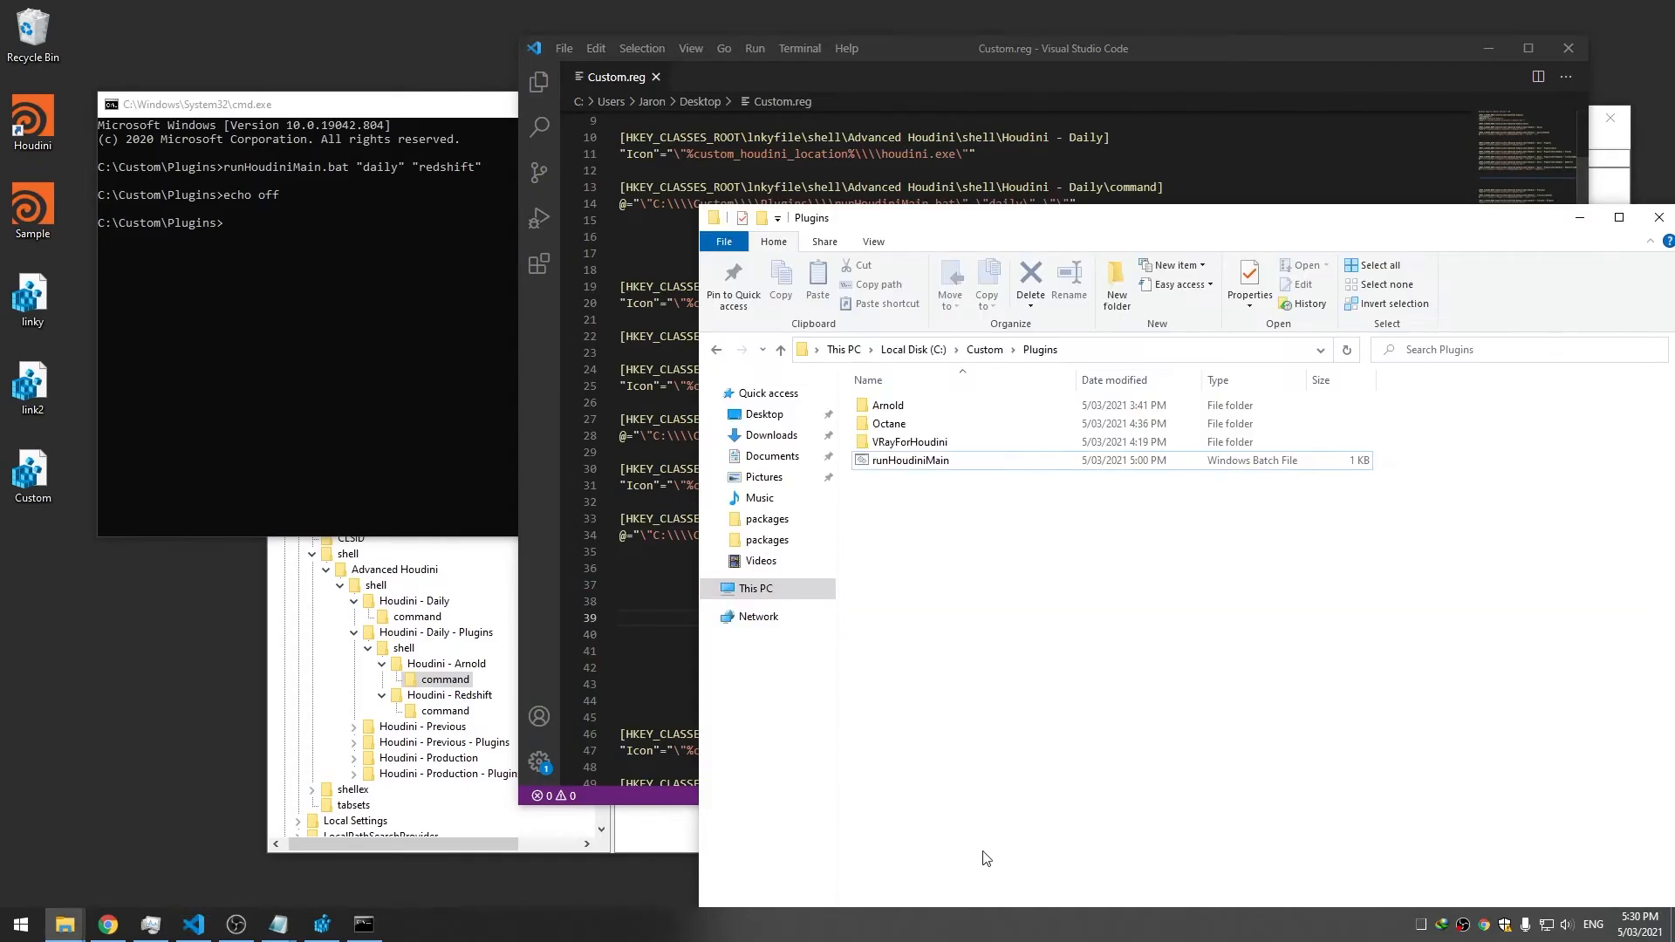
left_click(63, 928)
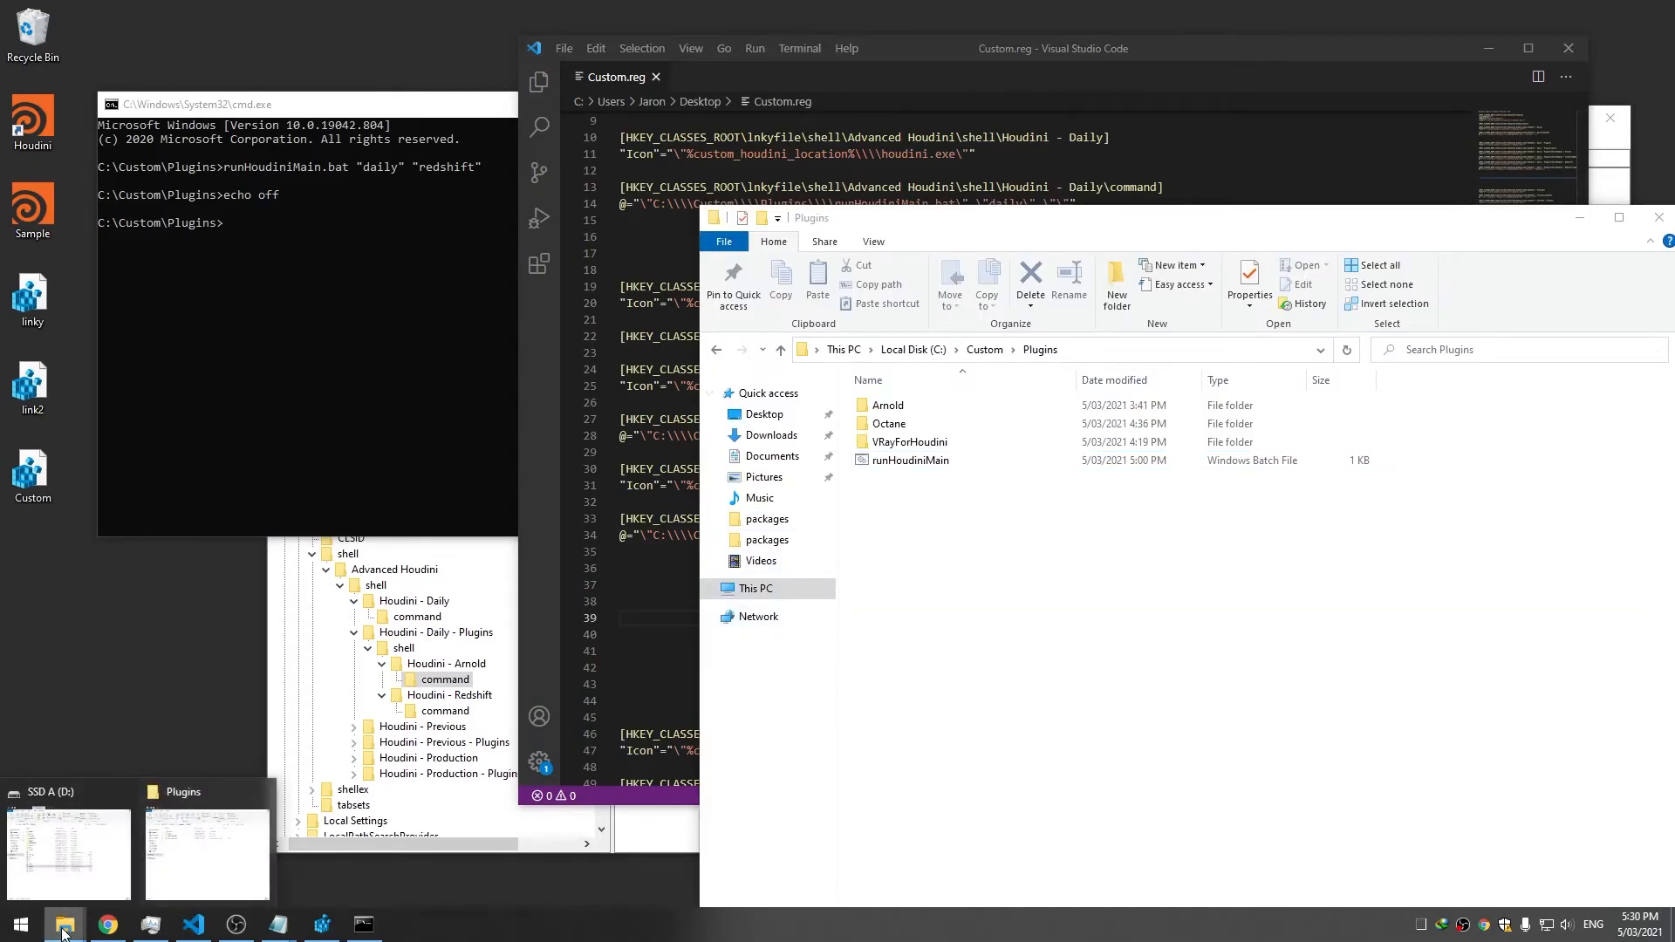
right_click(64, 937)
left_click(88, 839)
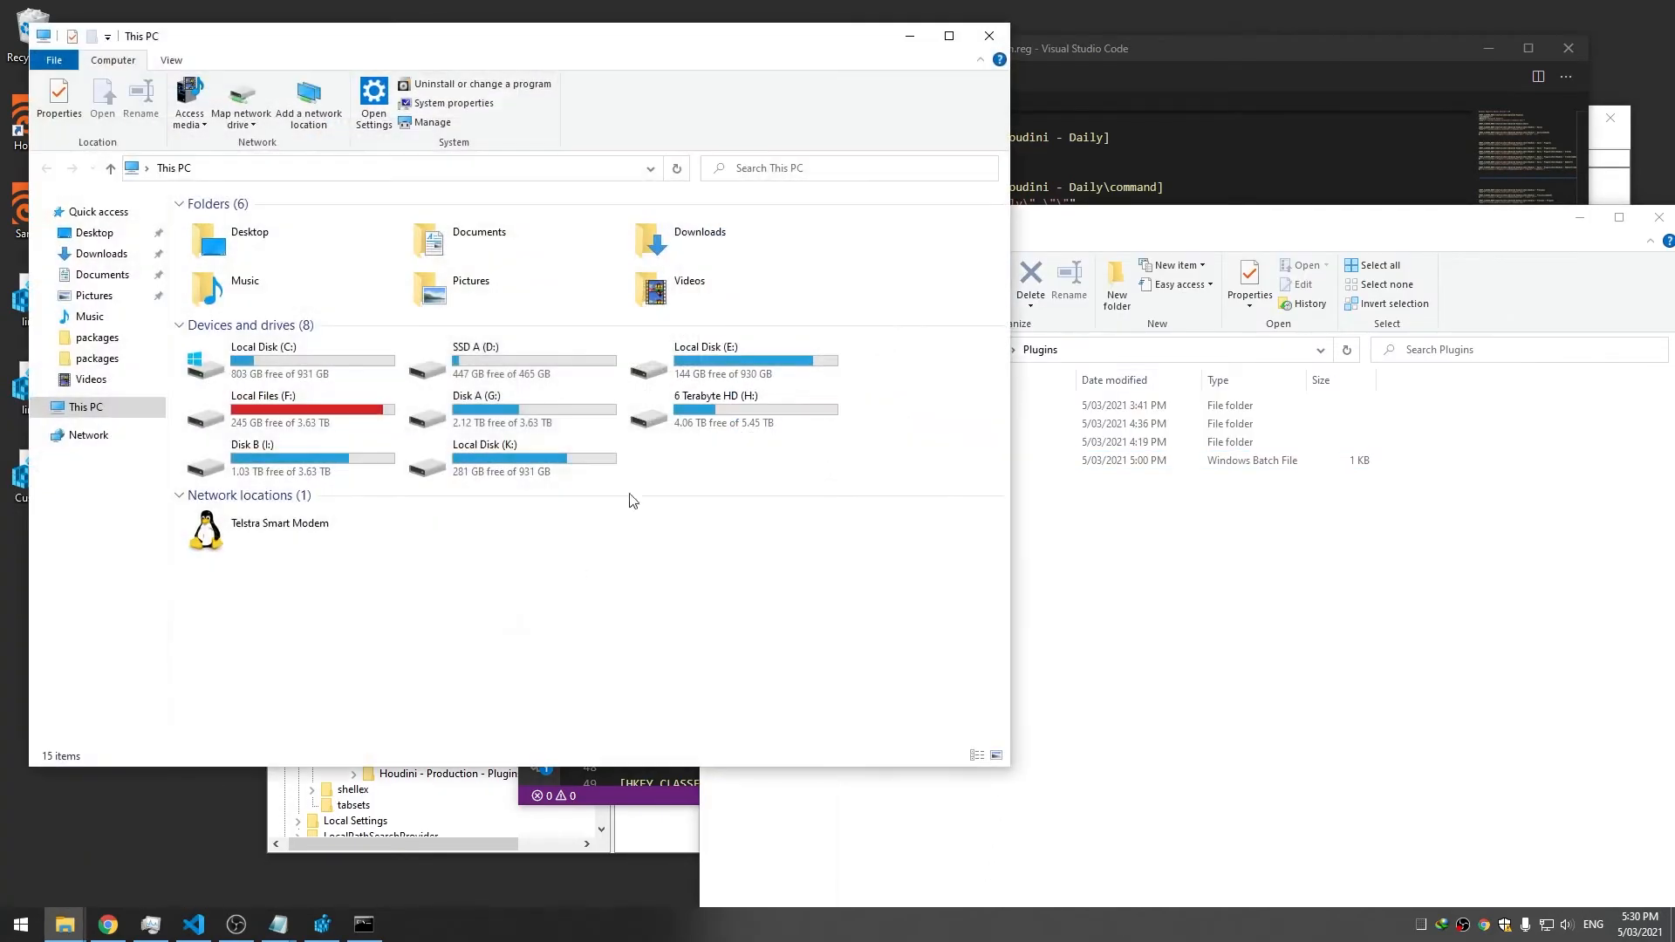
left_click(112, 278)
double_click(253, 244)
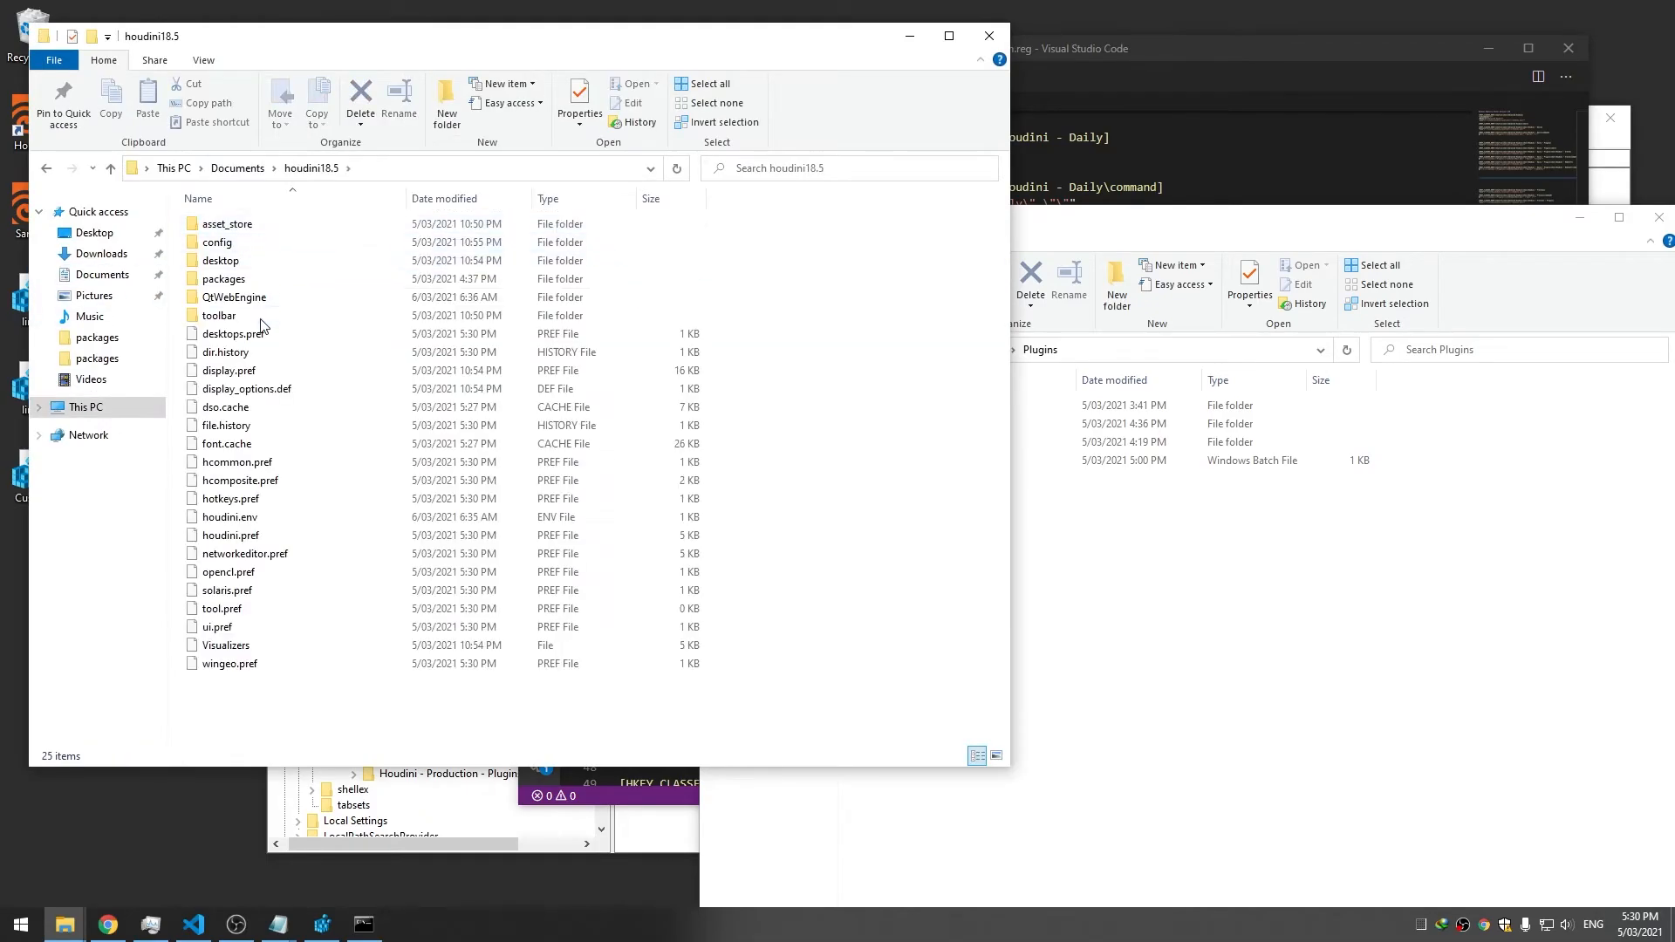
double_click(223, 279)
Drag Redshift.json and Arnold.json from the packages folder into VS Code
left_click_drag(467, 52, 1087, 86)
mouse_move(838, 313)
left_mouse_down()
mouse_move(770, 367)
mouse_move(632, 387)
mouse_move(860, 325)
mouse_move(853, 307)
left_mouse_up()
left_click_drag(843, 295, 632, 338)
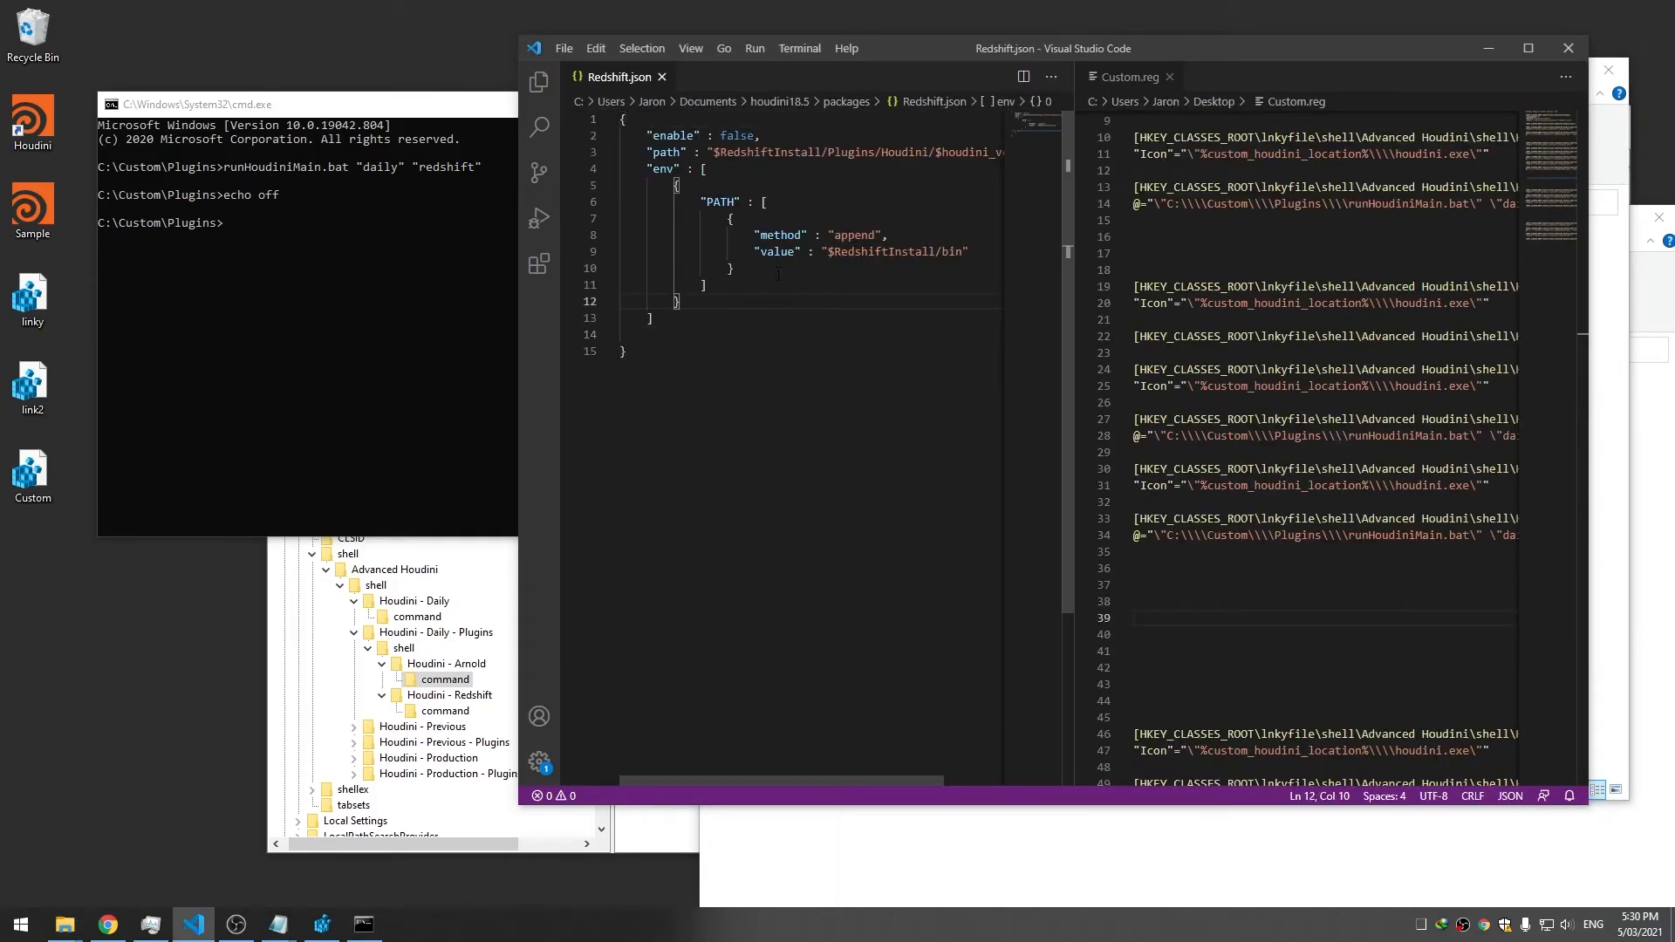
left_click_drag(517, 261, 257, 262)
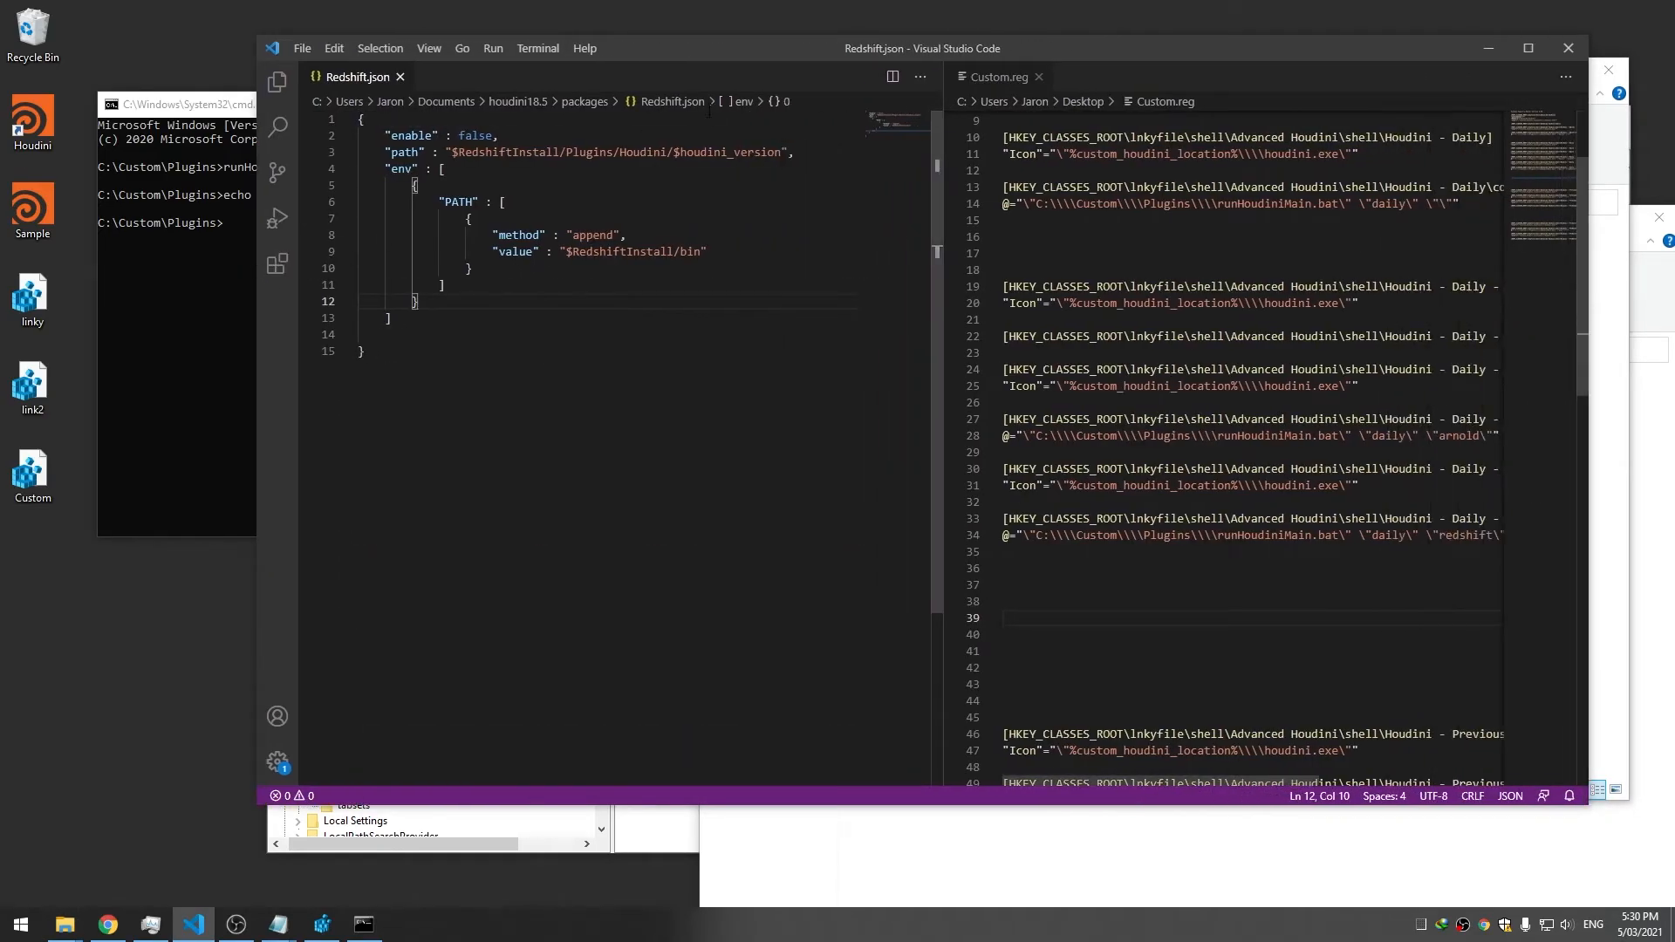
left_click(1601, 419)
left_click_drag(837, 257, 568, 296)
Paste Arnold.json's conditional enable entry over Redshift.json's and rename Arnold to Redshift
left_click_drag(715, 137, 384, 135)
key("ctrl+c")
left_click(350, 81)
left_click_drag(531, 135, 385, 135)
left_click(386, 135)
left_click_drag(523, 136, 381, 137)
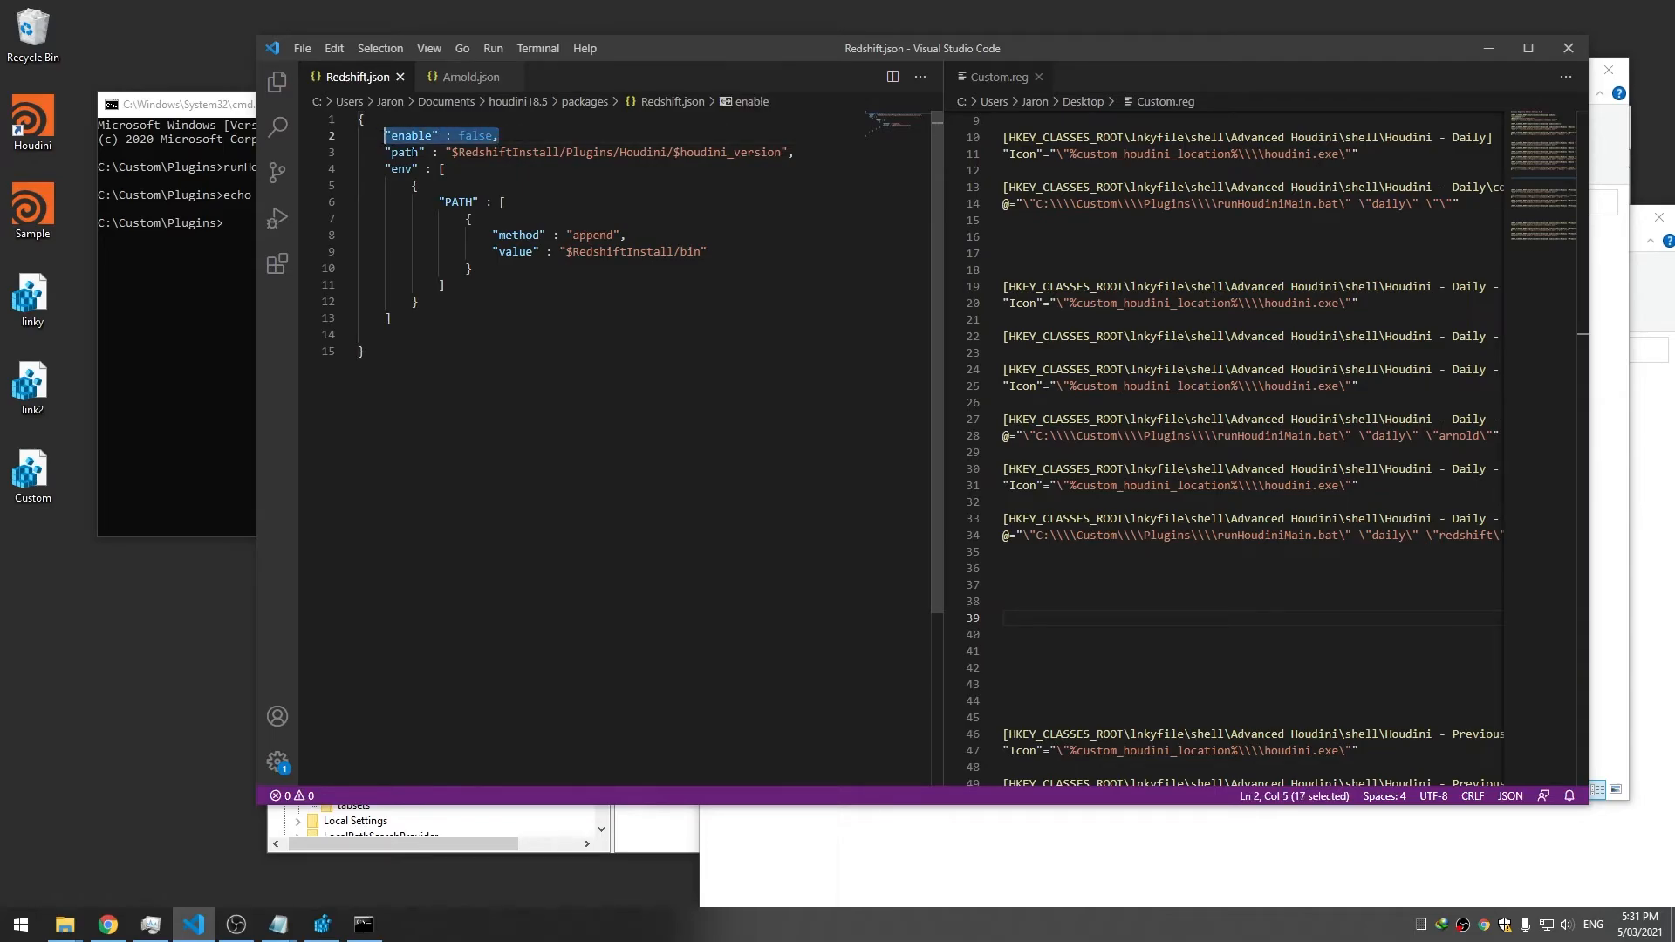
key("ctrl+v")
left_click(523, 135)
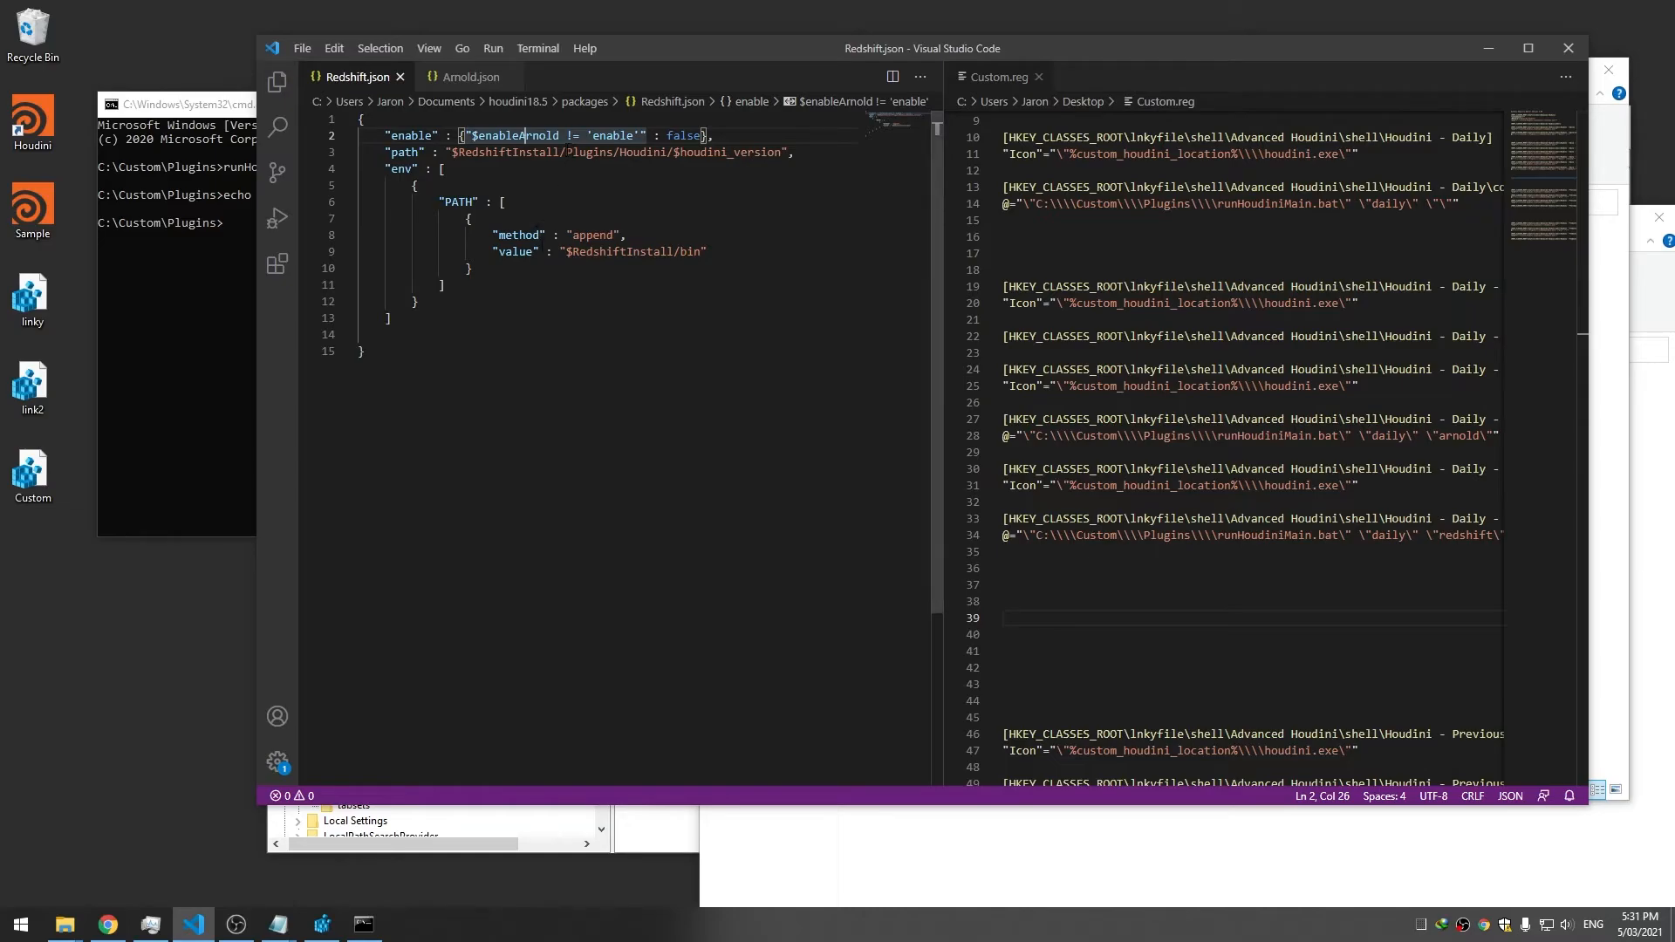
key("ctrl+shift+Right")
type("Redshift")
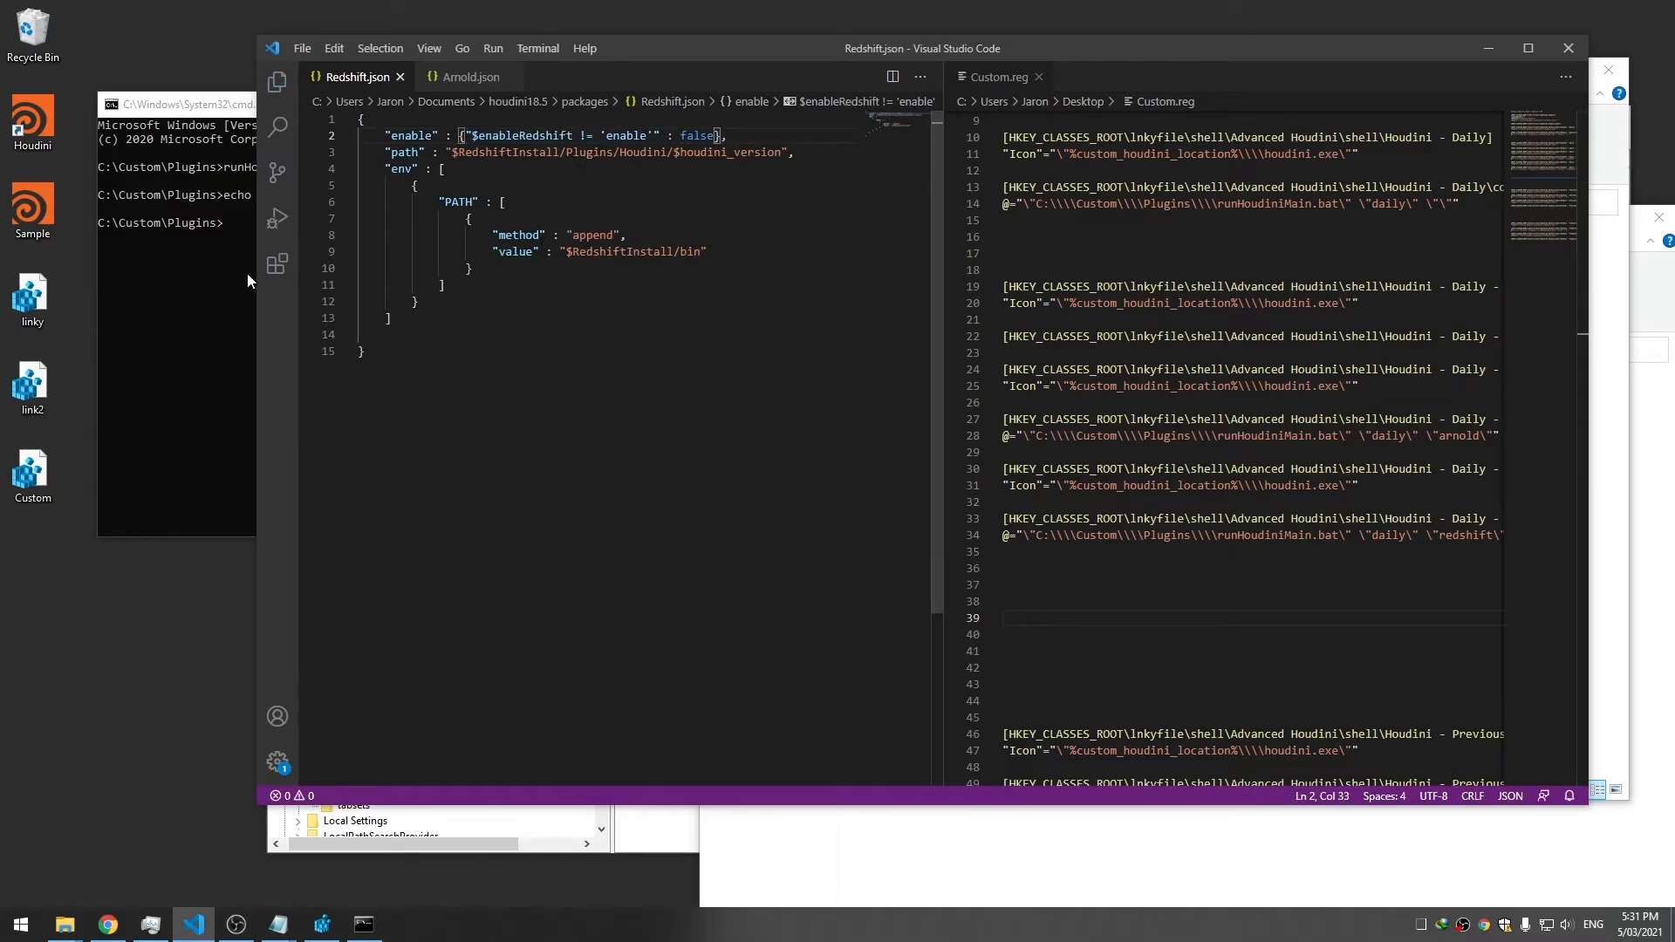
left_click(246, 274)
Launch Houdini - Redshift from Advanced Houdini > Houdini - Daily - Plugins and check Redshift's About info
right_click(19, 113)
mouse_move(131, 141)
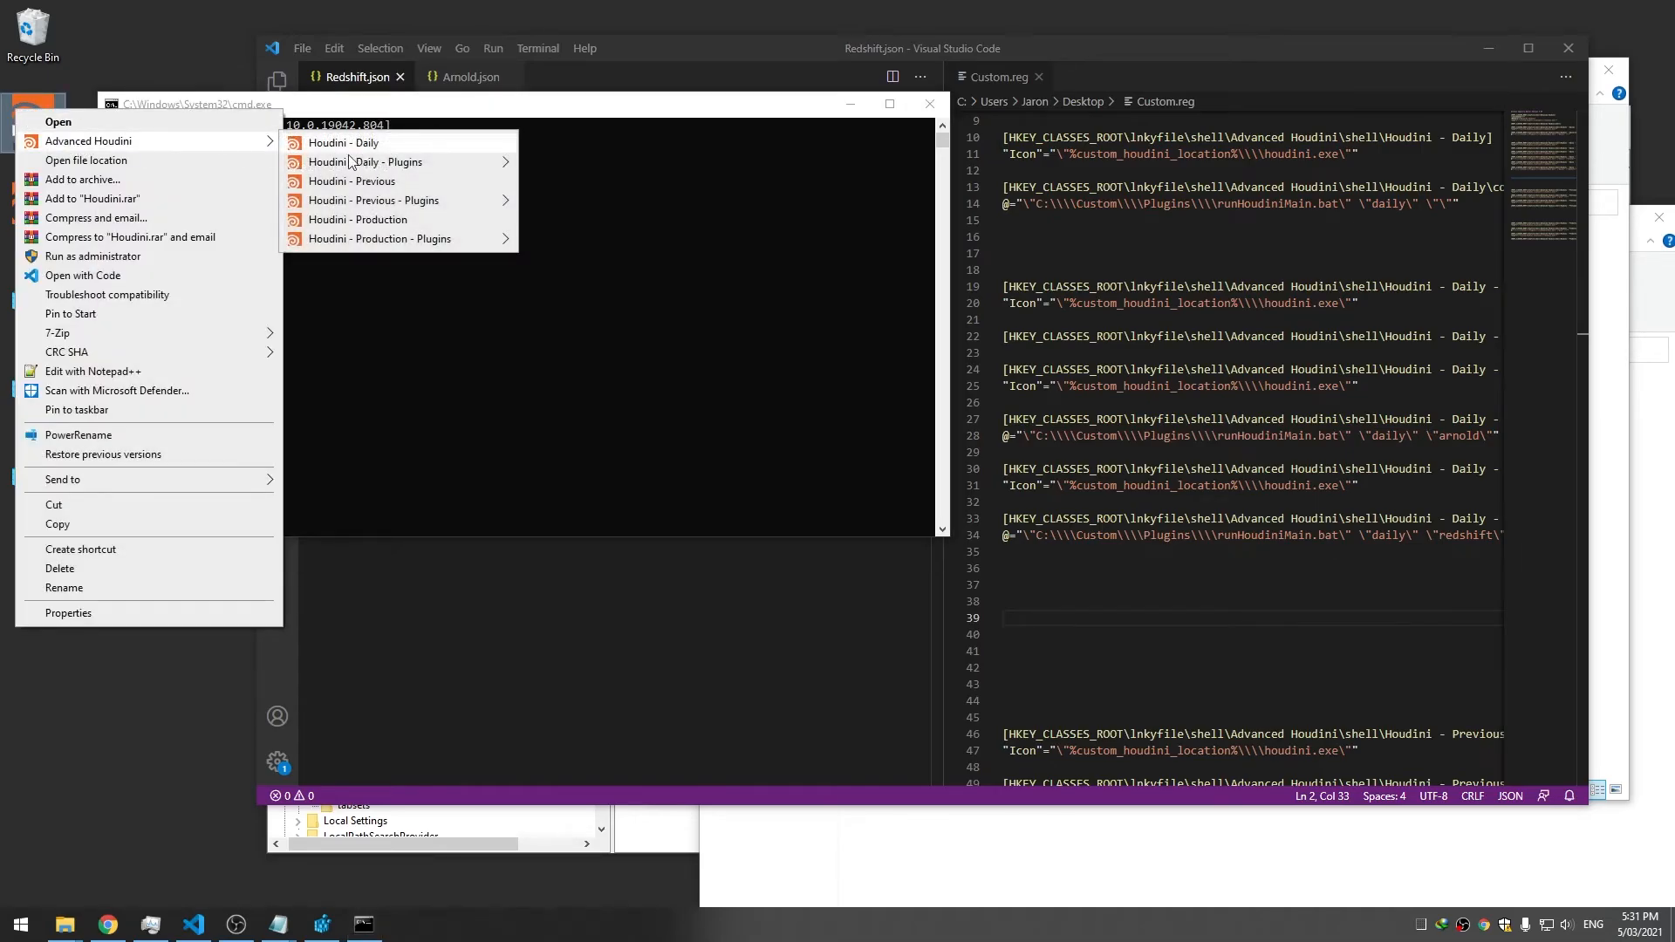
mouse_move(435, 164)
left_click(588, 182)
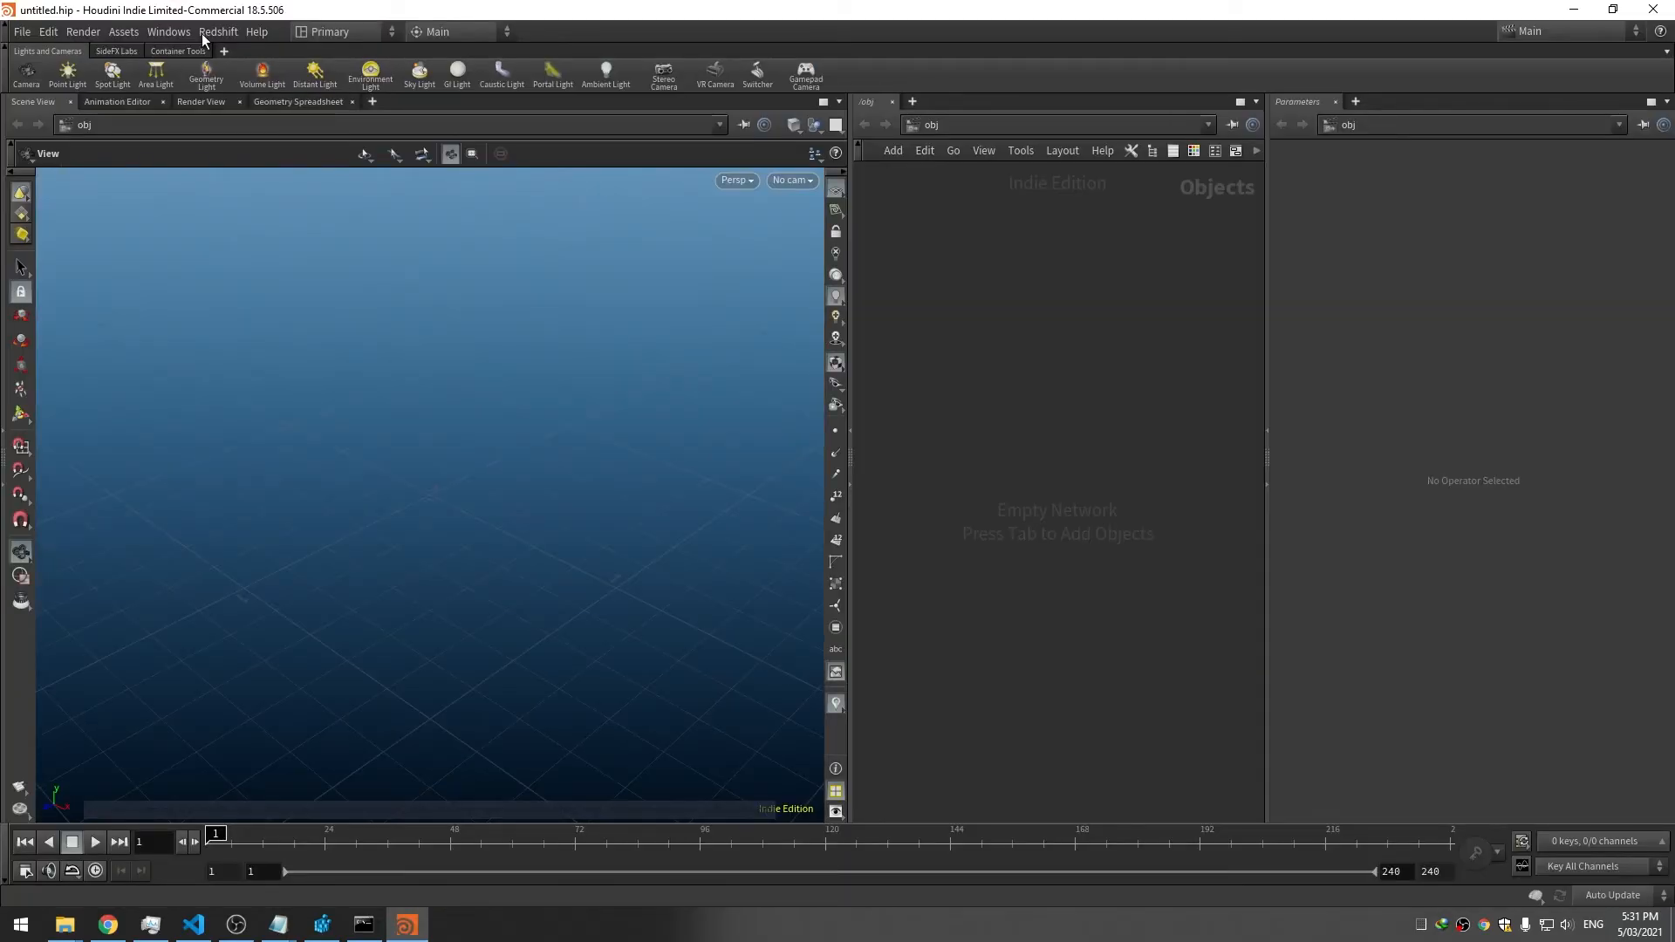
left_click(209, 32)
left_click(245, 381)
left_click(336, 445)
Close Houdini, the console window, Redshift.json and Arnold.json
left_click(1654, 10)
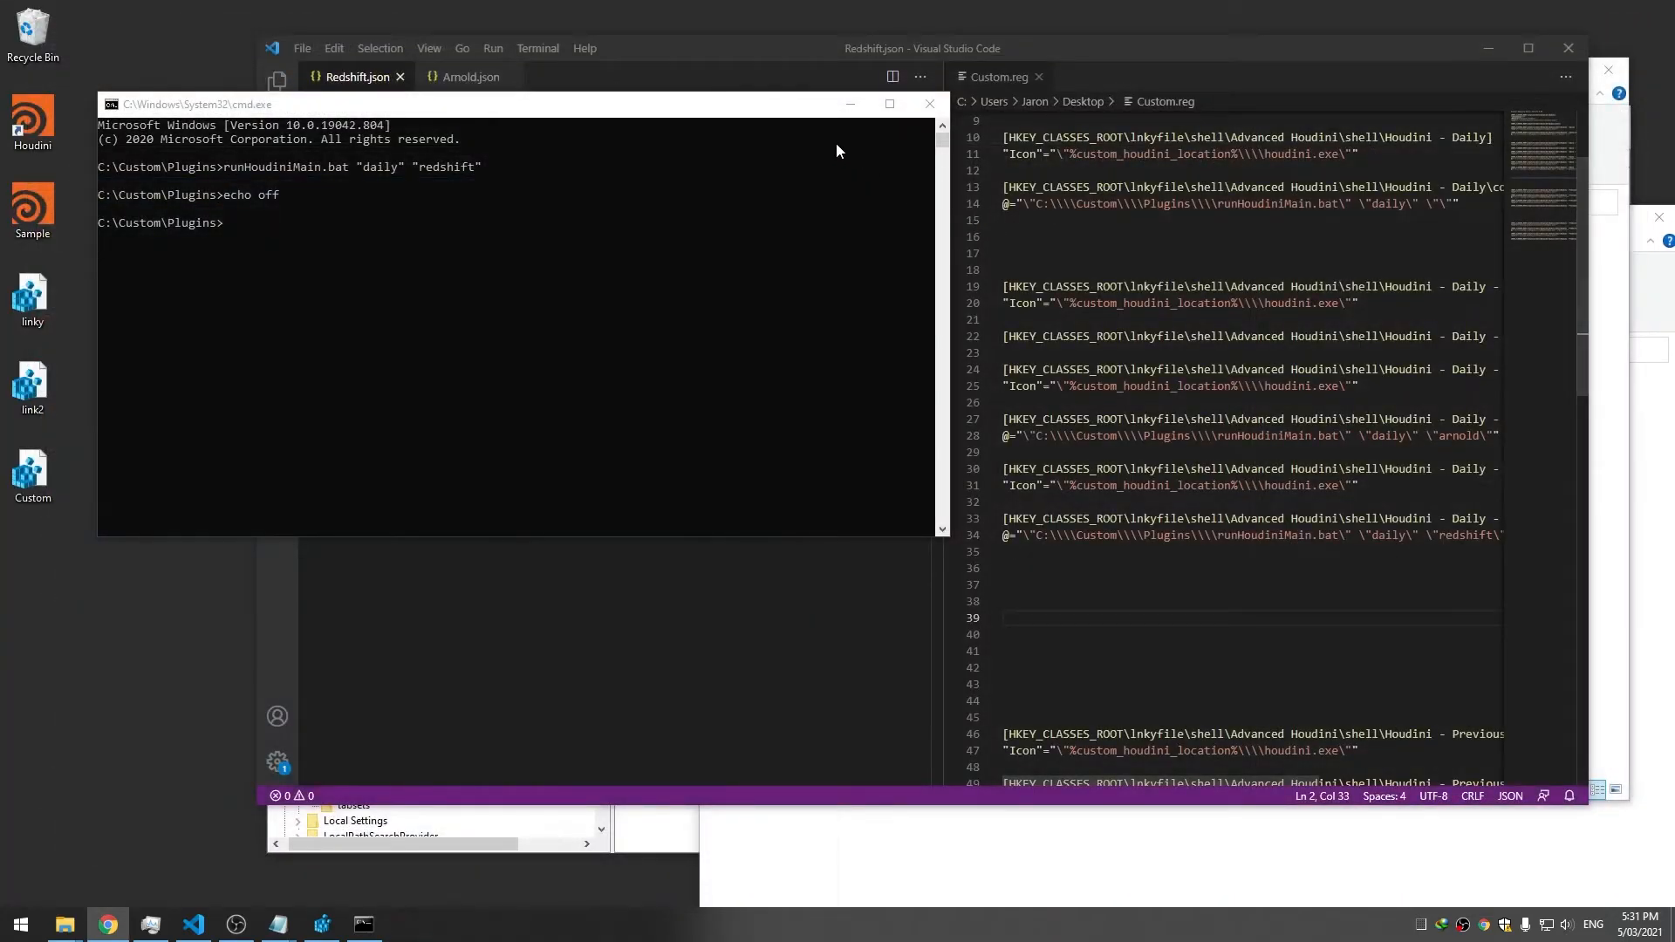
left_click(928, 104)
left_click(400, 77)
left_click(394, 77)
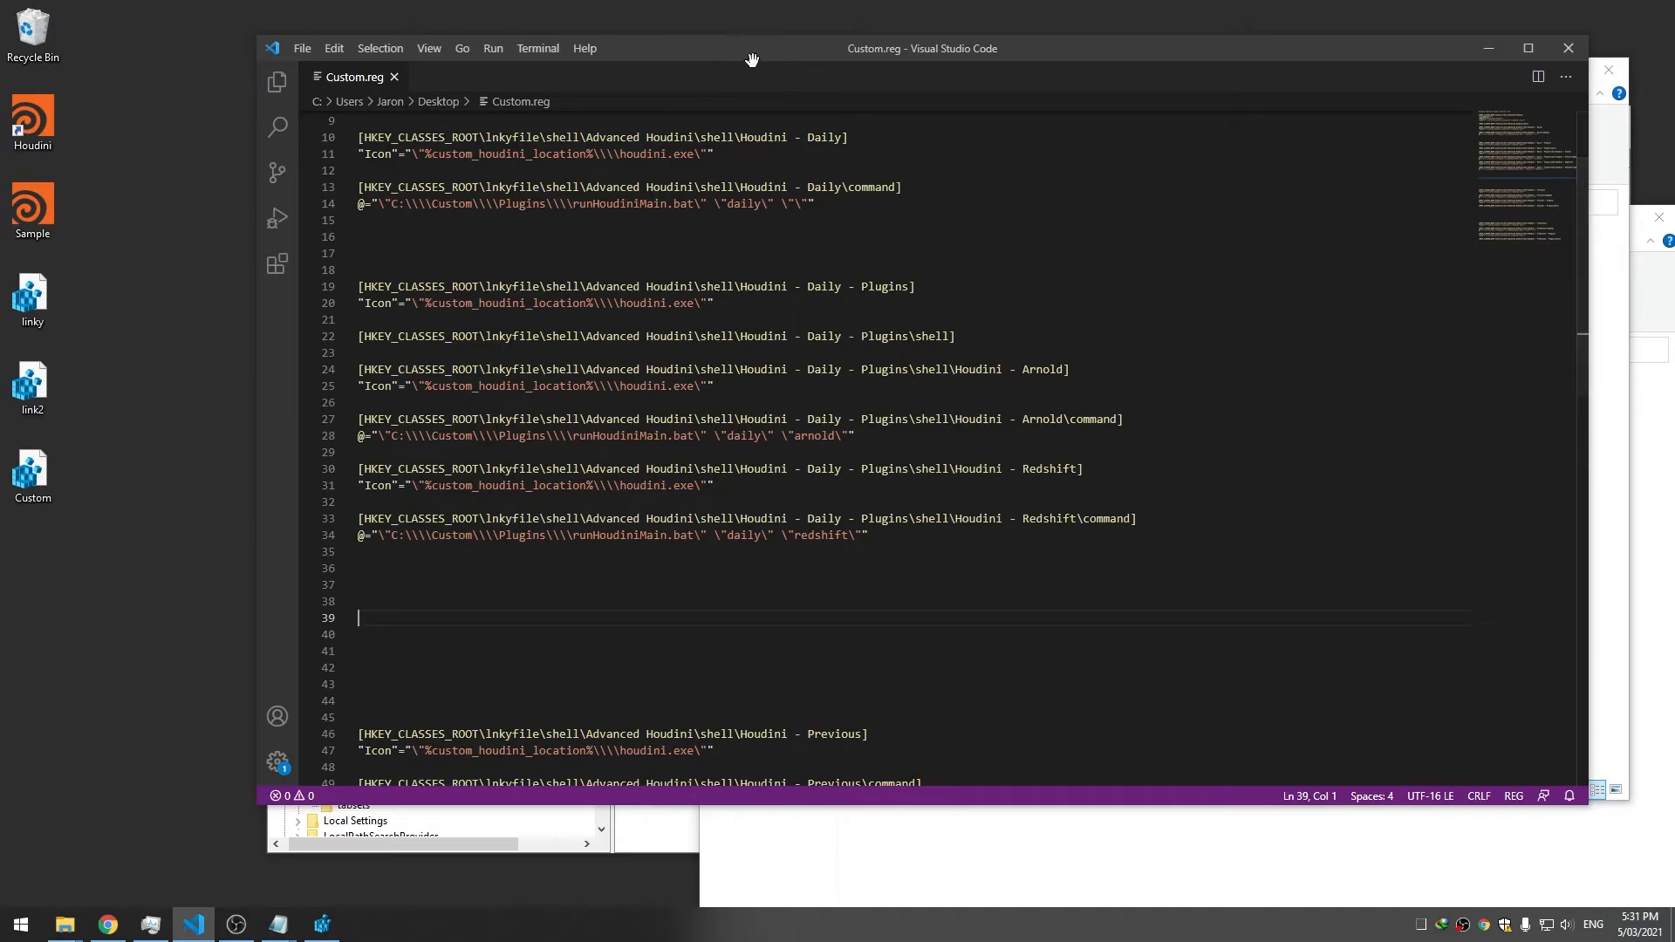
Select the Daily Arnold and Redshift entries on lines 25–34 of Custom.reg
left_click_drag(765, 49, 857, 60)
left_click(943, 364)
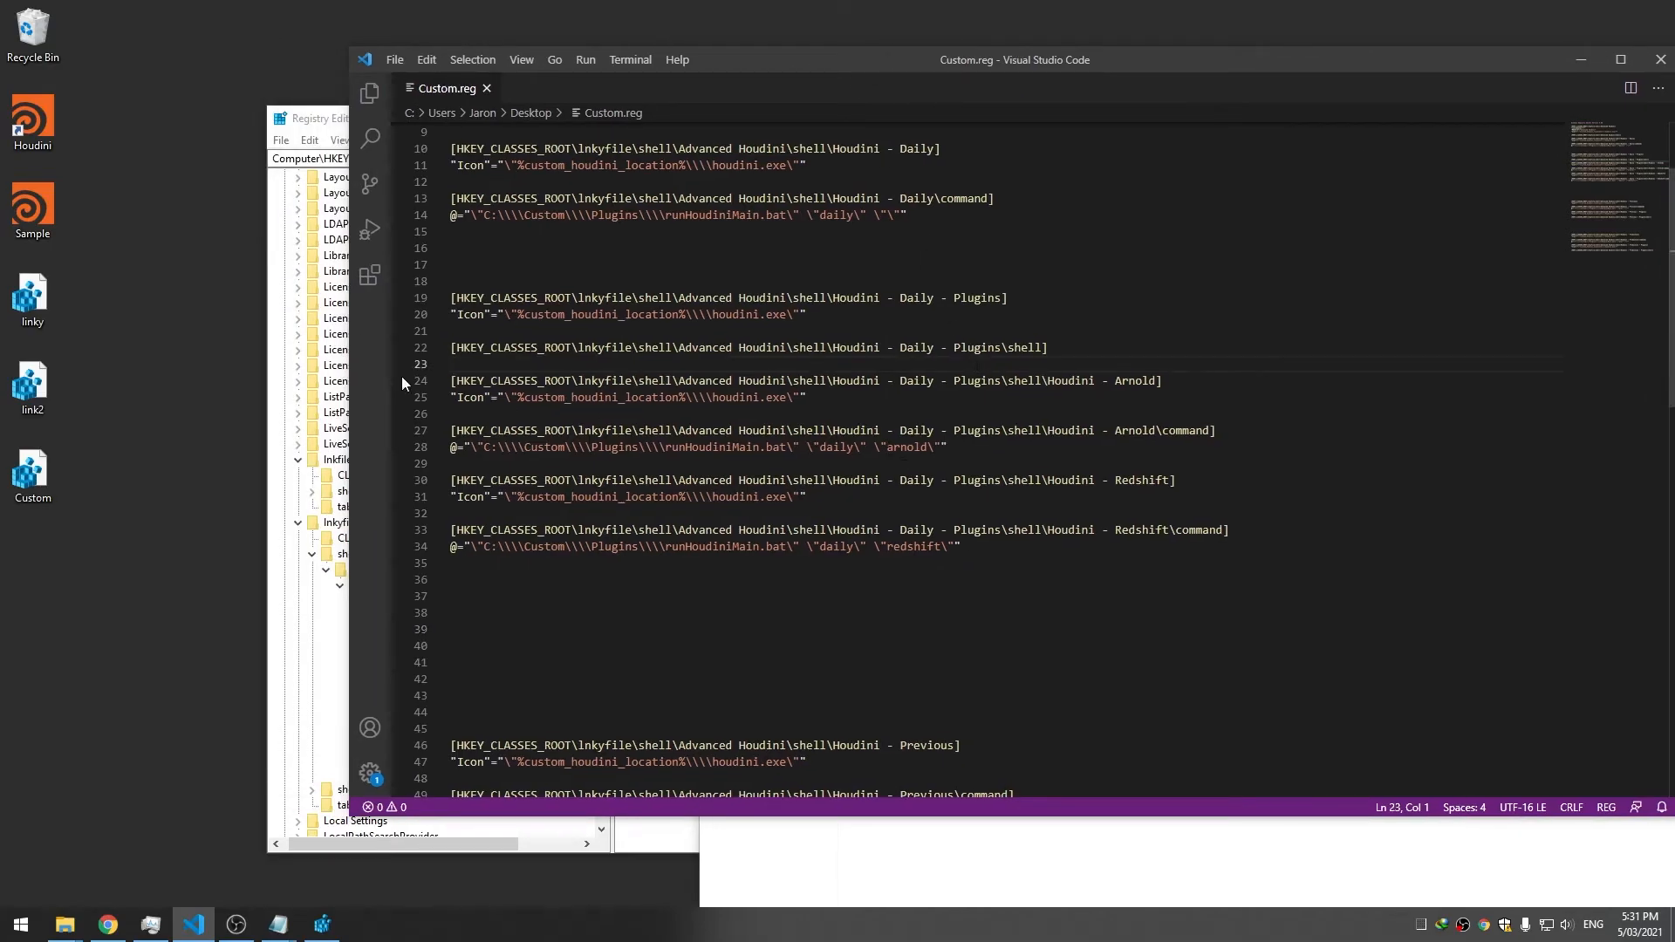
right_click(34, 138)
mouse_move(174, 168)
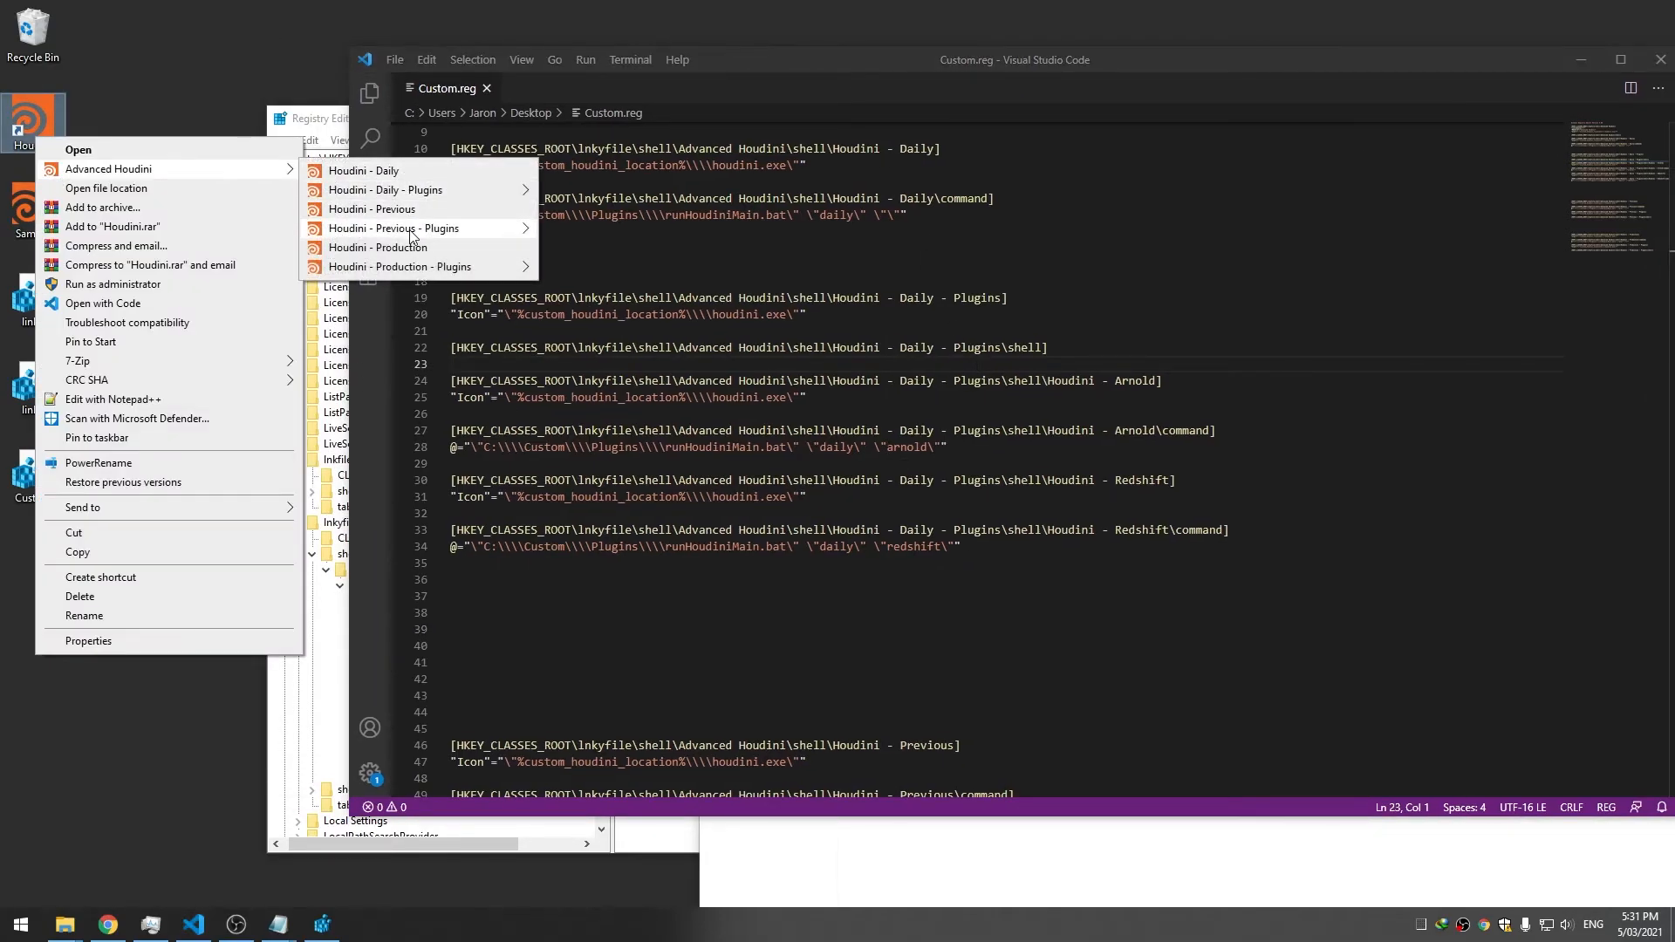
left_click(904, 467)
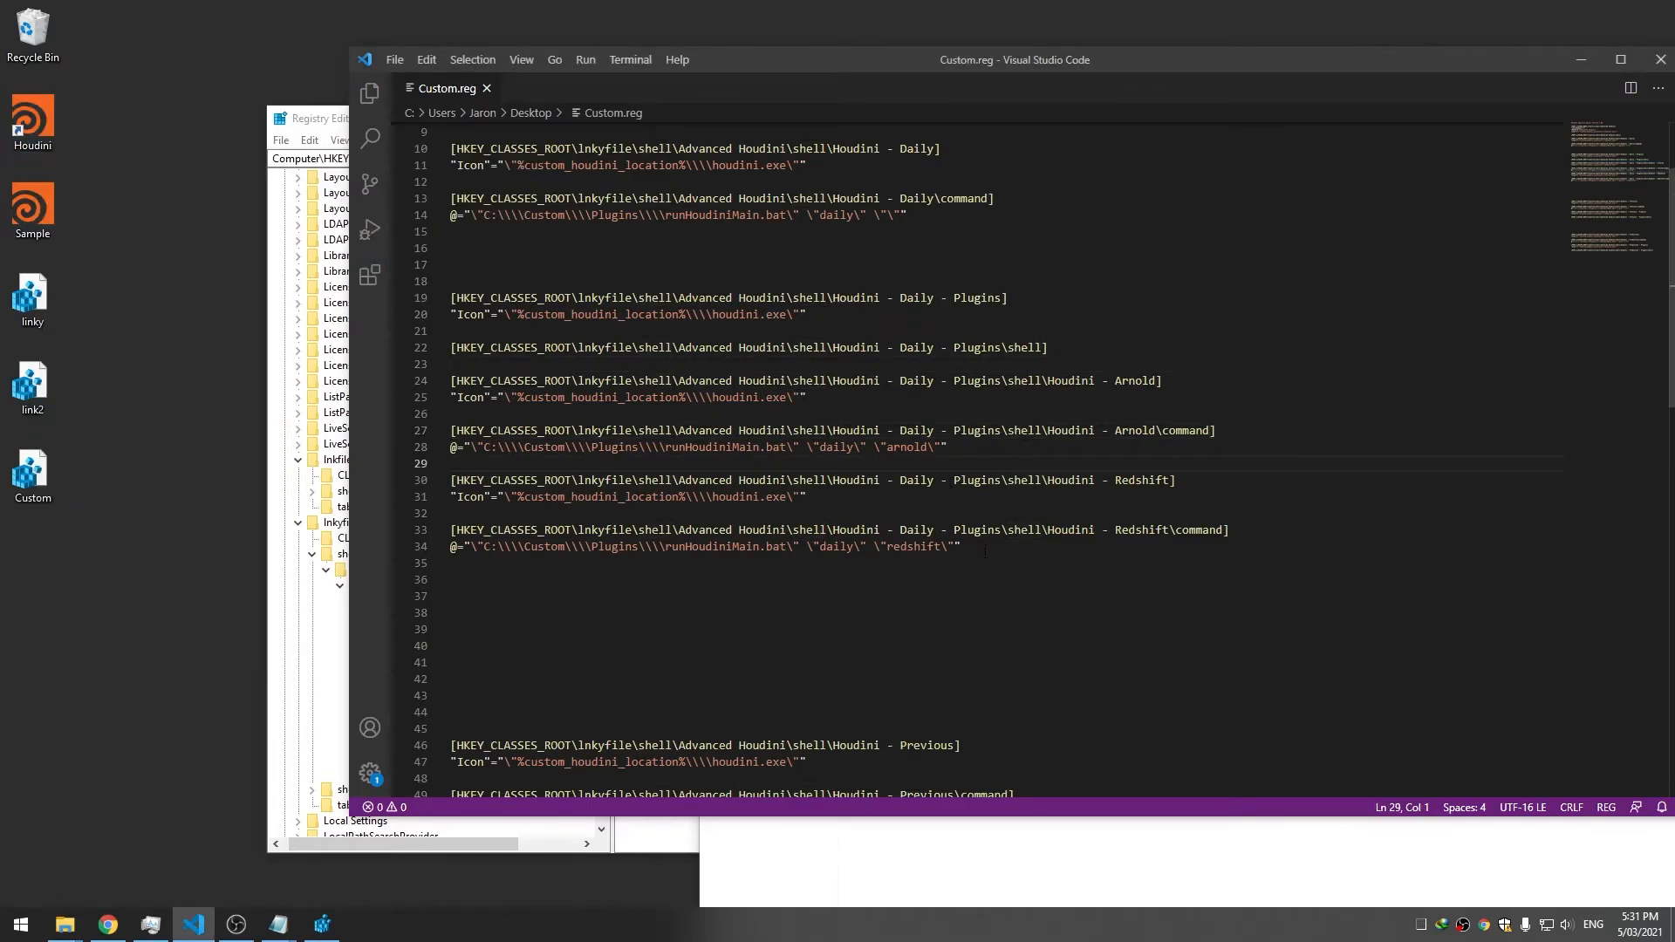
left_click_drag(1003, 552, 428, 384)
key("ctrl+c")
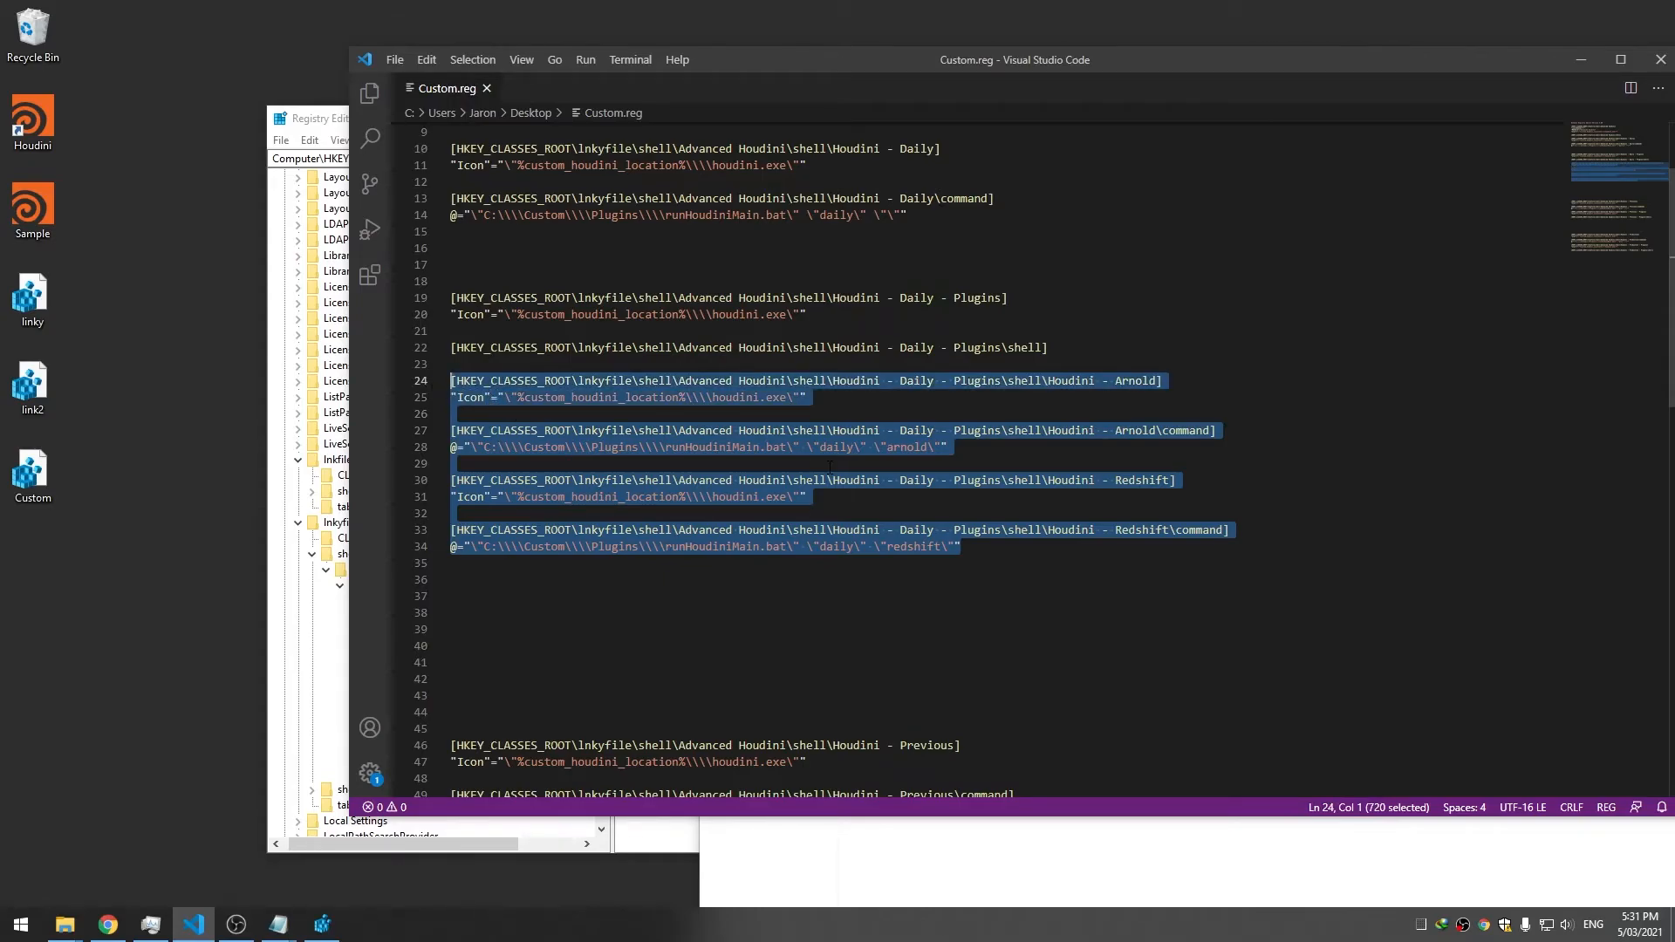
scroll(913, 519, "down", 7)
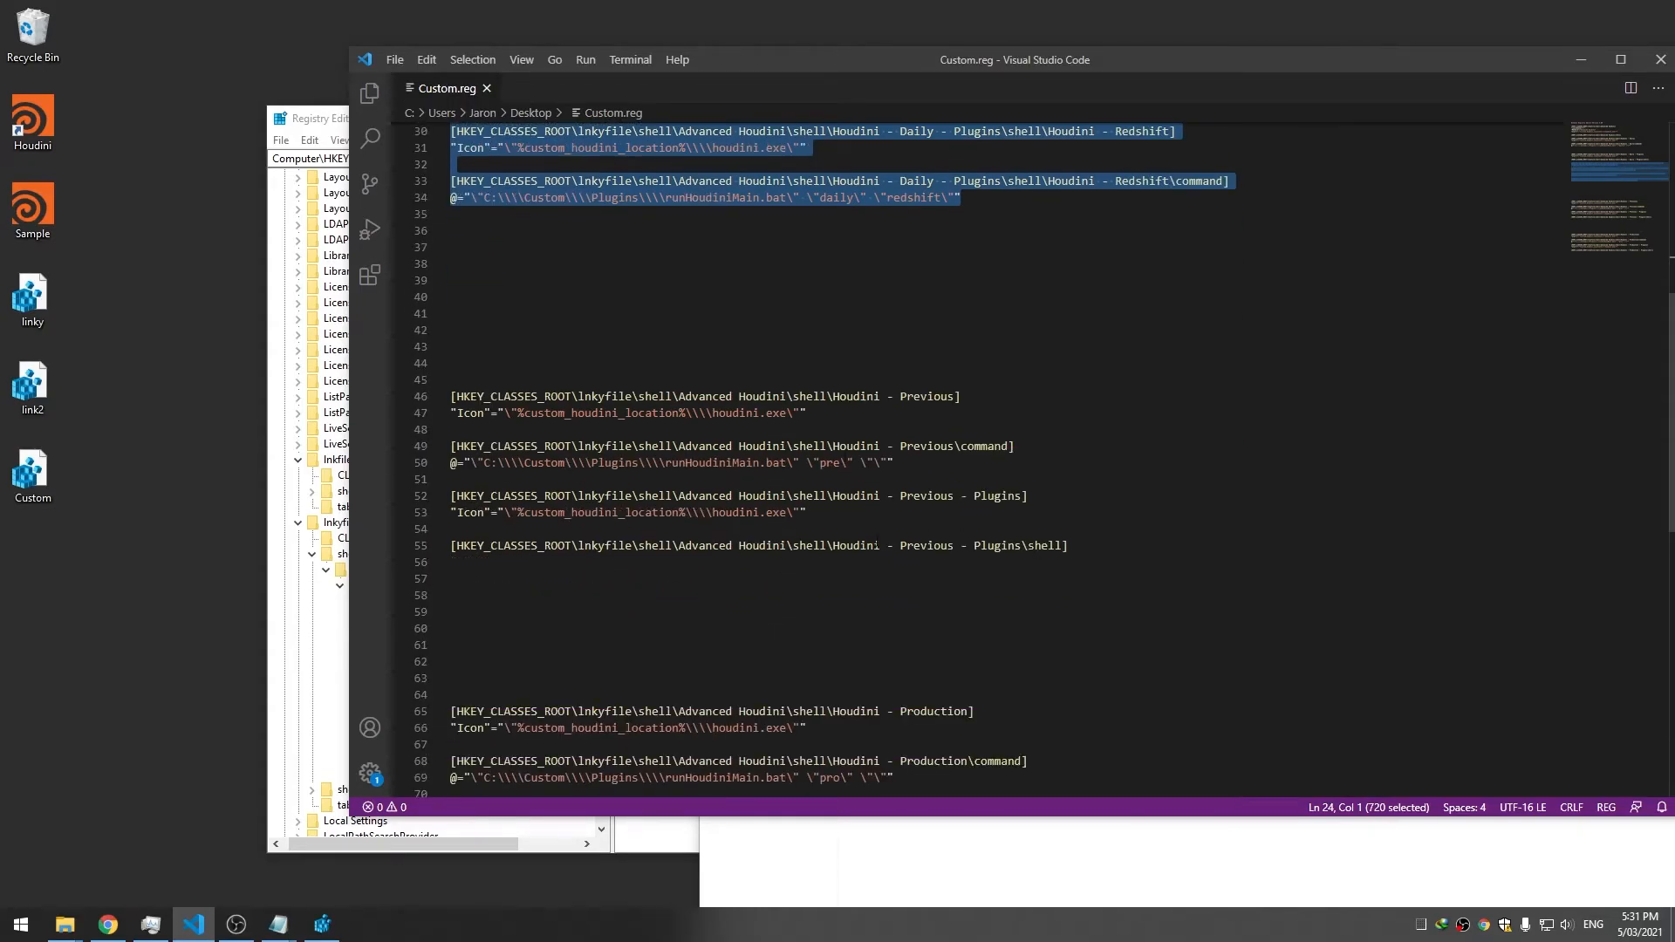
scroll(910, 520, "up", 6)
scroll(897, 500, "up", 4)
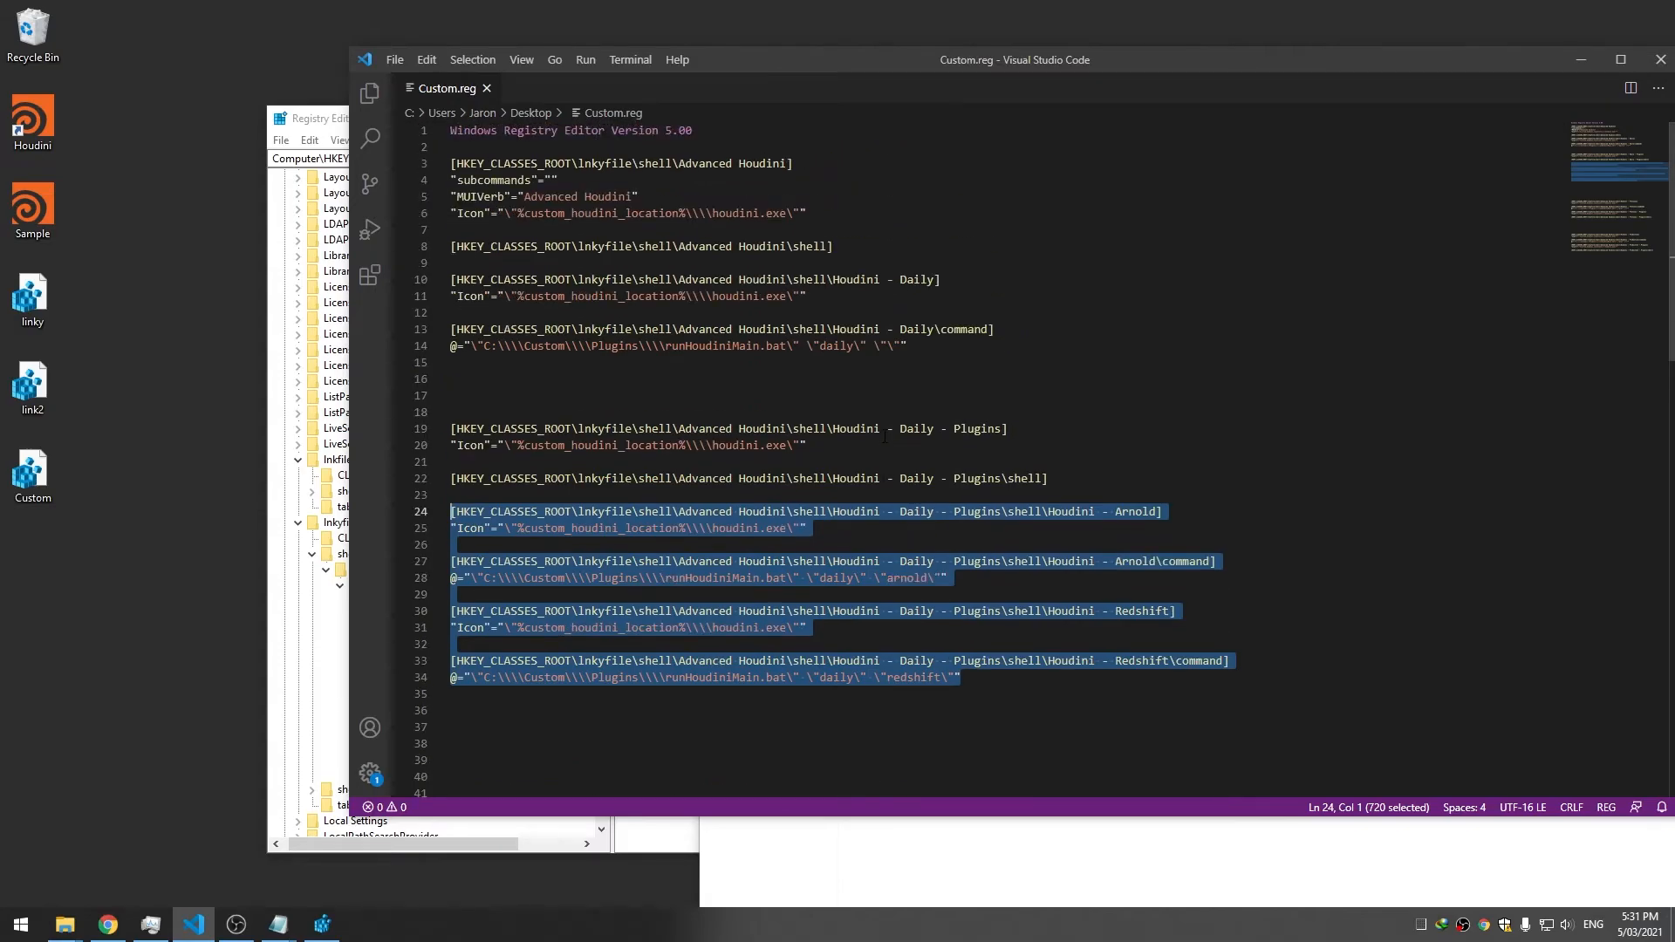
scroll(917, 501, "down", 14)
Paste the Daily Arnold and Redshift entries under the Previous - Plugins shell key and save
left_click(1039, 361)
key("Return")
key("Return")
key("Return")
key("Up")
key("Up")
key("ctrl+v")
key("ctrl+s")
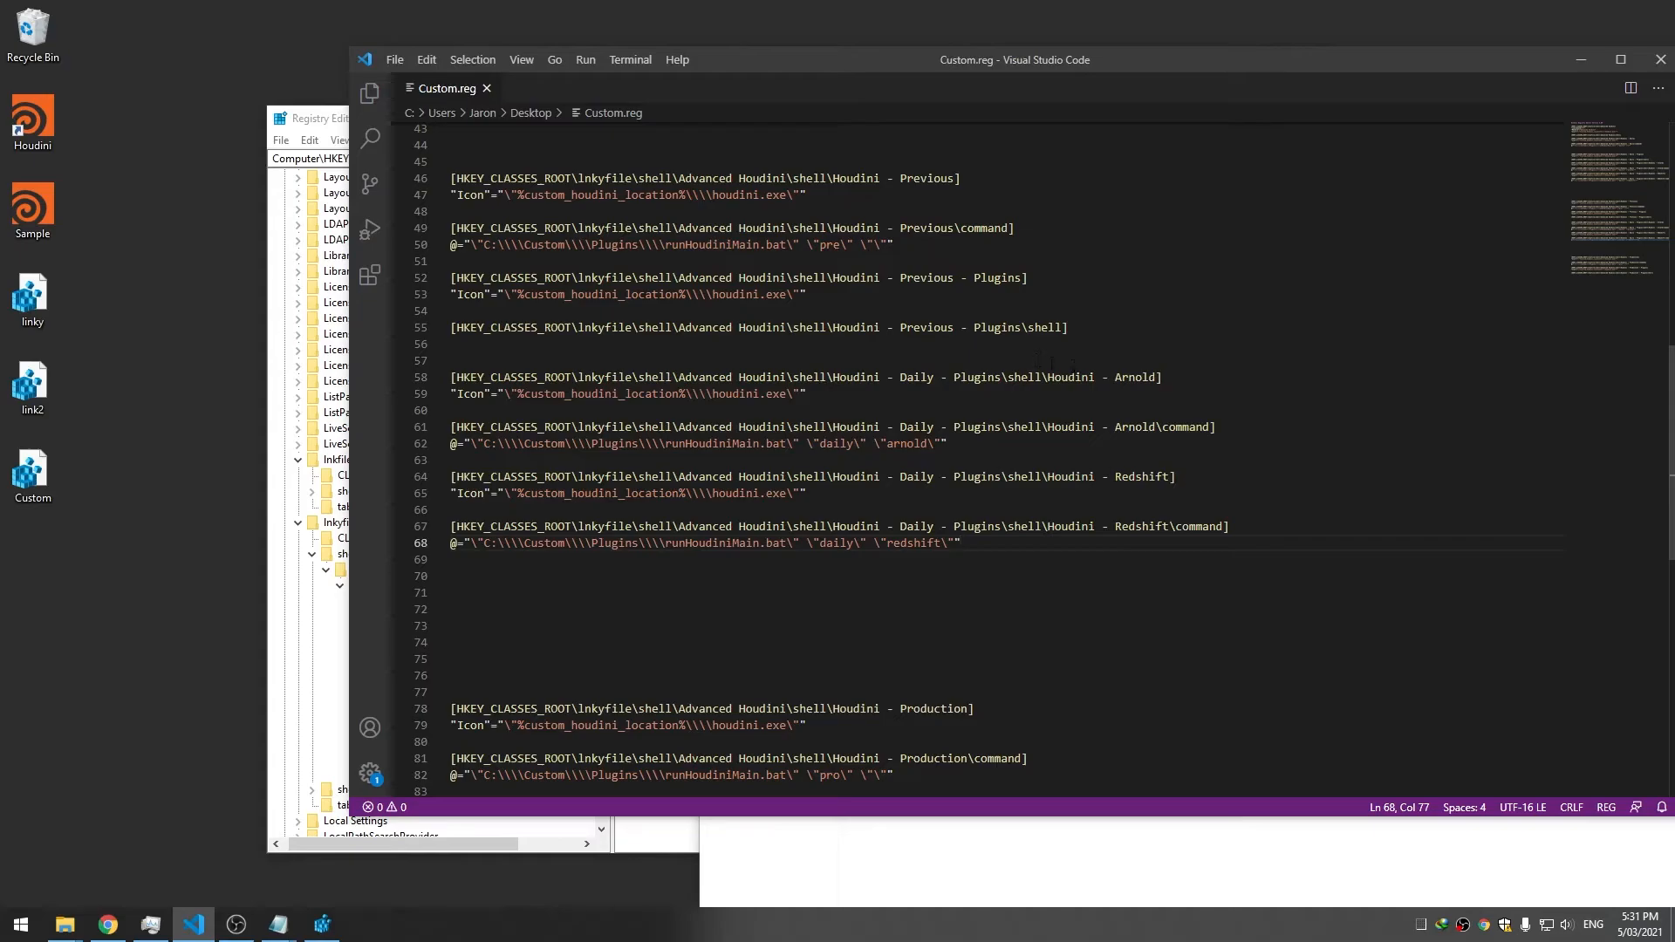
Replace Daily with Previous in the pasted Arnold and Redshift key and command names
left_click(1128, 378)
double_click(927, 327)
key("ctrl+c")
double_click(916, 377)
key("ctrl+v")
double_click(916, 426)
key("ctrl+v")
double_click(916, 476)
key("ctrl+v")
double_click(916, 526)
key("ctrl+v")
Change the daily argument to pre in both the Arnold and Redshift commands, then save
double_click(839, 444)
type("p")
double_click(840, 543)
type("pre")
key("ctrl+s")
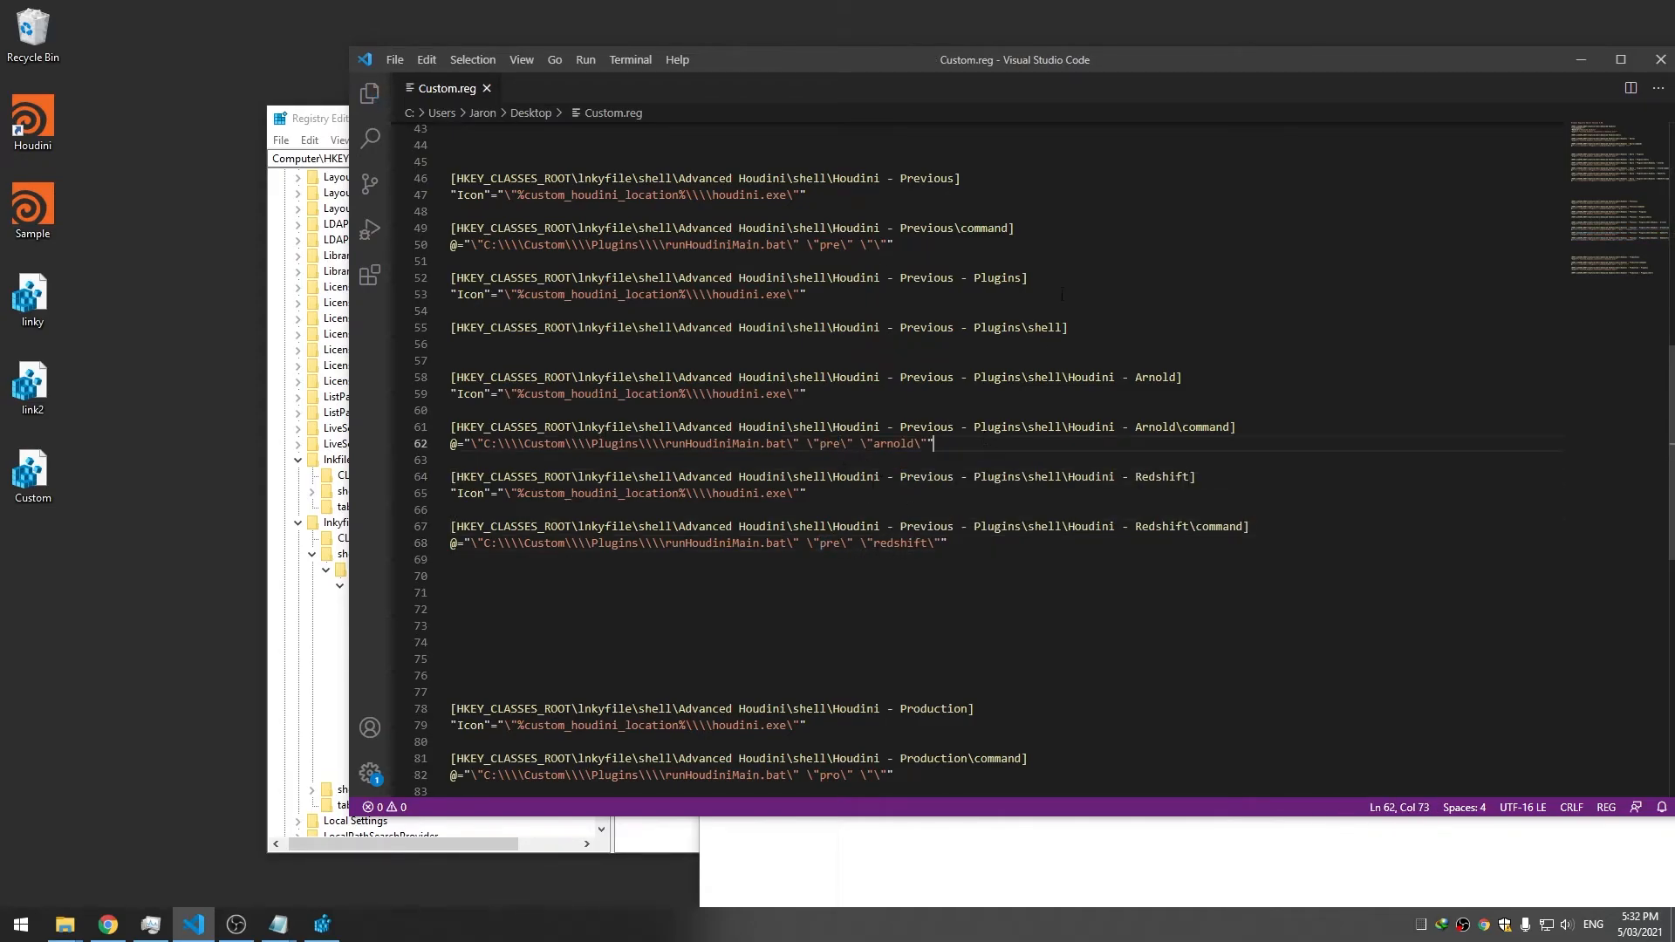
key("Return")
key("Return")
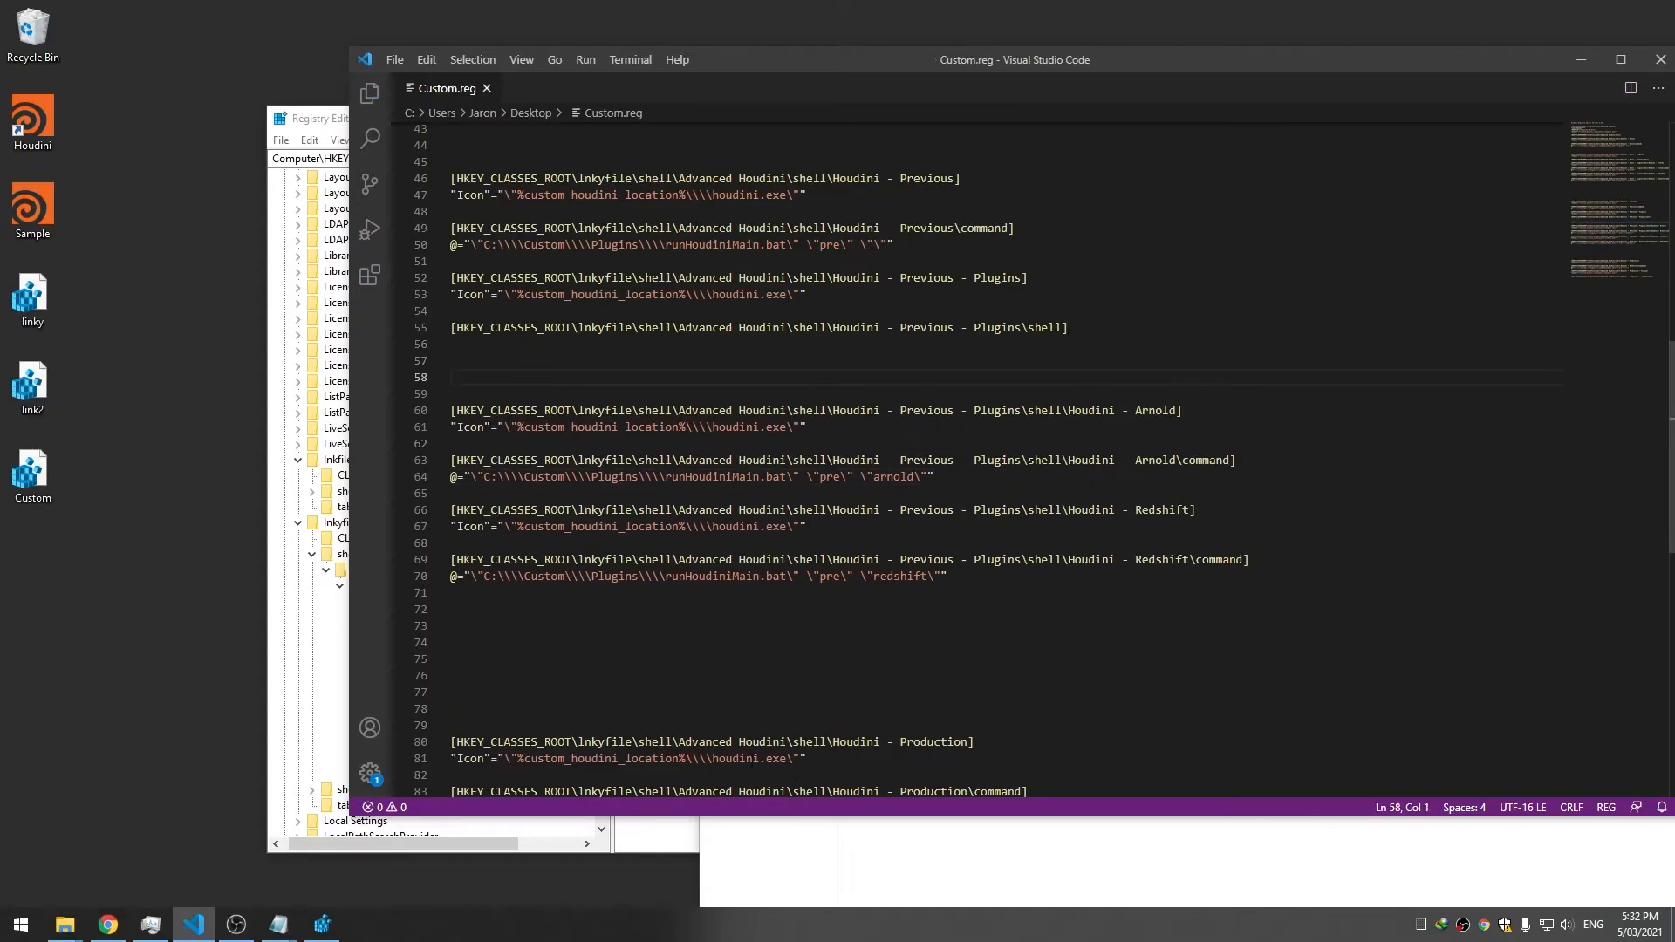
Check the houdini18.5 packages folder, then select the Previous Redshift key and command lines
left_click(913, 855)
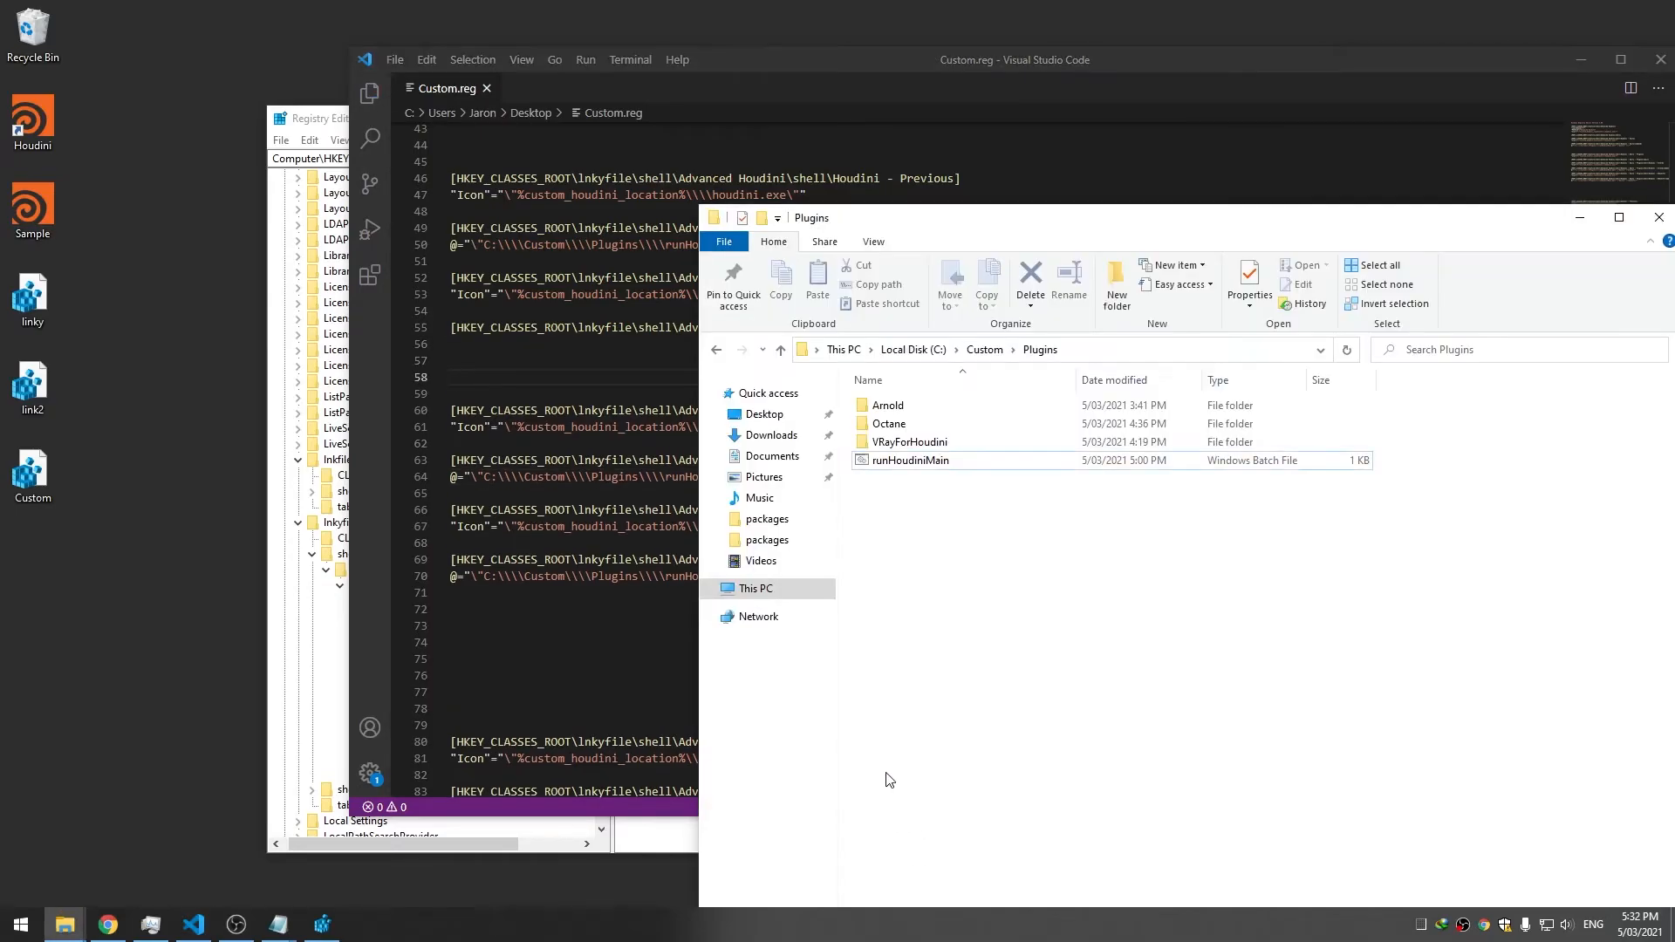
left_click(64, 924)
left_click(346, 855)
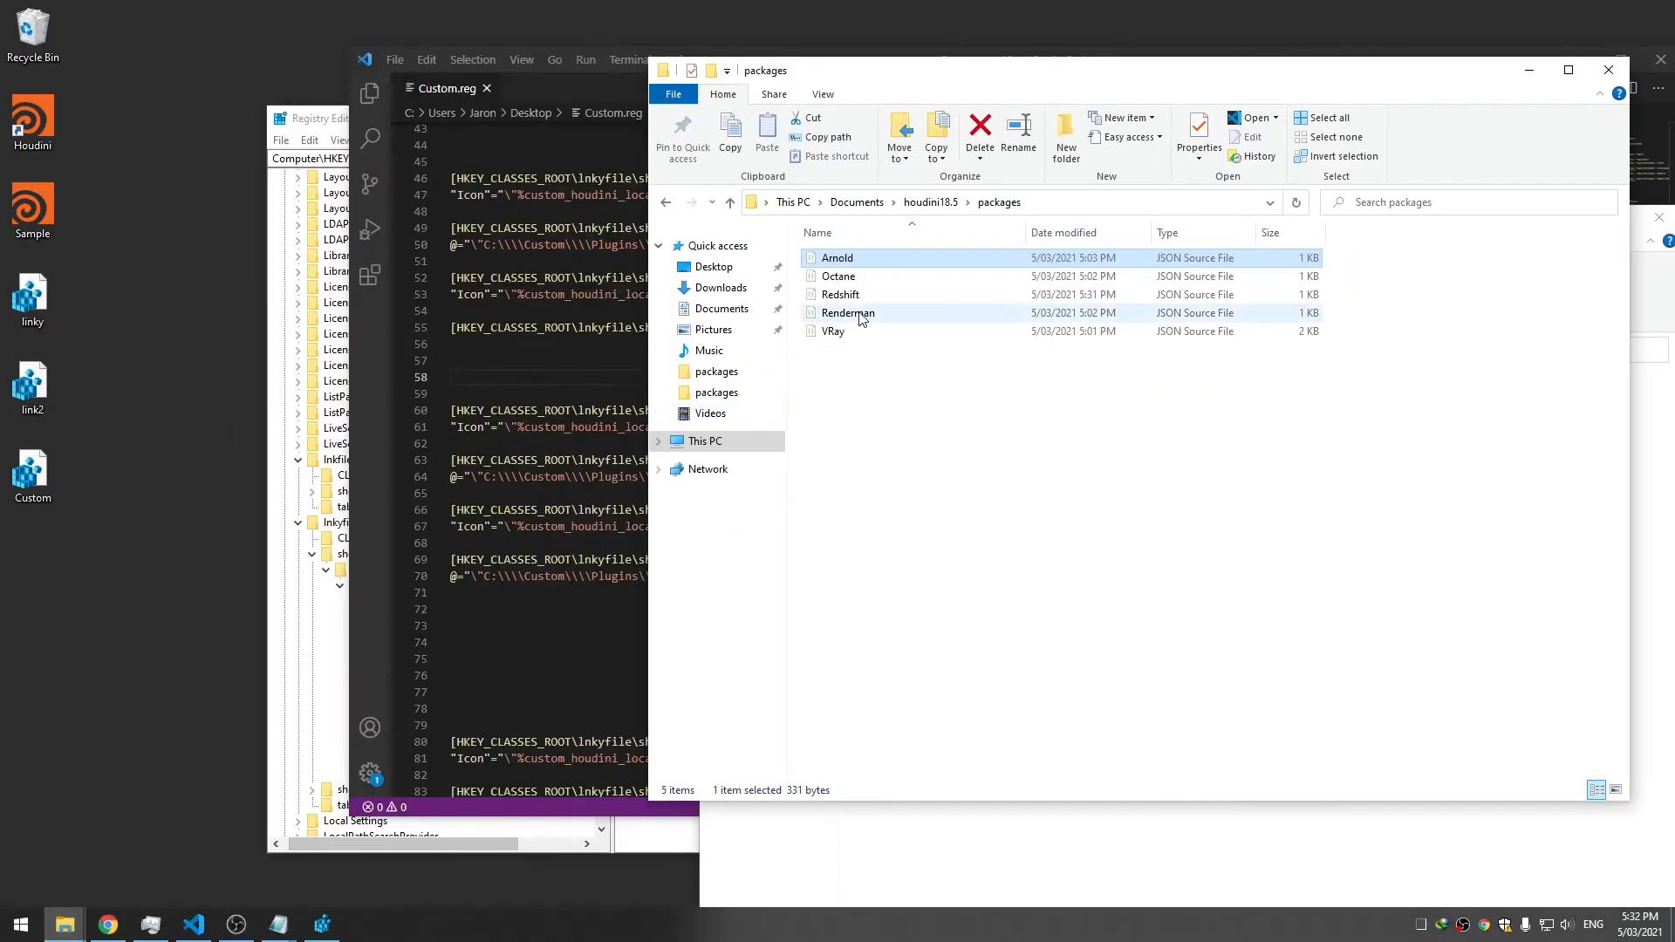
left_click(568, 87)
left_click_drag(948, 577, 421, 515)
Duplicate the Redshift entries and rename both key names to Renderman
left_click(894, 599)
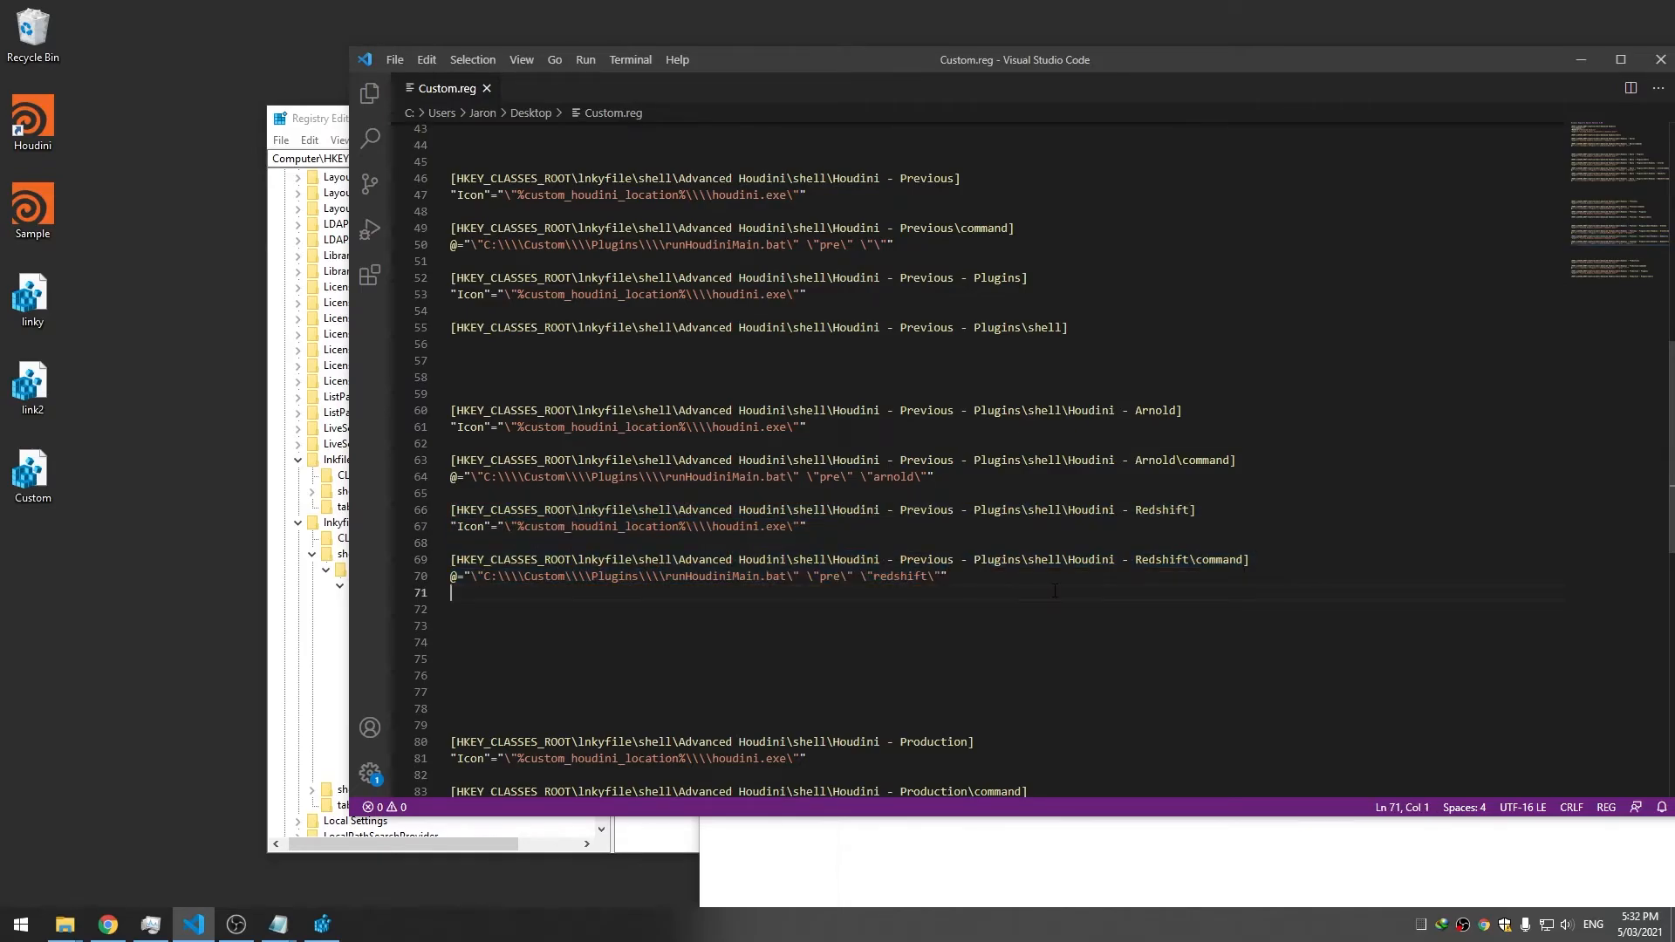
key("Return")
key("Return")
key("ctrl+v")
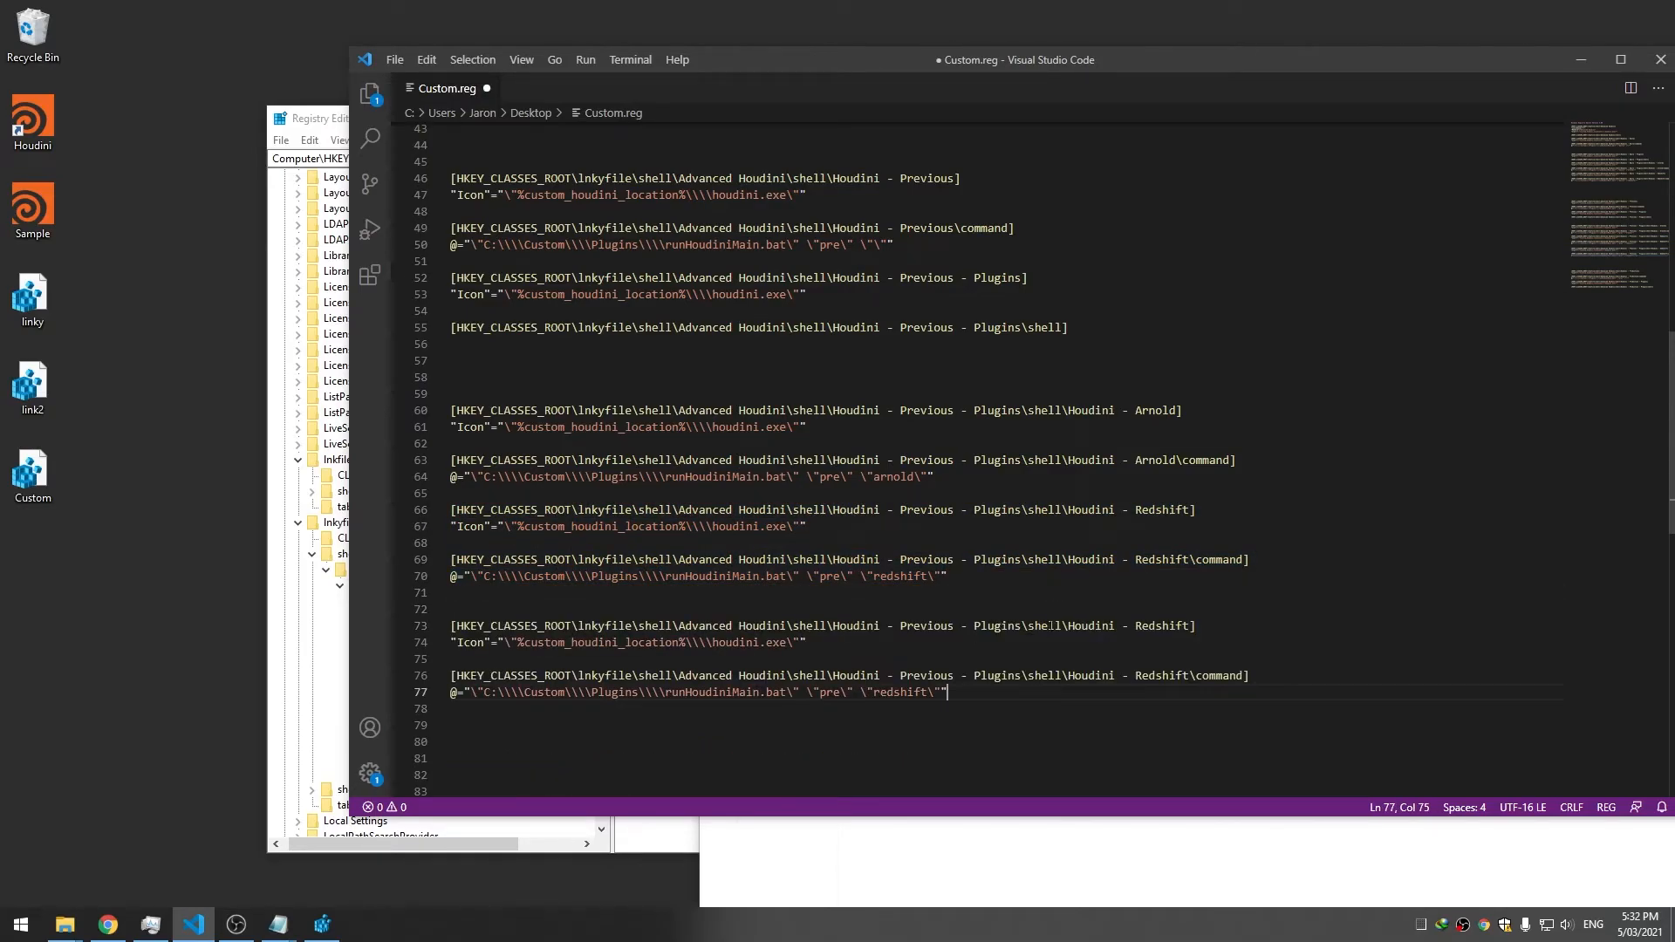
double_click(1161, 626)
type("Renderman")
double_click(1160, 625)
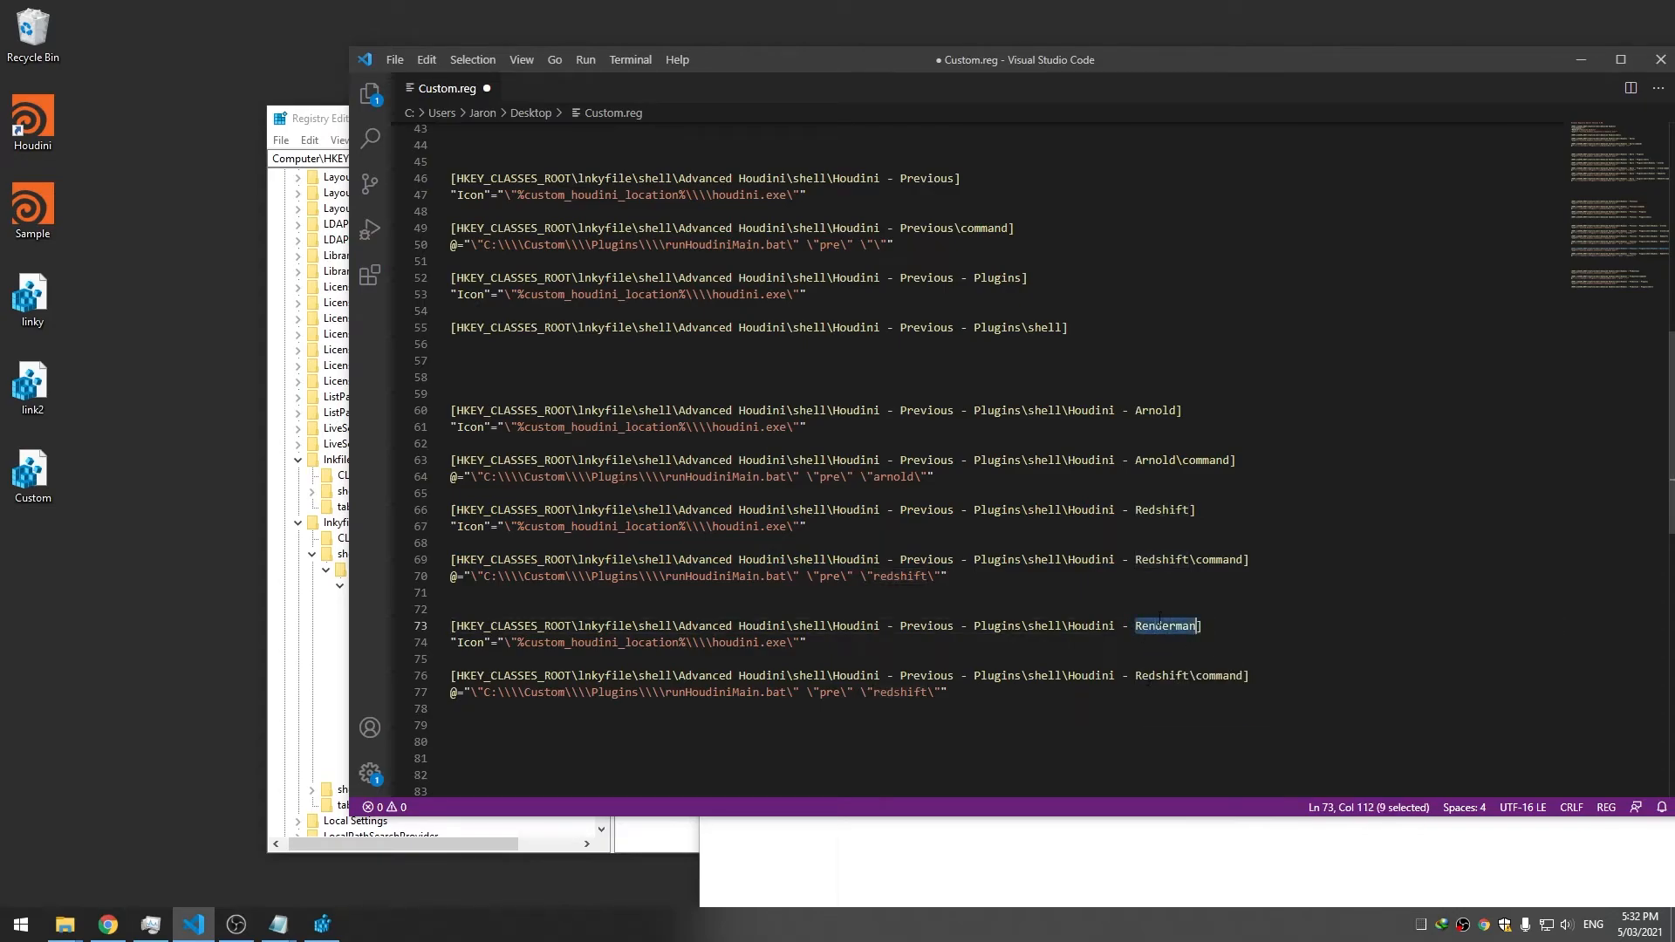
double_click(1165, 675)
key("ctrl+v")
key("ctrl+s")
Set the Renderman command's argument to renderman, restoring the original Redshift command, and save
double_click(901, 577)
type("renderman")
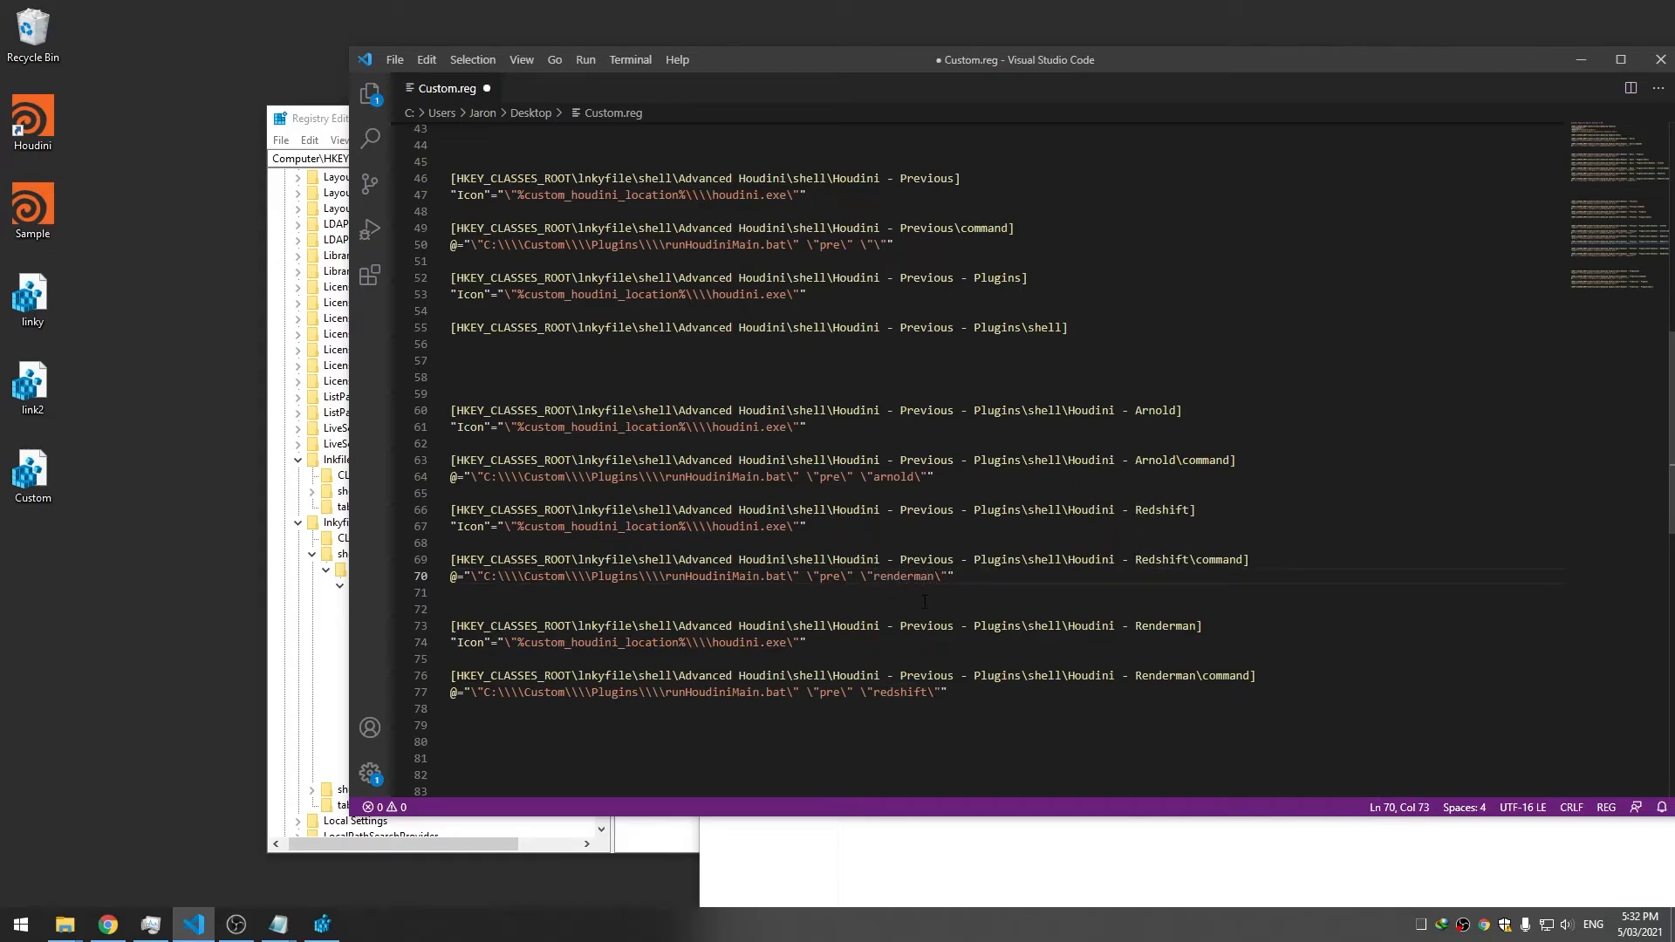
double_click(903, 693)
type("render")
key("ctrl+z")
key("ctrl+z")
key("ctrl+z")
key("ctrl+z")
double_click(899, 693)
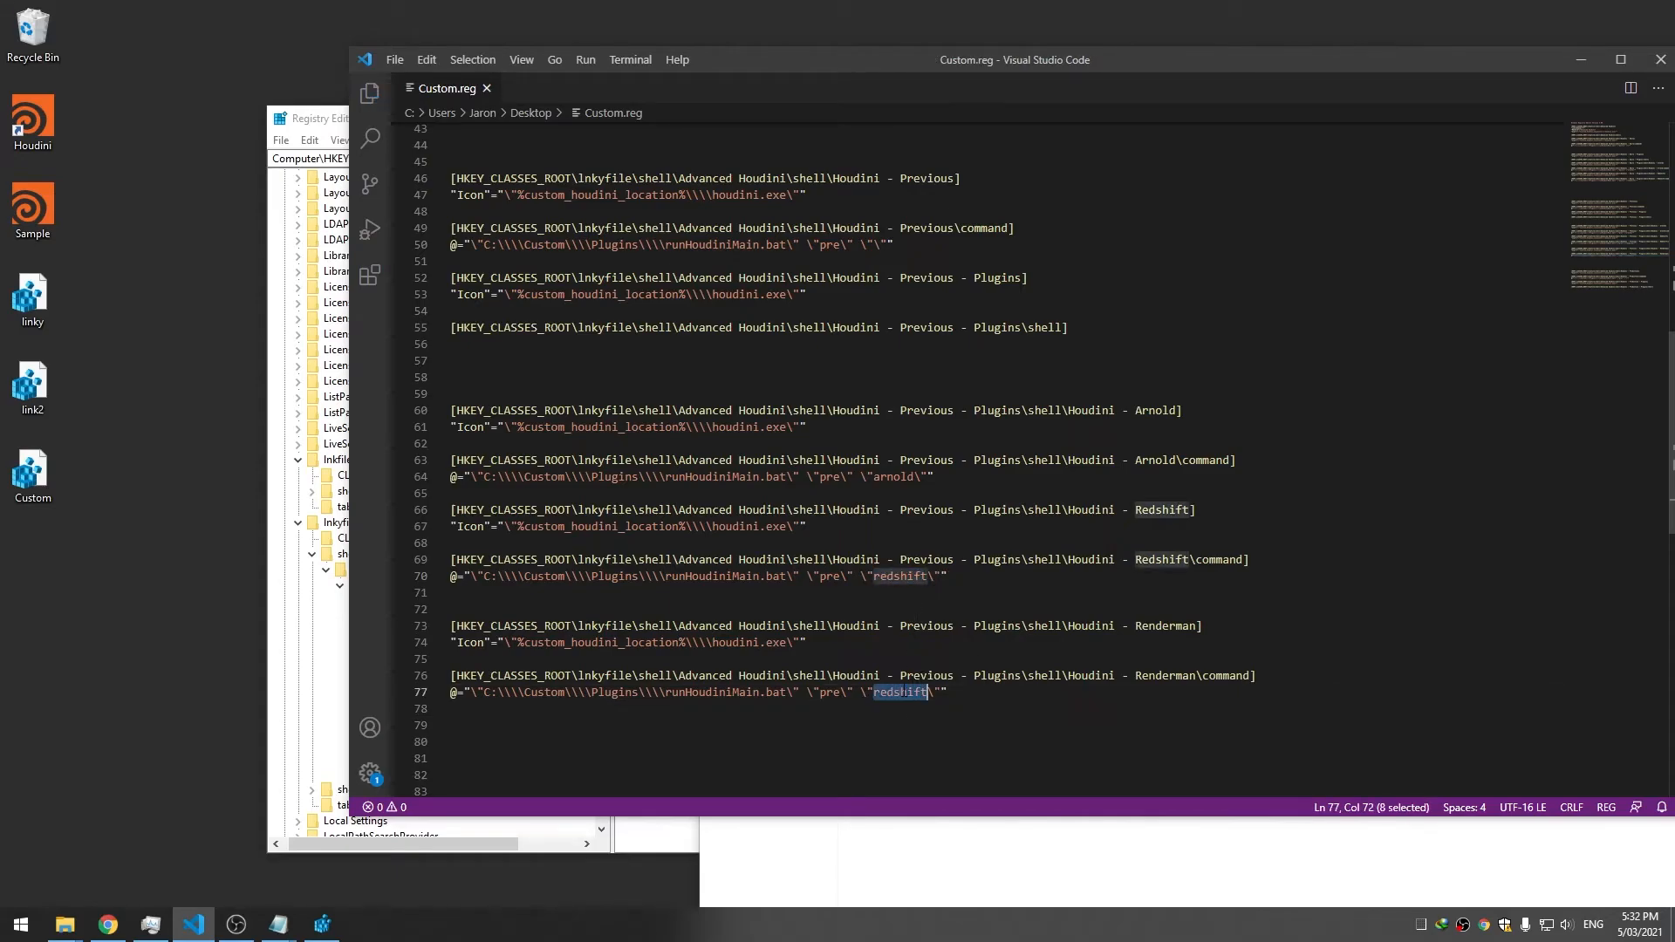
type("renderman")
key("ctrl+s")
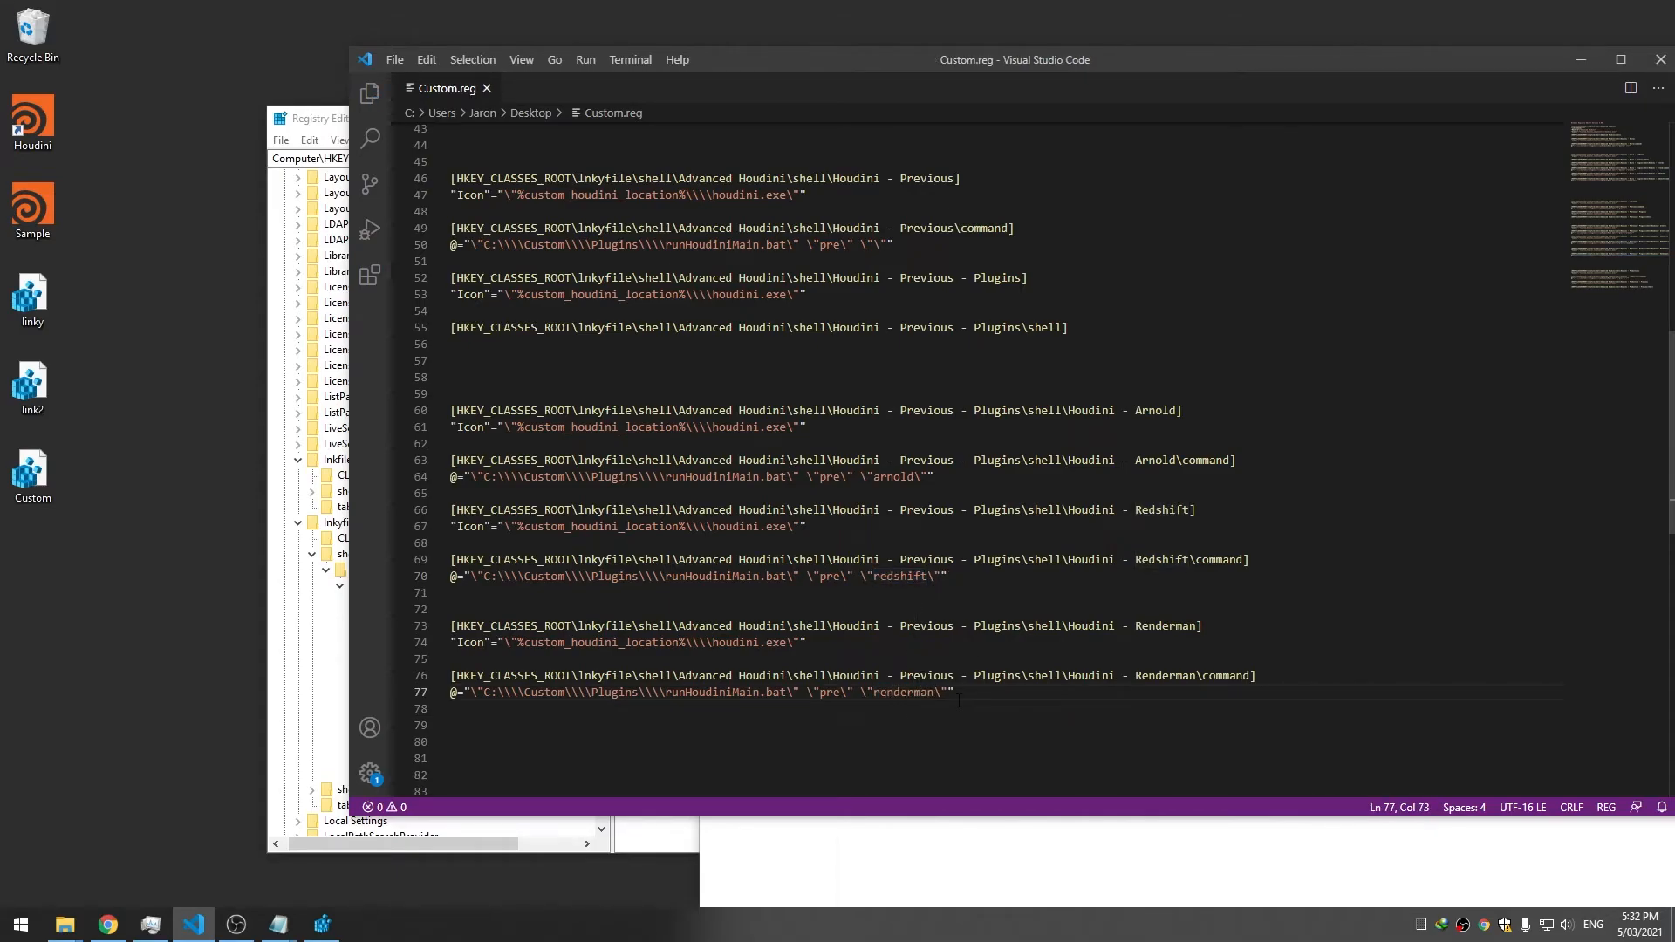
Copy the Renderman key and command lines and paste a duplicate below them
scroll(959, 701, "down", 2)
left_click(968, 522)
left_click_drag(957, 605, 452, 521)
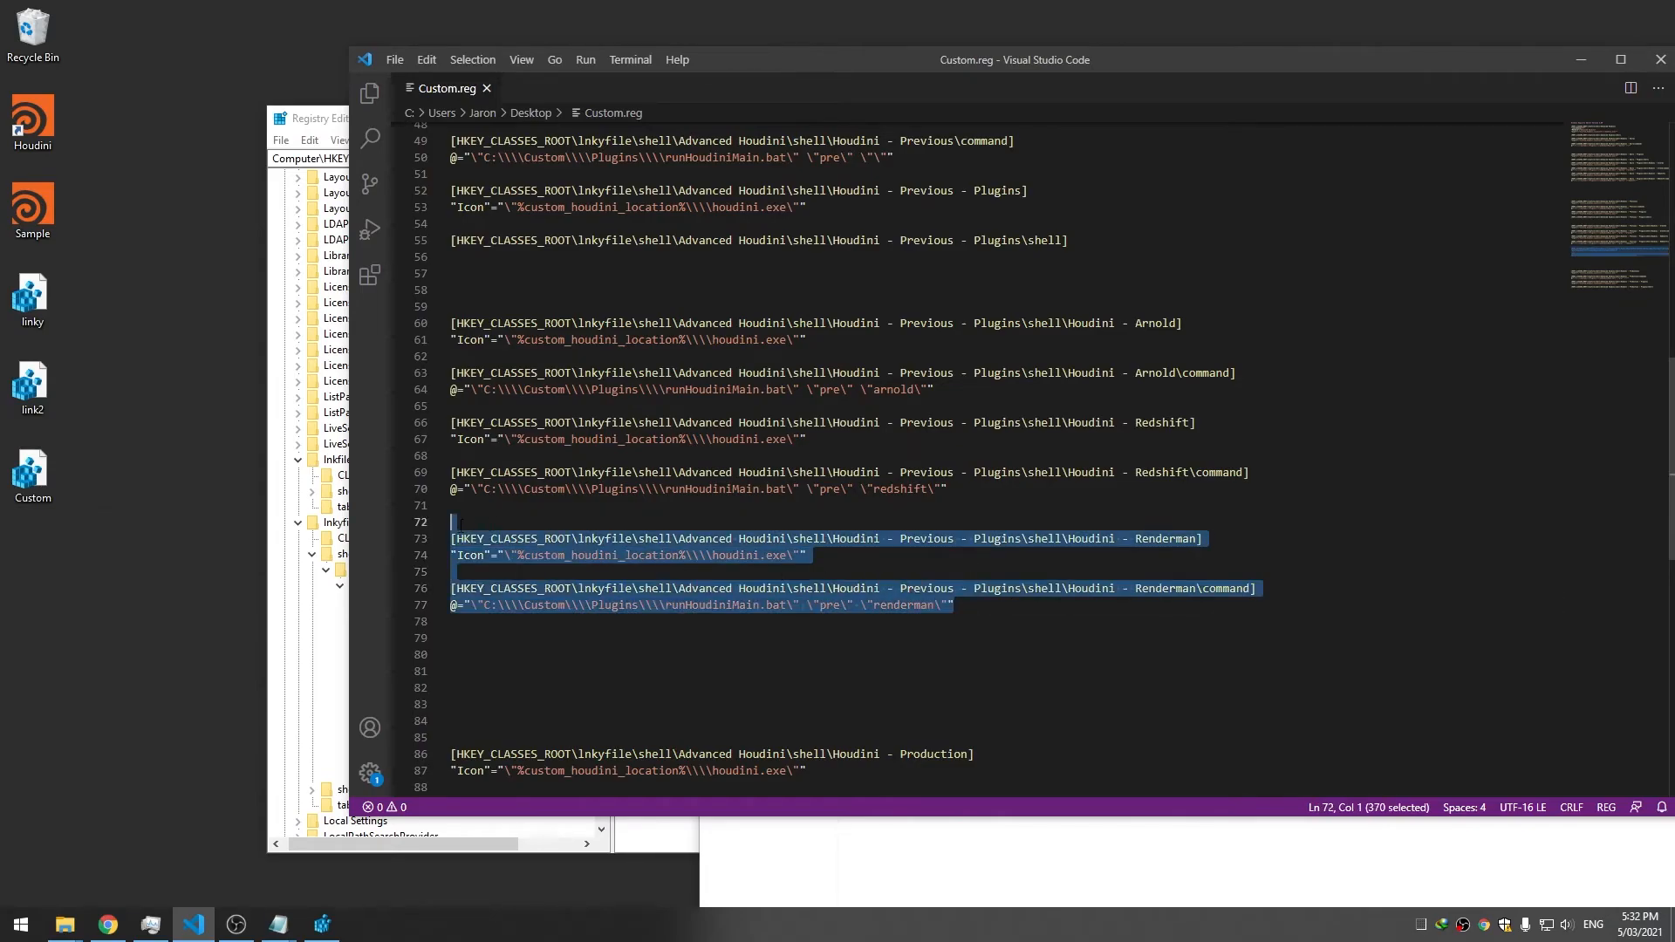
key("ctrl+c")
key("Right")
key("Return")
key("Return")
key("ctrl+v")
Rename the duplicate to Octane in both key names and the octane argument, then save
double_click(1158, 638)
scroll(1158, 637, "down", 3)
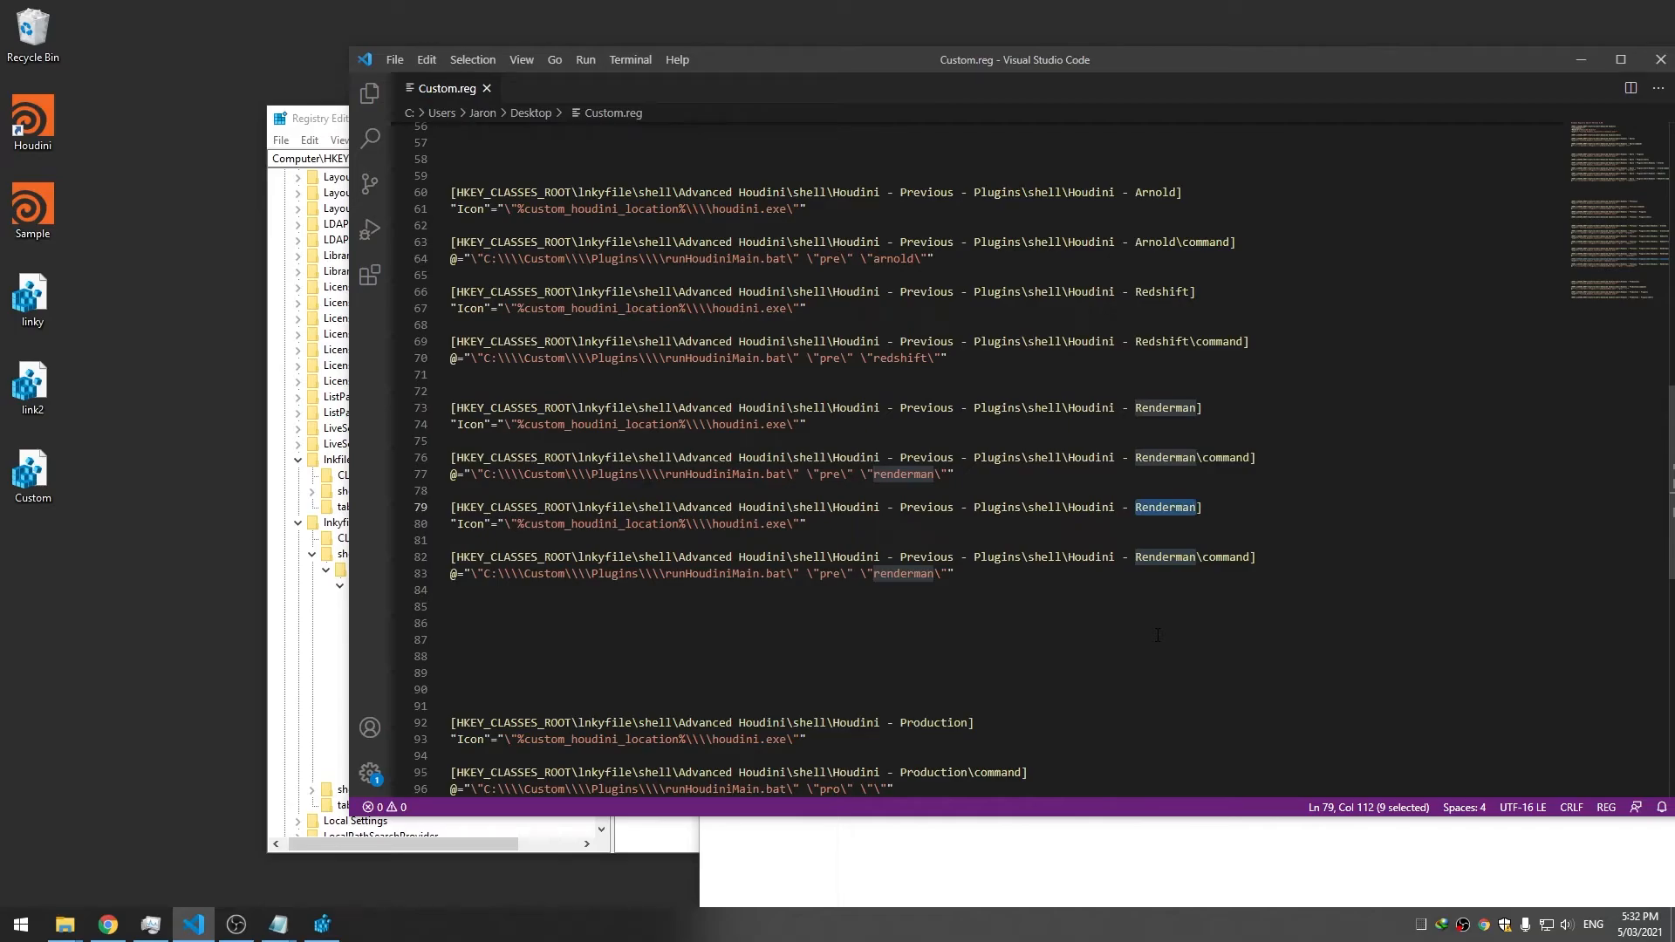
type("Octane")
key("ctrl+shift+Left")
key("ctrl+c")
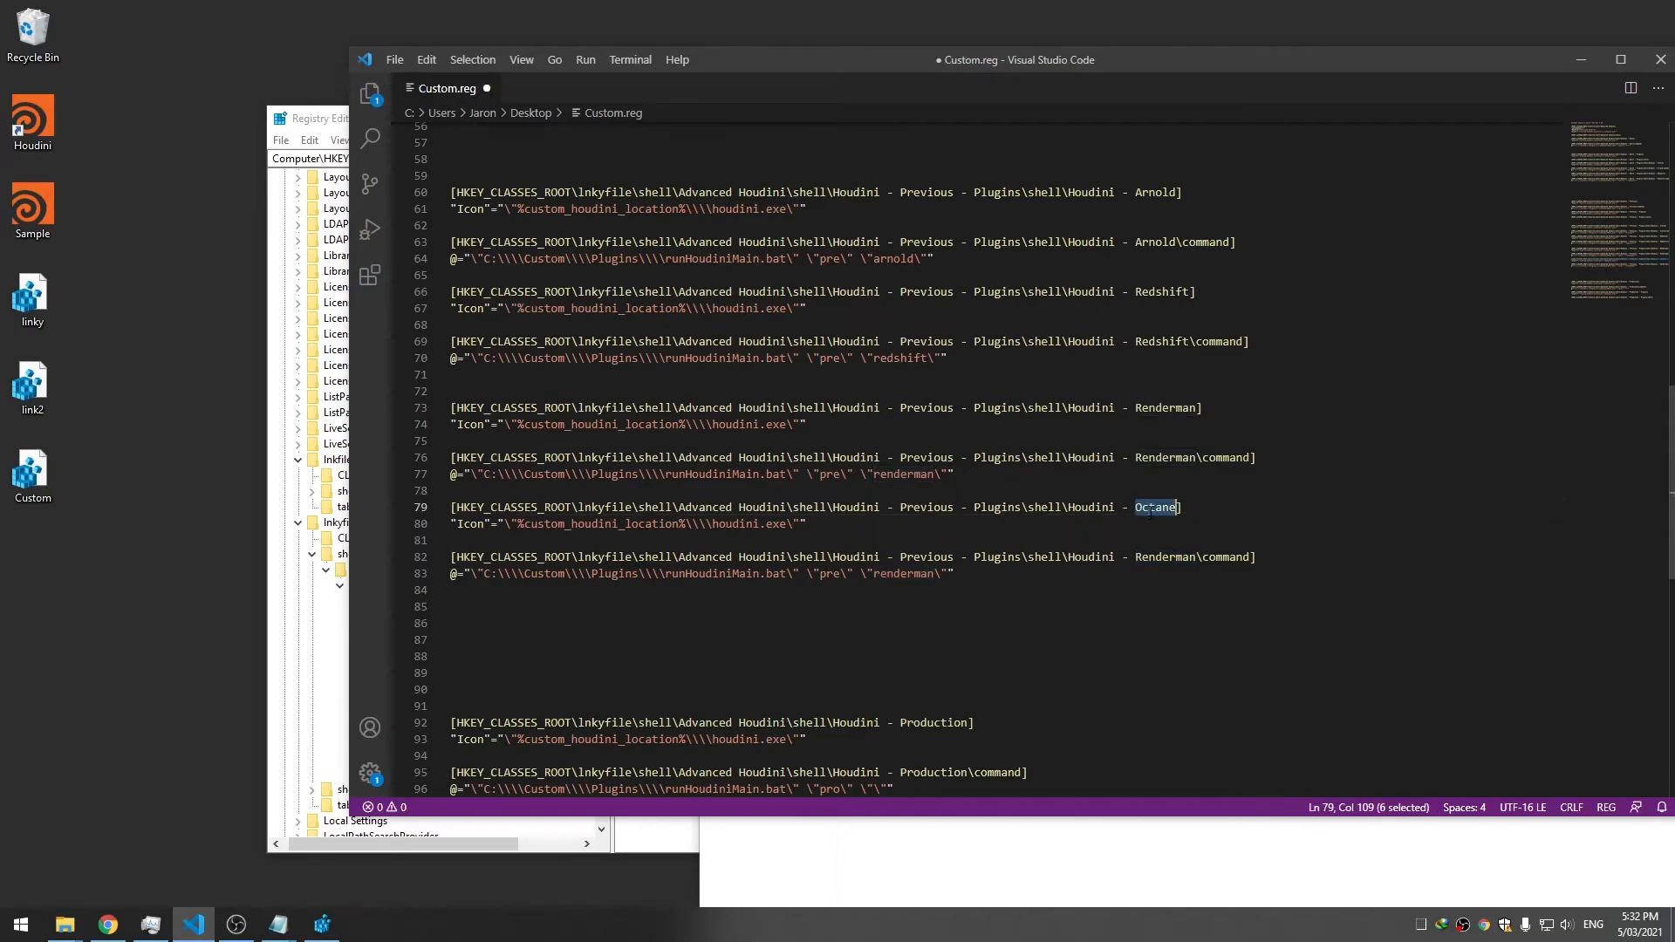
double_click(1165, 556)
key("ctrl+v")
double_click(904, 574)
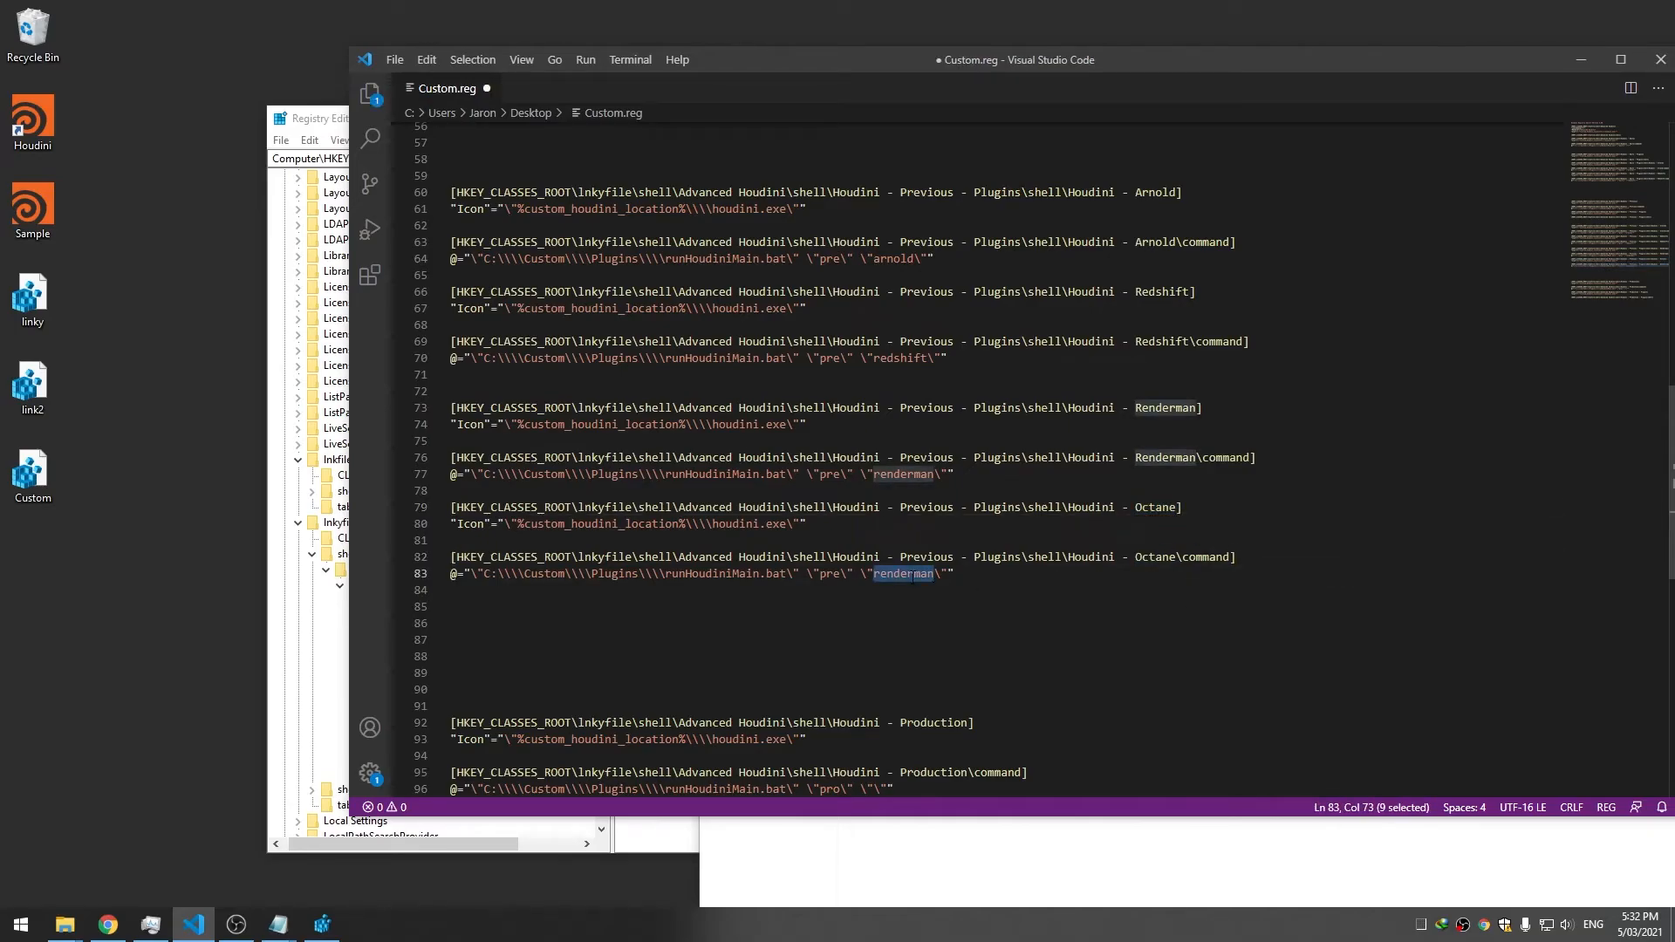
type("octane")
key("ctrl+s")
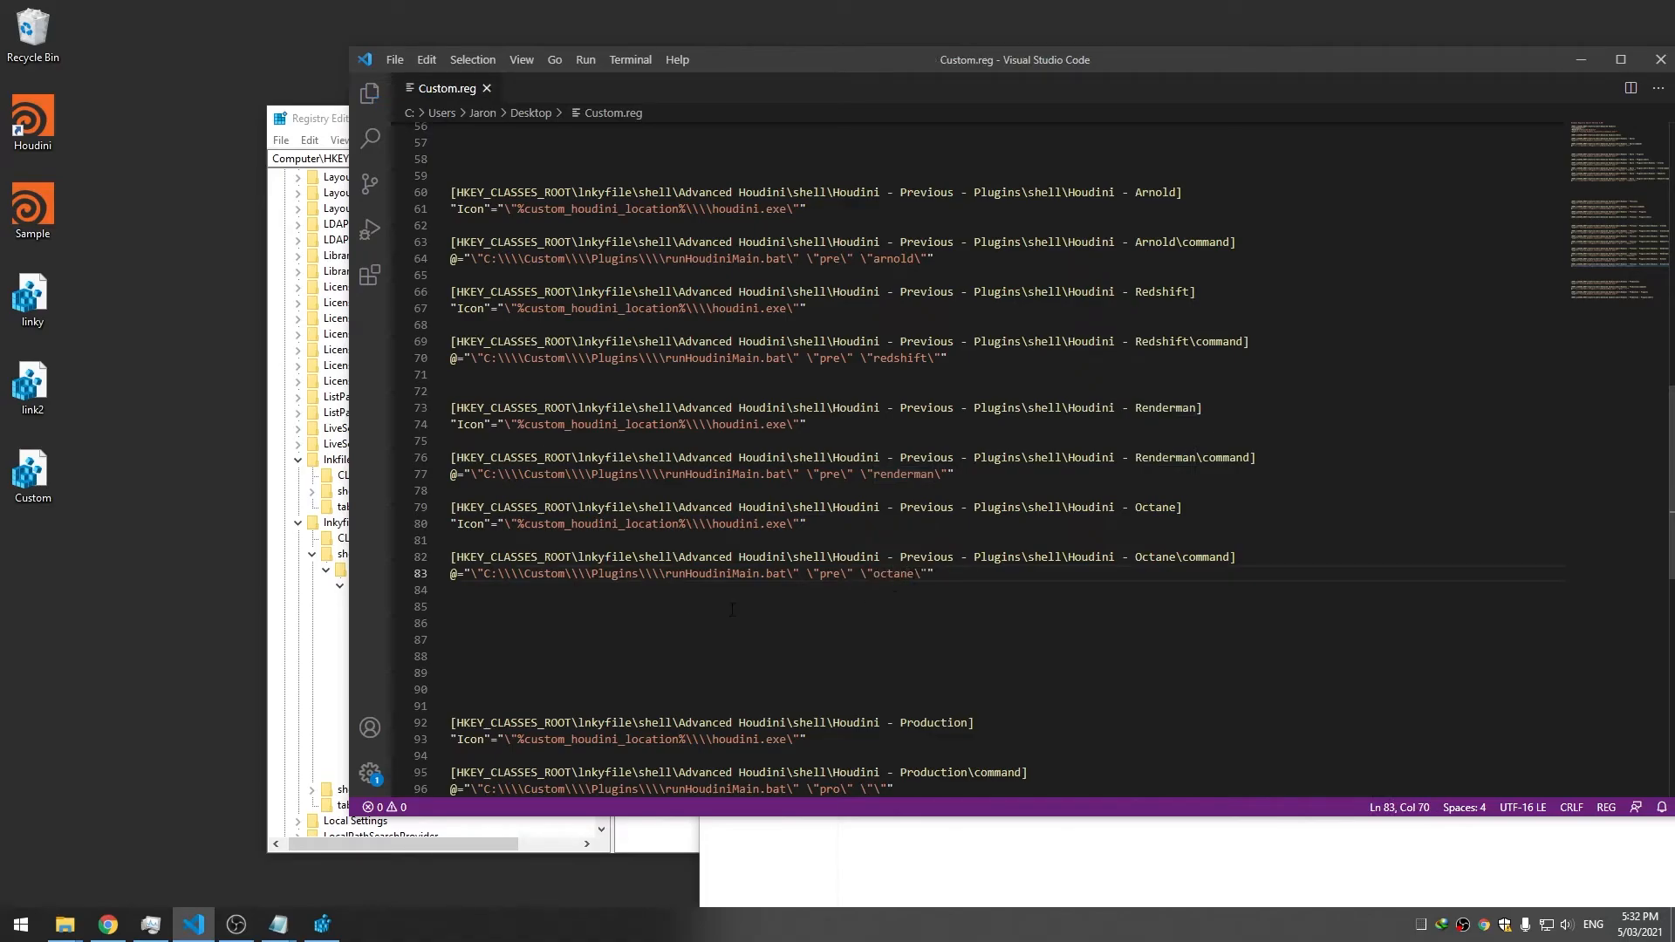
Duplicate the Octane entries as VRay in the key names and command argument, then save
left_click_drag(953, 572, 416, 513)
left_click(972, 582)
key("Return")
key("Return")
key("ctrl+v")
double_click(1156, 607)
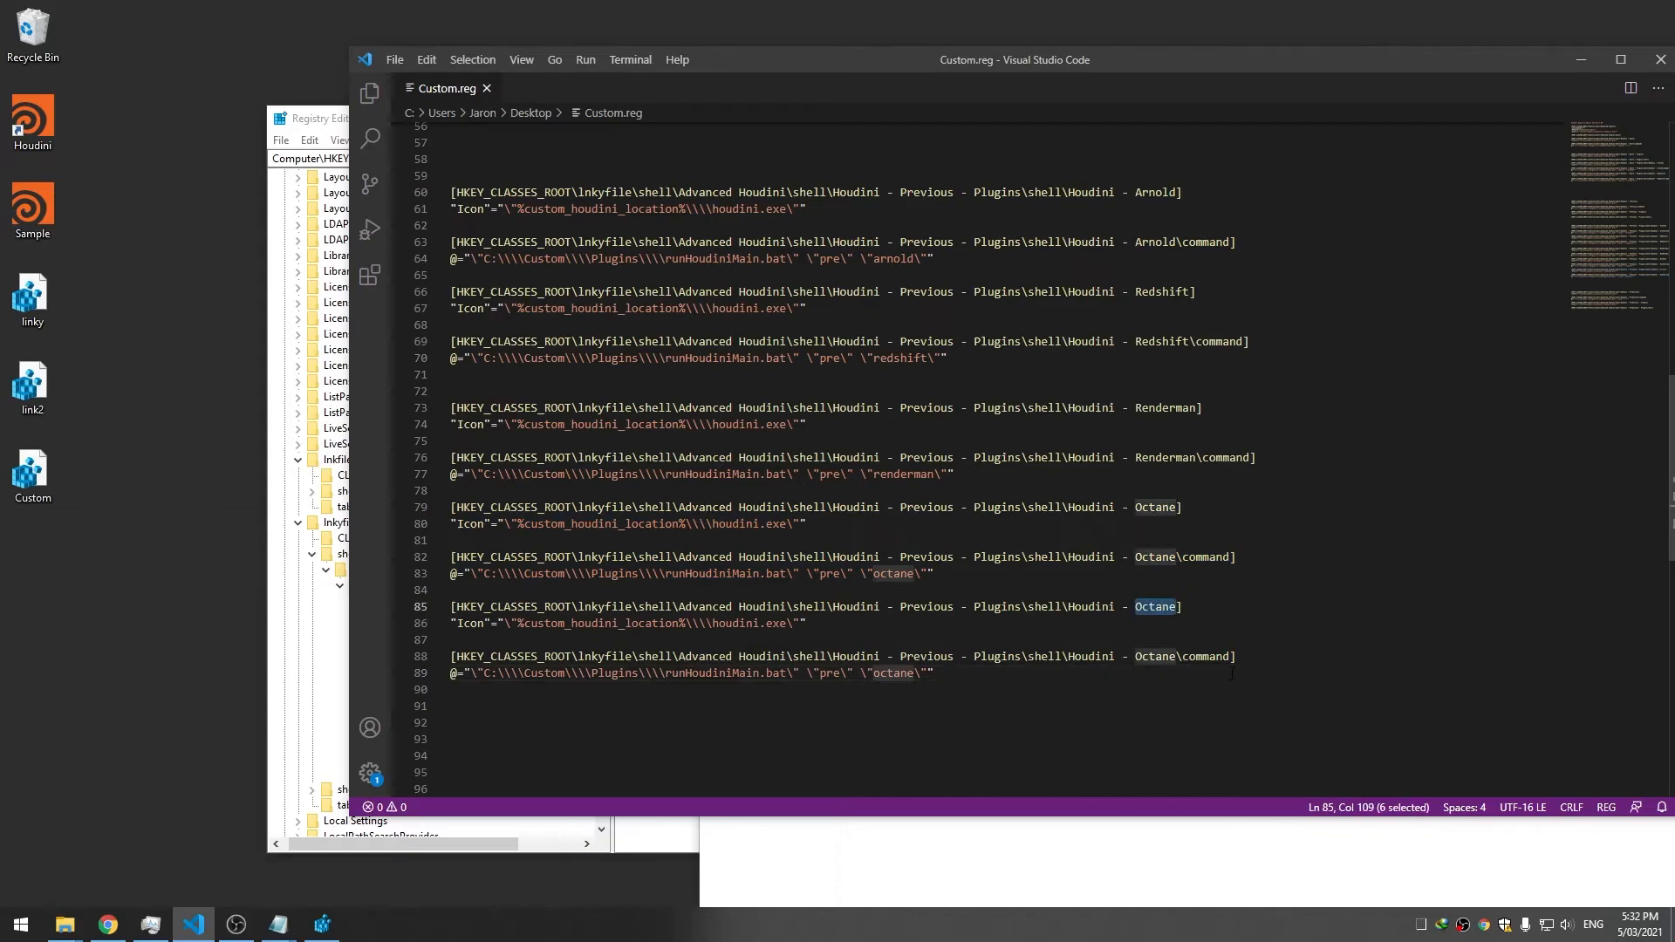
type("VRay")
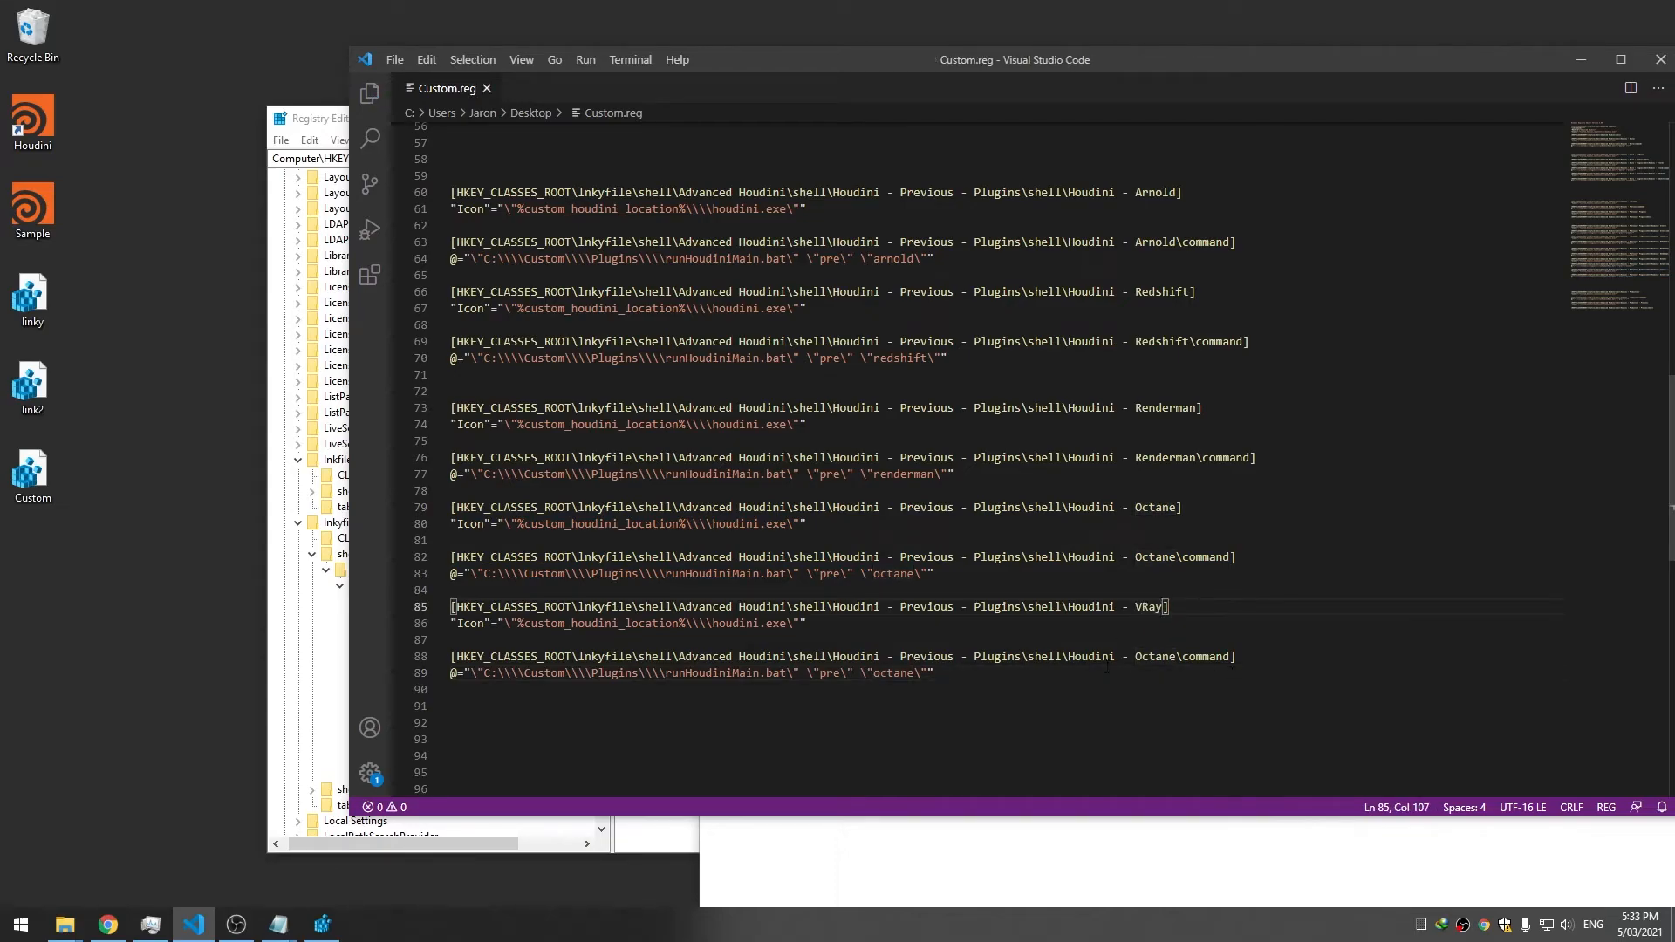
double_click(1151, 657)
type("VRay")
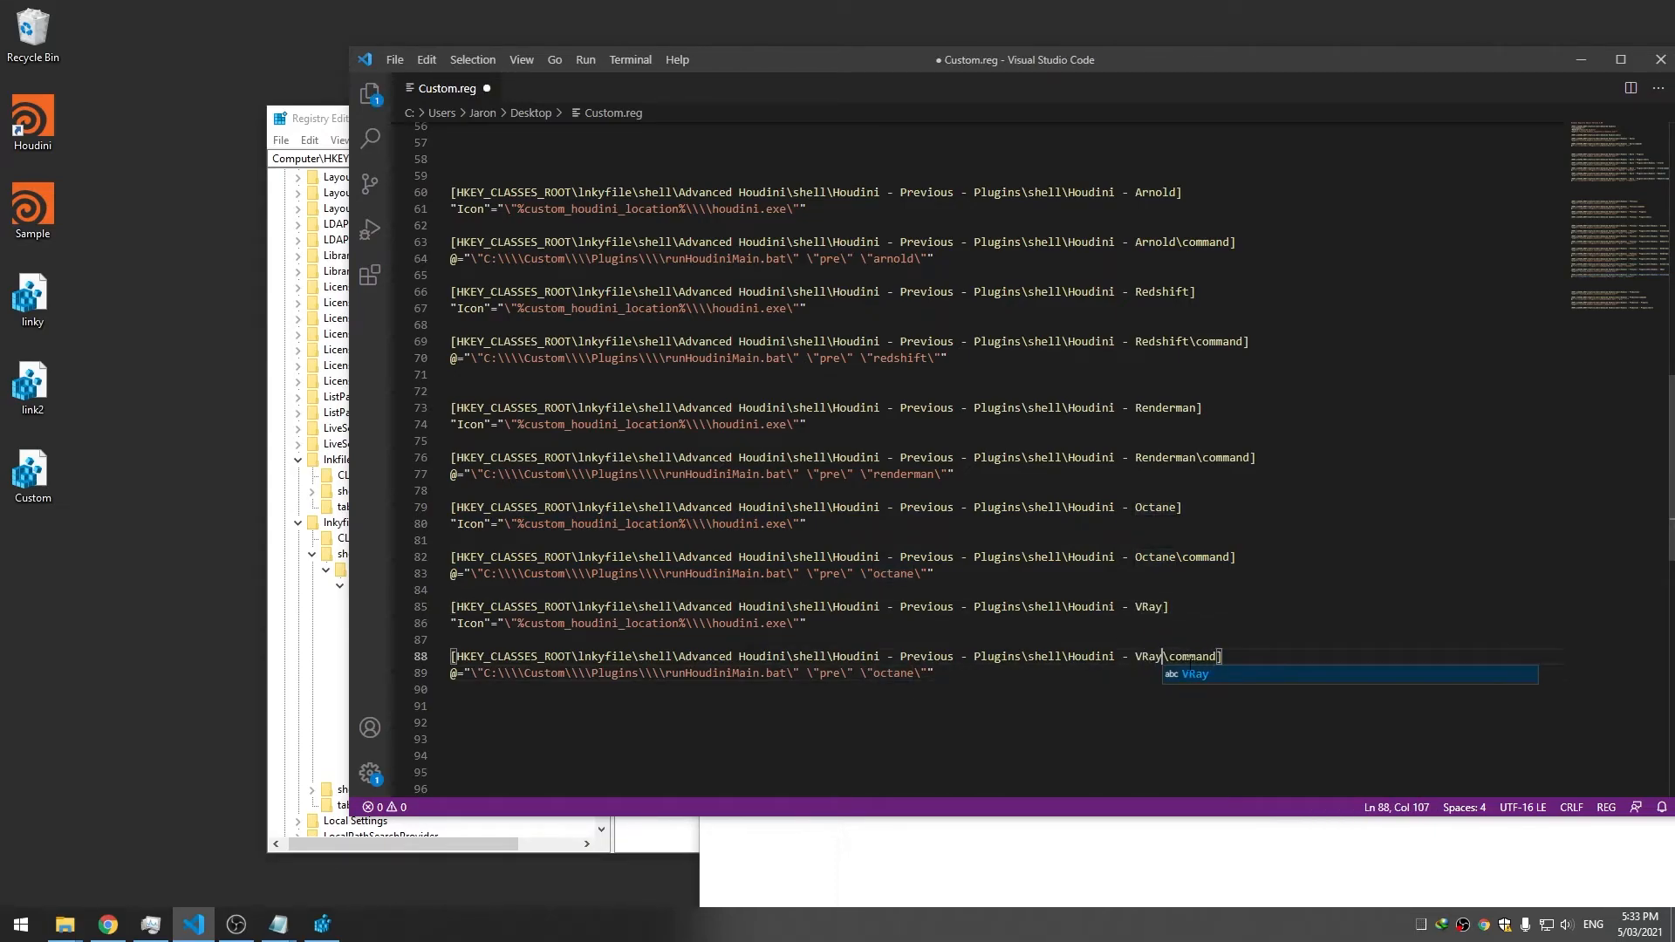
double_click(895, 672)
type("vray")
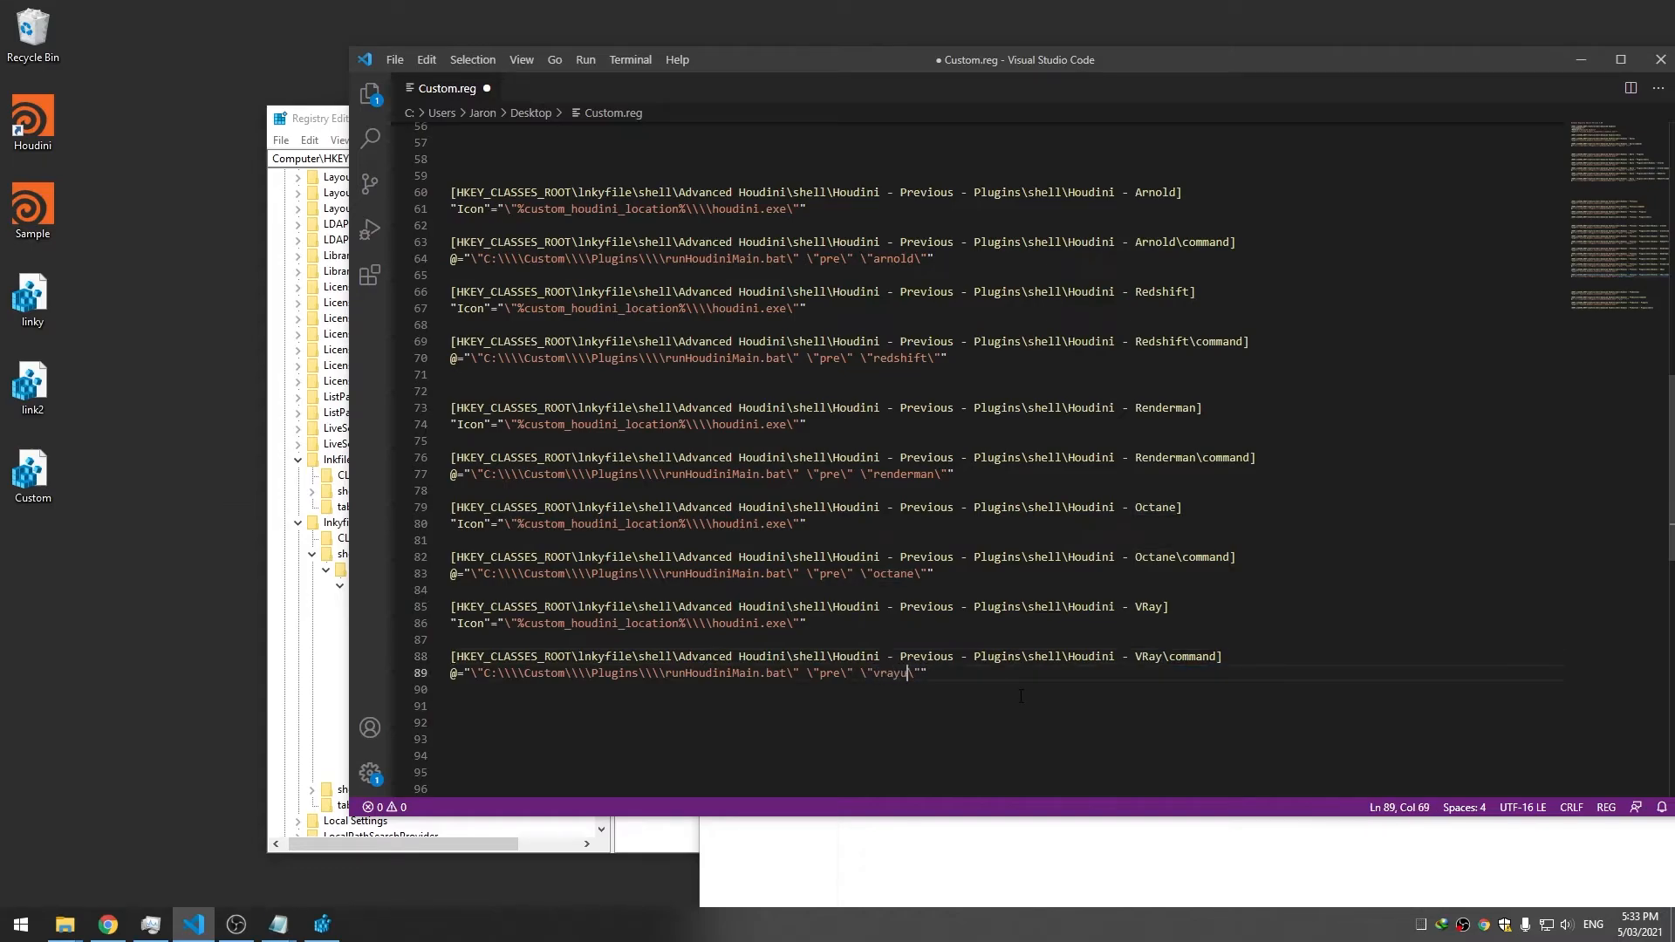
key("ctrl+s")
Paste the five copied renderer entries below the Production - Plugins shell key
left_click_drag(969, 670, 407, 281)
scroll(428, 589, "up", 2)
scroll(1148, 466, "down", 14)
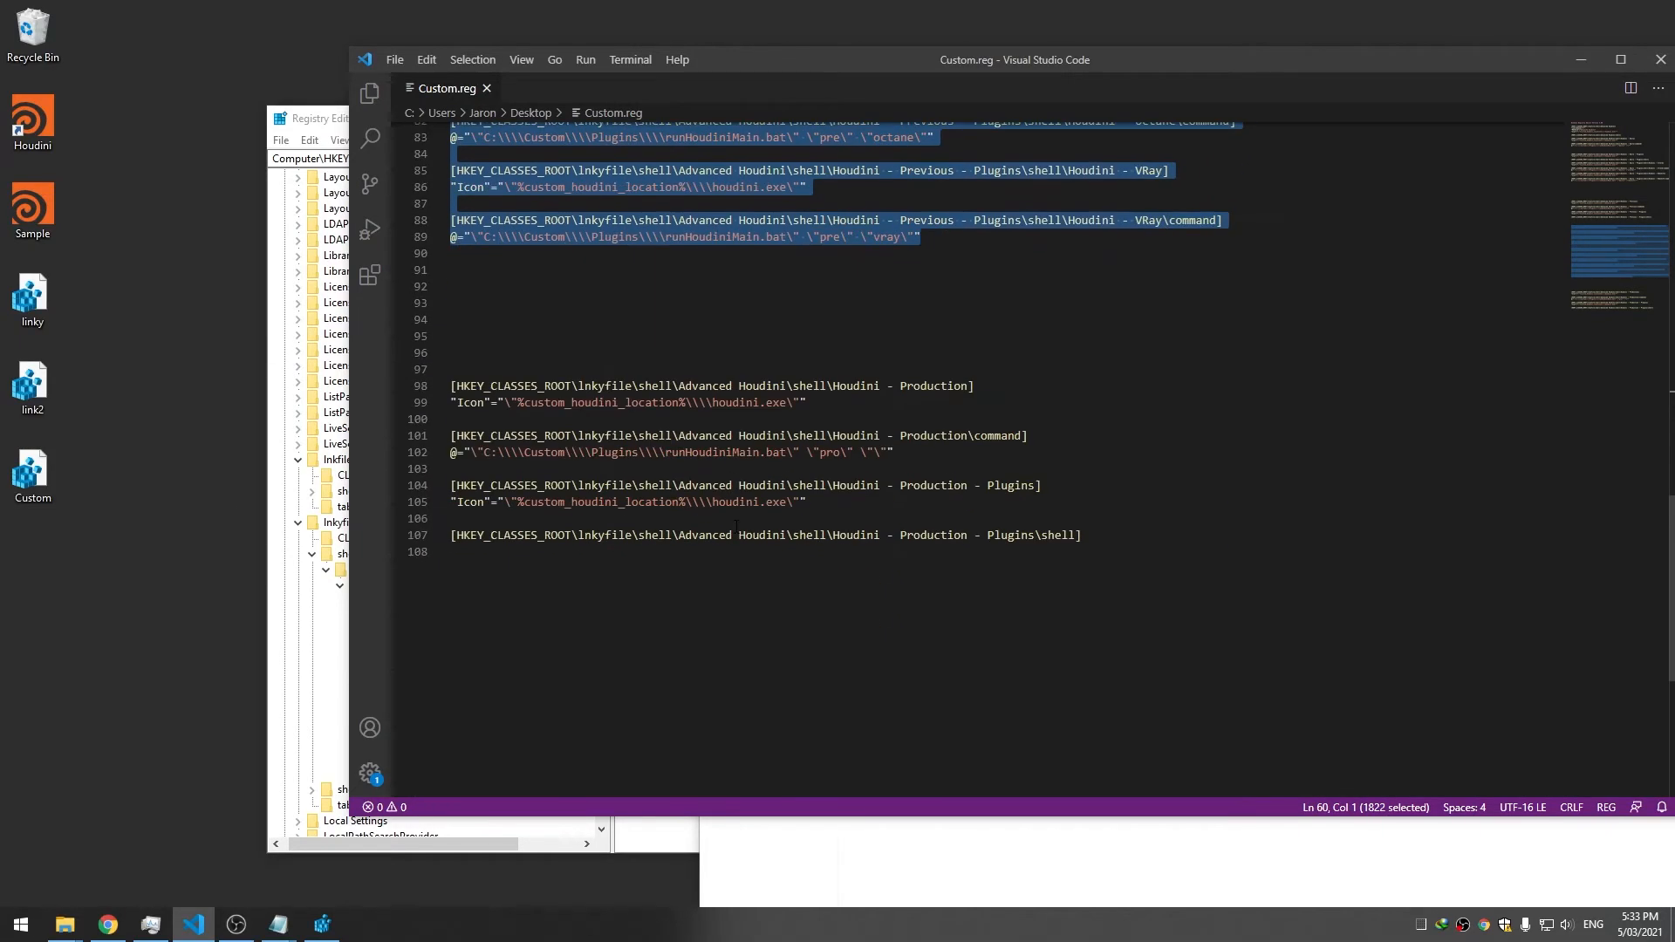
left_click(1148, 466)
key("Return")
key("Return")
key("ctrl+v")
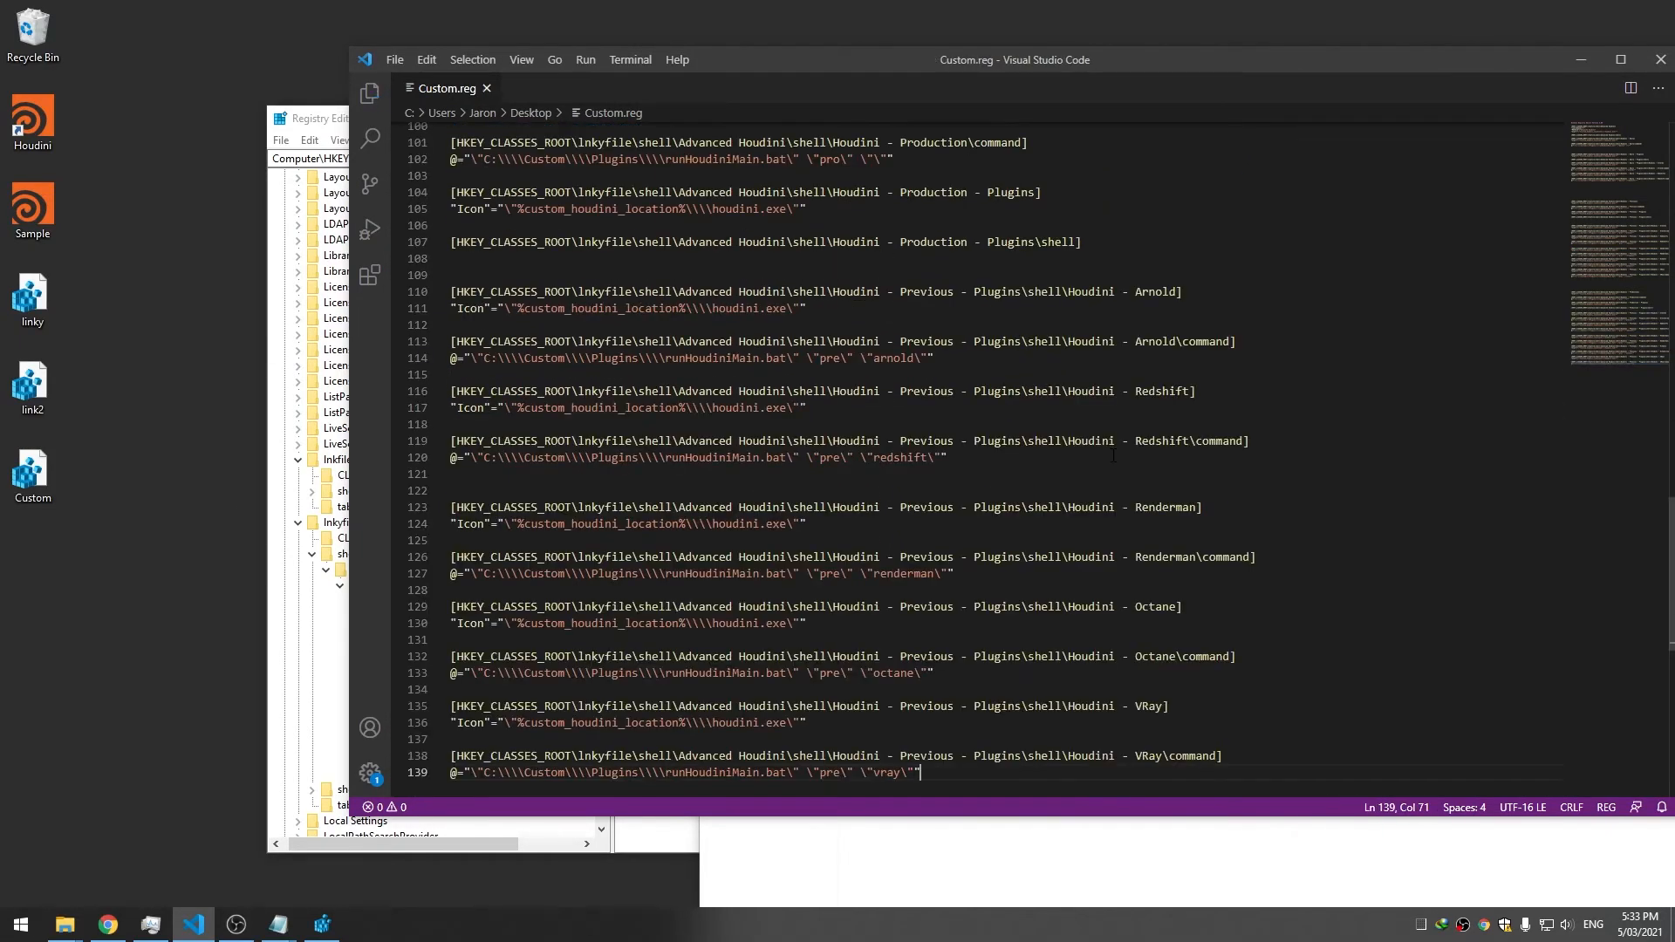
scroll(970, 429, "up", 5)
Rename Previous to Production in the pasted Arnold and Redshift keys
double_click(920, 408)
key("ctrl+c")
double_click(927, 510)
key("ctrl+v")
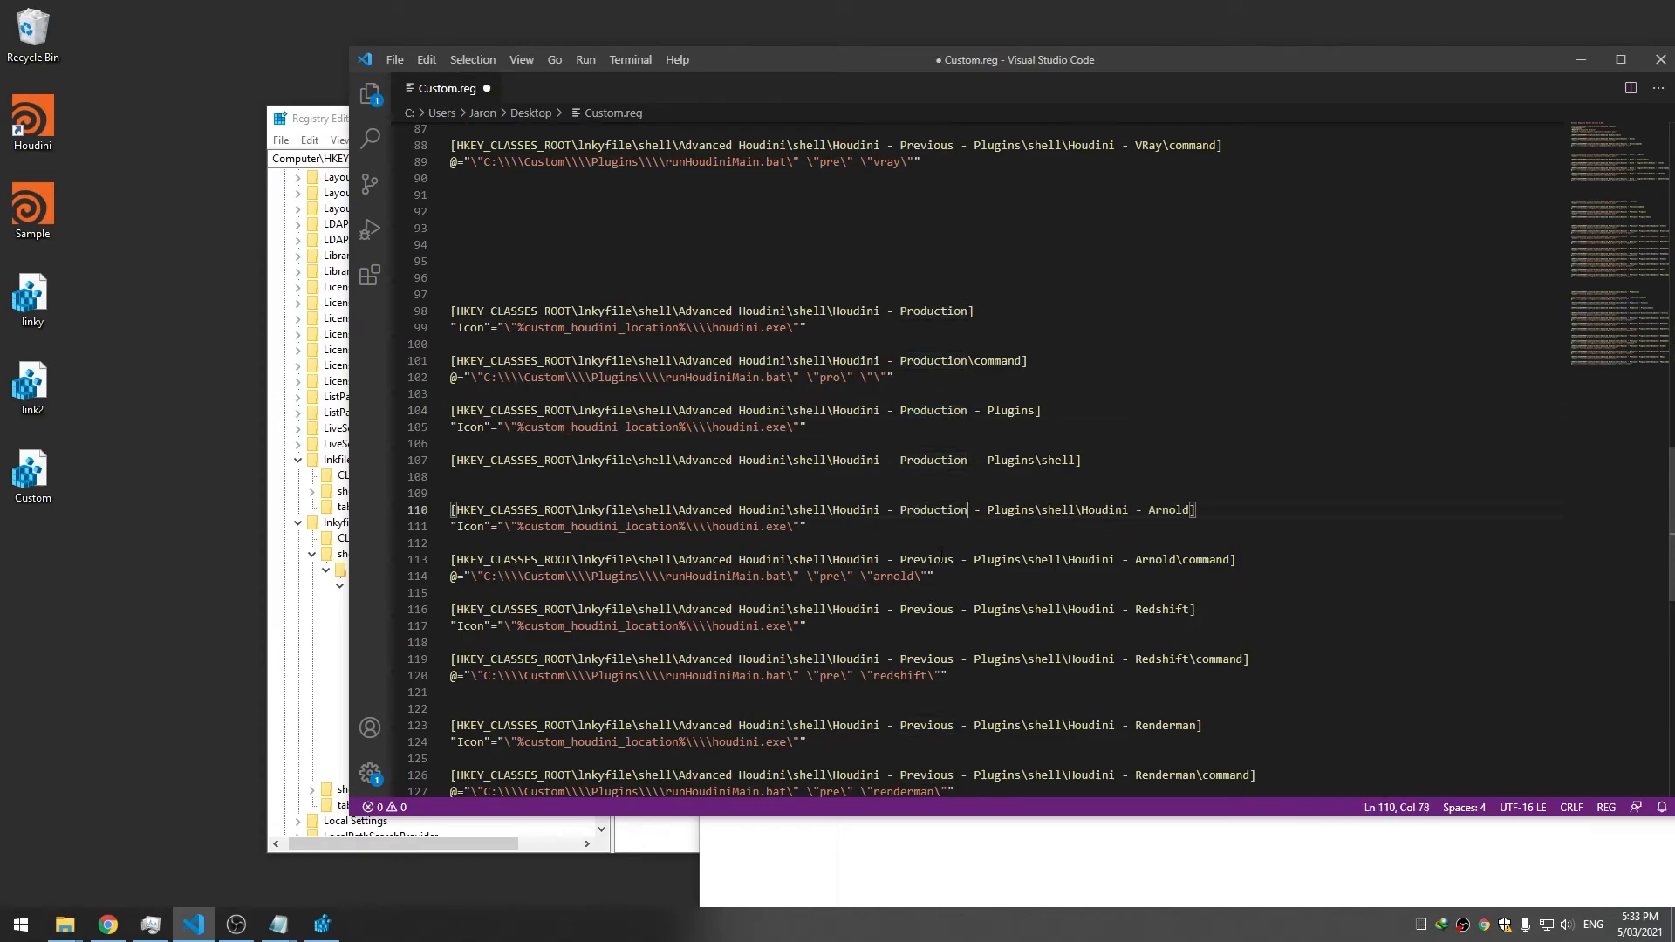
double_click(927, 559)
key("ctrl+v")
double_click(926, 609)
key("ctrl+v")
double_click(927, 658)
key("ctrl+v")
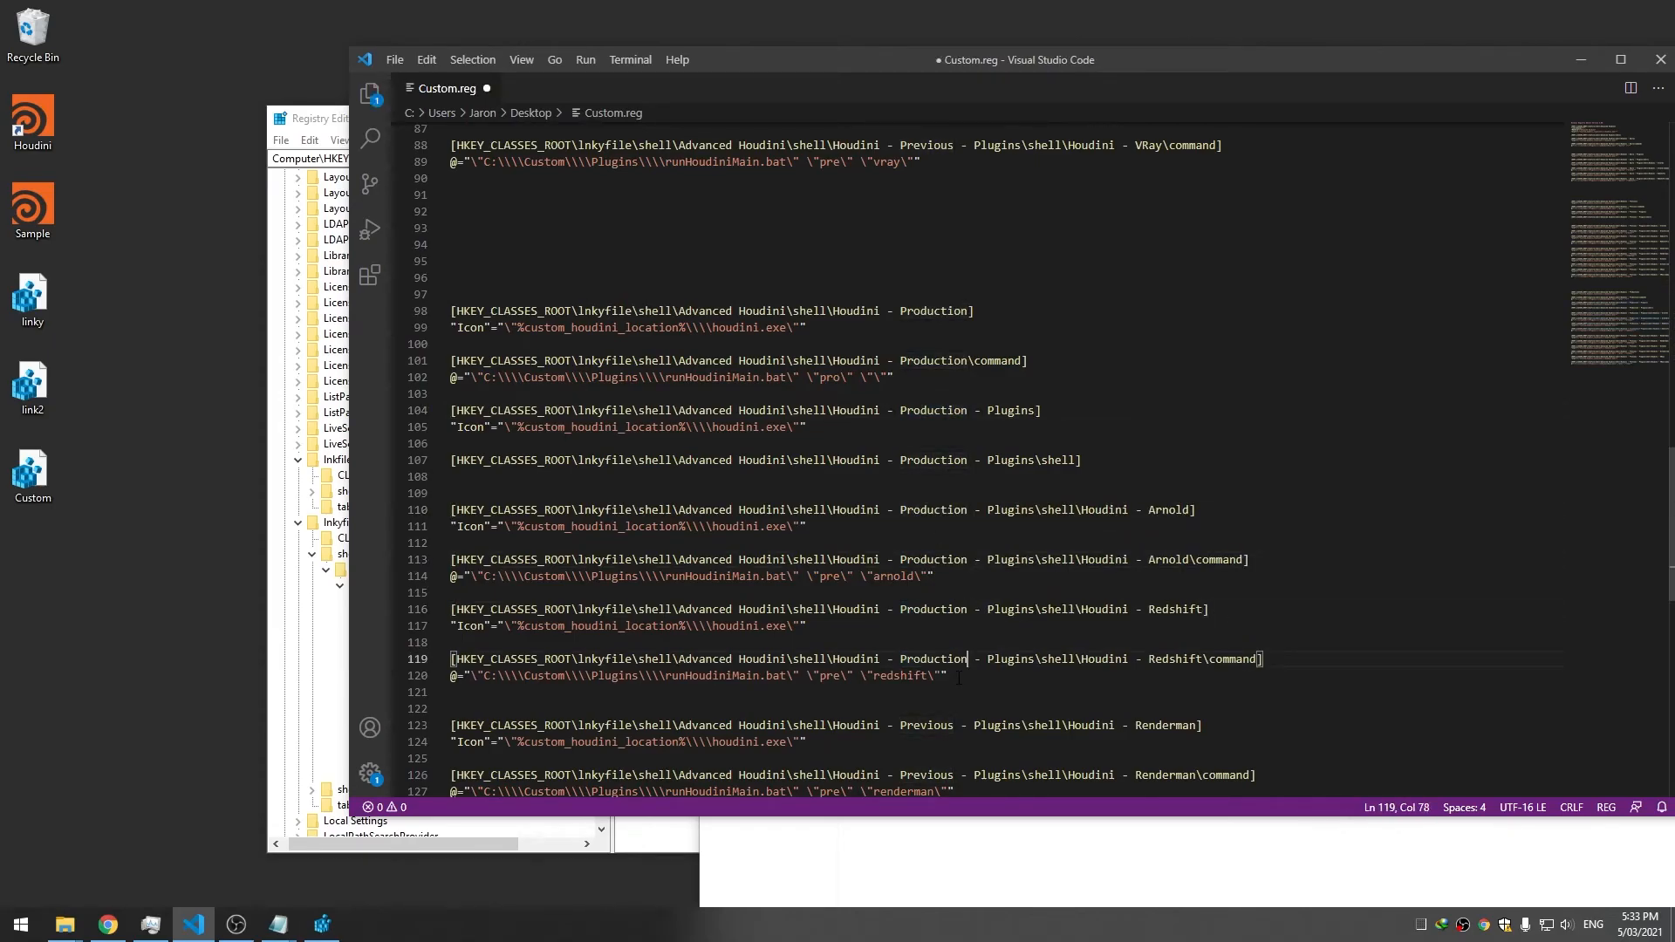
Rename Previous to Production in the Renderman, Octane and VRay keys
scroll(927, 611, "down", 3)
double_click(927, 550)
key("ctrl+v")
left_click(948, 600)
double_click(927, 601)
key("ctrl+v")
double_click(927, 651)
key("ctrl+v")
double_click(927, 700)
key("ctrl+v")
double_click(927, 750)
key("ctrl+v")
scroll(927, 698, "down", 3)
double_click(927, 625)
key("ctrl+v")
Change pre to pro in the VRay, Octane, Renderman, Redshift and Arnold commands
left_click(841, 642)
key("BackSpace")
type("o")
left_click(840, 542)
key("BackSpace")
type("o")
key("Delete")
type("o")
left_click(840, 326)
key("BackSpace")
type("o")
left_click(840, 227)
key("BackSpace")
type("o")
Save Custom.reg with the new Production plugin entries
scroll(833, 249, "up", 3)
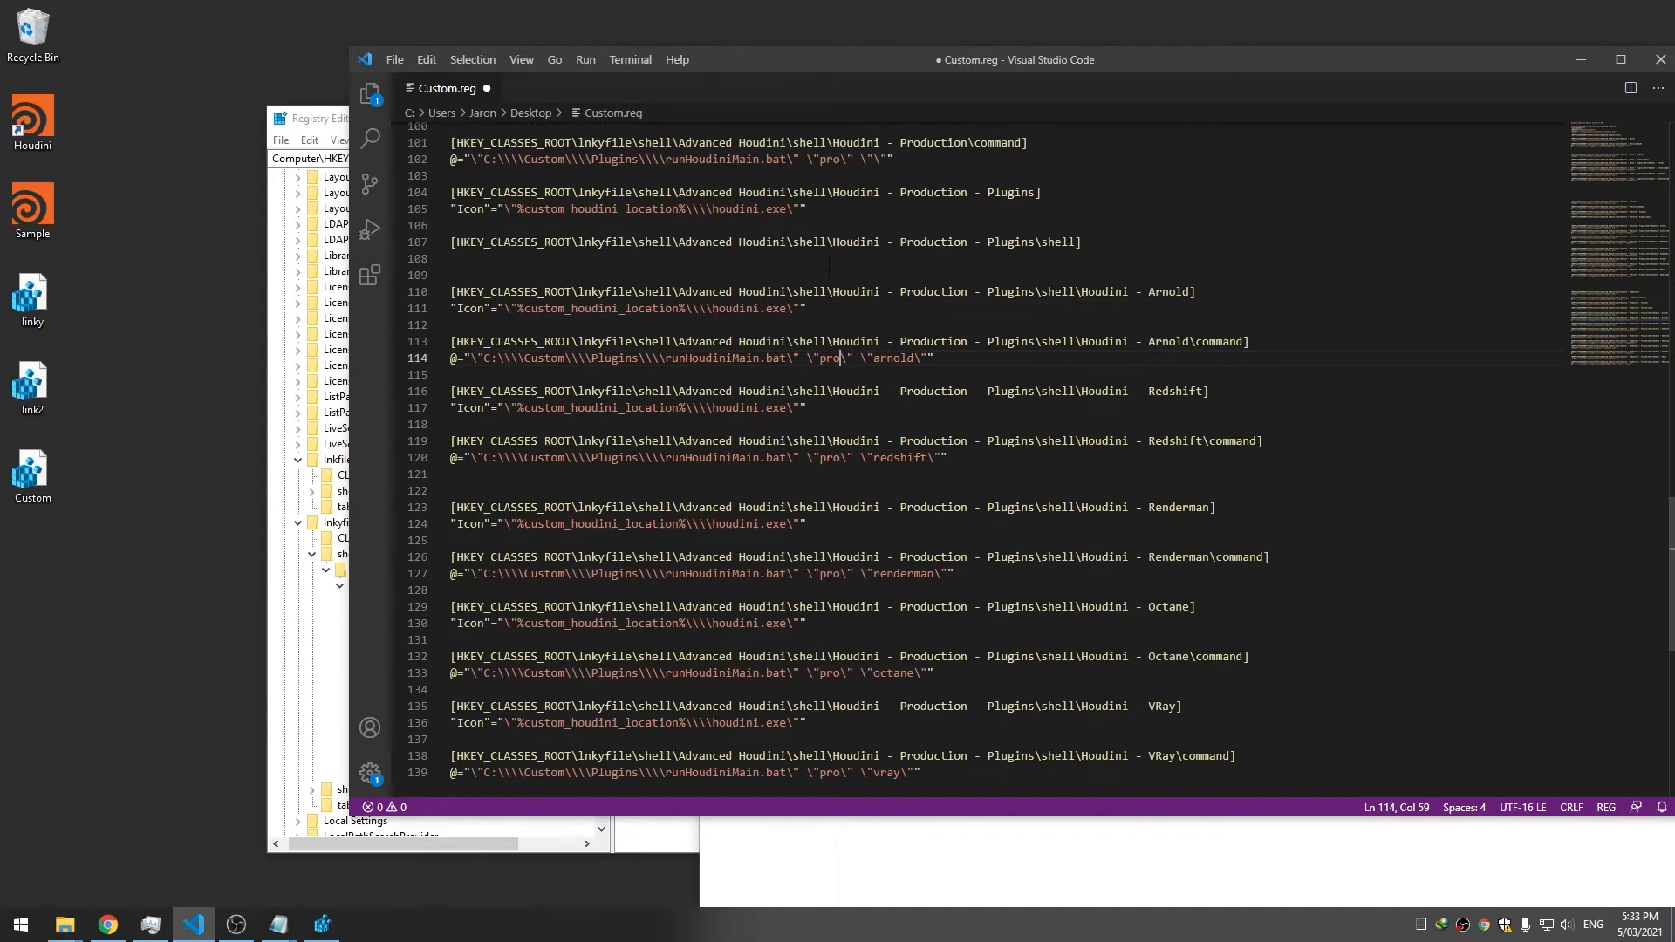
scroll(816, 411, "up", 3)
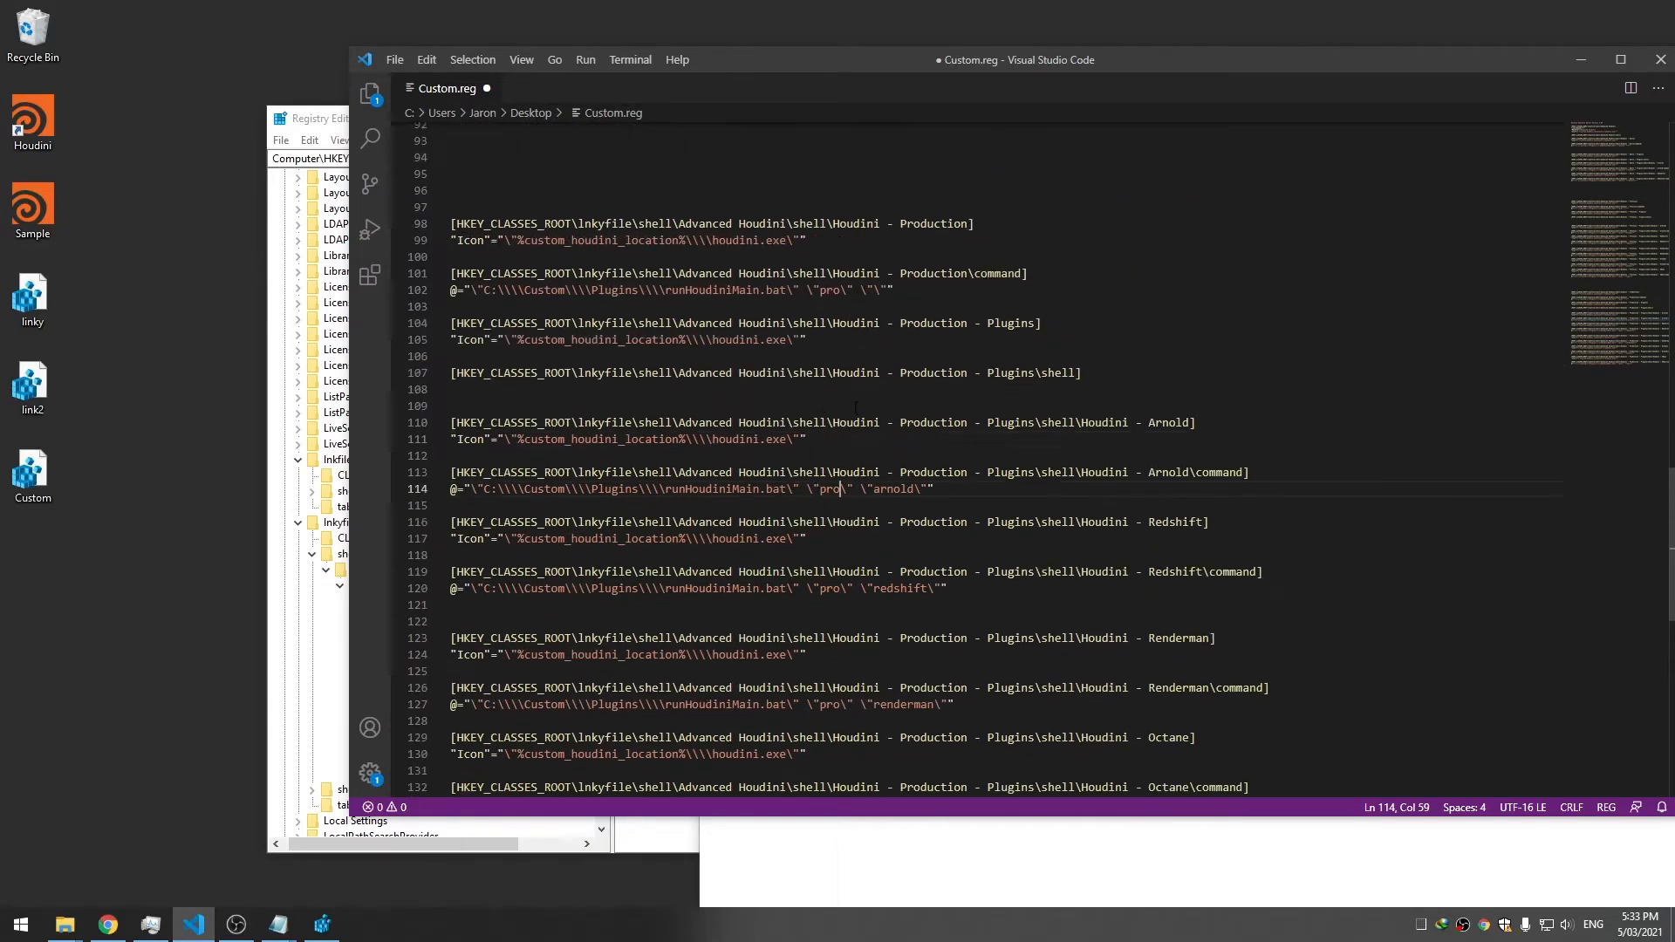
left_click(889, 409)
key("ctrl+s")
scroll(925, 401, "up", 9)
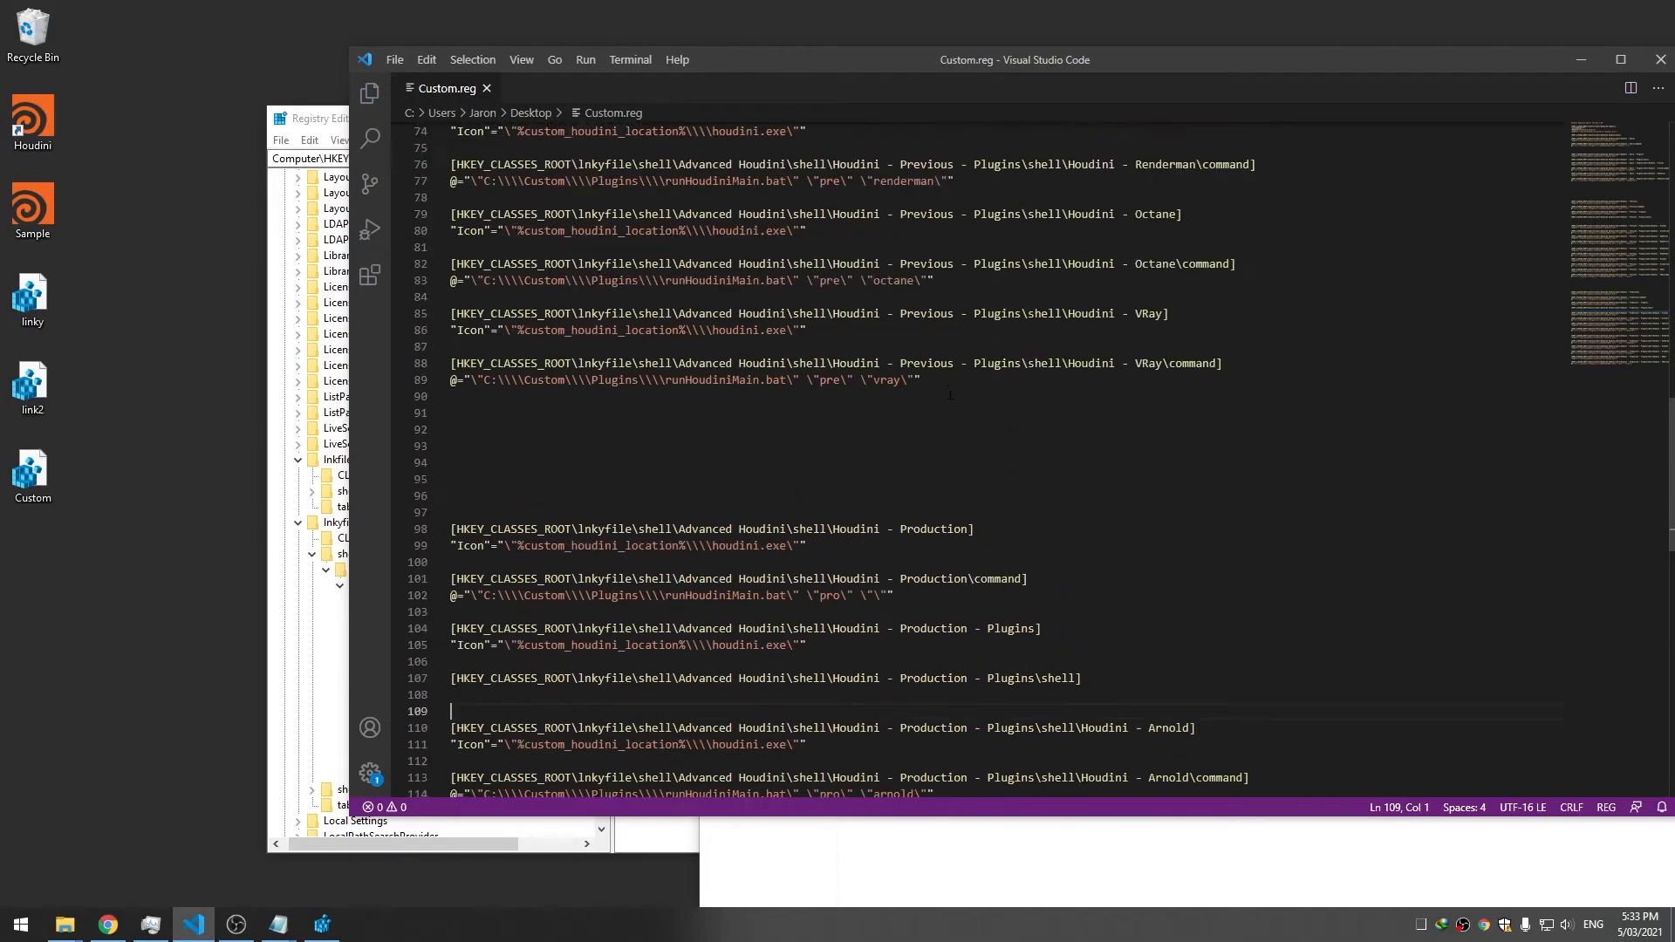
scroll(951, 392, "up", 11)
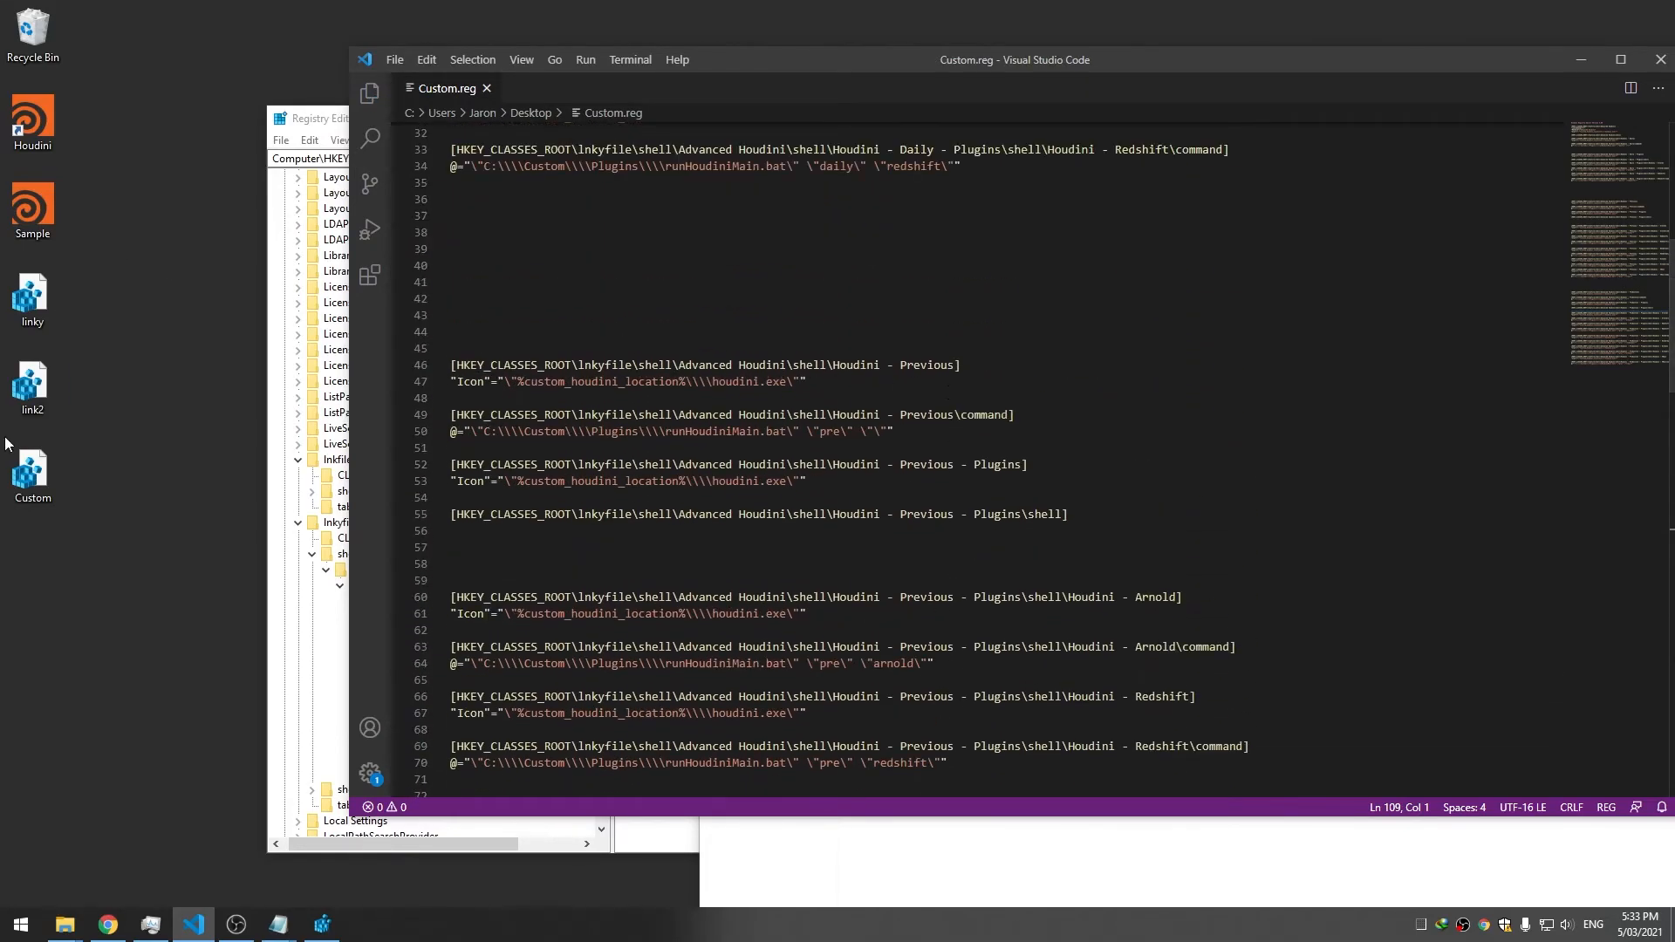
Merge Custom.reg into the registry and confirm the import
double_click(32, 476)
left_click(951, 479)
left_click(1032, 457)
left_click(284, 715)
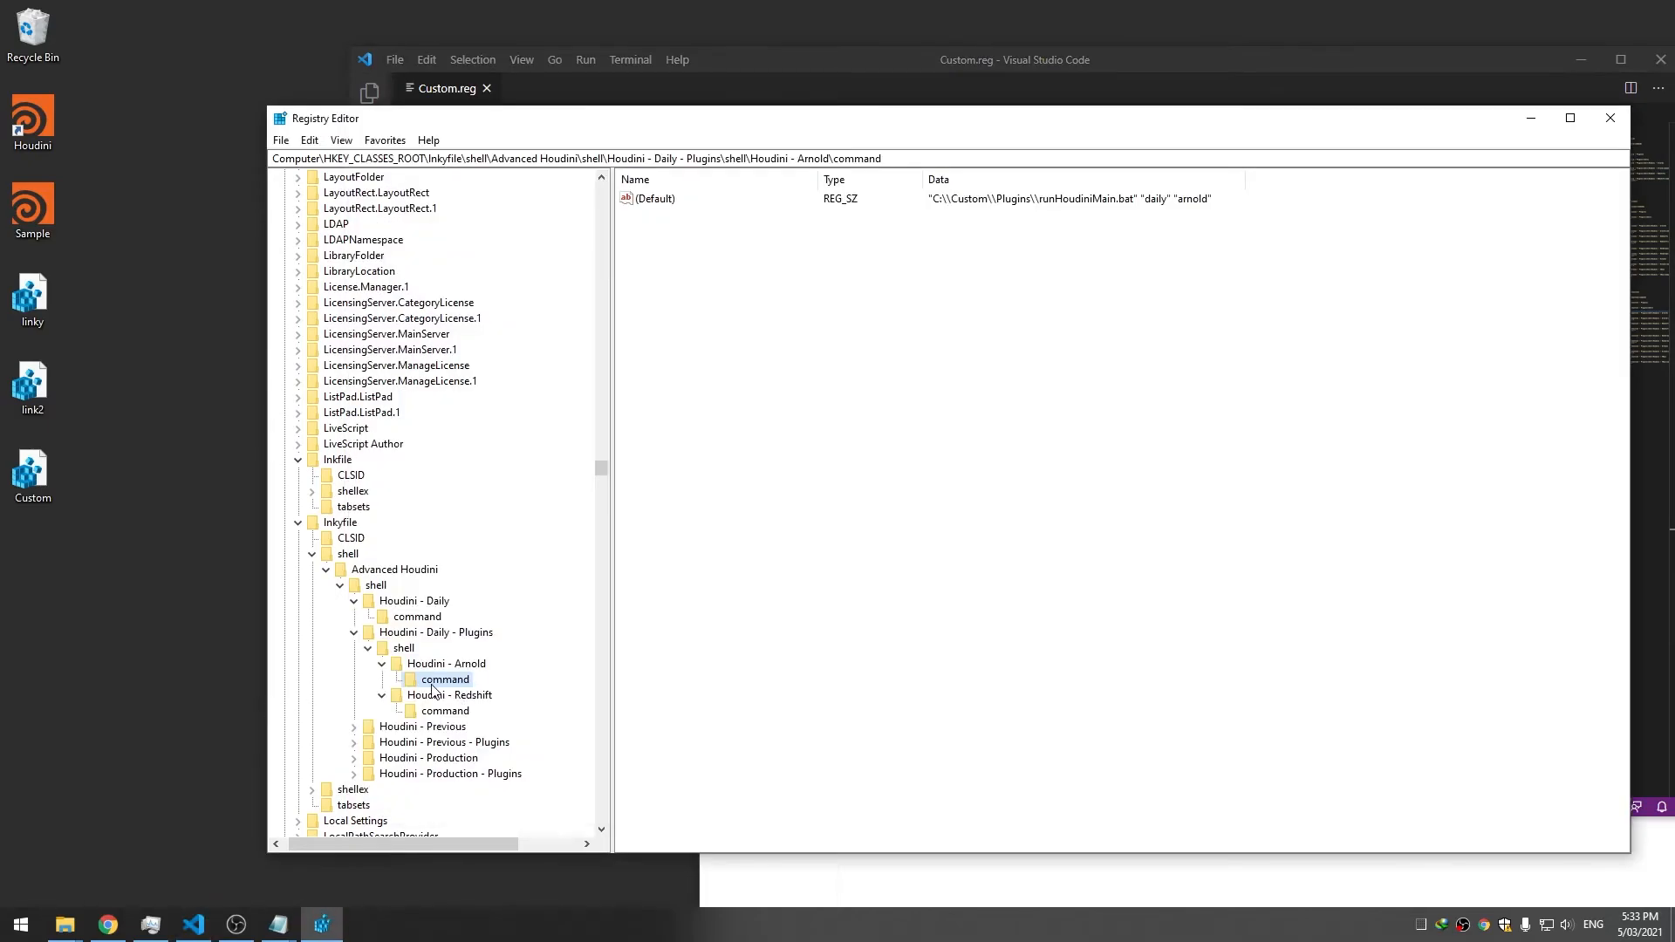
Expand Houdini - Production - Plugins\shell to list its renderer keys
scroll(451, 690, "down", 3)
left_click(353, 585)
left_click(354, 616)
left_click(354, 647)
left_click(355, 679)
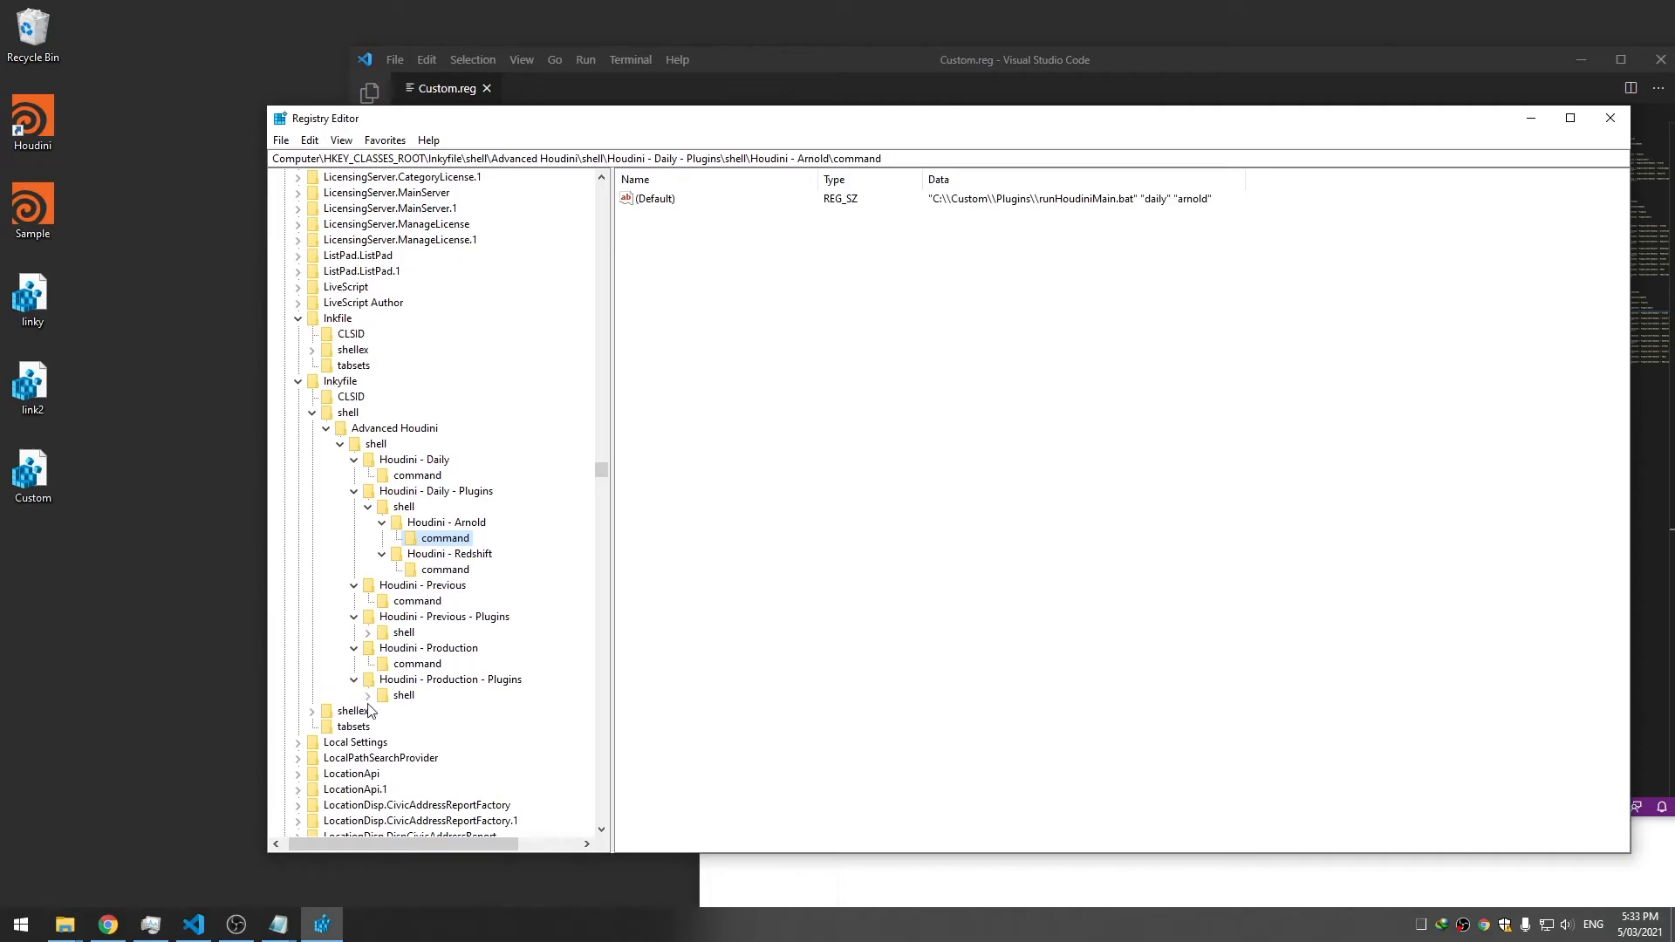
left_click(367, 695)
left_click(456, 778)
left_click(447, 744)
left_click(445, 727)
Show the command strings of the Octane, Redshift and VRay launchers
left_click(384, 728)
left_click(414, 741)
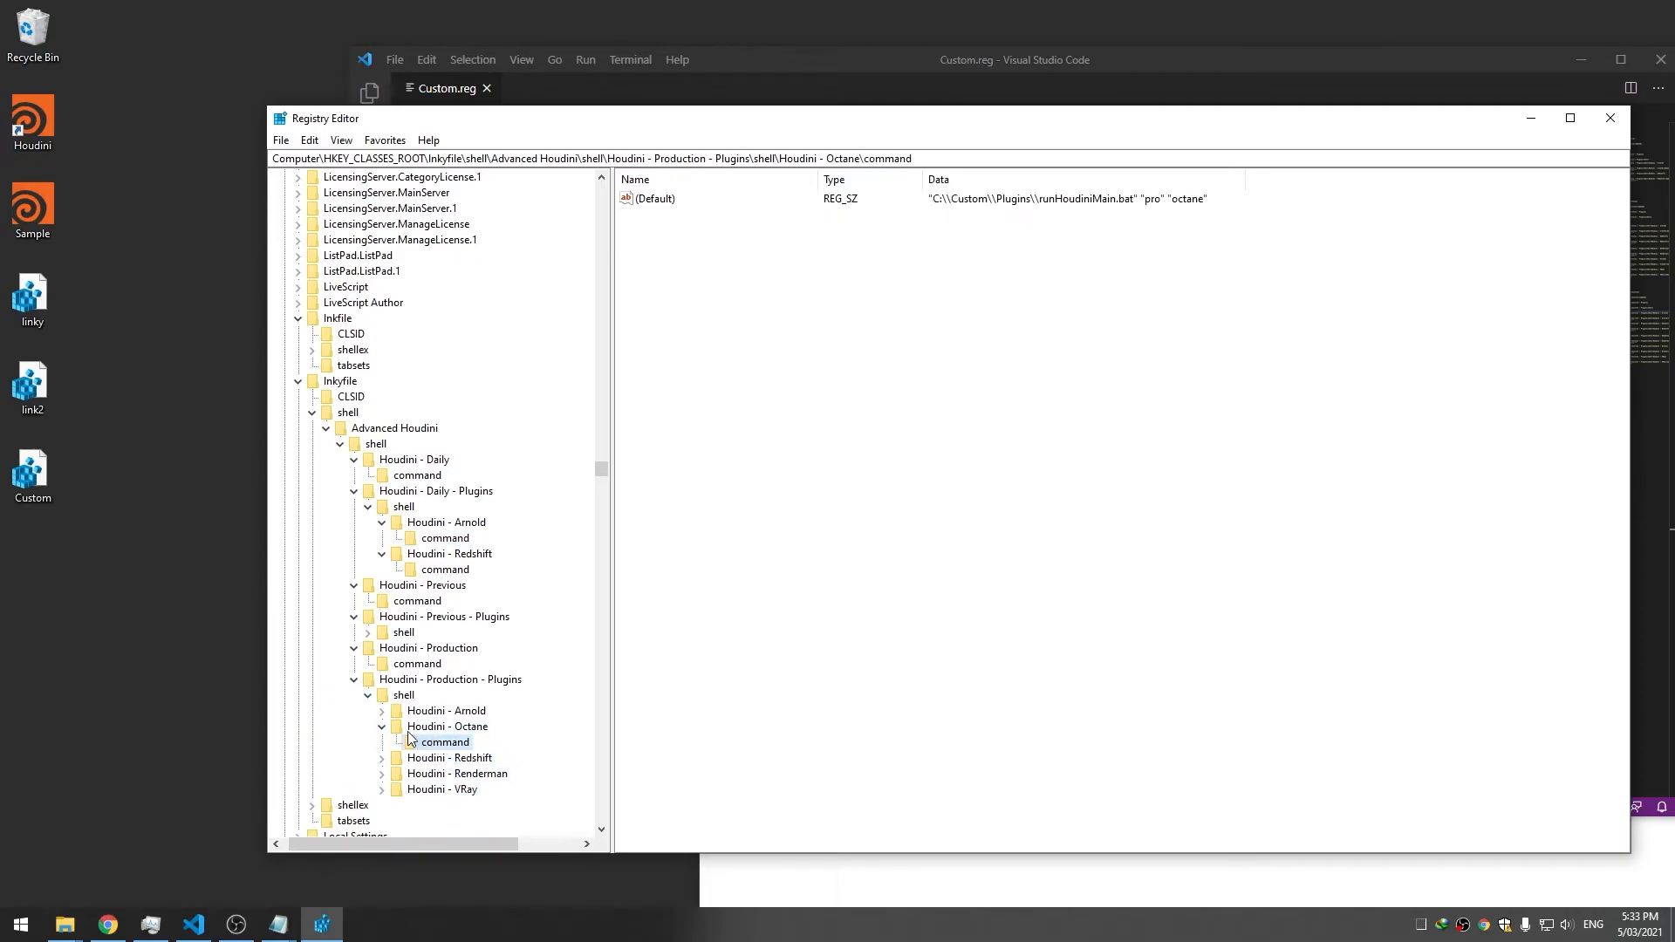
left_click(382, 758)
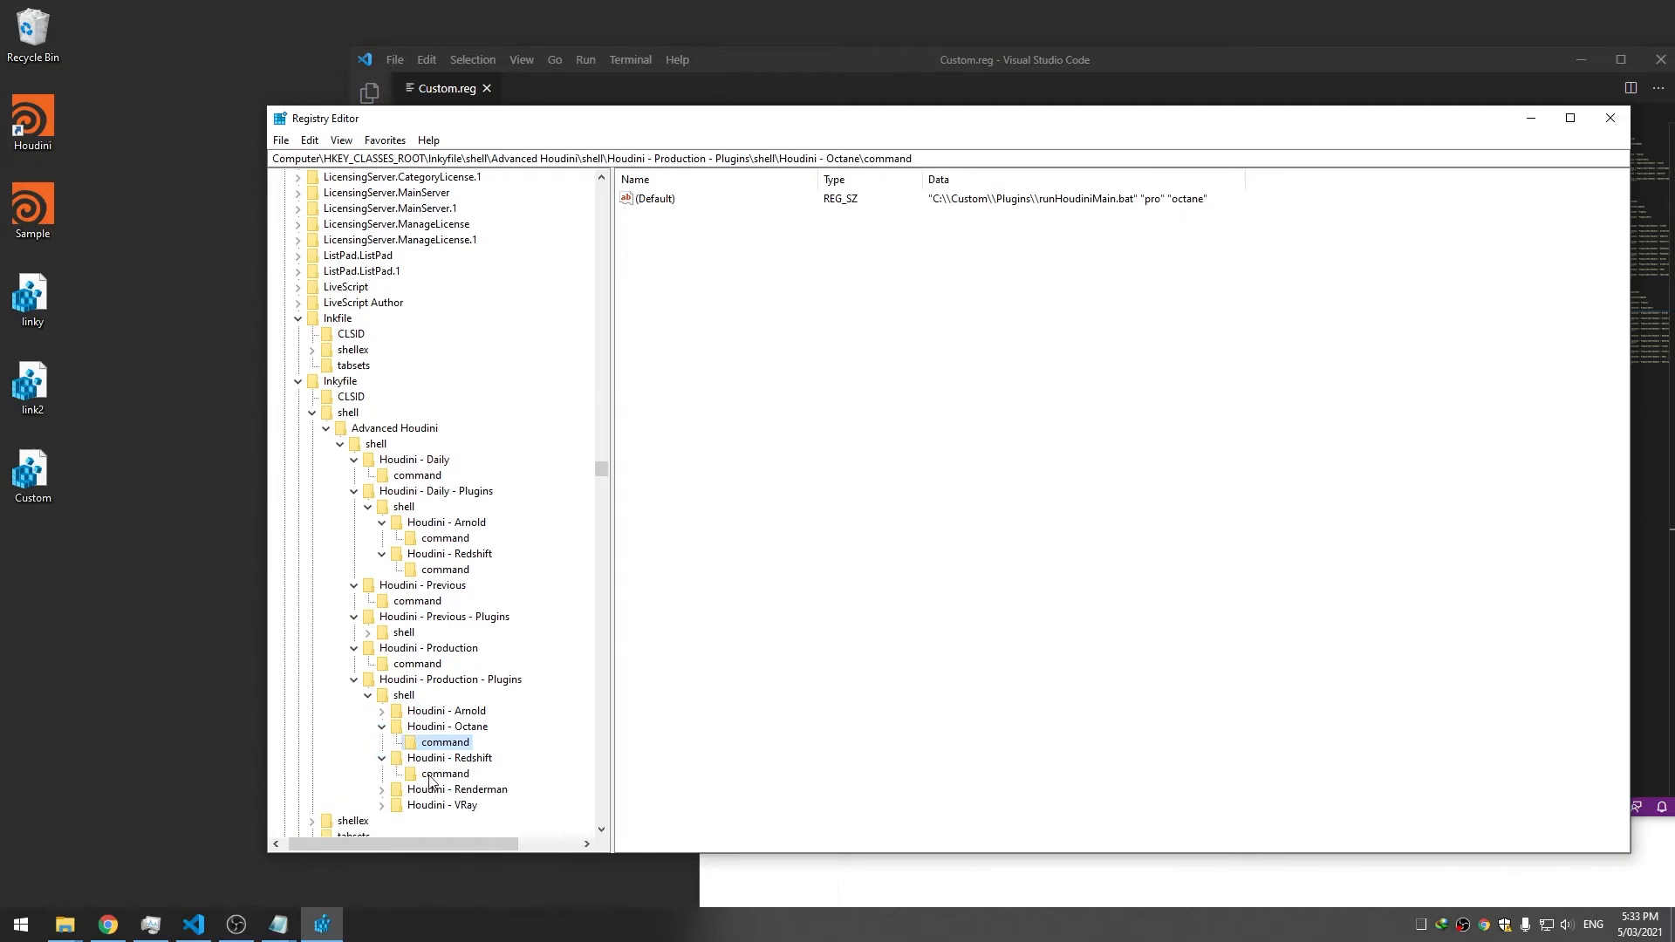
left_click(432, 775)
scroll(410, 775, "down", 2)
left_click(382, 711)
left_click(443, 727)
Preview the Houdini shortcut's Advanced Houdini > Houdini - Production - Plugins submenu
right_click(39, 150)
mouse_move(219, 178)
mouse_move(454, 276)
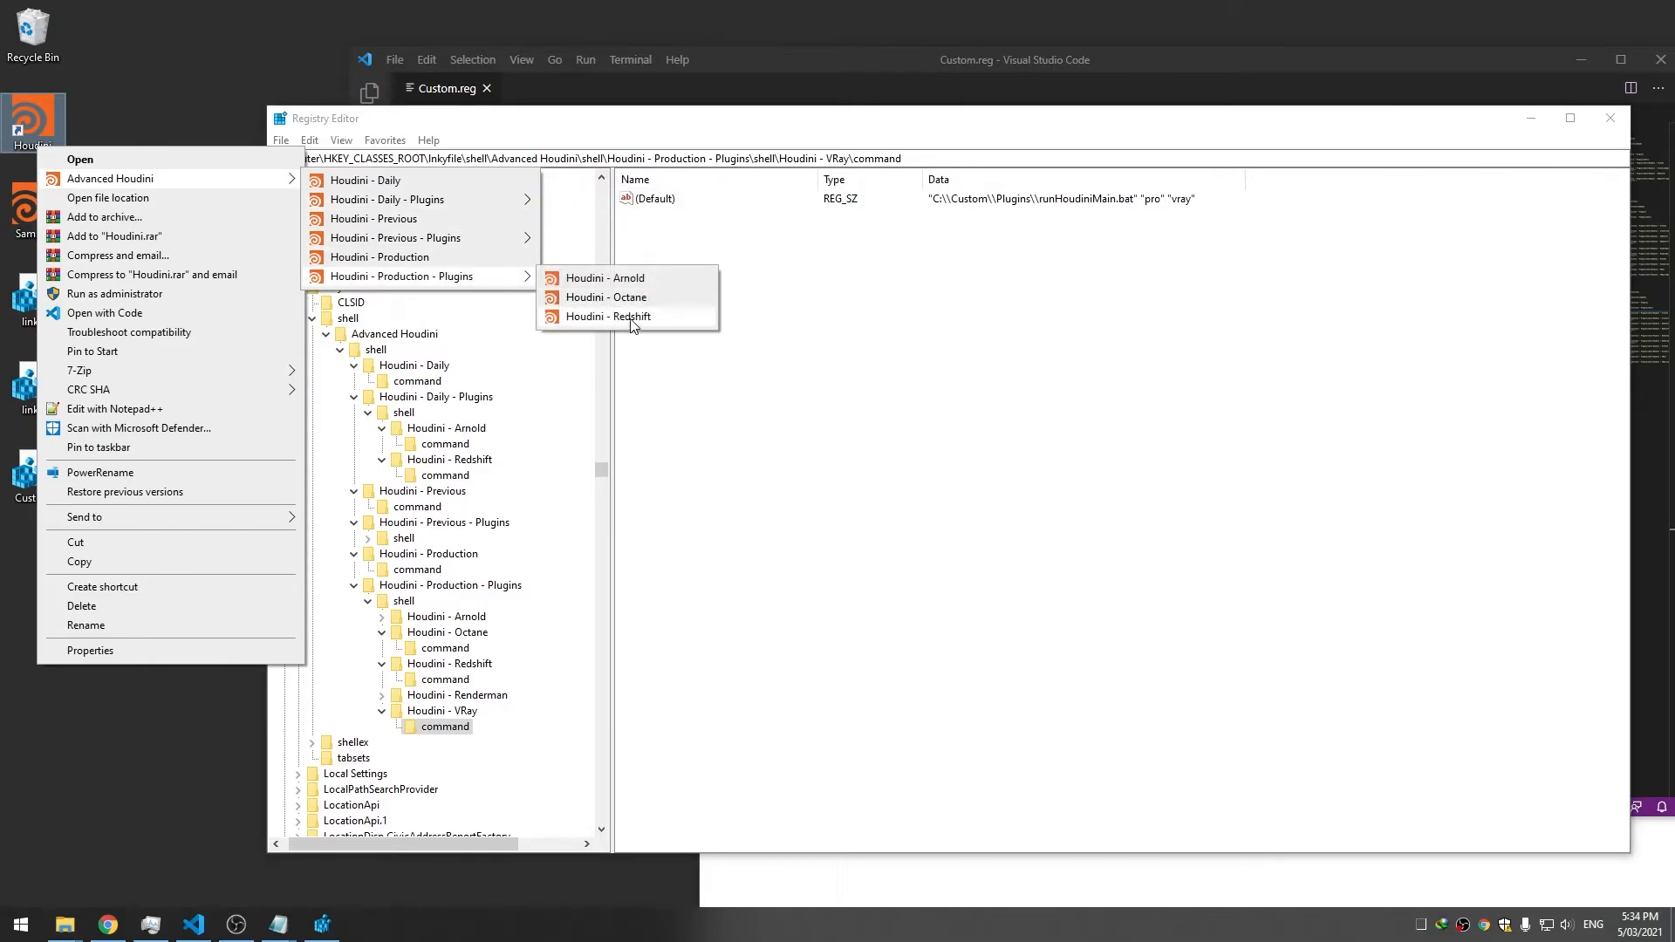
left_click(443, 712)
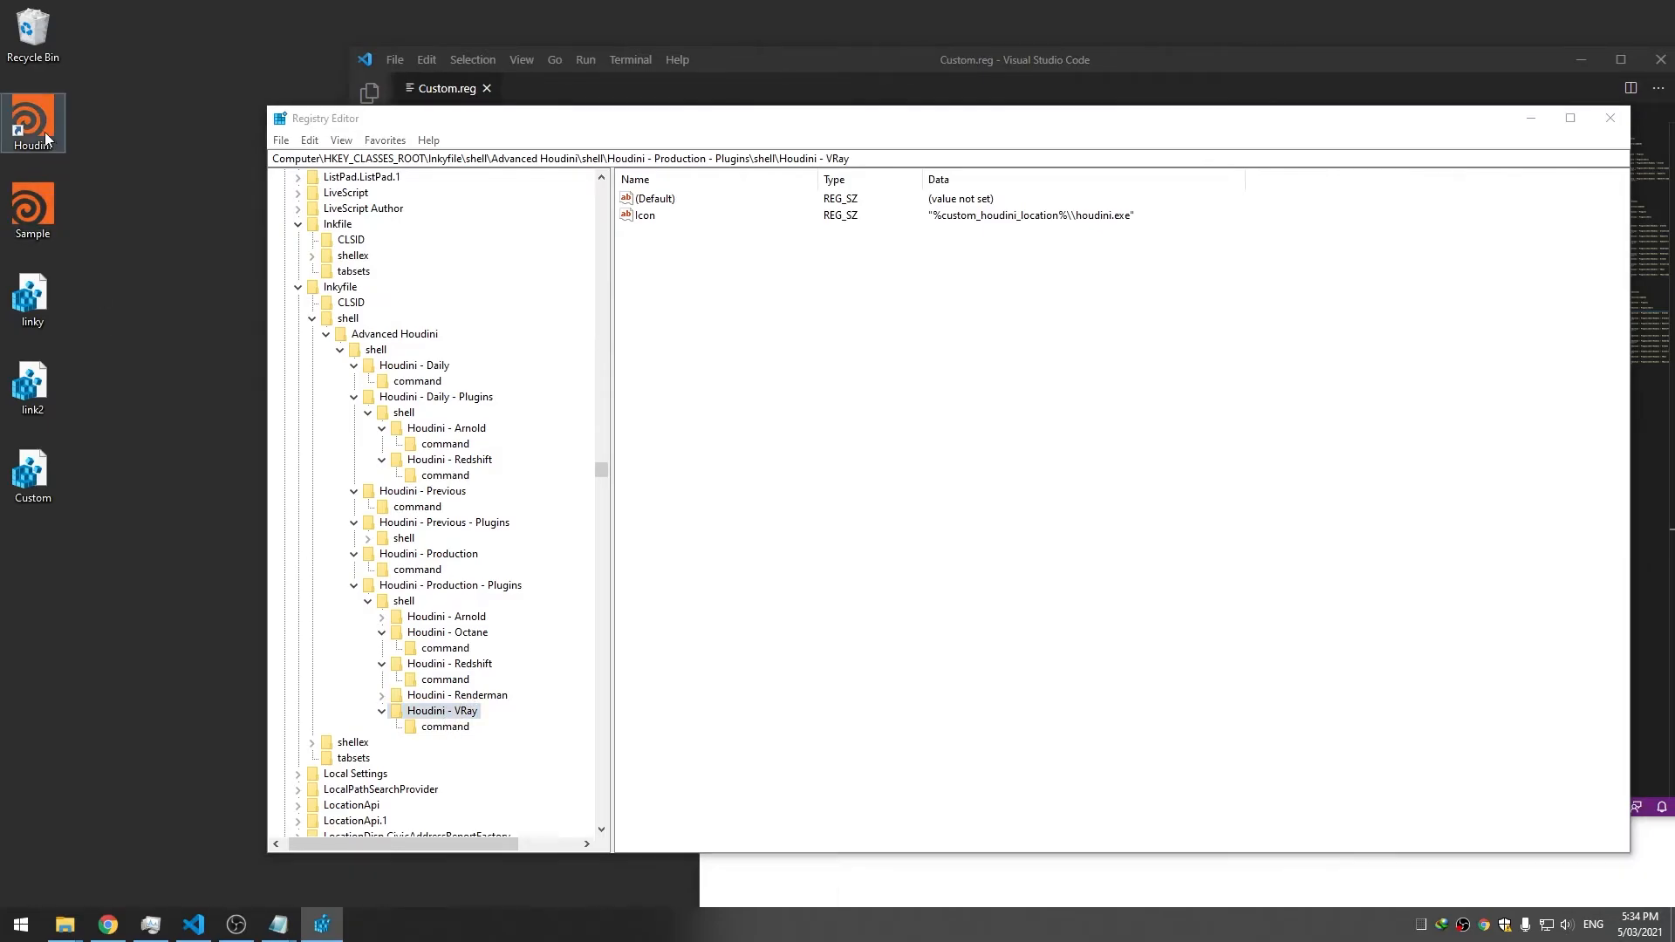
right_click(43, 132)
mouse_move(453, 264)
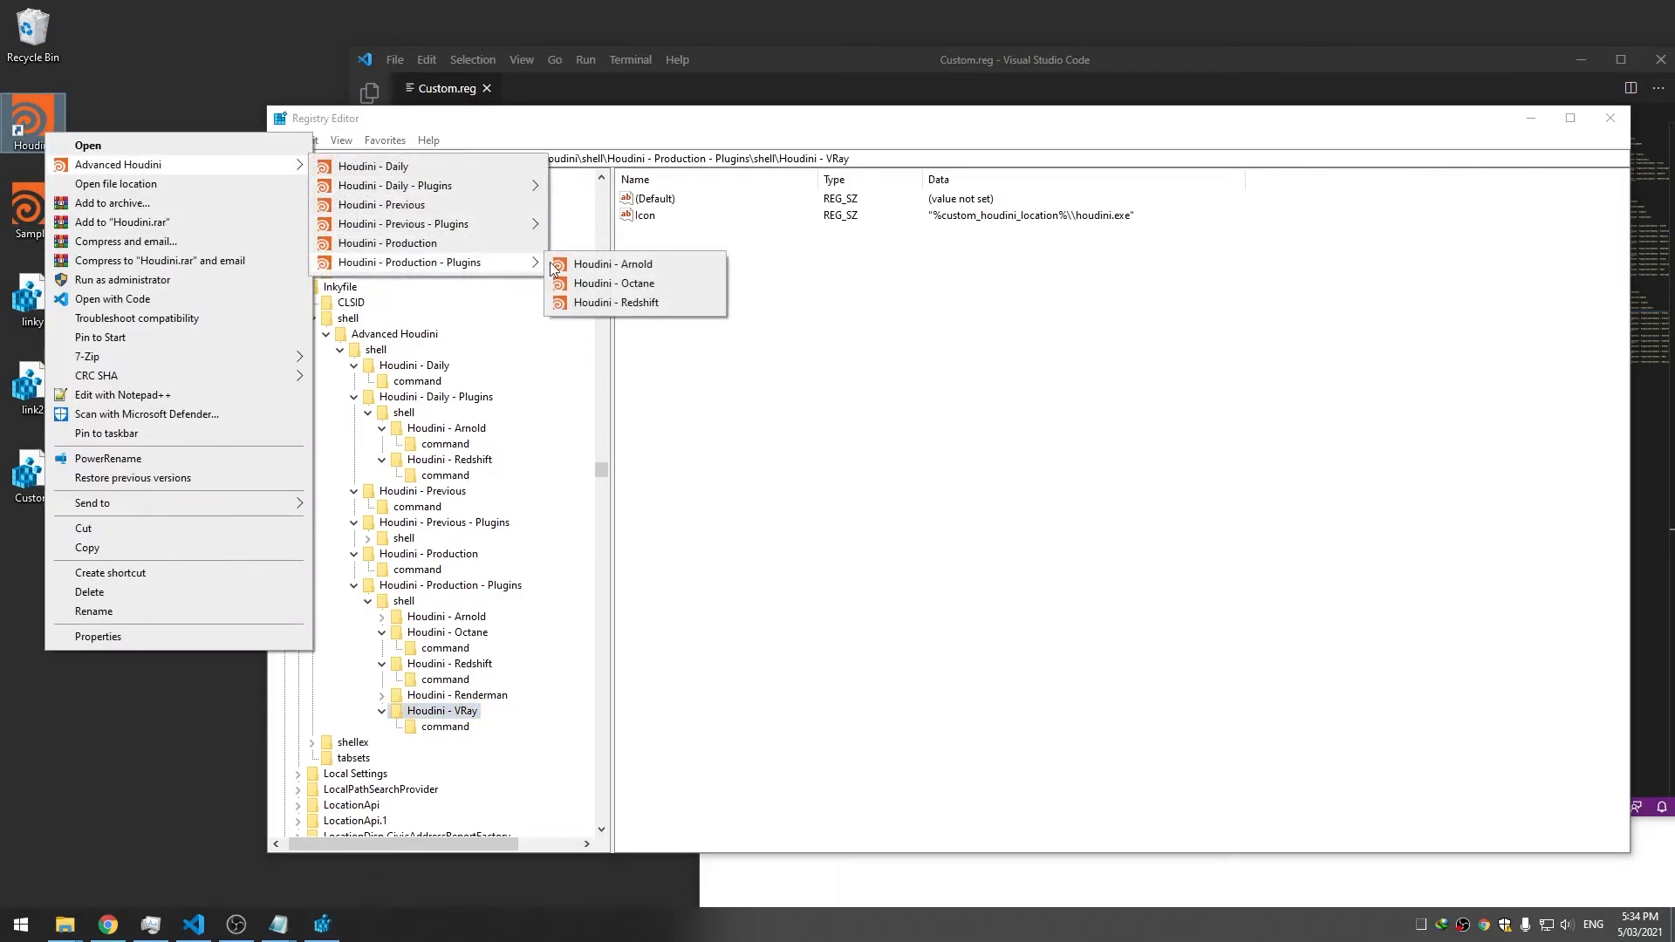
left_click(486, 589)
Collapse the Octane, Redshift and VRay keys and inspect the VRay, Arnold and Octane entries
left_click(381, 633)
left_click(381, 648)
left_click(382, 679)
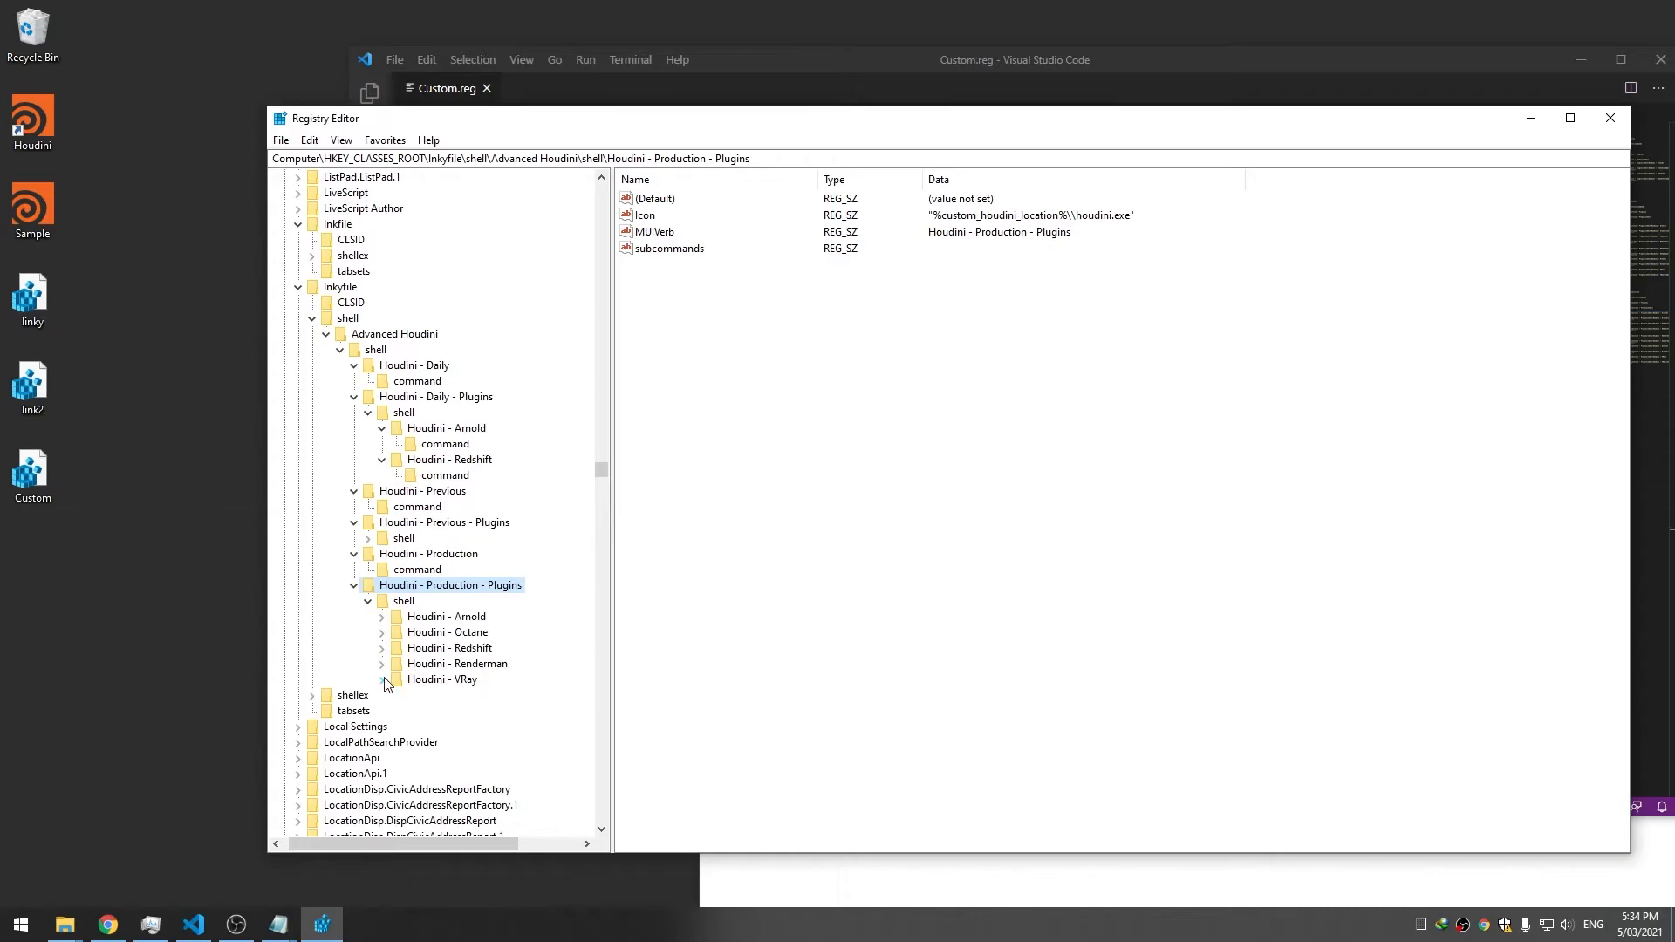
left_click(456, 680)
left_click(438, 620)
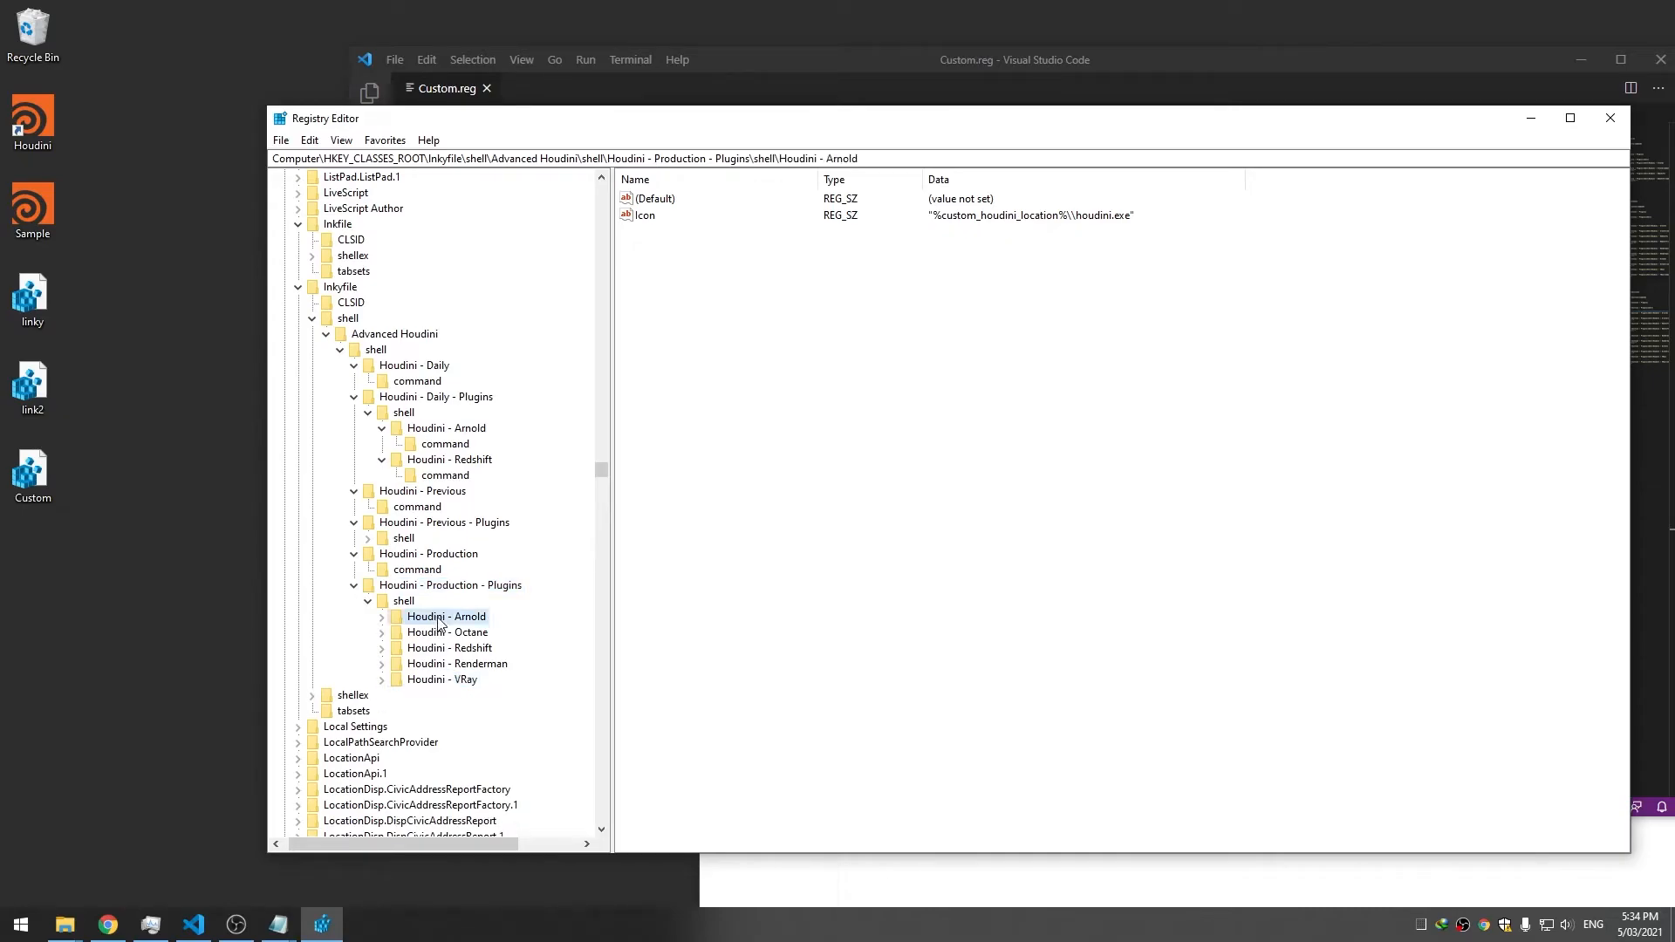
left_click(445, 633)
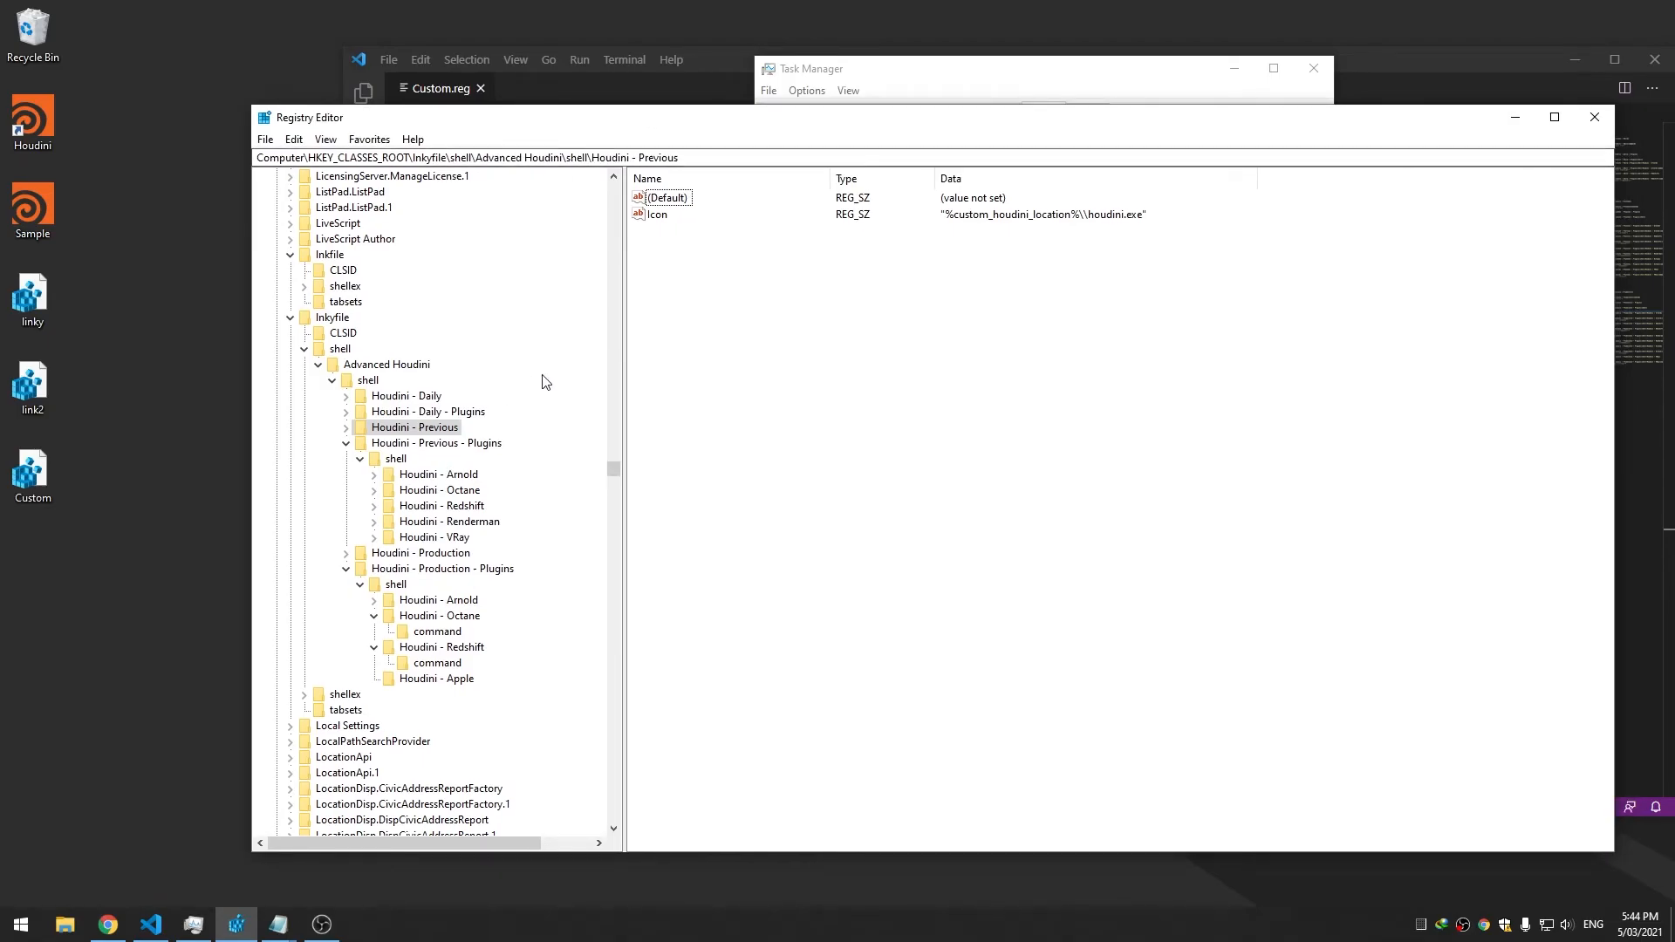
Widen the key tree and collapse Previous - Plugins and Production - Plugins
left_click_drag(442, 124, 447, 120)
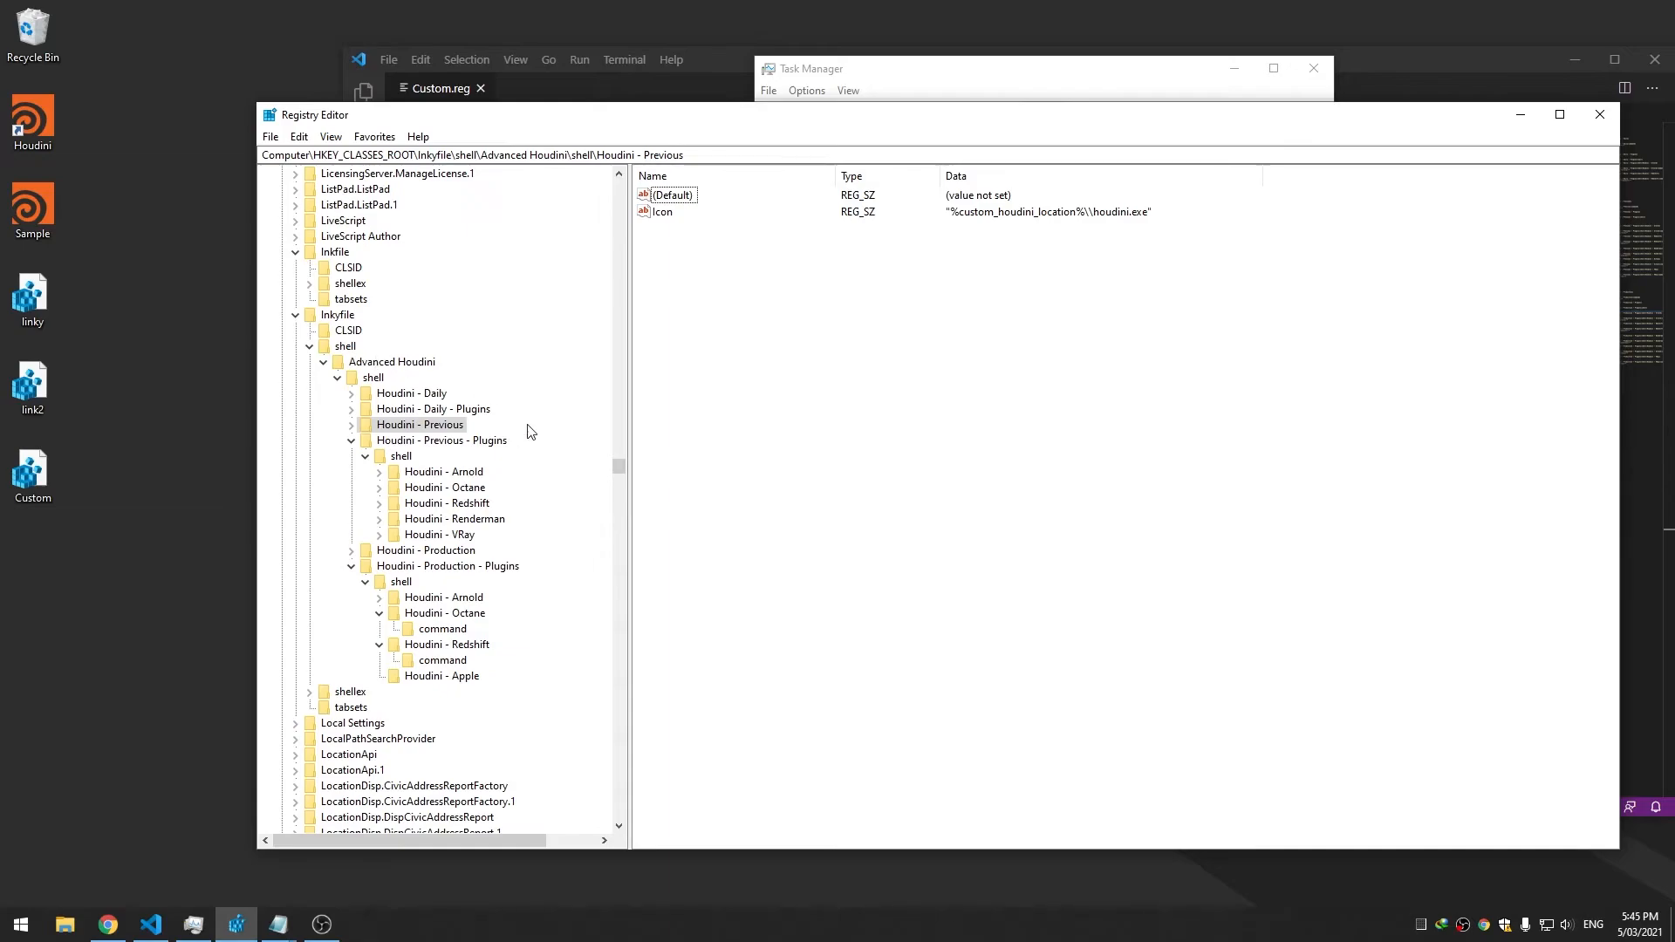
mouse_move(625, 460)
left_mouse_down()
mouse_move(671, 452)
mouse_move(625, 454)
left_mouse_up()
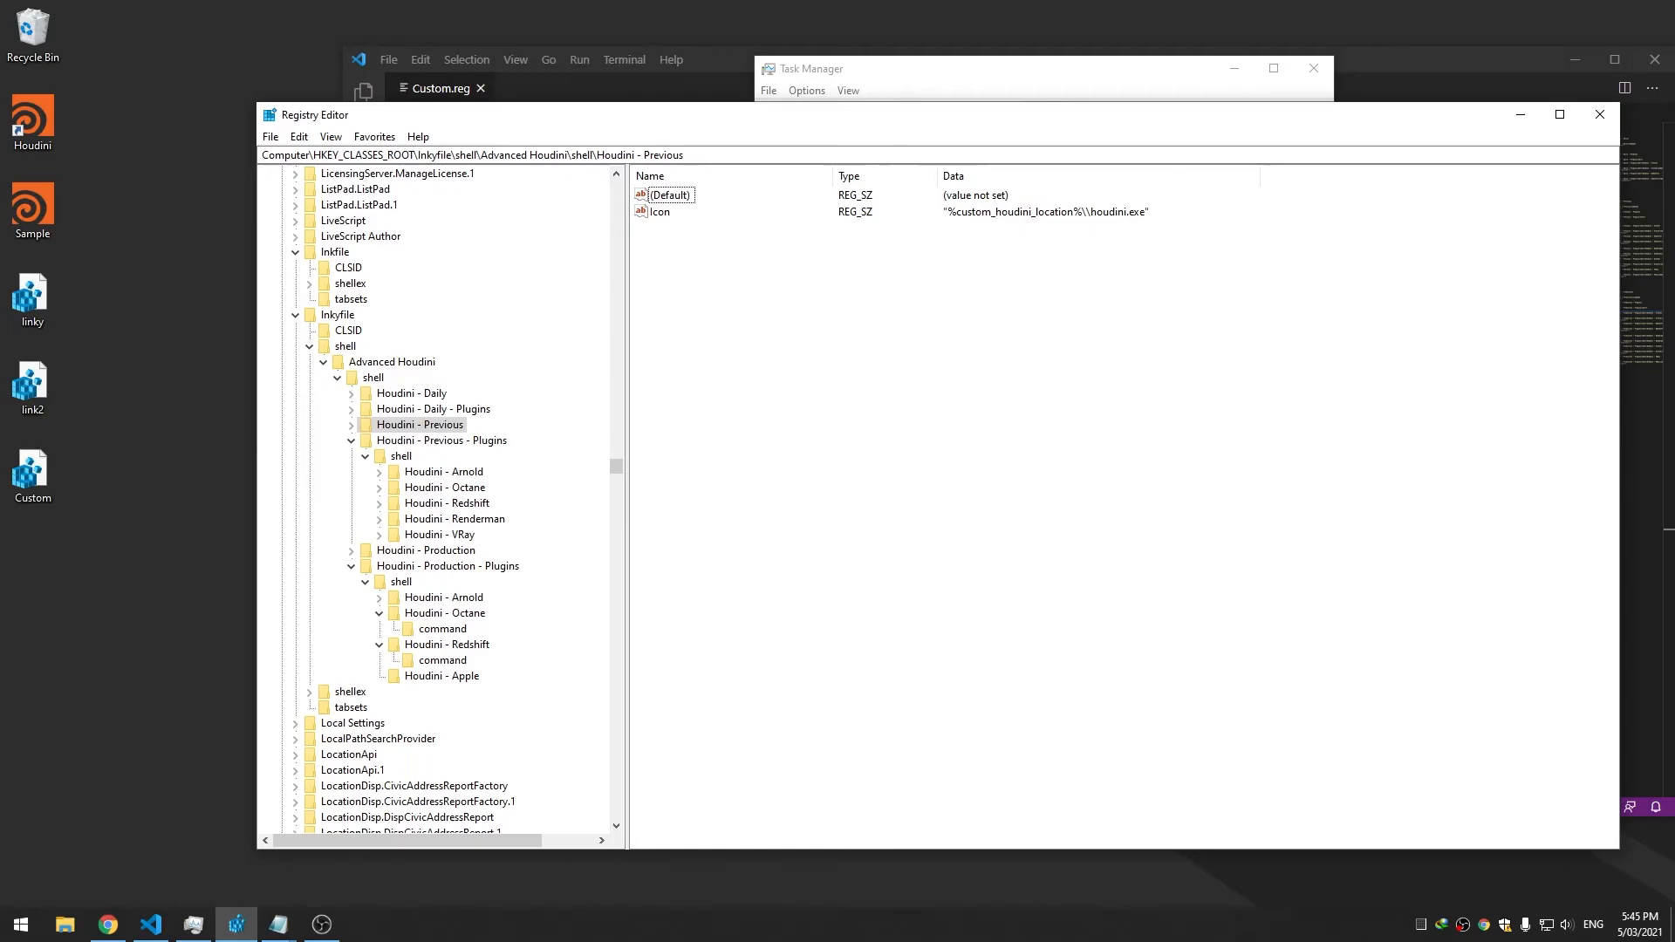
key("alt+Tab")
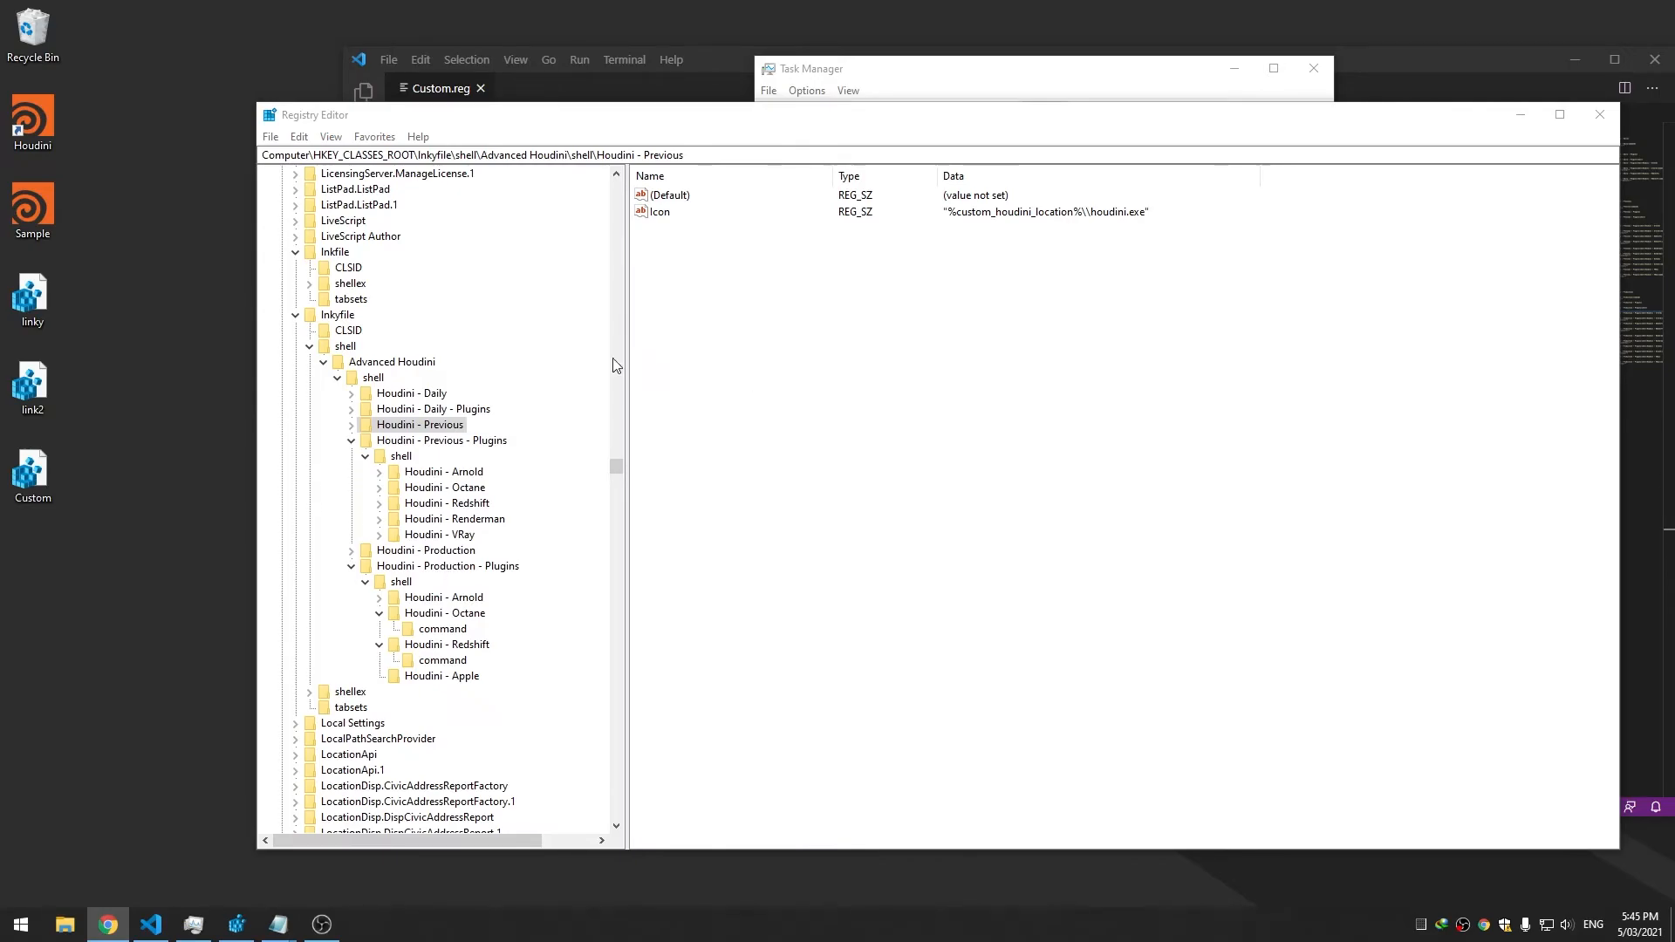
left_click(338, 378)
left_click(339, 378)
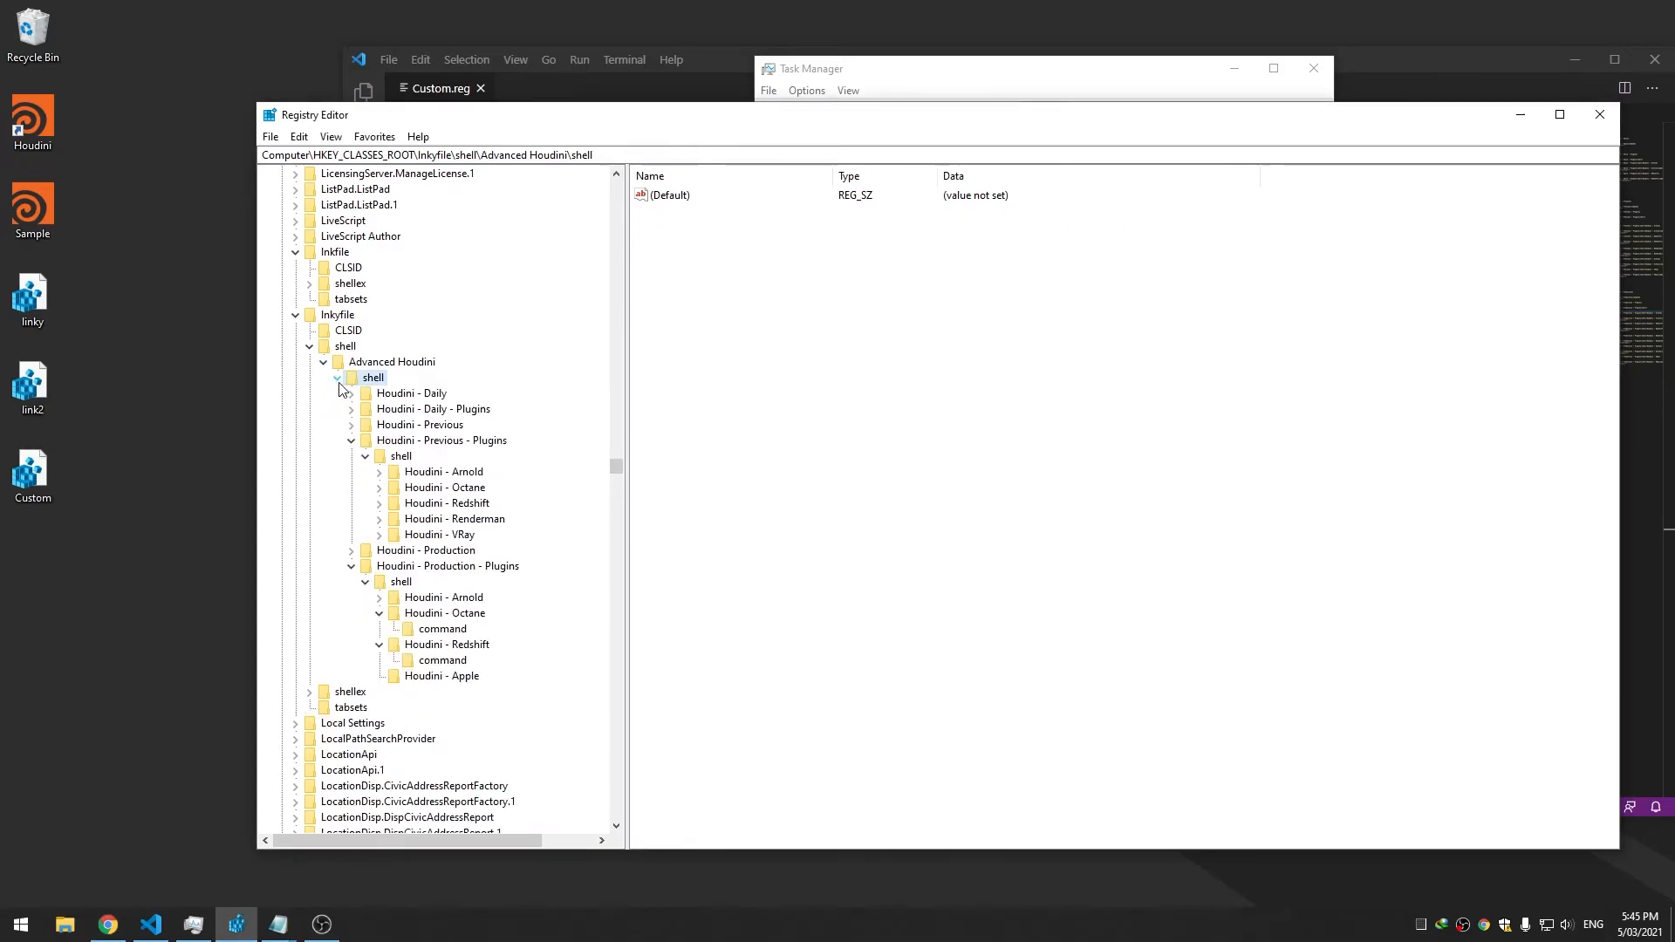
left_click(351, 441)
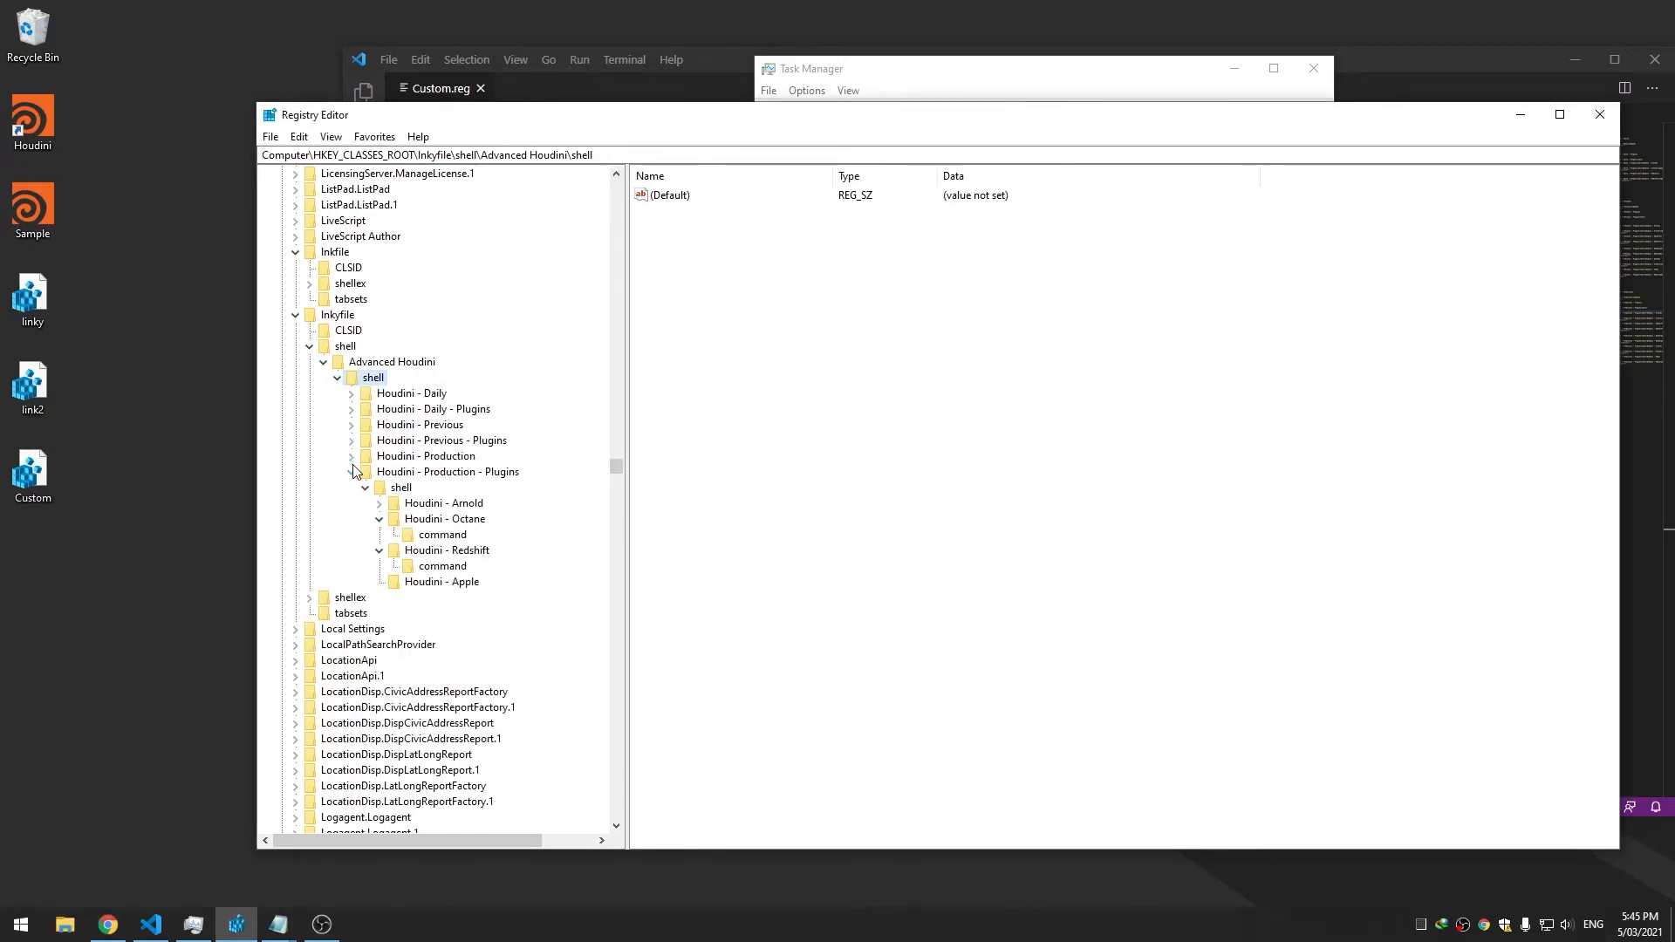
left_click(352, 472)
Inspect the values of Advanced Houdini and each Houdini launcher key
left_click(377, 365)
left_click(346, 347)
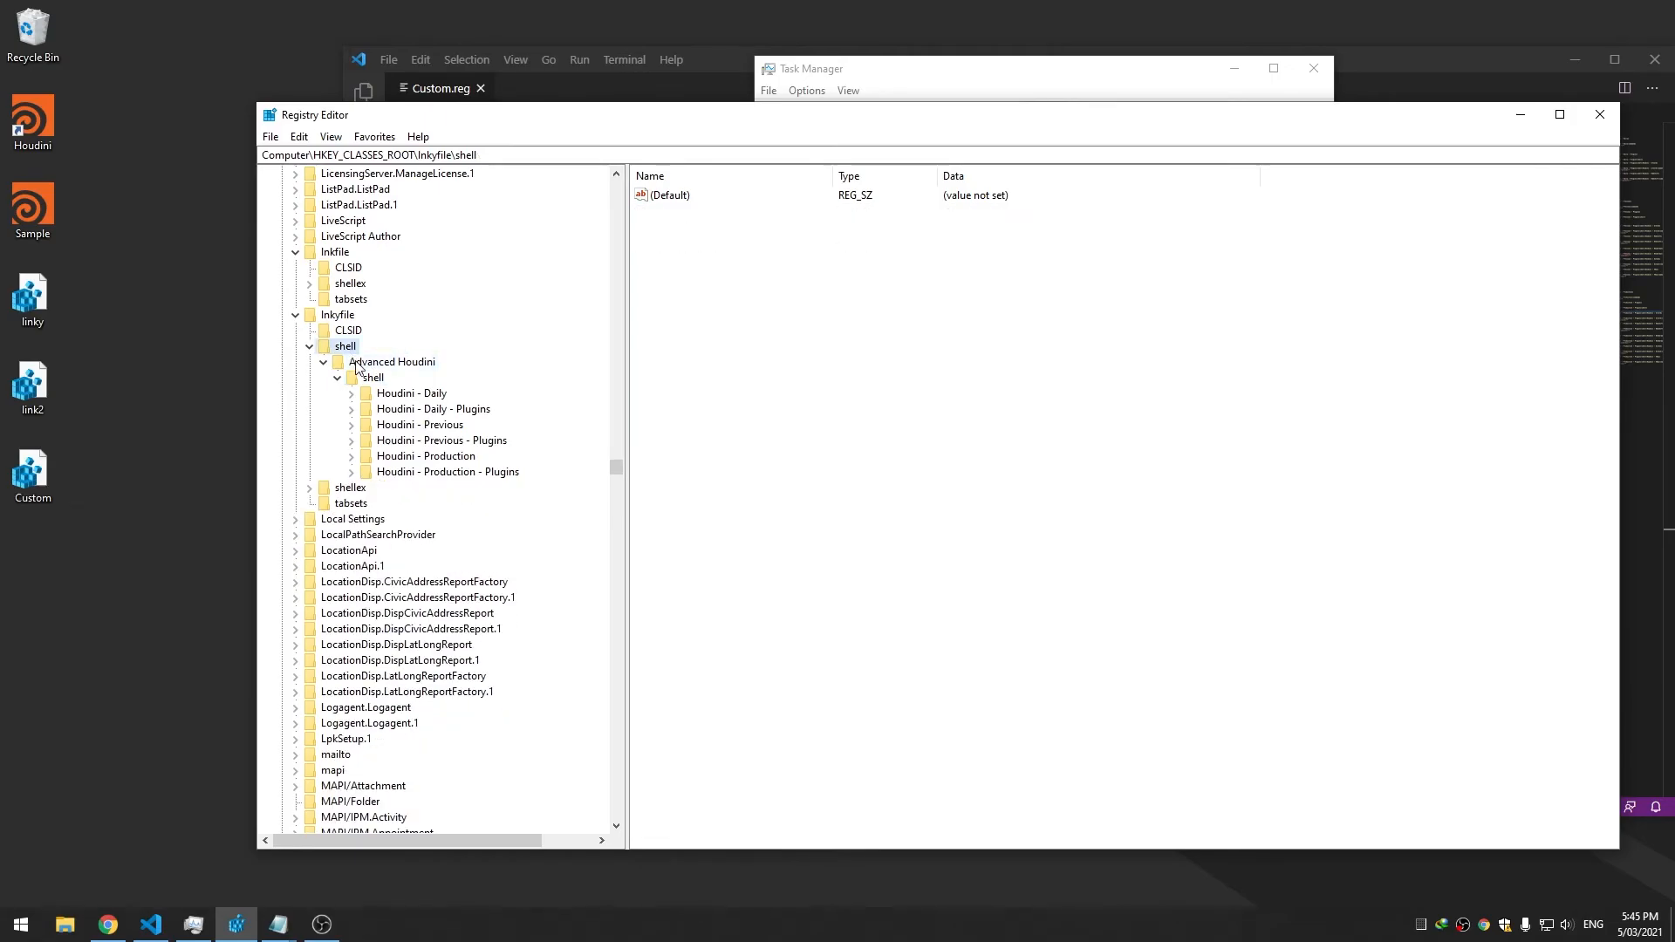
left_click(390, 363)
left_click(380, 378)
left_click(398, 410)
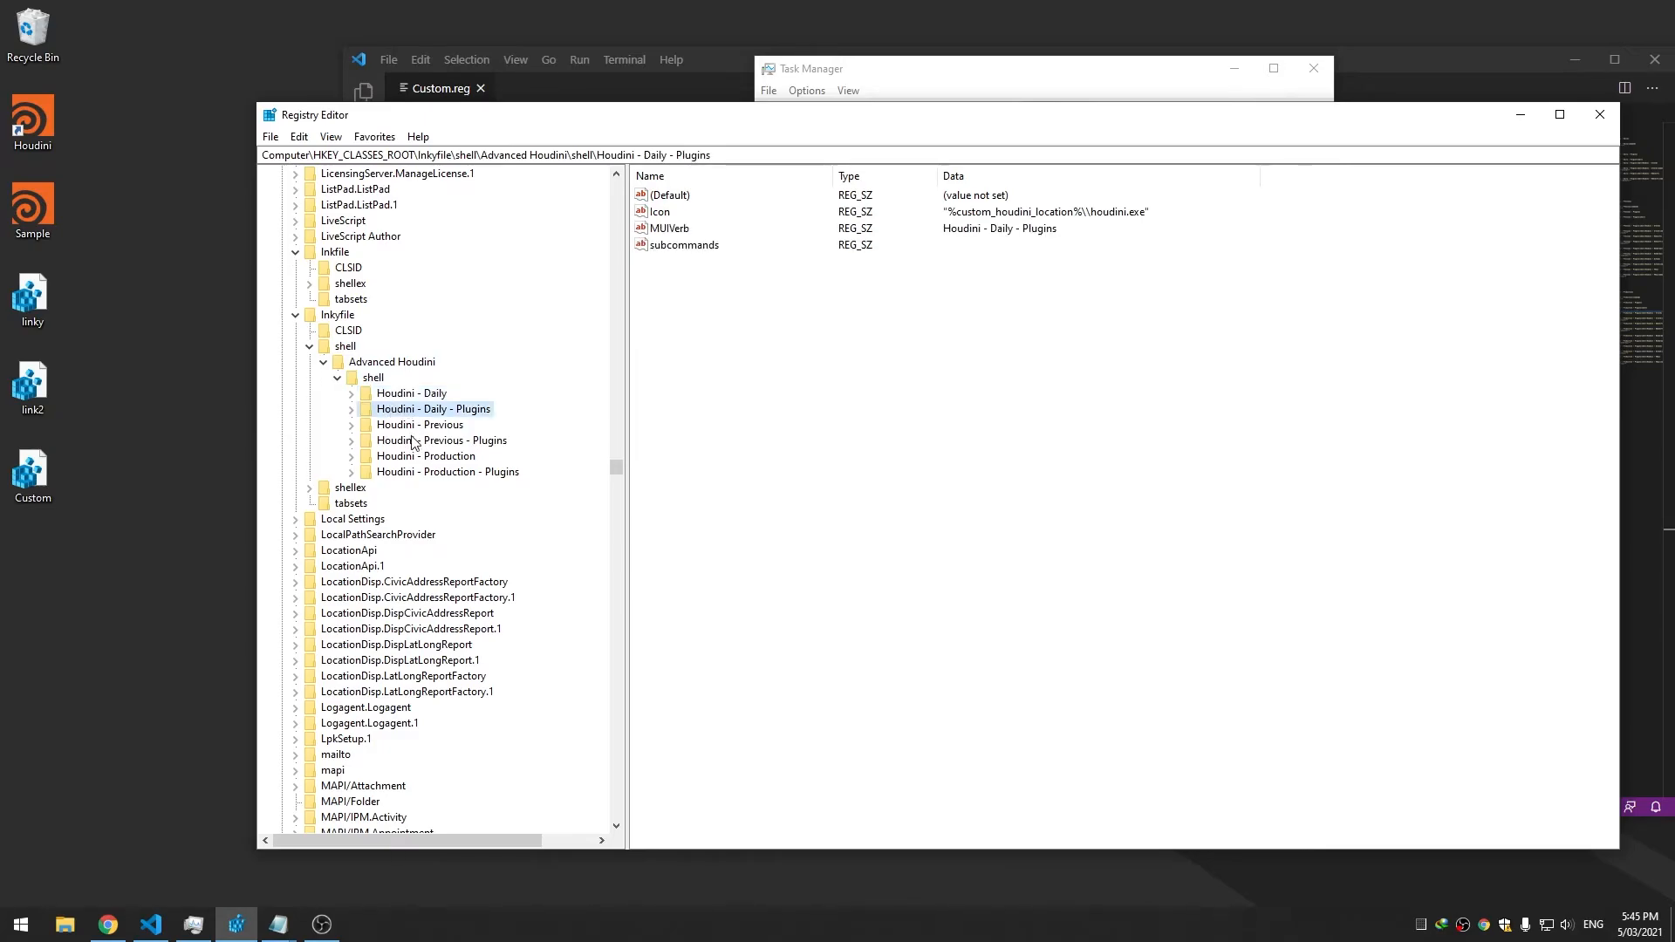
left_click(415, 443)
left_click(420, 458)
left_click(428, 473)
left_click(423, 441)
left_click(419, 410)
left_click(363, 364)
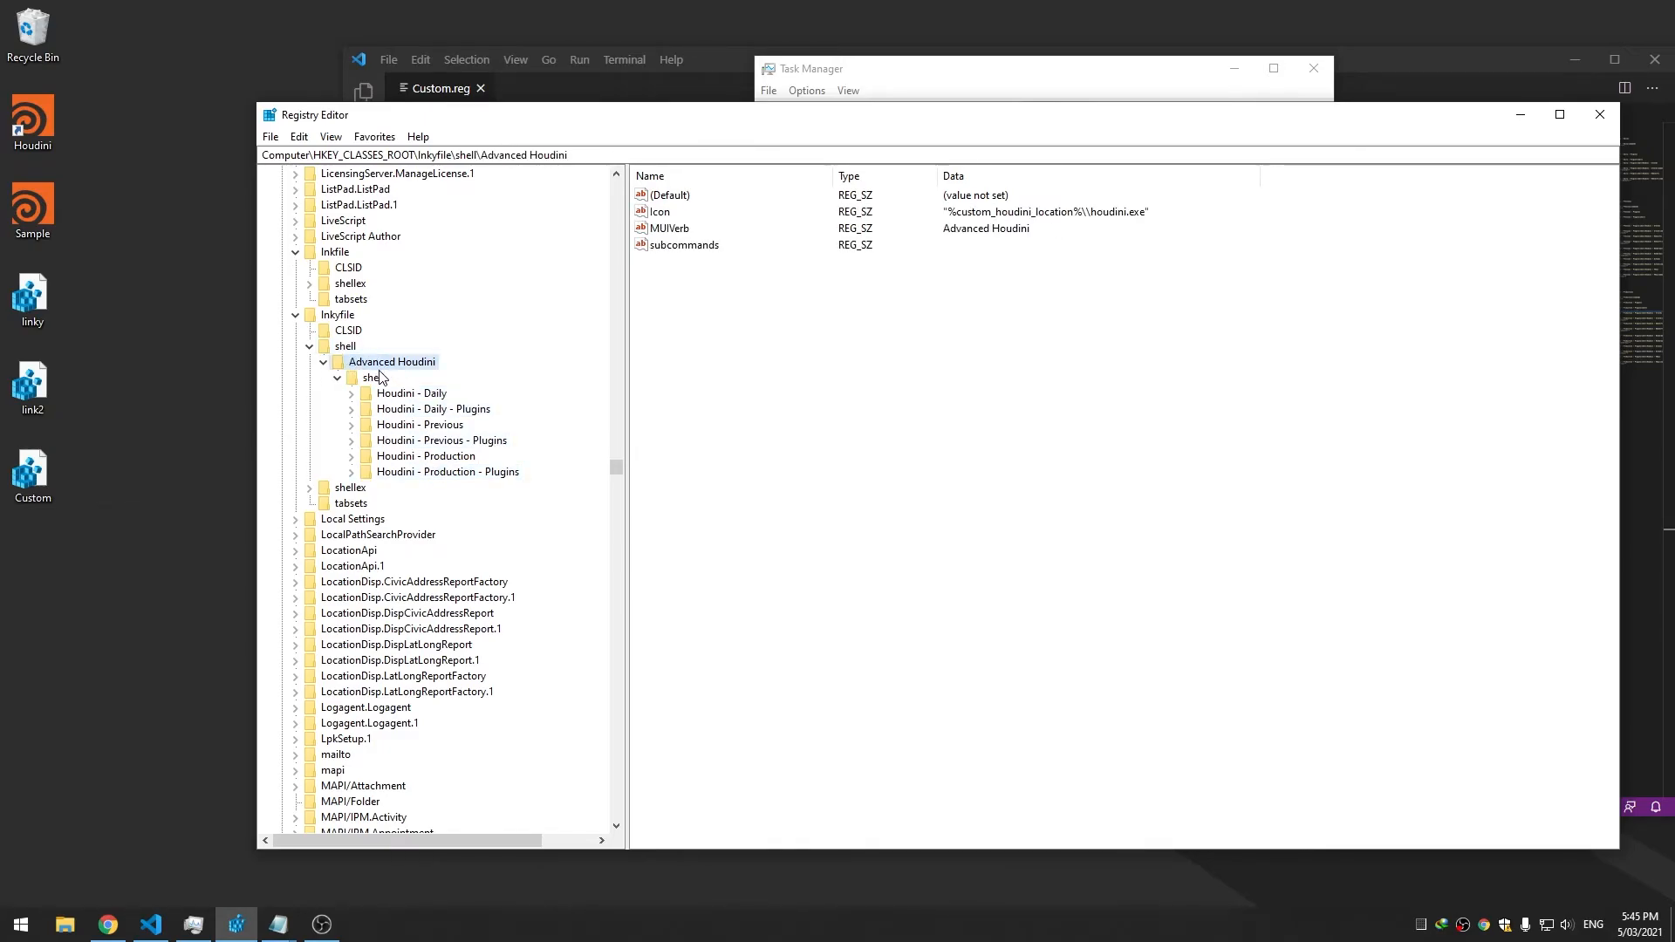
Preview the shortcut's Advanced Houdini submenu, then select Inkyfile\shell
right_click(48, 116)
mouse_move(219, 149)
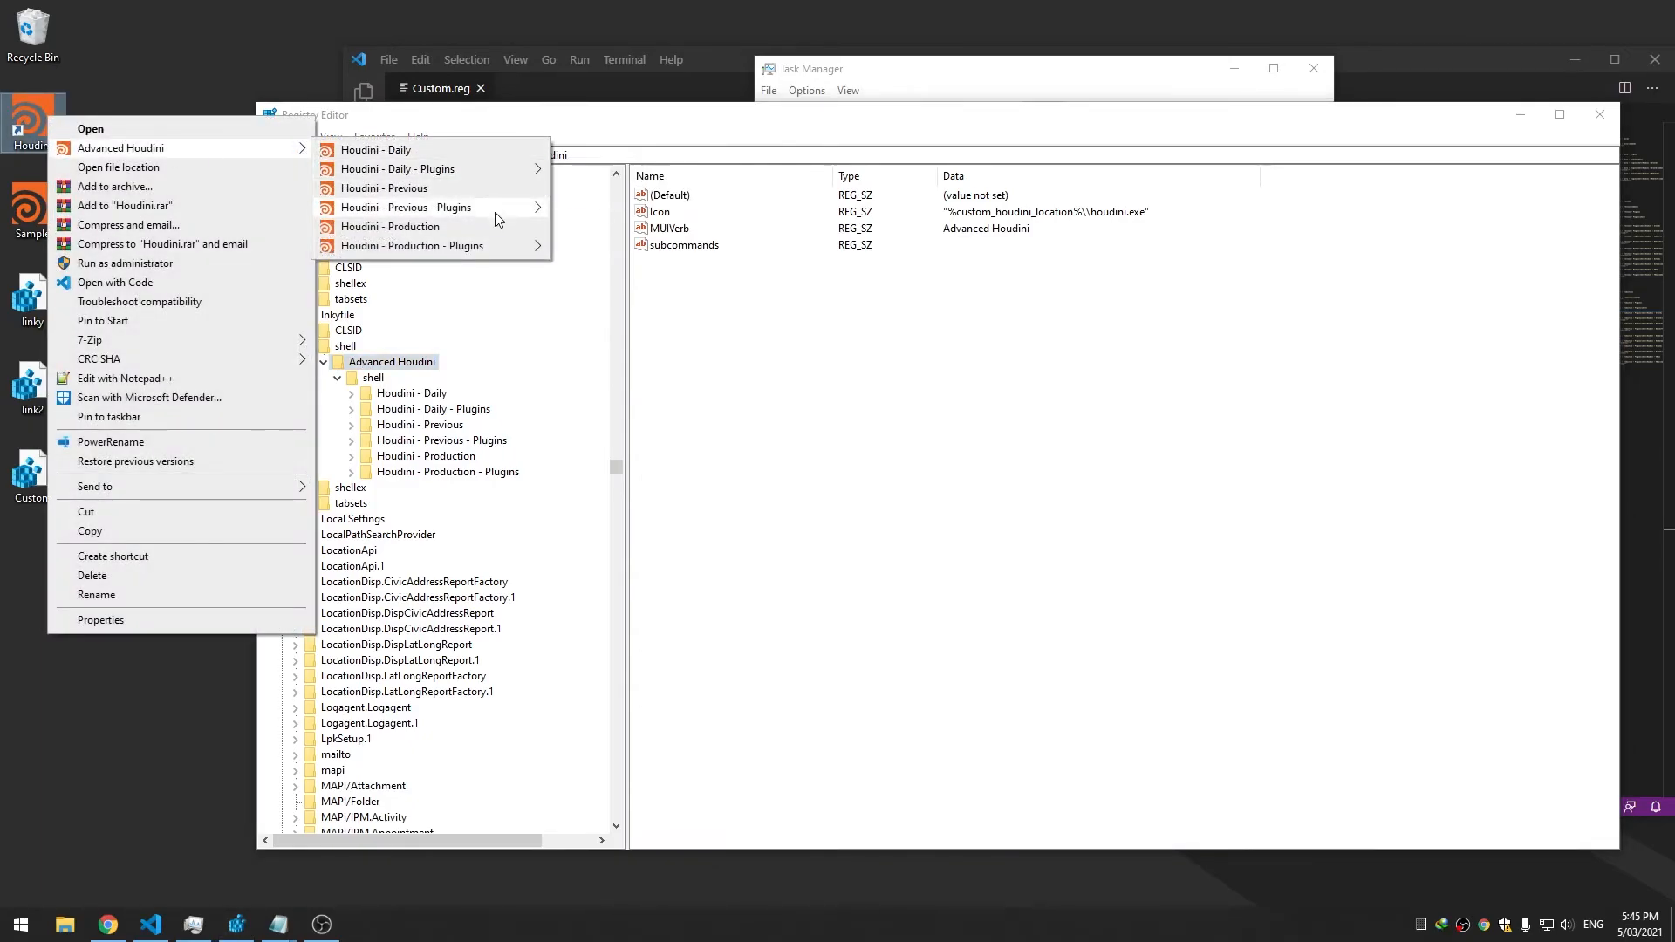
mouse_move(499, 218)
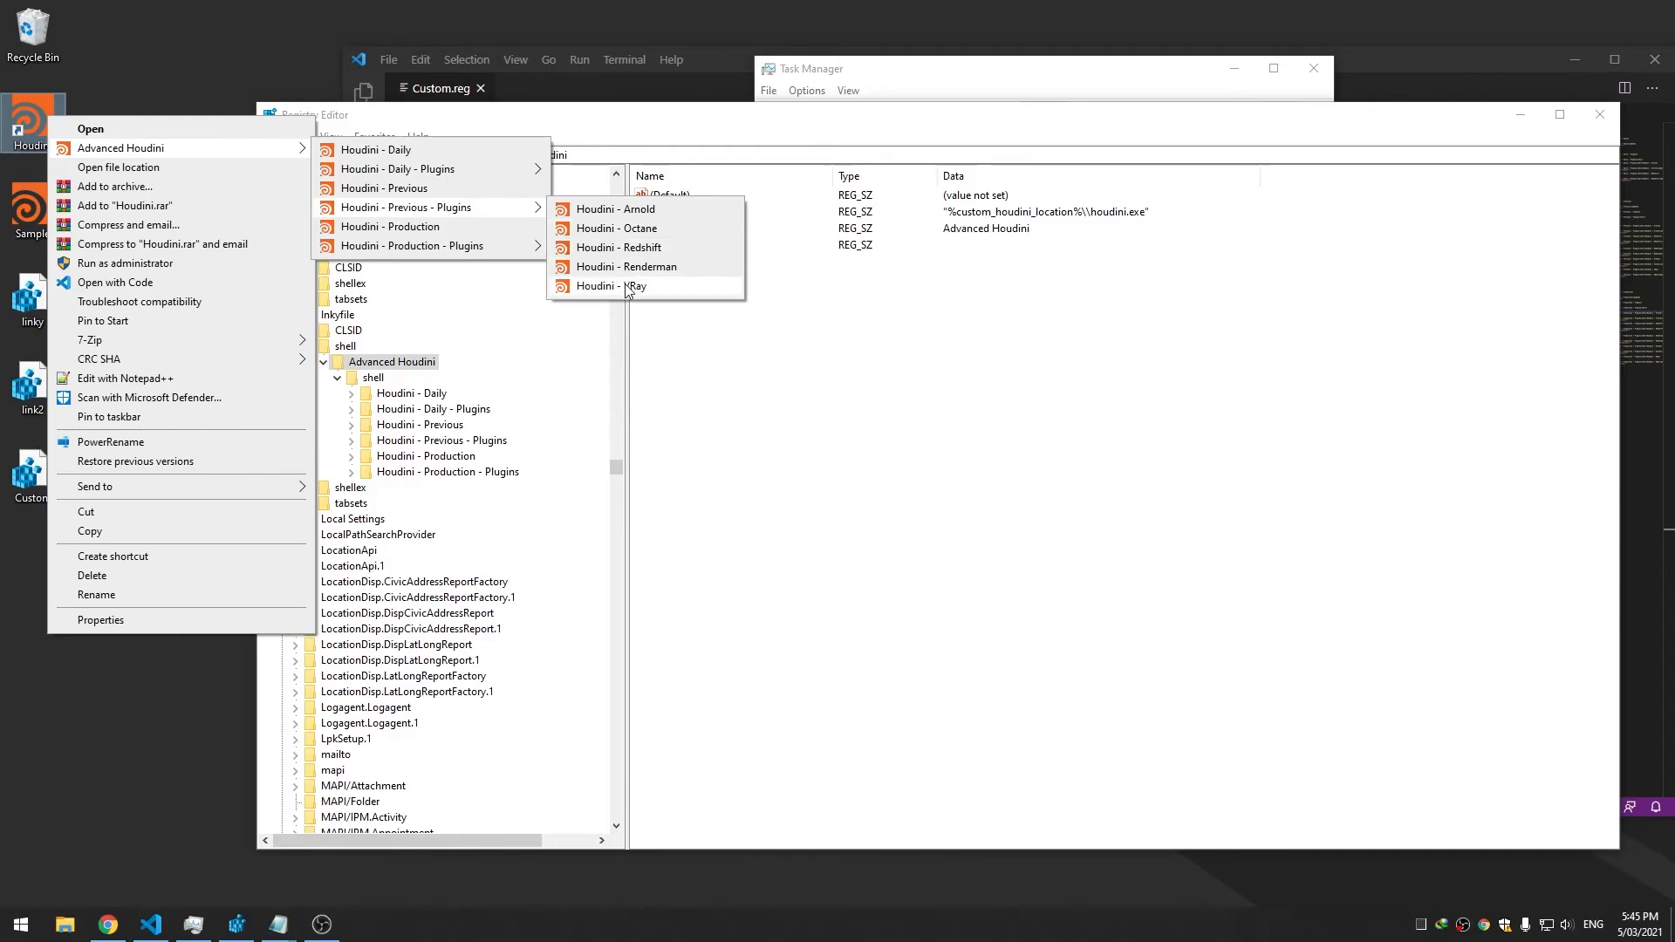
mouse_move(488, 246)
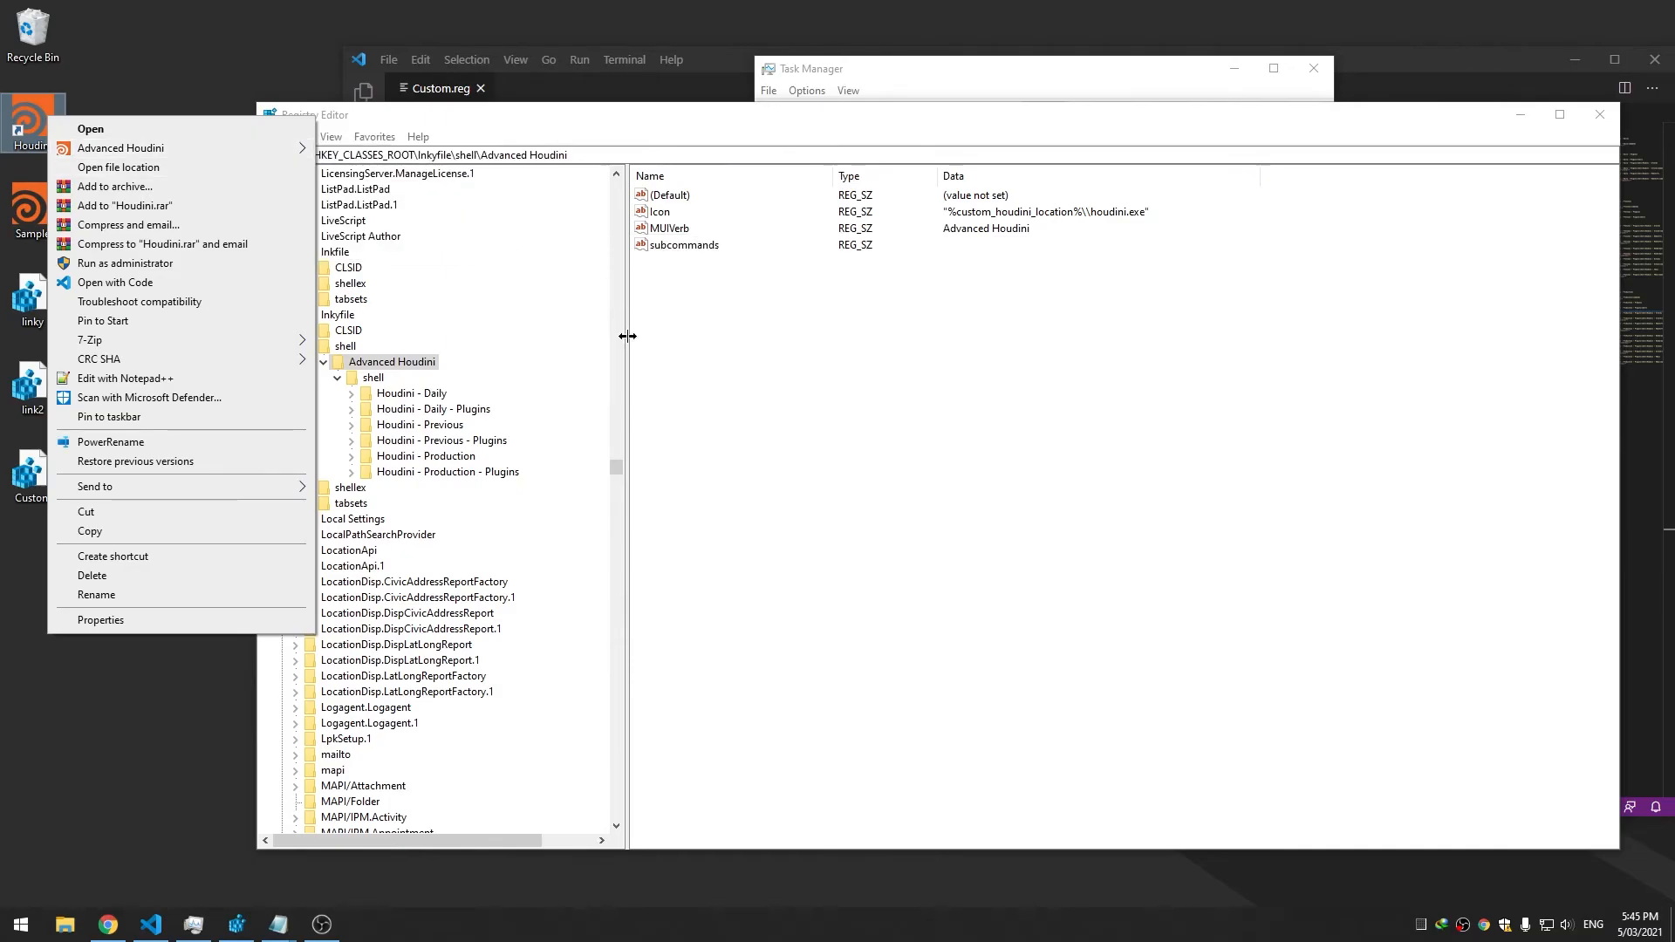
left_click(411, 361)
left_click(344, 347)
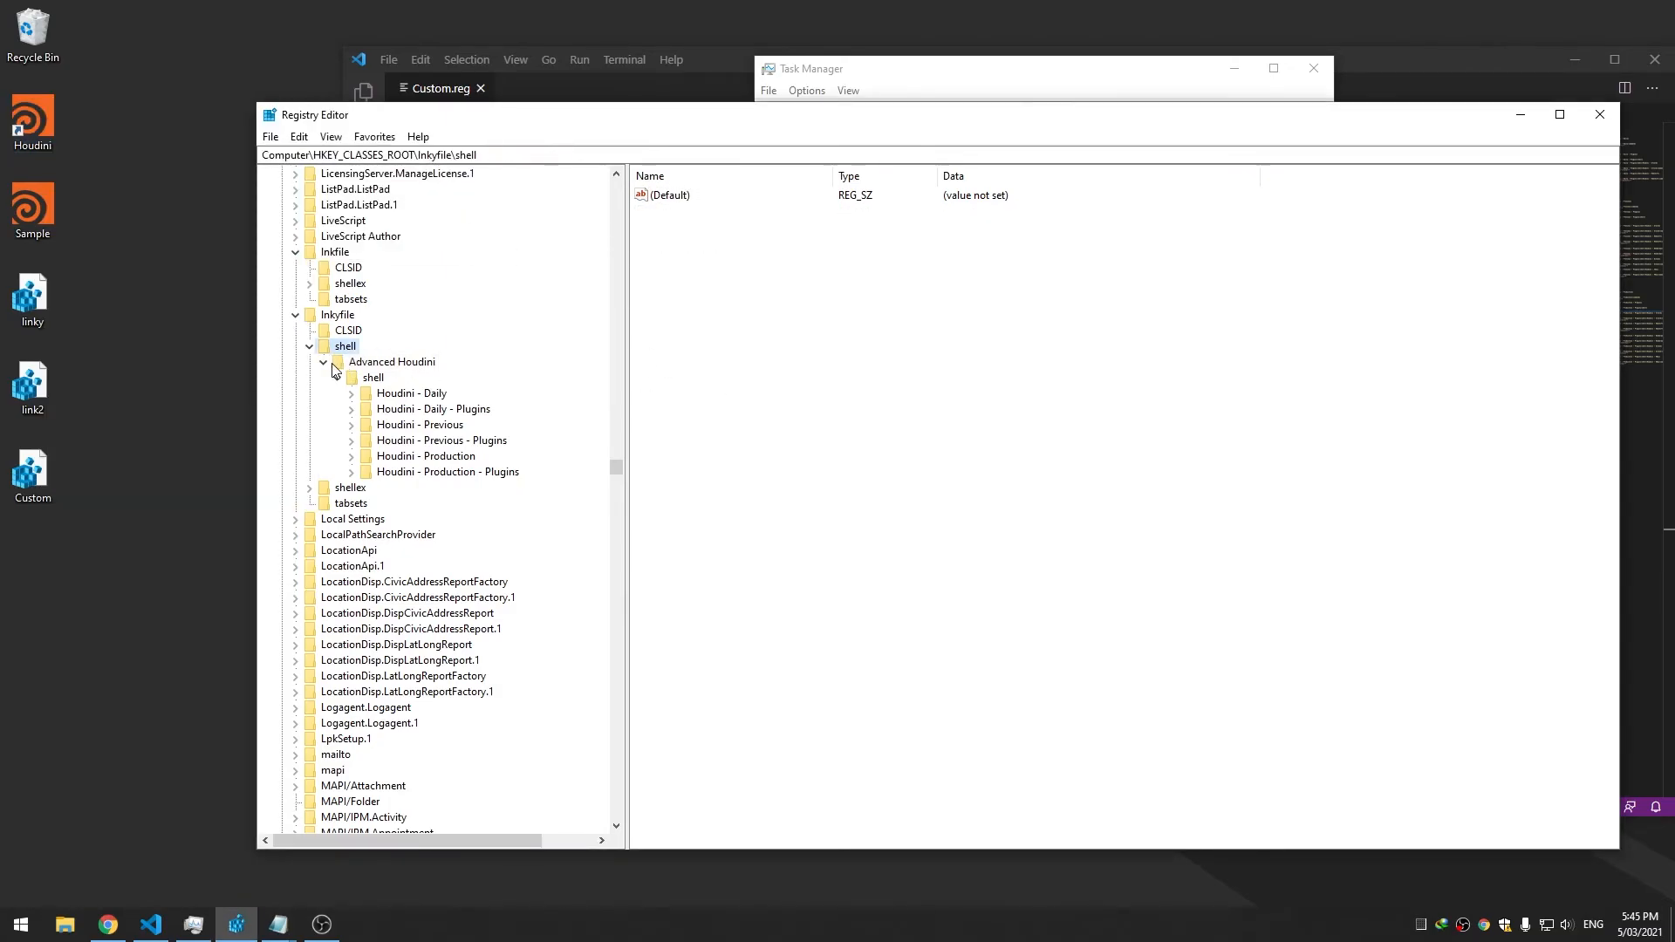
Create a new key named MyShell under Inkyfile\shell
left_click(331, 365)
right_click(363, 349)
mouse_move(392, 375)
left_click(585, 379)
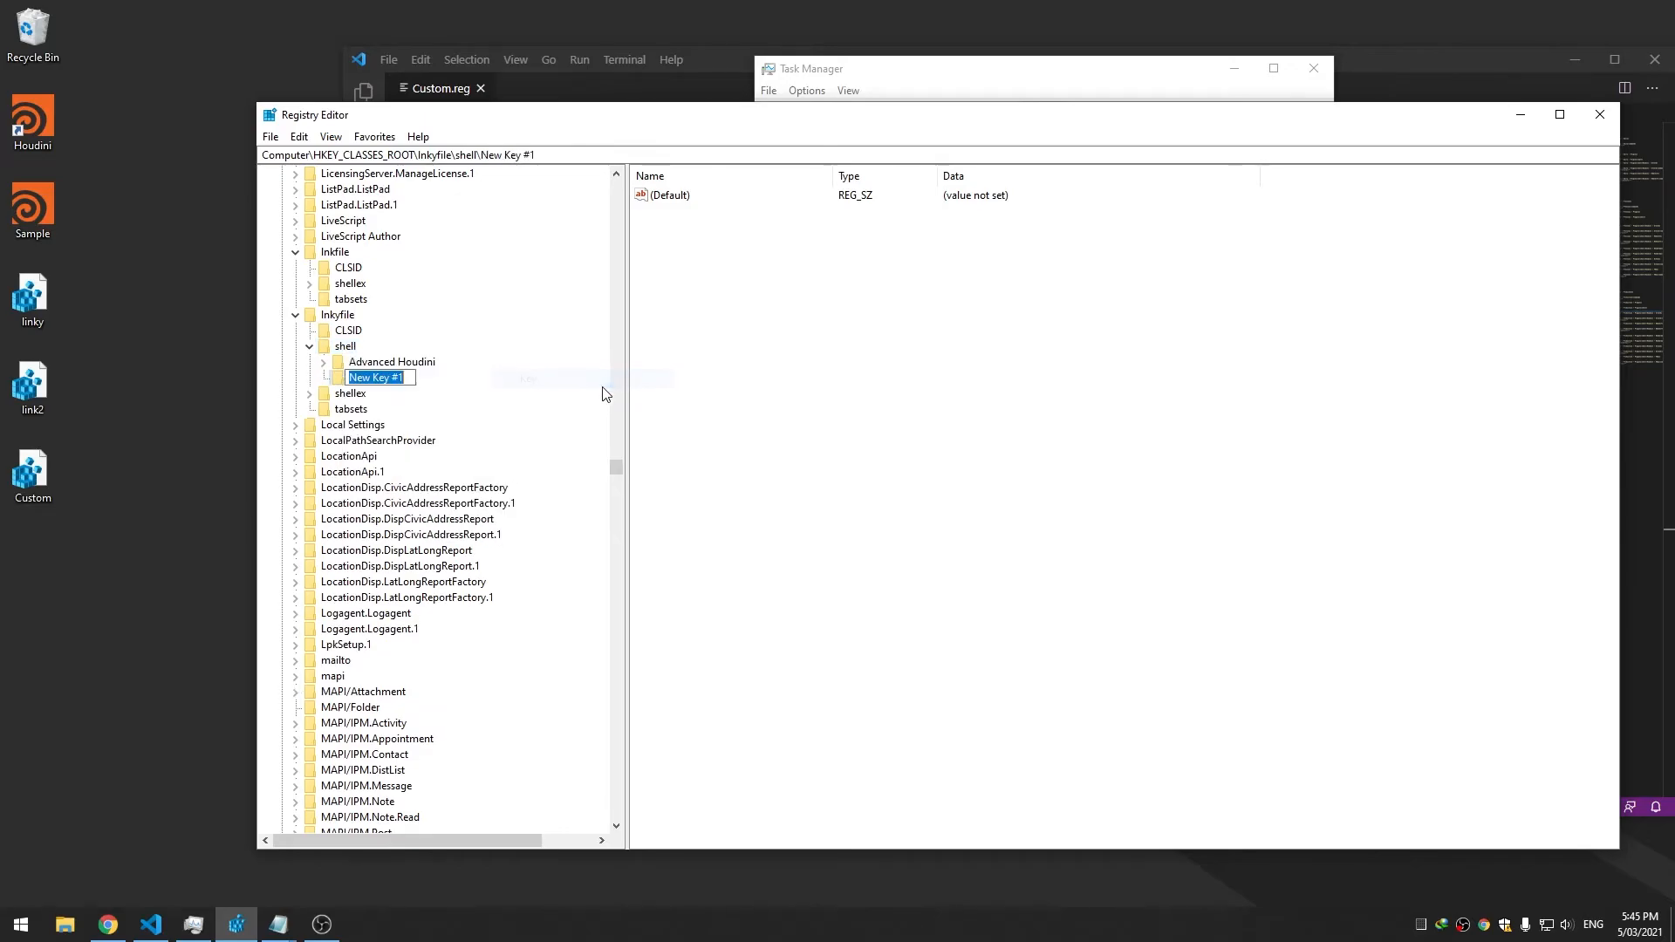
type("<uSje")
key("BackSpace")
key("BackSpace")
key("BackSpace")
key("BackSpace")
type("MyShell")
key("Return")
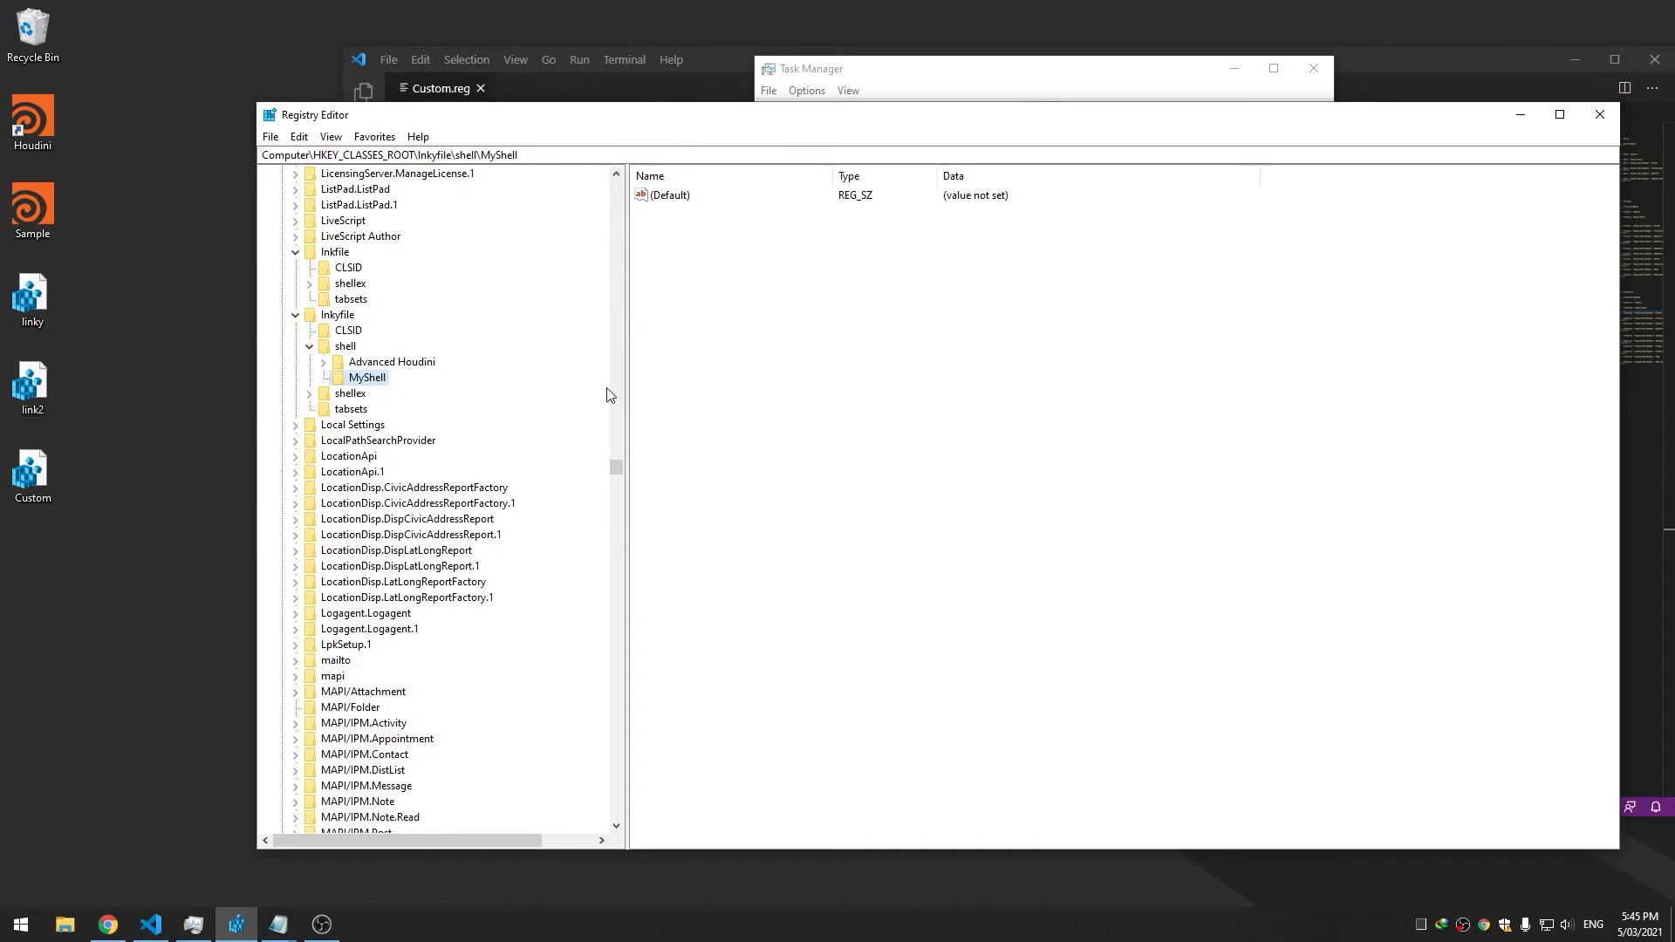
Test the MyShell entry from the Houdini shortcut's menu and dismiss the no-associated-app error
right_click(17, 109)
left_click(98, 152)
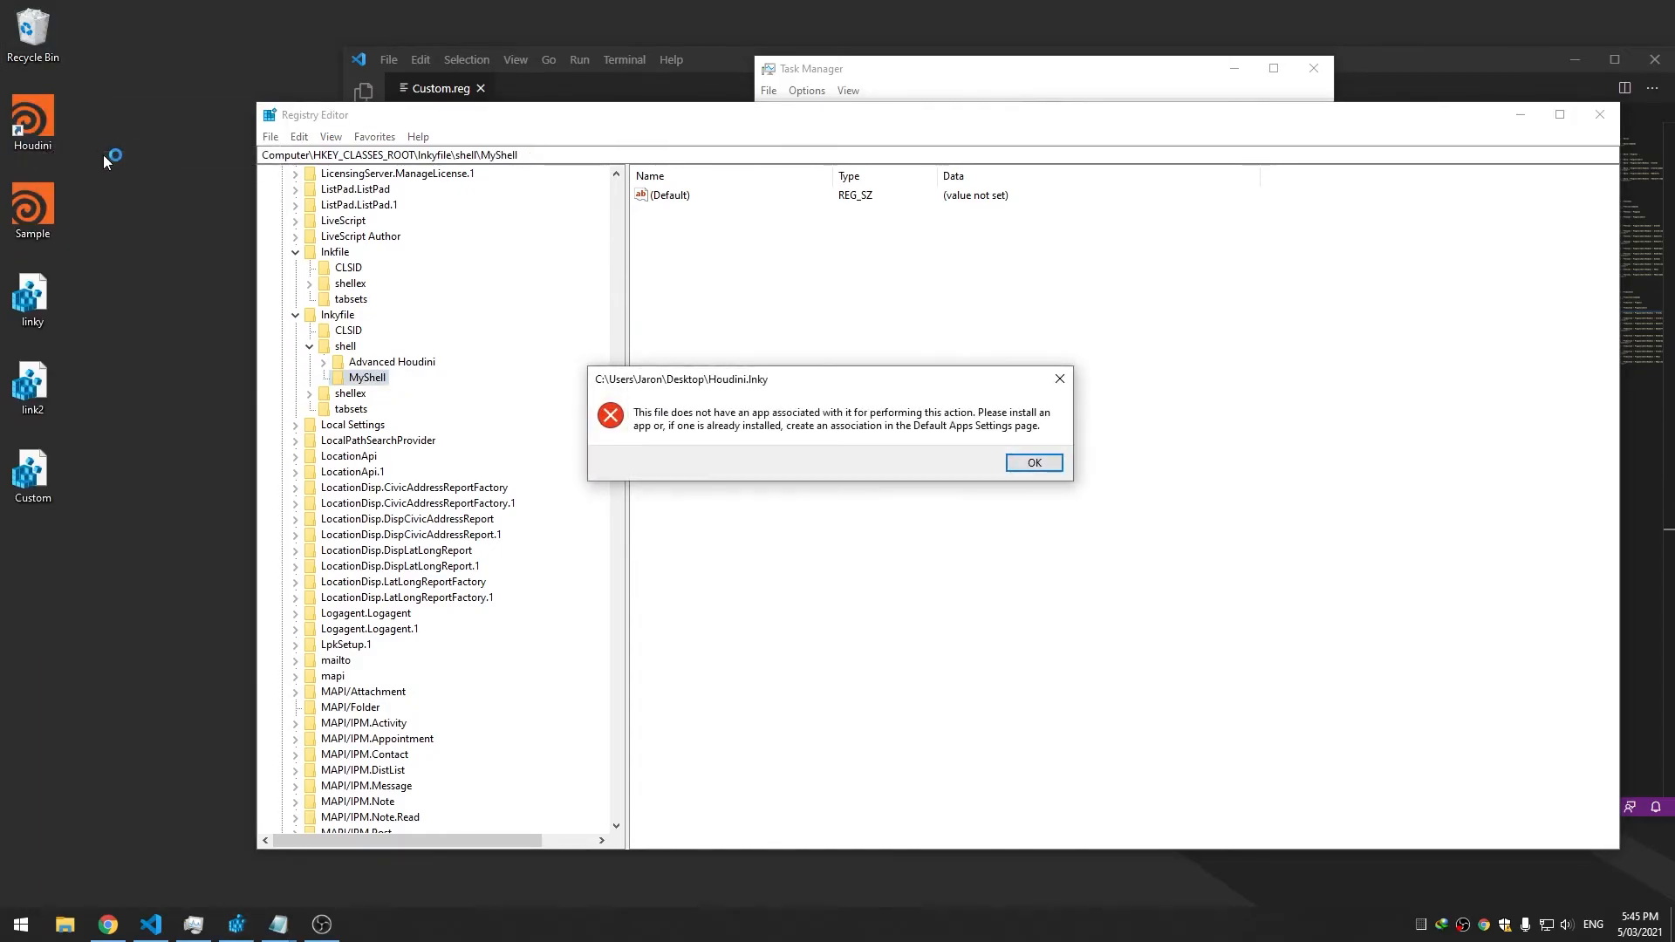
key("Return")
right_click(30, 123)
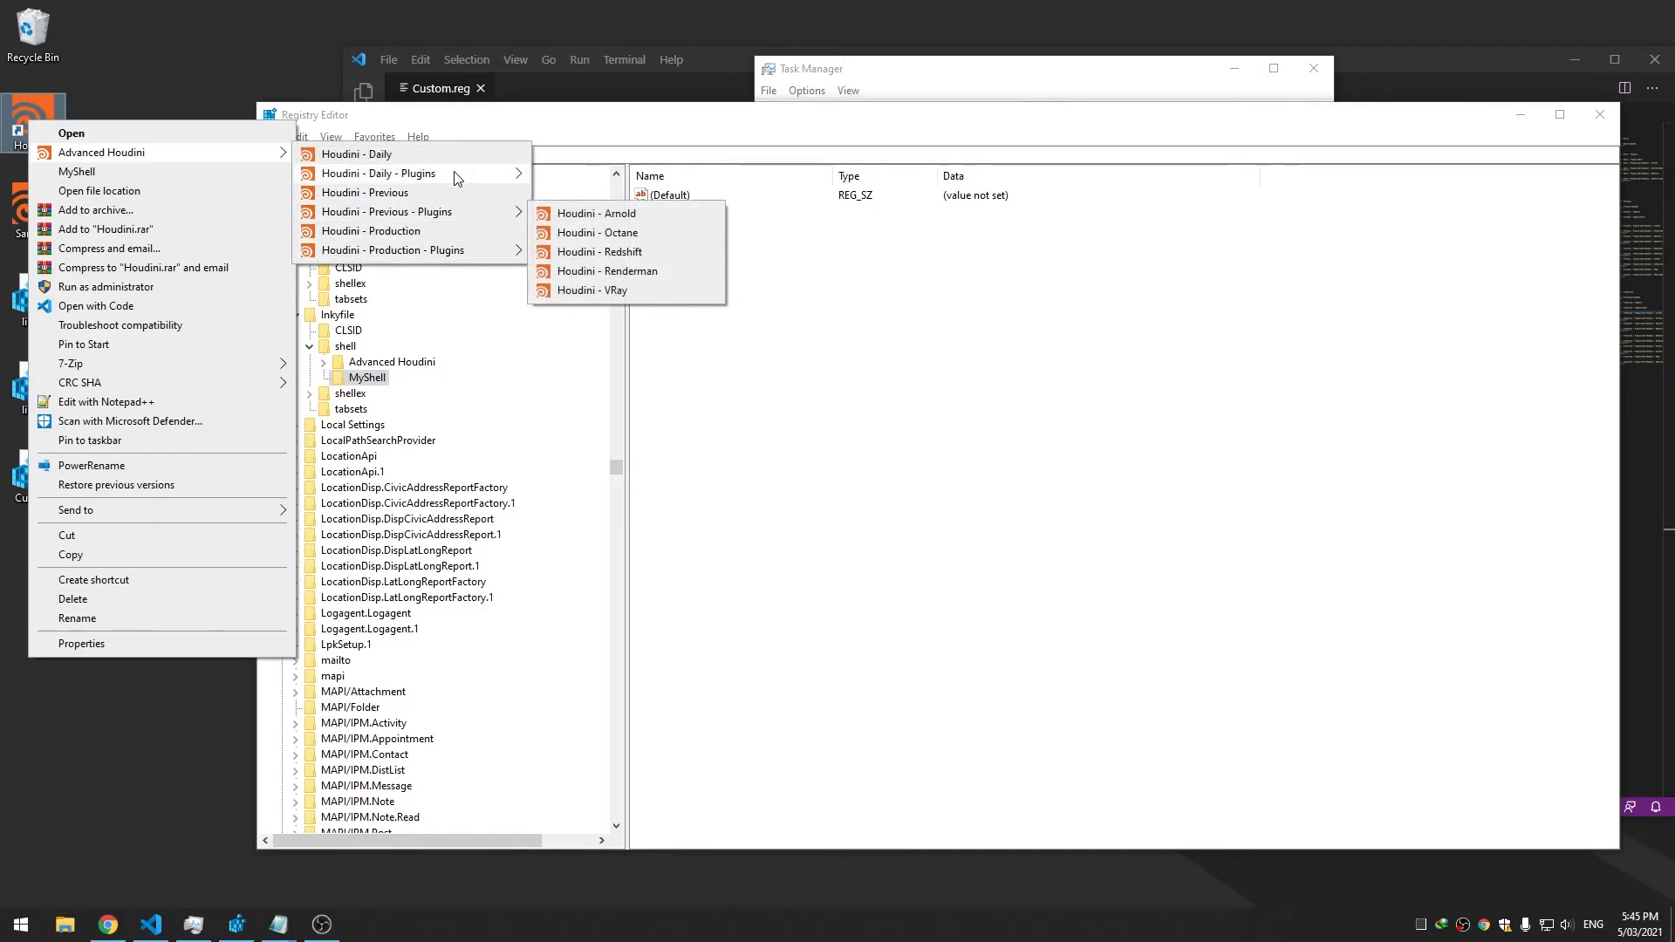
left_click(995, 370)
Inspect Advanced Houdini and the Houdini - Daily command key
left_click(358, 361)
left_click(324, 362)
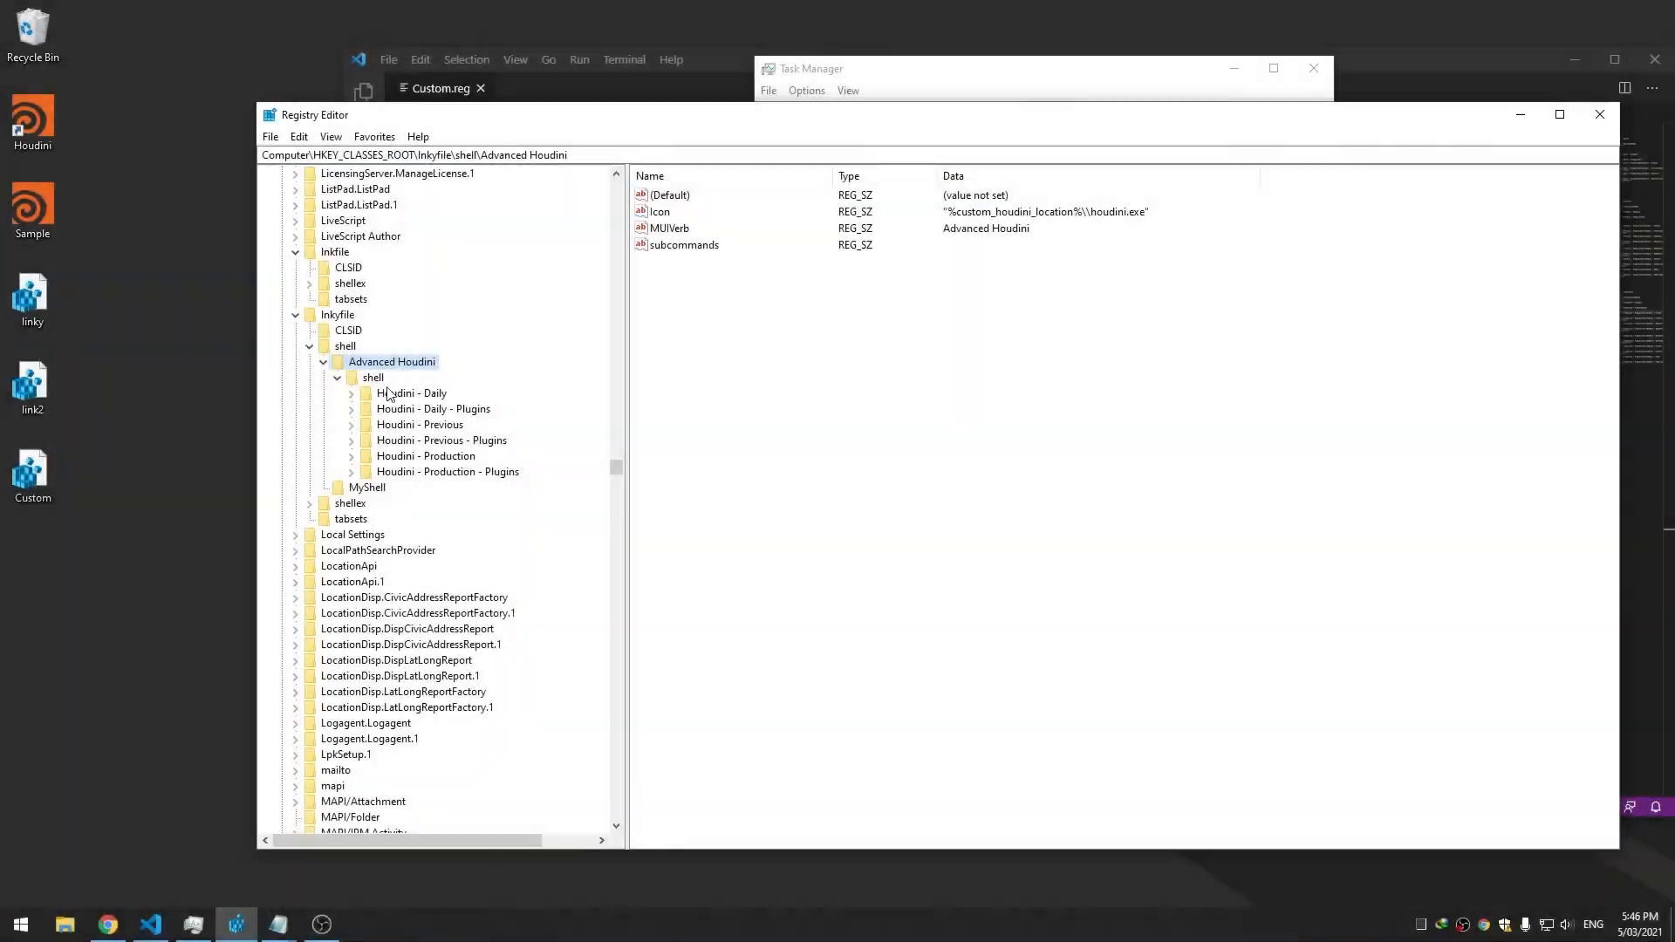
left_click(394, 395)
left_click(352, 394)
left_click(410, 409)
left_click(412, 394)
left_click(352, 394)
key("Up")
key("Up")
Rename the MyShell key to 'Houdini - Daily', correcting the 'Dialy' typo
left_click(368, 487)
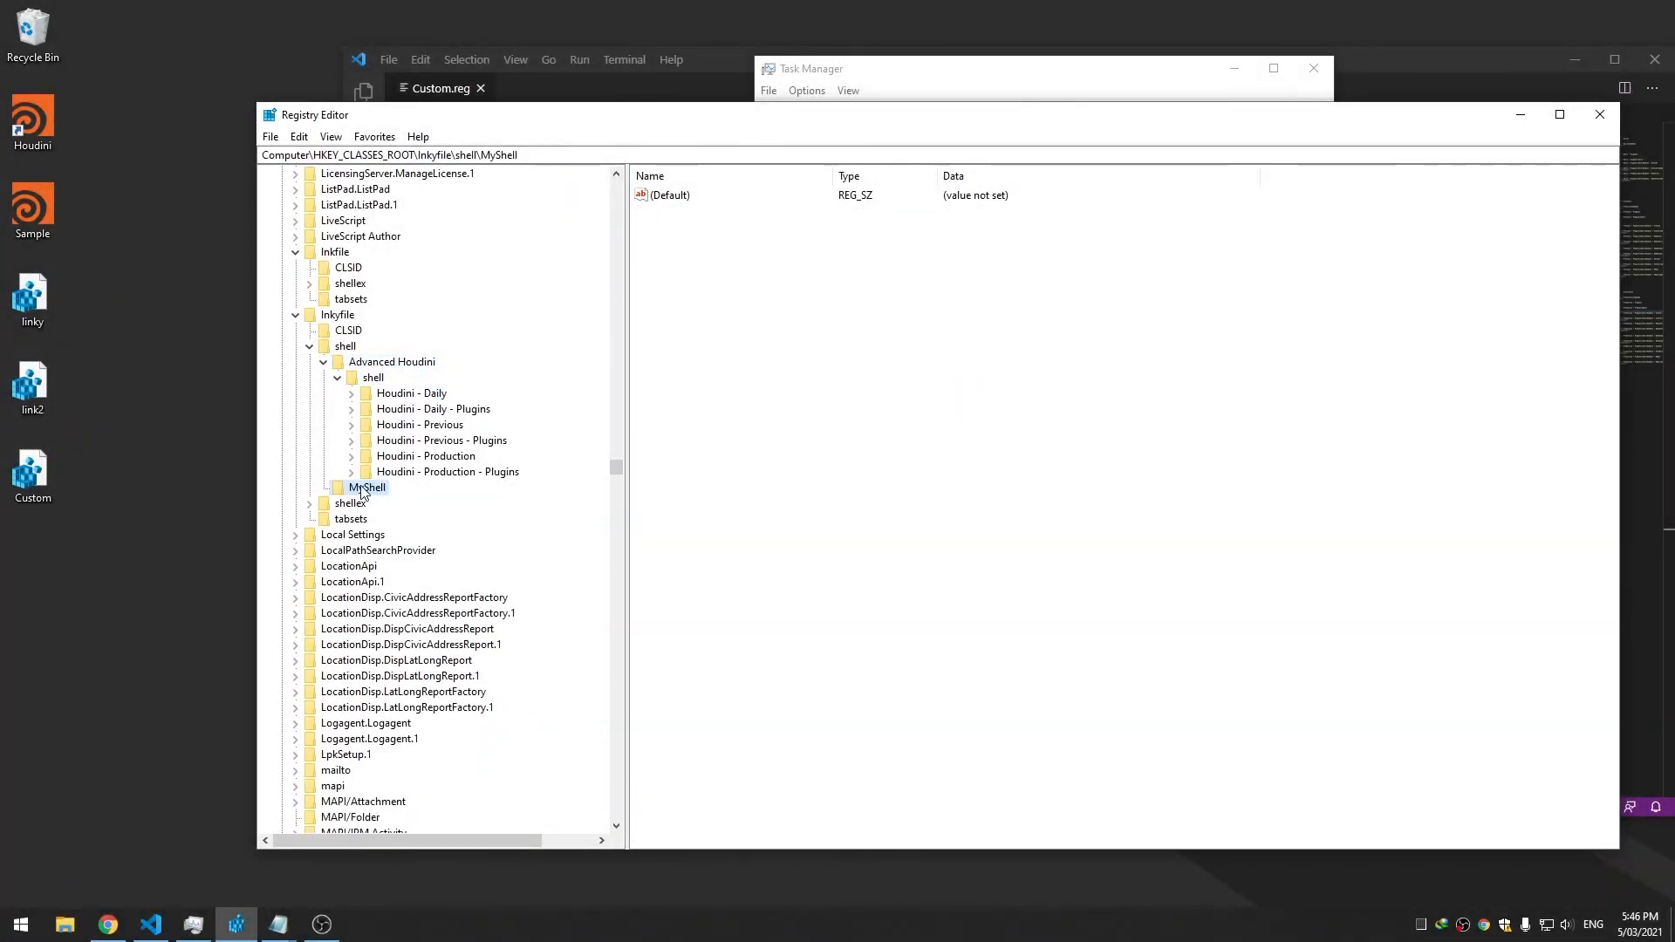
right_click(371, 490)
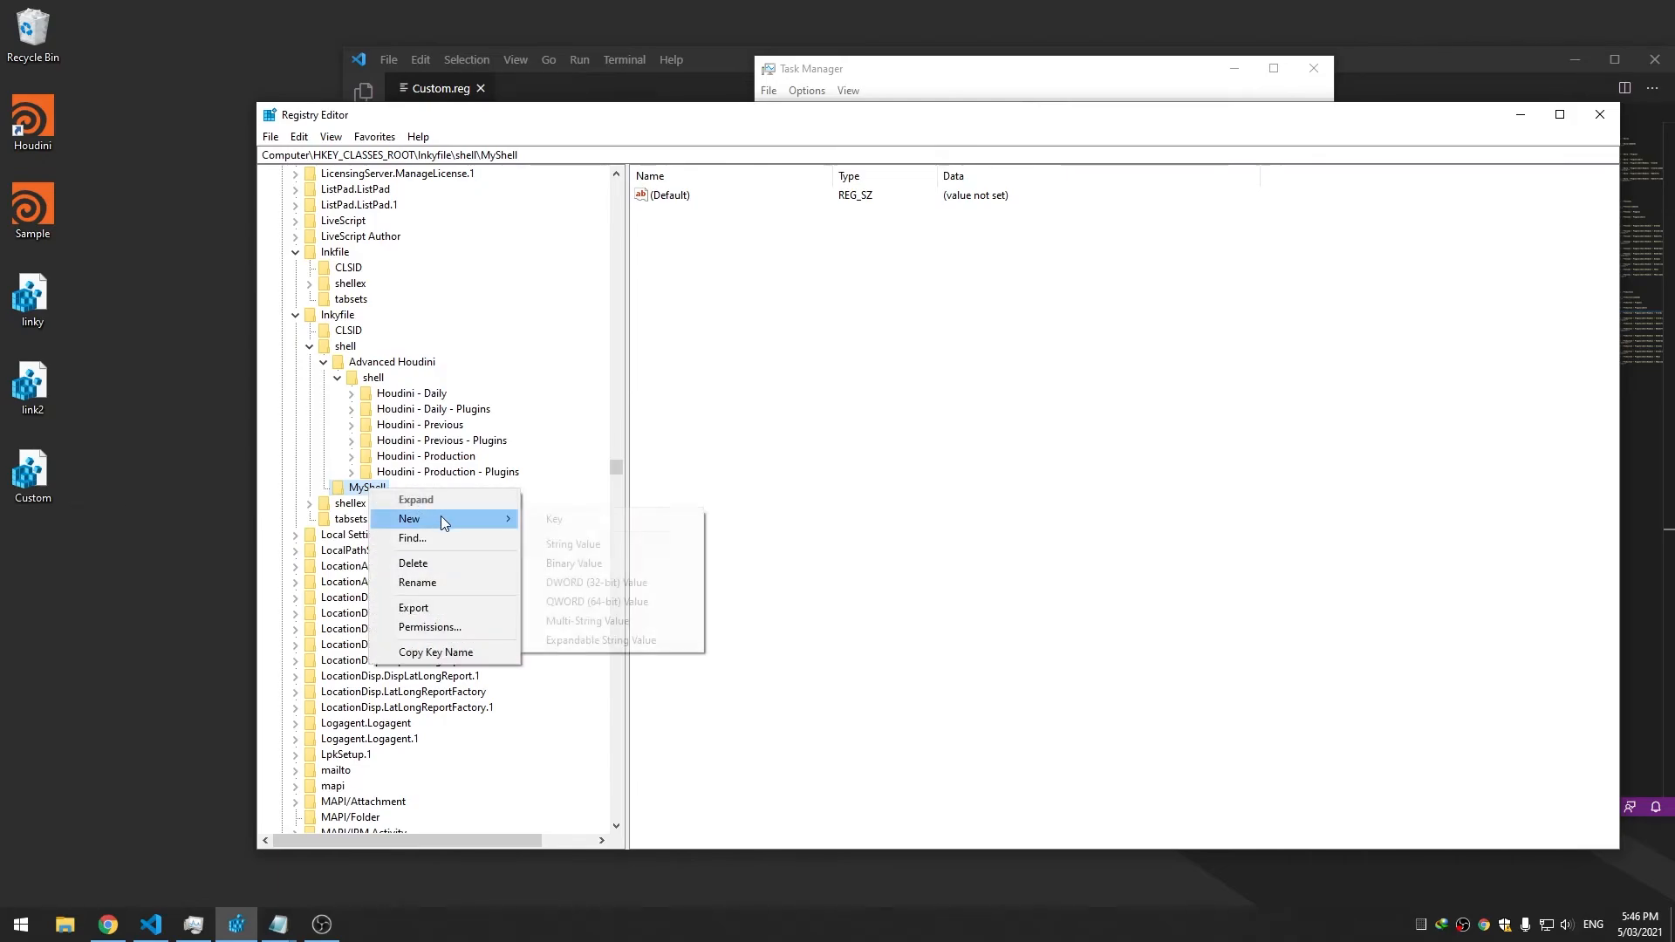
left_click(449, 583)
type("Hou")
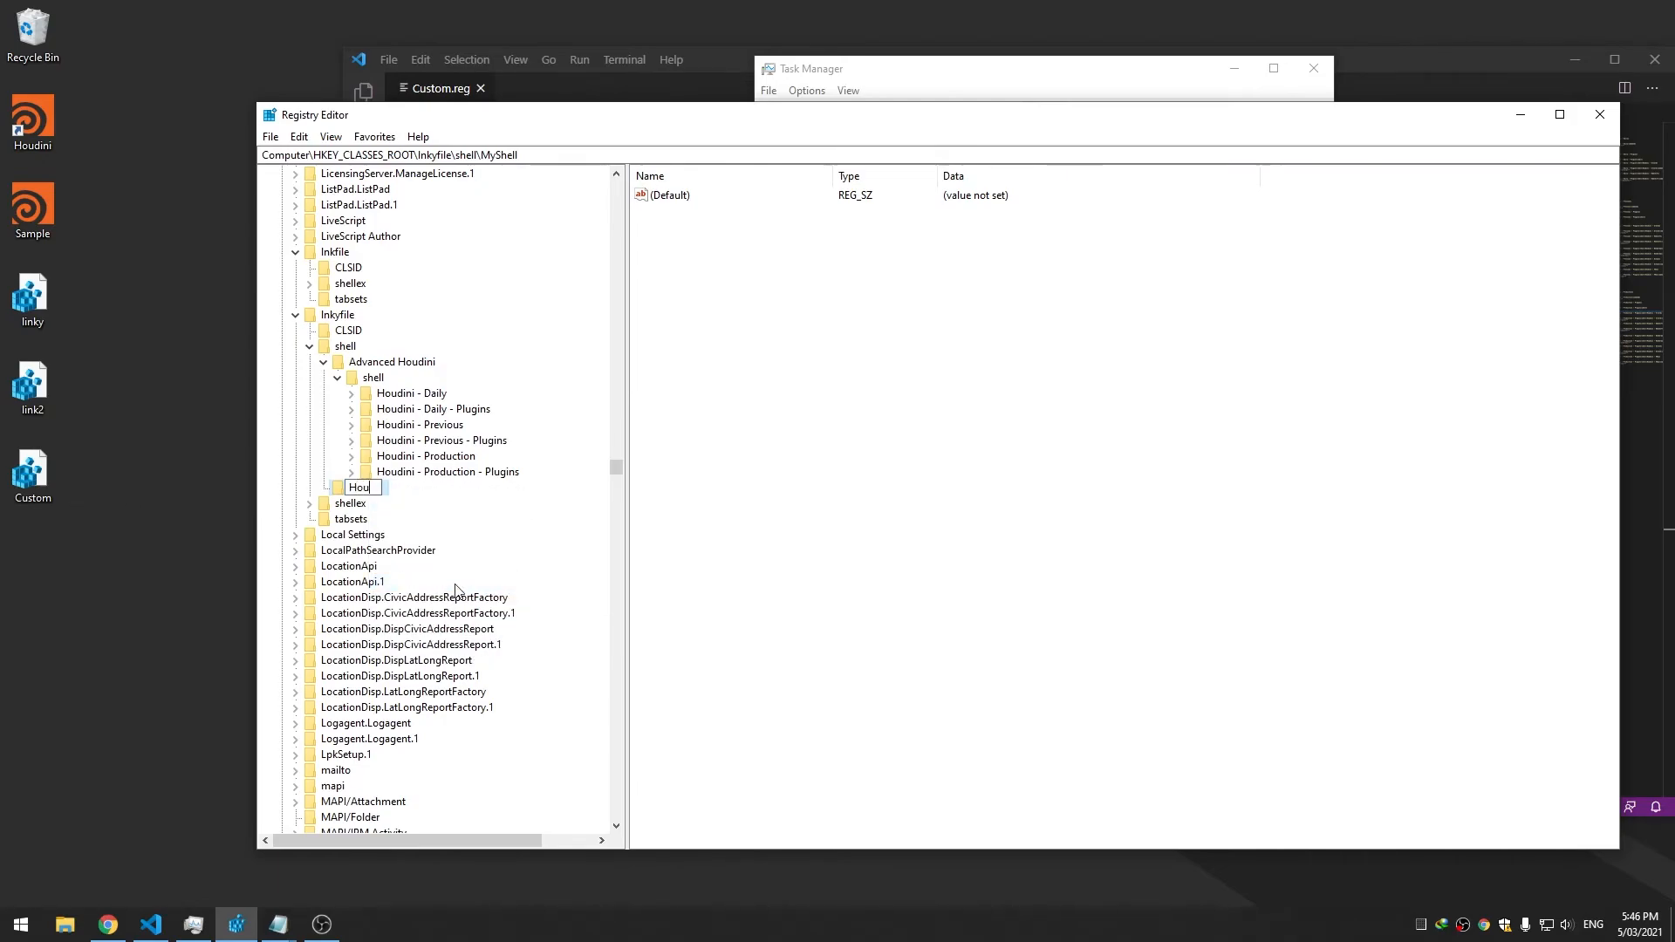
type("dini - Dialy")
key("Return")
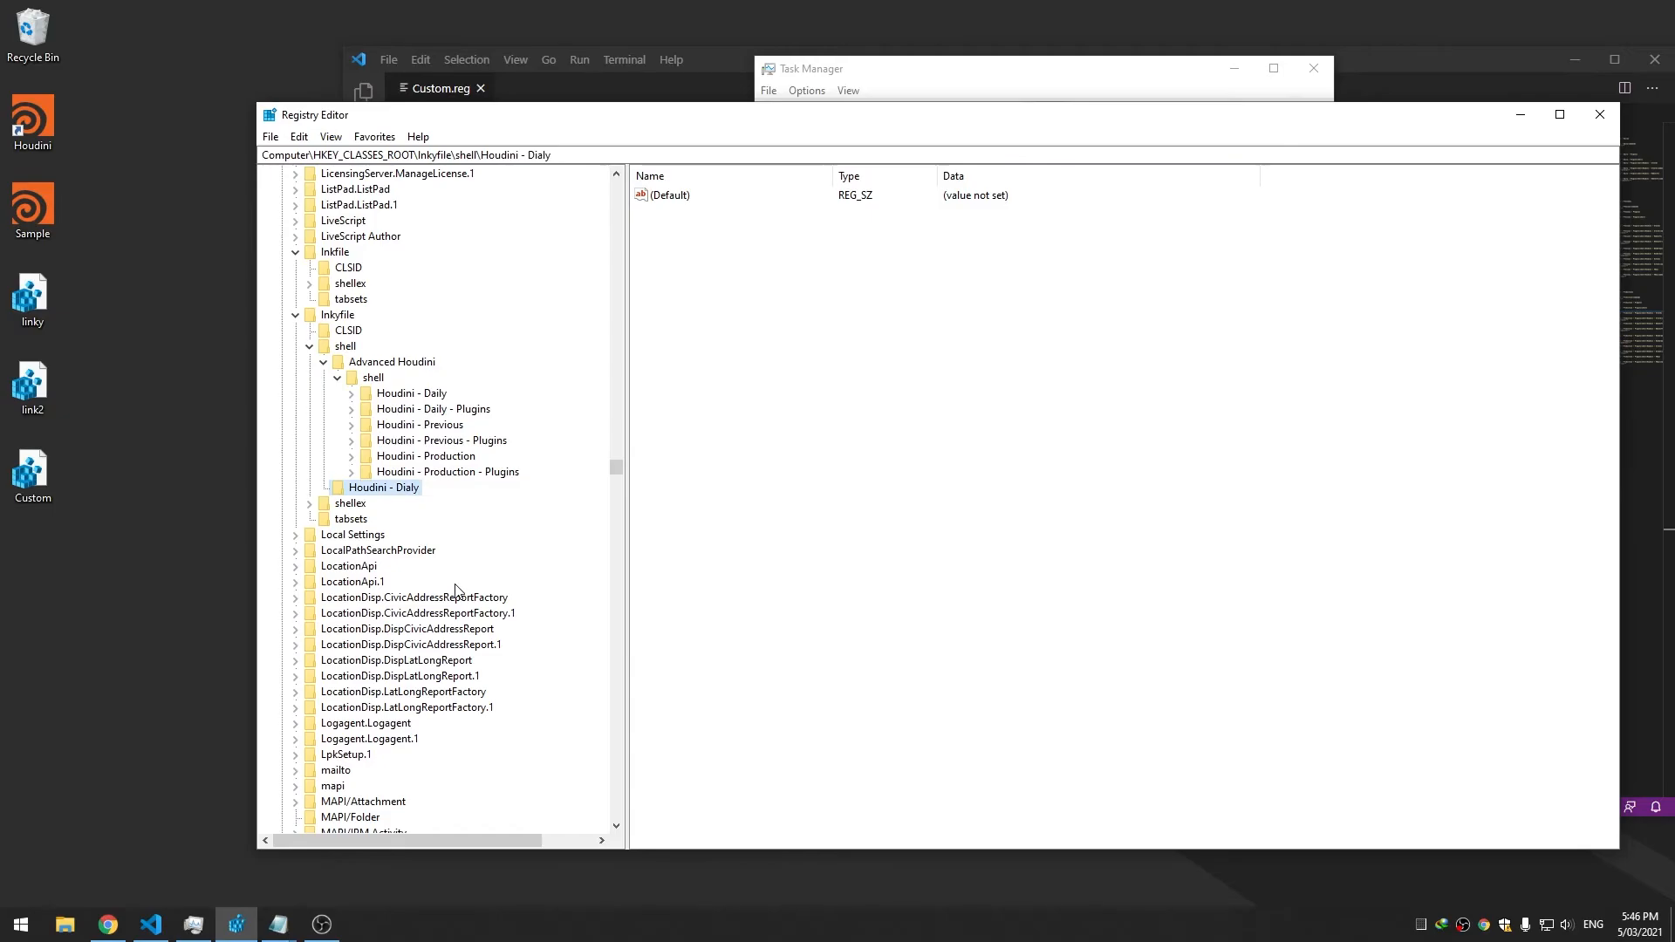
right_click(410, 491)
left_click(453, 582)
key("End")
type("ai")
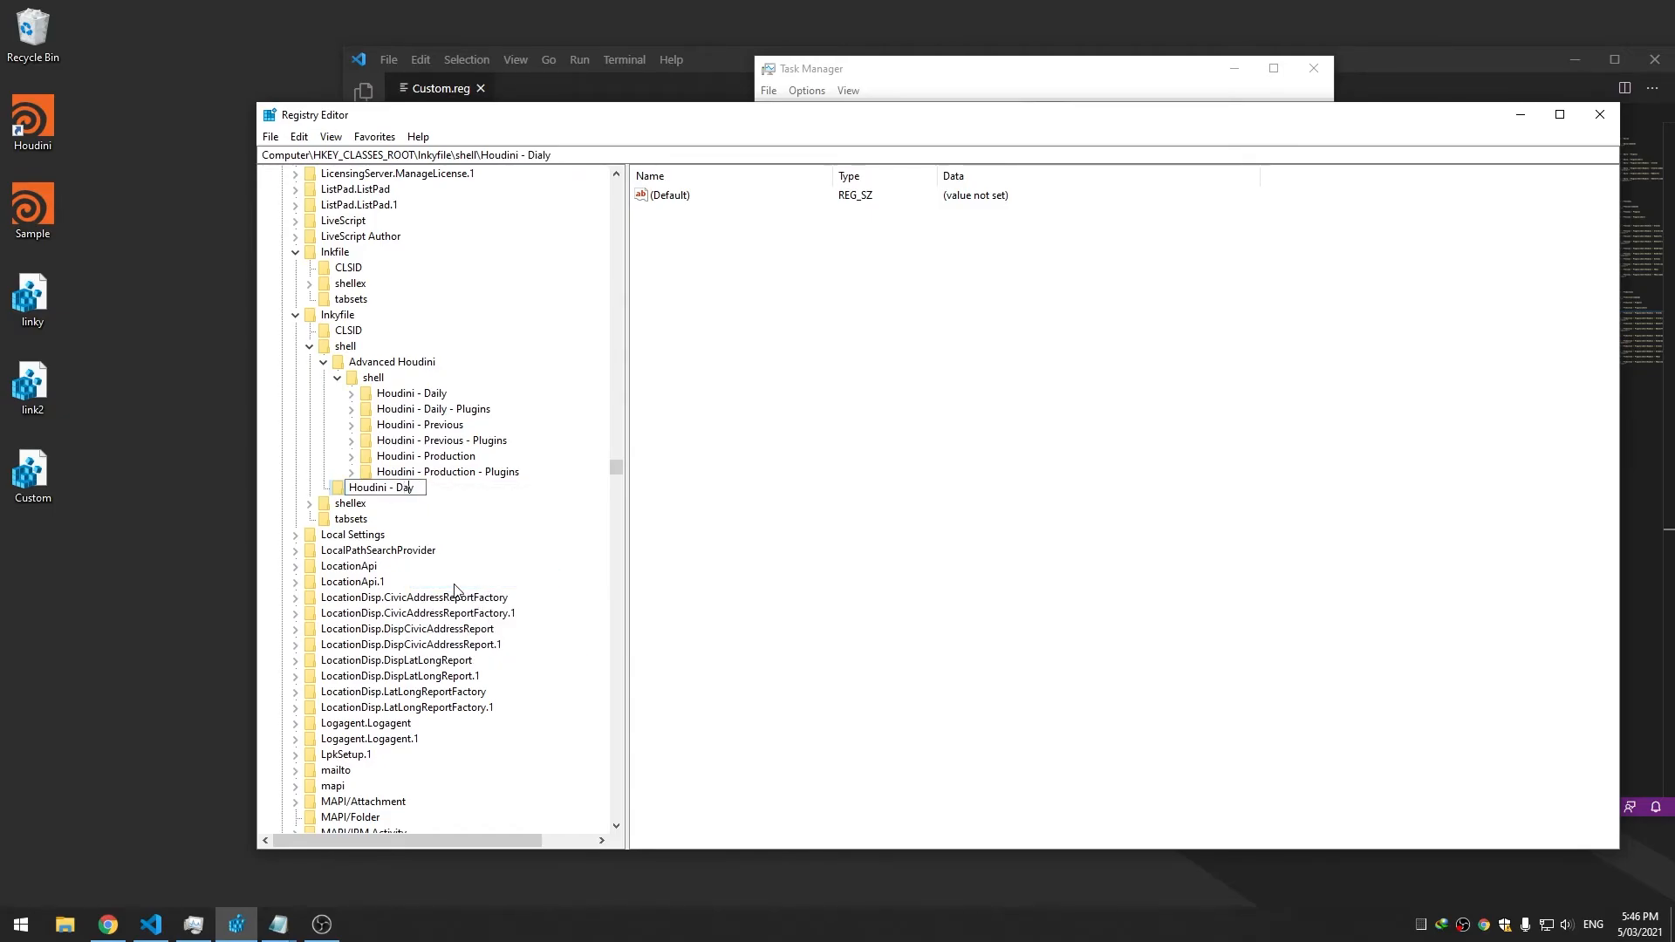
key("Return")
Create a subkey named shell under Houdini - Daily
right_click(413, 495)
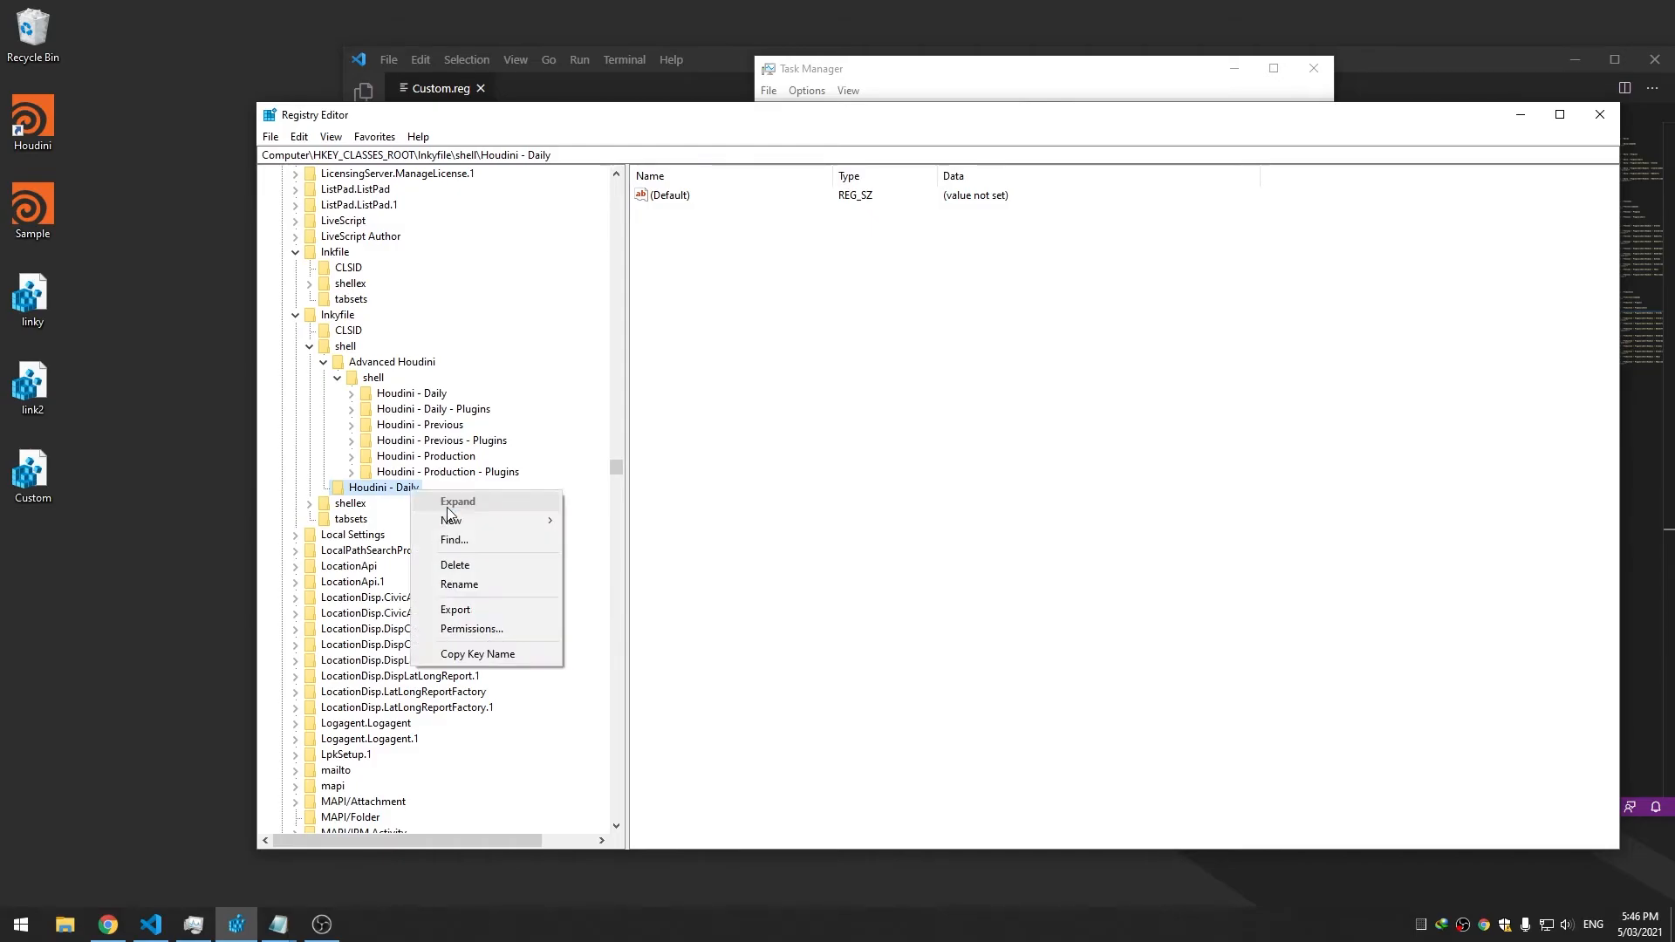
mouse_move(488, 520)
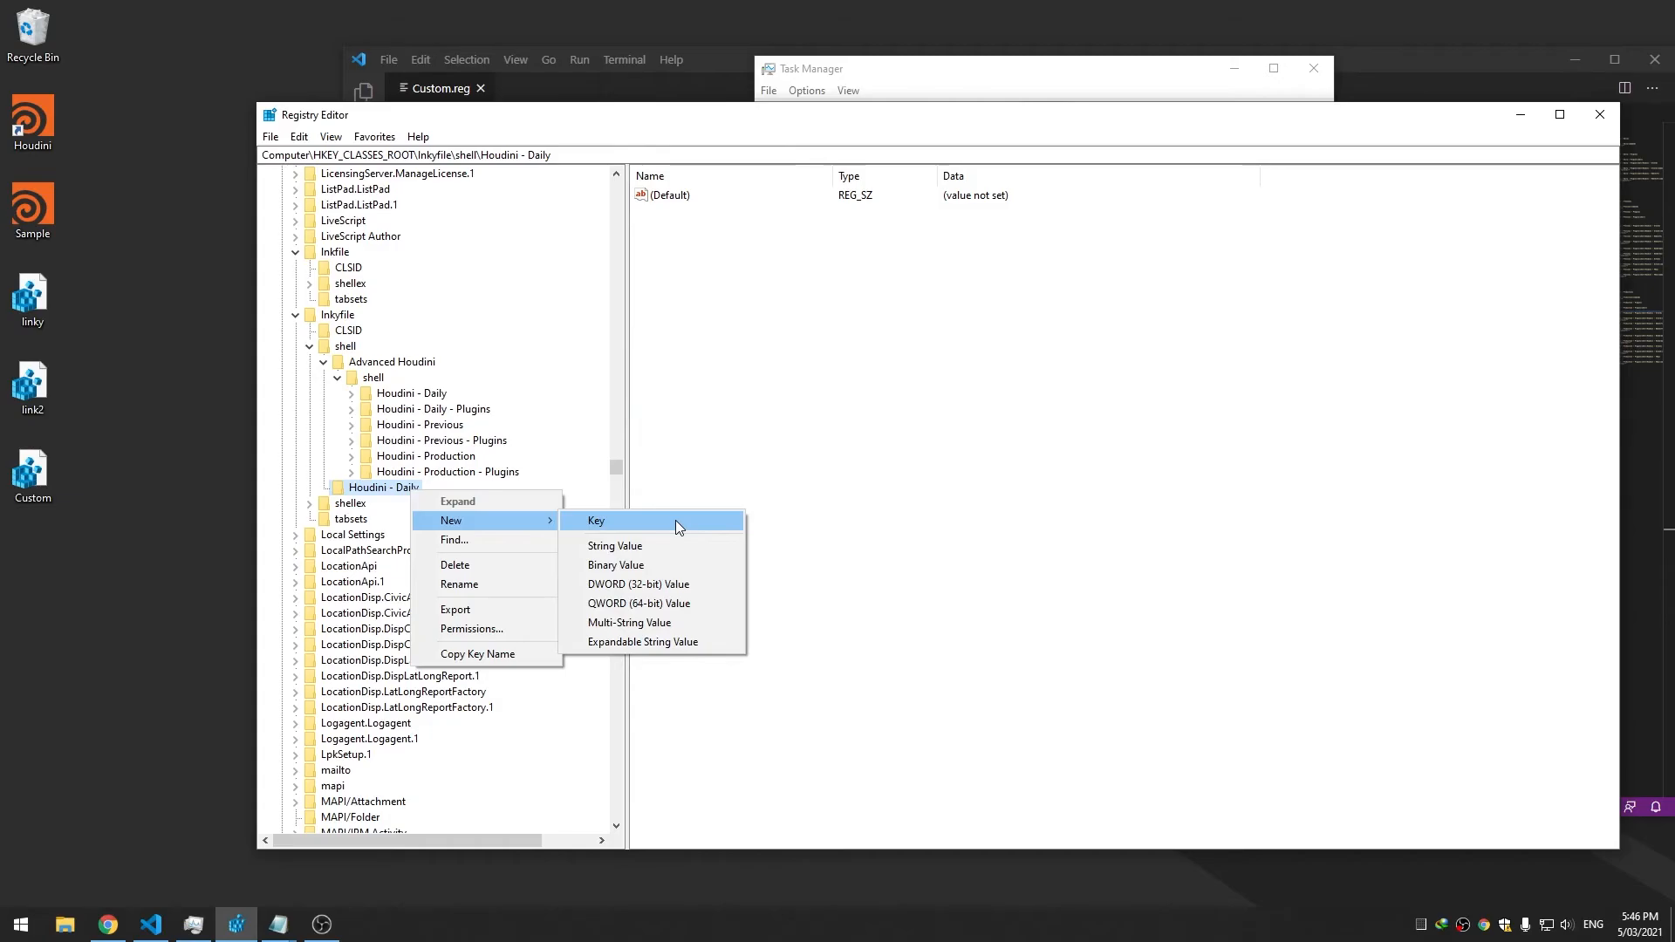
left_click(351, 393)
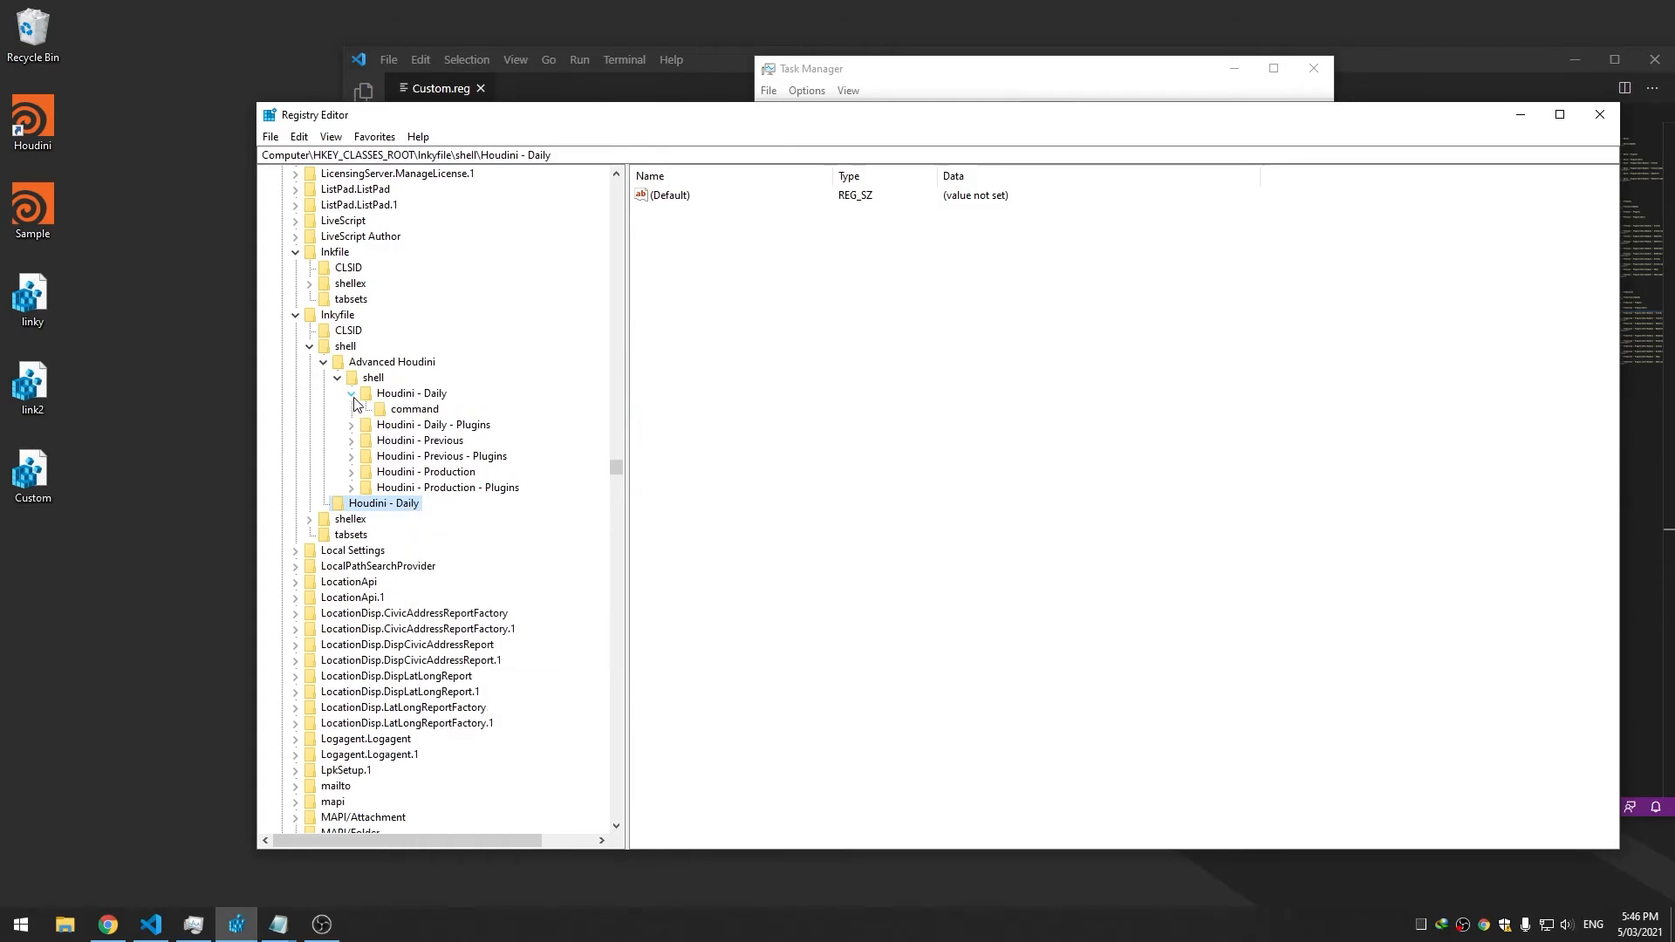
left_click(353, 396)
right_click(387, 495)
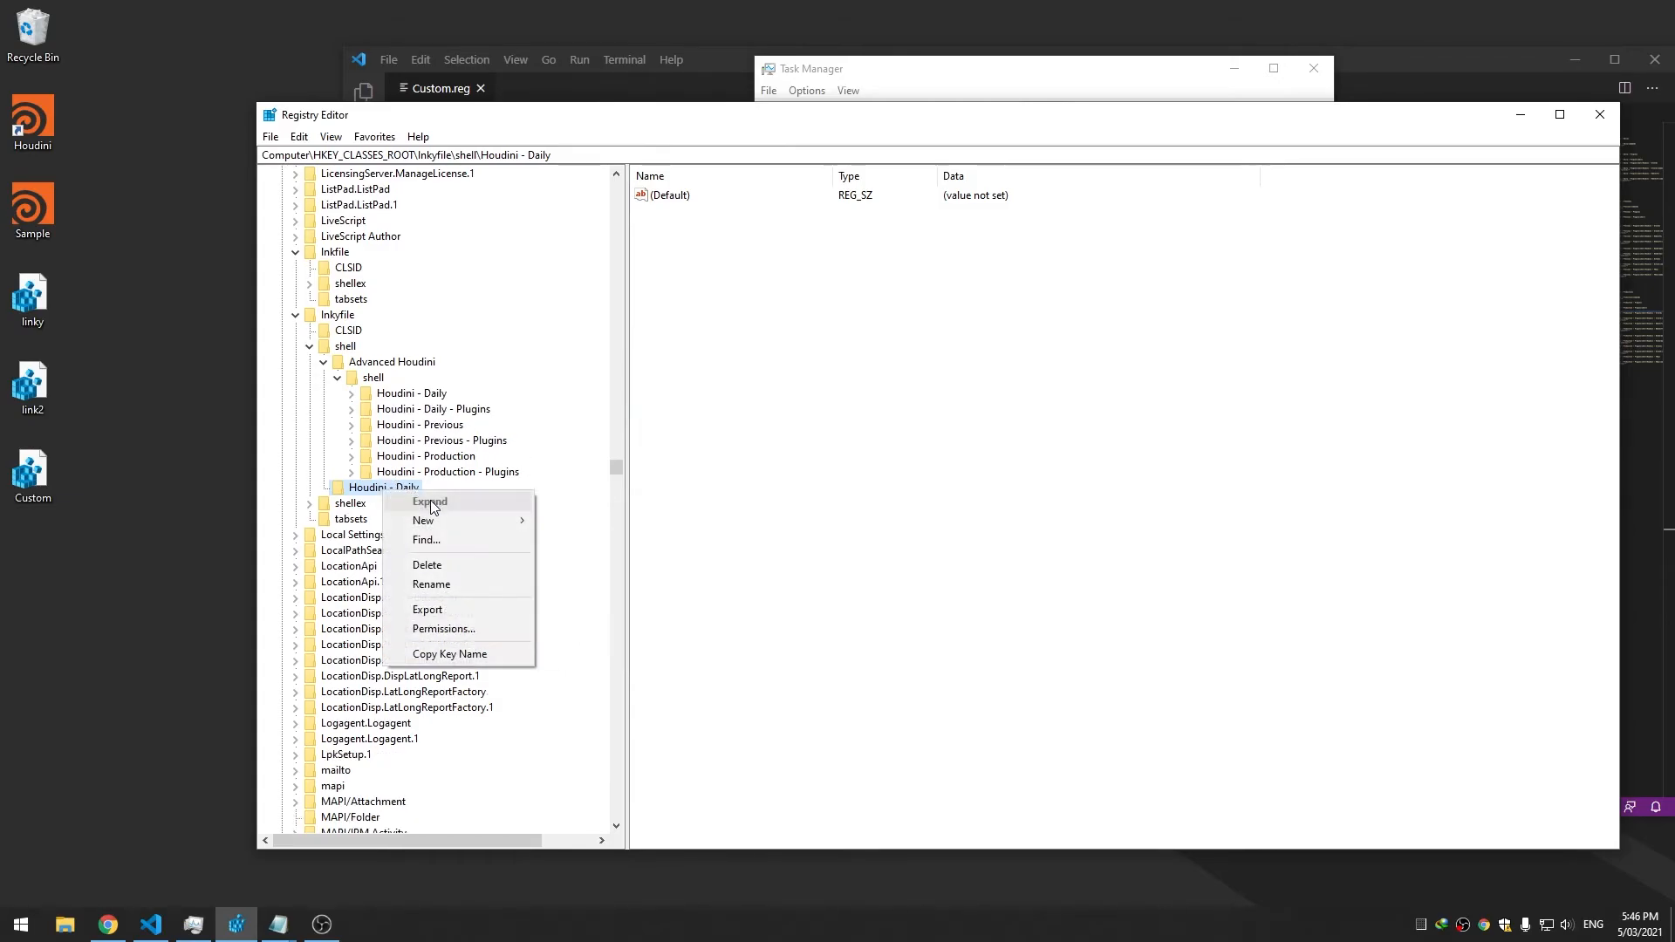
mouse_move(445, 520)
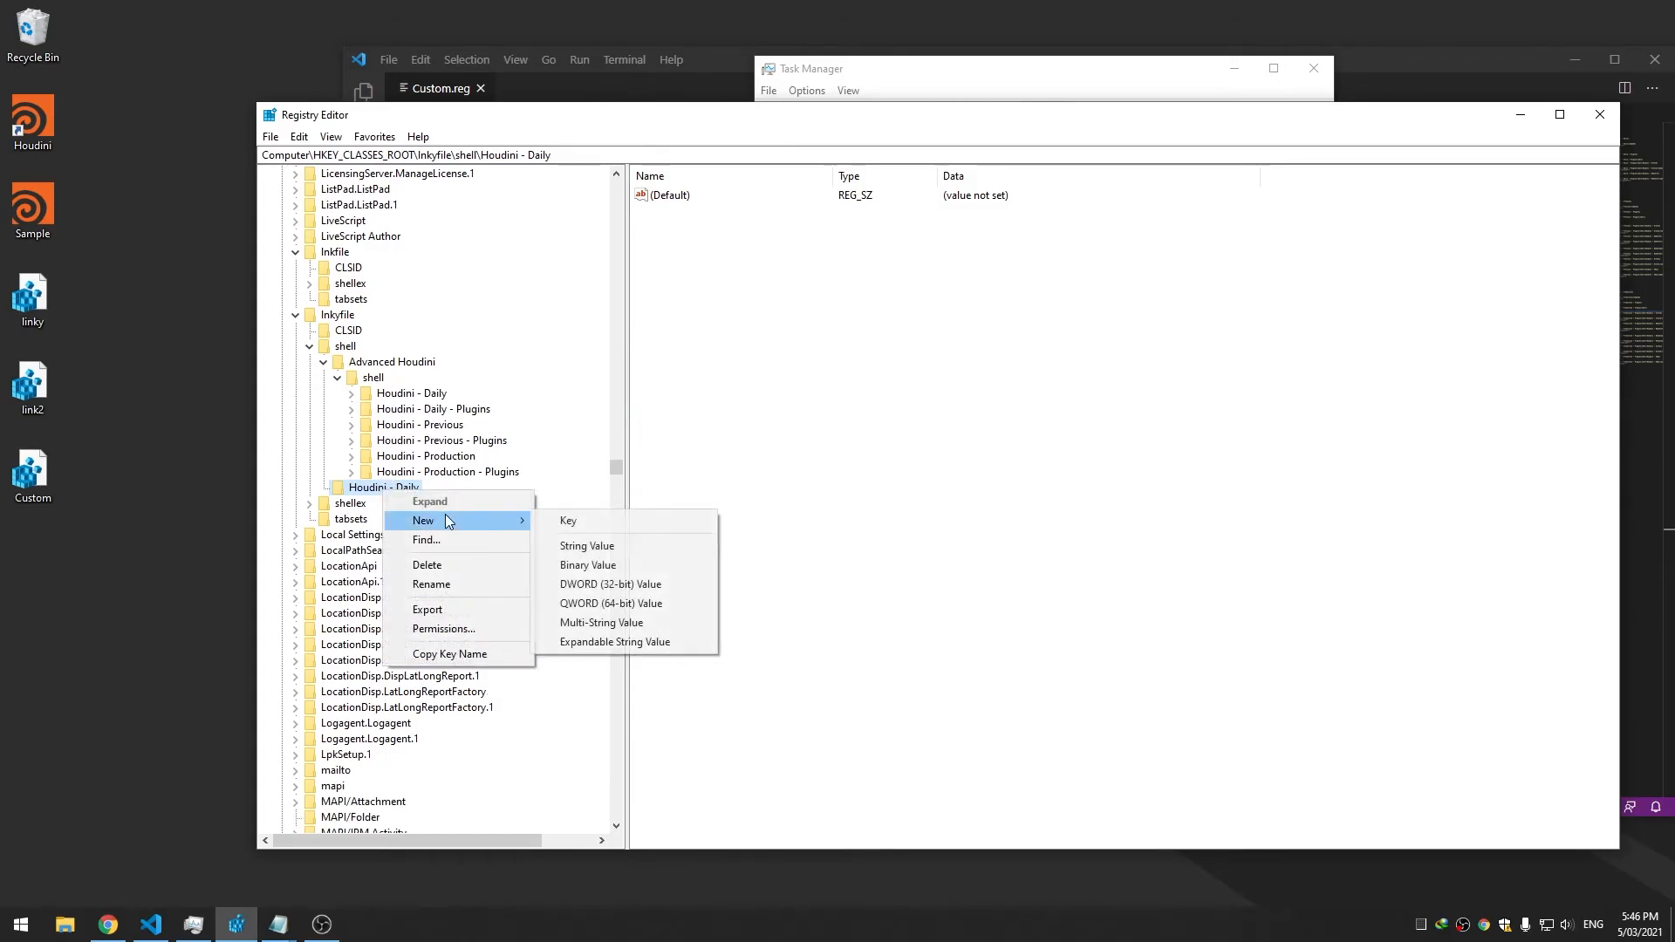
left_click(584, 522)
type("shell")
key("Return")
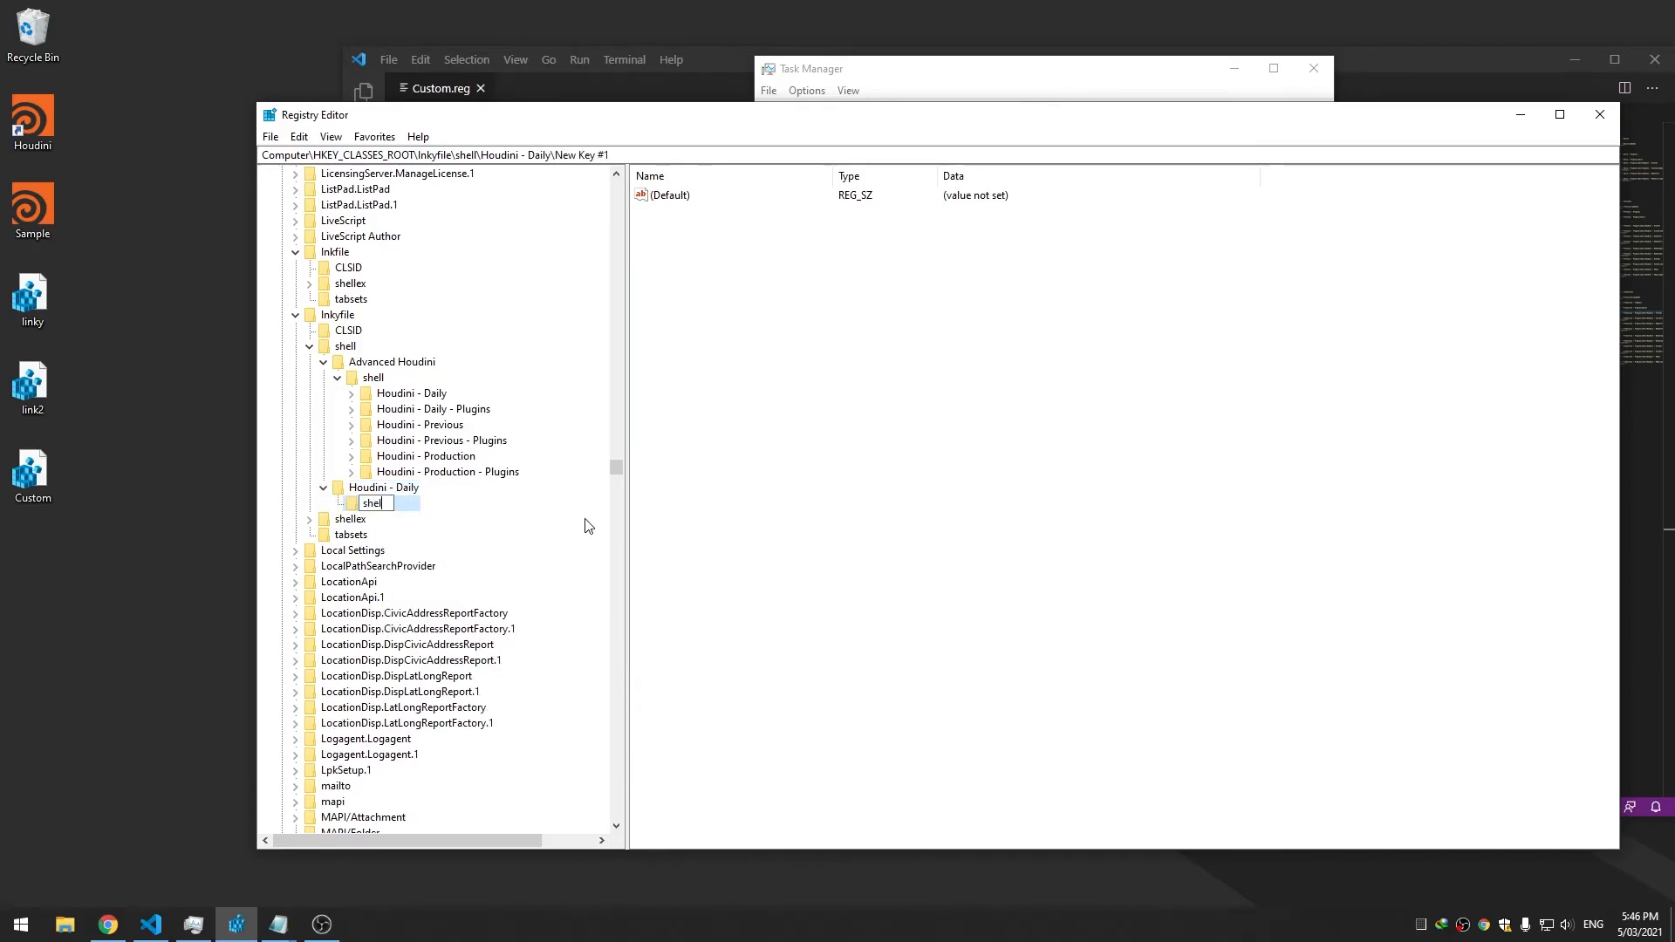
Add a 'Houdini - Arnold' key under shell
right_click(374, 505)
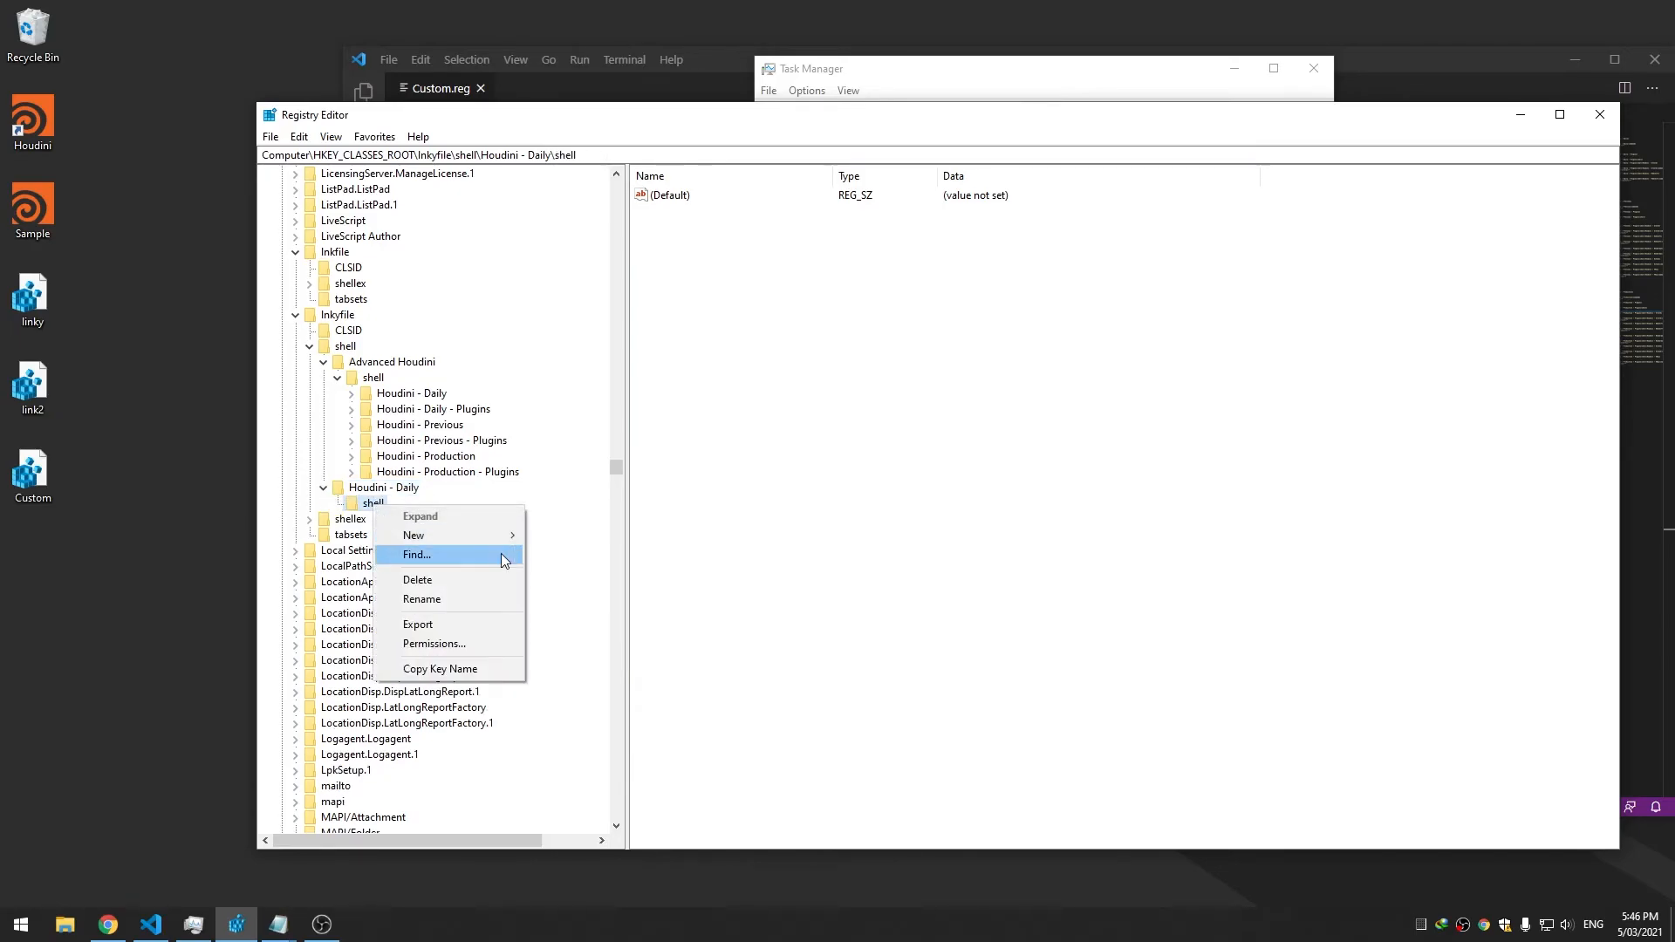
mouse_move(490, 536)
left_click(639, 543)
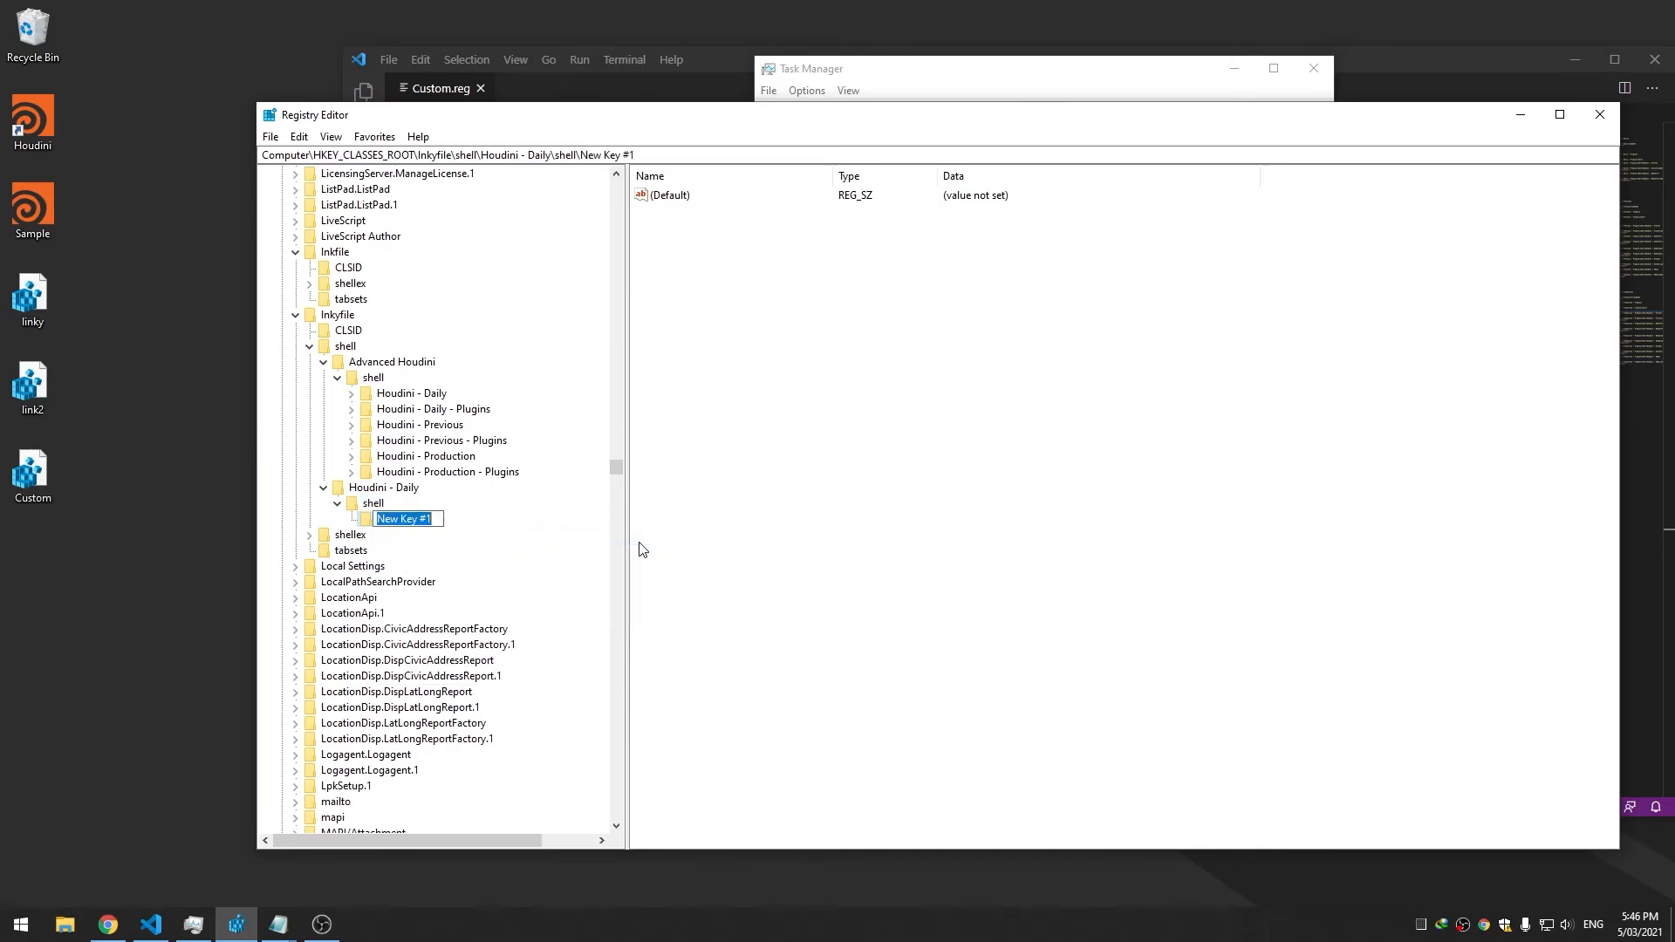
type("Houdini - Arnold")
key("Return")
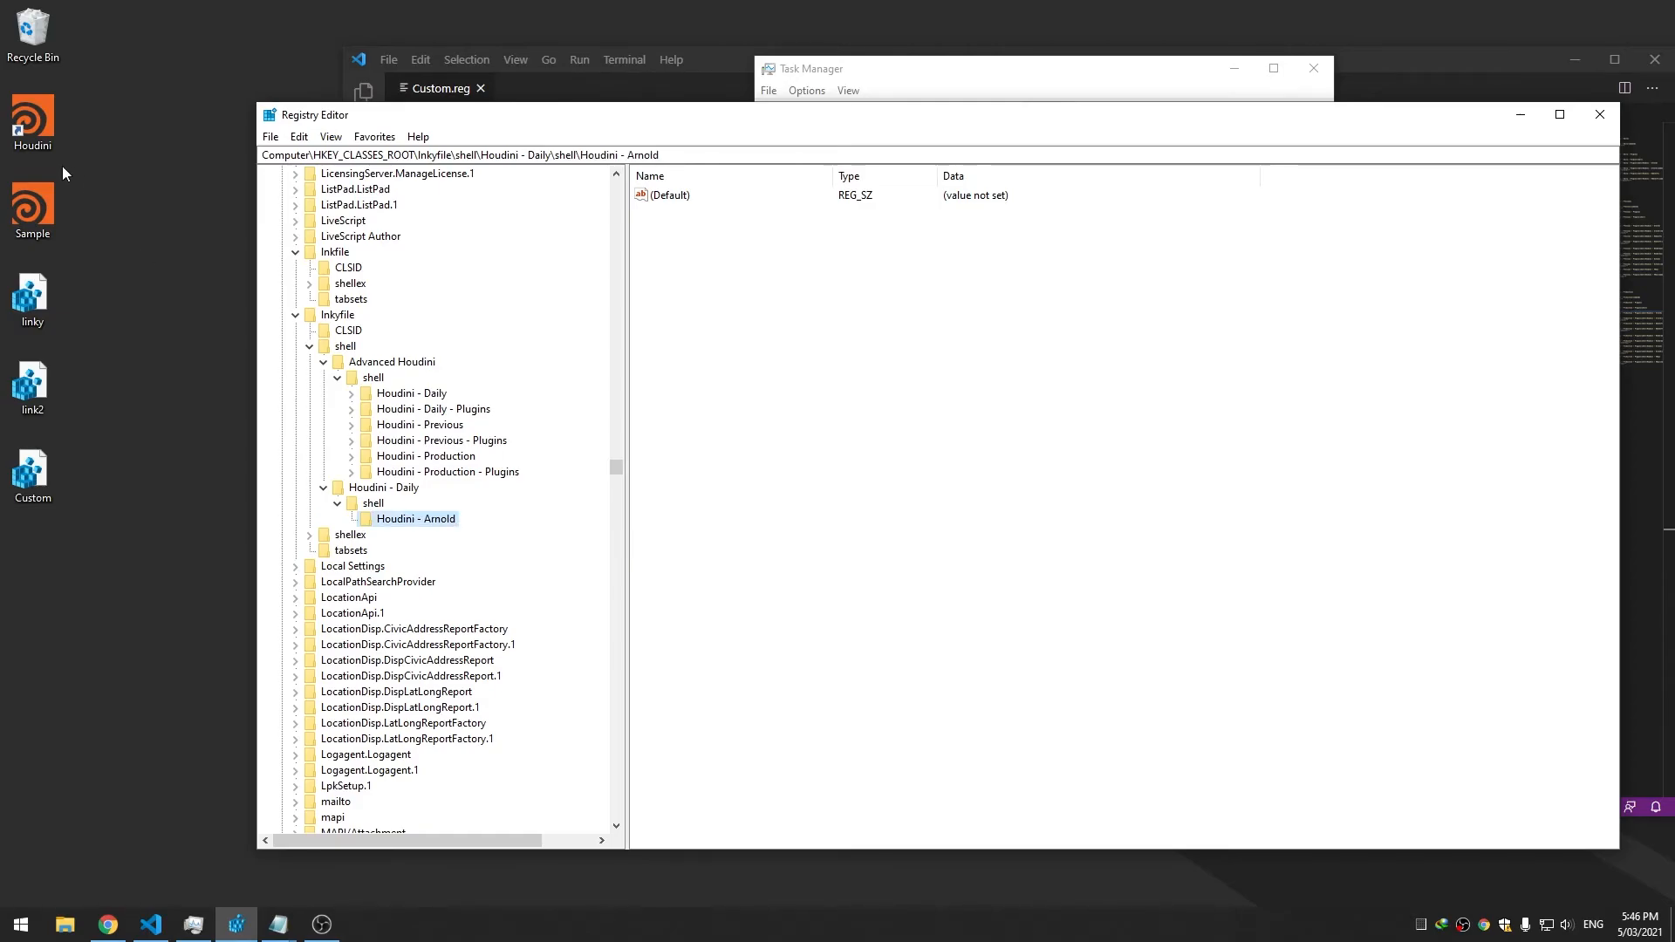
Test the shortcut's Houdini - Daily entry, dismiss the error, and review Advanced Houdini's values
right_click(33, 125)
left_click(83, 175)
left_click(1035, 461)
left_click(386, 492)
left_click(394, 362)
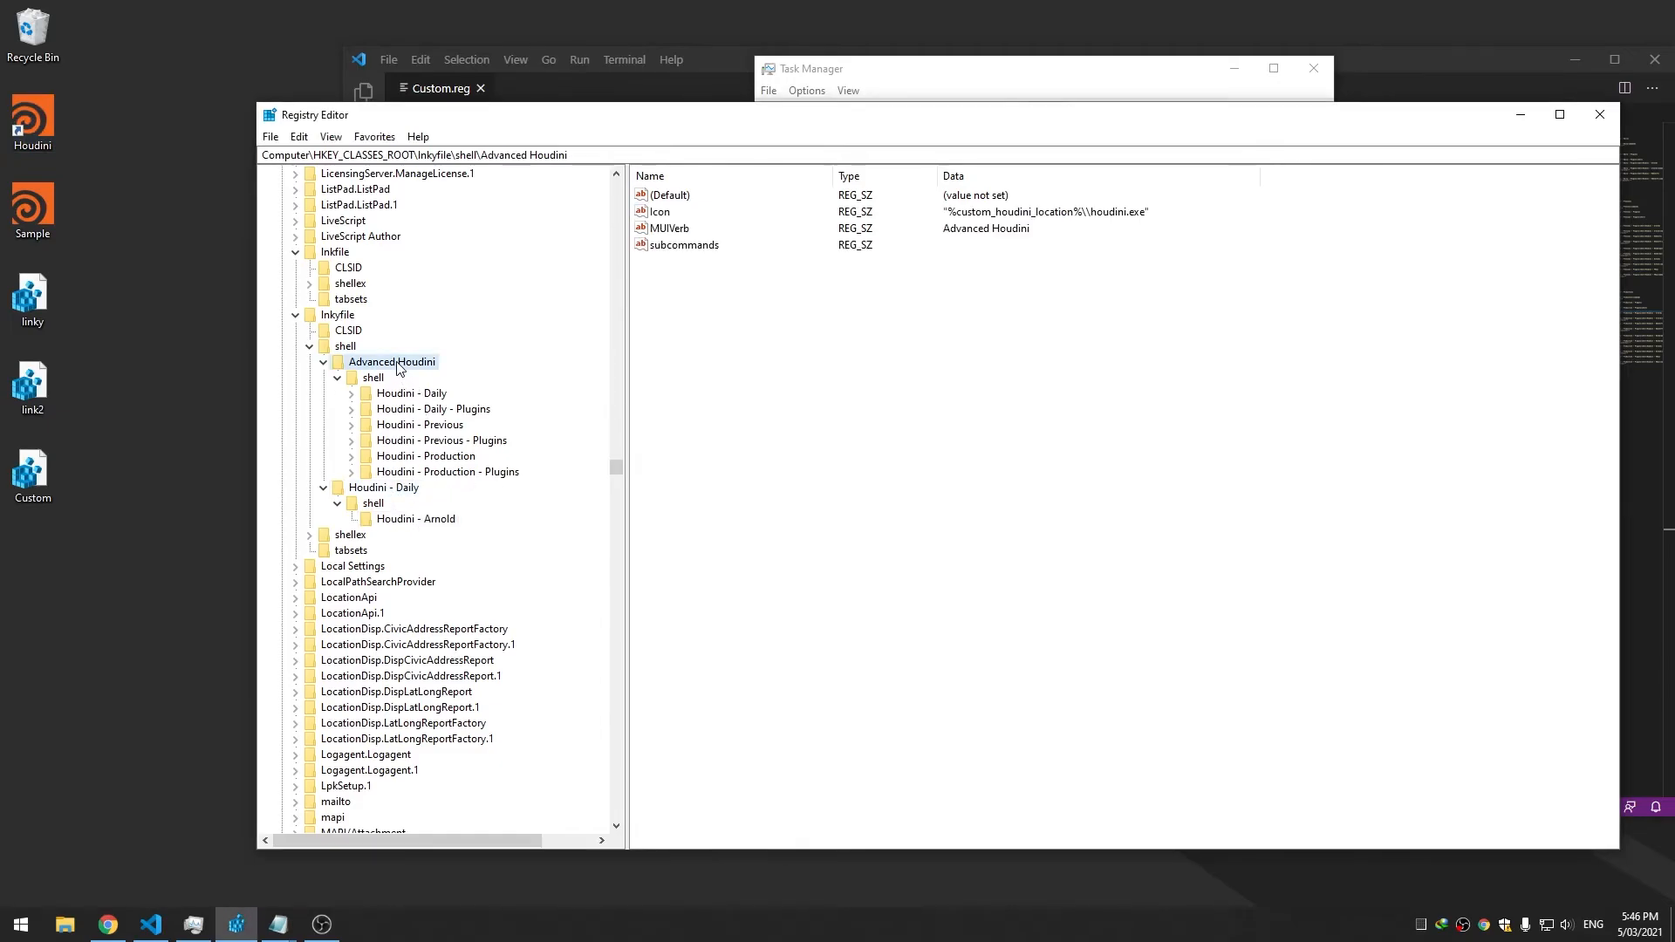
left_click_drag(707, 246, 666, 218)
left_click(680, 247)
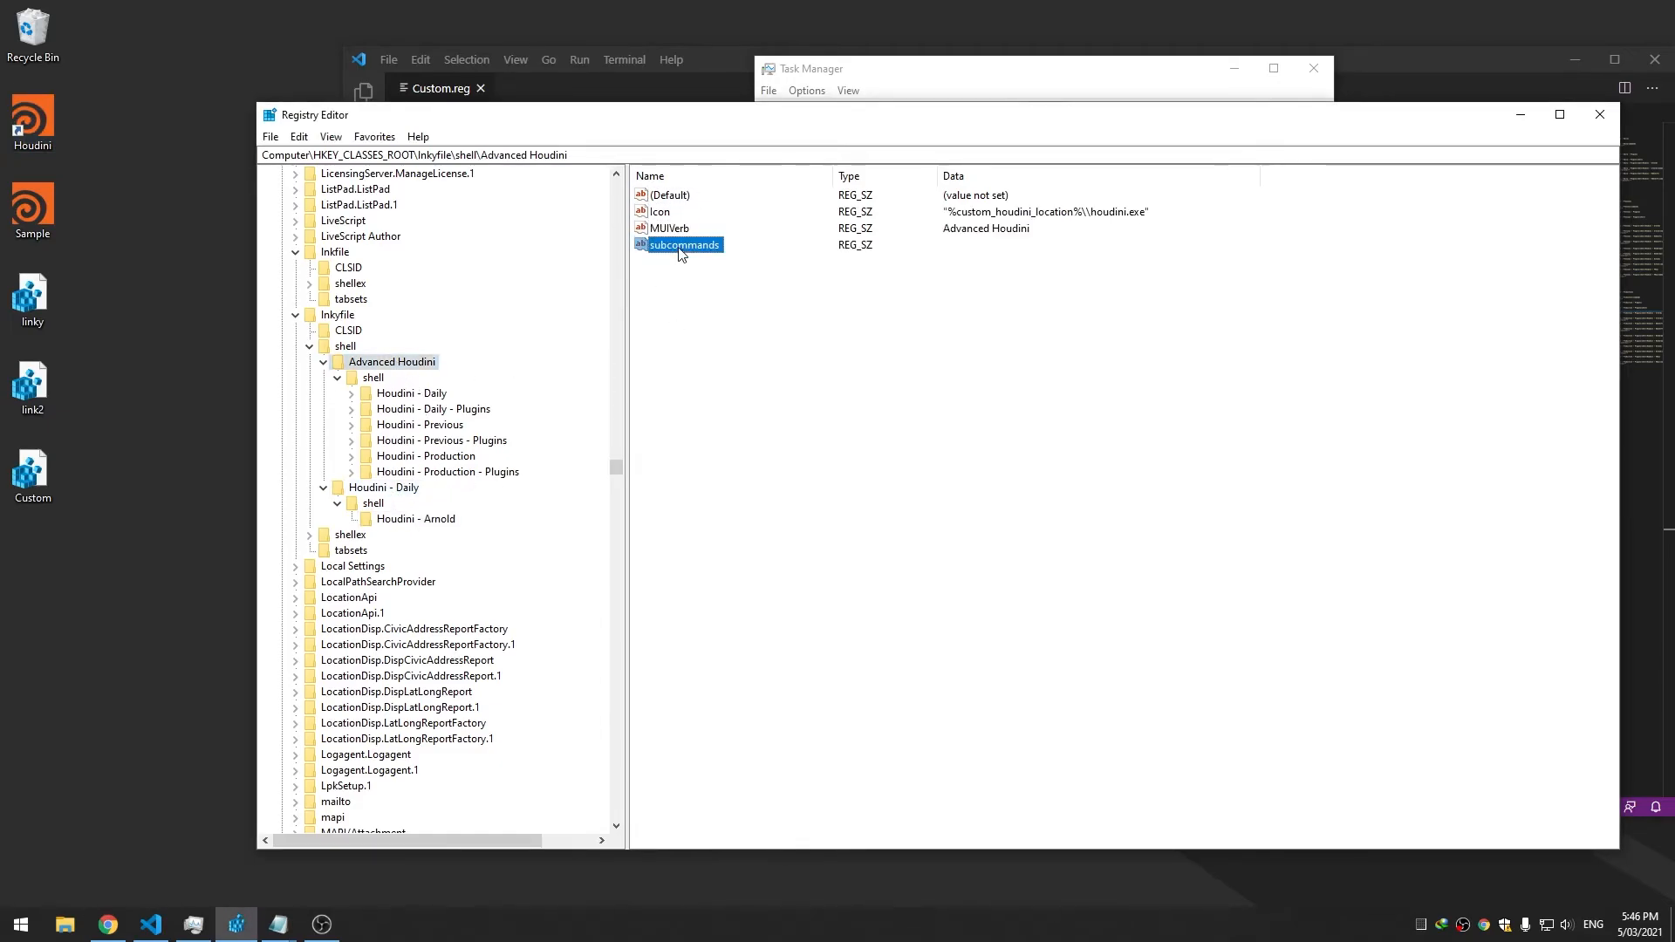
Add a subcommands string value to Houdini - Daily and check the shortcut's submenu
left_click(378, 491)
right_click(736, 411)
mouse_move(768, 422)
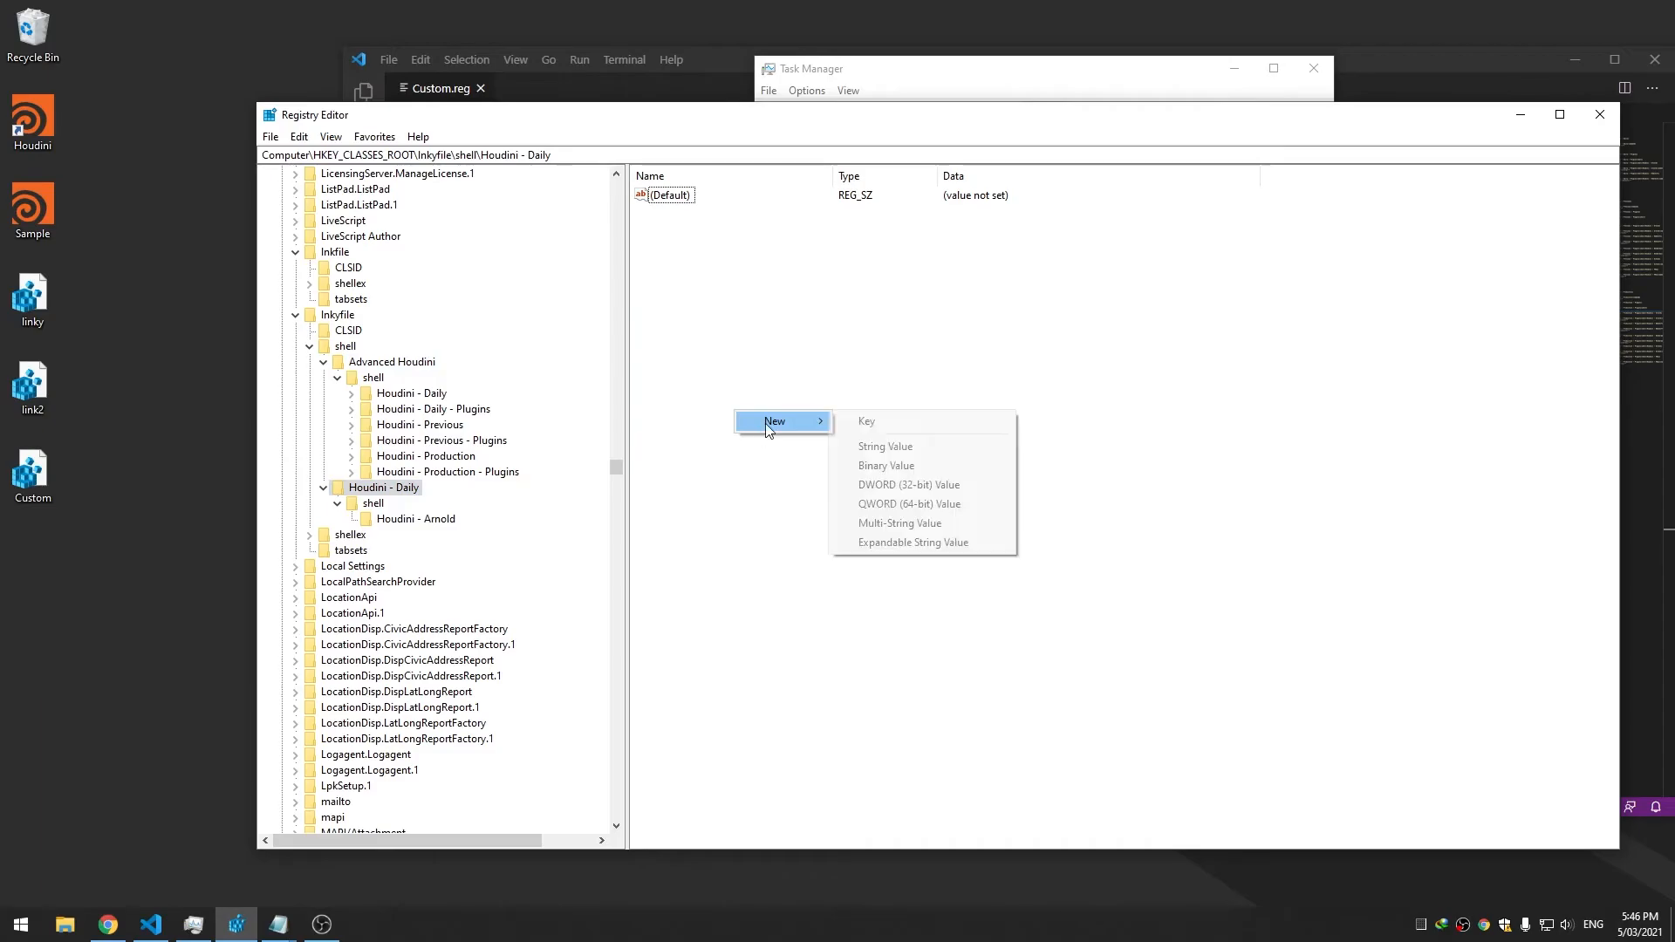
left_click(937, 446)
type("subcommands")
key("Return")
right_click(22, 112)
mouse_move(219, 159)
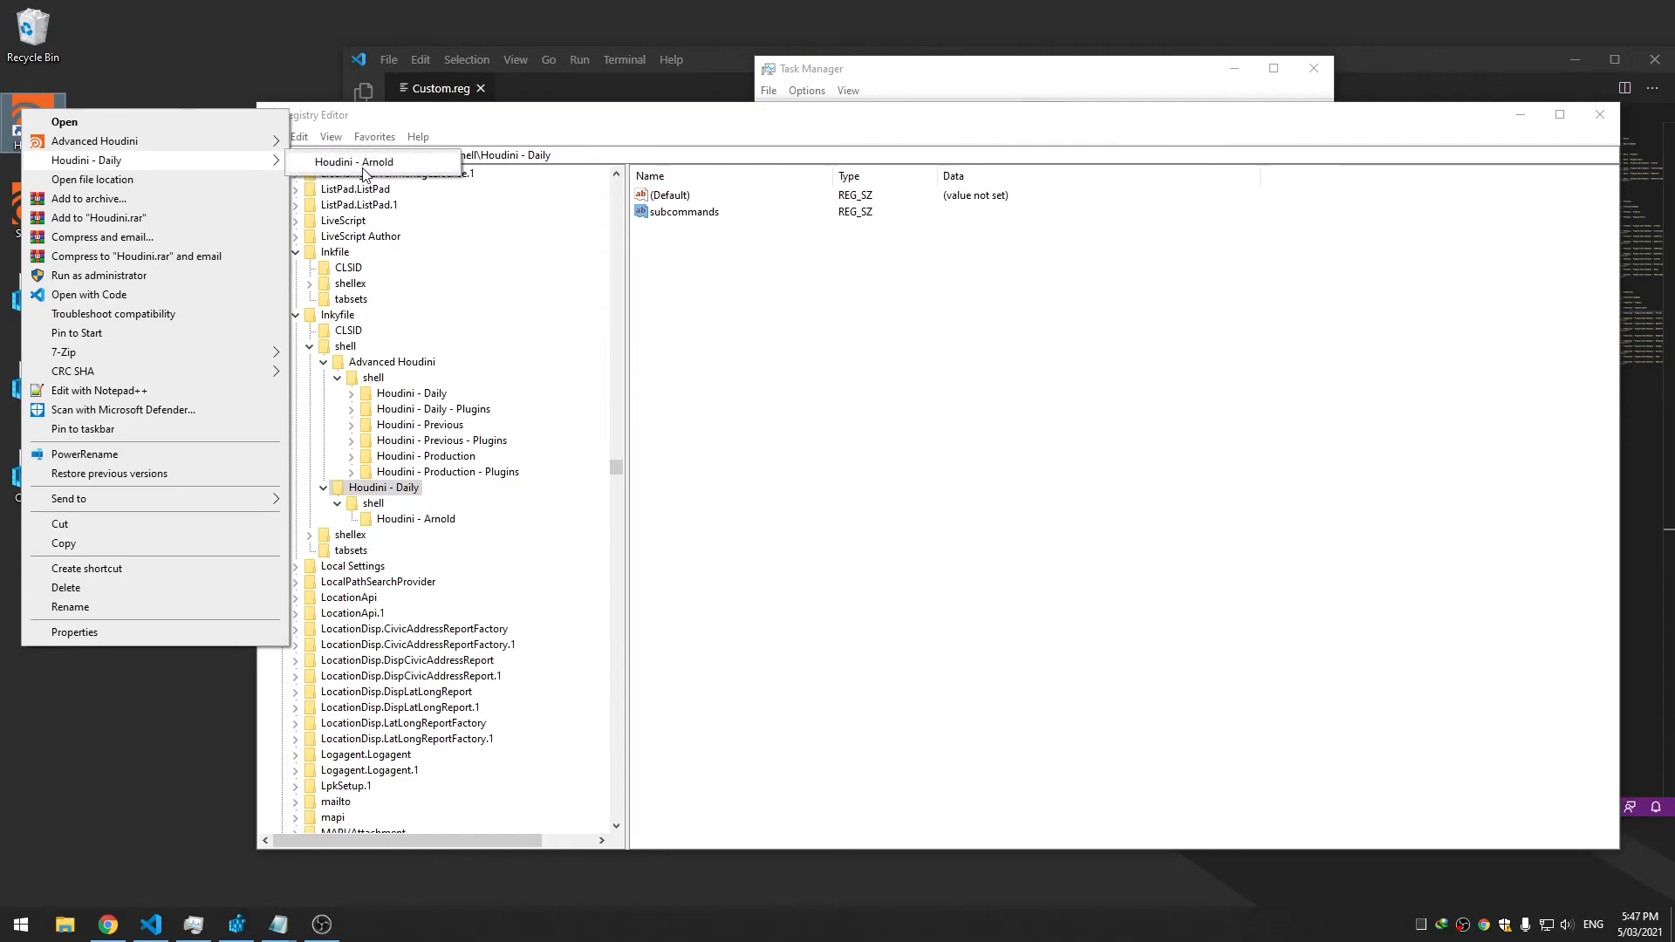
left_click(796, 297)
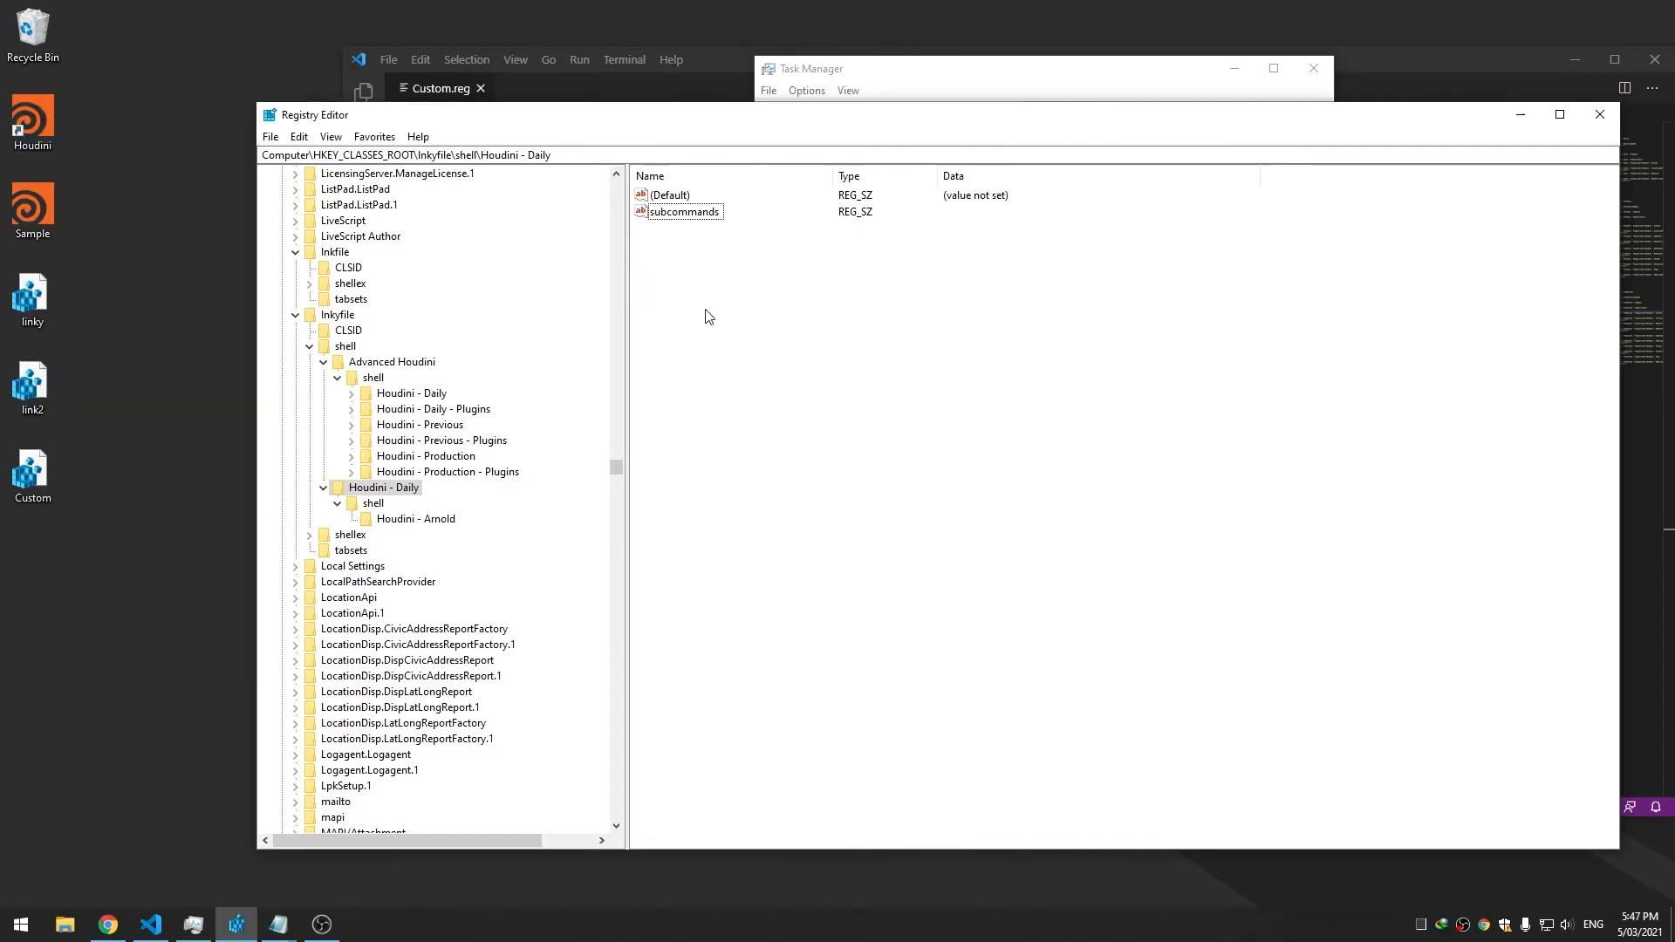
right_click(387, 490)
mouse_move(445, 511)
left_click(647, 521)
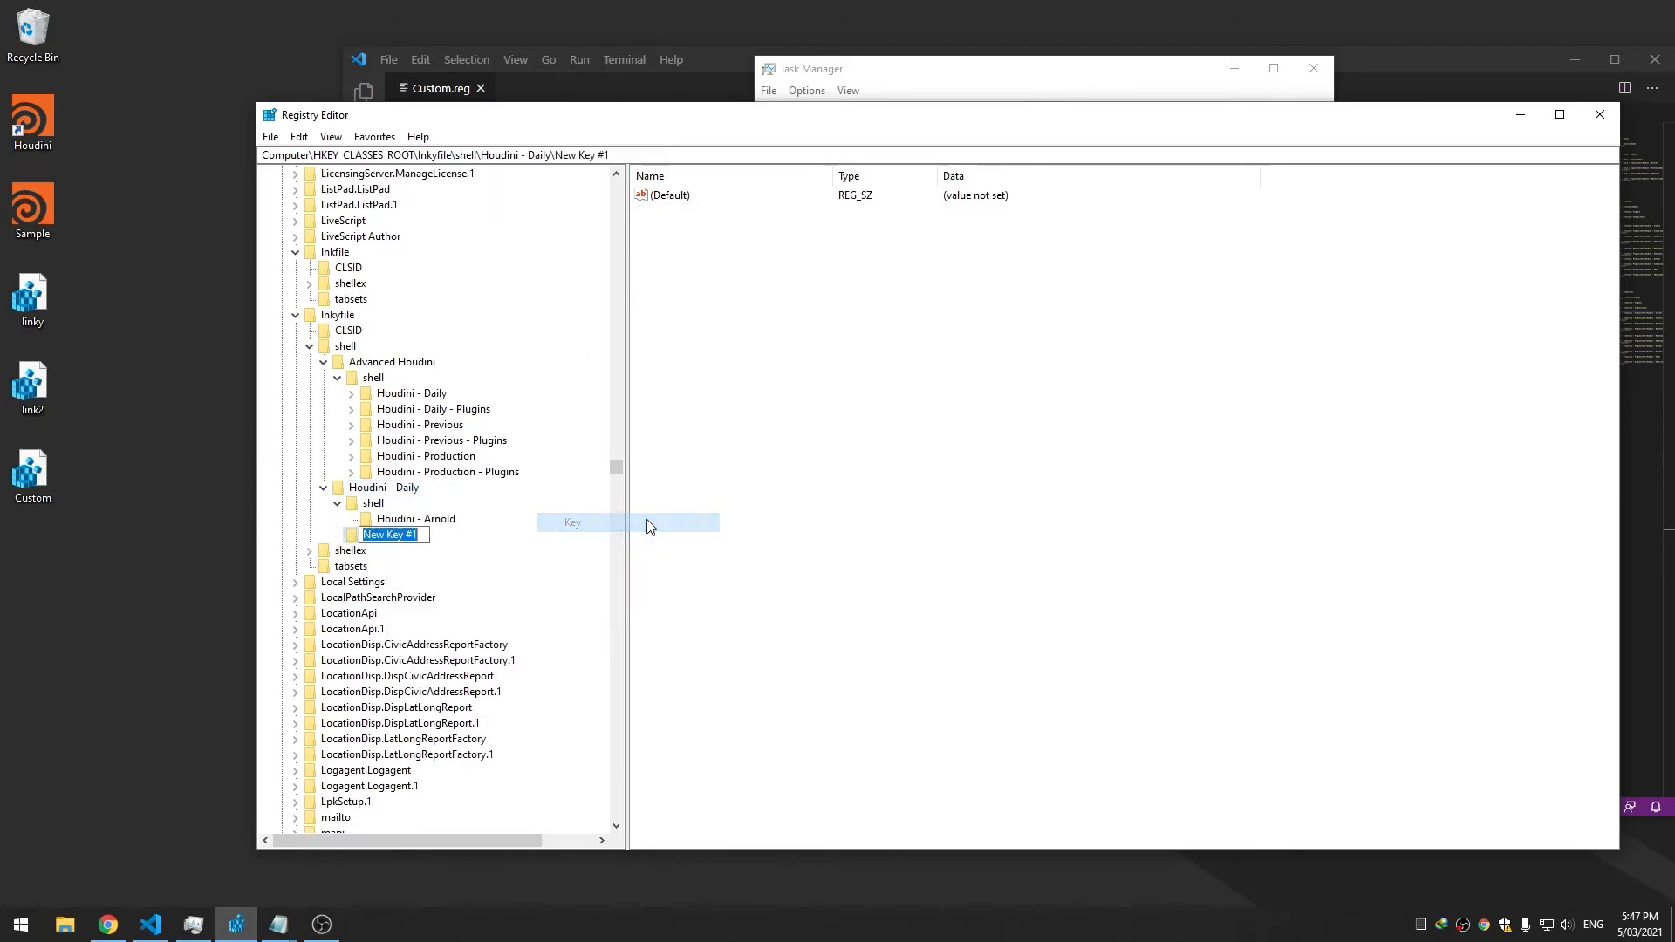
type("command")
key("Return")
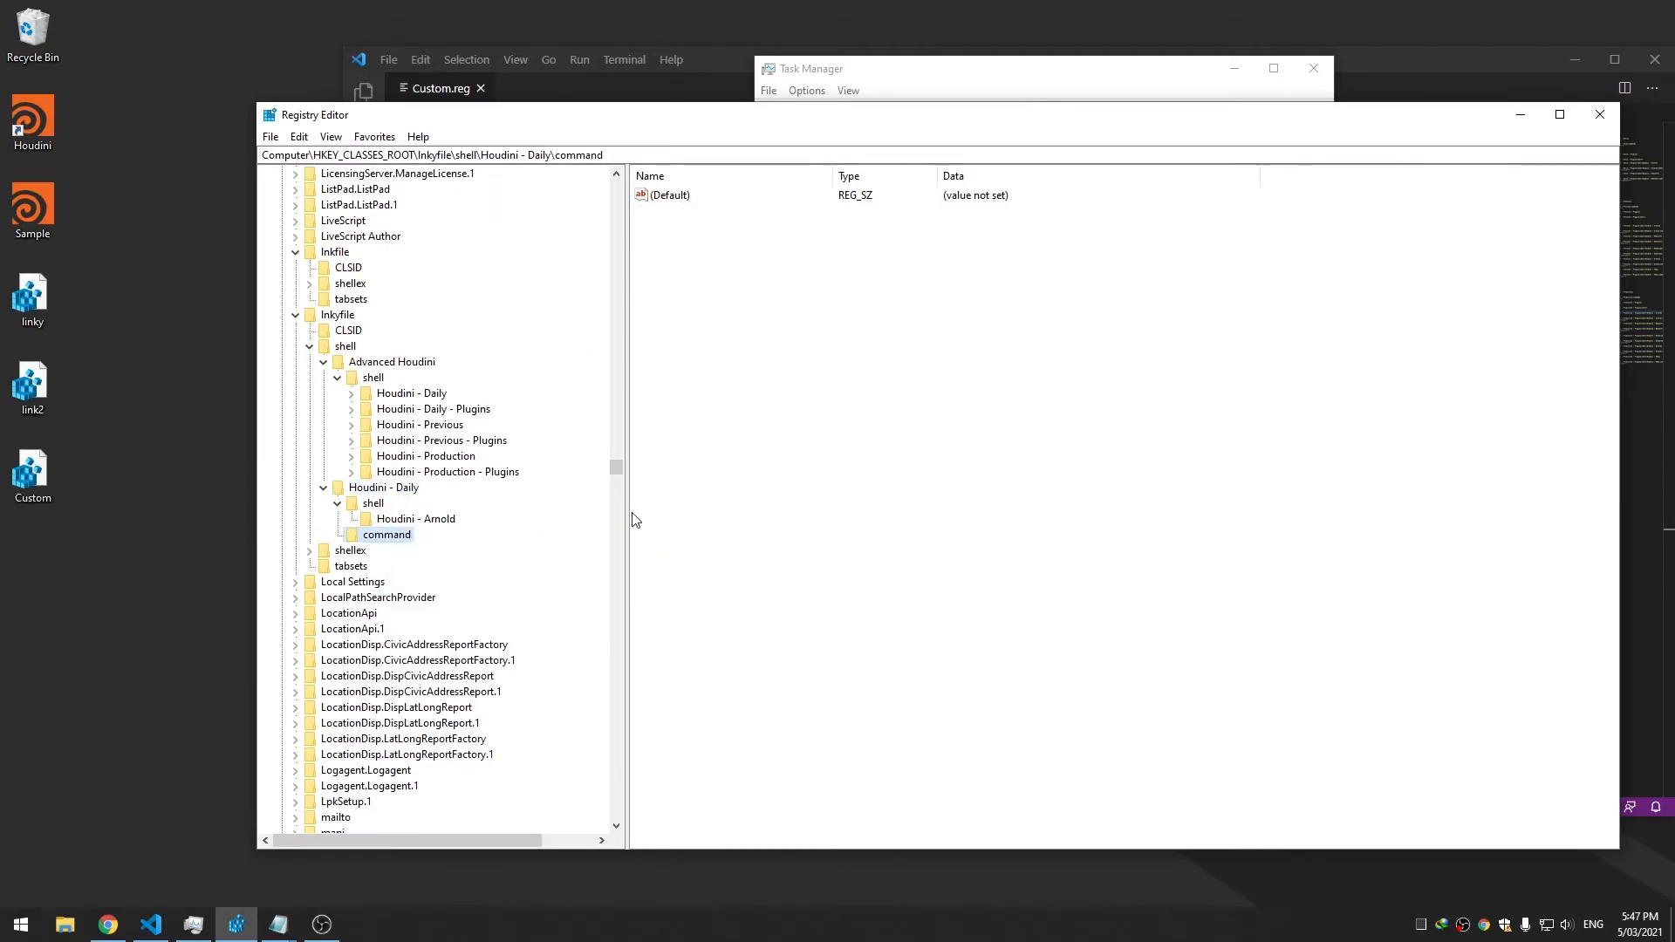
right_click(43, 107)
mouse_move(89, 163)
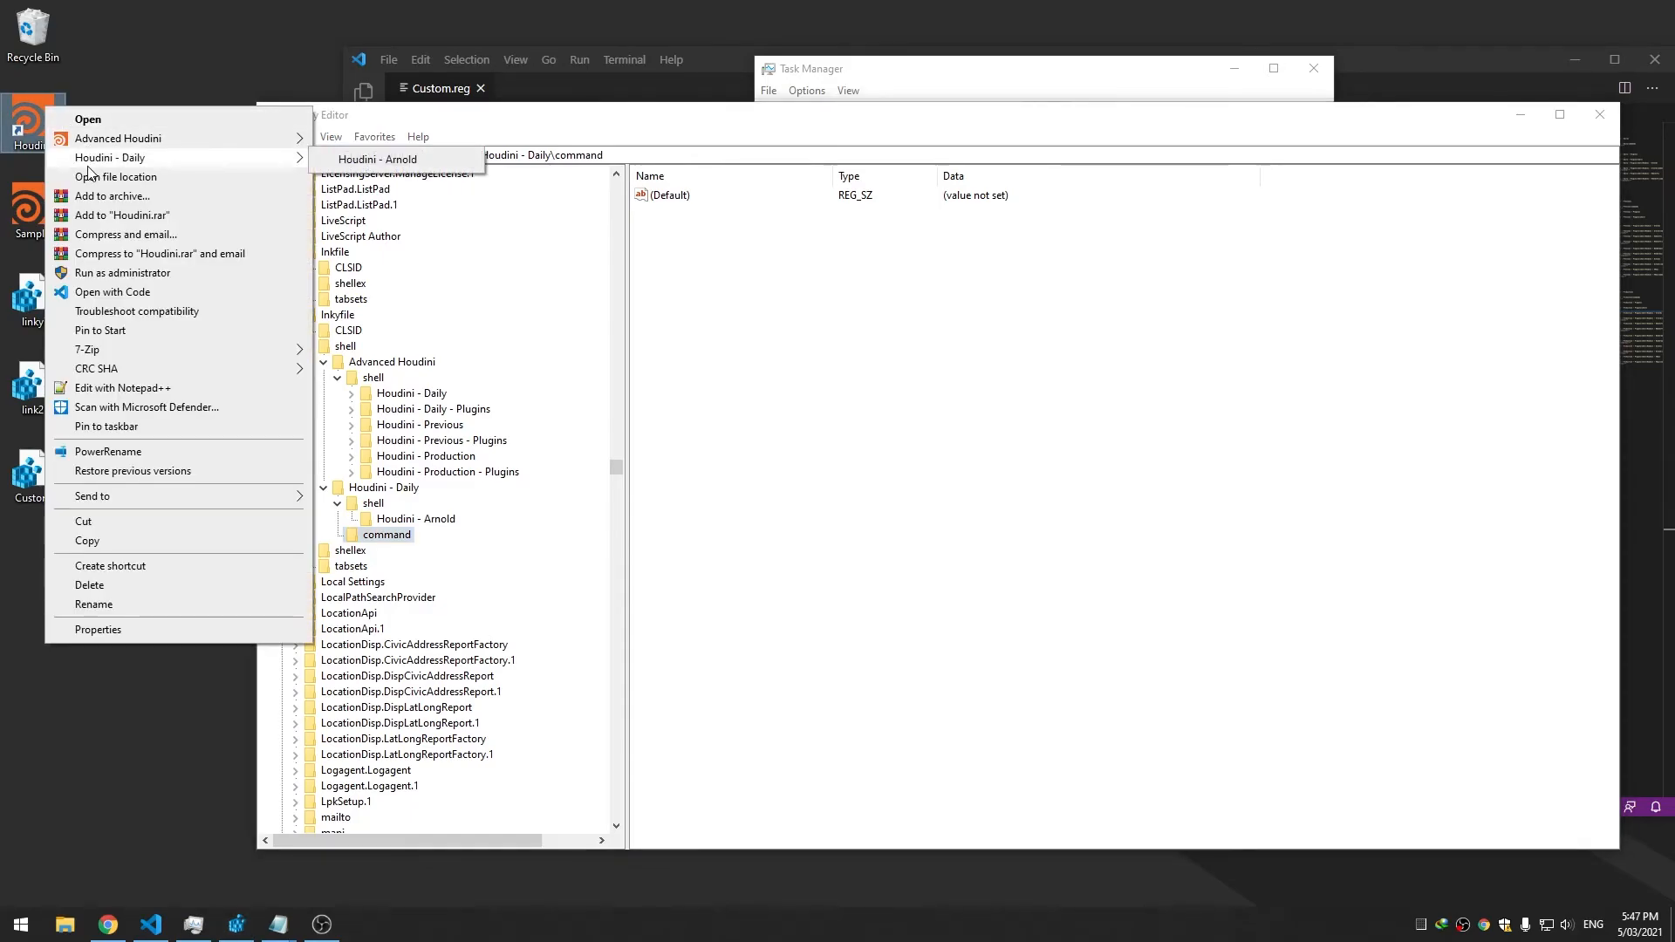
left_click(672, 196)
double_click(672, 196)
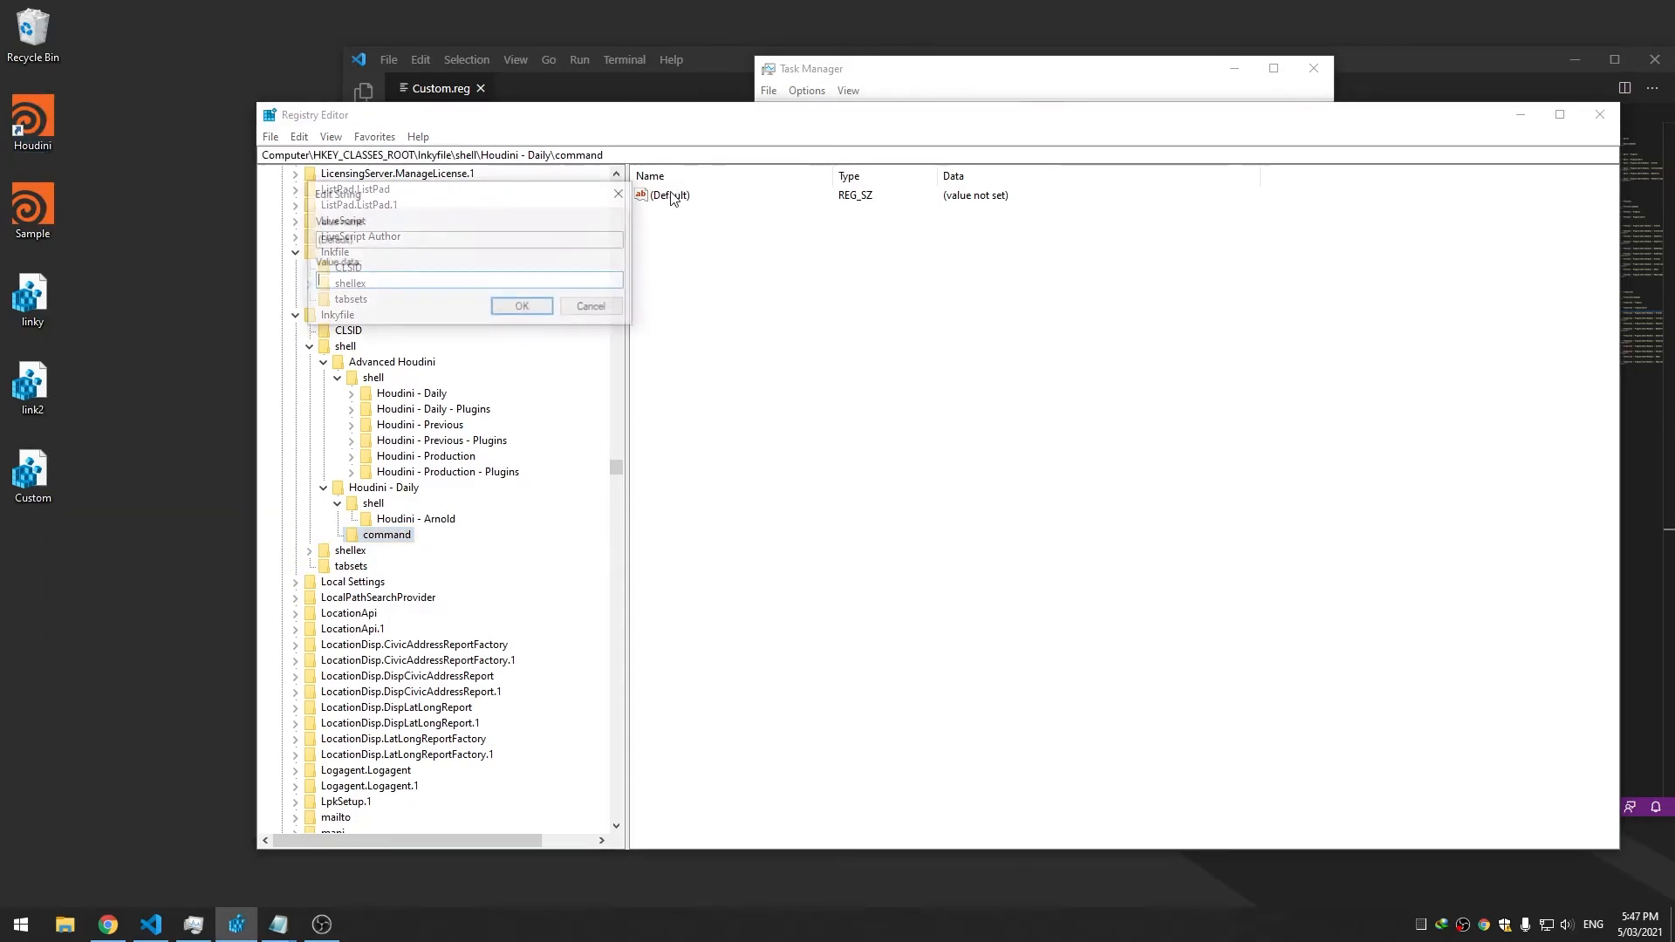
type("cmd.exe")
key("Return")
right_click(11, 138)
mouse_move(83, 190)
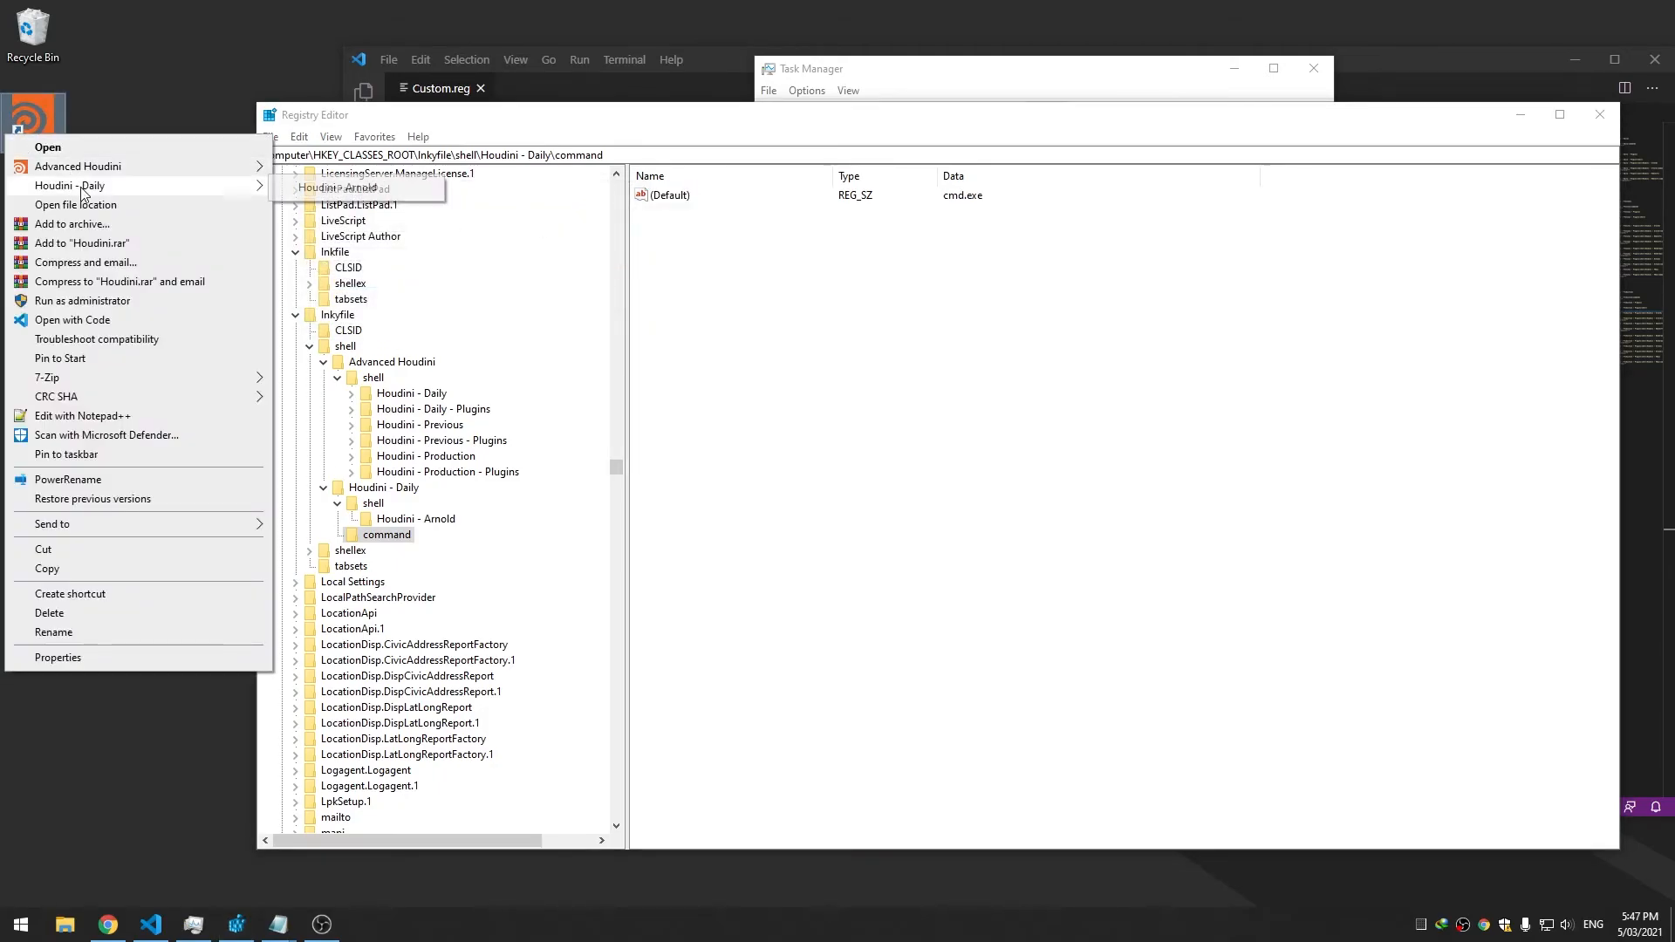
left_click(308, 192)
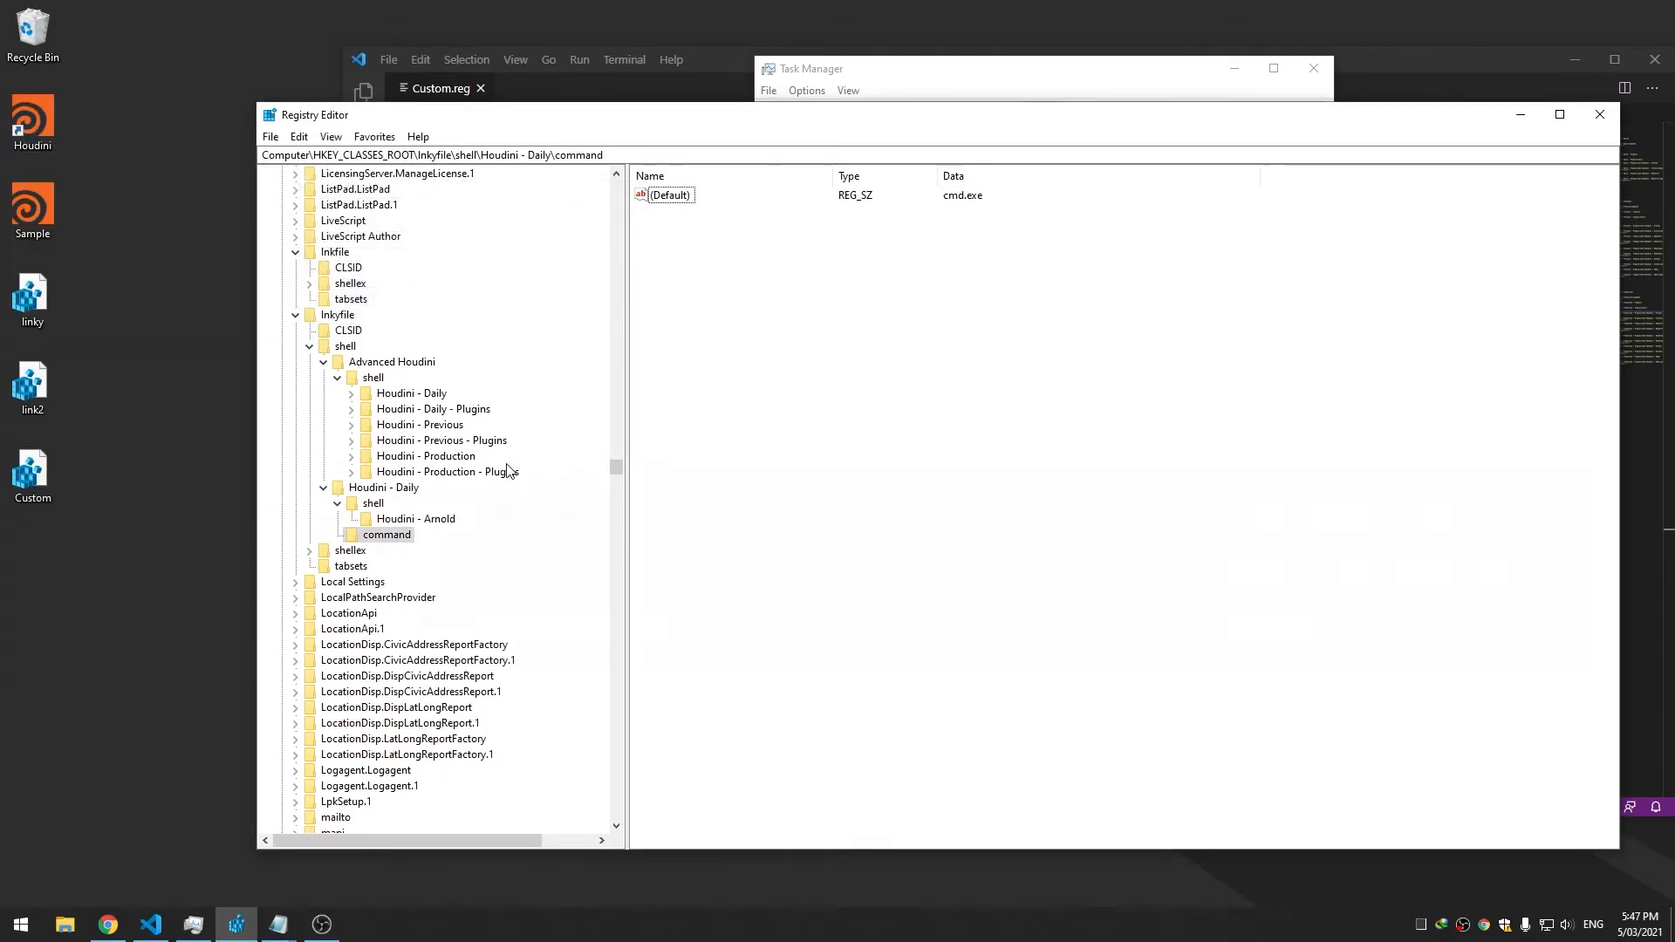
left_click(392, 488)
left_click(375, 505)
left_click(336, 504)
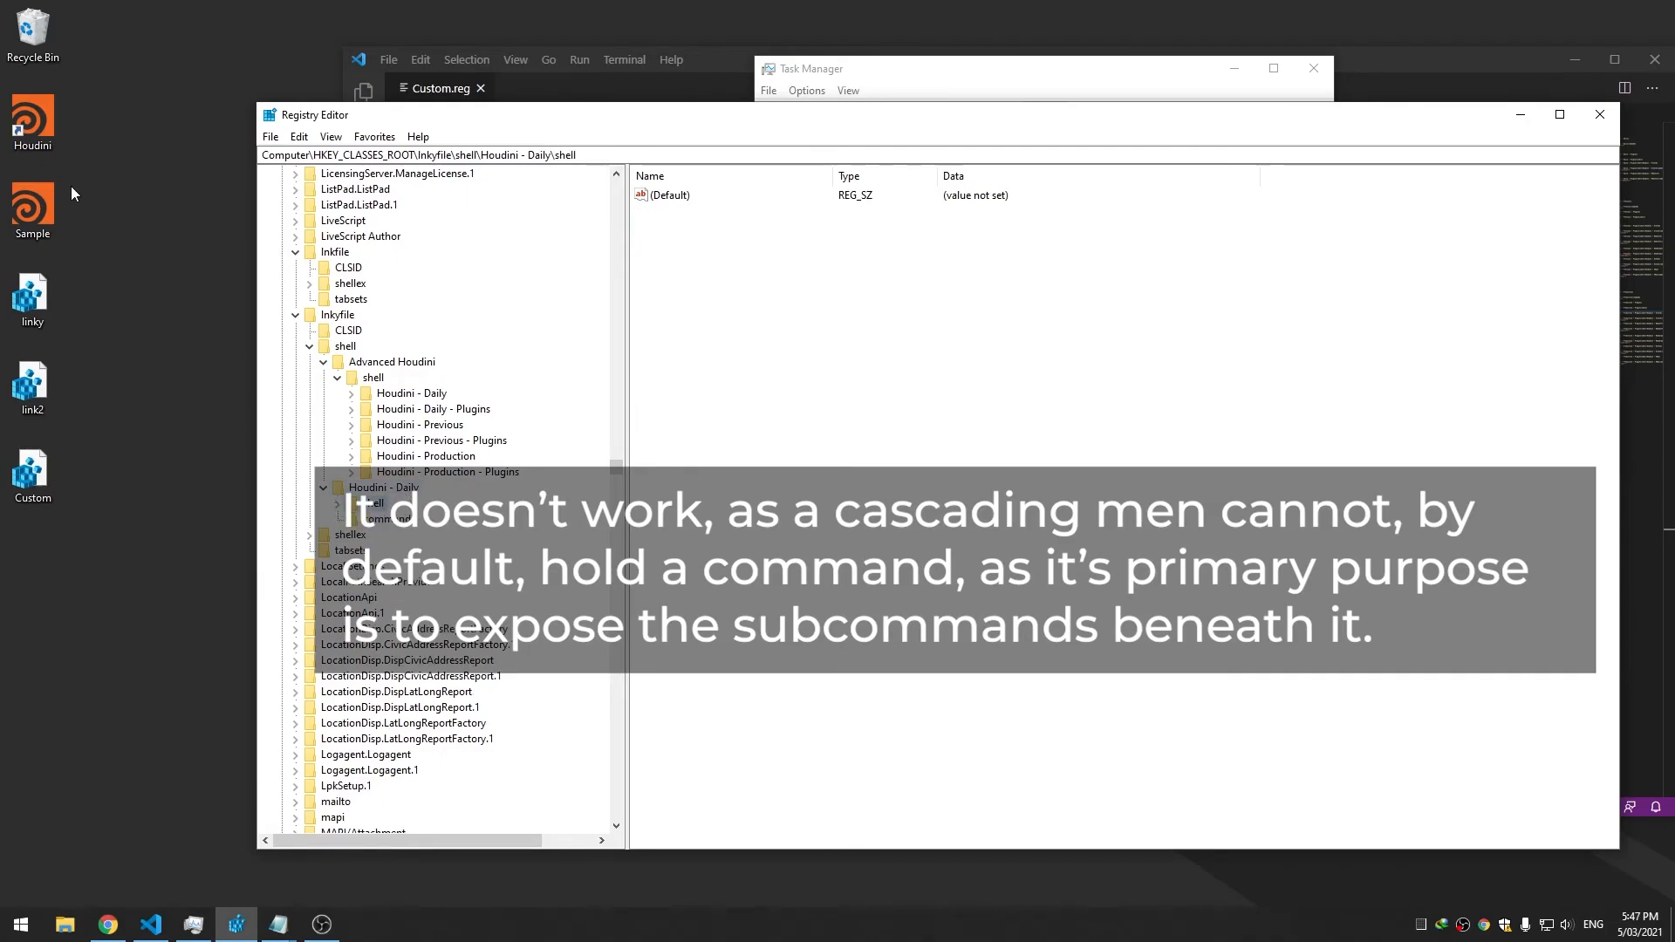
right_click(42, 123)
mouse_move(119, 367)
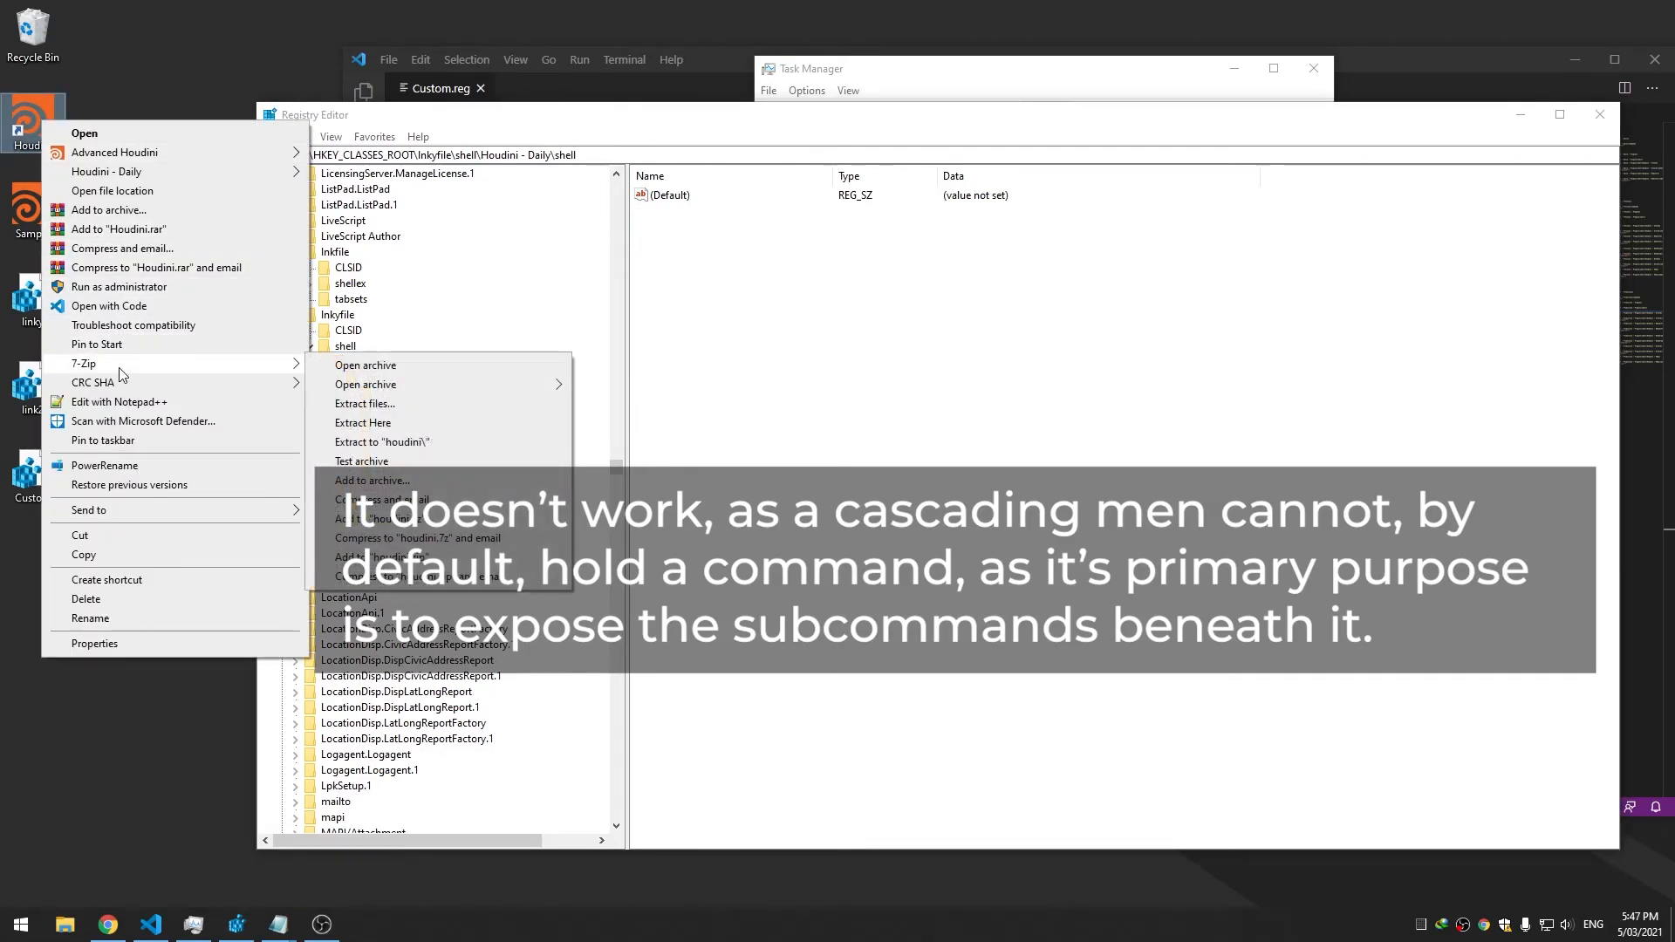
mouse_move(416, 393)
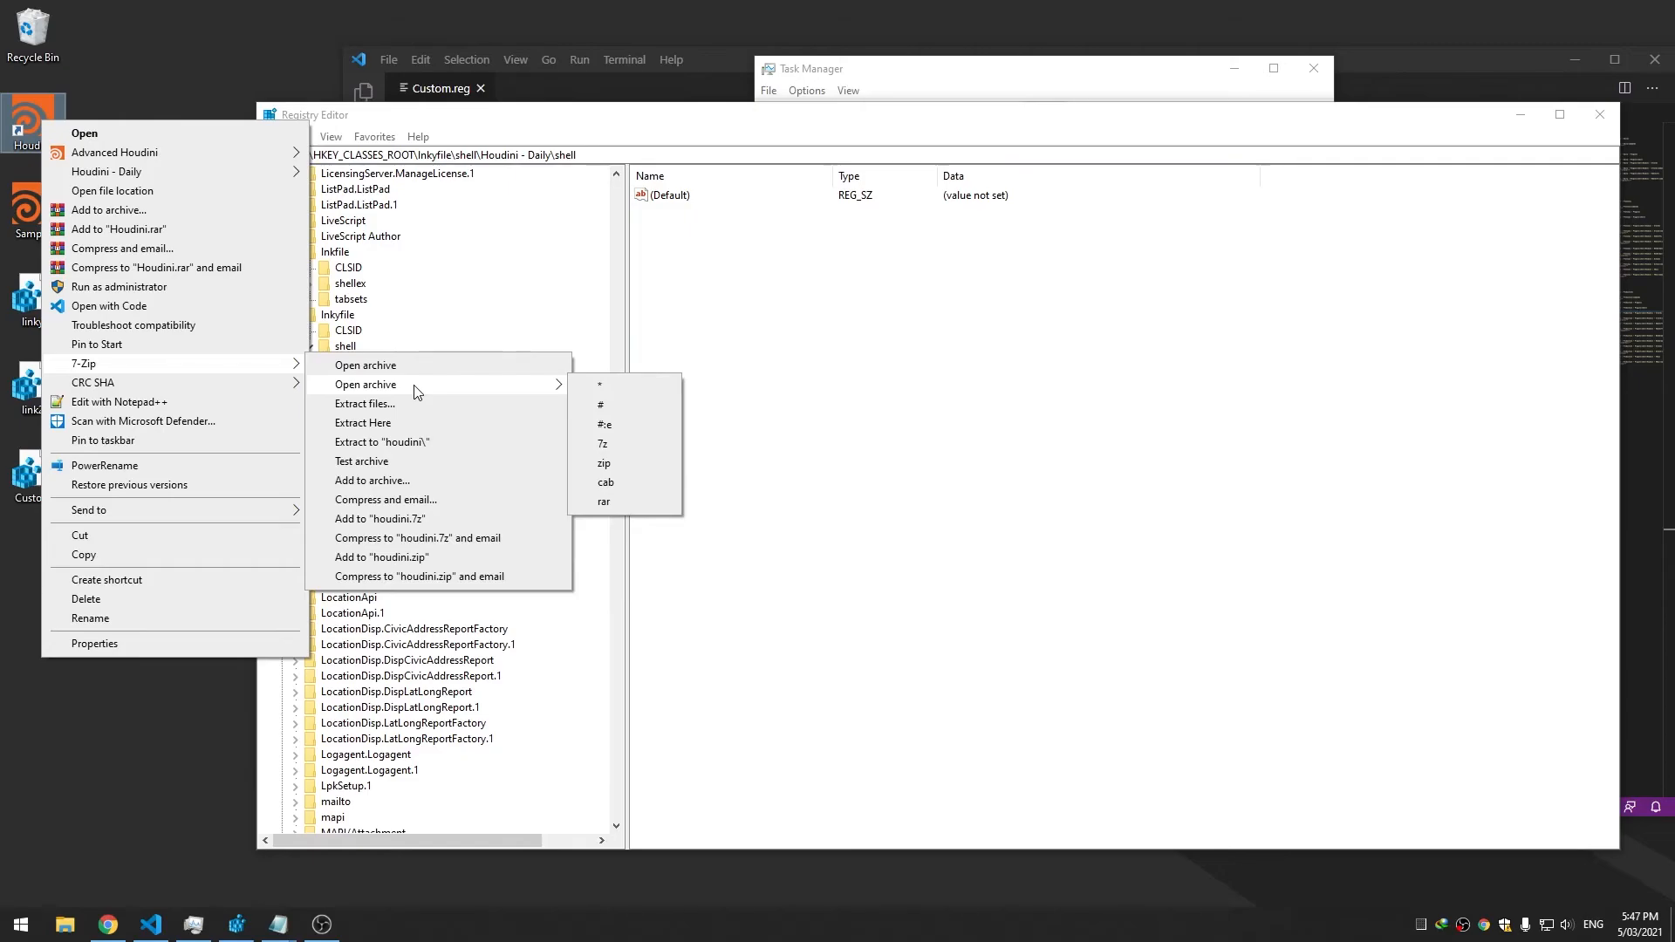
left_click(753, 286)
right_click(21, 122)
left_click(148, 101)
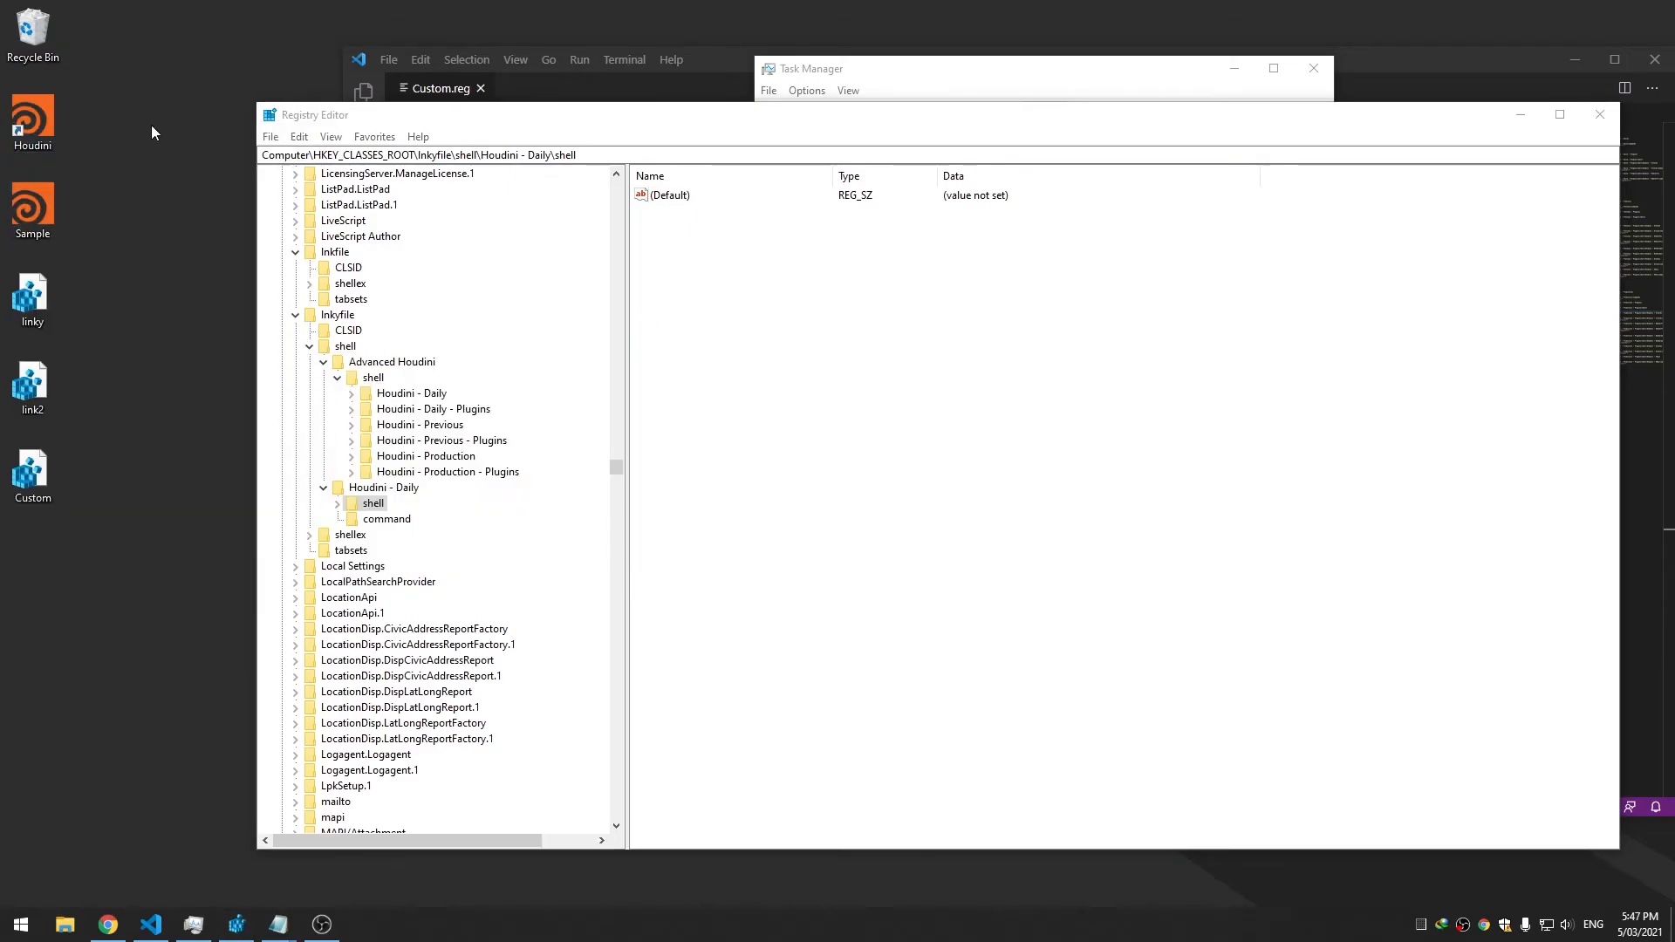
left_click(375, 518)
key("Delete")
left_click(912, 458)
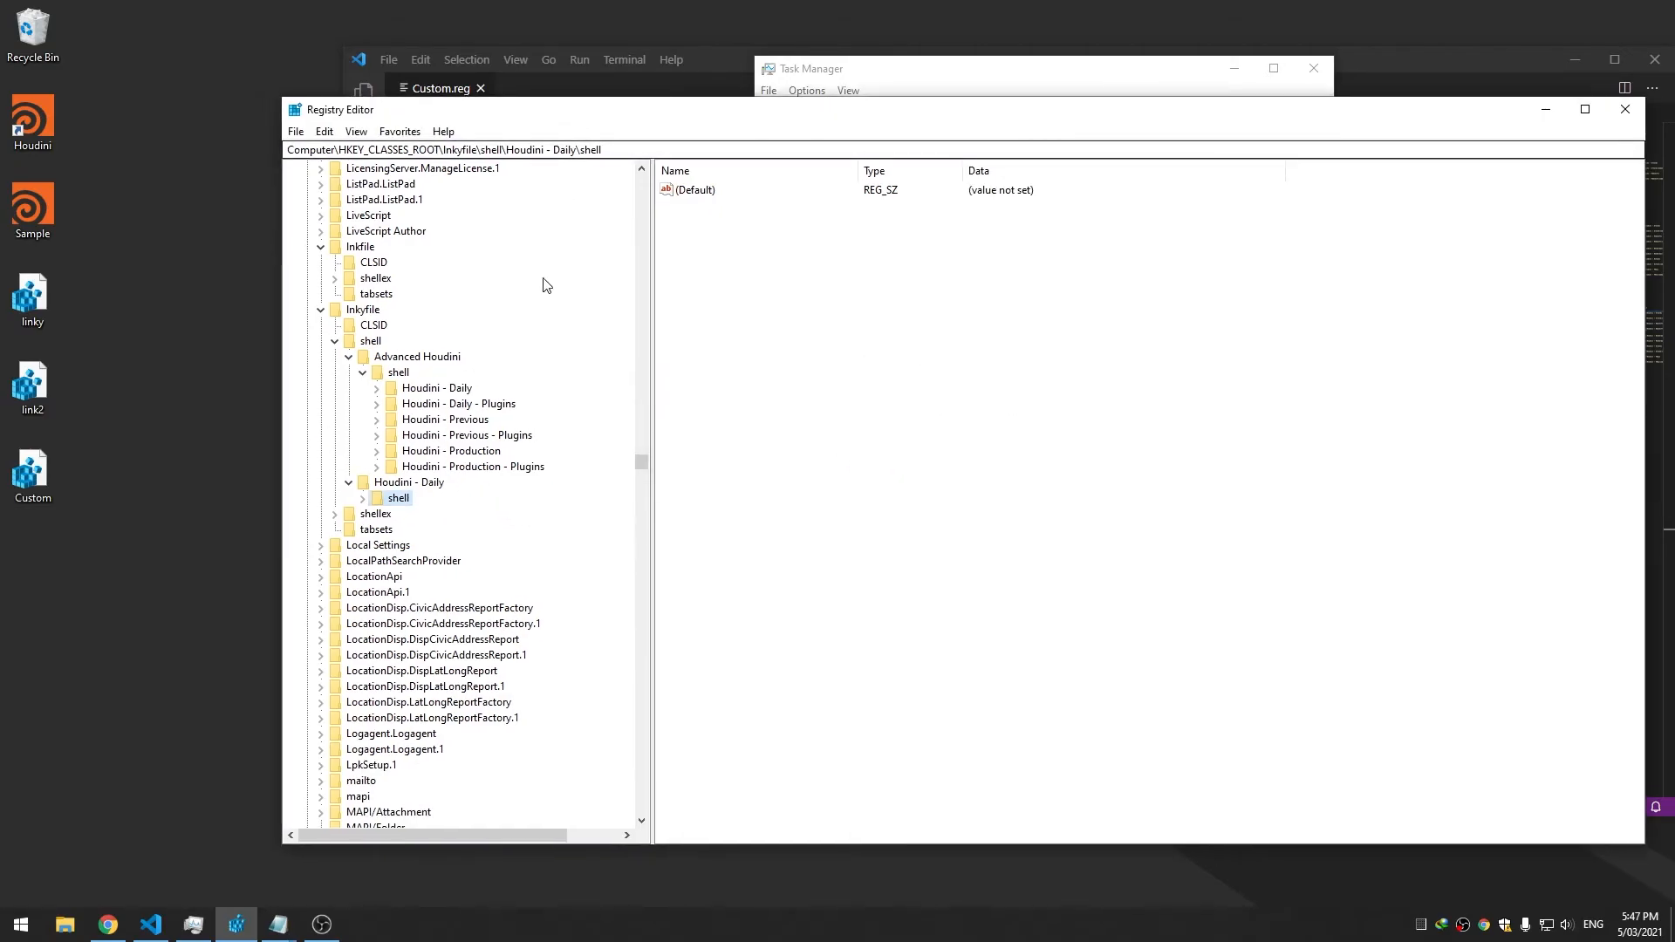
Expand Houdini - Daily's shell key and compare it with Houdini - Daily - Plugins
left_click(408, 482)
left_click(364, 499)
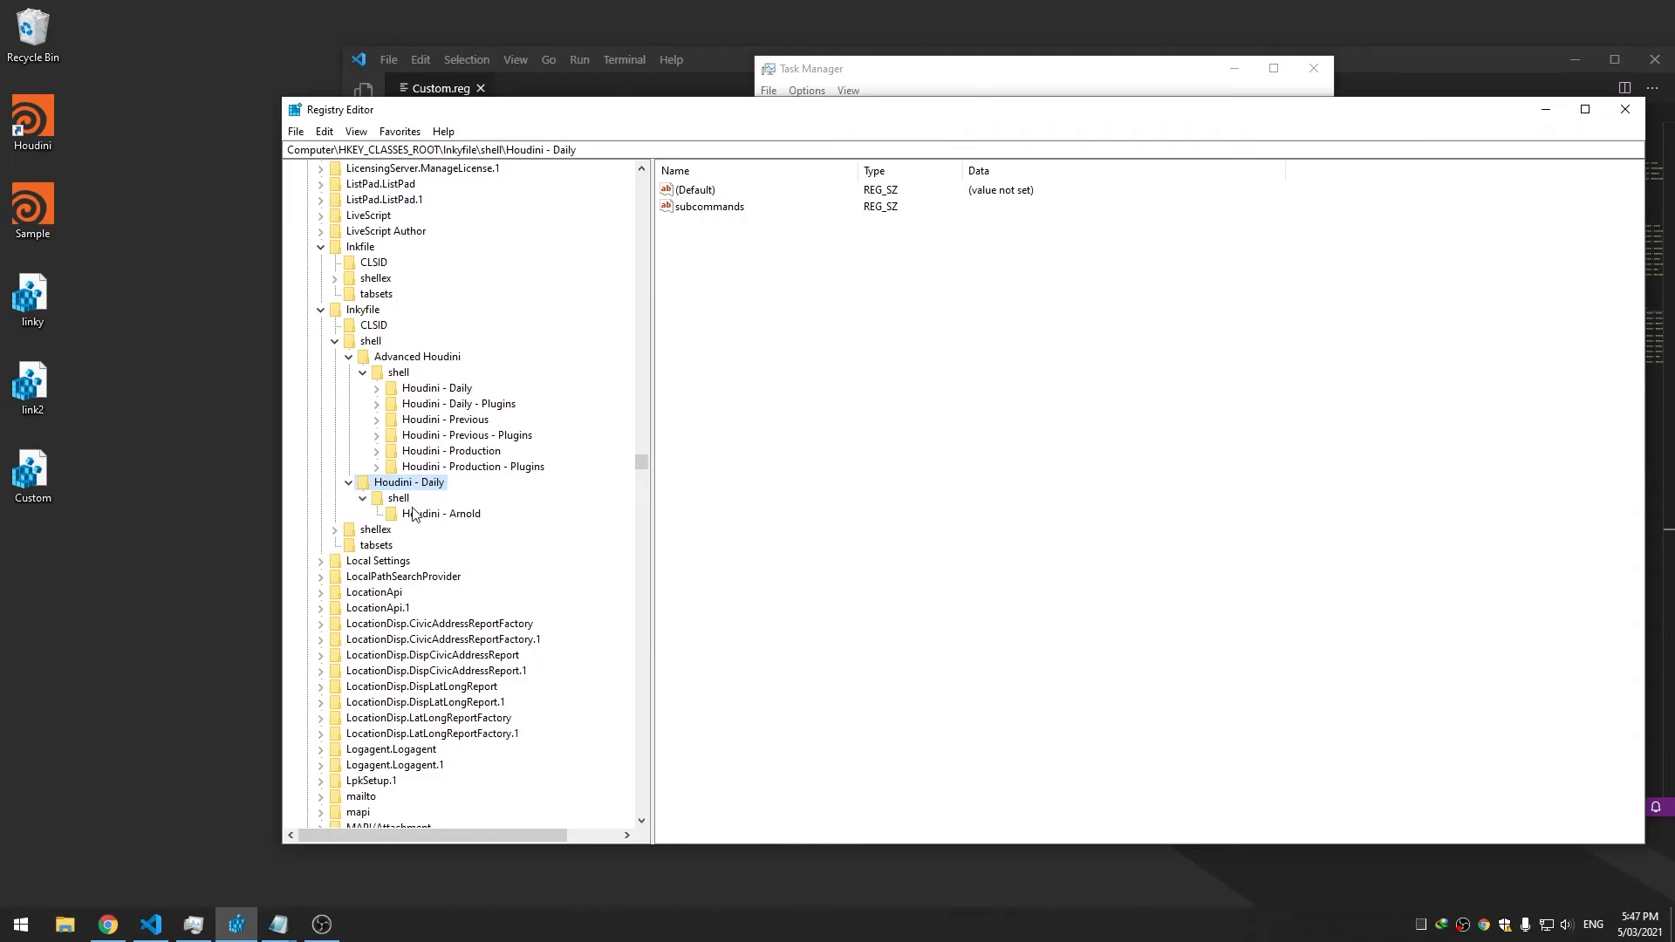
left_click(376, 404)
left_click(416, 592)
left_click(404, 564)
left_click(403, 579)
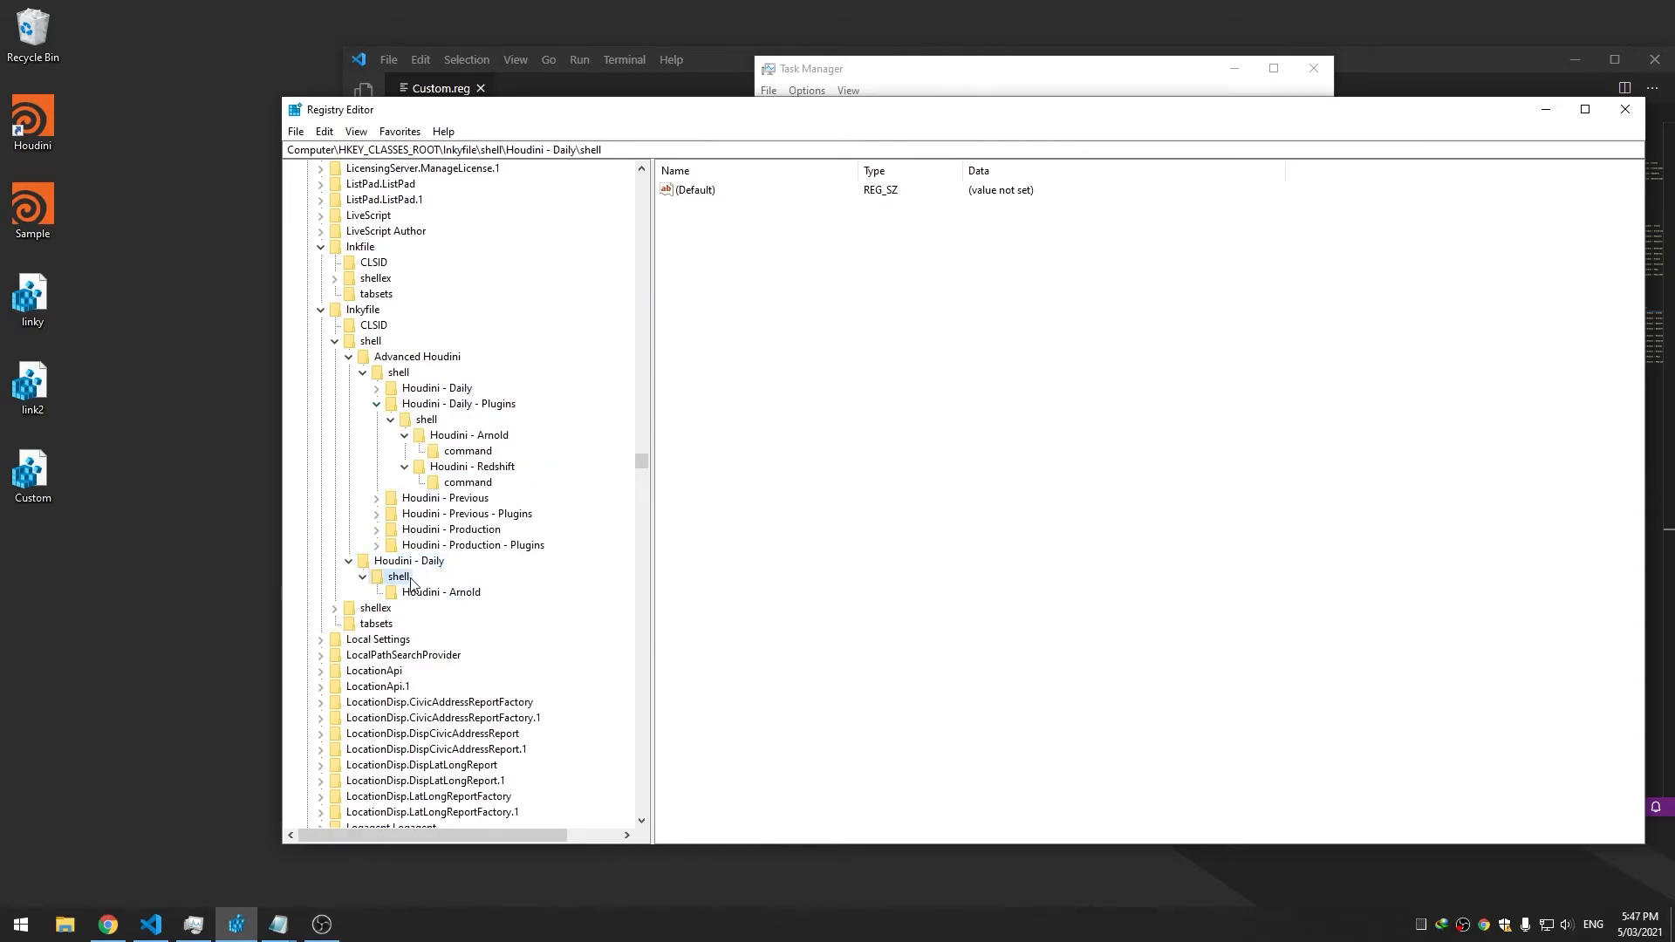
Add 'Houdini' and 'Houdini - Redshift' subkeys under shell
right_click(403, 583)
mouse_move(448, 610)
left_click(611, 612)
type("Houdini")
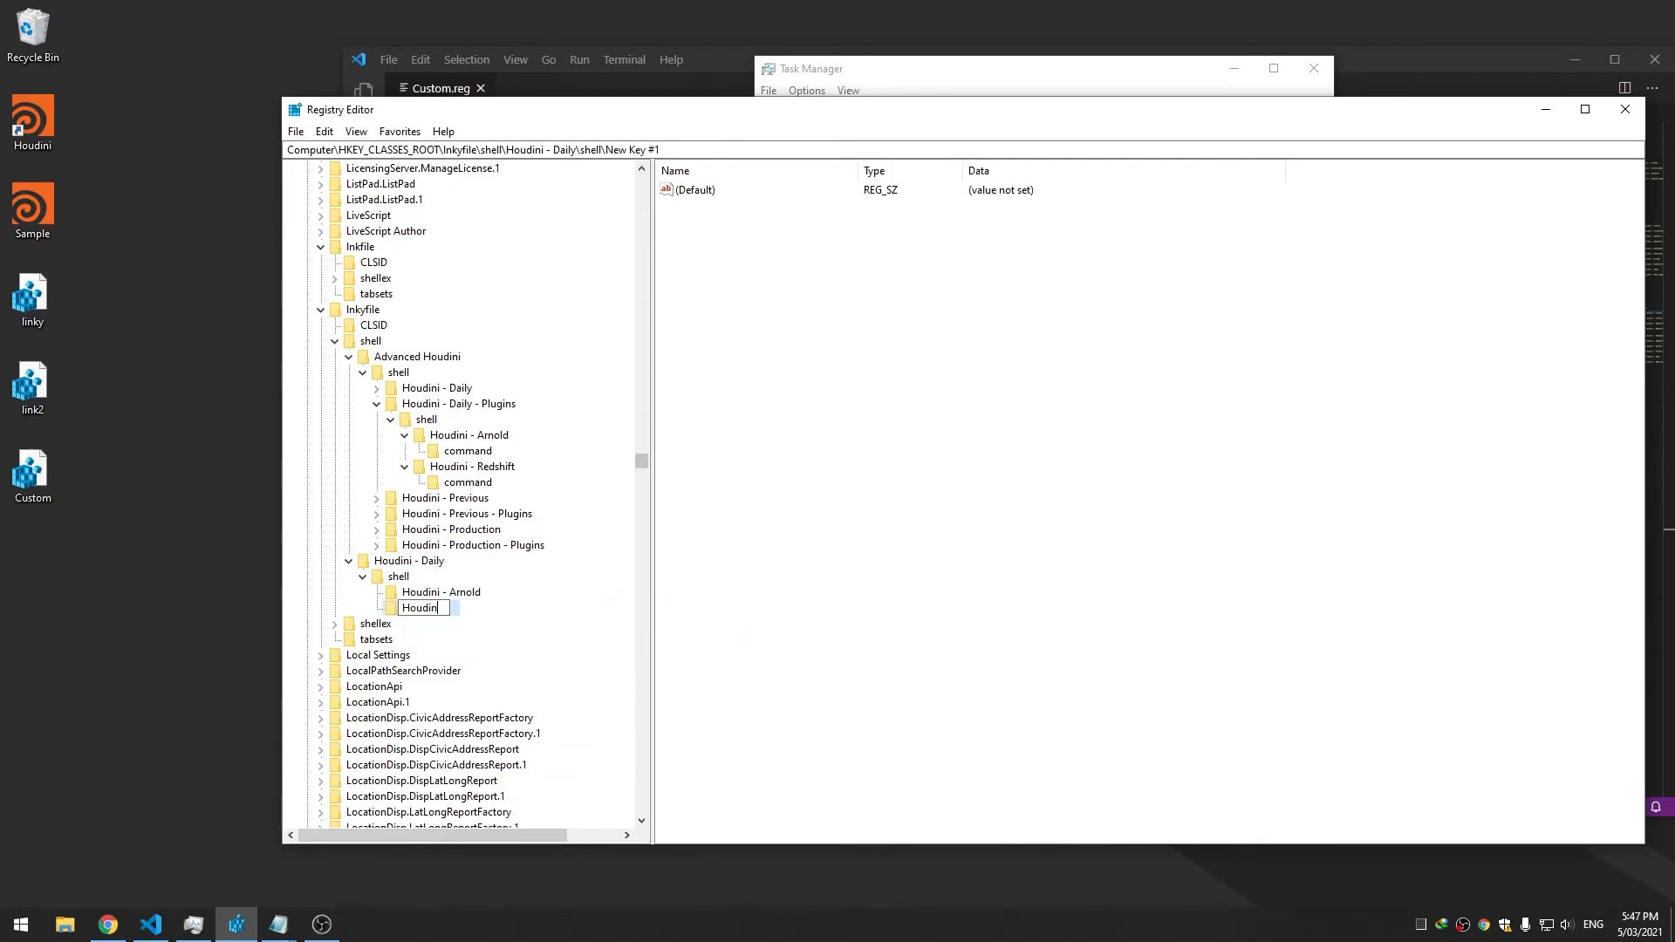
key("Return")
right_click(401, 580)
mouse_move(442, 610)
left_click(602, 611)
type("Houd")
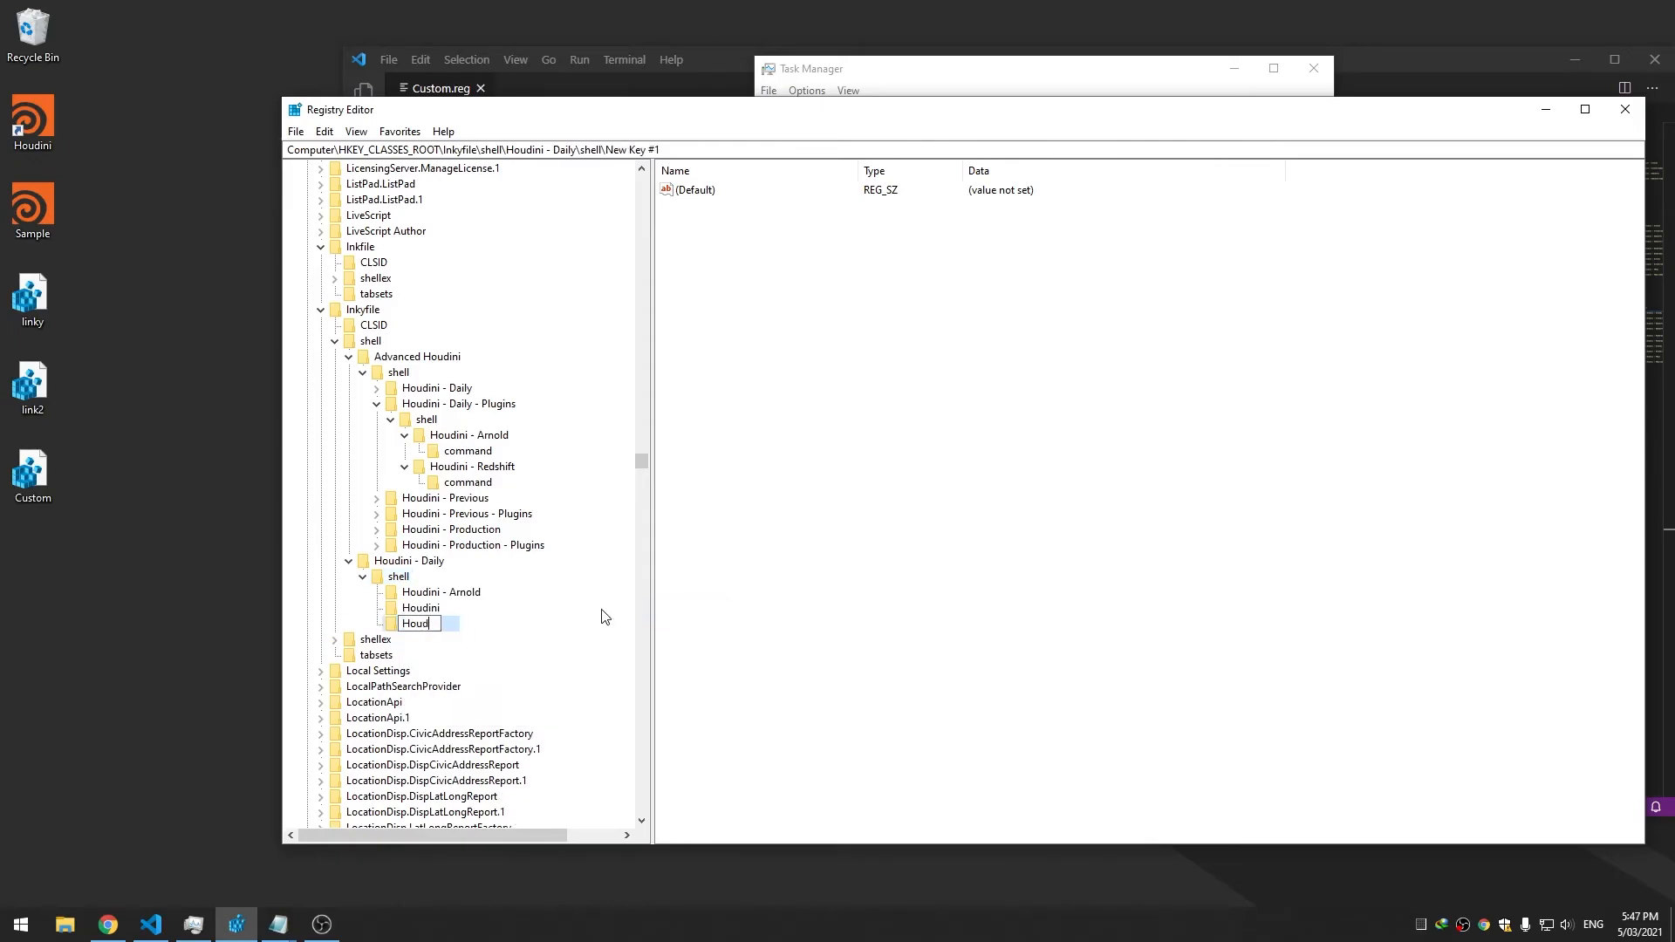
type("ini - Redshift")
key("Return")
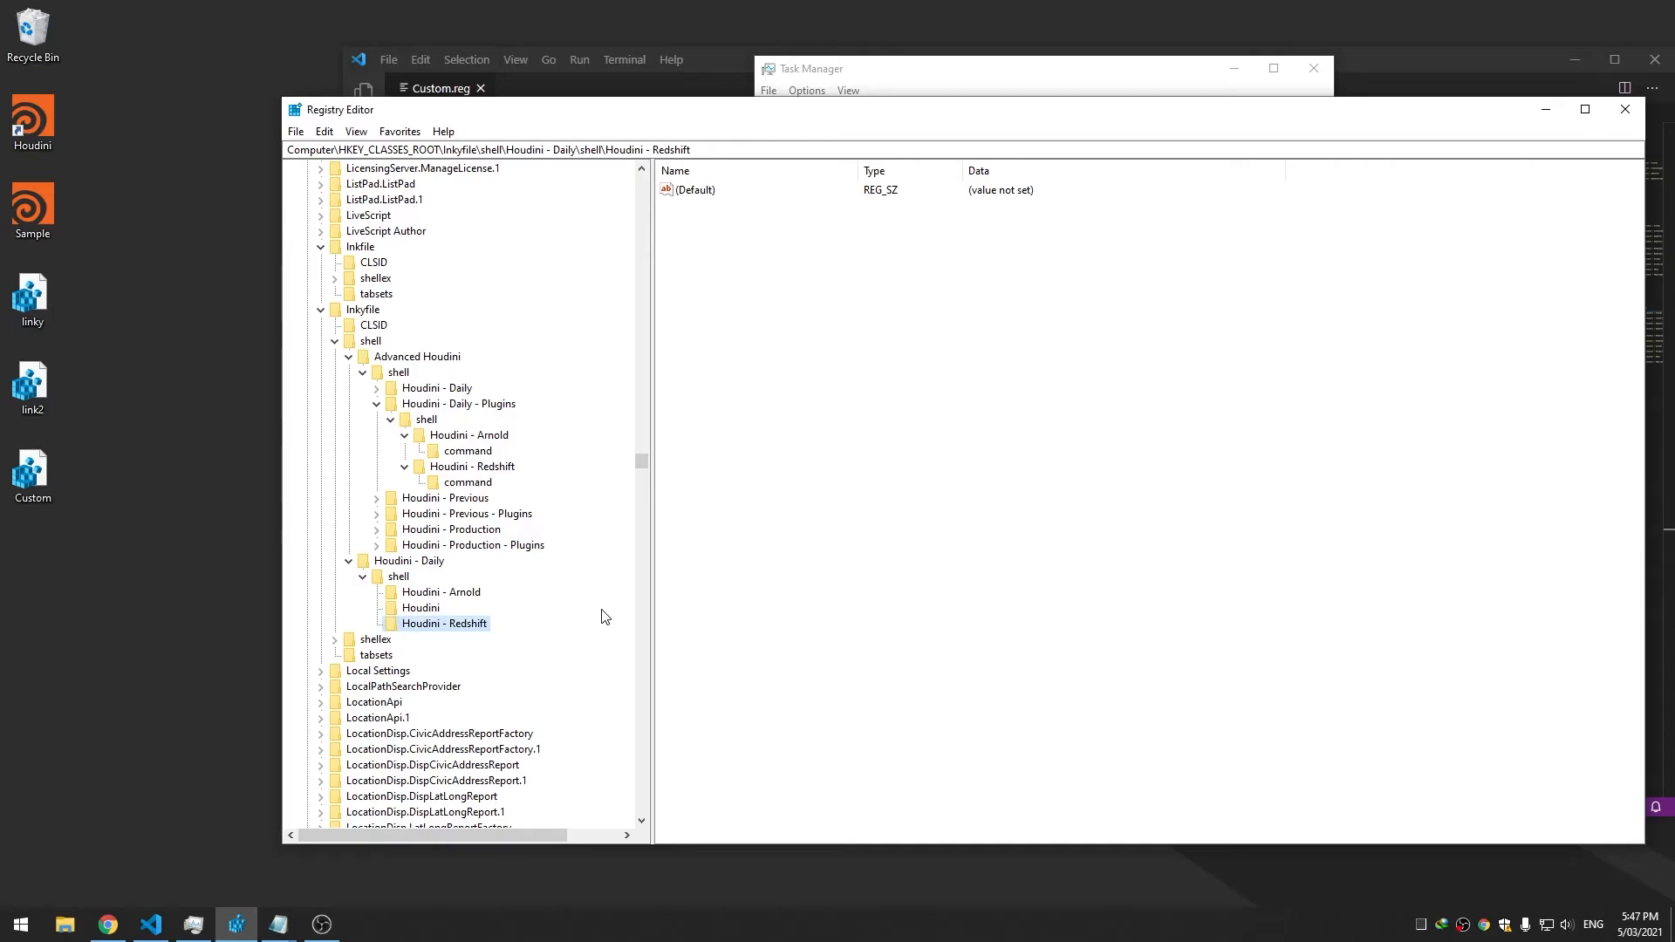
Check the Houdini shortcut's cascading submenus, then view the Advanced Houdini key's values
right_click(42, 139)
right_click(44, 120)
mouse_move(133, 172)
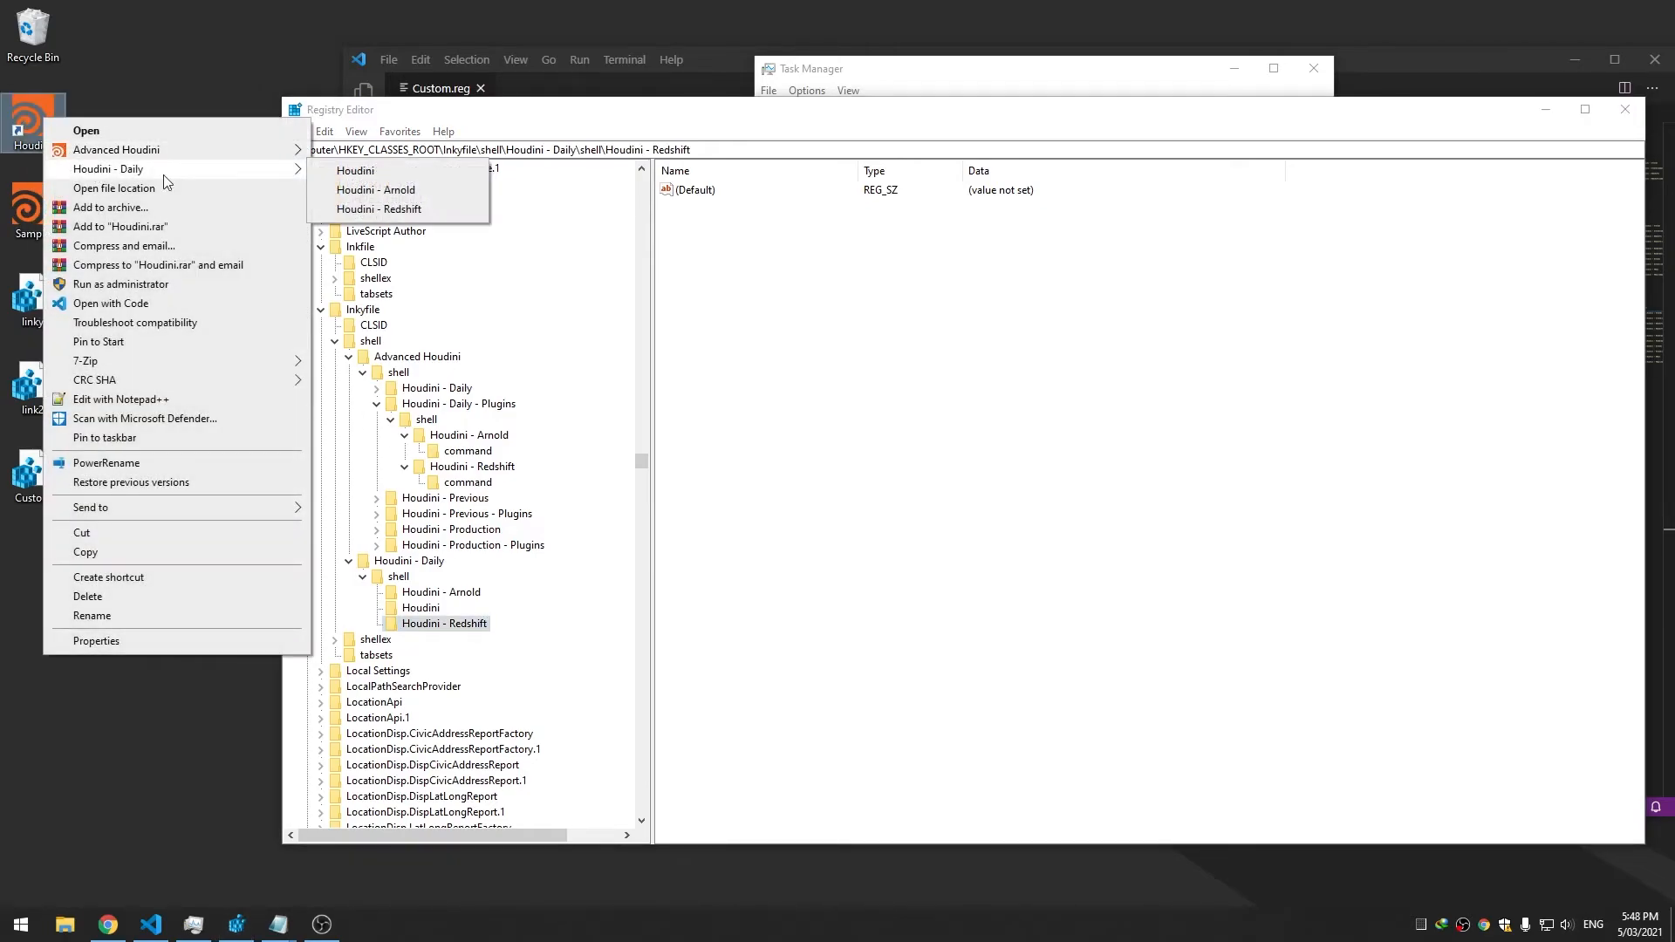
mouse_move(246, 151)
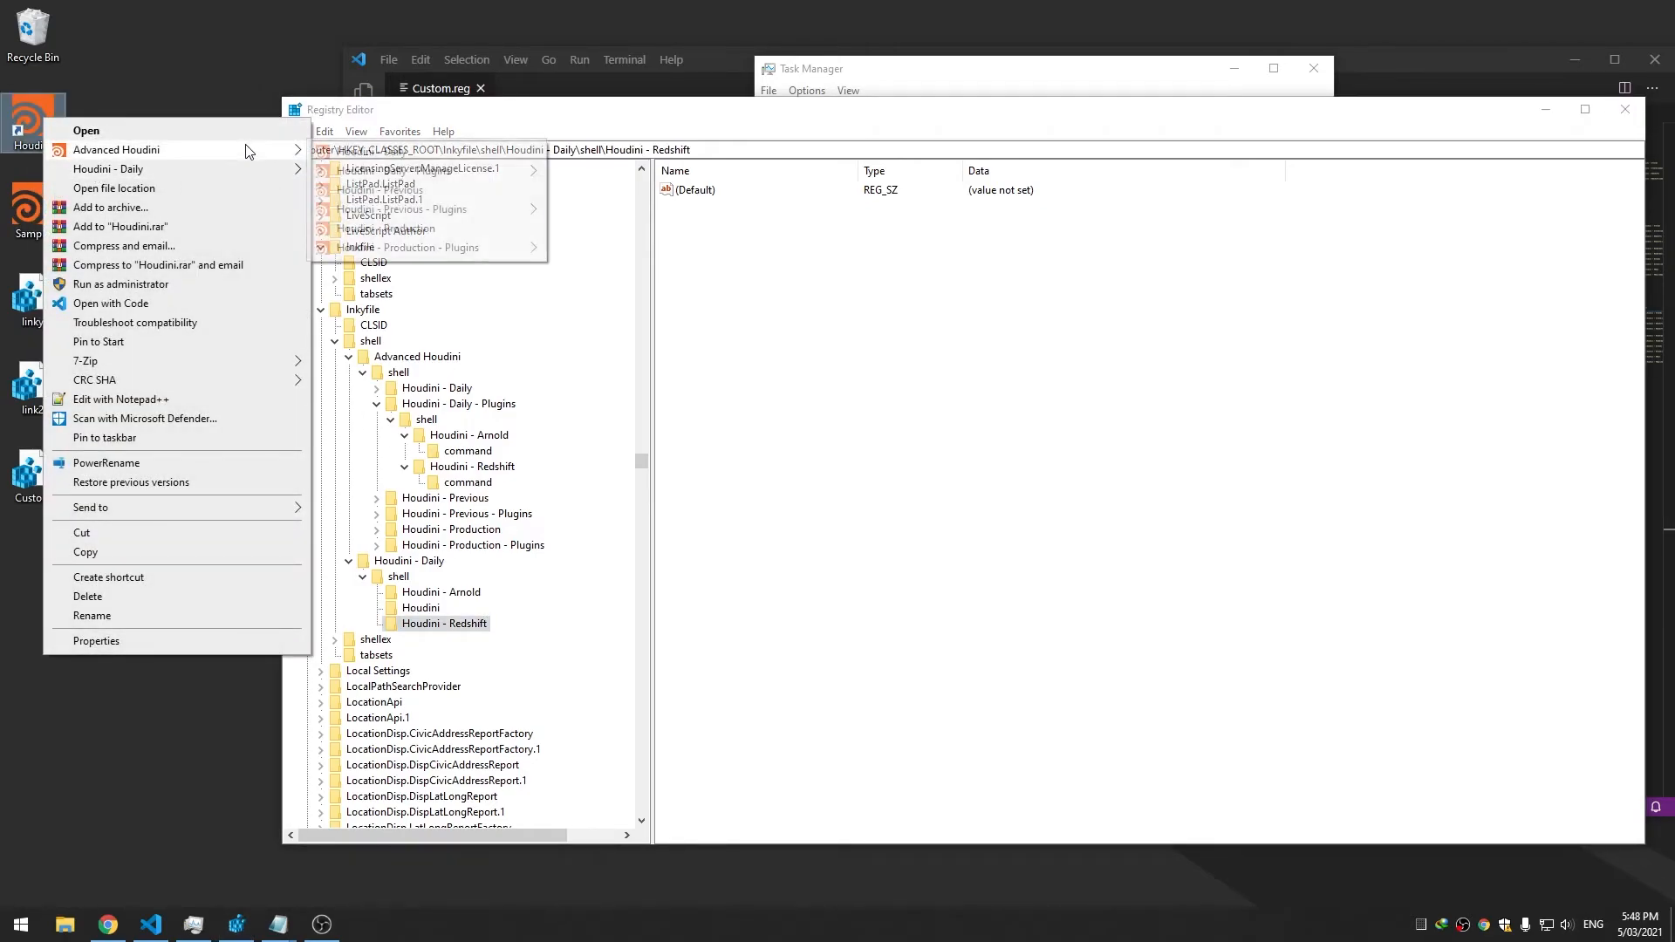
left_click(871, 445)
left_click(408, 561)
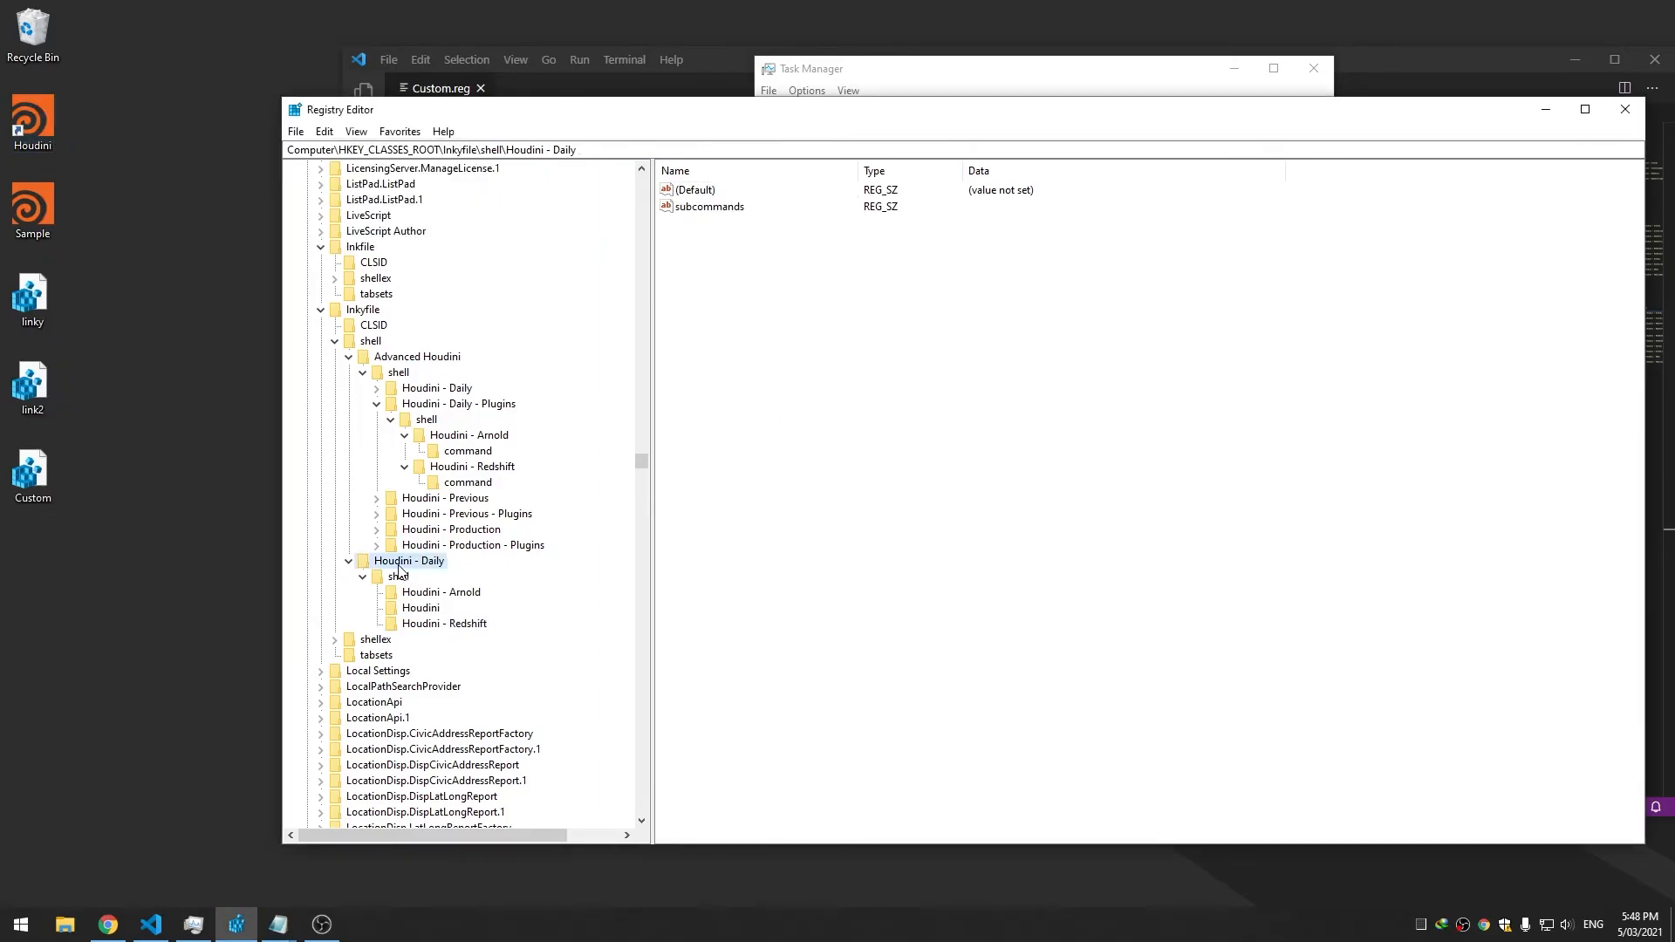
left_click(407, 375)
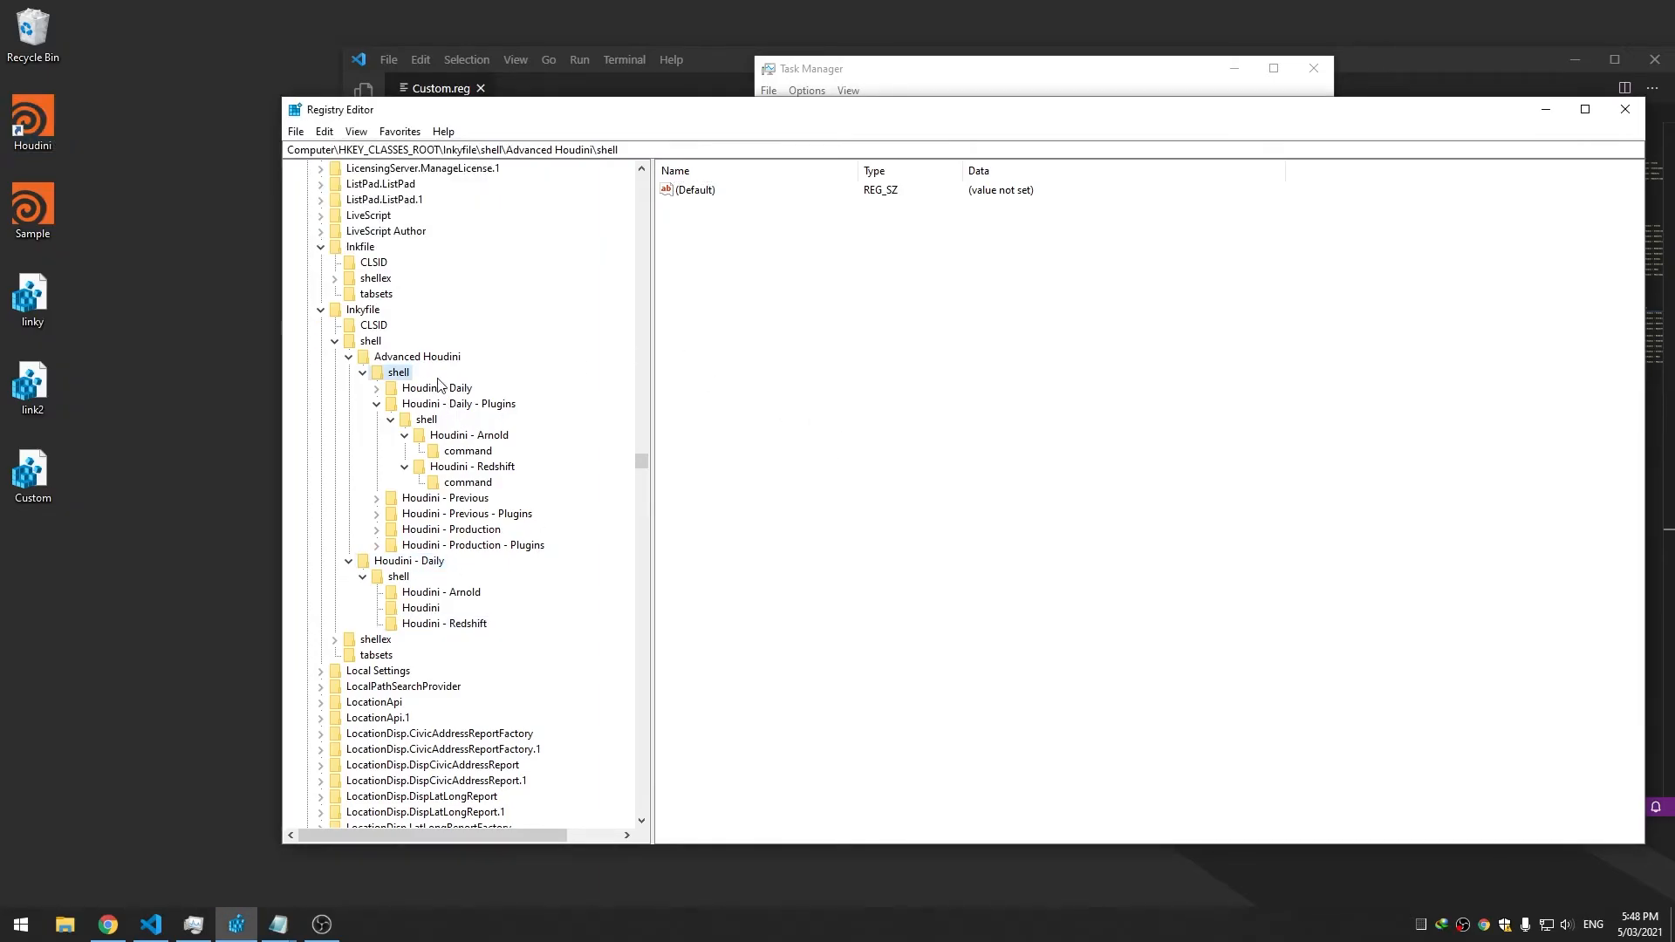
left_click(380, 357)
Copy Advanced Houdini's Icon path and add it as an Icon string to Houdini - Daily
double_click(686, 207)
key("ctrl+c")
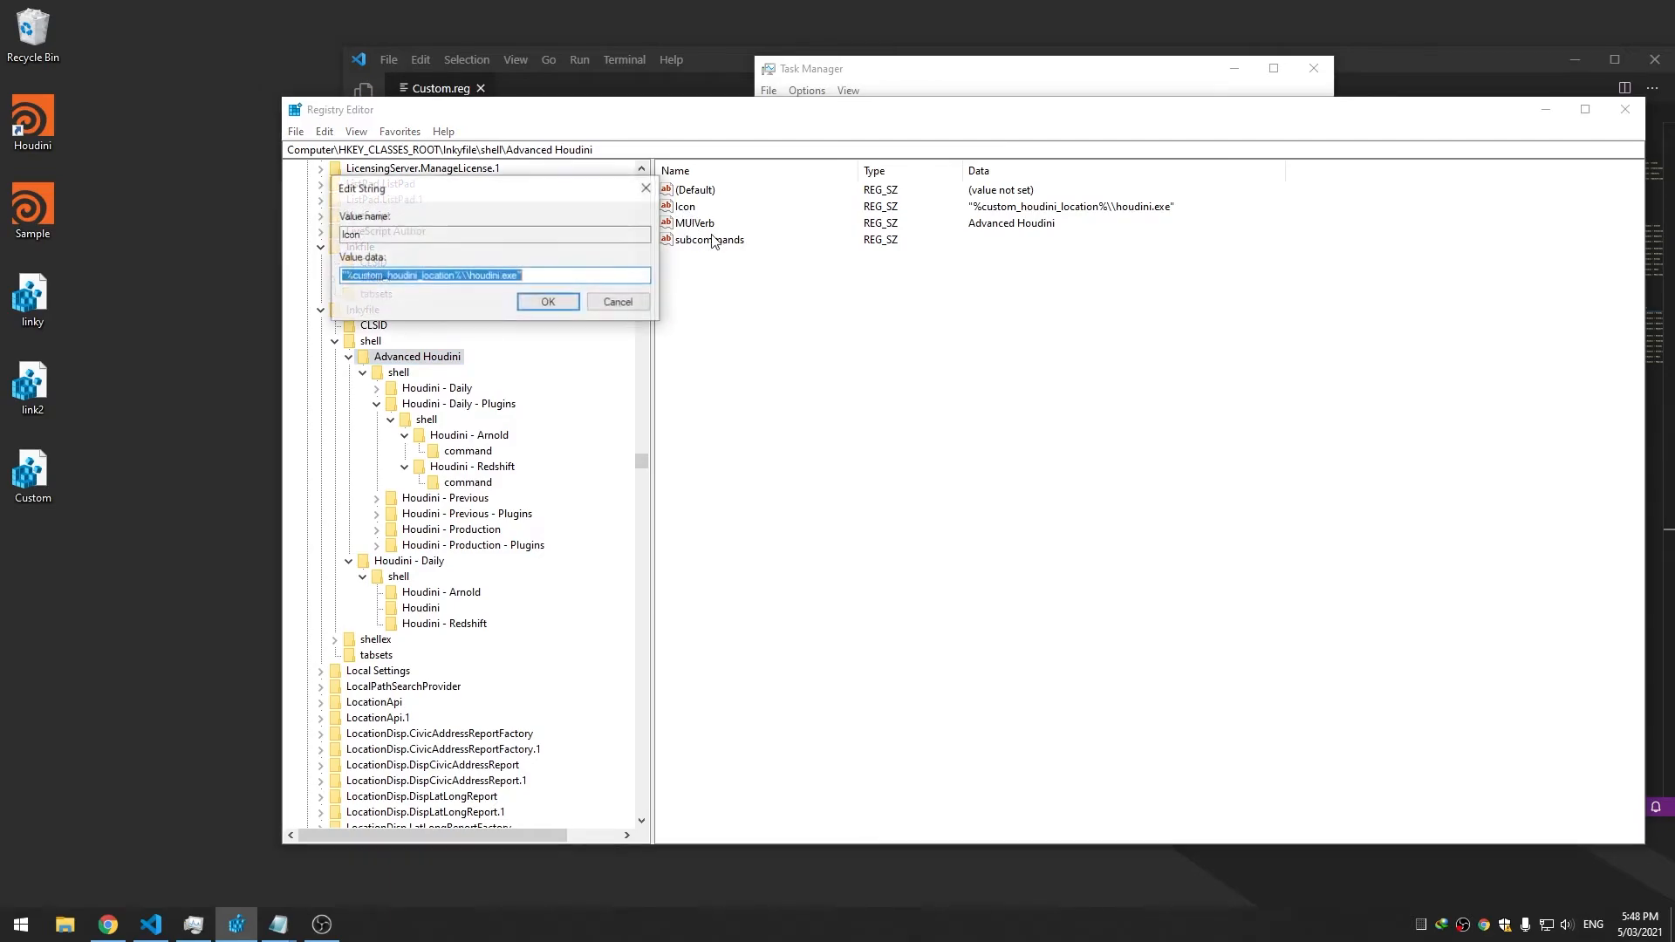
left_click(625, 305)
left_click(409, 561)
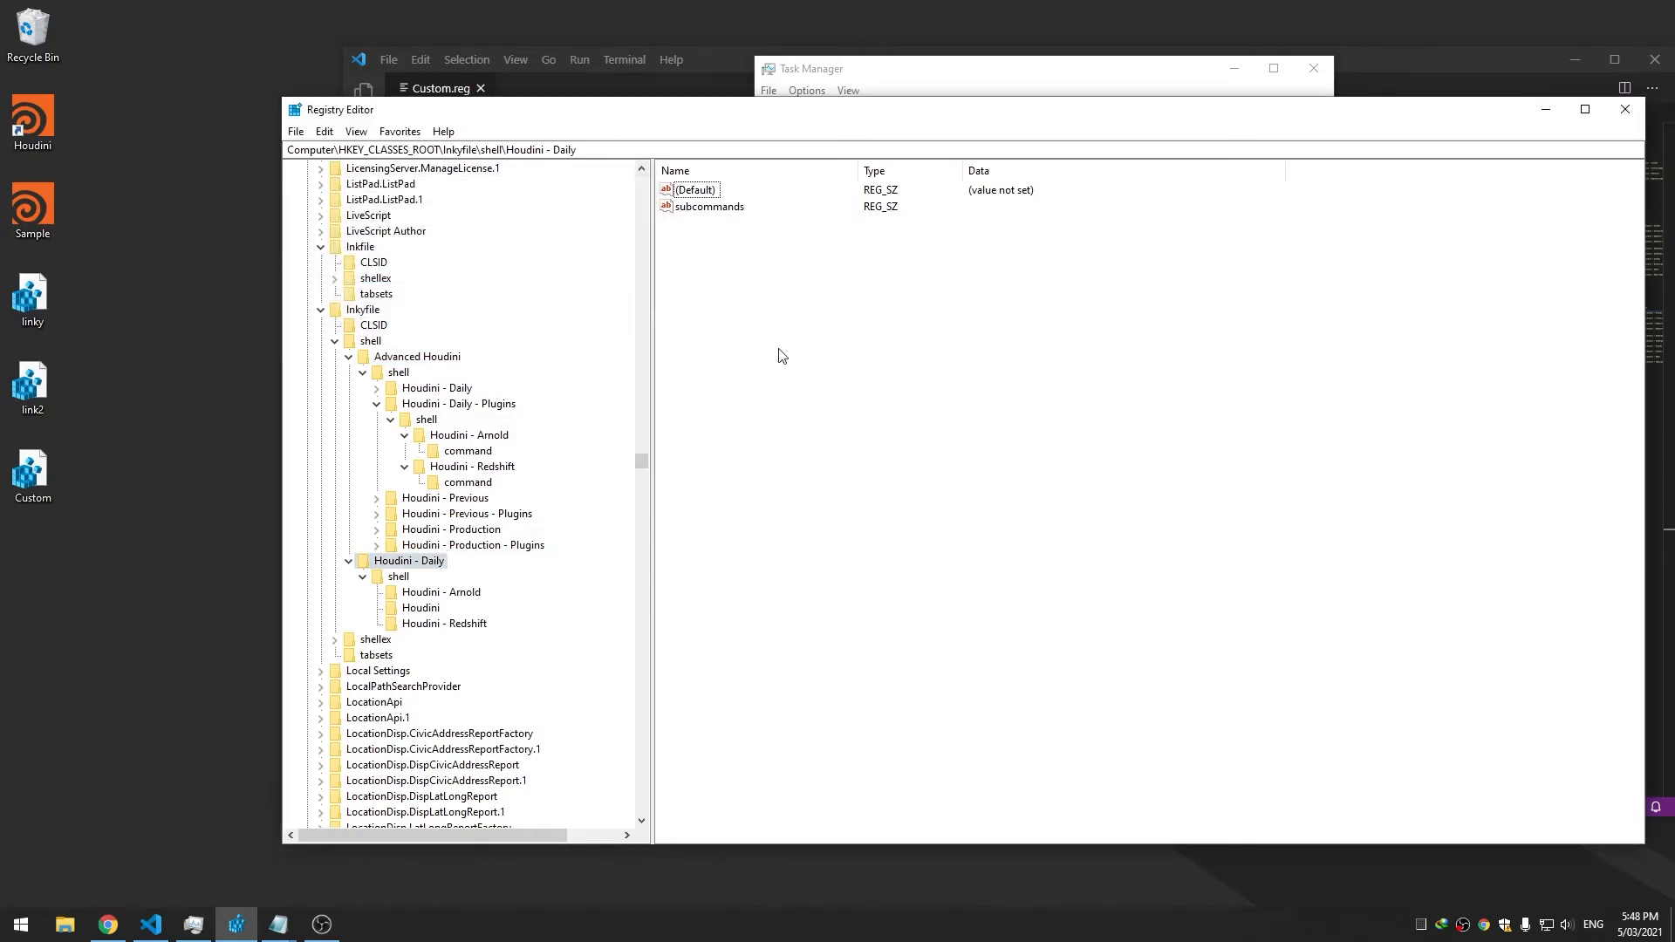
right_click(779, 351)
mouse_move(809, 364)
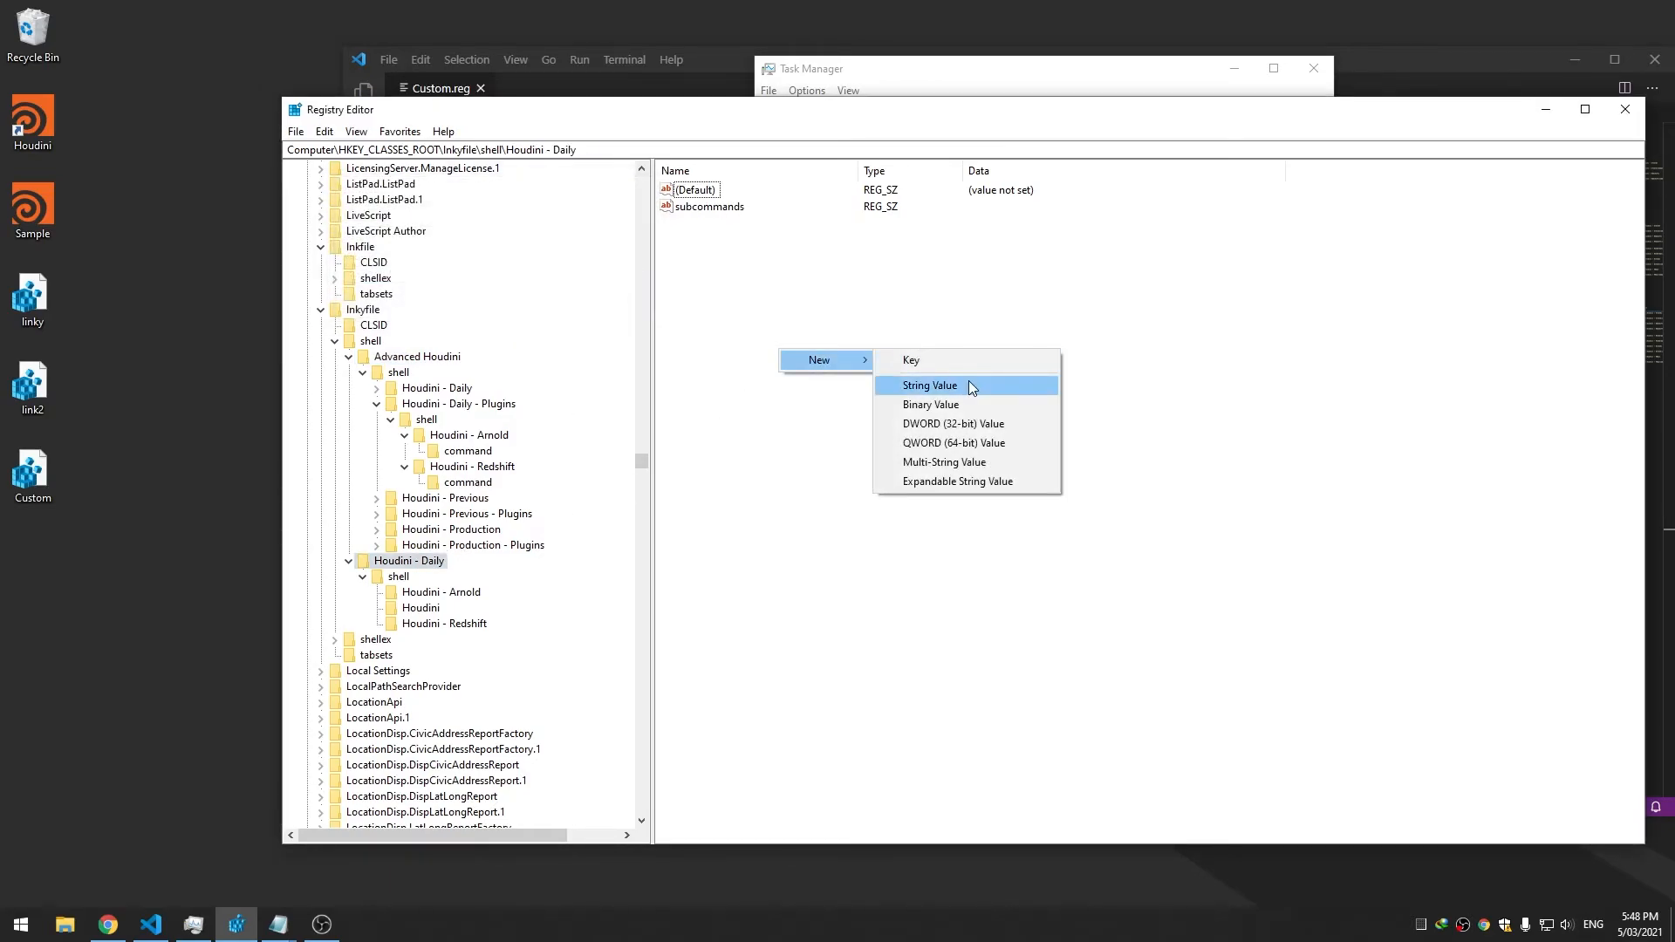
left_click(971, 387)
type("Icon")
key("Return")
key("Return")
key("ctrl+v")
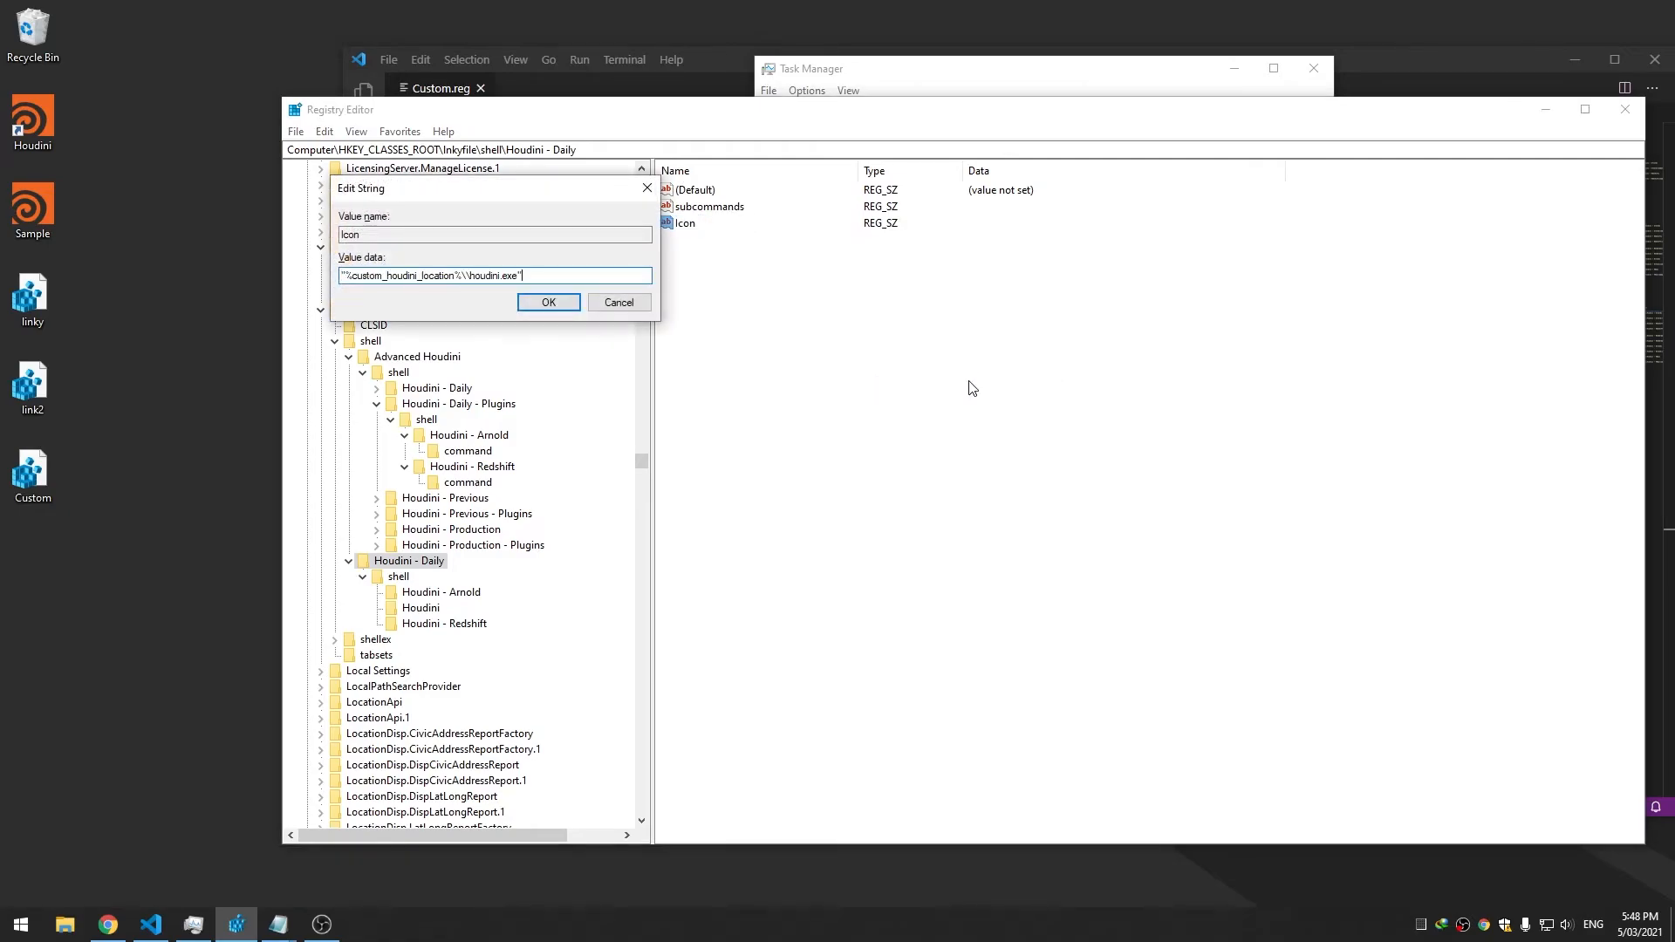
left_click(577, 307)
Give Houdini - Arnold an Icon string value with the houdini.exe path
left_click(440, 592)
right_click(768, 368)
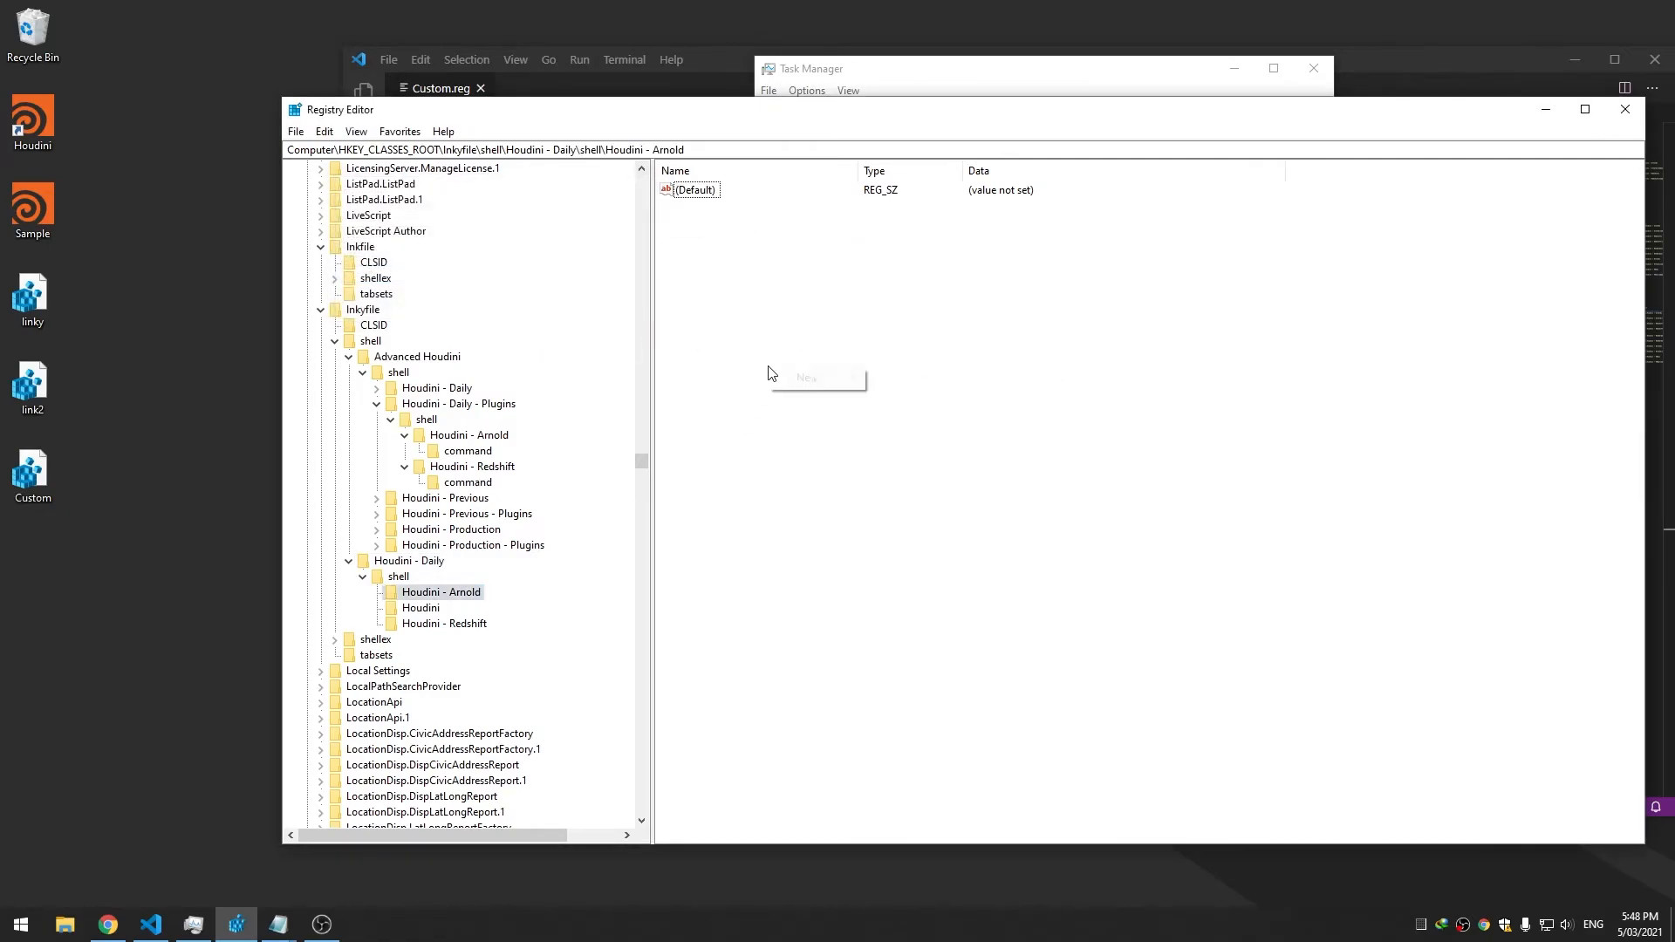
mouse_move(818, 390)
left_click(945, 402)
type("Icon")
key("Return")
key("Return")
key("ctrl+v")
left_click(545, 307)
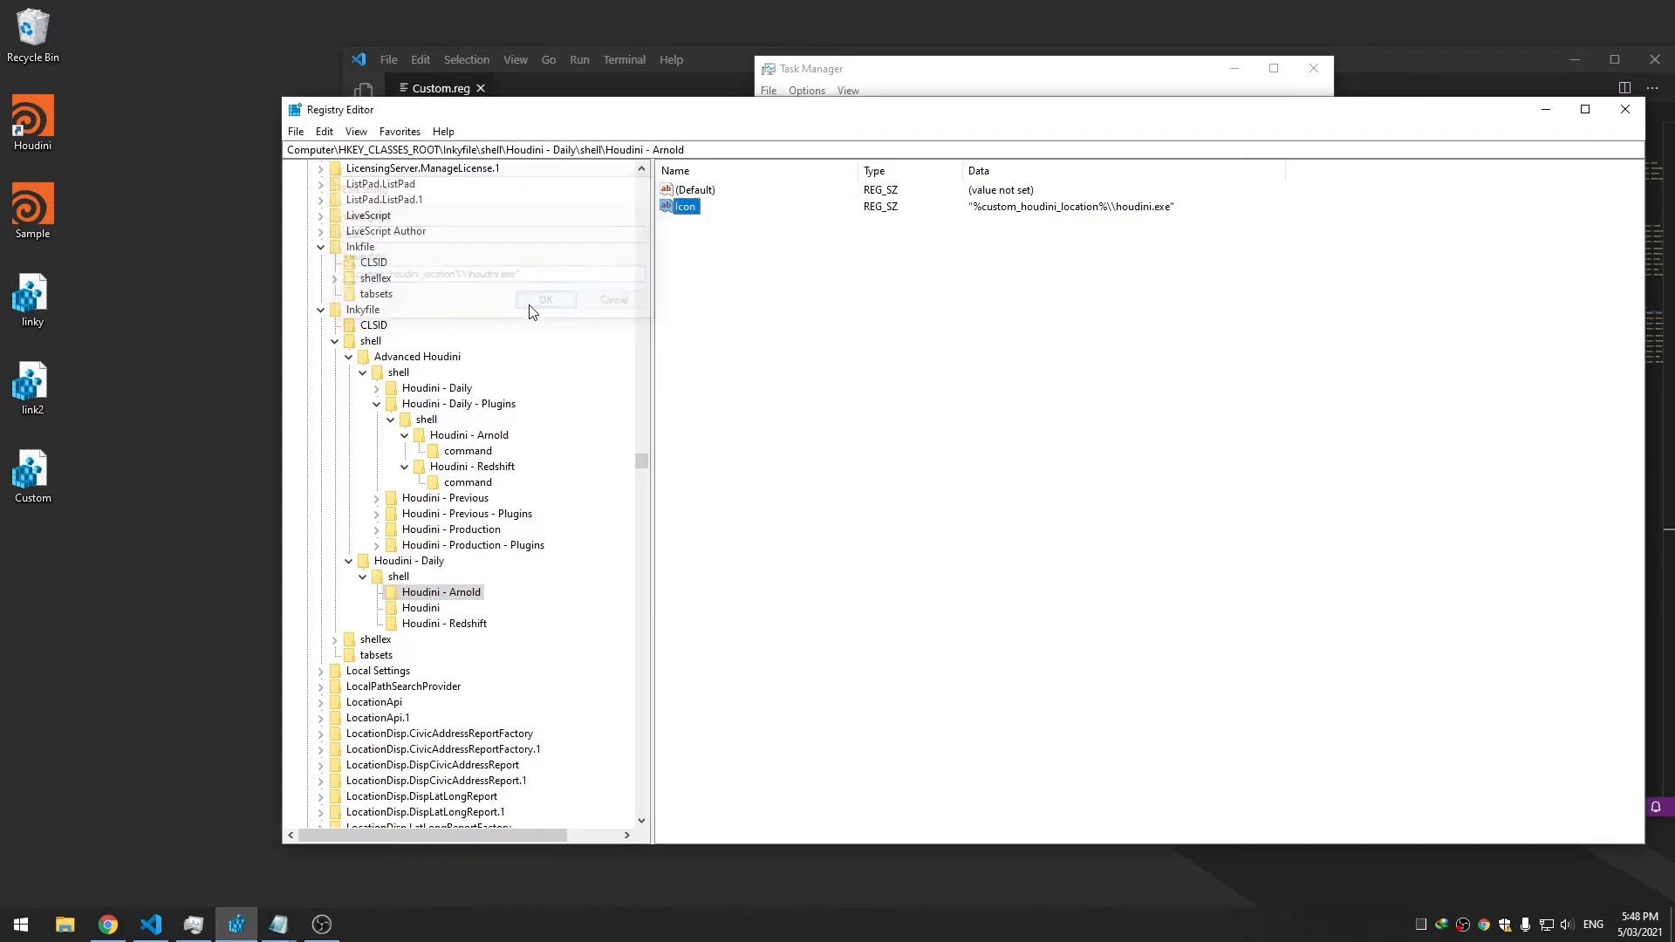
Give the Houdini key an Icon string value with the houdini.exe path
left_click(426, 611)
right_click(801, 345)
mouse_move(833, 352)
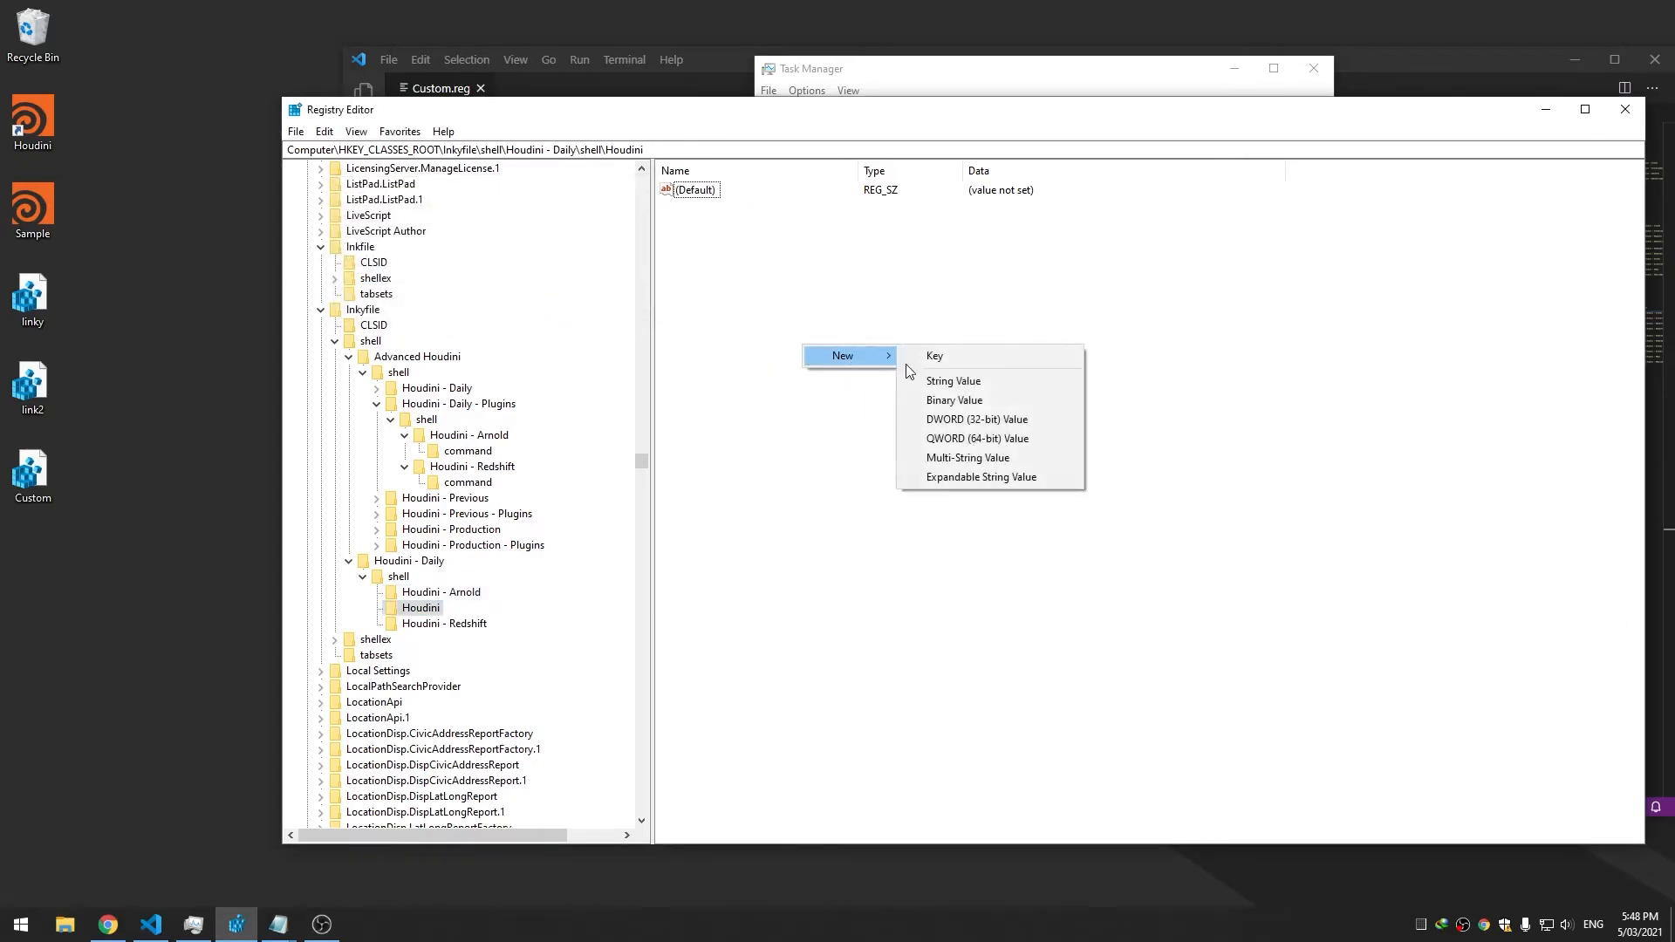
left_click(993, 375)
type("Icon")
key("Return")
key("Return")
key("ctrl+v")
key("Return")
Give Houdini - Redshift an Icon string value with the houdini.exe path
left_click(463, 593)
left_click(460, 624)
right_click(774, 348)
mouse_move(838, 371)
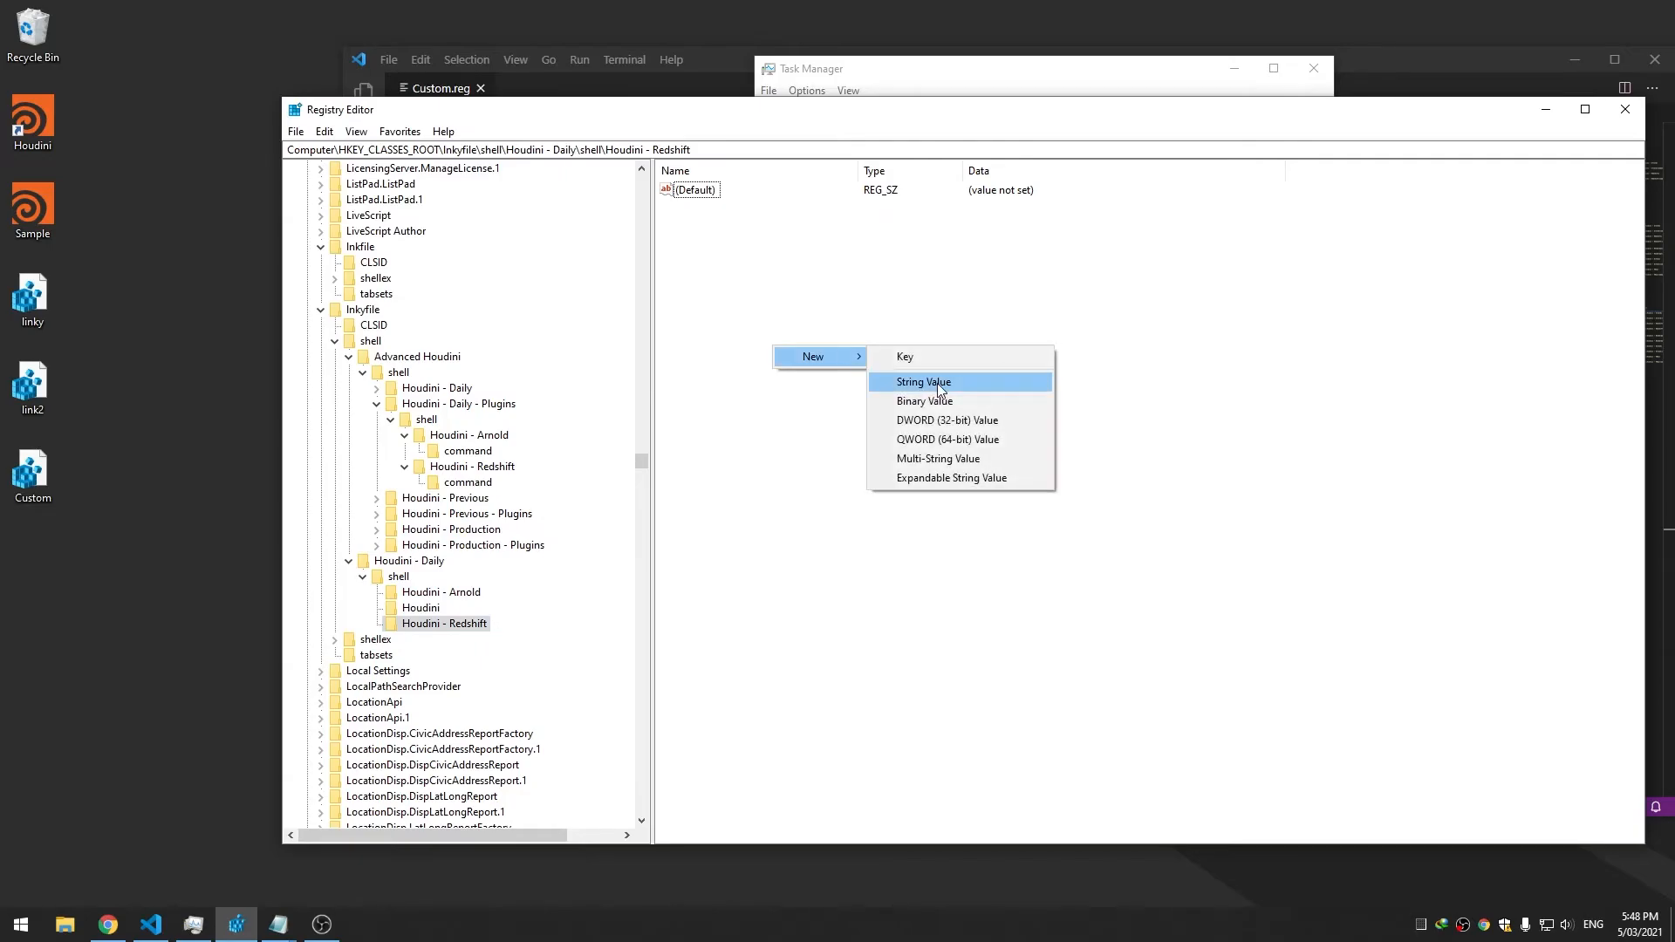
left_click(937, 384)
type("Icon")
key("Return")
key("Return")
key("ctrl+v")
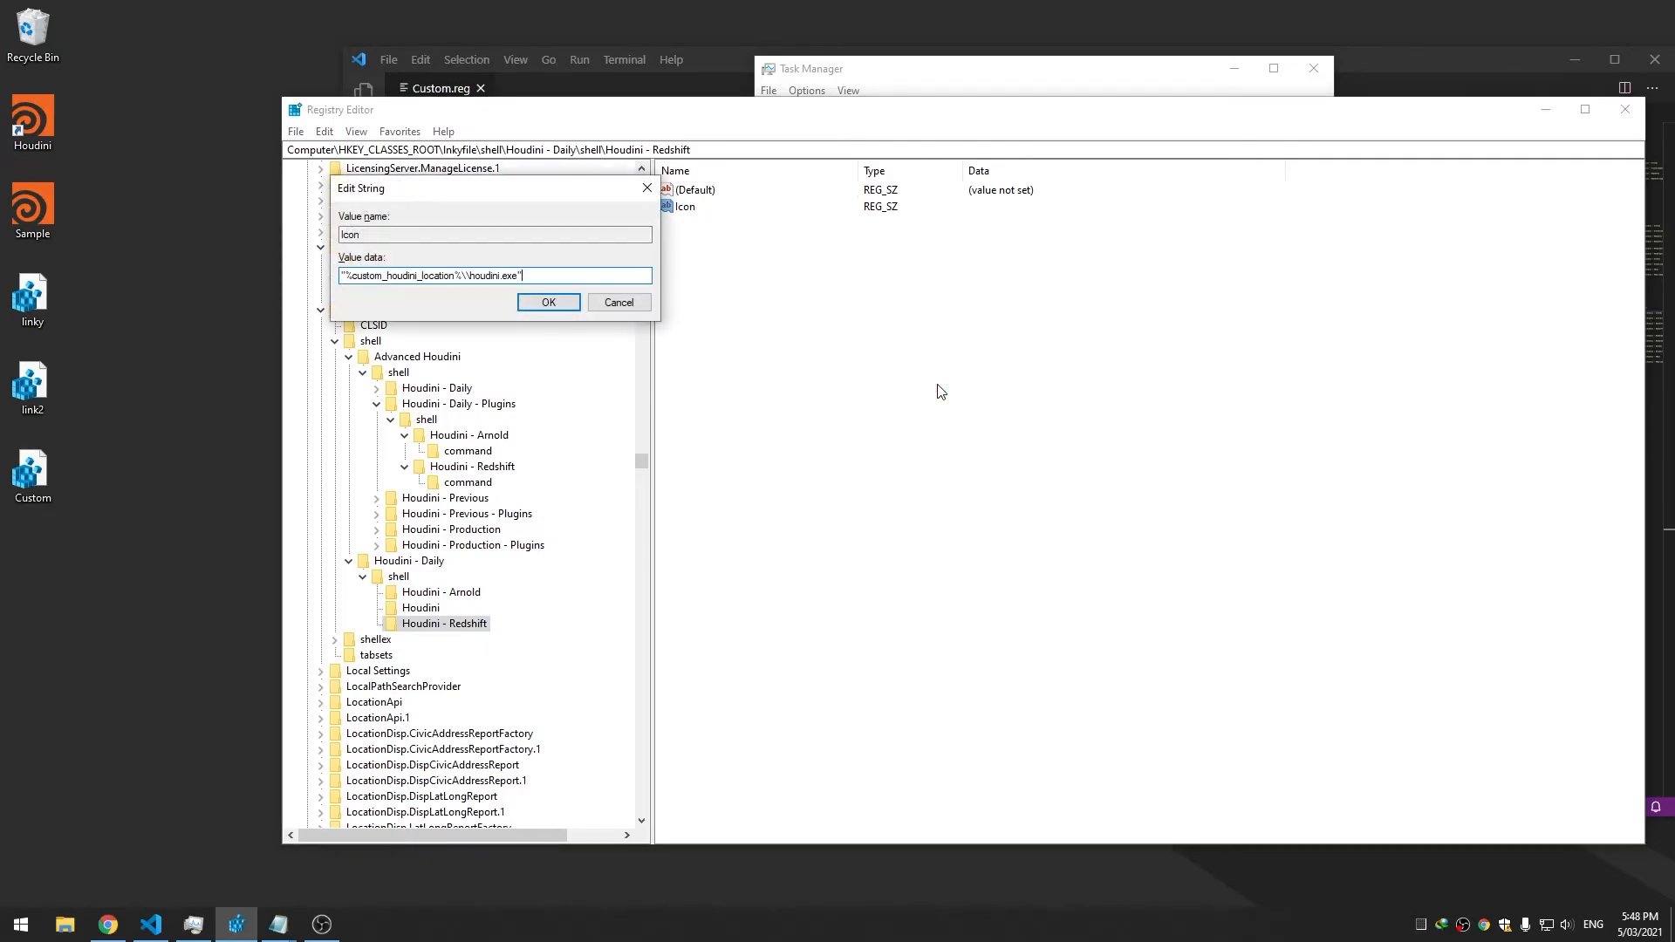
key("Return")
Check the Houdini shortcut's menu to confirm the submenu icons appear
right_click(36, 197)
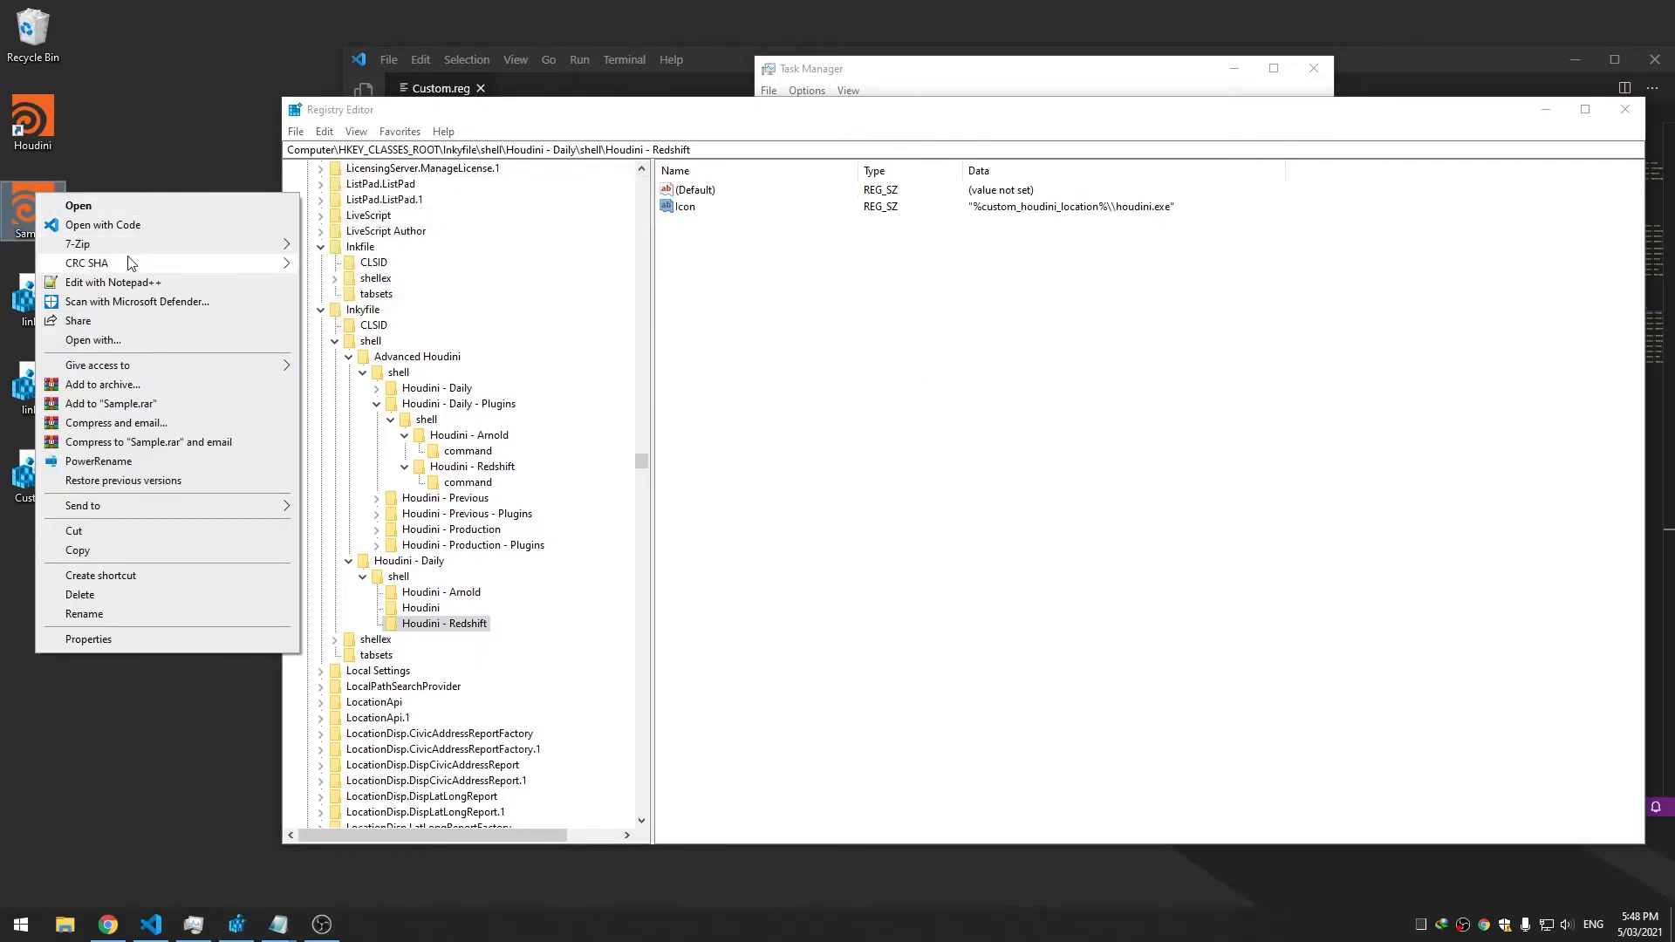
right_click(32, 143)
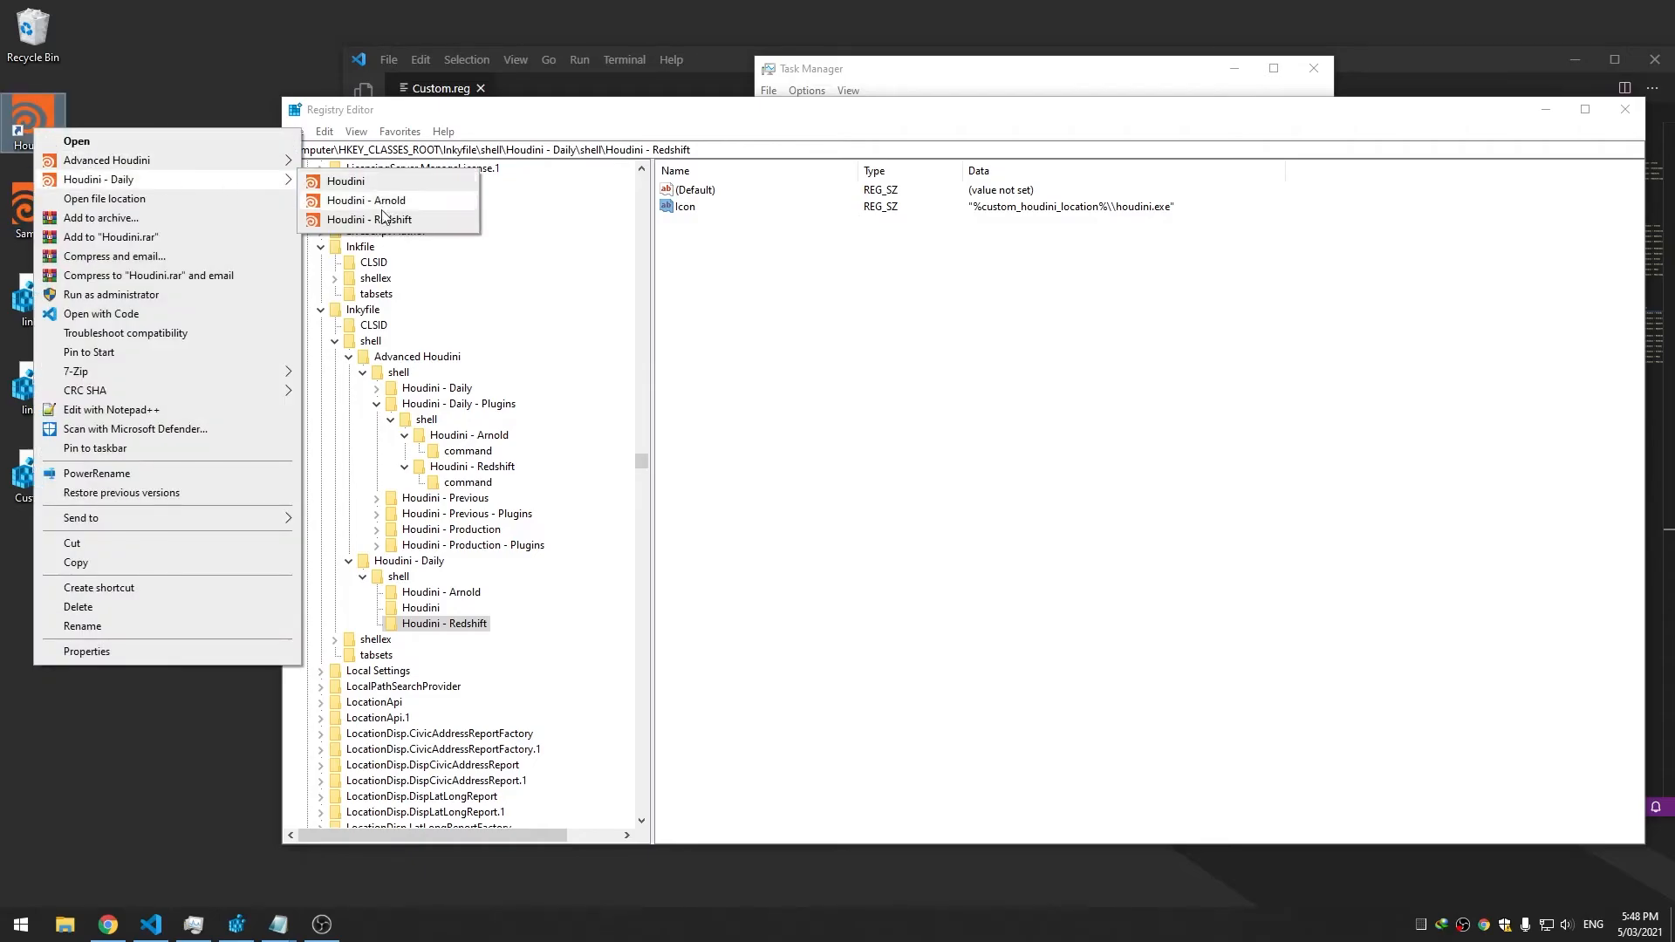
left_click(744, 426)
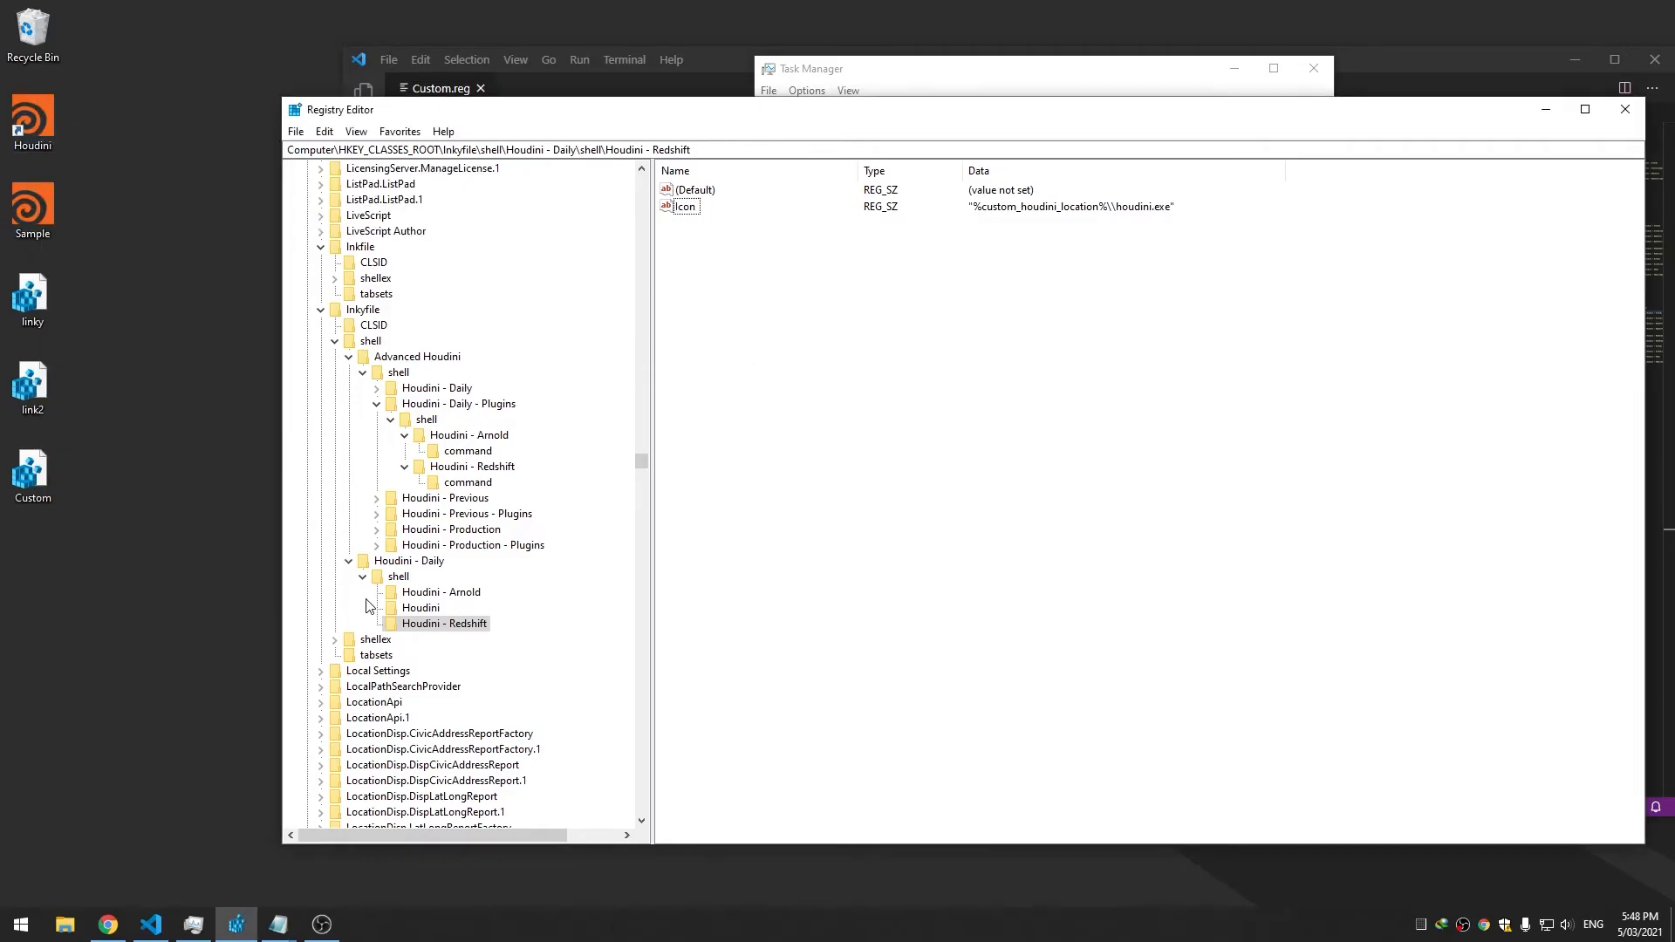
left_click(400, 593)
left_click(414, 608)
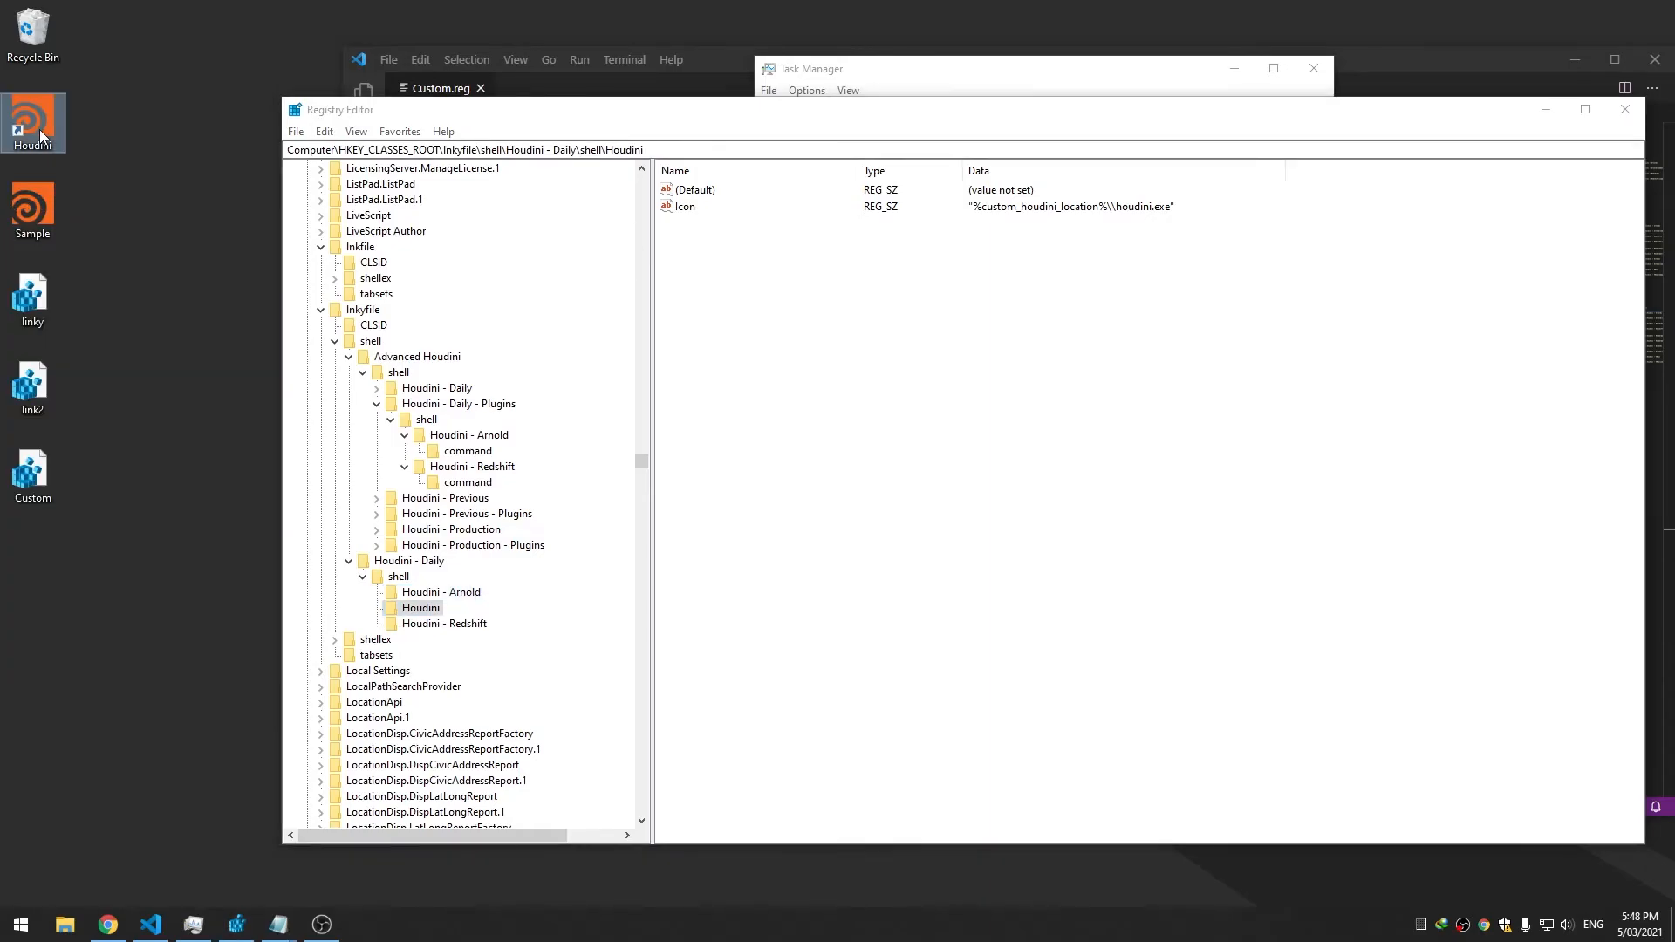
right_click(40, 130)
mouse_move(103, 163)
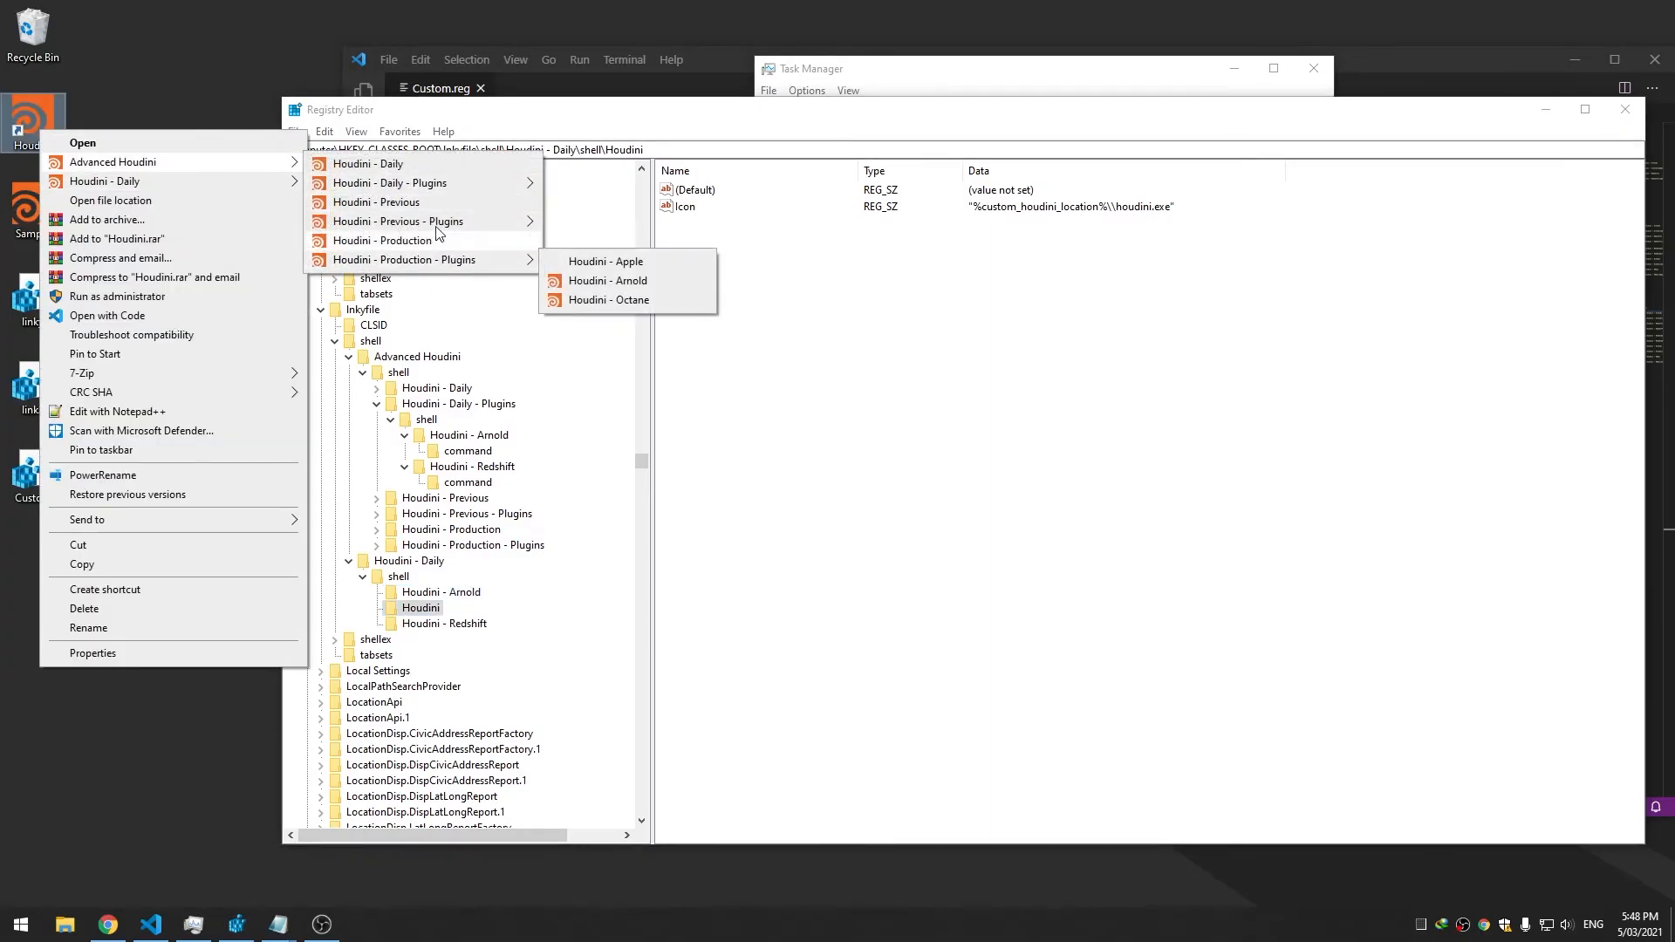
mouse_move(443, 188)
left_click(761, 260)
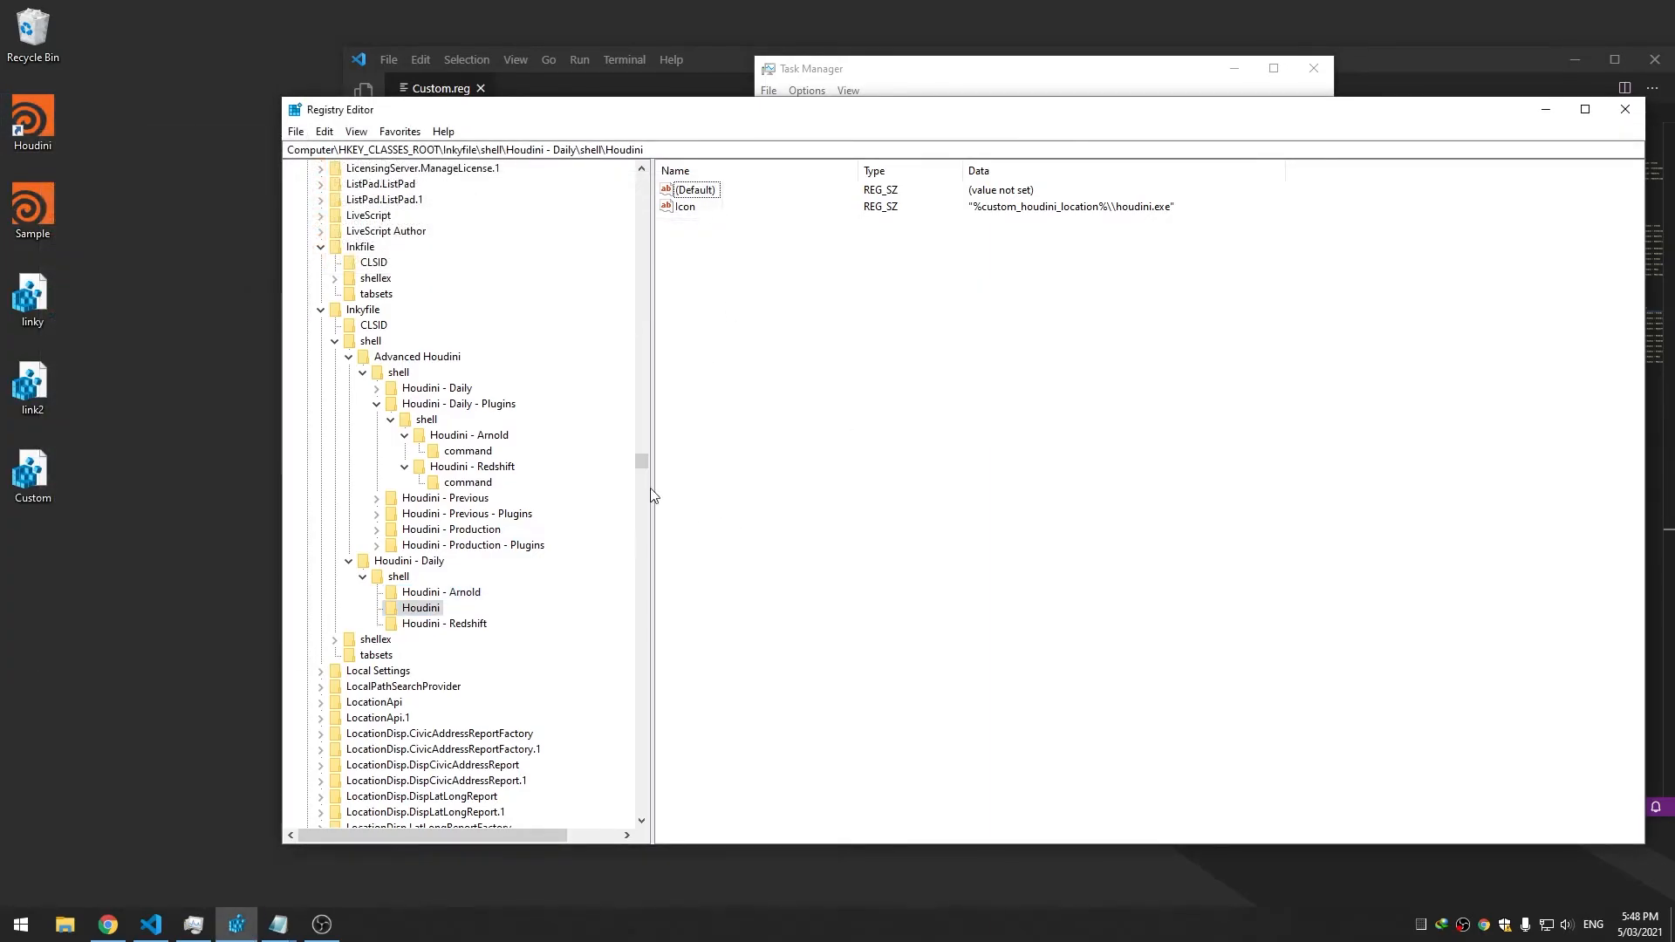
right_click(727, 253)
left_click(433, 597)
Create a CommandFlag string value in Houdini by mistake, then delete it
left_click(421, 608)
right_click(783, 257)
mouse_move(819, 274)
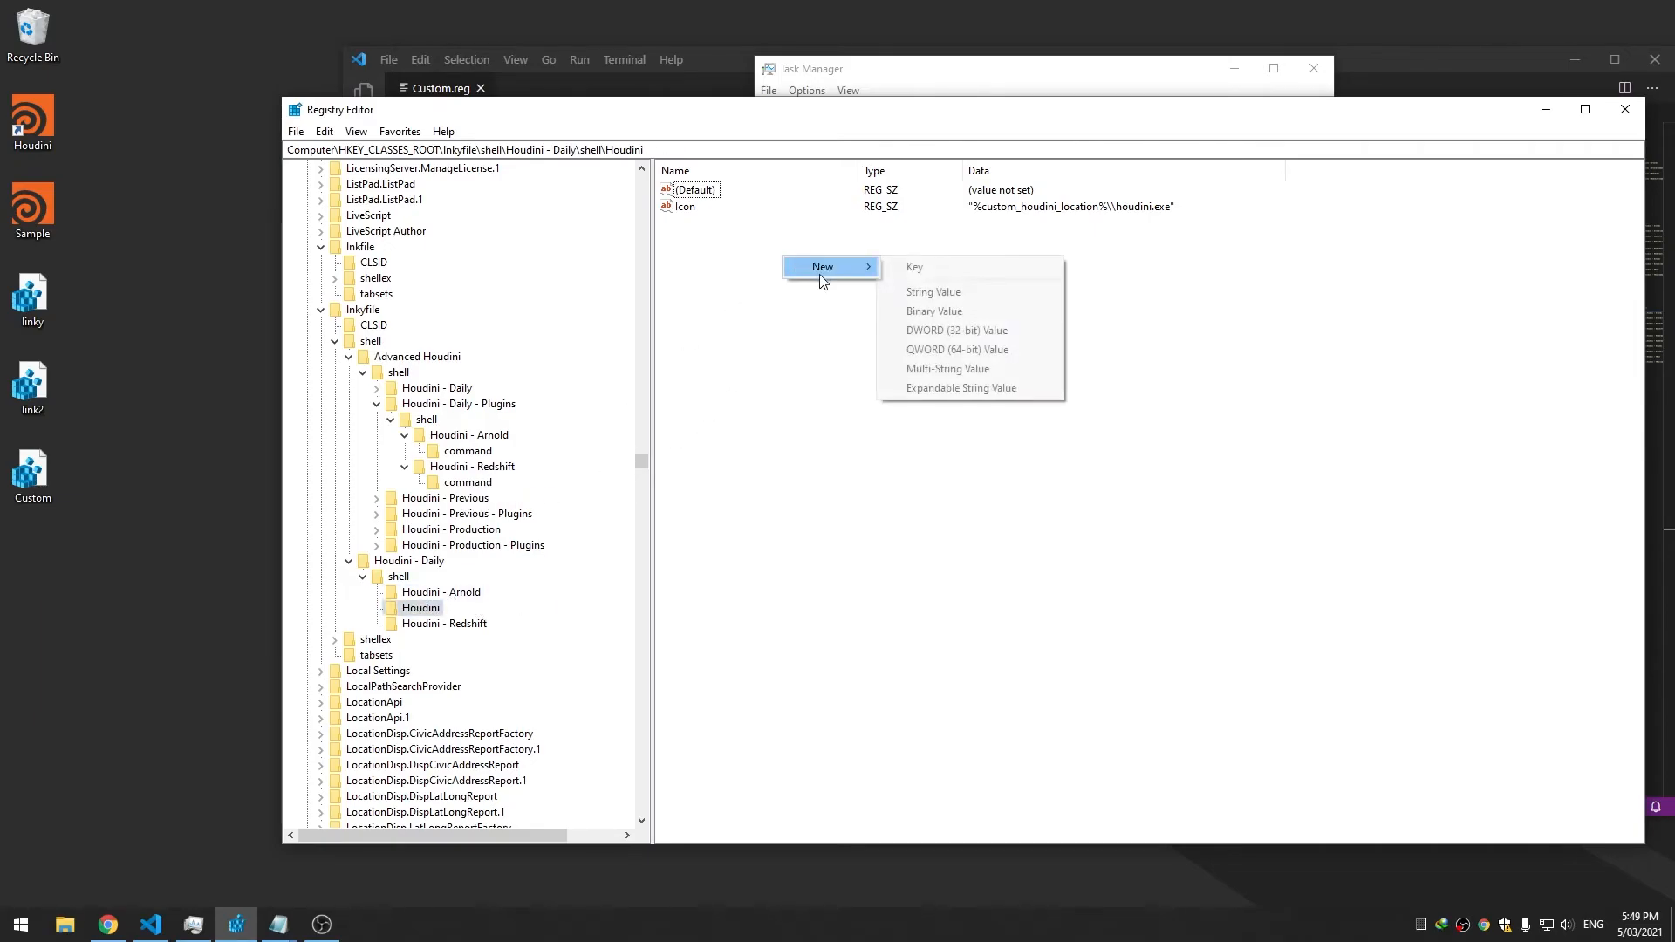
left_click(945, 285)
type("CommandFlag")
key("Return")
right_click(723, 224)
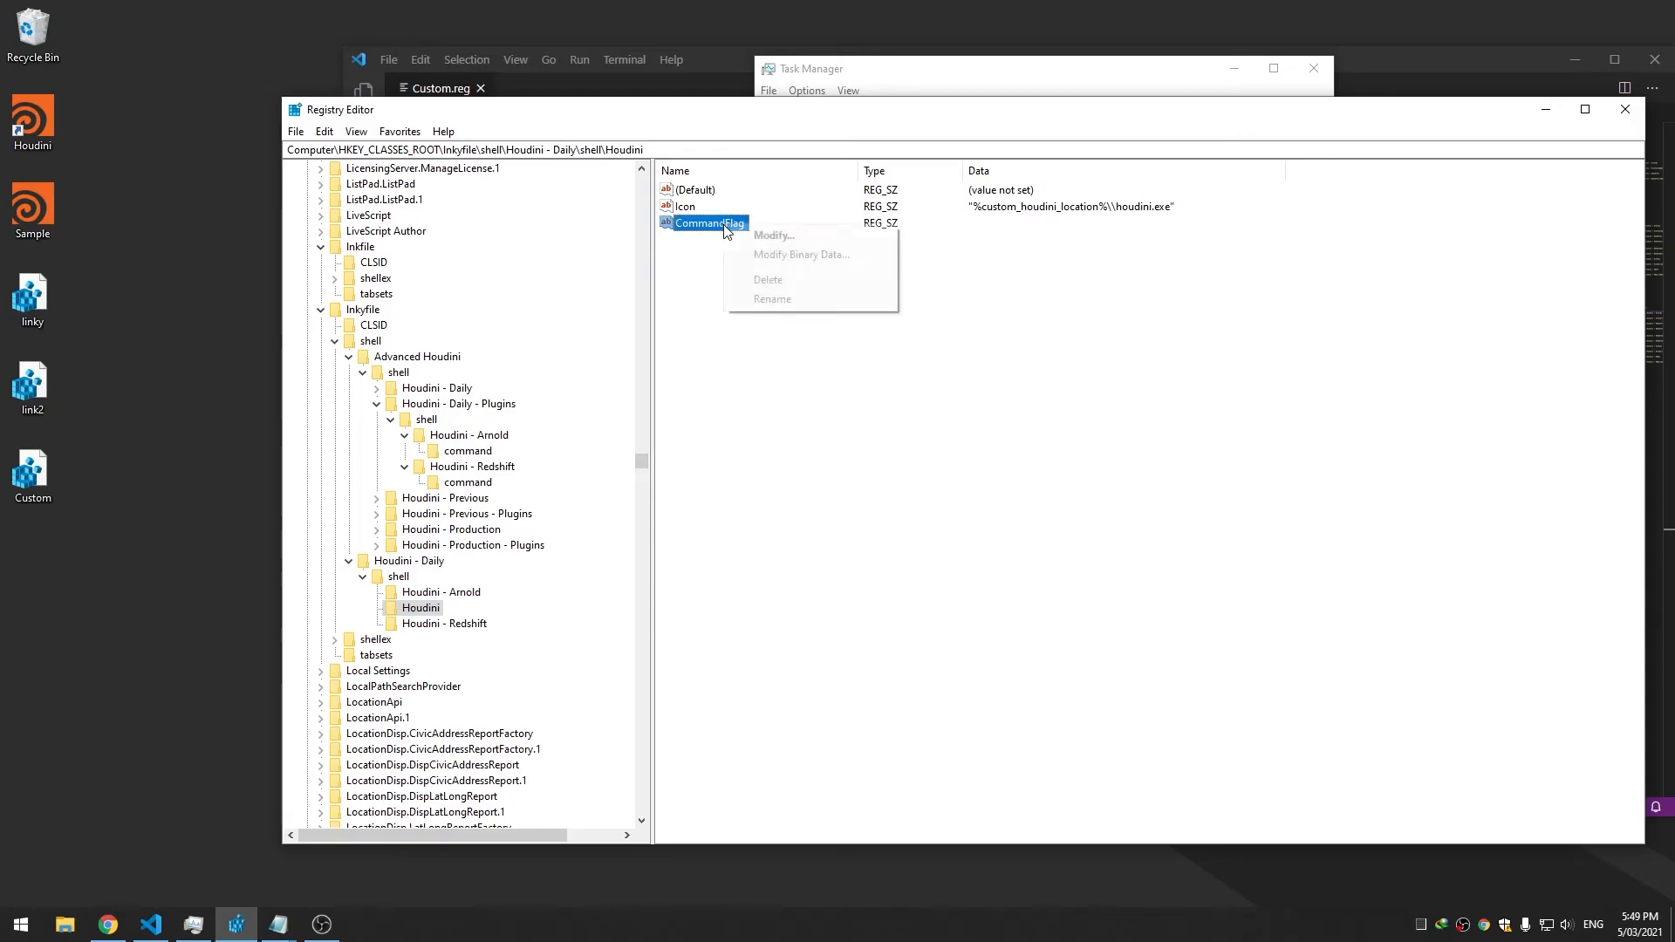
left_click(768, 279)
left_click(965, 460)
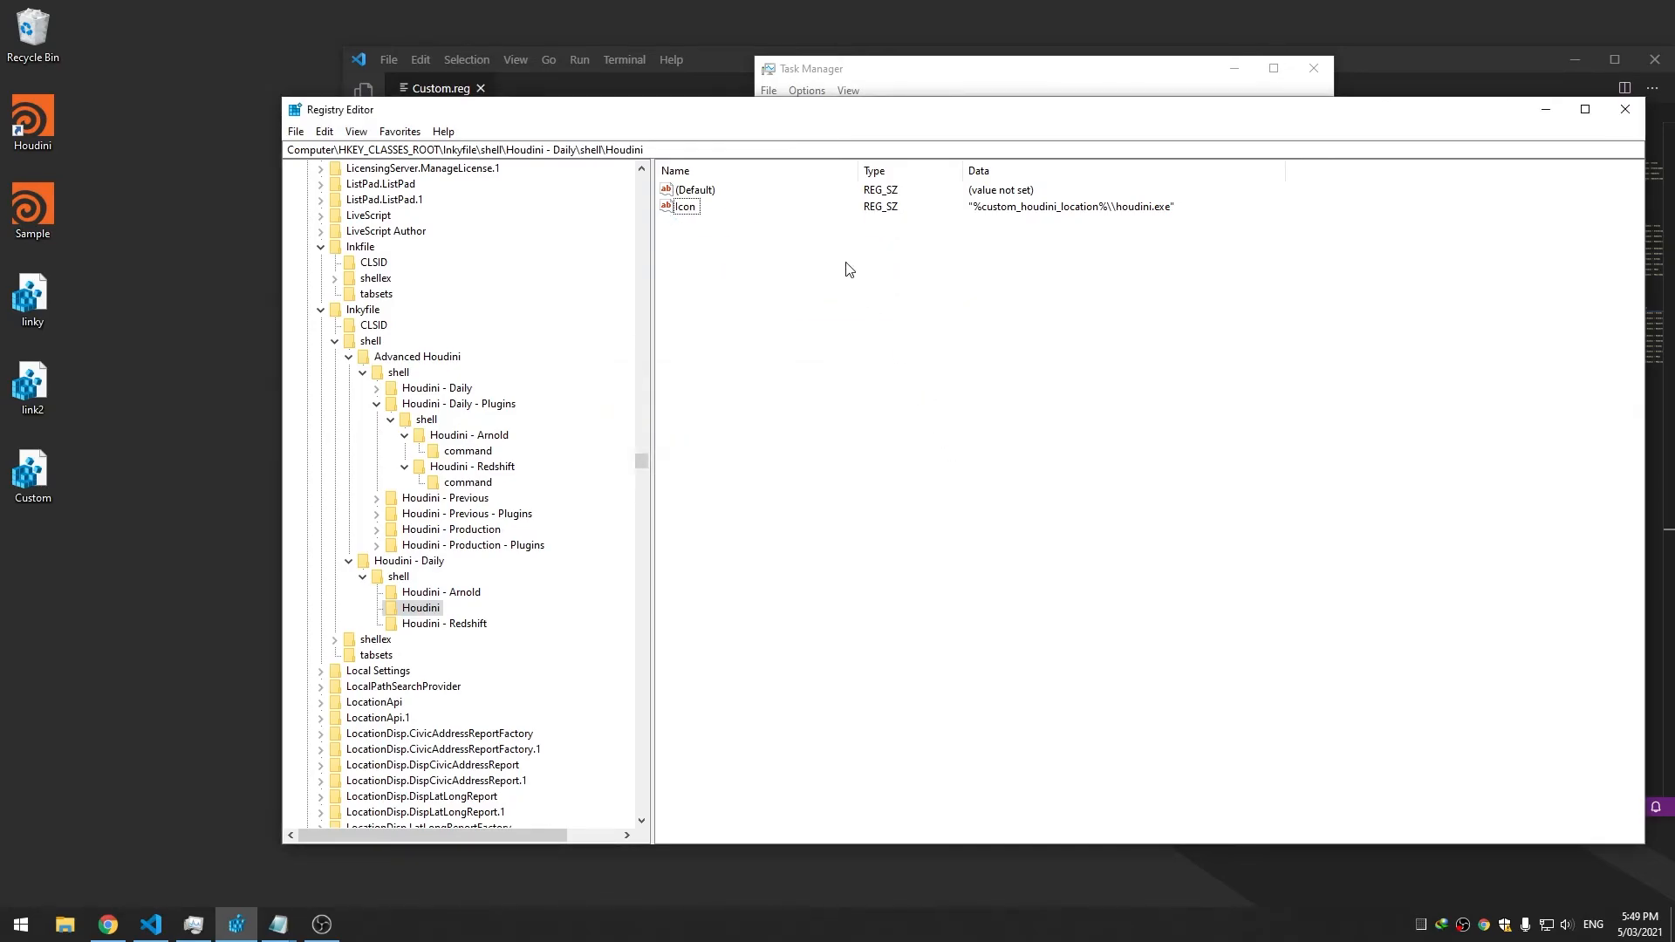
Add a CommandFlags DWORD (32-bit) value to Houdini with hexadecimal data 40
right_click(847, 264)
mouse_move(871, 277)
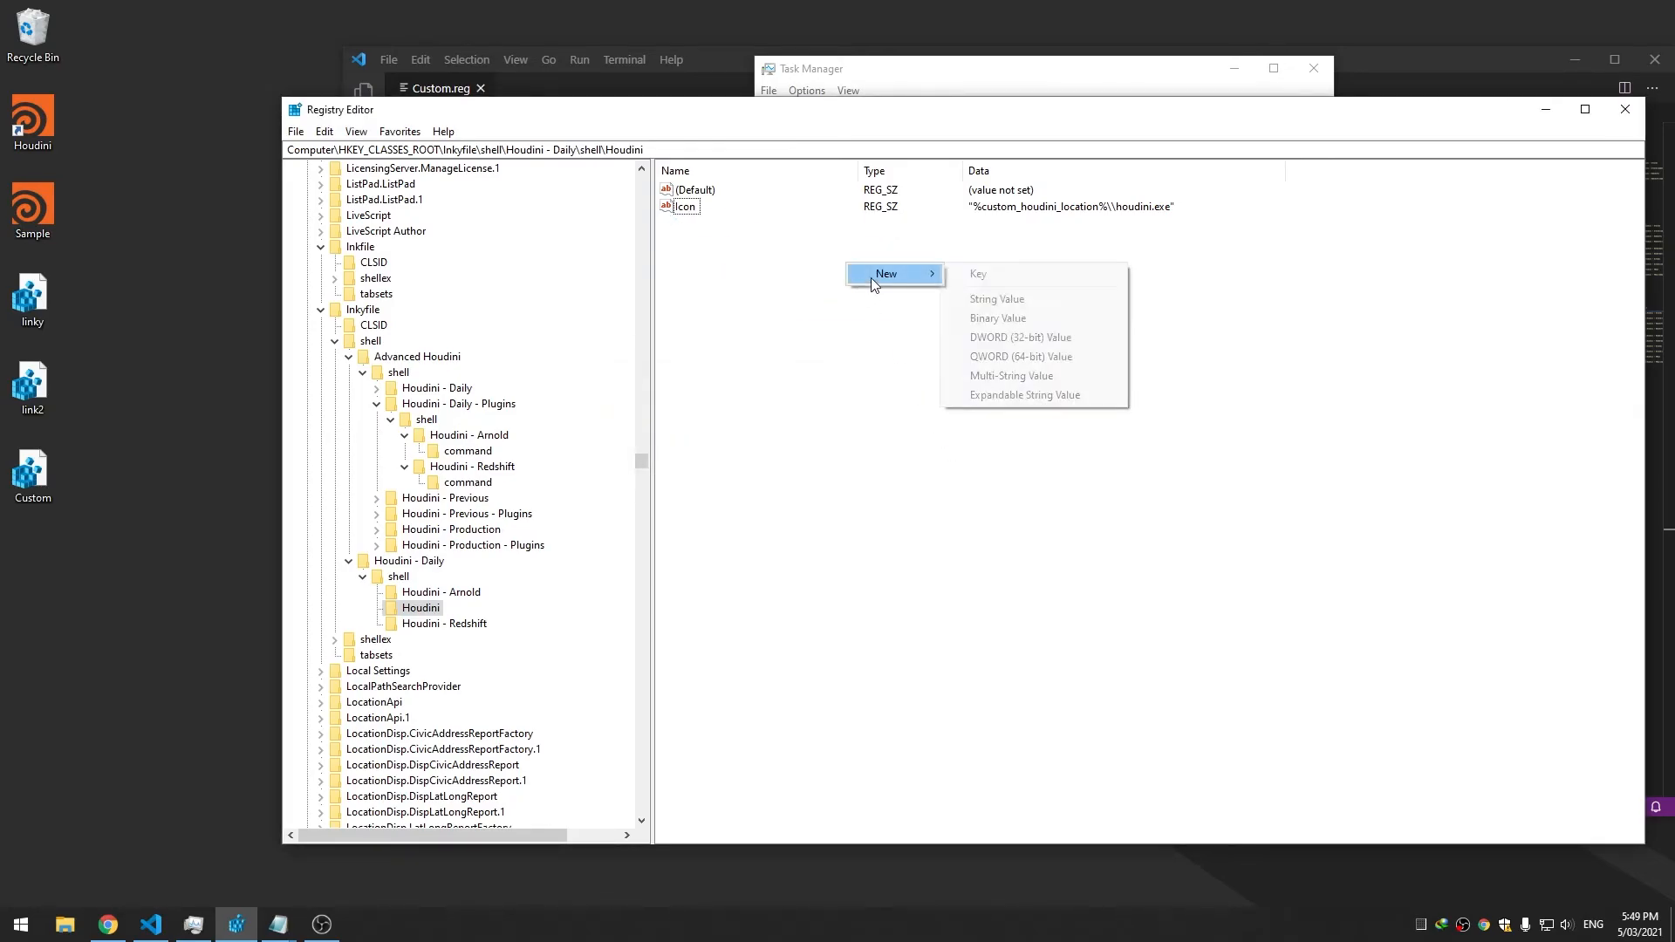
left_click(1041, 339)
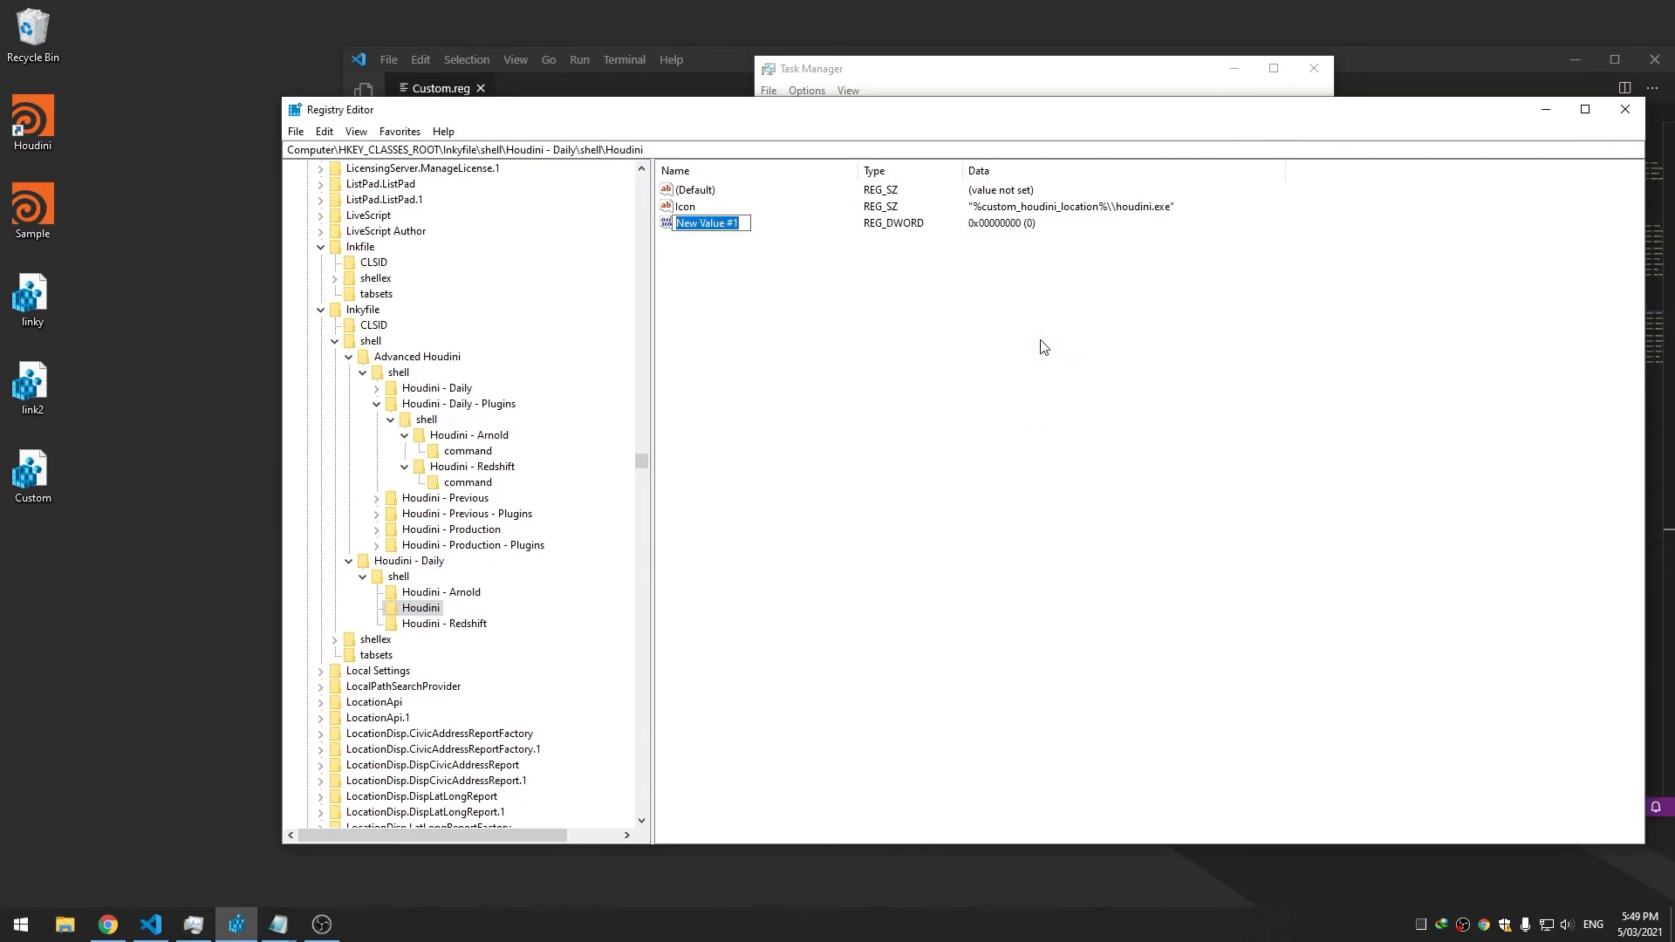
type("CommandFlags")
key("Return")
key("Return")
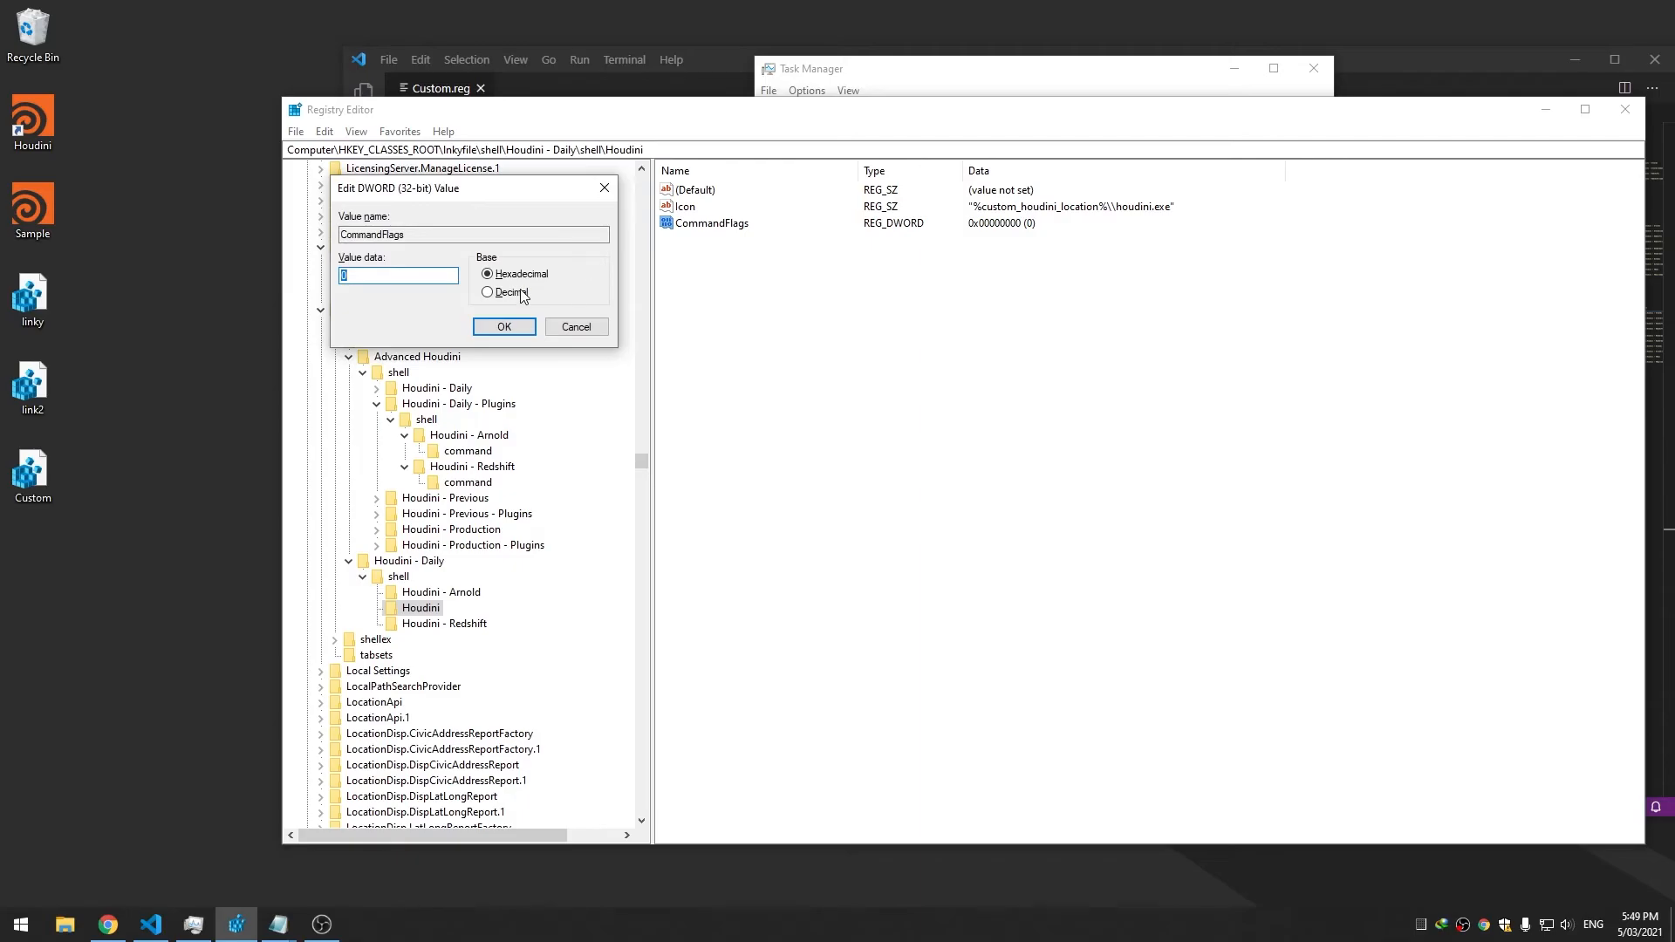
left_click(513, 293)
left_click(521, 274)
left_click(488, 293)
left_click(489, 277)
left_click_drag(384, 274, 173, 299)
type("40")
key("Return")
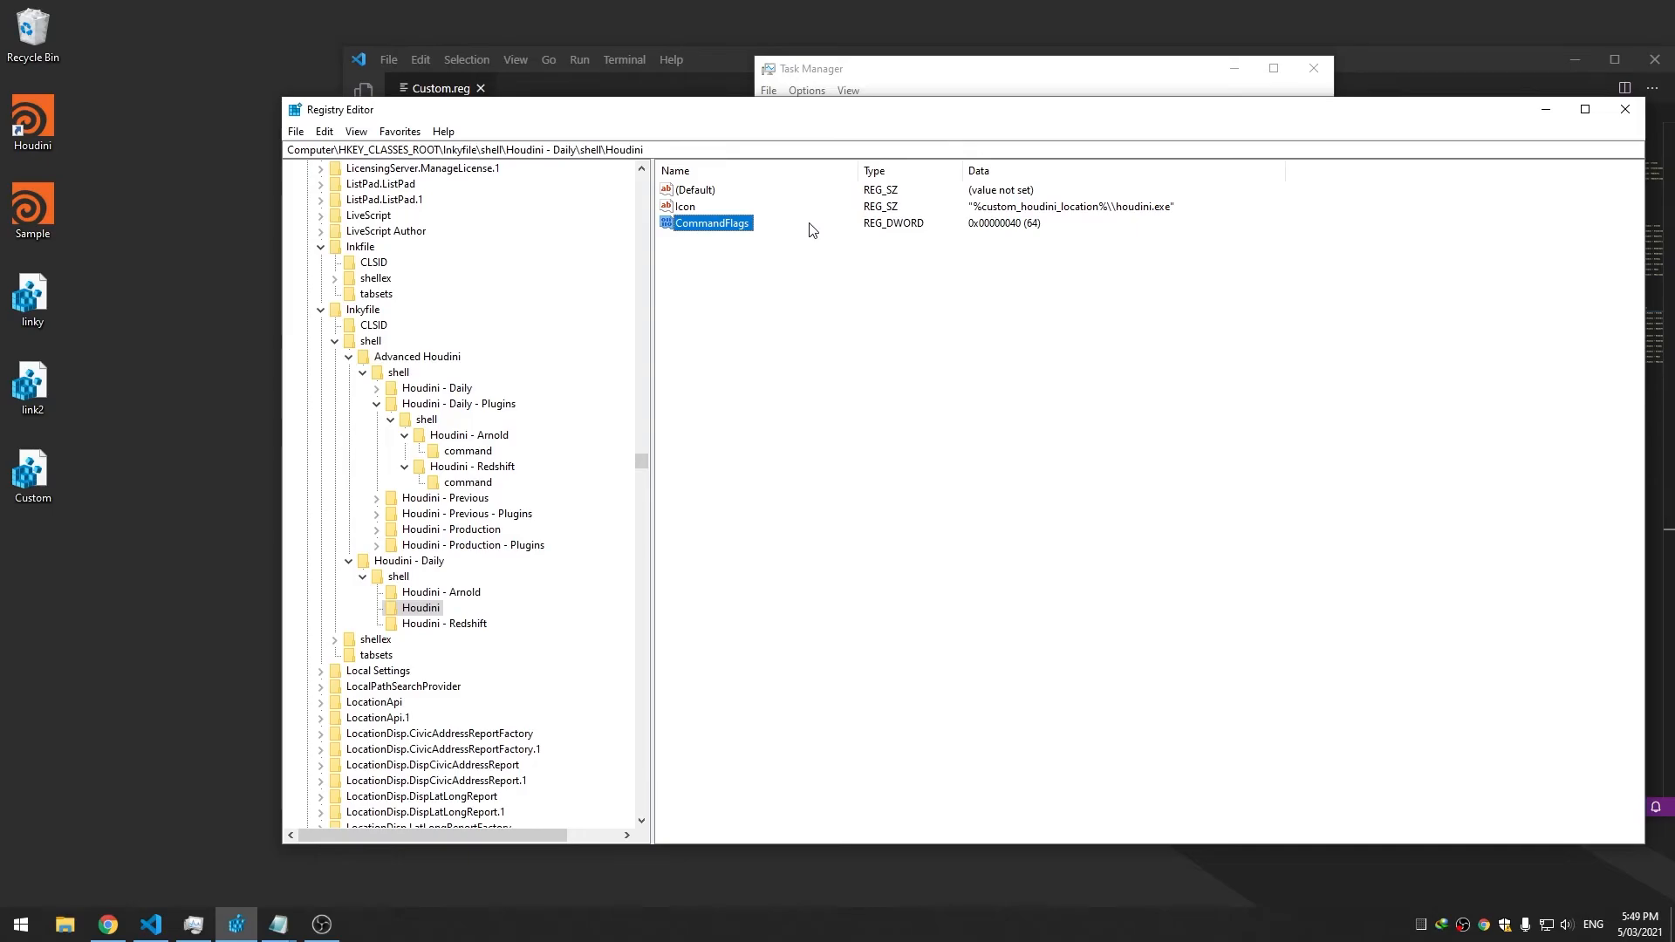
left_click(884, 279)
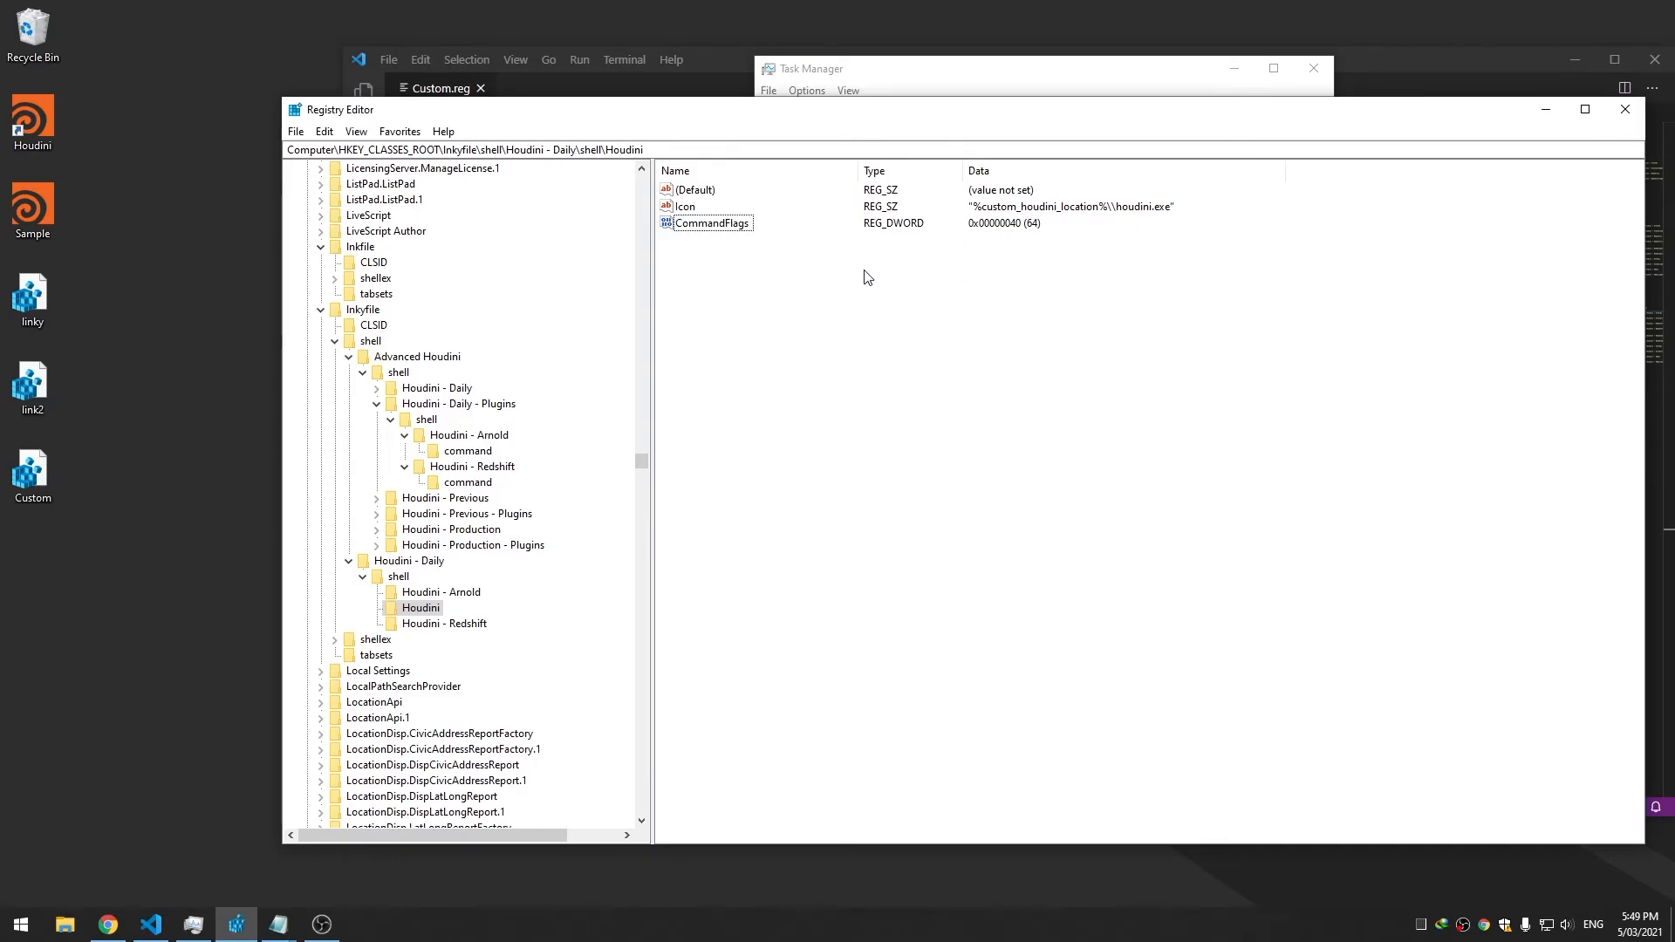
Recheck the Houdini shortcut's cascading menus
right_click(31, 145)
mouse_move(97, 199)
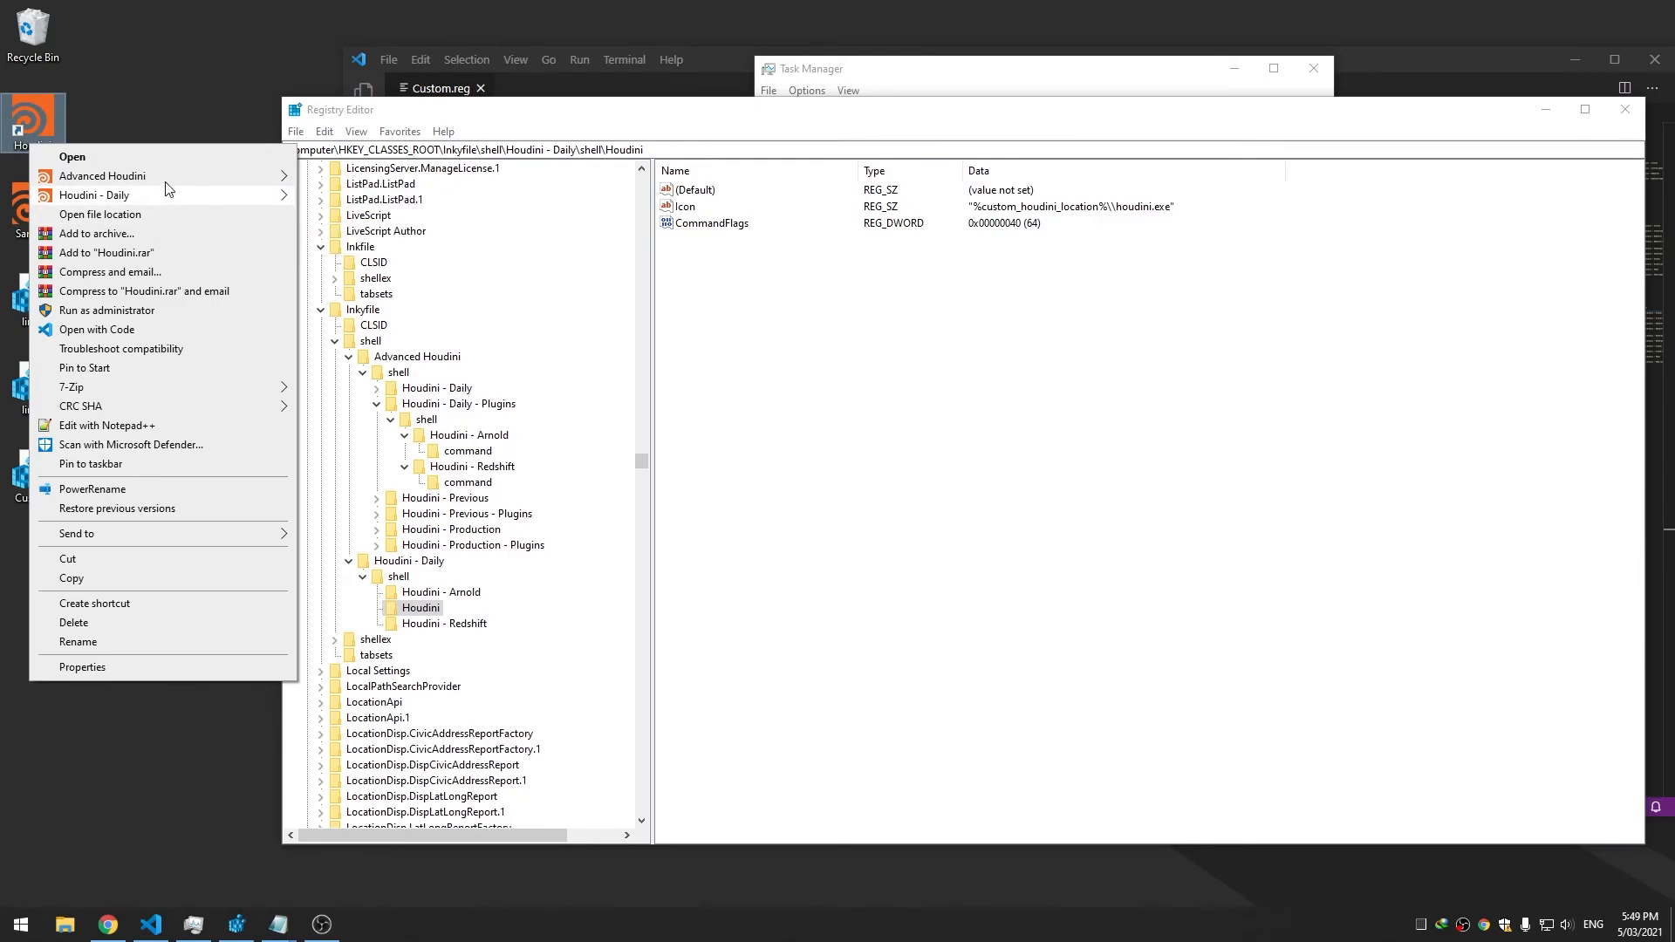
left_click(1170, 363)
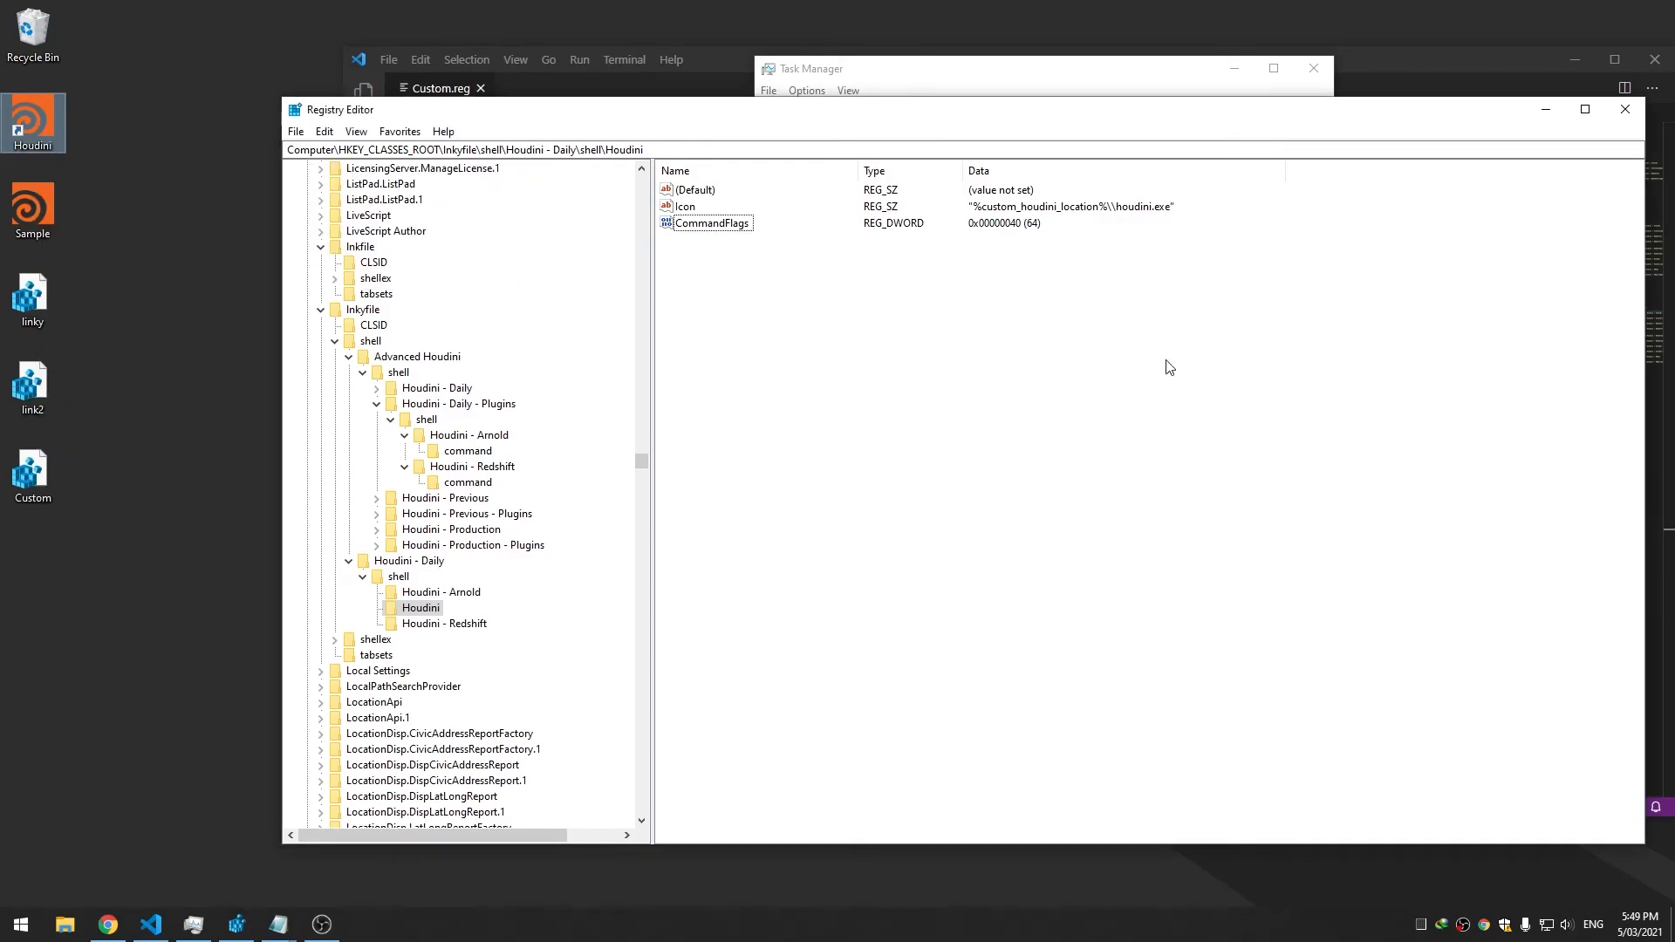
Re-expand Houdini - Daily's shell key and switch back to Custom.reg in VS Code
left_click(419, 564)
left_click(362, 578)
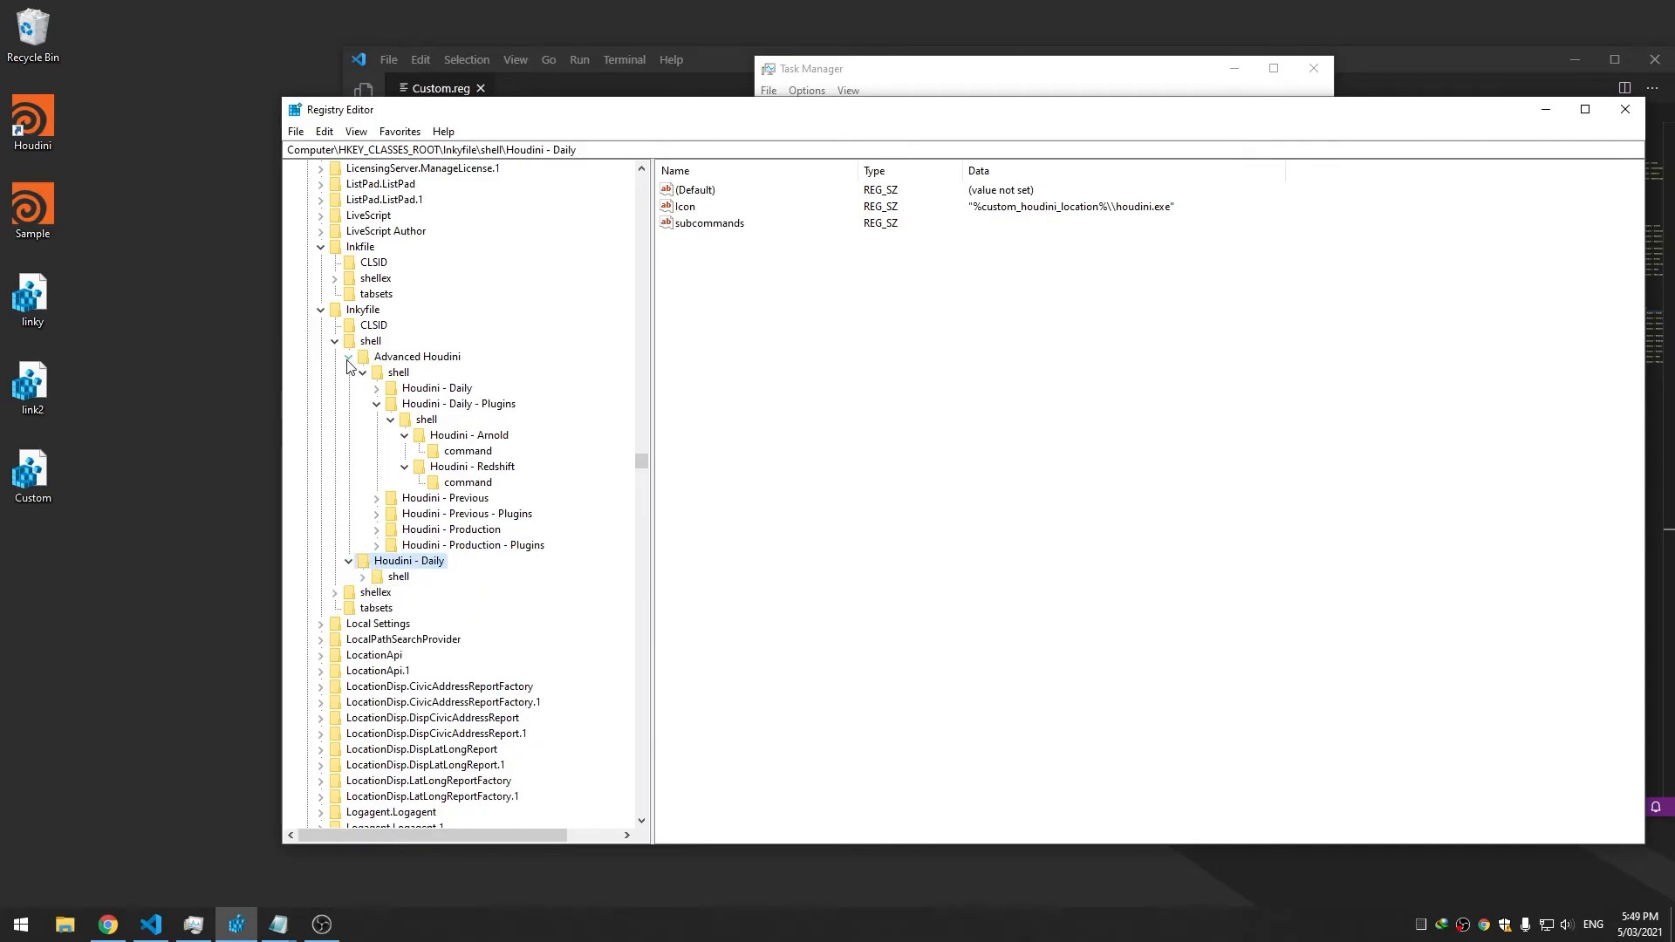
double_click(403, 578)
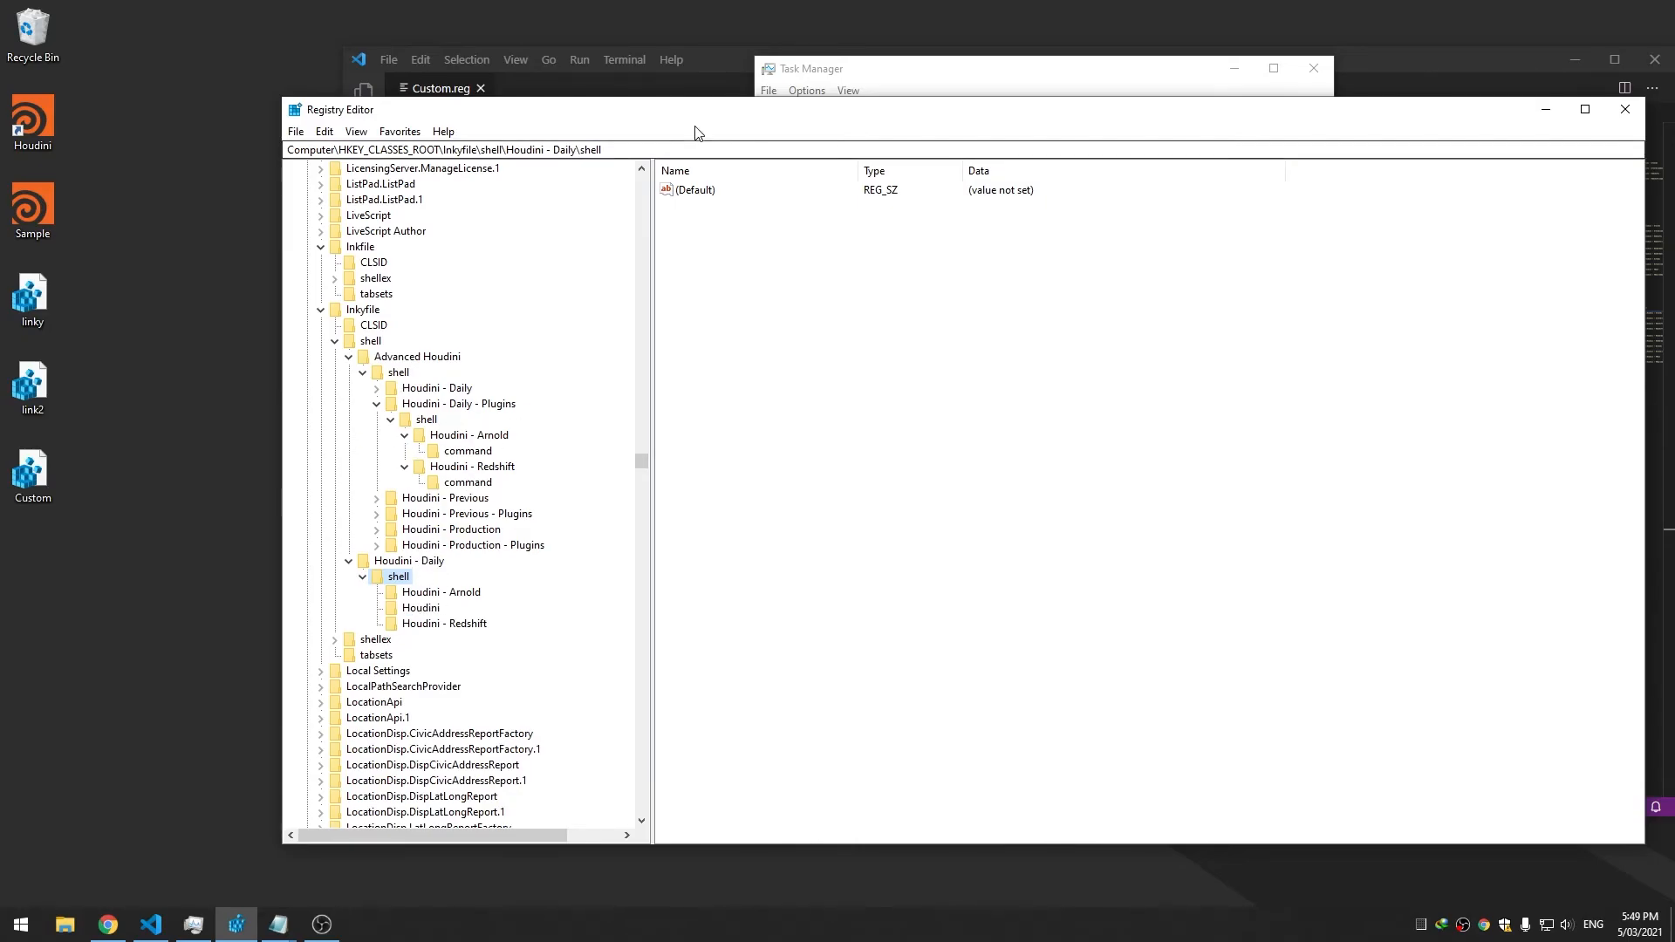
left_click(712, 70)
Move the editor aside to show the registry tree and review the Houdini - Daily and Advanced Houdini blocks
left_click(789, 232)
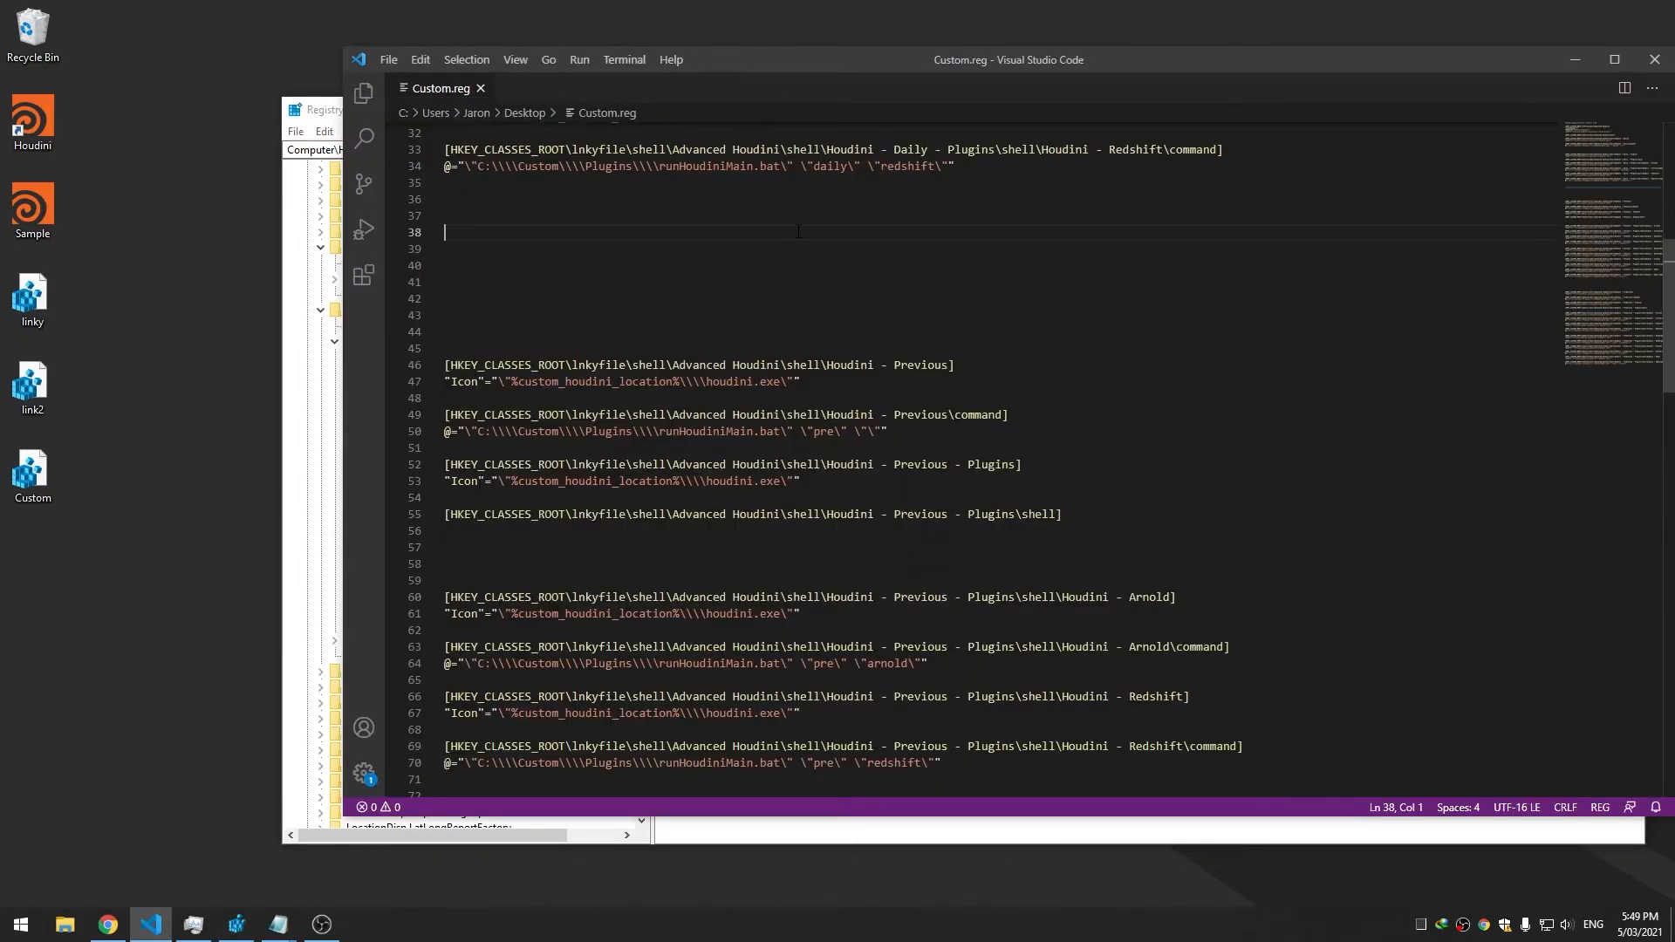
scroll(792, 218, "up", 10)
left_click_drag(935, 72, 1204, 84)
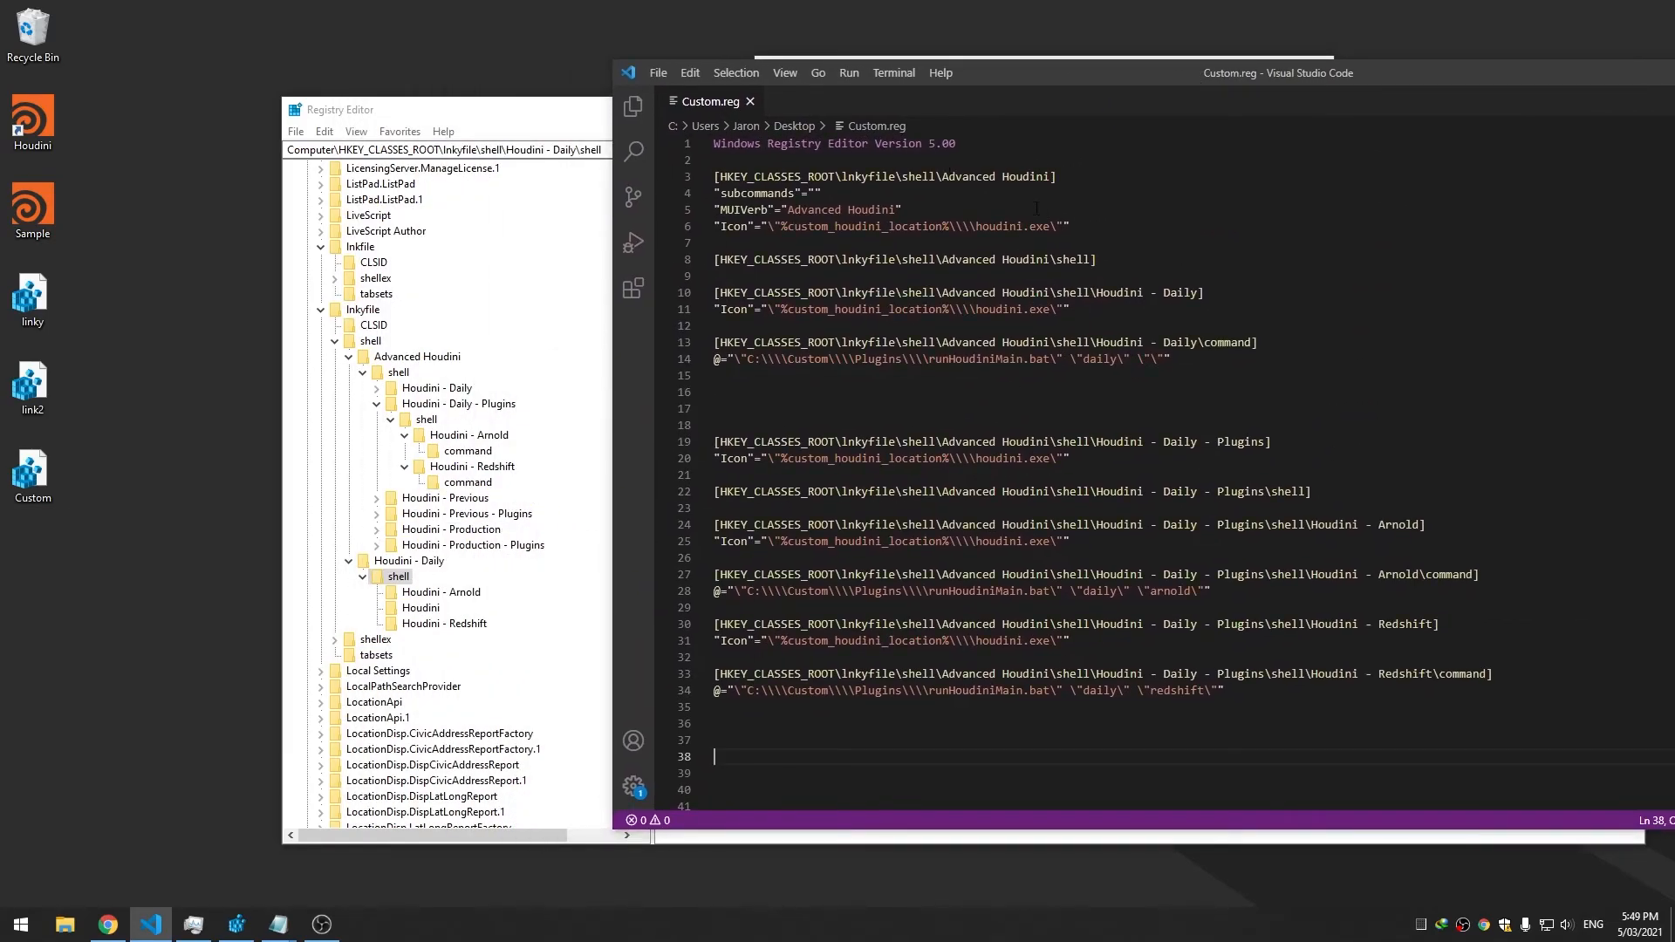
left_click(1114, 292)
left_click(1078, 326)
left_click(1034, 358)
left_click_drag(996, 344, 1117, 343)
left_click(1170, 344)
left_click(1050, 390)
double_click(1012, 342)
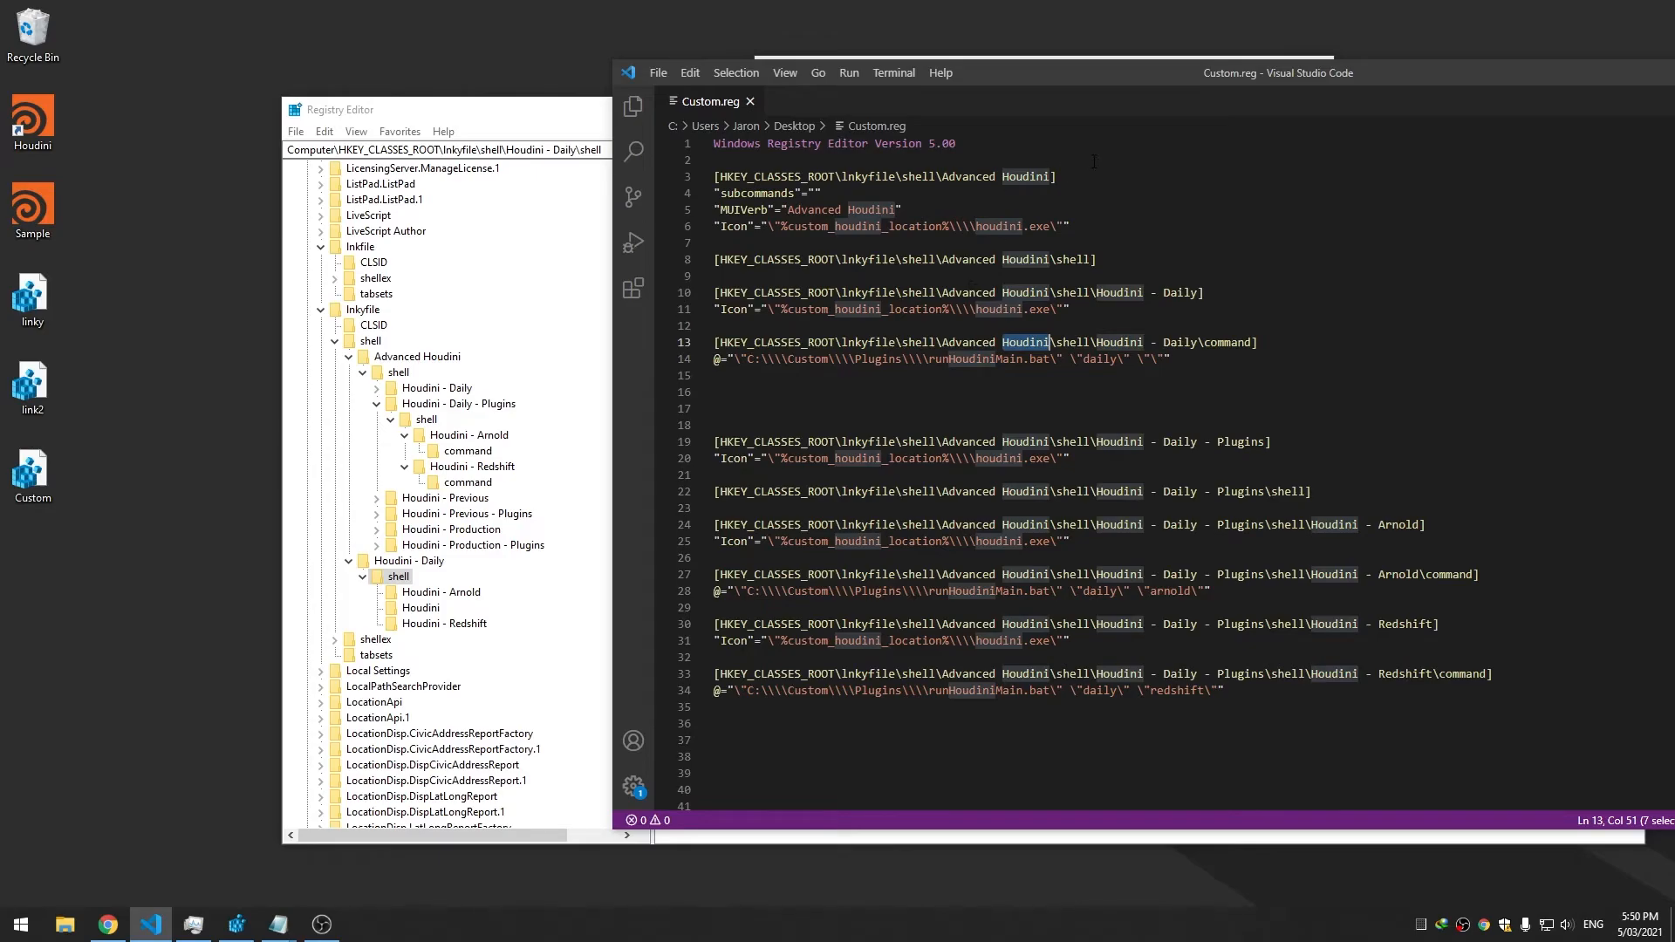
left_click_drag(1101, 168, 703, 161)
left_click(1260, 382)
Add a MUIVerb string value 'Houdini - Daily' to the Houdini - Daily key
left_click(410, 578)
left_click(409, 561)
right_click(721, 318)
mouse_move(768, 328)
left_click(873, 353)
type("MUI")
type("Houdin")
type("i - Daily")
key("Return")
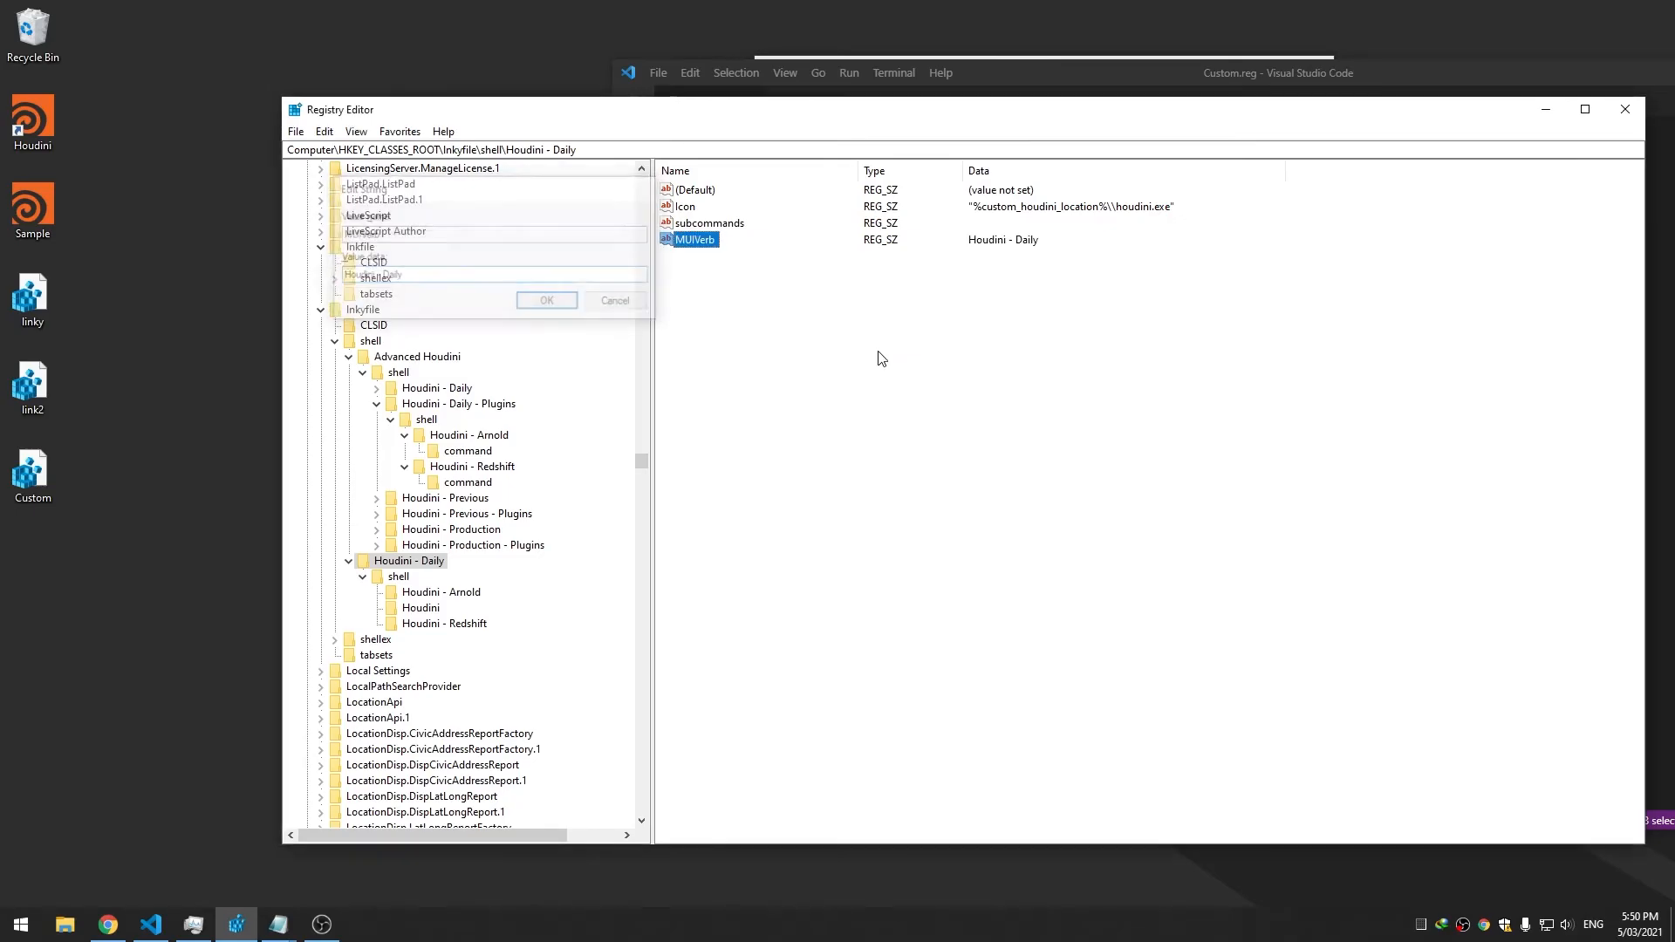
Delete the Advanced Houdini and Daily key blocks from the top of Custom.reg
key("alt+Tab")
left_click(1060, 193)
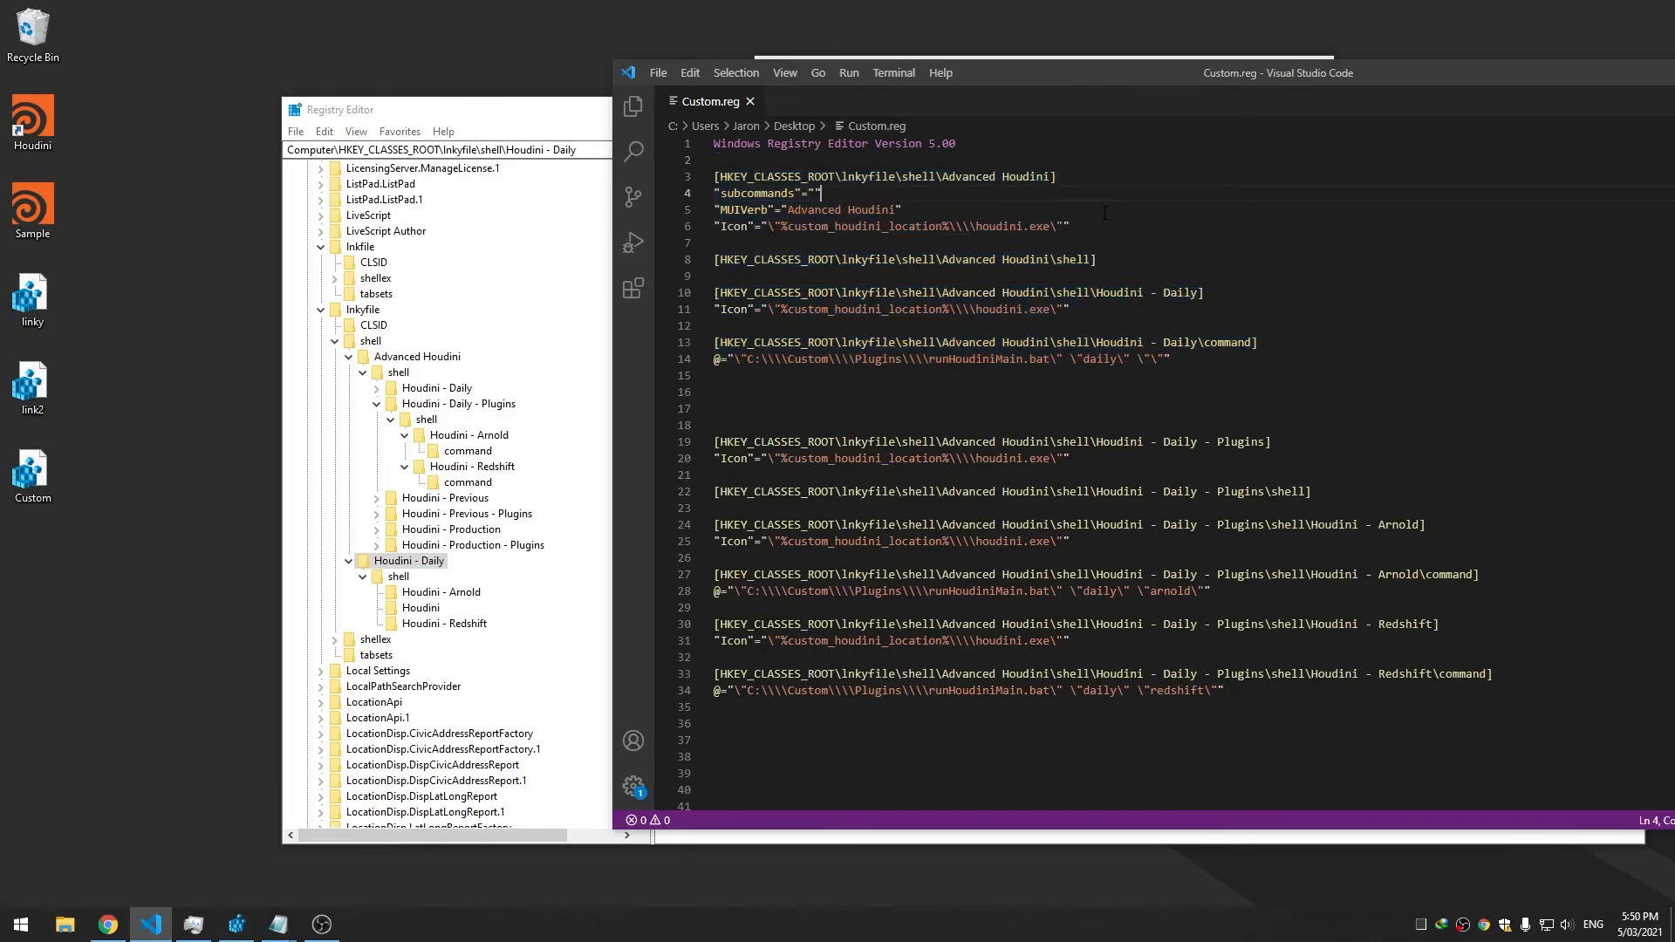
left_click_drag(1333, 375, 1090, 160)
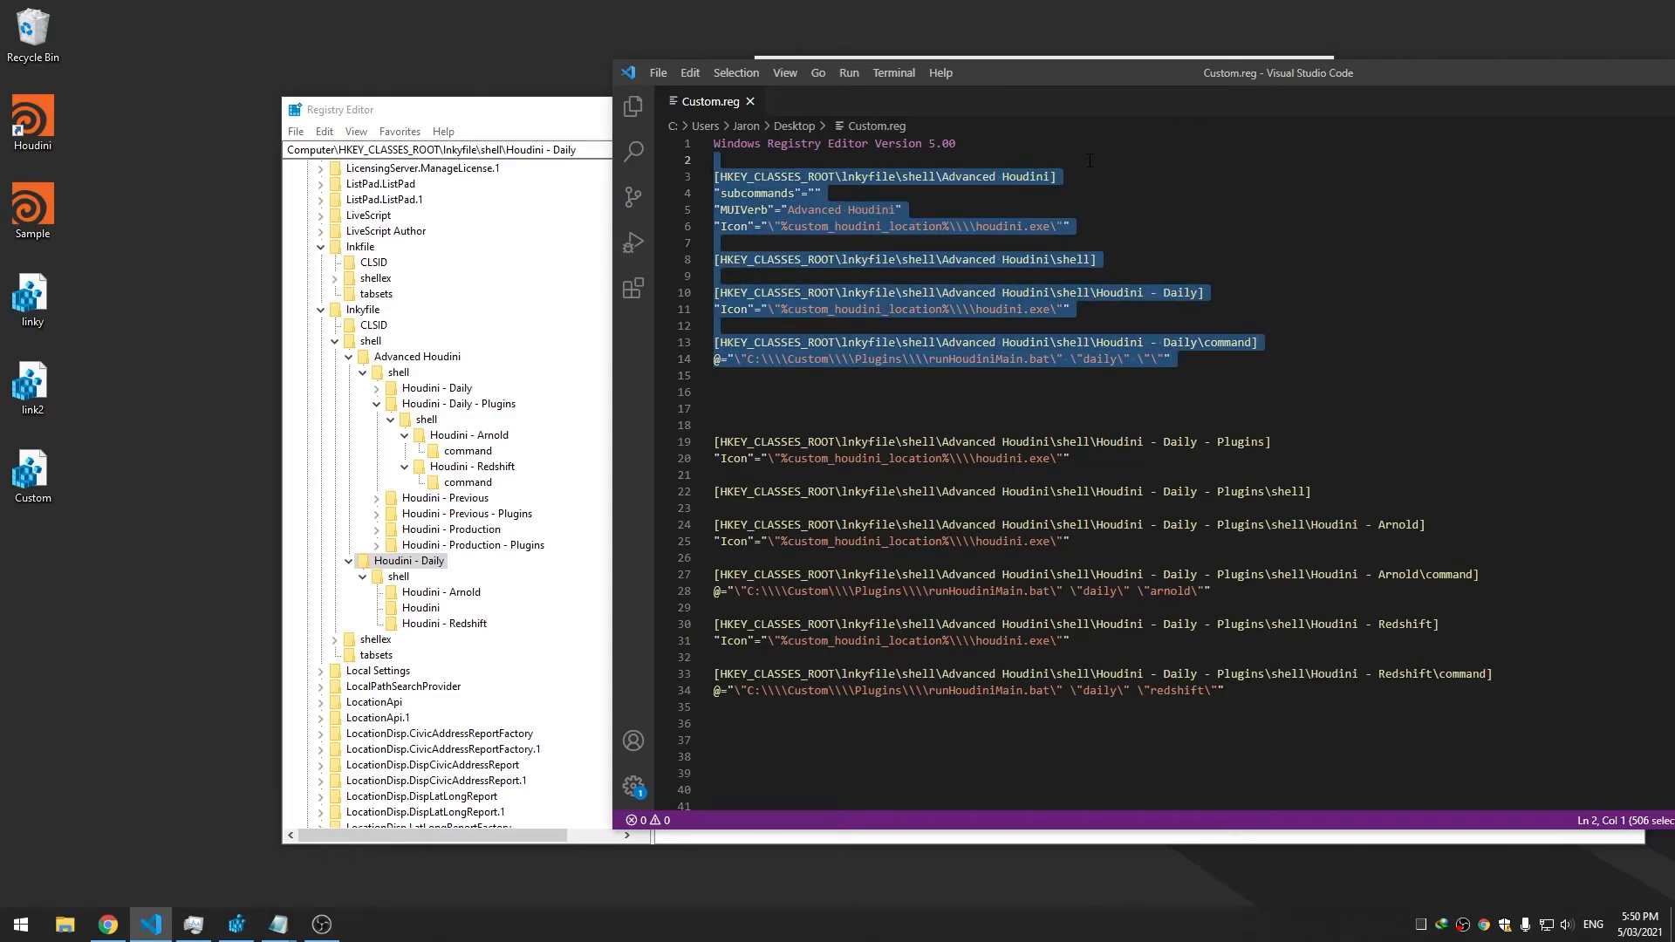
left_click(1152, 228)
left_click_drag(1142, 314, 711, 164)
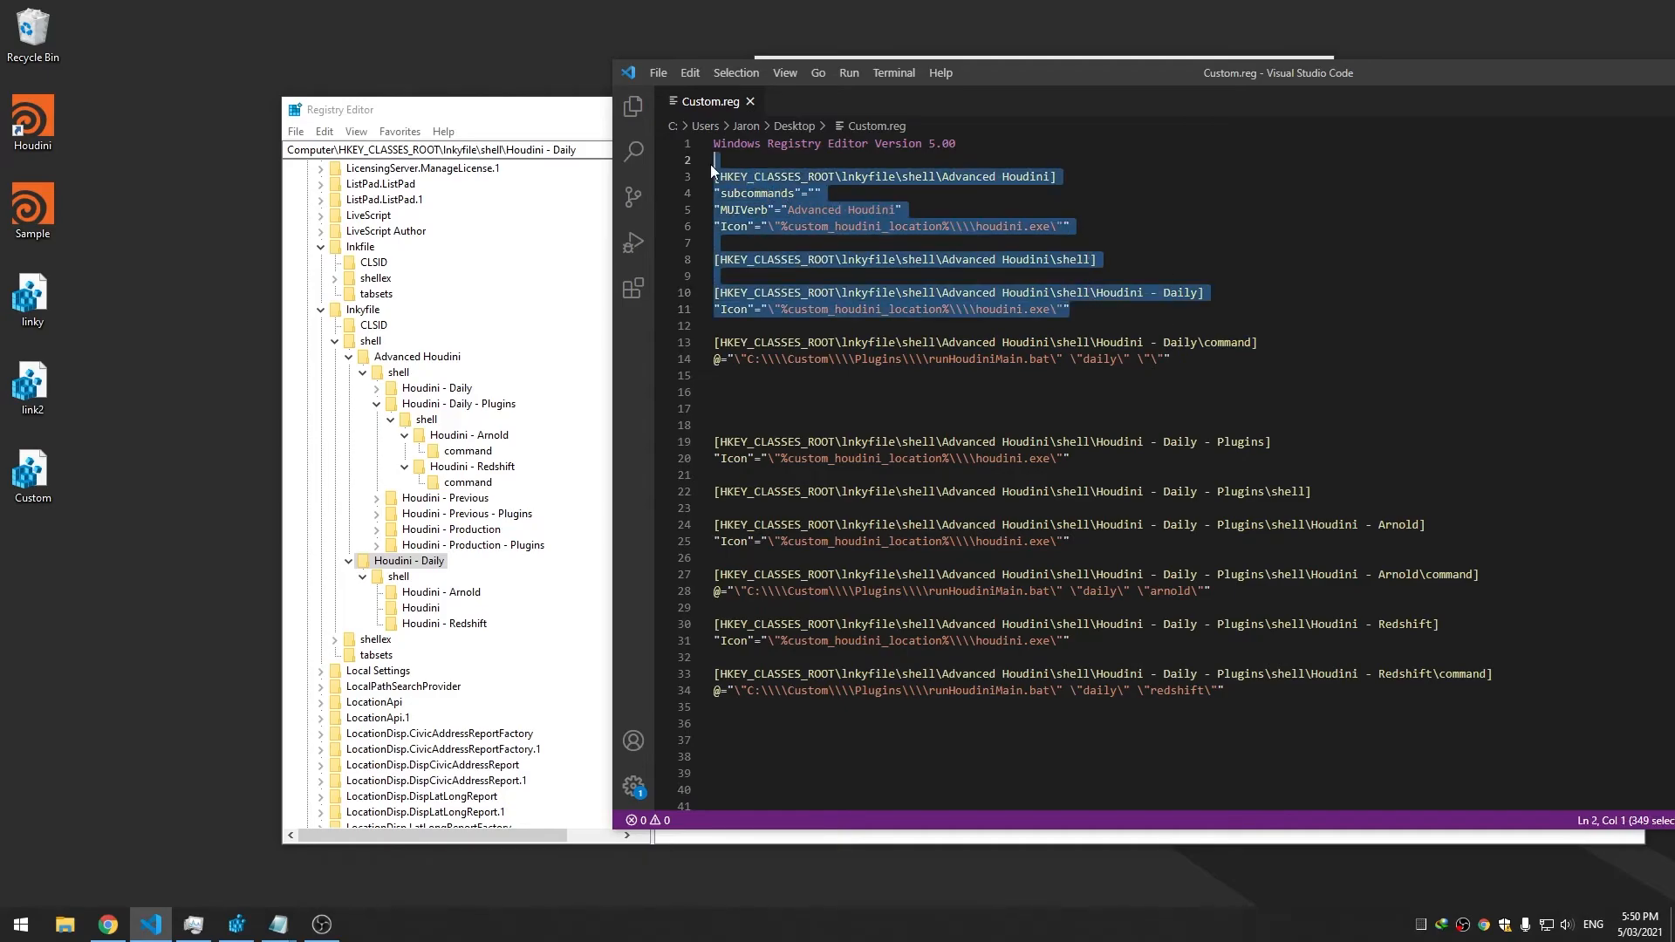
key("BackSpace")
left_click(989, 193)
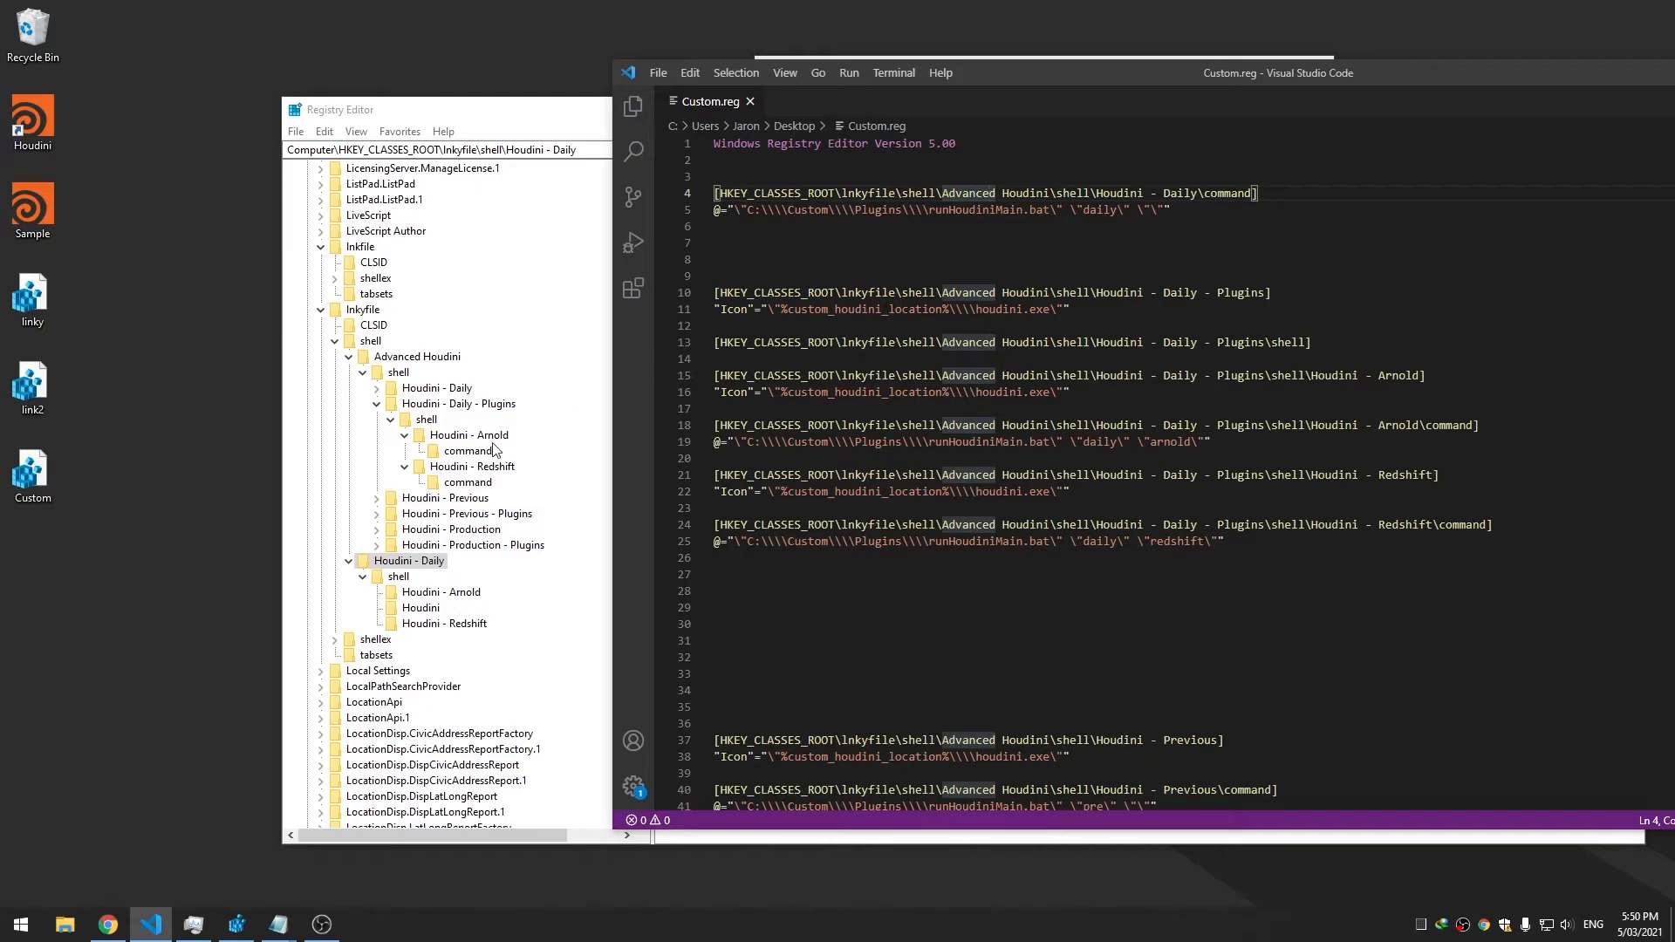
Replace 'Advanced Houdini\shell' in line 4's path with '\shell\Houdini' and save
left_click(349, 356)
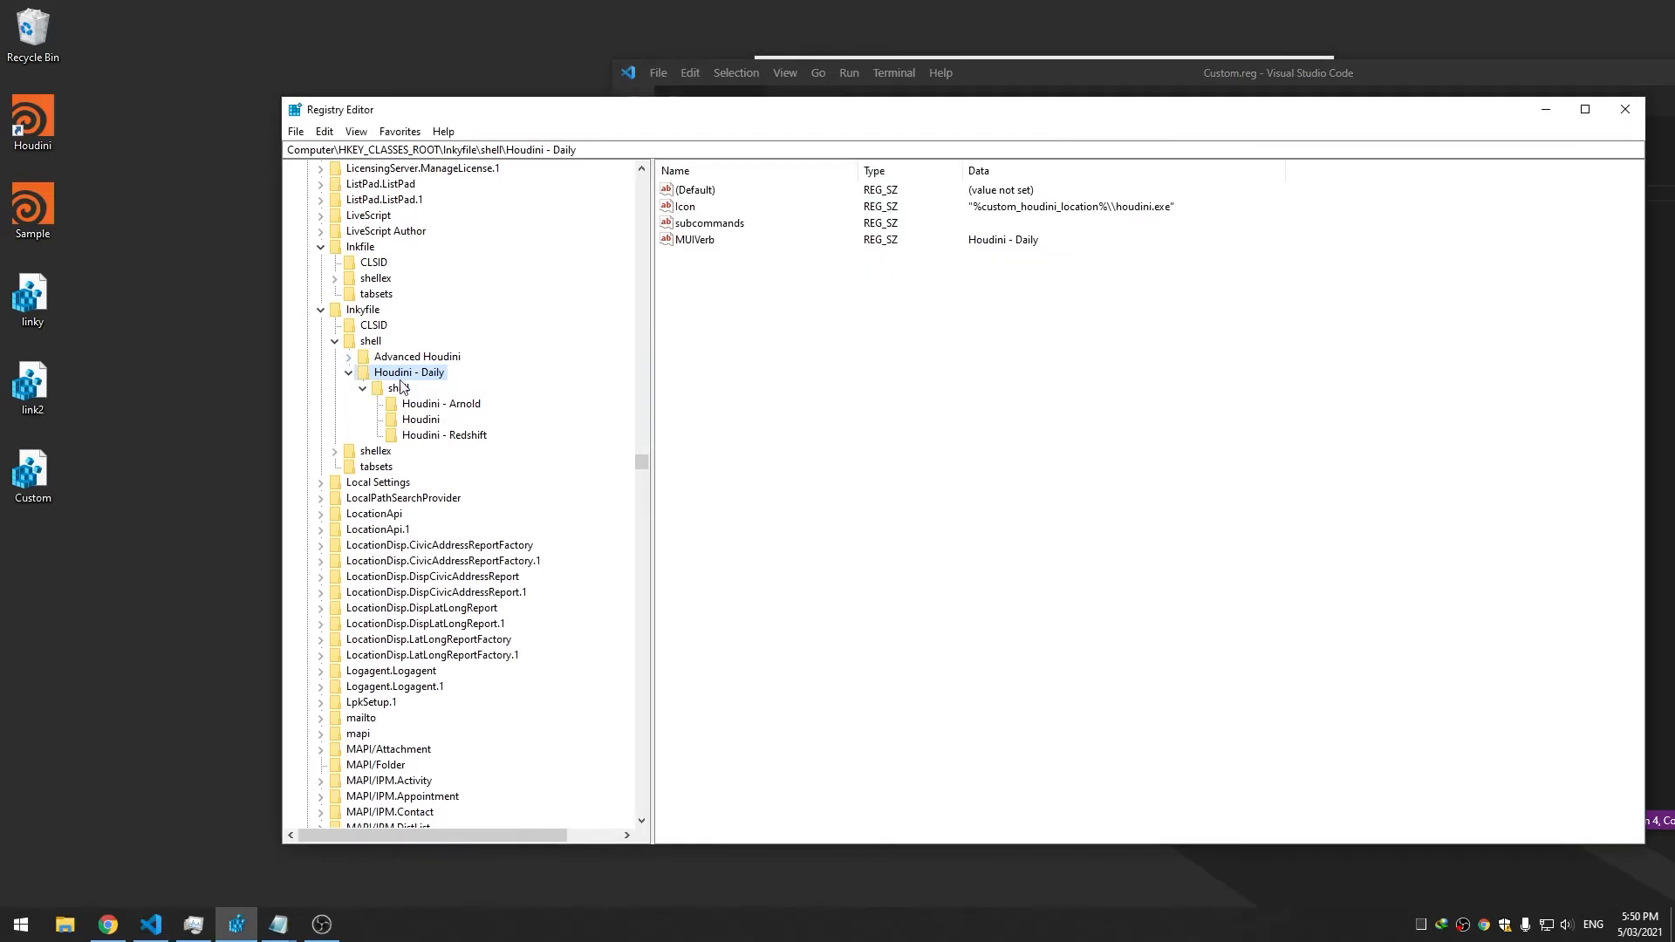
left_click(1092, 78)
left_click_drag(1090, 193, 941, 193)
key("BackSpace")
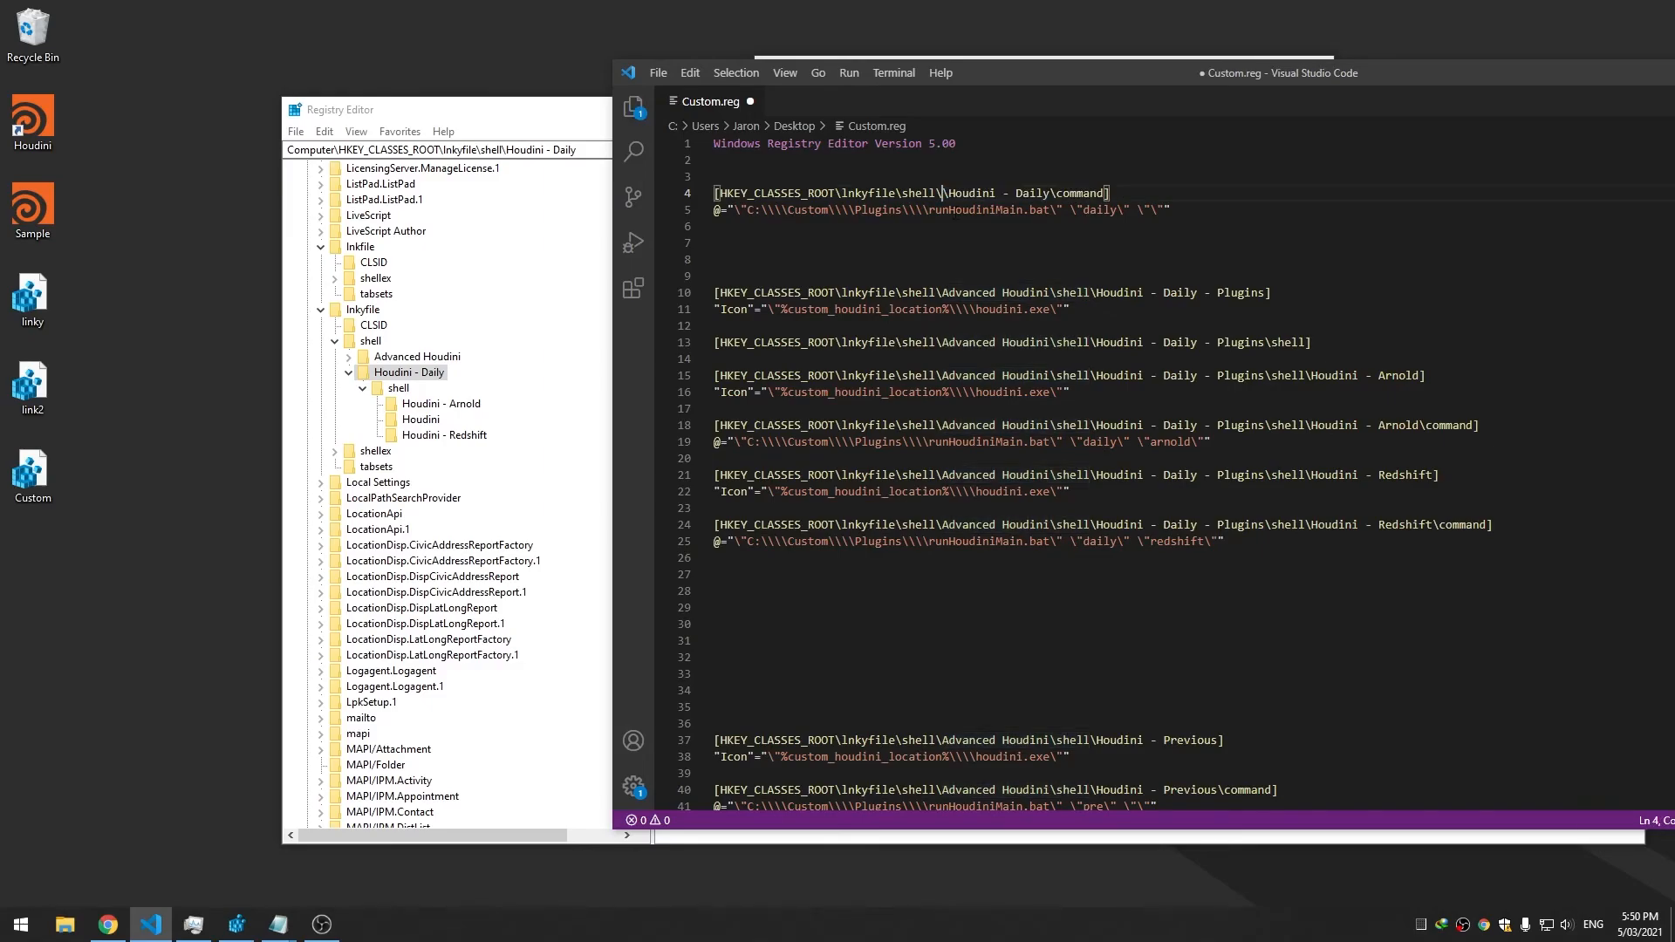
key("ctrl+s")
left_click(423, 419)
left_click(1034, 83)
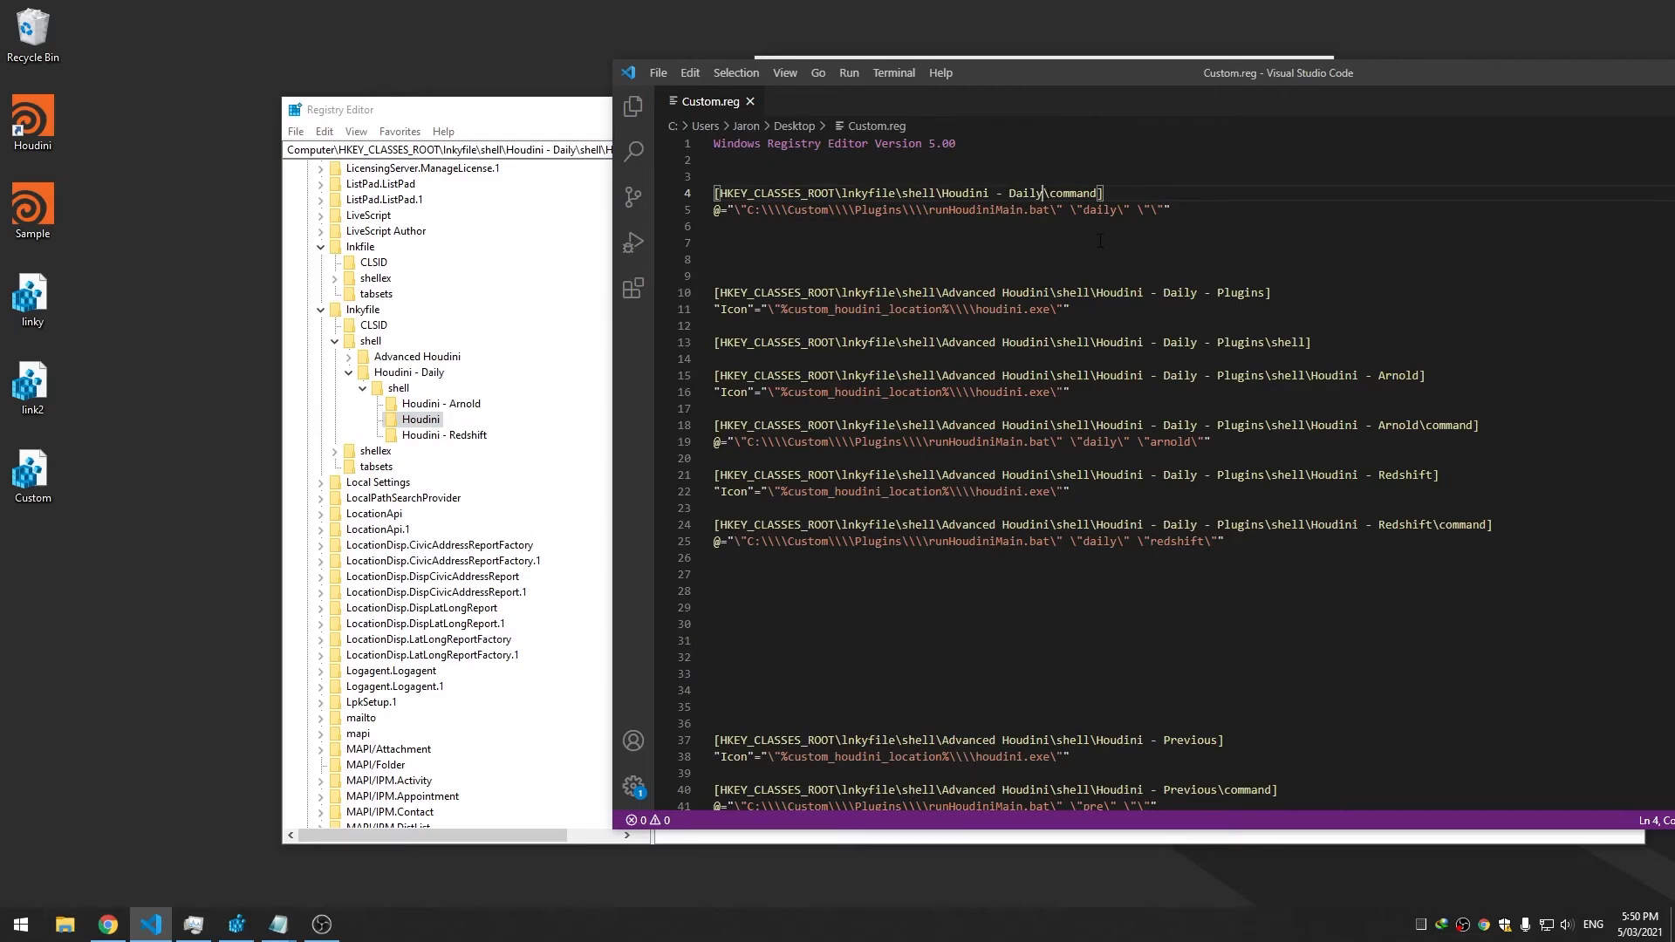
type("\\shell\\Houdini")
key("ctrl+s")
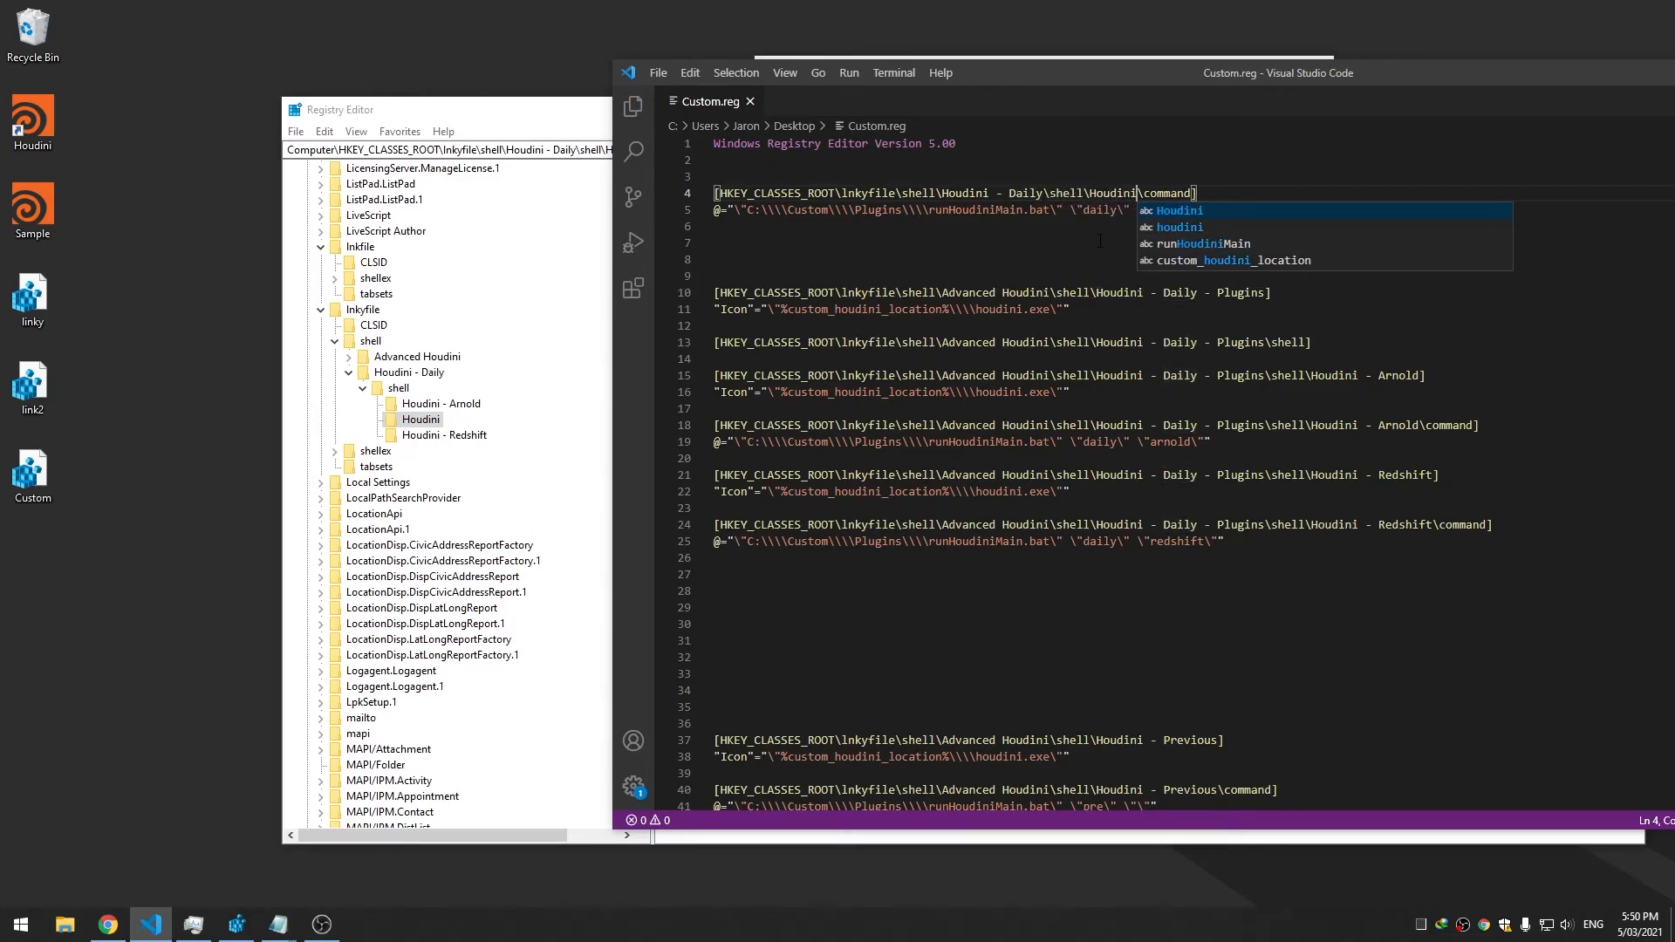
Delete the Daily - Plugins key blocks from Custom.reg and save
left_click(1075, 228)
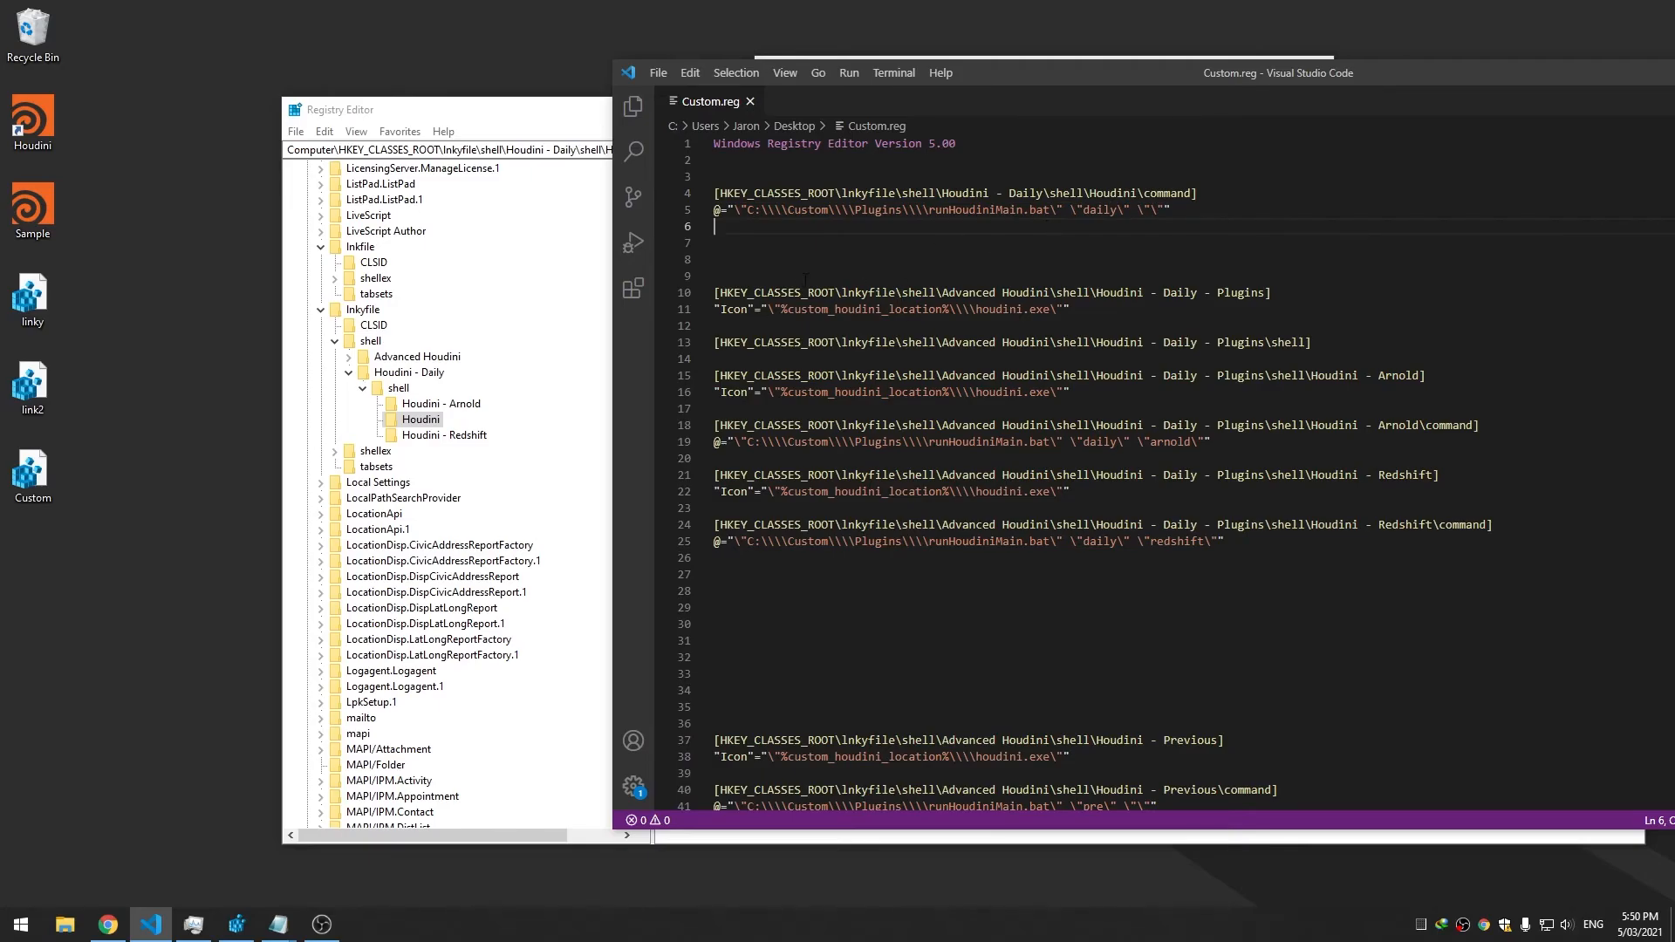
key("Down")
left_click(1117, 225)
left_click_drag(1347, 350, 1313, 259)
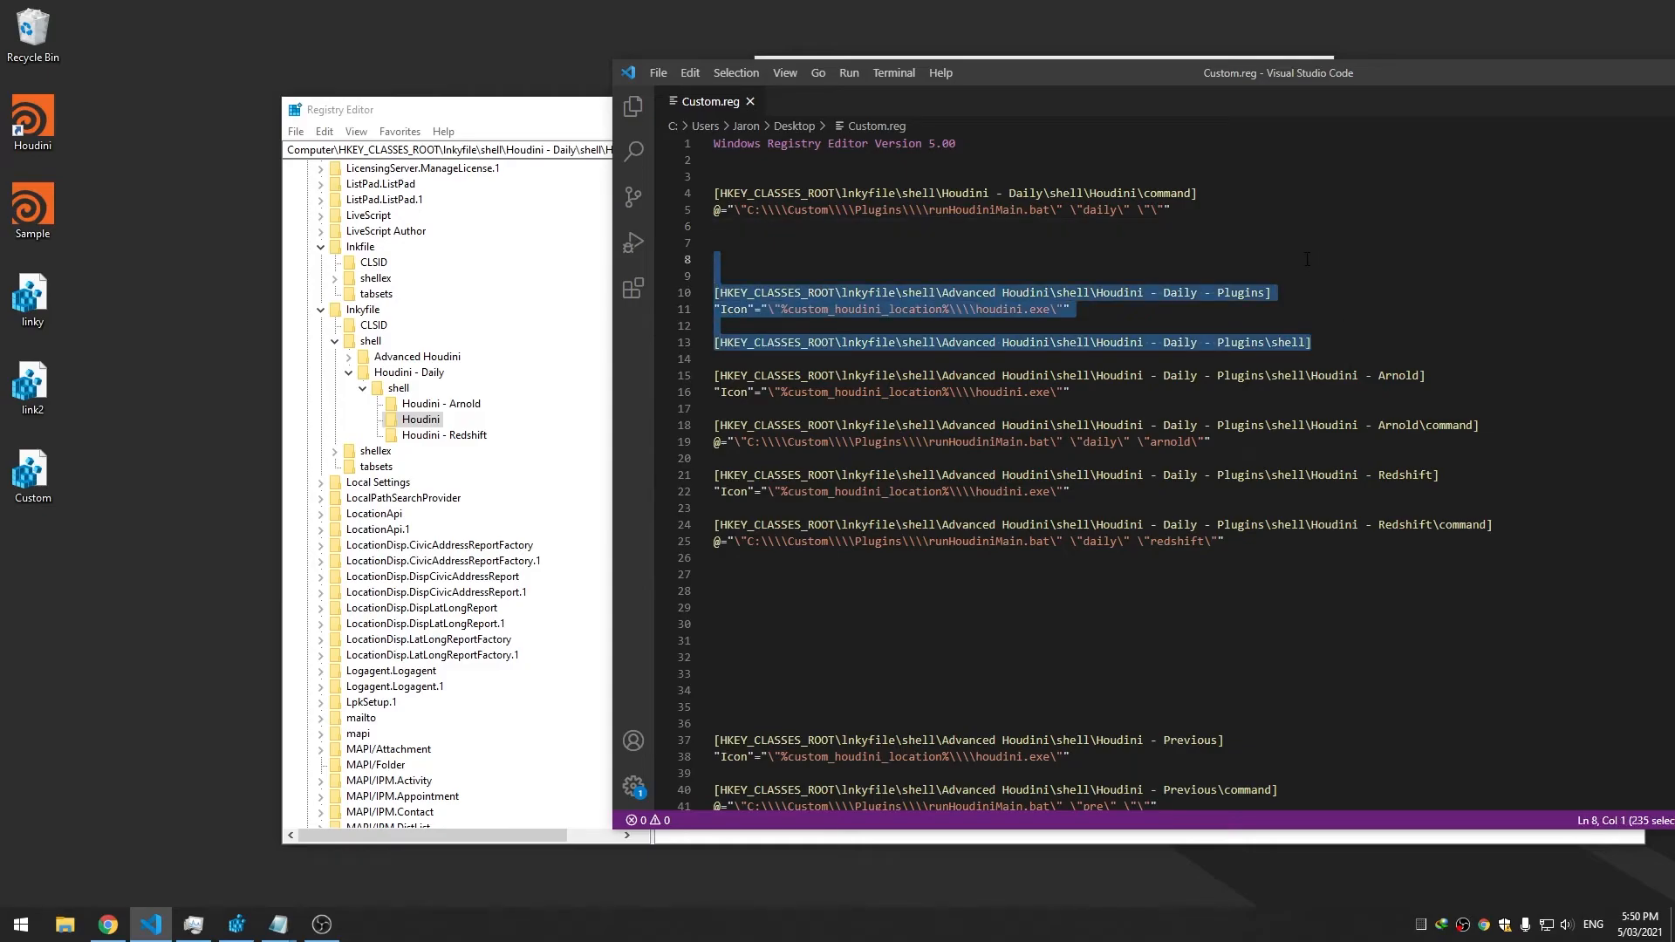
key("BackSpace")
key("ctrl+s")
key("Down")
key("Down")
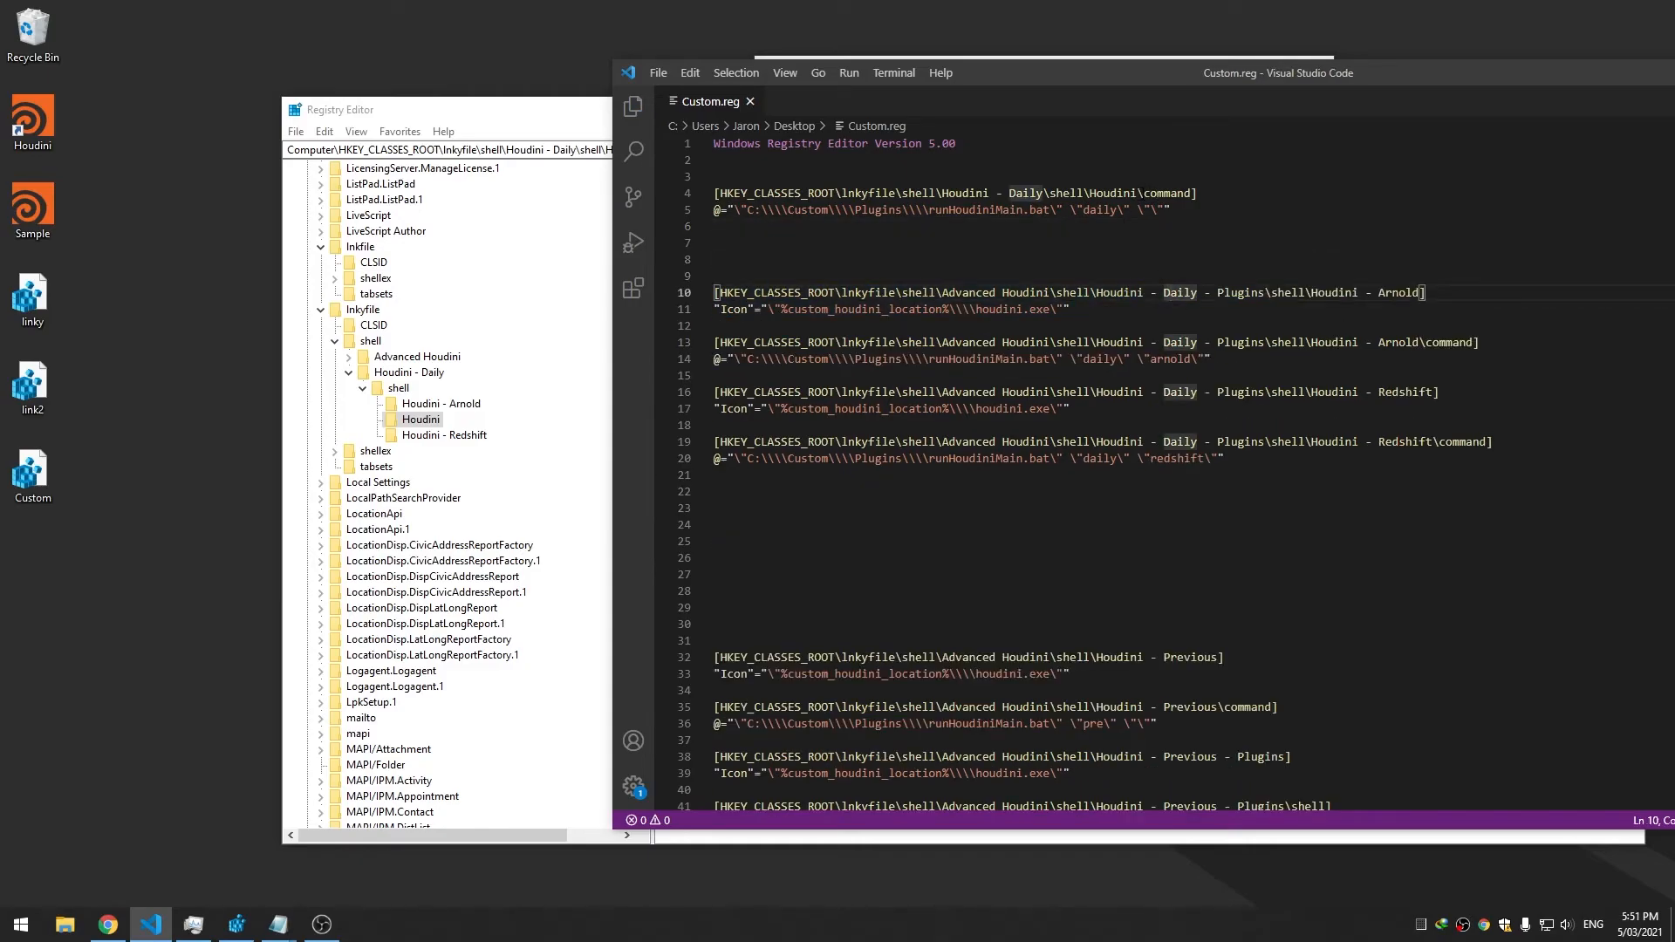
Copy 'Houdini - Daily' and paste it over 'Advanced Houdini' on lines 10 and 13
left_click_drag(1042, 193, 935, 192)
key("shift+Right")
key("ctrl+c")
left_click_drag(1053, 293, 942, 292)
key("ctrl+v")
left_click_drag(1053, 342, 943, 441)
key("ctrl+v")
key("ctrl+v")
key("ctrl+v")
Delete all leftover entries from line 24 to the end and save
left_click_drag(1017, 524, 1115, 700)
scroll(1097, 731, "down", 18)
scroll(1101, 720, "down", 20)
key("BackSpace")
key("ctrl+s")
scroll(1116, 700, "up", 8)
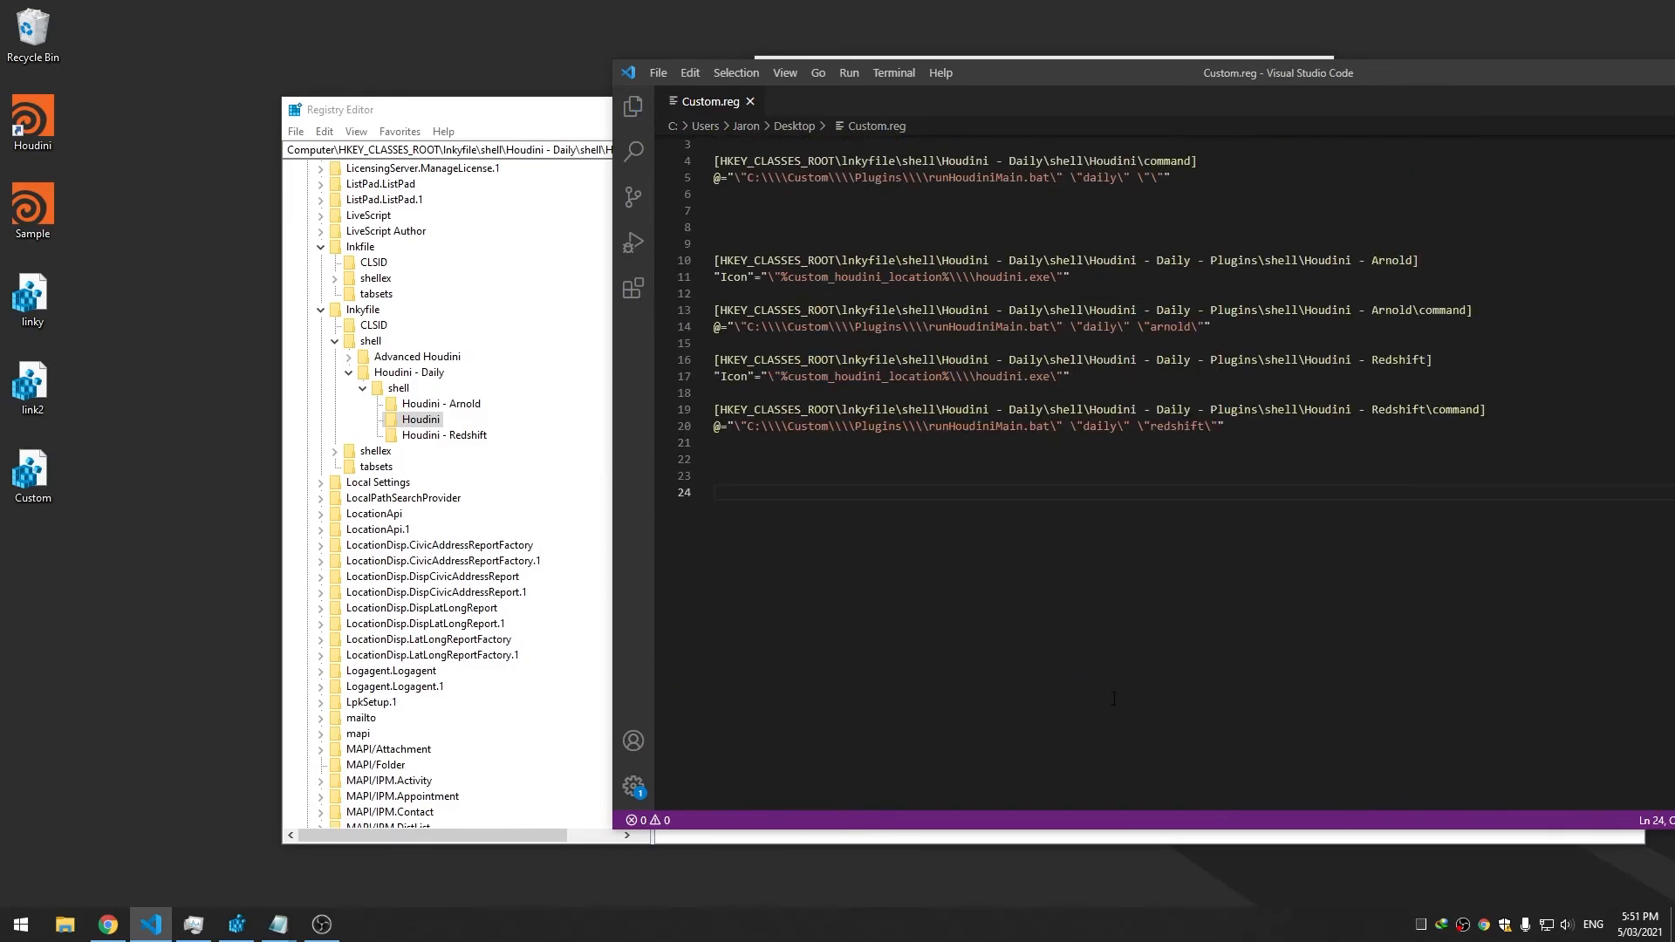
scroll(1115, 699, "up", 1)
Remove the 'Houdini - Daily - Plugins\shell' segment from the Arnold path on line 10
left_click(1098, 320)
left_click(980, 209)
double_click(973, 194)
left_click(1069, 195)
left_click(1117, 292)
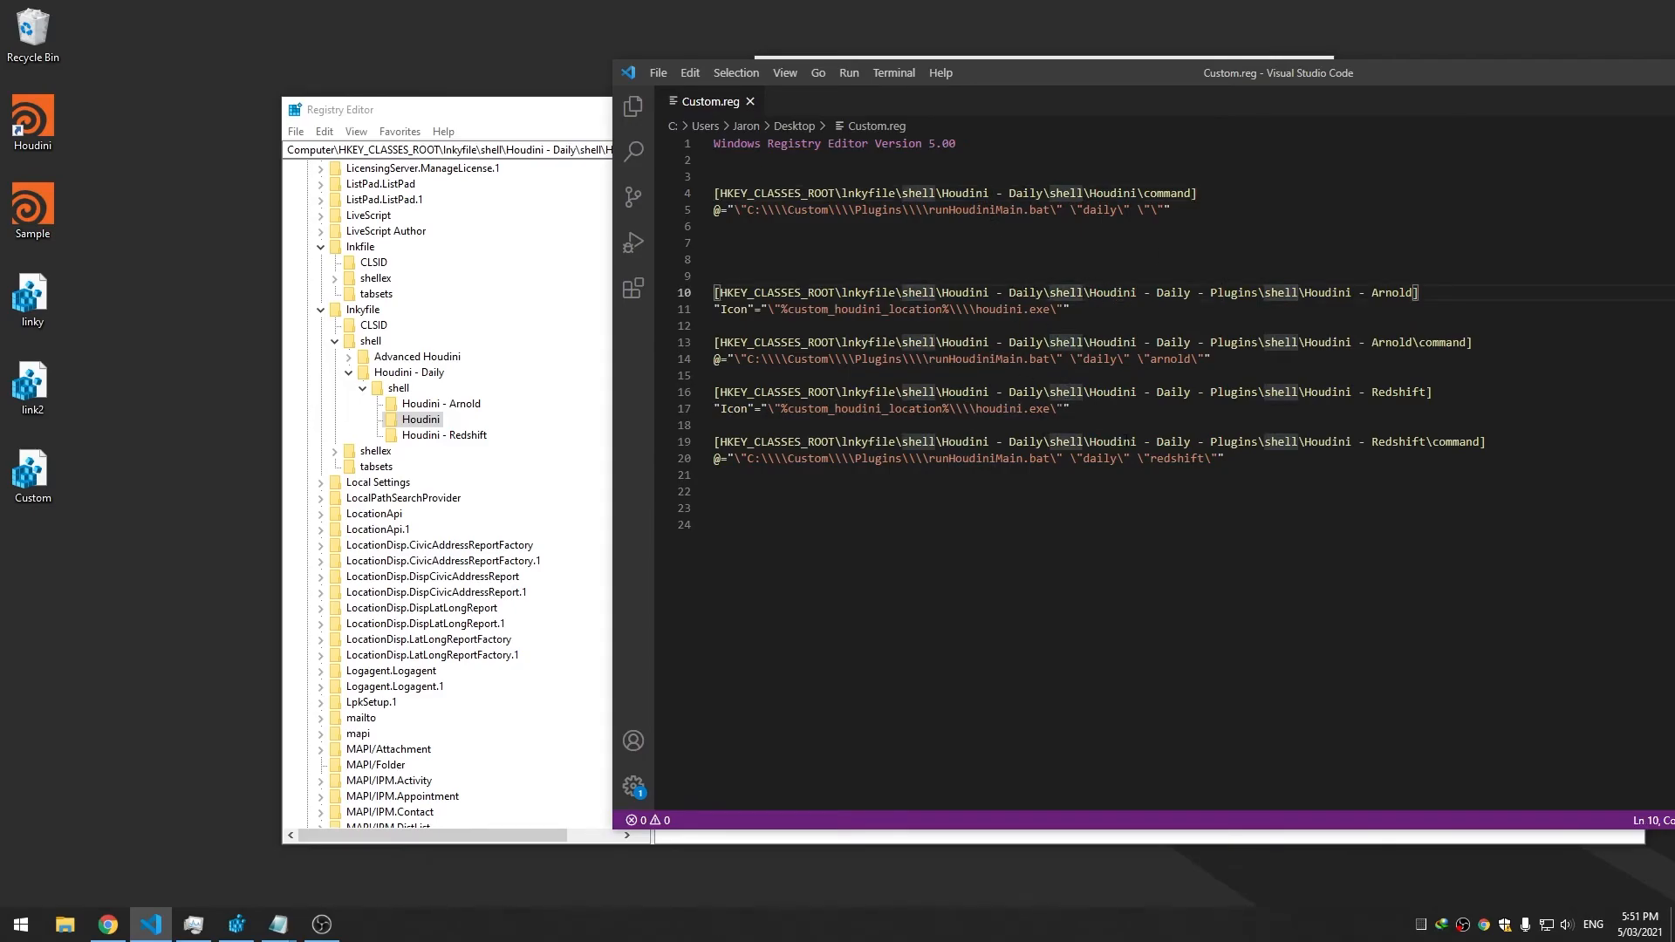
key("Up")
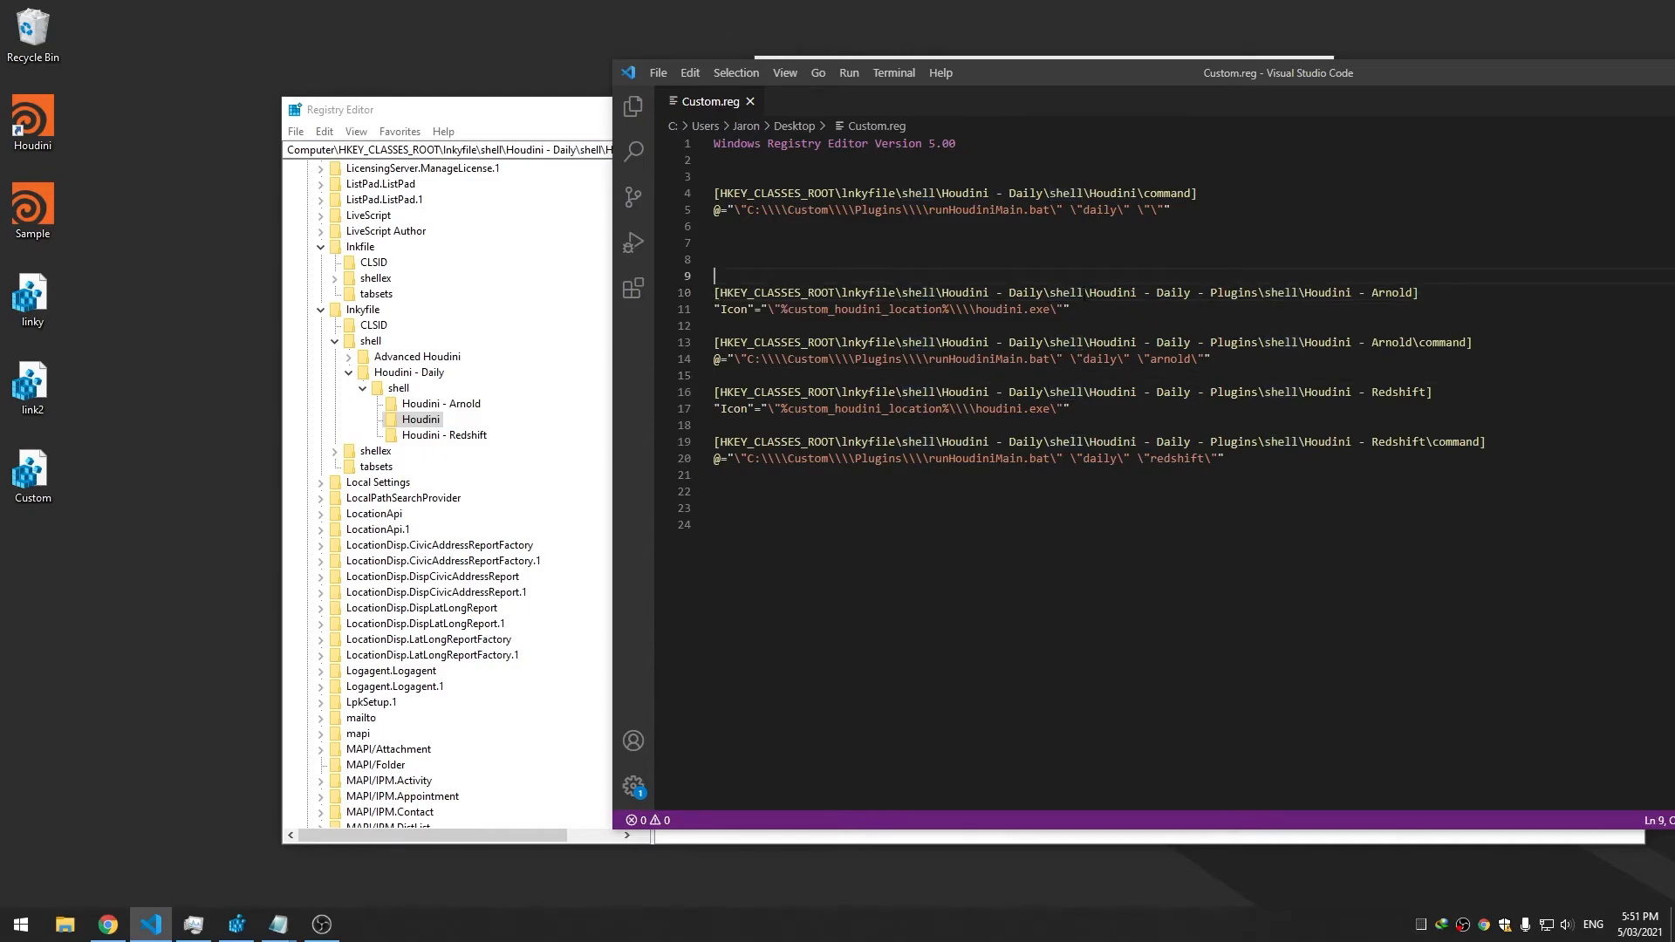
left_click_drag(1306, 294, 1090, 294)
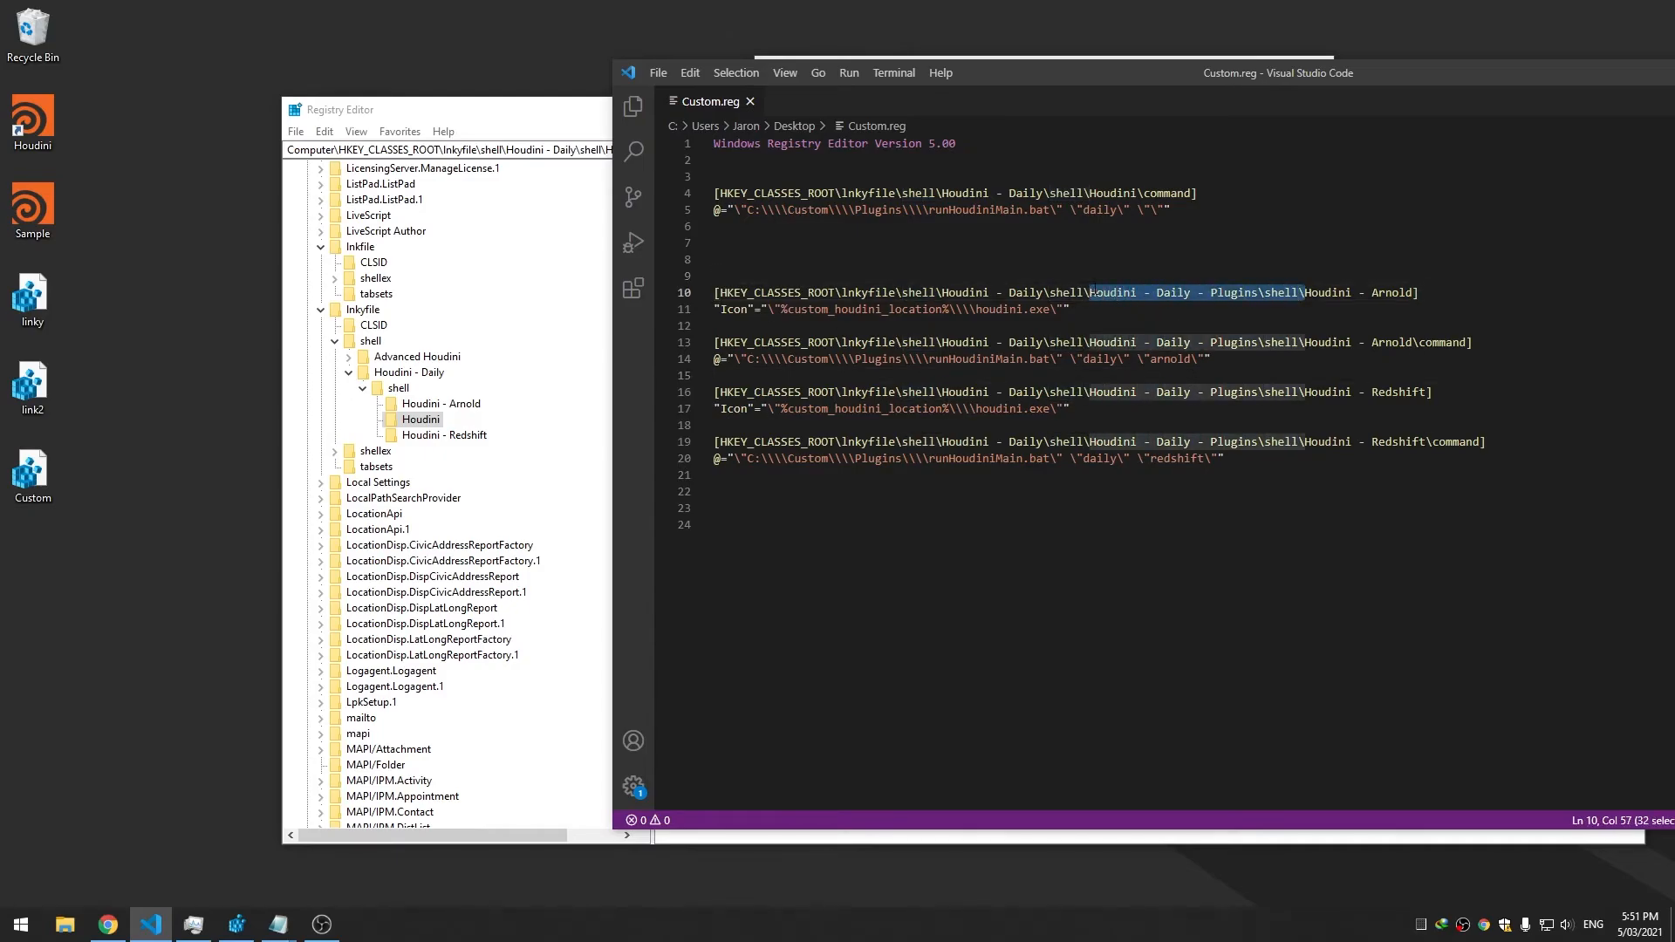
key("BackSpace")
Strip the Plugins segment from lines 13, 16 and 19, fix backslashes, save, and merge Custom.reg
left_click_drag(1083, 342, 1306, 345)
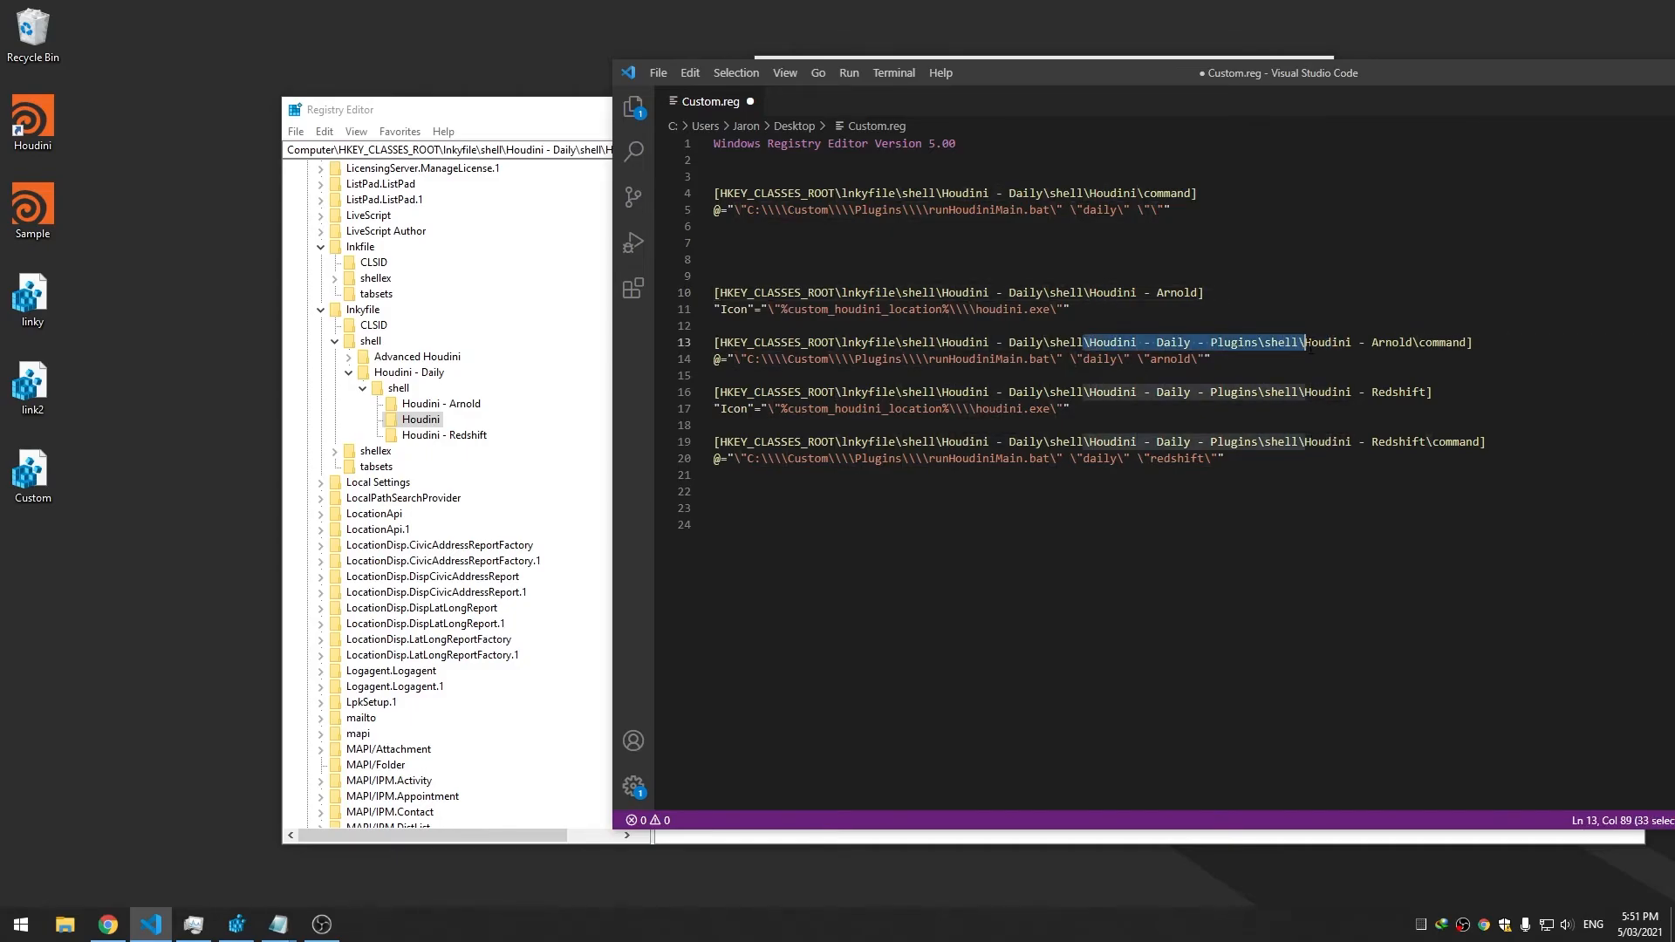
key("BackSpace")
type("\\")
left_click_drag(1090, 392, 1298, 394)
key("BackSpace")
key("BackSpace")
left_click_drag(1090, 442, 1298, 442)
key("BackSpace")
key("BackSpace")
key("ctrl+s")
key("Up")
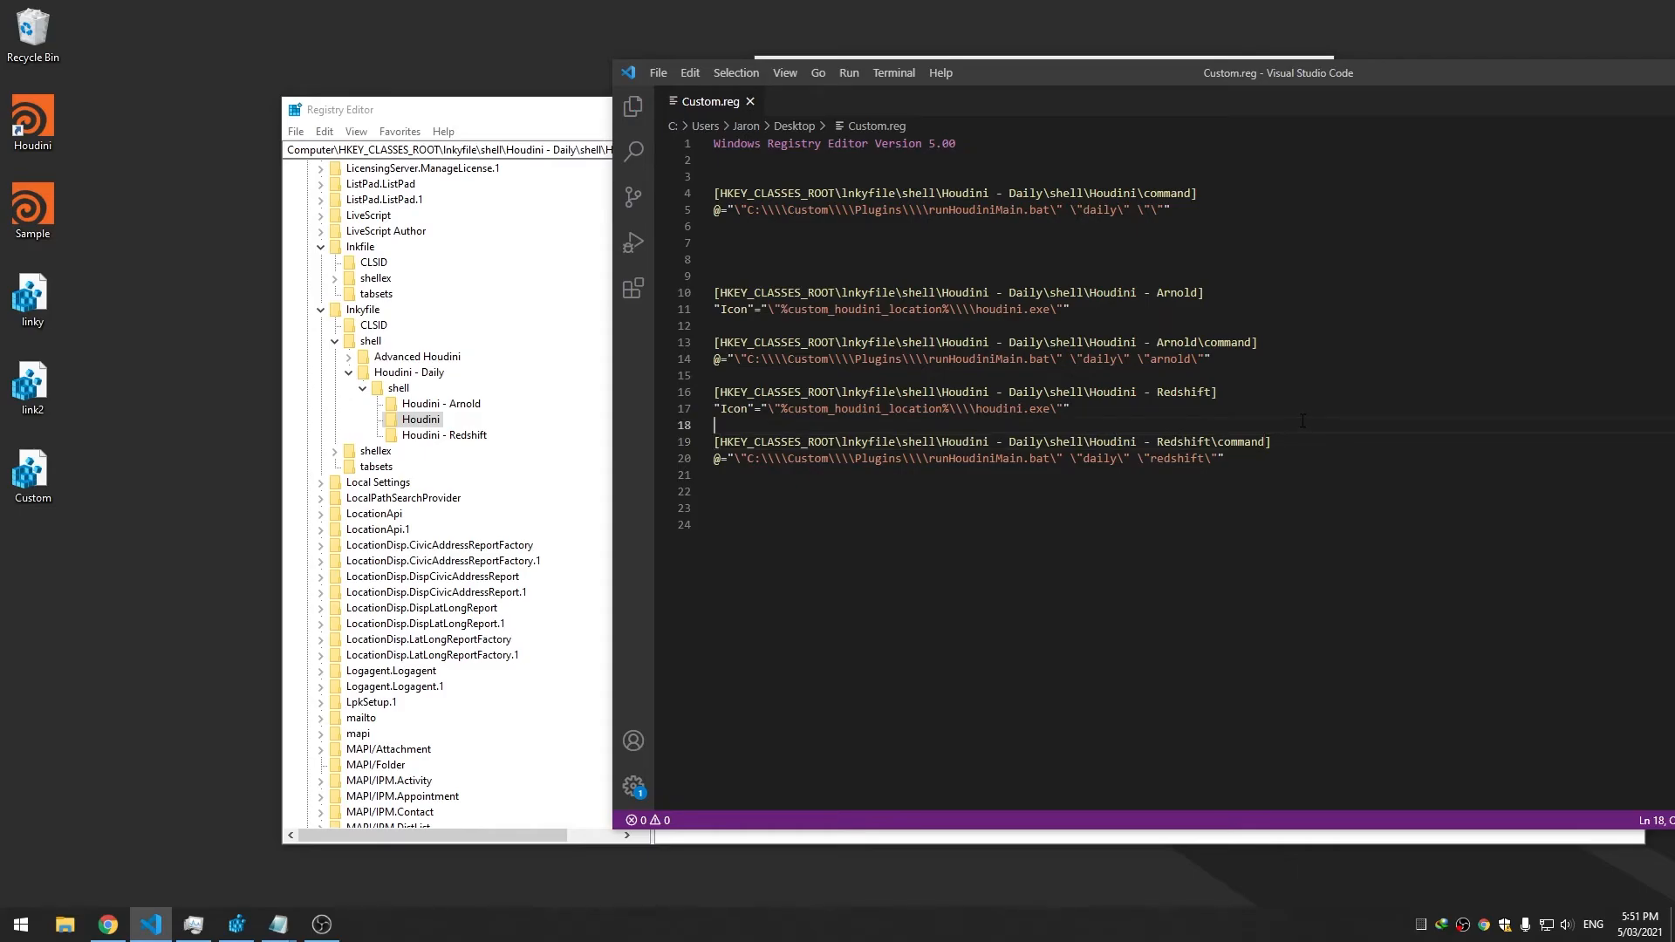
double_click(52, 466)
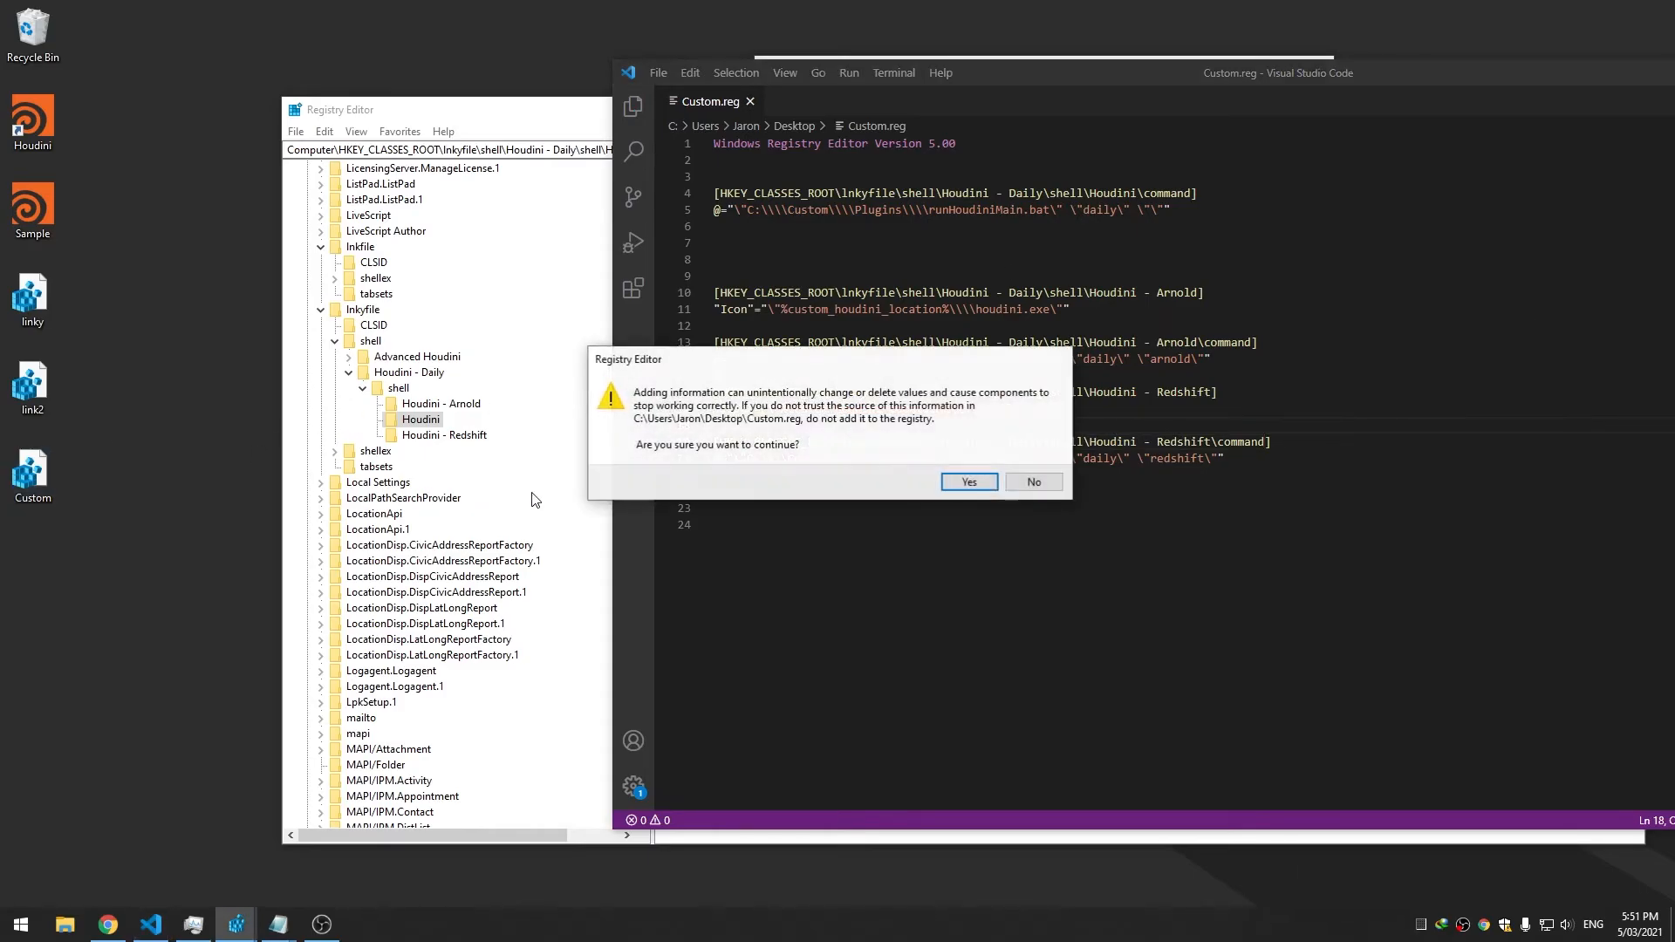
Confirm the import, then check the Houdini, Arnold and Redshift command values
left_click(955, 479)
left_click(1033, 463)
left_click(444, 435)
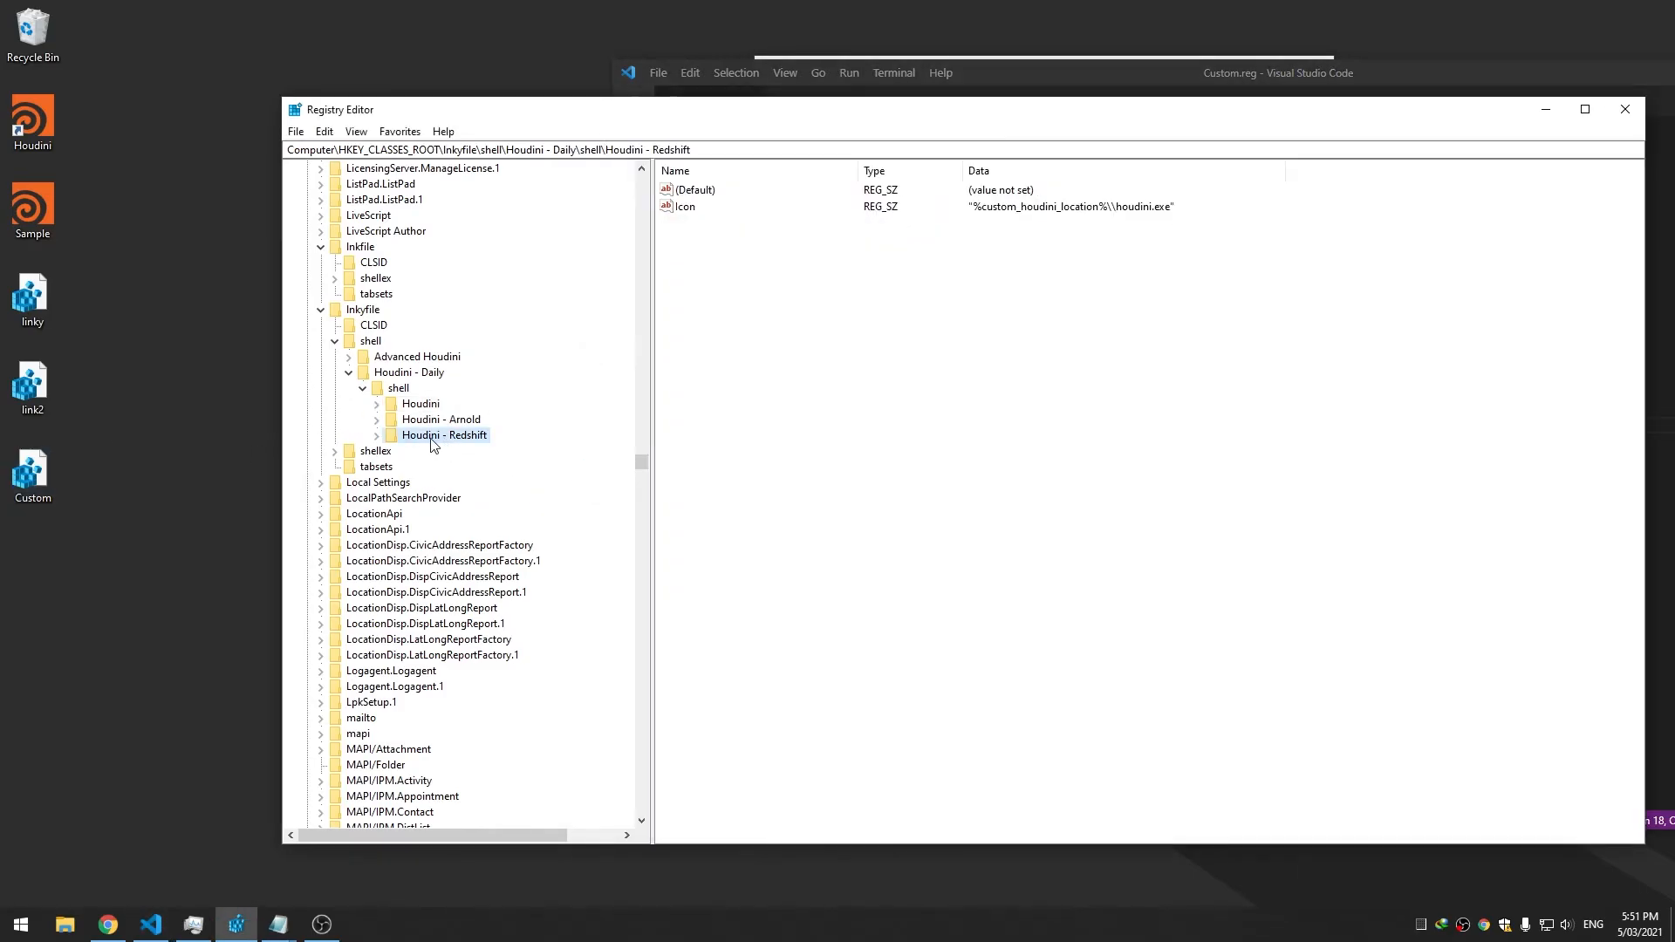
left_click(376, 435)
left_click(437, 451)
left_click(376, 420)
left_click(440, 436)
left_click(376, 404)
left_click(443, 420)
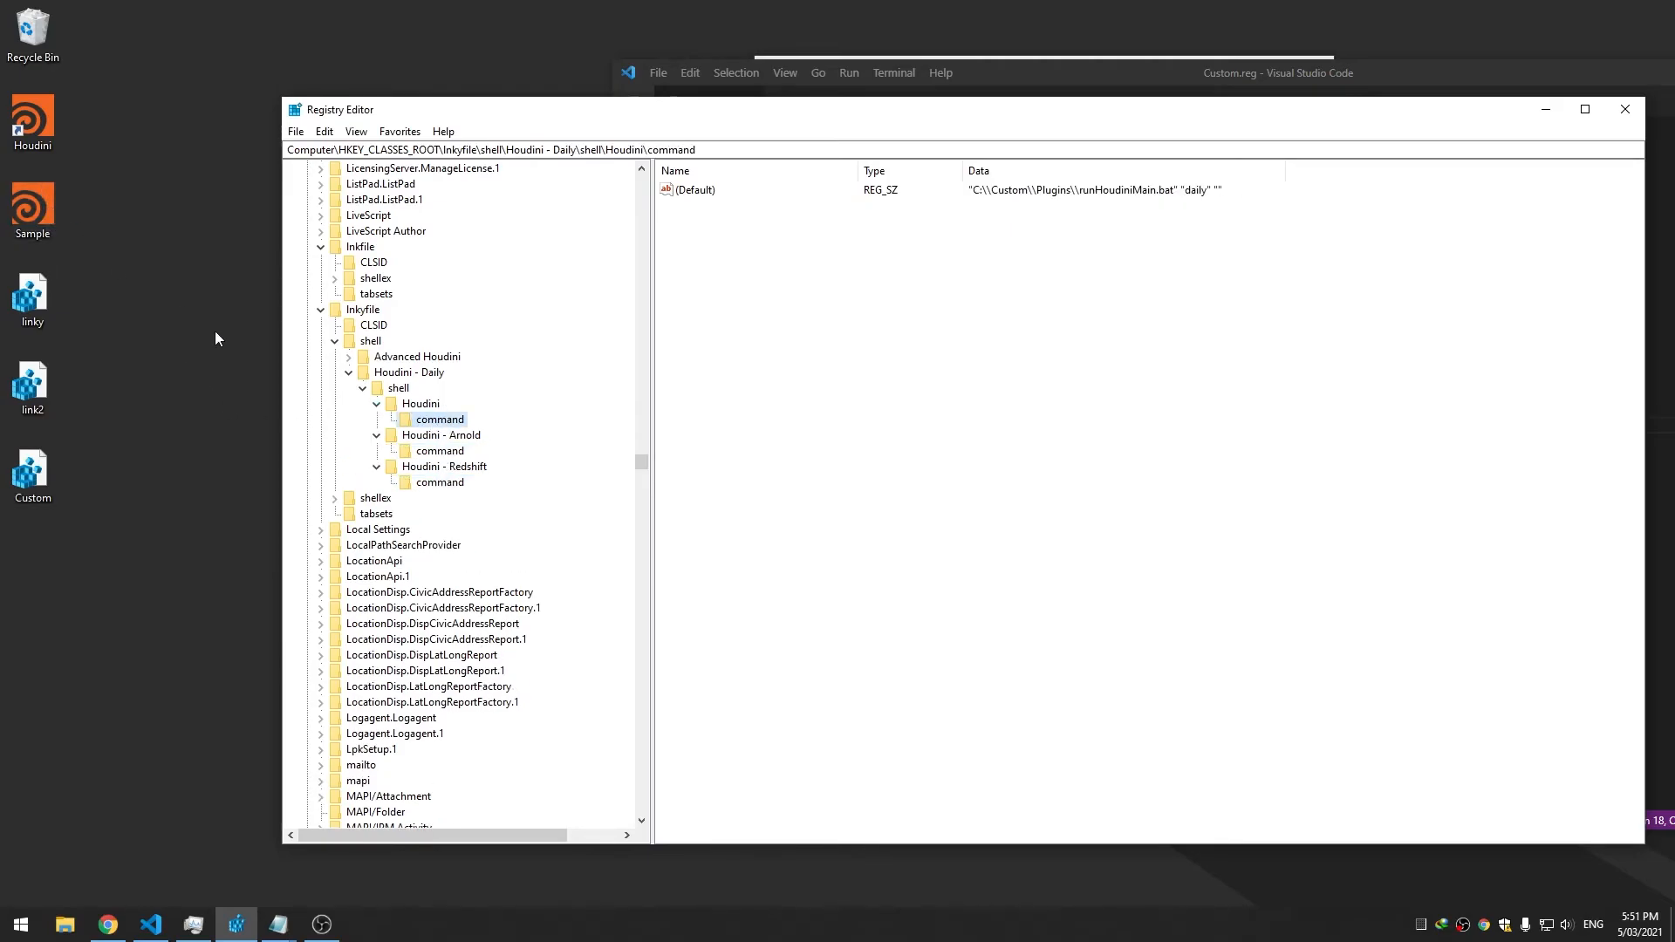
left_click(440, 451)
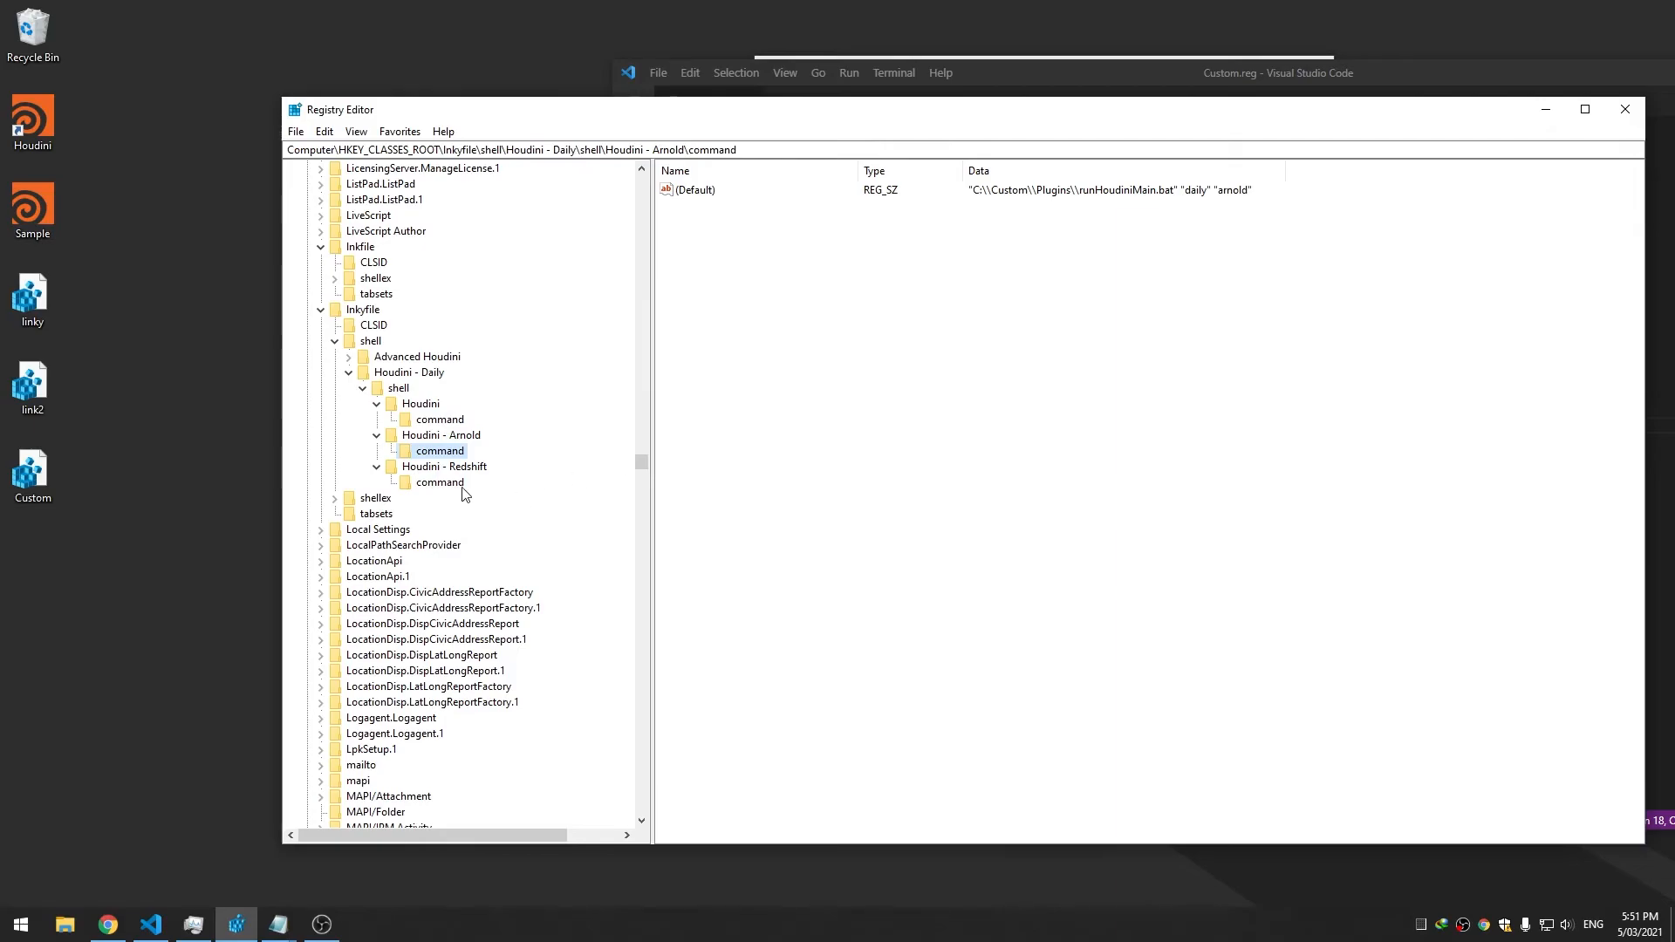
left_click(440, 482)
Launch Houdini from the desktop shortcut's Houdini - Daily submenu
right_click(16, 131)
mouse_move(81, 181)
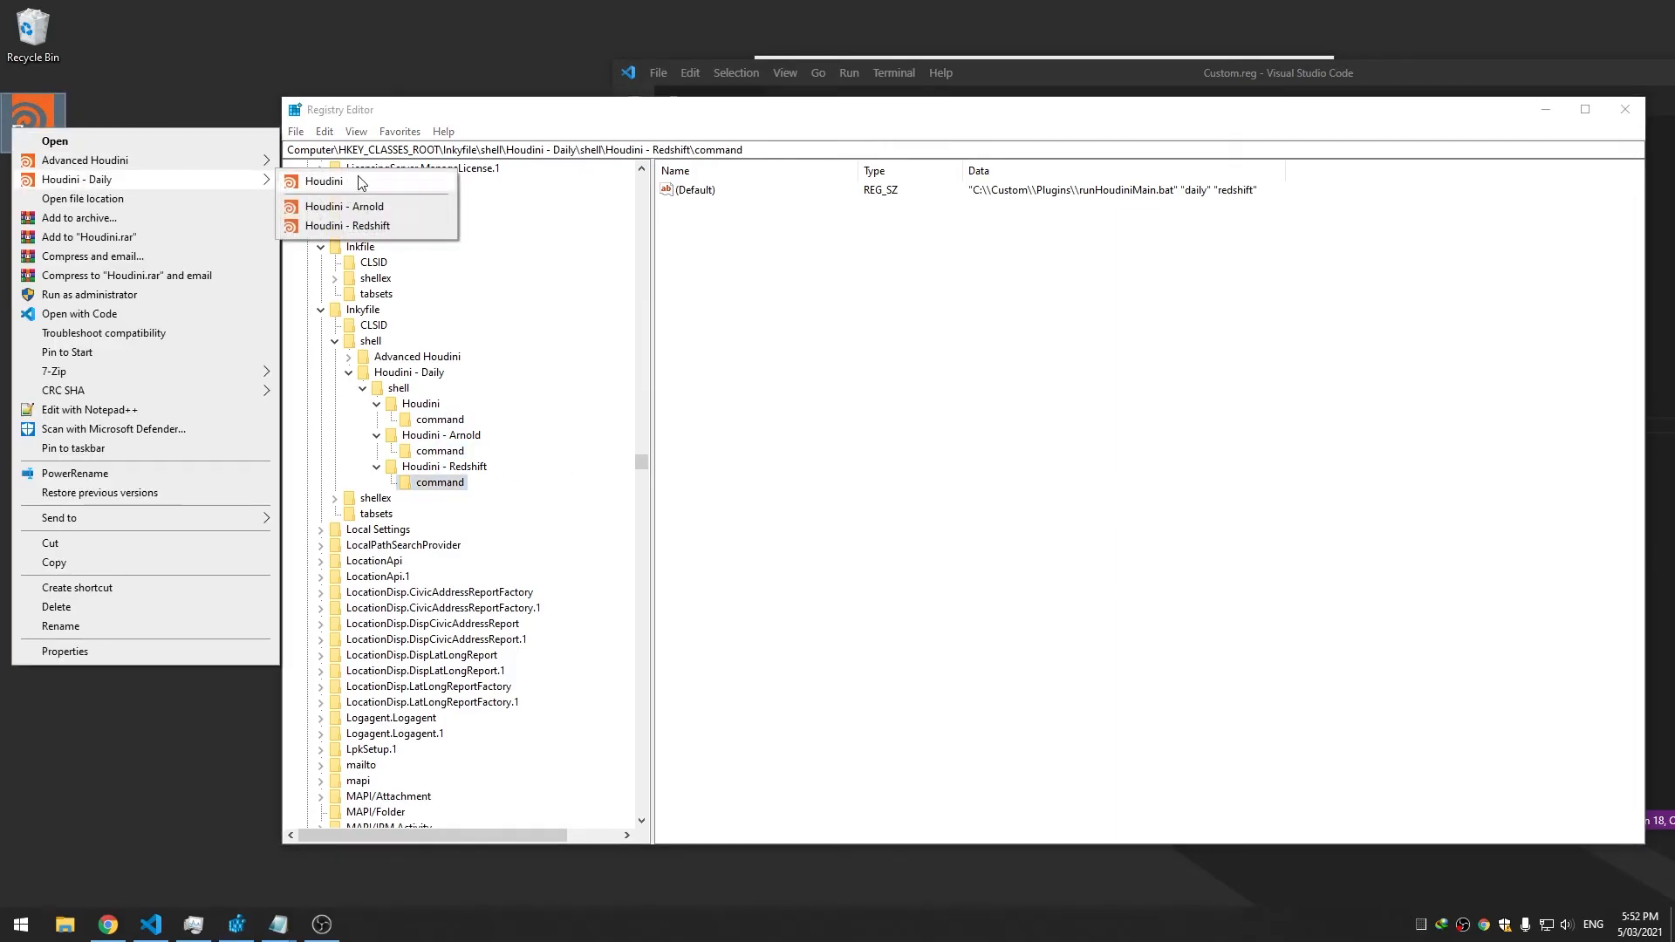
left_click(359, 181)
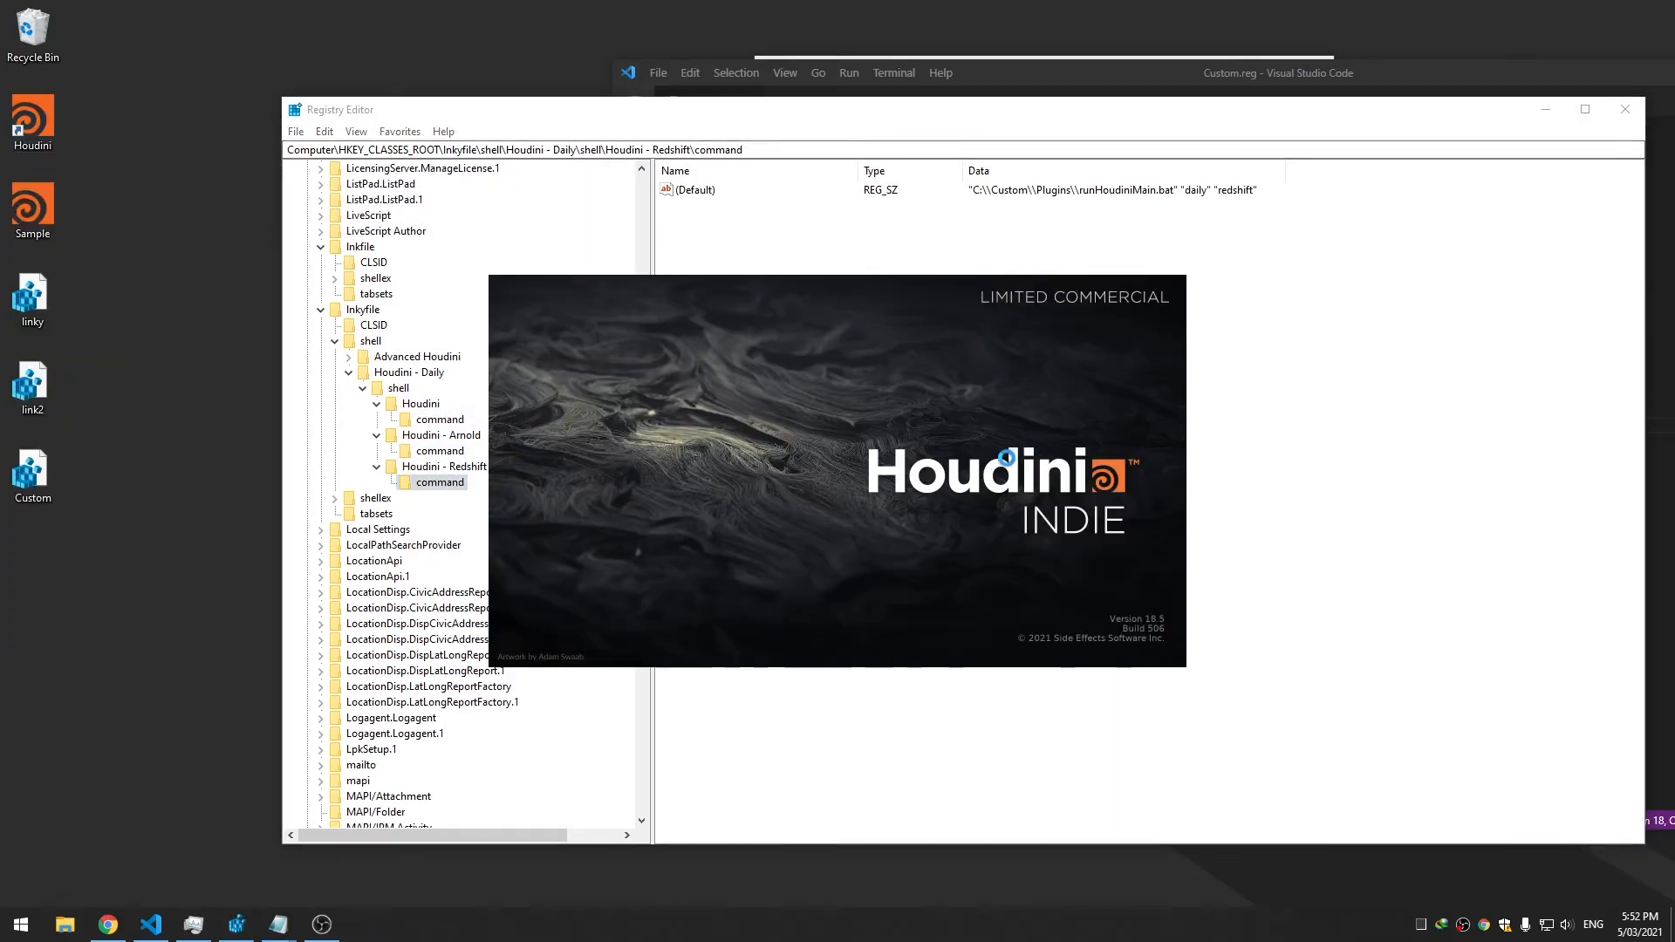
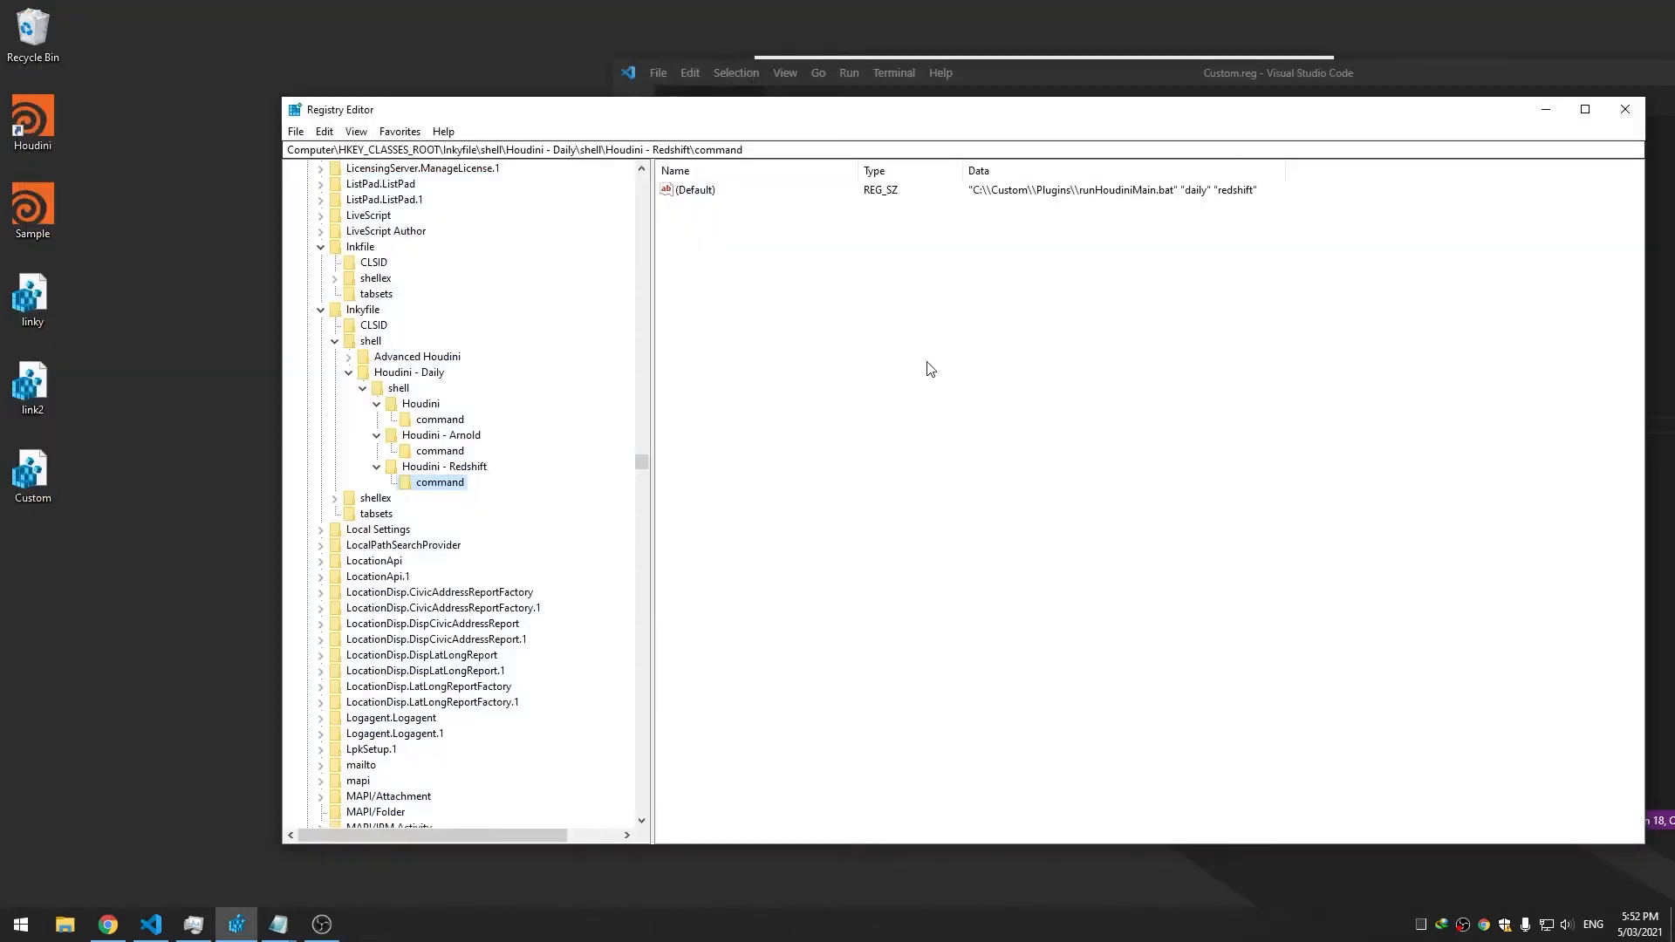
Delete the extra blank lines and paste a [..\shell\Houdini - Daily] key line at the top of Custom.reg
left_click(925, 87)
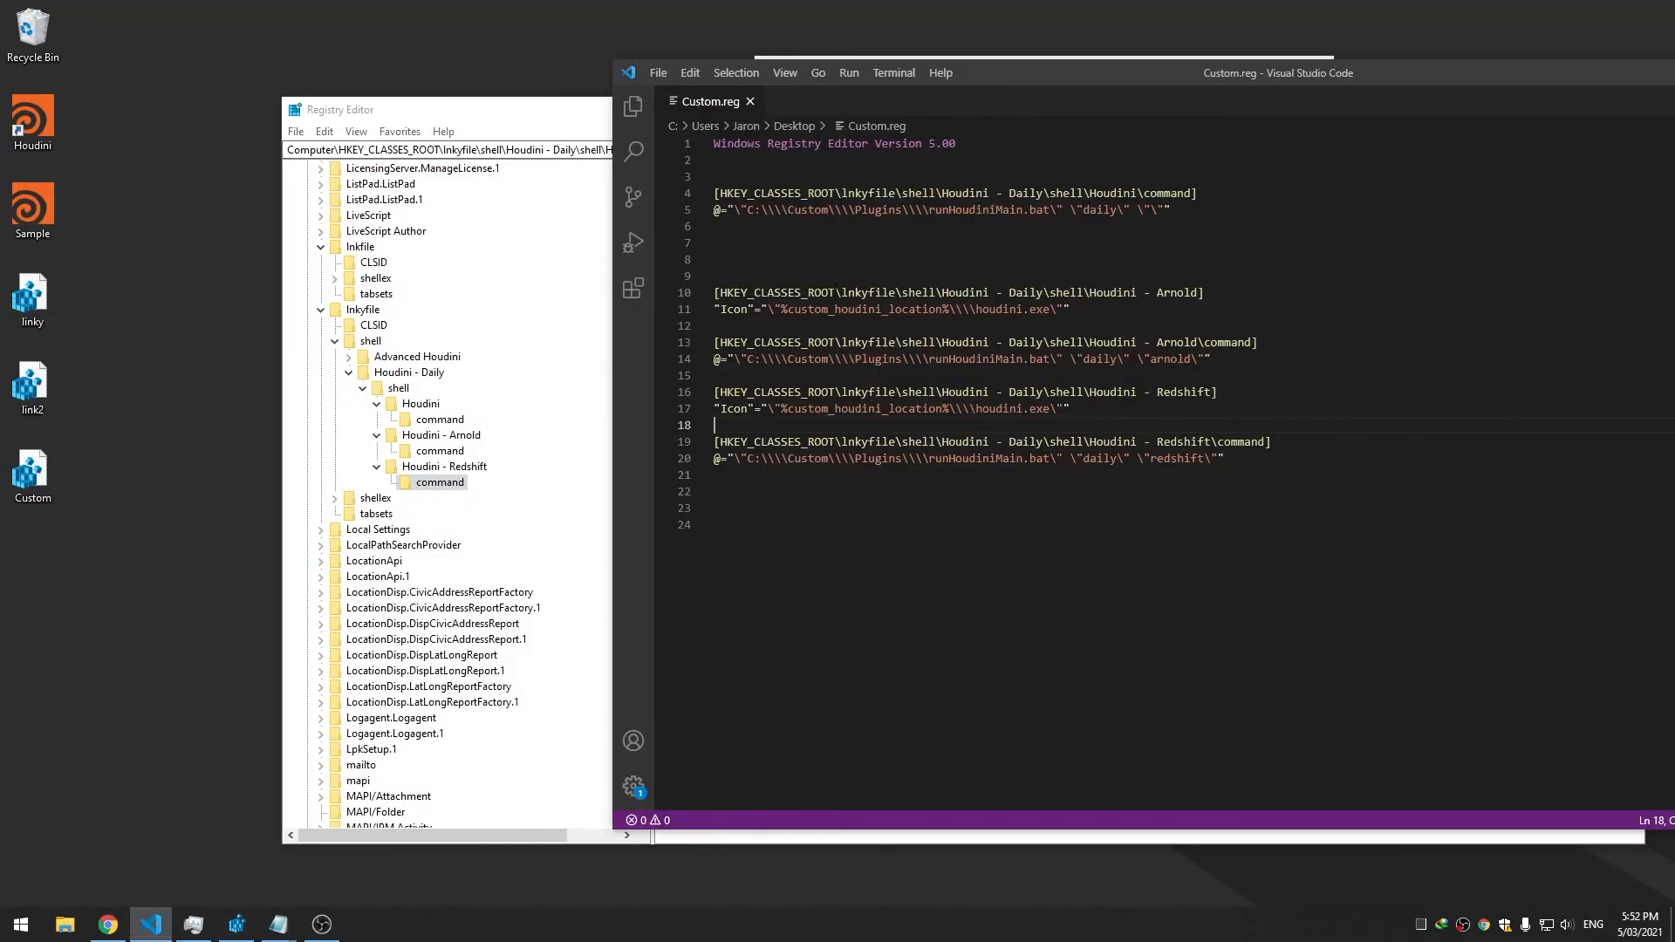
left_click(1152, 280)
key("BackSpace")
key("BackSpace")
key("Up")
key("Up")
key("Up")
key("Up")
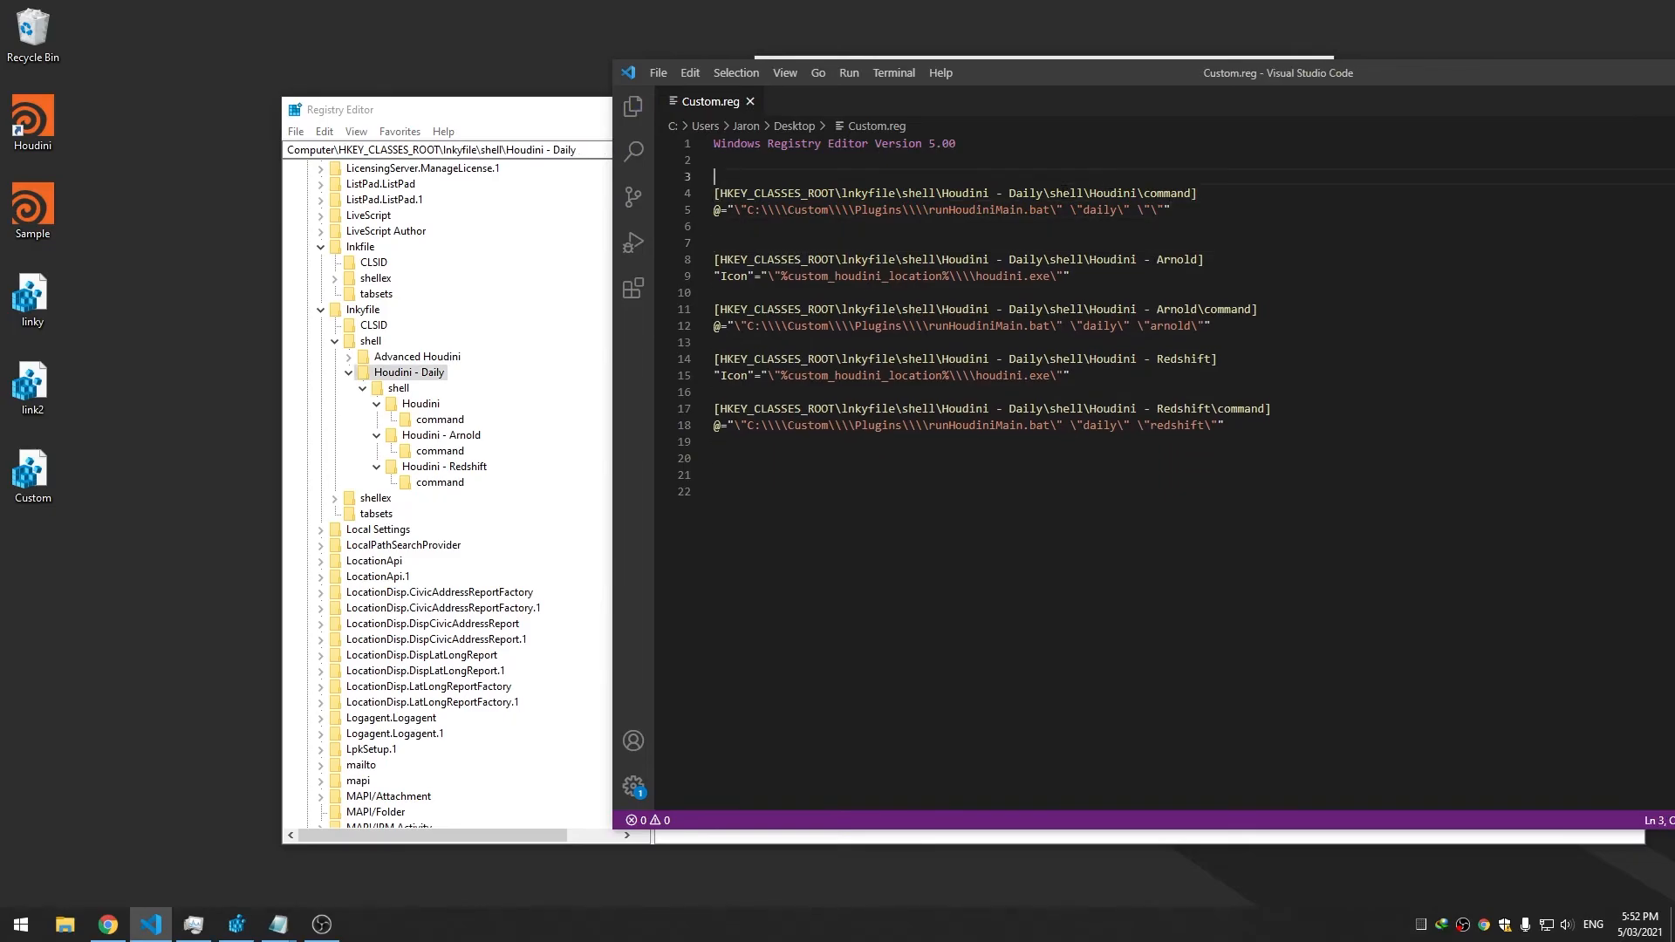
left_click_drag(1091, 193, 661, 195)
key("ctrl+c")
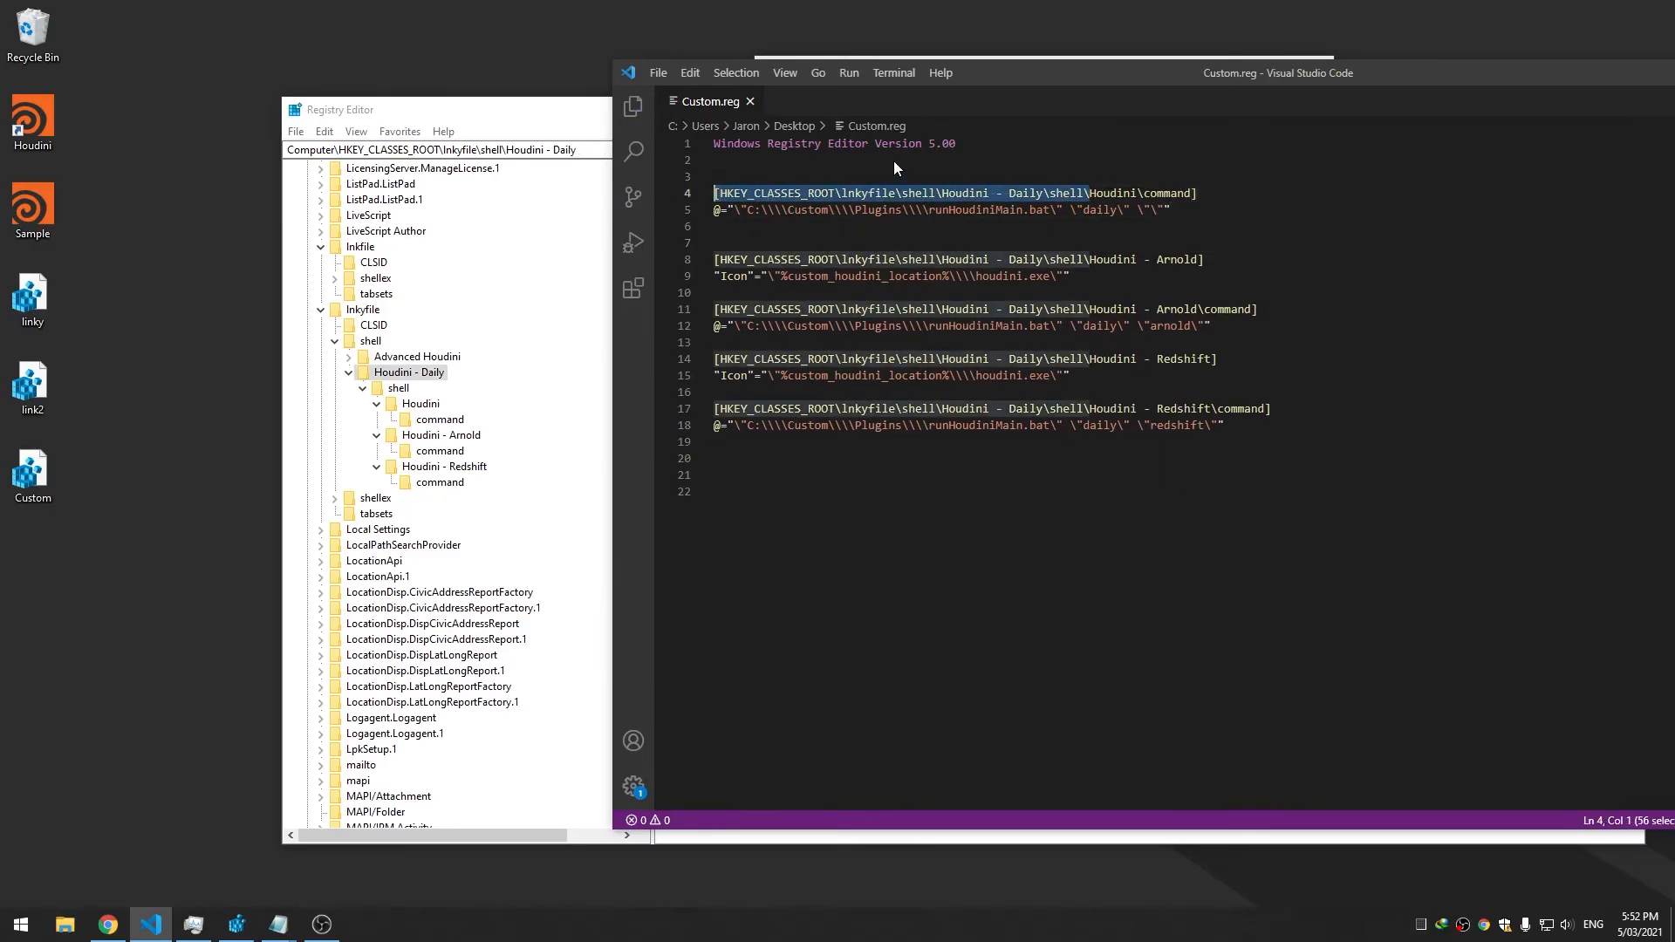
left_click(895, 160)
key("Return")
key("Return")
key("ctrl+v")
type("]")
key("ctrl+s")
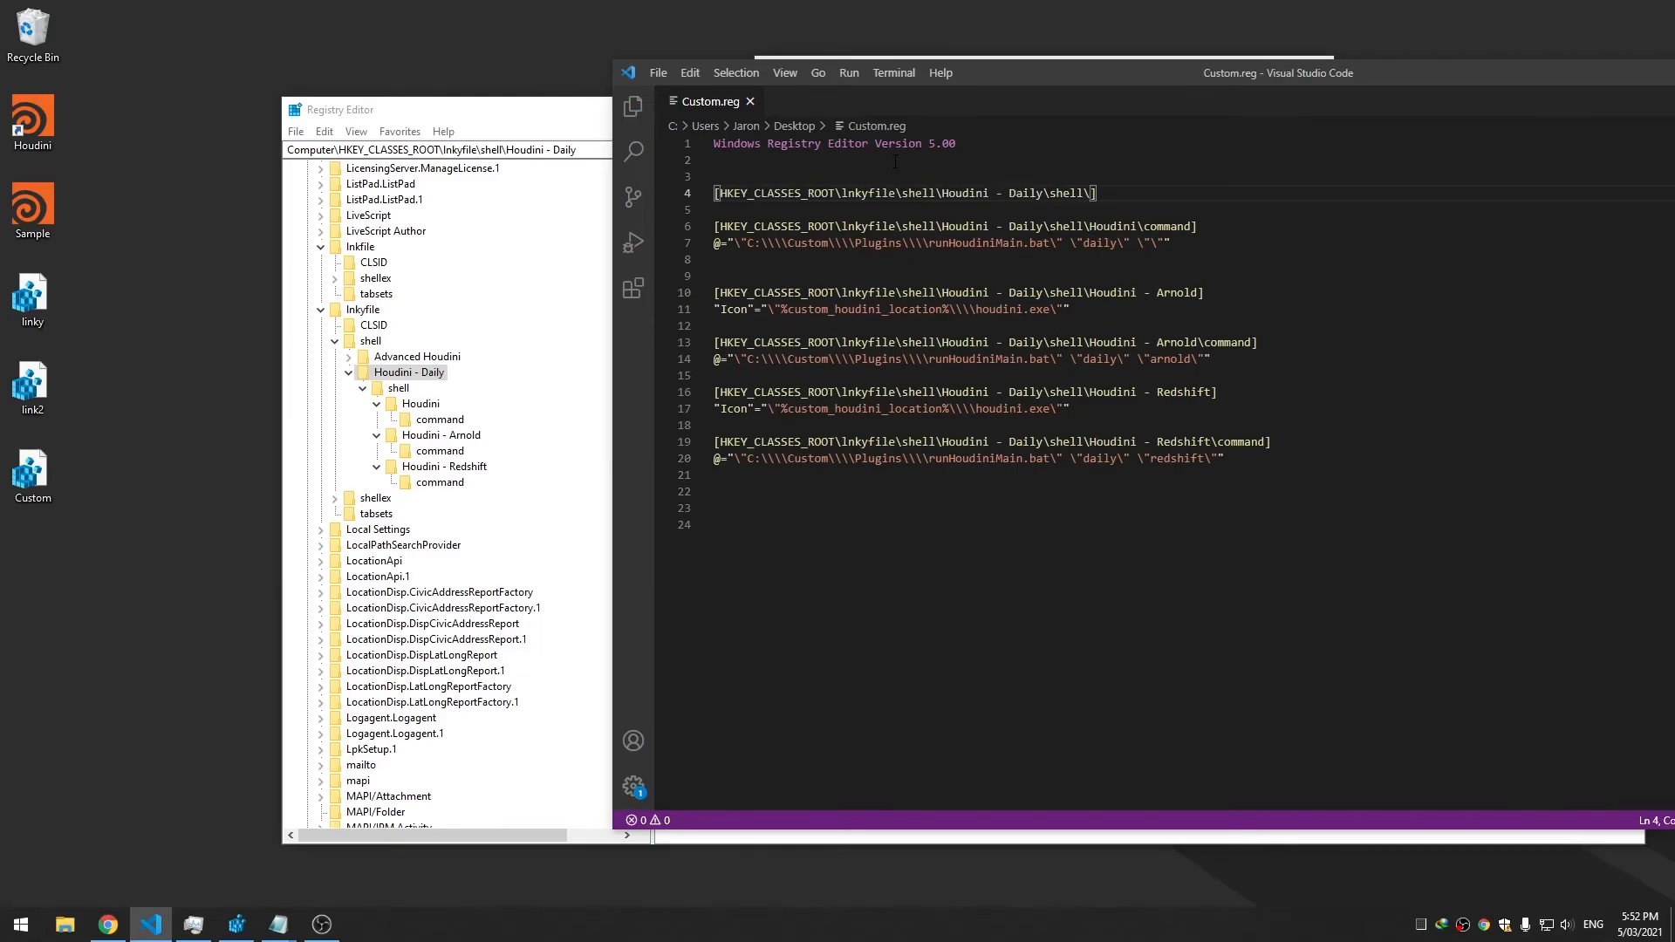
key("BackSpace")
Duplicate the new key line and rename the copy's Daily to Production
double_click(1082, 193)
left_click_drag(1089, 194, 746, 182)
key("ctrl+c")
left_click(759, 157)
key("Return")
key("Return")
key("ctrl+v")
key("ctrl+s")
double_click(1020, 194)
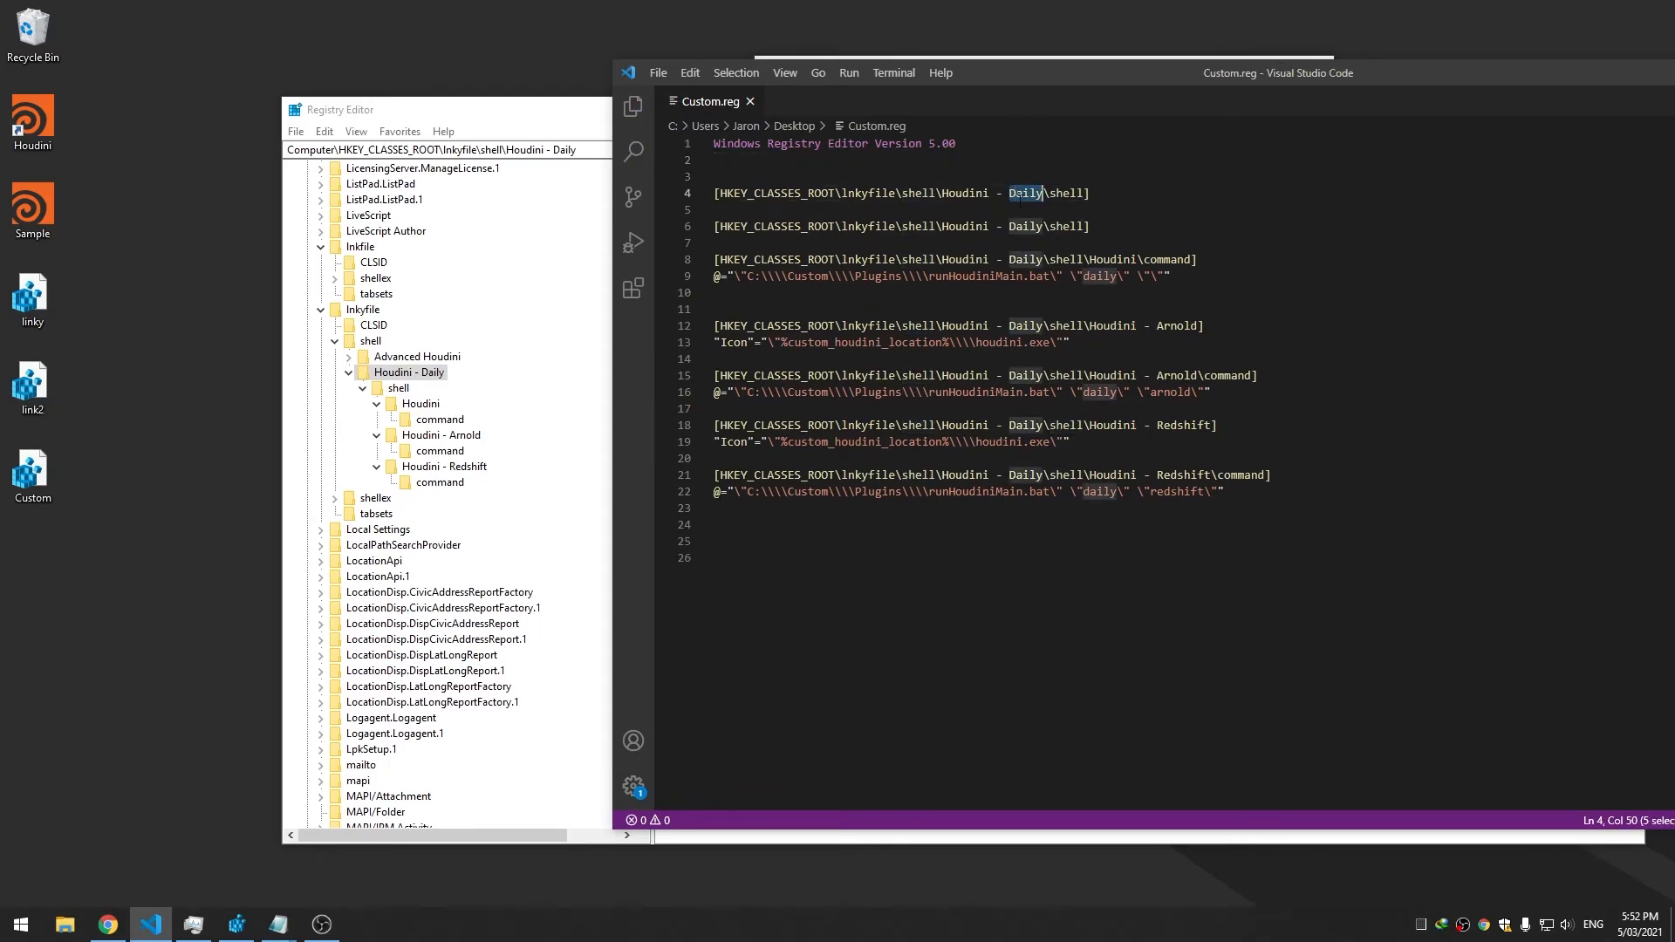
type("Prodc")
key("BackSpace")
type("uction")
key("ctrl+s")
Change the Production key name back to Daily and save
key("End")
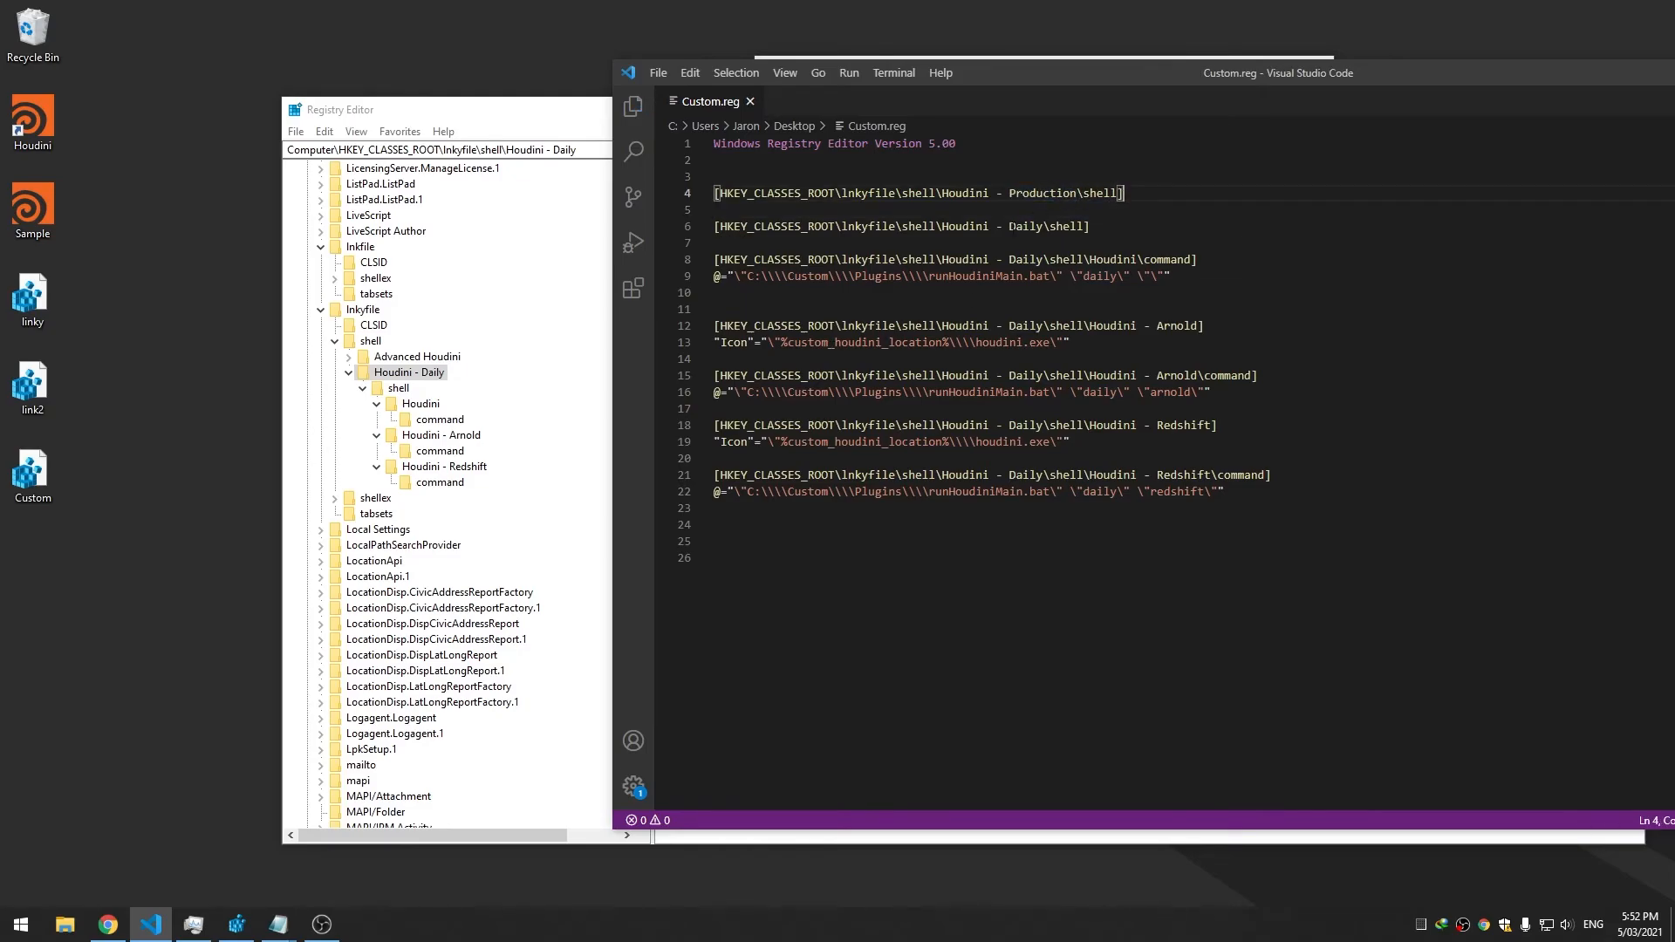
double_click(1102, 195)
double_click(1027, 227)
key("ctrl+c")
double_click(1020, 195)
key("ctrl+v")
key("ctrl+s")
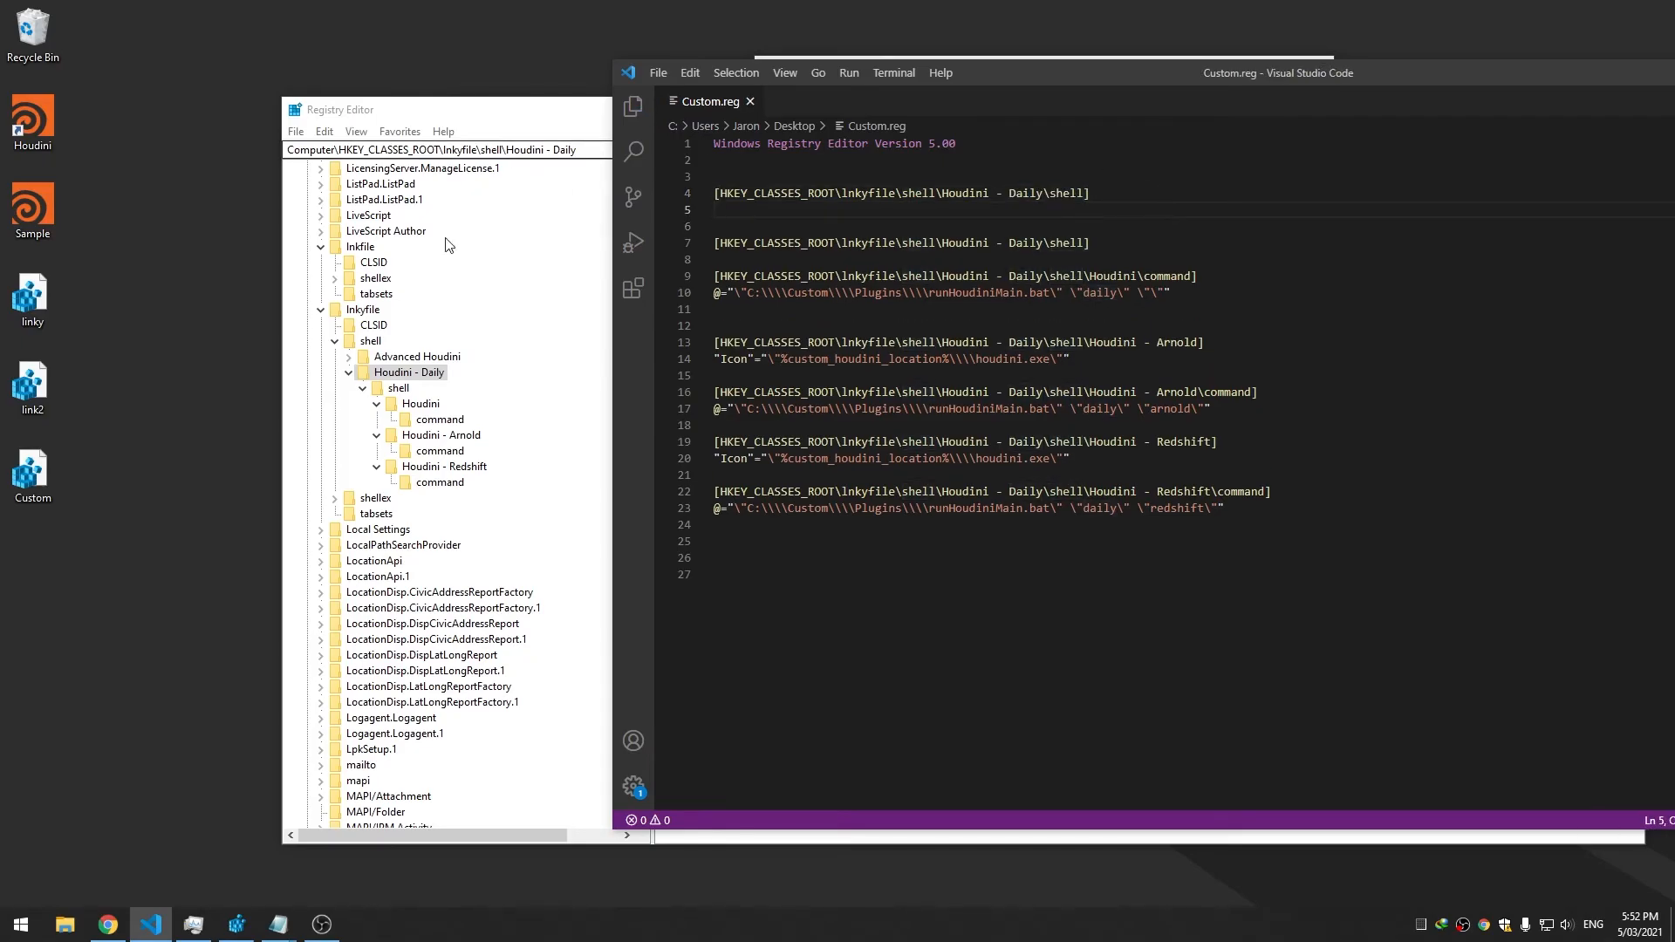
Check the Icon value in Registry Editor and select the Arnold key's Icon line in Custom.reg
left_click(472, 215)
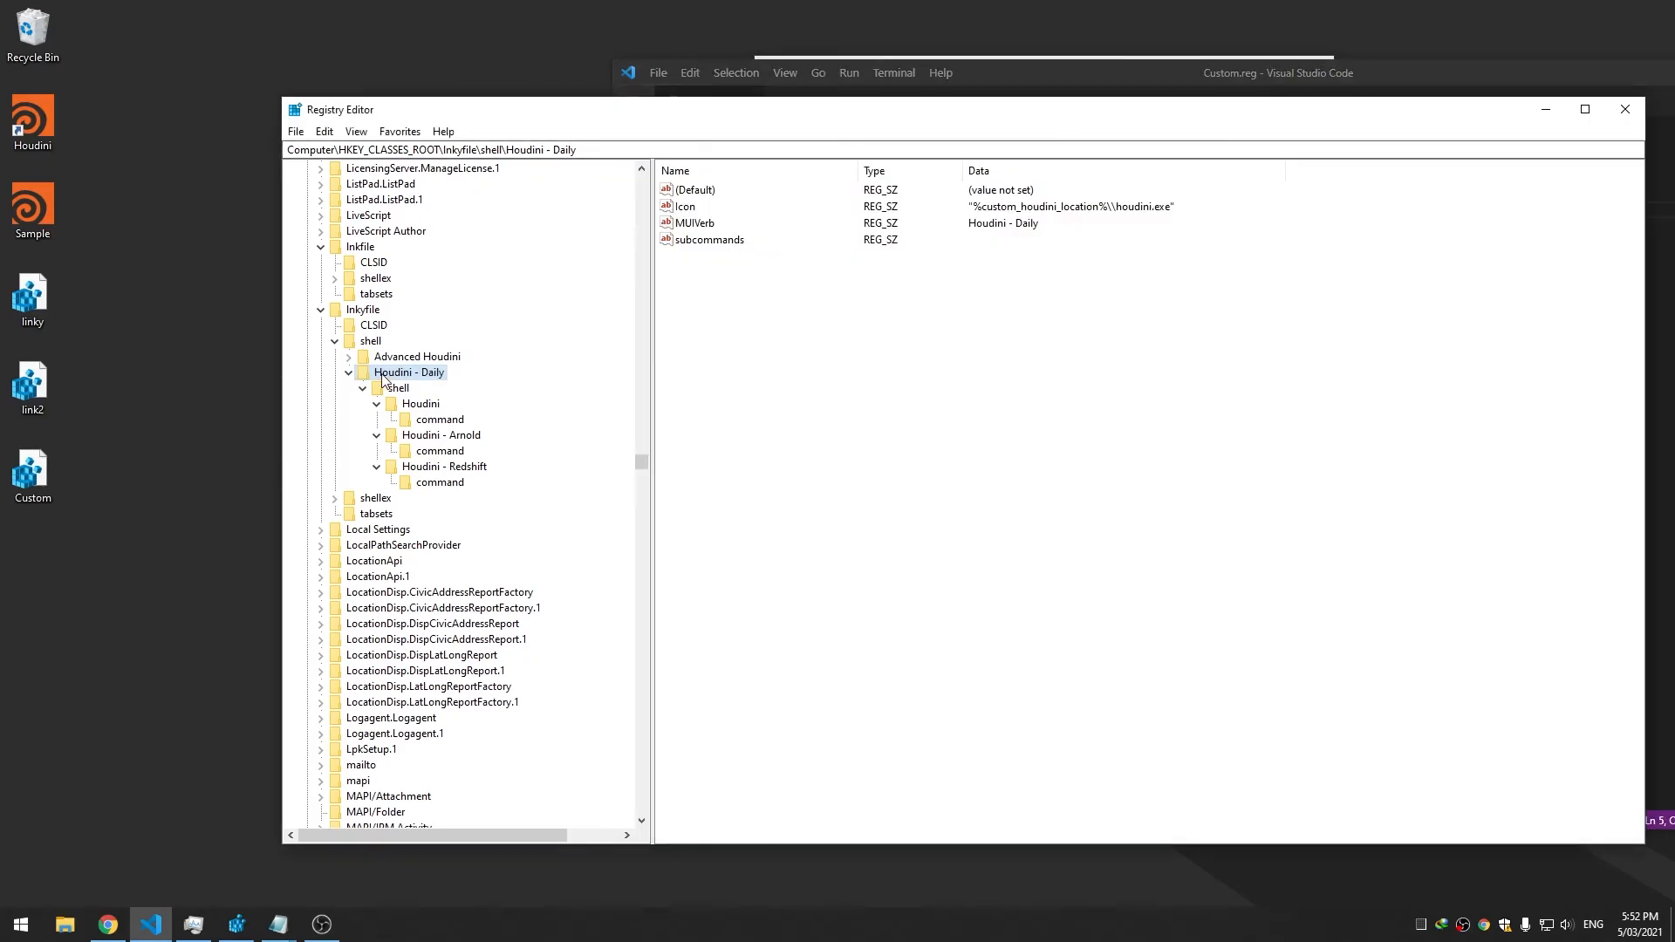
double_click(684, 207)
left_click(641, 300)
left_click(1014, 78)
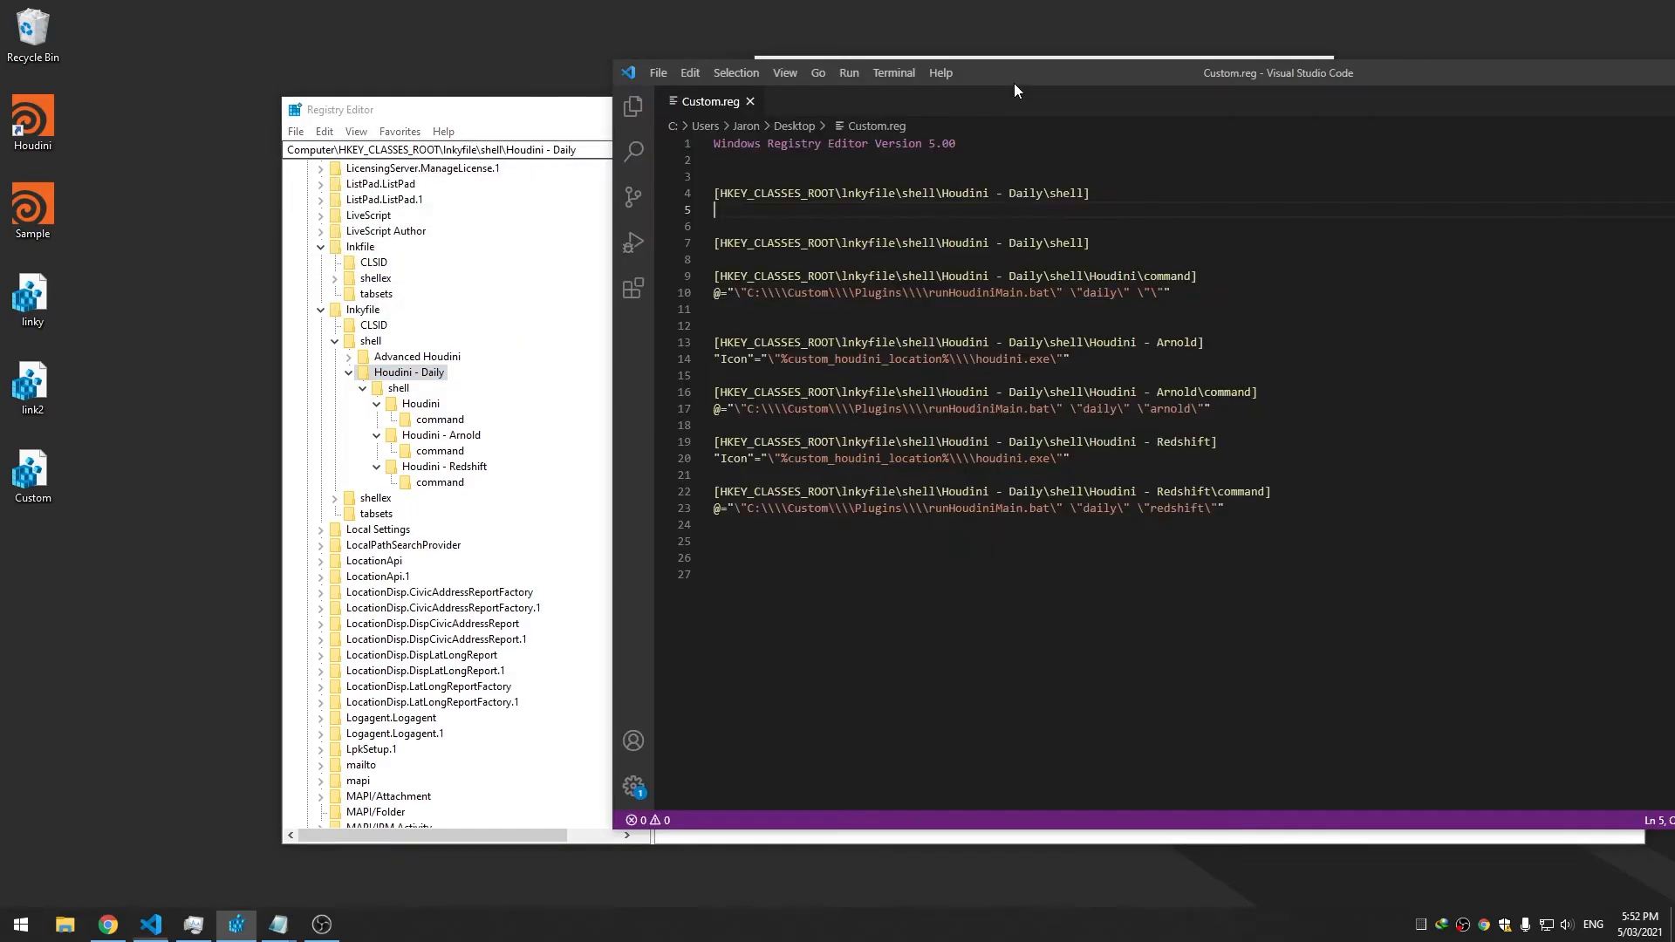
left_click(1214, 297)
left_click_drag(1107, 361, 714, 360)
Put the Icon line under the Houdini - Daily key, trim the trailing \shell from the key, and save
left_click(1116, 198)
left_click(1113, 208)
key("ctrl+v")
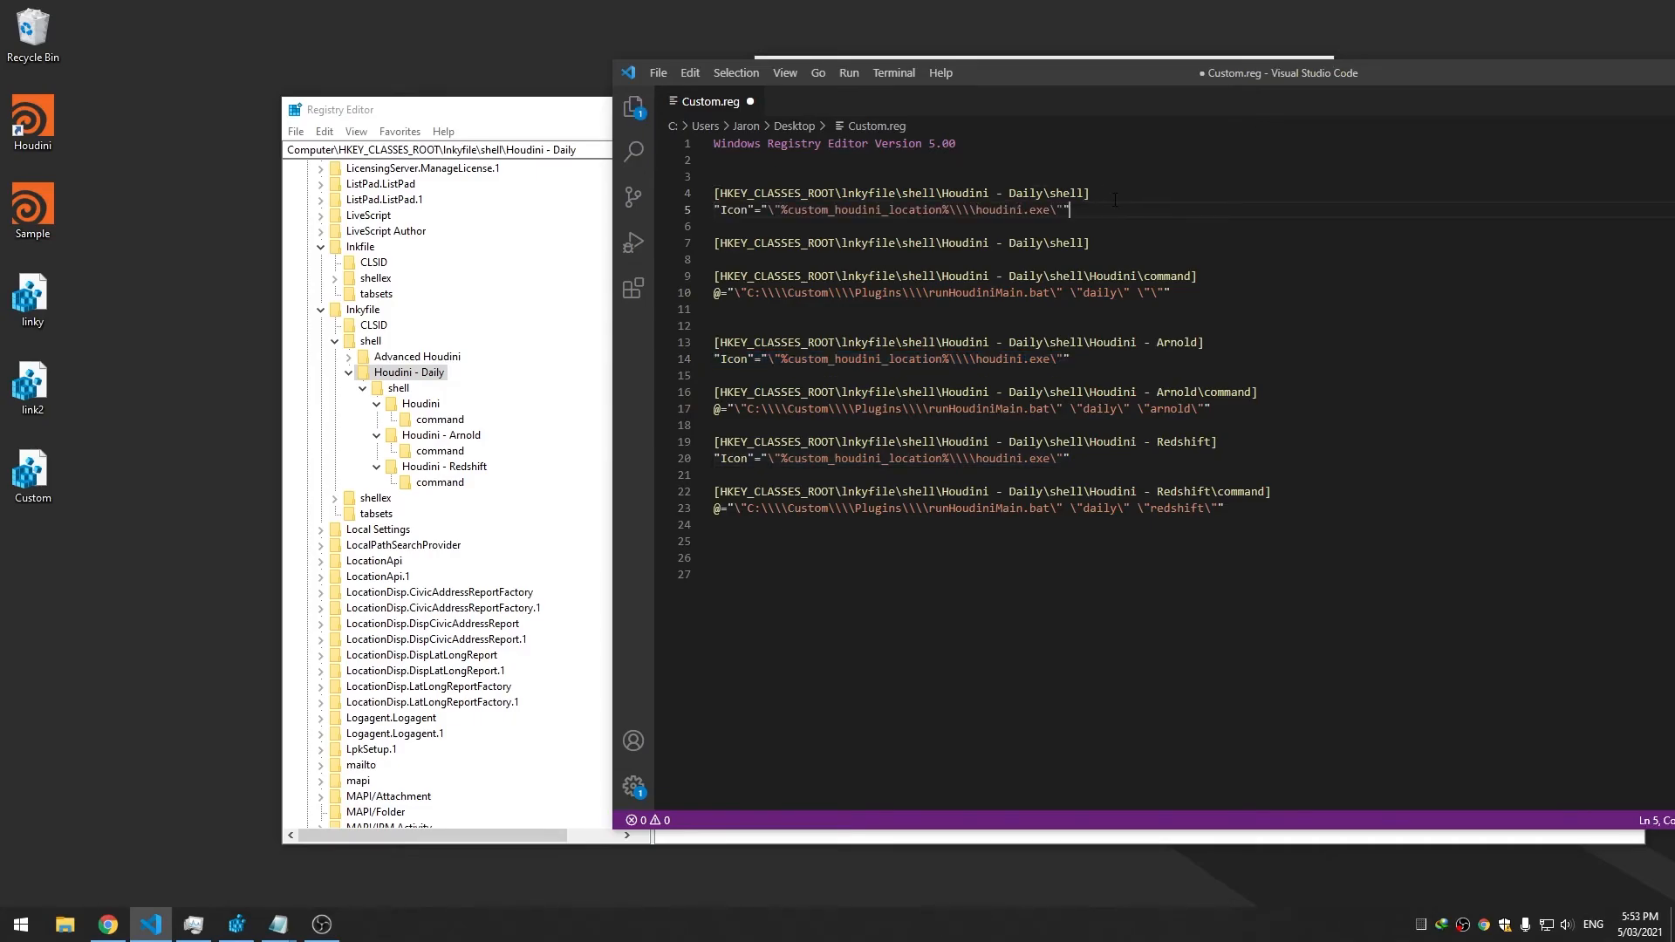
key("Up")
key("ctrl+Right")
key("ctrl+shift+Left")
key("BackSpace")
key("BackSpace")
key("ctrl+s")
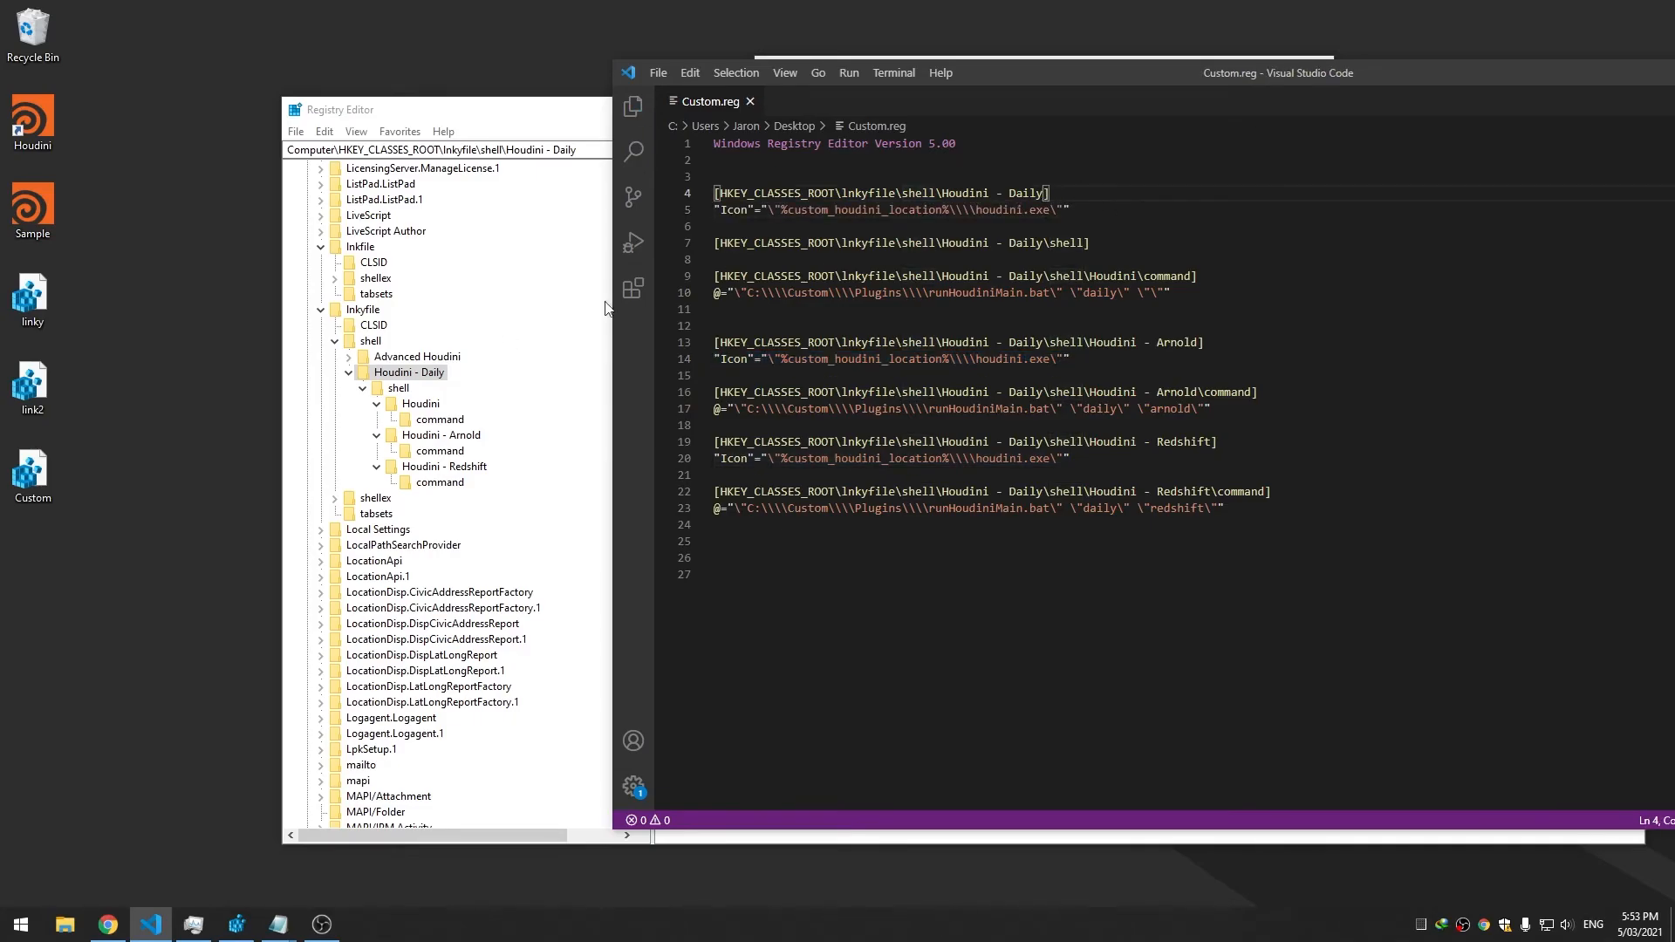
left_click(423, 373)
Add a "MUIVerb"="Houdini - Daily" line under the Icon value, matching the registry's MUIVerb
double_click(694, 223)
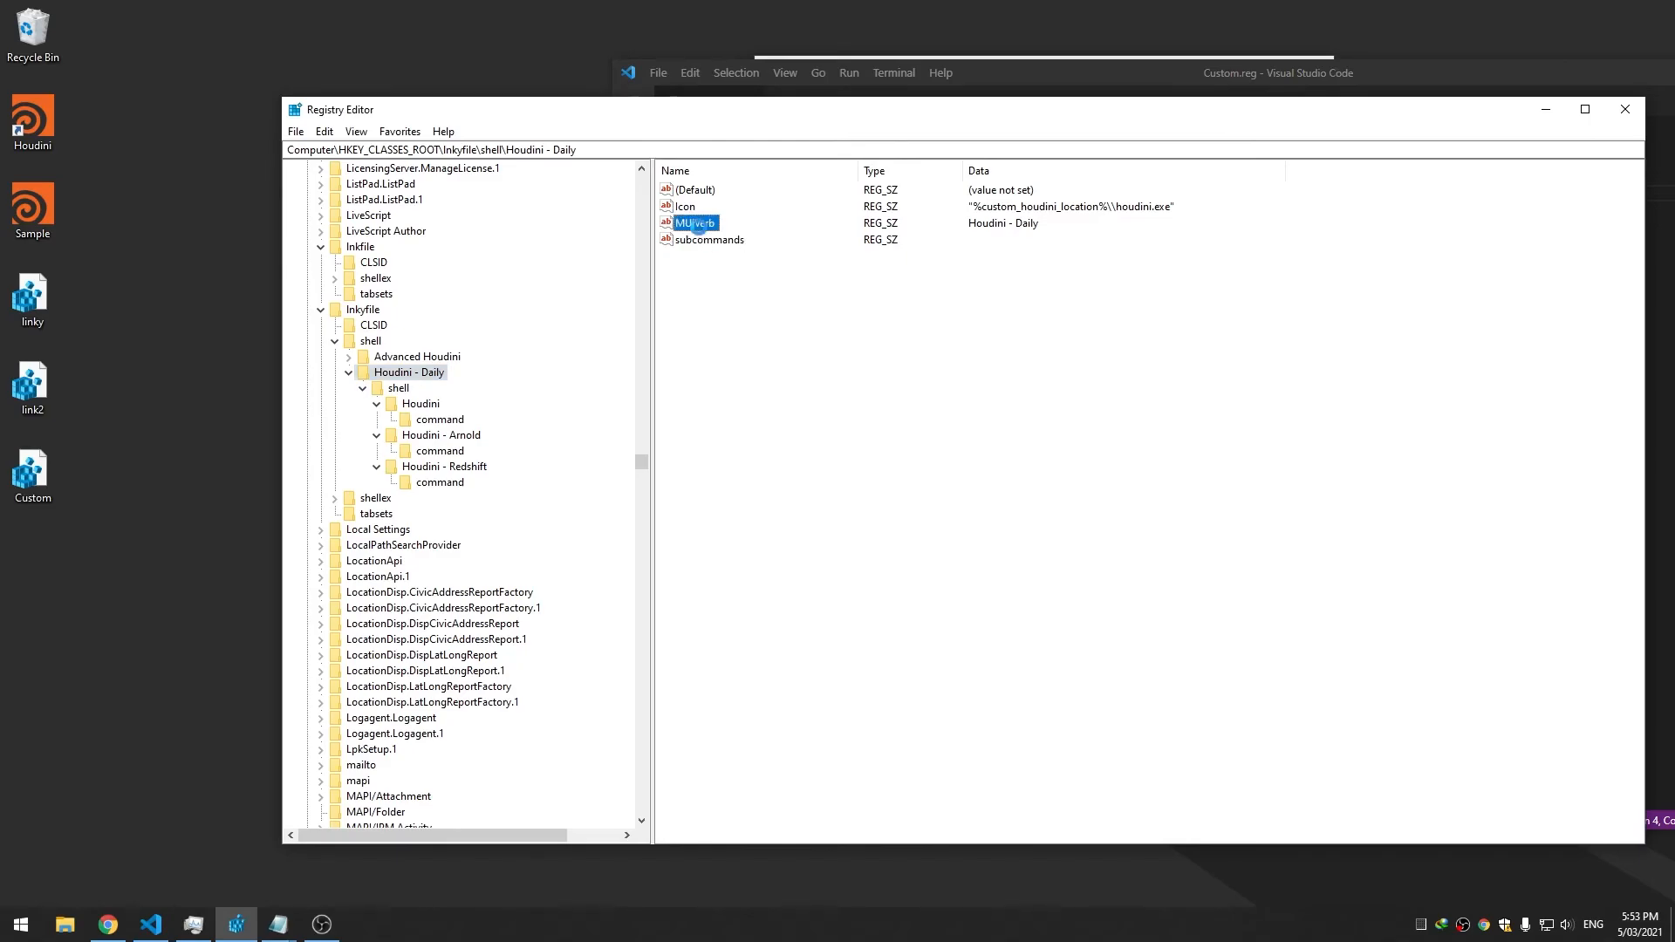
left_click(620, 302)
key("alt+Tab")
left_click(1088, 208)
key("Return")
type("\"MUIVerb\"=")
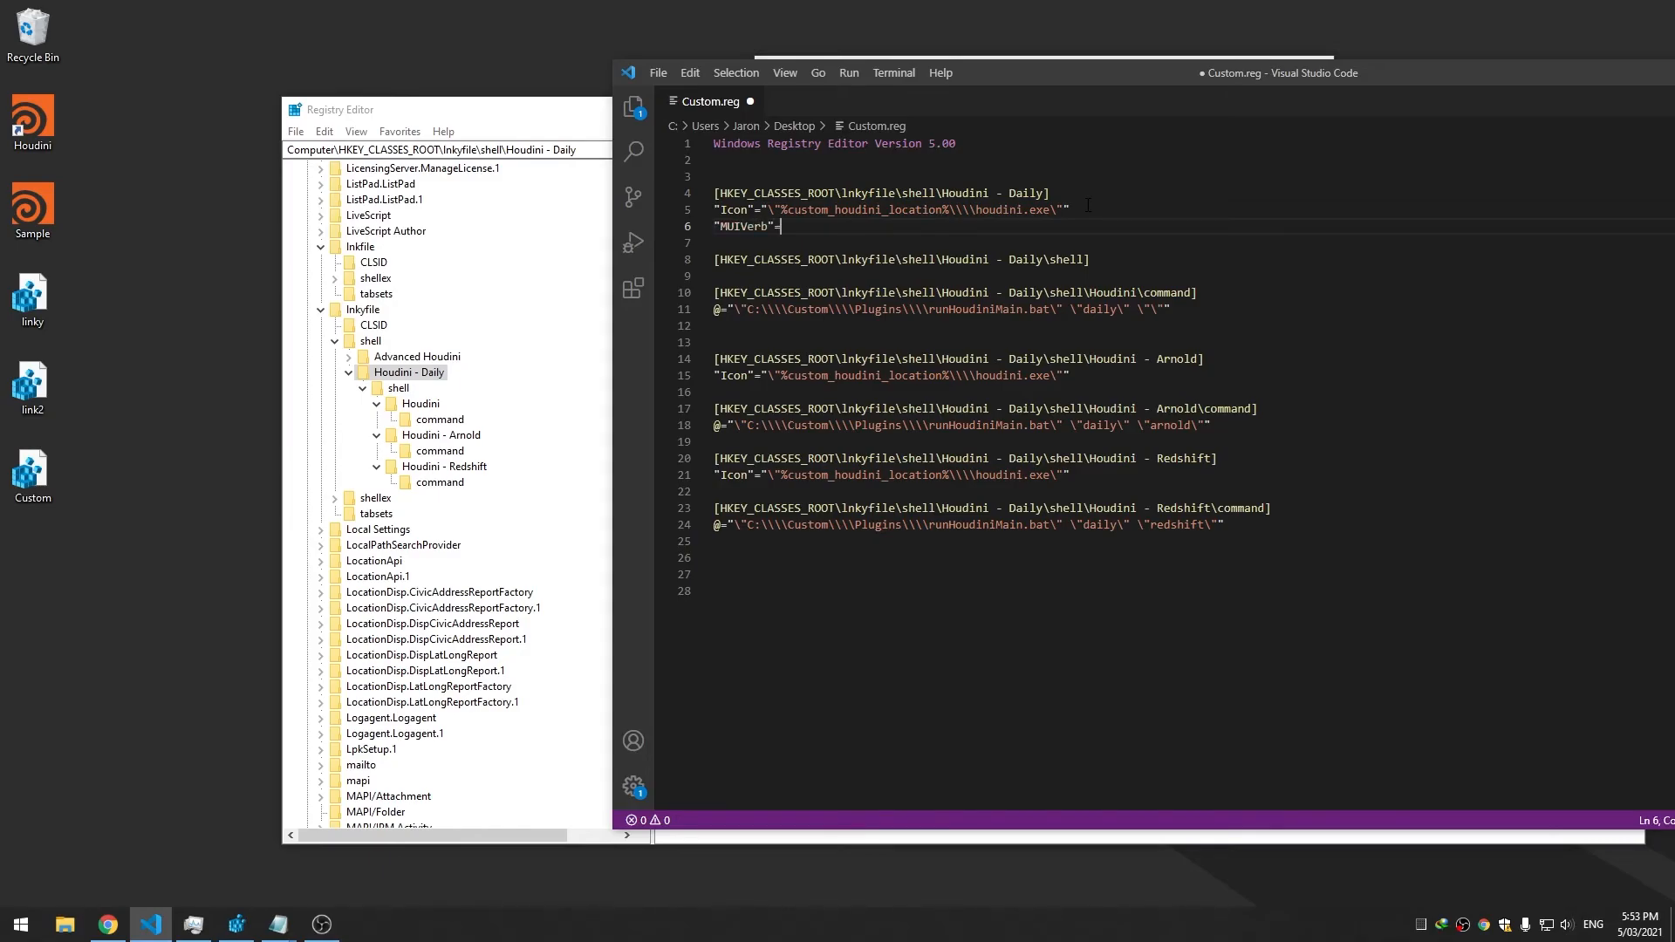
type("\"")
key("ctrl+v")
key("Return")
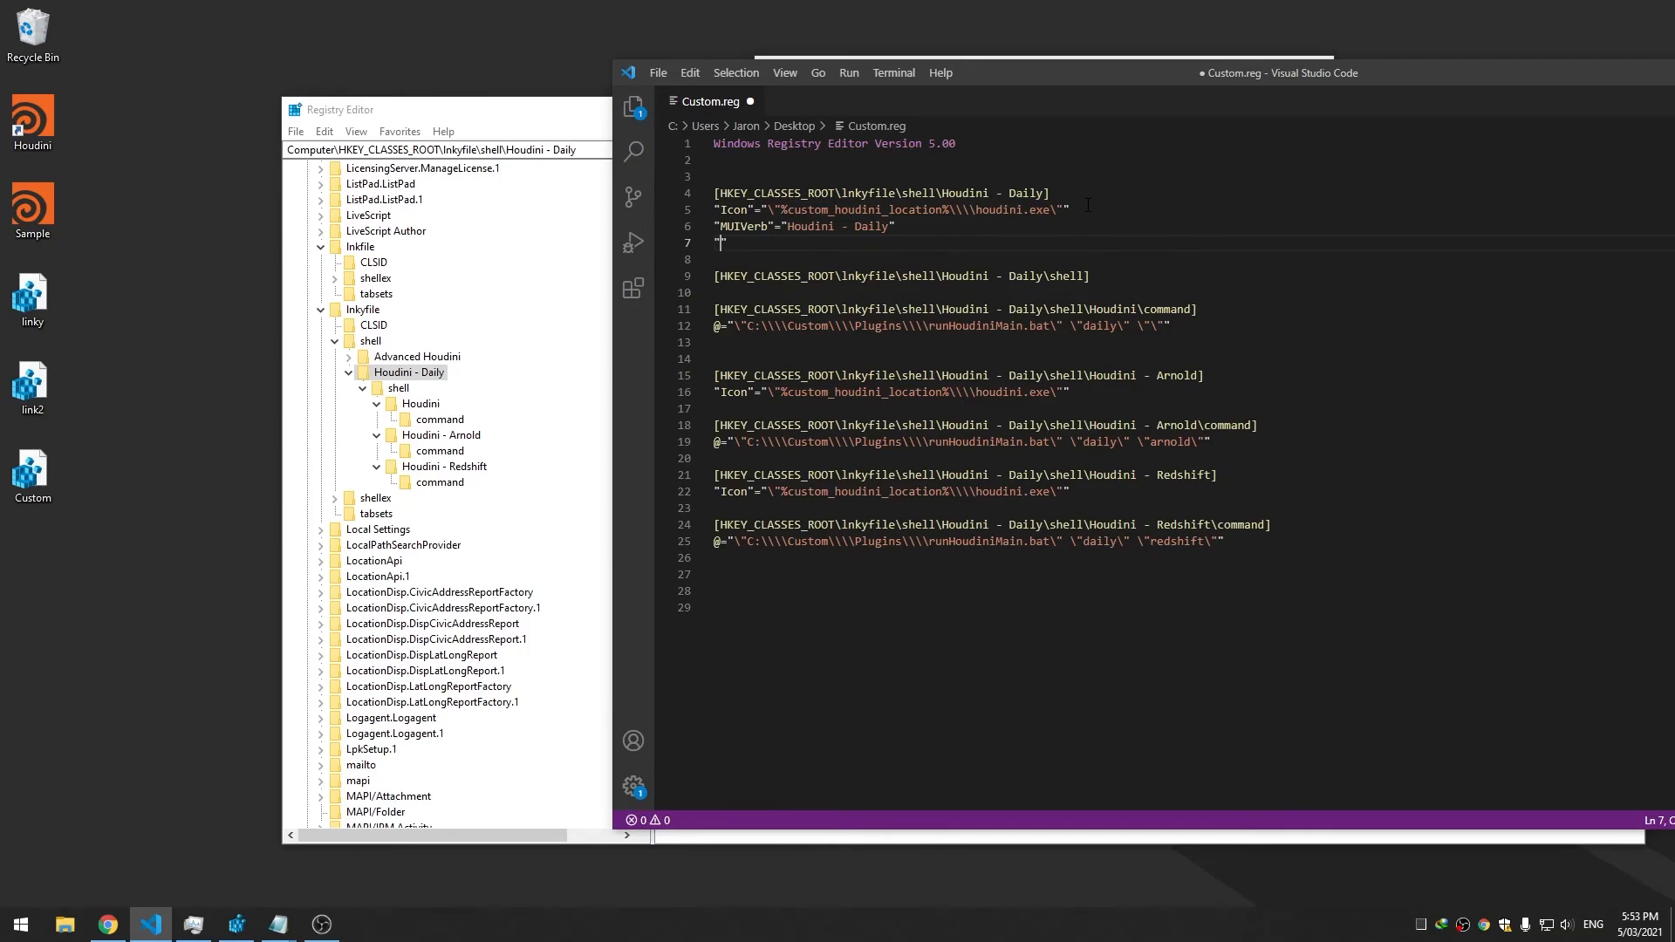
Check the registry's subcommands value and add a "subcommands"= line, then save
left_click(426, 345)
left_click(683, 252)
double_click(681, 246)
left_click(634, 307)
left_click(1000, 81)
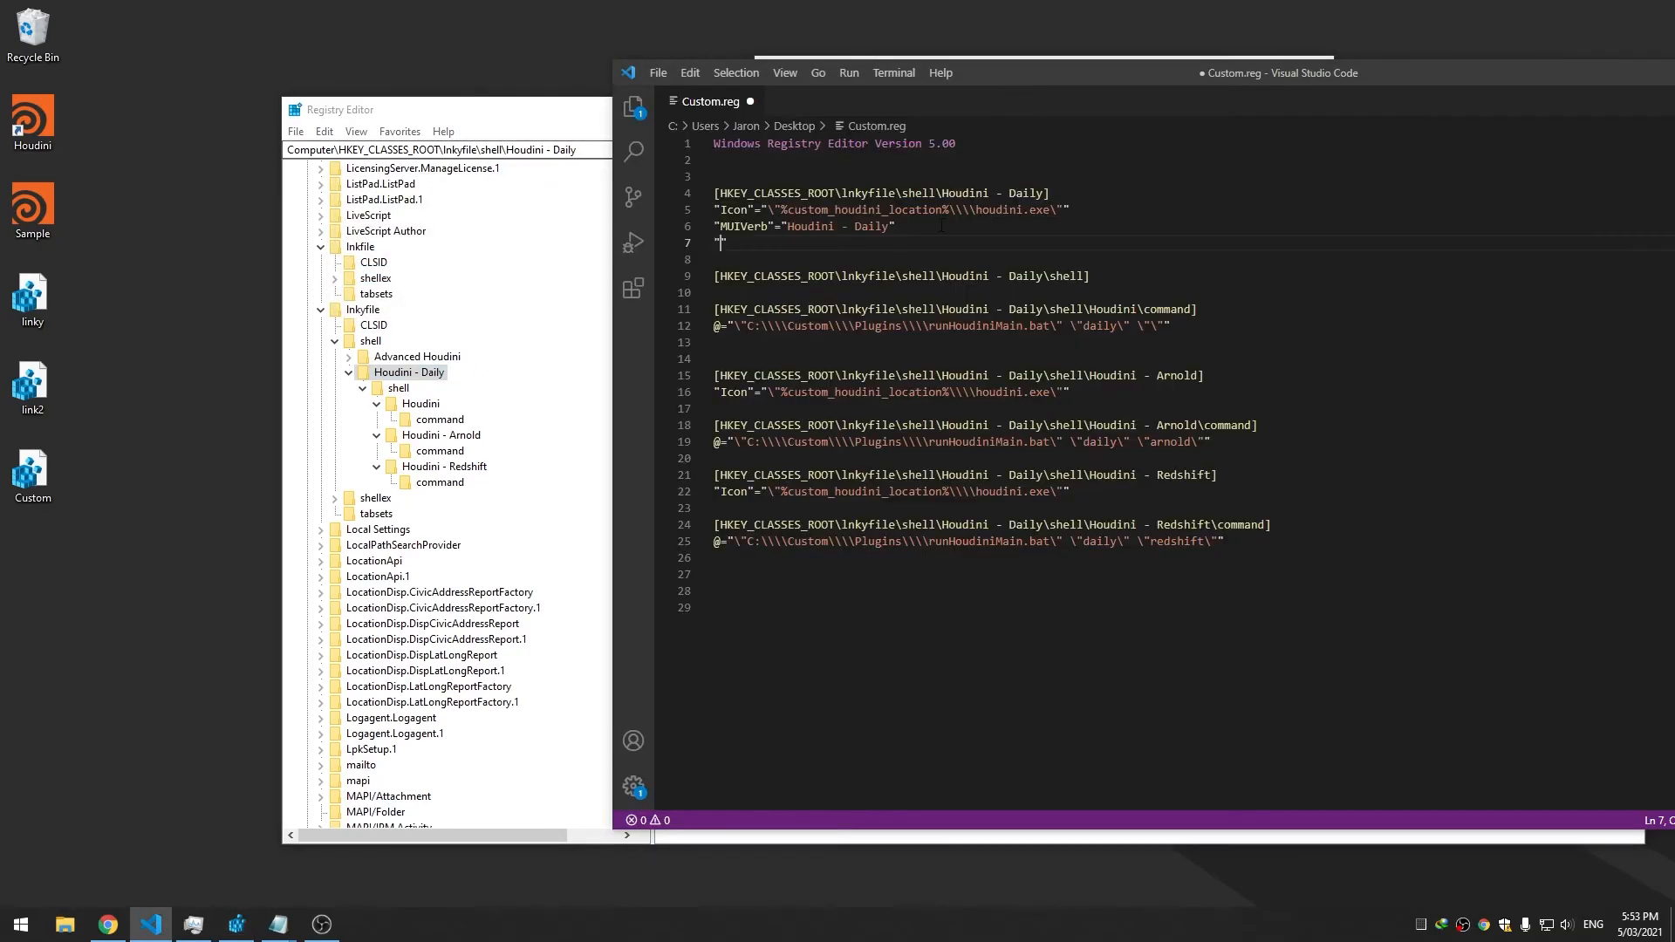
type("\"subcommands\"=")
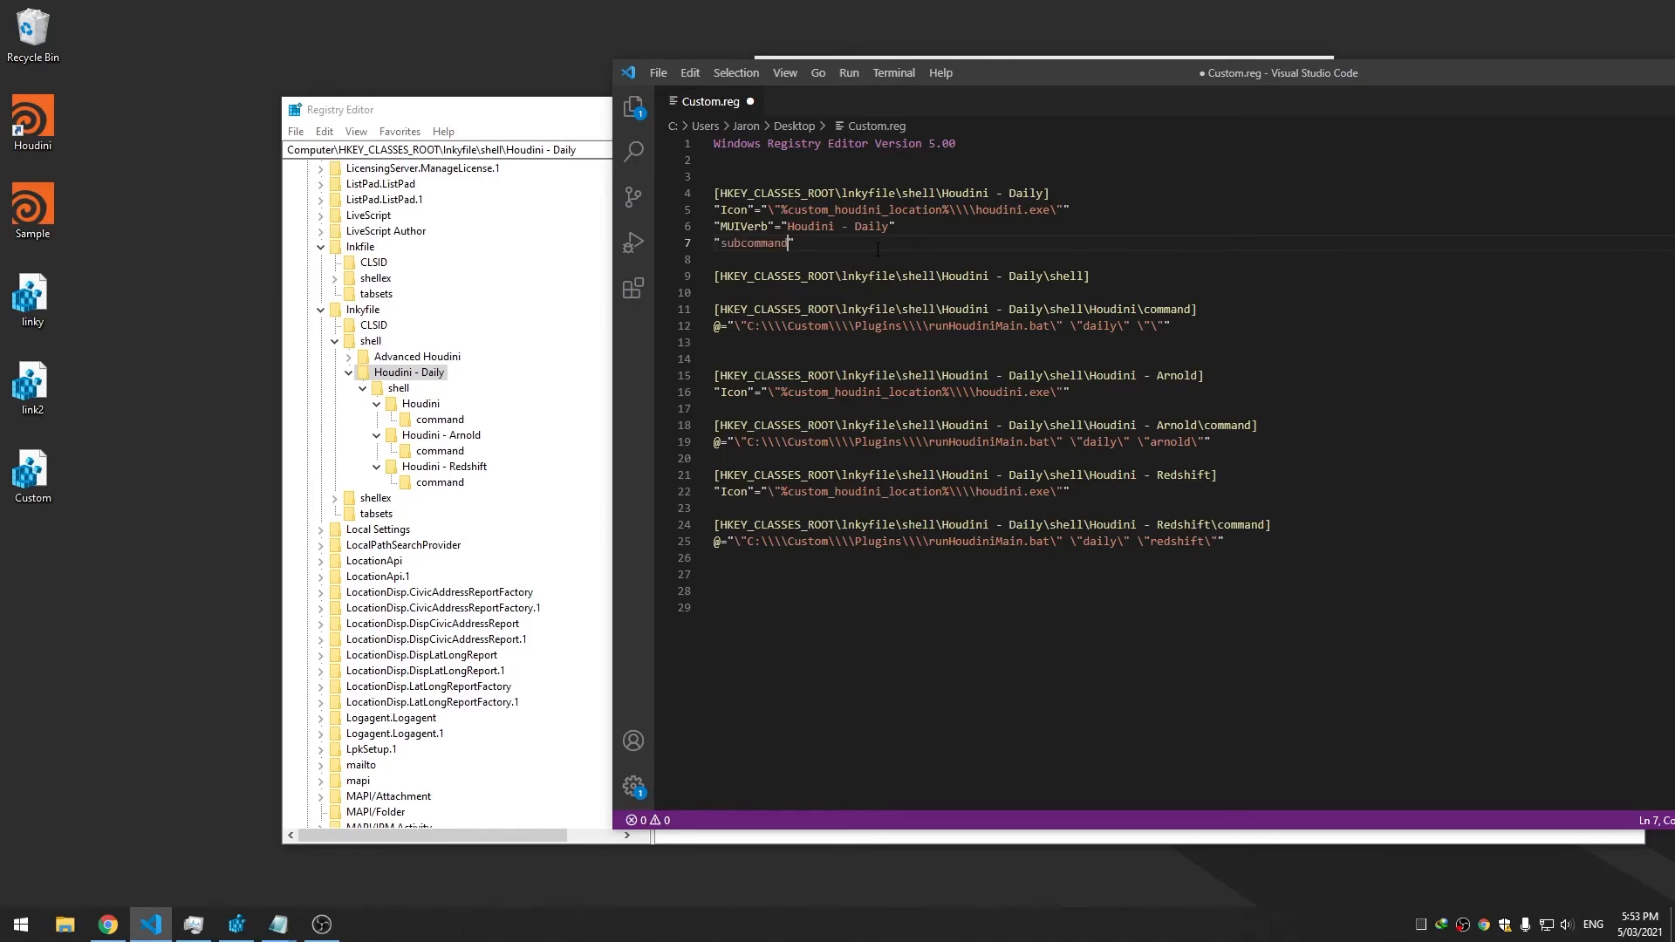
key("ctrl+s")
Compare the Houdini command key in the file with its values in Registry Editor
left_click(995, 309)
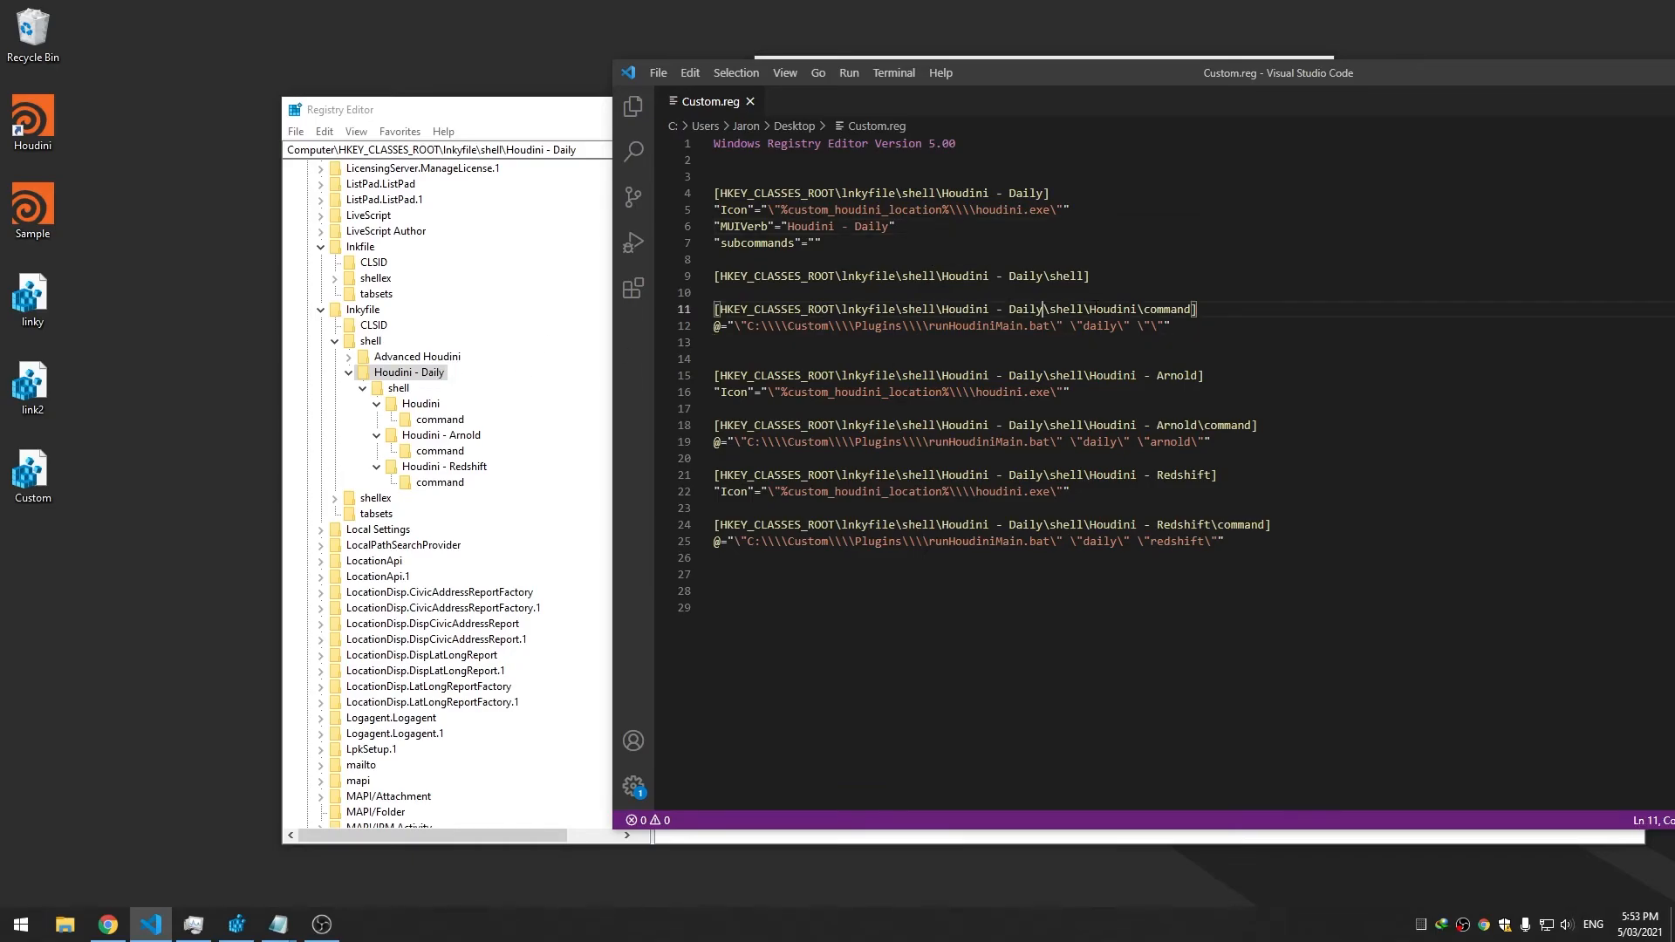
left_click(1172, 358)
left_click(1174, 325)
left_click(466, 394)
left_click(433, 406)
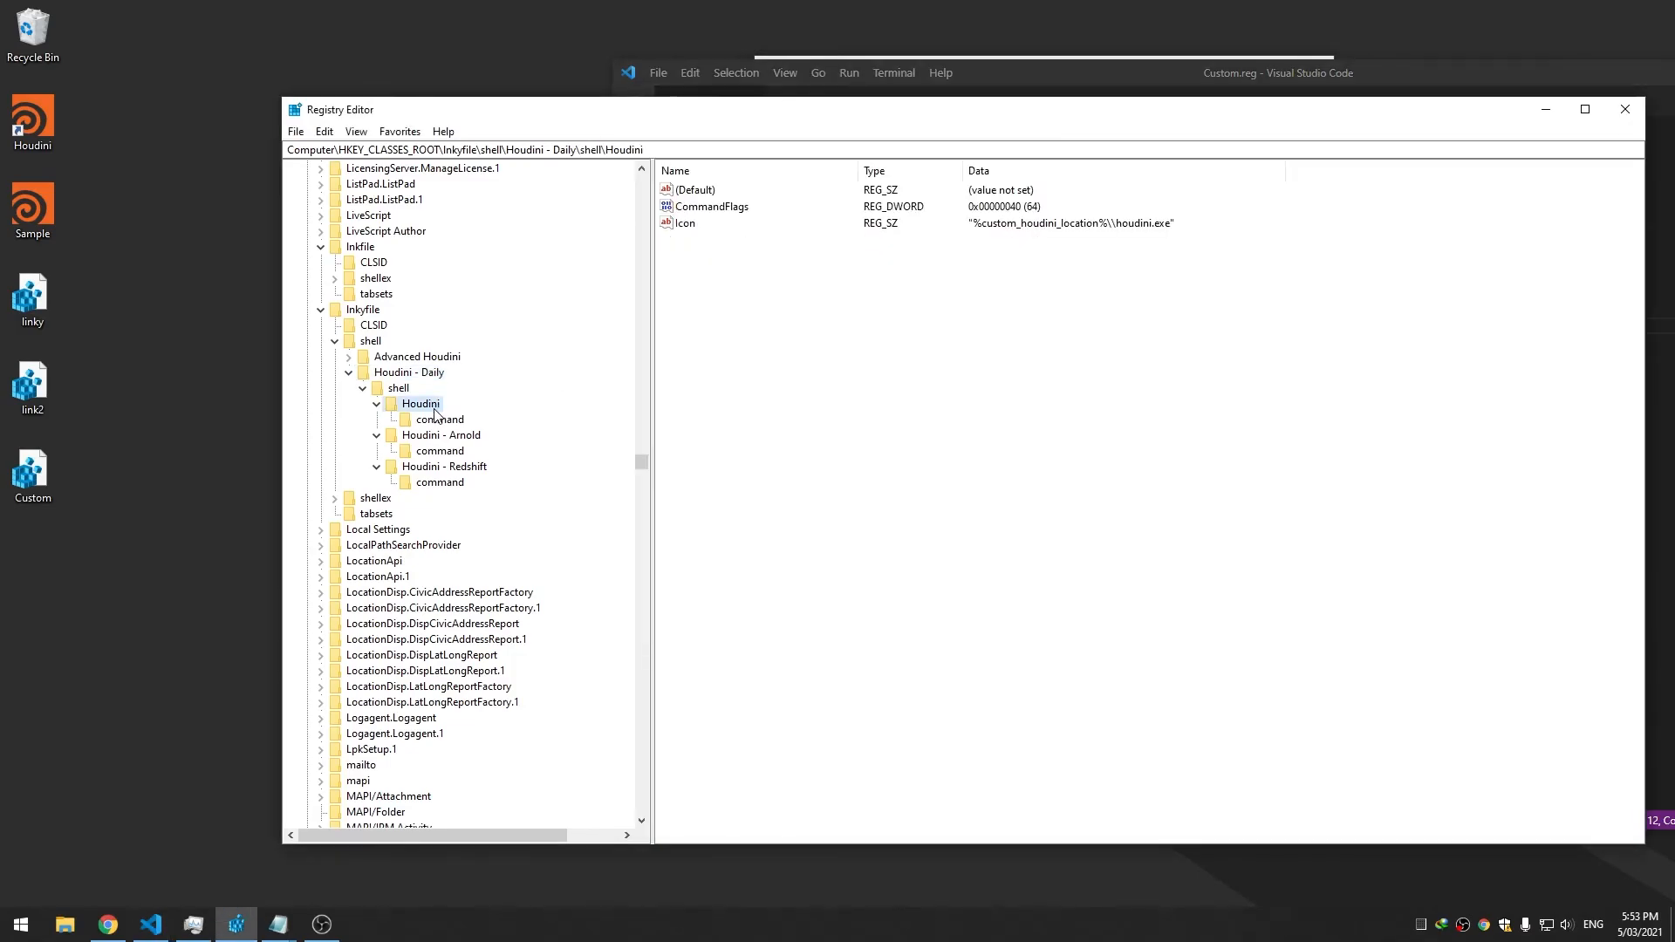
left_click(1149, 82)
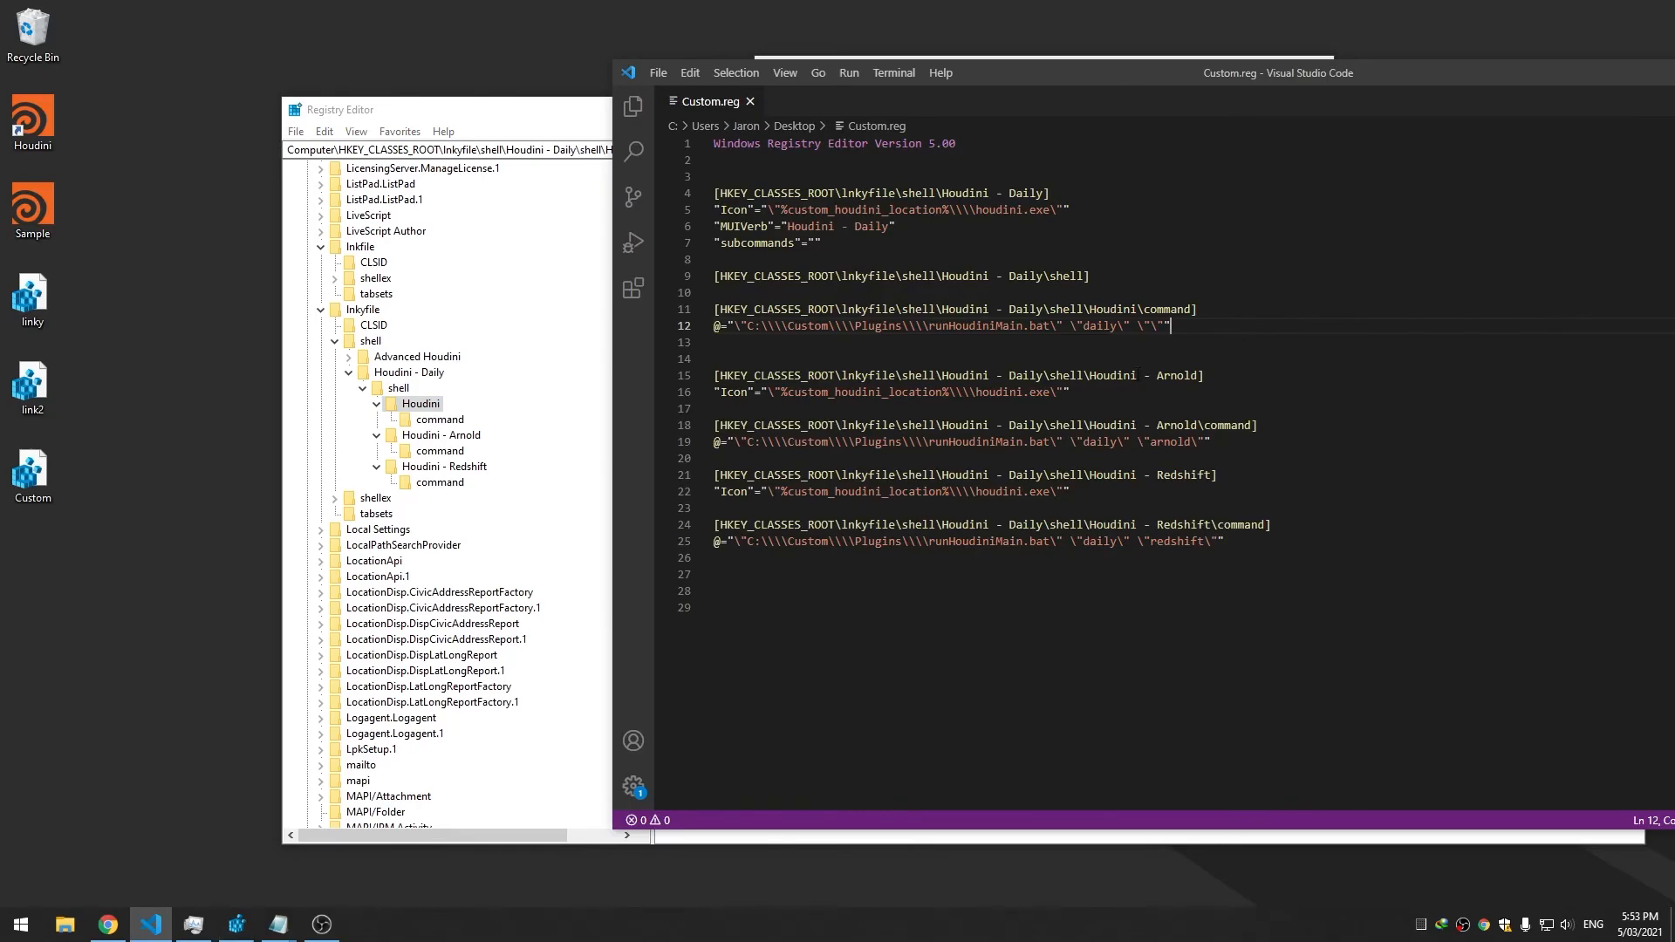
left_click(1277, 335)
Add "CommandFlags"=dword:00000040 below the Houdini command, save, and merge Custom.reg
type("\"CommandFlags")
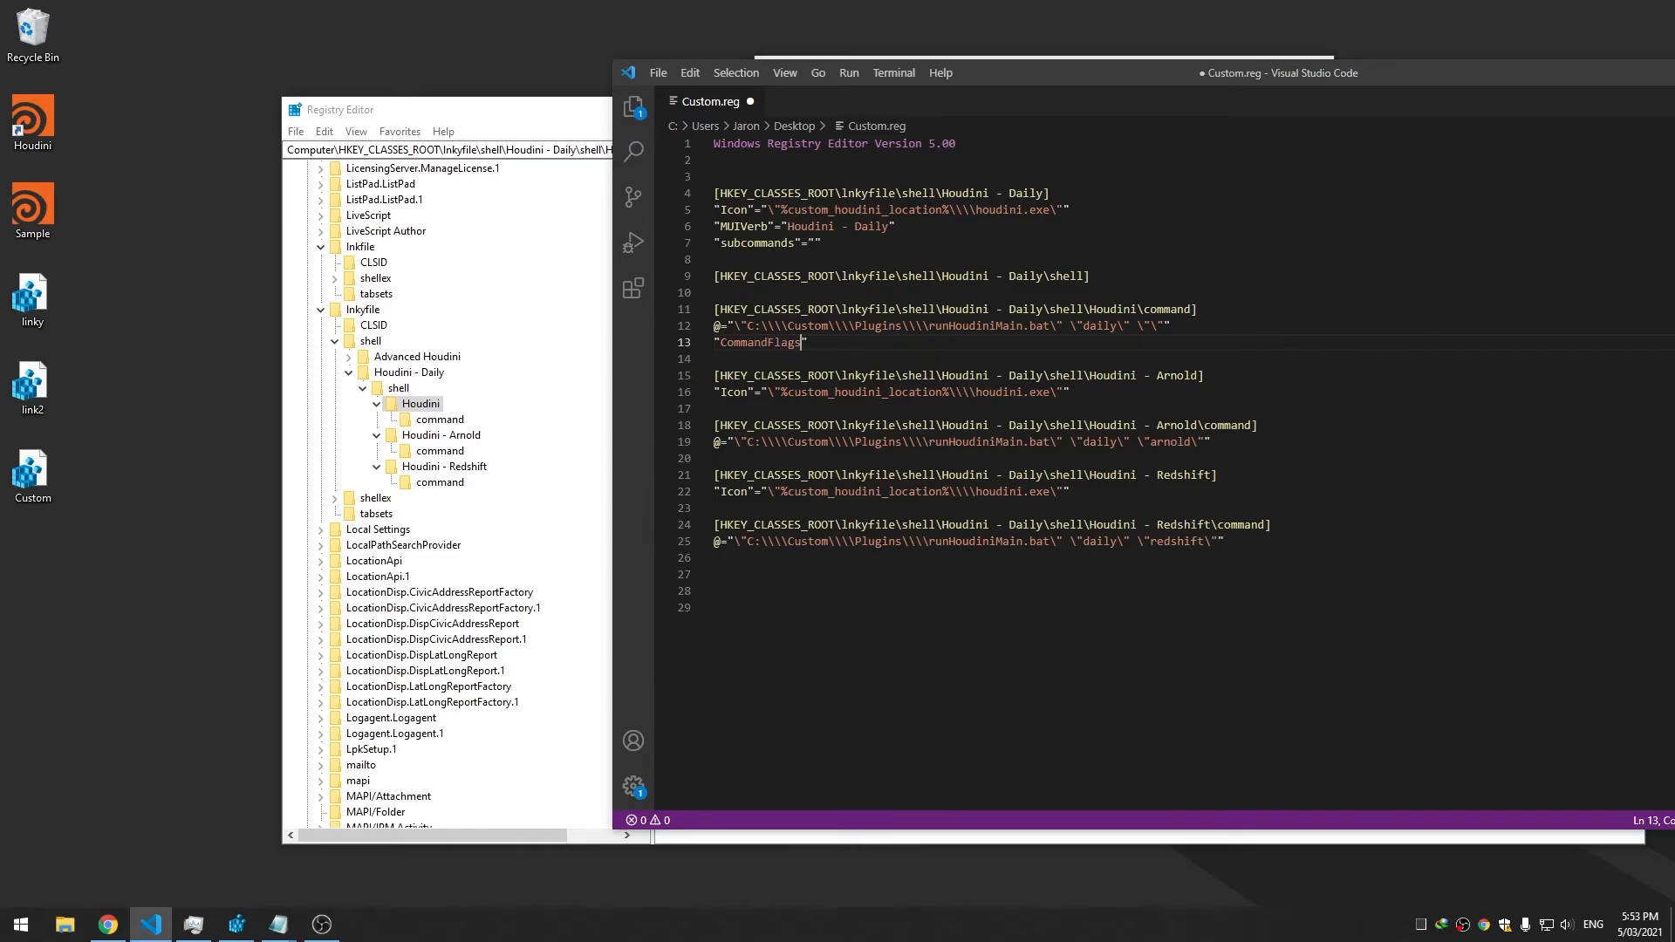
key("alt+Tab")
left_click(1520, 349)
type("=dword:00000040")
key("ctrl+s")
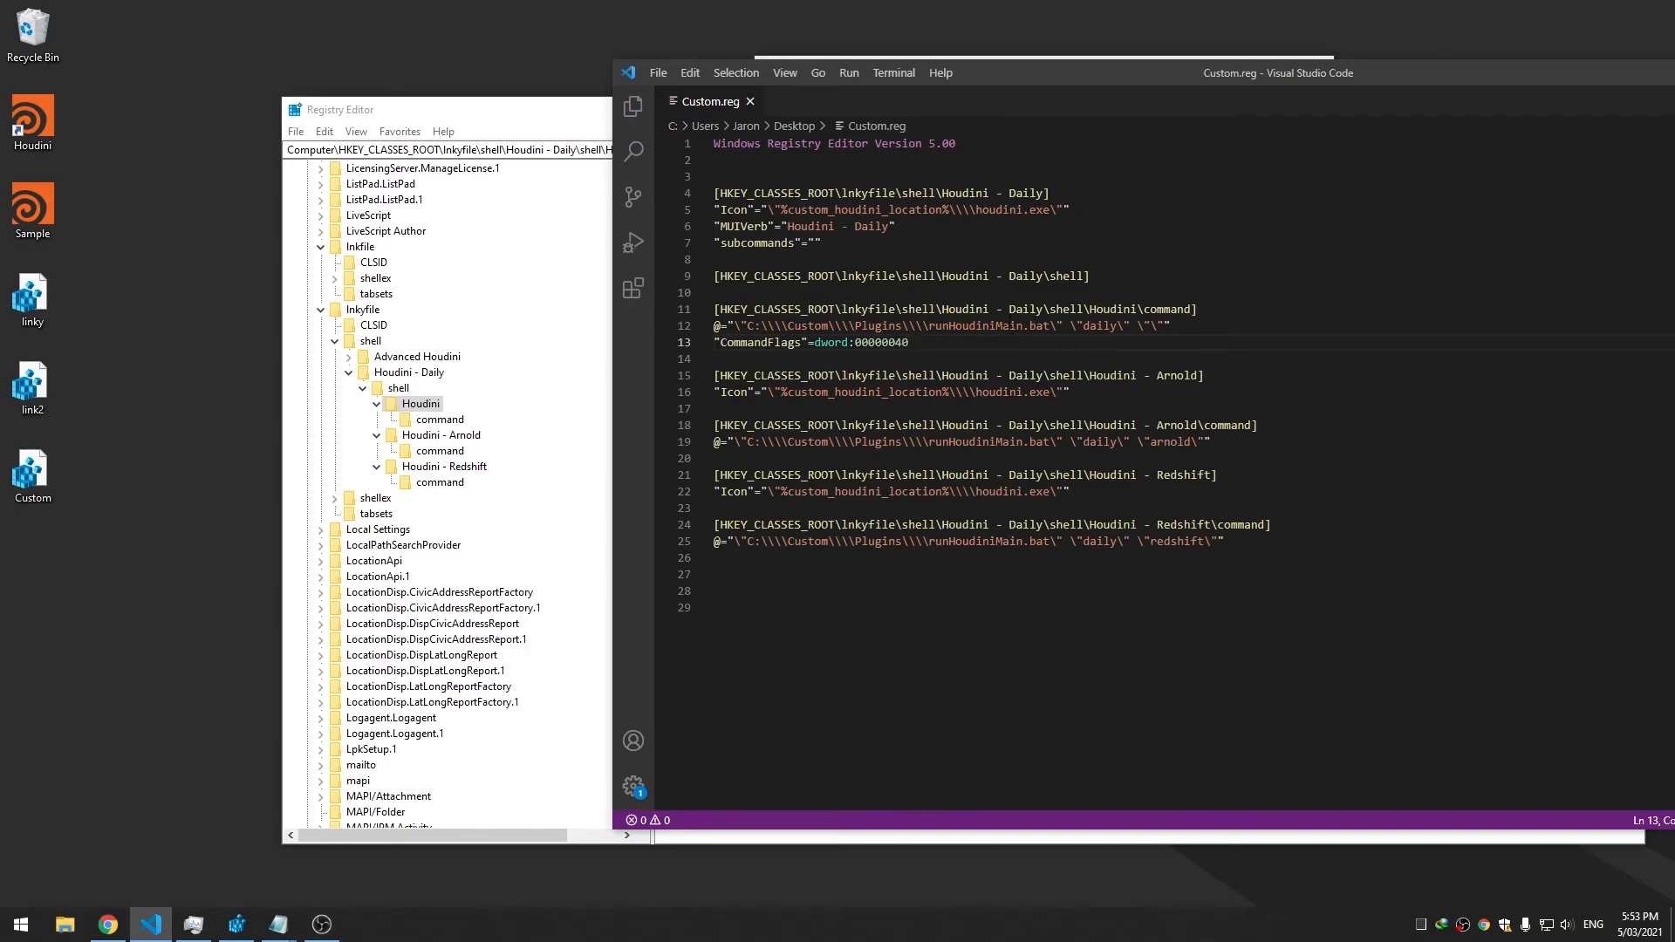
double_click(33, 471)
Confirm the import and browse the Houdini - Daily, Arnold and Redshift keys in Registry Editor
left_click(952, 479)
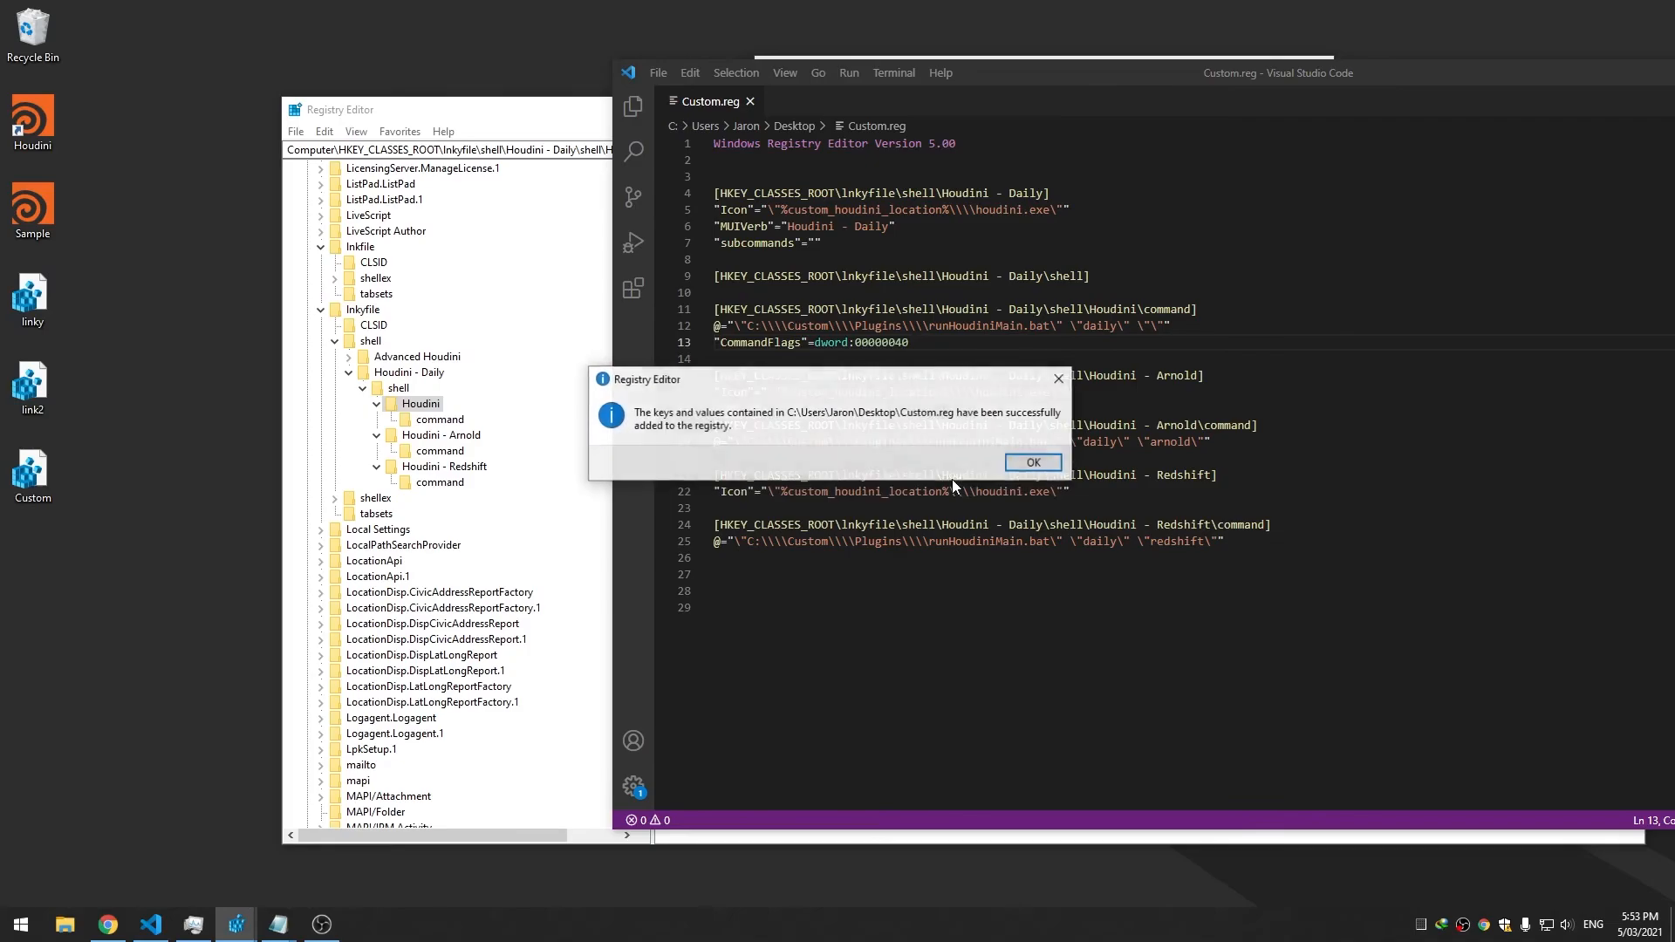
left_click(1062, 465)
left_click(433, 406)
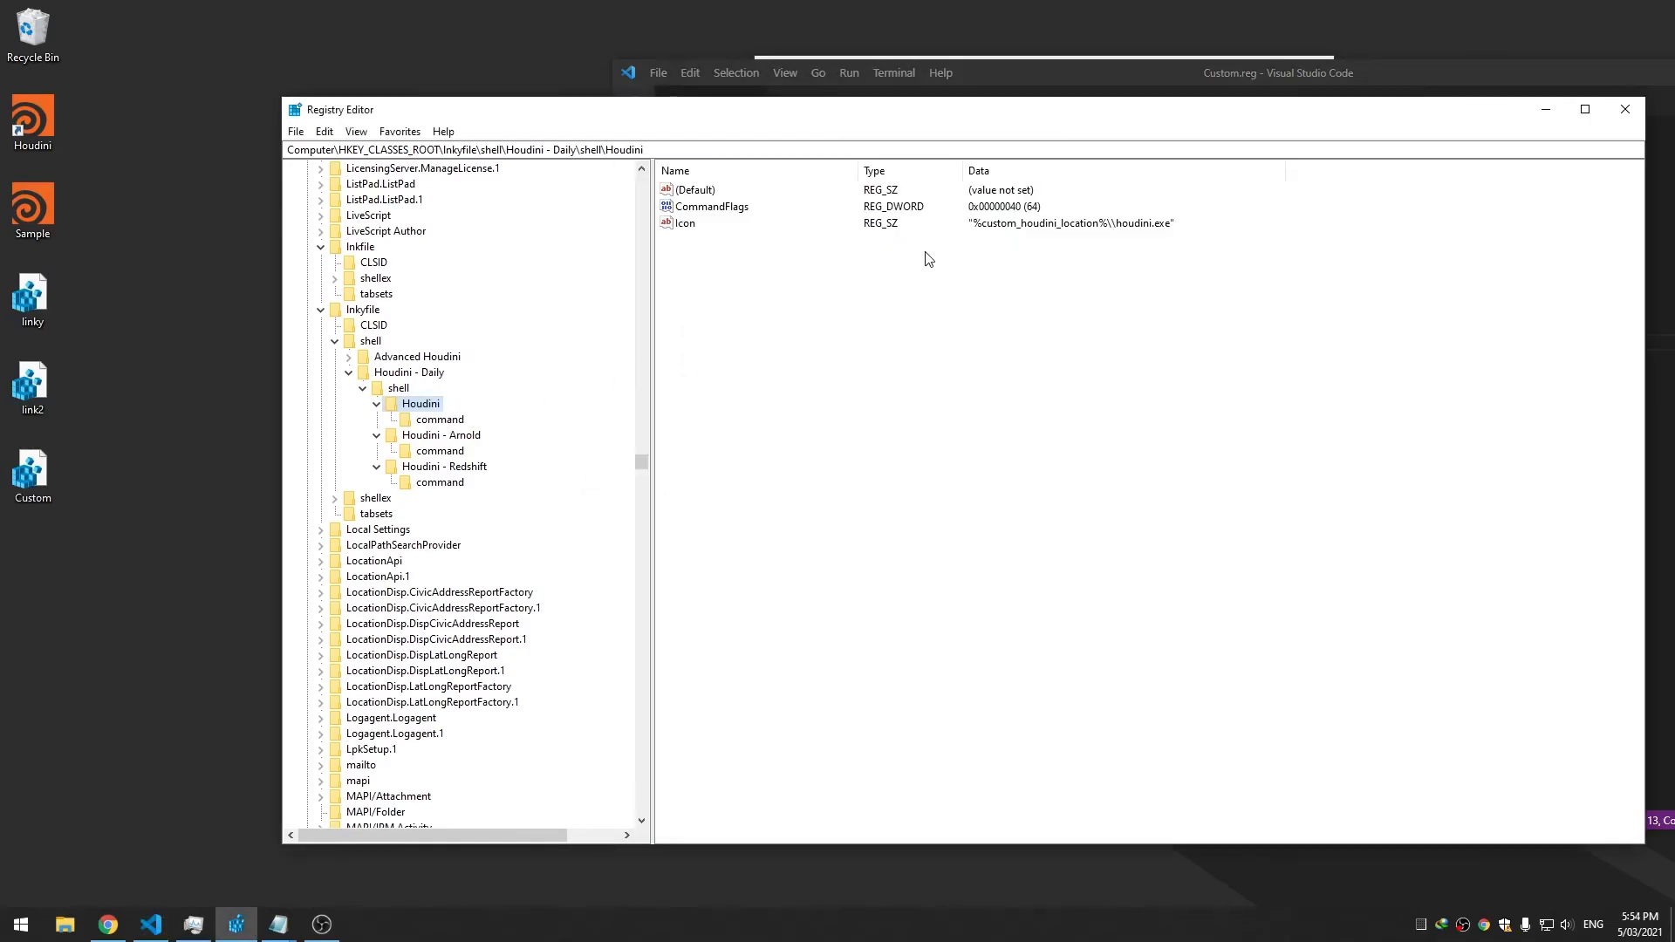
left_click(399, 388)
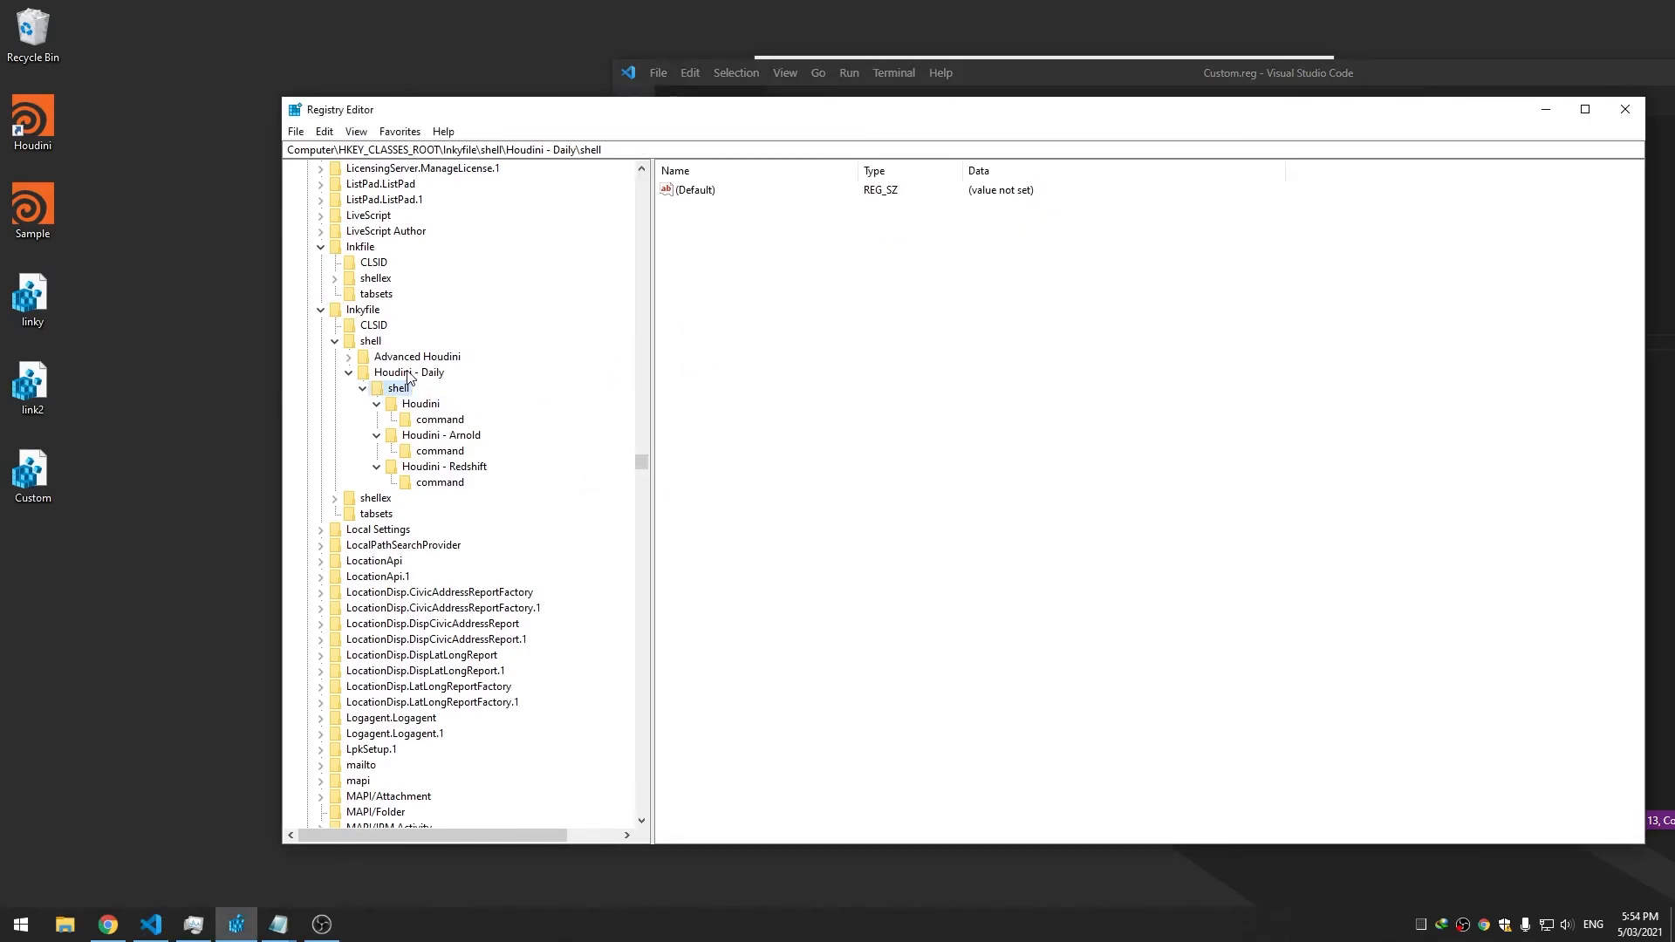
left_click(408, 373)
left_click(455, 452)
left_click(450, 467)
left_click(449, 435)
Check the Houdini file's context menu shows the Houdini - Daily submenu, then return to Custom.reg
right_click(27, 136)
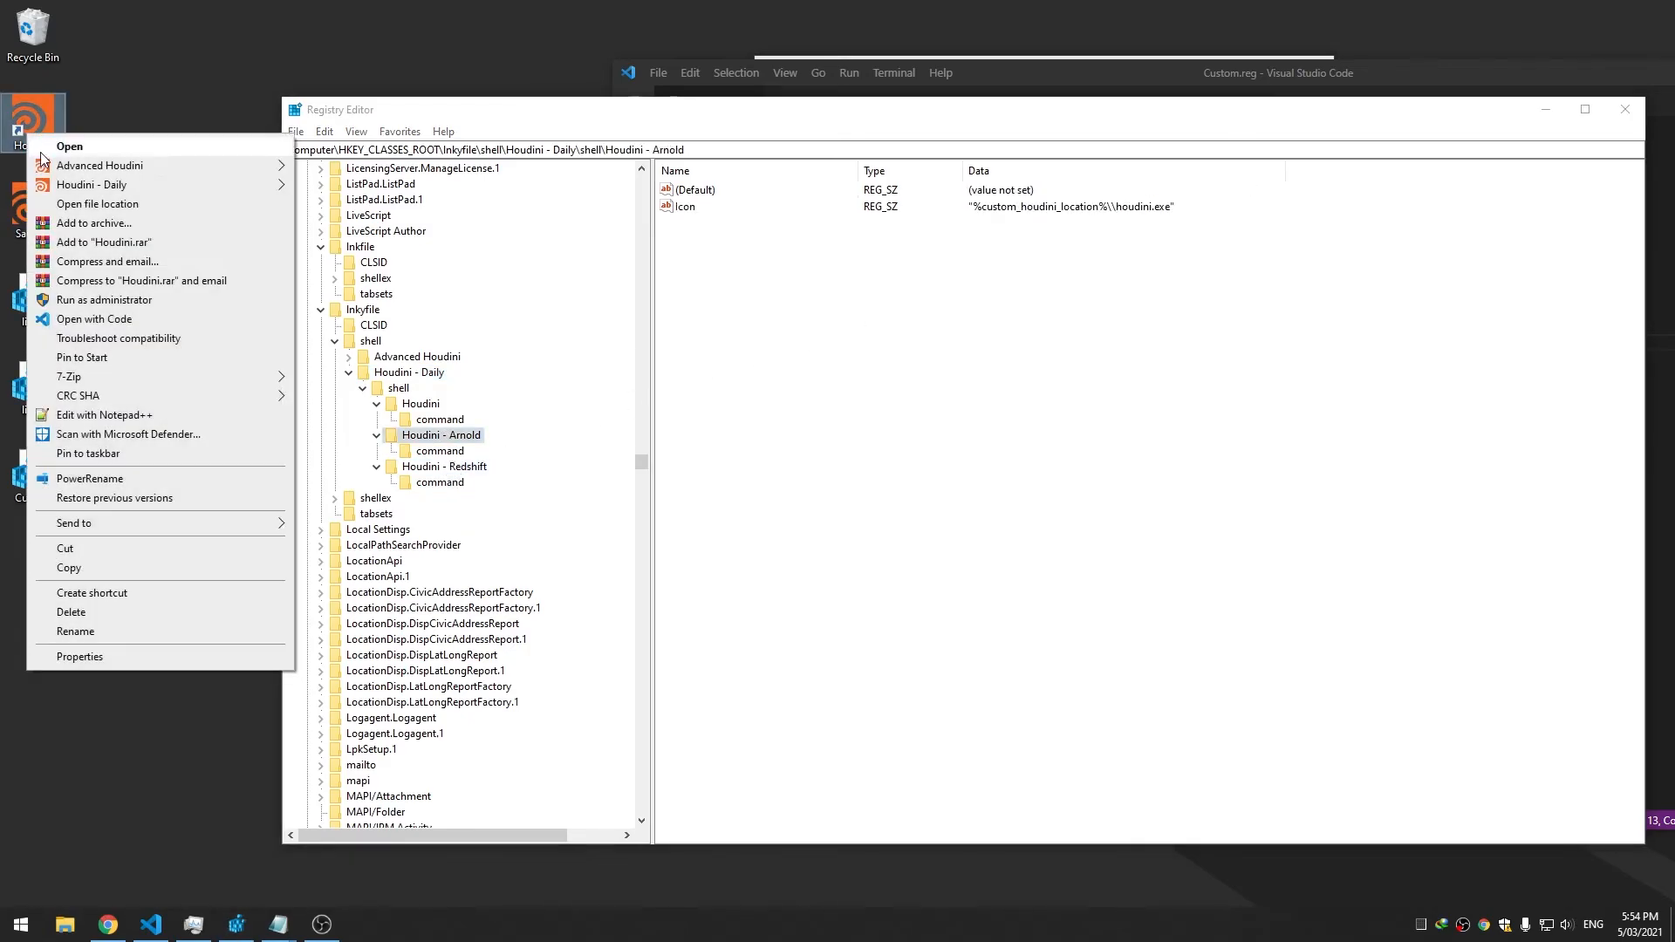
mouse_move(174, 185)
left_click(796, 320)
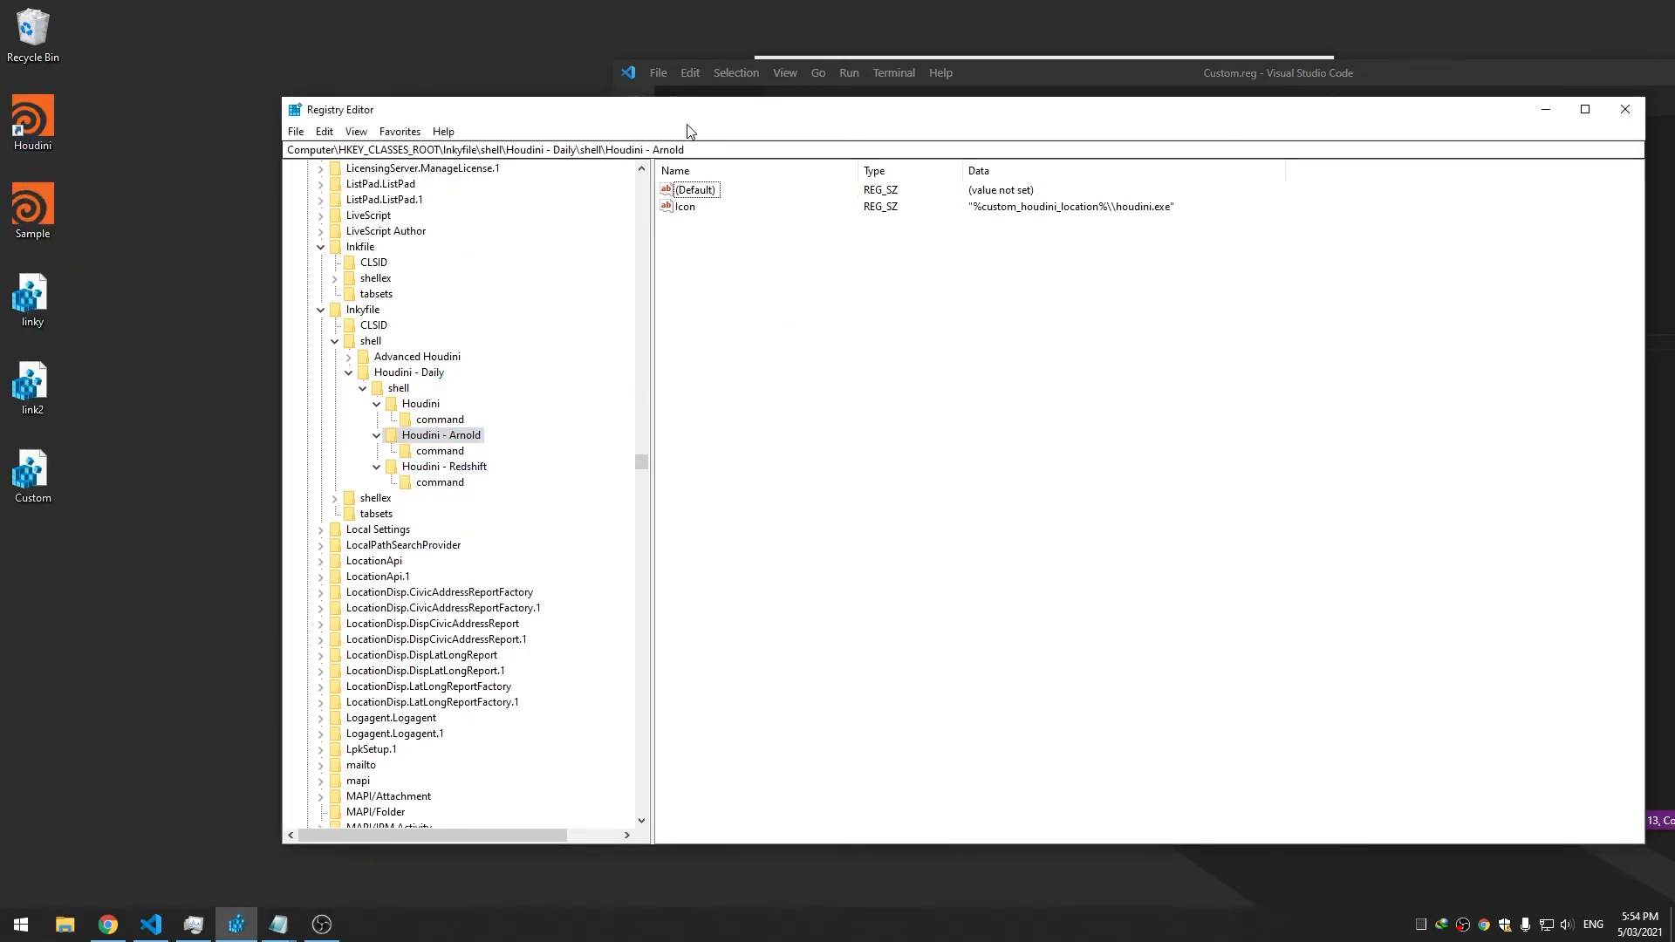
left_click_drag(677, 112, 601, 126)
left_click(1179, 79)
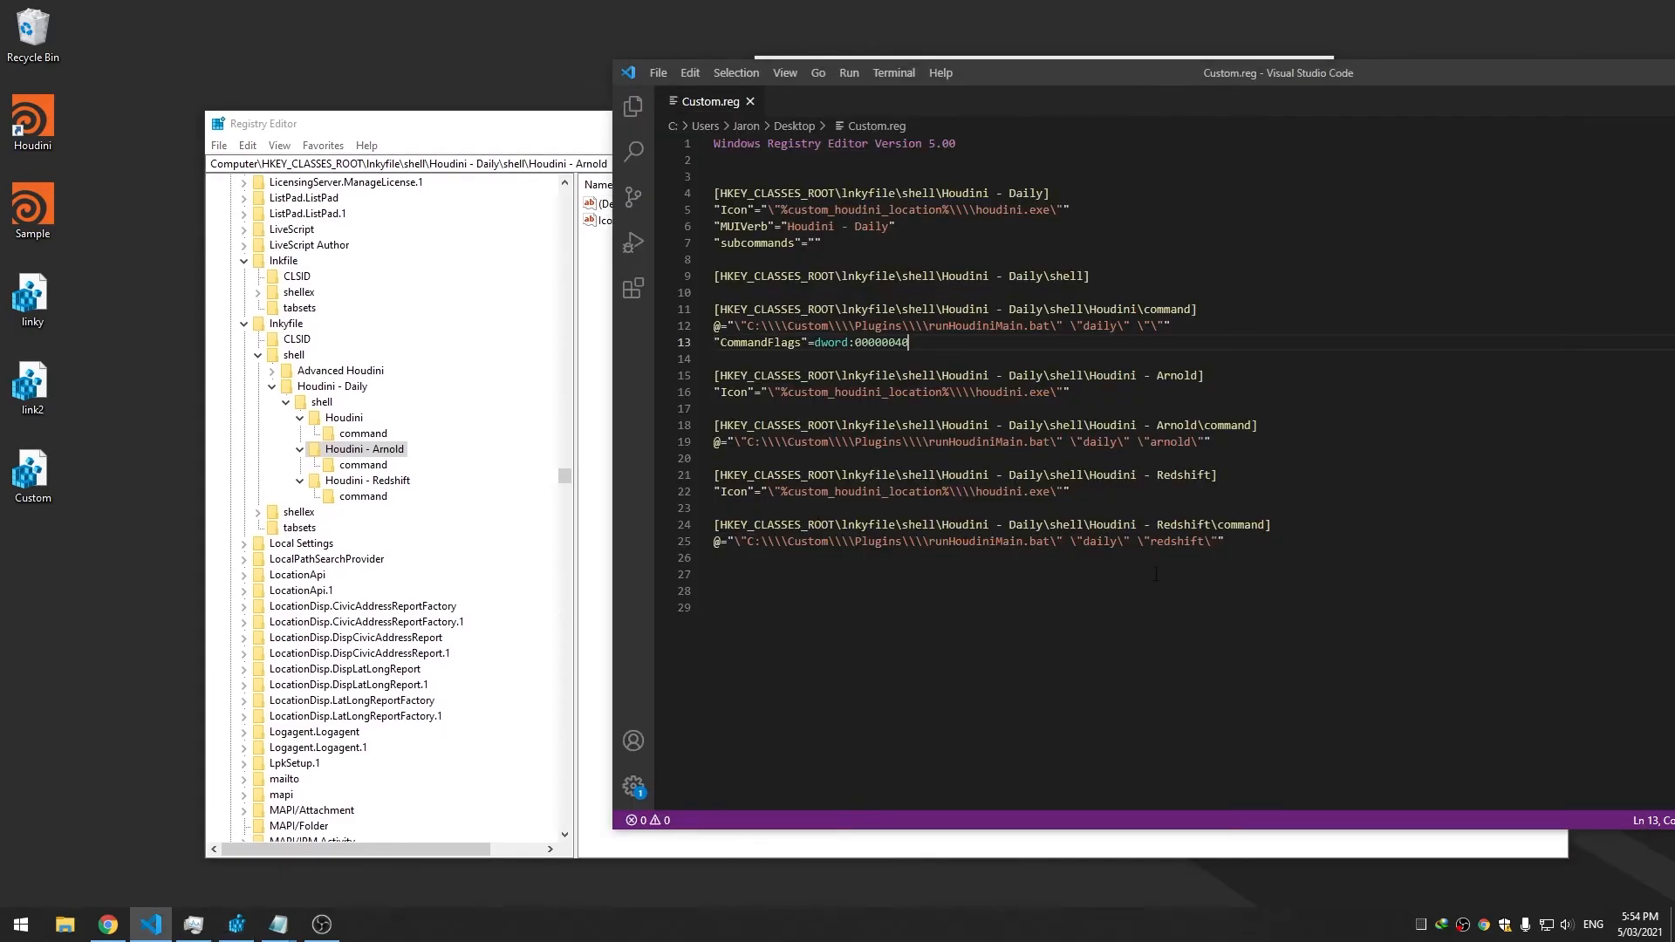
Duplicate the Houdini - Daily block at the end of the file and rename the copied key 'Prodection'
left_click_drag(714, 292, 695, 200)
key("ctrl+c")
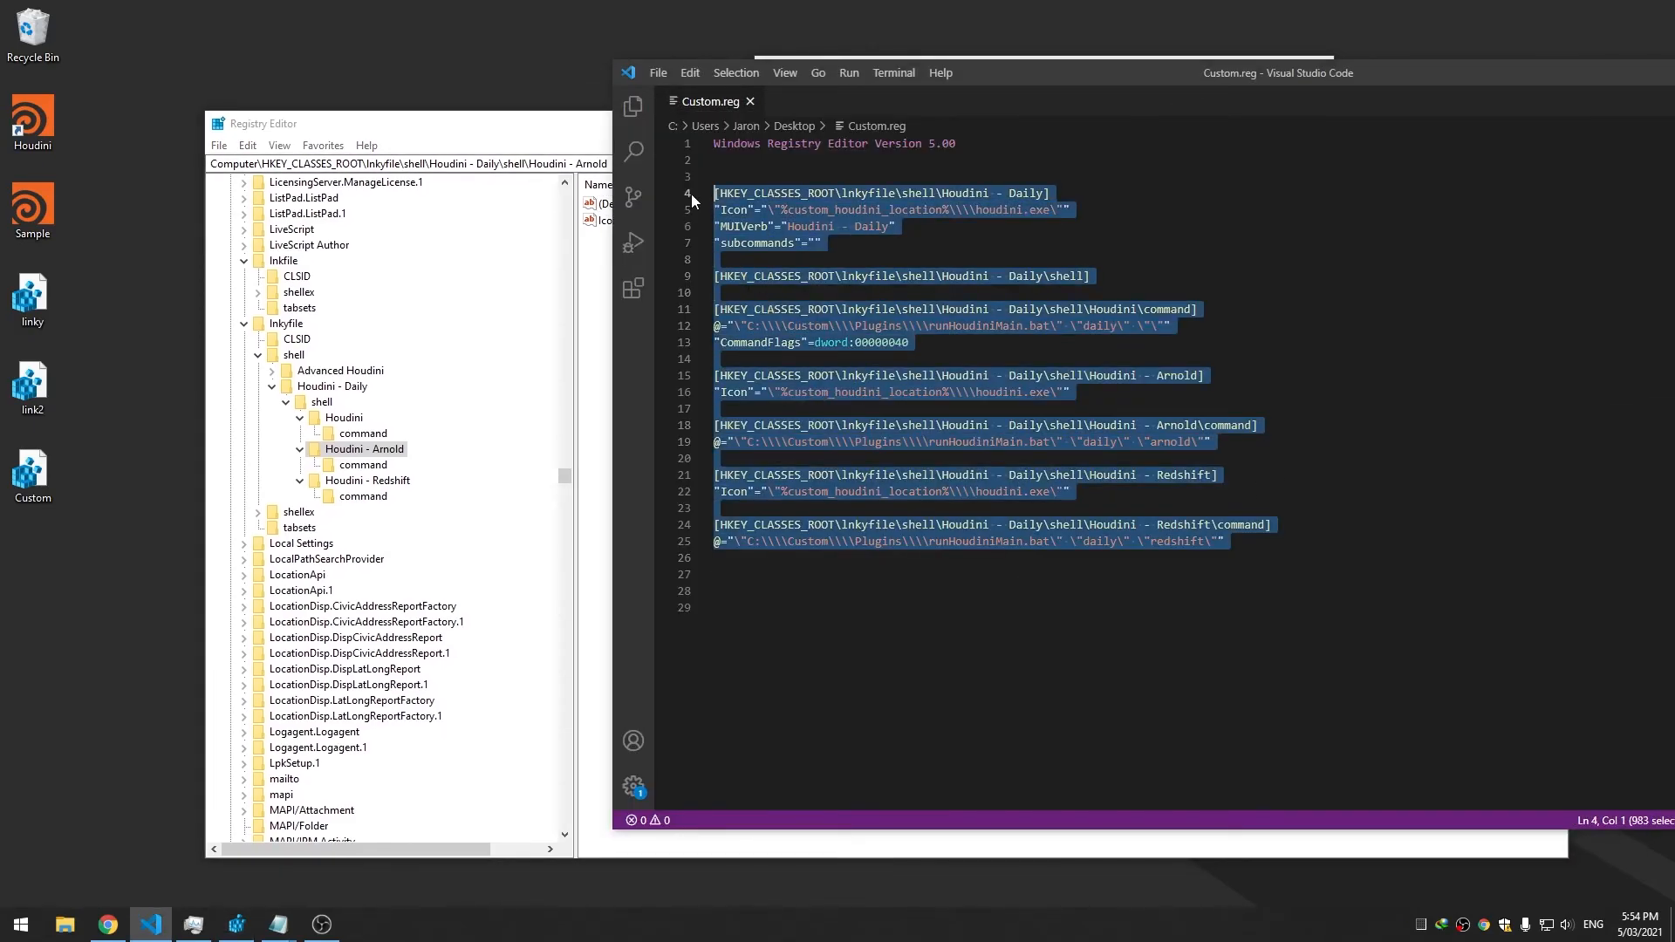
left_click(1272, 567)
key("Return")
key("Return")
key("Return")
key("Return")
key("Return")
key("Return")
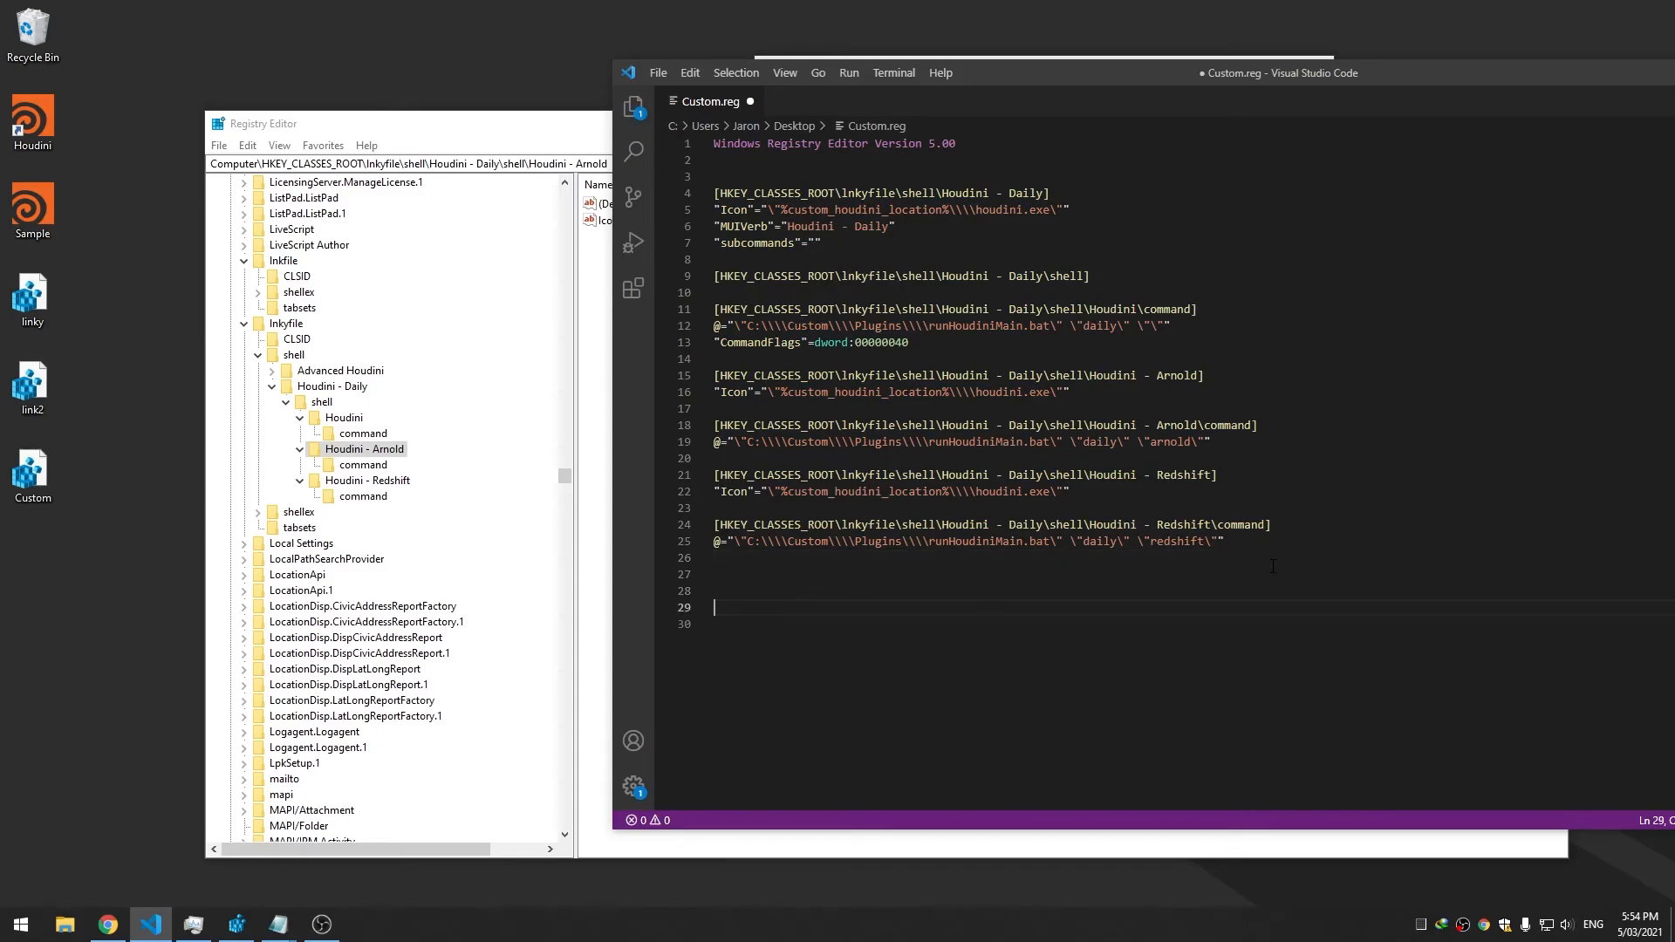
key("ctrl+v")
key("ctrl+s")
scroll(1216, 469, "down", 2)
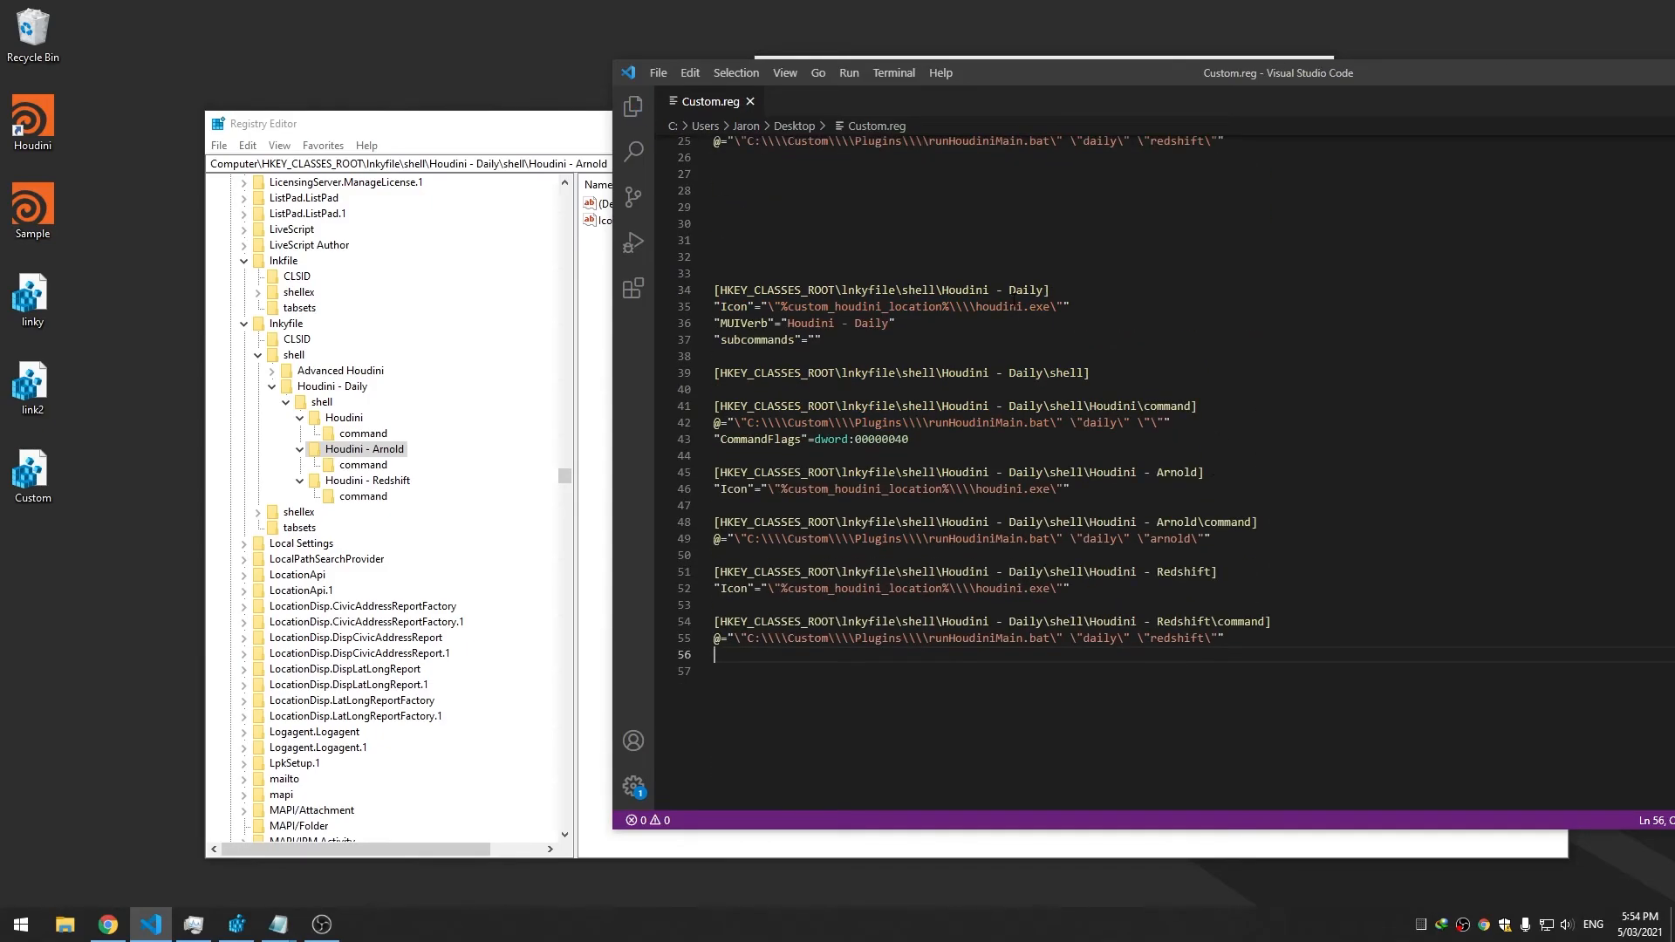
double_click(1022, 290)
type("Prode")
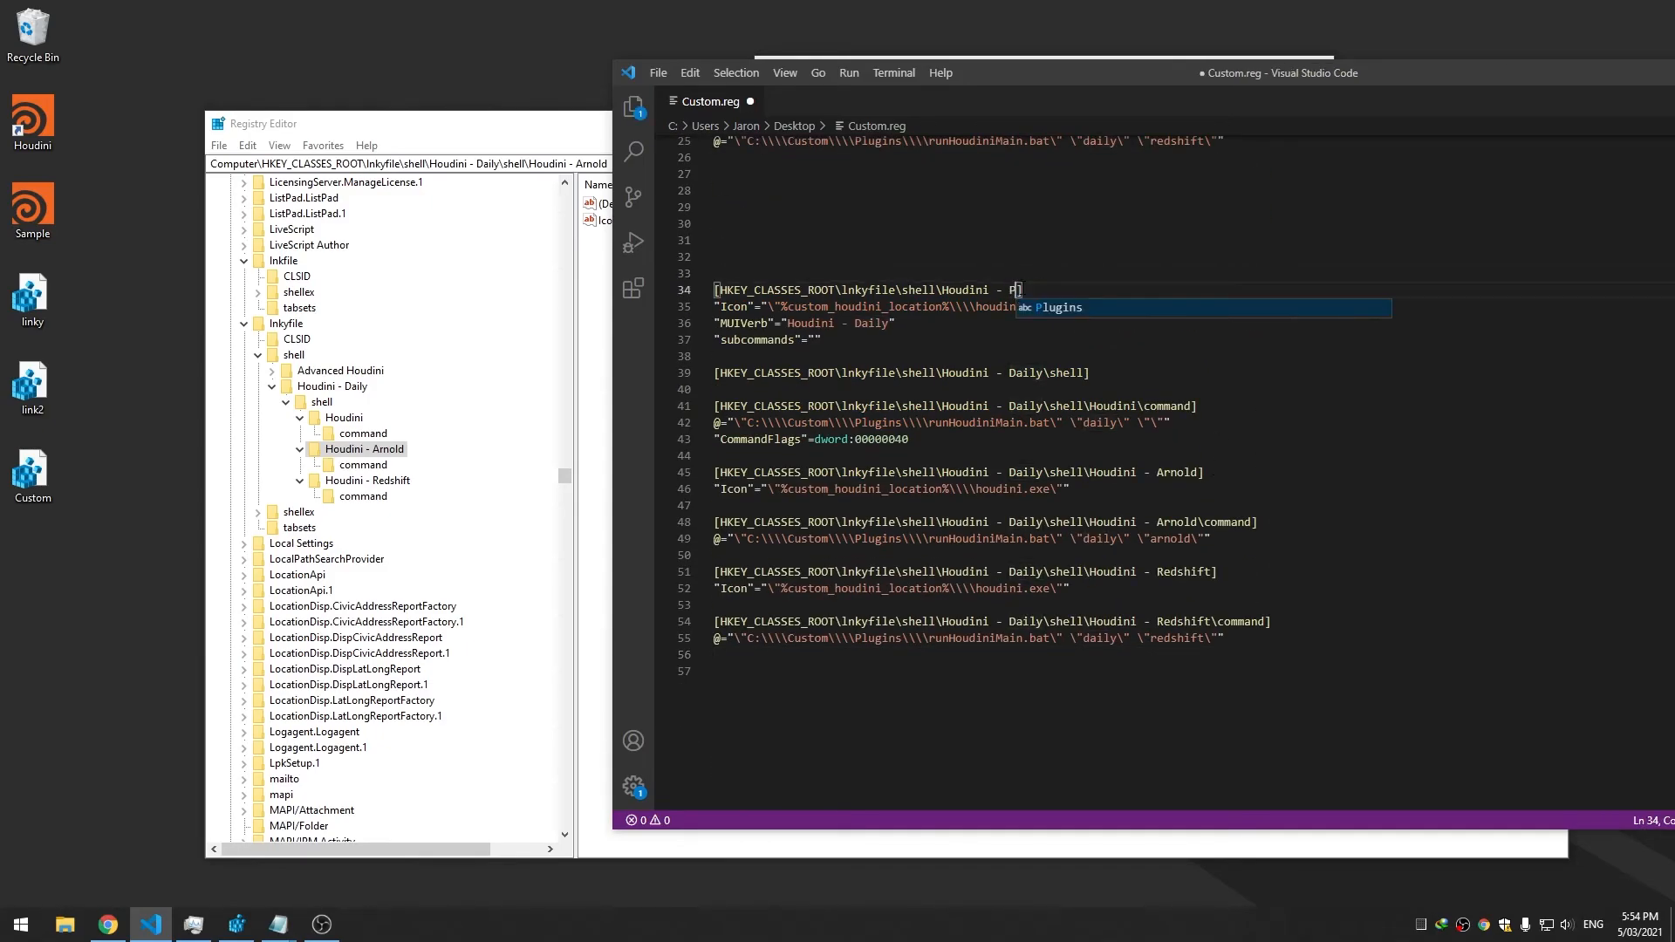
type("ction")
key("ctrl+s")
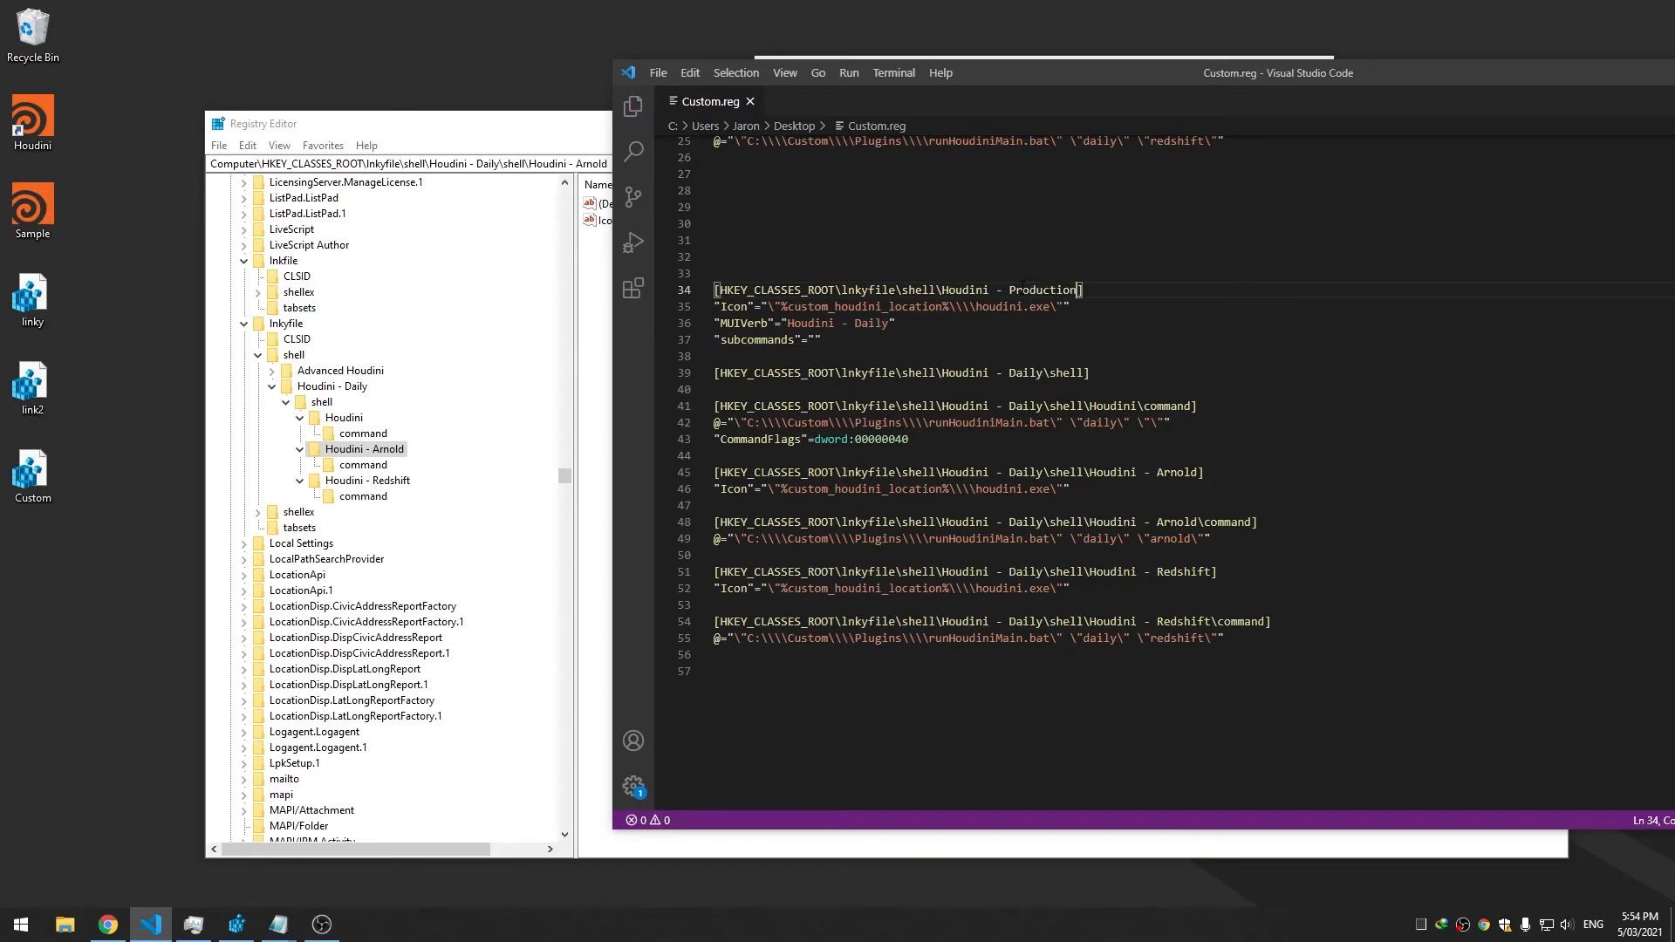
Replace Daily with Production on lines 36, 39, 41, 45, 48, 51 and 54
double_click(1031, 290)
key("ctrl+c")
double_click(866, 323)
key("ctrl+v")
key("ctrl+s")
double_click(1026, 373)
key("ctrl+v")
double_click(1026, 405)
key("ctrl+v")
double_click(1026, 472)
key("ctrl+v")
left_click(1031, 522)
double_click(1026, 522)
key("ctrl+v")
double_click(1026, 572)
key("ctrl+v")
double_click(1026, 622)
key("ctrl+v")
Change the daily argument to pro in the Arnold, Houdini and Redshift commands and save
double_click(1113, 540)
type("pro")
double_click(1098, 435)
double_click(1099, 422)
type("pro")
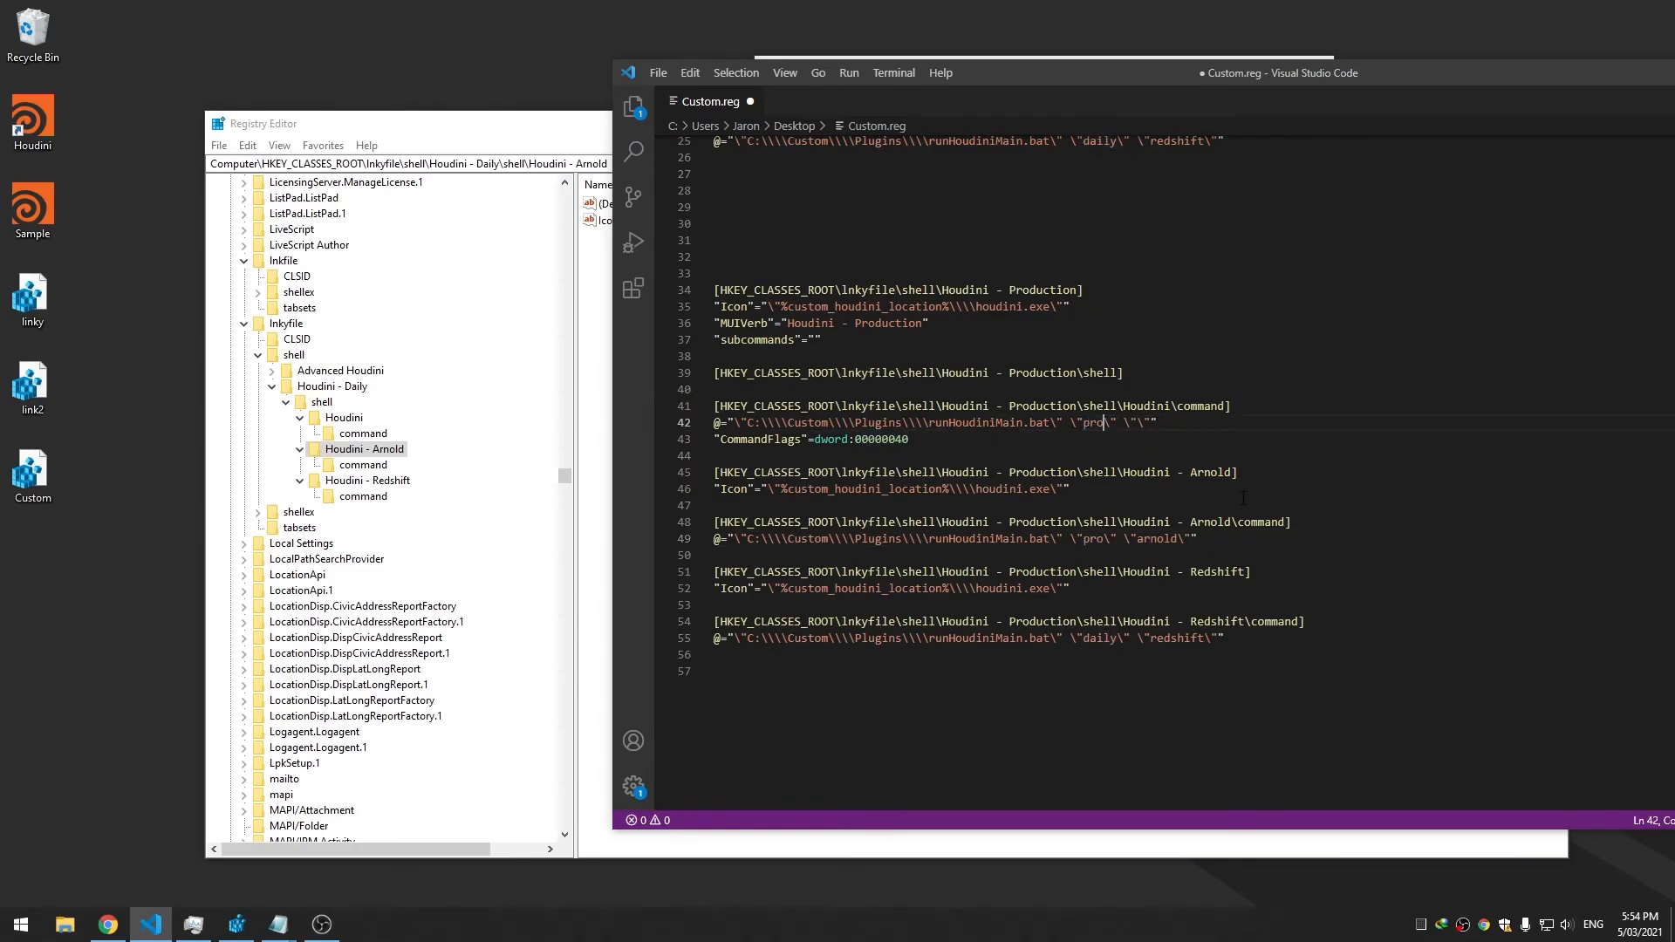
double_click(1103, 638)
type("pro")
key("ctrl+s")
Merge Custom.reg into the registry and check the Houdini file's context menu for the new submenu
double_click(33, 471)
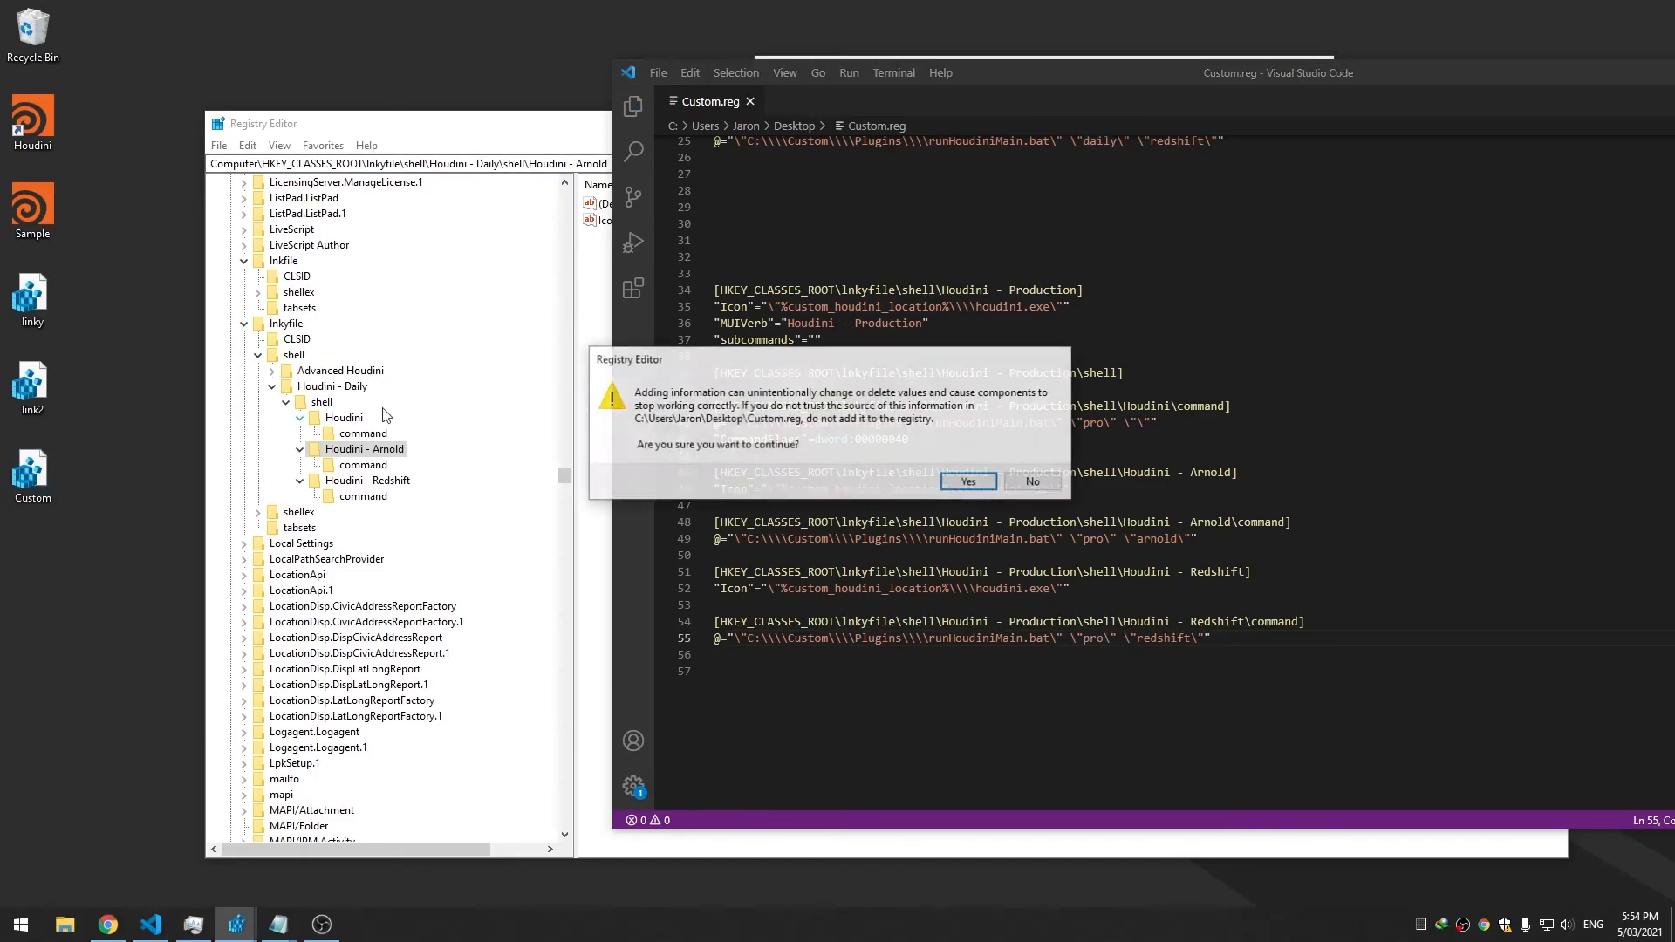
left_click(969, 482)
left_click(1036, 463)
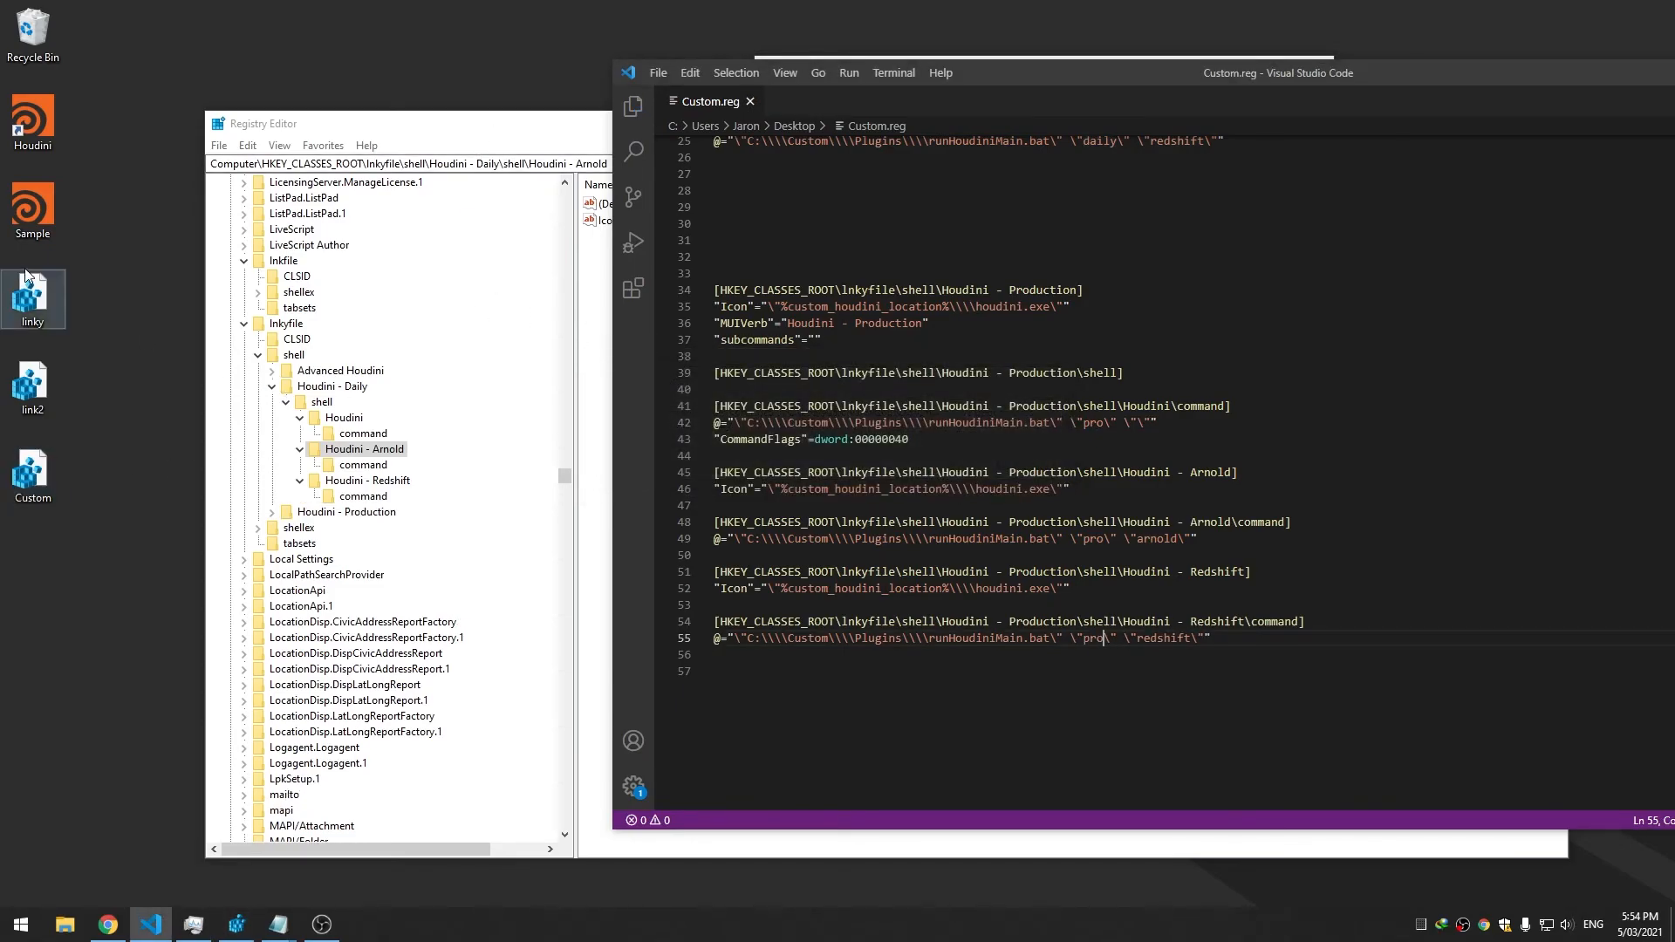
right_click(11, 126)
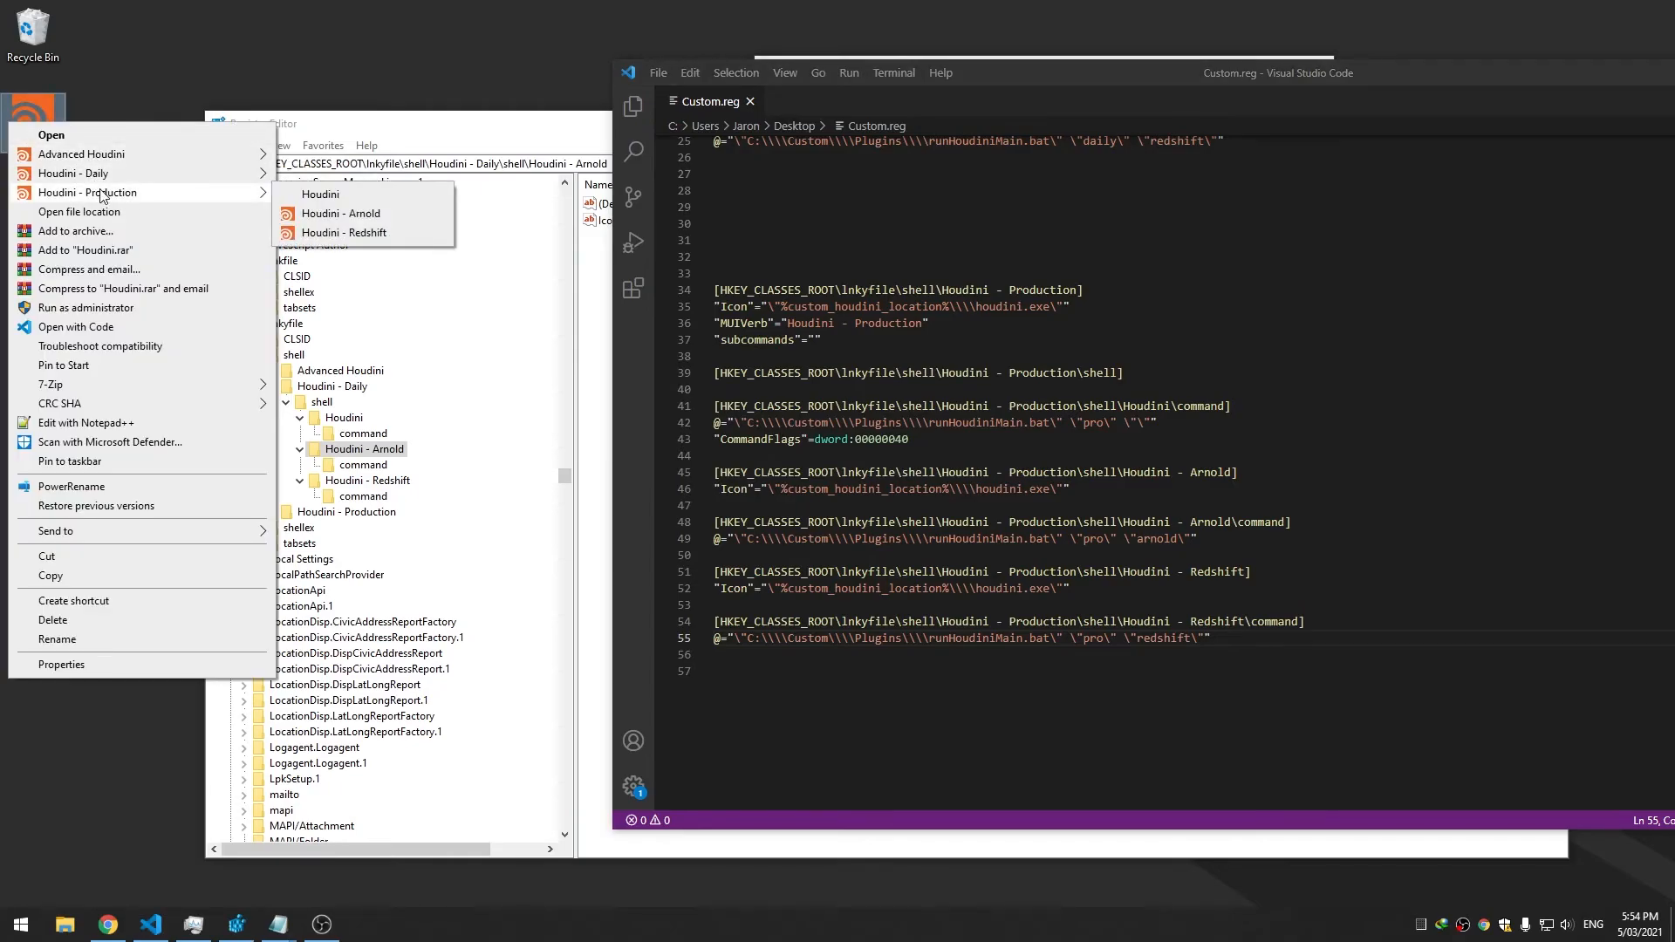
mouse_move(102, 181)
left_click(894, 393)
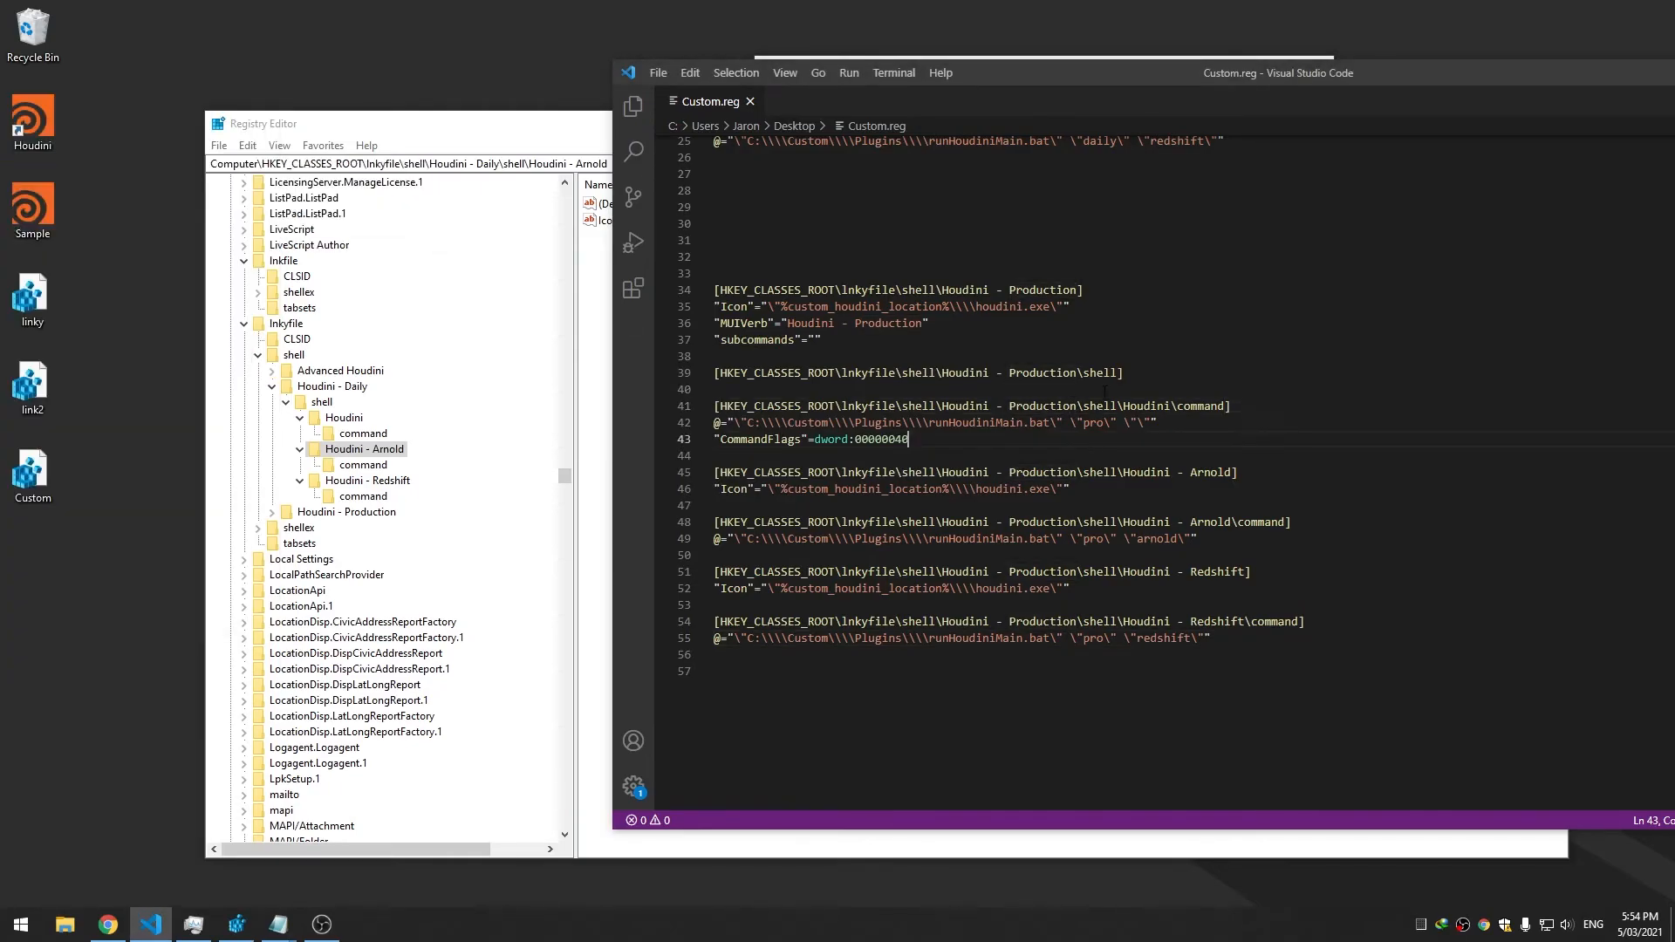
left_click(1182, 406)
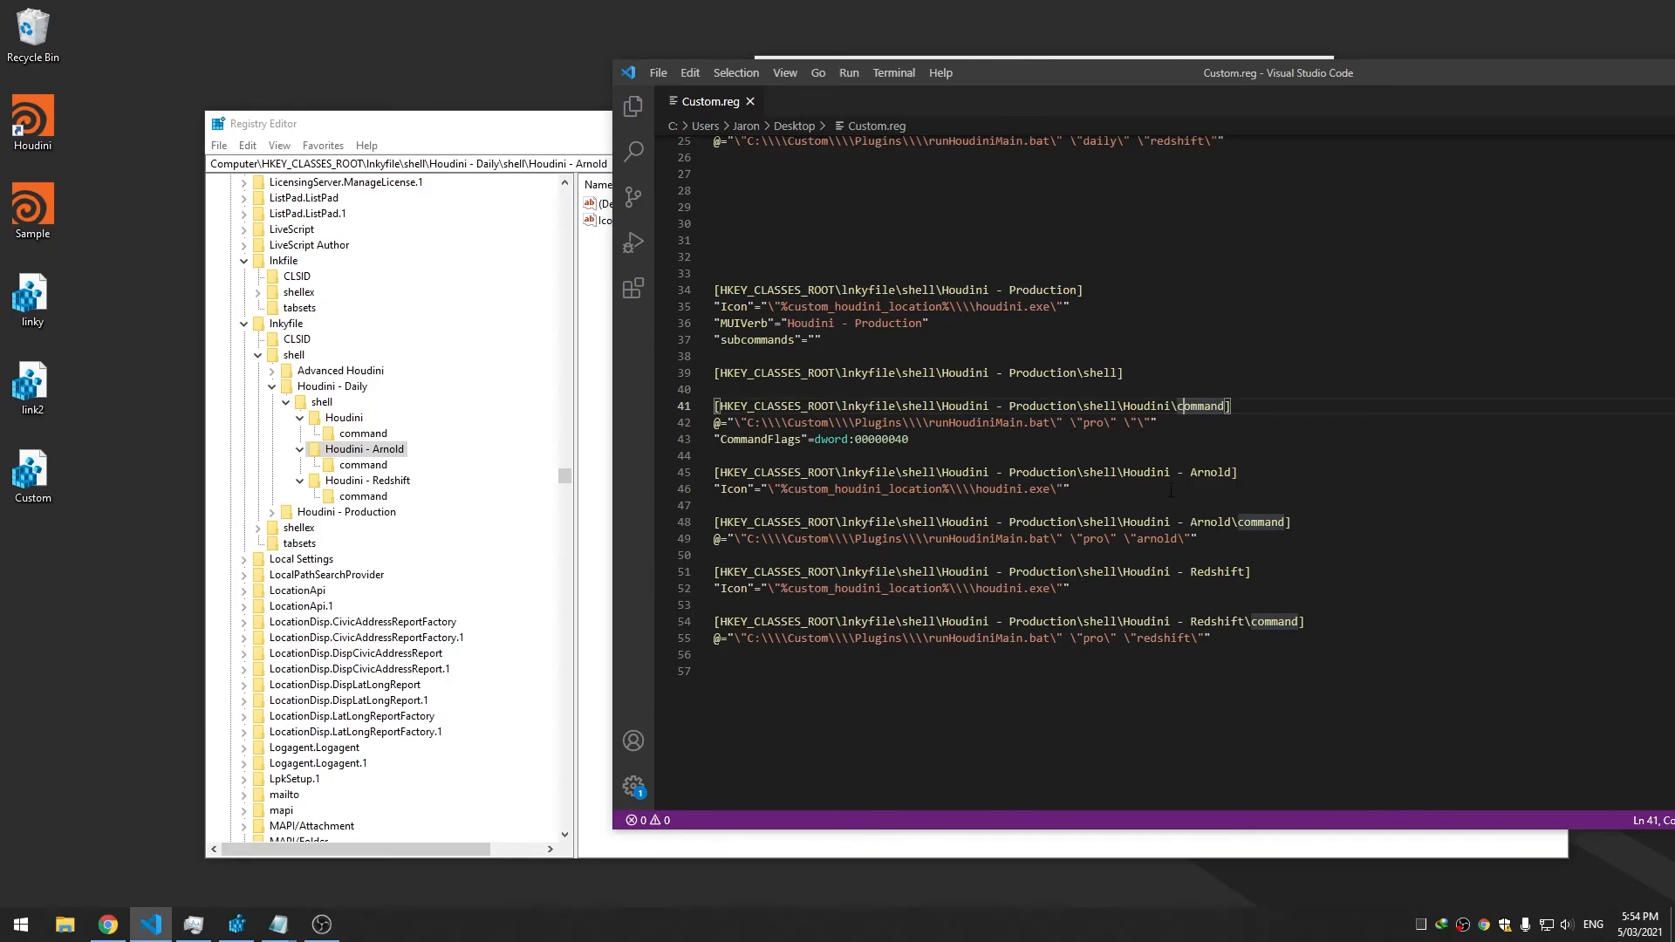
Add a new [..Production\shell\Houdini\] key above the command key by copying its path
left_click_drag(1177, 406, 709, 408)
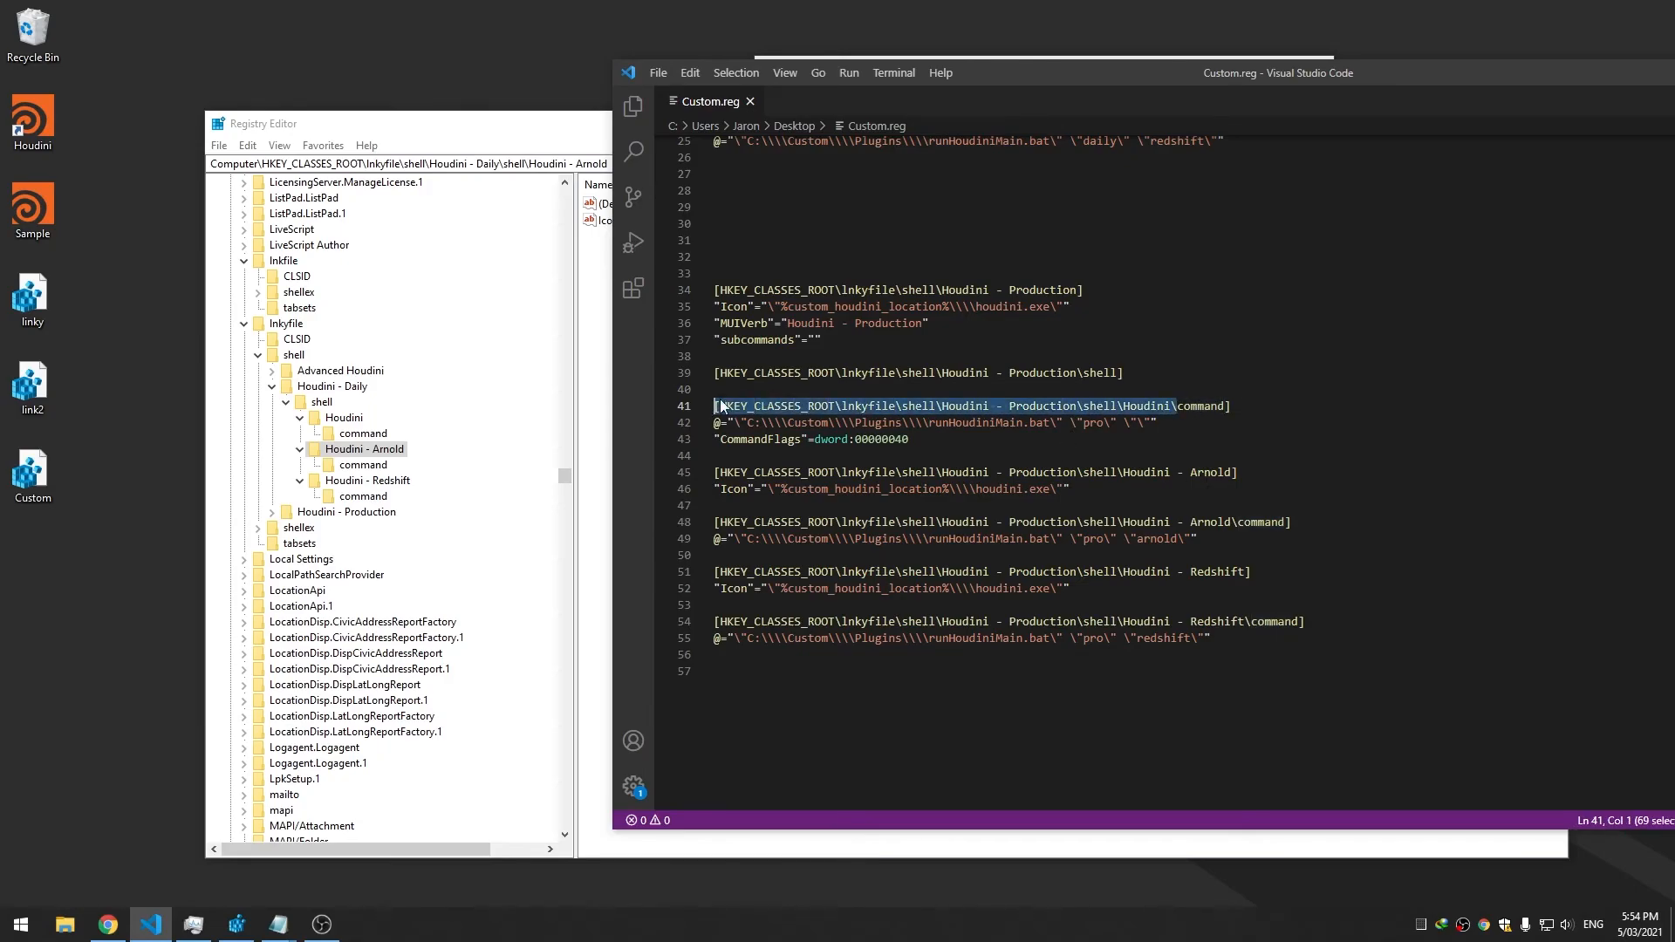
key("ctrl+c")
key("Left")
key("Return")
key("Return")
key("Up")
key("Up")
key("ctrl+v")
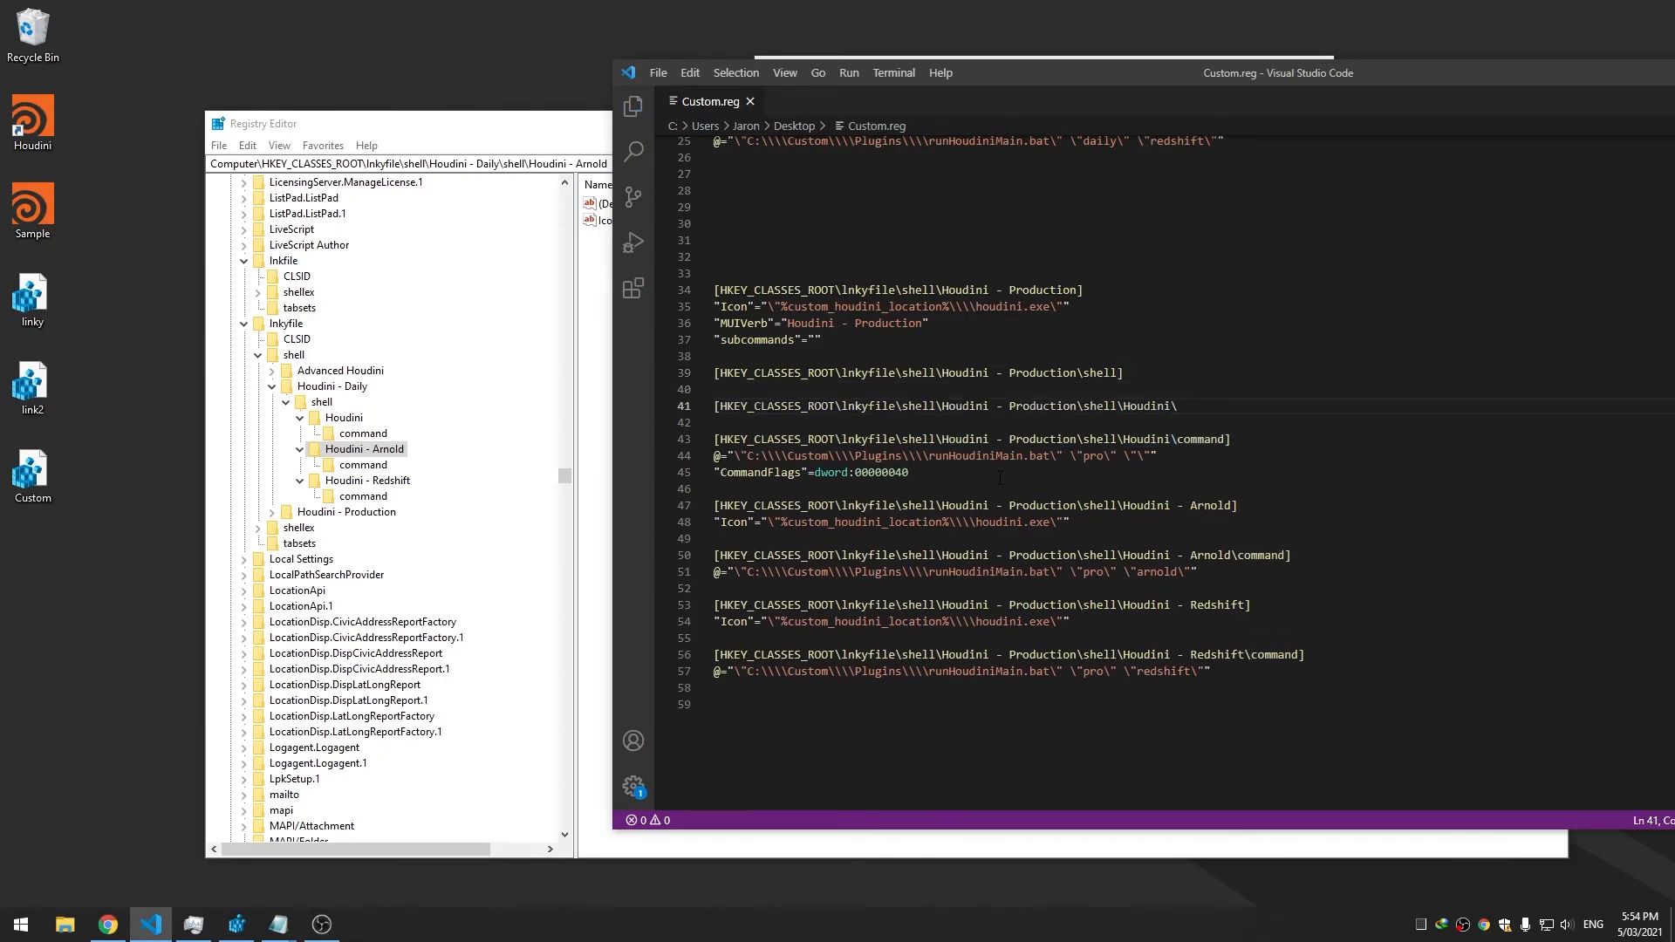
Copy the Arnold key's Icon line under the new Houdini key, close the bracket, and save
left_click_drag(1158, 456, 711, 457)
double_click(906, 474)
left_click_drag(1072, 523, 654, 531)
left_click(1223, 413)
key("Return")
key("ctrl+v")
left_click(1151, 472)
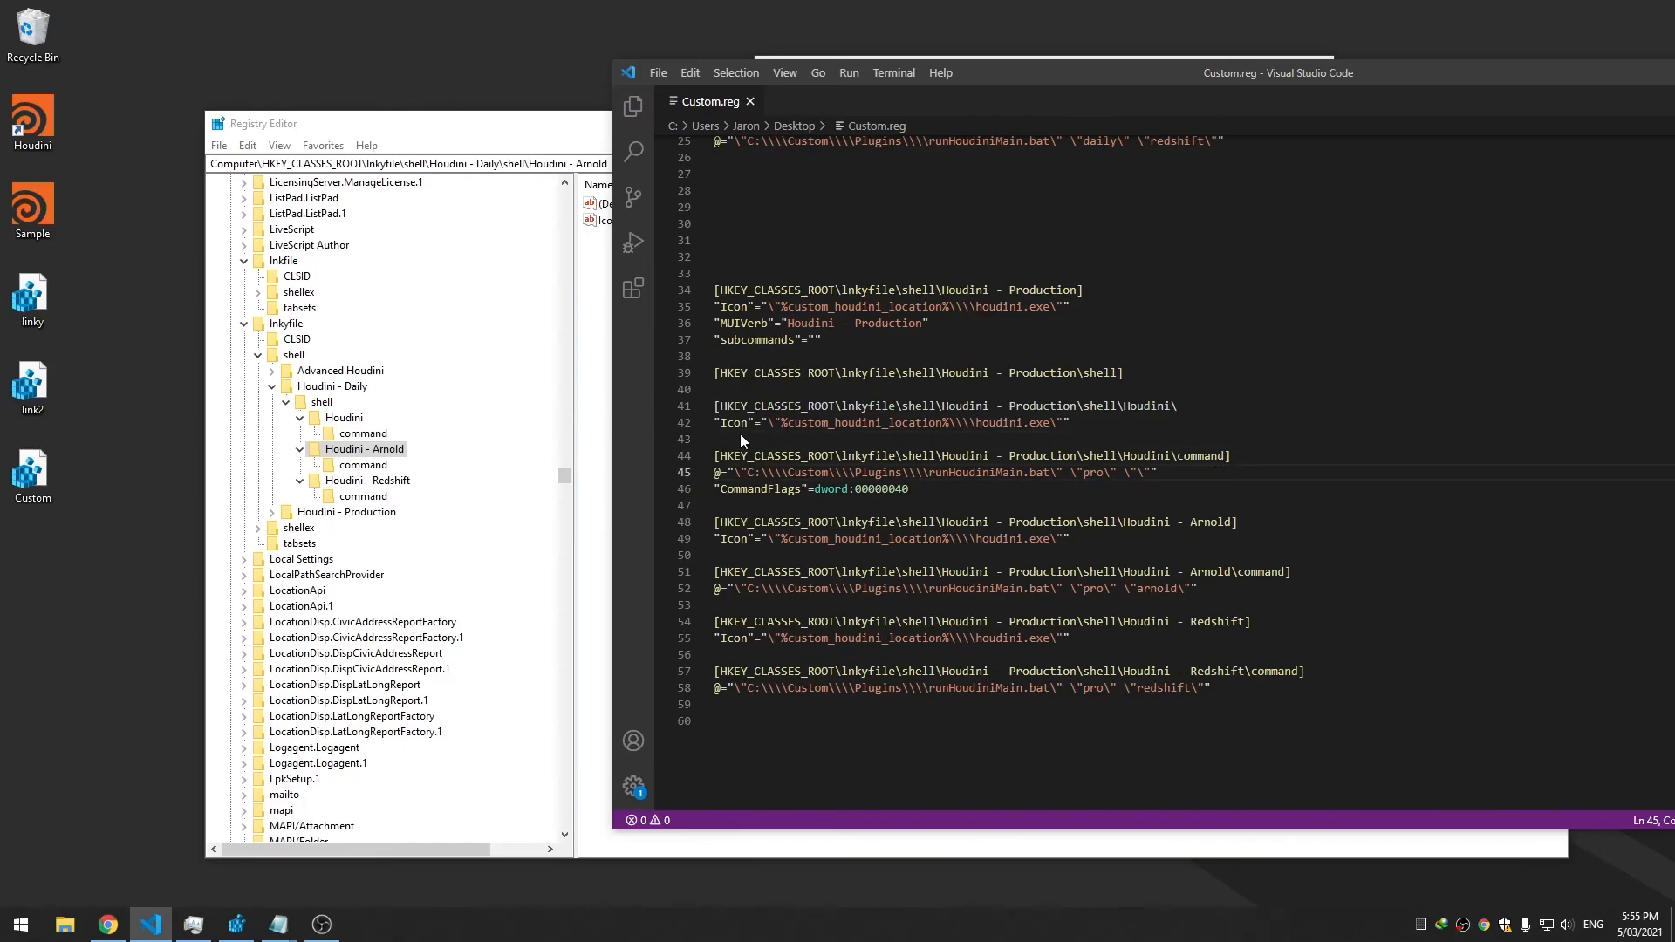
key("End")
type("]")
key("ctrl+s")
Merge Custom.reg into the registry and check the Houdini file's context submenu
double_click(32, 476)
left_click(994, 488)
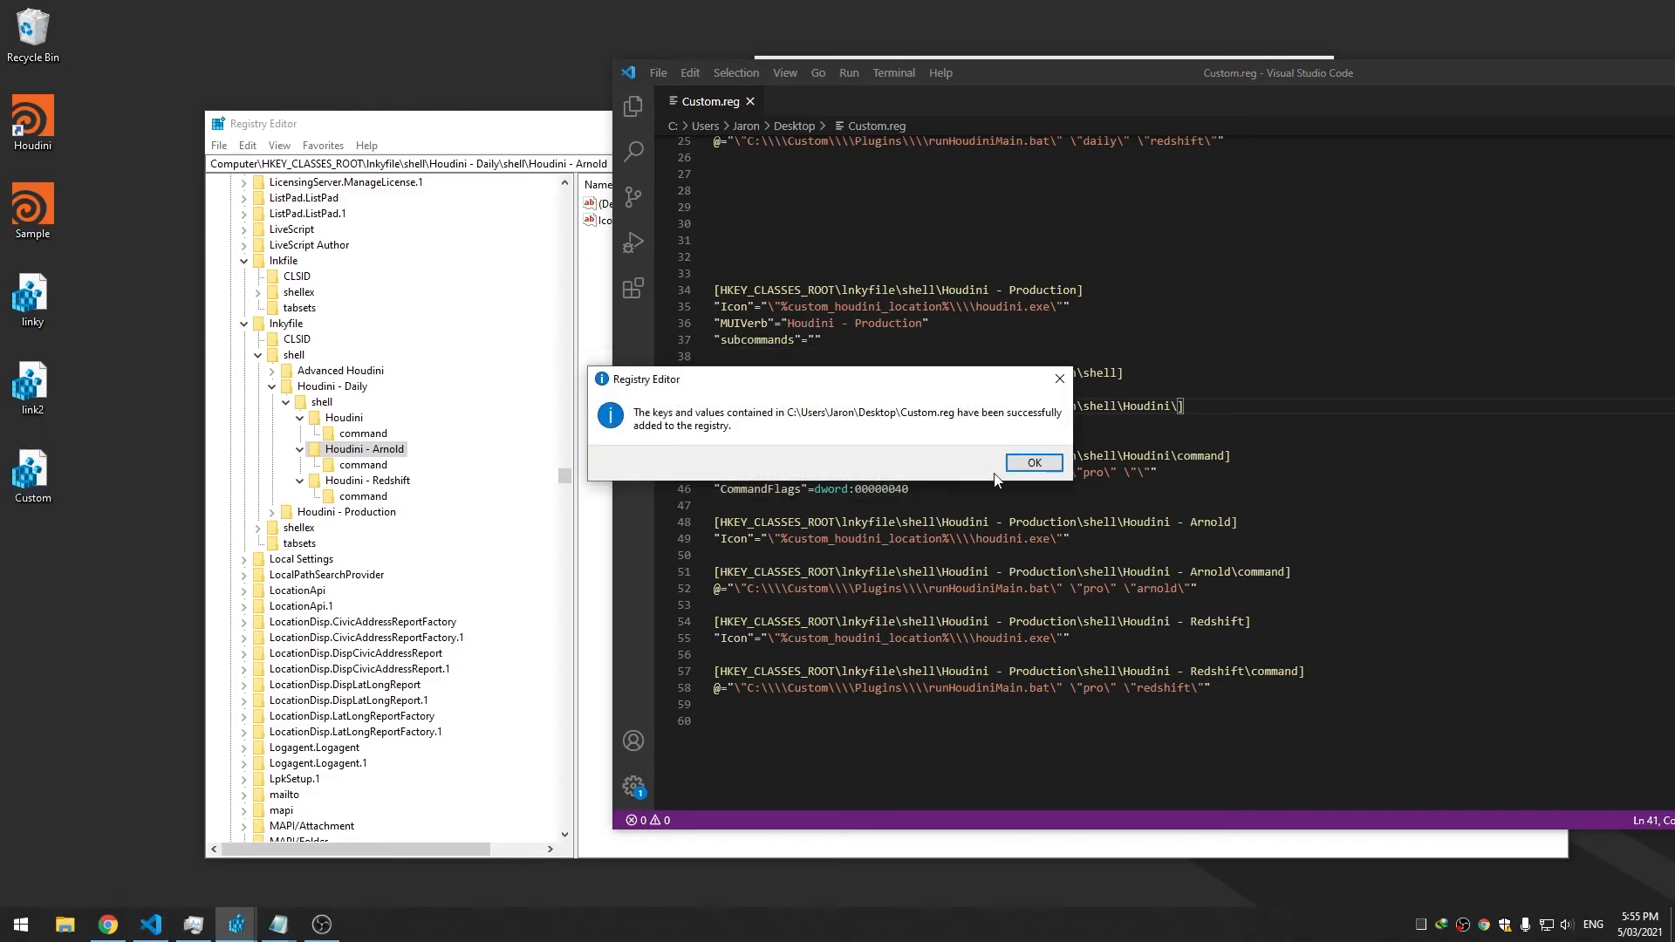
left_click(1034, 463)
right_click(50, 218)
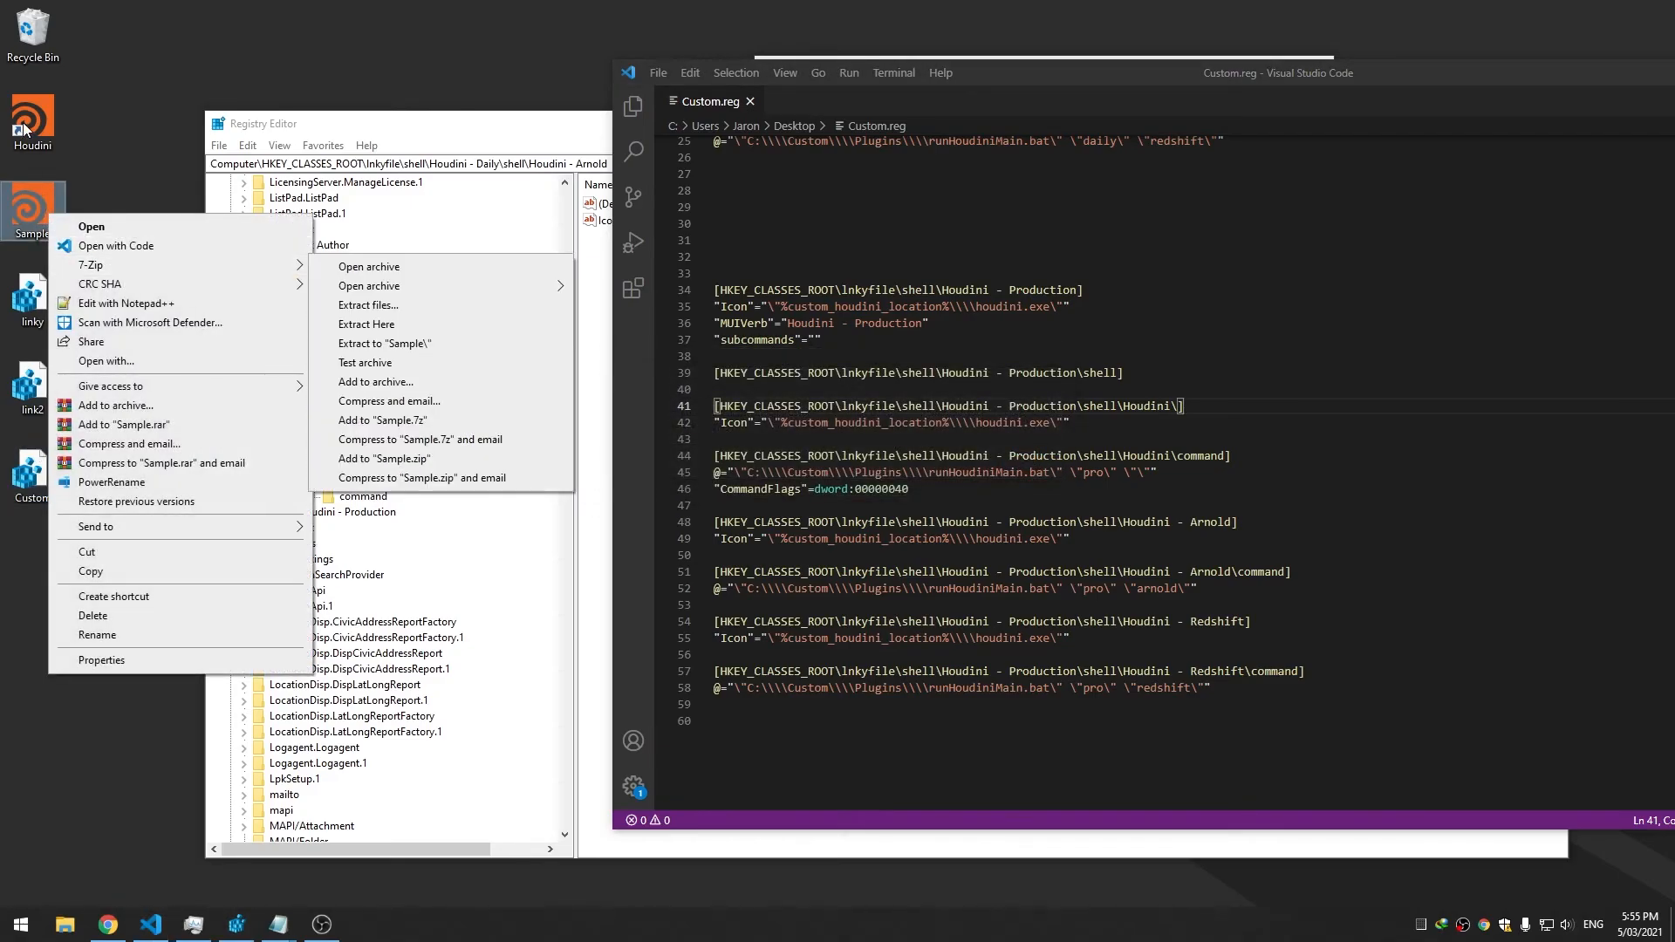
right_click(23, 125)
mouse_move(115, 195)
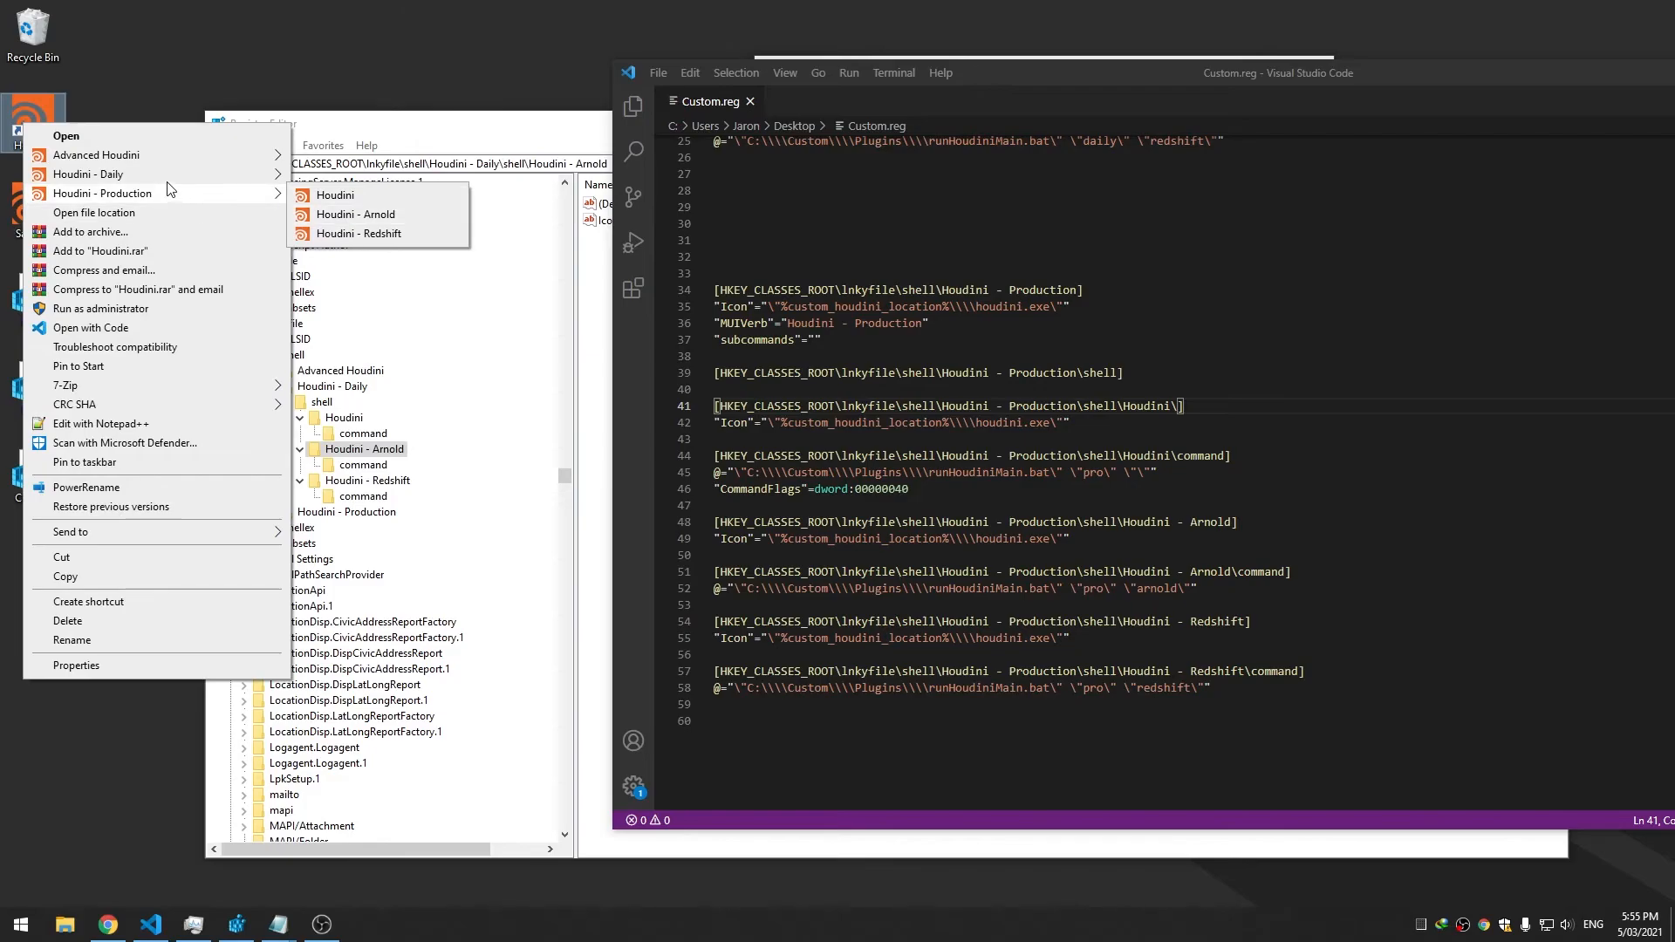
Review Production occurrences in Custom.reg and expand Houdini - Production\shell\Houdini in Registry Editor
left_click(1180, 605)
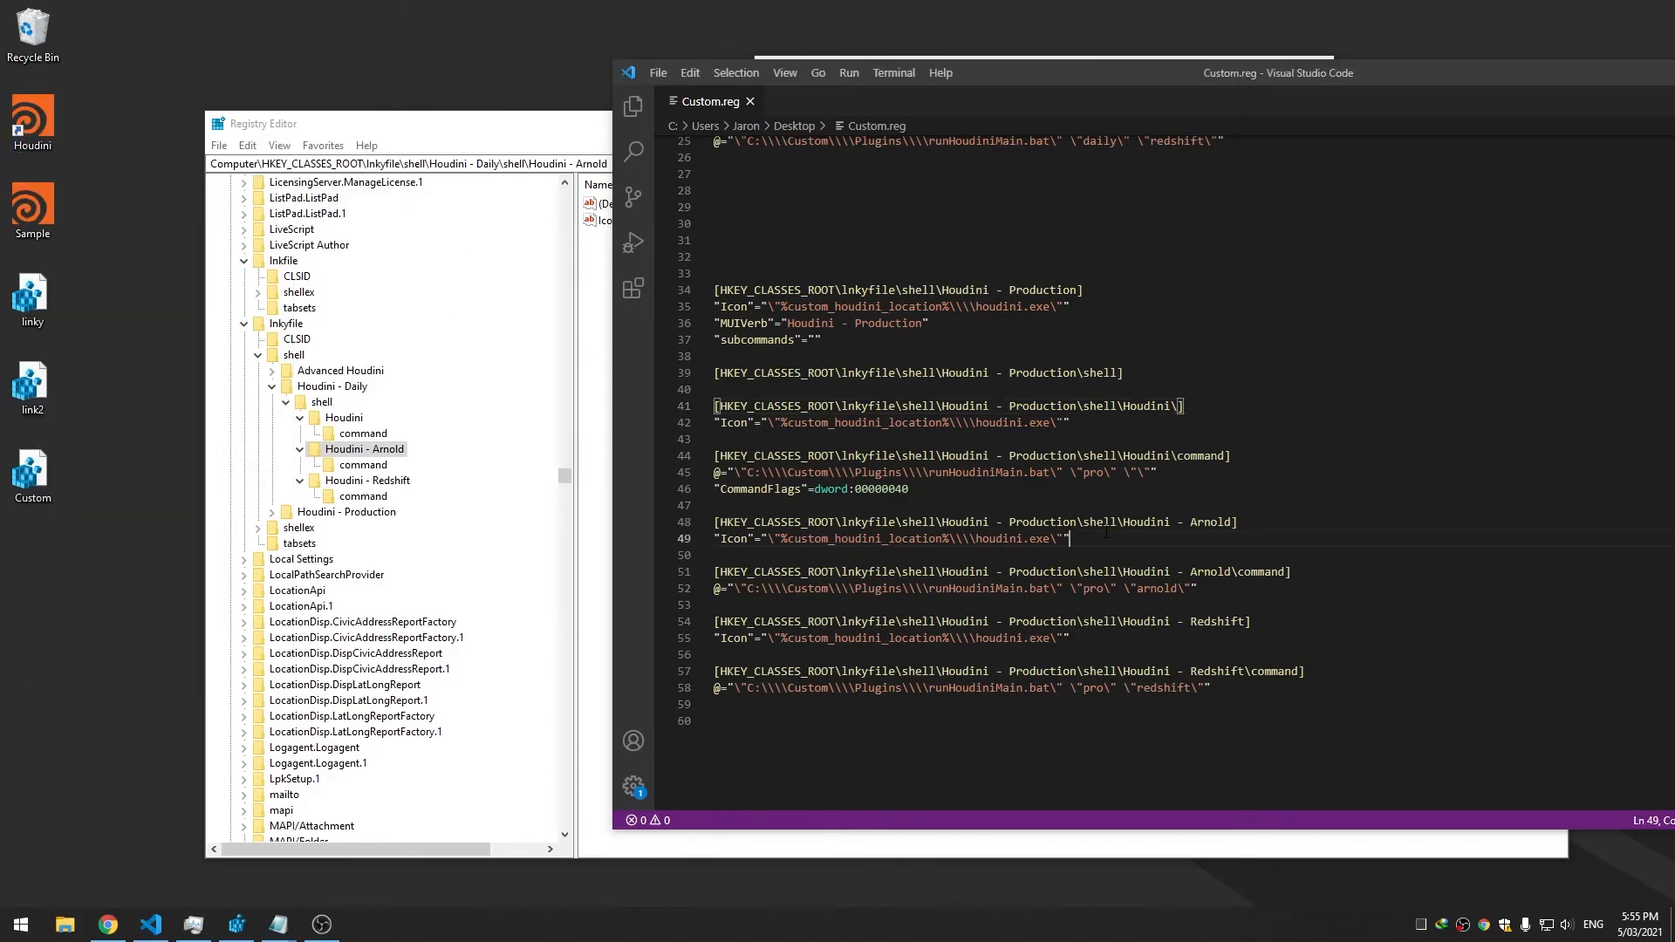
left_click(950, 494)
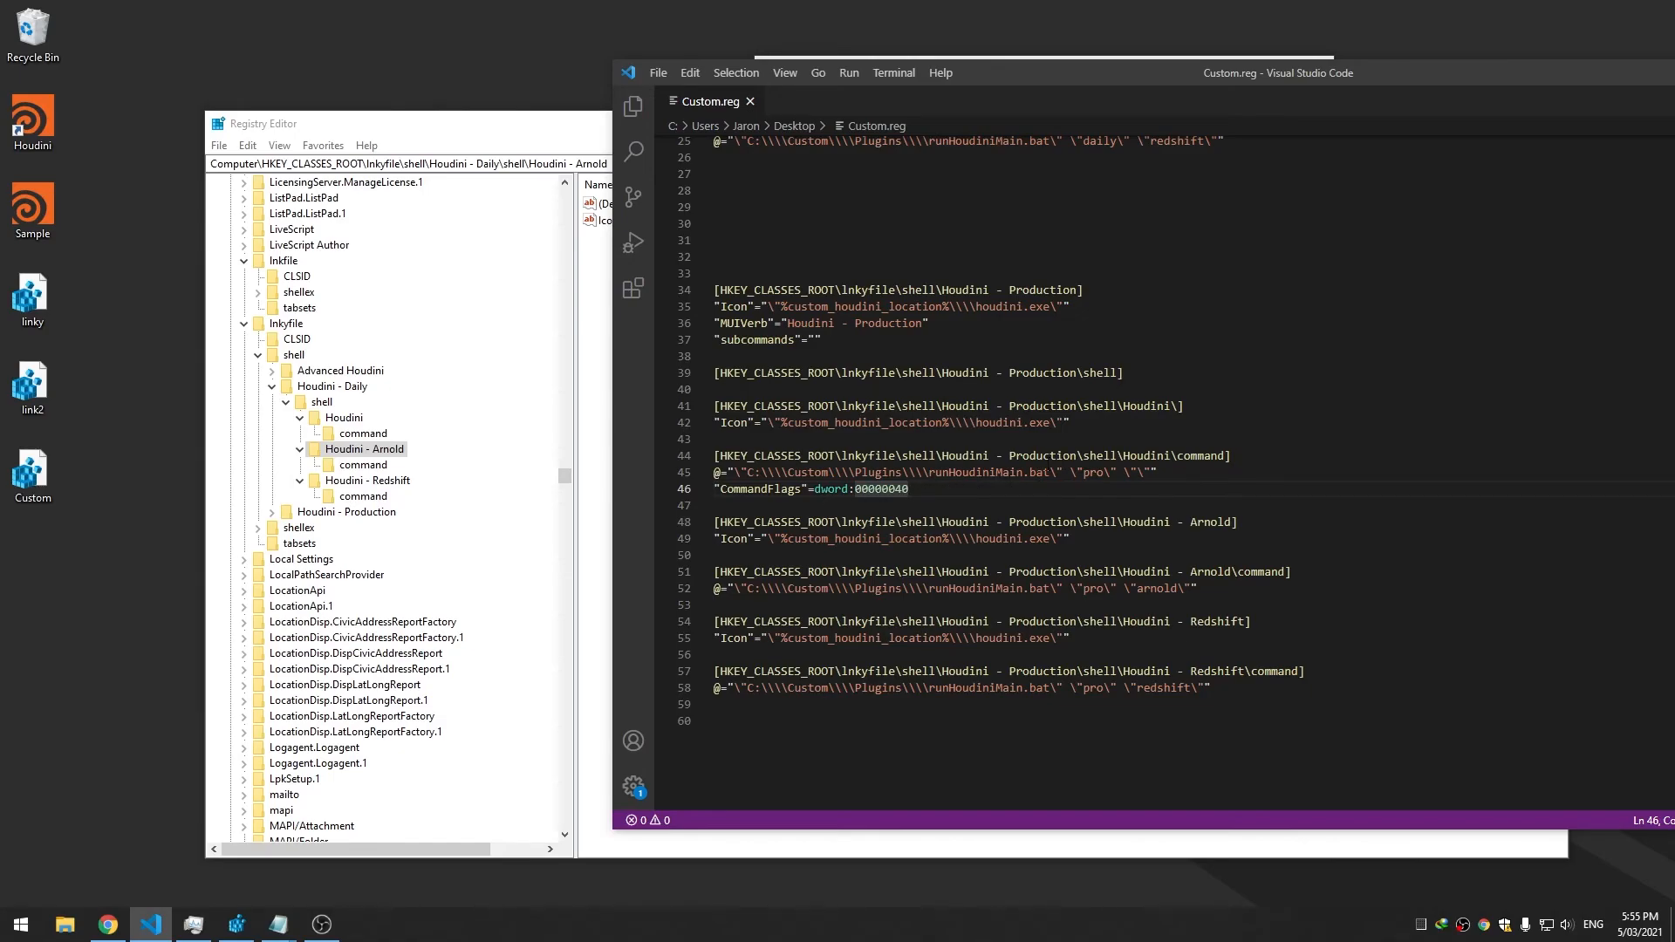
double_click(1043, 455)
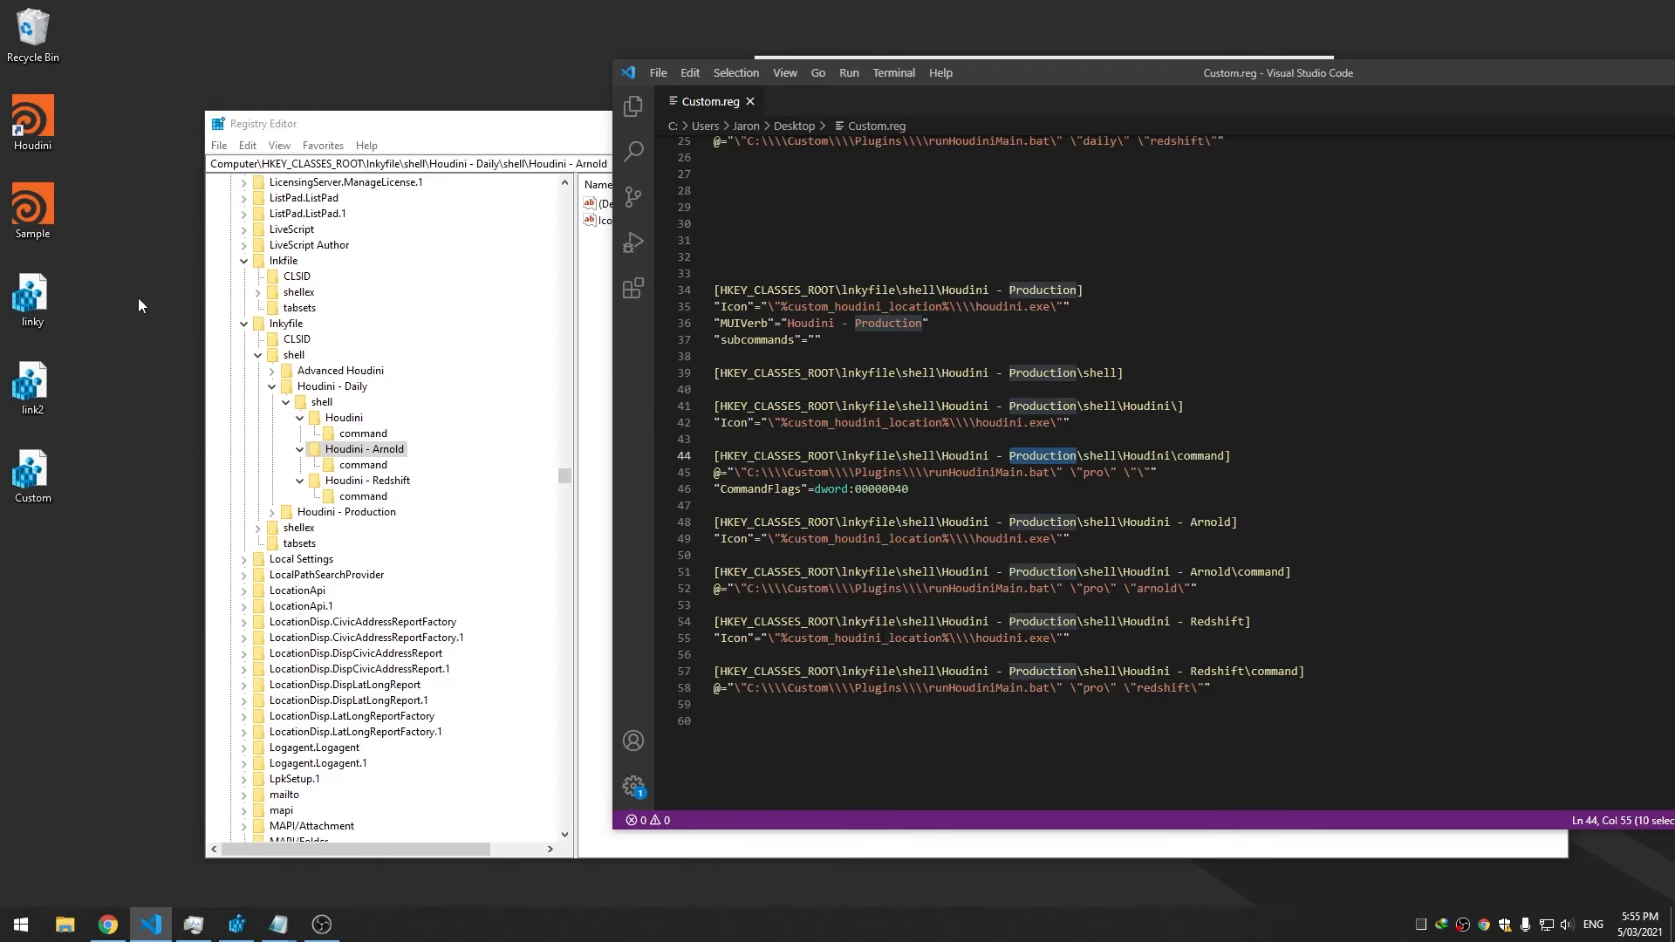
left_click(358, 511)
double_click(283, 515)
left_click(286, 528)
left_click(339, 545)
Inspect the values of the Houdini, Arnold, Redshift, shell and Houdini - Production keys
left_click(300, 545)
left_click(343, 574)
left_click(330, 590)
left_click(324, 544)
left_click(322, 527)
left_click(341, 512)
left_click(323, 528)
left_click(342, 544)
Move the CommandFlags line up into the Houdini key, save, and merge Custom.reg
left_click_drag(1087, 91, 1051, 92)
left_click_drag(1091, 80, 731, 77)
left_click(835, 350)
left_click(523, 486)
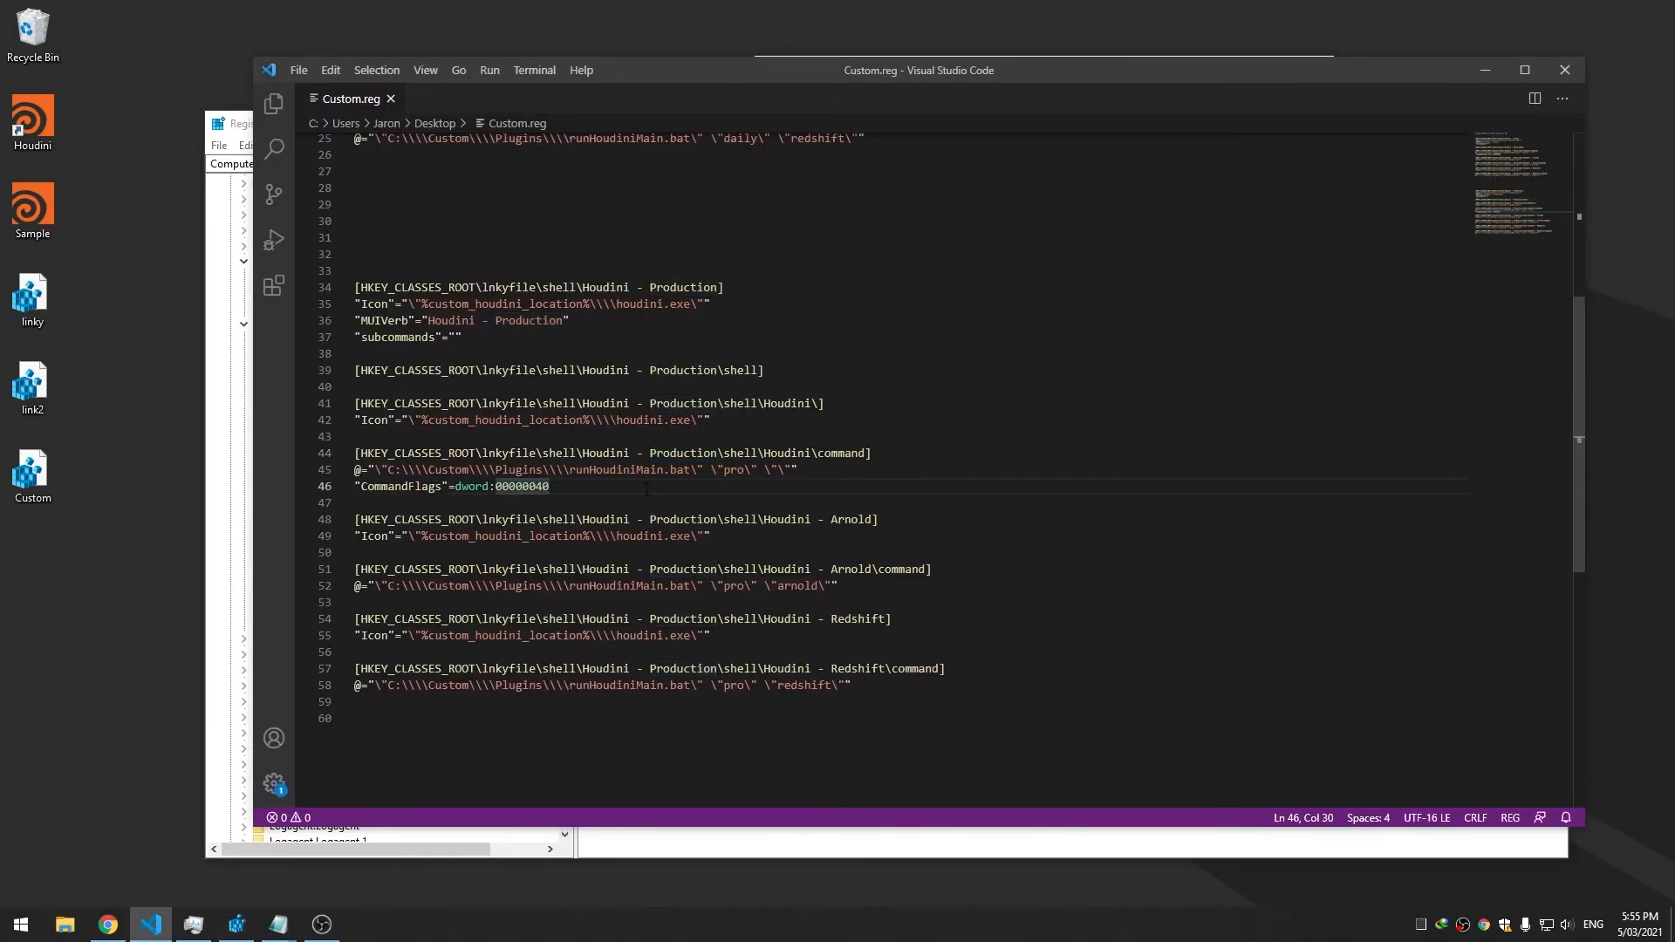
key("alt+Up")
key("alt+Up")
key("alt+Up")
key("ctrl+s")
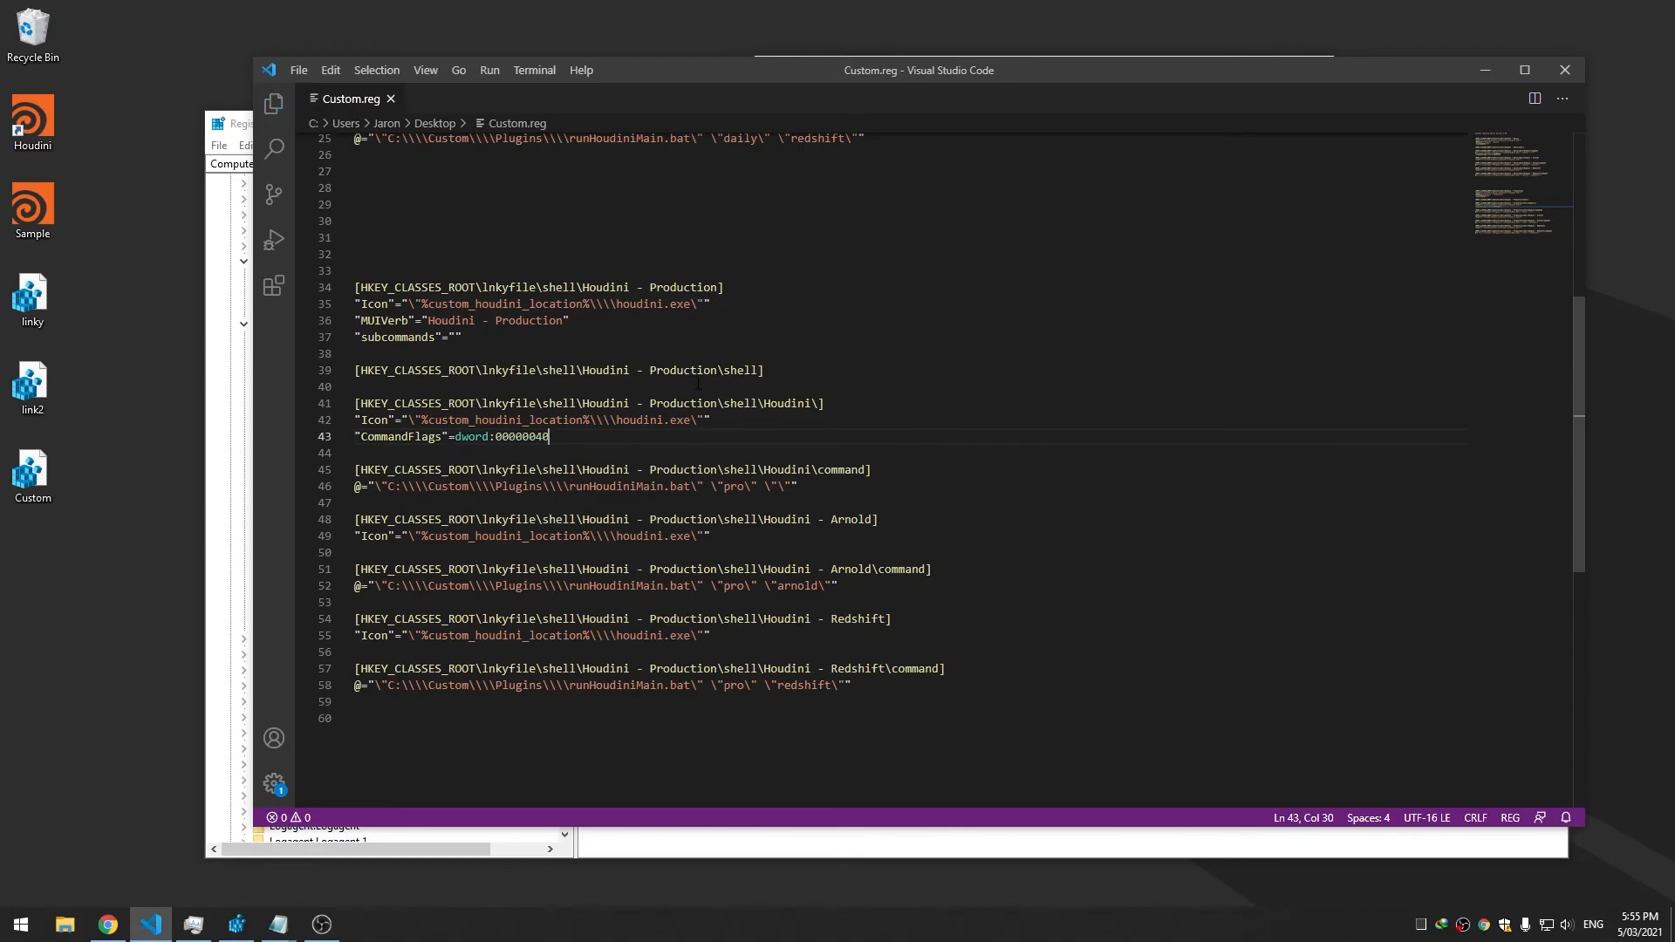
double_click(32, 474)
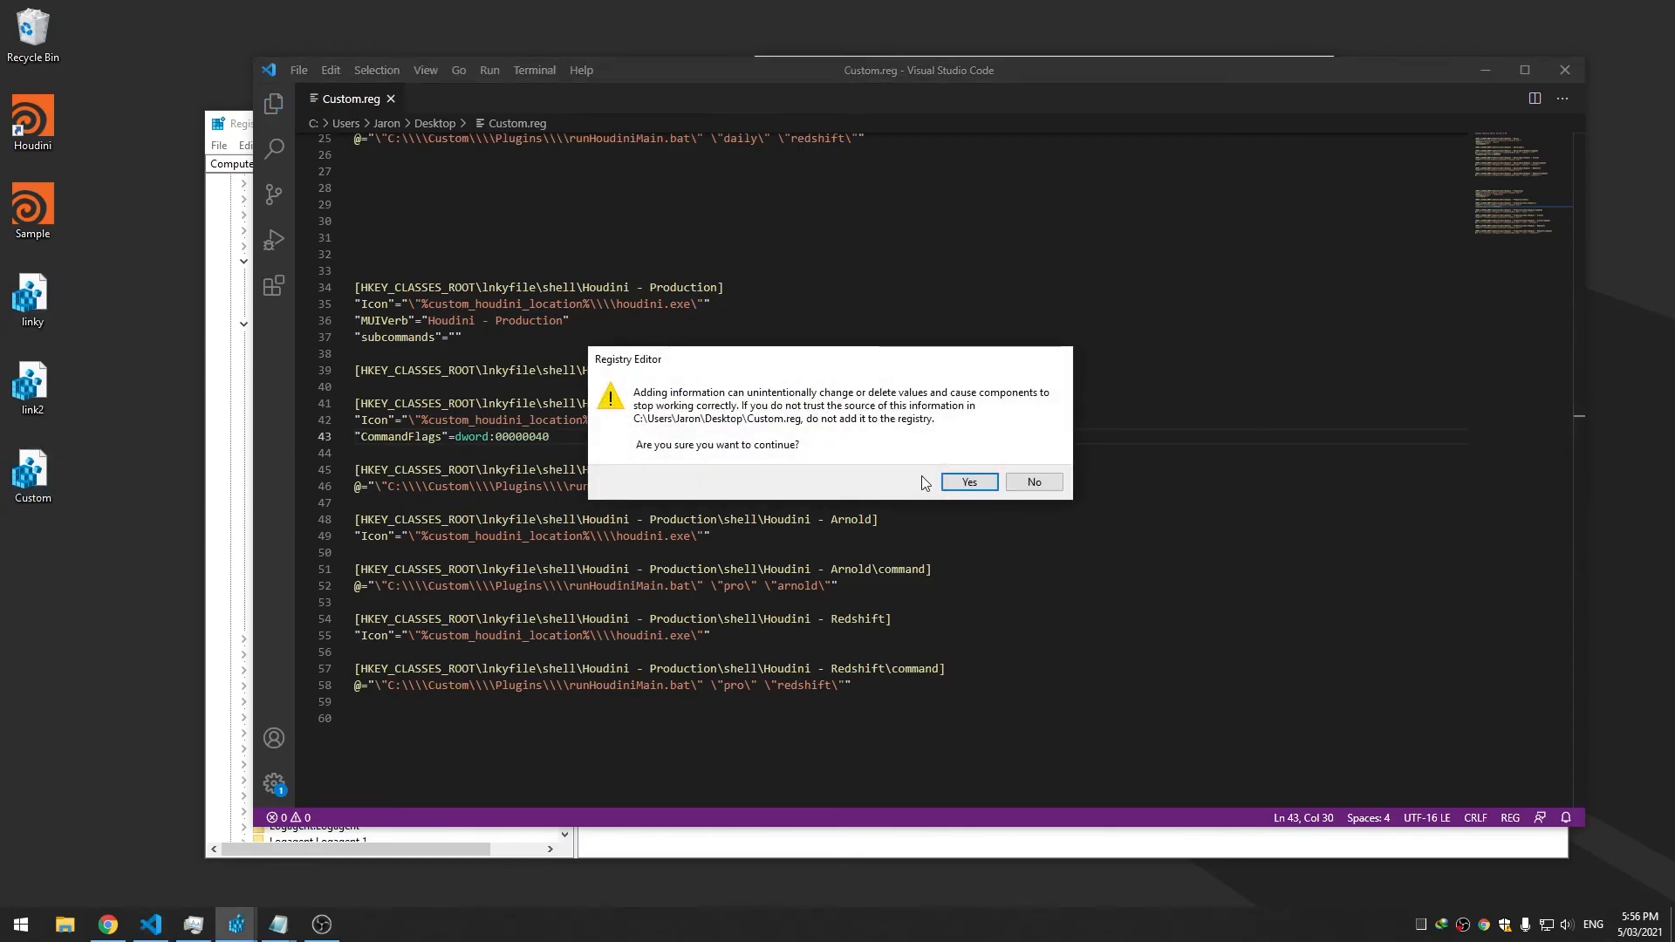
Confirm the registry import and test the Houdini file's context submenu
left_click(956, 485)
key("Return")
right_click(44, 135)
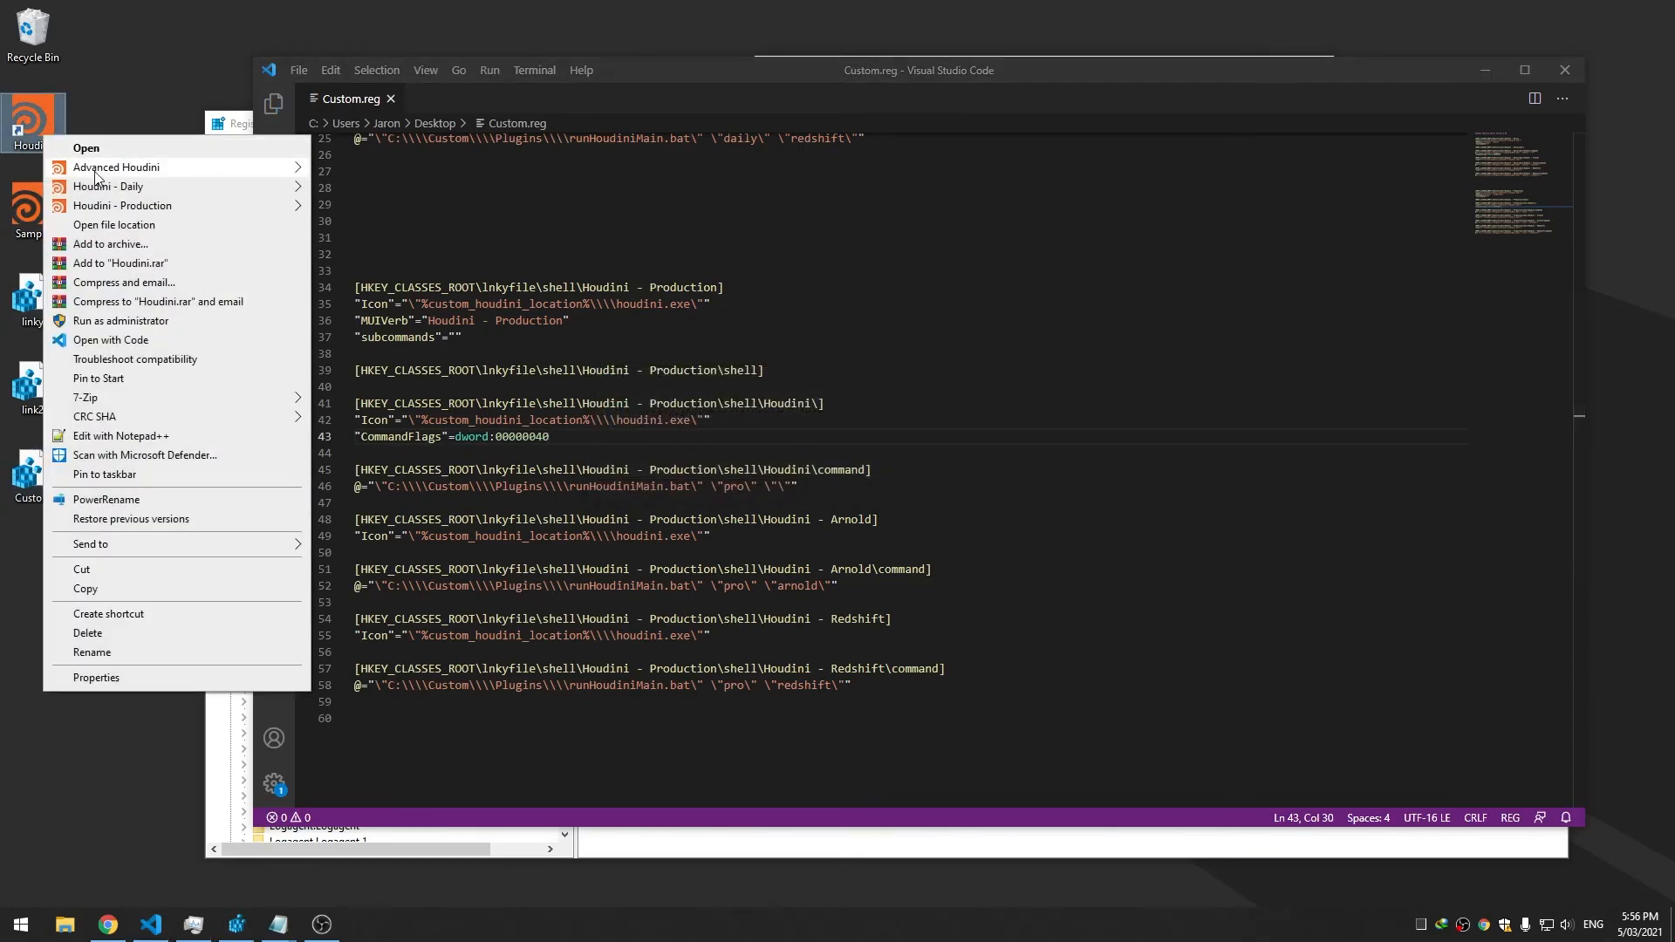
mouse_move(122, 205)
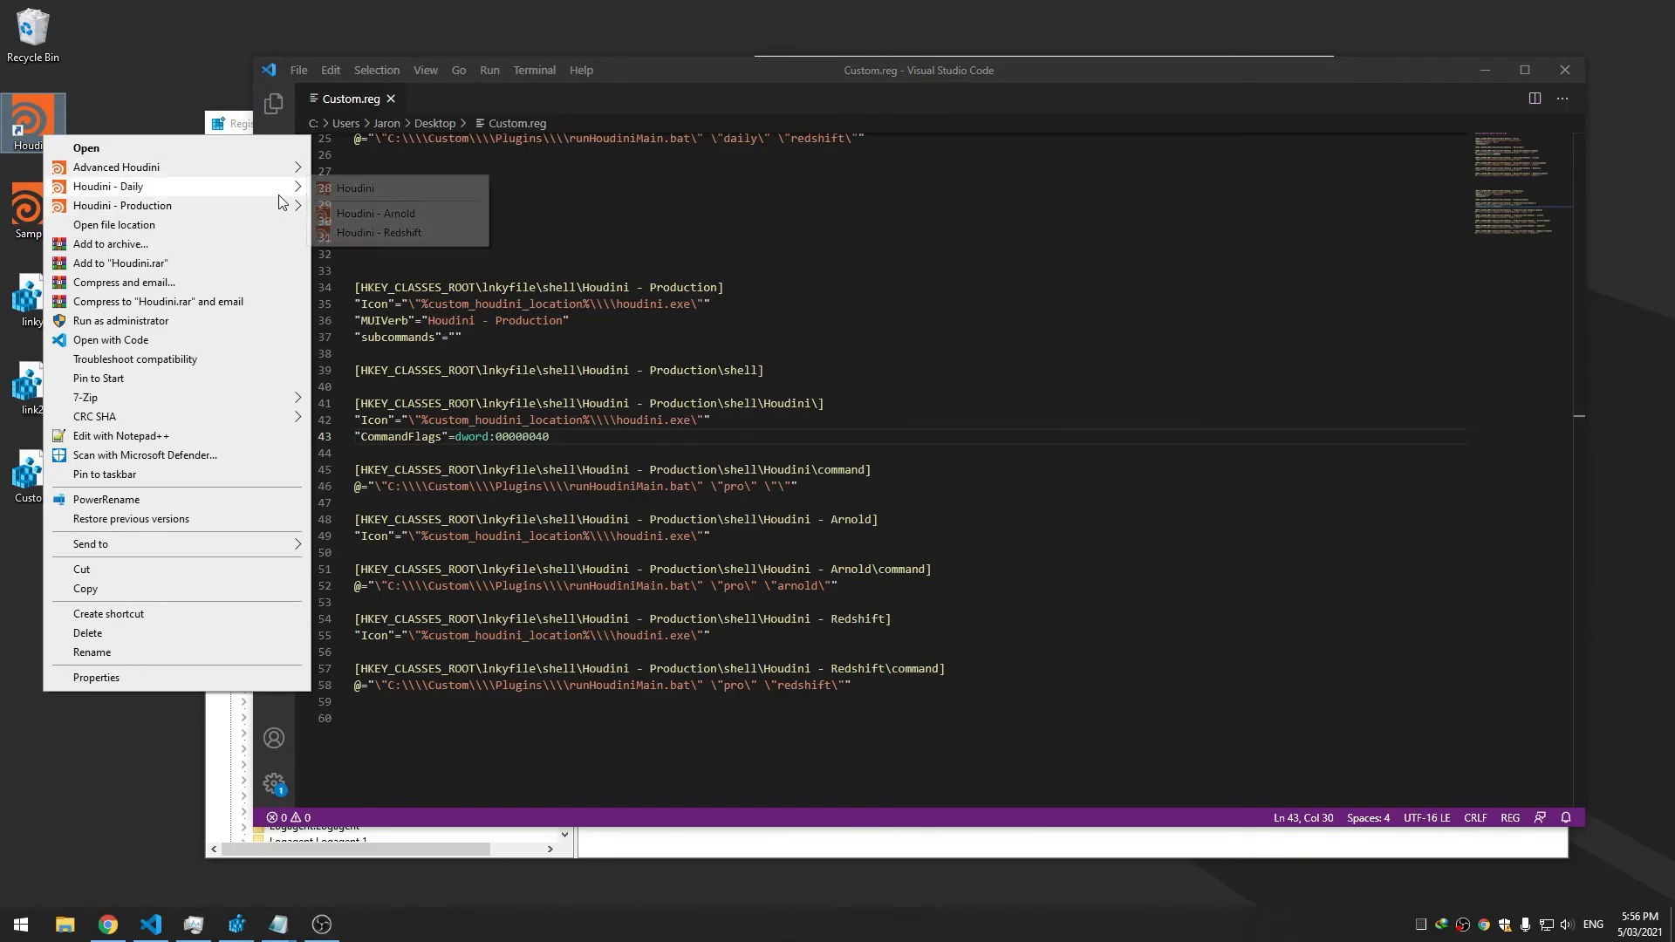
Delete the CommandFlags value from the Production Houdini command key
left_click(250, 844)
left_click(377, 563)
left_click(351, 544)
left_click(356, 560)
left_click(365, 574)
left_click(360, 562)
right_click(627, 220)
left_click(677, 283)
left_click(966, 459)
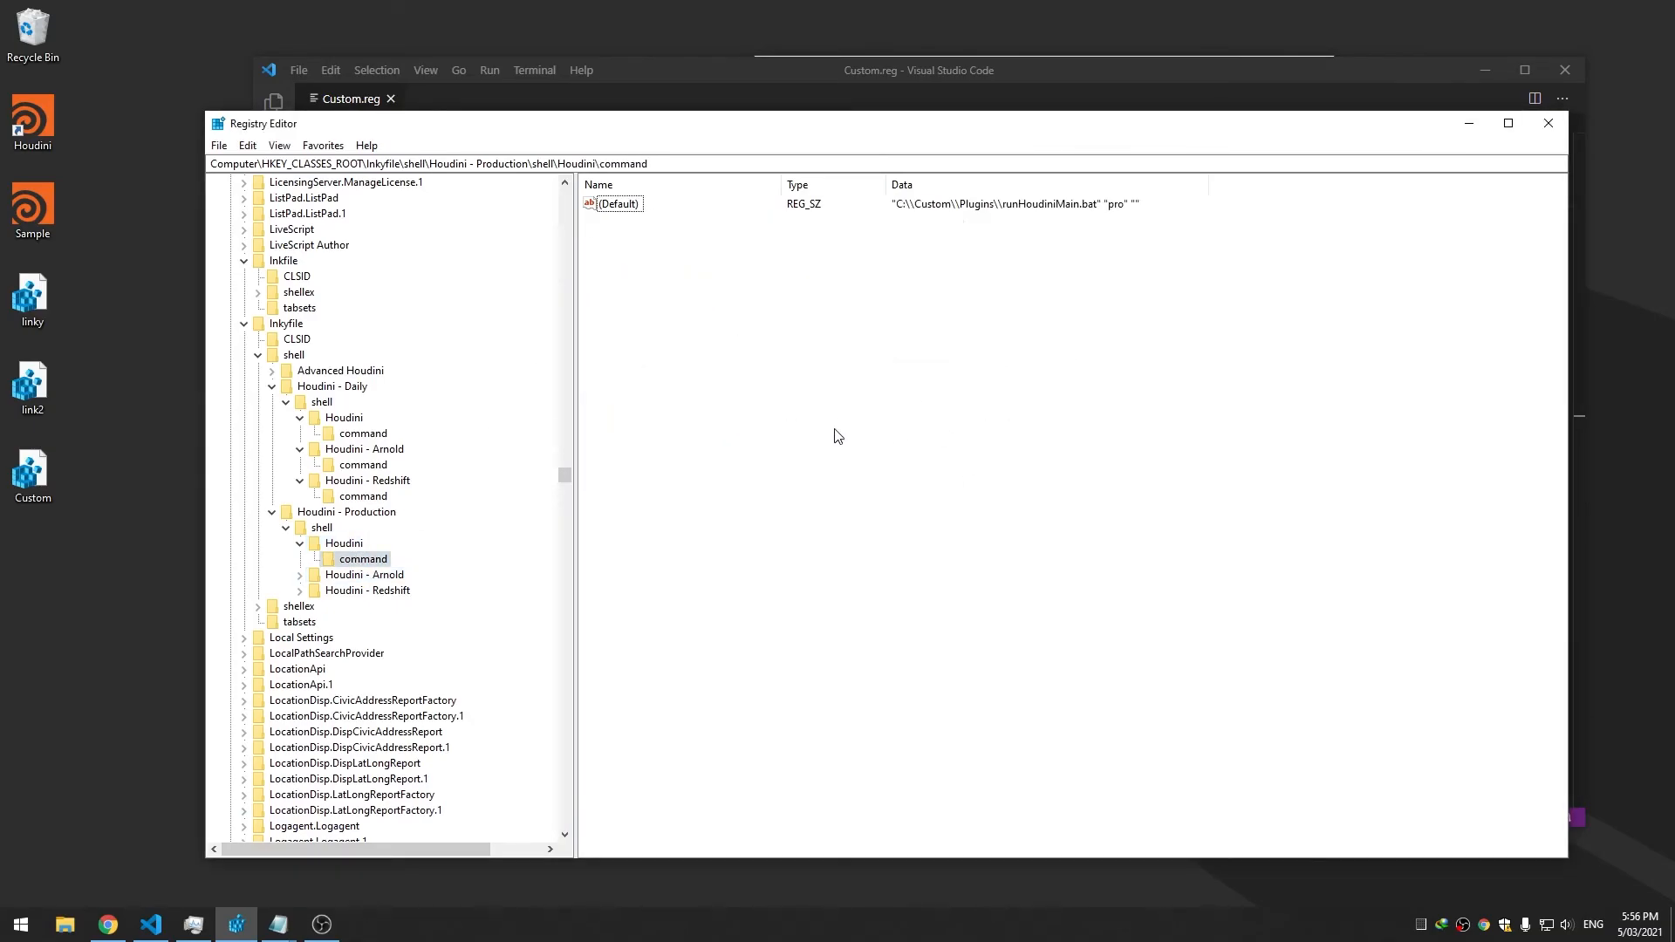
left_click(344, 544)
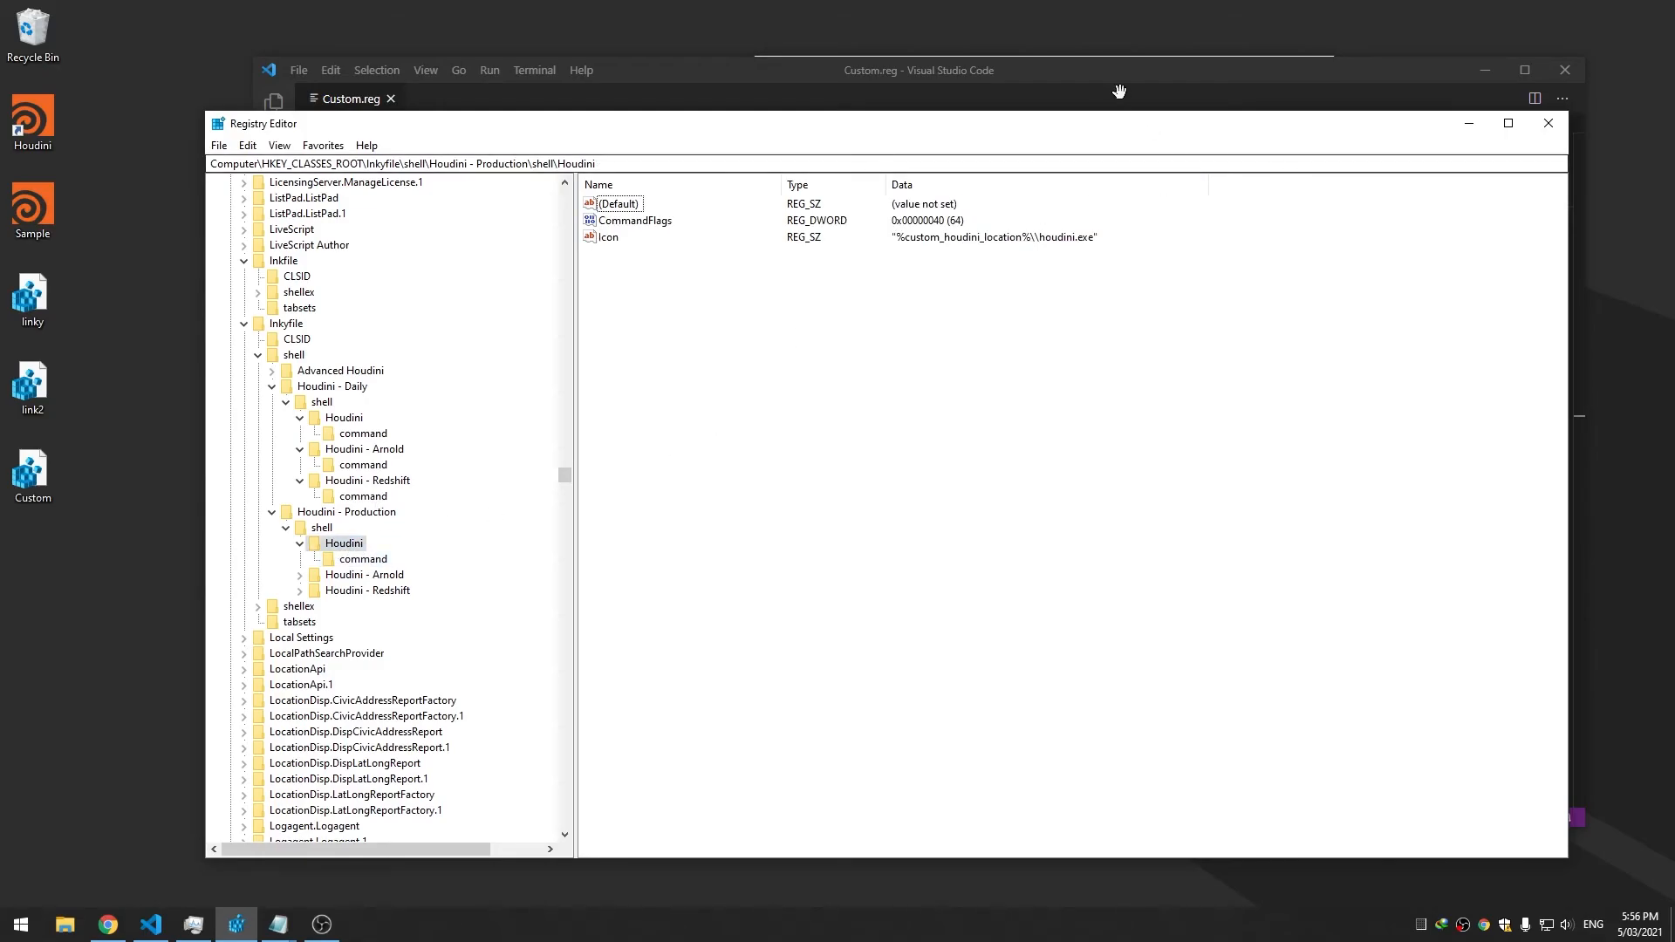
Add a MUIVerb string value to the Production Houdini key with placeholder data 'sadksjklda'
left_click(1117, 88)
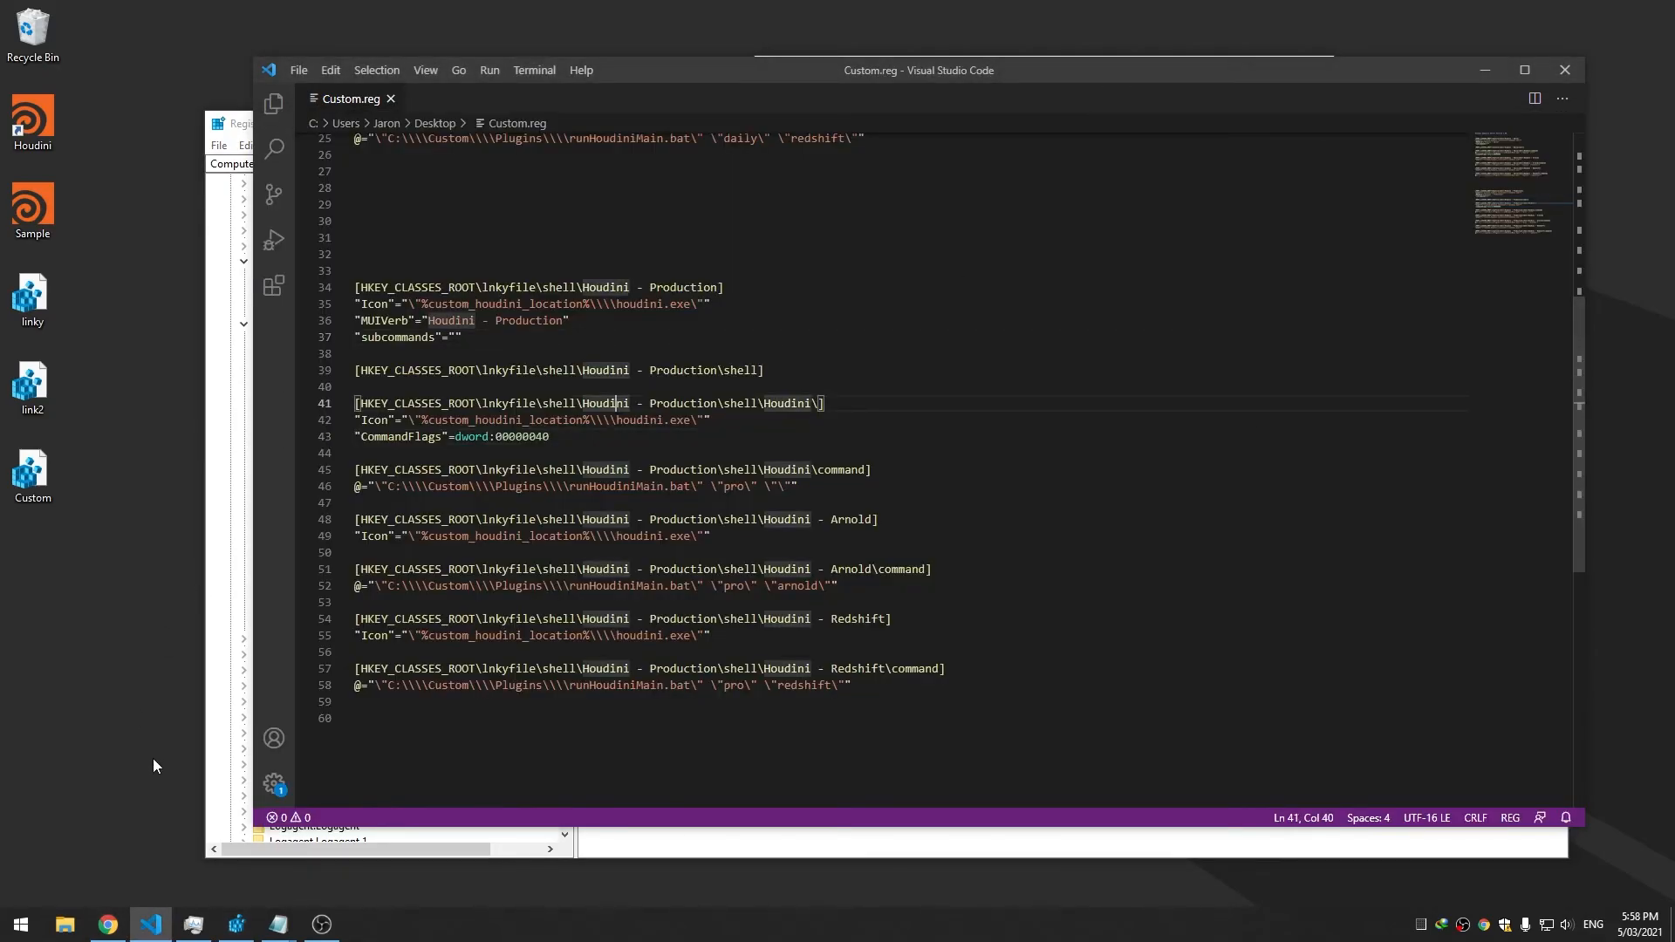
left_click(248, 932)
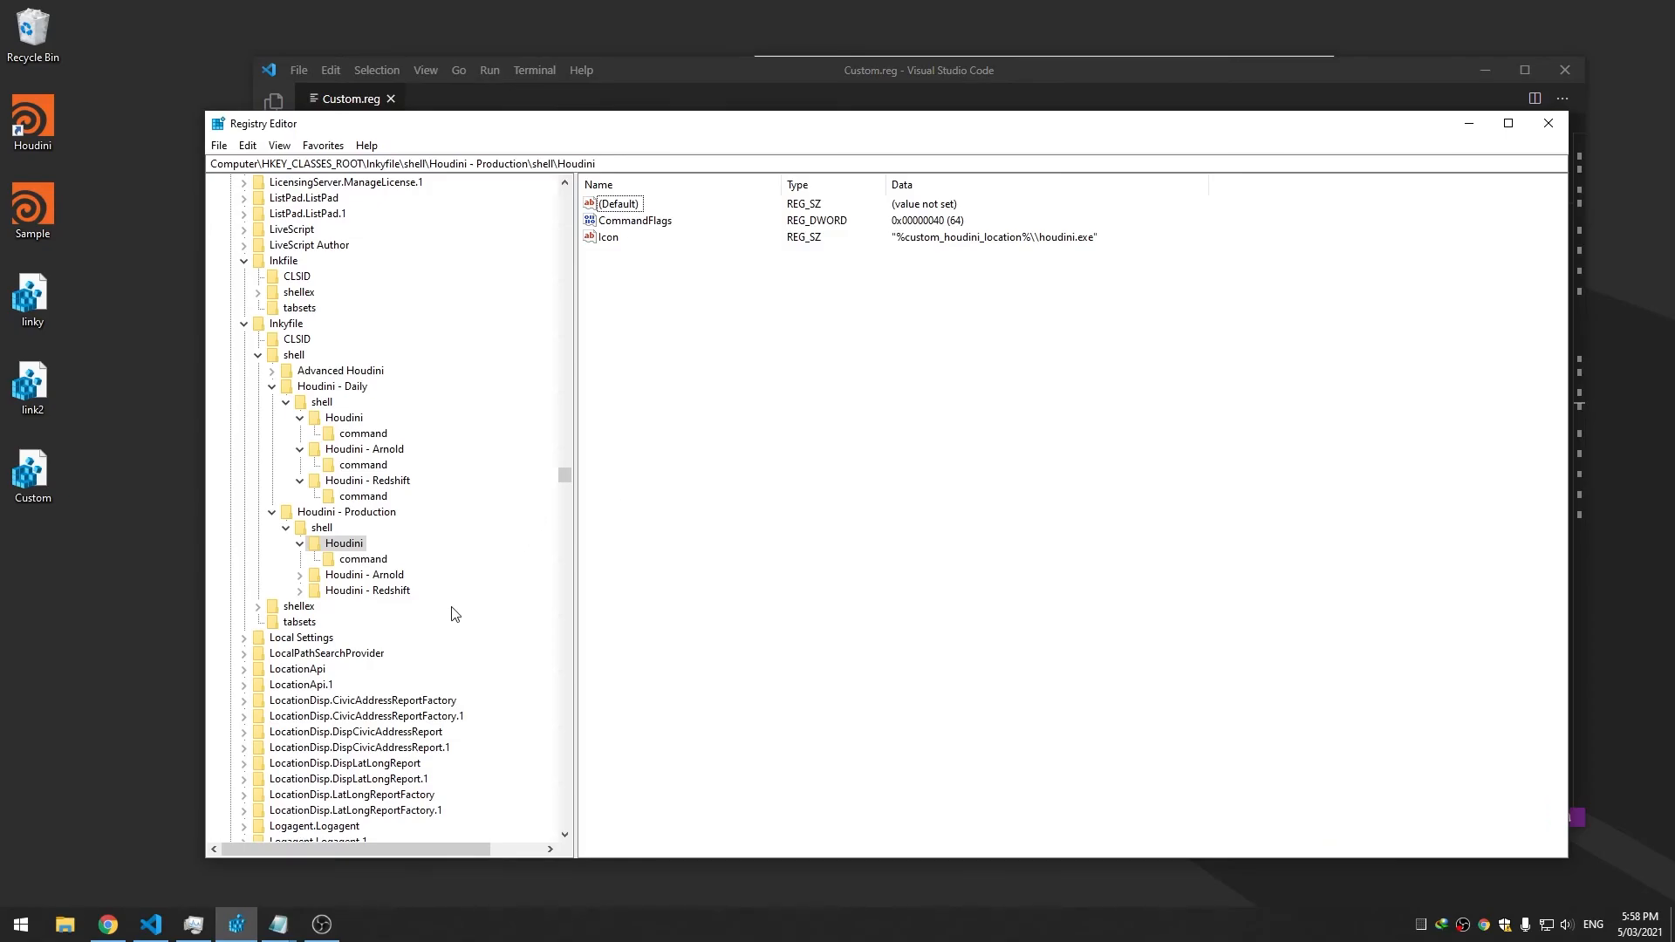
right_click(683, 368)
mouse_move(704, 377)
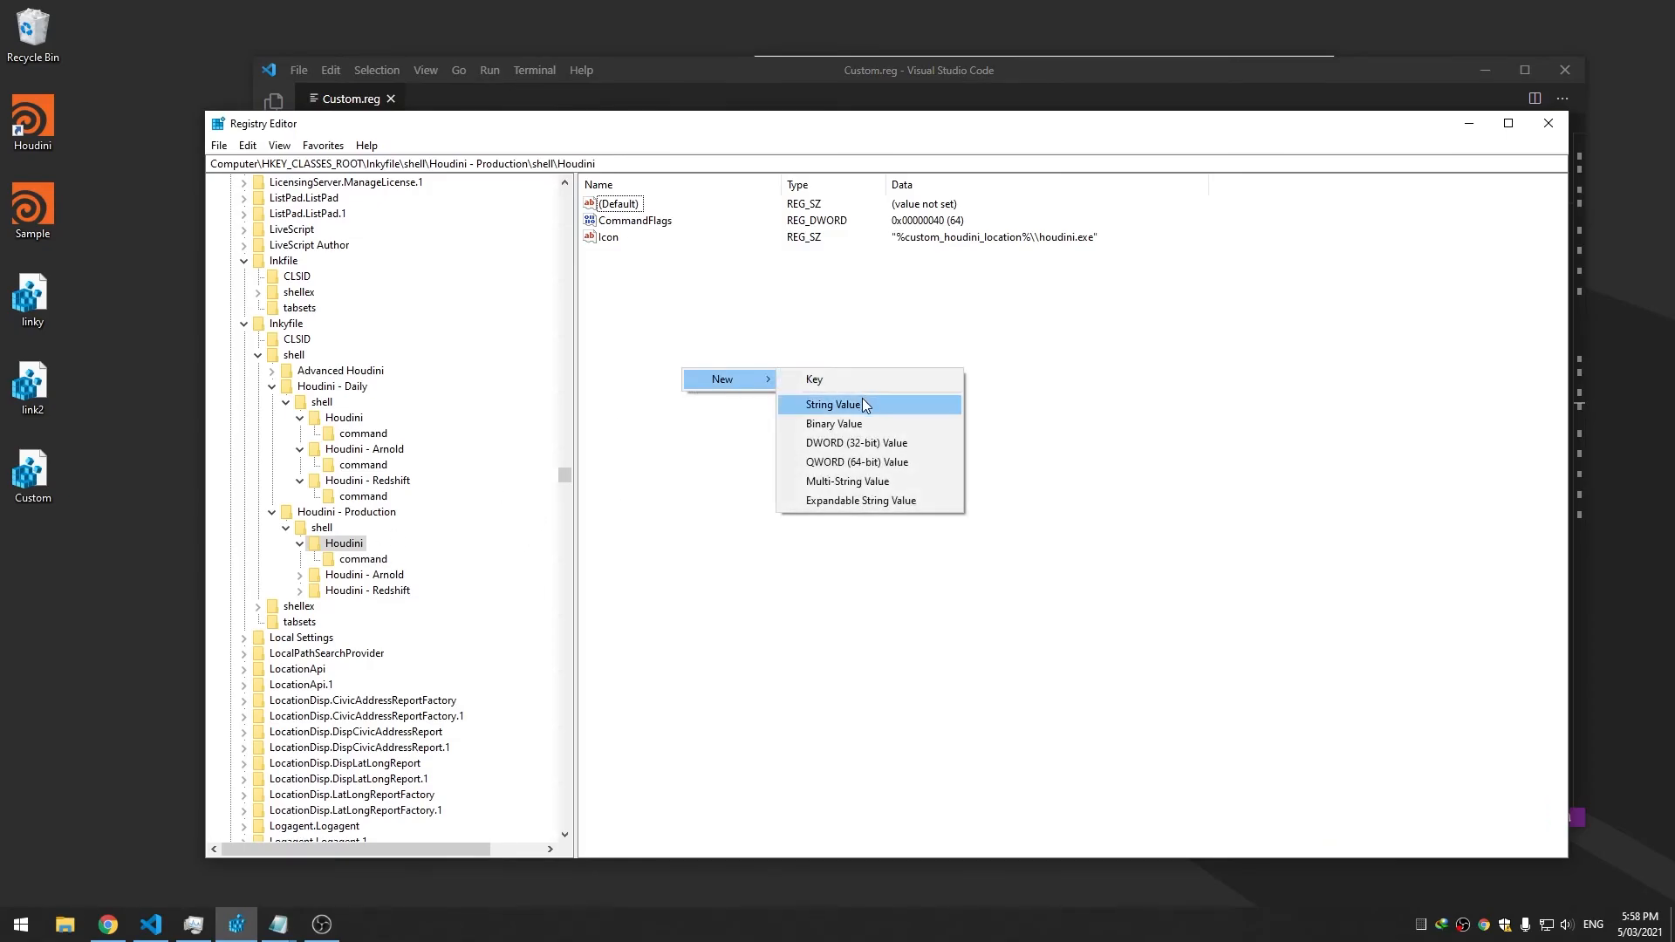
left_click(864, 406)
type("MUIVerb")
key("Return")
key("Return")
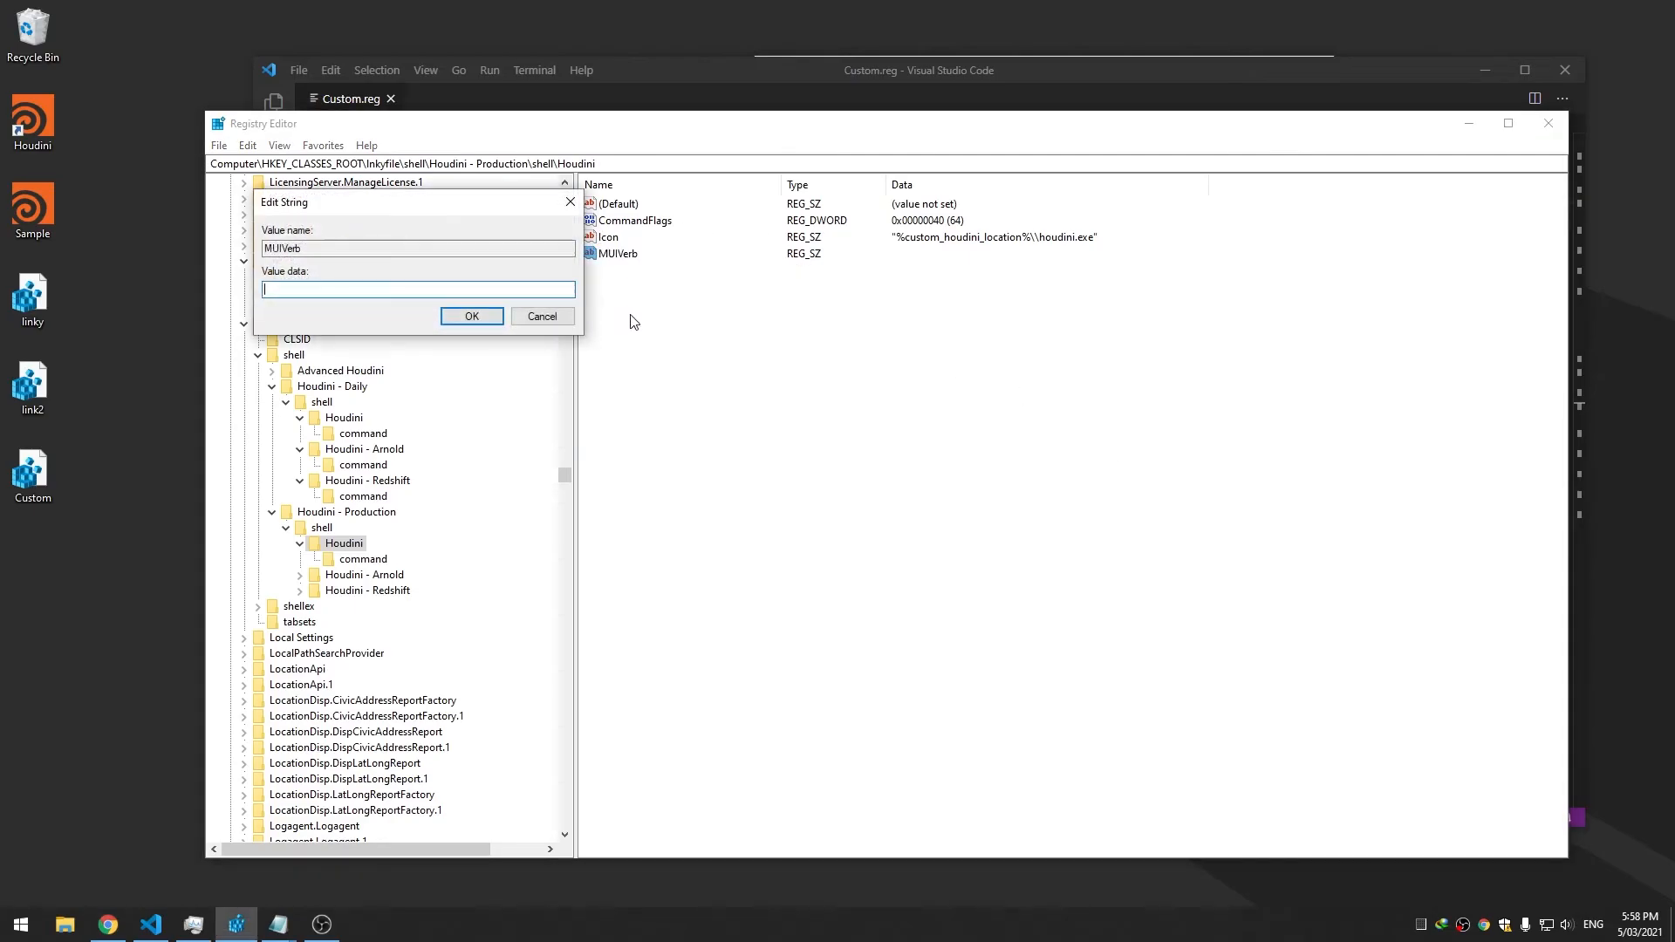
left_click_drag(434, 220, 625, 226)
type("sadksjklda")
key("Return")
Test the Houdini shortcut's context menu, then change MUIVerb's data to 'Houdini %%'
right_click(23, 129)
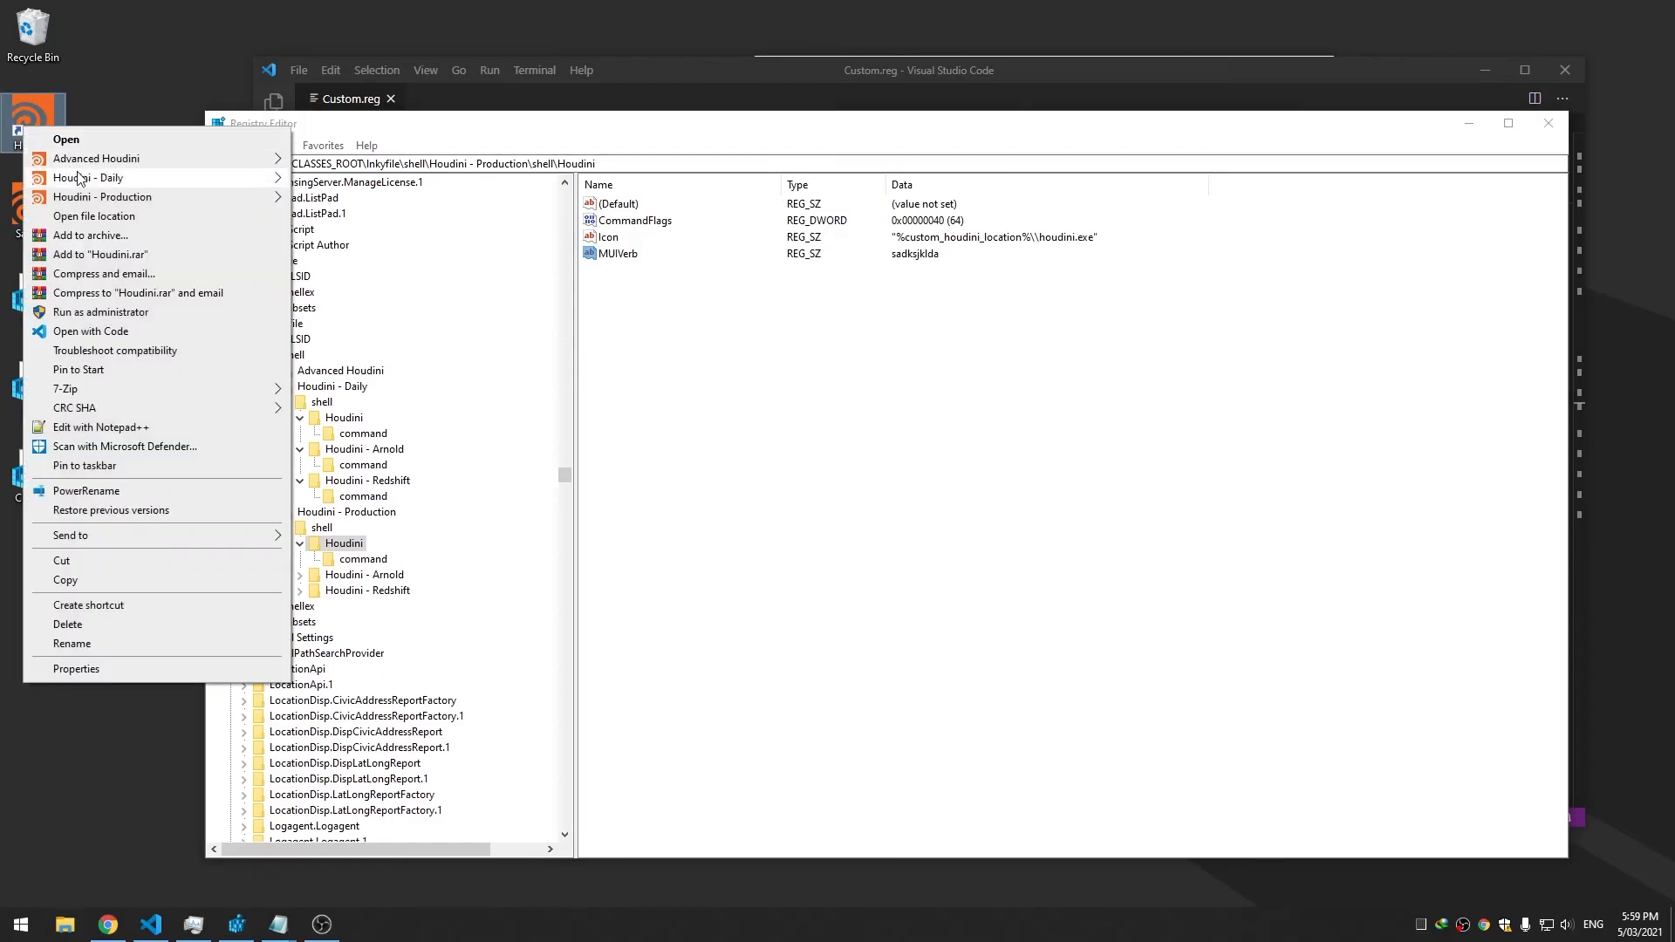
mouse_move(106, 199)
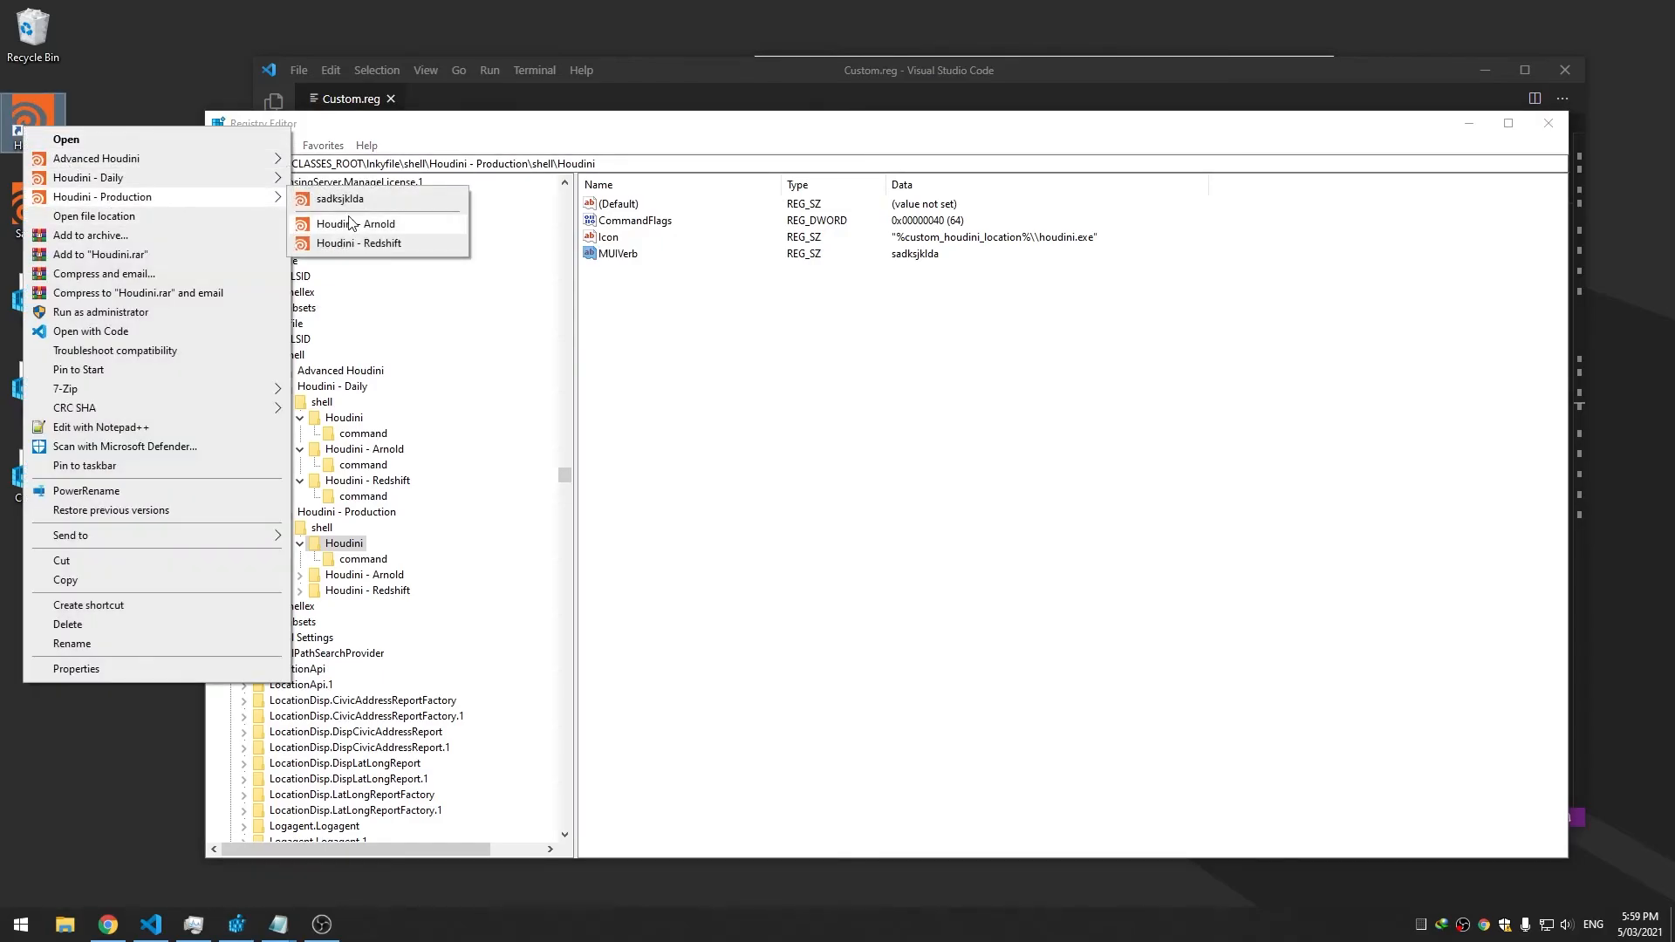
left_click(618, 258)
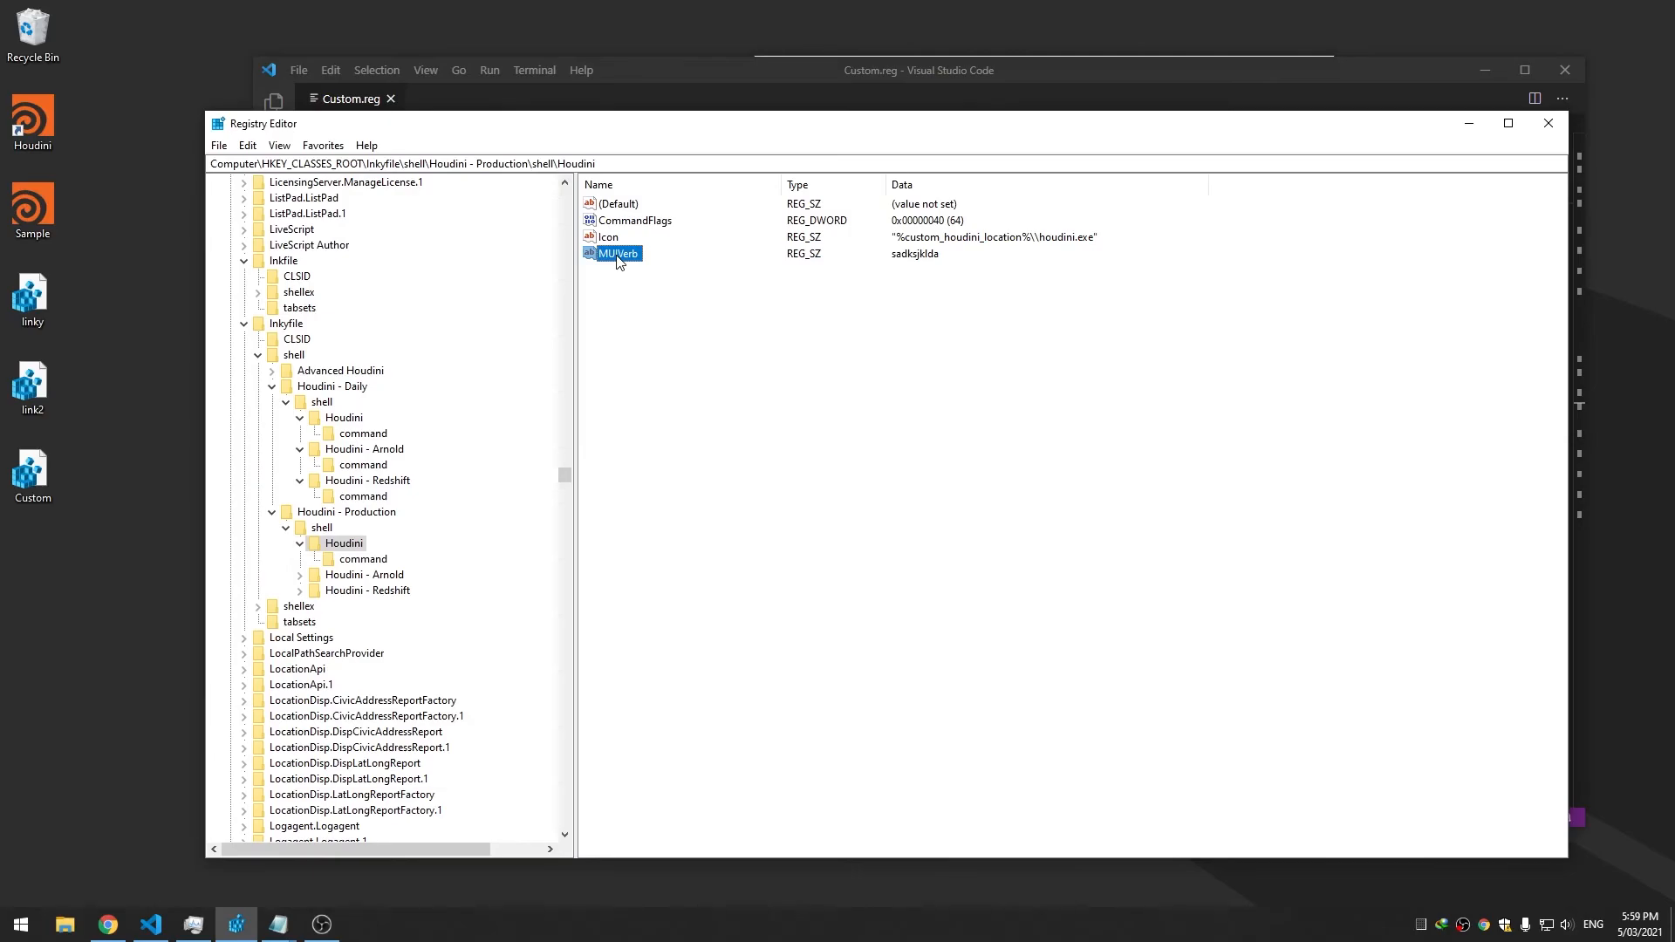
double_click(619, 254)
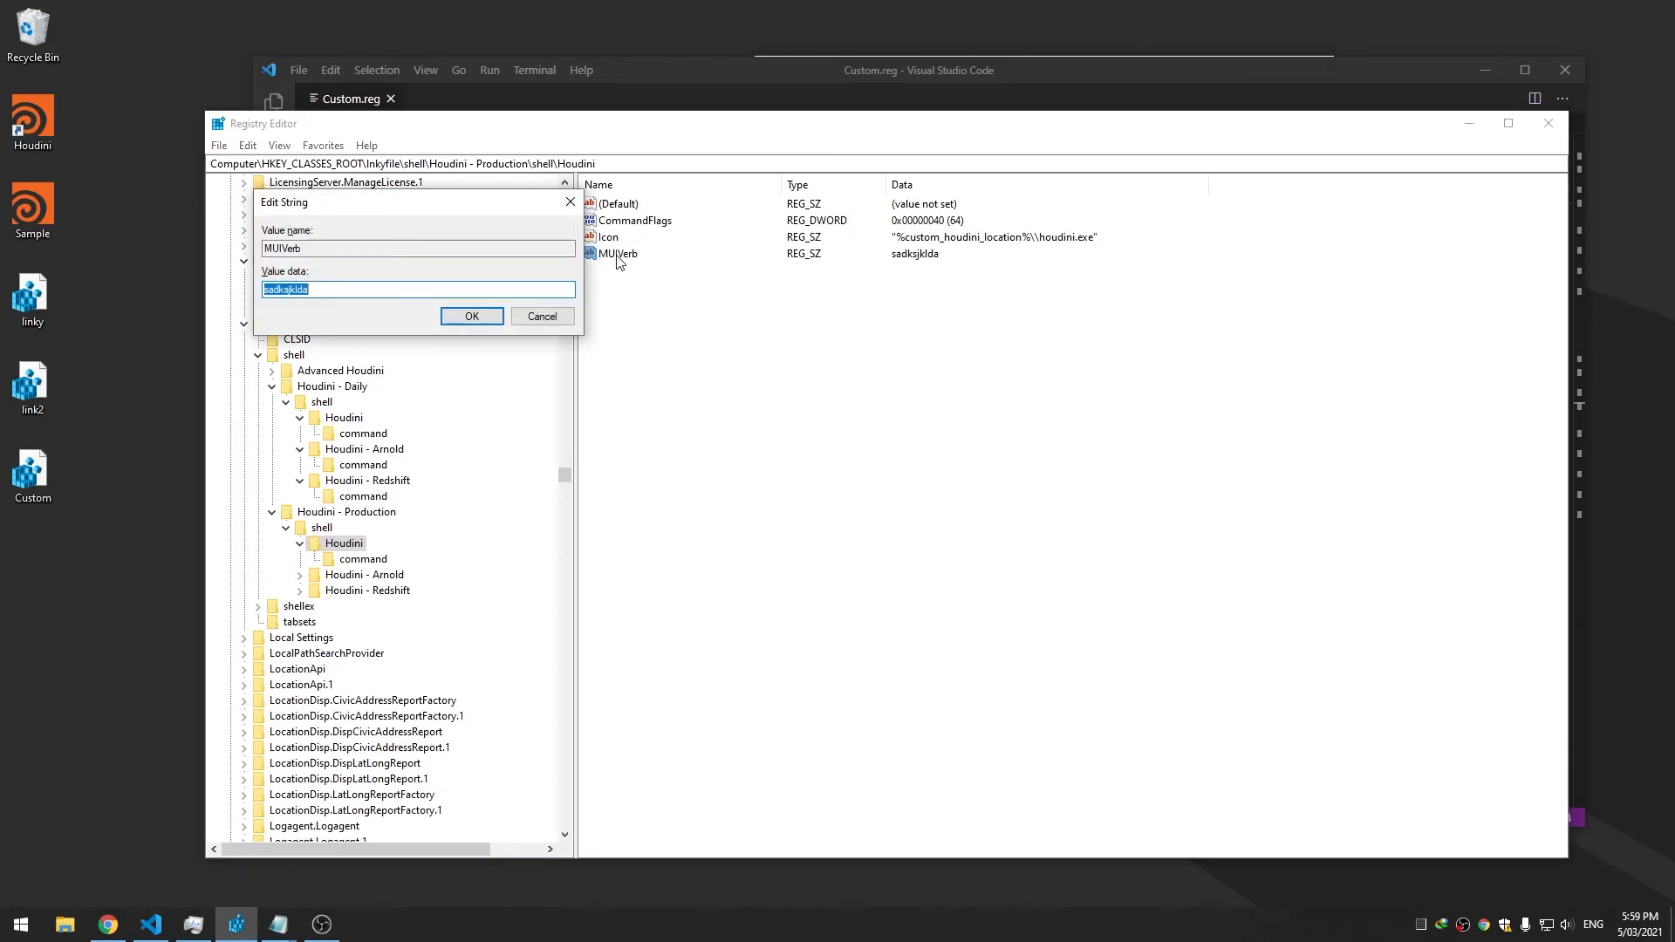
type("Houdini %%")
left_click(12, 933)
type("env")
key("Return")
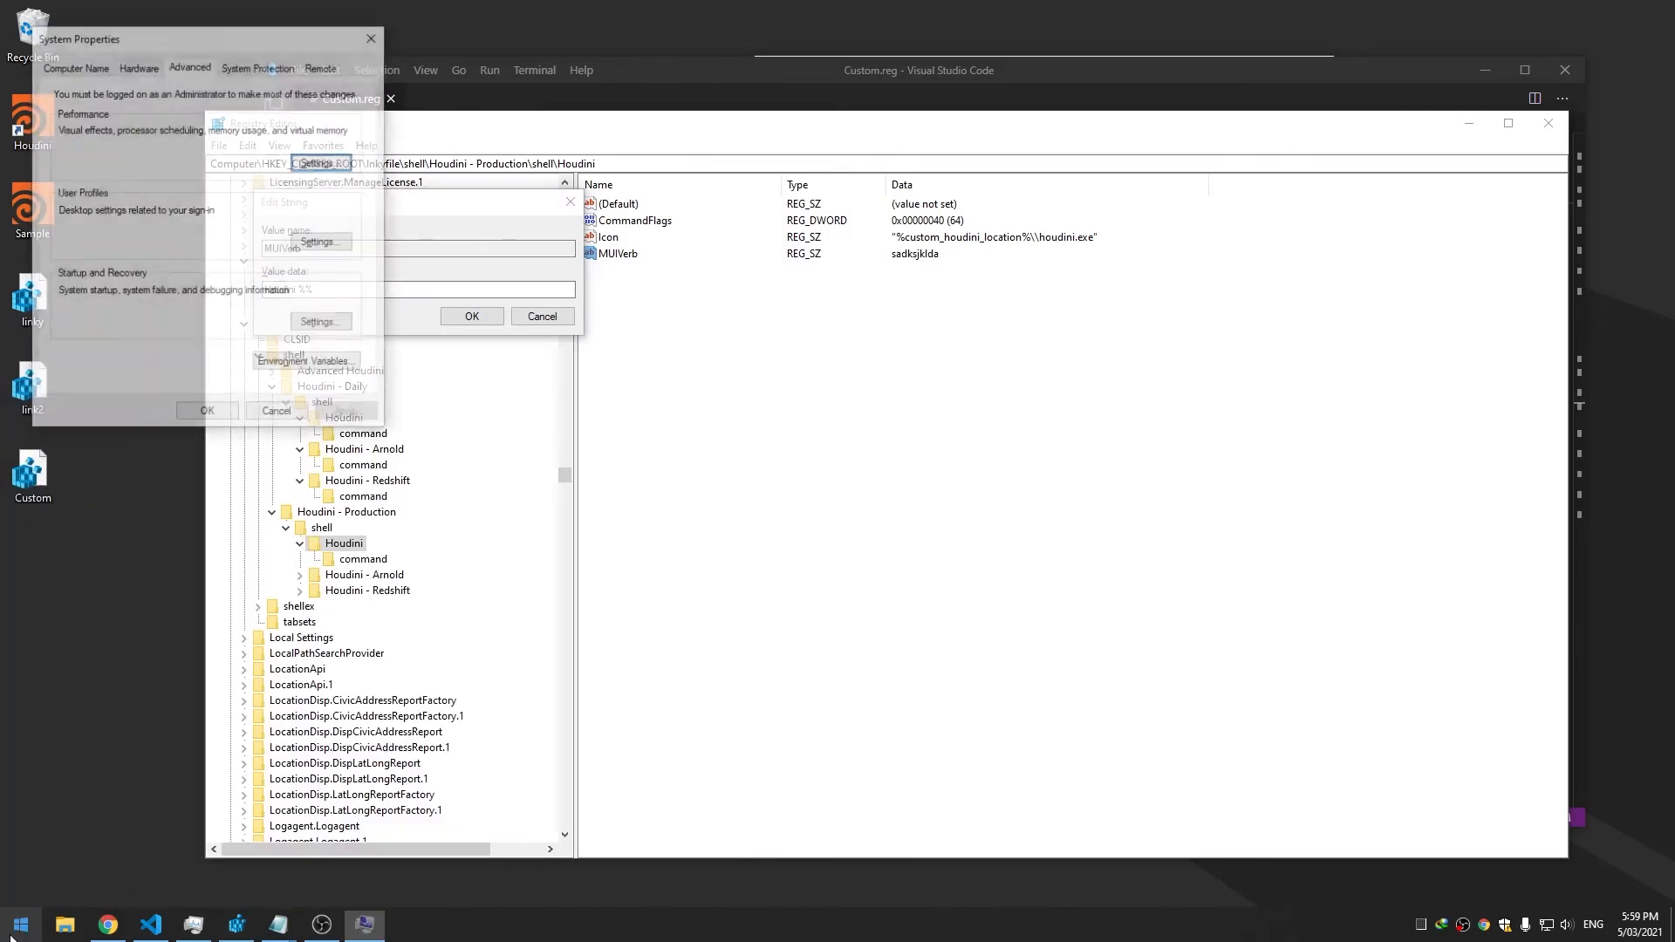
left_click(343, 365)
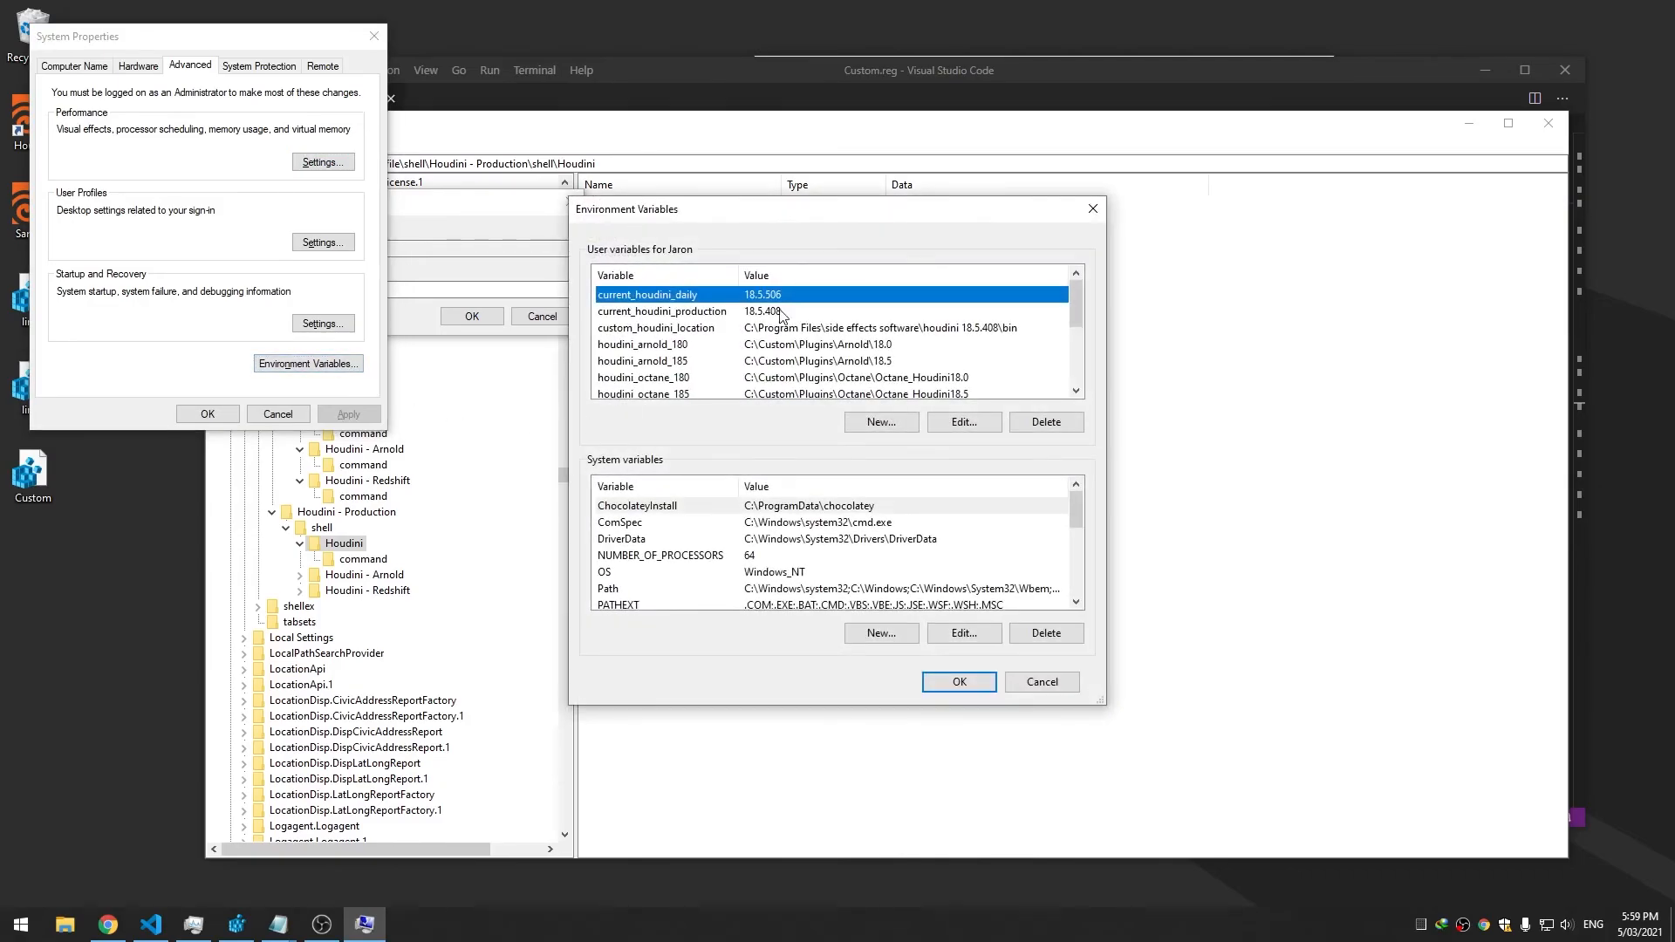
double_click(728, 316)
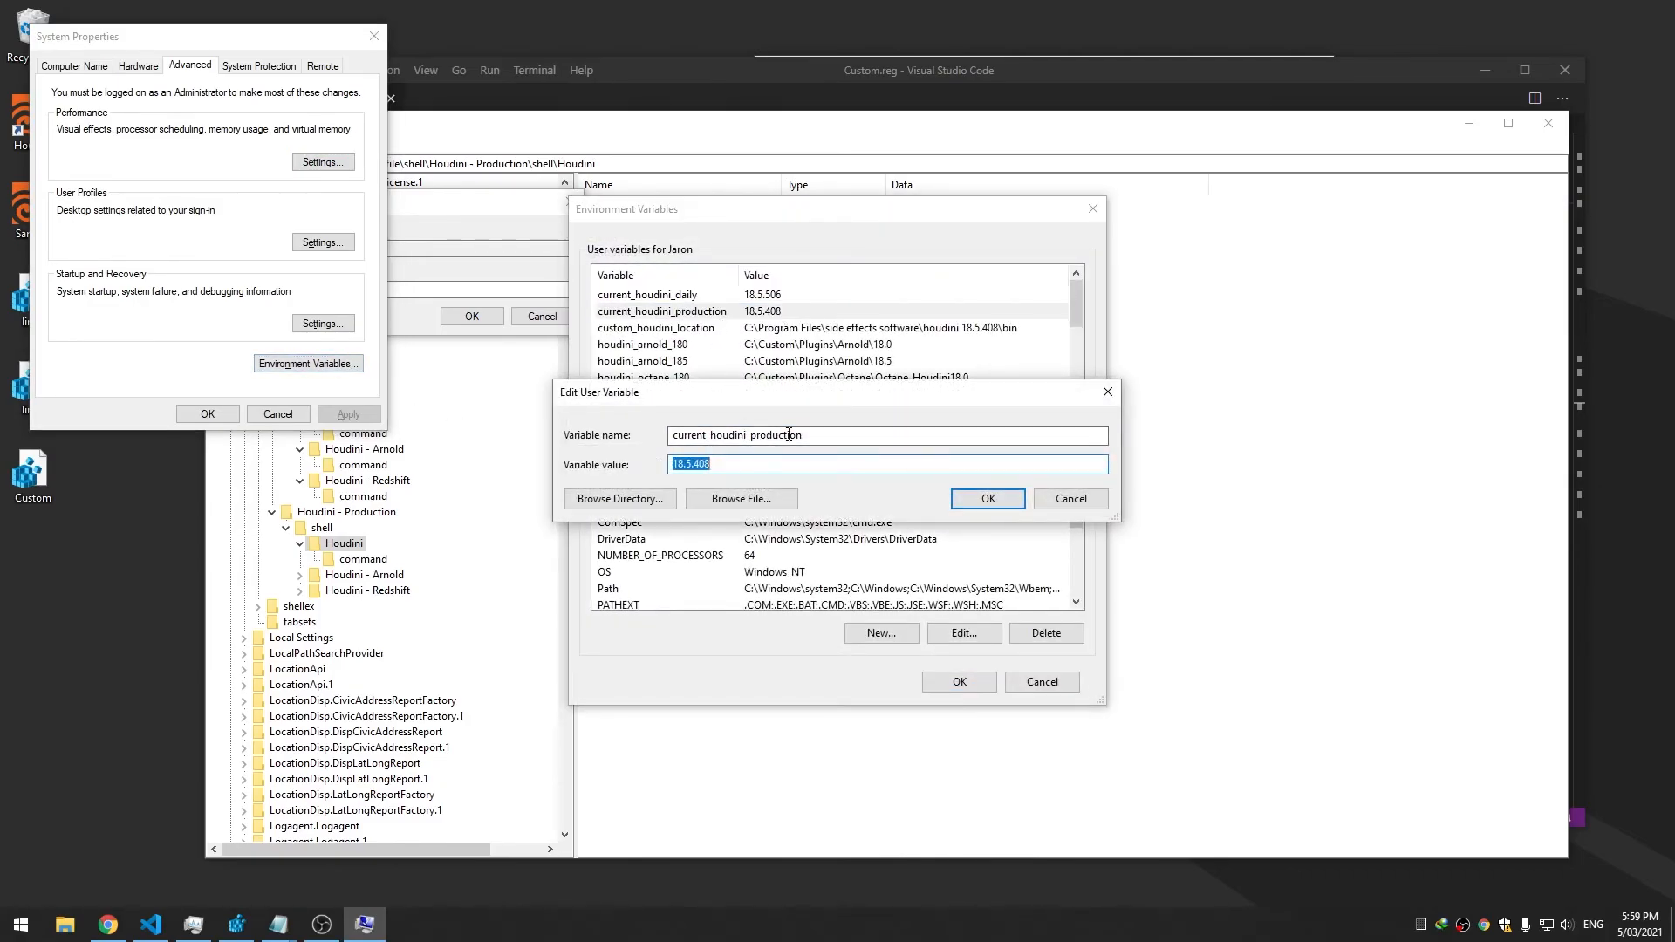
left_click(988, 498)
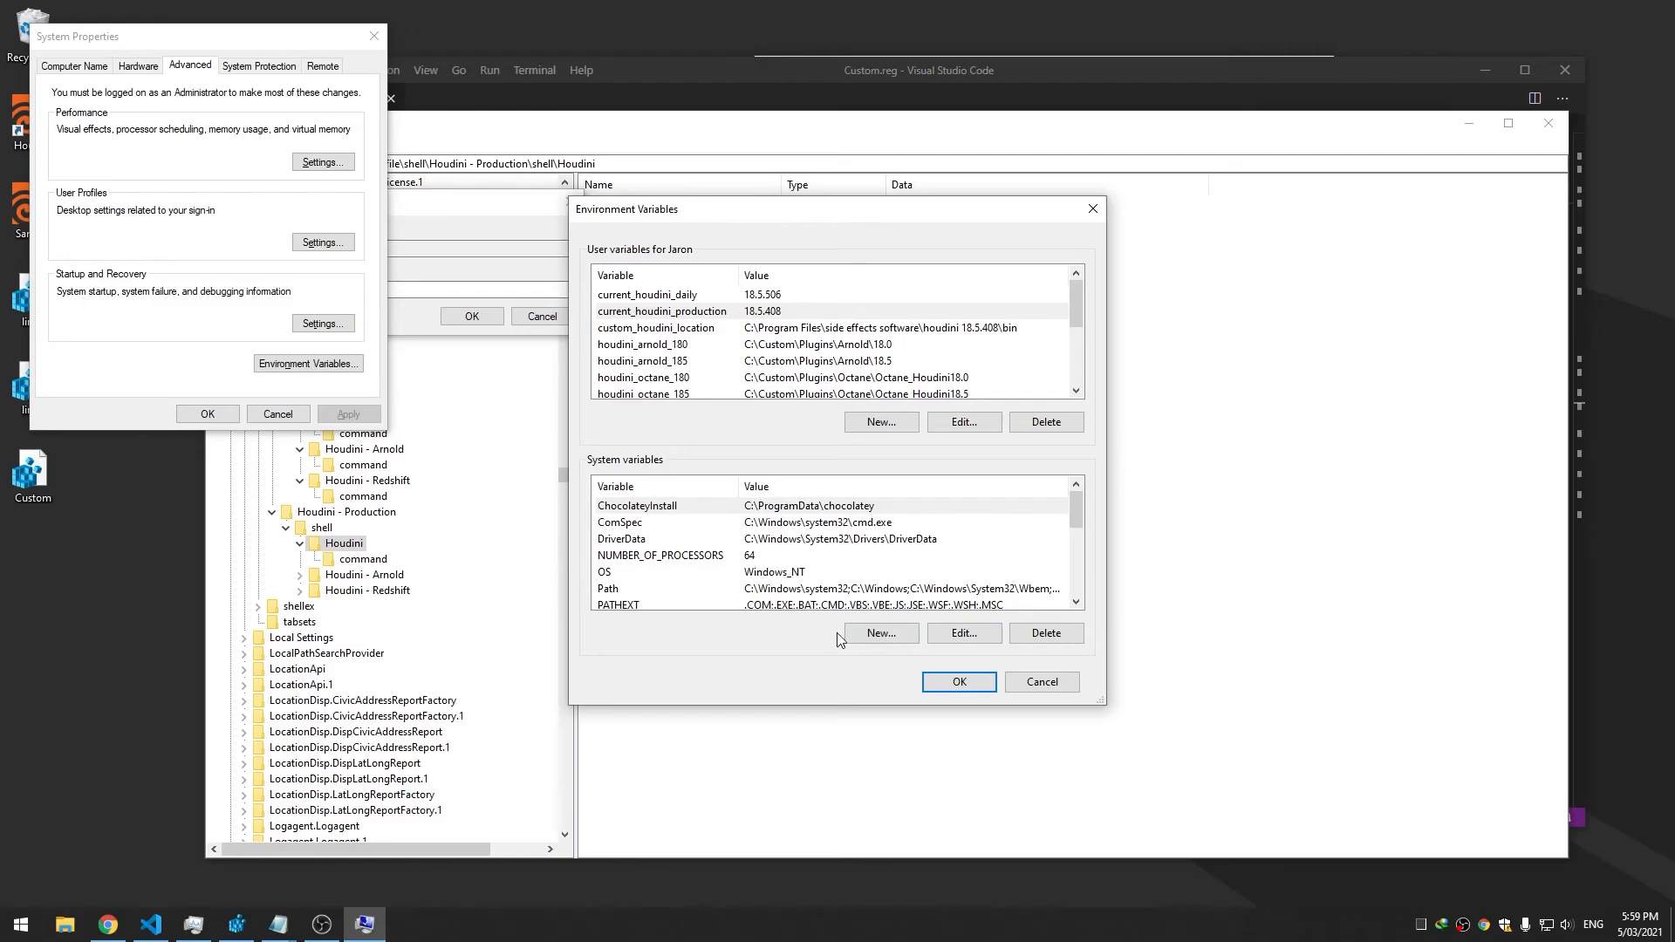
left_click(927, 682)
Save the new MUIVerb data and check the Production submenu label on the shortcut
left_click(230, 414)
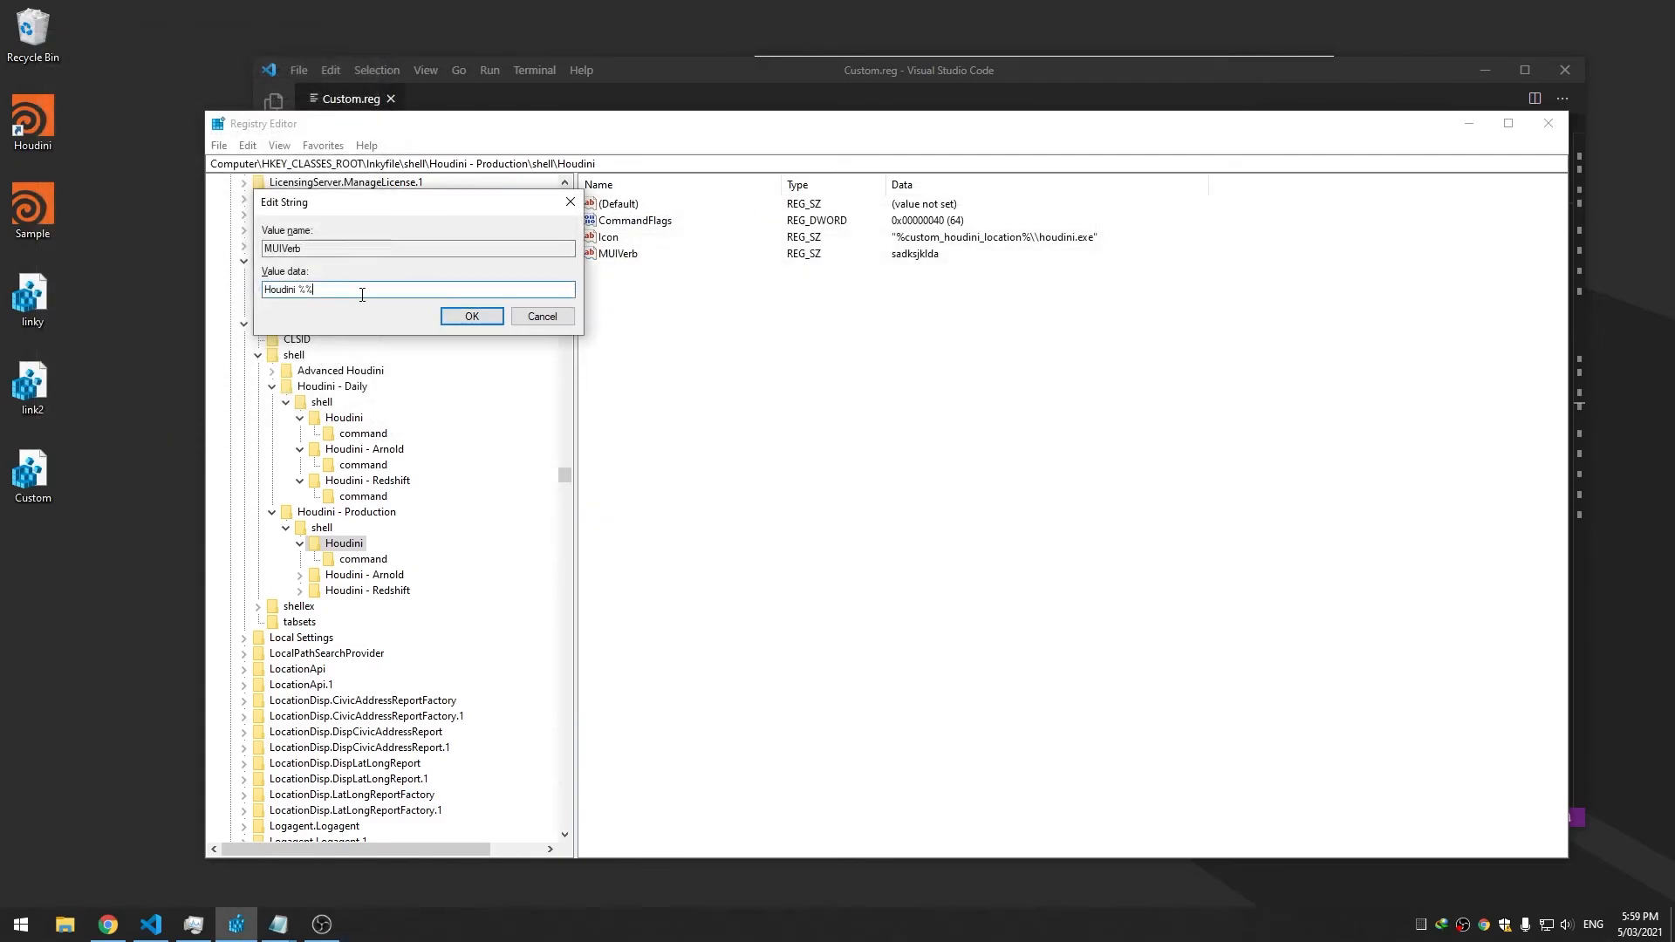
left_click(450, 320)
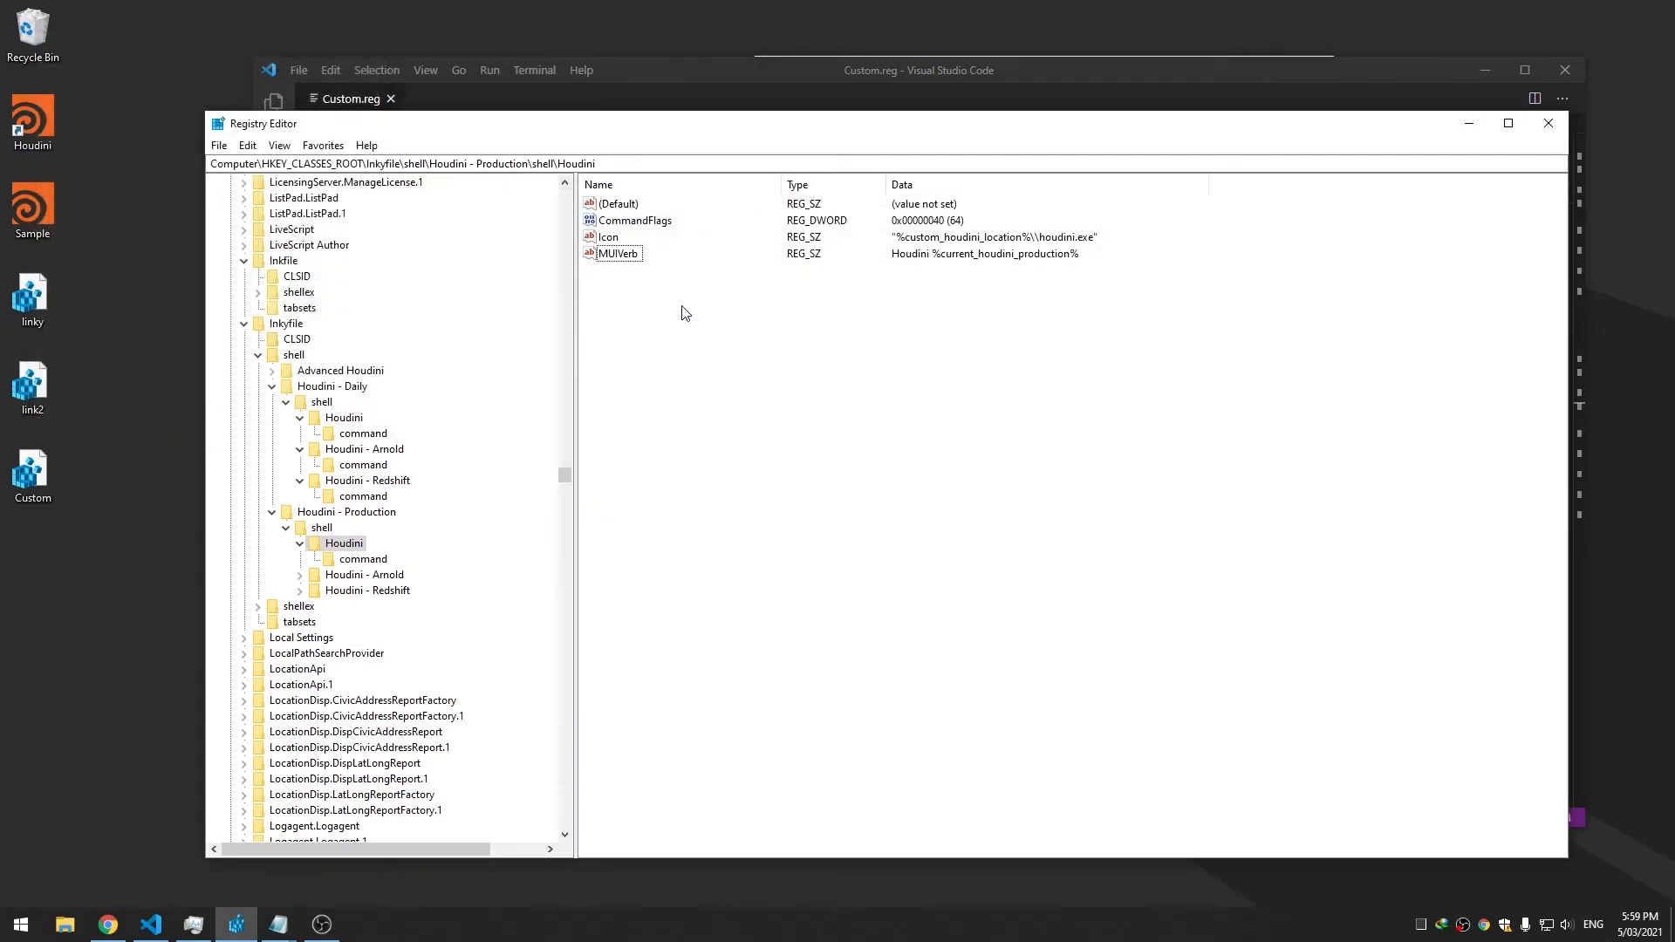
right_click(35, 113)
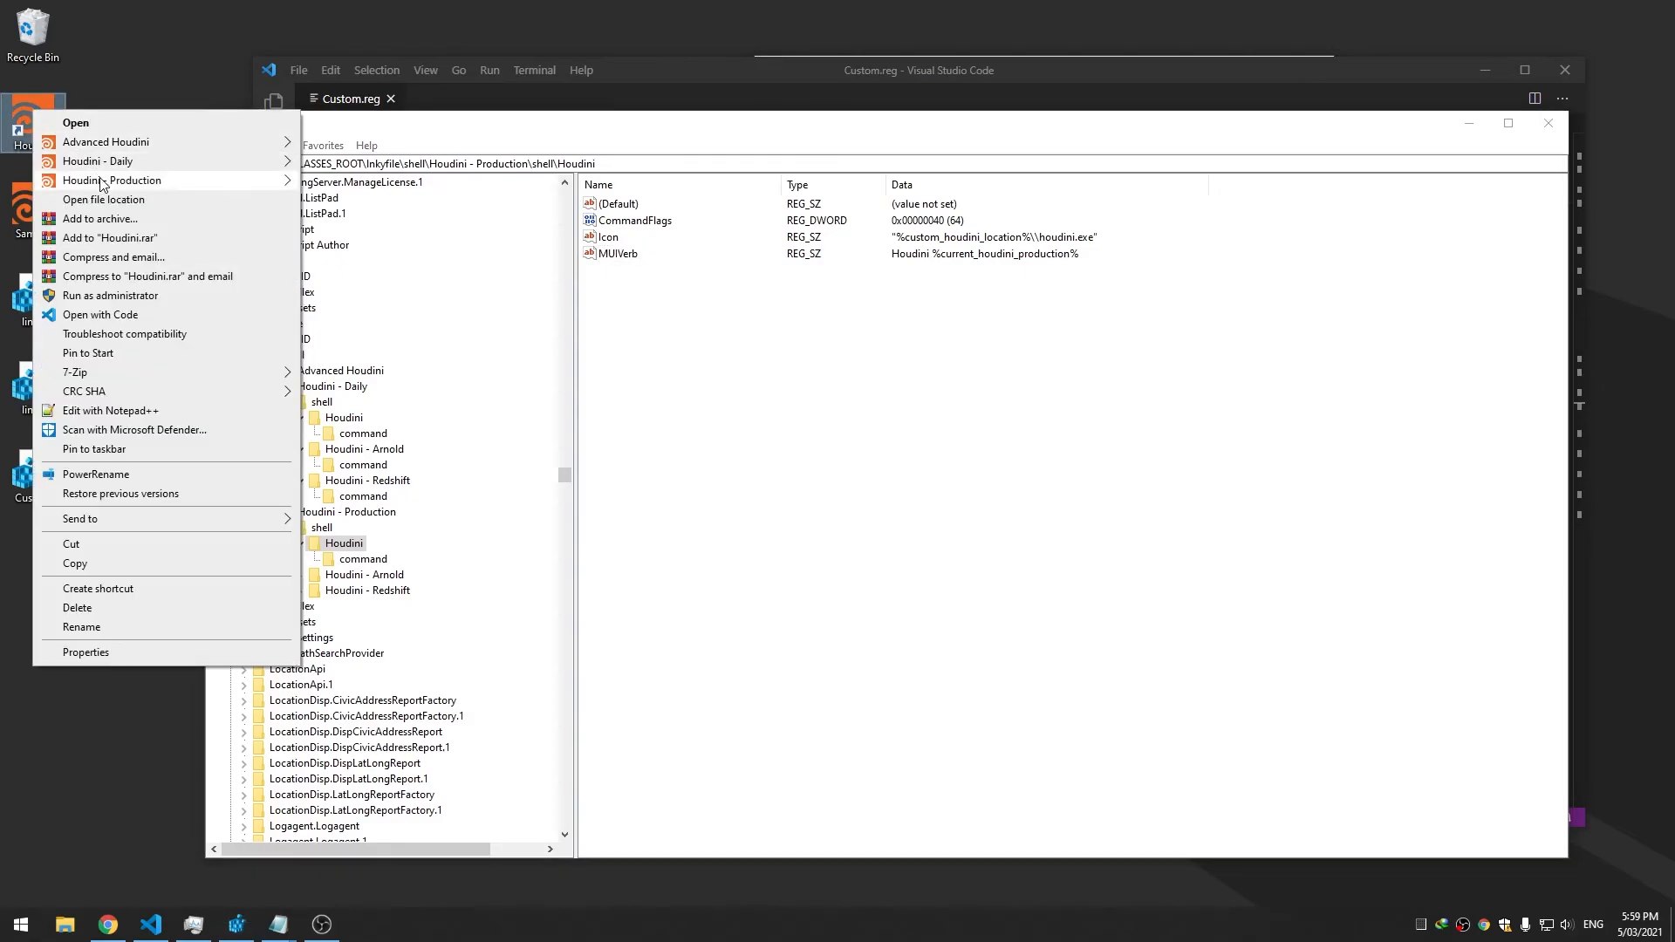
mouse_move(103, 181)
Add the missing quote to MUIVerb's data so the variable is quoted
double_click(601, 260)
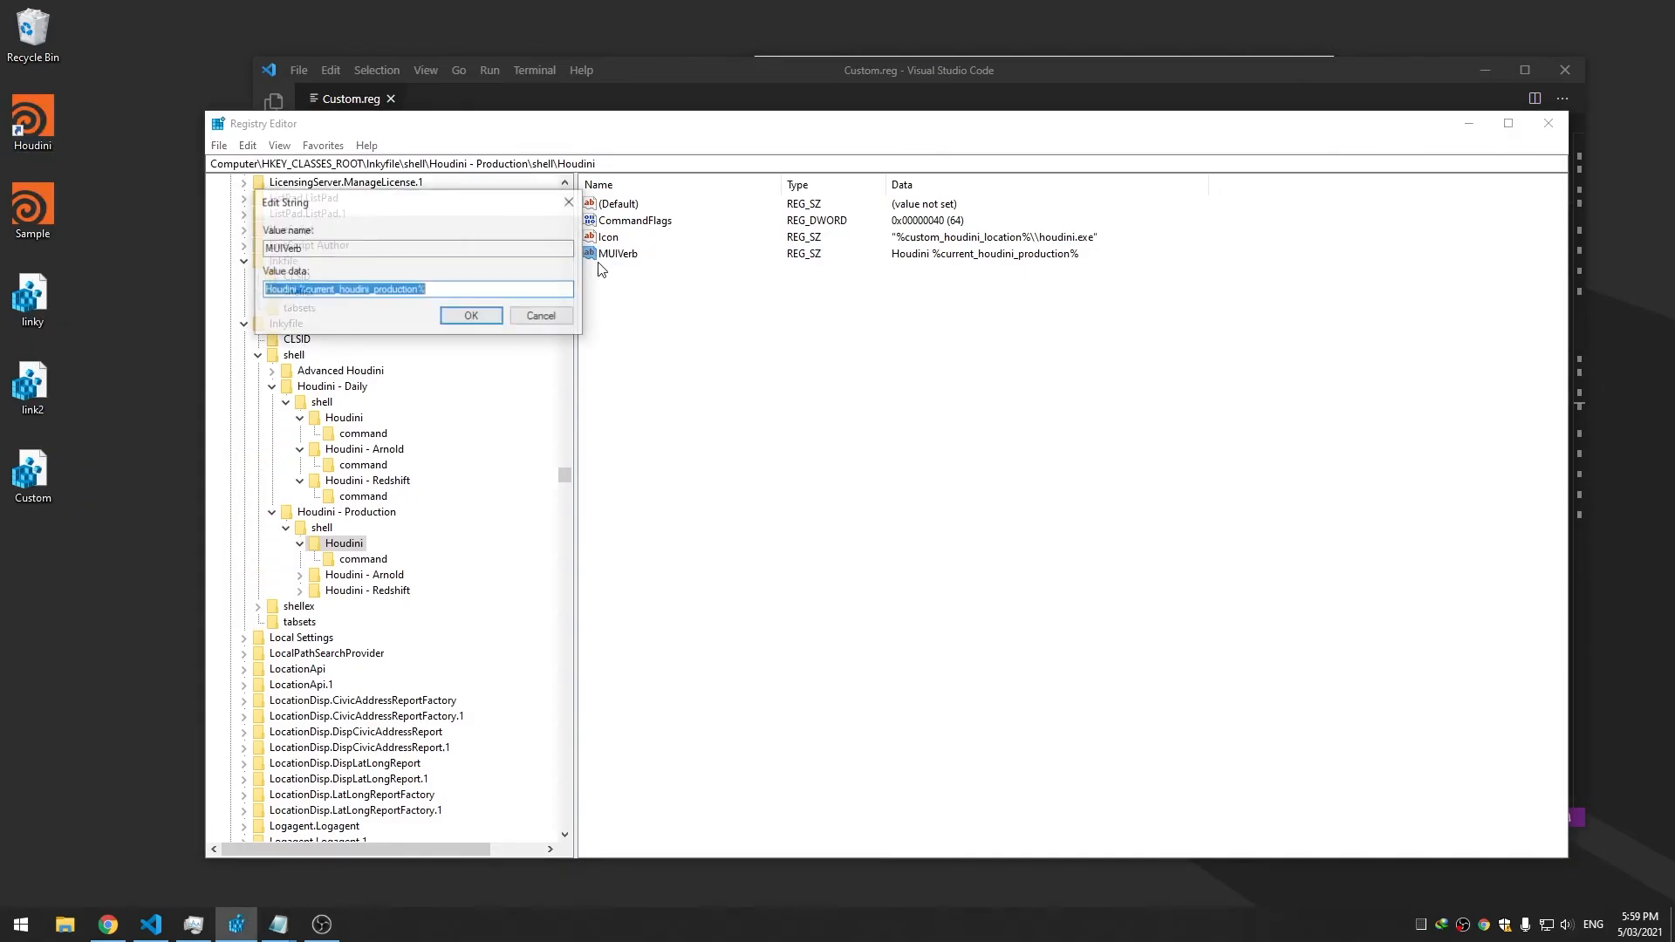
left_click(451, 291)
key("Left")
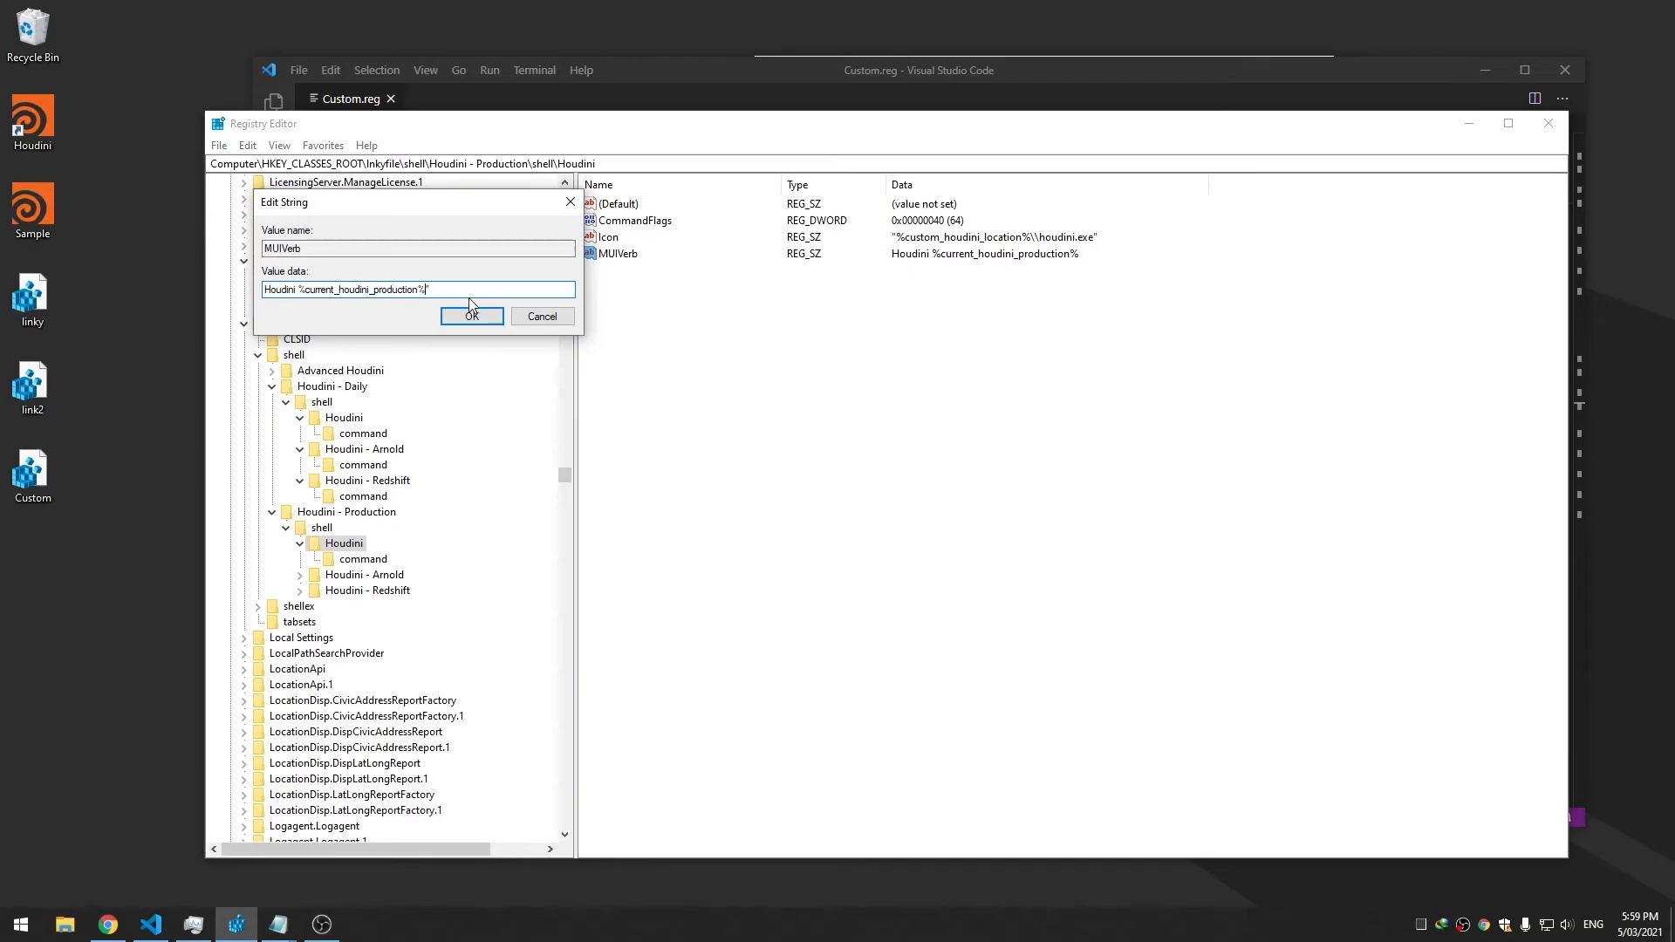
type("\"")
left_click(472, 315)
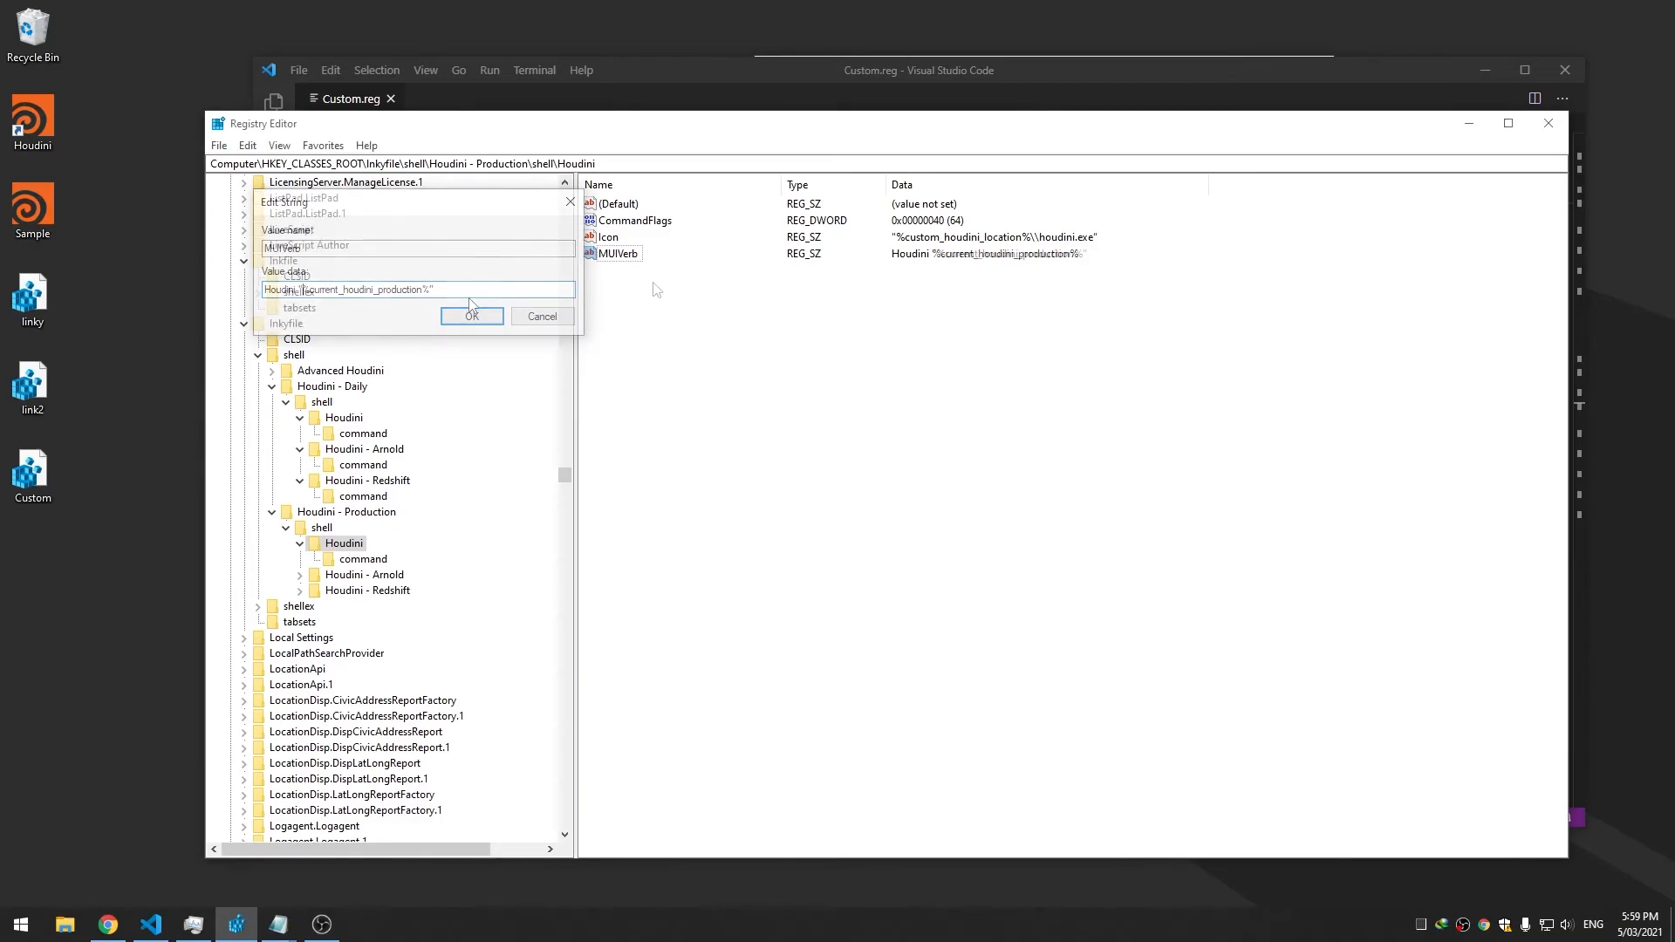
Reopen the MUIVerb data to verify it and close the dialog unchanged
left_click(622, 253)
right_click(625, 252)
left_click(601, 259)
double_click(602, 259)
left_click(471, 315)
right_click(146, 232)
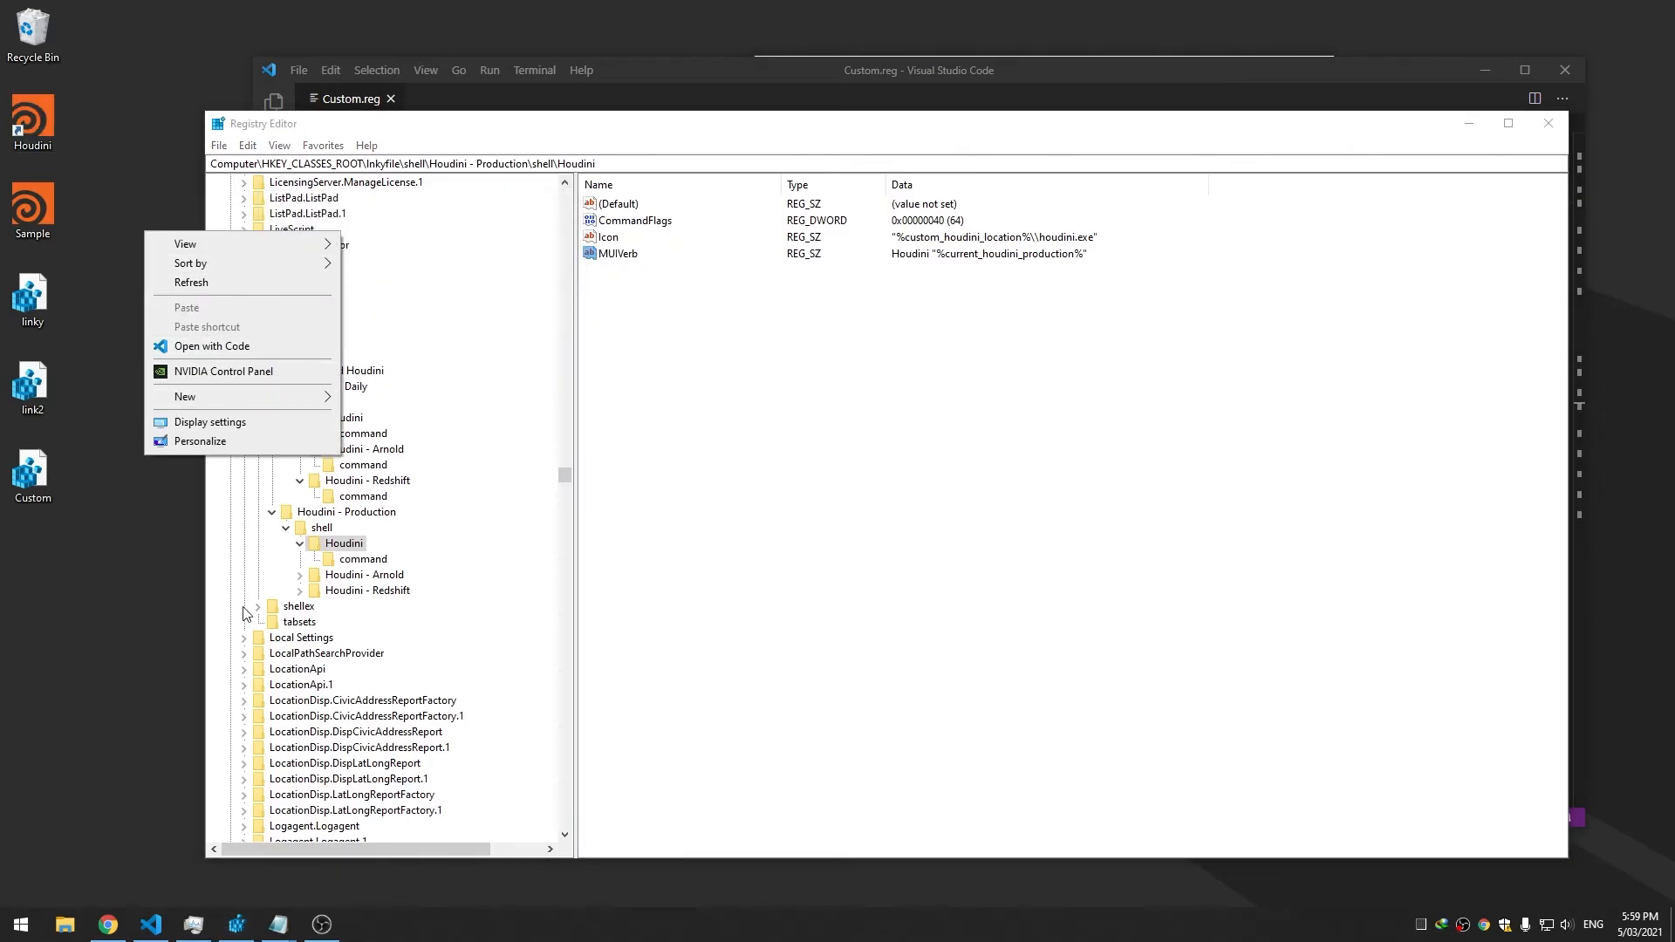
End explorer.exe in Task Manager, relaunch it as a new task, and recheck the context menu
left_click(194, 924)
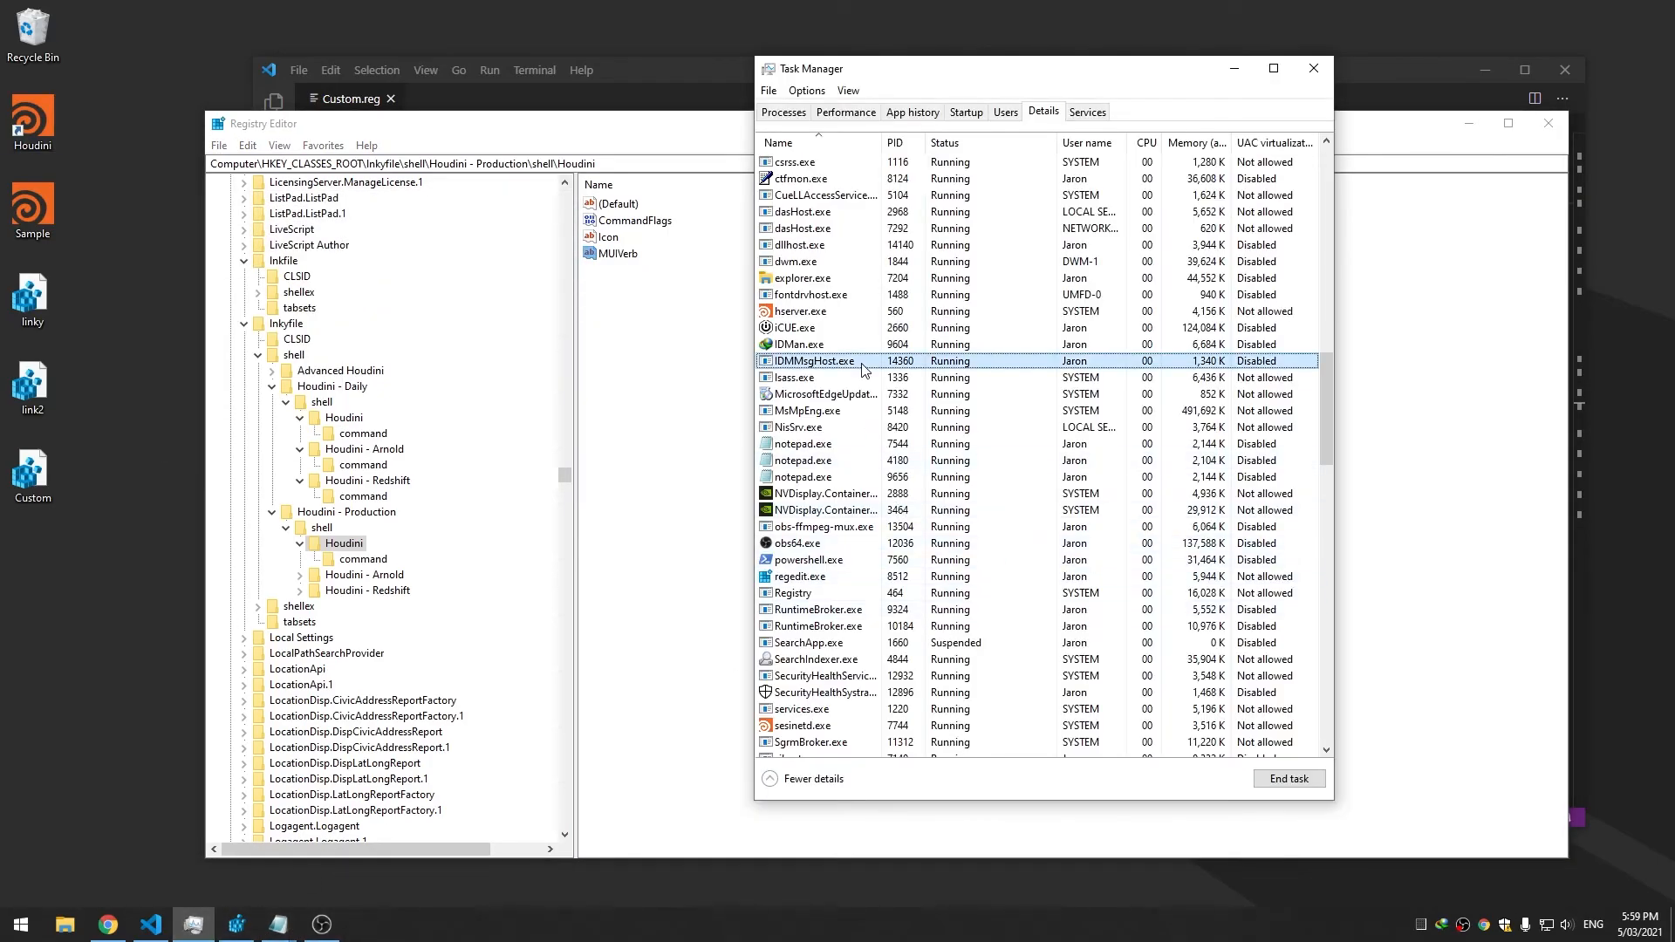
key("e")
key("Delete")
key("Return")
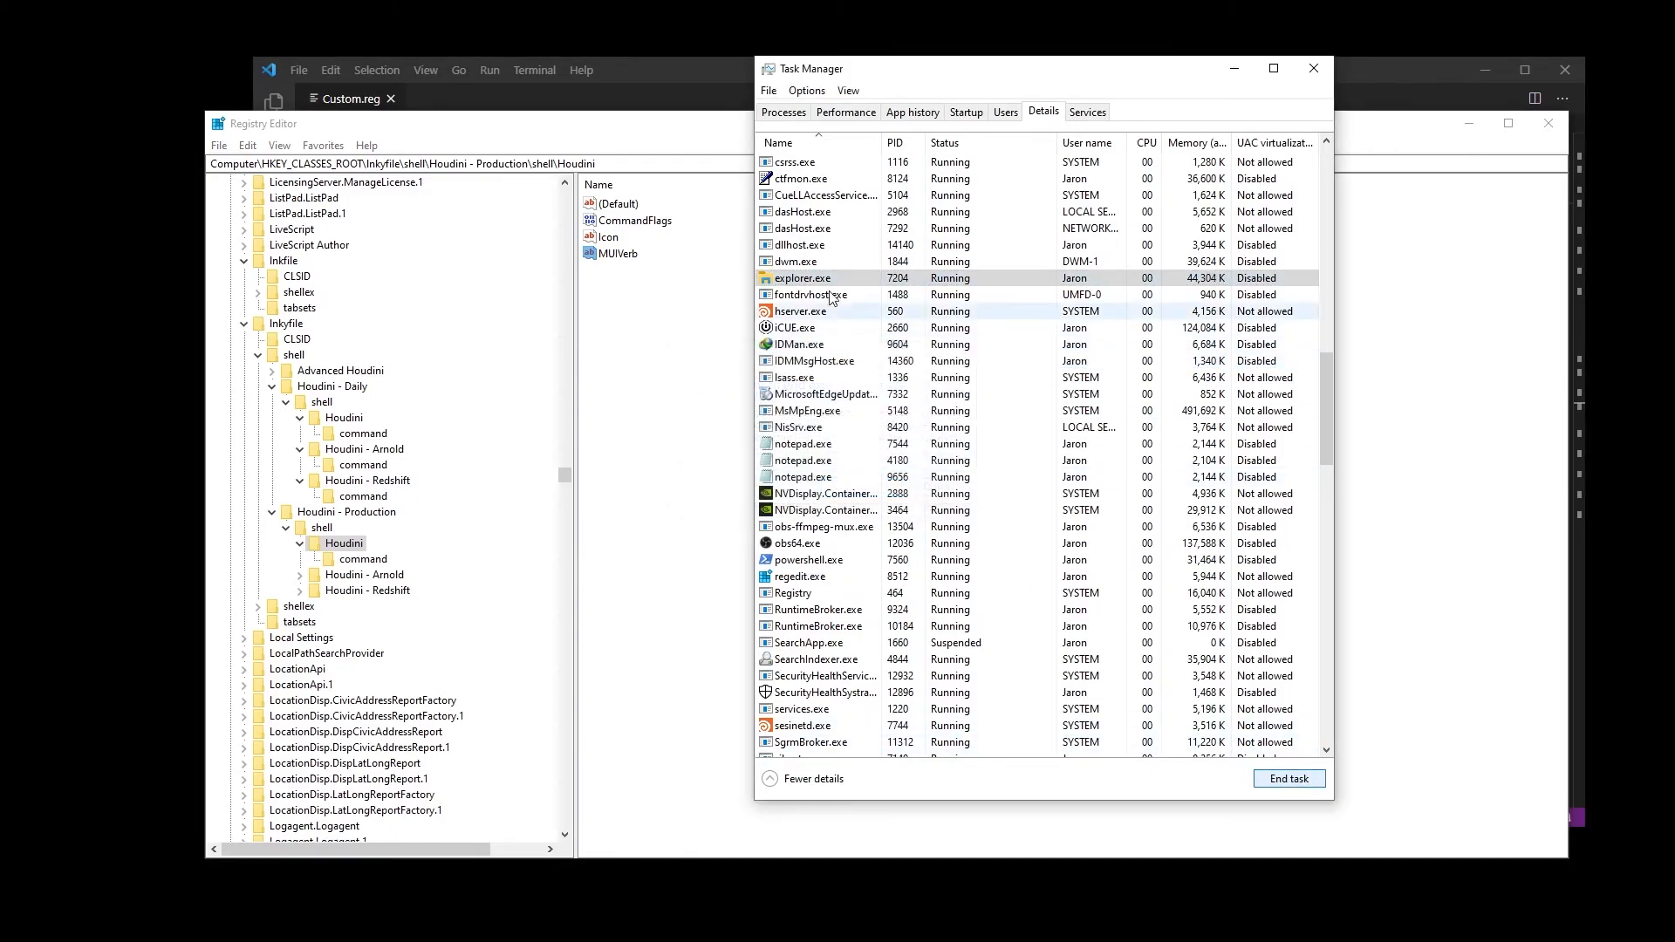
key("alt+f")
key("Return")
type("exp")
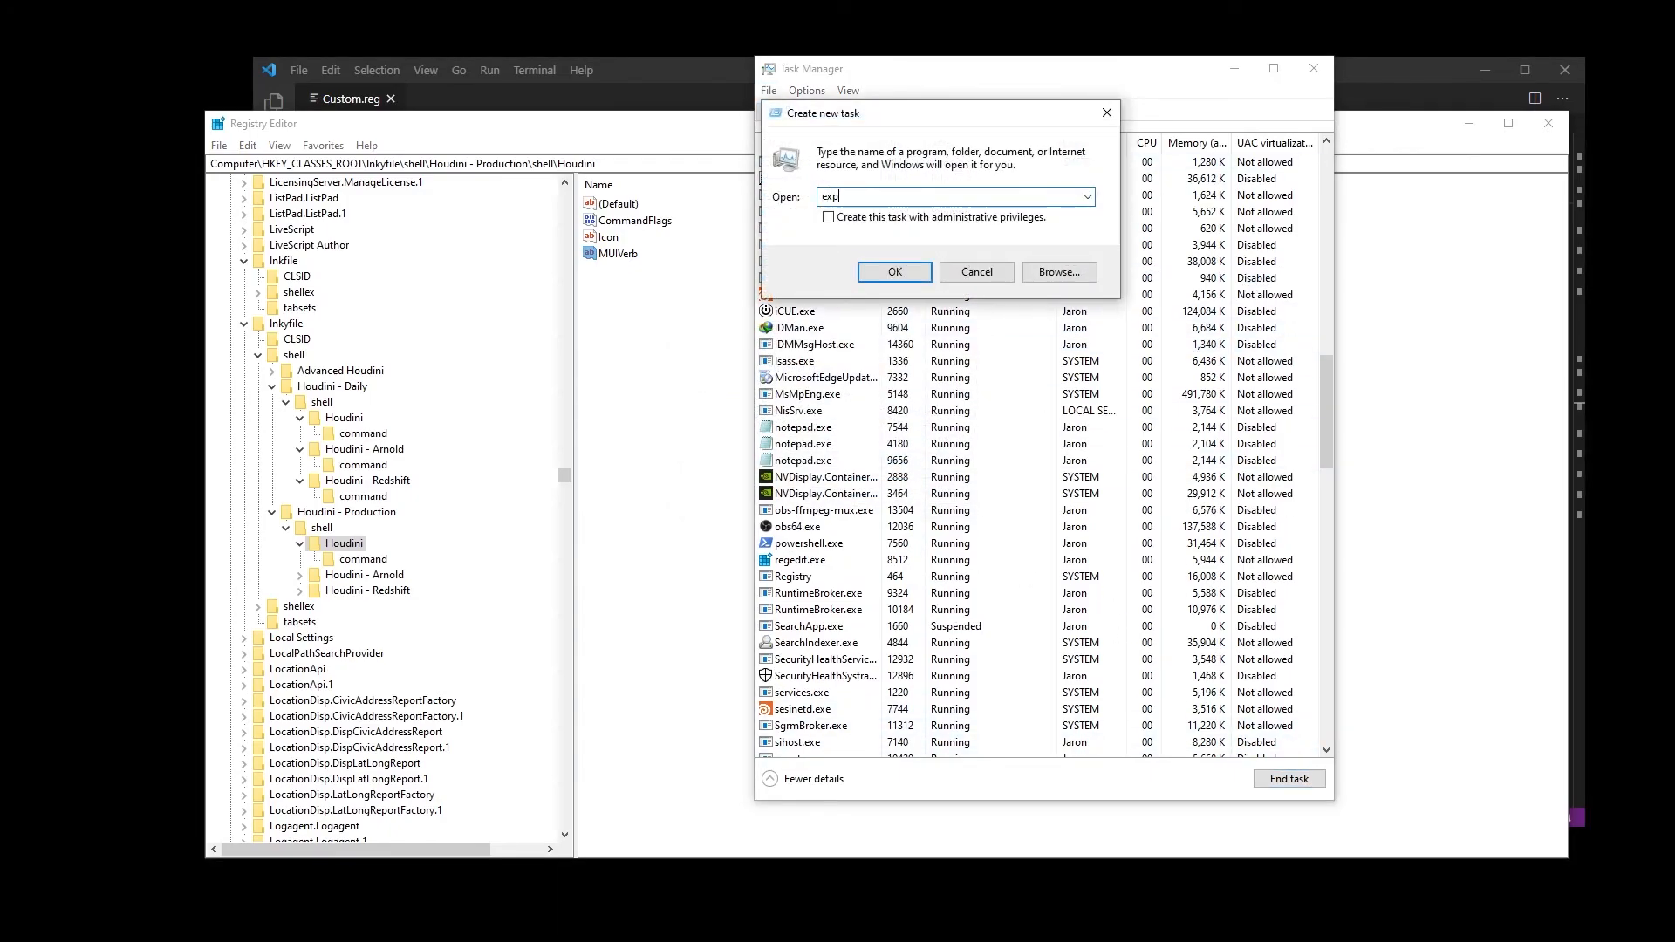
type("lorer.exe")
key("Return")
right_click(33, 116)
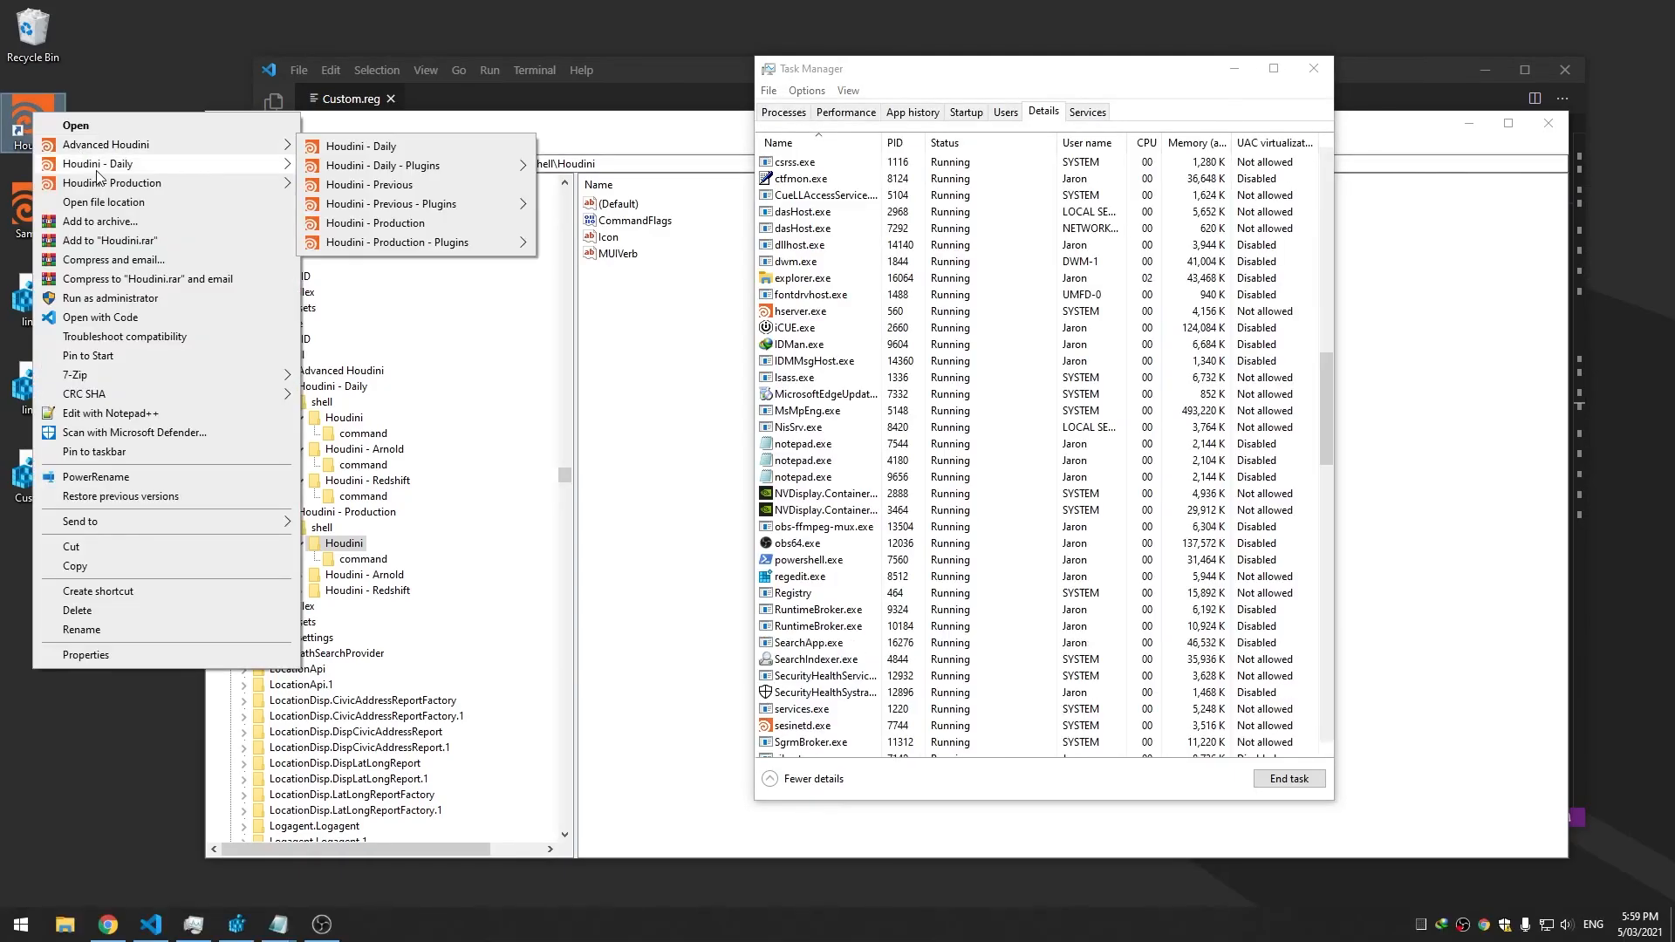
mouse_move(174, 182)
left_click(690, 311)
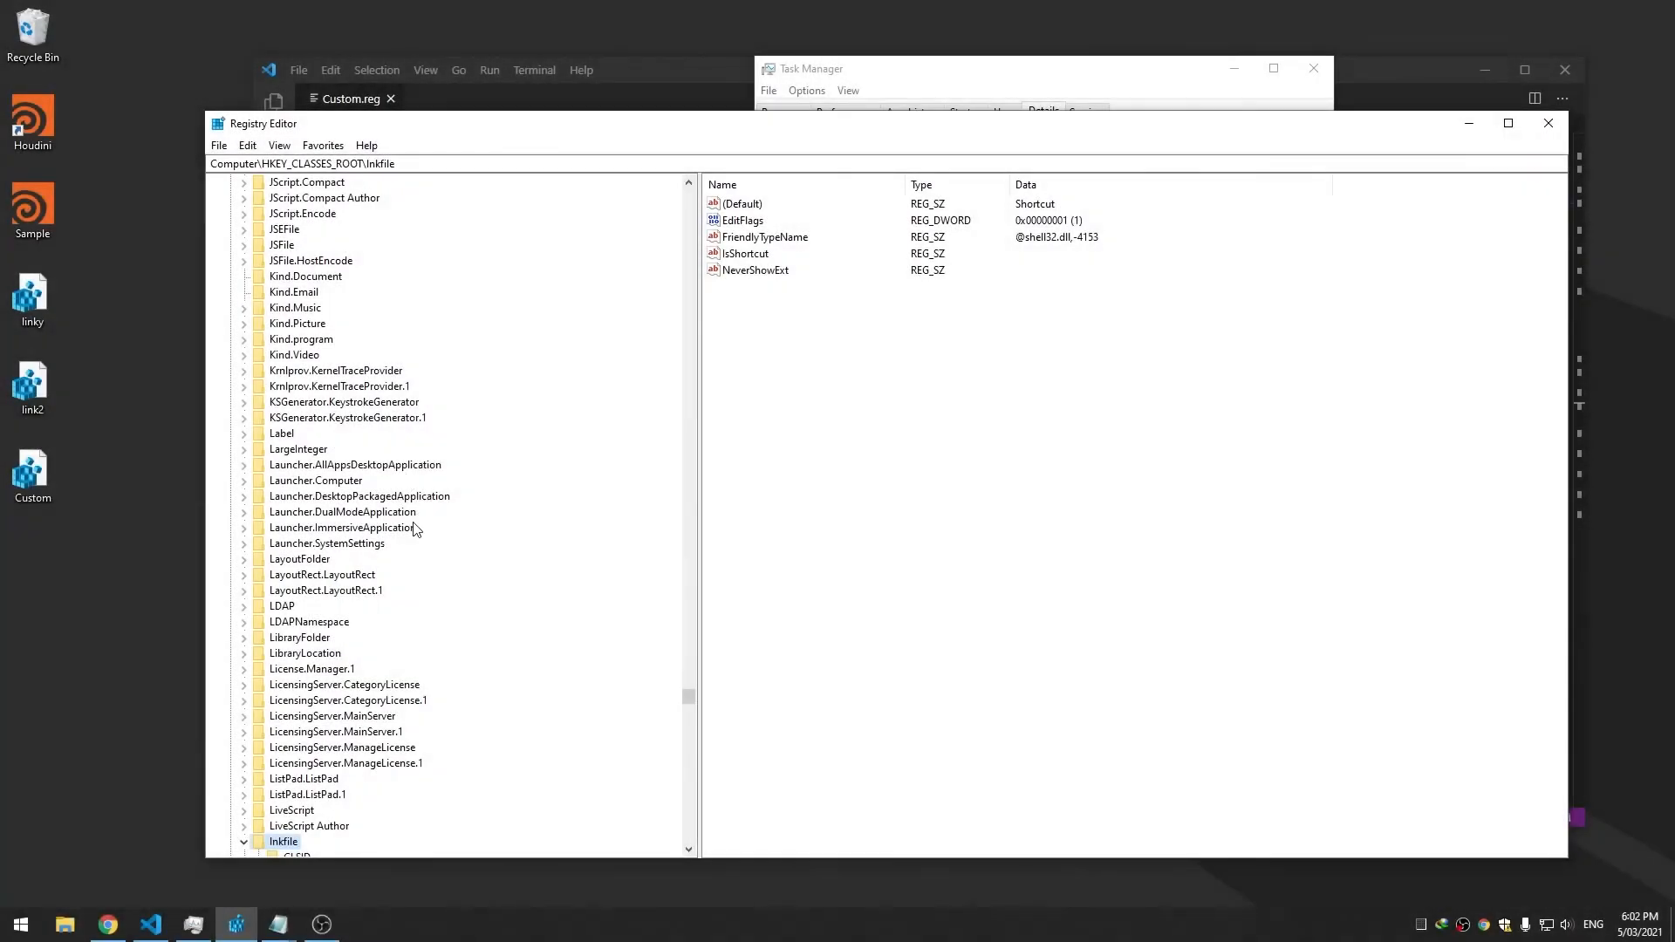
Select the Production Houdini key and view MUIVerb's data without changing it
scroll(410, 532, "down", 9)
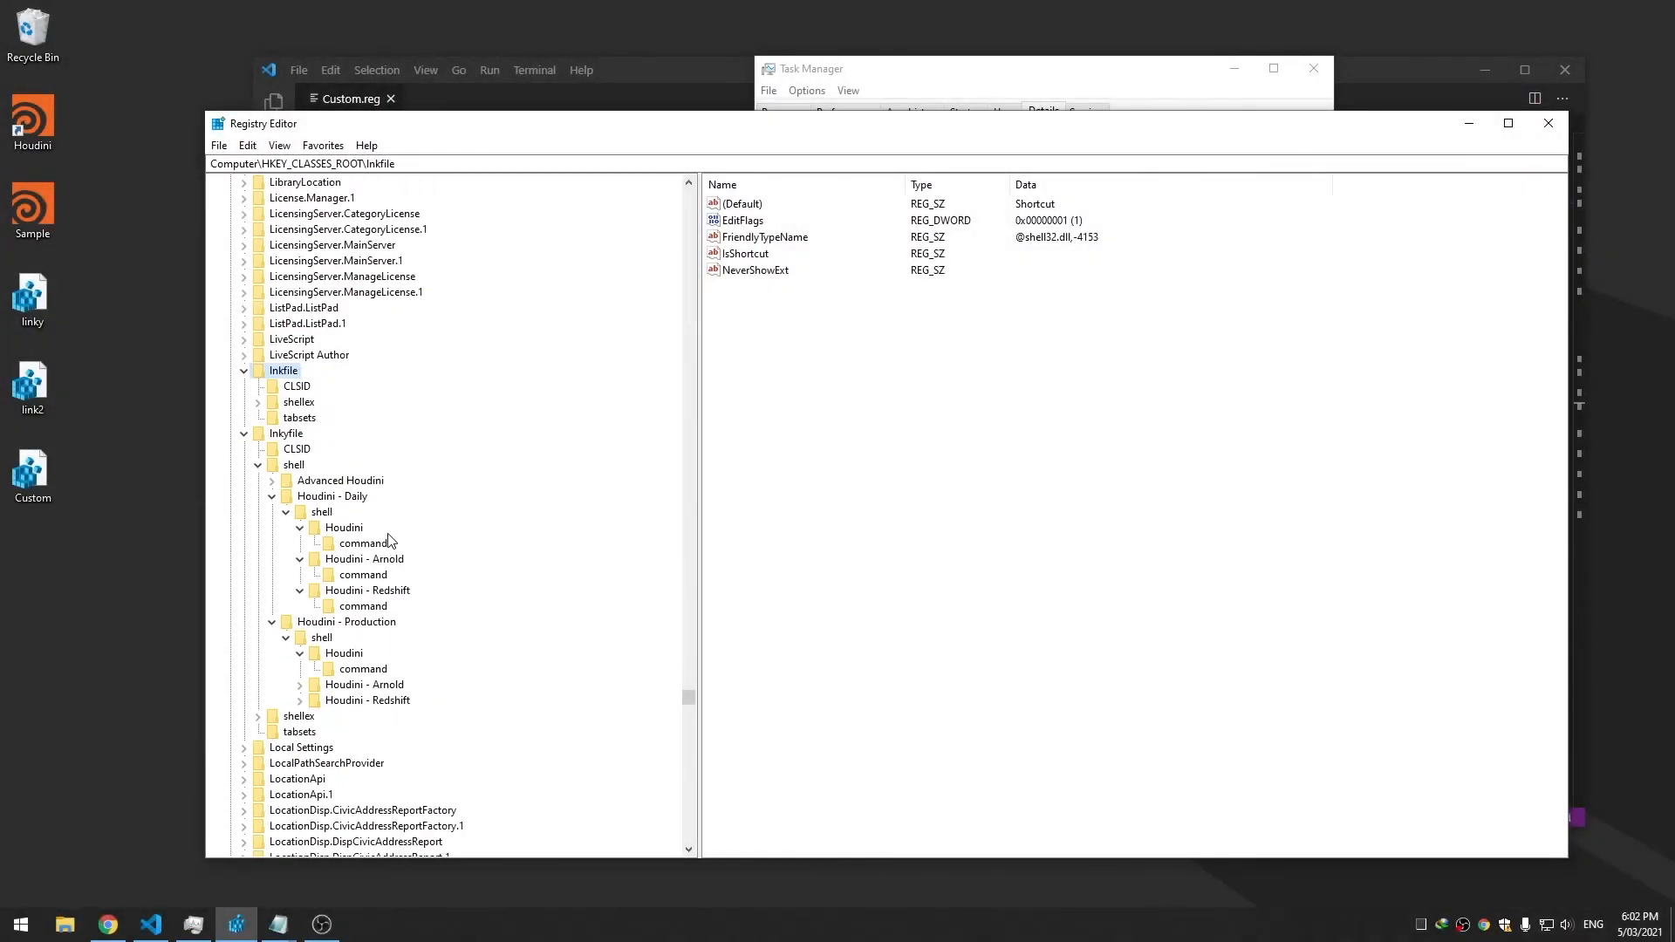
left_click(343, 653)
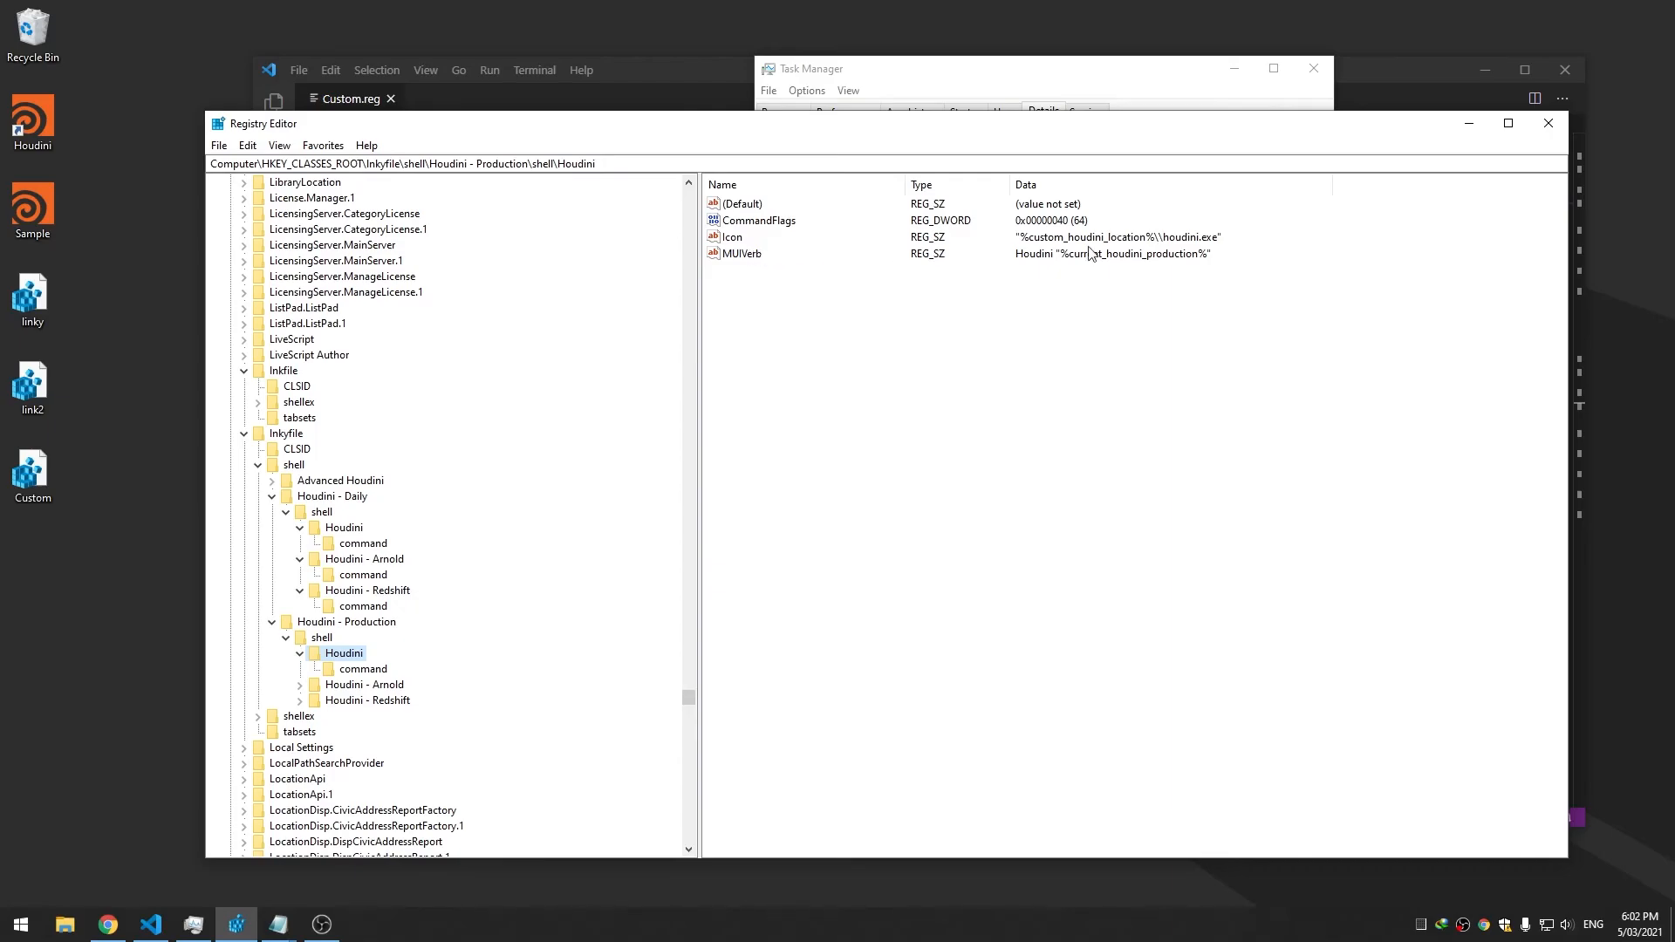
key("Tab")
double_click(764, 253)
left_click(552, 318)
Delete the MUIVerb value and test the Production submenu without it
right_click(728, 254)
left_click(770, 307)
left_click(966, 458)
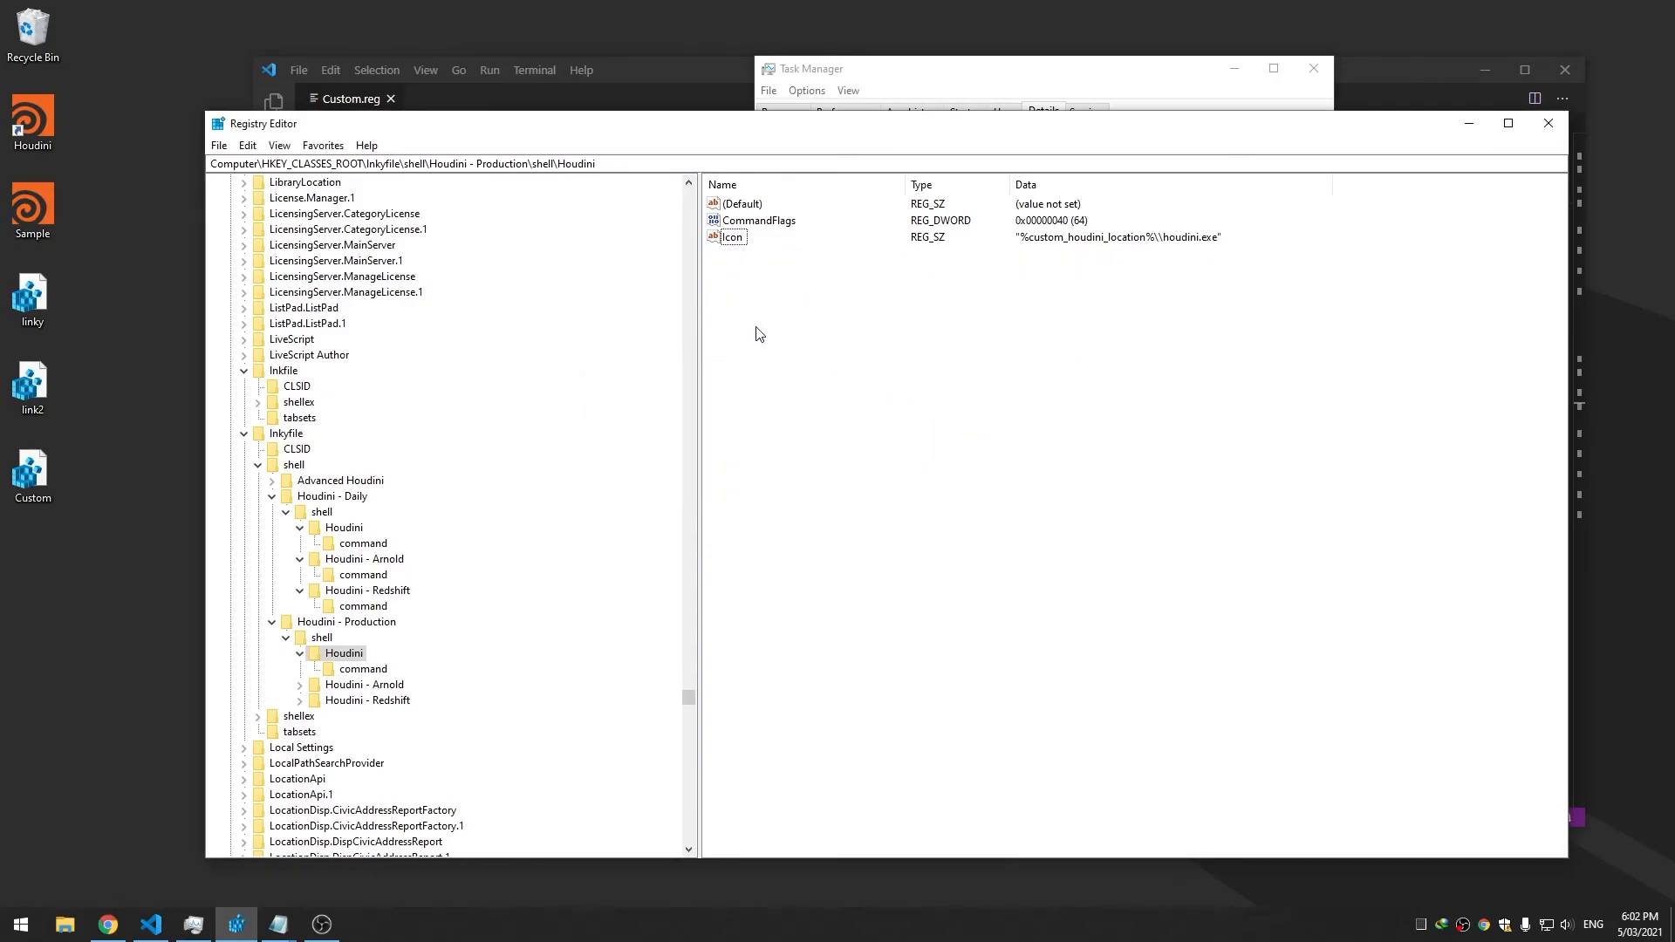
right_click(61, 129)
mouse_move(218, 202)
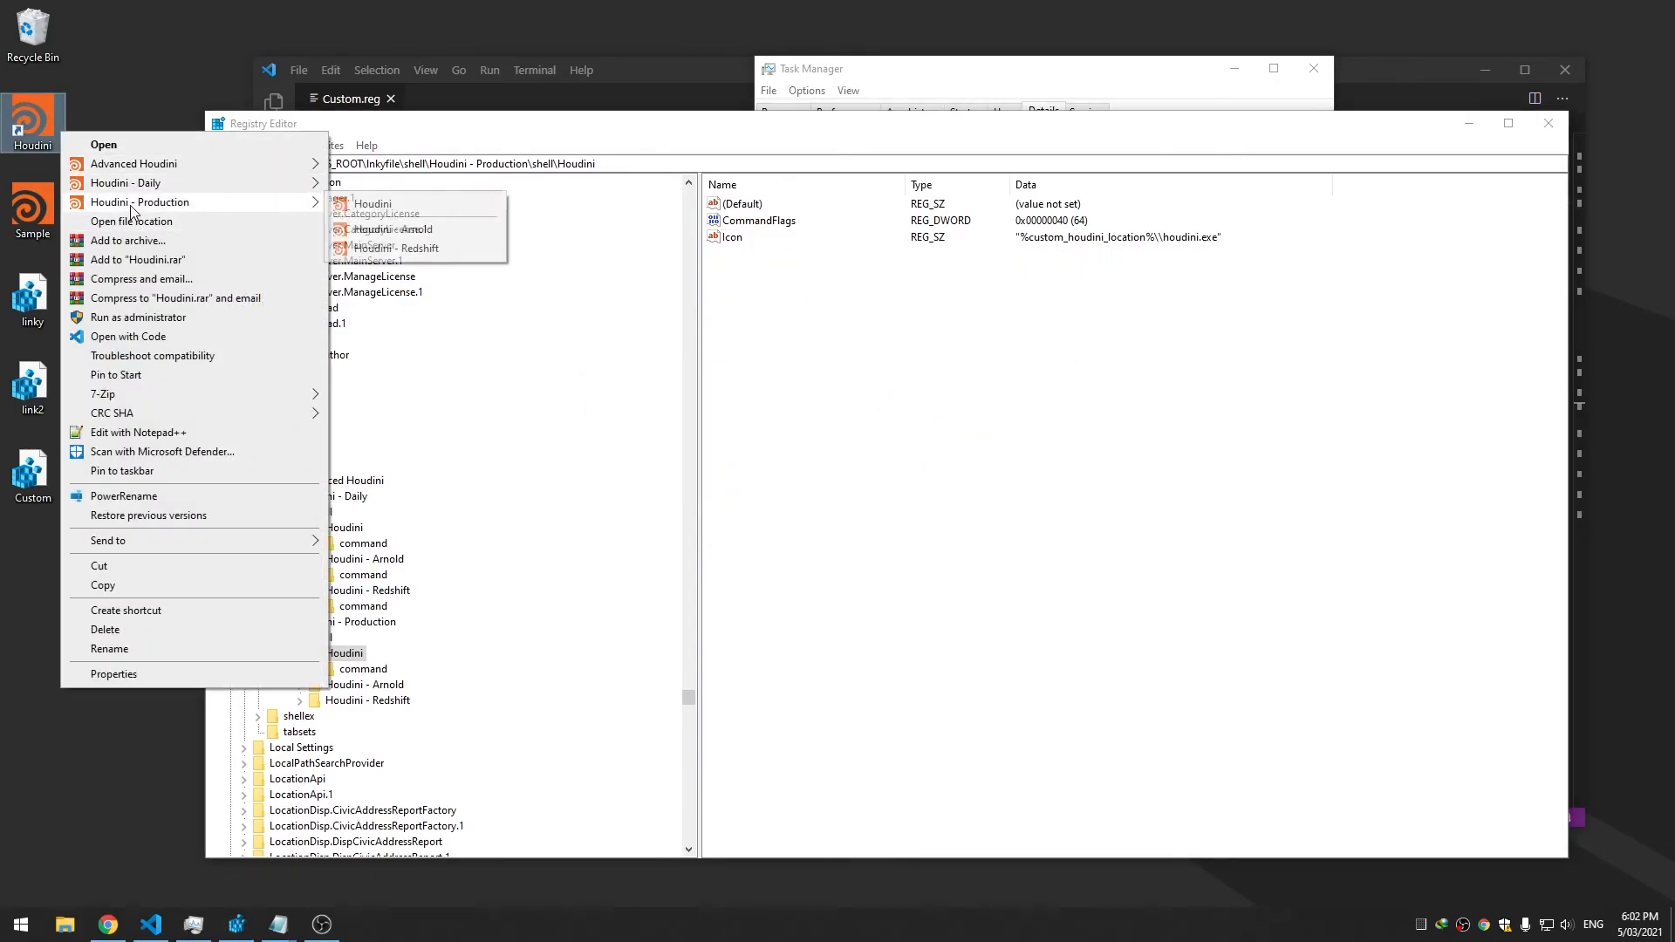
left_click(781, 272)
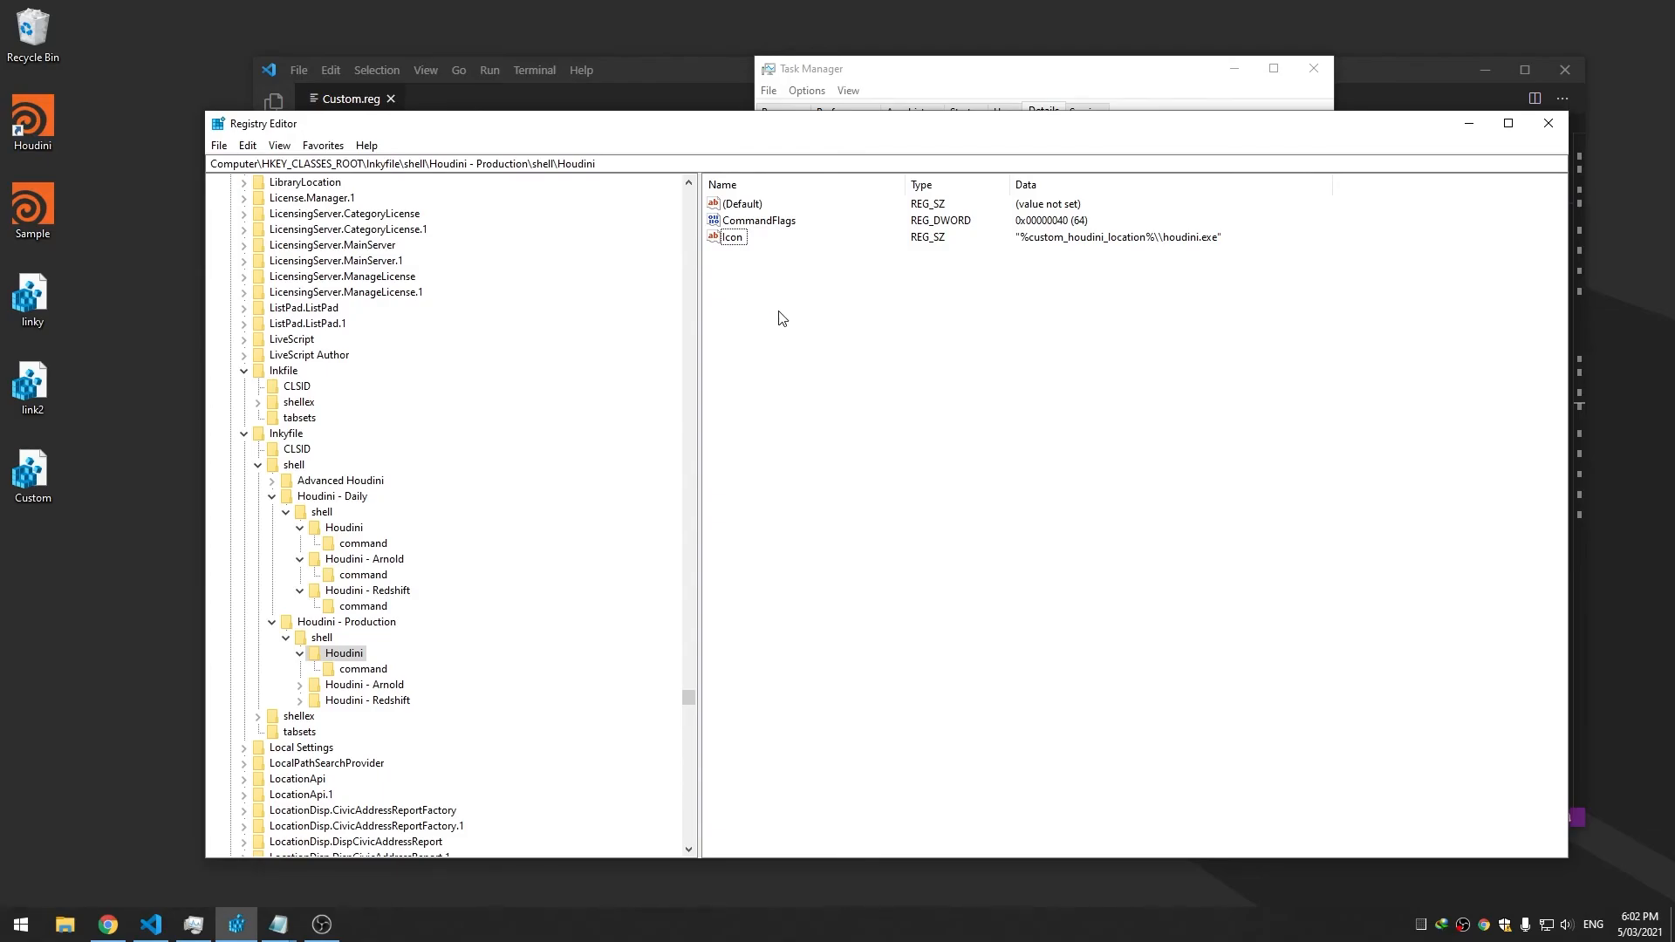
Check the Houdini - Redshift and Arnold keys, then return to Custom.reg at line 50
left_click(359, 702)
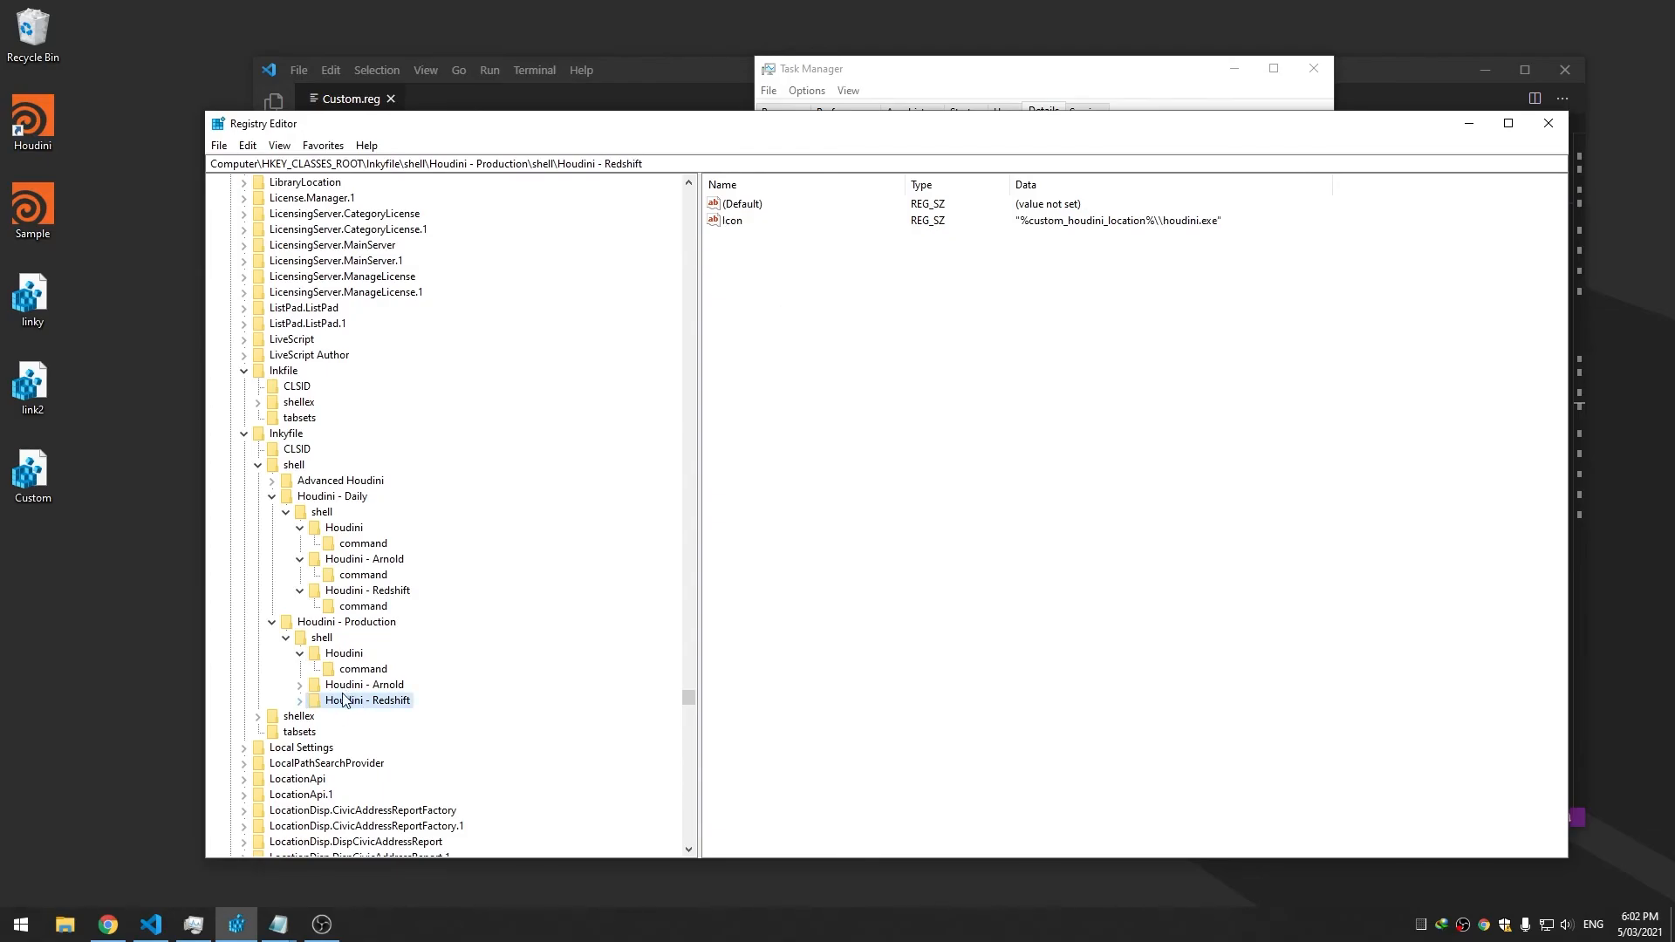
left_click(349, 687)
left_click(356, 701)
left_click(236, 924)
left_click(150, 924)
left_click(758, 554)
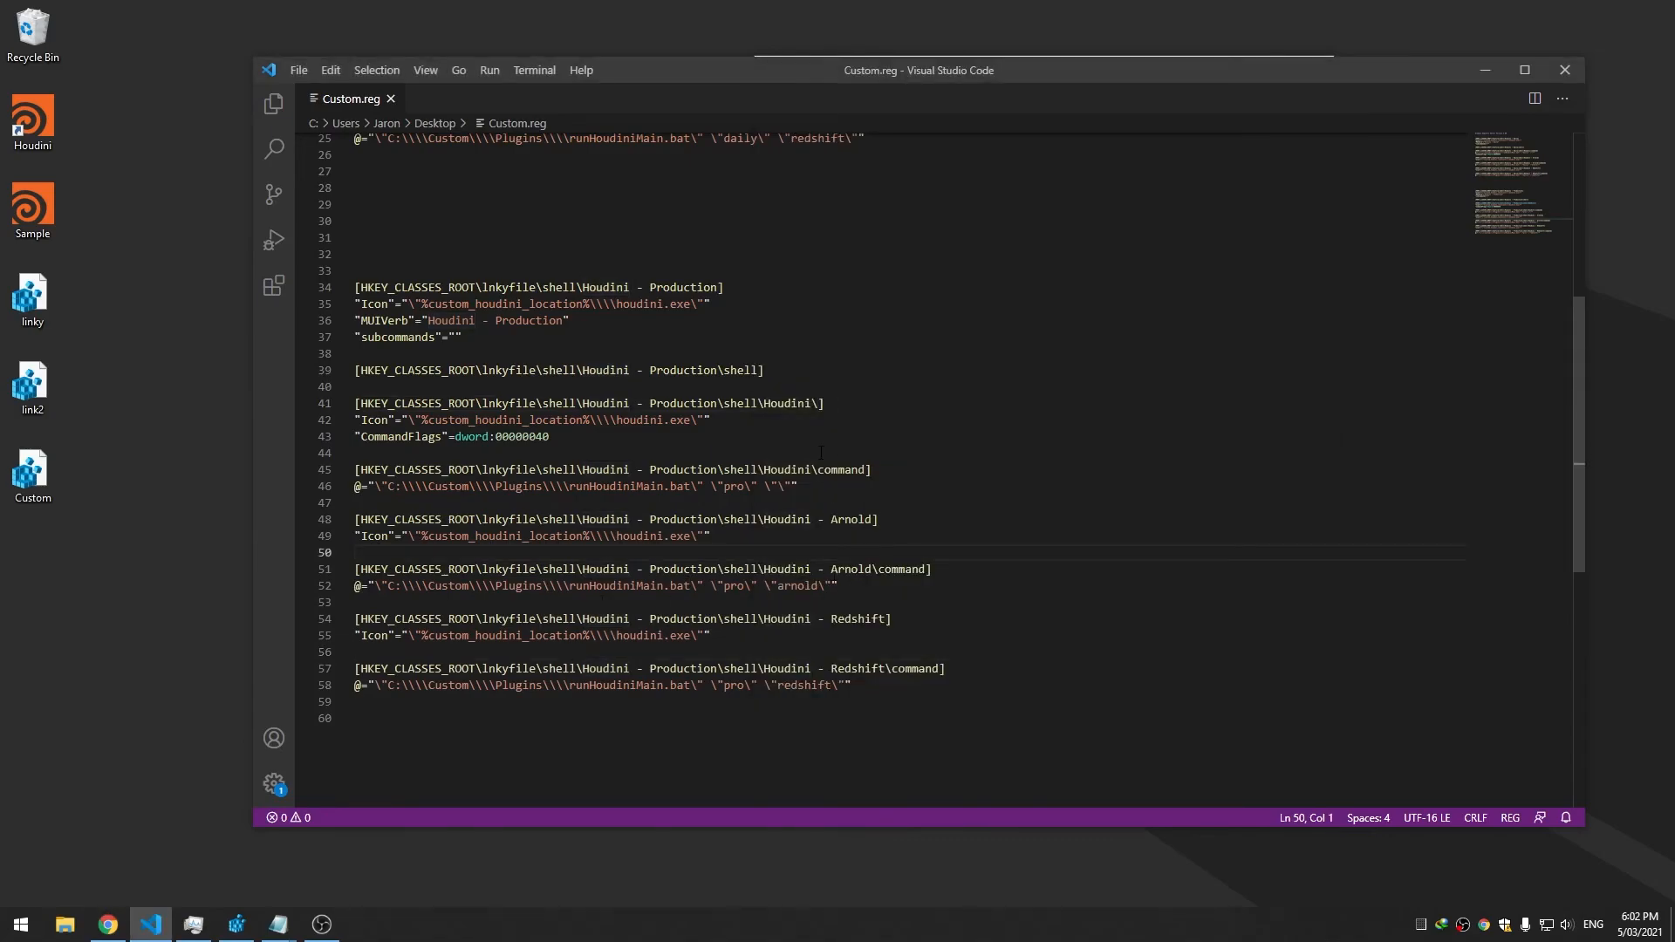
Browse Documents\houdini18.5\packages to see which renderer packages are installed
scroll(820, 452, "up", 8)
scroll(820, 452, "down", 11)
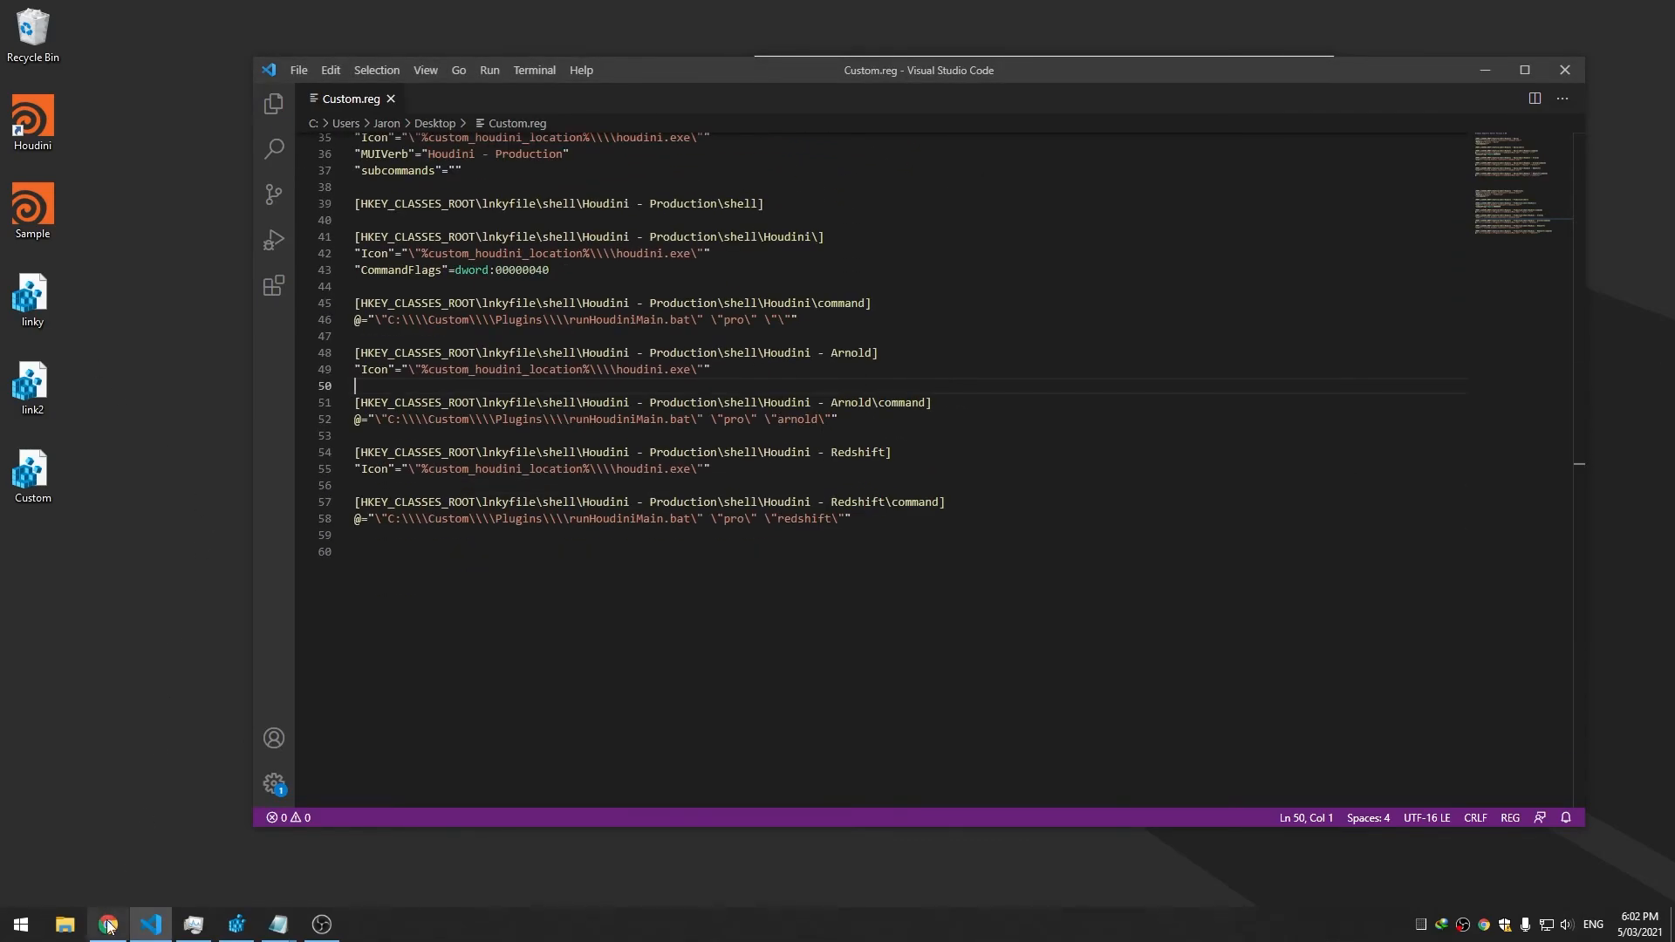
left_click(64, 924)
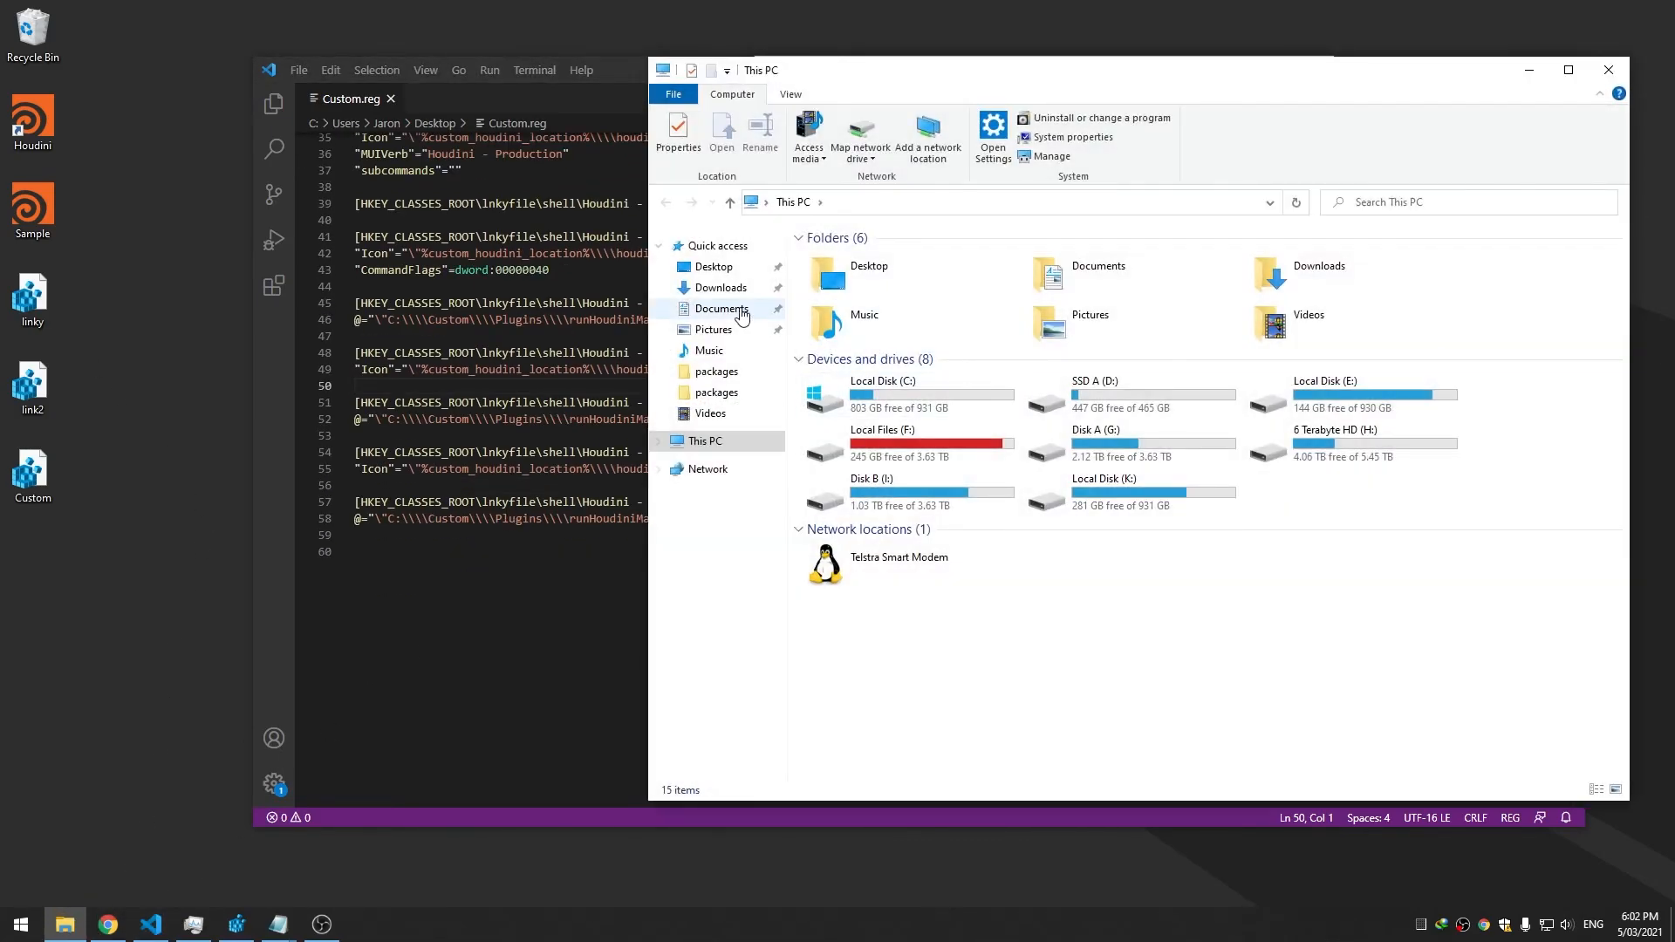
left_click(749, 316)
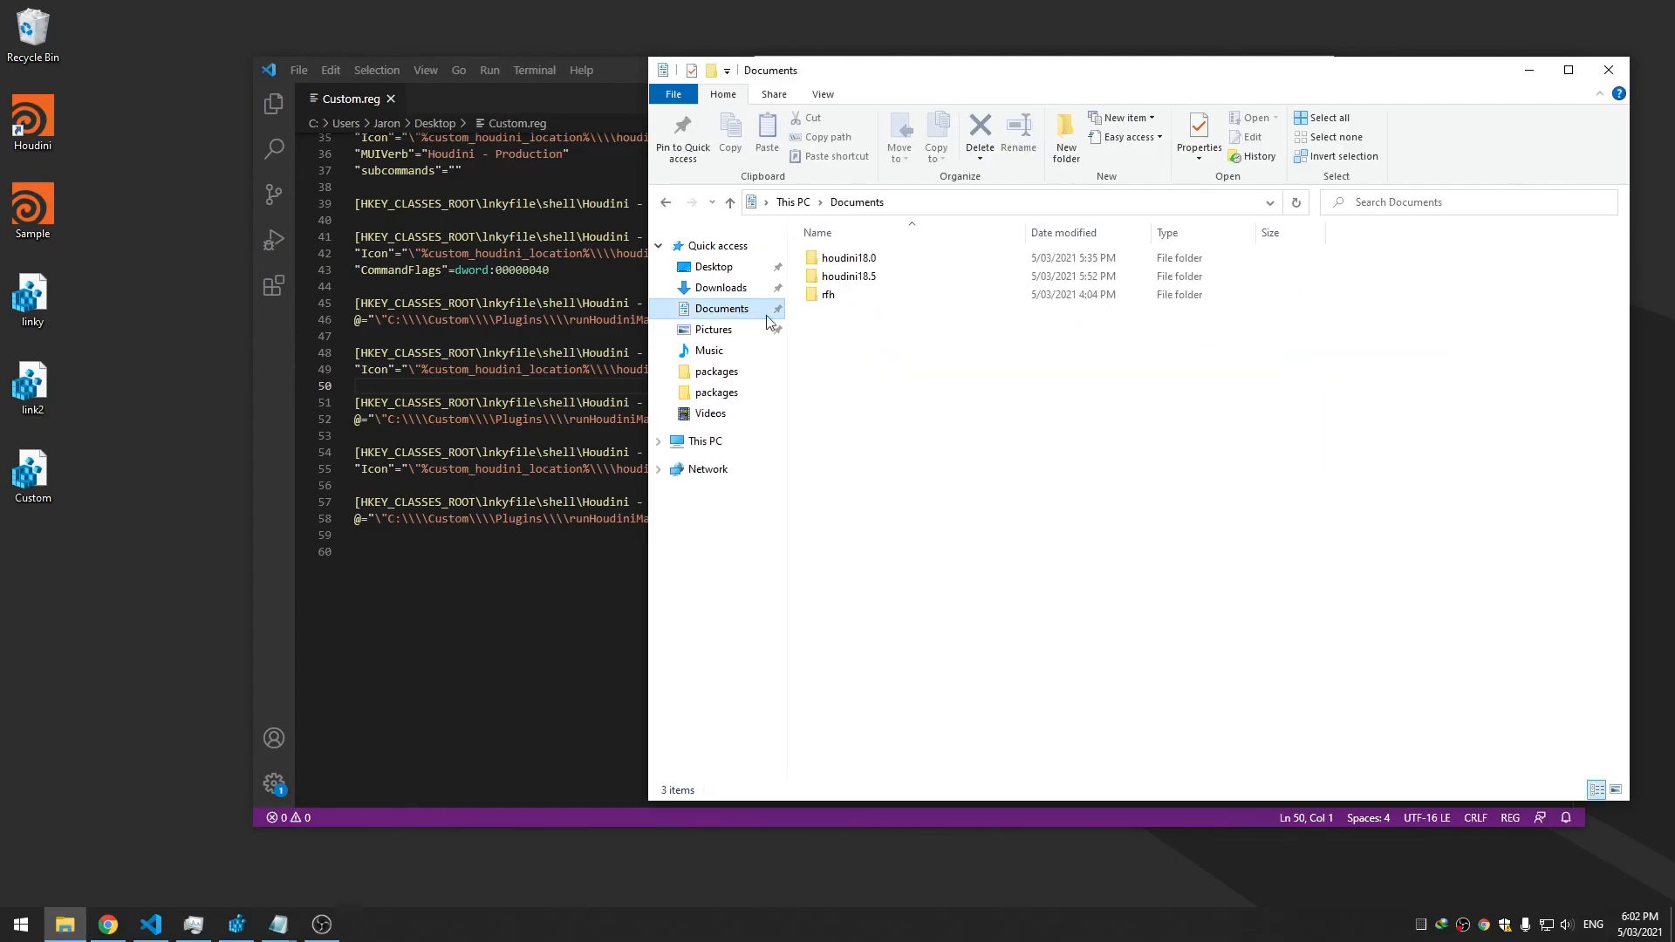
double_click(864, 277)
double_click(867, 314)
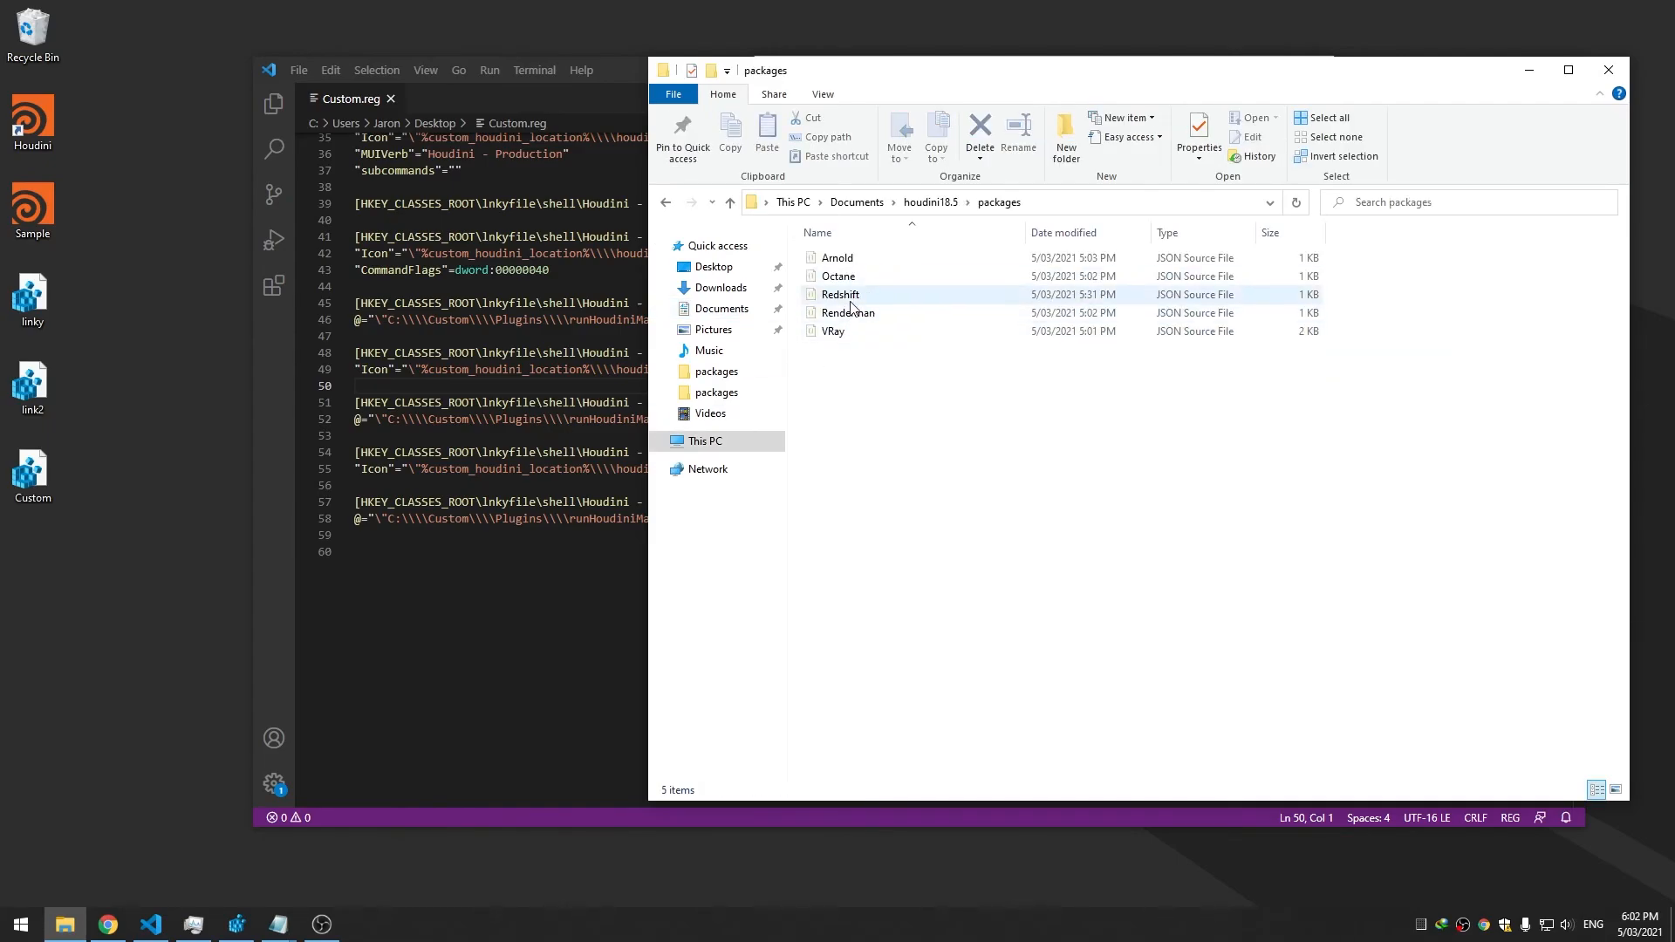
Paste the copied Arnold and Redshift blocks at the end of Custom.reg with a blank separator line
left_click(604, 502)
left_click_drag(541, 555, 296, 354)
key("ctrl+c")
left_click(502, 551)
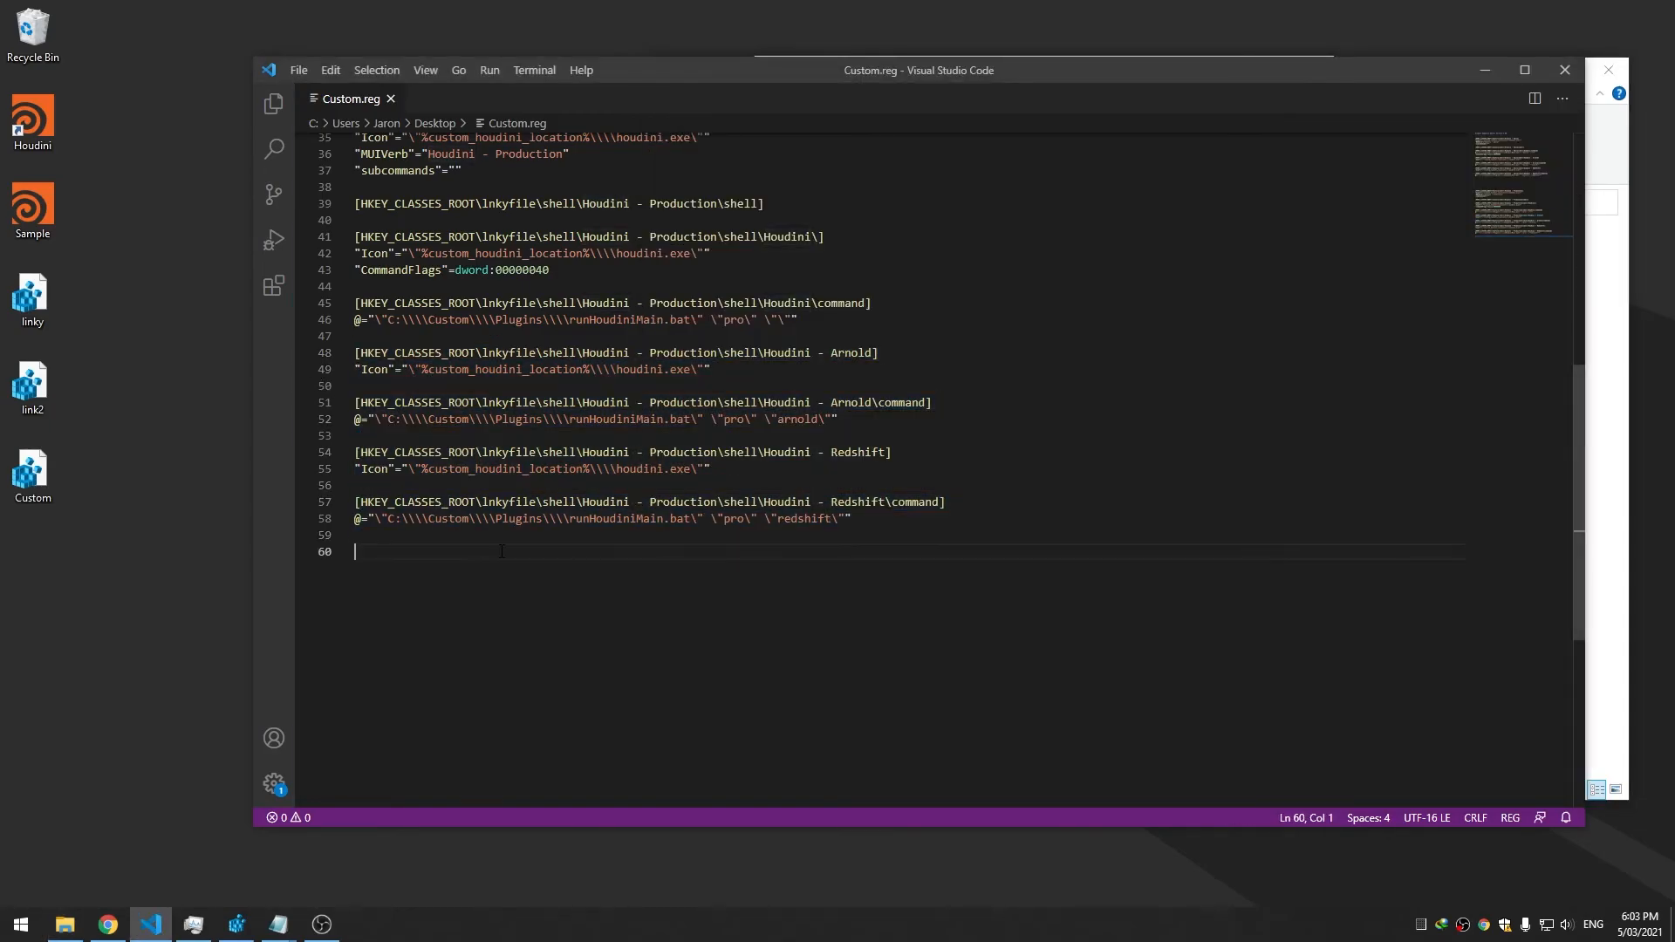
key("ctrl+v")
left_click(920, 529)
key("Return")
Copy the Redshift block, paste another copy after the last block, and save
scroll(919, 529, "down", 2)
left_click_drag(859, 562, 316, 492)
key("ctrl+c")
left_click(803, 576)
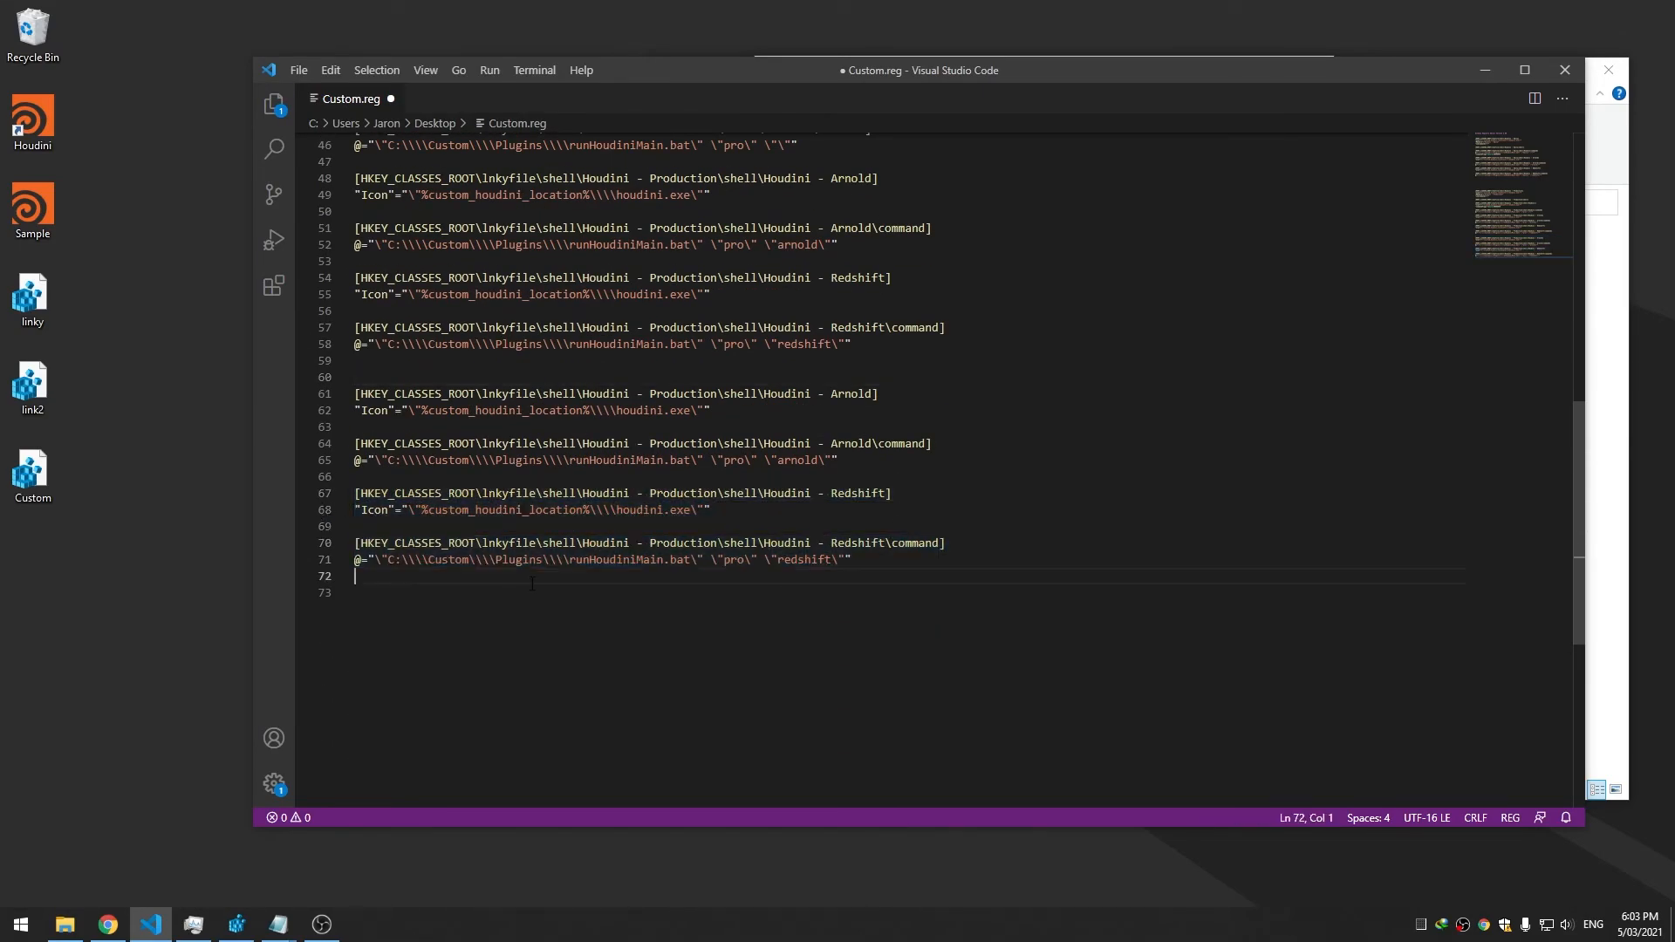
key("Return")
key("ctrl+v")
key("ctrl+s")
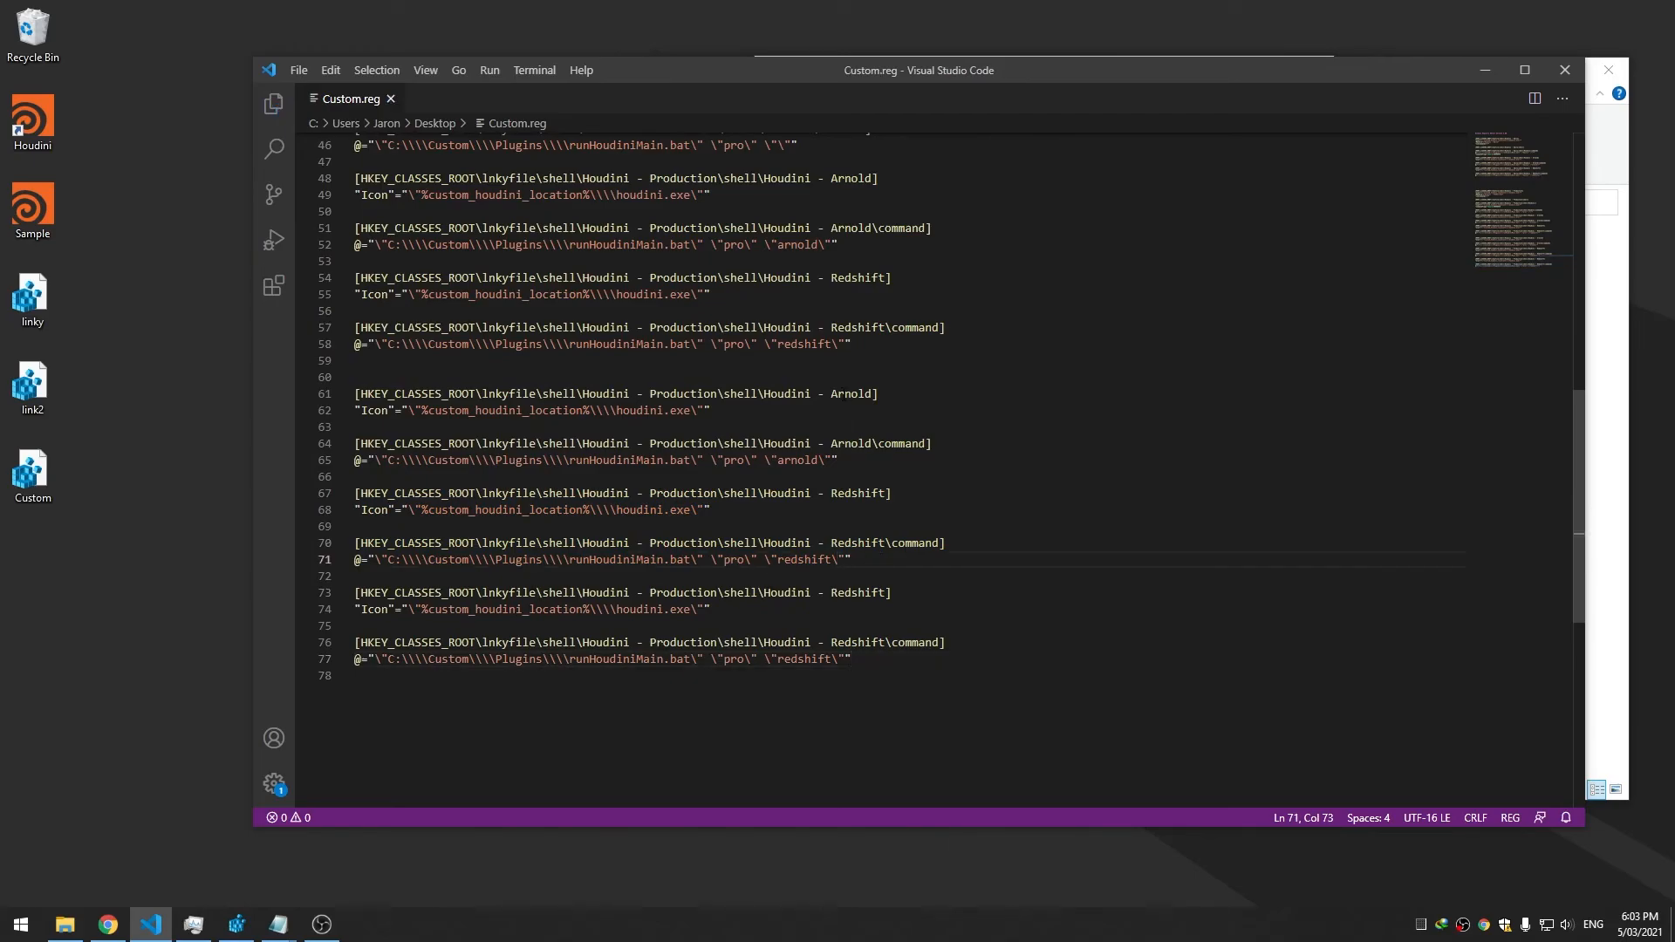
Rename the first copied entry to Houdini - Octane, passing the octane argument
double_click(864, 393)
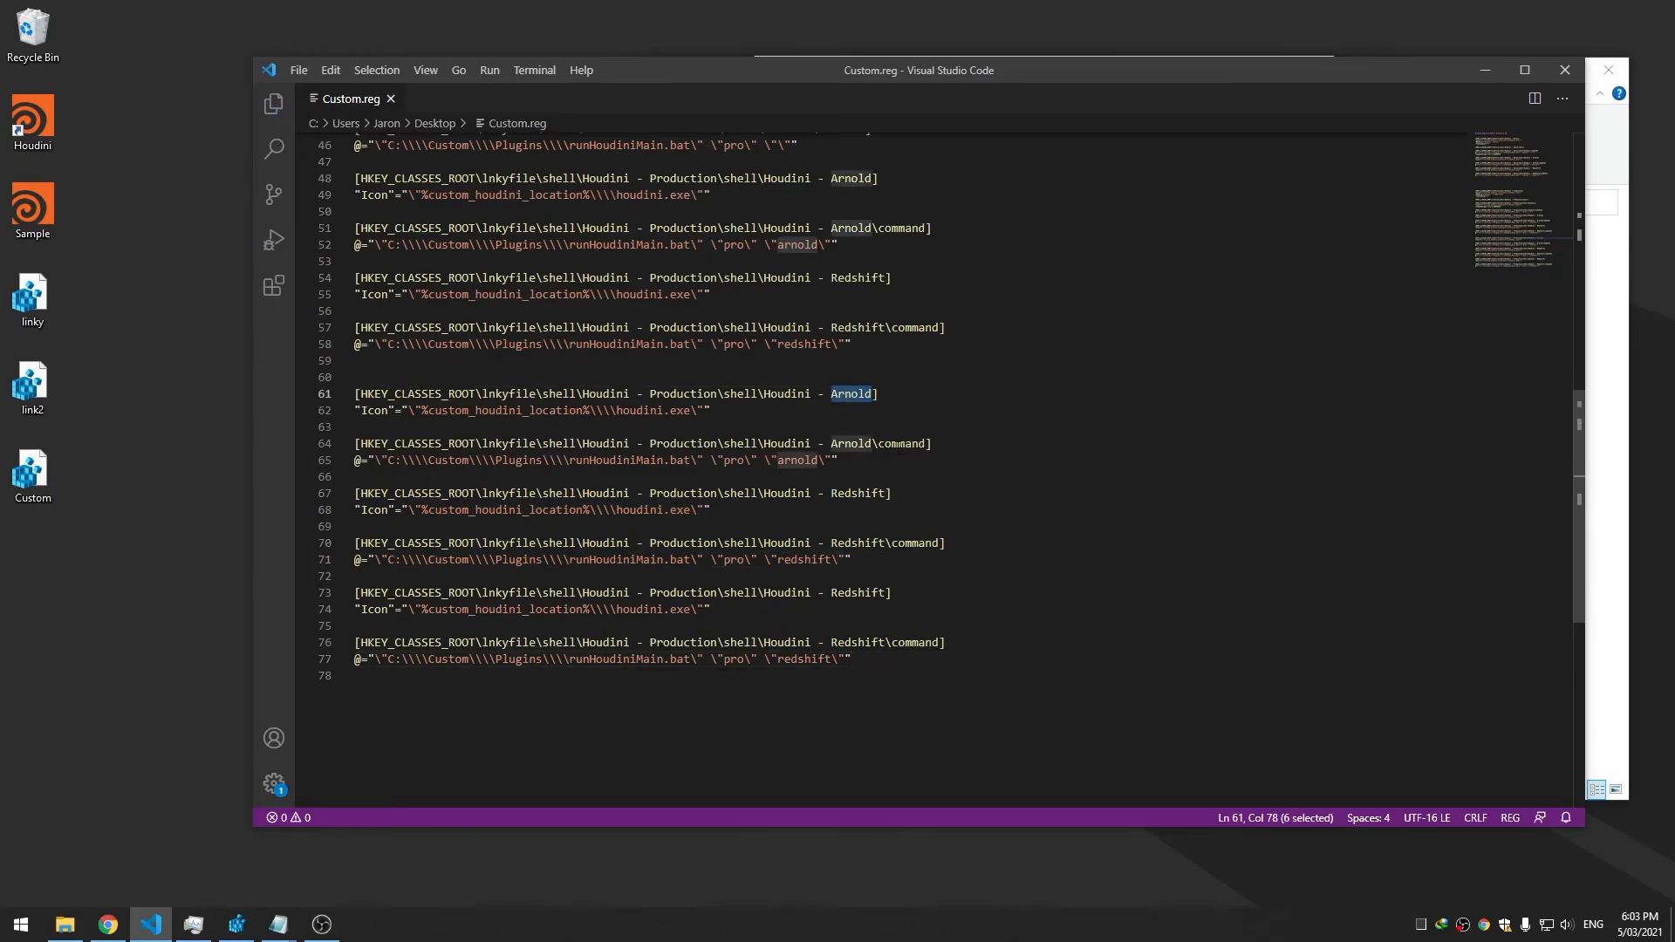
type("Octane")
double_click(850, 439)
type("Octane")
double_click(845, 443)
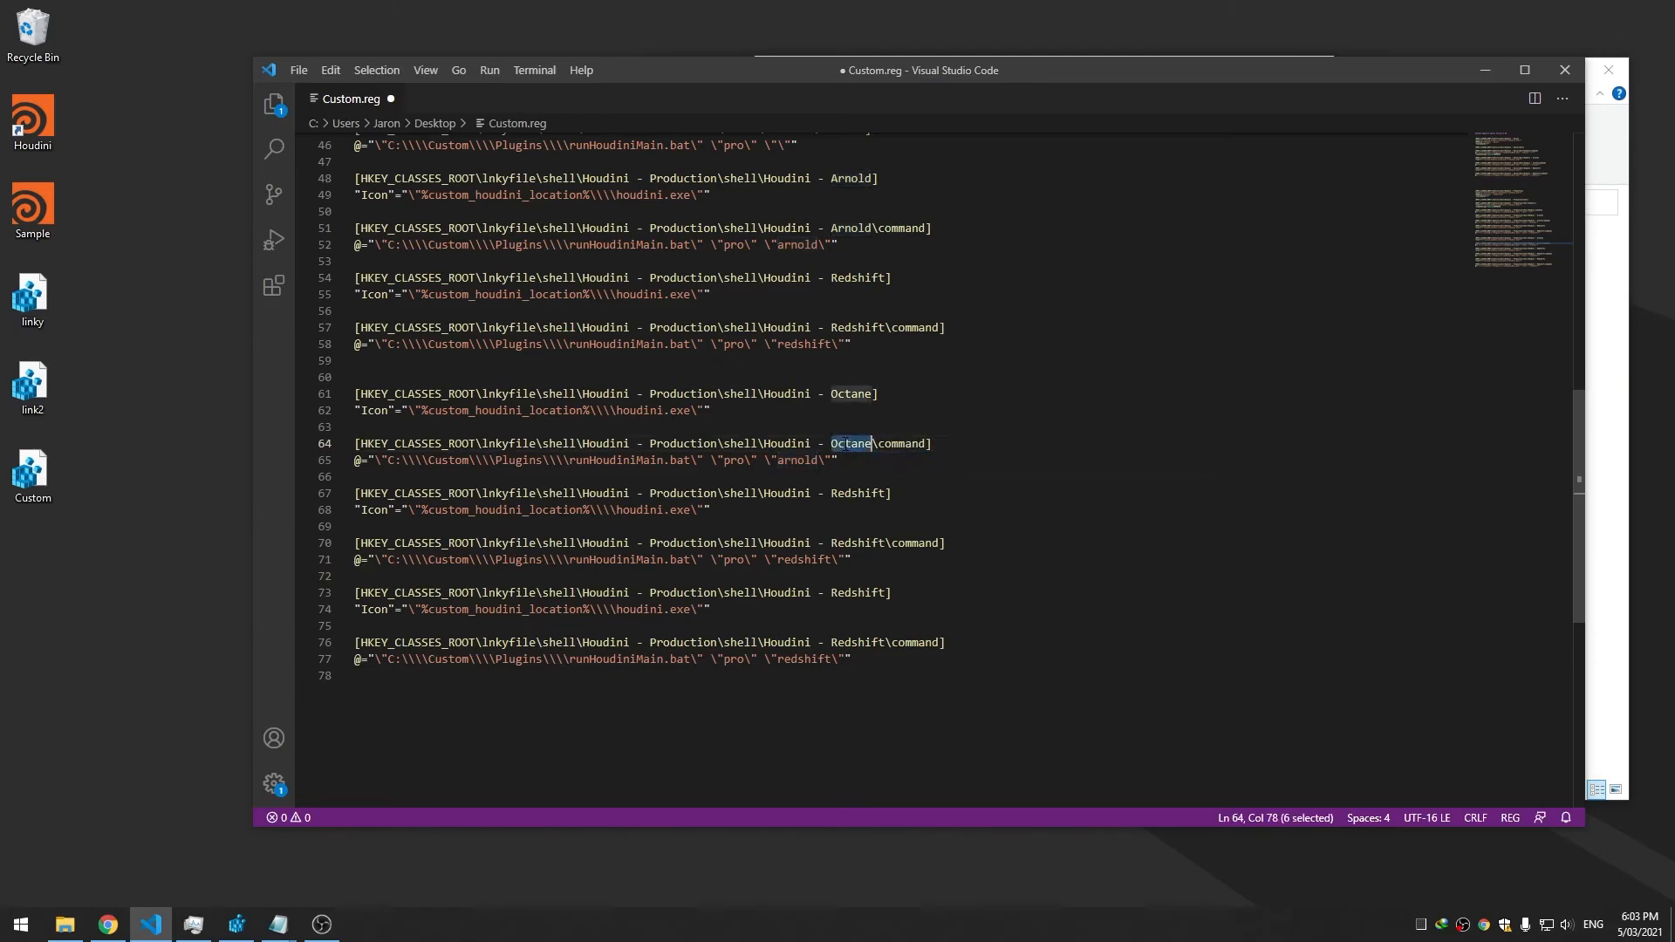
double_click(798, 461)
type("octane")
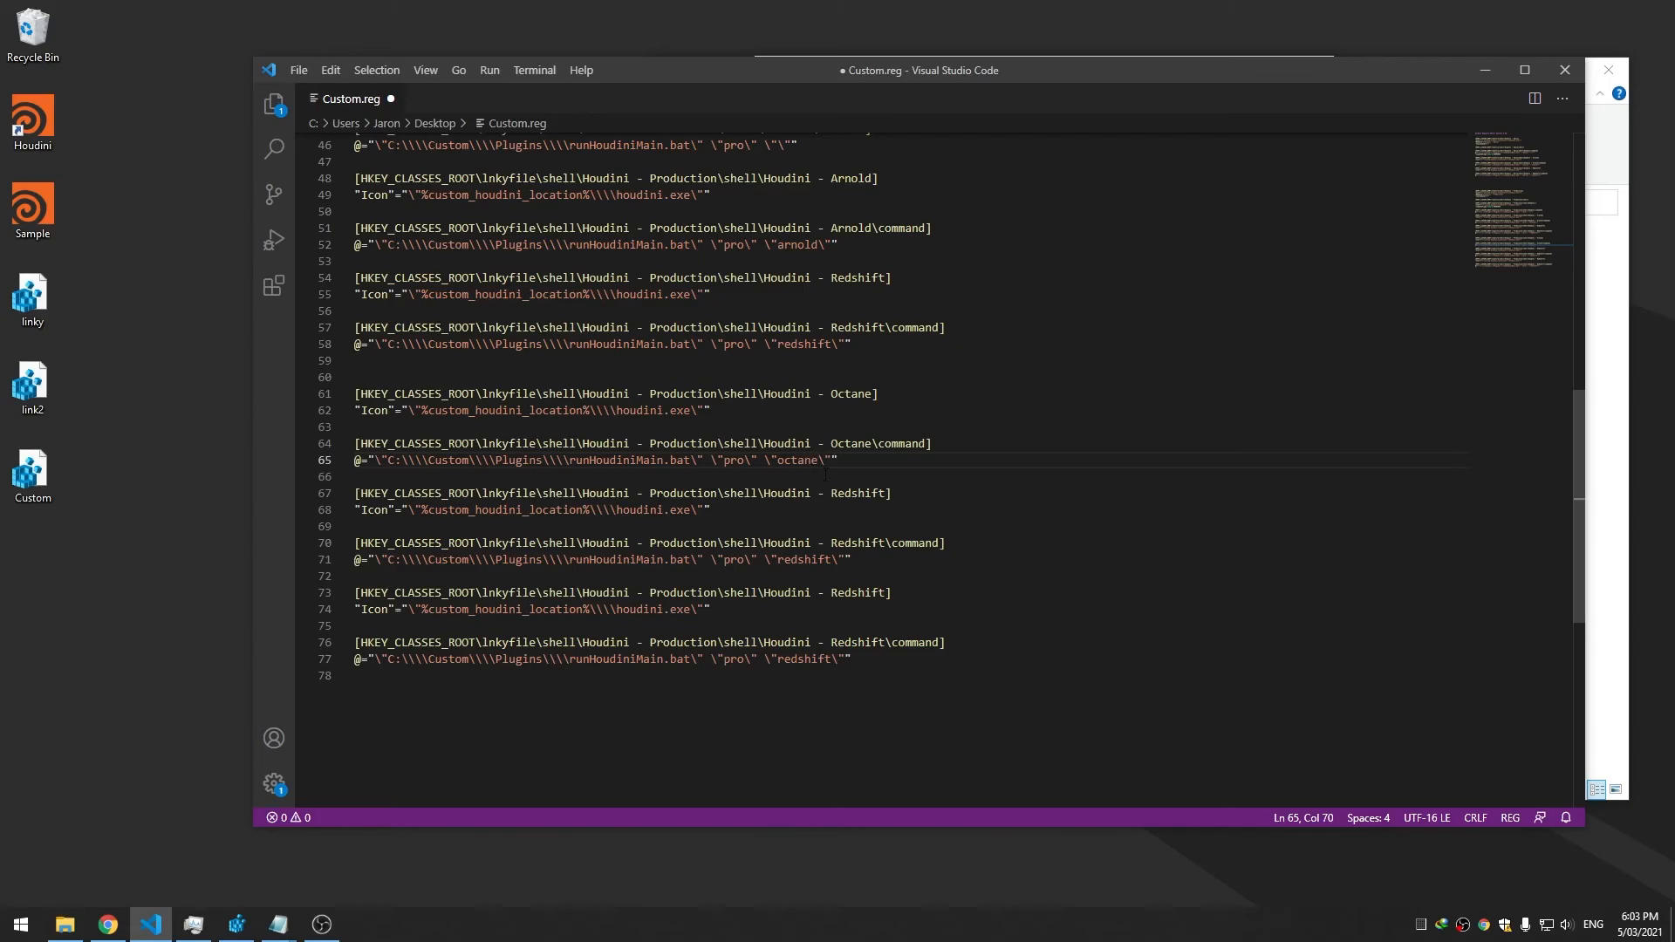
Rename the second copied entry to Houdini - Renderman, passing the renderman argument
double_click(860, 493)
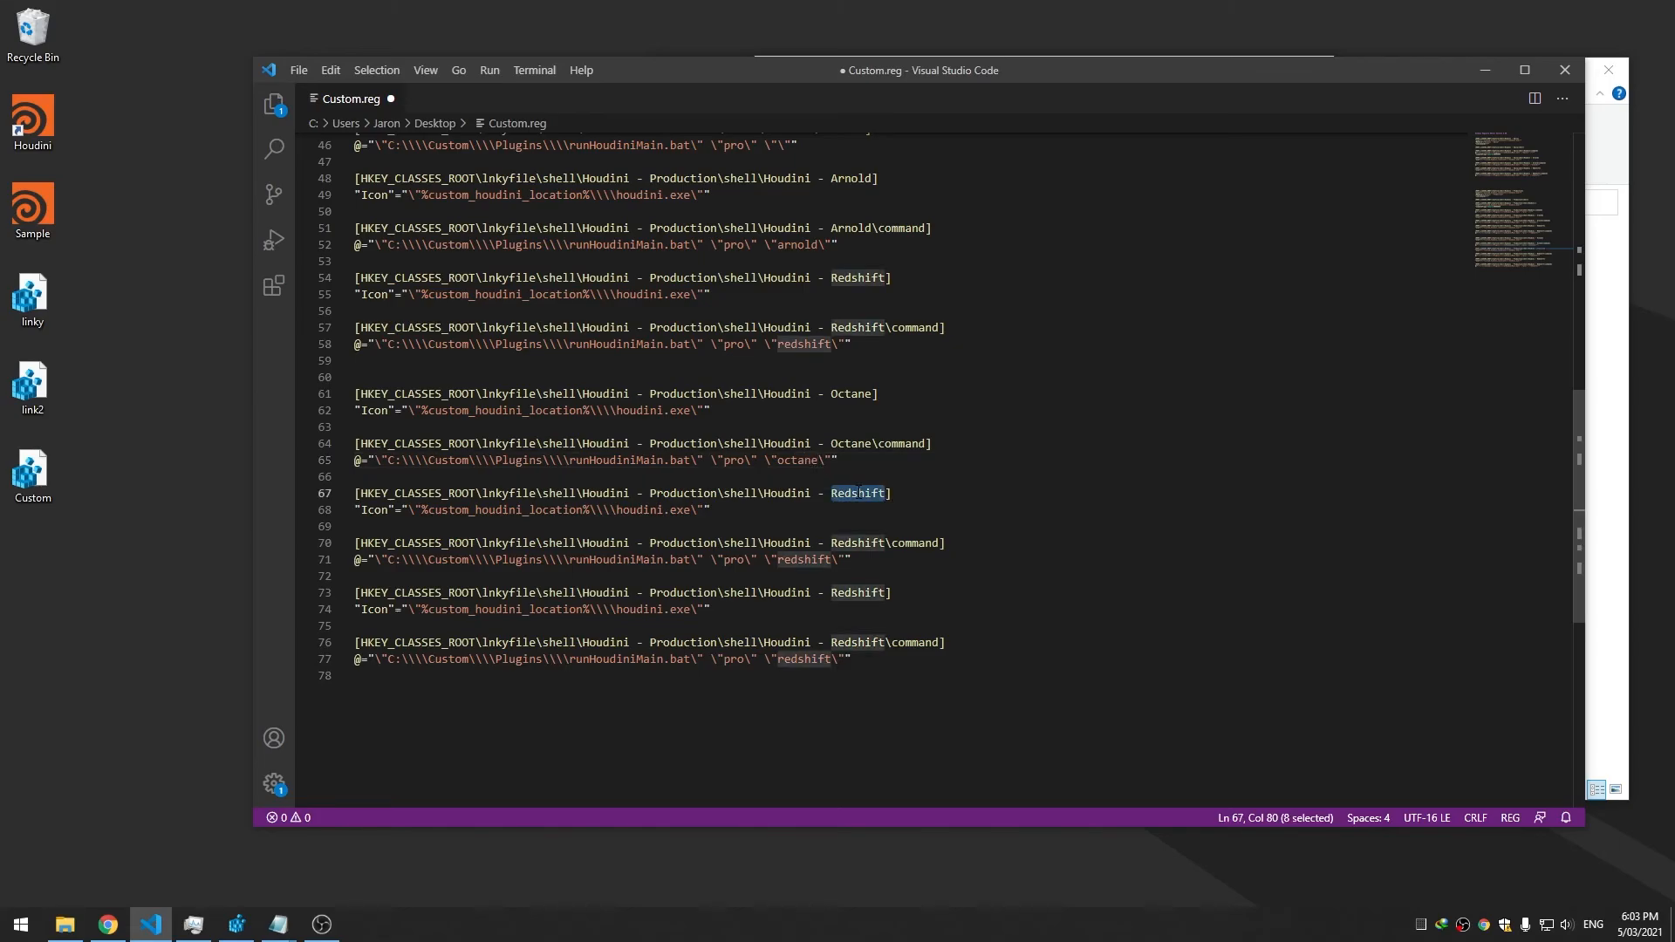
type("Renderman")
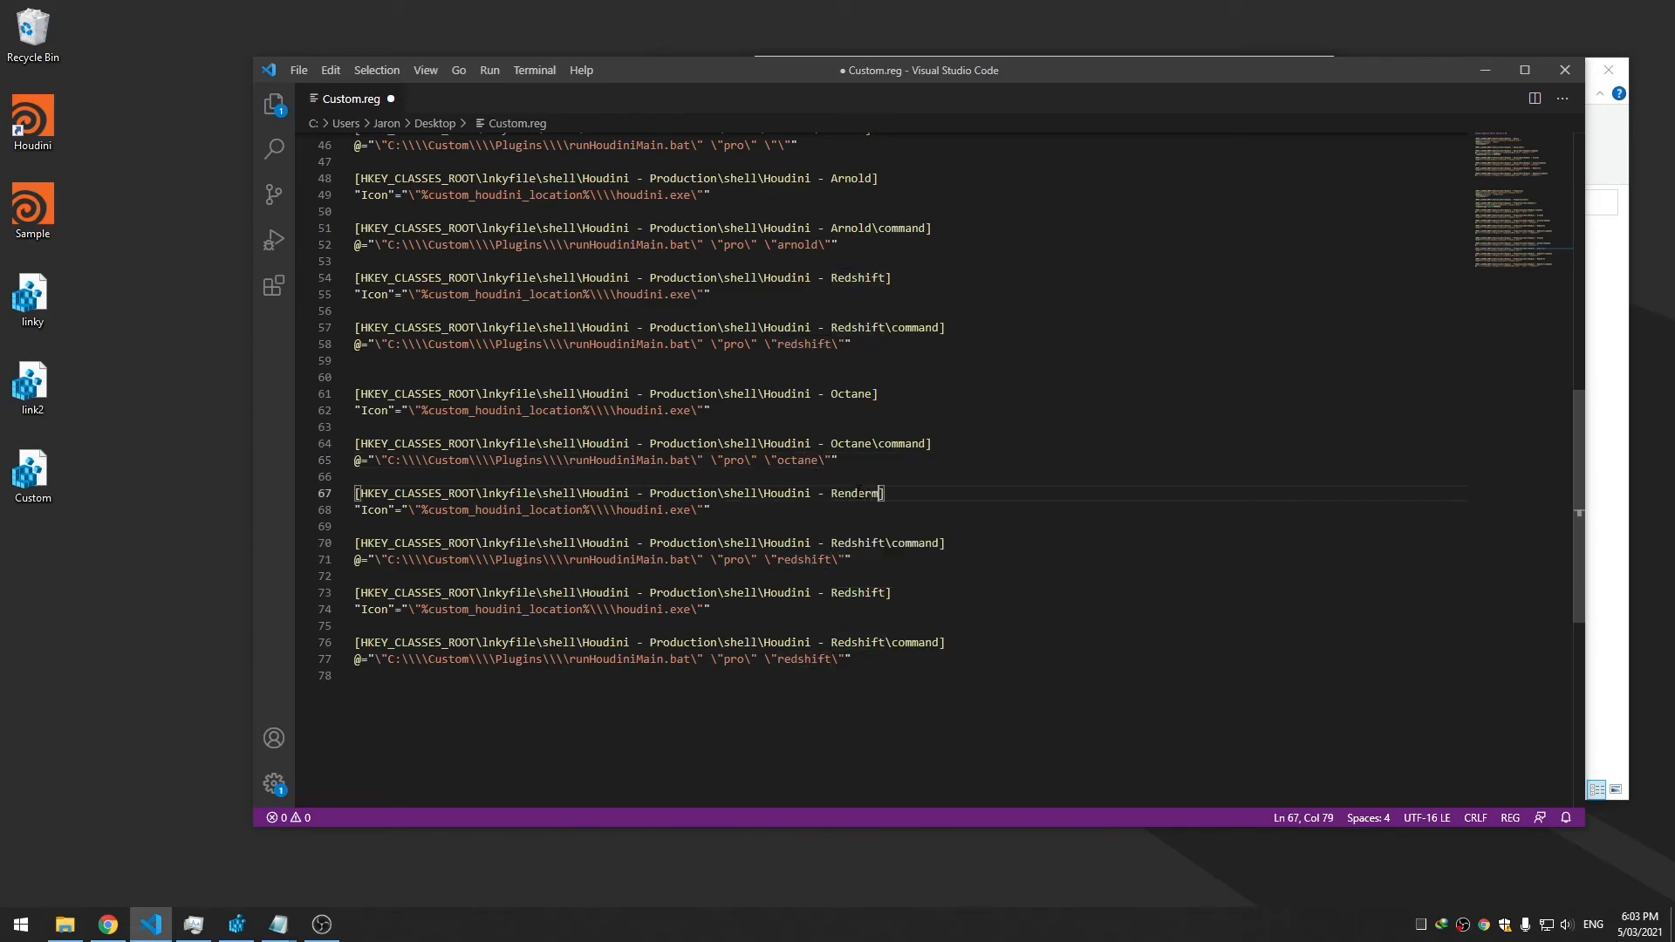
double_click(859, 493)
double_click(859, 543)
key("ctrl+v")
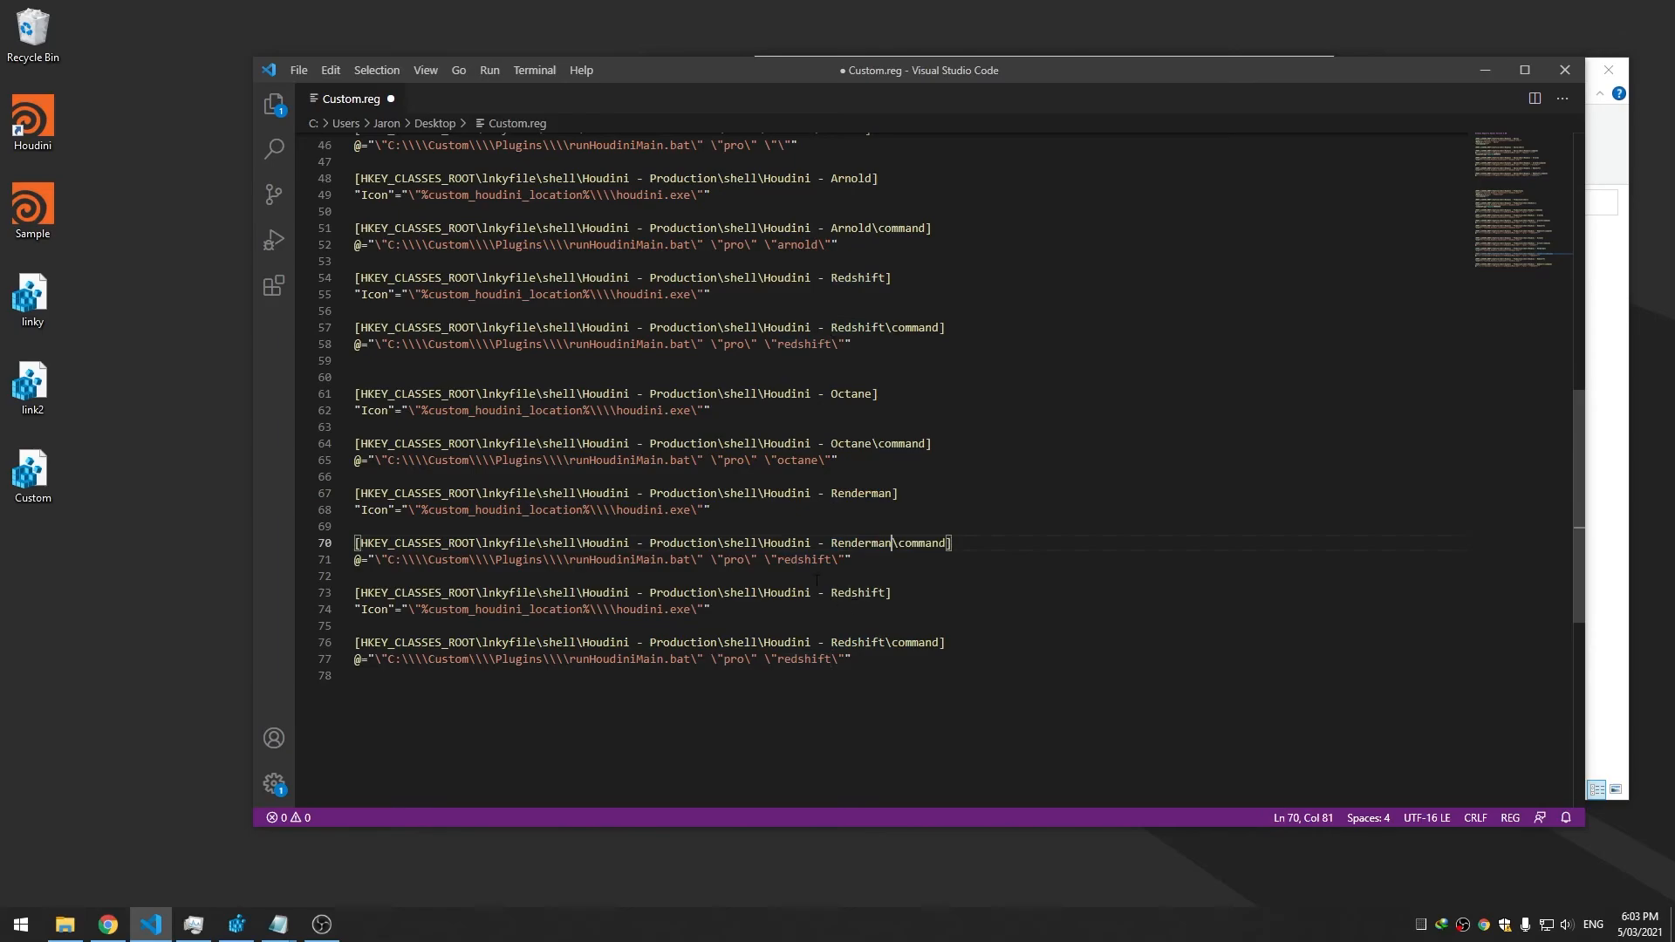
double_click(812, 559)
key("ctrl+v")
key("BackSpace")
type("r")
Rename the last copied entry to Houdini - VRay passing vray, and save Custom.reg
double_click(860, 592)
type("VRay")
double_click(844, 593)
key("ctrl+c")
double_click(859, 642)
key("ctrl+v")
double_click(805, 659)
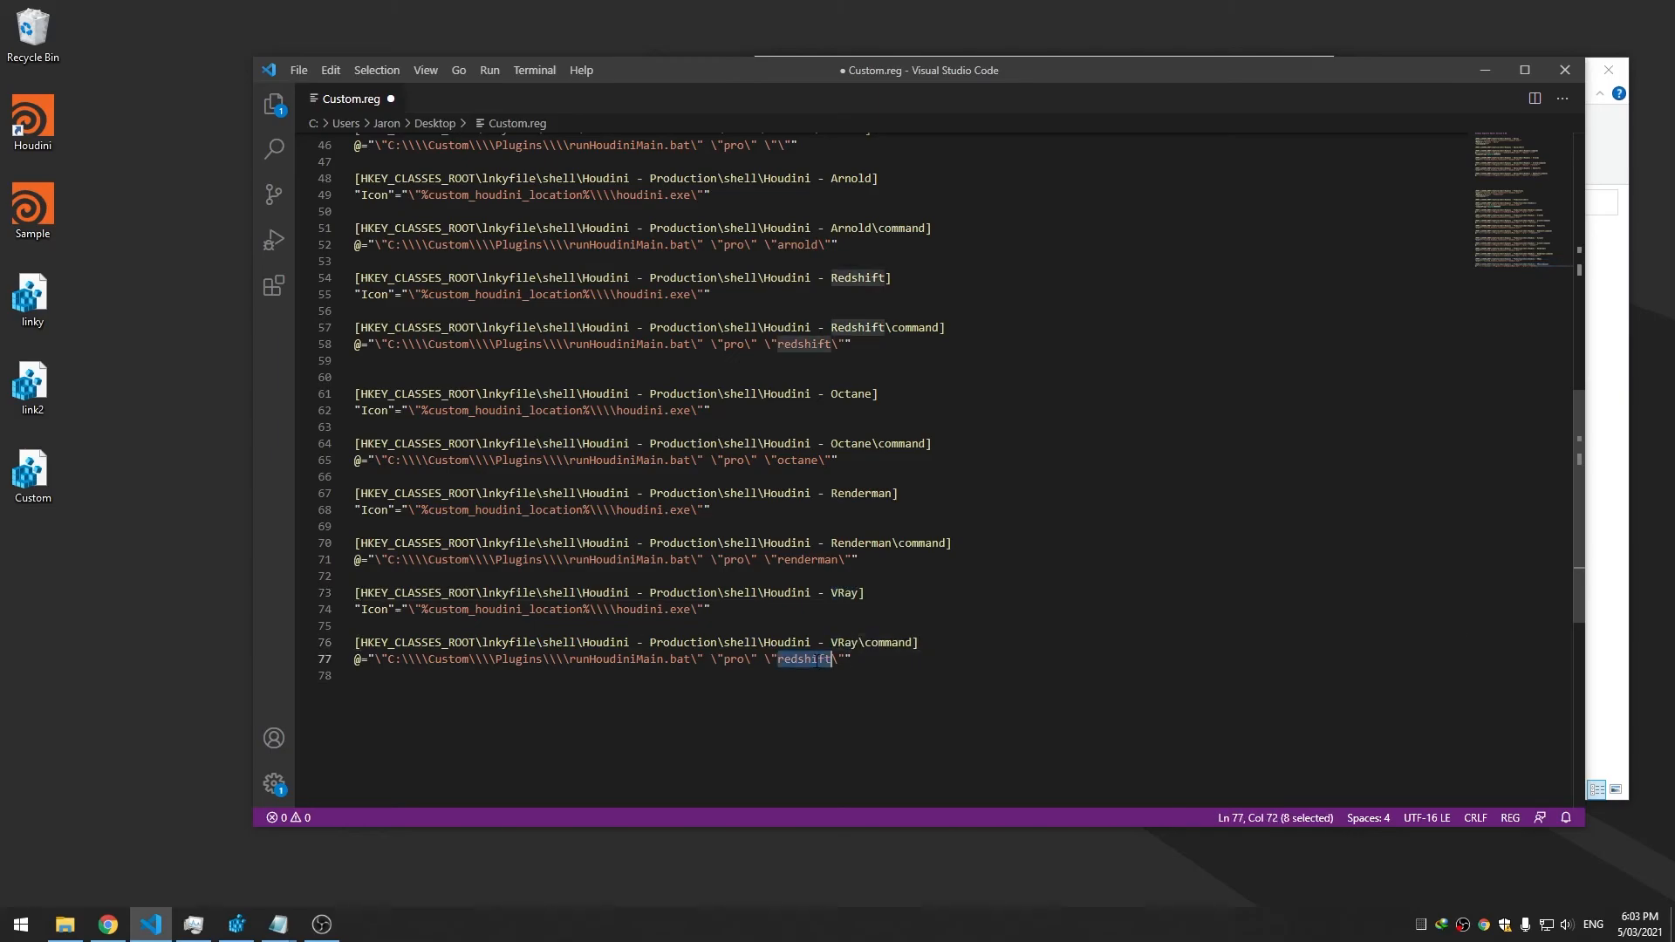
type("vr")
key("ctrl+s")
left_click(859, 559)
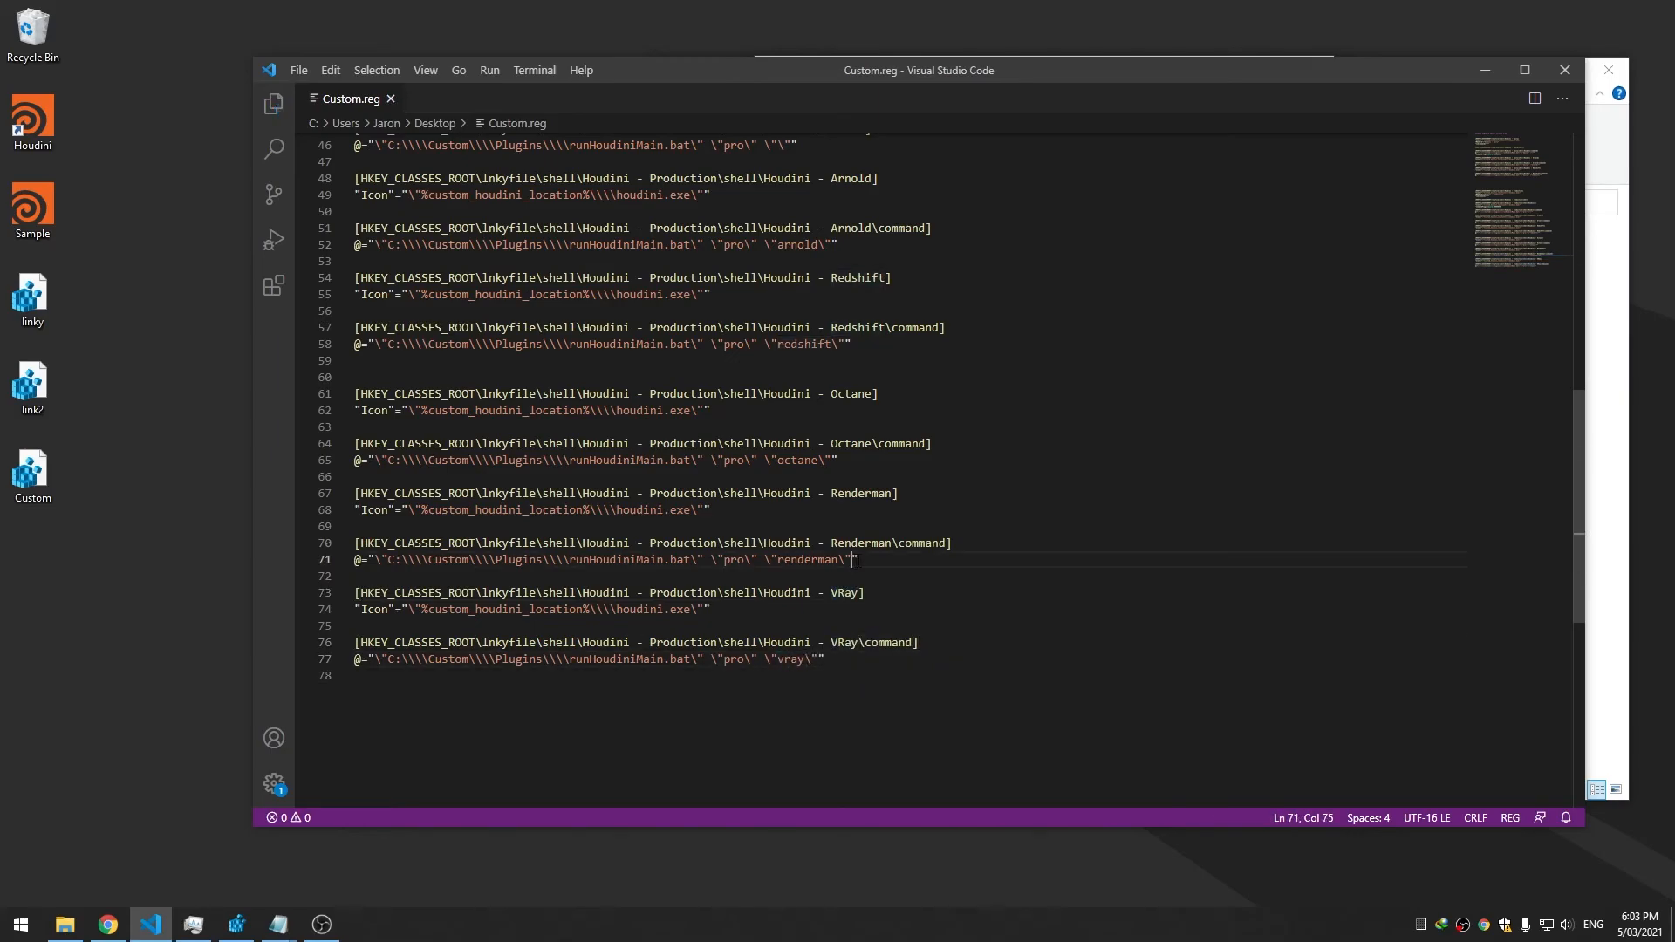
scroll(786, 523, "up", 3)
Merge Custom.reg into the registry, confirming the prompt and the success message
left_click(63, 471)
double_click(63, 463)
left_click(951, 482)
left_click(1034, 462)
Launch Houdini via Houdini - Production > Renderman, close it, then inspect the Houdini - Daily submenu
right_click(32, 118)
mouse_move(109, 196)
left_click(387, 281)
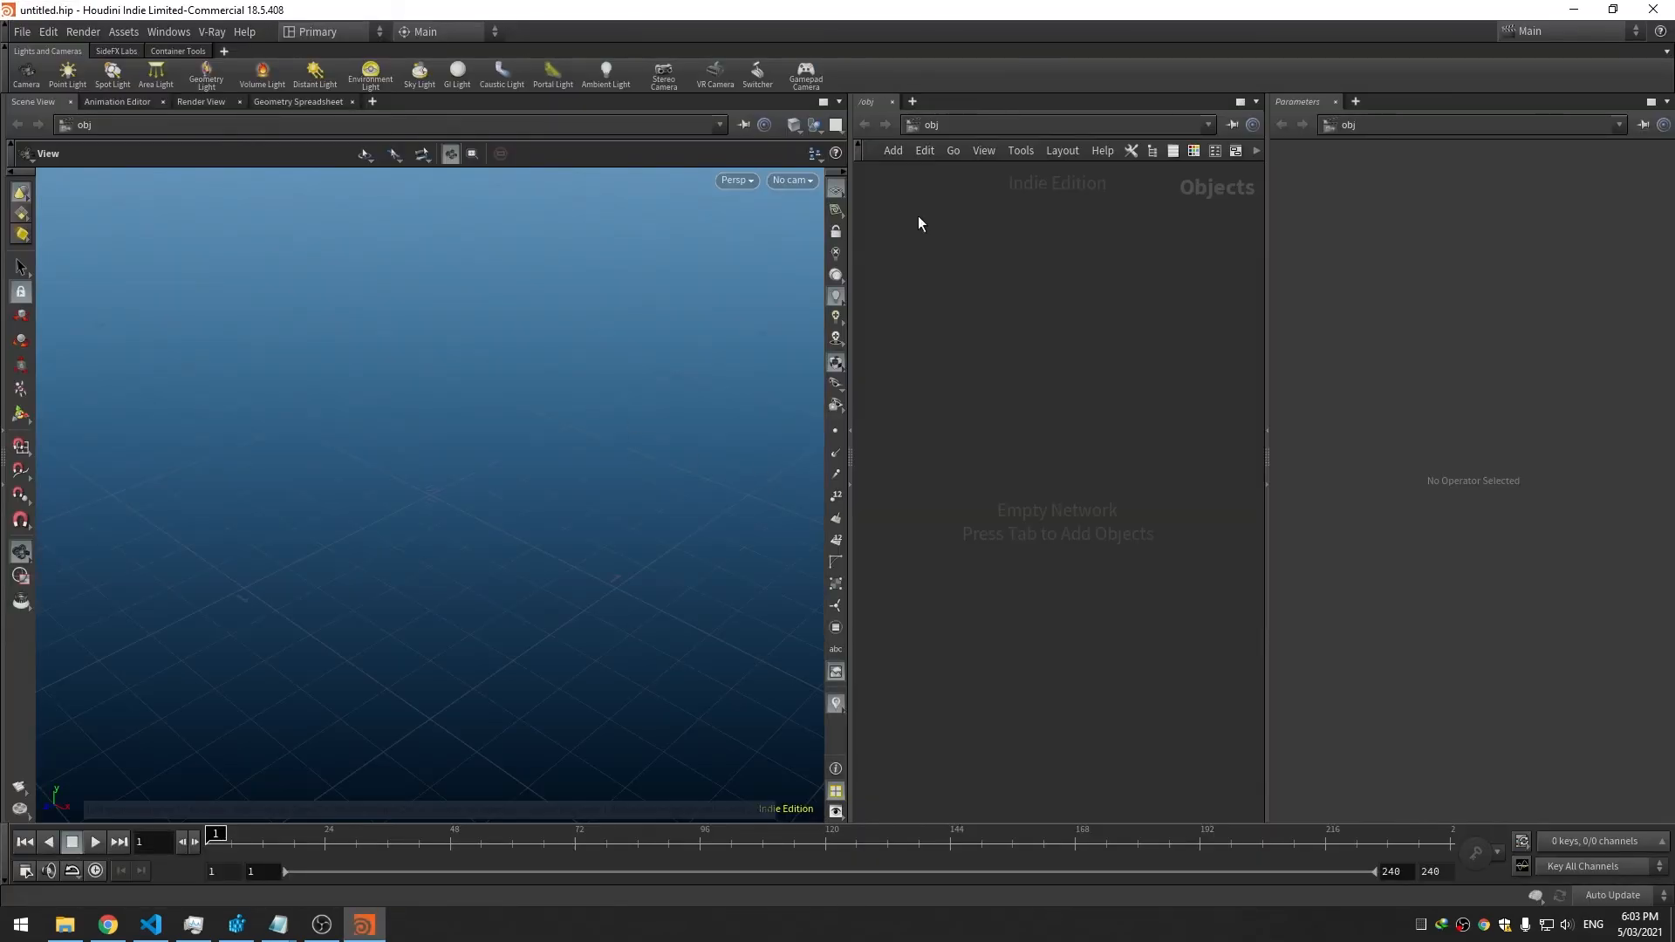
left_click(1654, 9)
right_click(25, 129)
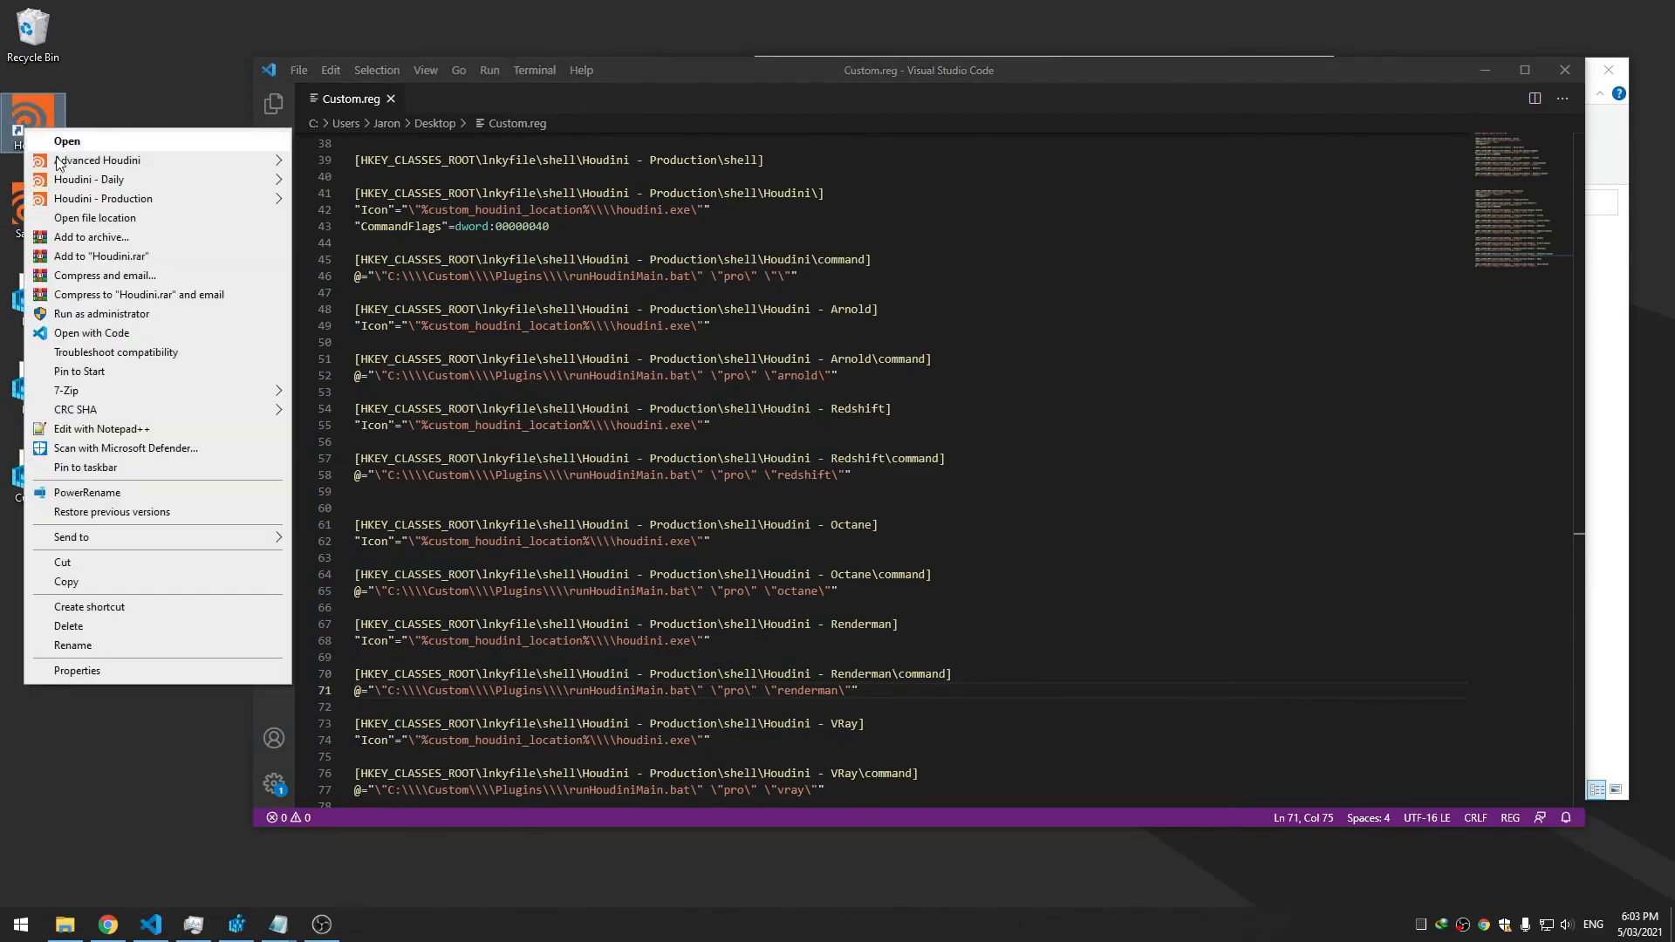
mouse_move(122, 180)
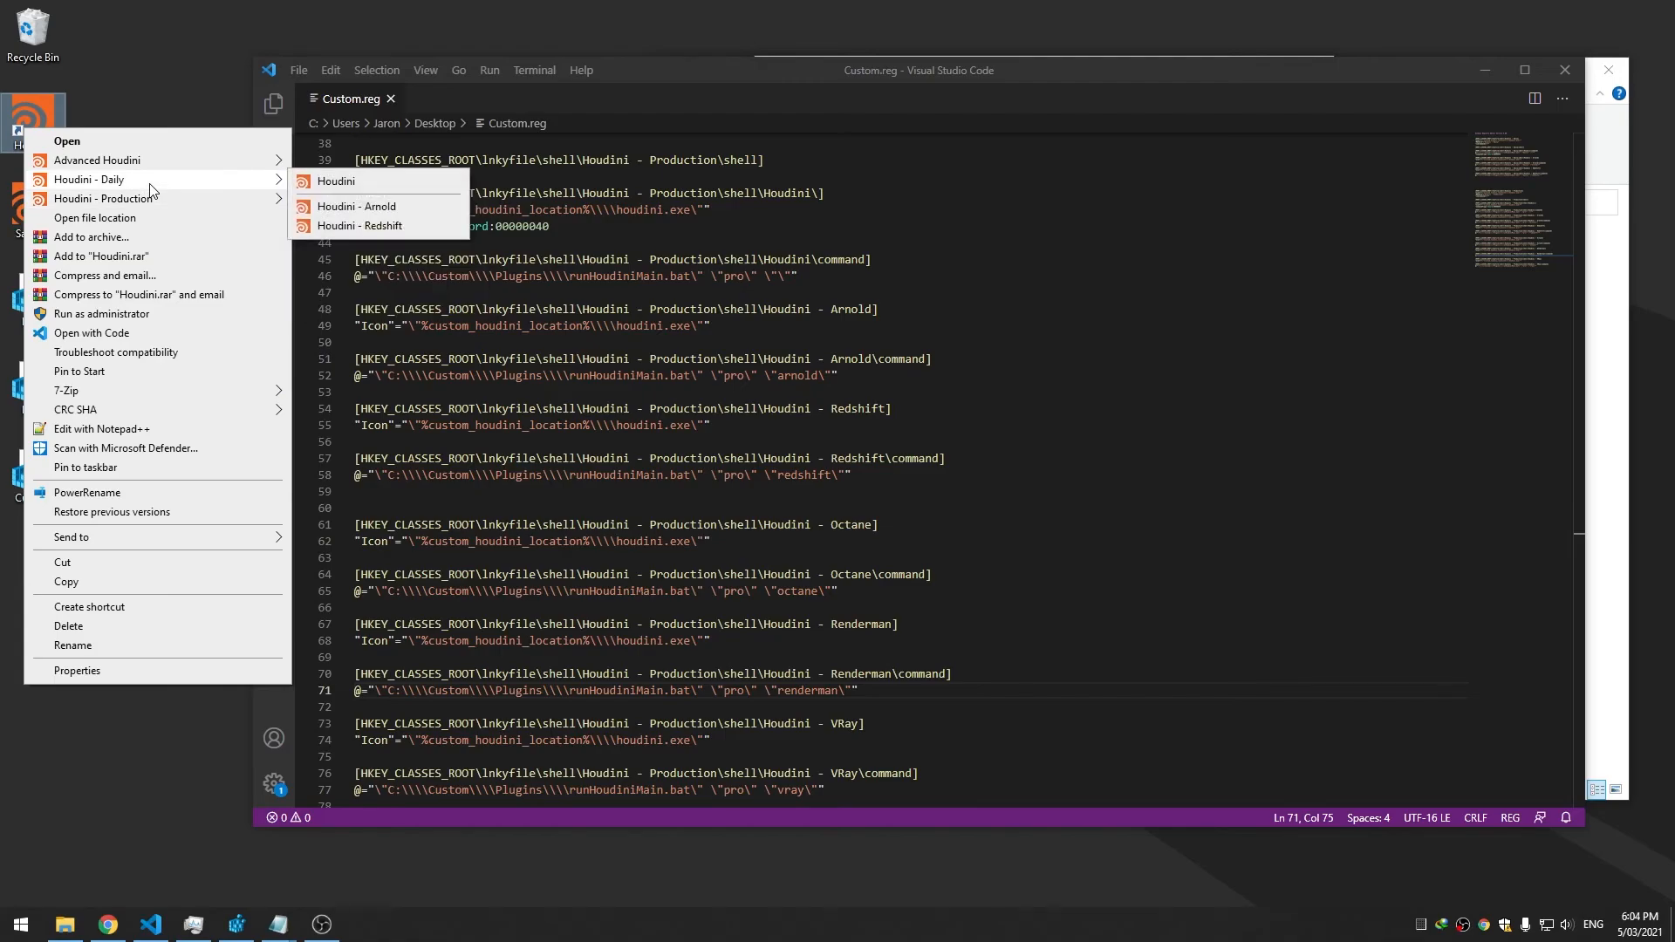
Delete the surplus blank lines before the Production block in Custom.reg, then bring the packages folder forward
left_click_drag(644, 76, 693, 76)
left_click(741, 192)
scroll(751, 206, "down", 7)
scroll(753, 249, "up", 5)
scroll(742, 262, "up", 10)
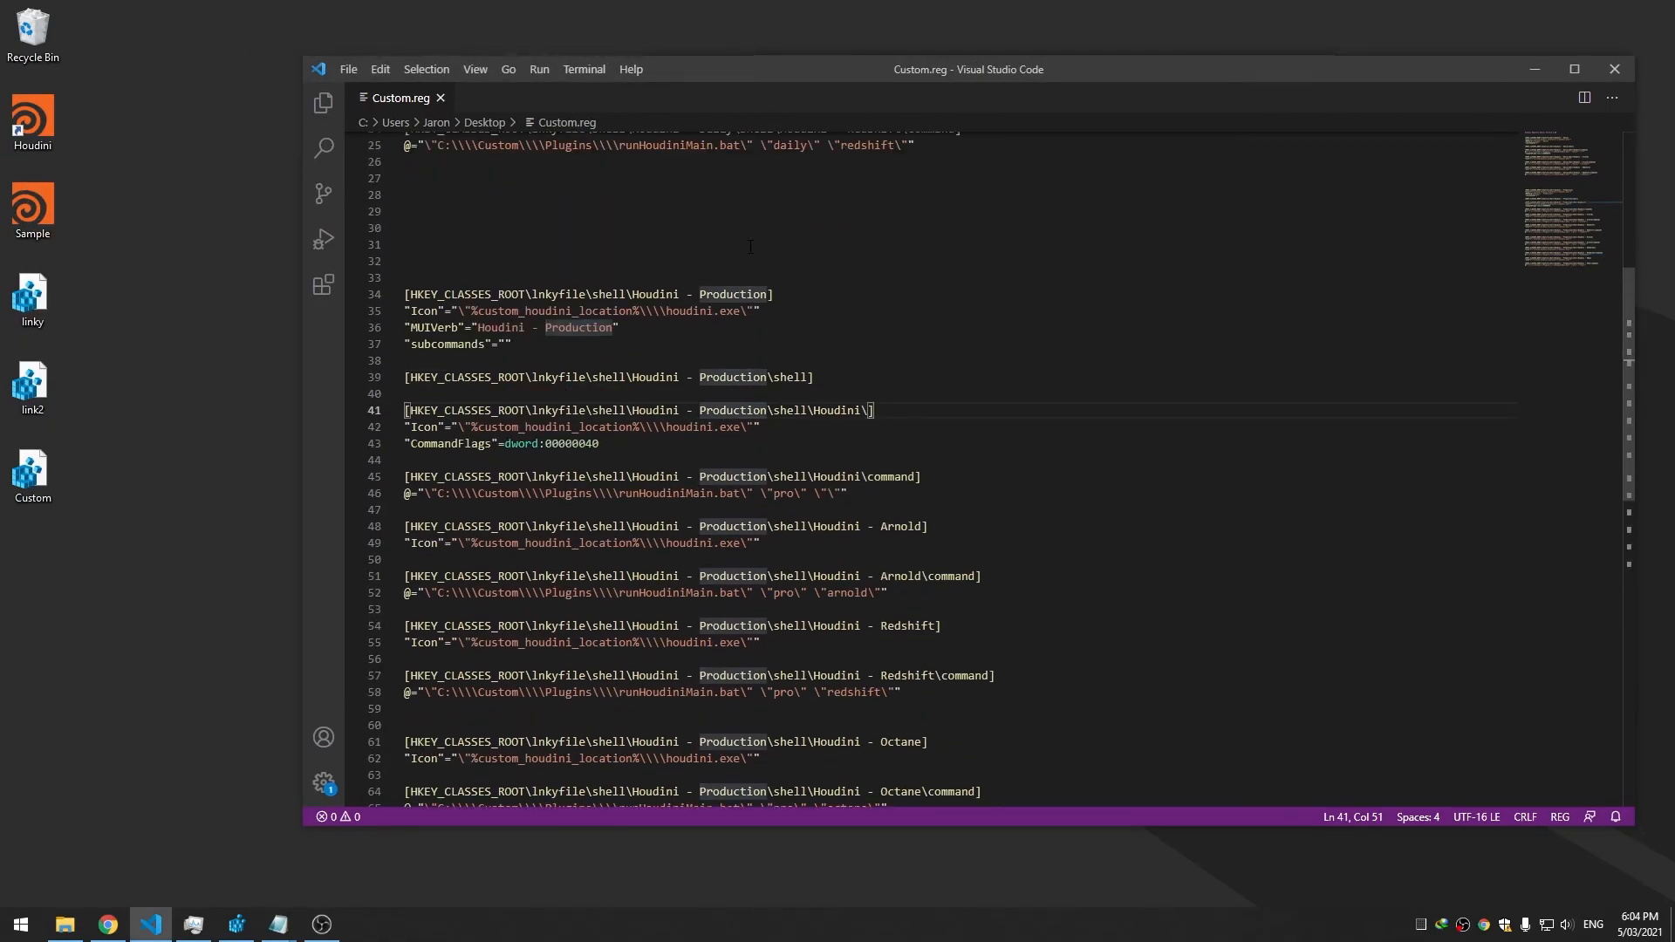
left_click_drag(733, 83, 697, 85)
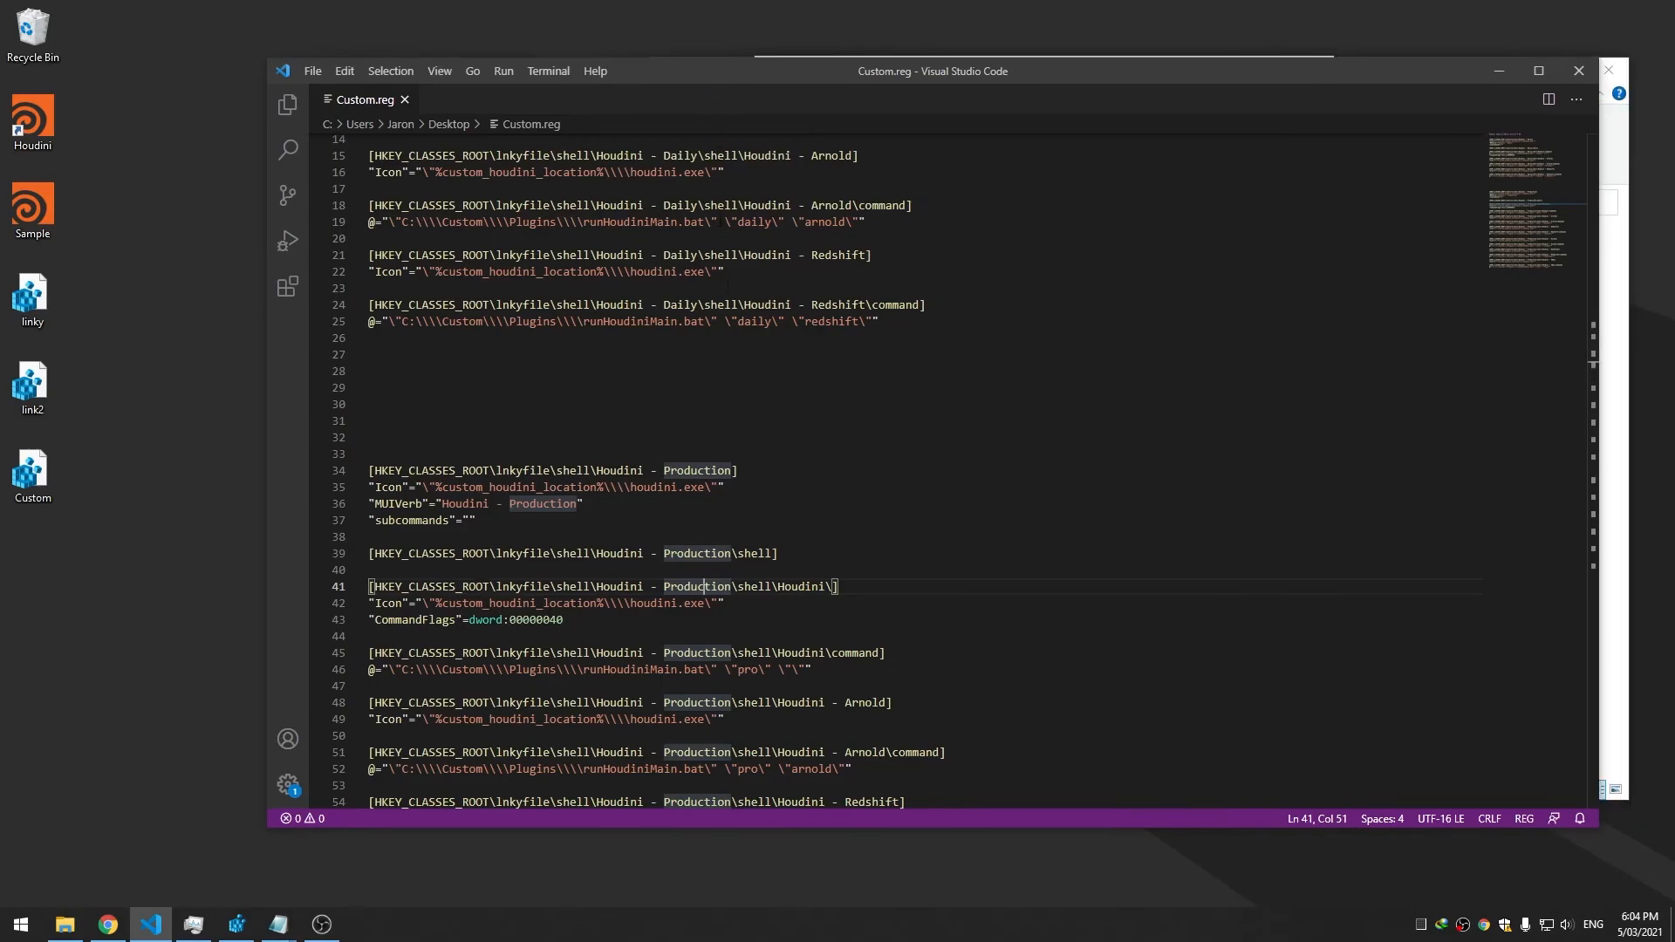
scroll(724, 286, "up", 4)
left_click_drag(668, 629, 630, 570)
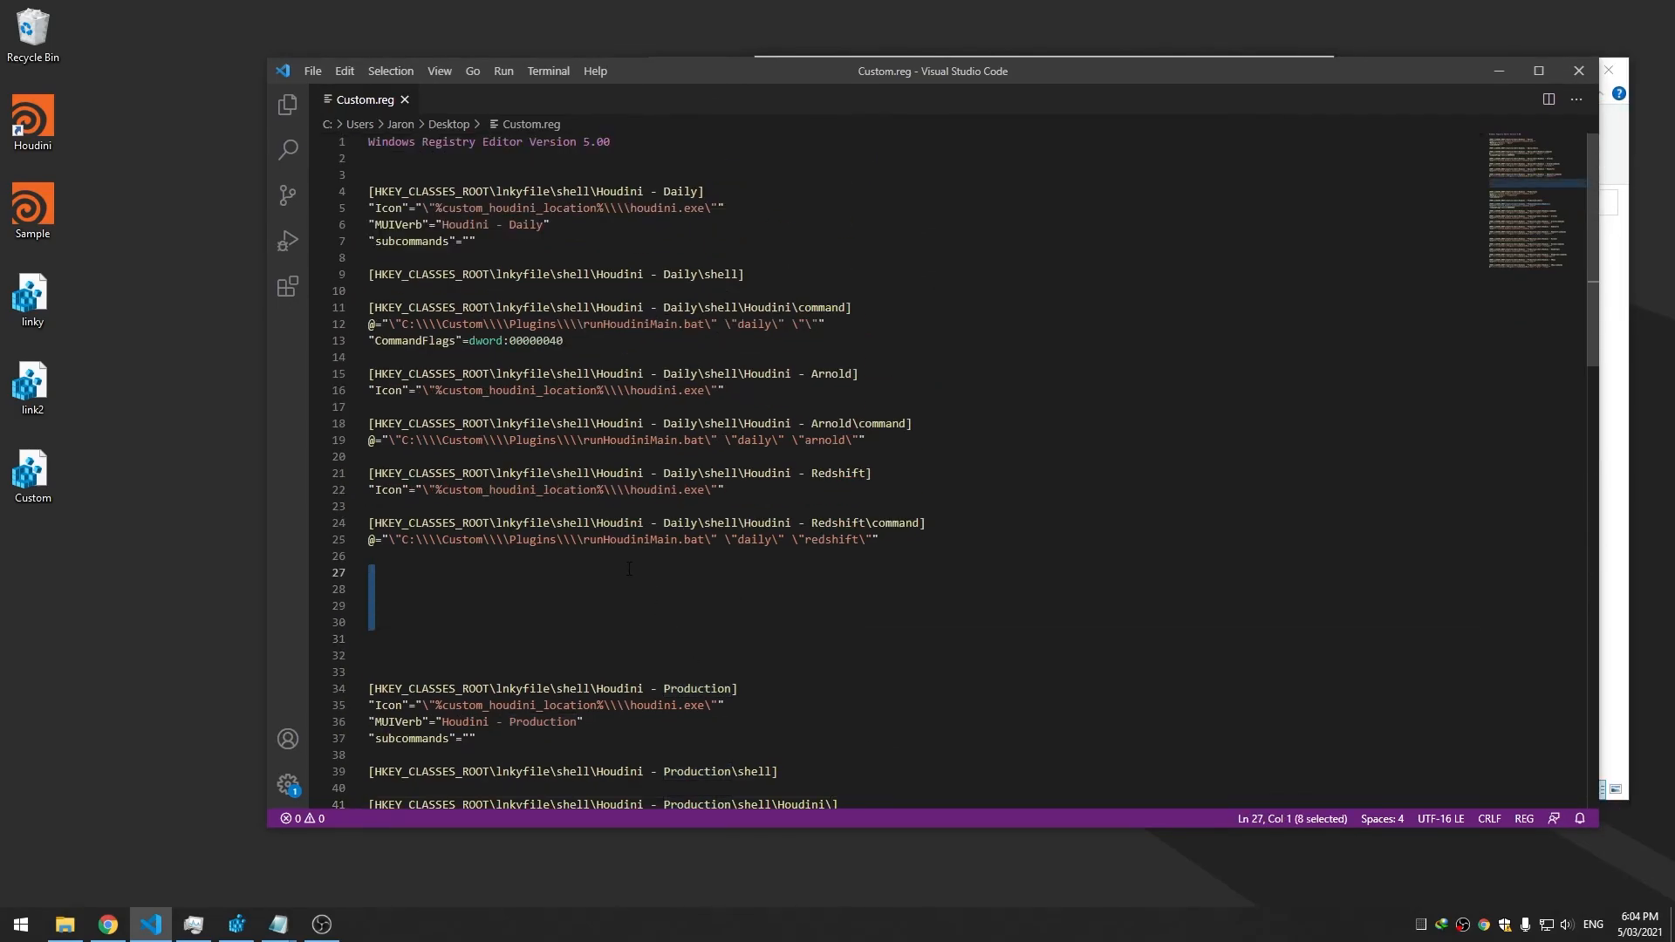
key("Delete")
key("Delete")
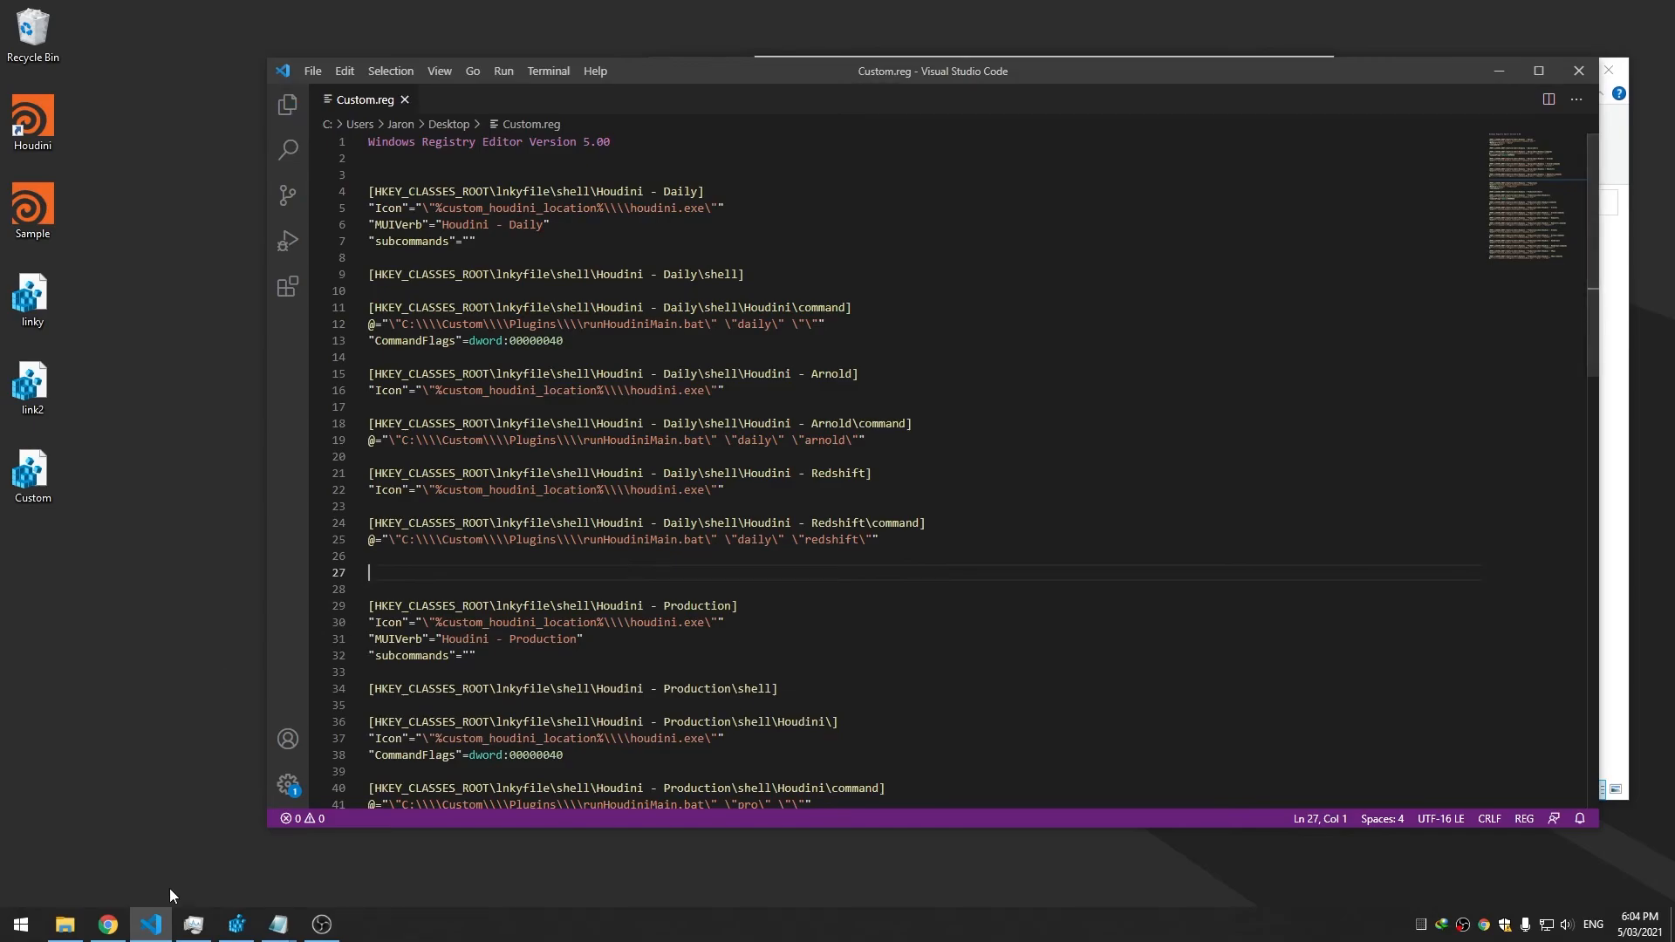
left_click(65, 924)
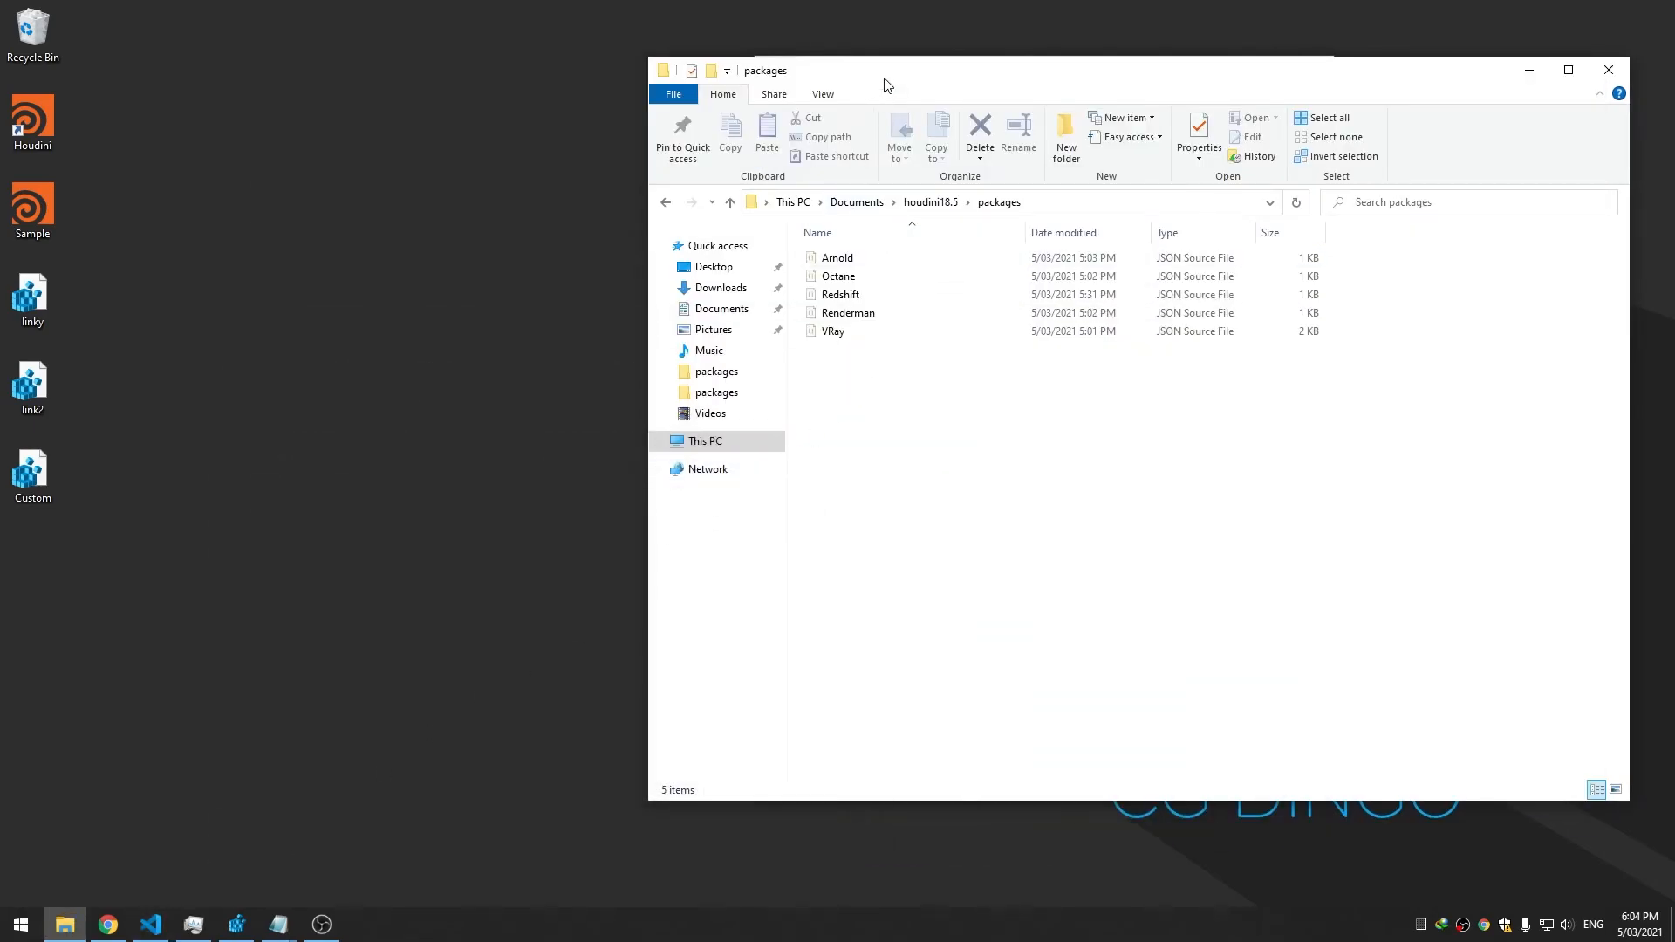
Shift the packages folder window left, move Task Manager aside, and bring Registry Editor forward
left_click_drag(887, 77, 581, 74)
left_click_drag(1128, 78, 924, 81)
left_click_drag(1161, 80, 1408, 119)
left_click(647, 407)
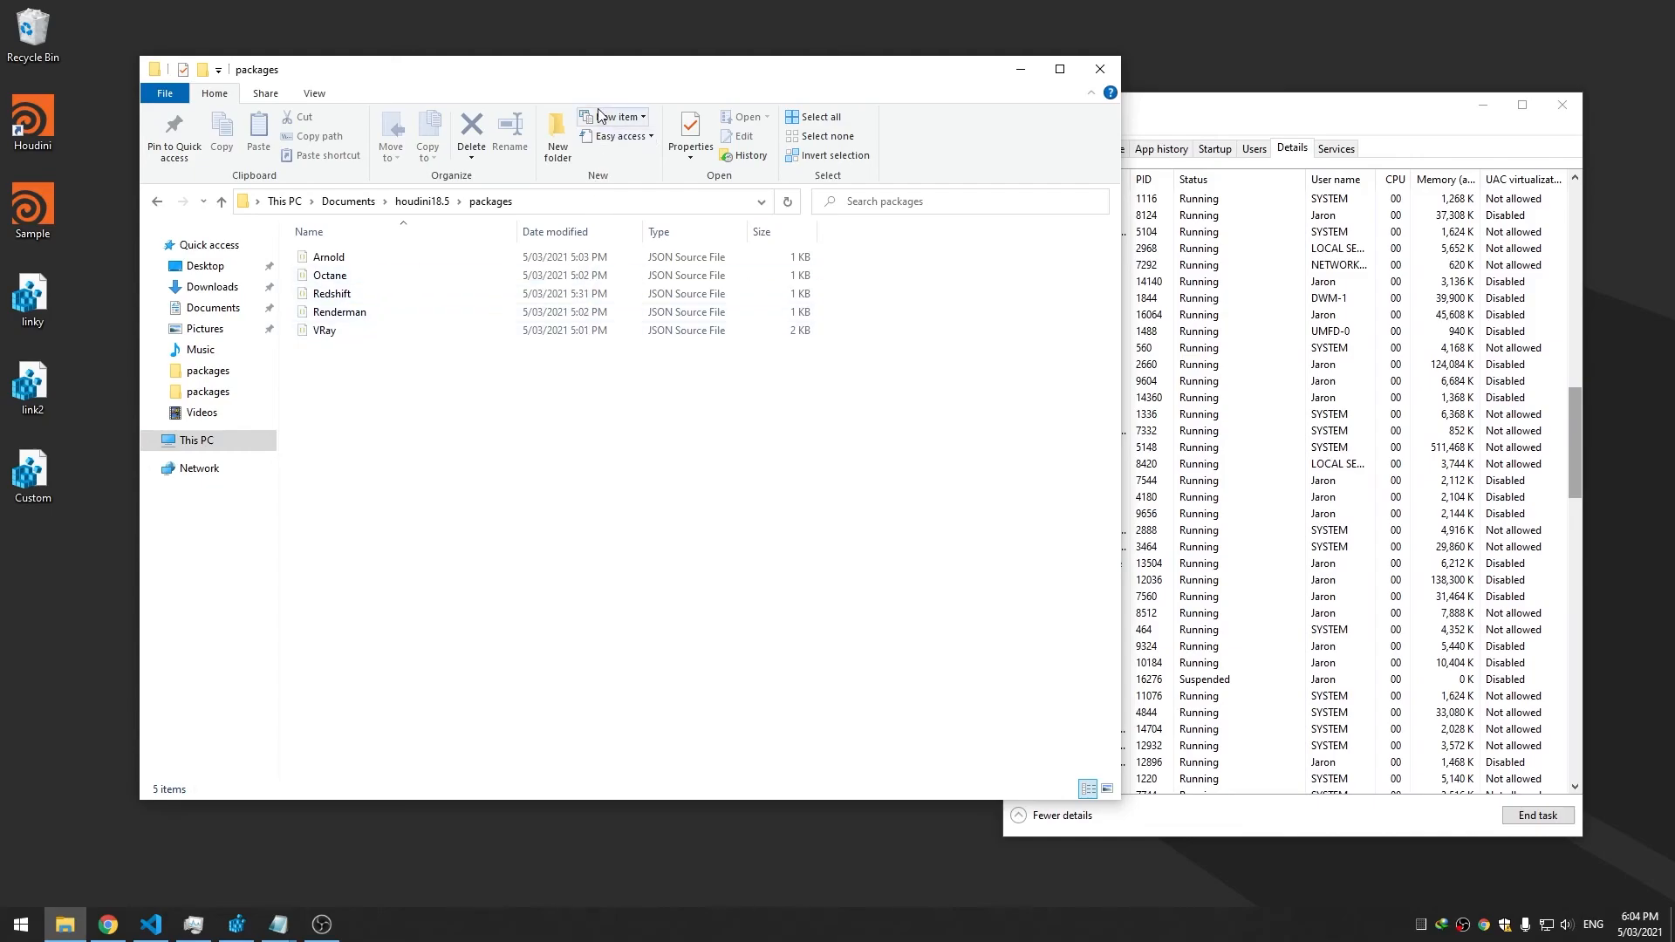
left_click_drag(609, 82, 684, 95)
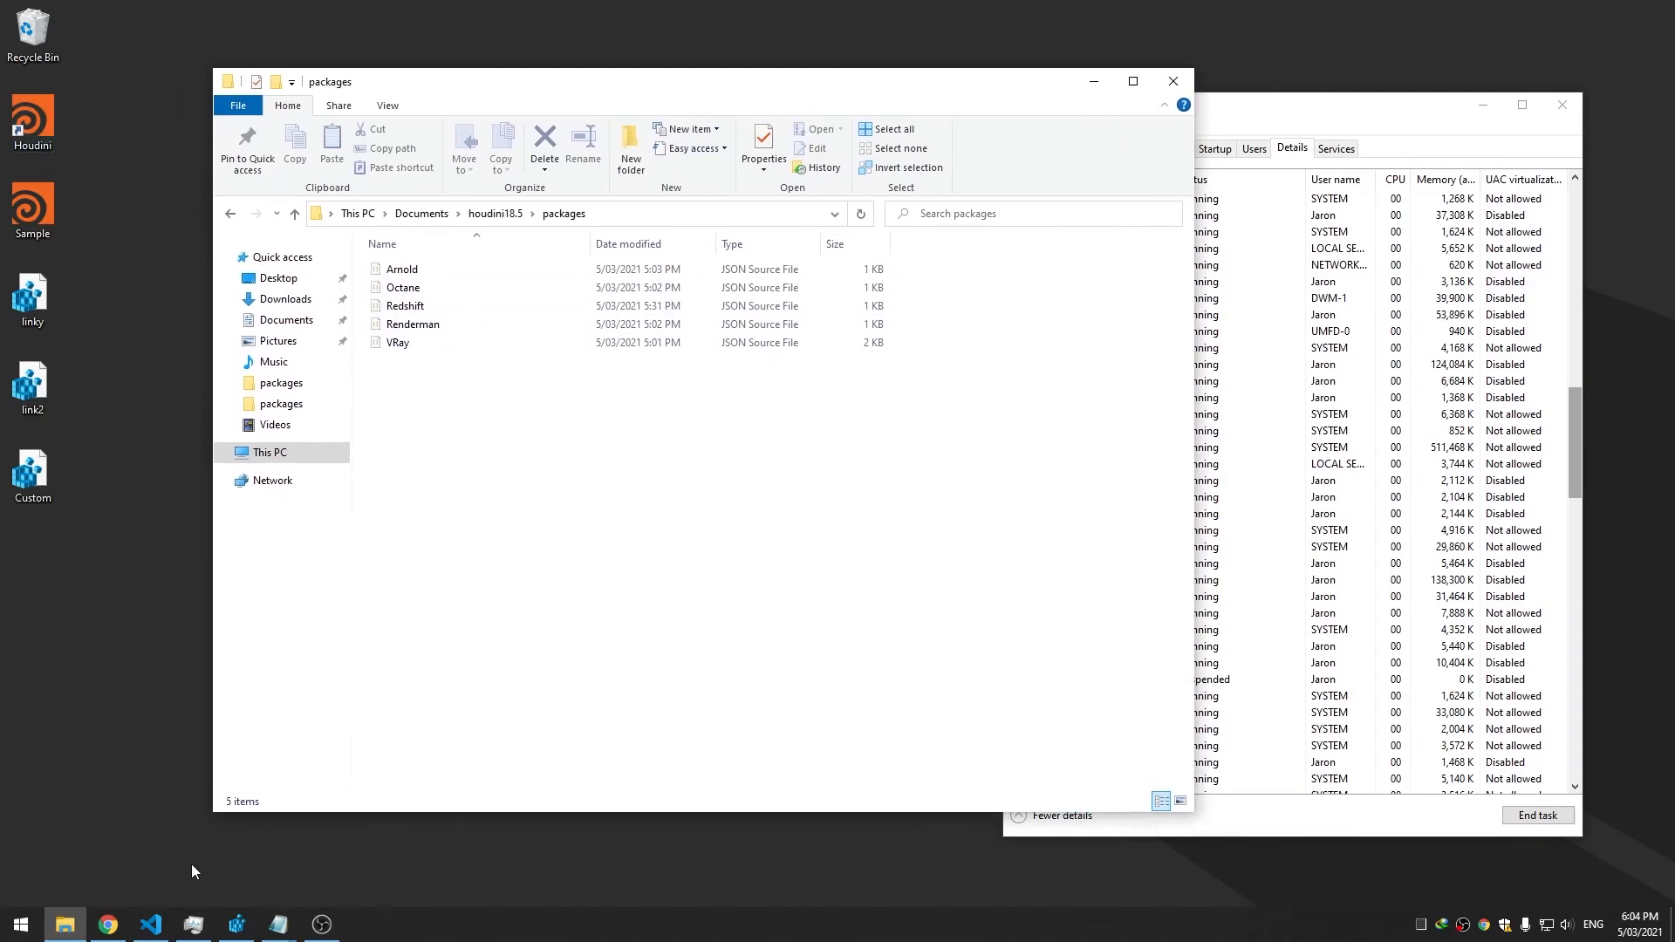
left_click(237, 924)
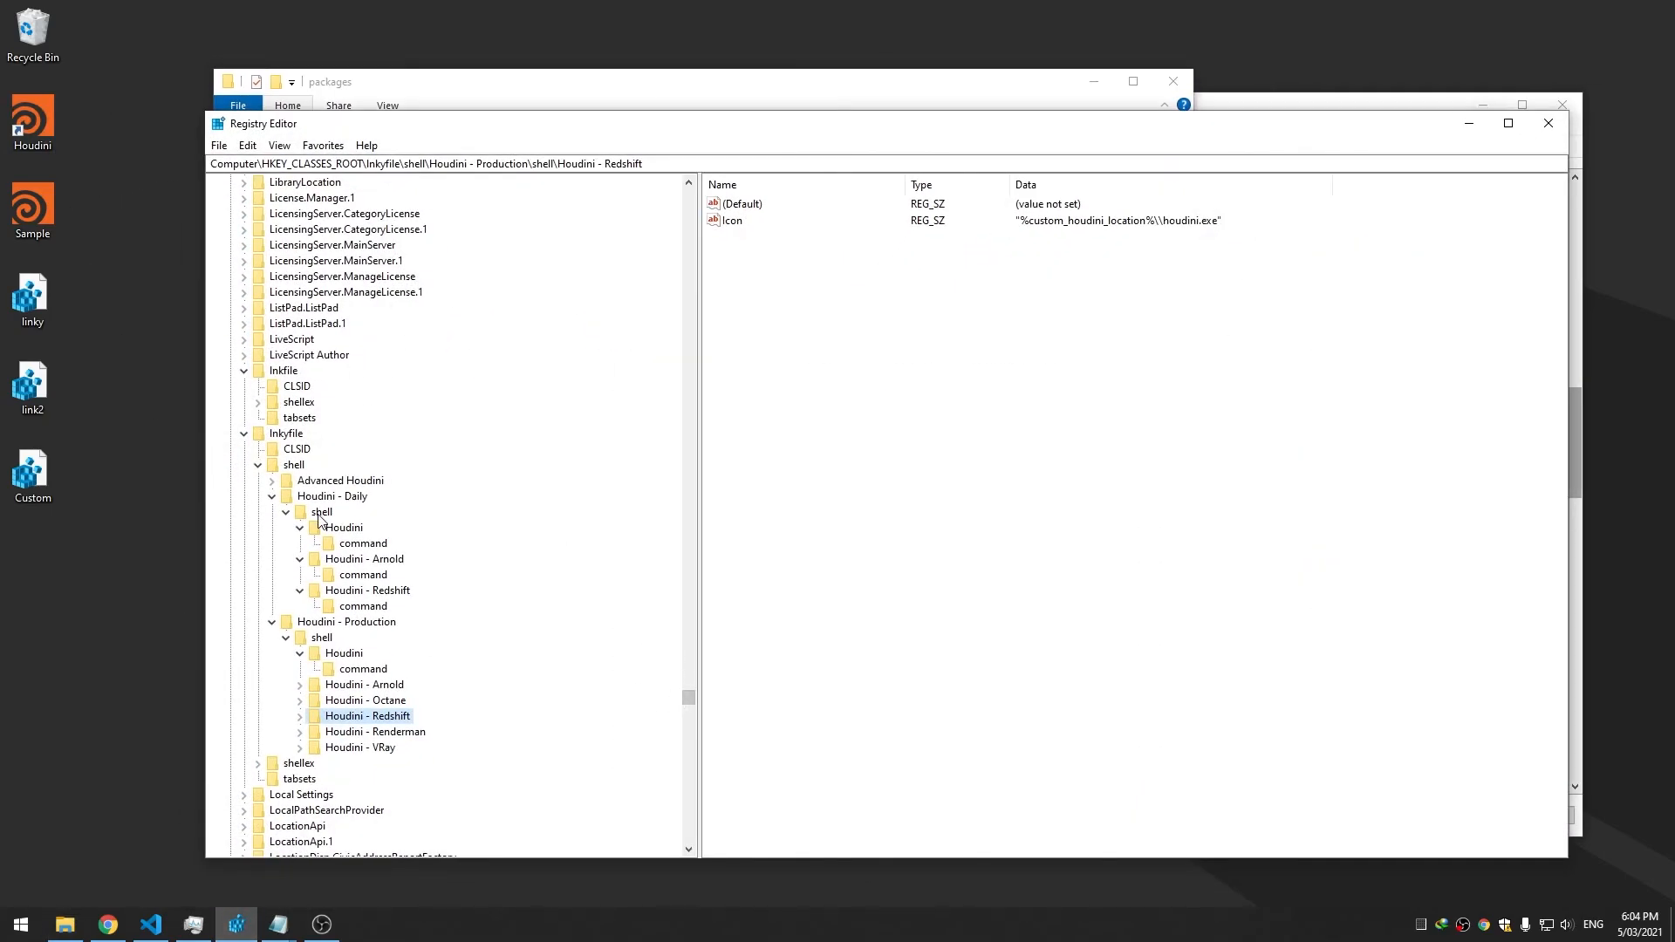
Delete the old Advanced Houdini key from lnkyfile\shell
left_click(271, 497)
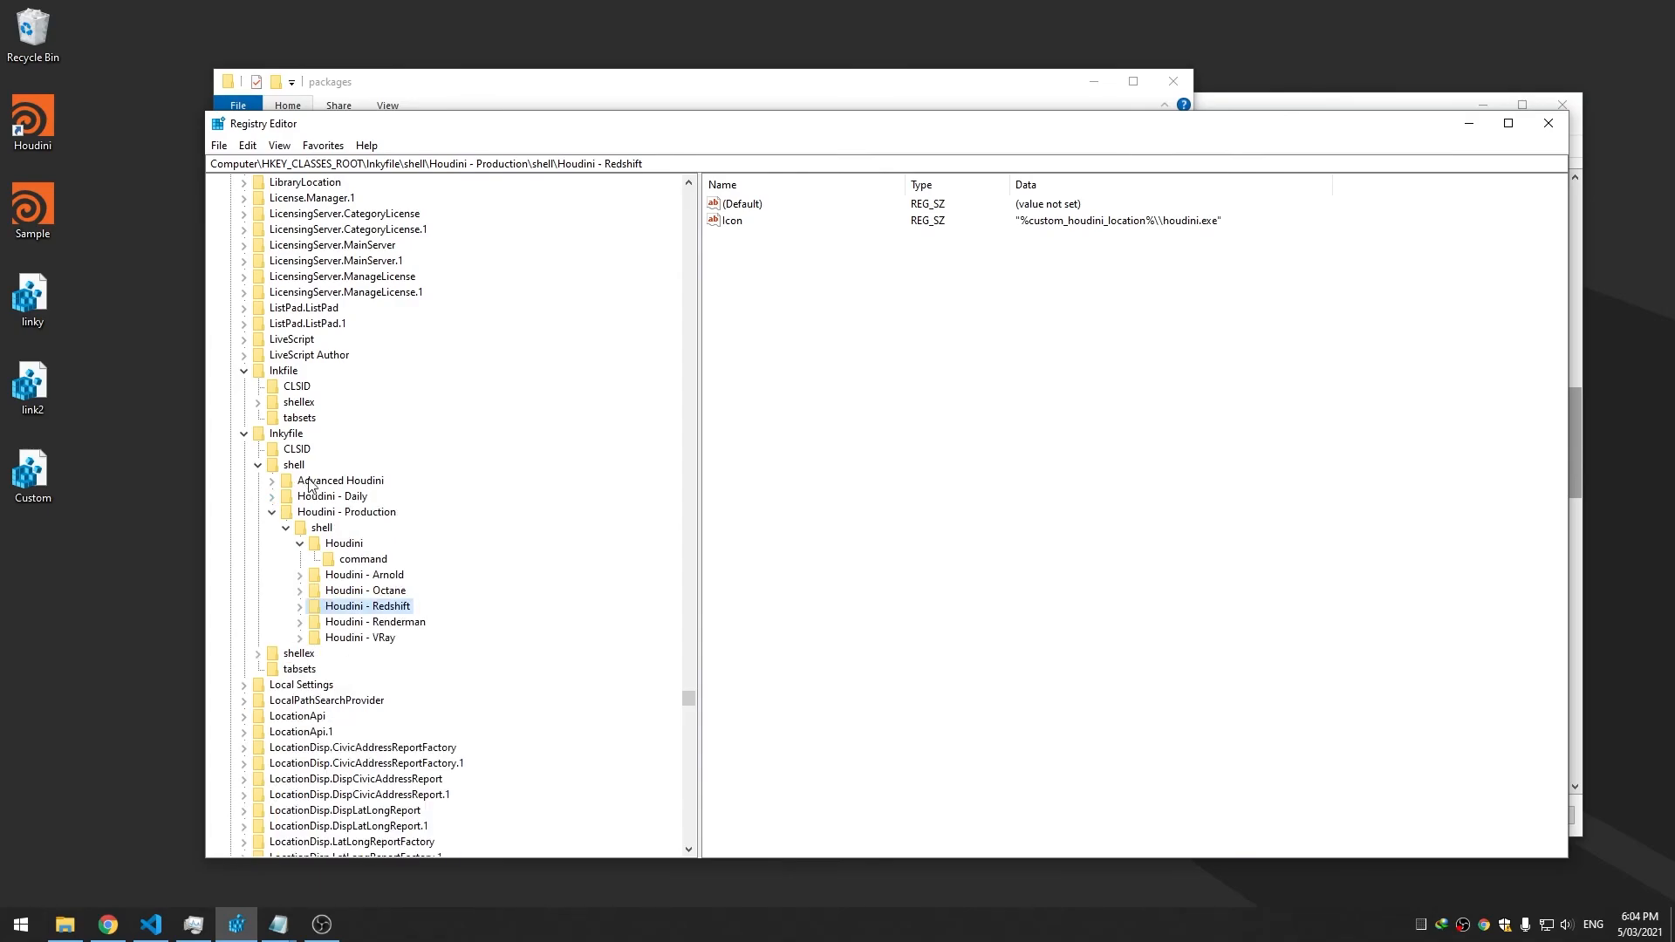
left_click(312, 481)
key("Delete")
left_click(894, 462)
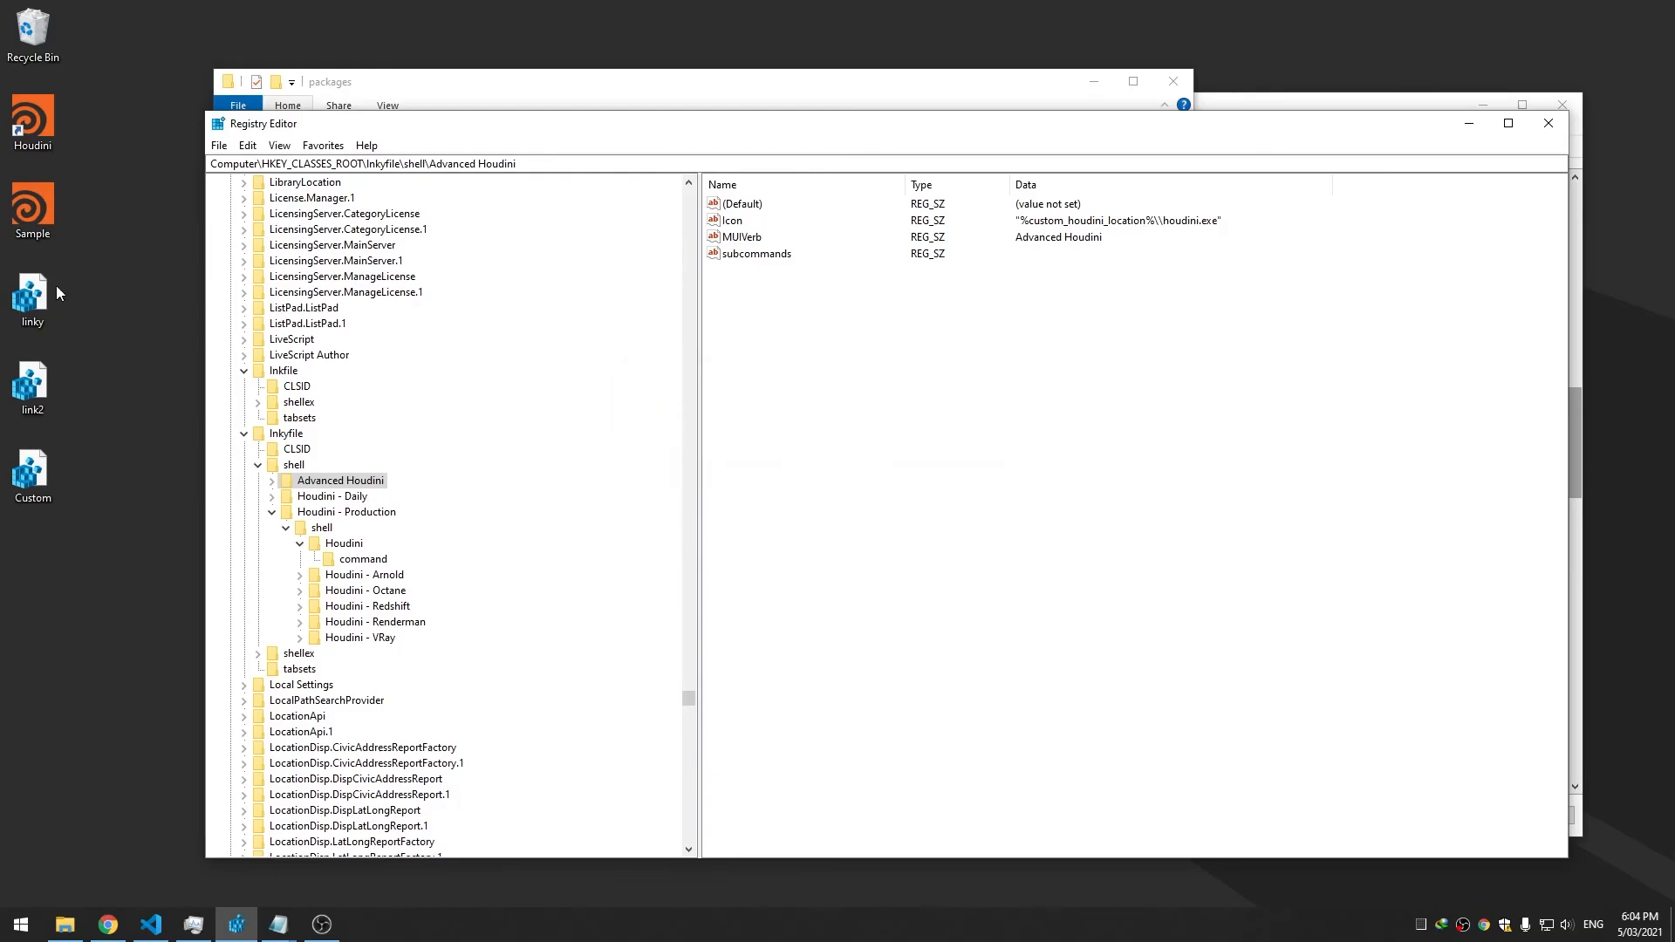
Recheck the Houdini shortcut's and Sample file's context menus after the deletion
right_click(34, 138)
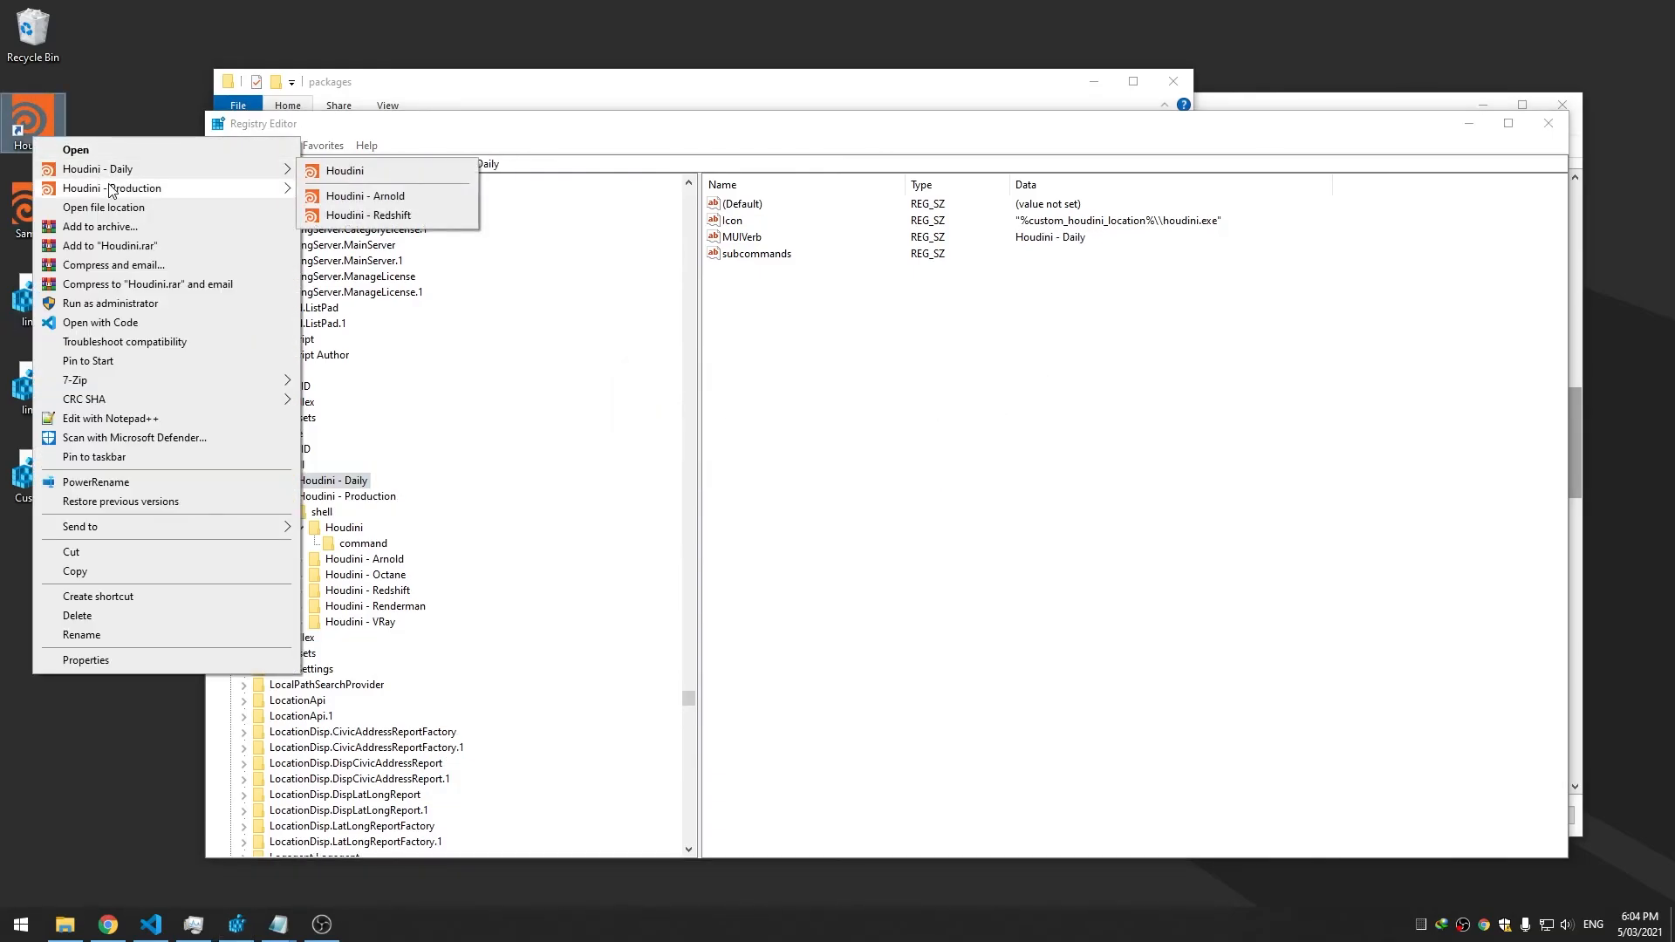
left_click(766, 432)
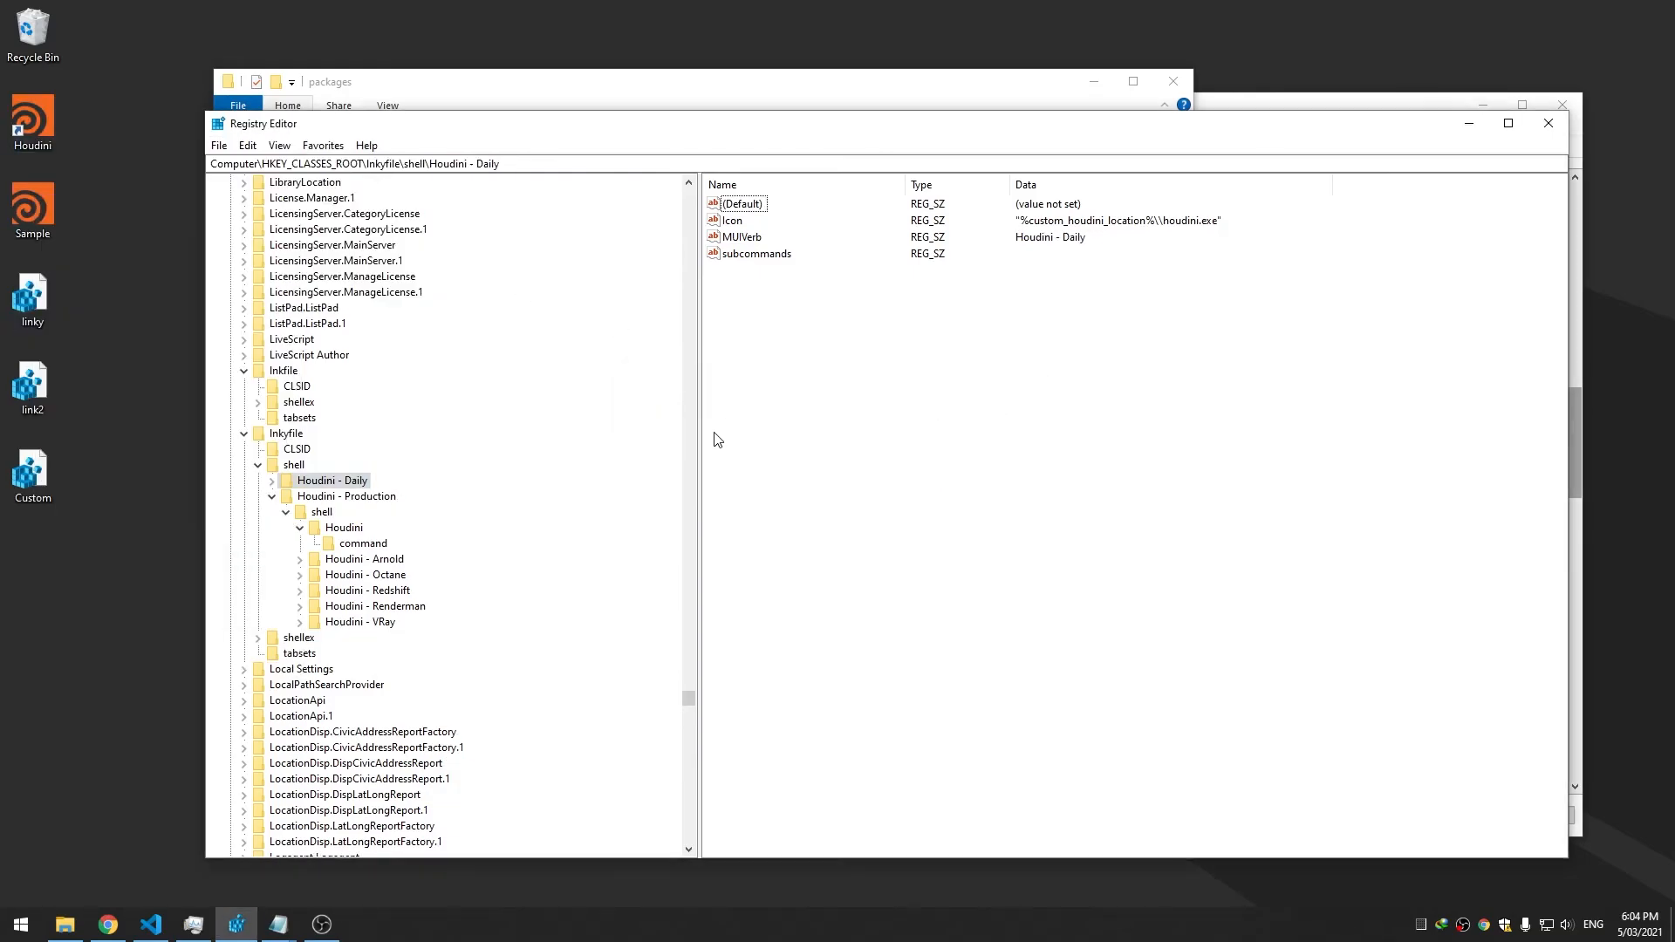
left_click(272, 497)
right_click(42, 208)
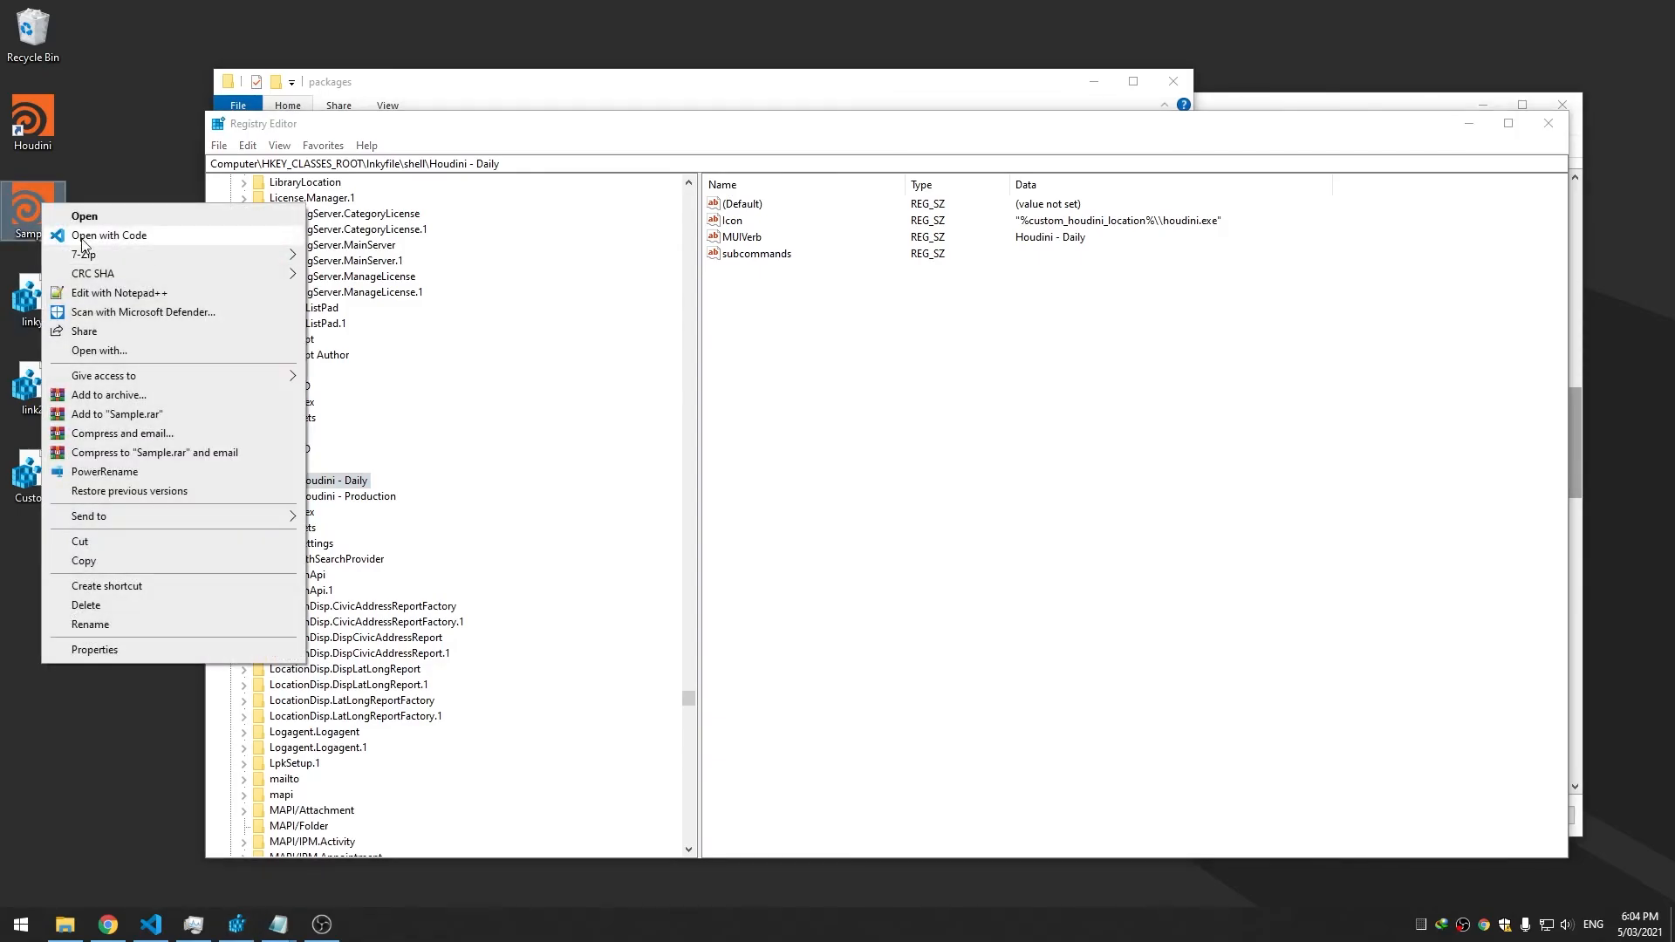
left_click(234, 411)
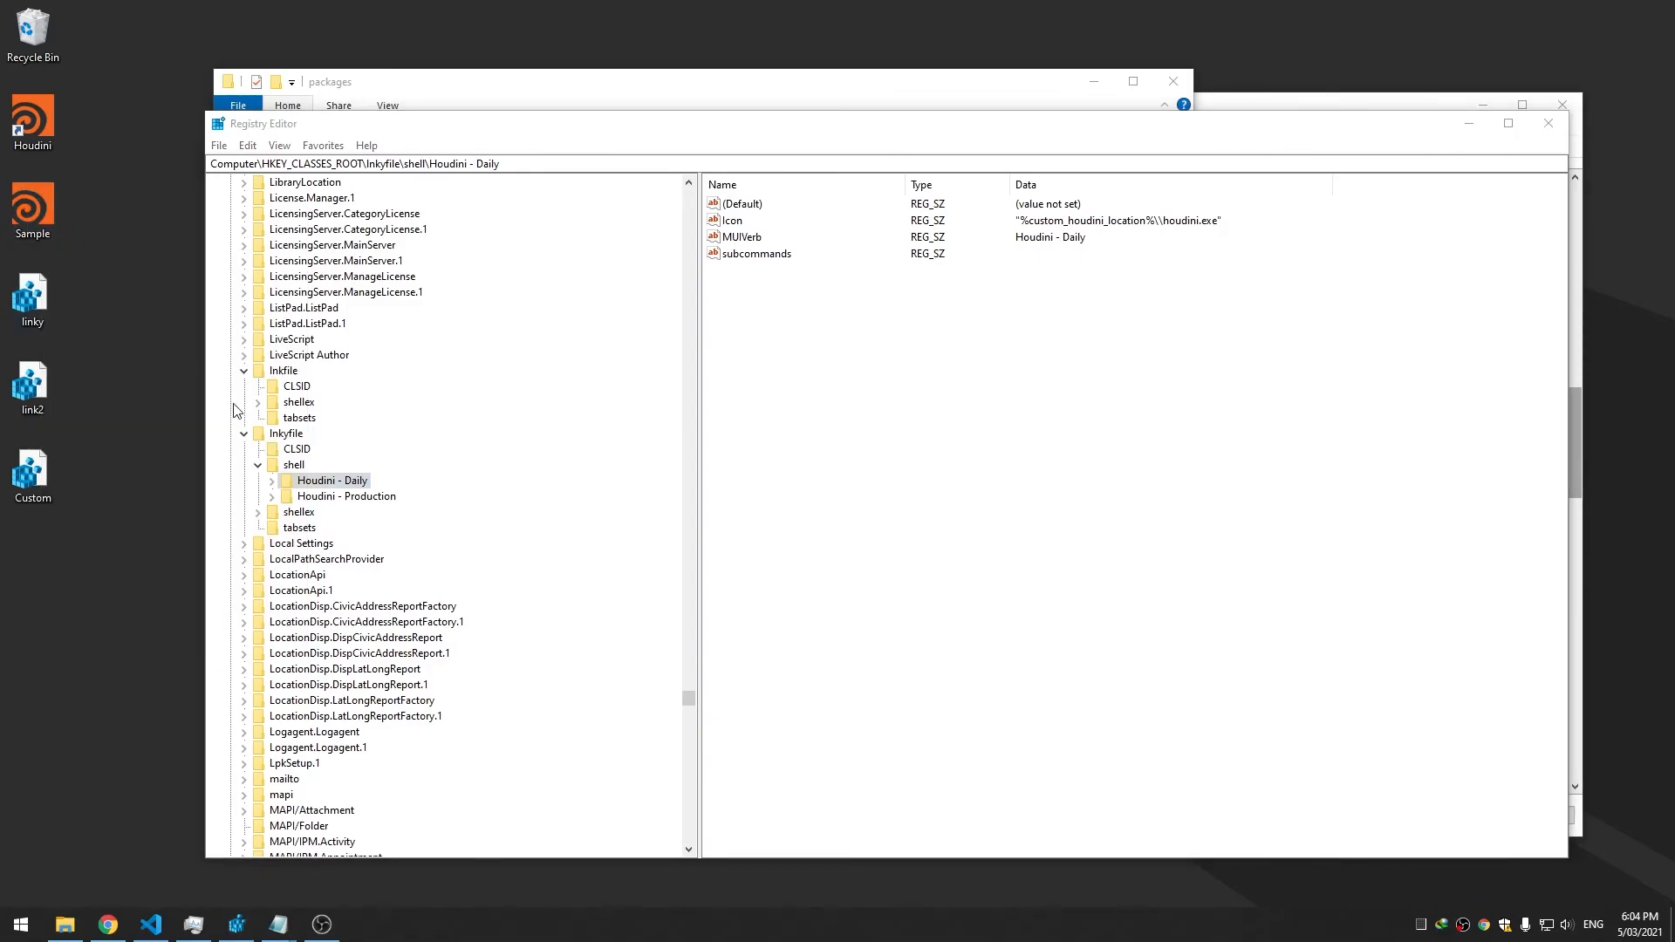
Select the shell key under lnkyfile
left_click(294, 466)
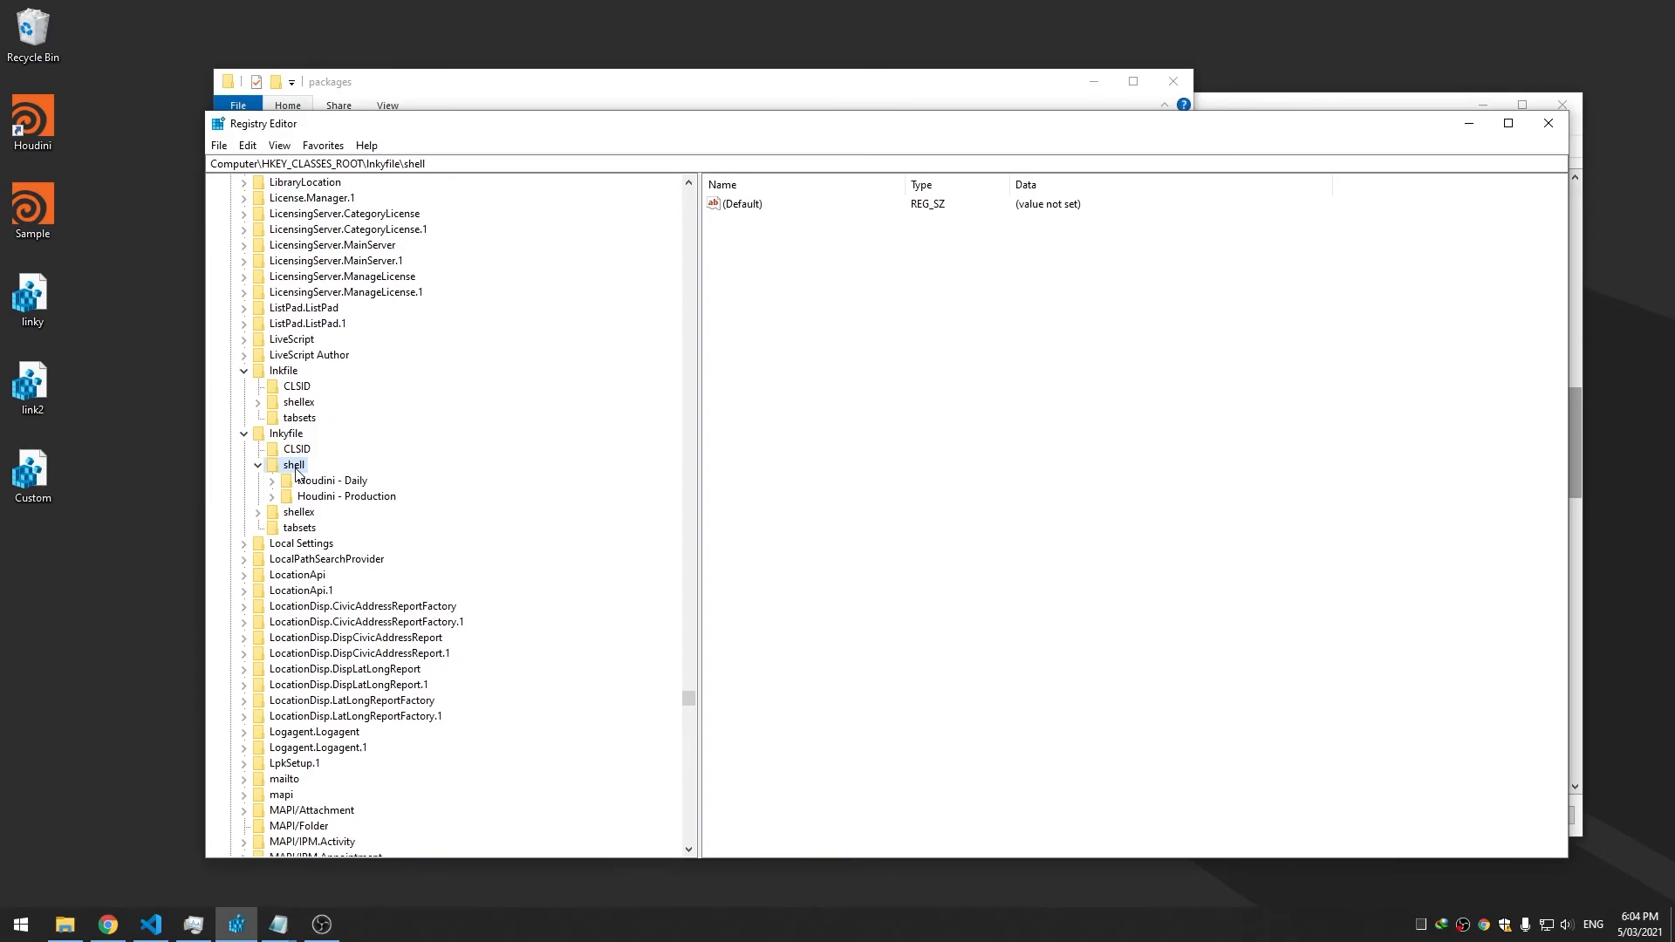
left_click(287, 435)
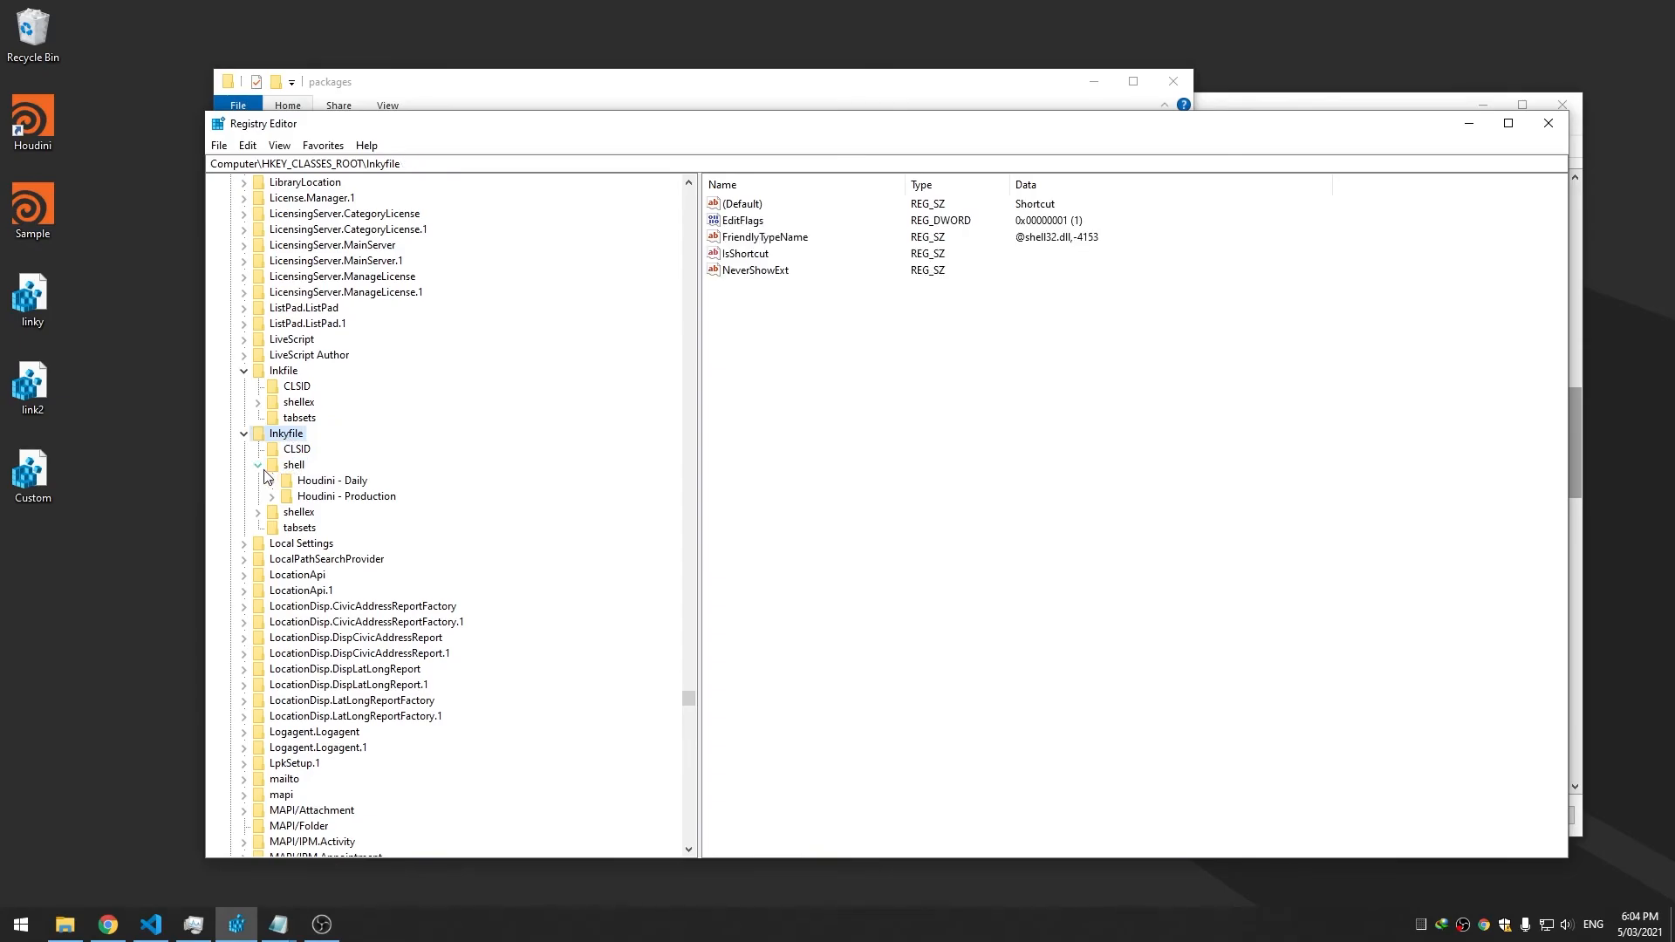
left_click(265, 472)
Export the lnkyfile shell key as MyShell on the desktop, then move Registry Editor aside
right_click(306, 467)
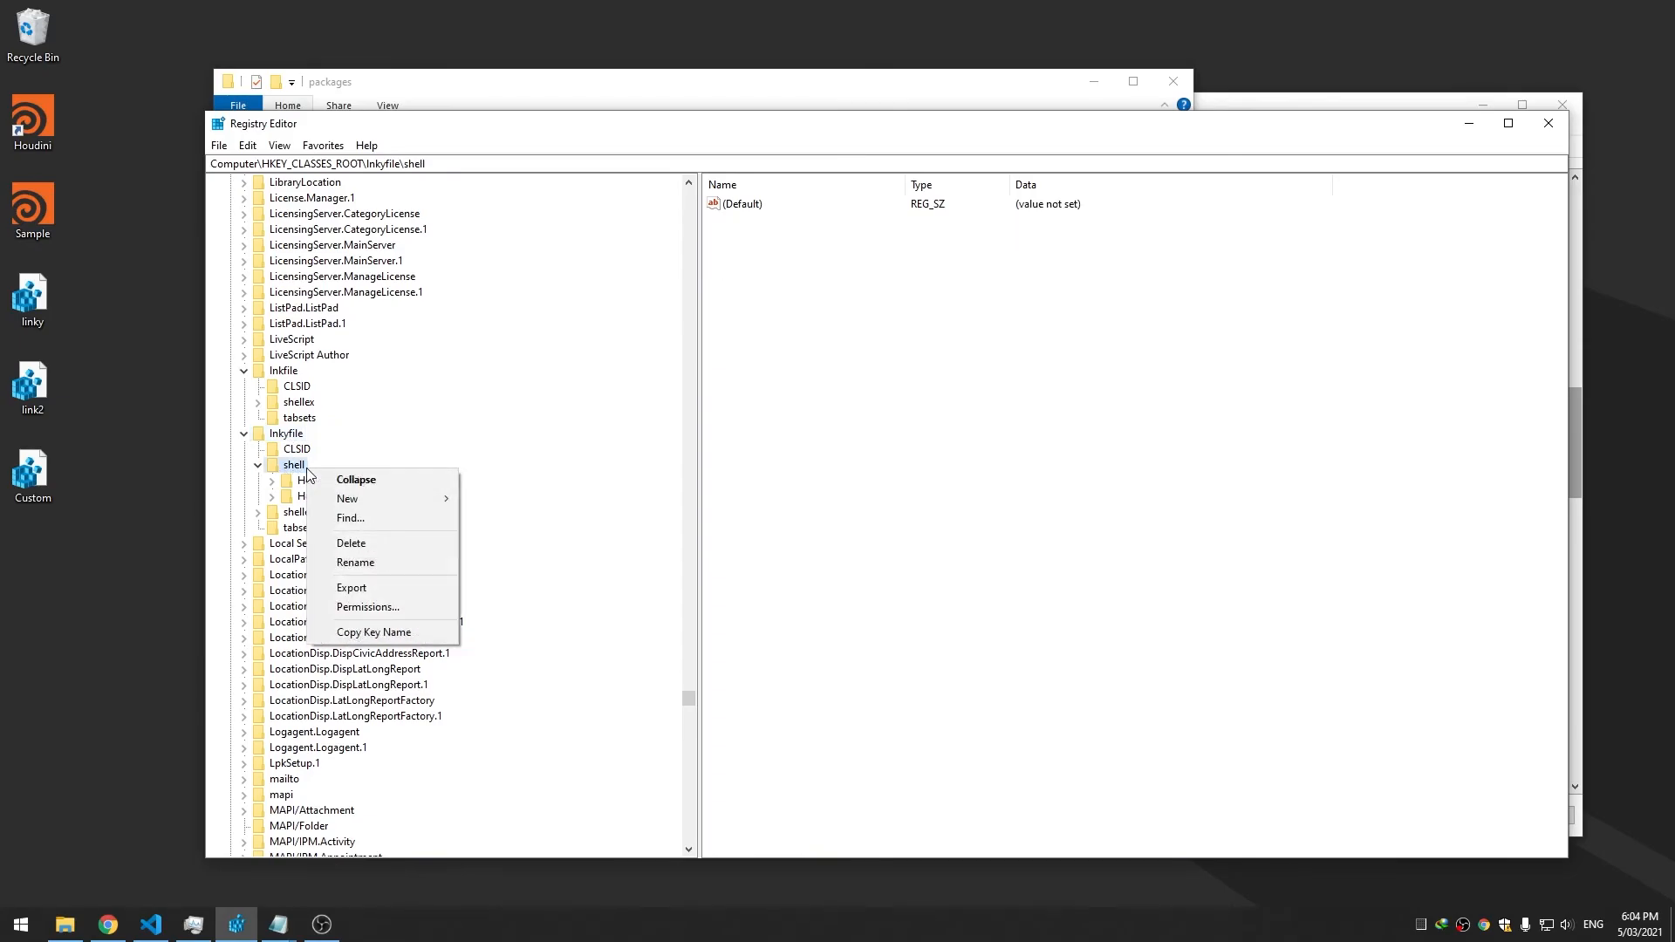
left_click(396, 592)
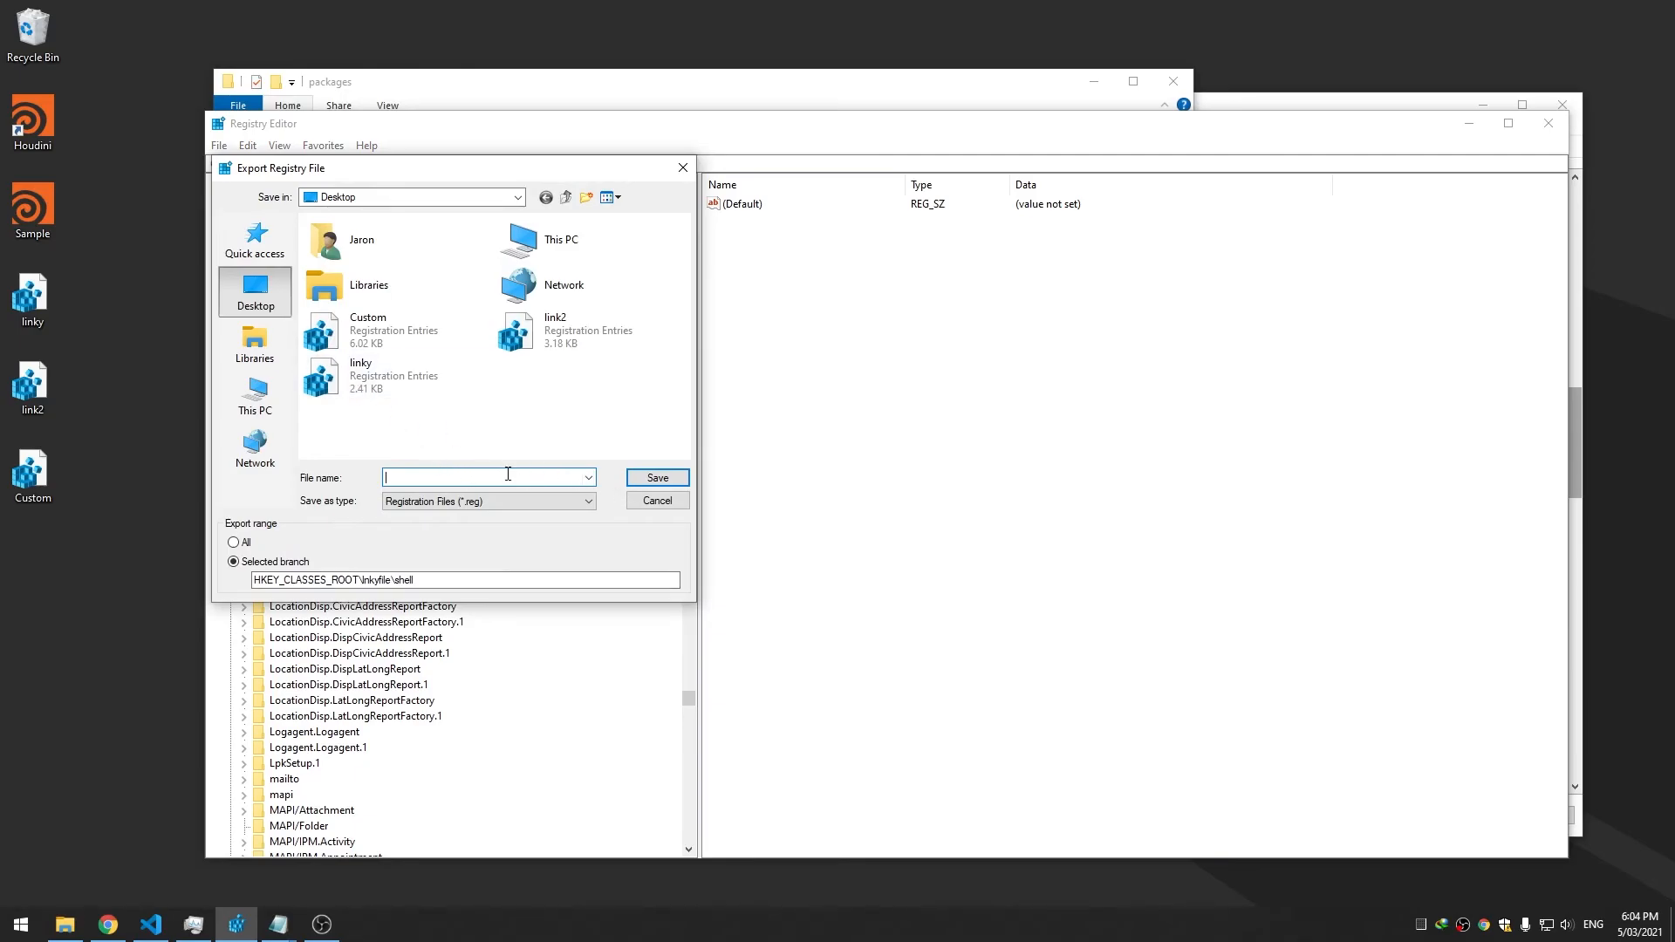
type("MyShell")
key("Return")
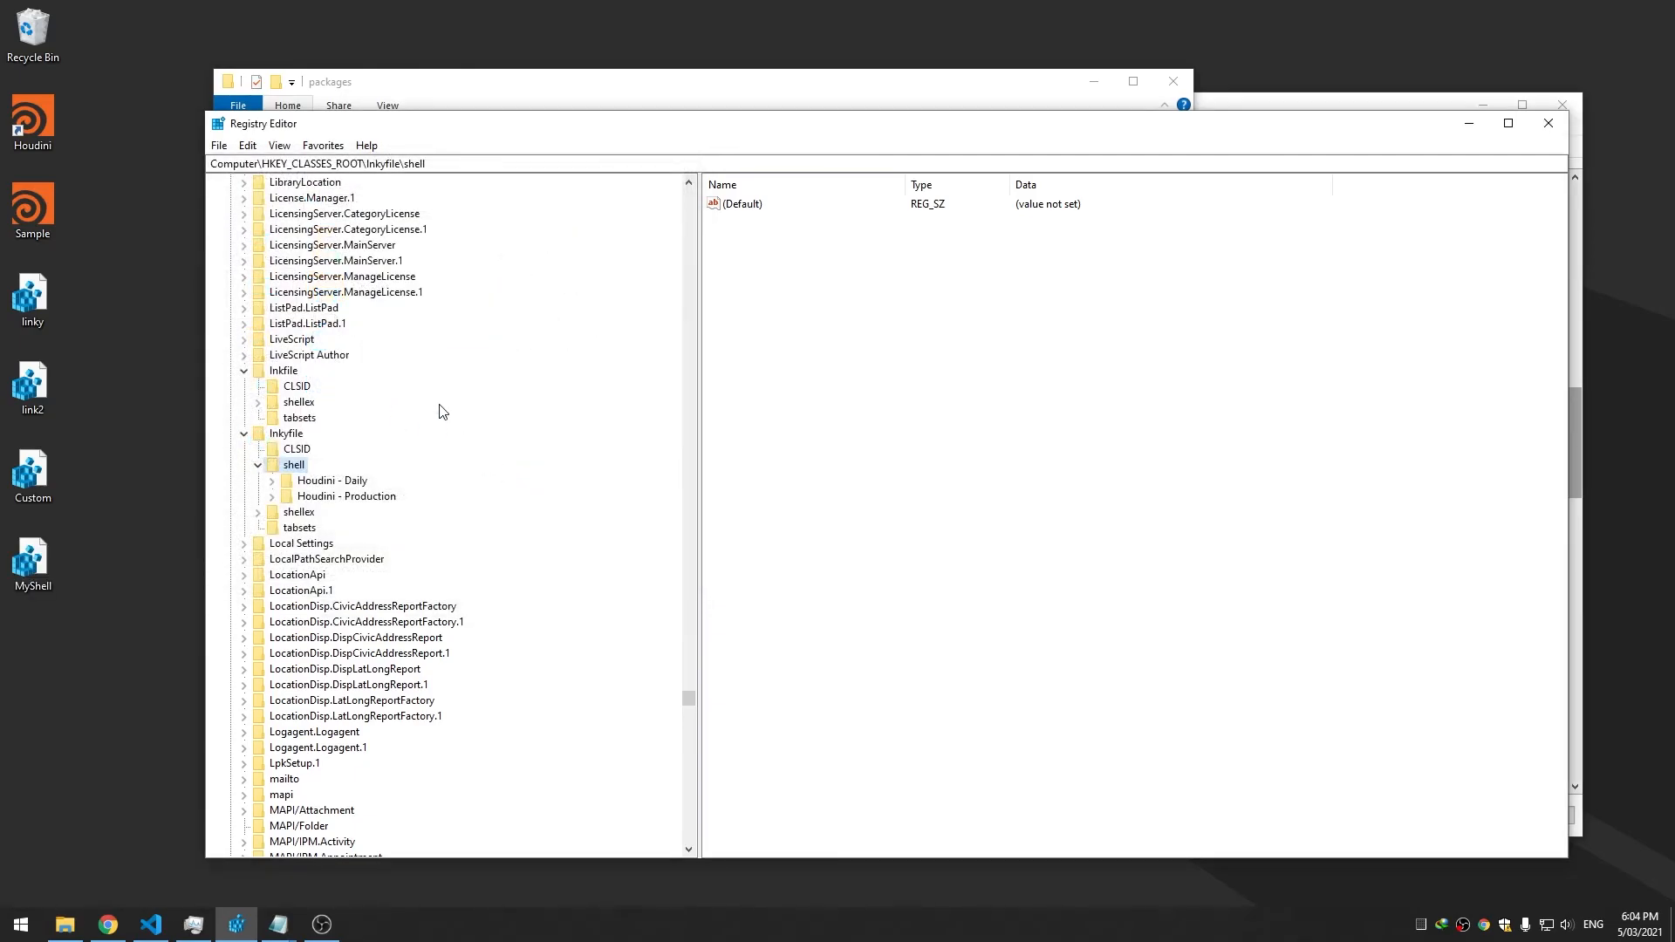
left_click_drag(1210, 126, 1674, 292)
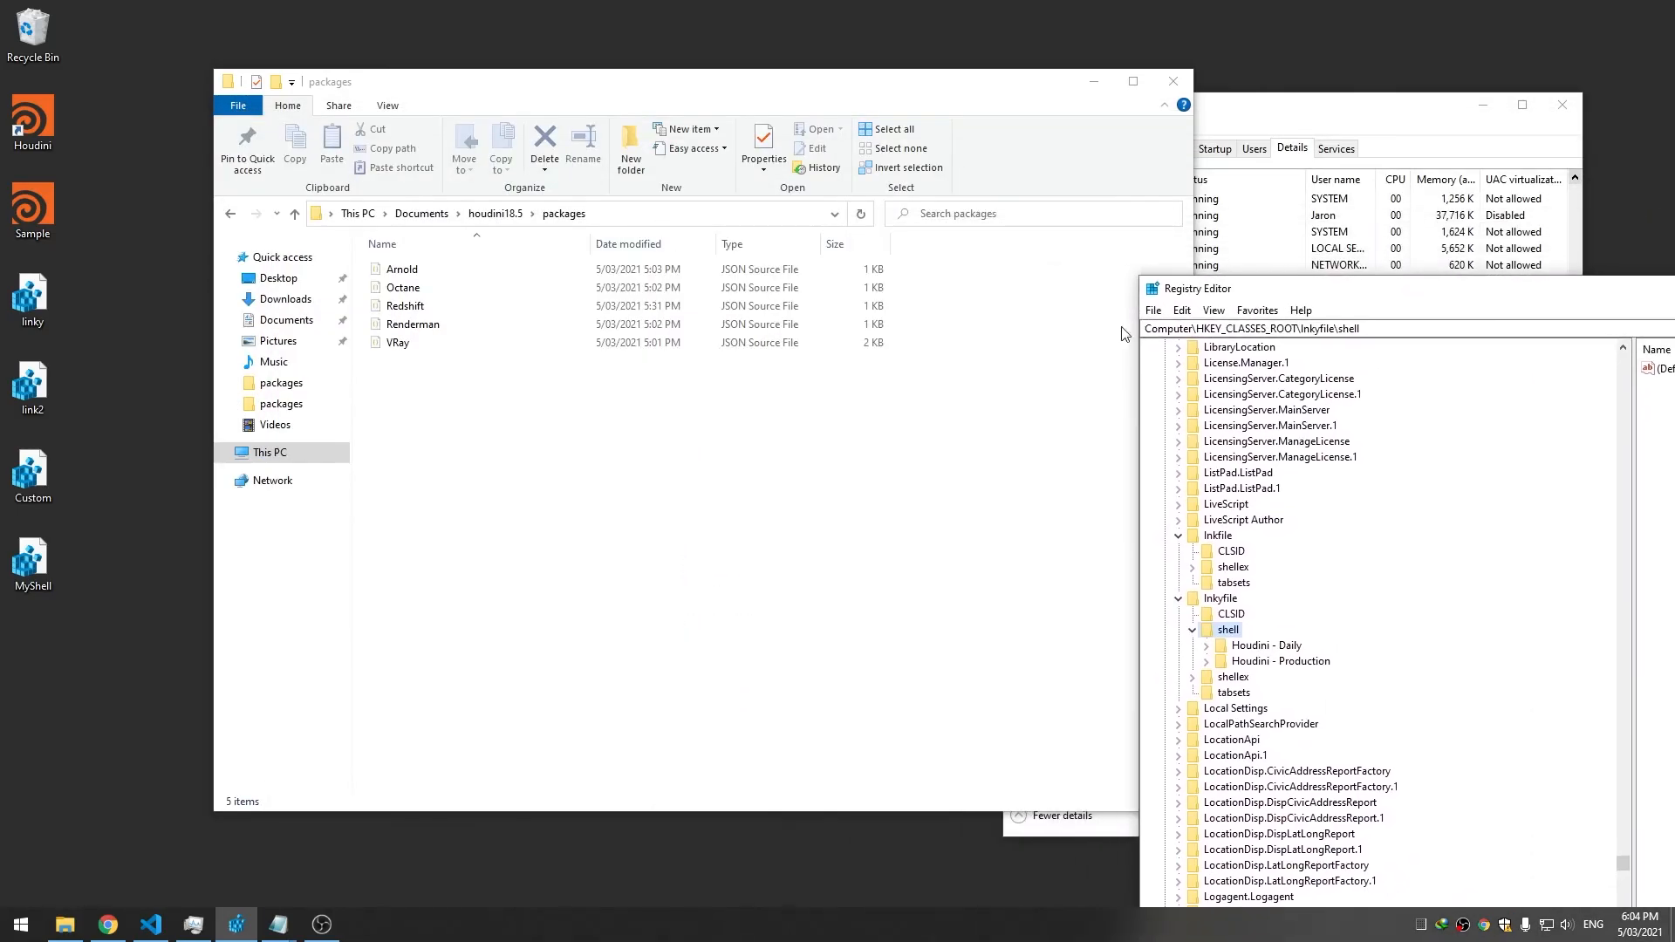
Drag MyShell.reg into VS Code and compare its Houdini - Daily command lines 16–17 with Registry Editor
left_click(164, 934)
left_click_drag(32, 562, 882, 388)
left_click(881, 388)
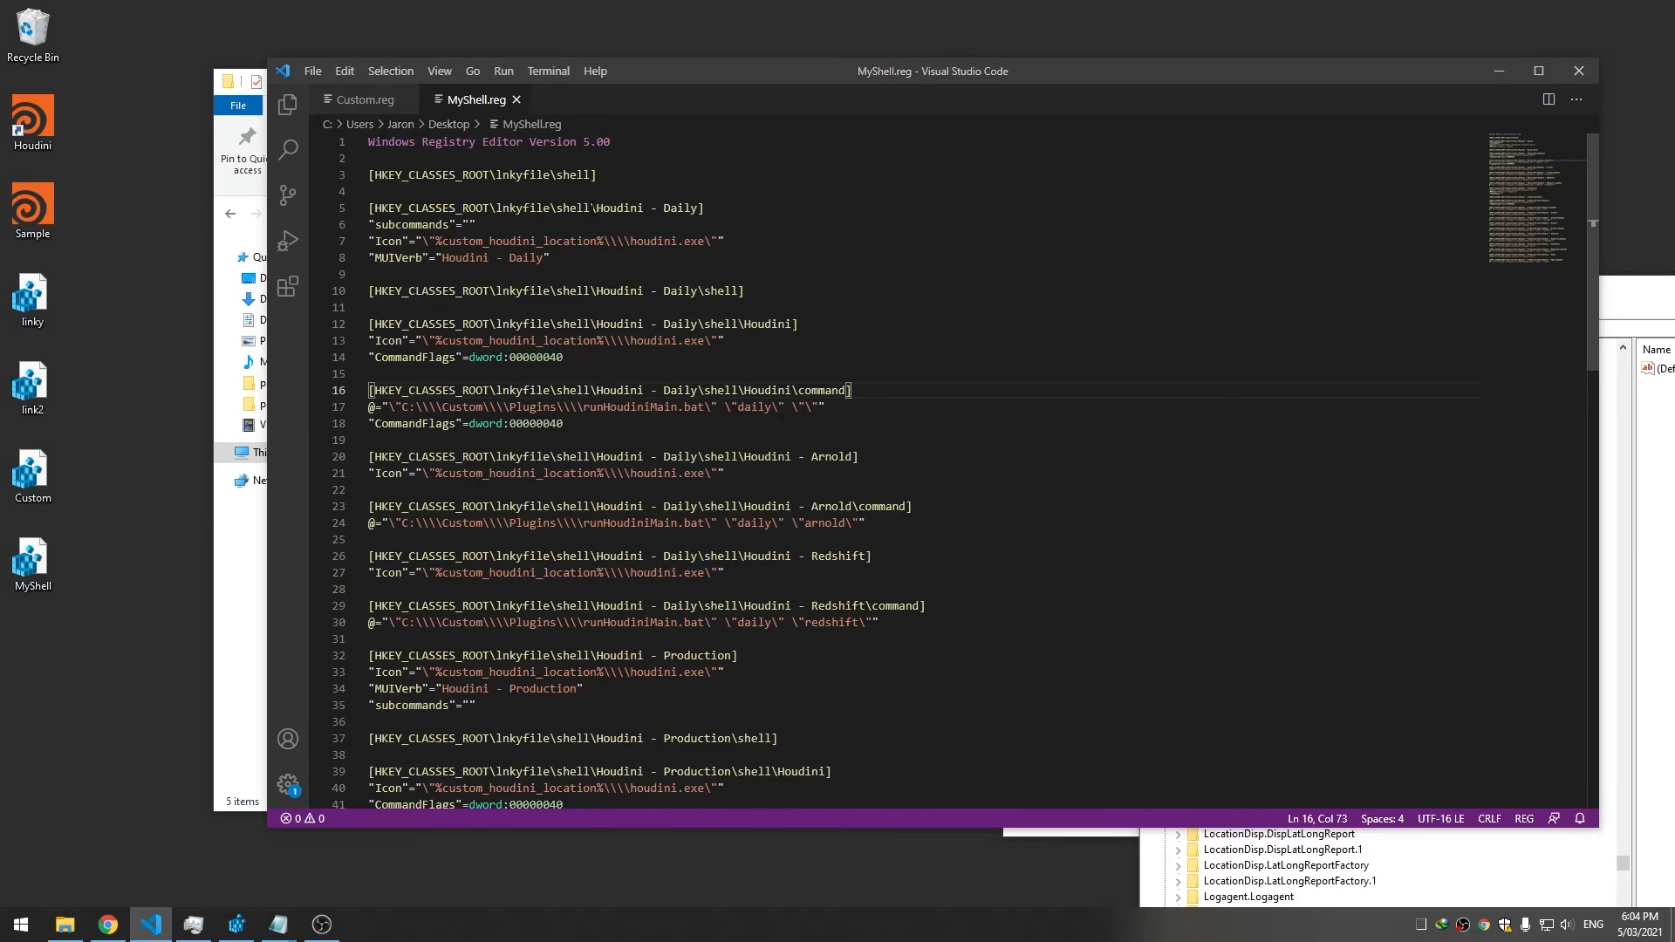
scroll(480, 532, "down", 4)
scroll(537, 584, "up", 4)
left_click_drag(1637, 288, 1133, 155)
left_click(683, 366)
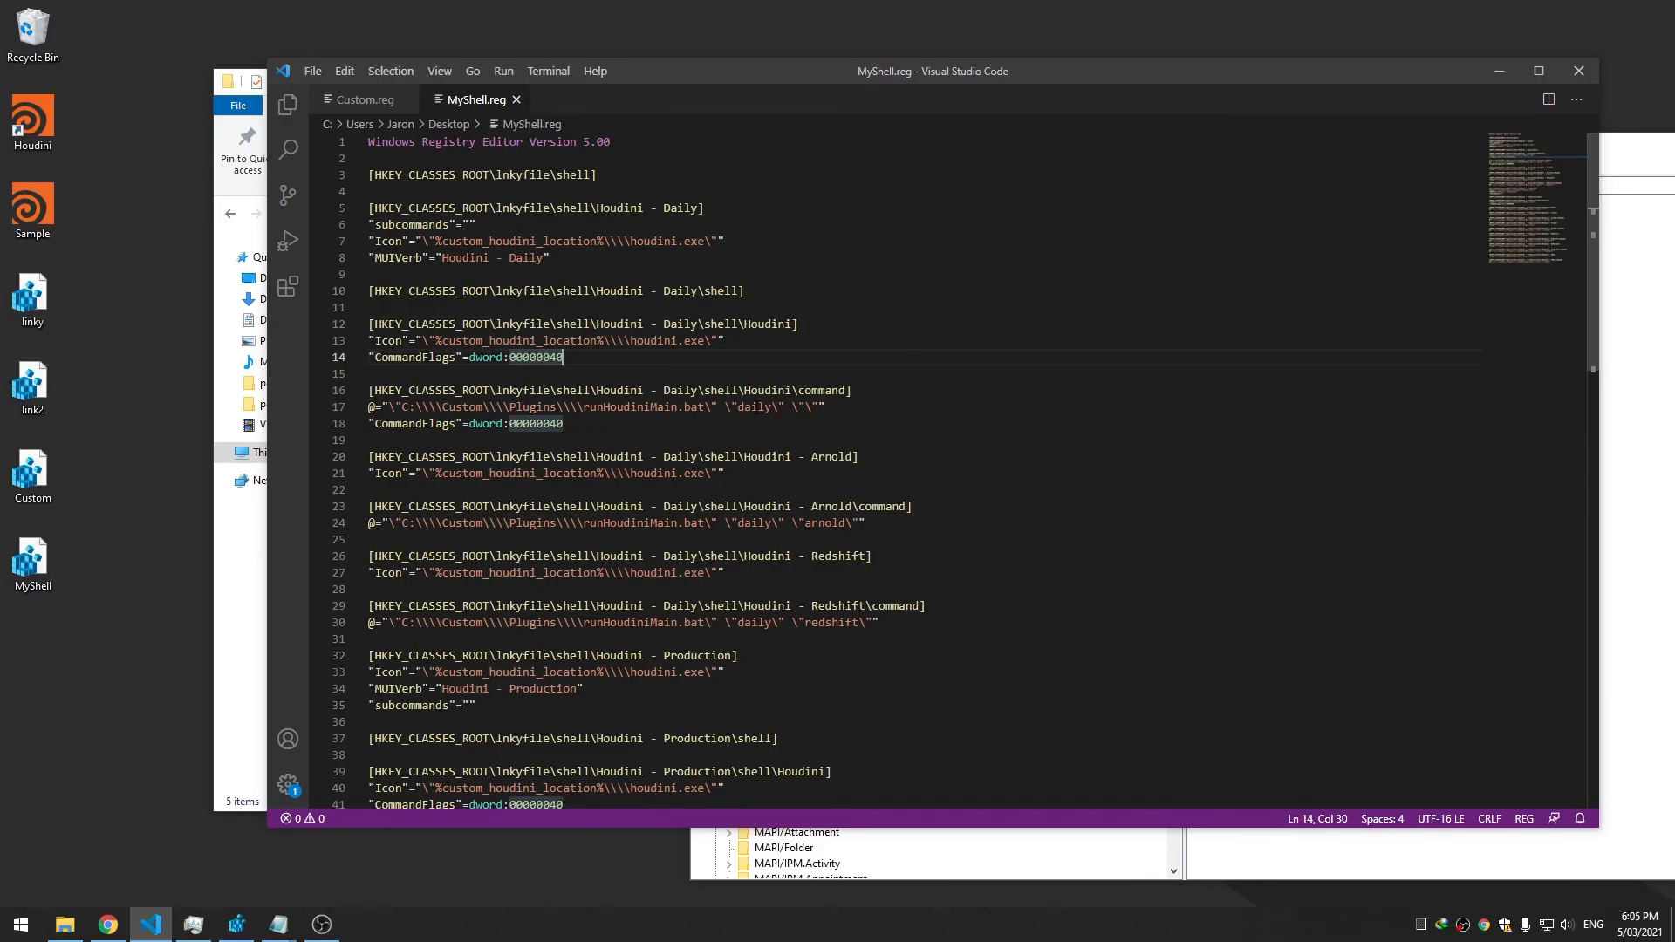
left_click(731, 407)
left_click_drag(919, 80, 864, 94)
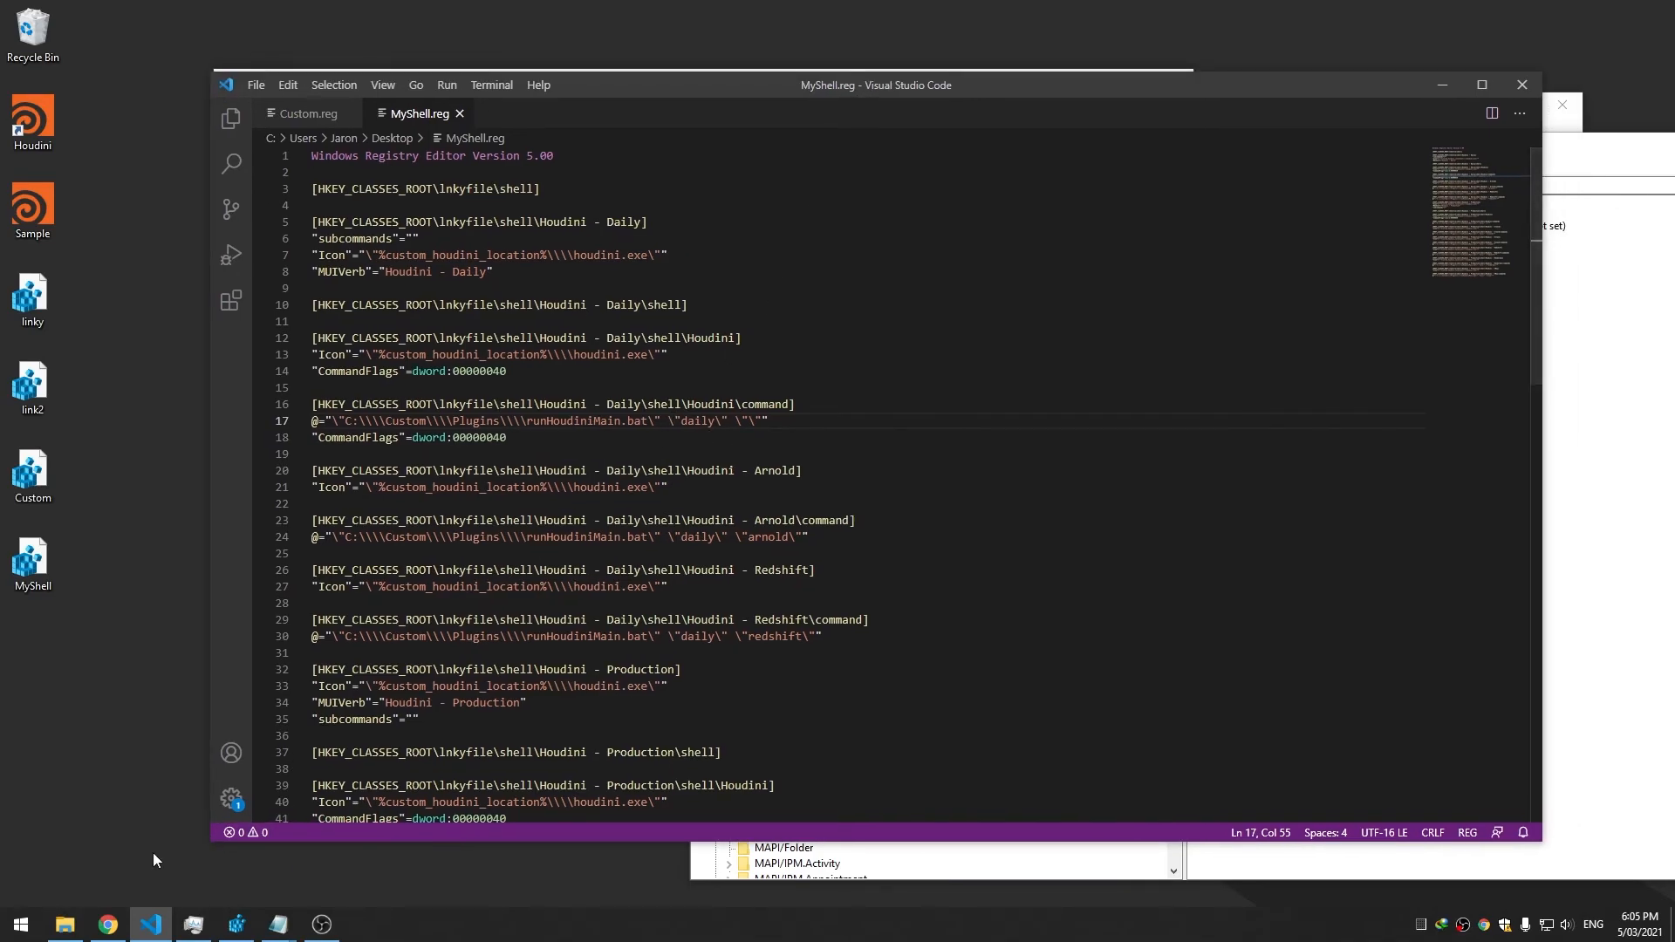
key("Up")
key("End")
Check the Sample file's context menu, then bring Registry Editor forward
key("alt+Tab")
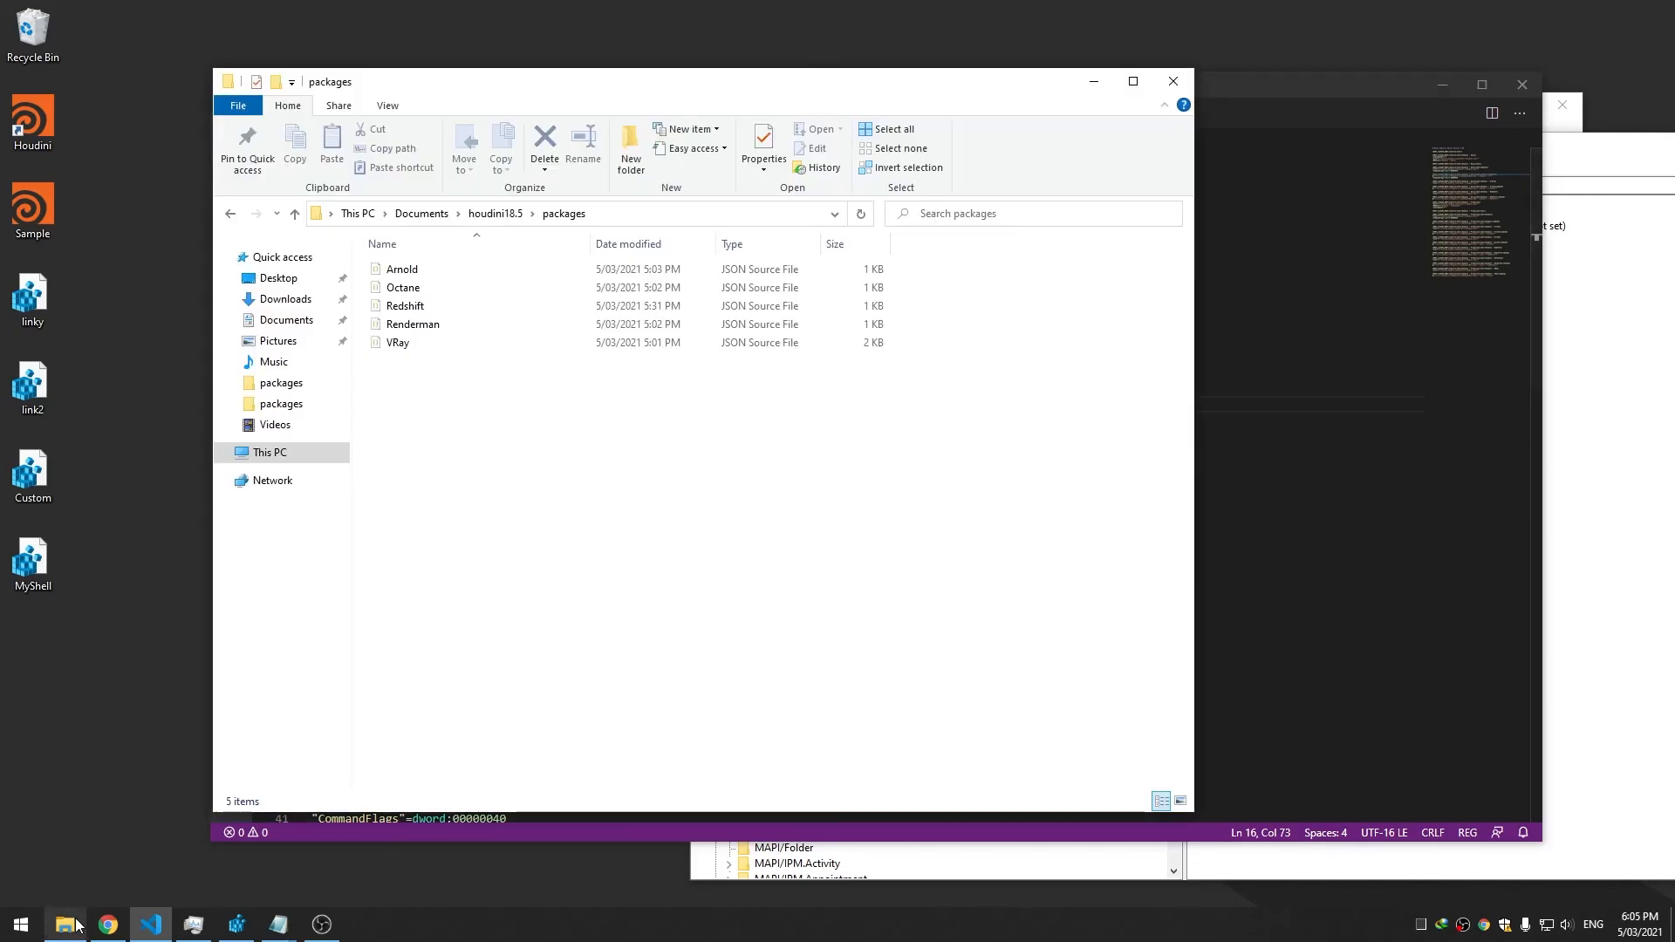
right_click(27, 213)
left_click(558, 454)
left_click(1371, 375)
left_click(1606, 371)
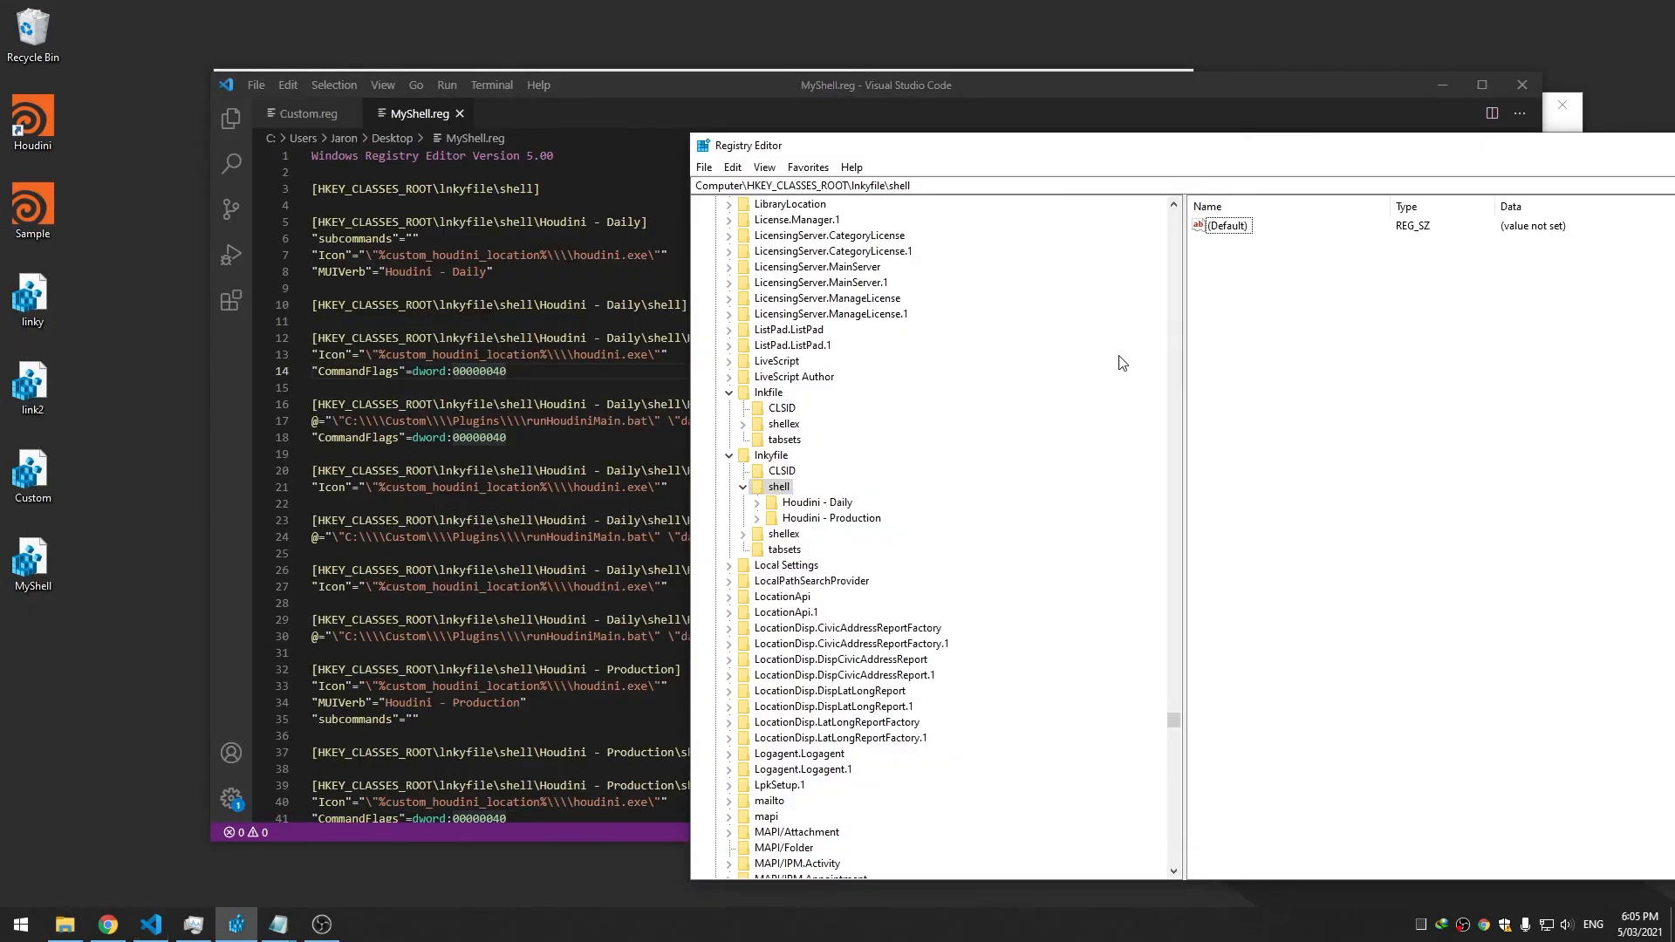
scroll(845, 453, "down", 8)
scroll(801, 506, "up", 7)
scroll(801, 507, "down", 19)
Inspect the .hipnc and .hiplc keys and Sample's file type, confirming .hiplc defaults to Houdini.hiplc
left_click(801, 507)
key("period")
key("h")
scroll(783, 511, "down", 12)
left_click(763, 551)
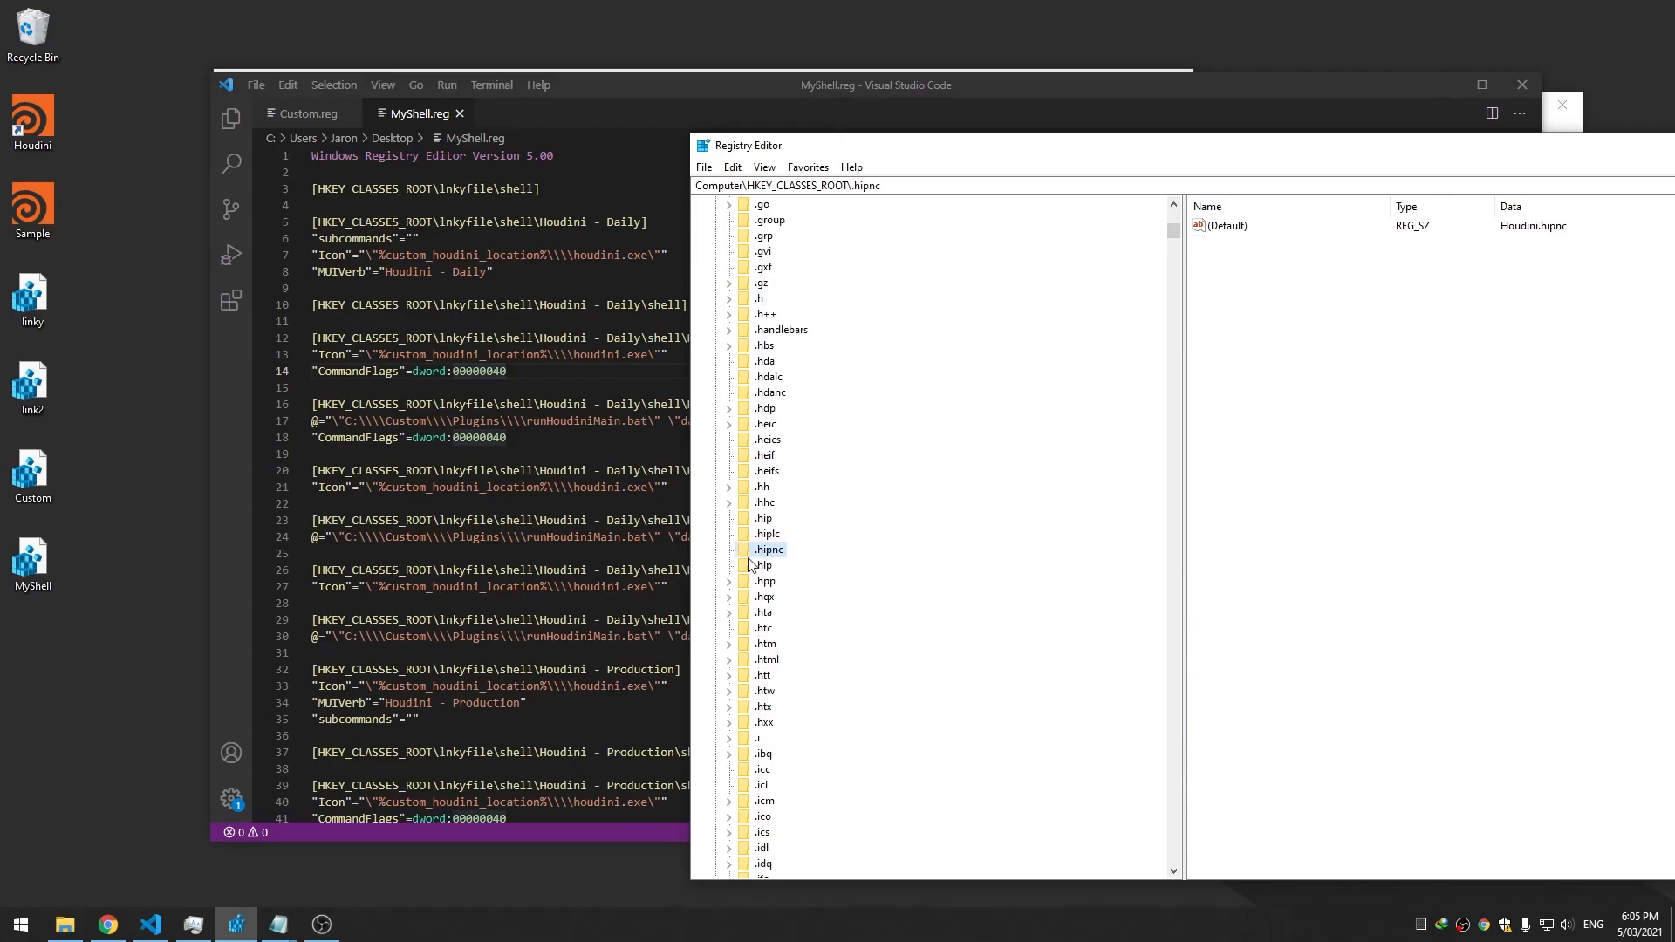
right_click(28, 203)
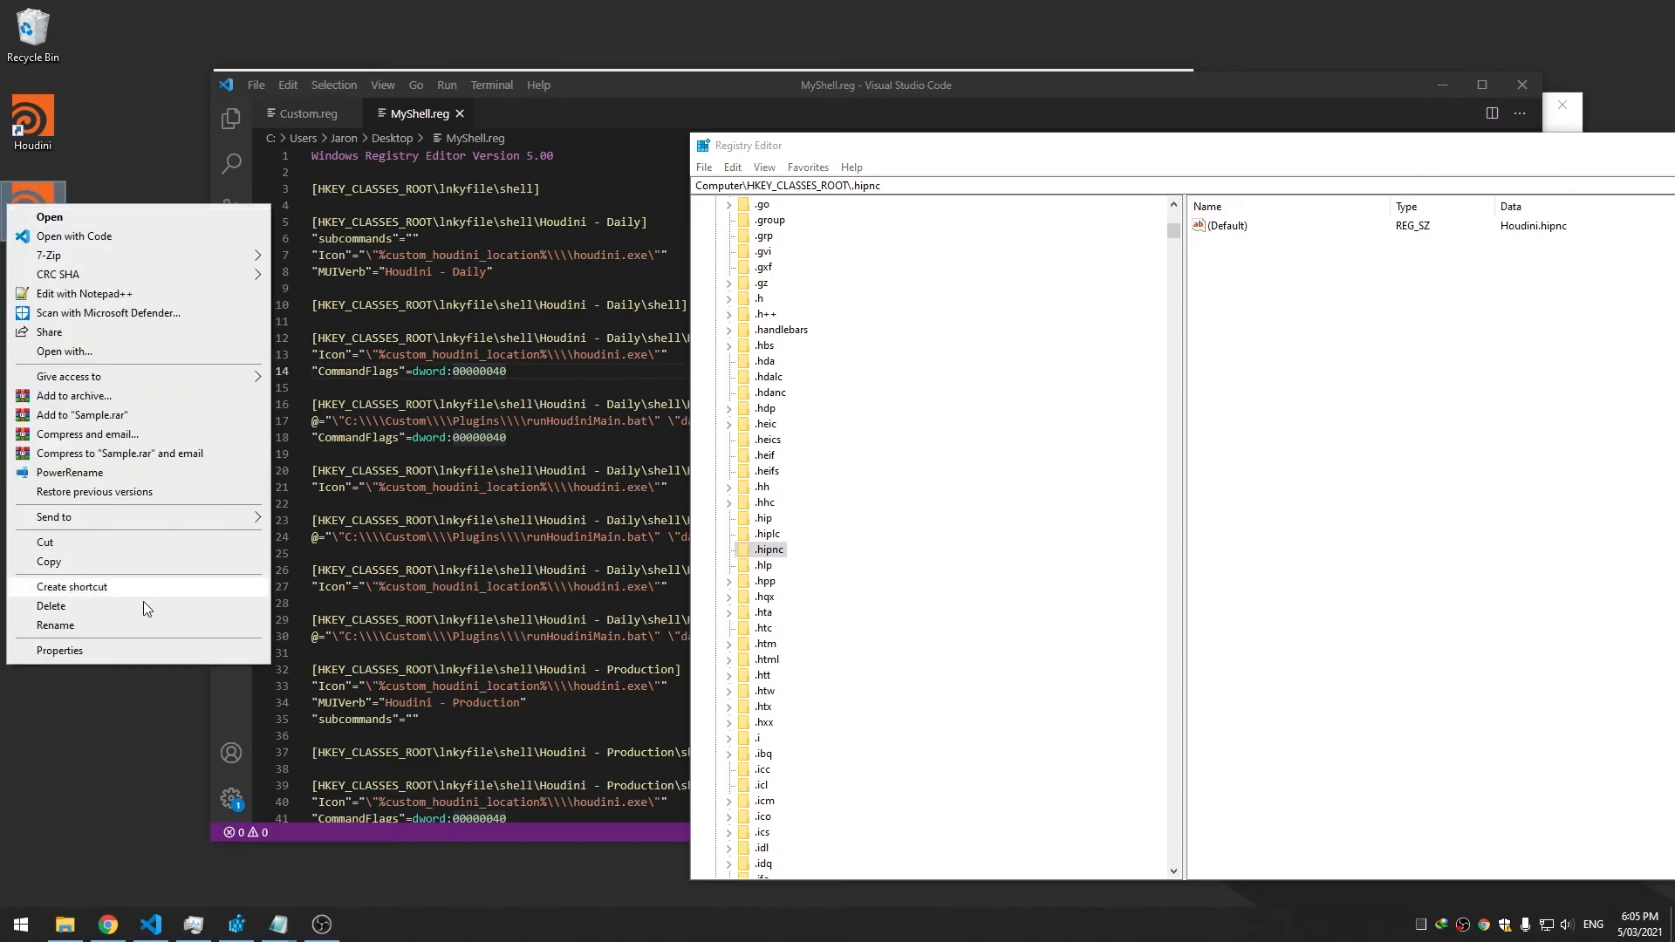
left_click(134, 651)
left_click_drag(194, 319, 157, 319)
left_click(219, 629)
left_click(767, 535)
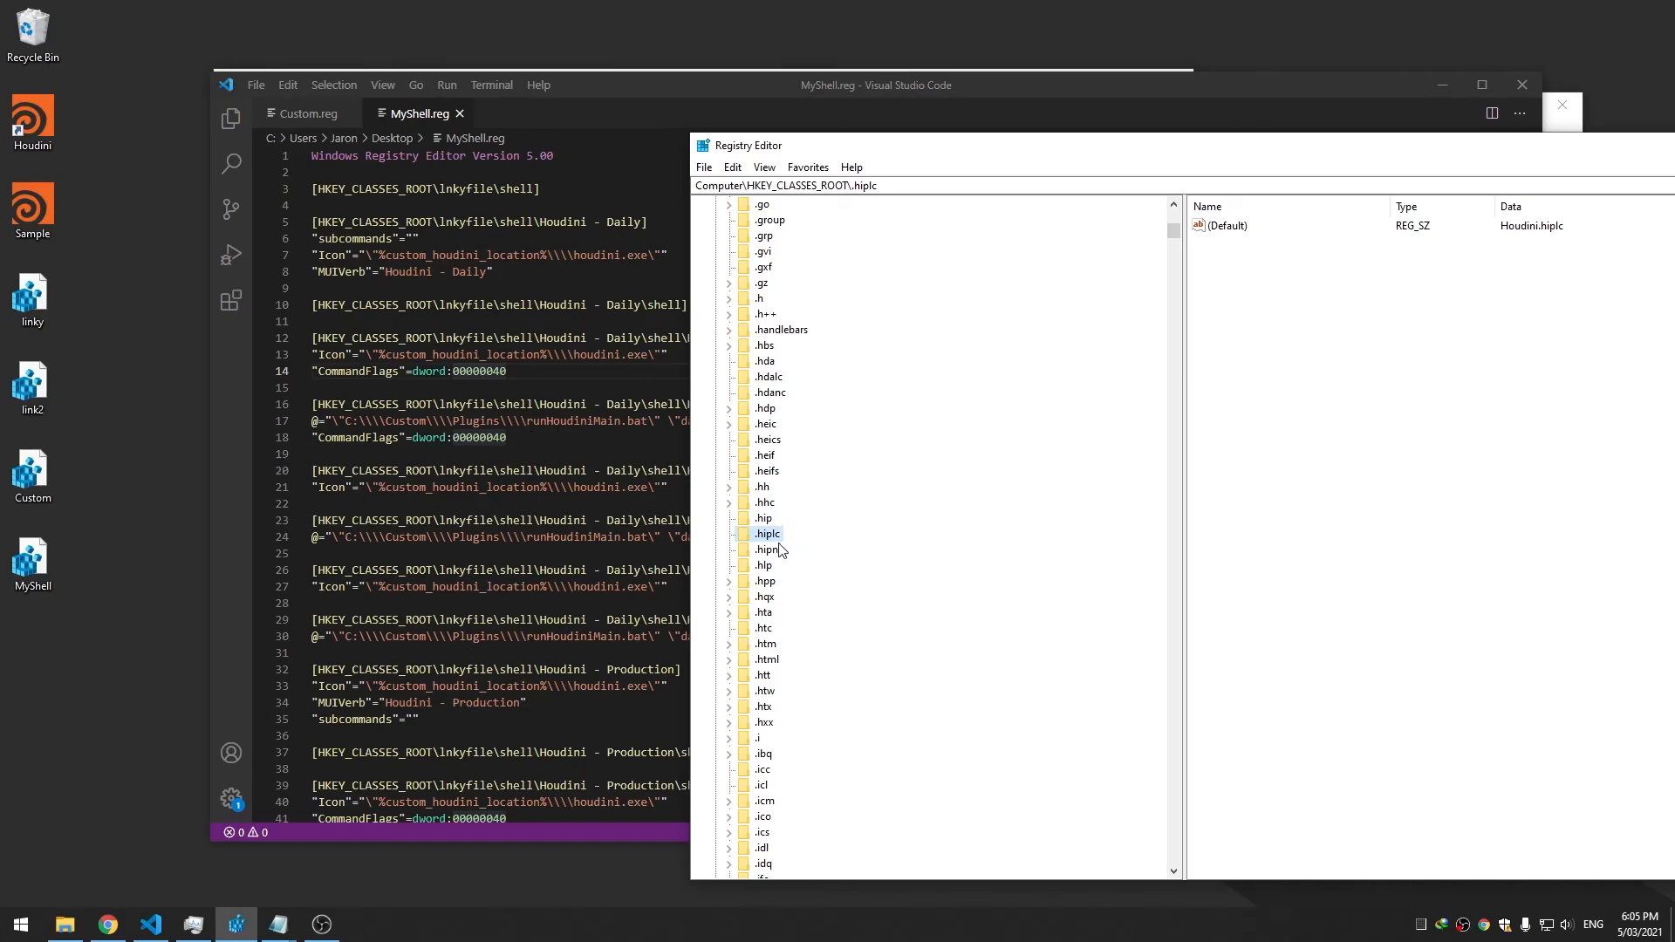
left_click_drag(1396, 146, 1293, 139)
left_click(1127, 220)
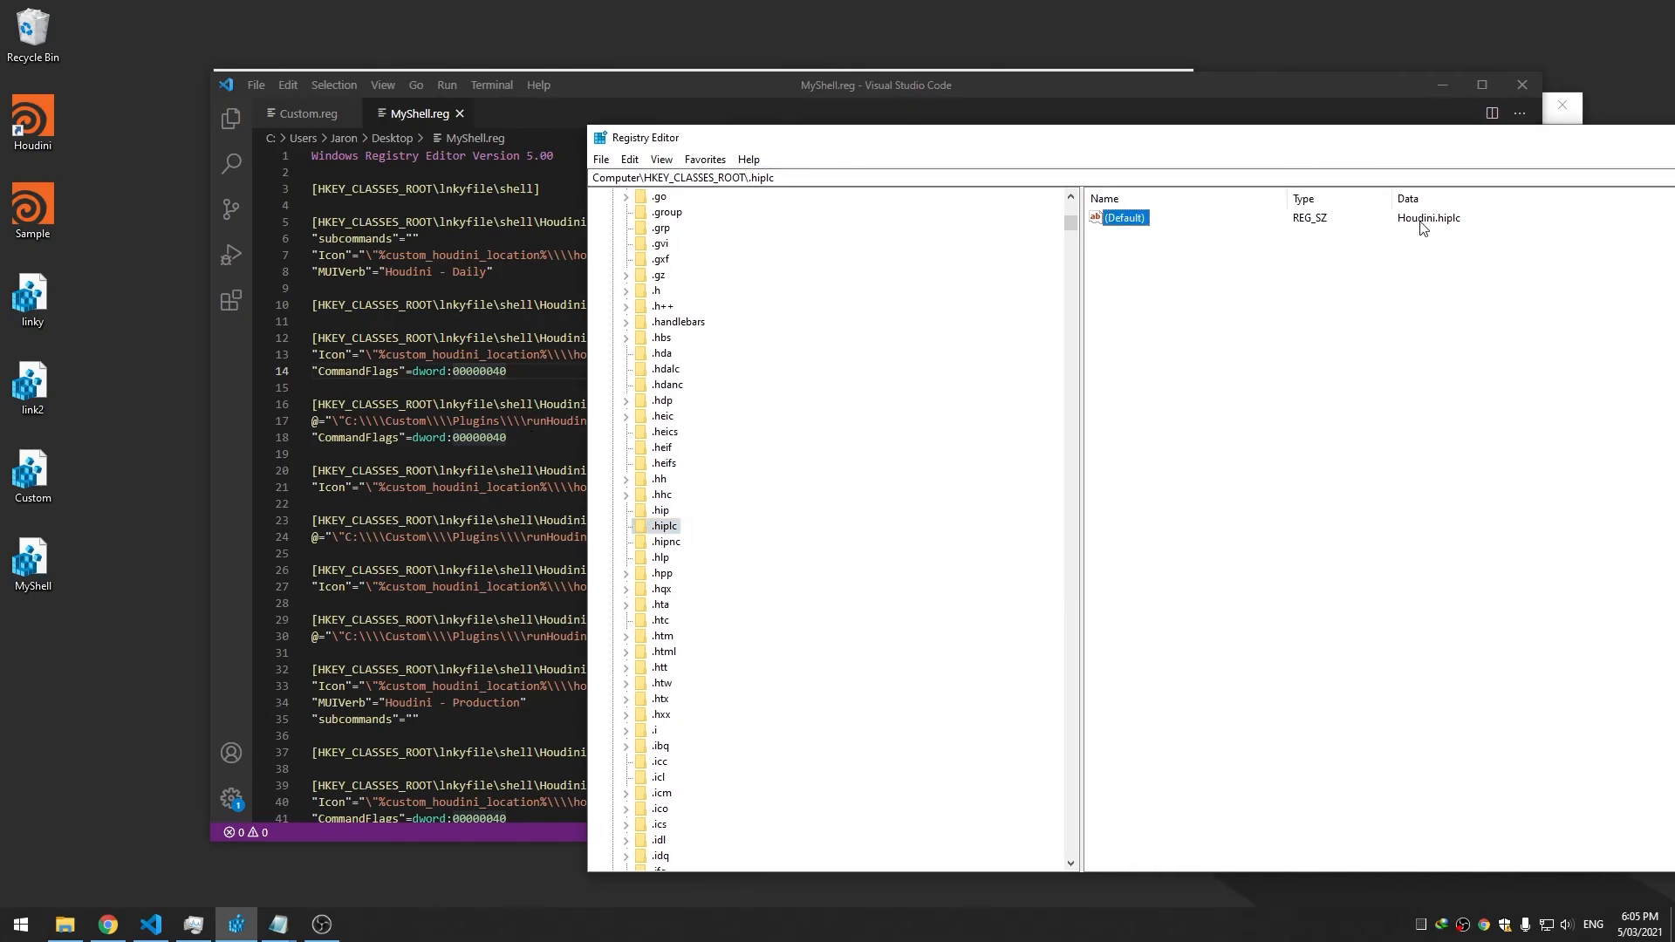
Jump to the Houdini.hiplc key and expand its shell, open and command subkeys
left_click(661, 403)
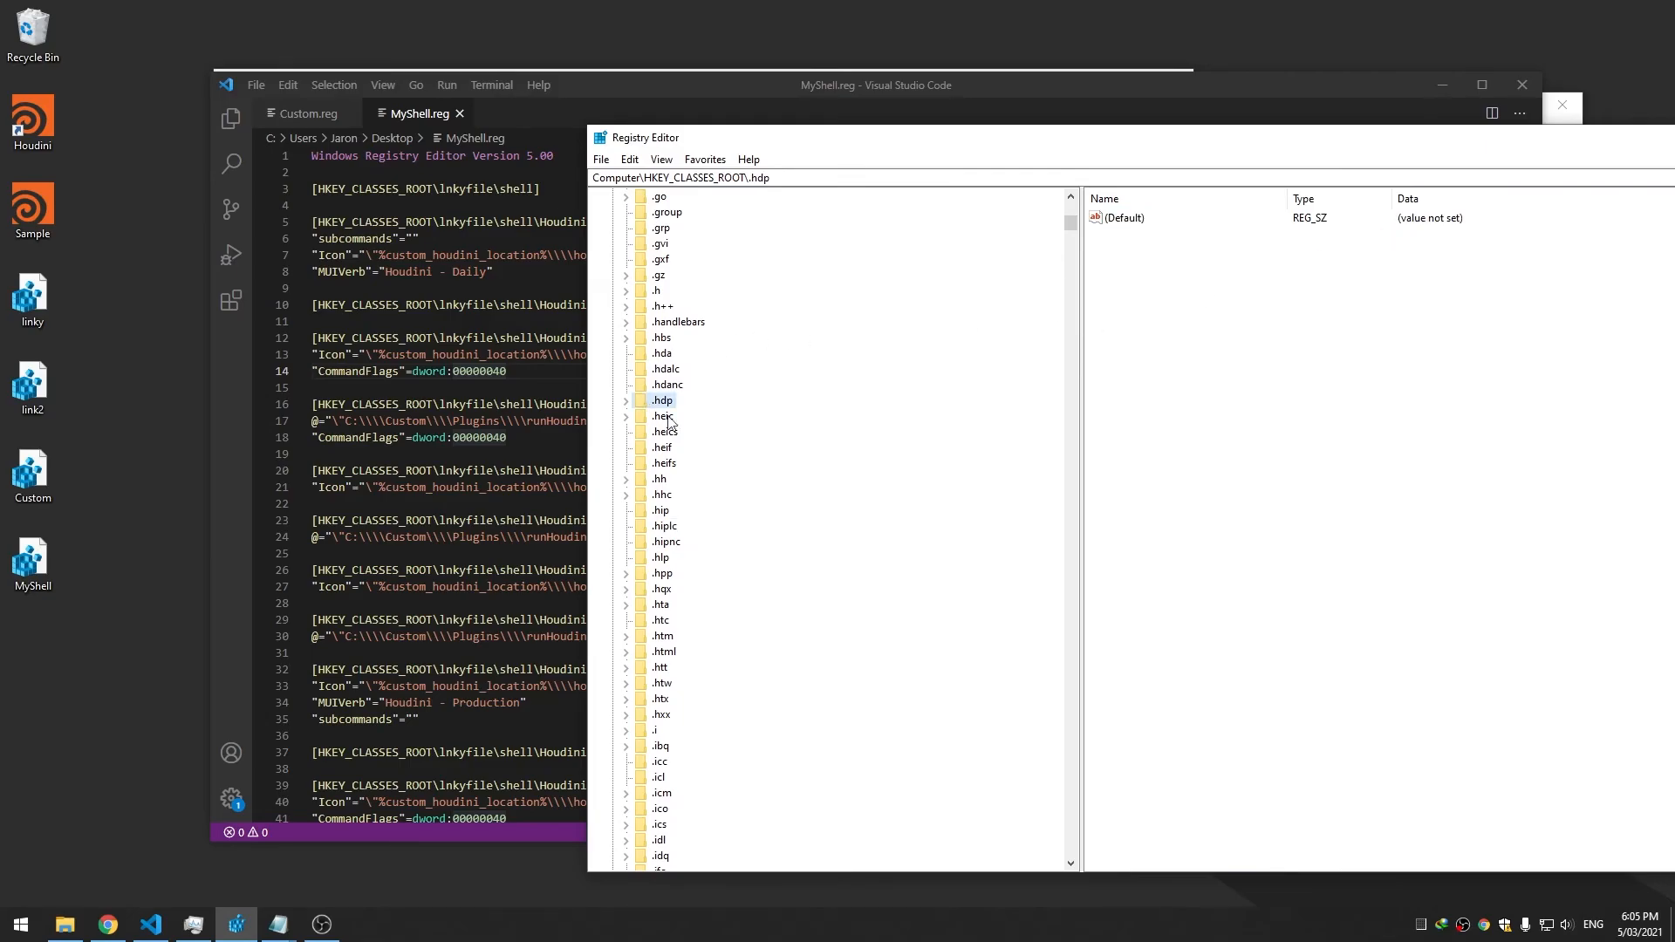
type("hou")
scroll(711, 441, "down", 11)
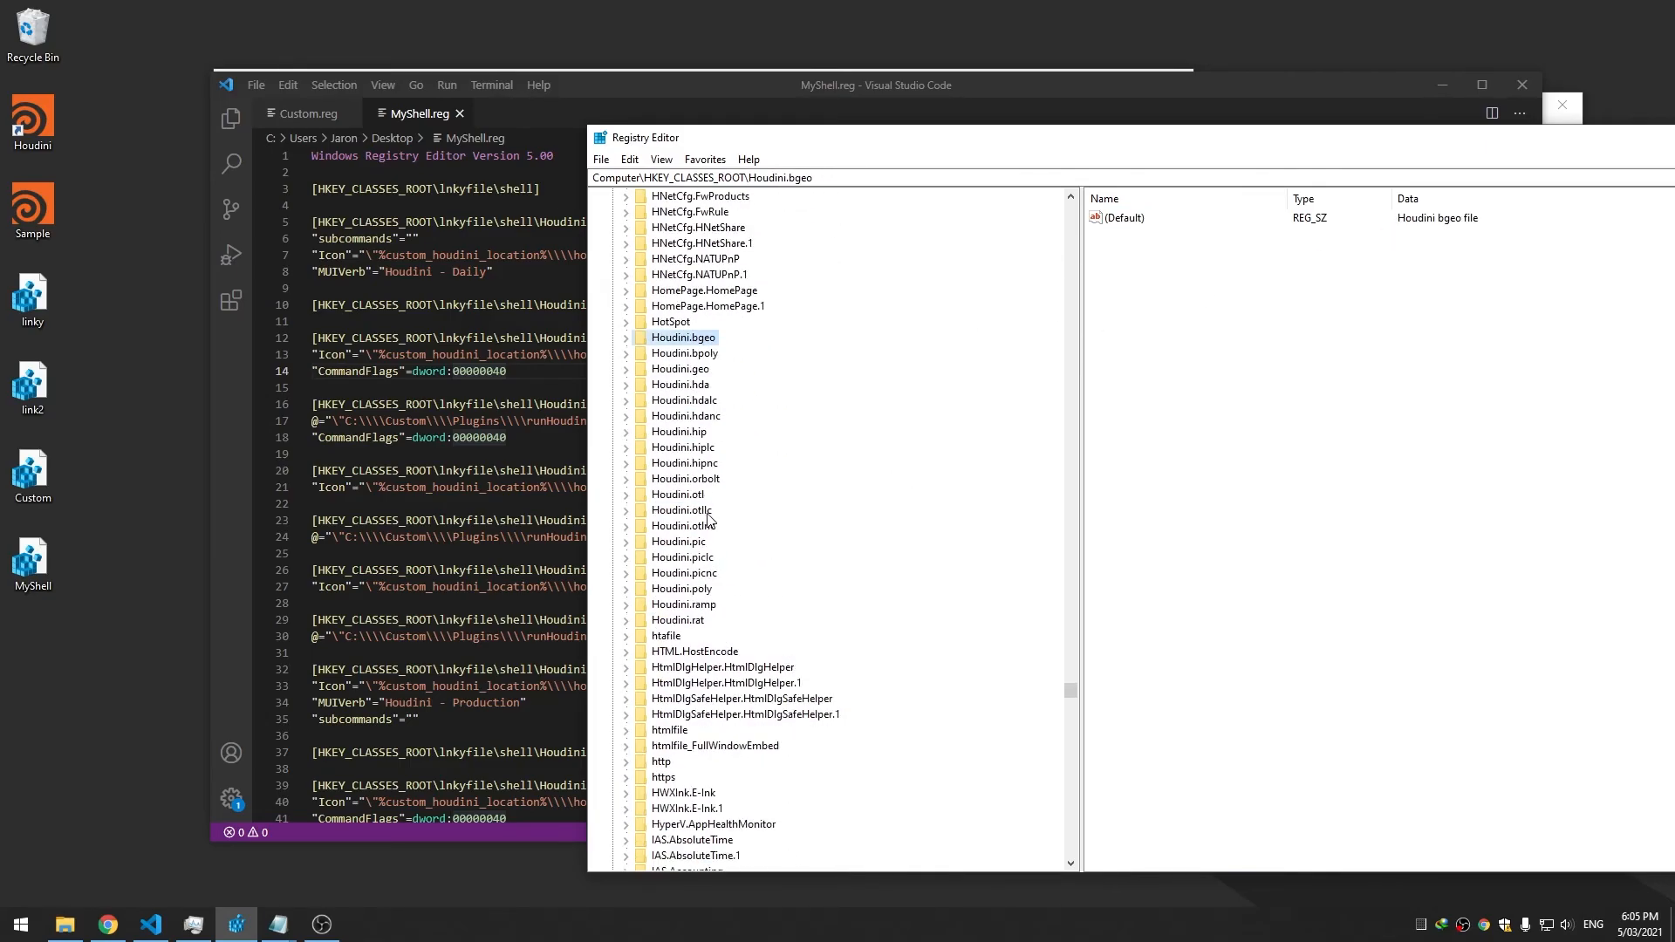
left_click(683, 449)
left_click(626, 448)
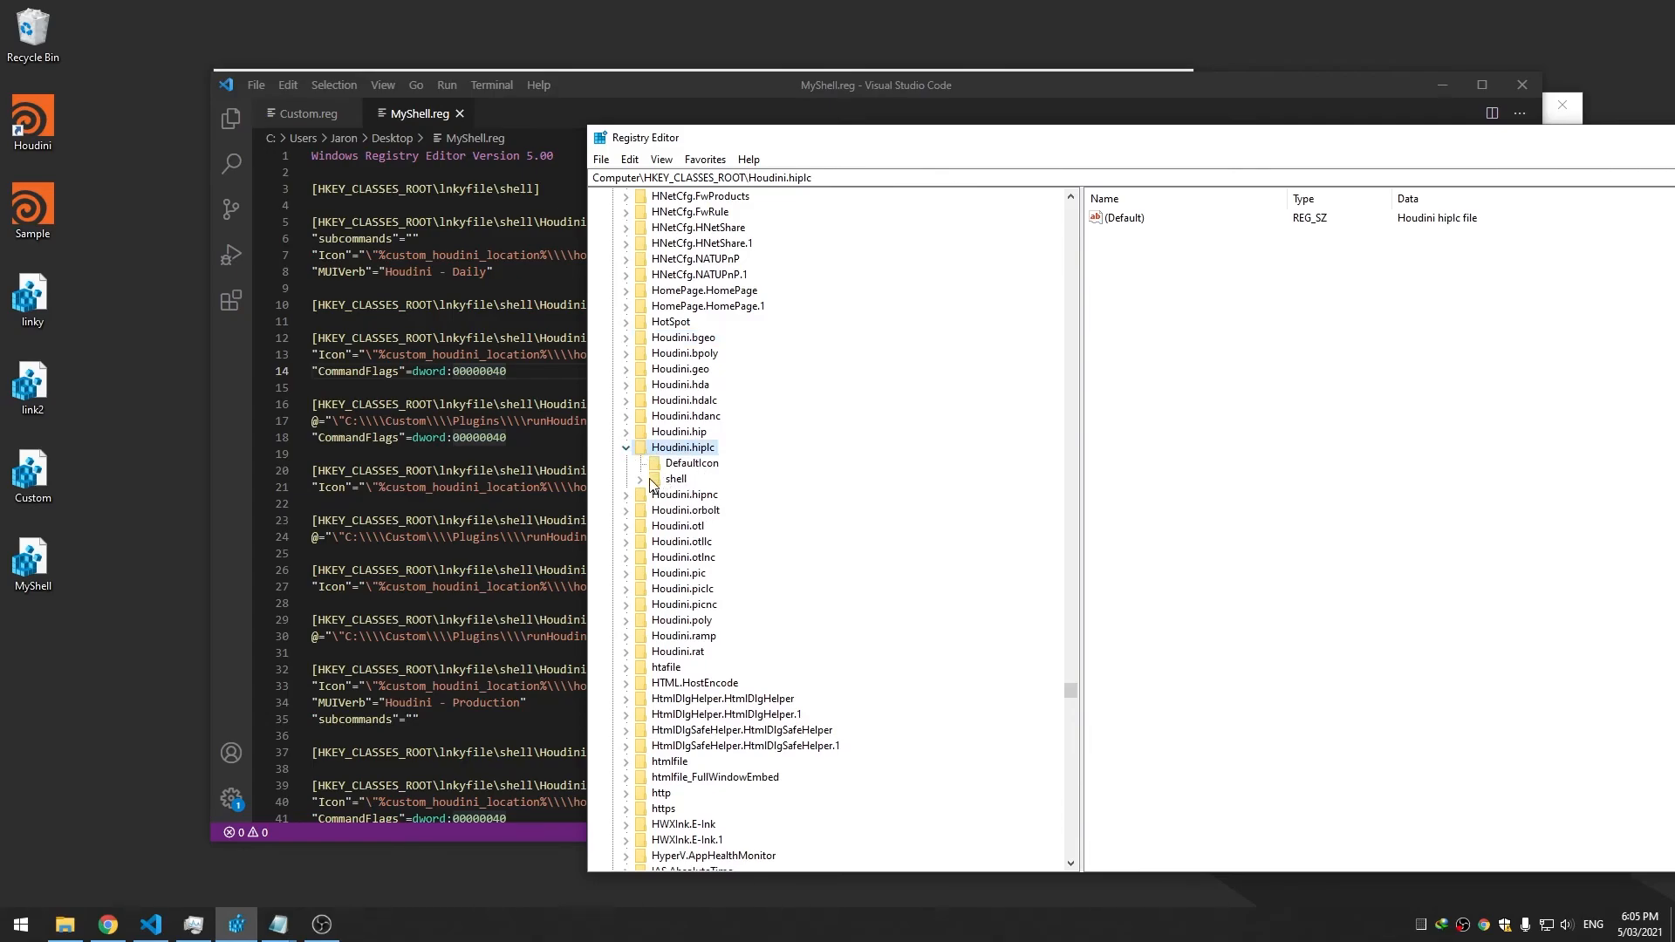
left_click(640, 479)
left_click(668, 495)
left_click(653, 495)
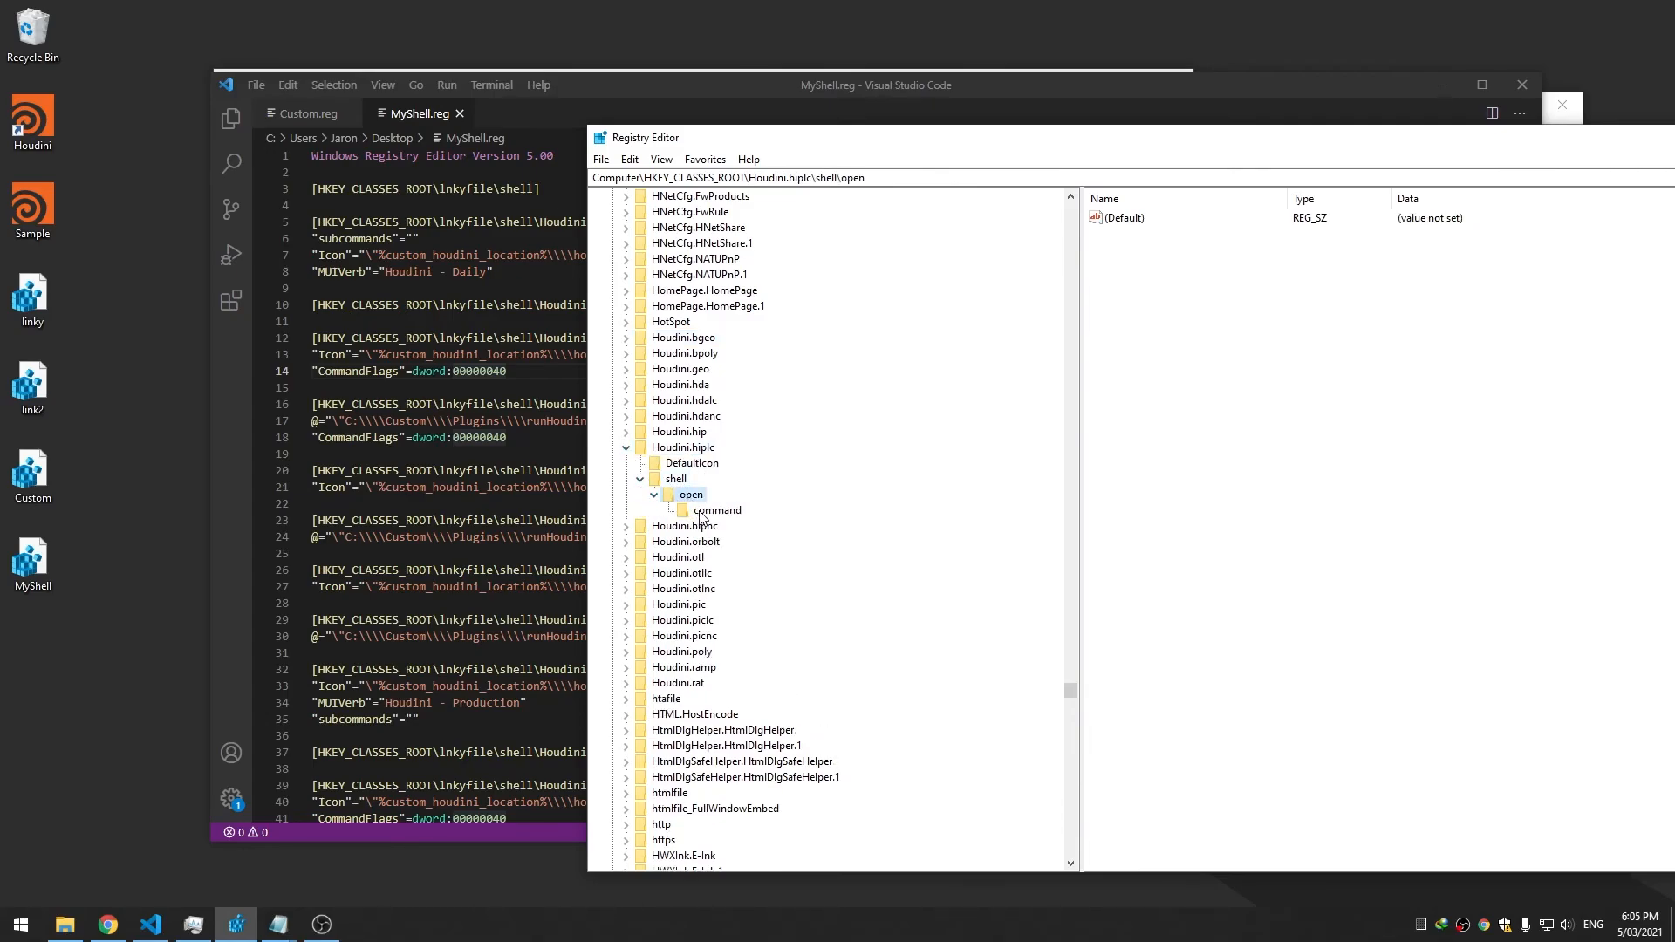
left_click(676, 479)
left_click(683, 448)
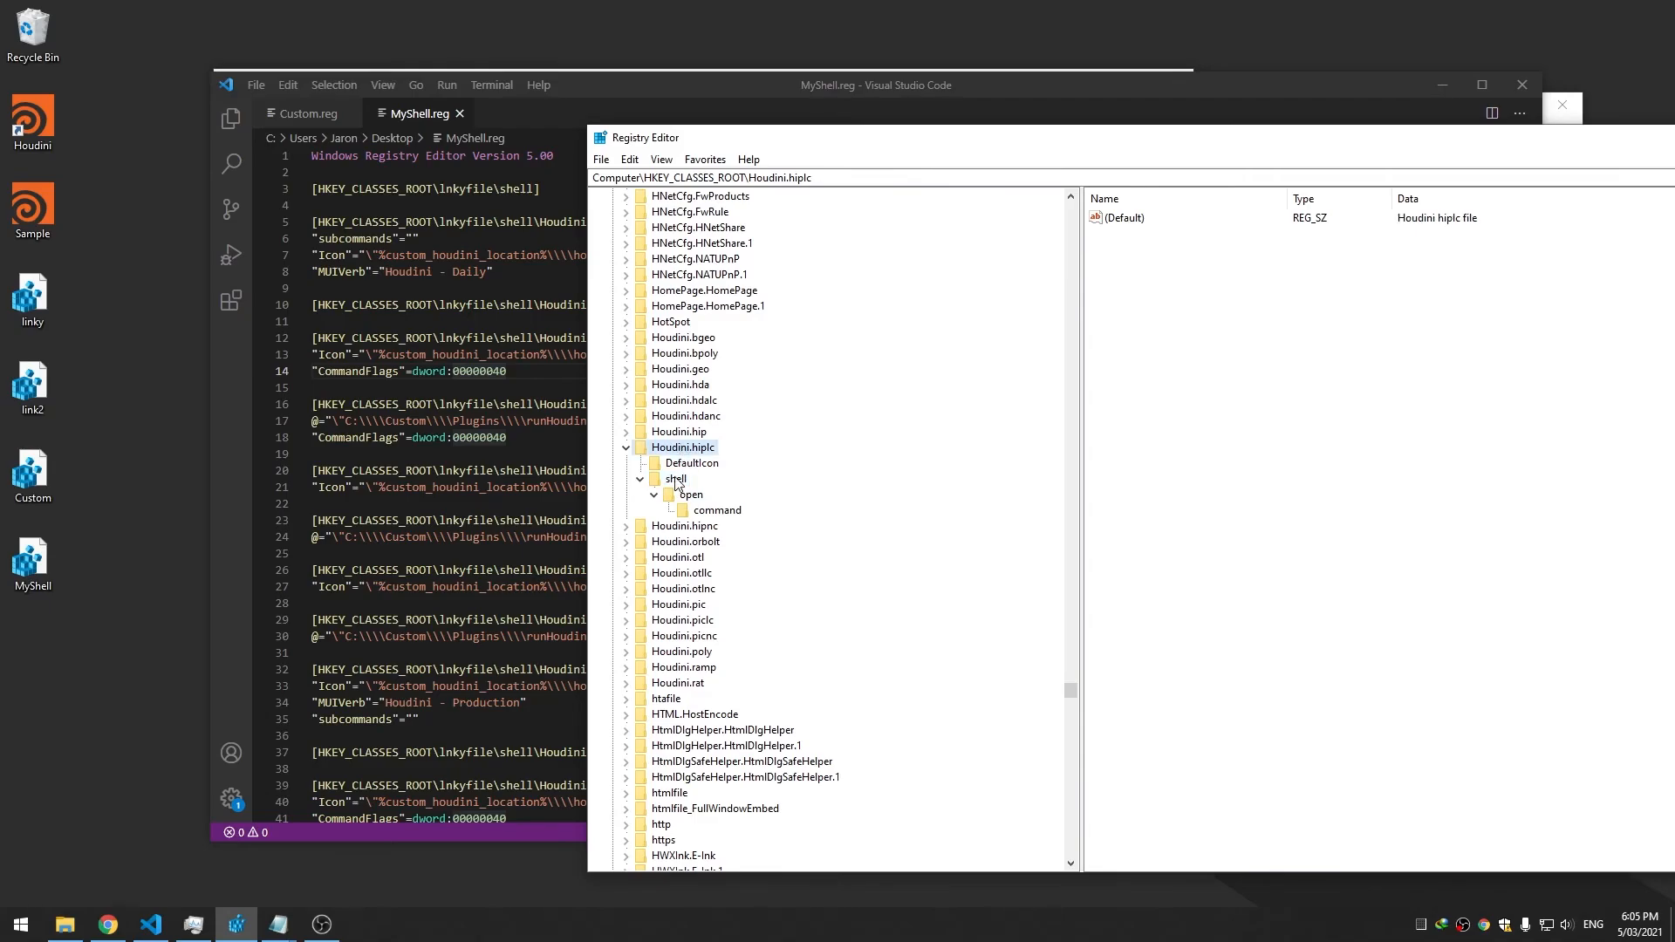
Select lnkyfile in MyShell.reg and start a find-and-replace on it
left_click(466, 355)
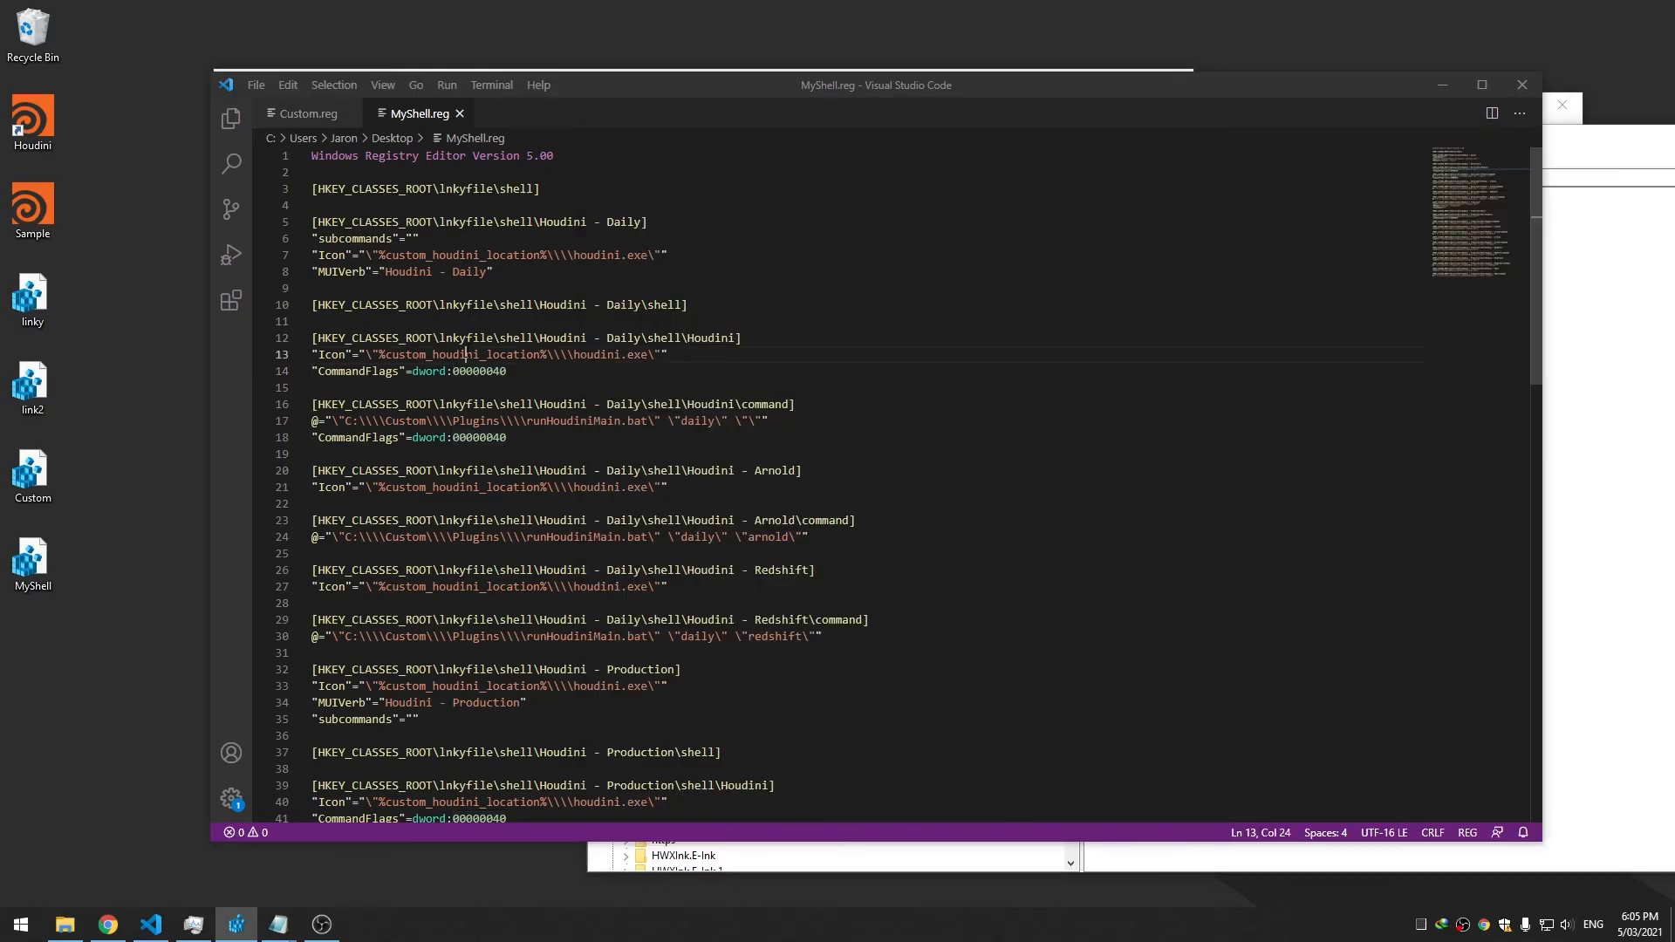
double_click(477, 223)
double_click(480, 188)
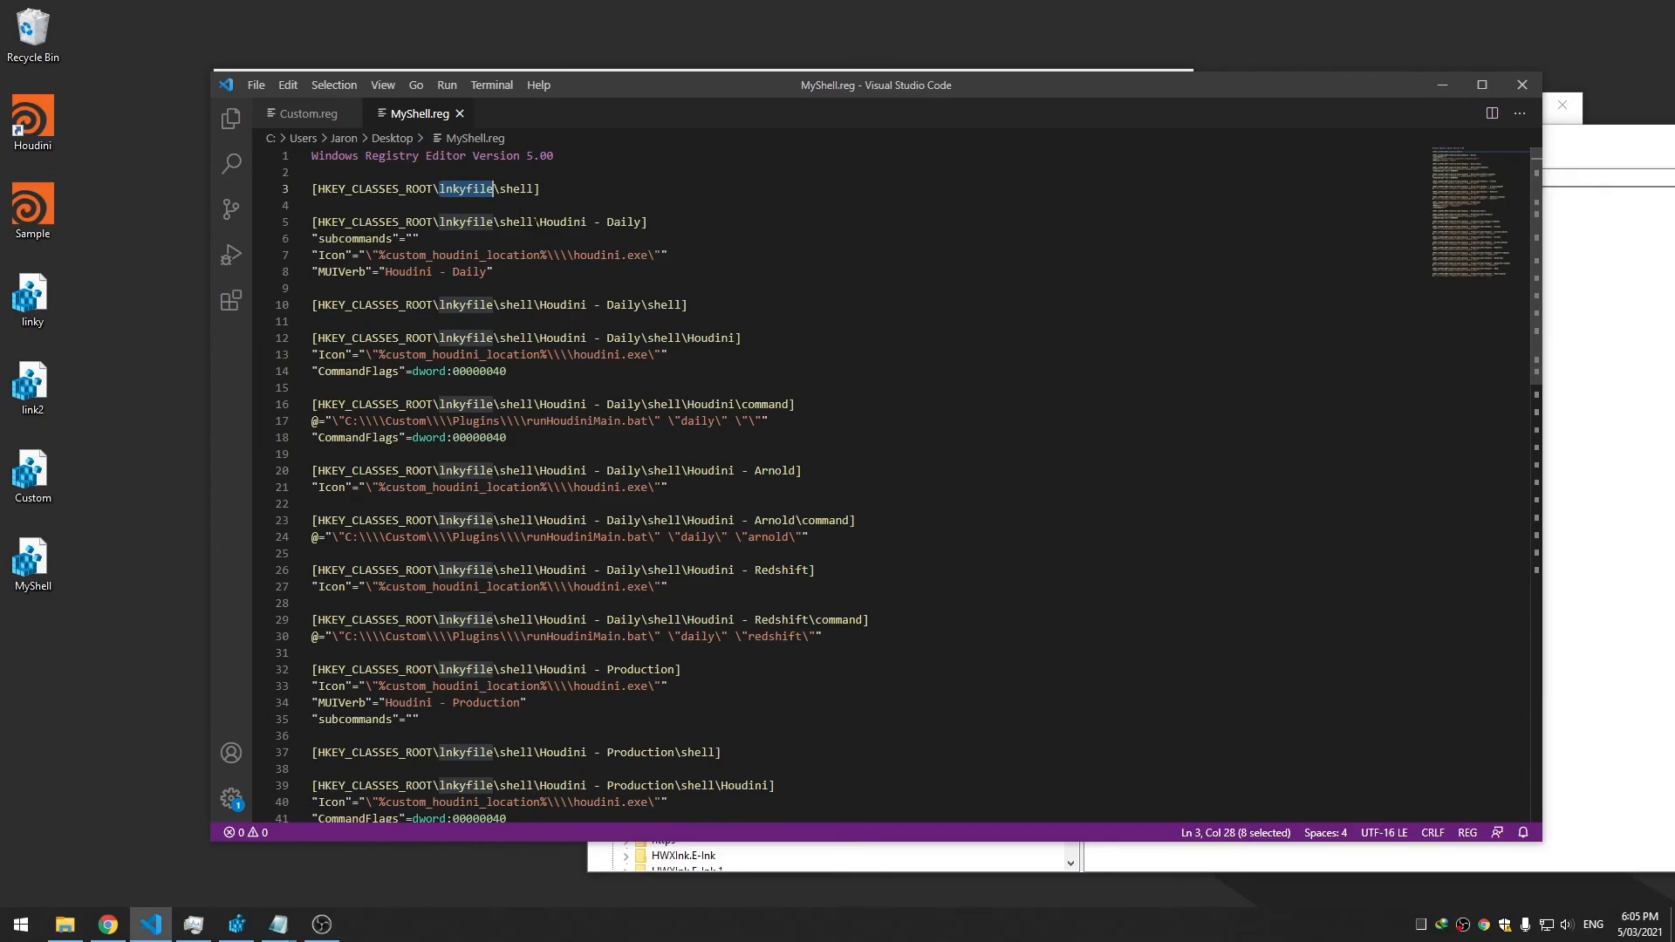
right_click(472, 188)
left_click(288, 85)
left_click(361, 265)
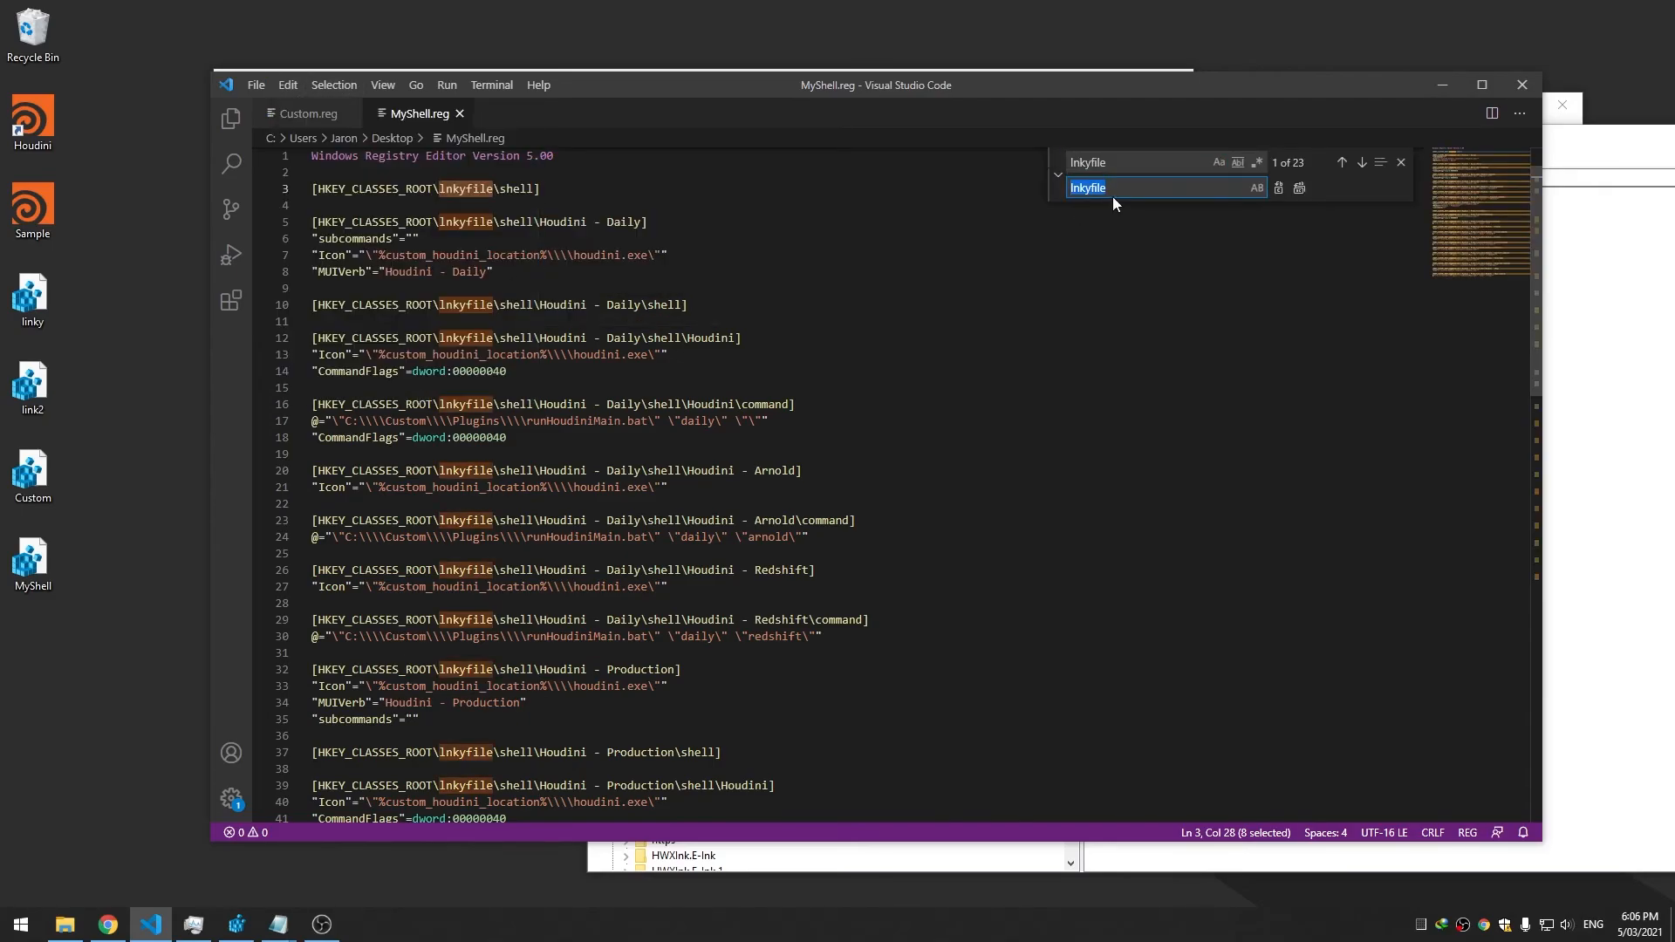
Replace all 23 lnkyfile occurrences with Houdini.hiplc and merge MyShell.reg into the registry
left_click(1624, 168)
right_click(699, 437)
right_click(685, 450)
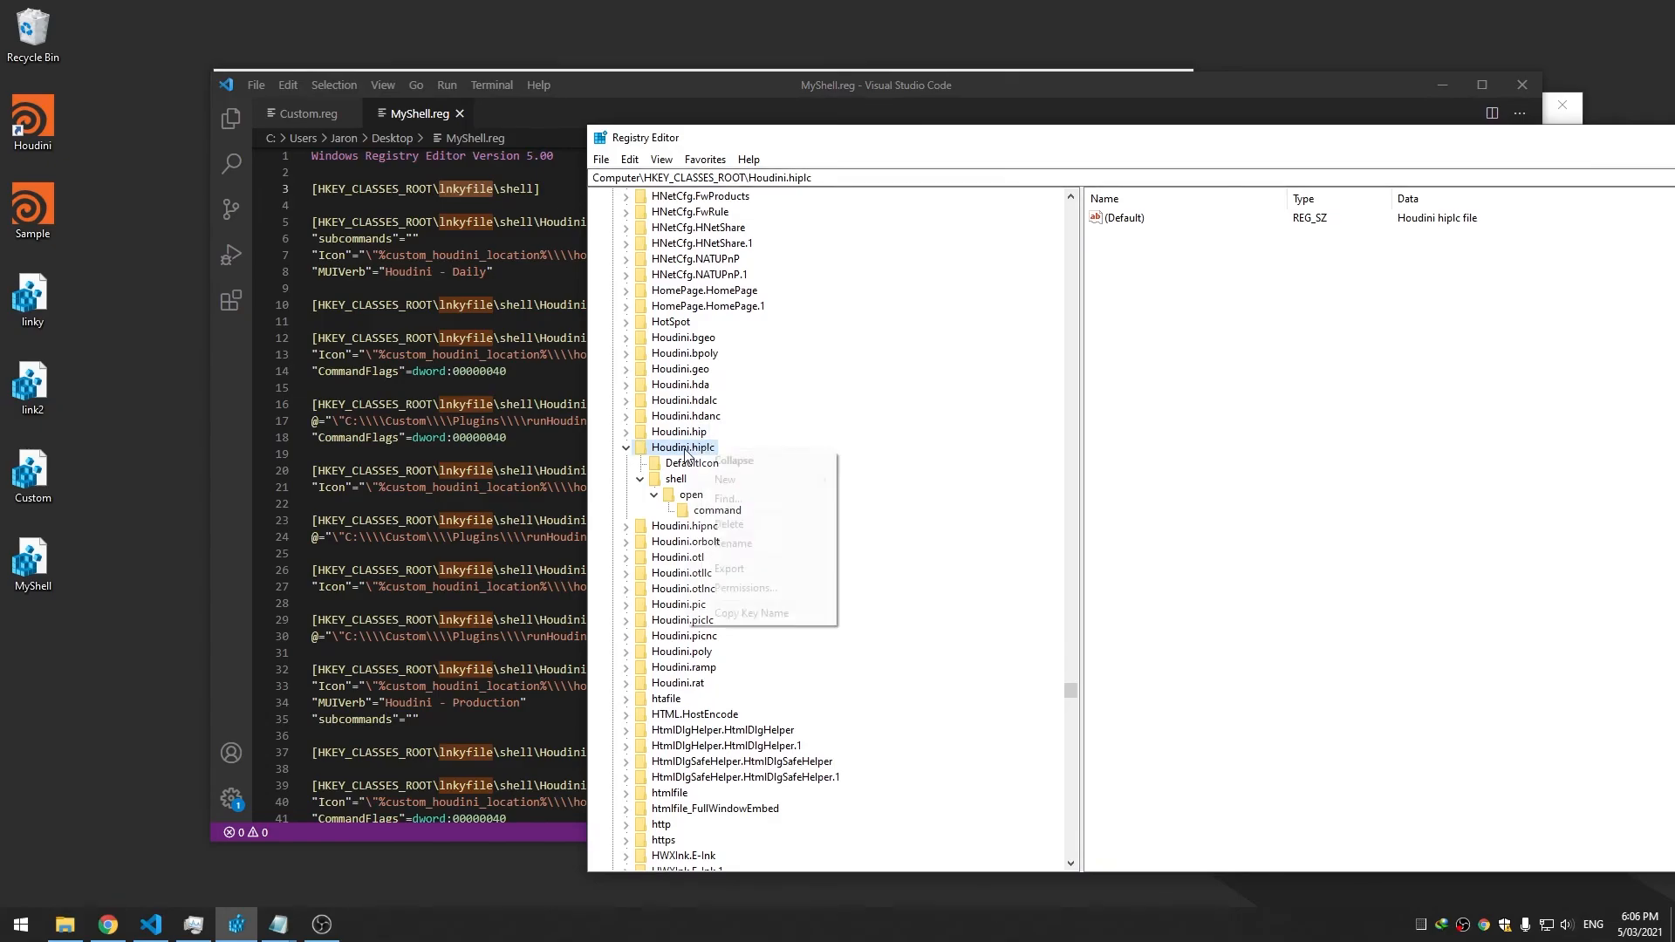
key("Escape")
left_click(760, 112)
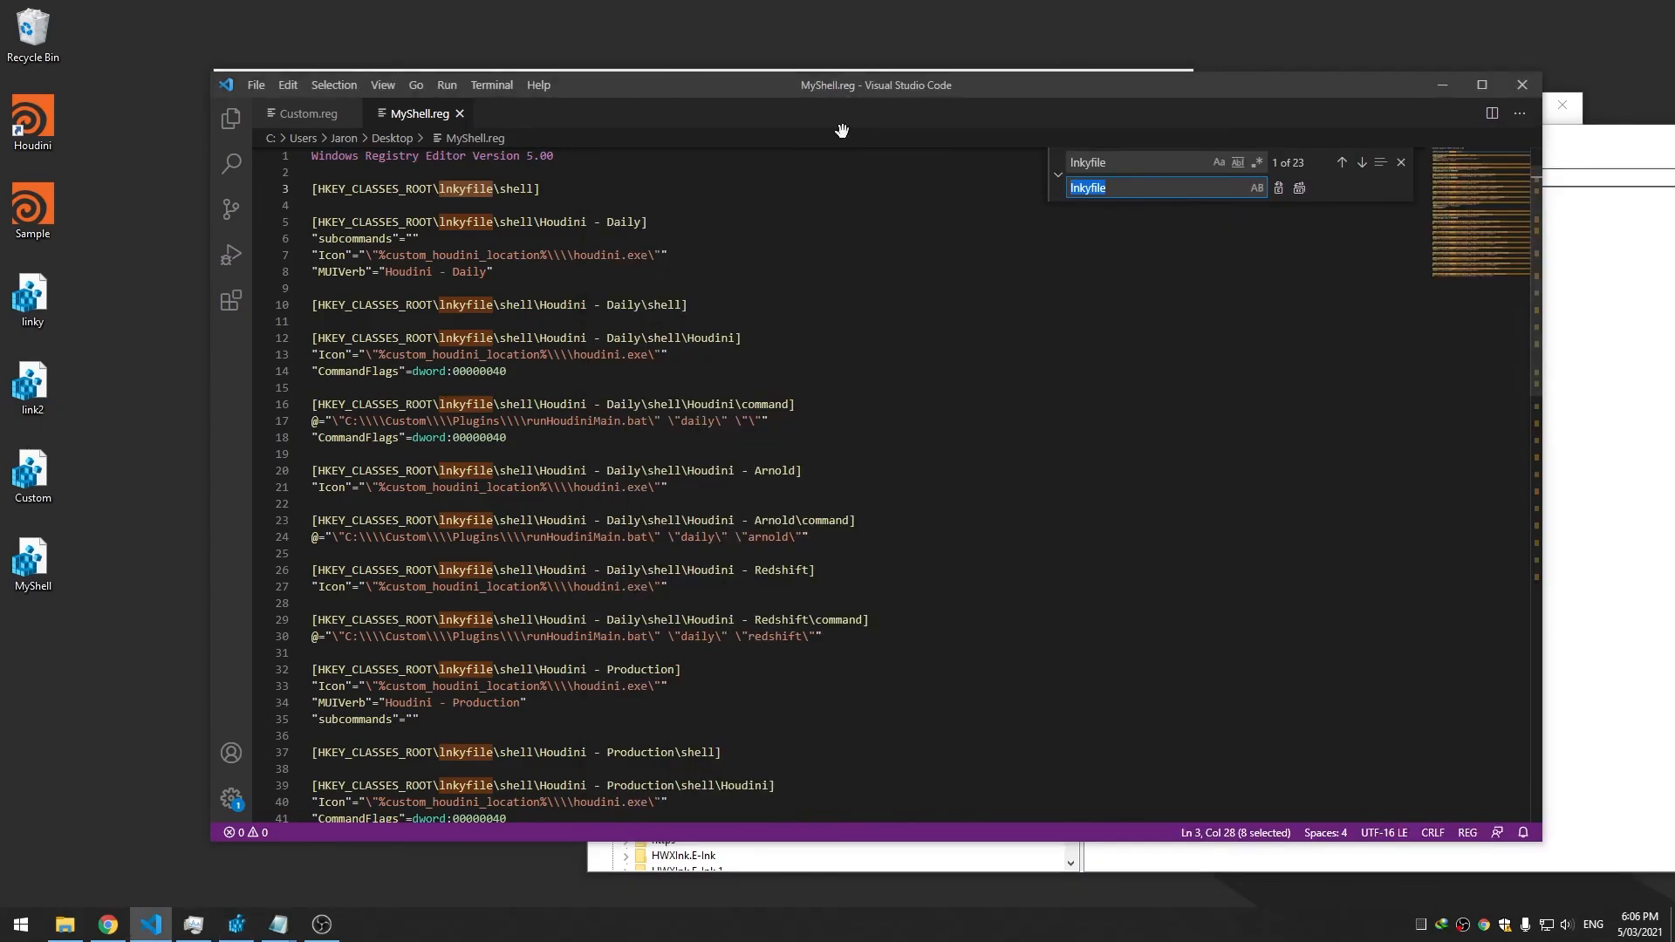
type("Houdini.hiplc")
left_click(1299, 187)
left_click(822, 308)
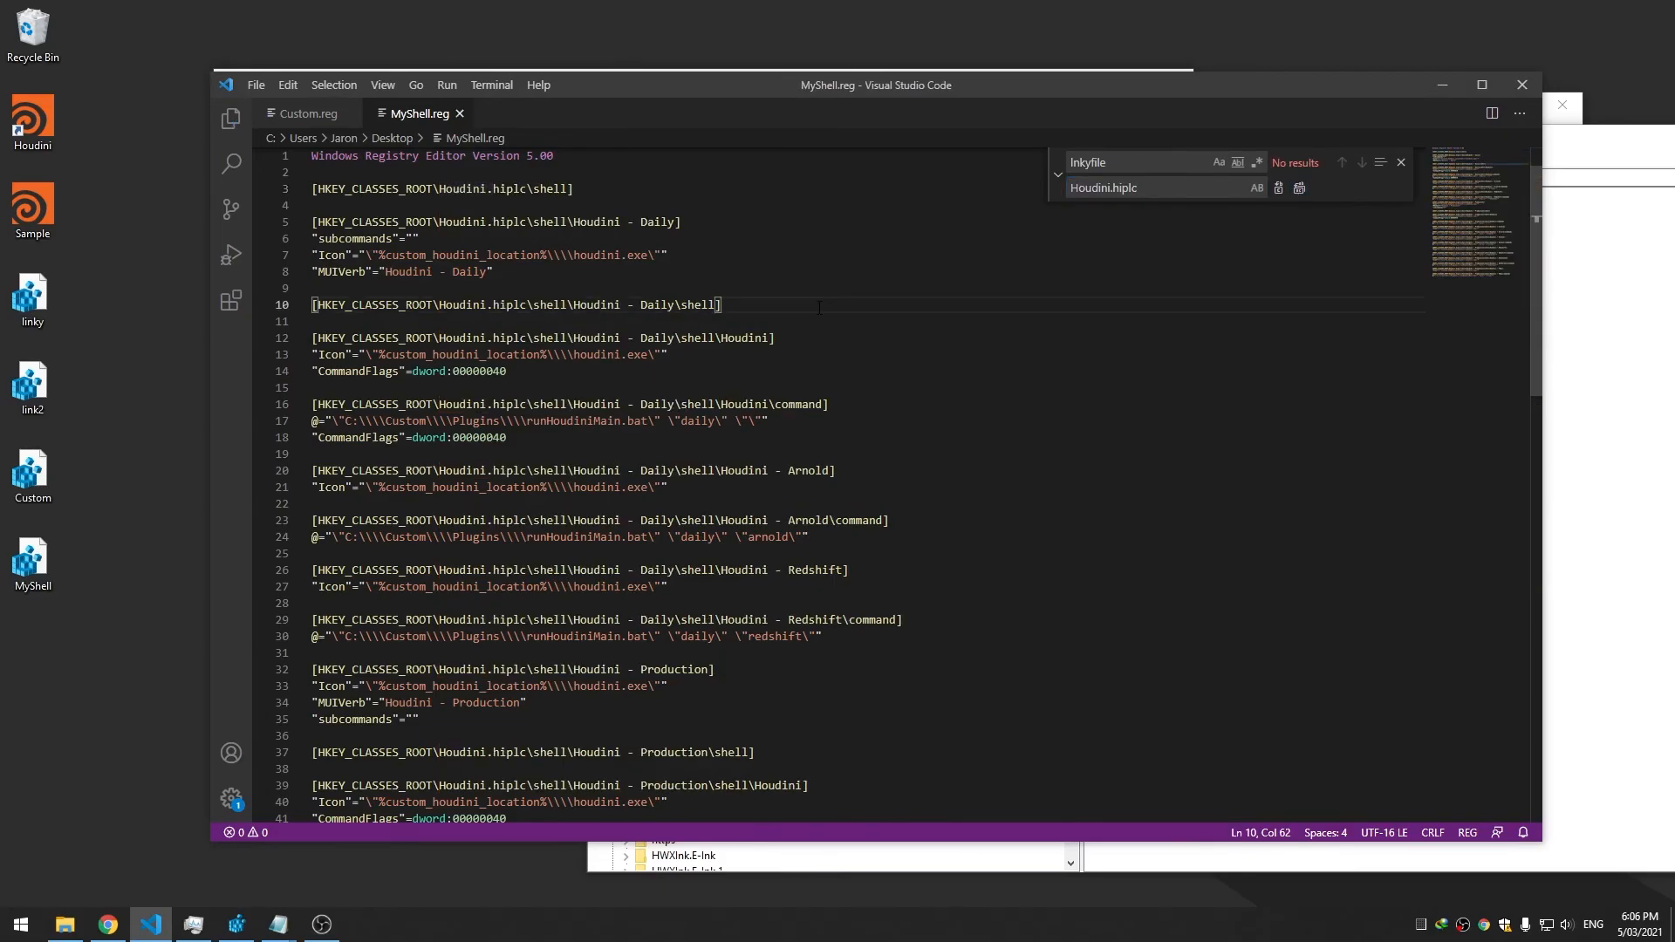
double_click(33, 558)
Confirm the MyShell.reg merge, then launch plain Houdini from the Sample file's Houdini - Production submenu
left_click(965, 483)
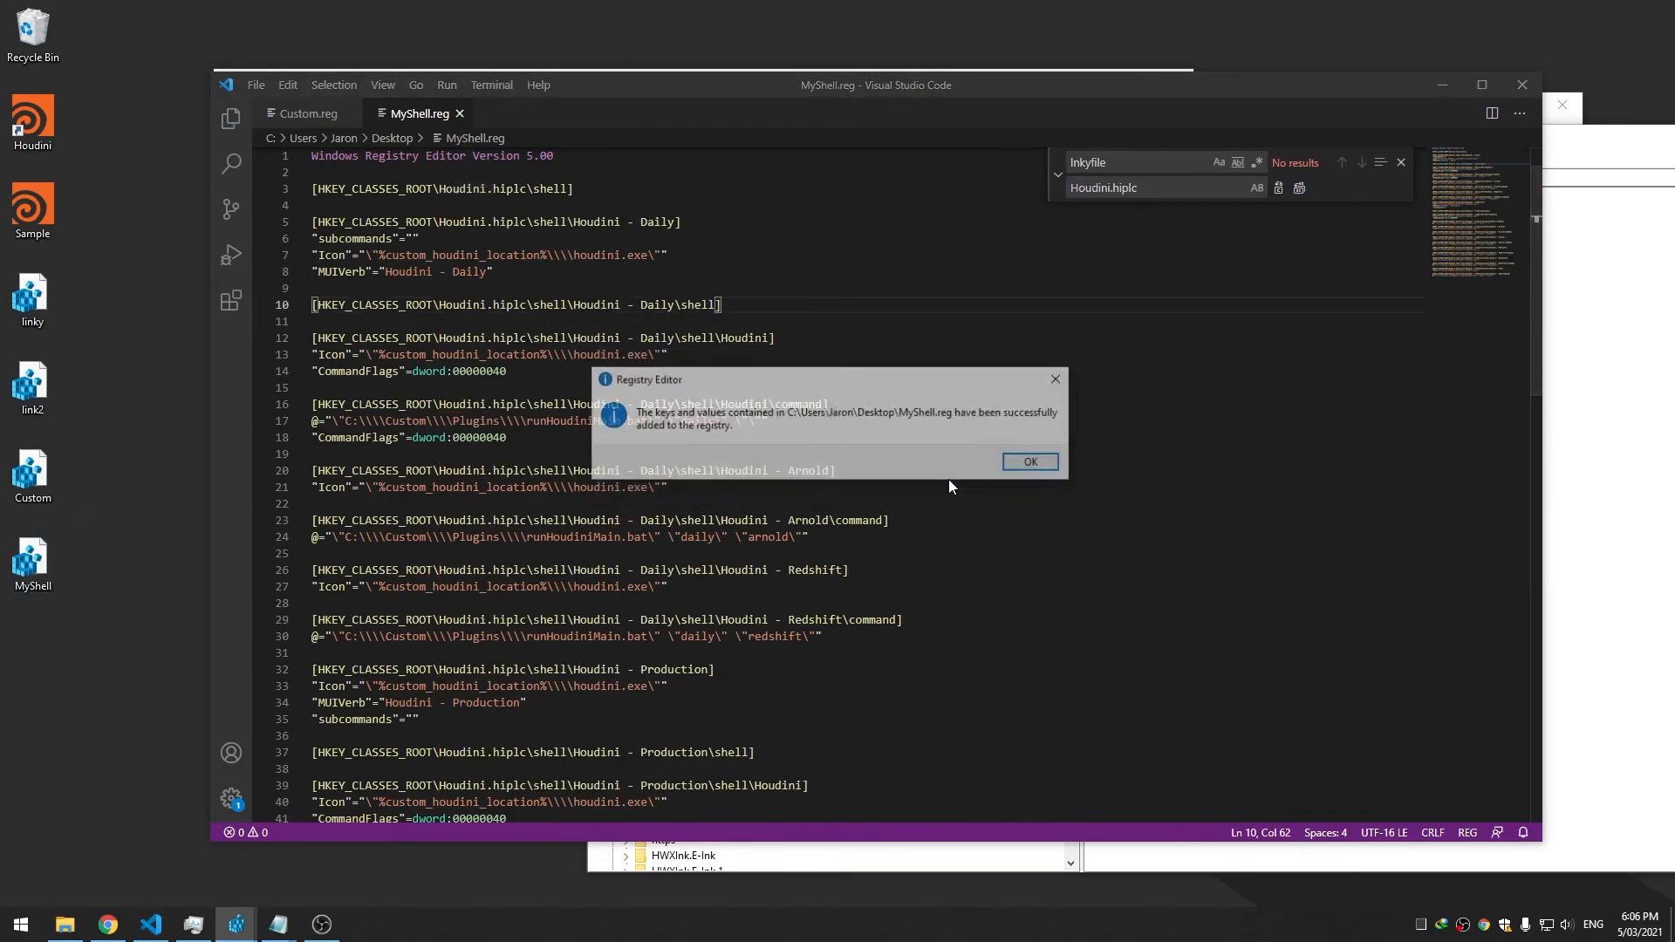
left_click(1033, 463)
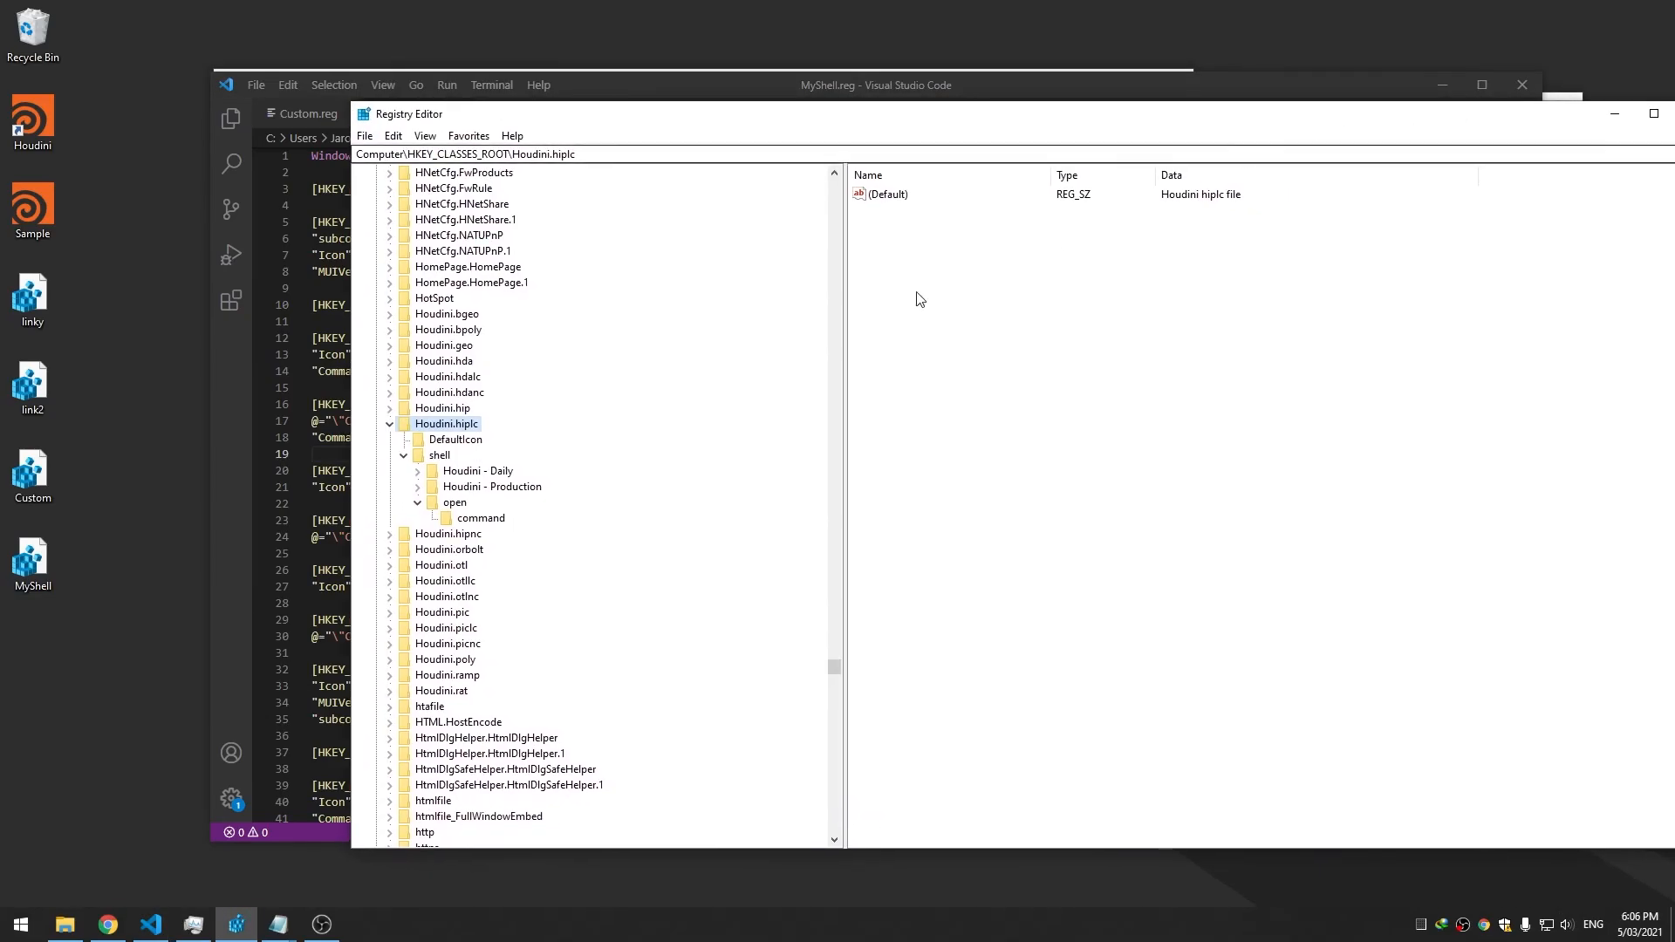
left_click(417, 503)
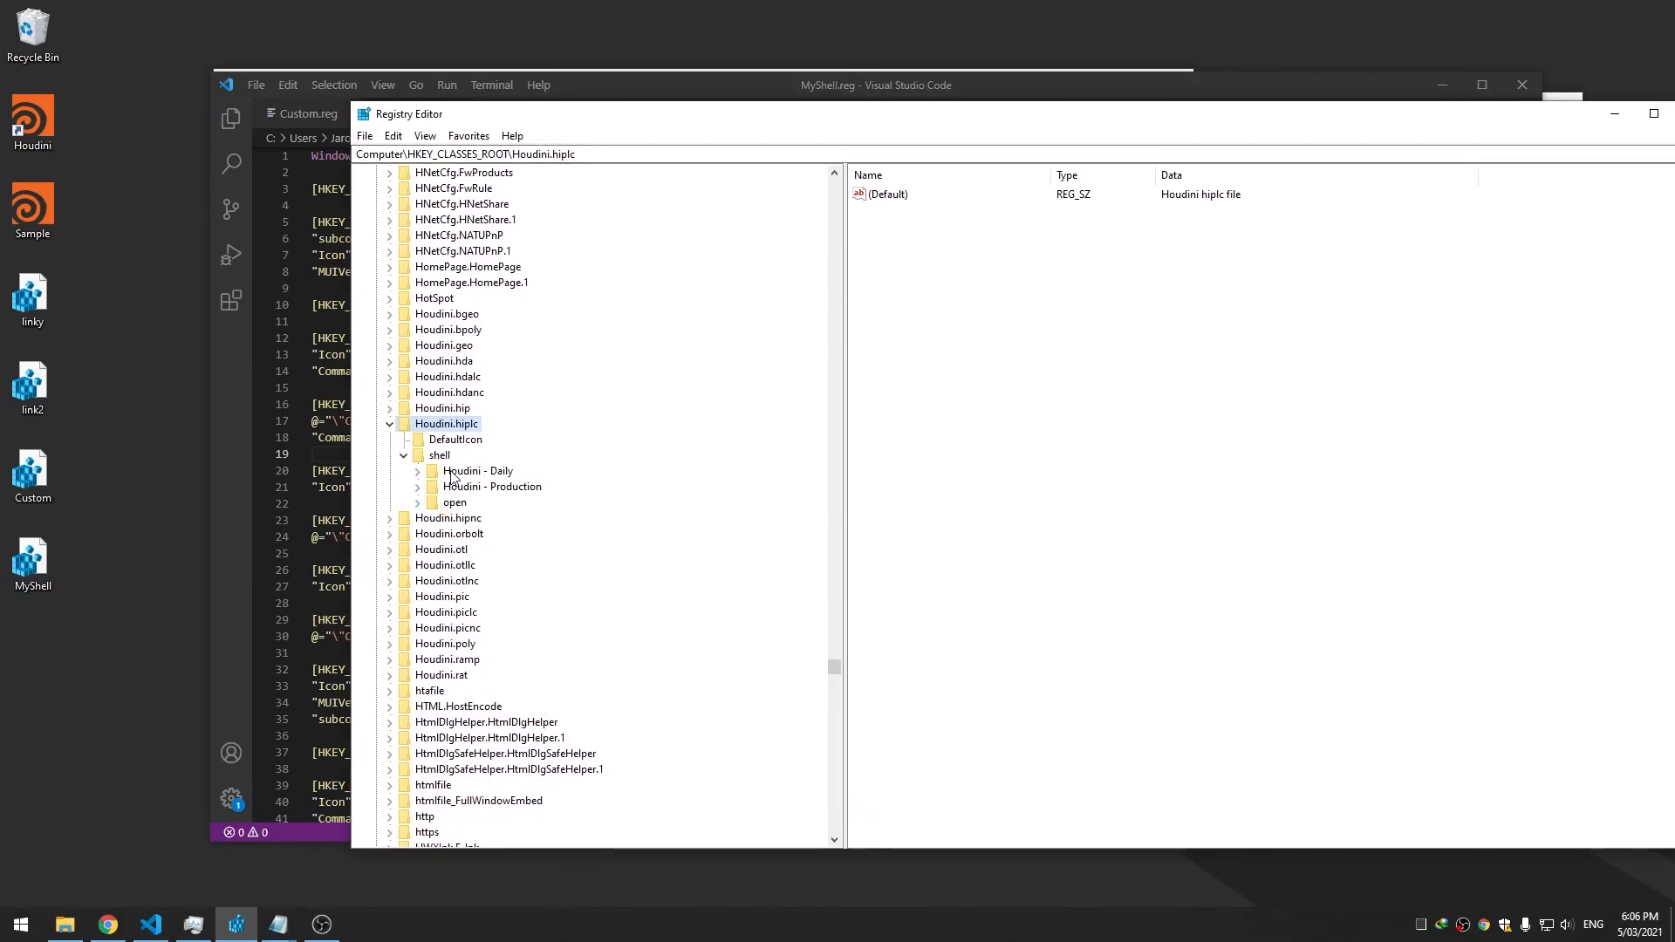
right_click(36, 218)
mouse_move(112, 277)
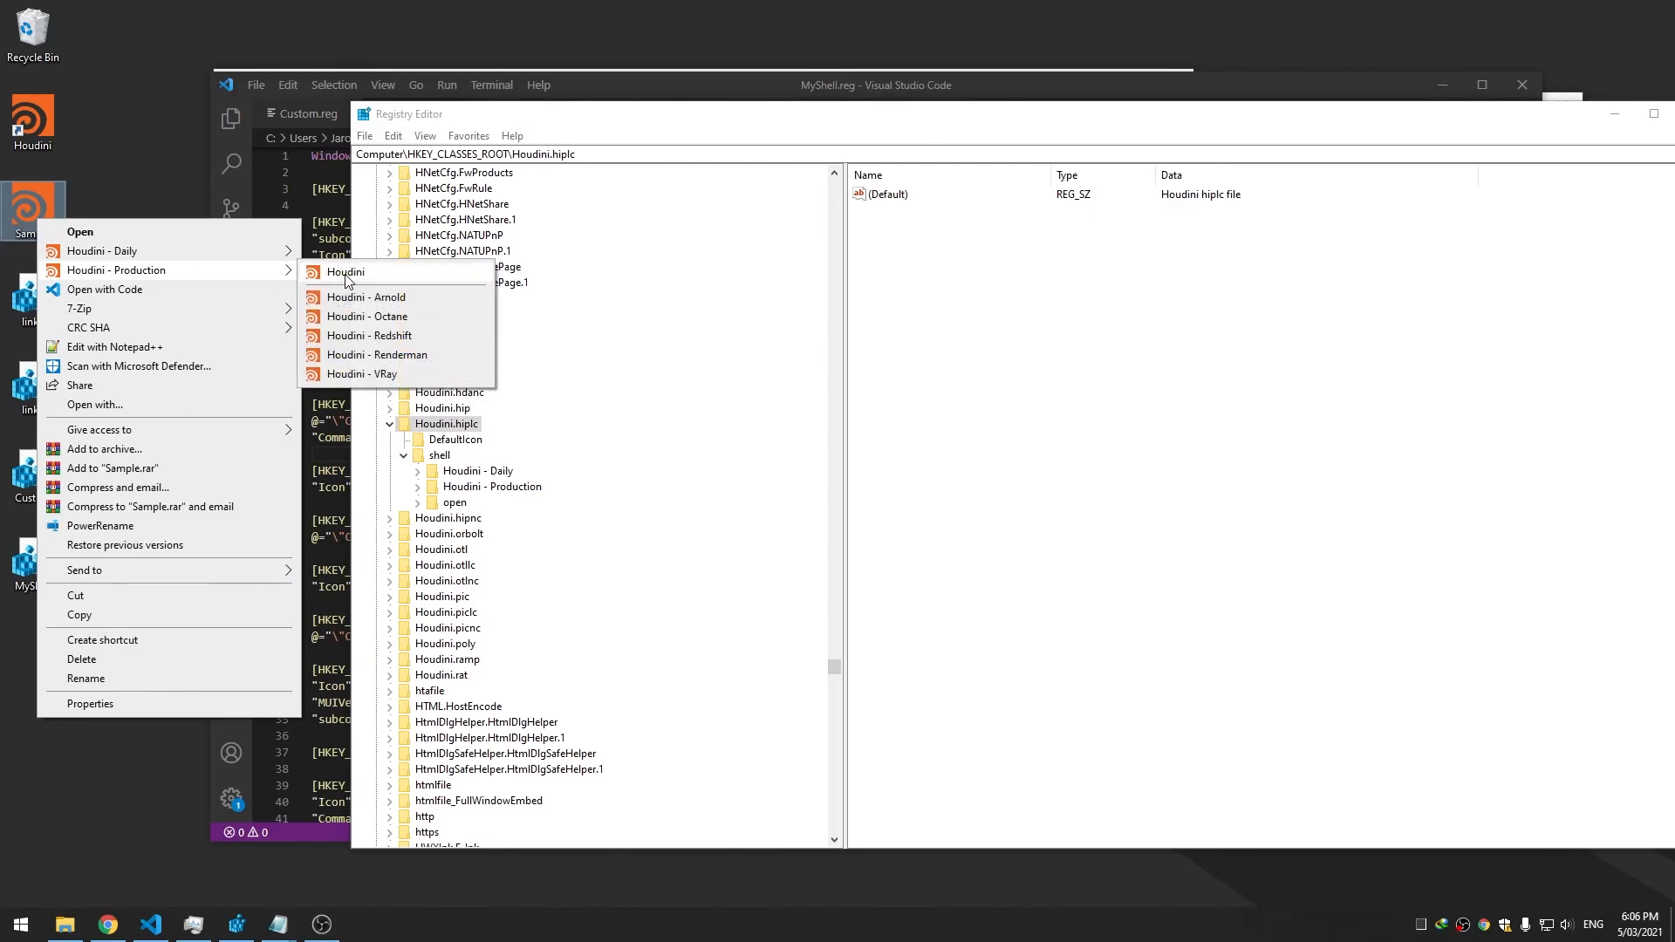
left_click(347, 274)
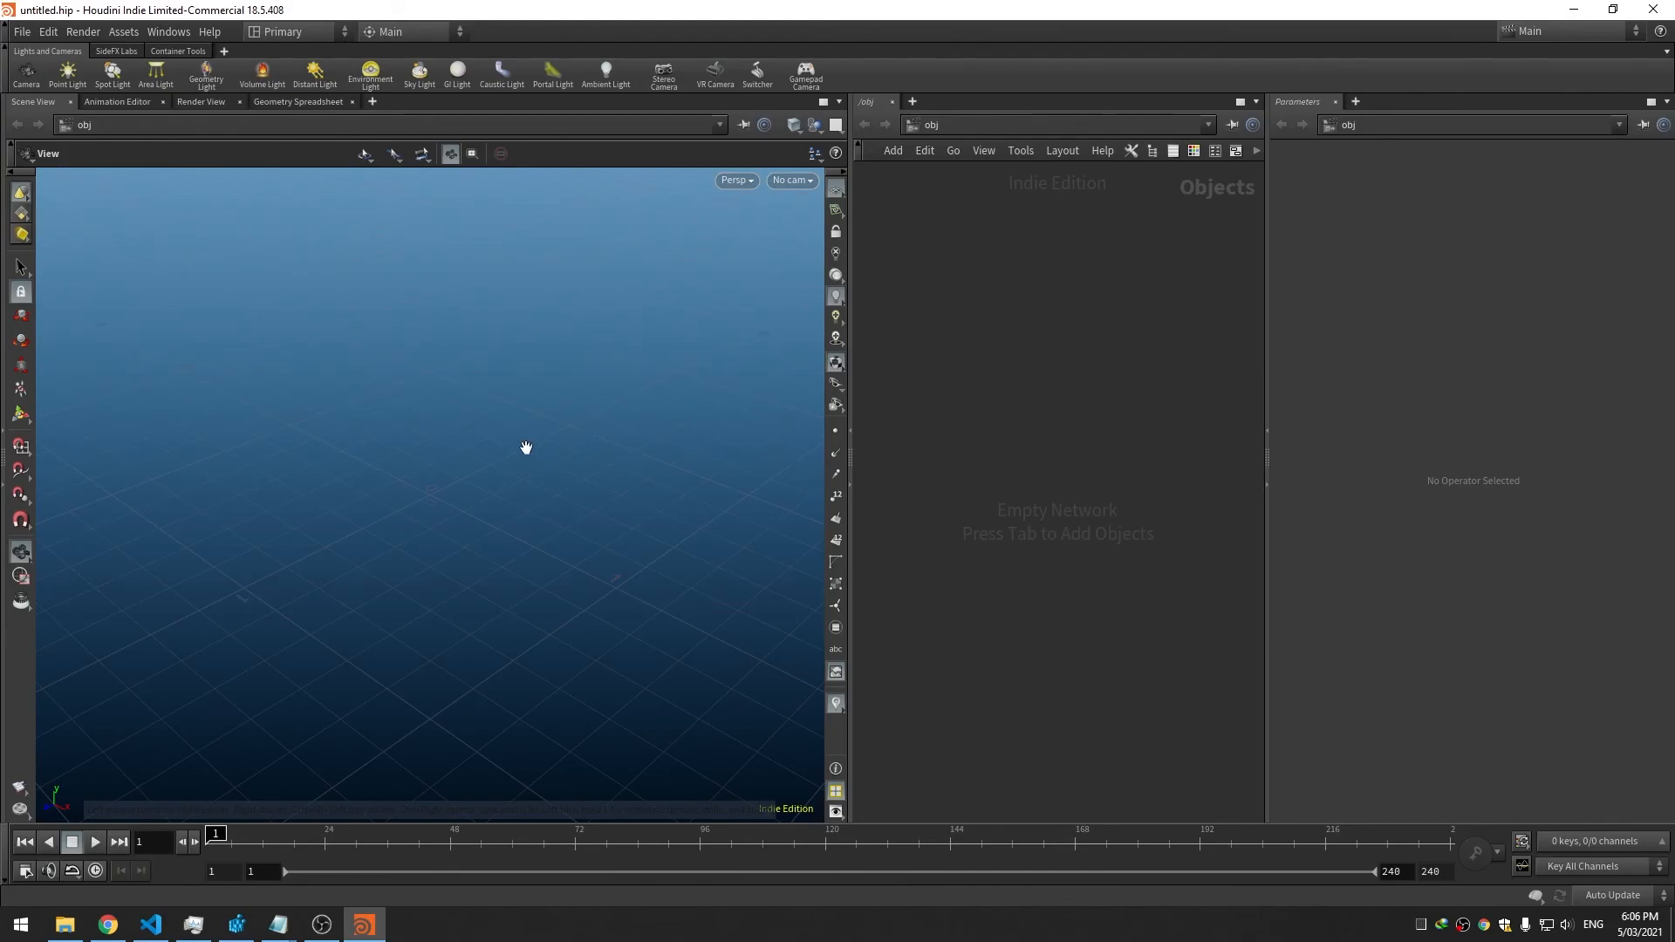
Close the empty Houdini session, reopen Sample.hiplc from the desktop to confirm the box loads, then close Houdini
left_click(1652, 9)
double_click(38, 213)
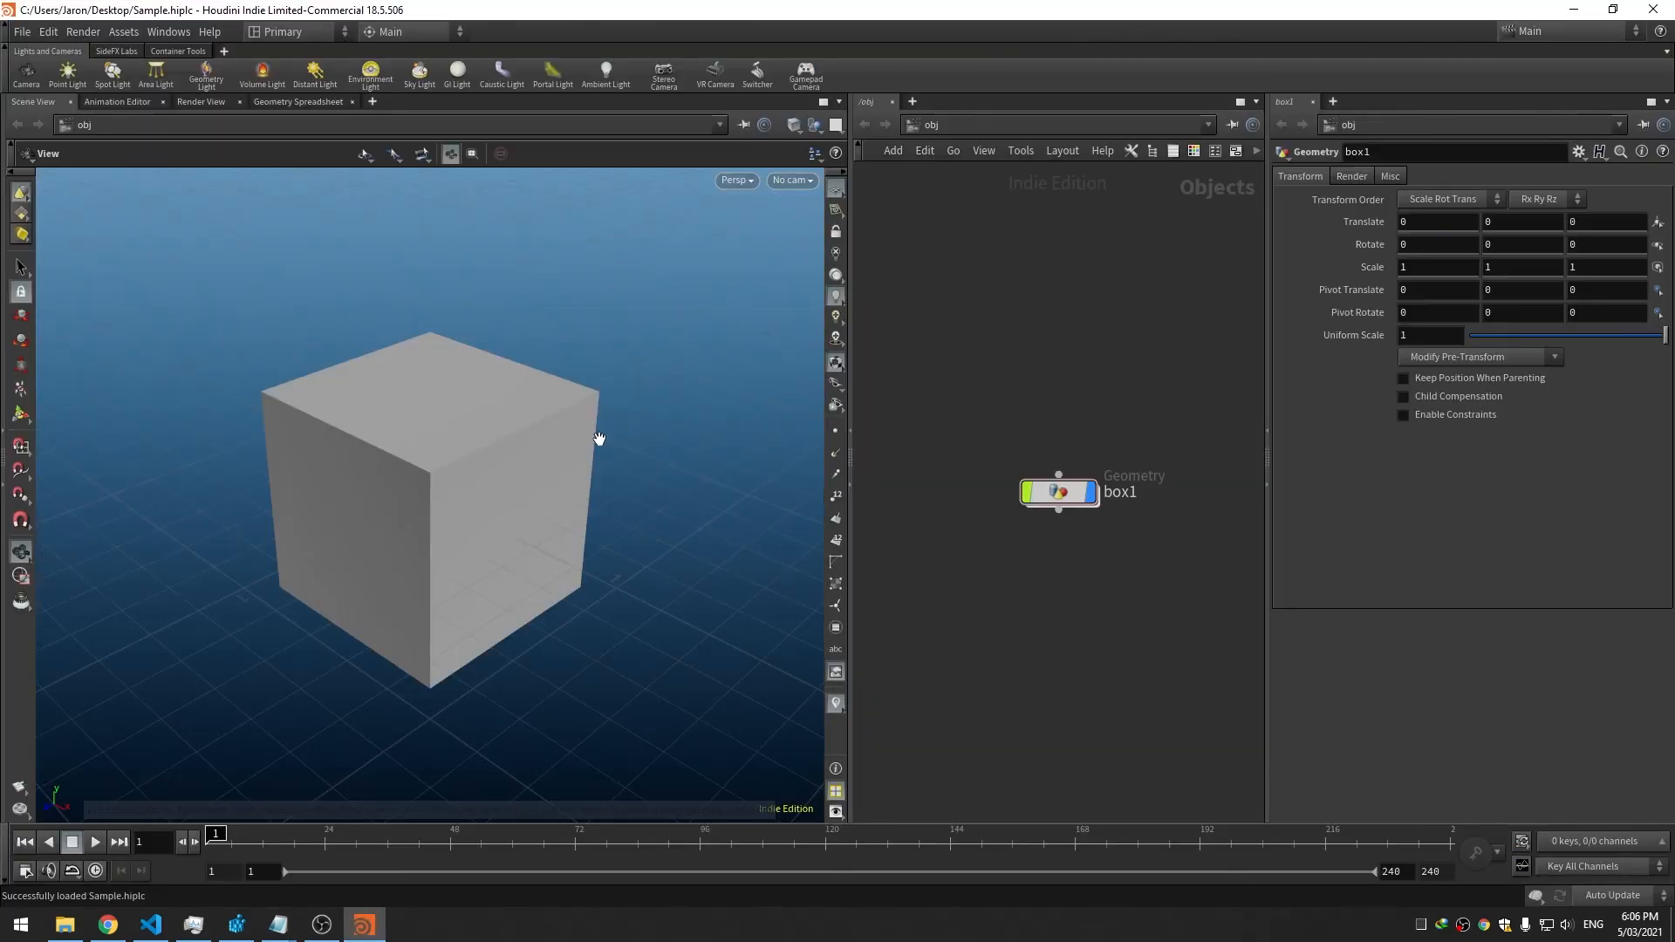
left_click(1653, 9)
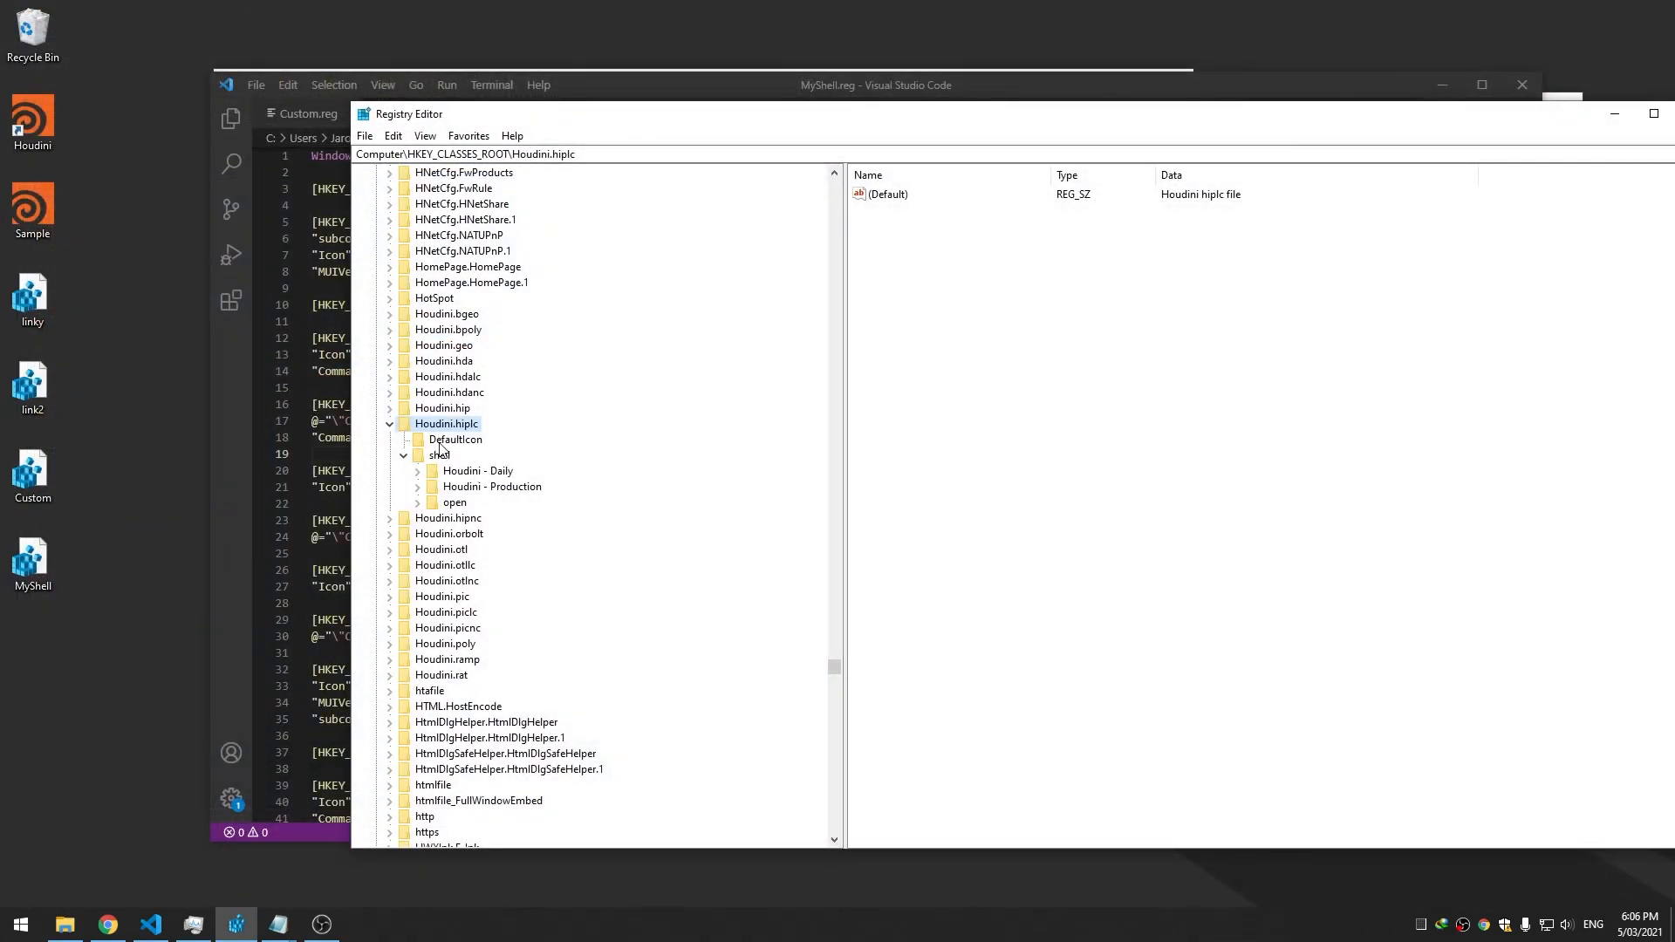
Show Houdini.hiplc's shell > open > command value, widening the Data column to reveal hview.exe "%1"
left_click(453, 503)
left_click(422, 506)
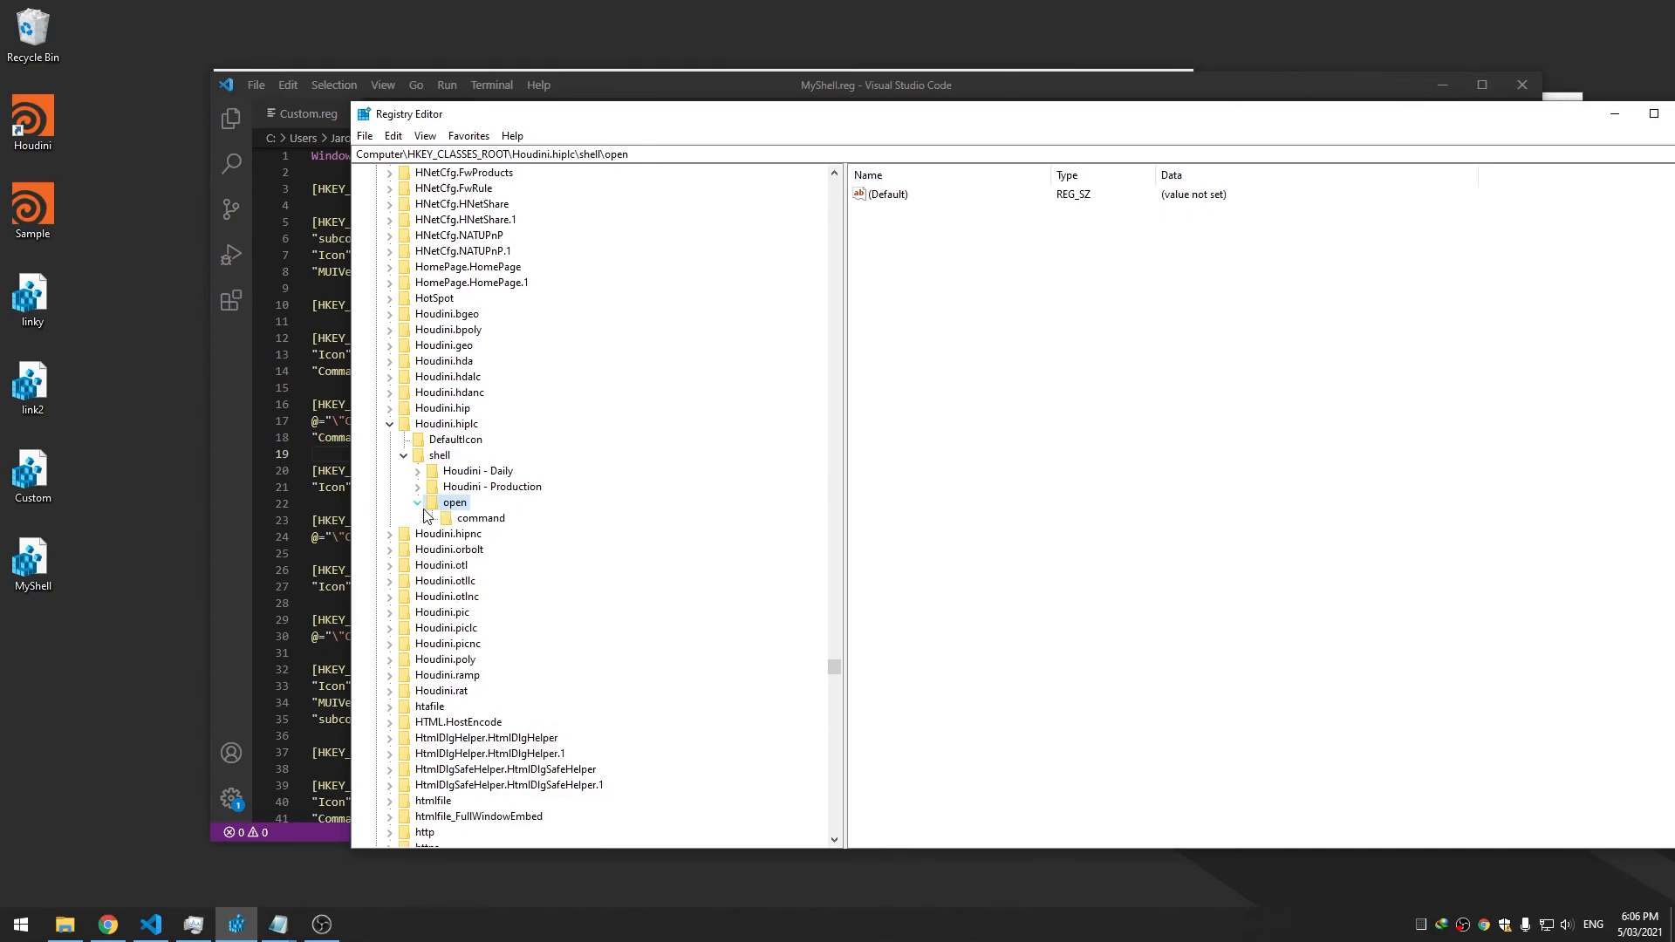
left_click(476, 519)
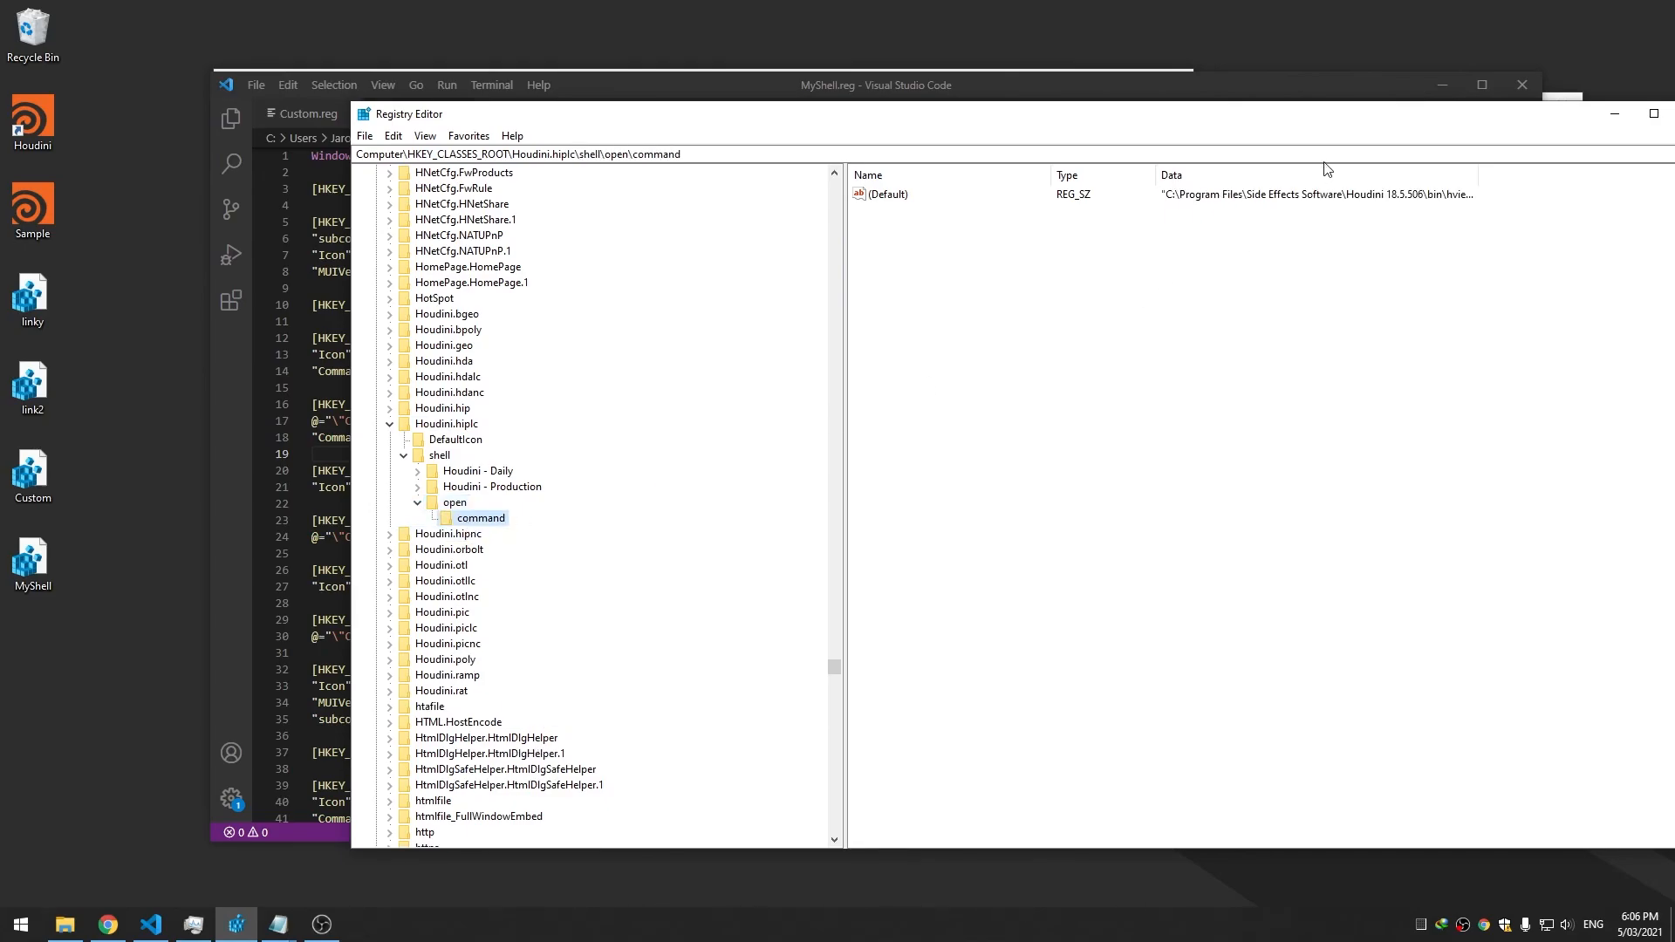
left_click_drag(1483, 171, 1608, 170)
left_click_drag(1523, 116, 1420, 115)
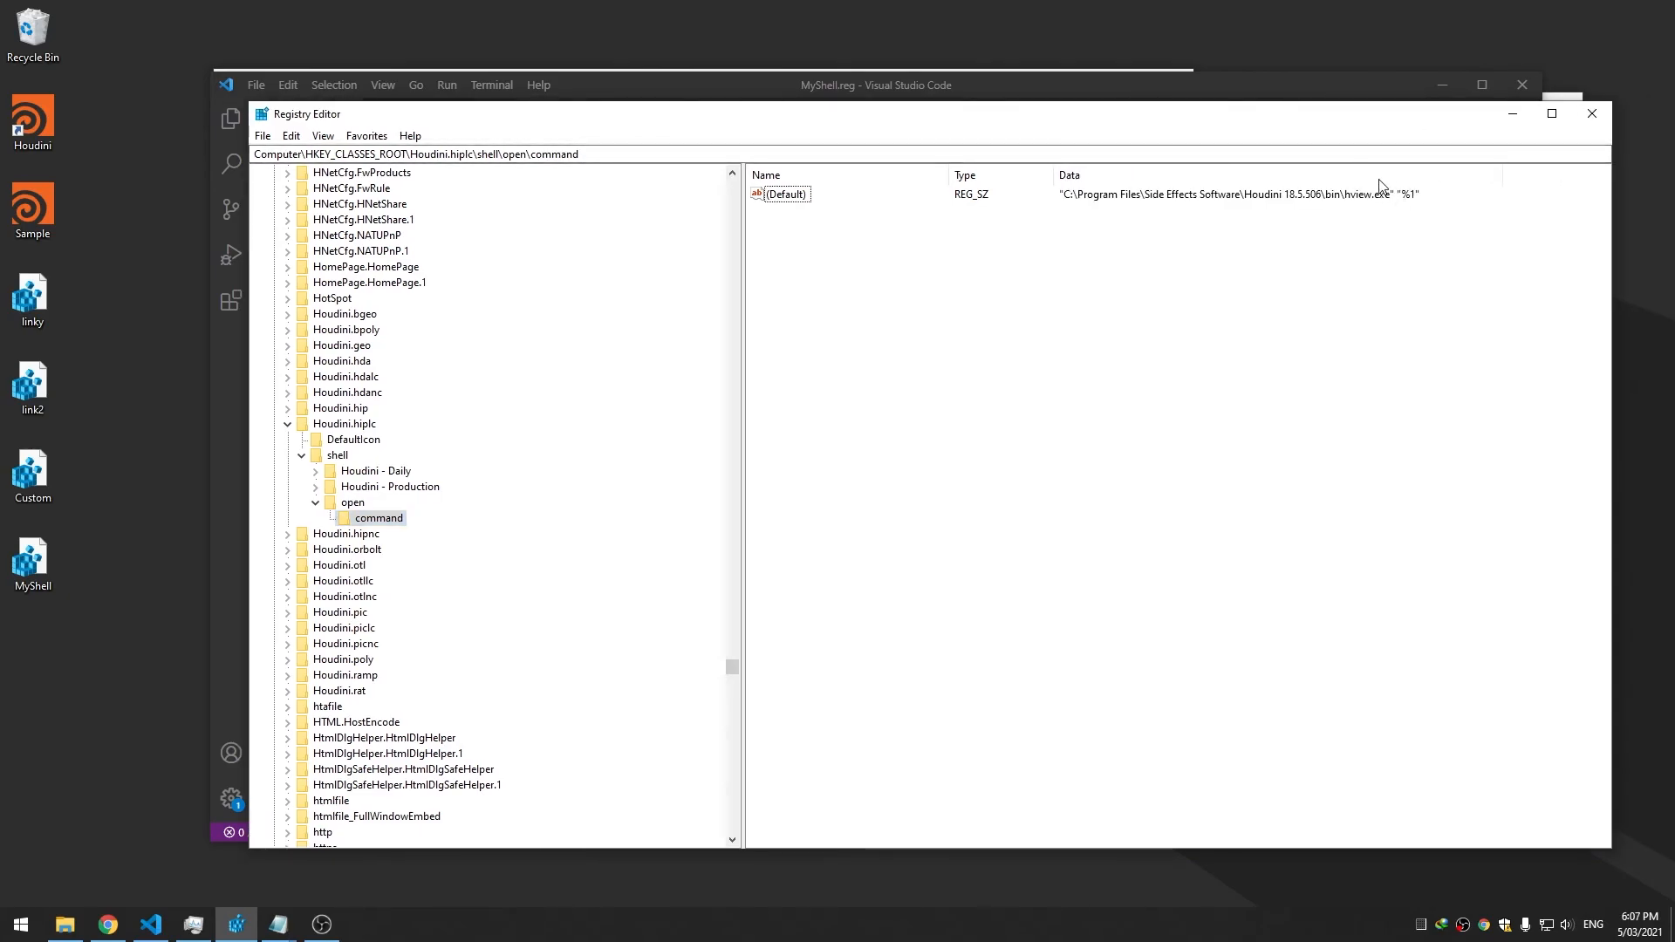
left_click_drag(1147, 113, 1147, 174)
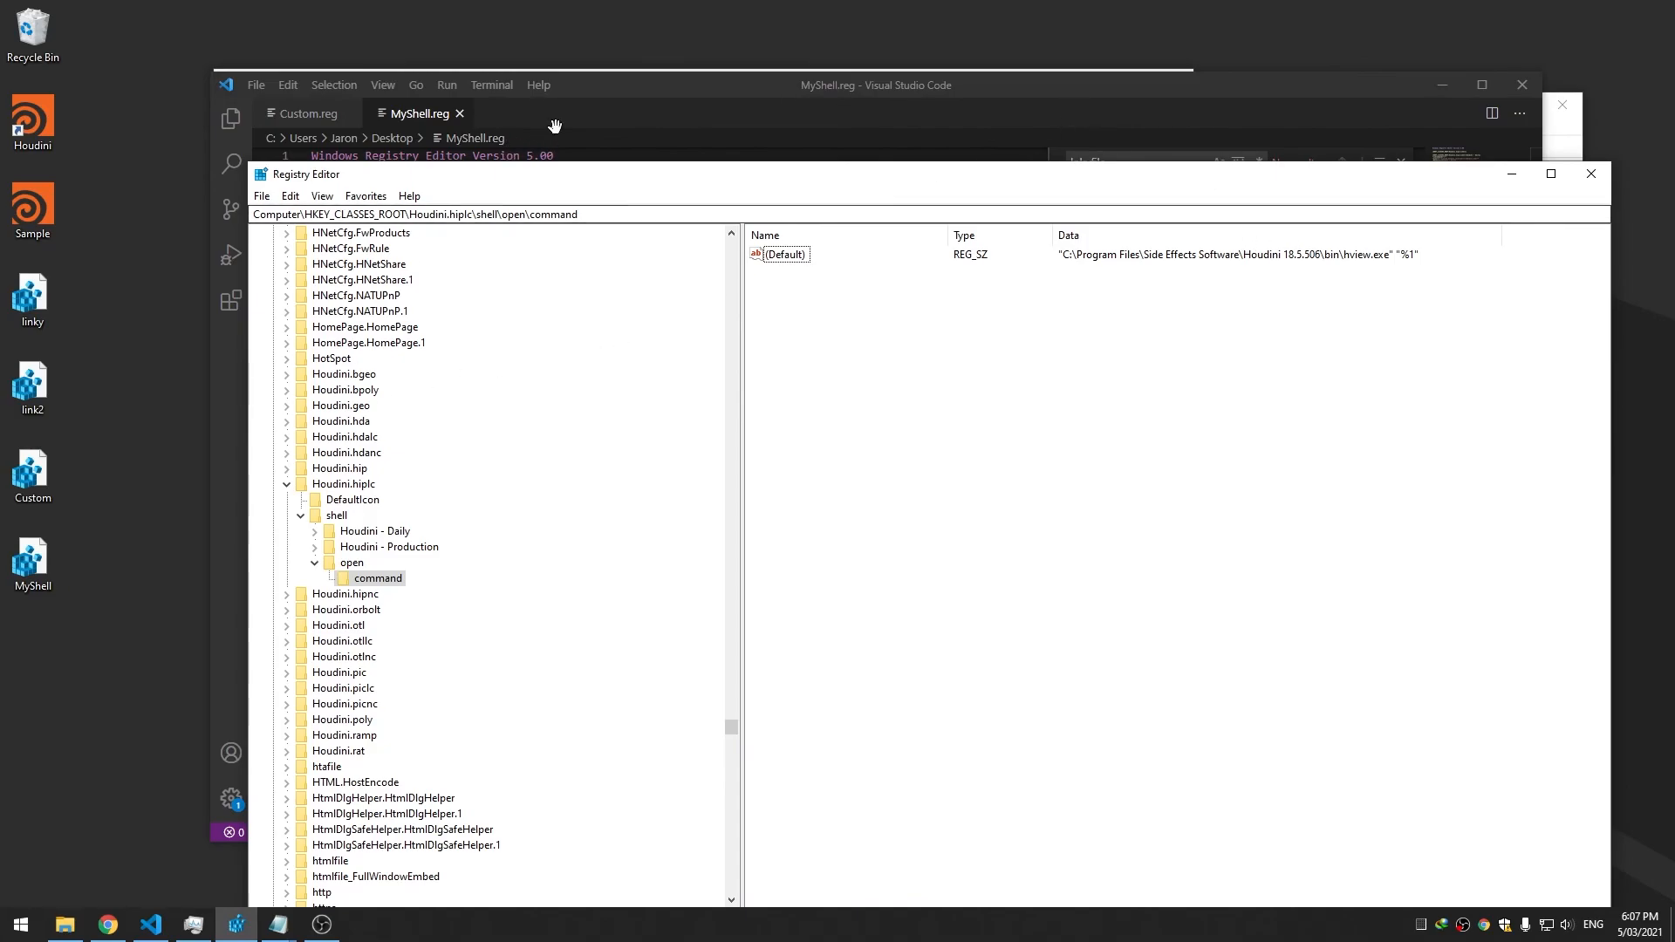
left_click(68, 932)
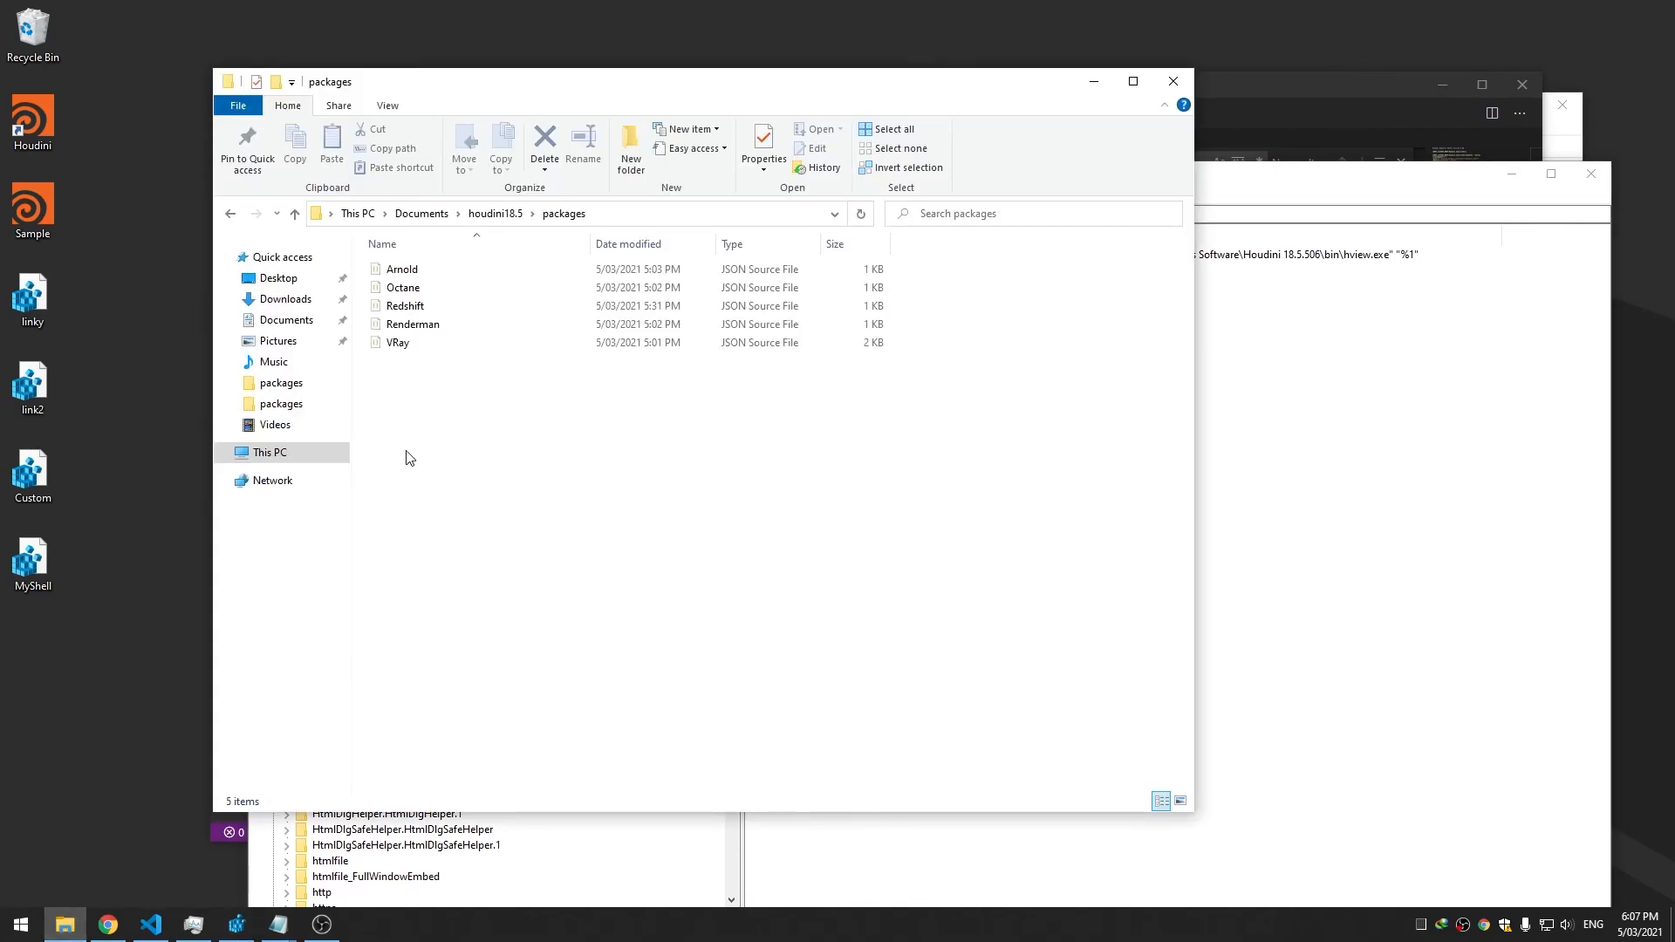
Browse to C:\Custom\Plugins and drag runHoudiniMain.bat into VS Code's main editor group
left_click(270, 452)
double_click(428, 404)
double_click(431, 271)
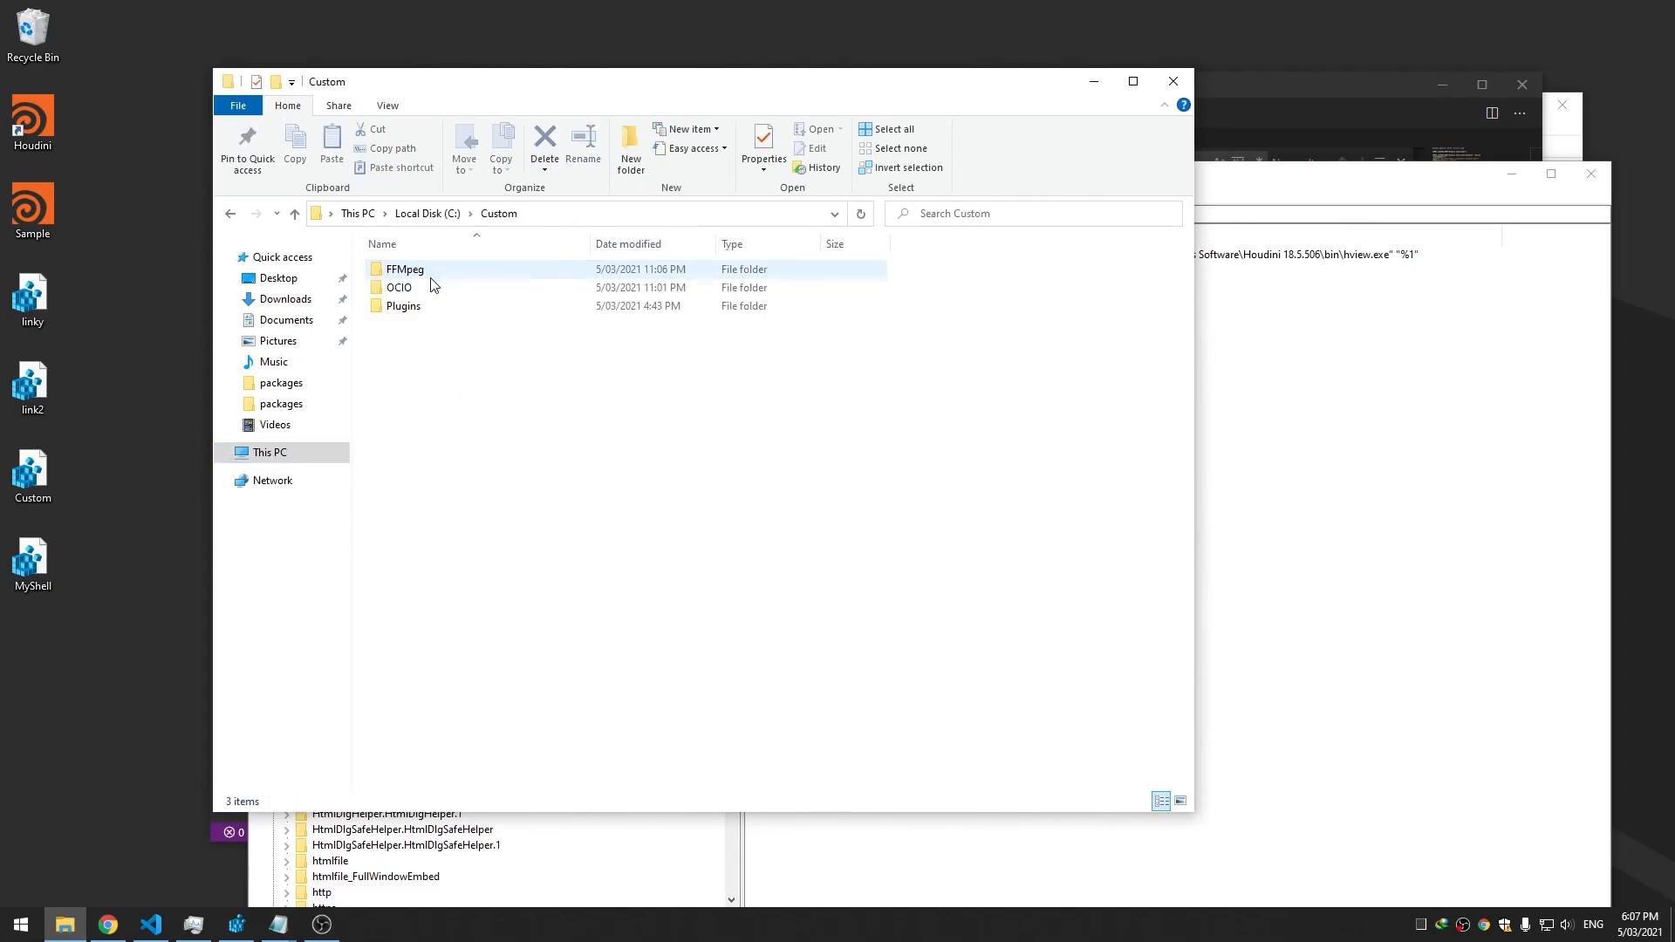
double_click(424, 306)
left_click_drag(414, 327, 1320, 124)
left_click_drag(1034, 125, 564, 119)
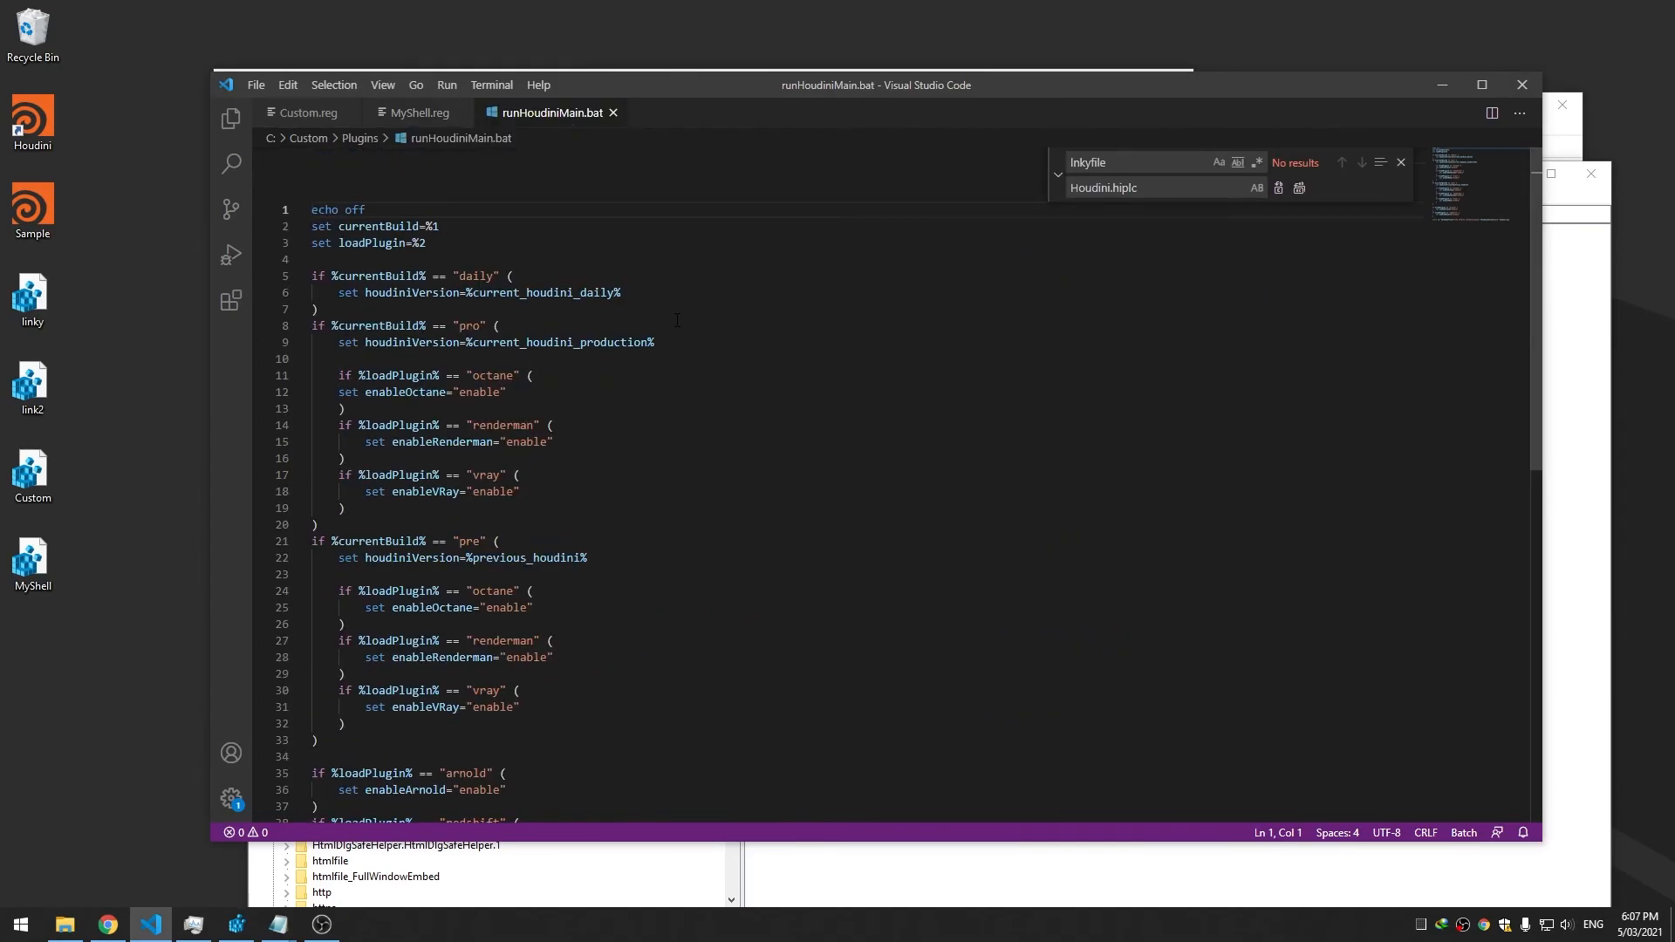
Add 'set all=%1' below echo off in runHoudiniMain.bat, renumber the old argument, and save
left_click(528, 245)
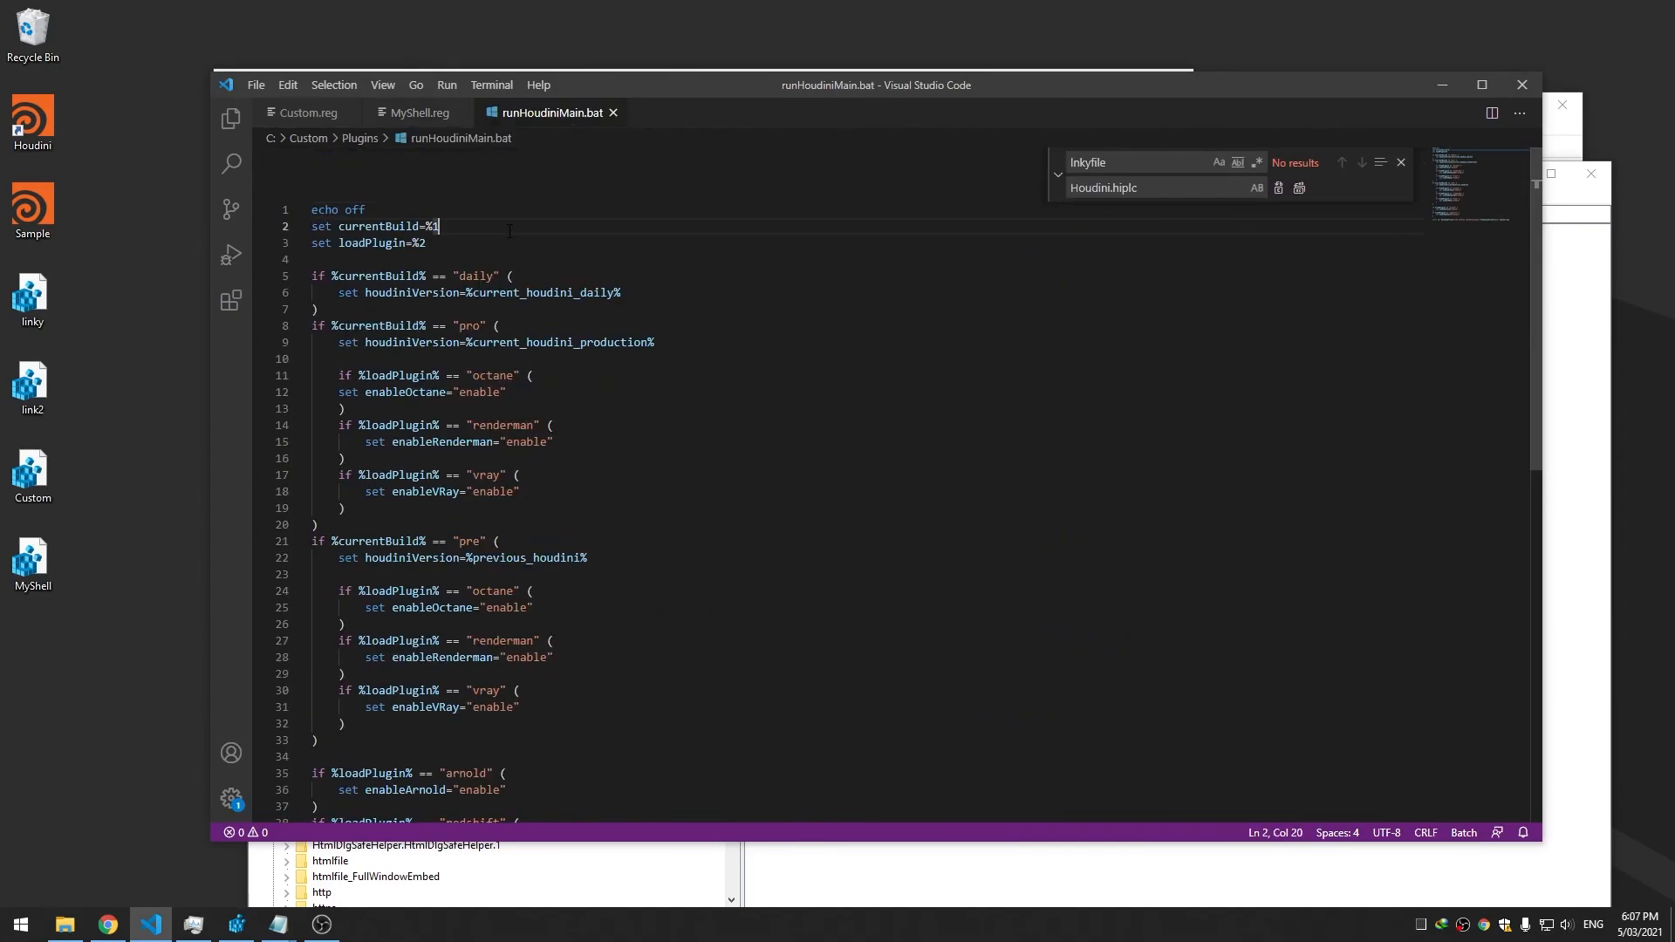
key("BackSpace")
left_click(459, 213)
key("Return")
type("set all")
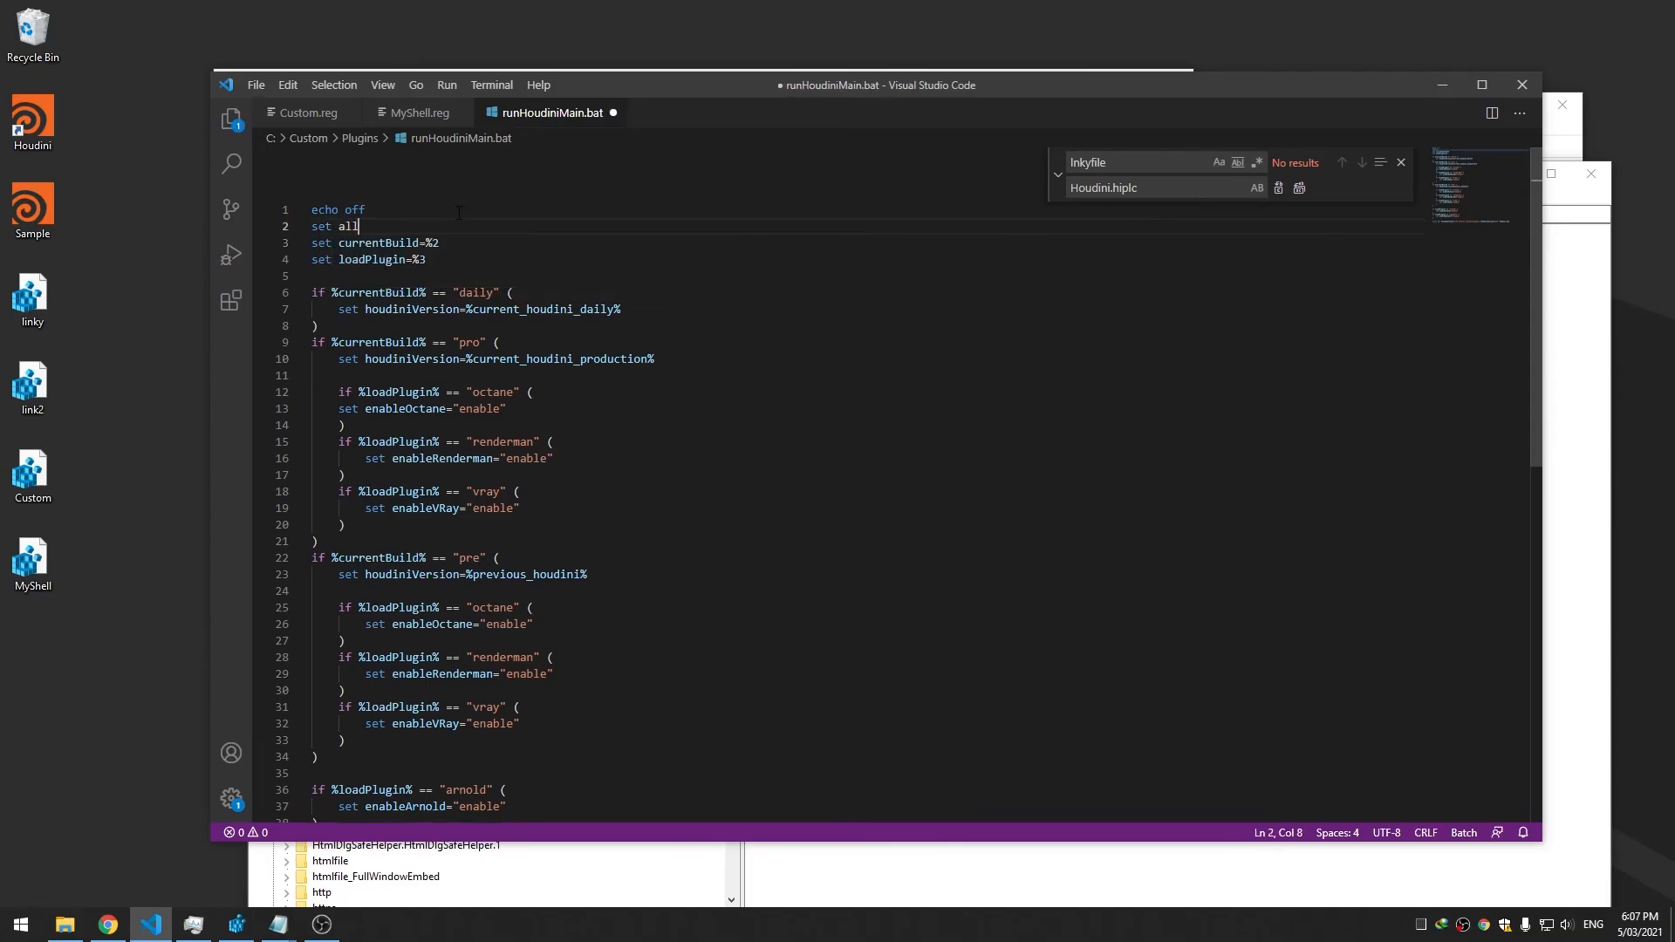
type("=%1")
key("ctrl+s")
Append %all% to the houdini.exe start line (line 43) and save the batch file
scroll(785, 437, "down", 4)
left_click(1207, 682)
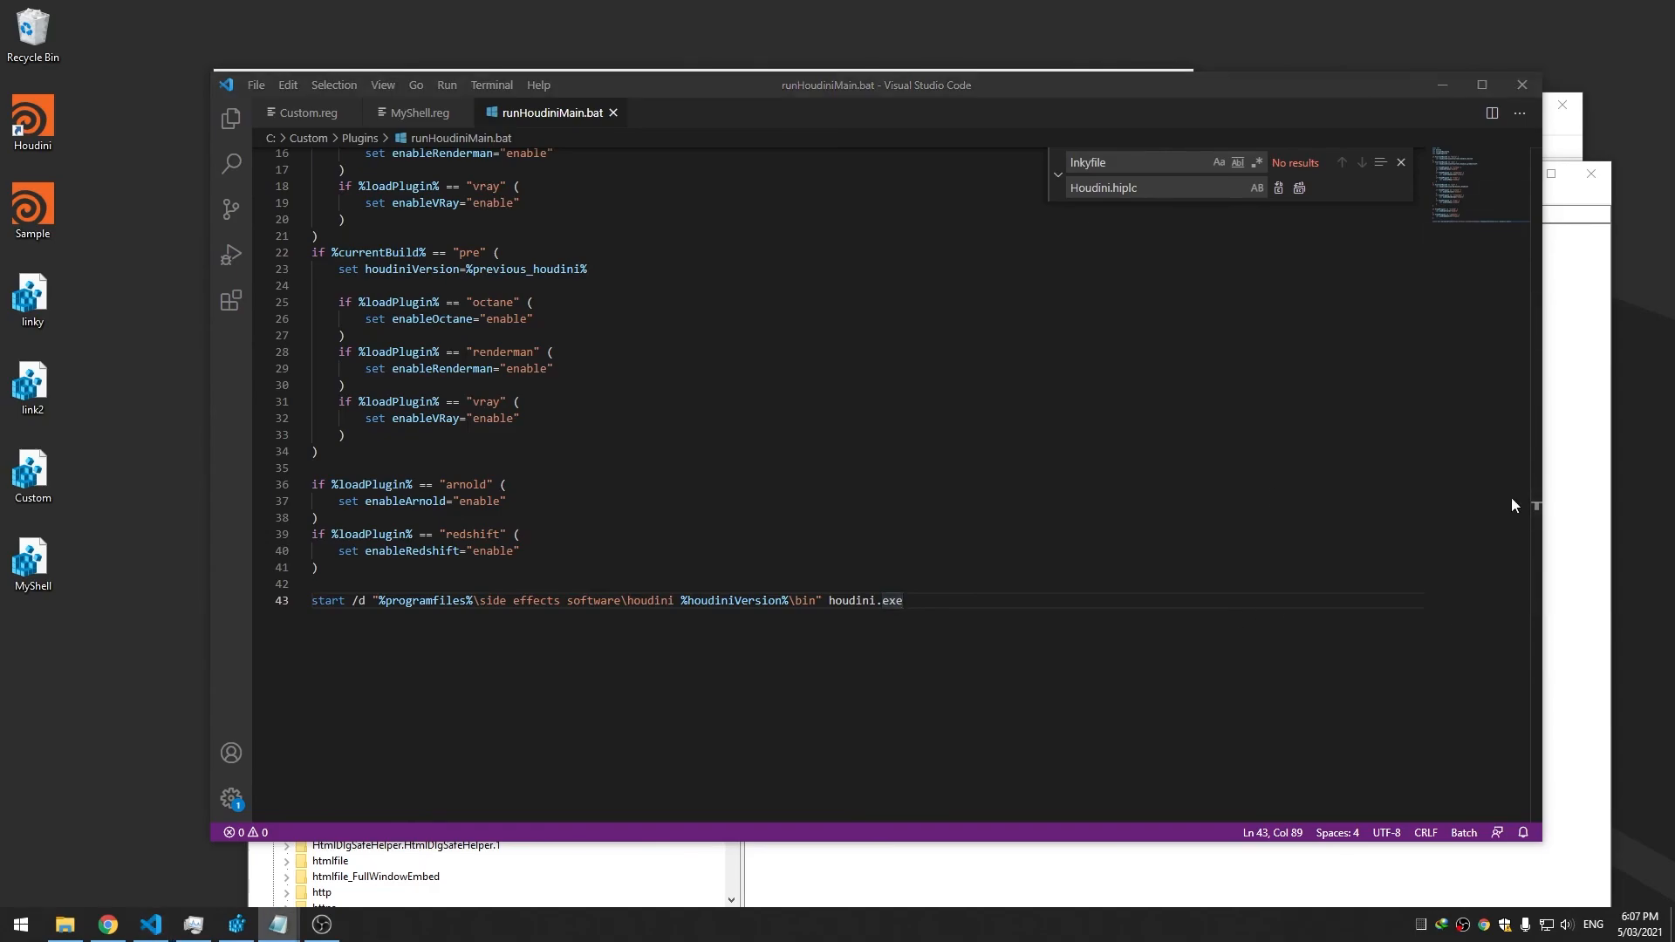
left_click(991, 614)
type("%all%")
key("ctrl+s")
Glance at Registry Editor, then return to the MyShell.reg tab in VS Code
scroll(805, 512, "up", 5)
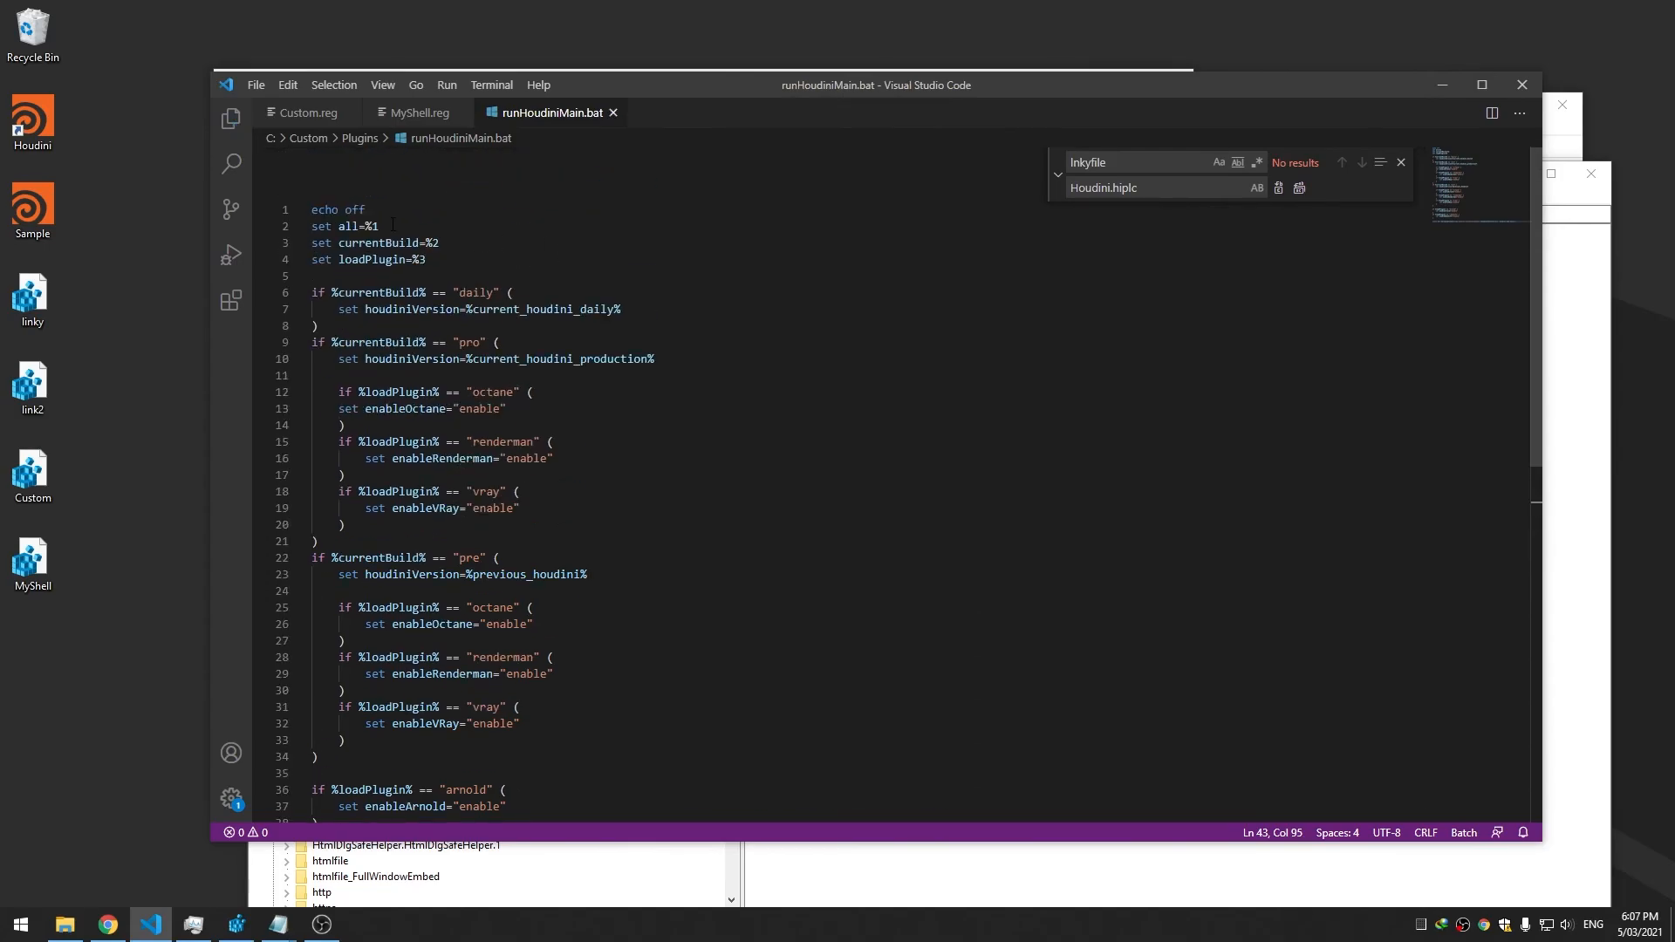
left_click(1443, 84)
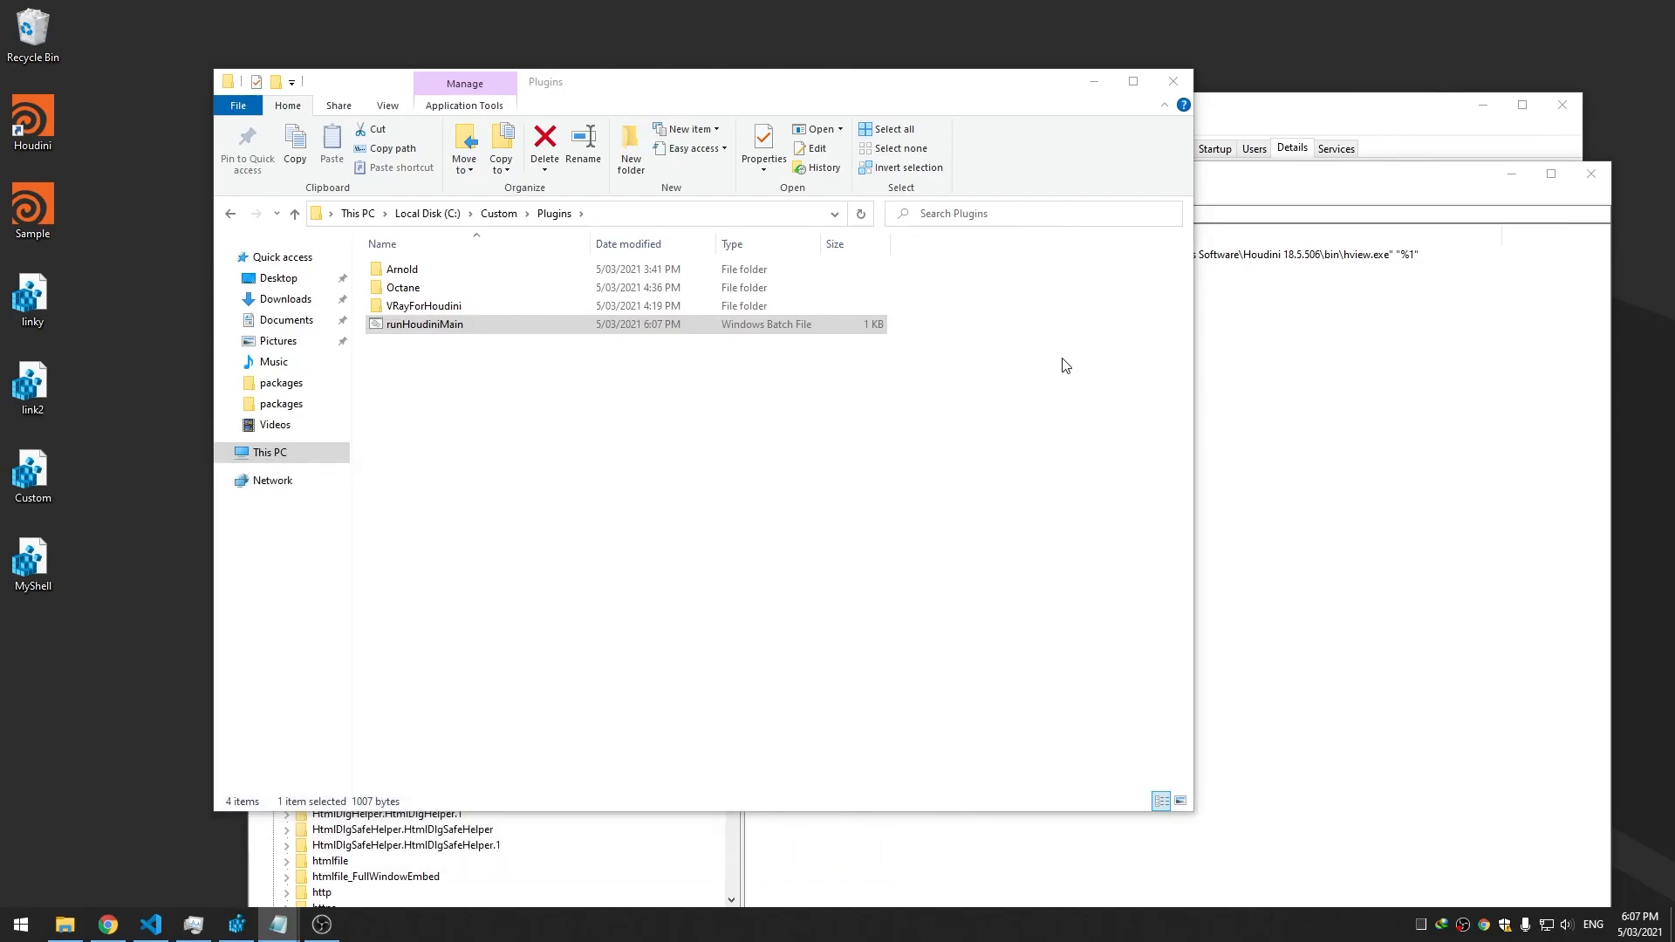
left_click(1257, 186)
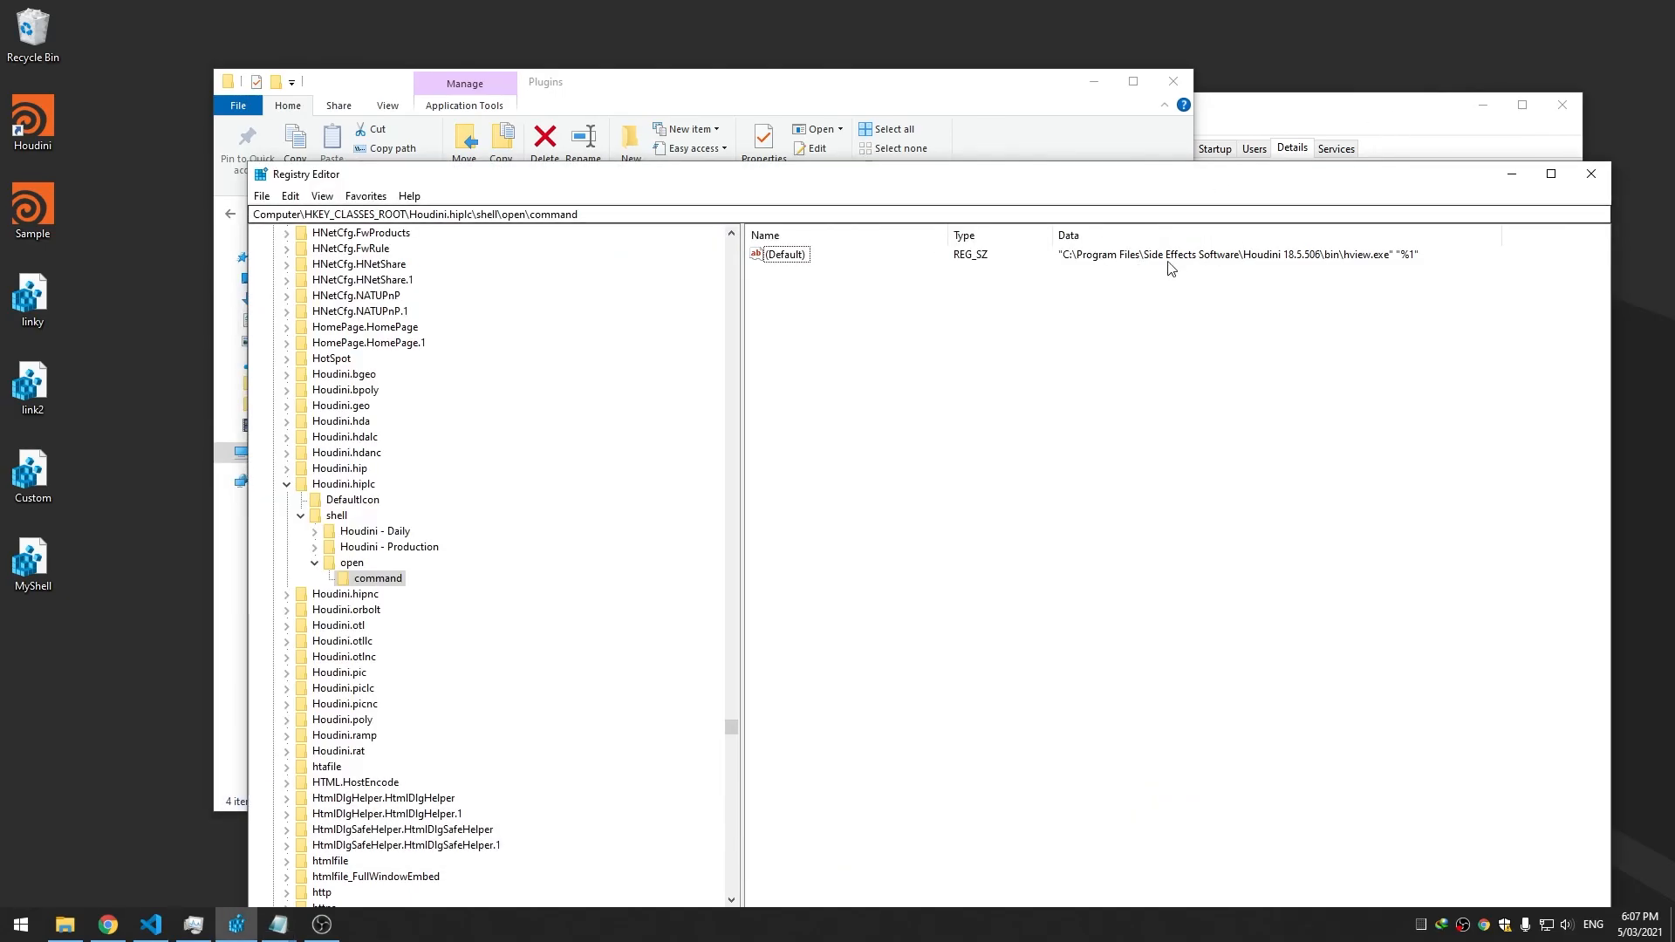
left_click(150, 925)
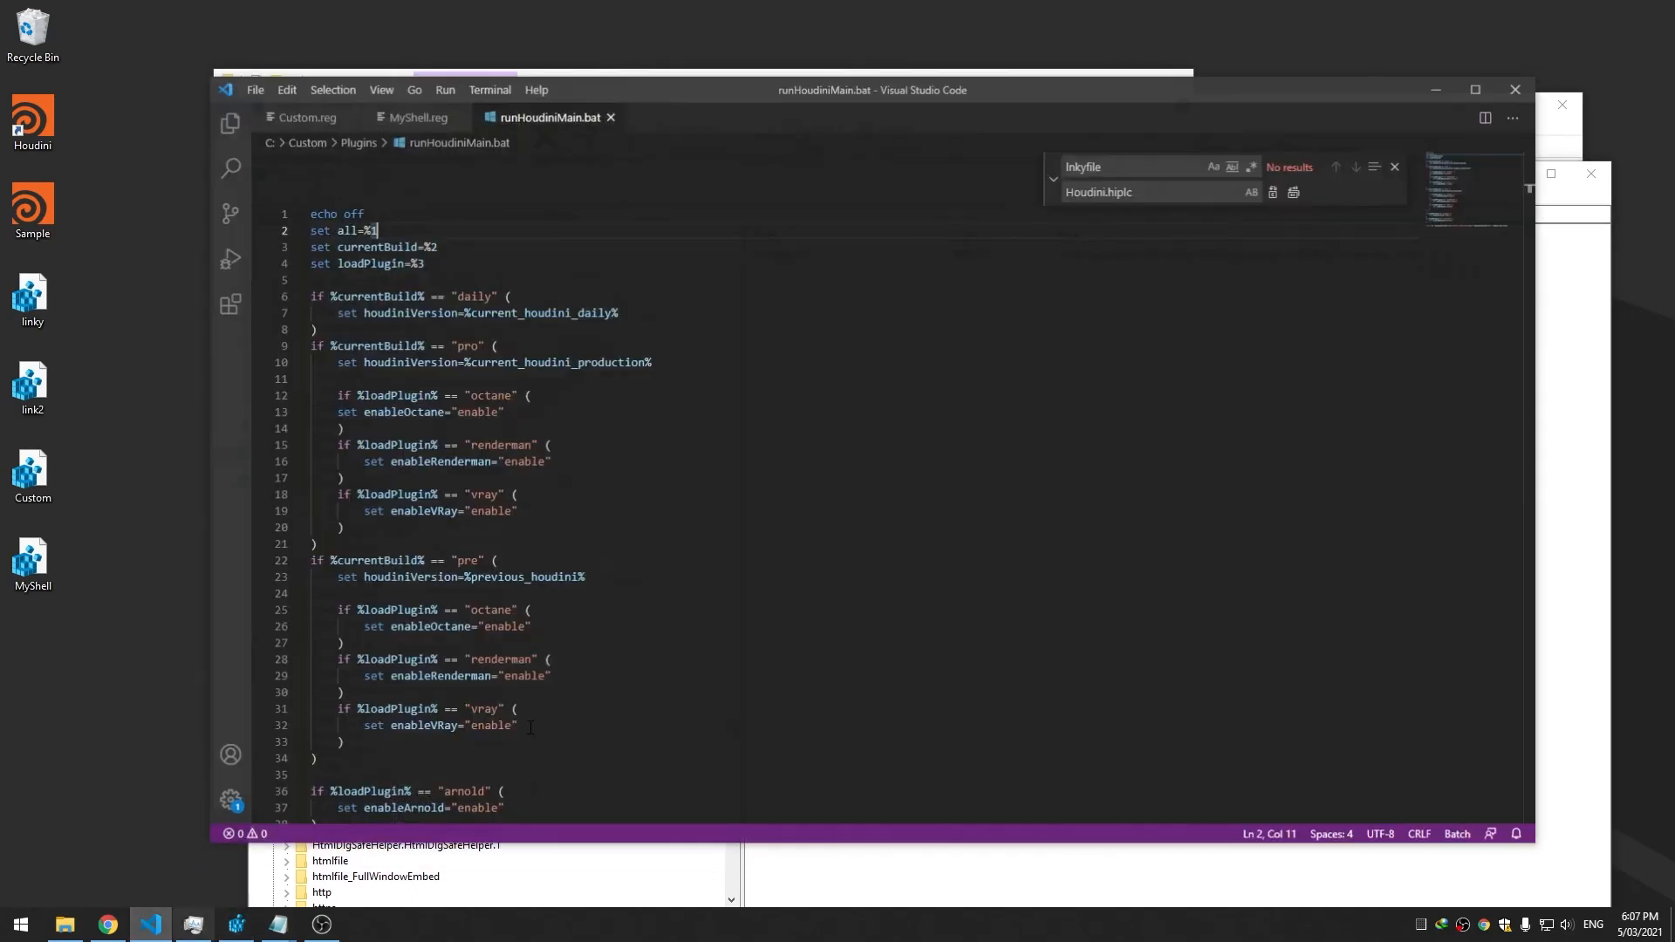
left_click(420, 113)
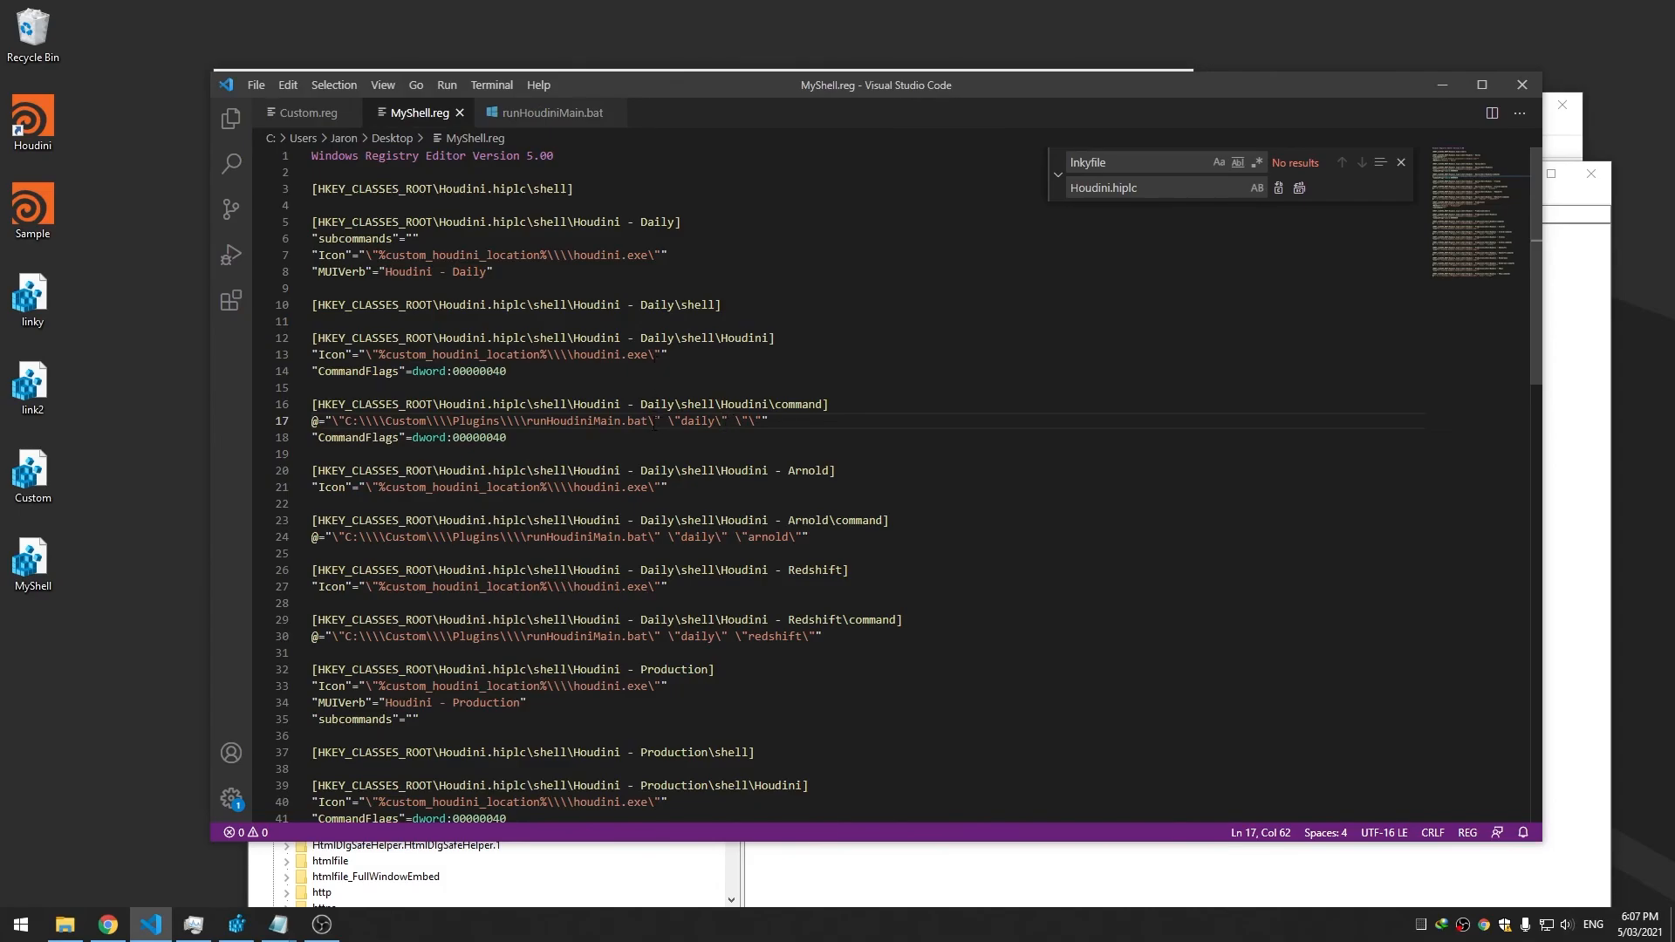
Insert \"%1\" before "daily" on line 17 of MyShell.reg, save, and select it for copying
type("\\\" \\\"\" \\")
key("Right")
type("\"")
key("Delete")
key("ctrl+s")
type("%1")
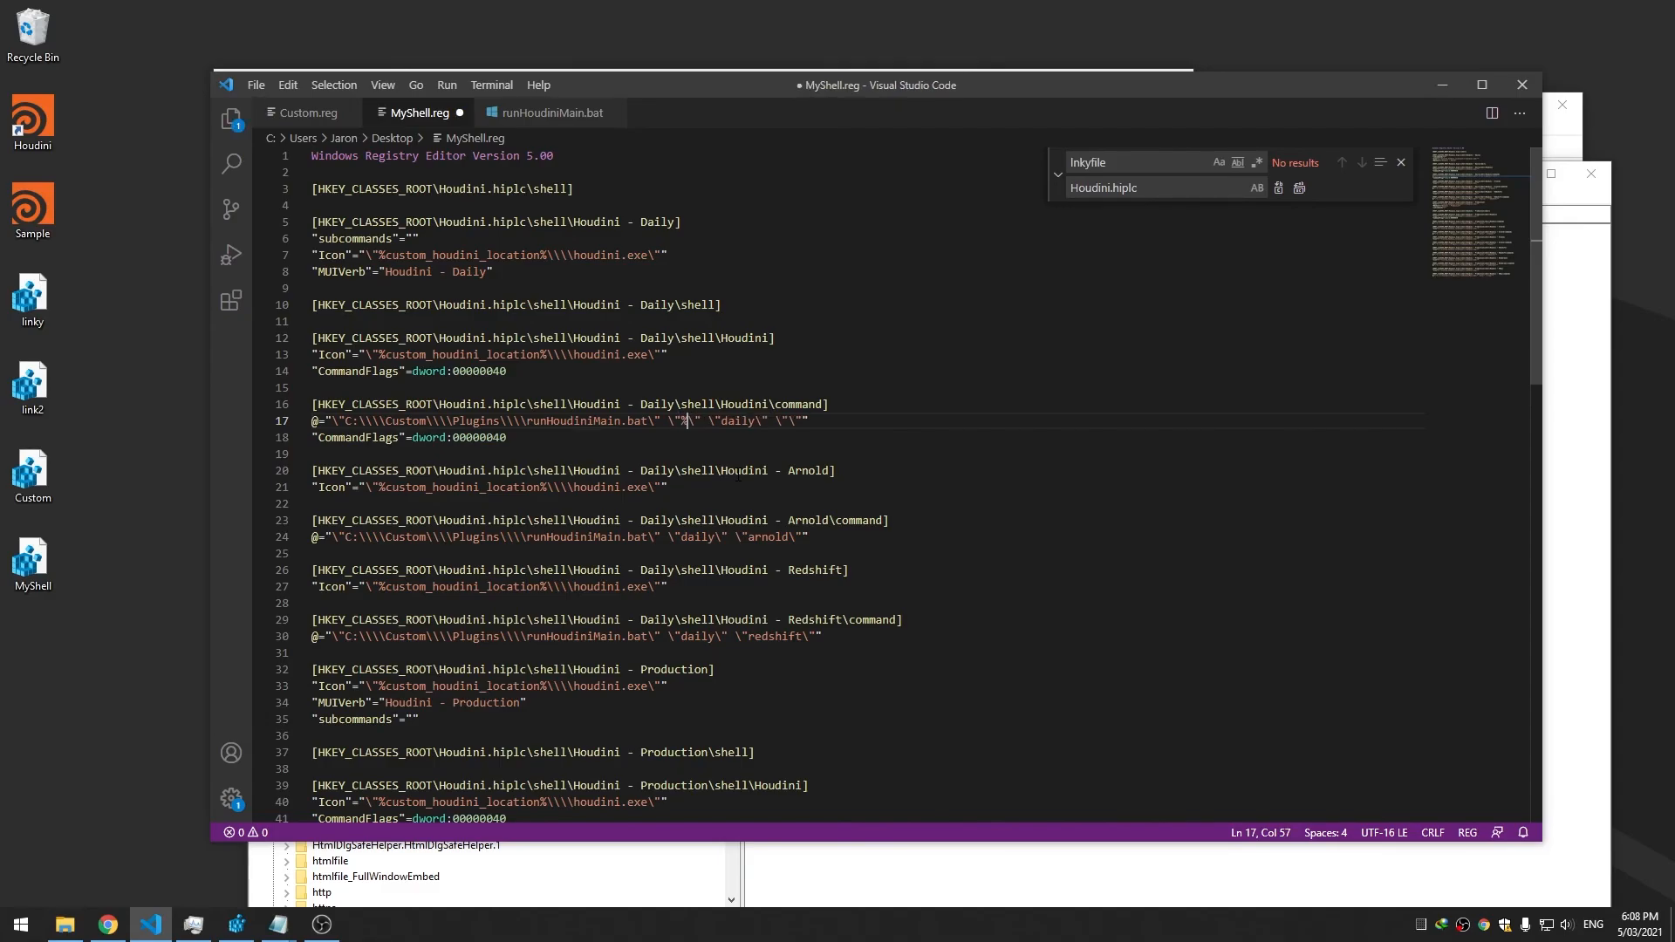
key("ctrl+s")
left_click_drag(716, 422, 667, 422)
key("ctrl+c")
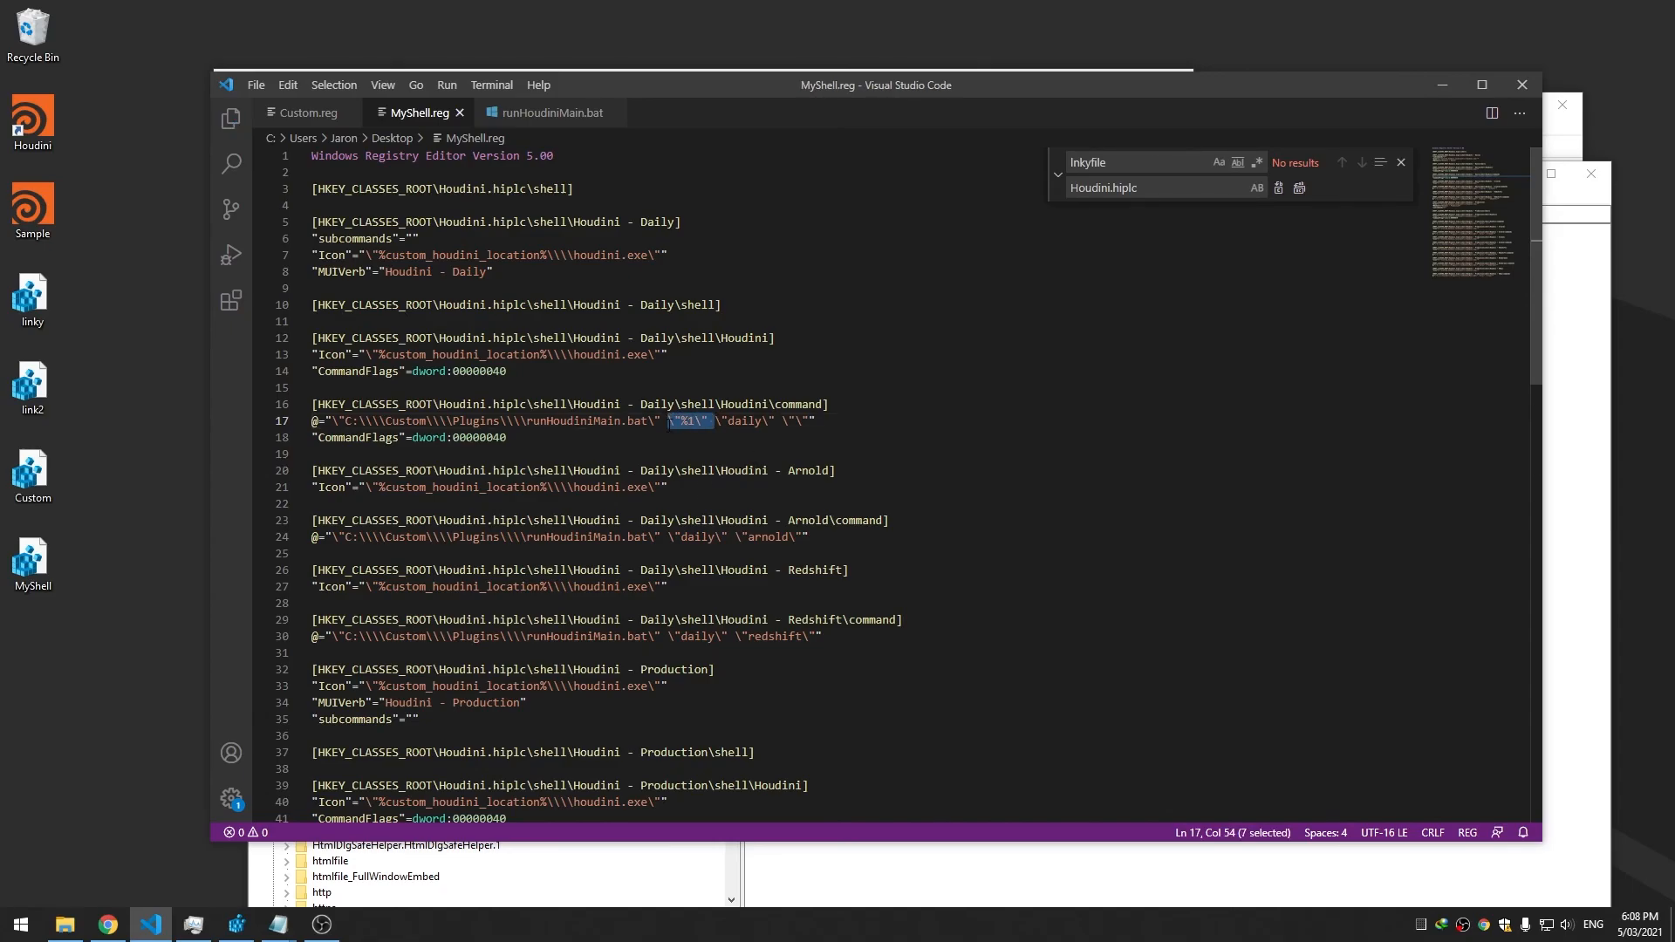
Paste \"%1\" before the mode argument on lines 24, 30, 44, 50 and 56
left_click(673, 536)
key("ctrl+v")
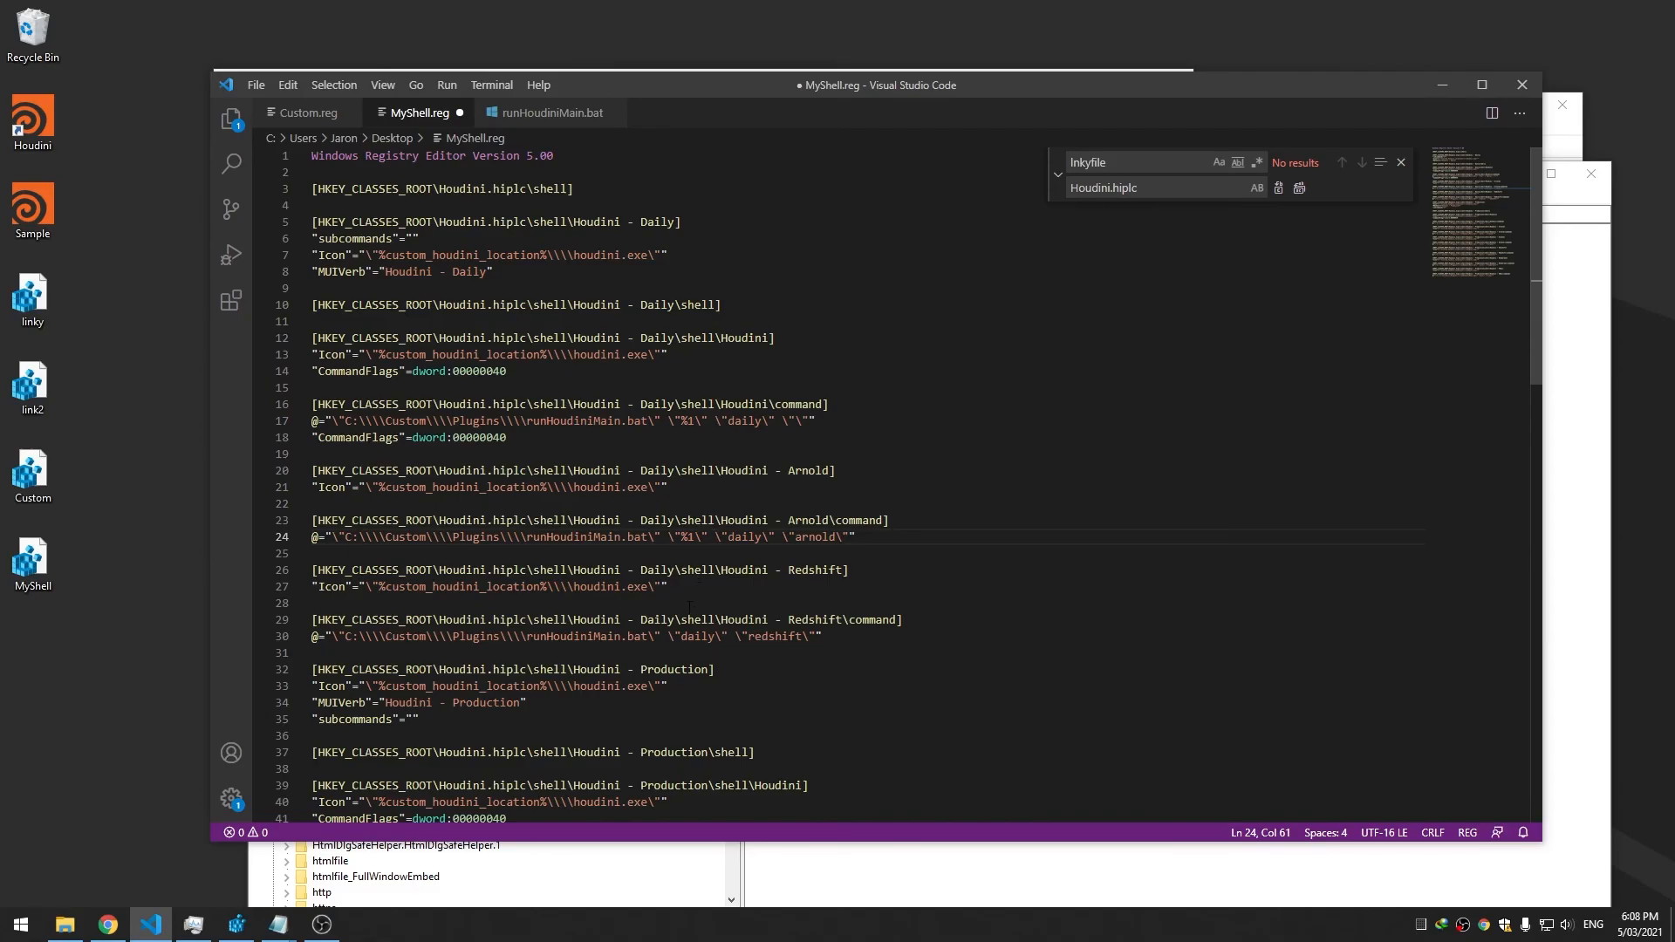
left_click(670, 636)
key("ctrl+v")
scroll(708, 646, "down", 6)
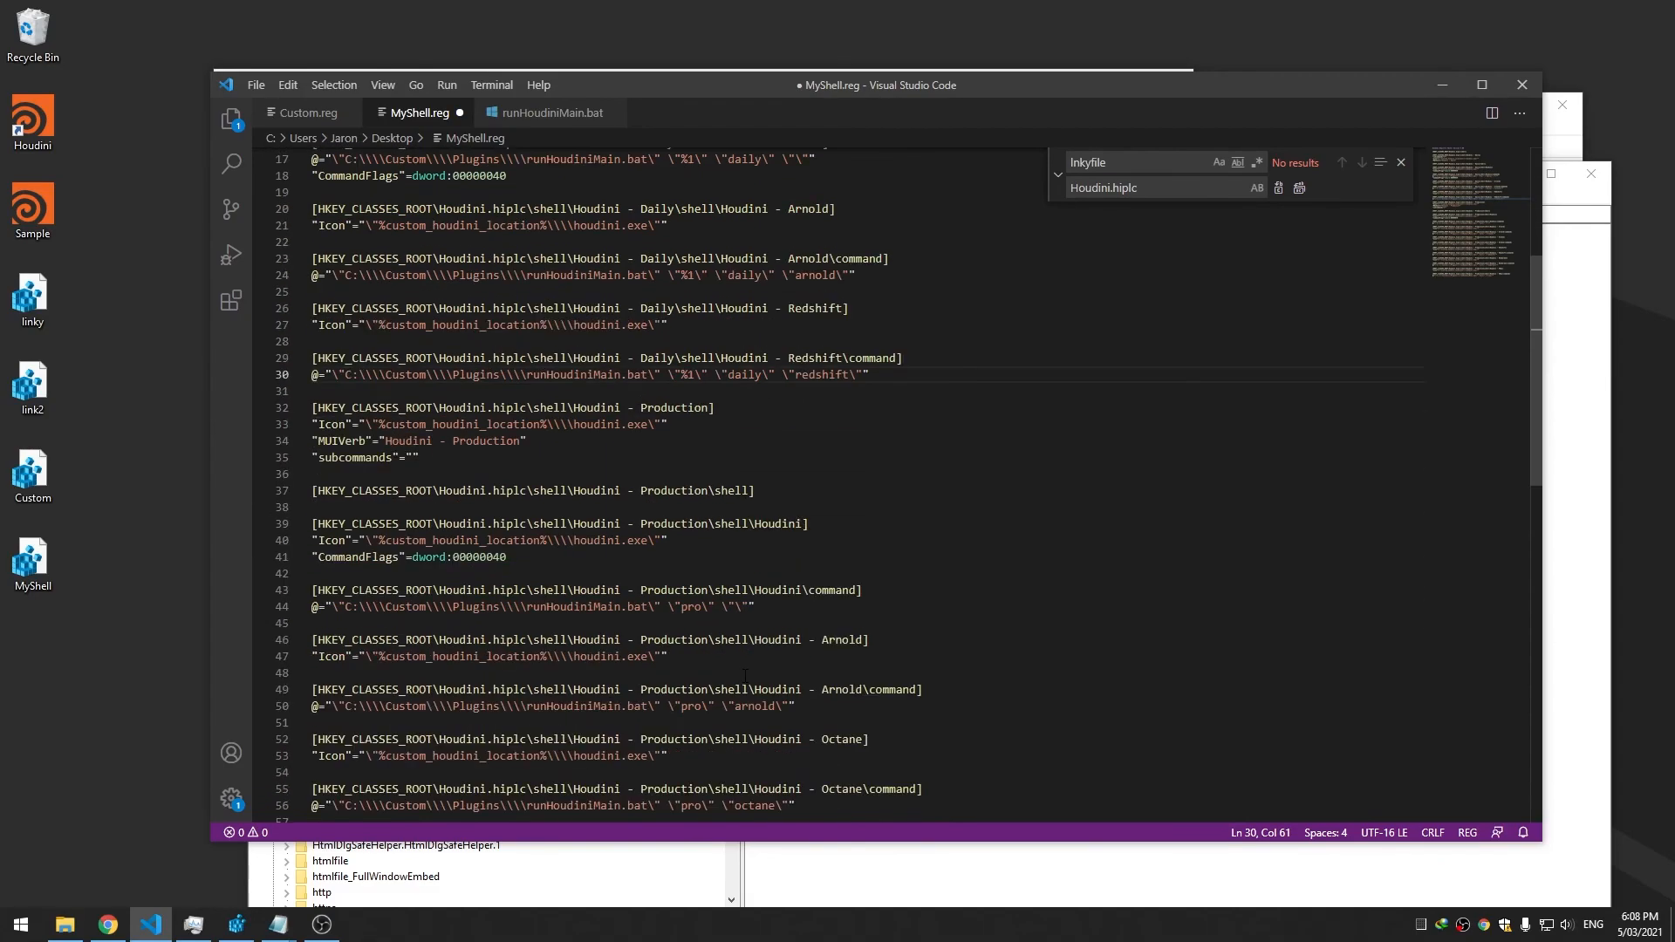
scroll(708, 646, "down", 1)
left_click(670, 519)
key("ctrl+v")
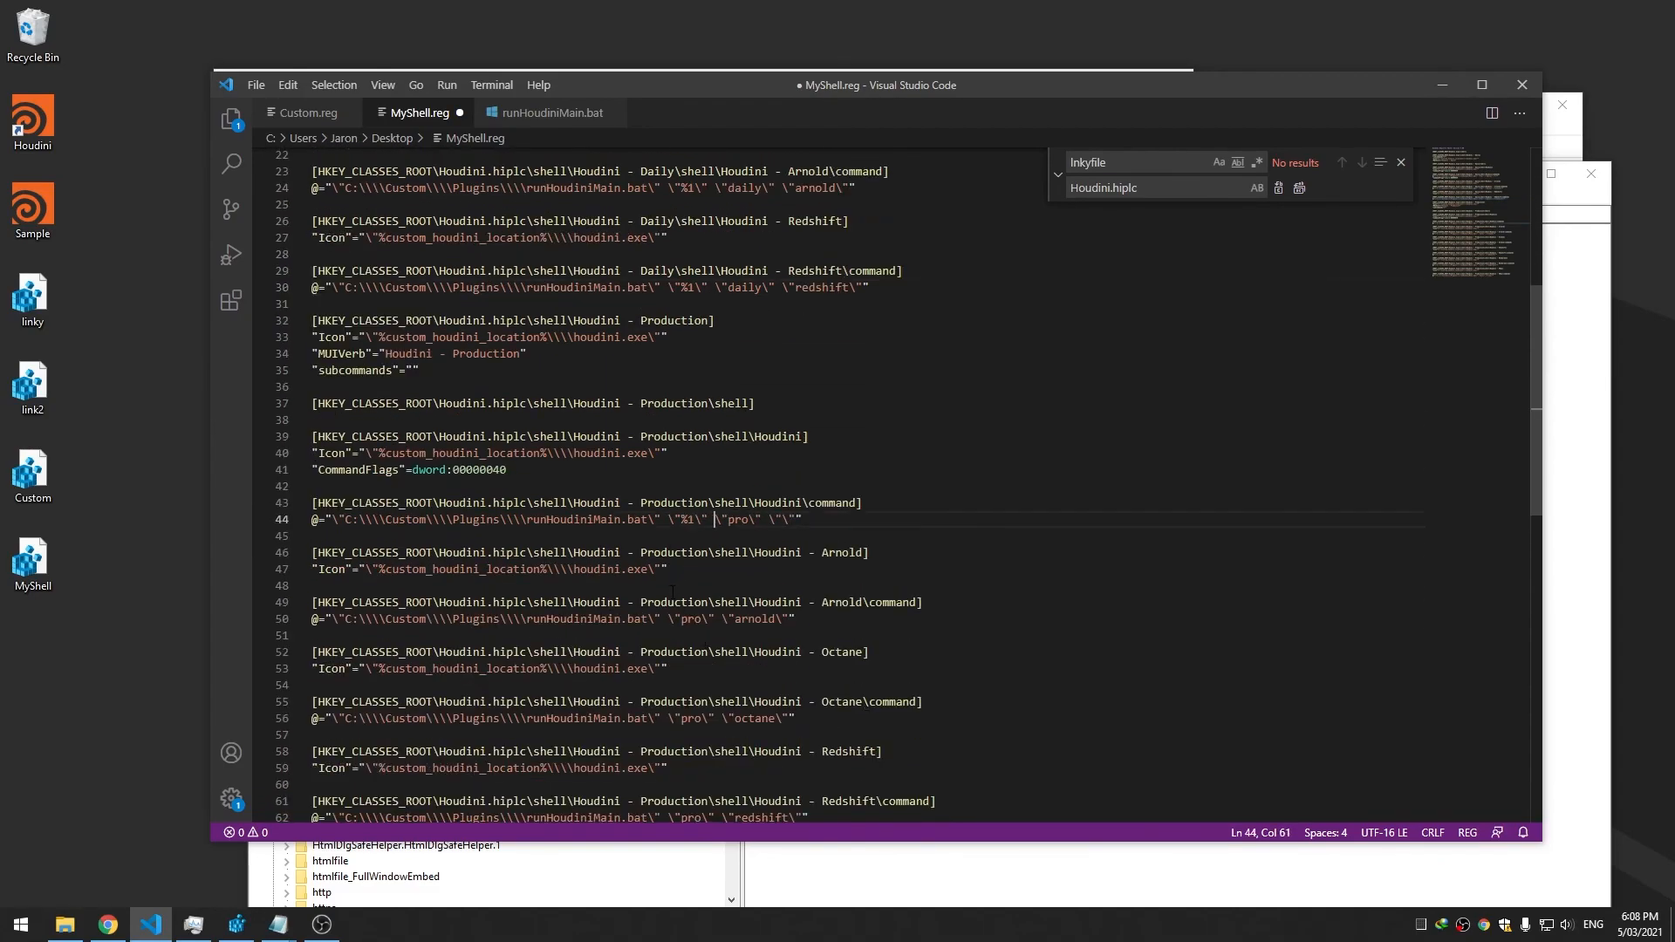
left_click(670, 619)
key("ctrl+v")
left_click(670, 718)
key("ctrl+v")
Paste \"%1\" before "pro" on lines 62, 68 and 74, then save MyShell.reg
scroll(690, 733, "down", 3)
left_click(669, 687)
key("ctrl+v")
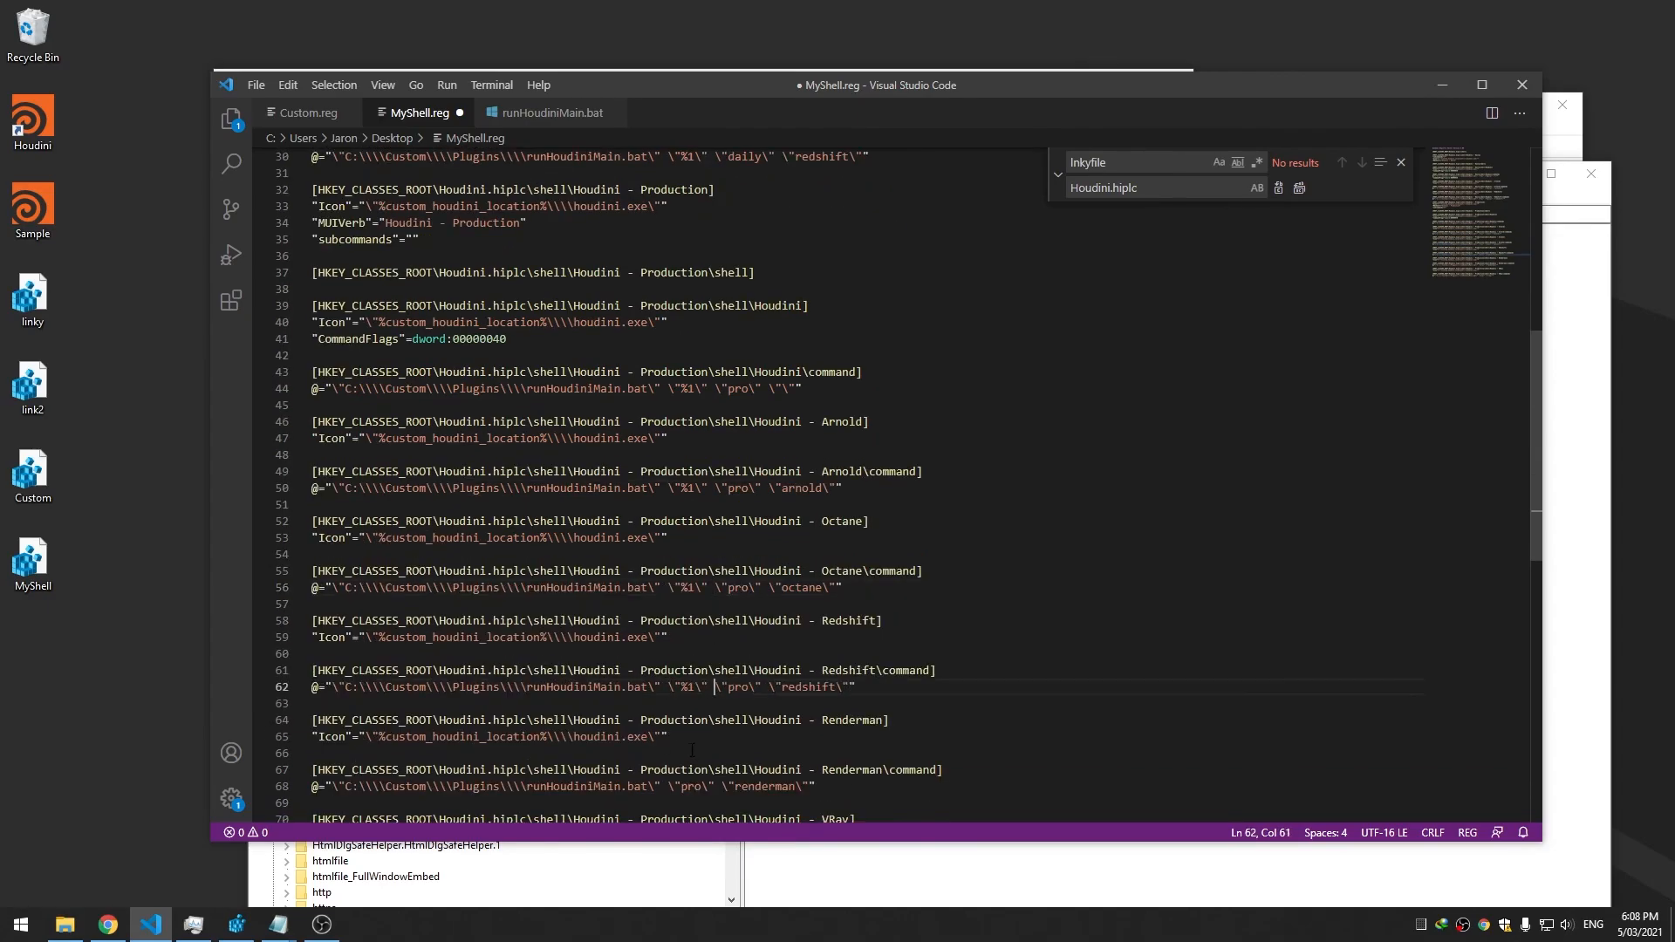
left_click(674, 786)
key("ctrl+v")
scroll(686, 751, "down", 4)
left_click(669, 669)
key("ctrl+v")
key("ctrl+s")
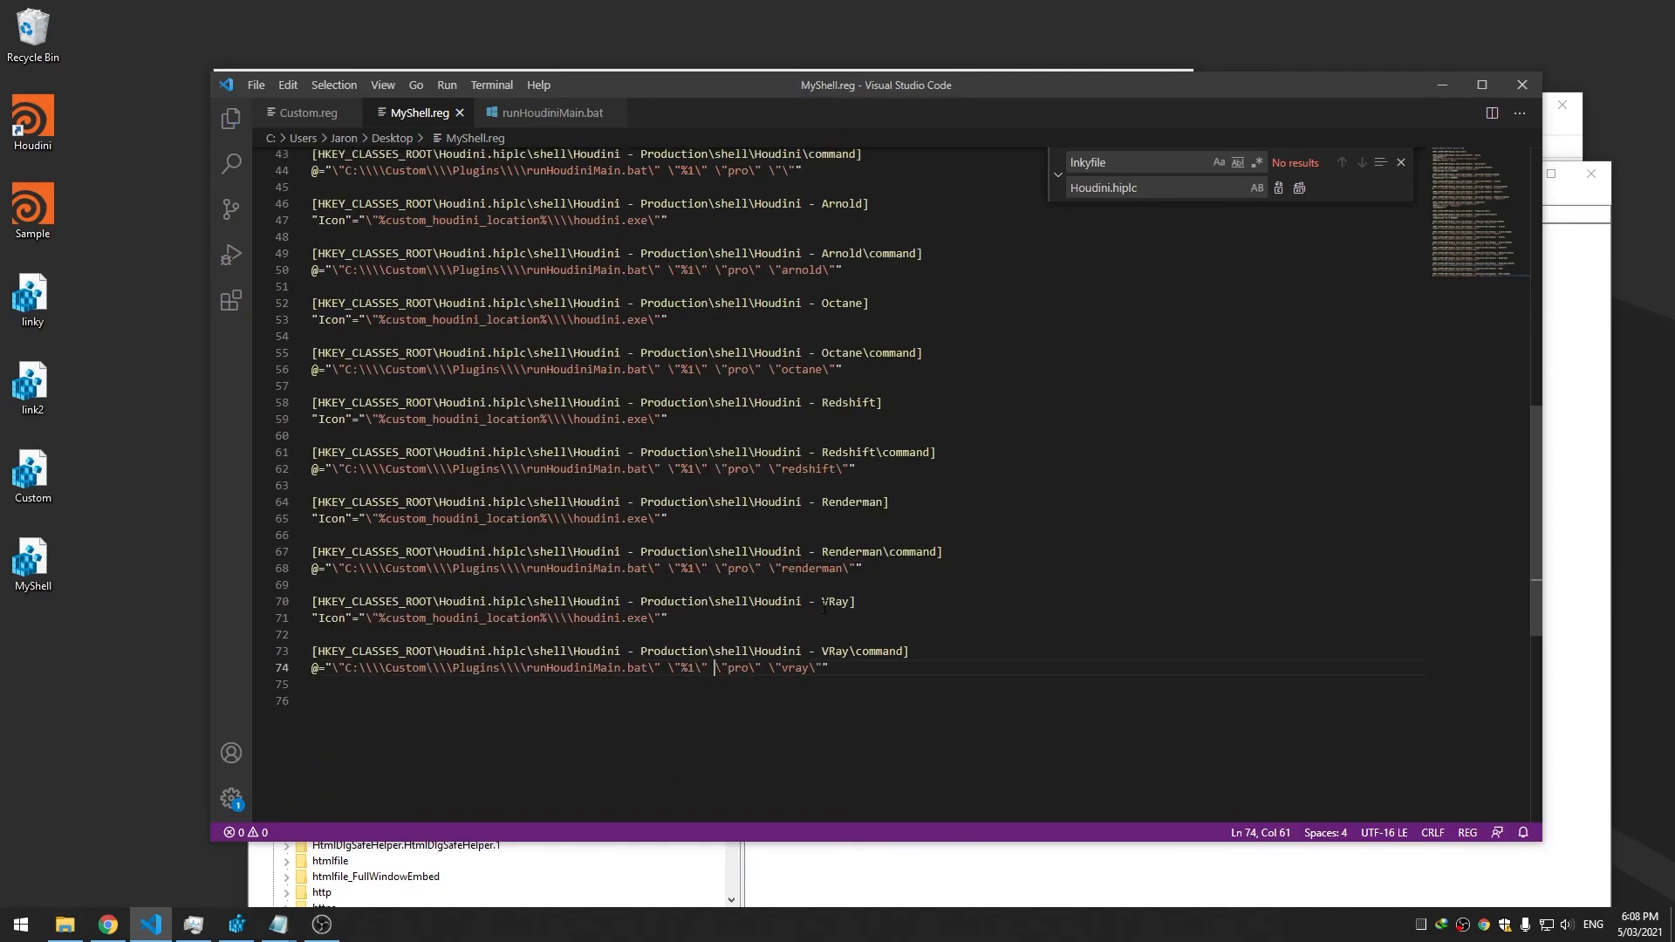
Merge the saved MyShell.reg into the registry from its desktop icon
scroll(826, 606, "up", 11)
scroll(825, 607, "up", 3)
left_click(839, 453)
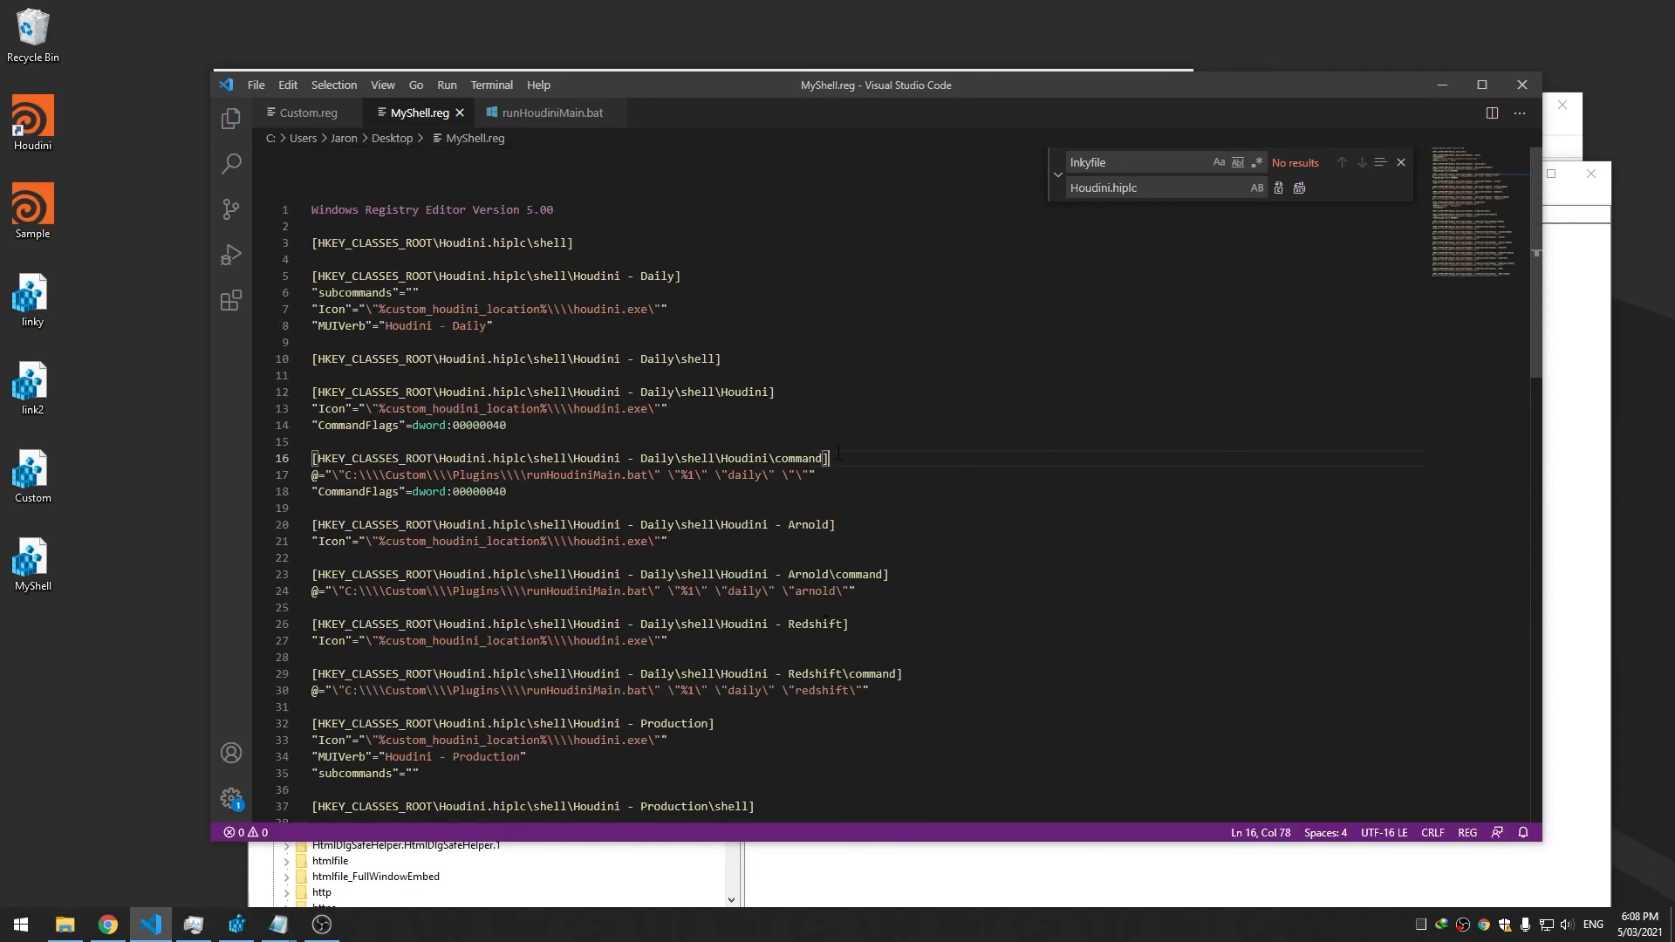
double_click(32, 558)
Confirm the registry merge, launch Sample via the Daily submenu's Houdini entry, then close Houdini
left_click(970, 480)
left_click(1027, 461)
right_click(39, 213)
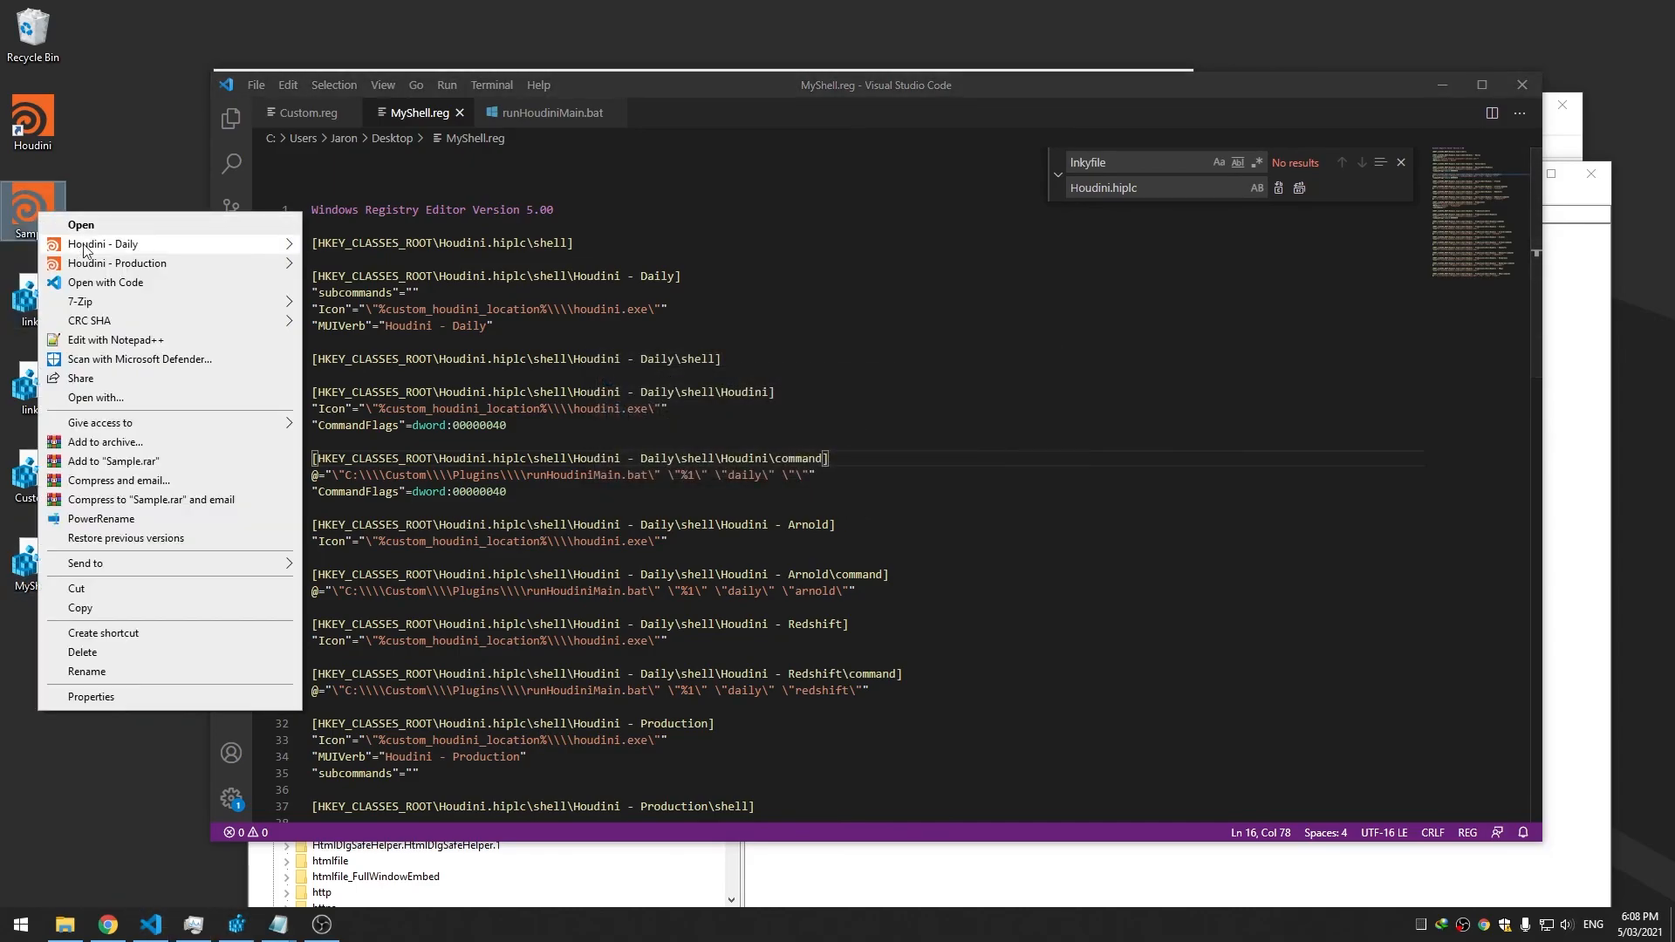
mouse_move(103, 244)
left_click(349, 245)
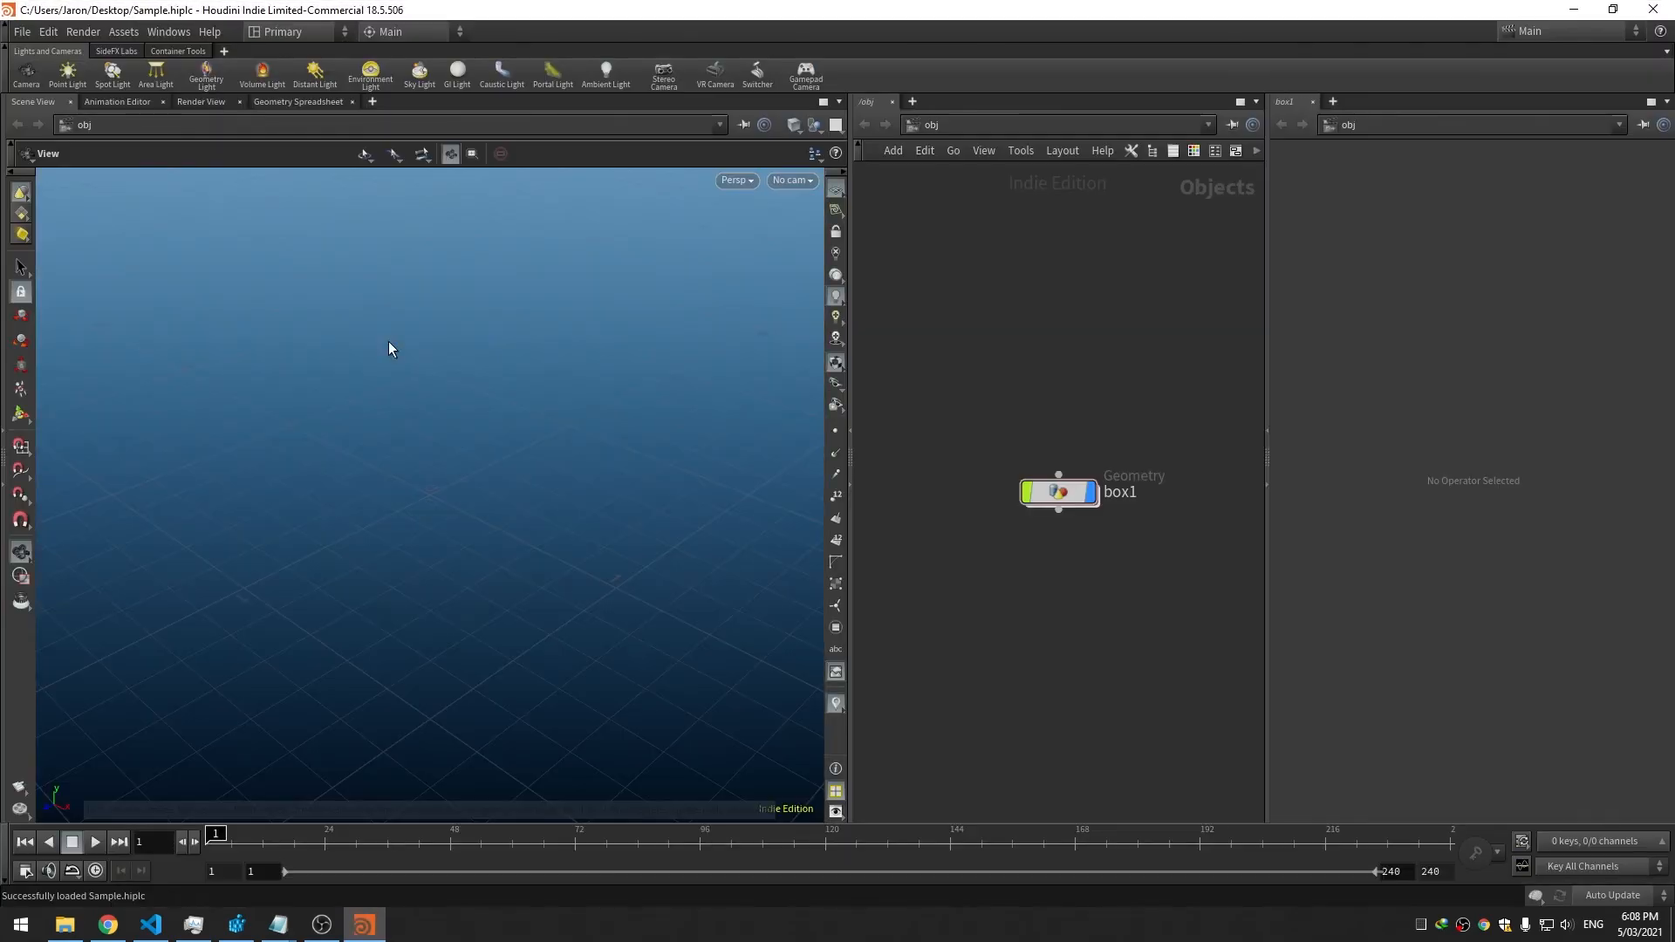
left_click(1654, 13)
Open Sample via Houdini - Production > Houdini, dismiss the load warnings, and orbit the cube
right_click(32, 219)
mouse_move(93, 264)
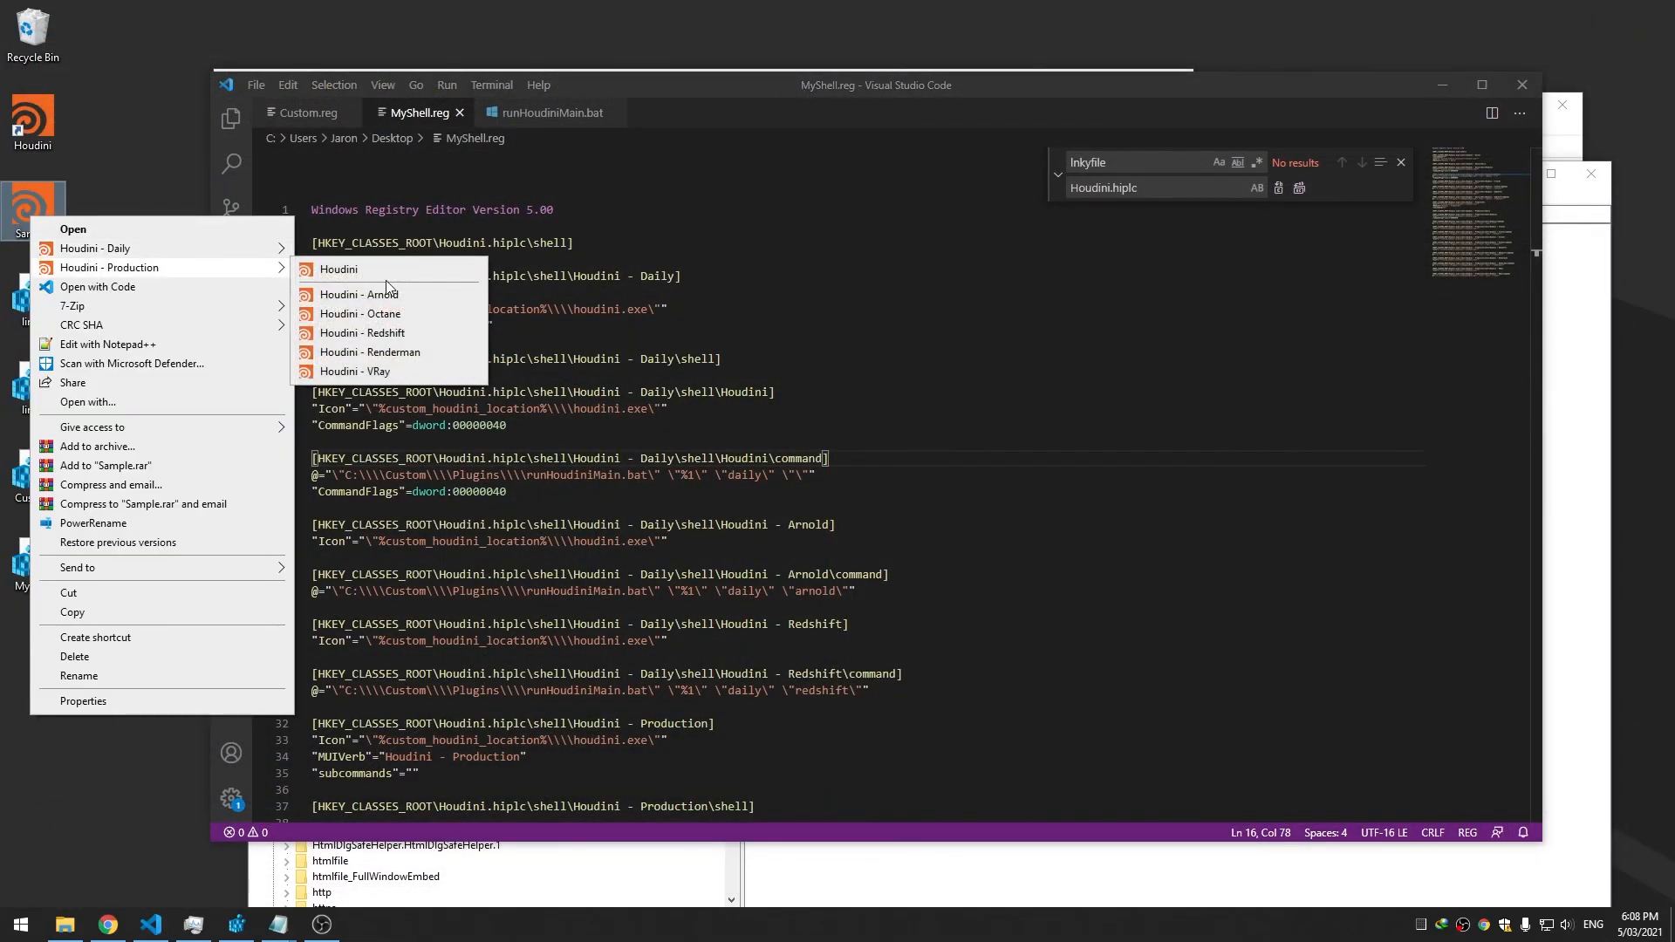
left_click(360, 270)
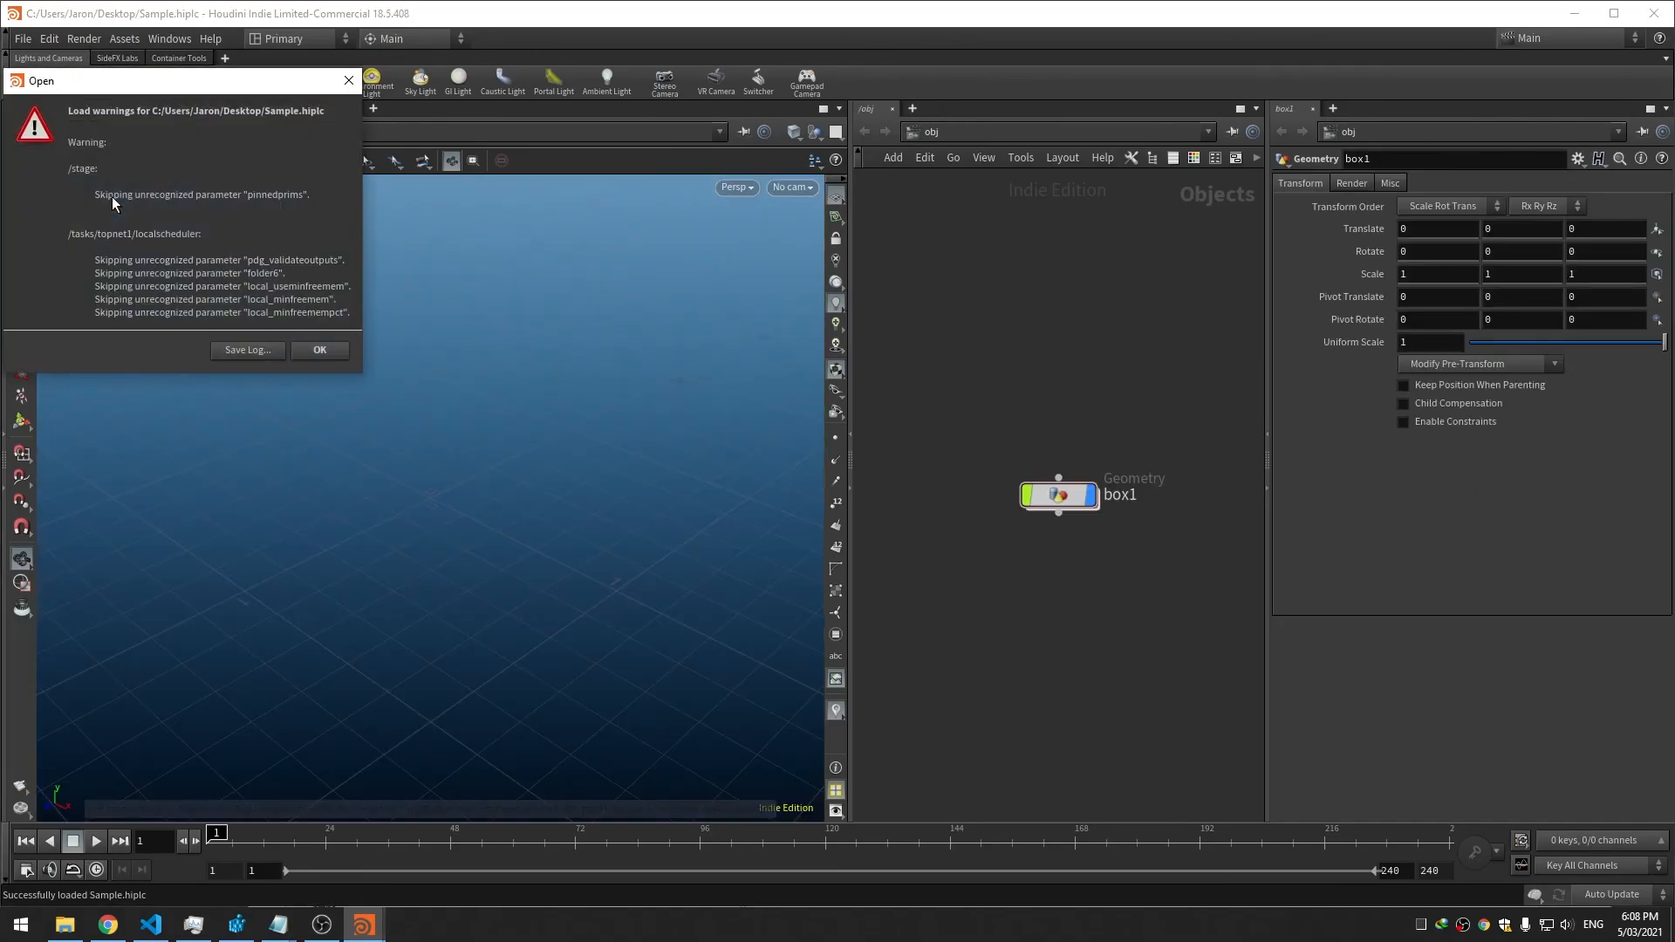
left_click(319, 350)
left_click_drag(453, 472, 515, 454)
Close Houdini and paste a copy of all MyShell.reg entries at the end of the file
left_click(1656, 12)
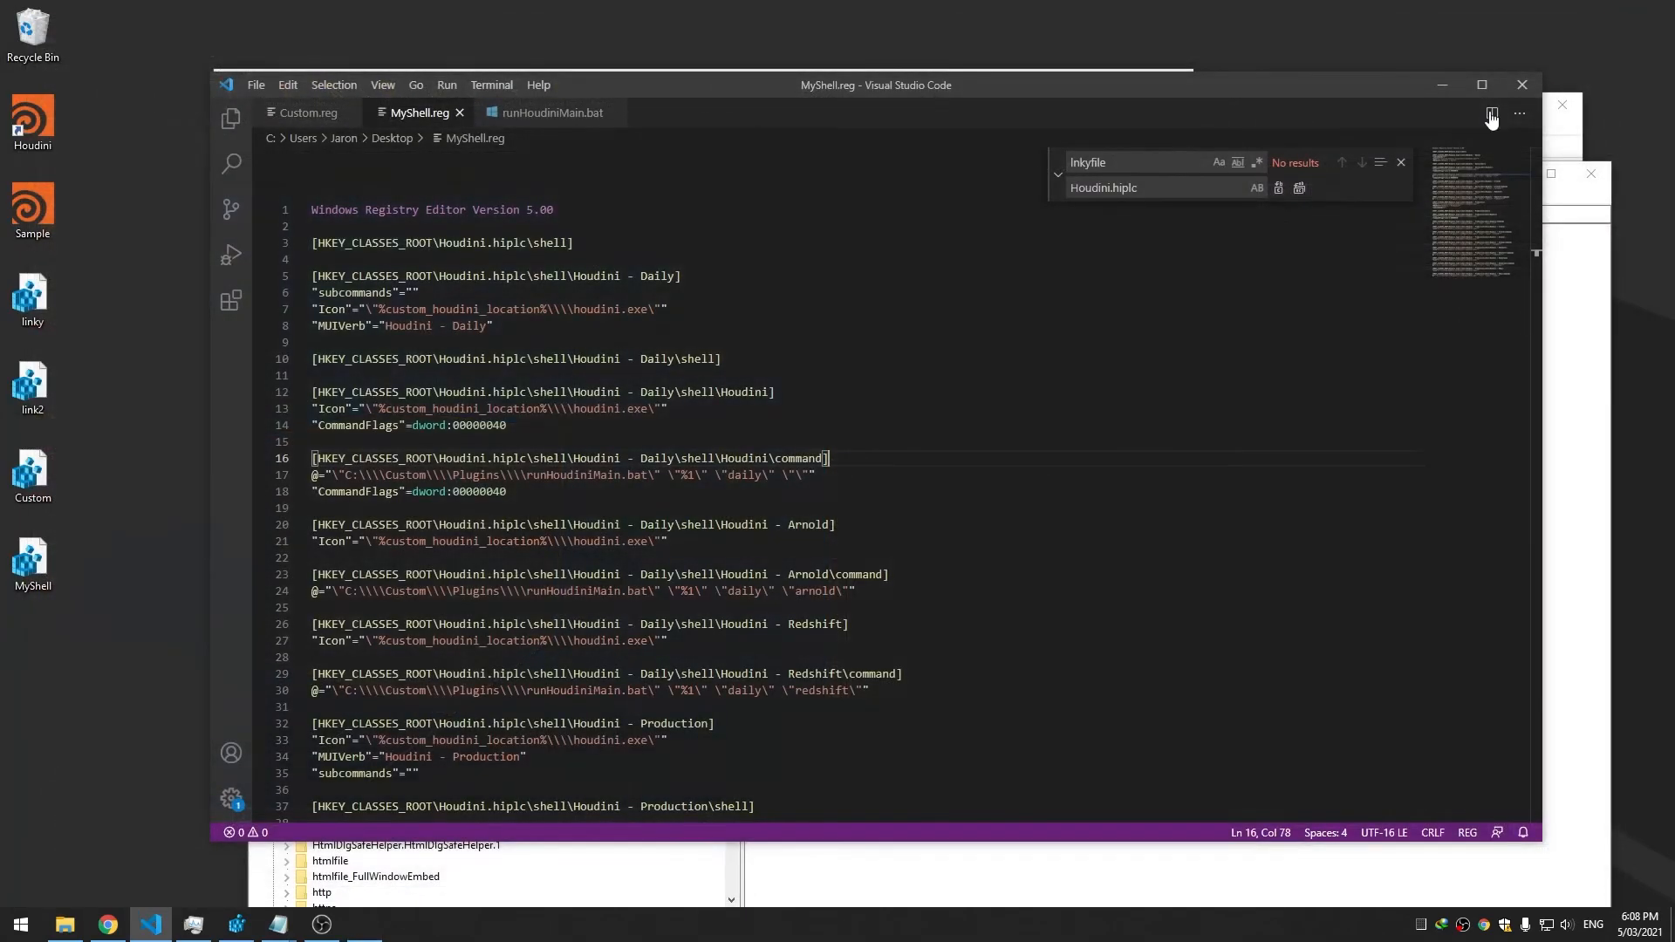
left_click_drag(717, 94, 790, 83)
double_click(669, 347)
scroll(616, 318, "down", 20)
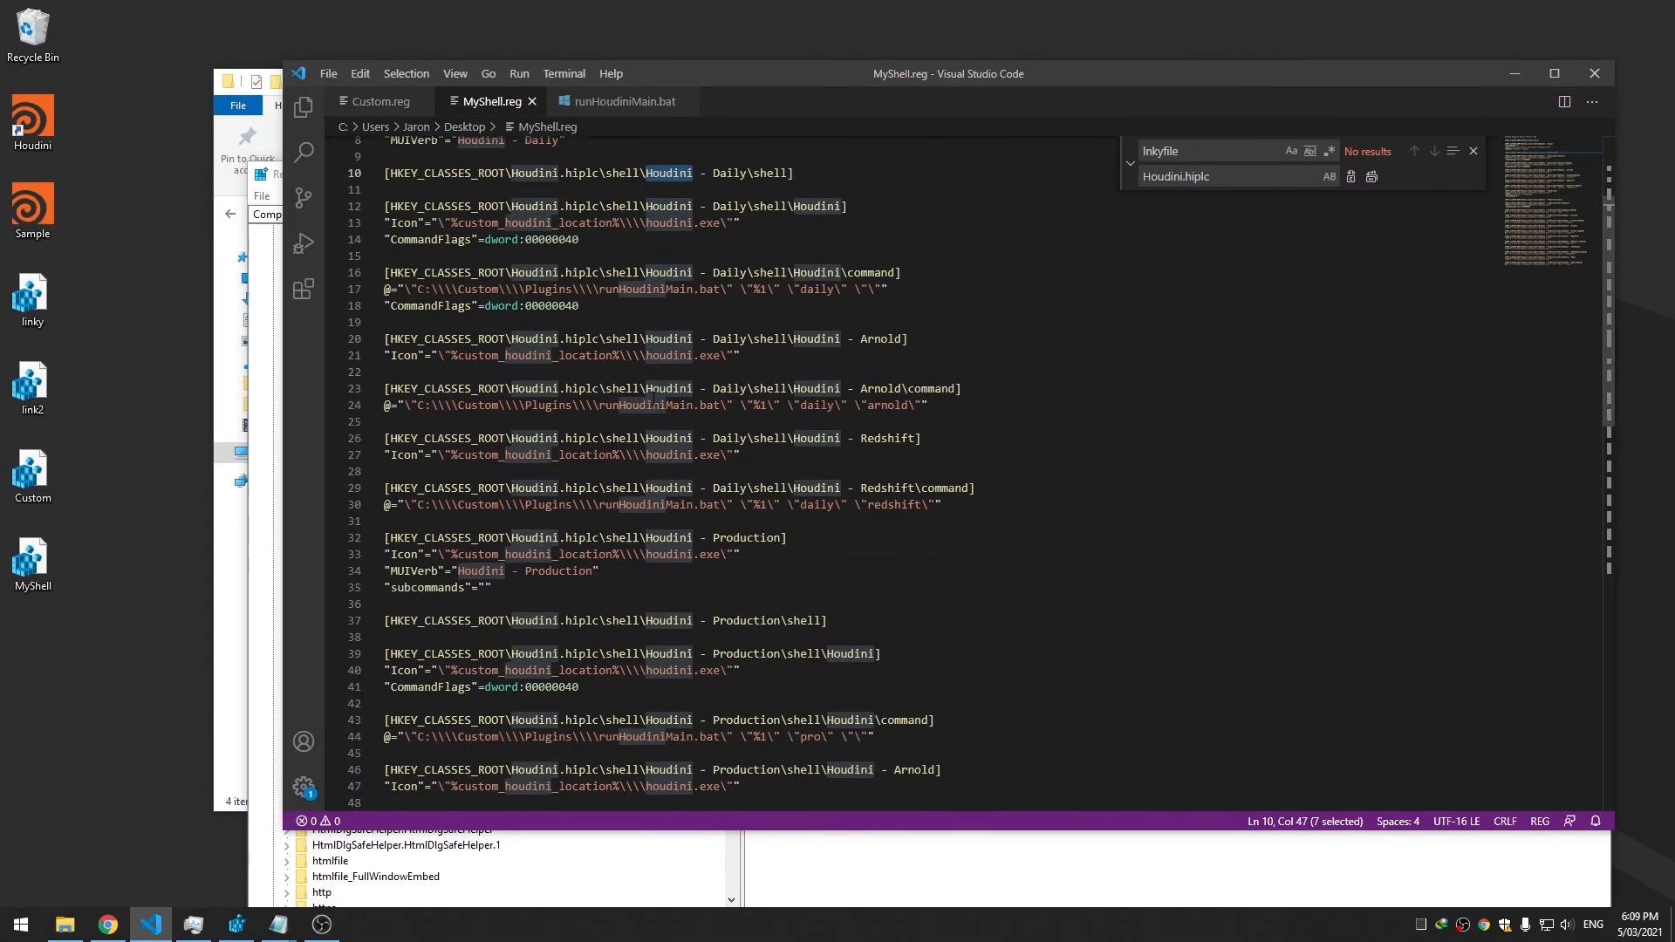
scroll(643, 400, "up", 20)
scroll(643, 400, "up", 5)
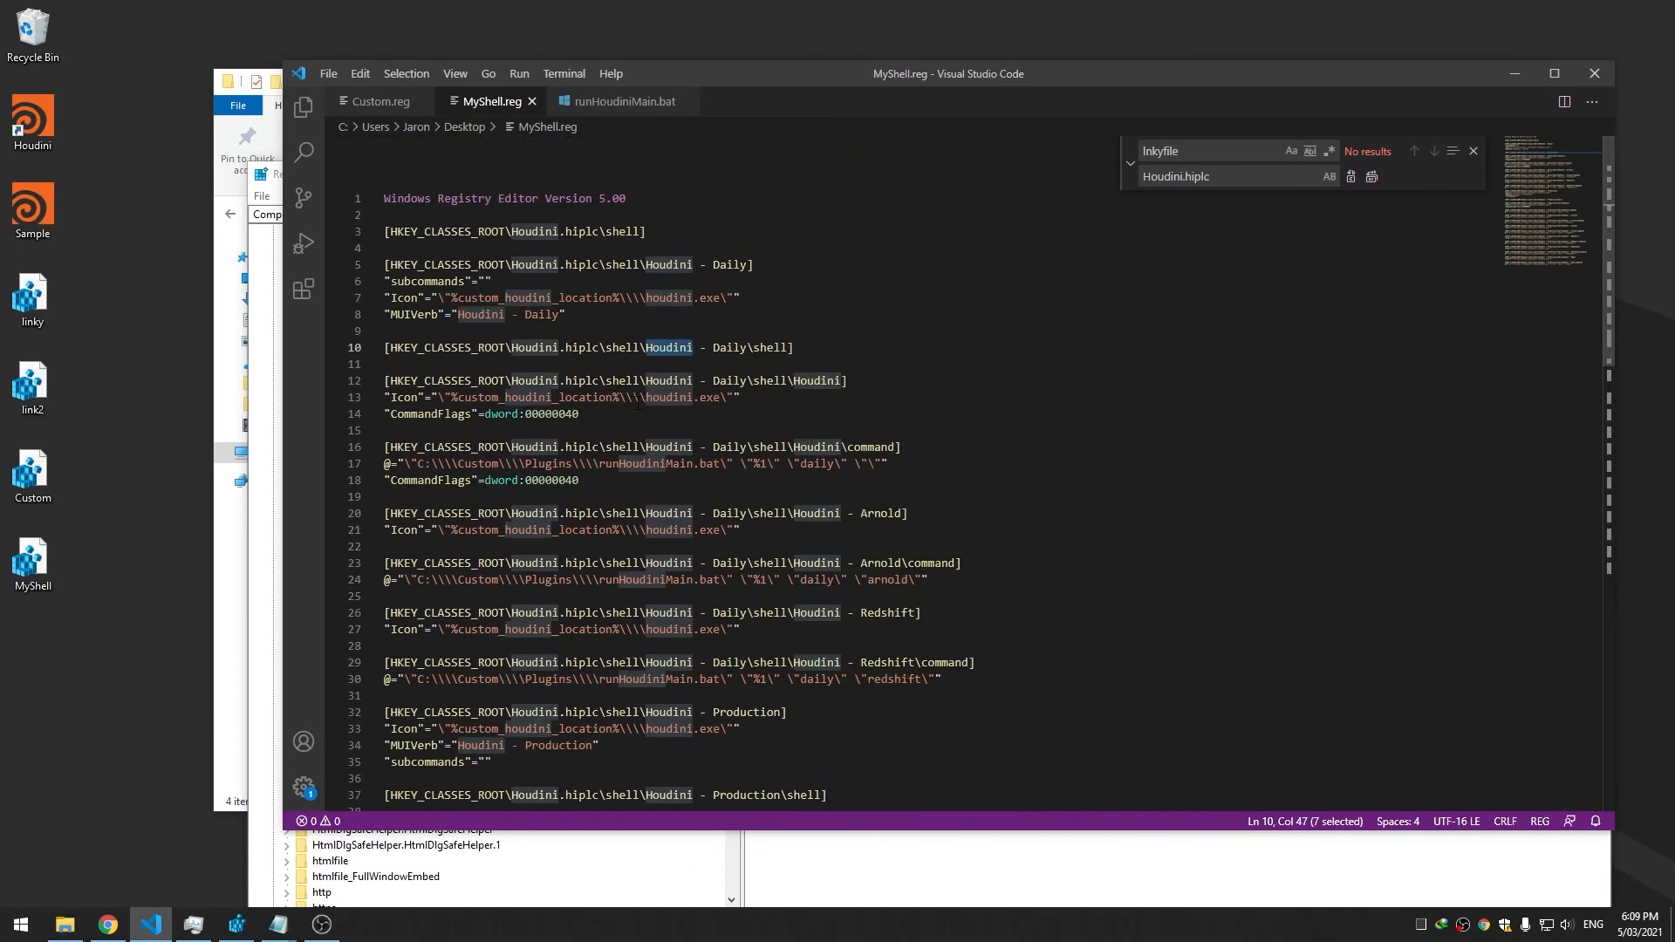
left_click_drag(594, 217, 898, 546)
left_click(895, 558)
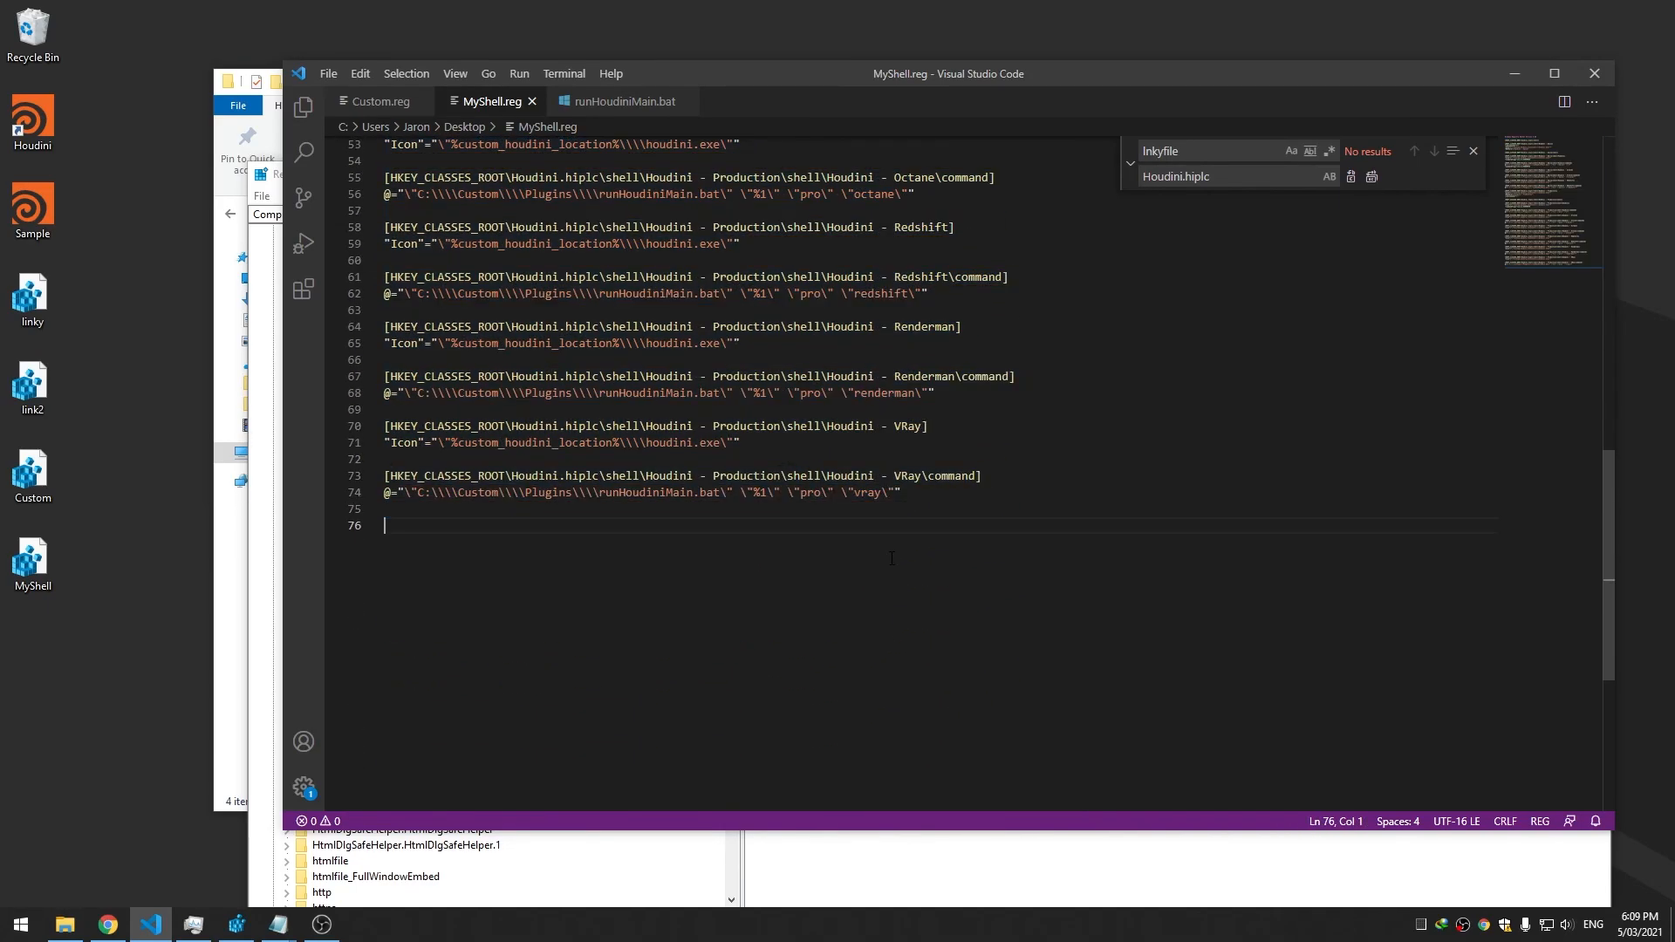
key("ctrl+v")
Select hiplc in the copied block's first key on line 81, then collapse Houdini.hiplc in Registry Editor
scroll(885, 534, "up", 20)
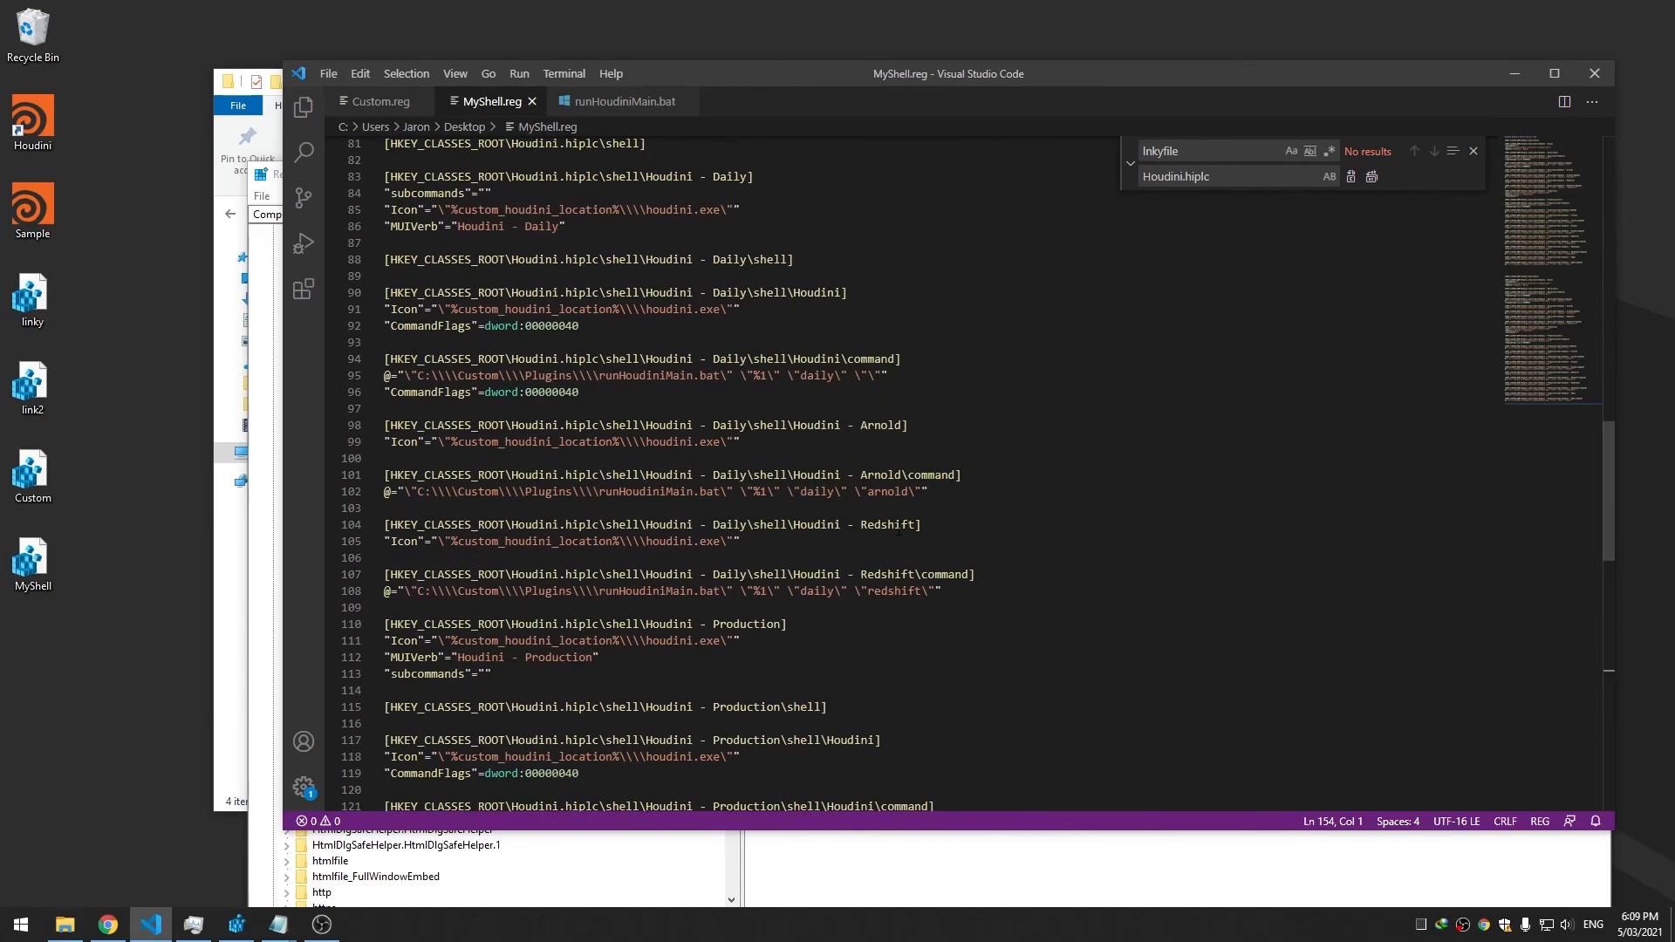
scroll(886, 534, "up", 7)
scroll(886, 533, "down", 20)
left_click(572, 210)
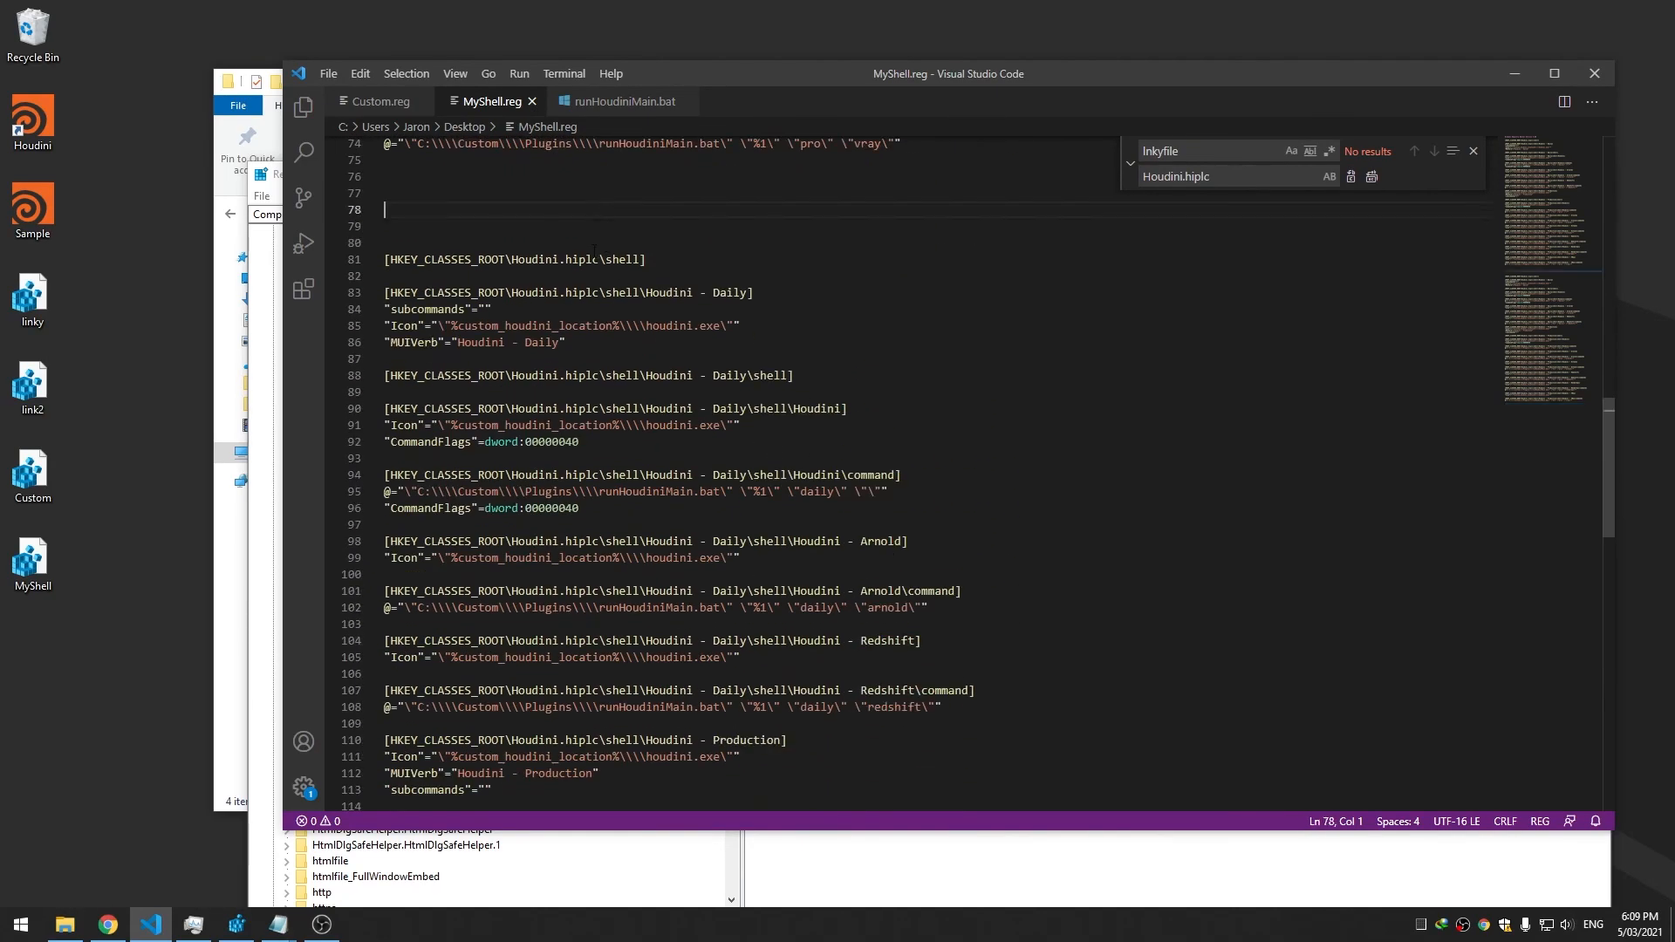
double_click(576, 260)
left_click_drag(748, 85, 1249, 90)
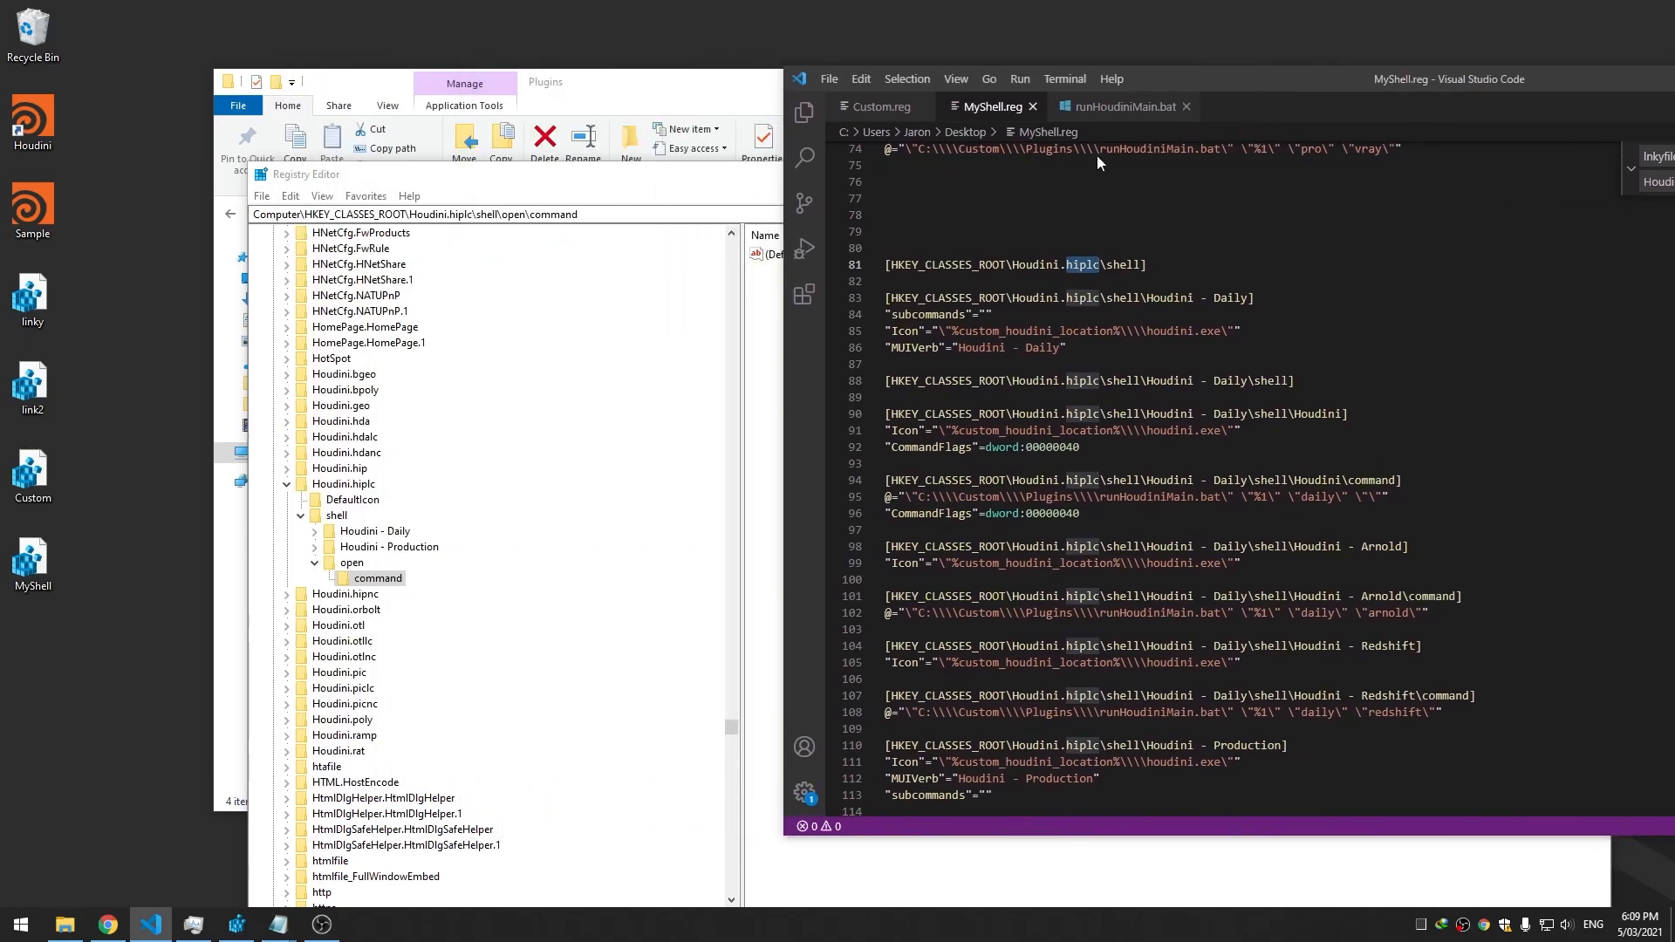
left_click(287, 485)
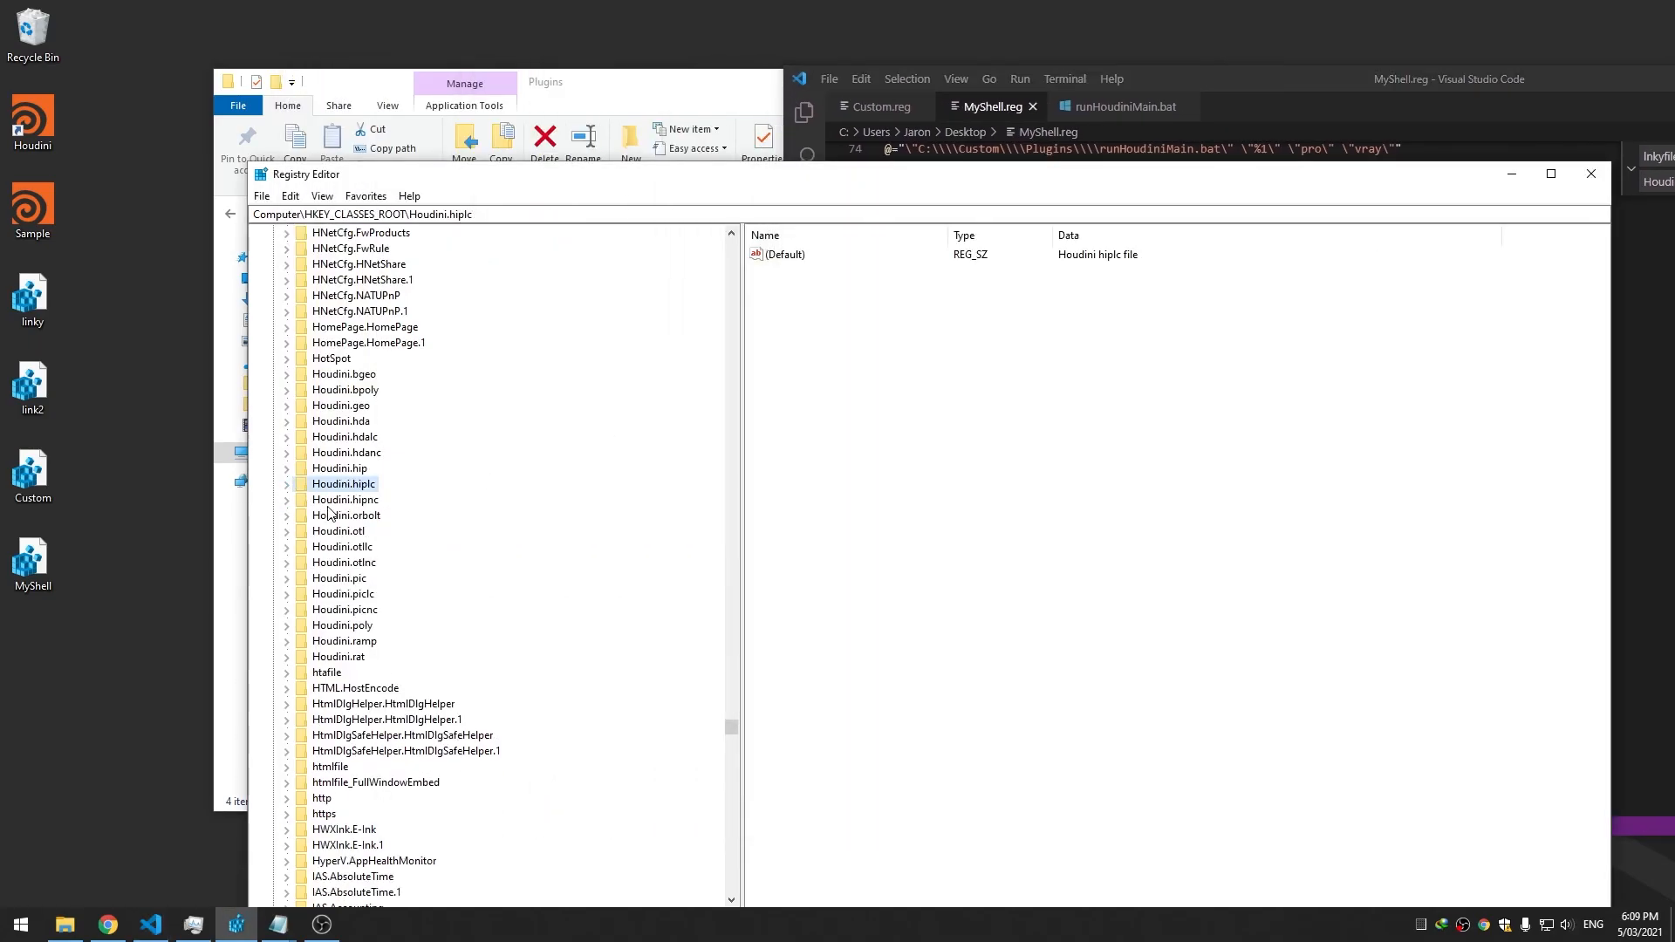
Check the Houdini.hipnc key name, then set up a replace of .hiplc with .hipnc in MyShell.reg
left_click(333, 501)
left_click(1209, 82)
left_click_drag(1210, 83, 579, 85)
left_click_drag(431, 268, 471, 268)
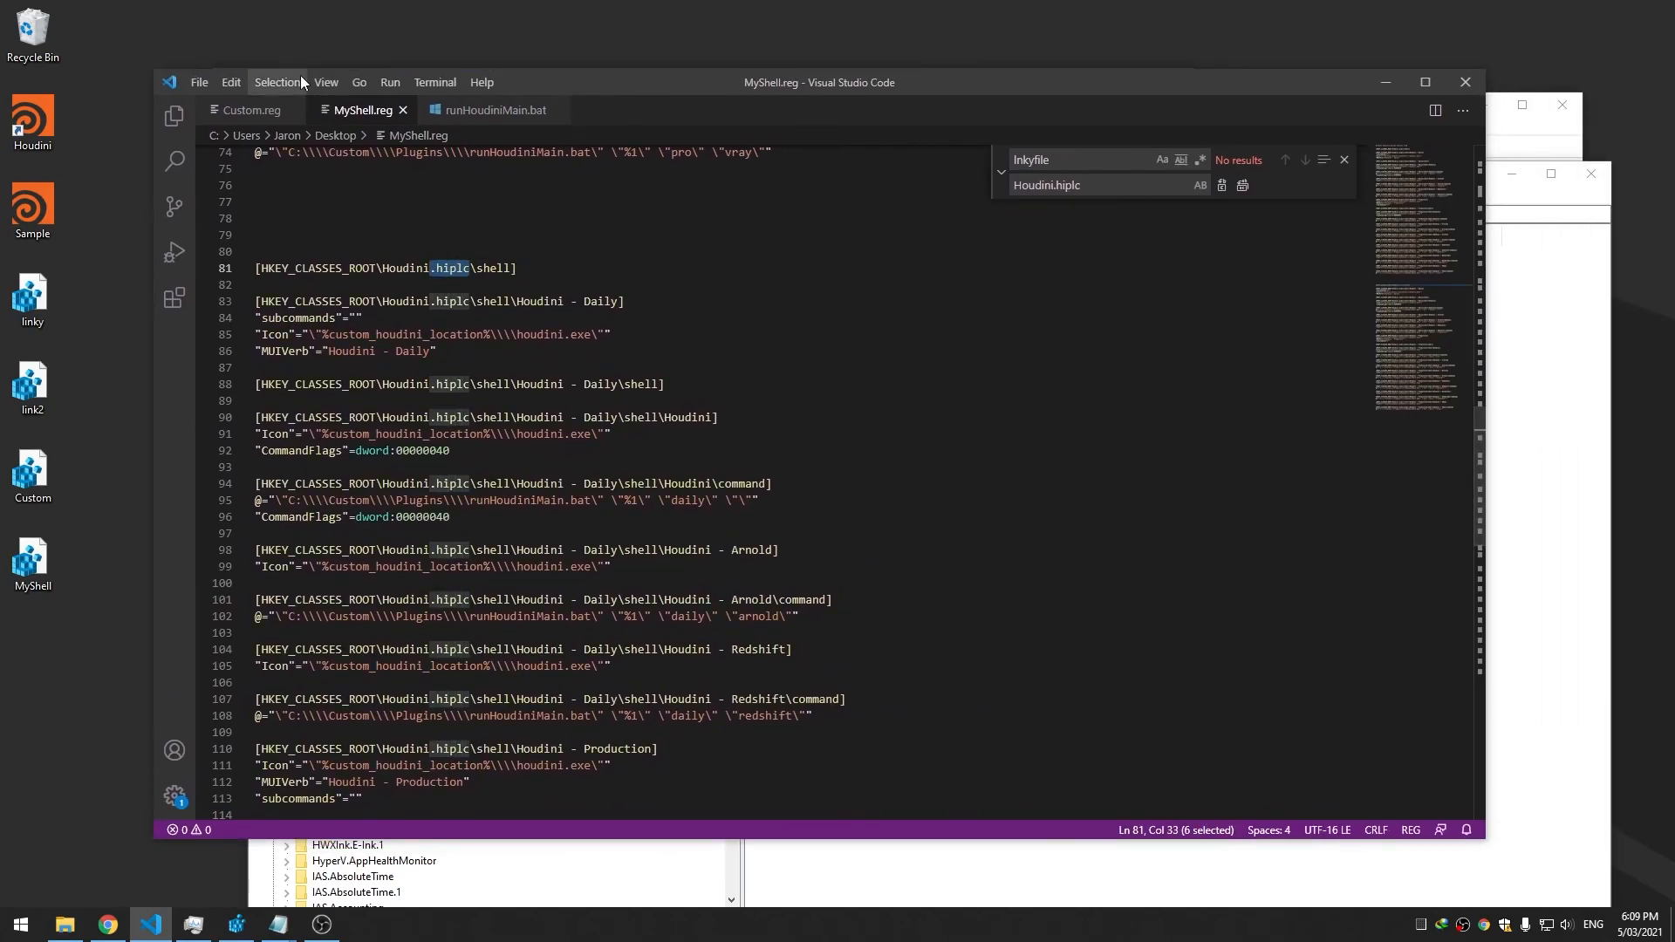
left_click(278, 82)
mouse_move(232, 82)
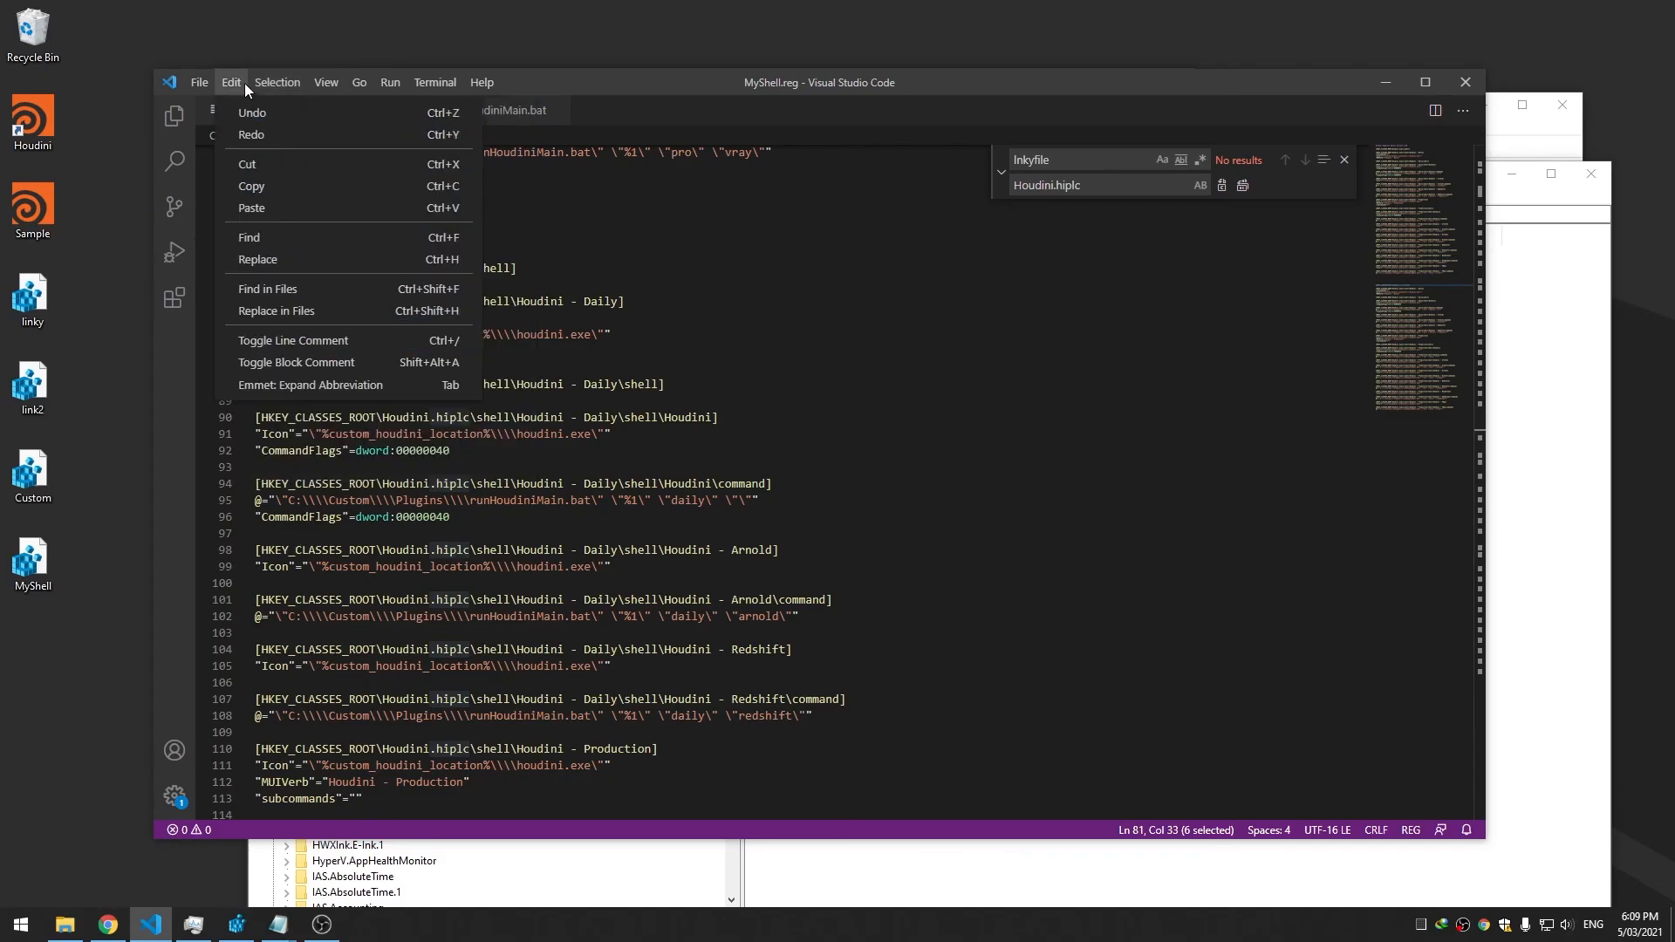
left_click(288, 256)
left_click(1116, 184)
key("ctrl+a")
type(".h")
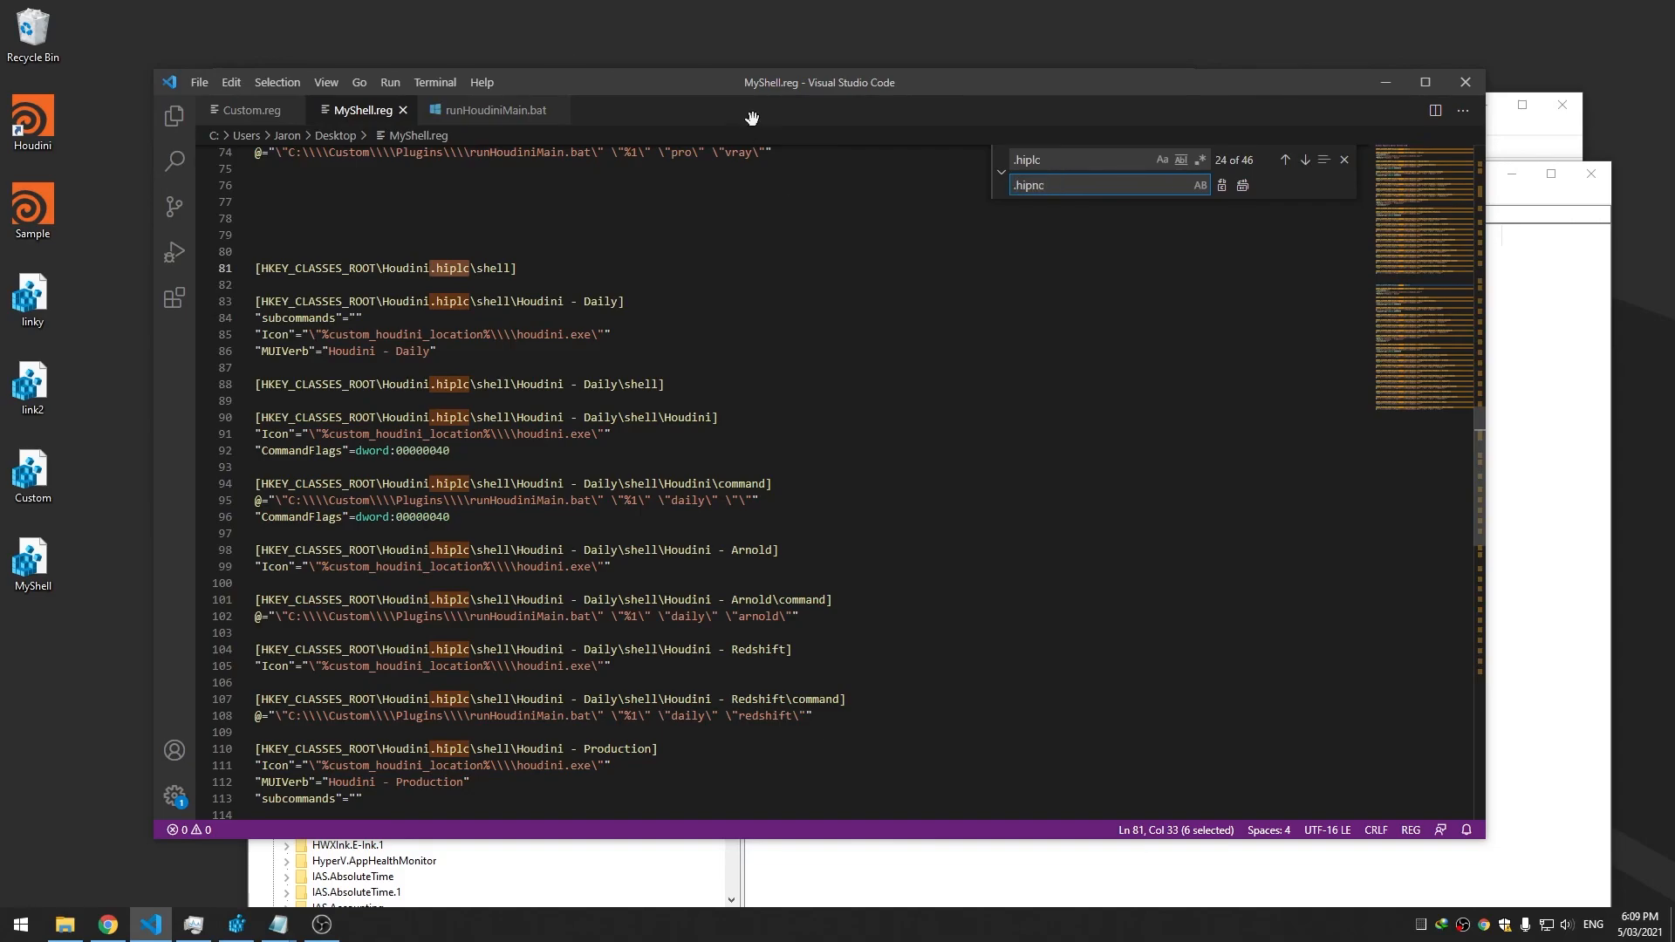
Replace each .hiplc in the copied block with .hipnc, one match at a time
left_click(1223, 186)
left_click(1223, 186)
left_click(1222, 186)
left_click(1223, 186)
left_click(1222, 186)
left_click(1223, 185)
left_click(1223, 185)
left_click(1223, 186)
left_click(1222, 186)
left_click(1222, 186)
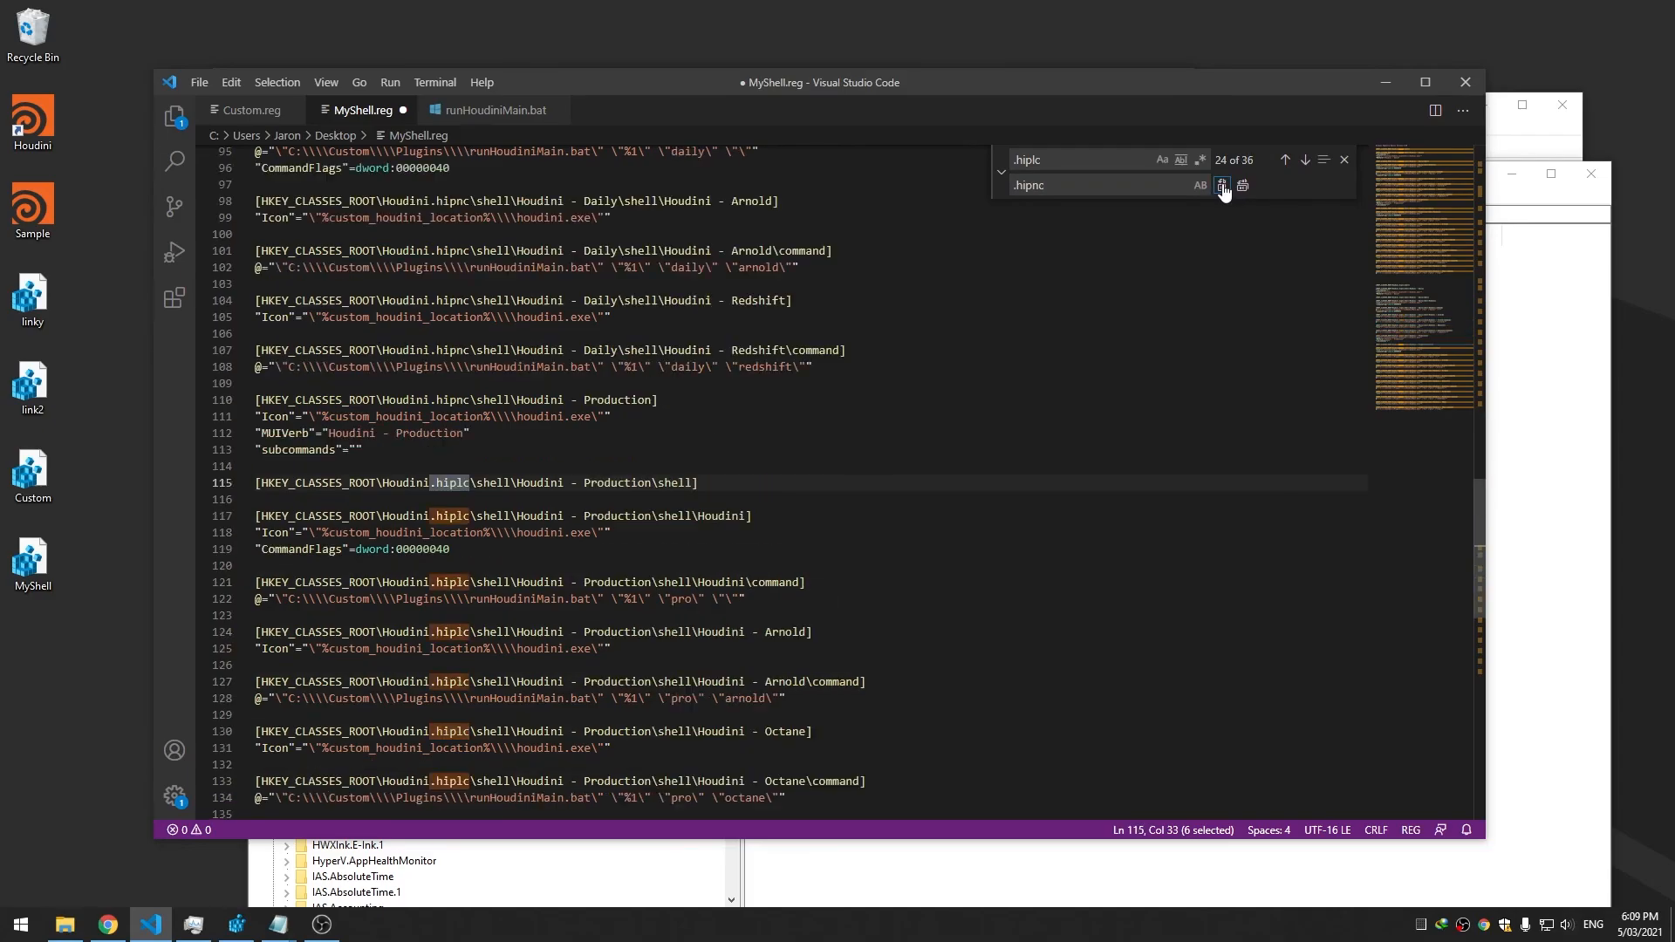
left_click(1223, 186)
left_click(1222, 186)
left_click(1222, 186)
left_click(1222, 186)
left_click(1222, 186)
left_click(1223, 186)
left_click(1223, 186)
left_click(1223, 186)
left_click(1222, 186)
left_click(1222, 186)
left_click(1223, 186)
left_click(1223, 185)
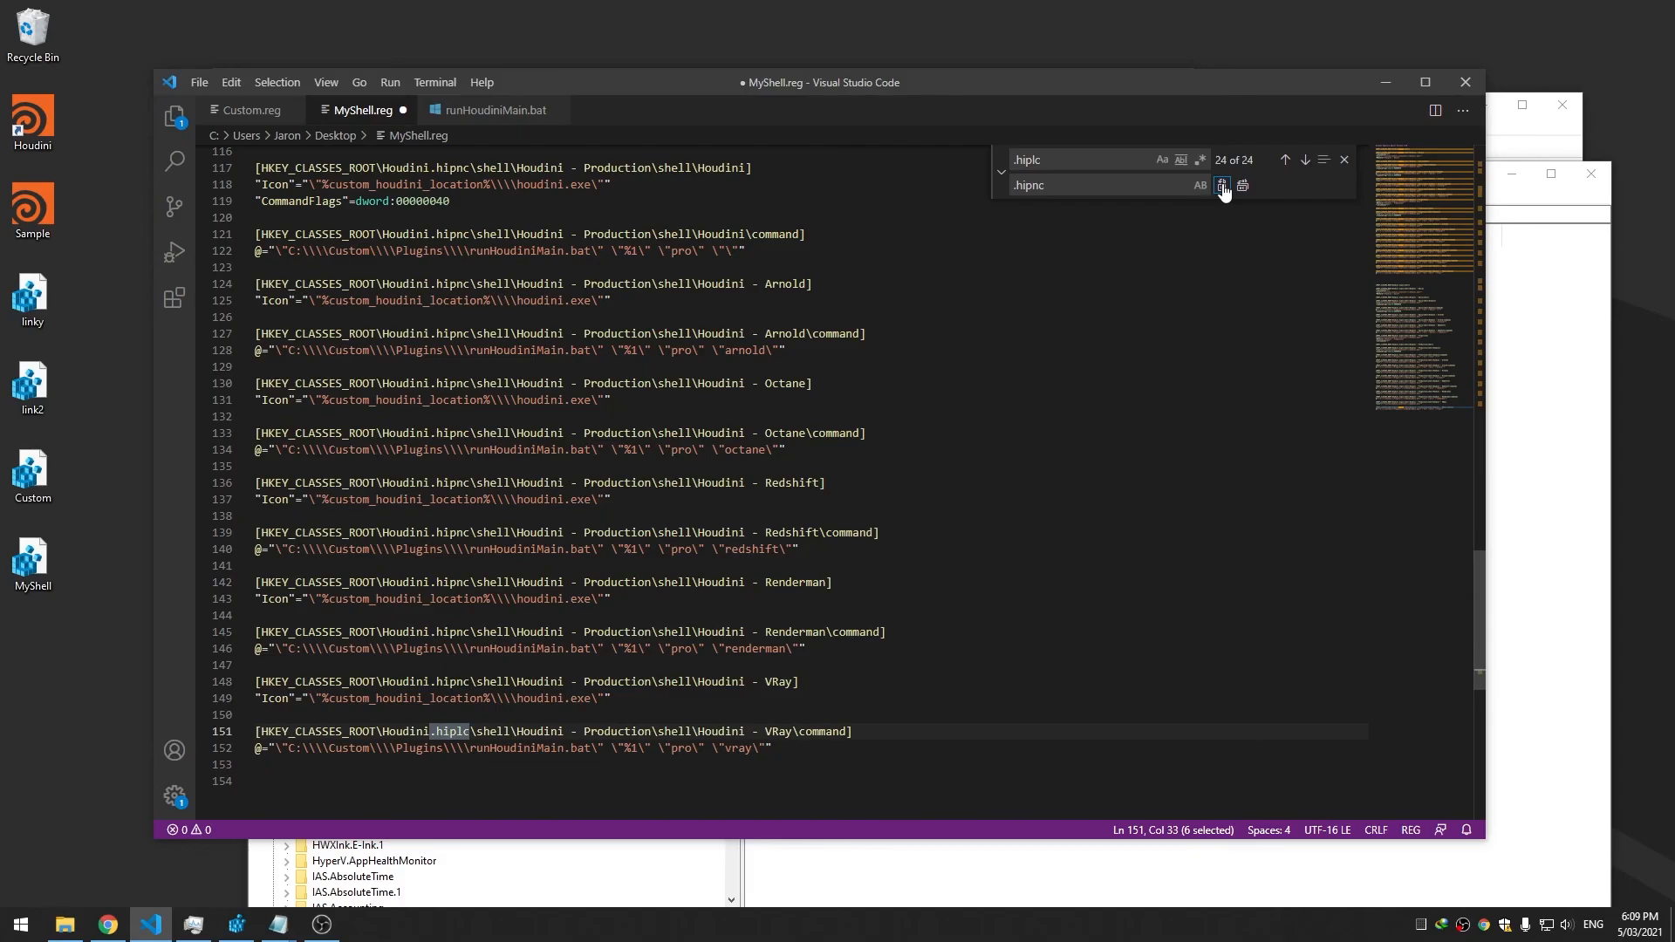
left_click(1223, 186)
left_click(857, 277)
Paste a copy of the .hipnc block at the end of MyShell.reg and save
key("ctrl+s")
scroll(811, 277, "down", 20)
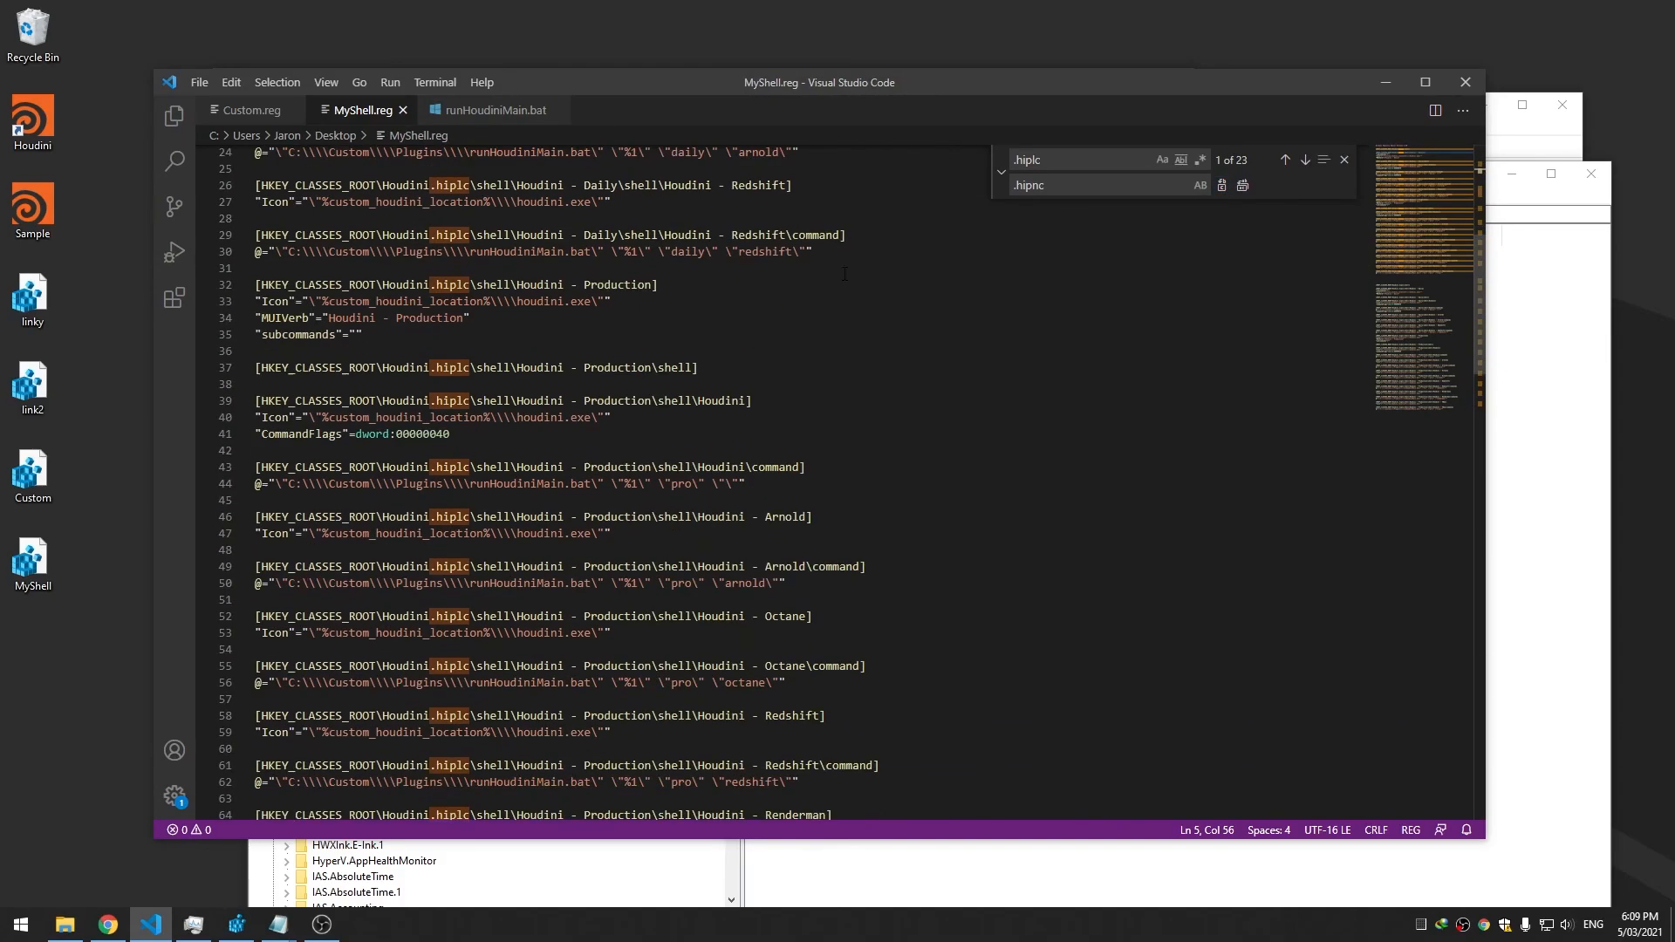
scroll(763, 276, "down", 13)
left_click_drag(259, 476, 237, 291)
scroll(249, 347, "up", 17)
scroll(249, 347, "up", 7)
scroll(408, 382, "down", 9)
scroll(419, 410, "down", 17)
left_click(498, 499)
key("Return")
key("ctrl+v")
key("ctrl+s")
Add a blank line at line 154, before the pasted block
scroll(886, 445, "up", 6)
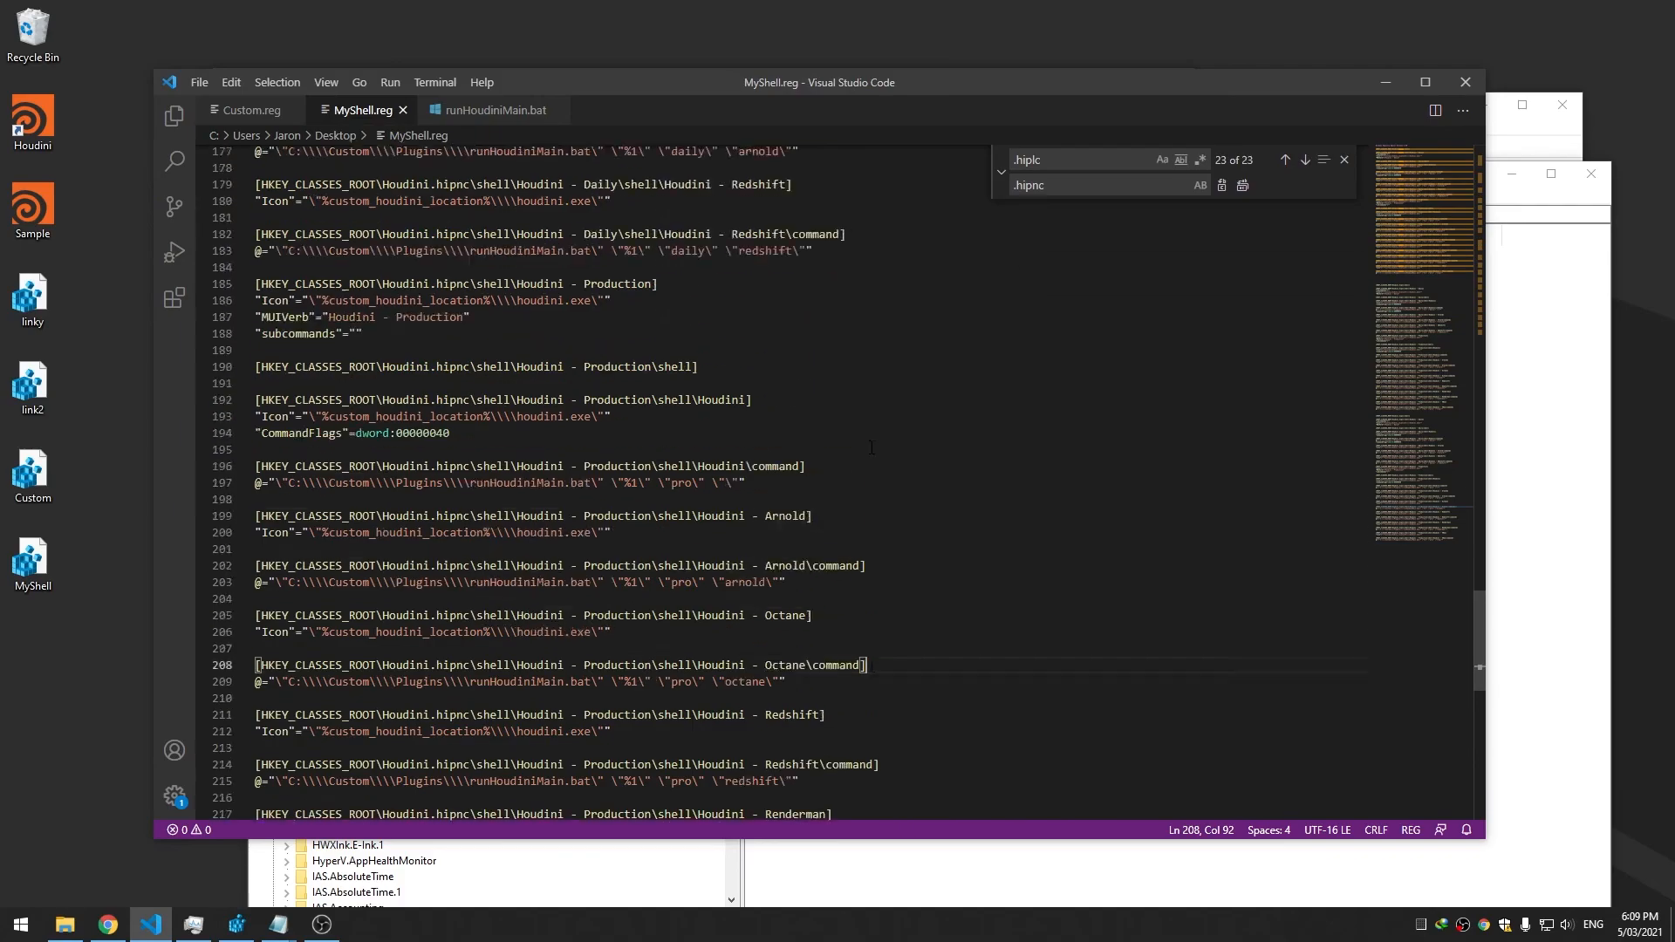
left_click(669, 438)
scroll(670, 438, "up", 10)
scroll(669, 438, "down", 5)
scroll(581, 400, "up", 5)
left_click(545, 292)
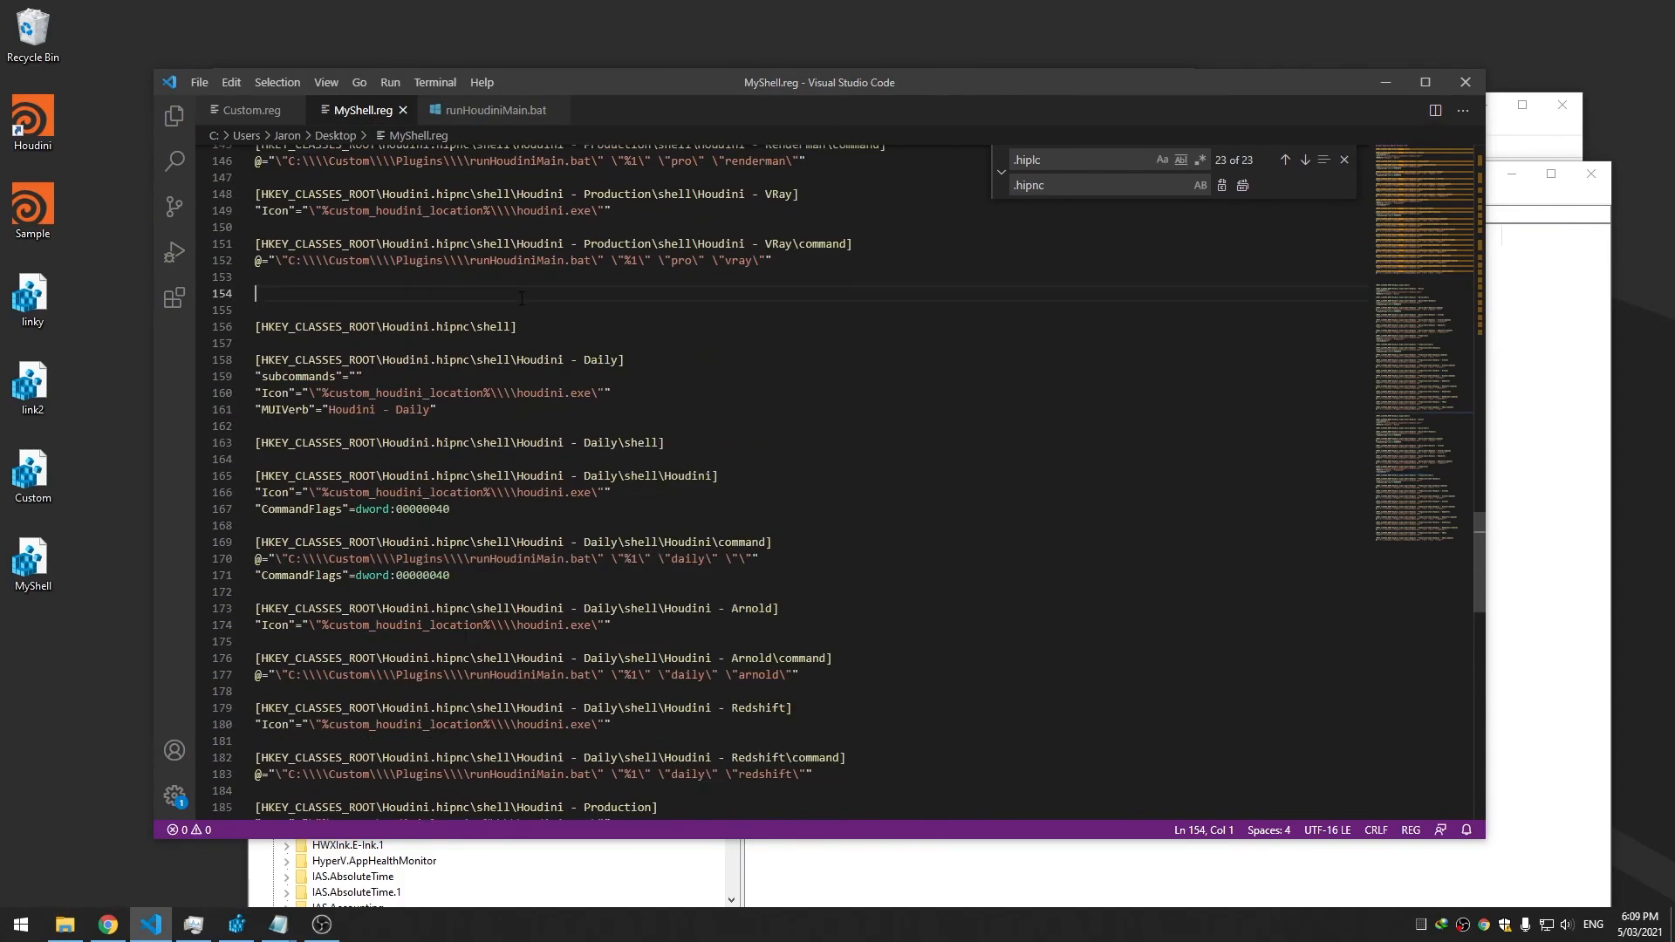
key("Return")
key("Return")
key("Return")
Select .hipnc on line 159 and set it up to be replaced with .hip
left_click(472, 375)
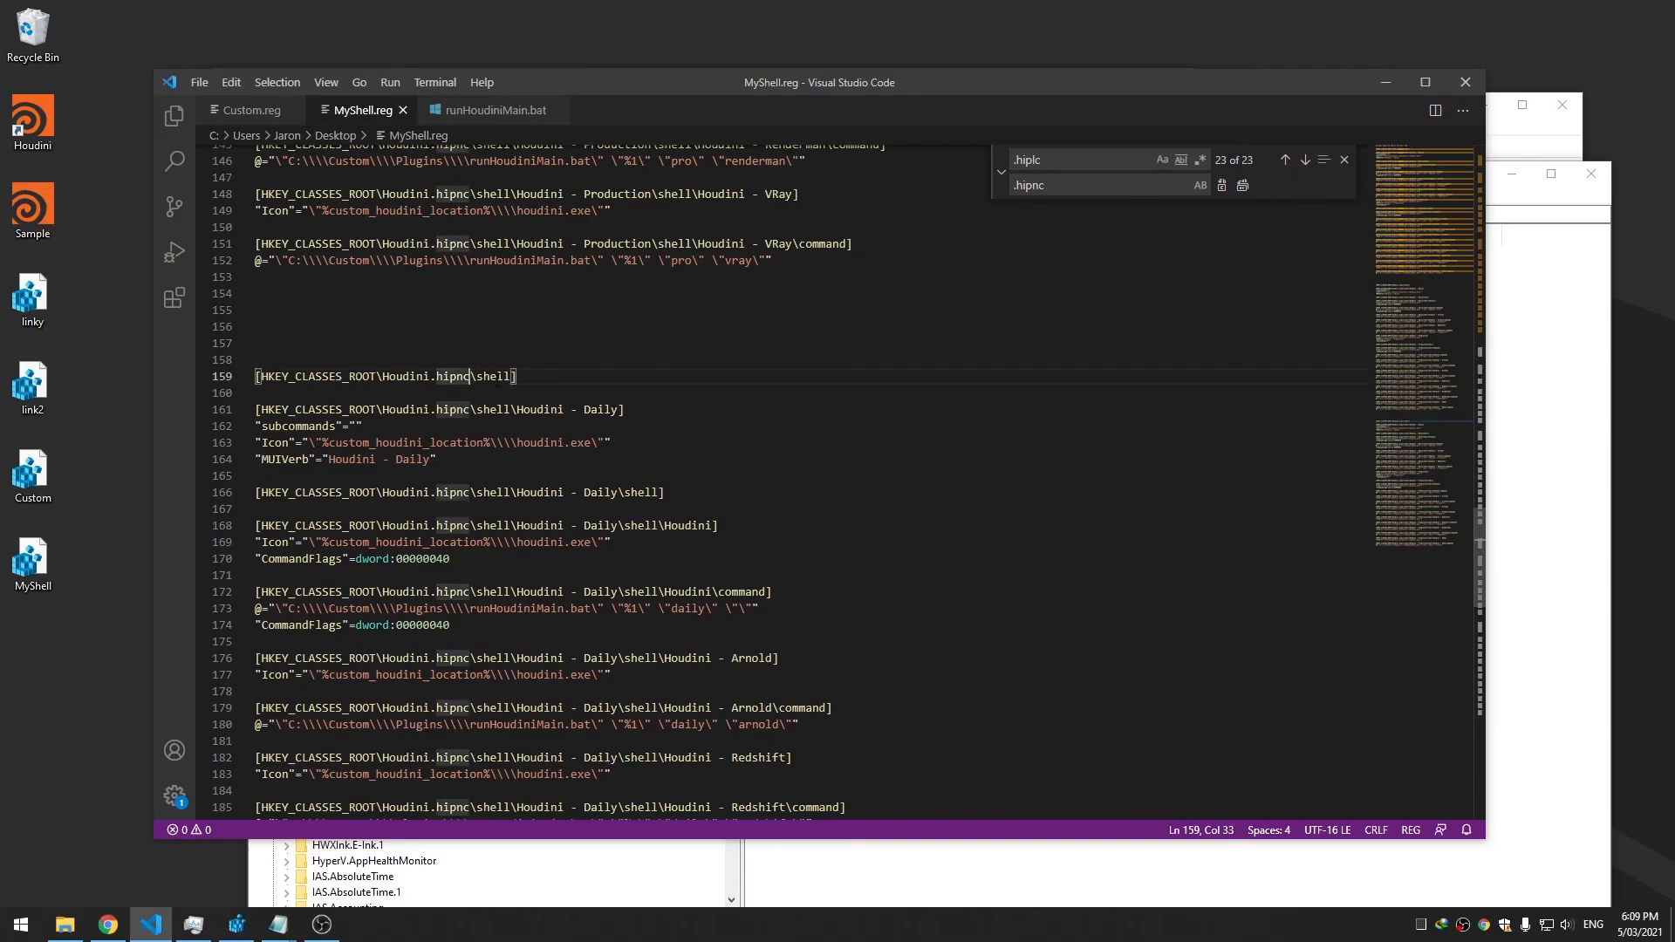
key("Left")
key("shift+Left")
key("shift+Left")
key("shift+Left")
key("shift+Left")
key("shift+Left")
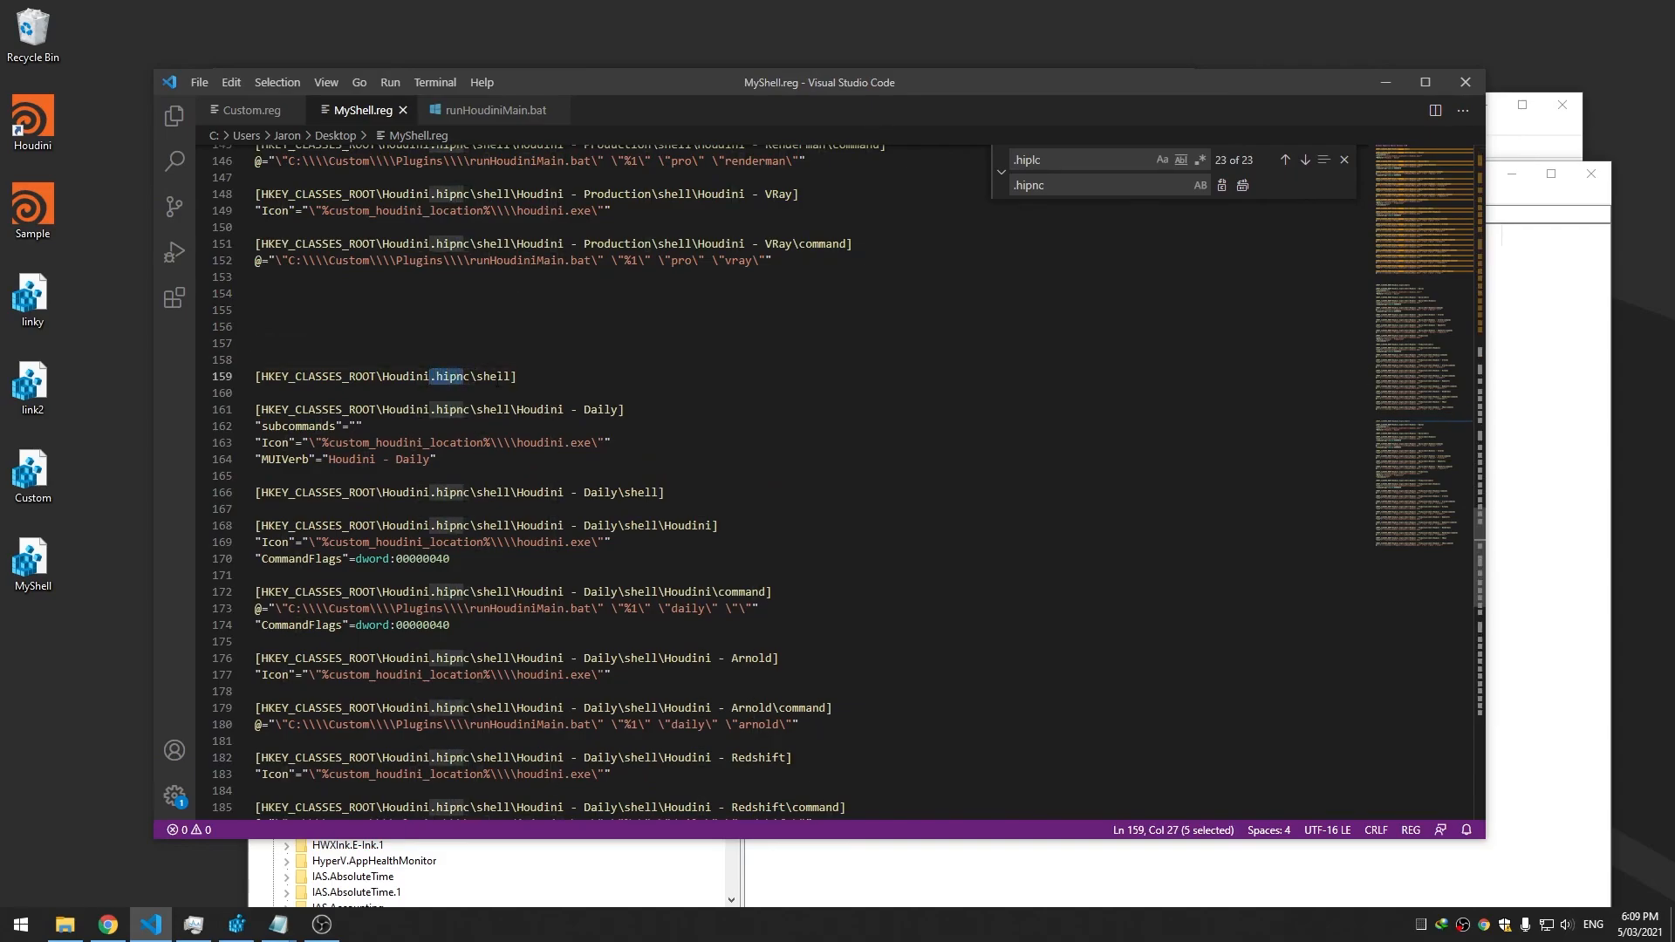
key("Left")
key("shift+Right")
key("shift+Right")
key("shift+Right")
key("shift+Right")
key("shift+Right")
key("shift+Right")
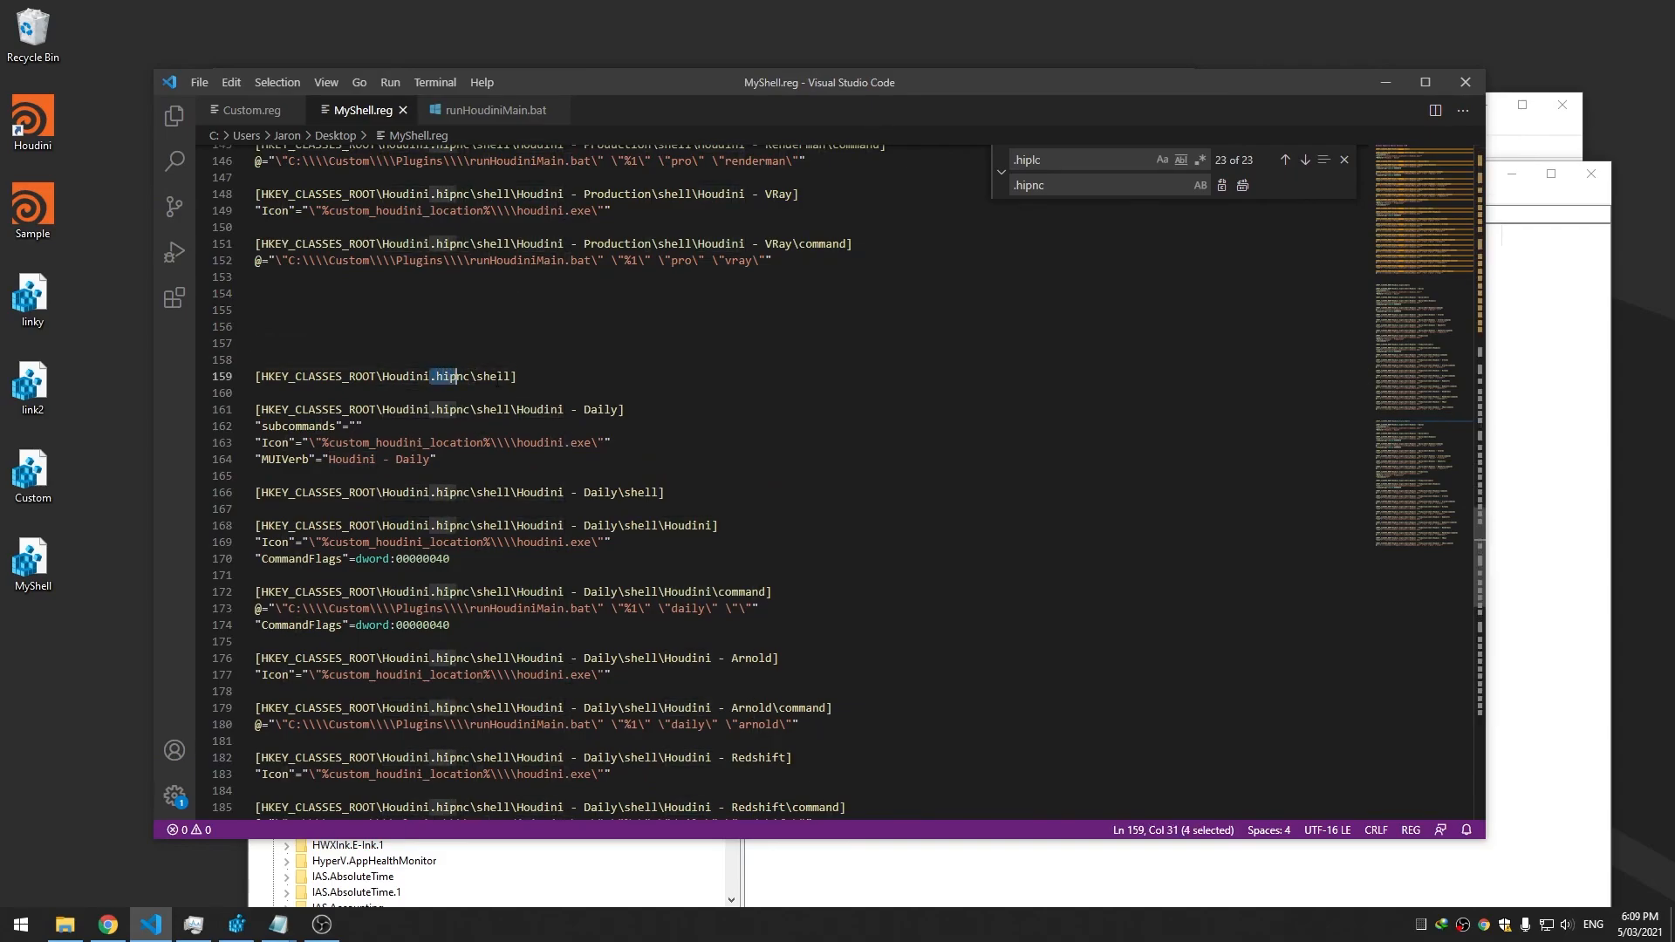
left_click(231, 82)
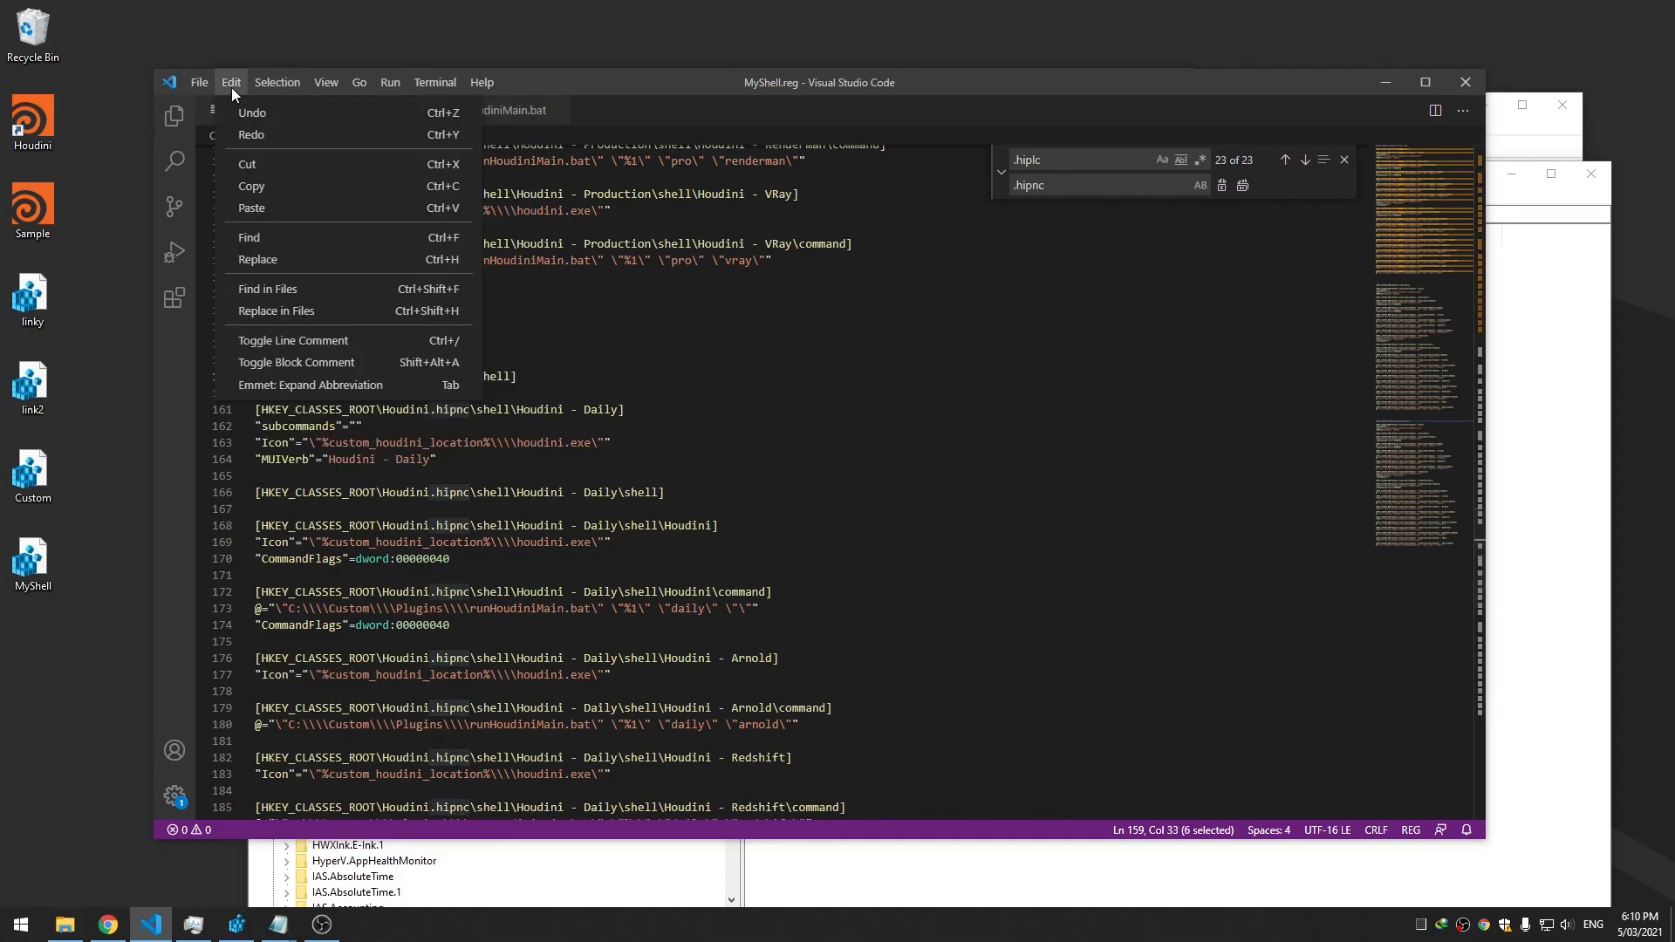
left_click(347, 254)
left_click(1082, 193)
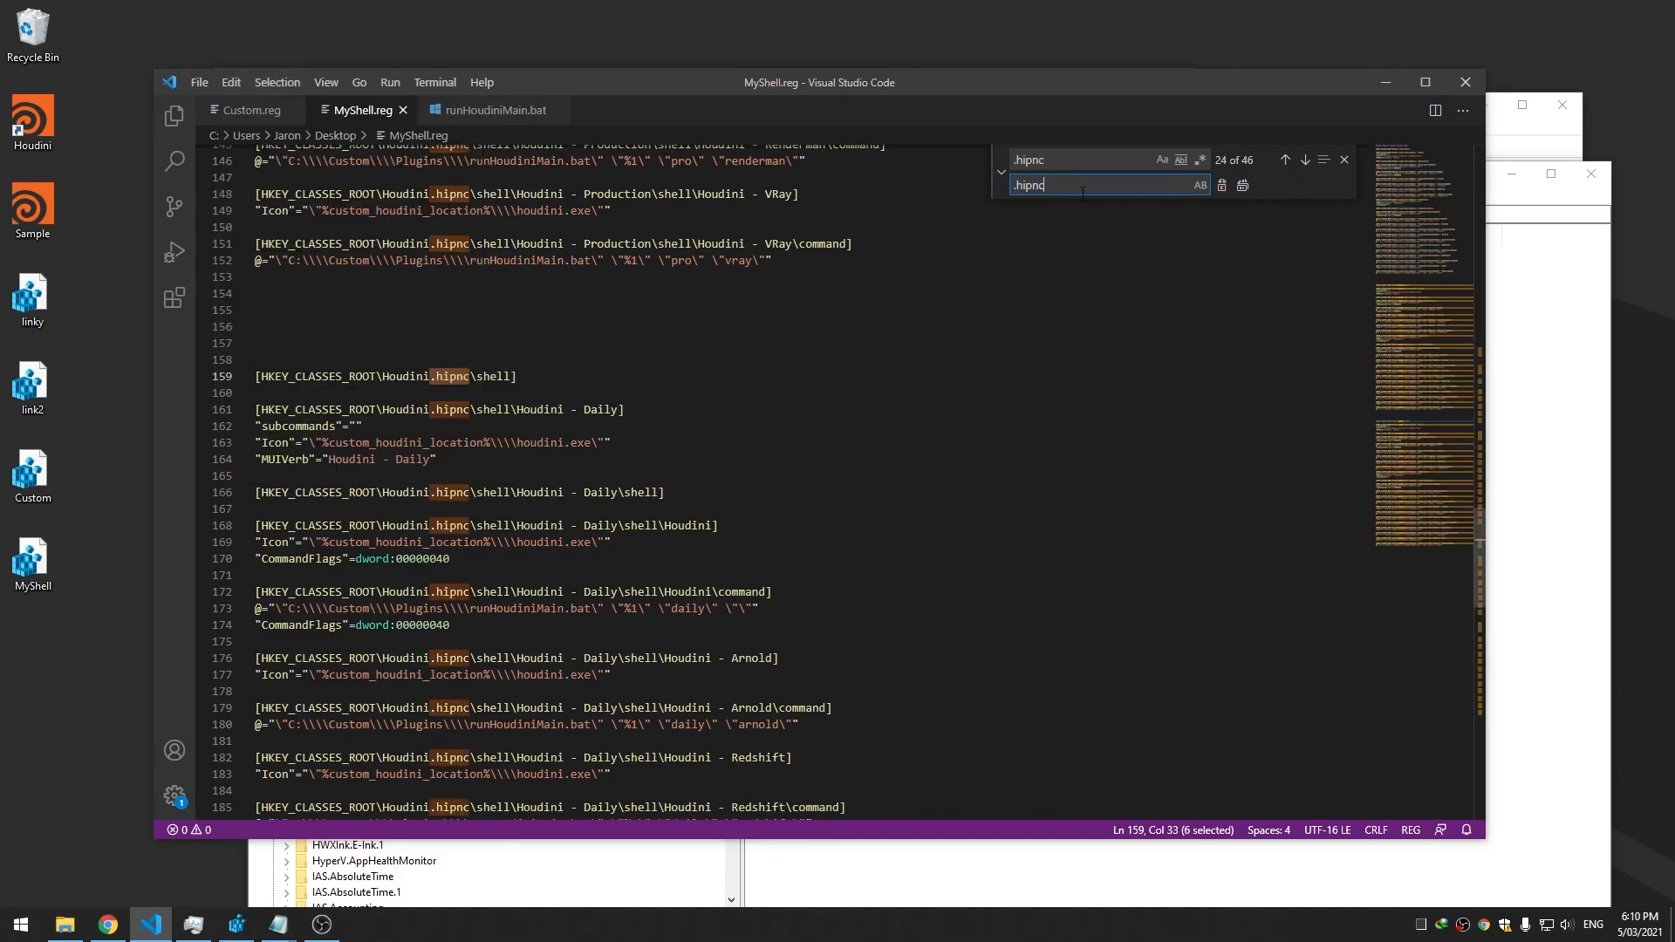
Replace each .hipnc in the new block with .hip through line 229, then save
left_click(1221, 186)
left_click(1222, 186)
left_click(1221, 186)
left_click(1222, 186)
double_click(1222, 186)
double_click(1222, 186)
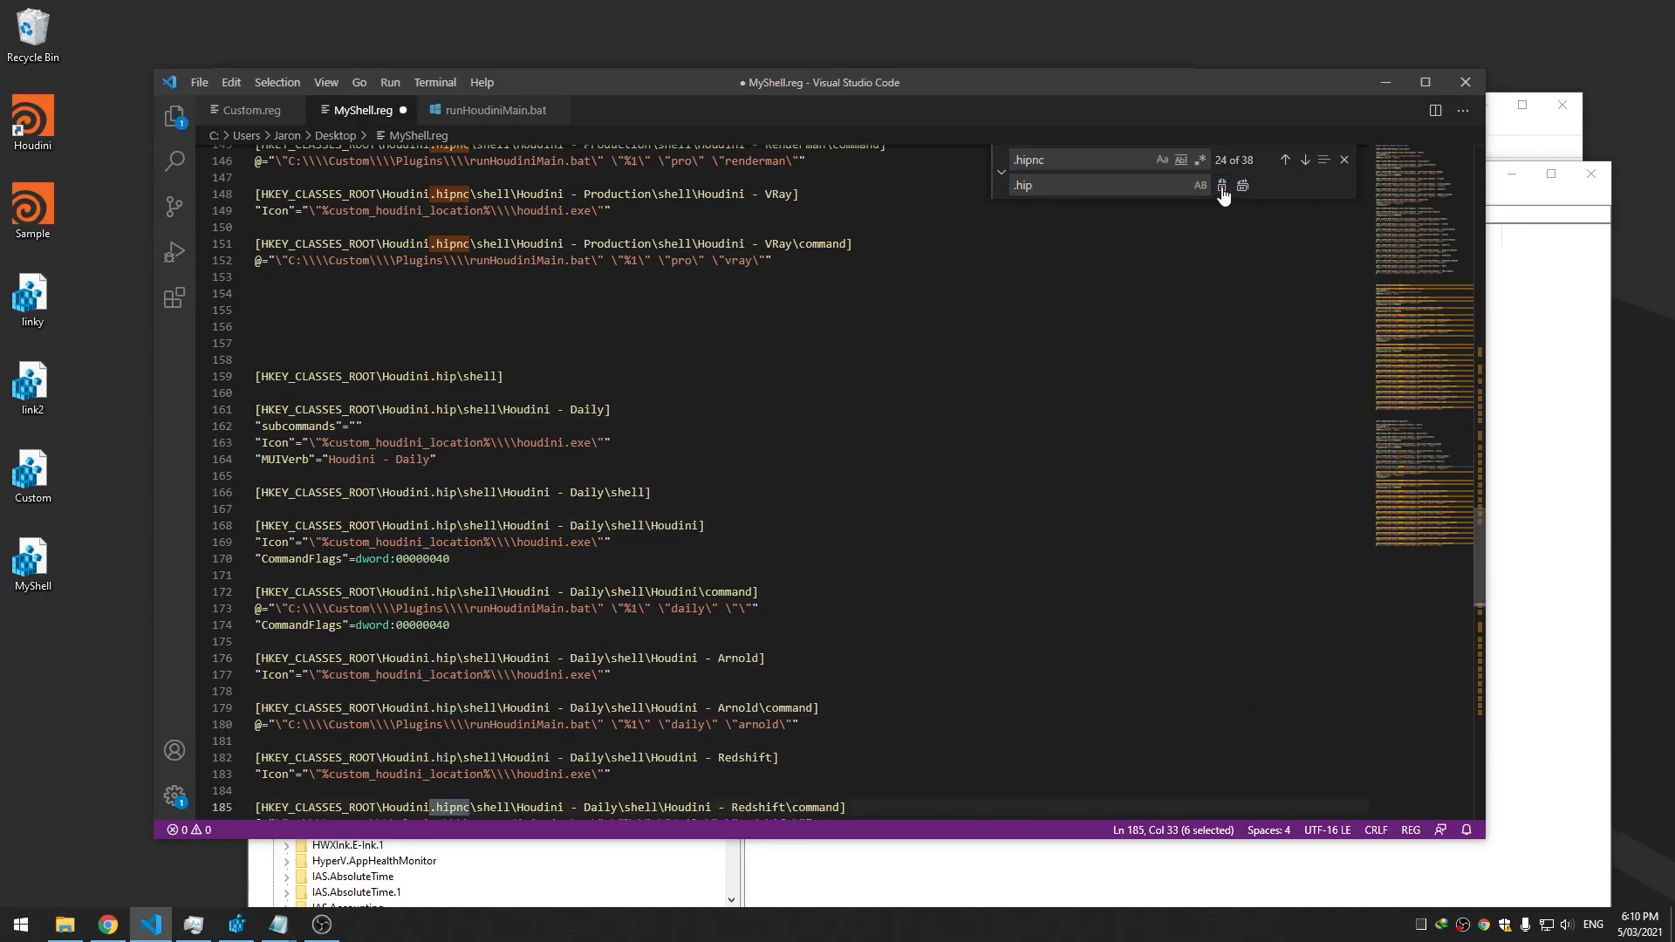
left_click(1222, 186)
double_click(1222, 186)
double_click(1222, 186)
double_click(1222, 186)
double_click(1222, 186)
left_click(1222, 186)
double_click(1222, 185)
double_click(1222, 186)
left_click(1222, 186)
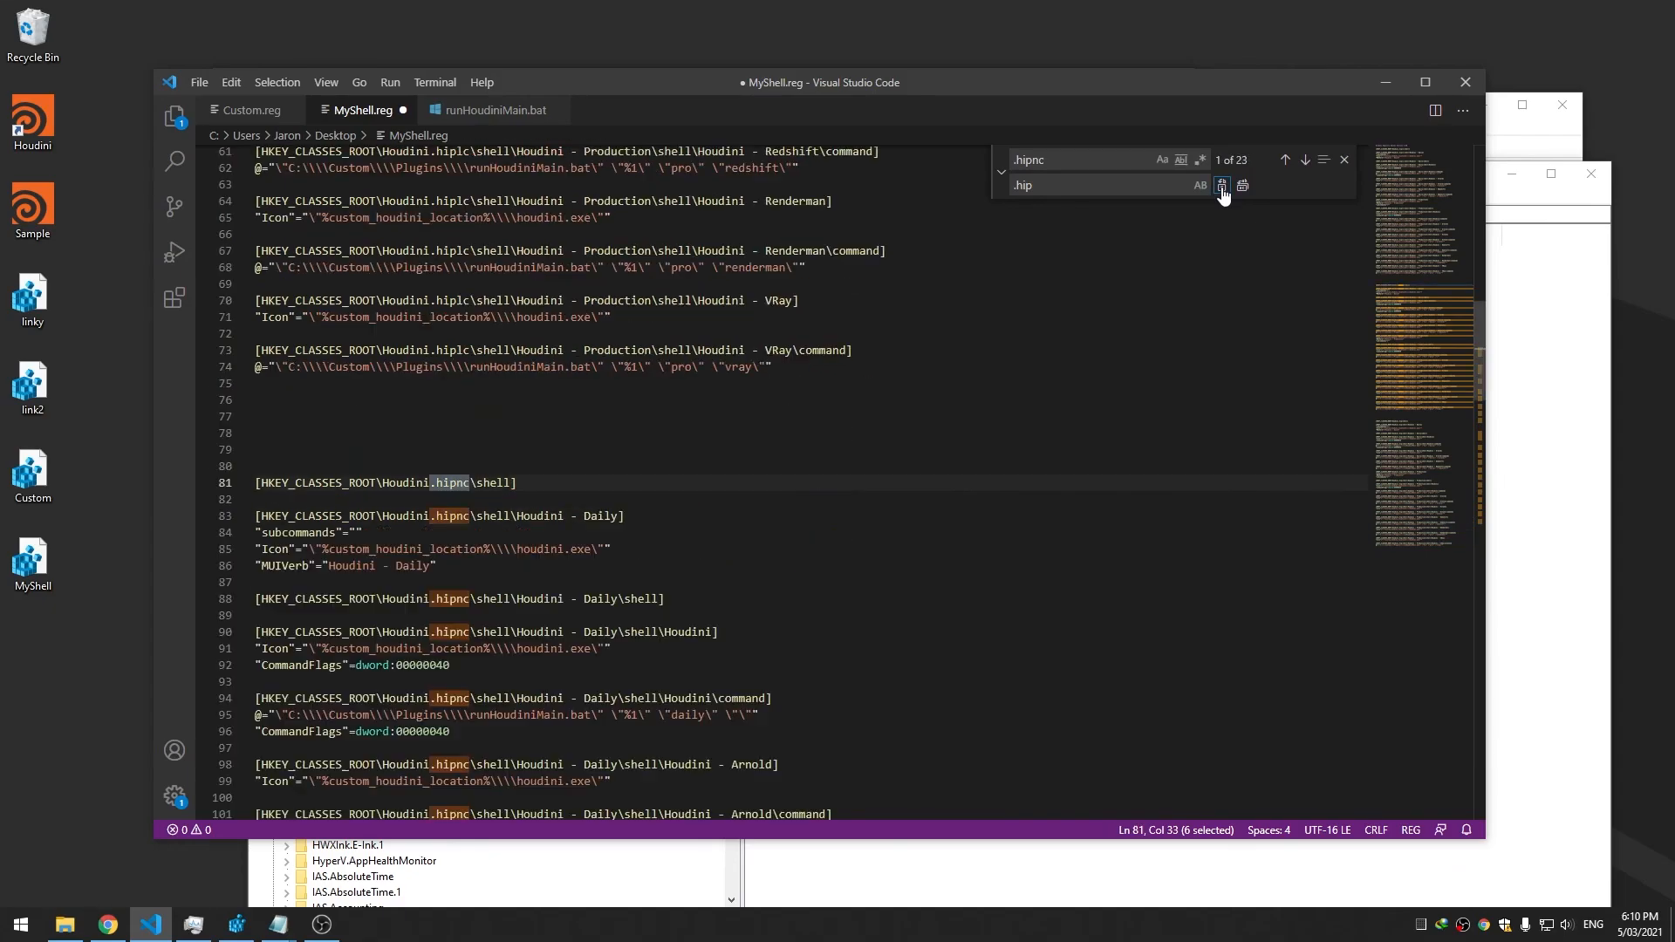
key("ctrl+s")
left_click(937, 374)
scroll(937, 375, "up", 8)
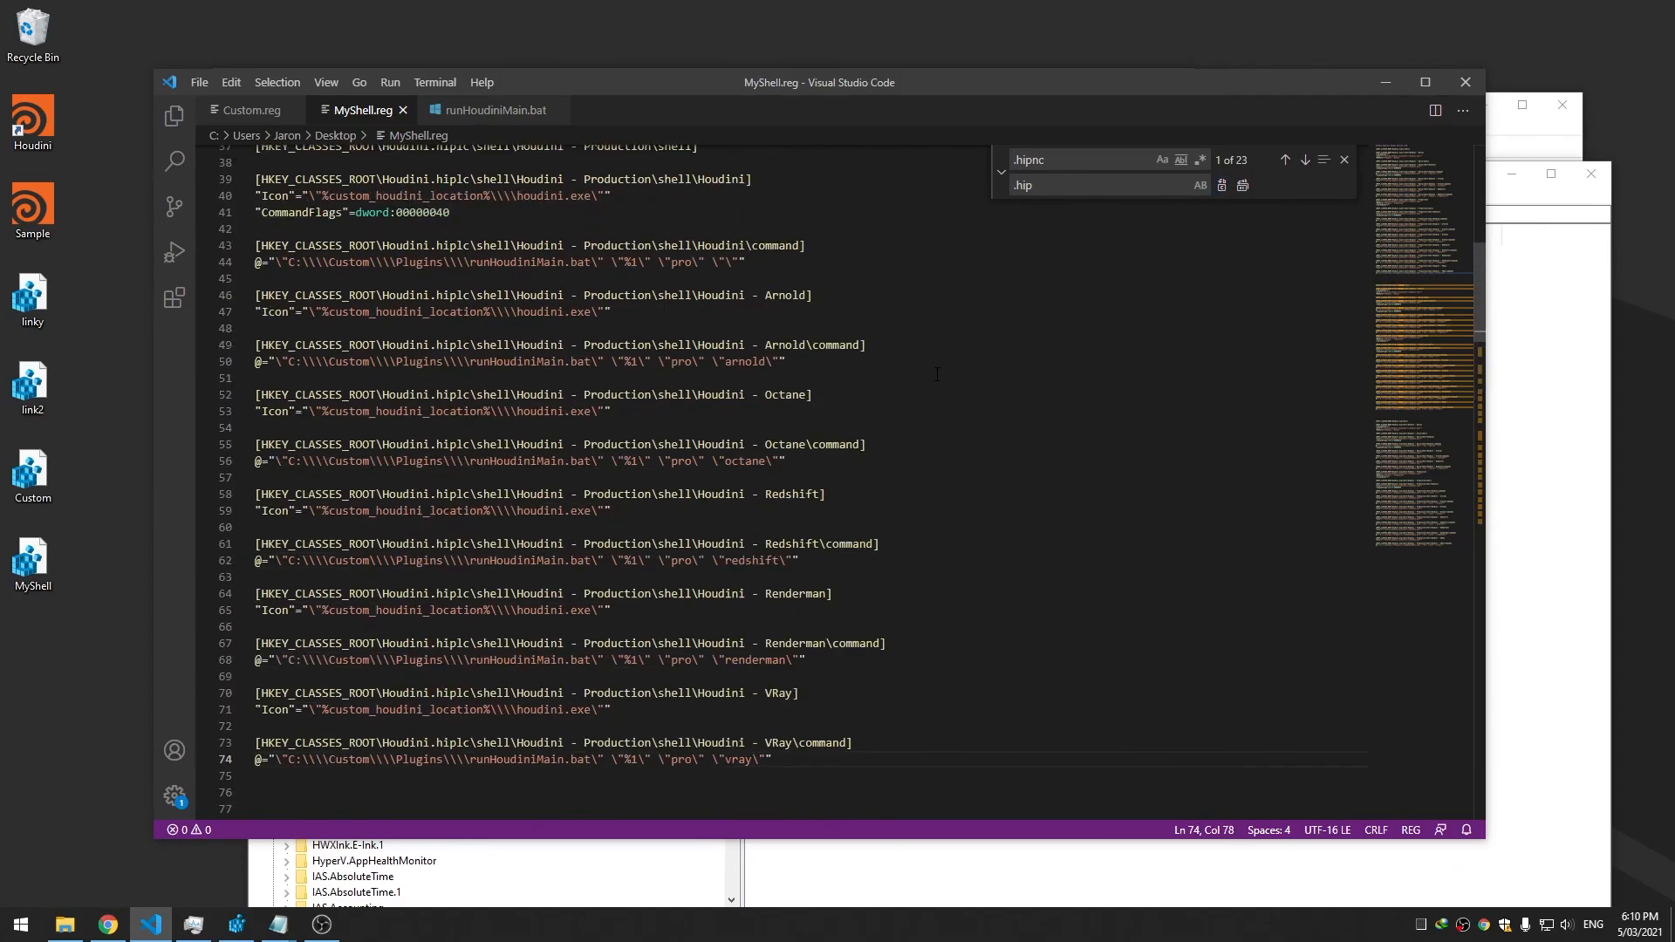
scroll(937, 374, "up", 10)
Merge the MyShell file from the desktop into the registry, confirming the prompts
left_click(1345, 159)
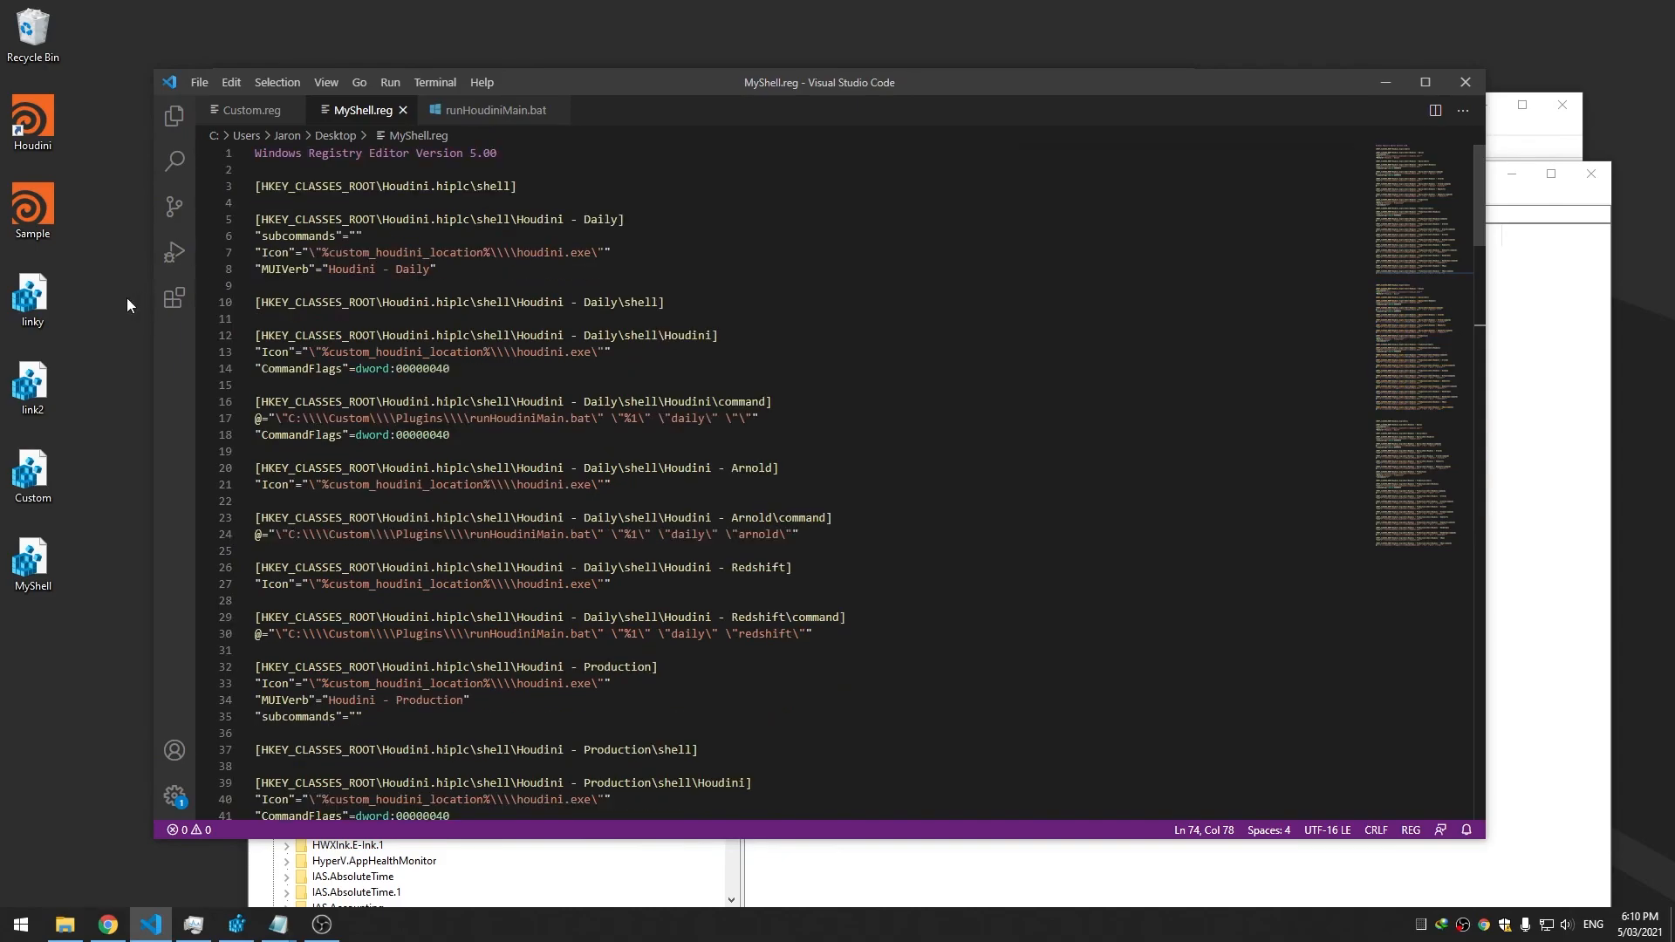
left_click(53, 561)
double_click(54, 561)
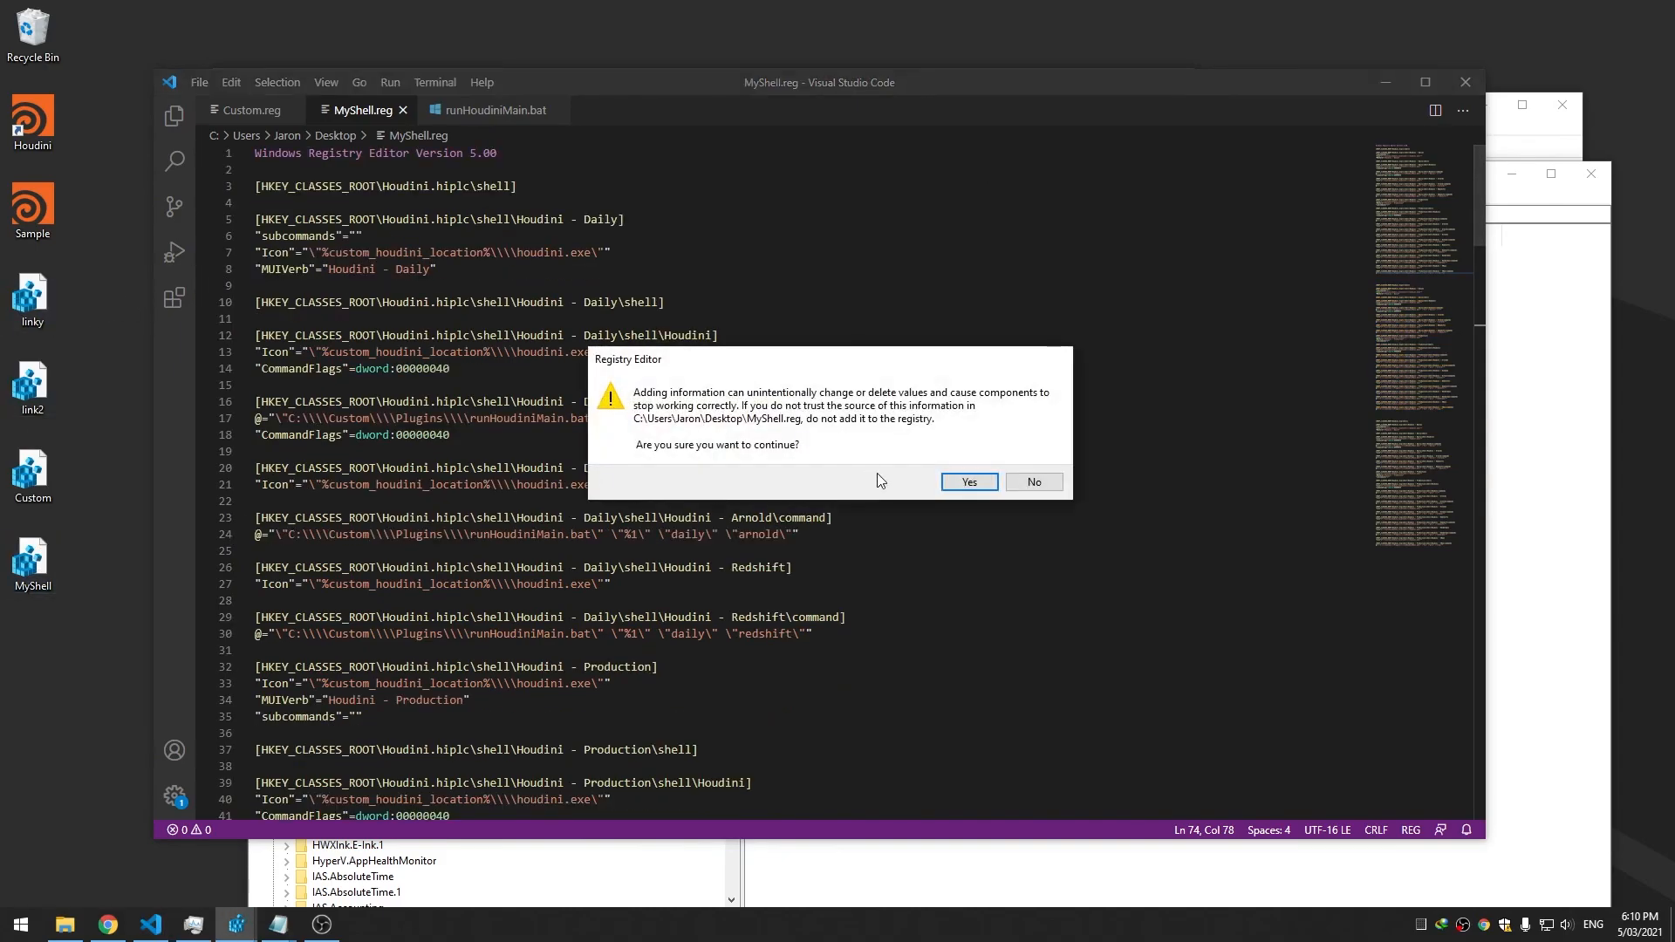
left_click(956, 485)
left_click(1032, 463)
Expand the Houdini.hiplc, Houdini.hipnc and Houdini.hip shell keys, then check the Sample file's context menu
left_click(1522, 319)
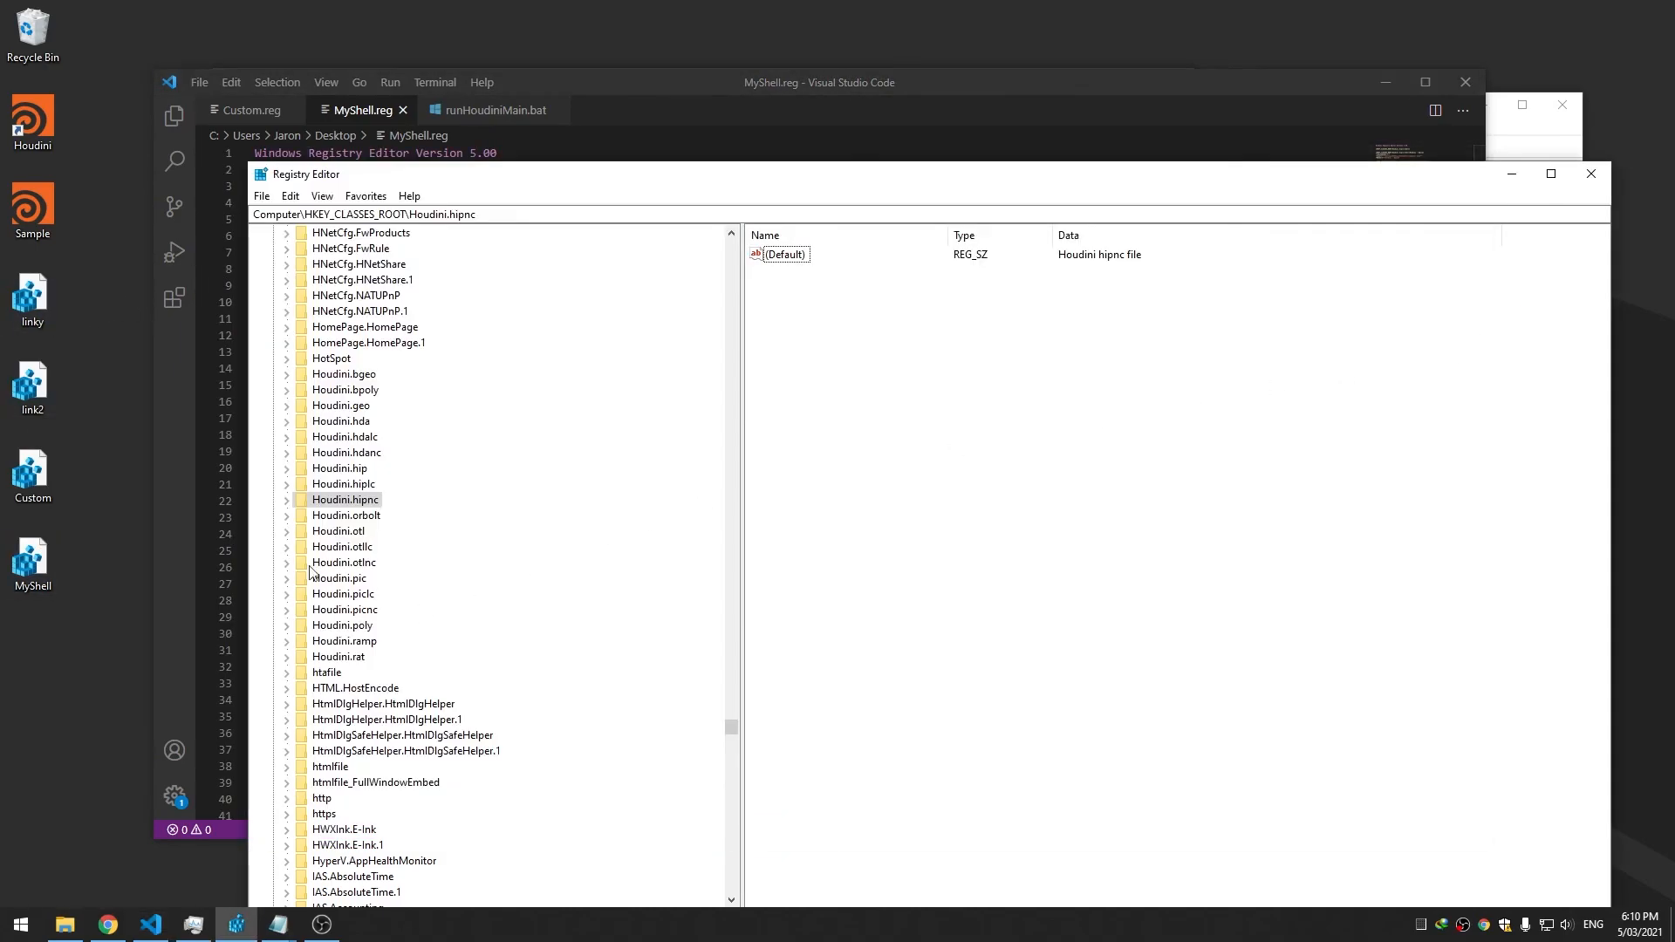
left_click(286, 484)
left_click(300, 516)
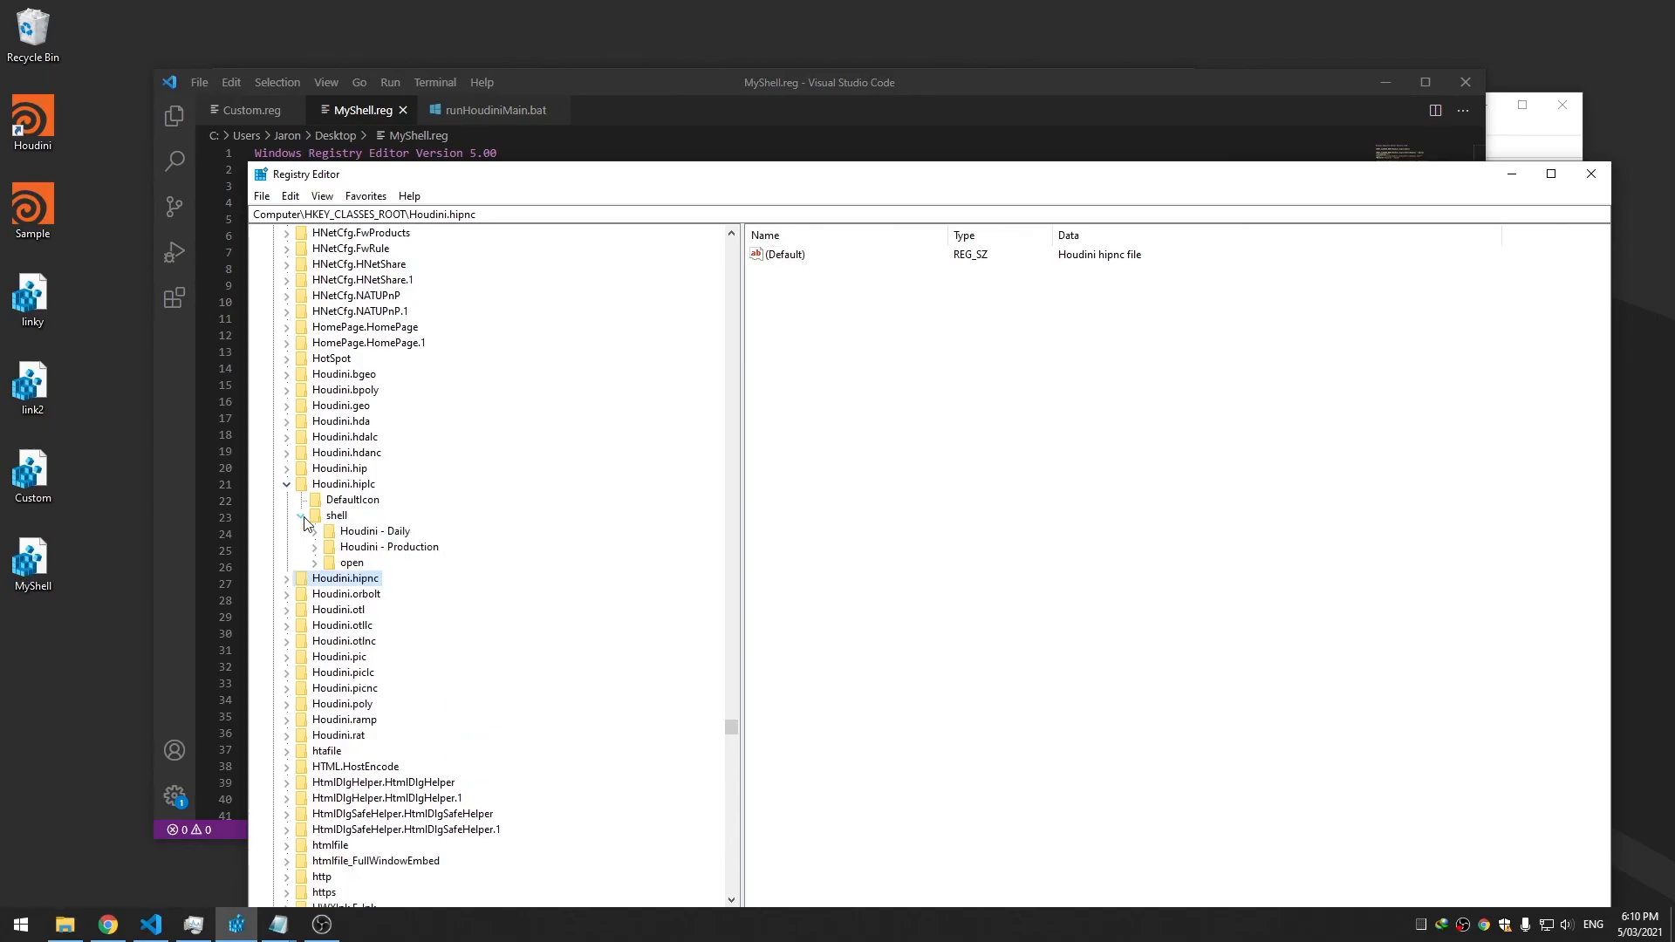
left_click(286, 578)
left_click(301, 610)
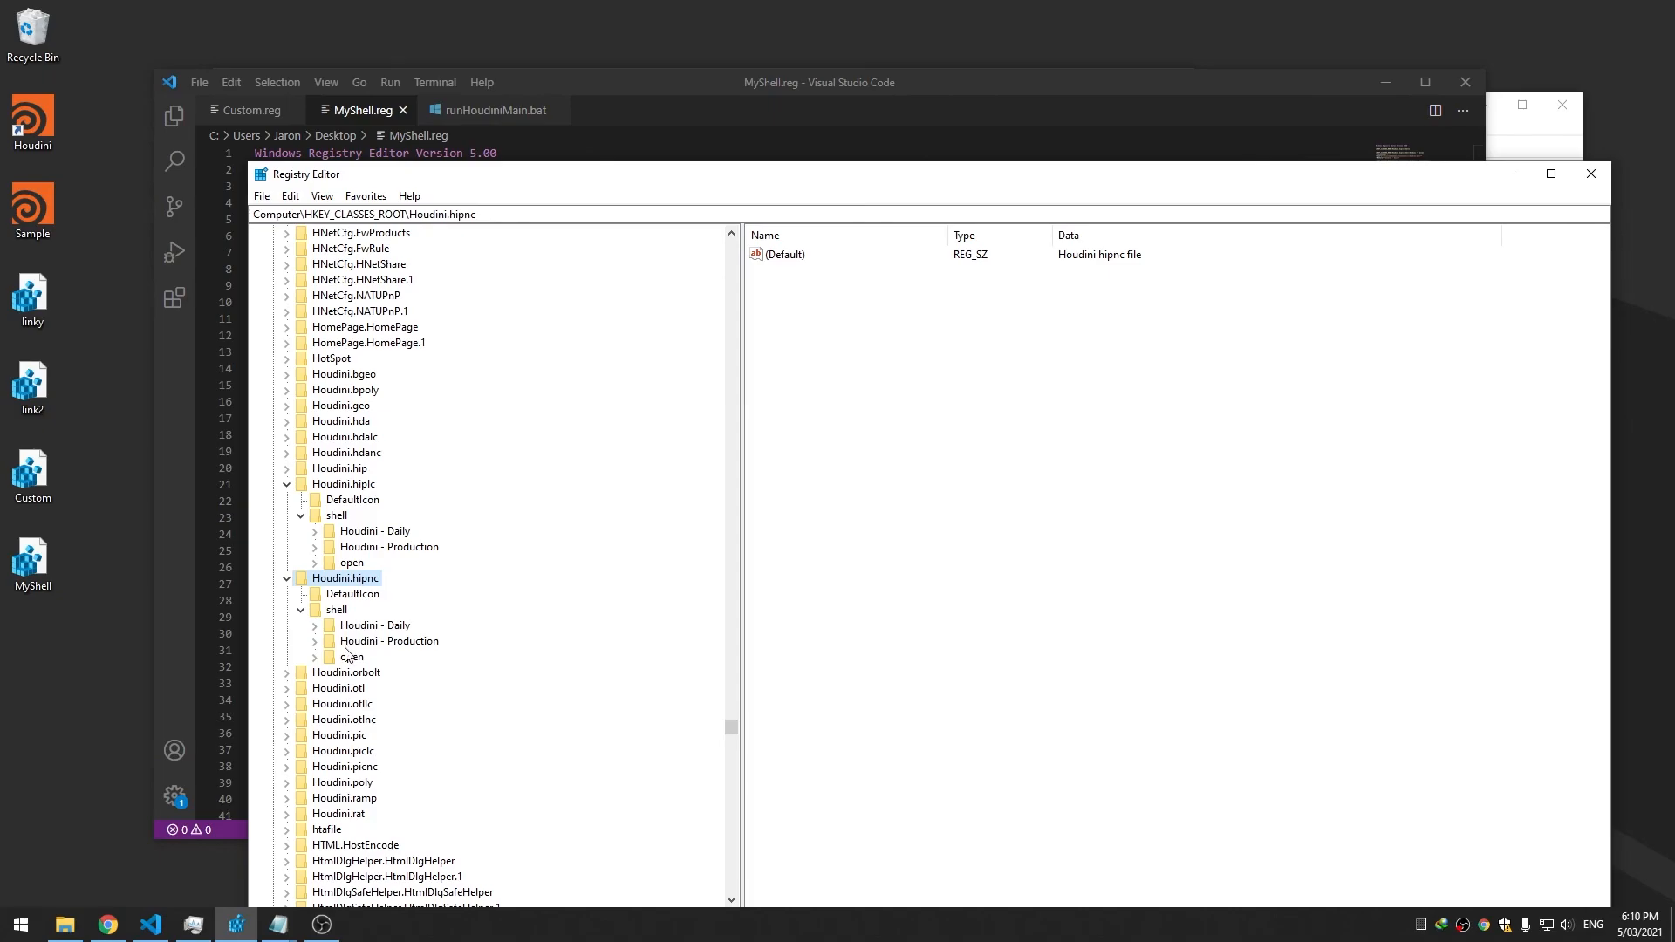
left_click(287, 470)
left_click(301, 501)
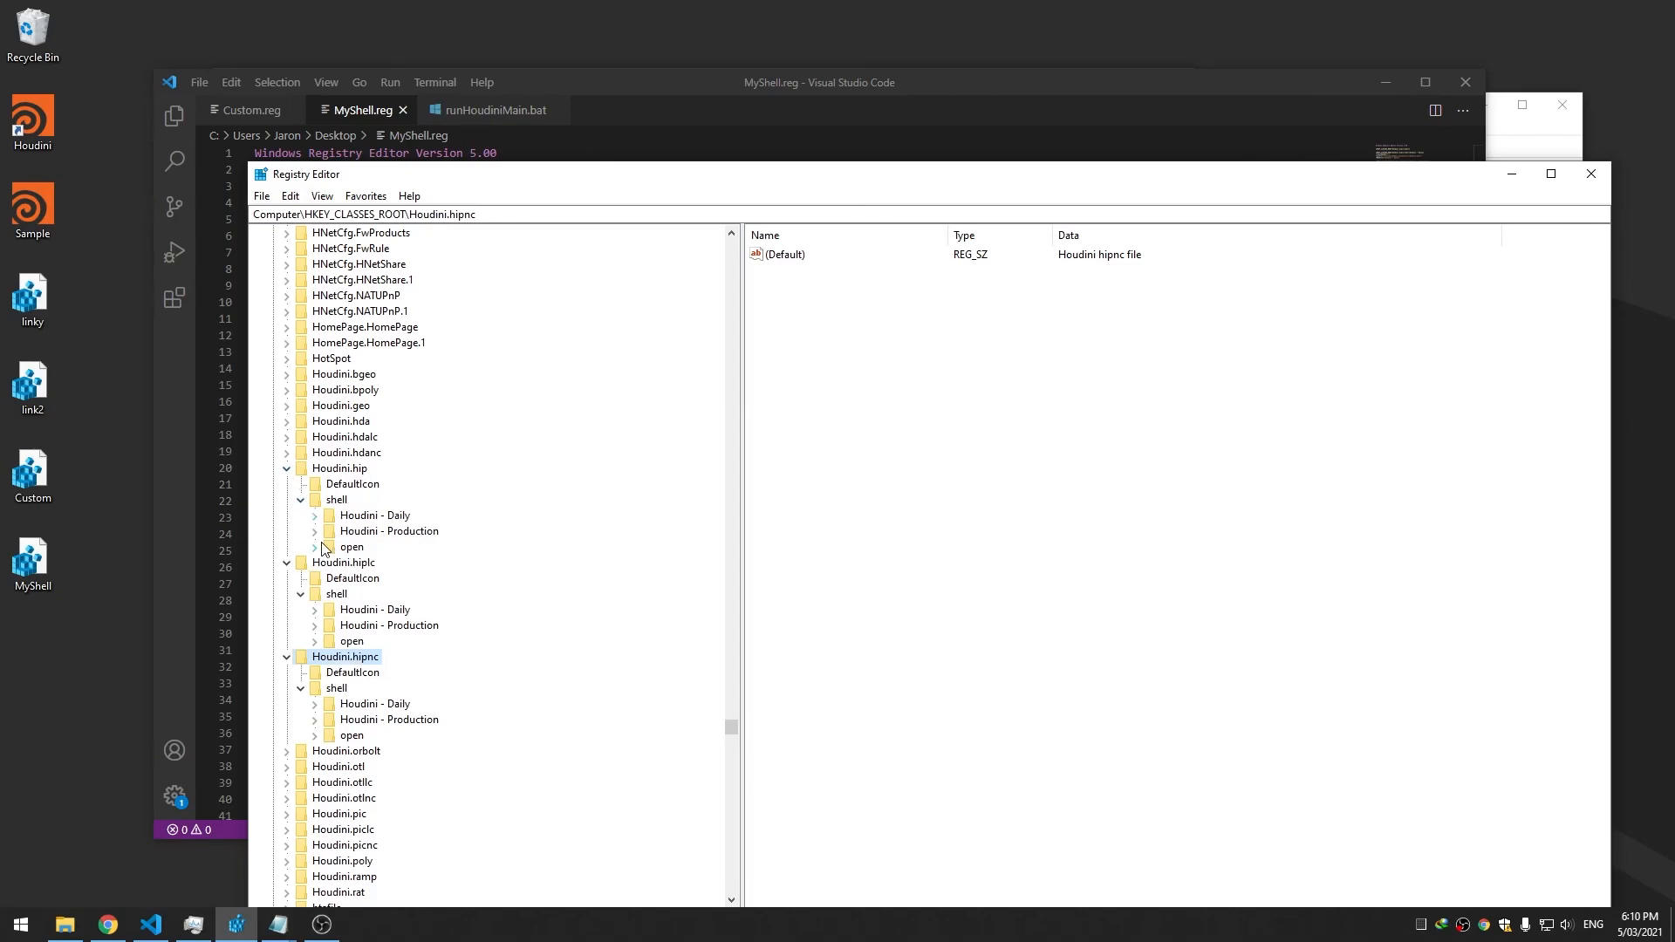
right_click(70, 213)
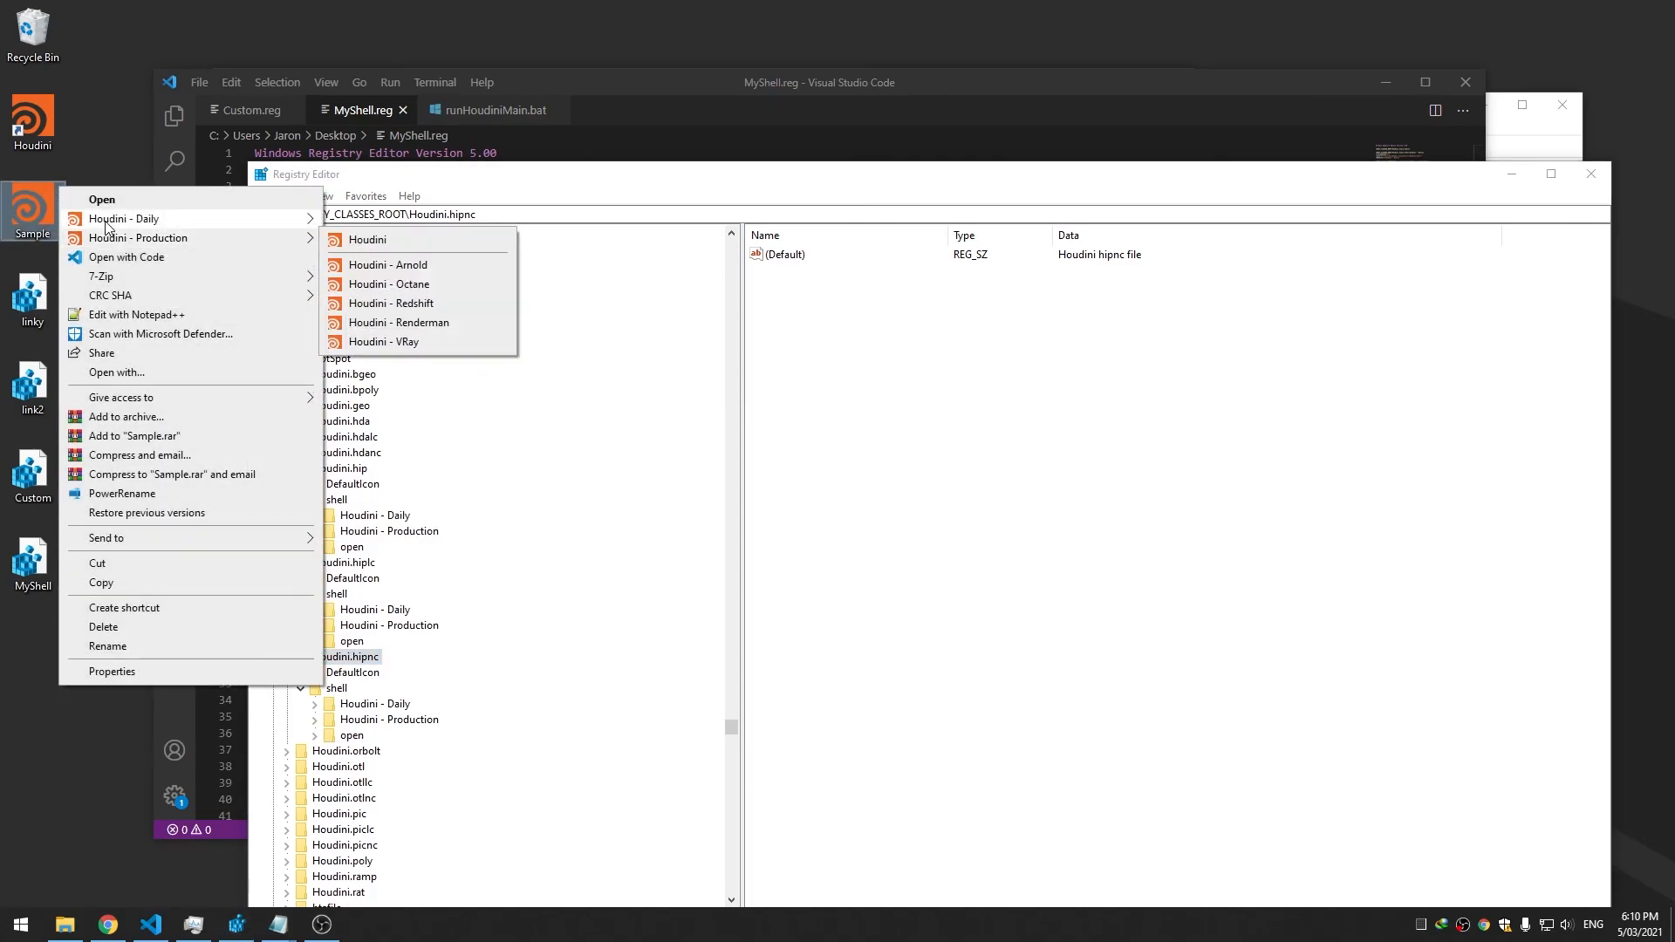
left_click(99, 129)
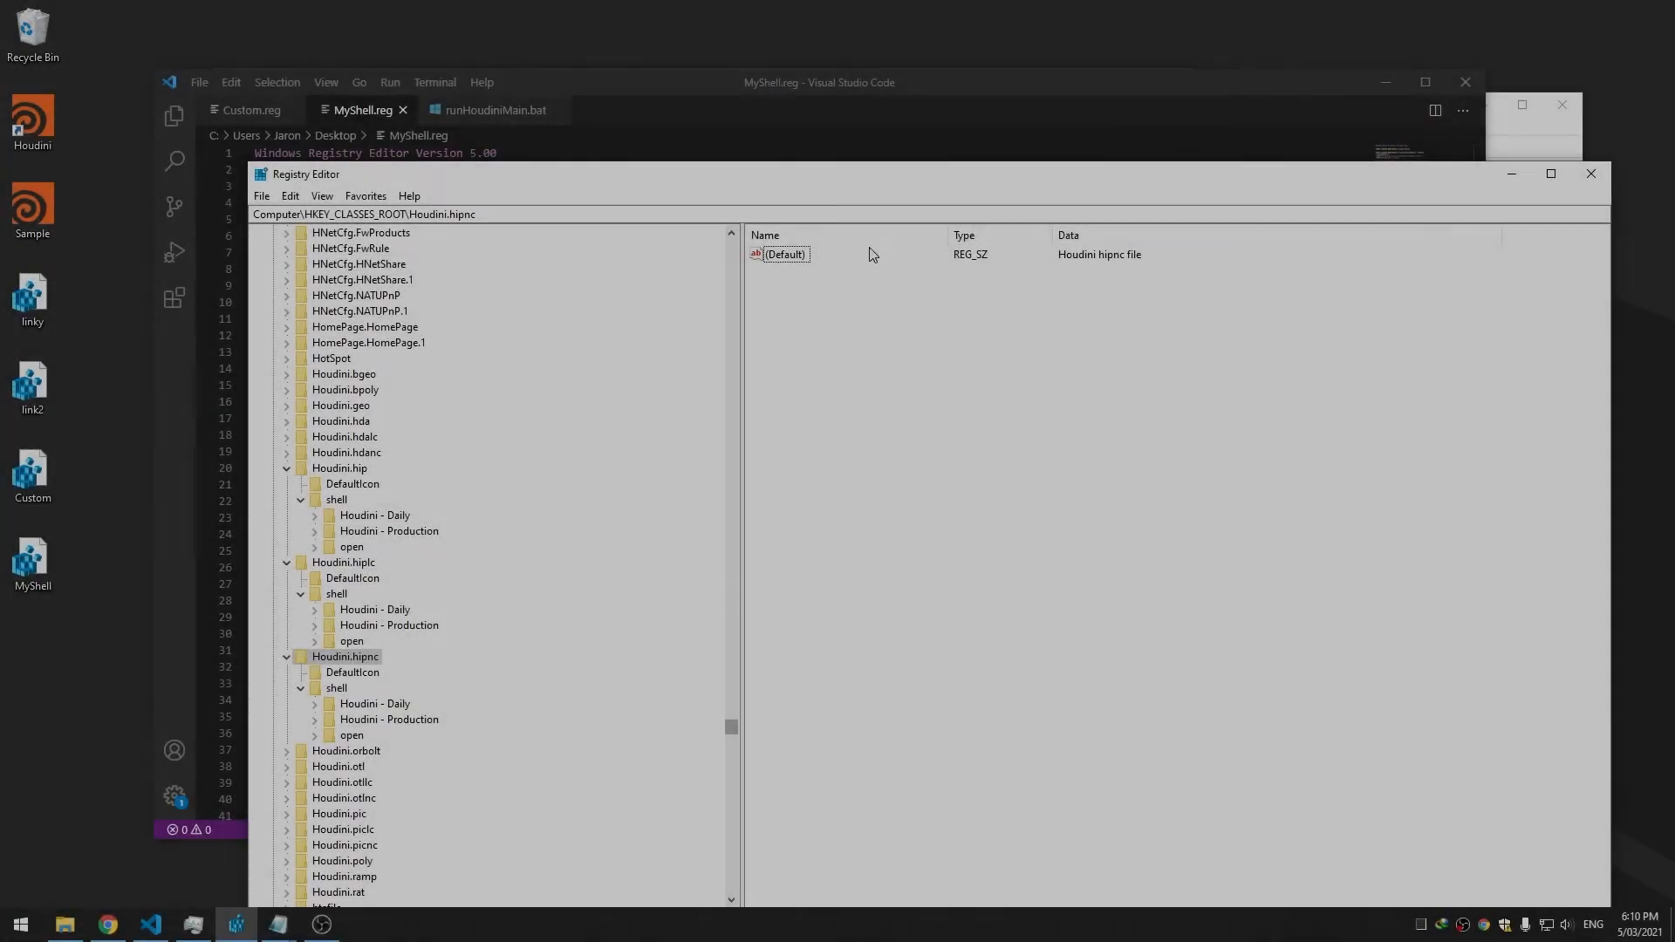
Check the new Houdini submenus in the Houdini shortcut's context menu
left_click_drag(884, 174, 814, 100)
left_click_drag(1321, 109, 1316, 109)
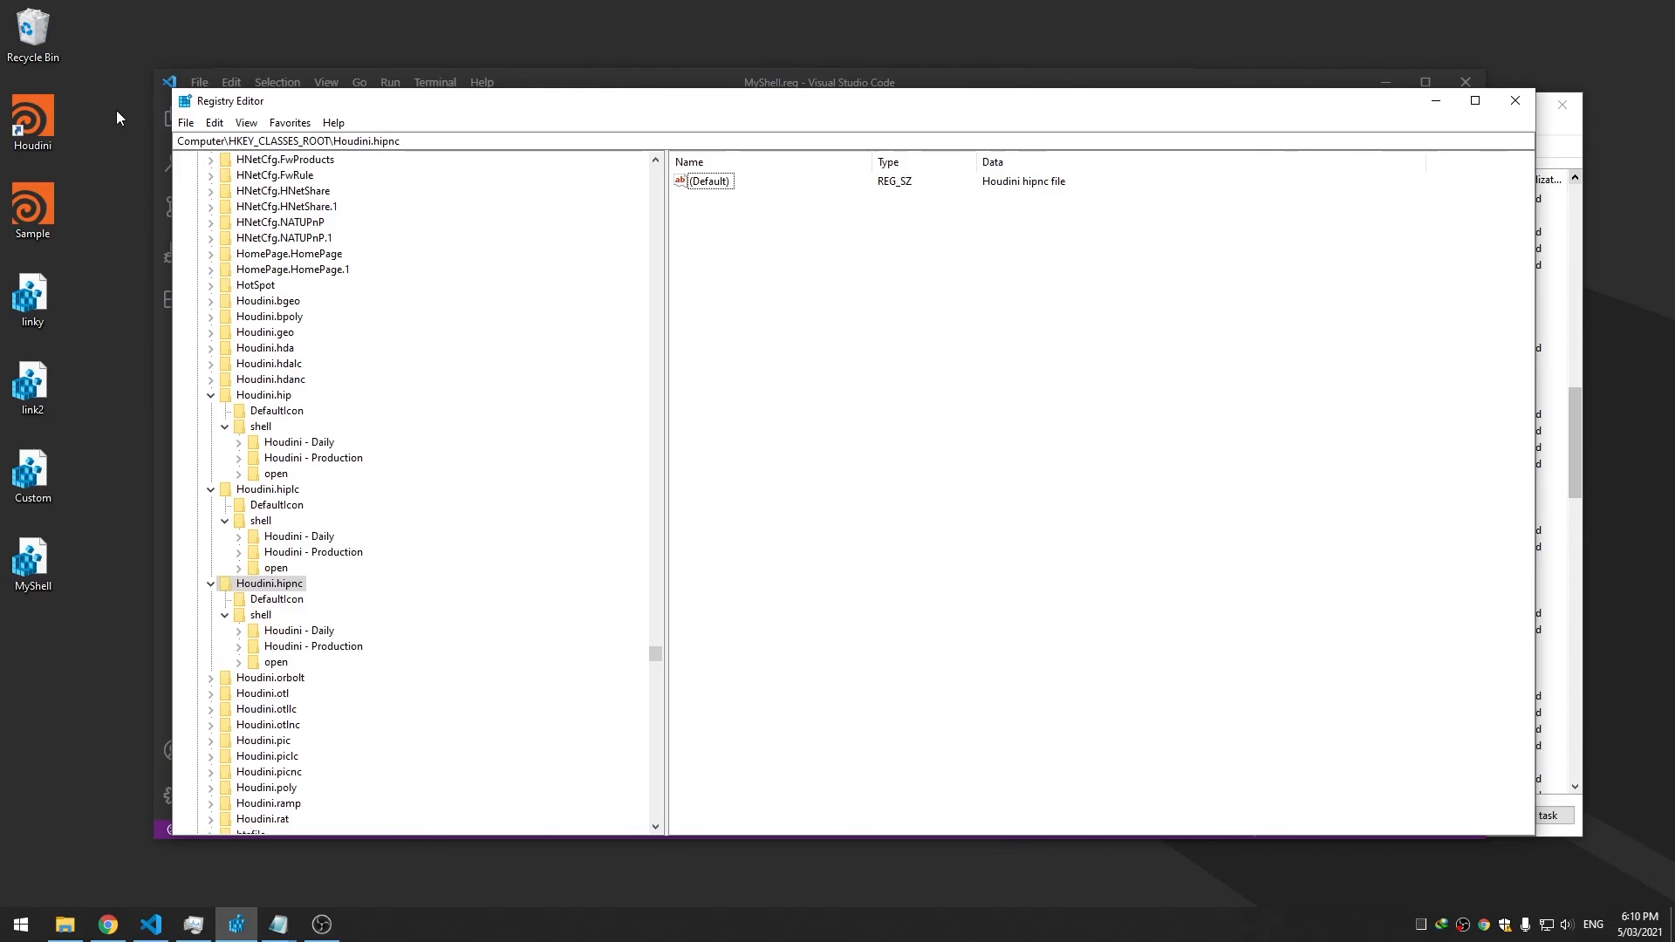
right_click(43, 113)
mouse_move(109, 166)
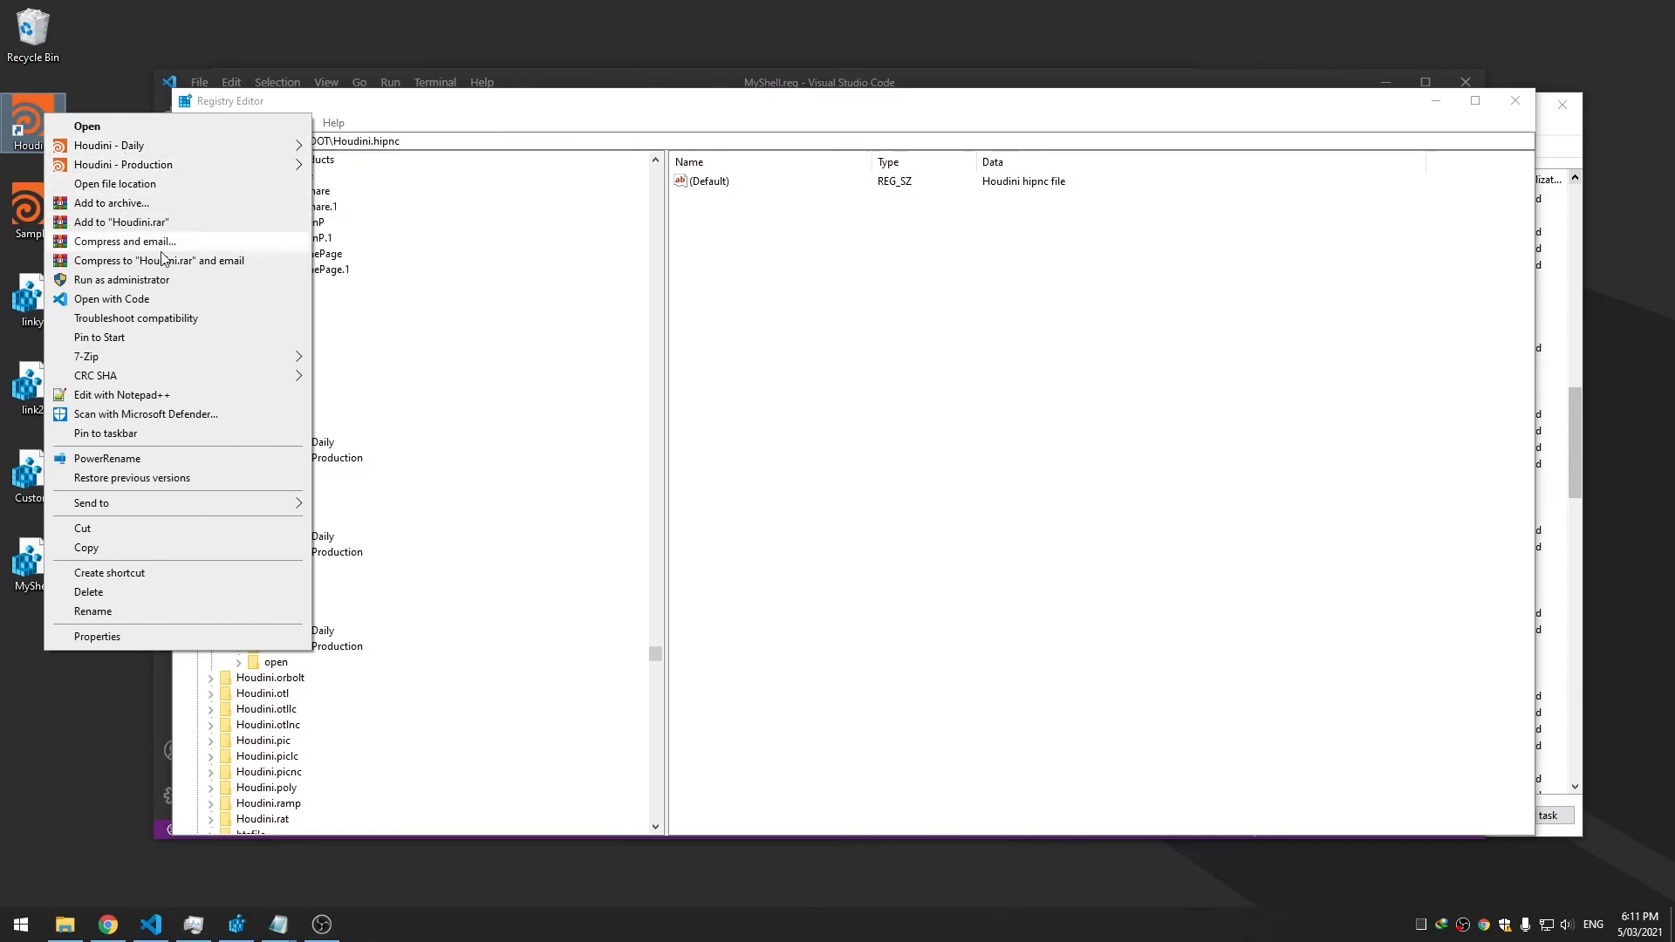
left_click(741, 255)
mouse_move(372, 108)
left_mouse_down()
mouse_move(402, 117)
mouse_move(367, 110)
left_mouse_up()
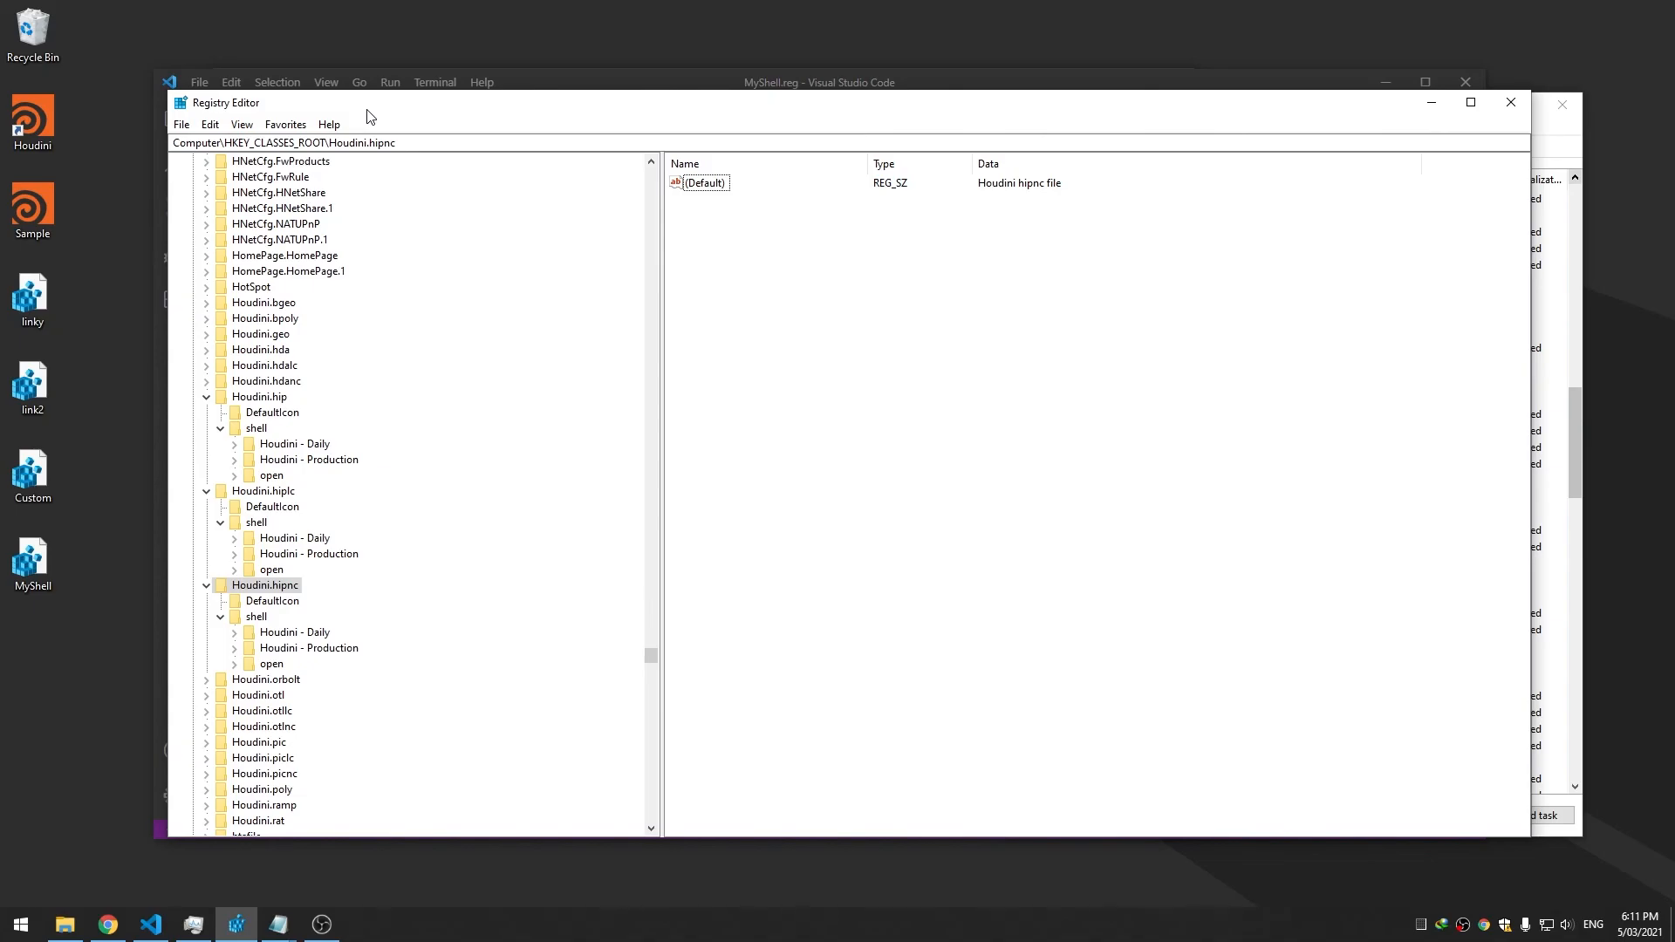
Collapse Houdini.hiplc, Houdini.hipnc, Houdini.hip and HKEY_CLASSES_ROOT in the key tree
left_click(206, 492)
left_click(207, 507)
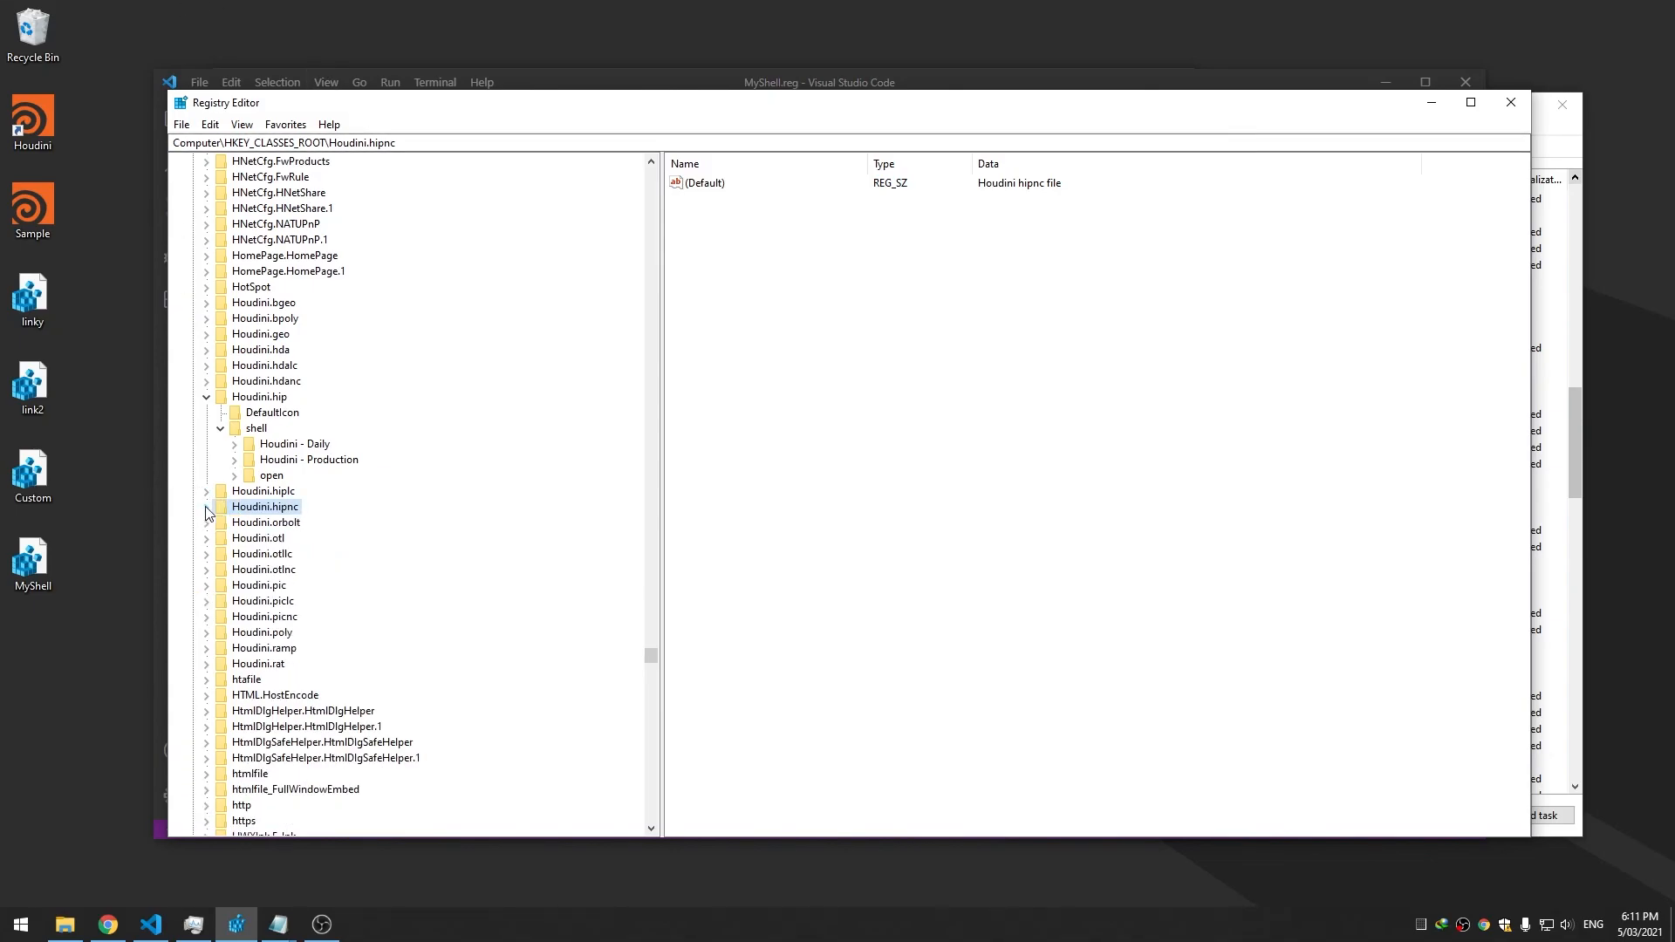
left_click(206, 397)
left_click_drag(651, 654, 615, 166)
left_click(192, 177)
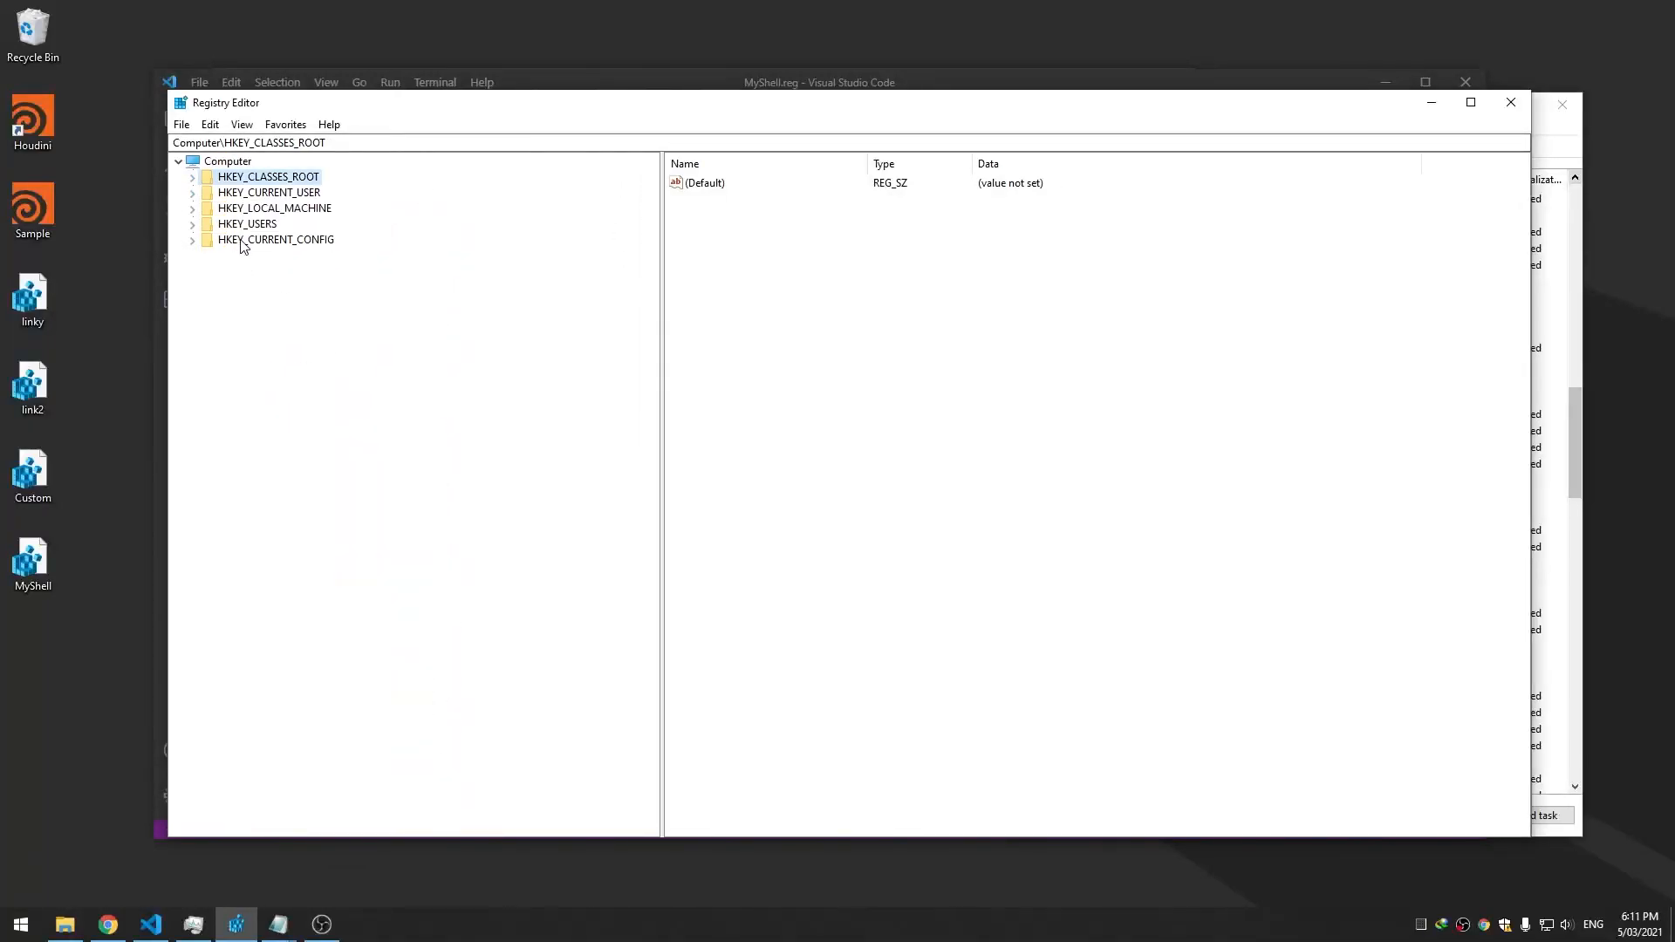
Narrow the key-tree pane to widen the values list, then close Registry Editor
left_click_drag(523, 110, 520, 104)
left_click_drag(659, 238, 476, 254)
left_click(620, 345)
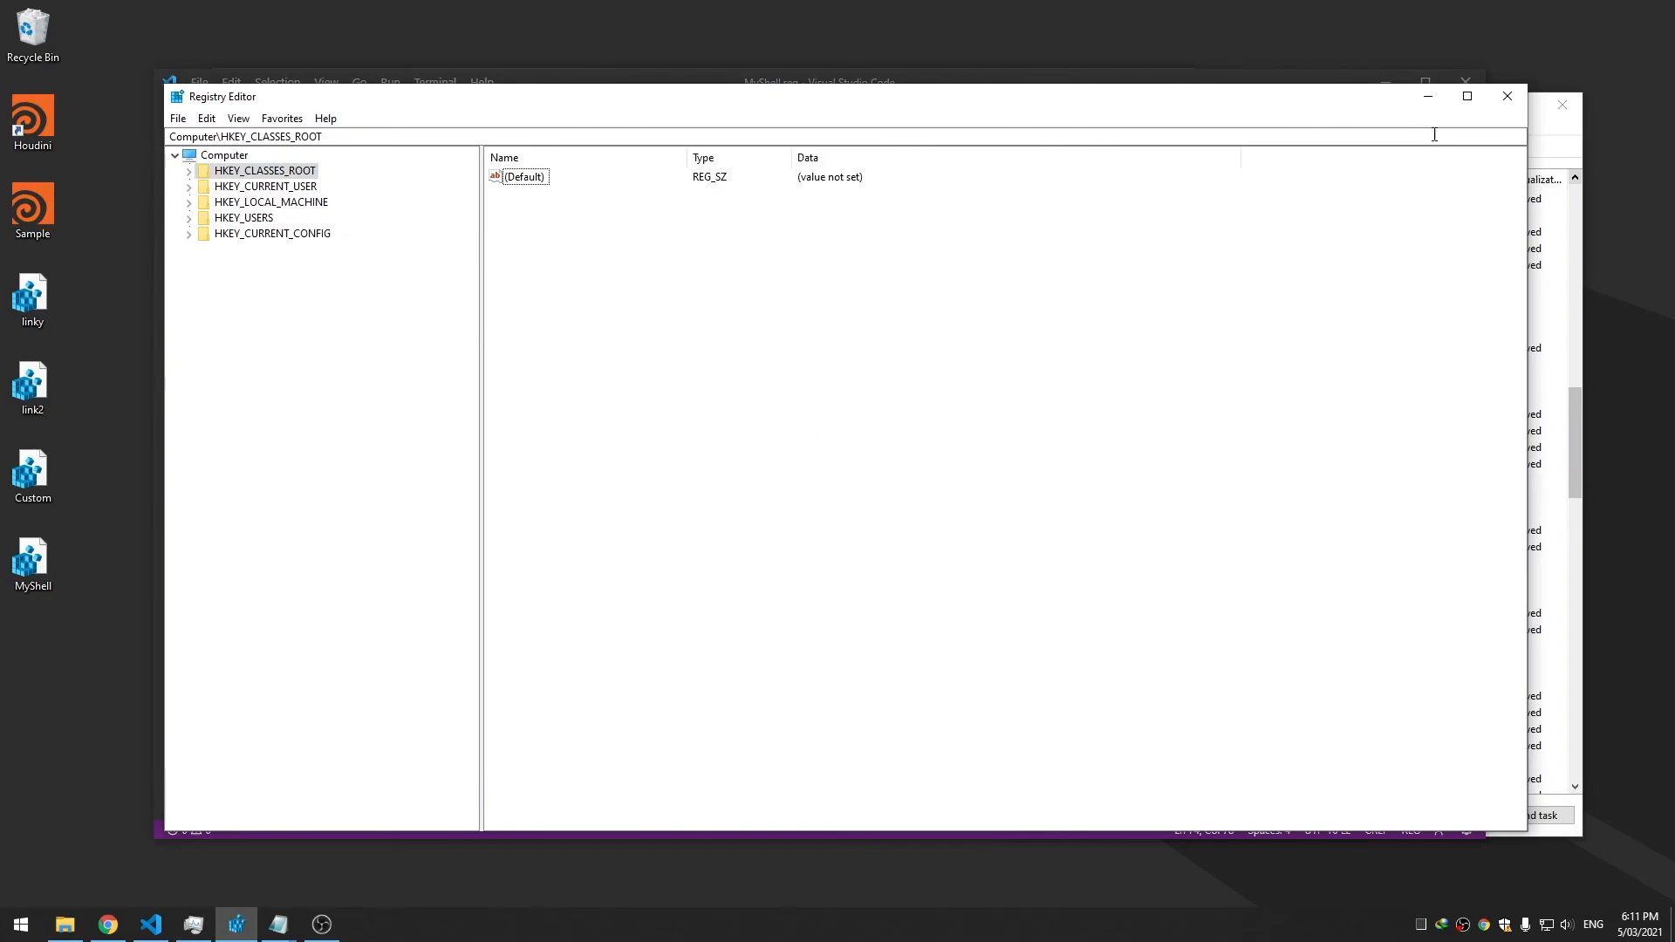
left_click_drag(363, 99, 367, 98)
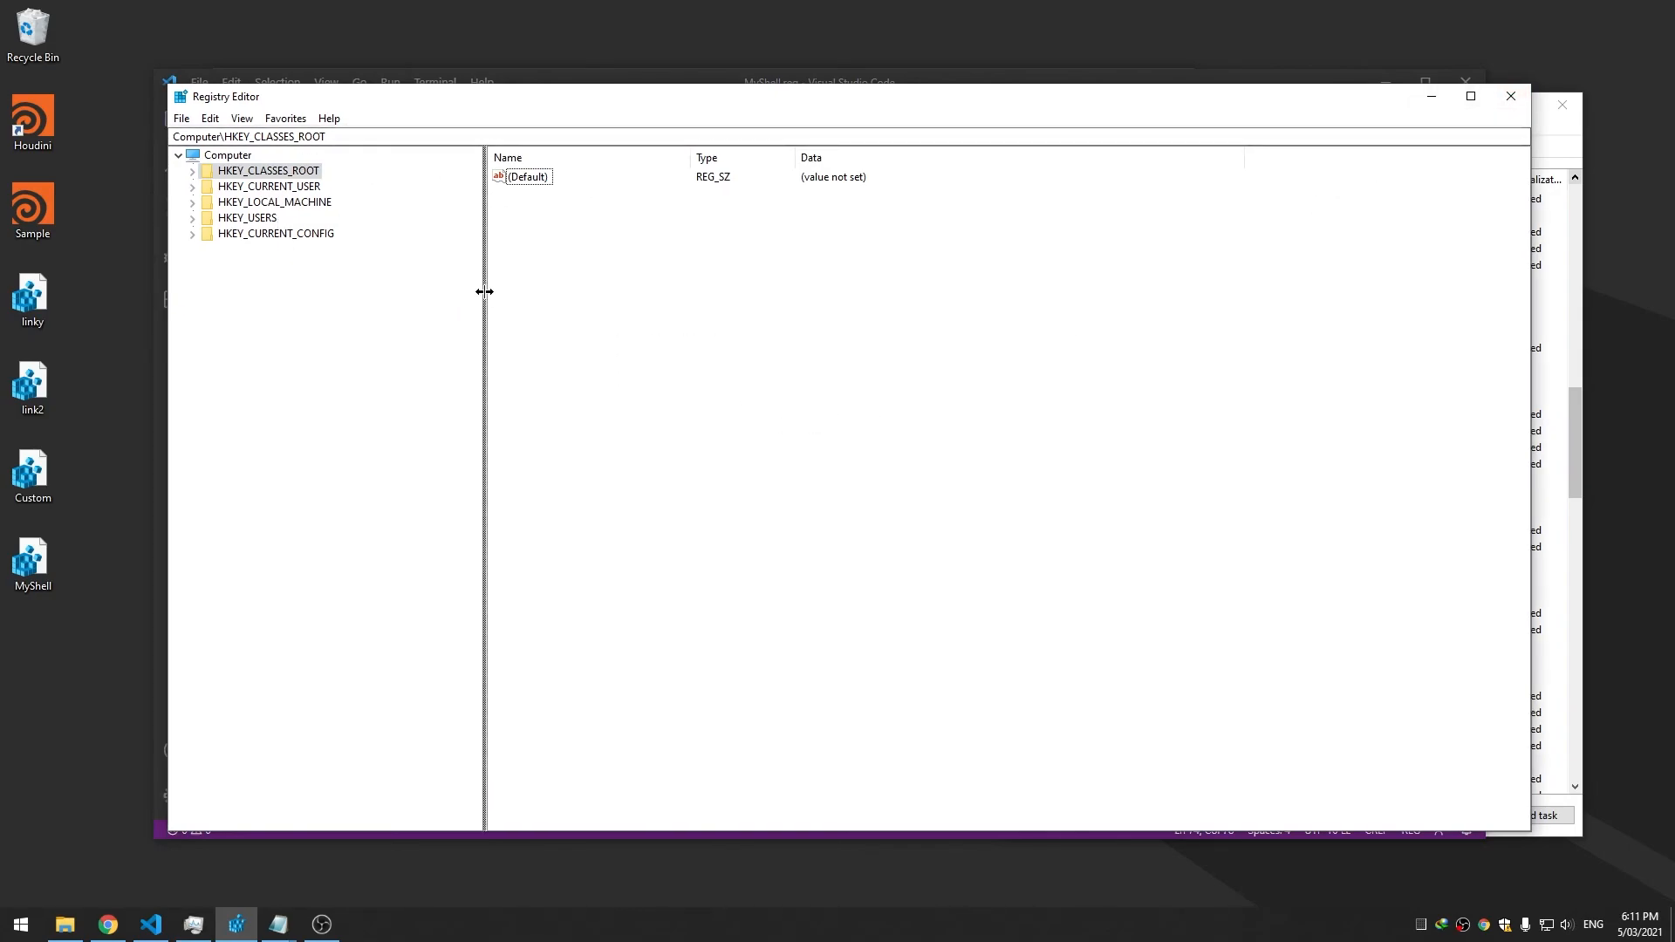
left_click_drag(484, 292, 450, 291)
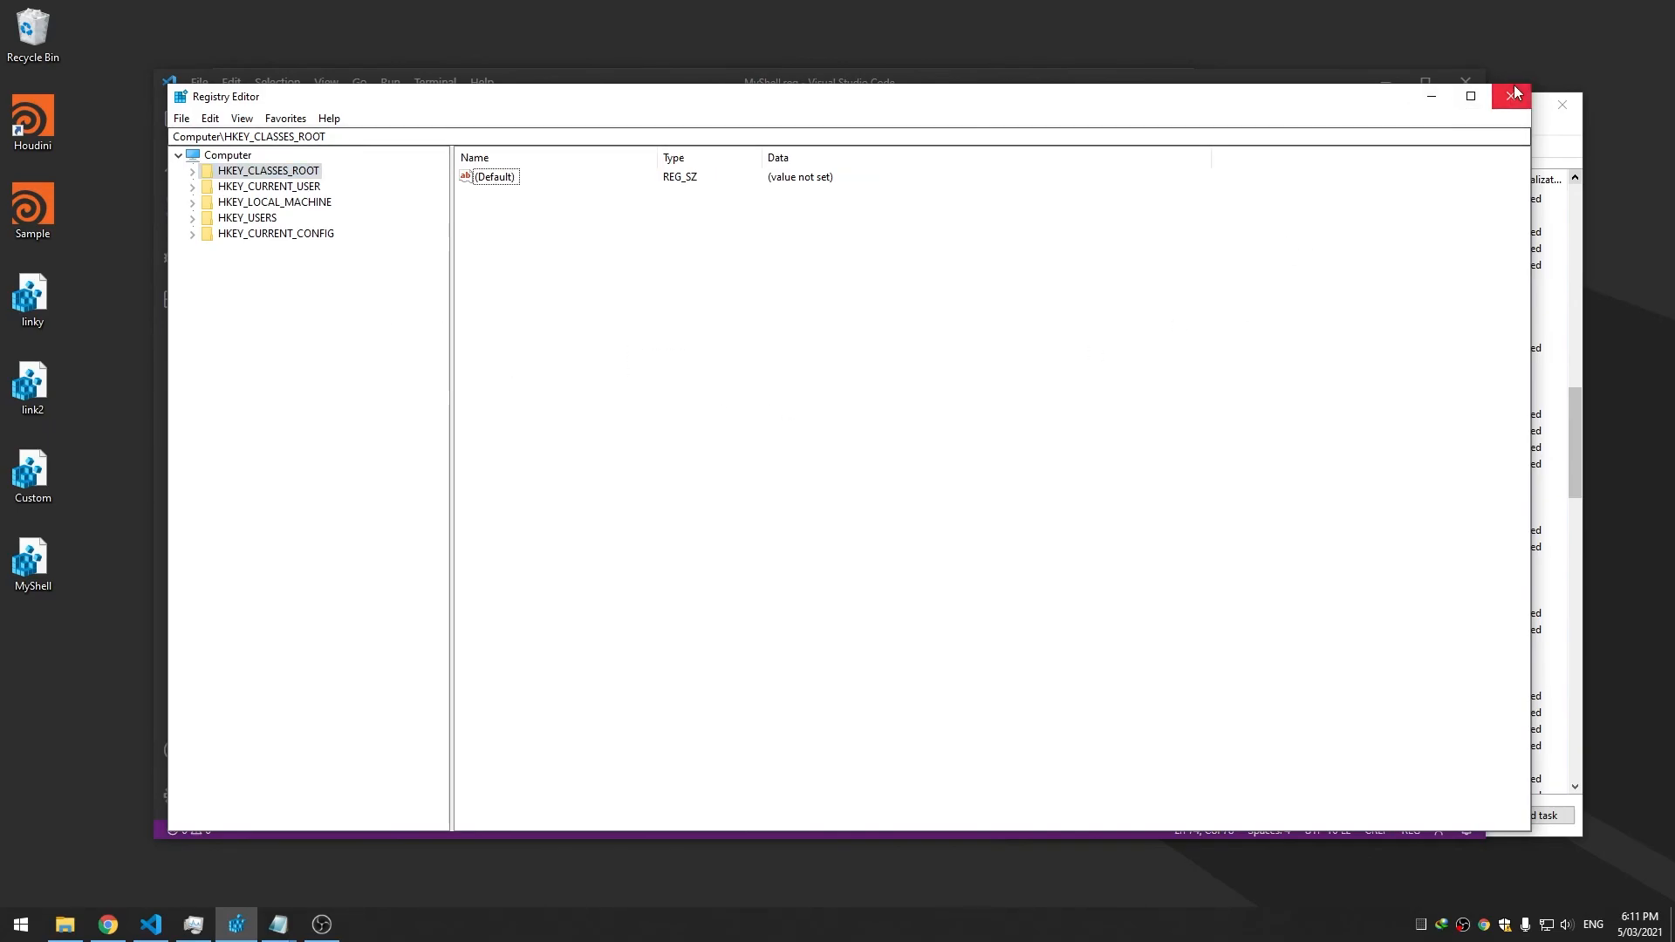
key("alt+F4")
Review runHoudiniMain.bat, including the "pre" build check on line 22
left_click(485, 110)
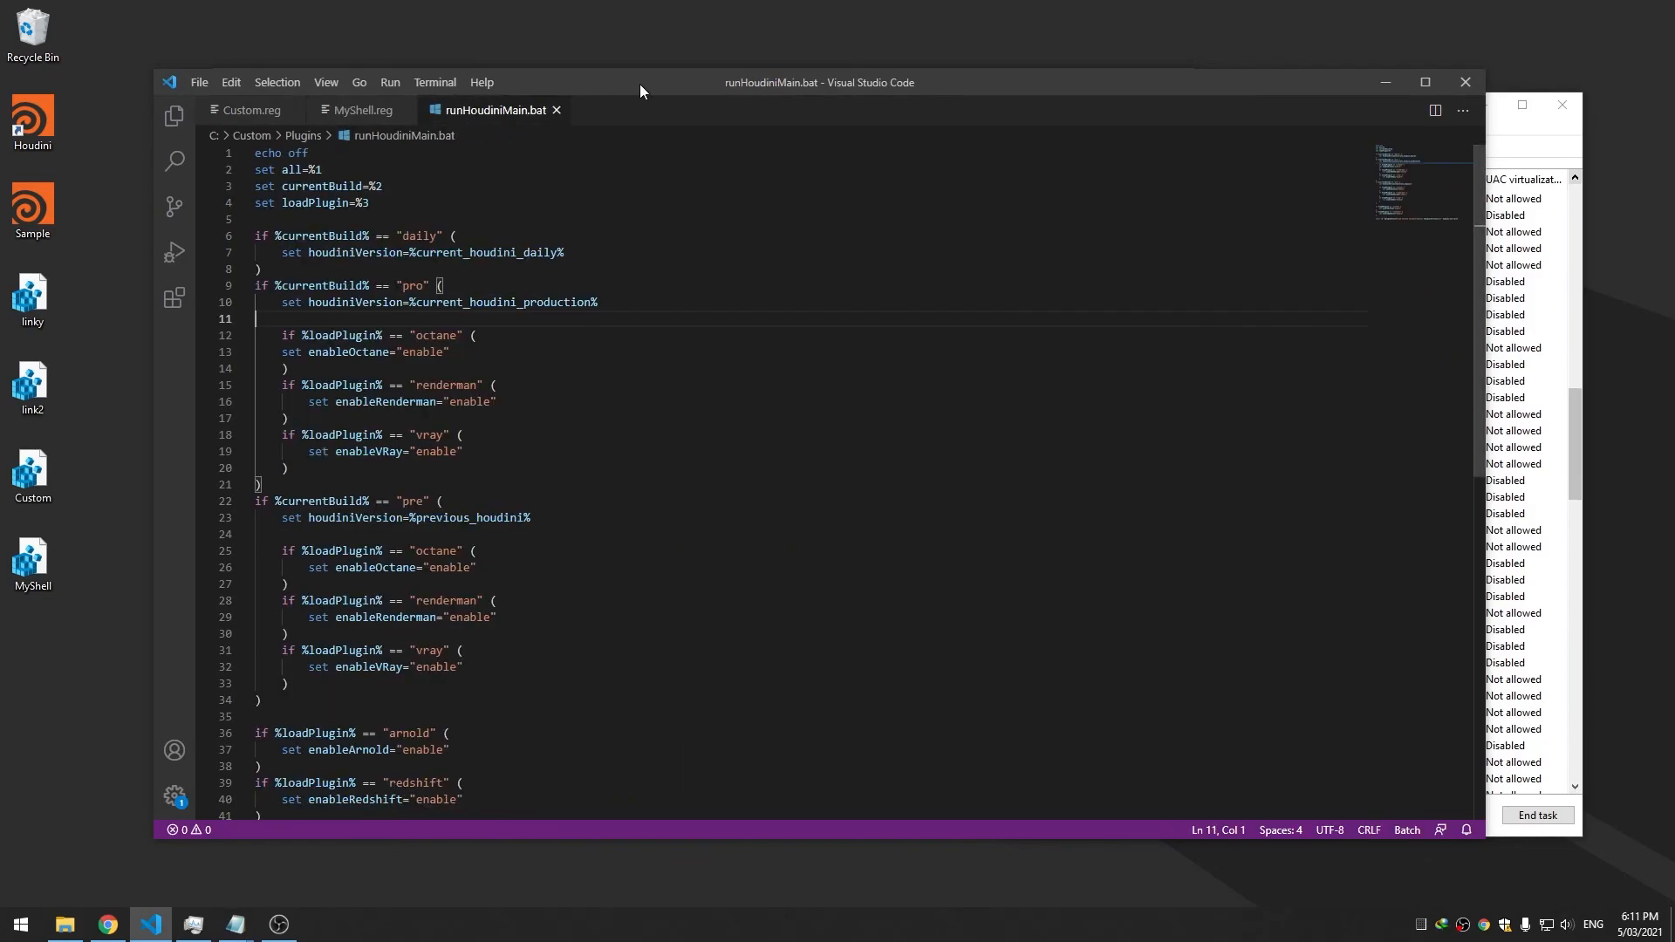
left_click_drag(641, 83, 692, 79)
scroll(602, 318, "down", 4)
scroll(603, 323, "up", 4)
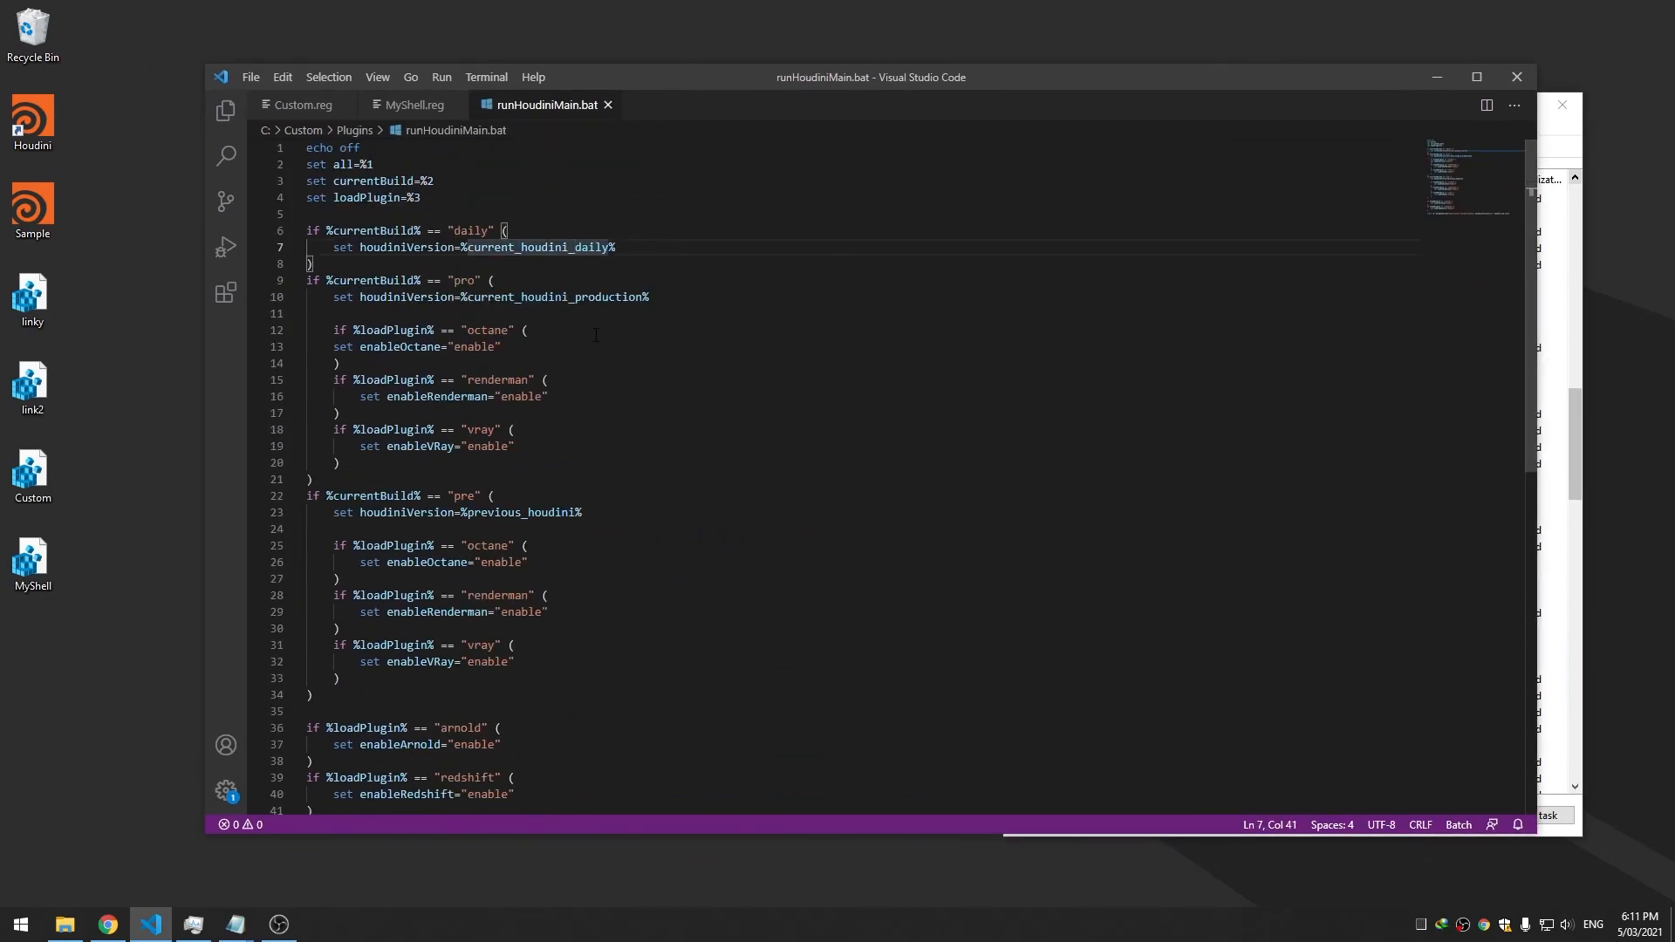
left_click(477, 496)
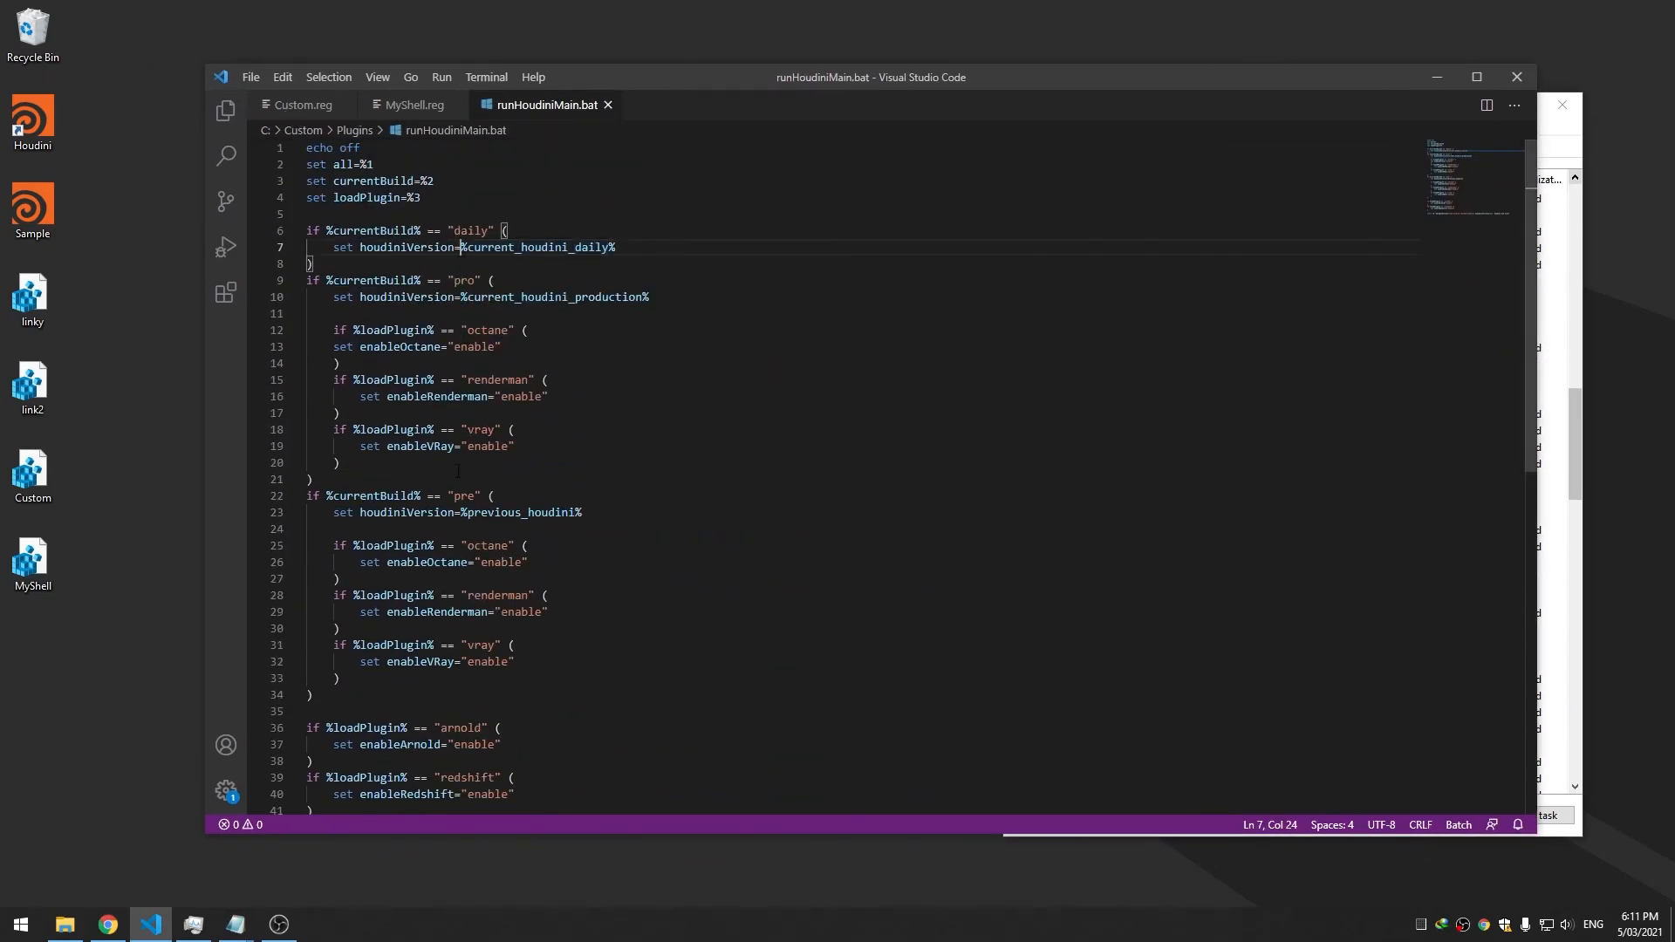
scroll(478, 452, "down", 1)
scroll(477, 452, "down", 3)
scroll(457, 339, "up", 4)
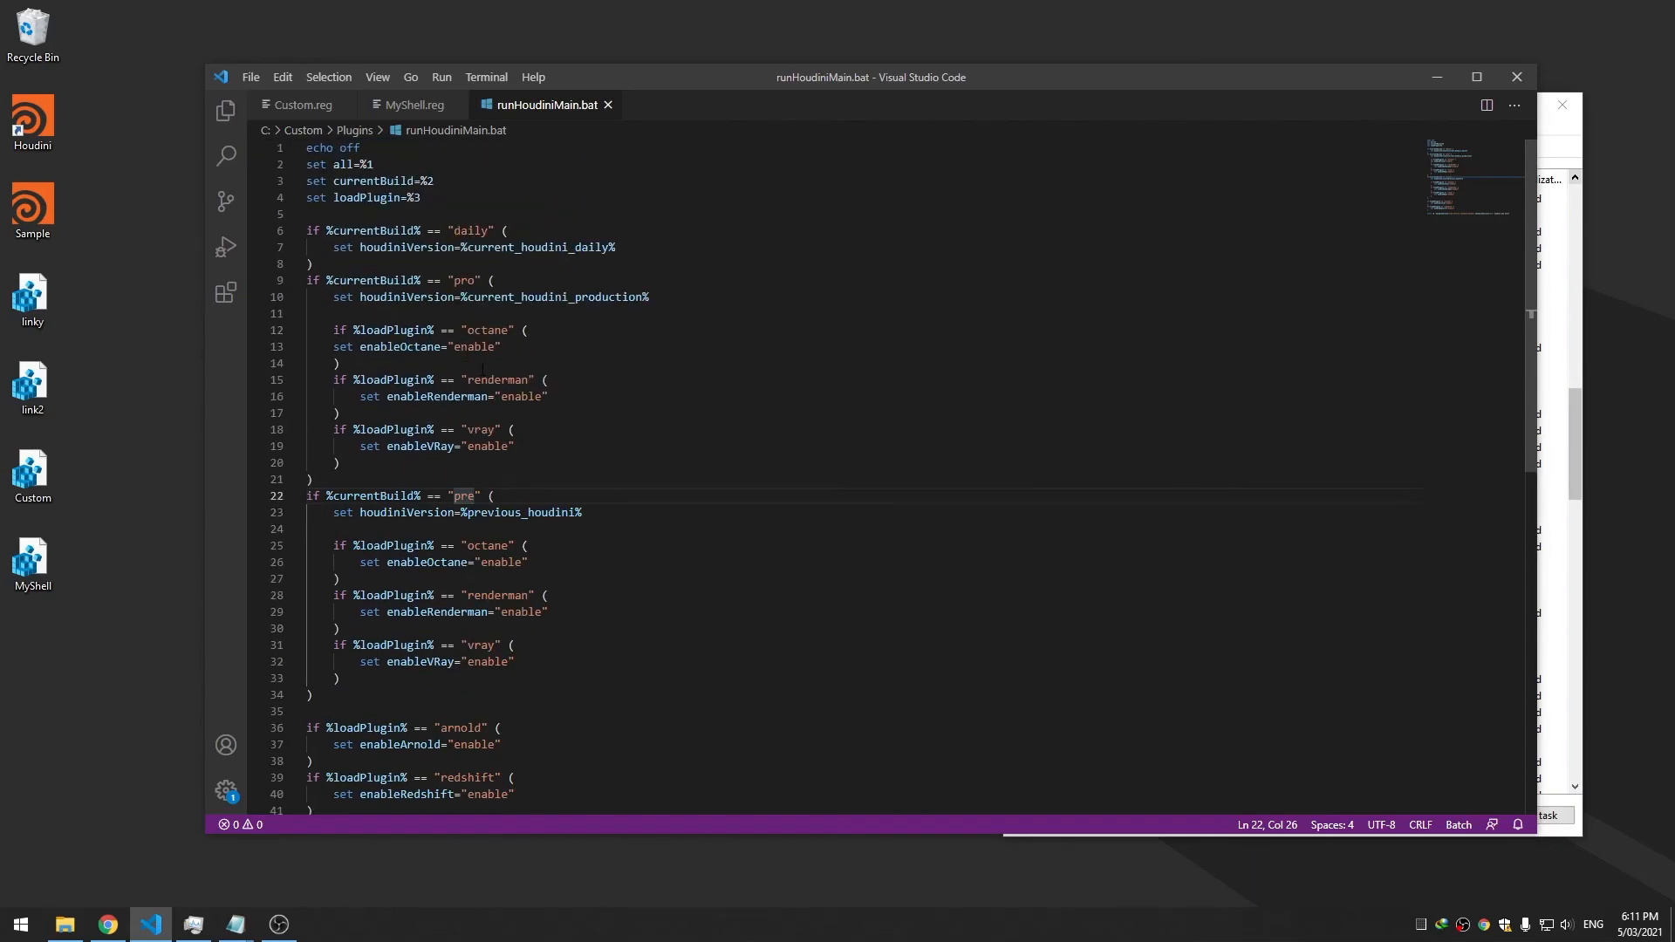
Bring Custom.reg forward and check the Houdini shortcut's Daily and Production submenus
left_click(296, 105)
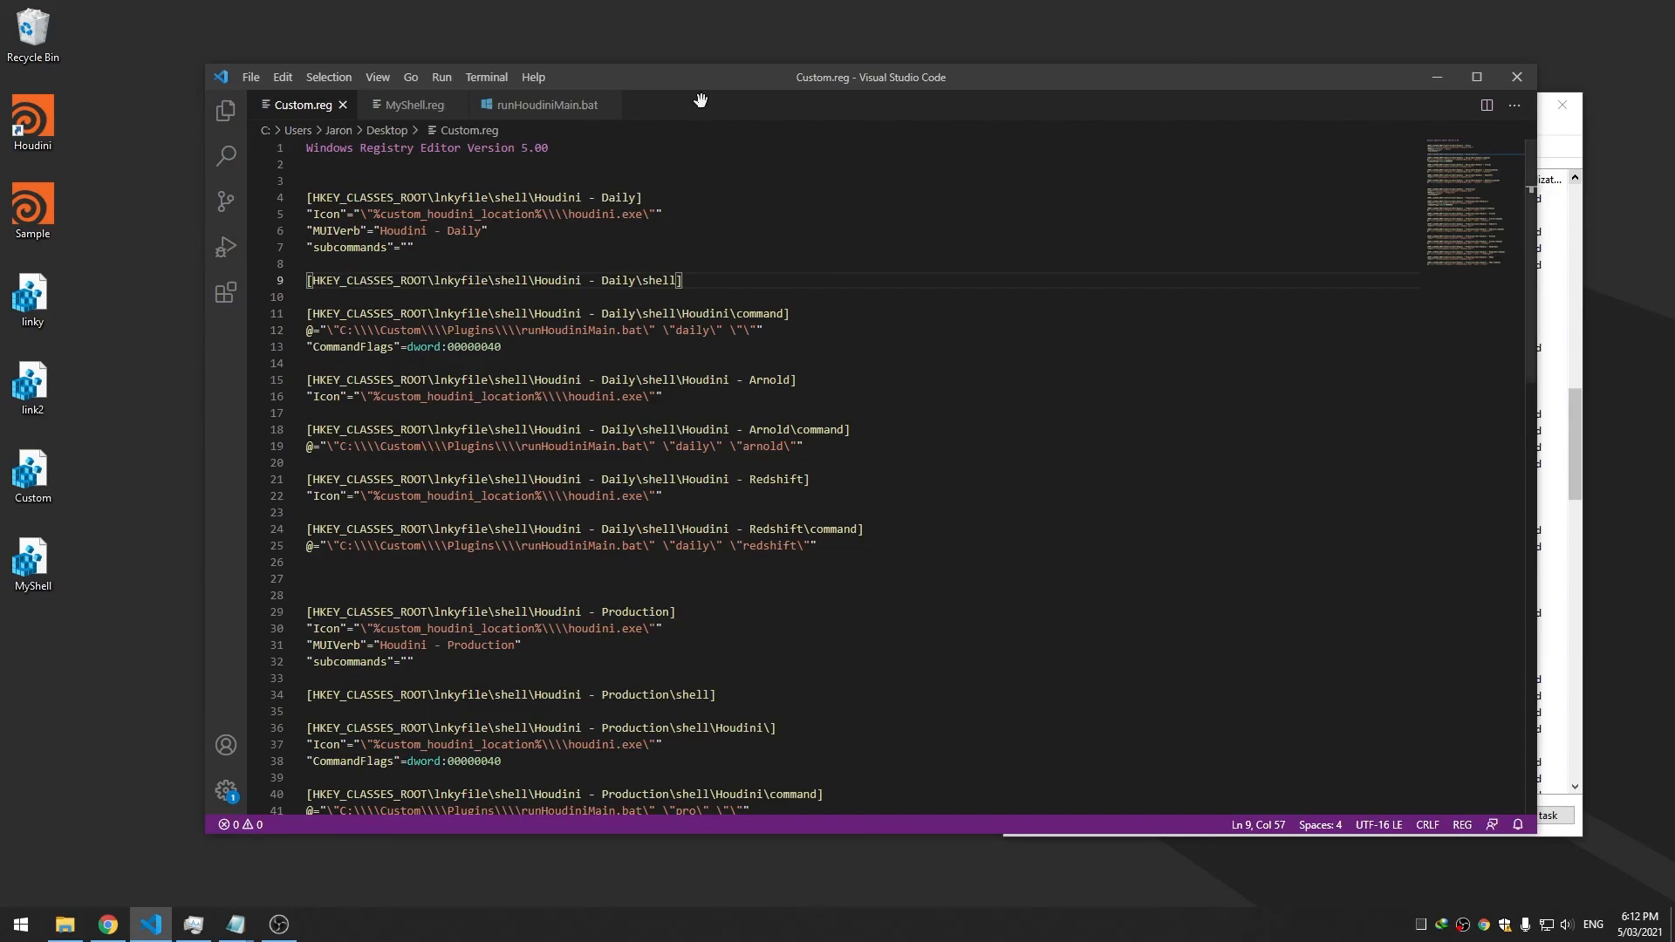
left_click_drag(843, 88, 834, 88)
right_click(14, 138)
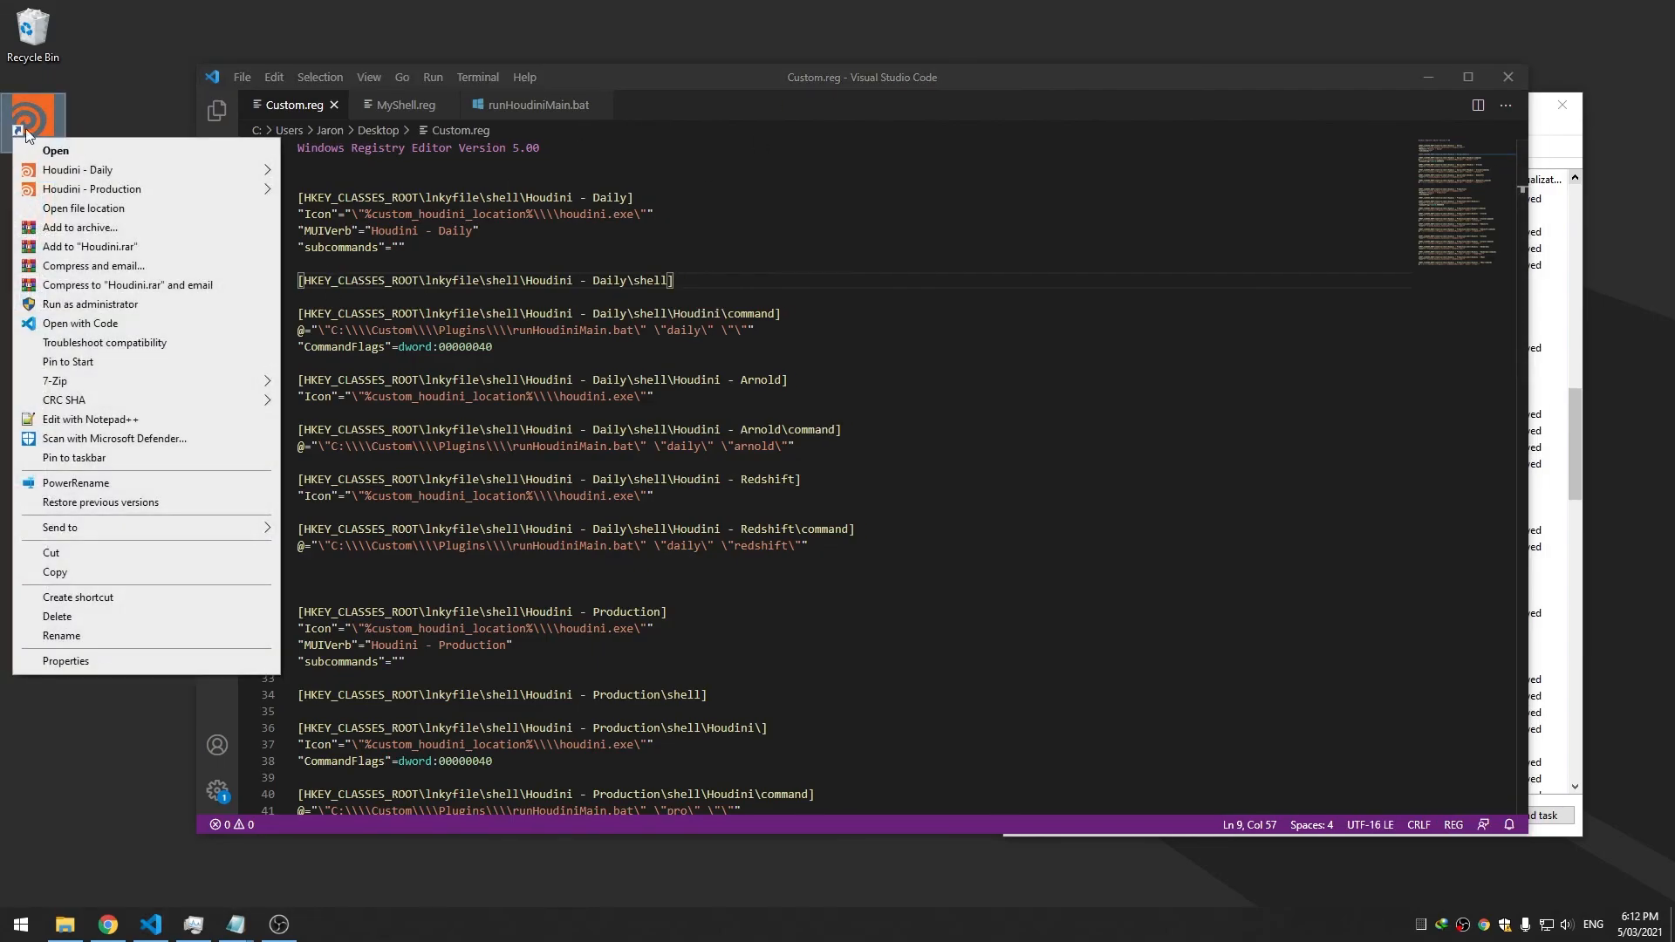
mouse_move(88, 182)
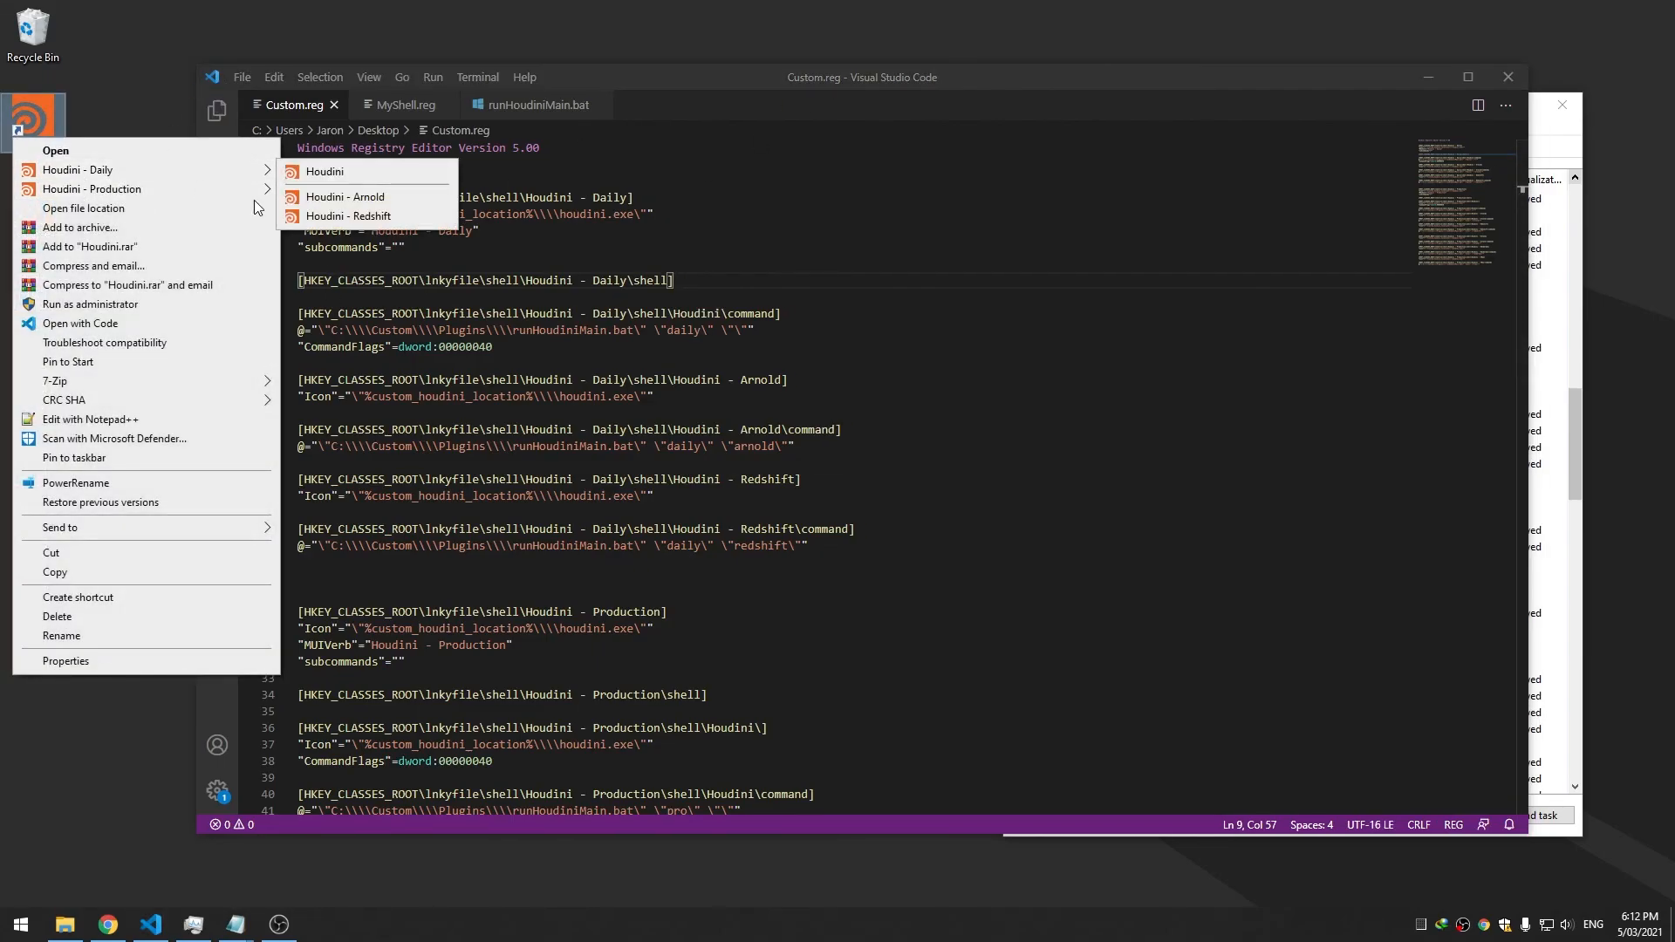
left_click(419, 297)
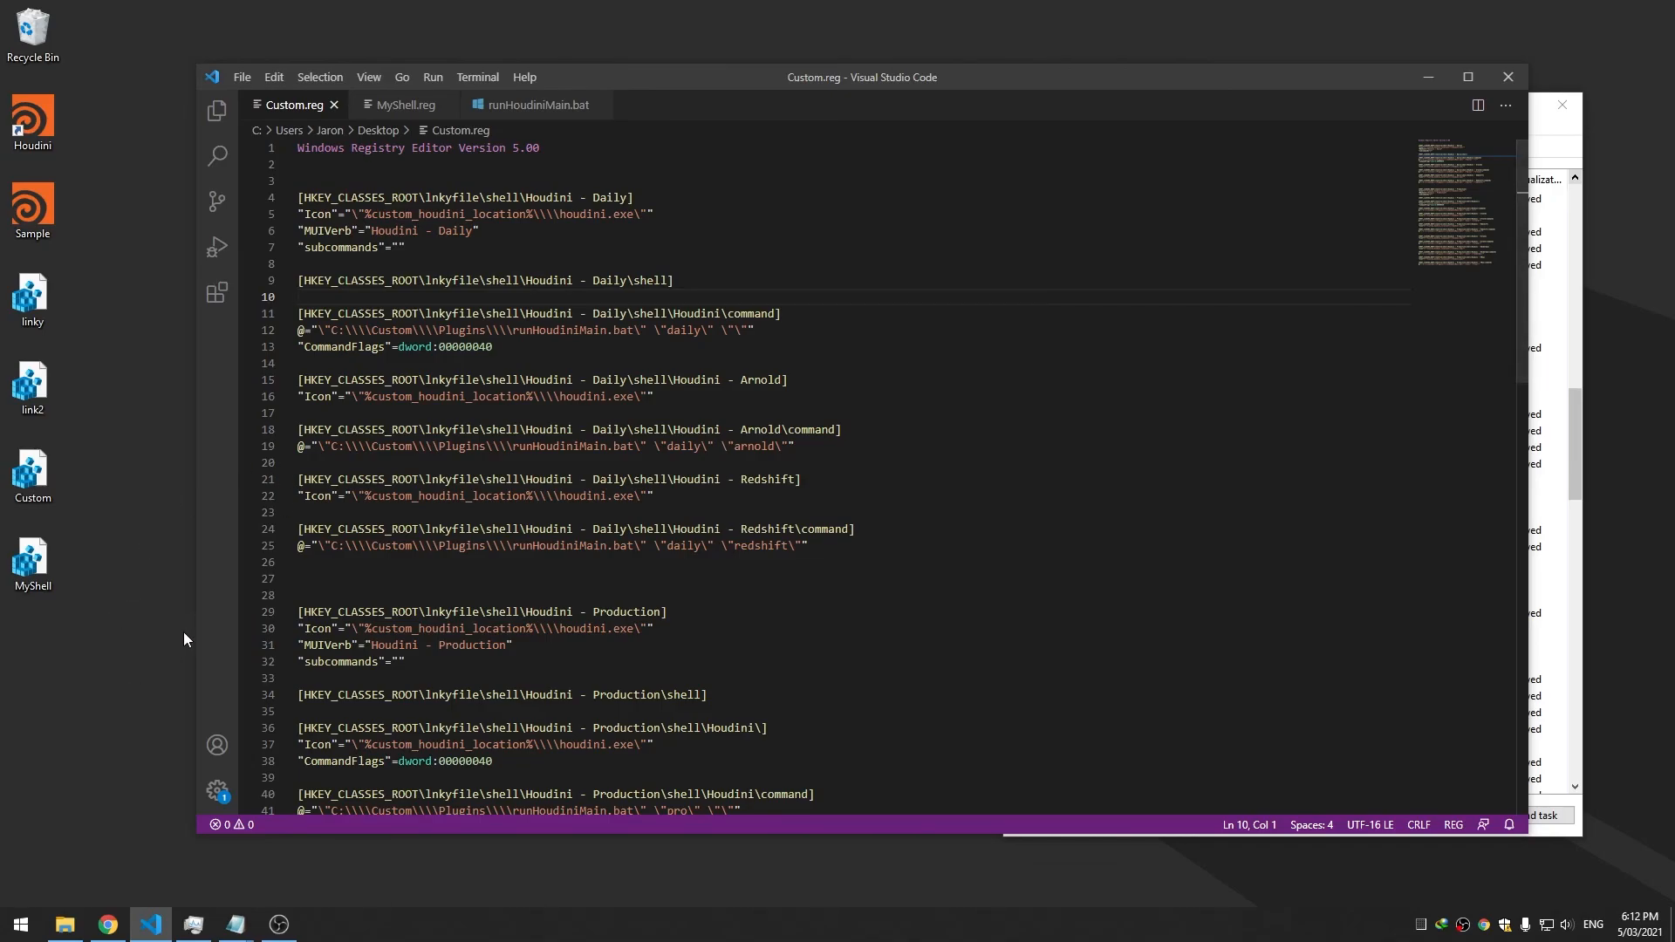
right_click(39, 144)
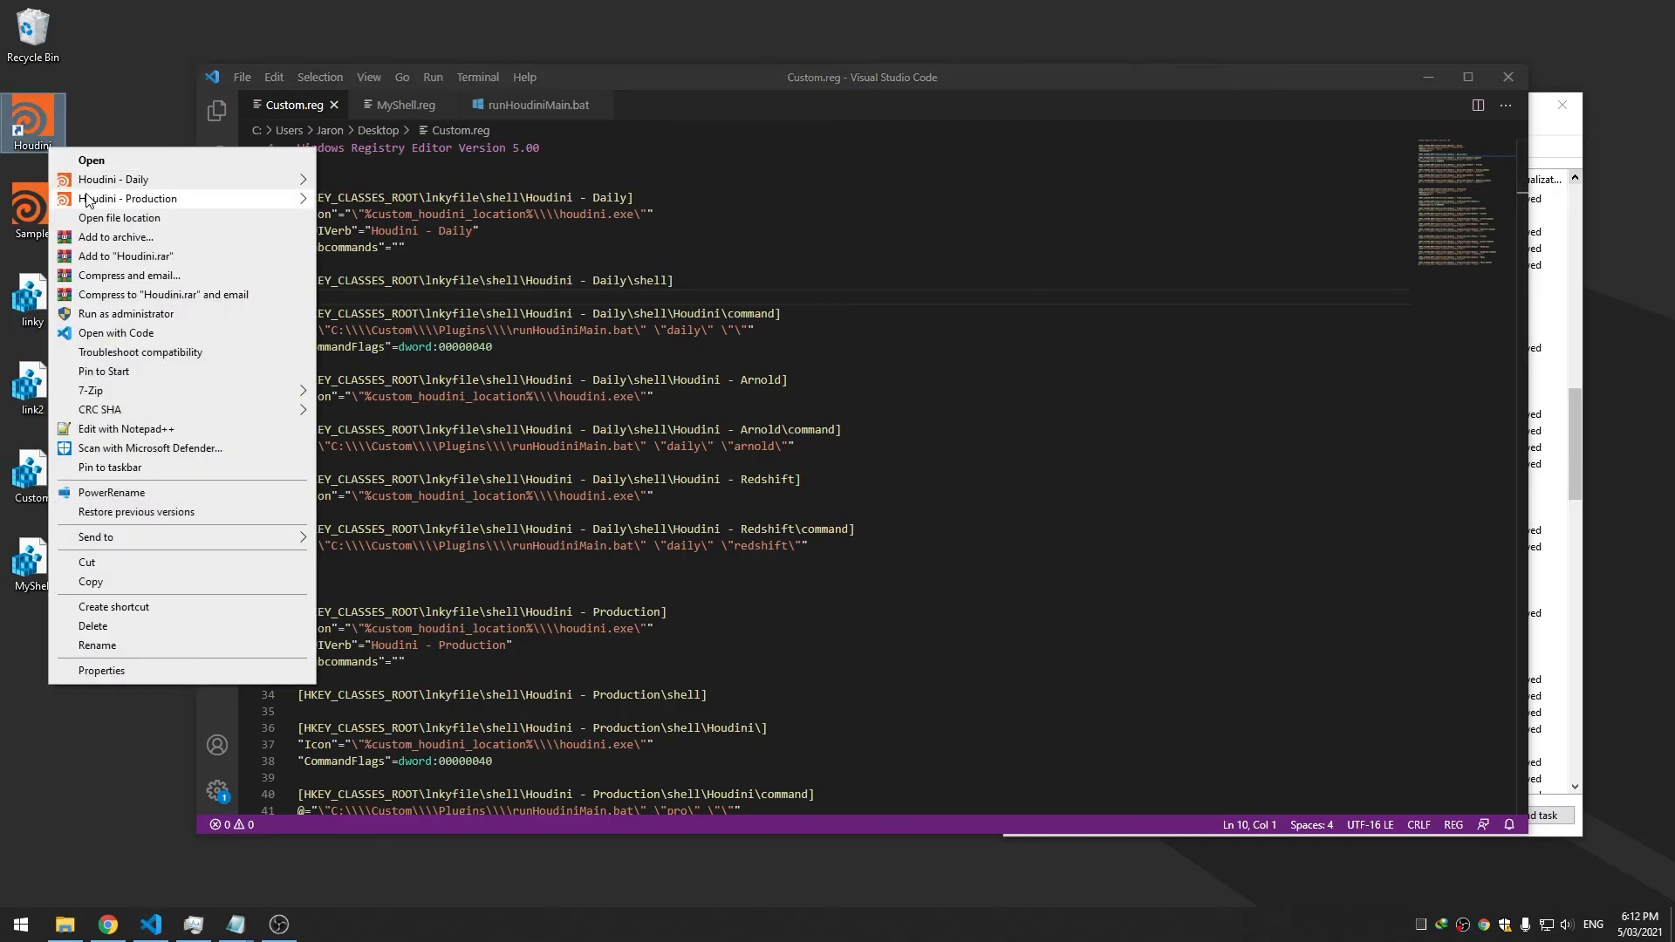
left_click(579, 398)
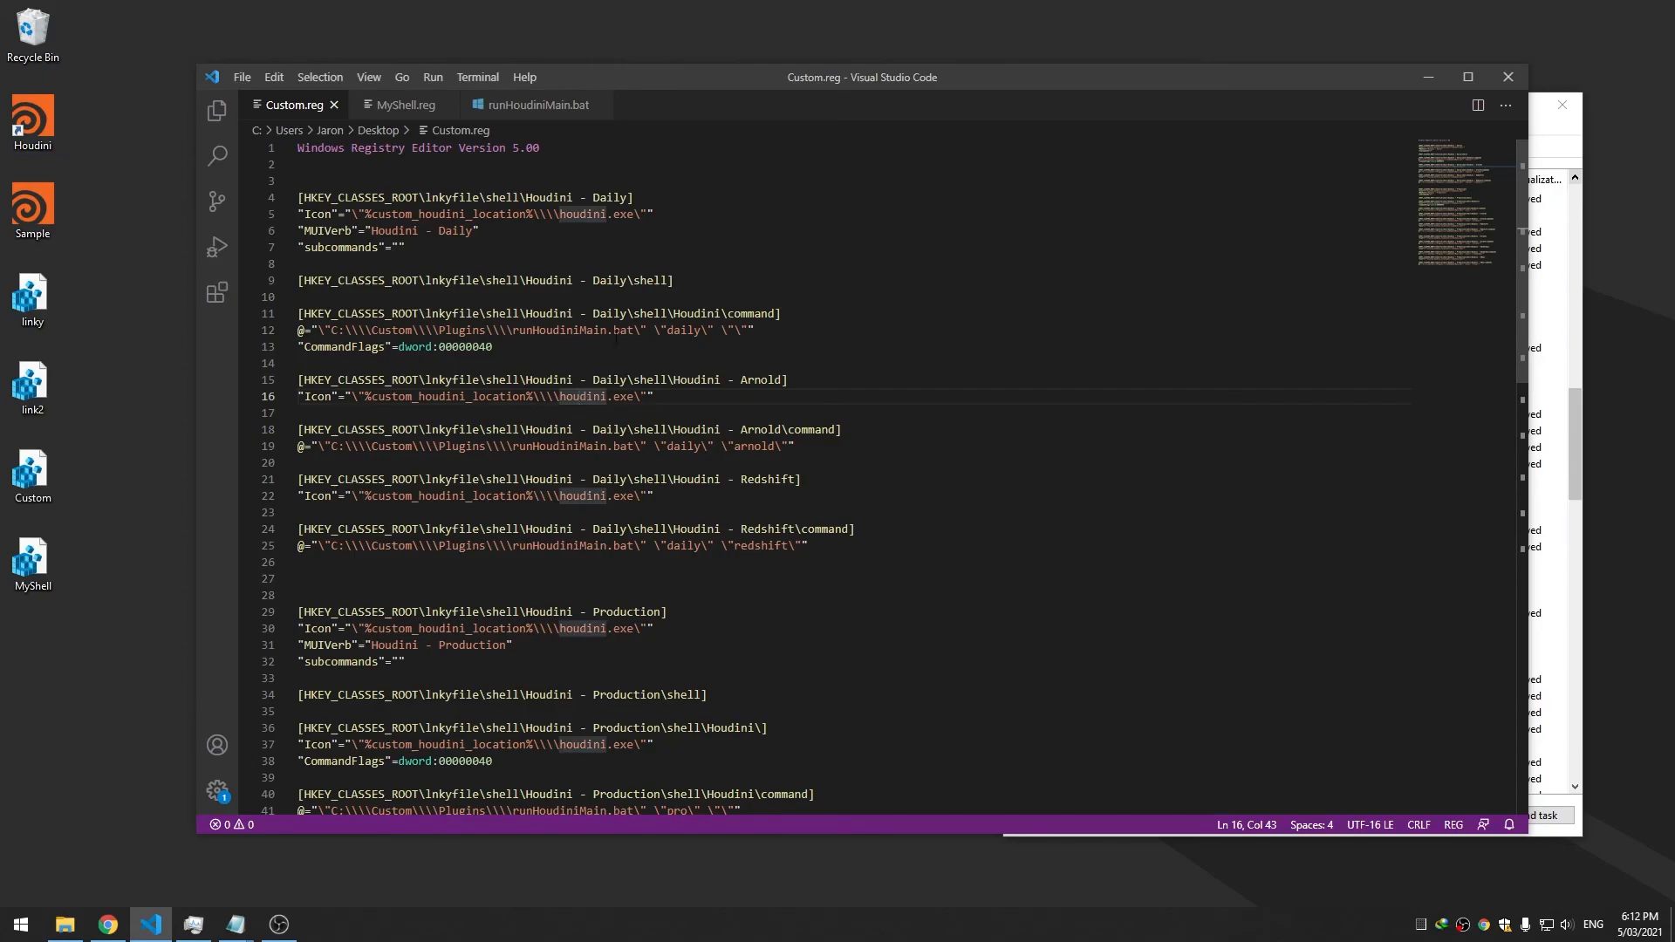
left_click_drag(803, 85, 791, 85)
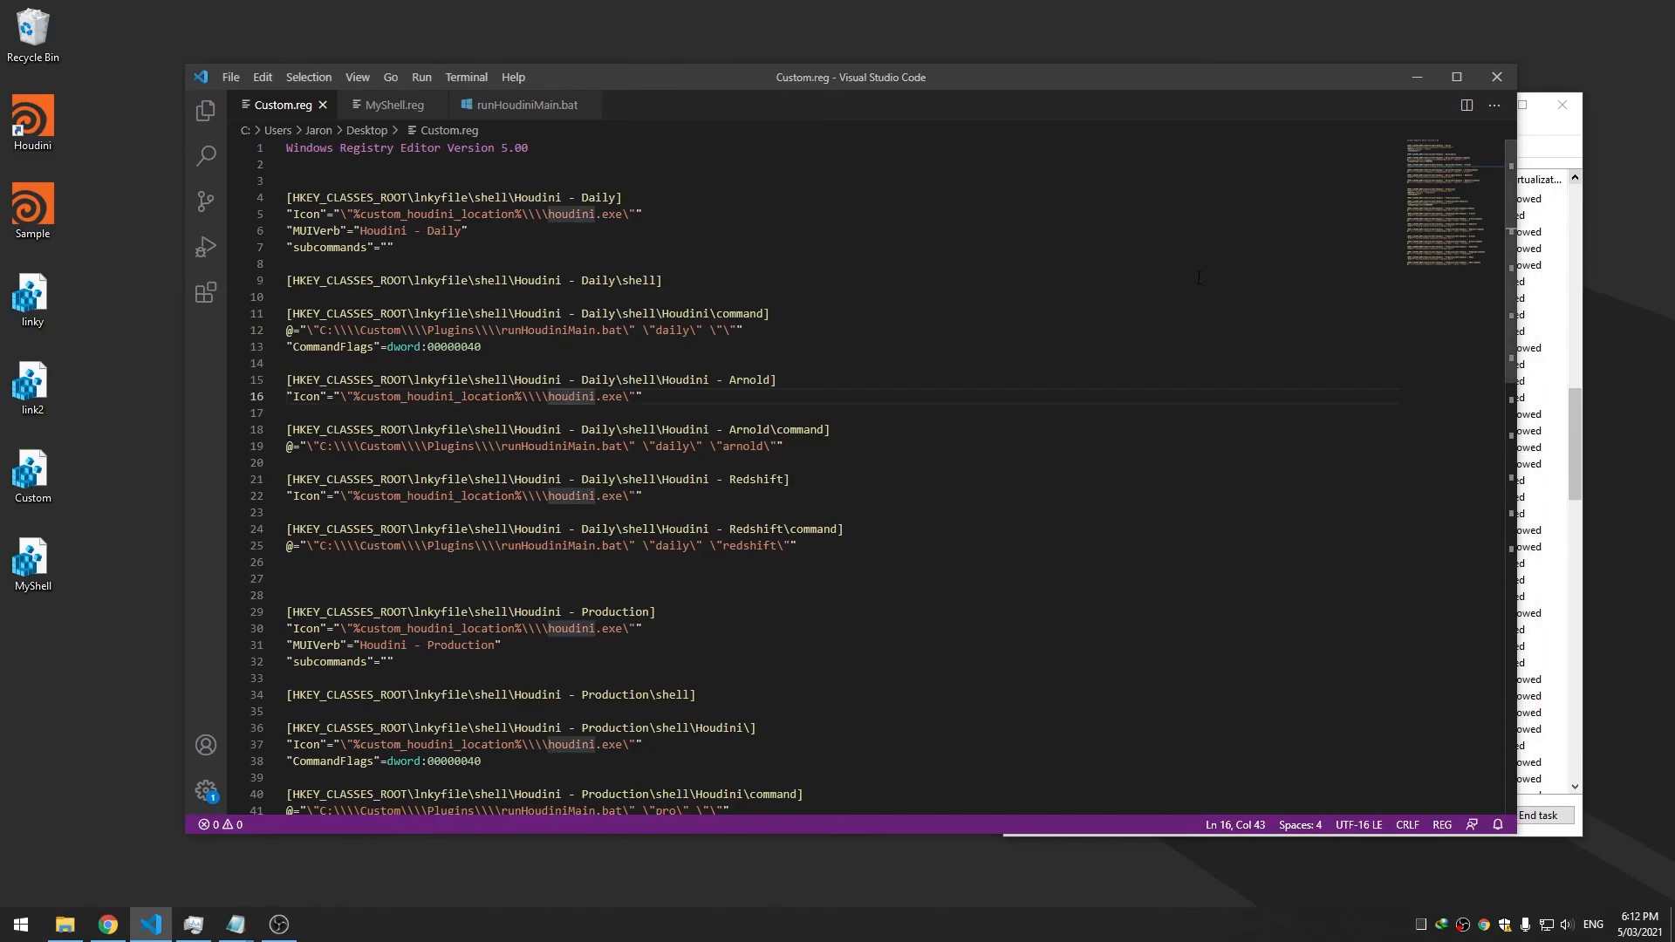